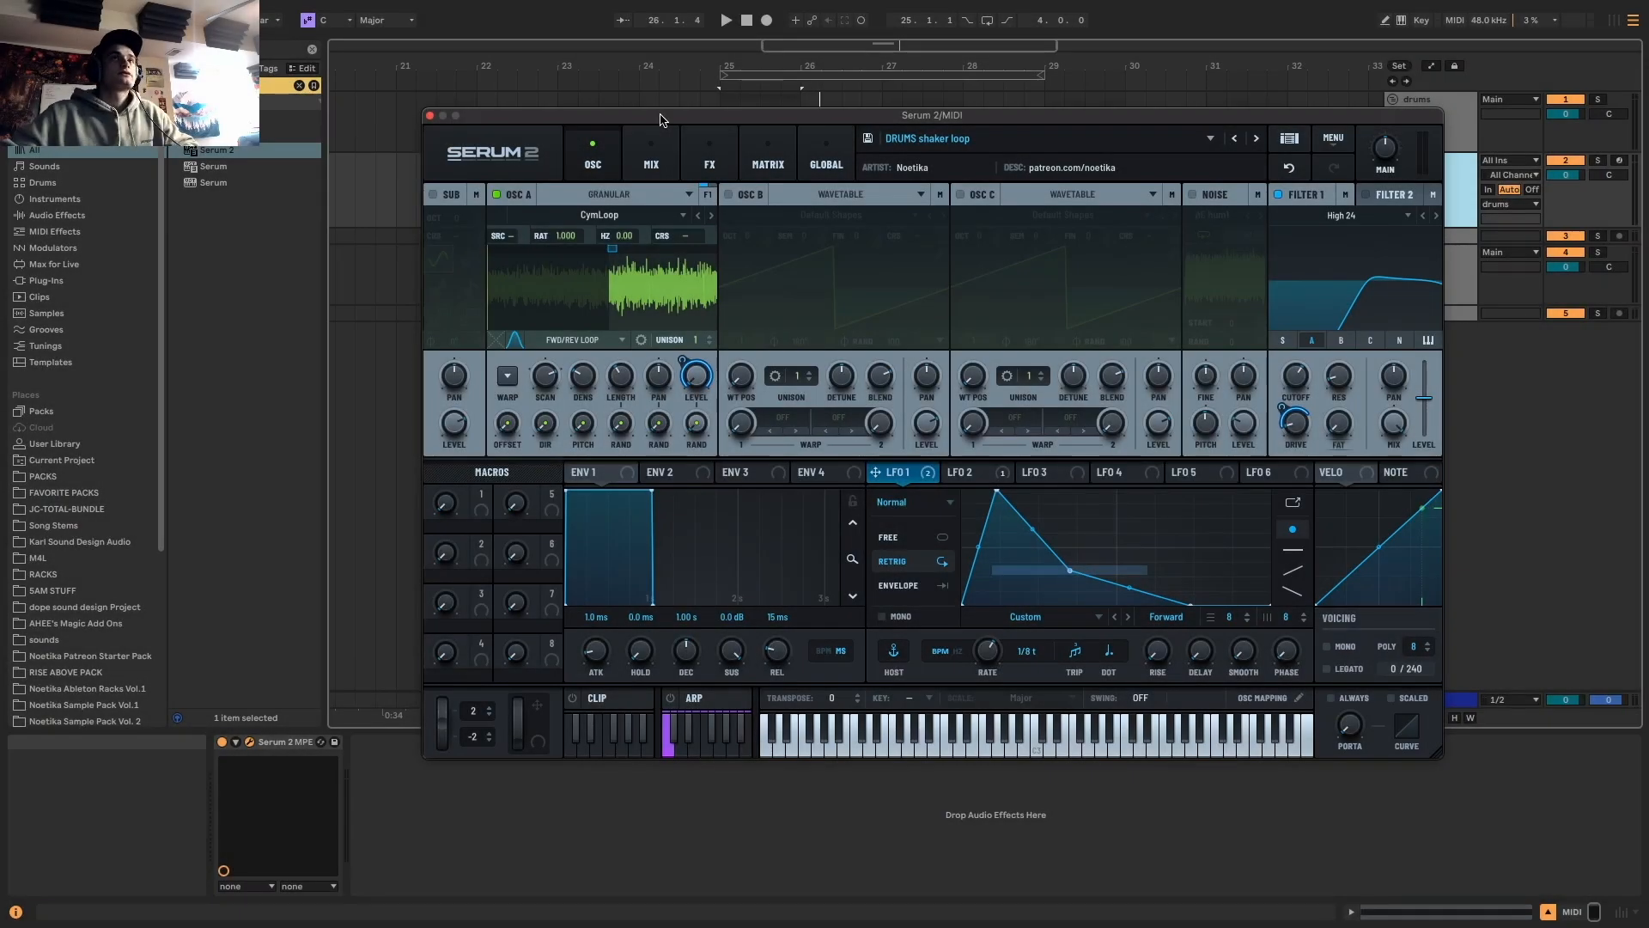
{"action": "left_click_drag", "start_coordinate": [661, 119], "coordinate": [600, 179]}
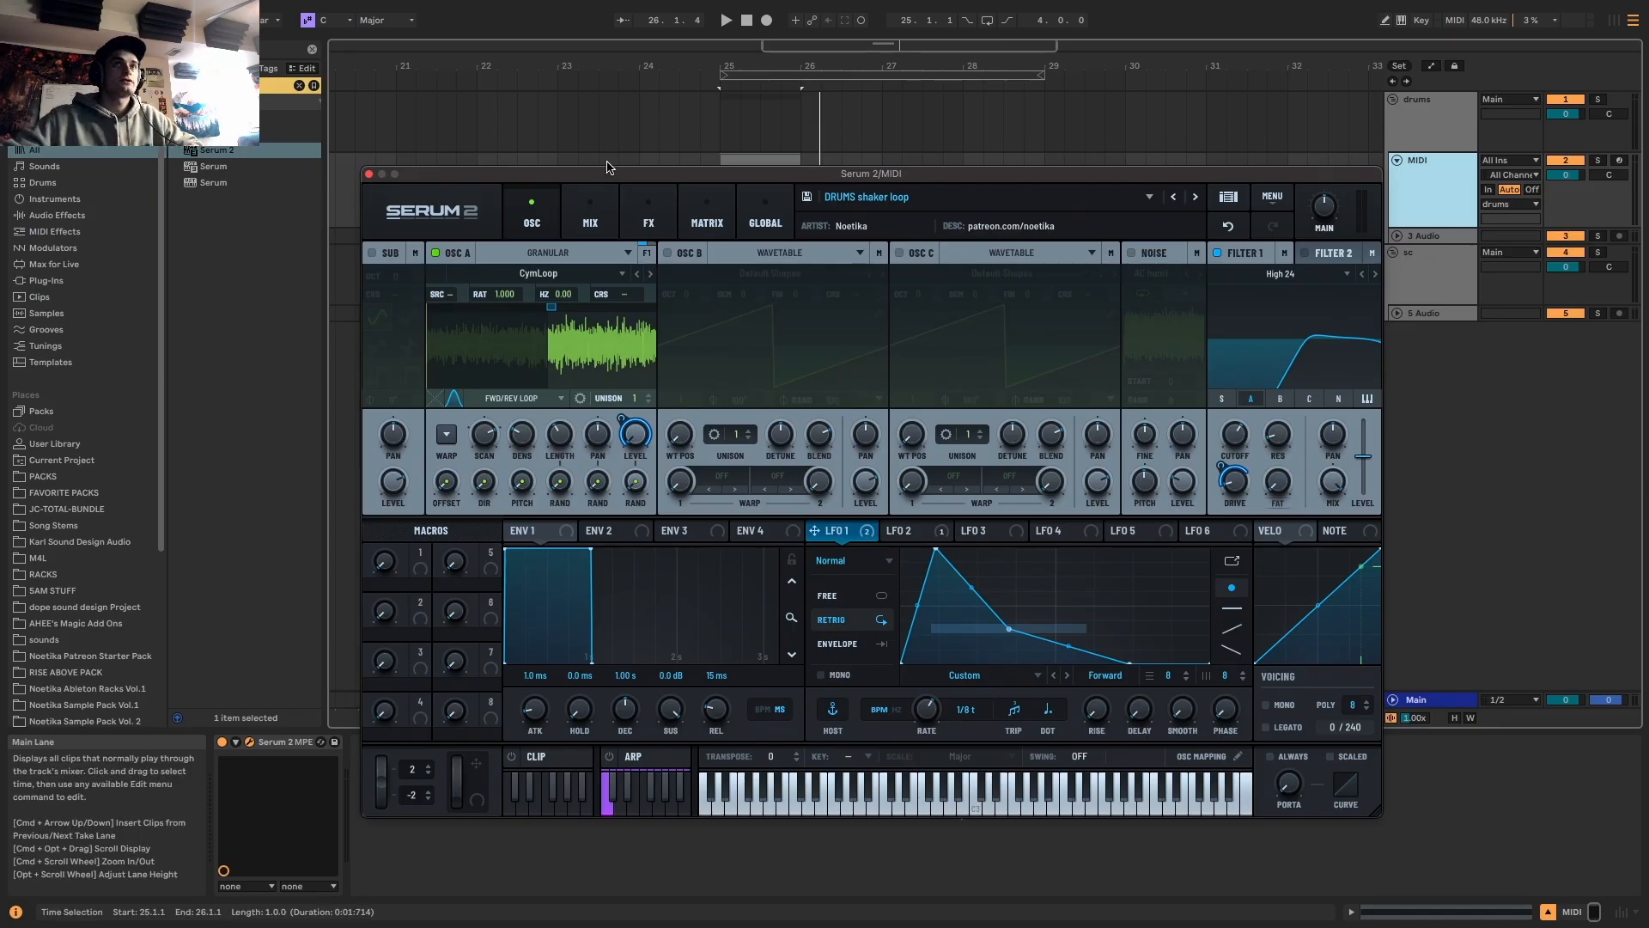
{"action": "left_click_drag", "start_coordinate": [809, 176], "coordinate": [841, 132]}
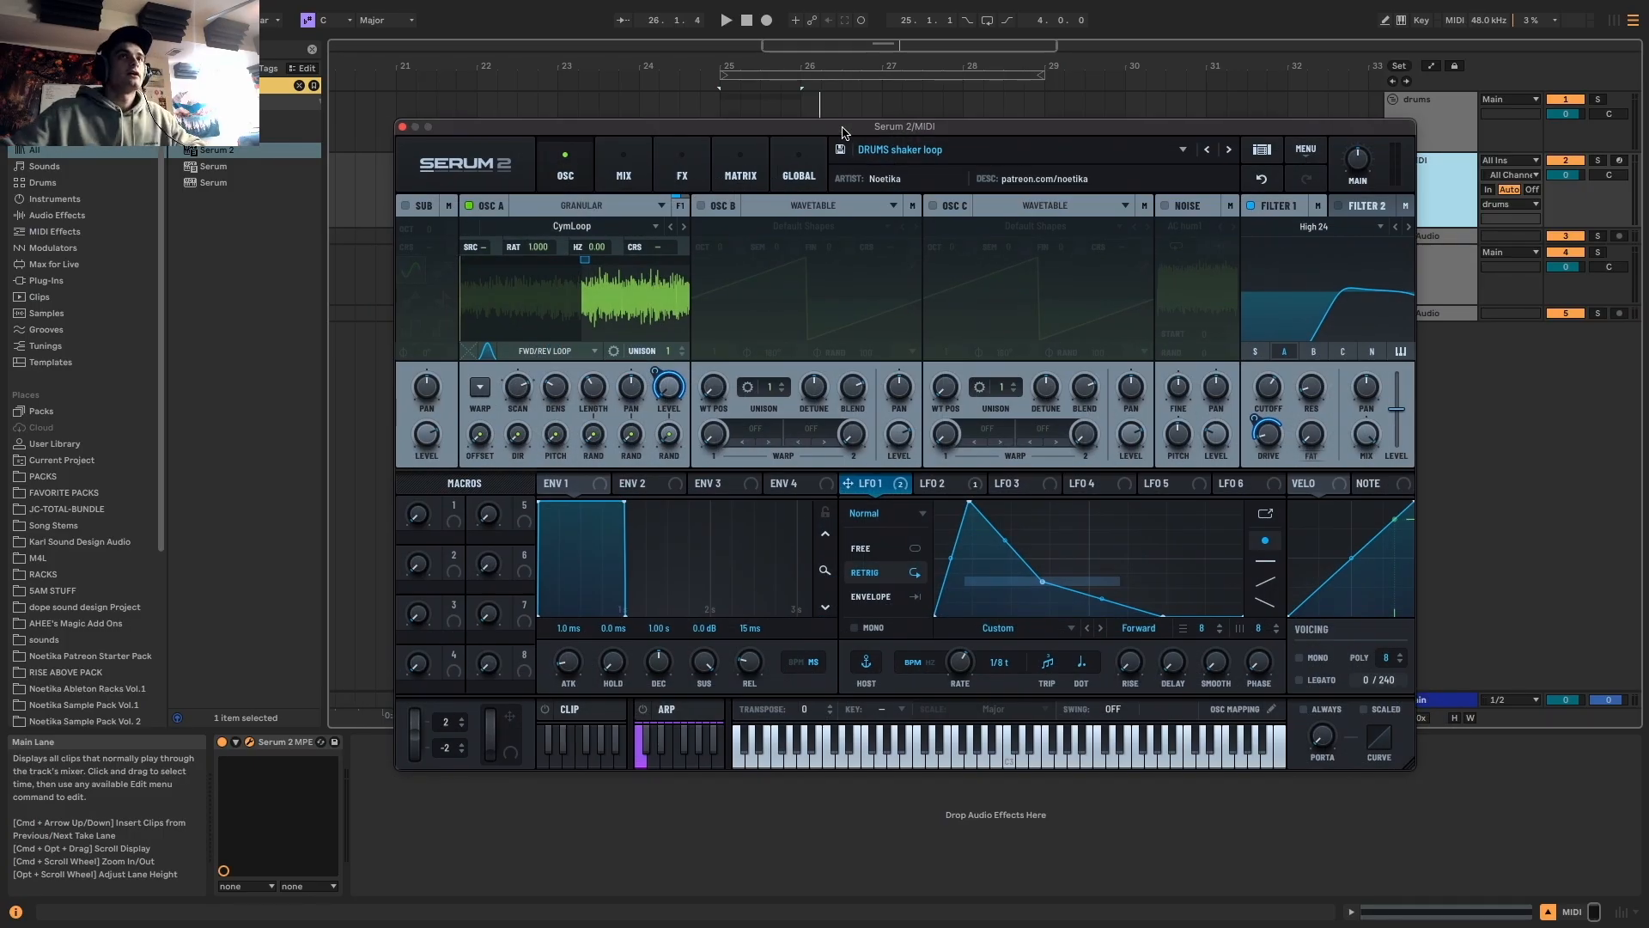
{"action": "mouse_move", "coordinate": [816, 135]}
{"action": "left_mouse_down"}
{"action": "mouse_move", "coordinate": [822, 121]}
{"action": "mouse_move", "coordinate": [803, 109]}
{"action": "mouse_move", "coordinate": [805, 122]}
{"action": "left_mouse_up"}
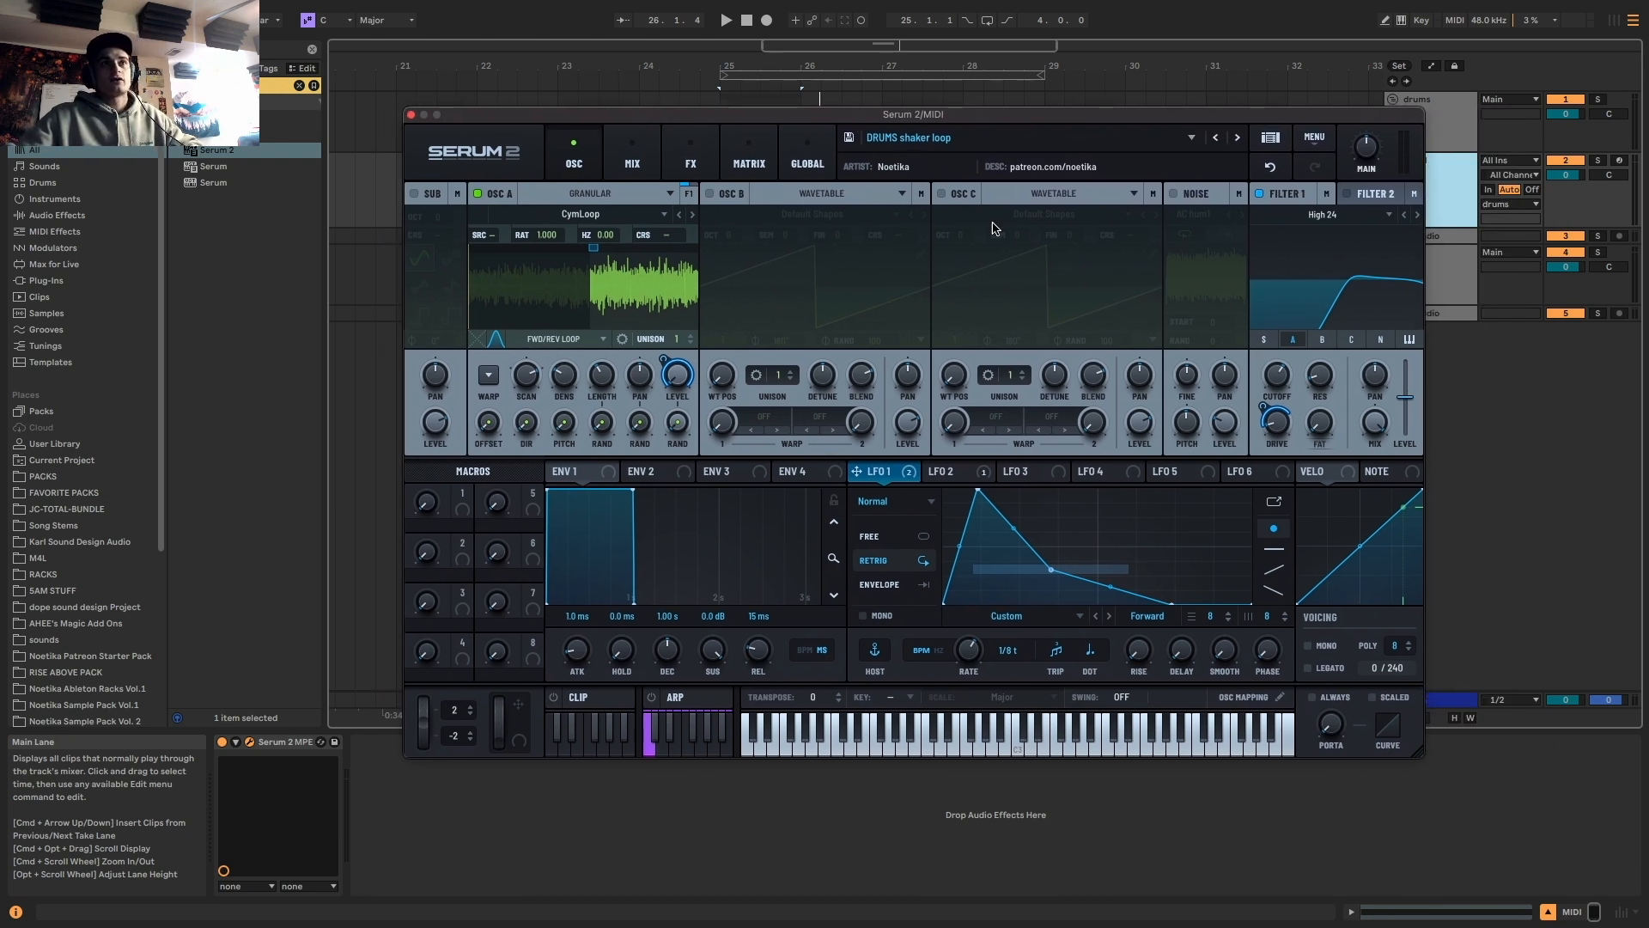
{"action": "mouse_move", "coordinate": [965, 120]}
{"action": "left_mouse_down"}
{"action": "mouse_move", "coordinate": [955, 153]}
{"action": "mouse_move", "coordinate": [975, 114]}
{"action": "left_mouse_up"}
Play the loop and audition presets, stepping through DRUMS snare 1, FX transition particles, BA weird bass impact thing, BA riddim flick and BA legato dirt
{"action": "left_click", "coordinate": [1247, 133]}
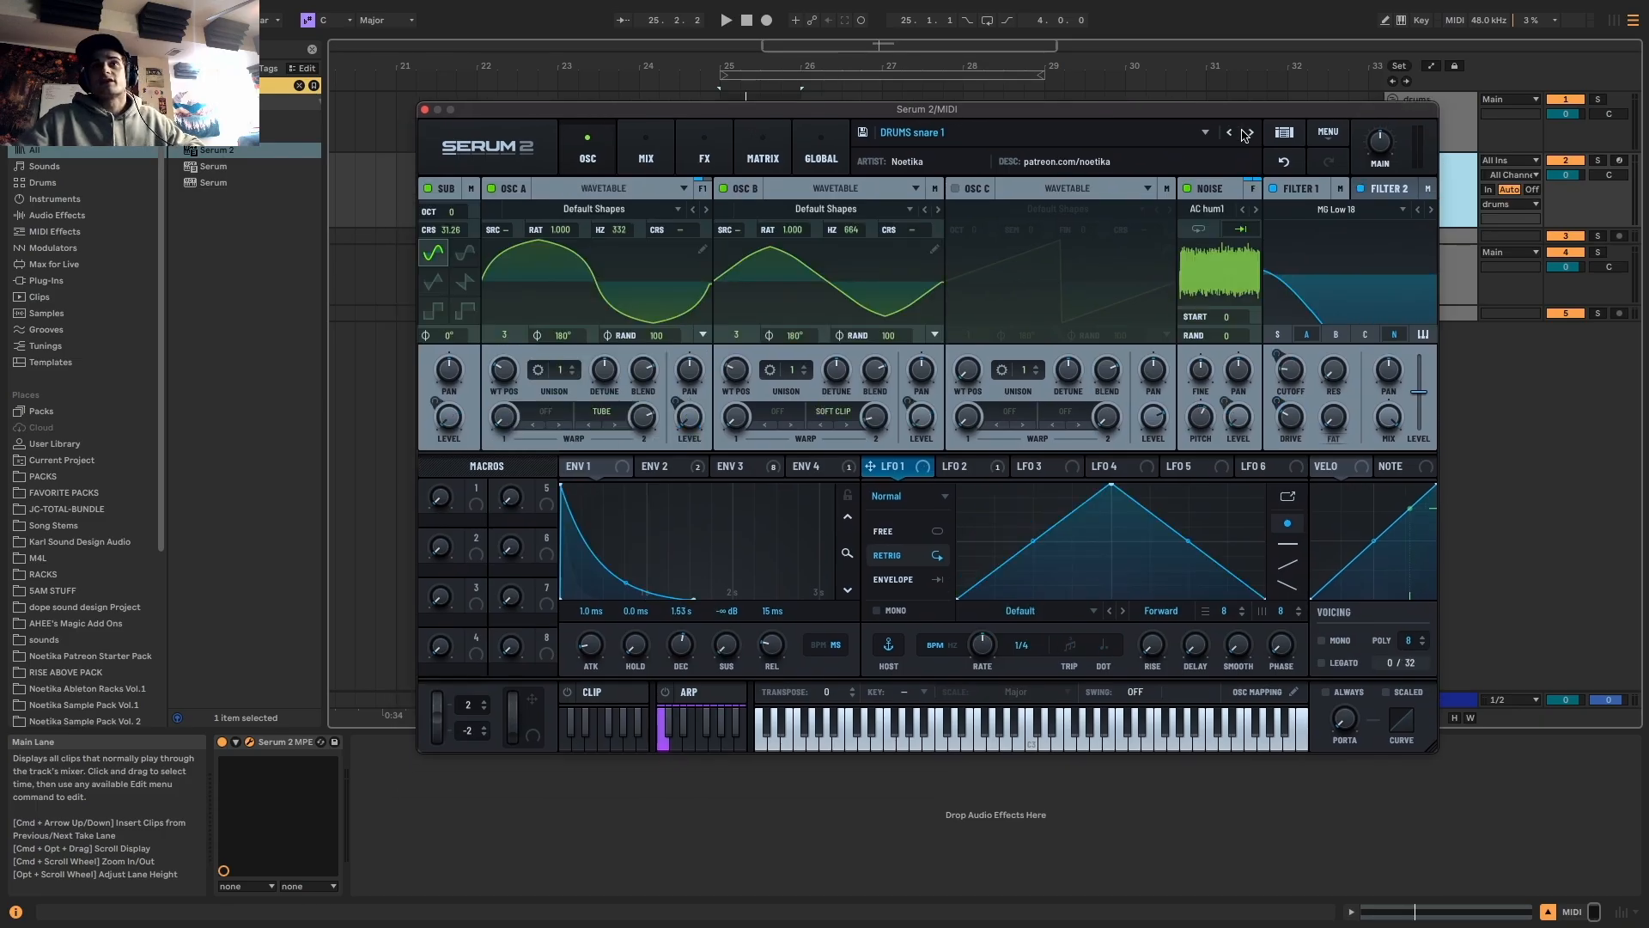
{"action": "key", "text": "space"}
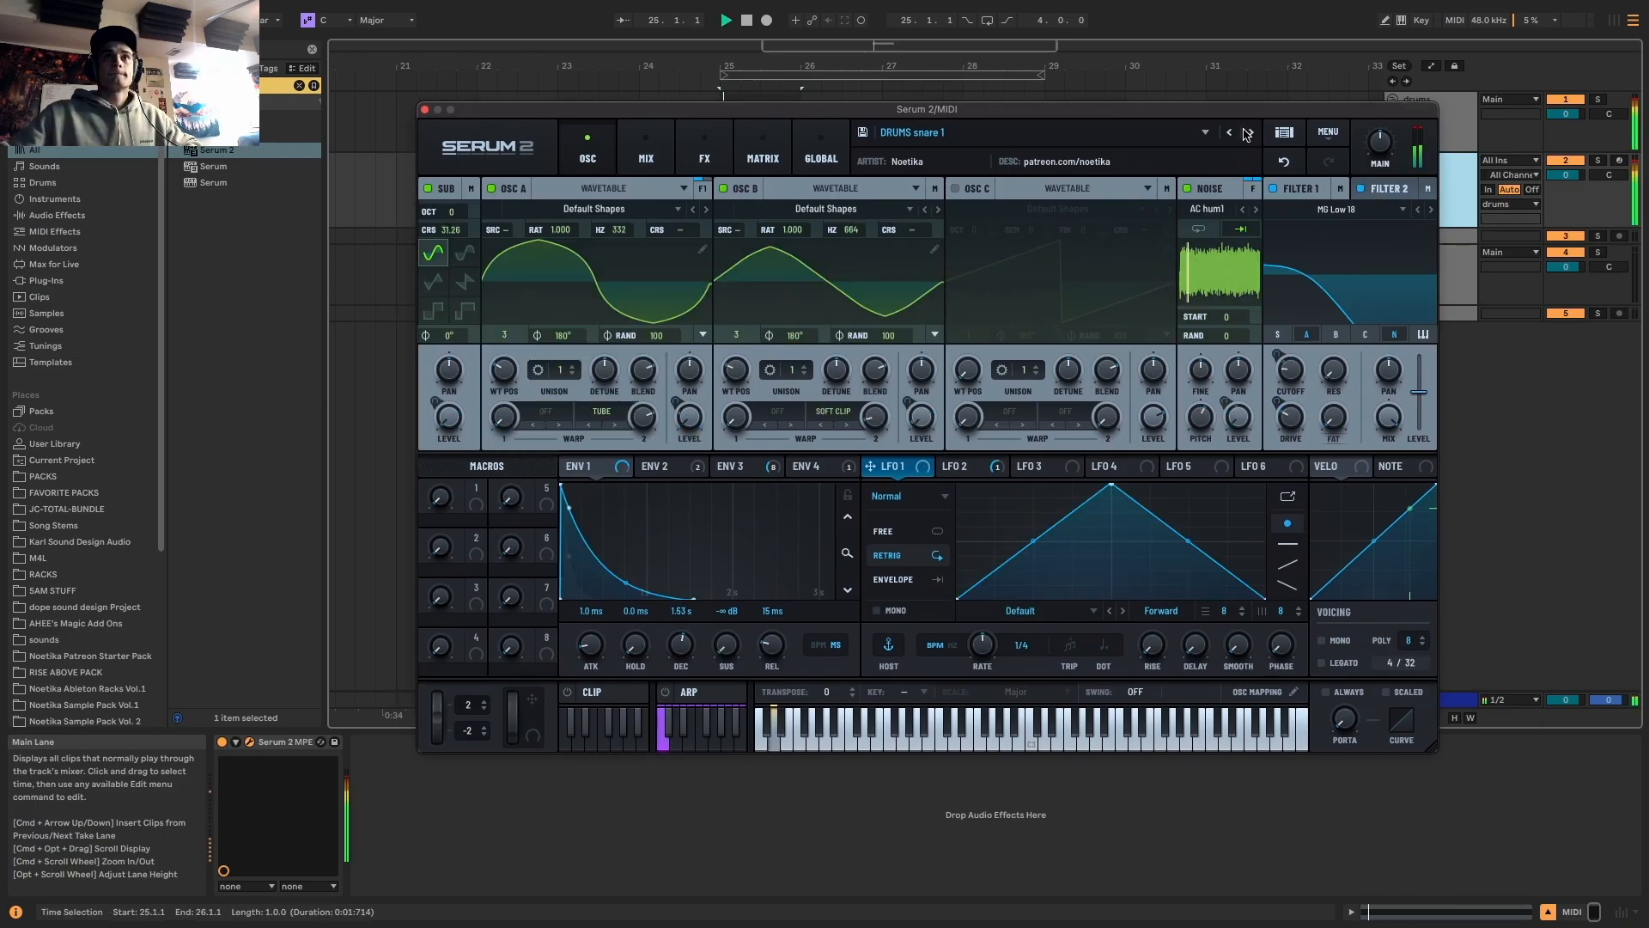
{"action": "left_click", "coordinate": [1247, 133]}
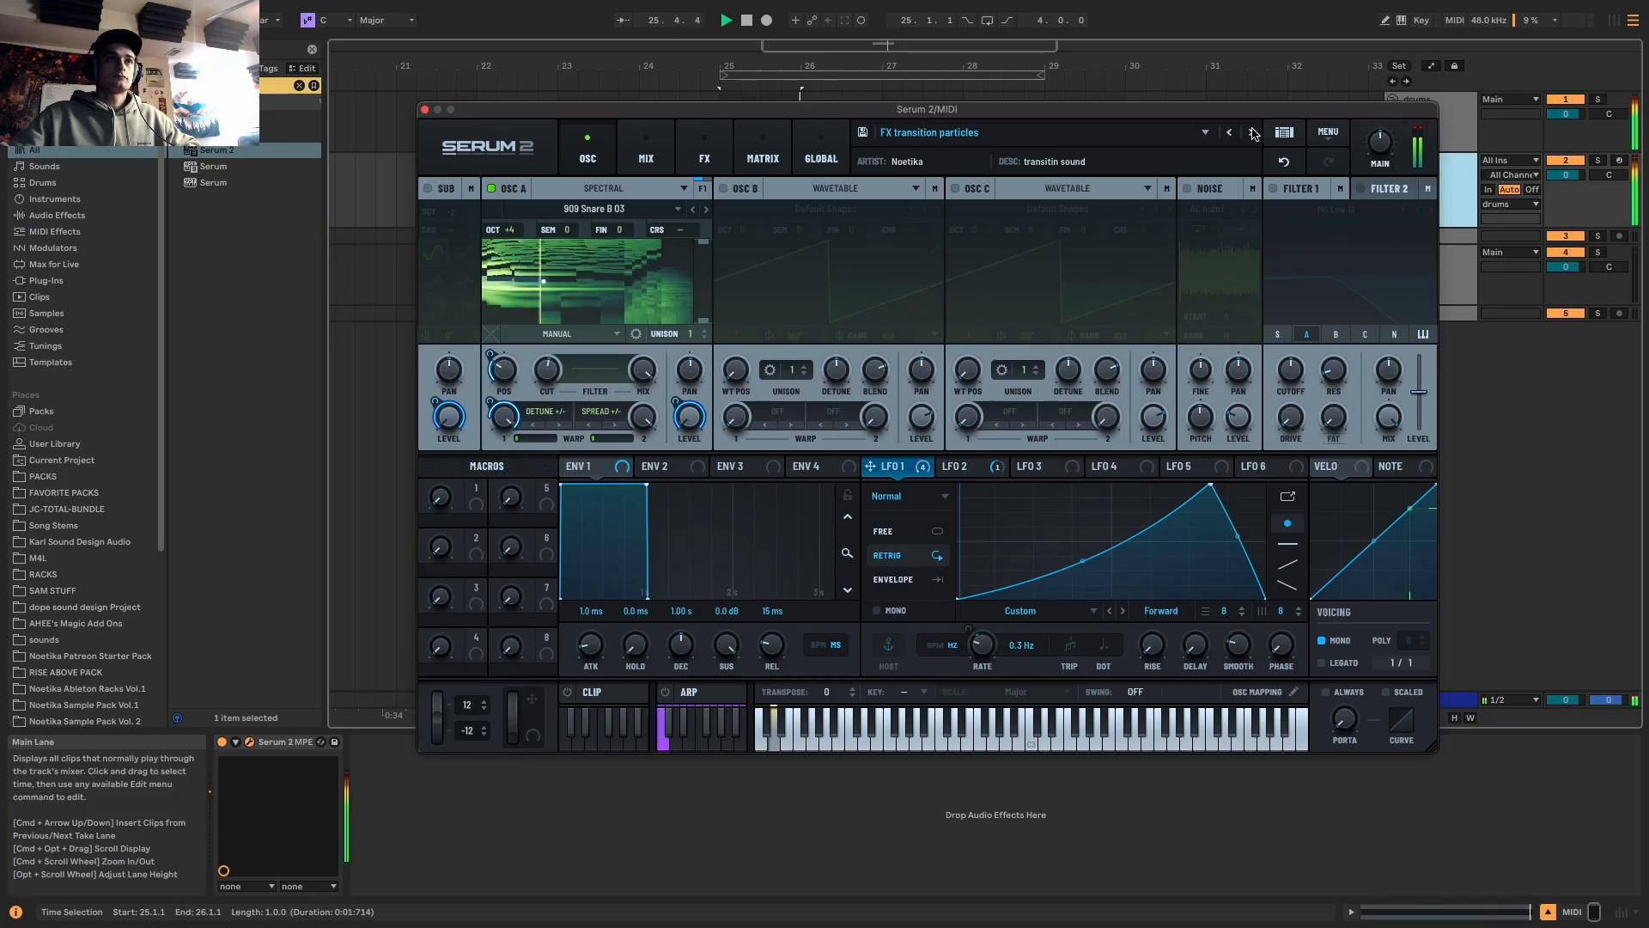
{"action": "left_click", "coordinate": [1230, 133]}
{"action": "left_click", "coordinate": [1230, 133]}
{"action": "left_click", "coordinate": [1230, 133]}
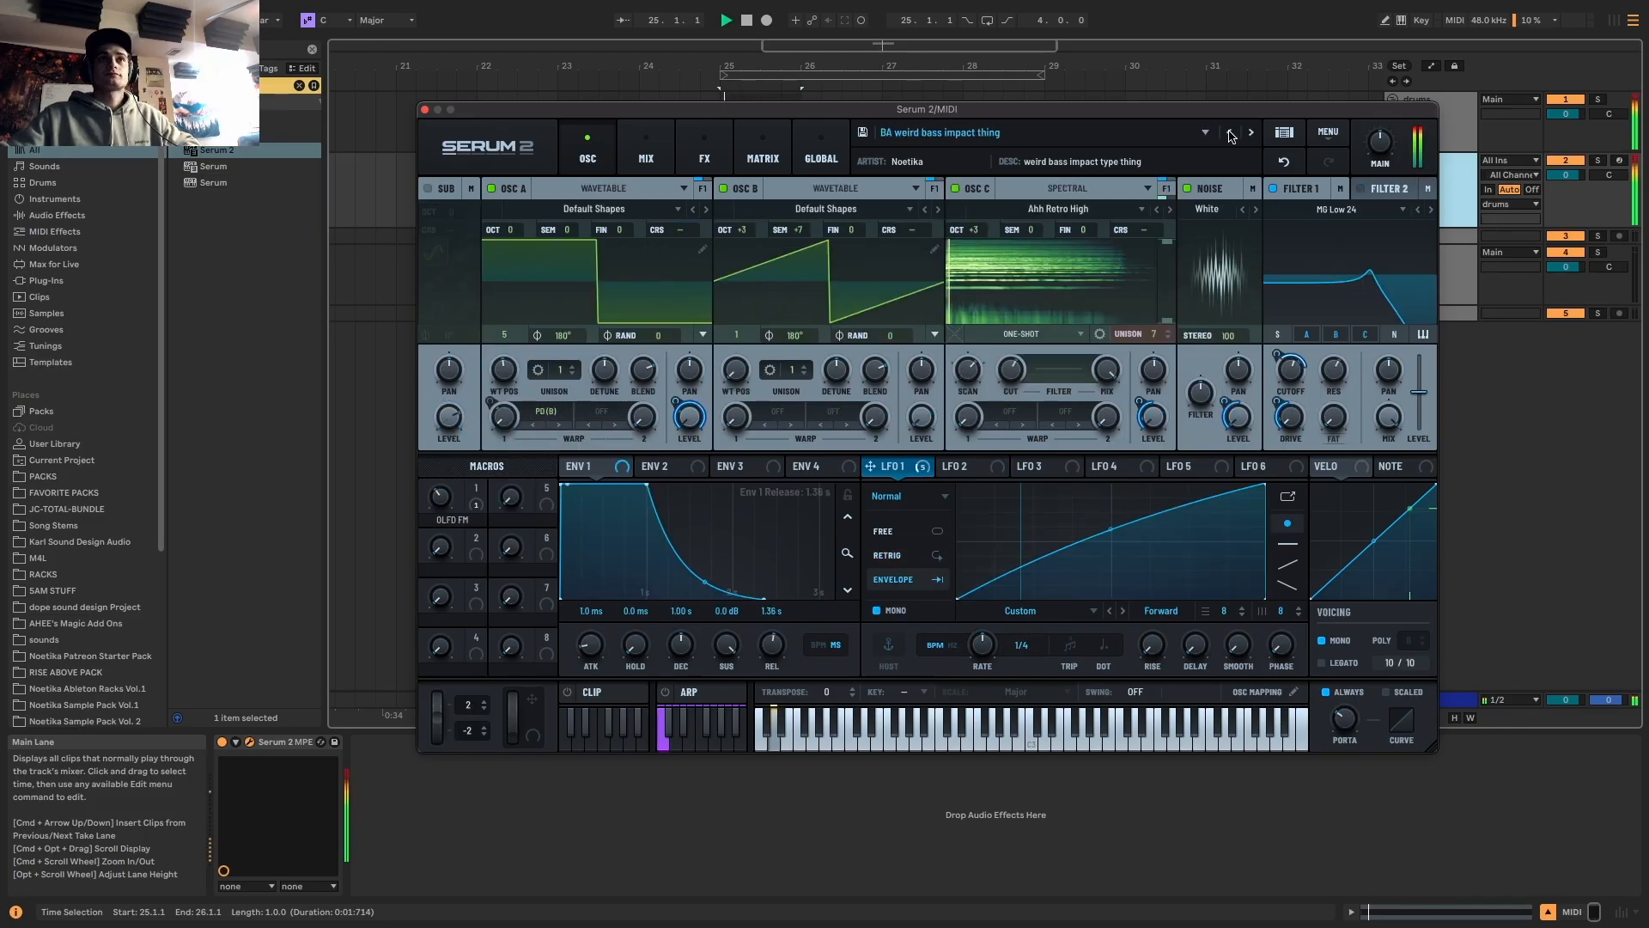
{"action": "left_click", "coordinate": [1230, 133]}
{"action": "left_click", "coordinate": [1230, 134]}
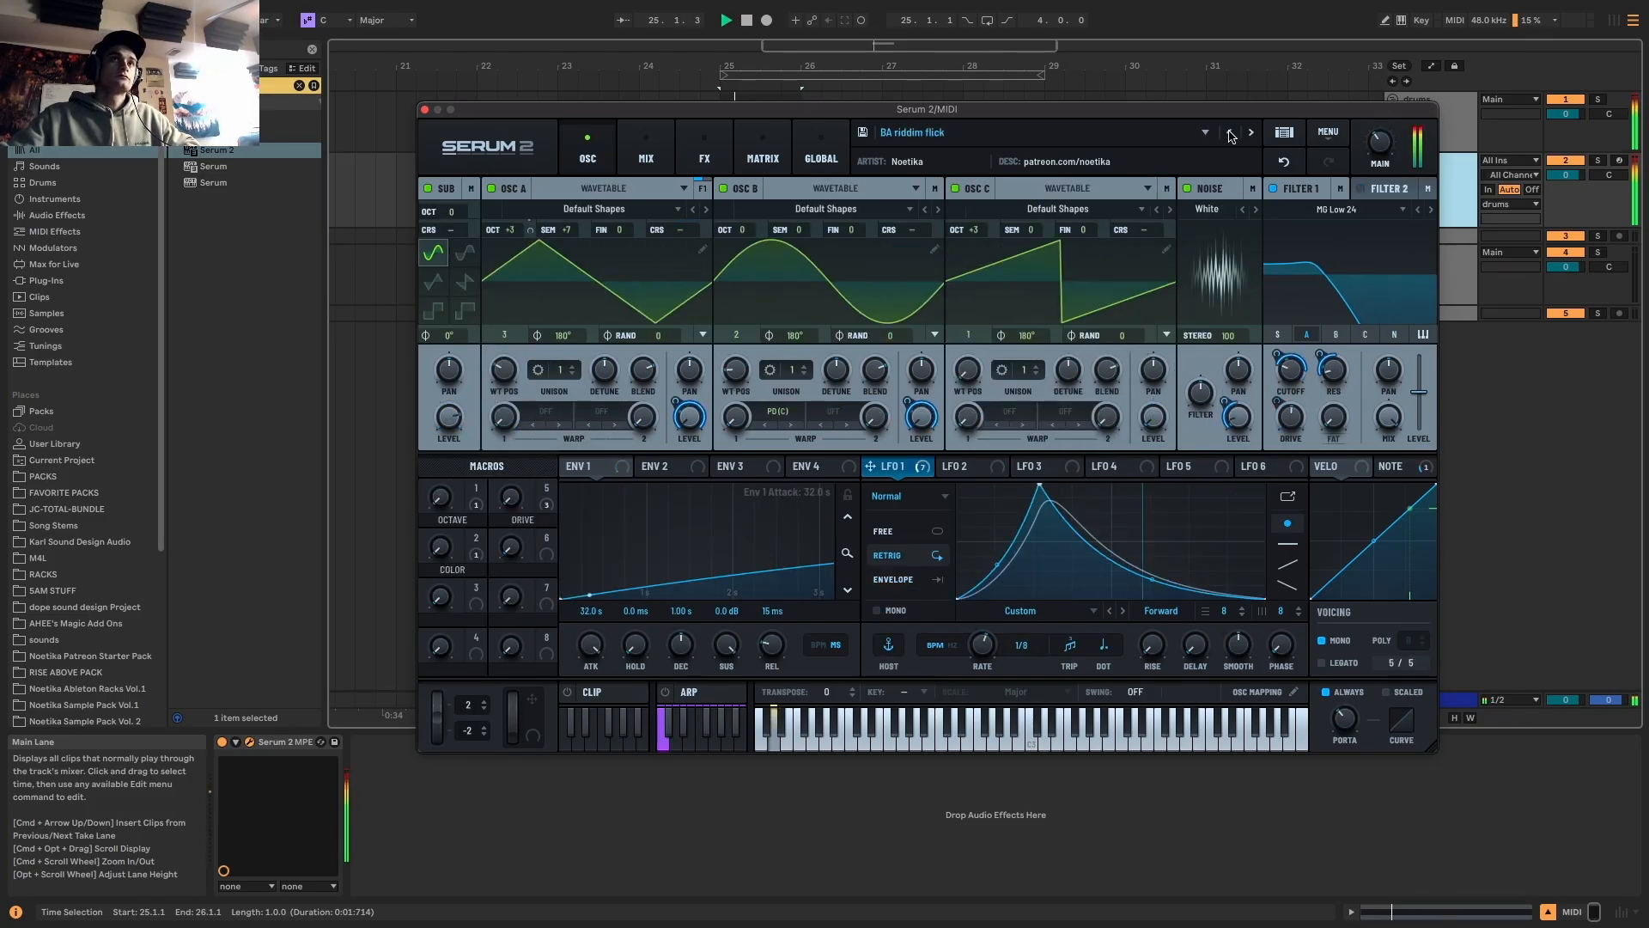
{"action": "left_click", "coordinate": [1230, 133]}
{"action": "left_click", "coordinate": [1229, 133]}
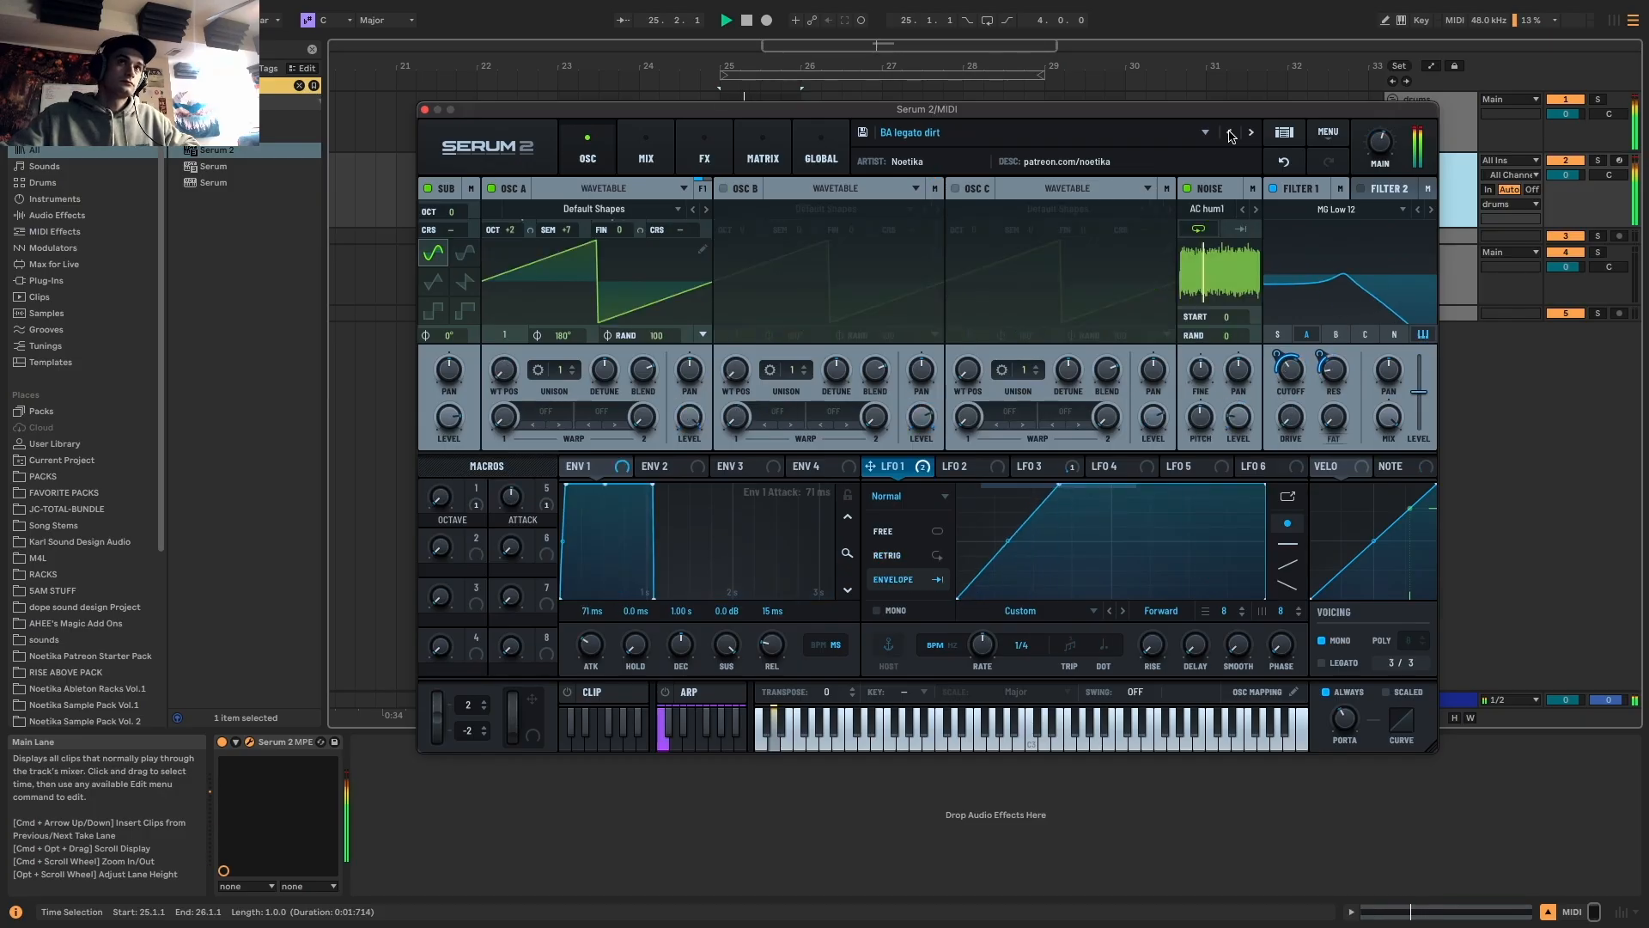
{"action": "left_click", "coordinate": [1230, 133]}
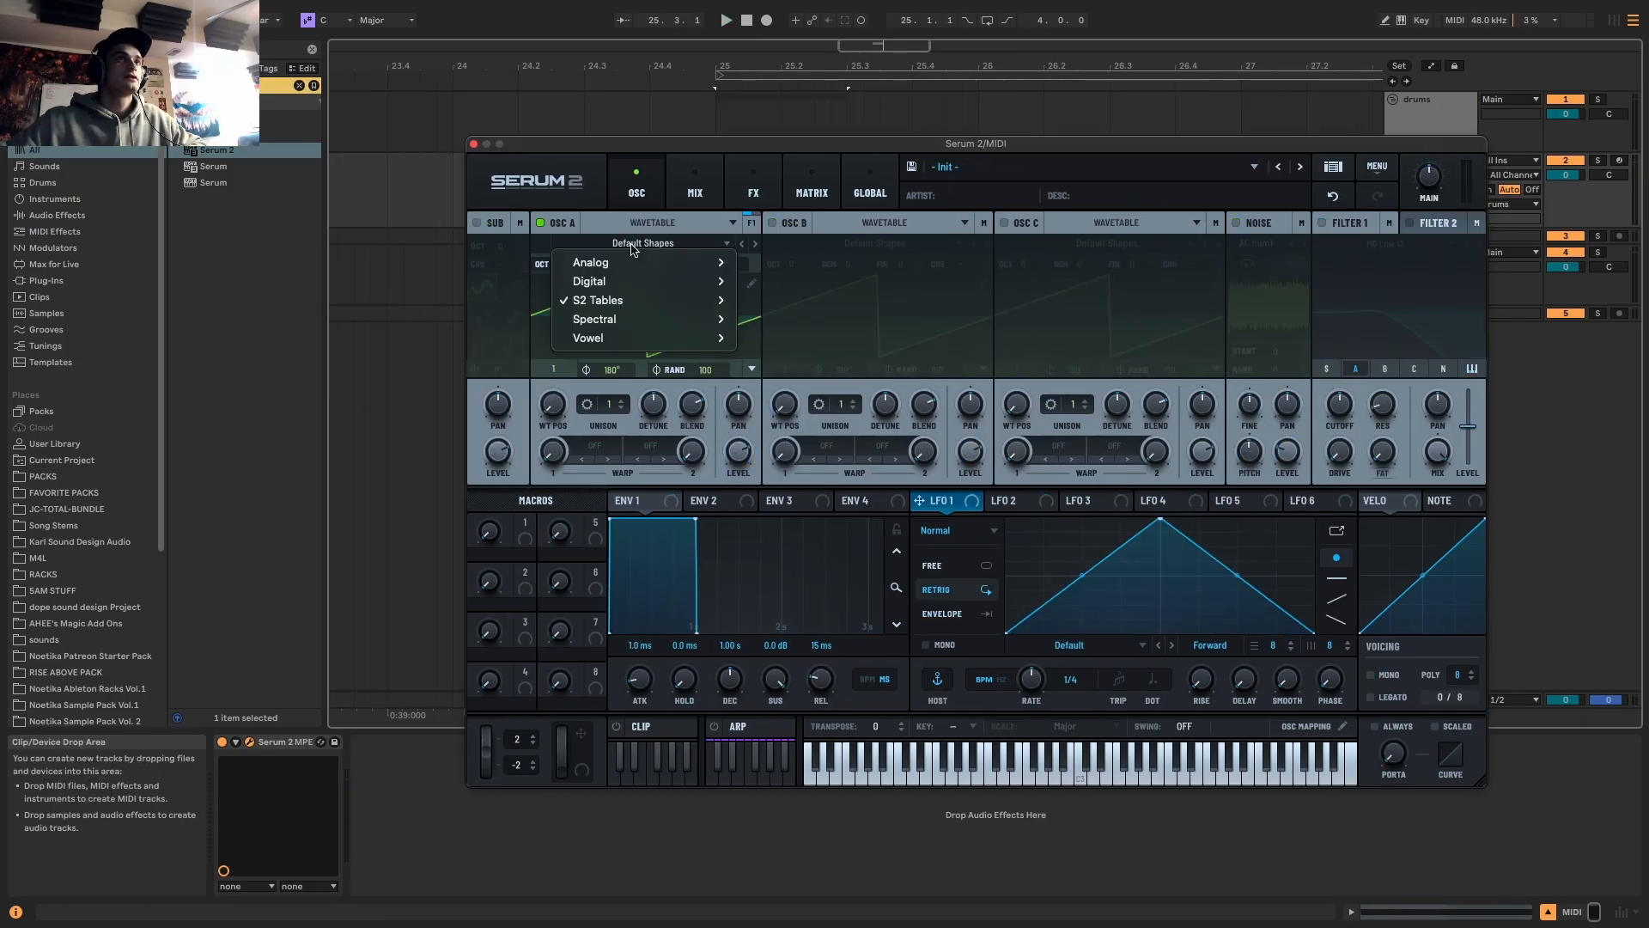
Load the AT Furthrrr wavetable from the S2 analog tables into oscillator A, try its wavetable position and audition the sound
{"action": "mouse_move", "coordinate": [653, 262]}
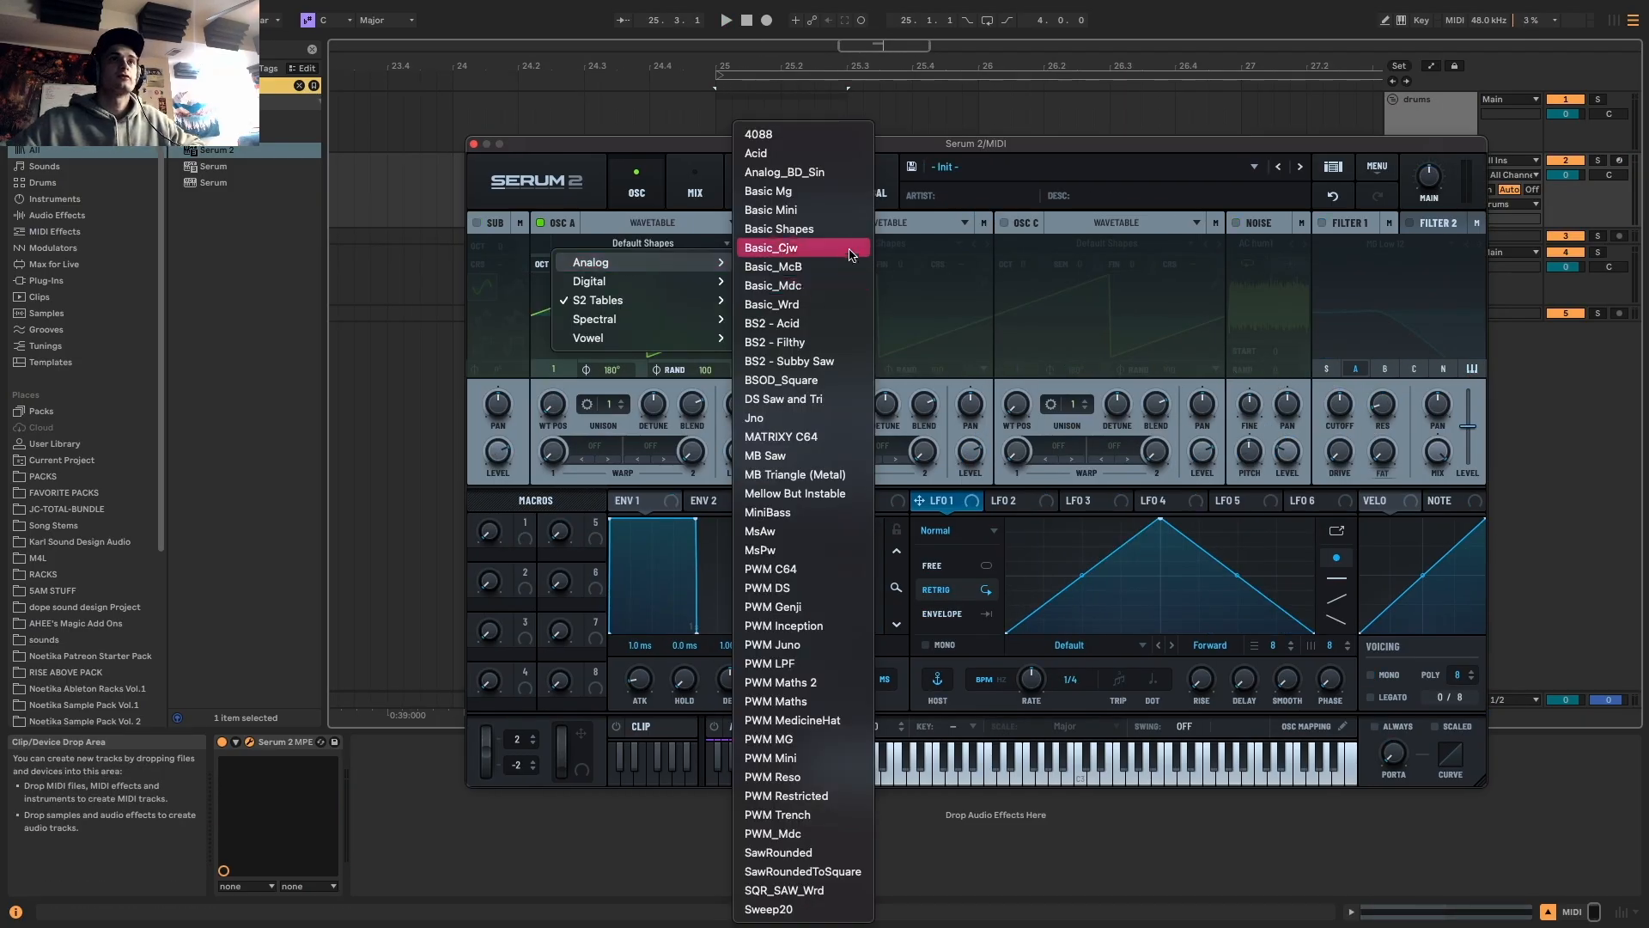
{"action": "mouse_move", "coordinate": [644, 299]}
{"action": "mouse_move", "coordinate": [777, 300]}
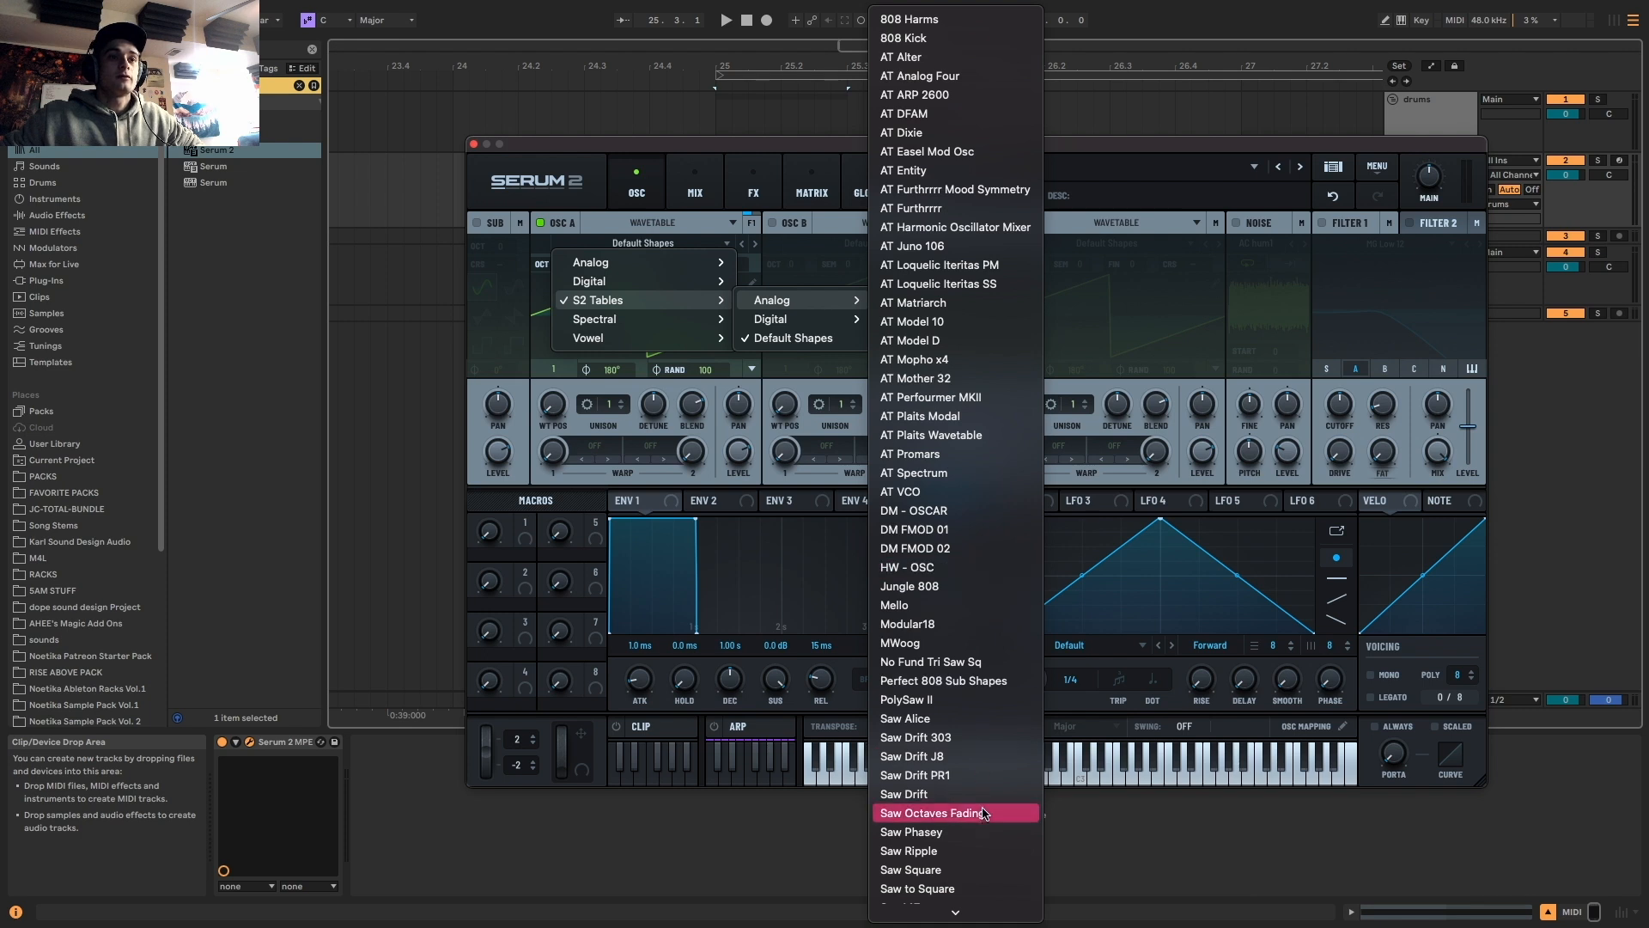
{"action": "left_click", "coordinate": [945, 208]}
{"action": "key", "text": "space"}
{"action": "mouse_move", "coordinate": [554, 407]}
{"action": "left_mouse_down"}
{"action": "mouse_move", "coordinate": [563, 353]}
{"action": "mouse_move", "coordinate": [555, 423]}
{"action": "left_mouse_up"}
{"action": "key", "text": "space"}
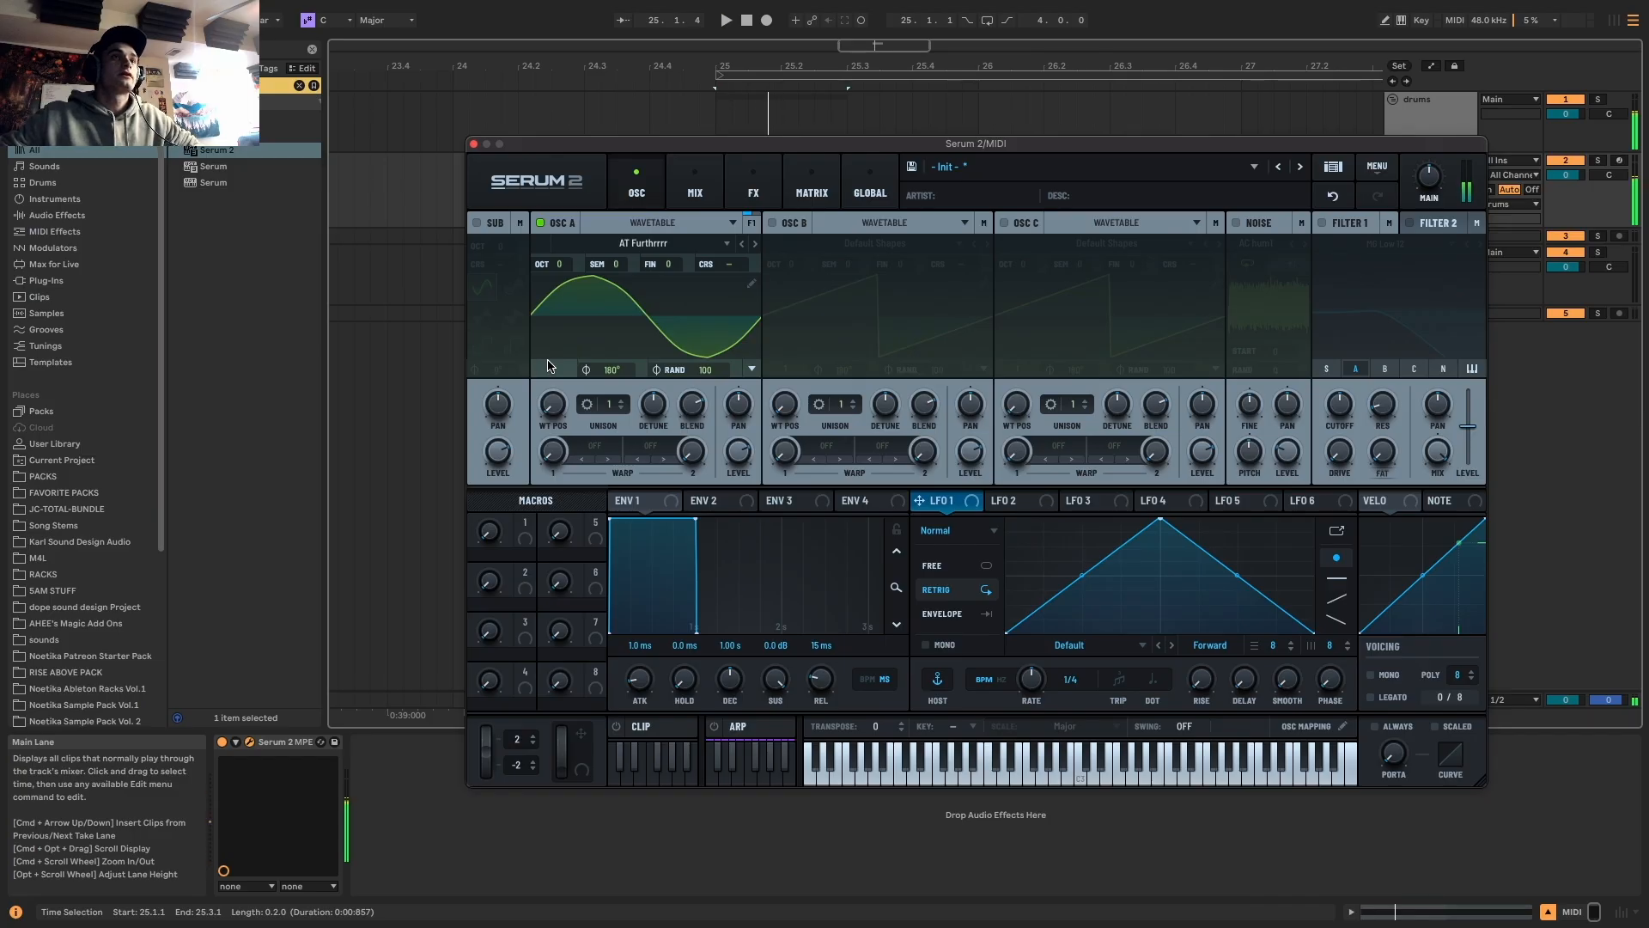
Shape envelope 1 into a short hit with a 140 ms hold, 93 ms decay and sustain at minus infinity
{"action": "left_click_drag", "start_coordinate": [687, 646], "coordinate": [694, 670]}
{"action": "key", "text": "space"}
{"action": "key", "text": "space"}
{"action": "left_click_drag", "start_coordinate": [695, 520], "coordinate": [608, 820]}
{"action": "left_click_drag", "start_coordinate": [675, 698], "coordinate": [694, 625]}
{"action": "key", "text": "space"}
{"action": "left_click_drag", "start_coordinate": [729, 673], "coordinate": [678, 693]}
{"action": "key", "text": "space"}
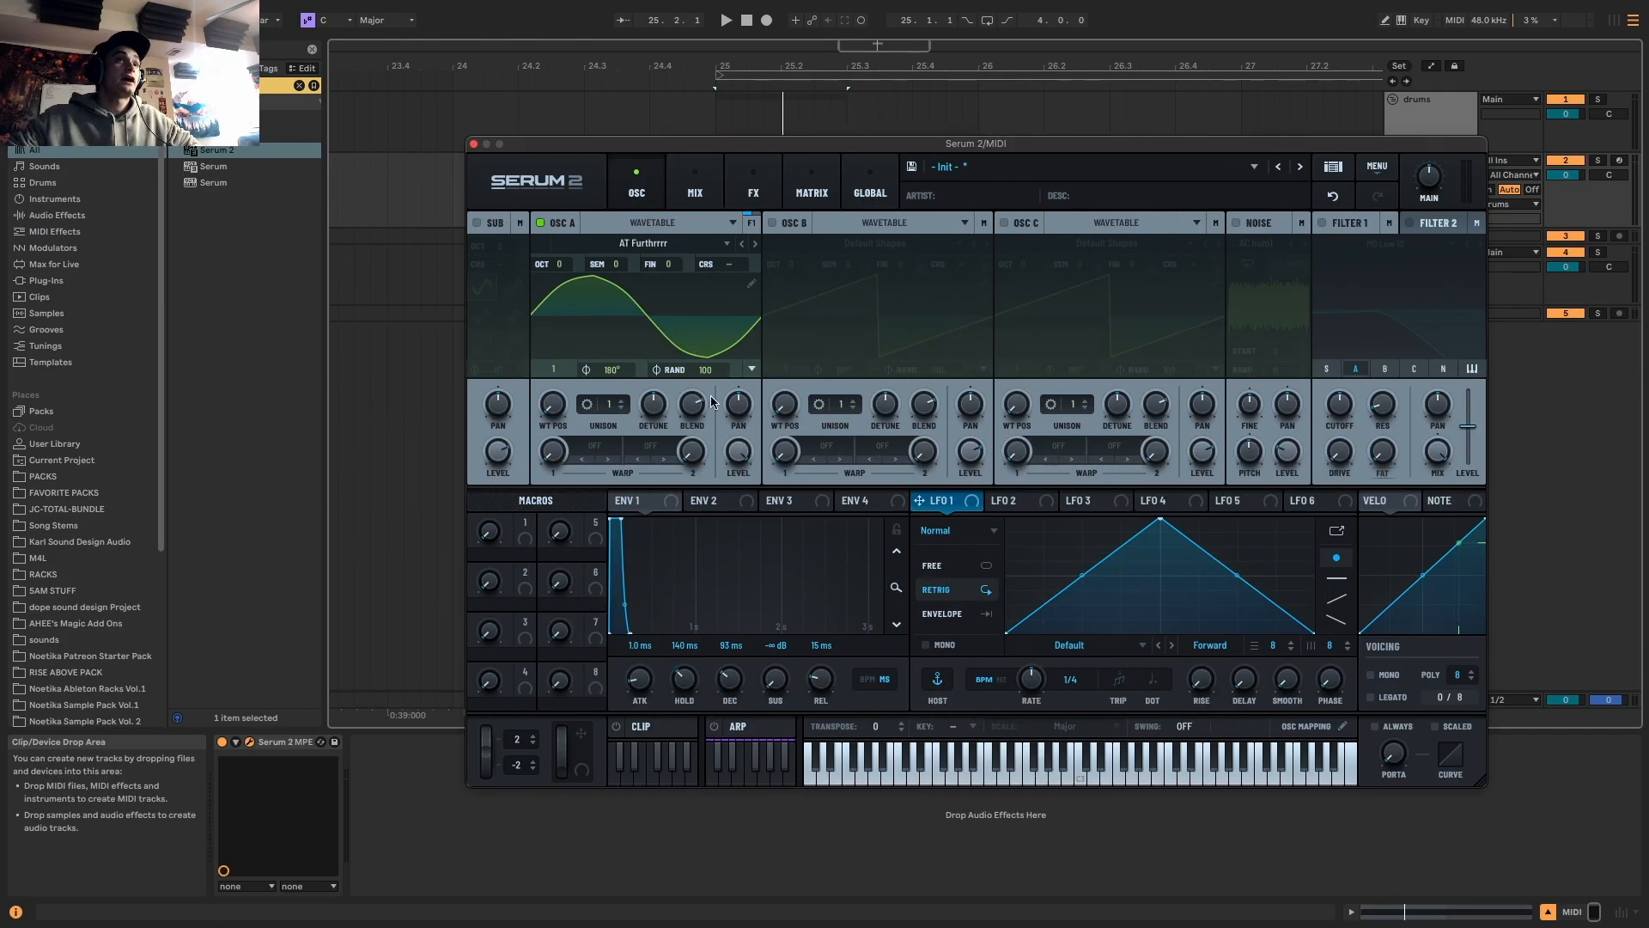
{"action": "left_click", "coordinate": [646, 501]}
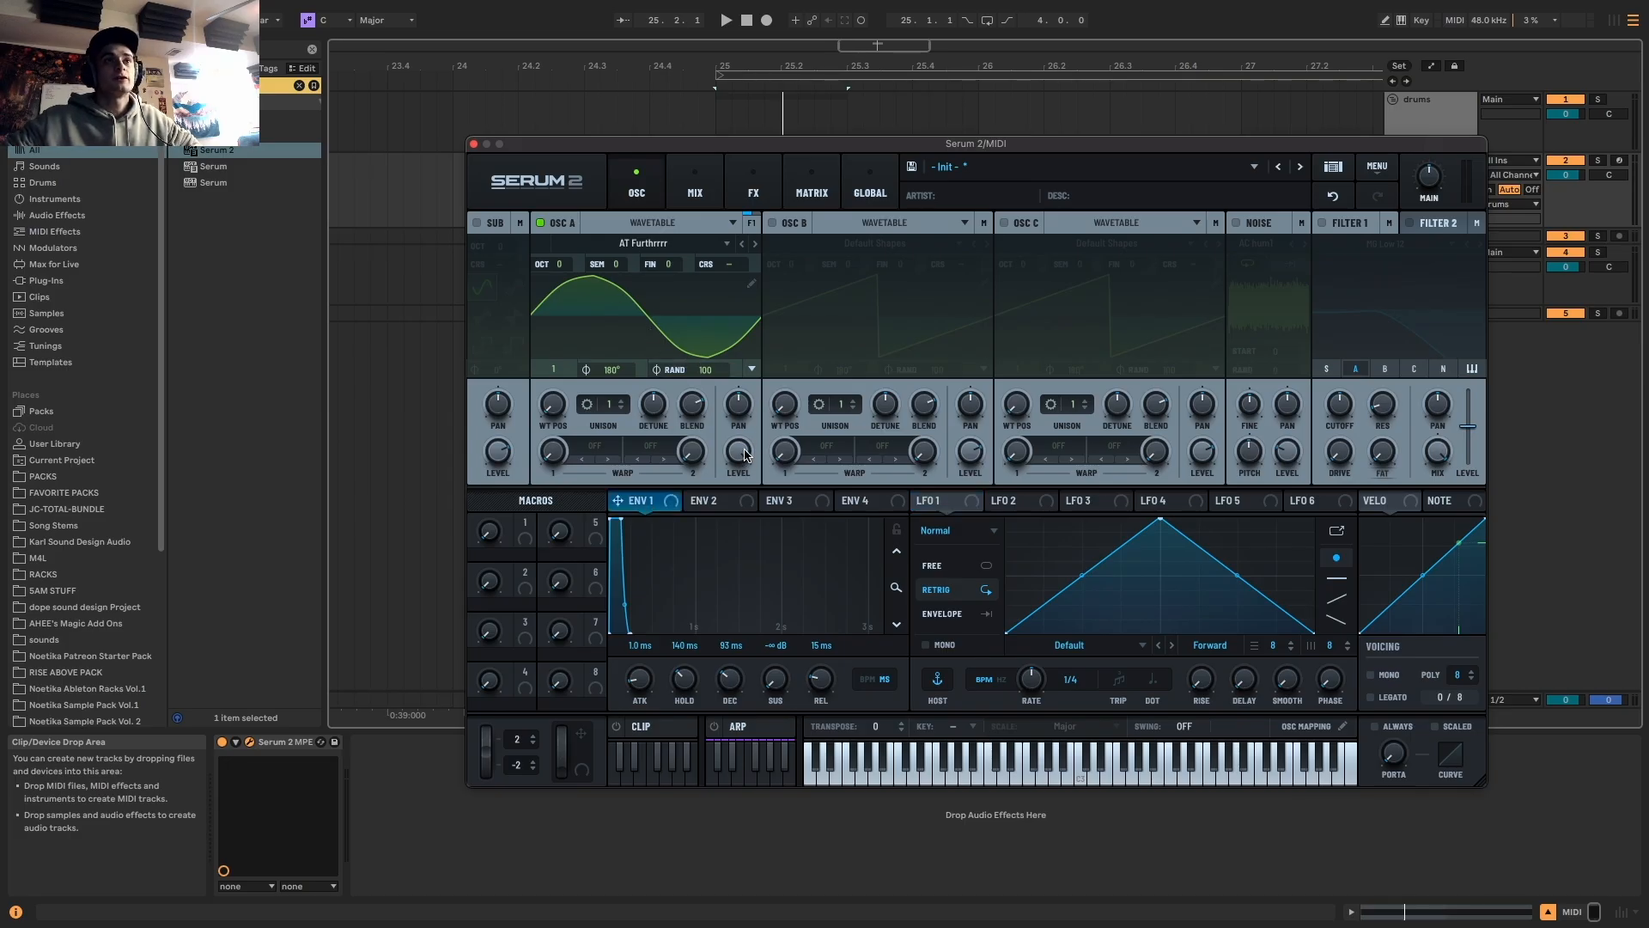
{"action": "key", "text": "space"}
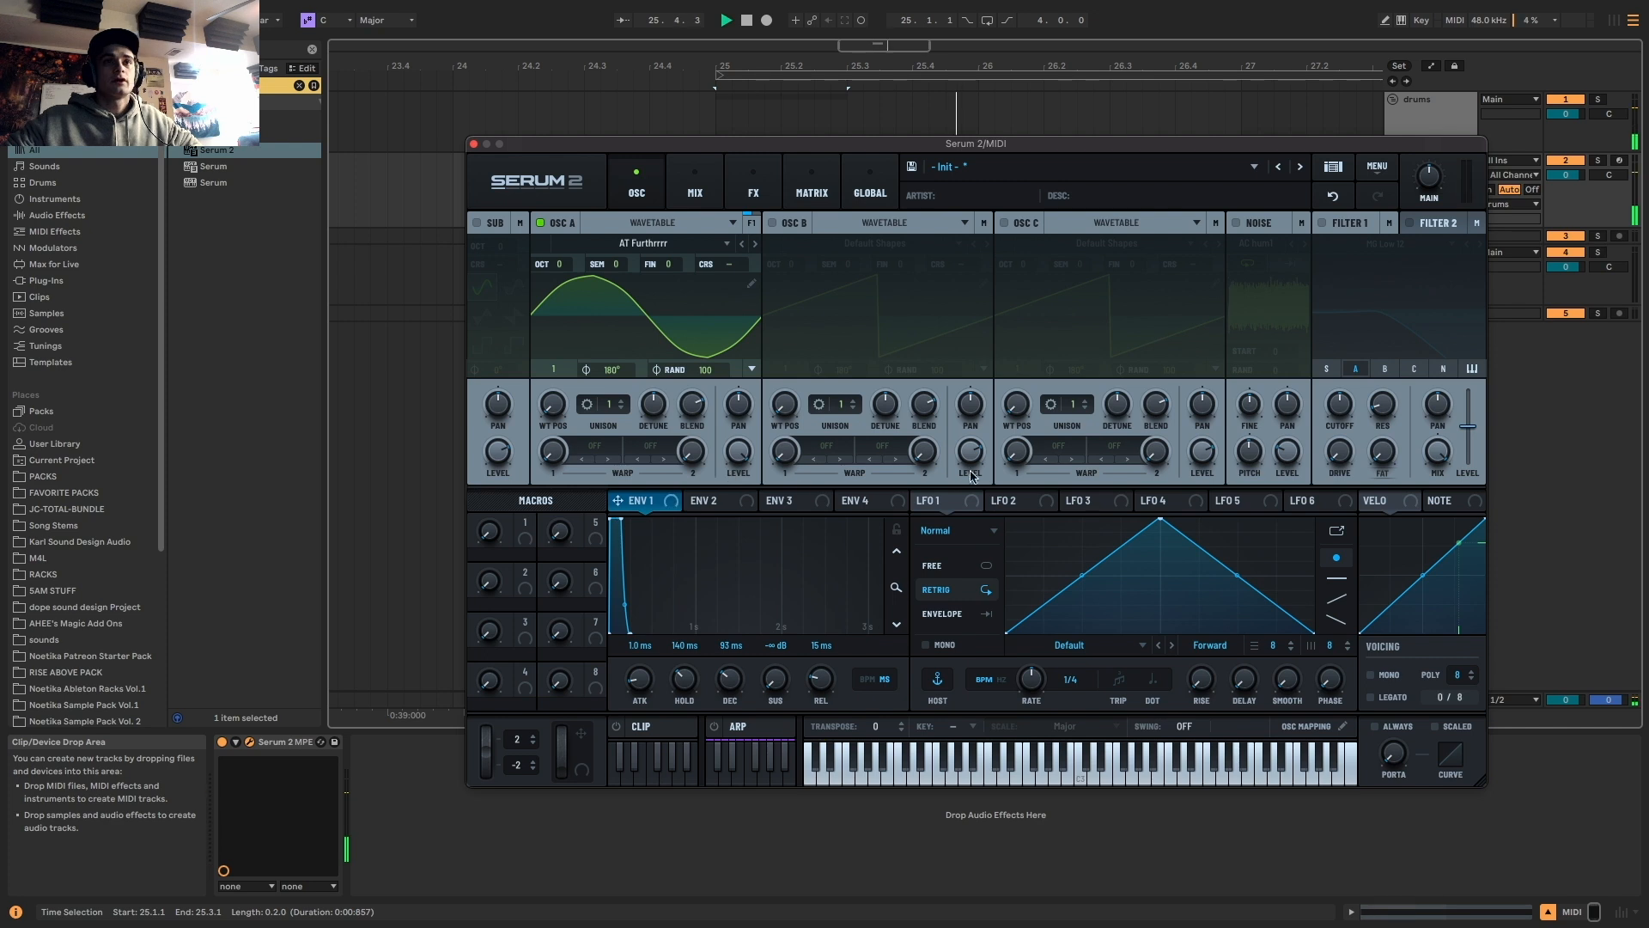
{"action": "left_click_drag", "start_coordinate": [1163, 519], "coordinate": [1146, 433]}
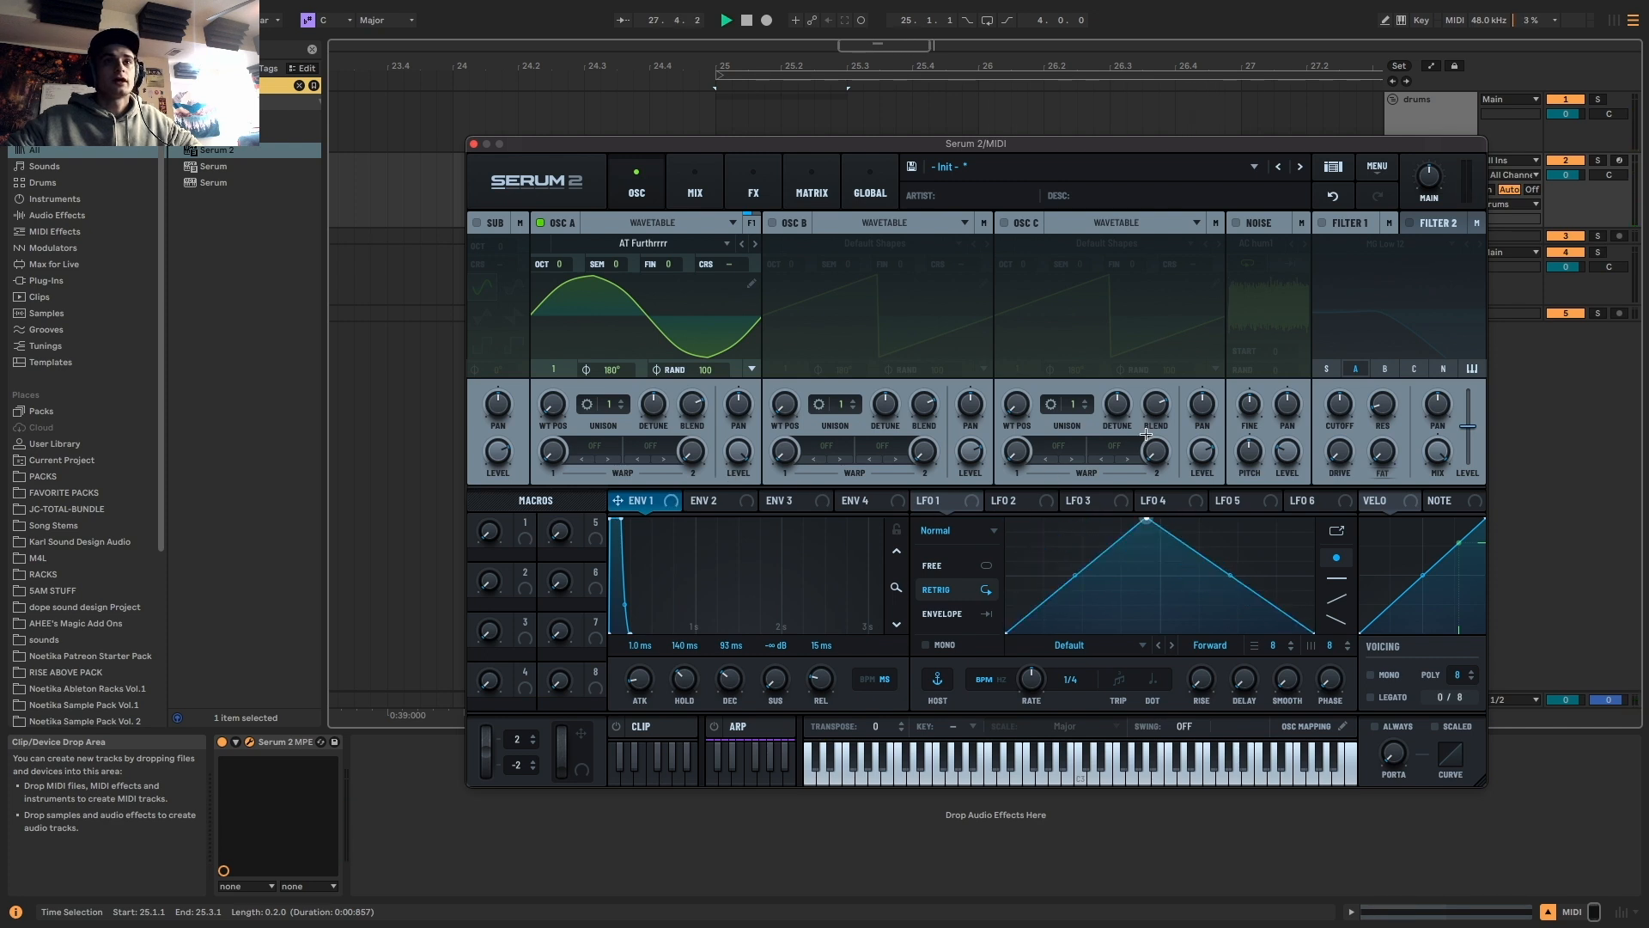
Shape envelope 2 as a very short decay with zero sustain, assign it to oscillator A's coarse pitch and play it back
{"action": "left_click", "coordinate": [714, 501]}
{"action": "left_click_drag", "start_coordinate": [701, 524], "coordinate": [596, 706]}
{"action": "left_click_drag", "start_coordinate": [693, 500], "coordinate": [736, 269]}
{"action": "key", "text": "space"}
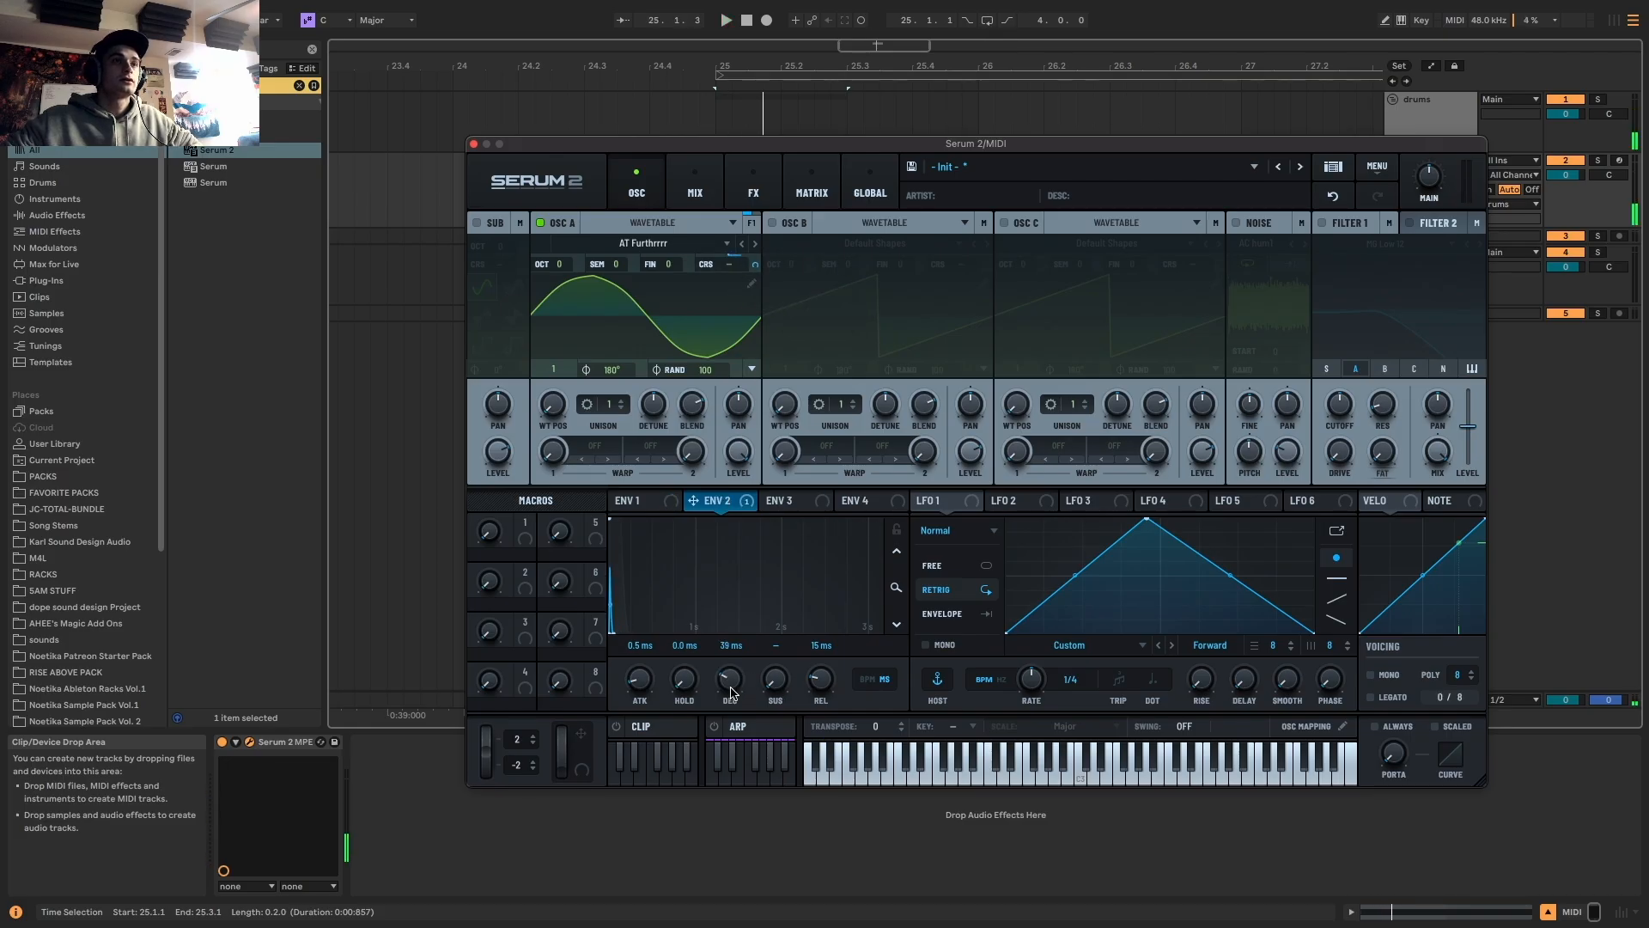
Set envelope 2's decay to 120 ms and its modulation of oscillator A's coarse pitch to 36%, checking the sound during playback
{"action": "mouse_move", "coordinate": [744, 681]}
{"action": "left_mouse_down"}
{"action": "mouse_move", "coordinate": [748, 659]}
{"action": "mouse_move", "coordinate": [734, 684]}
{"action": "left_mouse_up"}
{"action": "left_click_drag", "start_coordinate": [755, 266], "coordinate": [749, 370]}
{"action": "left_click_drag", "start_coordinate": [753, 263], "coordinate": [759, 258]}
{"action": "key", "text": "space"}
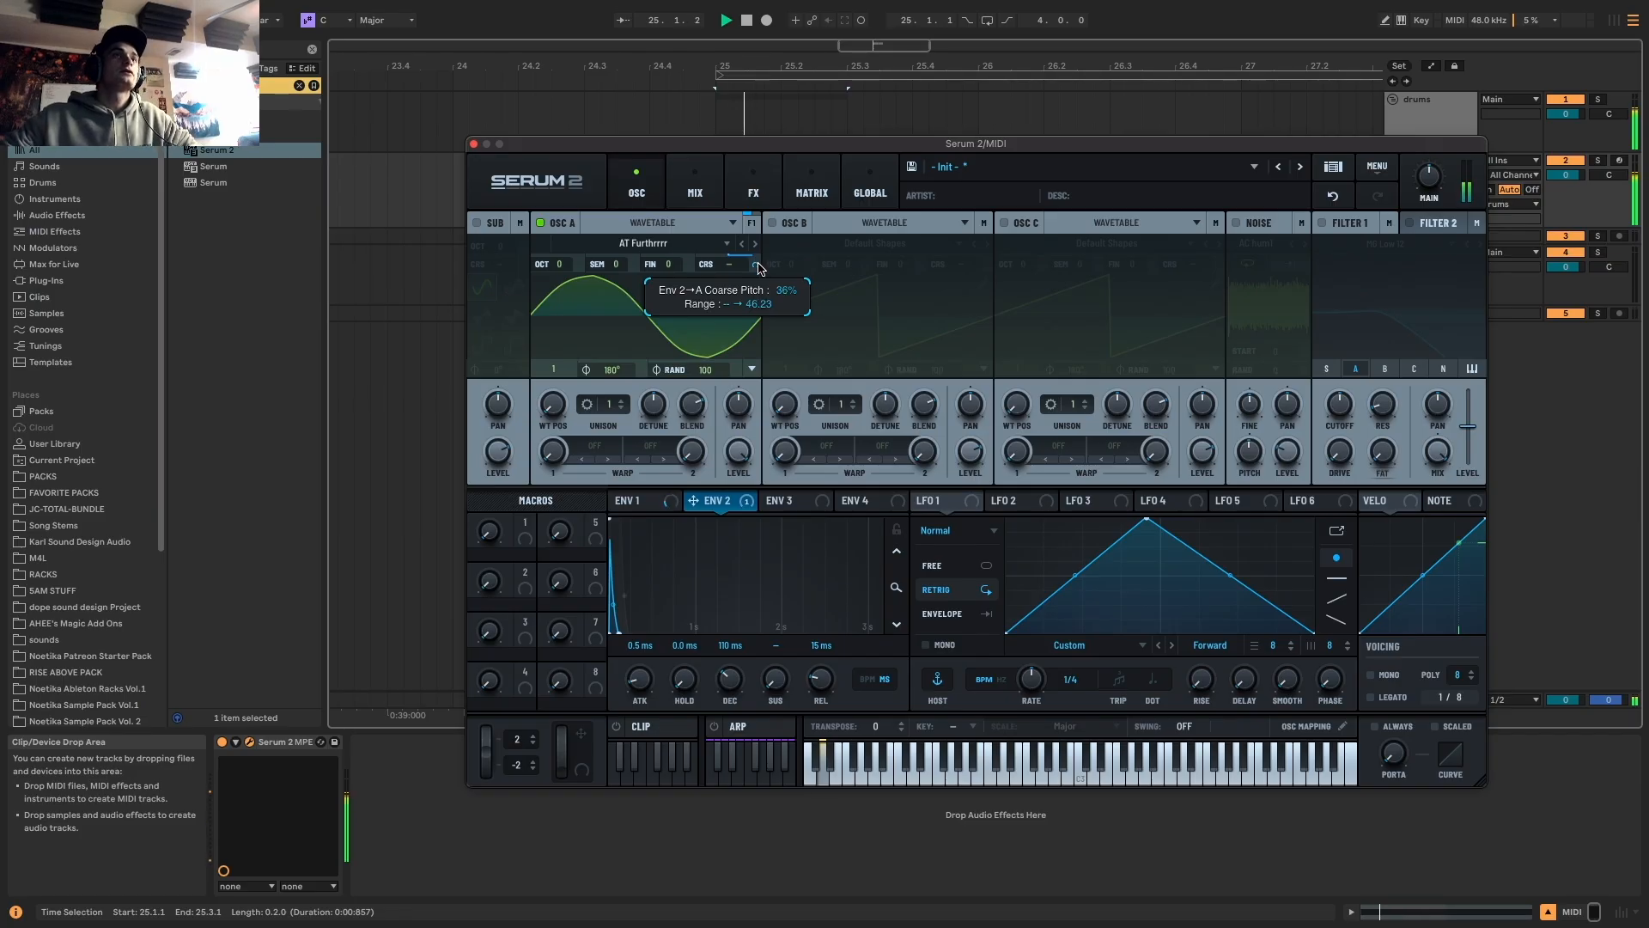
{"action": "left_click_drag", "start_coordinate": [728, 681], "coordinate": [728, 680]}
{"action": "key", "text": "space"}
Remove all destinations from envelope 2 and assign LFO 1 to oscillator A's coarse pitch instead
{"action": "right_click", "coordinate": [735, 501]}
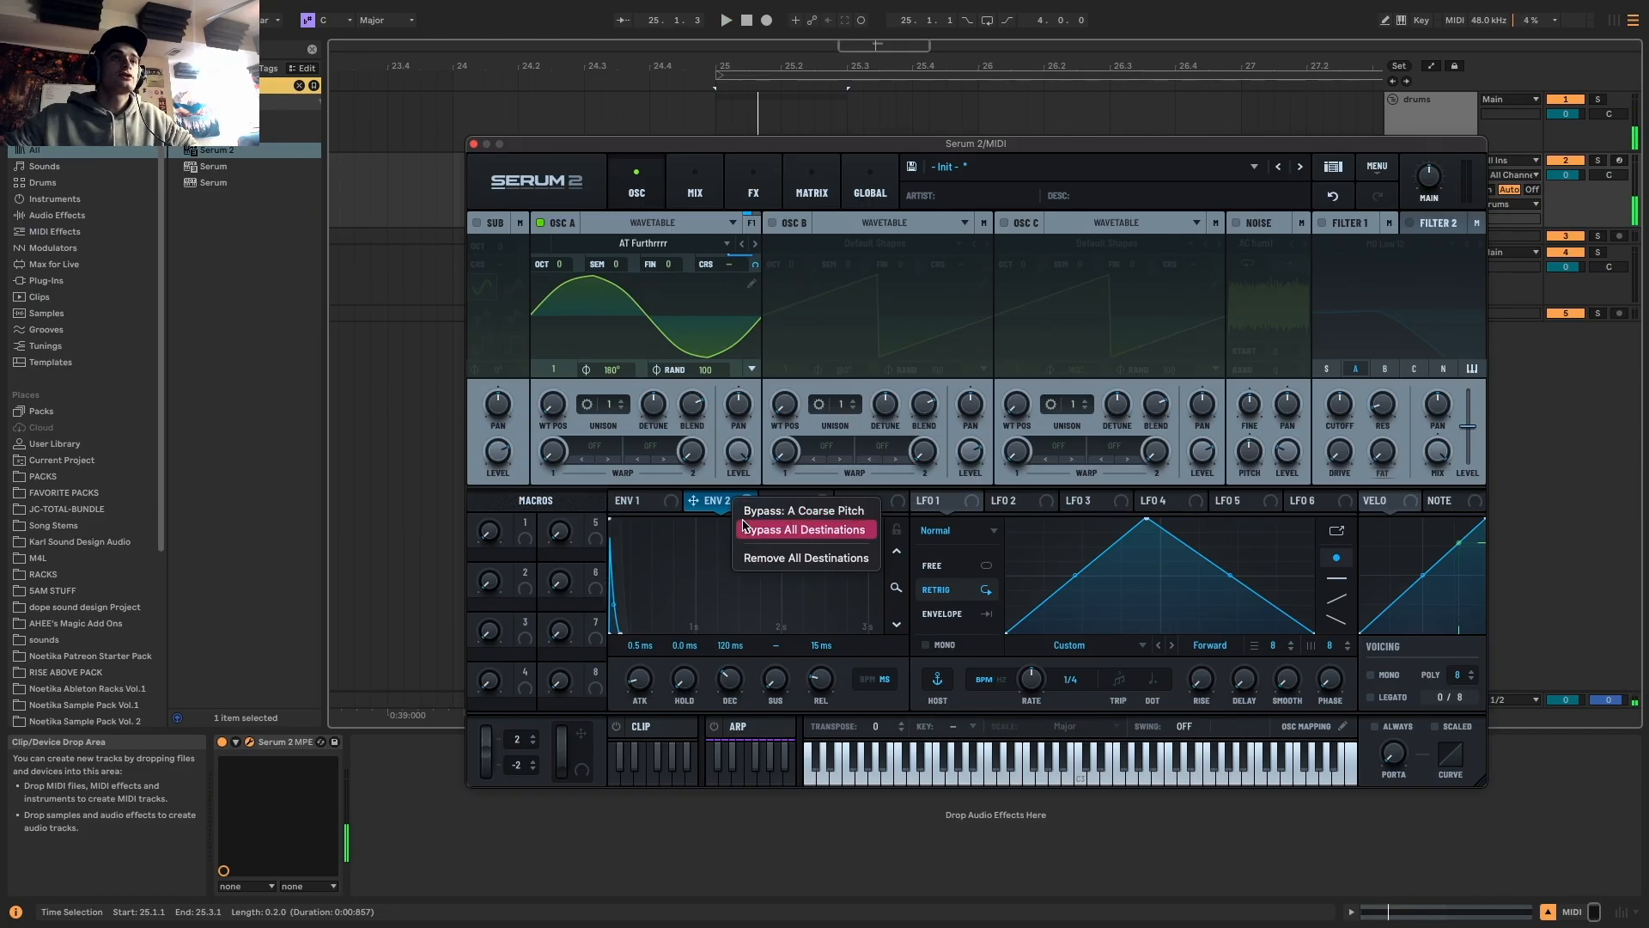
{"action": "left_click", "coordinate": [762, 558]}
{"action": "left_click_drag", "start_coordinate": [1140, 521], "coordinate": [756, 251]}
Reshape LFO 1 into a falling curved decay in Envelope mode with a rate of 1/16, auditioning it during the edit
{"action": "double_click", "coordinate": [1180, 632]}
{"action": "key", "text": "space"}
{"action": "left_click", "coordinate": [955, 616]}
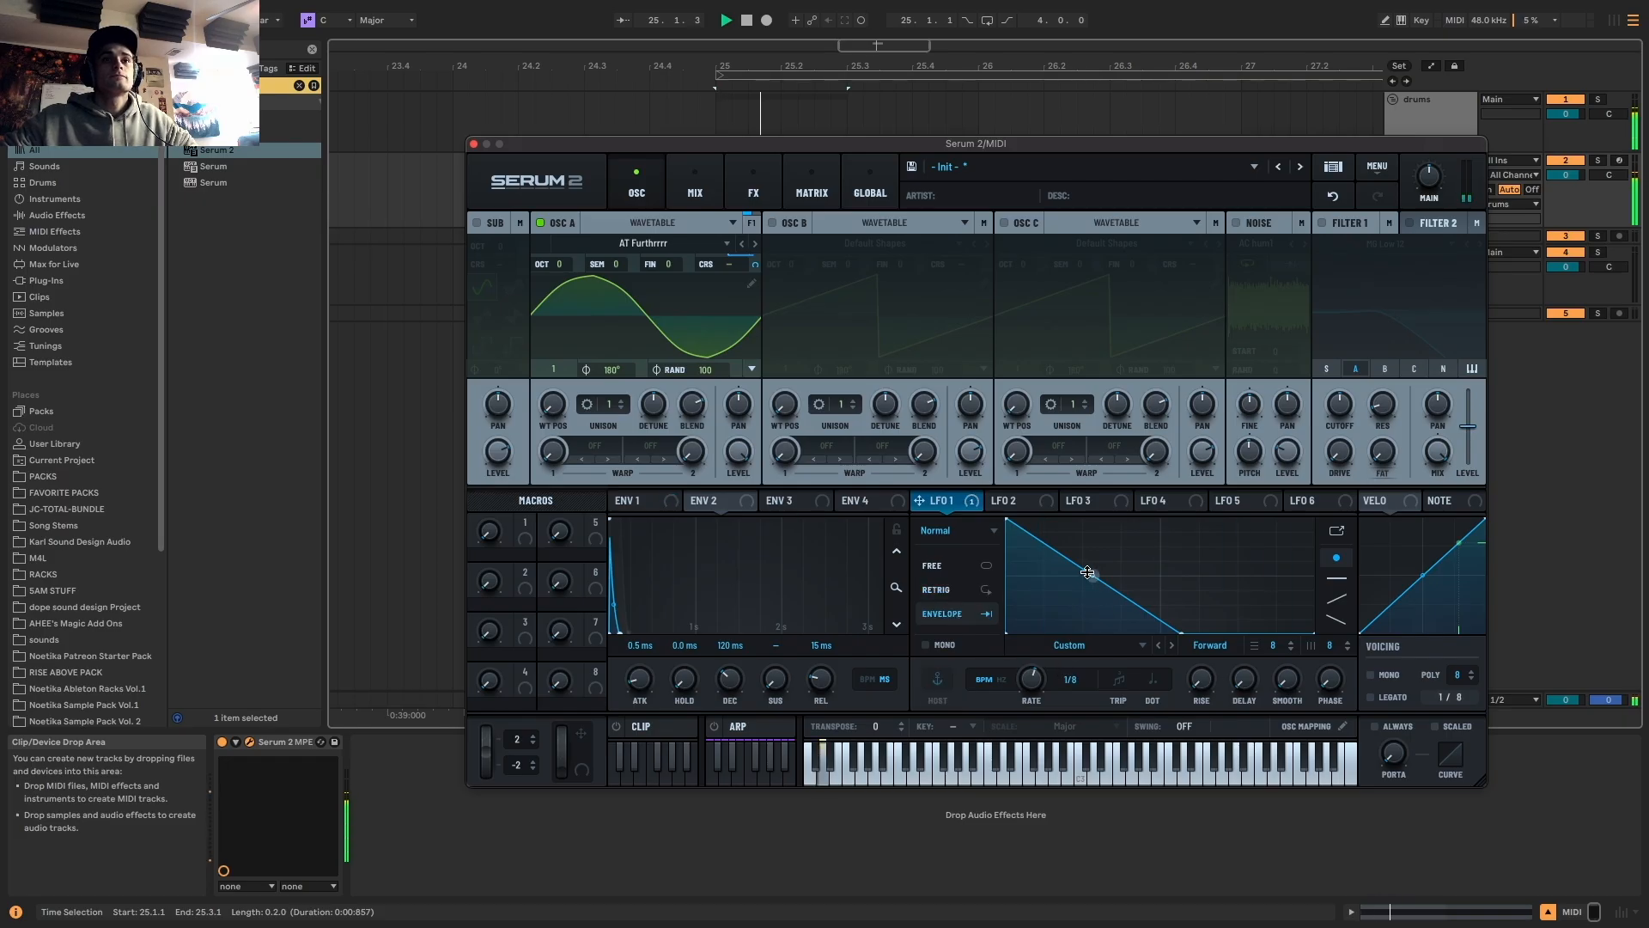
{"action": "left_click_drag", "start_coordinate": [1087, 573], "coordinate": [1087, 597]}
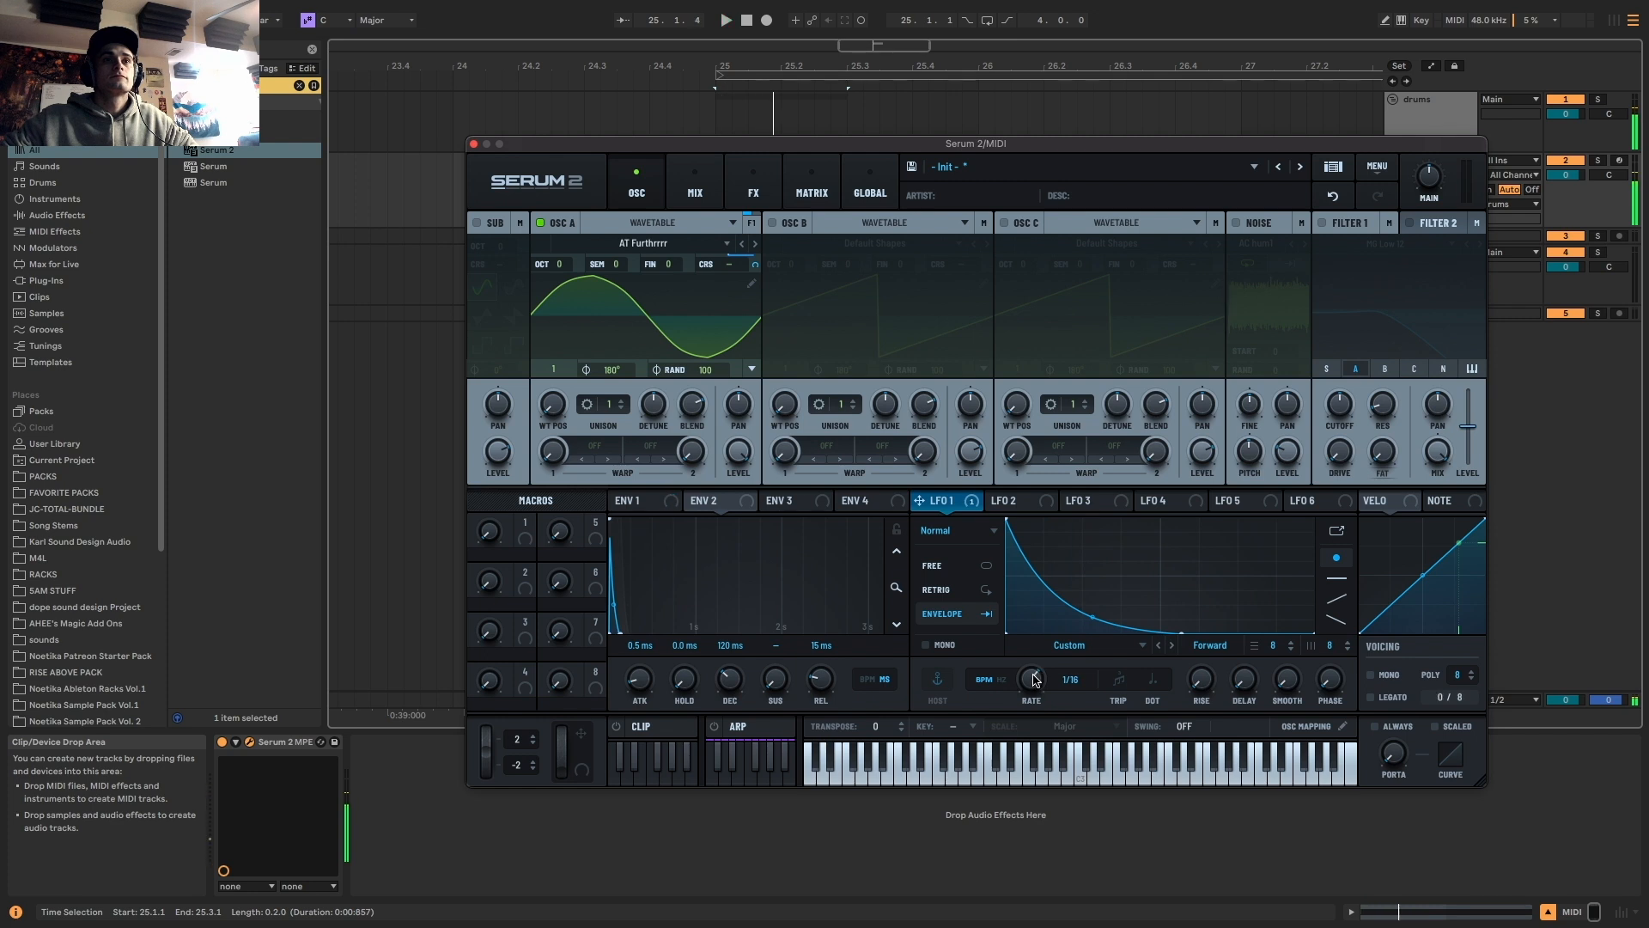
{"action": "left_click_drag", "start_coordinate": [1092, 622], "coordinate": [1096, 609]}
{"action": "key", "text": "space"}
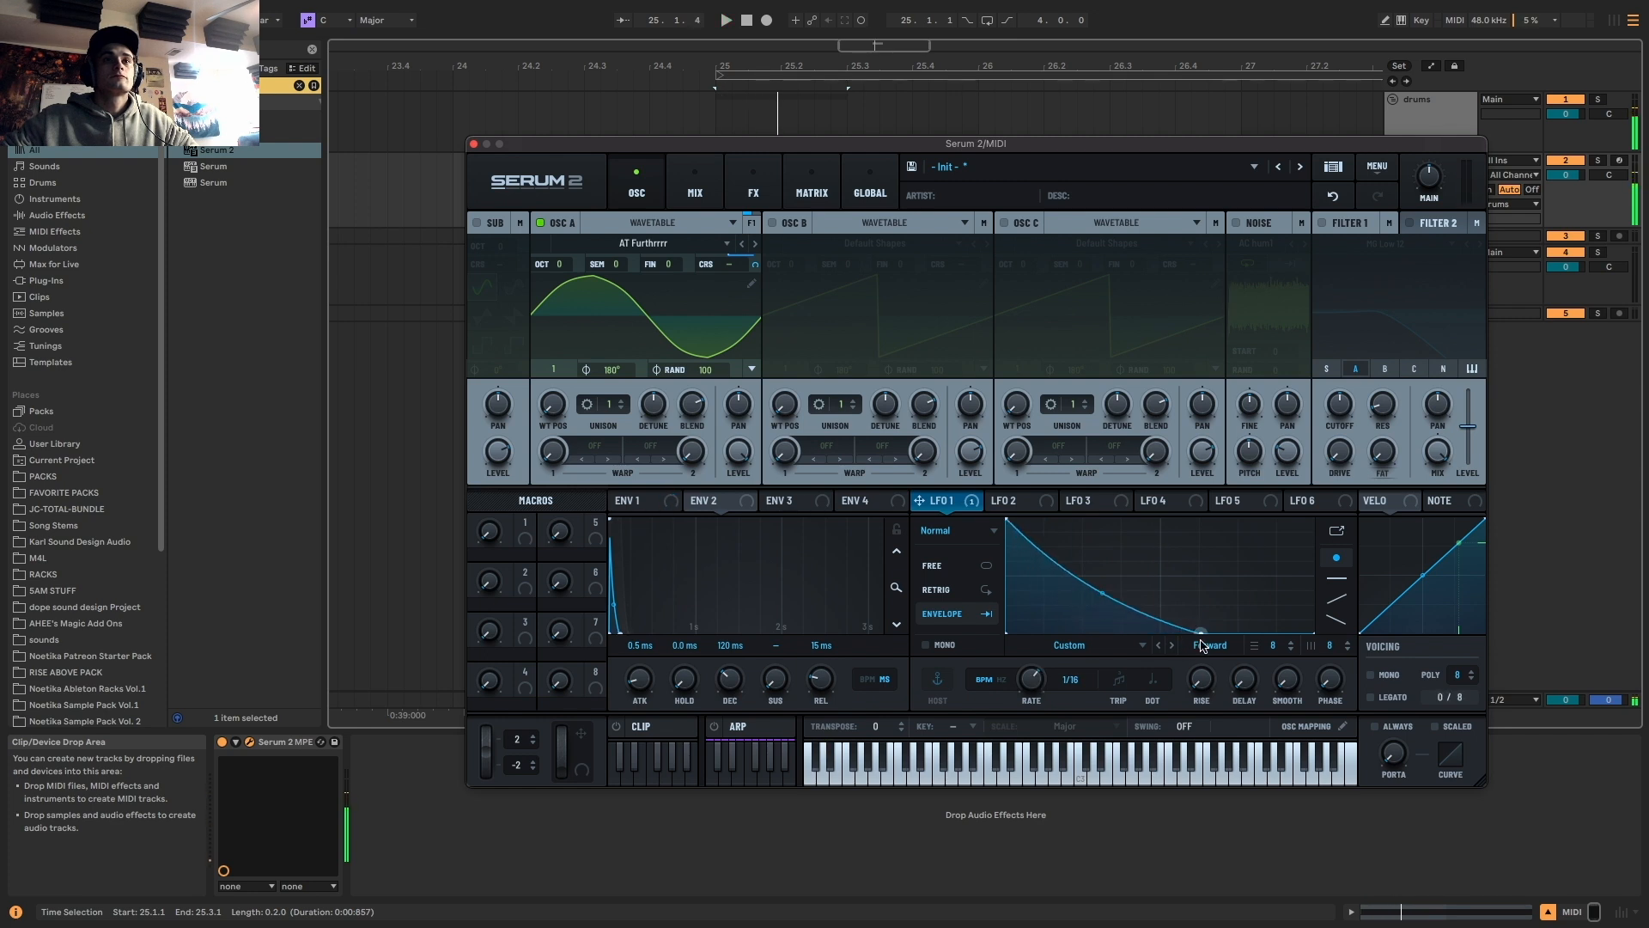
{"action": "mouse_move", "coordinate": [1088, 598]}
{"action": "left_mouse_down"}
{"action": "mouse_move", "coordinate": [1087, 615]}
{"action": "mouse_move", "coordinate": [1097, 601]}
{"action": "left_mouse_up"}
Set LFO 1's modulation of oscillator A's coarse pitch to 41% and audition the sound repeatedly
{"action": "left_click_drag", "start_coordinate": [753, 262], "coordinate": [754, 264]}
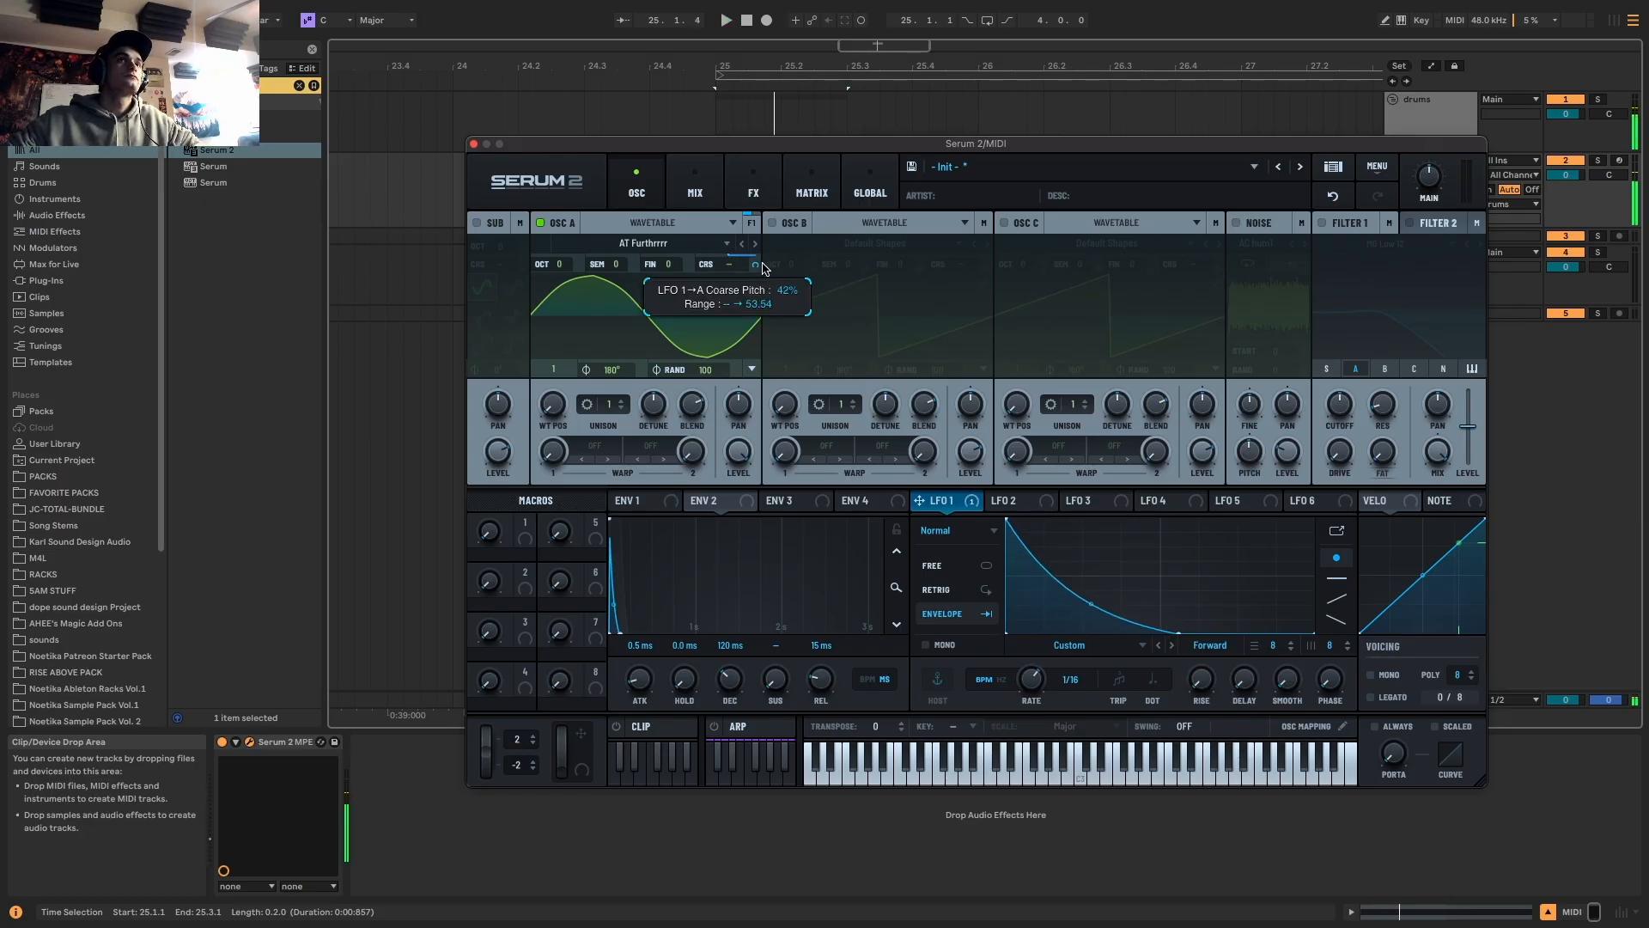
{"action": "mouse_move", "coordinate": [738, 450]}
{"action": "left_mouse_down"}
{"action": "mouse_move", "coordinate": [738, 513]}
{"action": "mouse_move", "coordinate": [742, 445]}
{"action": "left_mouse_up"}
{"action": "left_click_drag", "start_coordinate": [755, 264], "coordinate": [753, 302]}
{"action": "key", "text": "space"}
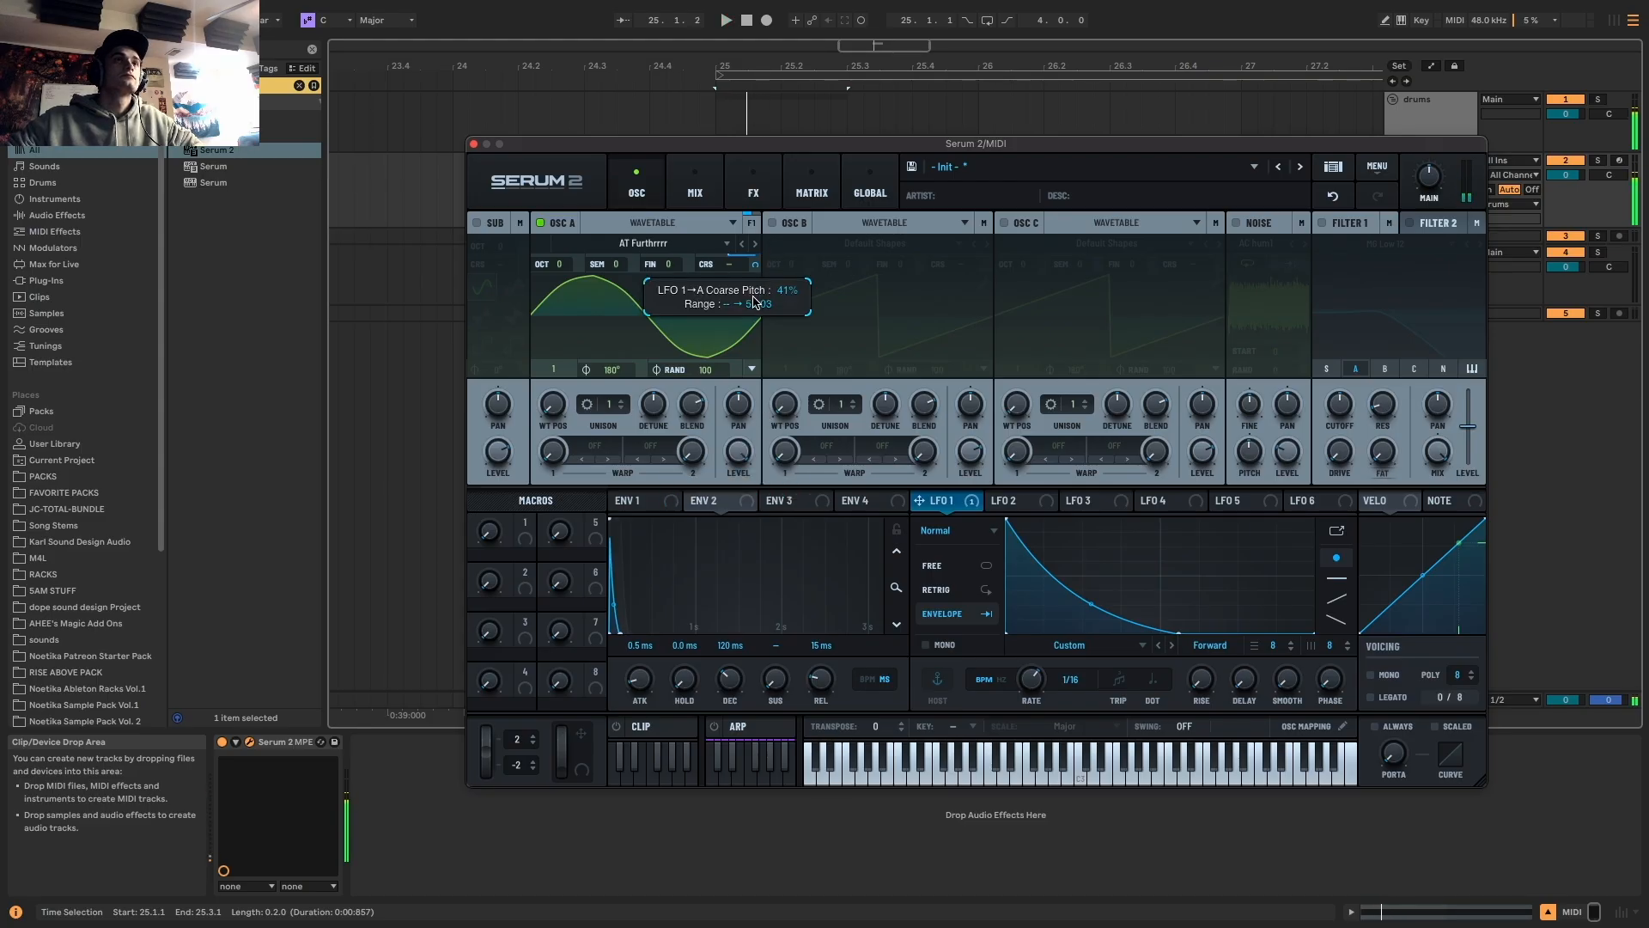
{"action": "key", "text": "space"}
{"action": "key", "text": "space"}
{"action": "key", "text": "space"}
{"action": "key", "text": "space"}
Enable Filter 1 with the MG Low 24 type and assign LFO 1 to its drive and cutoff
{"action": "left_click", "coordinate": [1322, 222]}
{"action": "left_click_drag", "start_coordinate": [934, 505], "coordinate": [1330, 438]}
{"action": "key", "text": "space"}
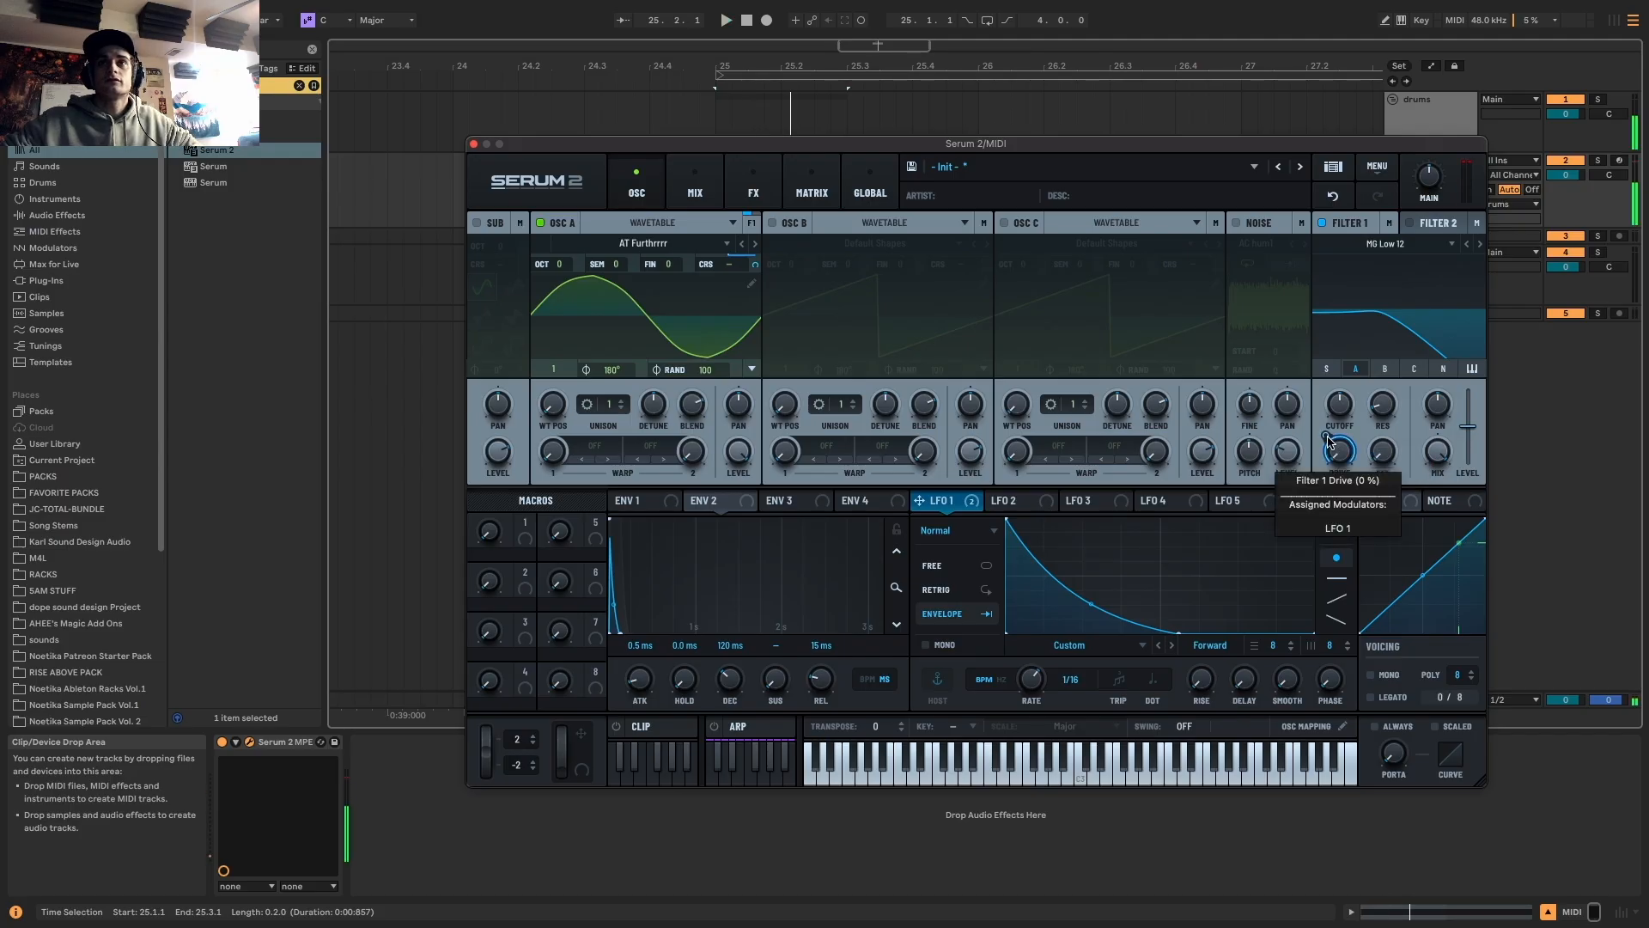
{"action": "left_click_drag", "start_coordinate": [935, 505], "coordinate": [1342, 409]}
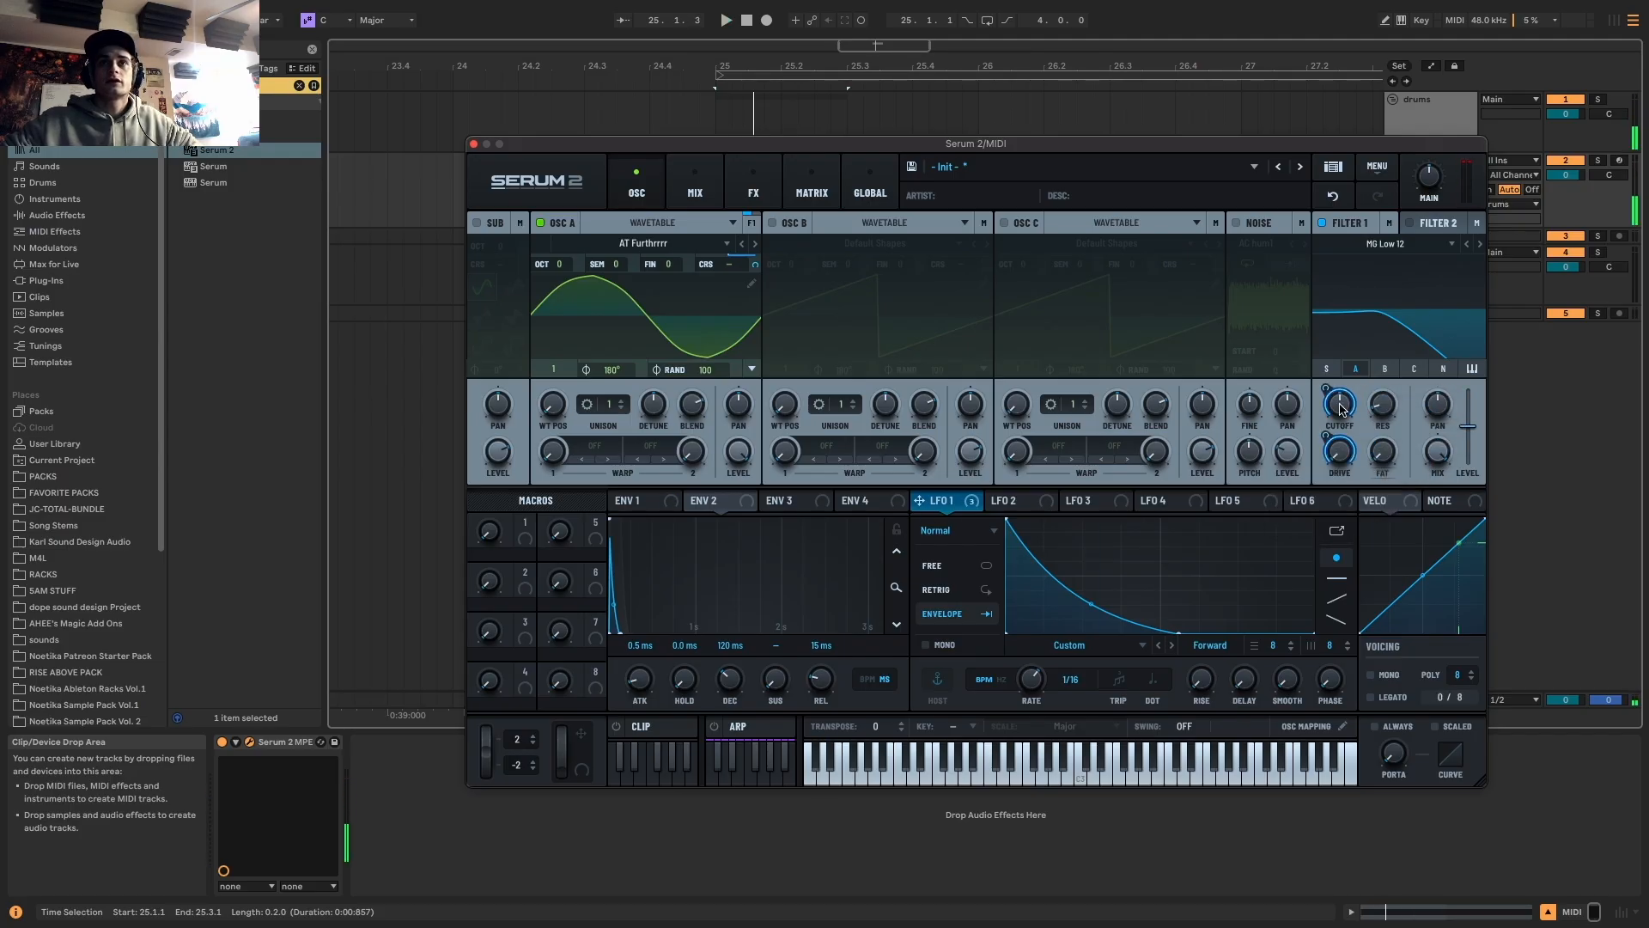
{"action": "left_click", "coordinate": [1478, 244]}
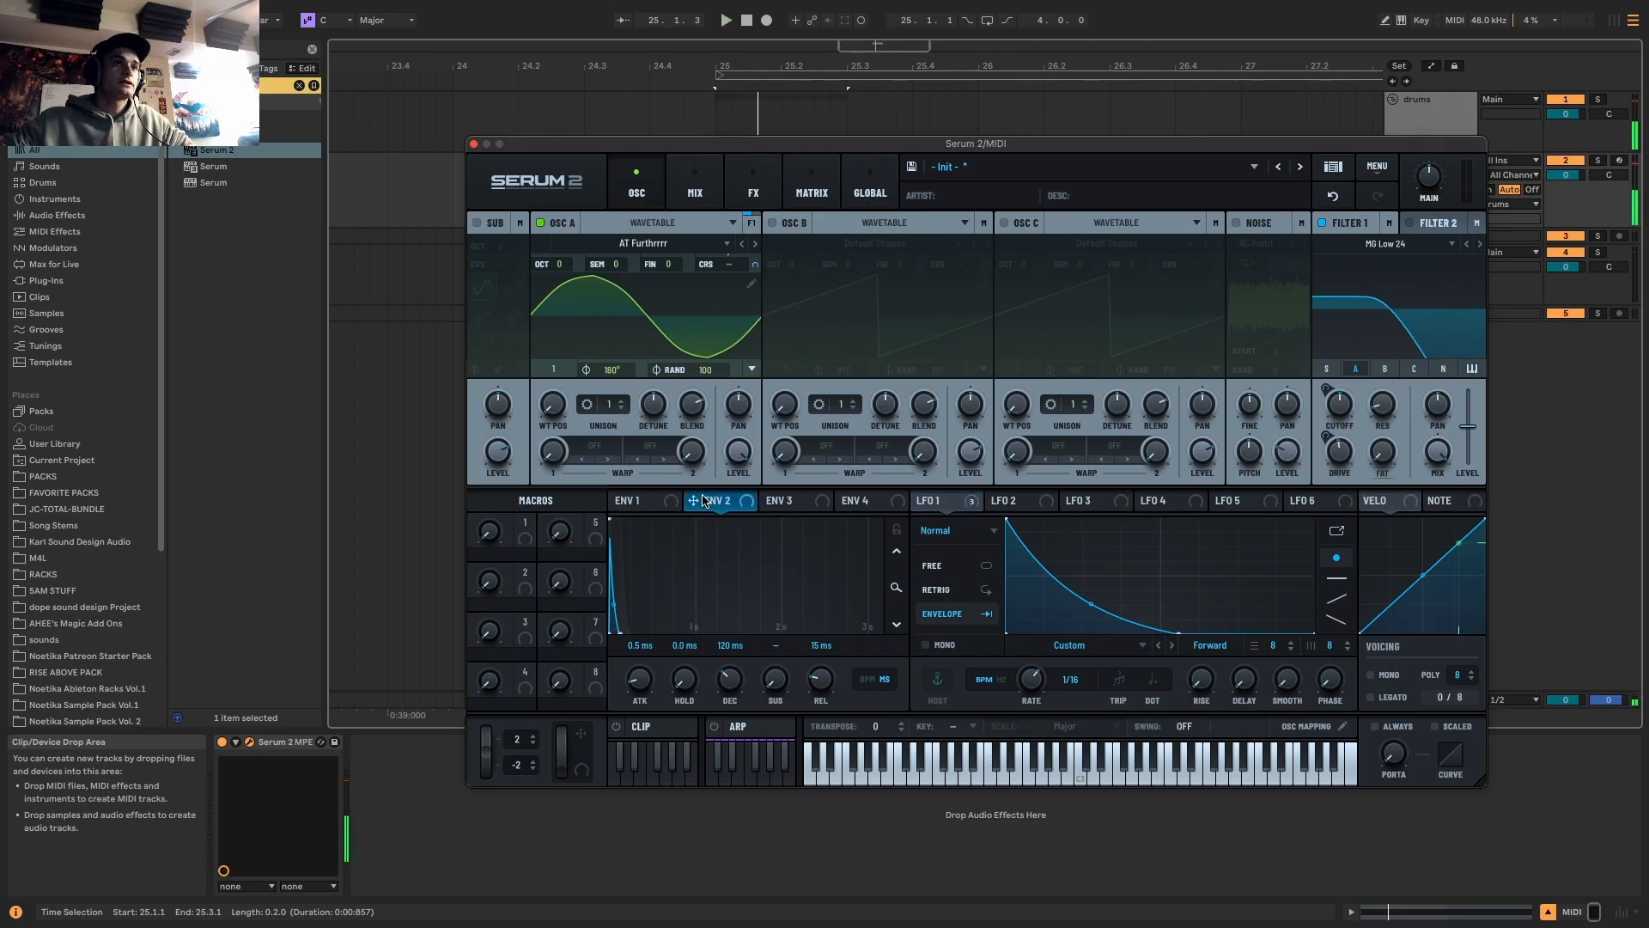
Bend LFO 1's decay curve so it falls more steeply and play back the result
{"action": "mouse_move", "coordinate": [1093, 603]}
{"action": "left_mouse_down"}
{"action": "mouse_move", "coordinate": [1078, 618]}
{"action": "mouse_move", "coordinate": [1099, 620]}
{"action": "left_mouse_up"}
{"action": "key", "text": "space"}
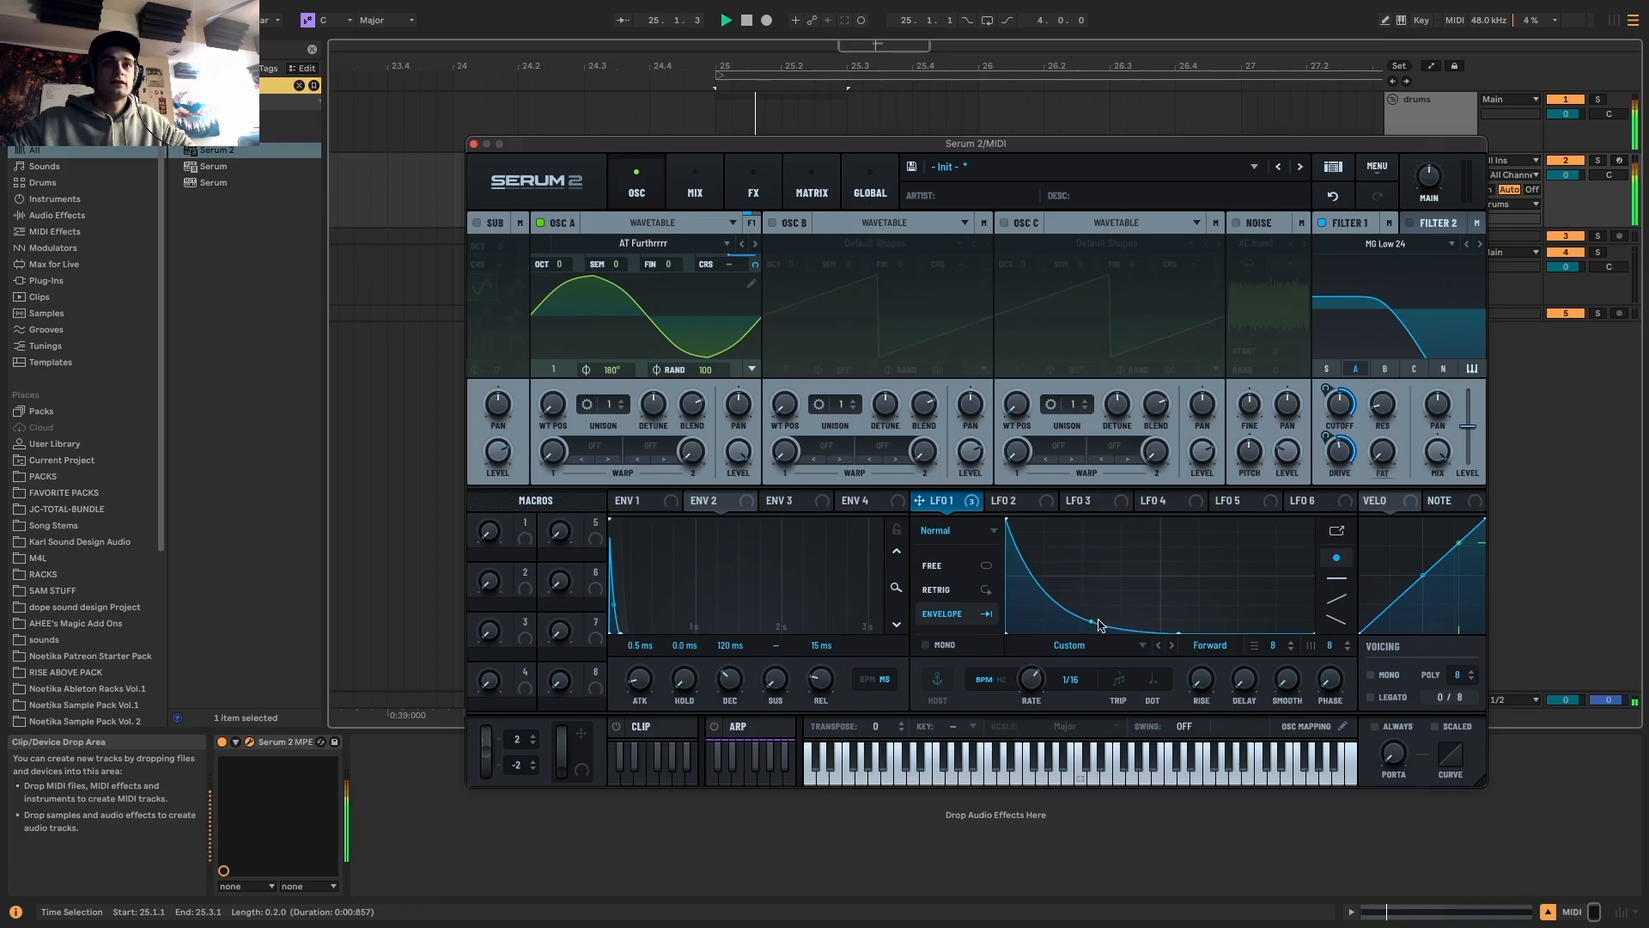
{"action": "key", "text": "space"}
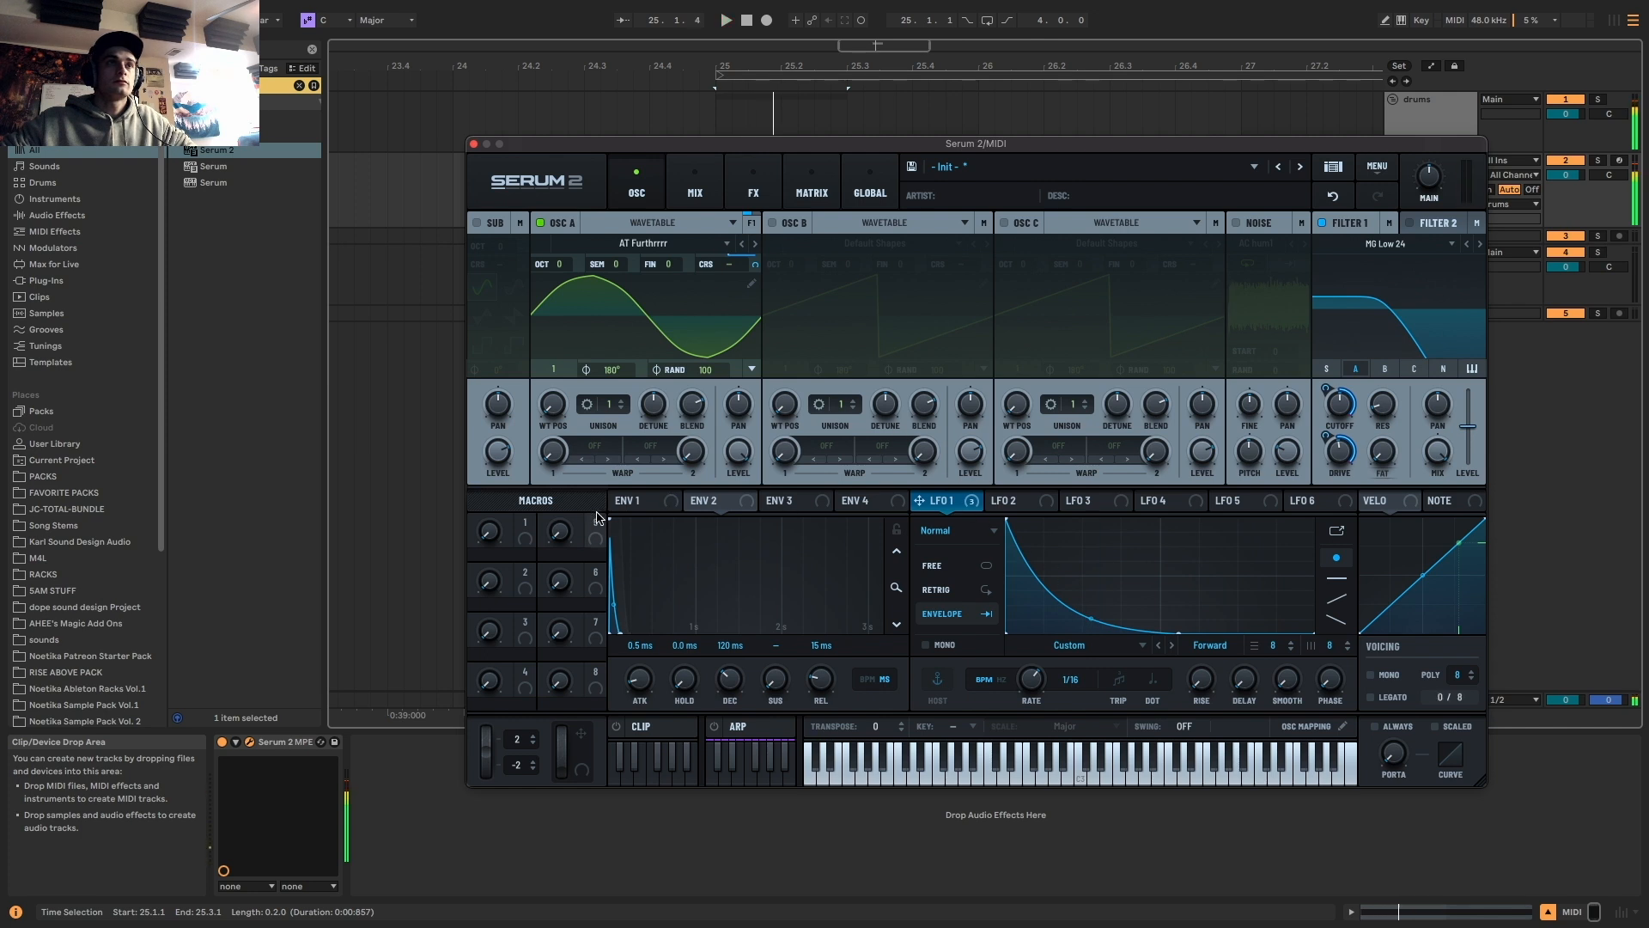
Set envelope 1's hold to 122 ms and steepen LFO 1's decay curve further during playback
{"action": "left_click", "coordinate": [640, 500]}
{"action": "key", "text": "space"}
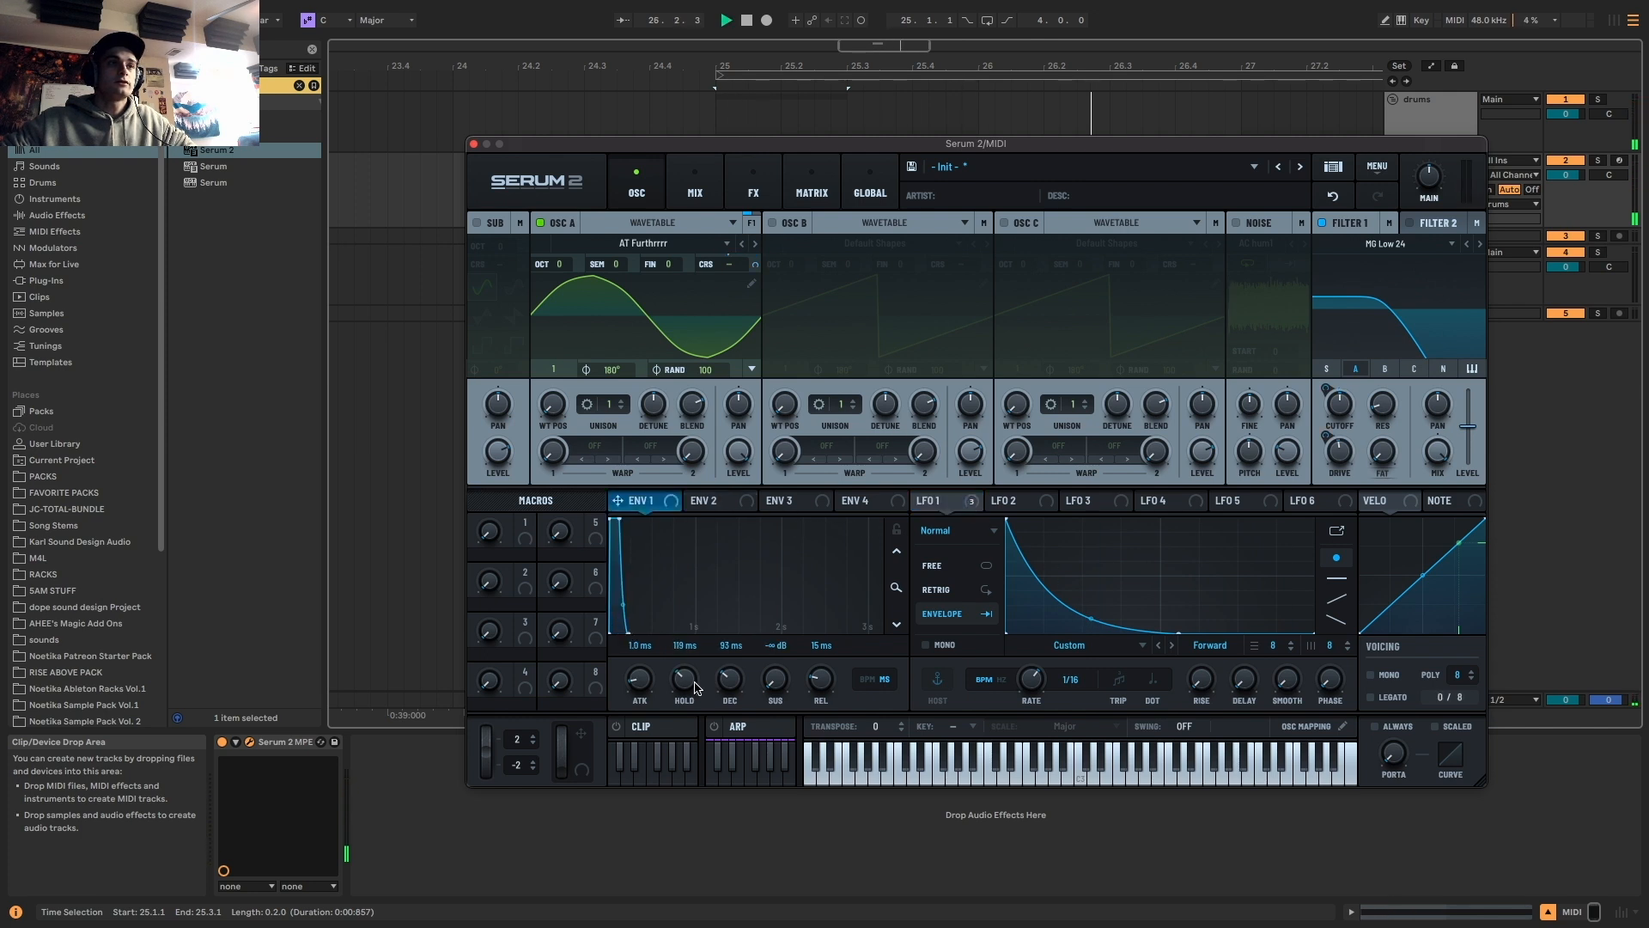
{"action": "scroll", "coordinate": [694, 689], "scroll_direction": "down", "scroll_amount": 3}
{"action": "scroll", "coordinate": [694, 687], "scroll_direction": "up", "scroll_amount": 3}
{"action": "left_click_drag", "start_coordinate": [1091, 620], "coordinate": [1090, 632]}
{"action": "key", "text": "space"}
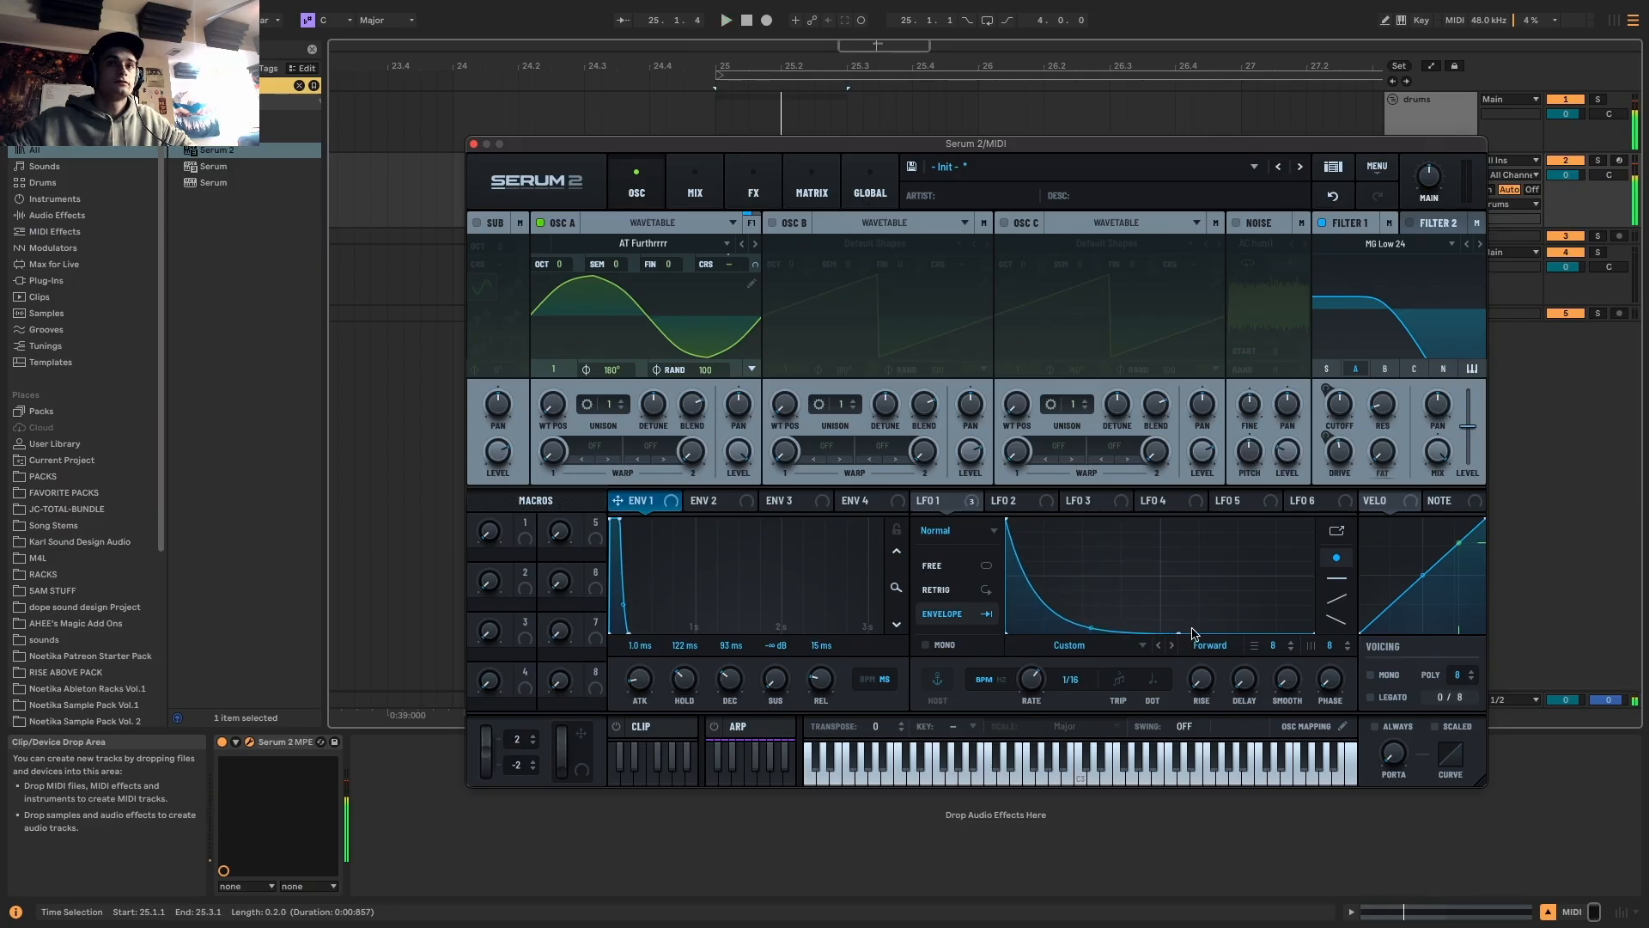
Set envelope 1's release to 0.0 ms and its decay to 28 ms, and adjust Filter 1's drive
{"action": "left_click_drag", "start_coordinate": [816, 678], "coordinate": [793, 704]}
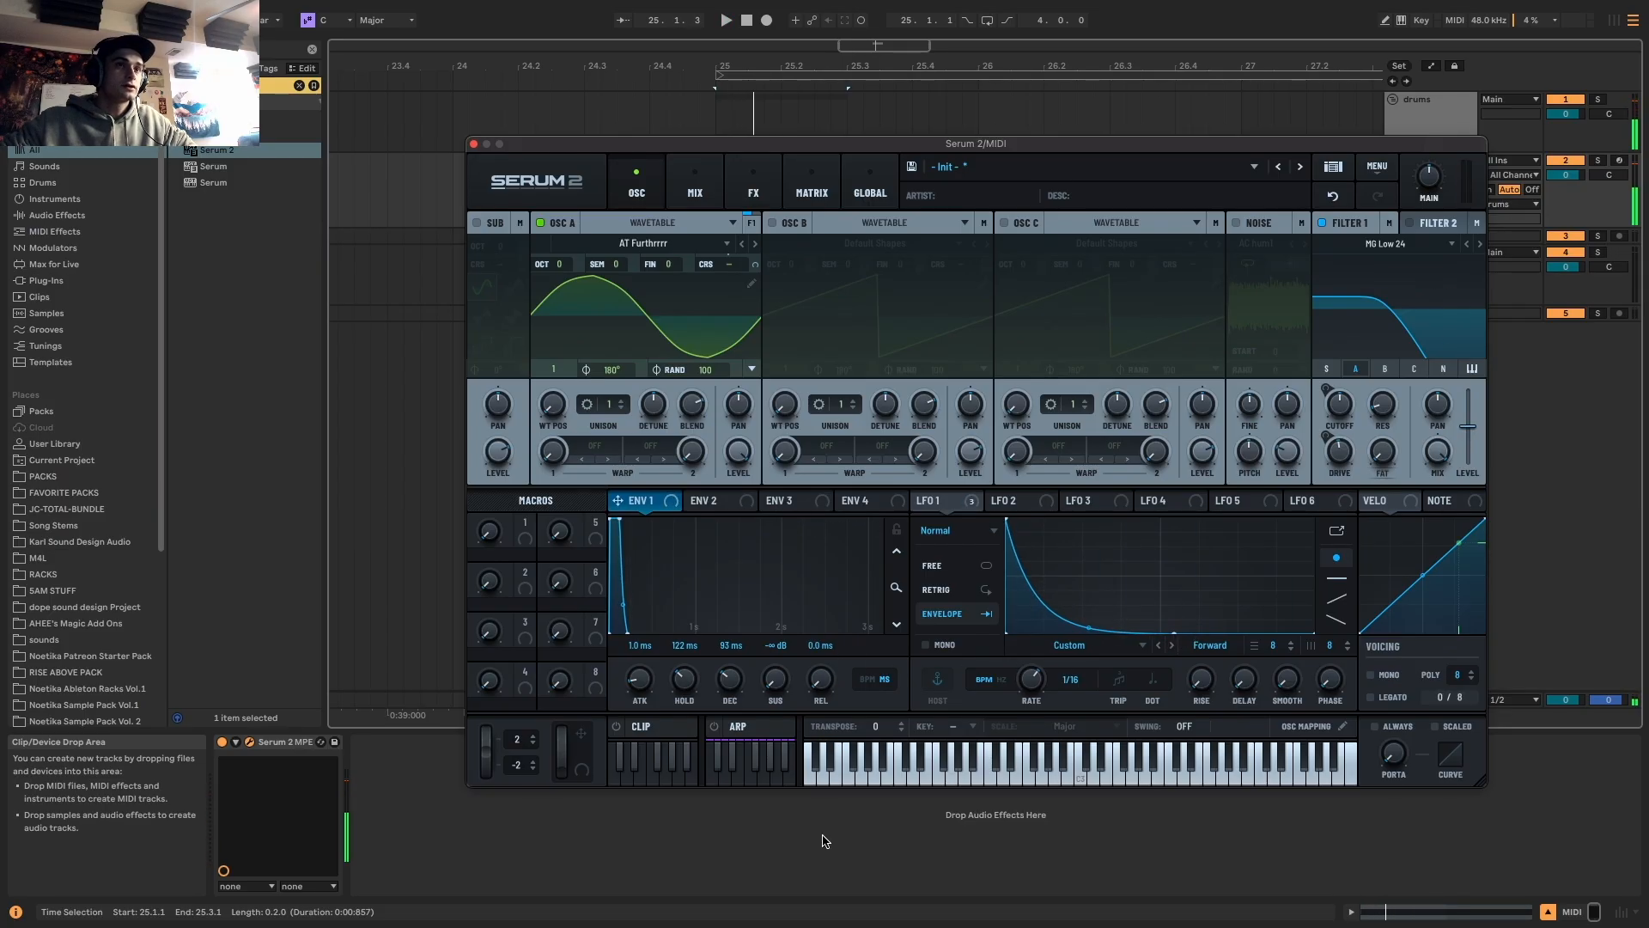
{"action": "left_click_drag", "start_coordinate": [737, 693], "coordinate": [730, 675]}
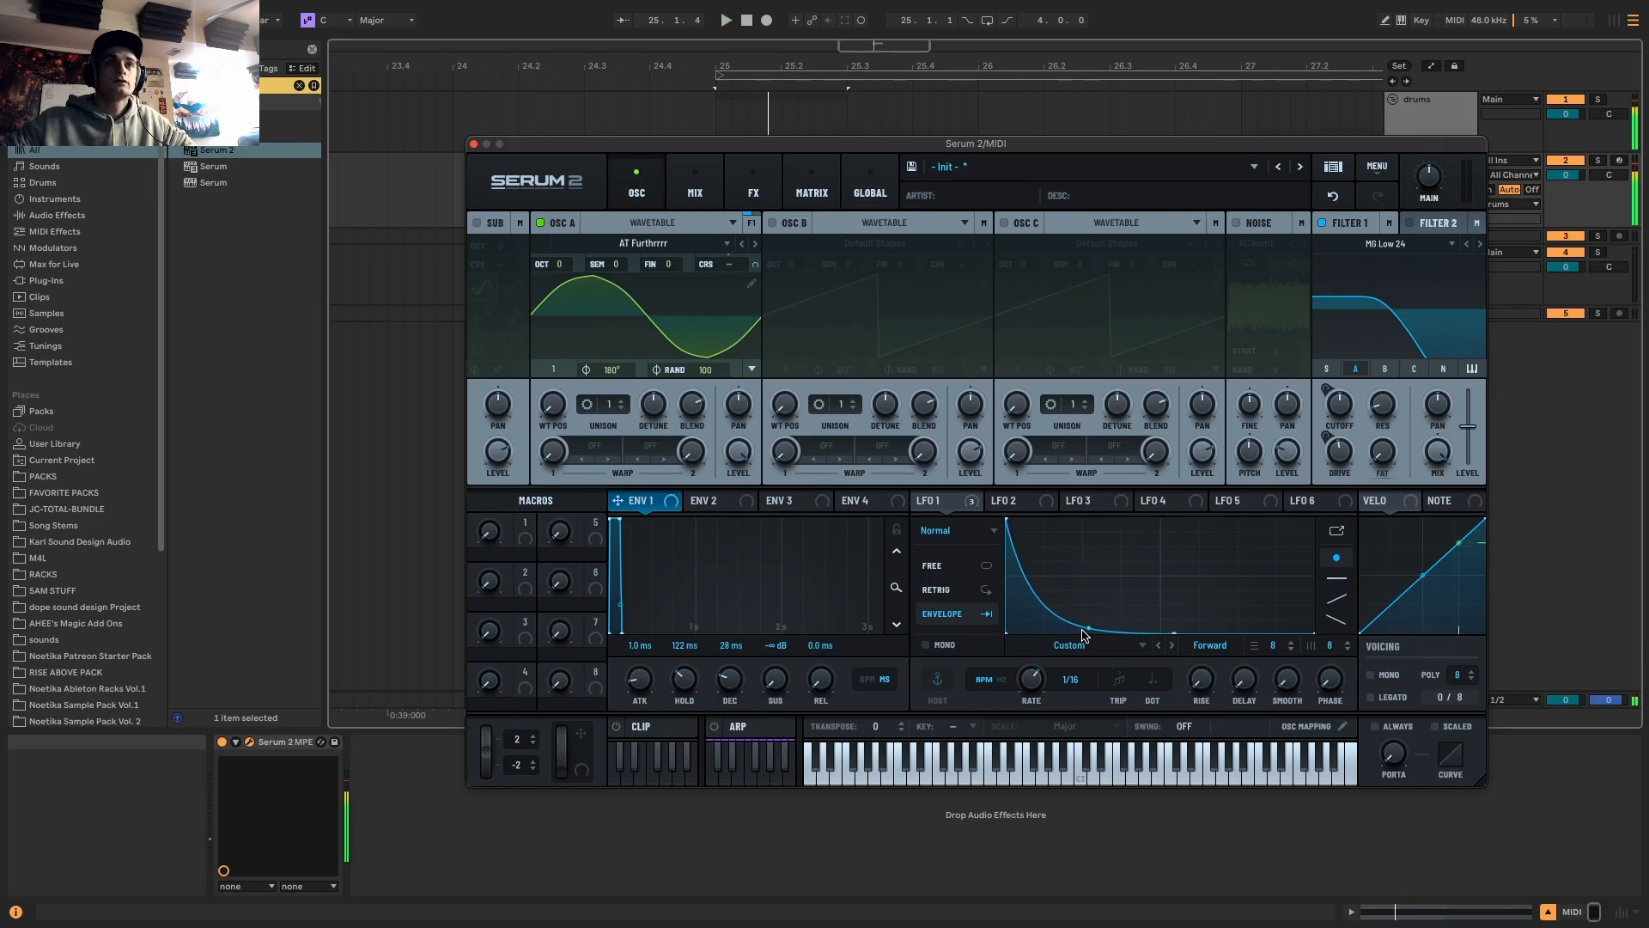
{"action": "mouse_move", "coordinate": [1340, 452]}
{"action": "left_mouse_down"}
{"action": "mouse_move", "coordinate": [1348, 430]}
{"action": "mouse_move", "coordinate": [1336, 484]}
{"action": "left_mouse_up"}
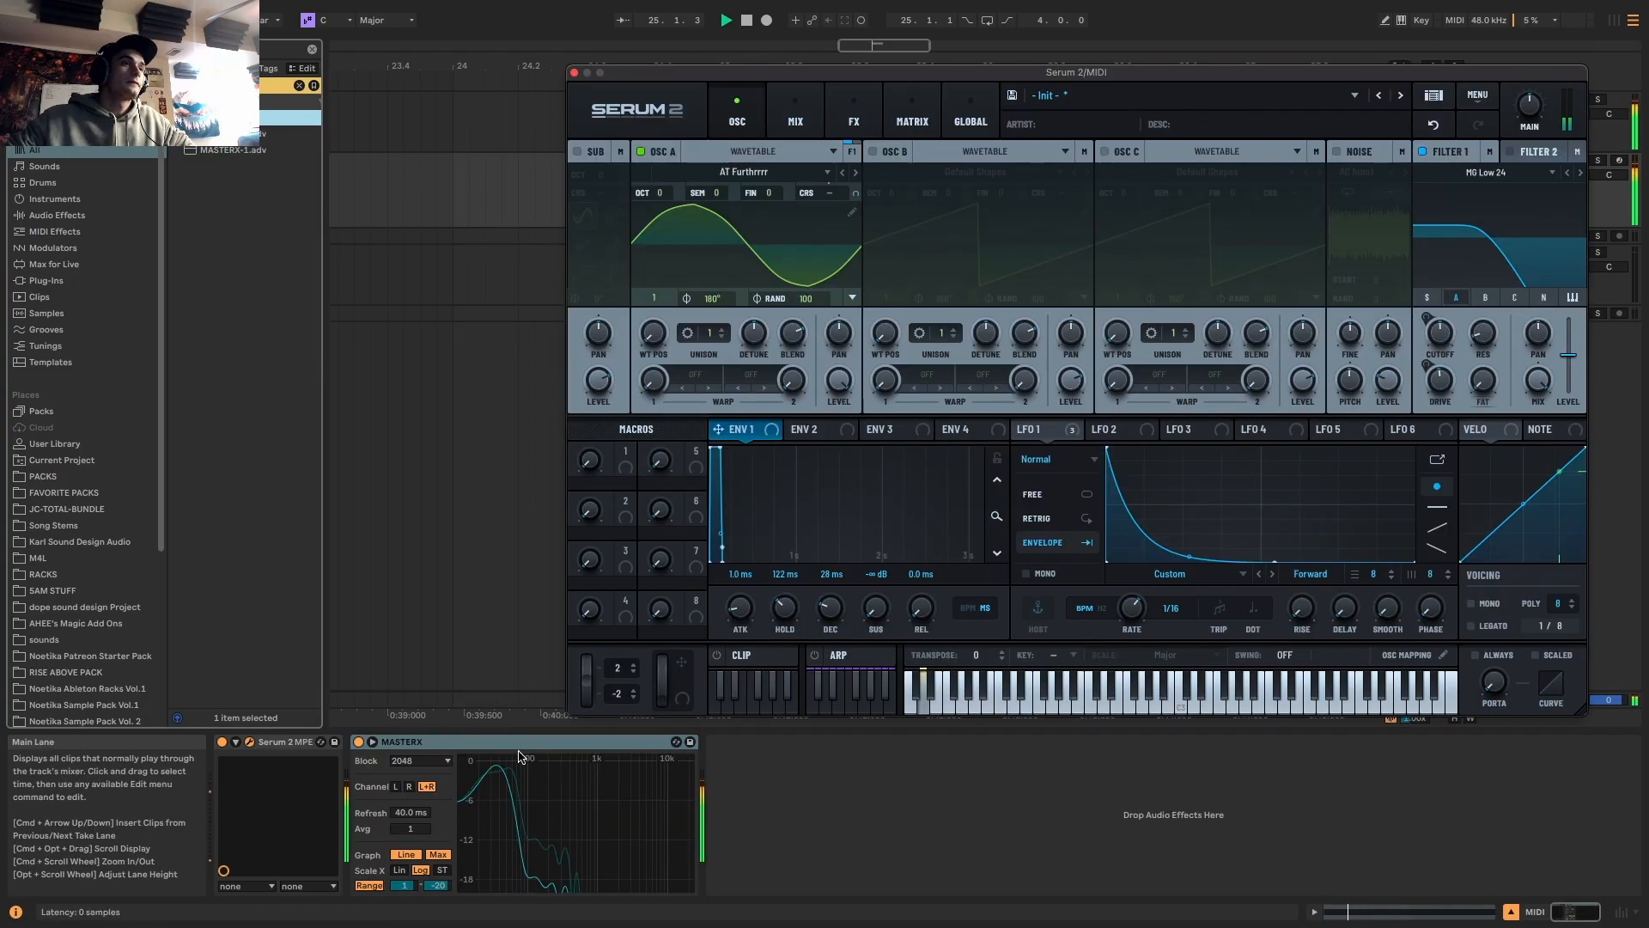
Set envelope 1's attack to 0.0 ms, its hold to 106 ms and its decay to 103 ms
{"action": "left_click", "coordinate": [516, 790]}
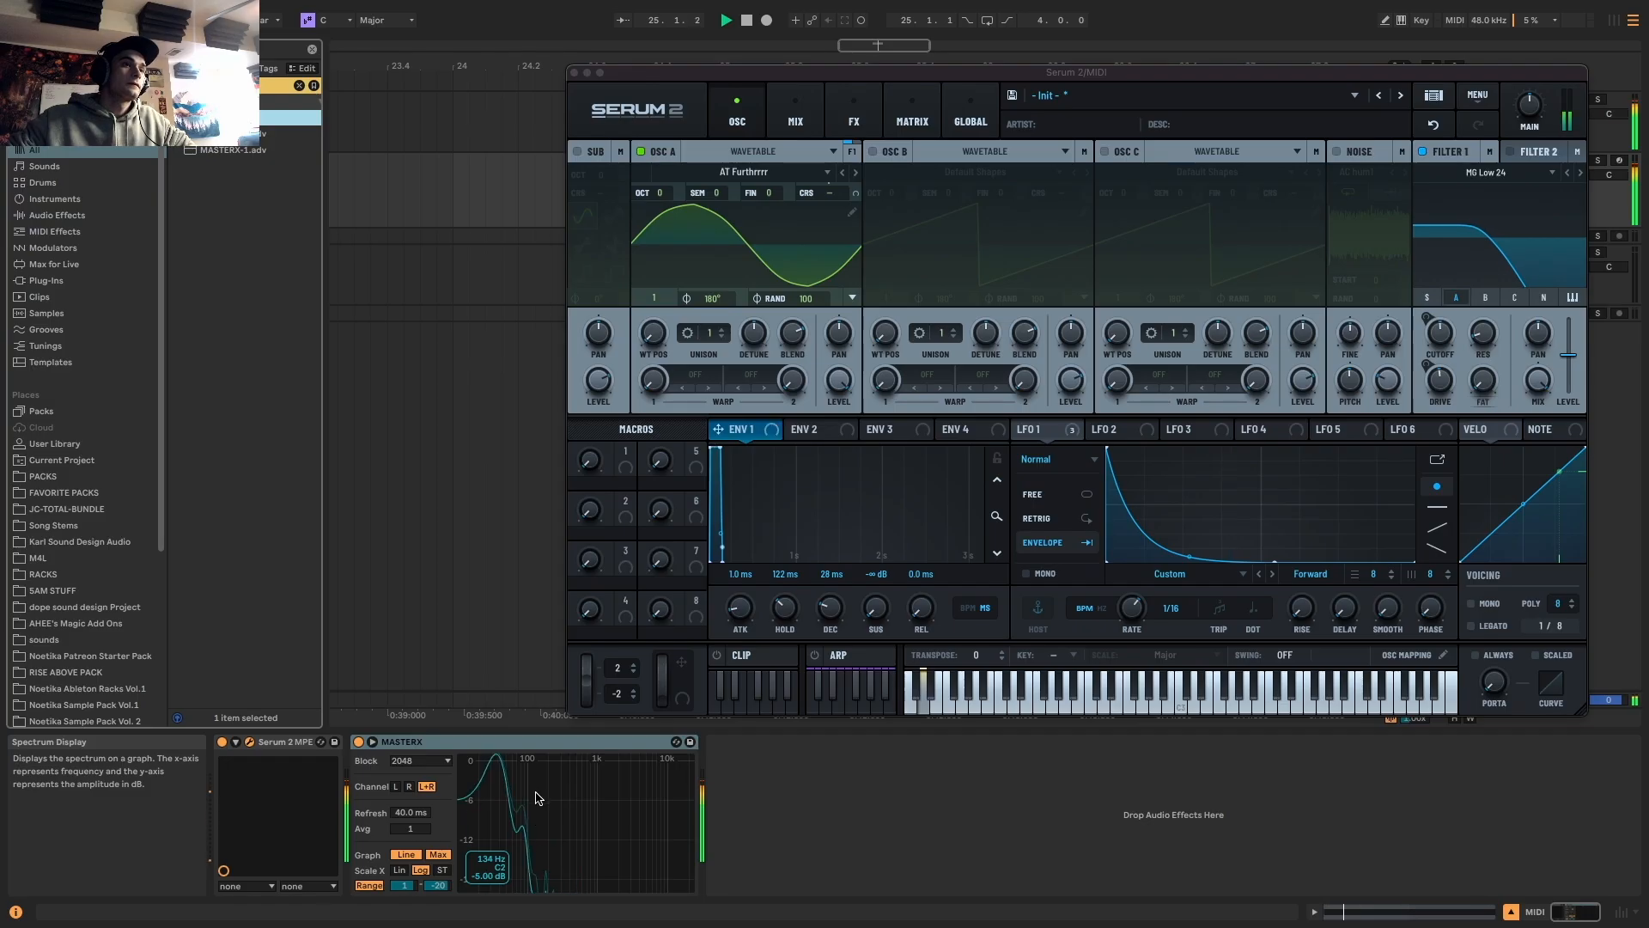
{"action": "left_click_drag", "start_coordinate": [784, 606], "coordinate": [836, 605]}
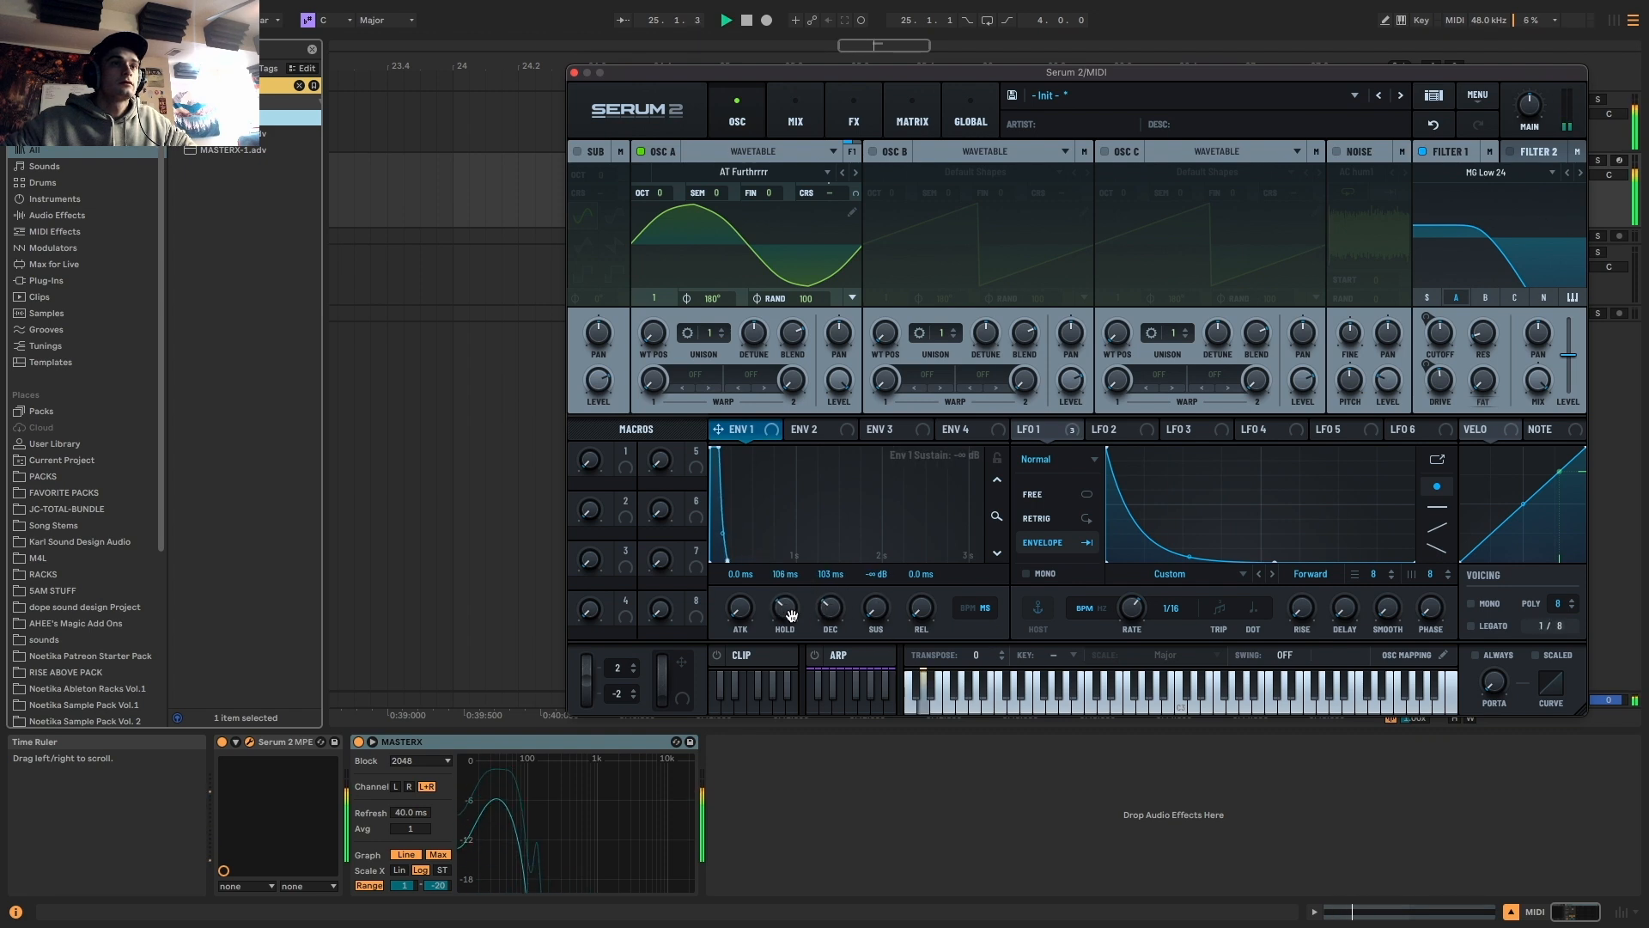
{"action": "mouse_move", "coordinate": [653, 332]}
{"action": "left_mouse_down"}
{"action": "mouse_move", "coordinate": [660, 274]}
{"action": "mouse_move", "coordinate": [647, 305]}
{"action": "left_mouse_up"}
Set oscillator A's first warp mode to PWM and assign LFO 1 to its amount during playback
{"action": "left_click", "coordinate": [674, 379]}
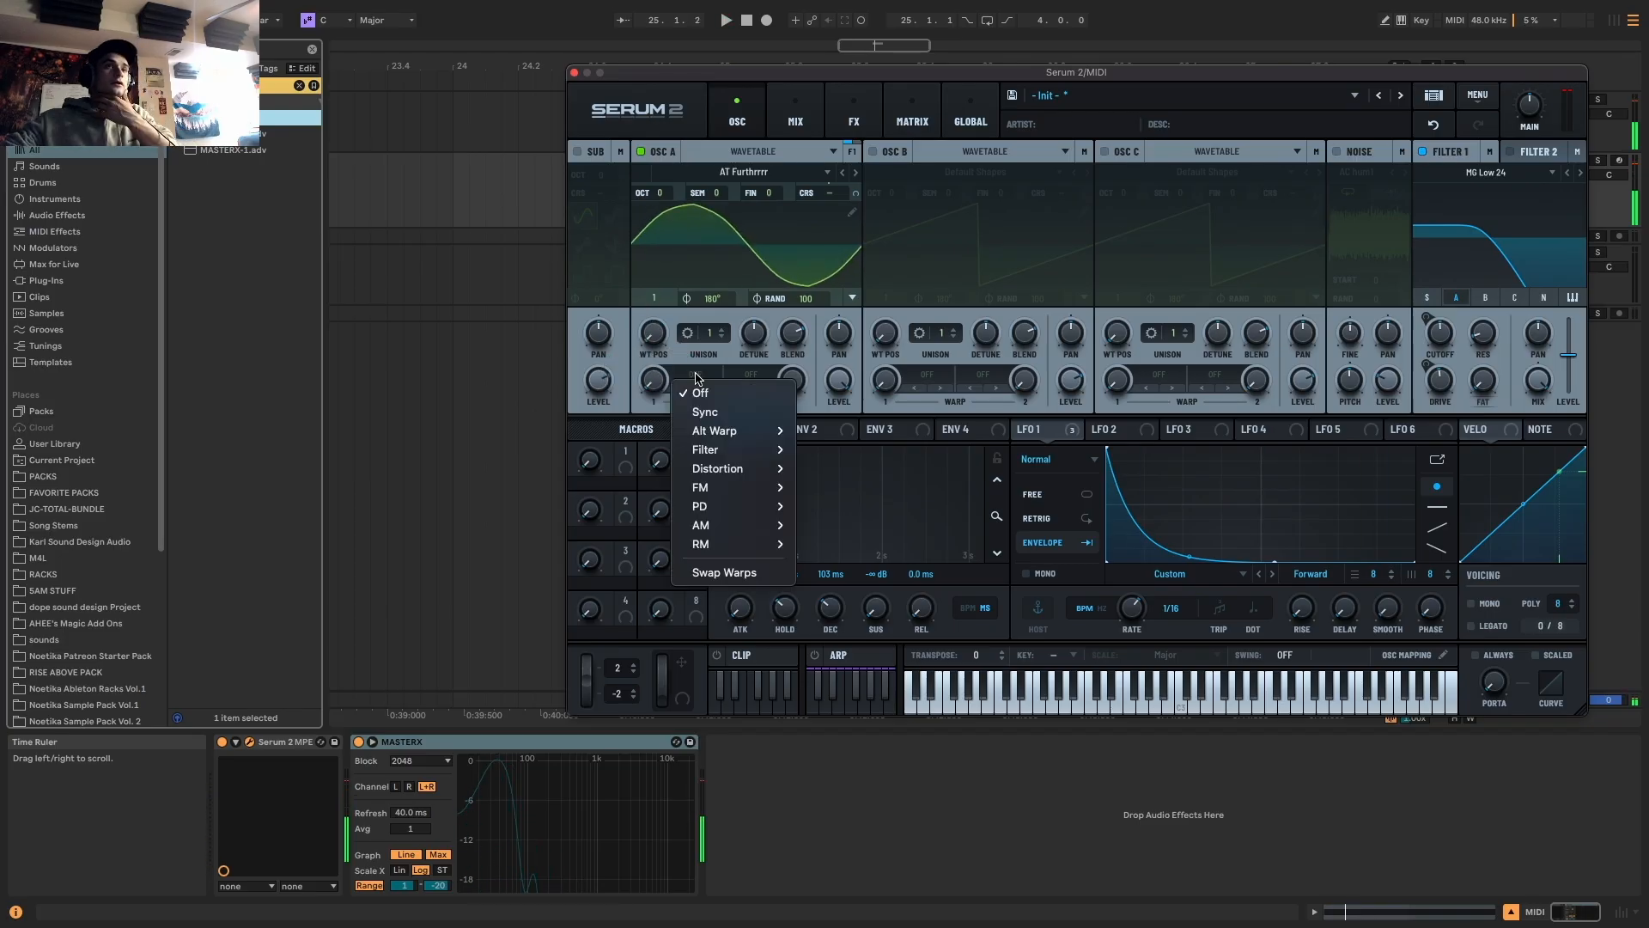
{"action": "mouse_move", "coordinate": [759, 442]}
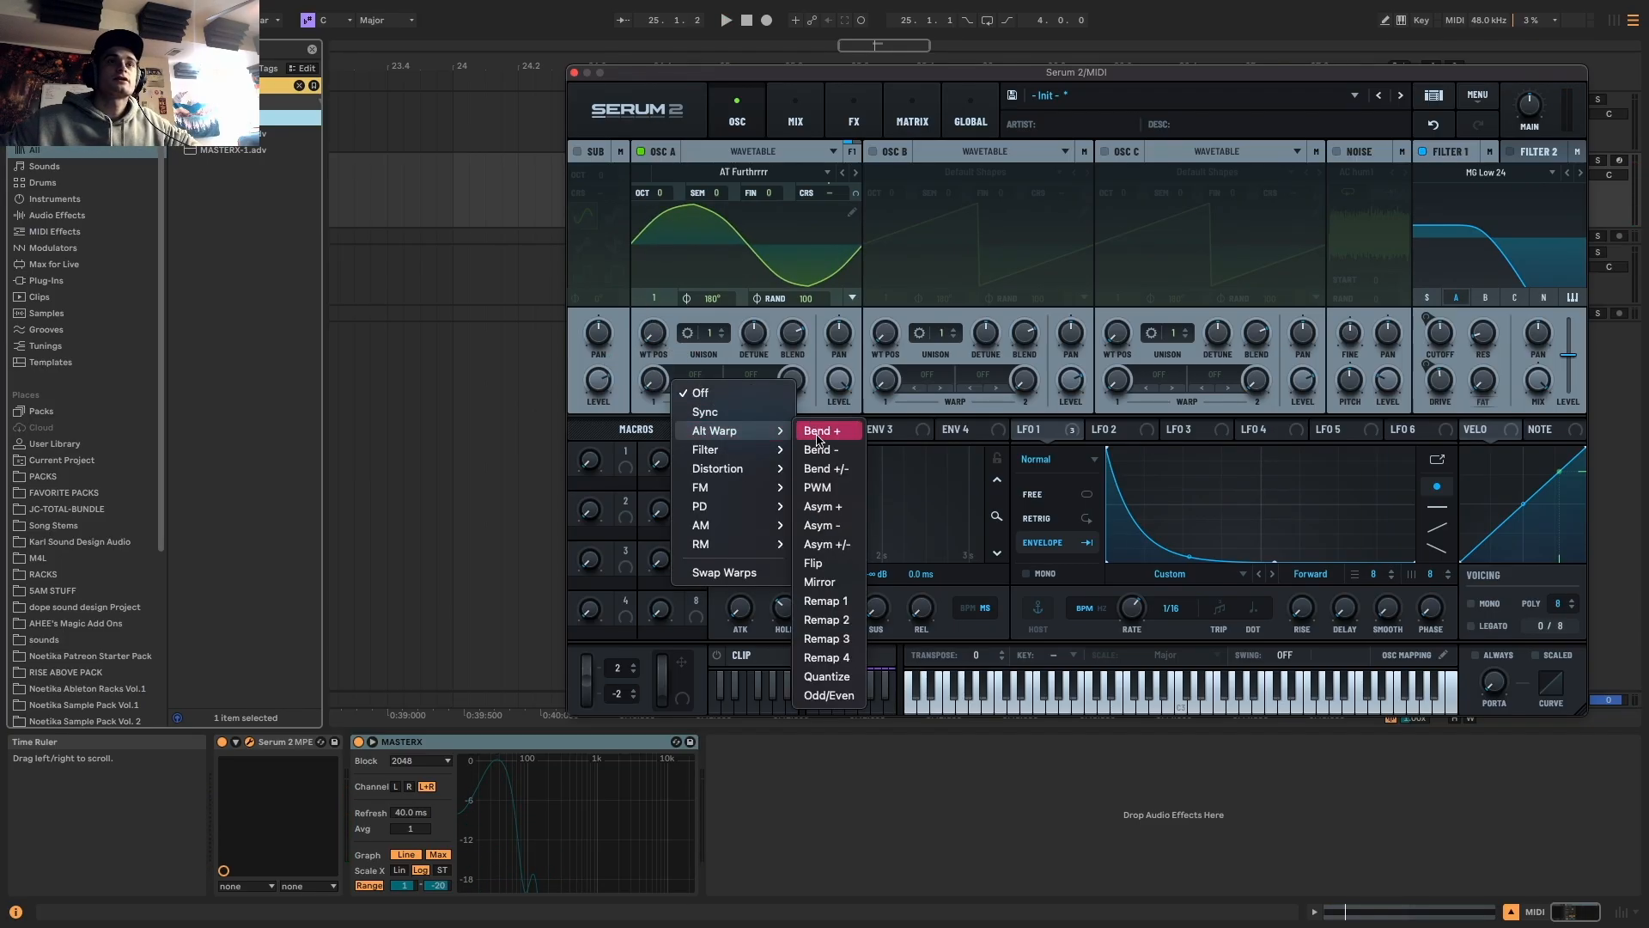
{"action": "left_click", "coordinate": [817, 487]}
{"action": "left_click_drag", "start_coordinate": [650, 382], "coordinate": [651, 339]}
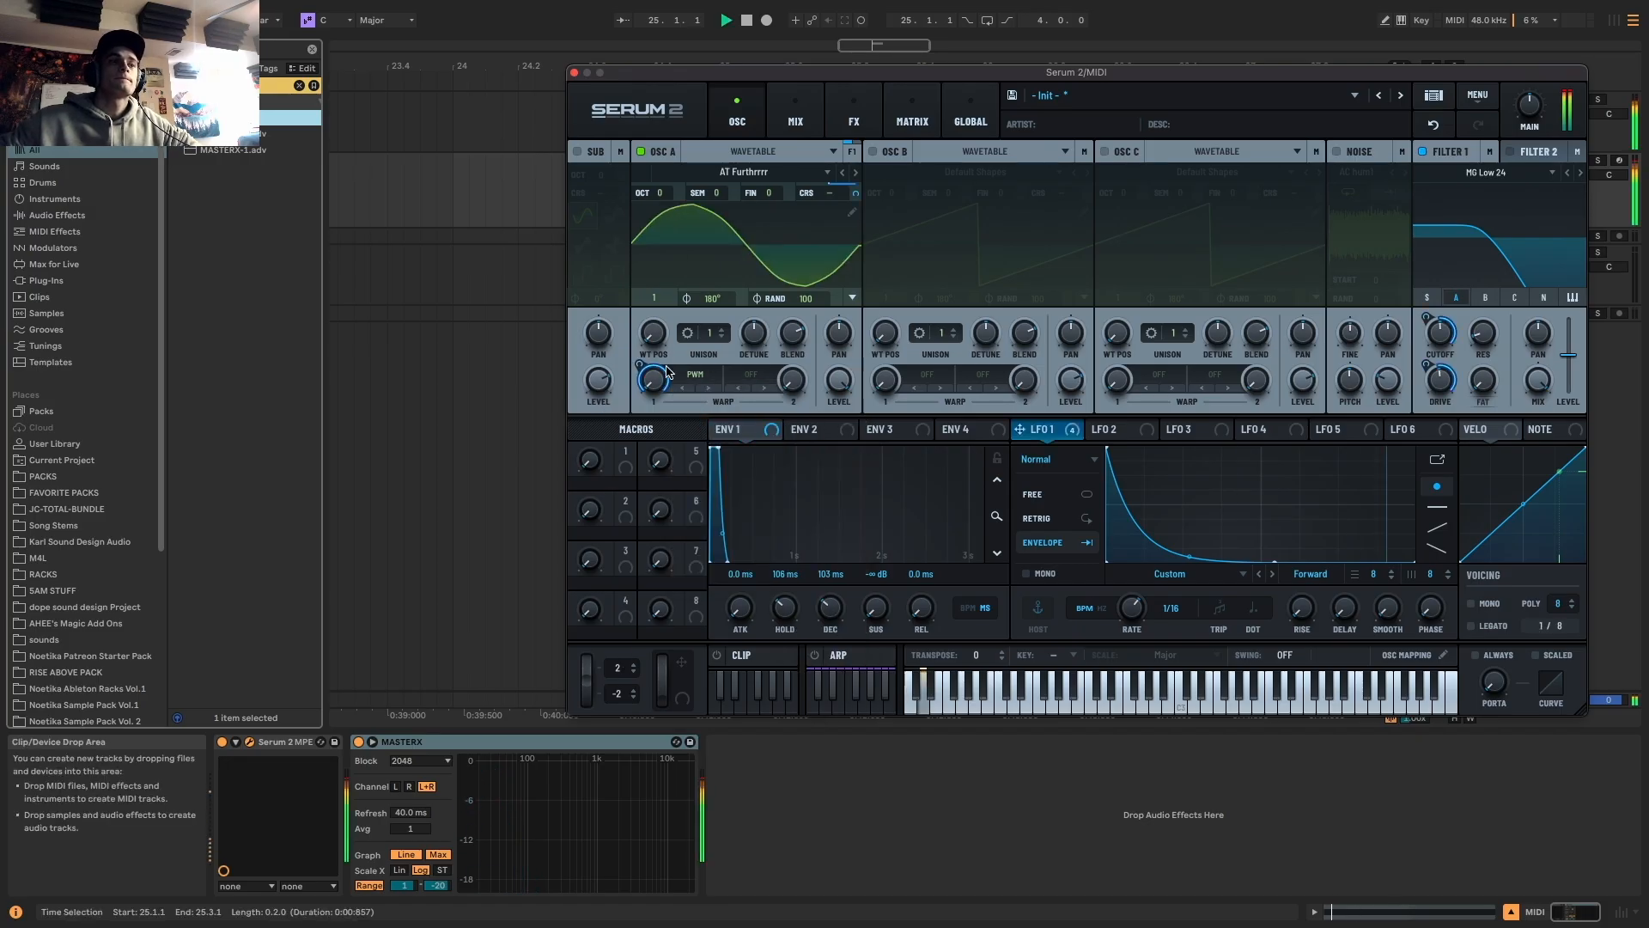
{"action": "mouse_move", "coordinate": [653, 376]}
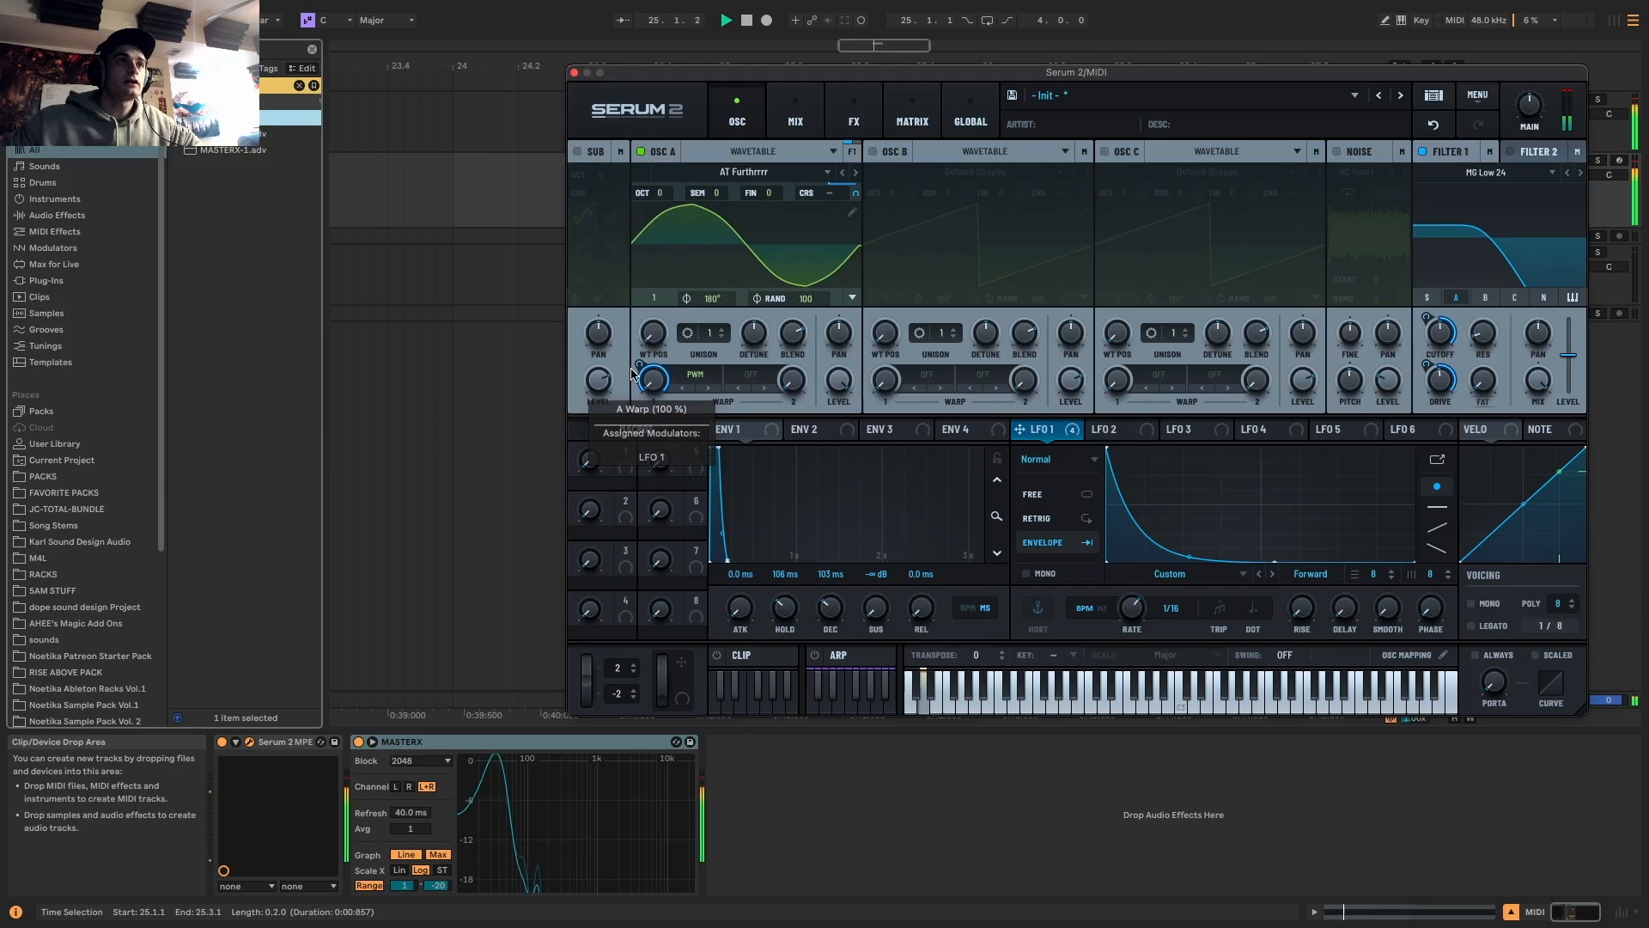
{"action": "left_click_drag", "start_coordinate": [640, 367], "coordinate": [653, 333]}
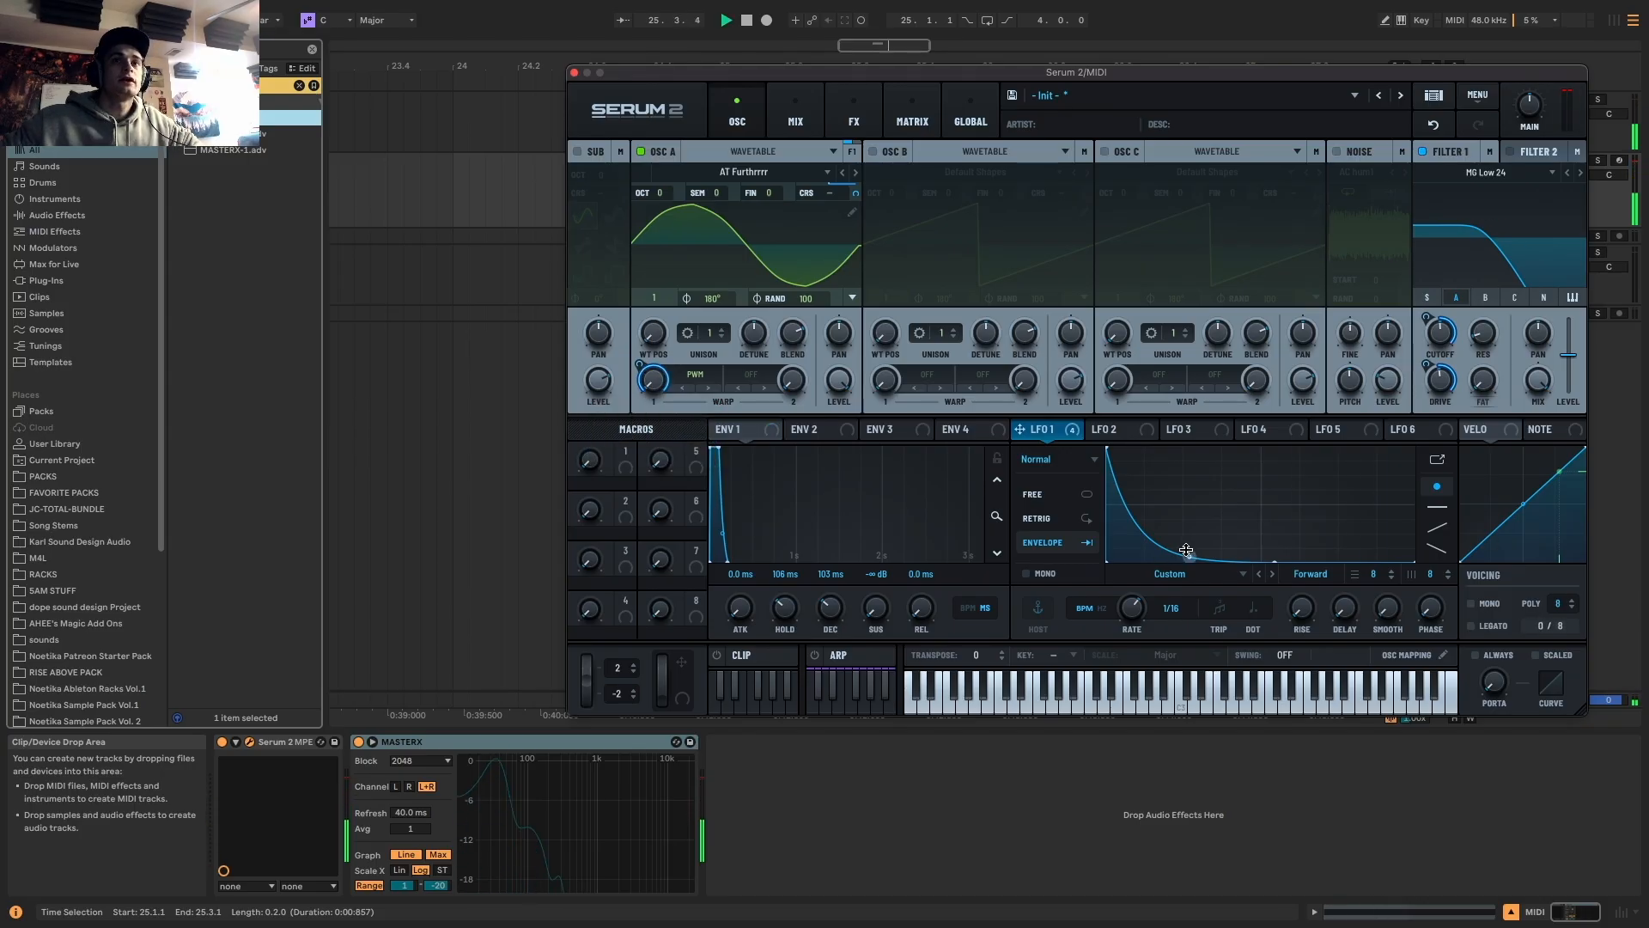
{"action": "mouse_move", "coordinate": [1188, 563]}
{"action": "left_mouse_down"}
{"action": "mouse_move", "coordinate": [1190, 532]}
{"action": "mouse_move", "coordinate": [1186, 559]}
{"action": "left_mouse_up"}
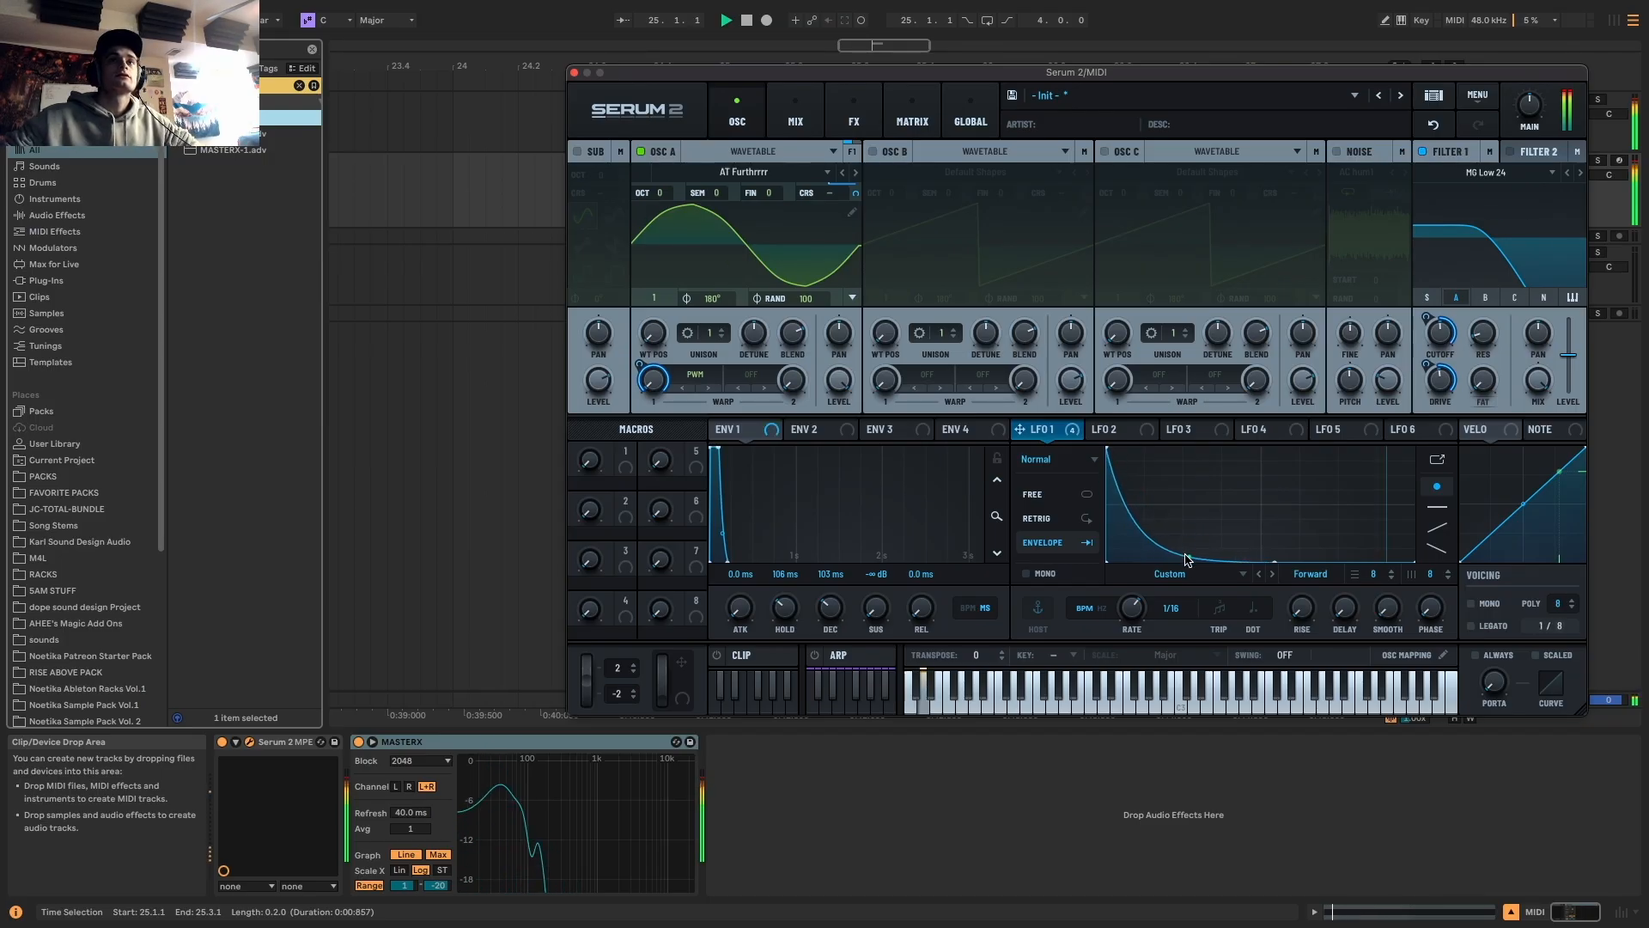
Replace LFO 1 with envelope 2 as oscillator A's coarse pitch modulator and set envelope 2's decay to 434 ms
{"action": "right_click", "coordinate": [849, 191]}
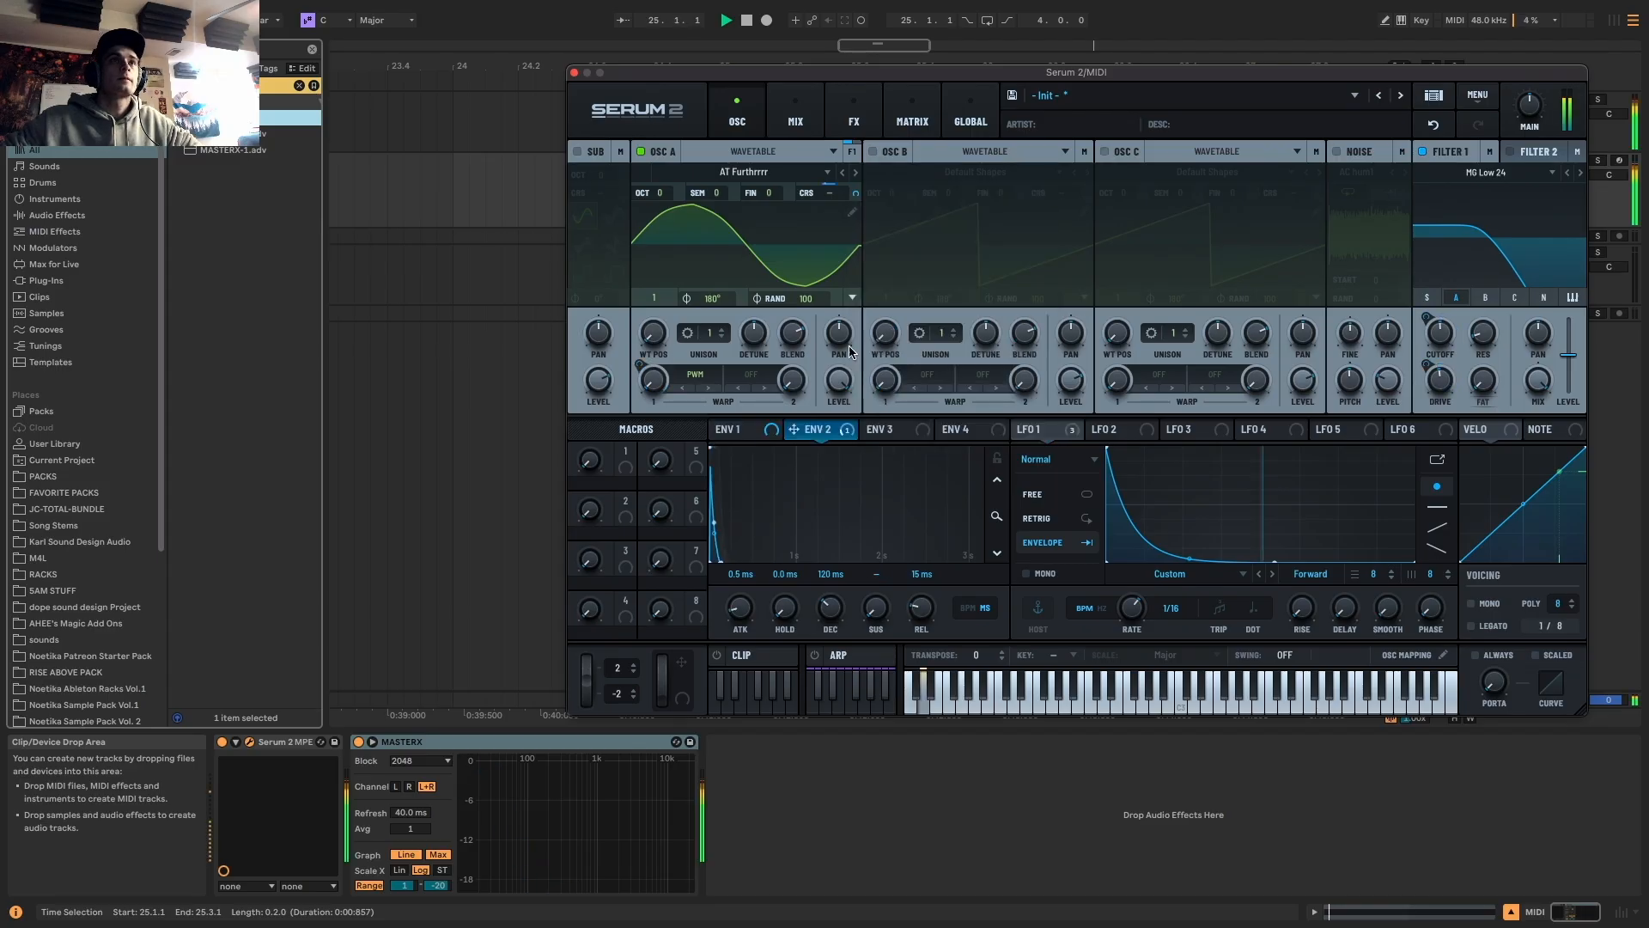
{"action": "left_click_drag", "start_coordinate": [857, 194], "coordinate": [863, 134]}
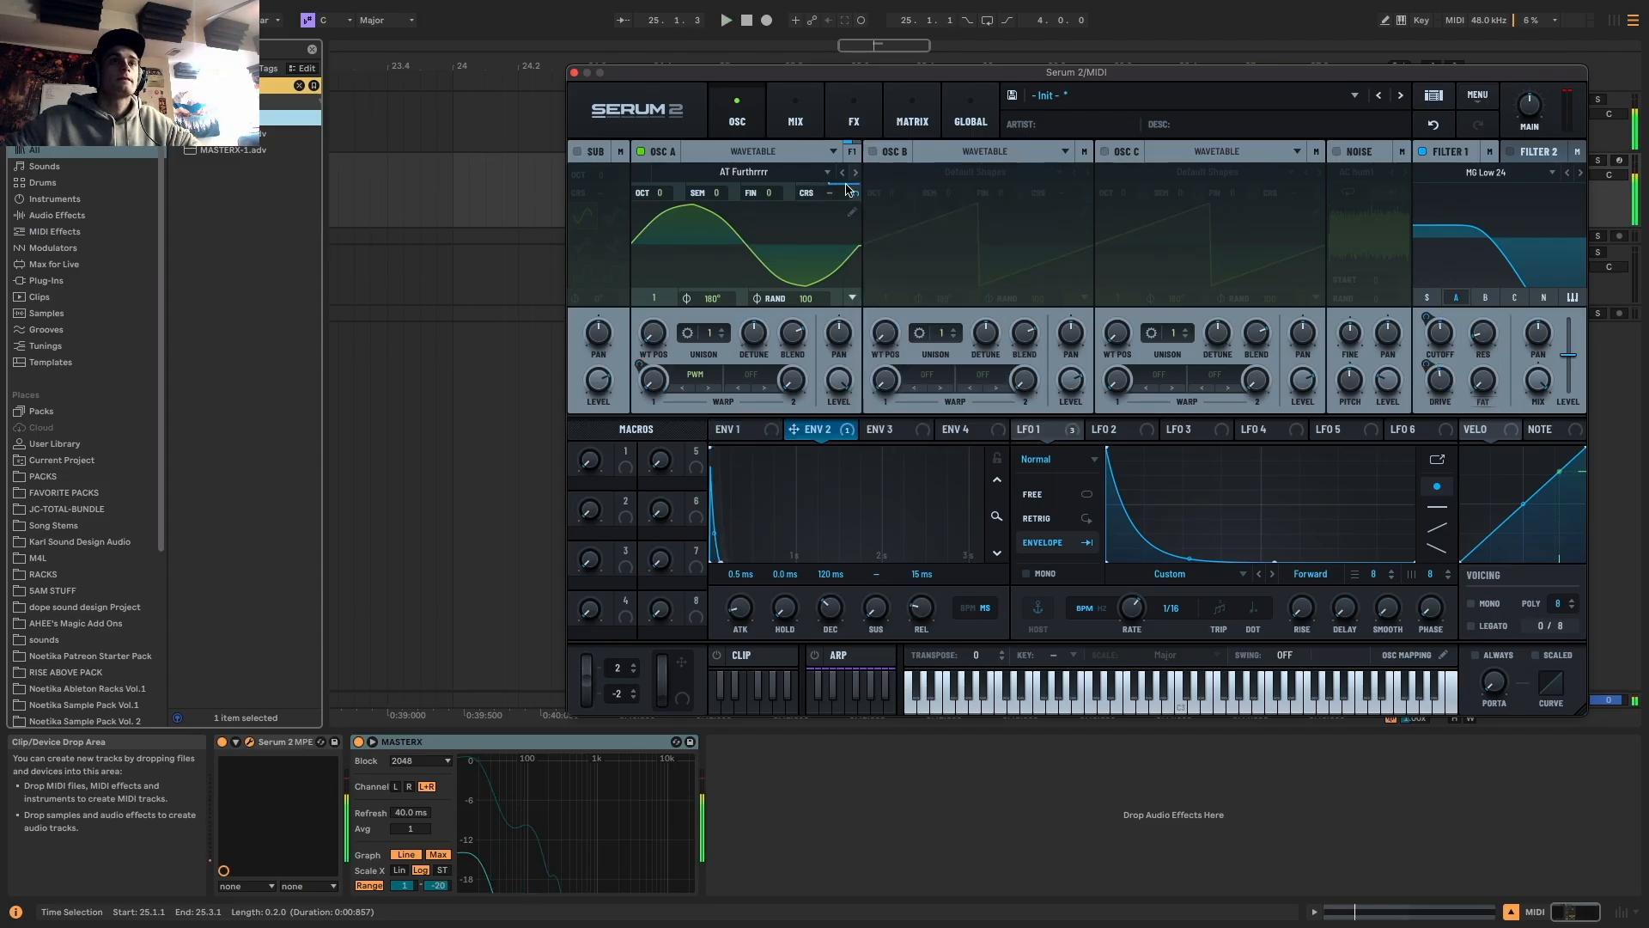
{"action": "mouse_move", "coordinate": [825, 611]}
{"action": "left_mouse_down"}
{"action": "mouse_move", "coordinate": [838, 596]}
{"action": "mouse_move", "coordinate": [834, 621]}
{"action": "left_mouse_up"}
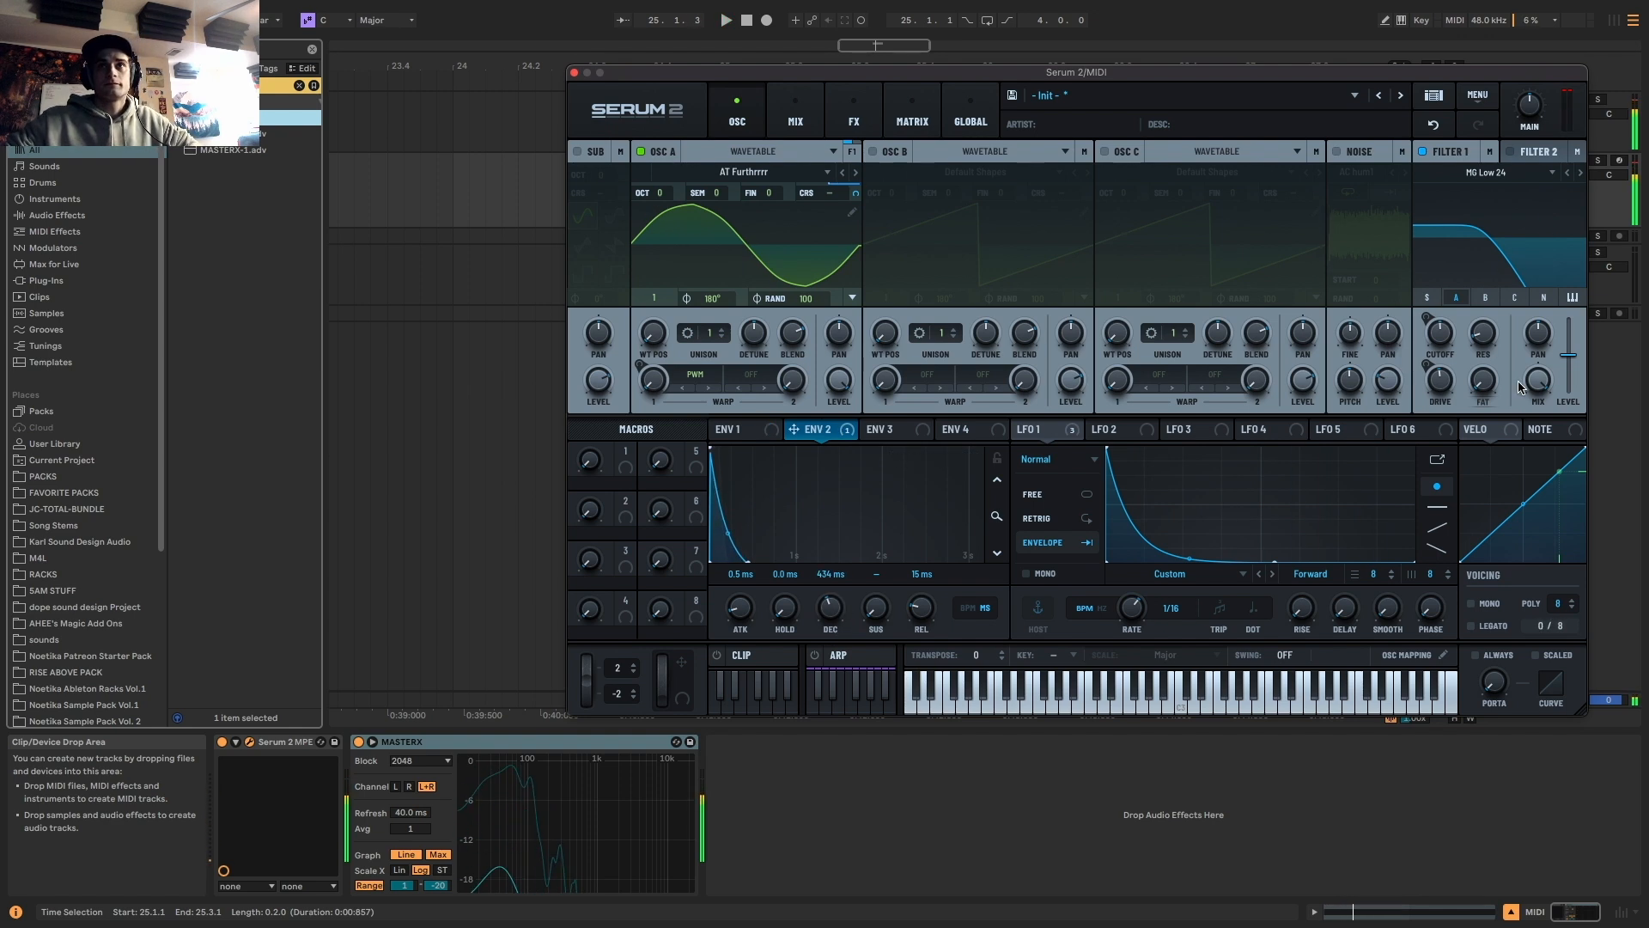
Tighten LFO 1's decay curve and set its modulation of Filter 1's cutoff to about 37% during playback
{"action": "left_click", "coordinate": [1079, 430]}
{"action": "mouse_move", "coordinate": [1193, 557]}
{"action": "left_mouse_down"}
{"action": "mouse_move", "coordinate": [1192, 540]}
{"action": "mouse_move", "coordinate": [1188, 556]}
{"action": "left_mouse_up"}
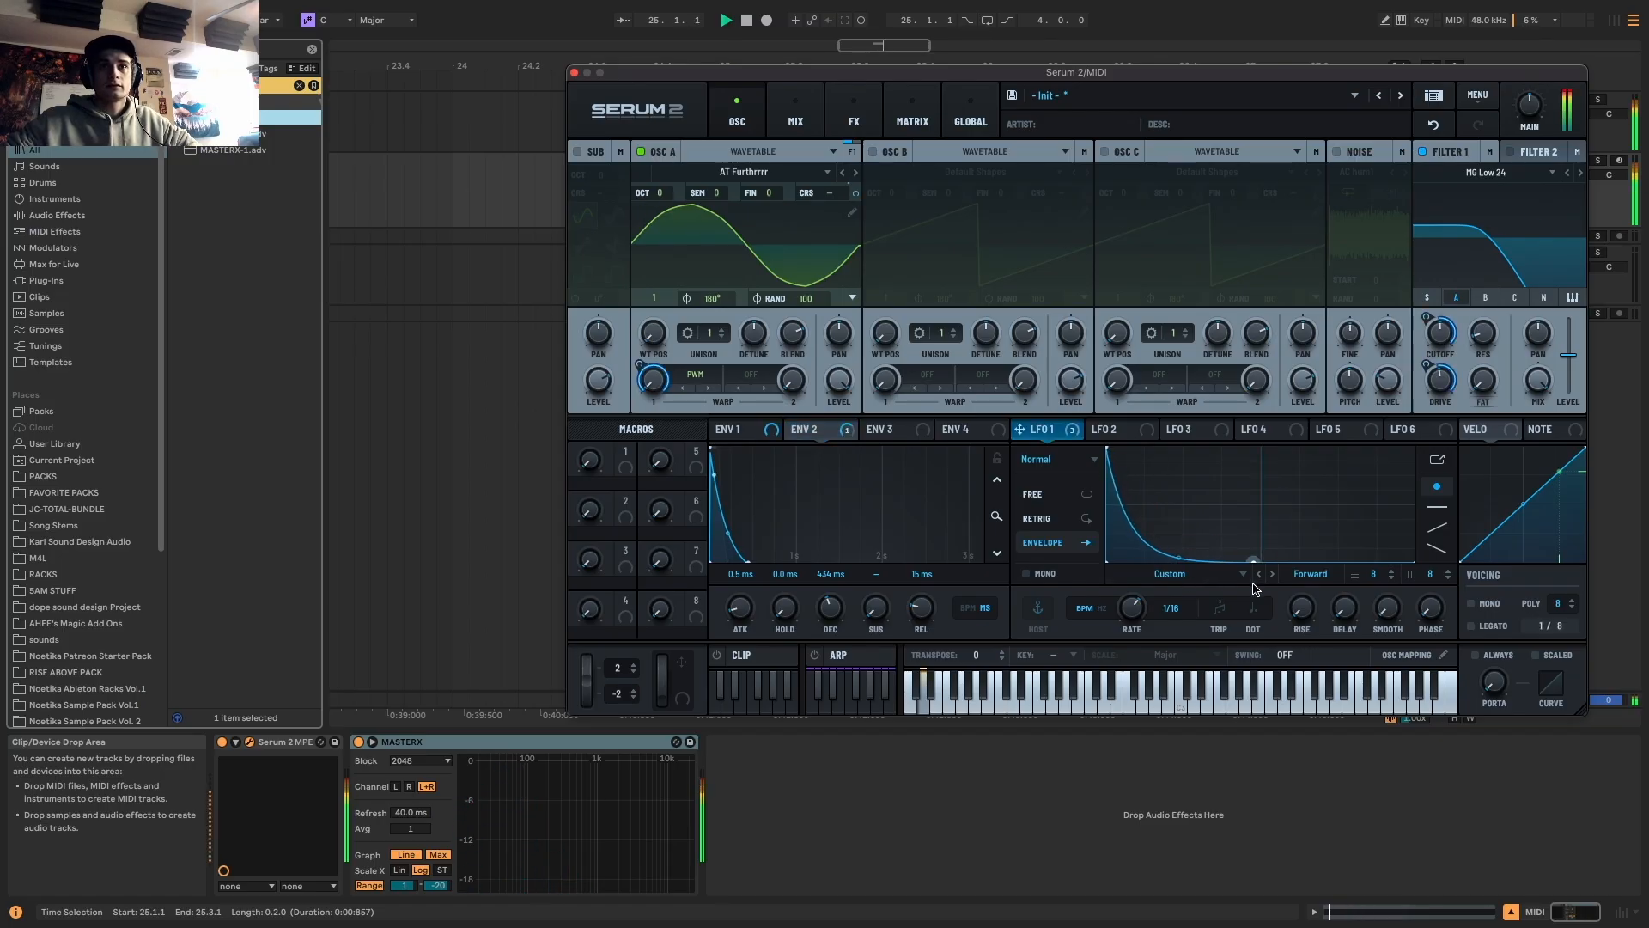
{"action": "left_click_drag", "start_coordinate": [1441, 333], "coordinate": [1436, 376]}
{"action": "key", "text": "space"}
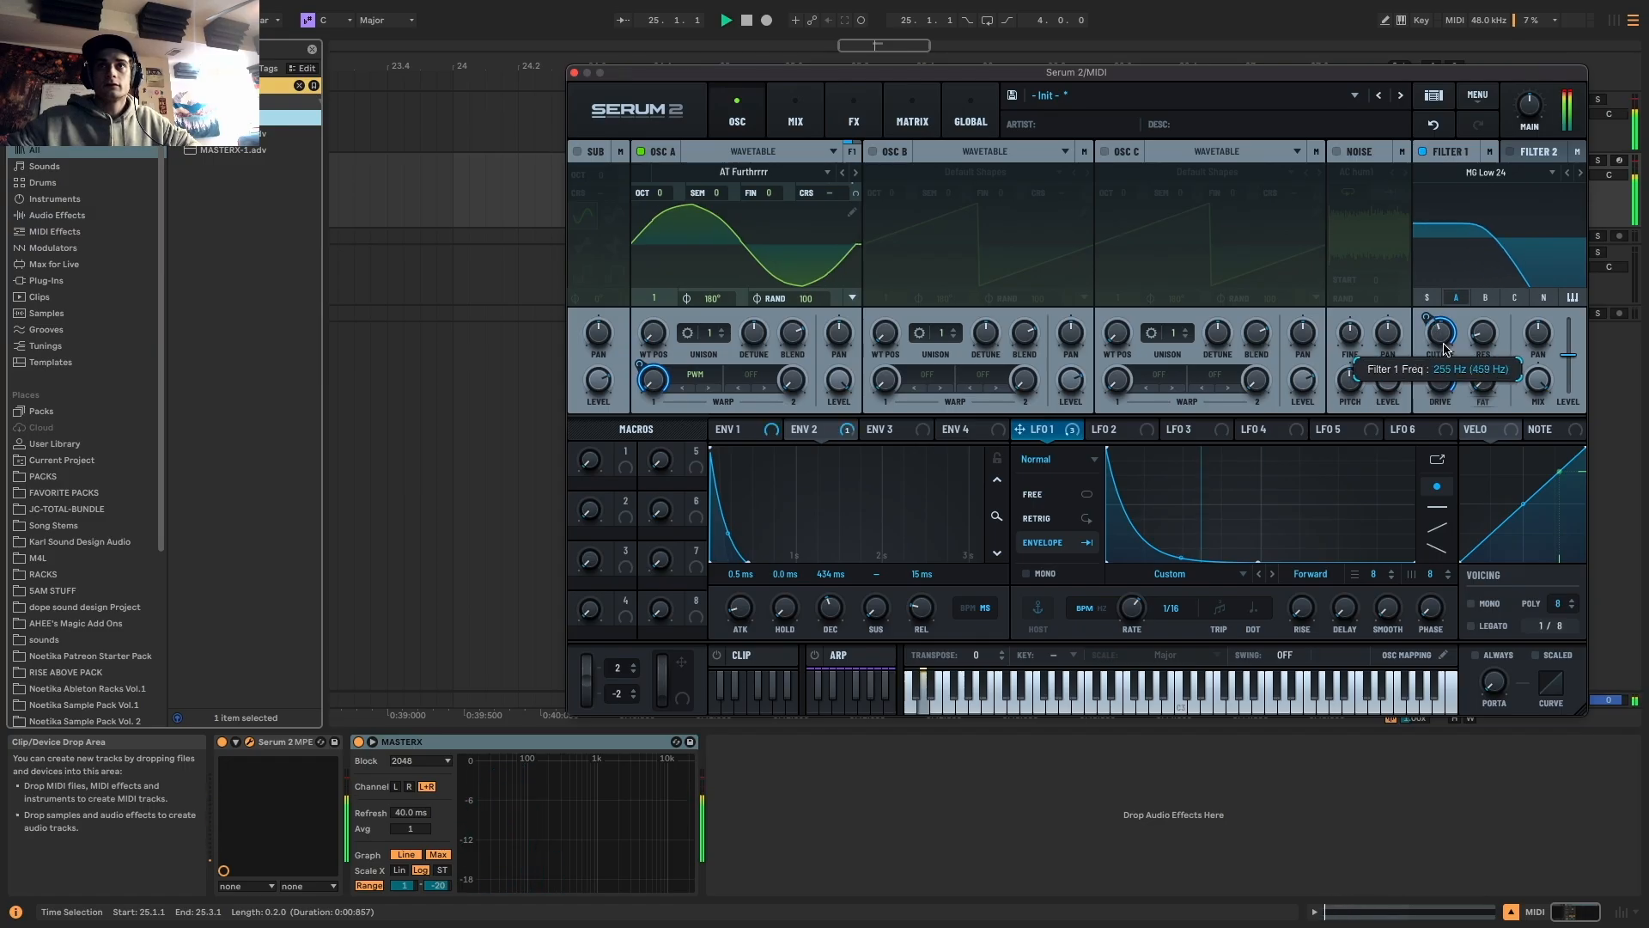
{"action": "left_click_drag", "start_coordinate": [1429, 345], "coordinate": [1436, 389]}
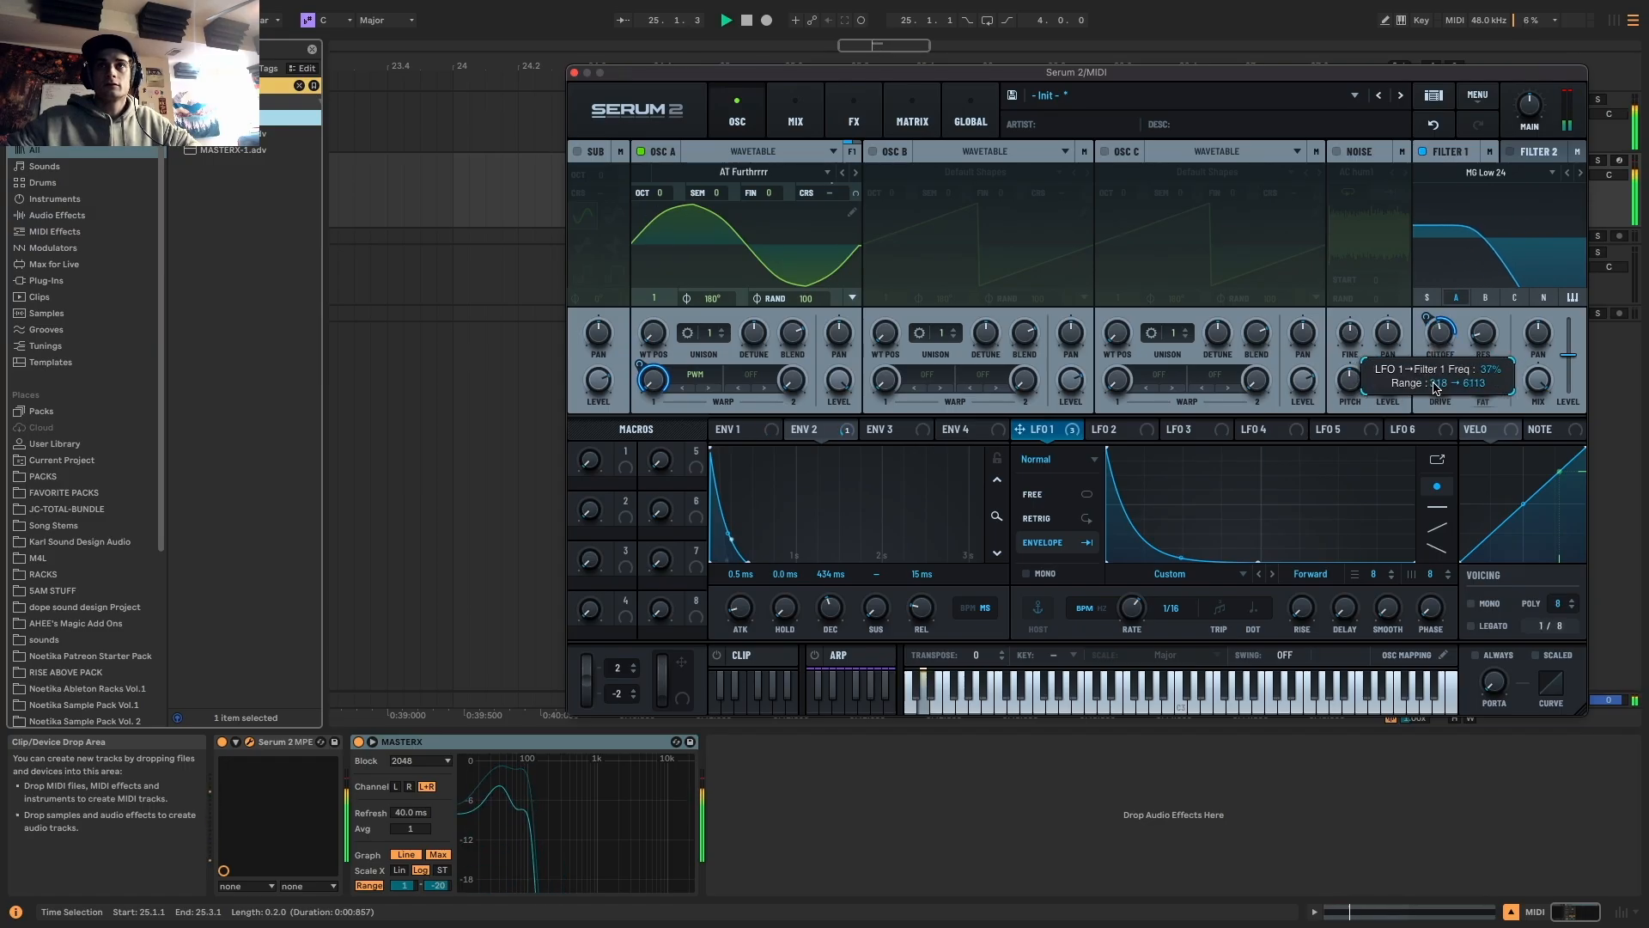
{"action": "key", "text": "space"}
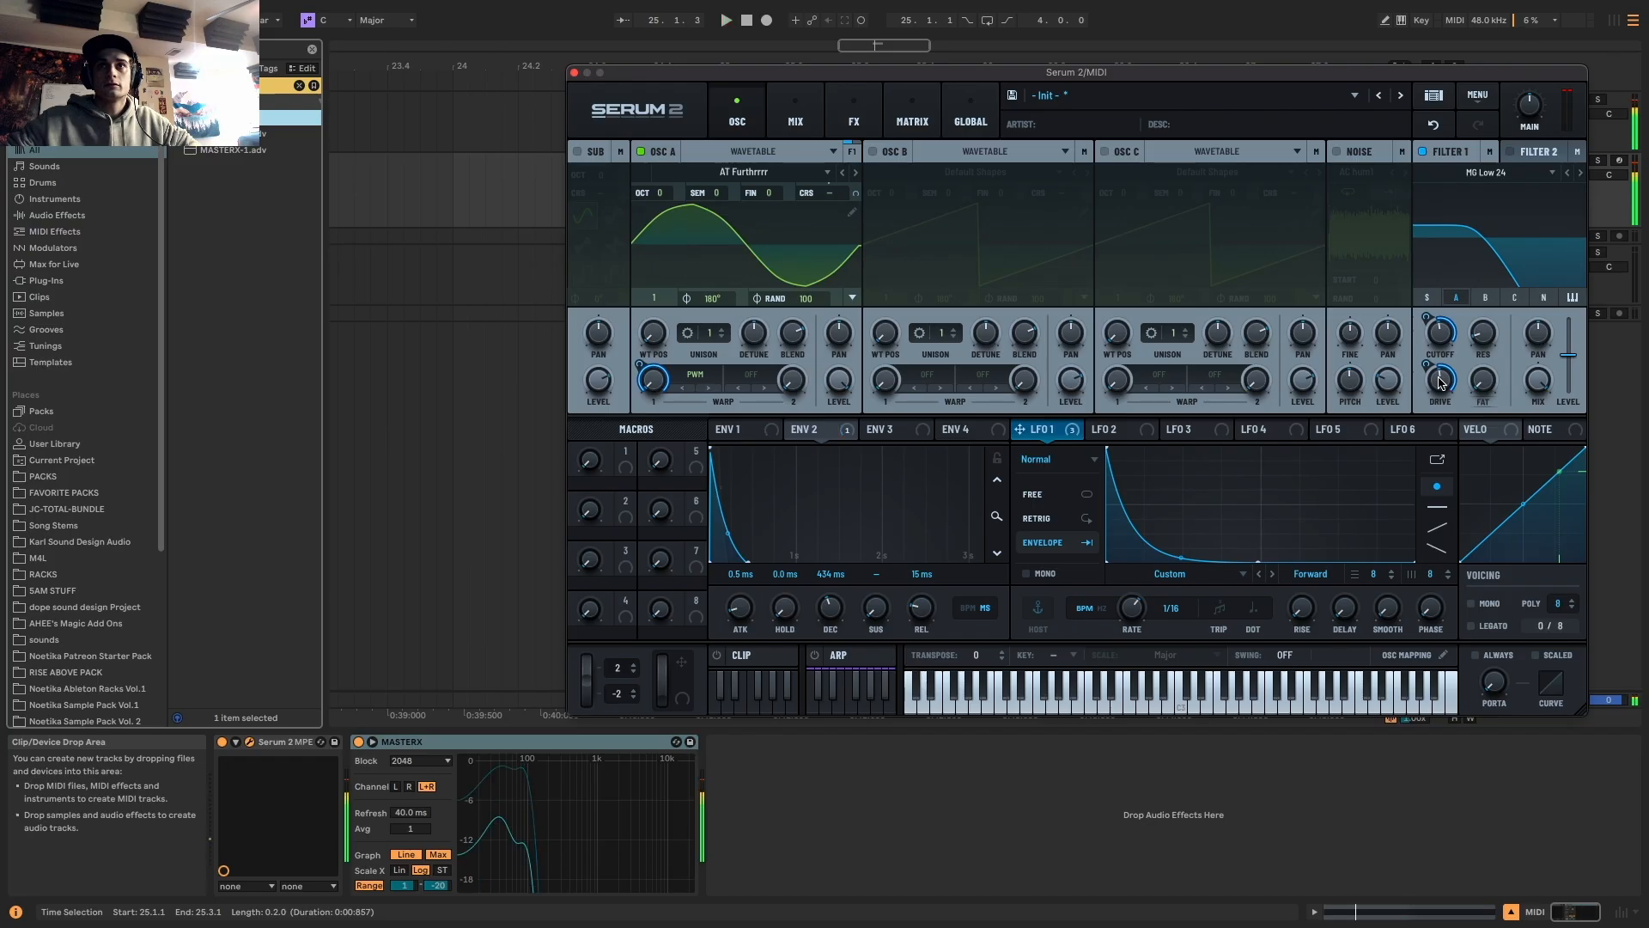
Assign macro 1 to Filter 1's Fat control, name the macro FAT and play back the sound
{"action": "left_click_drag", "start_coordinate": [1483, 380], "coordinate": [1494, 2]}
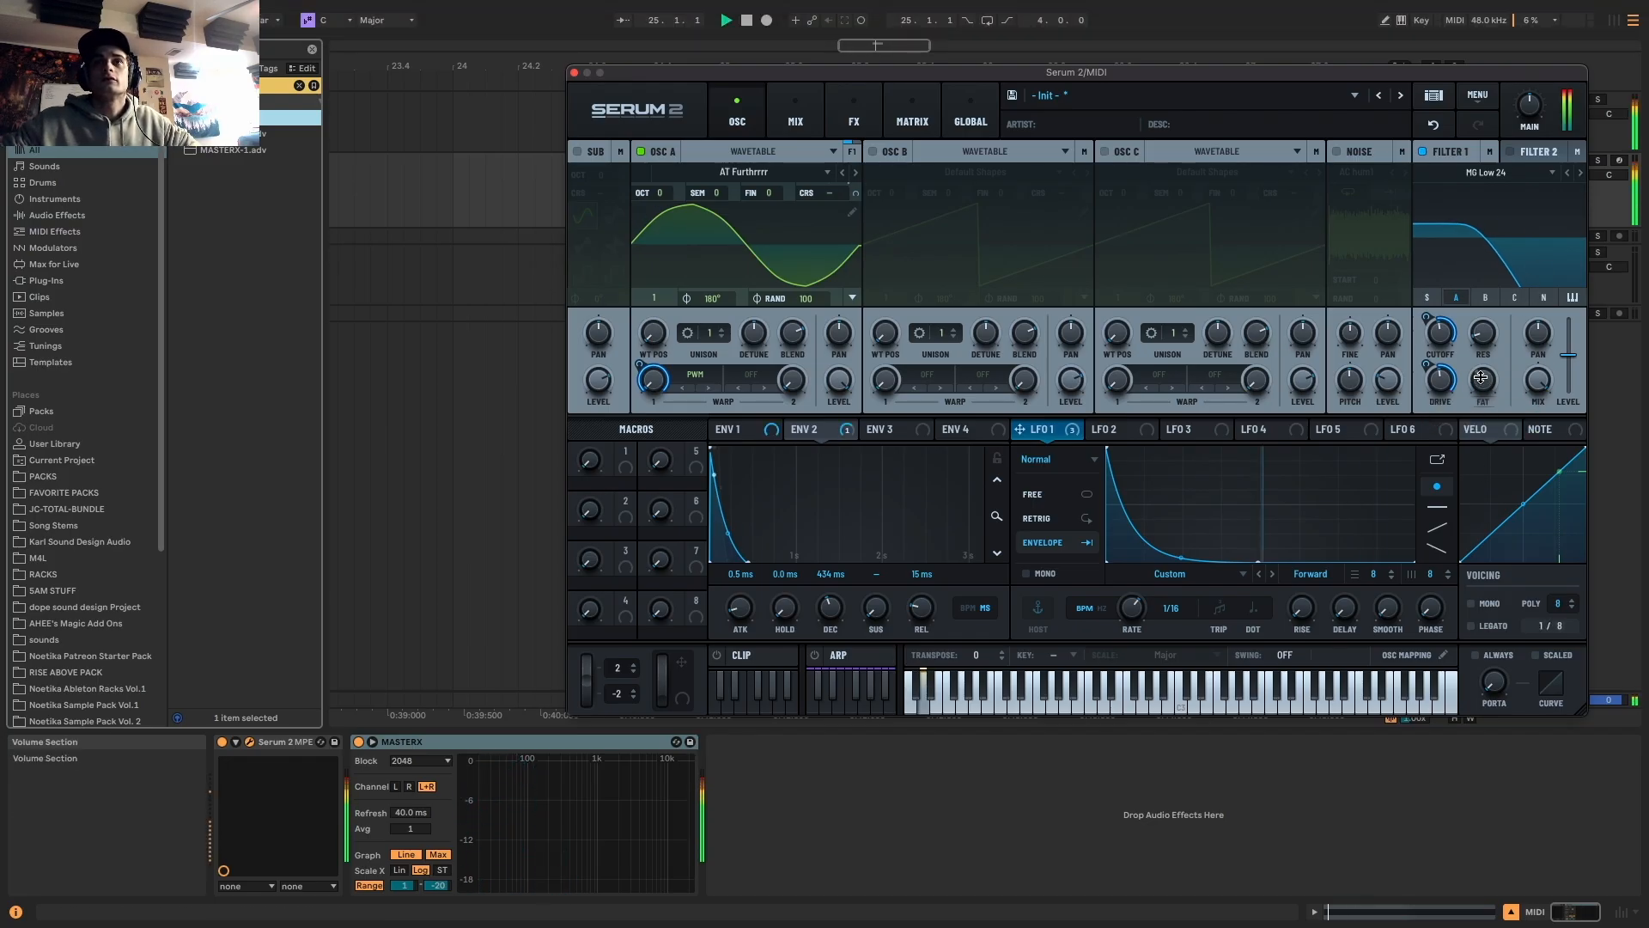
{"action": "left_click_drag", "start_coordinate": [626, 450], "coordinate": [1478, 382]}
{"action": "type", "text": "FA"}
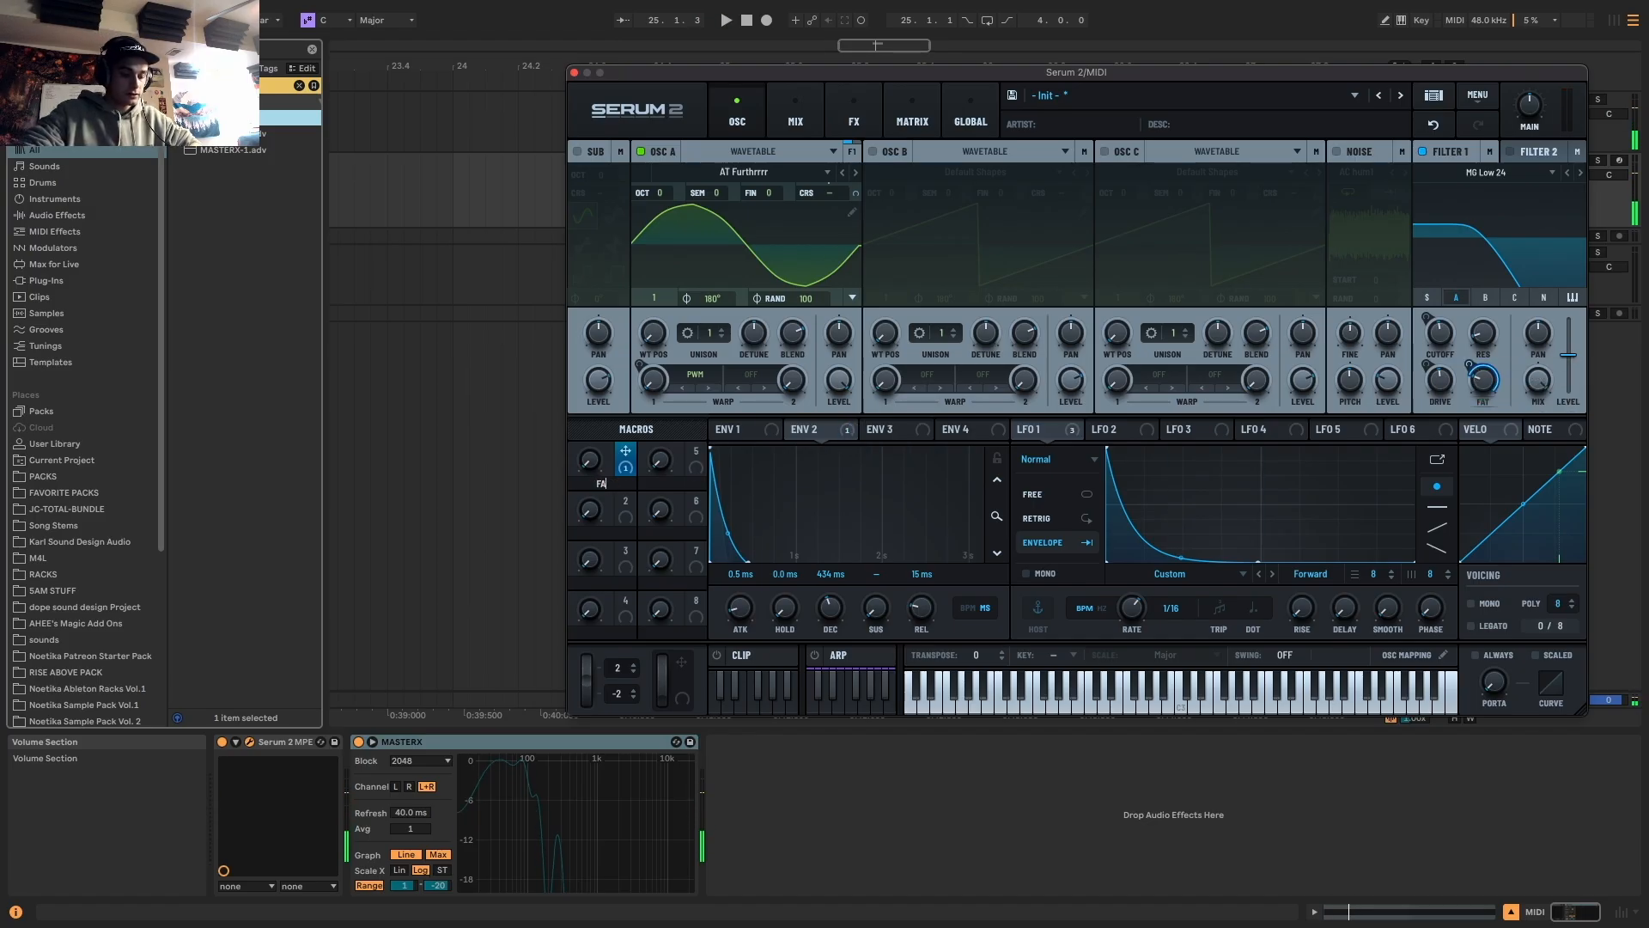
{"action": "type", "text": "T"}
{"action": "key", "text": "Return"}
{"action": "key", "text": "space"}
{"action": "key", "text": "space"}
Add a Compressor to the main effects chain and set its threshold to -6.1 dB during playback
{"action": "left_click", "coordinate": [853, 114]}
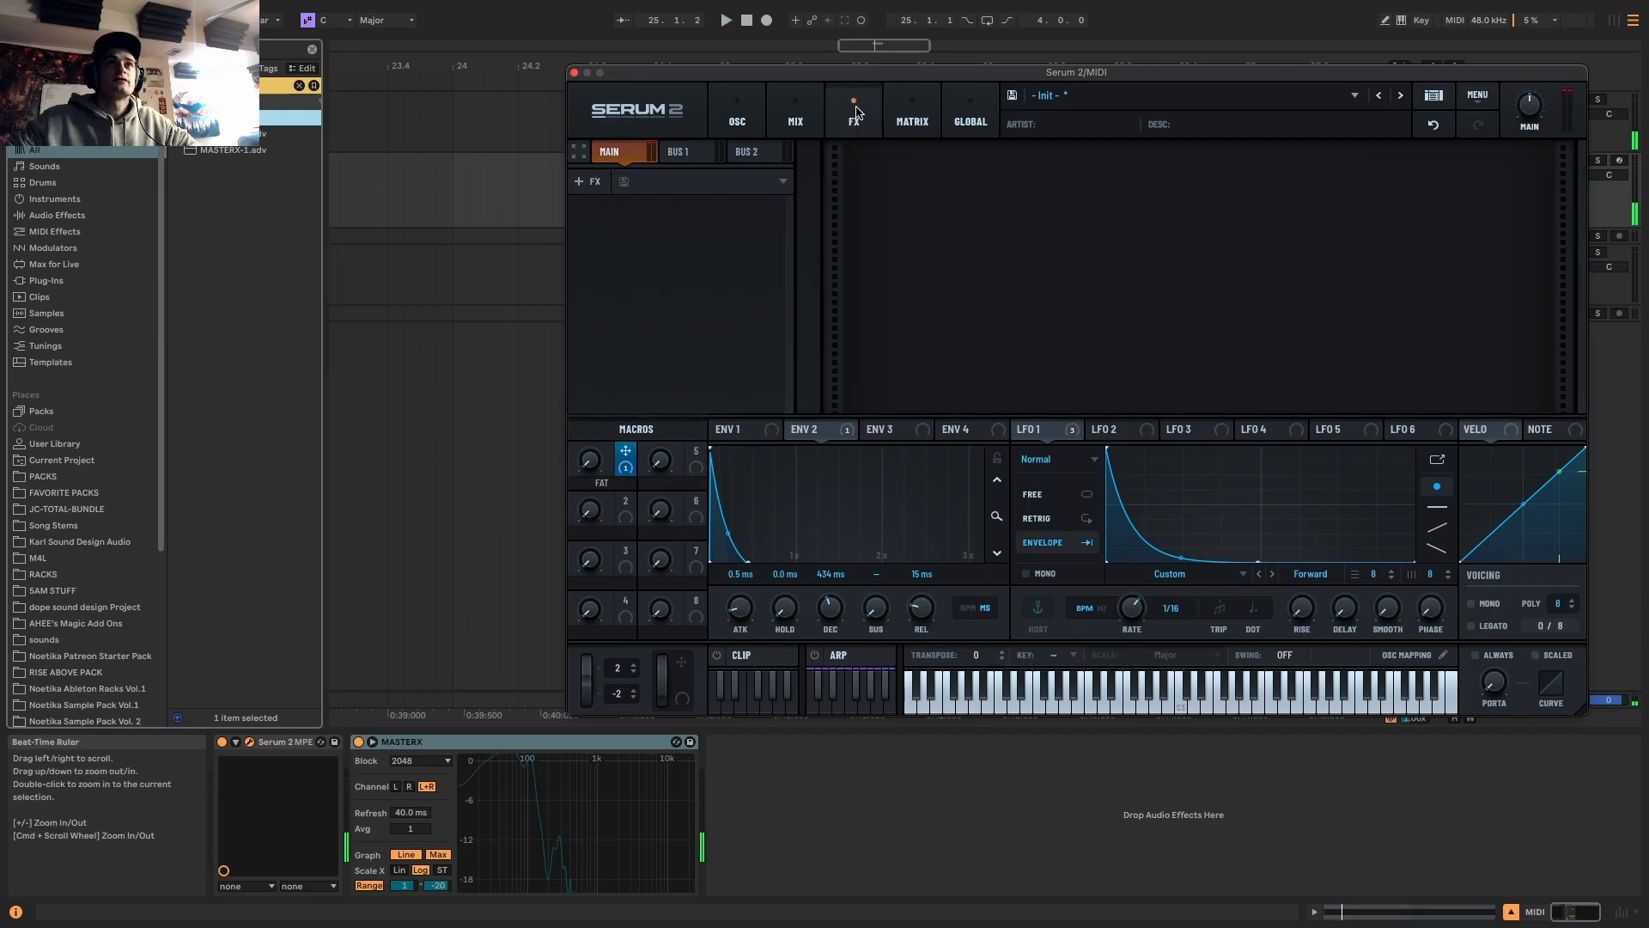
{"action": "left_click", "coordinate": [587, 181]}
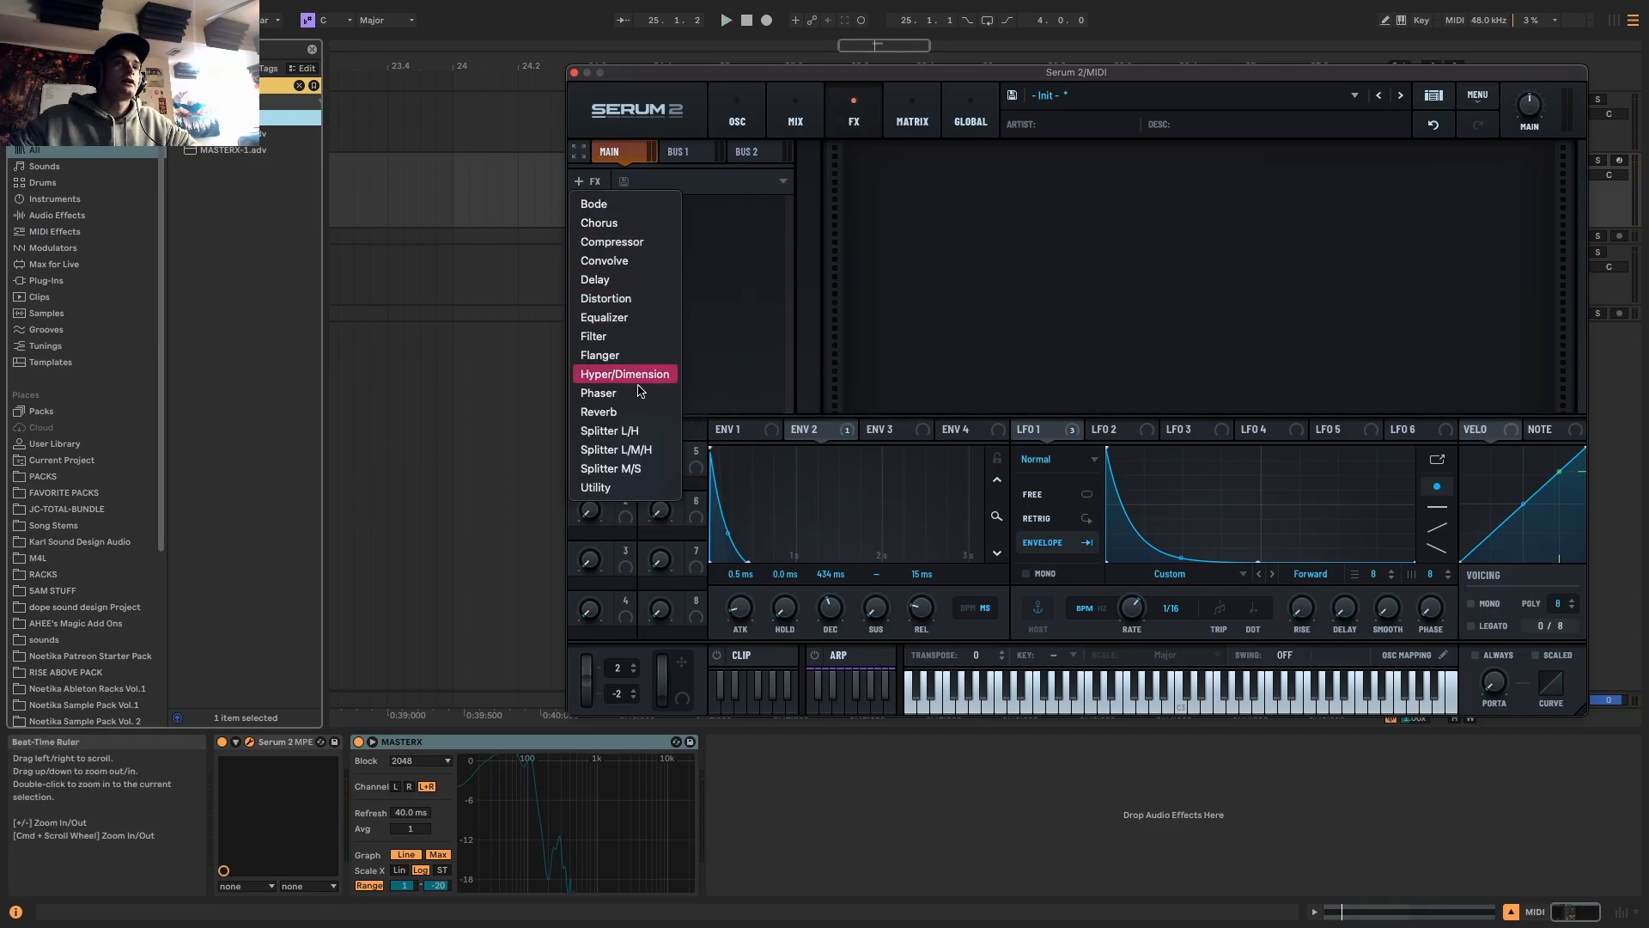
{"action": "left_click", "coordinate": [612, 241]}
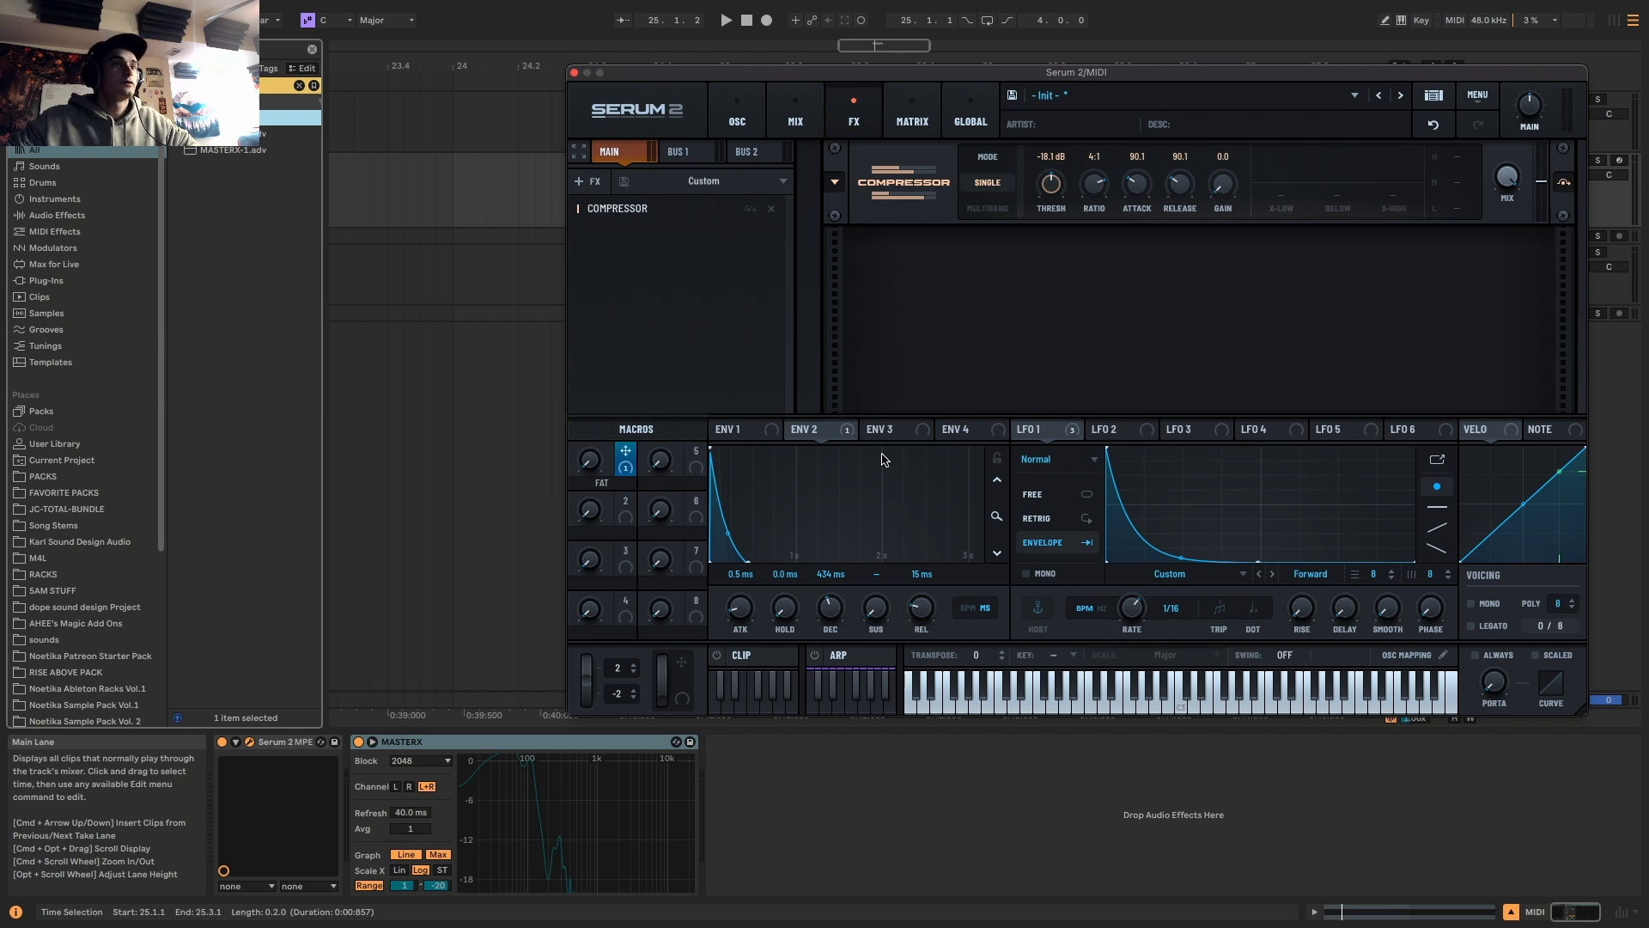
{"action": "key", "text": "space"}
{"action": "left_click_drag", "start_coordinate": [1056, 184], "coordinate": [1056, 195]}
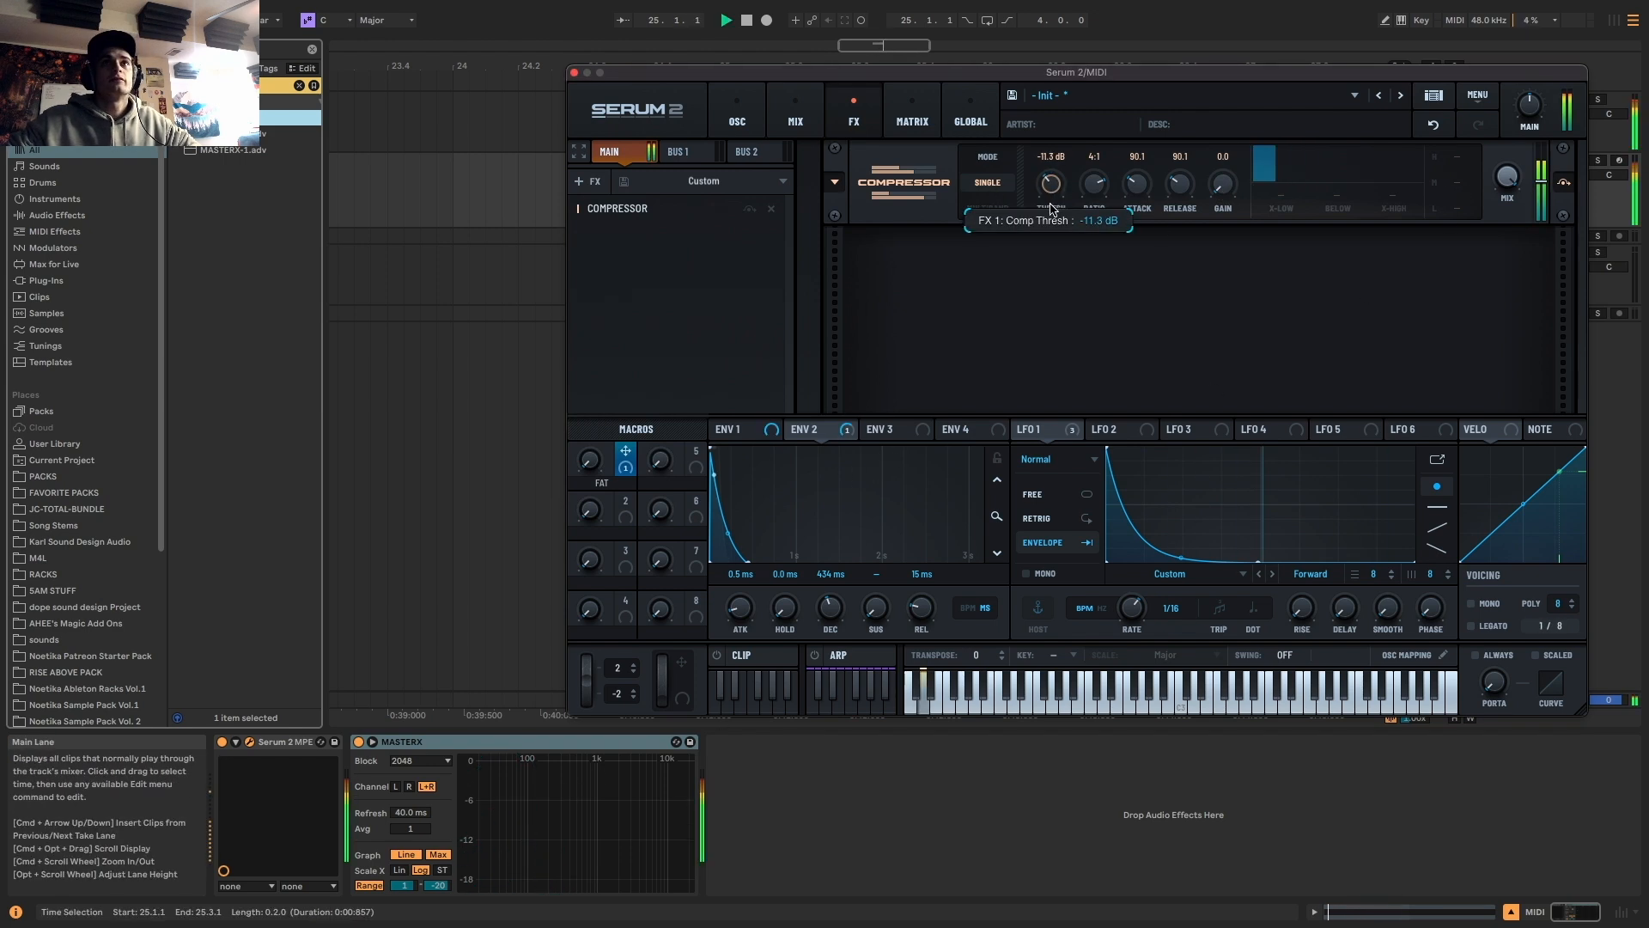
{"action": "mouse_move", "coordinate": [1048, 210]}
{"action": "left_mouse_down"}
{"action": "mouse_move", "coordinate": [1053, 254]}
{"action": "mouse_move", "coordinate": [1050, 235]}
{"action": "left_mouse_up"}
{"action": "key", "text": "space"}
Set the compressor's attack to 72.1 and its release to 7.3 while listening to the result
{"action": "left_click_drag", "start_coordinate": [1146, 186], "coordinate": [1182, 219]}
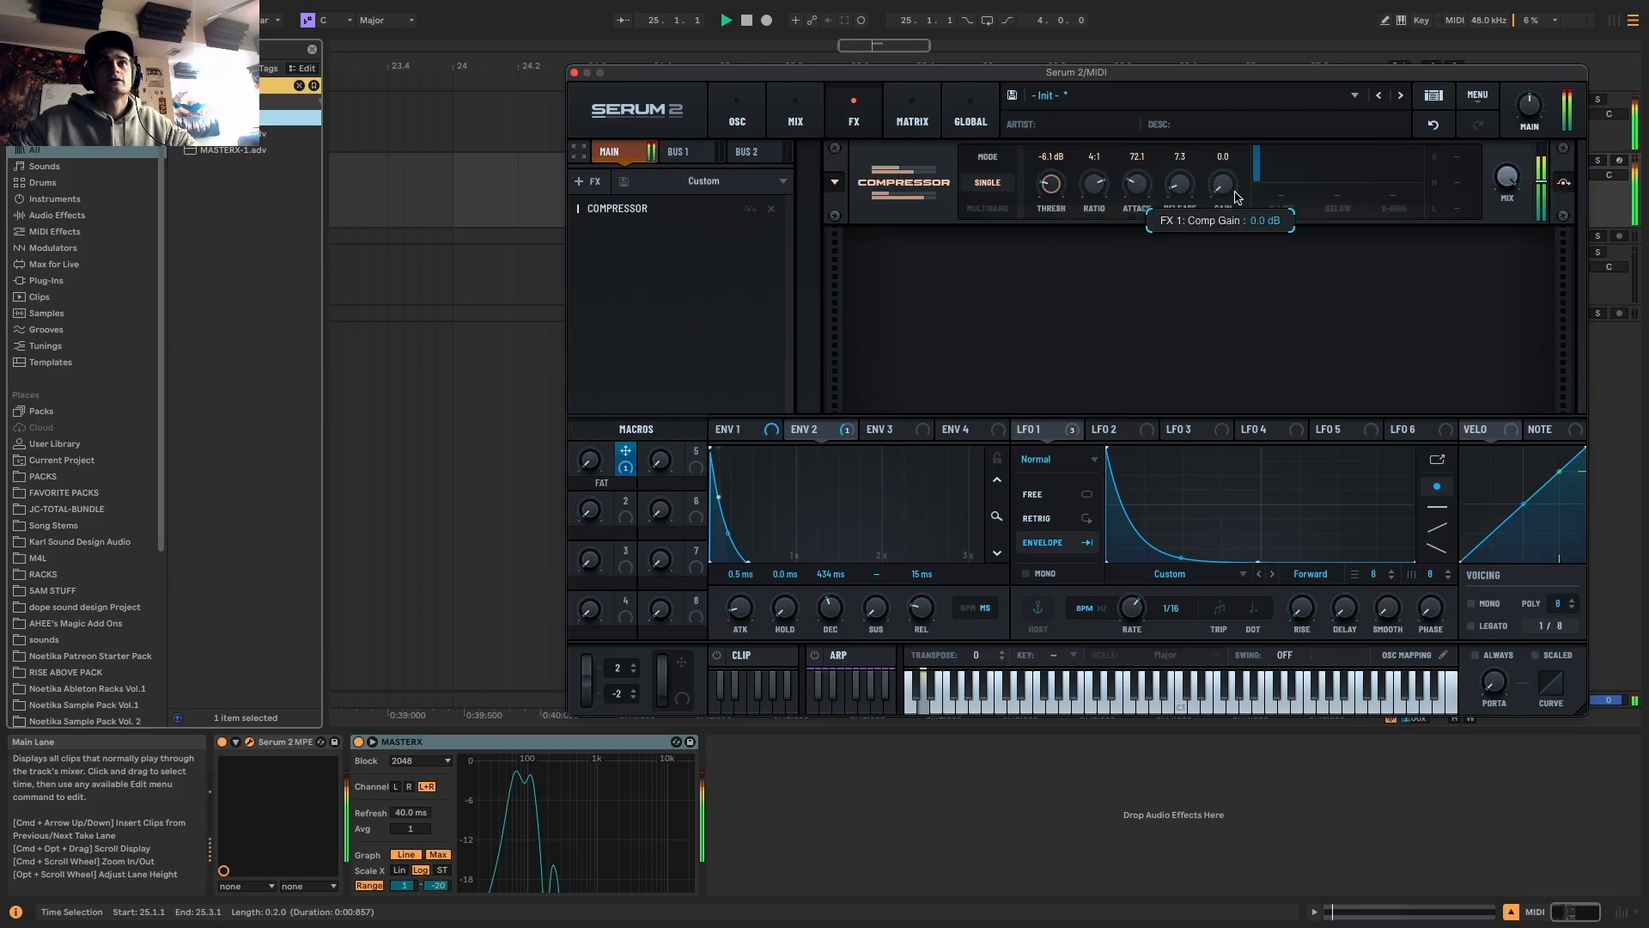
{"action": "left_click", "coordinate": [1566, 182]}
{"action": "left_click", "coordinate": [1566, 182]}
{"action": "key", "text": "space"}
Switch oscillator B from Wavetable to the Sample type
{"action": "left_click", "coordinate": [737, 115]}
{"action": "key", "text": "space"}
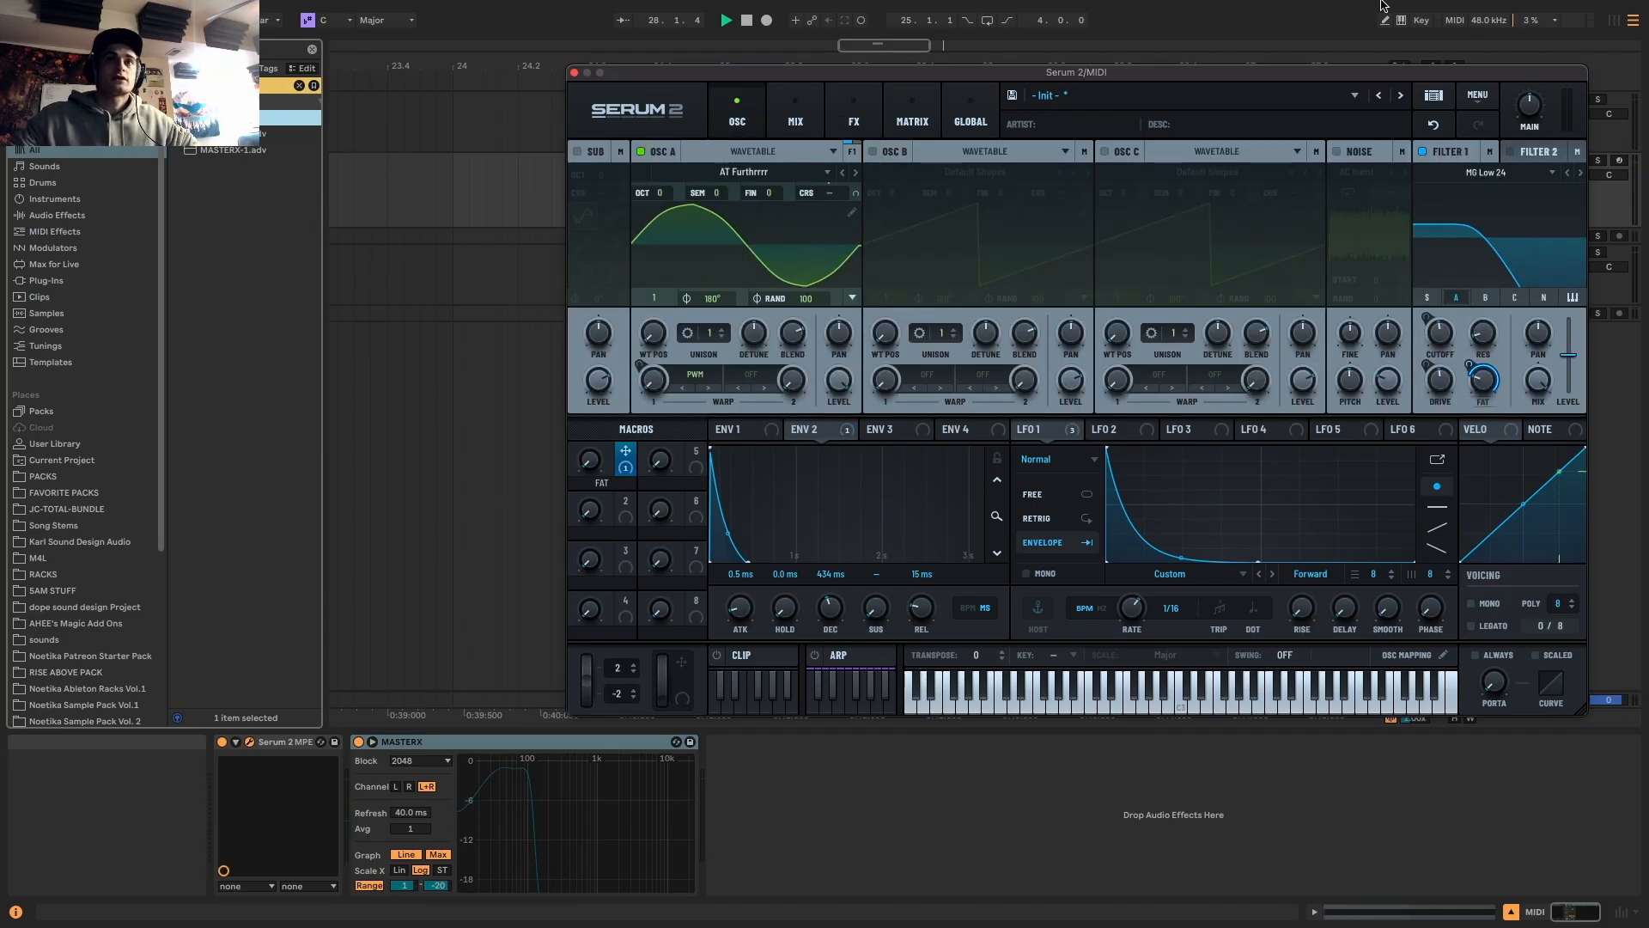
{"action": "left_click", "coordinate": [983, 152]}
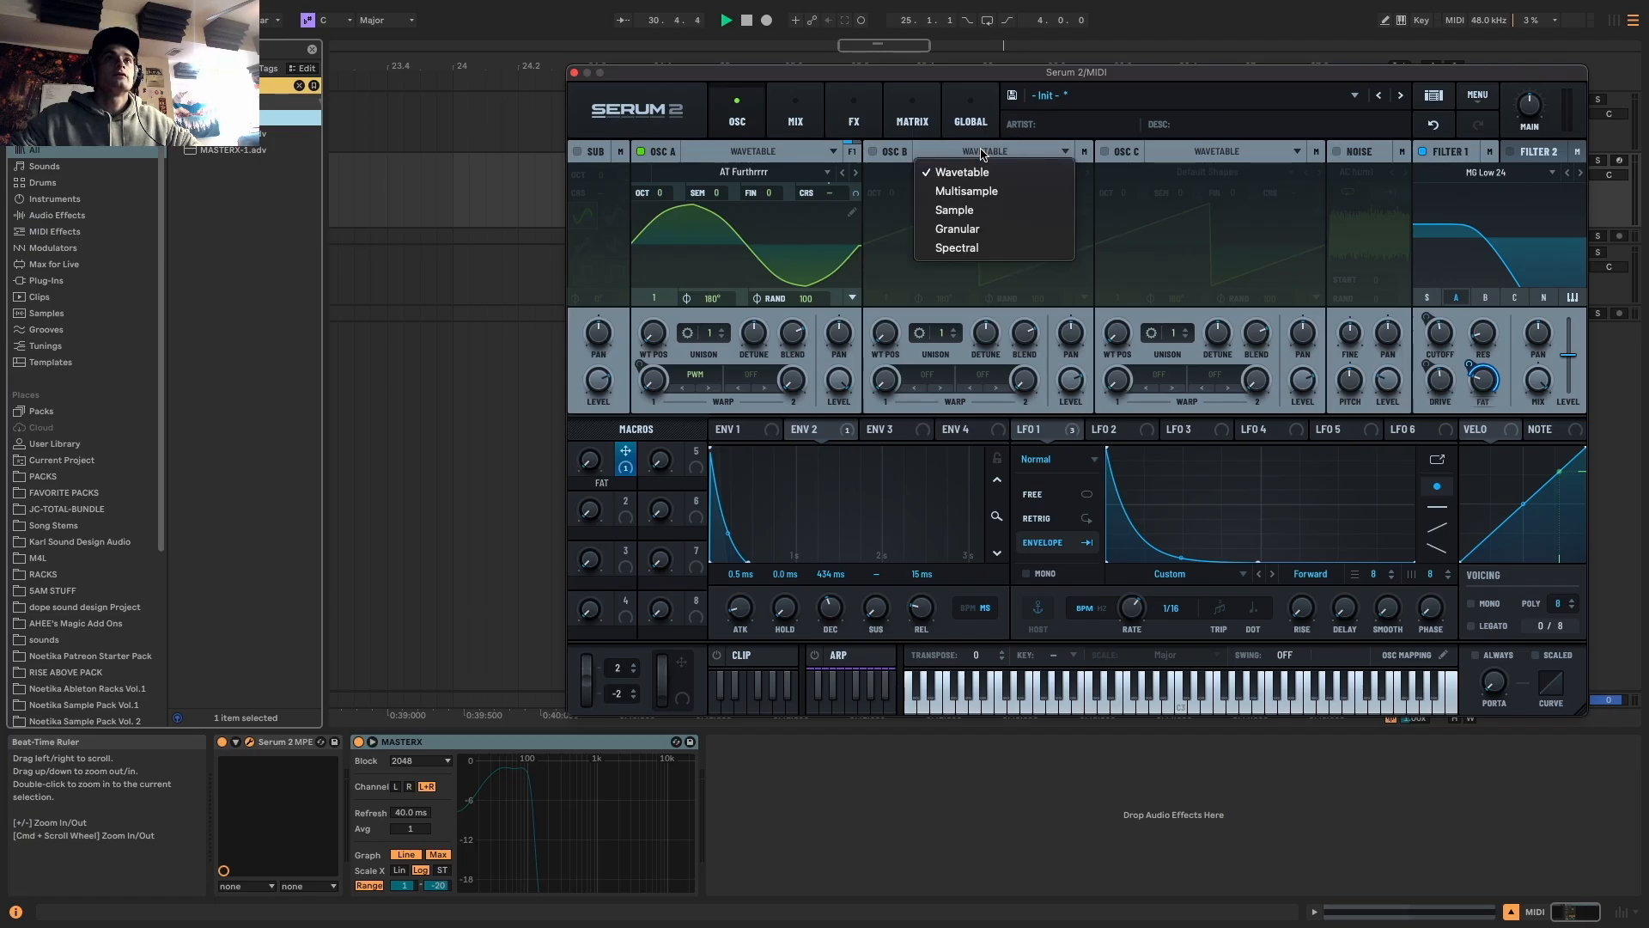
{"action": "left_click", "coordinate": [954, 210]}
{"action": "left_click", "coordinate": [1013, 174]}
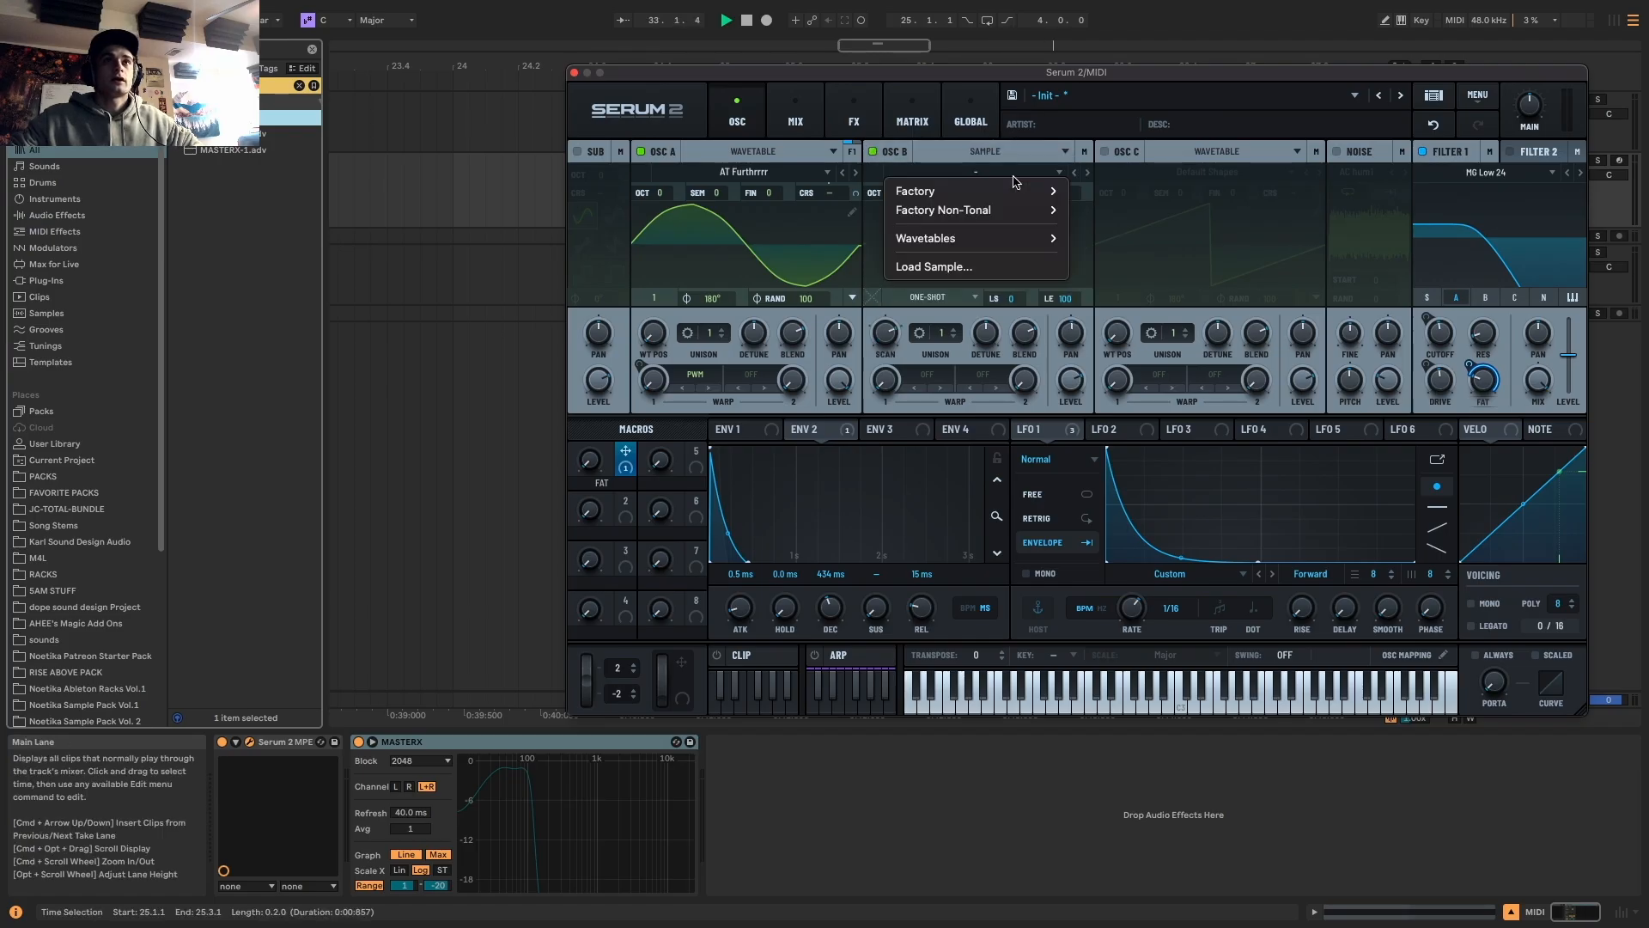
{"action": "mouse_move", "coordinate": [988, 195]}
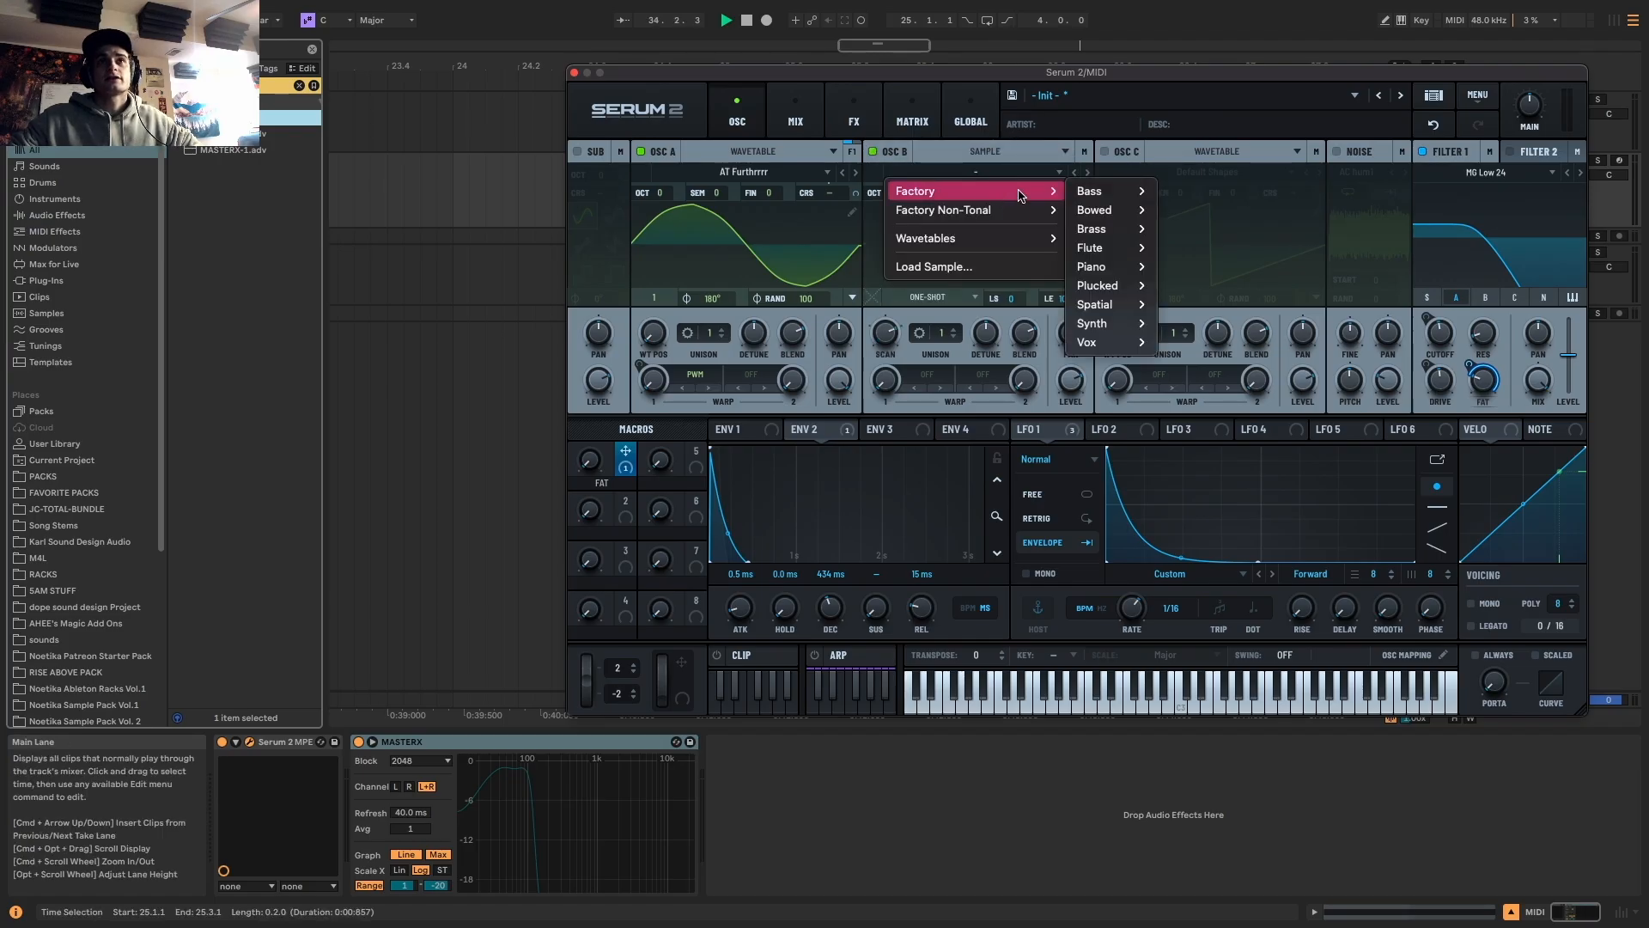
{"action": "left_click", "coordinate": [972, 152]}
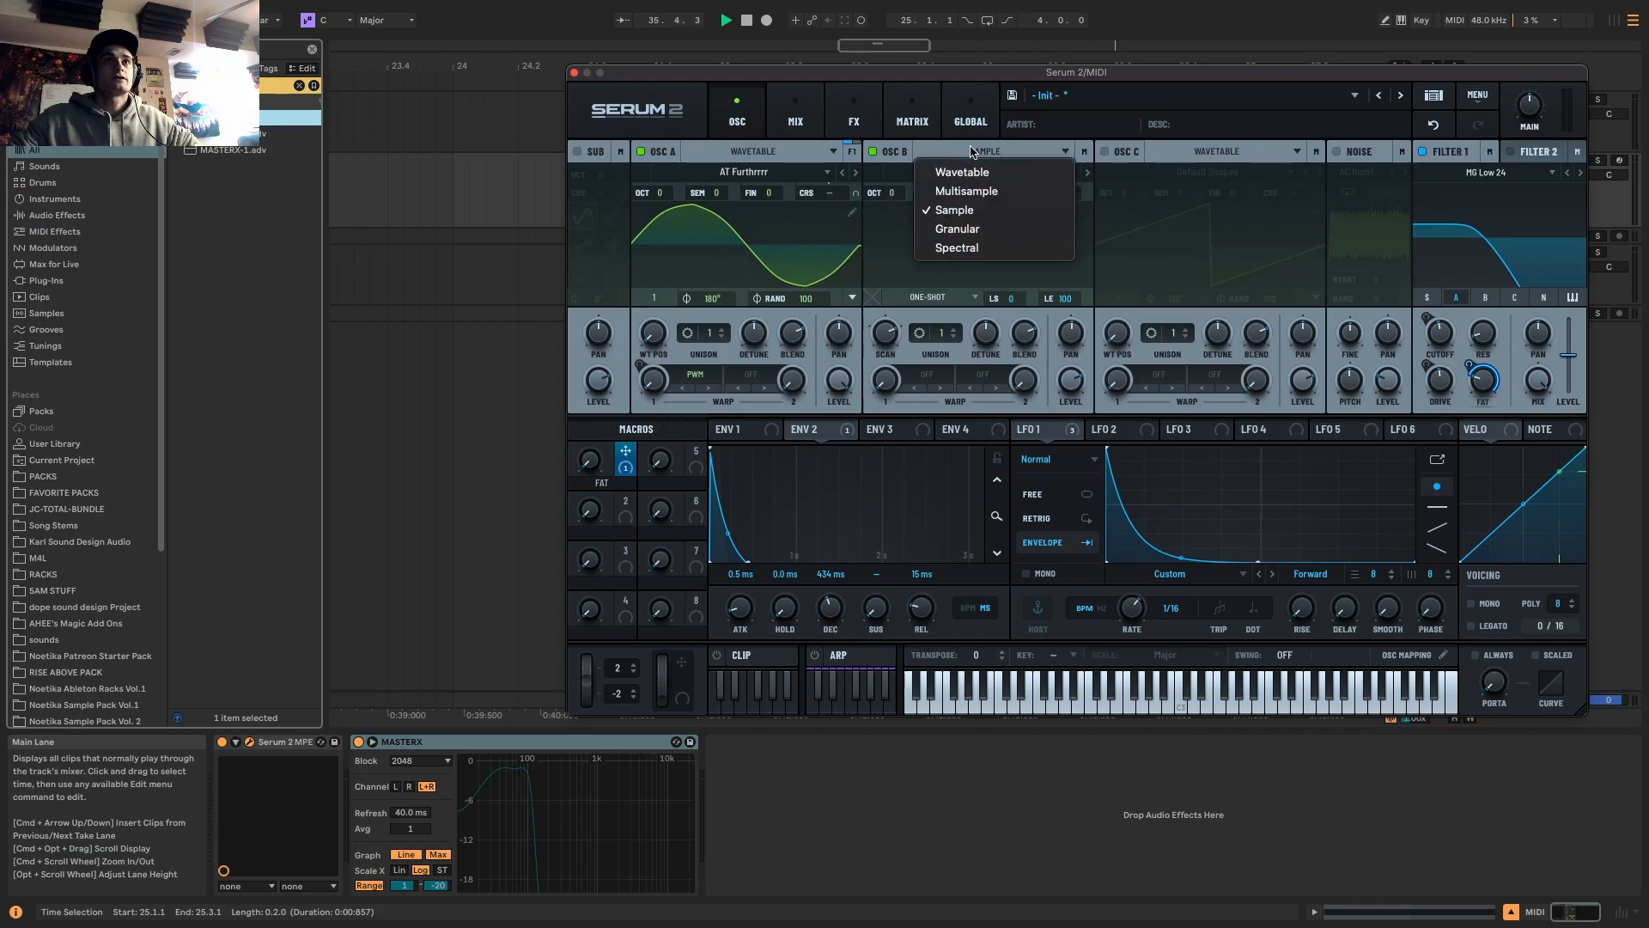
{"action": "left_click", "coordinate": [979, 209]}
Load the factory non-tonal drum sample Shaker into oscillator B
{"action": "mouse_move", "coordinate": [989, 210]}
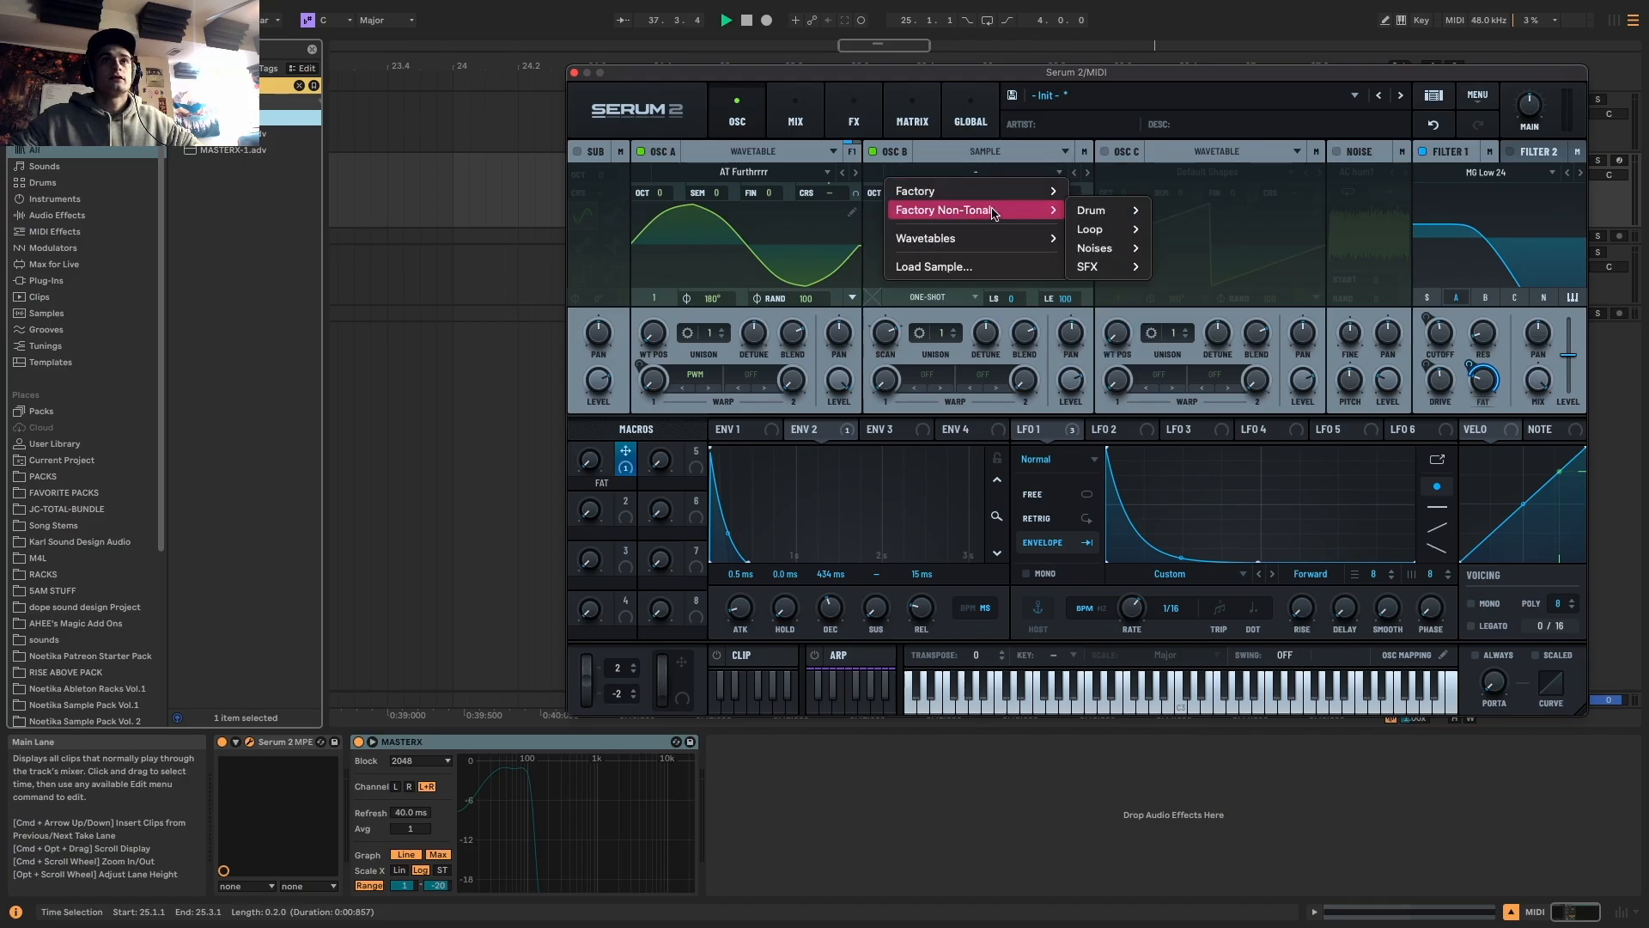
{"action": "mouse_move", "coordinate": [1123, 237]}
{"action": "mouse_move", "coordinate": [1108, 210]}
{"action": "mouse_move", "coordinate": [1205, 360]}
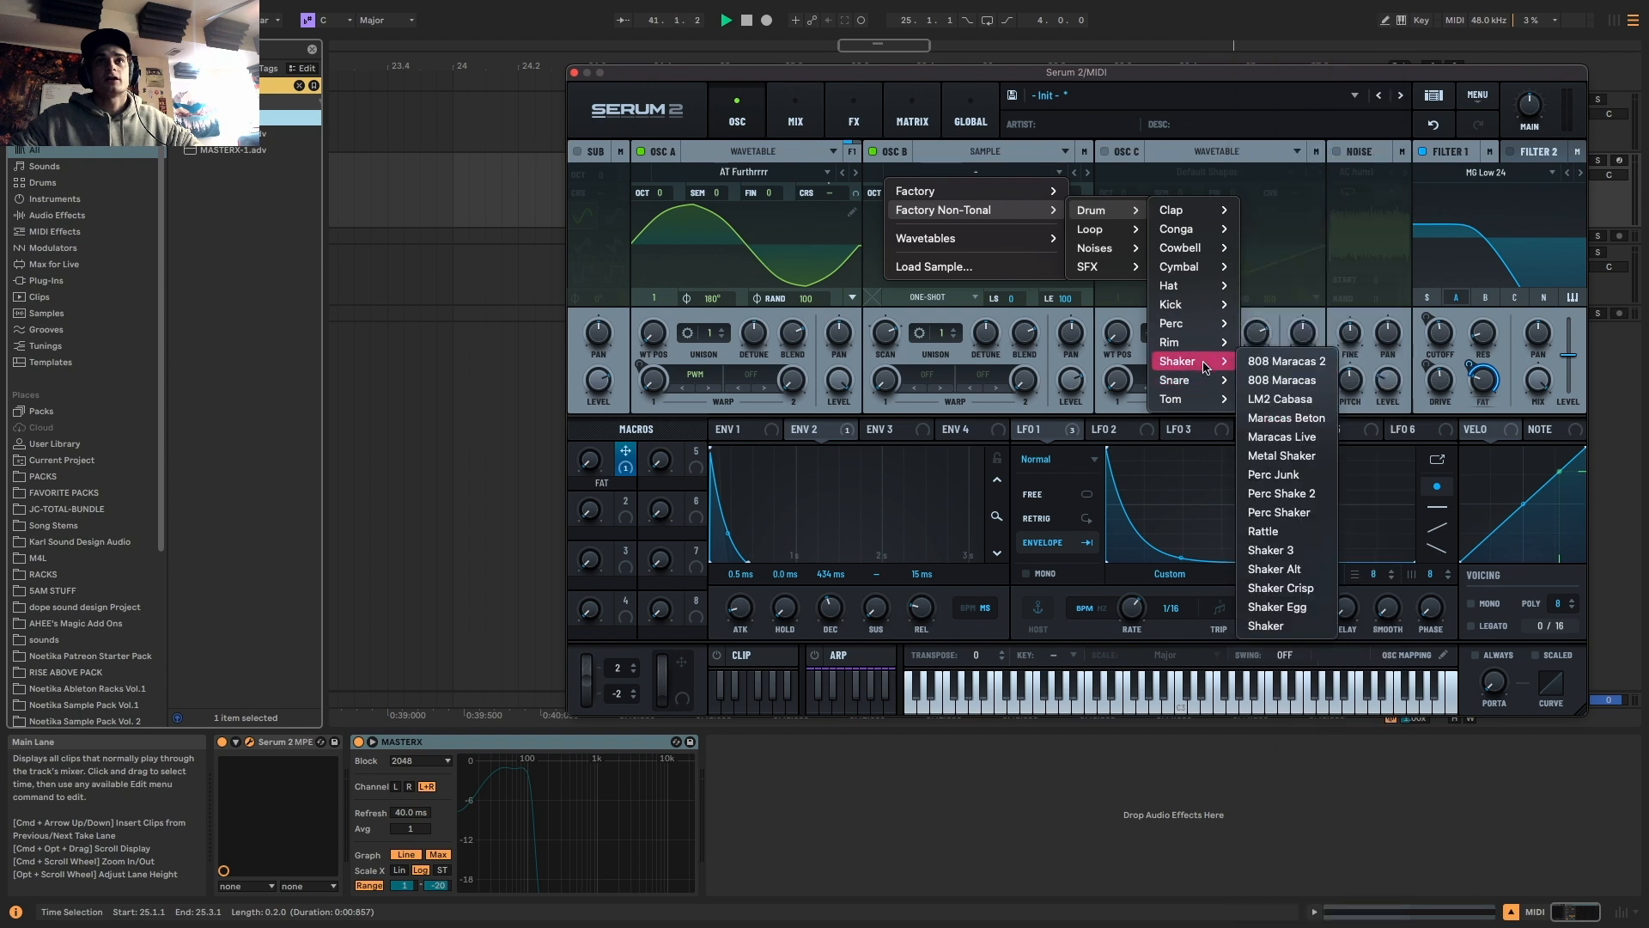
{"action": "left_click", "coordinate": [1265, 626]}
Raise oscillator B's octave to +3 and play back the layered sound
{"action": "left_click_drag", "start_coordinate": [891, 192], "coordinate": [889, 124]}
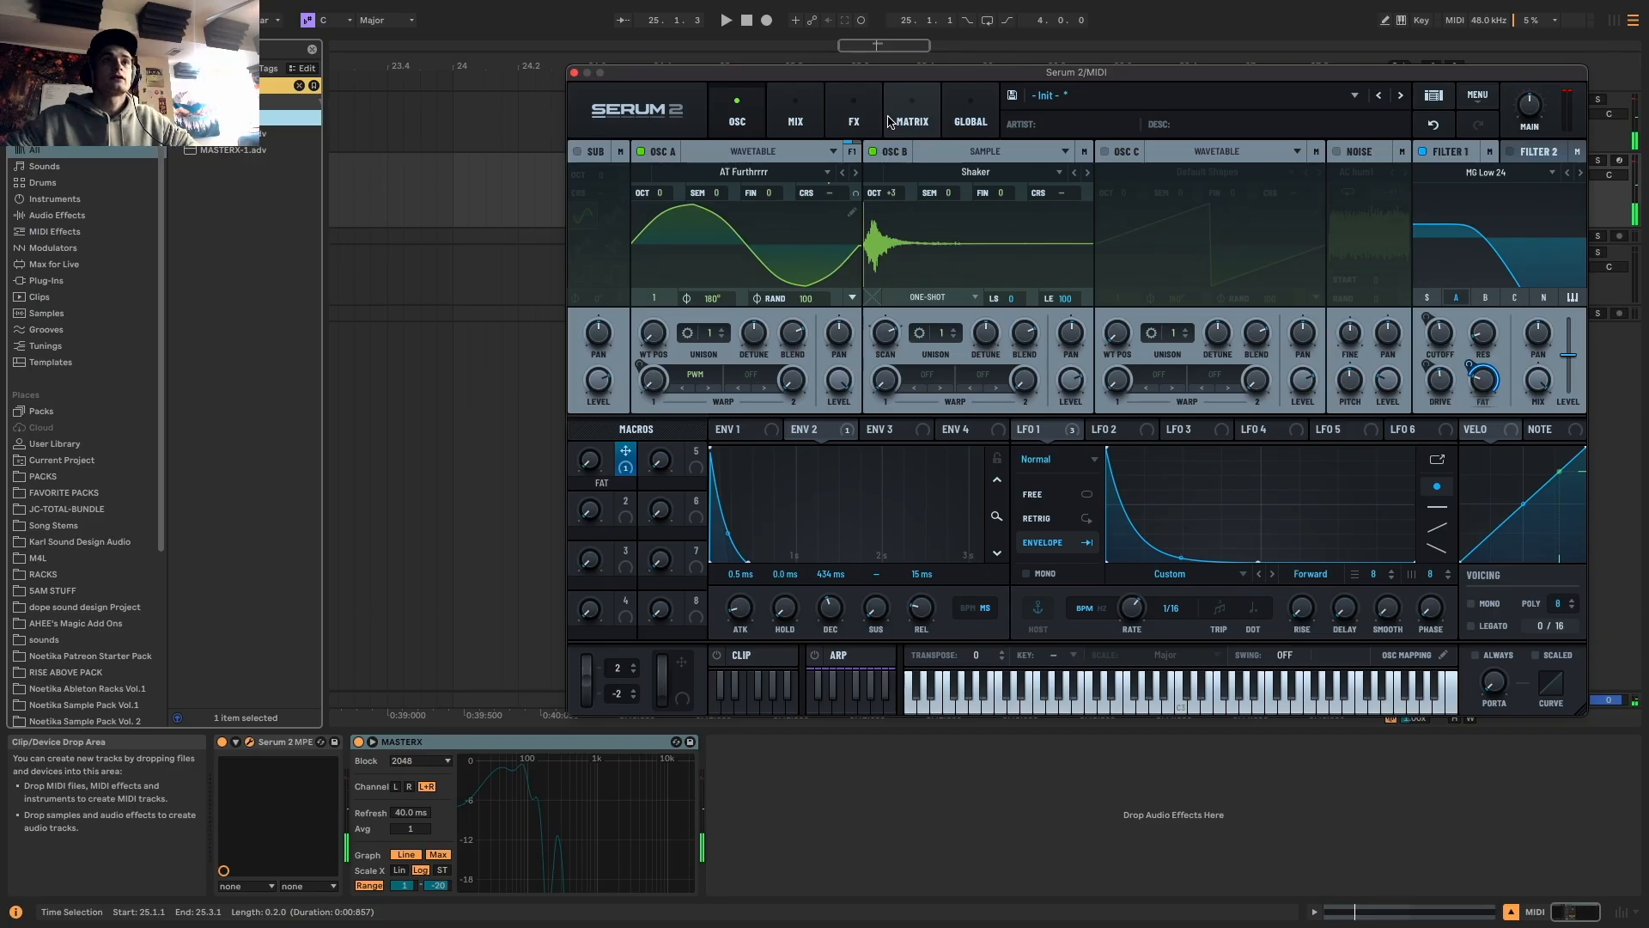
{"action": "key", "text": "space"}
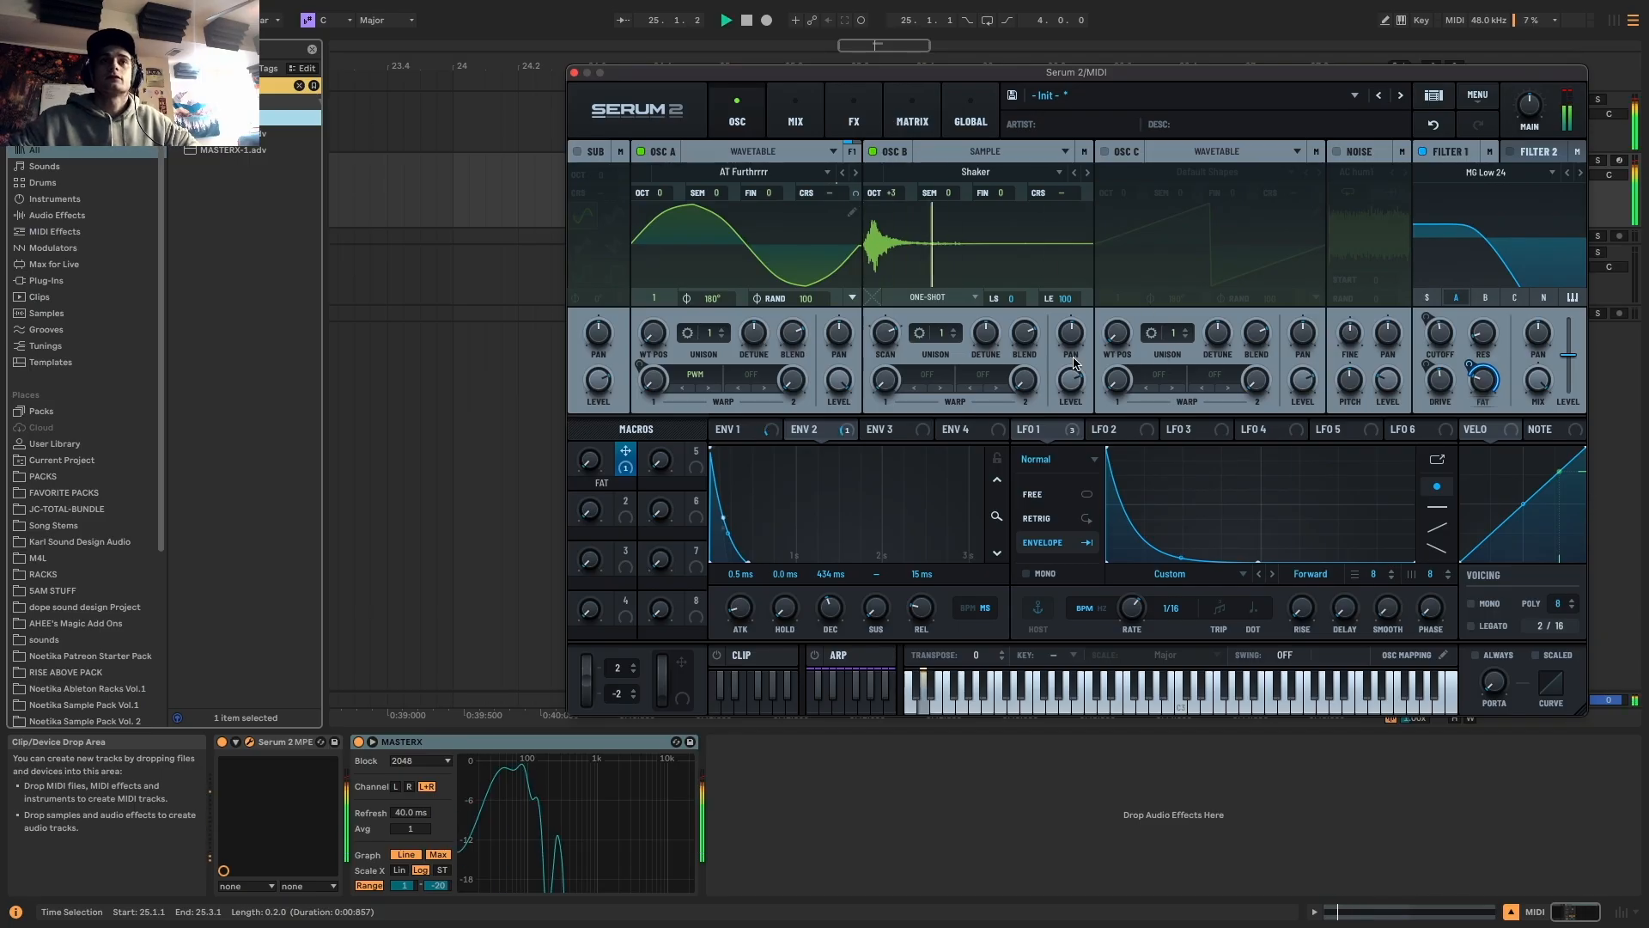
{"action": "left_click_drag", "start_coordinate": [1065, 427], "coordinate": [1088, 416]}
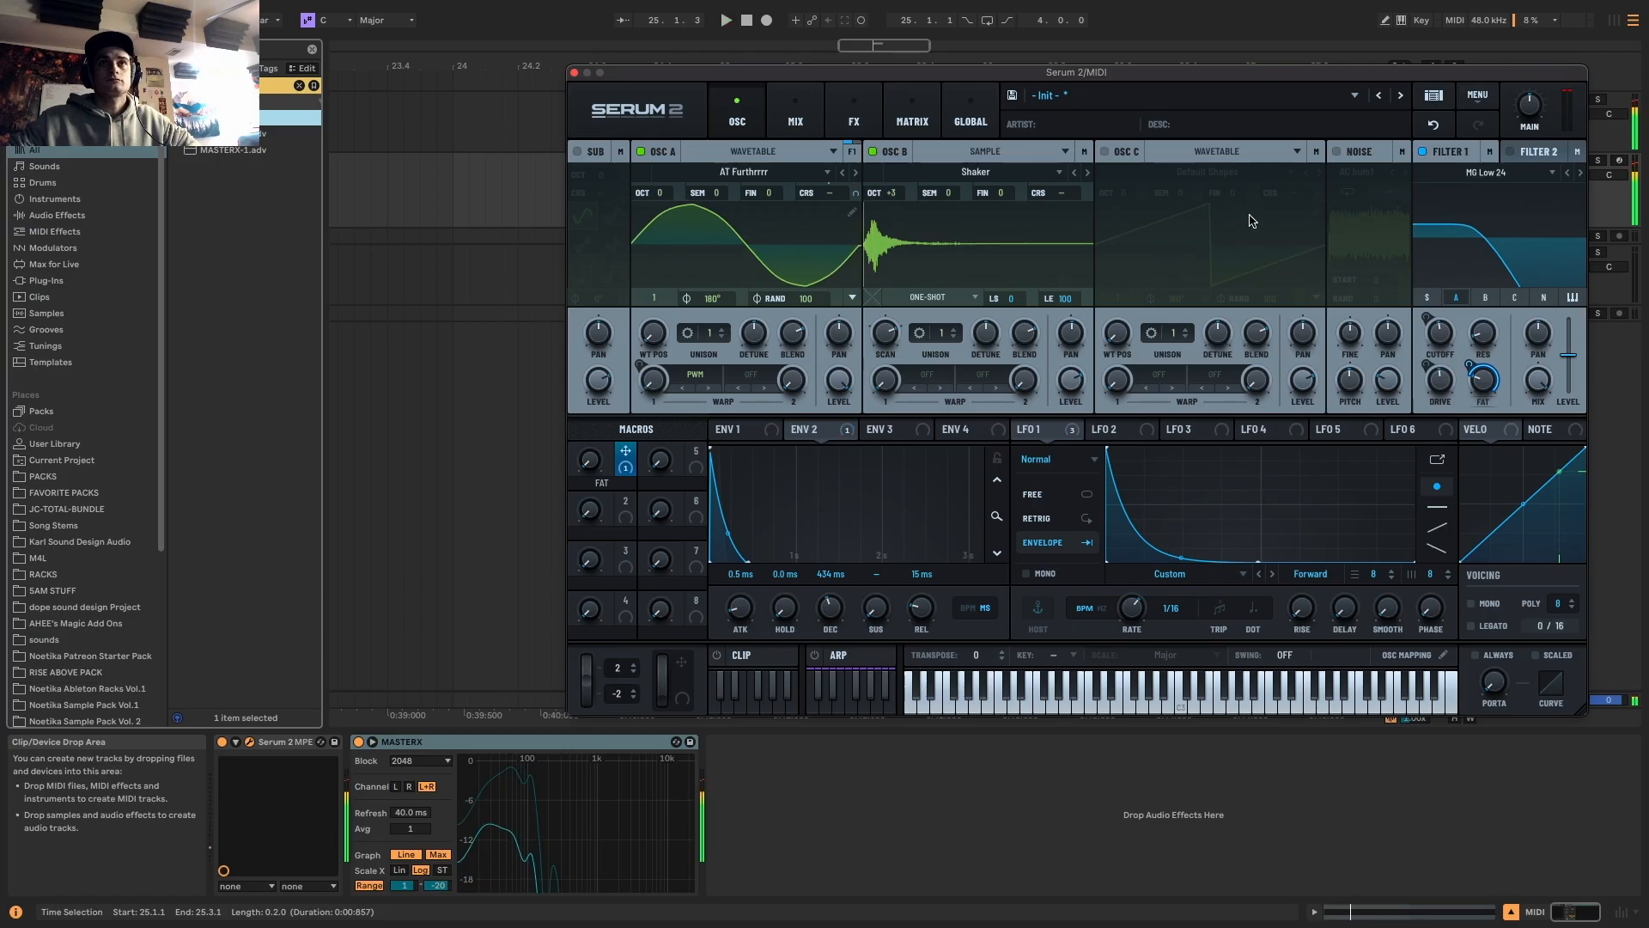
{"action": "key", "text": "space"}
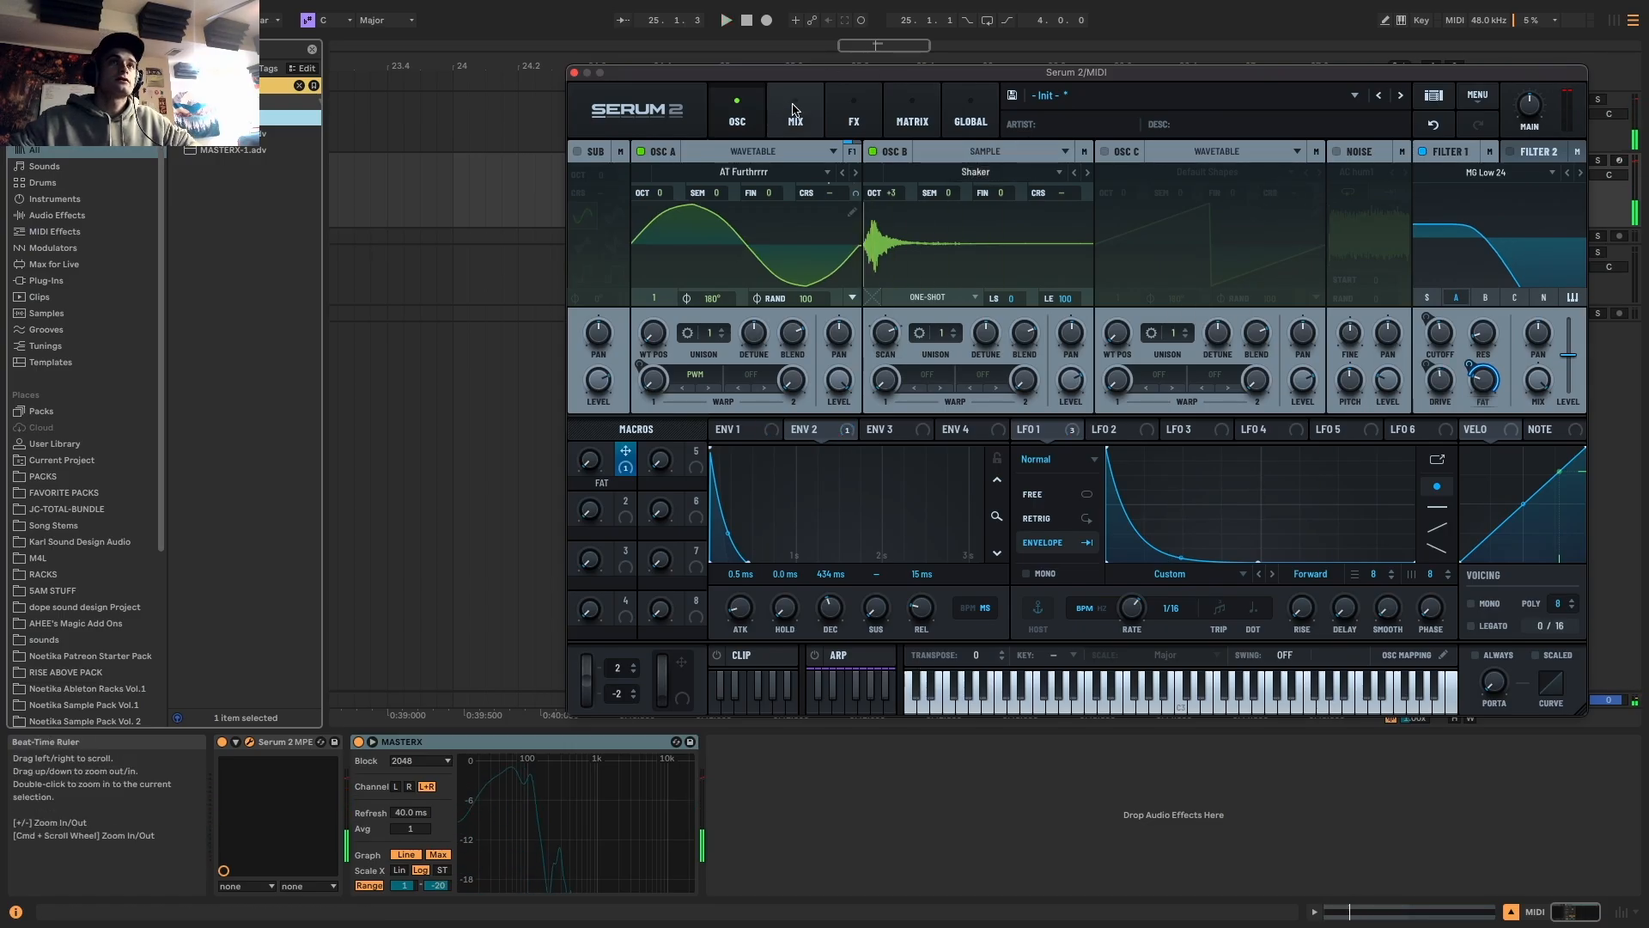
Add a Tube Distortion after the compressor and adjust its drive during playback
{"action": "left_click", "coordinate": [854, 116]}
{"action": "left_click", "coordinate": [578, 182]}
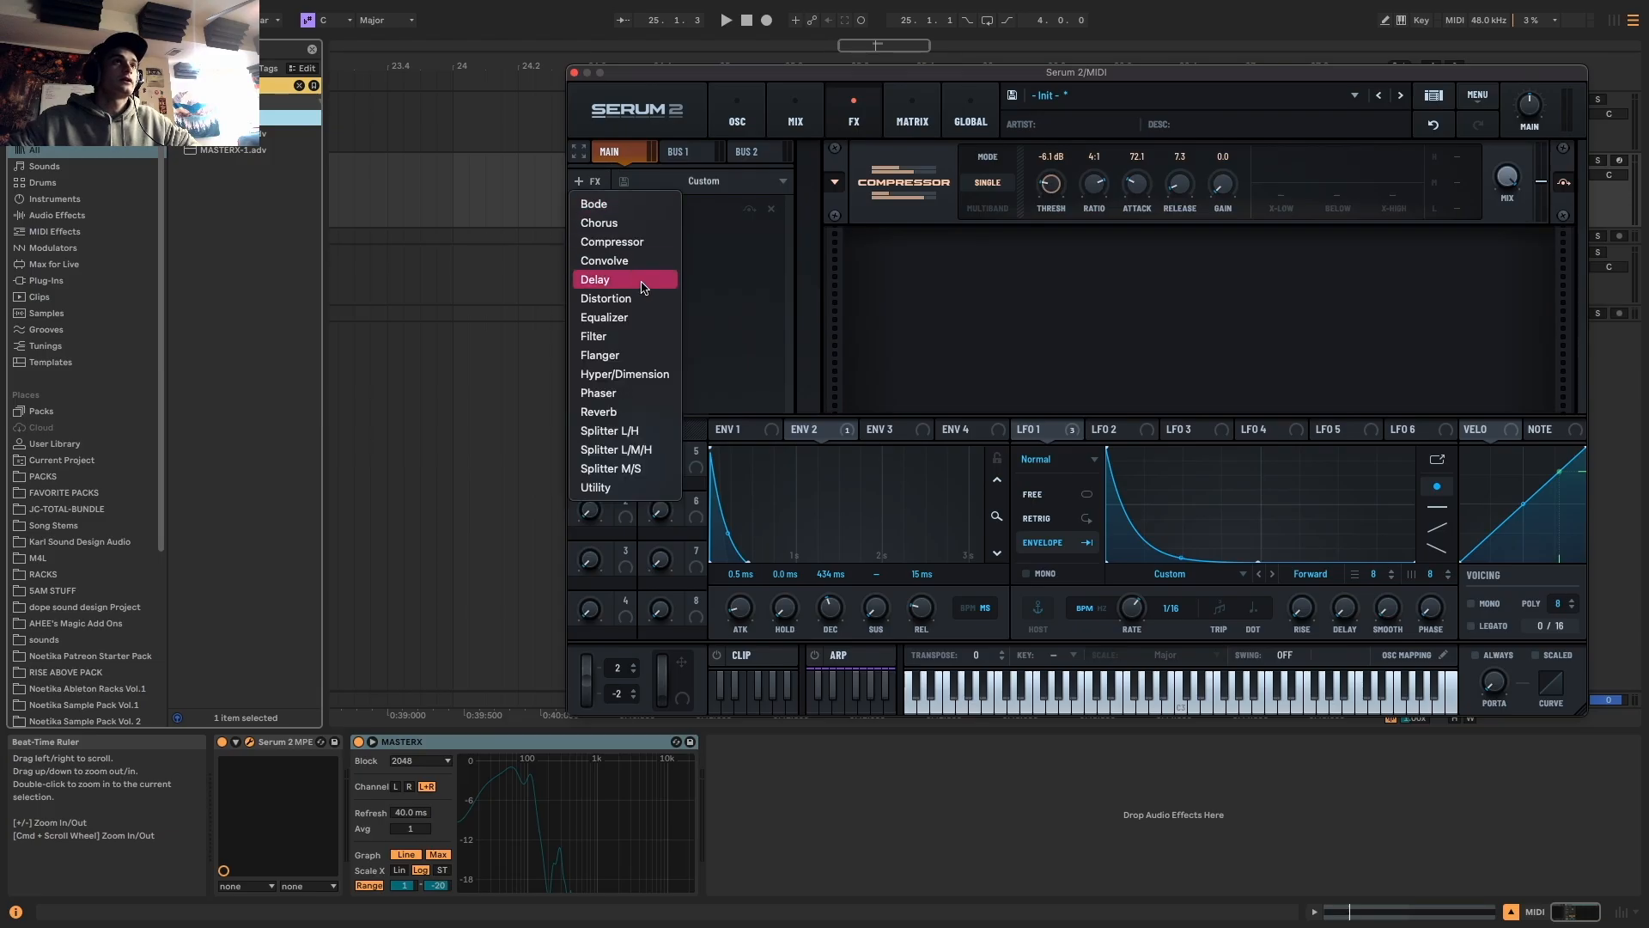
{"action": "left_click", "coordinate": [626, 298]}
{"action": "key", "text": "space"}
{"action": "left_click_drag", "start_coordinate": [1349, 265], "coordinate": [1401, 162]}
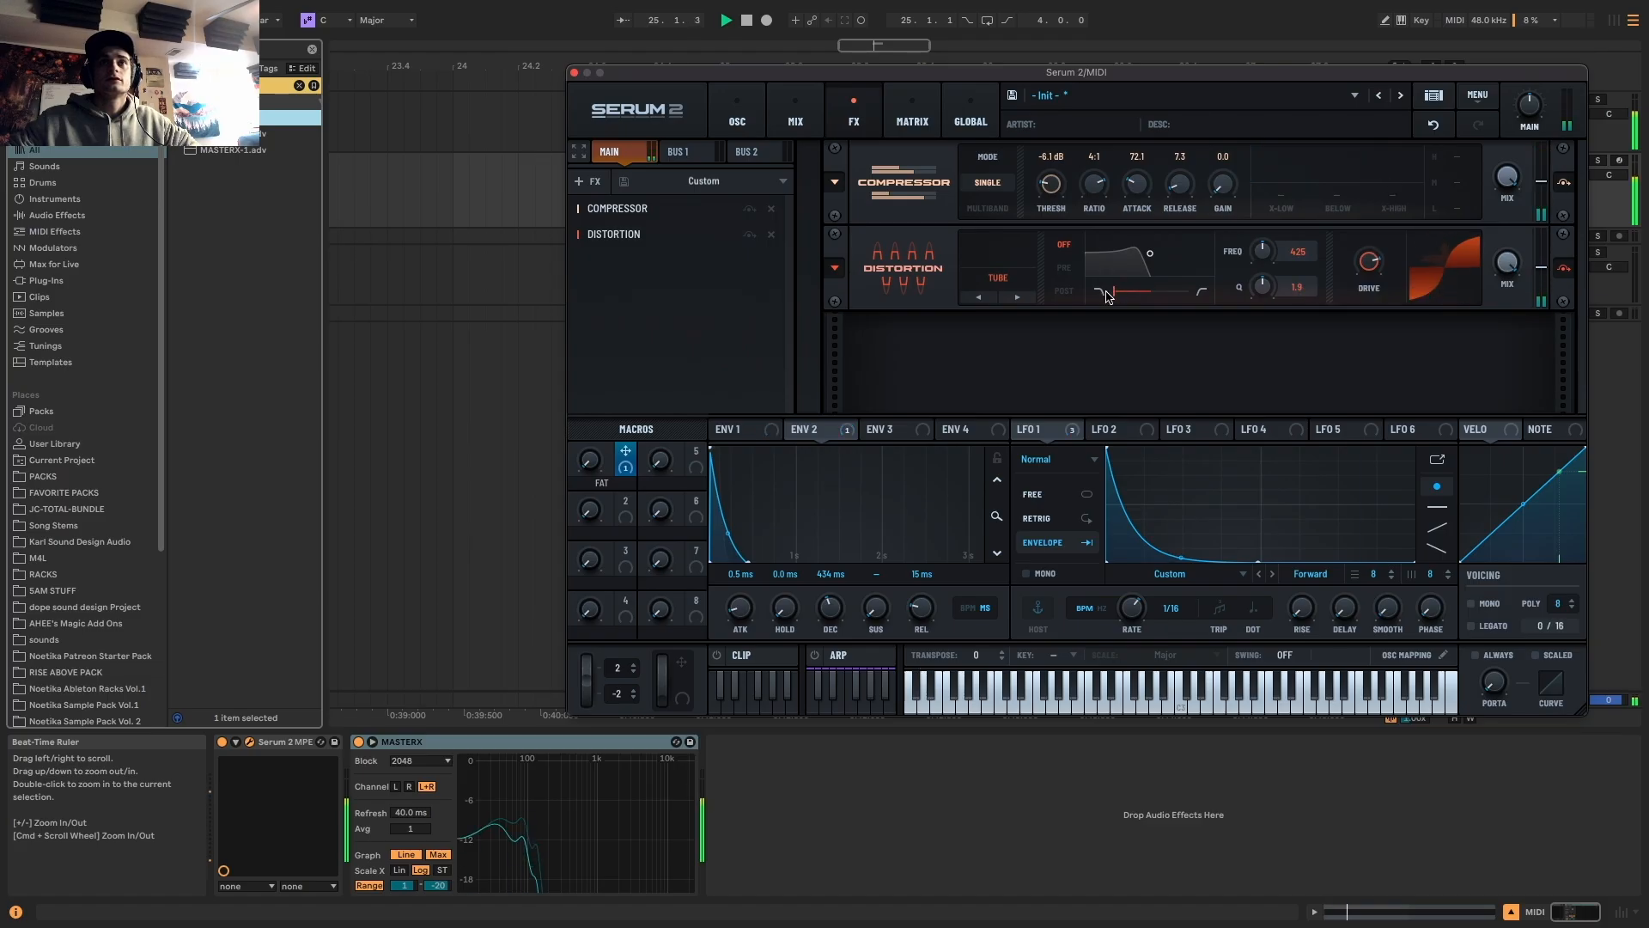
Shape the distortion's pre-filter into a band-pass at 334 Hz with Q 5.0 and reduce its mix to about 52%
{"action": "left_click_drag", "start_coordinate": [1160, 272], "coordinate": [1125, 295]}
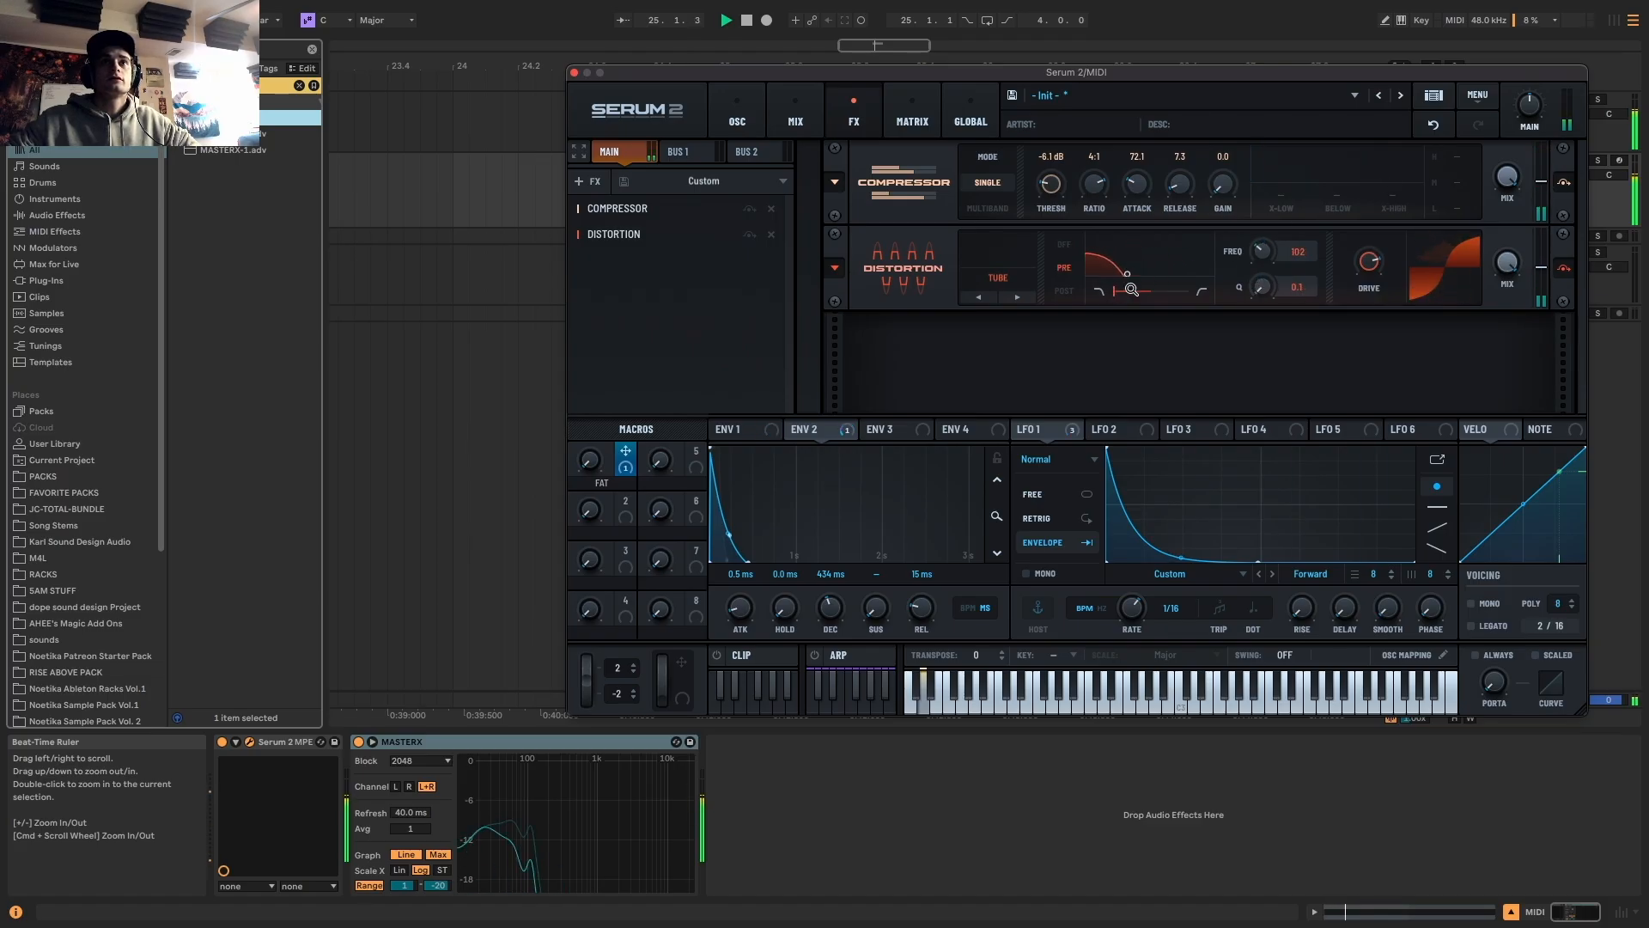
{"action": "left_click_drag", "start_coordinate": [1115, 294], "coordinate": [1162, 242]}
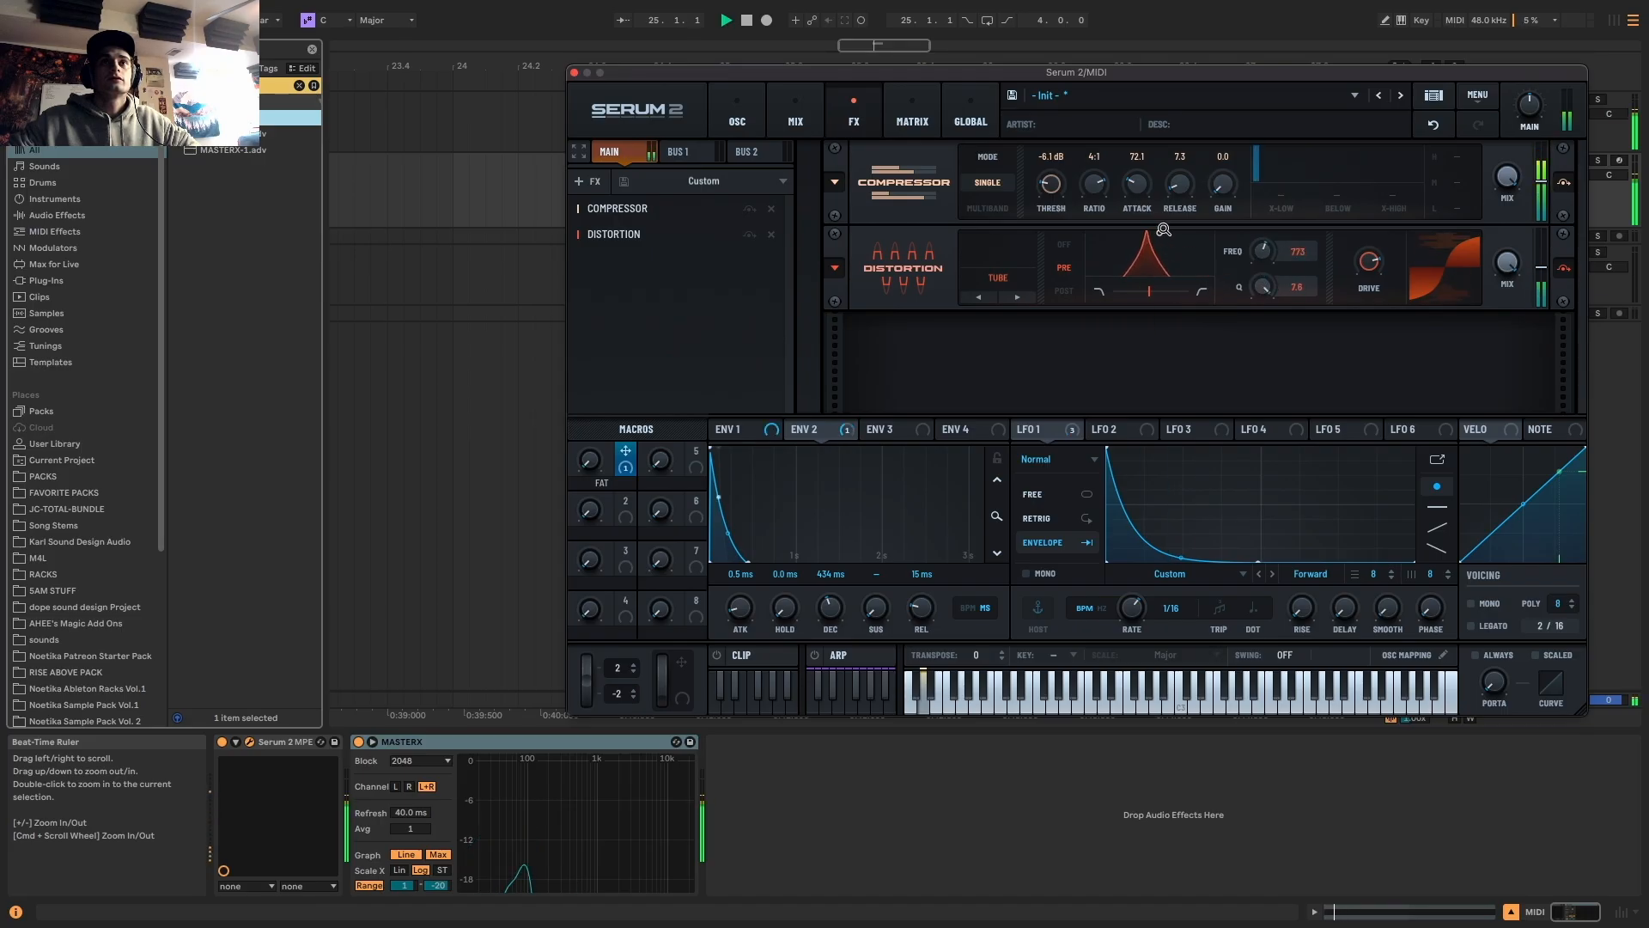
{"action": "left_click_drag", "start_coordinate": [1157, 259], "coordinate": [1171, 230]}
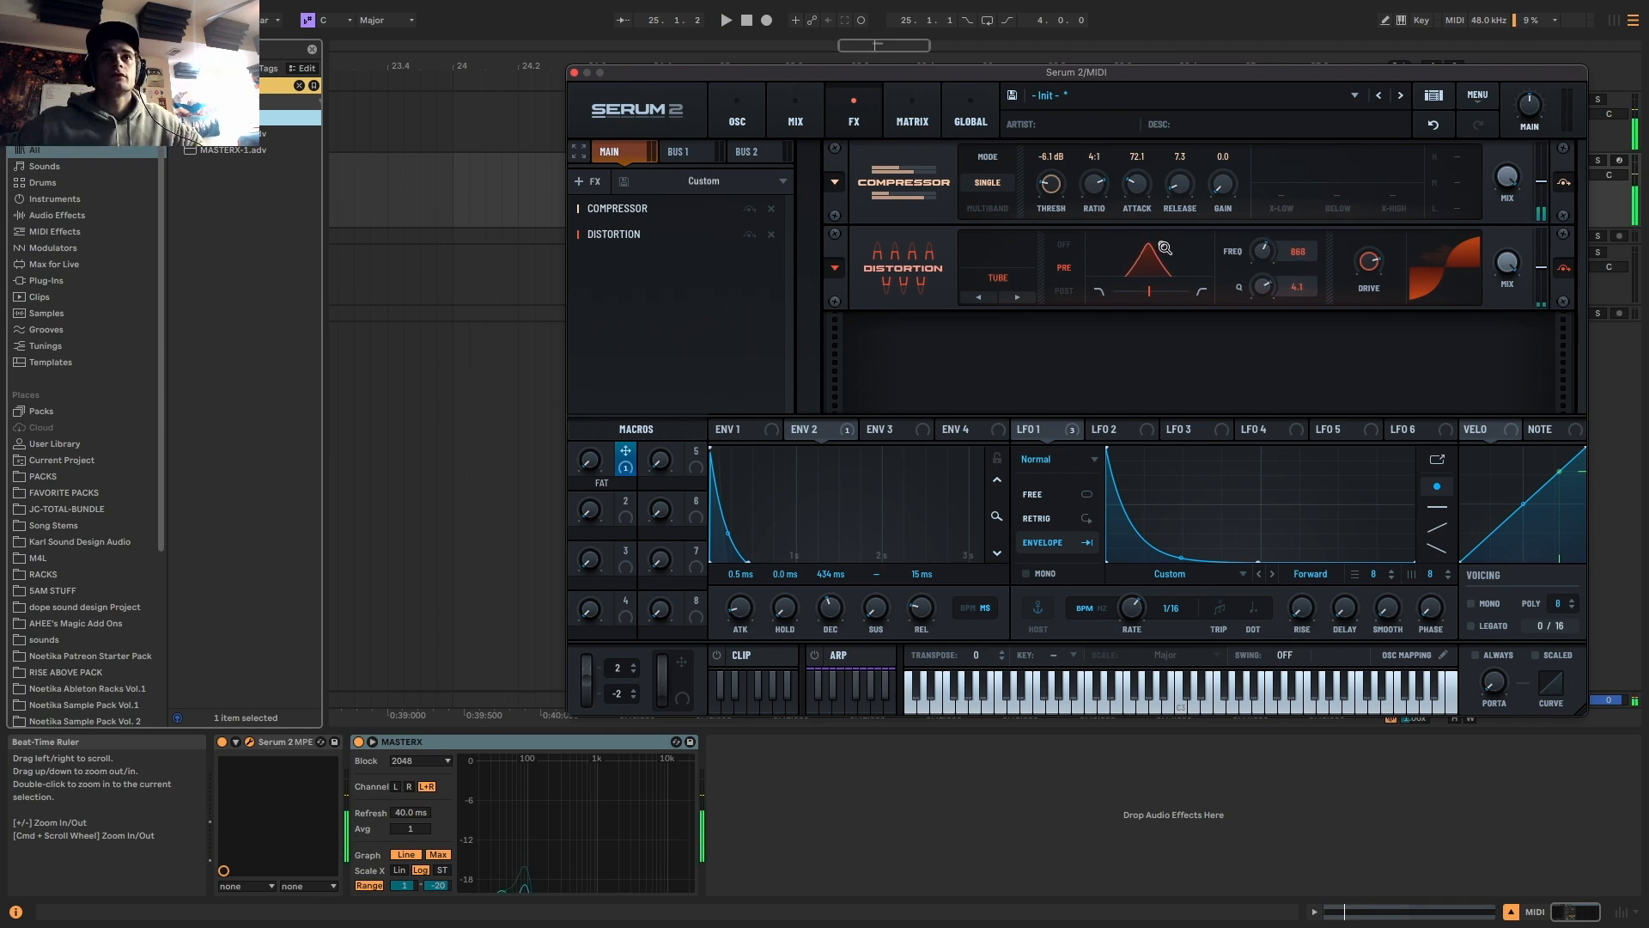
{"action": "left_click_drag", "start_coordinate": [1148, 248], "coordinate": [1159, 241]}
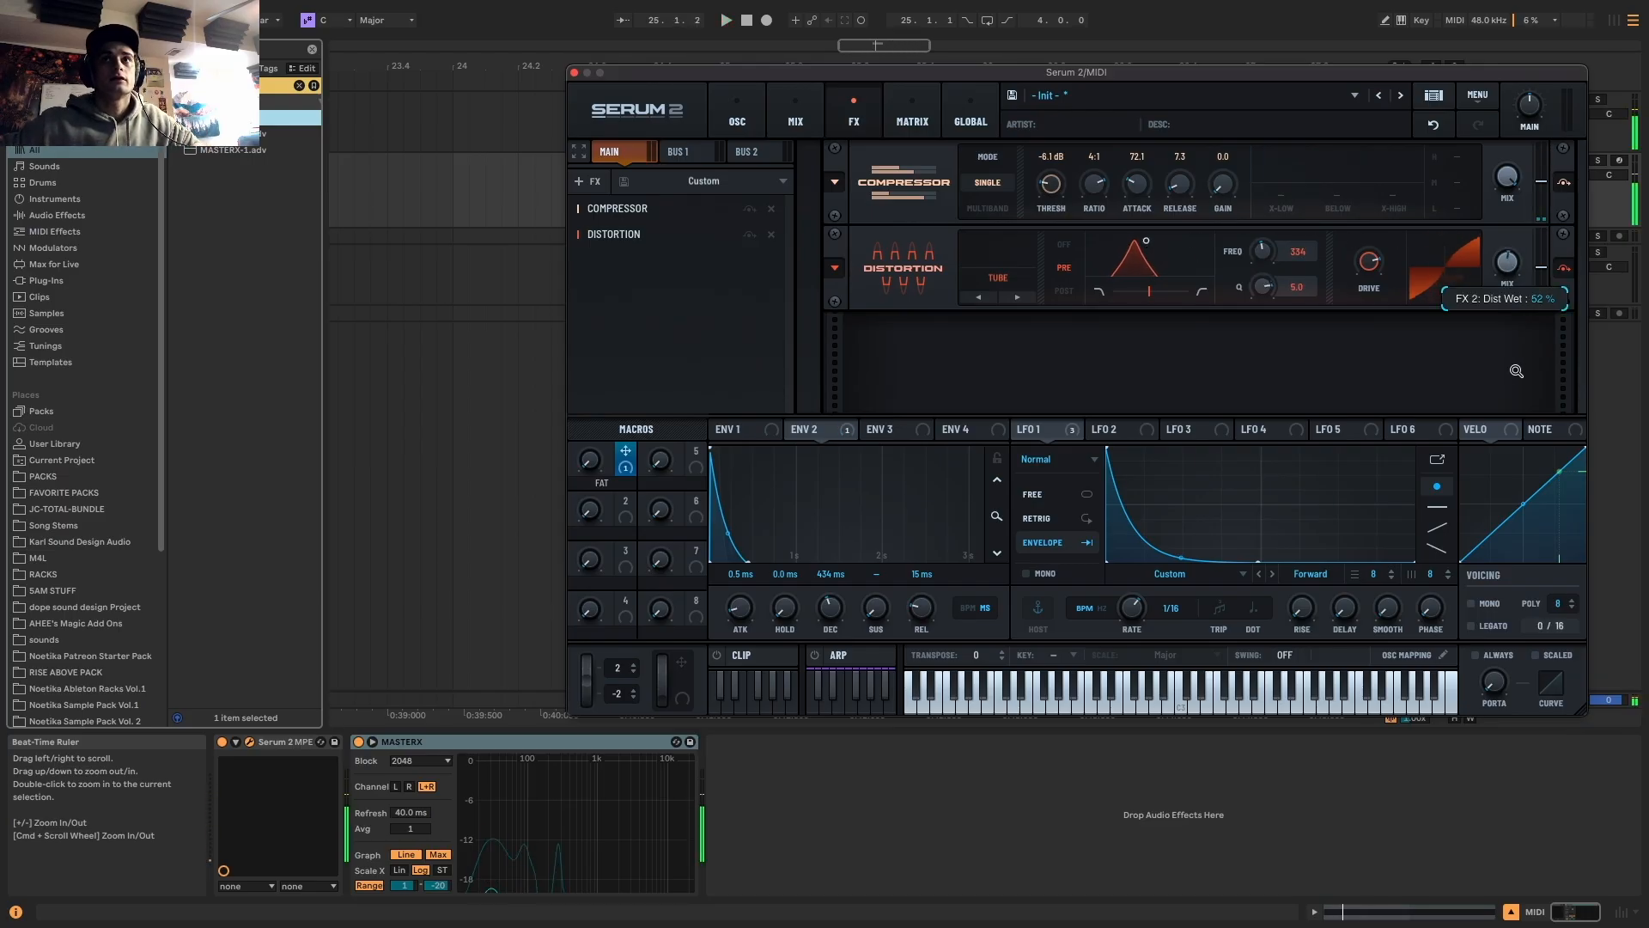
{"action": "left_click", "coordinate": [1563, 268]}
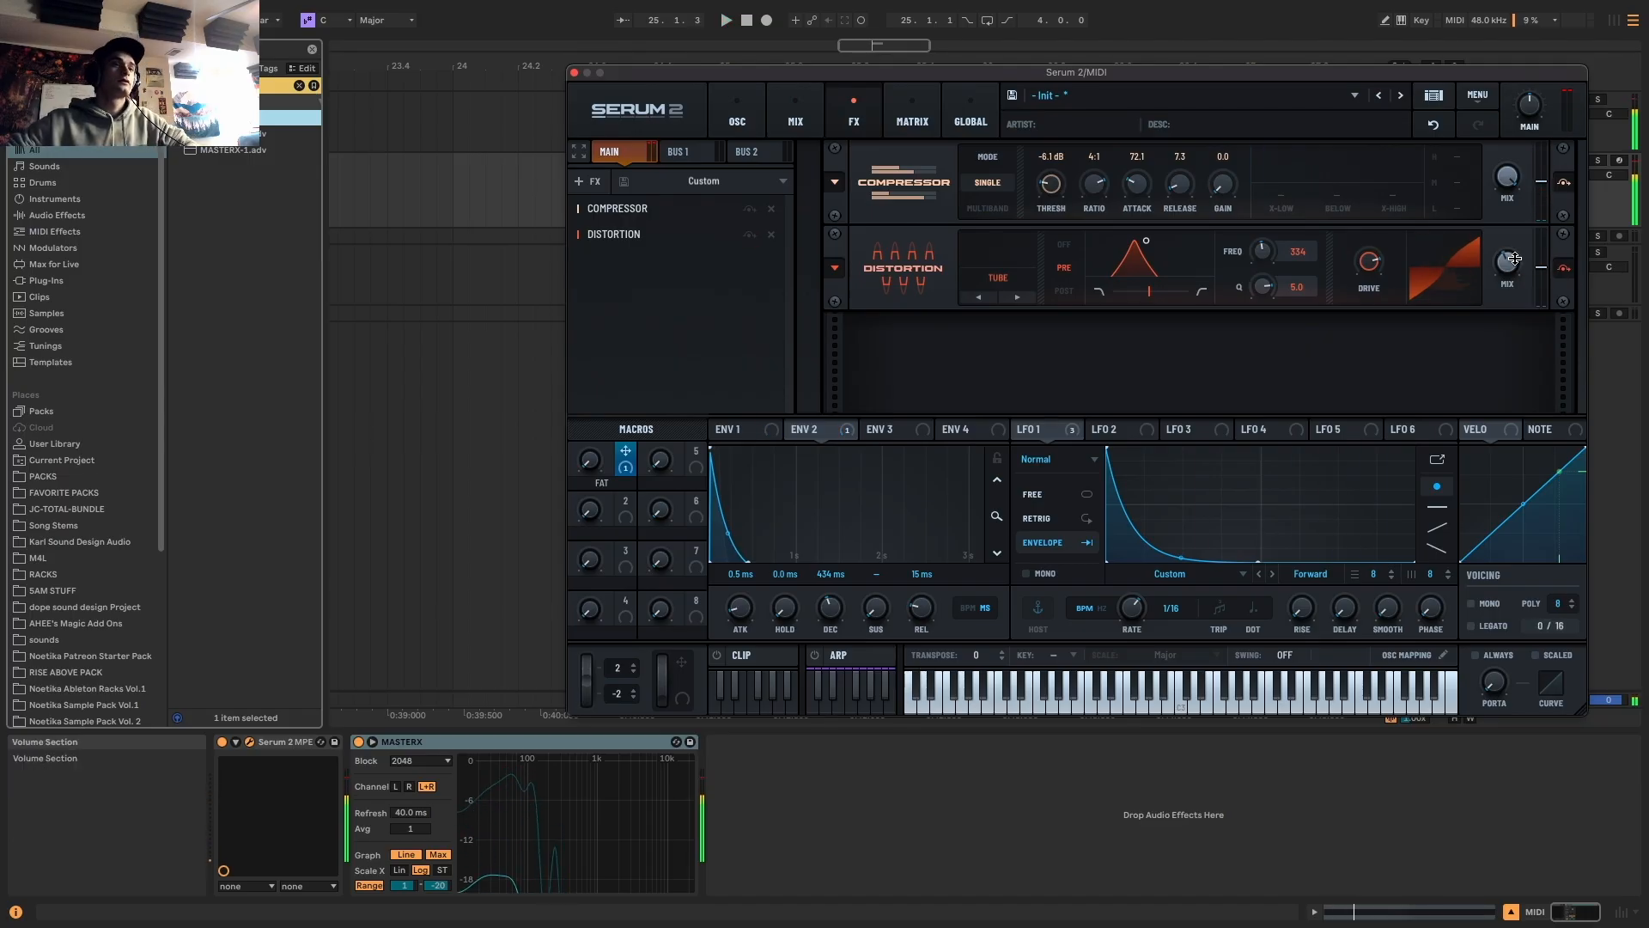
Add an Equalizer effect, assign Envelope 1 to its low-band gain and audition the sound
{"action": "left_click", "coordinate": [589, 180]}
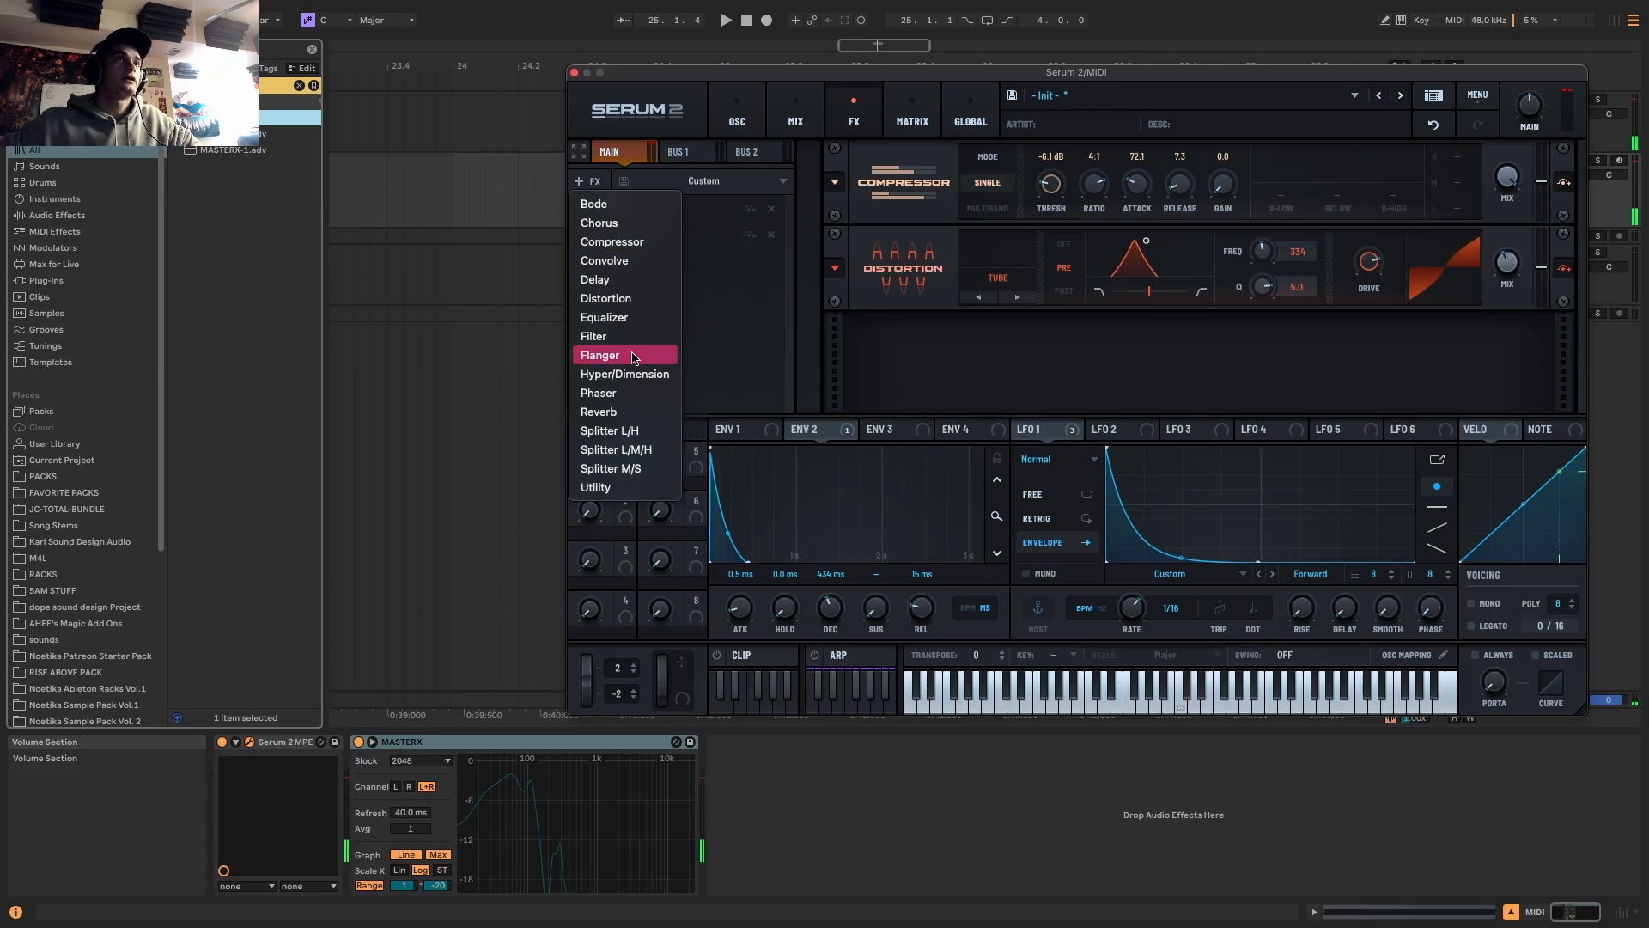
{"action": "left_click", "coordinate": [631, 317]}
{"action": "left_click_drag", "start_coordinate": [718, 429], "coordinate": [1066, 431]}
{"action": "key", "text": "space"}
{"action": "key", "text": "space"}
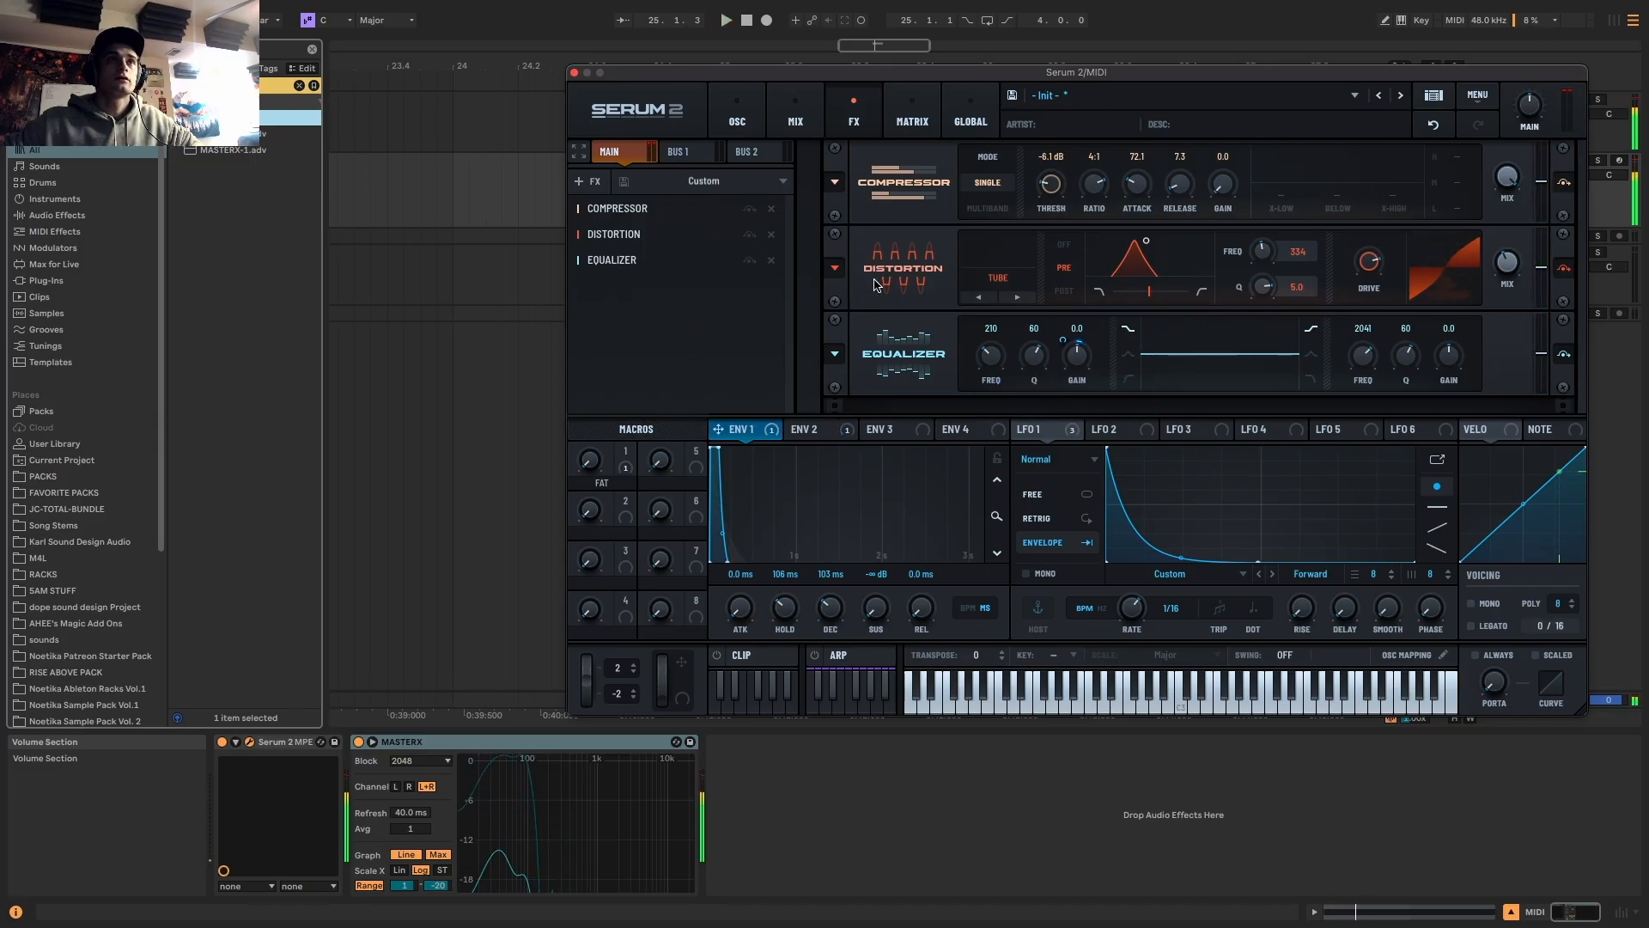
Move the Equalizer to the start of the effects chain, ahead of the Compressor, and play the sound
{"action": "key", "text": "space"}
{"action": "left_click_drag", "start_coordinate": [625, 260], "coordinate": [625, 206]}
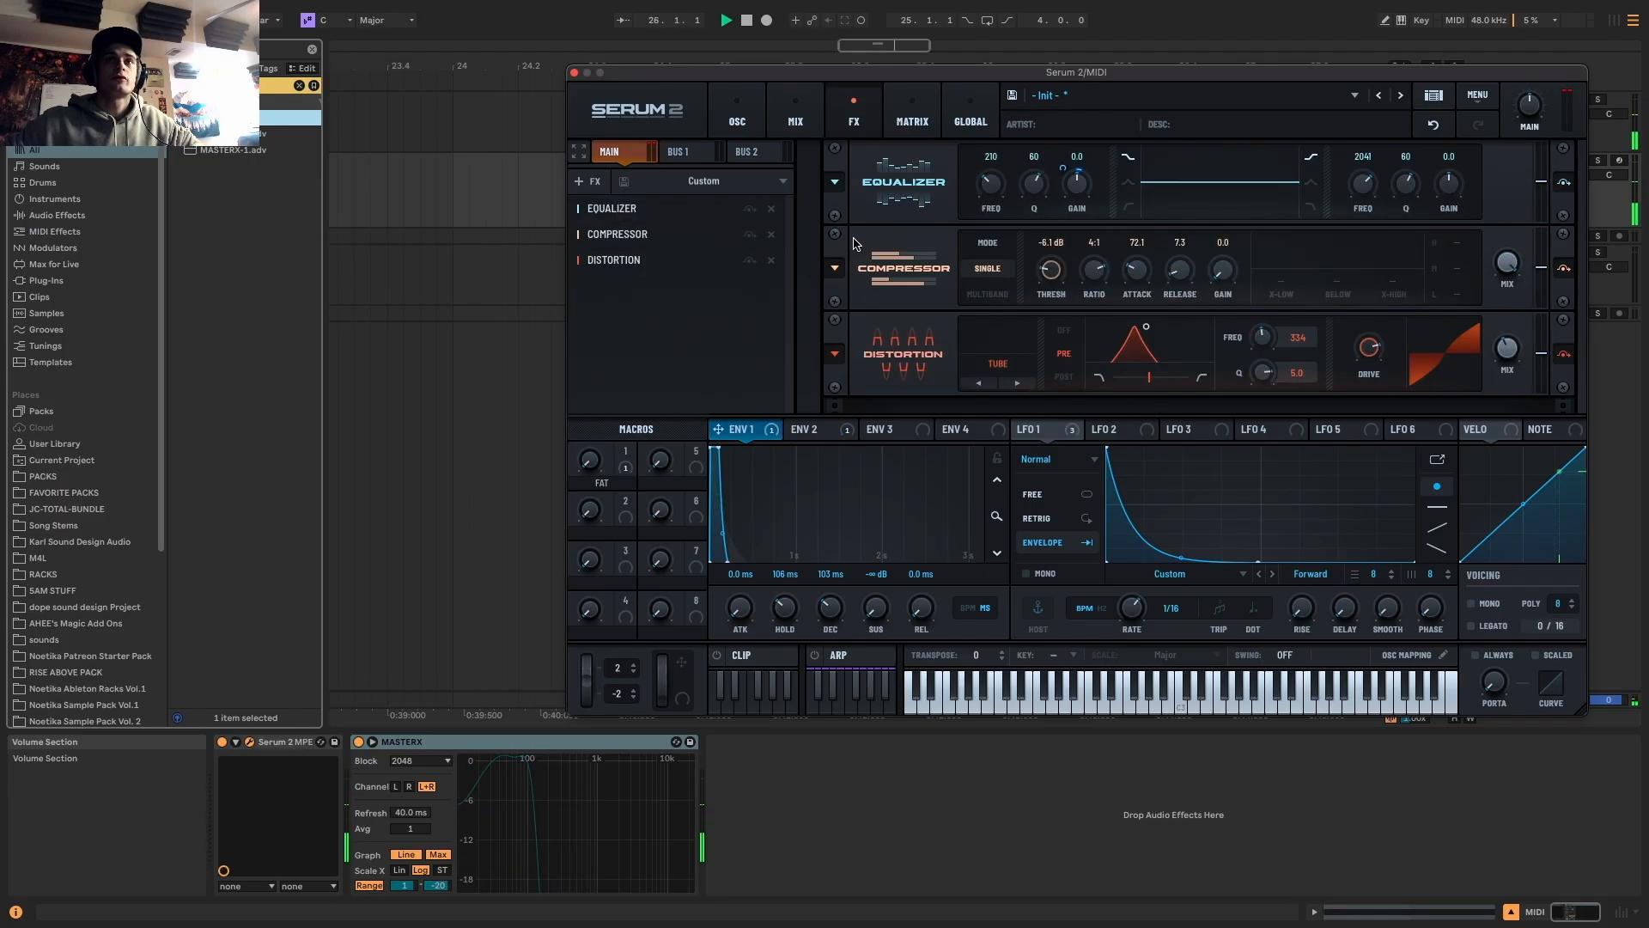
{"action": "key", "text": "space"}
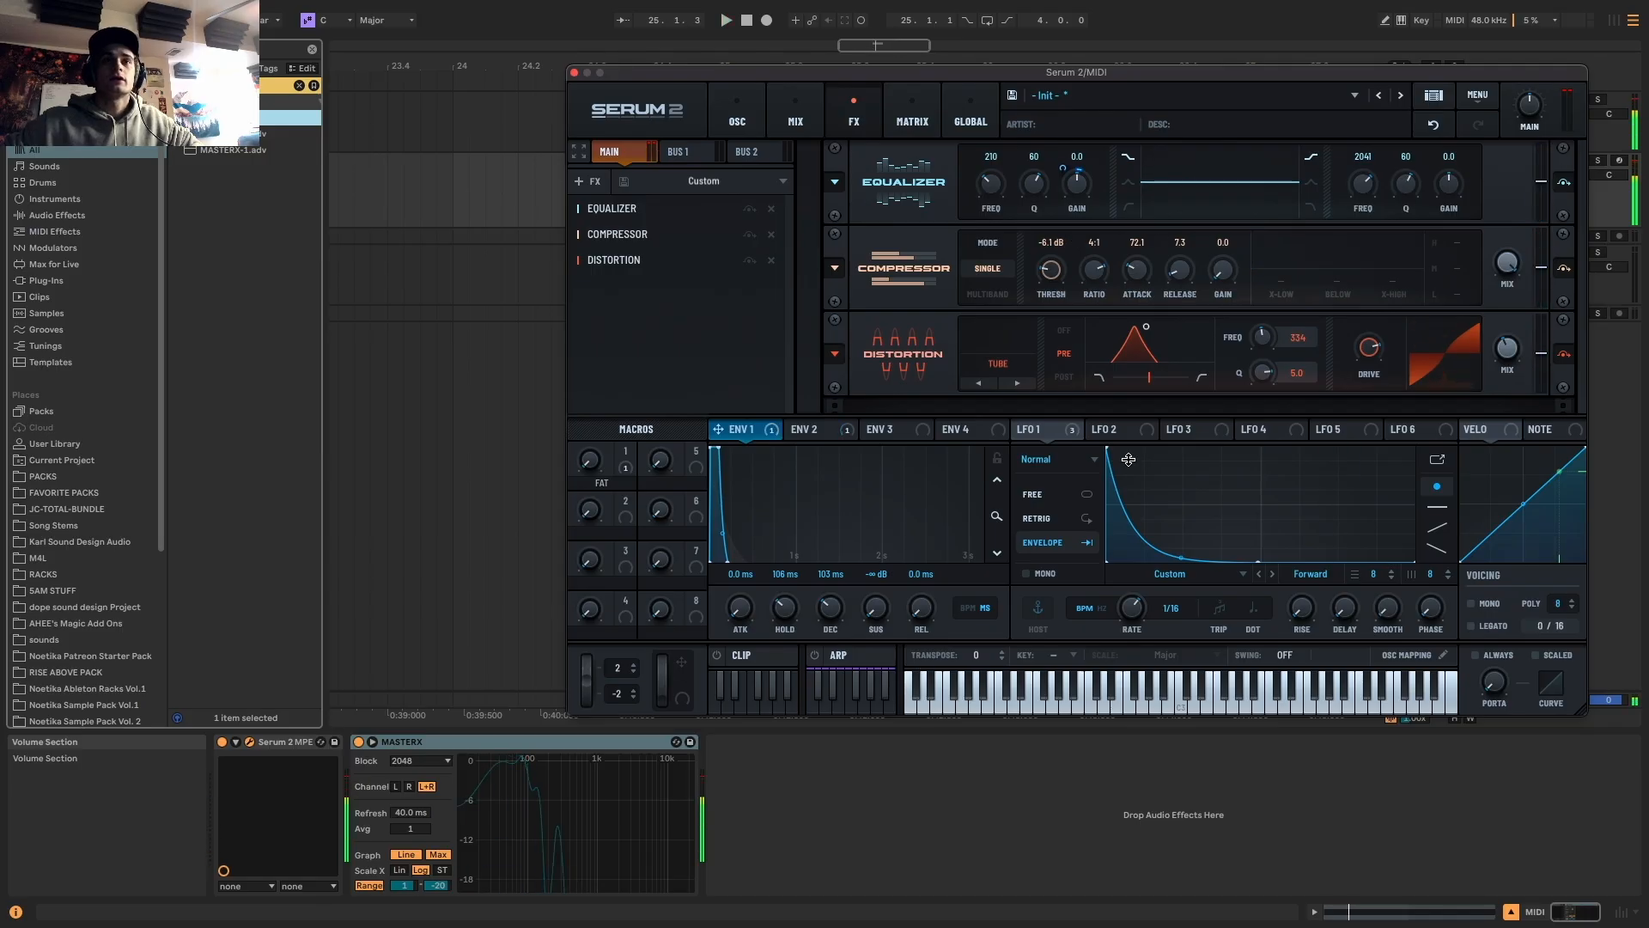
Lower the Equalizer's high-band gain to -5.1 with Envelope 1 modulating it, checking the result during playback
{"action": "mouse_move", "coordinate": [1460, 185]}
{"action": "left_mouse_down"}
{"action": "mouse_move", "coordinate": [1361, 194]}
{"action": "mouse_move", "coordinate": [1451, 187]}
{"action": "mouse_move", "coordinate": [1451, 201]}
{"action": "mouse_move", "coordinate": [1437, 170]}
{"action": "mouse_move", "coordinate": [1444, 191]}
{"action": "left_mouse_up"}
{"action": "key", "text": "space"}
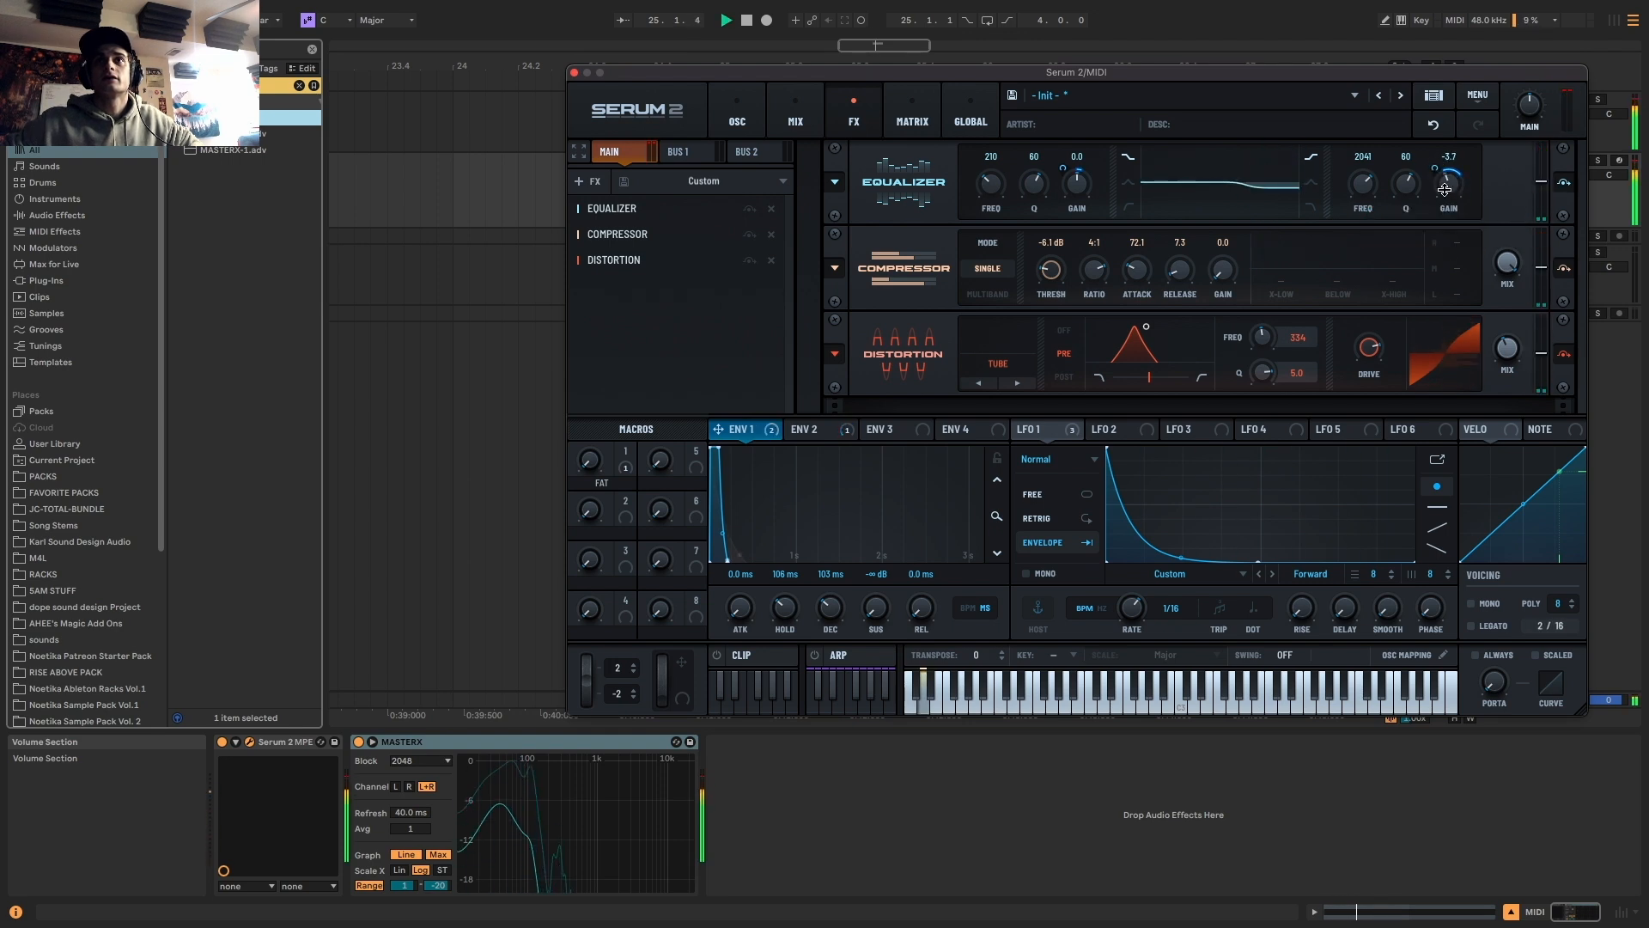
{"action": "left_click_drag", "start_coordinate": [1448, 183], "coordinate": [1448, 190]}
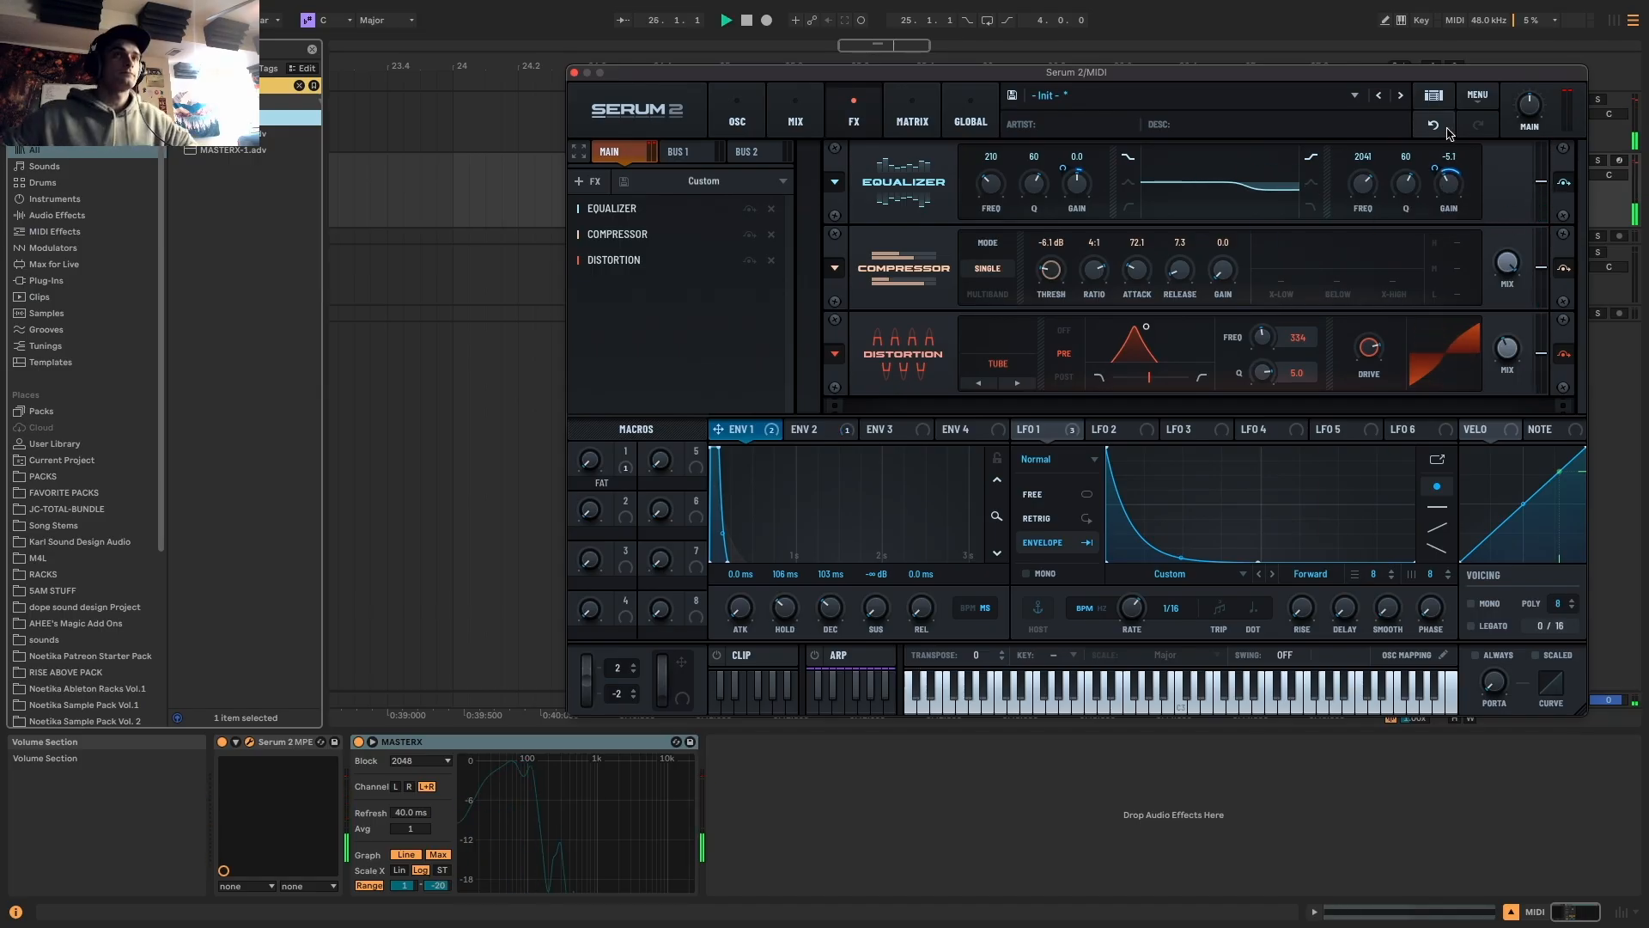
{"action": "key", "text": "space"}
Try EQ Eight on the track by shifting all its bands together, and remove the device
{"action": "key", "text": "super+f"}
{"action": "type", "text": "eq"}
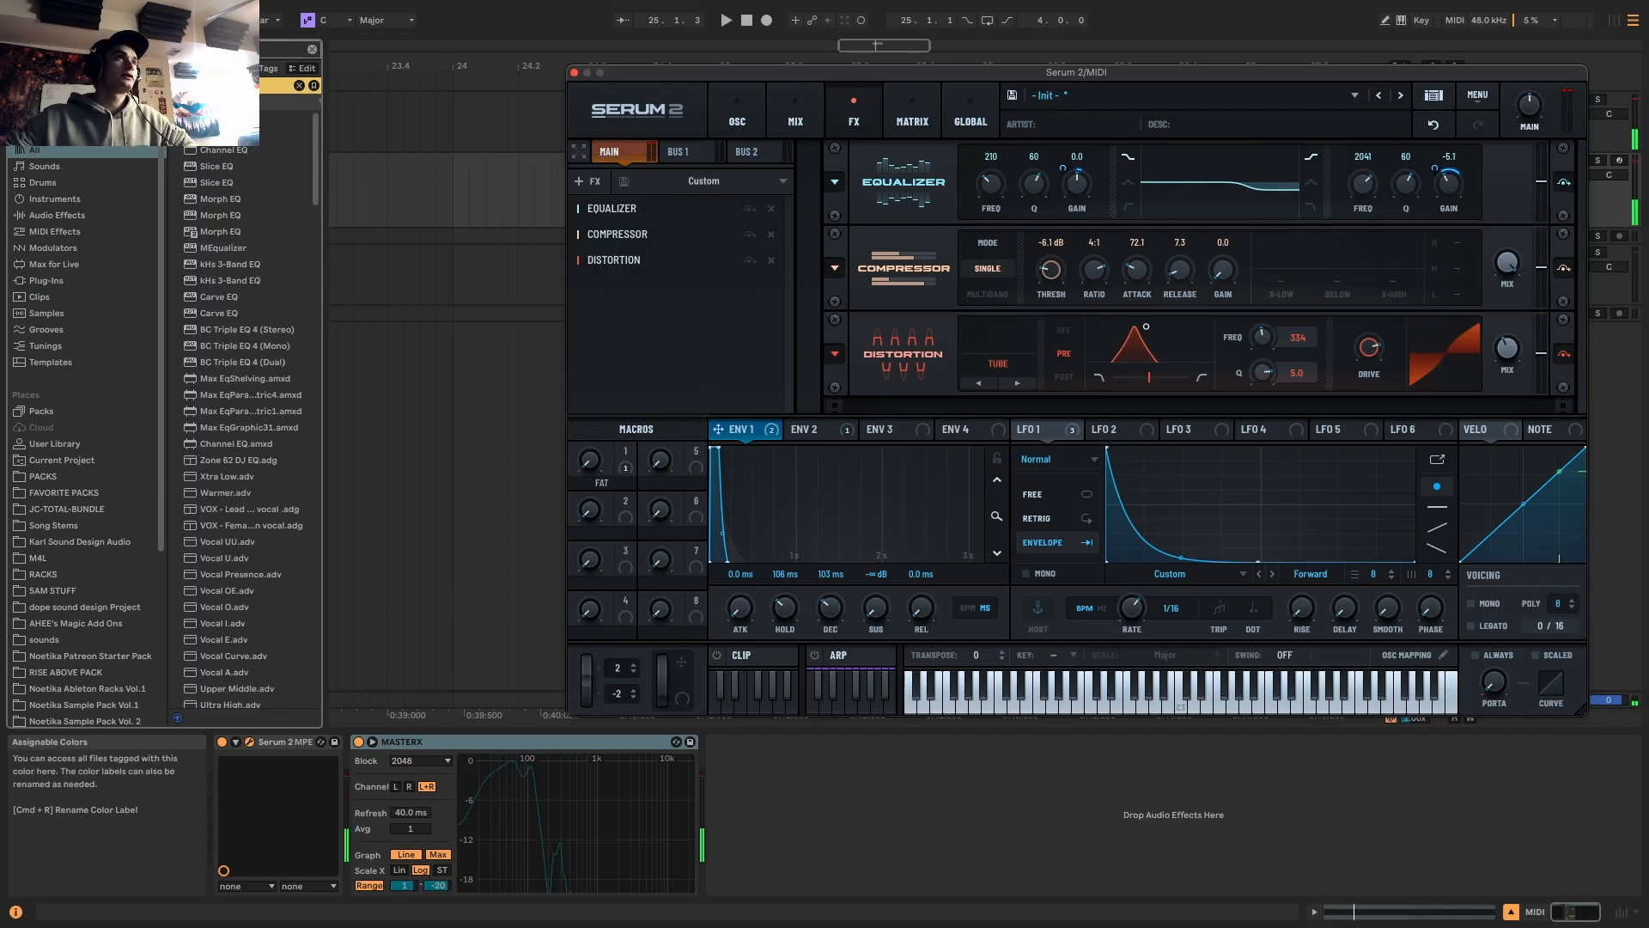
{"action": "left_click", "coordinate": [766, 888]}
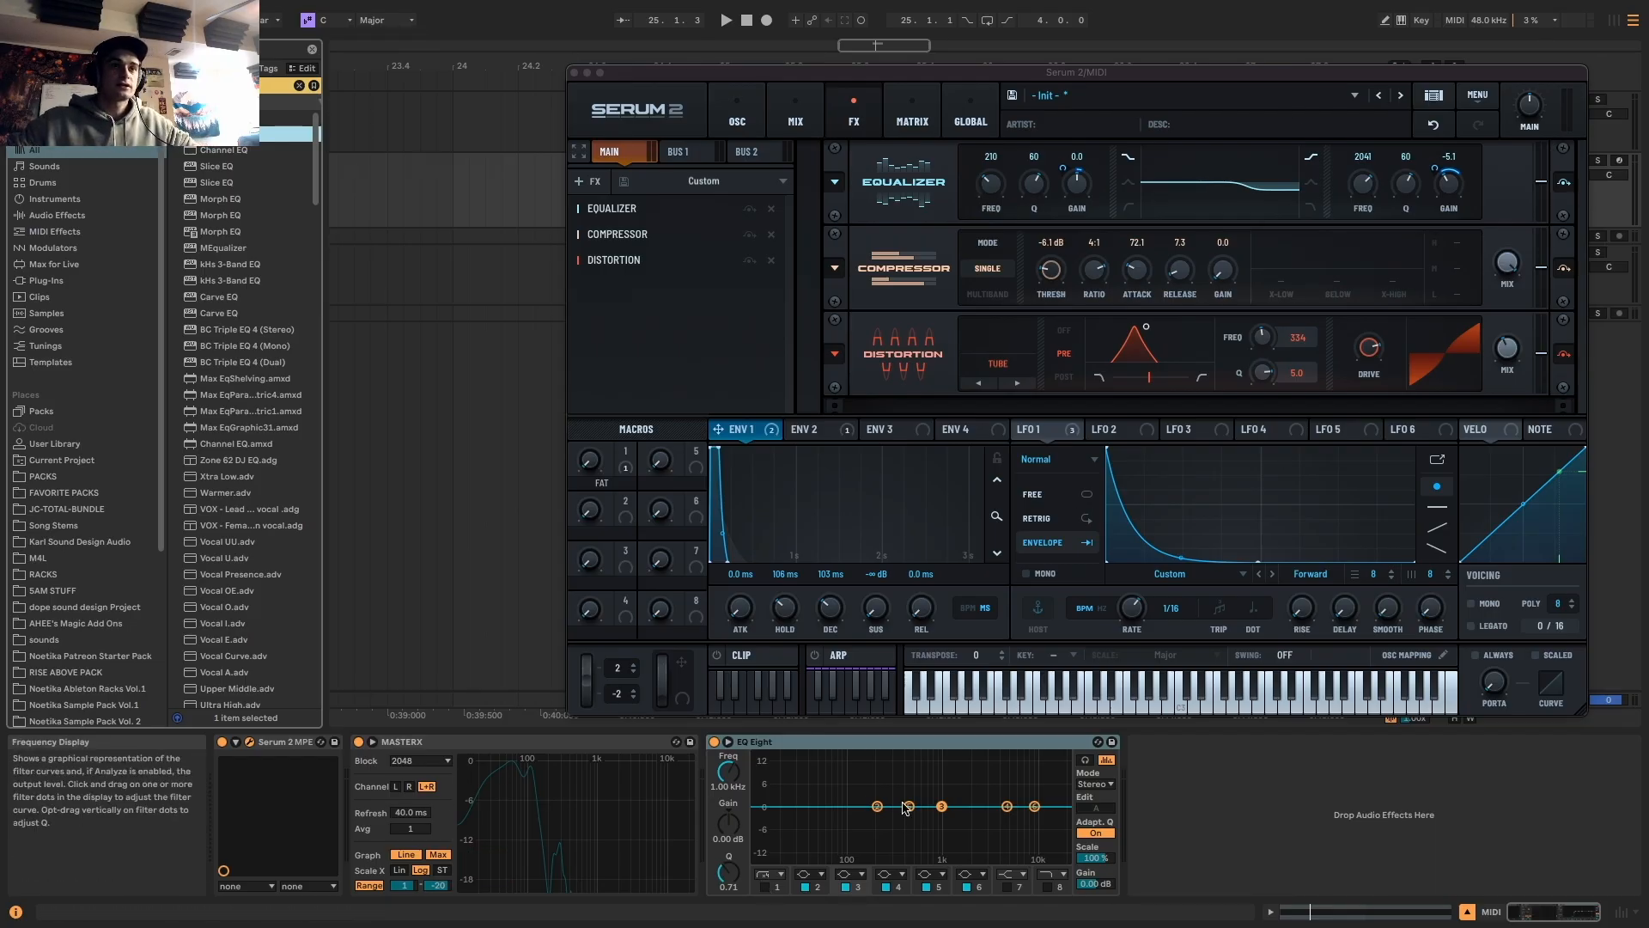
{"action": "left_click_drag", "start_coordinate": [779, 768], "coordinate": [1070, 876]}
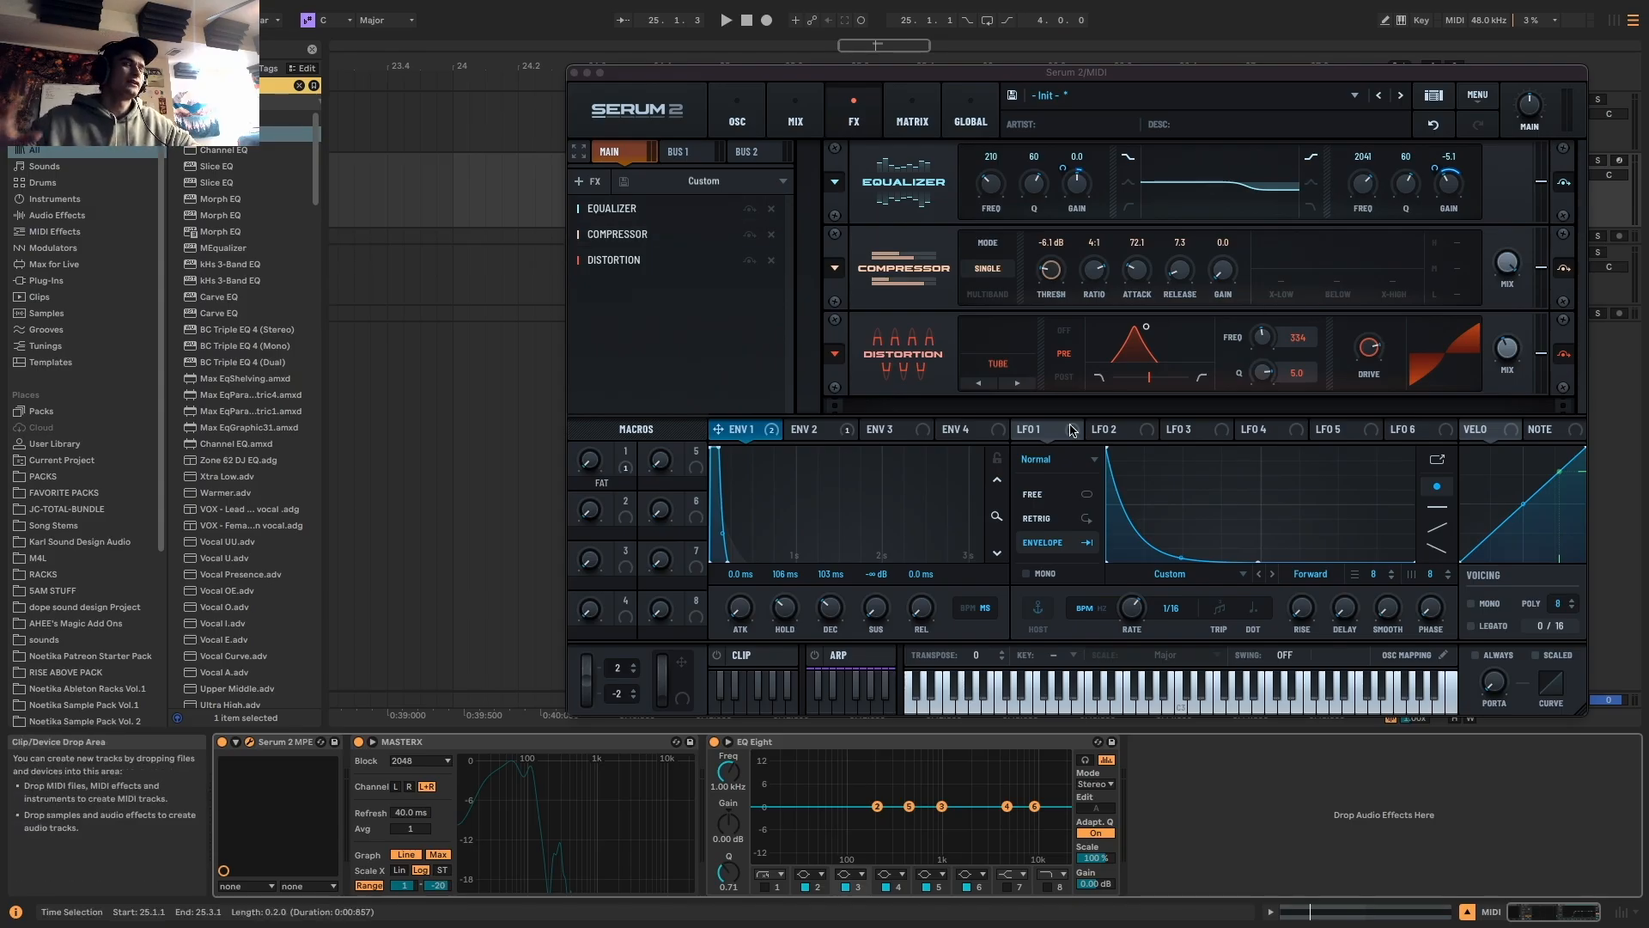
{"action": "key", "text": "space"}
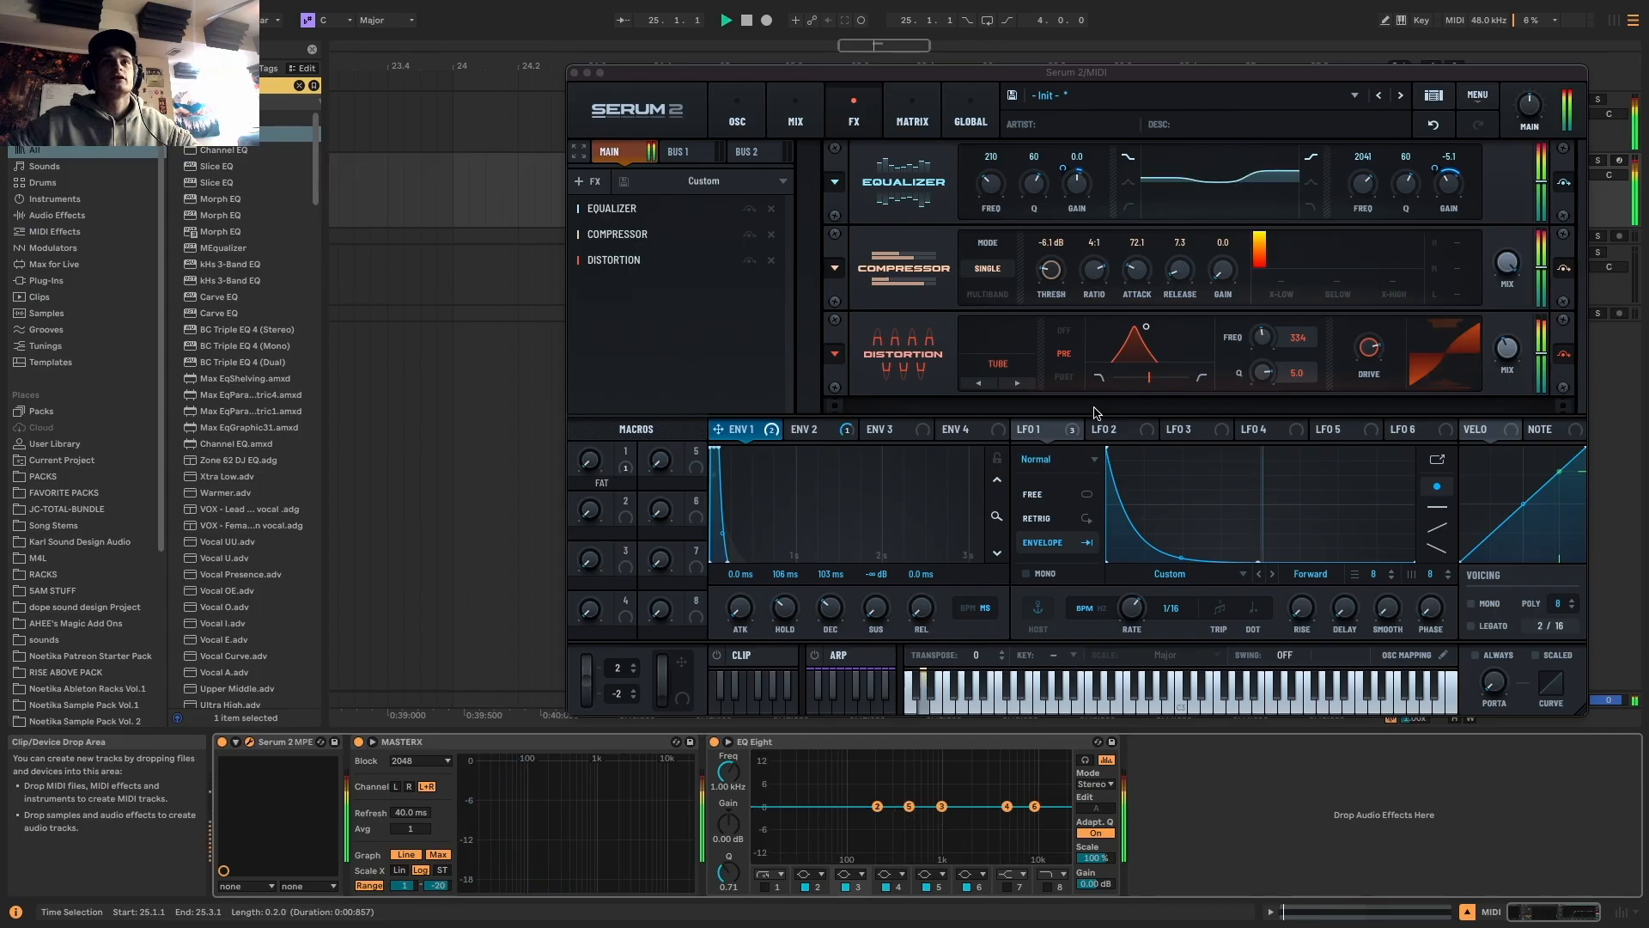
{"action": "key", "text": "space"}
{"action": "left_click_drag", "start_coordinate": [942, 805], "coordinate": [957, 801]}
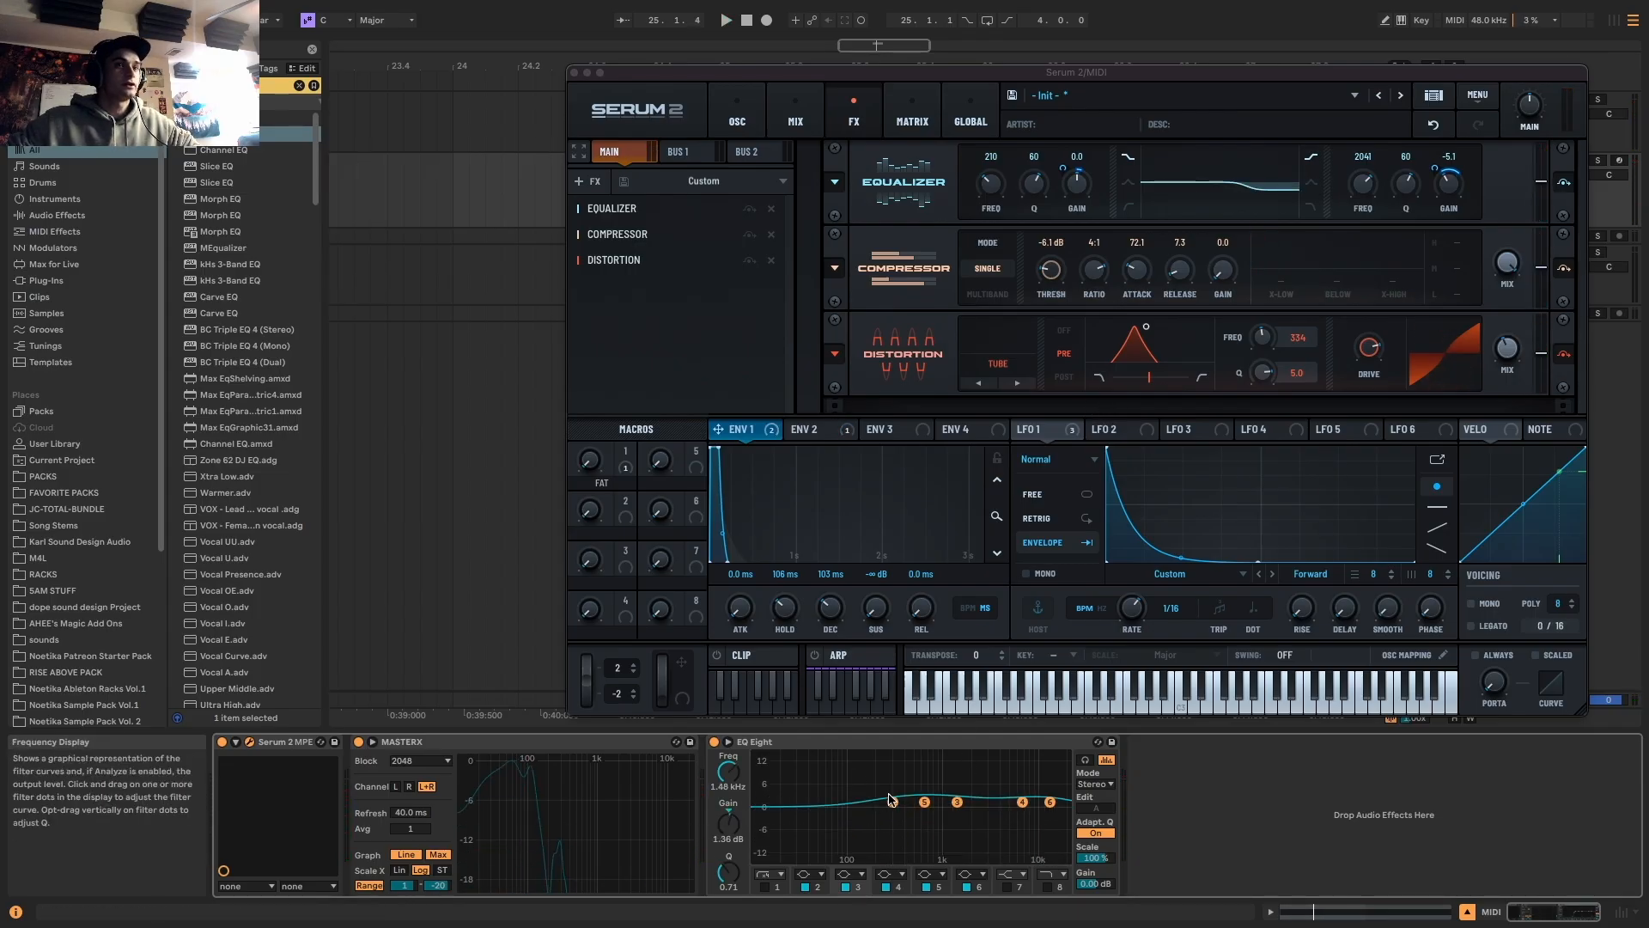
{"action": "left_click", "coordinate": [912, 745]}
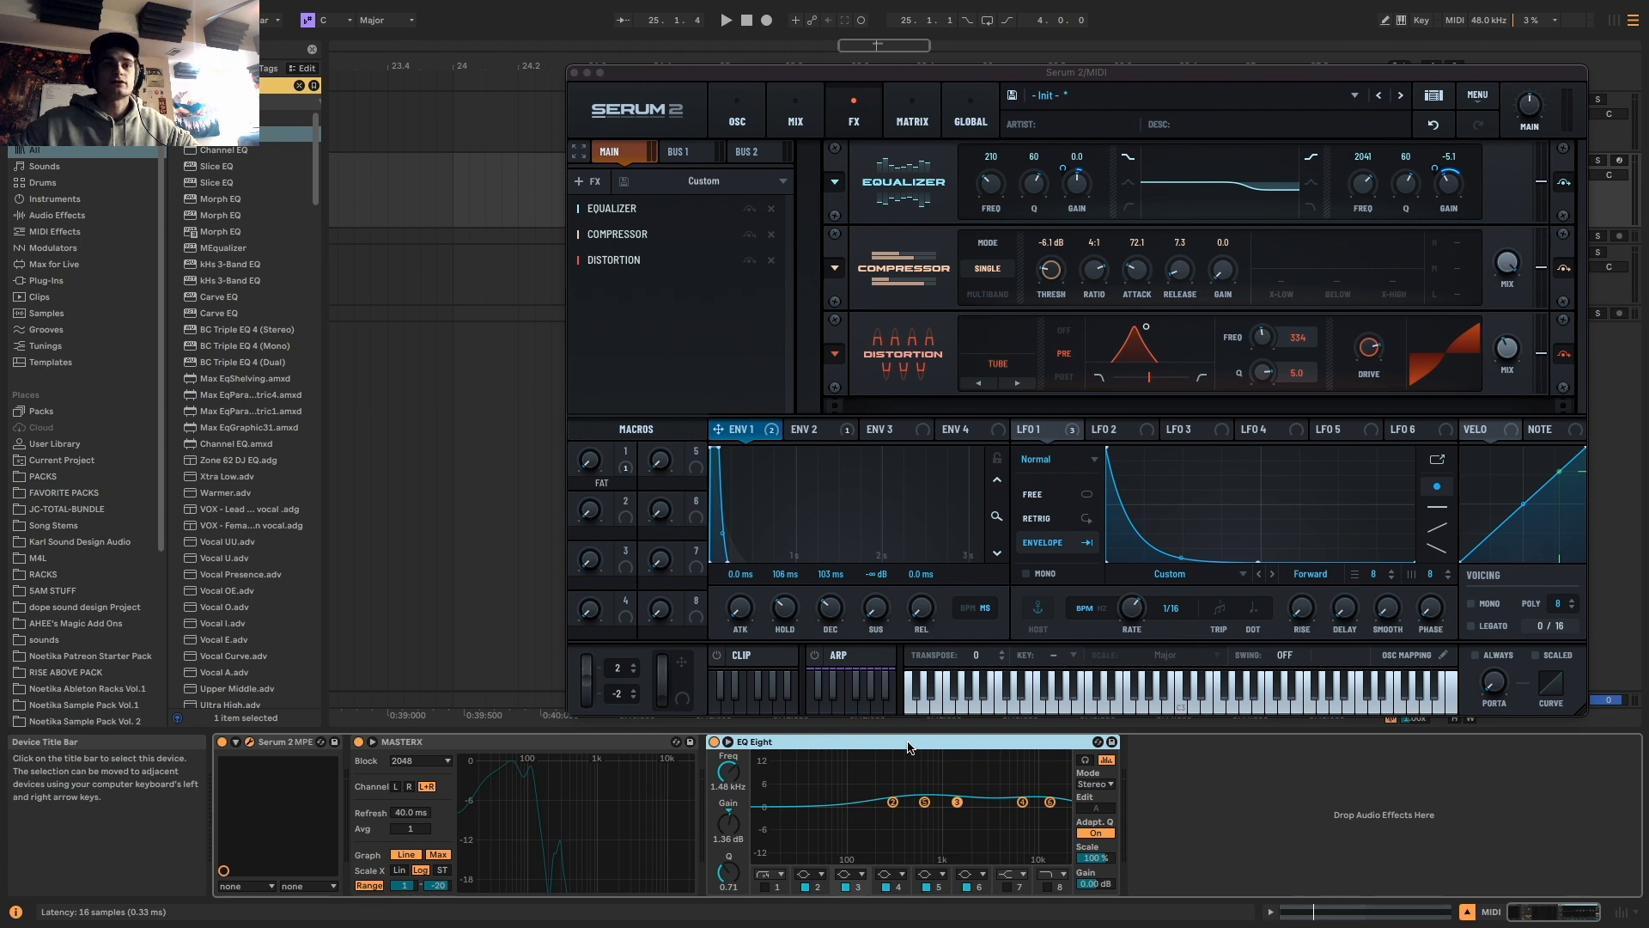
{"action": "key", "text": "space"}
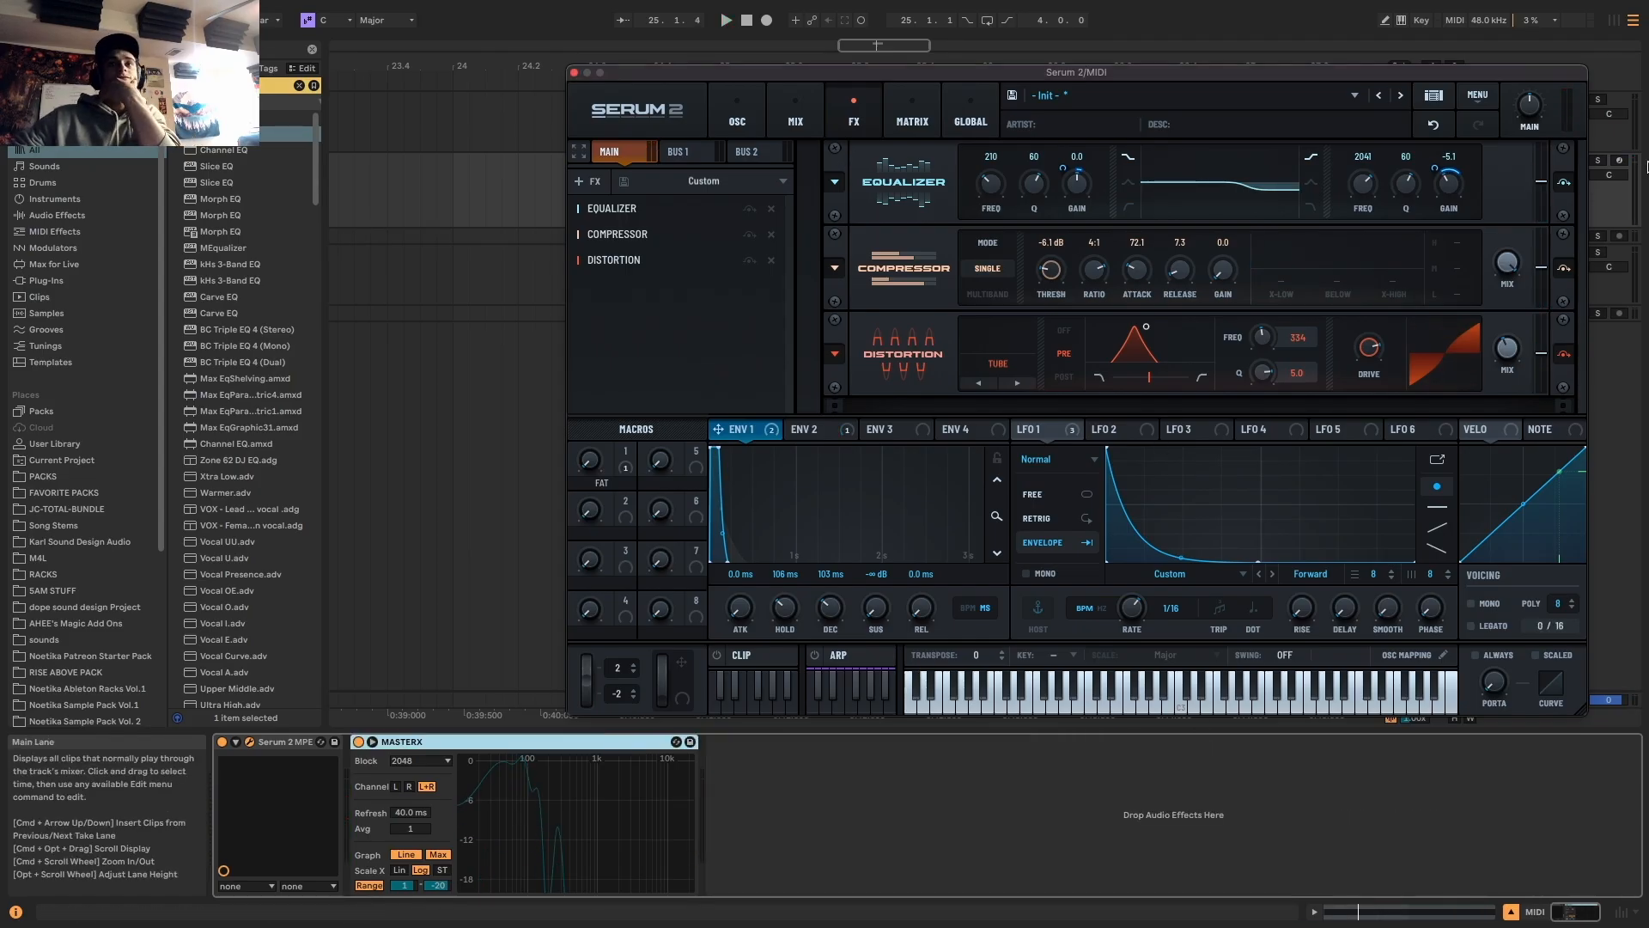
Enable the Noise oscillator, load the kick attack sample XF_KikAtk_26 and set it to play one-shot
{"action": "left_click", "coordinate": [789, 118]}
{"action": "left_click", "coordinate": [758, 116]}
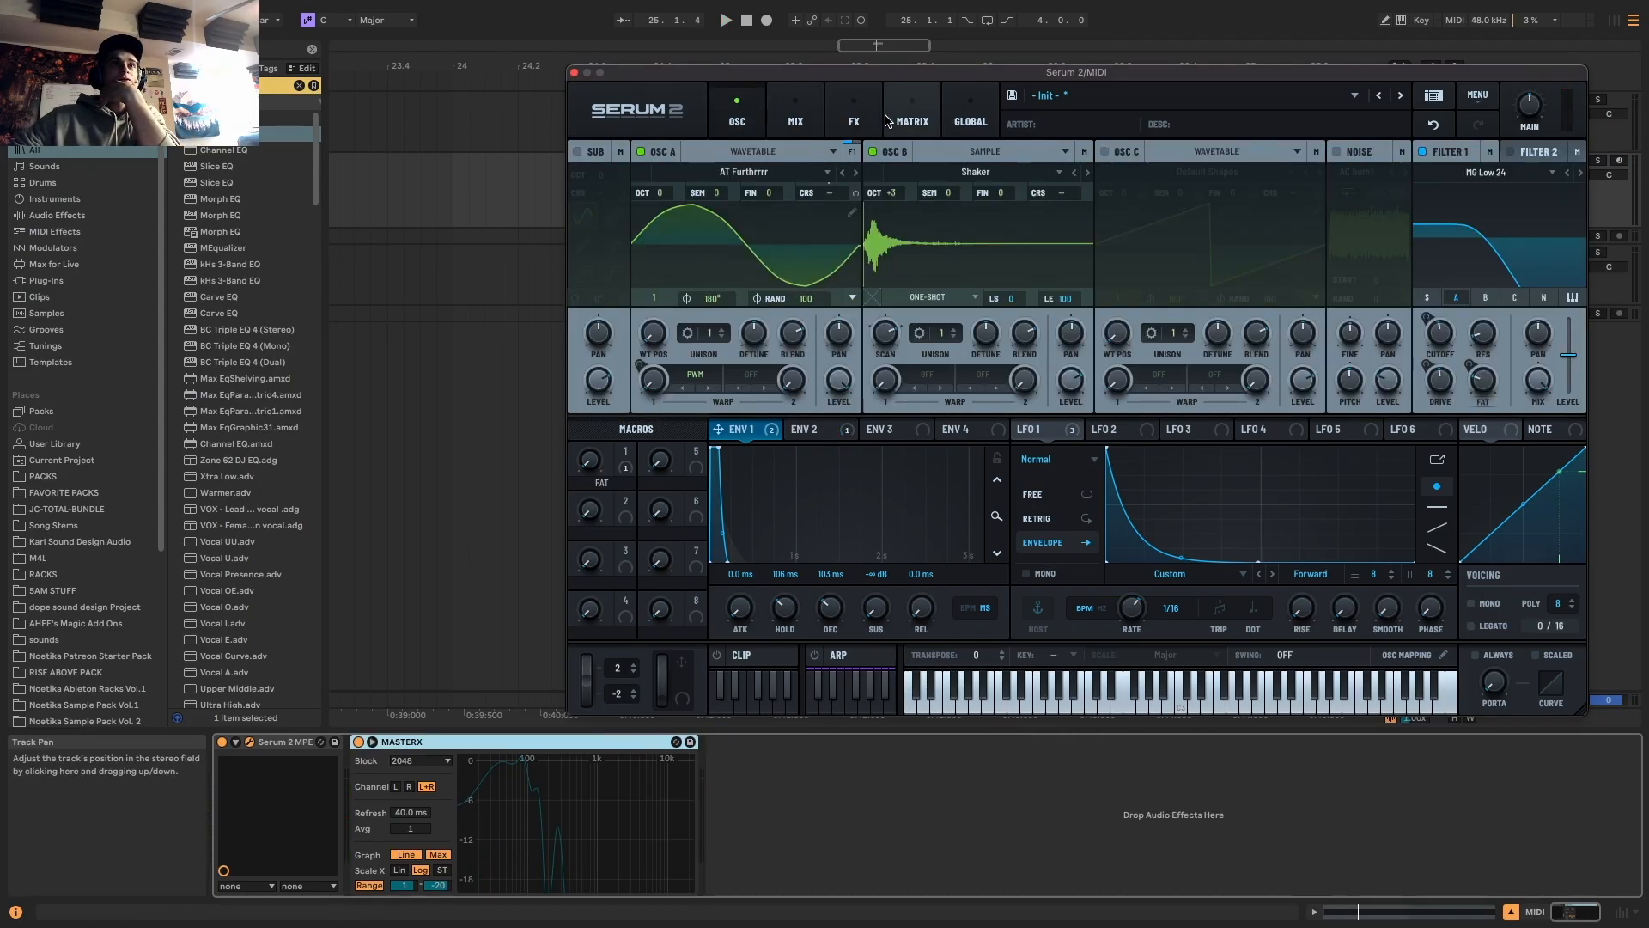
{"action": "left_click", "coordinate": [1361, 154]}
{"action": "mouse_move", "coordinate": [1443, 238]}
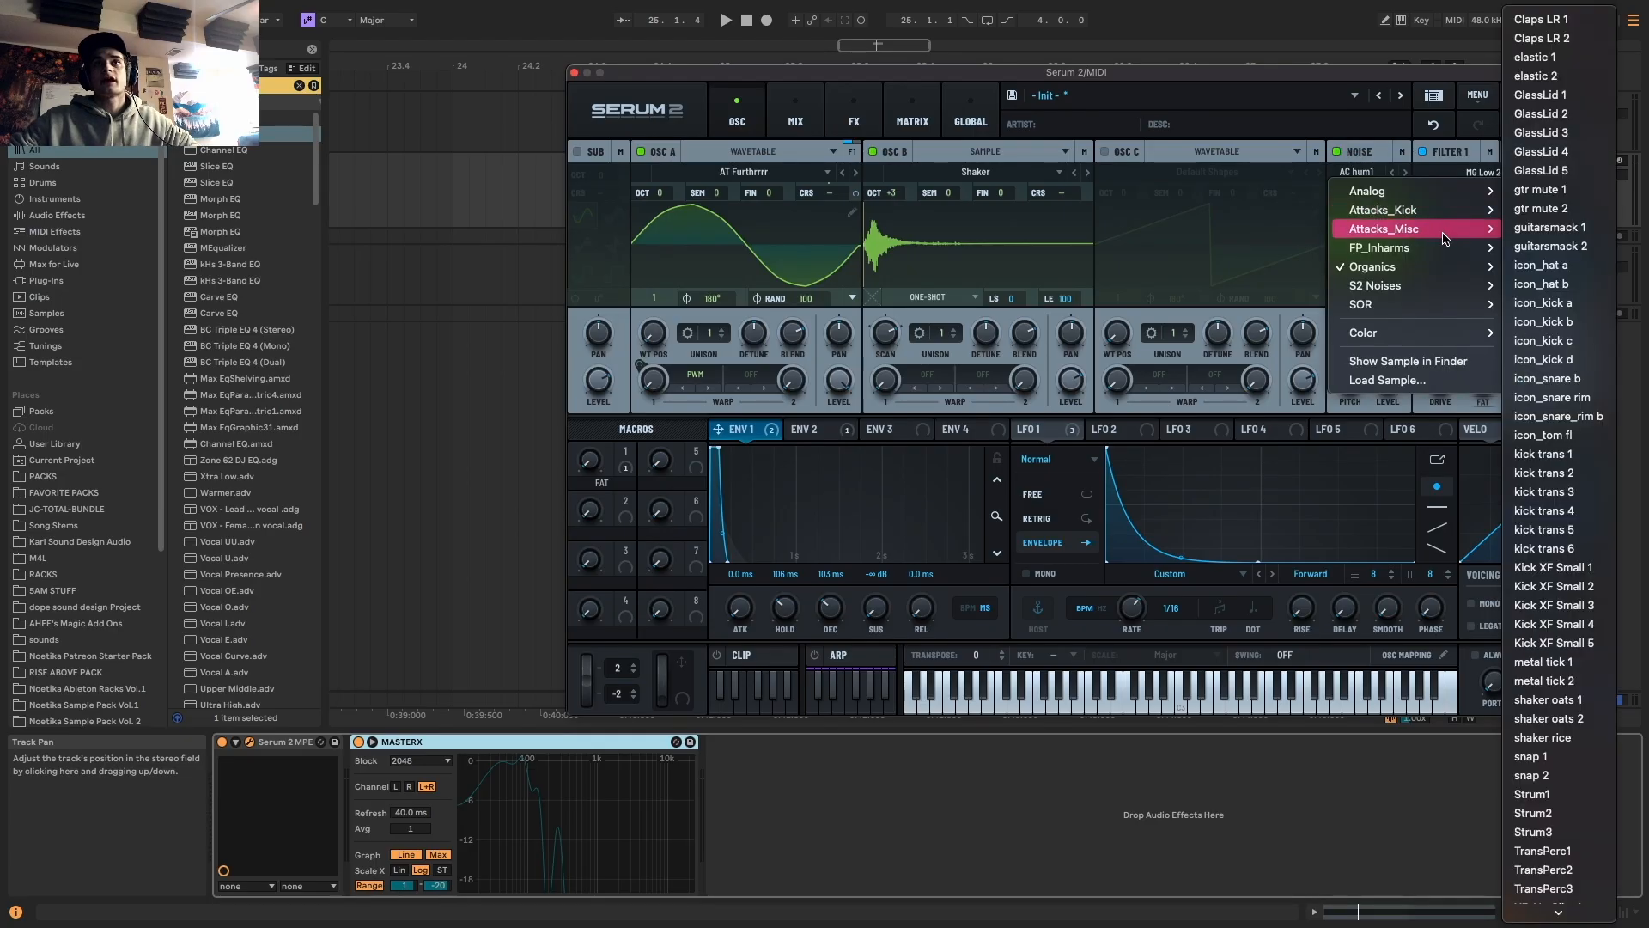
{"action": "mouse_move", "coordinate": [1409, 209]}
{"action": "left_click", "coordinate": [1546, 492]}
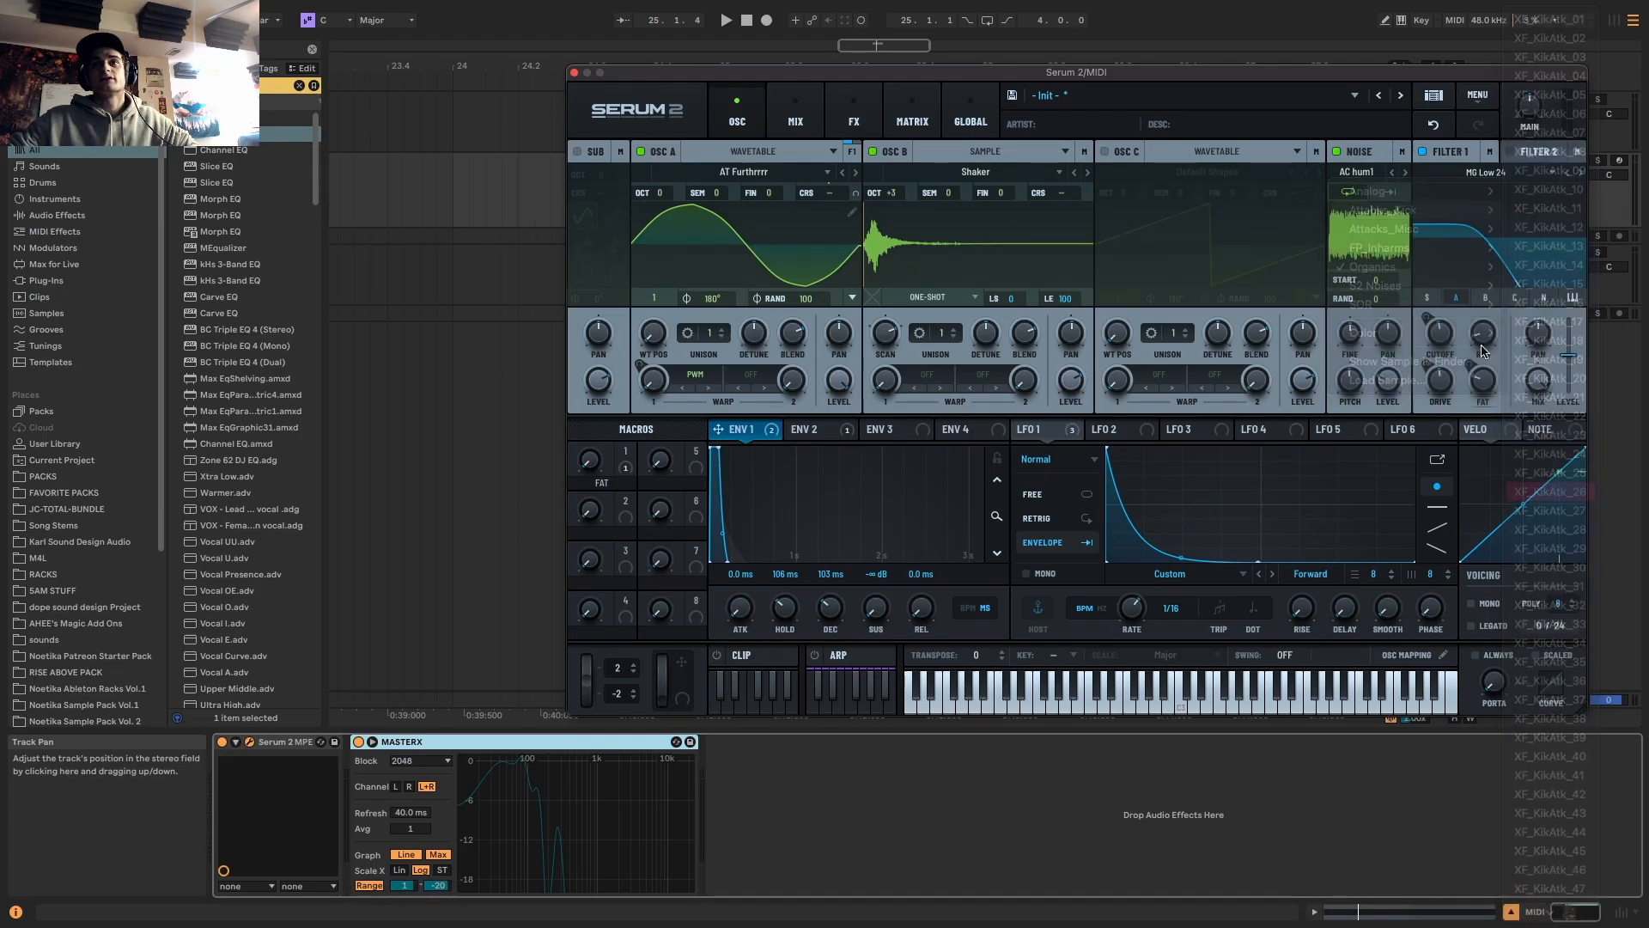
{"action": "left_click", "coordinate": [1385, 195]}
Adjust the Noise oscillator's pitch to about 54% while repeatedly auditioning the sound
{"action": "key", "text": "space"}
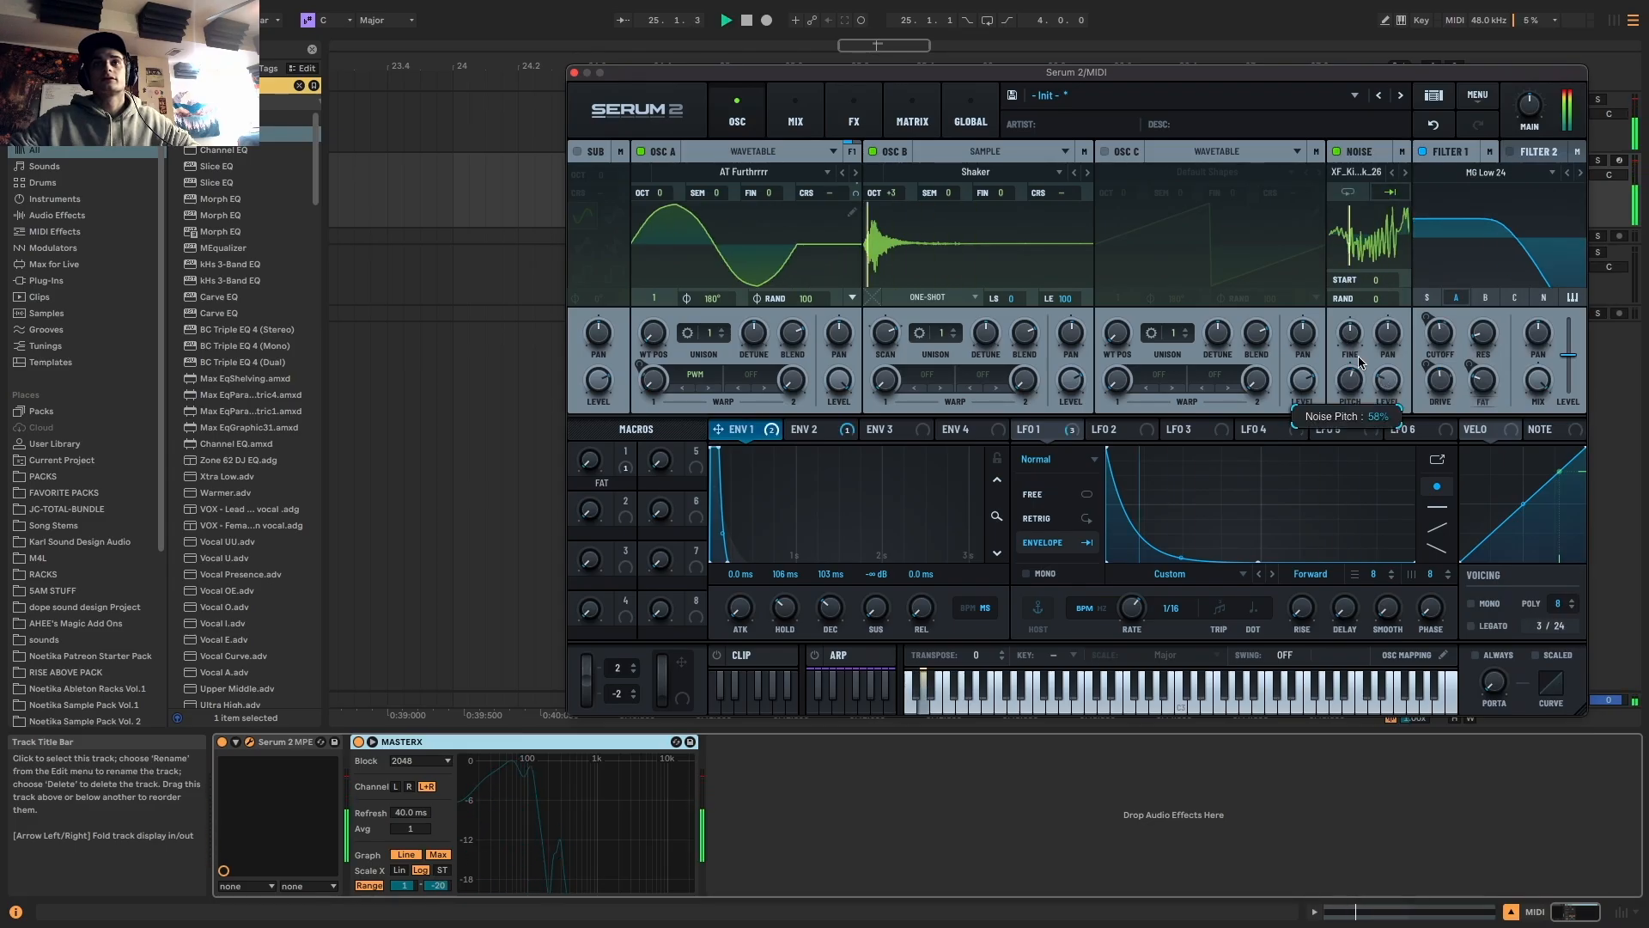
{"action": "key", "text": "space"}
{"action": "key", "text": "space"}
{"action": "key", "text": "space"}
{"action": "left_click_drag", "start_coordinate": [1350, 379], "coordinate": [1362, 439]}
{"action": "key", "text": "space"}
{"action": "key", "text": "space"}
{"action": "key", "text": "space"}
{"action": "key", "text": "space"}
{"action": "key", "text": "space"}
{"action": "key", "text": "space"}
{"action": "key", "text": "space"}
{"action": "key", "text": "space"}
{"action": "key", "text": "space"}
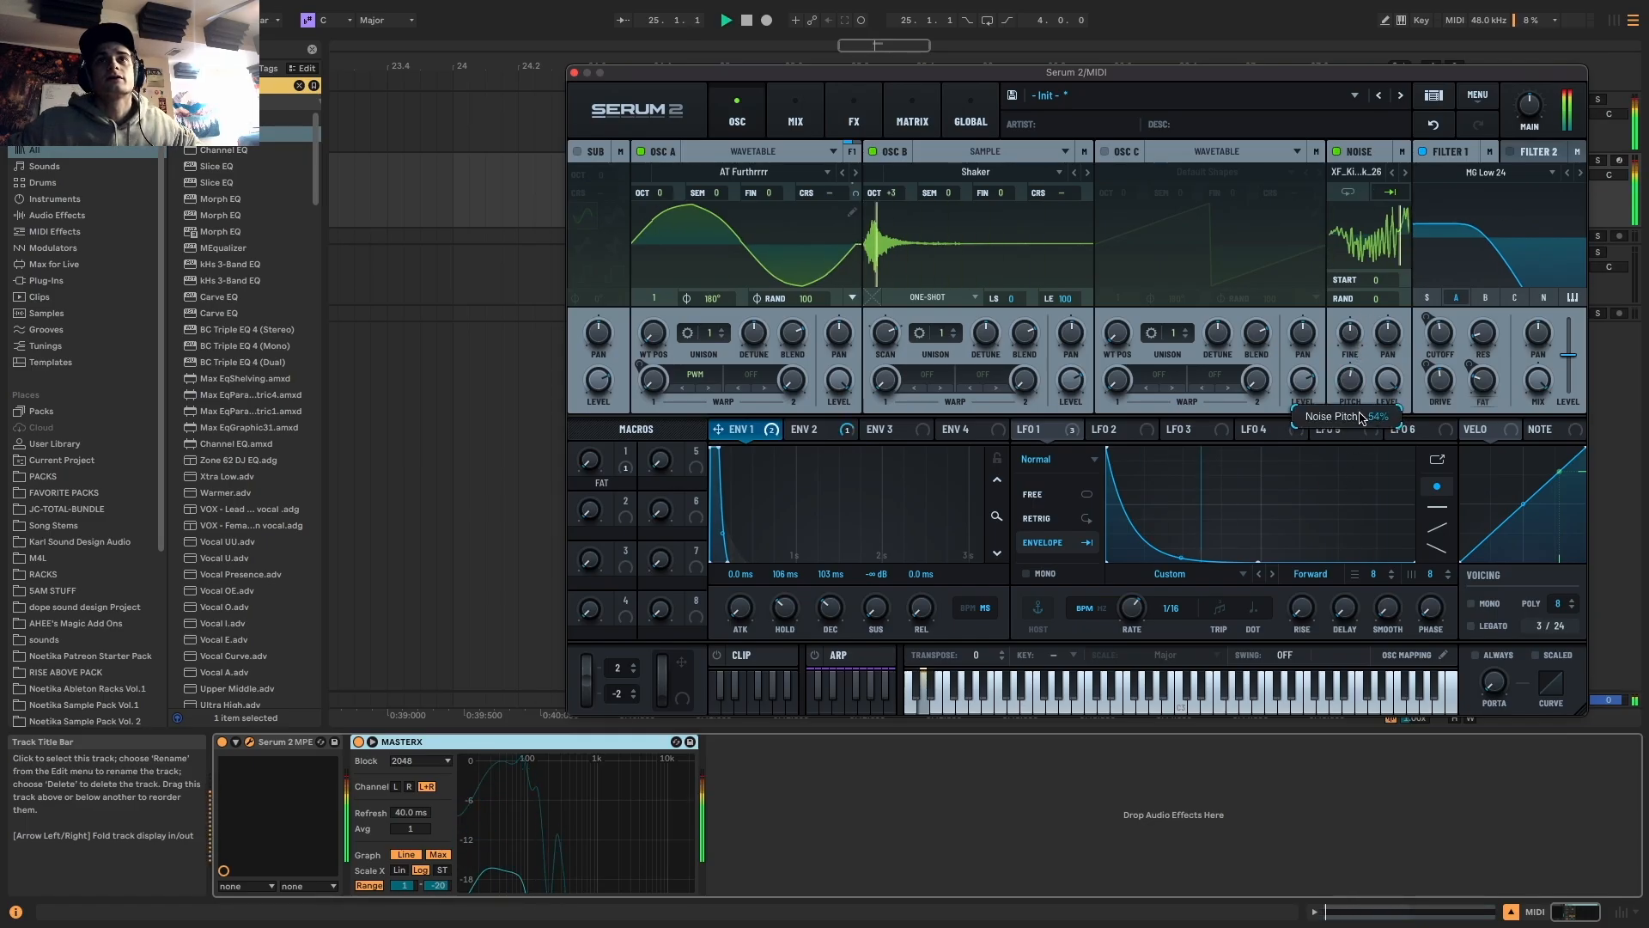
Audition the next kick attack sample in the Noise oscillator and return to XF_KikAtk_26
{"action": "left_click", "coordinate": [1405, 172]}
{"action": "key", "text": "space"}
{"action": "left_click", "coordinate": [1392, 172]}
{"action": "key", "text": "space"}
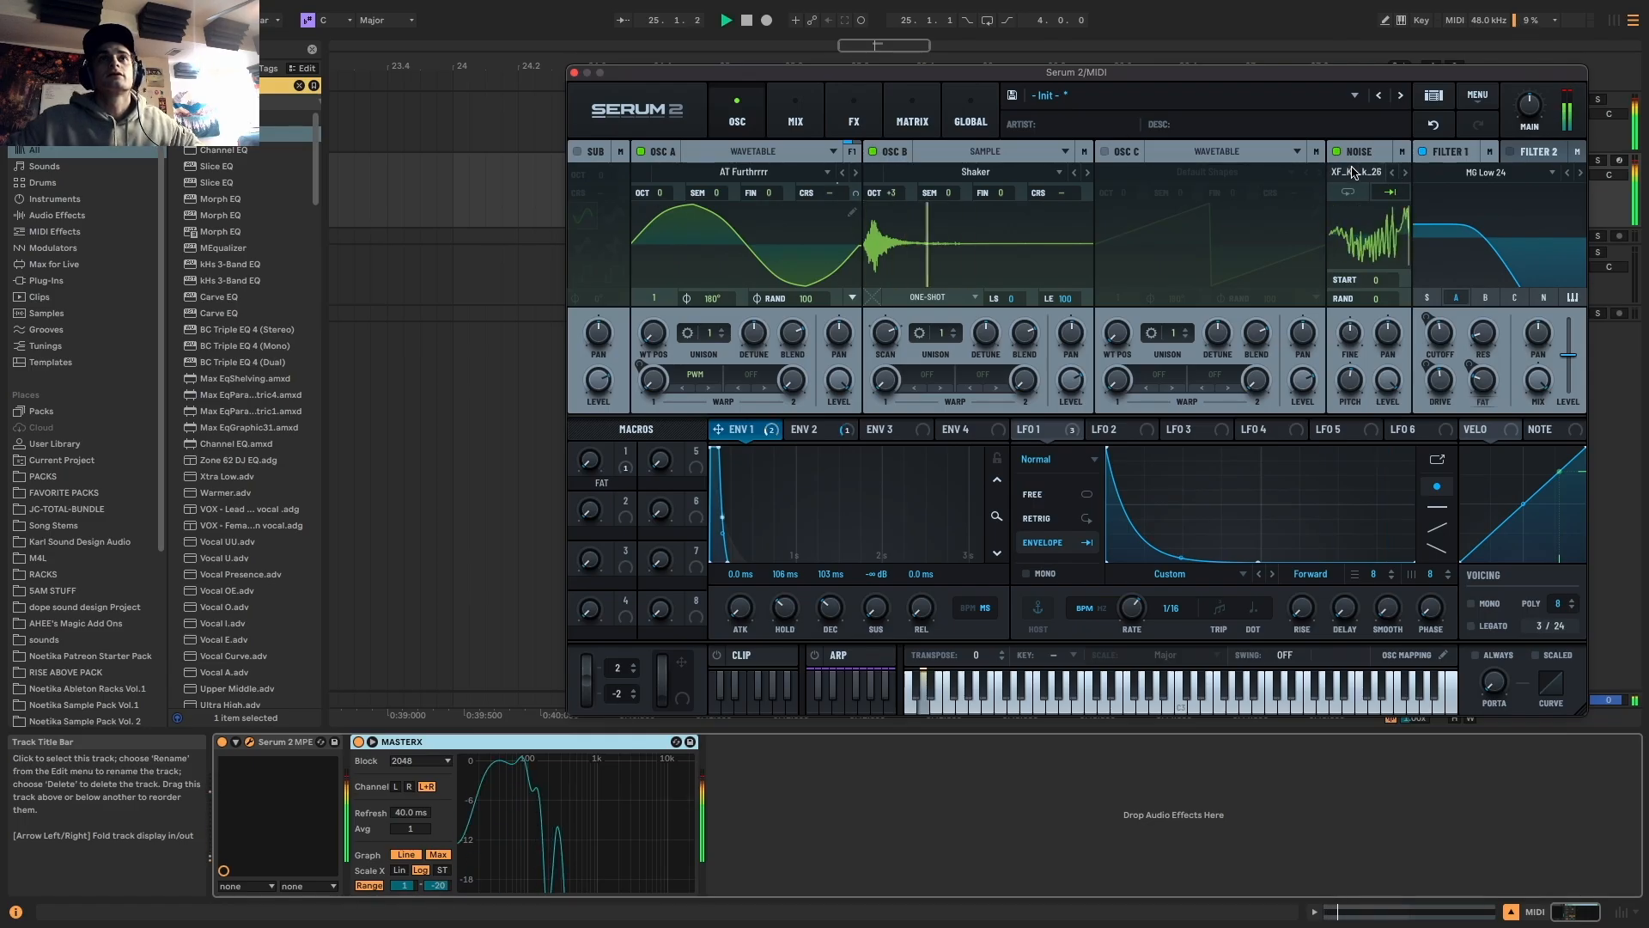
{"action": "key", "text": "space"}
Route oscillator B to Filter 2, enable that filter and set its type to High 12
{"action": "left_click", "coordinate": [1084, 152]}
{"action": "left_click", "coordinate": [1062, 194]}
{"action": "left_click_drag", "start_coordinate": [1055, 212], "coordinate": [1057, 185]}
{"action": "left_click", "coordinate": [1510, 153]}
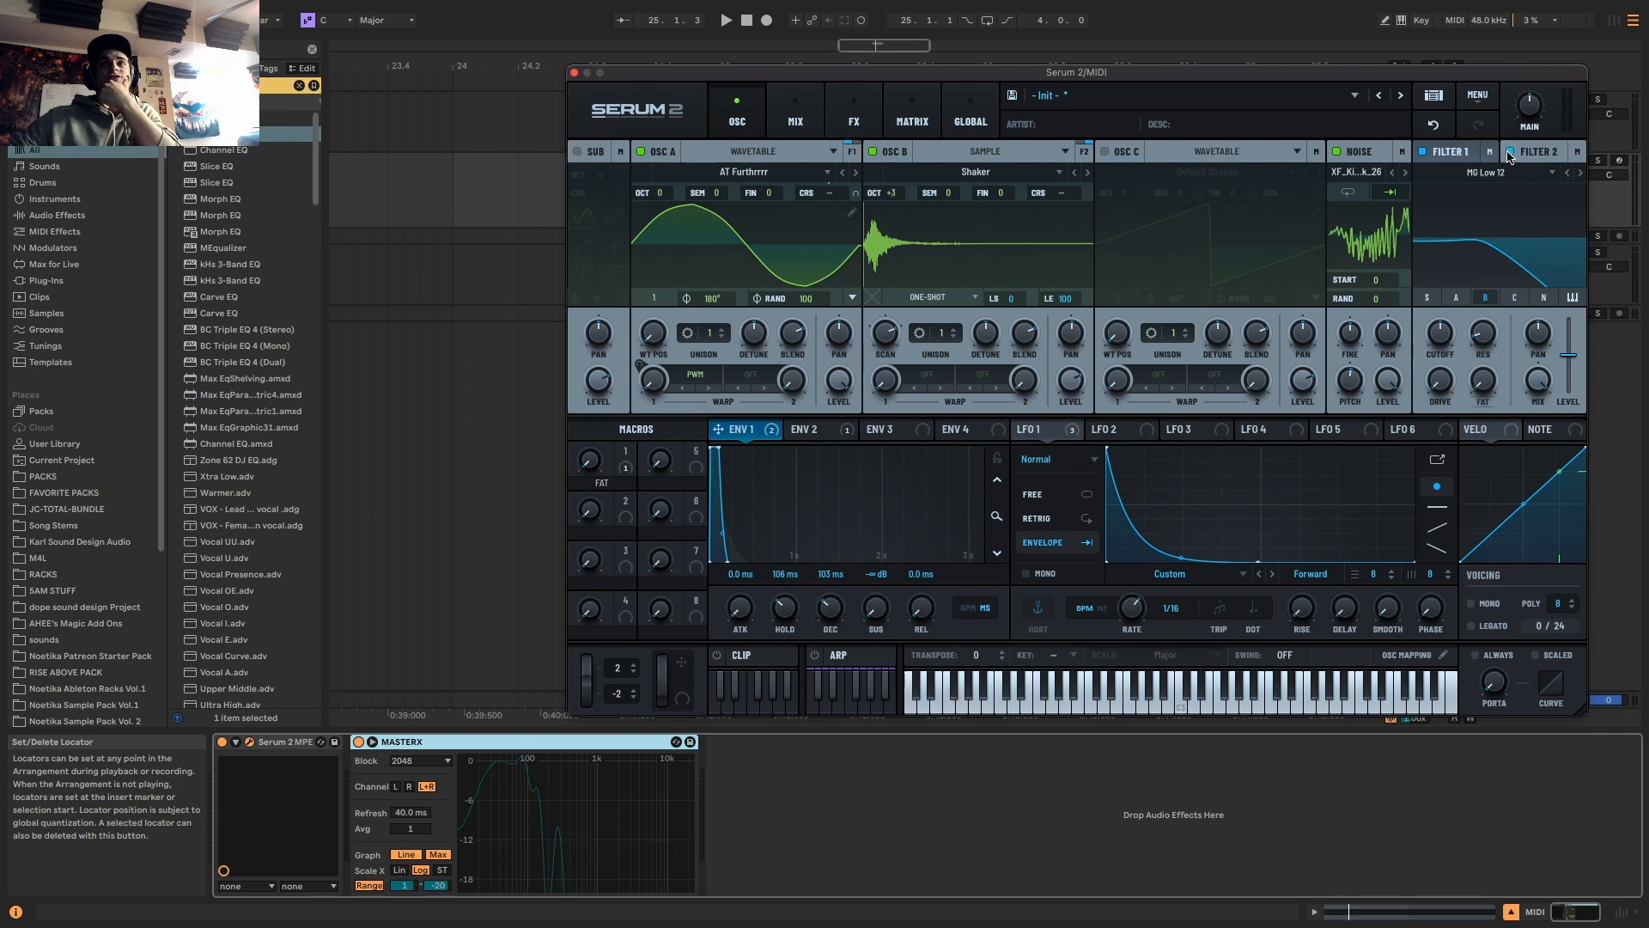
{"action": "left_click", "coordinate": [1581, 172]}
{"action": "key", "text": "space"}
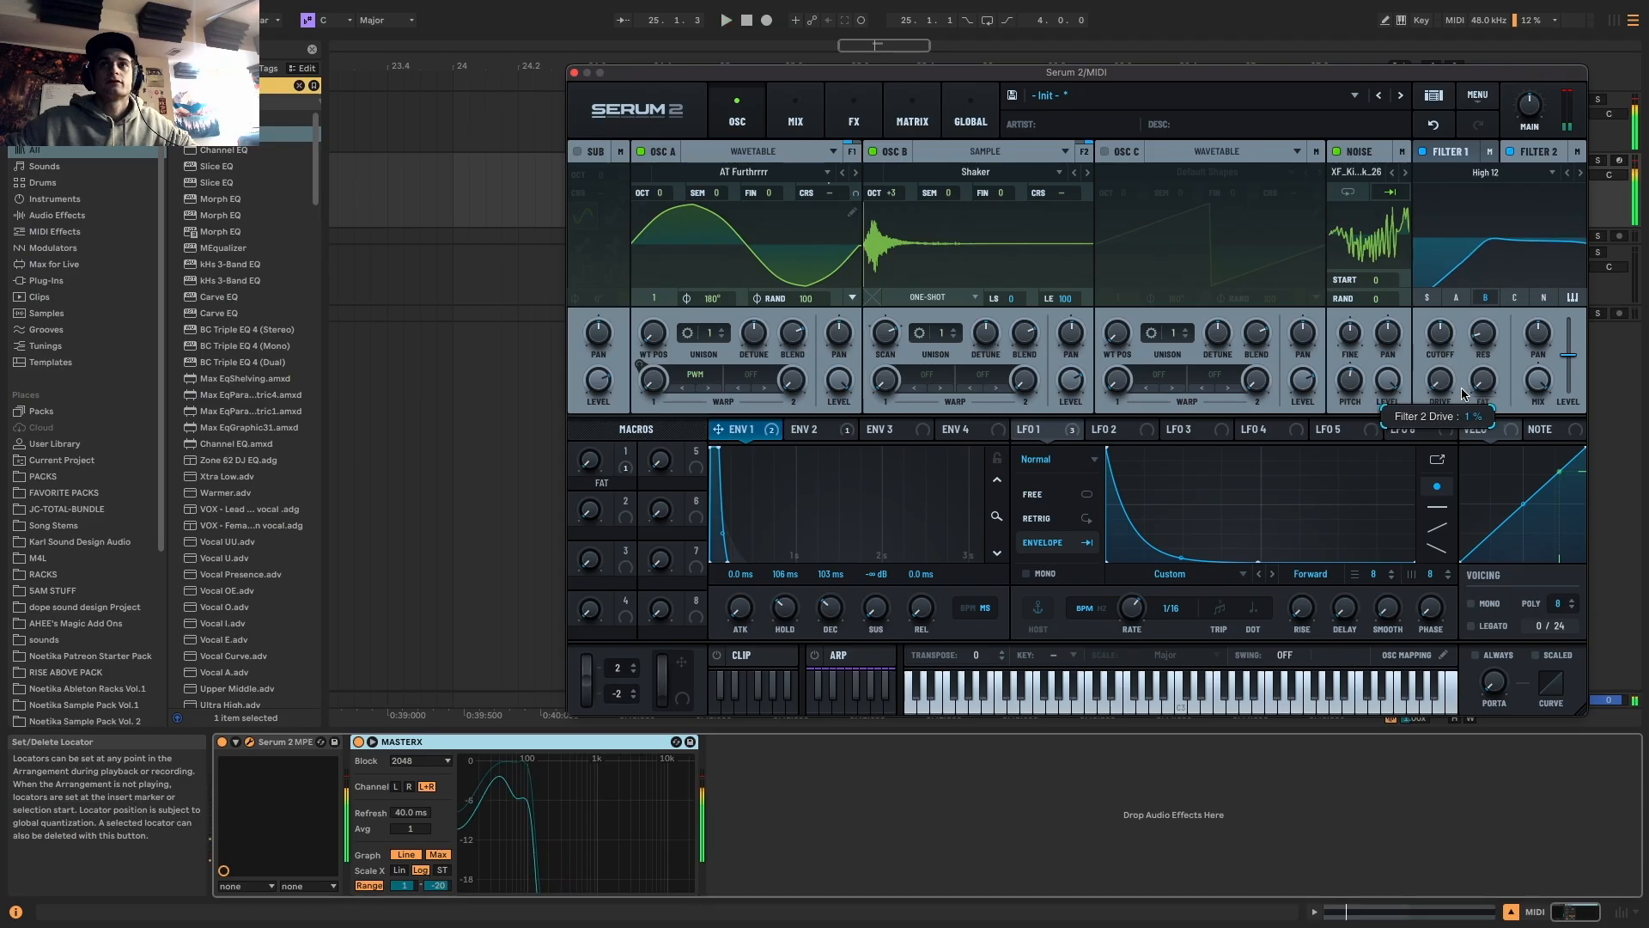
Modulate Filter 2's drive with LFO 1 and adjust its cutoff and drive amount by ear
{"action": "left_click_drag", "start_coordinate": [1038, 434], "coordinate": [1424, 415]}
{"action": "key", "text": "space"}
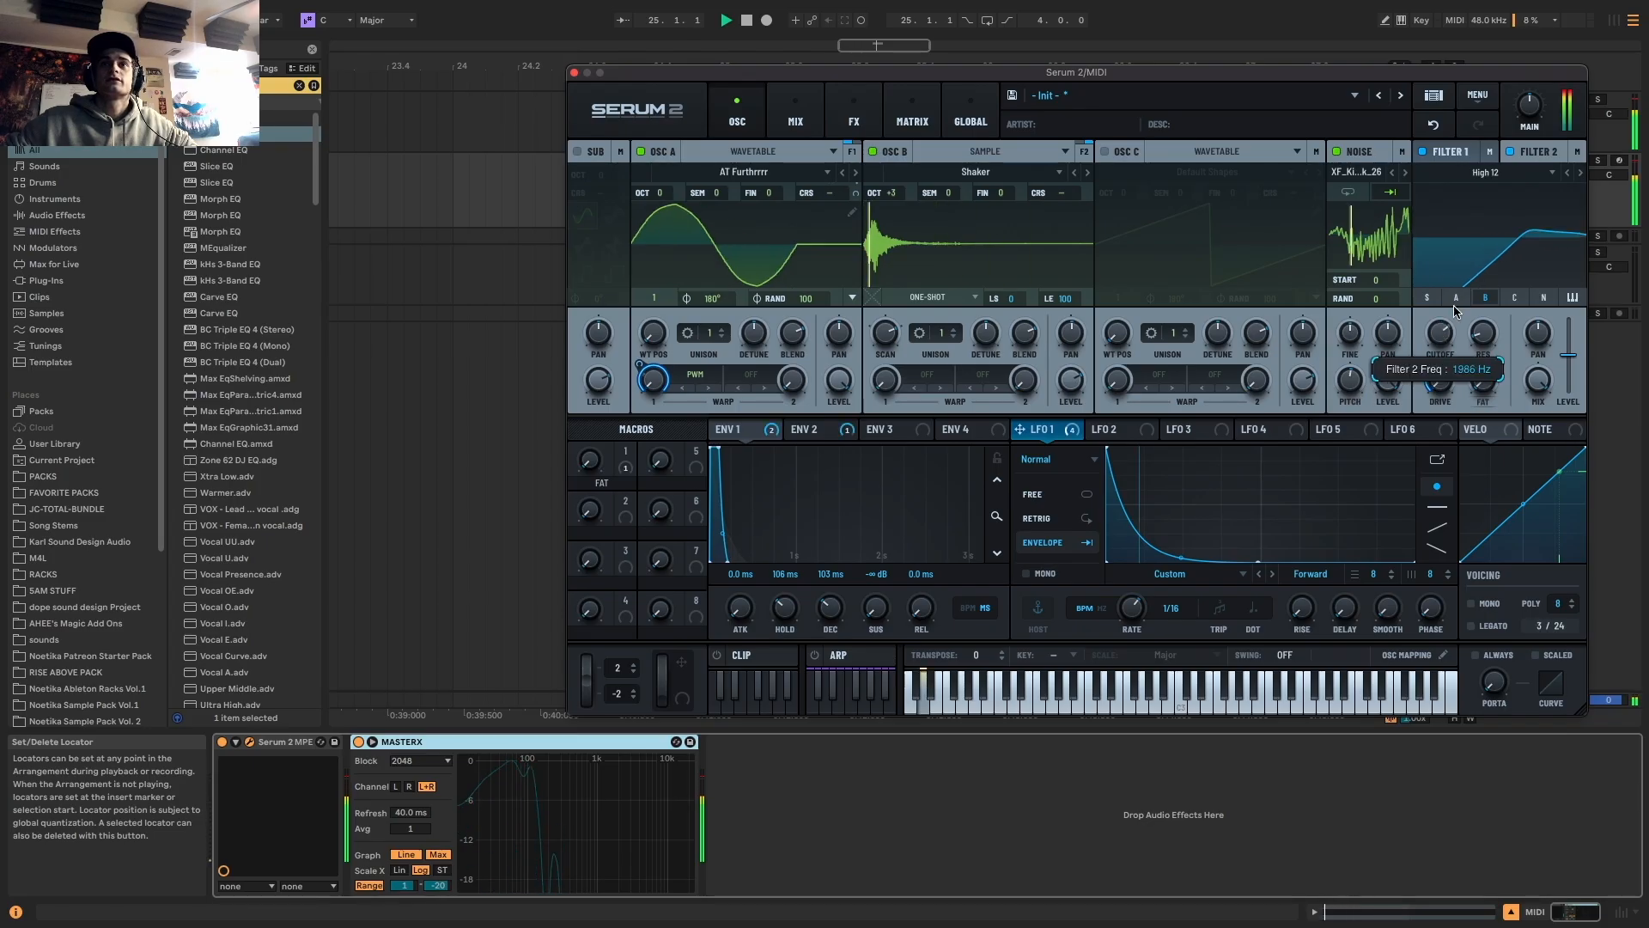
{"action": "key", "text": "space"}
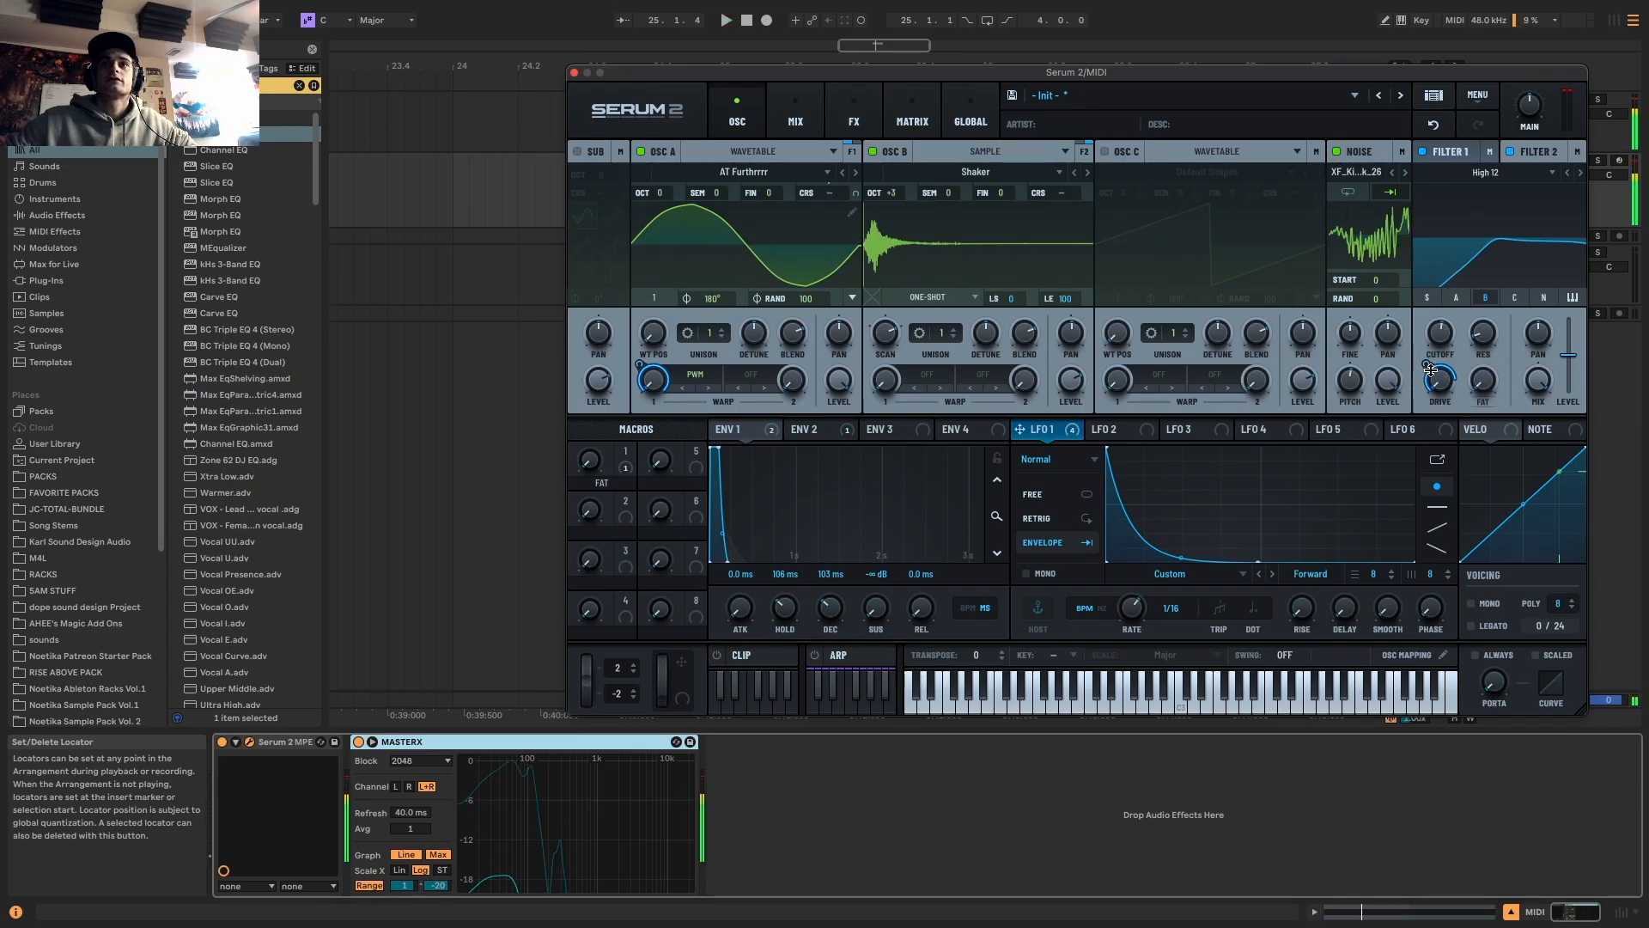
{"action": "mouse_move", "coordinate": [1441, 377]}
{"action": "left_mouse_down"}
{"action": "mouse_move", "coordinate": [1450, 352]}
{"action": "mouse_move", "coordinate": [1448, 385]}
{"action": "left_mouse_up"}
Compare the sound with the Noise oscillator off and on during playback, and route Noise to Filter 2
{"action": "key", "text": "space"}
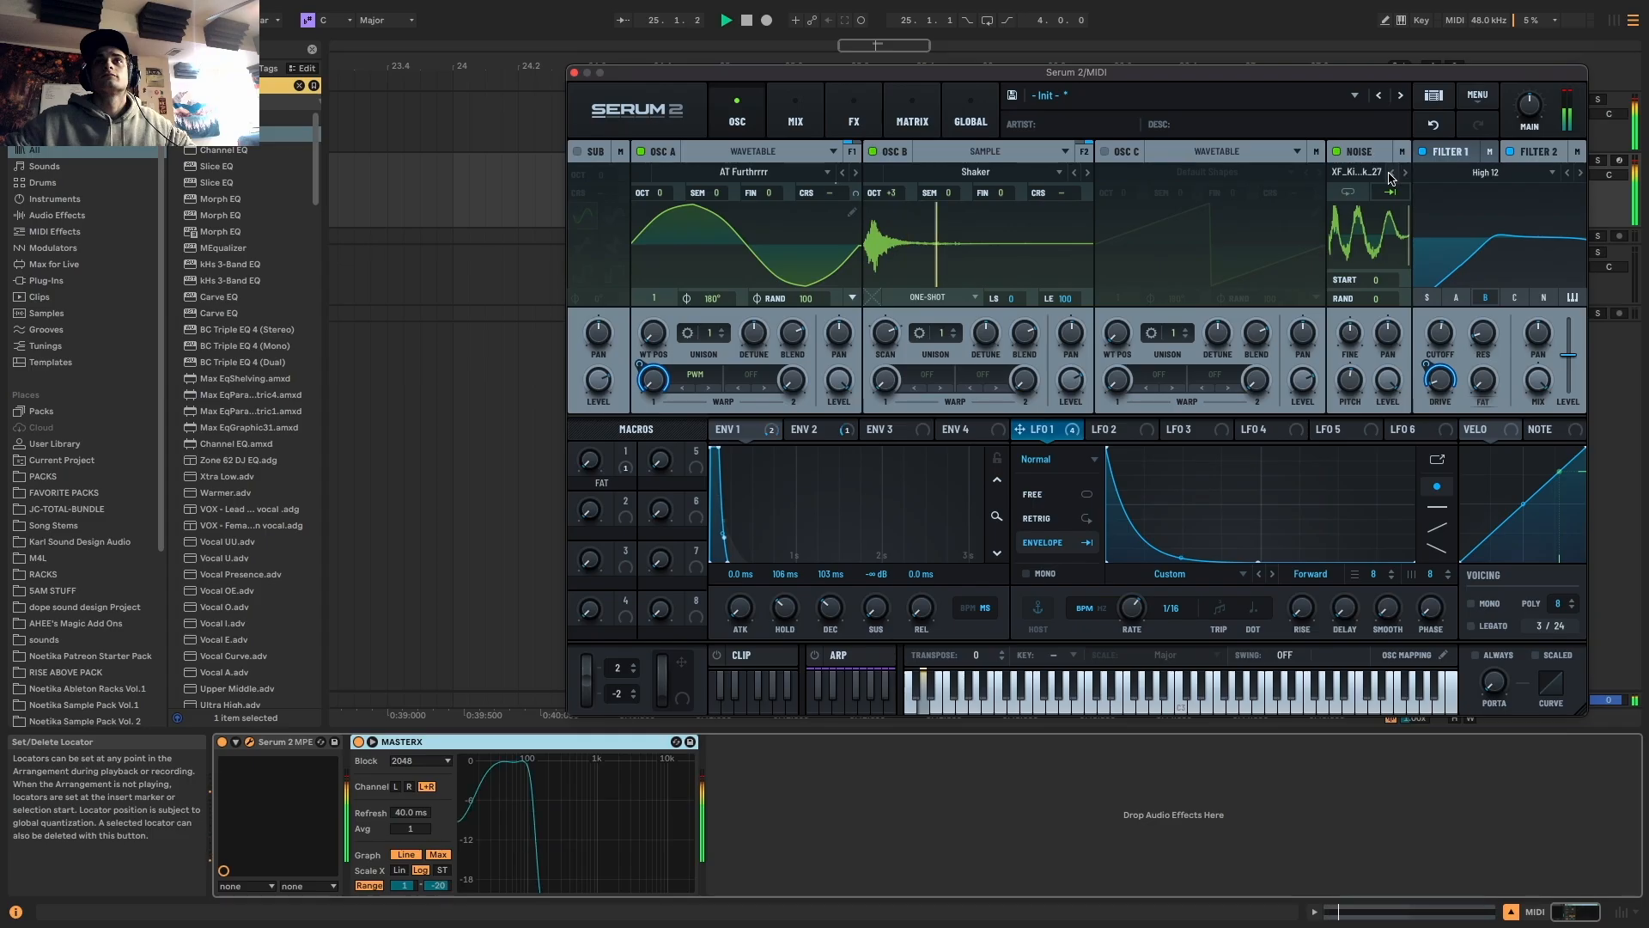
{"action": "left_click", "coordinate": [1337, 152]}
{"action": "left_click", "coordinate": [1336, 152]}
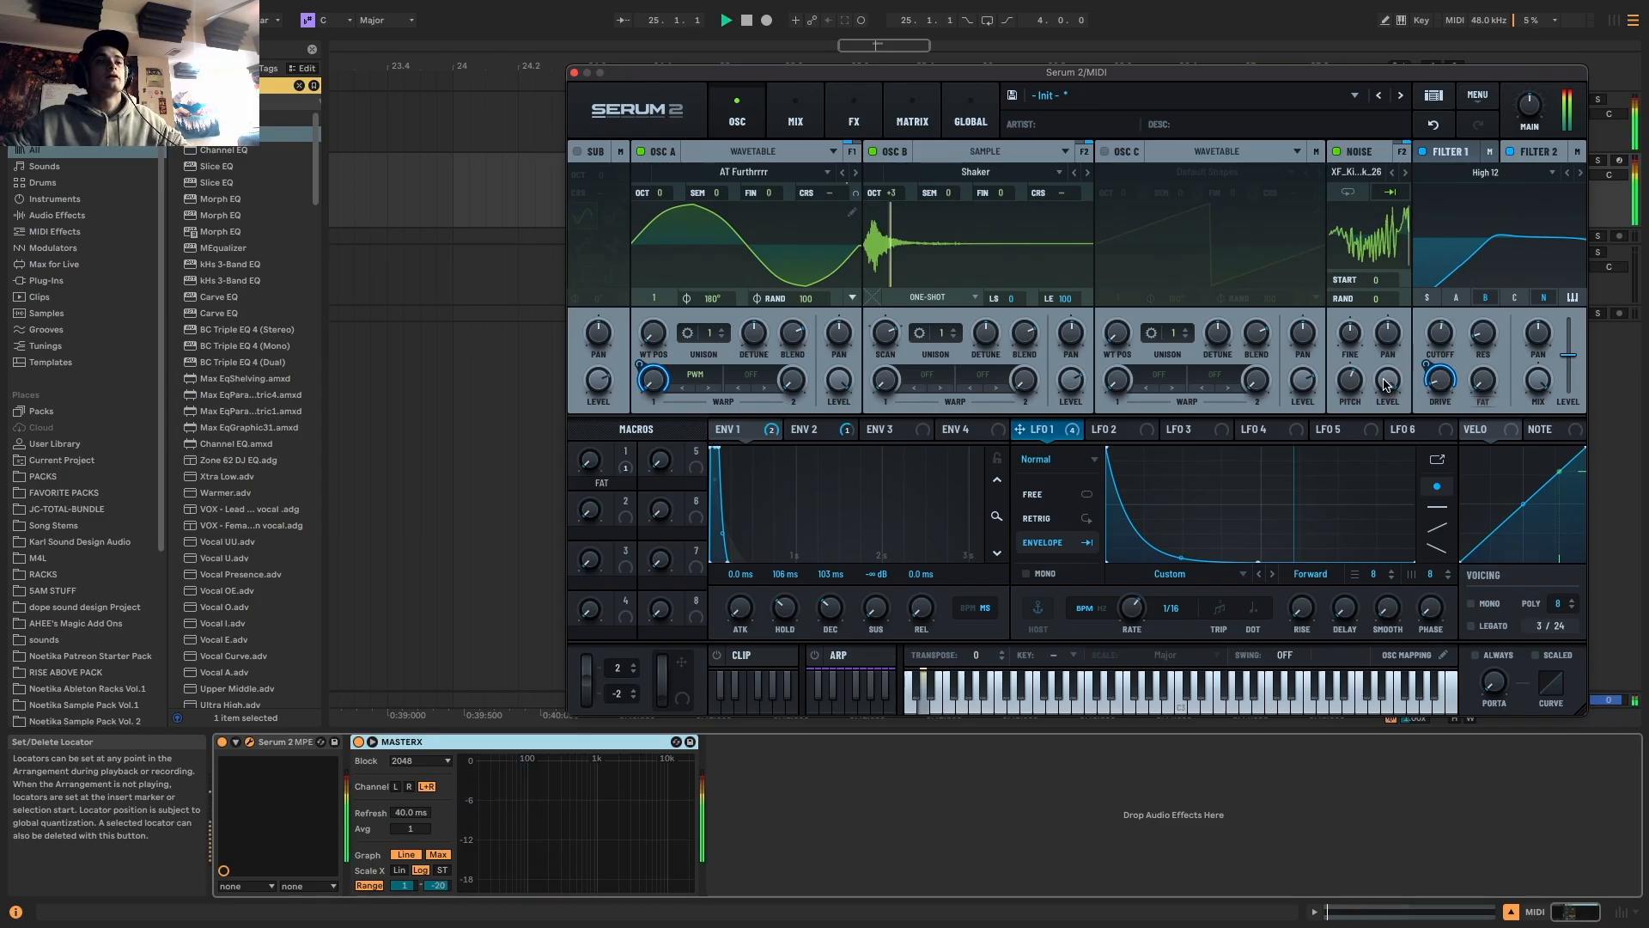
Lower the Noise oscillator's level and assign Envelope 1 to modulate it
{"action": "left_click_drag", "start_coordinate": [1389, 385], "coordinate": [1391, 399]}
{"action": "key", "text": "space"}
{"action": "left_click_drag", "start_coordinate": [717, 428], "coordinate": [1389, 375]}
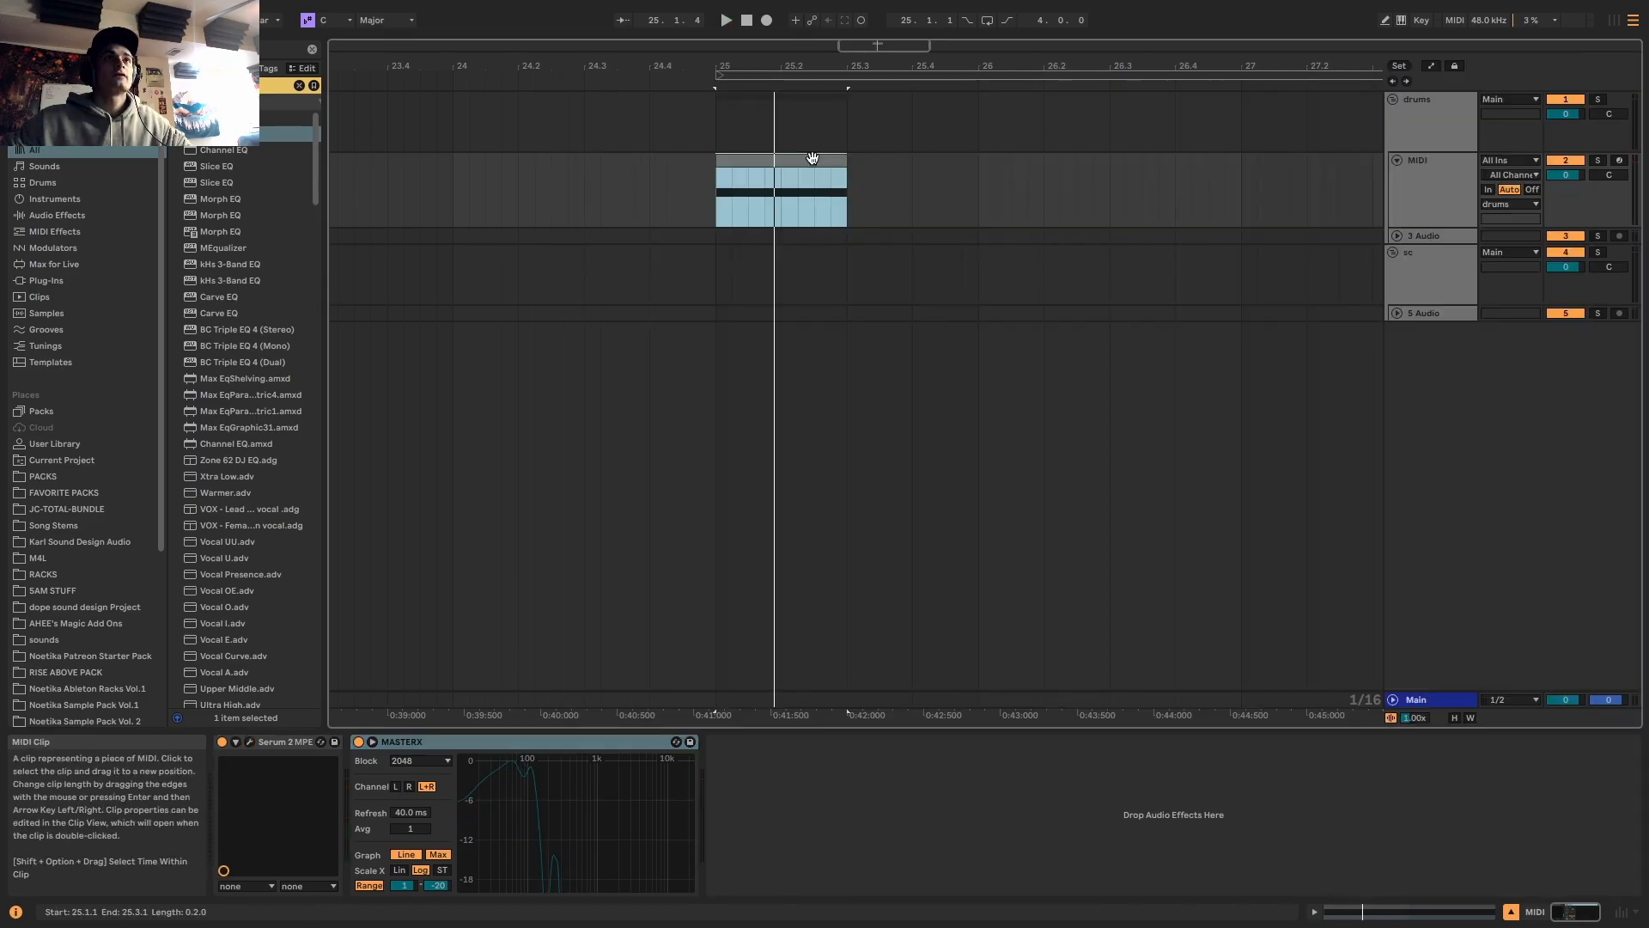
Duplicate the MIDI track holding the drum sound and open Serum 2 on the copy
{"action": "left_click", "coordinate": [1442, 173]}
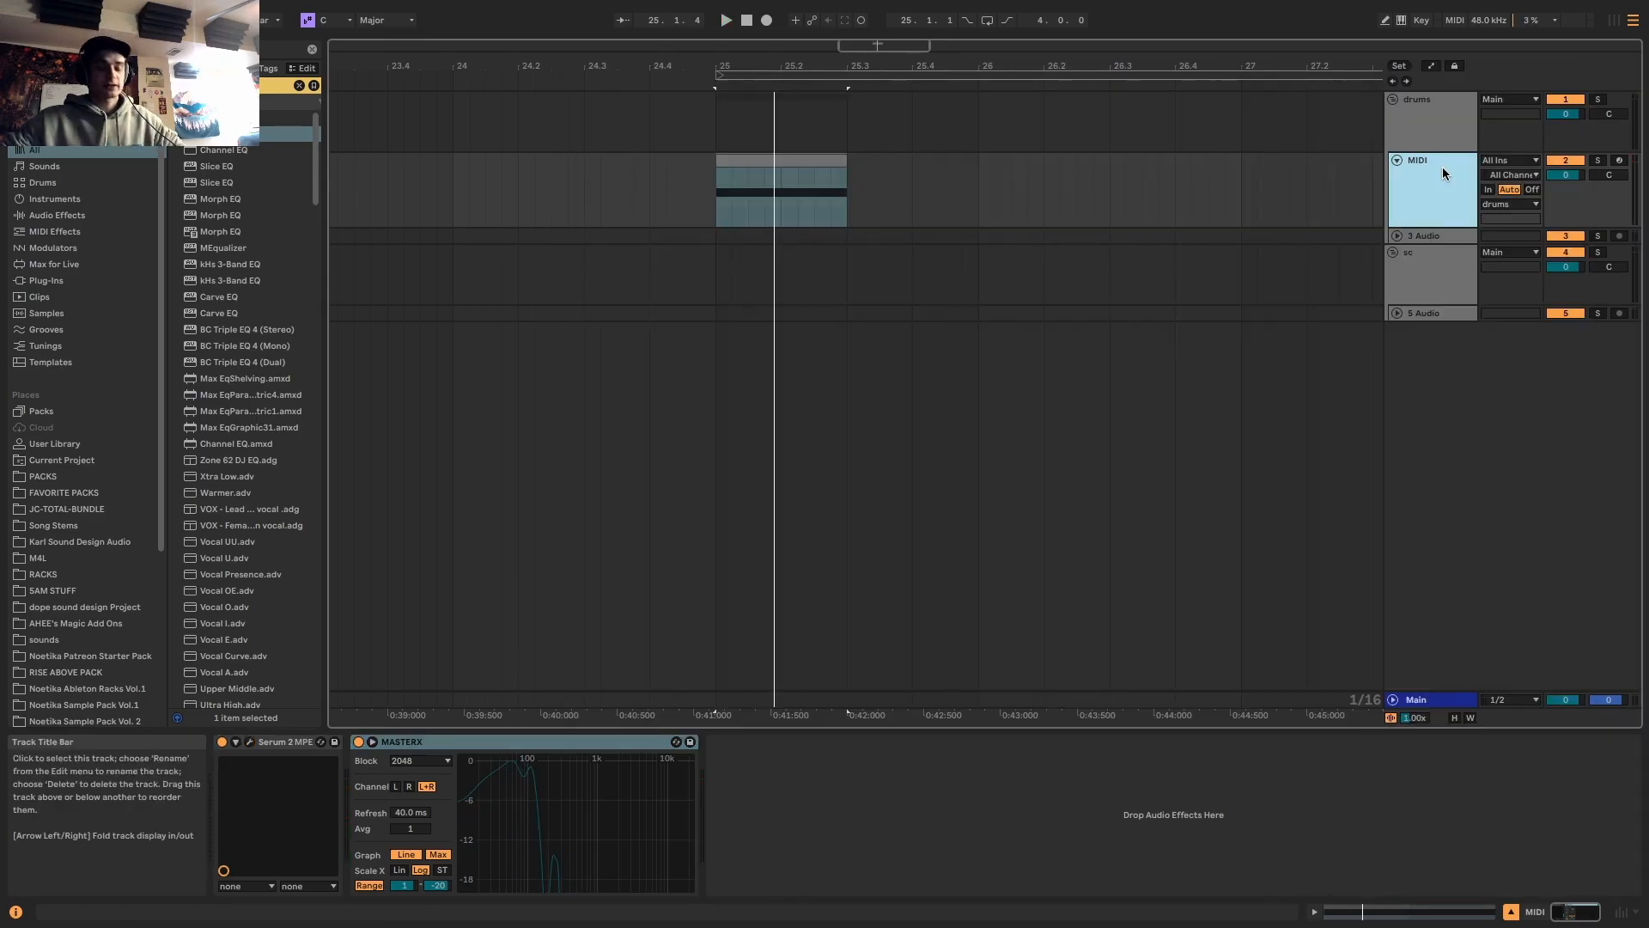
{"action": "key", "text": "super+d"}
{"action": "scroll", "coordinate": [837, 250], "scroll_direction": "down", "scroll_amount": 3}
{"action": "left_click", "coordinate": [250, 742]}
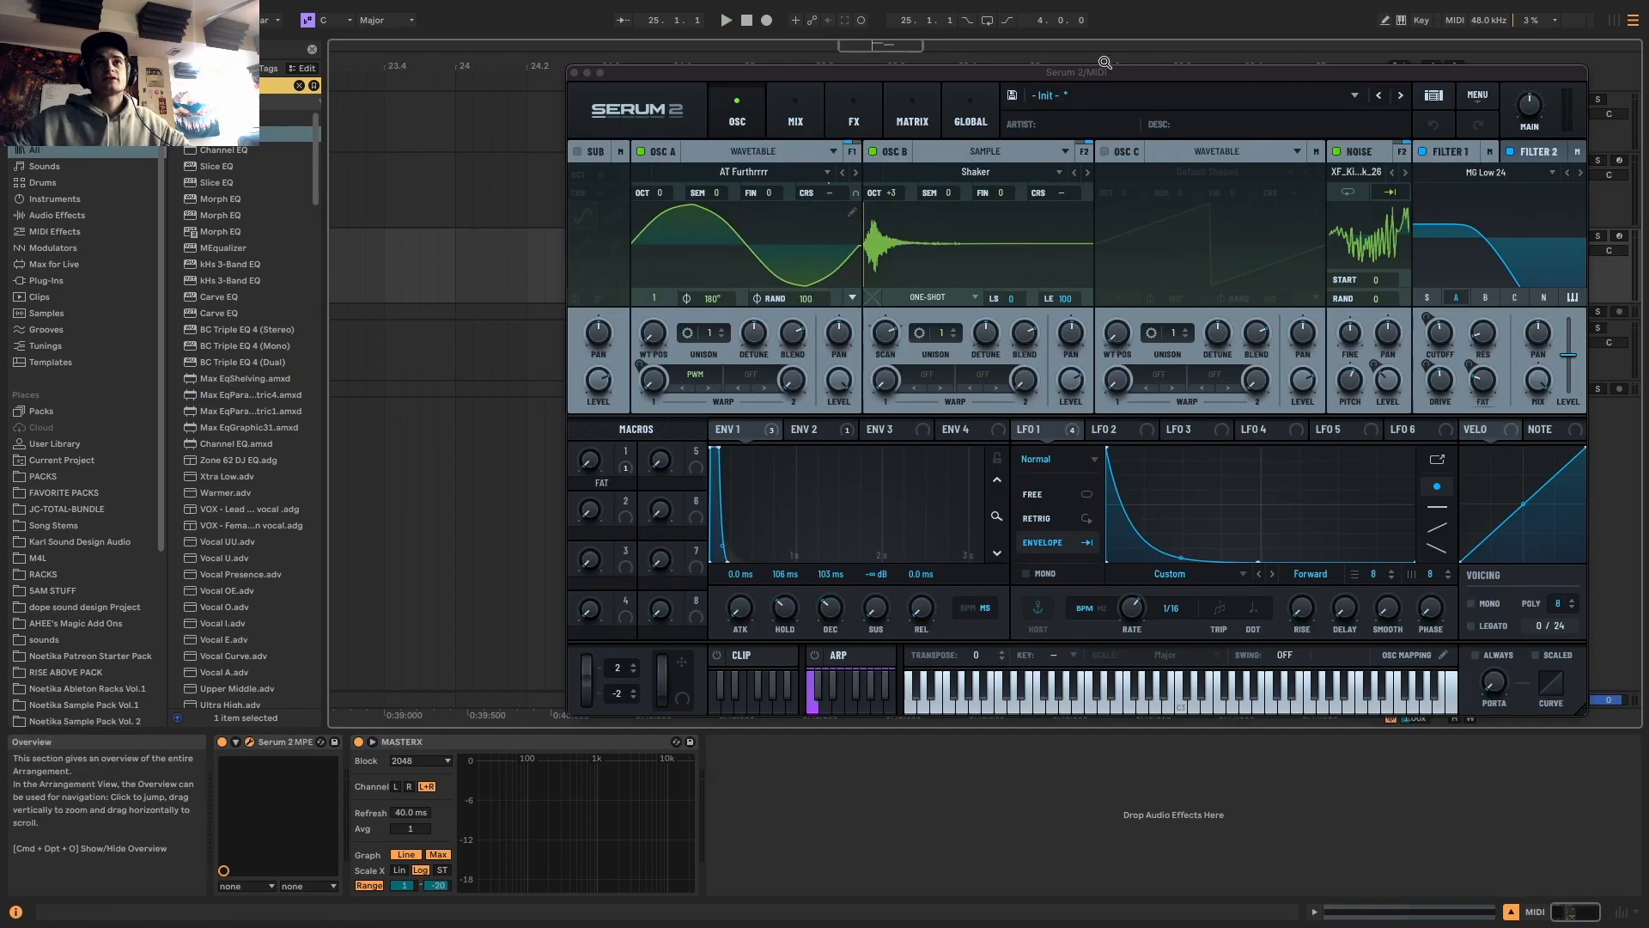
Reposition the Serum 2 window and reset the duplicated instance to the Init Preset
{"action": "left_click_drag", "start_coordinate": [1095, 76], "coordinate": [959, 99]}
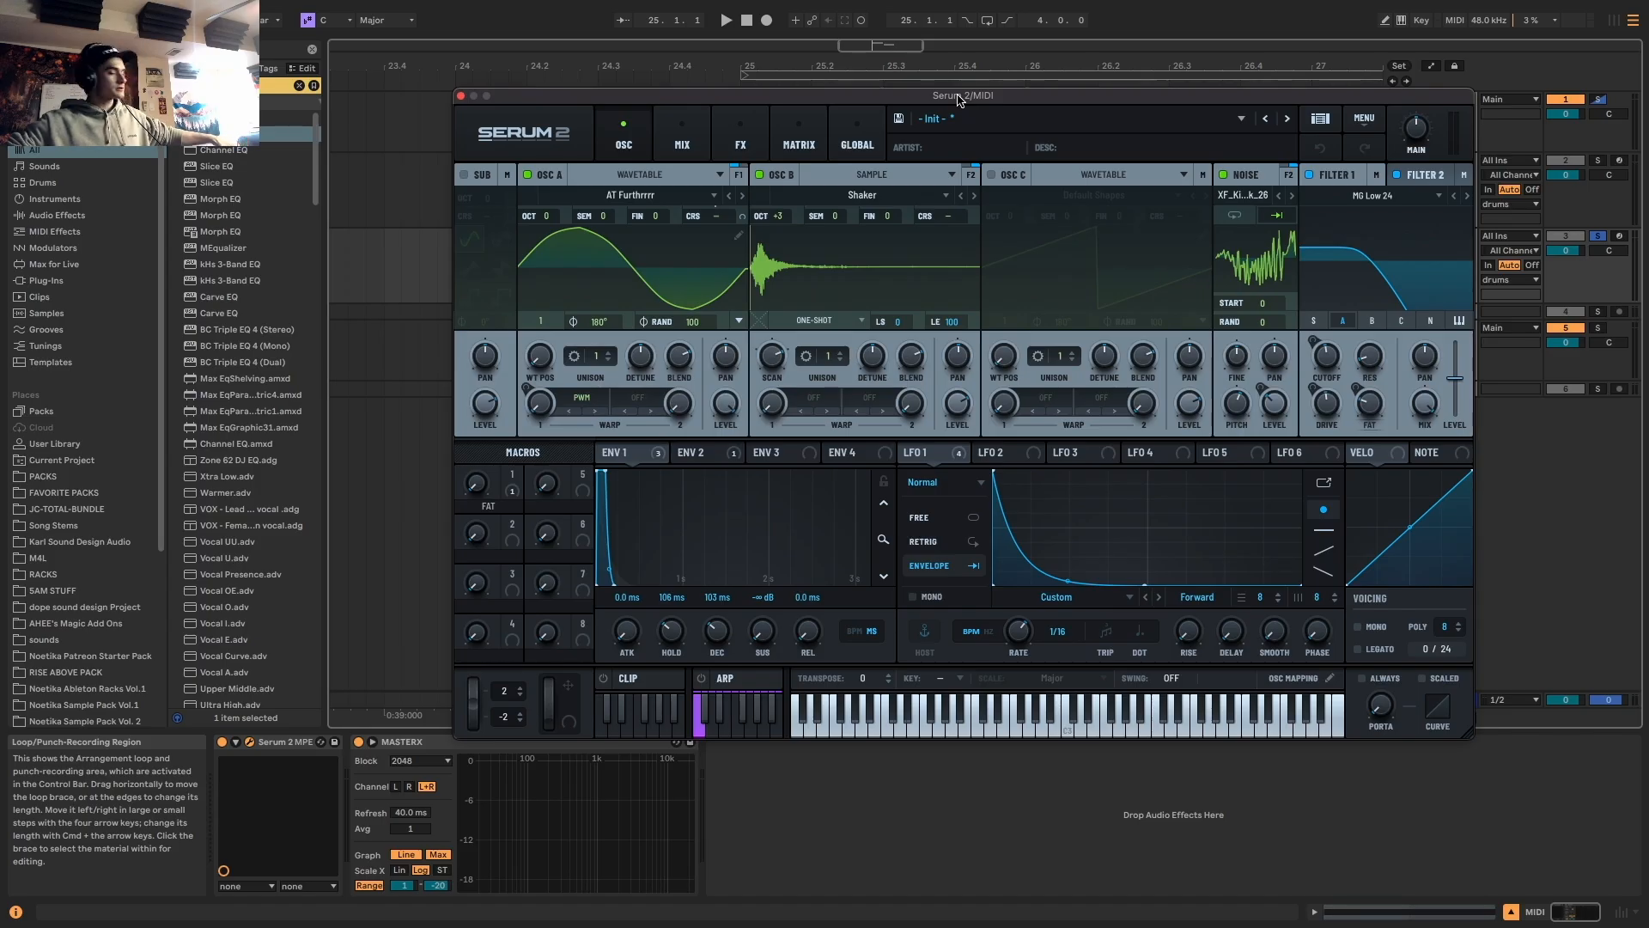
{"action": "left_click_drag", "start_coordinate": [953, 91], "coordinate": [936, 74]}
{"action": "left_click", "coordinate": [1347, 100]}
{"action": "left_click", "coordinate": [1383, 188]}
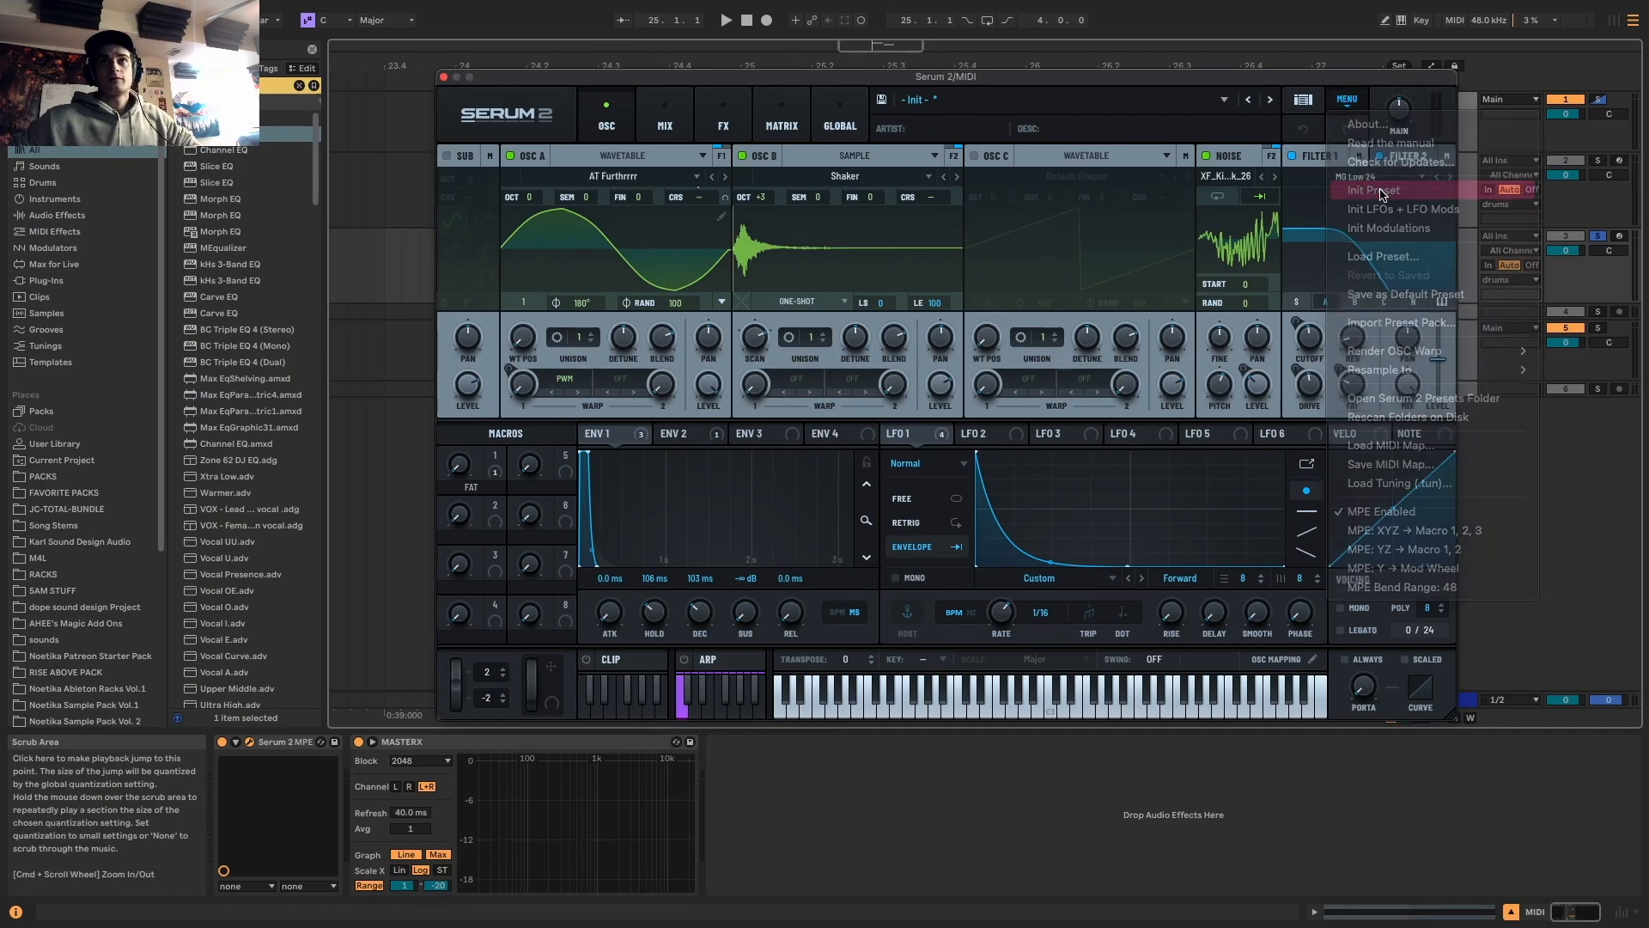
Switch off Oscillator A and turn on the Noise oscillator
{"action": "left_click", "coordinate": [612, 175]}
{"action": "mouse_move", "coordinate": [623, 204]}
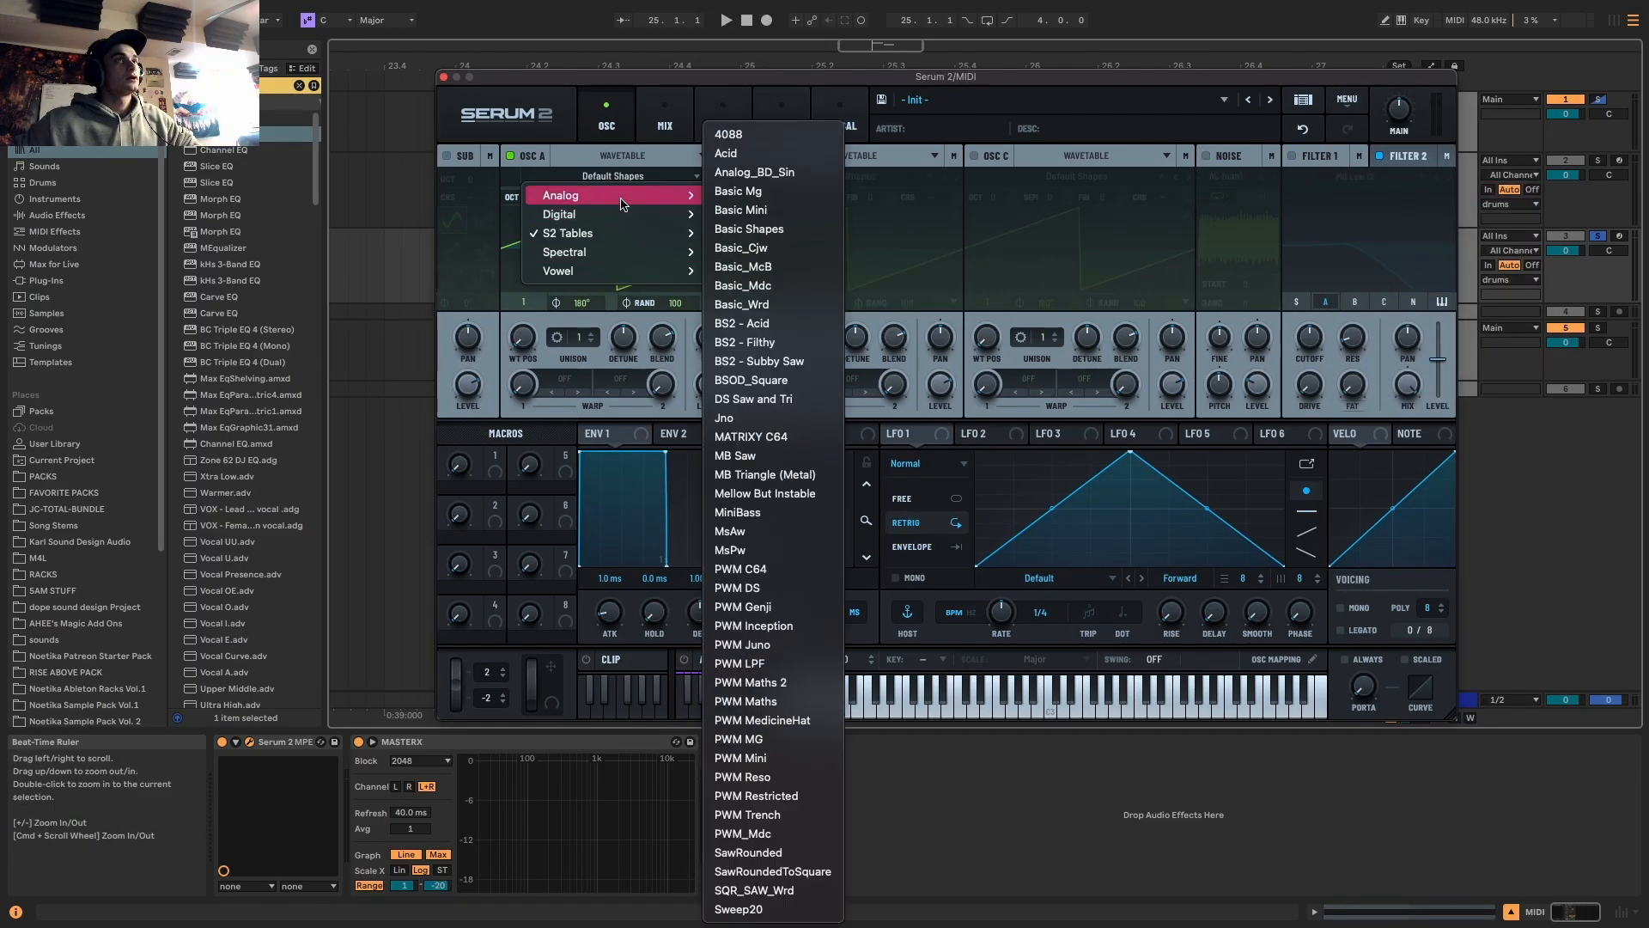
{"action": "left_click", "coordinate": [509, 157]}
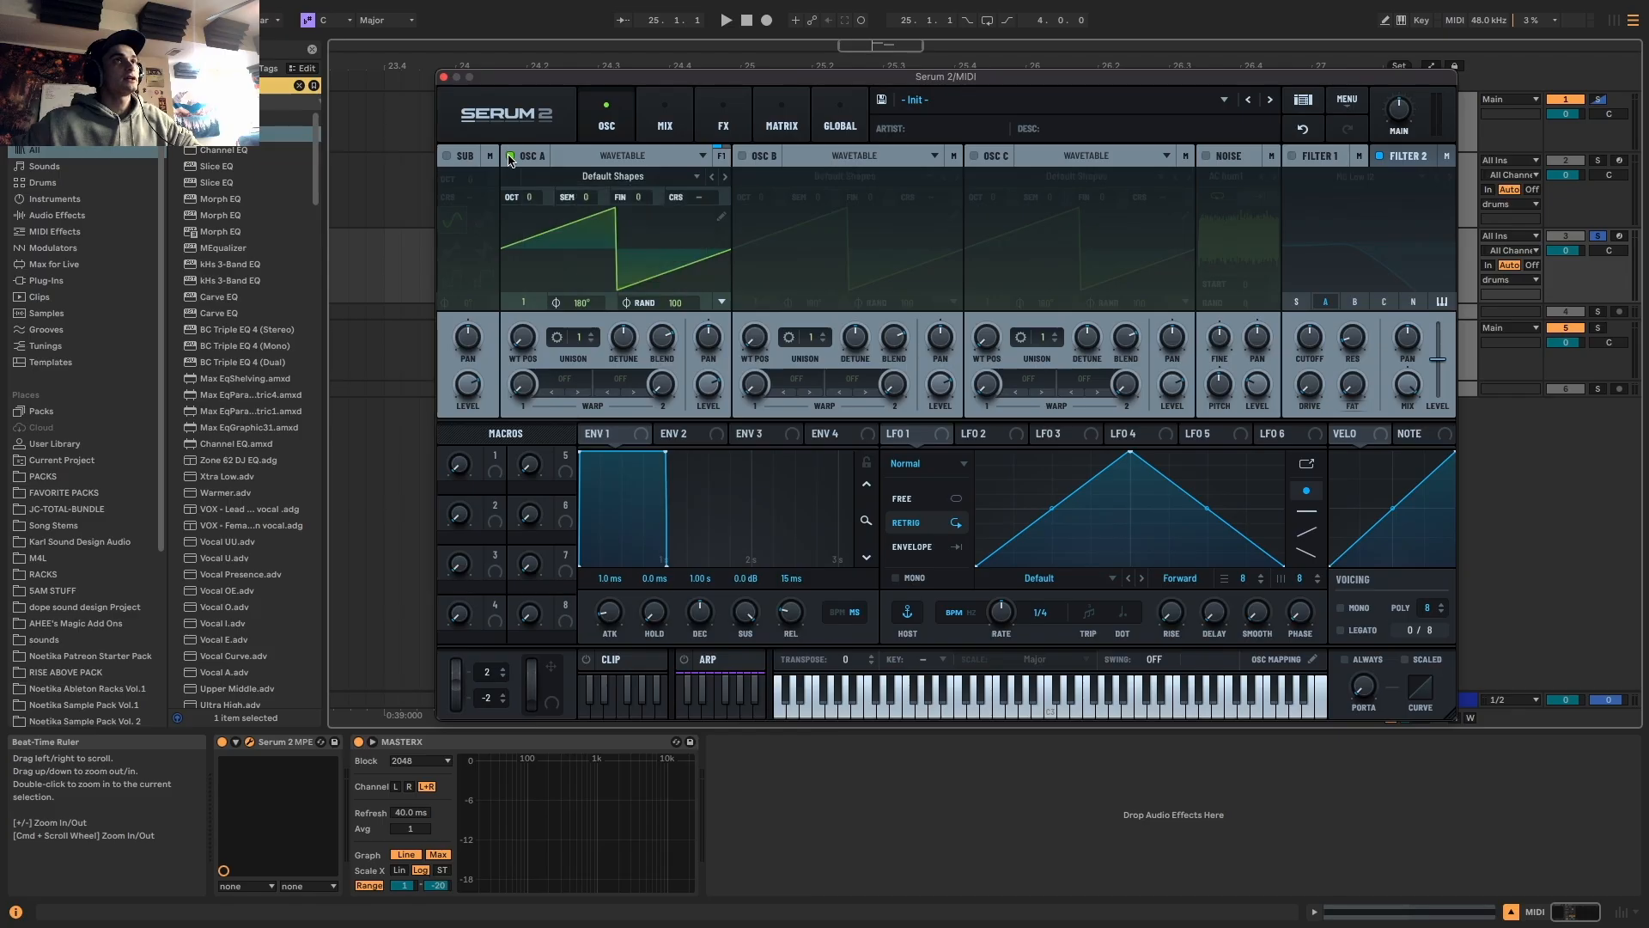
{"action": "left_click", "coordinate": [508, 157]}
{"action": "left_click", "coordinate": [1206, 156]}
Add an Equalizer to the main effects chain
{"action": "left_click", "coordinate": [720, 108]}
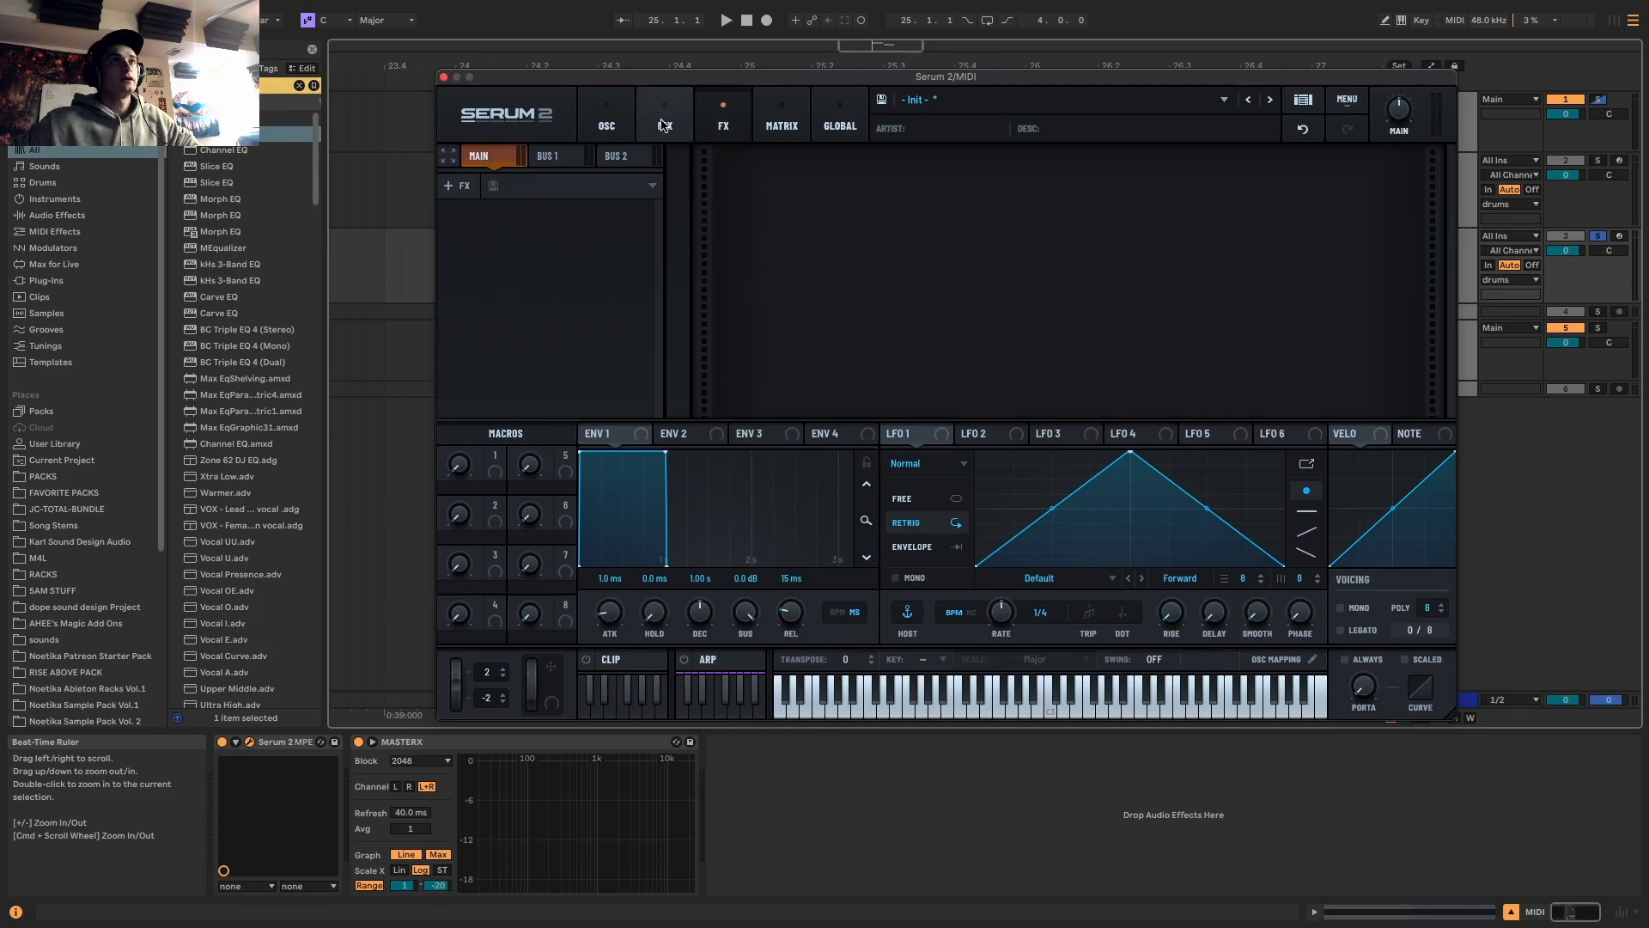
{"action": "left_click", "coordinate": [459, 190]}
{"action": "left_click", "coordinate": [489, 358]}
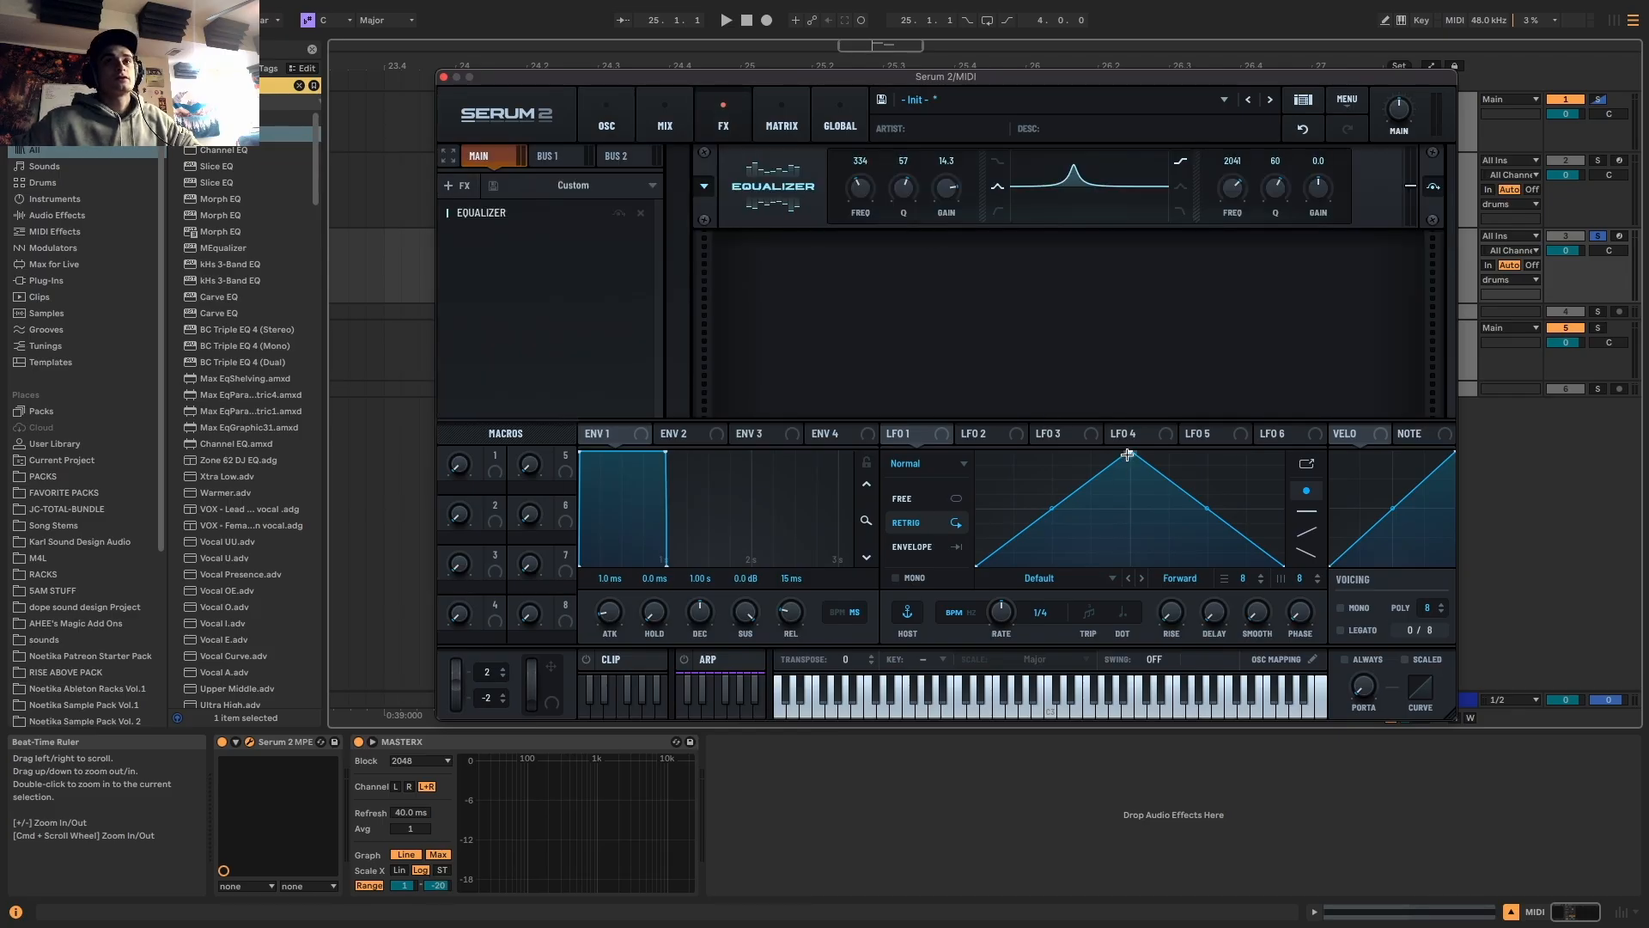
Redraw LFO 1 as several rapid falling spikes with a longer curved decay at the end, at a 6.2 Hz rate
{"action": "left_click_drag", "start_coordinate": [1128, 454], "coordinate": [985, 403]}
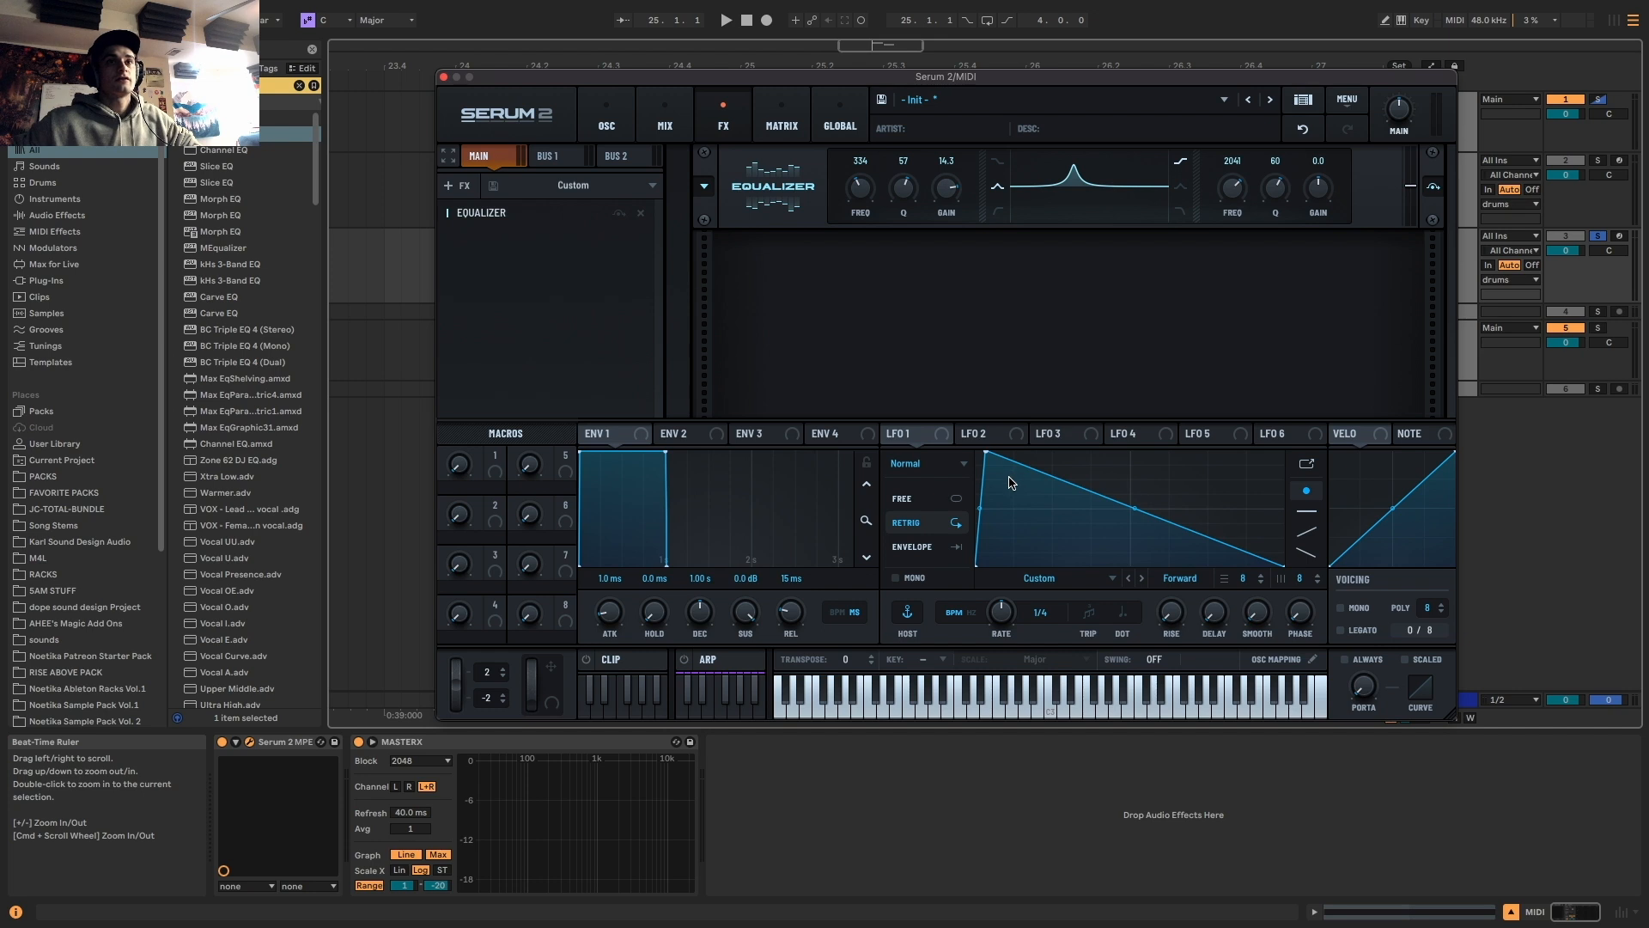
{"action": "double_click", "coordinate": [1068, 474]}
{"action": "mouse_move", "coordinate": [1068, 474]}
{"action": "left_mouse_down"}
{"action": "mouse_move", "coordinate": [1013, 523]}
{"action": "mouse_move", "coordinate": [1046, 454]}
{"action": "left_mouse_up"}
{"action": "double_click", "coordinate": [1016, 454]}
{"action": "double_click", "coordinate": [1039, 475]}
{"action": "double_click", "coordinate": [1063, 495]}
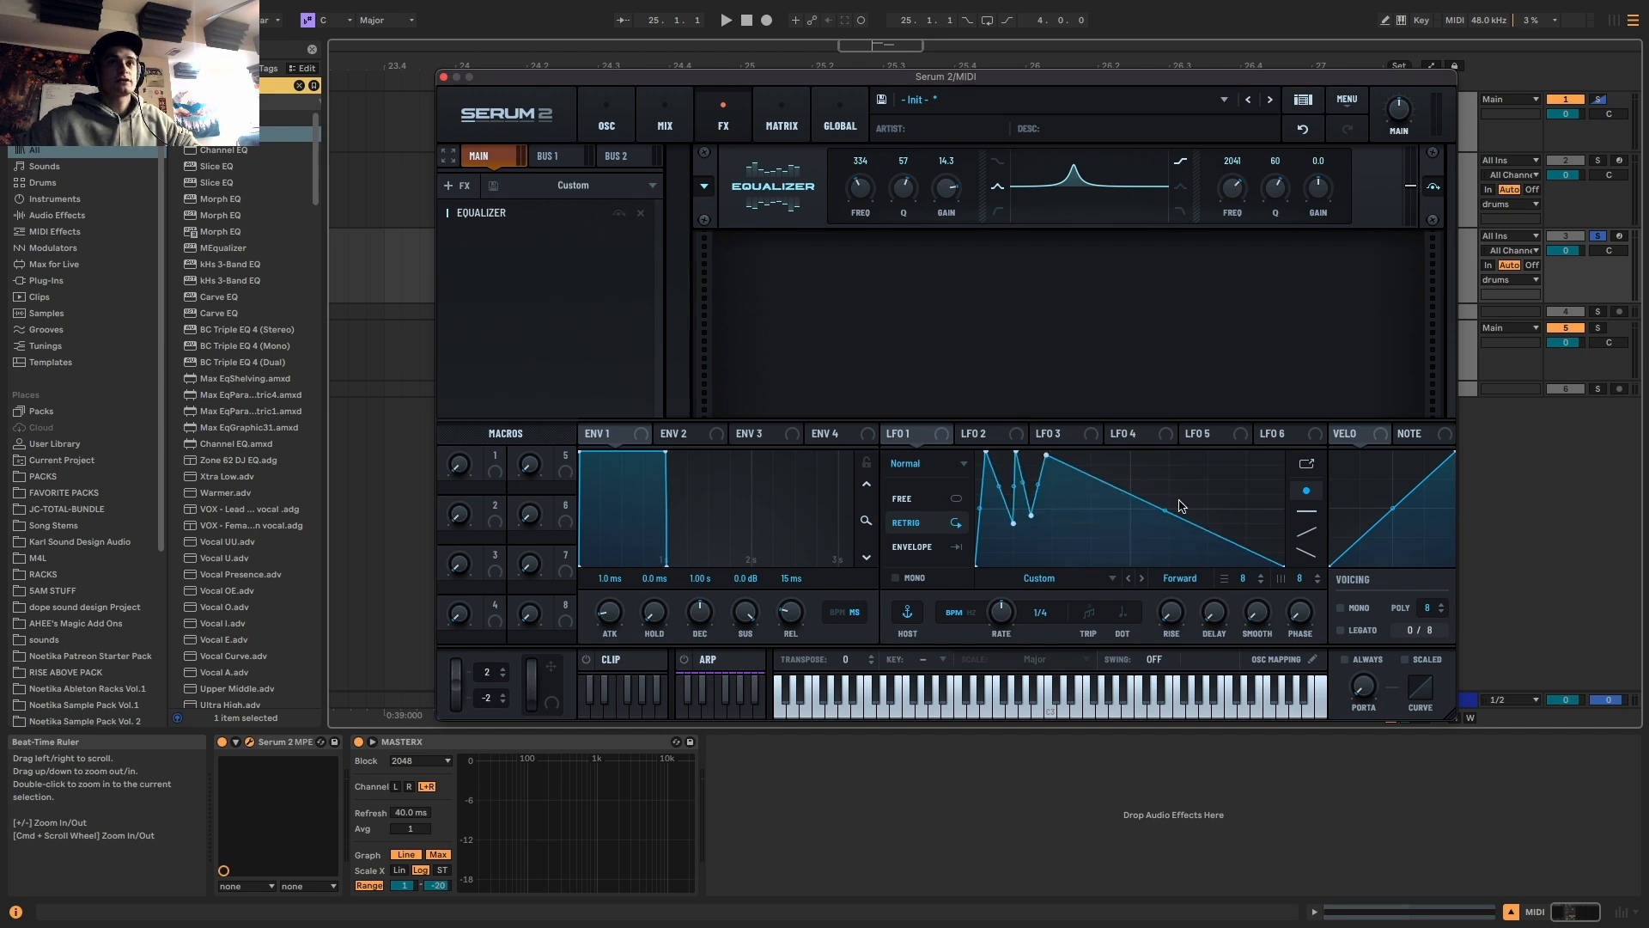
{"action": "left_click_drag", "start_coordinate": [1166, 504], "coordinate": [1164, 544]}
{"action": "left_click_drag", "start_coordinate": [1013, 523], "coordinate": [1008, 542]}
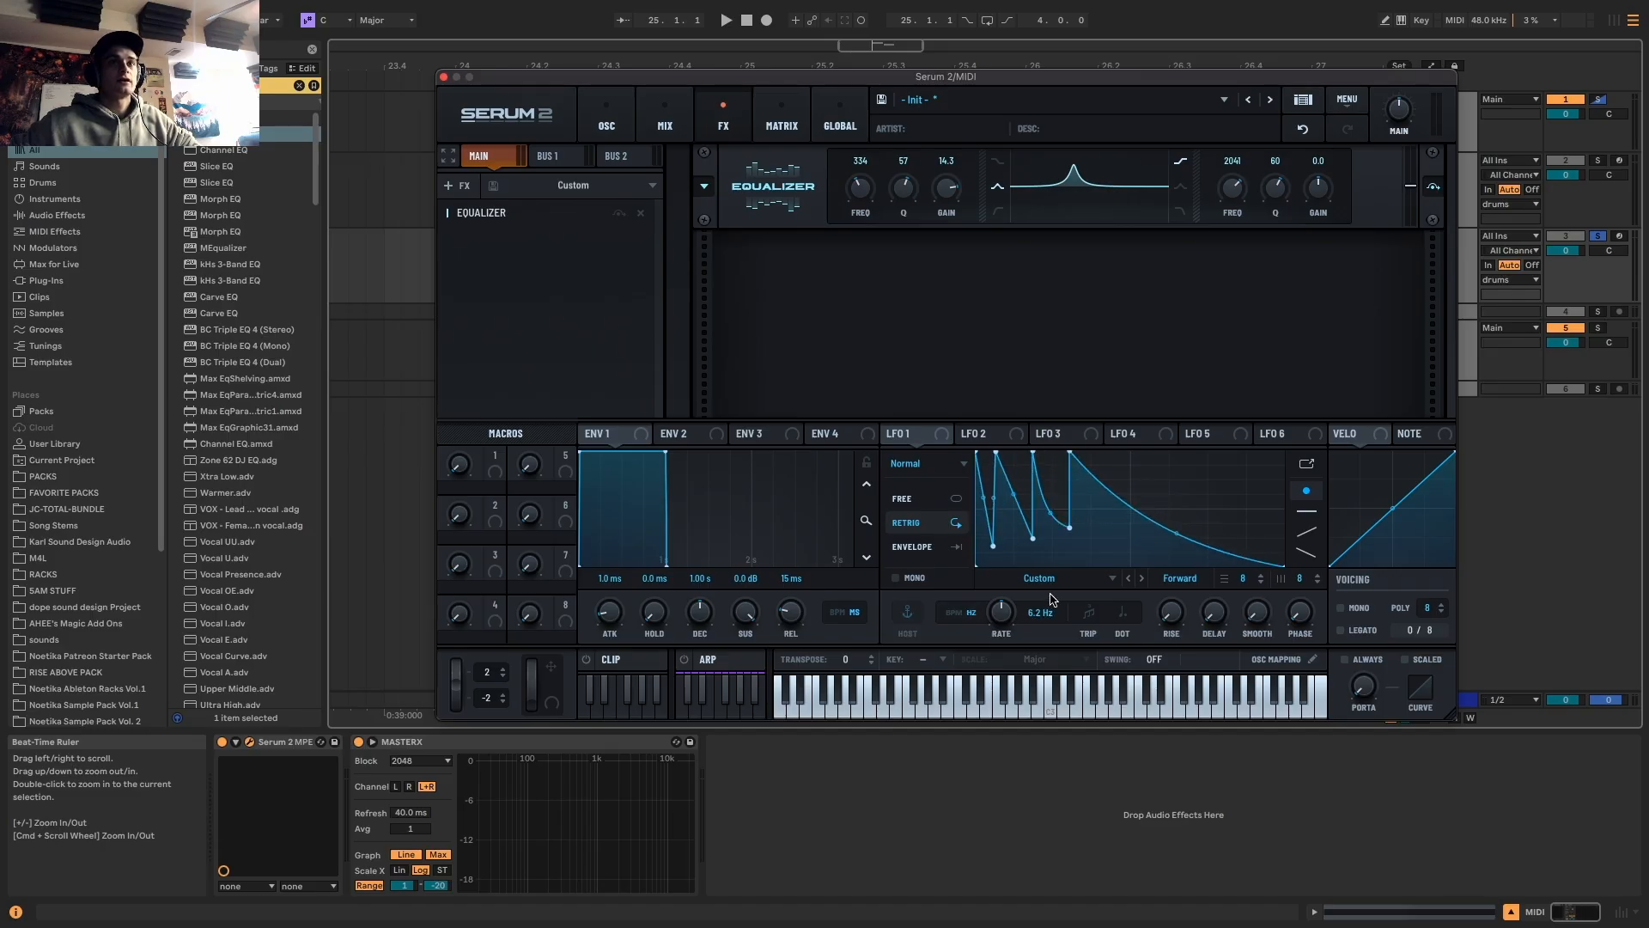
Assign LFO 1 to modulate the Noise oscillator's level and the gain of the Equalizer's first band
{"action": "left_click_drag", "start_coordinate": [925, 440], "coordinate": [1256, 384]}
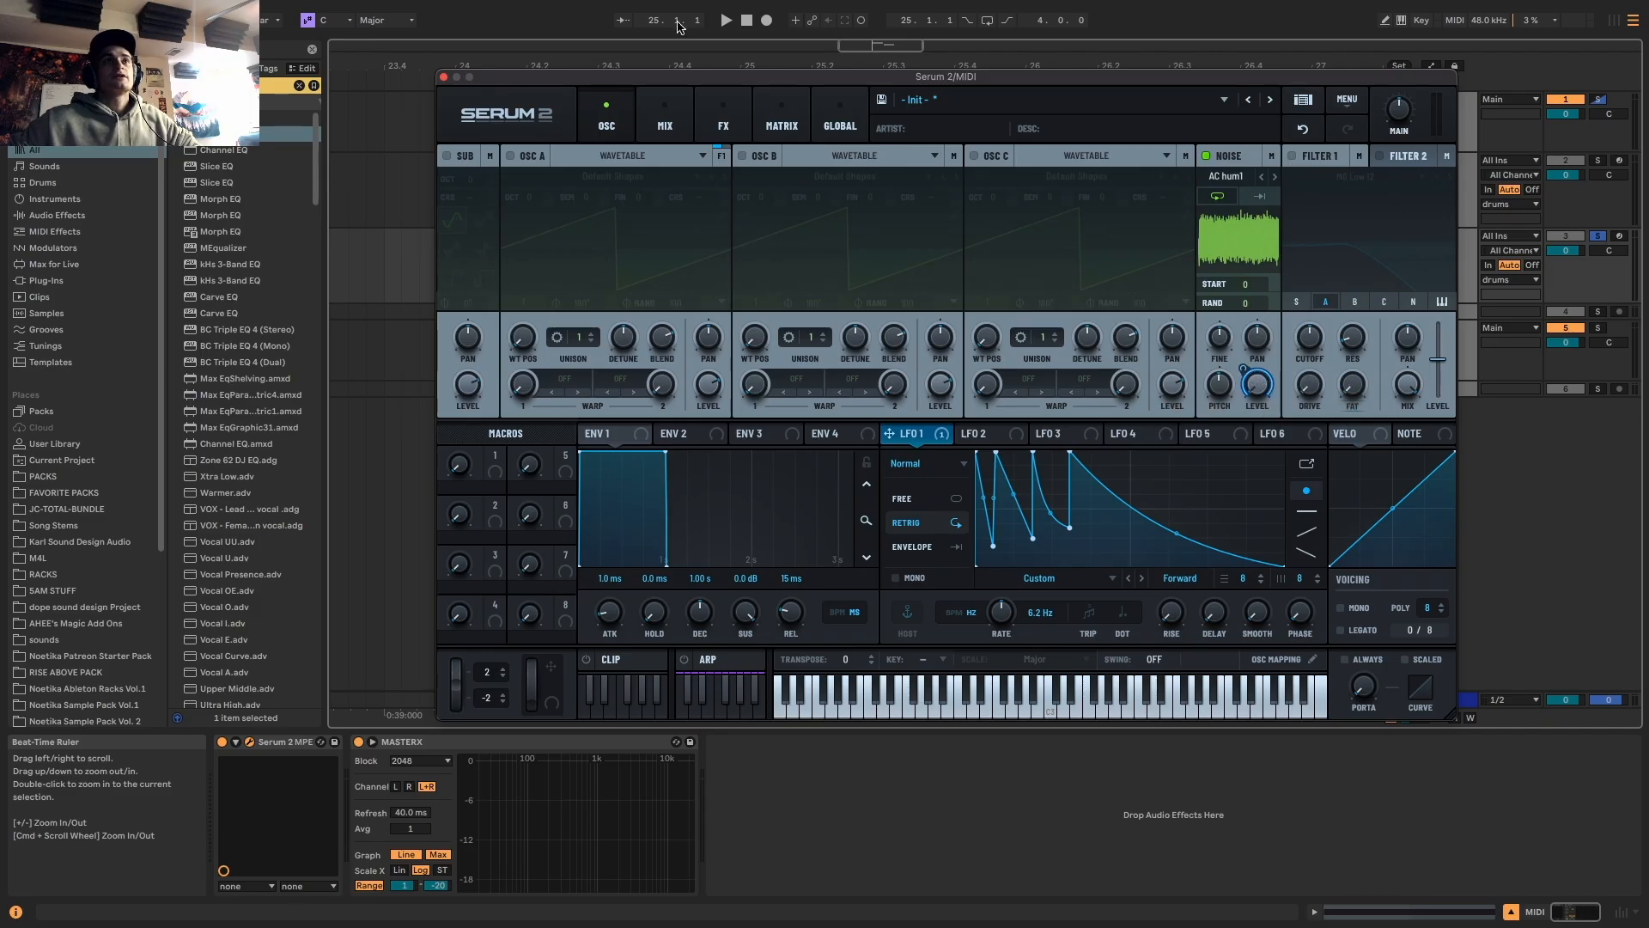
{"action": "left_click", "coordinate": [723, 125]}
{"action": "left_click_drag", "start_coordinate": [910, 433], "coordinate": [864, 199]}
During playback, set LFO 1 to Envelope mode at 5.8 Hz and move its last spike slightly earlier
{"action": "key", "text": "space"}
{"action": "left_click", "coordinate": [948, 551]}
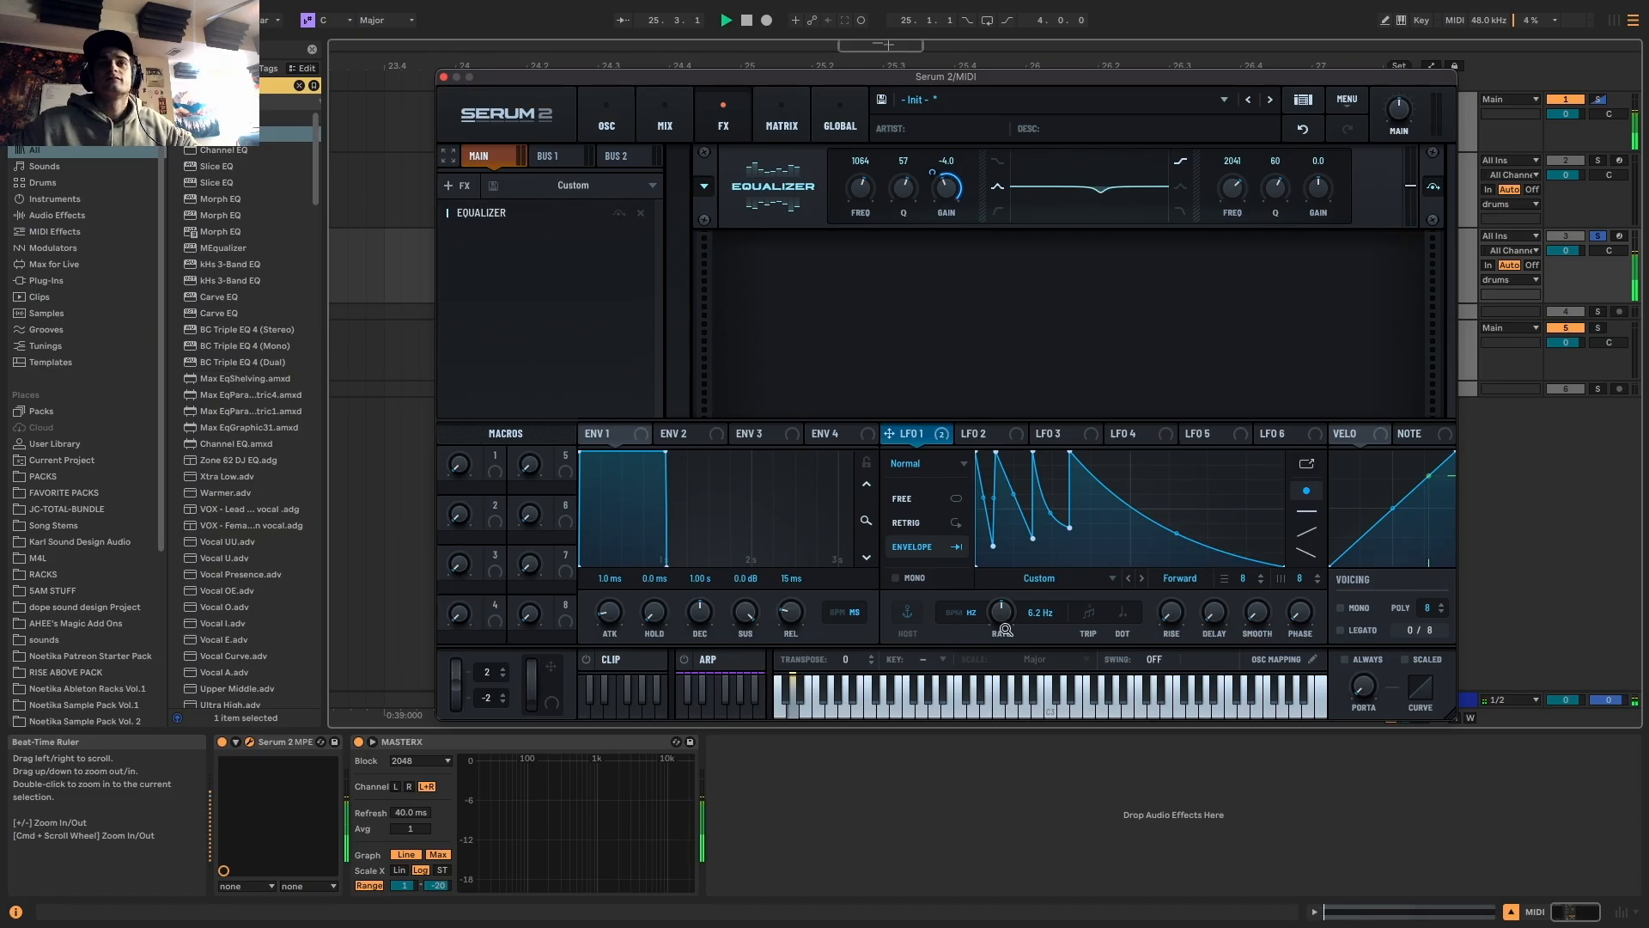
{"action": "left_click_drag", "start_coordinate": [1003, 615], "coordinate": [1005, 624]}
{"action": "left_click_drag", "start_coordinate": [1069, 451], "coordinate": [1057, 452]}
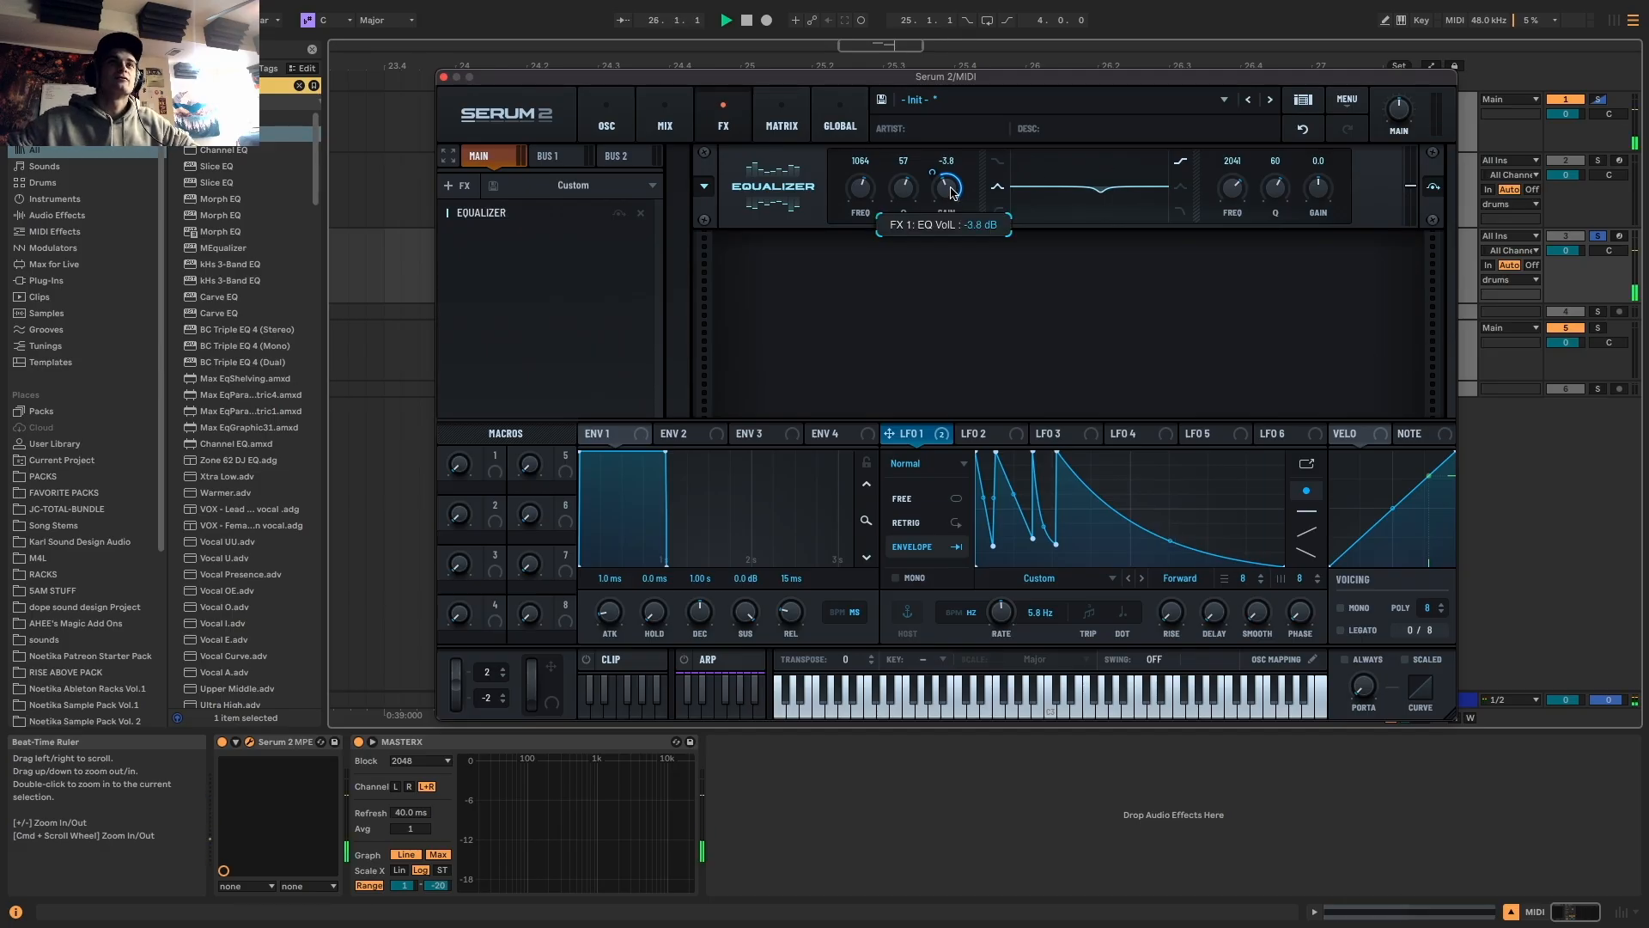
Set the Equalizer's first band to 1250 Hz, Q 30 and gain -2.0 while auditioning the sound
{"action": "left_click_drag", "start_coordinate": [904, 189], "coordinate": [908, 224]}
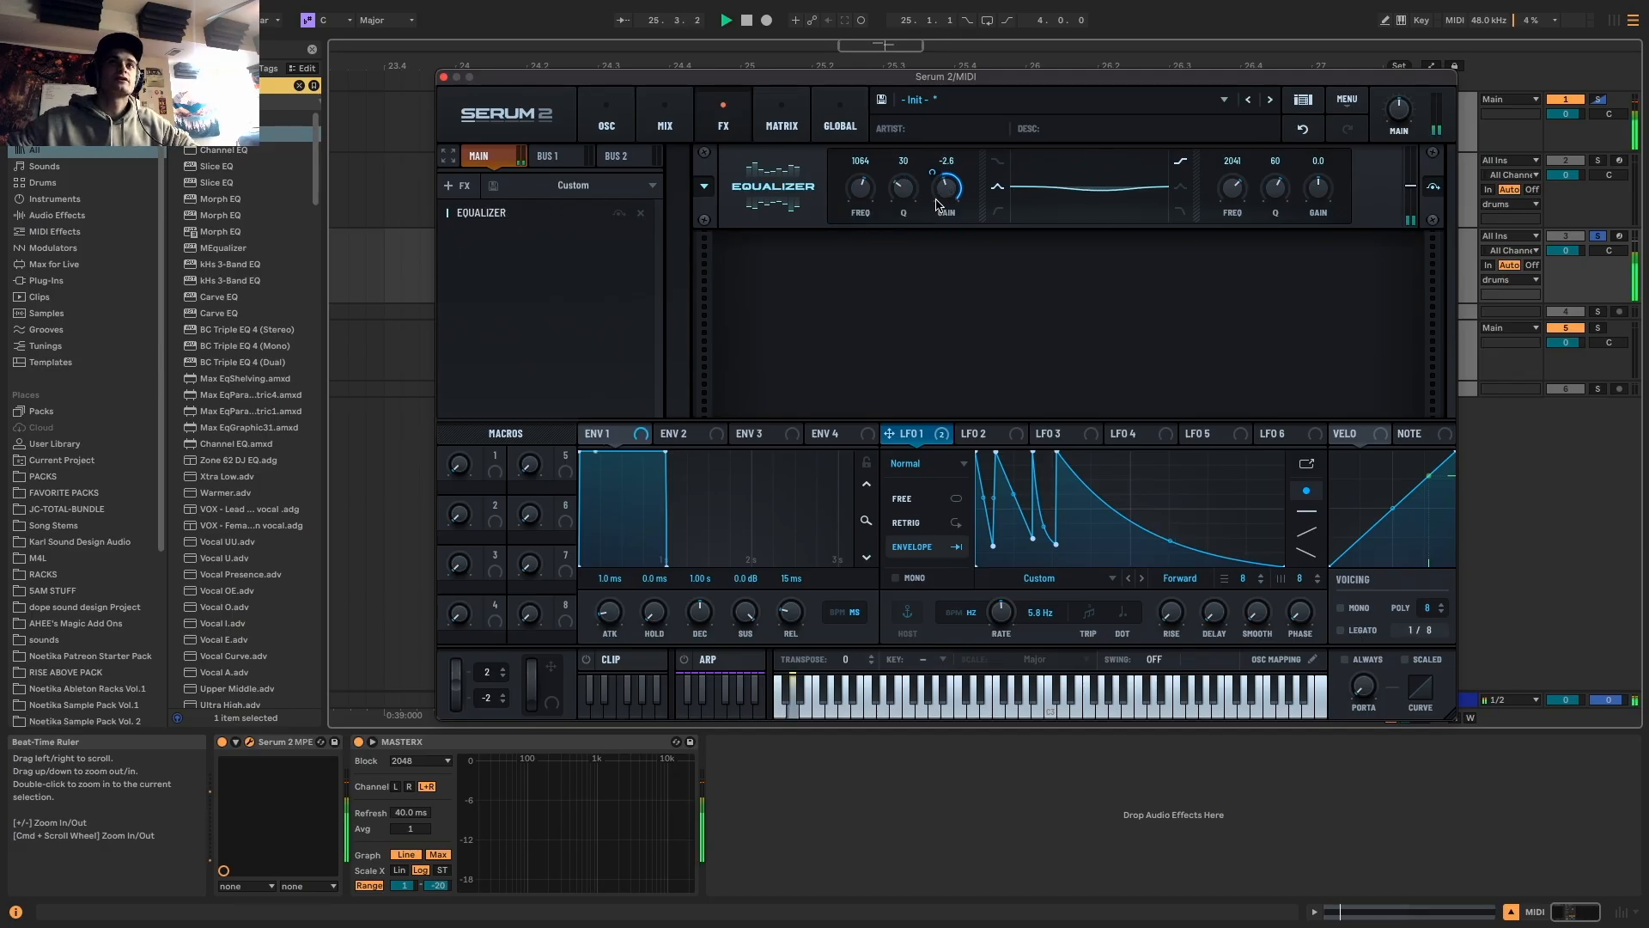
{"action": "key", "text": "space"}
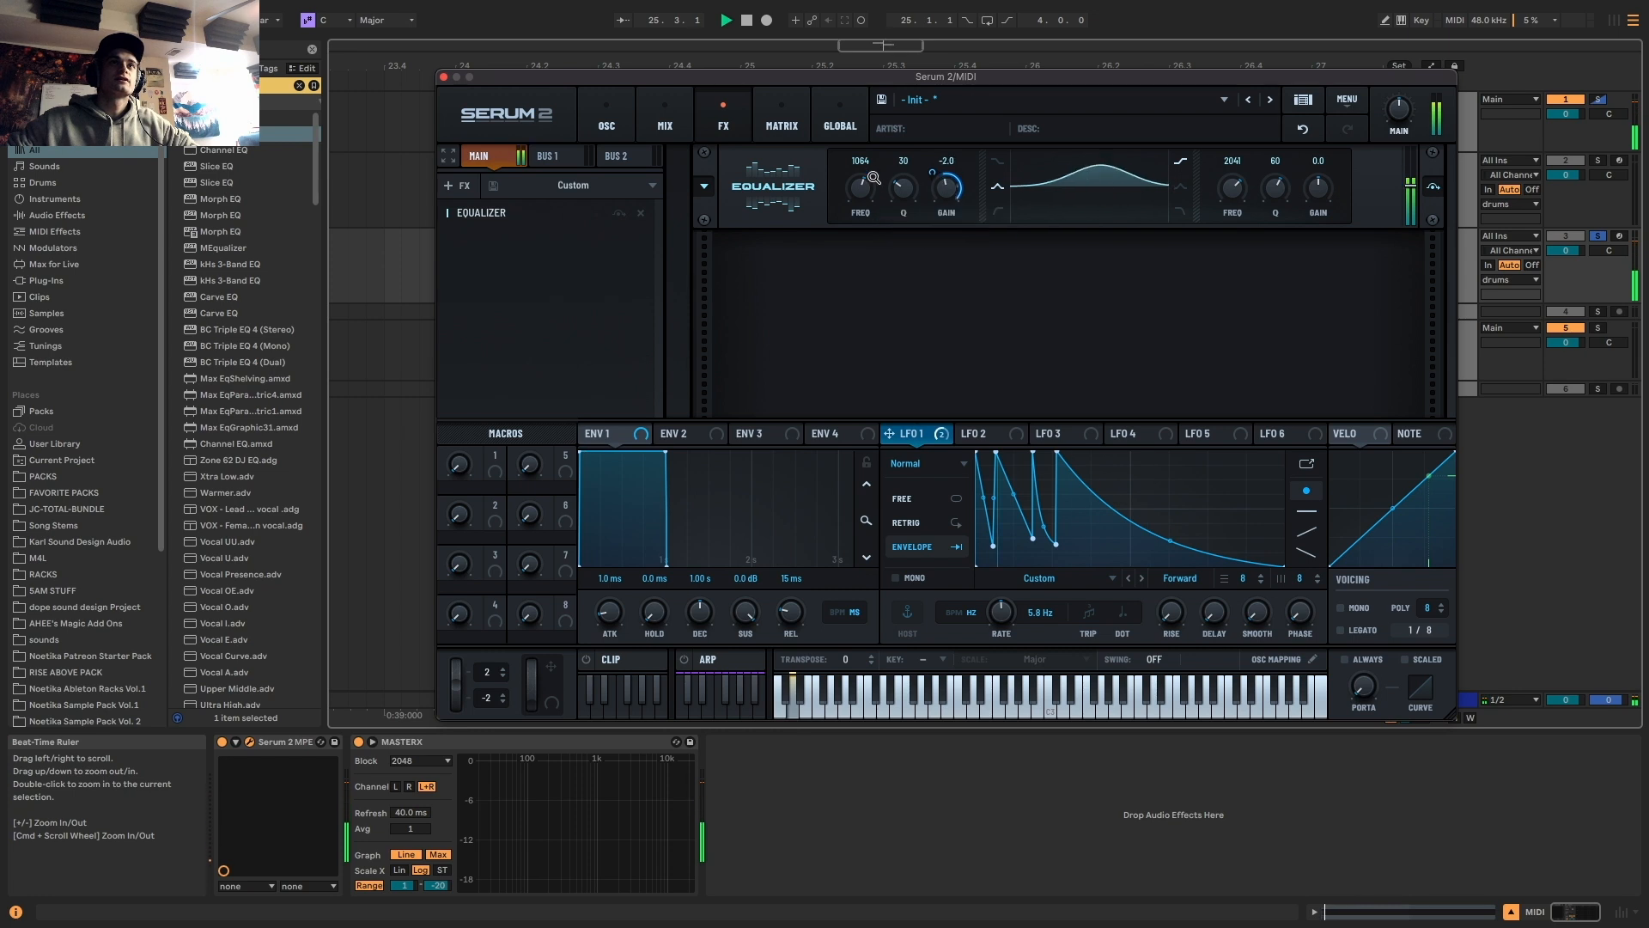
{"action": "left_click_drag", "start_coordinate": [870, 193], "coordinate": [876, 185]}
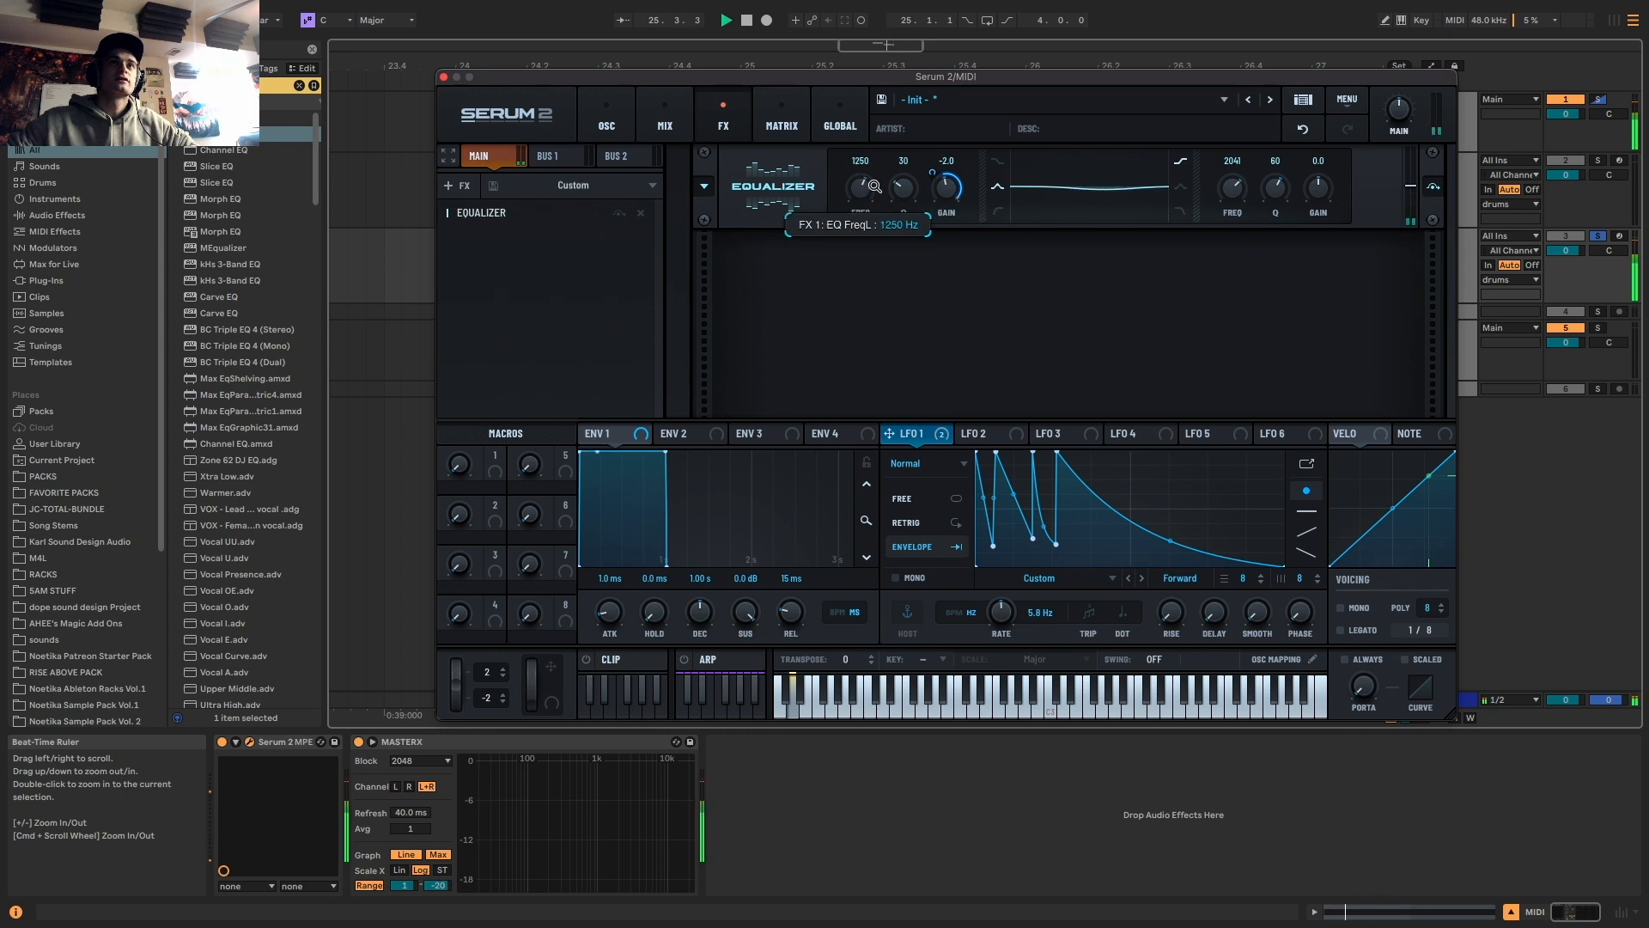
{"action": "key", "text": "space"}
{"action": "key", "text": "space"}
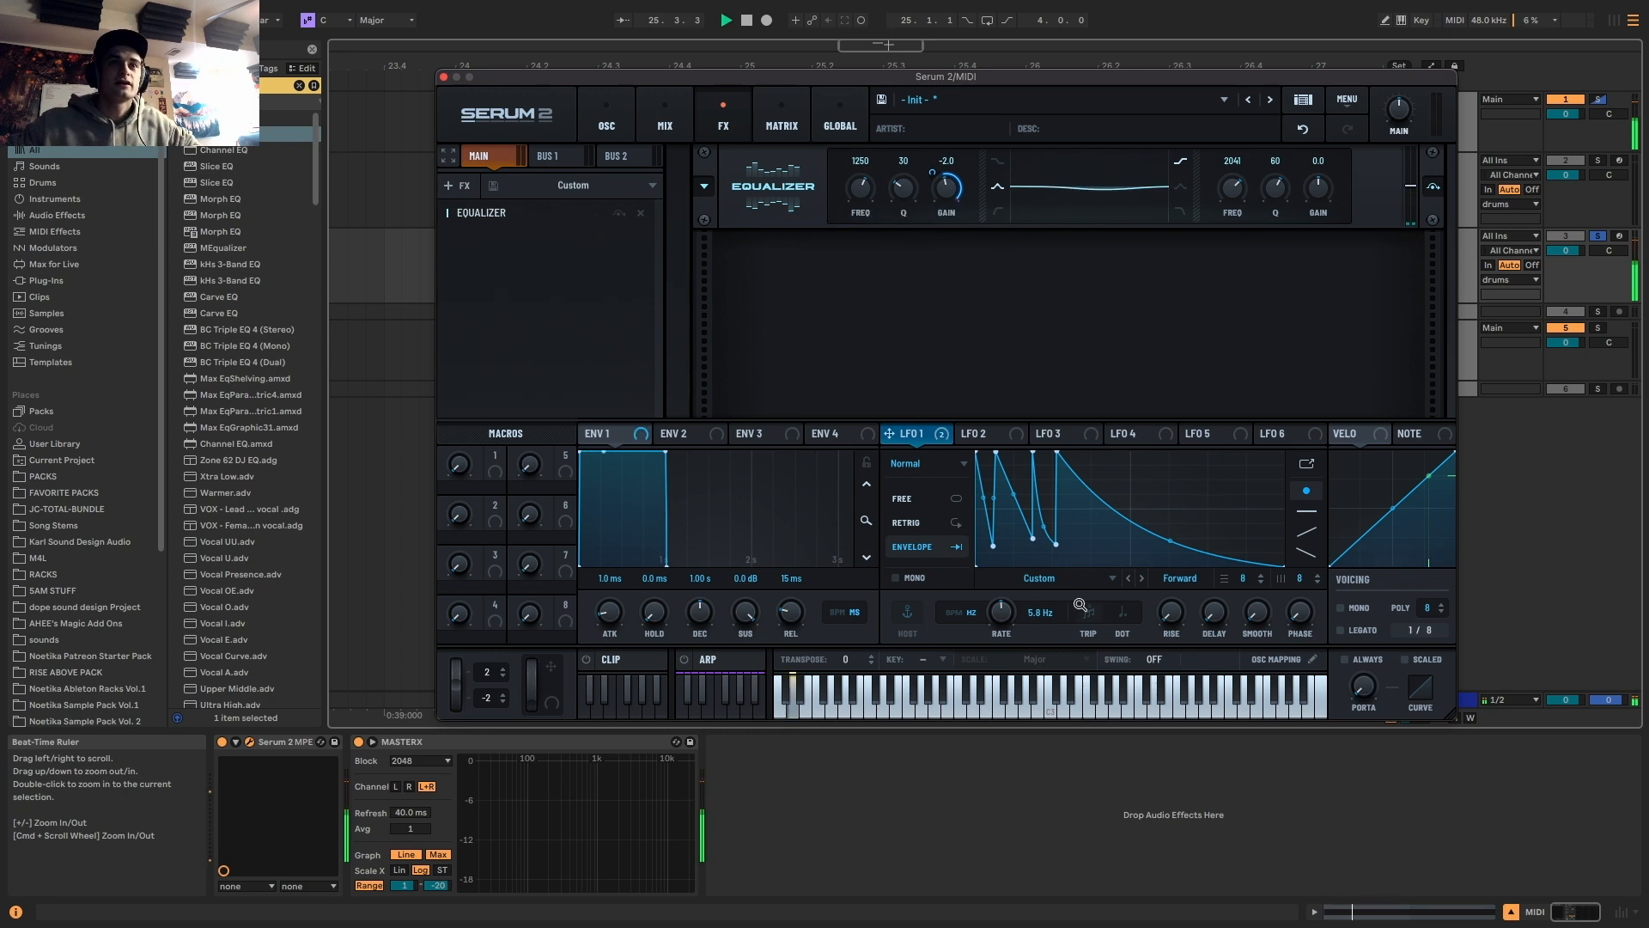
Make the final decay of the LFO 1 curve straighter and audition the longer tail
{"action": "key", "text": "space"}
{"action": "left_click_drag", "start_coordinate": [1190, 537], "coordinate": [1181, 529]}
{"action": "key", "text": "space"}
{"action": "mouse_move", "coordinate": [1284, 565]}
{"action": "left_mouse_down"}
{"action": "mouse_move", "coordinate": [1292, 538]}
{"action": "mouse_move", "coordinate": [1285, 565]}
{"action": "left_mouse_up"}
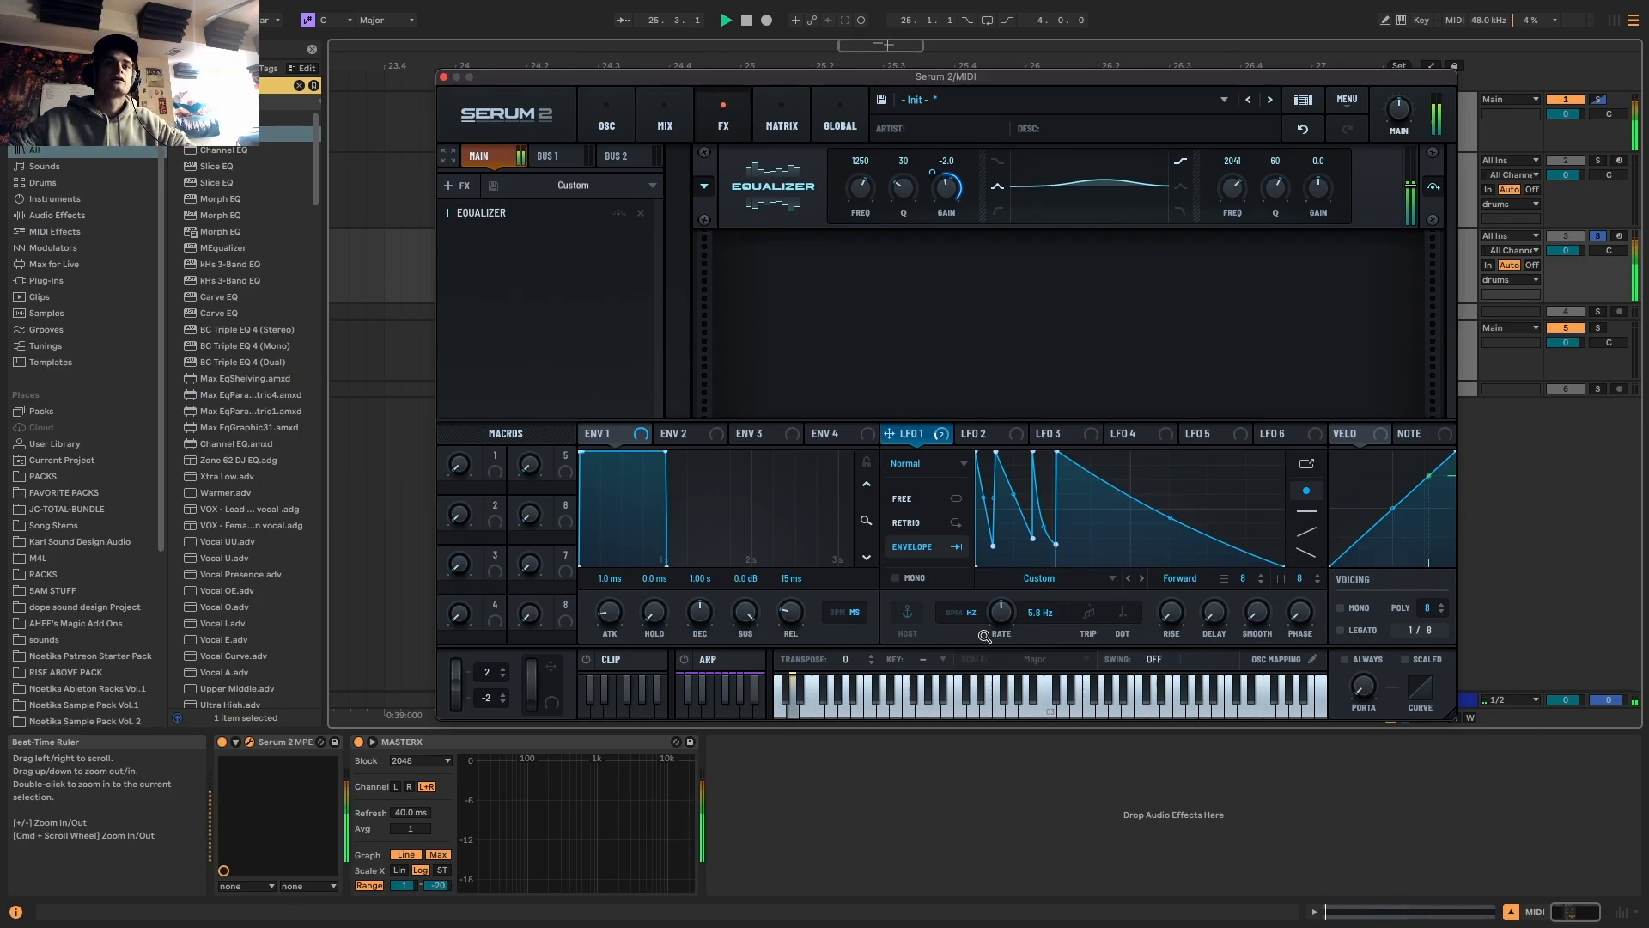
Change the Noise oscillator's source to the White noise color and audition it
{"action": "left_click", "coordinate": [606, 120]}
{"action": "key", "text": "space"}
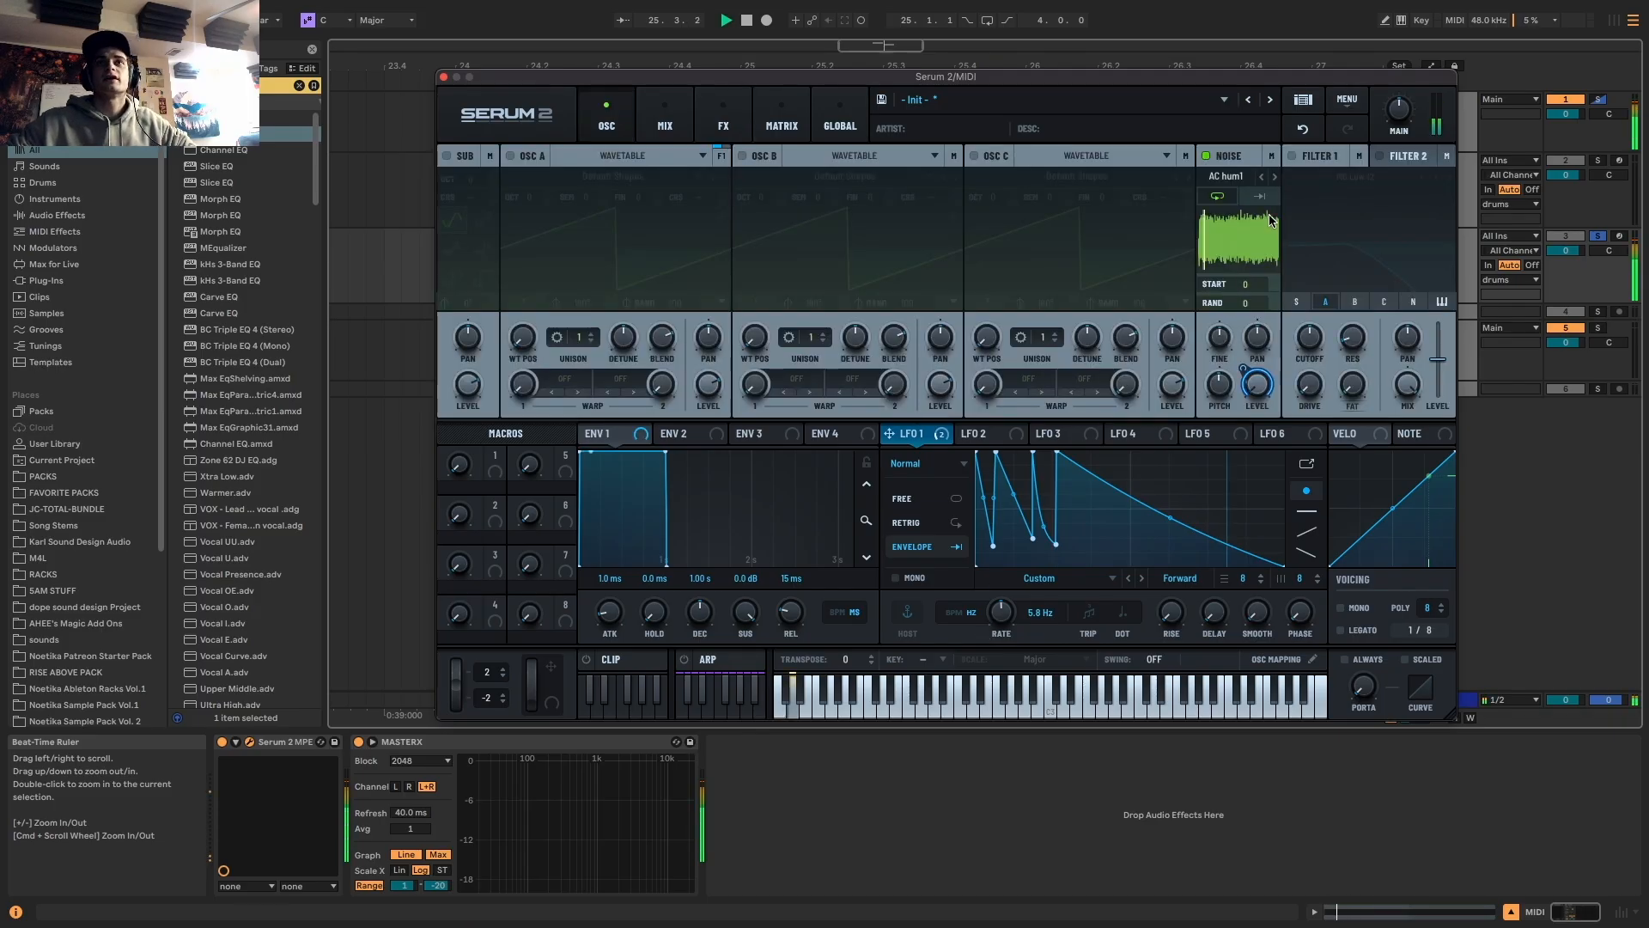
{"action": "left_click", "coordinate": [1269, 214]}
{"action": "mouse_move", "coordinate": [1247, 342]}
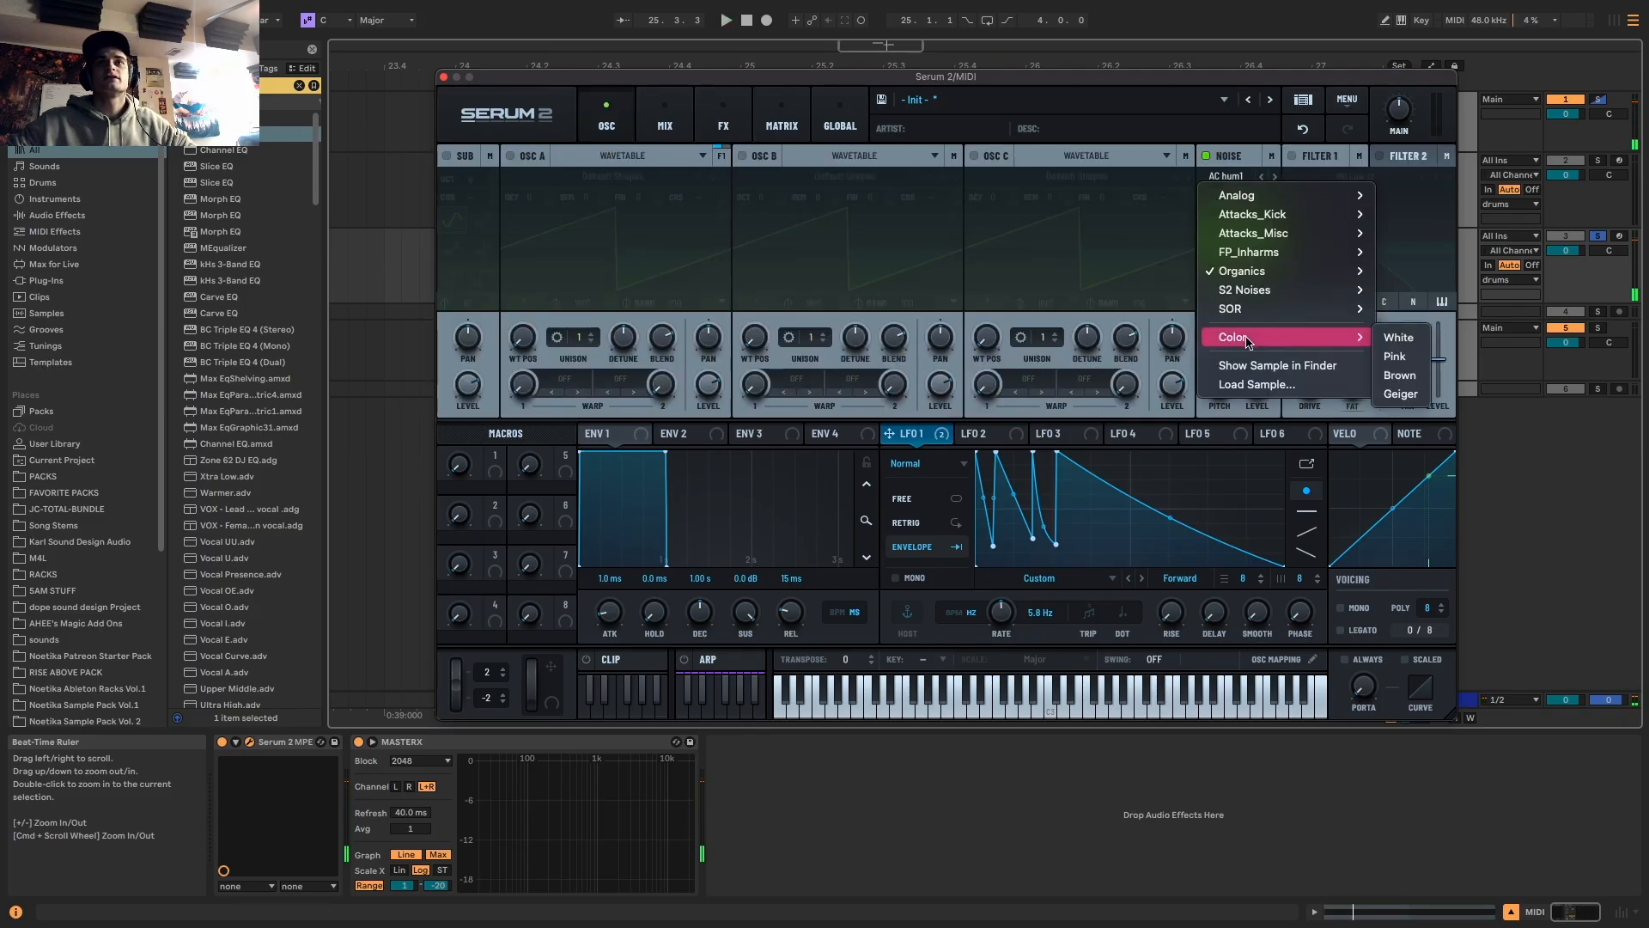
{"action": "left_click", "coordinate": [1398, 337]}
{"action": "key", "text": "space"}
{"action": "key", "text": "space"}
Set the Noise oscillator's stereo amount to 85 and add slight smoothing to LFO 1
{"action": "left_click_drag", "start_coordinate": [1249, 302], "coordinate": [1250, 250]}
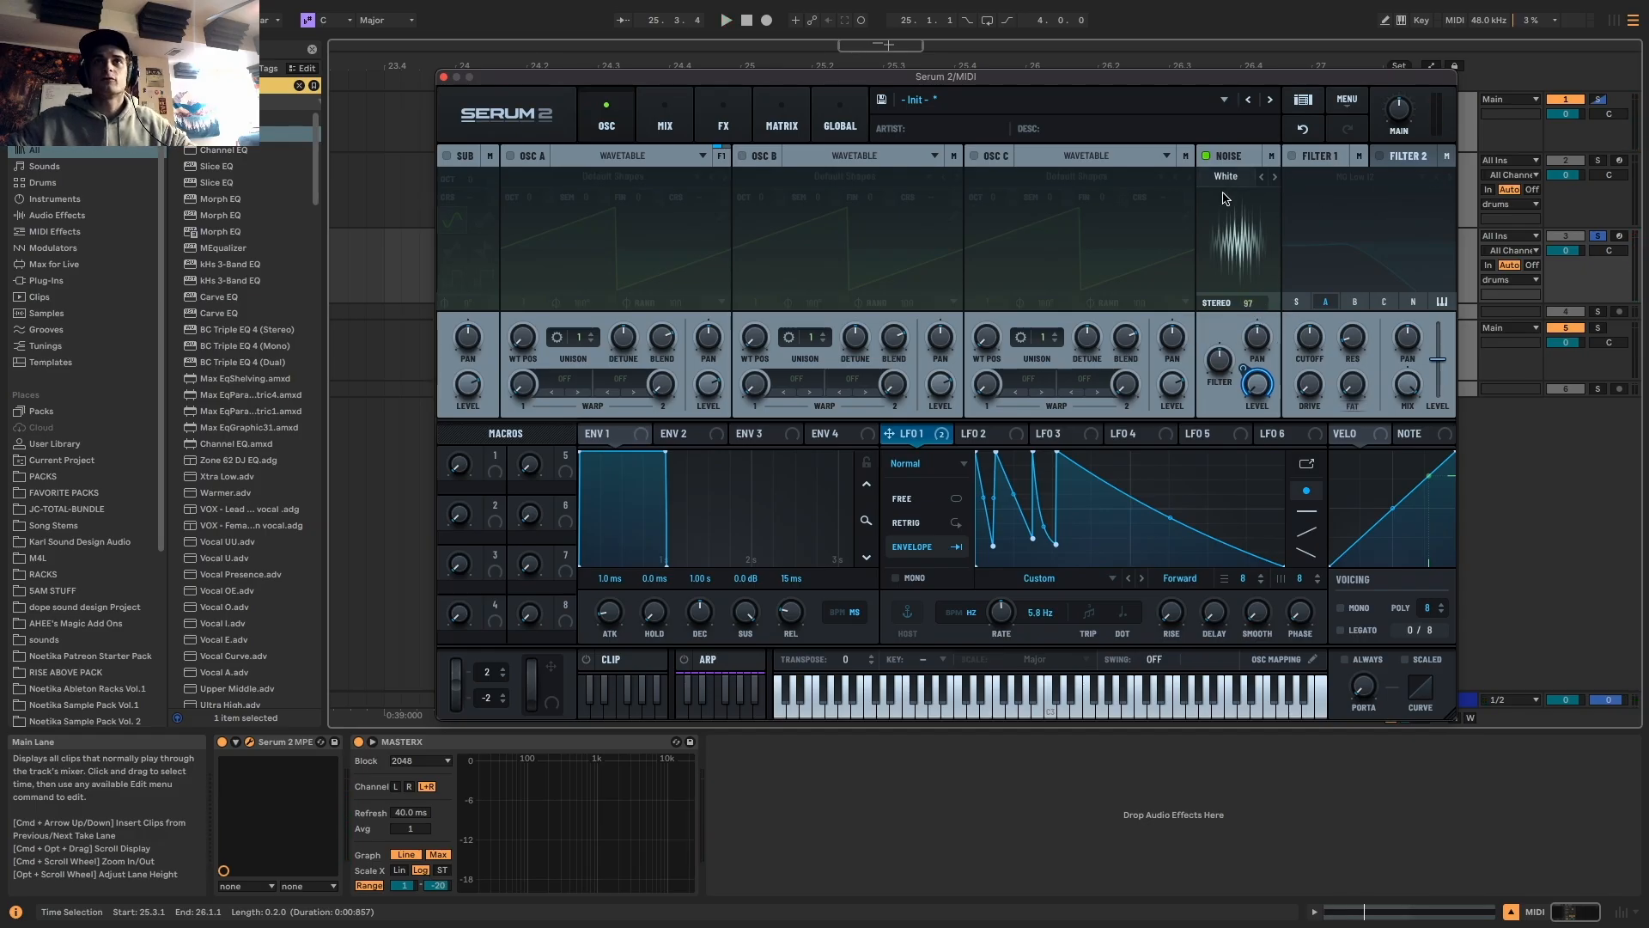
{"action": "mouse_move", "coordinate": [1245, 303]}
{"action": "left_mouse_down"}
{"action": "mouse_move", "coordinate": [1253, 276]}
{"action": "mouse_move", "coordinate": [1248, 357]}
{"action": "mouse_move", "coordinate": [1248, 310]}
{"action": "left_mouse_up"}
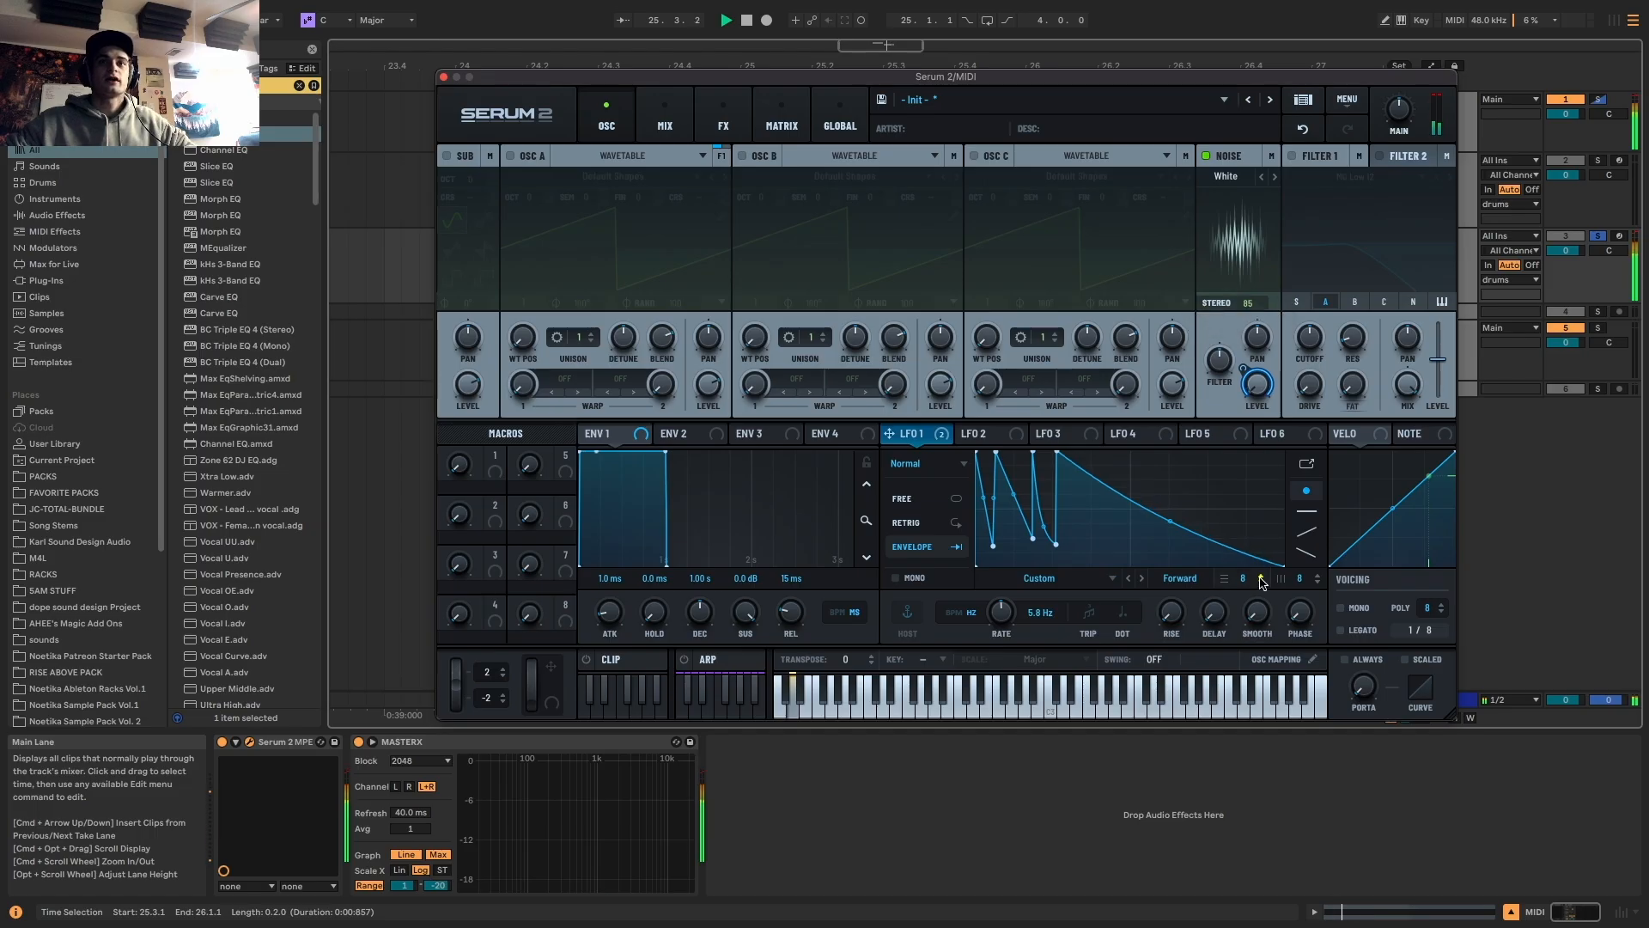
{"action": "left_click_drag", "start_coordinate": [1259, 618], "coordinate": [1280, 577]}
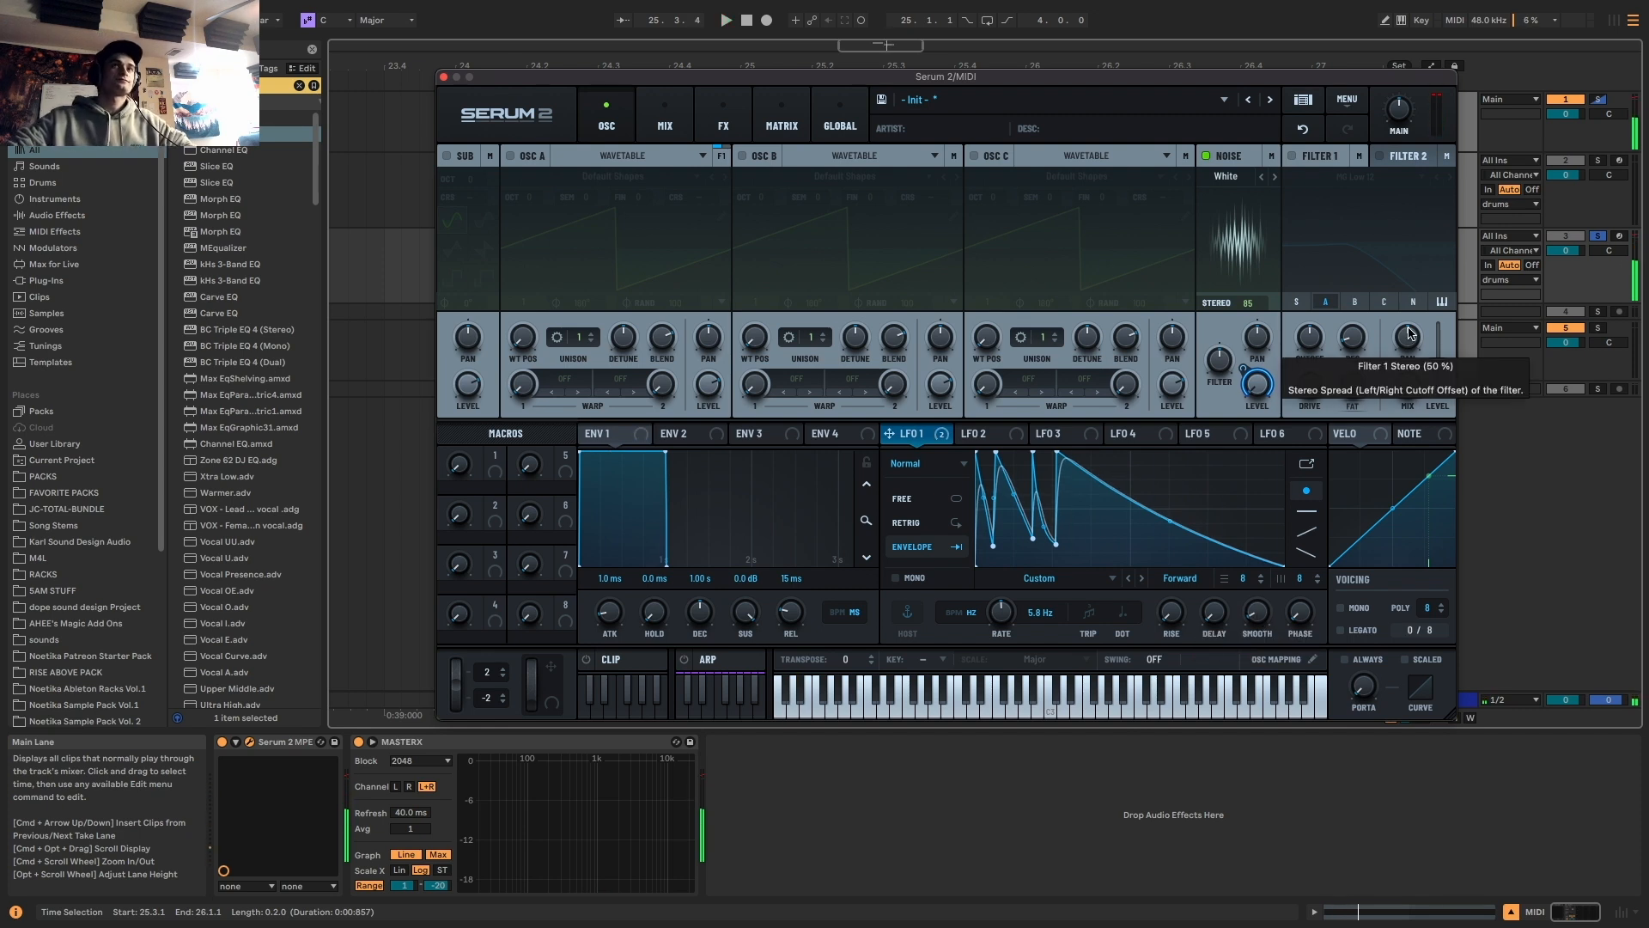
Add a Tube Distortion after the Equalizer, set its drive to about 43%, and audition it
{"action": "left_click", "coordinate": [723, 120]}
{"action": "left_click", "coordinate": [472, 183]}
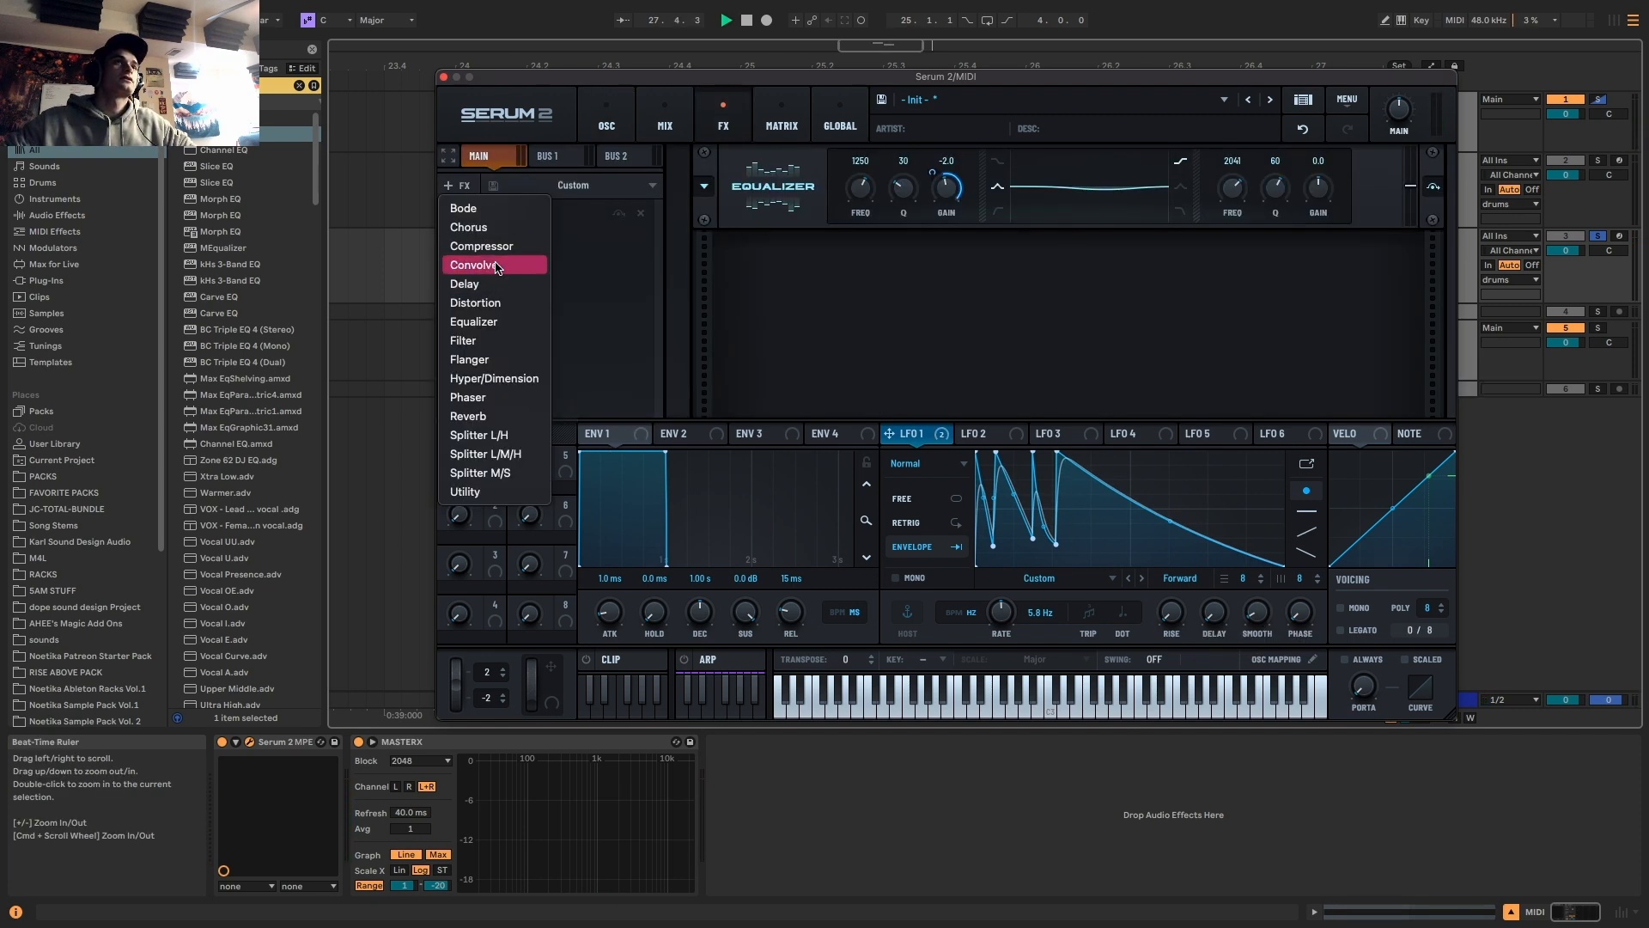
{"action": "left_click", "coordinate": [475, 302]}
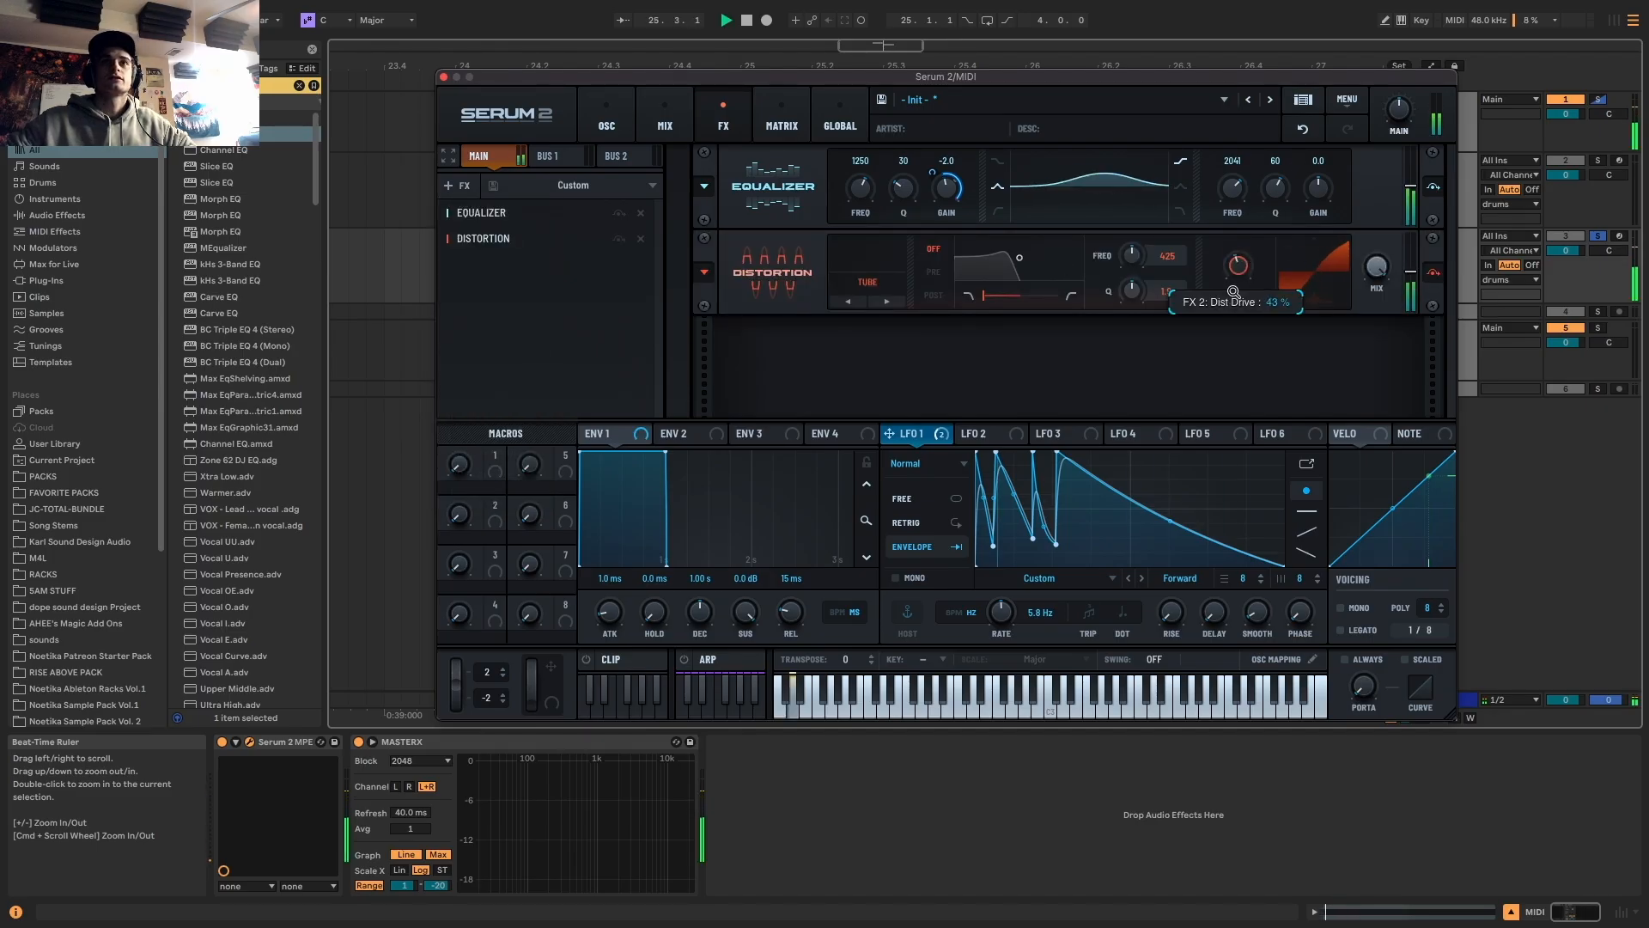
{"action": "key", "text": "space"}
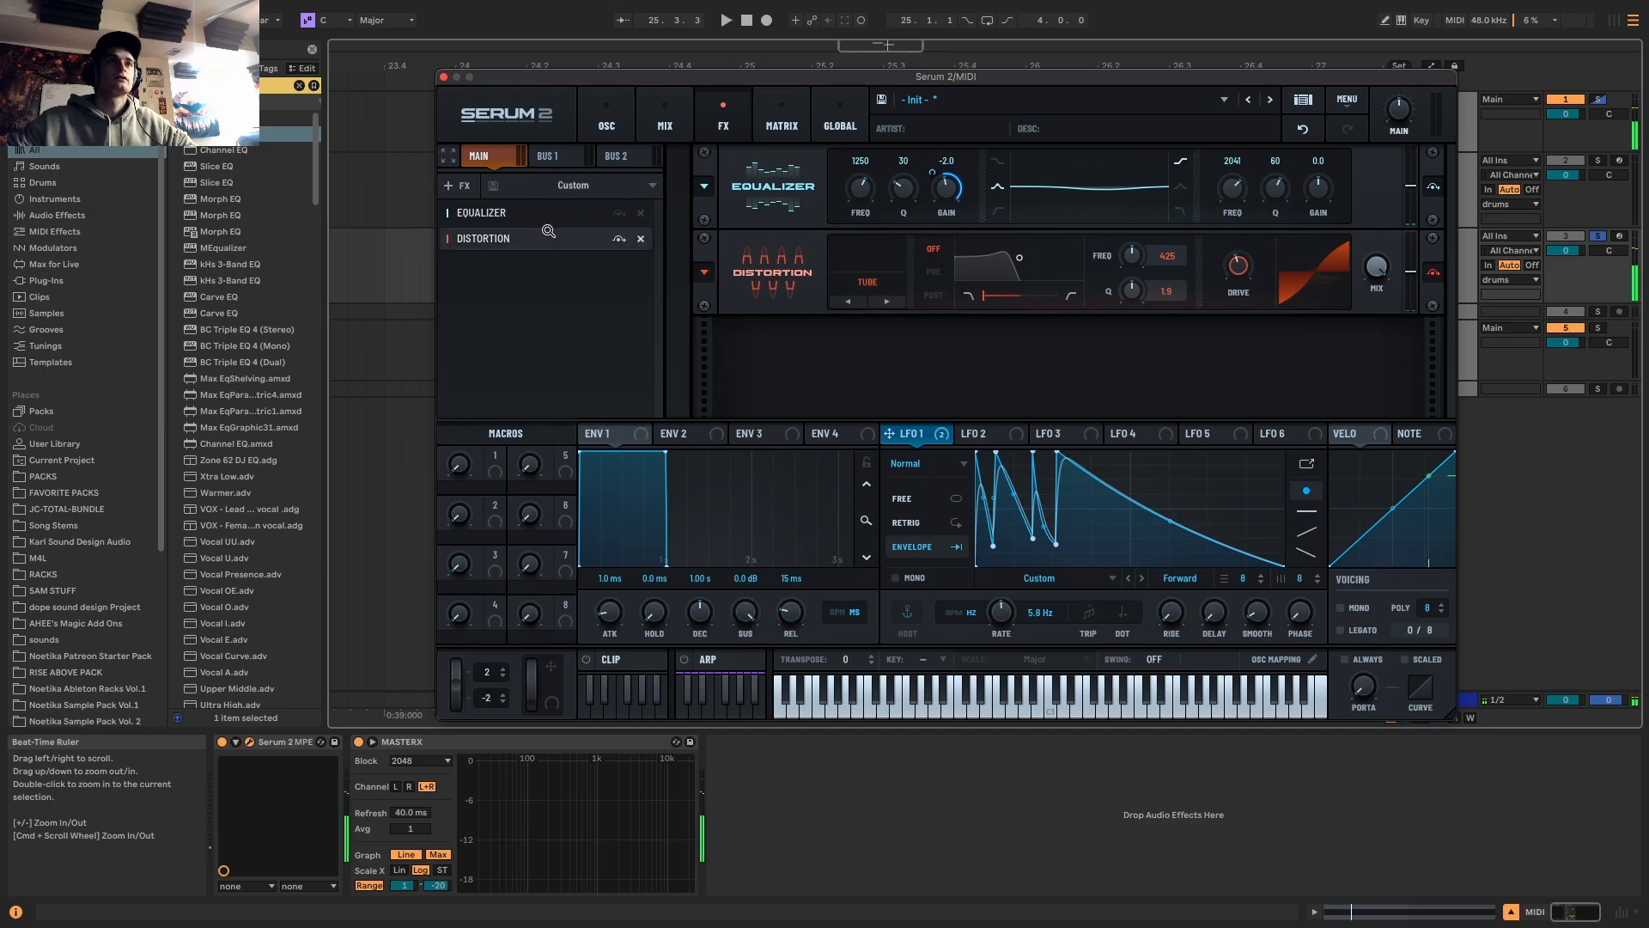
Duplicate the Distortion effect, change the copy to Downsample, and lower its drive while auditioning
{"action": "left_click_drag", "start_coordinate": [482, 241], "coordinate": [506, 282]}
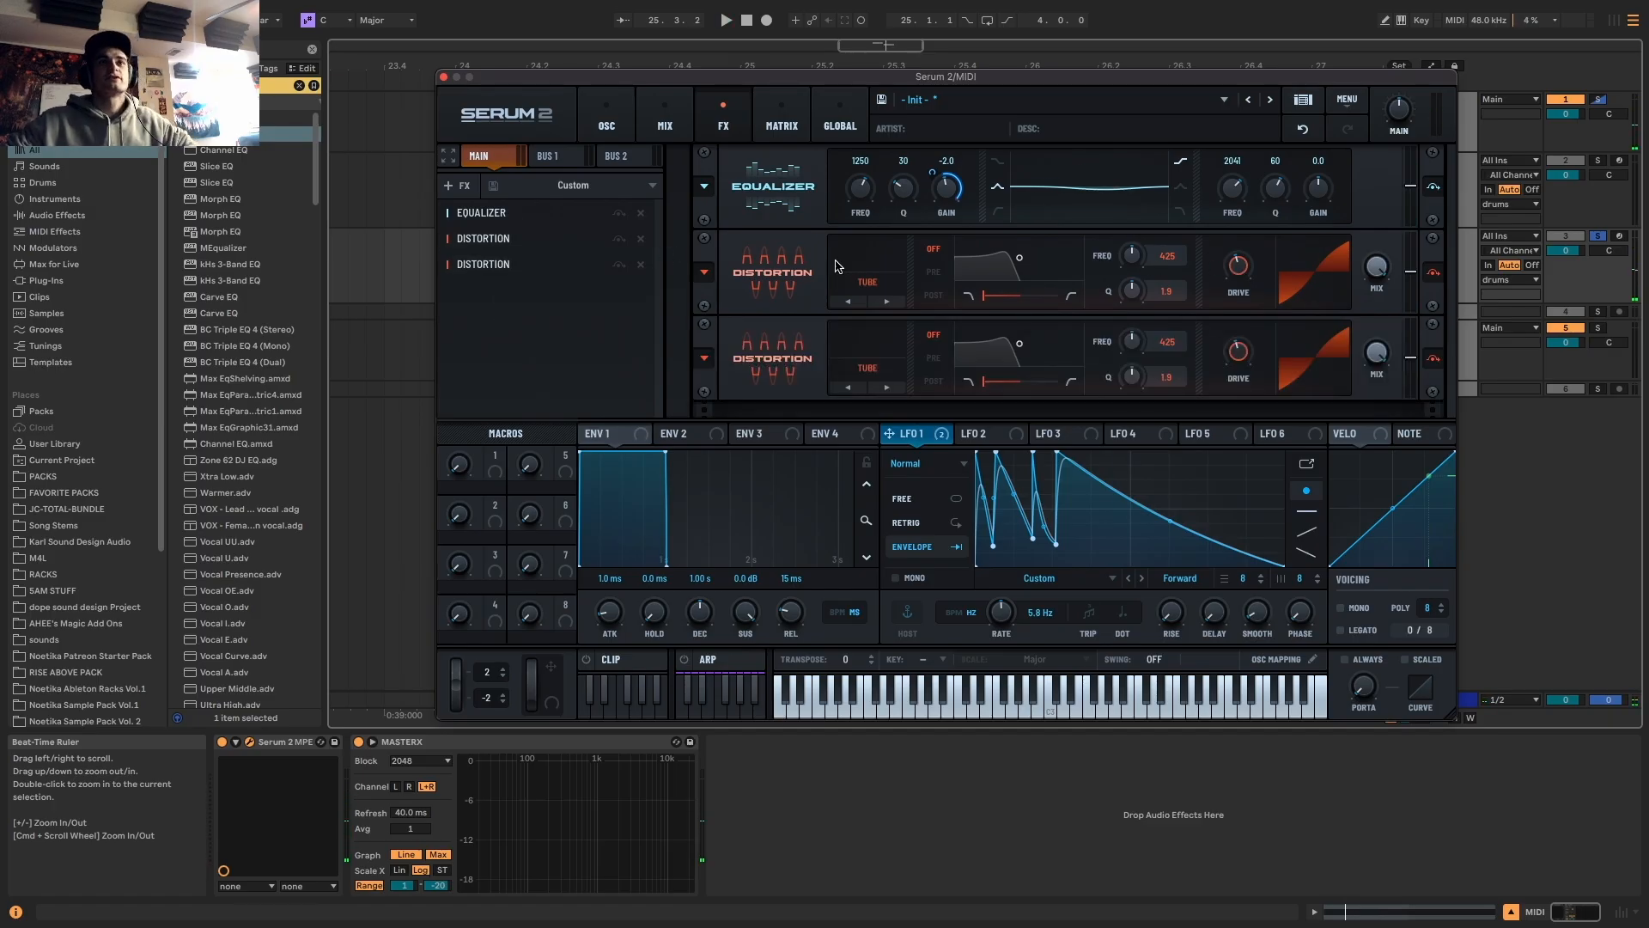
{"action": "left_click", "coordinate": [871, 370]}
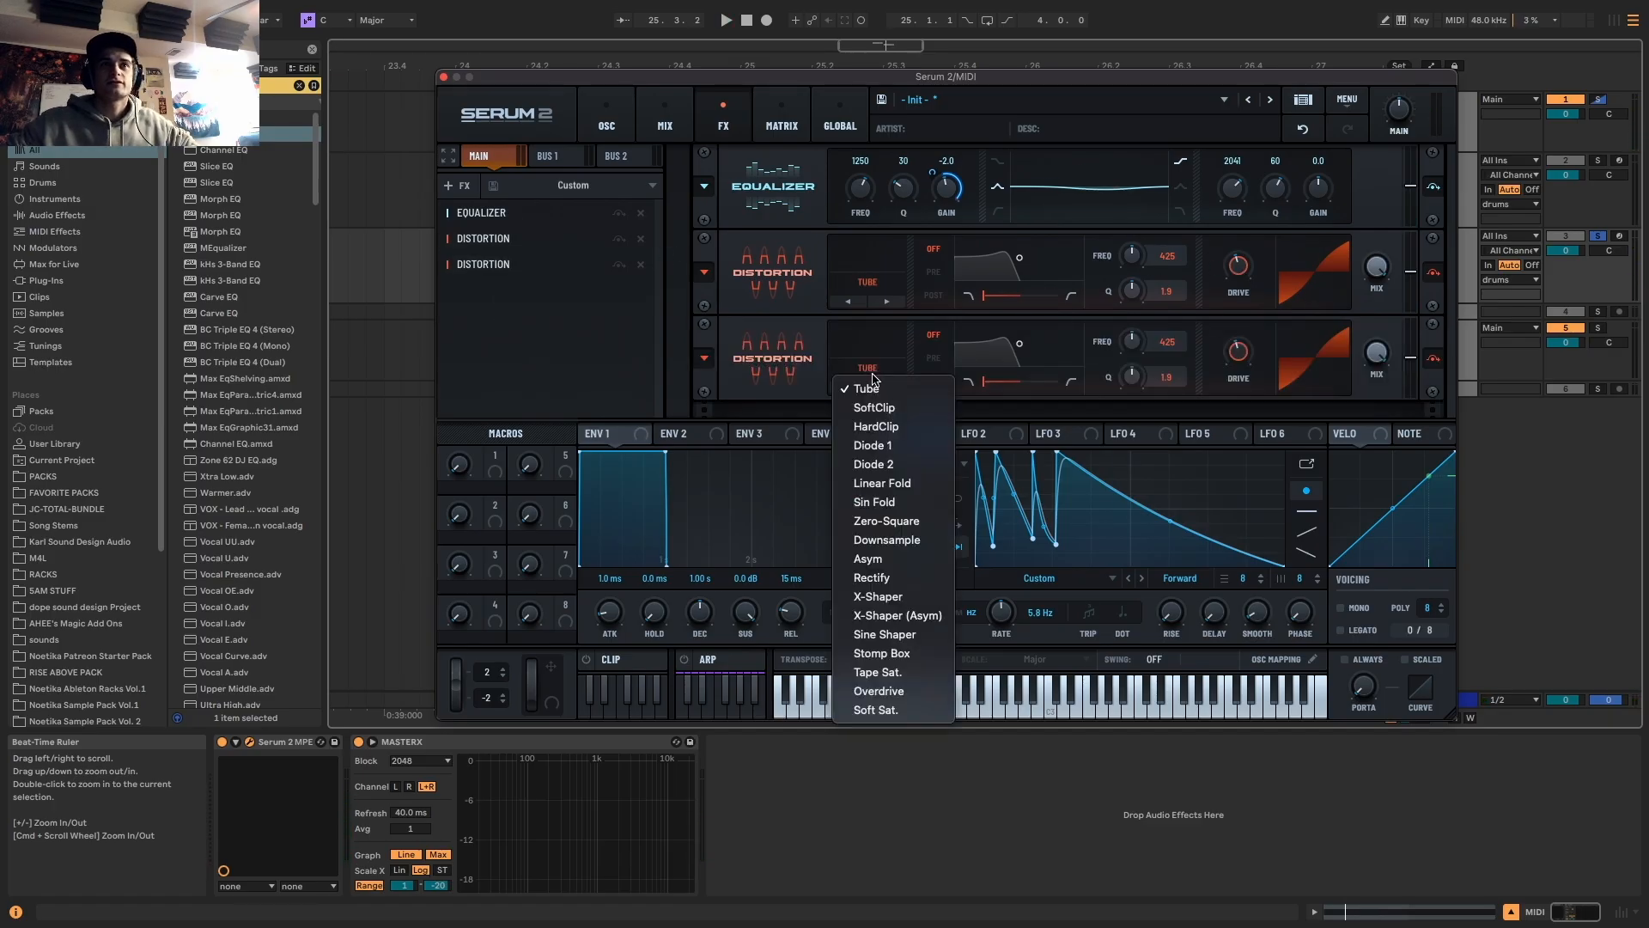
{"action": "left_click", "coordinate": [889, 534]}
{"action": "mouse_move", "coordinate": [1235, 355]}
{"action": "left_mouse_down"}
{"action": "mouse_move", "coordinate": [1256, 327]}
{"action": "mouse_move", "coordinate": [1235, 378]}
{"action": "mouse_move", "coordinate": [1234, 357]}
{"action": "left_mouse_up"}
{"action": "key", "text": "space"}
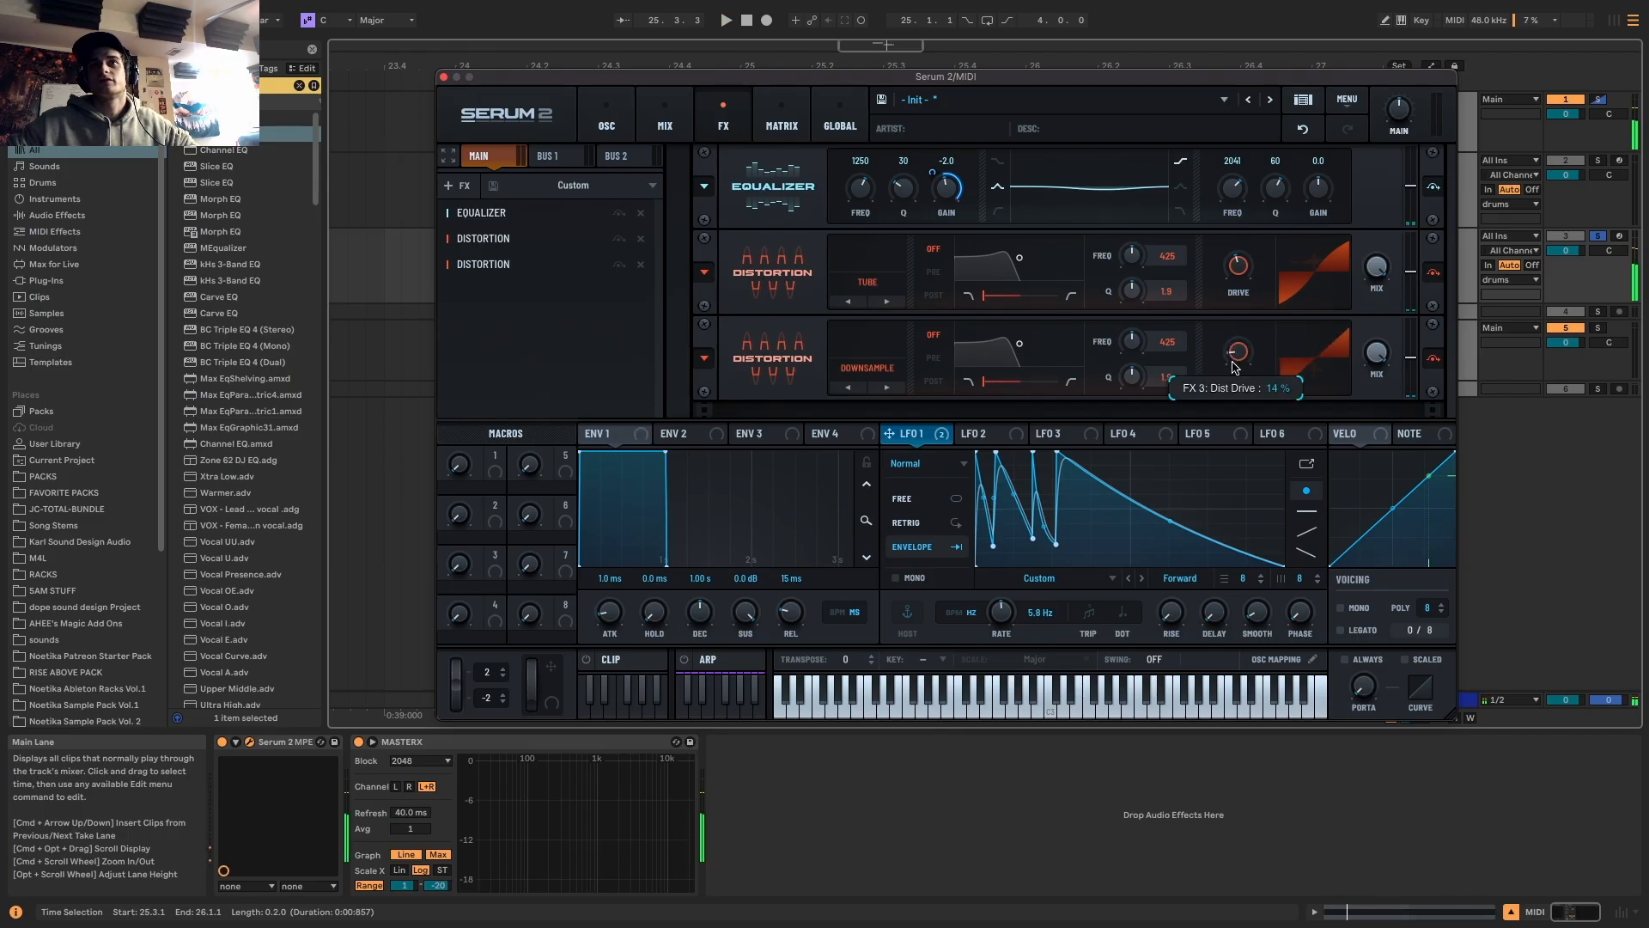
{"action": "key", "text": "space"}
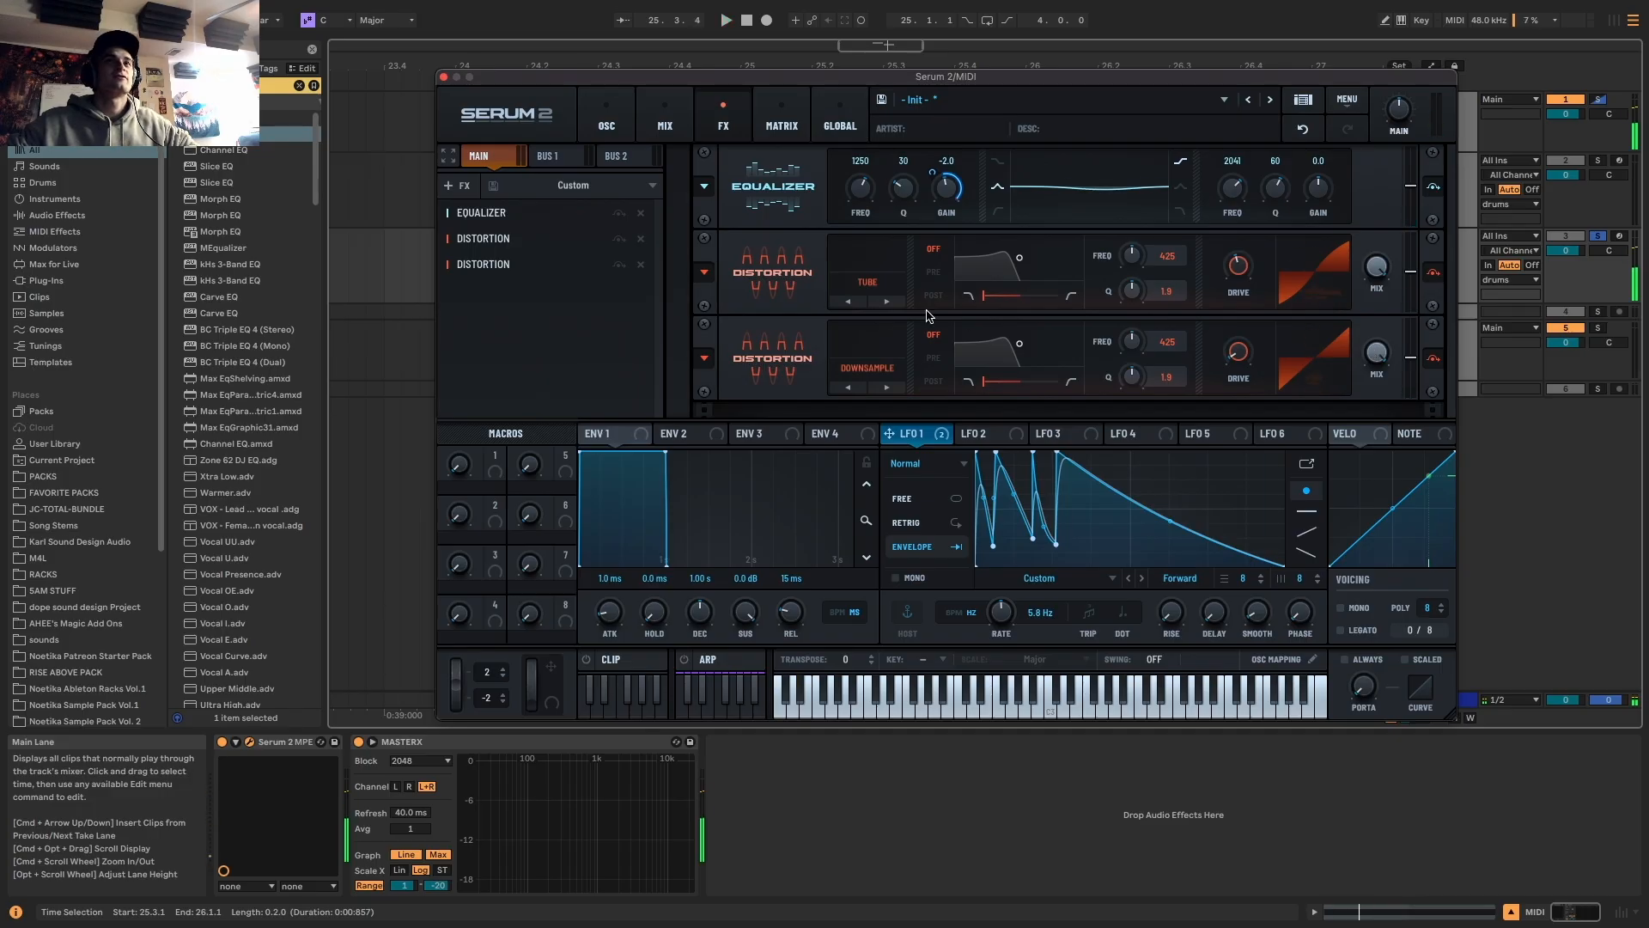
Set the Equalizer's second band to 114 Hz with gain -2.2 and modulate that gain with LFO 1
{"action": "key", "text": "space"}
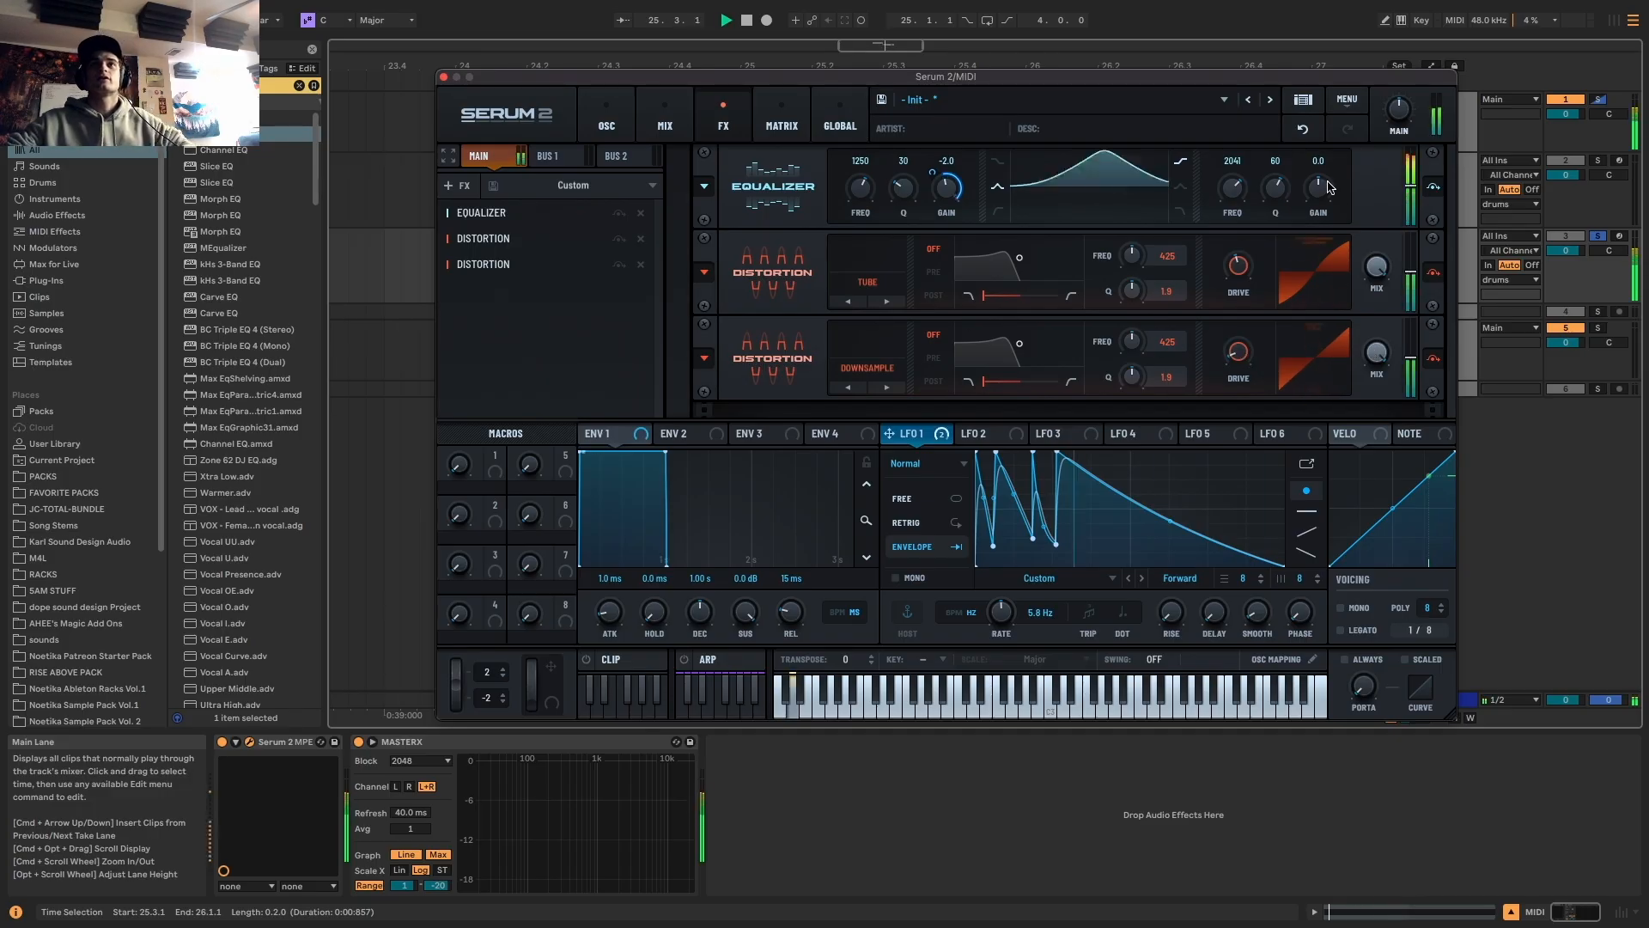
{"action": "key", "text": "space"}
{"action": "left_click_drag", "start_coordinate": [1235, 191], "coordinate": [1231, 260]}
{"action": "key", "text": "space"}
{"action": "key", "text": "space"}
{"action": "left_click_drag", "start_coordinate": [1320, 198], "coordinate": [1334, 221]}
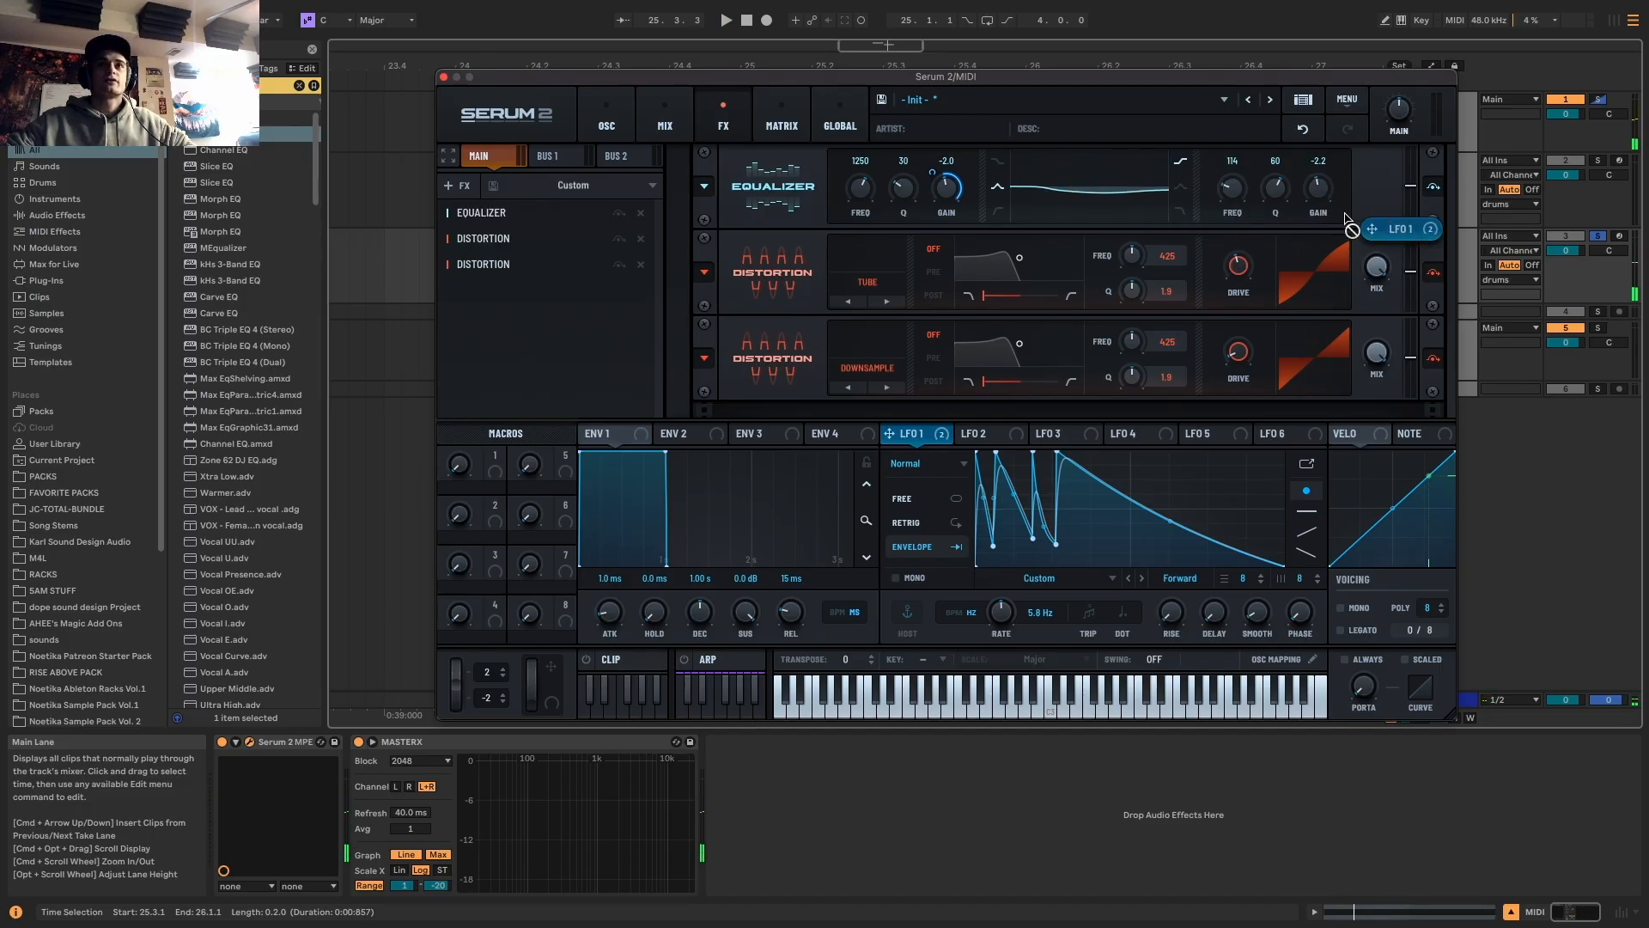
{"action": "key", "text": "space"}
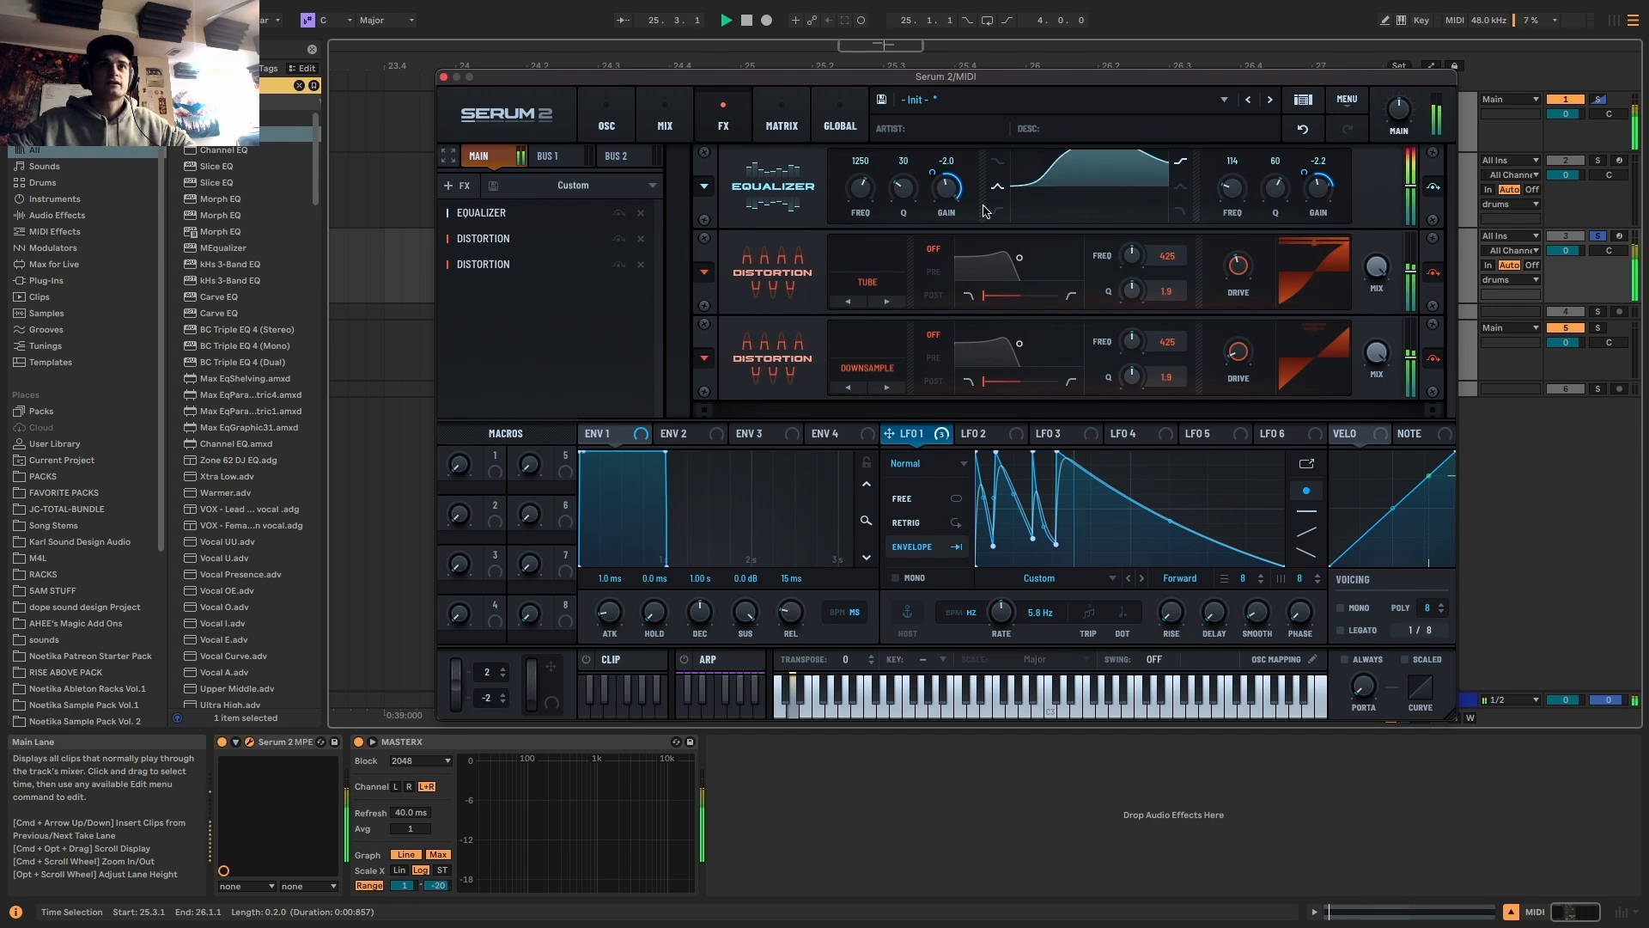
Fine-tune the Equalizer's first band frequency to 1273 Hz and audition the result
{"action": "left_click_drag", "start_coordinate": [863, 174], "coordinate": [863, 182]}
{"action": "left_click_drag", "start_coordinate": [862, 183], "coordinate": [861, 187]}
{"action": "key", "text": "space"}
{"action": "key", "text": "space"}
{"action": "key", "text": "space"}
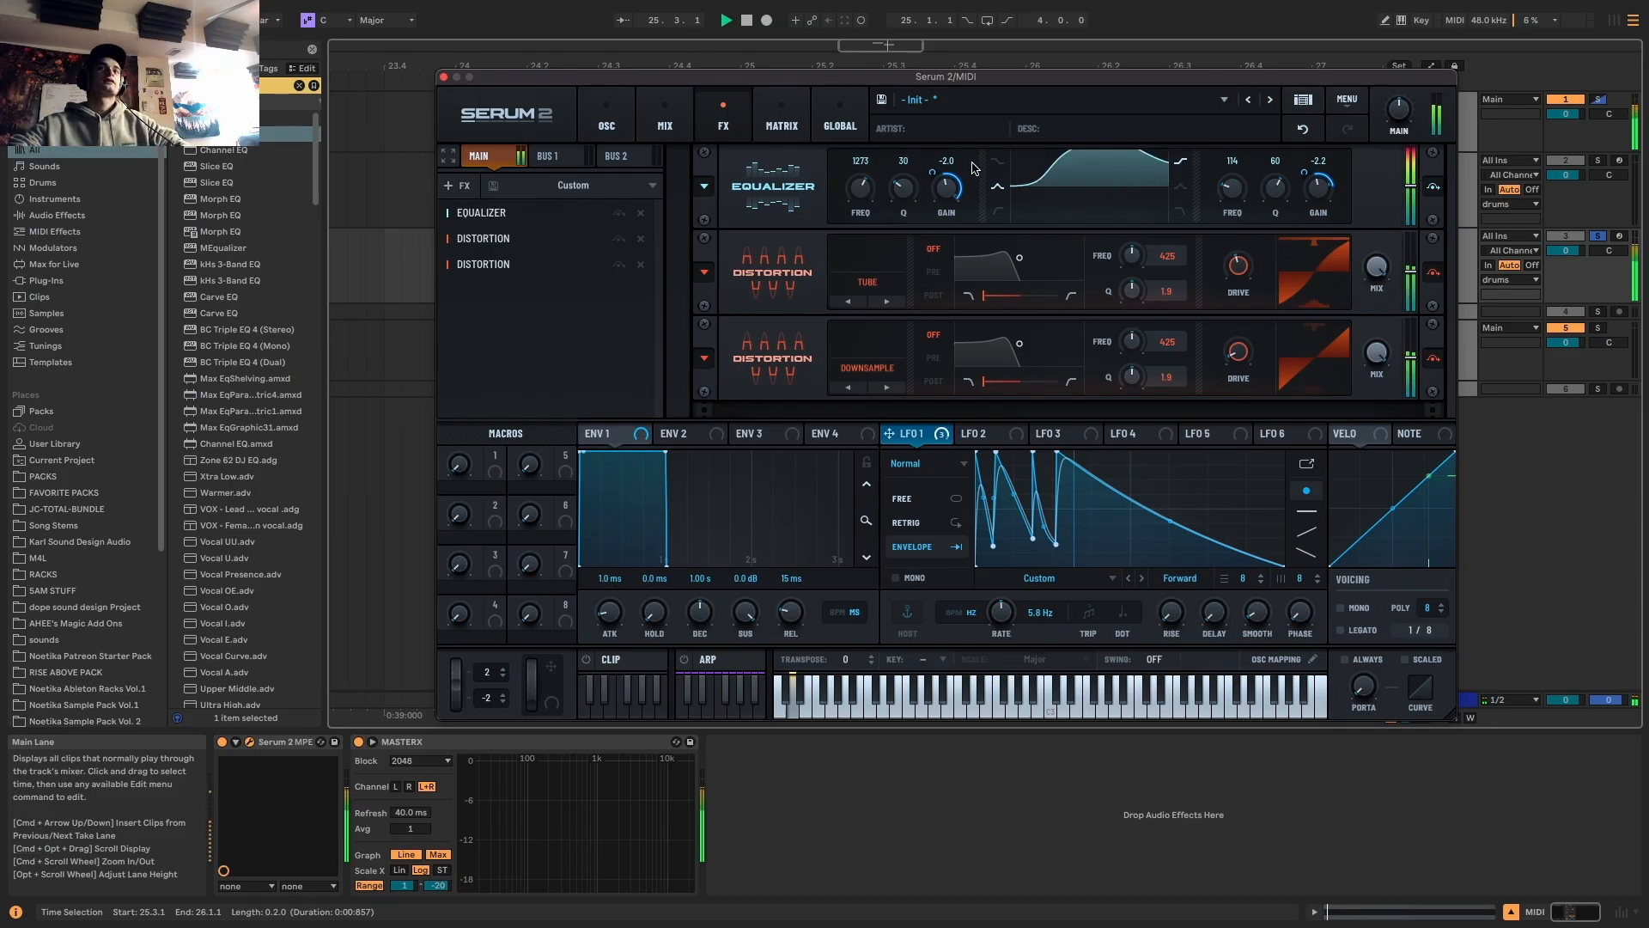
{"action": "key", "text": "space"}
Add a Convolve effect at the end of the chain and load the factory Short impulse response Hyper2
{"action": "left_click", "coordinate": [457, 185]}
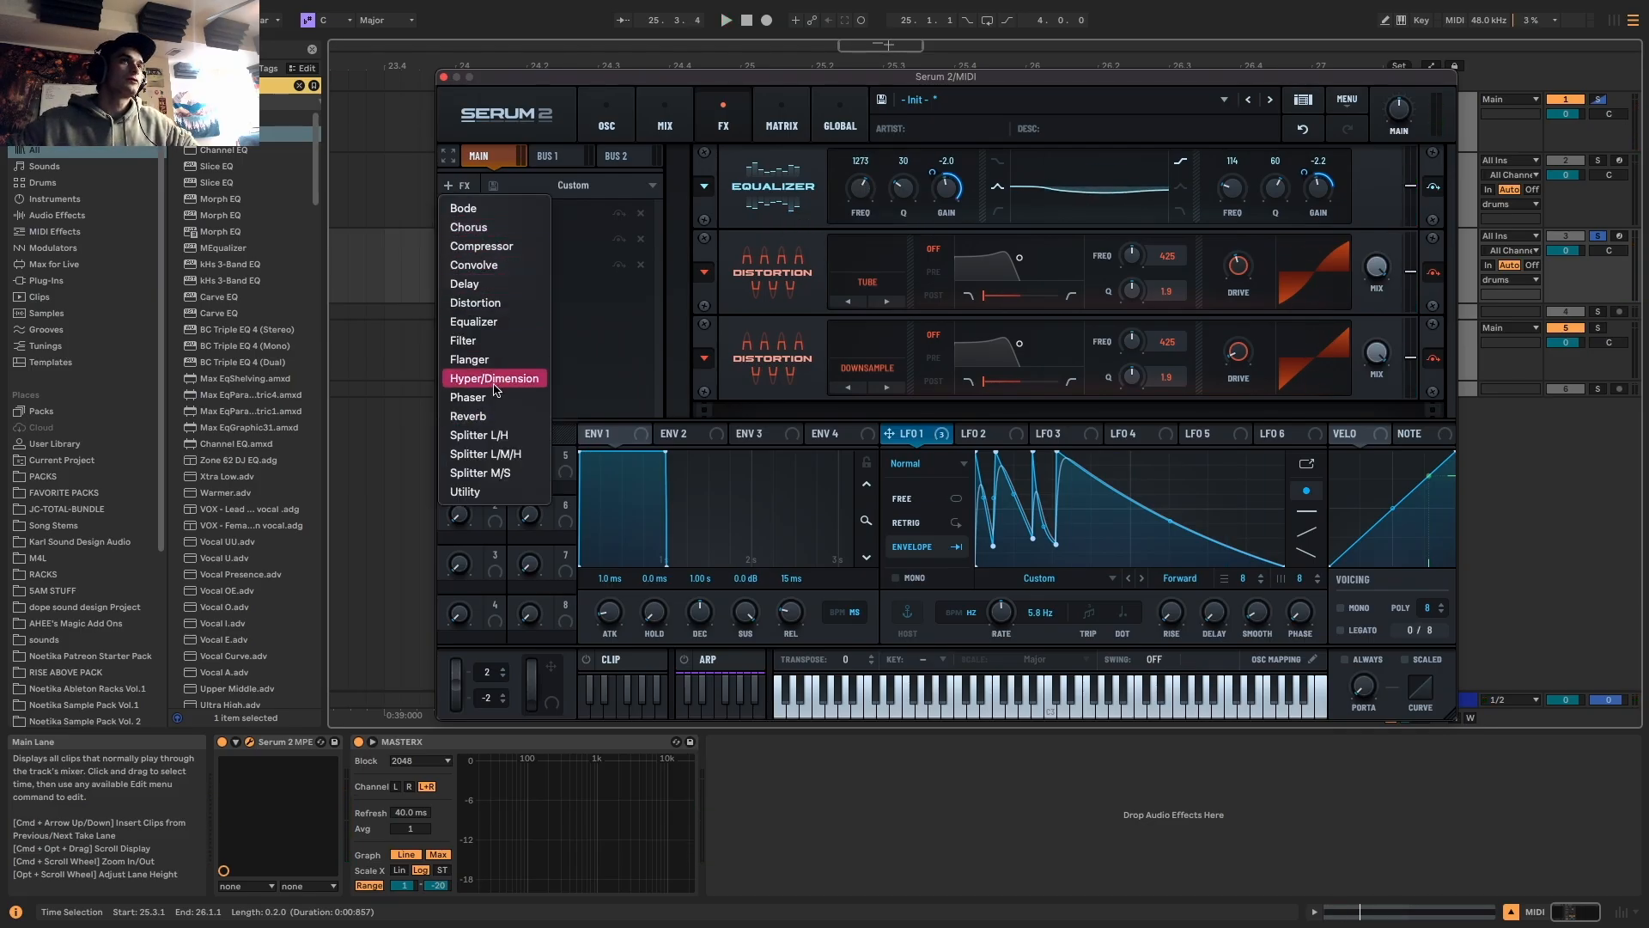
{"action": "left_click", "coordinate": [474, 265]}
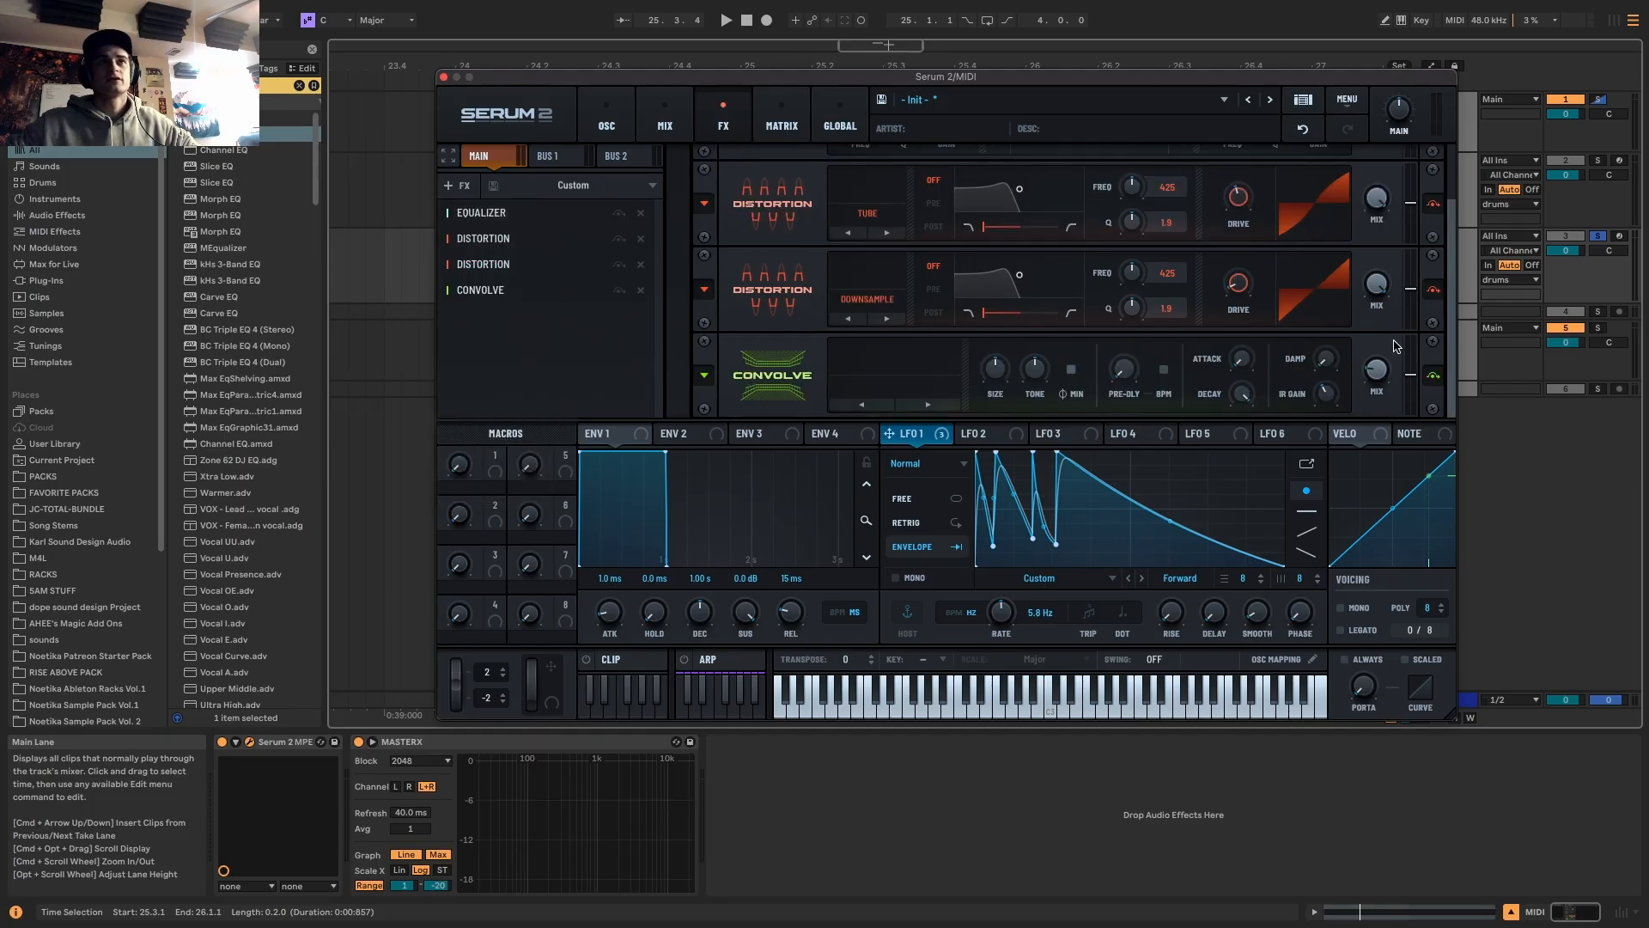
{"action": "left_click", "coordinate": [867, 371]}
{"action": "mouse_move", "coordinate": [893, 405]}
{"action": "mouse_move", "coordinate": [996, 499]}
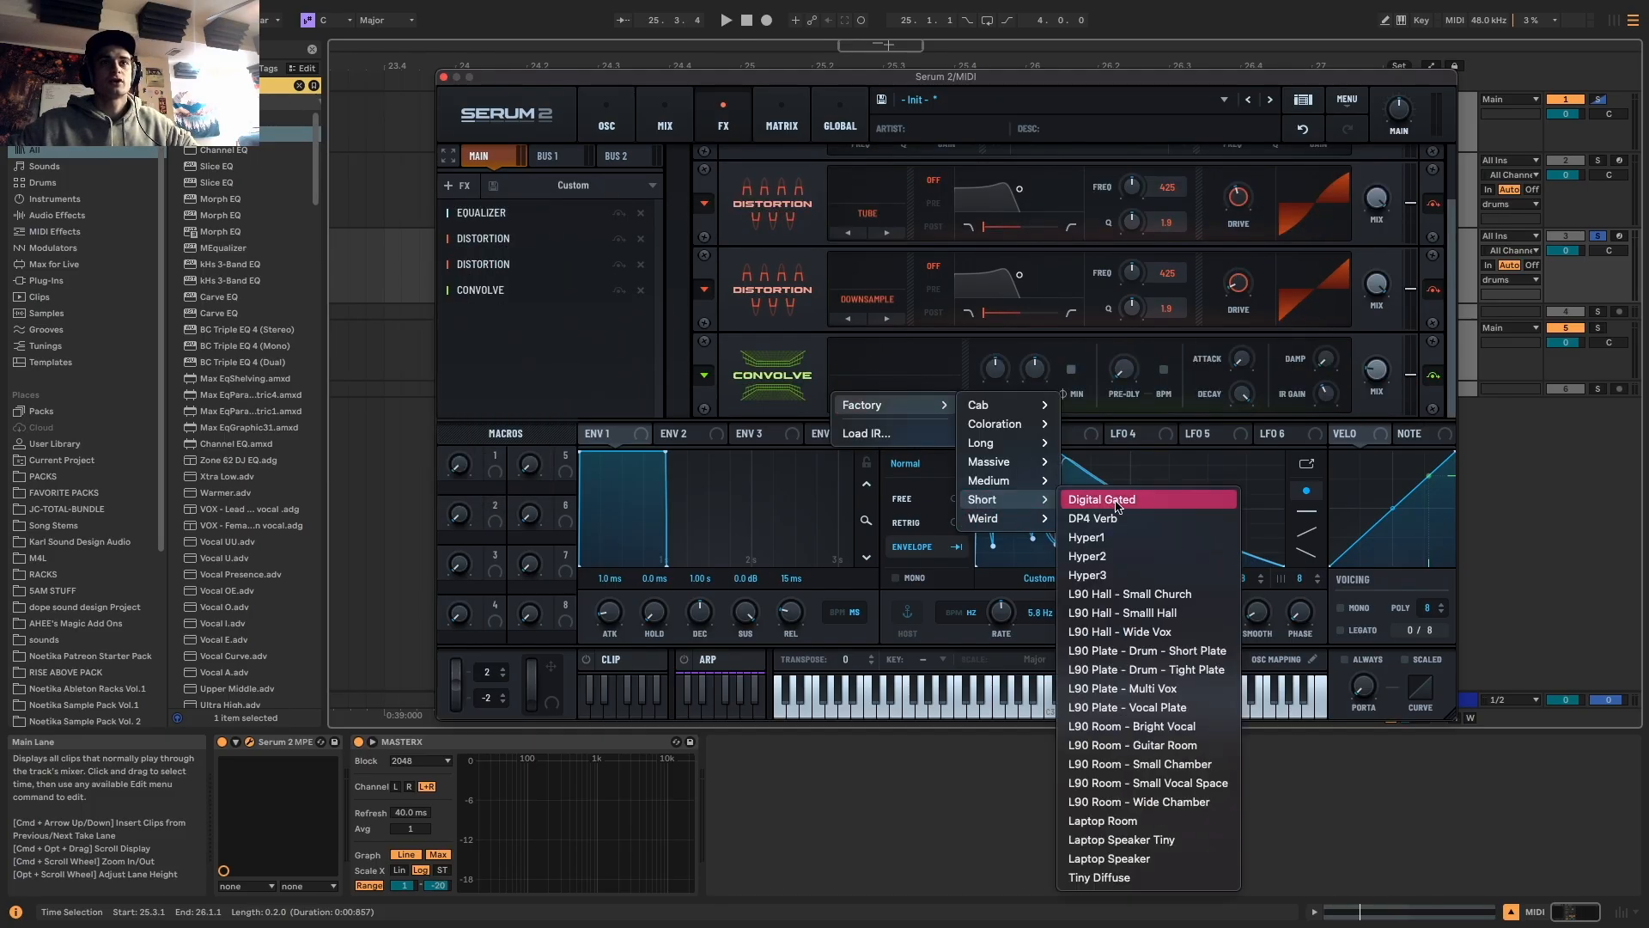
{"action": "left_click", "coordinate": [1123, 557]}
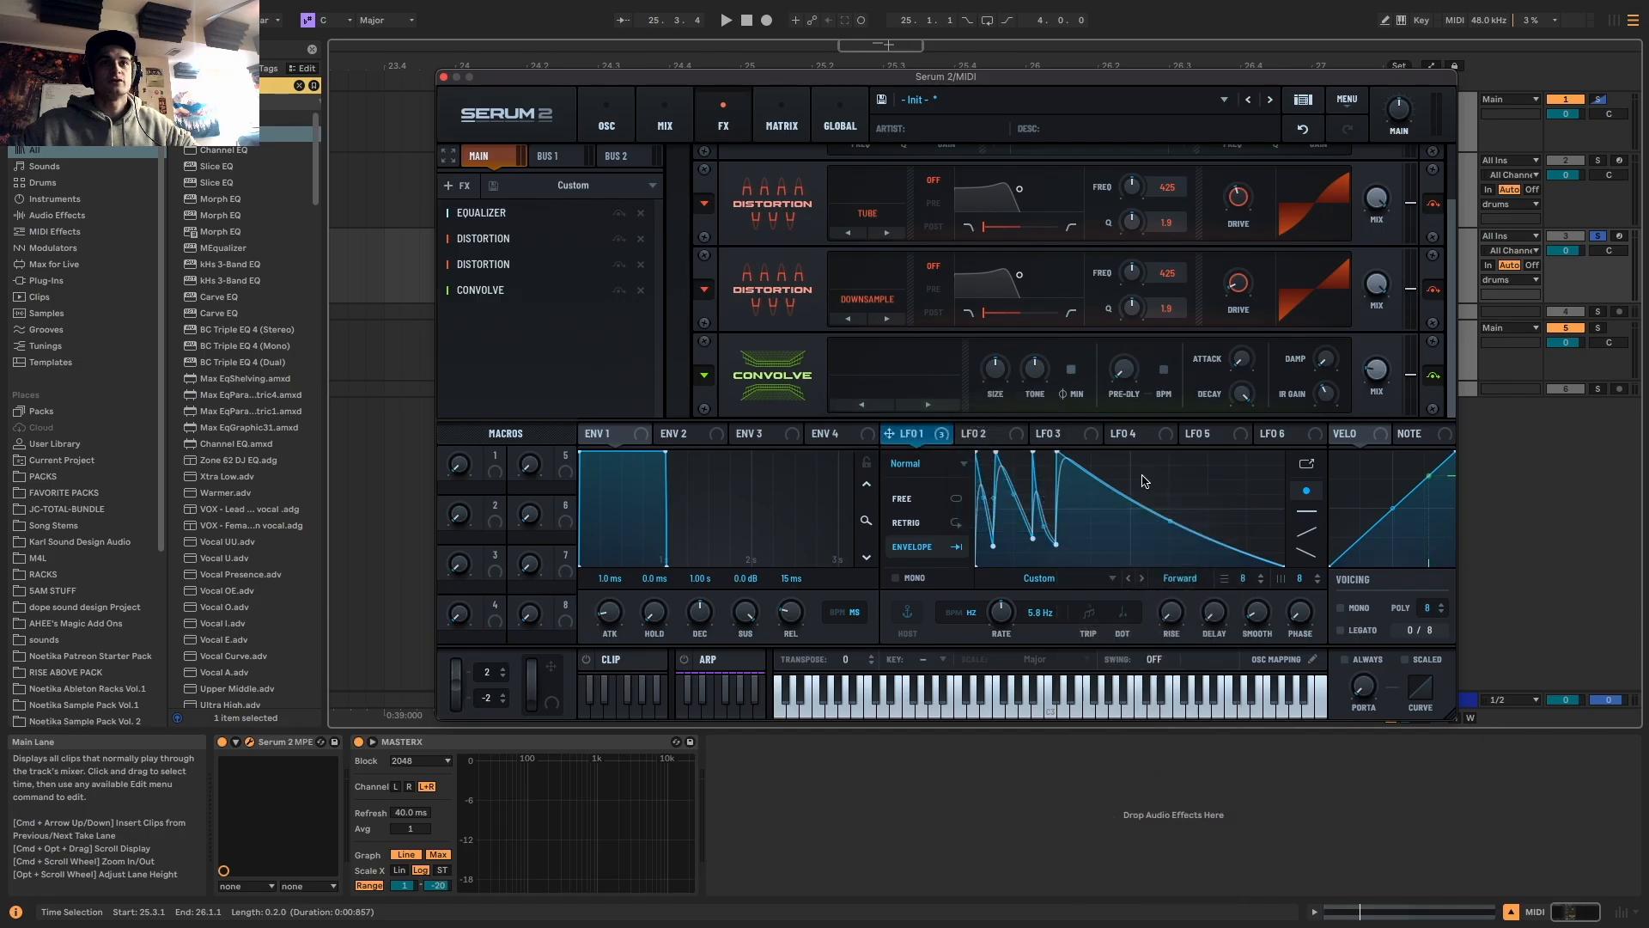
Change the Convolve impulse response to L90 Hall - Small Church and audition the sound with it
{"action": "key", "text": "space"}
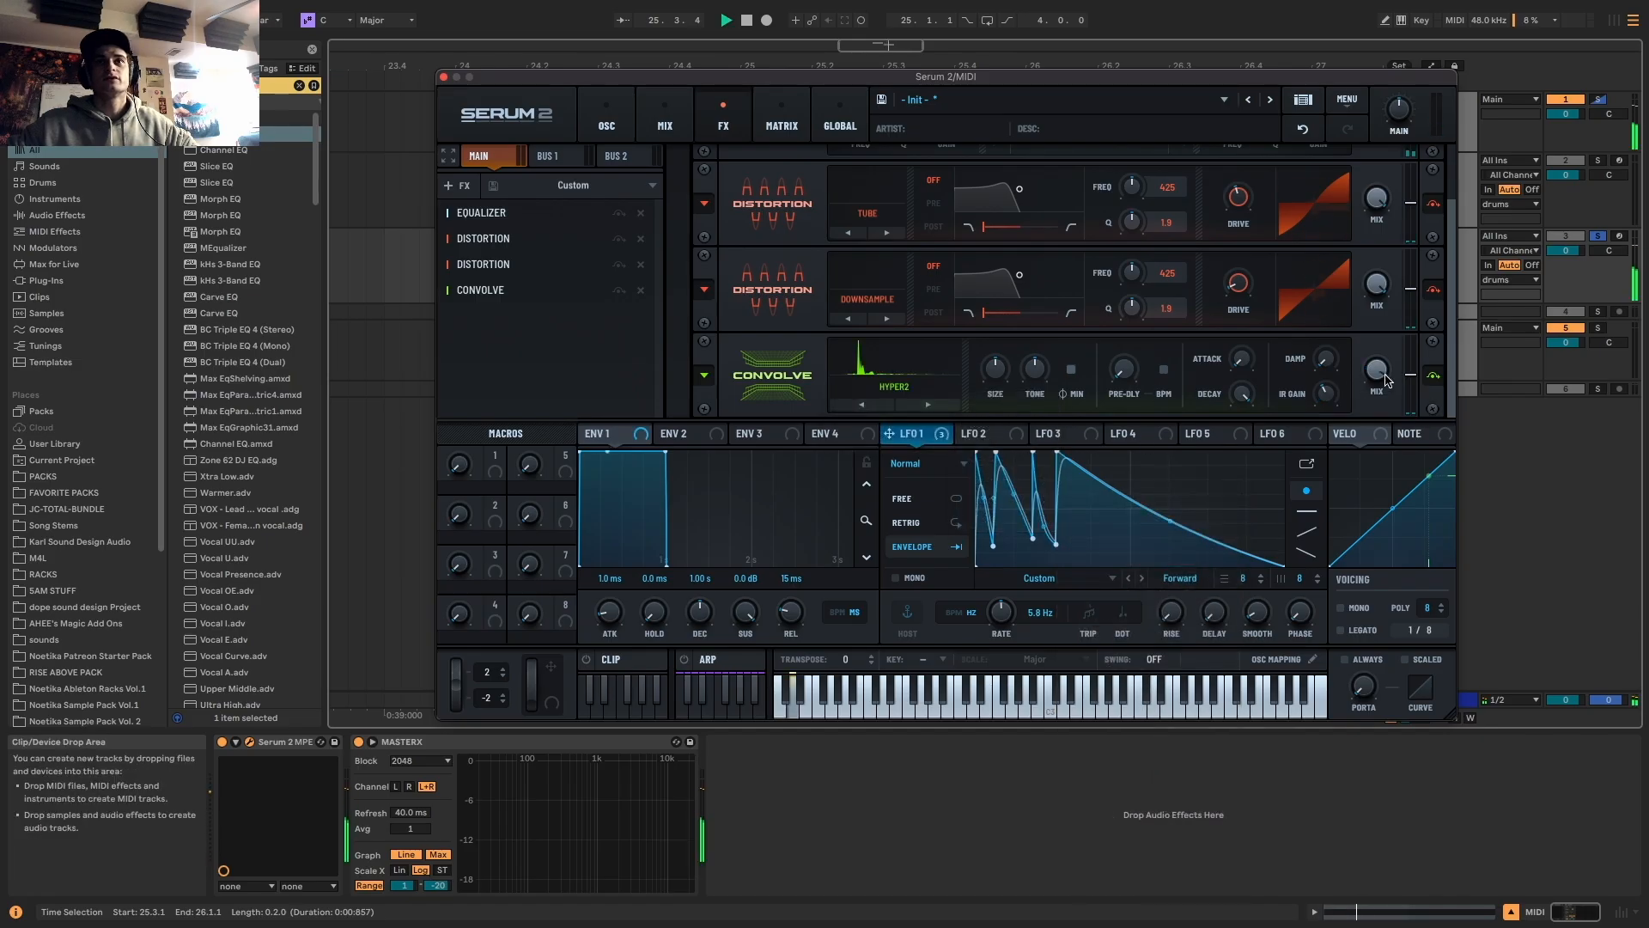
{"action": "left_click", "coordinate": [886, 407]}
{"action": "key", "text": "space"}
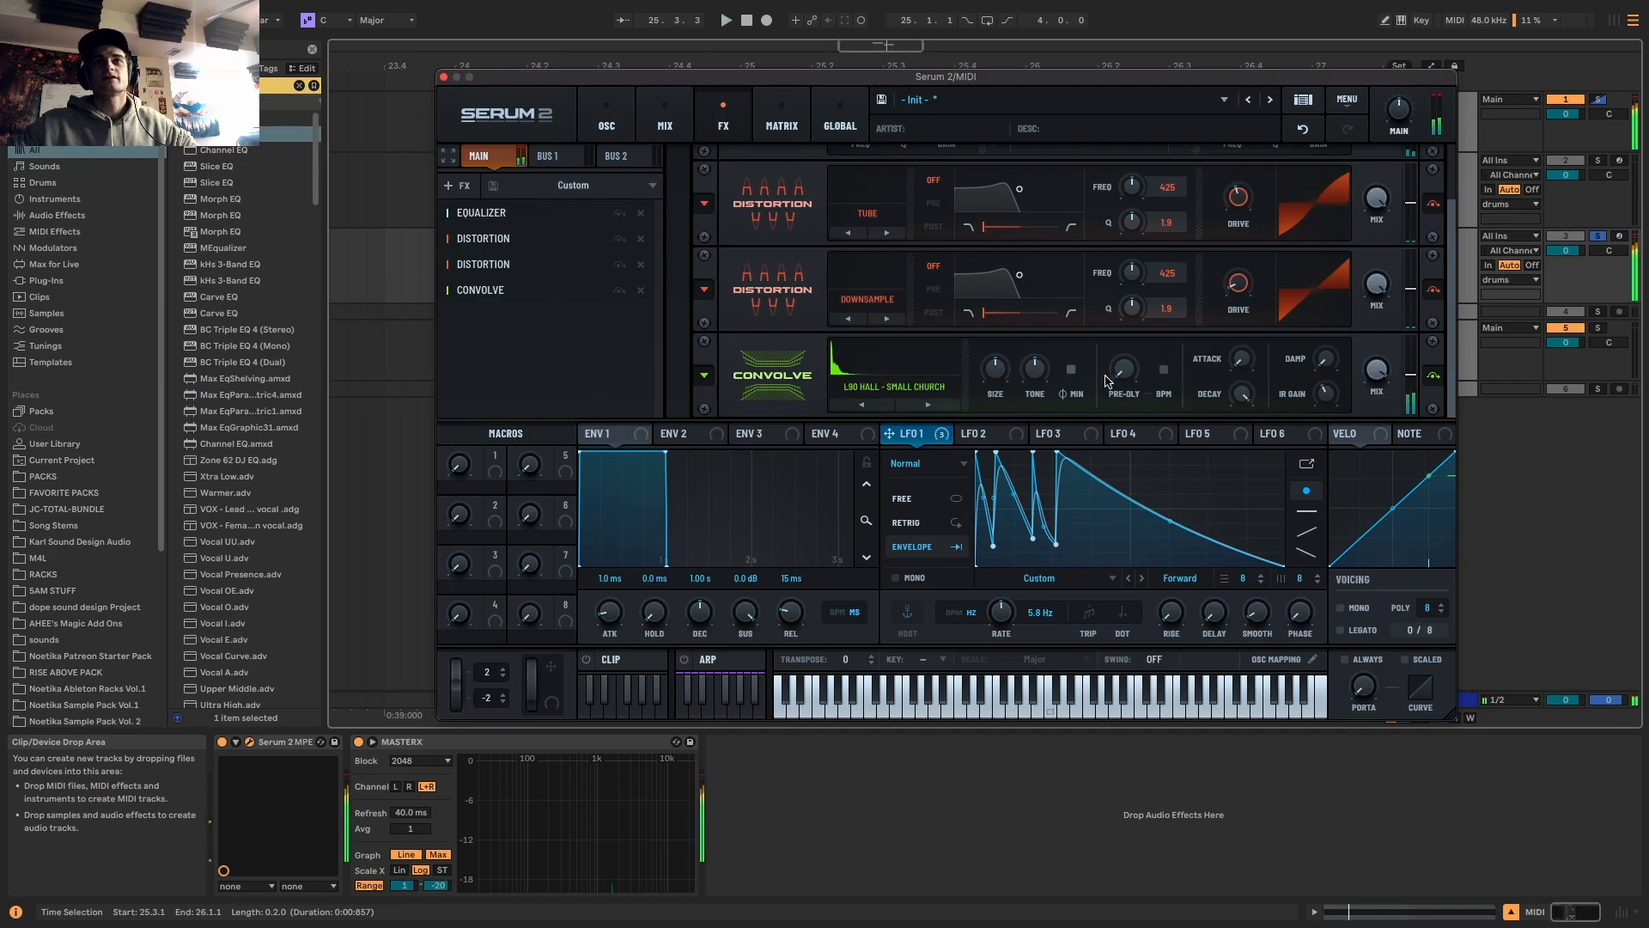
{"action": "key", "text": "space"}
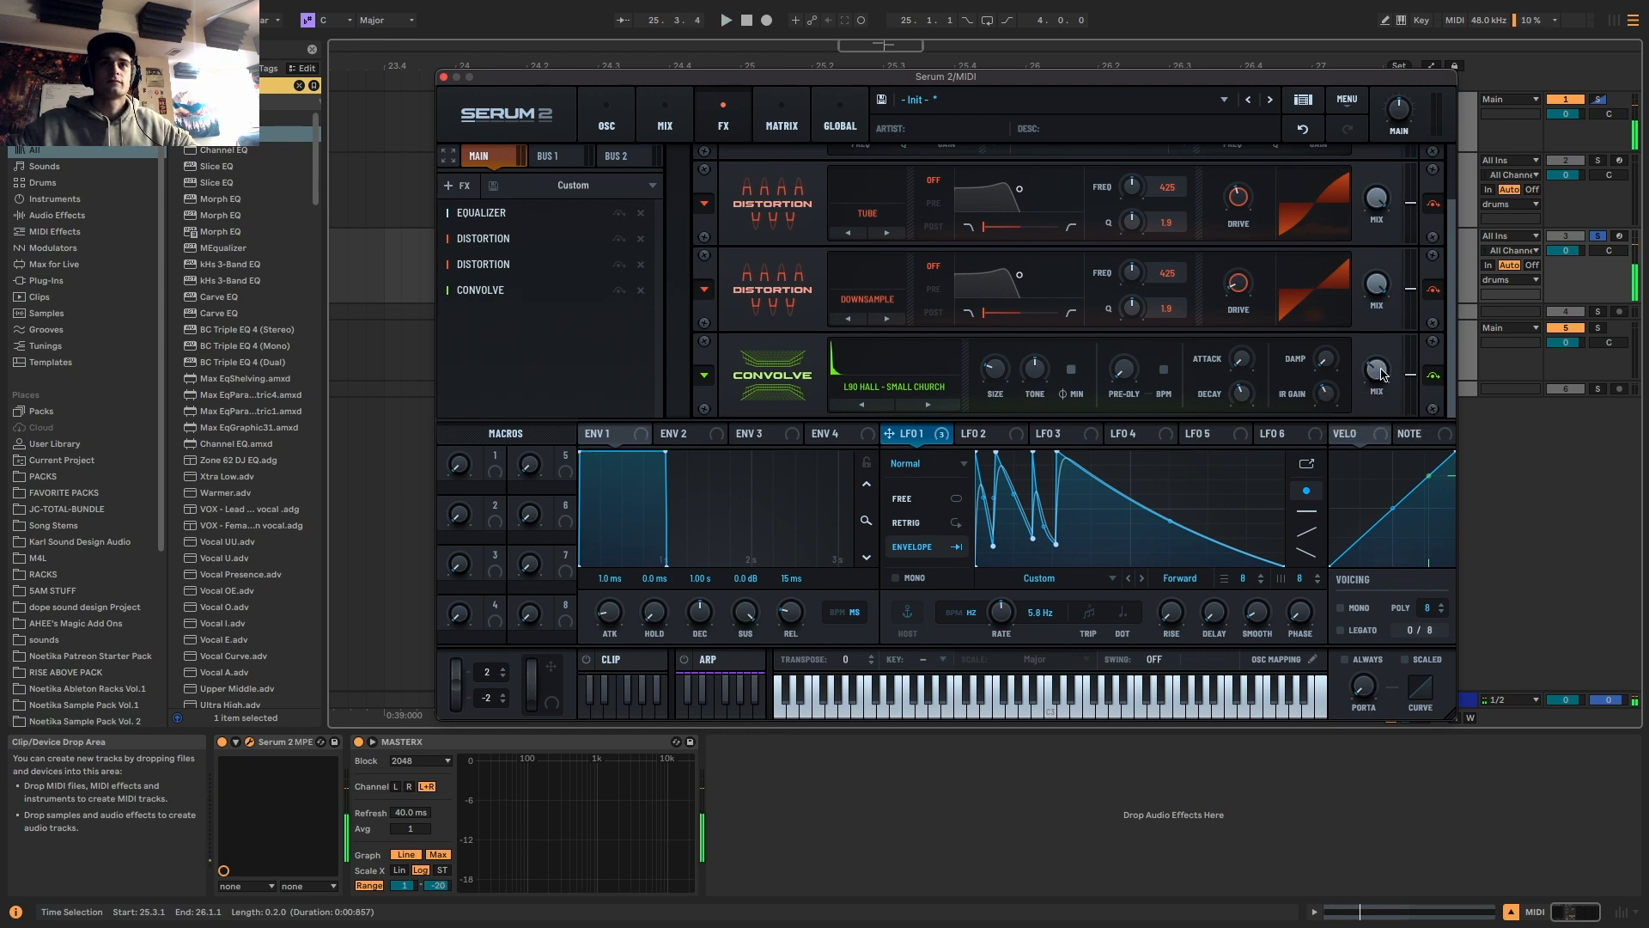
Add a Compressor after Convolve, switch it to Multiband mode and set its threshold to -21.2 dB while auditioning
{"action": "left_click", "coordinate": [458, 186]}
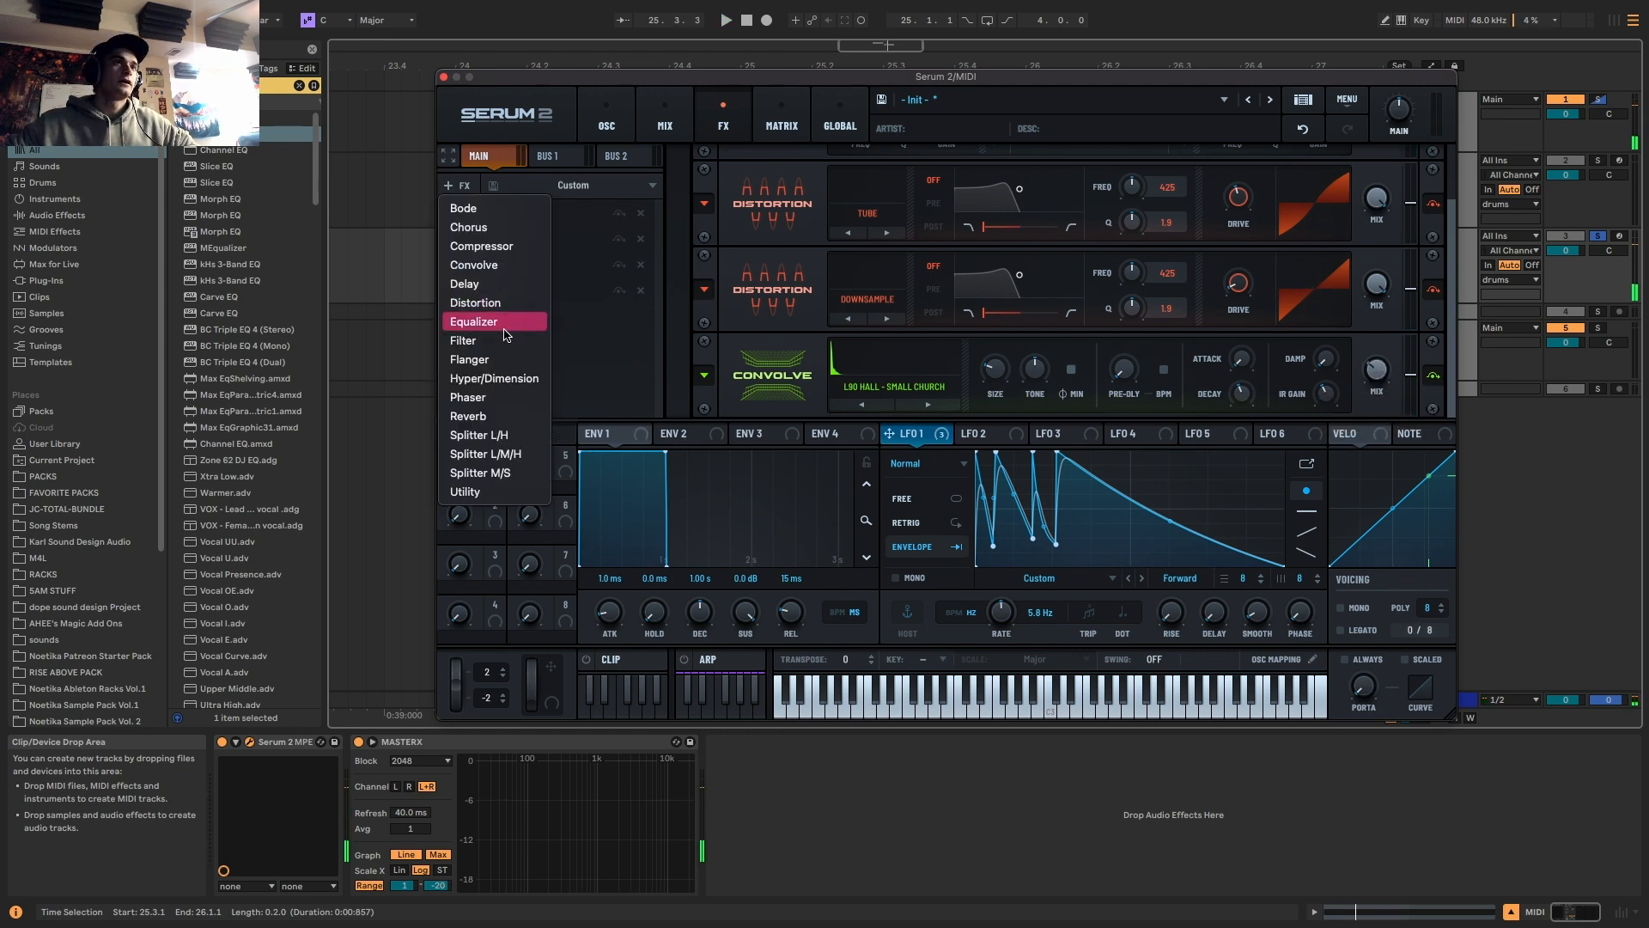
{"action": "left_click", "coordinate": [486, 243]}
{"action": "left_click", "coordinate": [857, 401]}
{"action": "key", "text": "space"}
{"action": "left_click_drag", "start_coordinate": [929, 376], "coordinate": [924, 430]}
{"action": "key", "text": "space"}
{"action": "key", "text": "space"}
{"action": "key", "text": "space"}
{"action": "key", "text": "space"}
{"action": "key", "text": "space"}
{"action": "key", "text": "space"}
{"action": "key", "text": "space"}
{"action": "key", "text": "space"}
Set the multiband Compressor's gain to 22.6 and release to 184.6, auditioning the result
{"action": "mouse_move", "coordinate": [1091, 378]}
{"action": "left_mouse_down"}
{"action": "mouse_move", "coordinate": [1048, 361]}
{"action": "mouse_move", "coordinate": [1037, 397]}
{"action": "mouse_move", "coordinate": [1091, 365]}
{"action": "left_mouse_up"}
{"action": "key", "text": "space"}
{"action": "key", "text": "space"}
{"action": "key", "text": "space"}
{"action": "key", "text": "space"}
{"action": "key", "text": "space"}
{"action": "key", "text": "space"}
{"action": "key", "text": "space"}
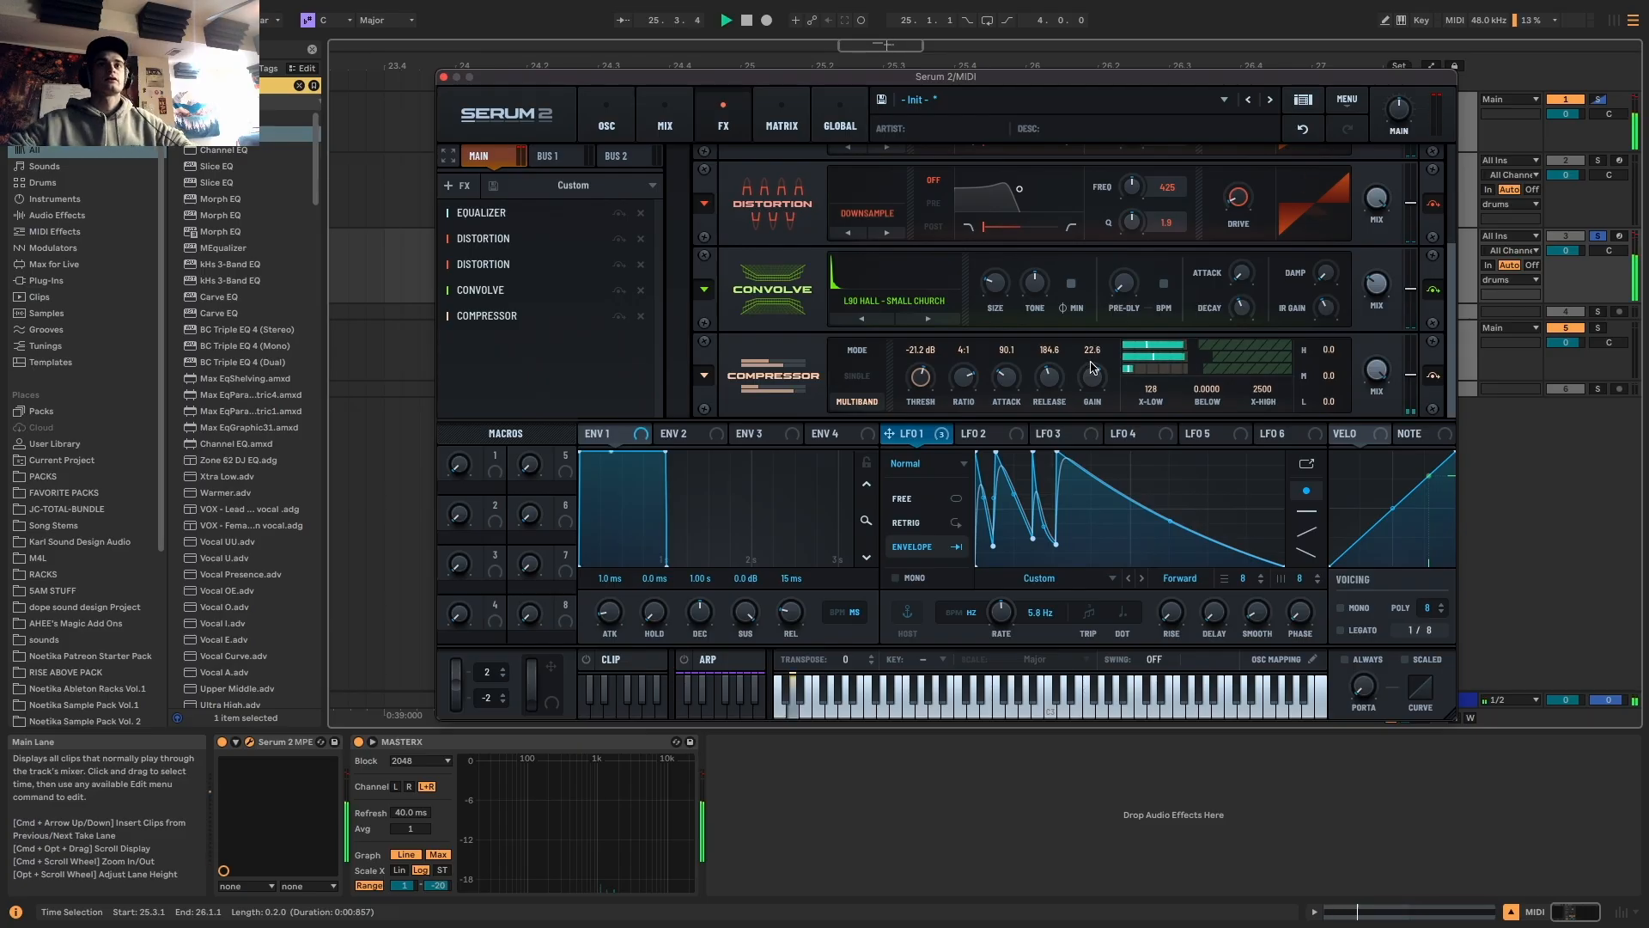
{"action": "key", "text": "space"}
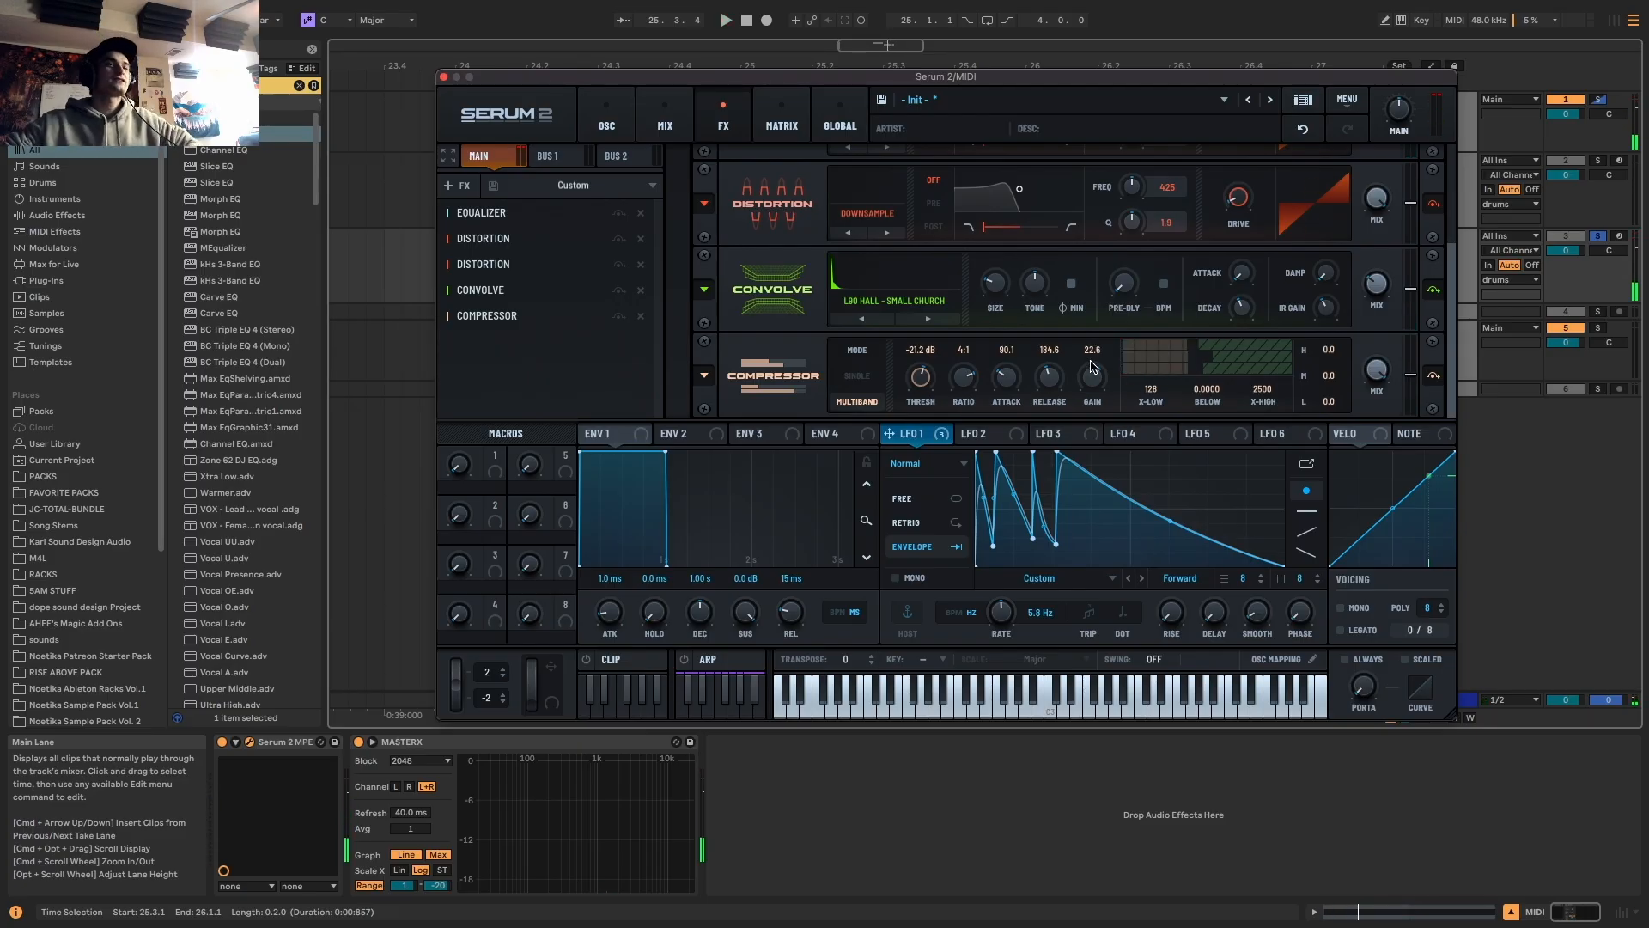
{"action": "key", "text": "space"}
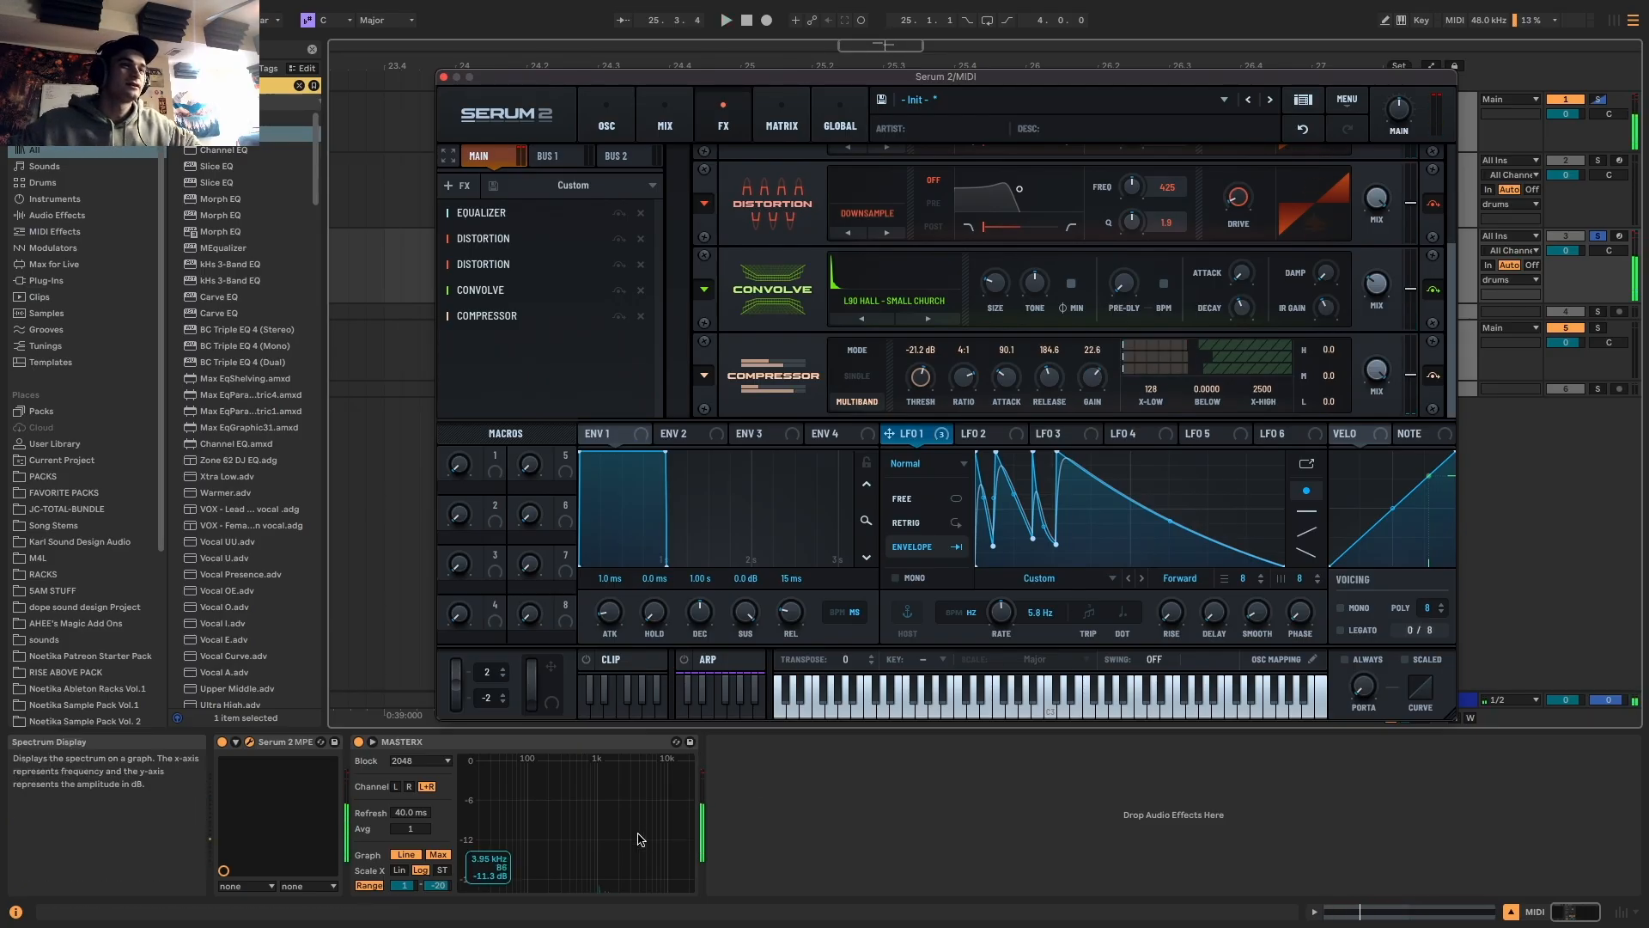
Add an MG Low 6 Filter with the cutoff raised and modulate its drive with LFO 1 at 28%
{"action": "left_click", "coordinate": [455, 185]}
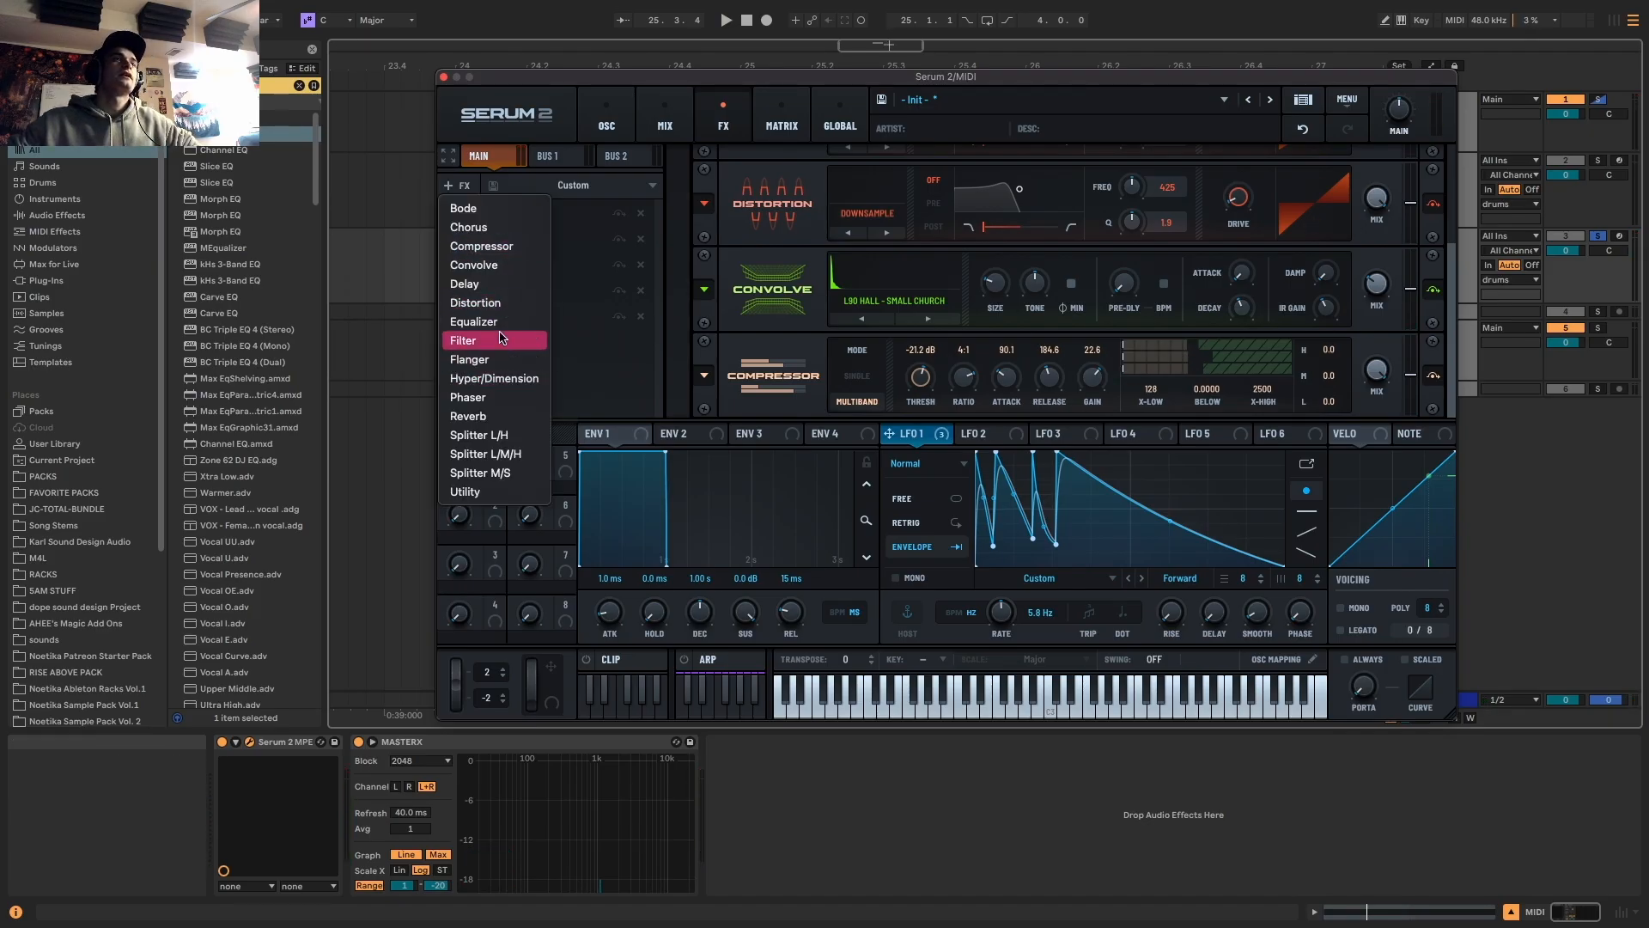
{"action": "left_click", "coordinate": [507, 342]}
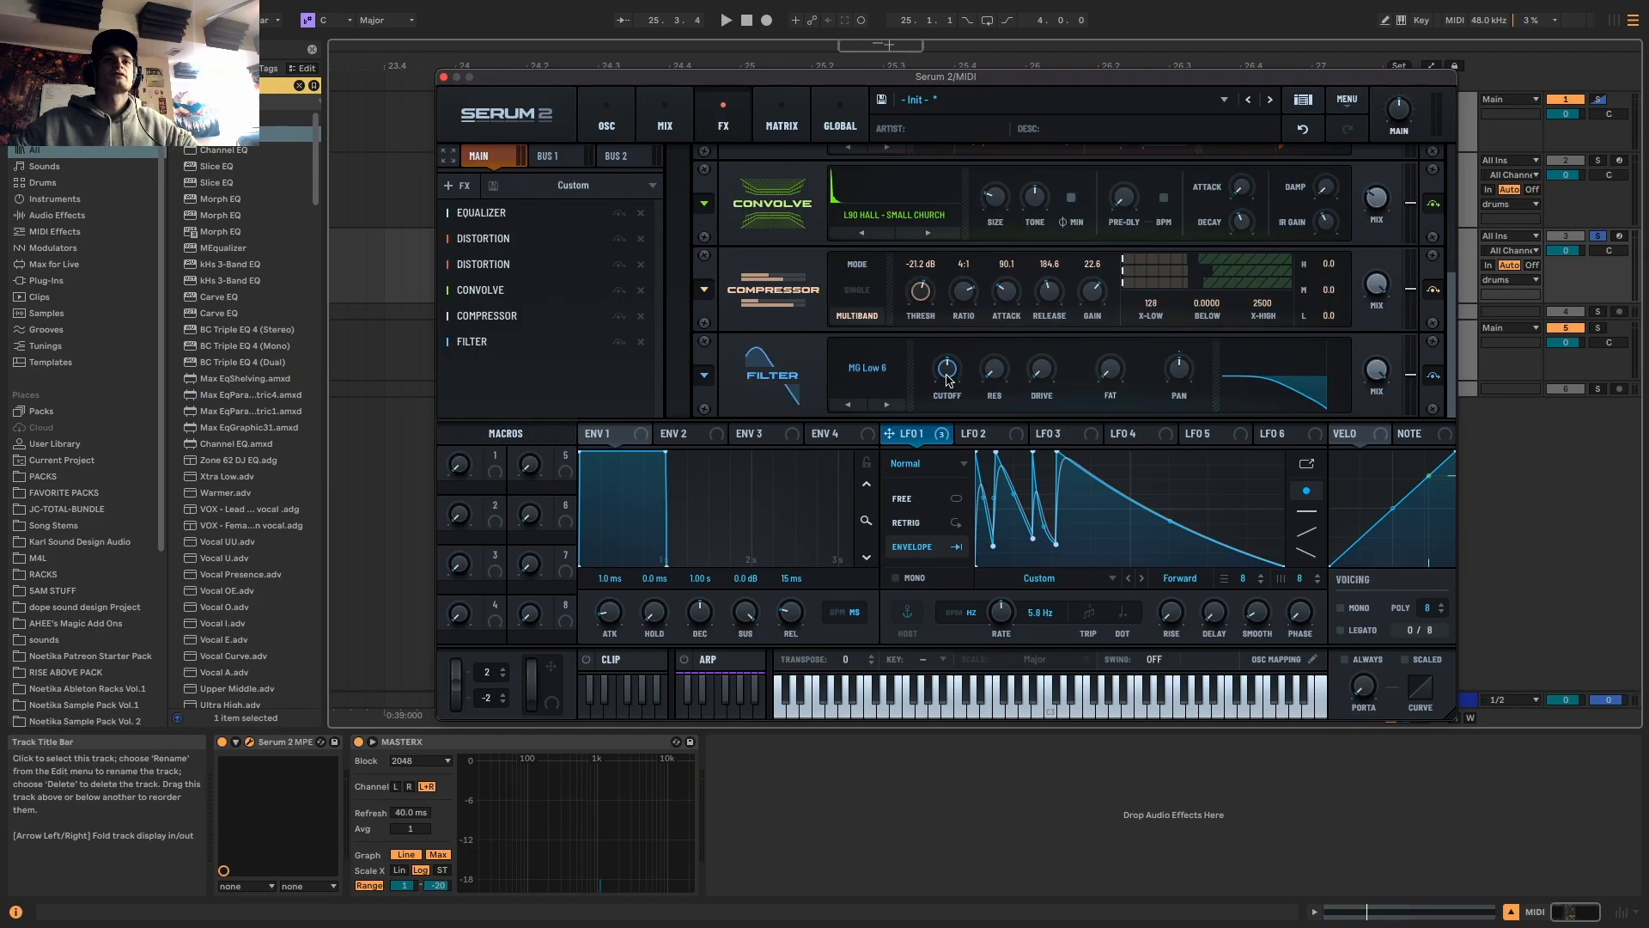
{"action": "left_click_drag", "start_coordinate": [1039, 402], "coordinate": [1039, 369]}
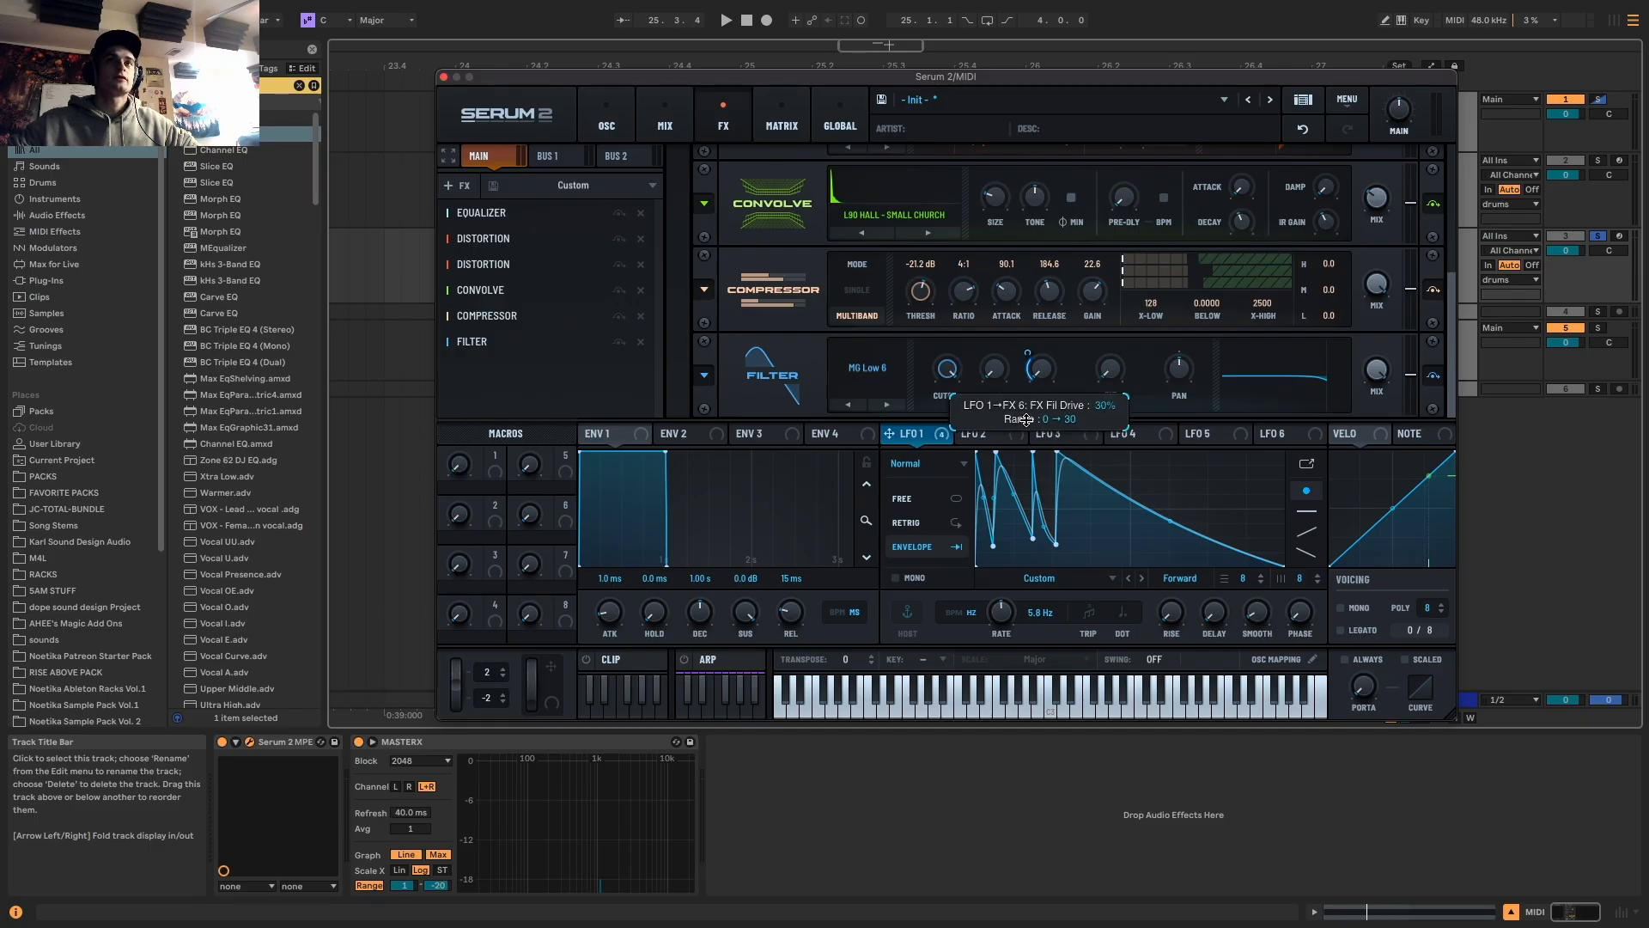
{"action": "key", "text": "space"}
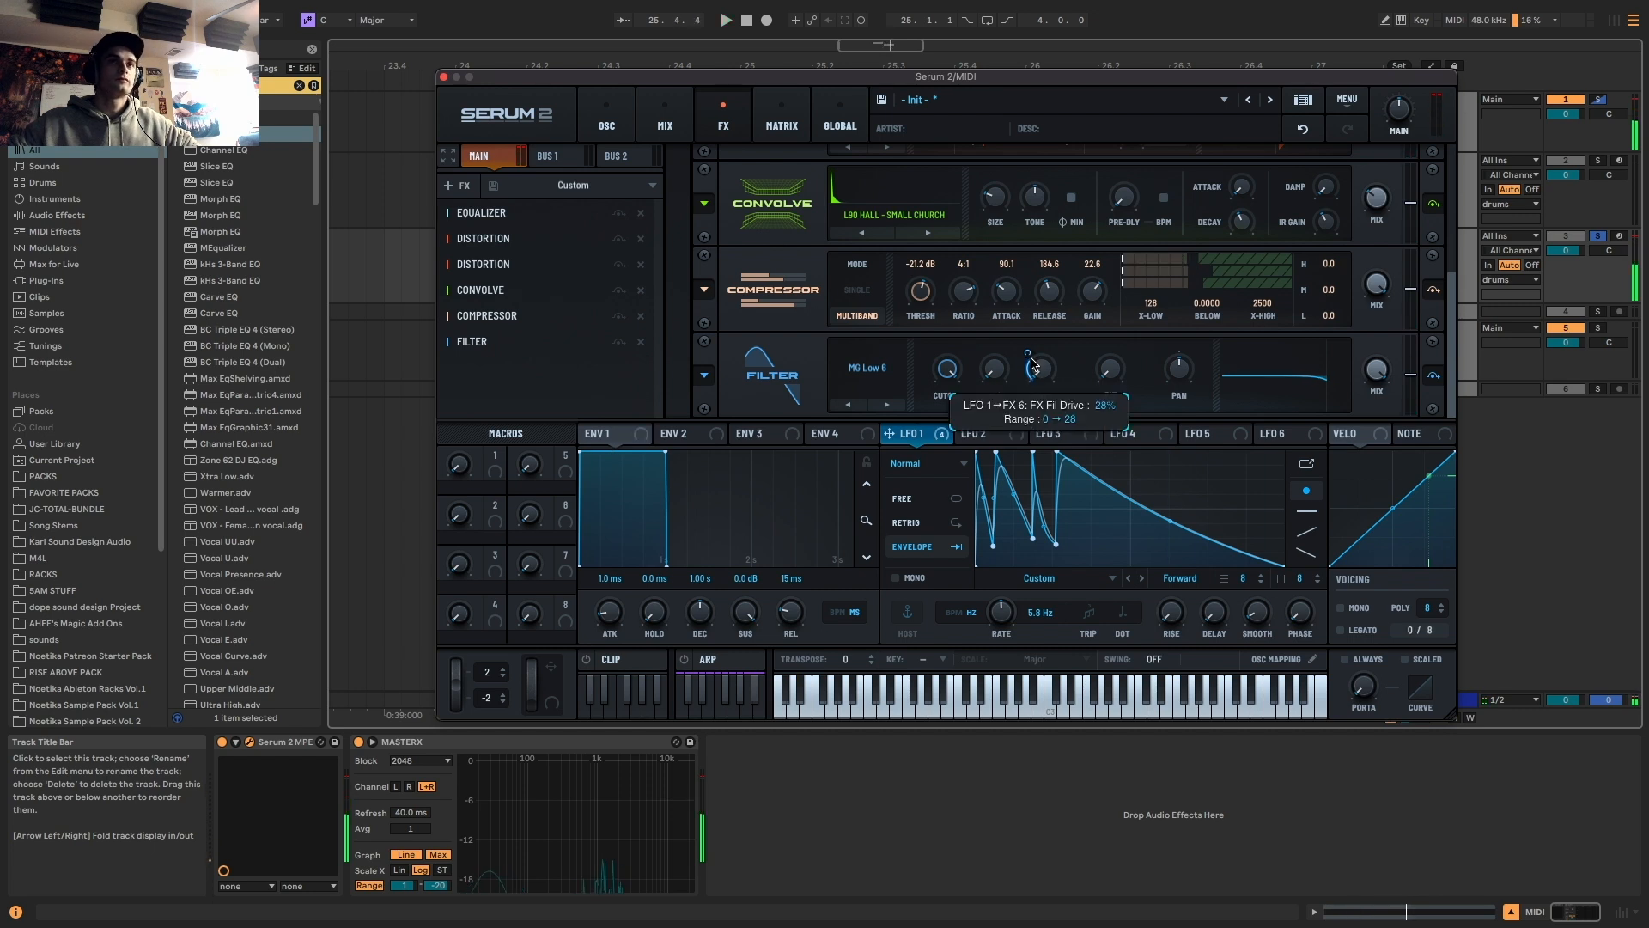
Add a second Equalizer at the end of the chain and make its first band a low cut at 264 Hz with Q 43
{"action": "left_click", "coordinate": [457, 187]}
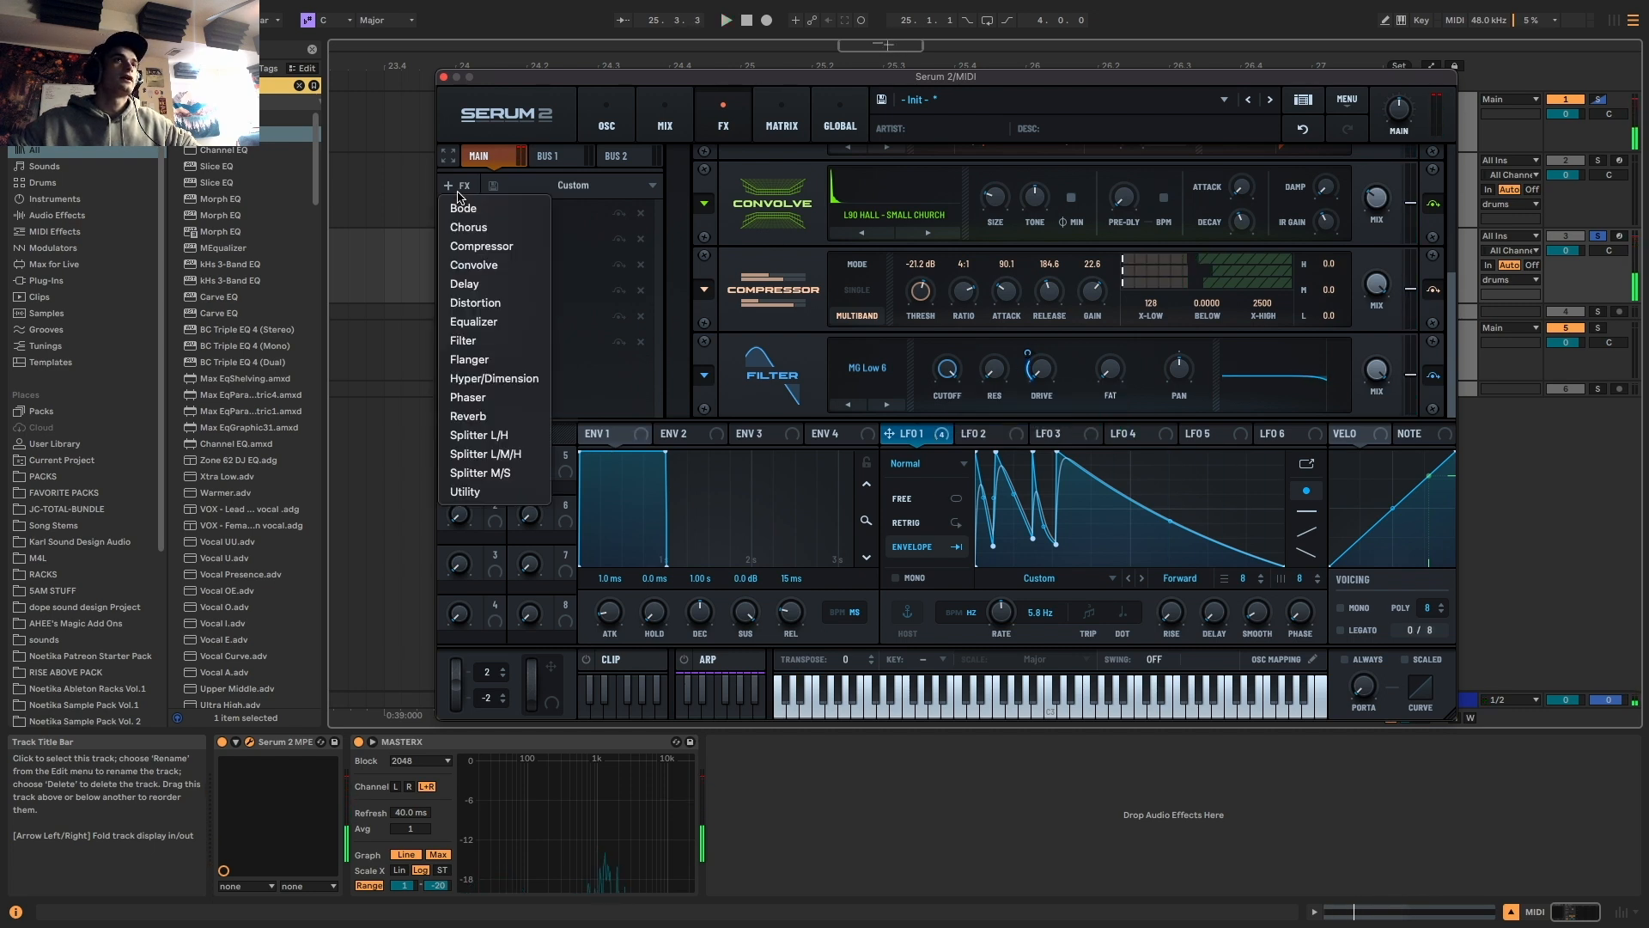
{"action": "left_click", "coordinate": [500, 324]}
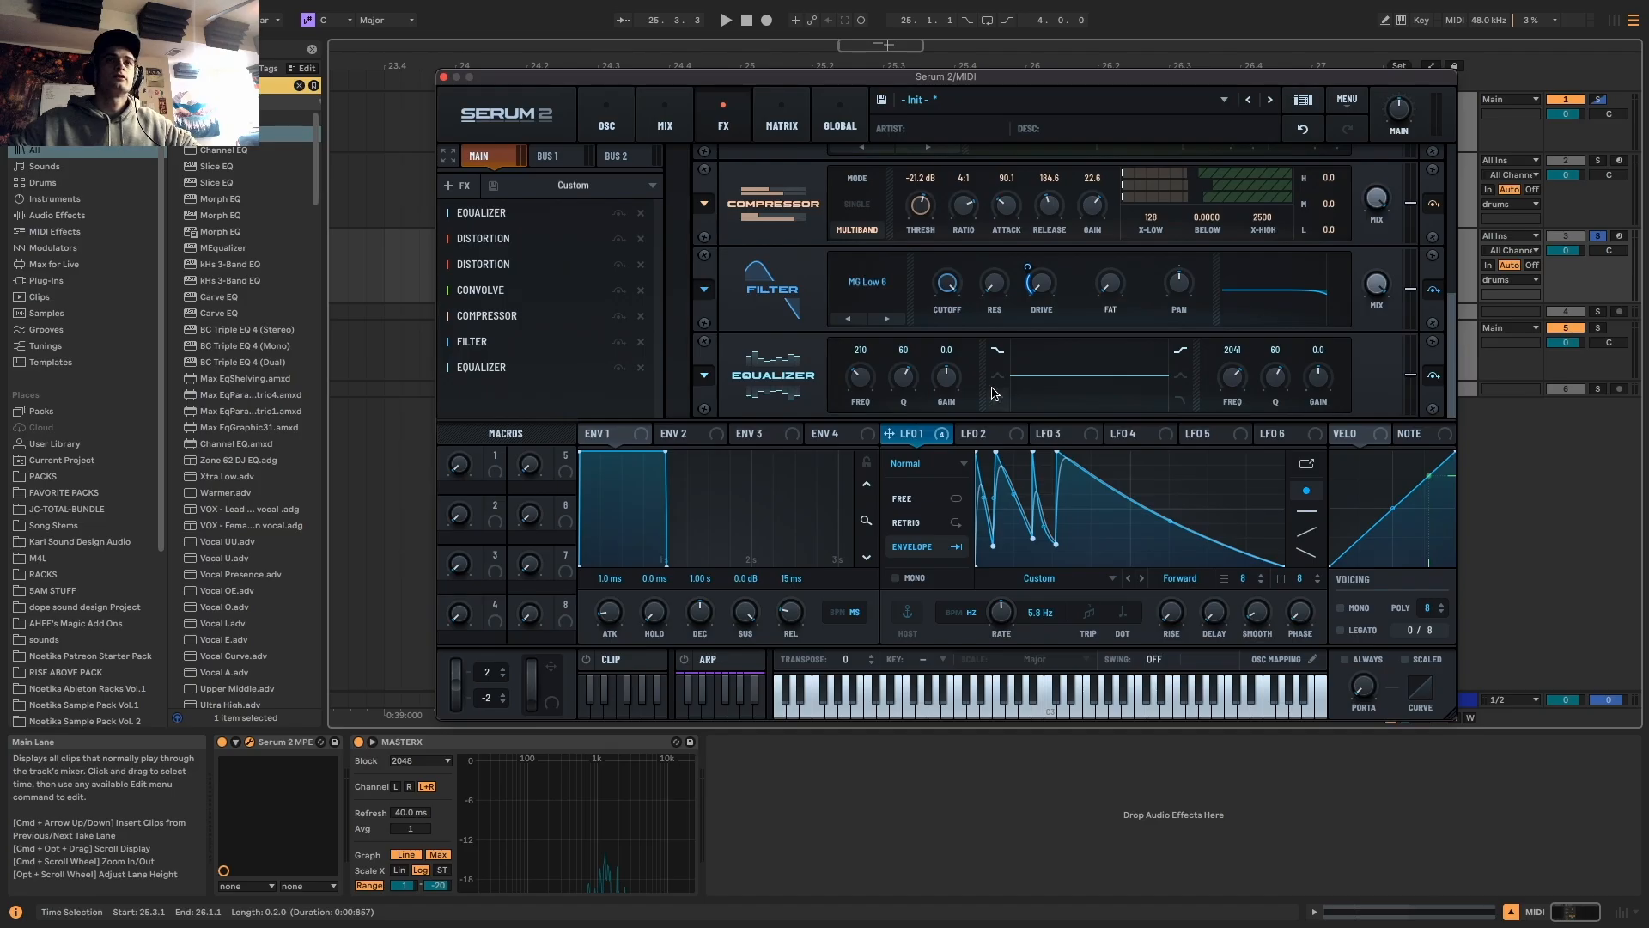
{"action": "left_click_drag", "start_coordinate": [903, 378], "coordinate": [862, 379]}
{"action": "key", "text": "space"}
{"action": "key", "text": "space"}
{"action": "key", "text": "space"}
{"action": "key", "text": "space"}
{"action": "key", "text": "space"}
{"action": "key", "text": "space"}
{"action": "key", "text": "space"}
{"action": "key", "text": "space"}
{"action": "mouse_move", "coordinate": [1039, 282]}
{"action": "key", "text": "space"}
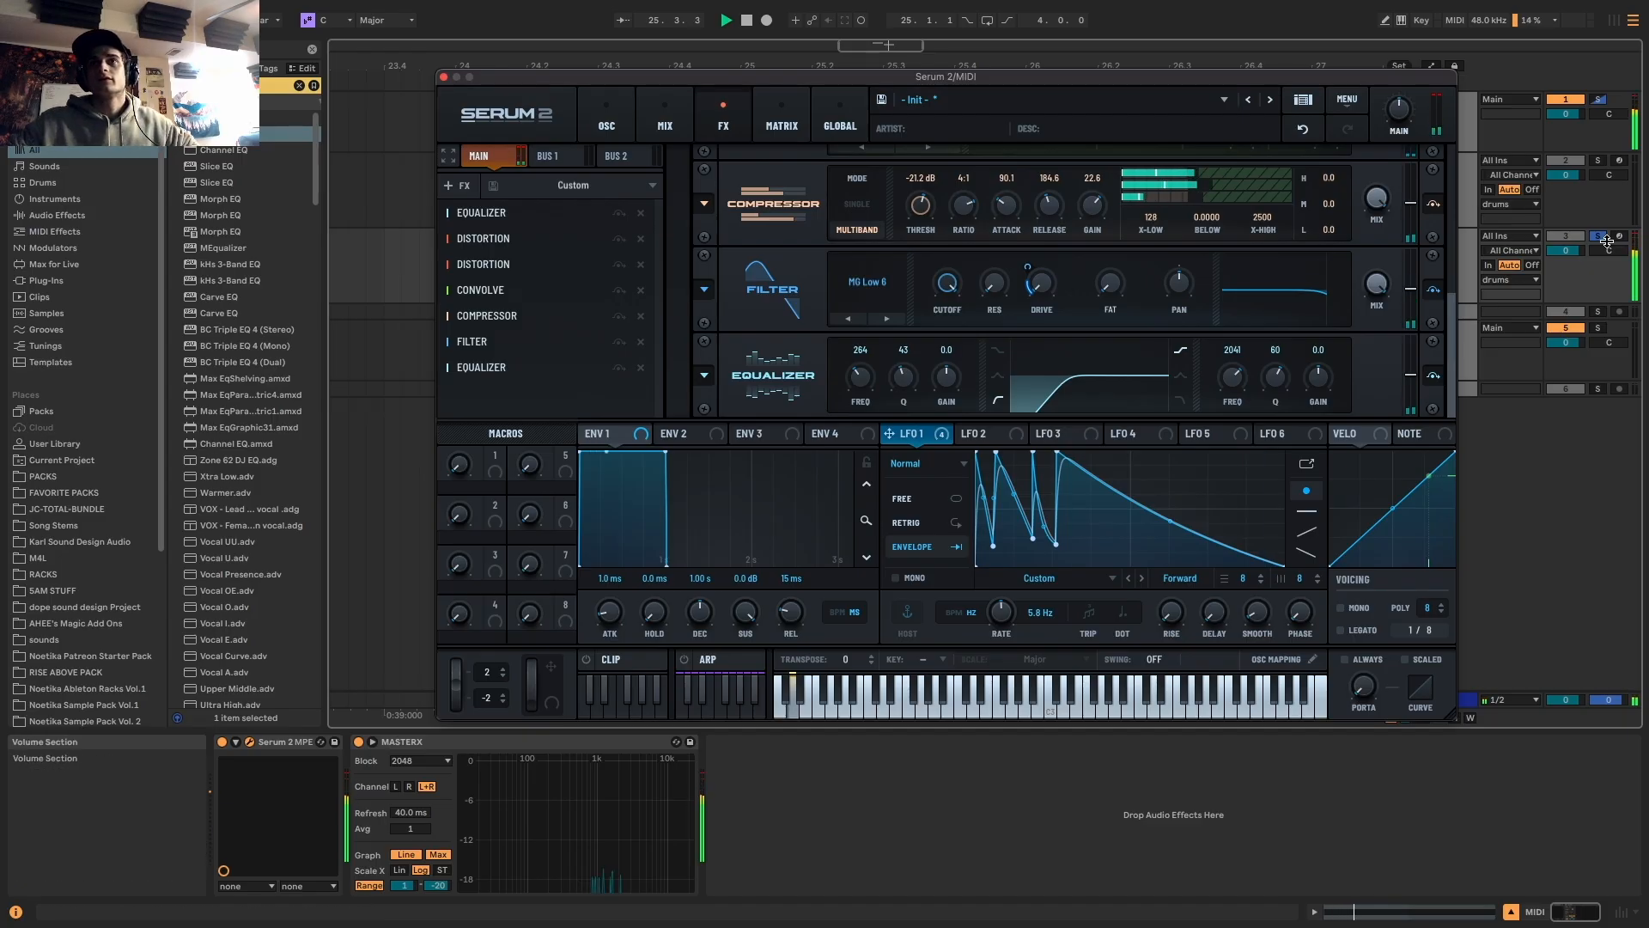
Add a second Compressor in Single mode at the end of the effects chain and audition it
{"action": "left_click", "coordinate": [461, 194]}
{"action": "left_click", "coordinate": [501, 246]}
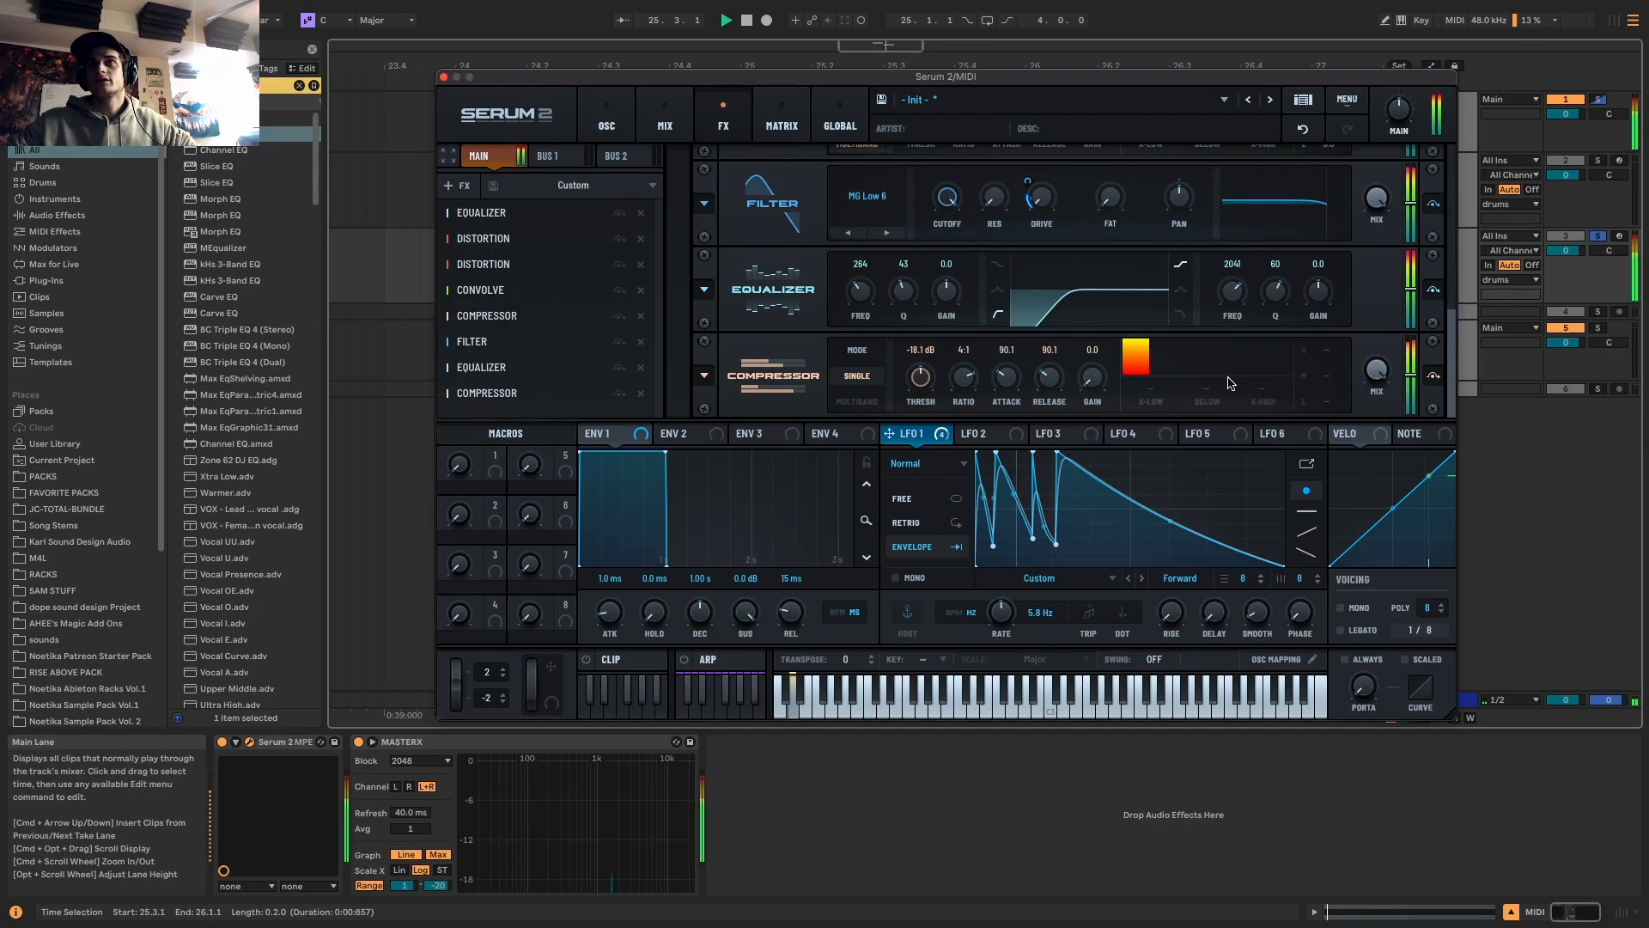
{"action": "key", "text": "space"}
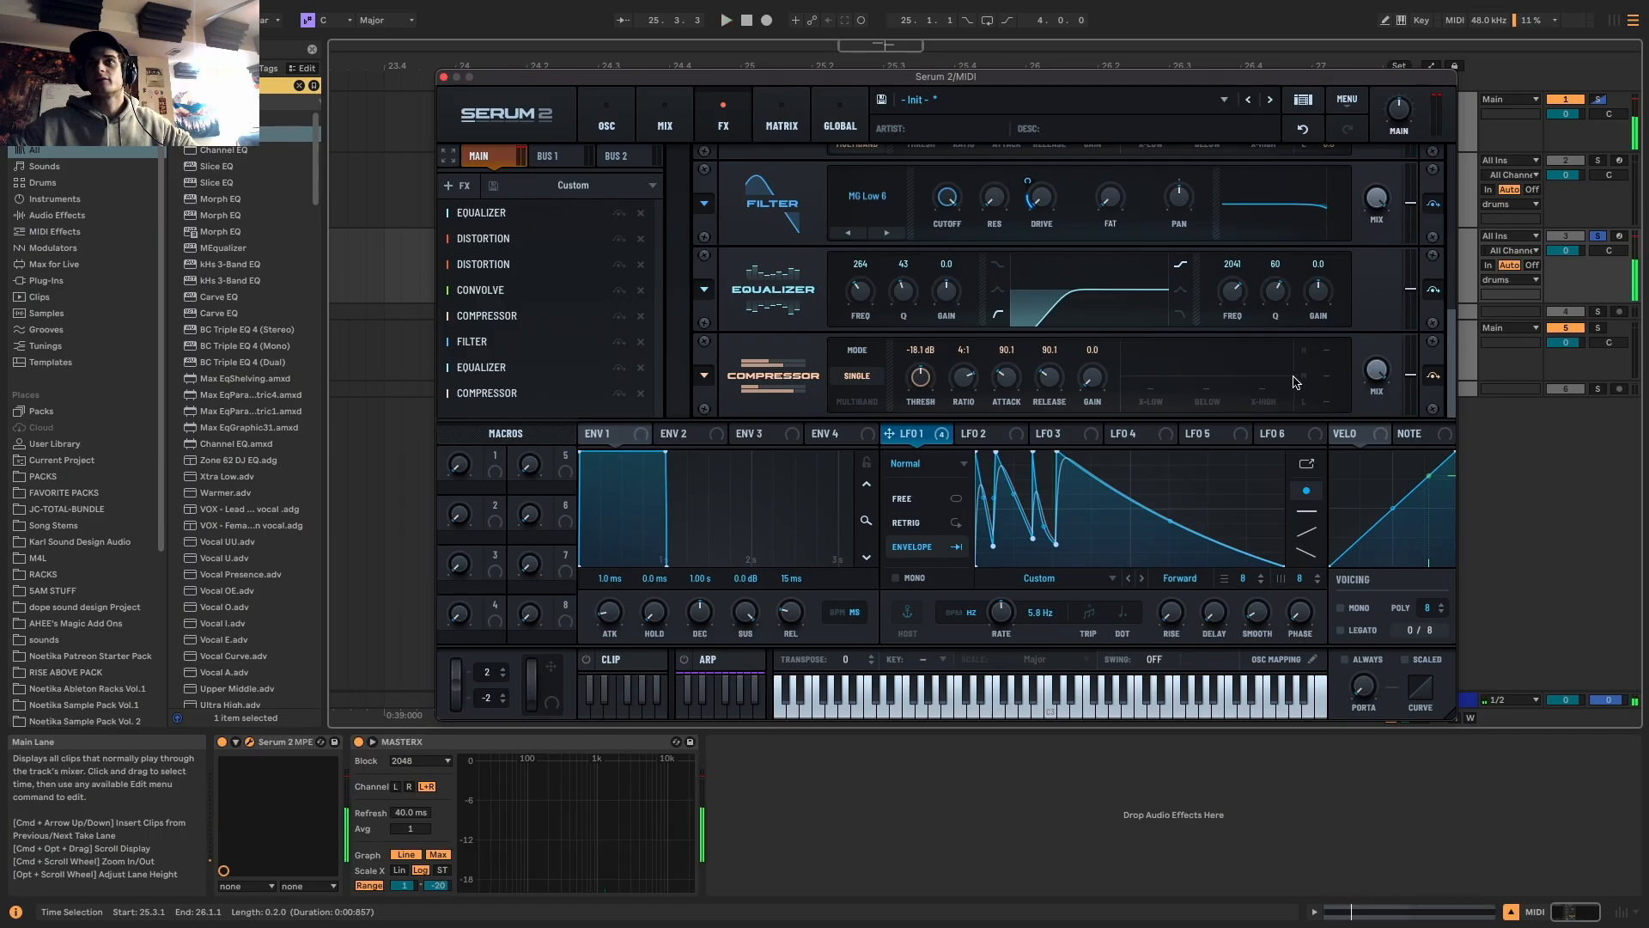
Set the last Compressor's attack to 129.8 and release to 103.7, and reshape the LFO 1 curve with a 5.0 Hz rate
{"action": "key", "text": "space"}
{"action": "left_click_drag", "start_coordinate": [1005, 379], "coordinate": [1051, 391]}
{"action": "key", "text": "space"}
{"action": "key", "text": "space"}
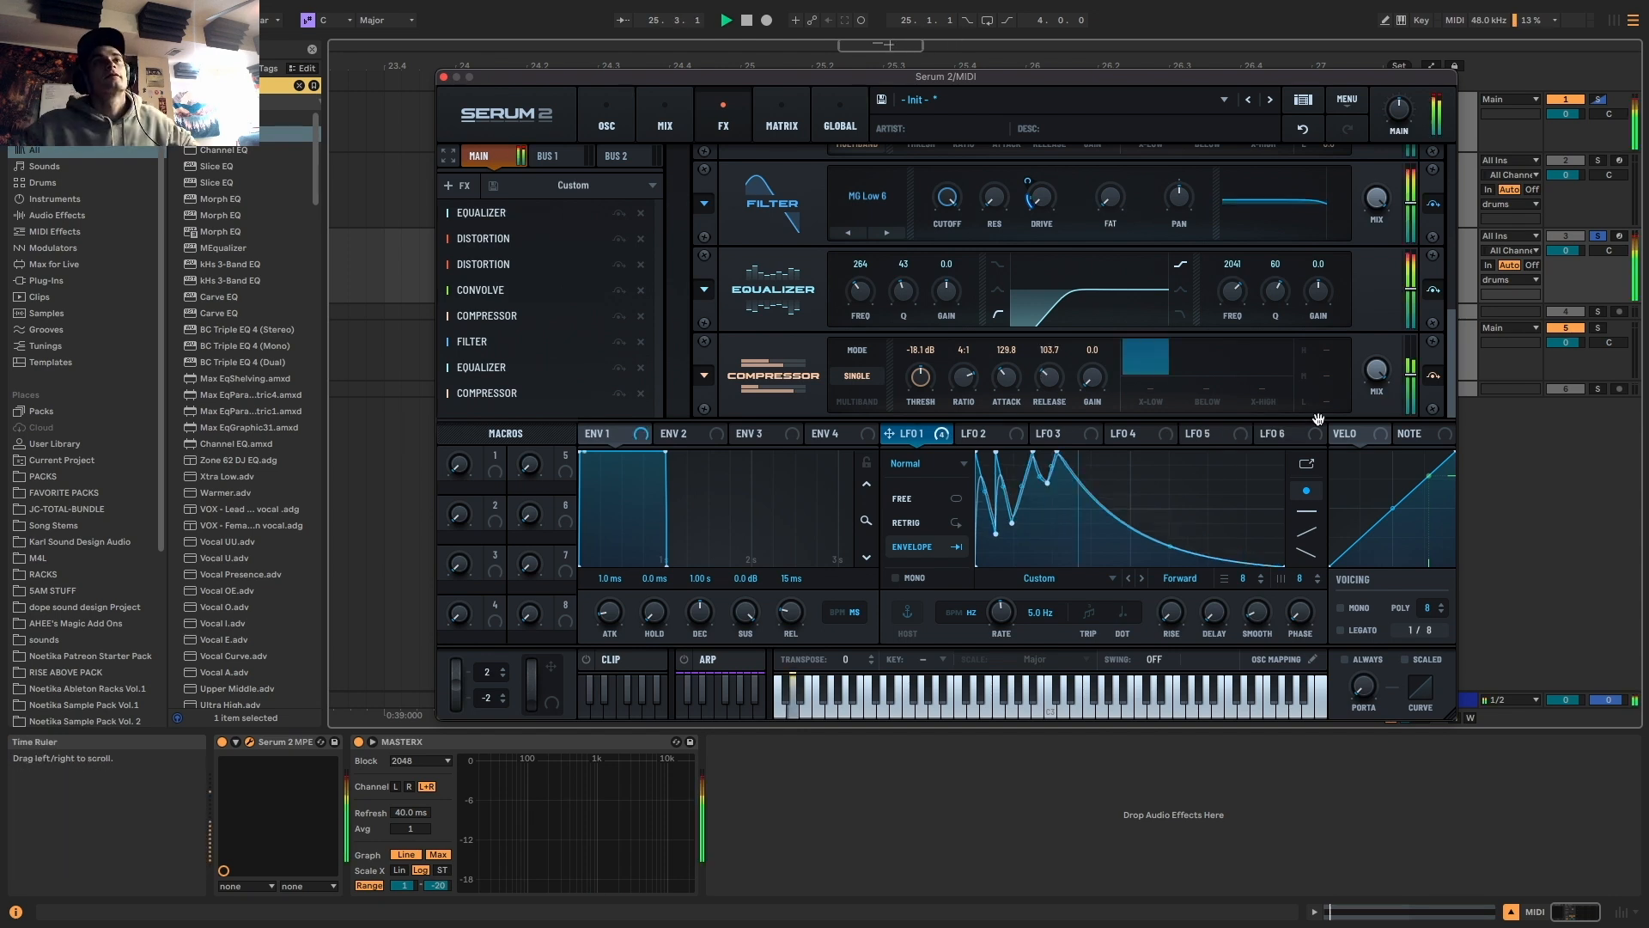
{"action": "key", "text": "space"}
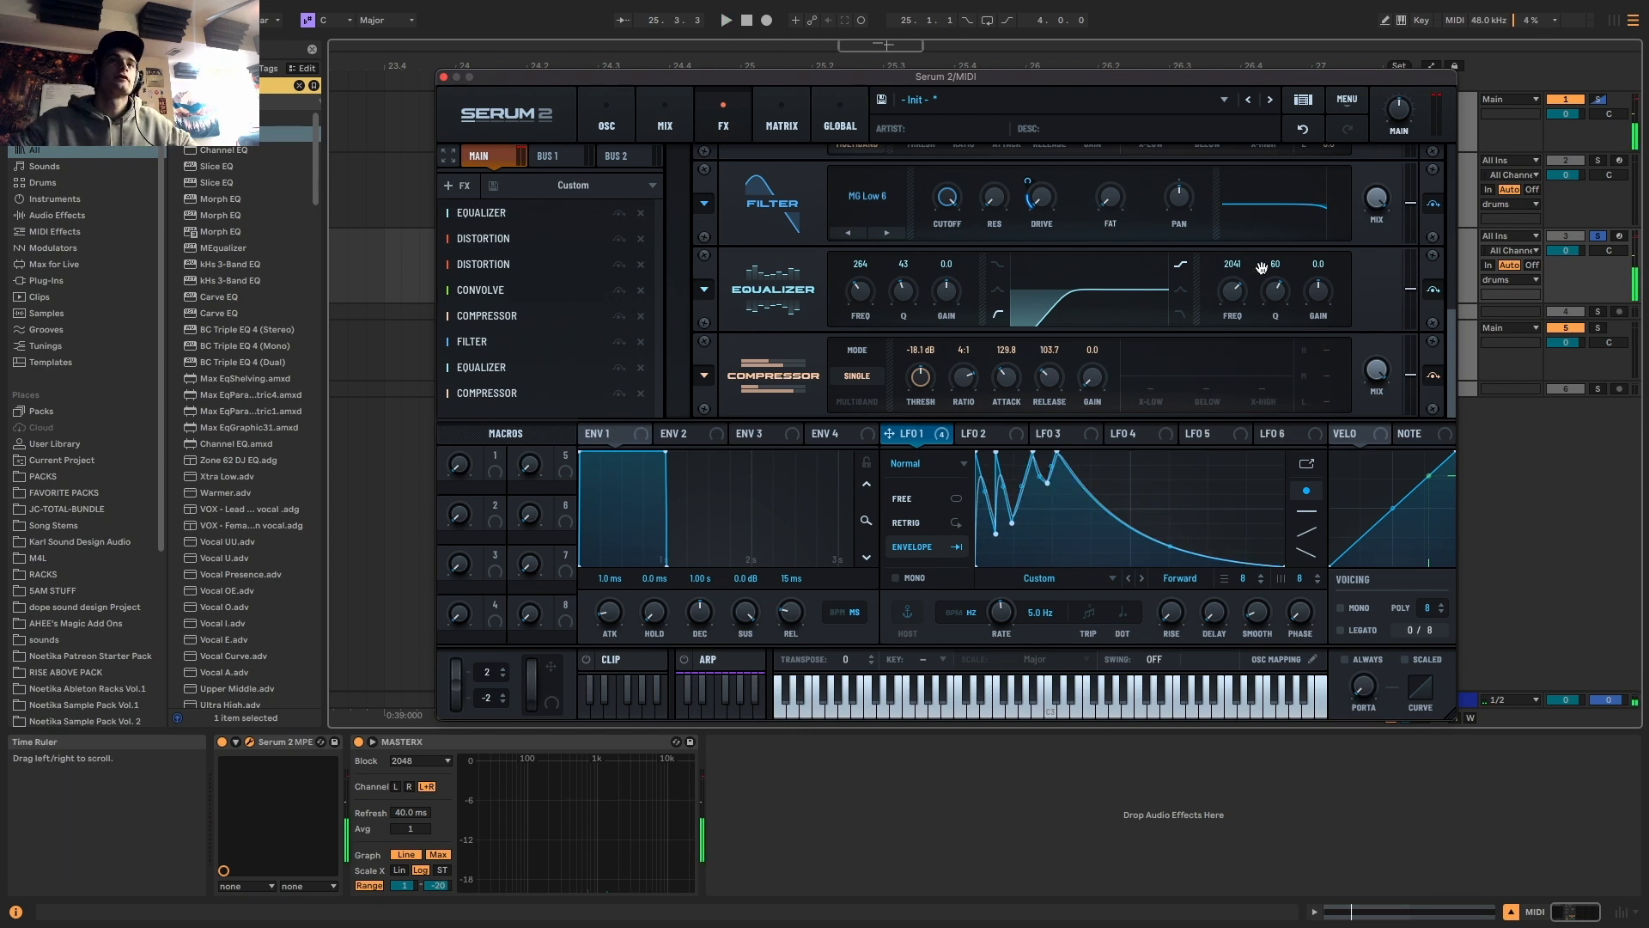
Set the synth's main volume to 56% while auditioning, and close the plugin window
{"action": "left_click", "coordinate": [510, 288]}
{"action": "key", "text": "space"}
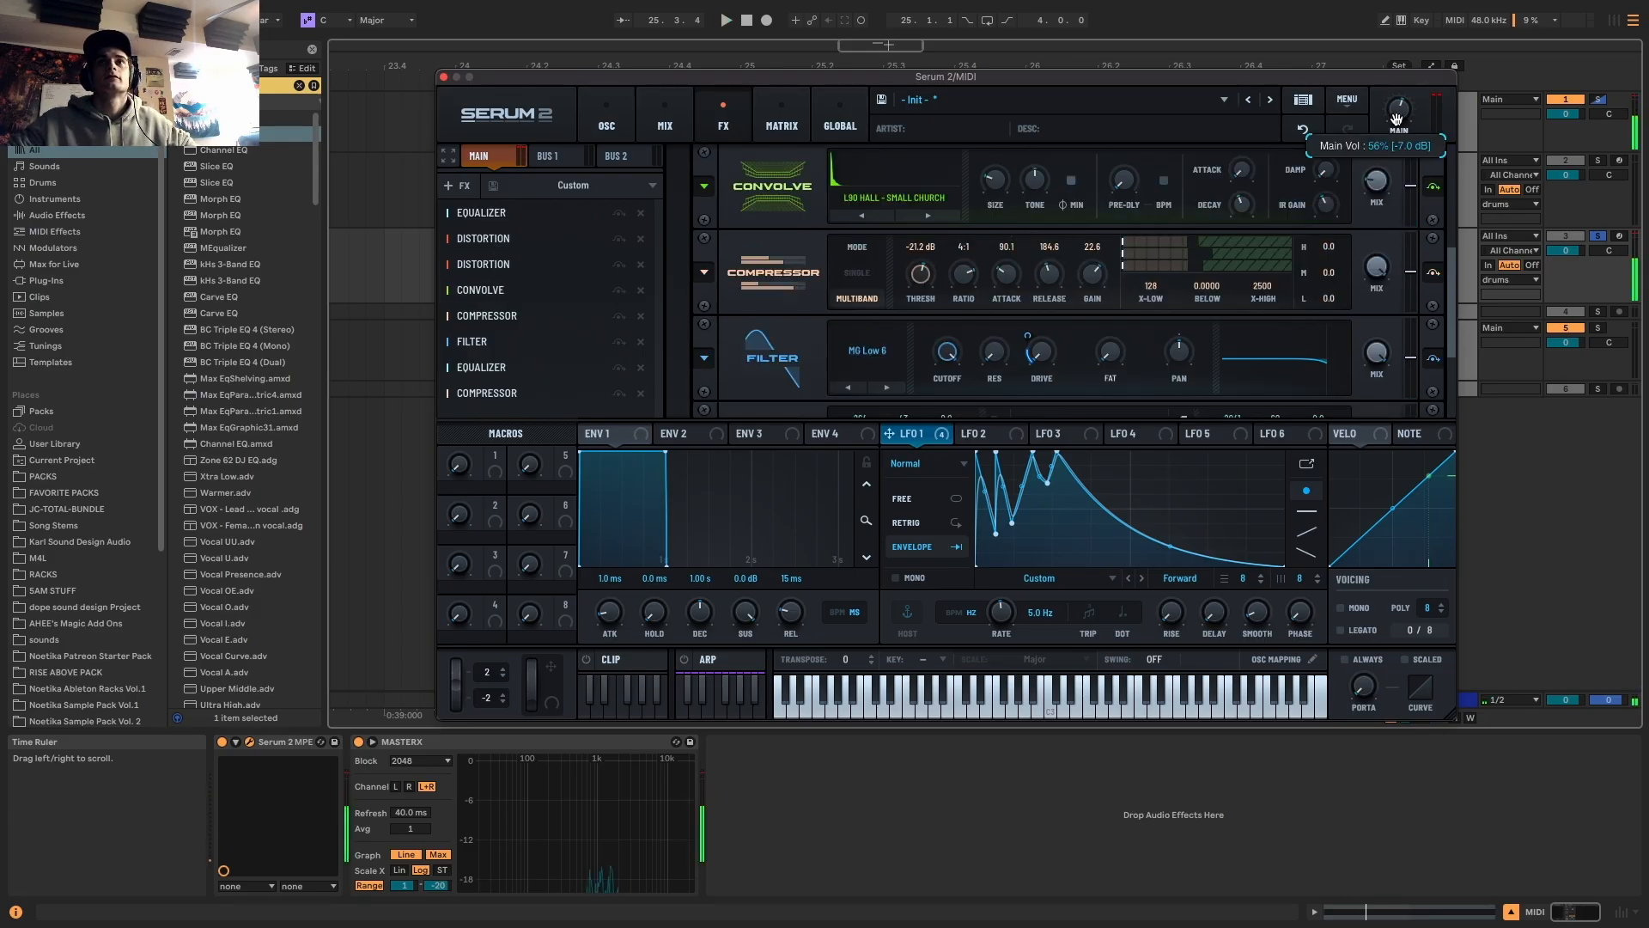
{"action": "left_click", "coordinate": [443, 77]}
Add an EQ Eight after MASTERX on the clap track and audition the clap clip
{"action": "left_click", "coordinate": [734, 262]}
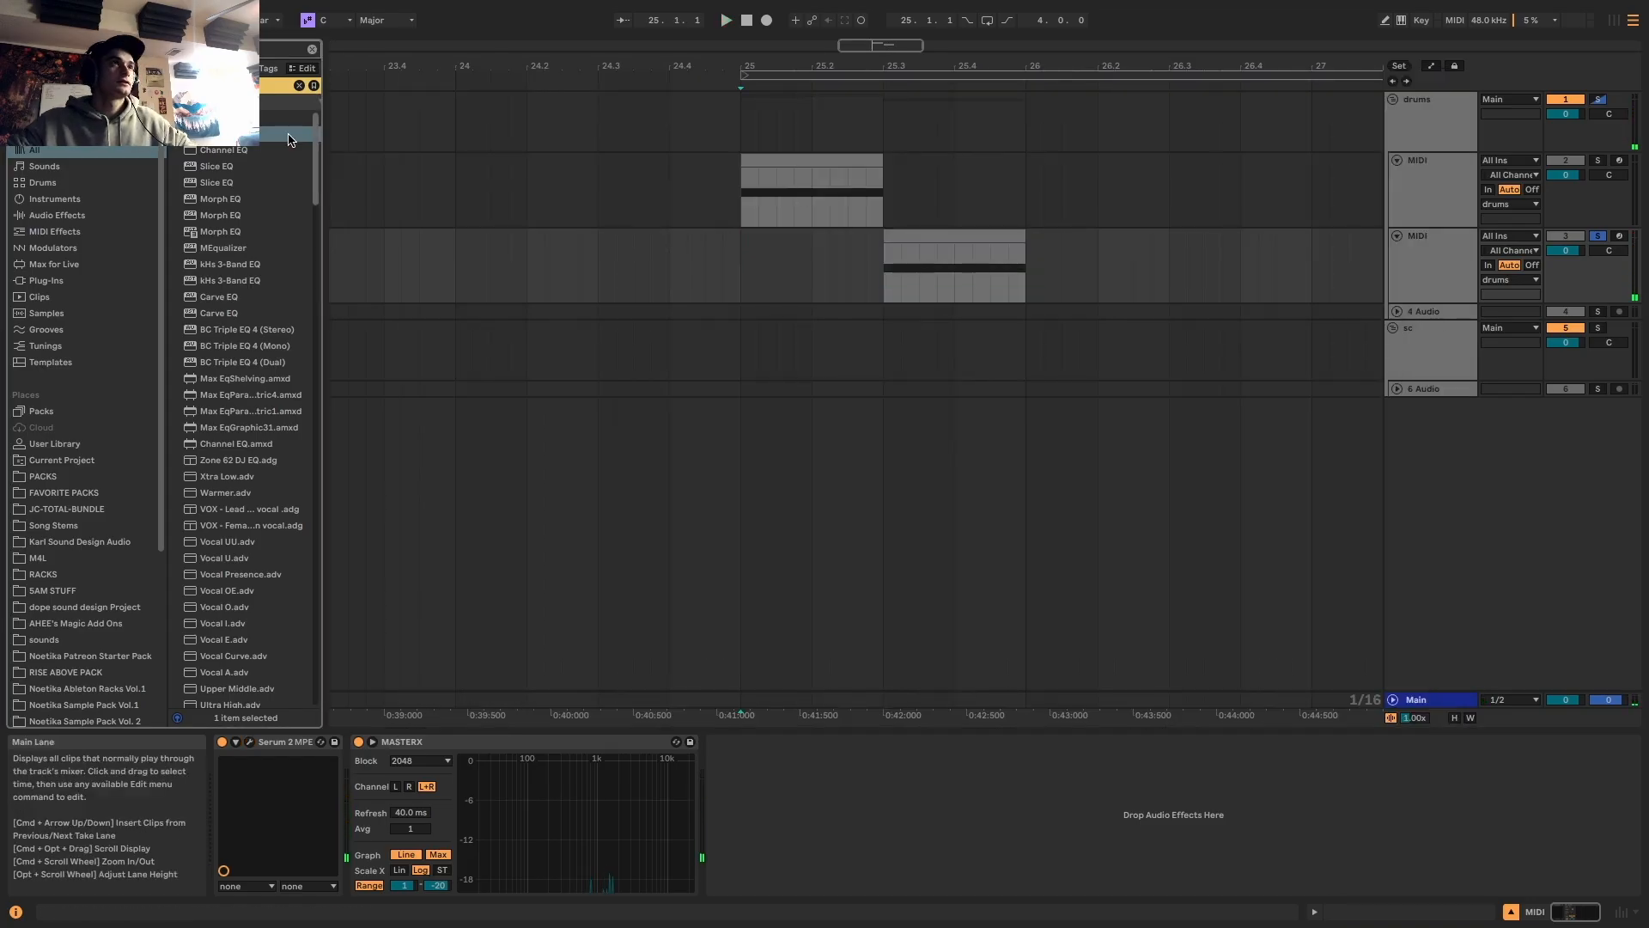
{"action": "key", "text": "super+f"}
{"action": "double_click", "coordinate": [254, 135]}
{"action": "key", "text": "space"}
{"action": "left_click", "coordinate": [971, 234]}
{"action": "key", "text": "space"}
{"action": "key", "text": "space"}
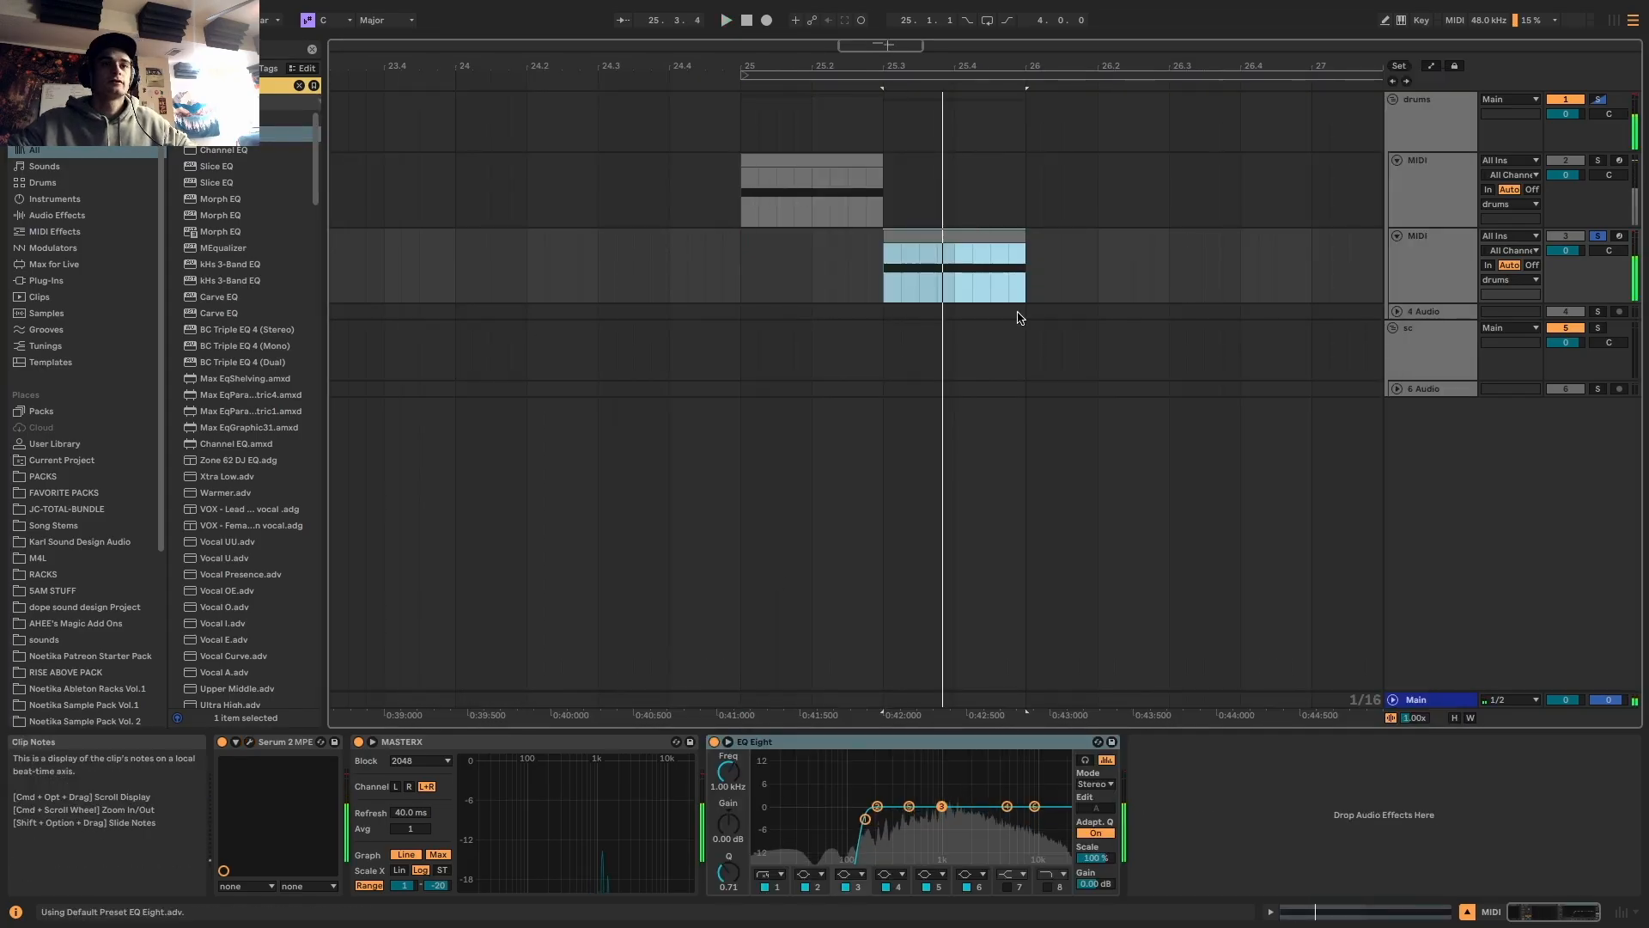
Set the EQ Eight low-cut band to 174 Hz with Q 0.69 while auditioning the clap
{"action": "left_click", "coordinate": [866, 825]}
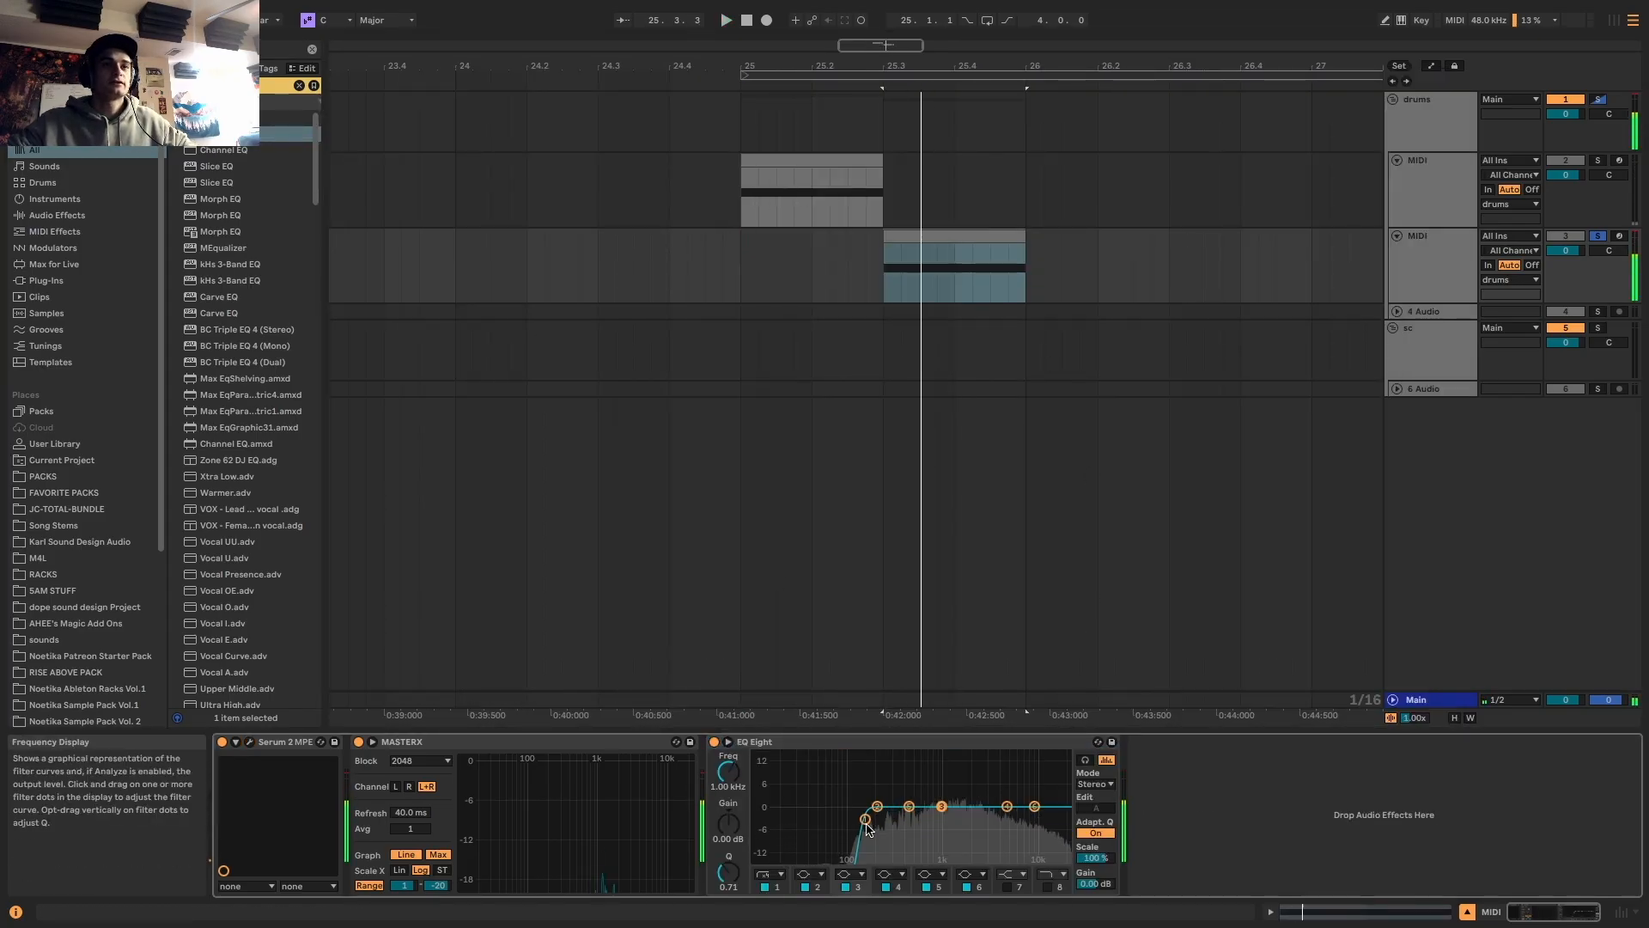
{"action": "left_click_drag", "start_coordinate": [865, 823], "coordinate": [871, 824]}
{"action": "key", "text": "space"}
{"action": "key", "text": "space"}
{"action": "key", "text": "space"}
{"action": "key", "text": "space"}
{"action": "key", "text": "space"}
{"action": "key", "text": "space"}
{"action": "key", "text": "space"}
Turn off the clap track's solo and play from the kick clip at bar 25
{"action": "left_click", "coordinate": [989, 532]}
{"action": "key", "text": "space"}
{"action": "left_click", "coordinate": [821, 160]}
{"action": "key", "text": "space"}
{"action": "key", "text": "space"}
{"action": "left_click", "coordinate": [1597, 235]}
{"action": "key", "text": "space"}
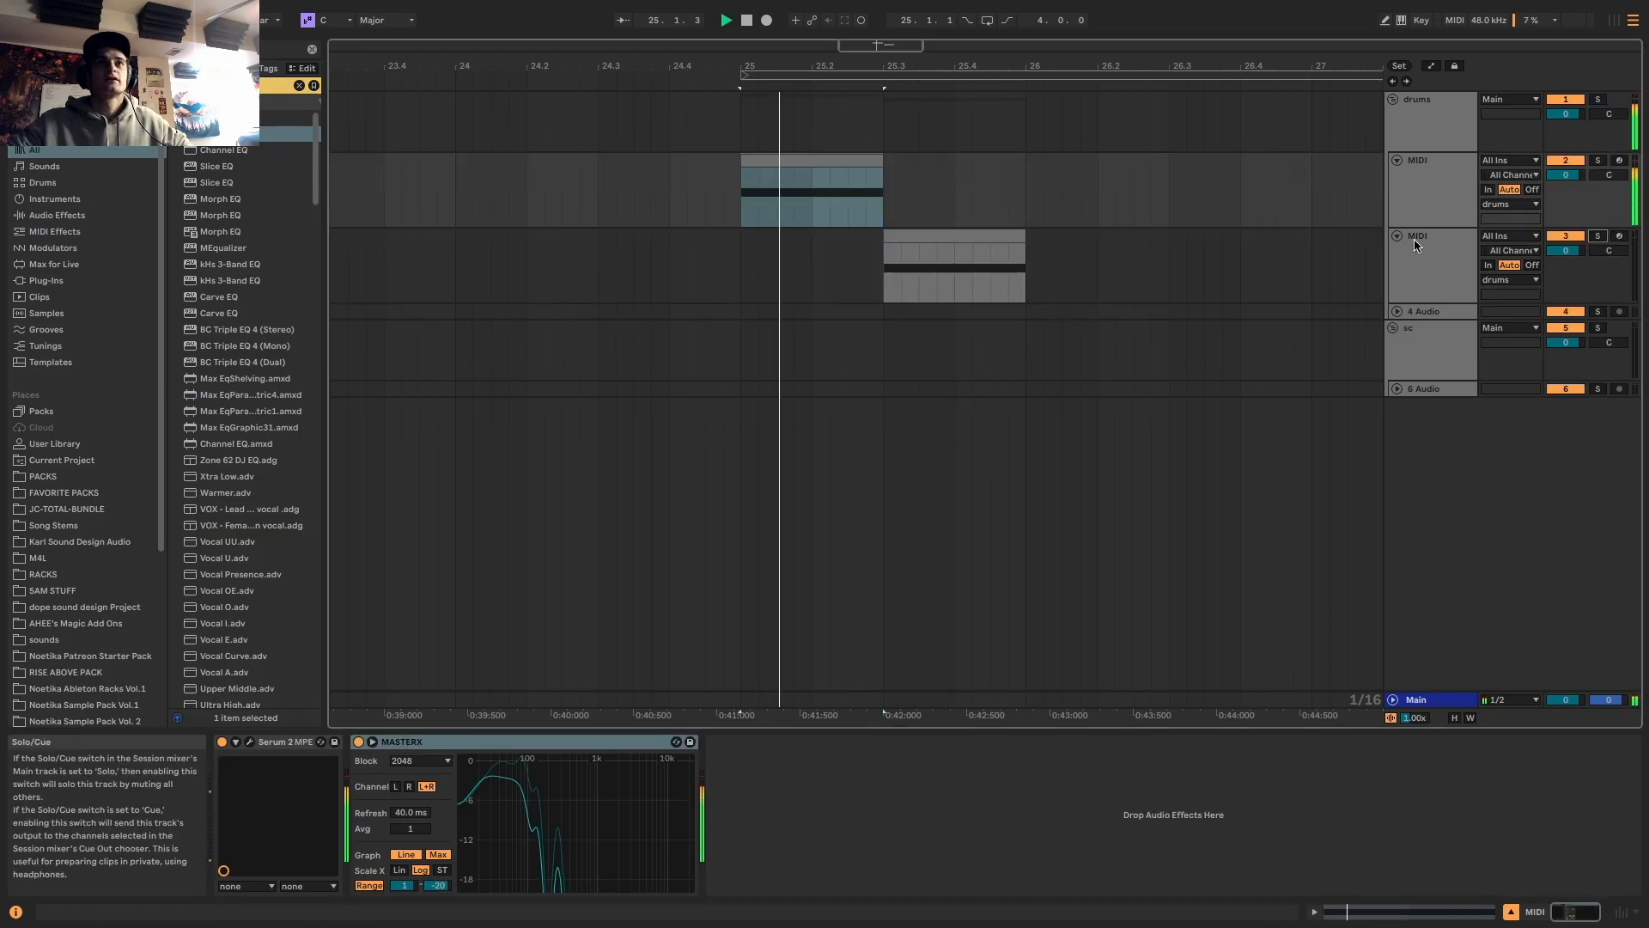
Select the kick and clap clips in bar 25 and duplicate them three times to fill four bars
{"action": "scroll", "coordinate": [952, 196], "scroll_direction": "down", "scroll_amount": 3}
{"action": "key", "text": "space"}
{"action": "left_click_drag", "start_coordinate": [1001, 273], "coordinate": [820, 203]}
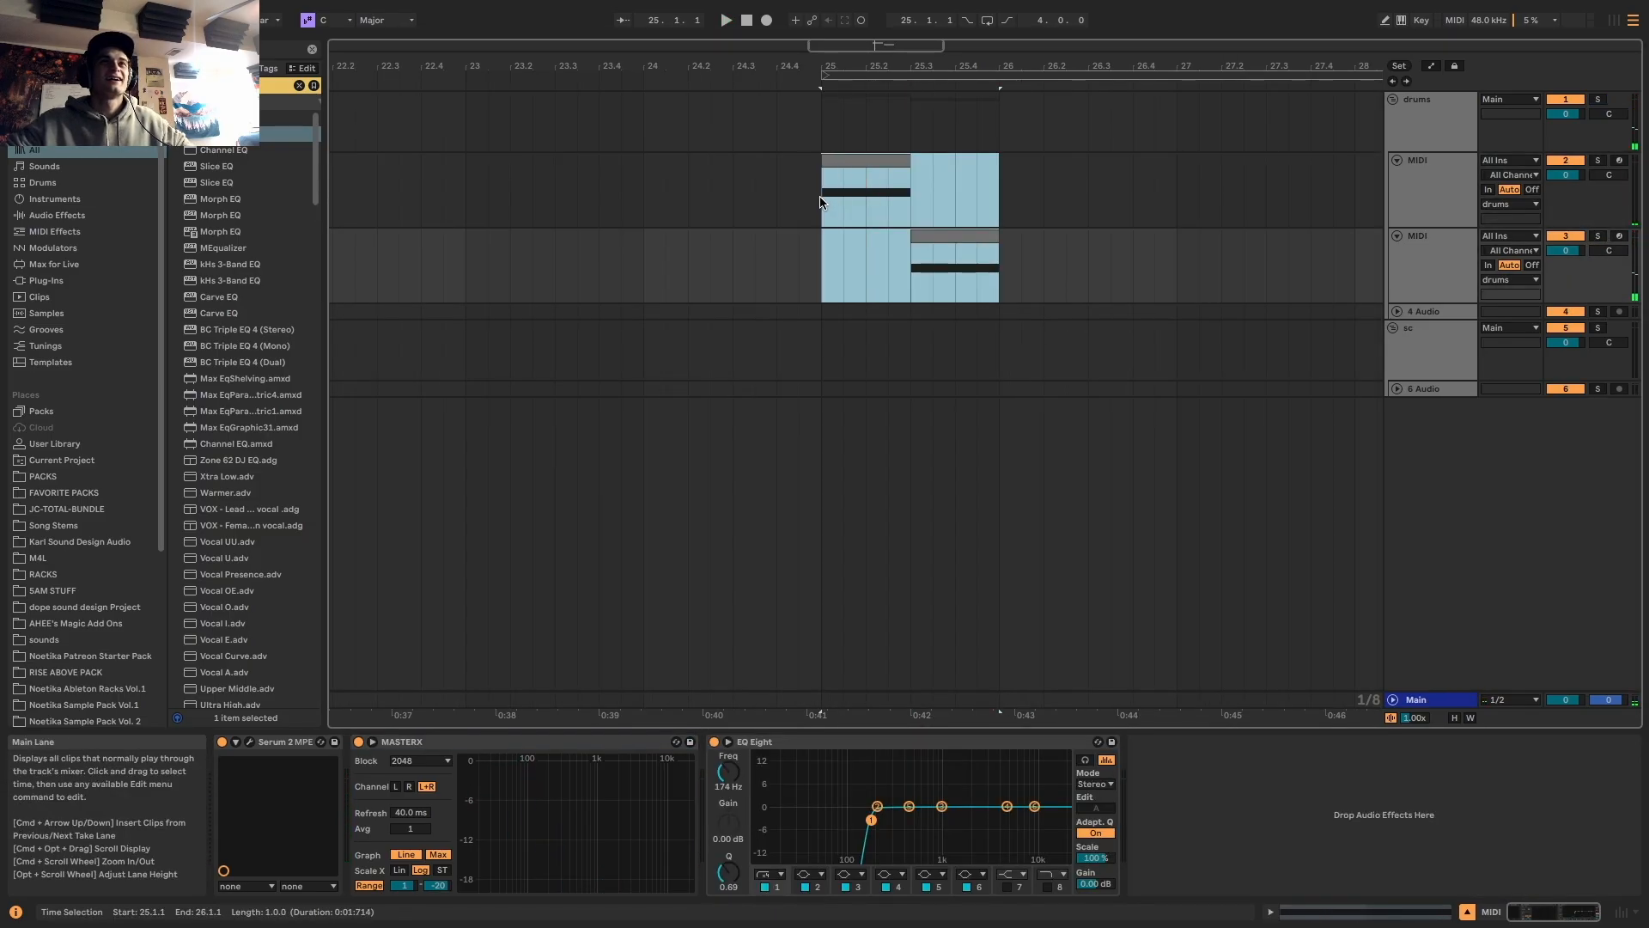
{"action": "key", "text": "super+d"}
{"action": "key", "text": "super+d"}
{"action": "key", "text": "super+d"}
Loop the four-bar drum pattern from bar 25 to bar 29 and play it
{"action": "scroll", "coordinate": [843, 200], "scroll_direction": "down", "scroll_amount": 3}
{"action": "left_click_drag", "start_coordinate": [1183, 268], "coordinate": [835, 197]}
{"action": "key", "text": "super+l"}
{"action": "key", "text": "space"}
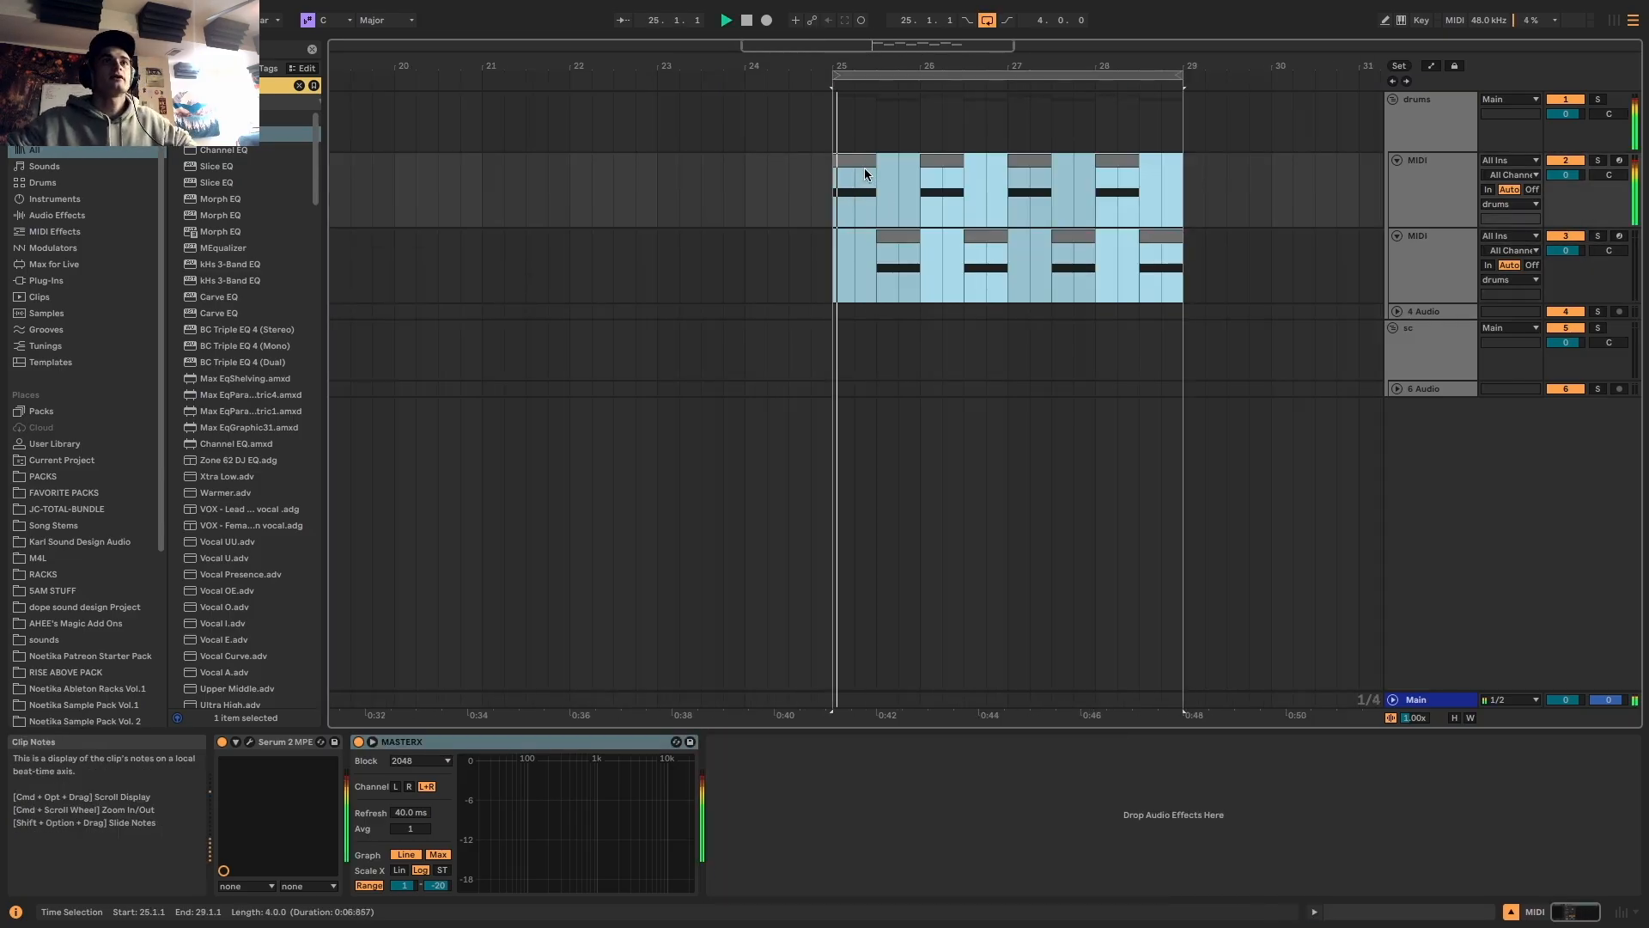
Shorten the kick clip at bar 26 and add a half-beat kick copy just before the clap at 26.3
{"action": "scroll", "coordinate": [919, 177], "scroll_direction": "up", "scroll_amount": 5}
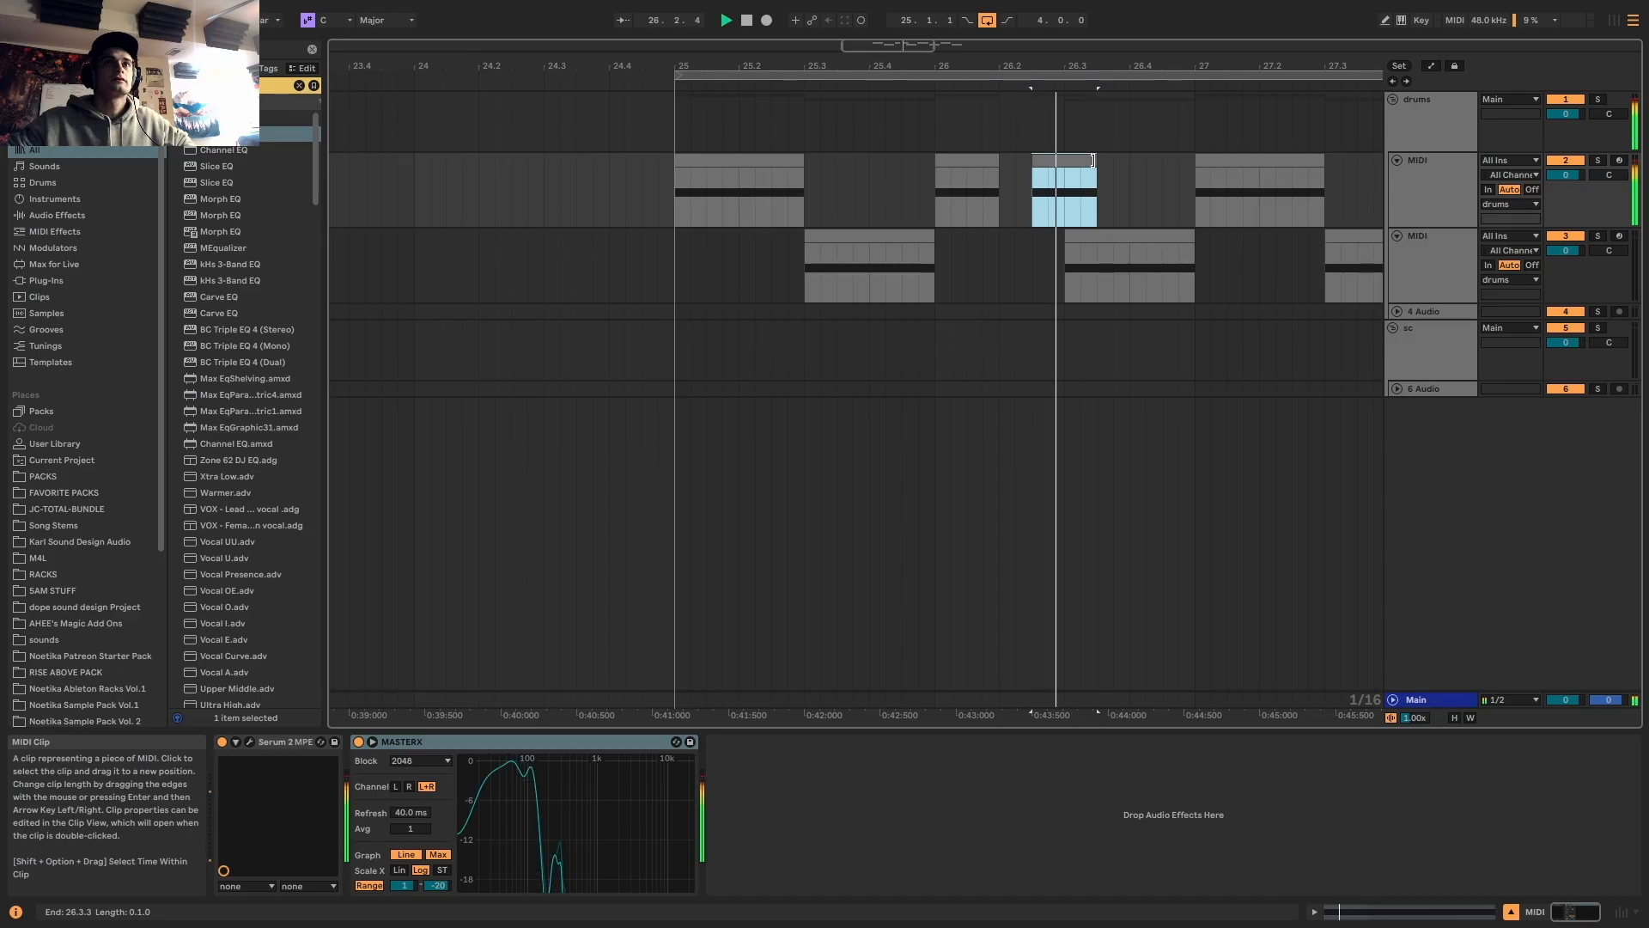
{"action": "key", "text": "space"}
{"action": "left_click_drag", "start_coordinate": [1096, 161], "coordinate": [1064, 161]}
{"action": "left_click", "coordinate": [986, 159]}
{"action": "key", "text": "space"}
Repeat the two-bar kick pattern from bar 27 and add an extra kick clip at 28.4
{"action": "scroll", "coordinate": [1069, 169], "scroll_direction": "down", "scroll_amount": 5}
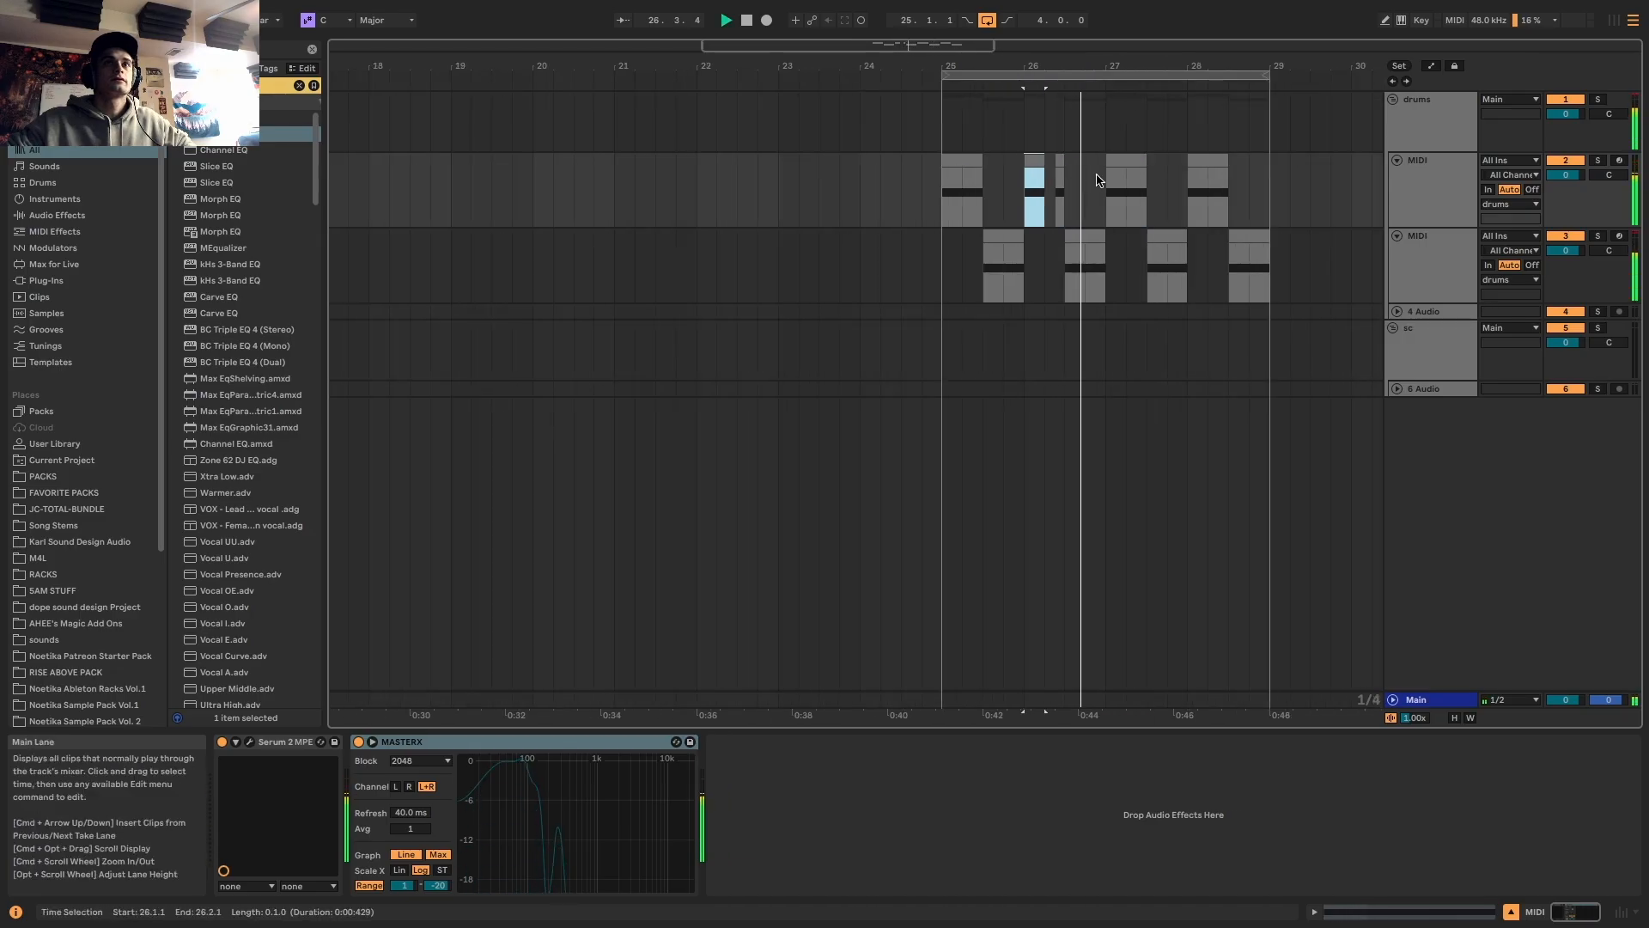
{"action": "left_click_drag", "start_coordinate": [1107, 185], "coordinate": [939, 197]}
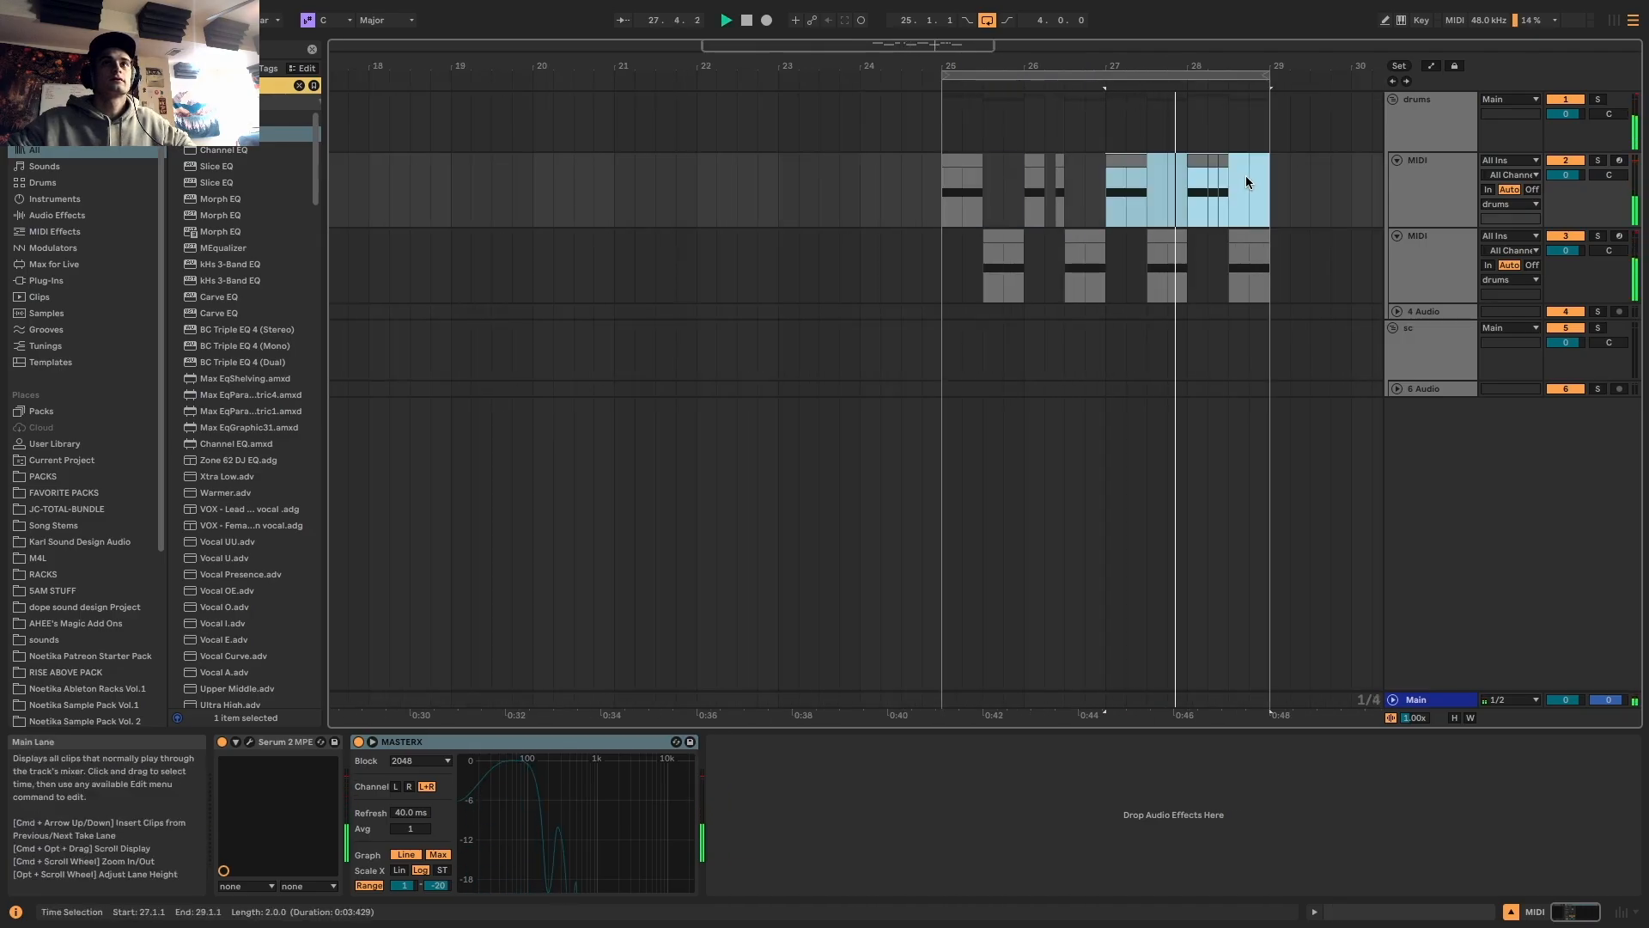
{"action": "scroll", "coordinate": [1245, 175], "scroll_direction": "up", "scroll_amount": 4}
{"action": "left_click", "coordinate": [1192, 165]}
{"action": "left_click", "coordinate": [1145, 156]}
{"action": "key", "text": "space"}
{"action": "key", "text": "space"}
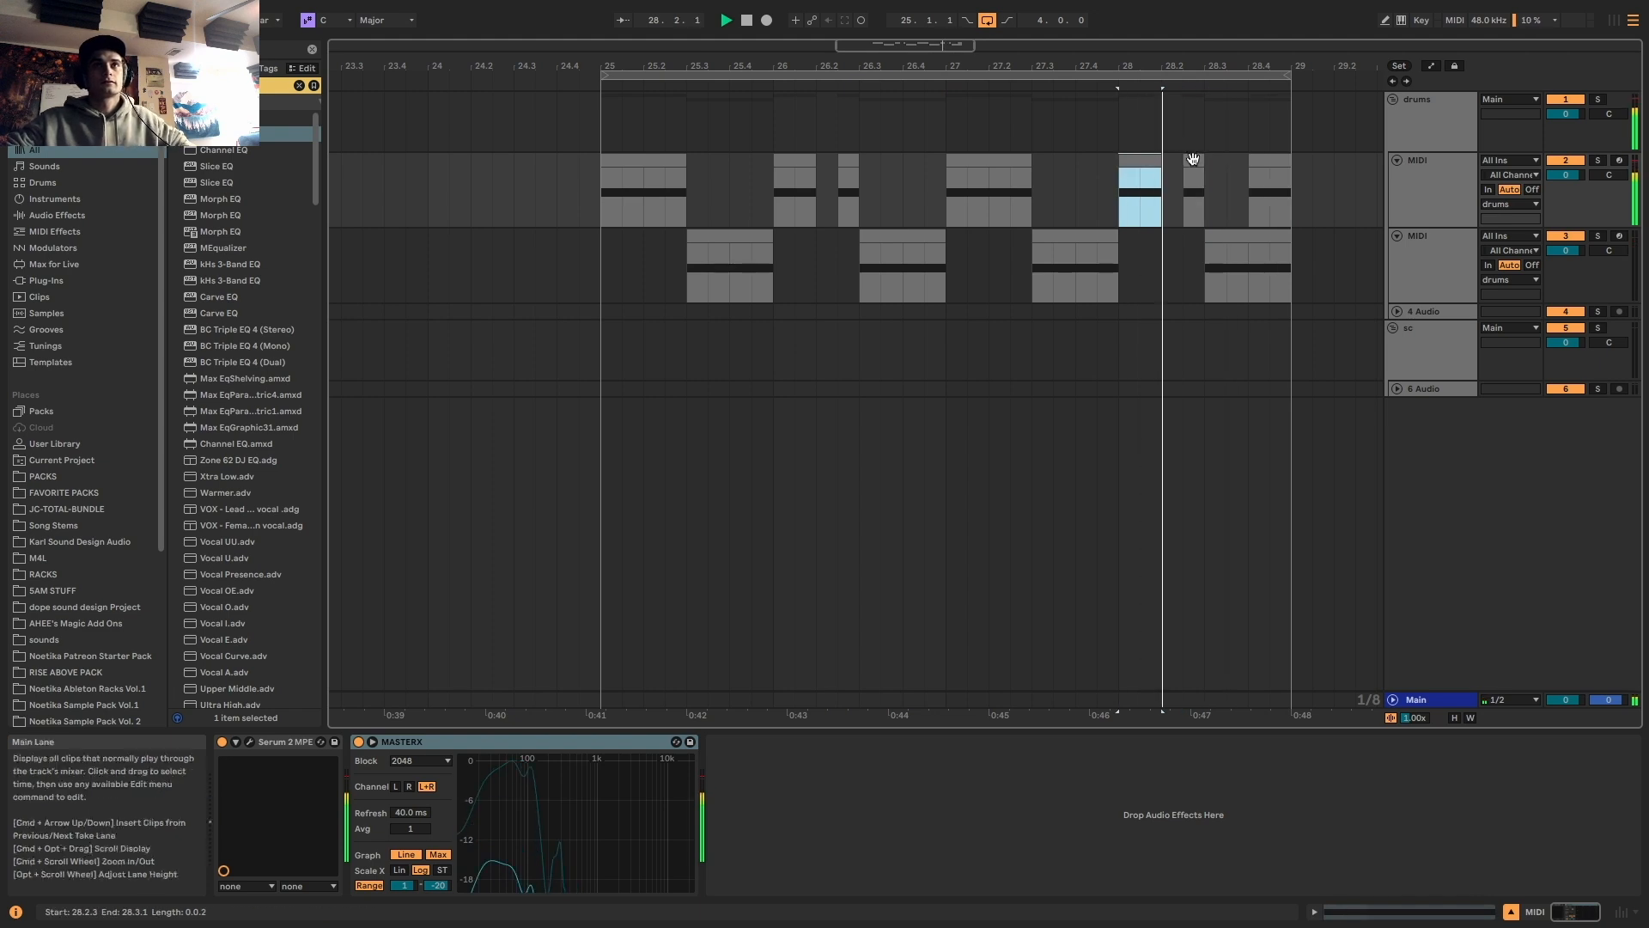
Open the kick track's Serum 2 window, move it clear of the track controls and solo the kick track
{"action": "left_click", "coordinate": [646, 159]}
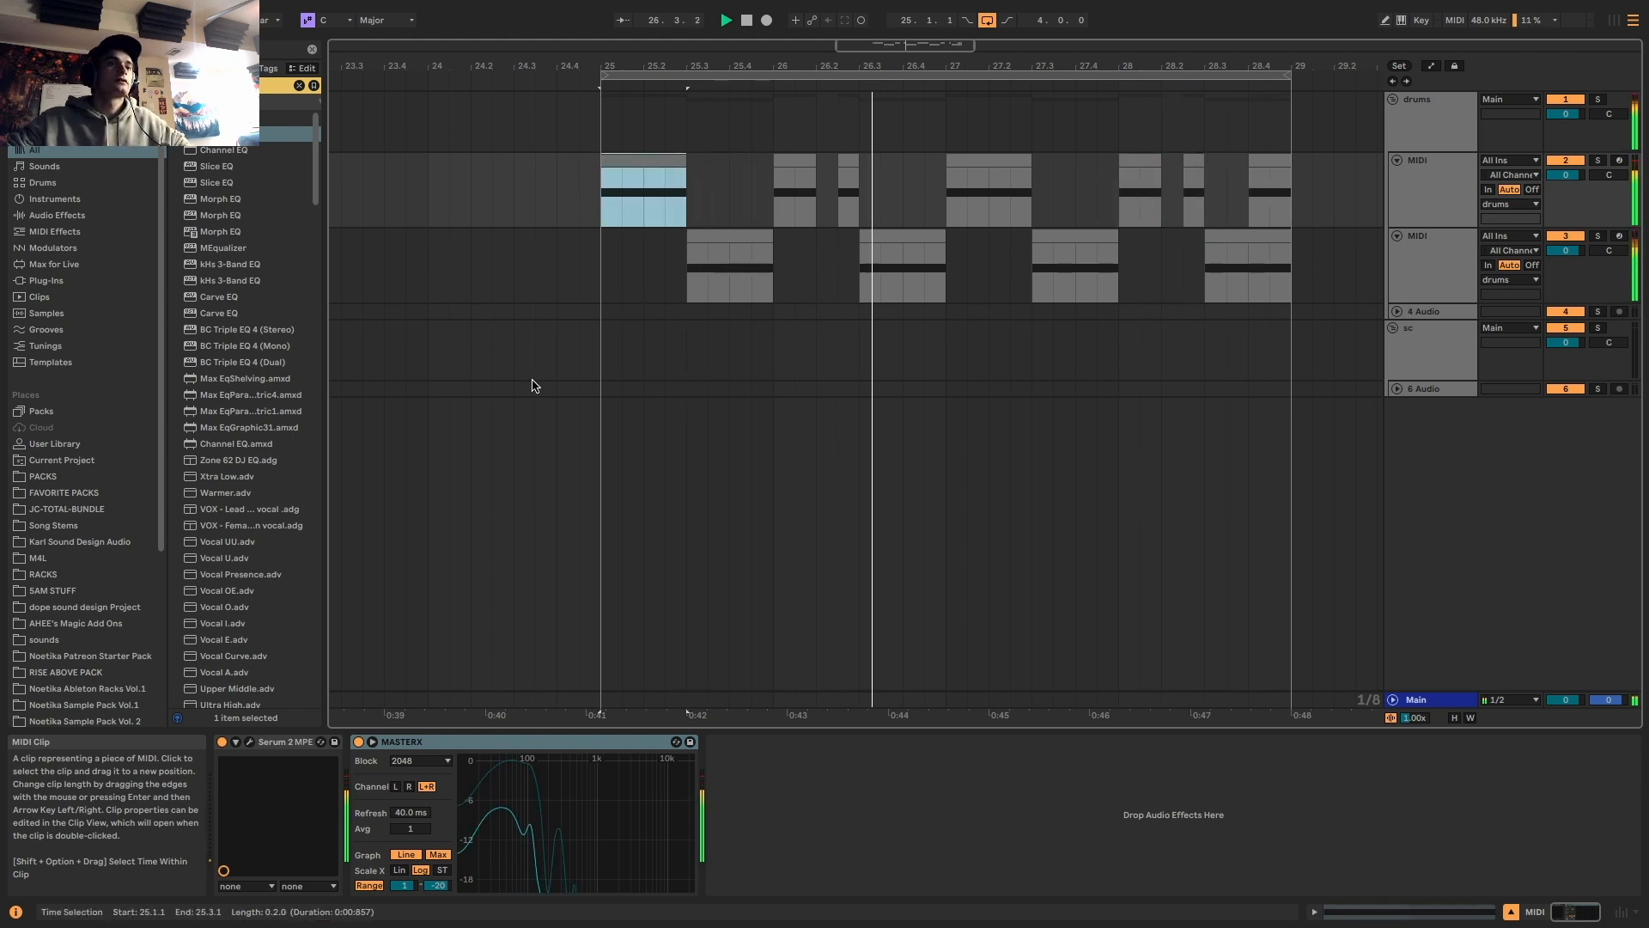
{"action": "left_click", "coordinate": [249, 742]}
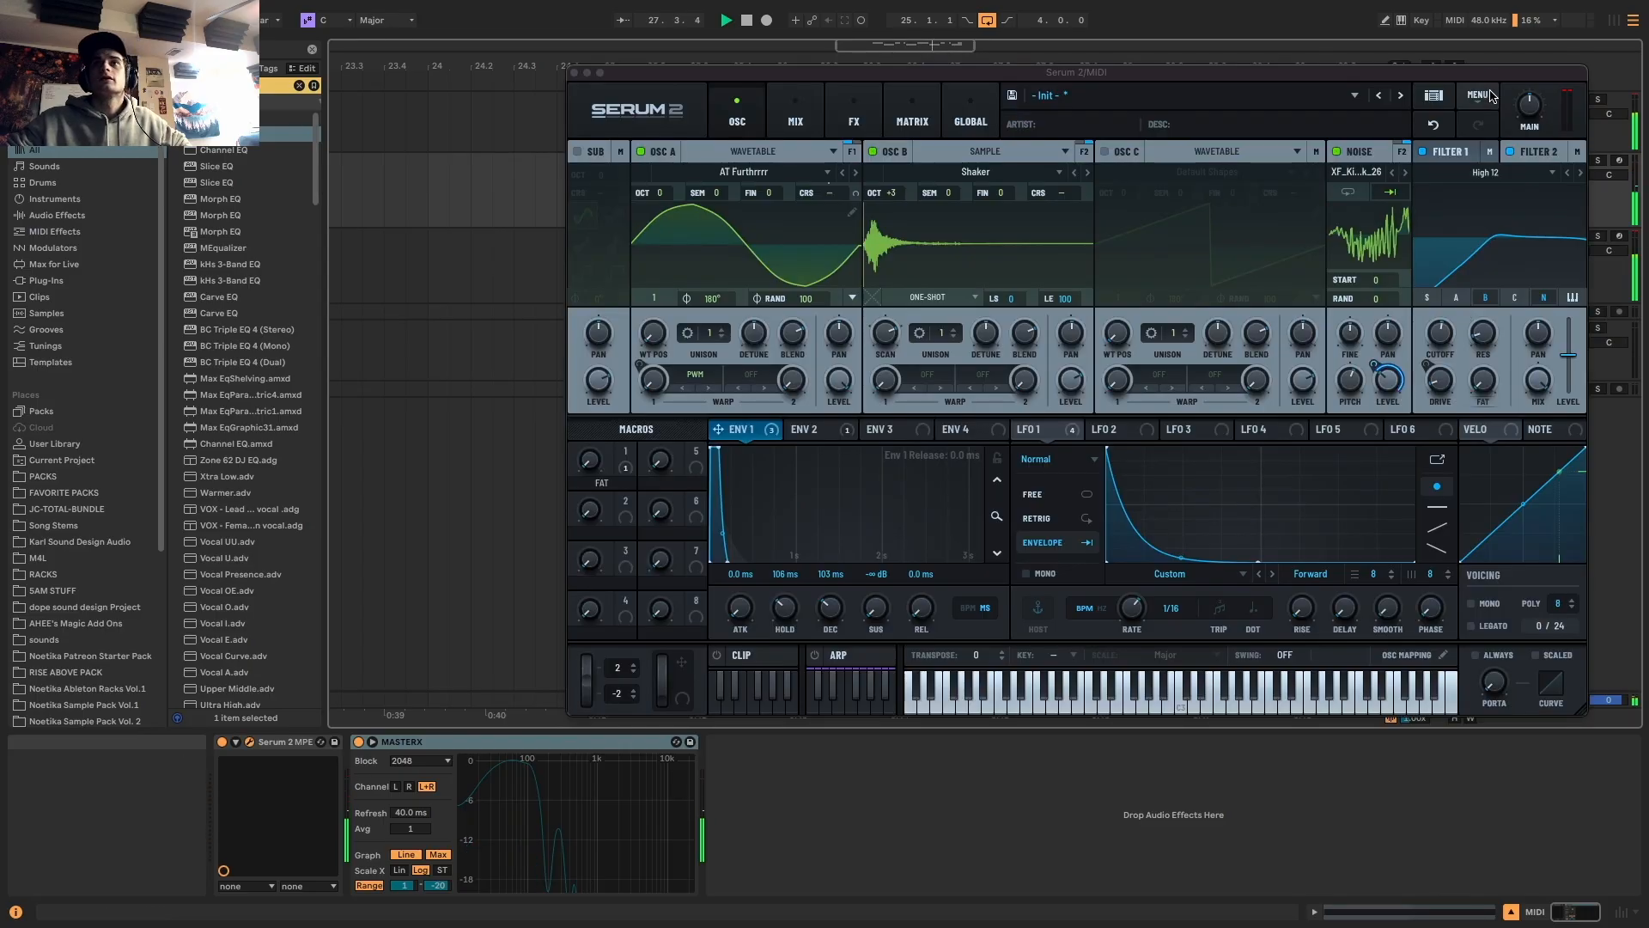
{"action": "left_click_drag", "start_coordinate": [1494, 74], "coordinate": [1247, 94]}
{"action": "left_click", "coordinate": [1597, 160]}
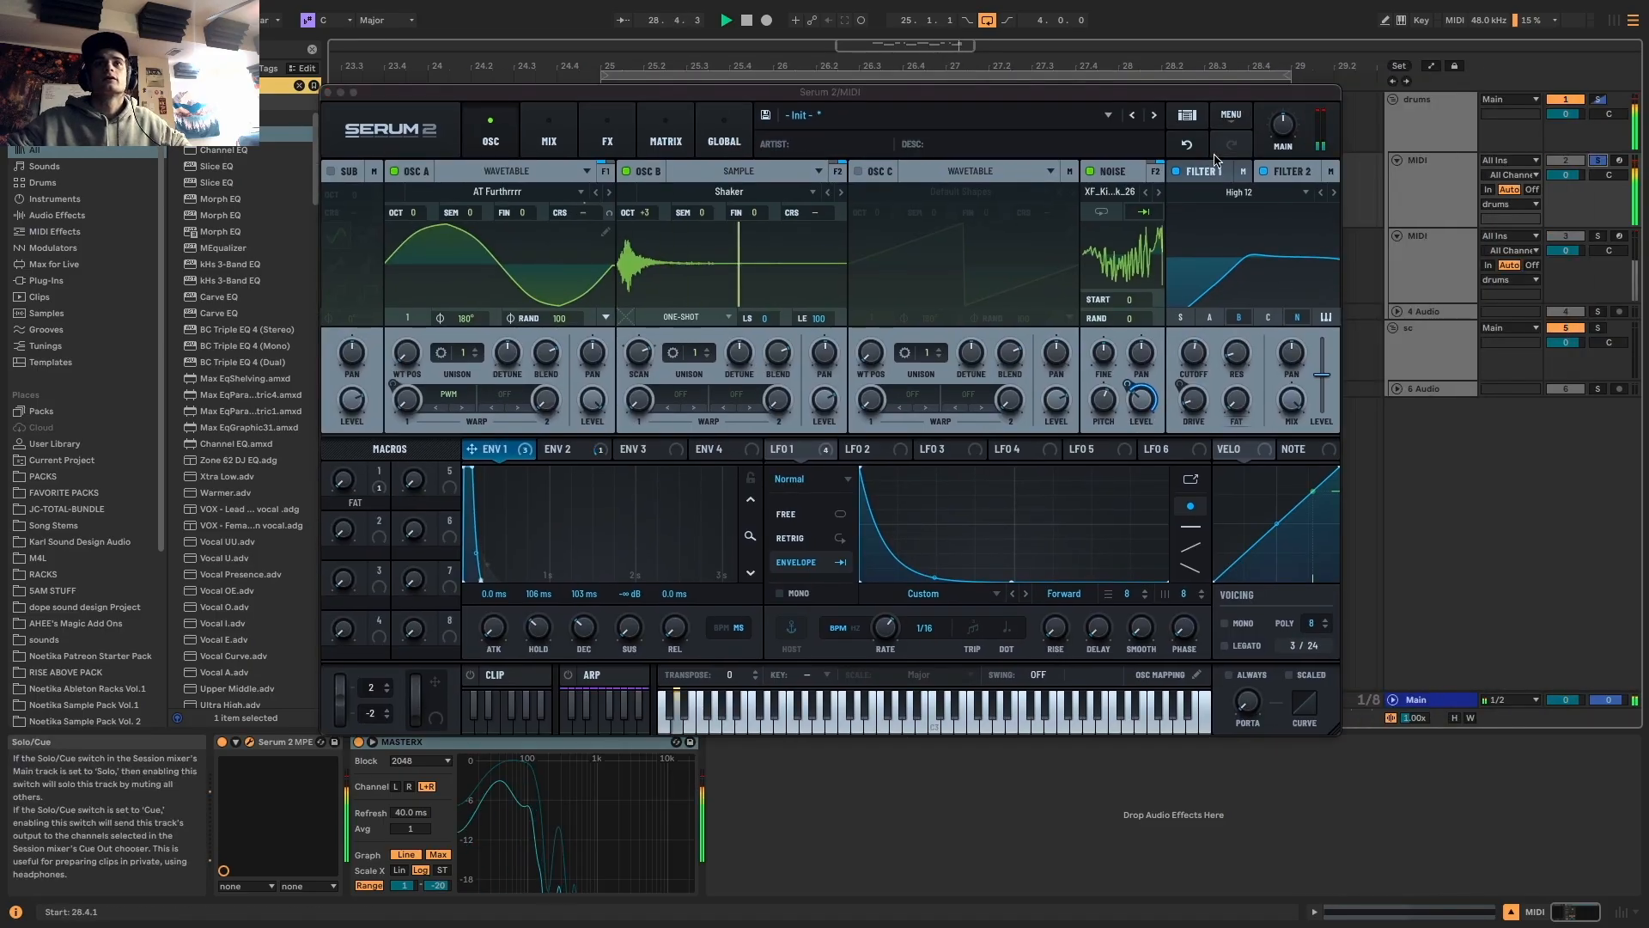
Compare the kick with the Noise oscillator off and on, and set the Env 1 modulation of Noise level to 49%
{"action": "left_click", "coordinate": [1141, 399]}
{"action": "left_click", "coordinate": [1091, 171]}
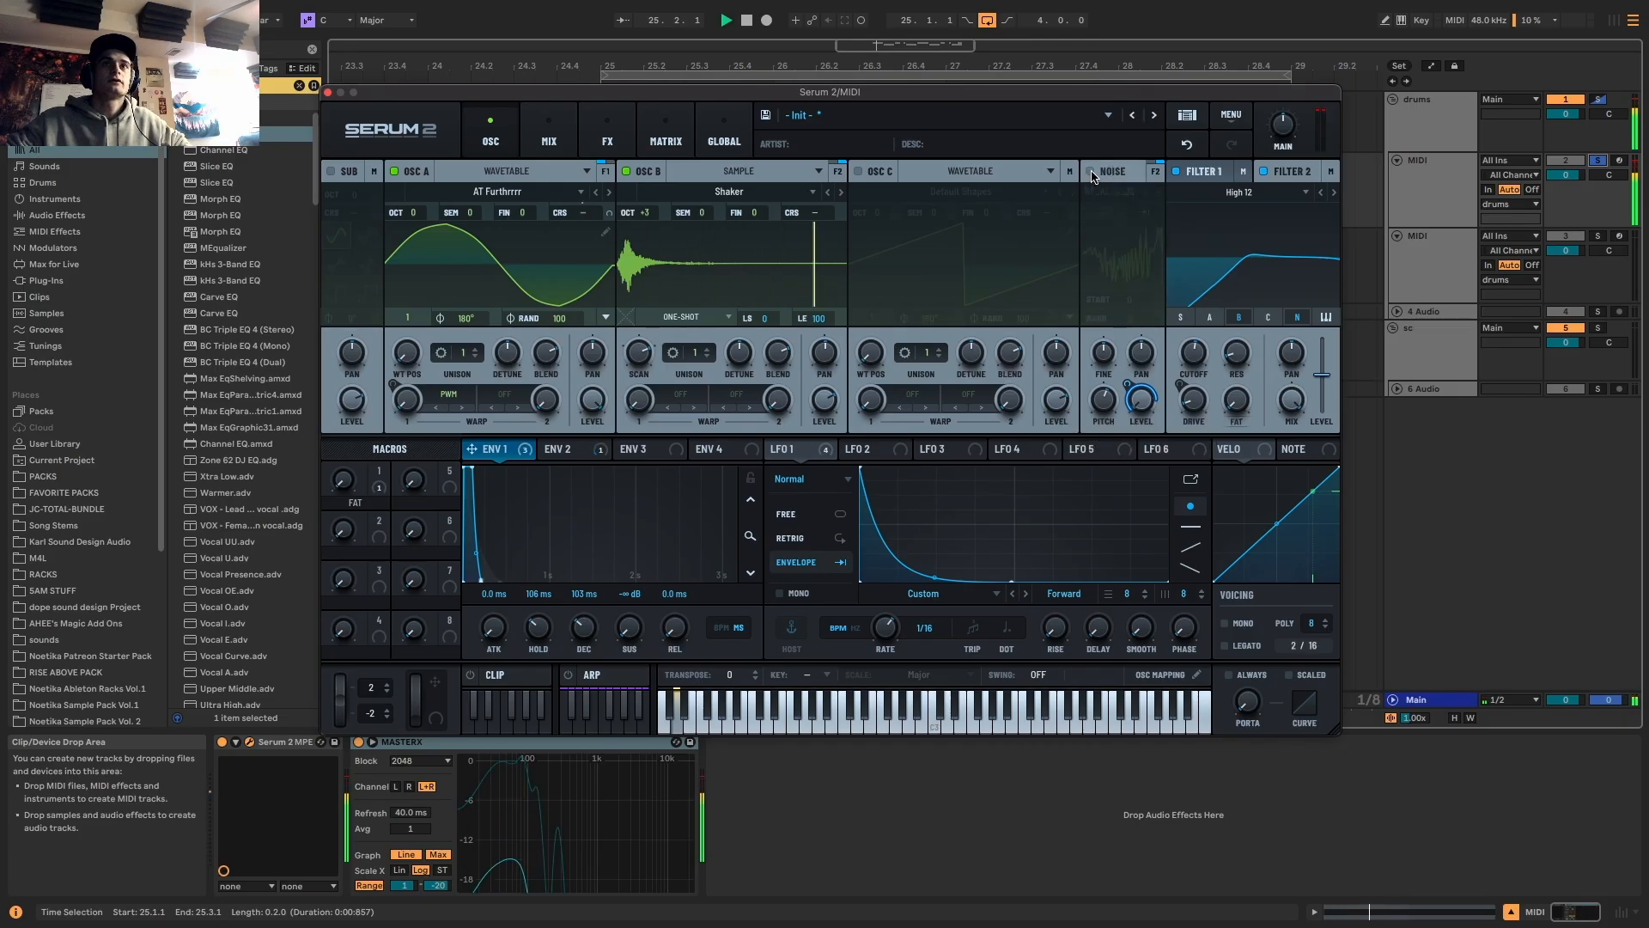
{"action": "left_click", "coordinate": [1091, 171]}
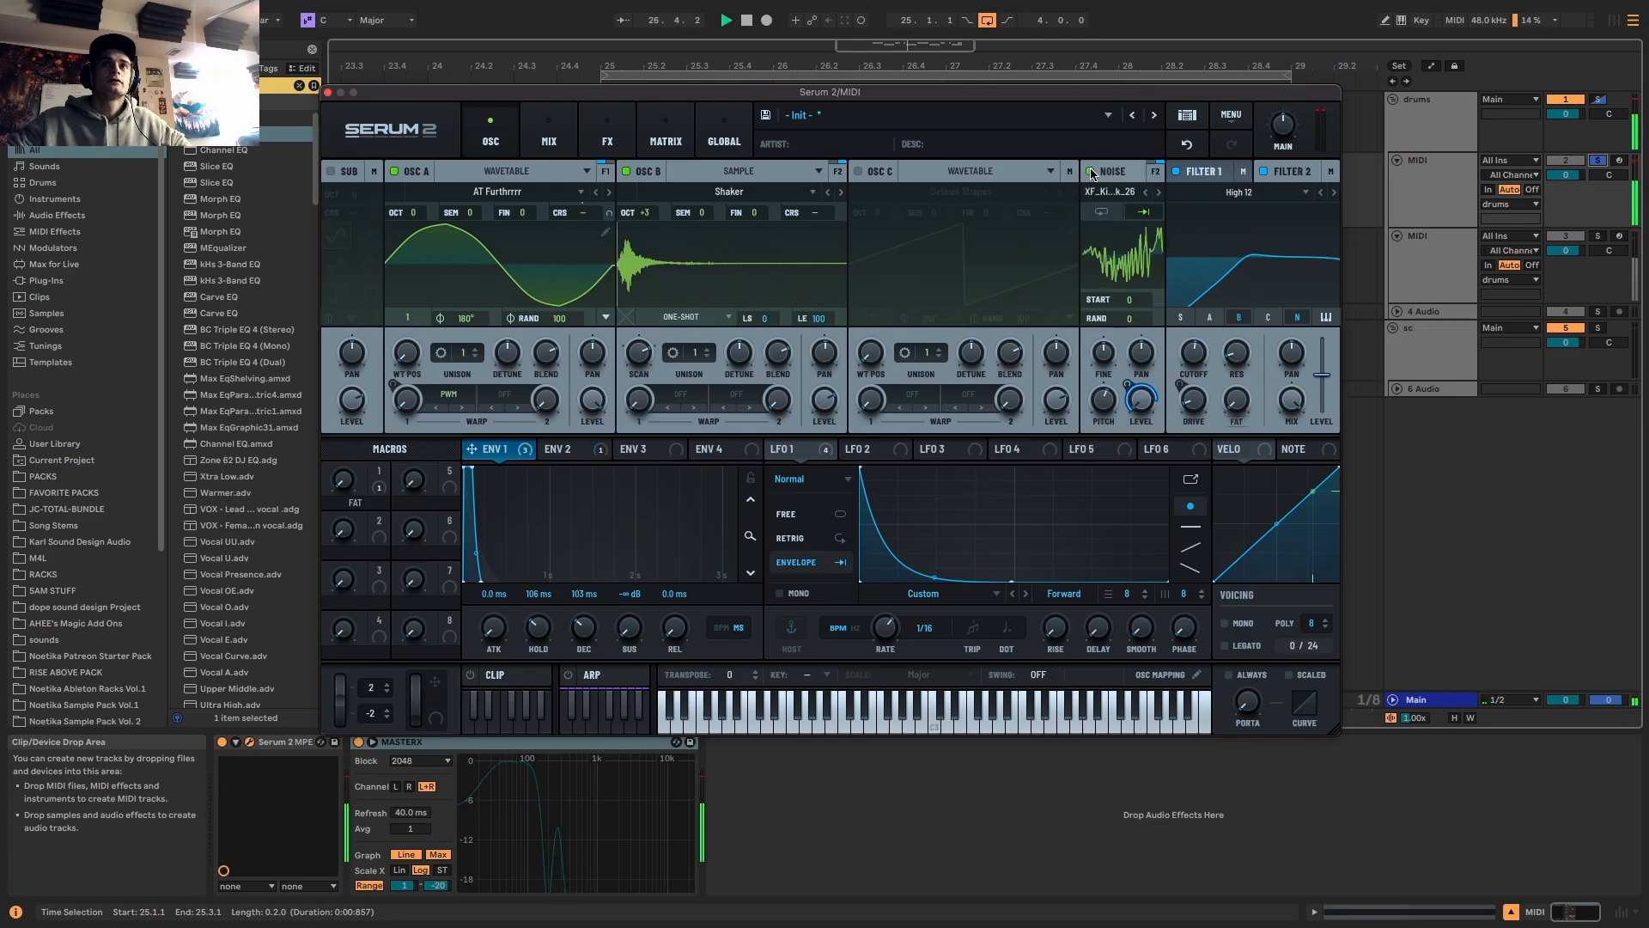
{"action": "mouse_move", "coordinate": [1130, 388]}
{"action": "left_click_drag", "start_coordinate": [1130, 409], "coordinate": [1130, 417]}
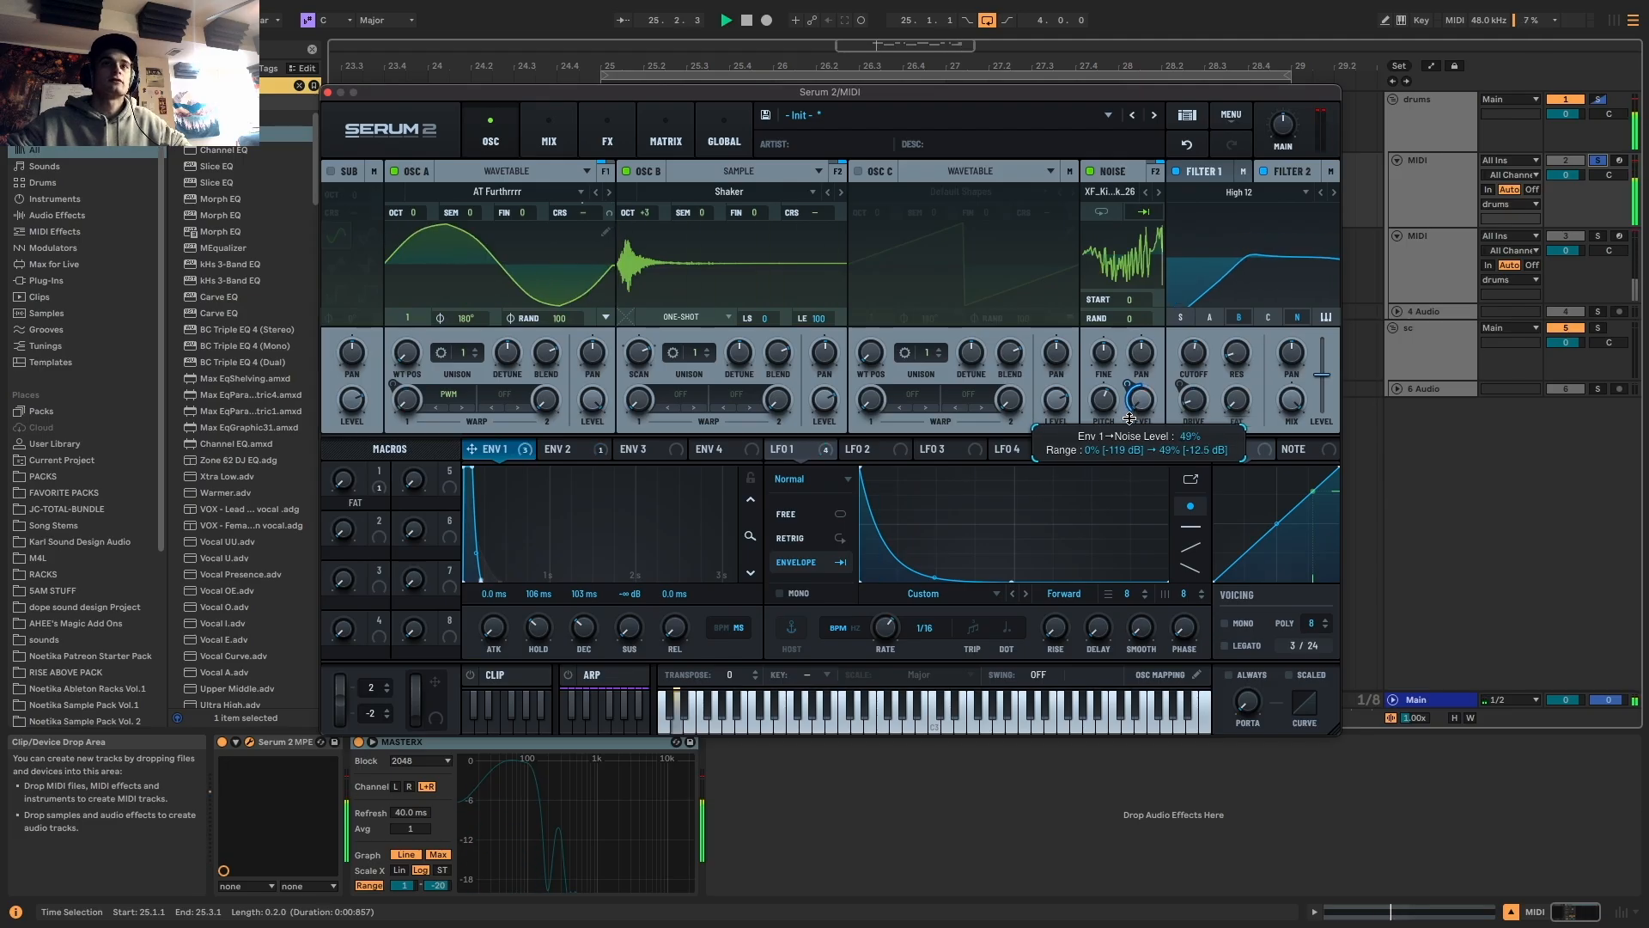
Unsolo the kick track and close its Serum 2 window to hear the kick and clap together
{"action": "left_click", "coordinate": [1602, 160]}
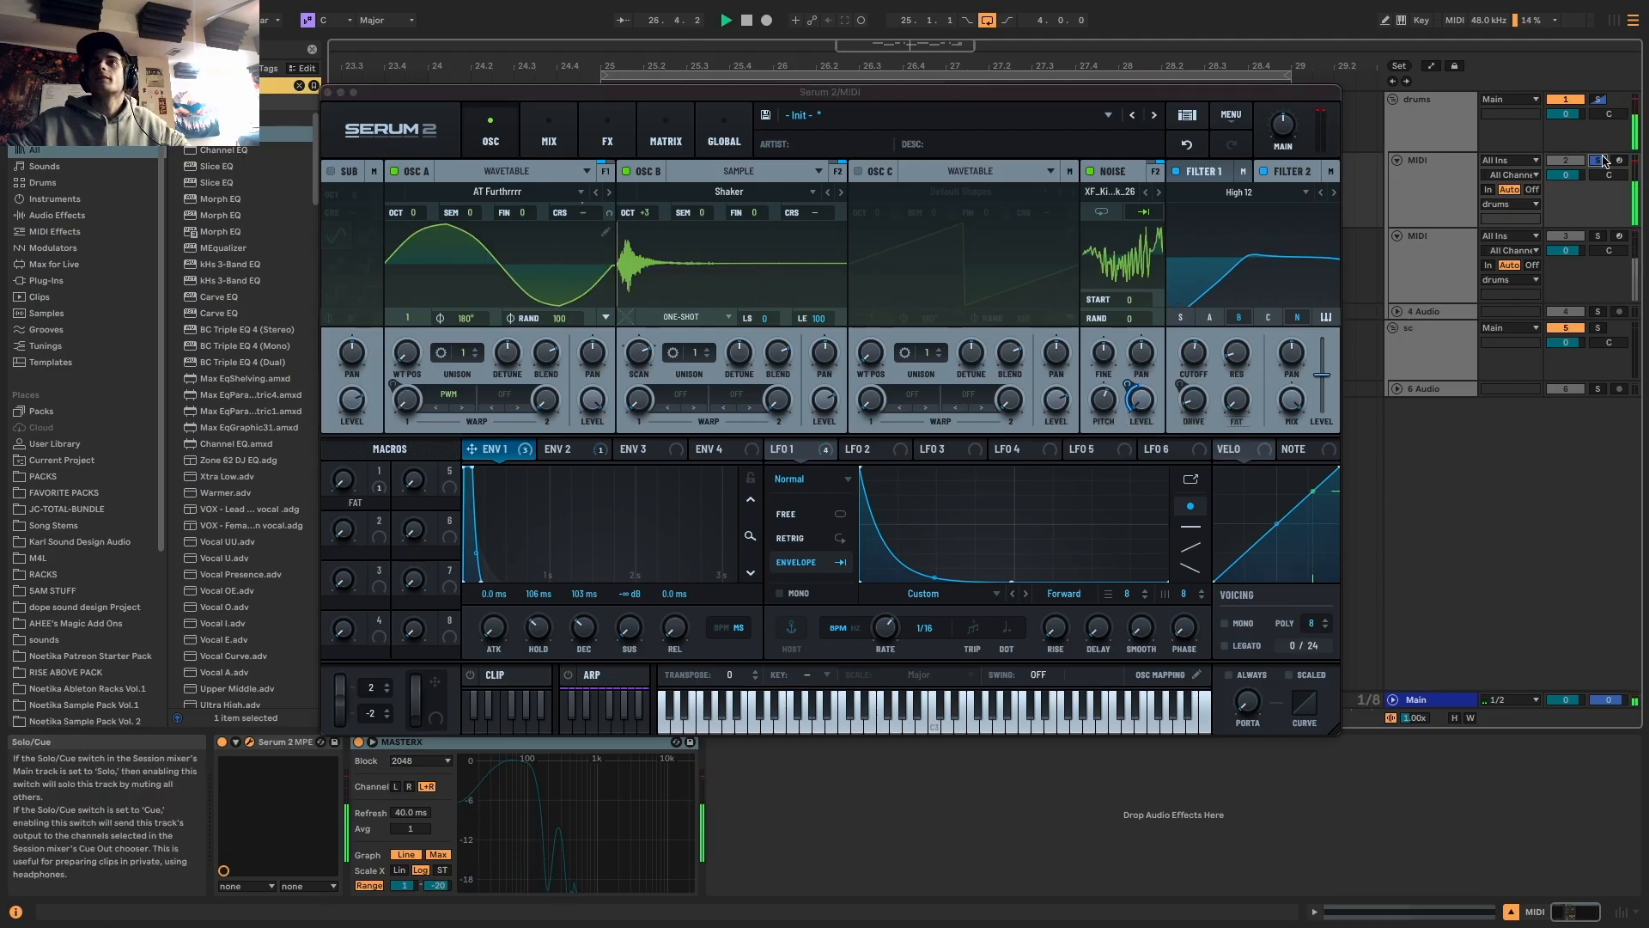
{"action": "left_click", "coordinate": [328, 92]}
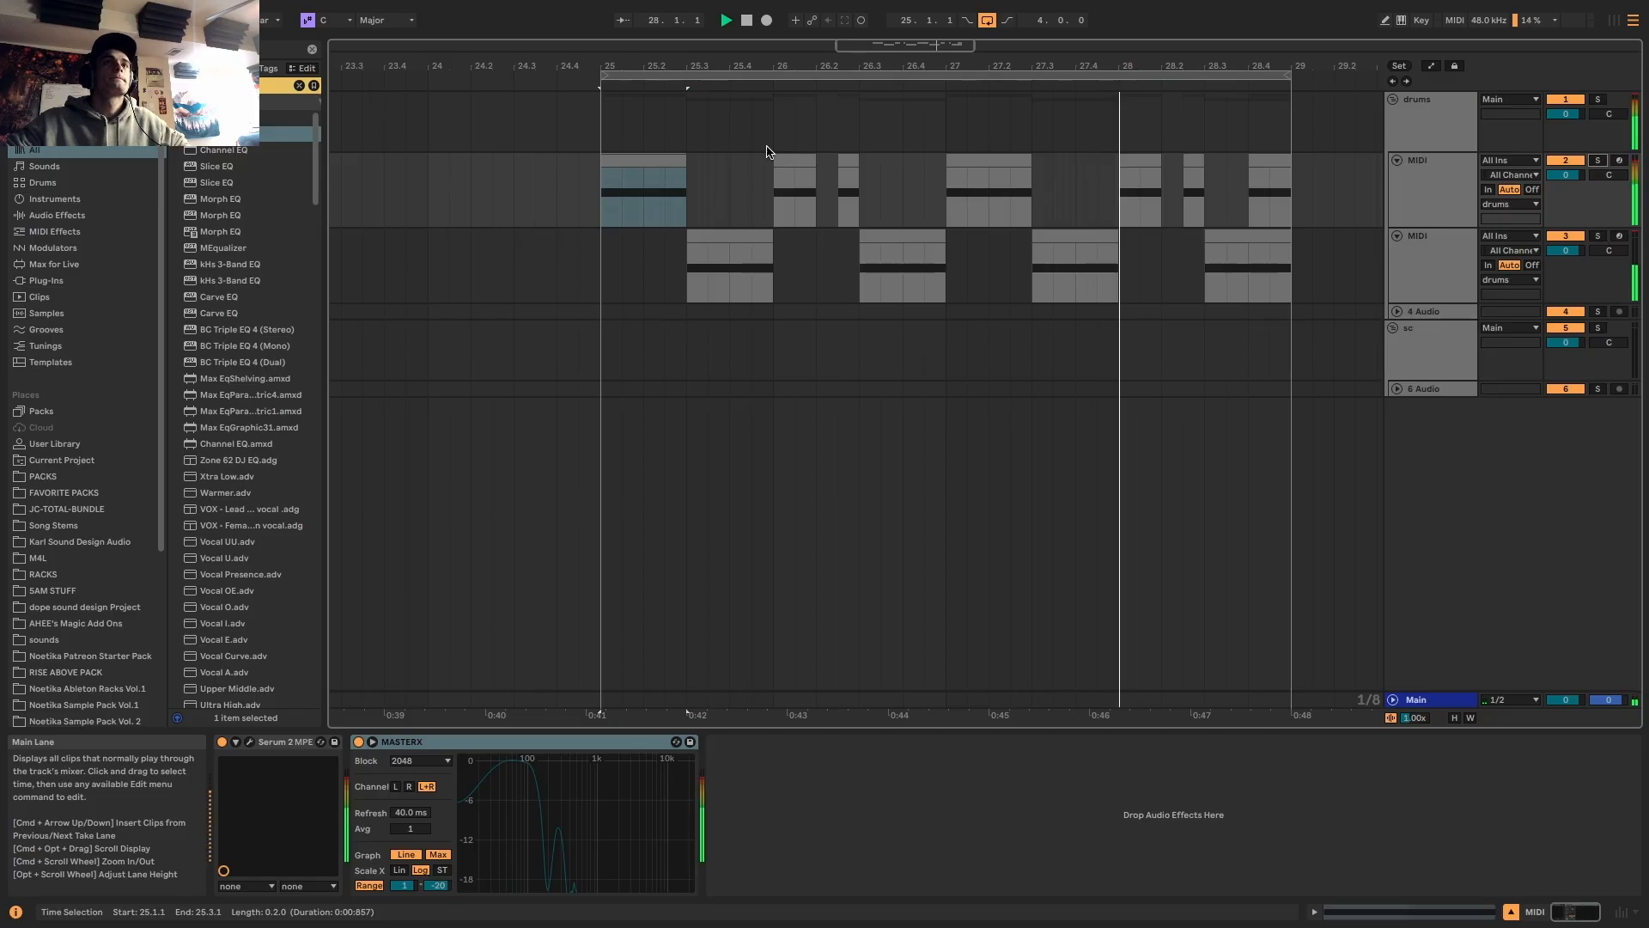
{"action": "left_click", "coordinate": [724, 234]}
{"action": "left_click", "coordinate": [644, 165]}
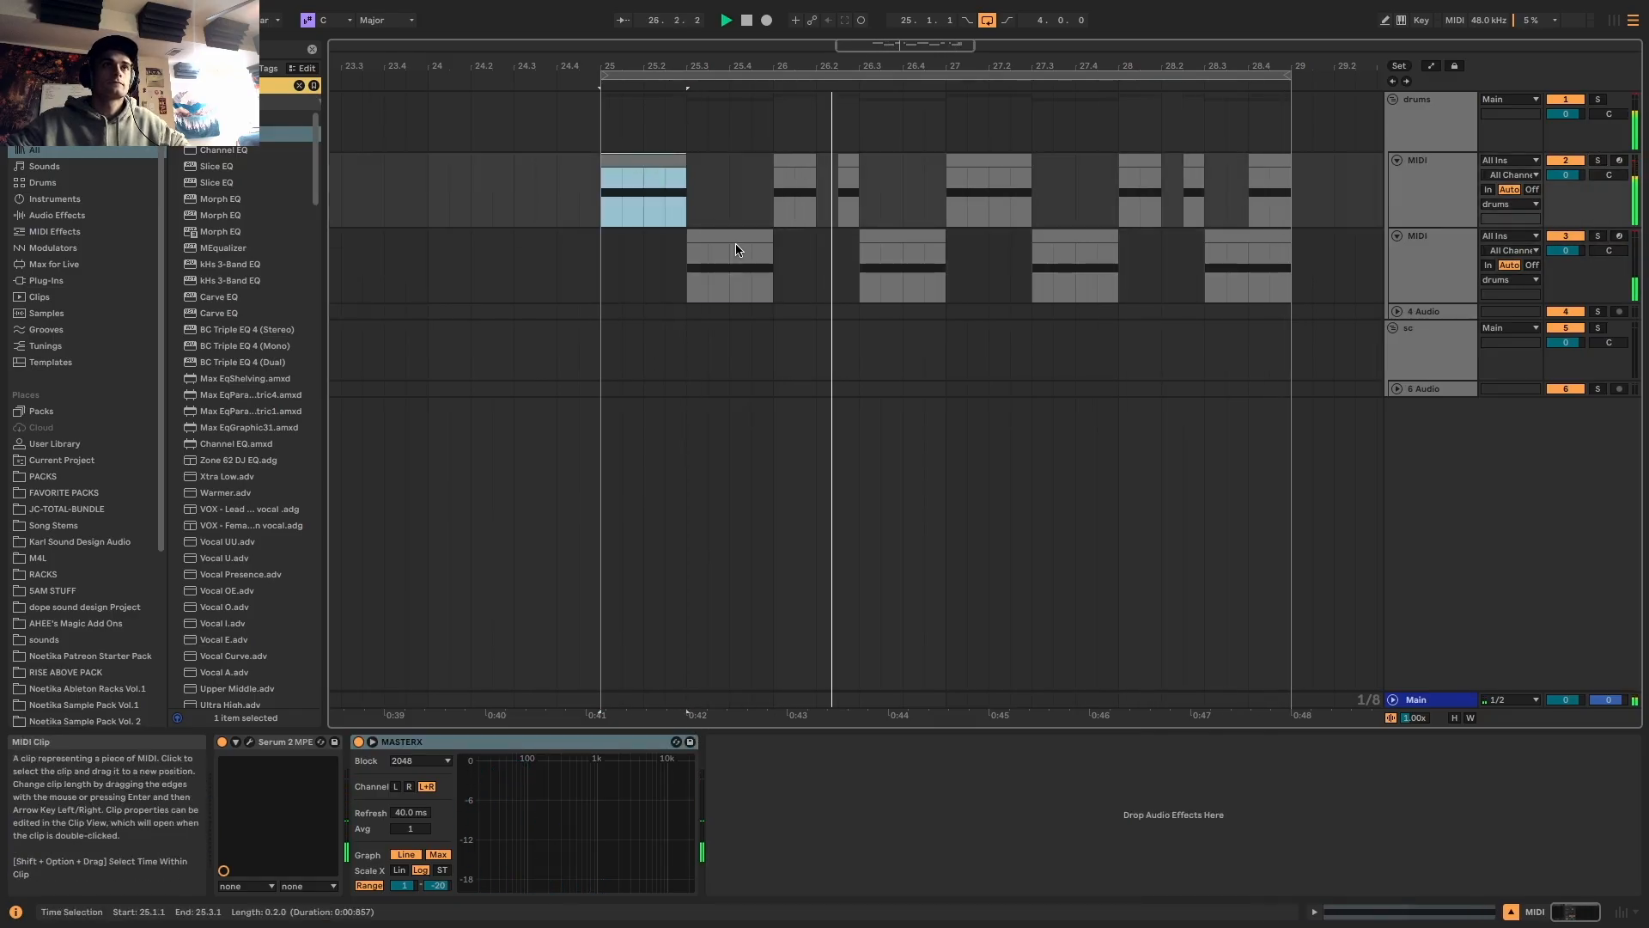
{"action": "left_click", "coordinate": [741, 239]}
Insert a MIDI track below the clap track, copy the first clap clip to its bar 25, and consolidate bars 25 to 29 into one clip
{"action": "left_click", "coordinate": [1446, 272]}
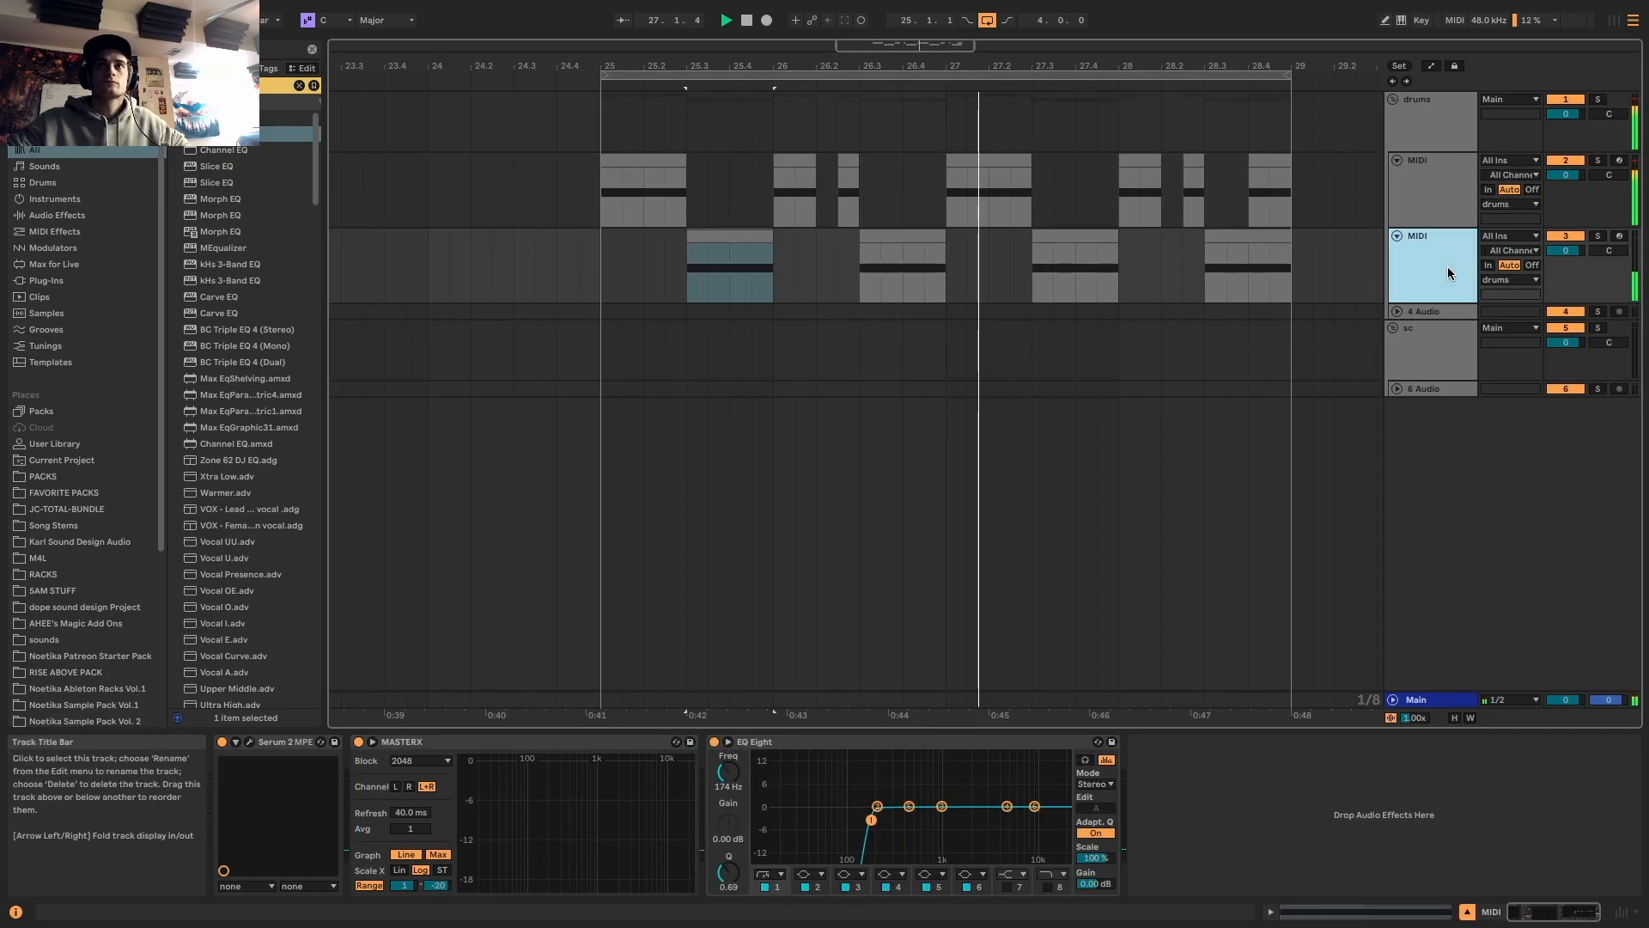
{"action": "left_click", "coordinate": [1398, 311]}
{"action": "left_click", "coordinate": [1442, 356]}
{"action": "key", "text": "super+shift+t"}
{"action": "left_click_drag", "start_coordinate": [723, 239], "coordinate": [641, 333]}
{"action": "left_click_drag", "start_coordinate": [1283, 345], "coordinate": [615, 485]}
{"action": "key", "text": "super+j"}
Stretch the D0 note in the new clip by ×2 repeatedly until it spans all four bars
{"action": "double_click", "coordinate": [740, 312]}
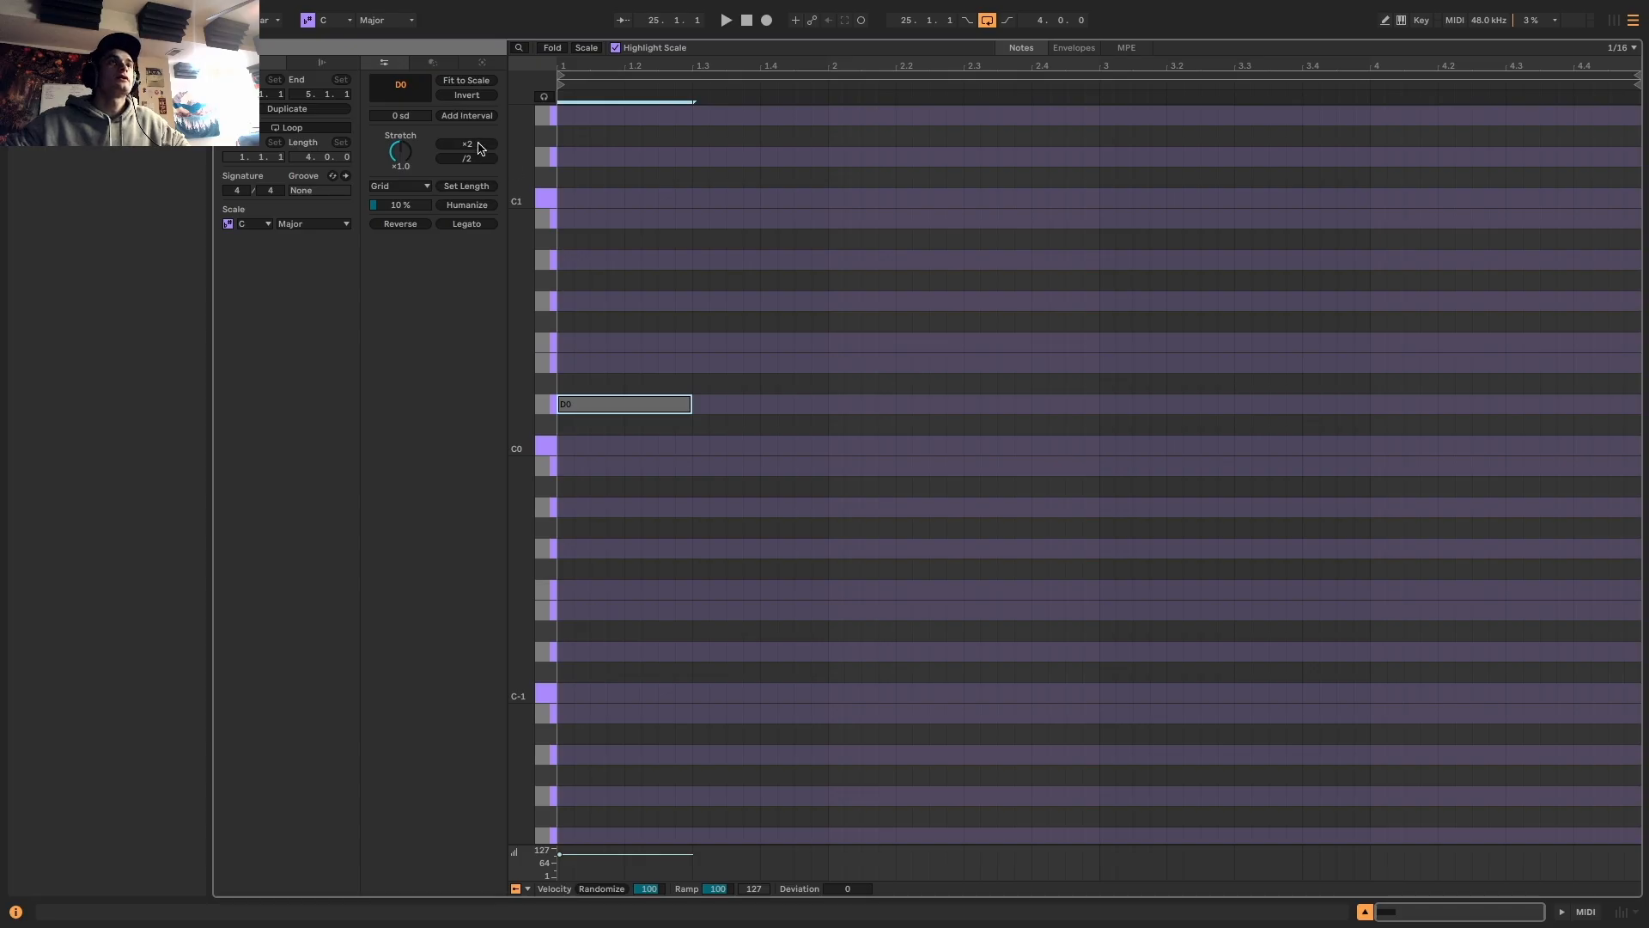
{"action": "left_click", "coordinate": [479, 145]}
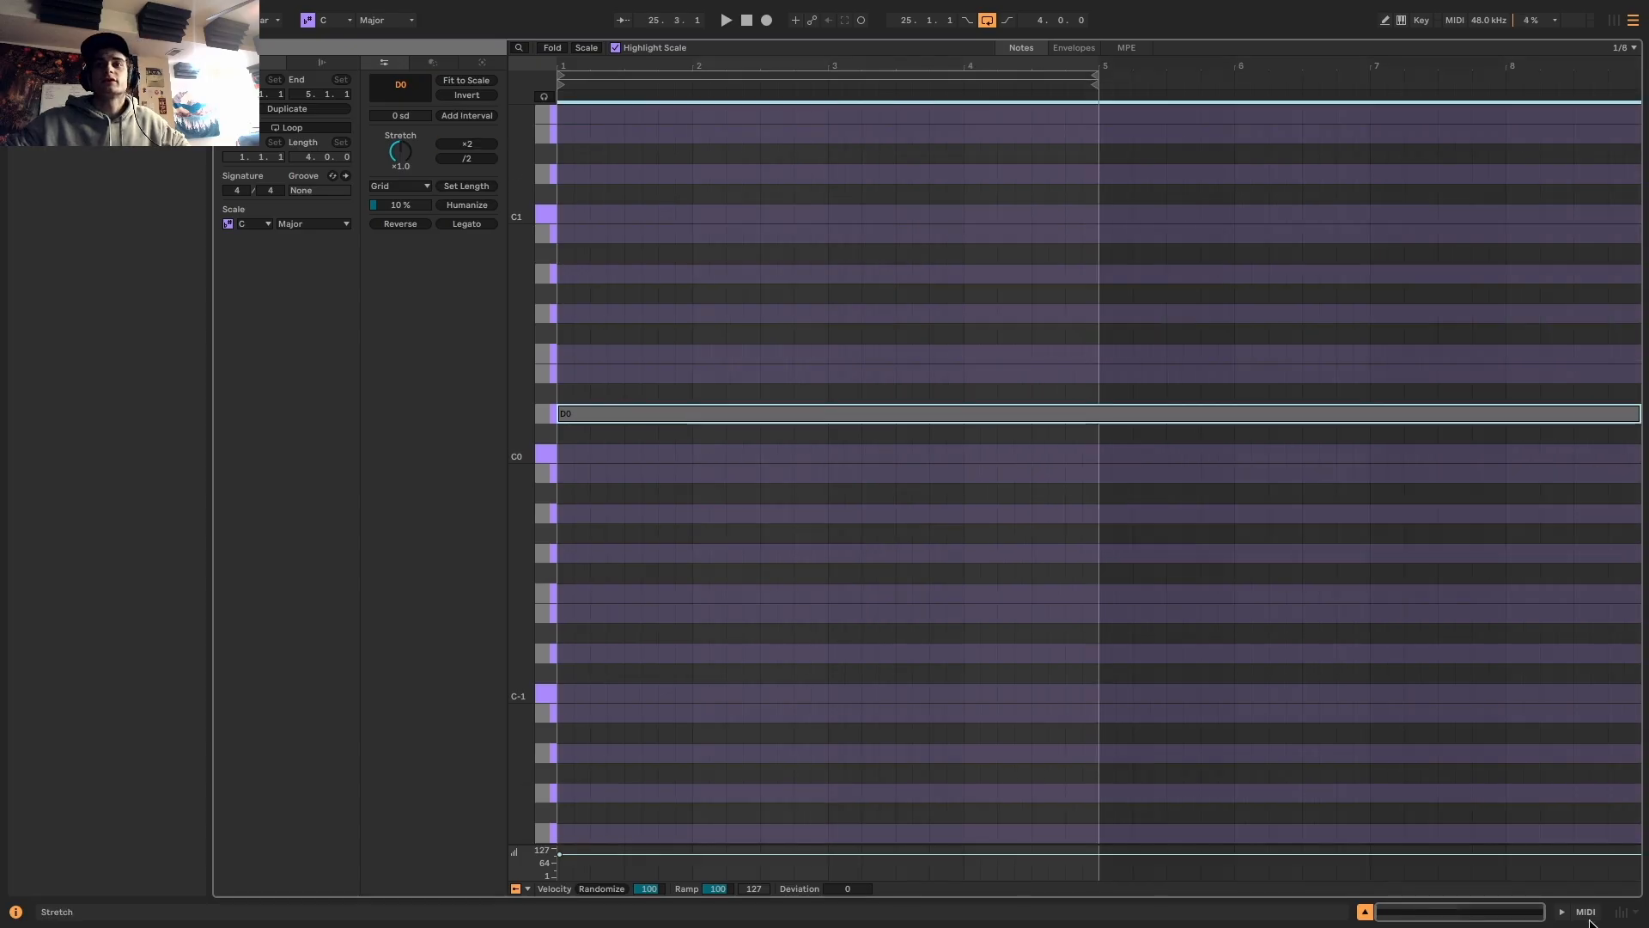
{"action": "left_click", "coordinate": [1587, 912]}
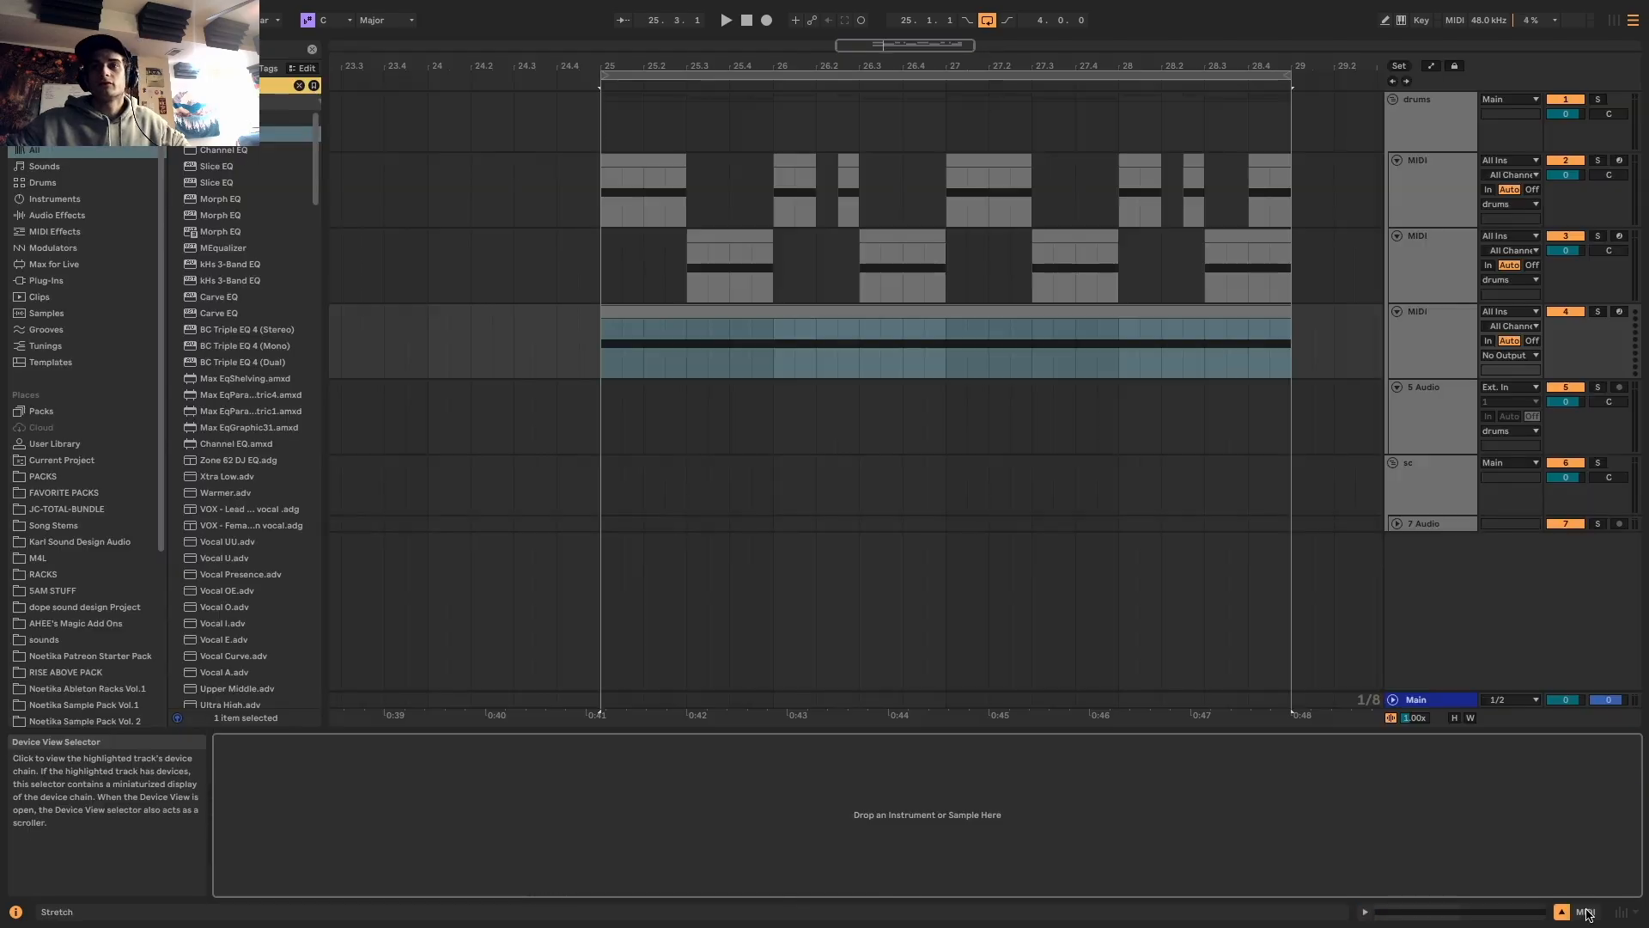
Load Serum 2 on the new MIDI track and switch OSC A to Granular
{"action": "key", "text": "super+f"}
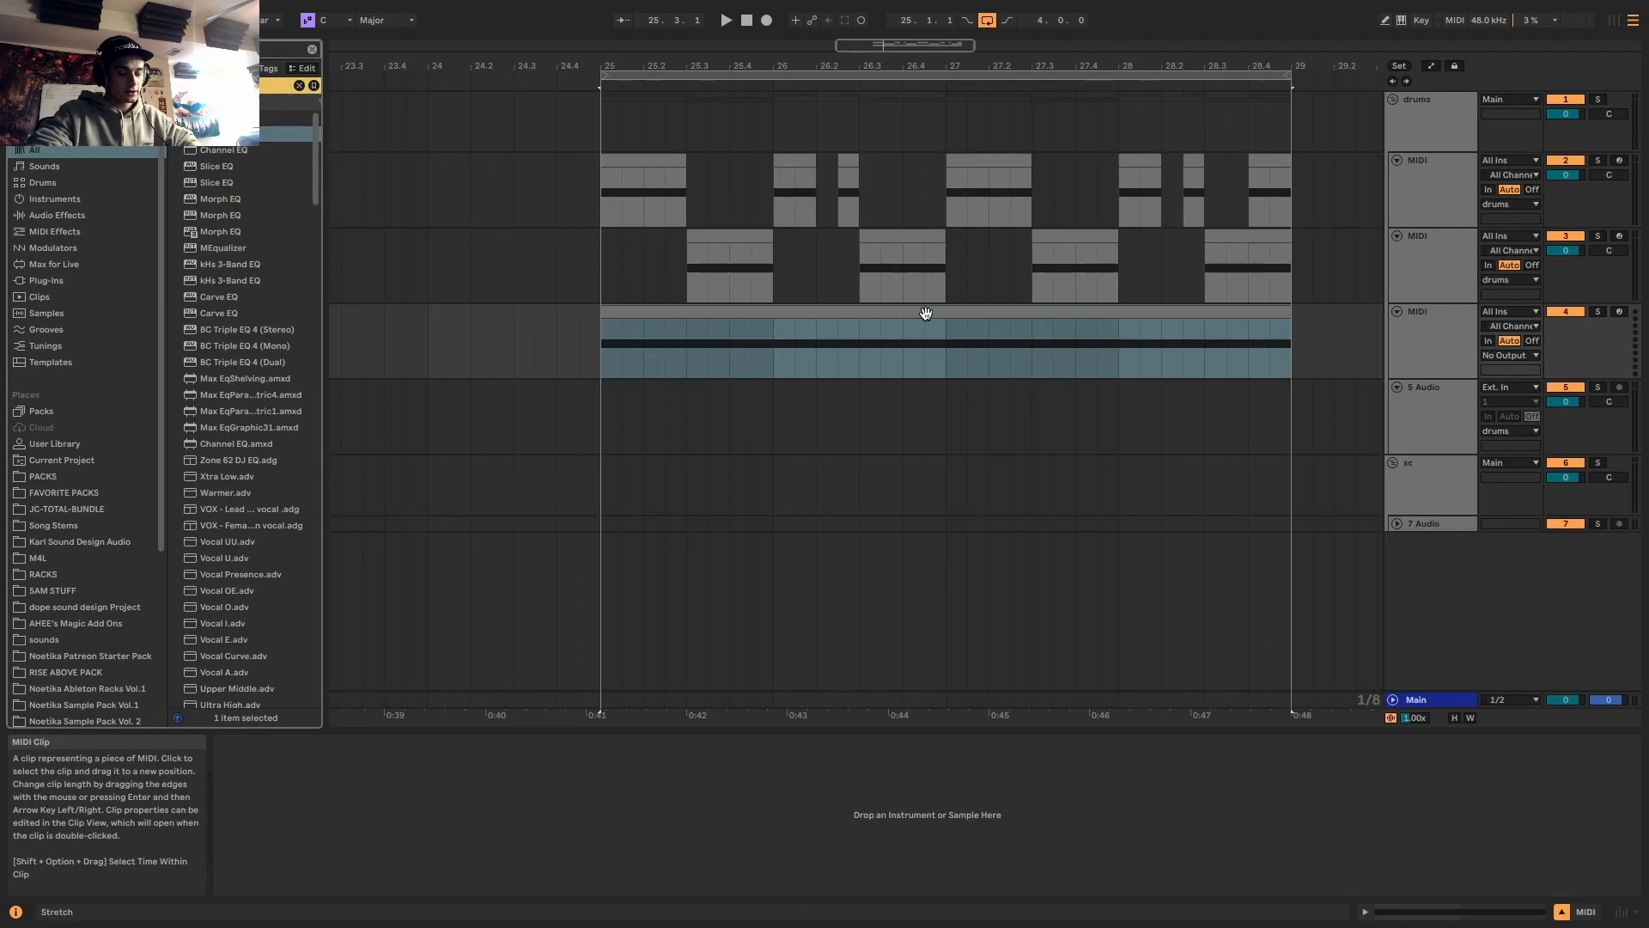
{"action": "type", "text": "serum 2"}
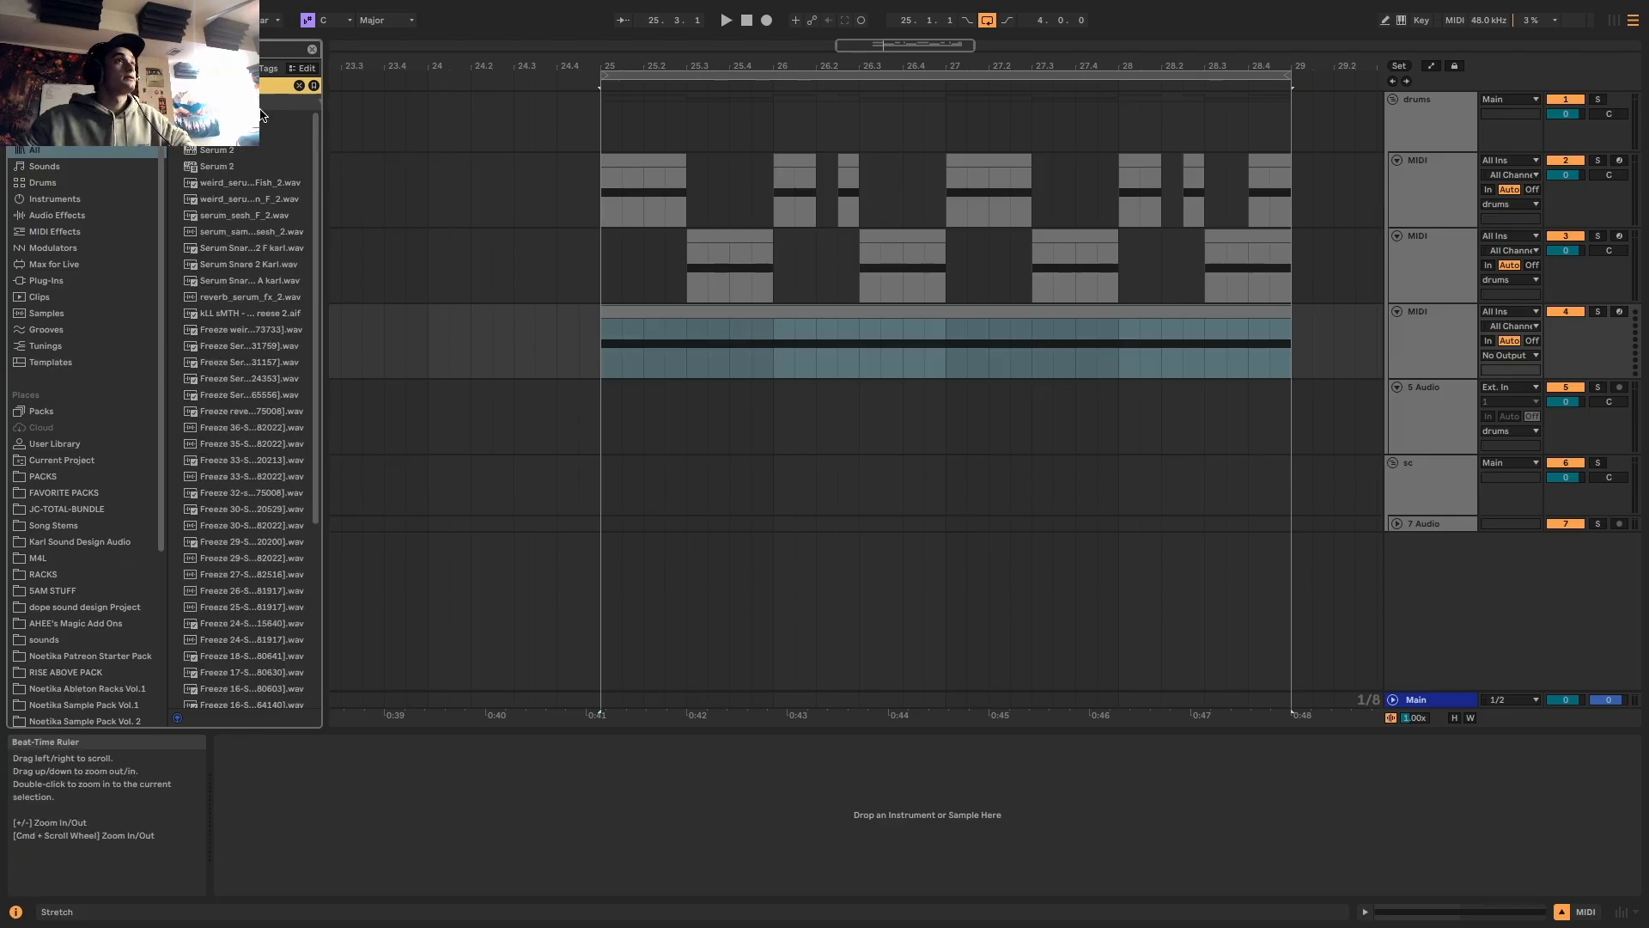
{"action": "key", "text": "Return"}
{"action": "left_click", "coordinate": [532, 181]}
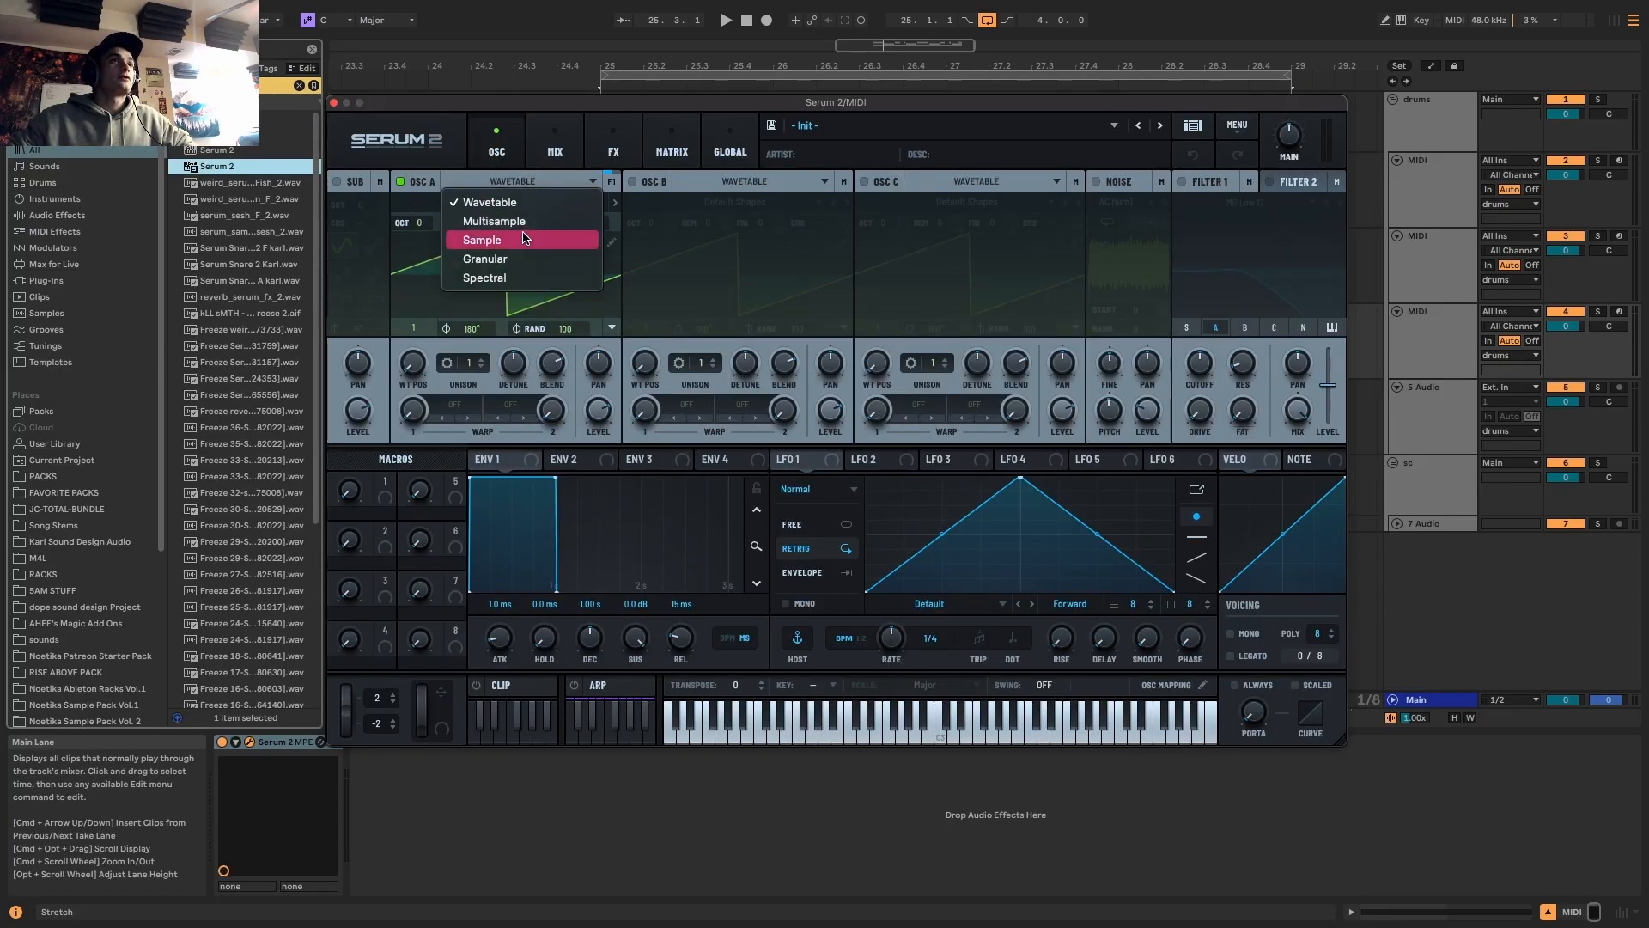
{"action": "left_click", "coordinate": [521, 260]}
{"action": "left_click_drag", "start_coordinate": [549, 114], "coordinate": [680, 127]}
Load the Paper Bag sample from the Factory Non-Tonal Organics noises into OSC A and solo the track
{"action": "left_click", "coordinate": [634, 214]}
{"action": "mouse_move", "coordinate": [626, 252]}
{"action": "mouse_move", "coordinate": [777, 258]}
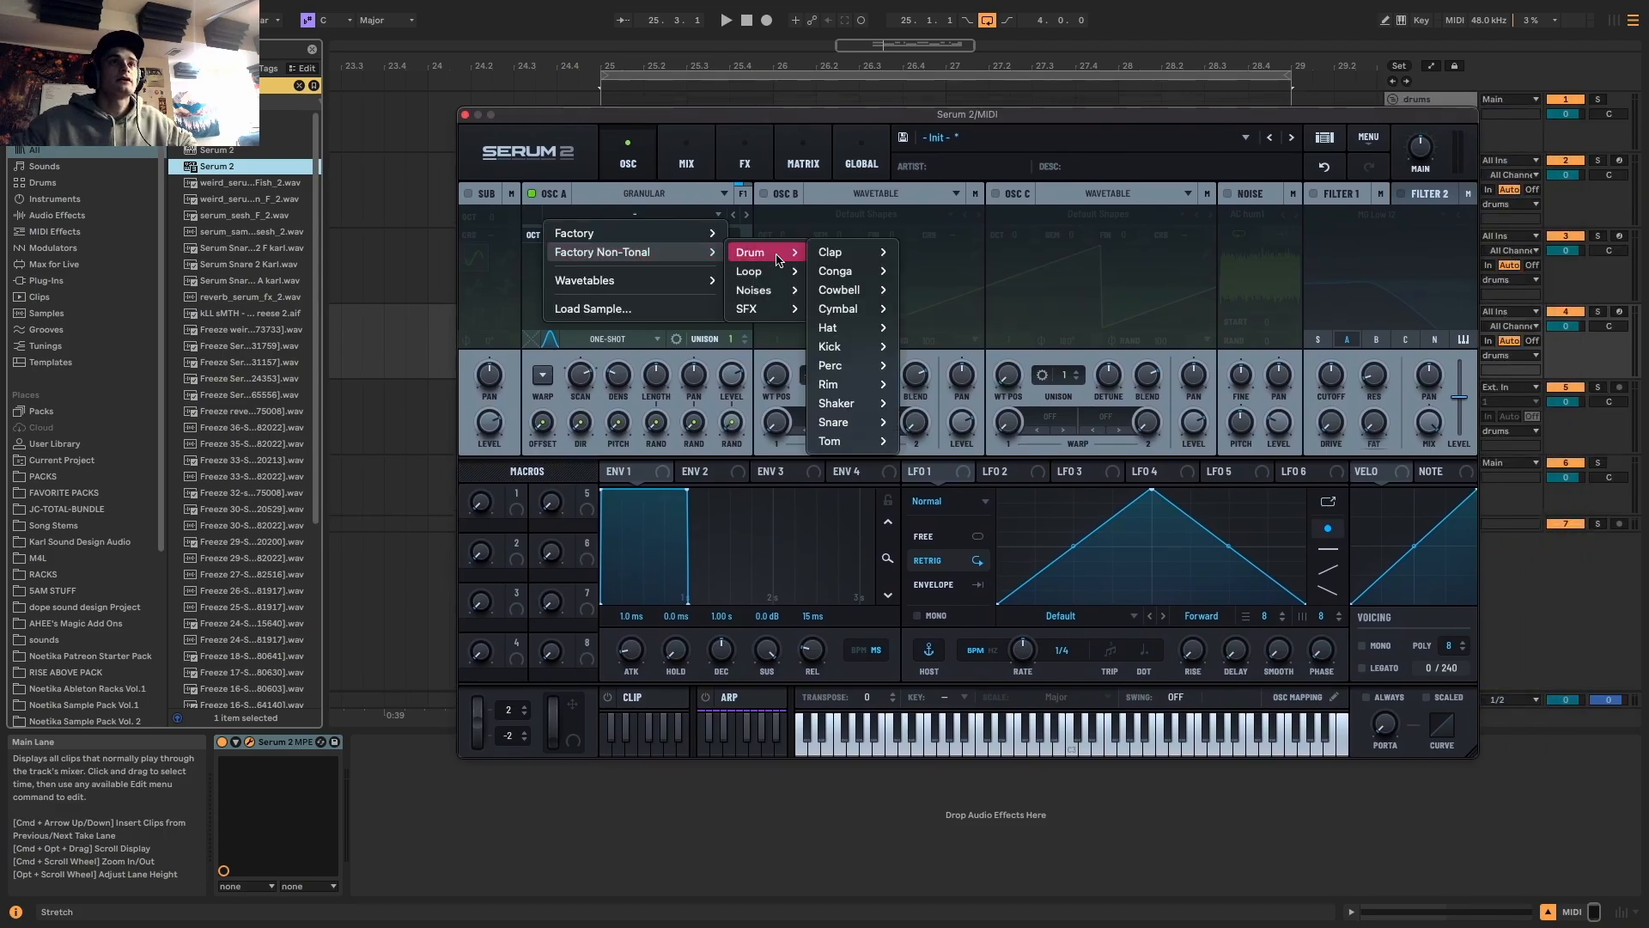
{"action": "mouse_move", "coordinate": [781, 296]}
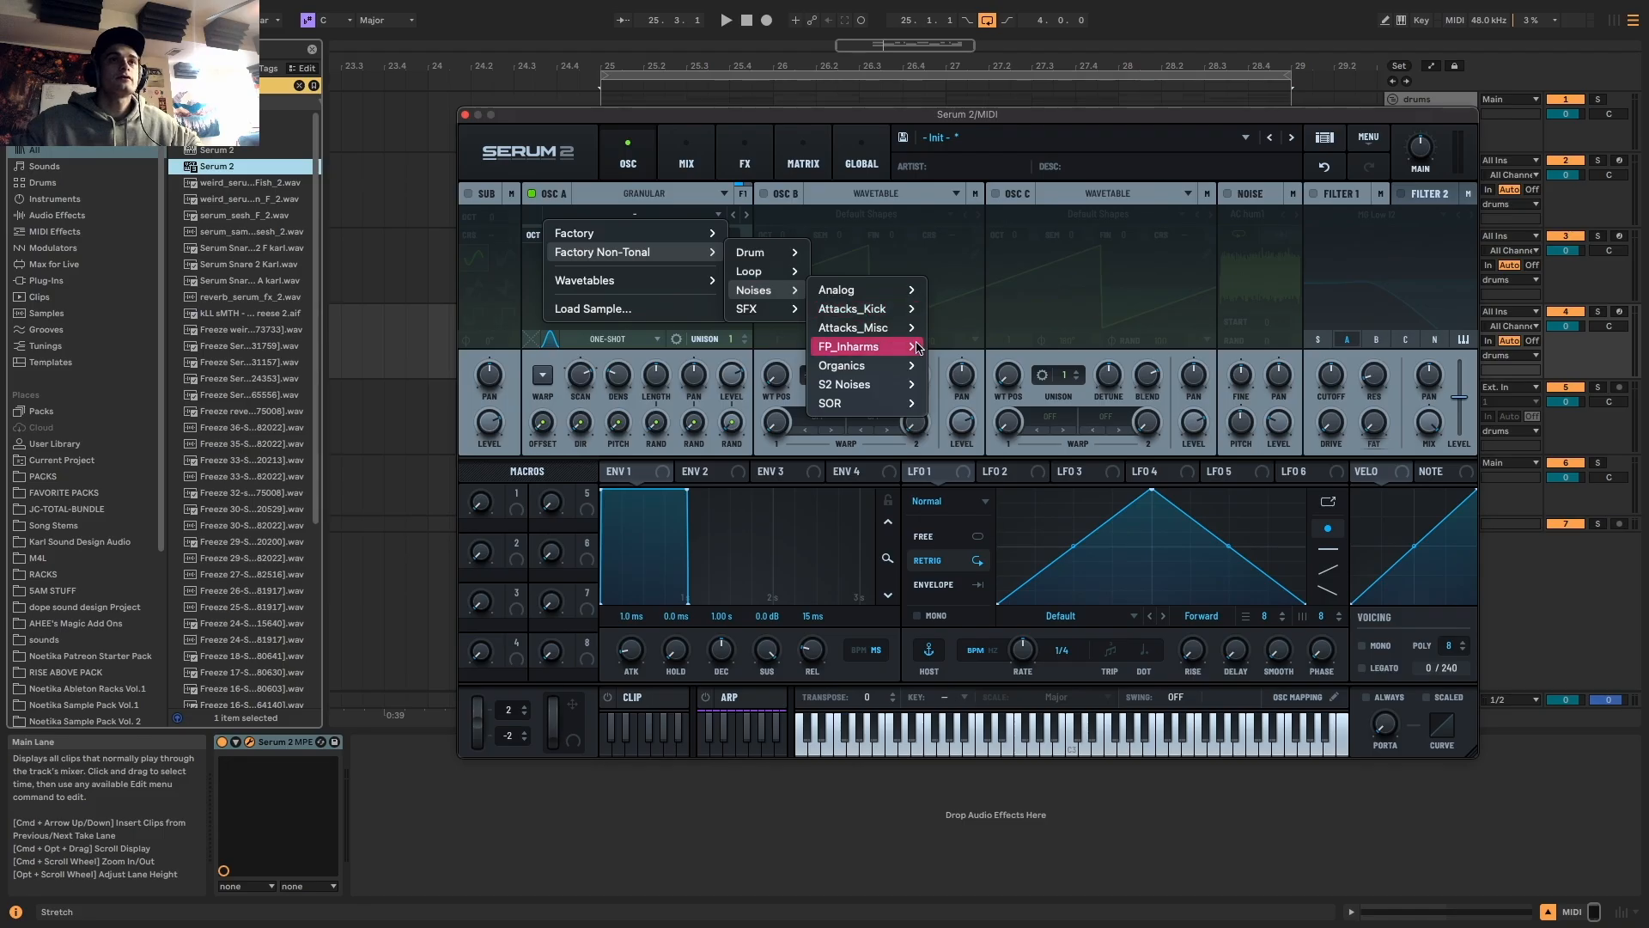
{"action": "mouse_move", "coordinate": [886, 355]}
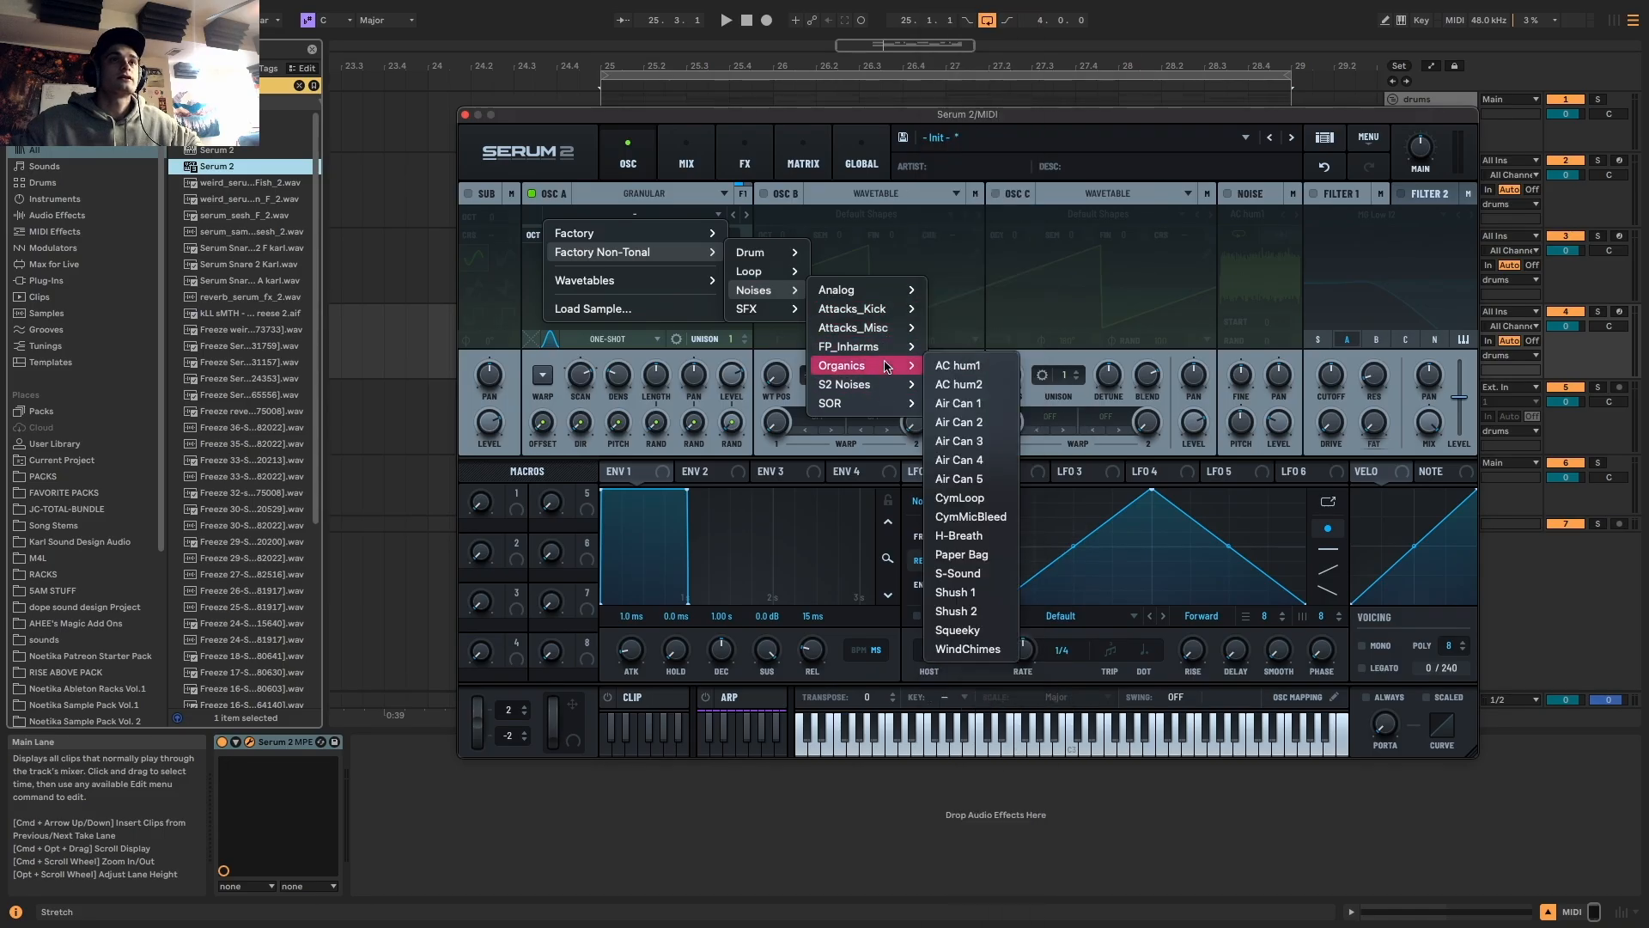
{"action": "left_click", "coordinate": [997, 560]}
{"action": "key", "text": "space"}
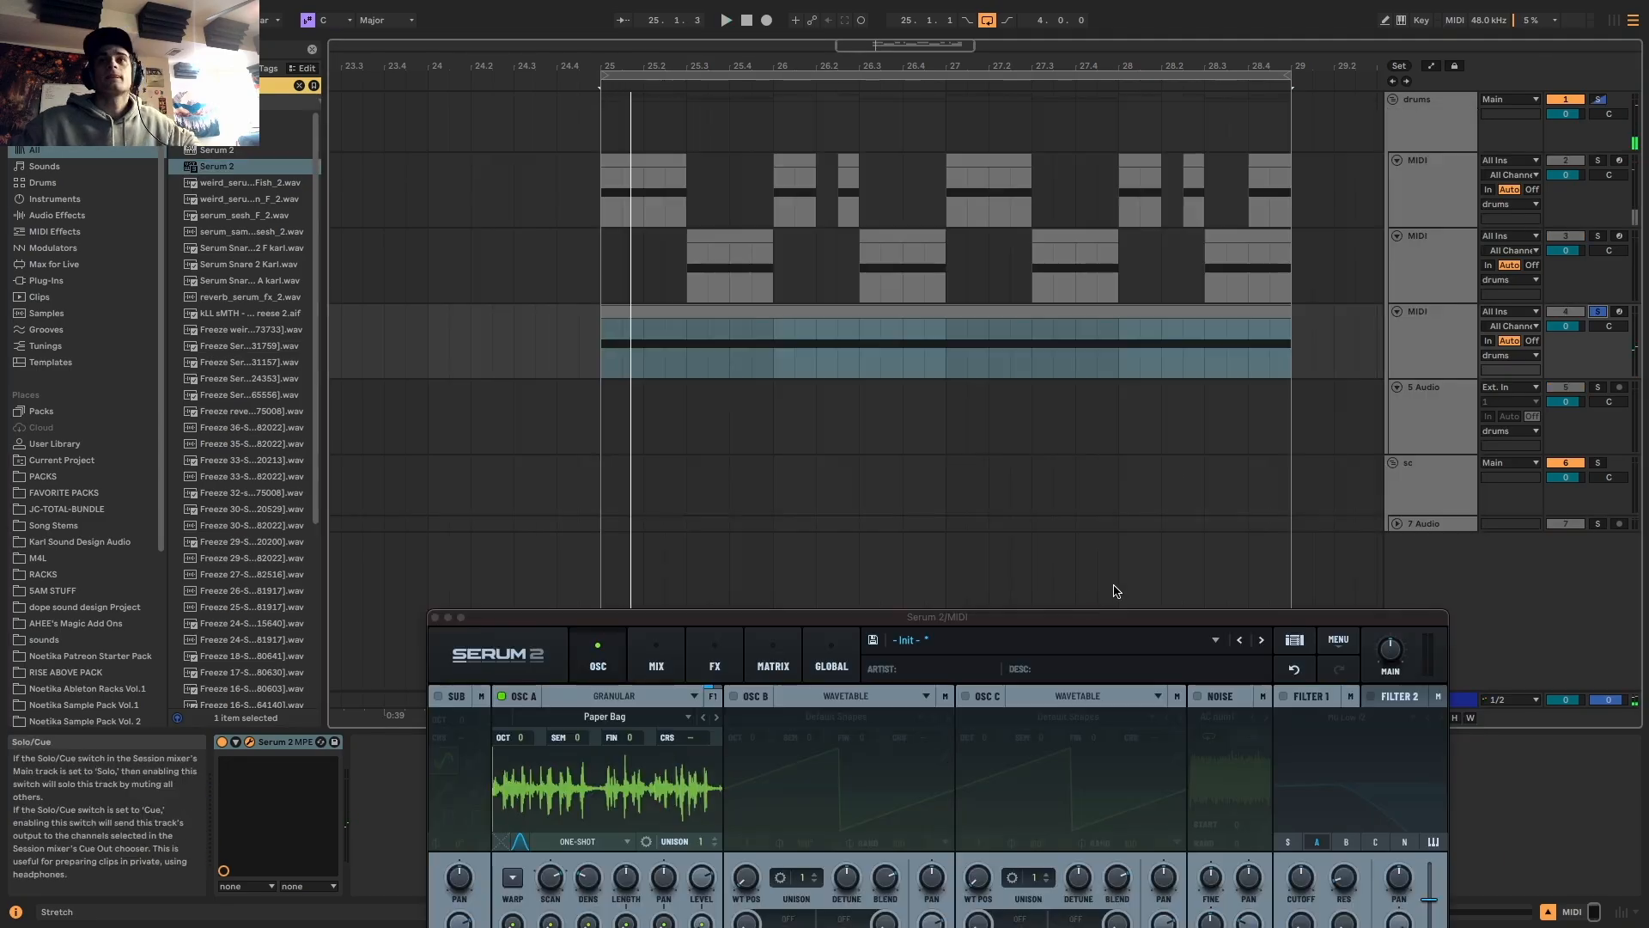
Raise OSC A to octave +4 and set its granular playback mode to FWD/REV Loop
{"action": "left_click", "coordinate": [1063, 618]}
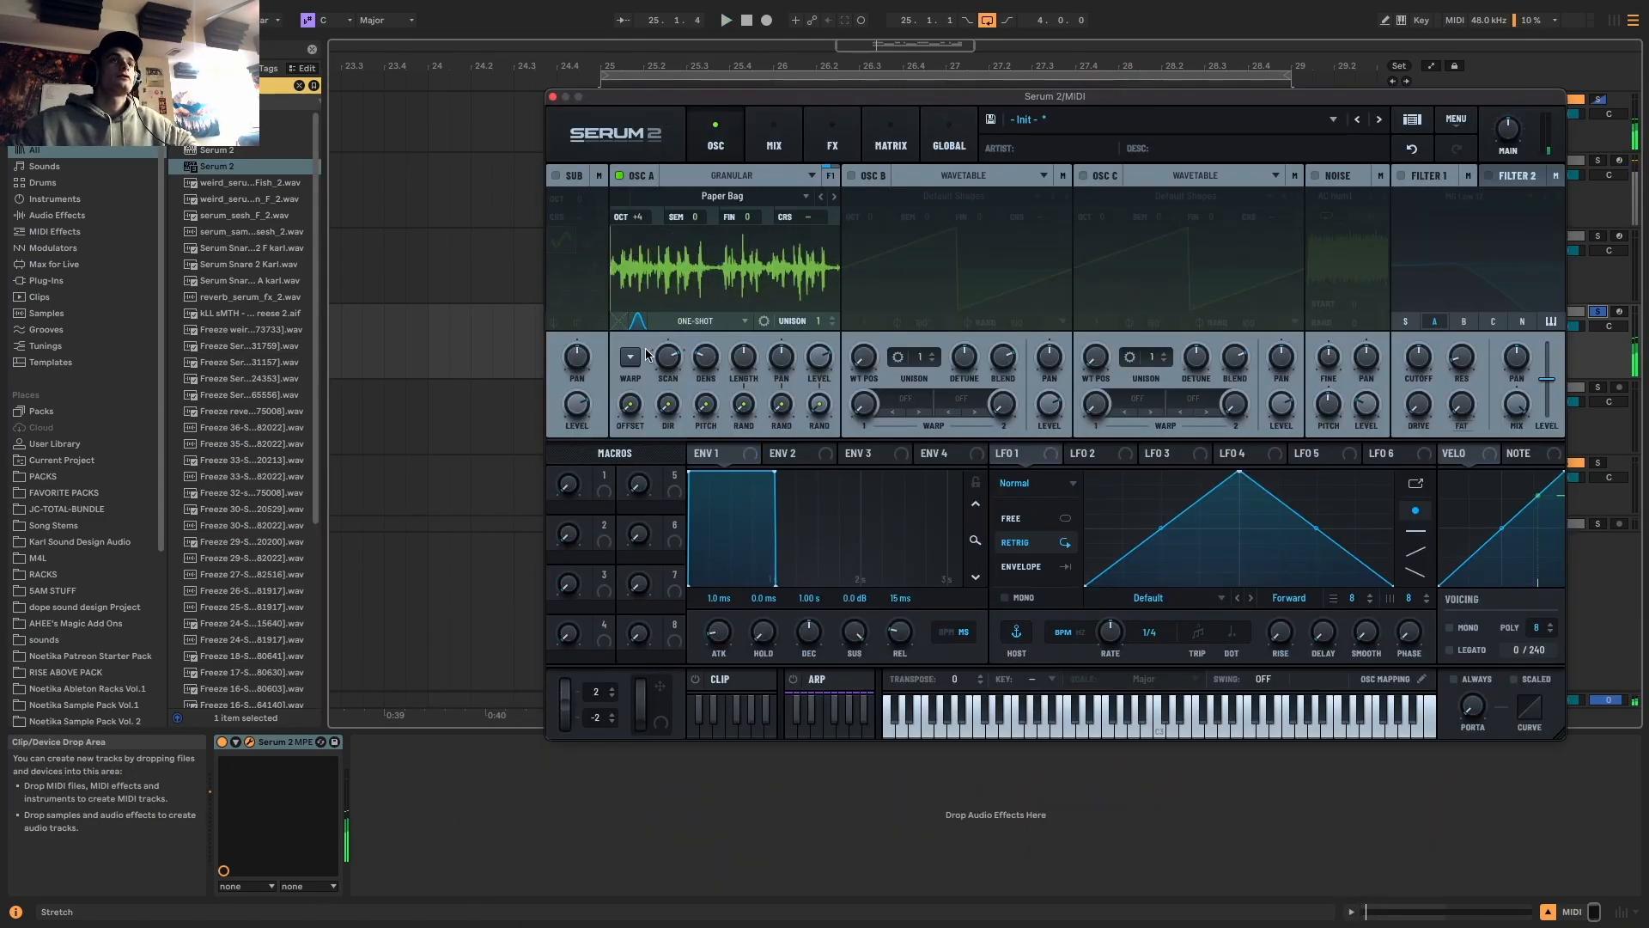
{"action": "left_click", "coordinate": [696, 321]}
{"action": "left_click", "coordinate": [712, 359]}
{"action": "left_click", "coordinate": [697, 320]}
{"action": "left_click", "coordinate": [706, 396]}
Start the Paper Bag sample near its middle with a short loop region, and try OSC A at +6 semitones
{"action": "left_click_drag", "start_coordinate": [620, 268], "coordinate": [687, 279]}
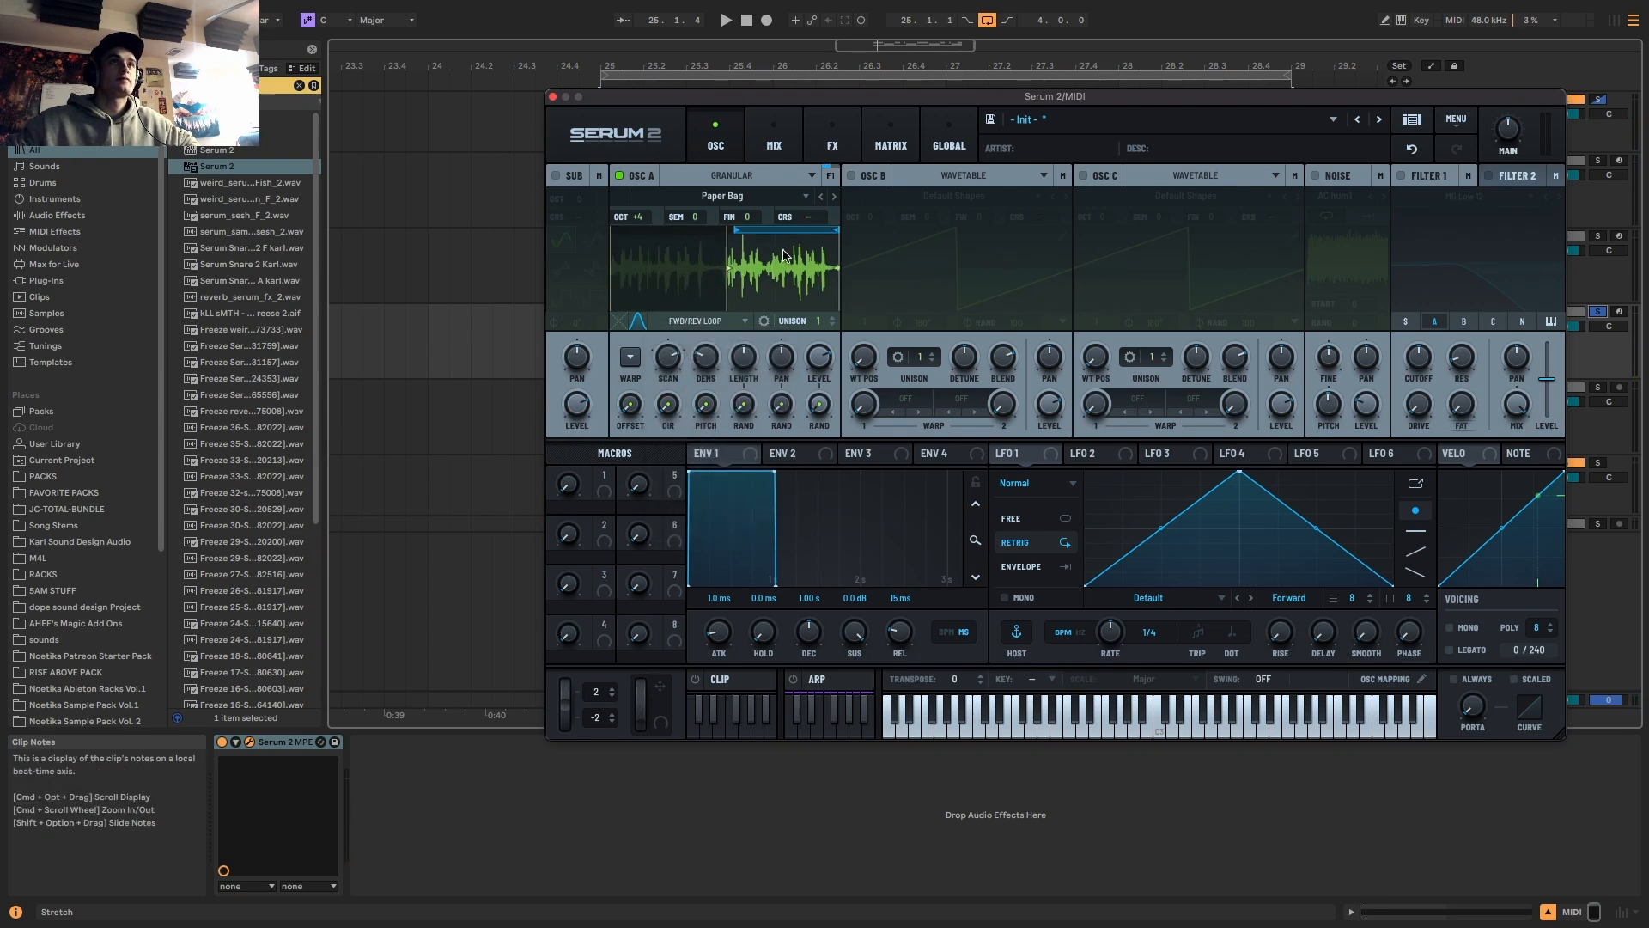
{"action": "key", "text": "space"}
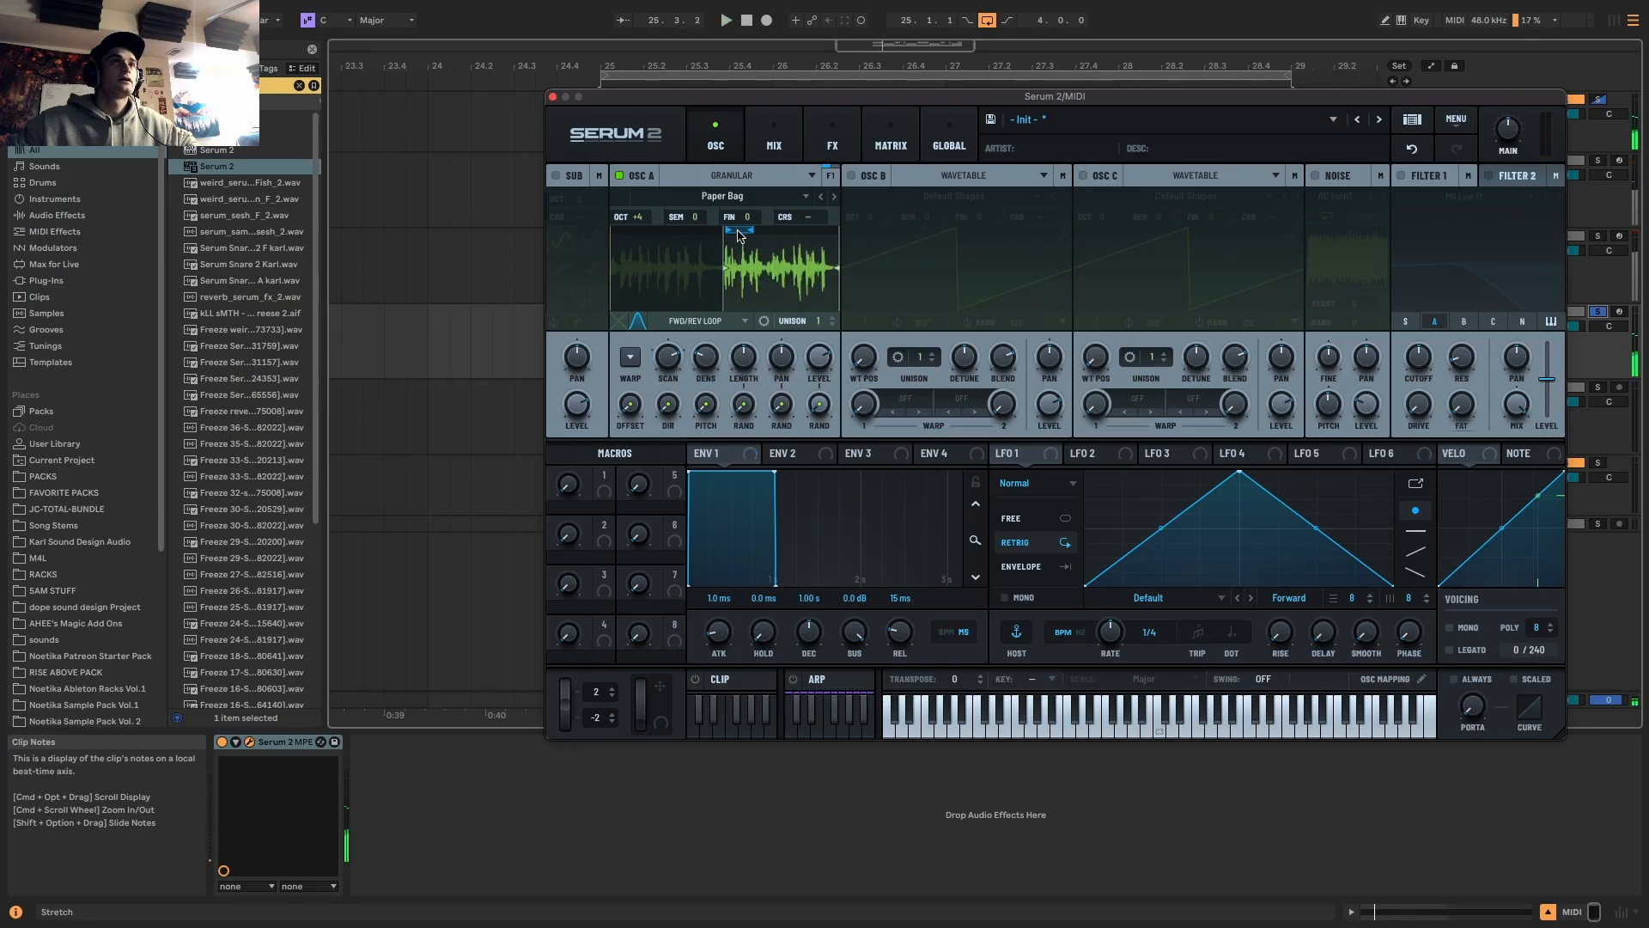
{"action": "left_click_drag", "start_coordinate": [701, 217], "coordinate": [712, 90]}
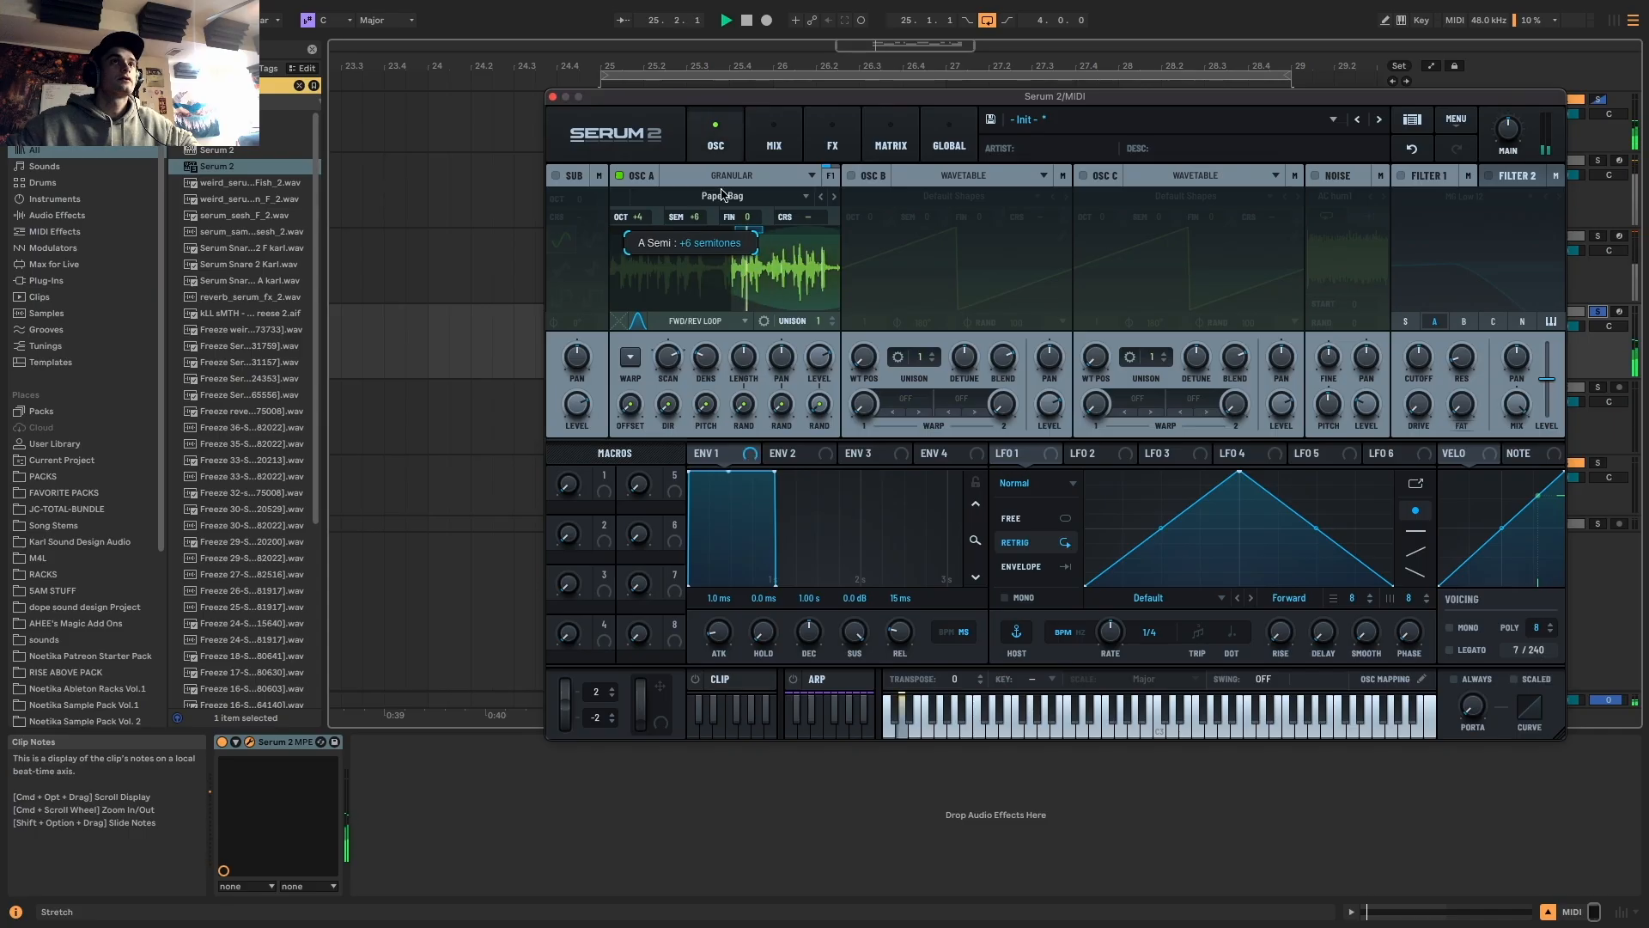
{"action": "left_click_drag", "start_coordinate": [726, 243], "coordinate": [726, 256]}
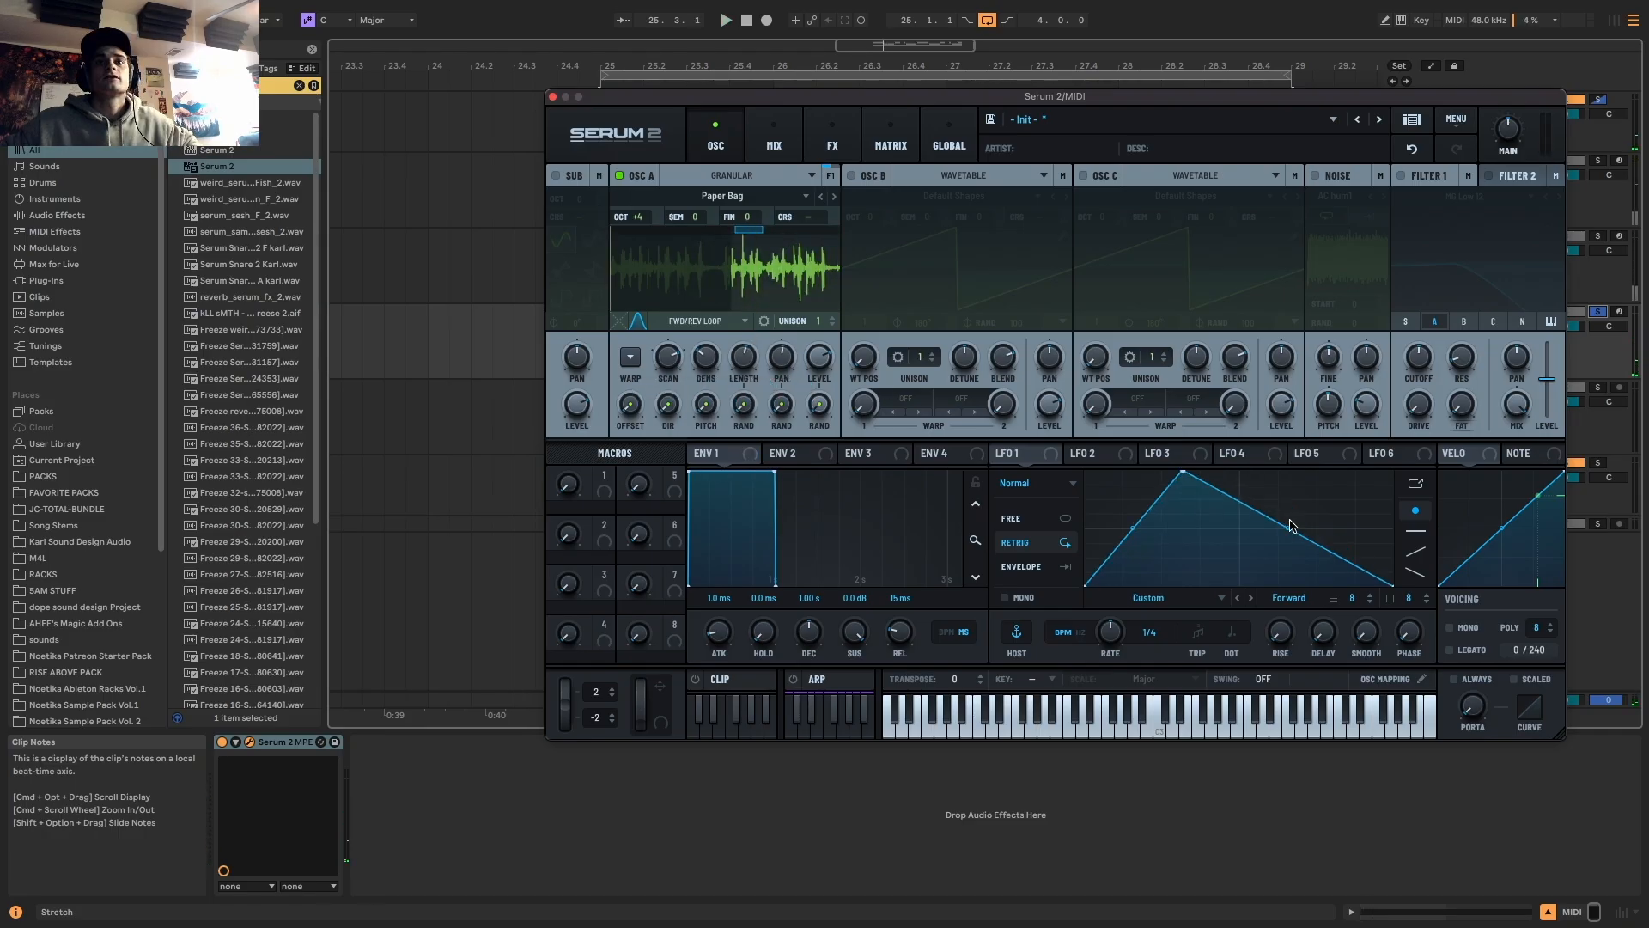
Shape LFO 1 into an early peak with curved slopes and map it to OSC A Level at a 1/8 rate
{"action": "left_click_drag", "start_coordinate": [1290, 525], "coordinate": [1287, 537]}
{"action": "left_click_drag", "start_coordinate": [1135, 525], "coordinate": [1132, 538]}
{"action": "left_click_drag", "start_coordinate": [1015, 456], "coordinate": [819, 357]}
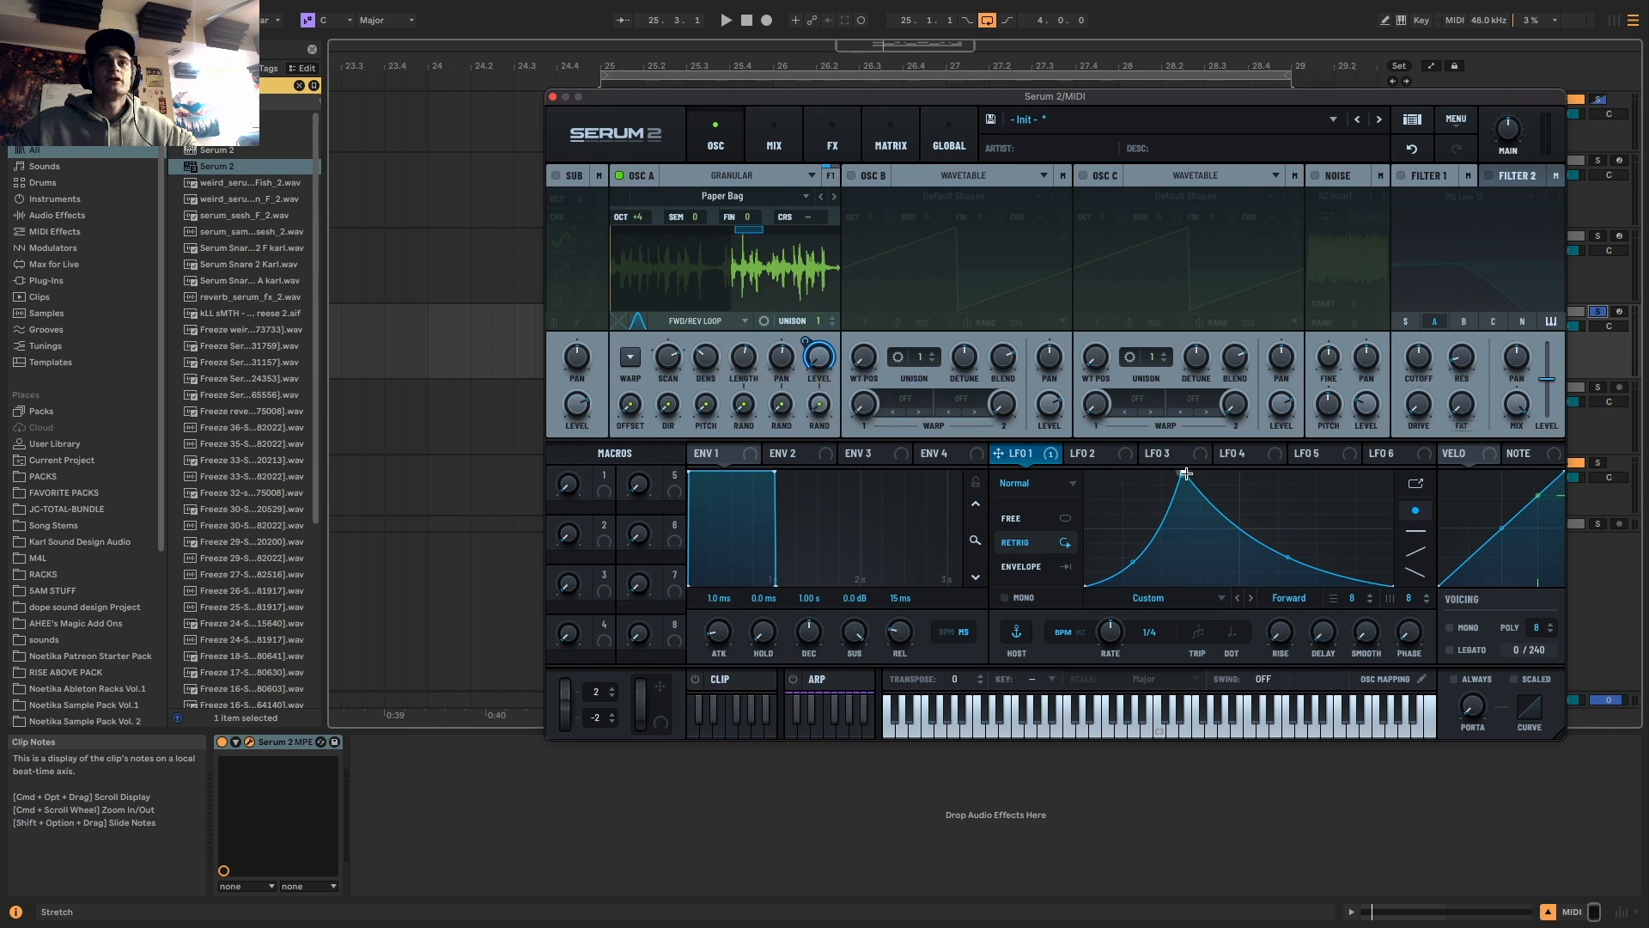
{"action": "left_click_drag", "start_coordinate": [1186, 473], "coordinate": [1161, 473]}
{"action": "key", "text": "space"}
{"action": "left_click_drag", "start_coordinate": [1112, 633], "coordinate": [1155, 612]}
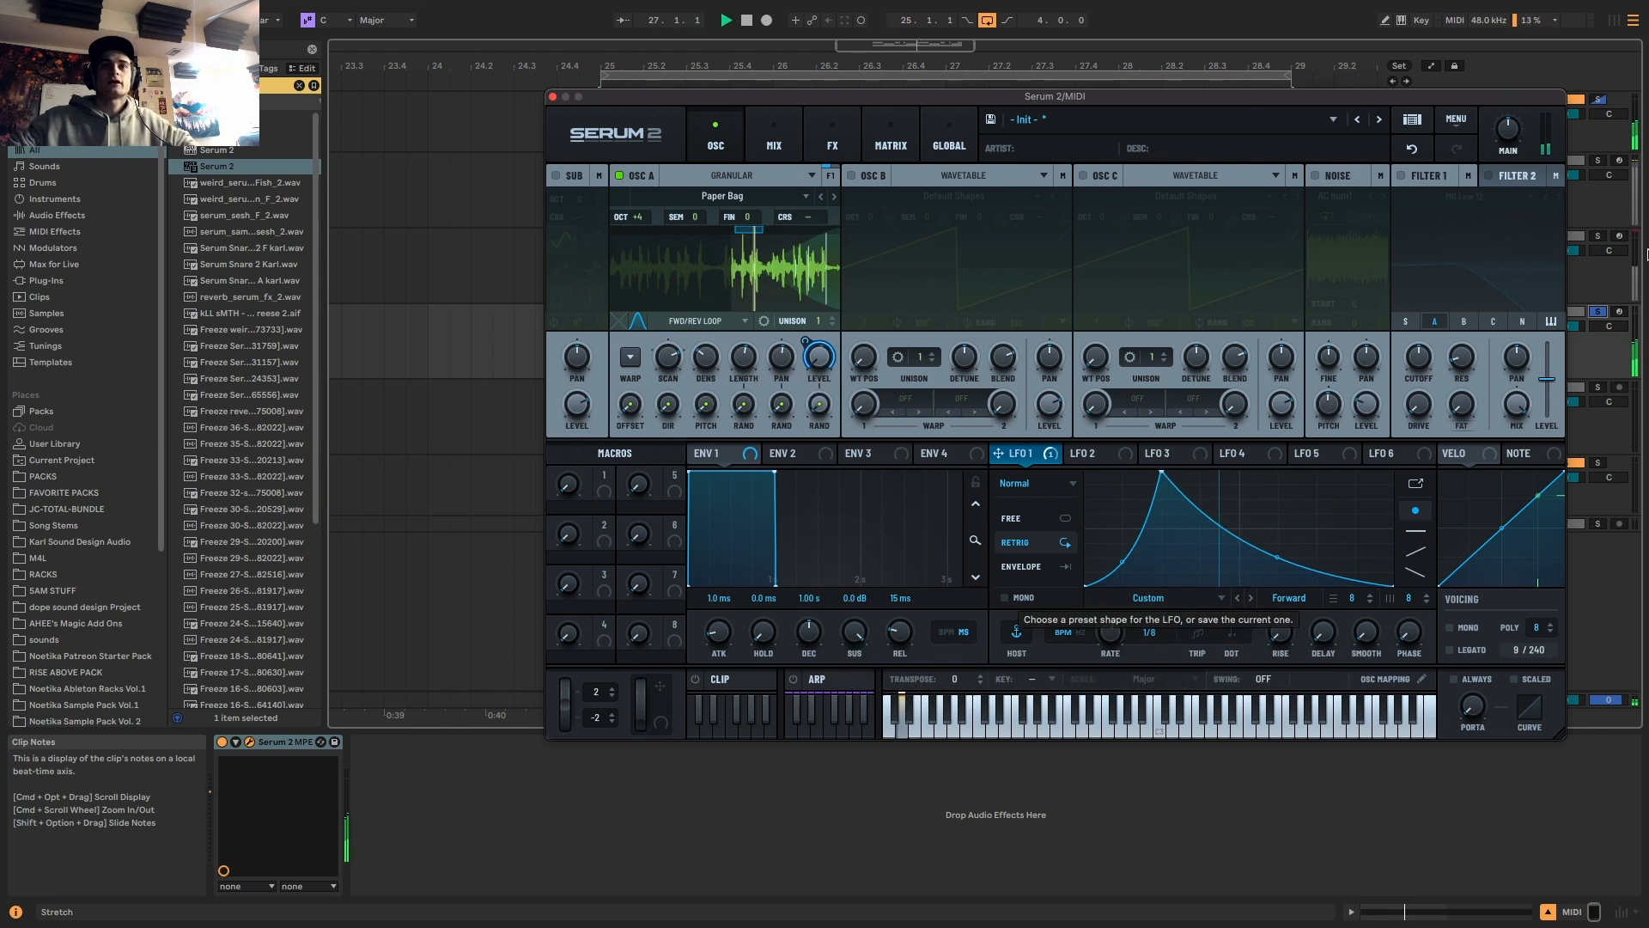
Add two points to LFO 1's falling slope, one partway down and one reaching zero before the cycle ends
{"action": "double_click", "coordinate": [1218, 530]}
{"action": "mouse_move", "coordinate": [1218, 530]}
{"action": "left_mouse_down"}
{"action": "mouse_move", "coordinate": [1213, 558]}
{"action": "mouse_move", "coordinate": [1305, 565]}
{"action": "mouse_move", "coordinate": [1210, 530]}
{"action": "left_mouse_up"}
{"action": "double_click", "coordinate": [1310, 566]}
{"action": "left_click_drag", "start_coordinate": [1310, 566], "coordinate": [1318, 601]}
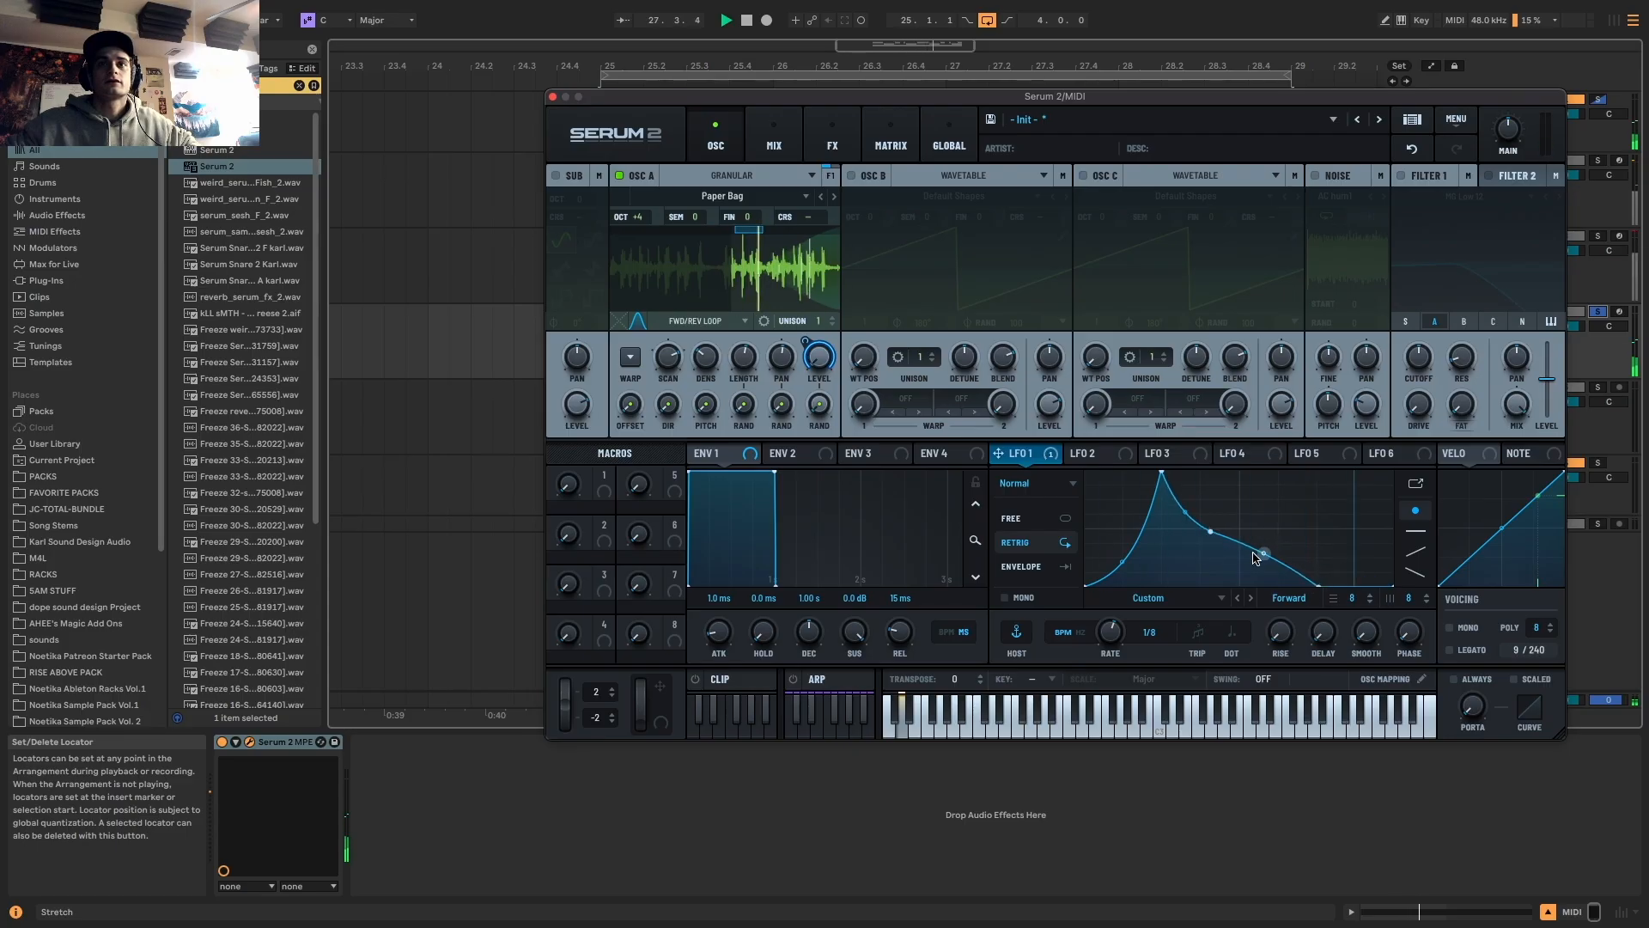
{"action": "left_click_drag", "start_coordinate": [1210, 531], "coordinate": [1205, 530]}
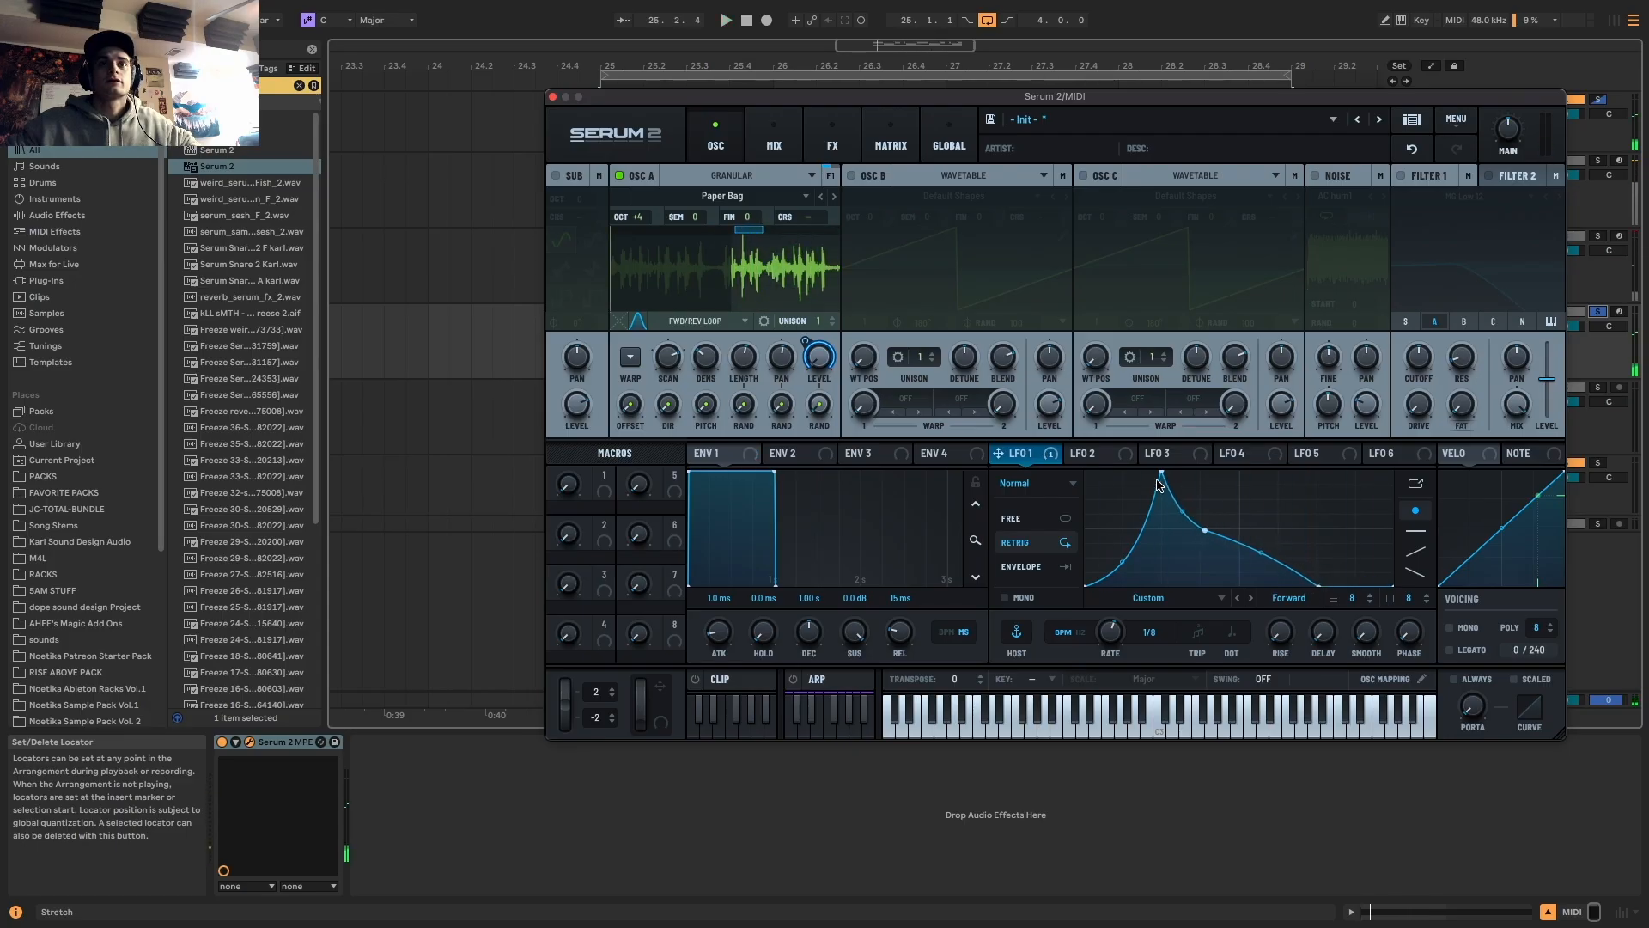
Set LFO 2 to Free Path mode and move the path's upper-left point further into the corner
{"action": "left_click", "coordinate": [1083, 455]}
{"action": "left_click", "coordinate": [1034, 520]}
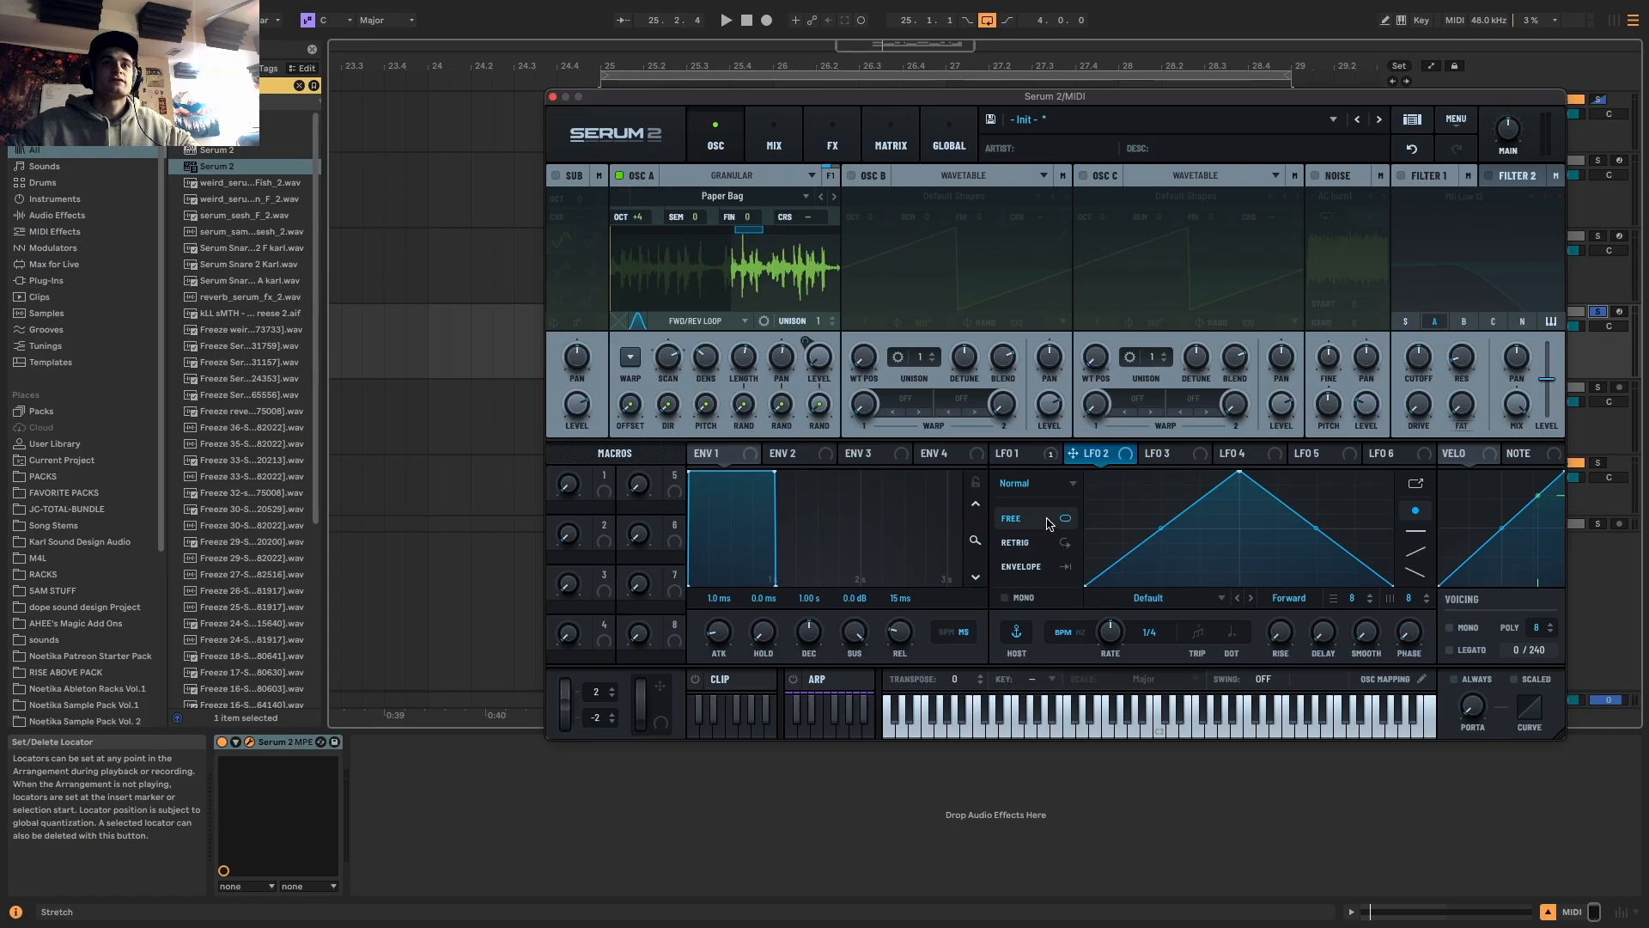
{"action": "left_click", "coordinate": [1035, 483]}
{"action": "left_click", "coordinate": [1022, 523]}
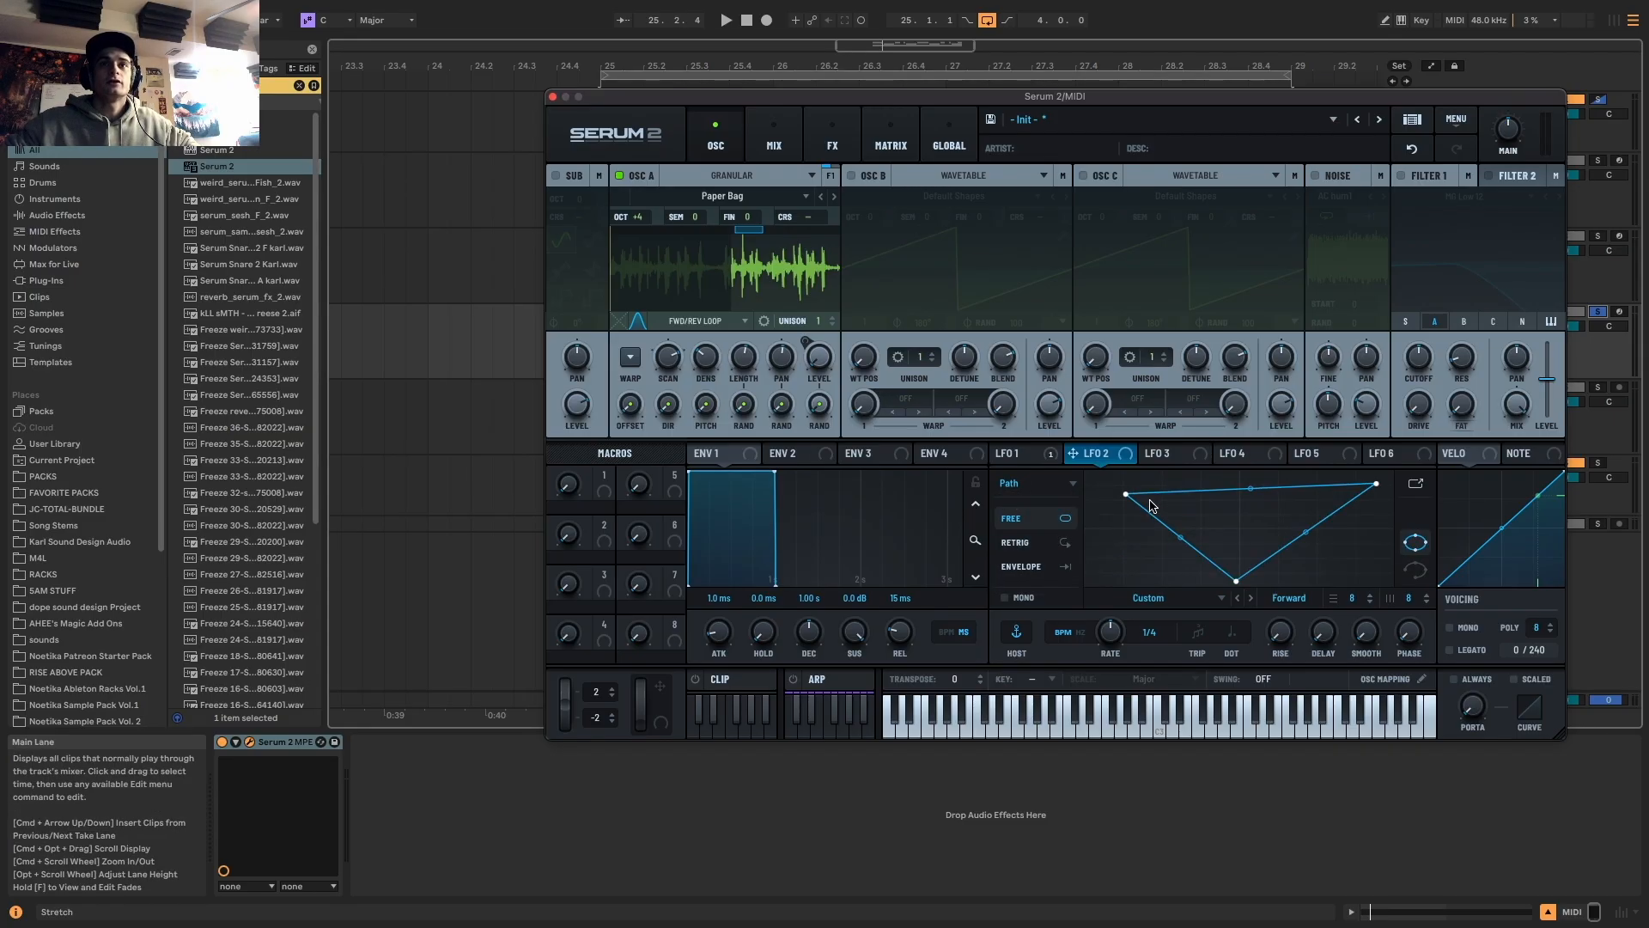
{"action": "left_click_drag", "start_coordinate": [1125, 492], "coordinate": [1115, 485]}
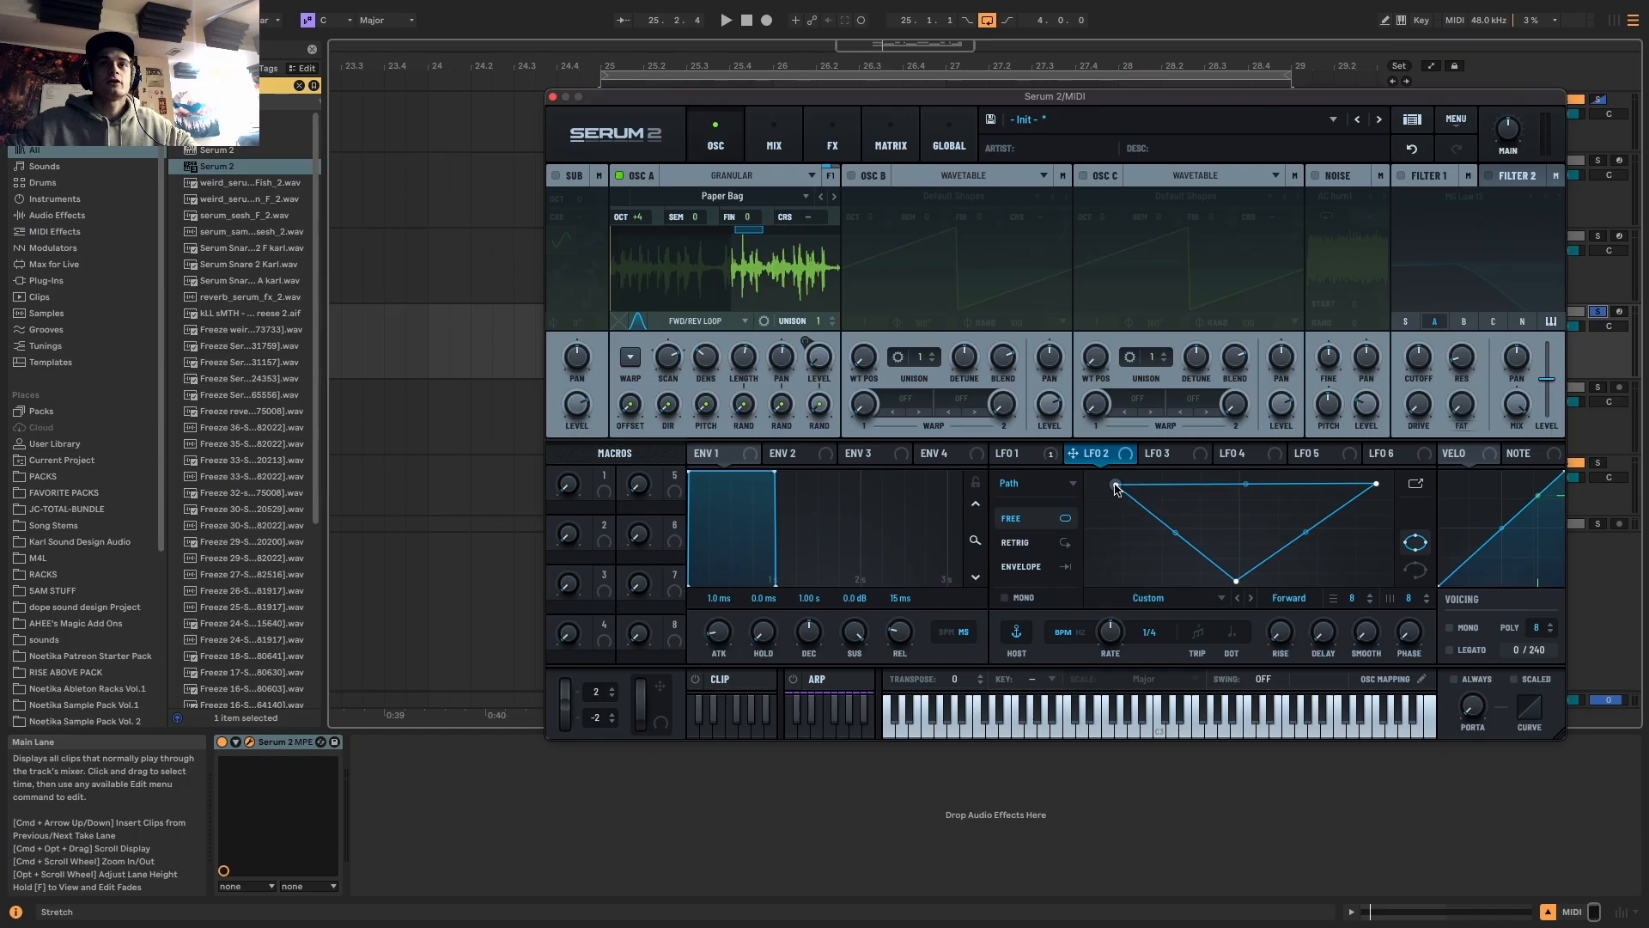
Modulate two LFO 1 curve points with LFO 2 at a 1/2 rate and extend LFO 1's tail to the cycle end
{"action": "left_click", "coordinate": [1110, 457]}
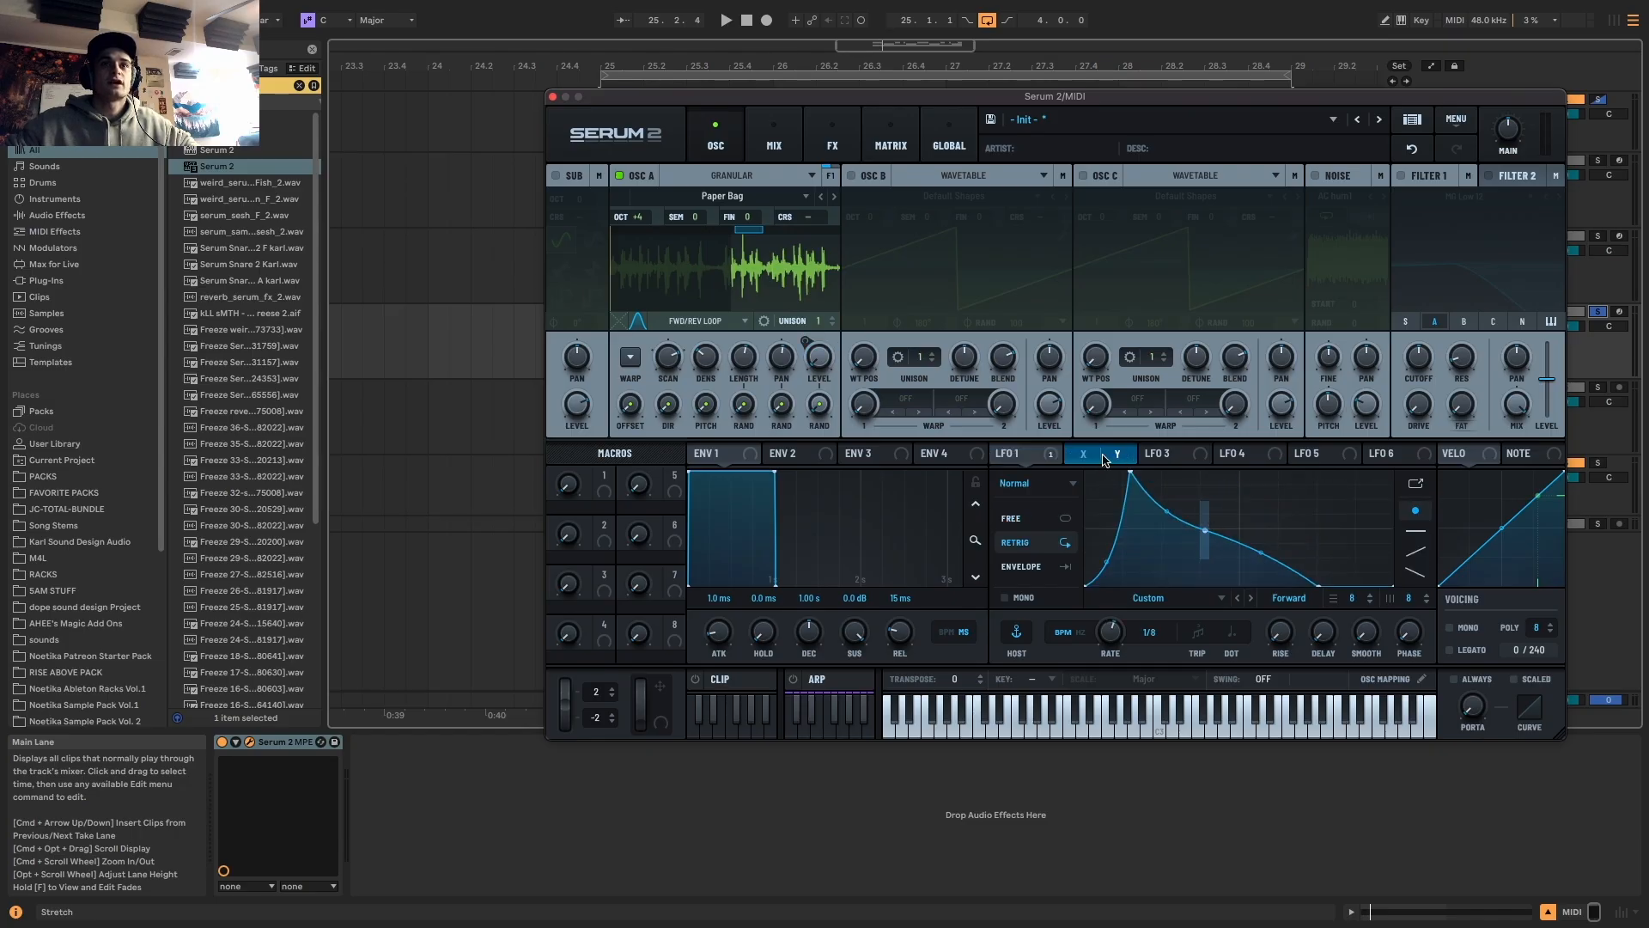
{"action": "key", "text": "space"}
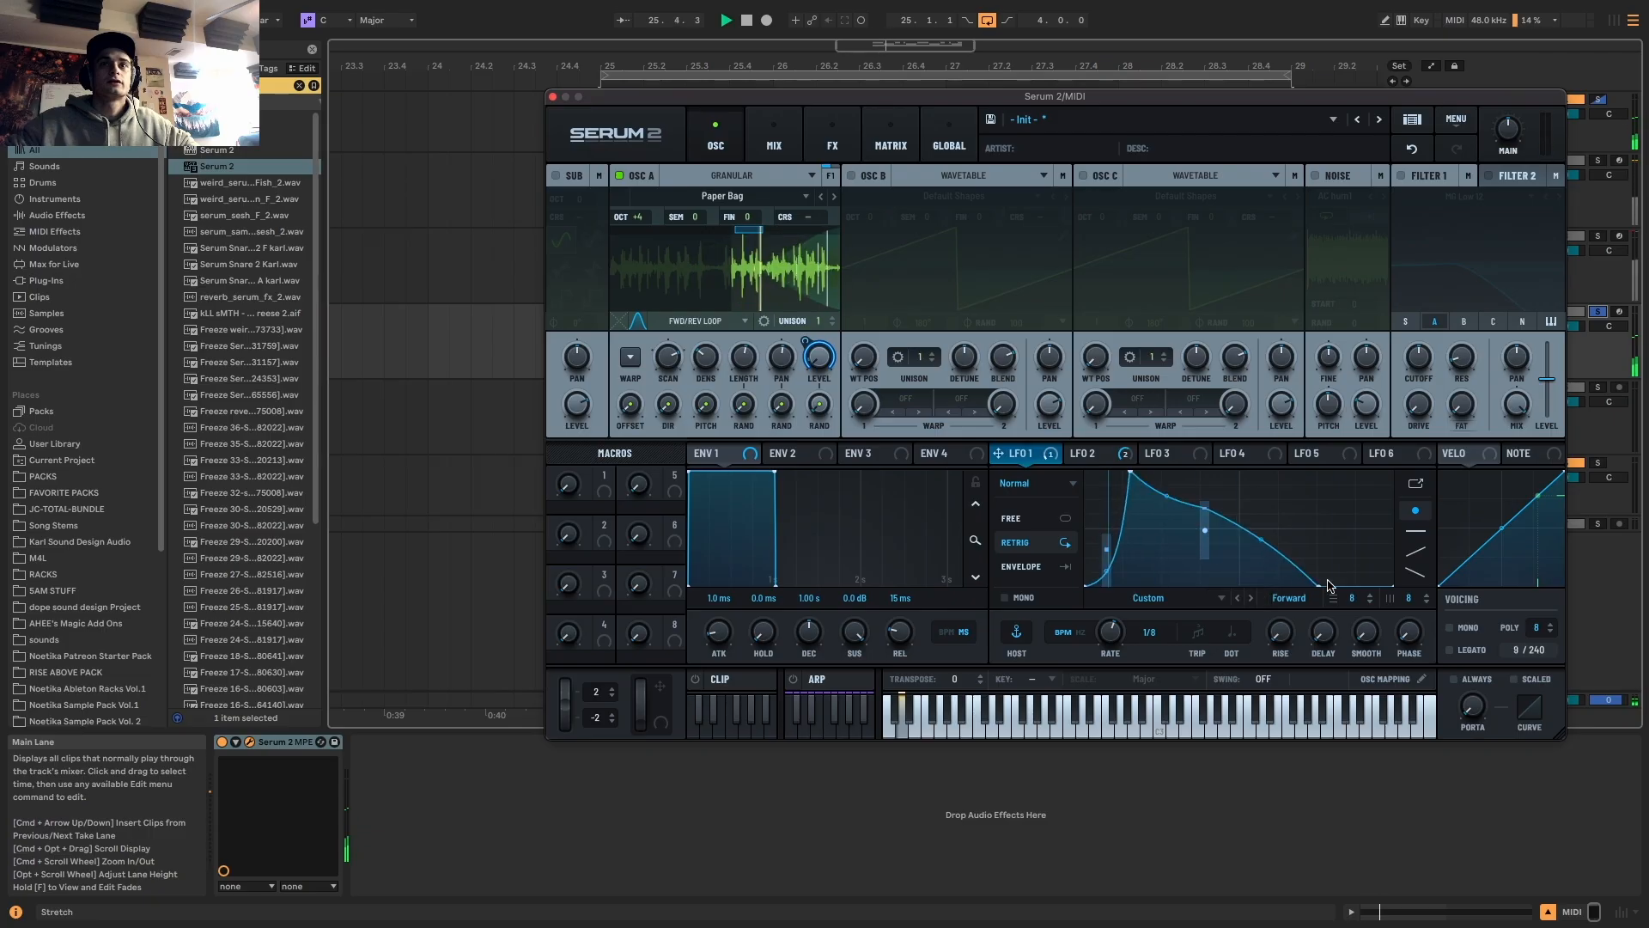
{"action": "left_click_drag", "start_coordinate": [1319, 585], "coordinate": [1403, 603]}
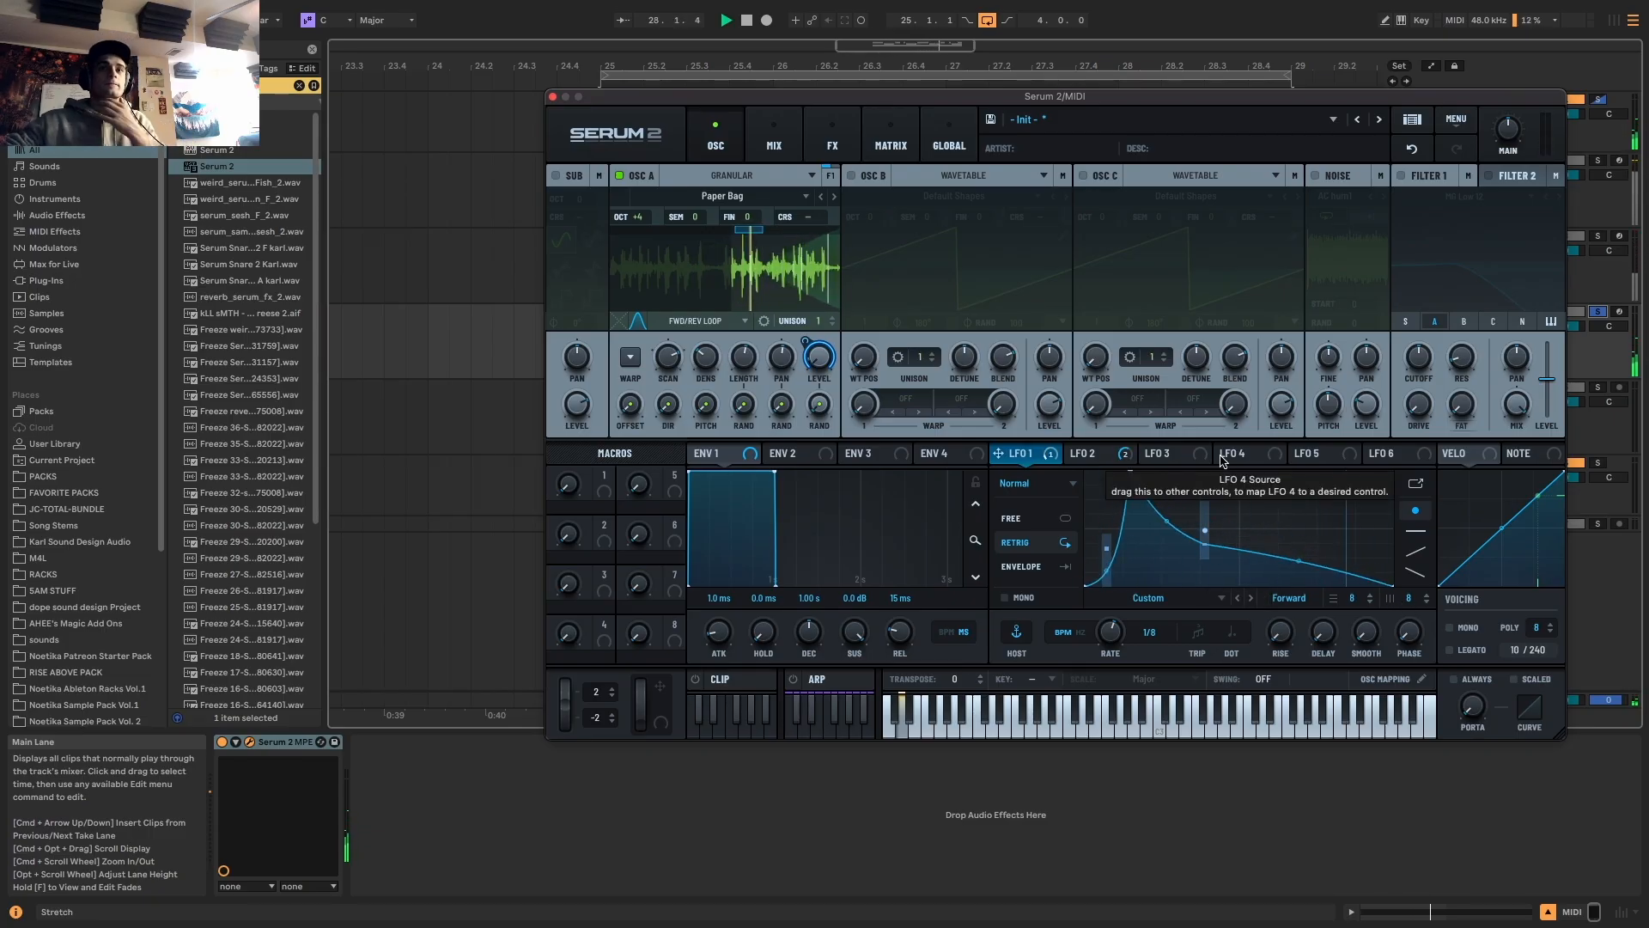
{"action": "left_click", "coordinate": [1083, 452]}
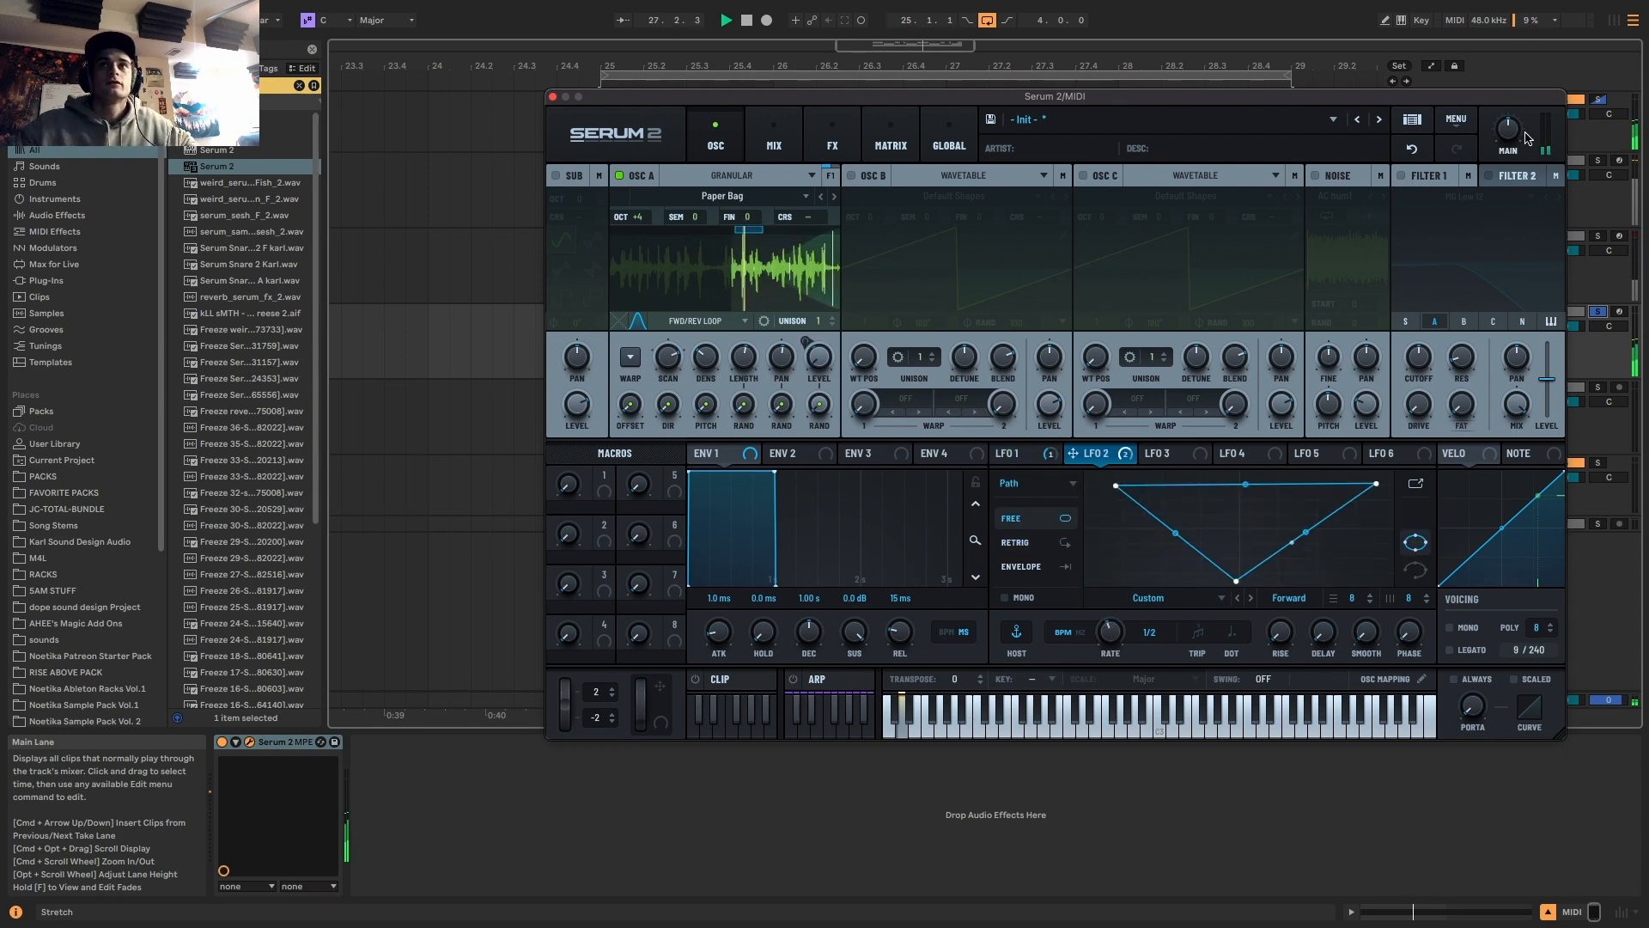
Enable Filter 1 and change its type to High 18
{"action": "left_click", "coordinate": [1418, 177]}
{"action": "left_click", "coordinate": [1559, 197]}
{"action": "left_click", "coordinate": [1558, 198]}
{"action": "left_click", "coordinate": [1559, 197]}
{"action": "left_click", "coordinate": [1559, 197]}
{"action": "left_click", "coordinate": [1559, 197]}
{"action": "double_click", "coordinate": [1558, 198]}
{"action": "double_click", "coordinate": [1559, 198]}
{"action": "left_click_drag", "start_coordinate": [1420, 403], "coordinate": [1426, 356]}
Adjust OSC A's grain length randomization and lower its scan speed during playback
{"action": "key", "text": "space"}
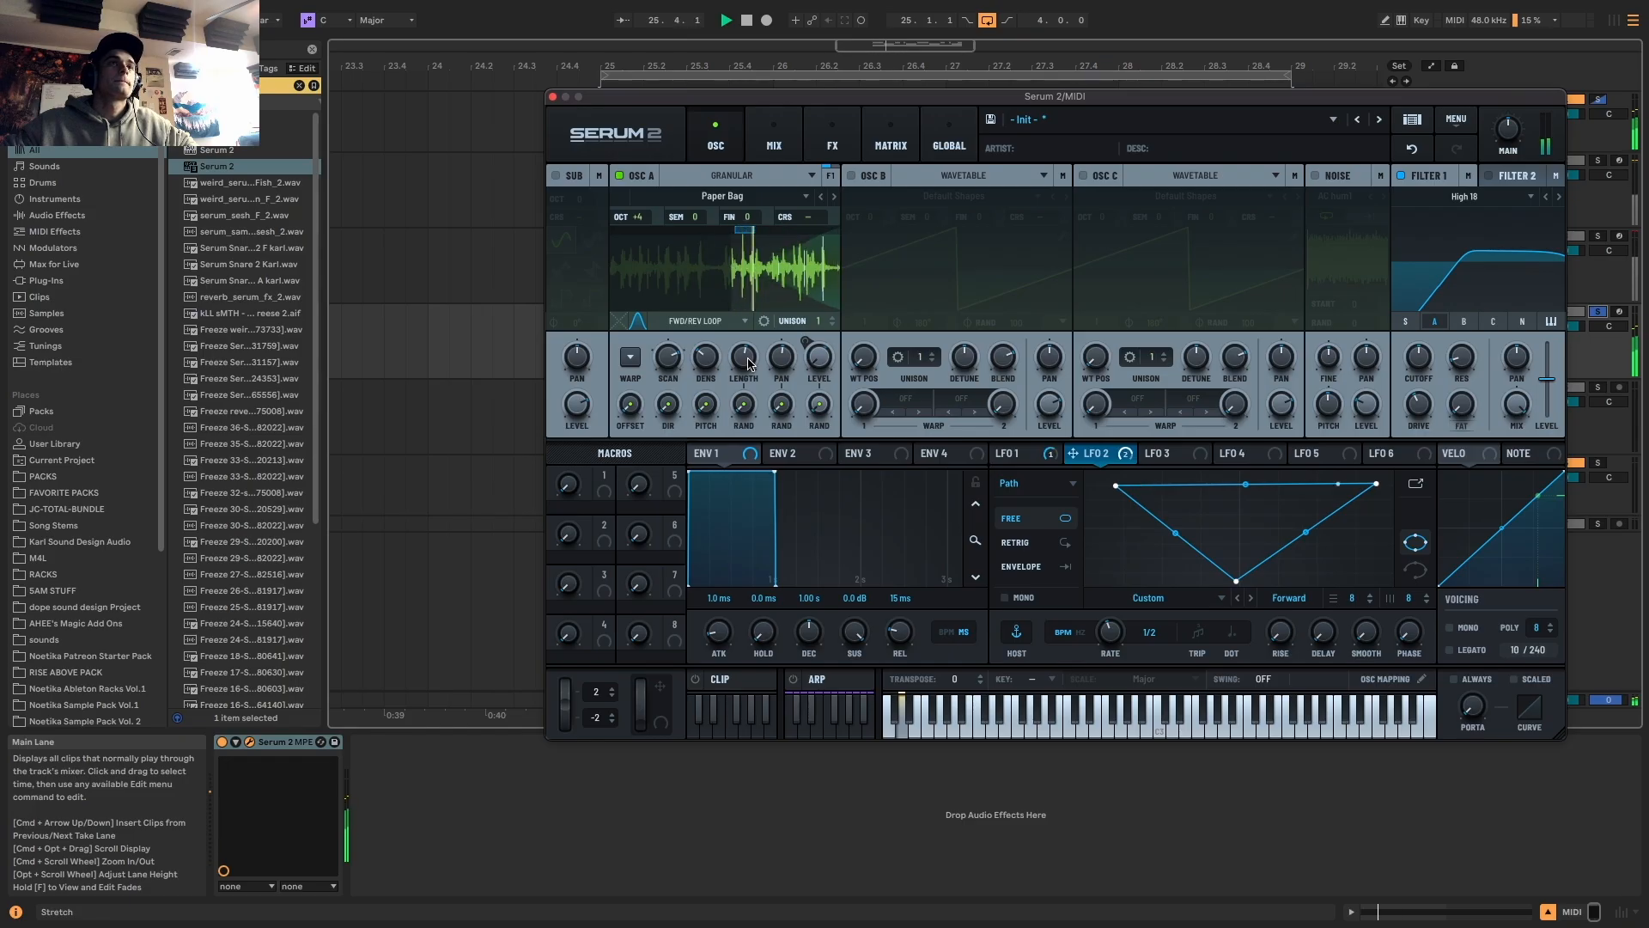
{"action": "mouse_move", "coordinate": [745, 404]}
{"action": "mouse_move", "coordinate": [742, 423]}
{"action": "left_mouse_down"}
{"action": "mouse_move", "coordinate": [737, 436]}
{"action": "mouse_move", "coordinate": [745, 414]}
{"action": "left_mouse_up"}
{"action": "left_click_drag", "start_coordinate": [667, 350], "coordinate": [663, 379]}
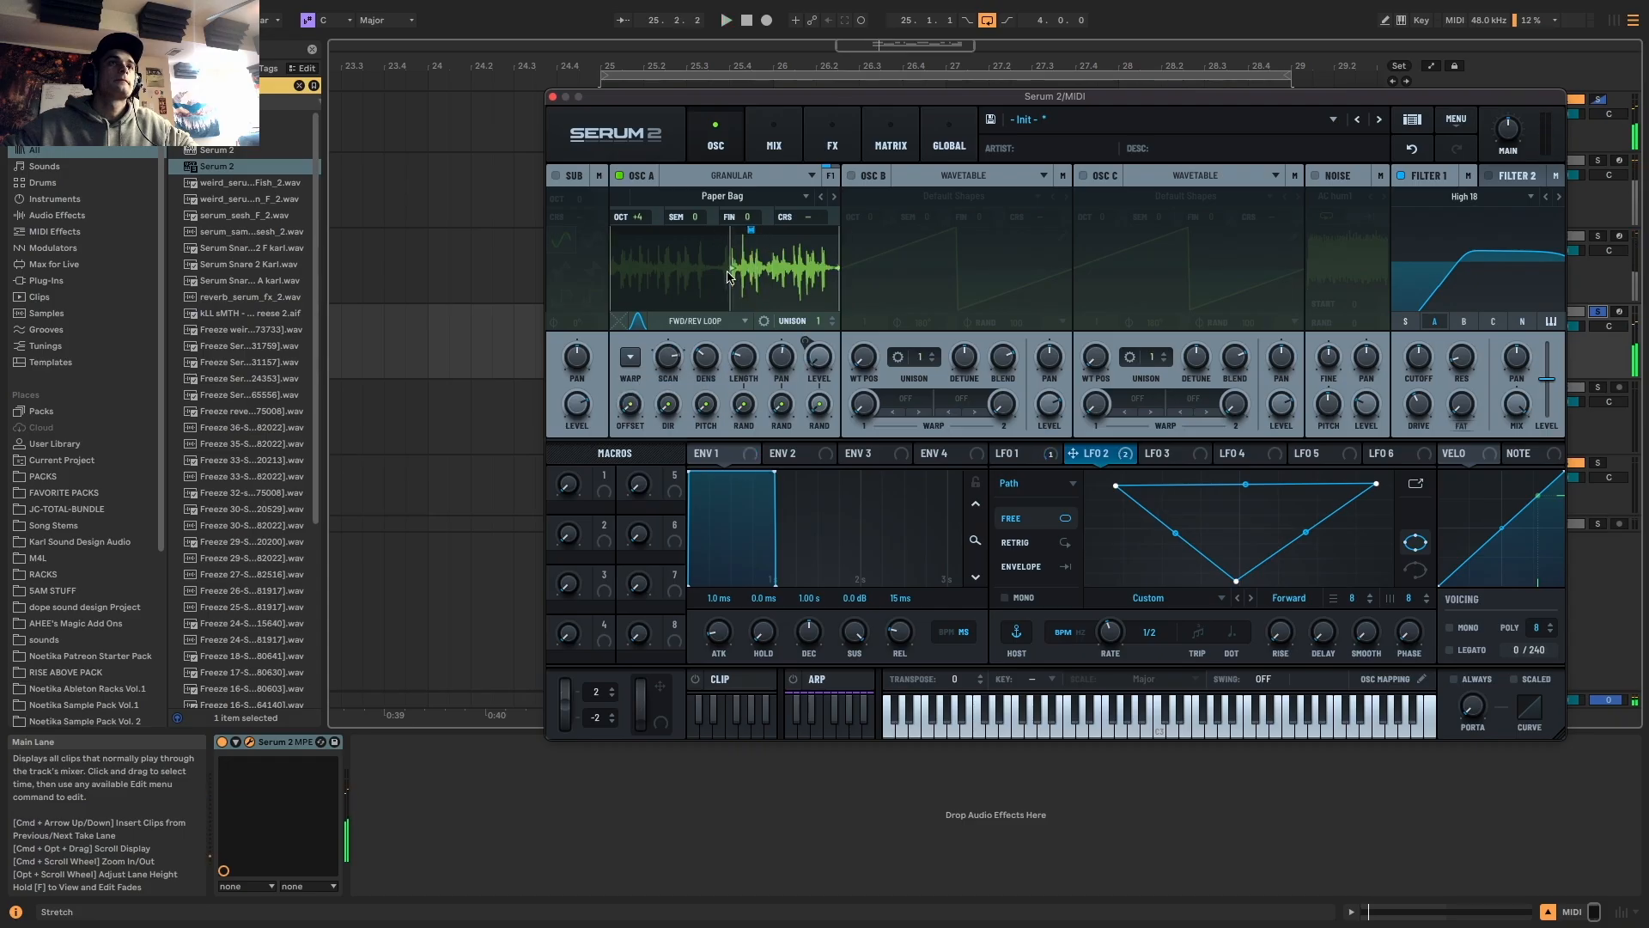
Raise OSC A by 12 semitones, reposition its loop region around mid-sample, and bring up LFO 1
{"action": "left_click_drag", "start_coordinate": [693, 216], "coordinate": [770, 4]}
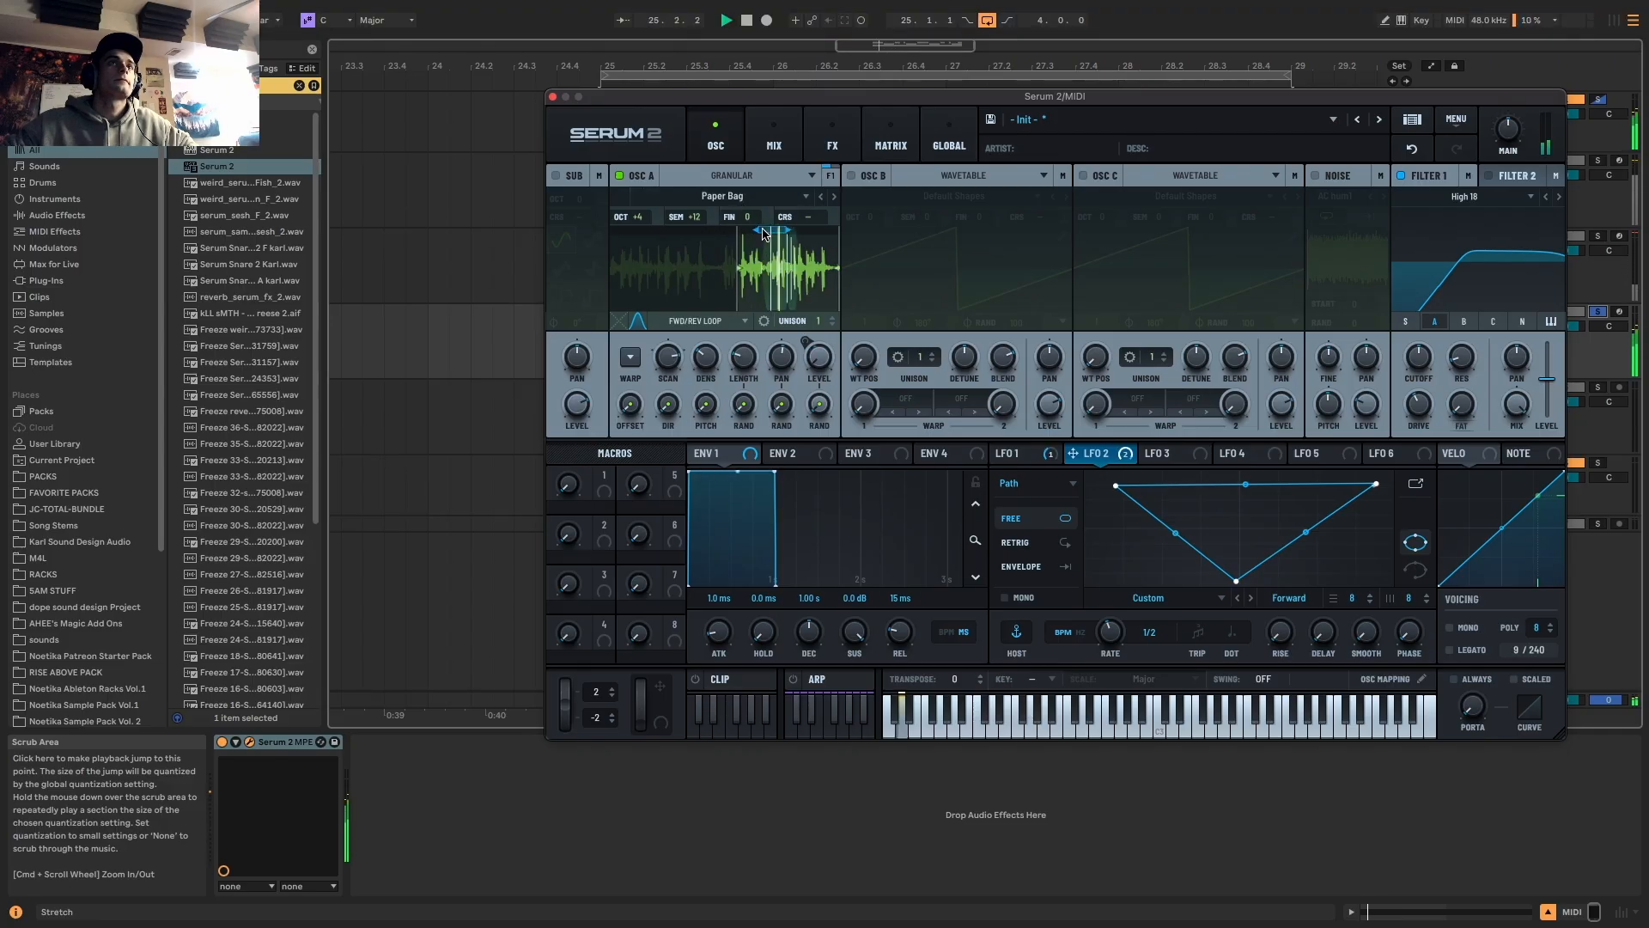
{"action": "left_click_drag", "start_coordinate": [778, 230], "coordinate": [747, 232]}
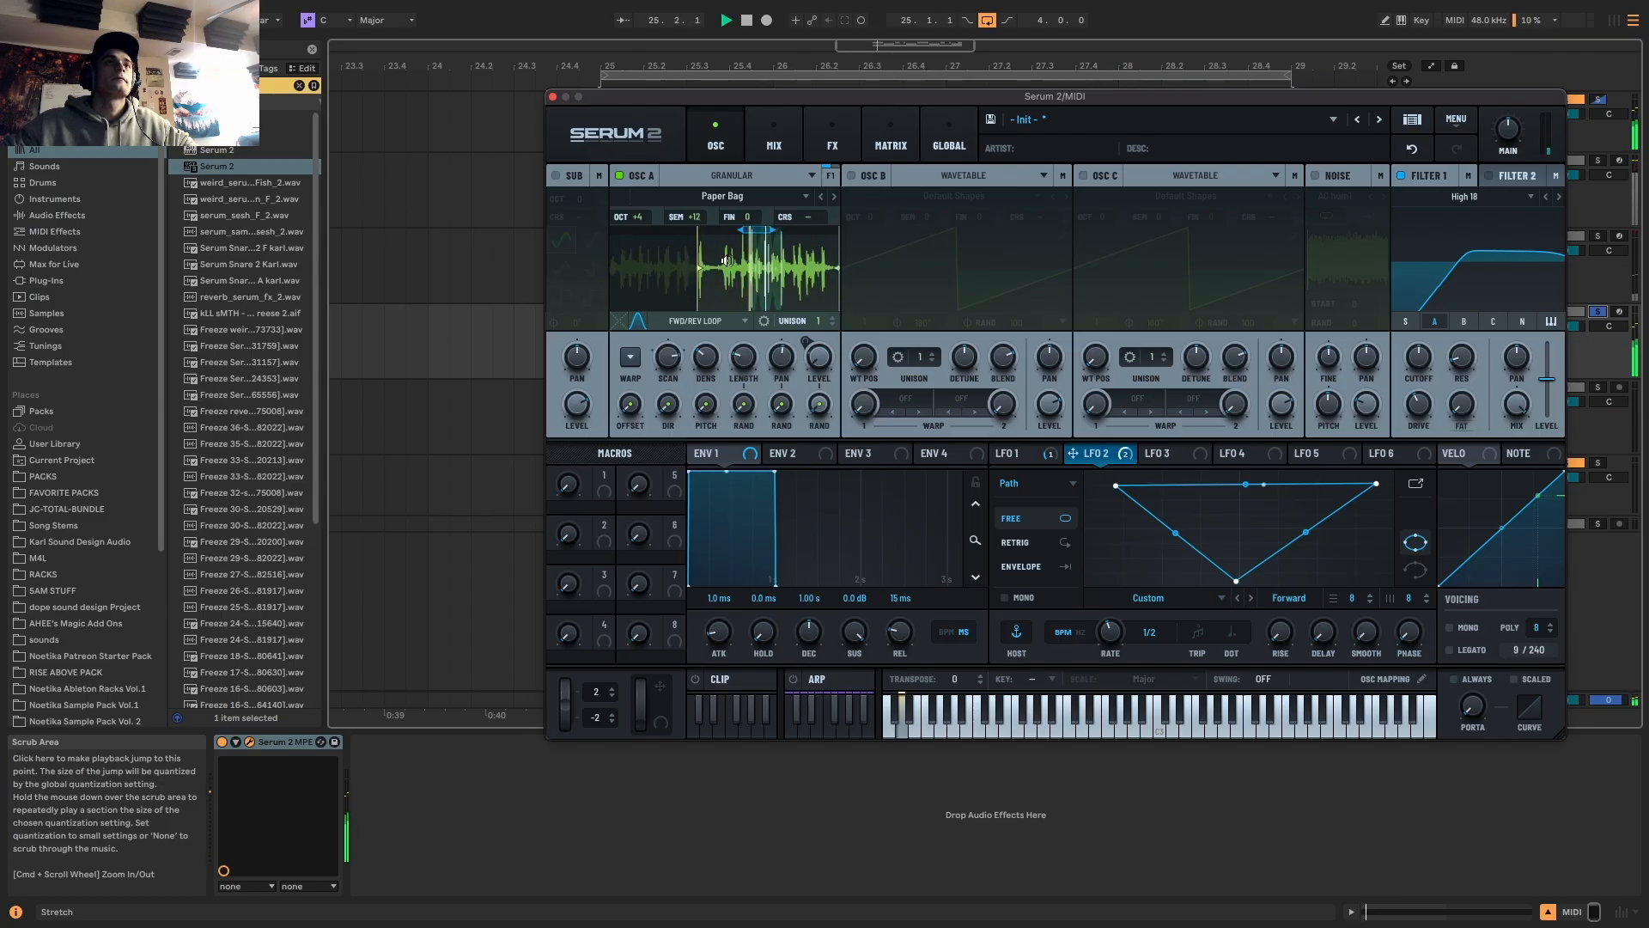
{"action": "left_click", "coordinate": [1021, 452]}
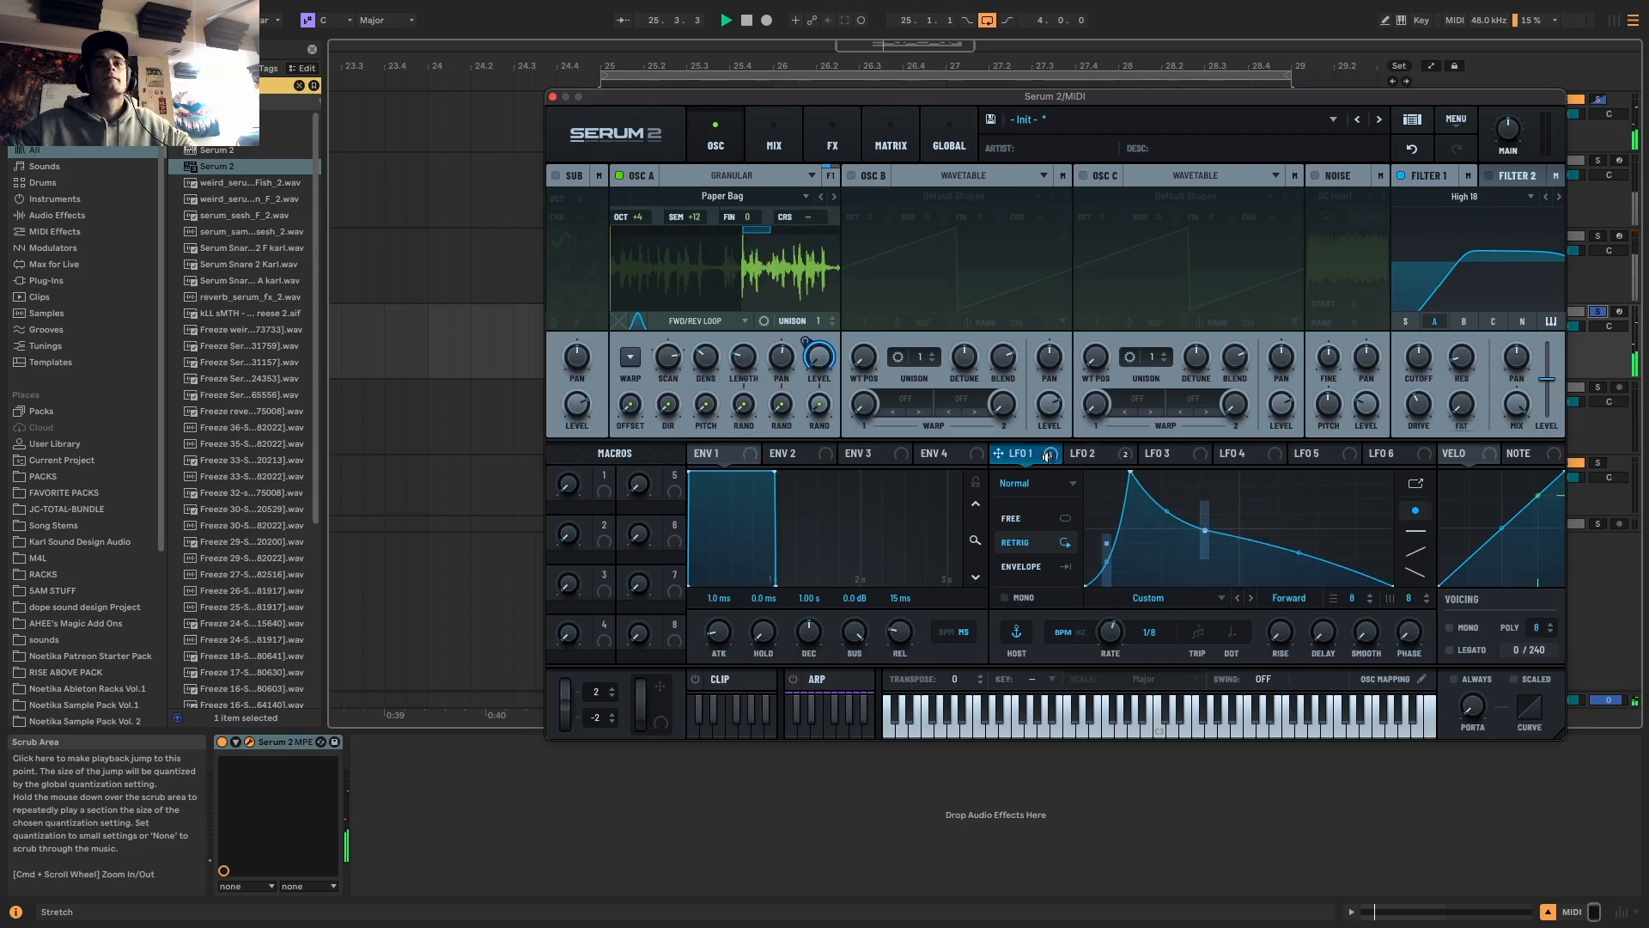
Move LFO 1's peak near the cycle start and bend its decay into a concave curve down to the cycle end
{"action": "key", "text": "space"}
{"action": "left_click_drag", "start_coordinate": [1130, 471], "coordinate": [1073, 453]}
{"action": "key", "text": "space"}
{"action": "key", "text": "space"}
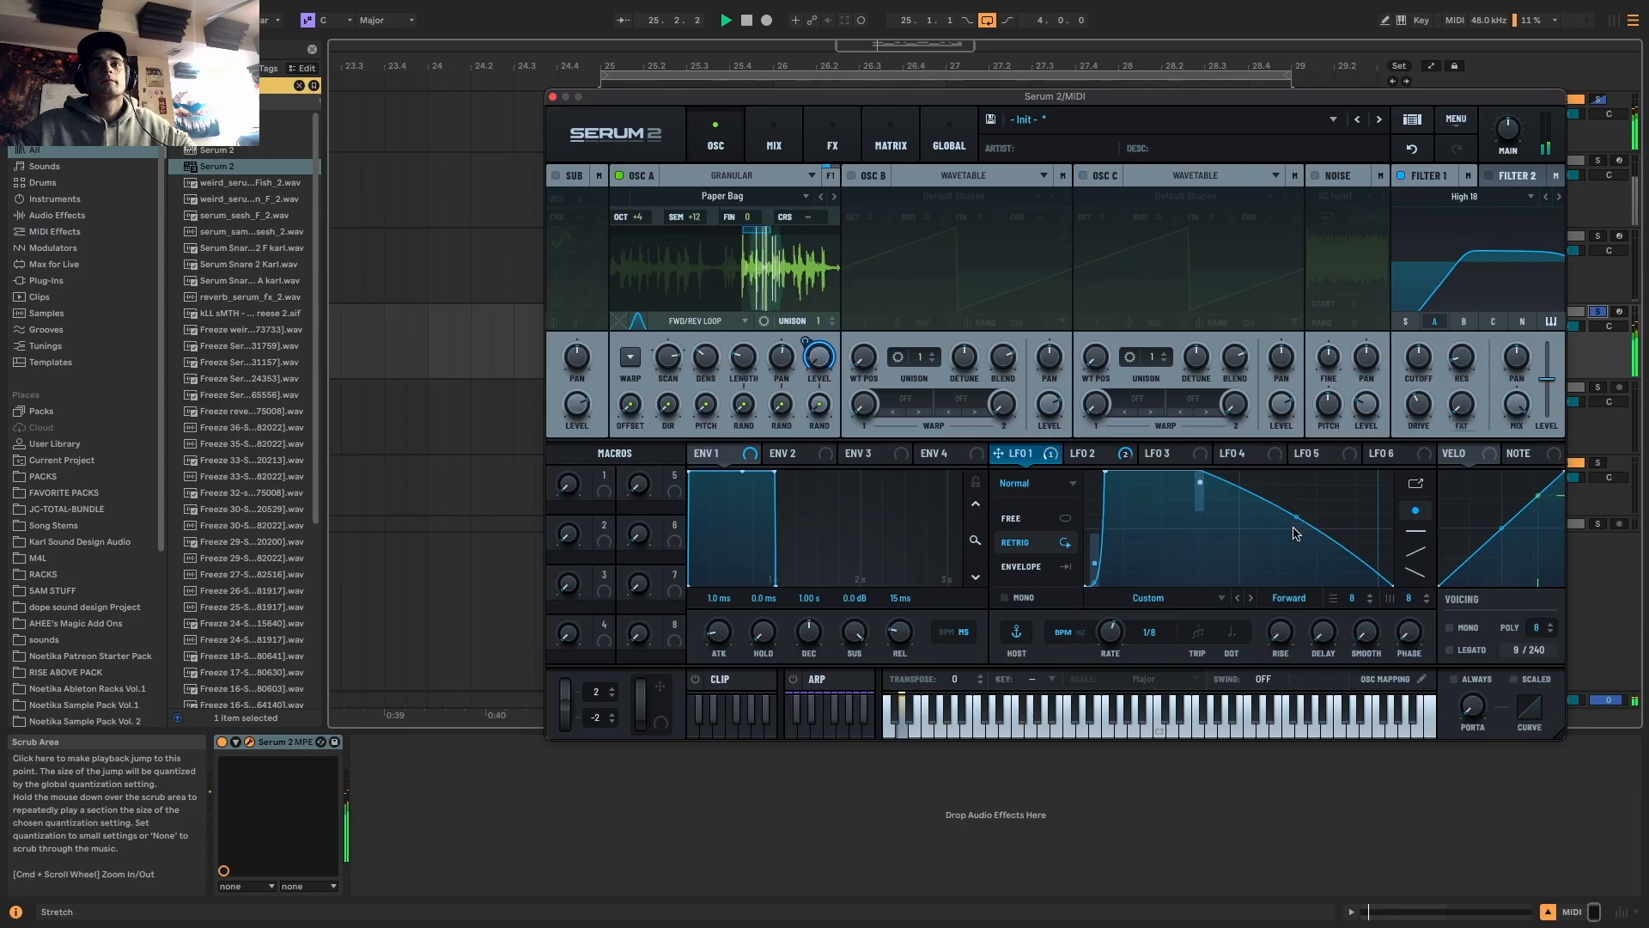
{"action": "left_click_drag", "start_coordinate": [1201, 482], "coordinate": [1263, 554]}
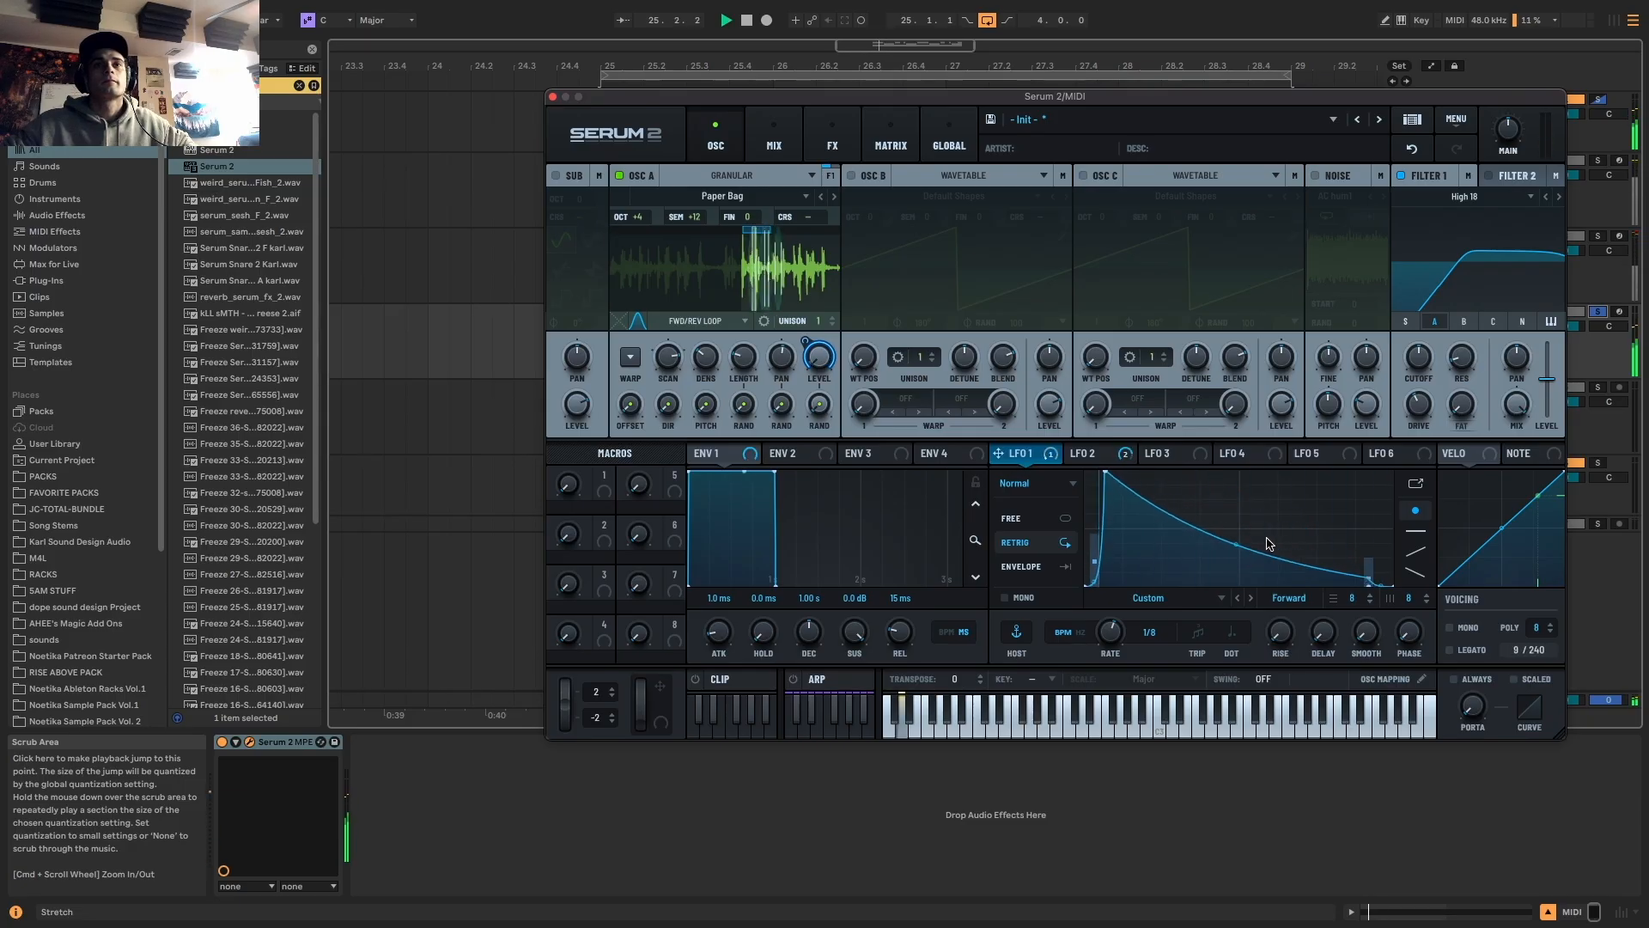
{"action": "key", "text": "space"}
{"action": "key", "text": "space"}
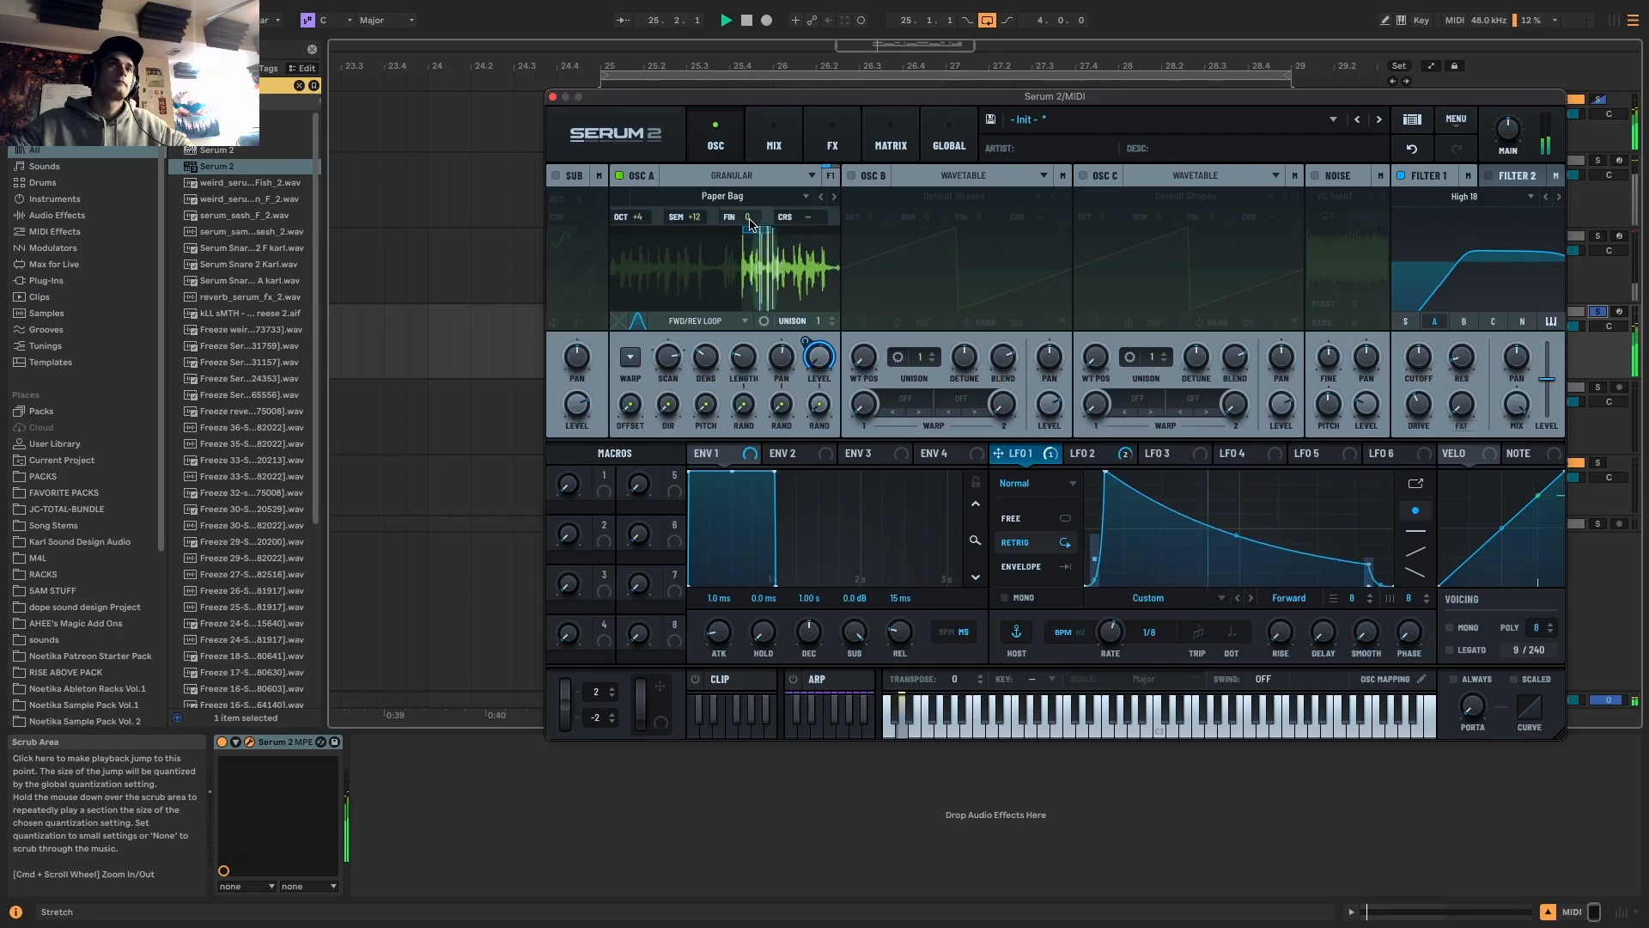
Shift OSC A's loop region slightly later in the sample and try a higher Filter 1 cutoff
{"action": "key", "text": "space"}
{"action": "left_click_drag", "start_coordinate": [740, 233], "coordinate": [765, 234]}
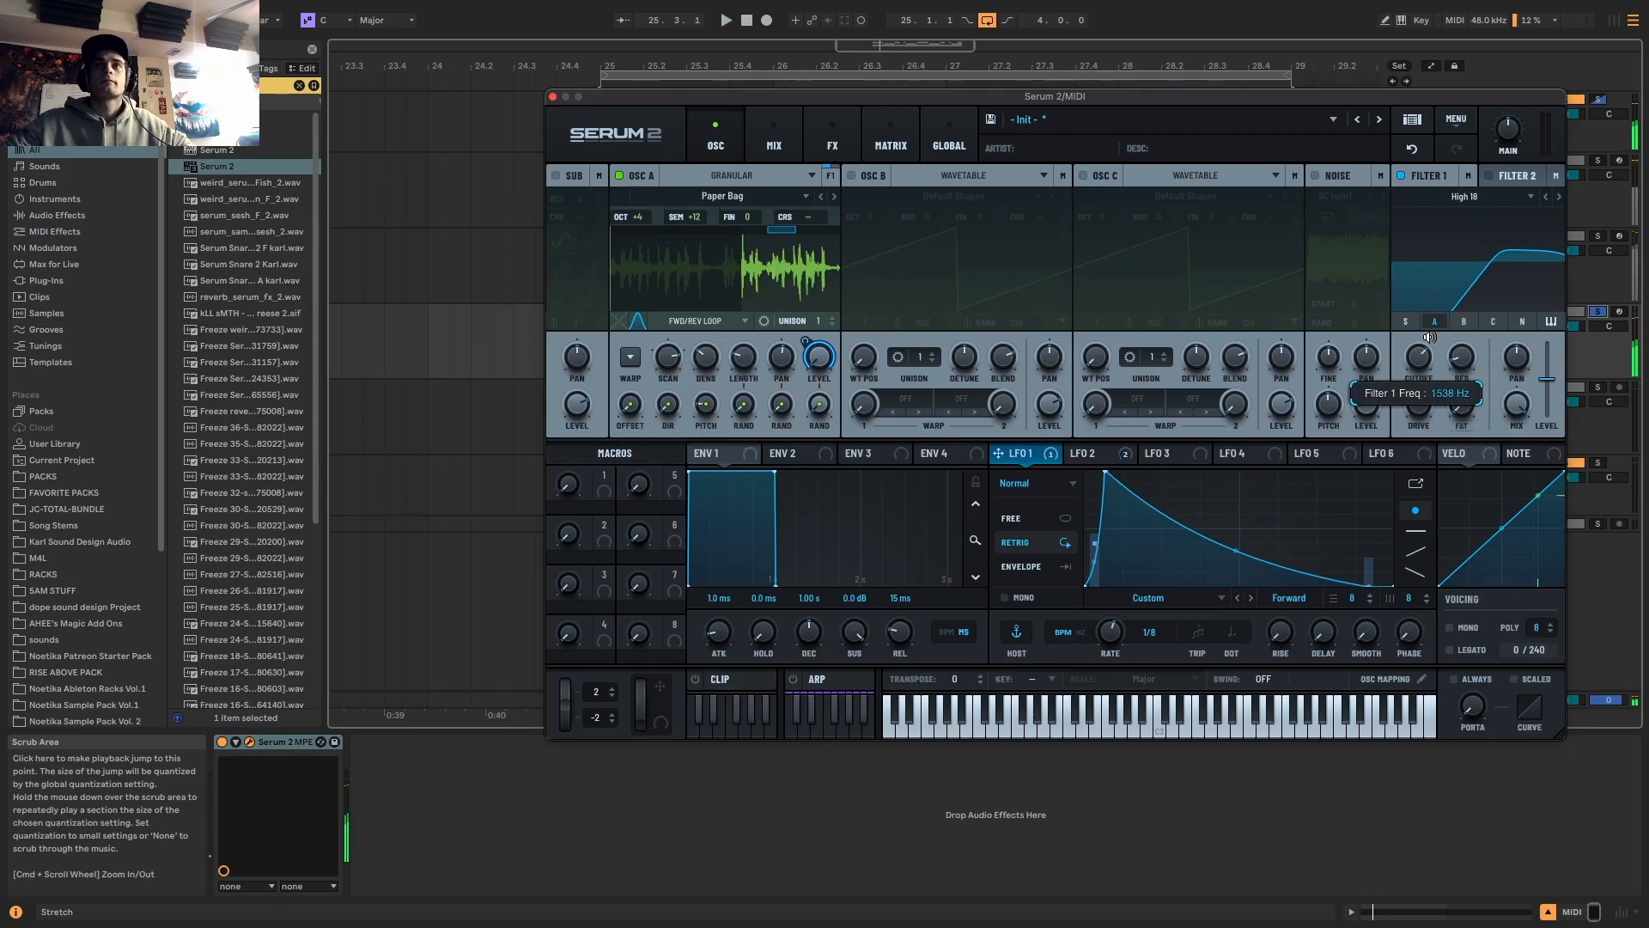
{"action": "left_click_drag", "start_coordinate": [1420, 357], "coordinate": [1421, 371]}
{"action": "key", "text": "space"}
Enable the noise oscillator and modulate its level with LFO 1, auditioning the layered sound
{"action": "left_click", "coordinate": [1315, 175]}
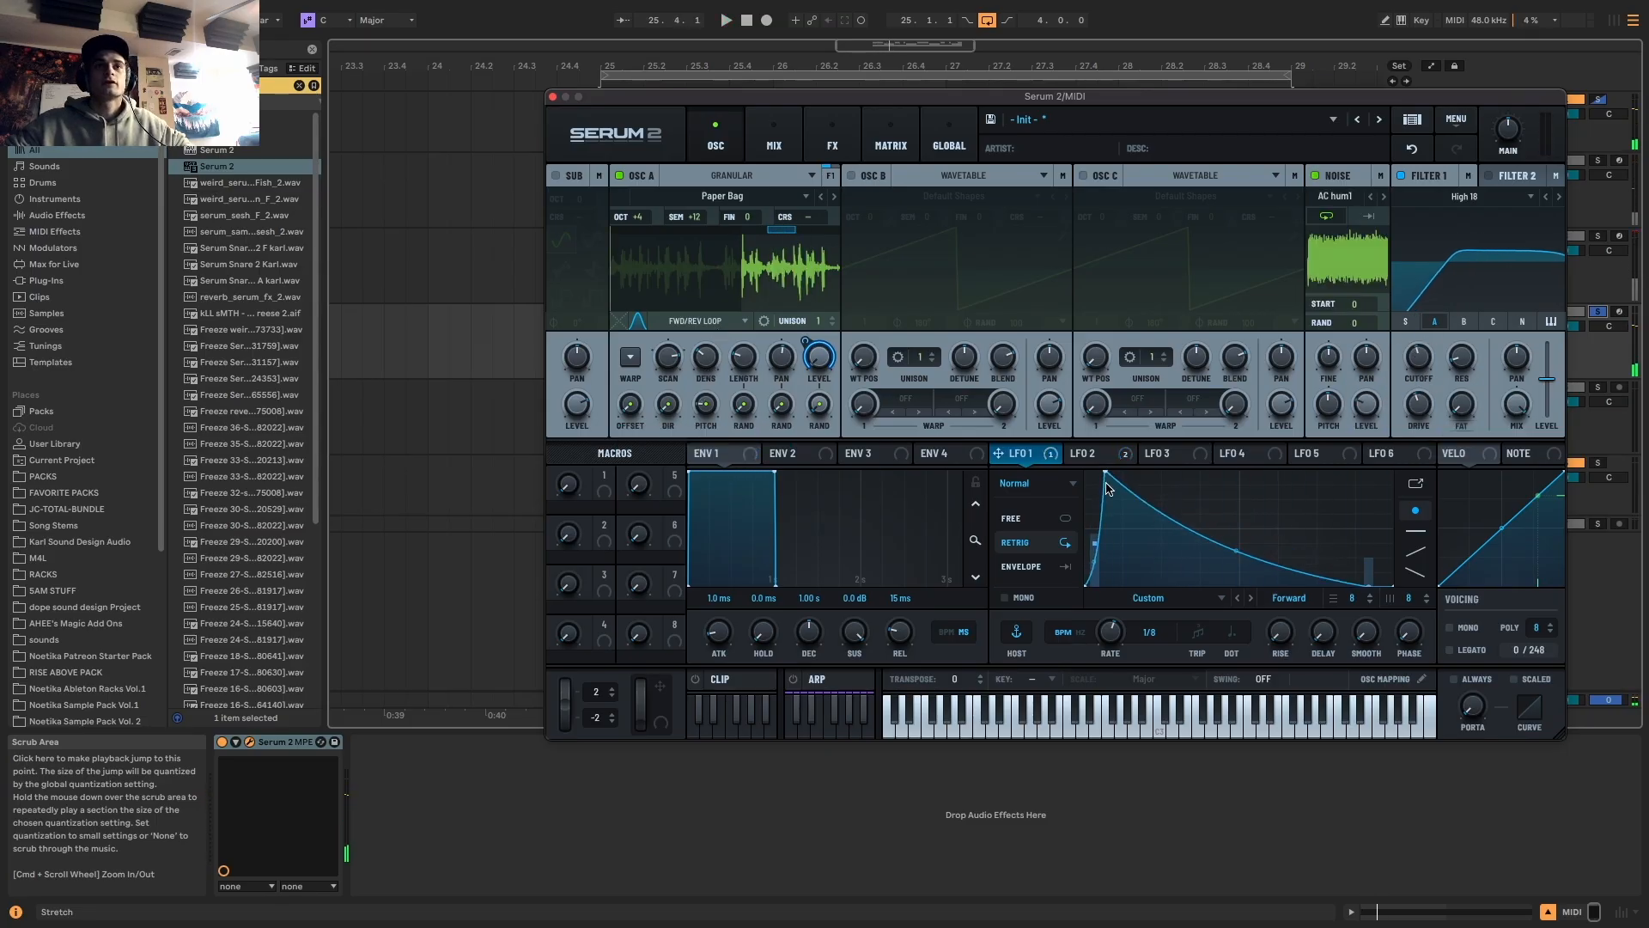
{"action": "left_click_drag", "start_coordinate": [1026, 454], "coordinate": [1364, 405]}
{"action": "key", "text": "space"}
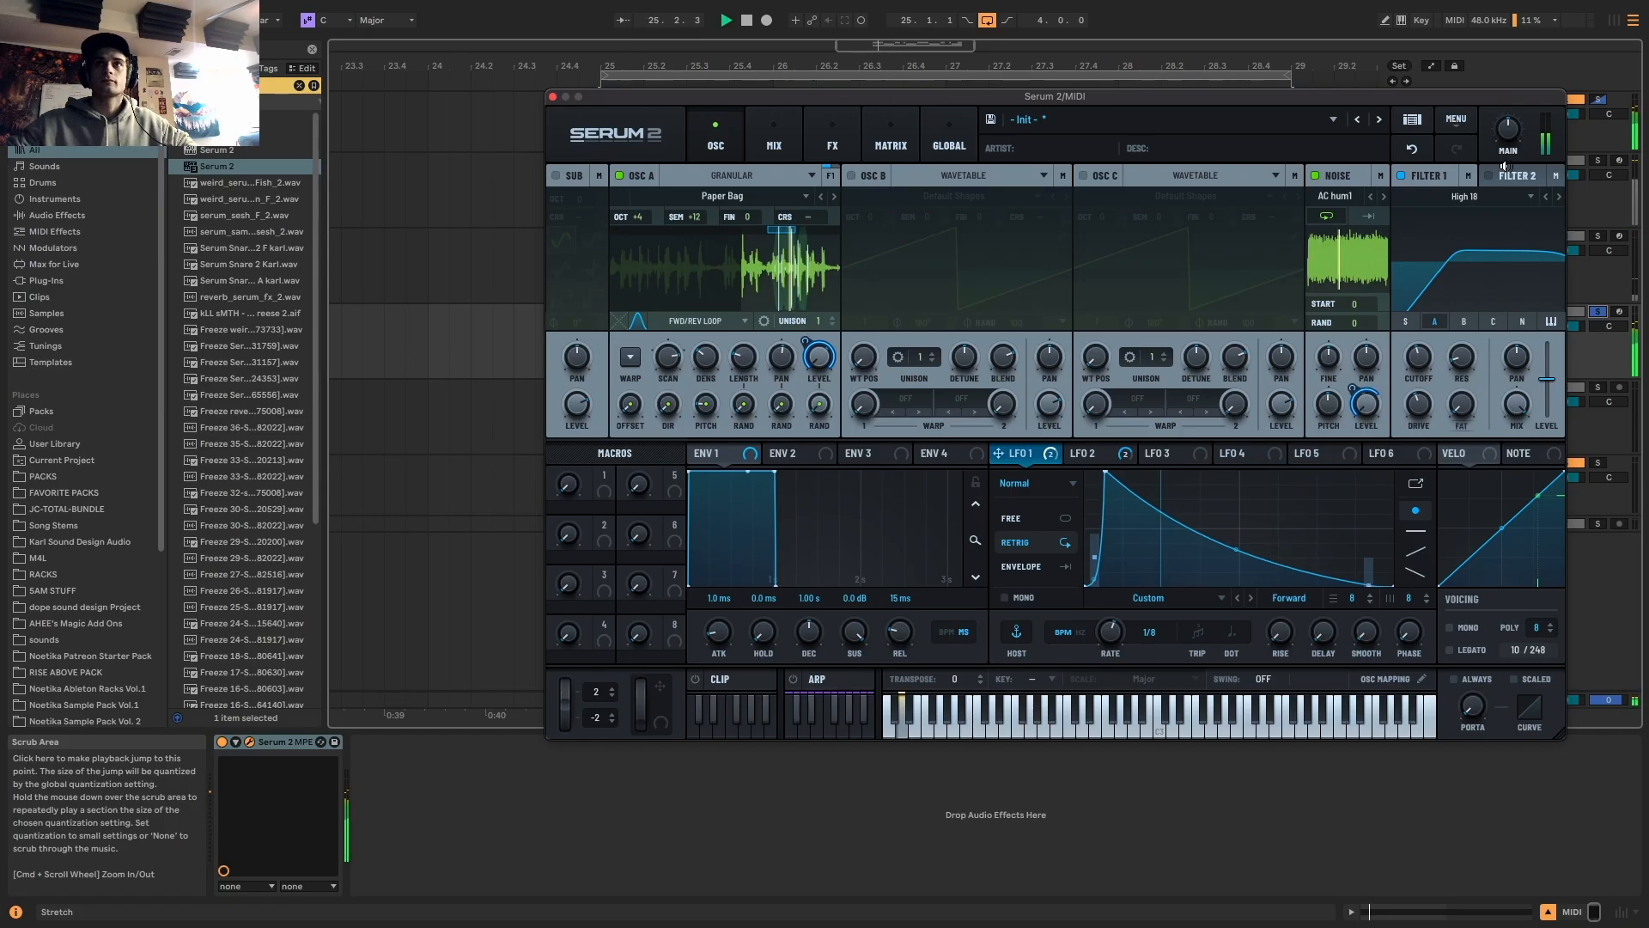
{"action": "key", "text": "space"}
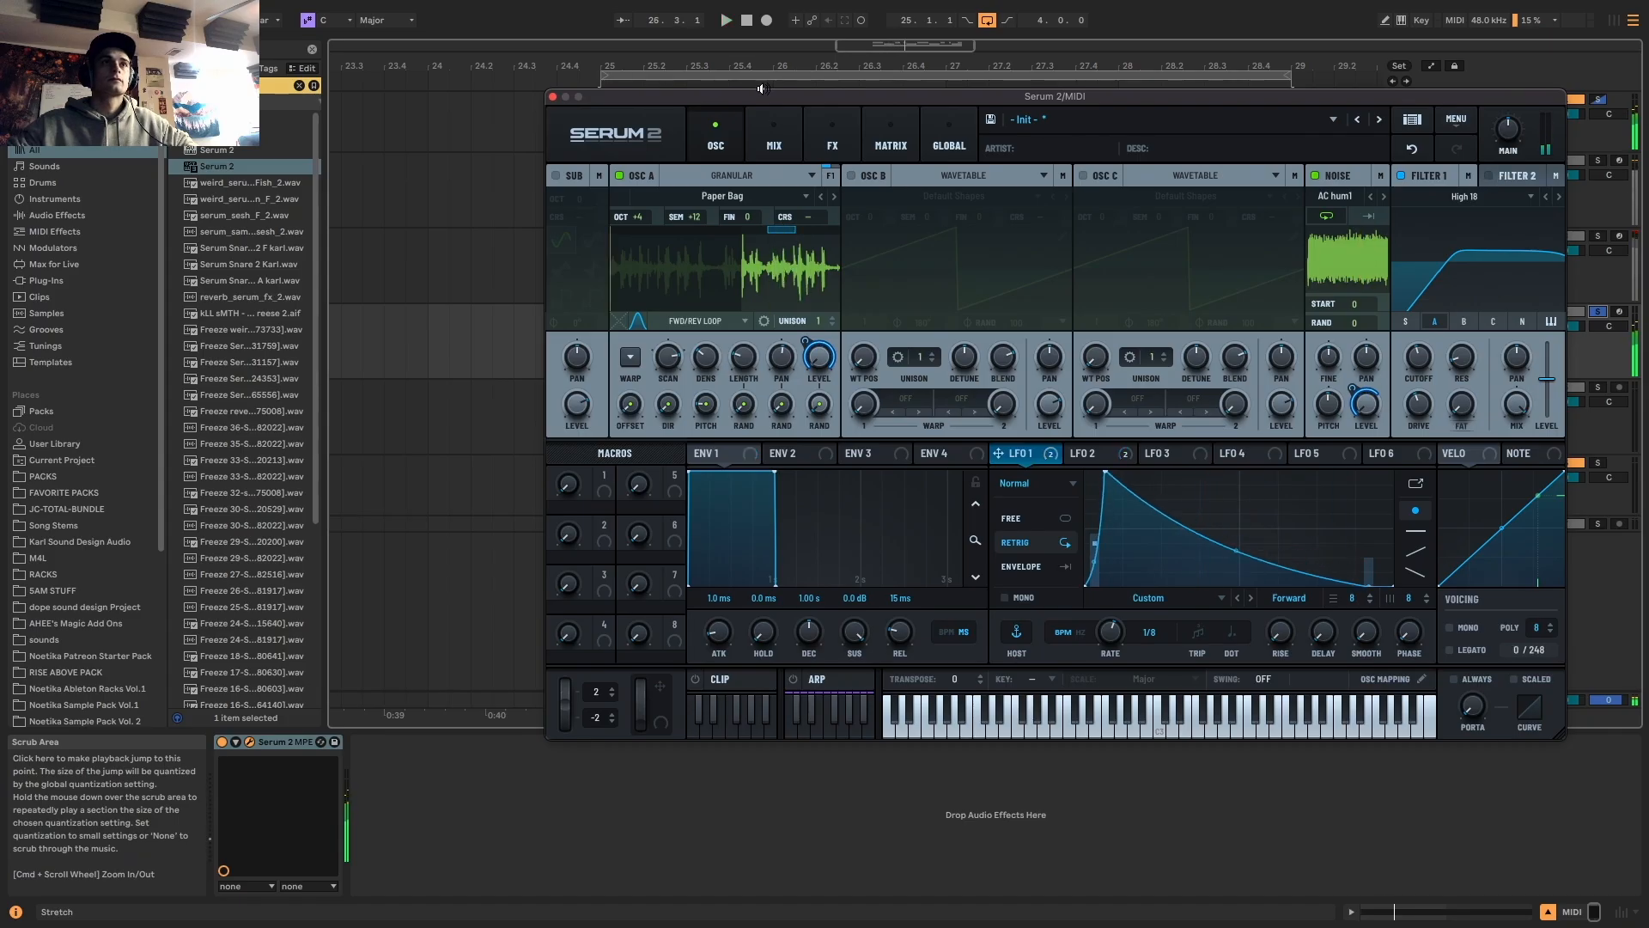
Add a Filter effect to the main FX chain and set its type to the flange-style Cmb +
{"action": "left_click", "coordinate": [1494, 176]}
{"action": "left_click", "coordinate": [774, 138]}
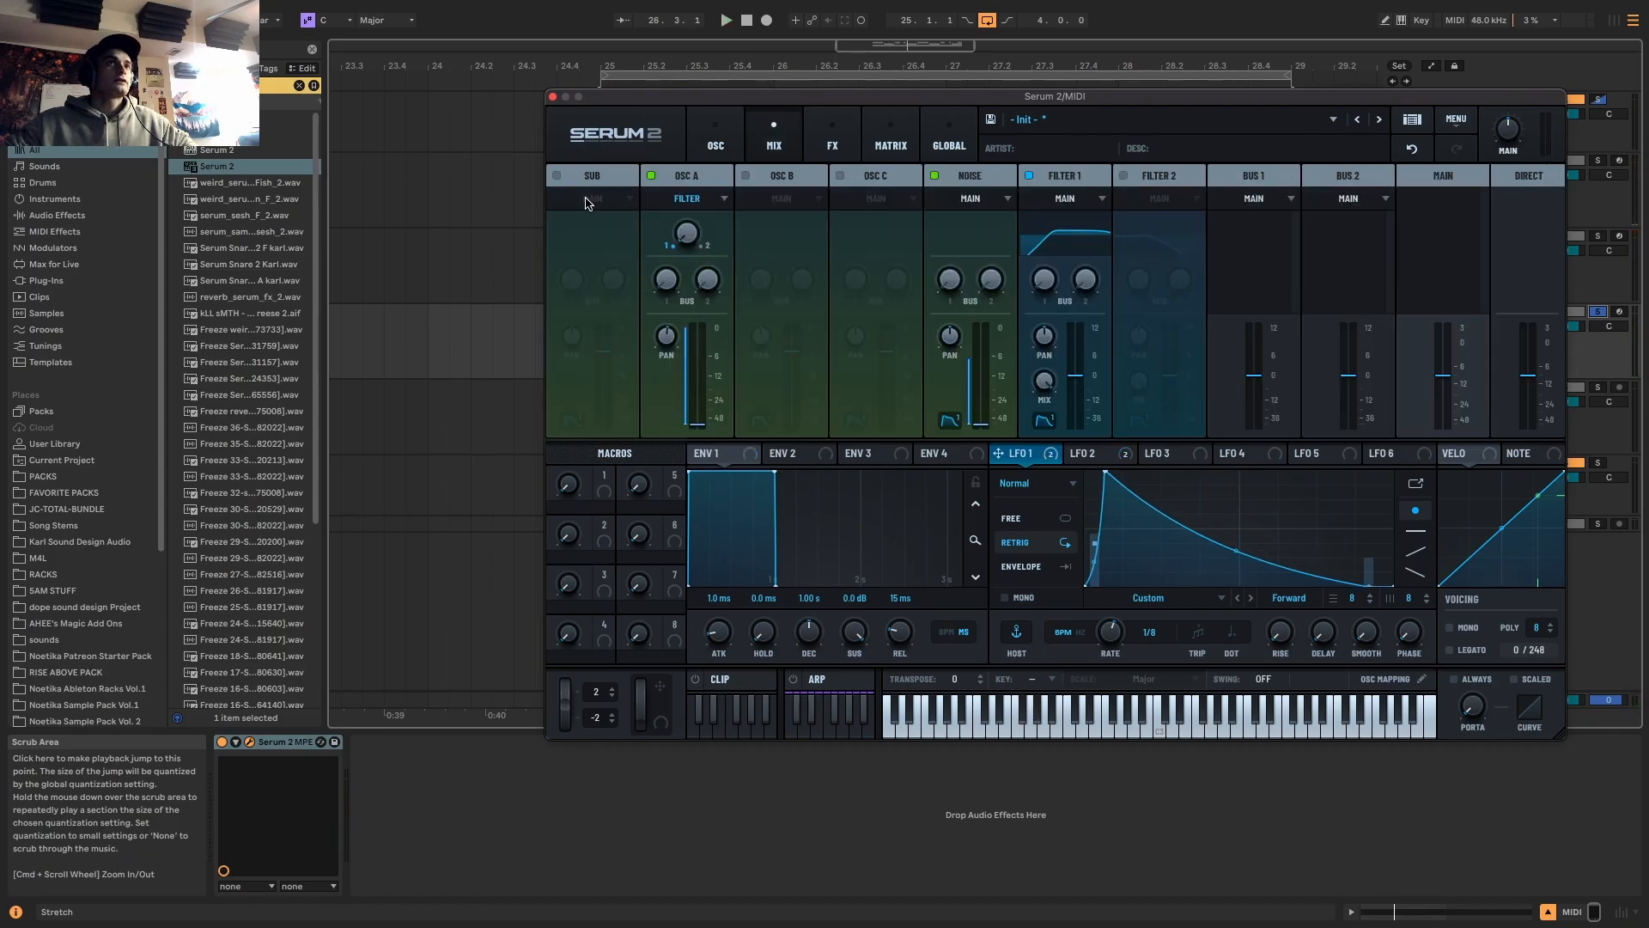
{"action": "left_click", "coordinate": [838, 139]}
{"action": "left_click", "coordinate": [567, 205]}
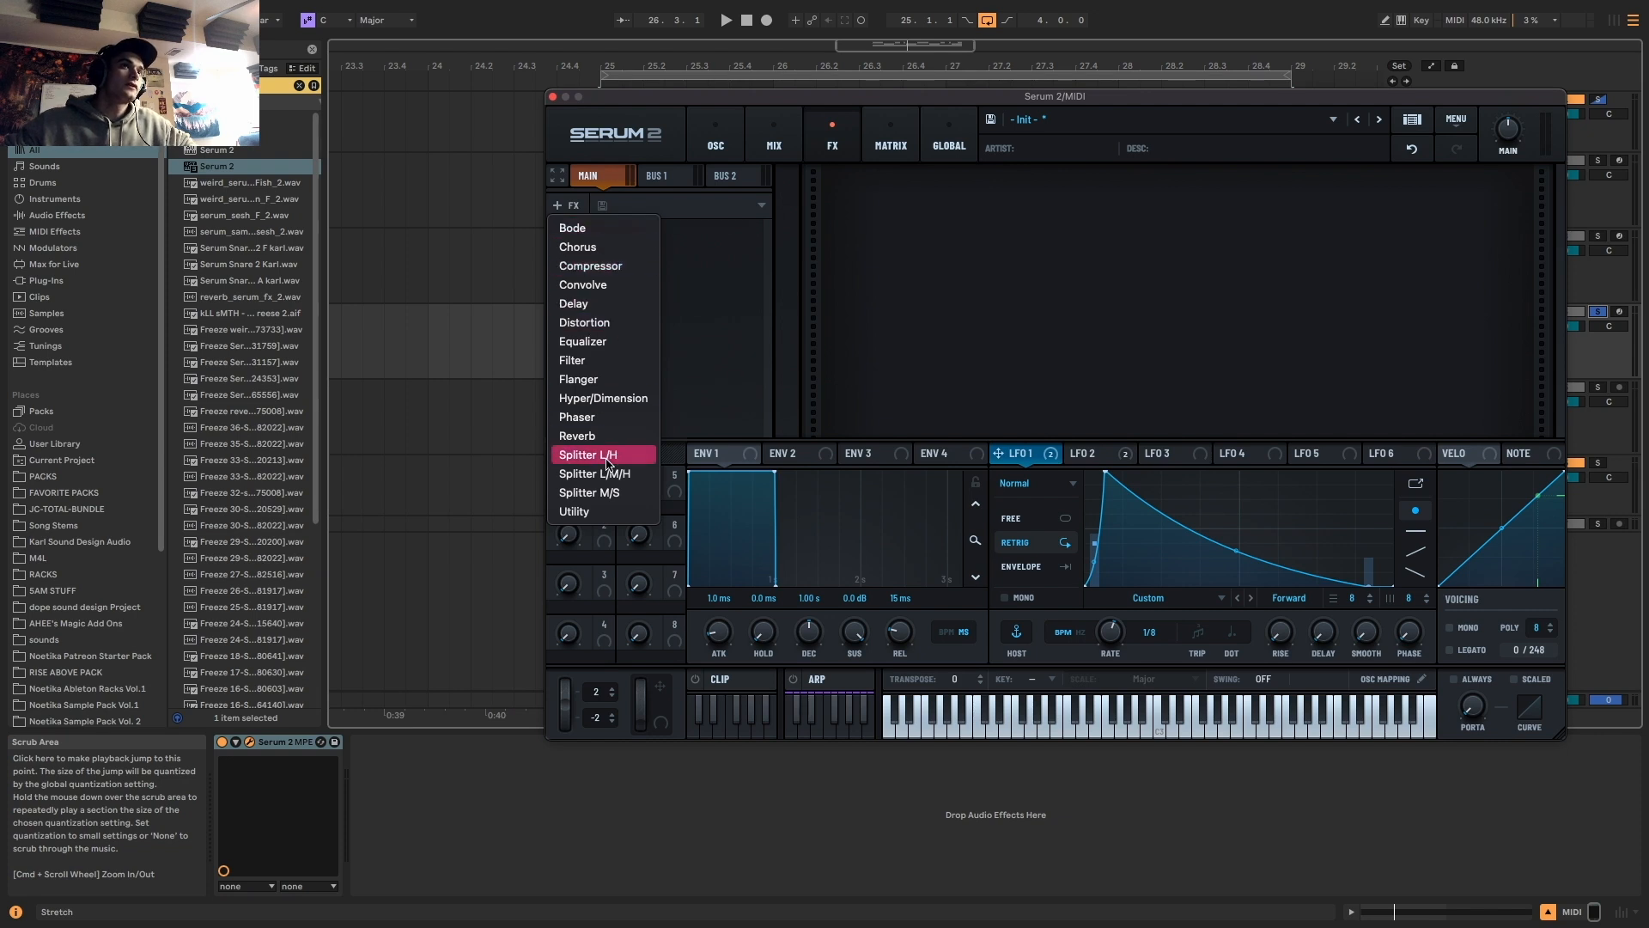
{"action": "left_click", "coordinate": [572, 360]}
{"action": "left_click", "coordinate": [979, 198]}
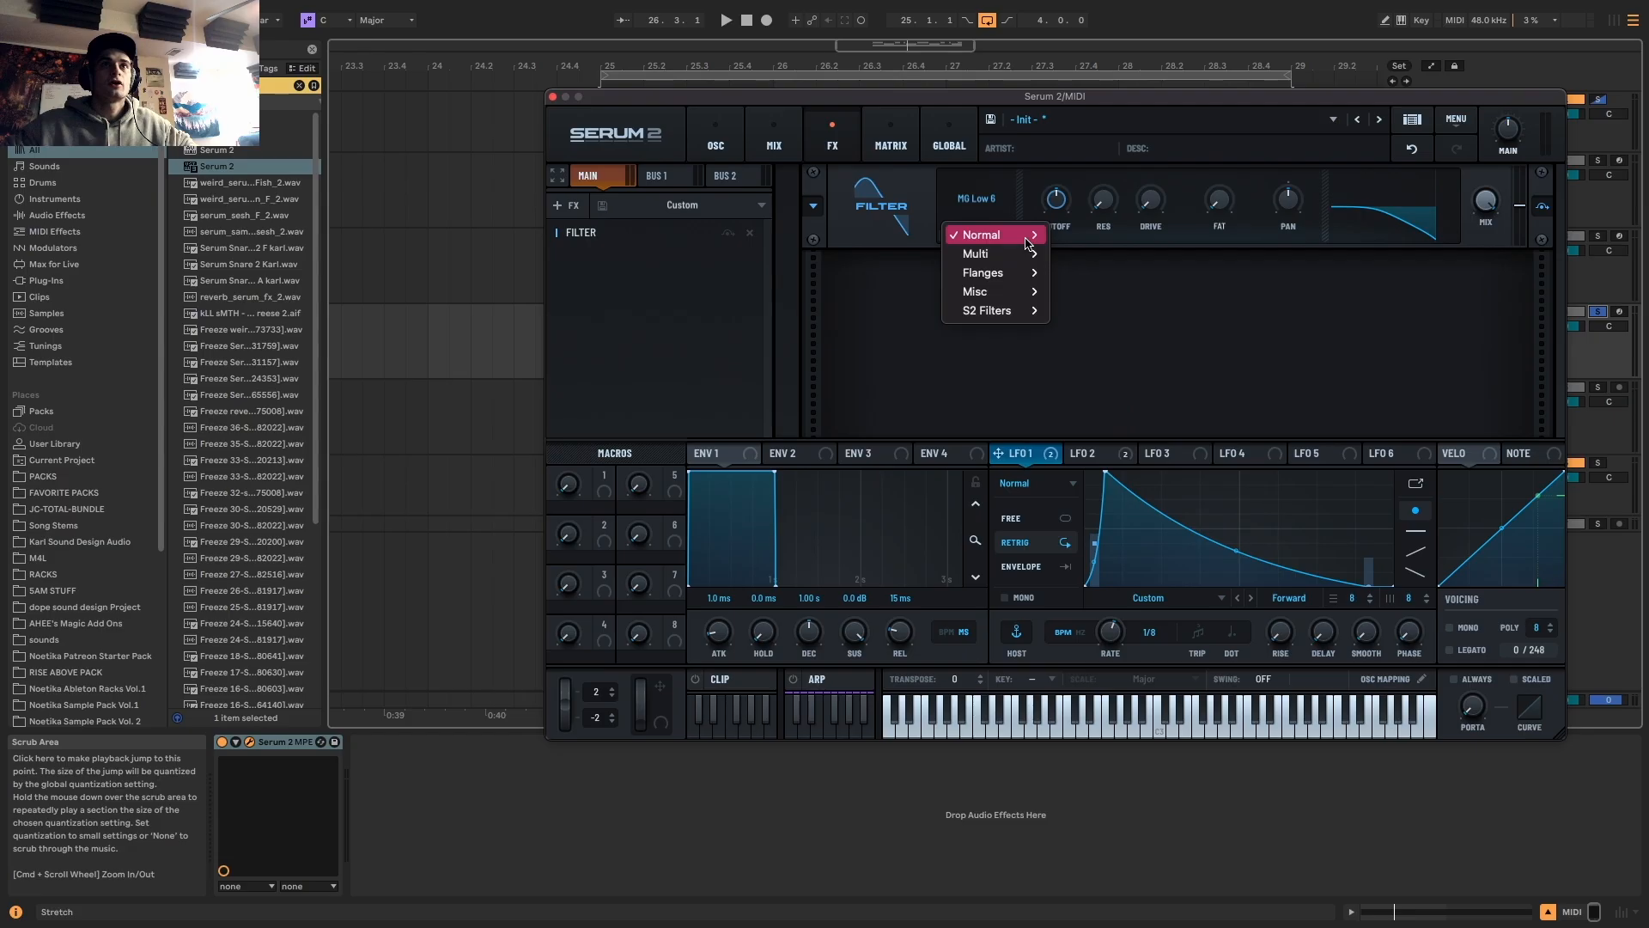
{"action": "mouse_move", "coordinate": [1025, 271]}
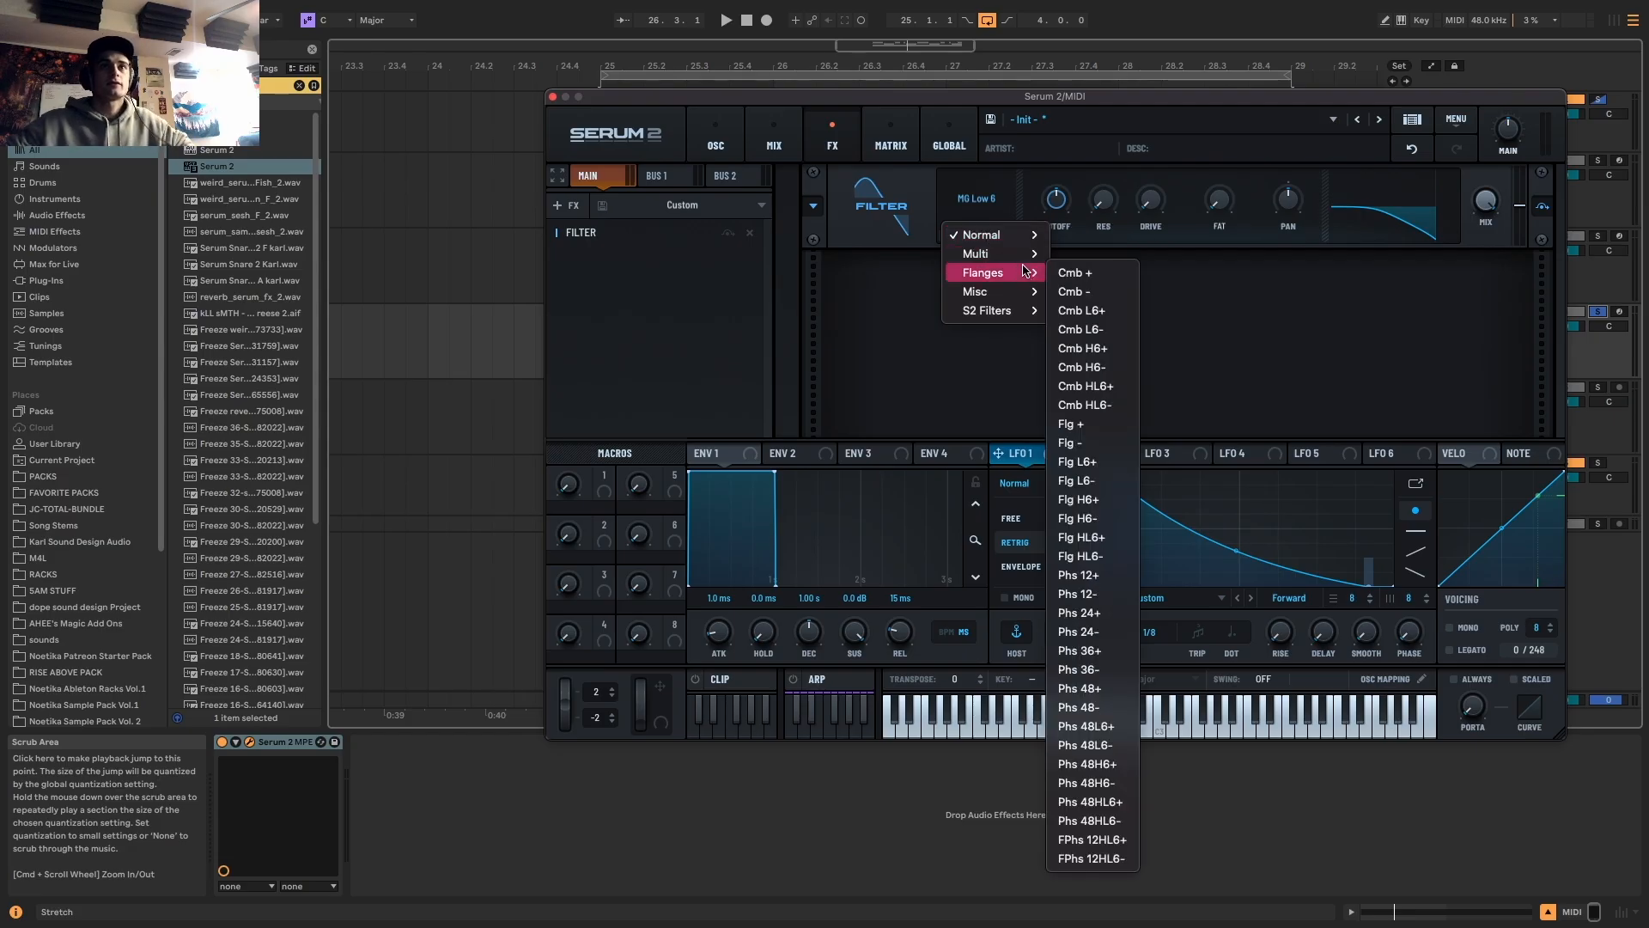
{"action": "left_click", "coordinate": [1075, 272]}
Adjust the comb filter effect's cutoff and raise its resonance to 87% during playback
{"action": "key", "text": "space"}
{"action": "left_click_drag", "start_coordinate": [1048, 207], "coordinate": [1130, 122]}
{"action": "key", "text": "space"}
{"action": "key", "text": "space"}
{"action": "key", "text": "space"}
{"action": "key", "text": "space"}
{"action": "key", "text": "space"}
{"action": "key", "text": "space"}
{"action": "key", "text": "space"}
{"action": "key", "text": "space"}
{"action": "key", "text": "space"}
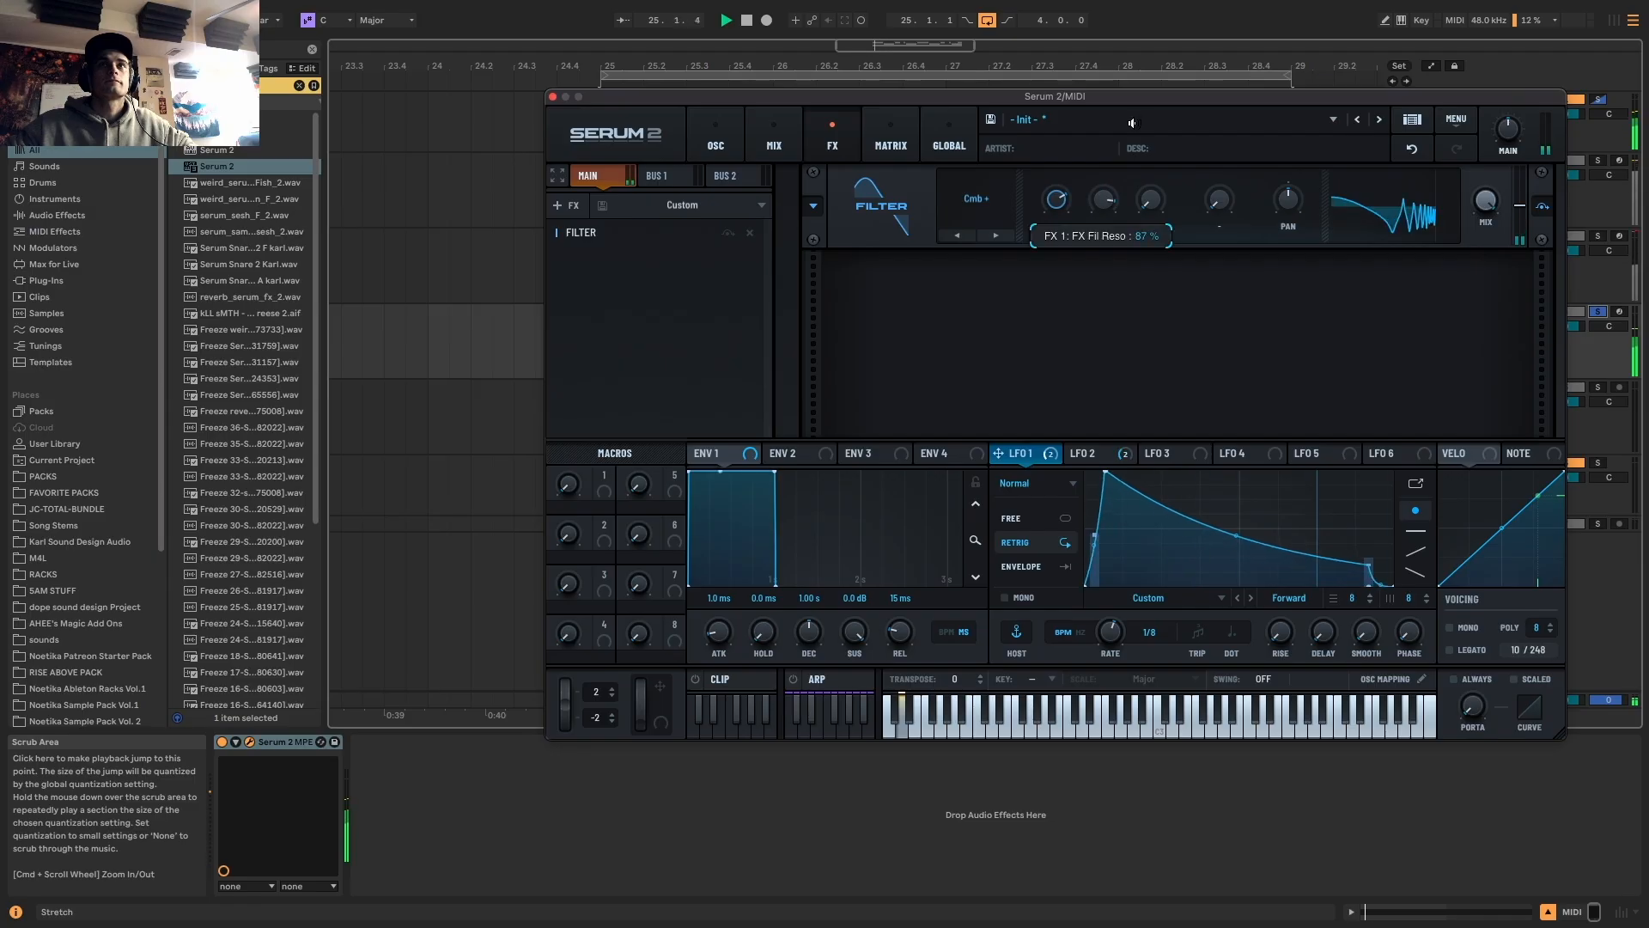
{"action": "key", "text": "space"}
{"action": "key", "text": "space"}
Fine-tune the comb filter effect's cutoff and reduce its mix while listening
{"action": "left_click_drag", "start_coordinate": [1066, 194], "coordinate": [1058, 189]}
{"action": "key", "text": "space"}
{"action": "key", "text": "space"}
{"action": "key", "text": "space"}
{"action": "key", "text": "space"}
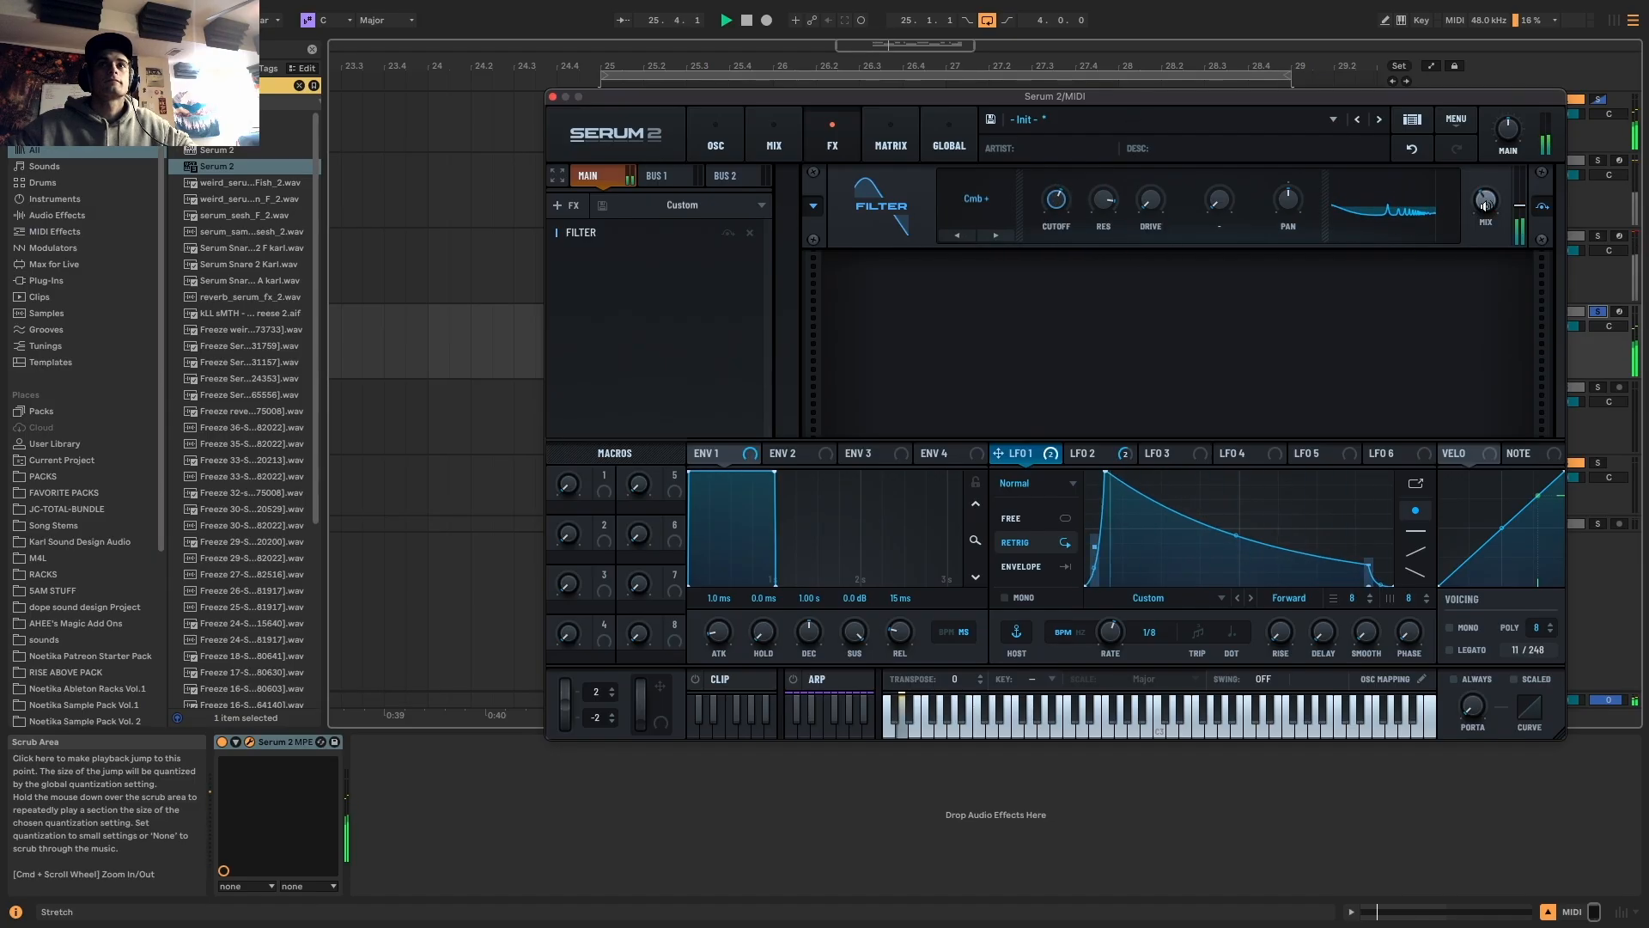
{"action": "key", "text": "space"}
{"action": "key", "text": "space"}
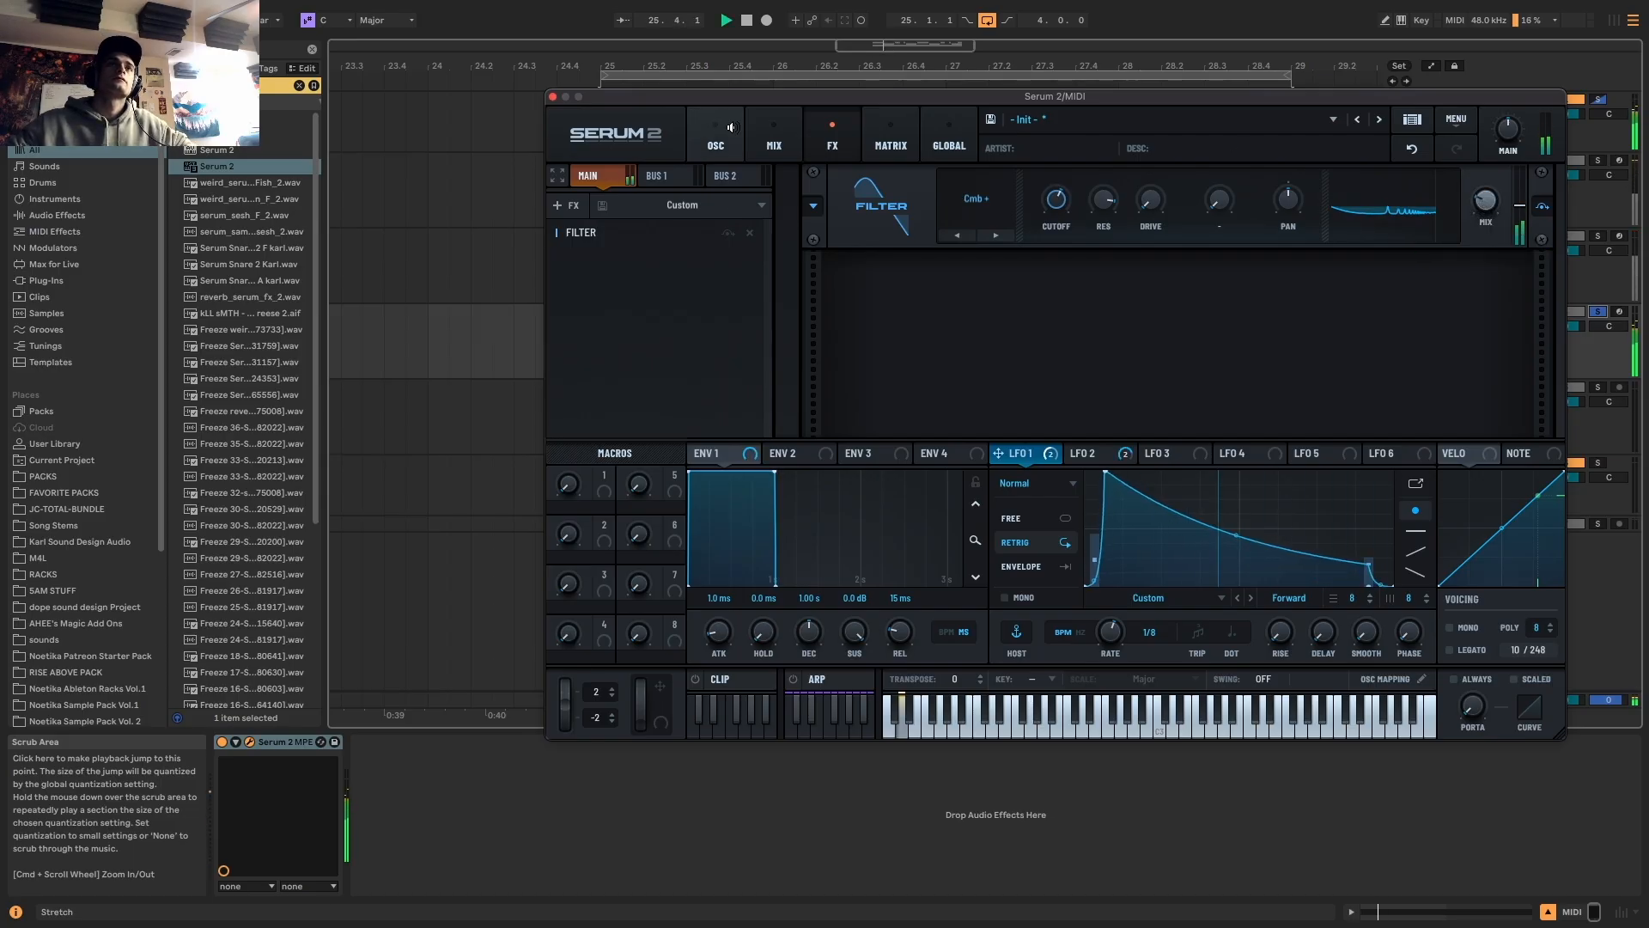
Add a Tube Distortion effect with more drive, and reshape LFO 1 with a short rise and concave decay
{"action": "left_click", "coordinate": [578, 203]}
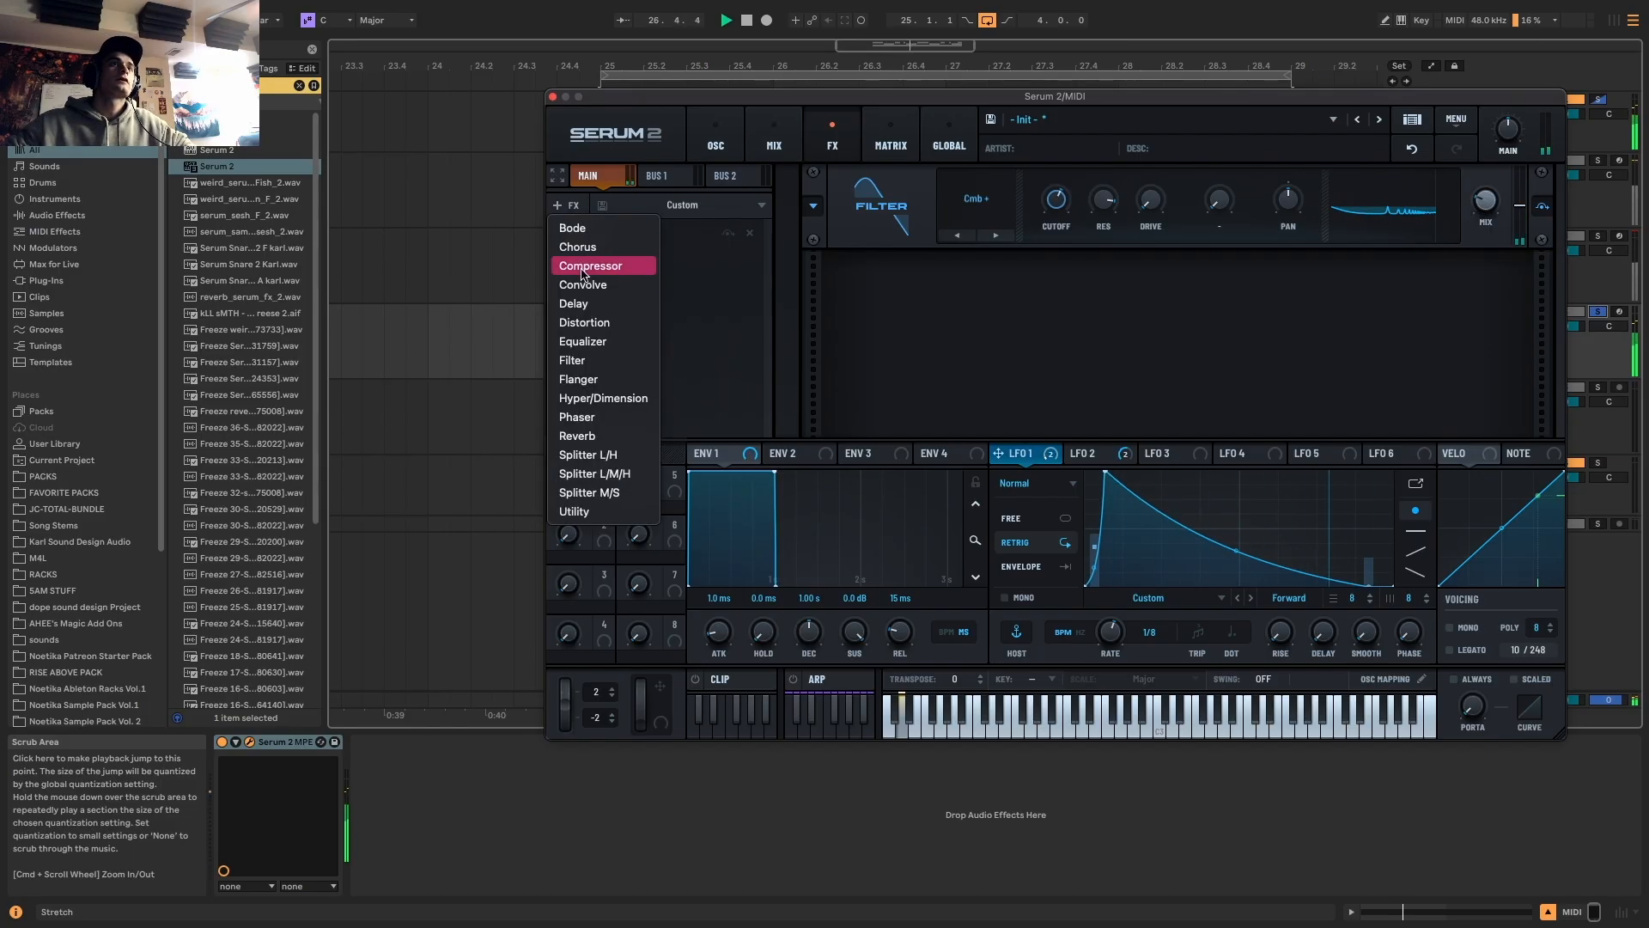
{"action": "left_click_drag", "start_coordinate": [1352, 288], "coordinate": [1352, 270]}
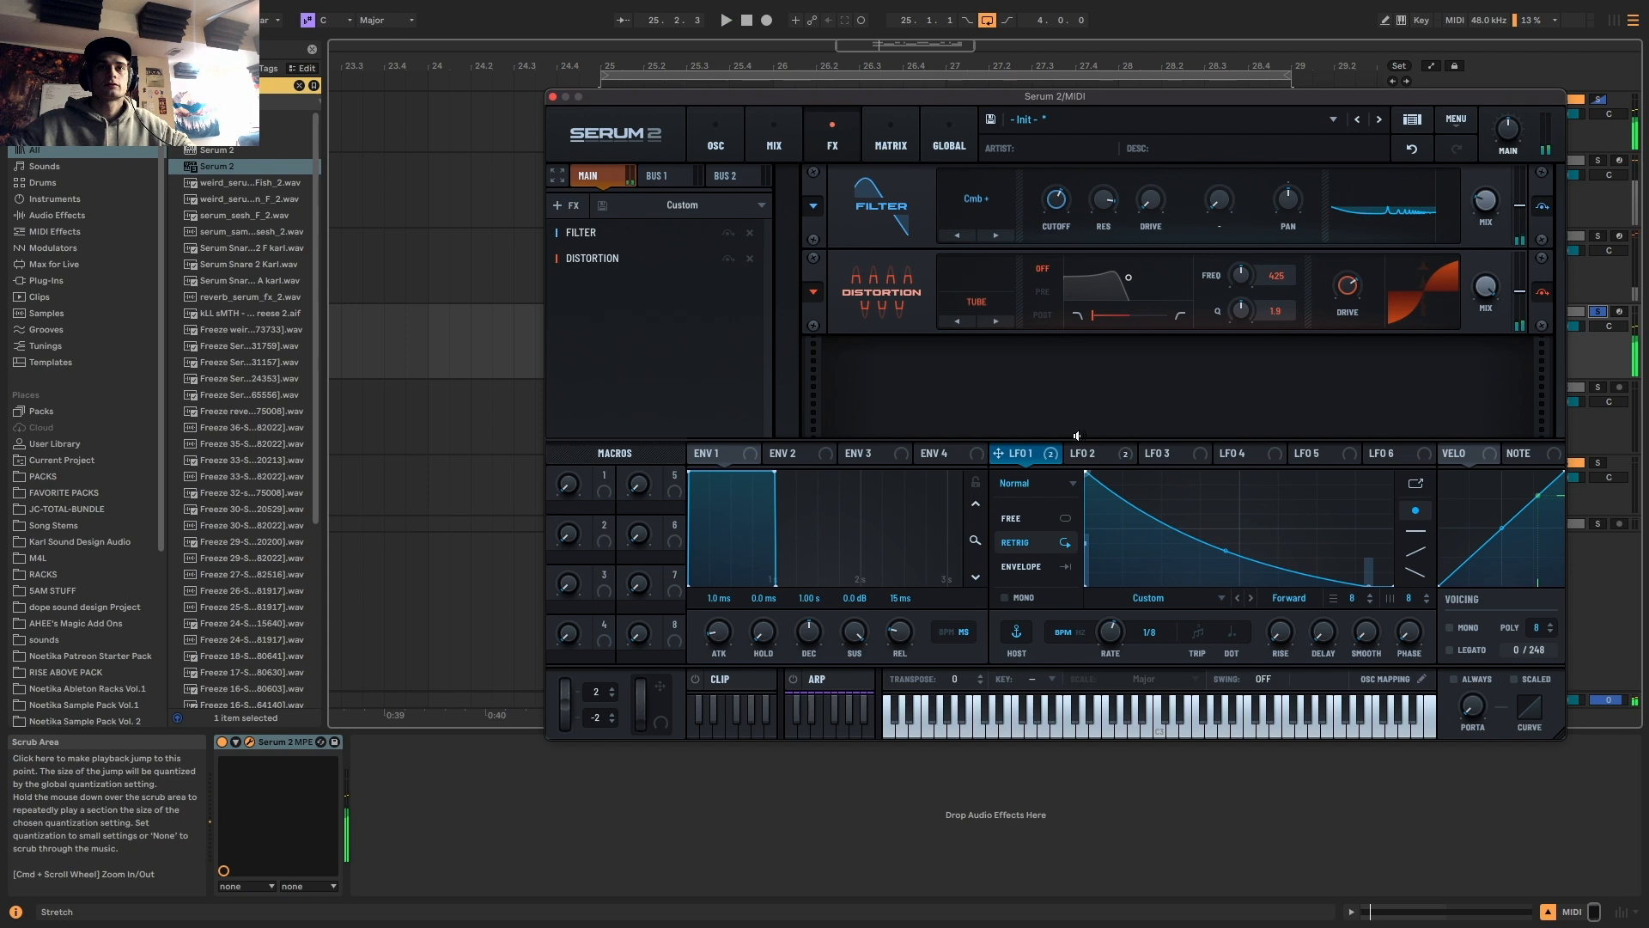
{"action": "left_click_drag", "start_coordinate": [1346, 495], "coordinate": [1307, 555]}
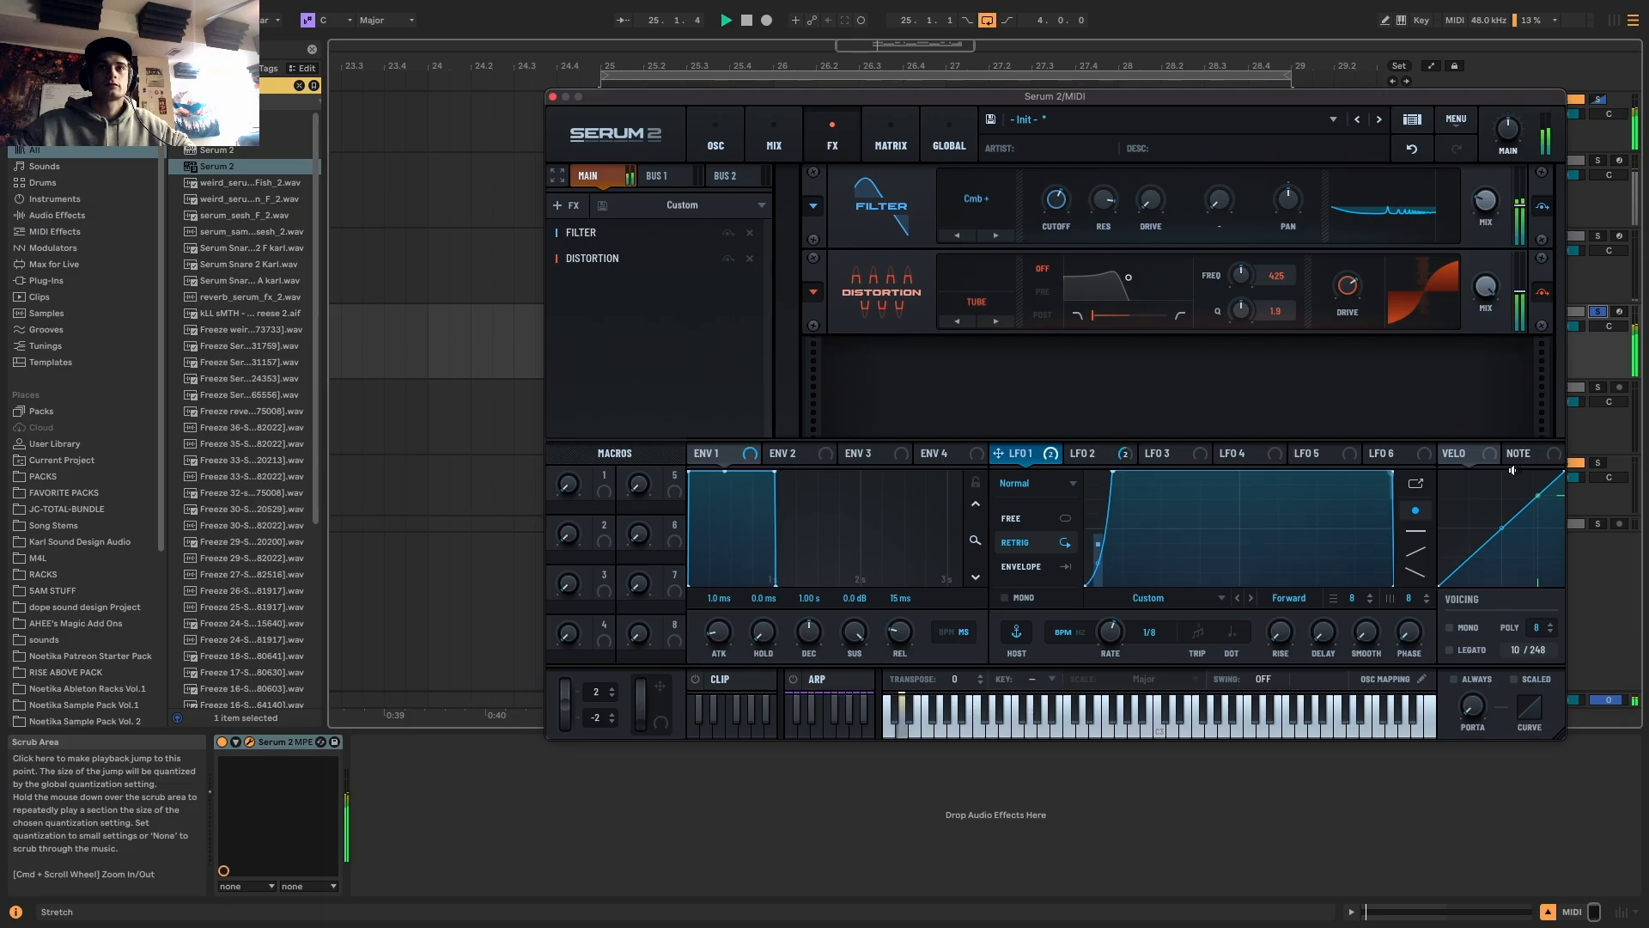
Add a Compressor effect after the distortion, raise its gain to 9.8, and switch it to Multiband mode
{"action": "left_click", "coordinate": [566, 205]}
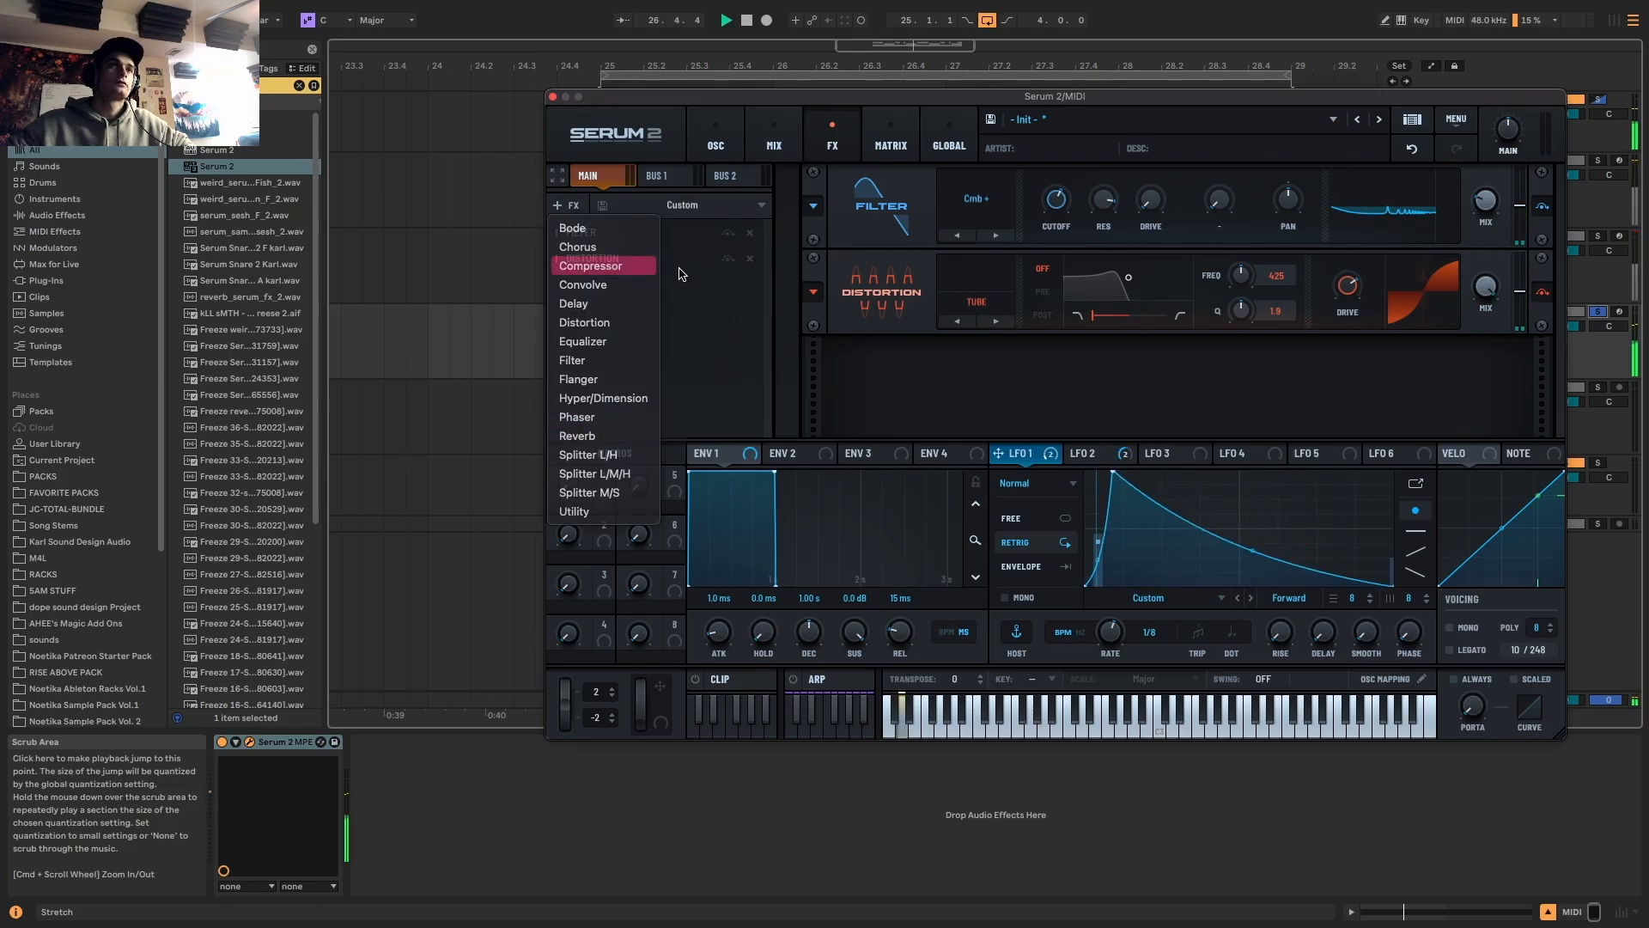
{"action": "left_click", "coordinate": [619, 268]}
{"action": "mouse_move", "coordinate": [1210, 383]}
{"action": "left_mouse_down"}
{"action": "mouse_move", "coordinate": [1222, 317]}
{"action": "mouse_move", "coordinate": [1193, 343]}
{"action": "mouse_move", "coordinate": [1212, 371]}
{"action": "left_mouse_up"}
{"action": "left_click", "coordinate": [968, 403]}
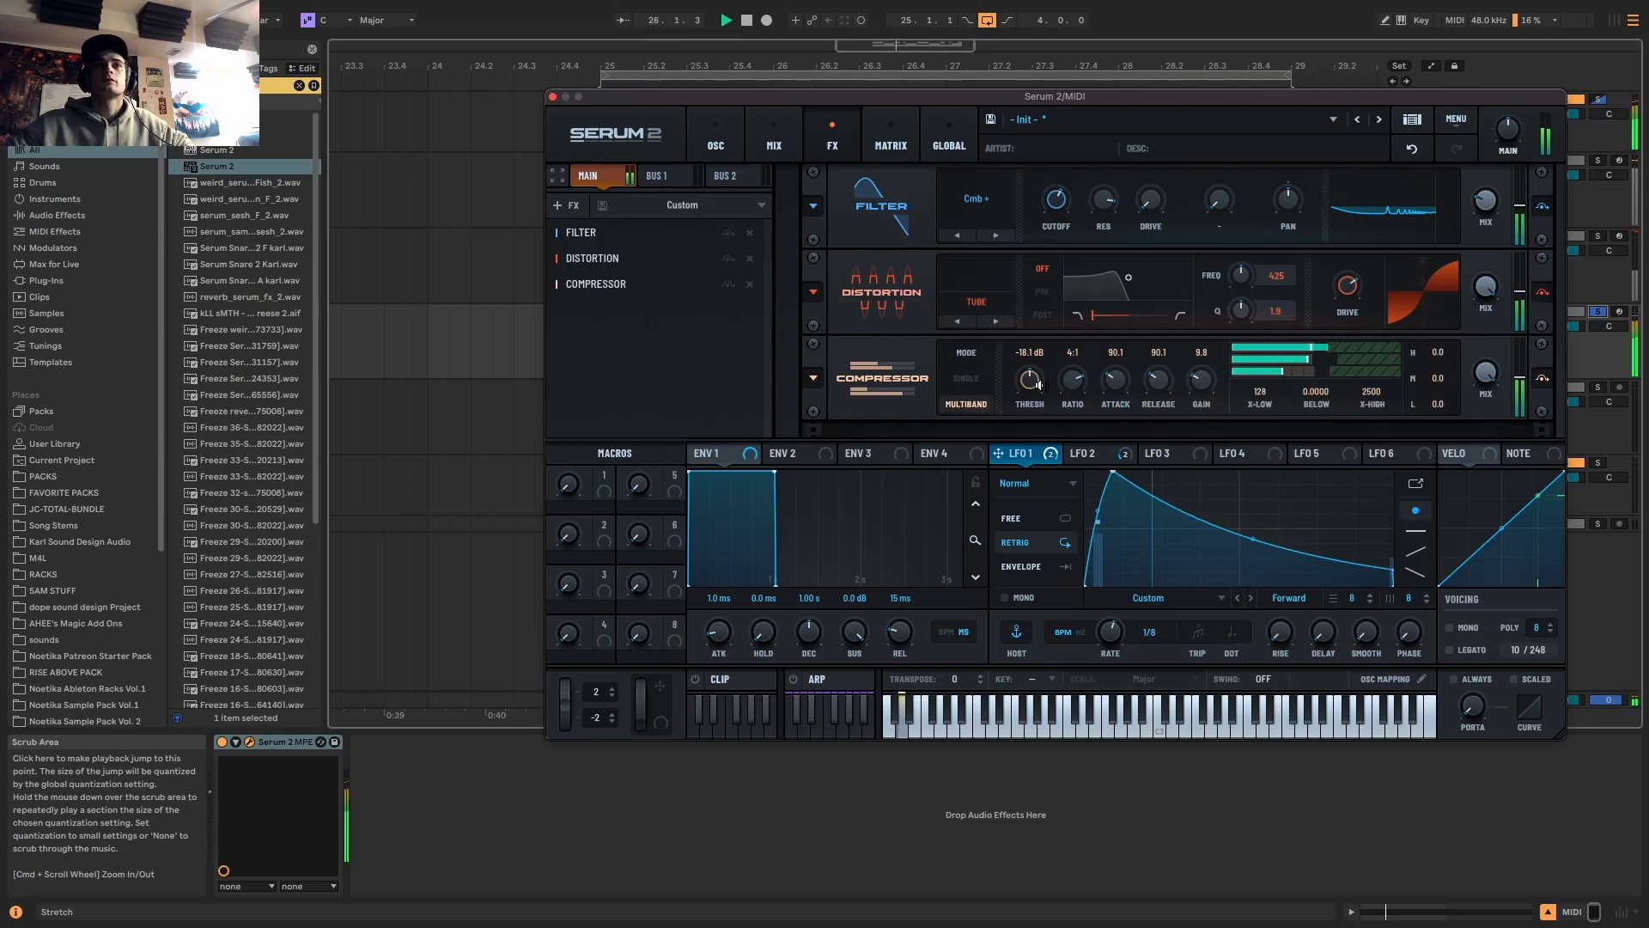
Route the noise oscillator through Filter 1 and raise the filter's cutoff to about 1258 Hz
{"action": "left_click", "coordinate": [717, 139]}
{"action": "left_click", "coordinate": [1401, 176]}
{"action": "left_click_drag", "start_coordinate": [1421, 357], "coordinate": [1426, 335]}
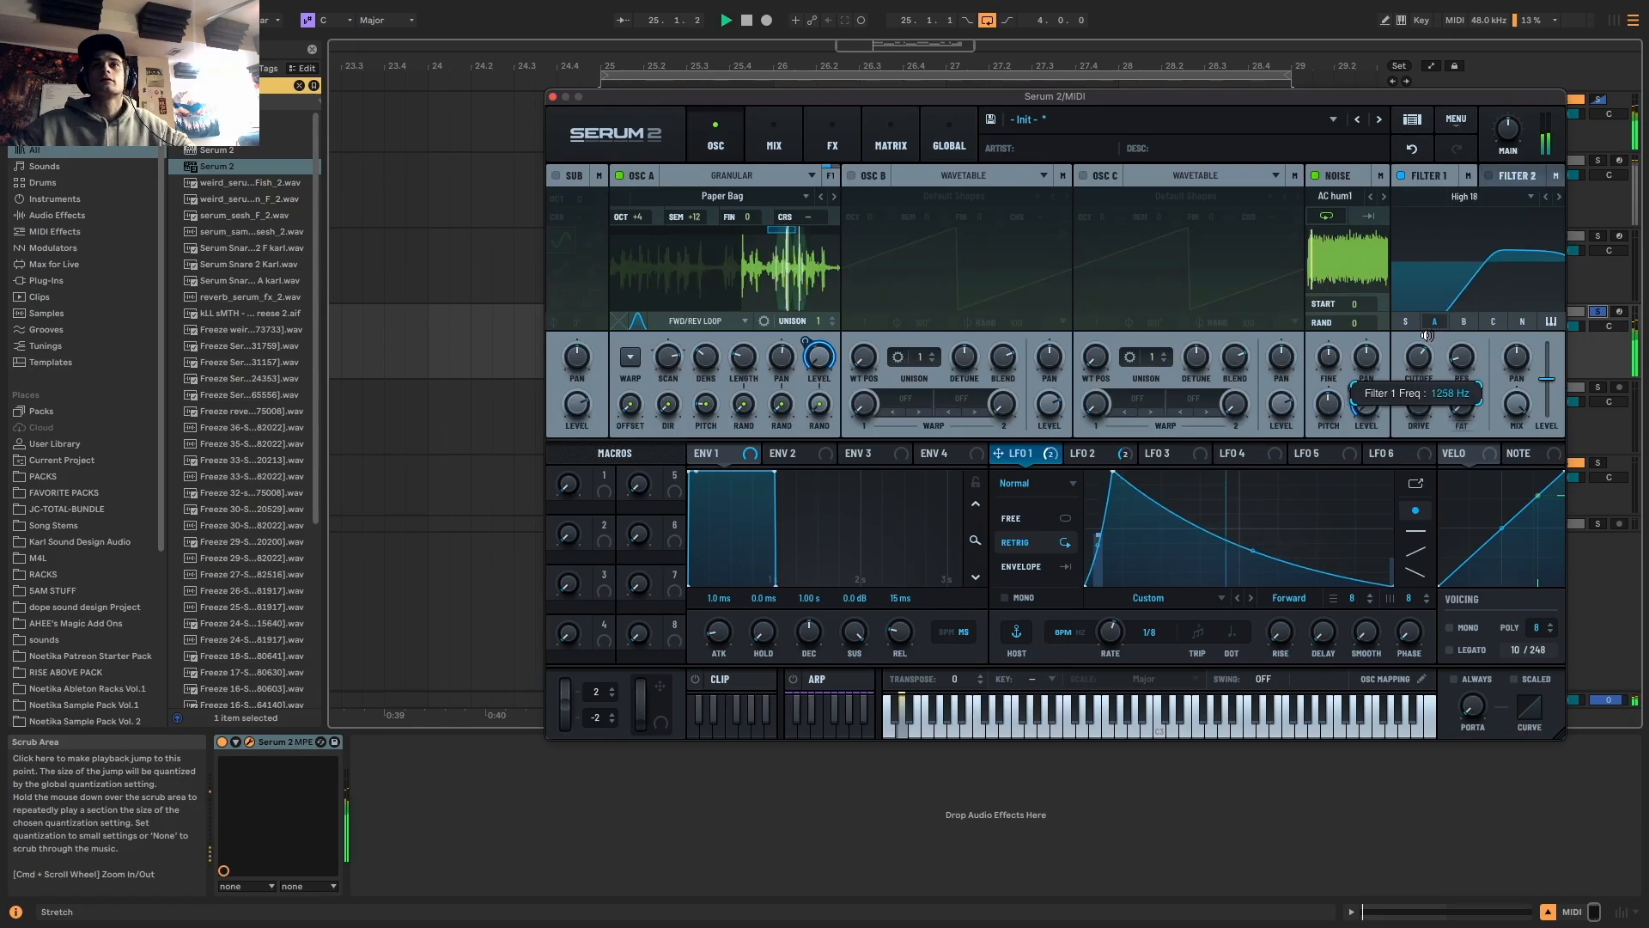
{"action": "left_click", "coordinate": [1522, 321]}
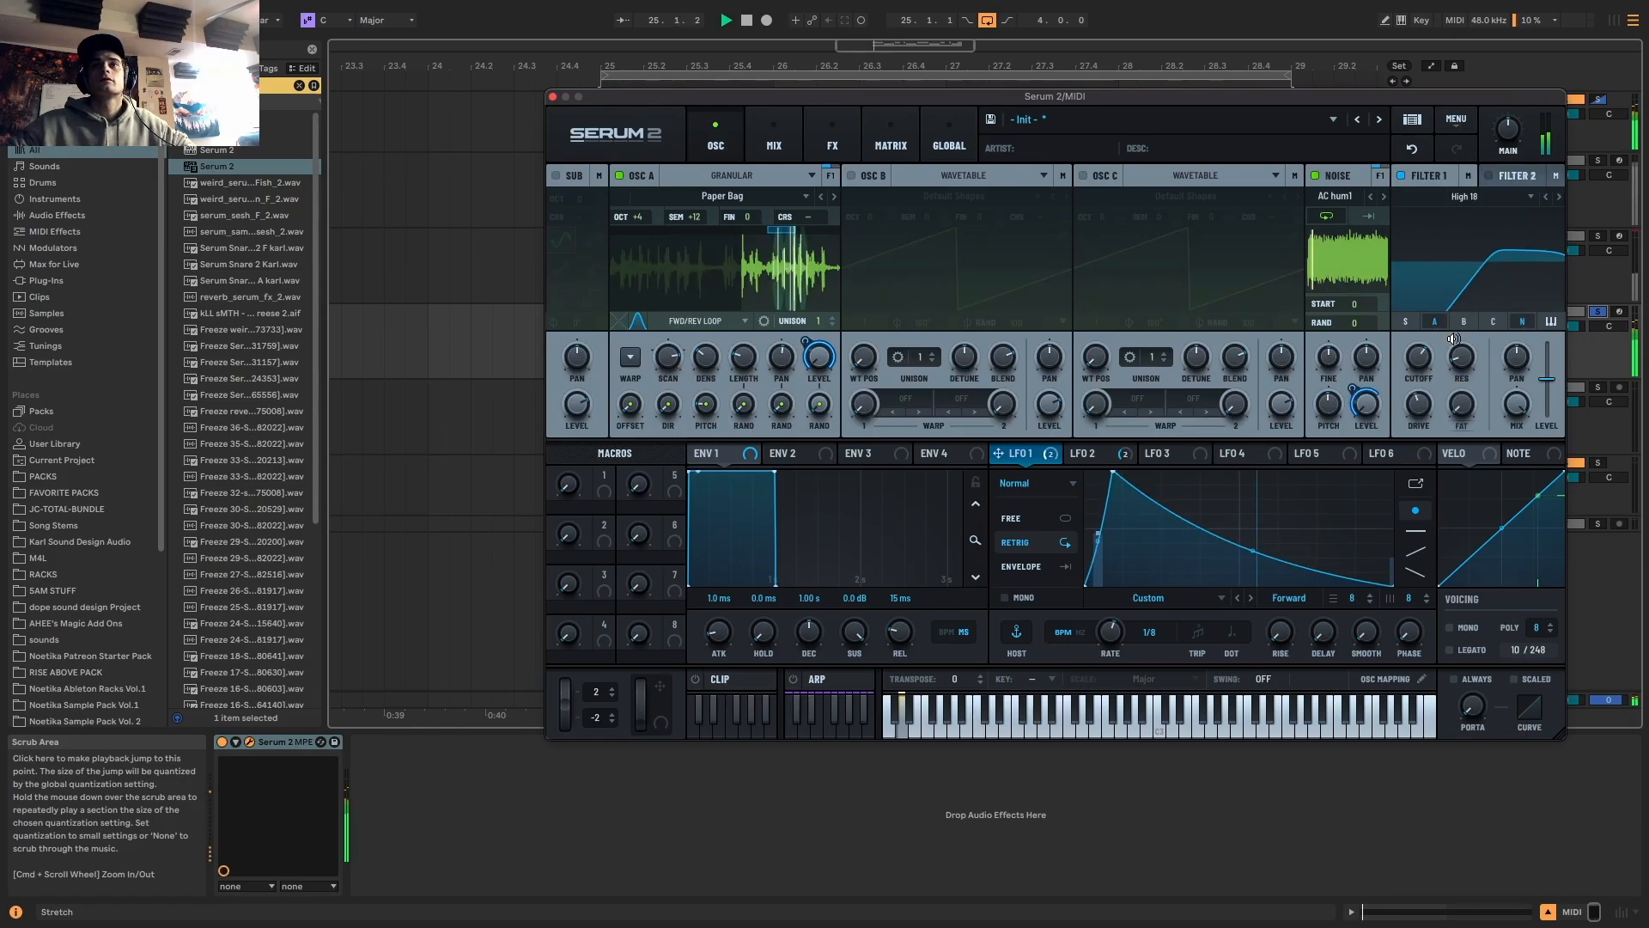
Modulate Filter 1's drive with LFO 1 at 100% and set the filter cutoff to about 1194 Hz
{"action": "left_click_drag", "start_coordinate": [1043, 450], "coordinate": [1419, 353]}
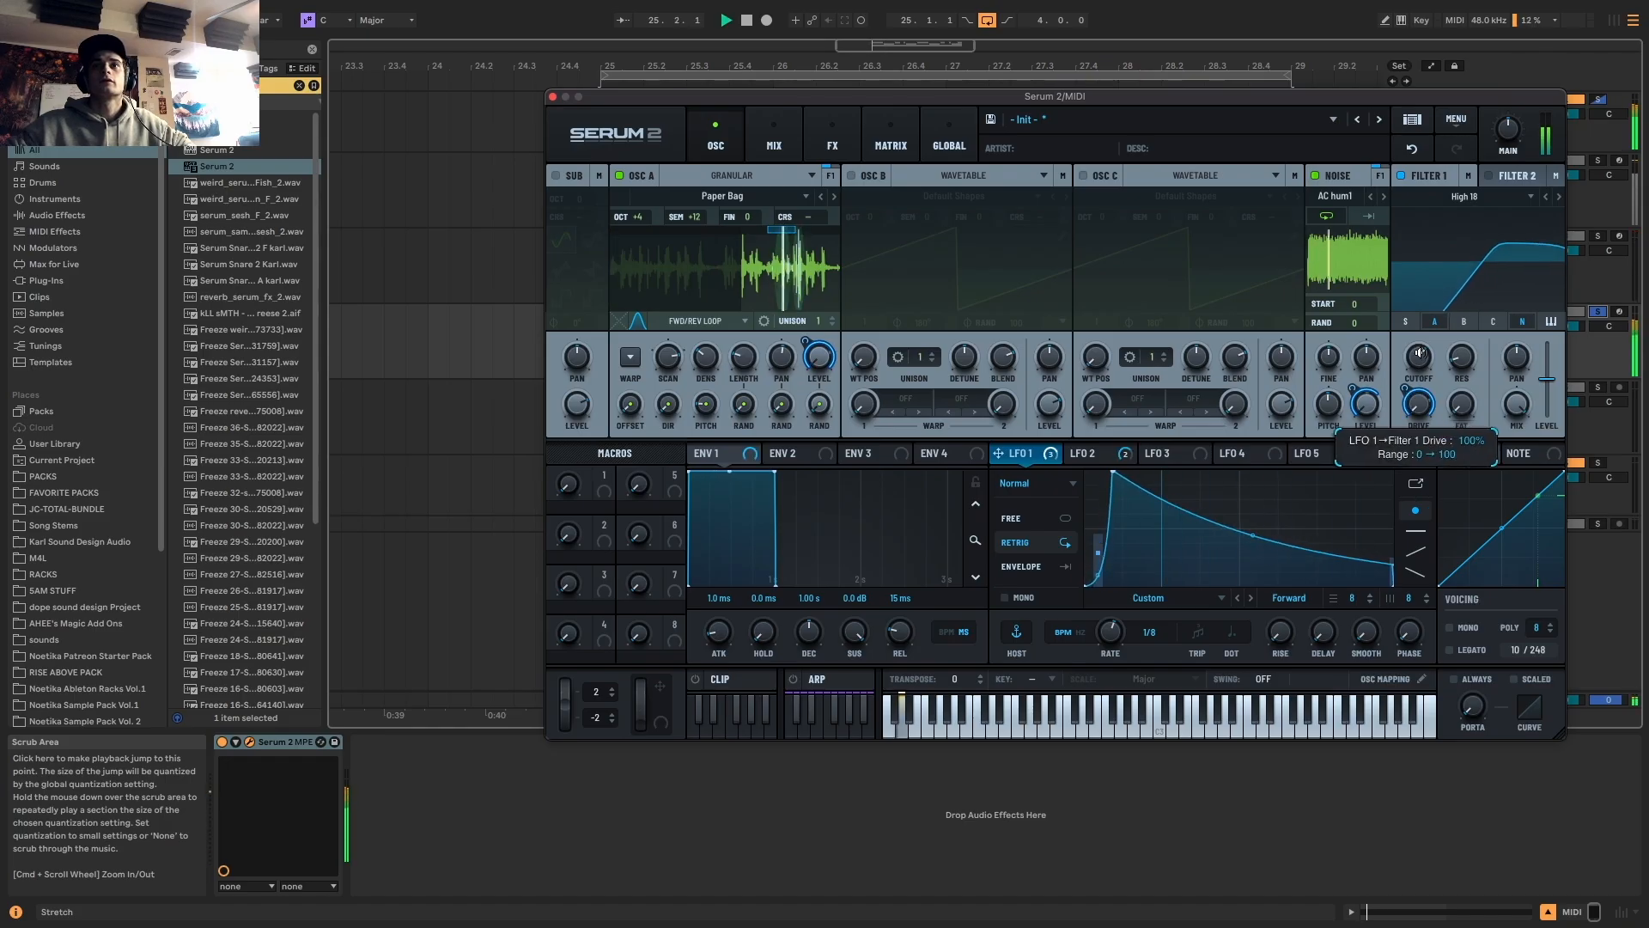
{"action": "key", "text": "space"}
{"action": "key", "text": "space"}
{"action": "key", "text": "space"}
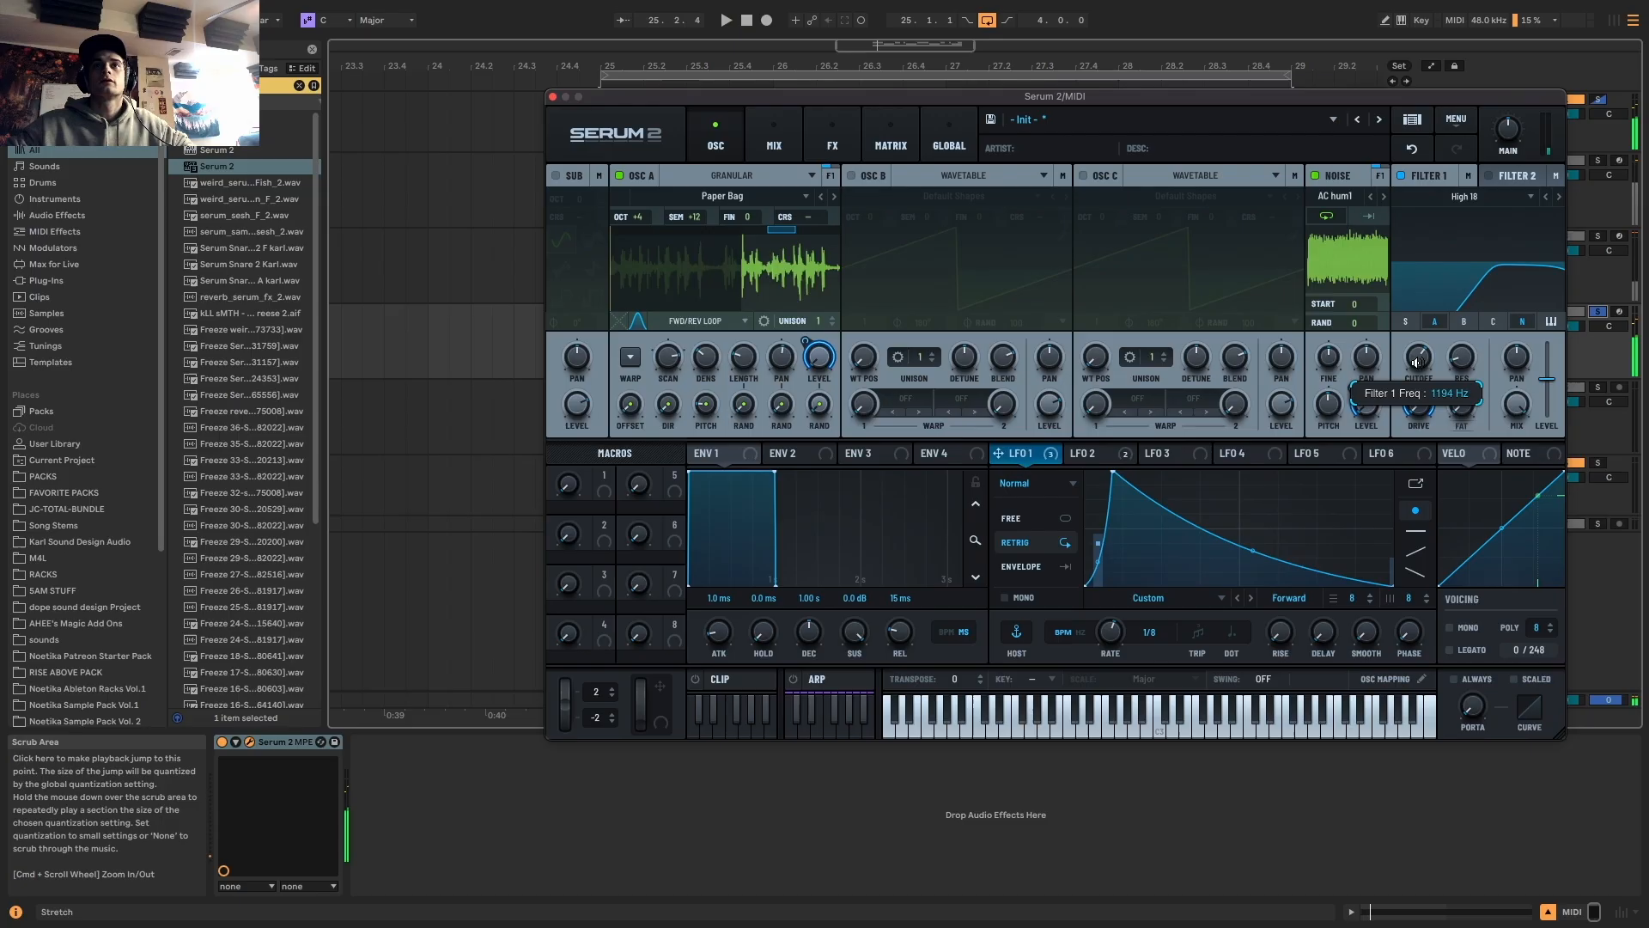
Change the noise source to White, set its stereo width to 100, and readjust LFO 1's modulation of its level
{"action": "left_click", "coordinate": [1335, 195]}
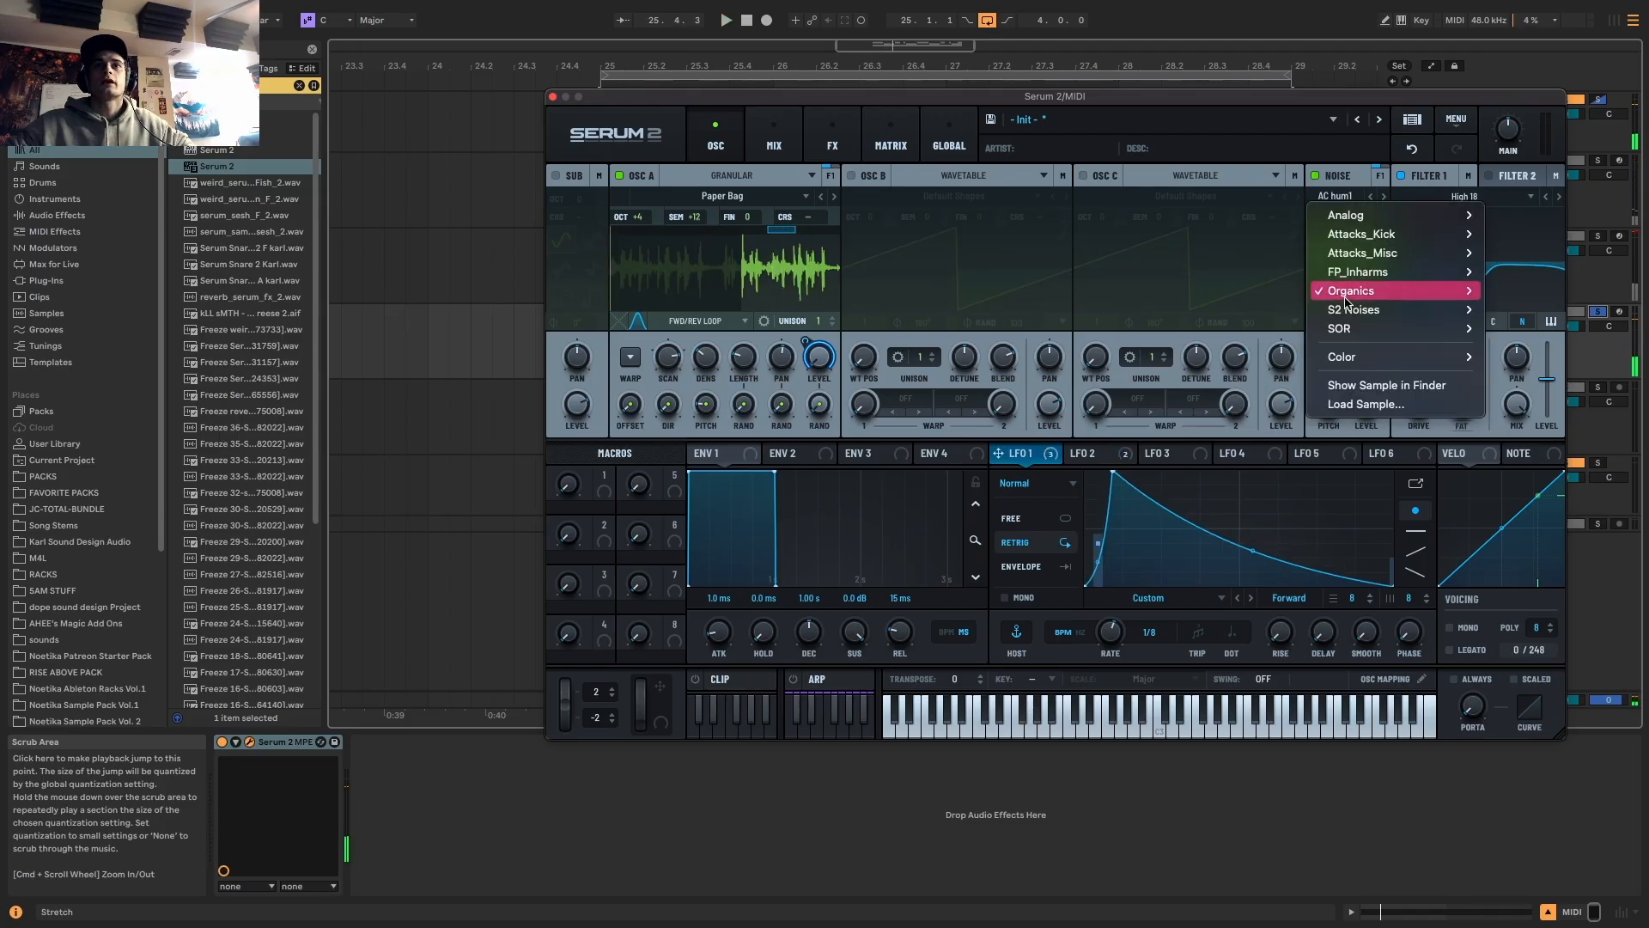
{"action": "mouse_move", "coordinate": [1443, 356]}
{"action": "key", "text": "space"}
{"action": "left_click", "coordinate": [1383, 197]}
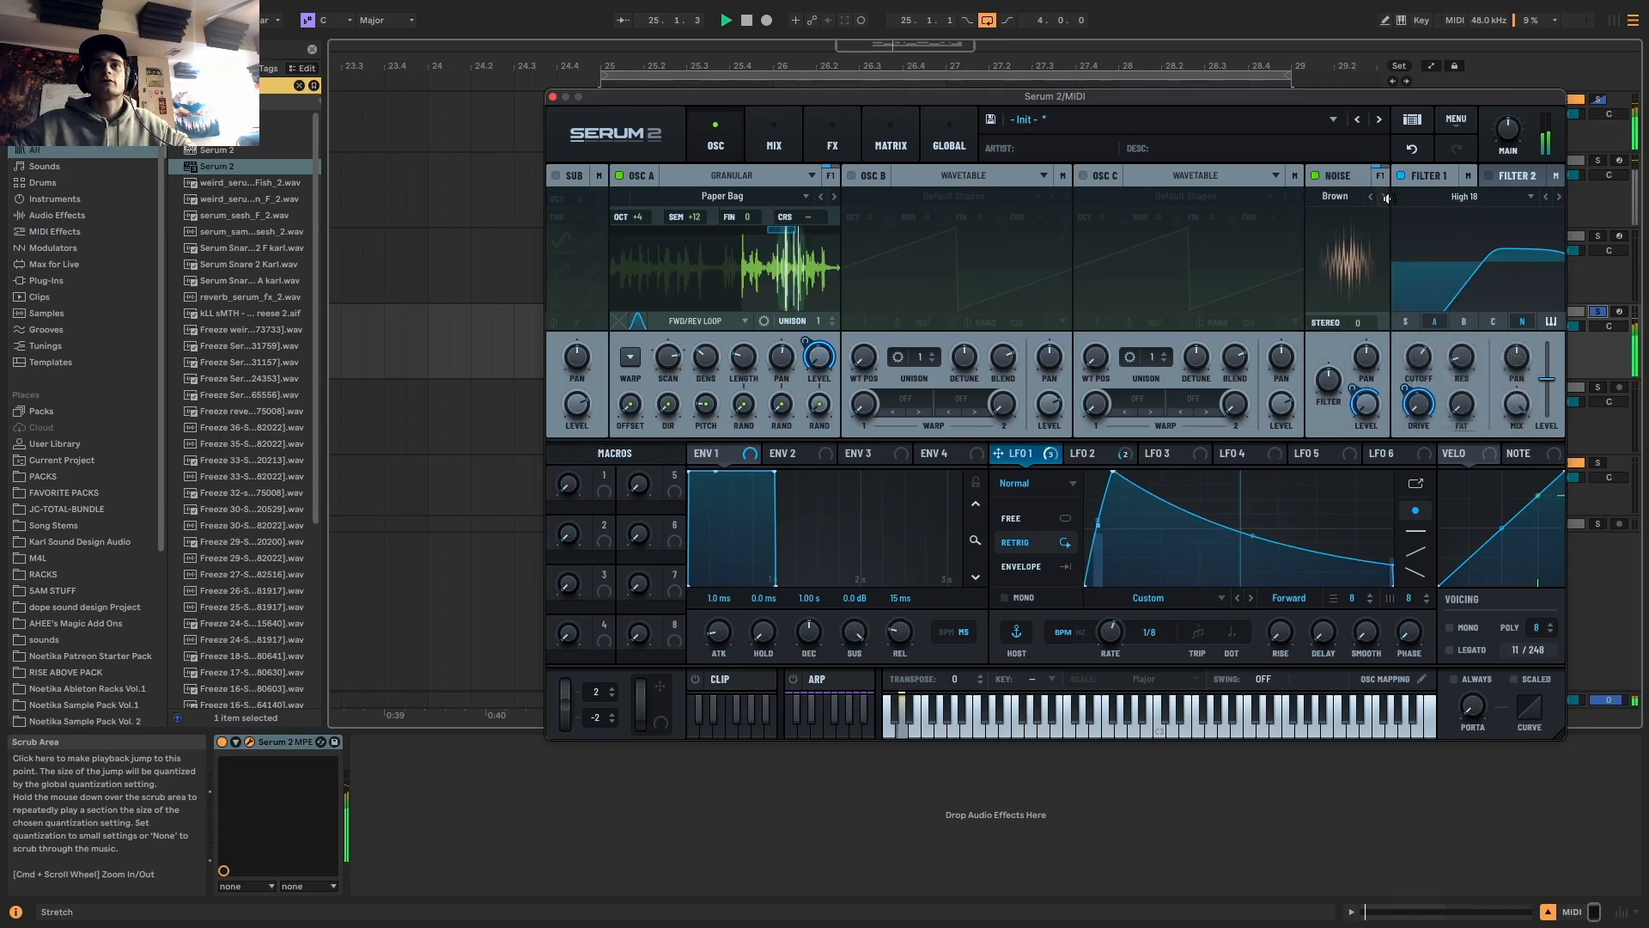
{"action": "left_click", "coordinate": [1371, 198]}
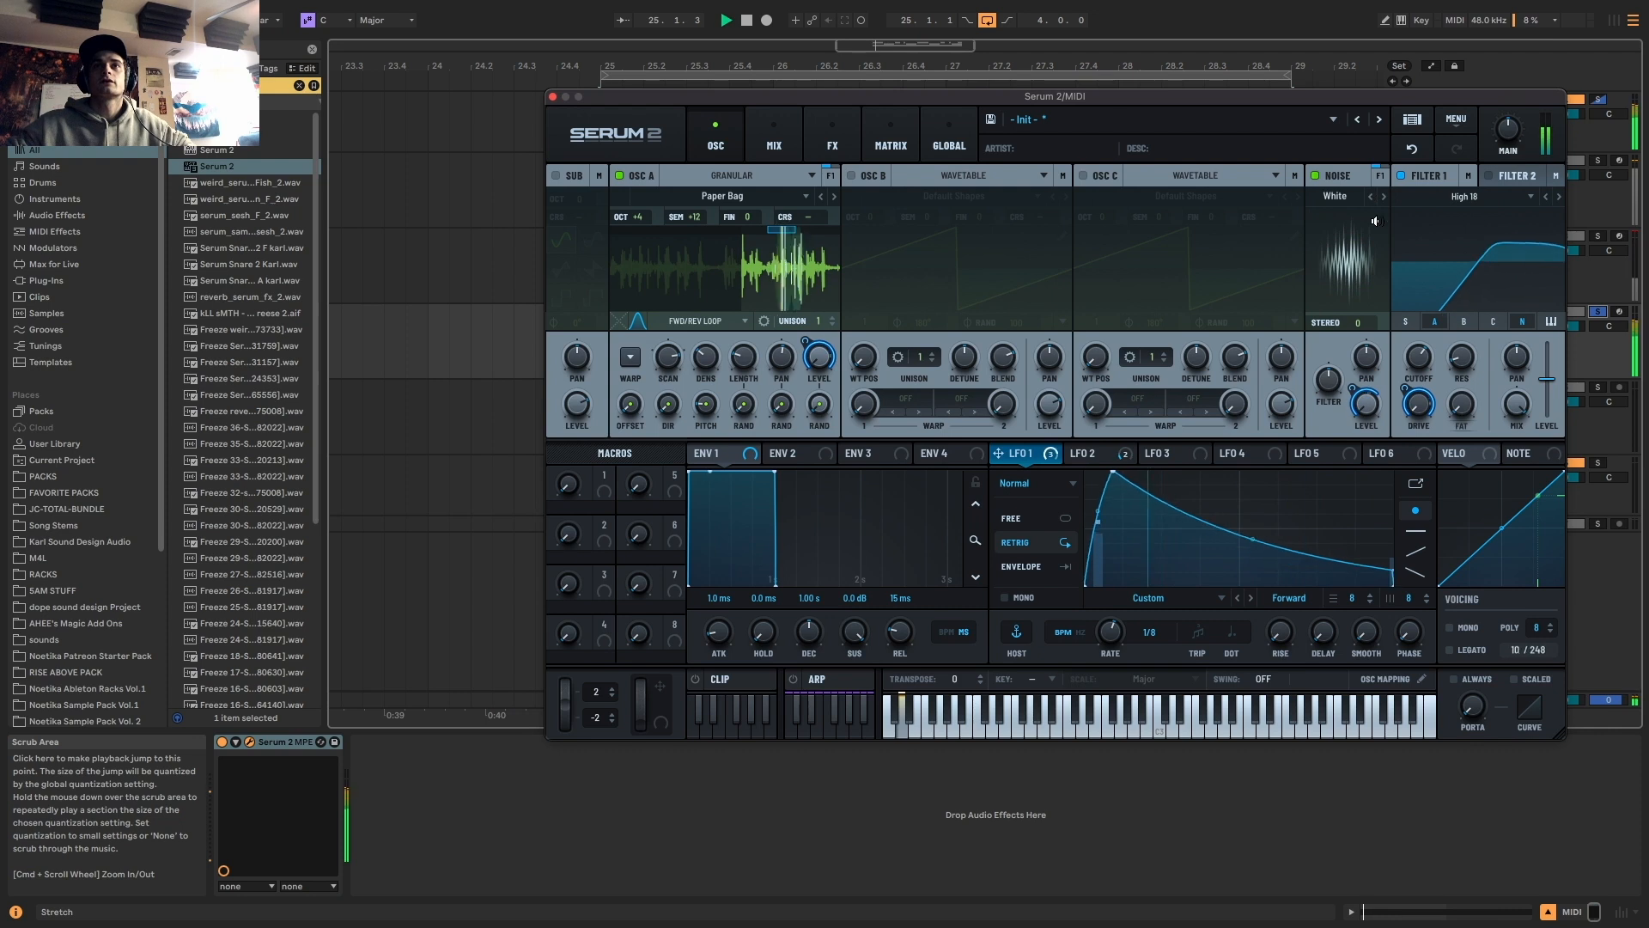
{"action": "left_click_drag", "start_coordinate": [1361, 323], "coordinate": [1404, 82]}
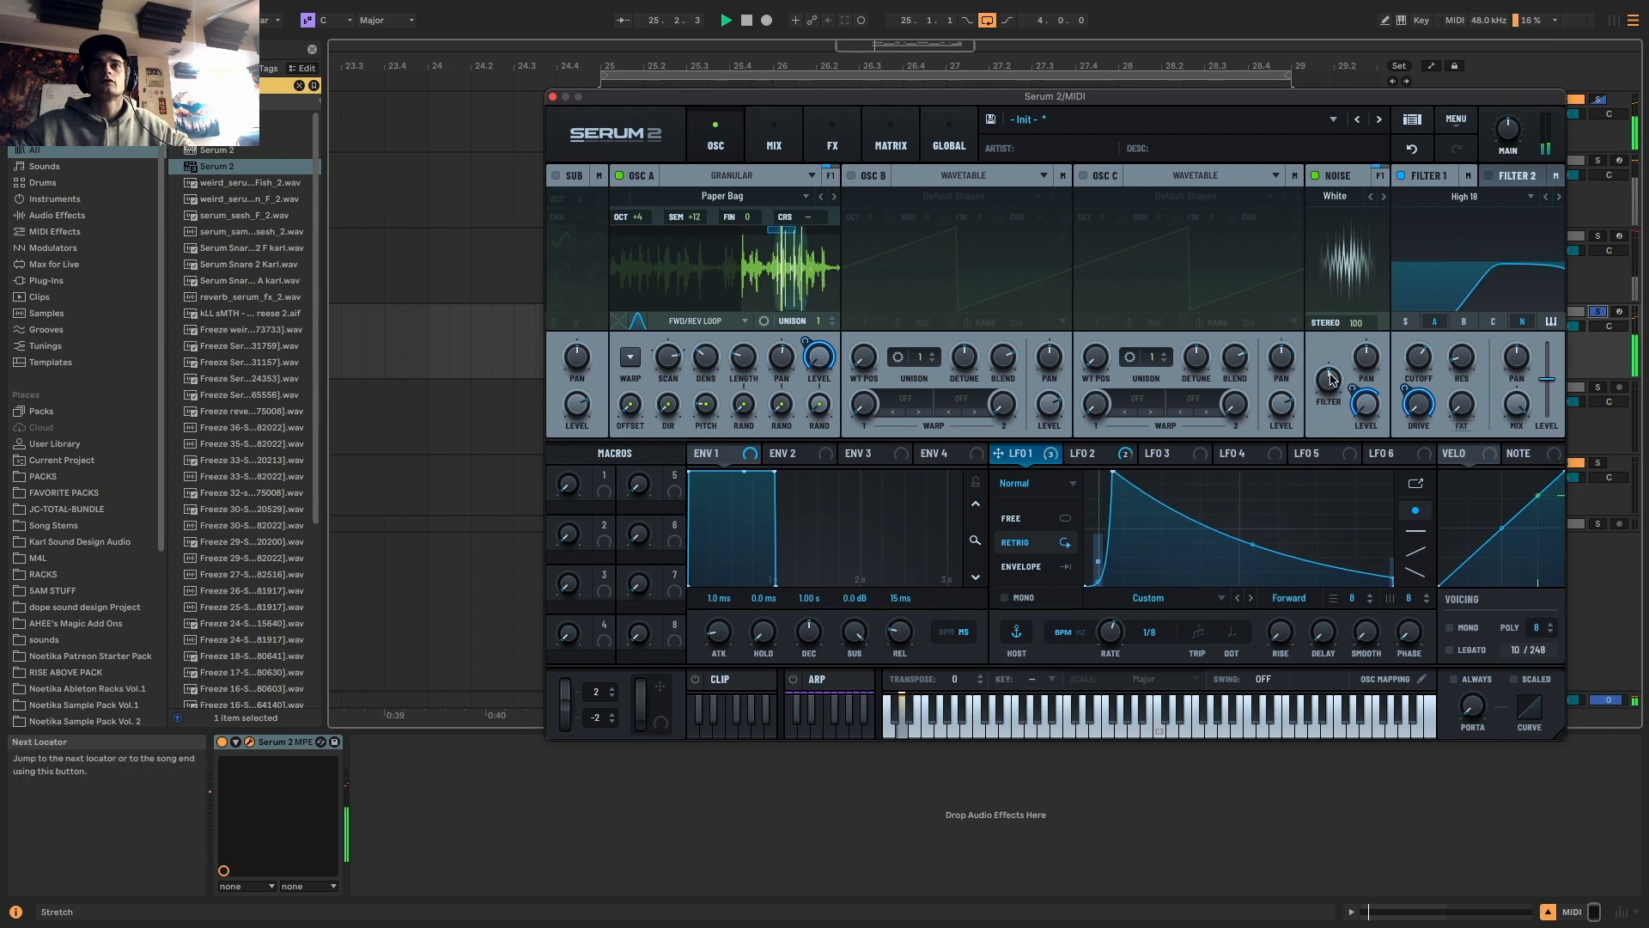
{"action": "left_click_drag", "start_coordinate": [1352, 390], "coordinate": [1359, 356]}
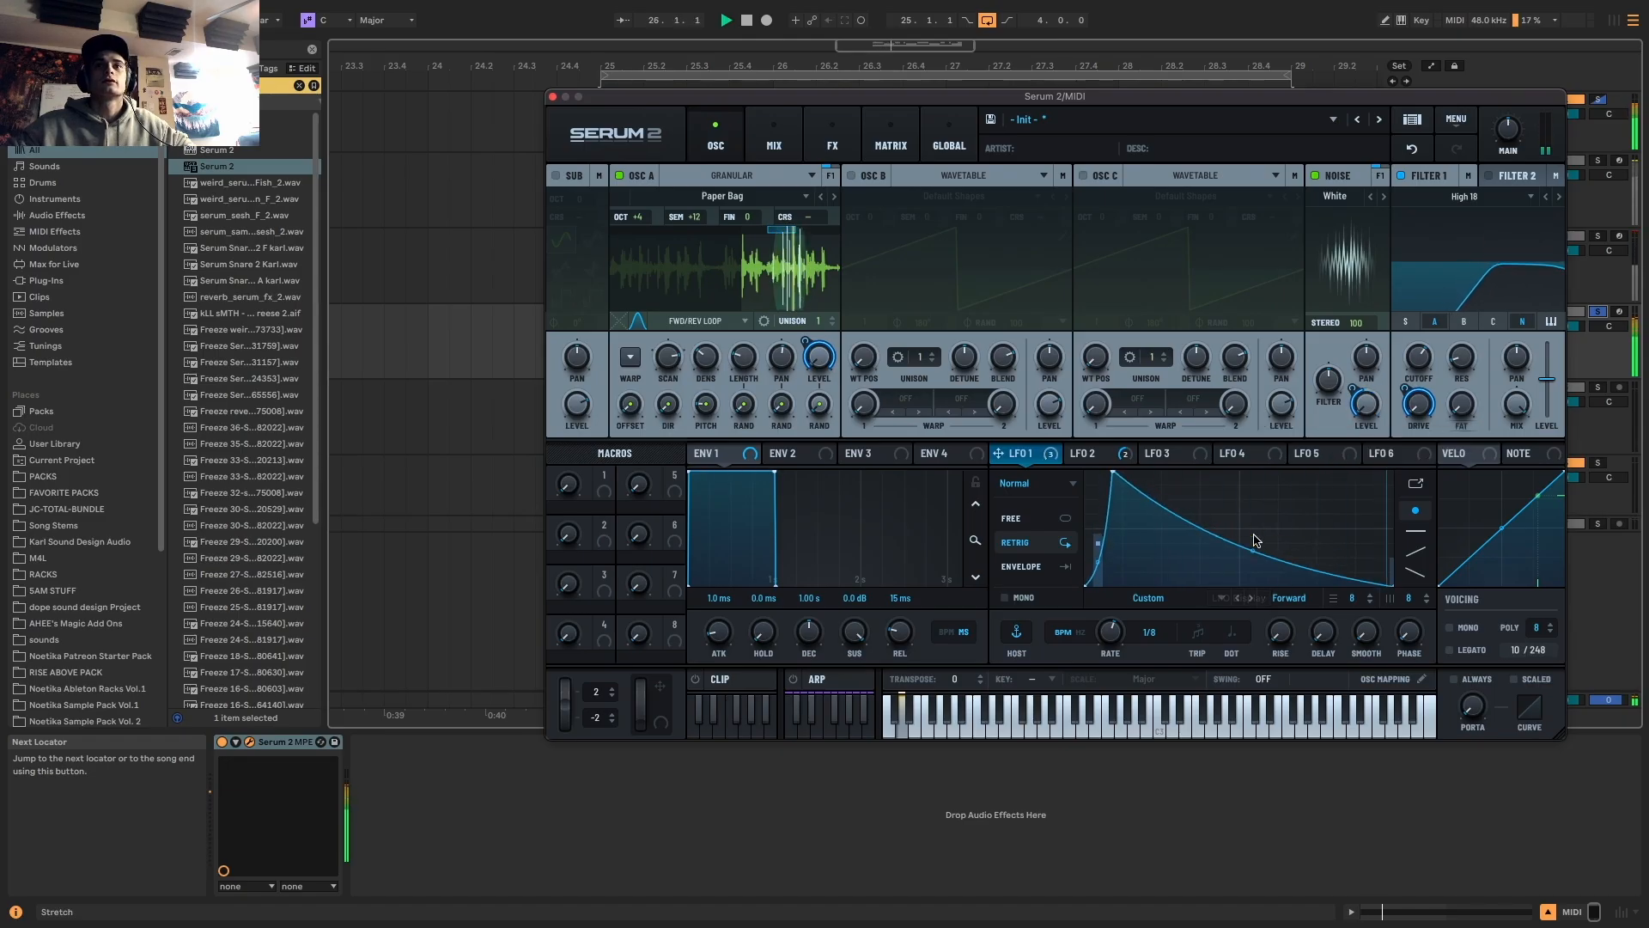
Set LFO 1's rate to 1/4 with its peak at the cycle start, and readjust Filter 1's cutoff
{"action": "left_click_drag", "start_coordinate": [1263, 516], "coordinate": [1261, 536]}
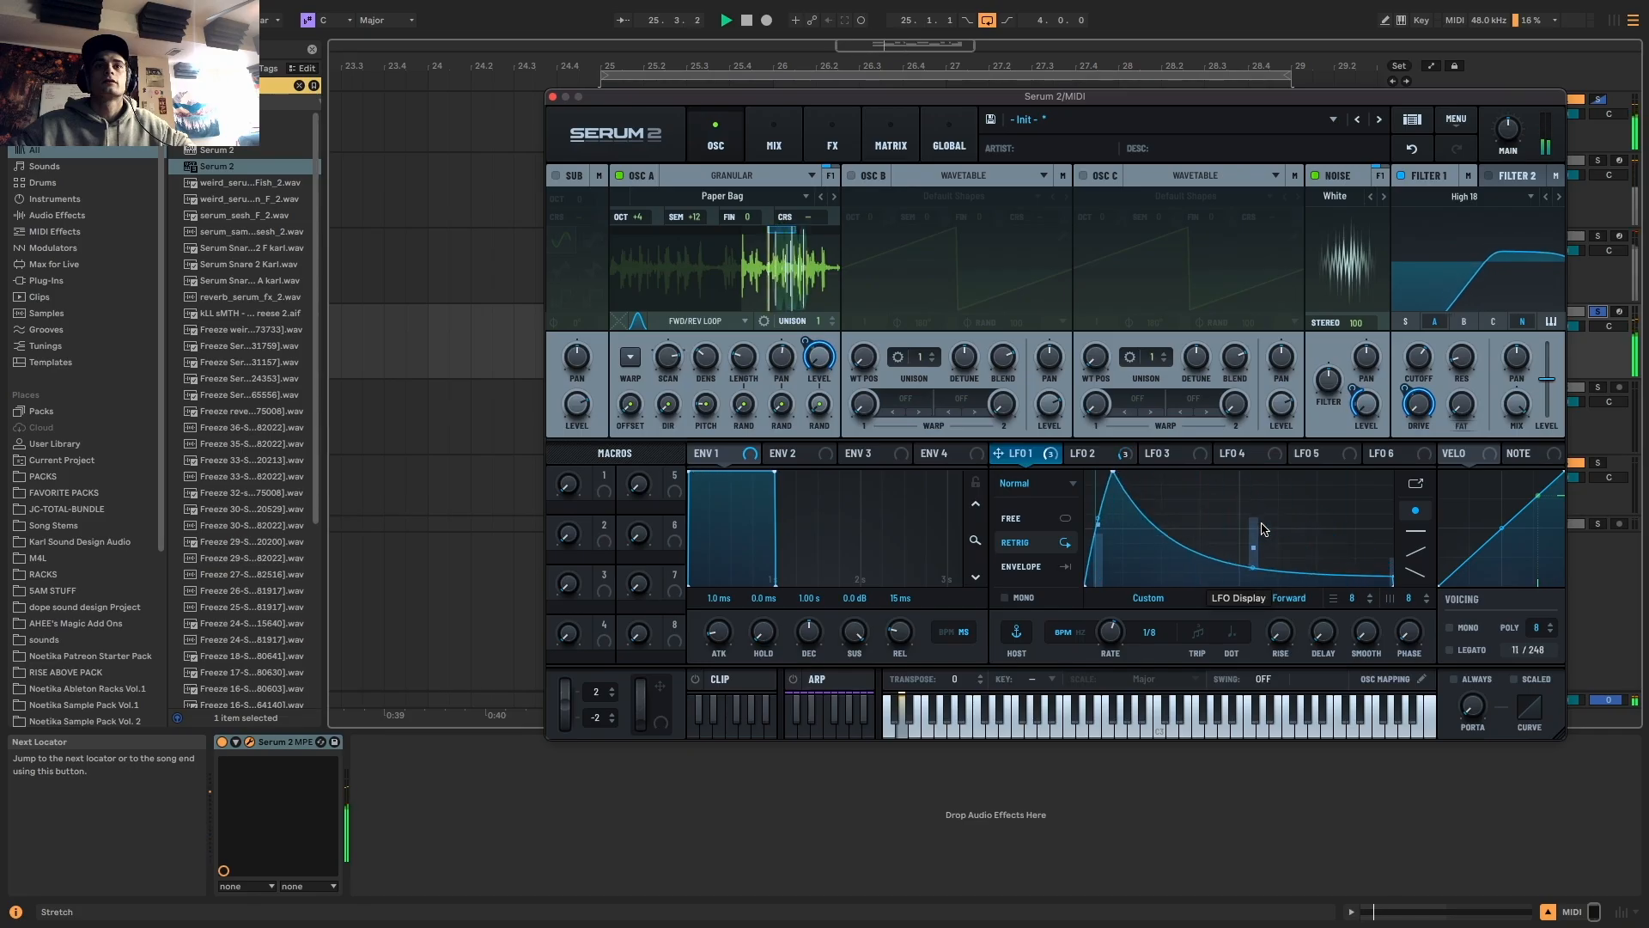
{"action": "key", "text": "space"}
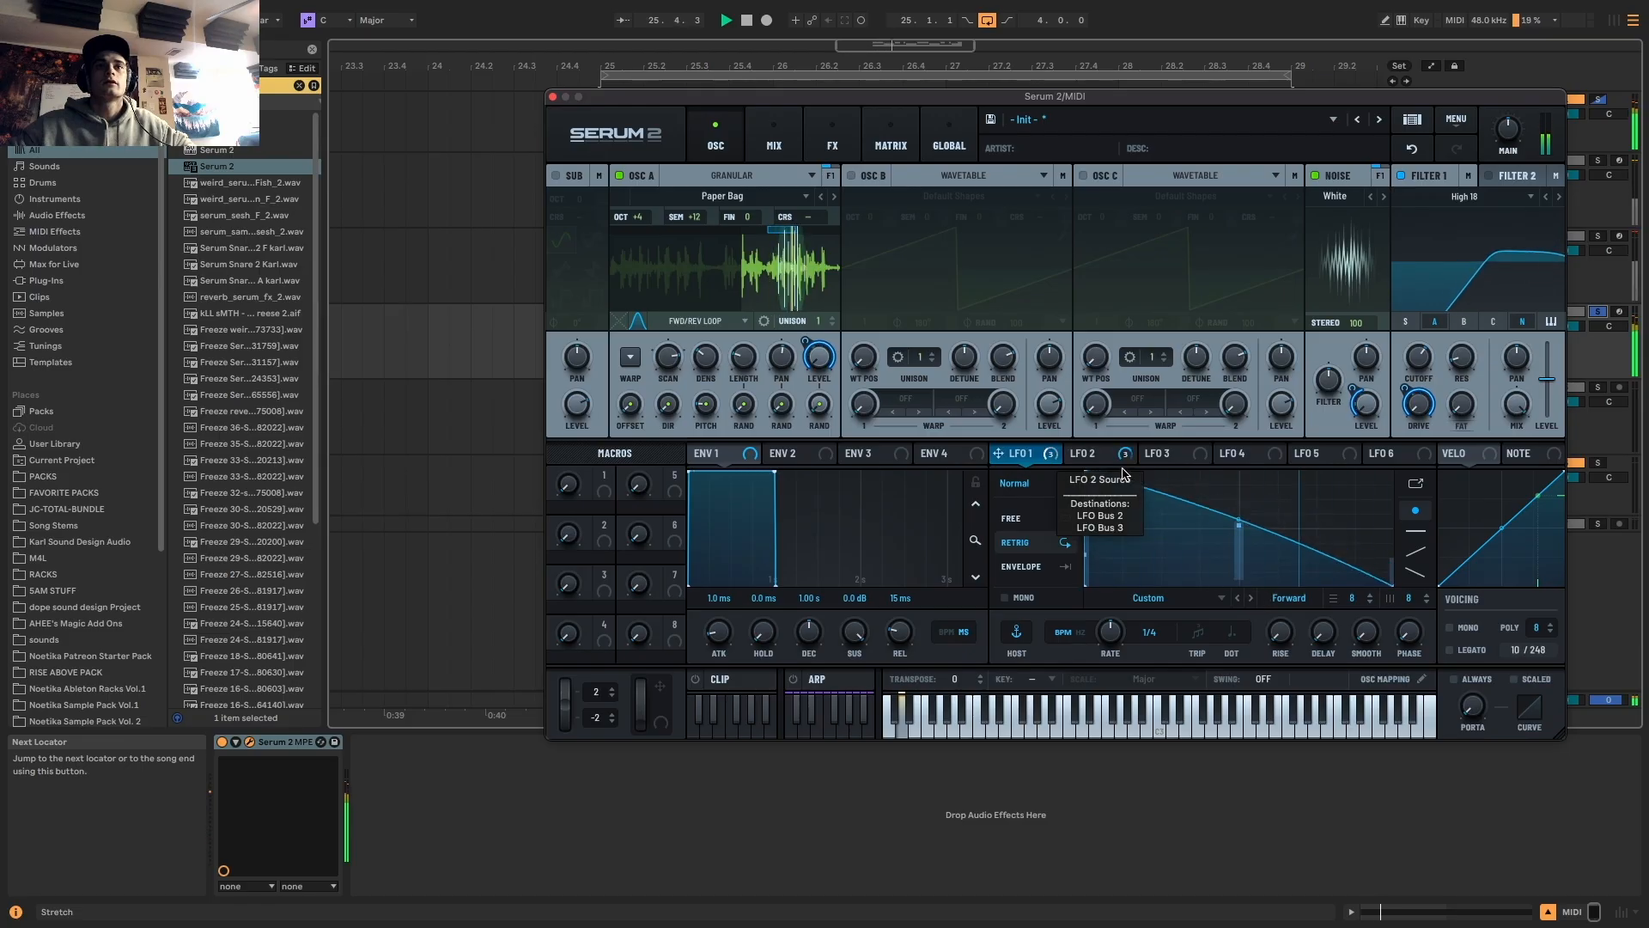
{"action": "left_click_drag", "start_coordinate": [1421, 366], "coordinate": [1423, 356]}
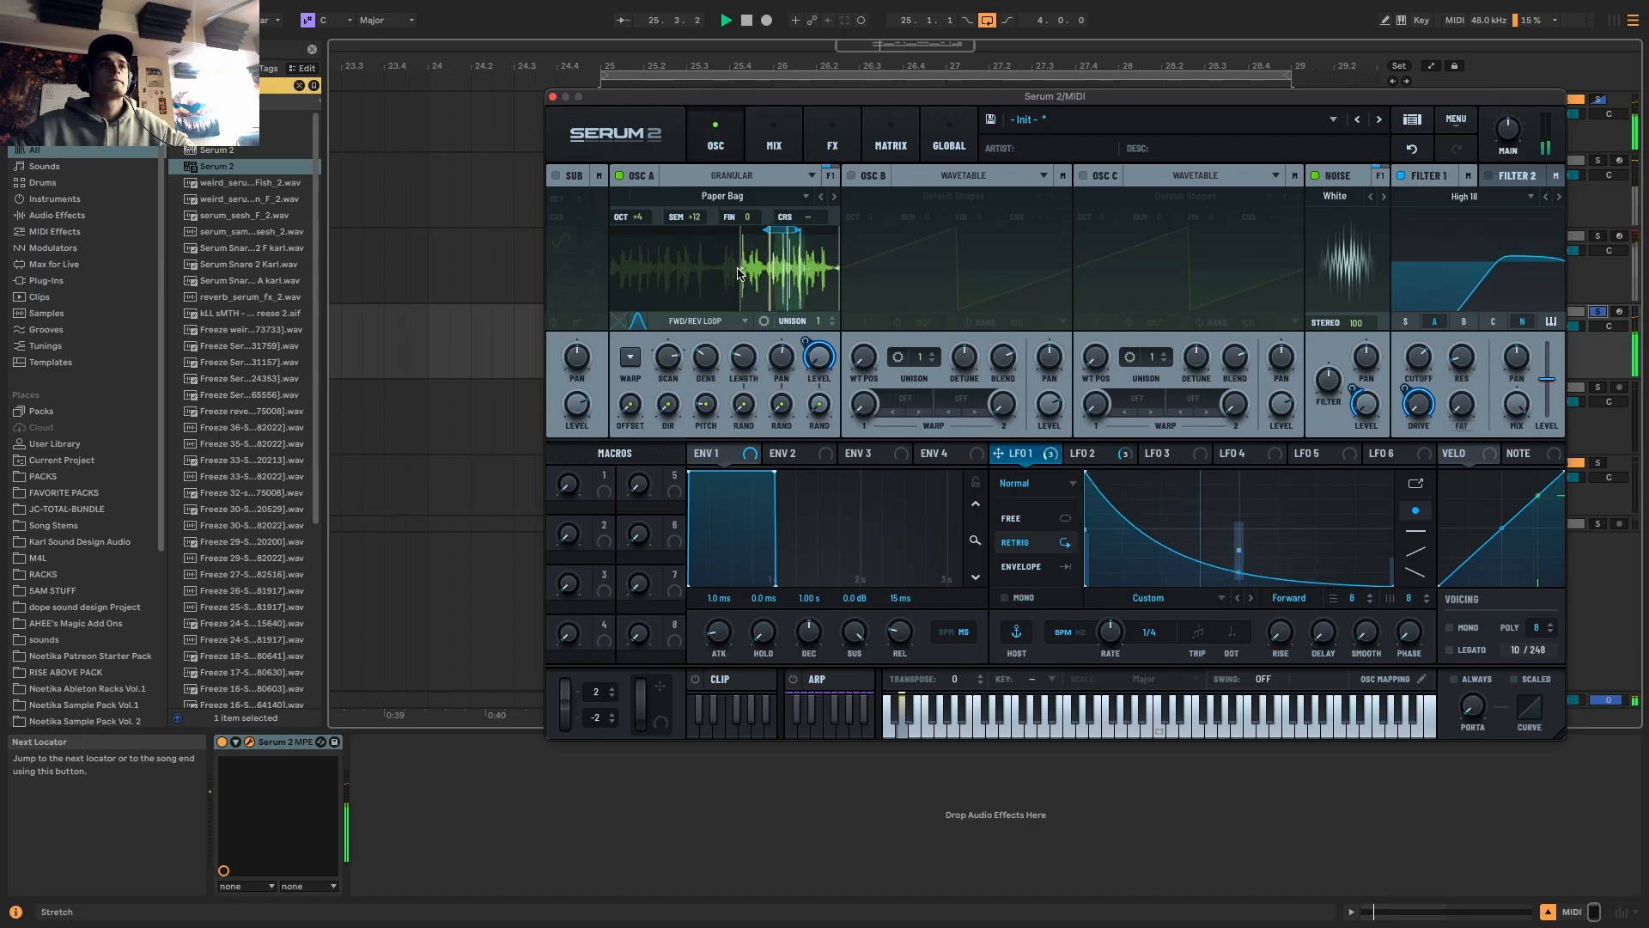
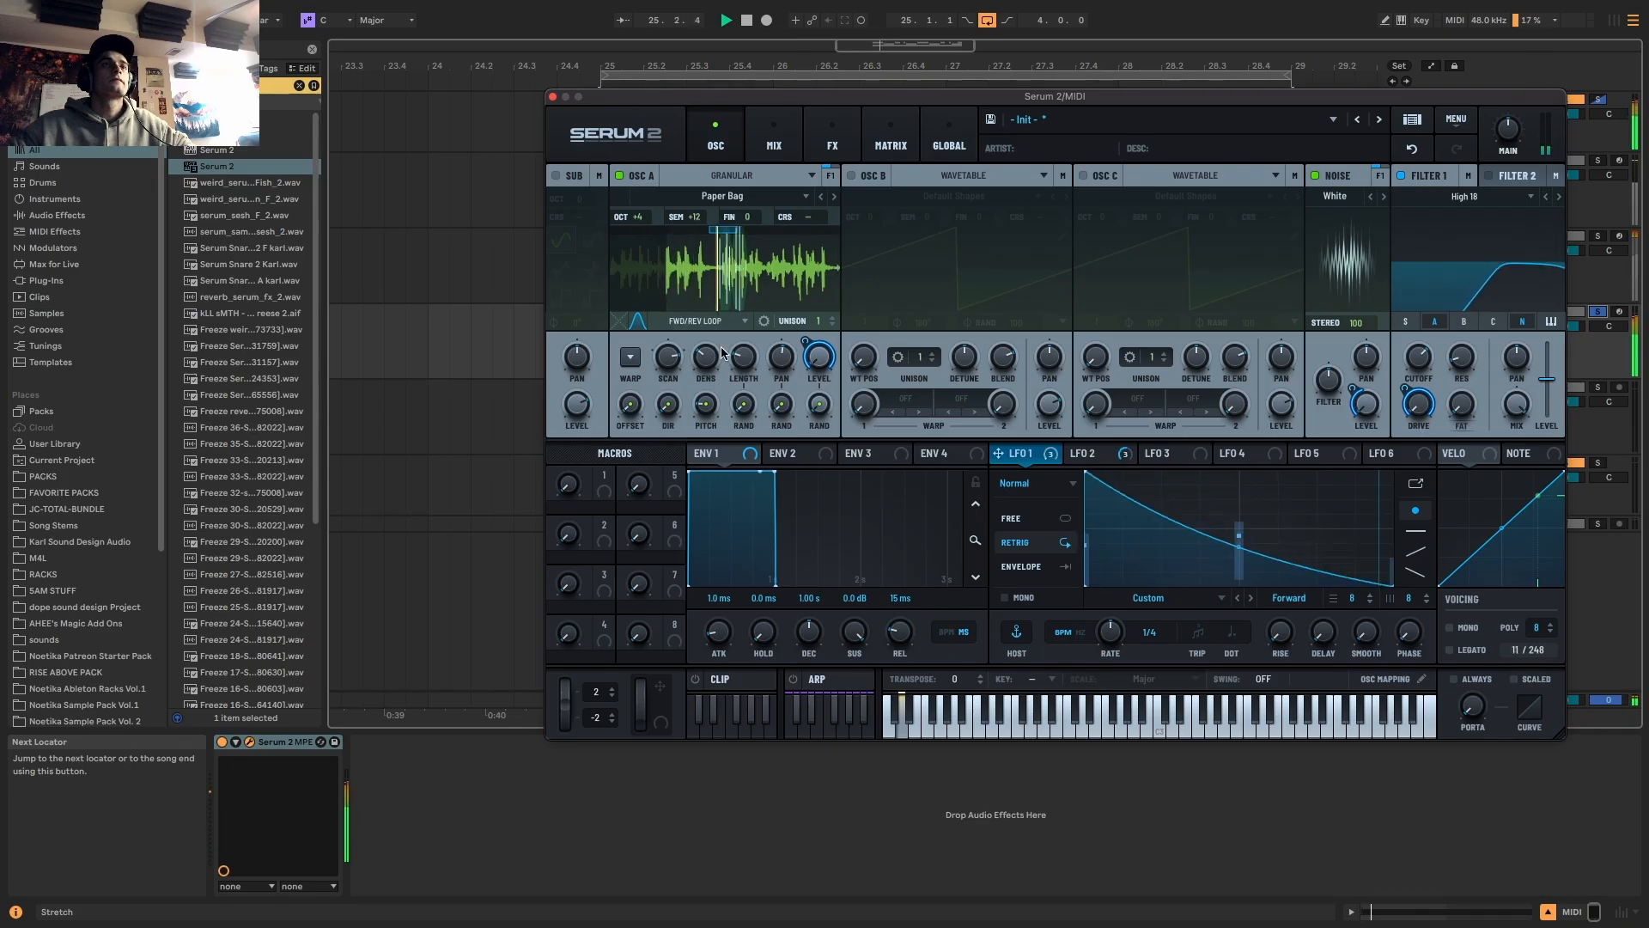
Shift OSC A's loop region earlier in the Paper Bag sample and increase its grain density during playback
{"action": "key", "text": "space"}
{"action": "left_click_drag", "start_coordinate": [711, 352], "coordinate": [677, 340]}
{"action": "key", "text": "space"}
{"action": "key", "text": "space"}
{"action": "key", "text": "space"}
{"action": "key", "text": "space"}
{"action": "key", "text": "space"}
{"action": "key", "text": "space"}
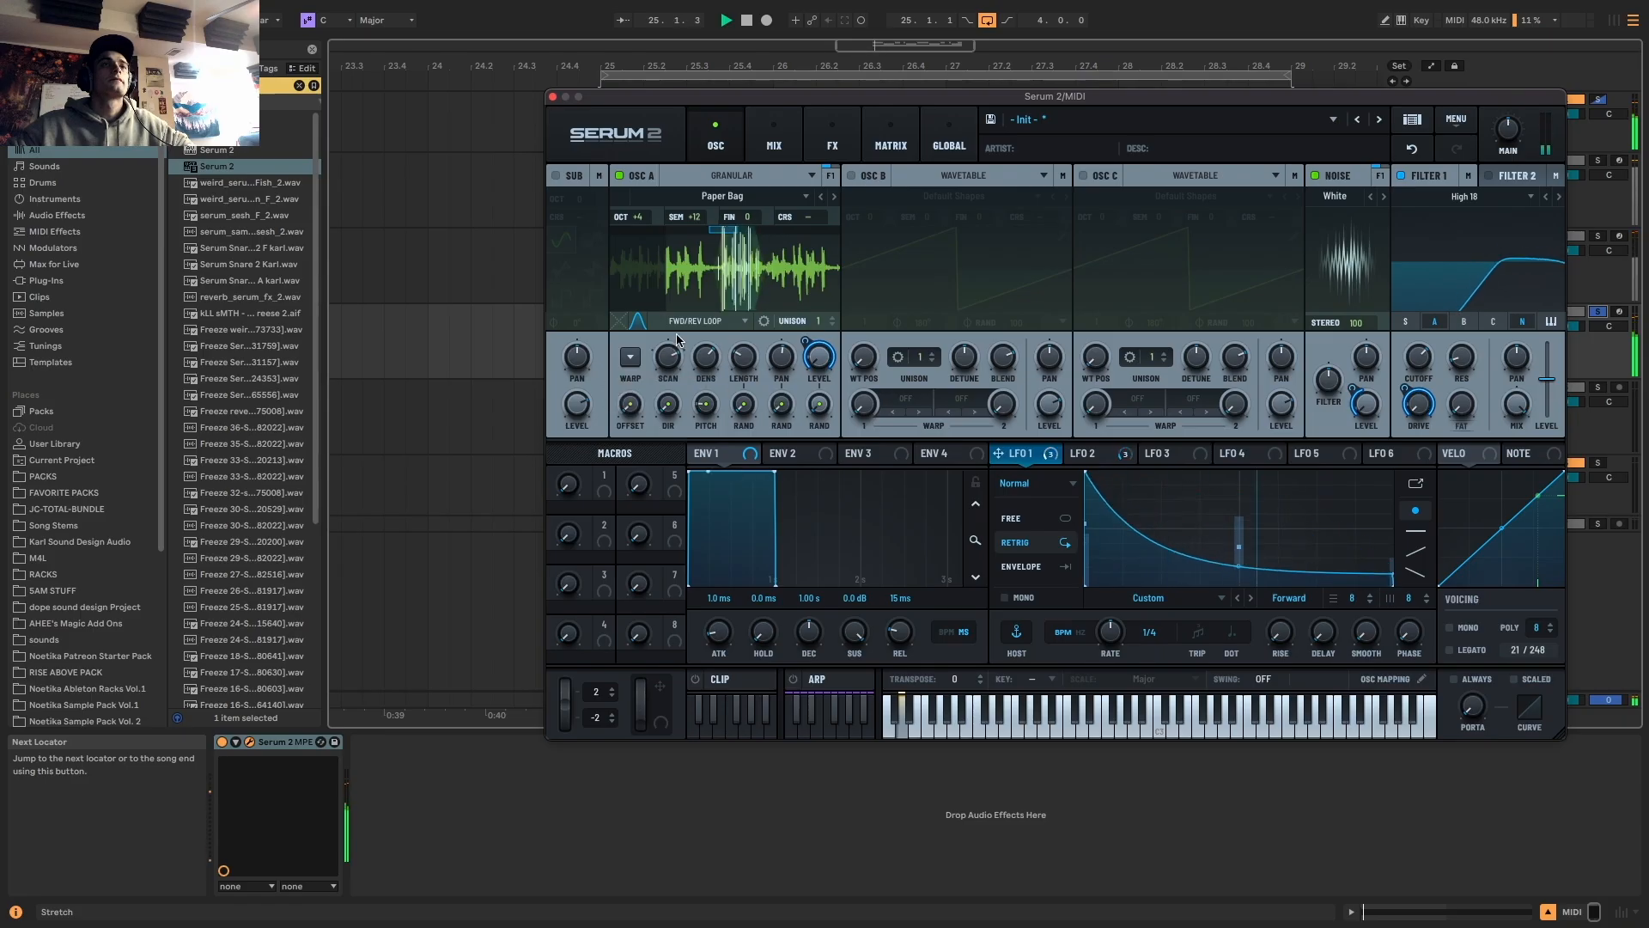
Move LFO 1's peak to about a quarter of the cycle to give the shaker a slower rise
{"action": "key", "text": "space"}
{"action": "key", "text": "space"}
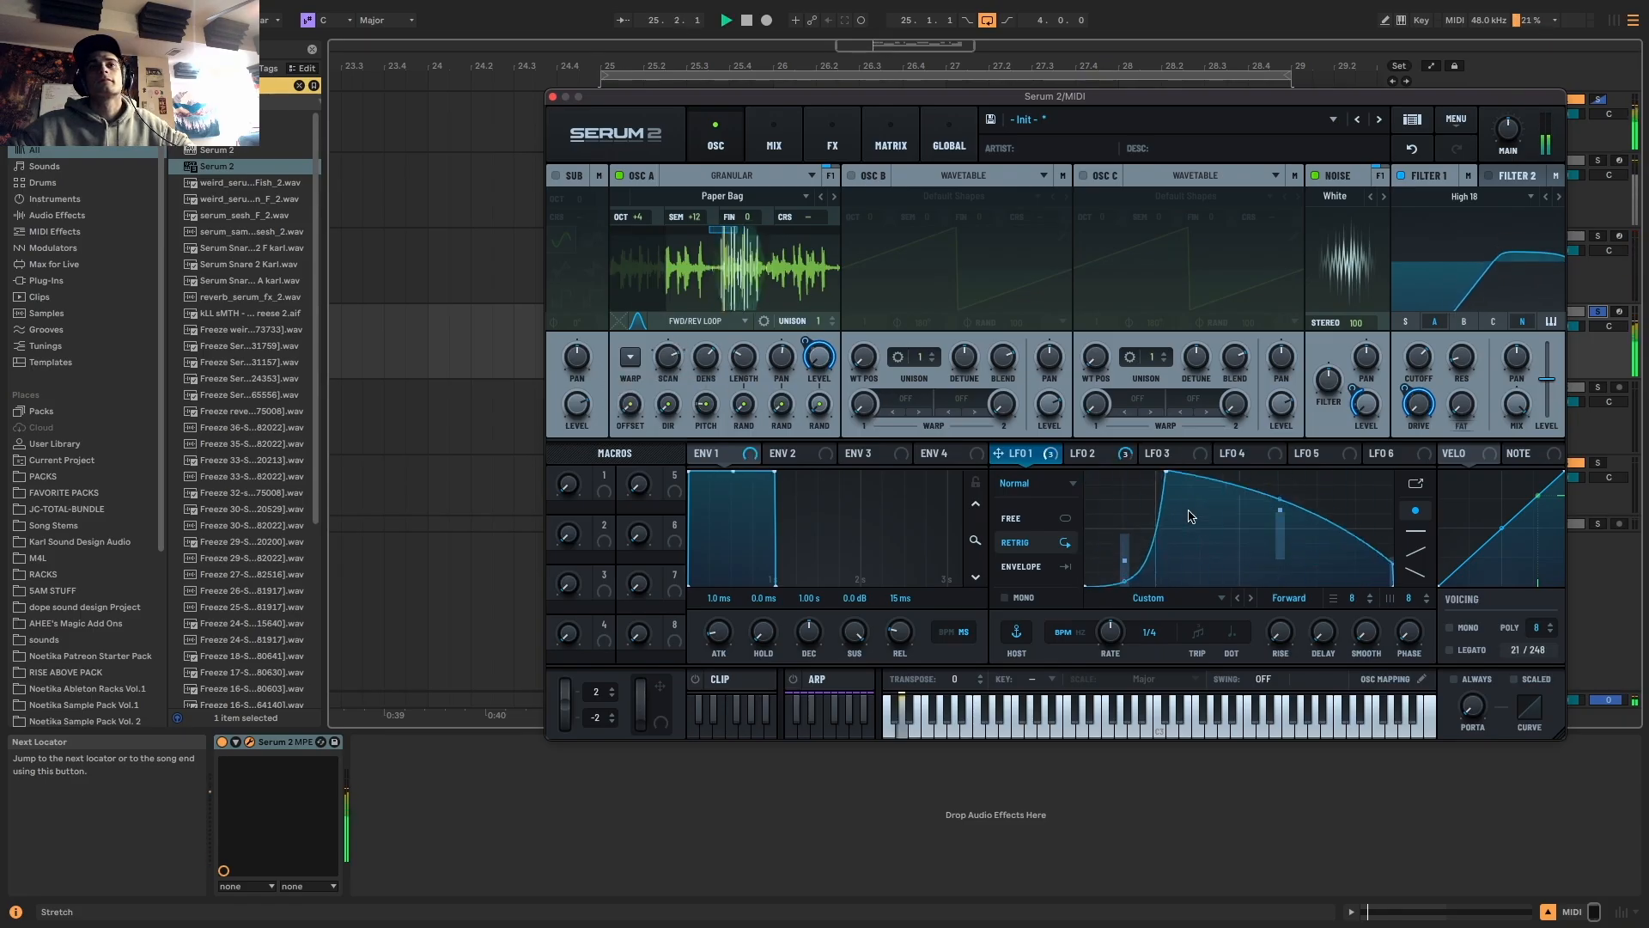
{"action": "mouse_move", "coordinate": [1170, 476]}
{"action": "left_mouse_down"}
{"action": "mouse_move", "coordinate": [1208, 458]}
{"action": "mouse_move", "coordinate": [1174, 453]}
{"action": "left_mouse_up"}
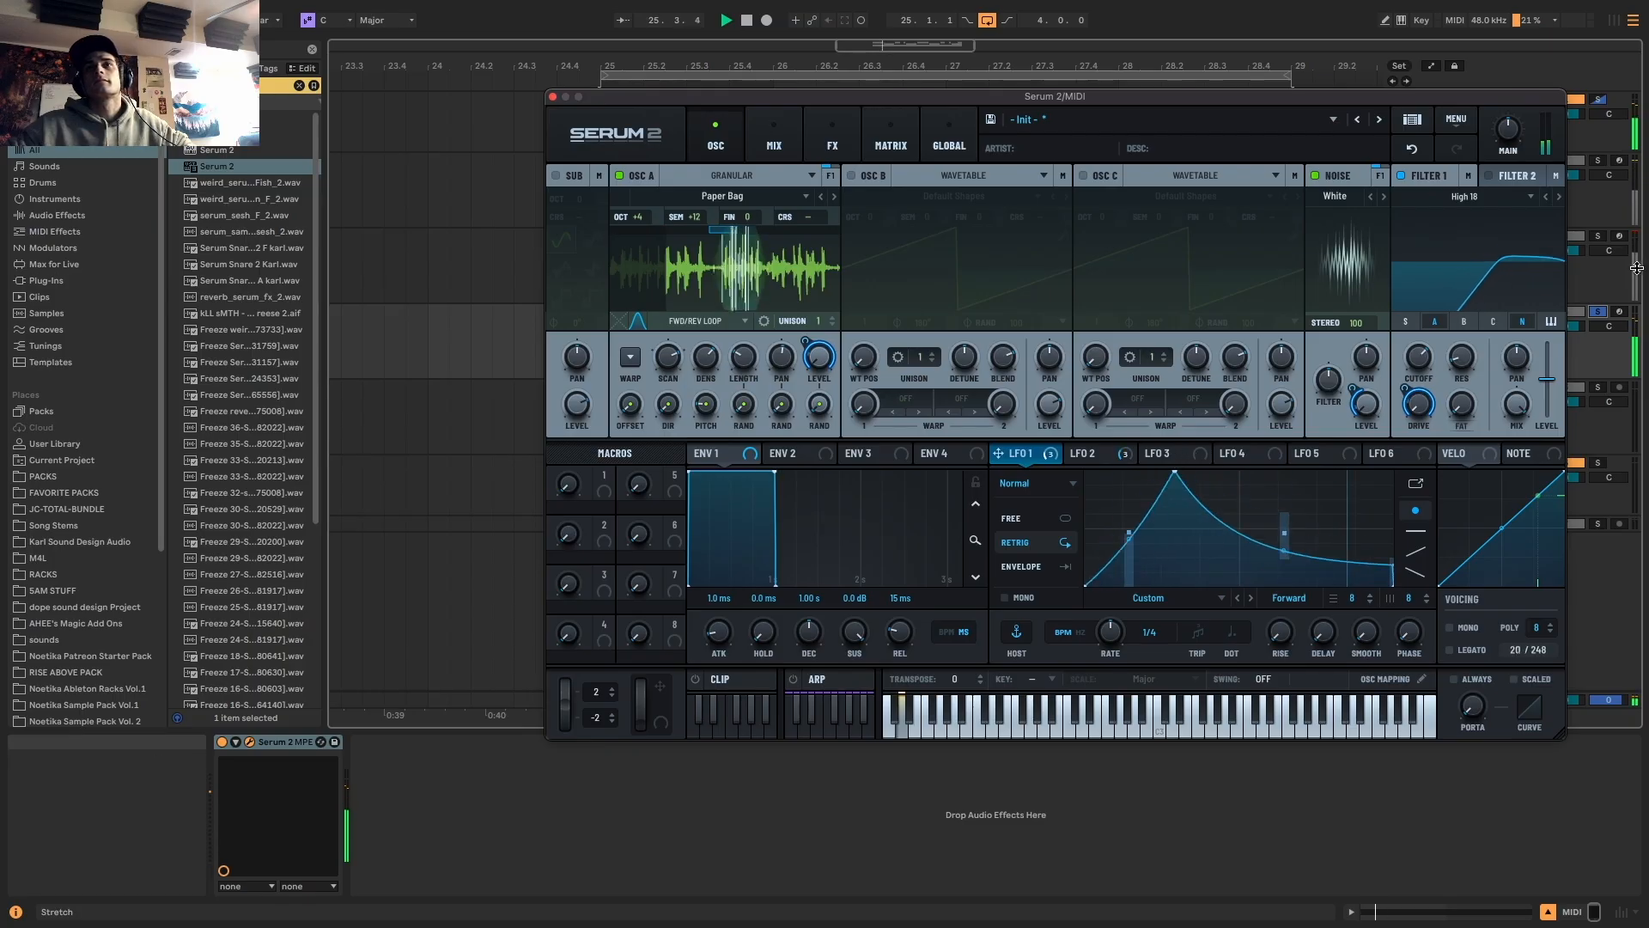
Unsolo the shaker track and shift LFO 1's peak to about a tenth of the cycle
{"action": "left_click", "coordinate": [1598, 314]}
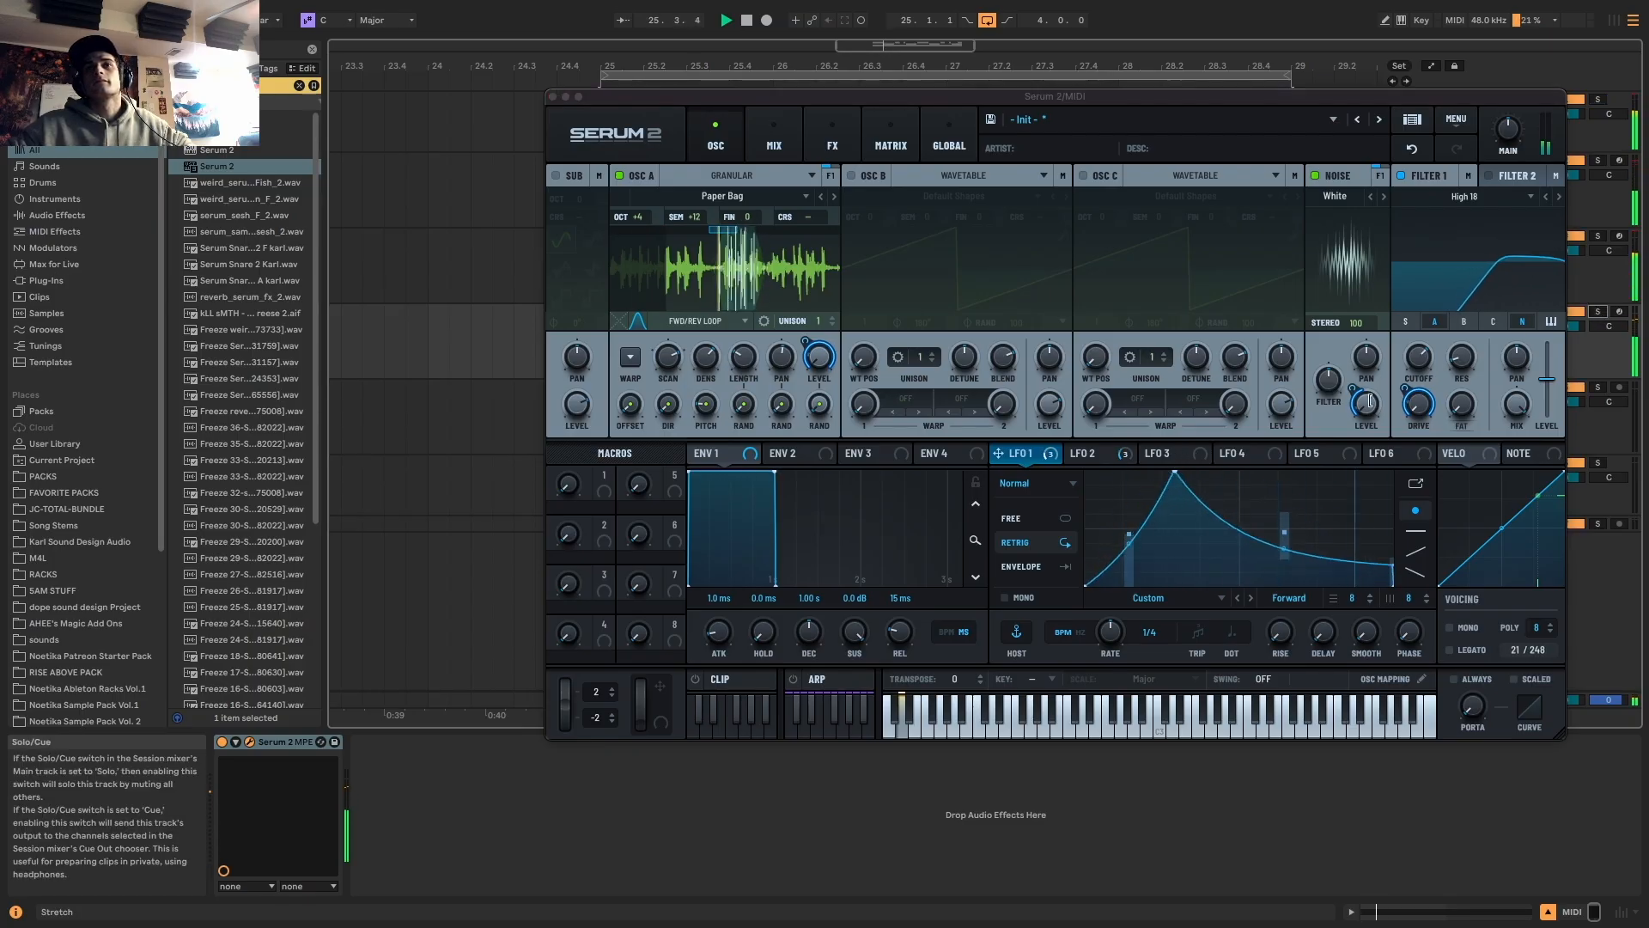
{"action": "left_click_drag", "start_coordinate": [1175, 479], "coordinate": [1109, 455]}
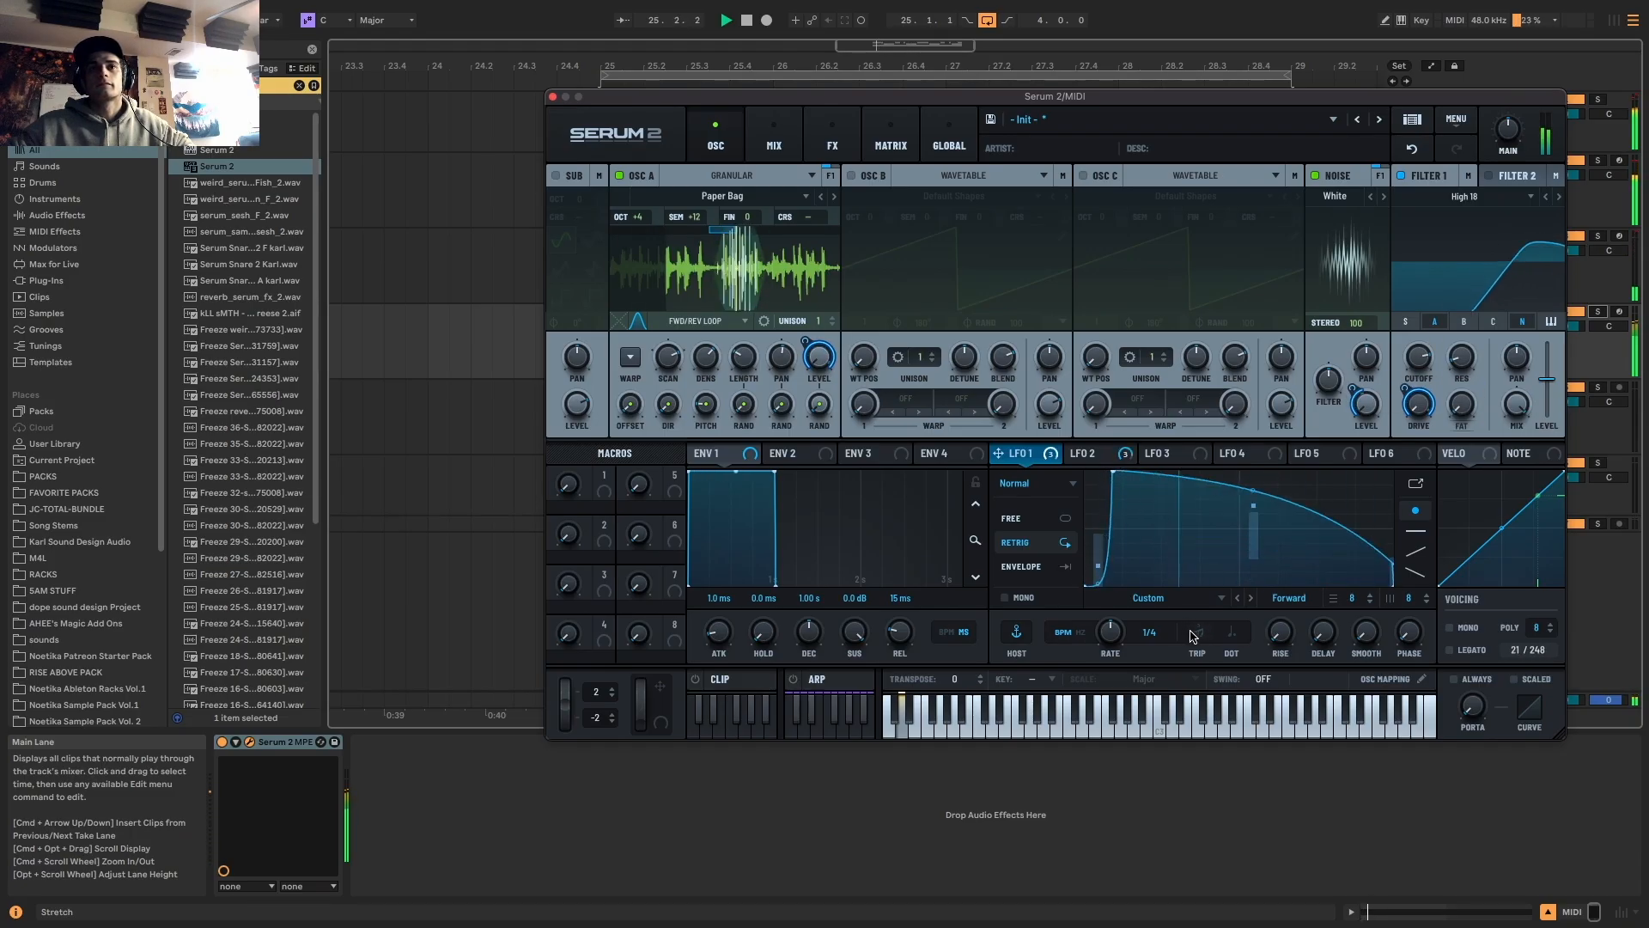
Turn on LFO 1's triplet and dotted timing and try rates around 1/8 and 1/16 against the drums
{"action": "left_click", "coordinate": [1228, 634]}
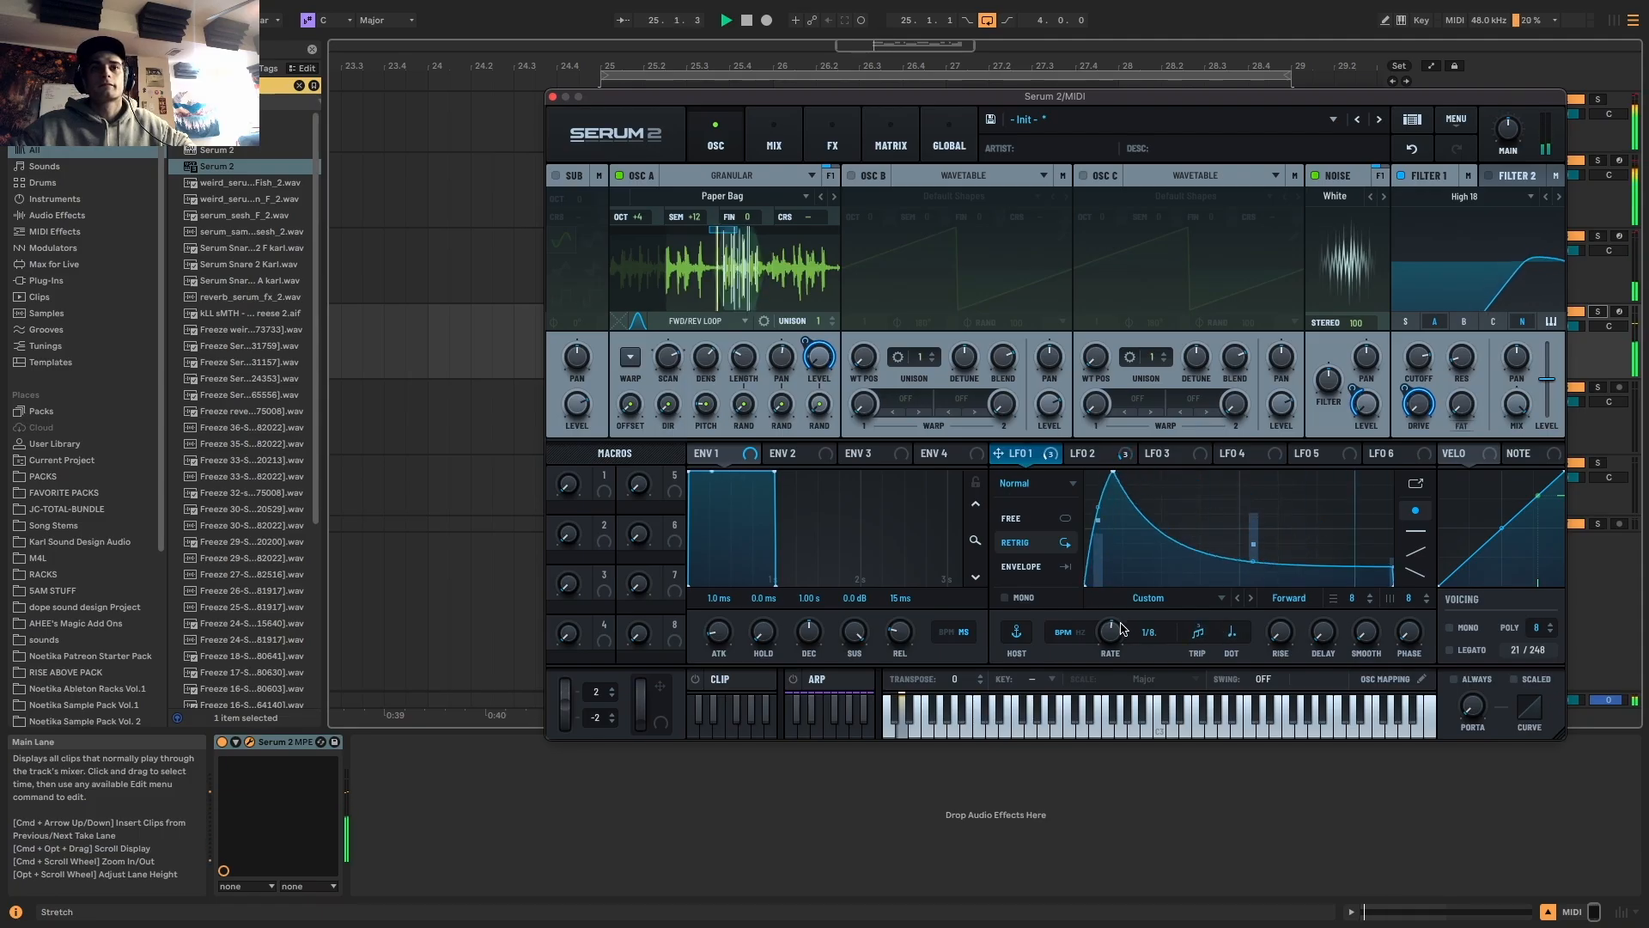
{"action": "left_click_drag", "start_coordinate": [1115, 632], "coordinate": [1114, 636]}
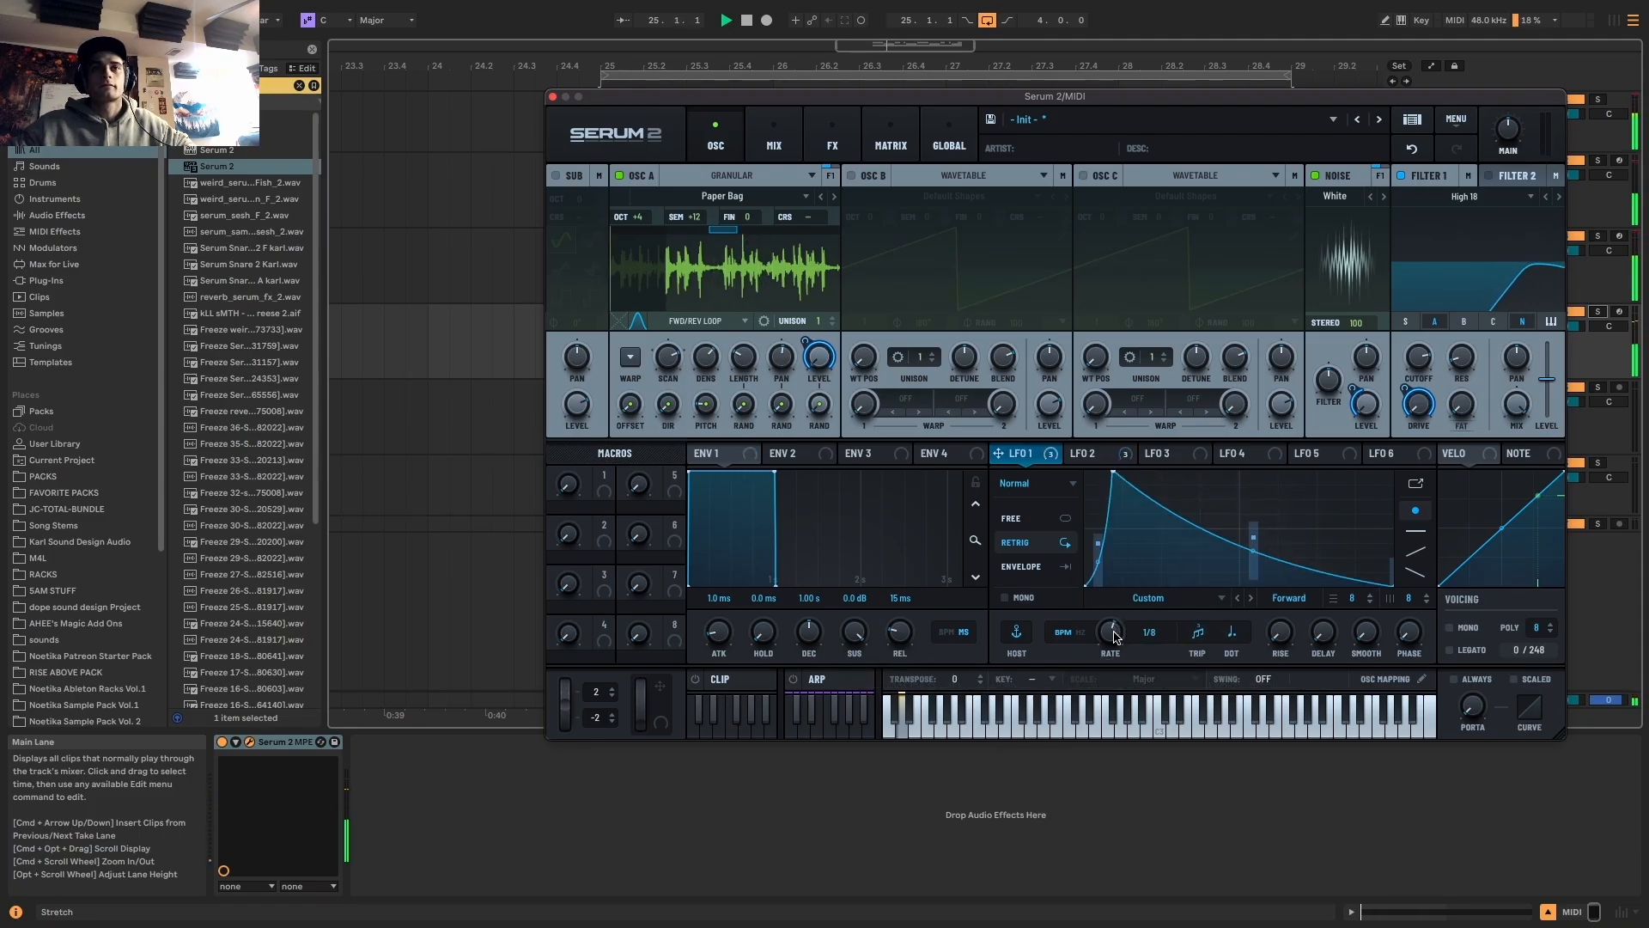
{"action": "left_click", "coordinate": [1113, 453]}
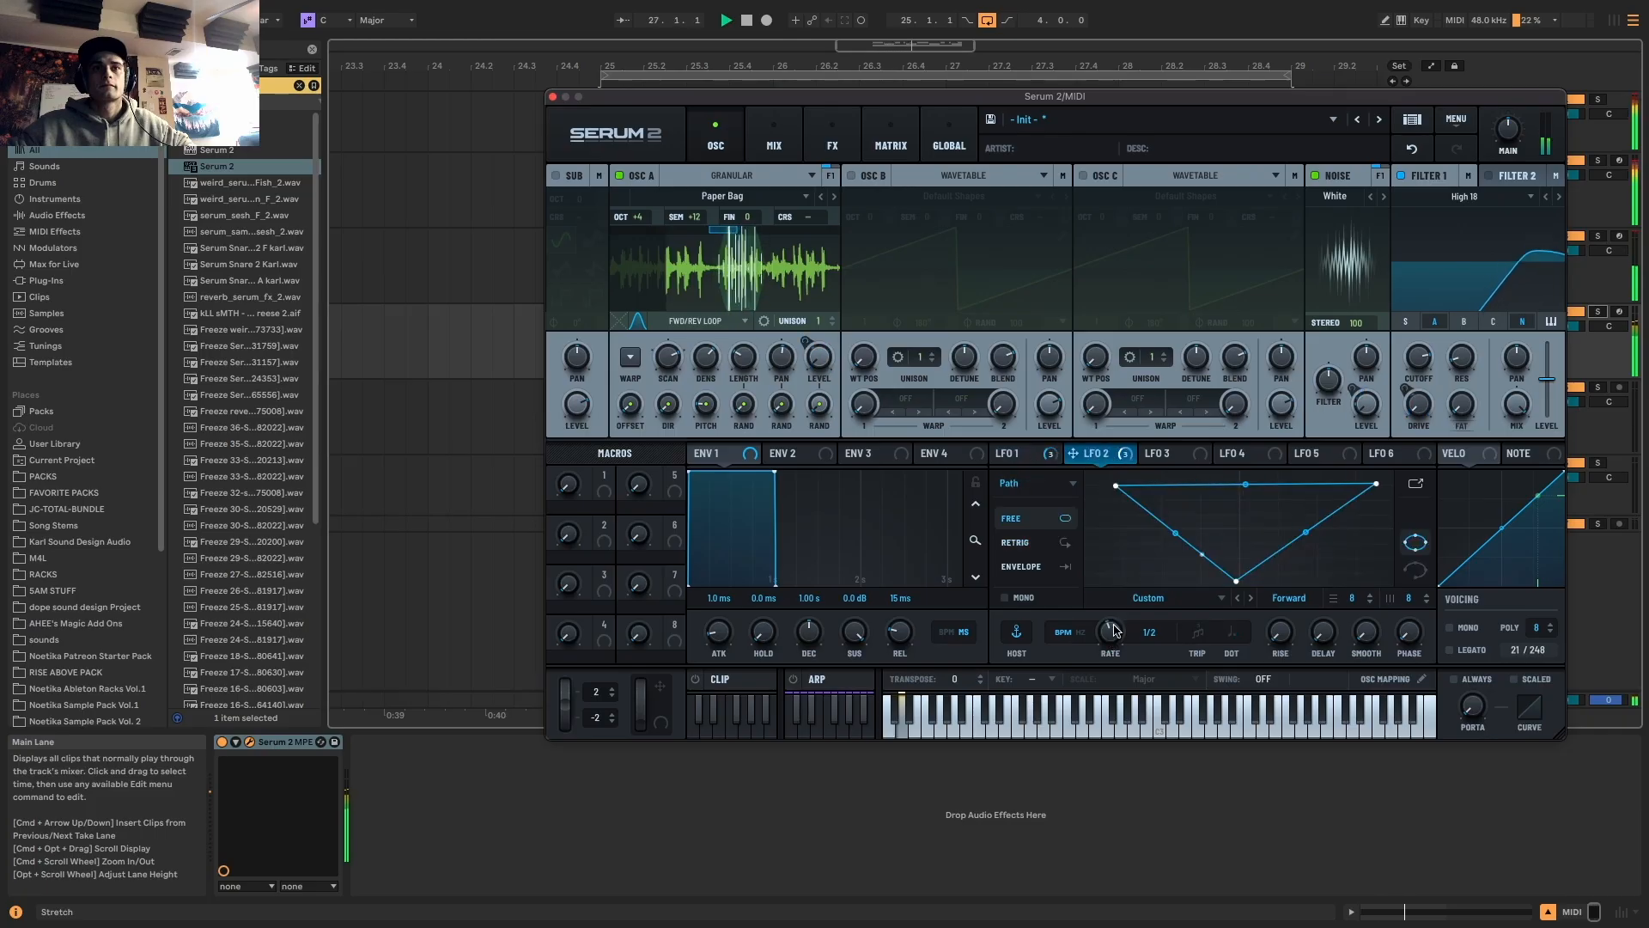
{"action": "left_click", "coordinate": [1046, 455]}
{"action": "left_click_drag", "start_coordinate": [1109, 631], "coordinate": [1114, 639]}
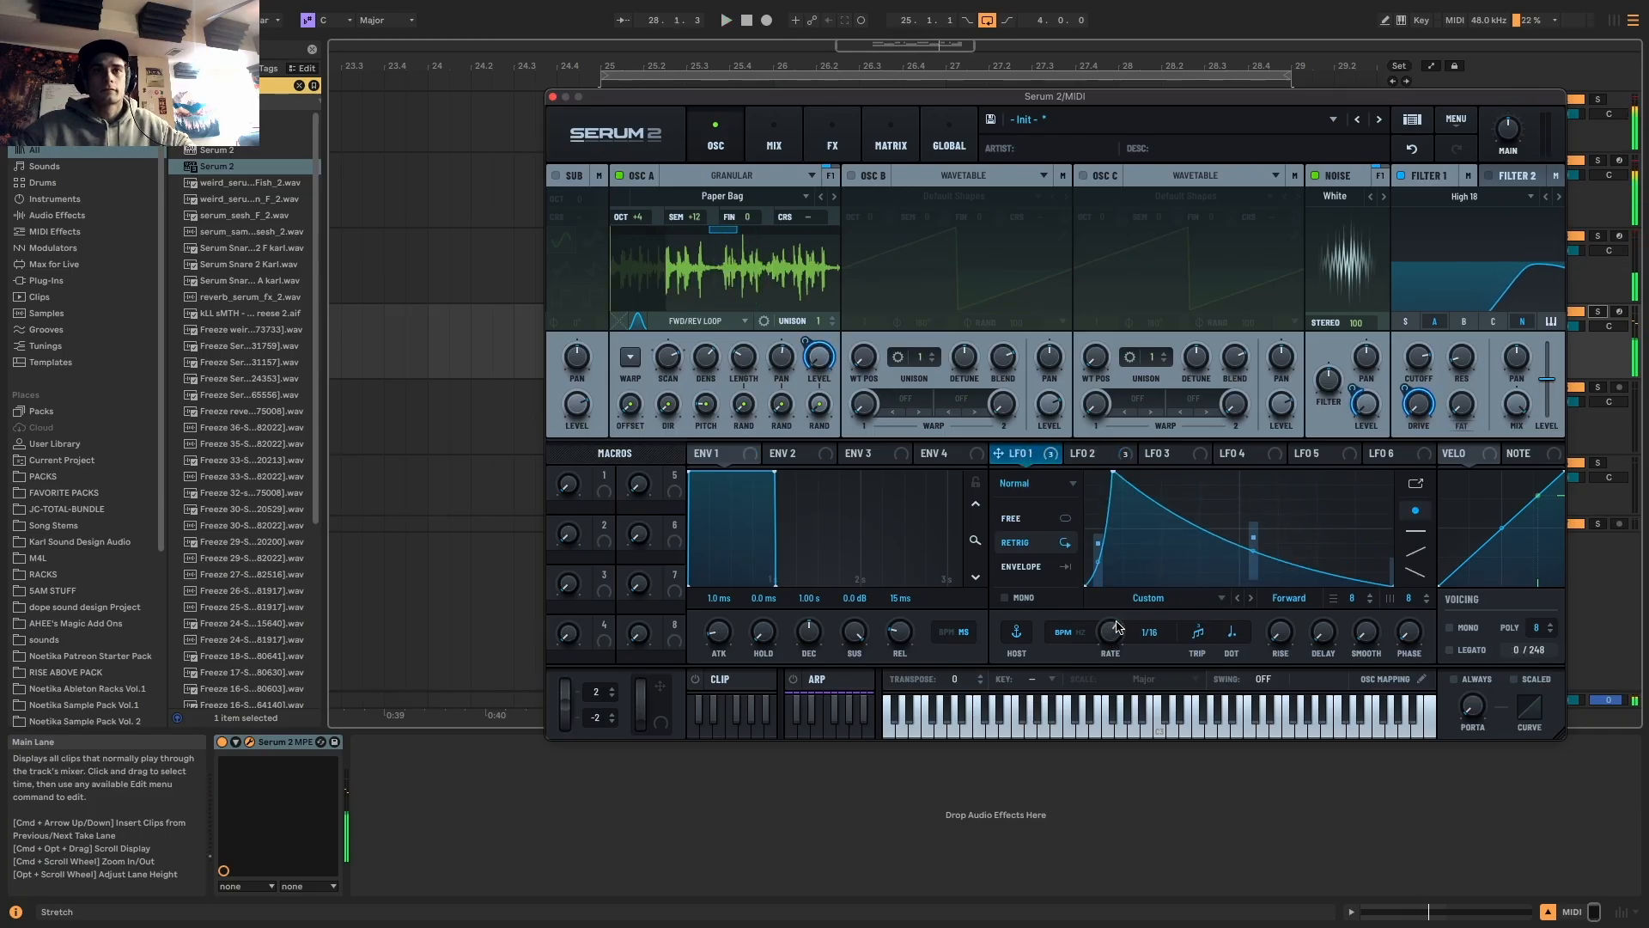
{"action": "key", "text": "space"}
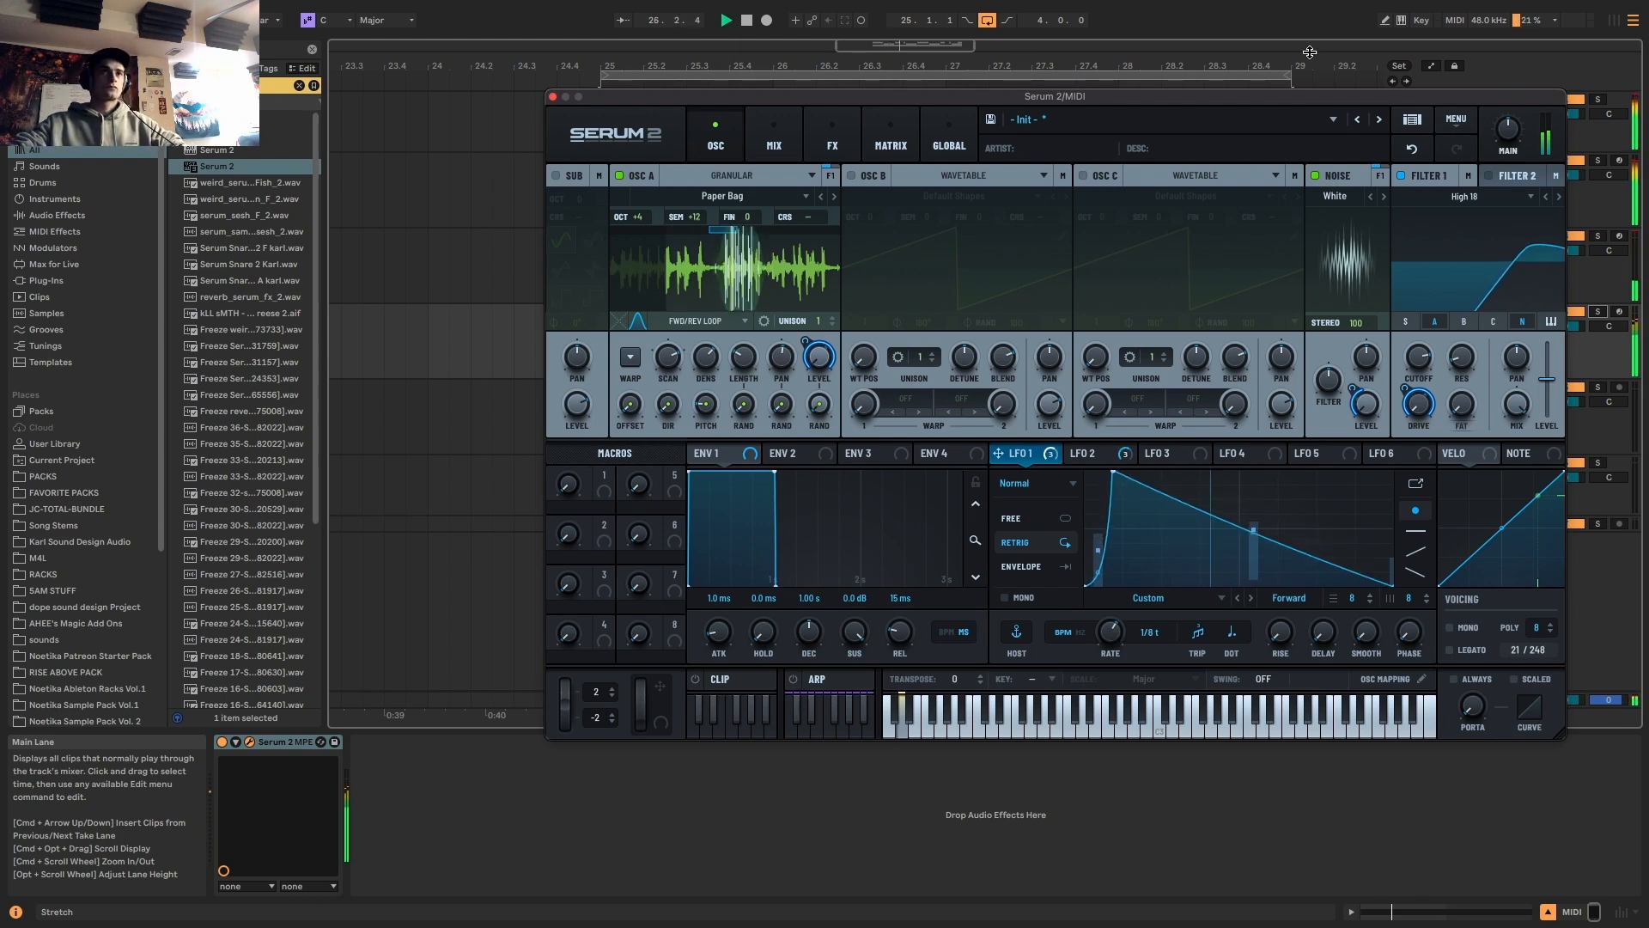
Add an Equalizer to Serum 2's effects and make its low band a low cut at 731 Hz with Q 43
{"action": "left_click", "coordinate": [760, 137]}
{"action": "left_click", "coordinate": [832, 139]}
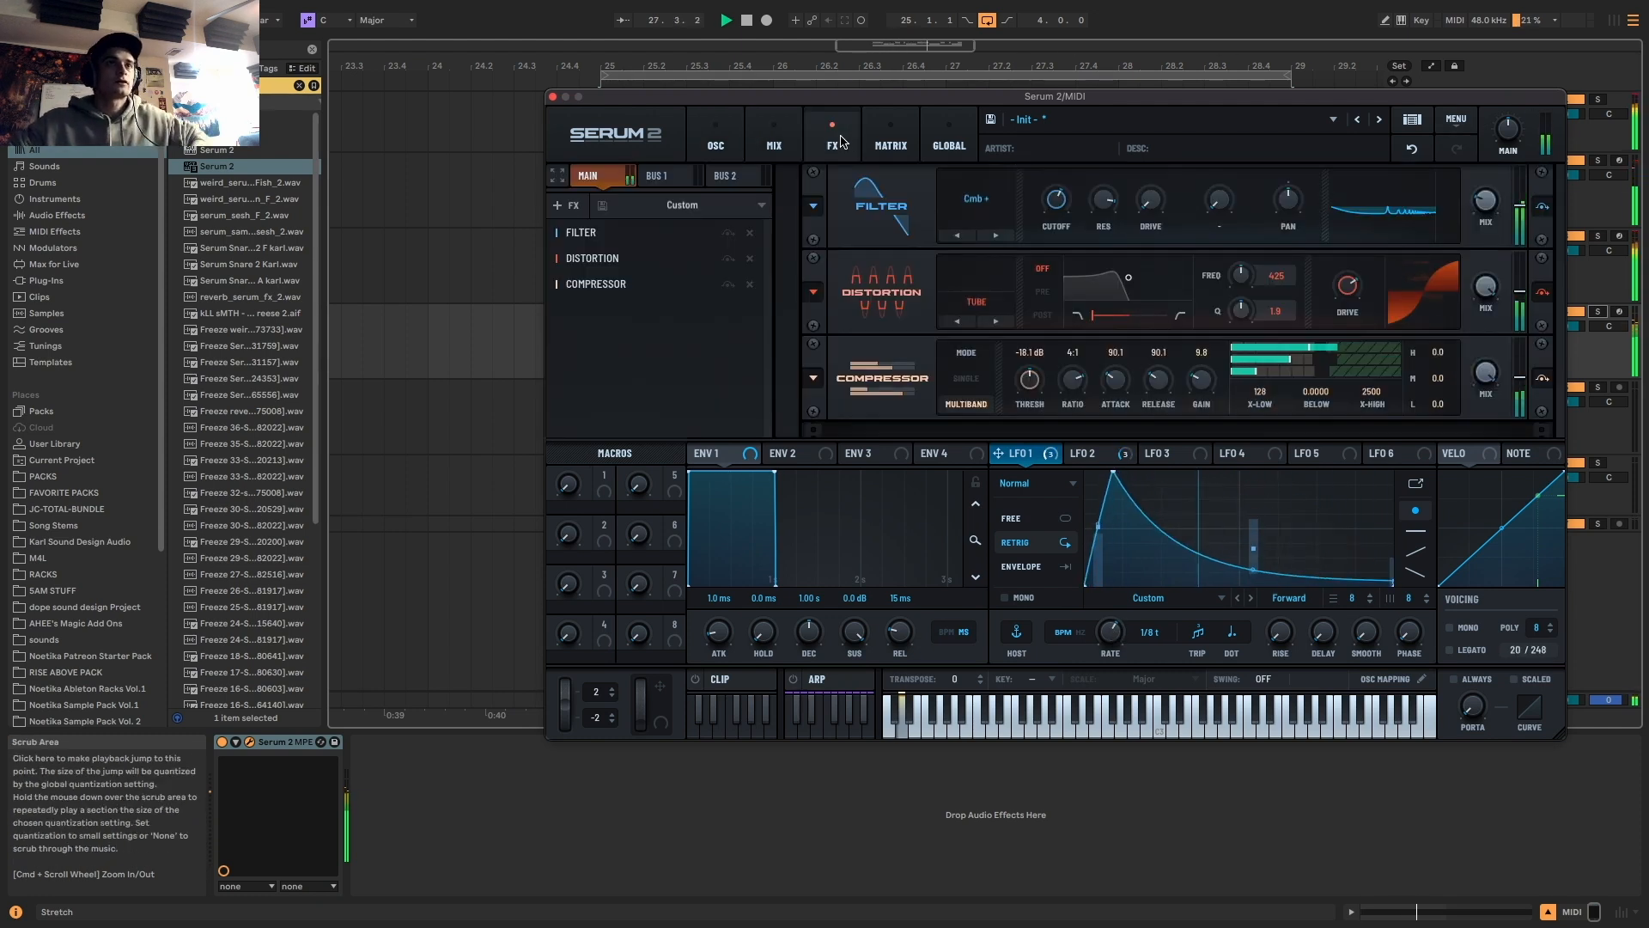
{"action": "left_click", "coordinate": [568, 206]}
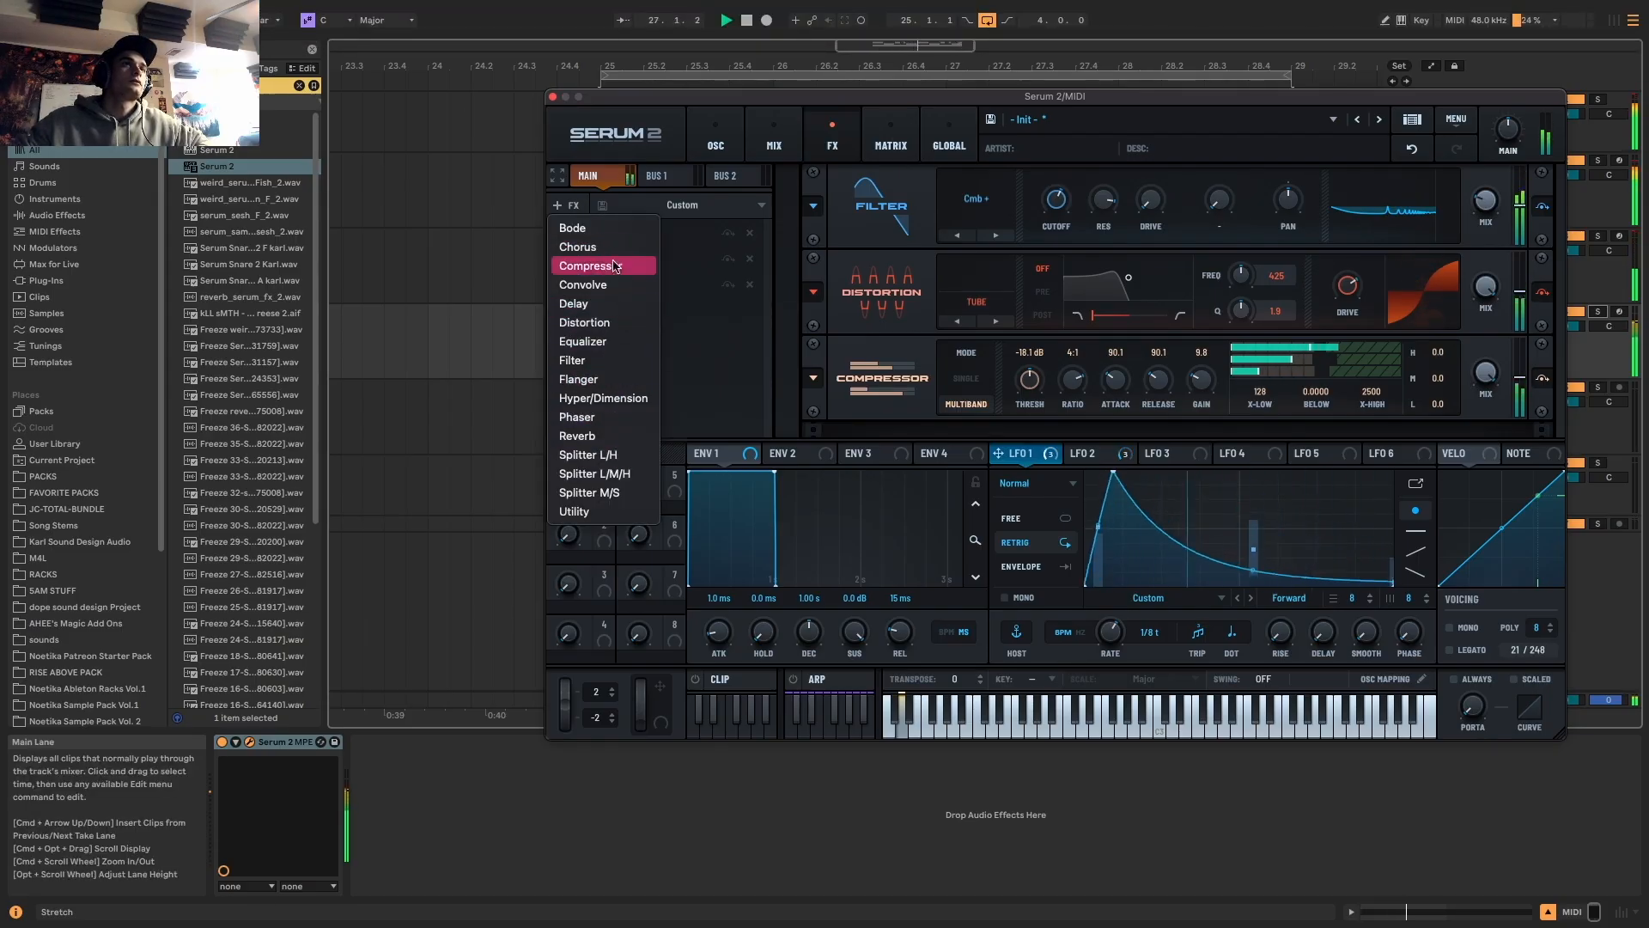
{"action": "left_click", "coordinate": [619, 341]}
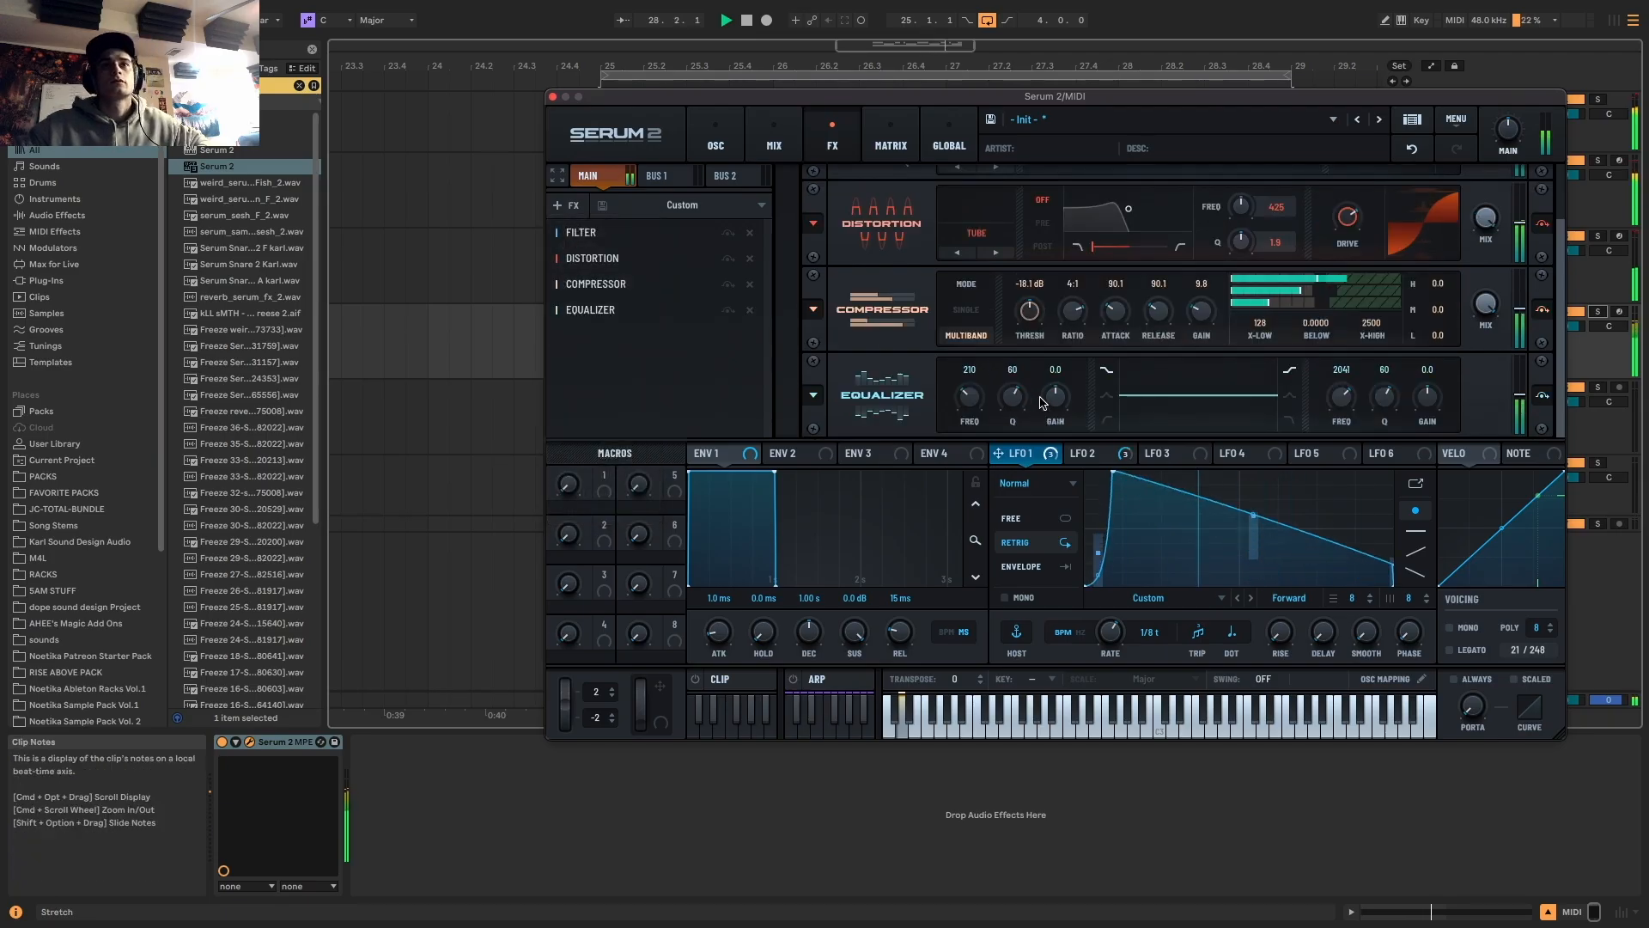
{"action": "left_click", "coordinate": [1108, 420]}
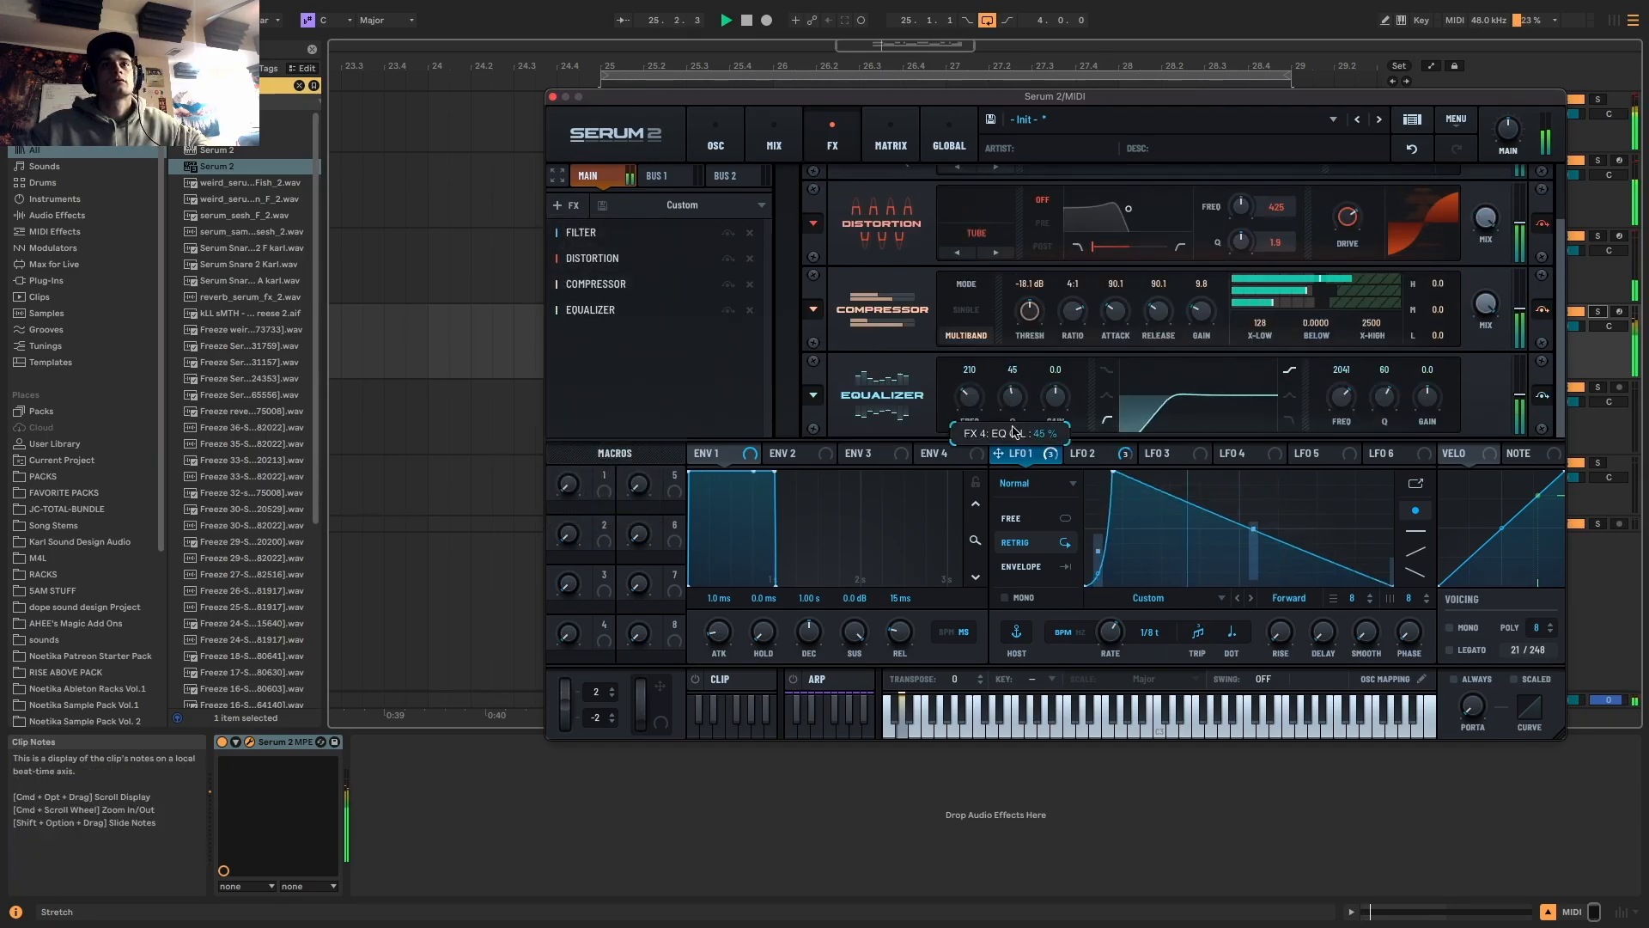
{"action": "left_click_drag", "start_coordinate": [975, 418], "coordinate": [974, 377]}
Set the Equalizer's high-band gain to -24 with LFO 1 modulating it, and set LFO 1's rate to 1/4
{"action": "left_click_drag", "start_coordinate": [1428, 397], "coordinate": [1425, 463]}
{"action": "left_click_drag", "start_coordinate": [1038, 446], "coordinate": [1419, 408]}
{"action": "key", "text": "space"}
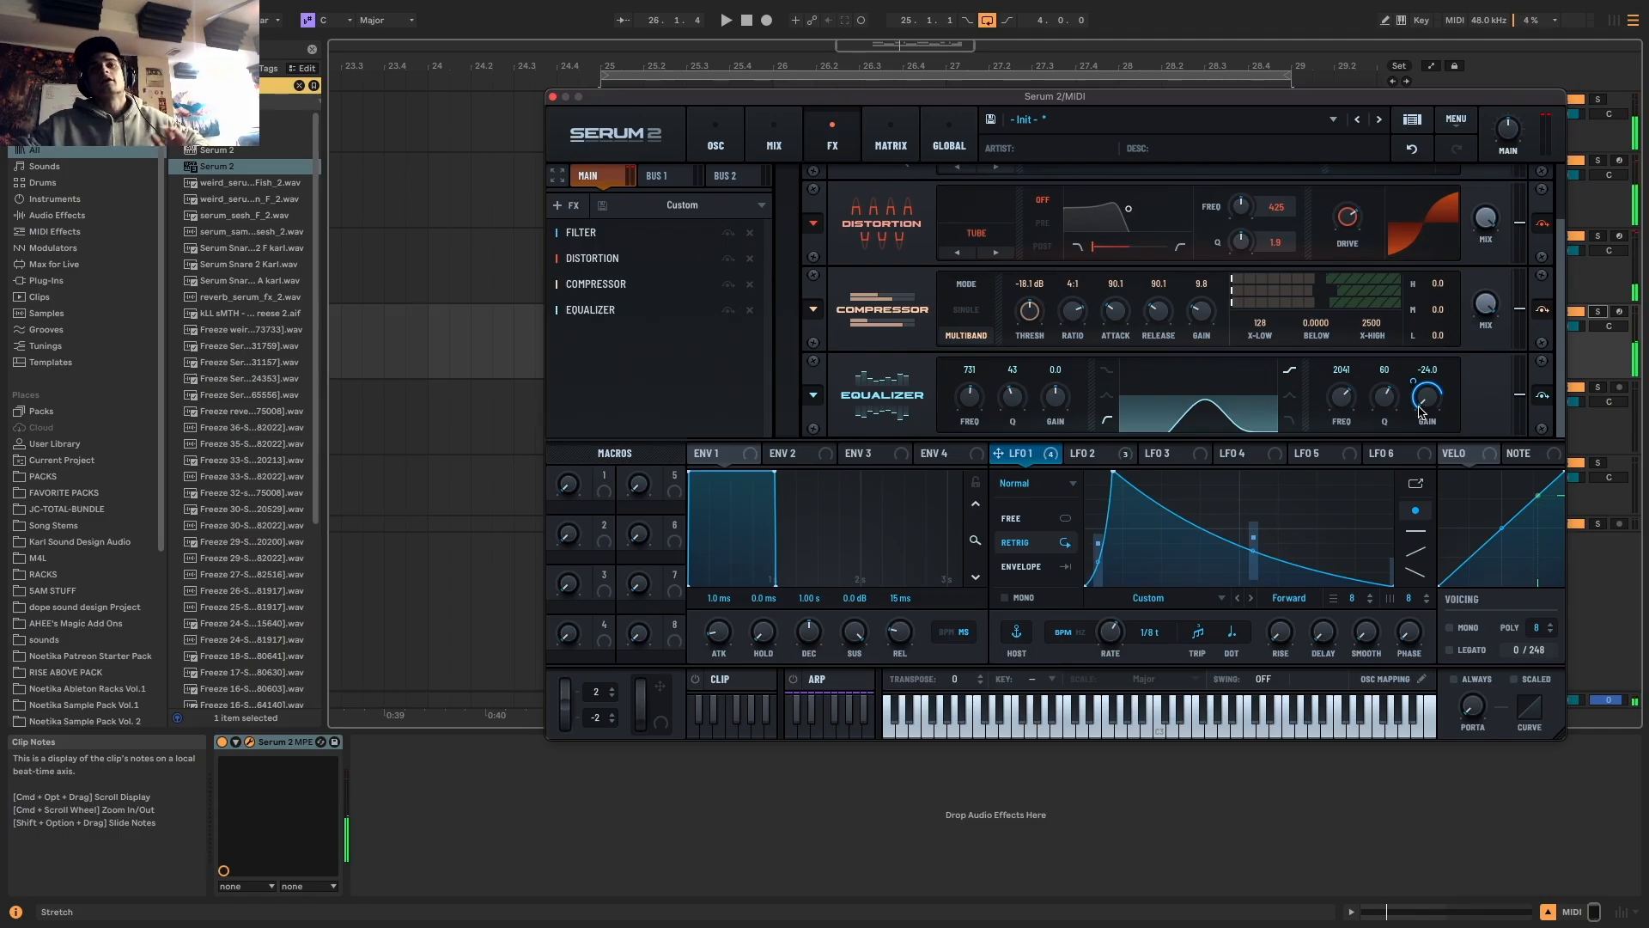
{"action": "key", "text": "space"}
{"action": "mouse_move", "coordinate": [1414, 381]}
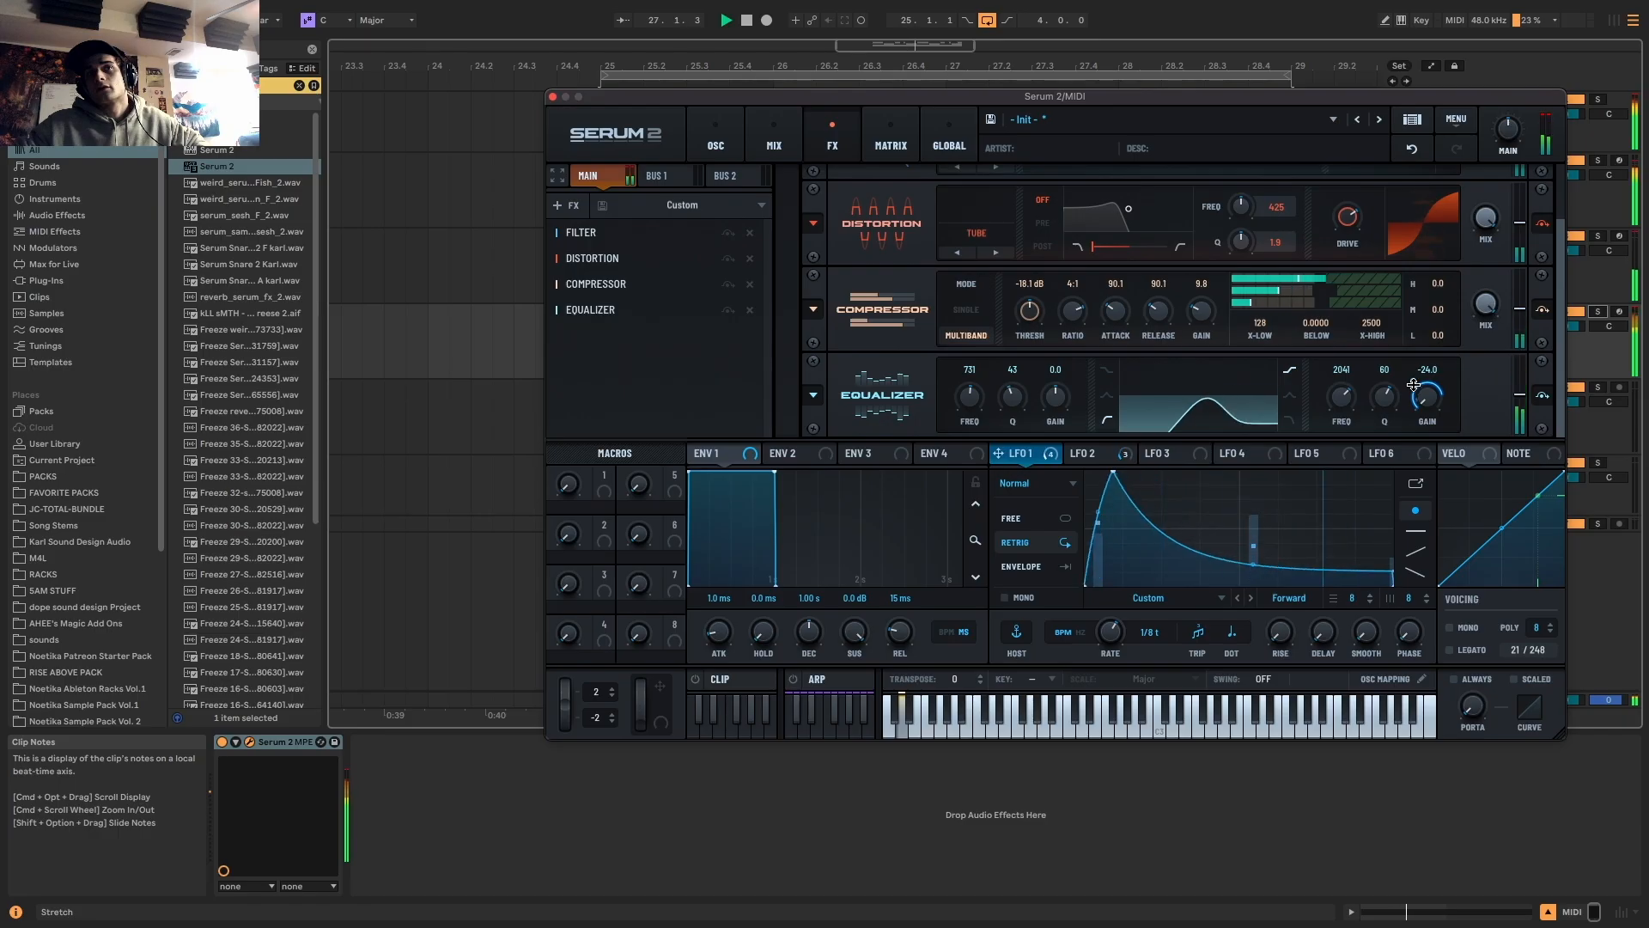
{"action": "left_click_drag", "start_coordinate": [1108, 625], "coordinate": [1105, 637]}
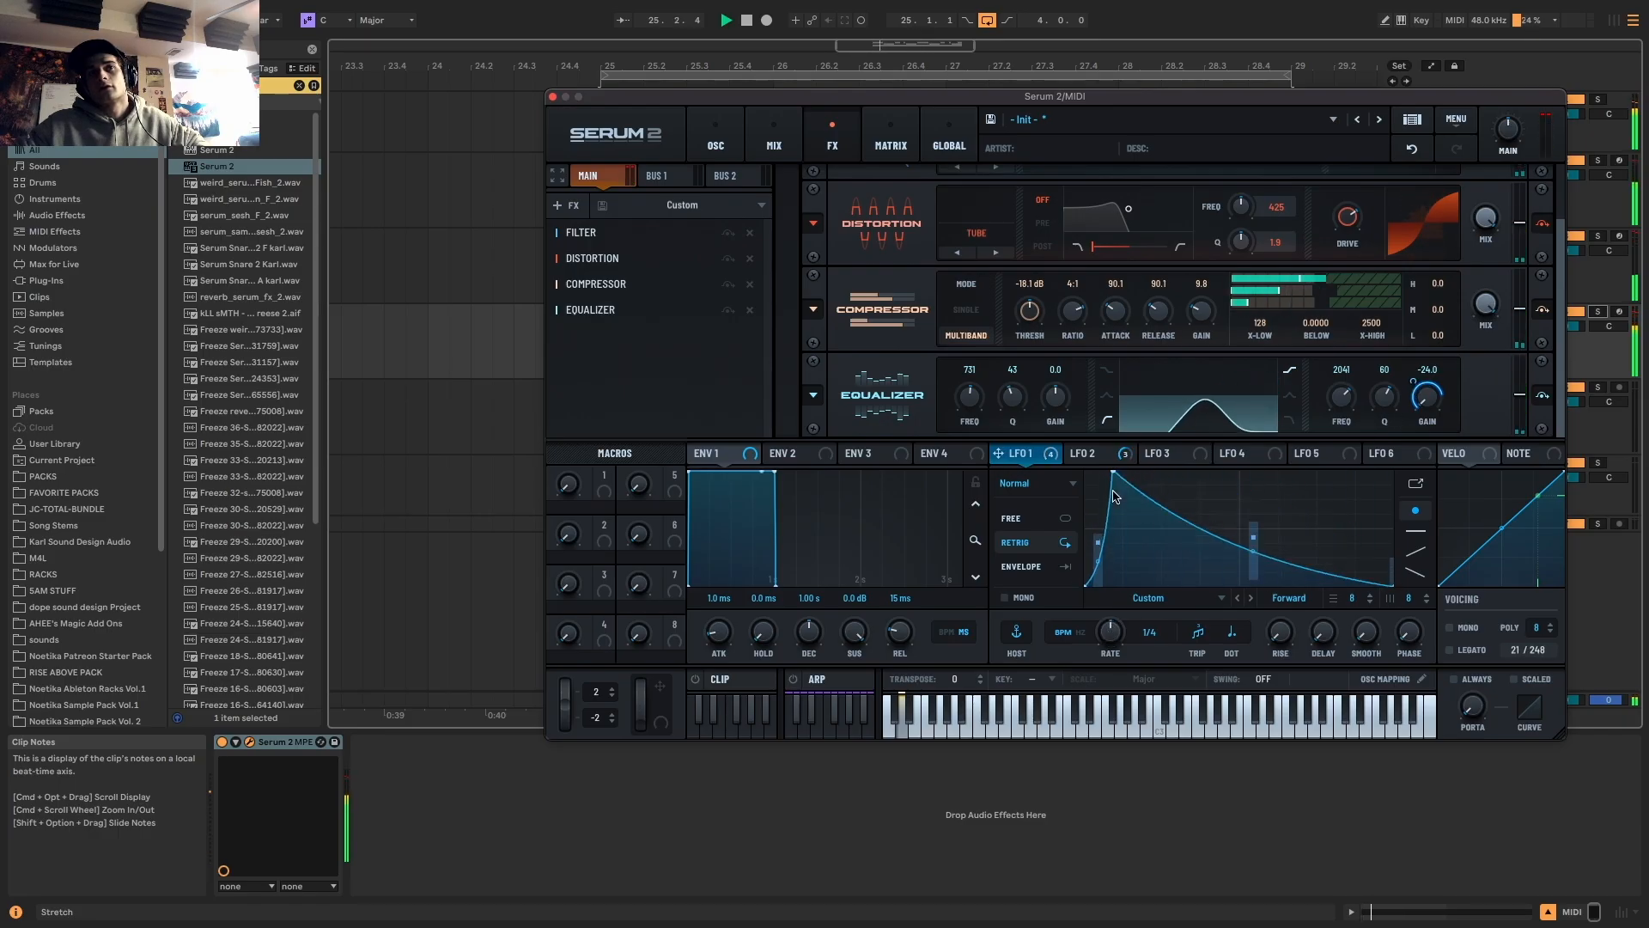
Bend the straight segments of LFO 2's path into curves while auditioning the shaker
{"action": "left_click", "coordinate": [1108, 452]}
{"action": "left_click_drag", "start_coordinate": [1176, 533], "coordinate": [1084, 552]}
{"action": "key", "text": "space"}
{"action": "key", "text": "space"}
{"action": "key", "text": "space"}
{"action": "key", "text": "space"}
{"action": "left_click_drag", "start_coordinate": [1306, 533], "coordinate": [1393, 558]}
{"action": "key", "text": "space"}
{"action": "left_click_drag", "start_coordinate": [1245, 484], "coordinate": [1211, 510]}
{"action": "key", "text": "space"}
{"action": "key", "text": "space"}
{"action": "key", "text": "space"}
{"action": "left_click_drag", "start_coordinate": [1089, 558], "coordinate": [1175, 545]}
{"action": "key", "text": "space"}
{"action": "key", "text": "space"}
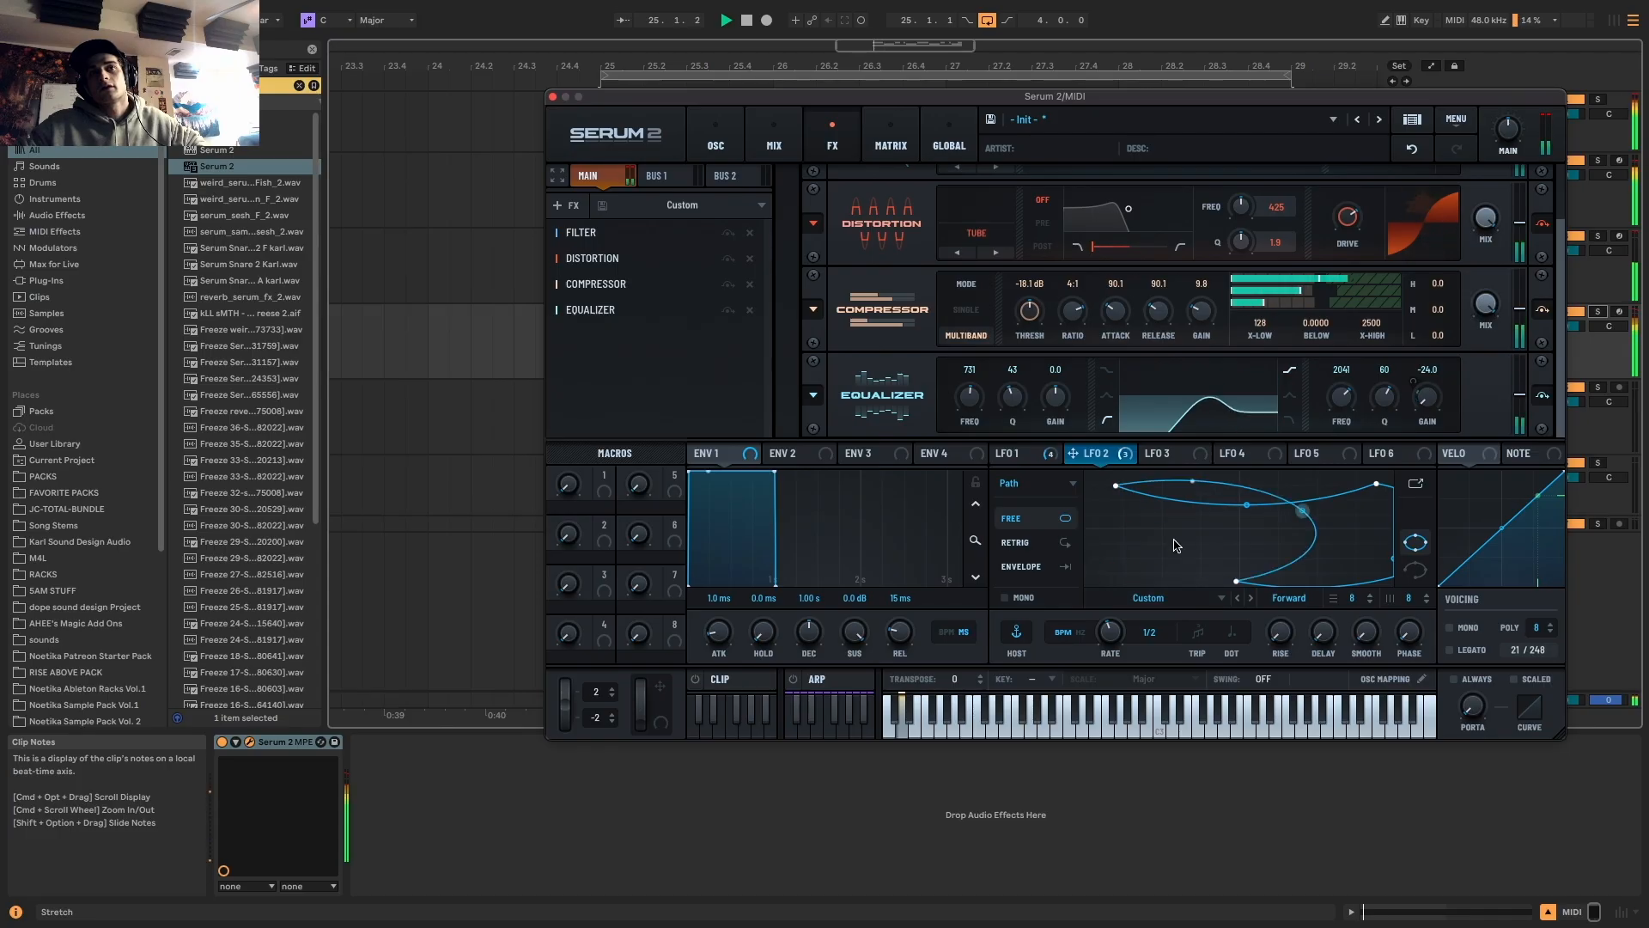
Reposition the corner nodes of LFO 2's path inward to reshape its curved loop
{"action": "left_click_drag", "start_coordinate": [1380, 491], "coordinate": [1285, 515]}
{"action": "key", "text": "space"}
{"action": "key", "text": "space"}
{"action": "key", "text": "space"}
{"action": "key", "text": "space"}
{"action": "left_click_drag", "start_coordinate": [1236, 582], "coordinate": [1182, 589]}
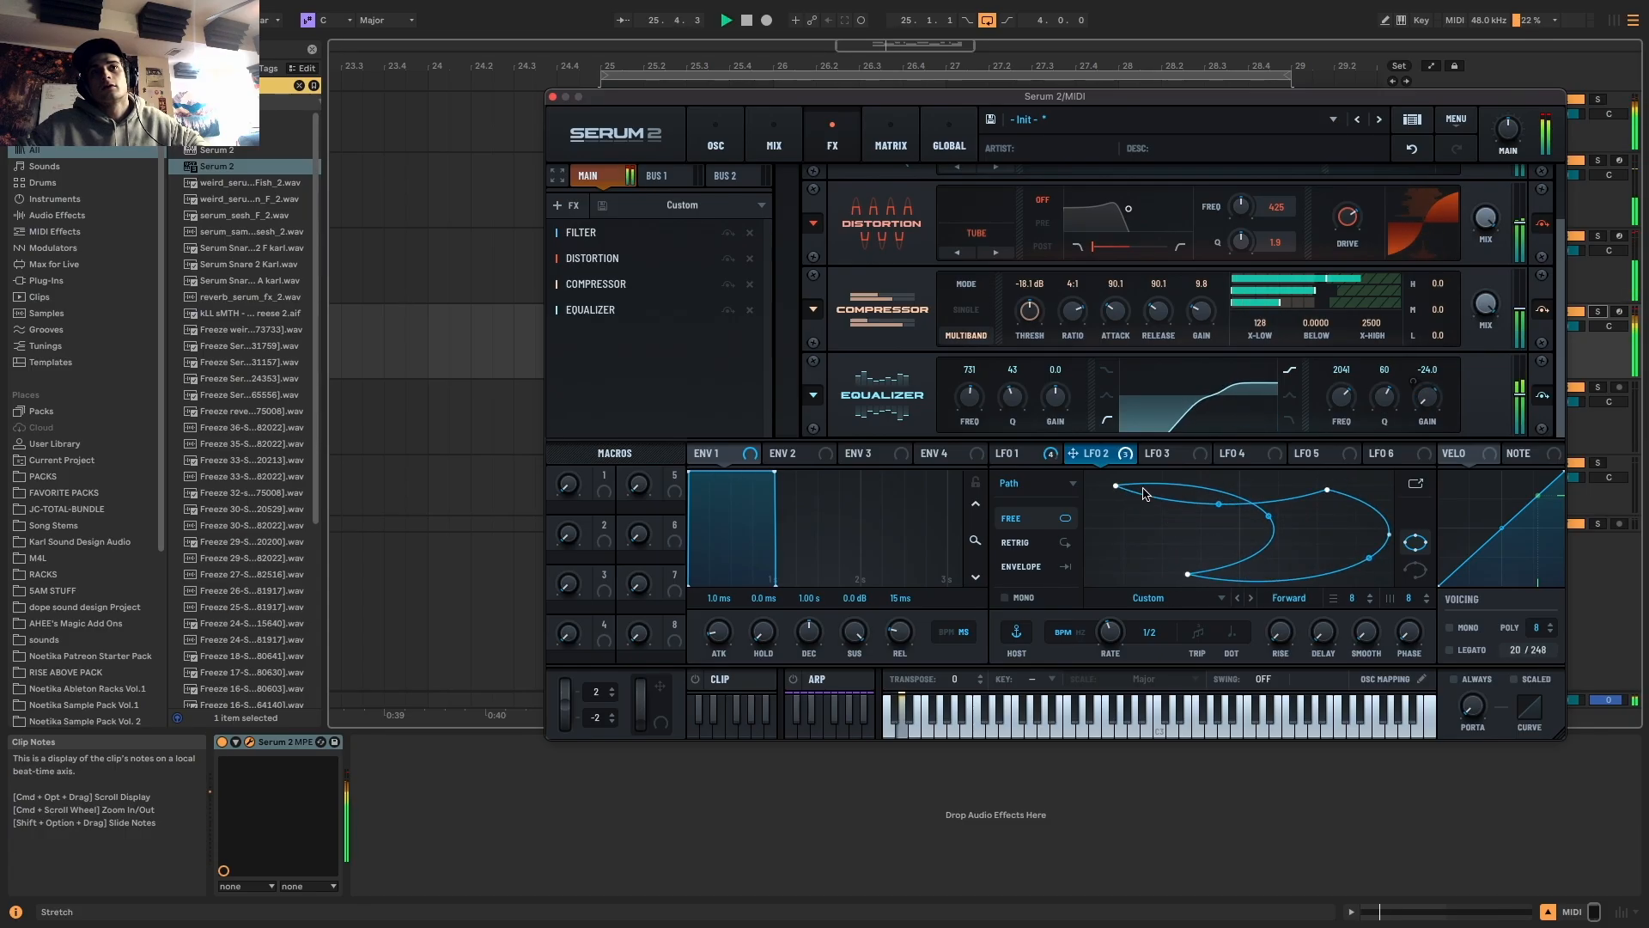
{"action": "key", "text": "space"}
{"action": "left_click_drag", "start_coordinate": [1160, 500], "coordinate": [1132, 498]}
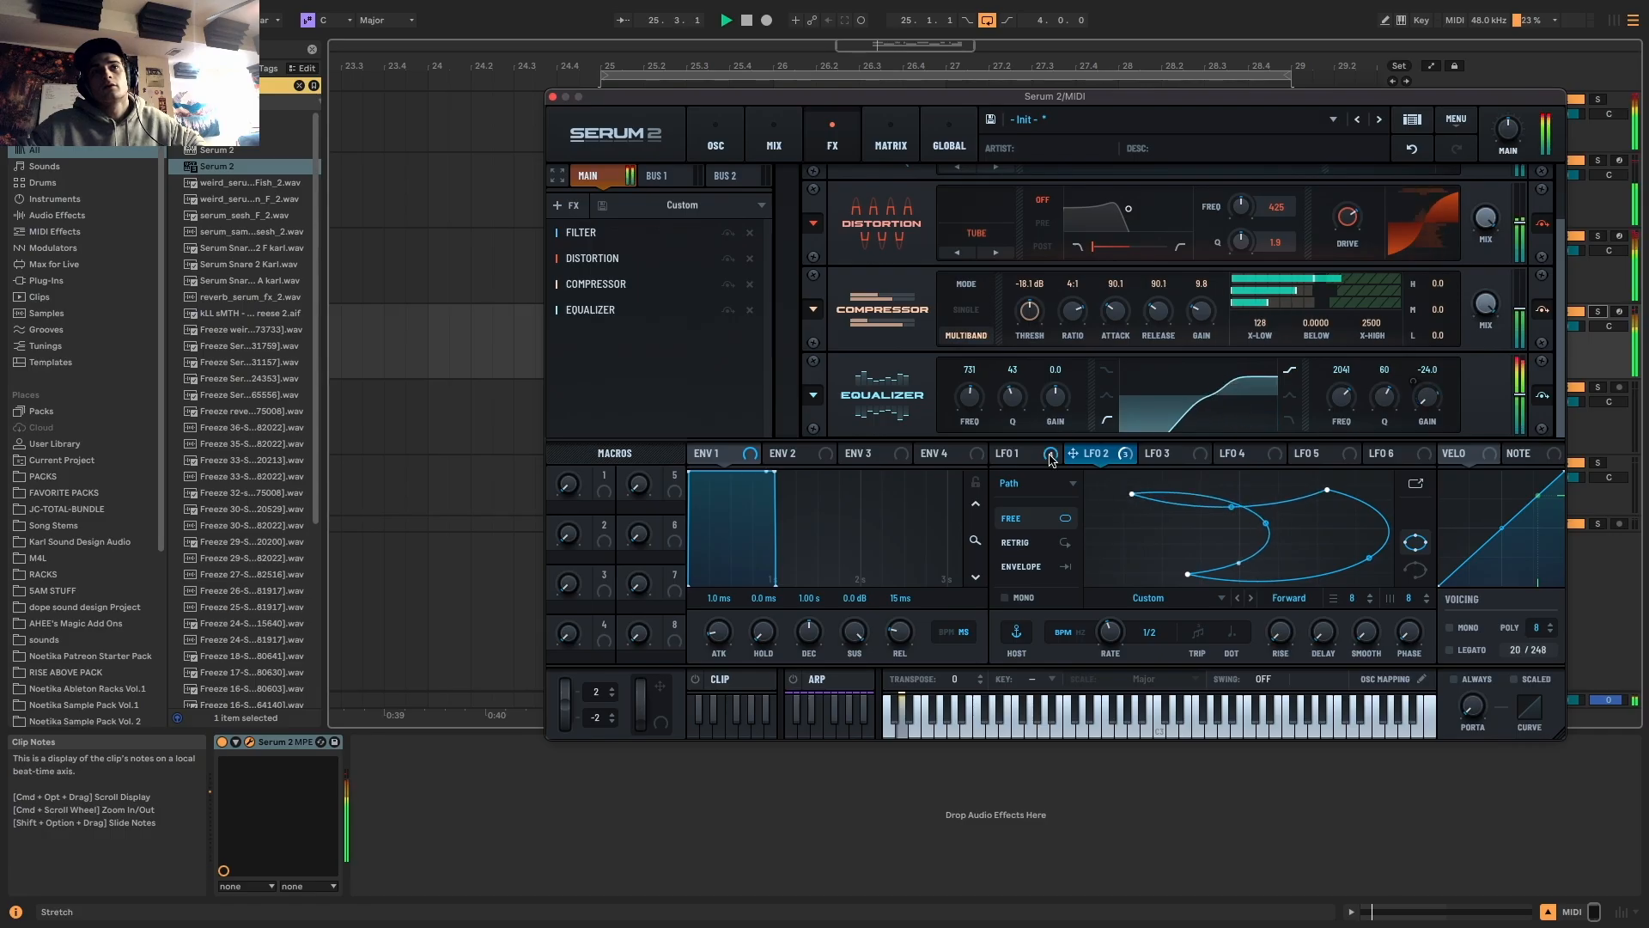
Bend LFO 1's falling segment into a steeper decay and audition it
{"action": "left_click", "coordinate": [1044, 455]}
{"action": "key", "text": "space"}
{"action": "left_click_drag", "start_coordinate": [1253, 487], "coordinate": [1253, 582]}
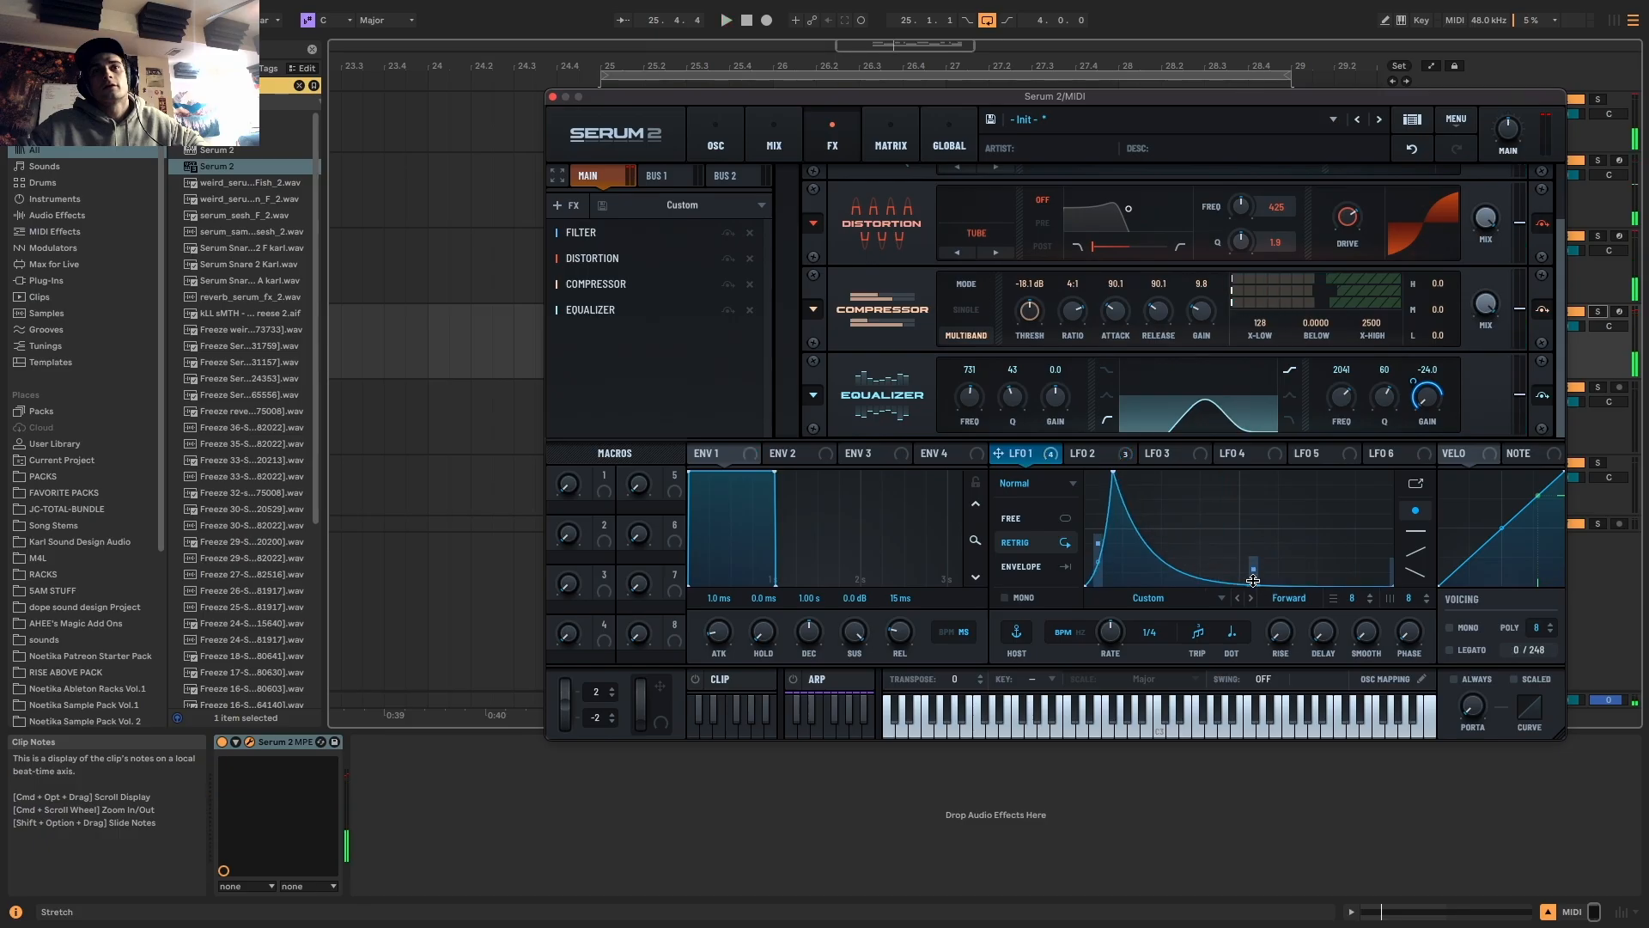
{"action": "key", "text": "space"}
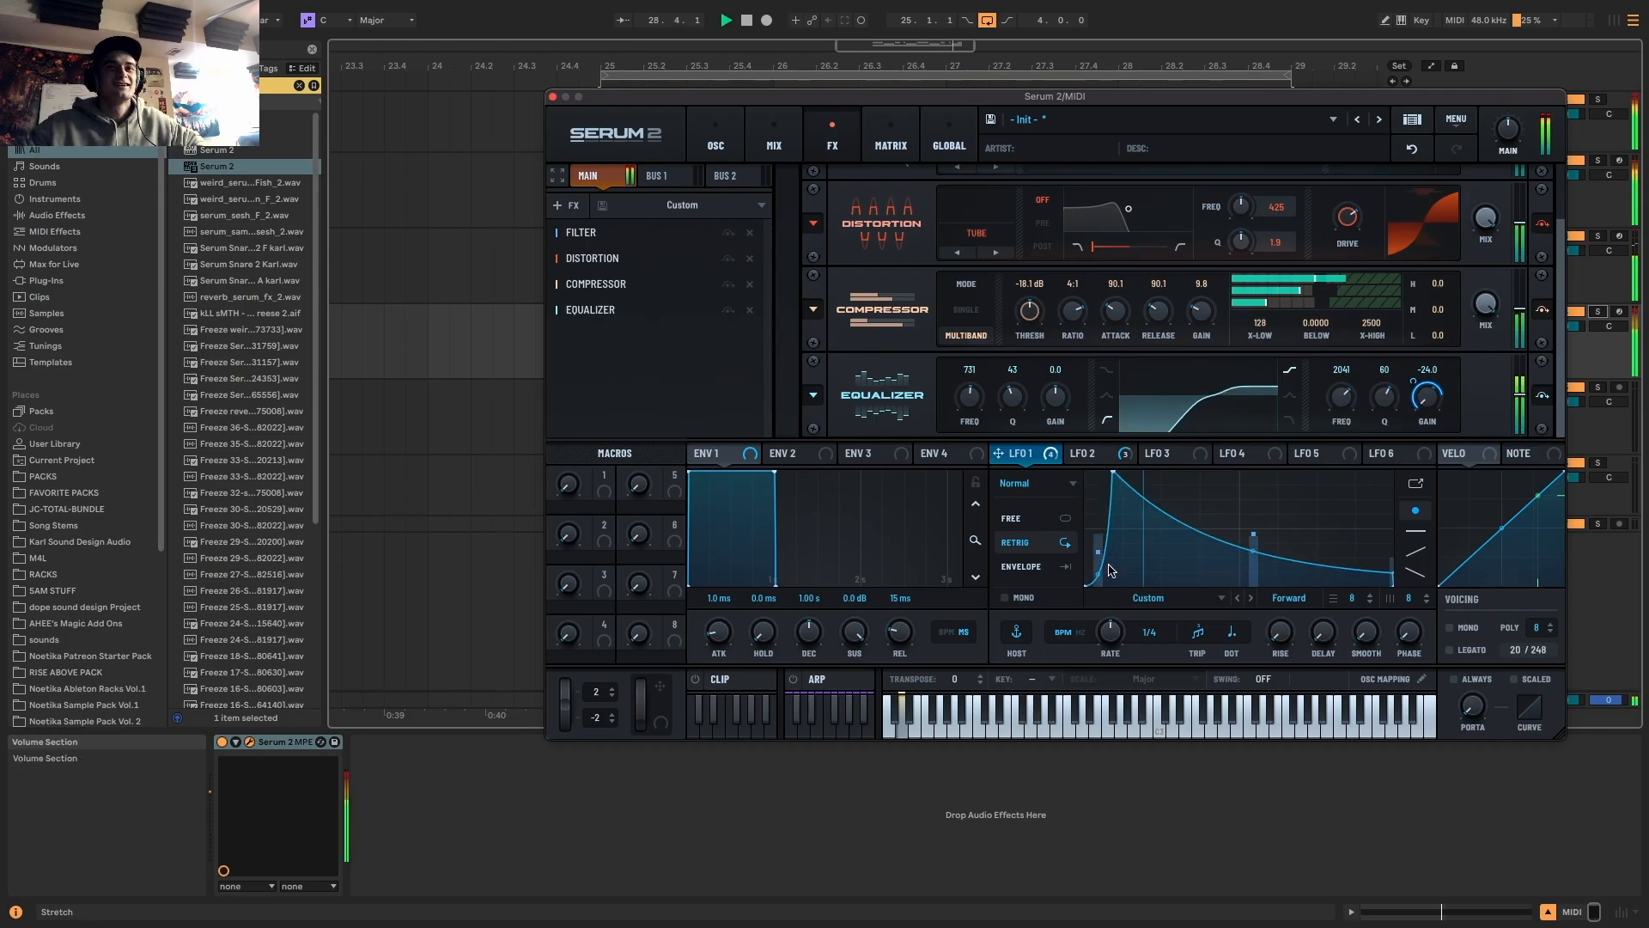
Automate the shaker's LFO 1 Rate up to 1/8 over the second beat of bar 25
{"action": "left_click", "coordinate": [552, 96]}
{"action": "key", "text": "space"}
{"action": "key", "text": "space"}
{"action": "key", "text": "a"}
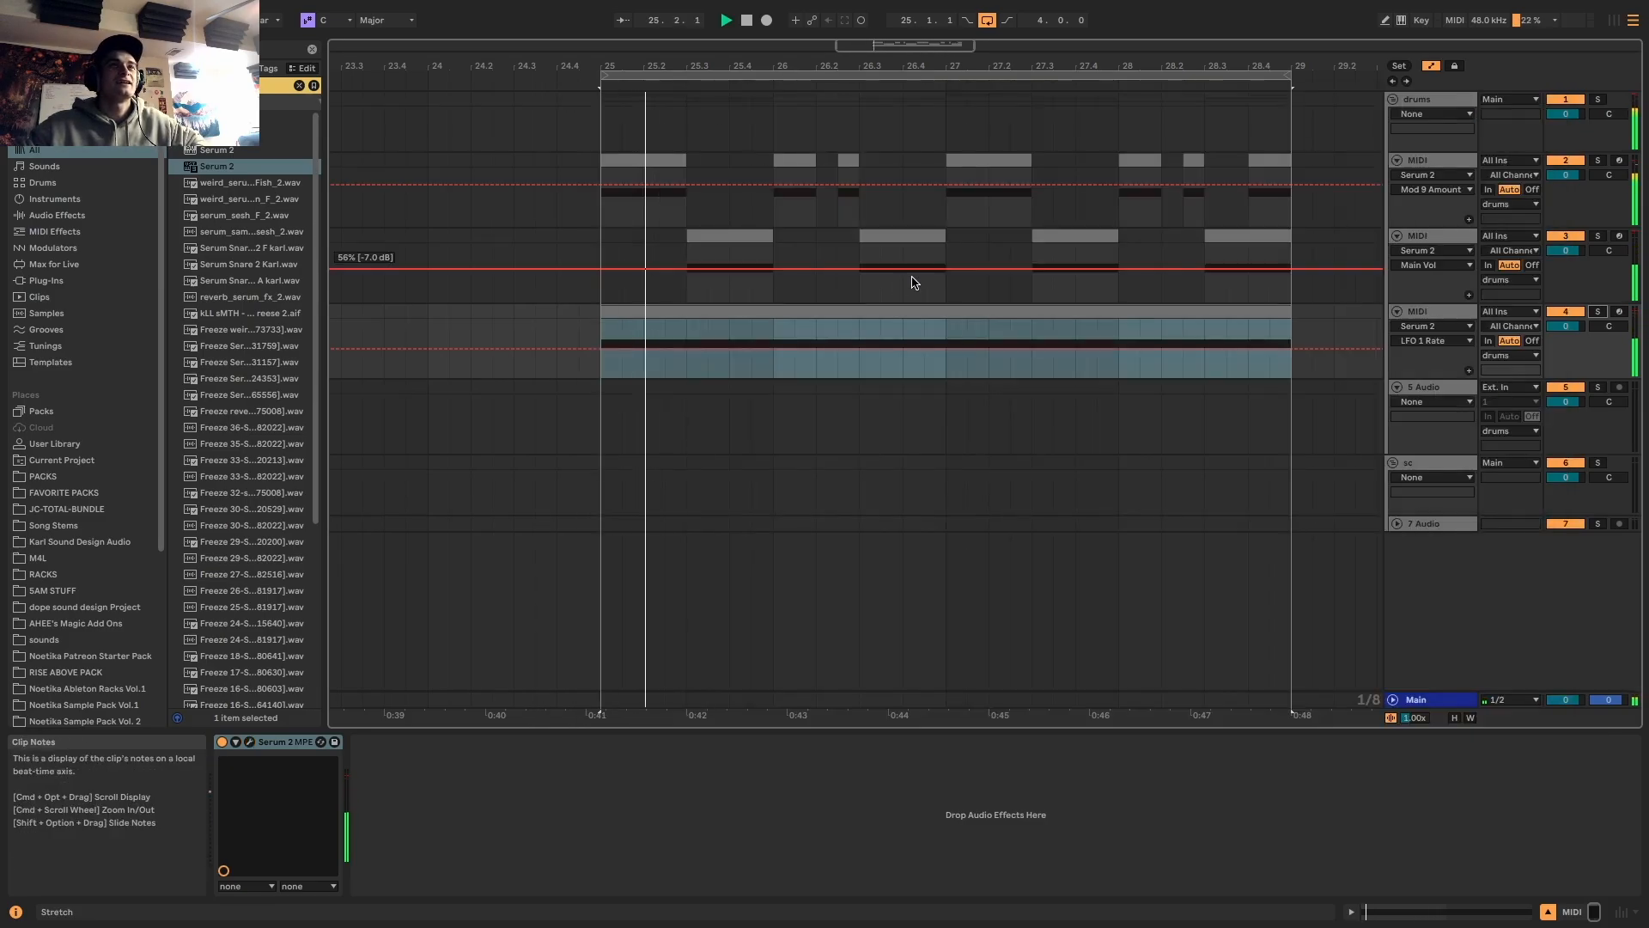
{"action": "left_click_drag", "start_coordinate": [646, 362], "coordinate": [685, 362]}
{"action": "left_click_drag", "start_coordinate": [670, 361], "coordinate": [670, 357]}
{"action": "left_click", "coordinate": [654, 314]}
{"action": "key", "text": "space"}
{"action": "key", "text": "space"}
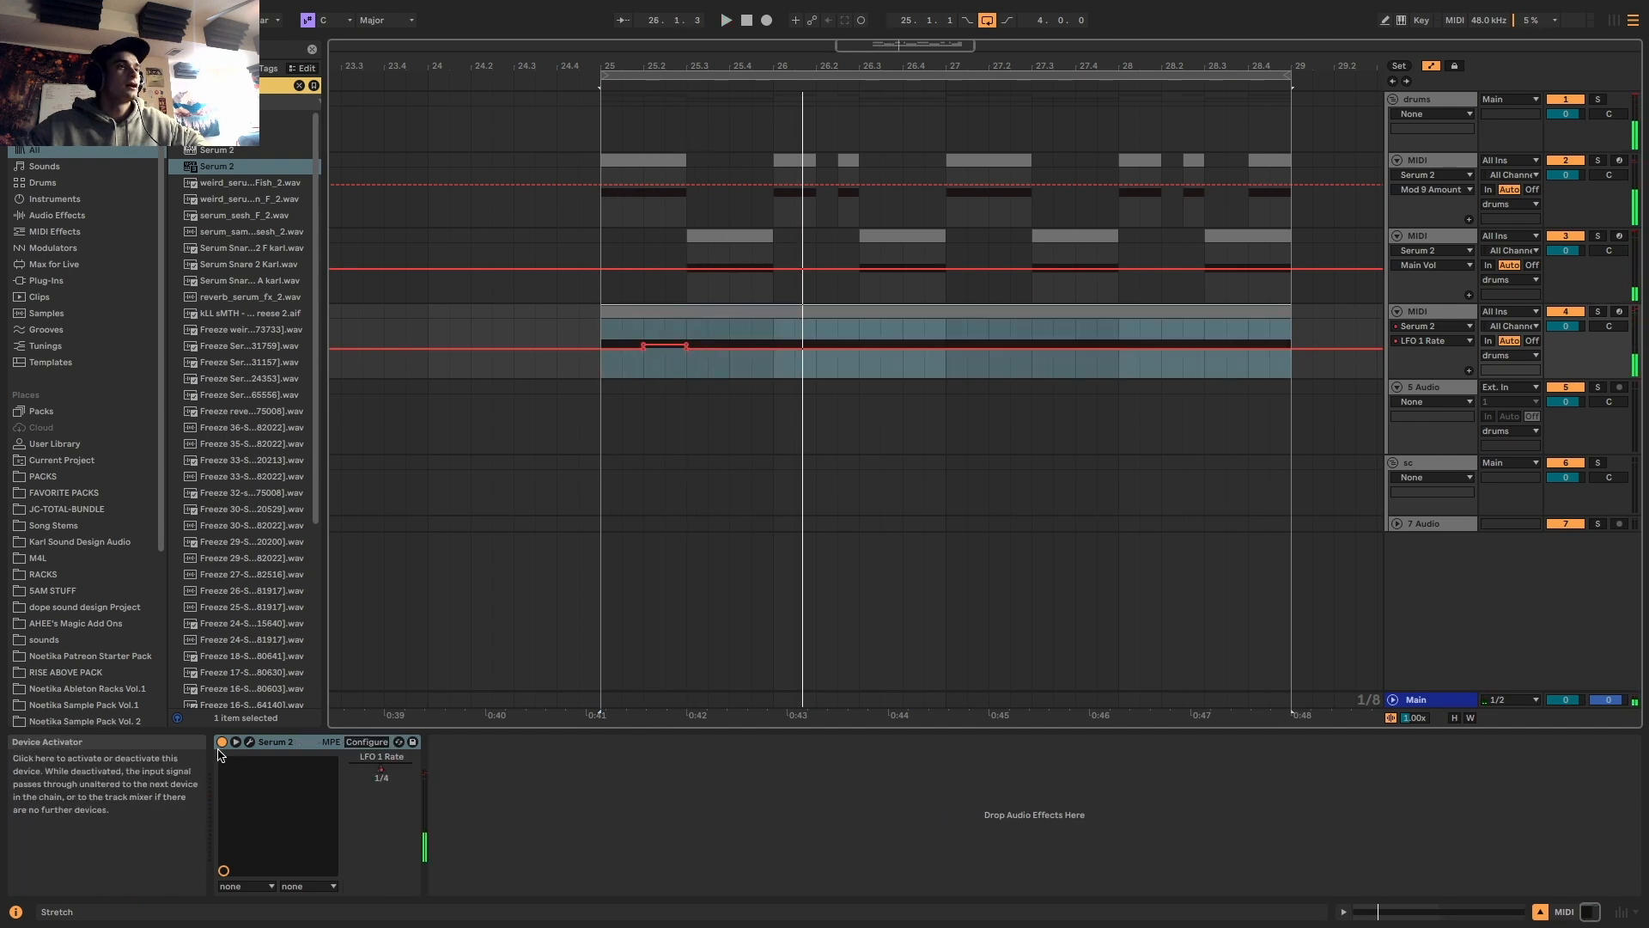
Try Serum 2's swing and reset it to Off, and check LFO 1's direction options while listening
{"action": "left_click", "coordinate": [249, 741]}
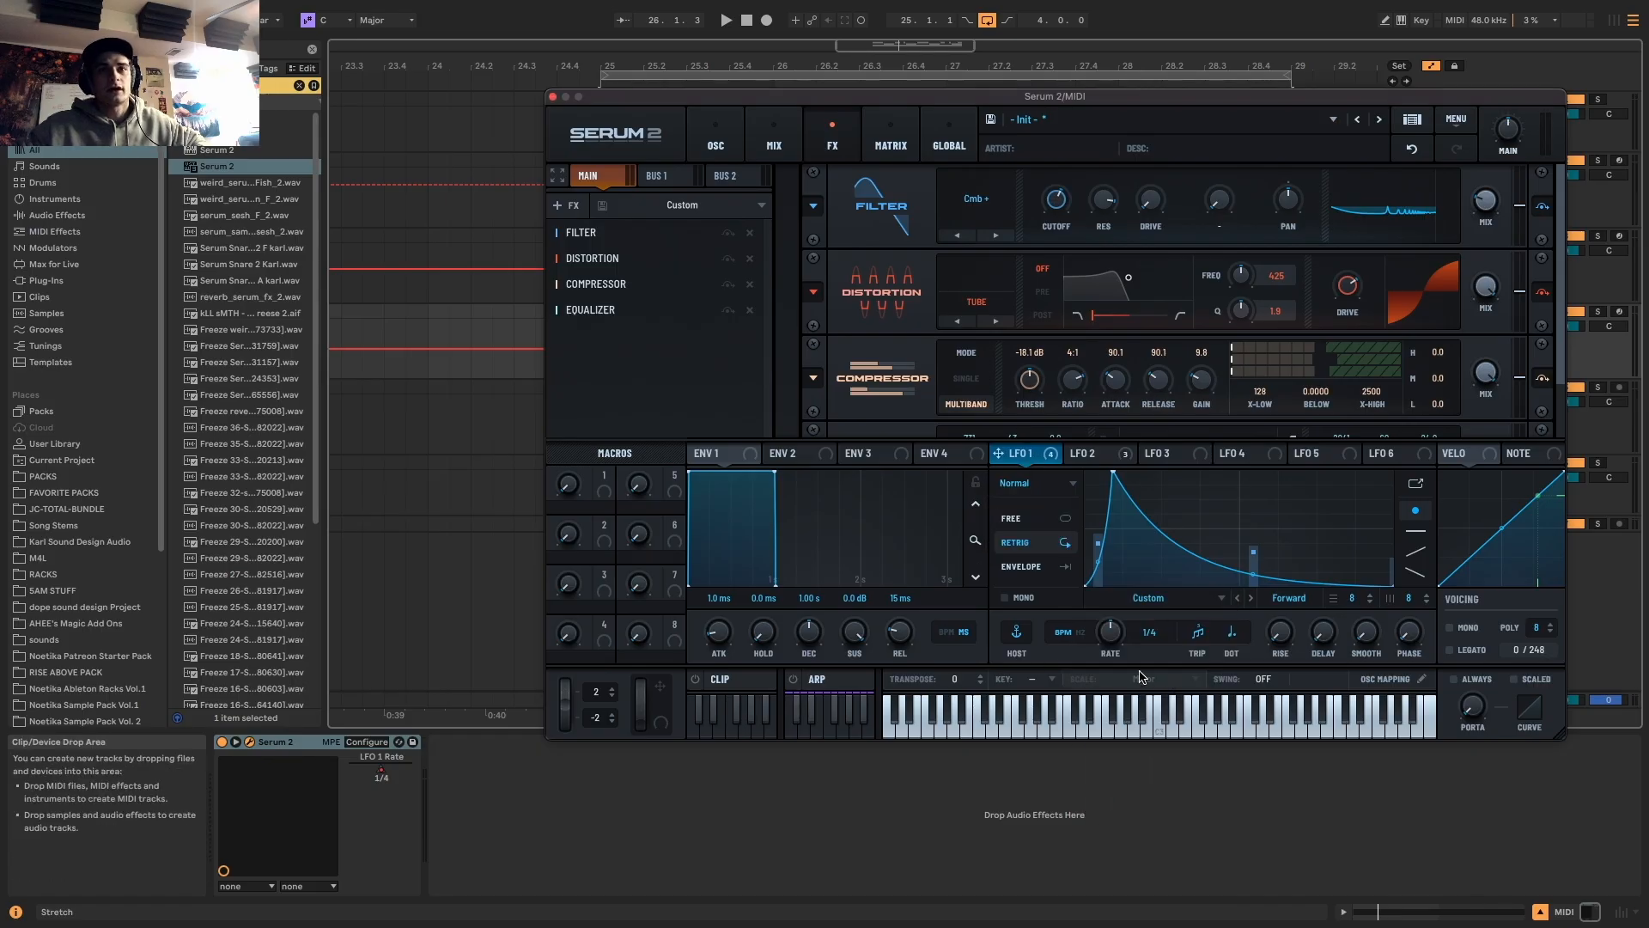
{"action": "key", "text": "space"}
{"action": "left_click_drag", "start_coordinate": [1266, 681], "coordinate": [1282, 638]}
{"action": "double_click", "coordinate": [1261, 681]}
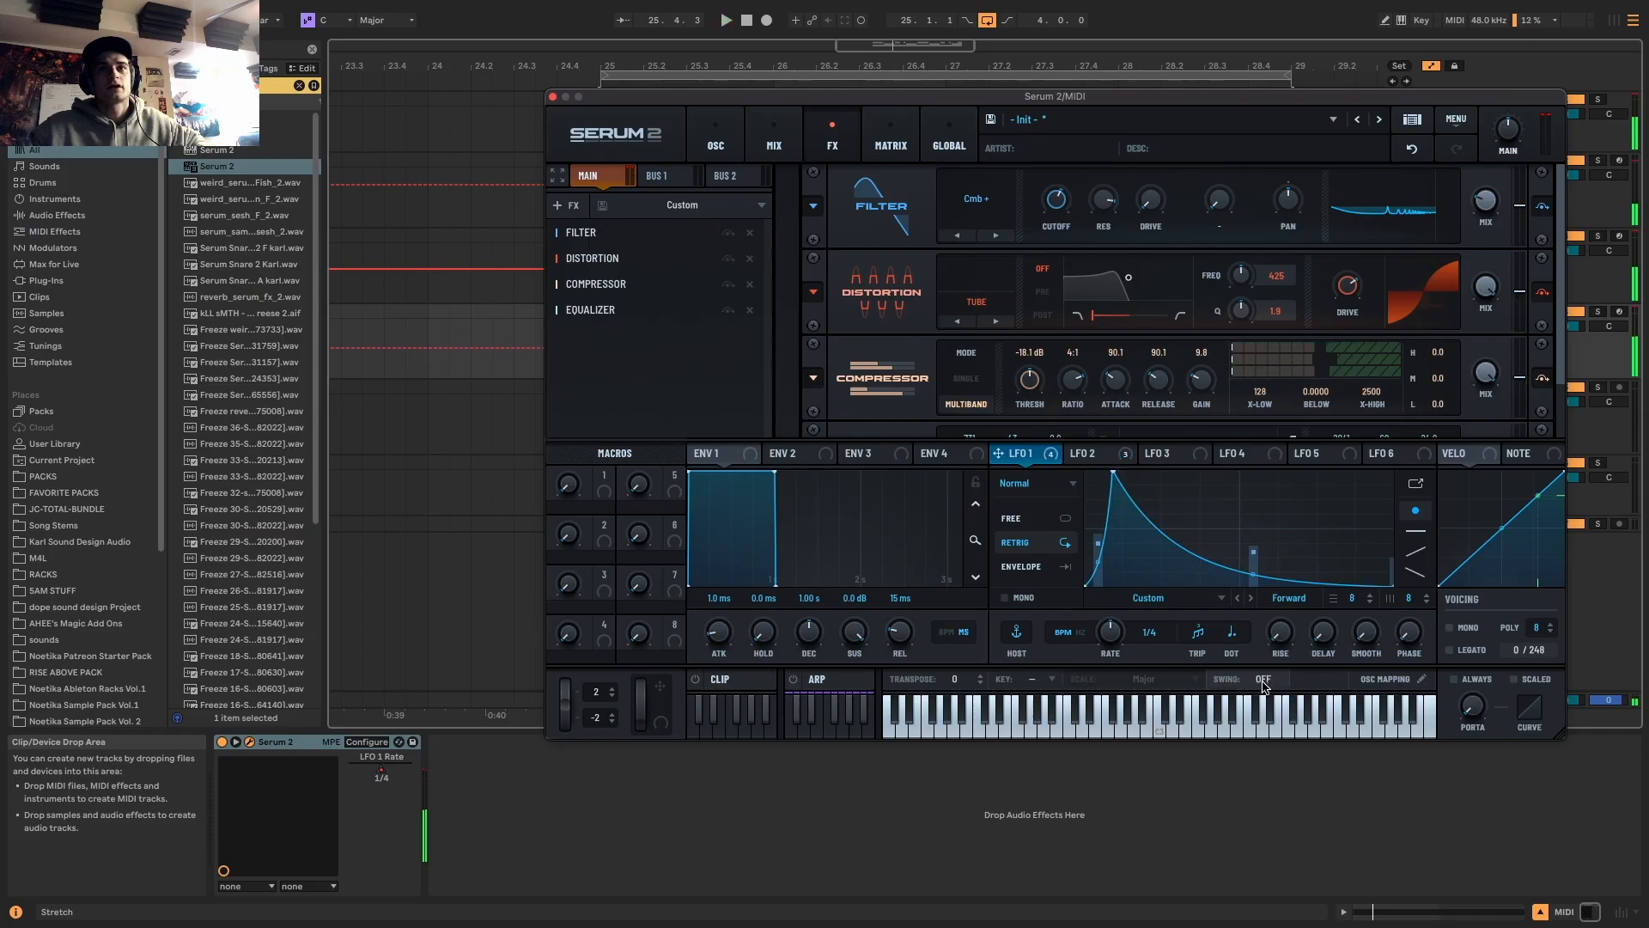
{"action": "left_click", "coordinate": [1293, 600]}
{"action": "left_click", "coordinate": [1292, 600]}
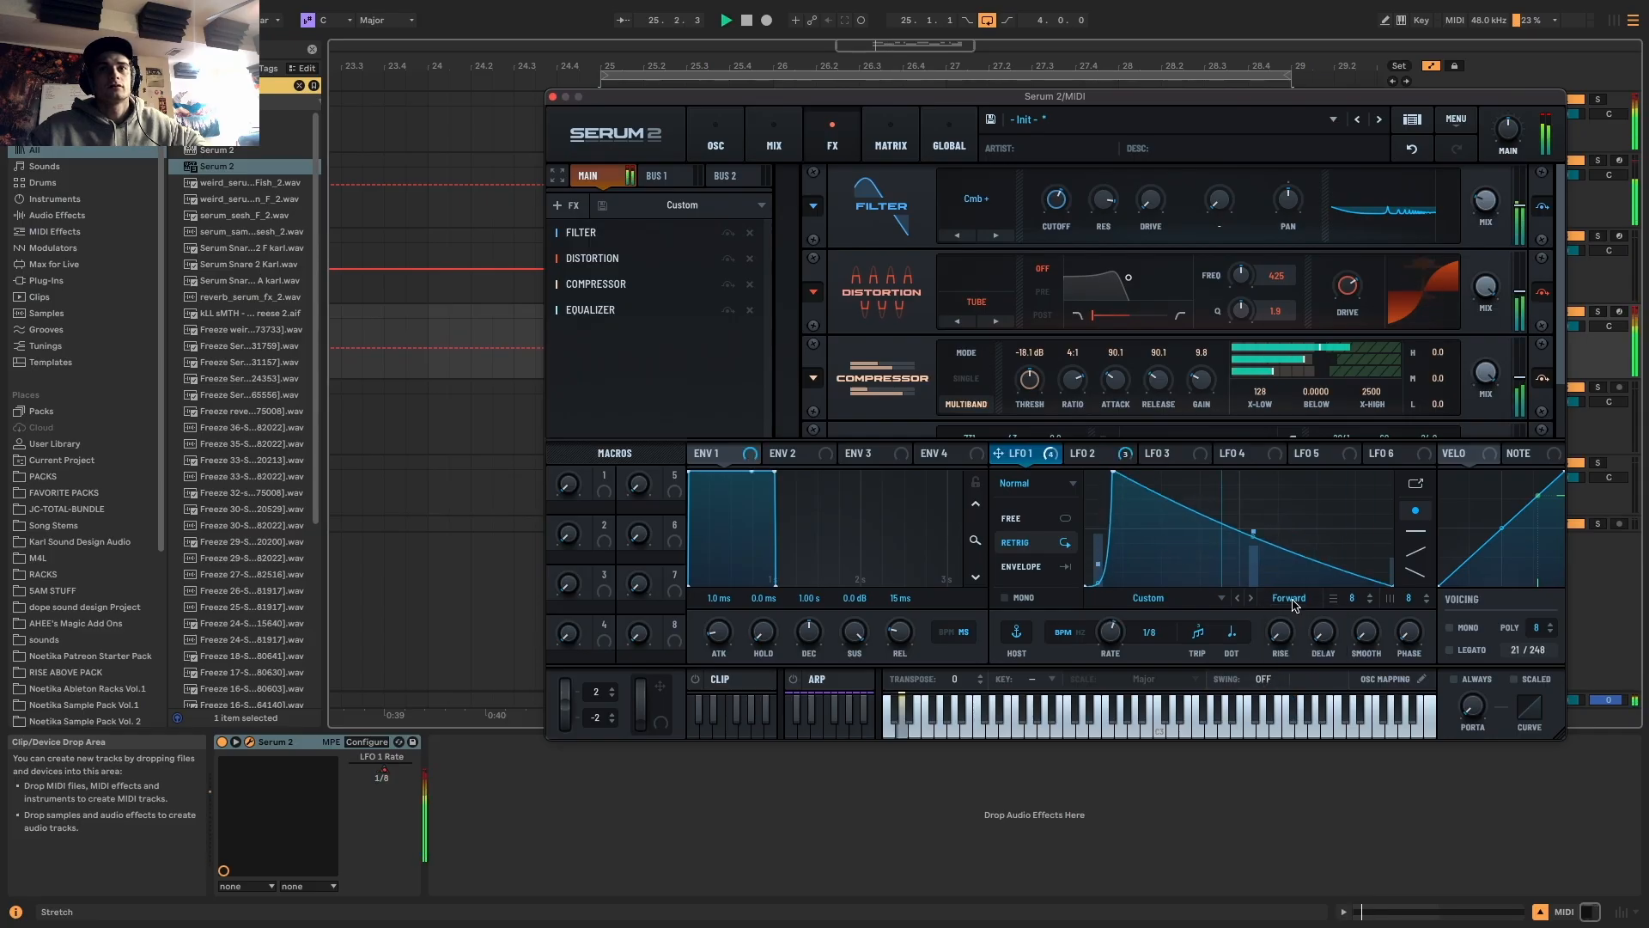
{"action": "key", "text": "space"}
{"action": "key", "text": "space"}
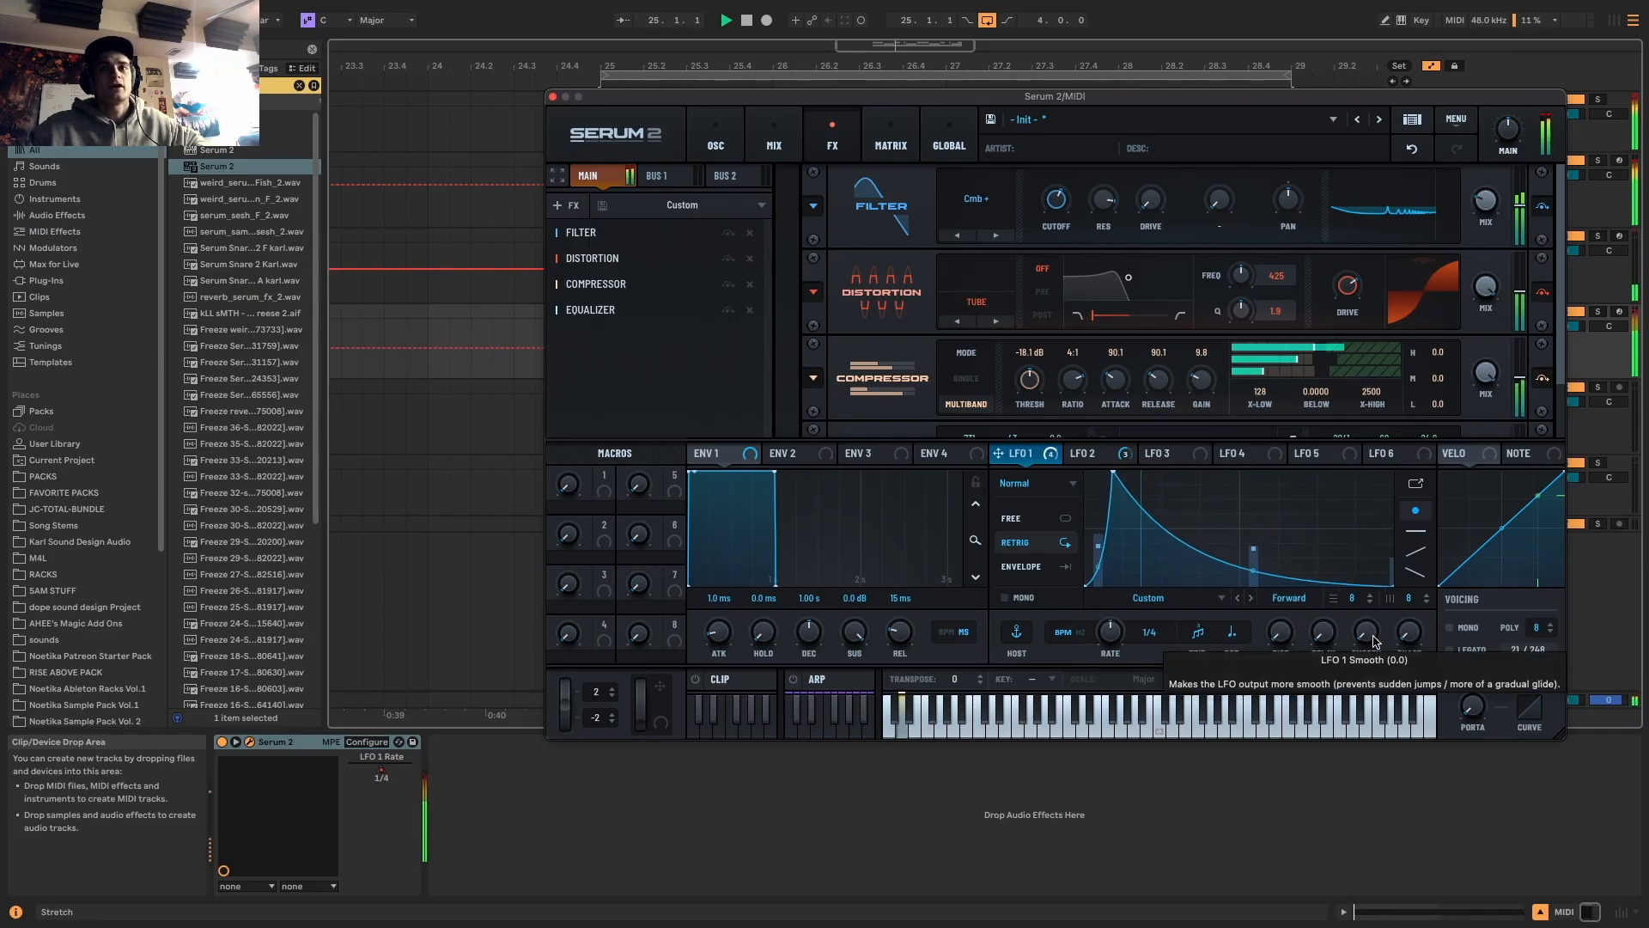
{"action": "key", "text": "space"}
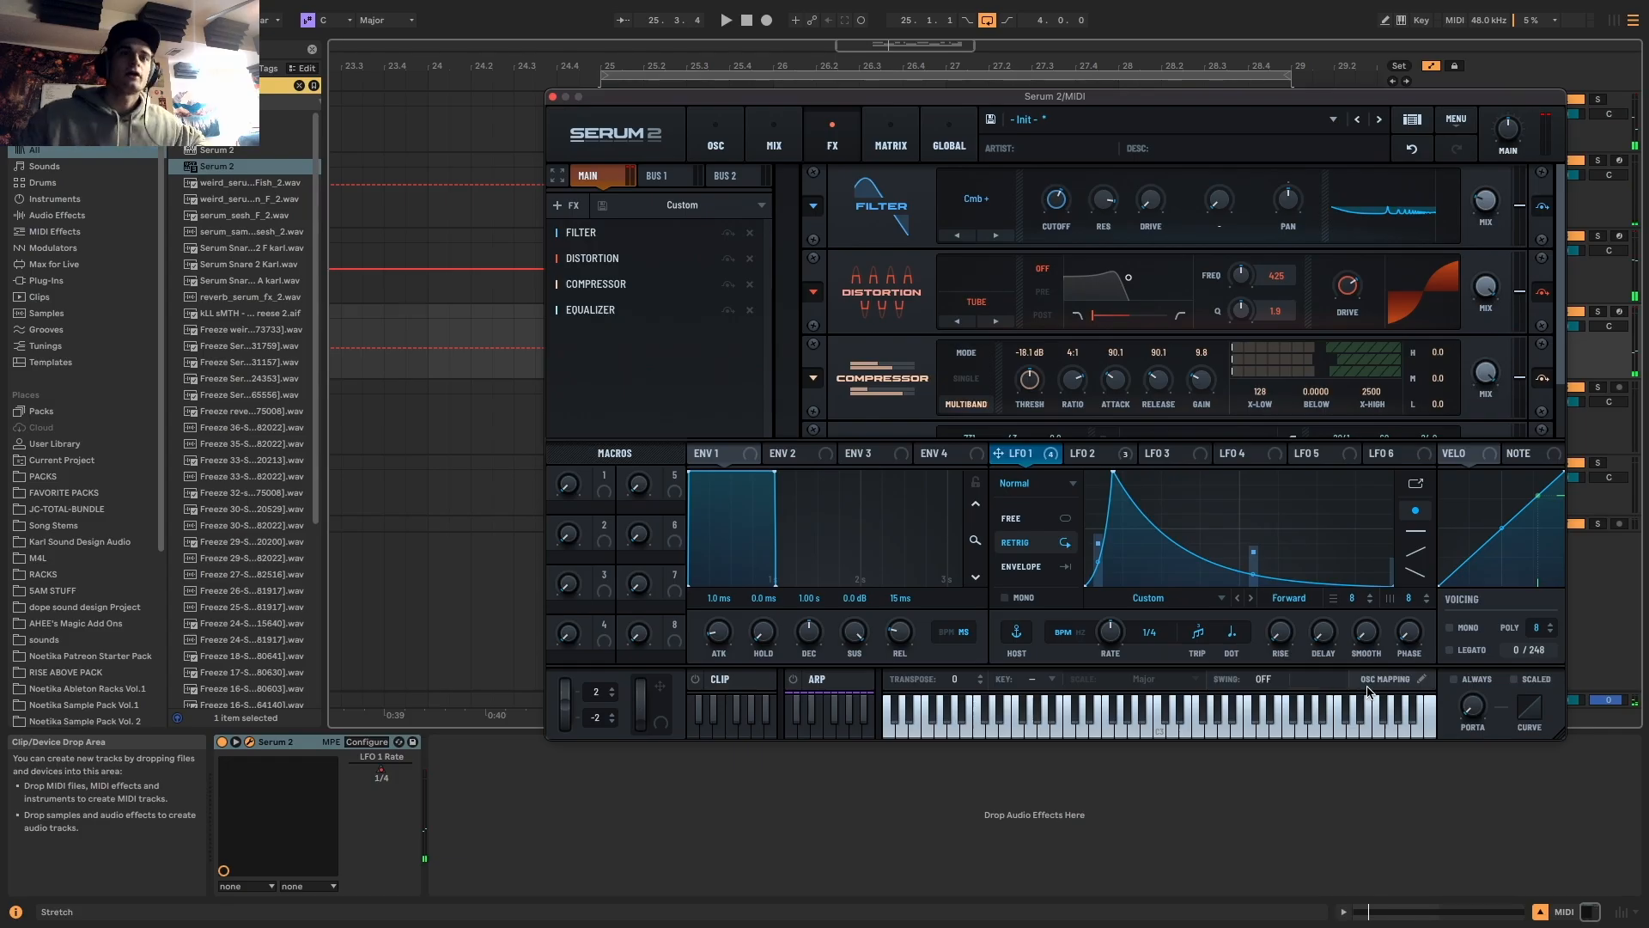
{"action": "key", "text": "space"}
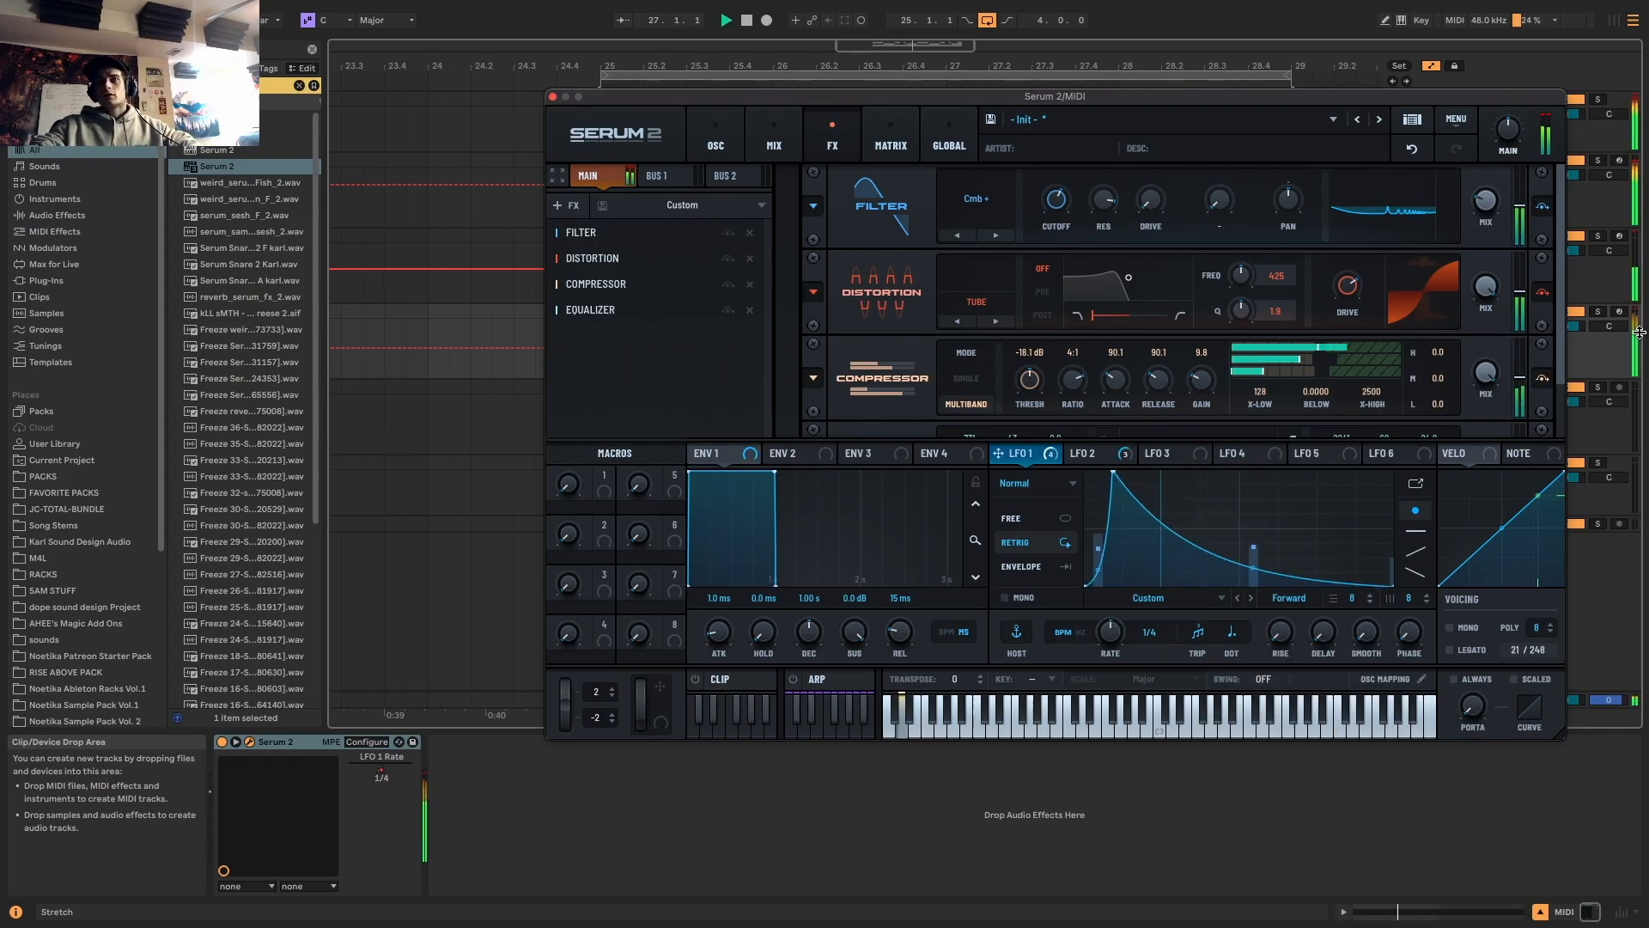
Add an EQ Eight to the shaker track with a low cut at 474 Hz and Q 0.18
{"action": "left_click", "coordinate": [553, 96]}
{"action": "key", "text": "a"}
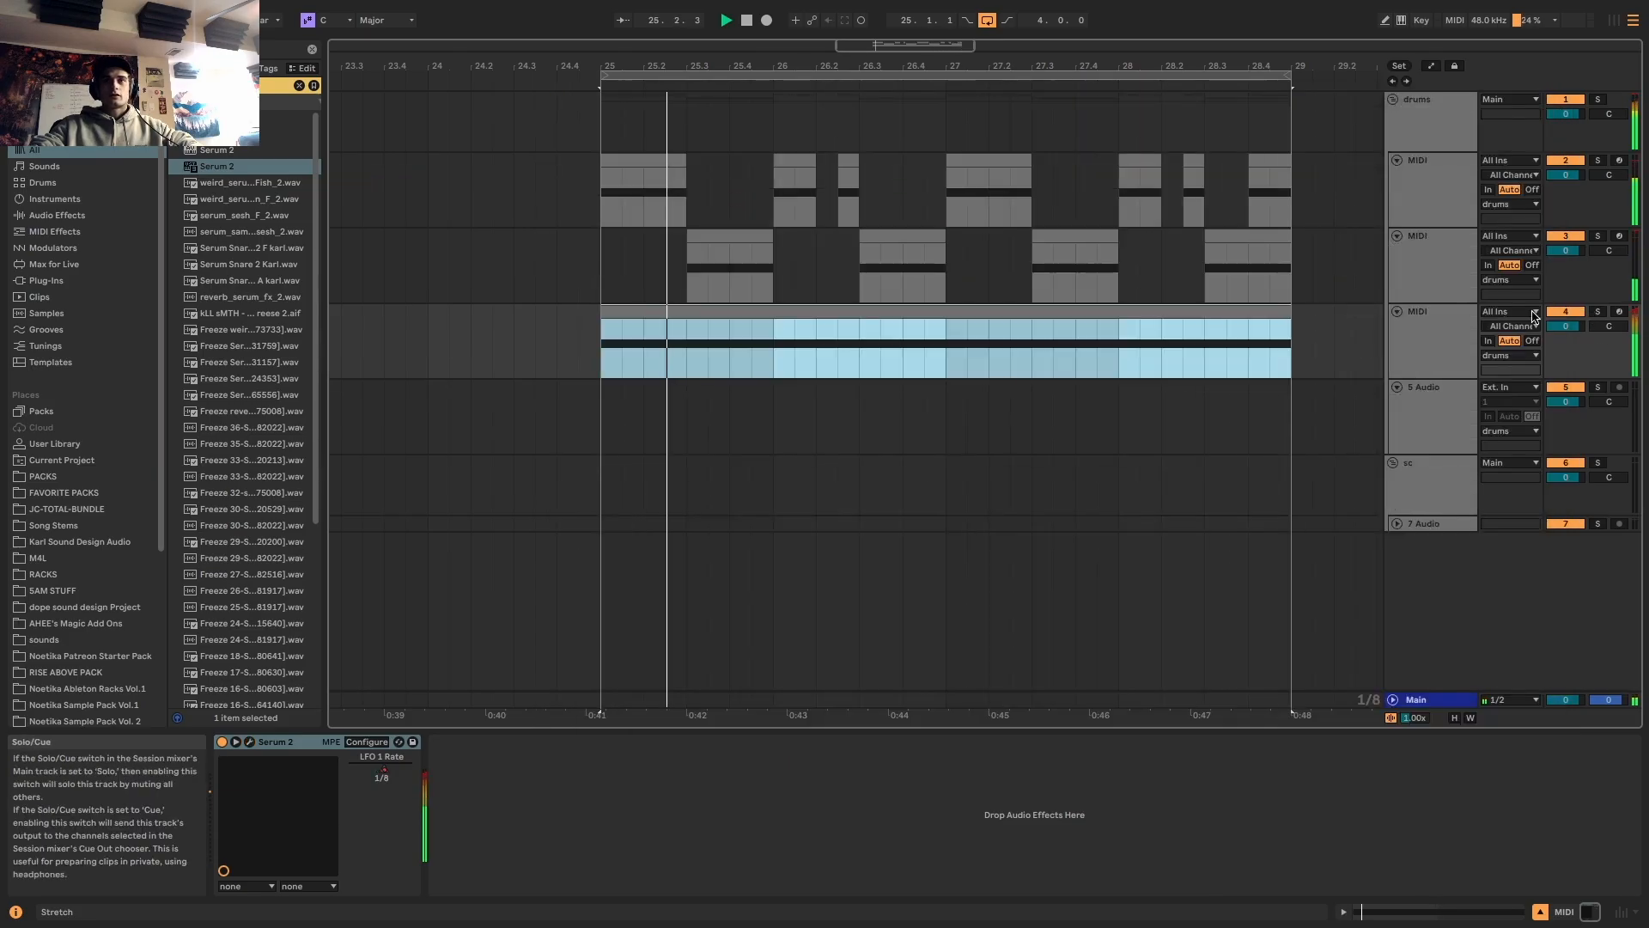
{"action": "key", "text": "space"}
{"action": "left_click", "coordinate": [1414, 322]}
{"action": "key", "text": "ctrl+f"}
{"action": "type", "text": "eq"}
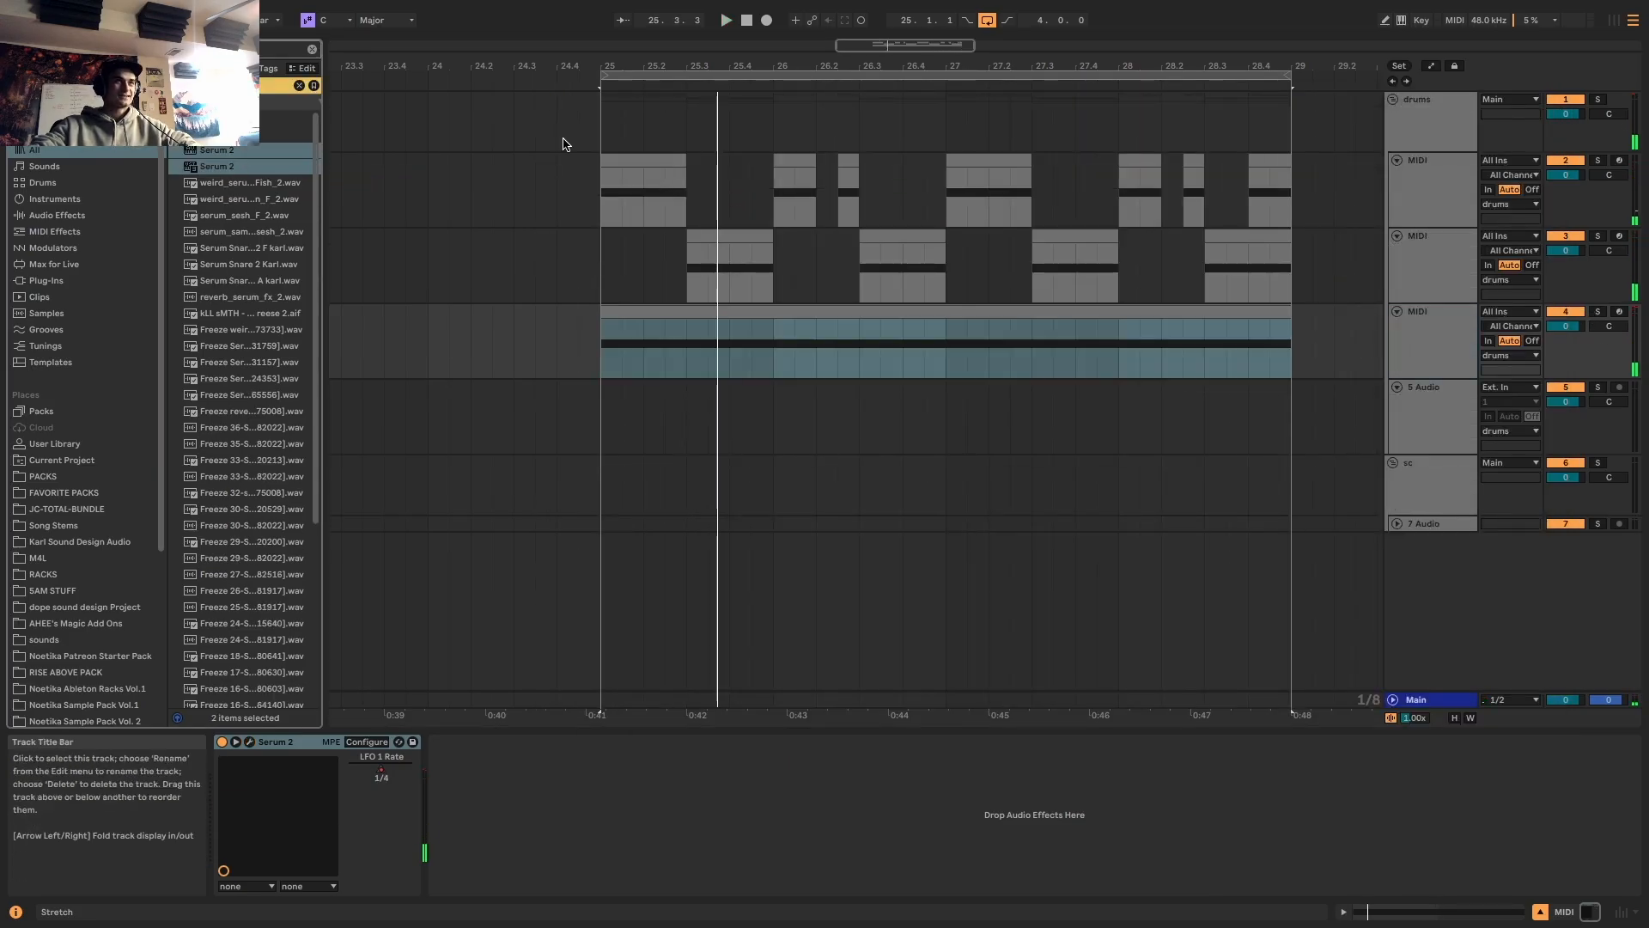
{"action": "double_click", "coordinate": [225, 134]}
{"action": "key", "text": "space"}
{"action": "left_click_drag", "start_coordinate": [589, 821], "coordinate": [634, 846]}
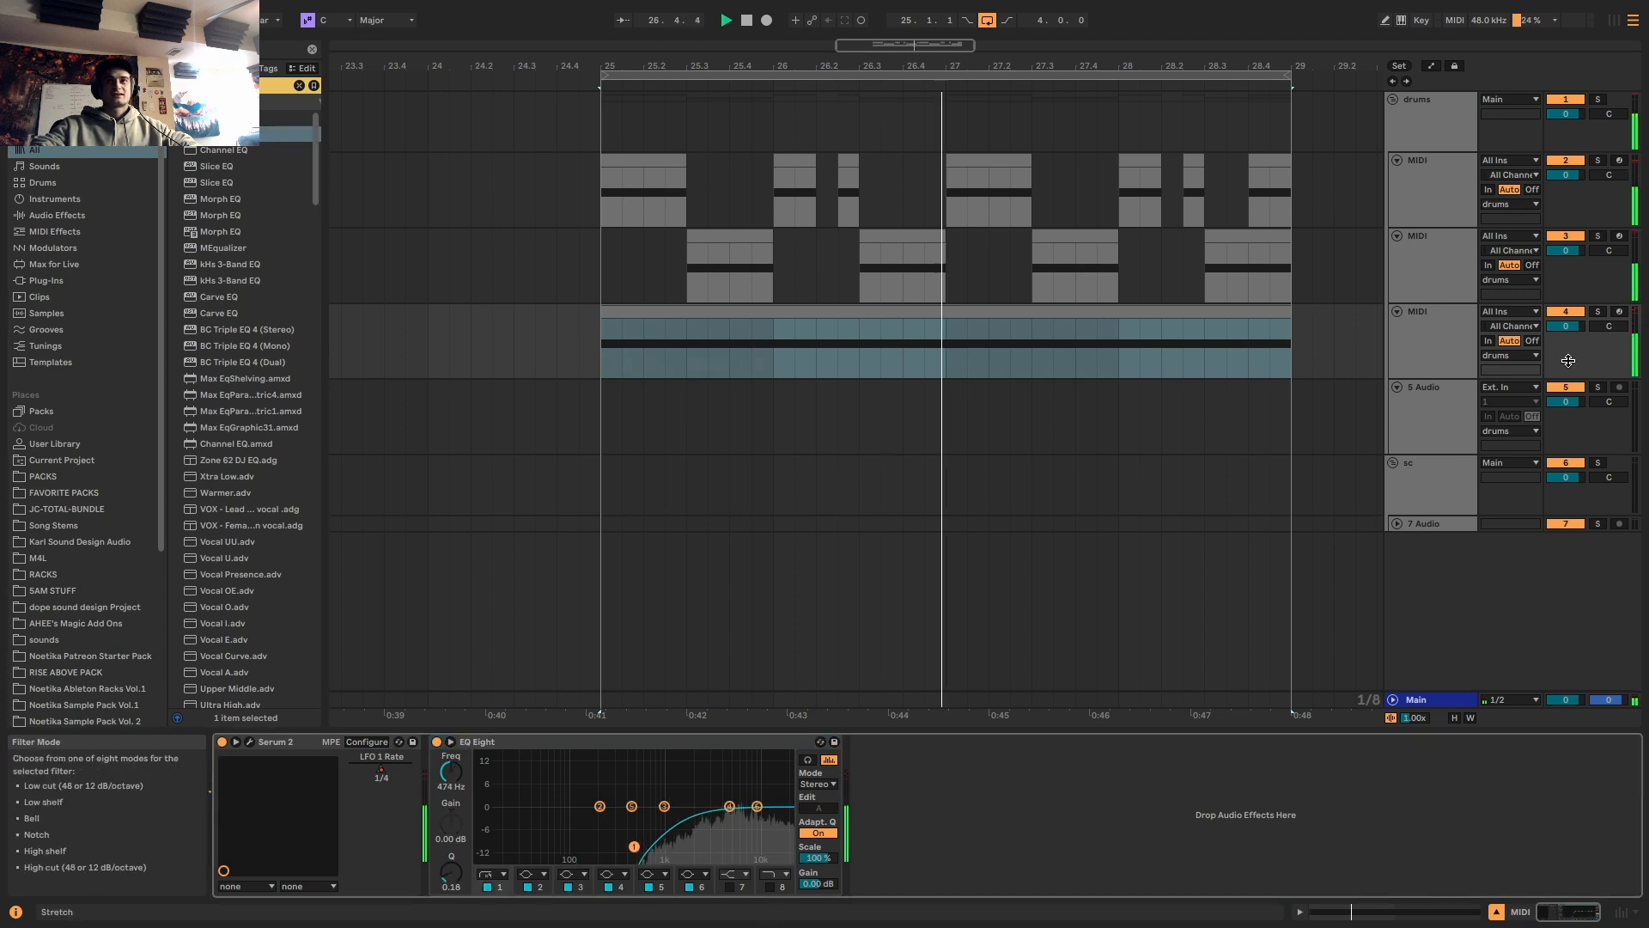
Lower the shaker track's volume to about -5.6 dB during playback
{"action": "left_click_drag", "start_coordinate": [1565, 326], "coordinate": [1565, 337]}
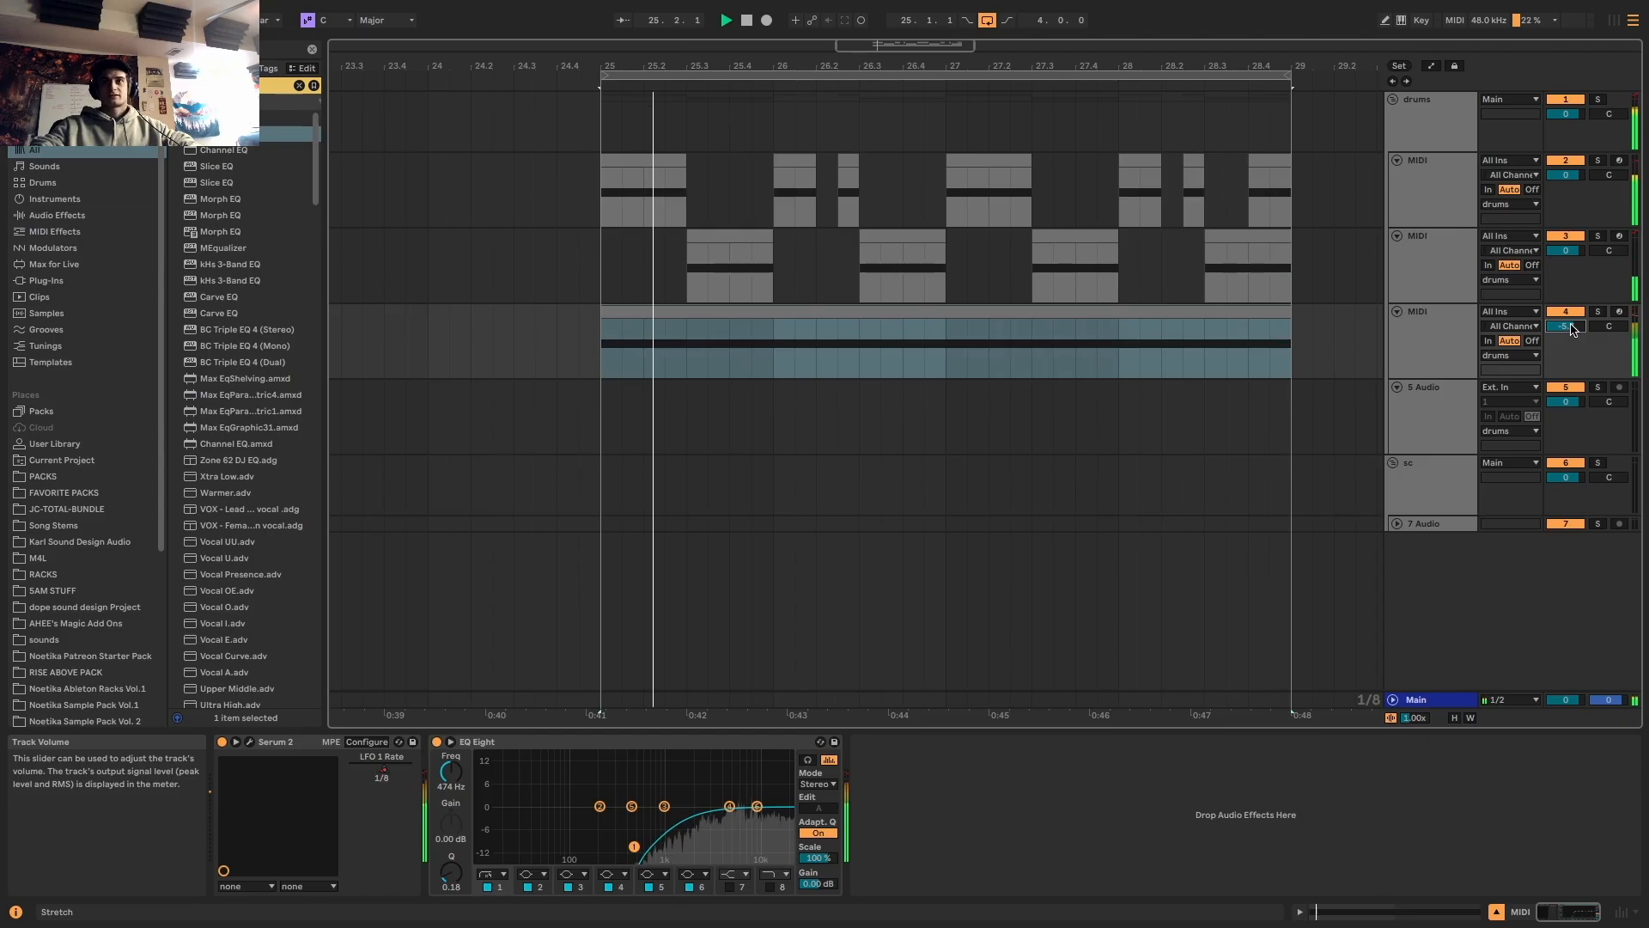
{"action": "left_click", "coordinate": [1429, 339]}
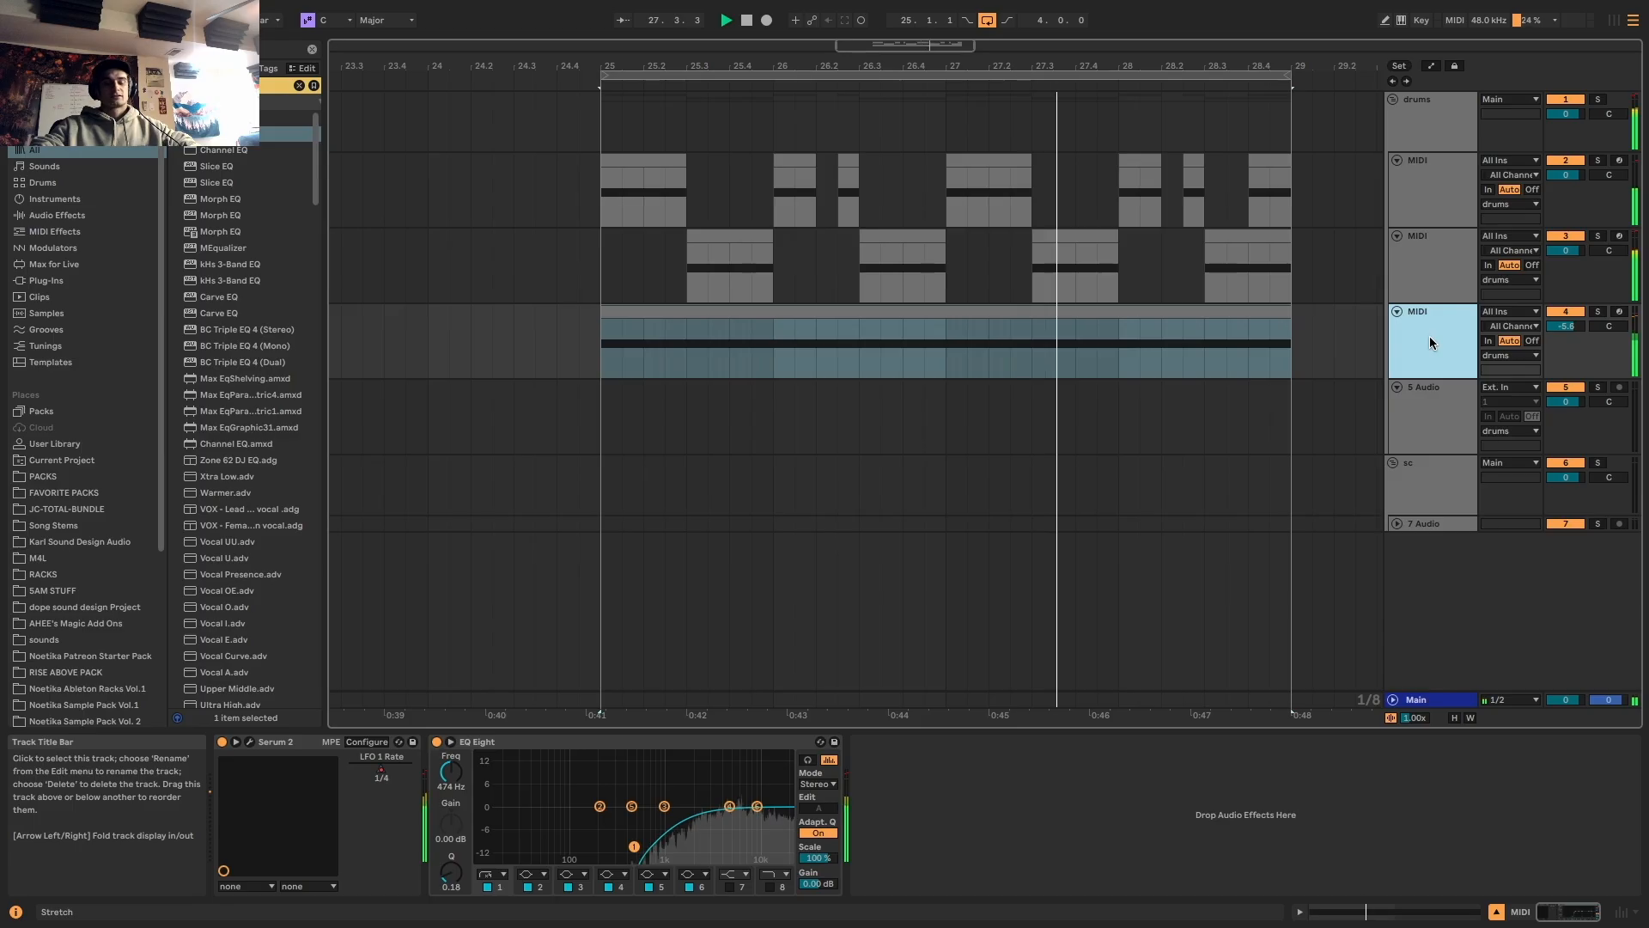
{"action": "key", "text": "space"}
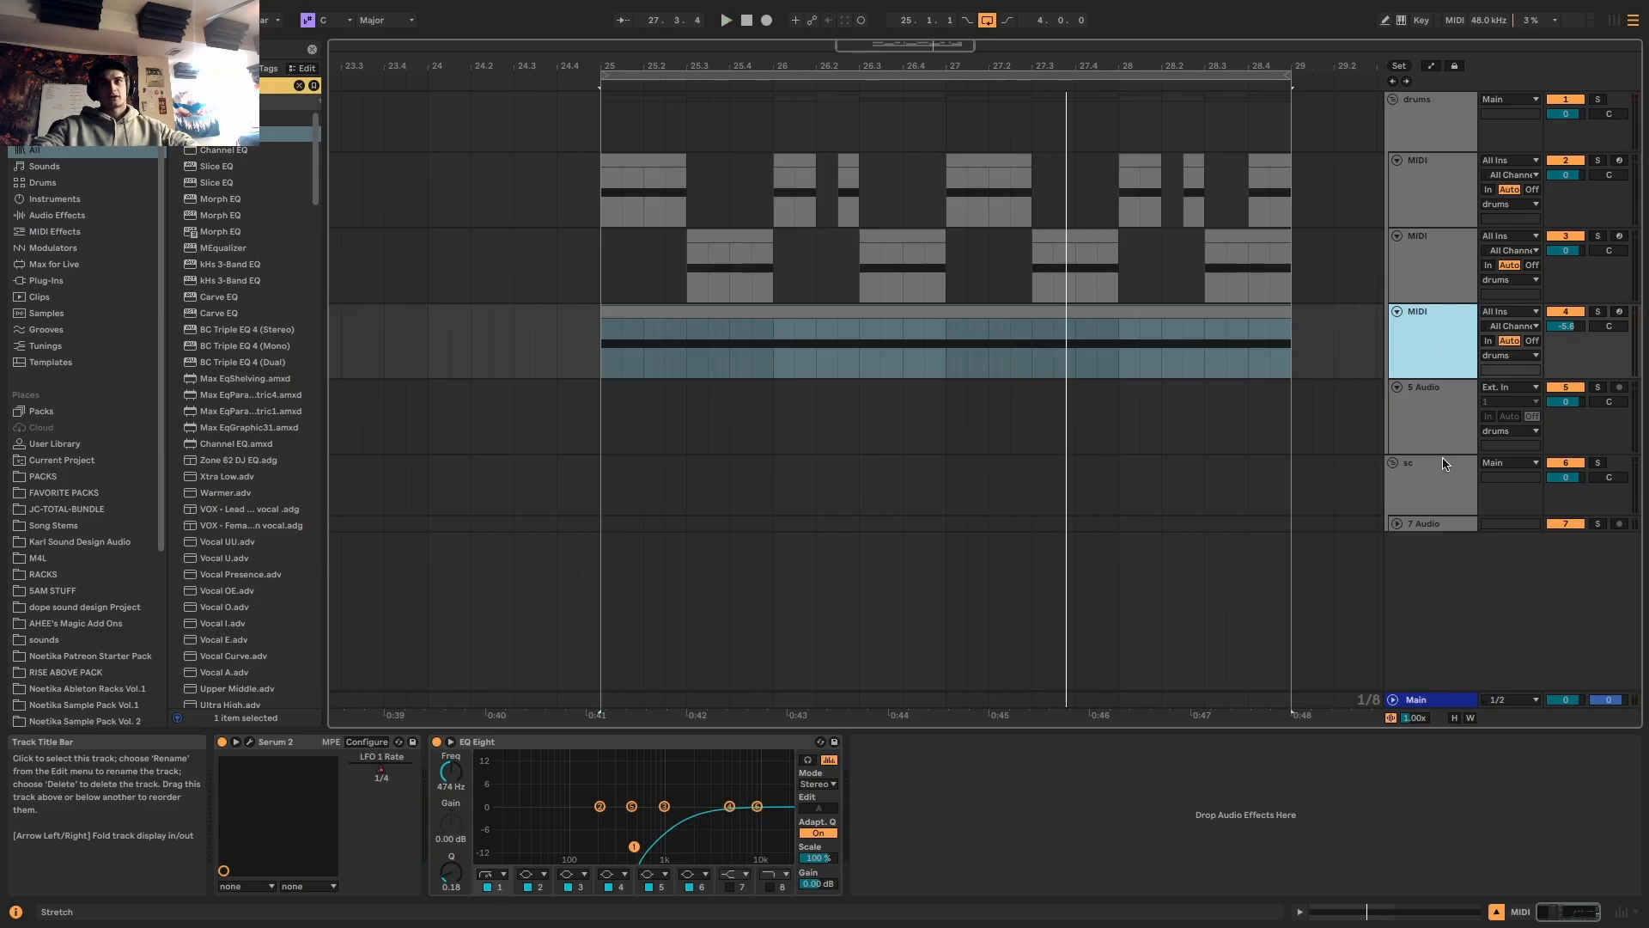
Unfold the 7 Audio track and insert a new MIDI track below it
{"action": "left_click", "coordinate": [1431, 487]}
{"action": "double_click", "coordinate": [1424, 525]}
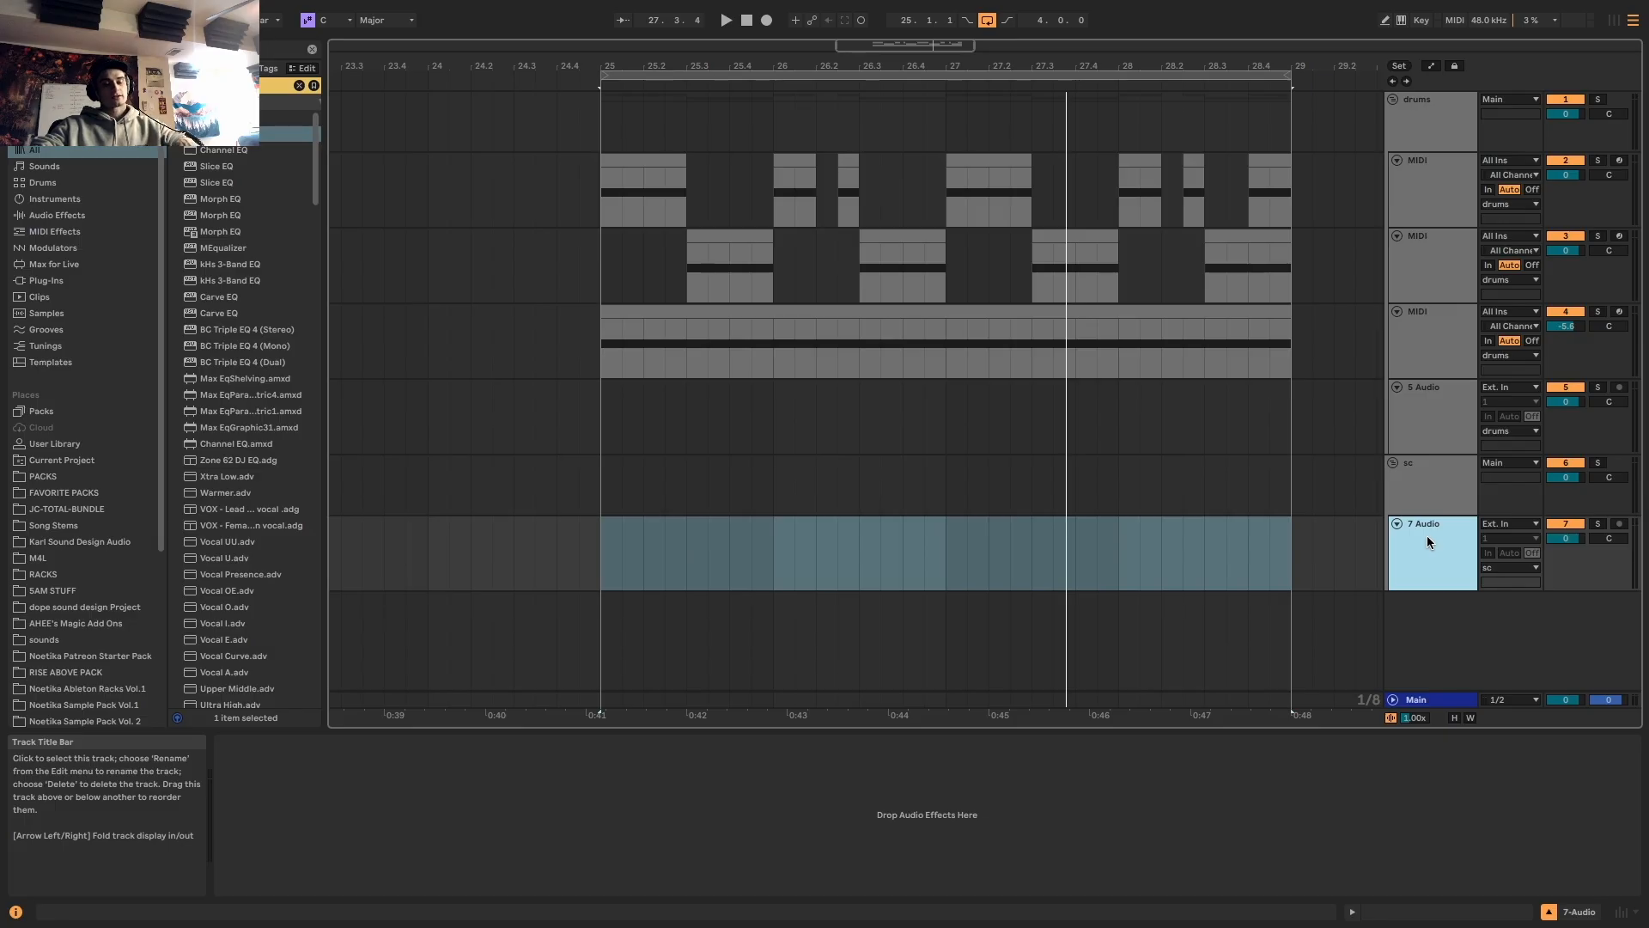
{"action": "key", "text": "super+shift+t"}
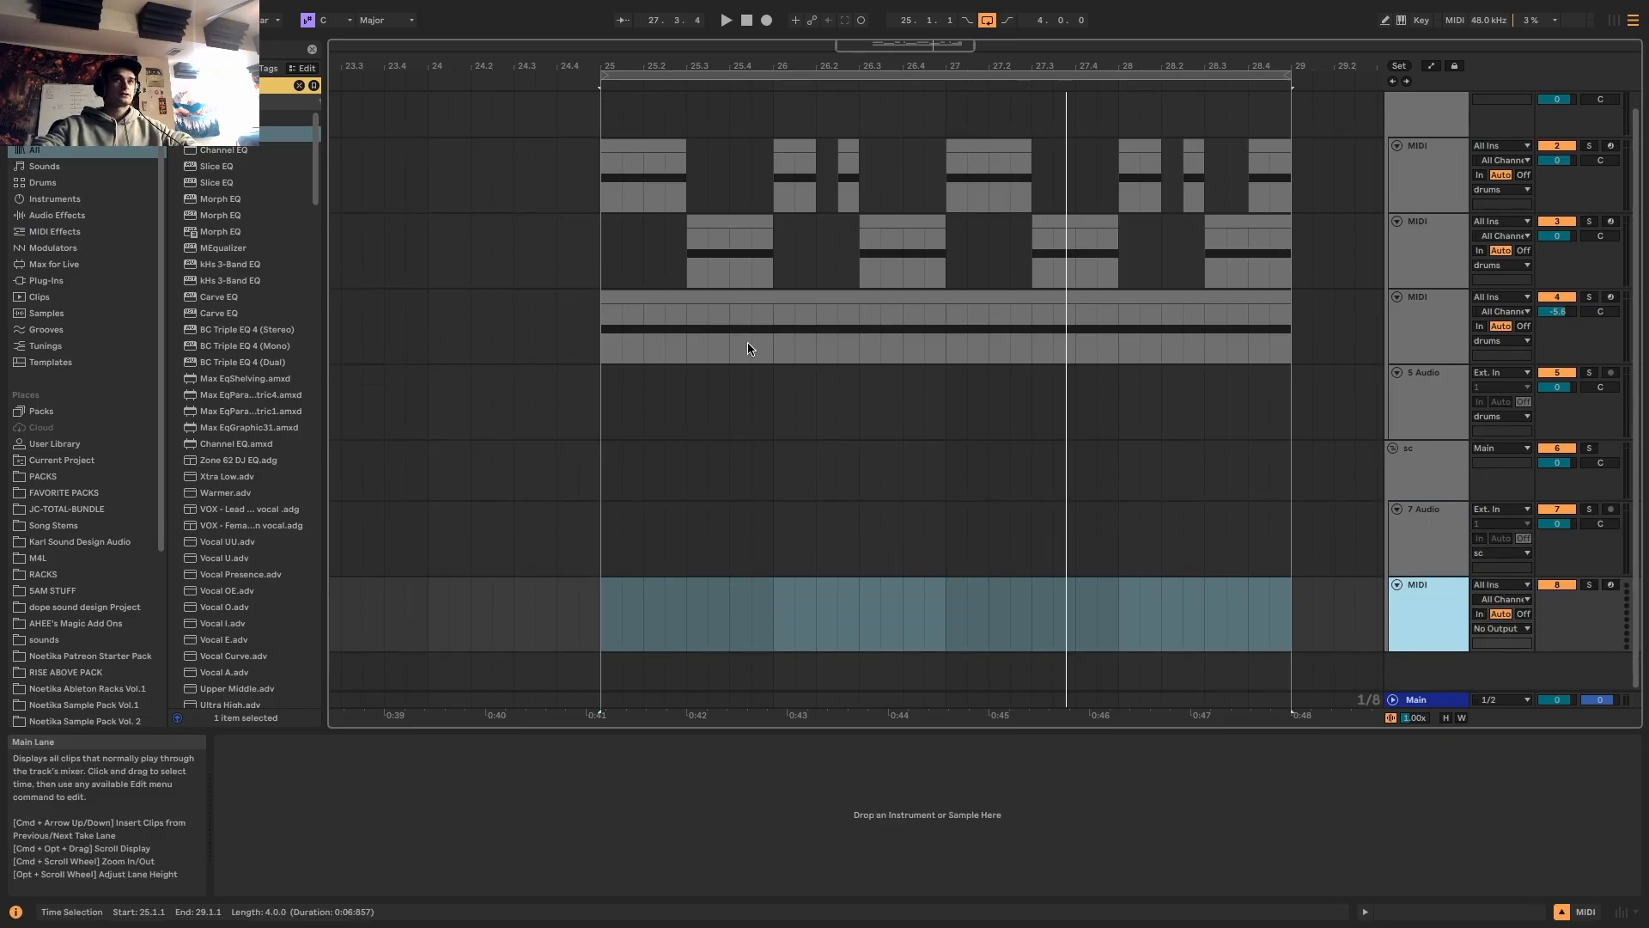
Copy the four-bar shaker clip onto the new MIDI track below 7 Audio, keeping its start at bar 25
{"action": "left_click", "coordinate": [744, 296]}
{"action": "left_click_drag", "start_coordinate": [744, 295], "coordinate": [757, 579]}
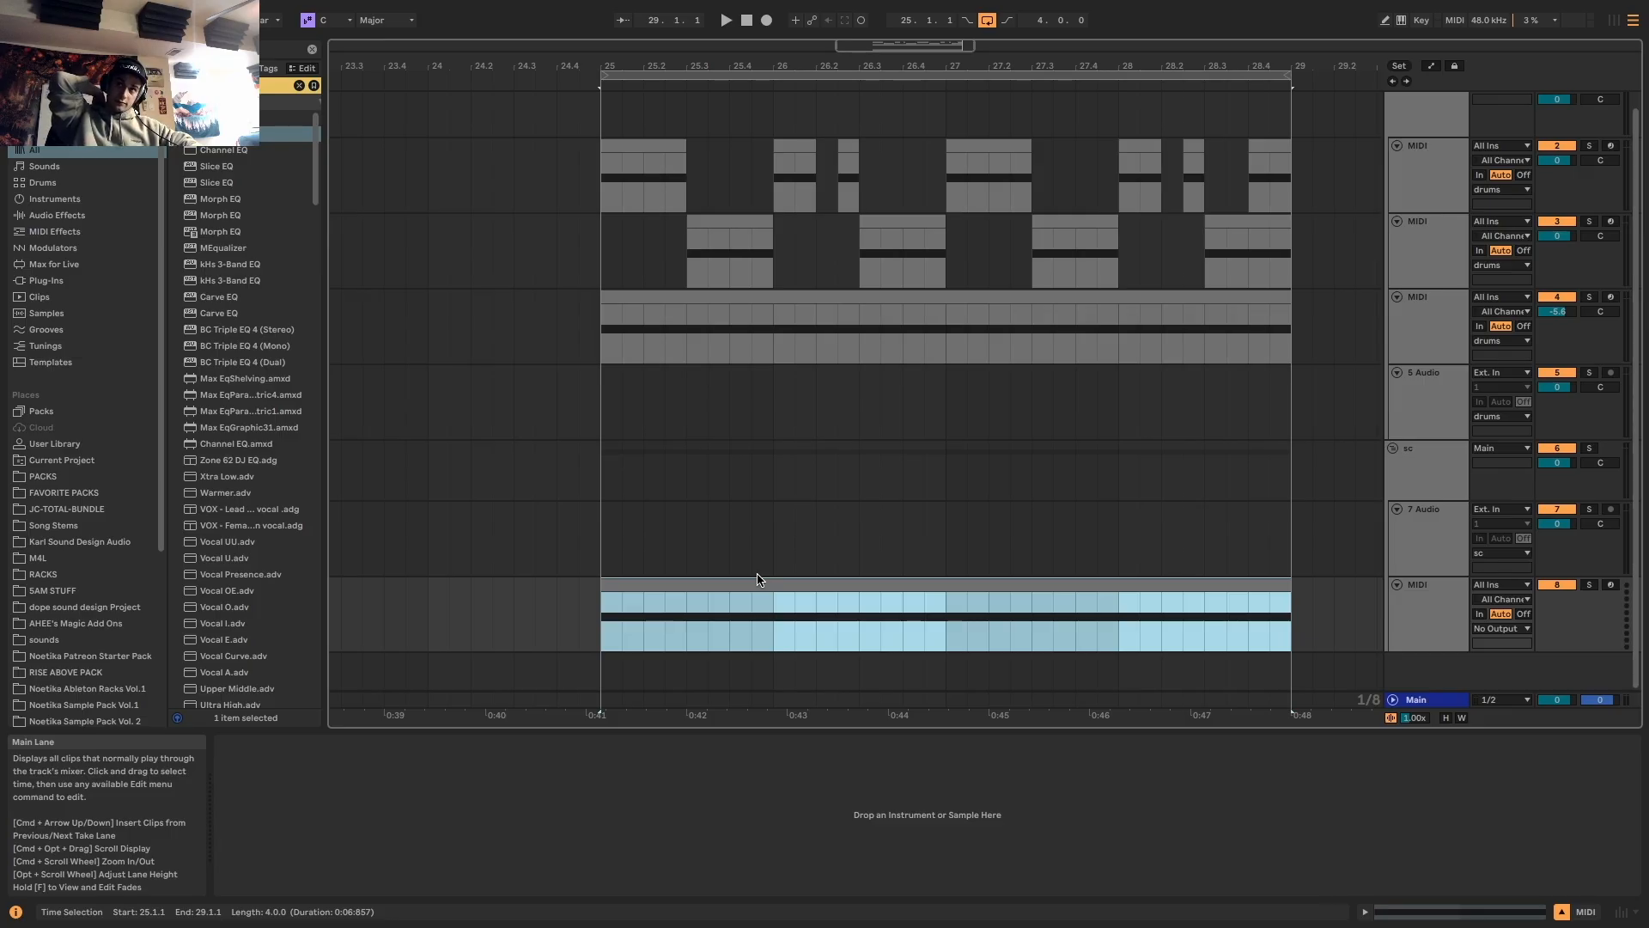
Solo the shaker track and examine its Serum 2 patch
{"action": "left_click", "coordinate": [1441, 325]}
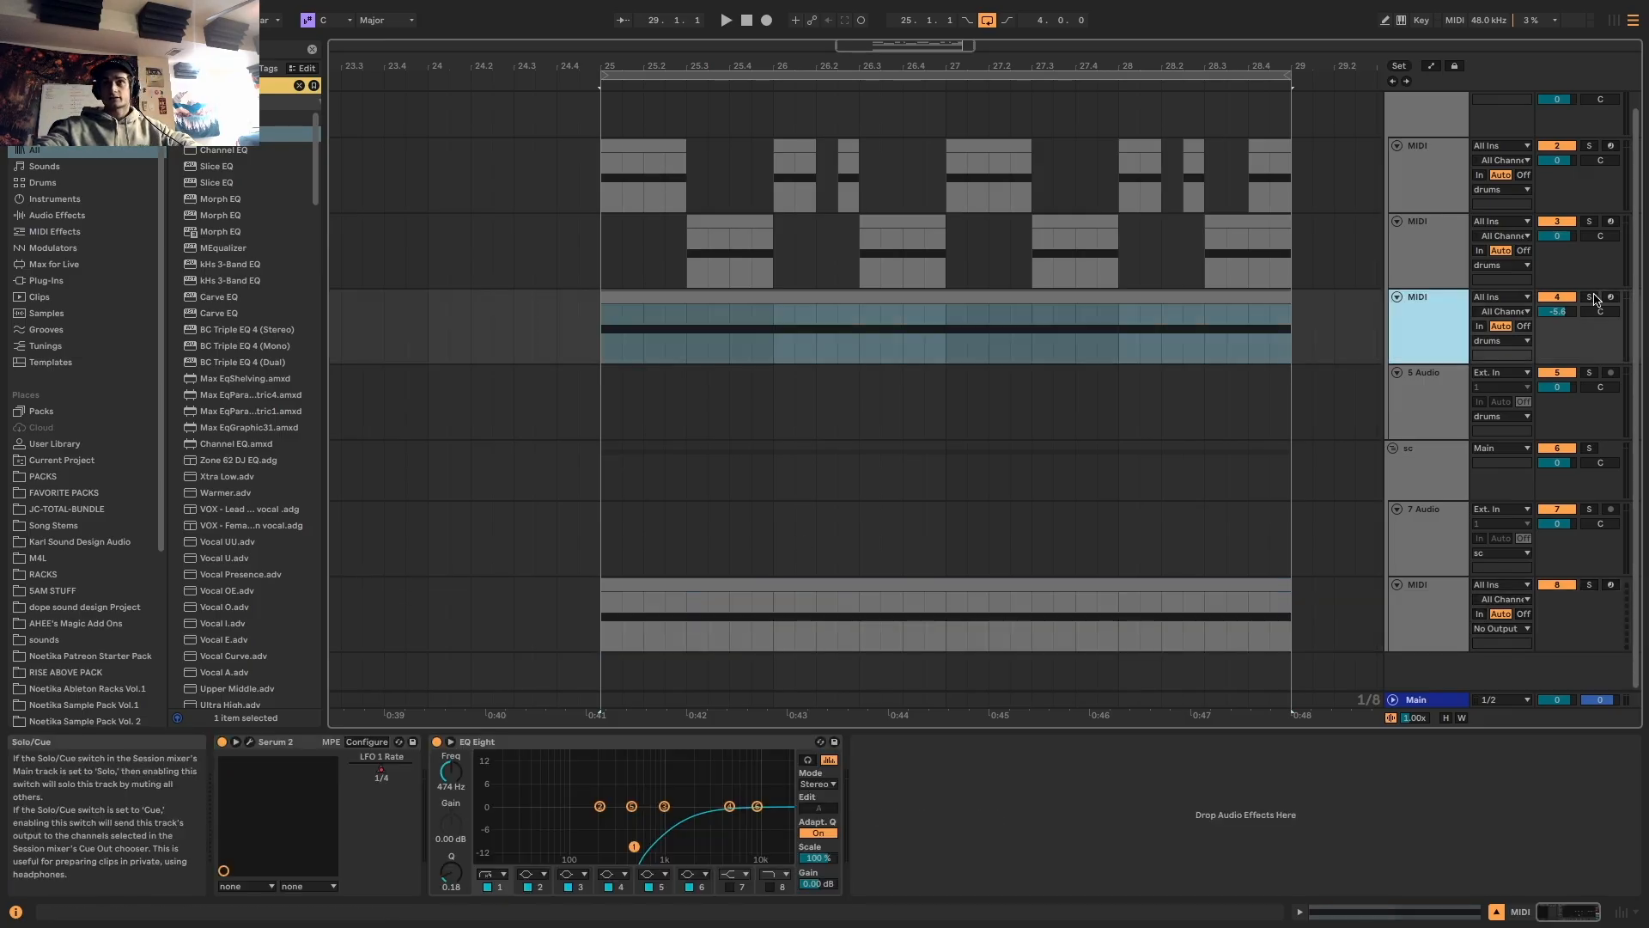
{"action": "left_click", "coordinate": [1027, 296]}
{"action": "key", "text": "0"}
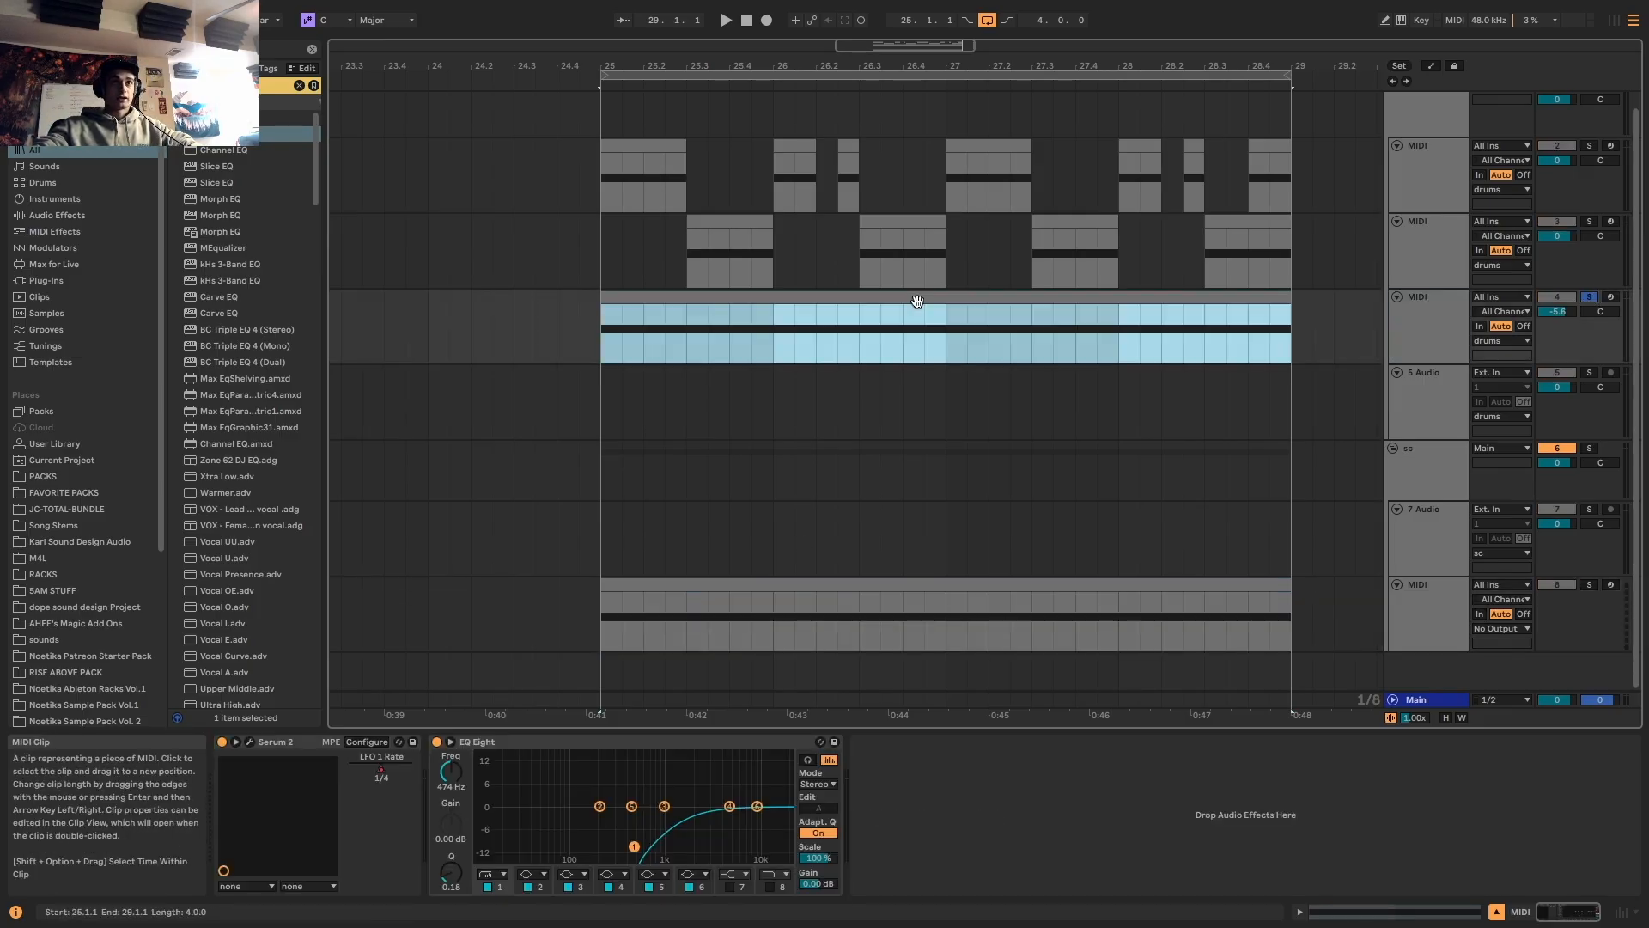
{"action": "left_click", "coordinate": [249, 742]}
{"action": "left_click_drag", "start_coordinate": [973, 101], "coordinate": [722, 83]}
{"action": "left_click_drag", "start_coordinate": [945, 56], "coordinate": [871, 133]}
{"action": "left_click", "coordinate": [624, 170]}
{"action": "left_click", "coordinate": [732, 168]}
{"action": "left_click", "coordinate": [674, 163]}
{"action": "left_click", "coordinate": [617, 165]}
{"action": "left_click", "coordinate": [452, 131]}
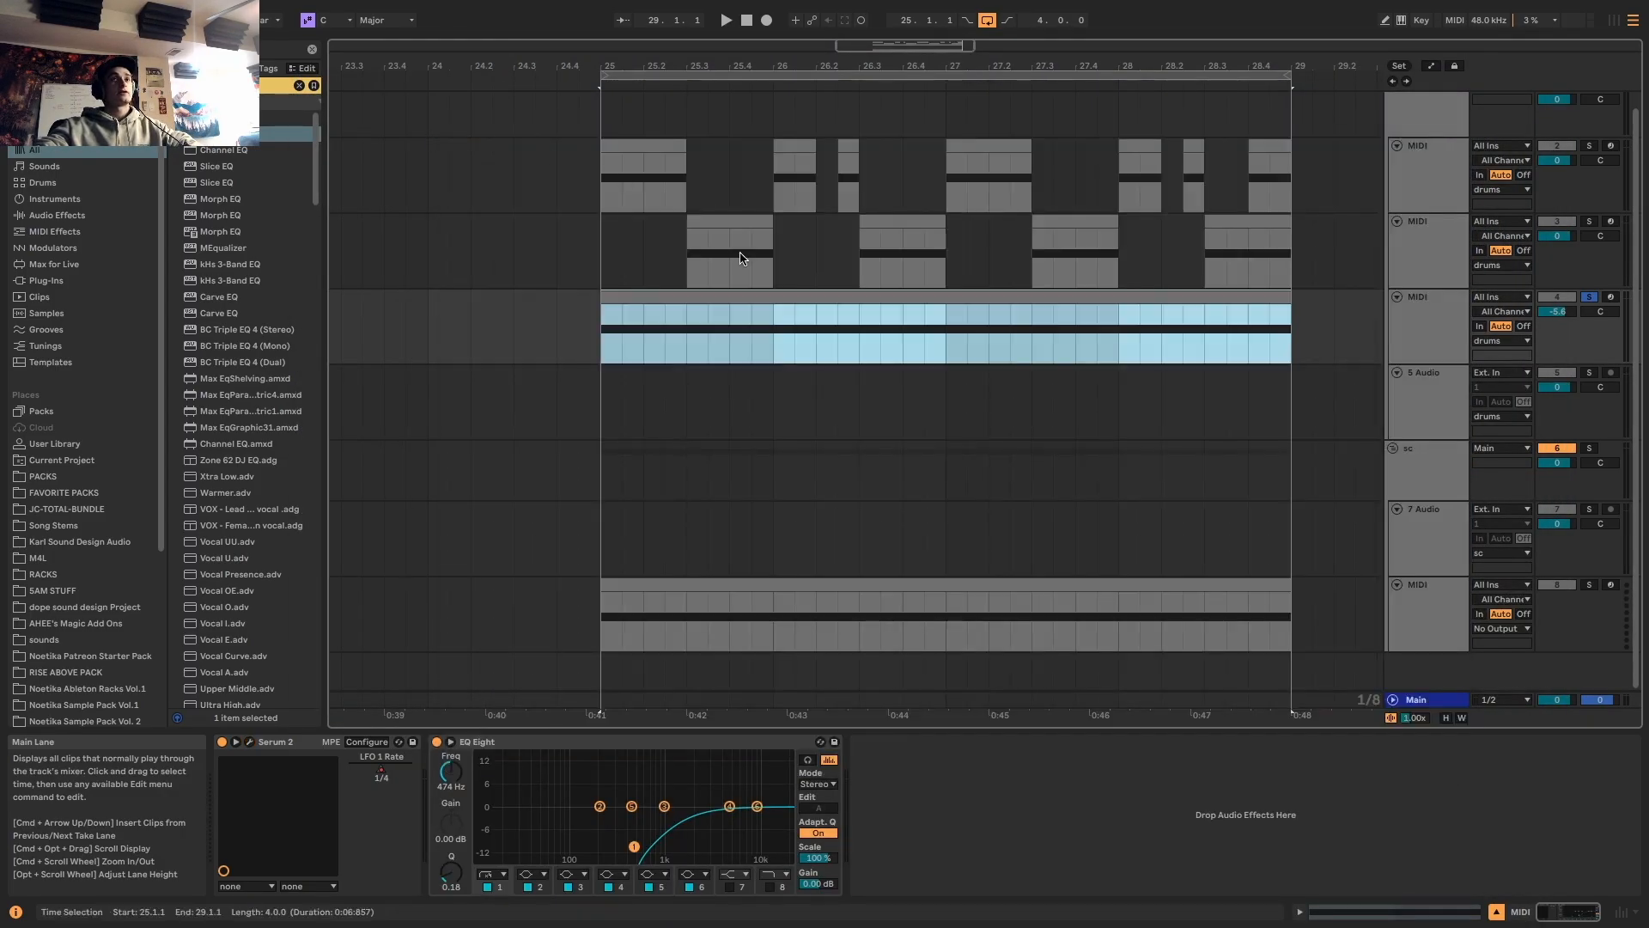
Shorten the copied clip on the new MIDI track to one bar and load Serum on that track
{"action": "left_click", "coordinate": [801, 579]}
{"action": "left_click_drag", "start_coordinate": [1289, 583], "coordinate": [769, 582]}
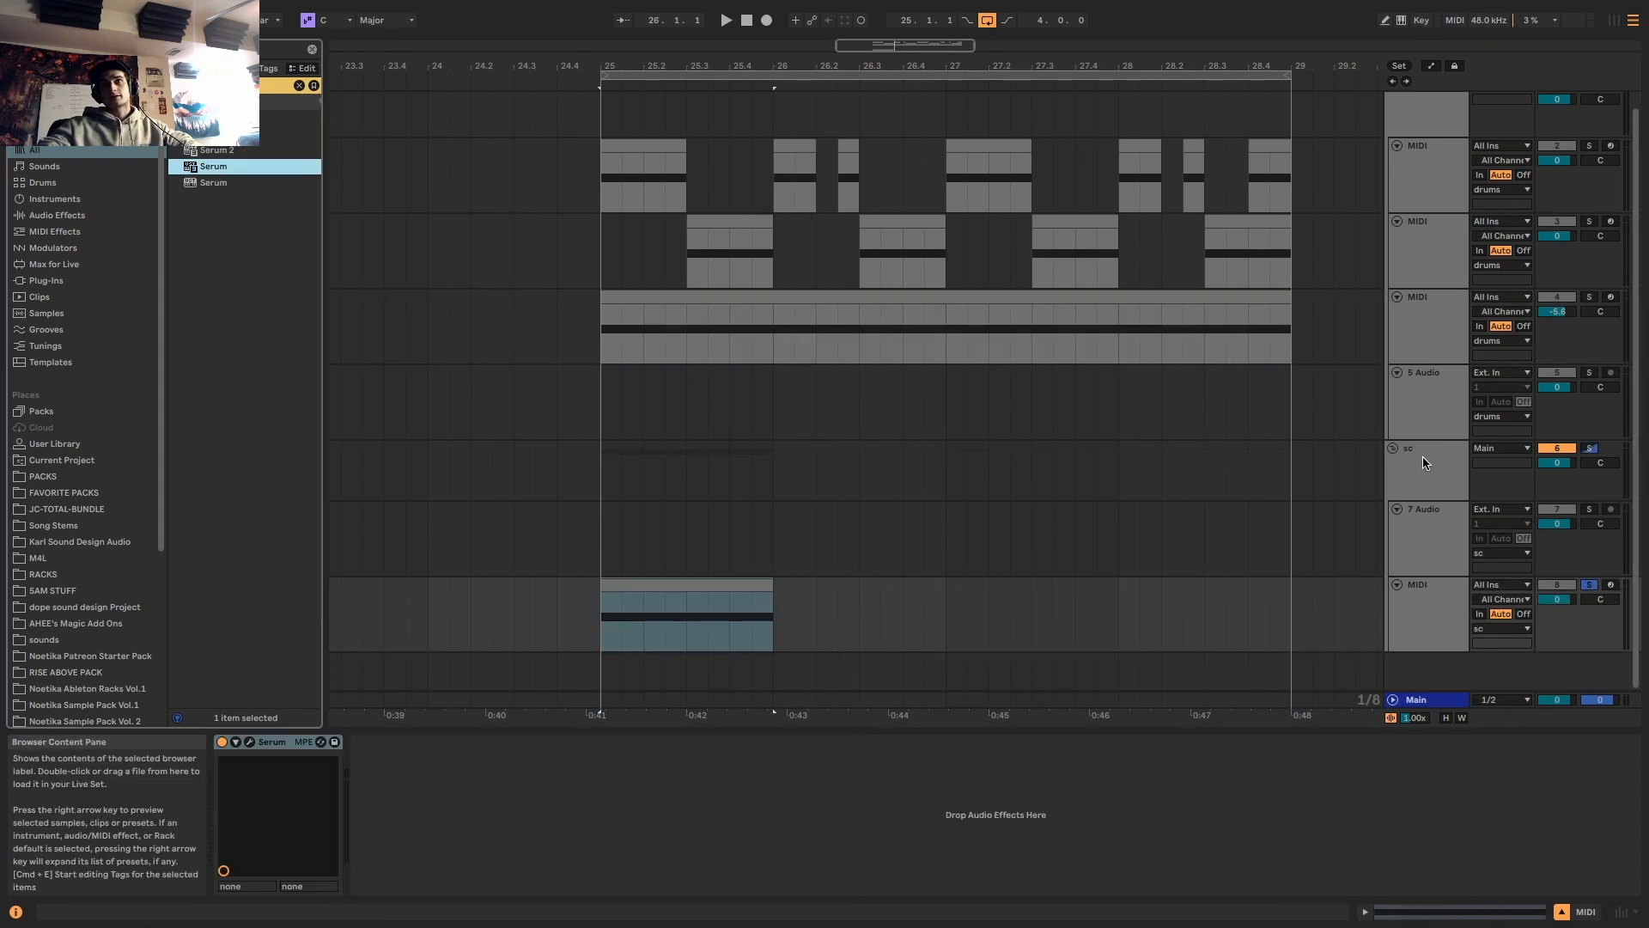
On the sc group, set the first GMaudio Ducker's input to the kick MIDI track and the second's to the clap MIDI track
{"action": "left_click", "coordinate": [1427, 462]}
{"action": "left_click", "coordinate": [262, 759]}
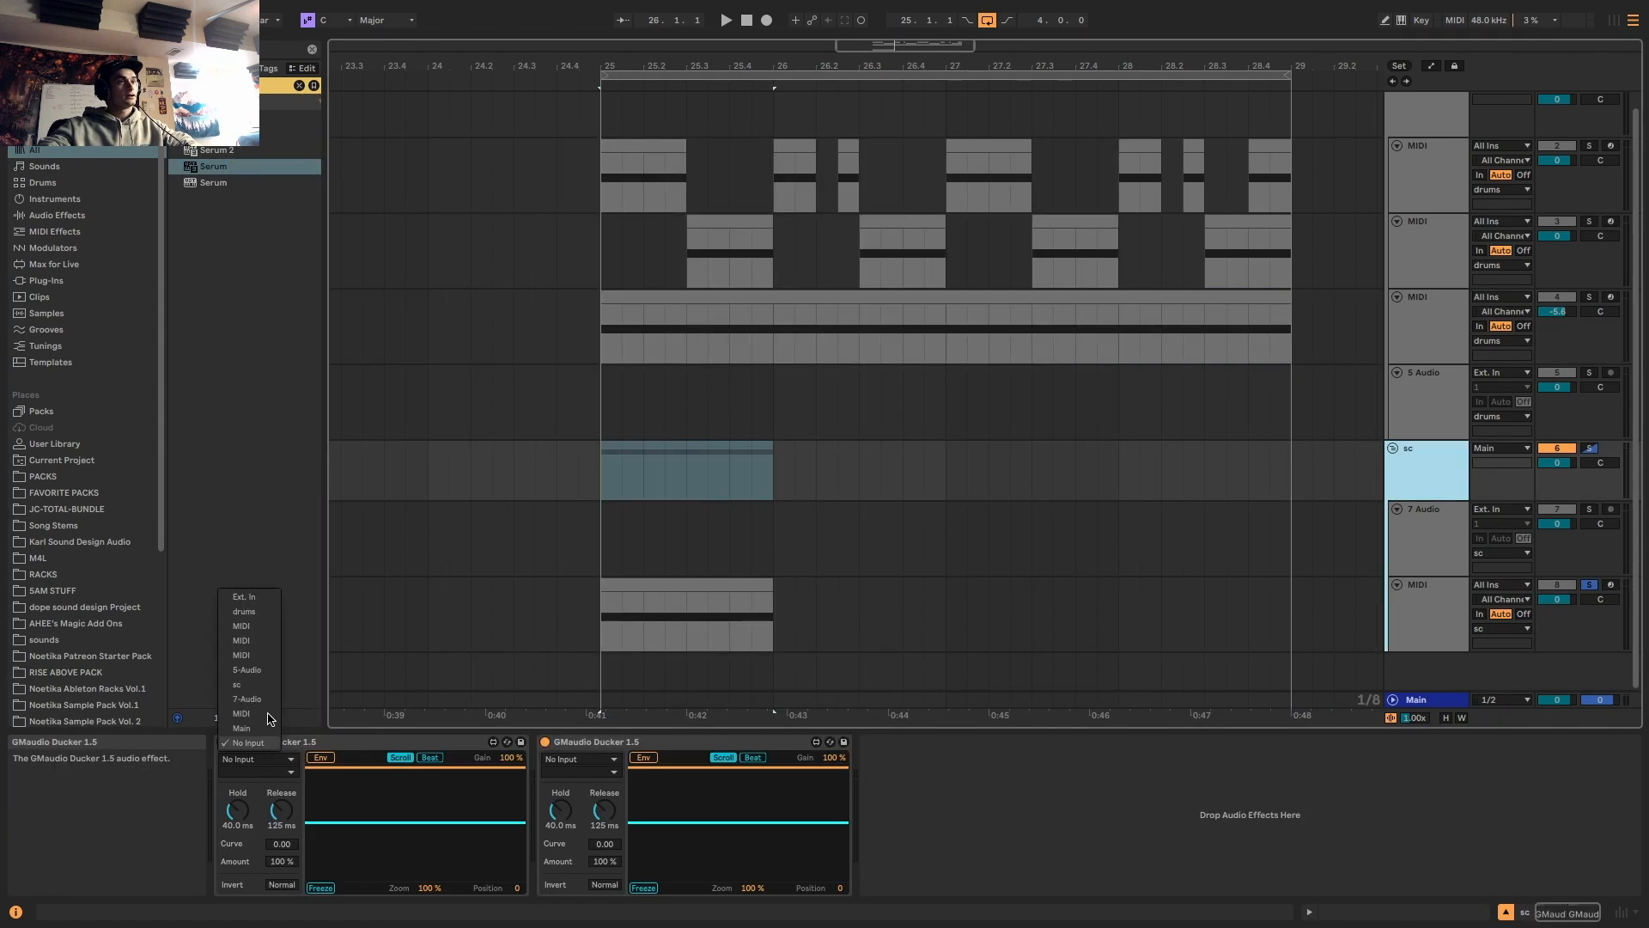
{"action": "left_click", "coordinate": [265, 628]}
{"action": "left_click", "coordinate": [607, 759]}
{"action": "left_click", "coordinate": [596, 640]}
Unsolo the new MIDI track and play the loop, checking how the sc group's duckers react to the drums
{"action": "left_click", "coordinate": [709, 587]}
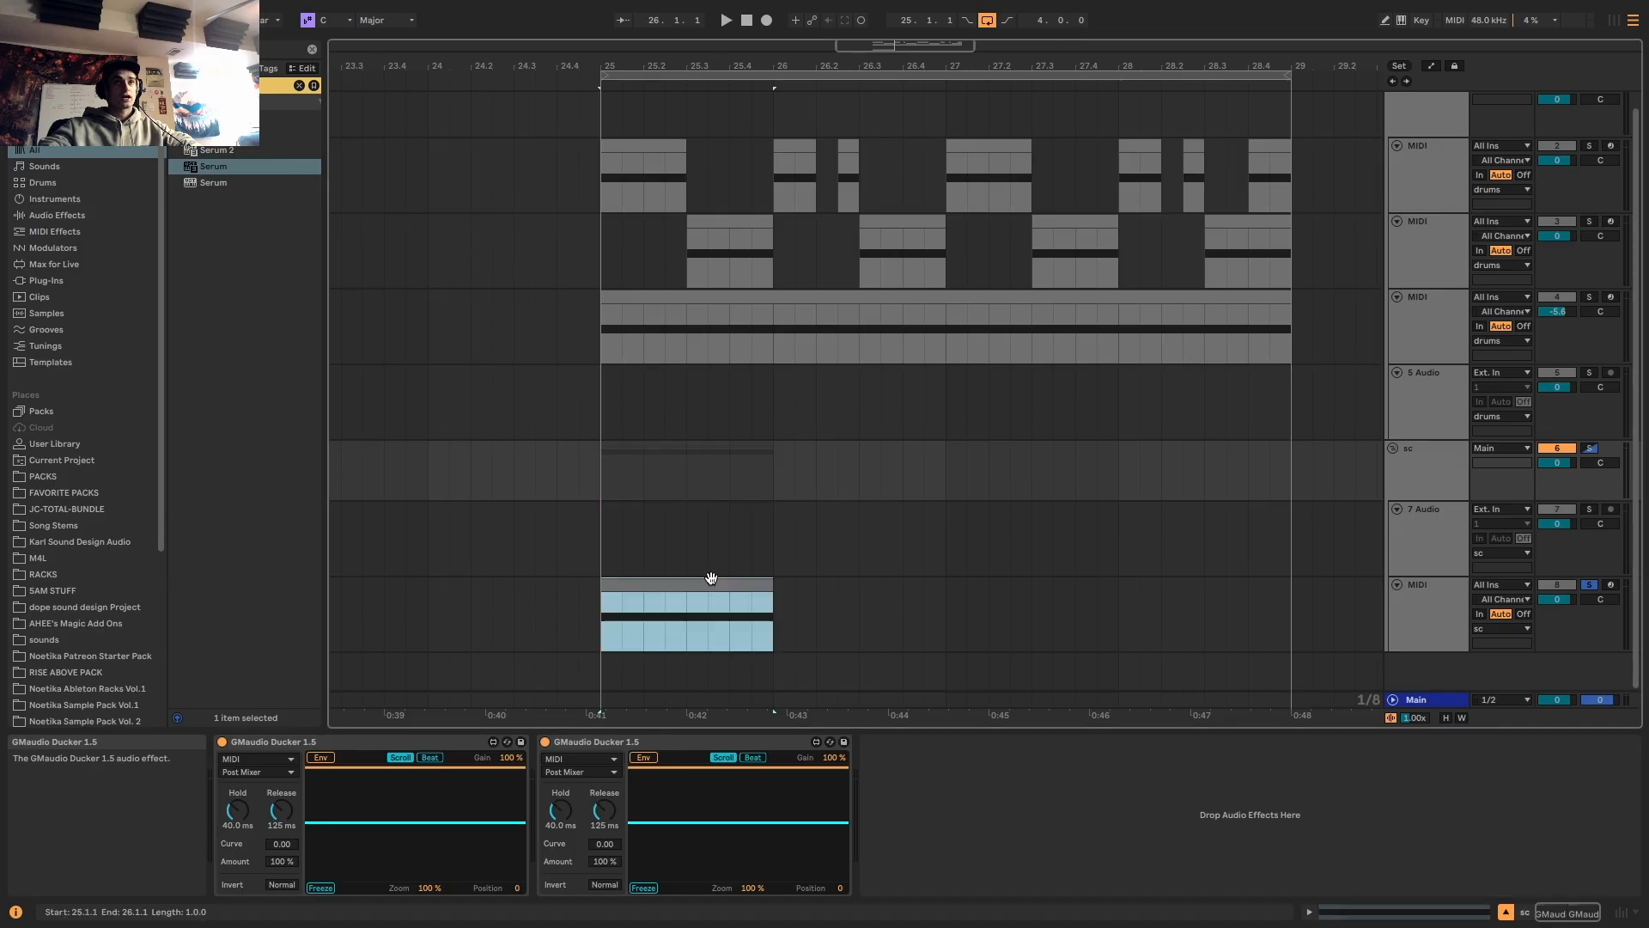
{"action": "left_click", "coordinate": [1589, 585]}
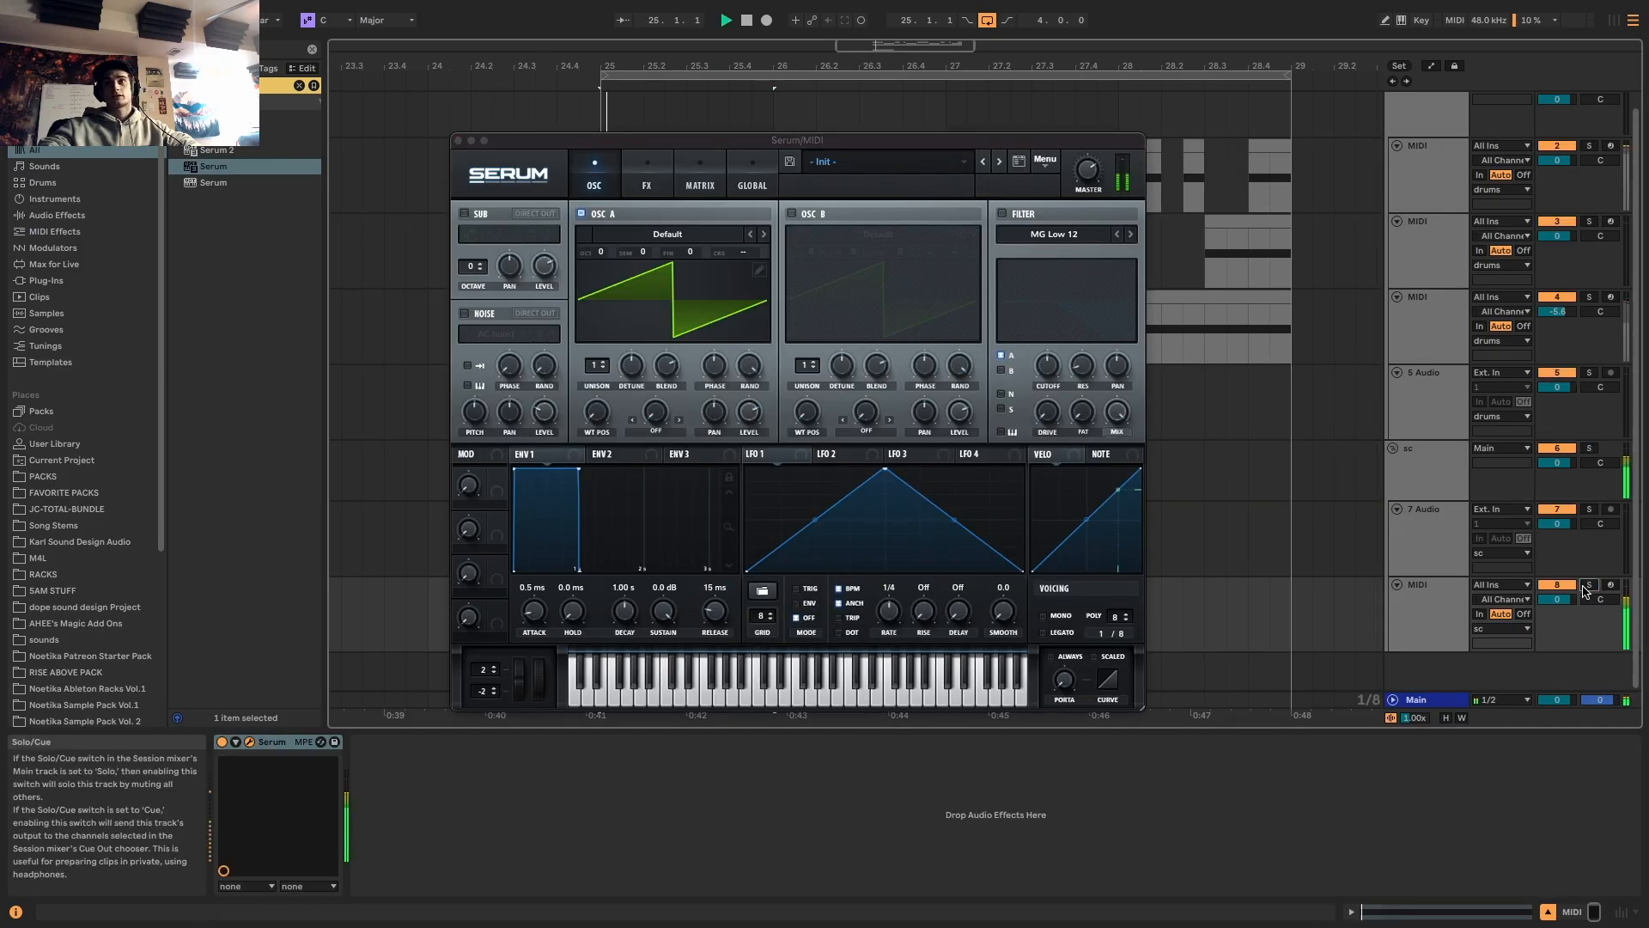
{"action": "left_click_drag", "start_coordinate": [761, 146], "coordinate": [606, 476]}
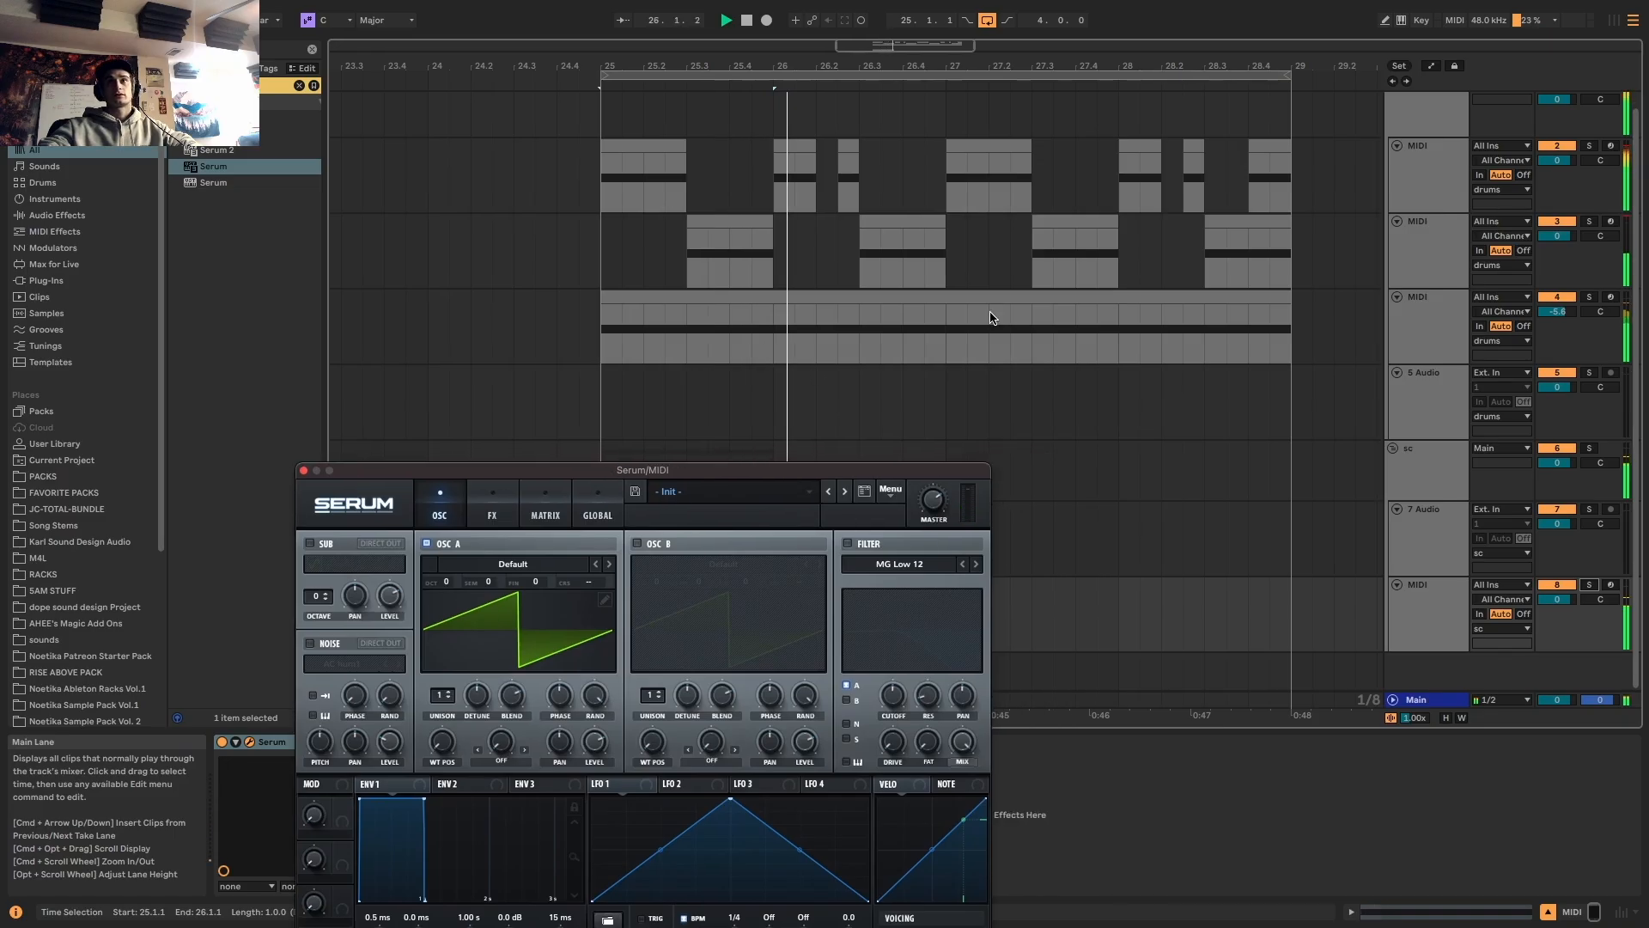
{"action": "left_click", "coordinate": [1444, 464]}
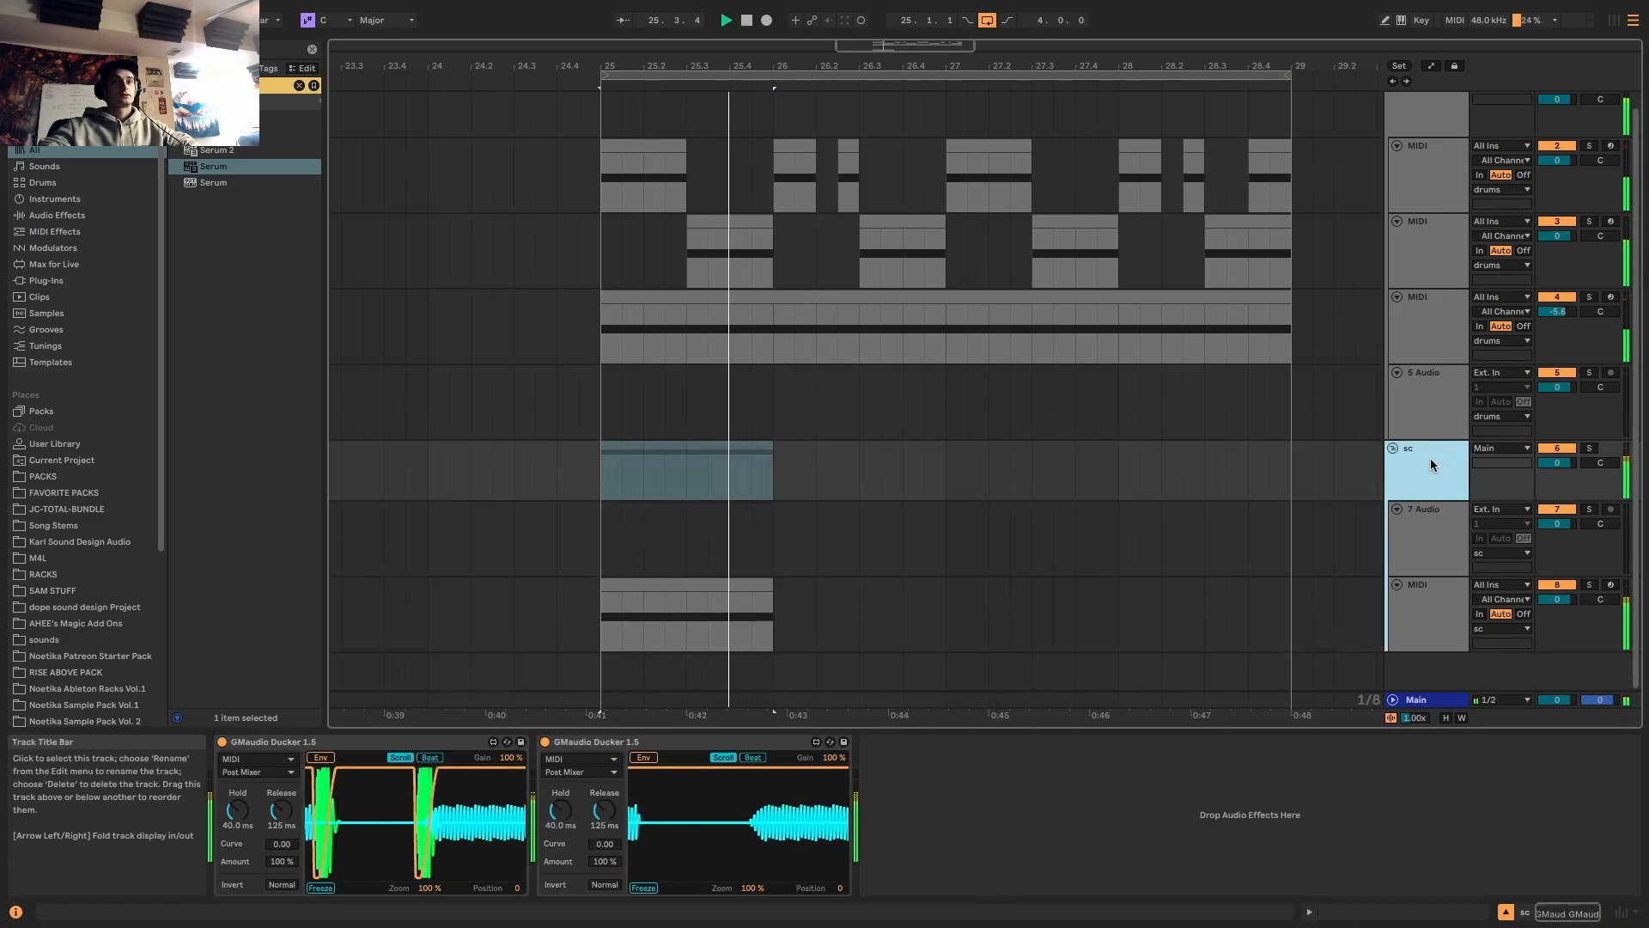
{"action": "key", "text": "space"}
Replace Serum with Serum 2 on the new MIDI track
{"action": "left_click", "coordinate": [692, 586]}
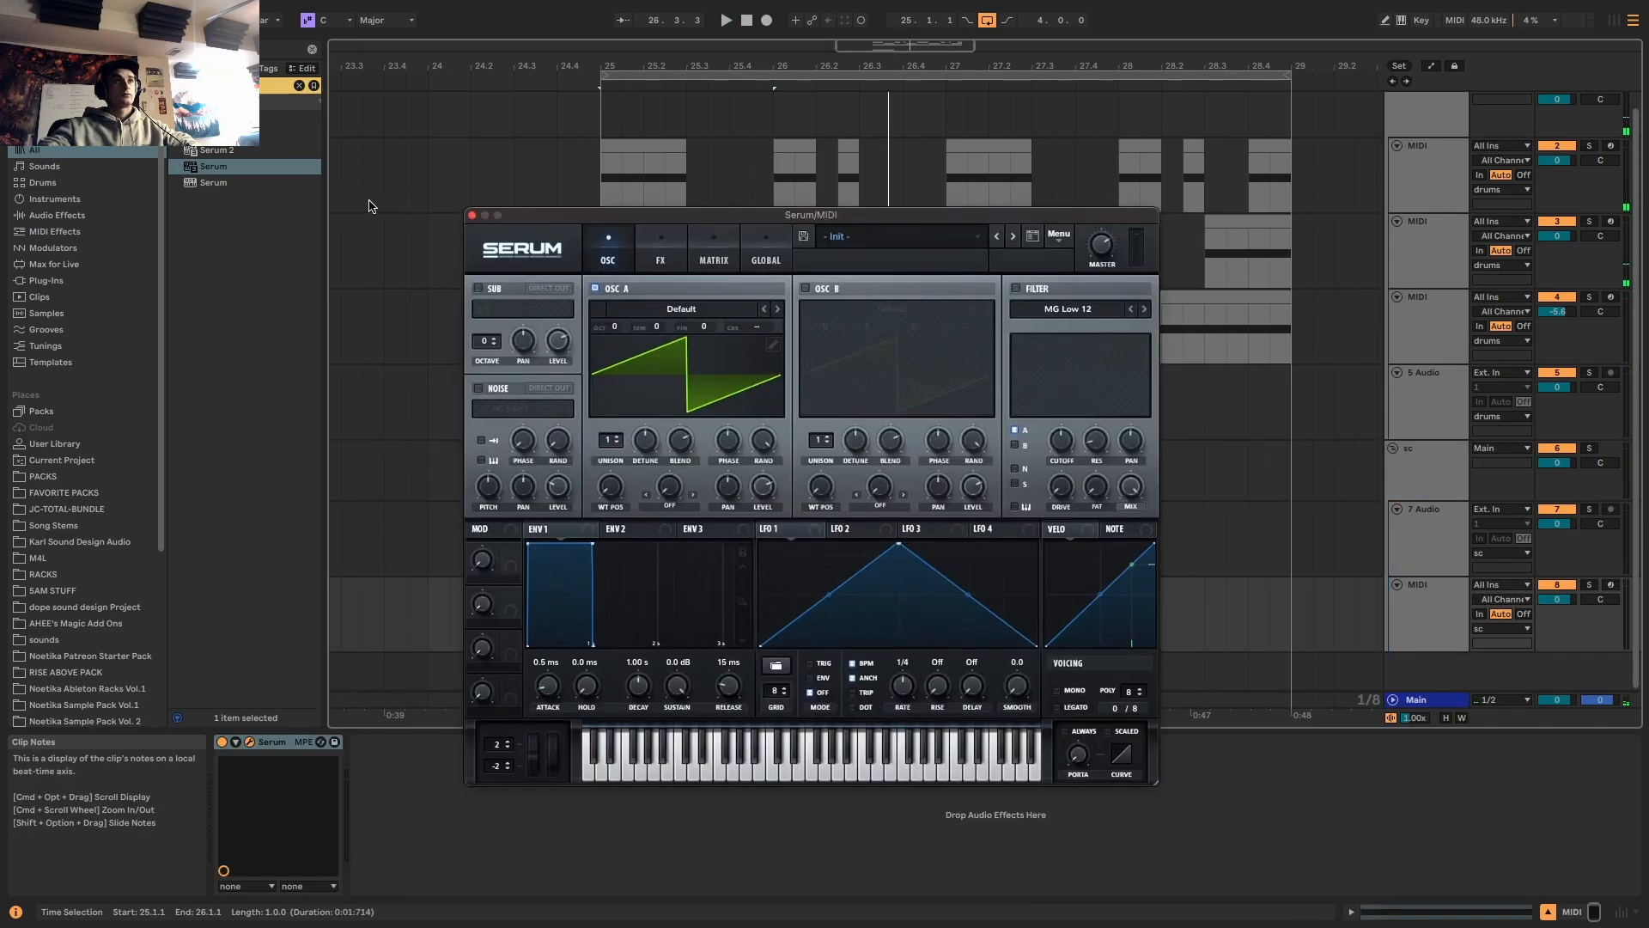
{"action": "double_click", "coordinate": [225, 151]}
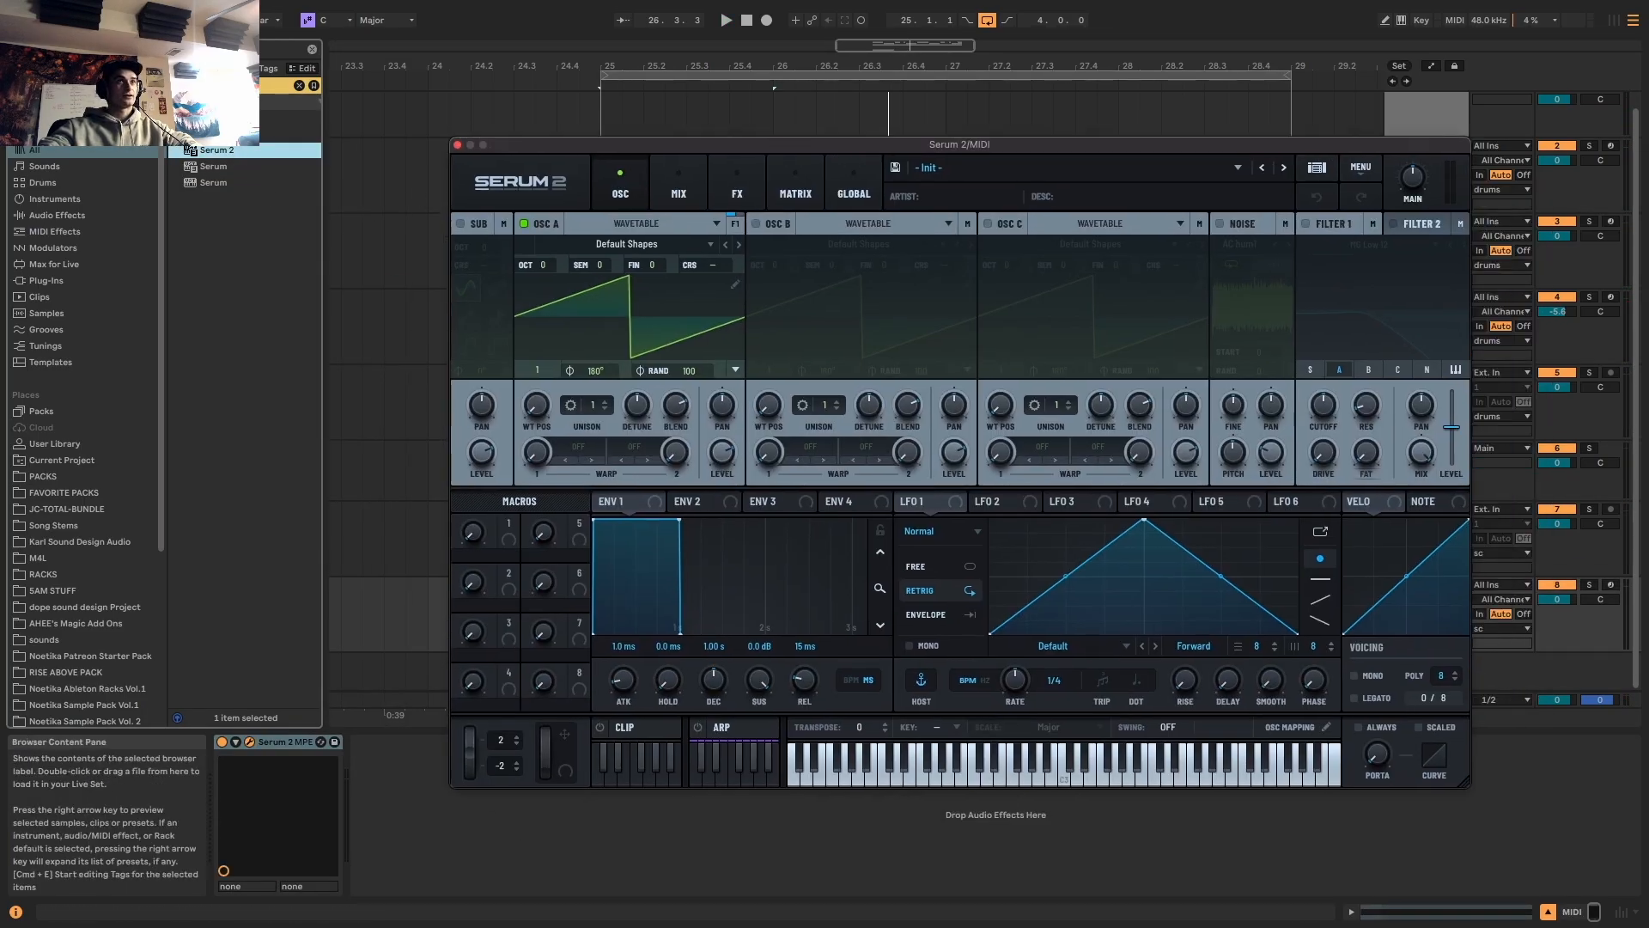
{"action": "double_click", "coordinate": [215, 182]}
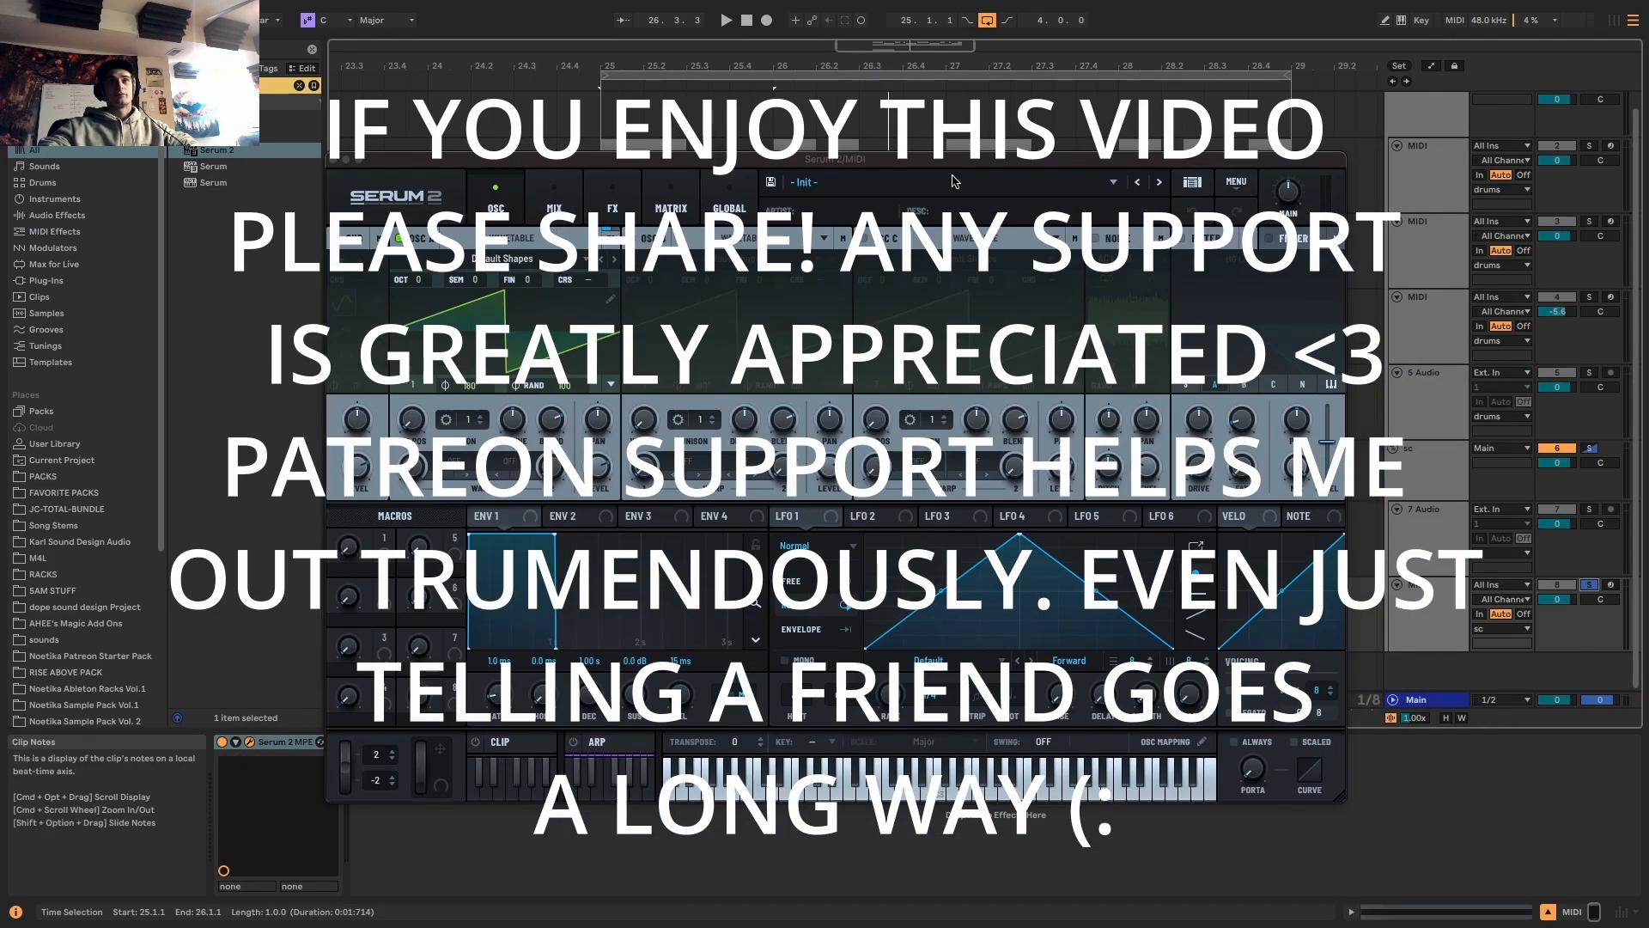
{"action": "mouse_move", "coordinate": [940, 163]}
{"action": "left_mouse_down"}
{"action": "mouse_move", "coordinate": [1304, 248]}
{"action": "mouse_move", "coordinate": [878, 193]}
{"action": "mouse_move", "coordinate": [968, 157]}
{"action": "left_mouse_up"}
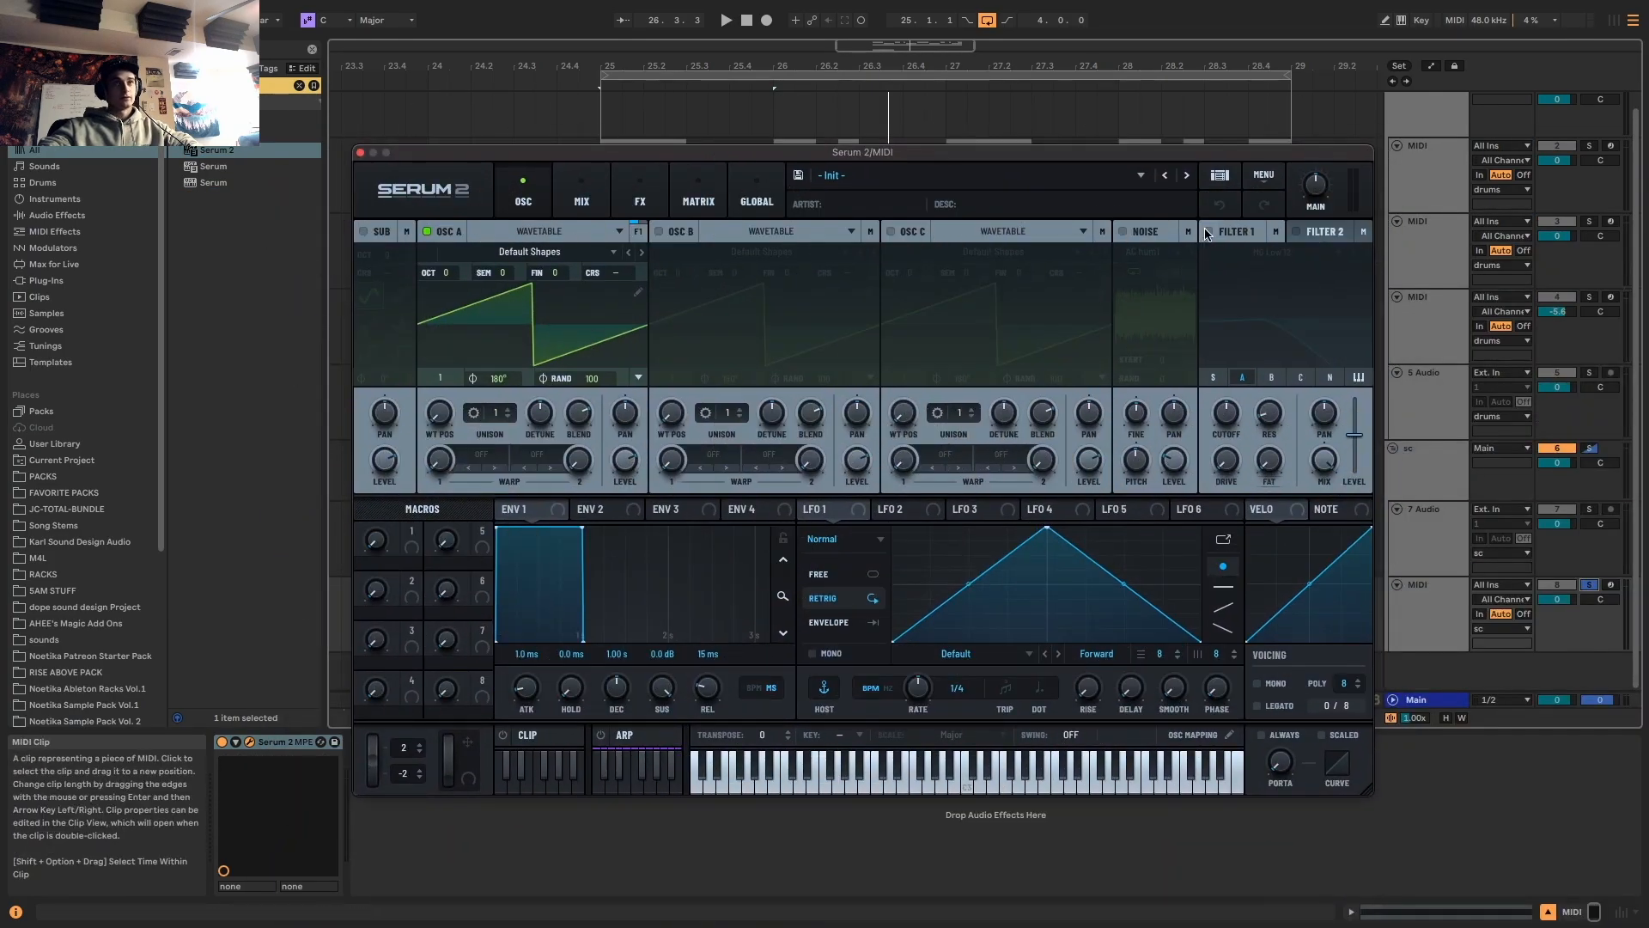
Load the AT Plaits Wavetable from the analog S2 Tables into oscillator A and audition it
{"action": "left_click", "coordinate": [533, 251]}
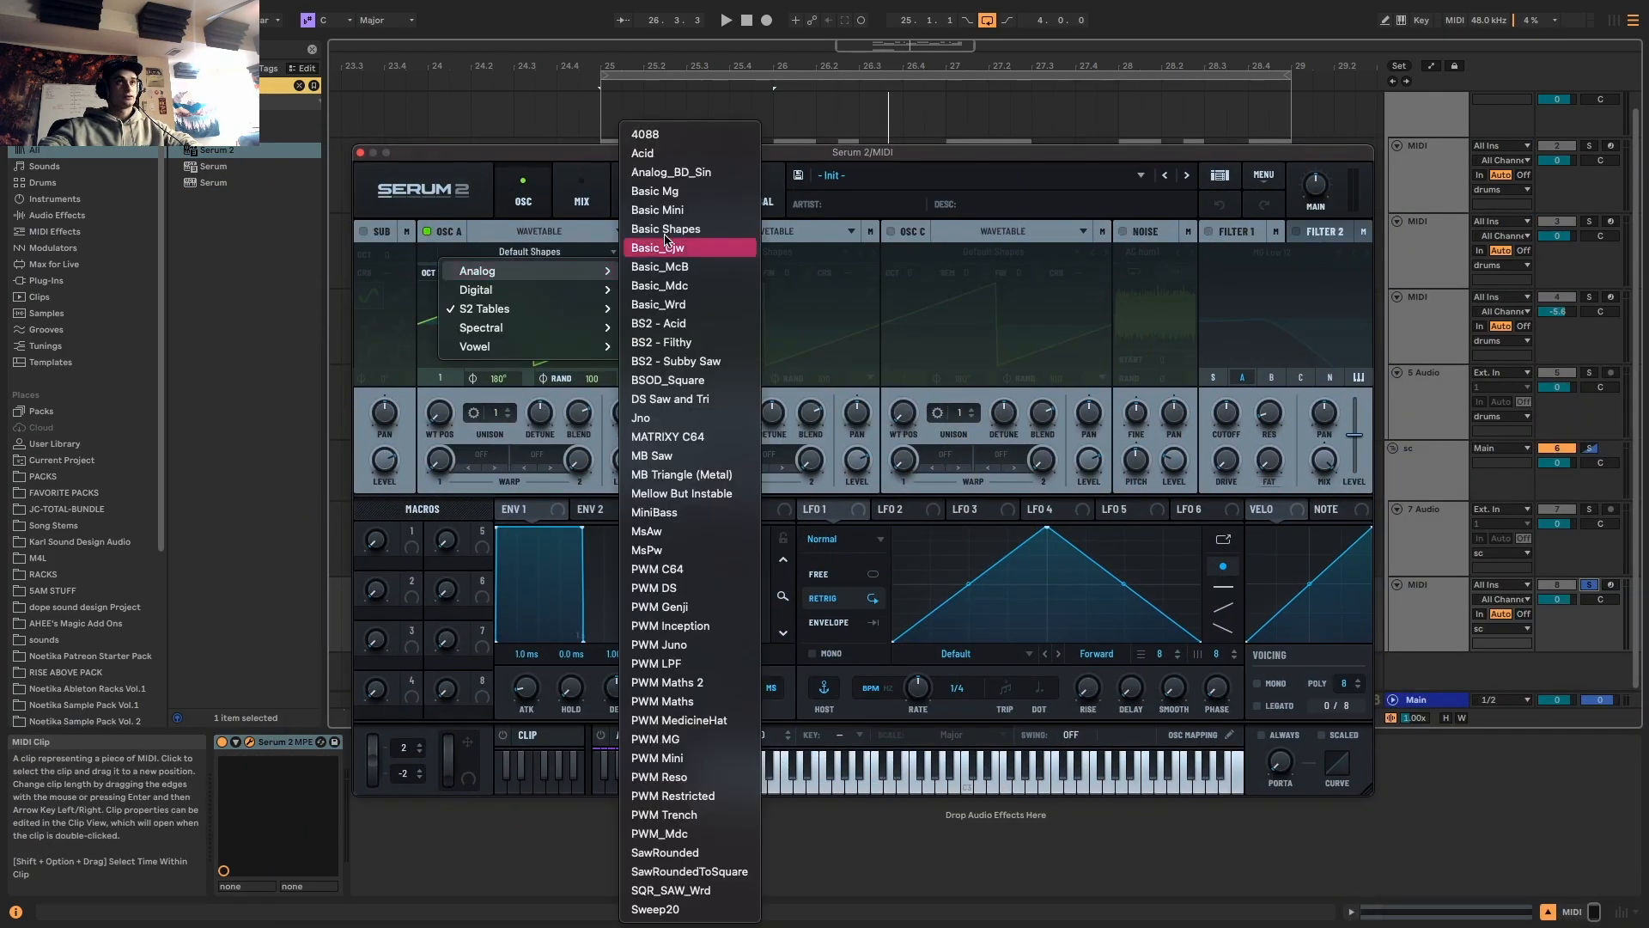
{"action": "mouse_move", "coordinate": [593, 309]}
{"action": "mouse_move", "coordinate": [709, 308]}
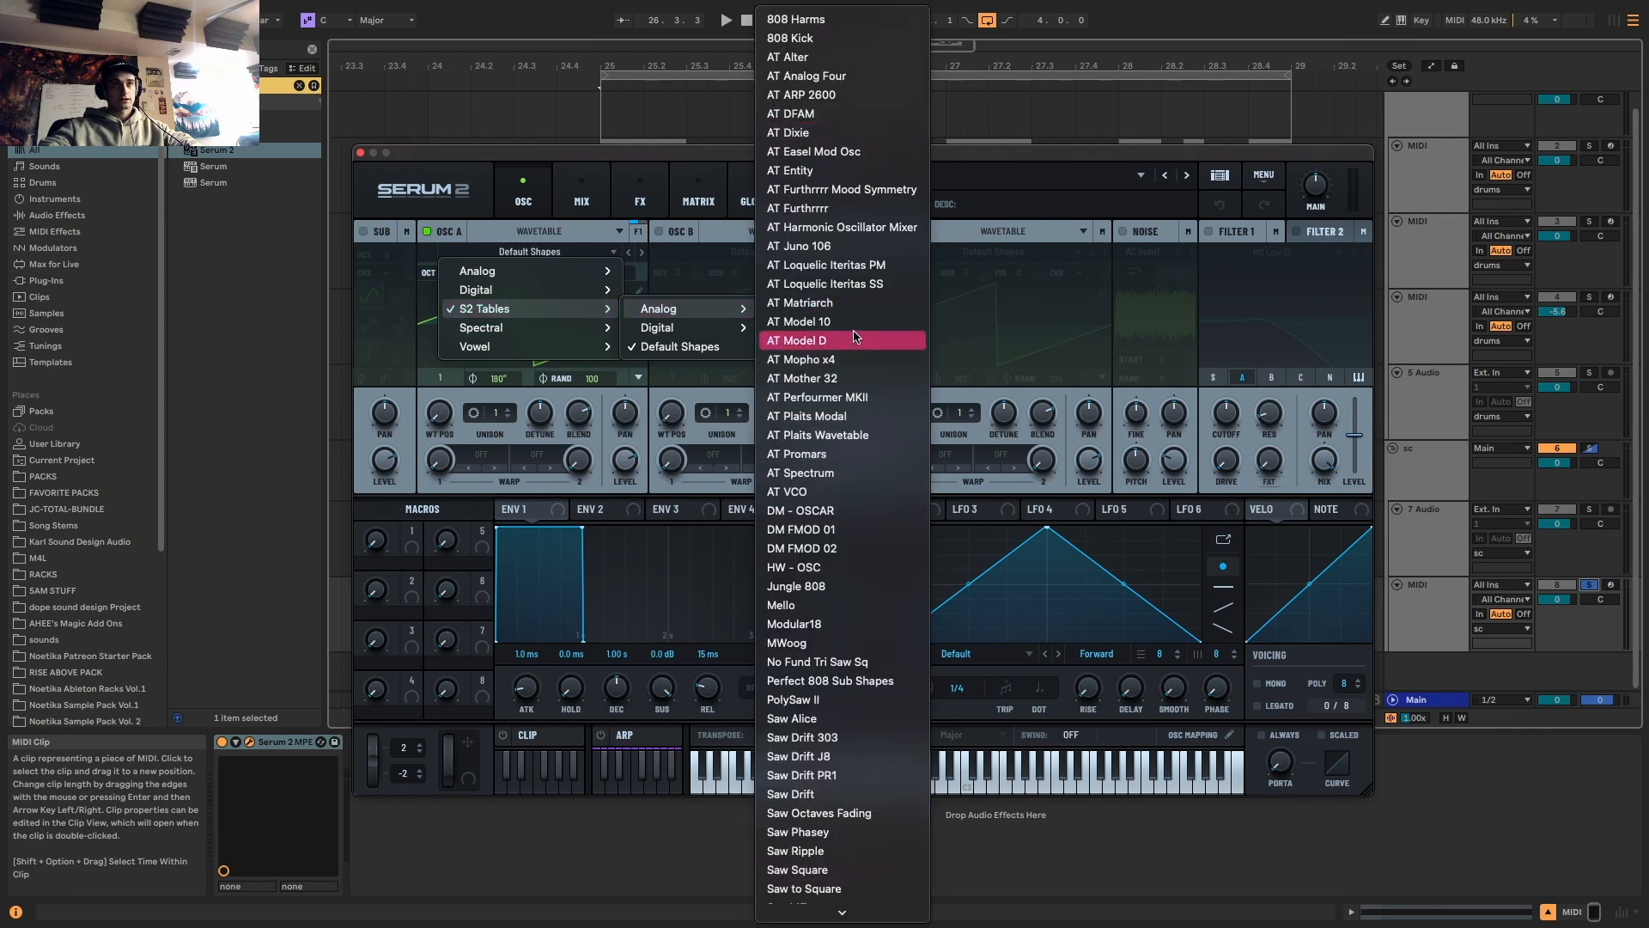
{"action": "left_click", "coordinate": [816, 435]}
{"action": "key", "text": "space"}
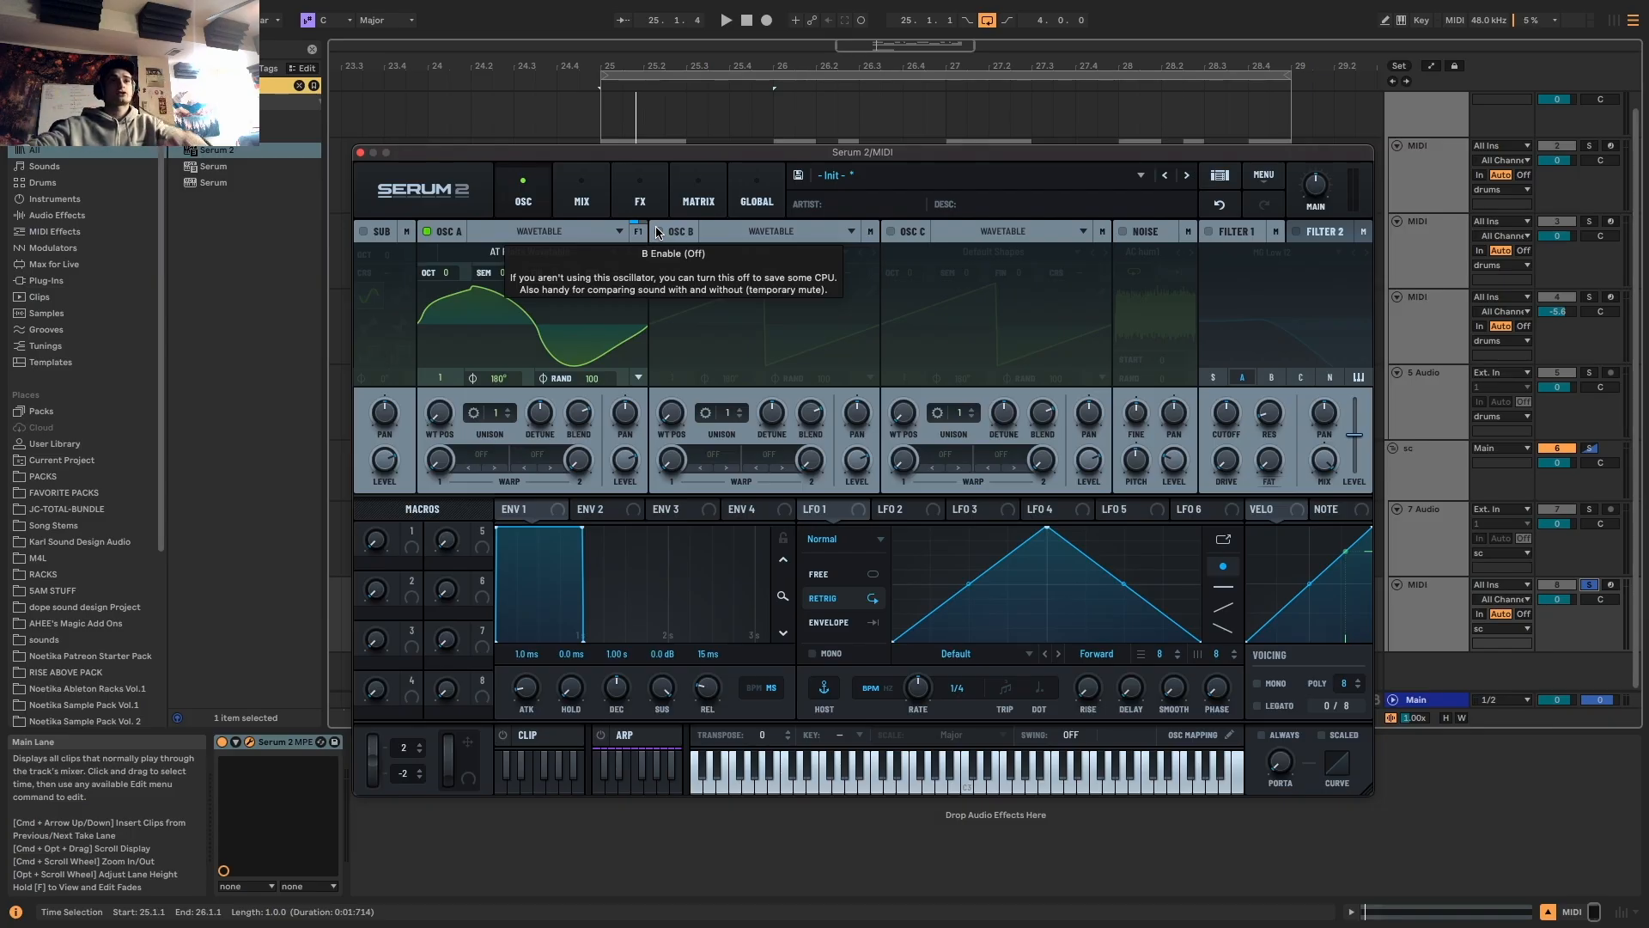
{"action": "left_click", "coordinate": [661, 231]}
{"action": "left_click", "coordinate": [721, 250]}
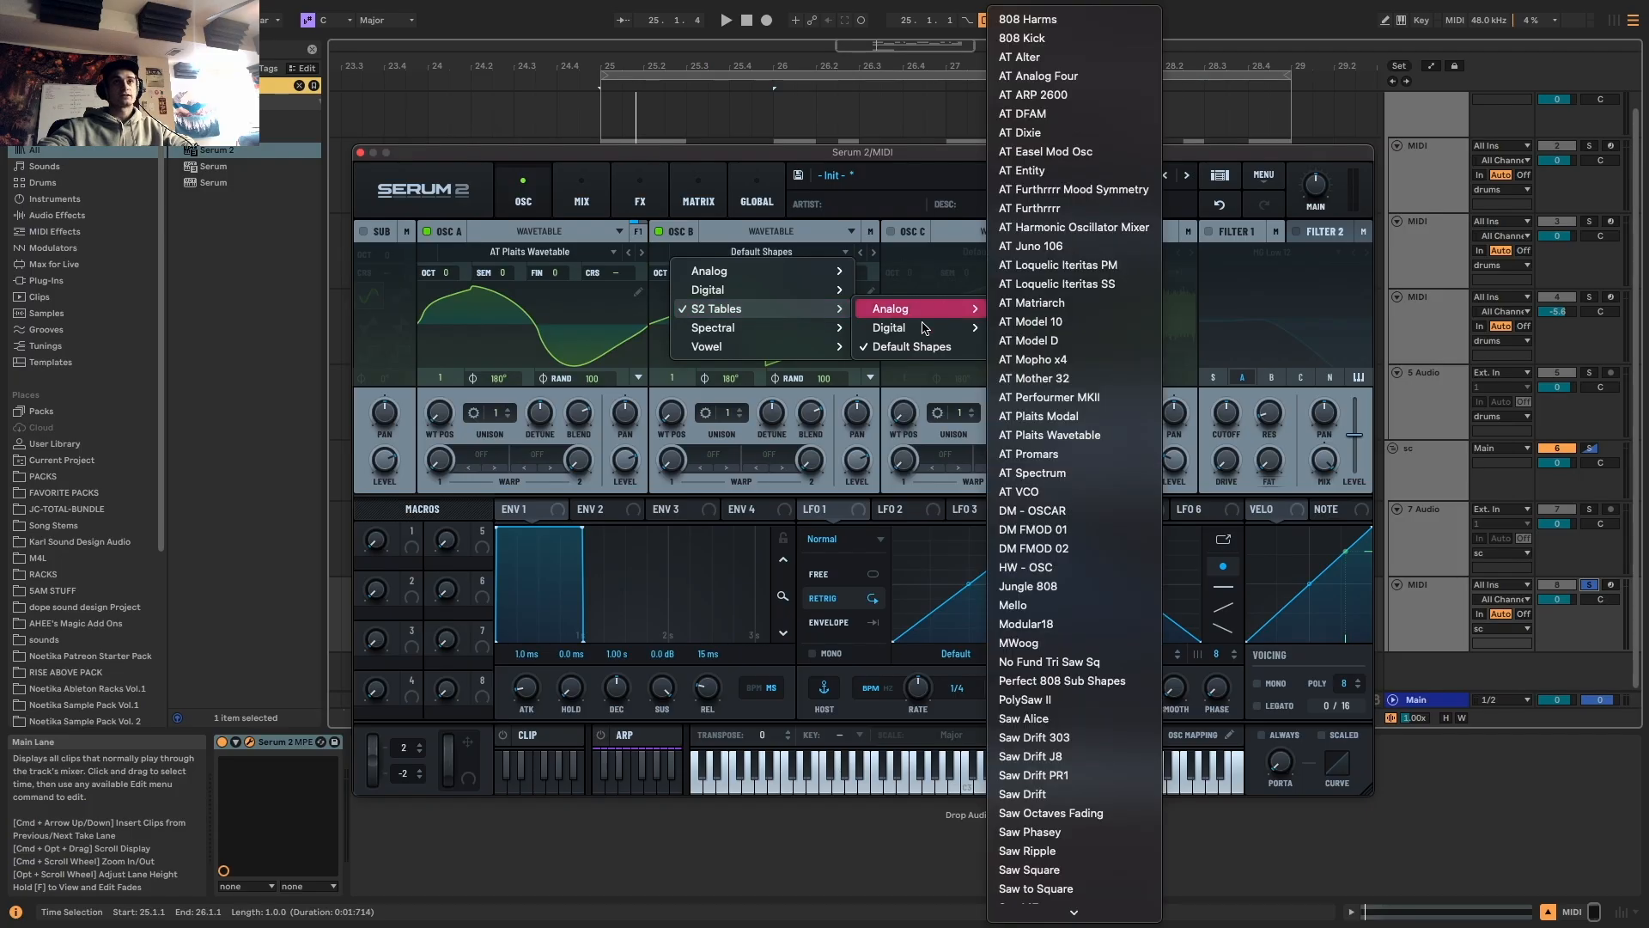
{"action": "left_click", "coordinate": [660, 232]}
{"action": "left_click", "coordinate": [660, 232]}
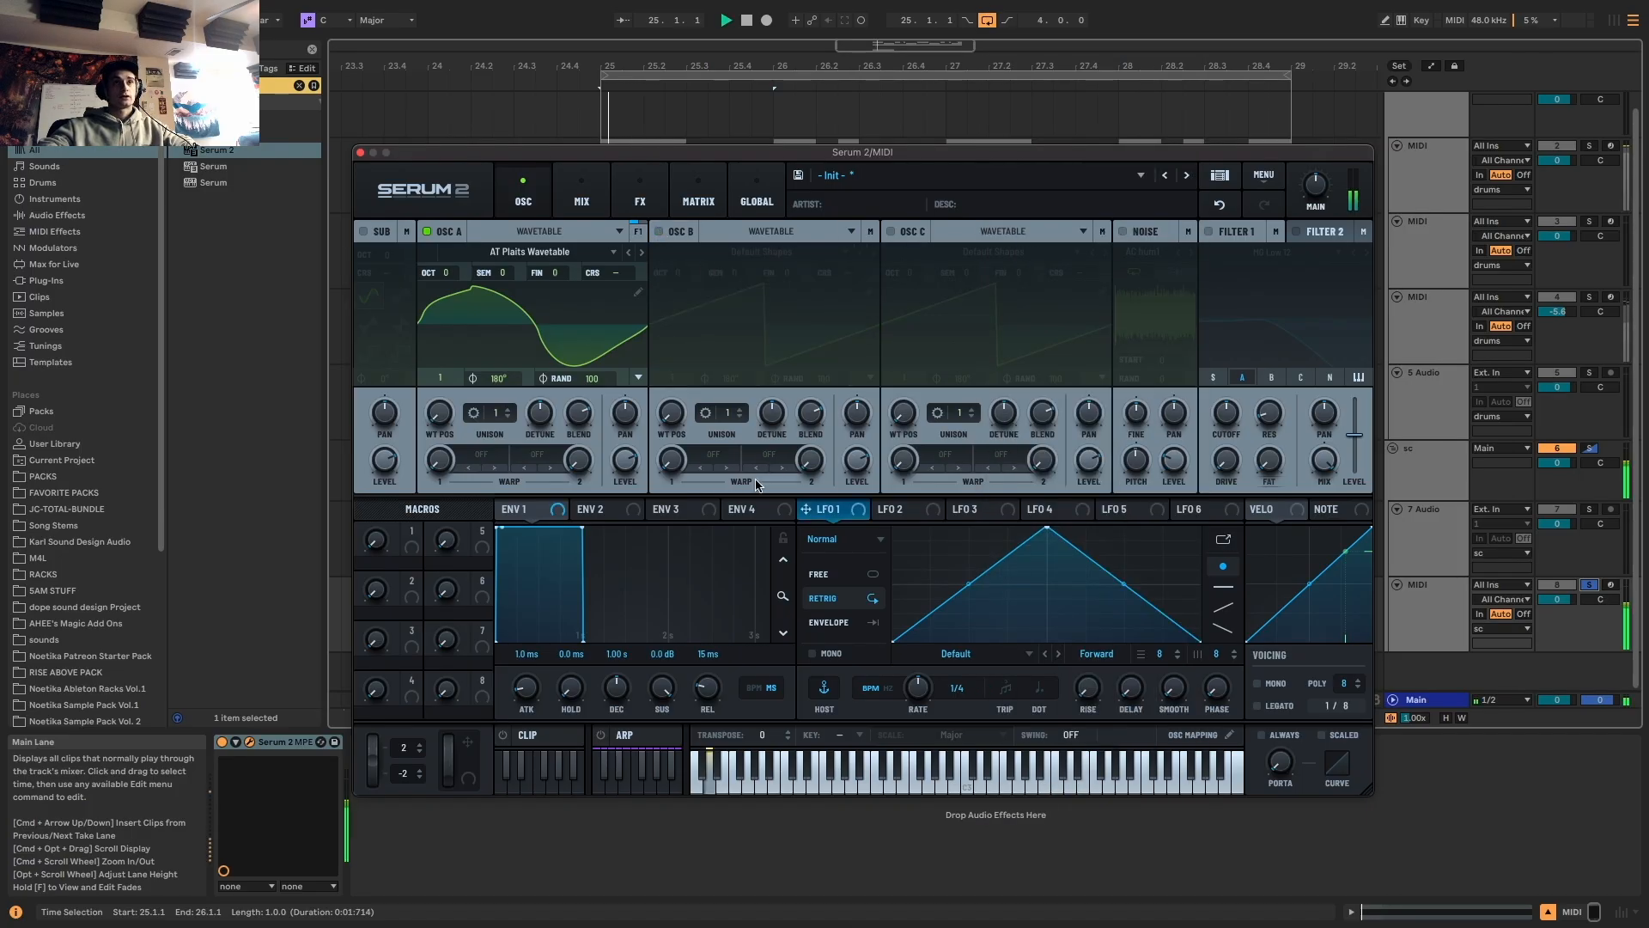
{"action": "key", "text": "space"}
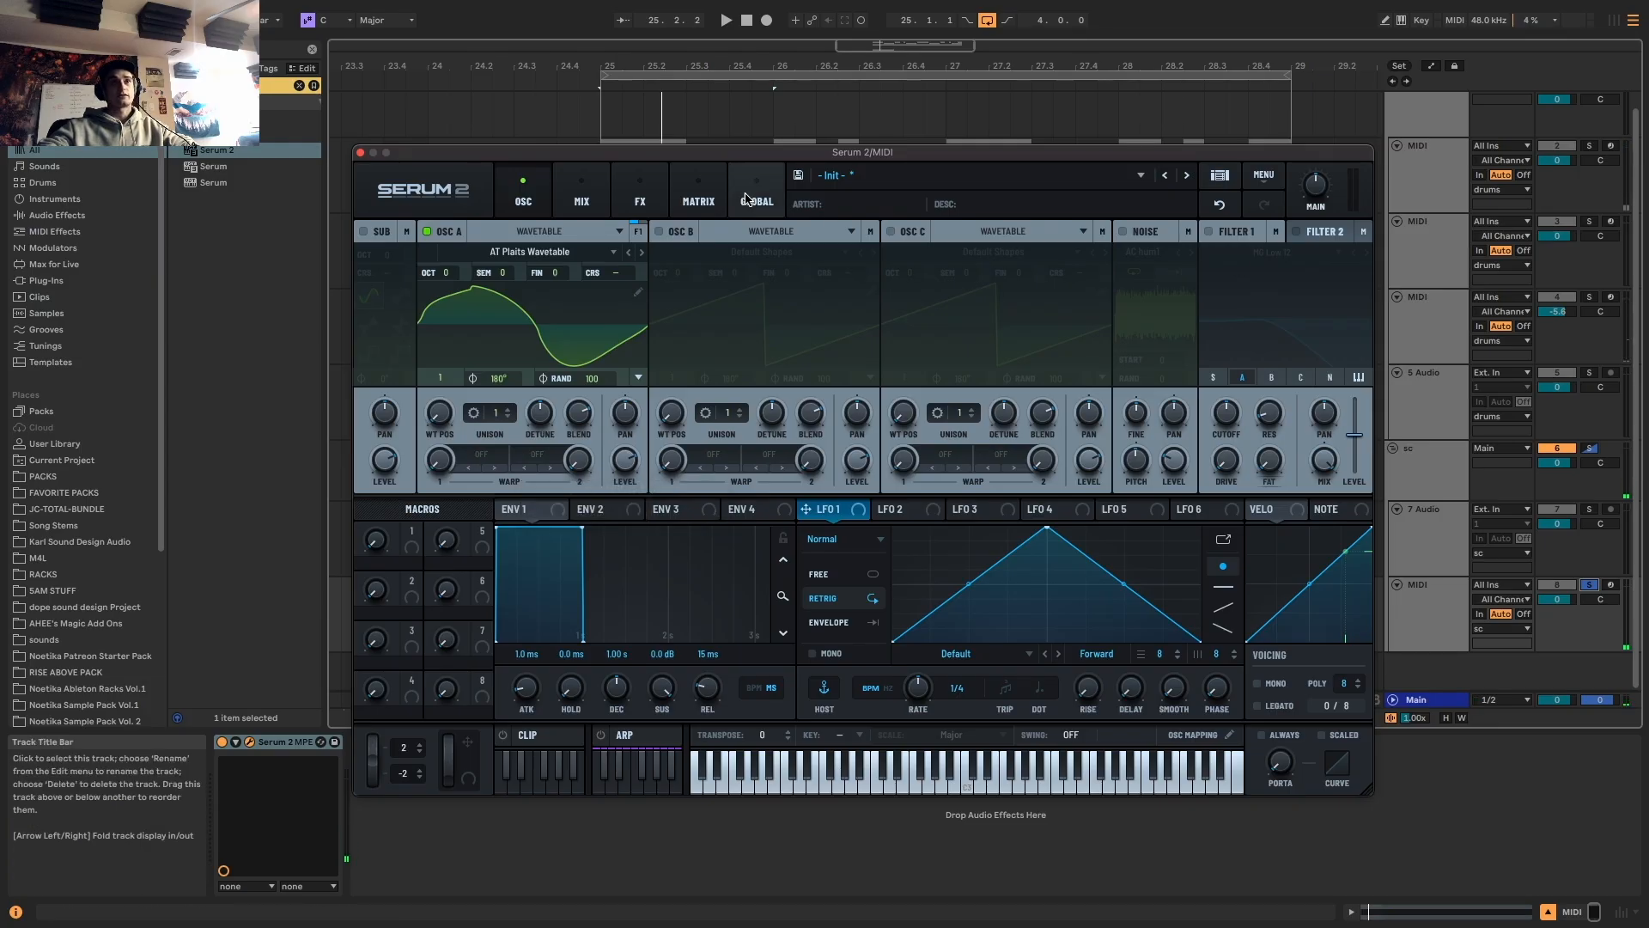
Enable oscillator B and load the Saw147 wavetable from the analog S2 Tables
{"action": "left_click", "coordinate": [660, 232]}
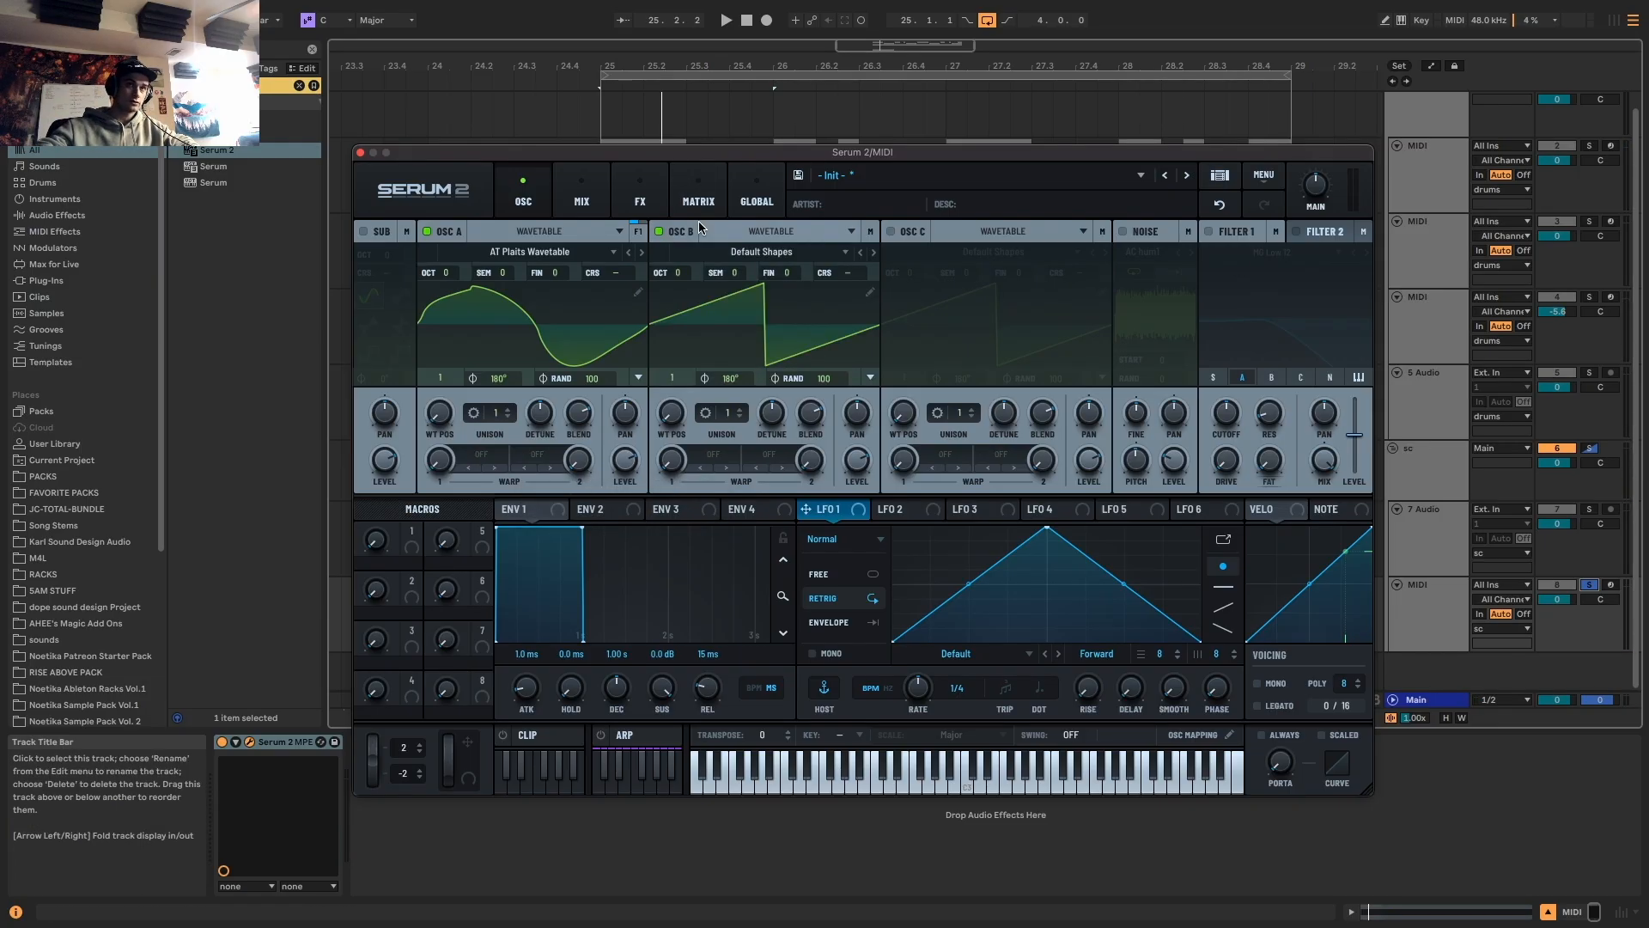
{"action": "left_click", "coordinate": [732, 254]}
{"action": "mouse_move", "coordinate": [748, 308]}
{"action": "mouse_move", "coordinate": [918, 309]}
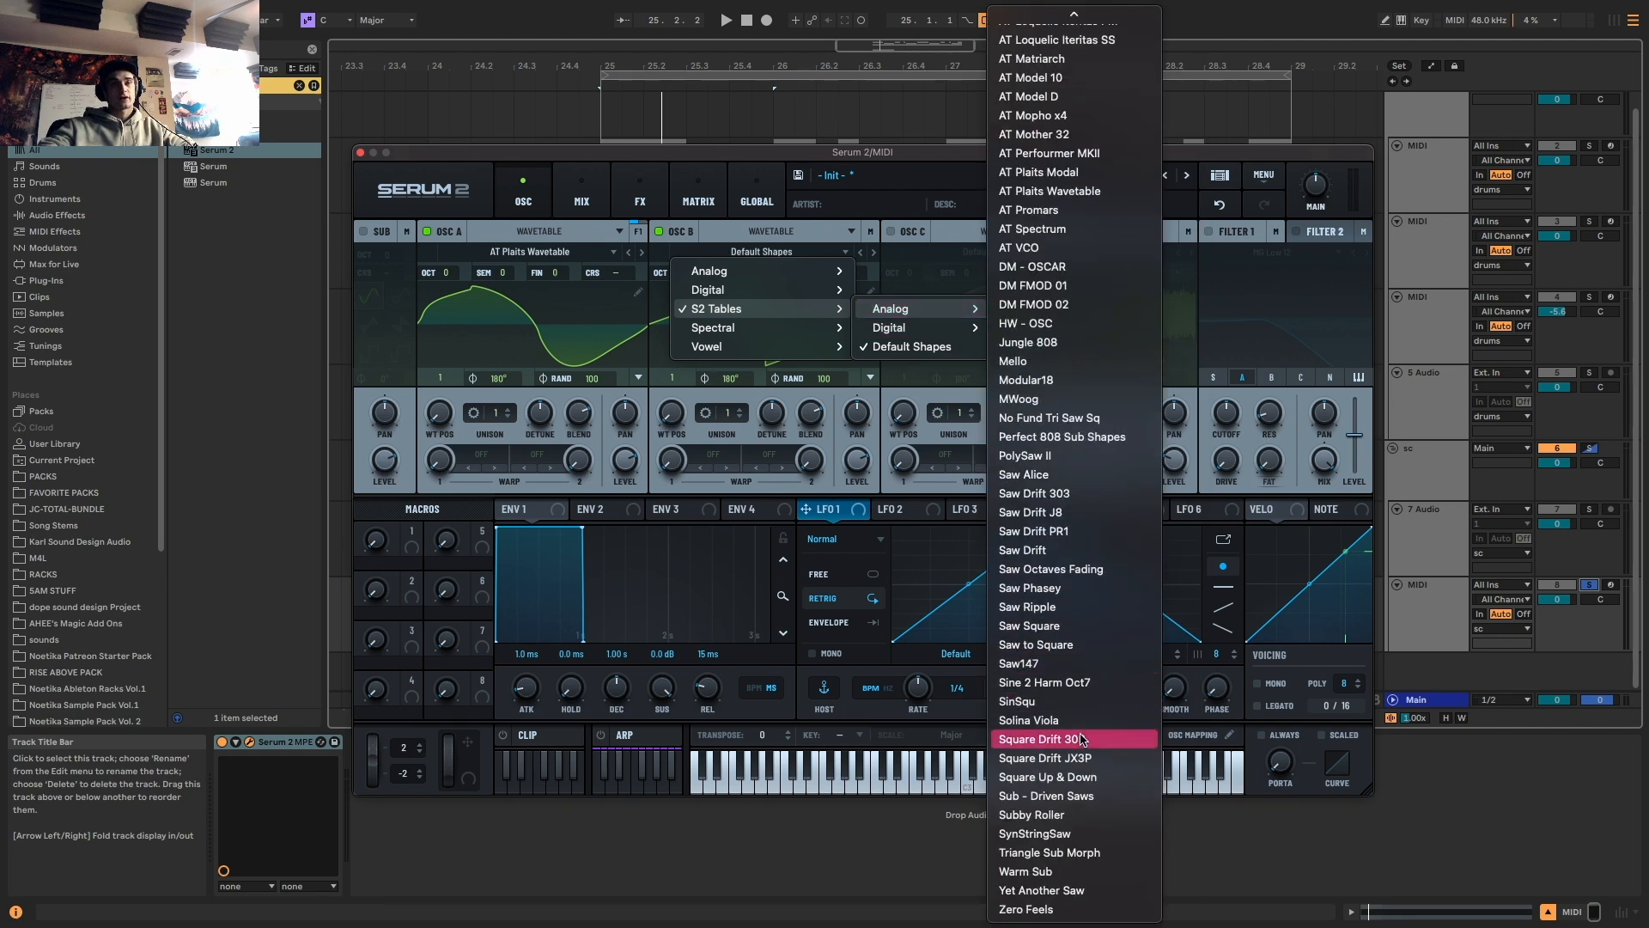
{"action": "left_click", "coordinate": [1082, 666]}
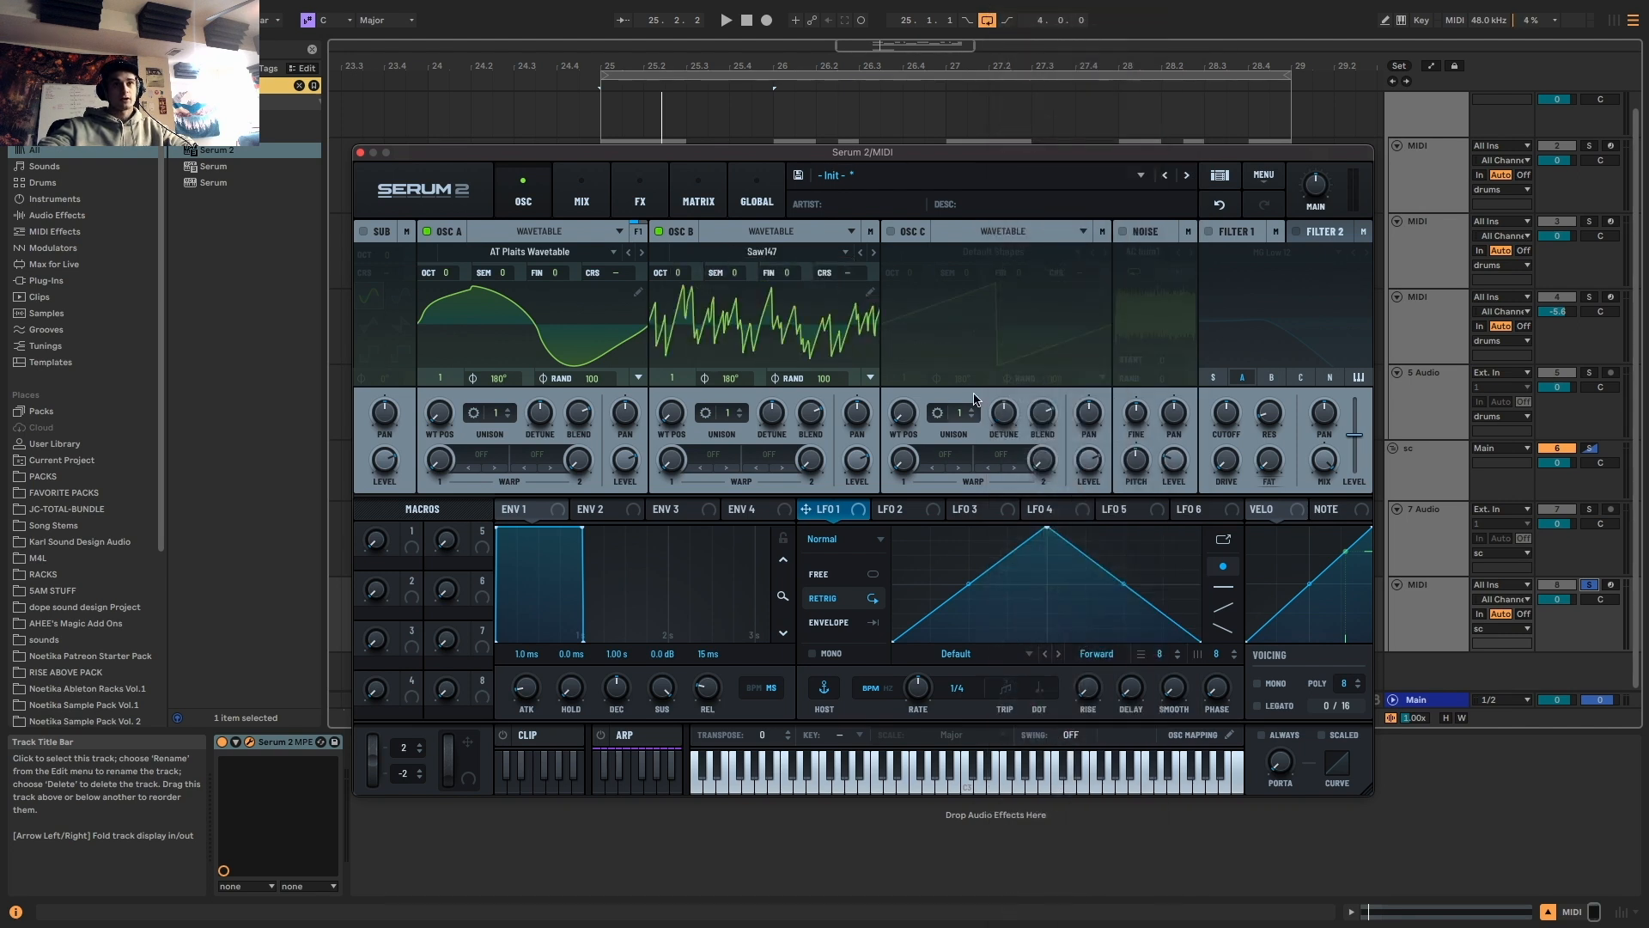
Switch oscillator B to Saw Drift 303 at wavetable position 122, with octave +3 and semitone +7, and modulate its level with LFO 1
{"action": "left_click", "coordinate": [864, 252]}
{"action": "left_click_drag", "start_coordinate": [670, 416], "coordinate": [673, 258]}
{"action": "left_click", "coordinate": [859, 253]}
{"action": "left_click", "coordinate": [859, 253]}
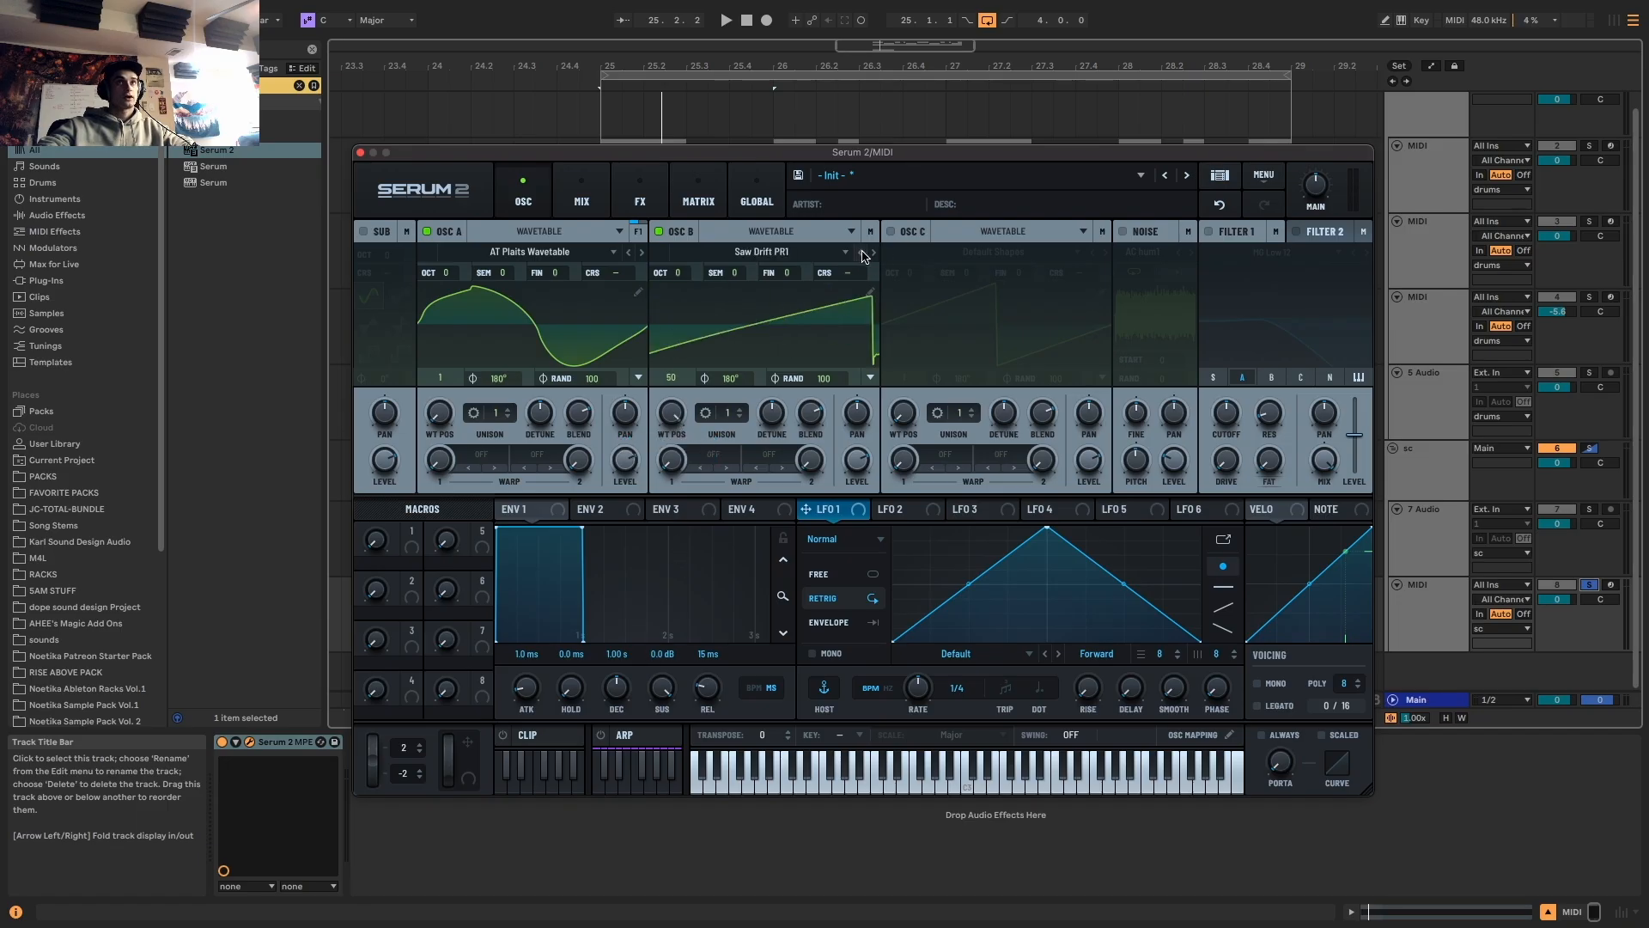
{"action": "left_click", "coordinate": [861, 254]}
{"action": "key", "text": "space"}
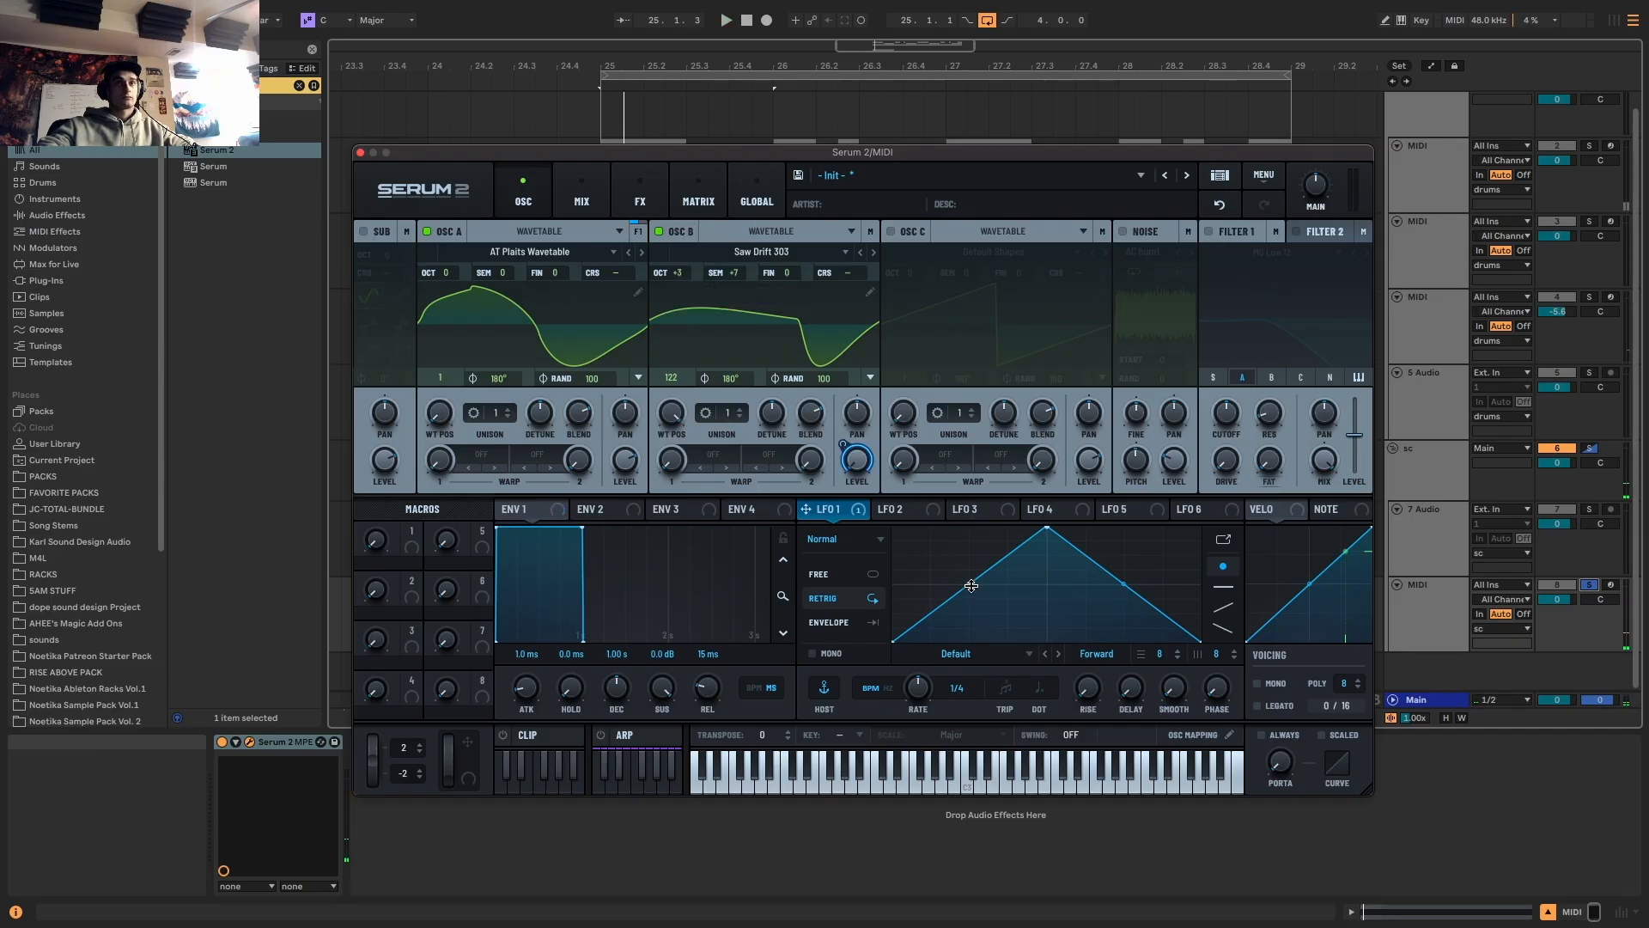
Bend both slopes of LFO 1 inward, shift its peak earlier at a 1/4 triplet rate, and audition the result
{"action": "left_click_drag", "start_coordinate": [969, 583], "coordinate": [969, 620]}
{"action": "left_click_drag", "start_coordinate": [1123, 584], "coordinate": [1124, 615]}
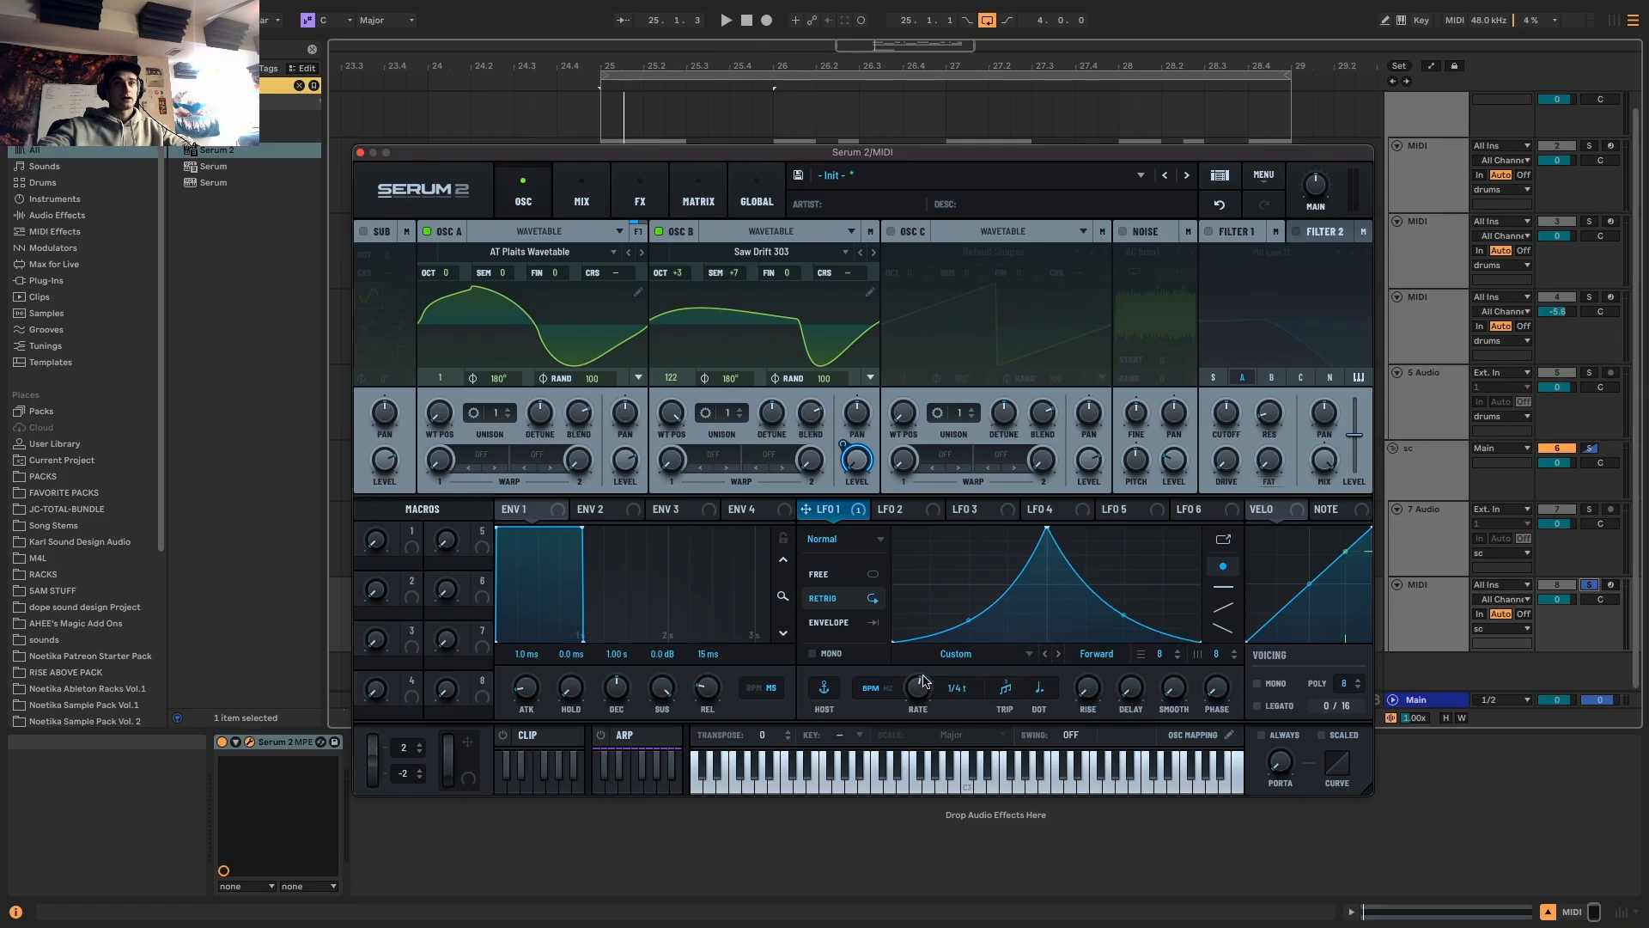
{"action": "left_click_drag", "start_coordinate": [1044, 533], "coordinate": [996, 503]}
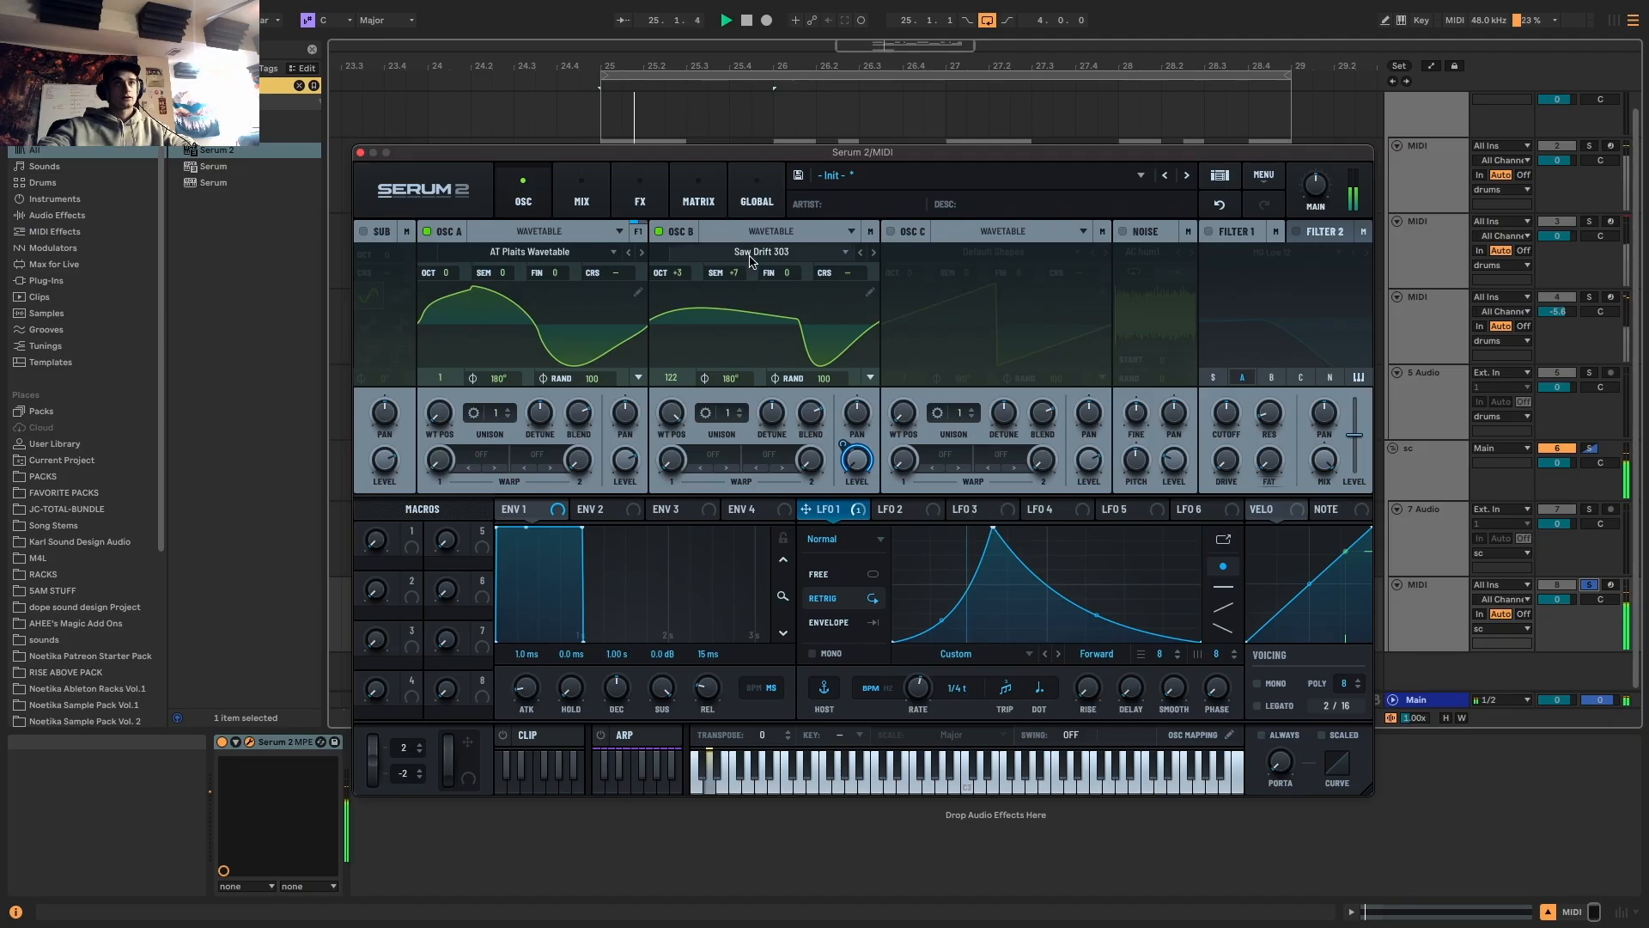
{"action": "mouse_move", "coordinate": [683, 426]}
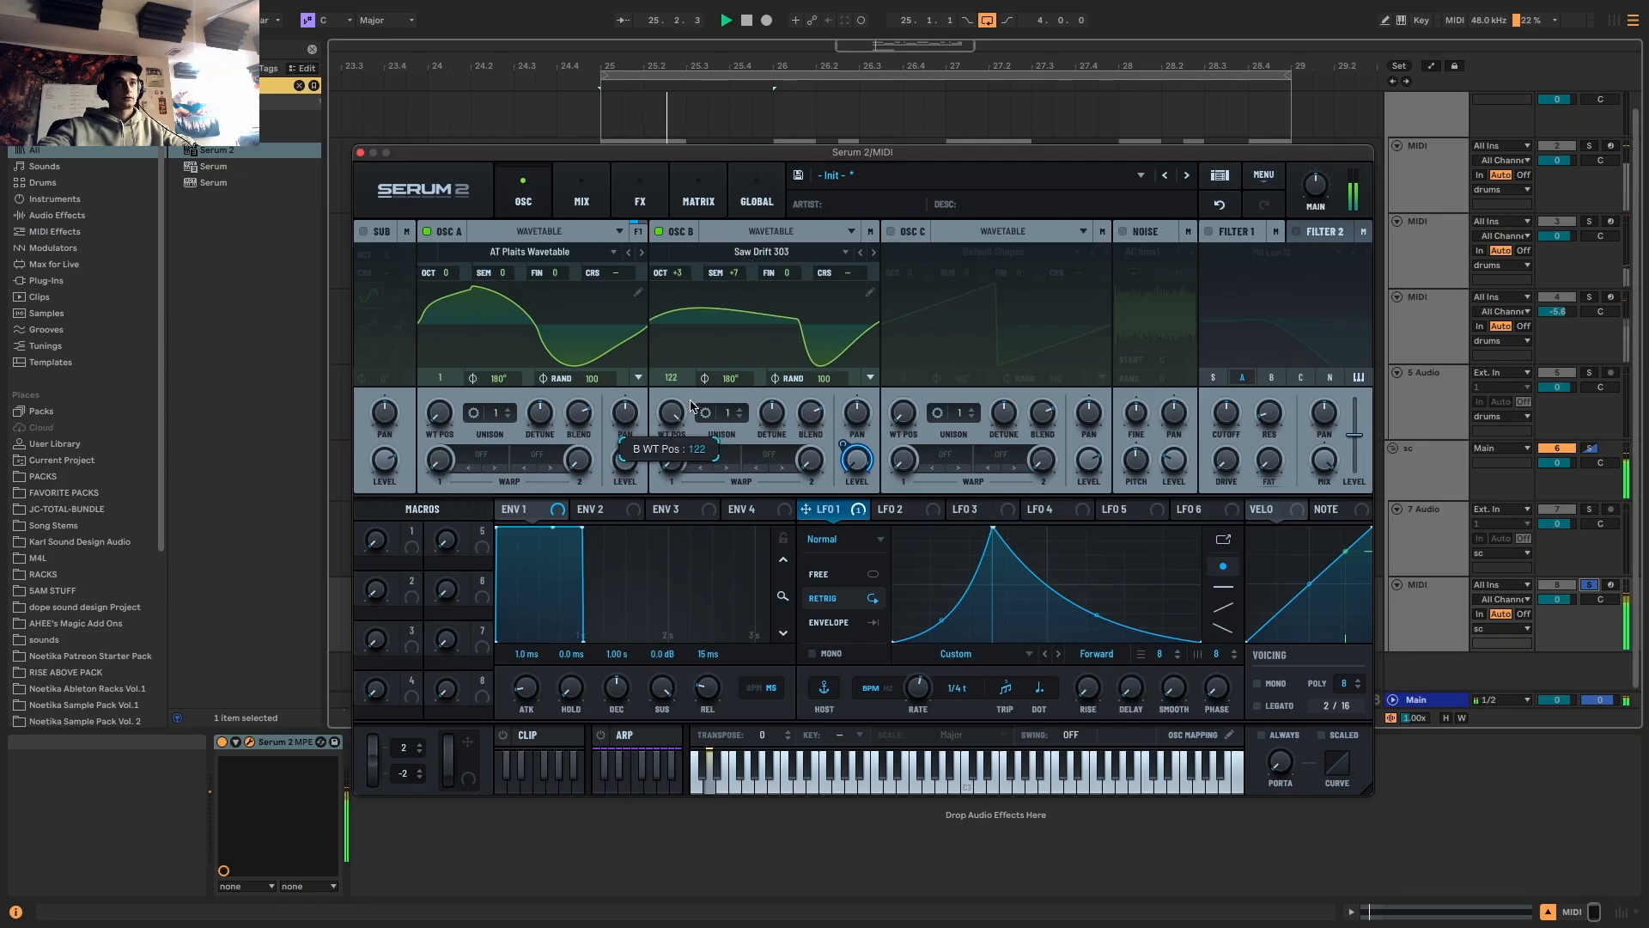
{"action": "key", "text": "space"}
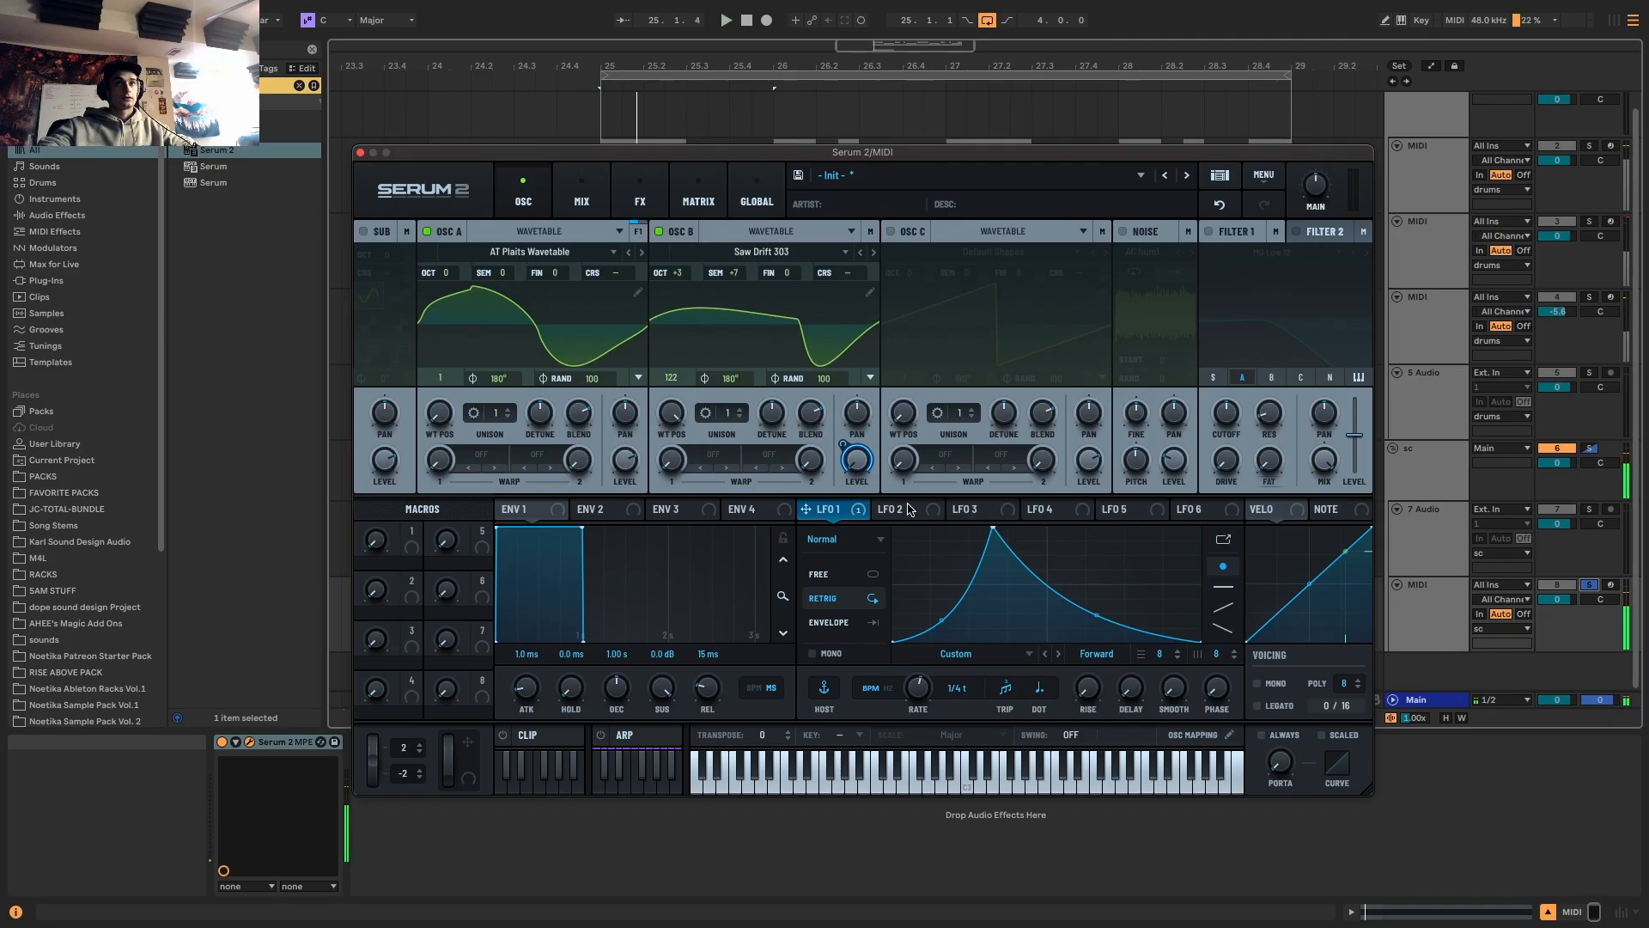
Assign LFO 2 to oscillator B's wavetable position and audition the modulation
{"action": "left_click", "coordinate": [902, 508]}
{"action": "left_click_drag", "start_coordinate": [881, 509], "coordinate": [672, 413]}
{"action": "key", "text": "space"}
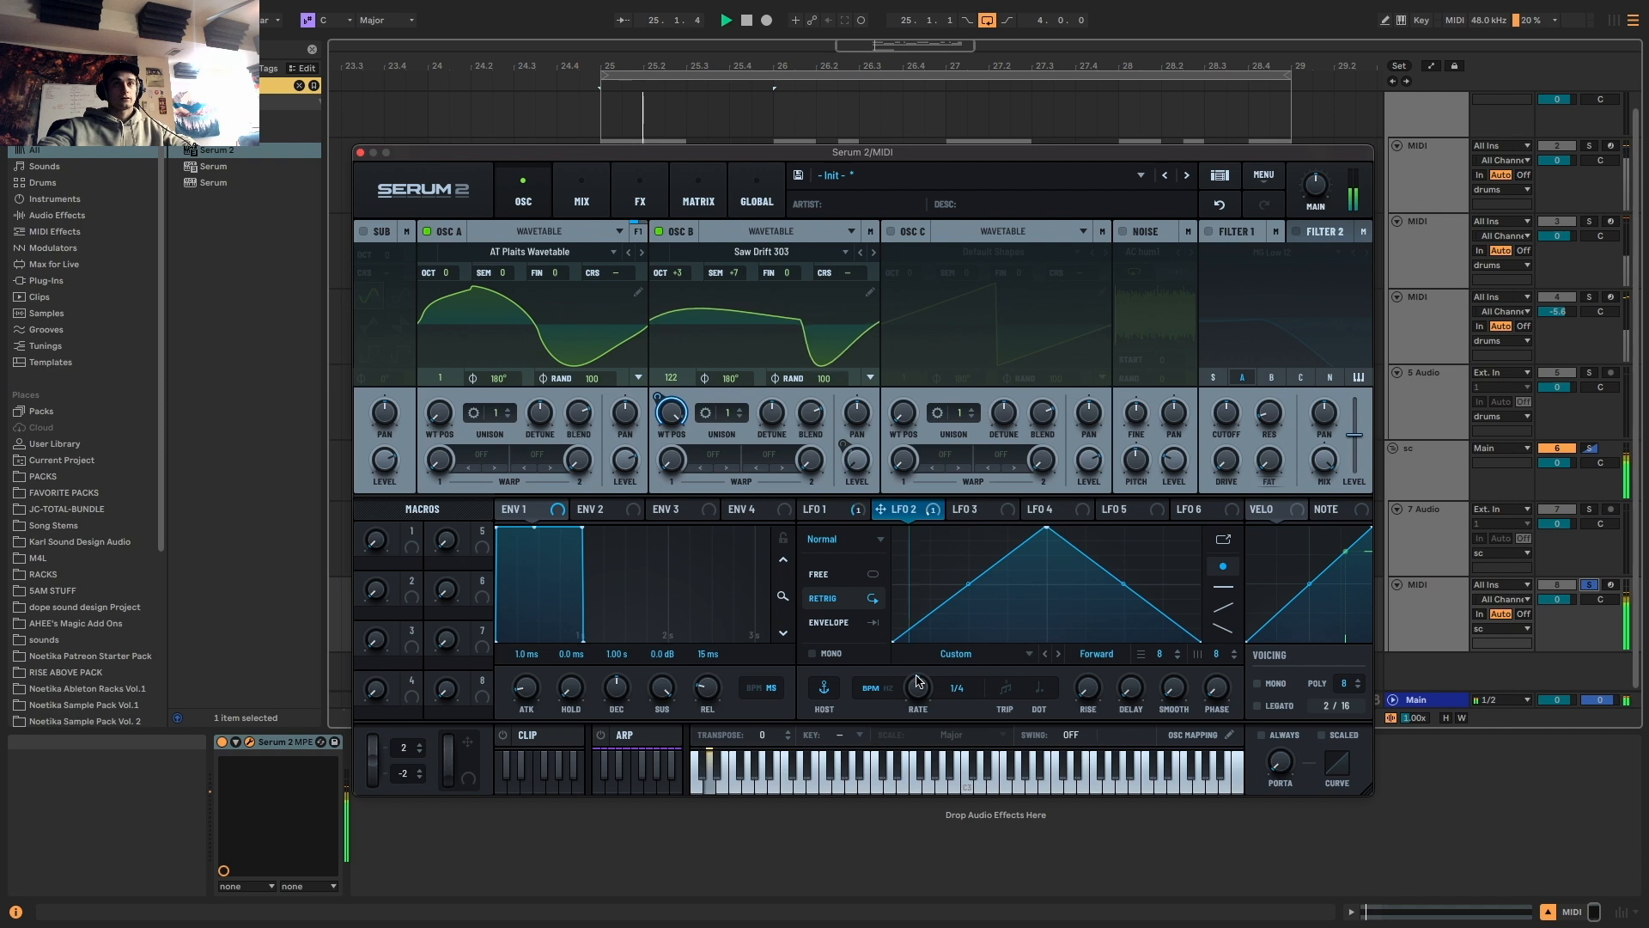
{"action": "key", "text": "space"}
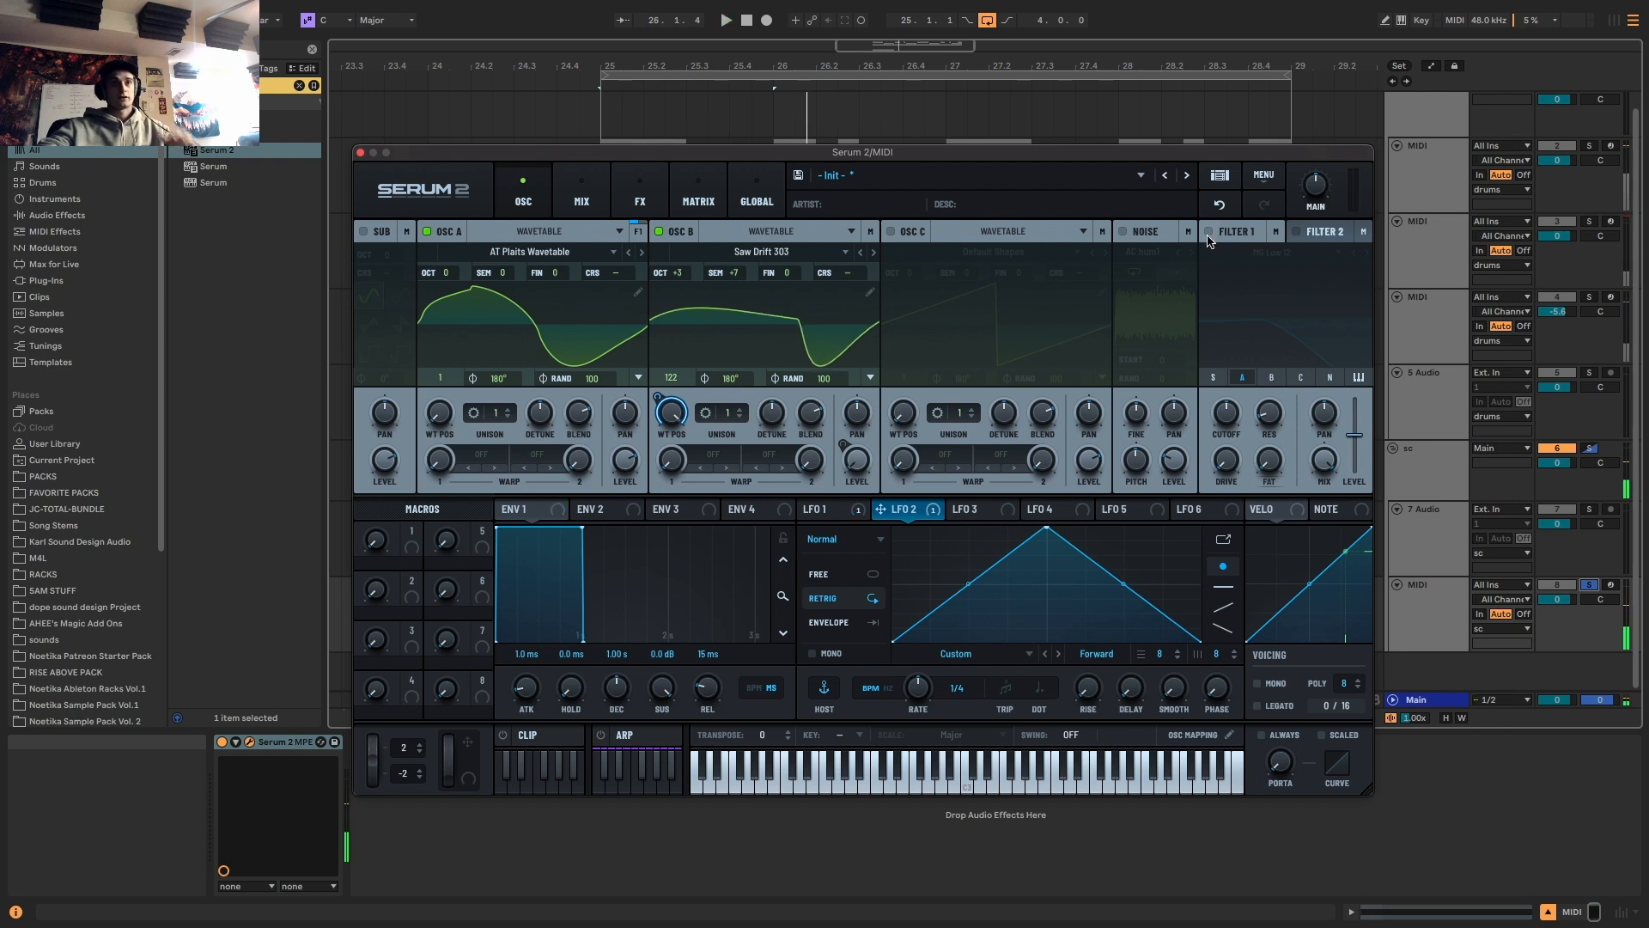
Route oscillator B to the filter and enable Filter 1 with the MG Low 24 type
{"action": "left_click", "coordinate": [871, 232]}
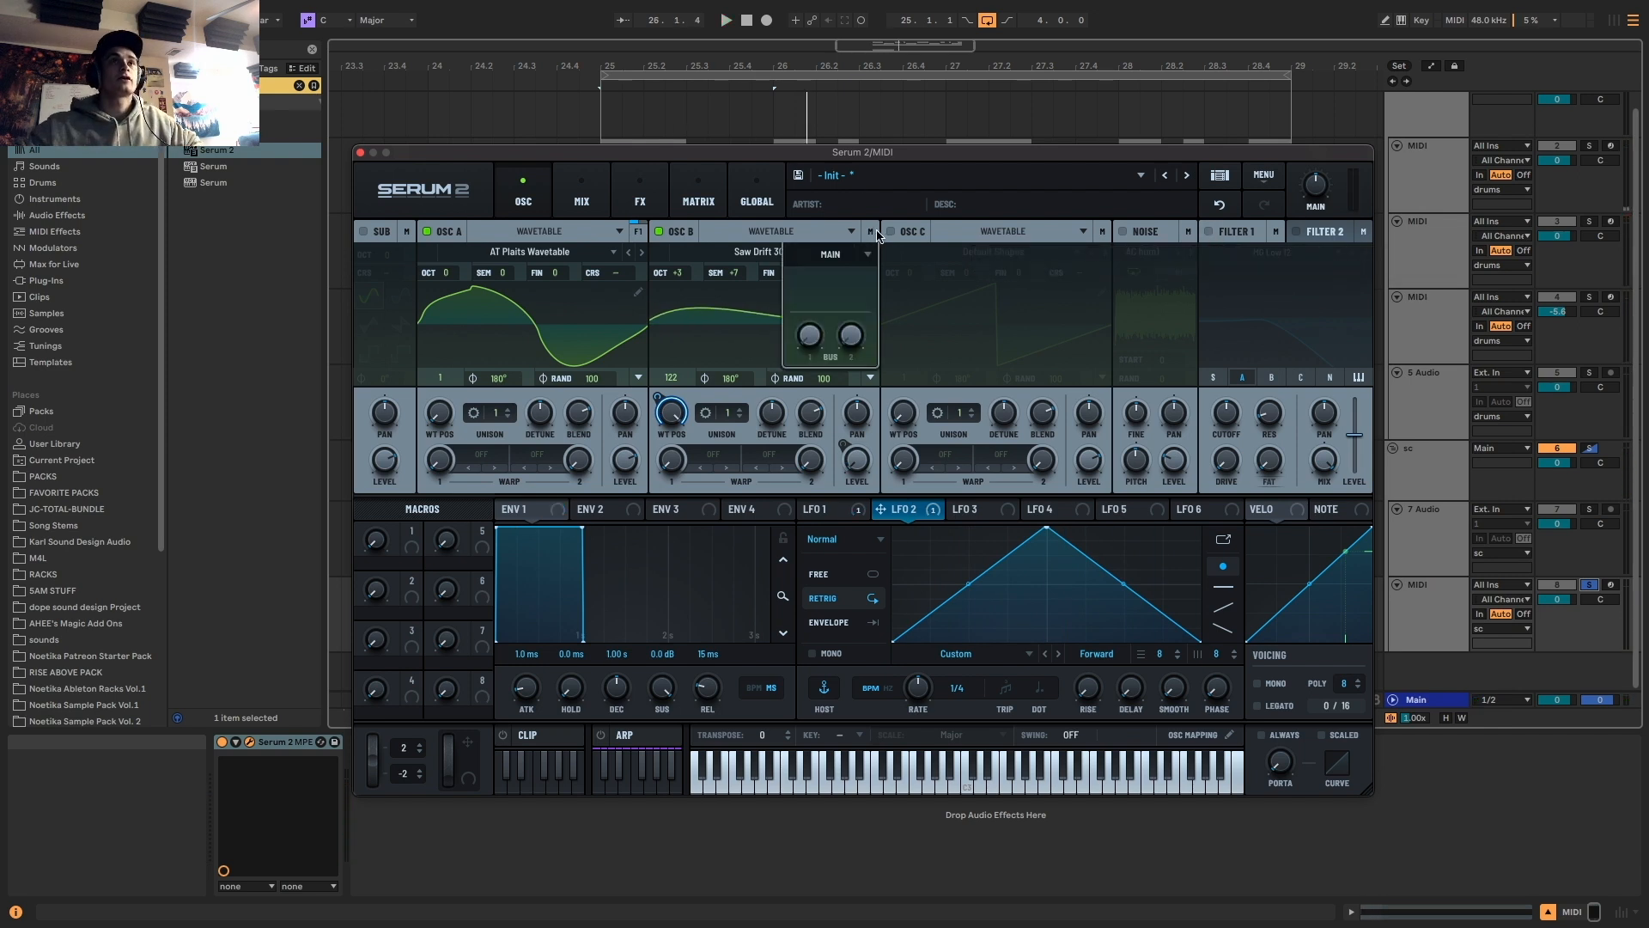
{"action": "left_click", "coordinate": [844, 254]}
{"action": "left_click", "coordinate": [823, 272]}
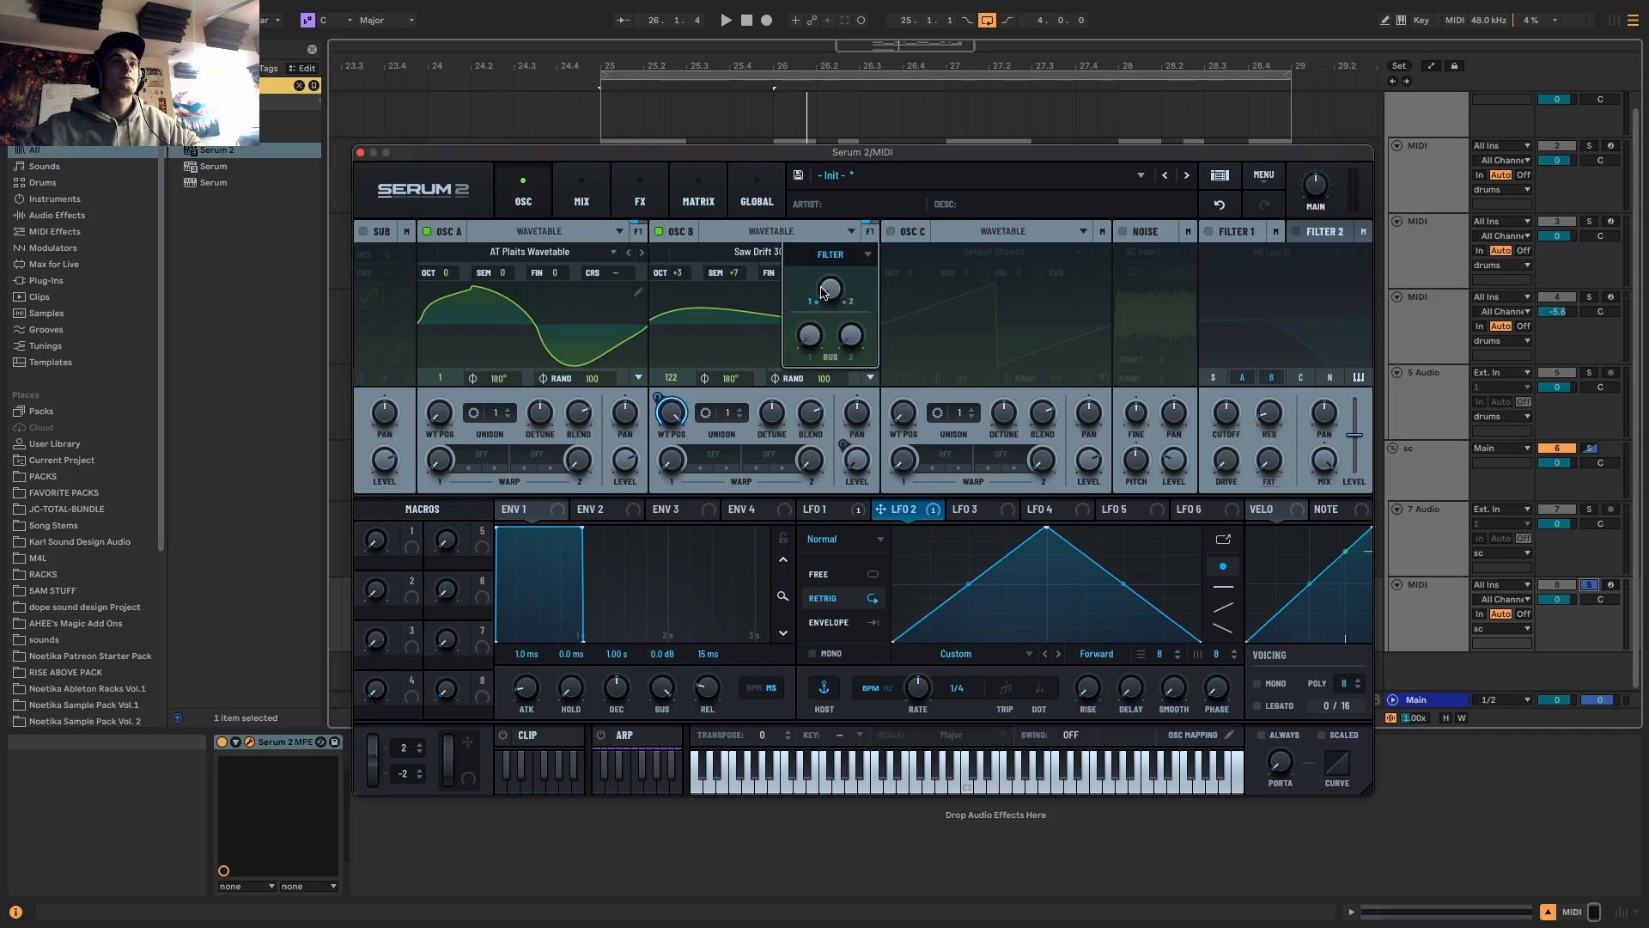
{"action": "left_click", "coordinate": [1208, 231]}
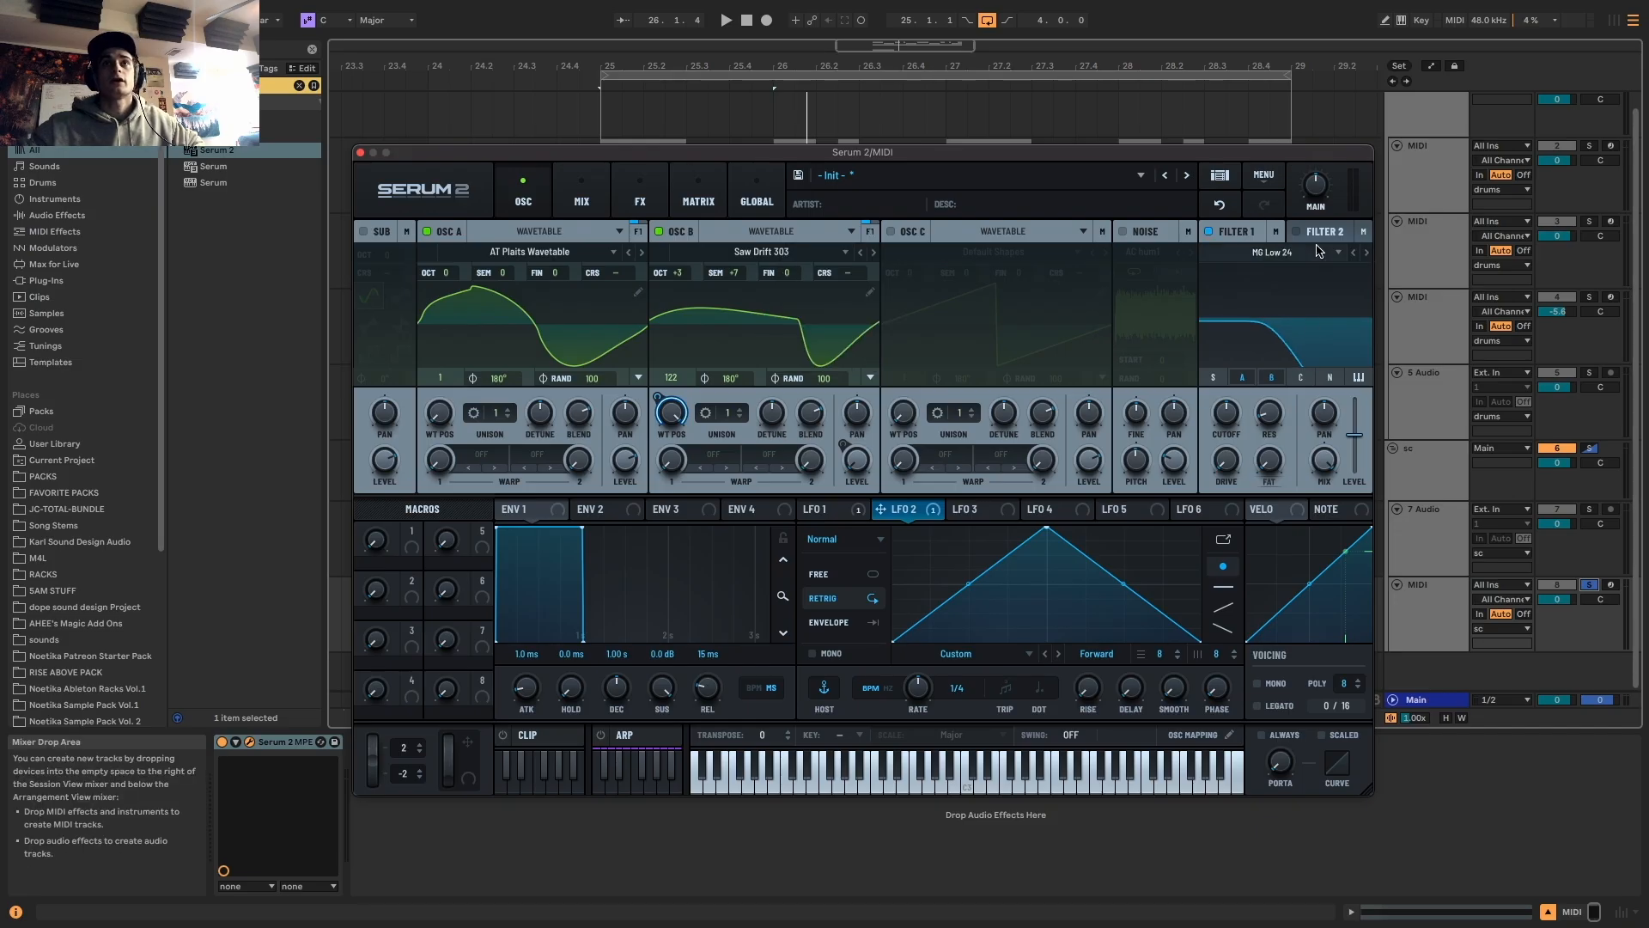
Lower Filter 1's cutoff slightly and modulate its cutoff and drive with LFO 1, using 59% for the drive
{"action": "left_click_drag", "start_coordinate": [1231, 412], "coordinate": [1228, 427]}
{"action": "left_click", "coordinate": [862, 512]}
{"action": "left_click", "coordinate": [900, 511]}
{"action": "left_click", "coordinate": [846, 510]}
{"action": "left_click_drag", "start_coordinate": [806, 509], "coordinate": [1215, 398]}
{"action": "left_click_drag", "start_coordinate": [805, 509], "coordinate": [1226, 460]}
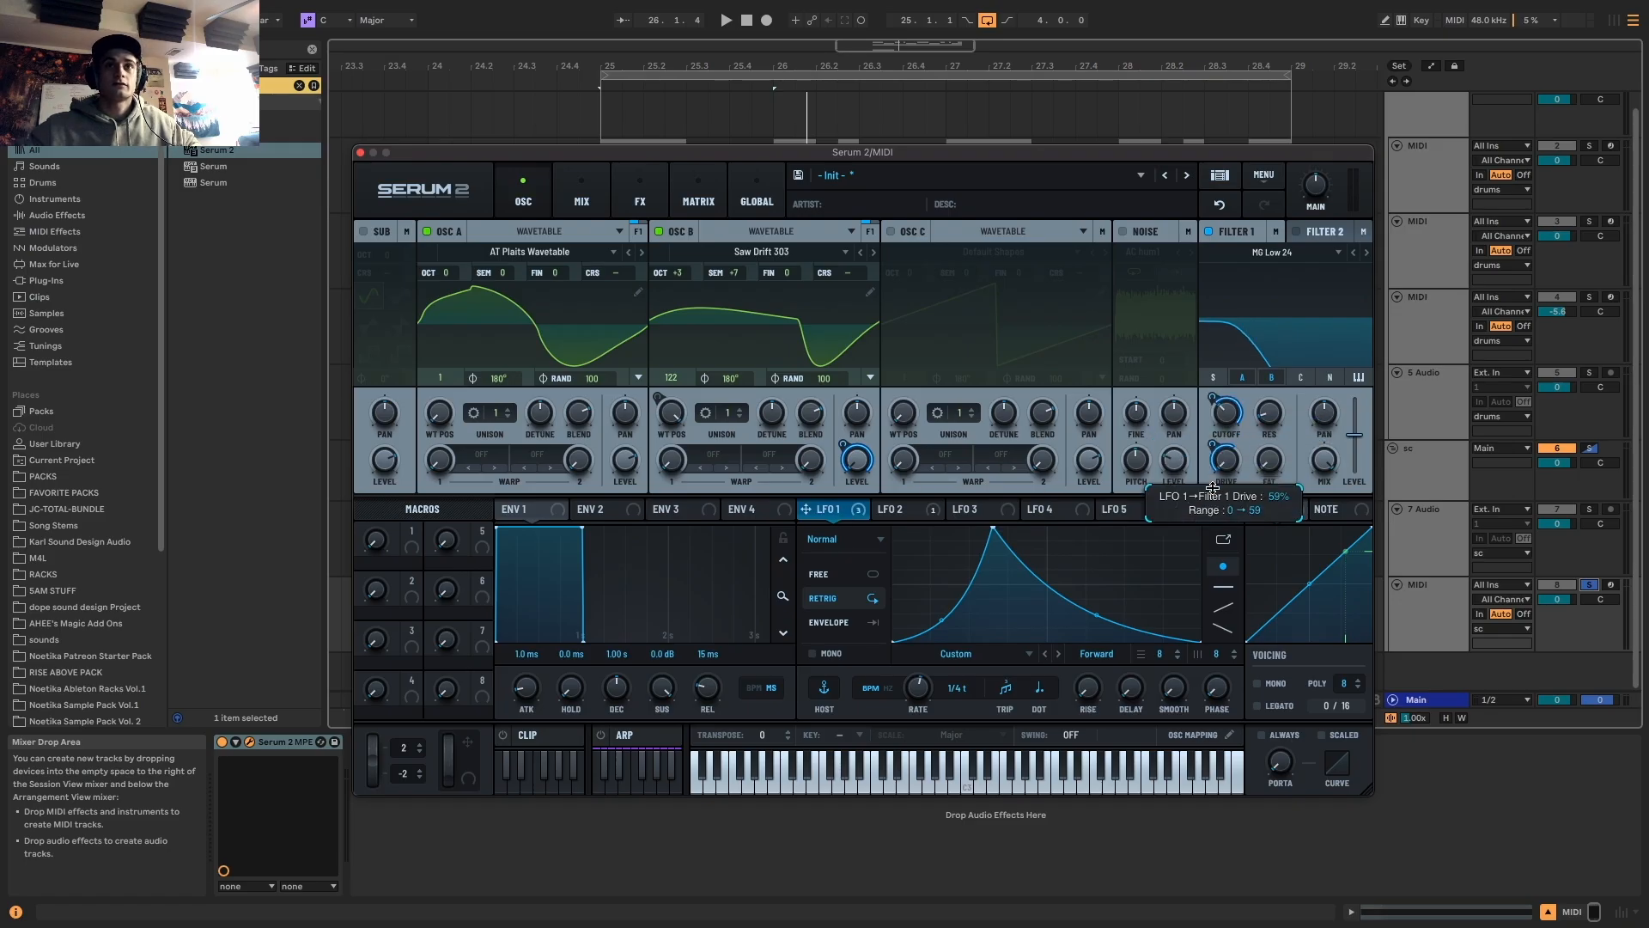
Modulate Filter 1's resonance with LFO 1 at 48% and audition the sound
{"action": "left_click_drag", "start_coordinate": [806, 509], "coordinate": [1268, 413]}
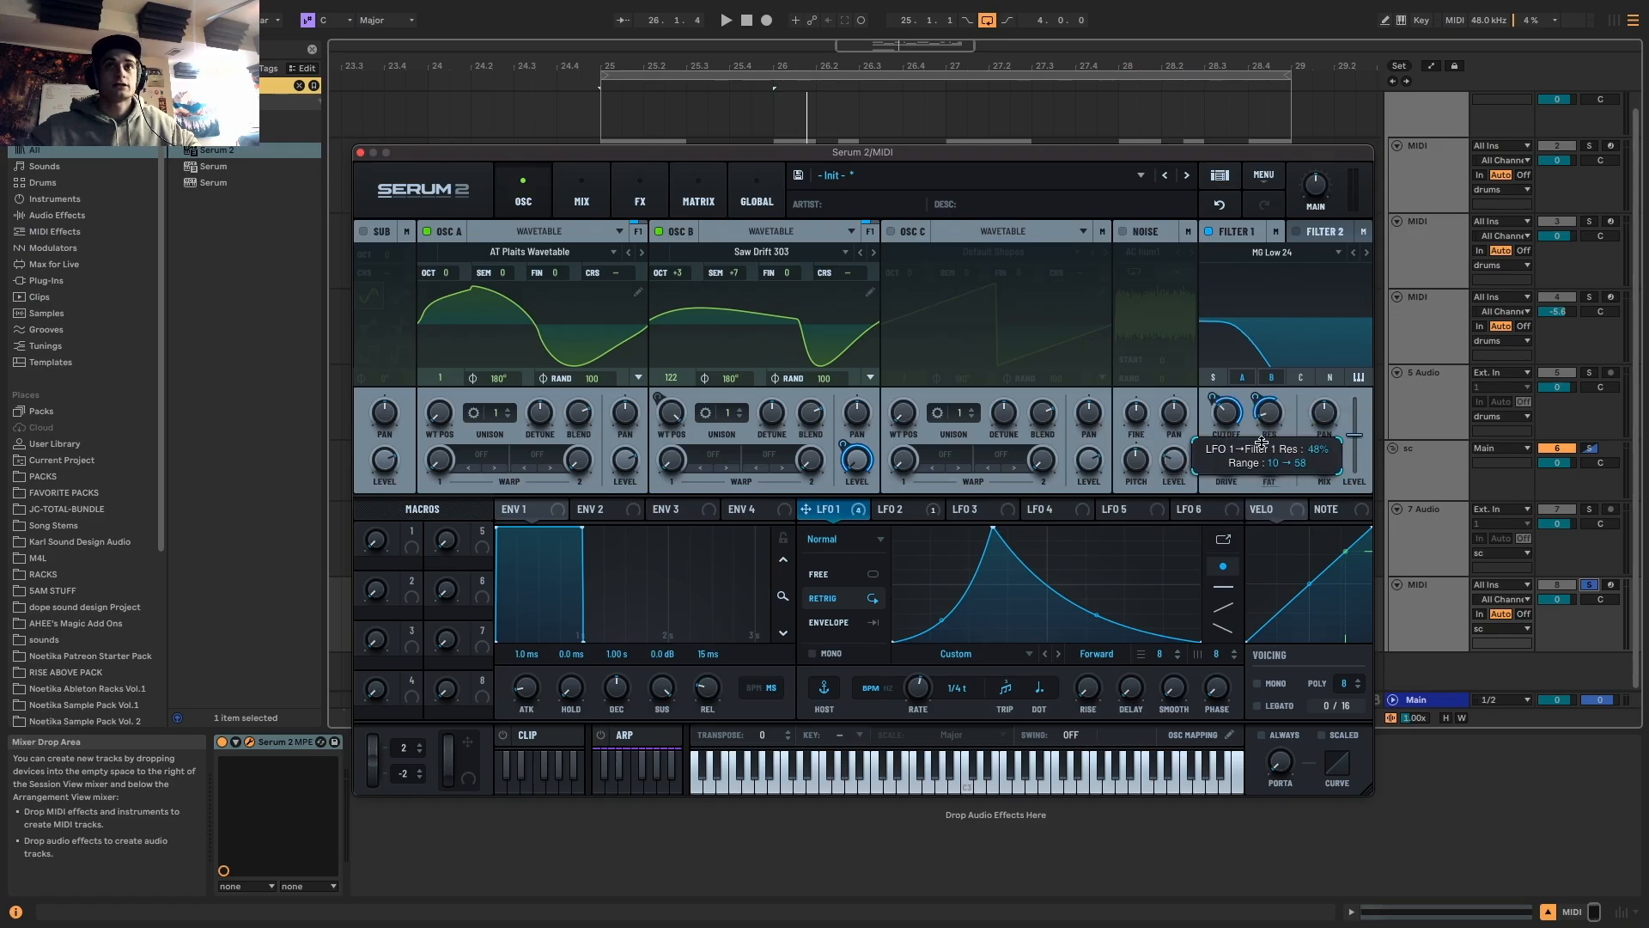
{"action": "key", "text": "space"}
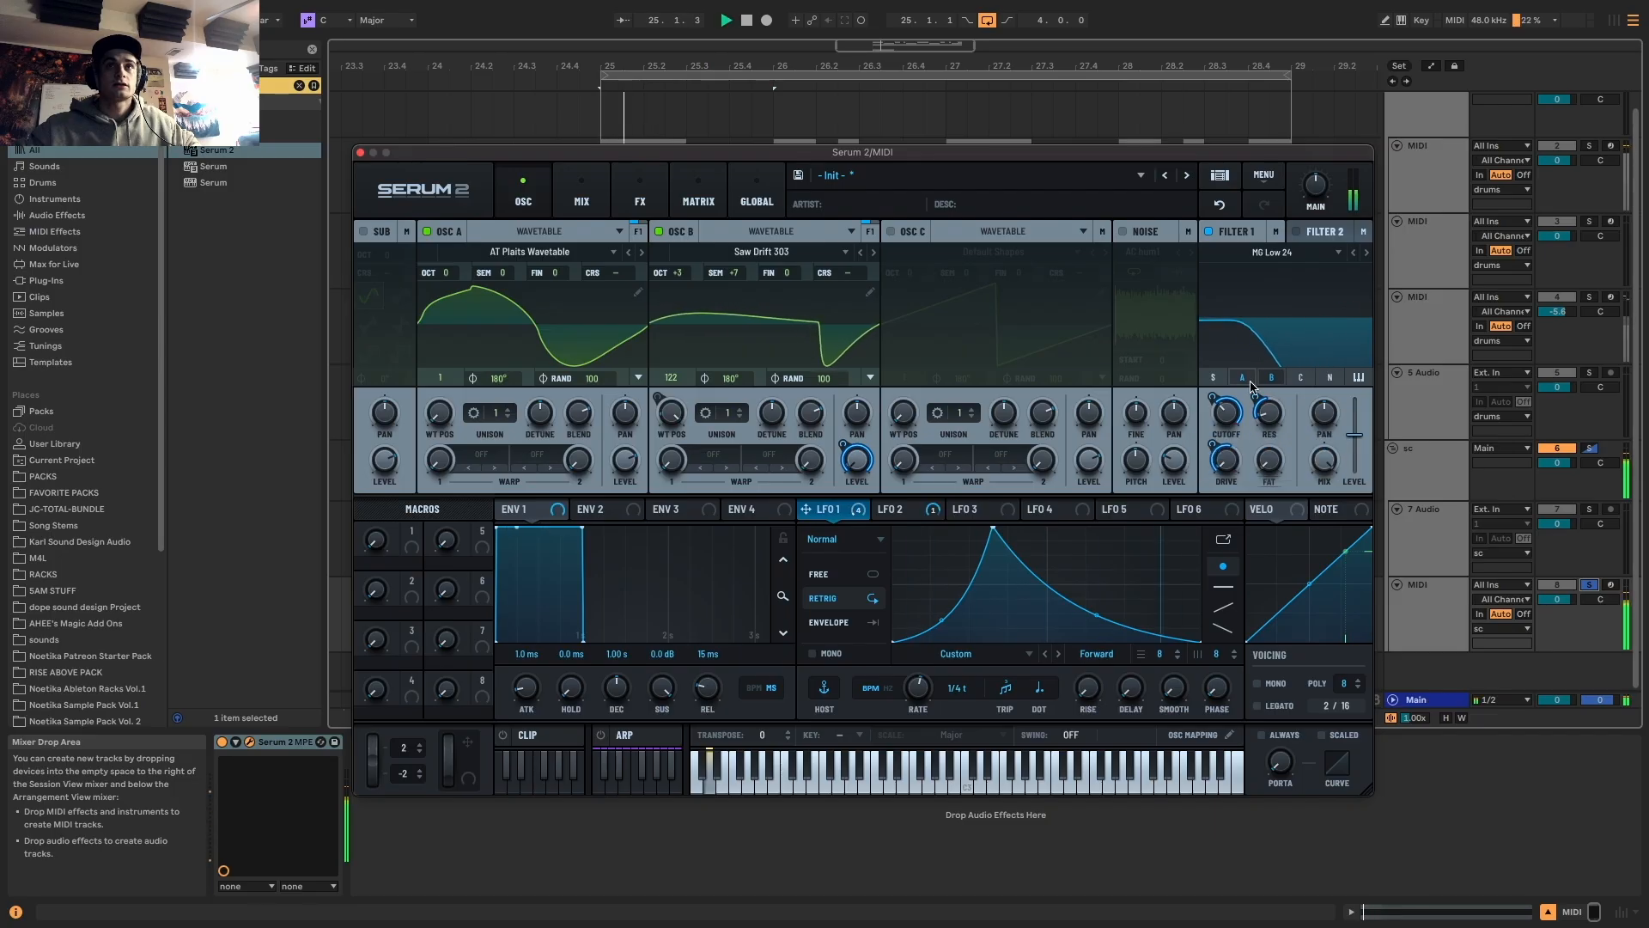
{"action": "mouse_move", "coordinate": [1223, 420]}
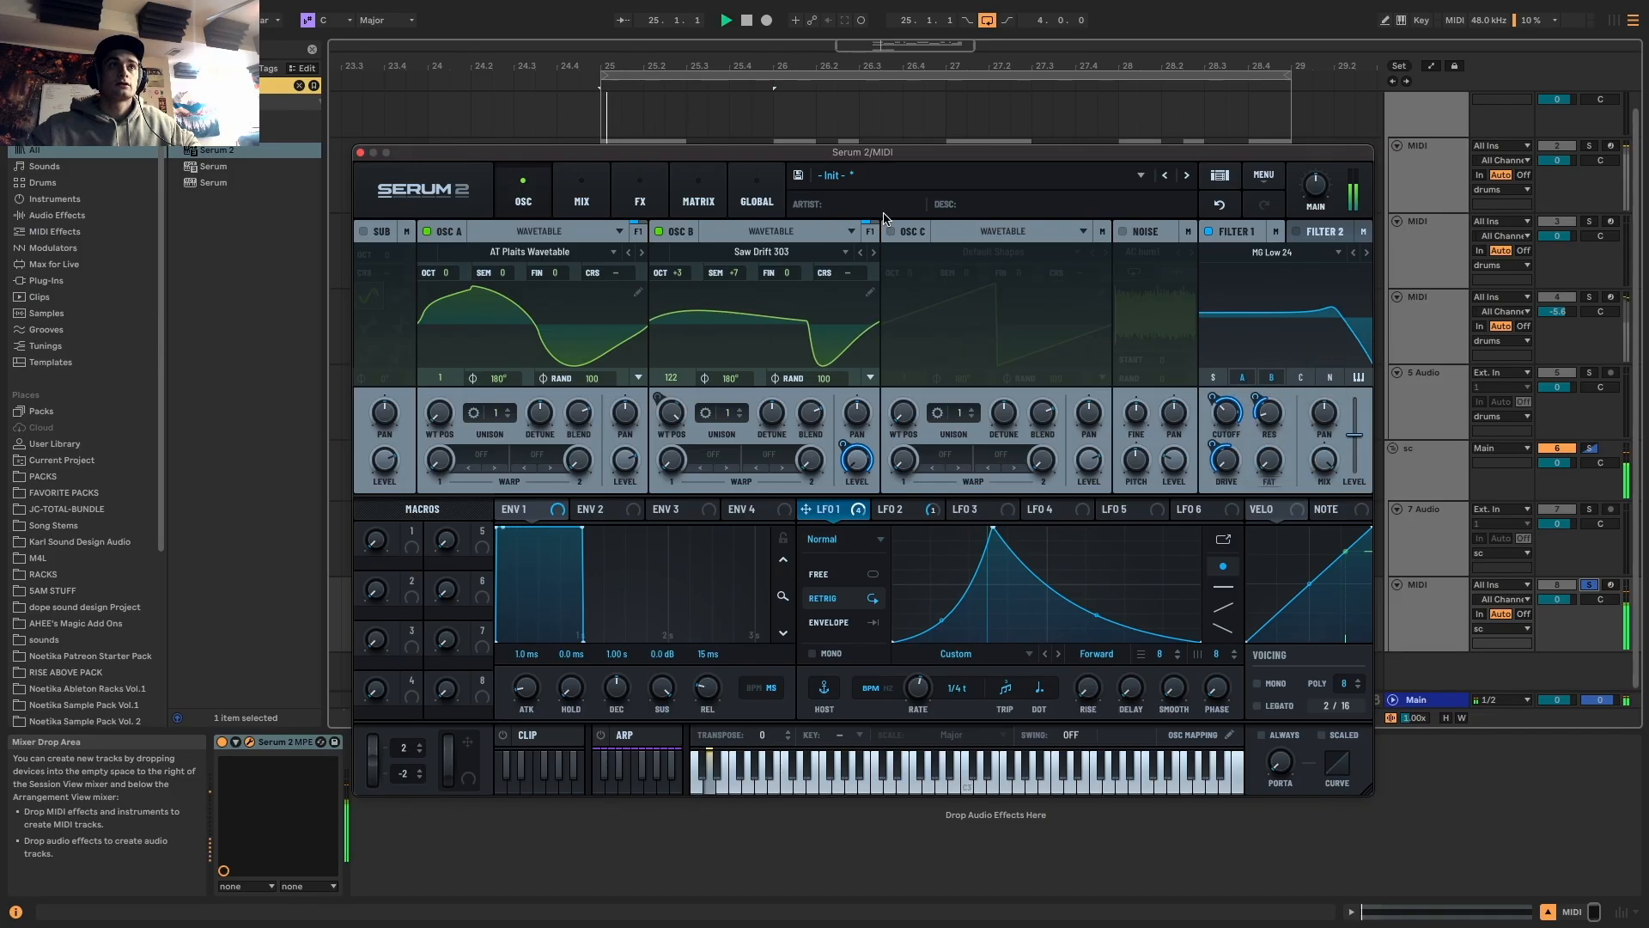
Add a Distortion effect to the main effects chain, adjust its drive, and audition the result
{"action": "left_click", "coordinate": [640, 201]}
{"action": "left_click", "coordinate": [376, 261]}
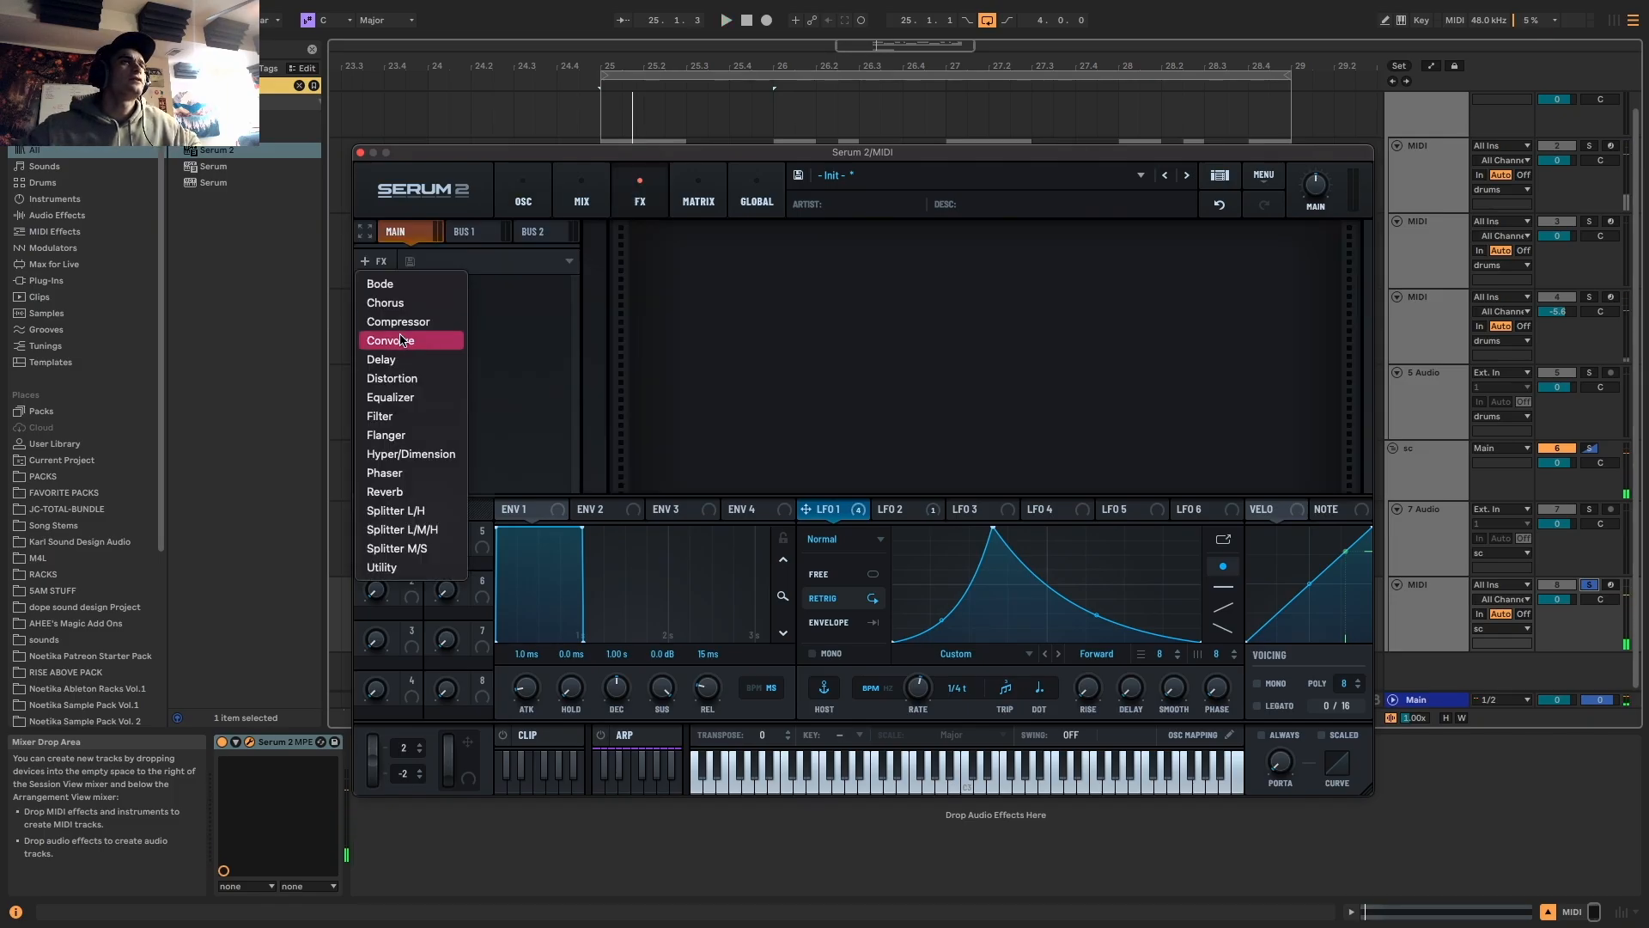
{"action": "left_click", "coordinate": [420, 379]}
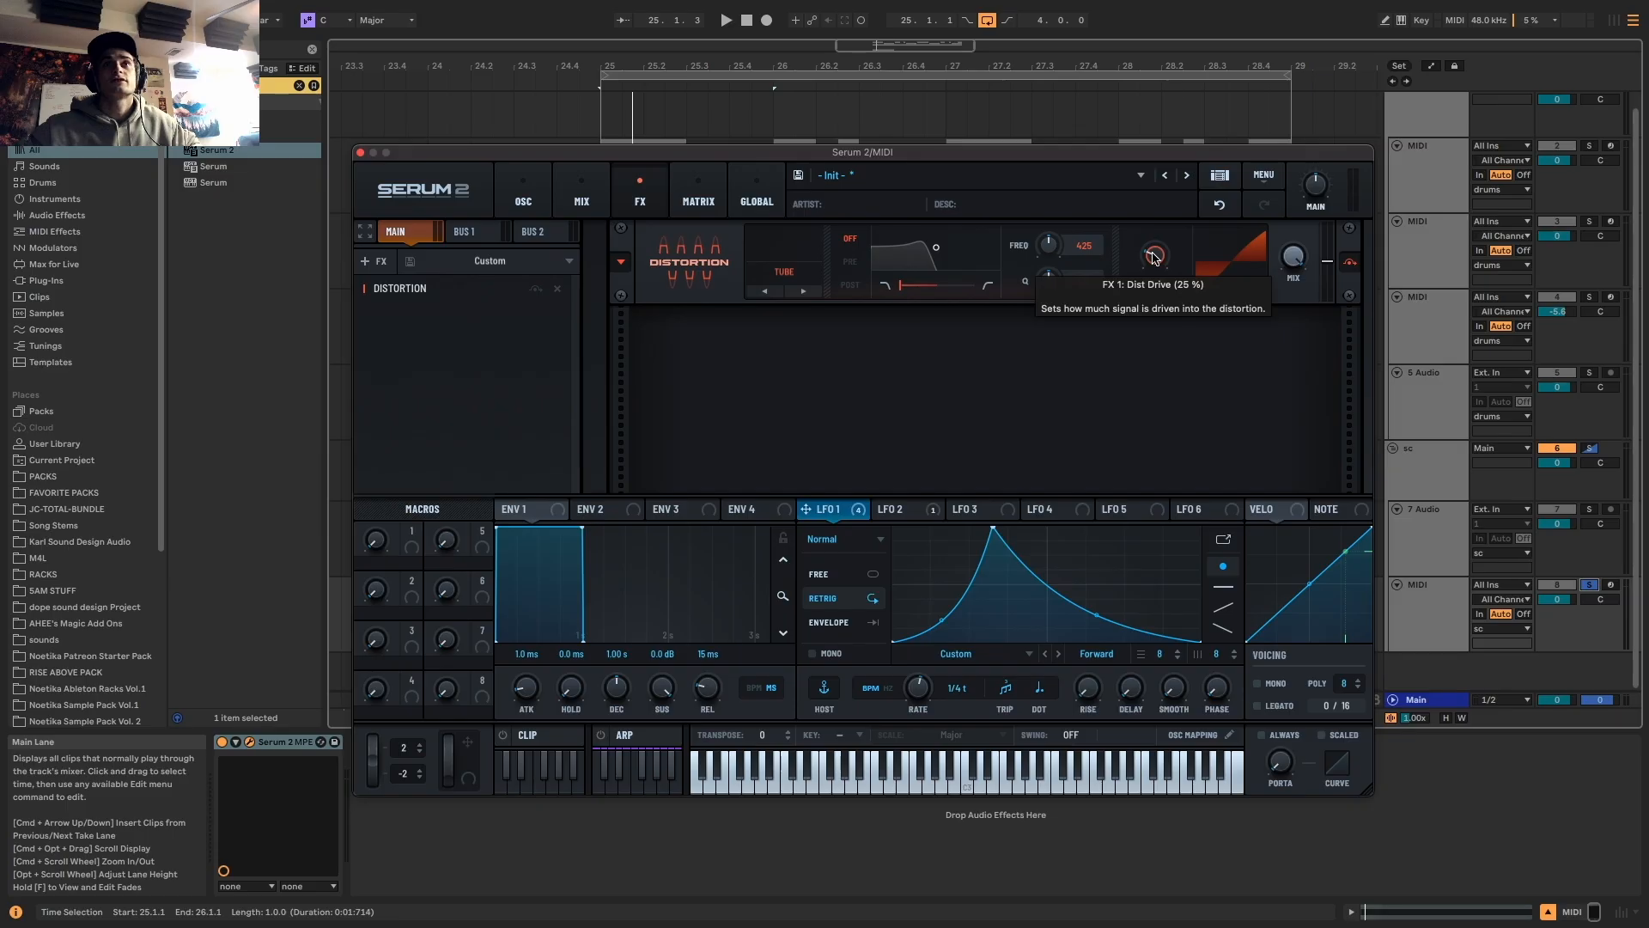
{"action": "key", "text": "space"}
{"action": "left_click_drag", "start_coordinate": [1158, 251], "coordinate": [1156, 261]}
{"action": "key", "text": "space"}
{"action": "key", "text": "space"}
Shift LFO 1's peak slightly later, set its rate to 1/16, and readjust Filter 1's cutoff
{"action": "left_click", "coordinate": [523, 193]}
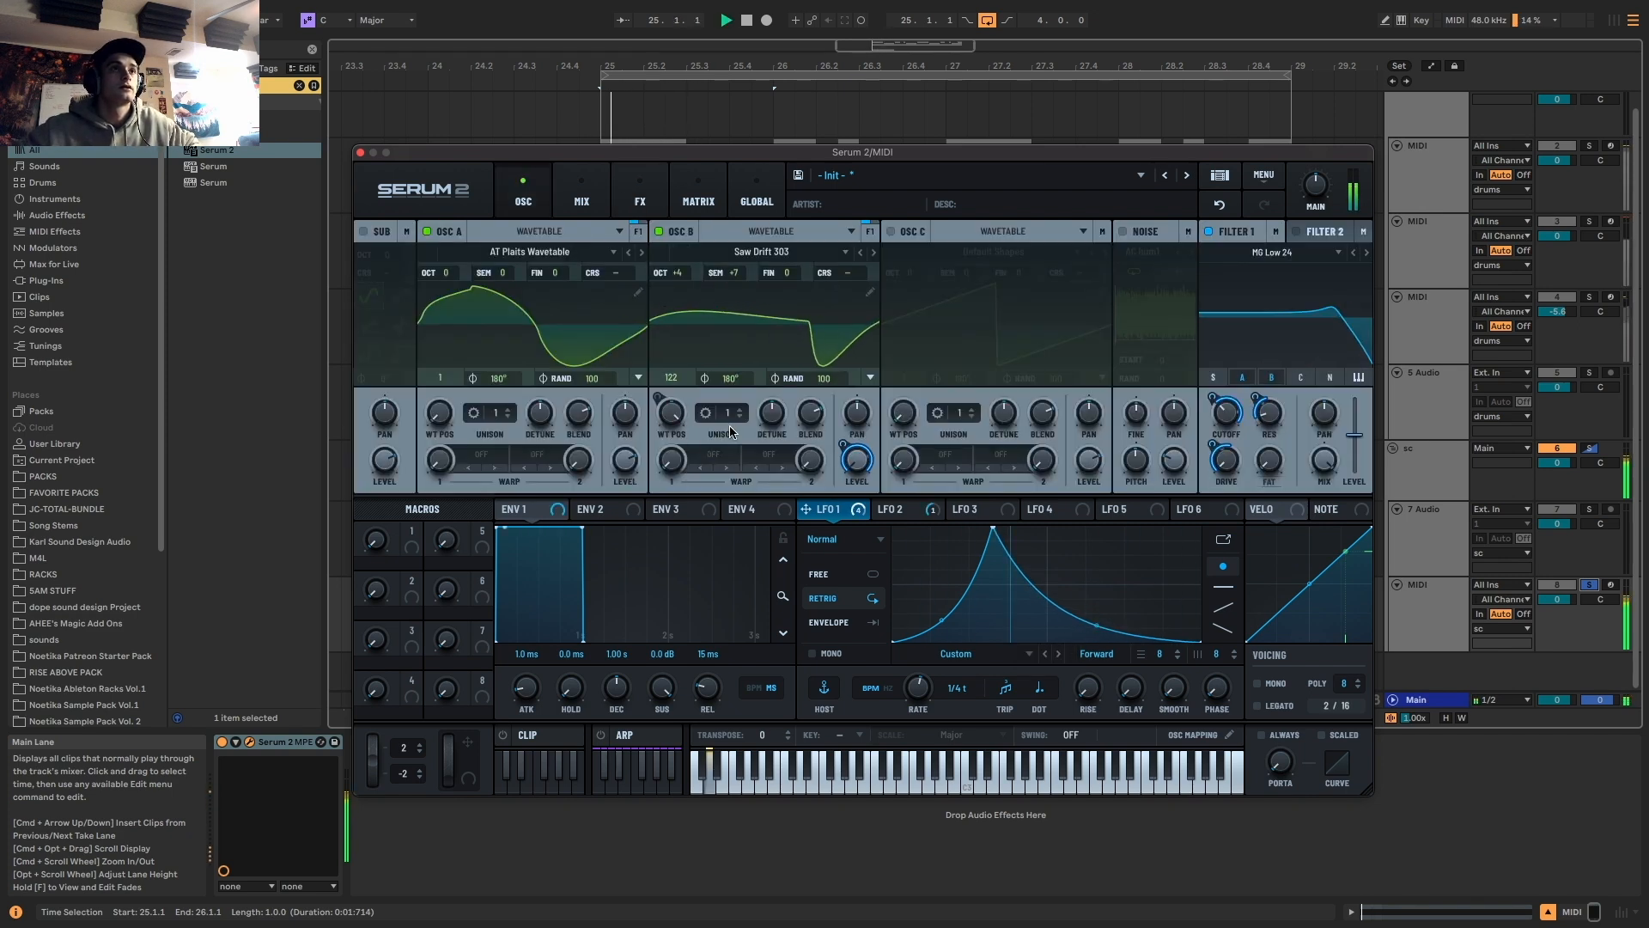
{"action": "mouse_move", "coordinate": [995, 532]}
{"action": "left_mouse_down"}
{"action": "mouse_move", "coordinate": [1022, 513]}
{"action": "mouse_move", "coordinate": [998, 526]}
{"action": "left_mouse_up"}
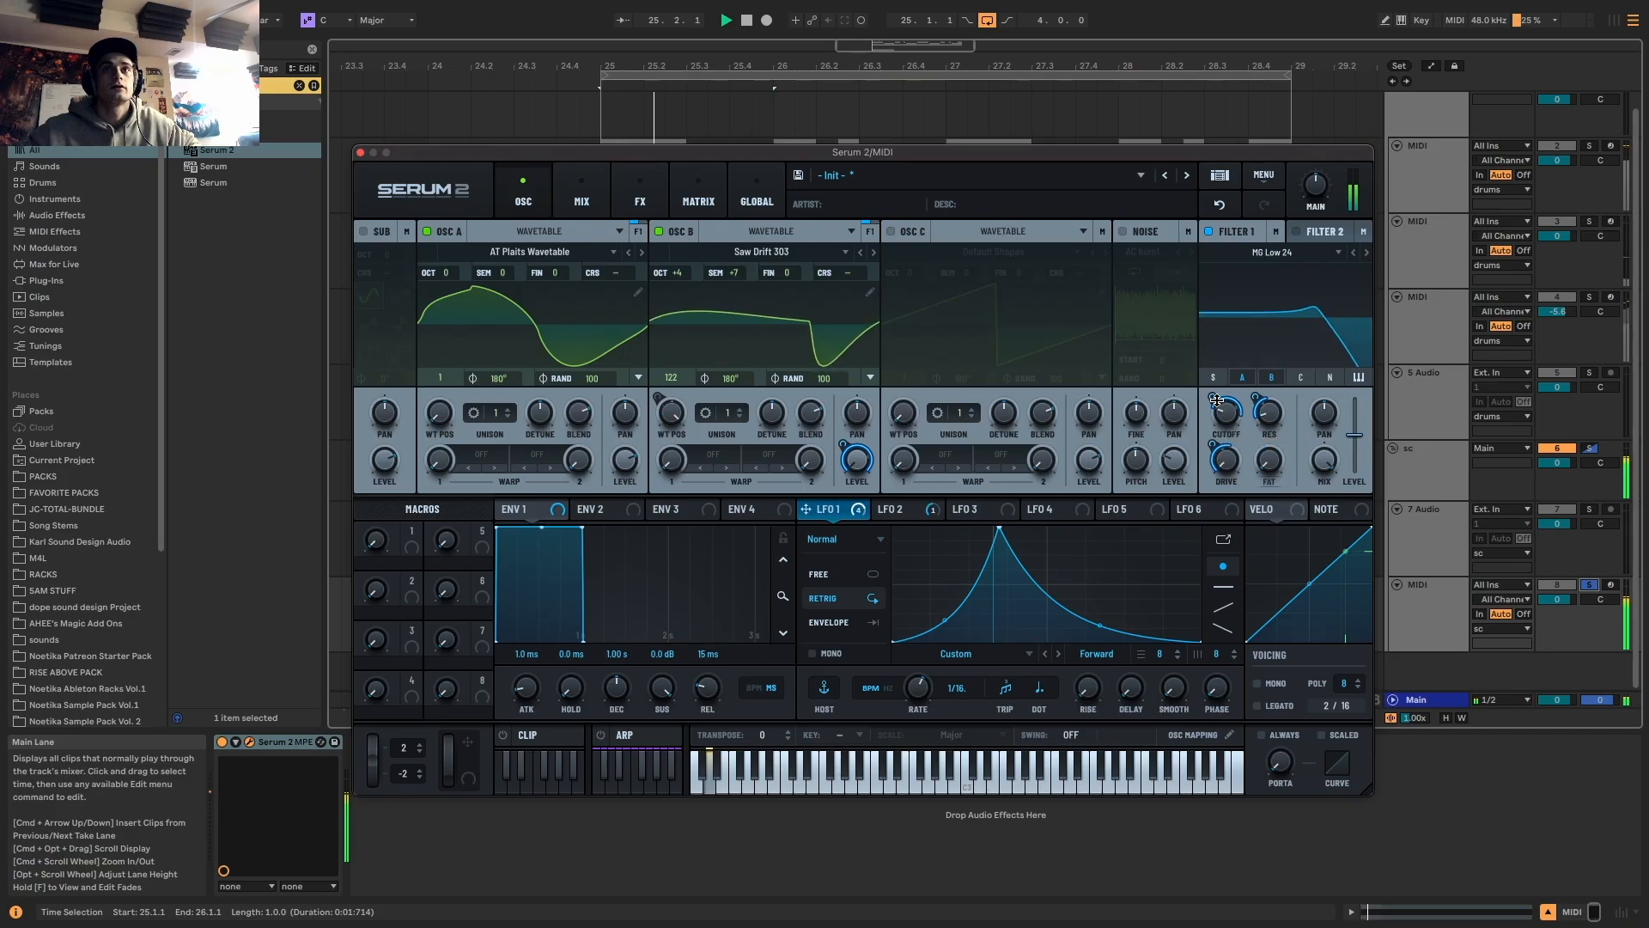
{"action": "mouse_move", "coordinate": [1226, 417]}
{"action": "left_mouse_down"}
{"action": "mouse_move", "coordinate": [1227, 403]}
{"action": "mouse_move", "coordinate": [1274, 432]}
{"action": "mouse_move", "coordinate": [1229, 407]}
{"action": "left_mouse_up"}
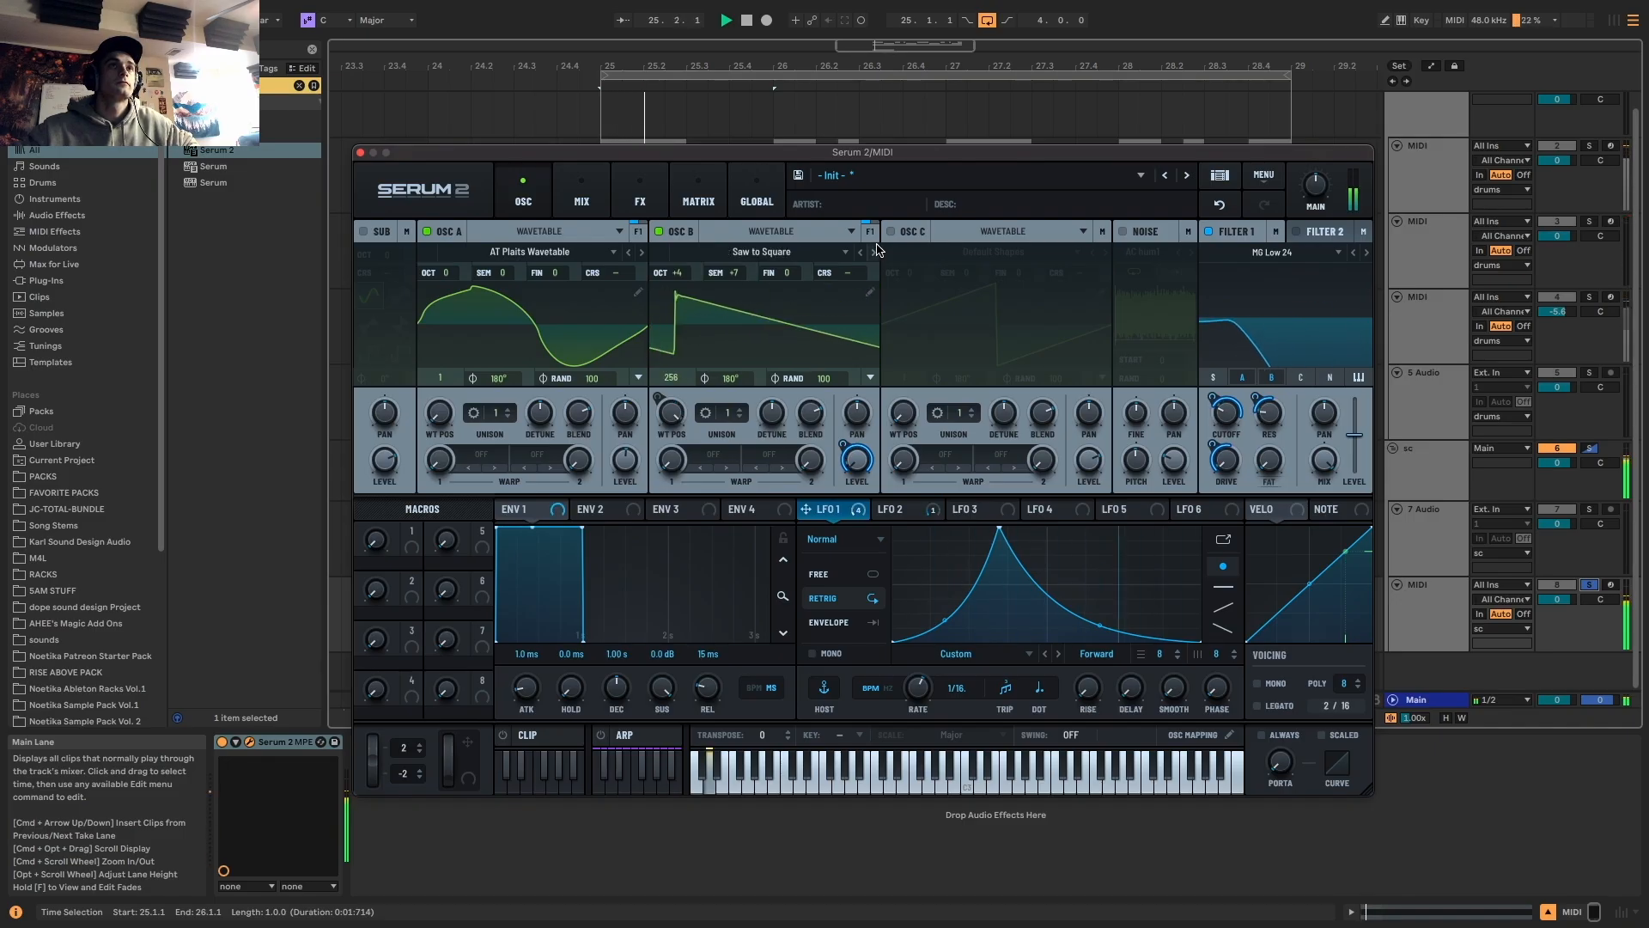
Load the Warm Sub analog wavetable into oscillator B and readjust LFO 1's modulation of Filter 1's cutoff
{"action": "left_click", "coordinate": [779, 255]}
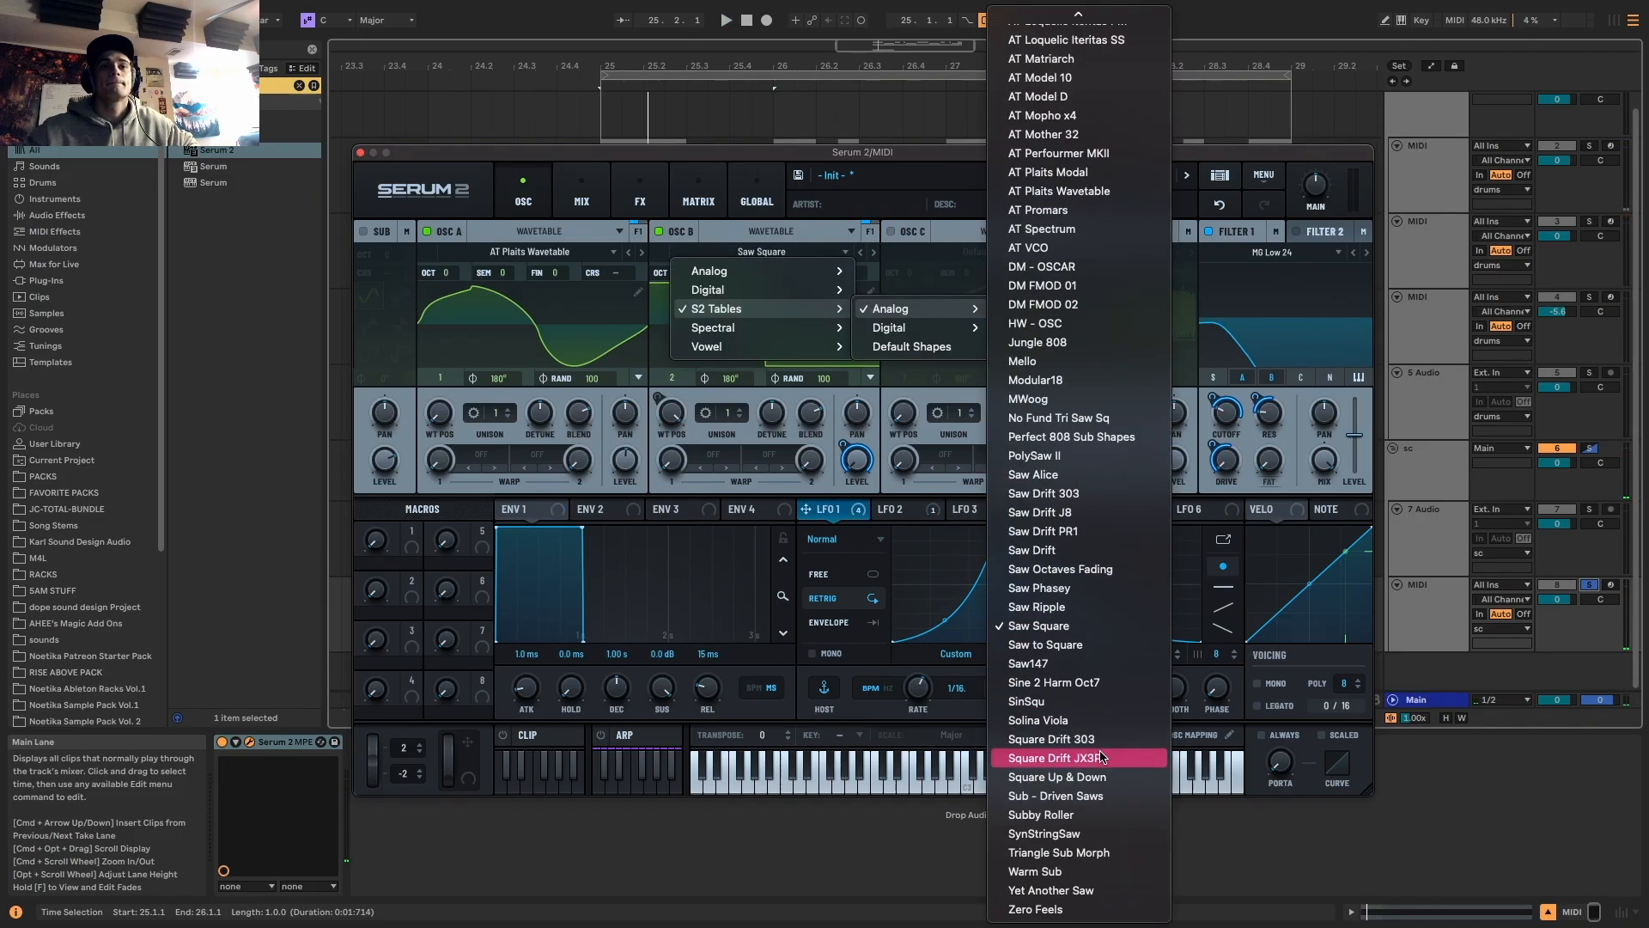
{"action": "left_click", "coordinate": [1093, 871]}
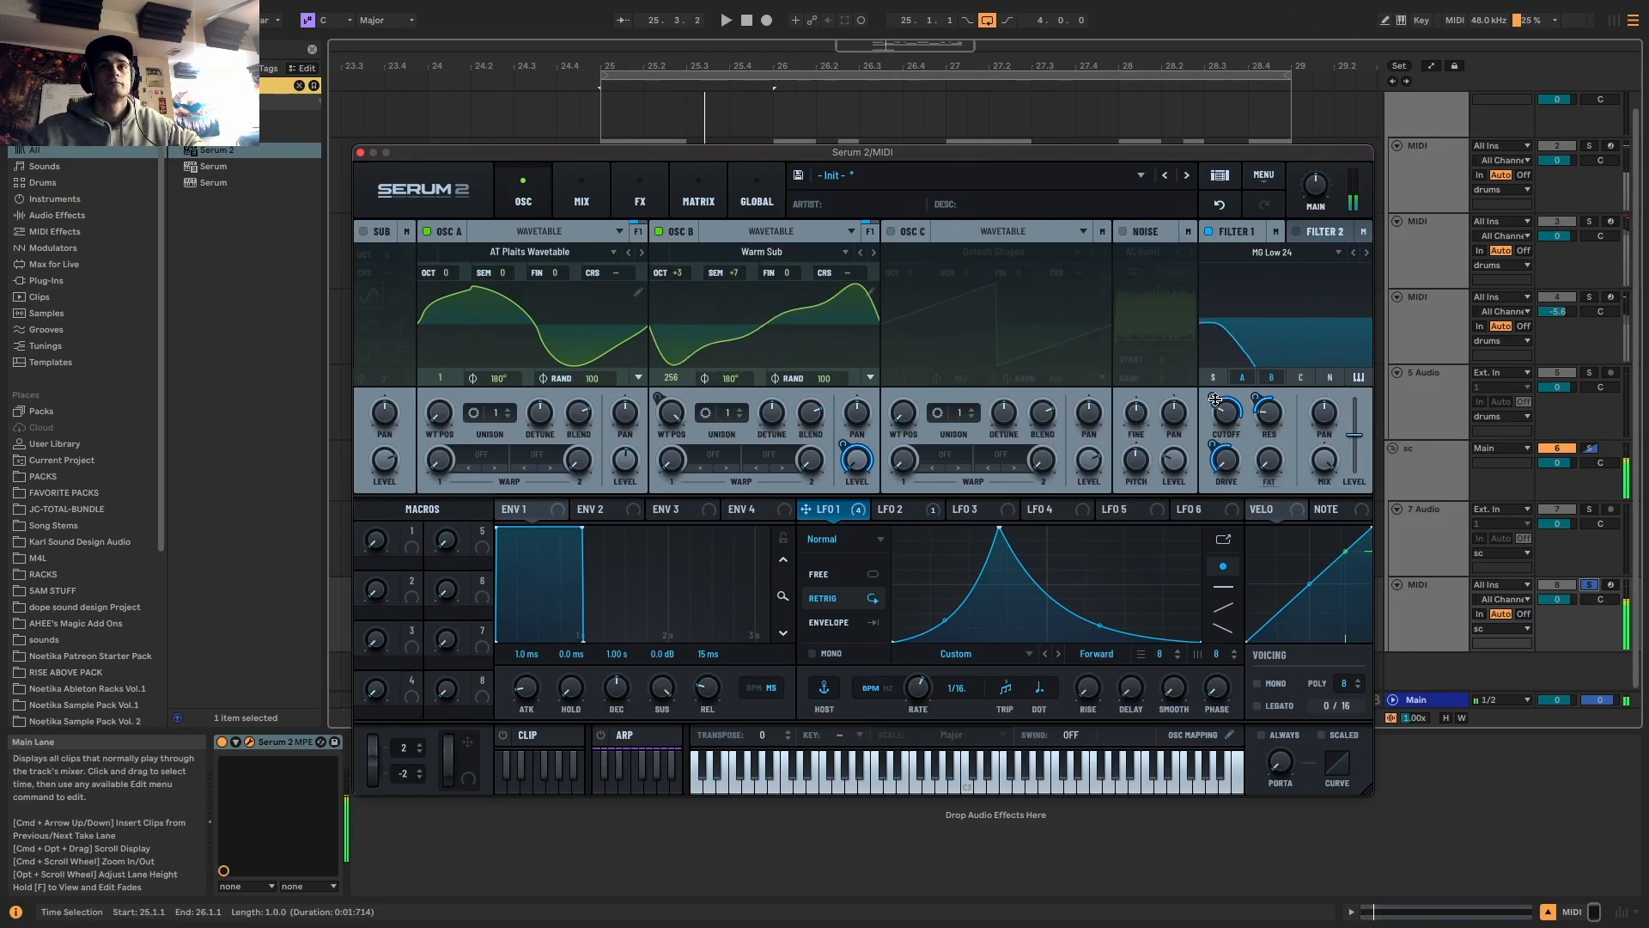
{"action": "left_click_drag", "start_coordinate": [1214, 399], "coordinate": [1216, 423]}
{"action": "key", "text": "space"}
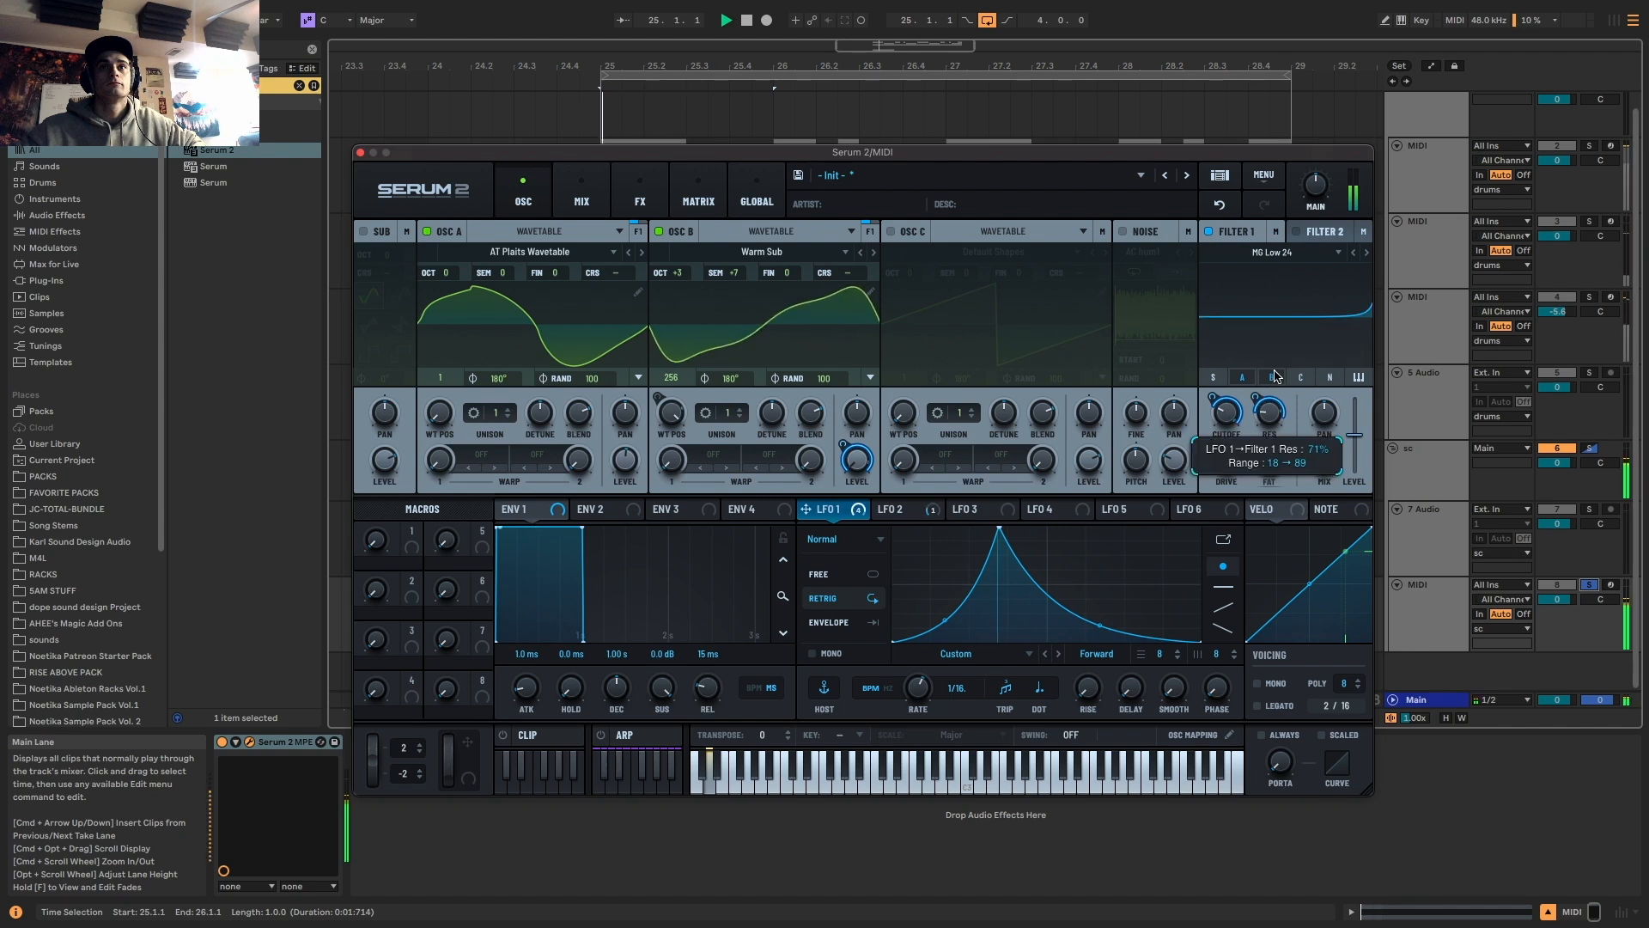
Raise Filter 1's resonance and its LFO 1 modulation to about 71%, and audition the bass
{"action": "left_click_drag", "start_coordinate": [1274, 419], "coordinate": [1257, 337]}
{"action": "key", "text": "space"}
{"action": "key", "text": "space"}
{"action": "key", "text": "space"}
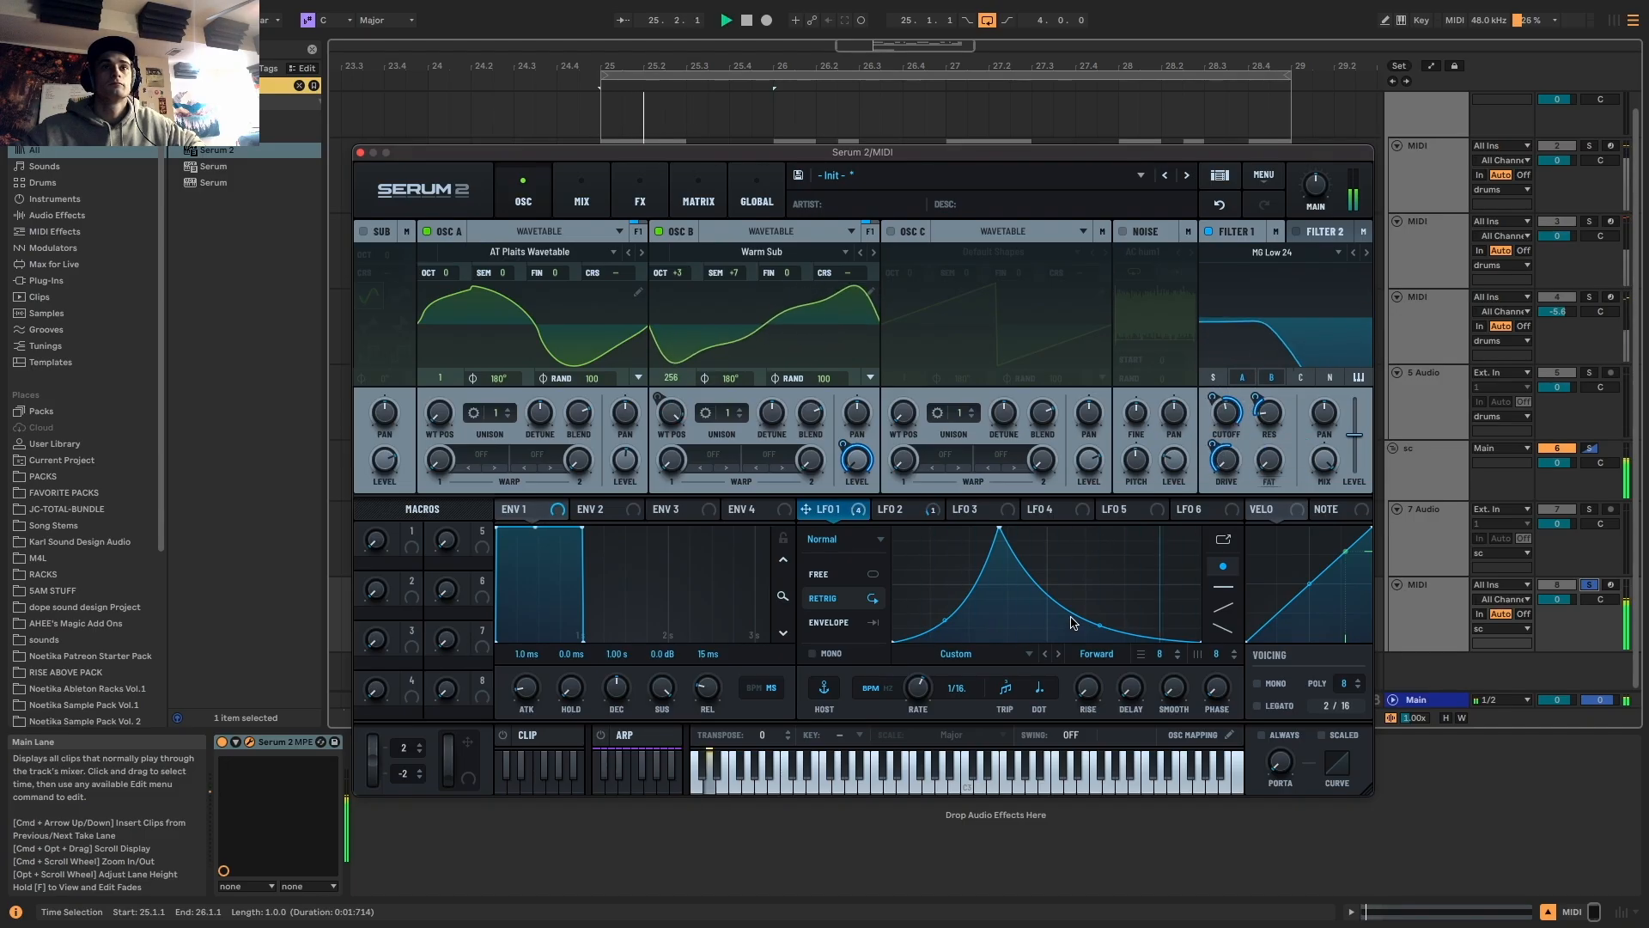
{"action": "key", "text": "space"}
Review LFO 2's shape during playback and check the mixer page
{"action": "left_click", "coordinate": [925, 510]}
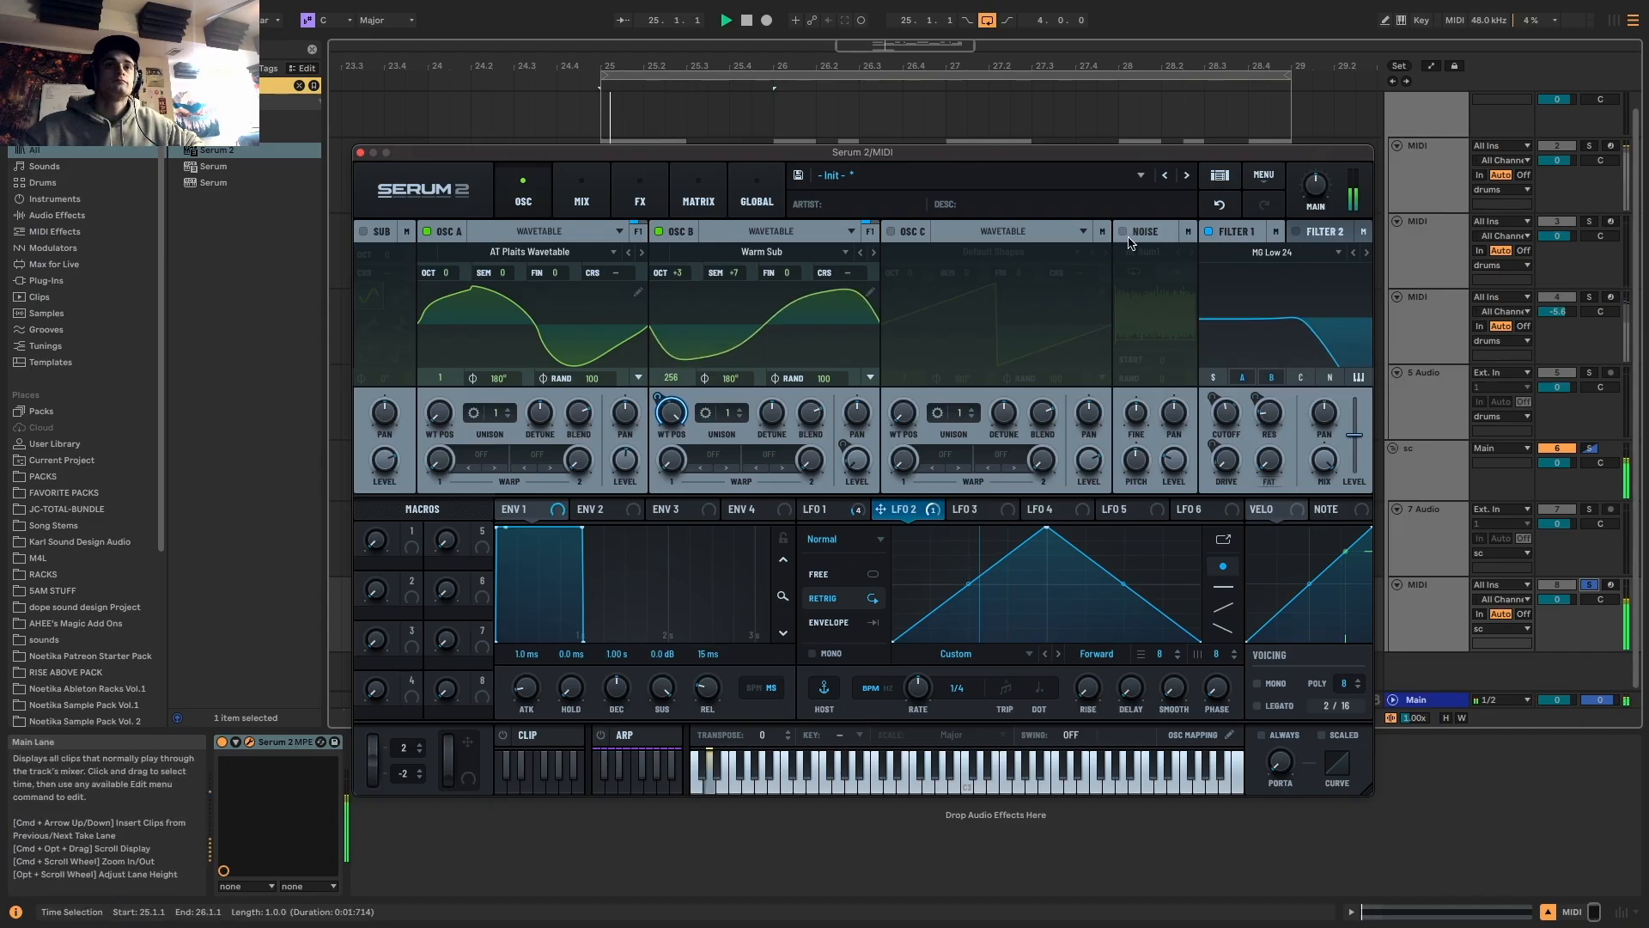
{"action": "key", "text": "space"}
{"action": "left_click", "coordinate": [581, 191]}
{"action": "left_click", "coordinate": [532, 183]}
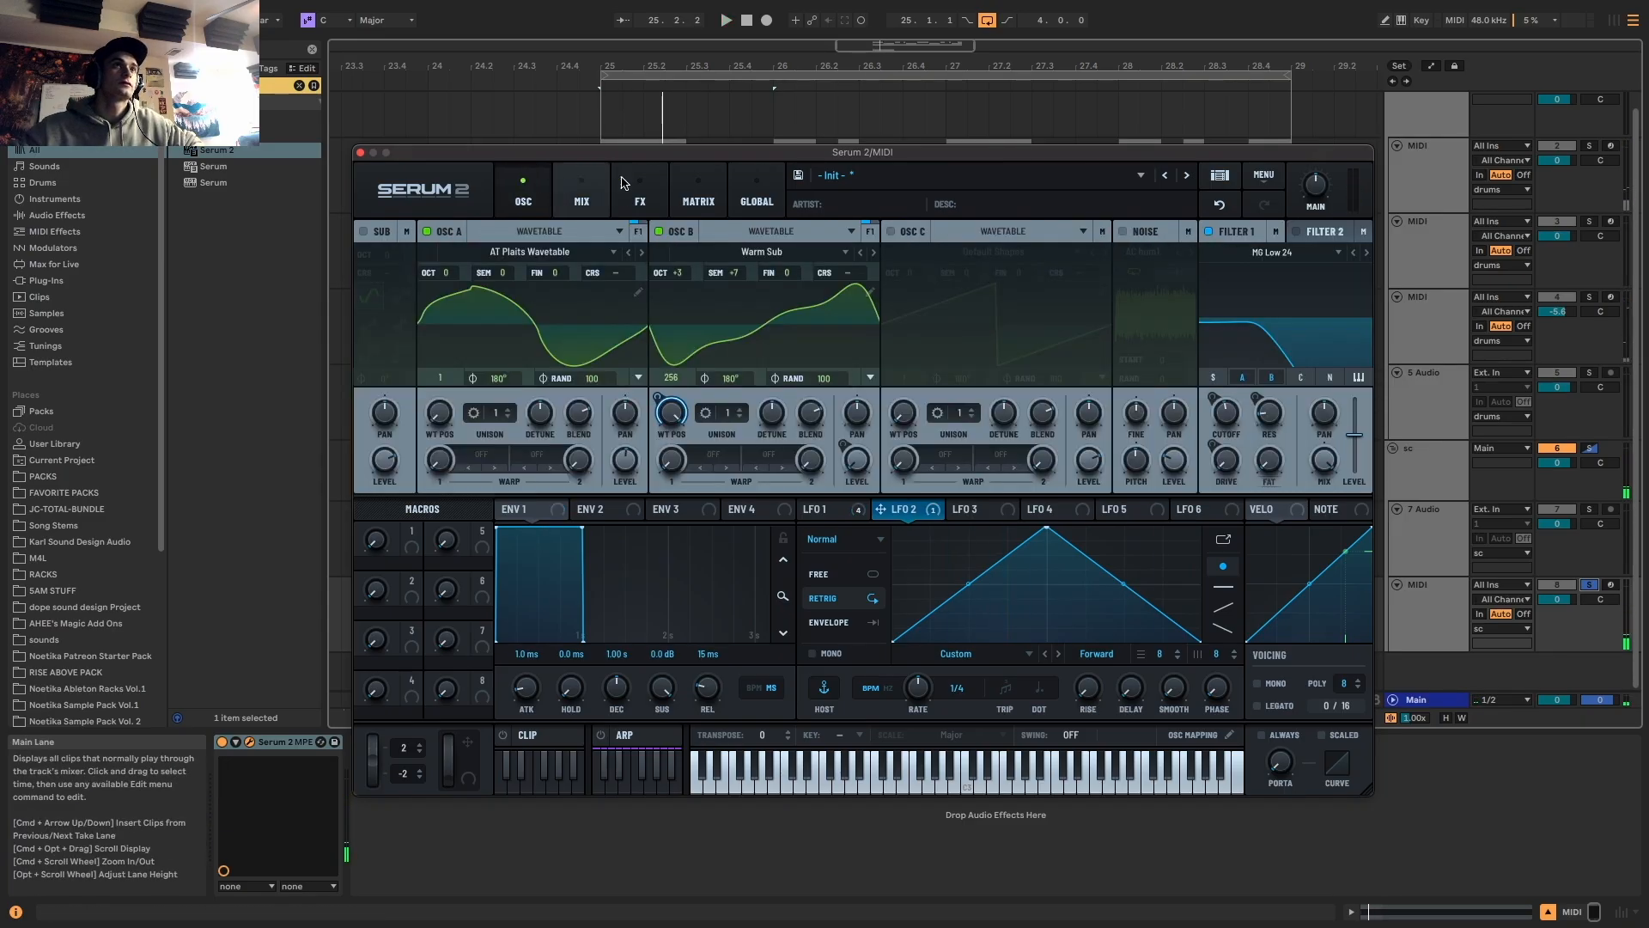
Enable the noise oscillator, load the White noise color, and modulate its level with LFO 1
{"action": "left_click", "coordinate": [1125, 232]}
{"action": "left_click", "coordinate": [865, 509]}
{"action": "left_click_drag", "start_coordinate": [1218, 464], "coordinate": [1168, 464]}
{"action": "left_click", "coordinate": [1145, 252]}
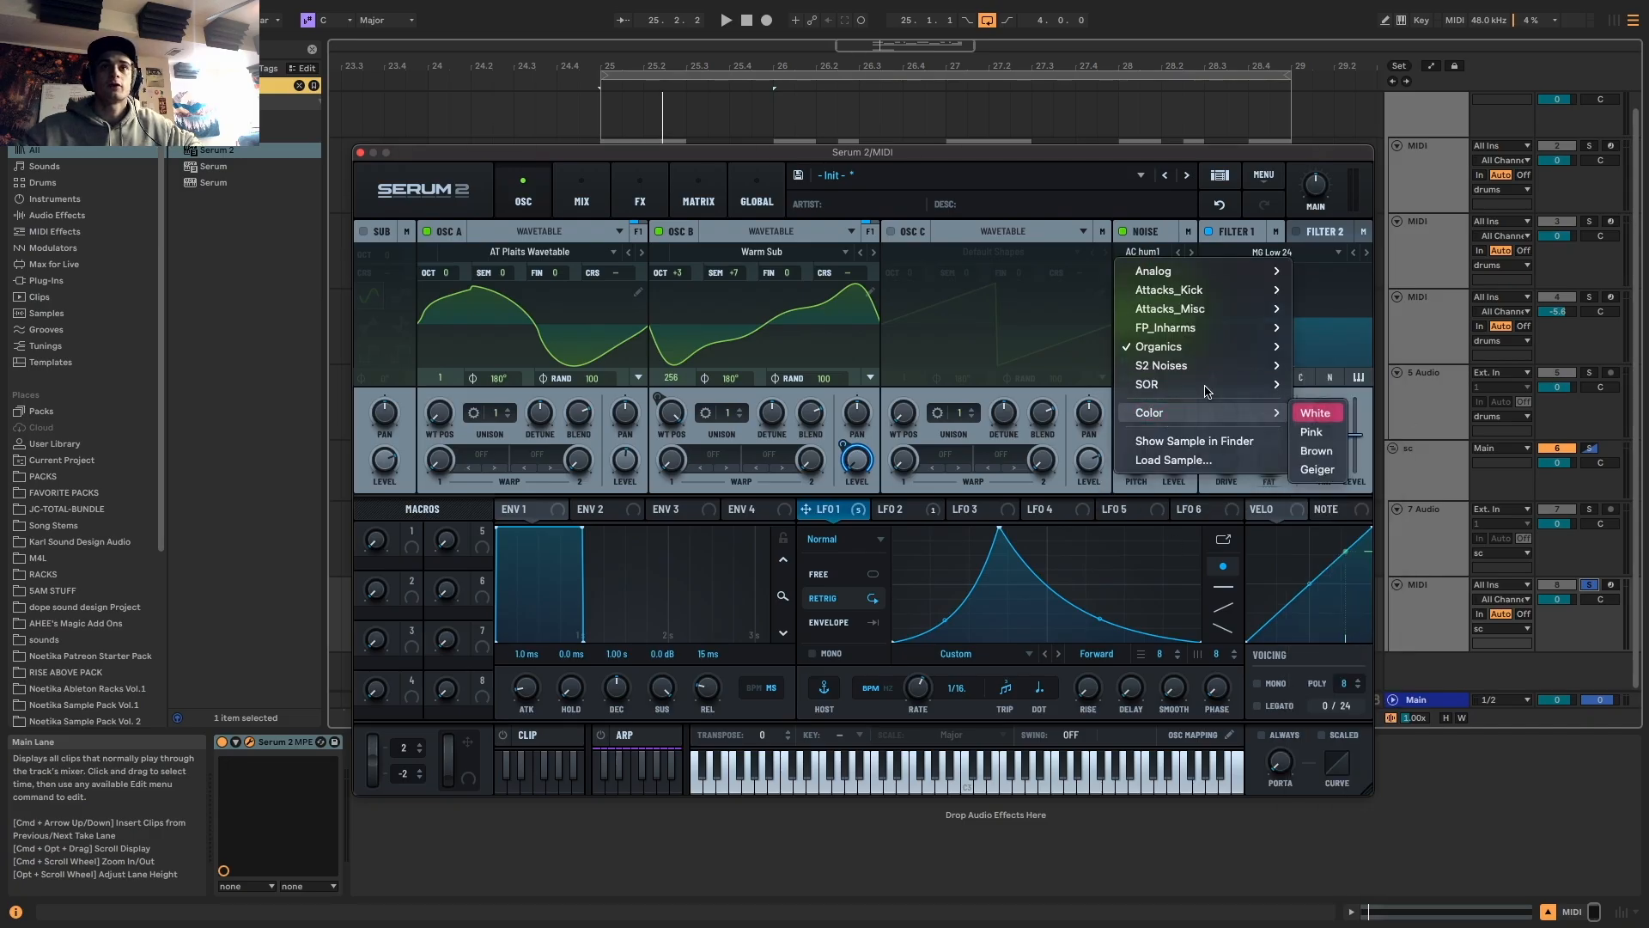
{"action": "left_click", "coordinate": [1315, 412]}
{"action": "key", "text": "space"}
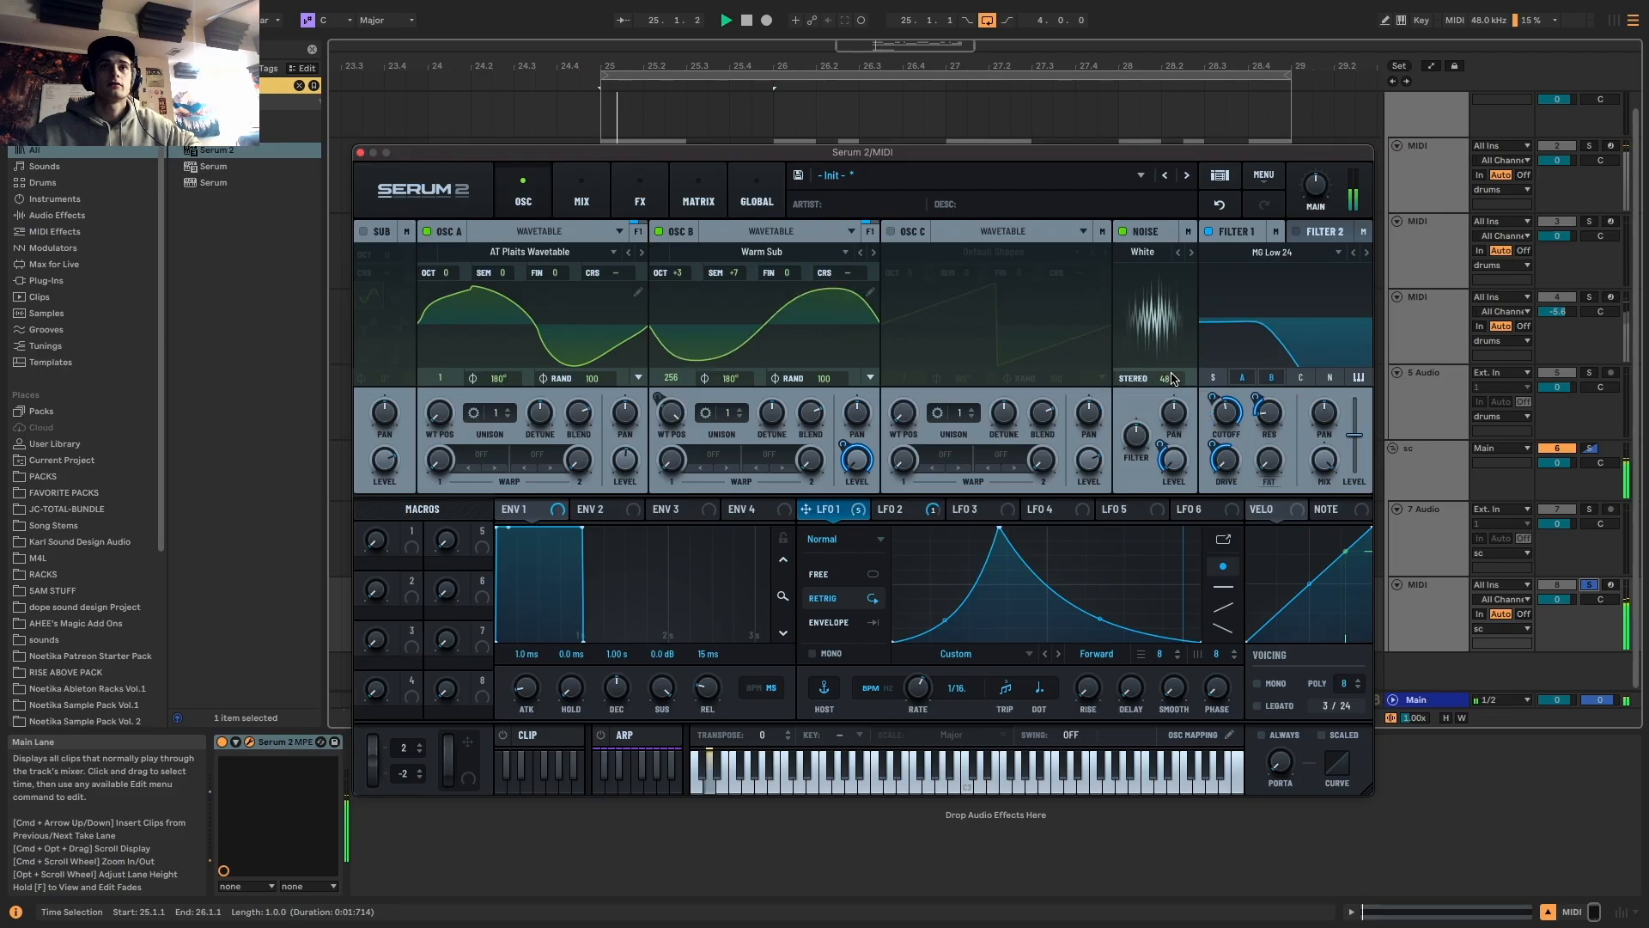
Add a Distortion effect and set its mode to Overdrive
{"action": "left_click", "coordinate": [640, 193]}
{"action": "left_click", "coordinate": [784, 271]}
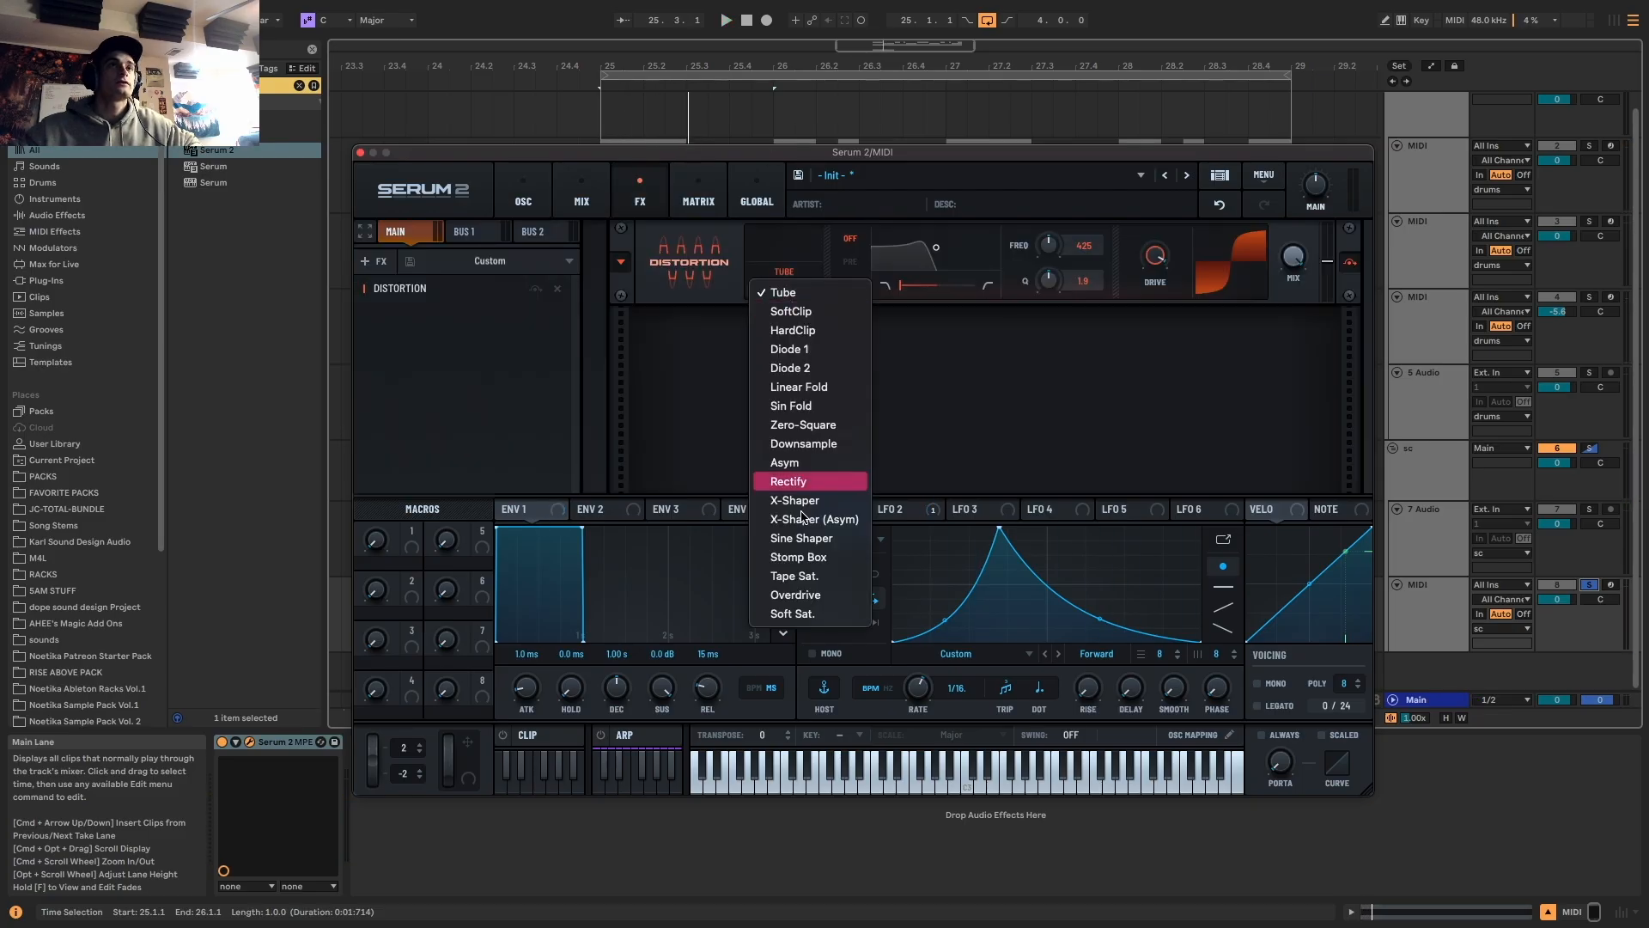
{"action": "left_click", "coordinate": [807, 594]}
{"action": "left_click", "coordinate": [812, 292]}
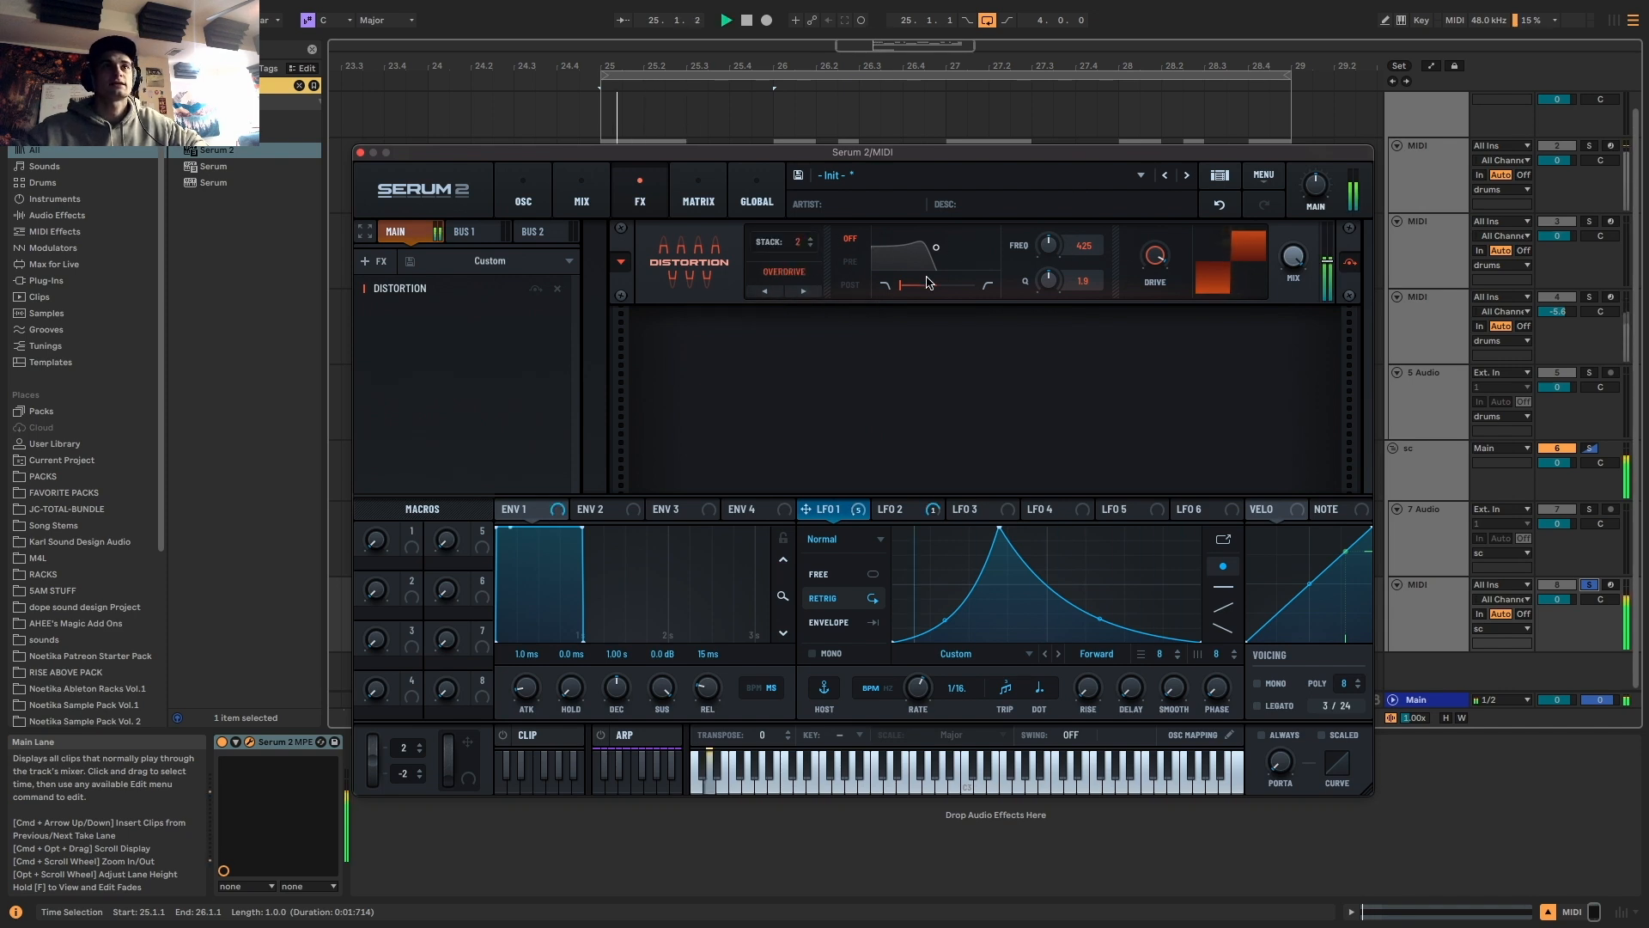
Set the distortion filter to Pre and its frequency to 100 Hz
{"action": "left_click", "coordinate": [850, 261]}
{"action": "mouse_move", "coordinate": [1054, 252]}
{"action": "left_mouse_down"}
{"action": "mouse_move", "coordinate": [1052, 280]}
{"action": "mouse_move", "coordinate": [1043, 257]}
{"action": "left_mouse_up"}
{"action": "key", "text": "space"}
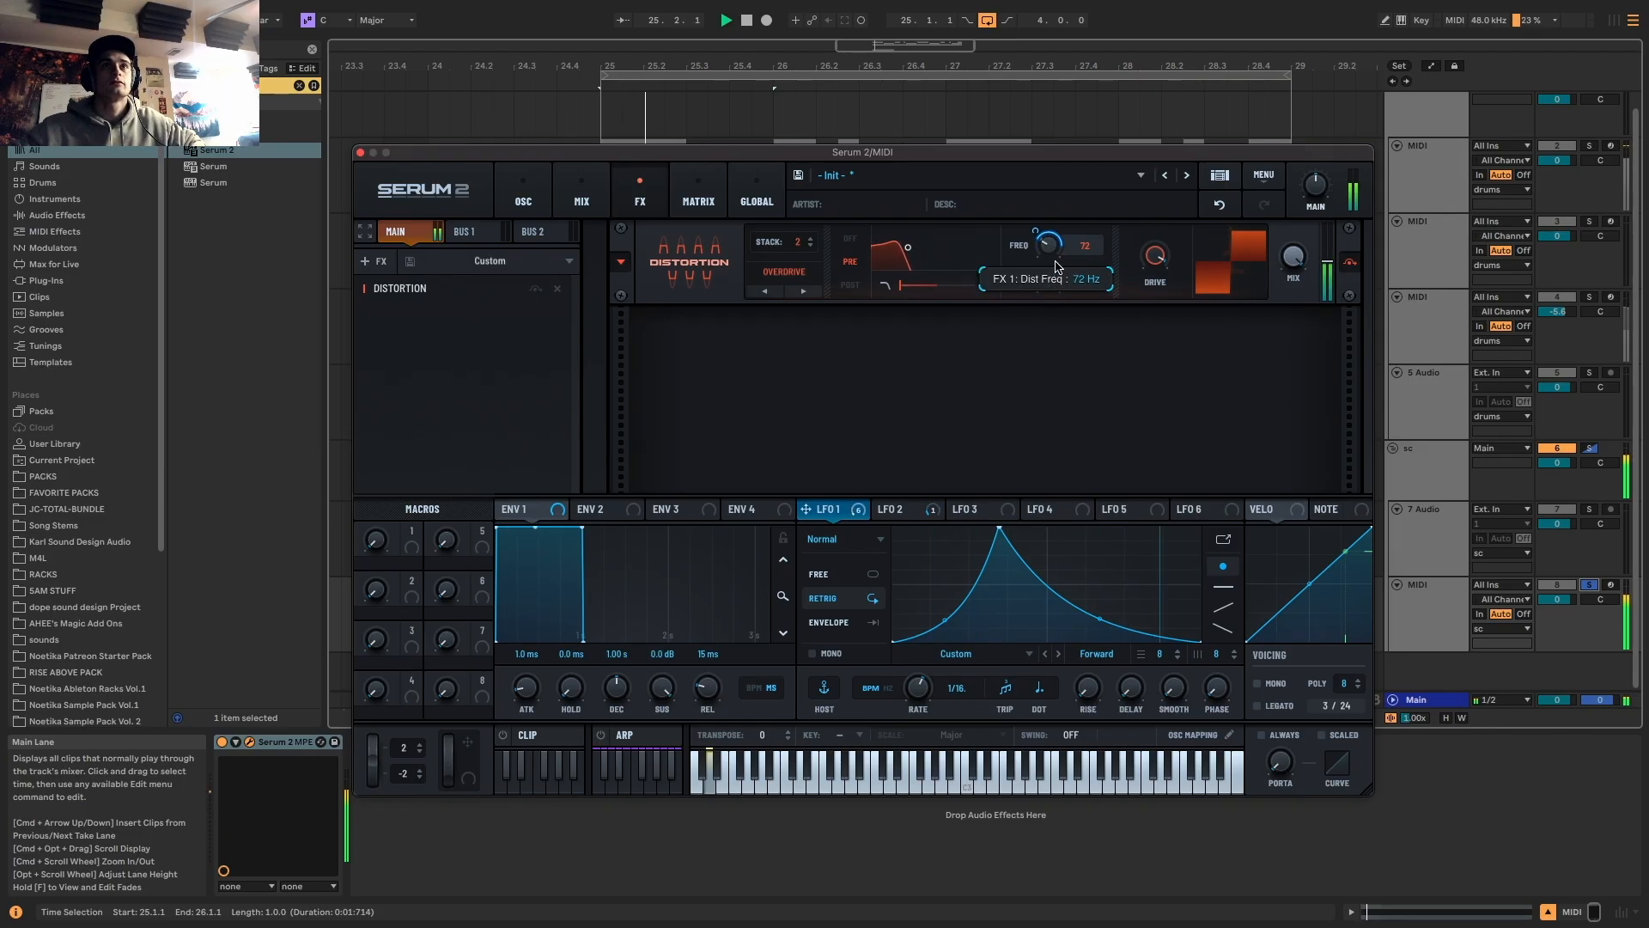
{"action": "left_click", "coordinate": [523, 193]}
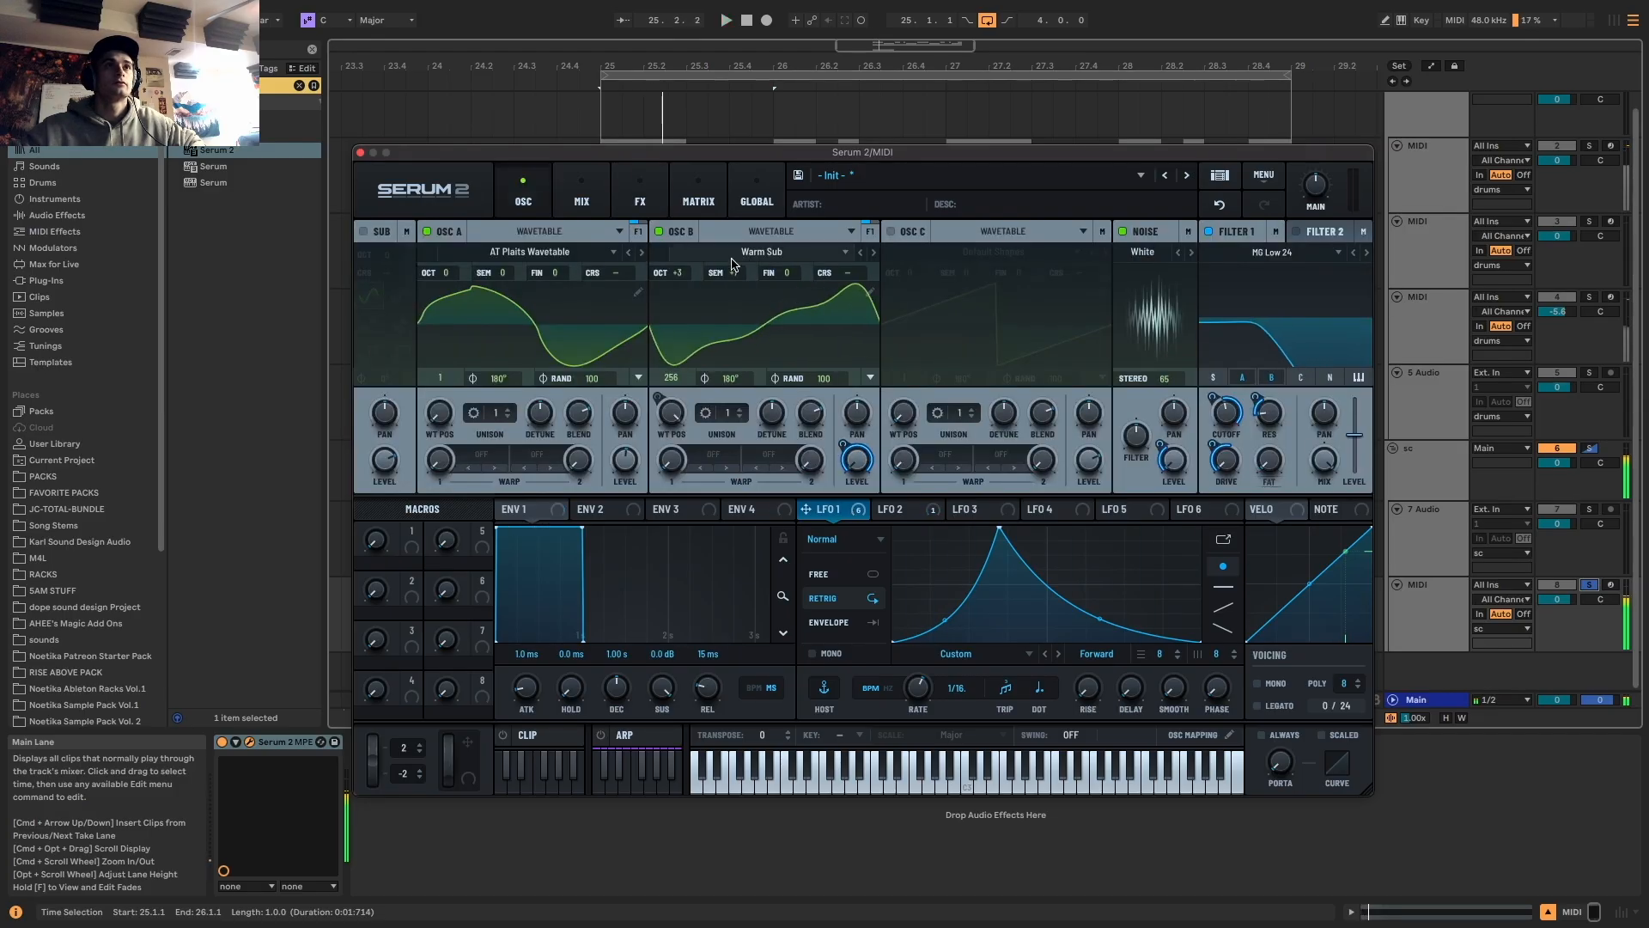
{"action": "left_click", "coordinate": [640, 193]}
Add a Delay with linked times of 32.25 ms and shift its filter upward to cut the lows
{"action": "left_click", "coordinate": [375, 260]}
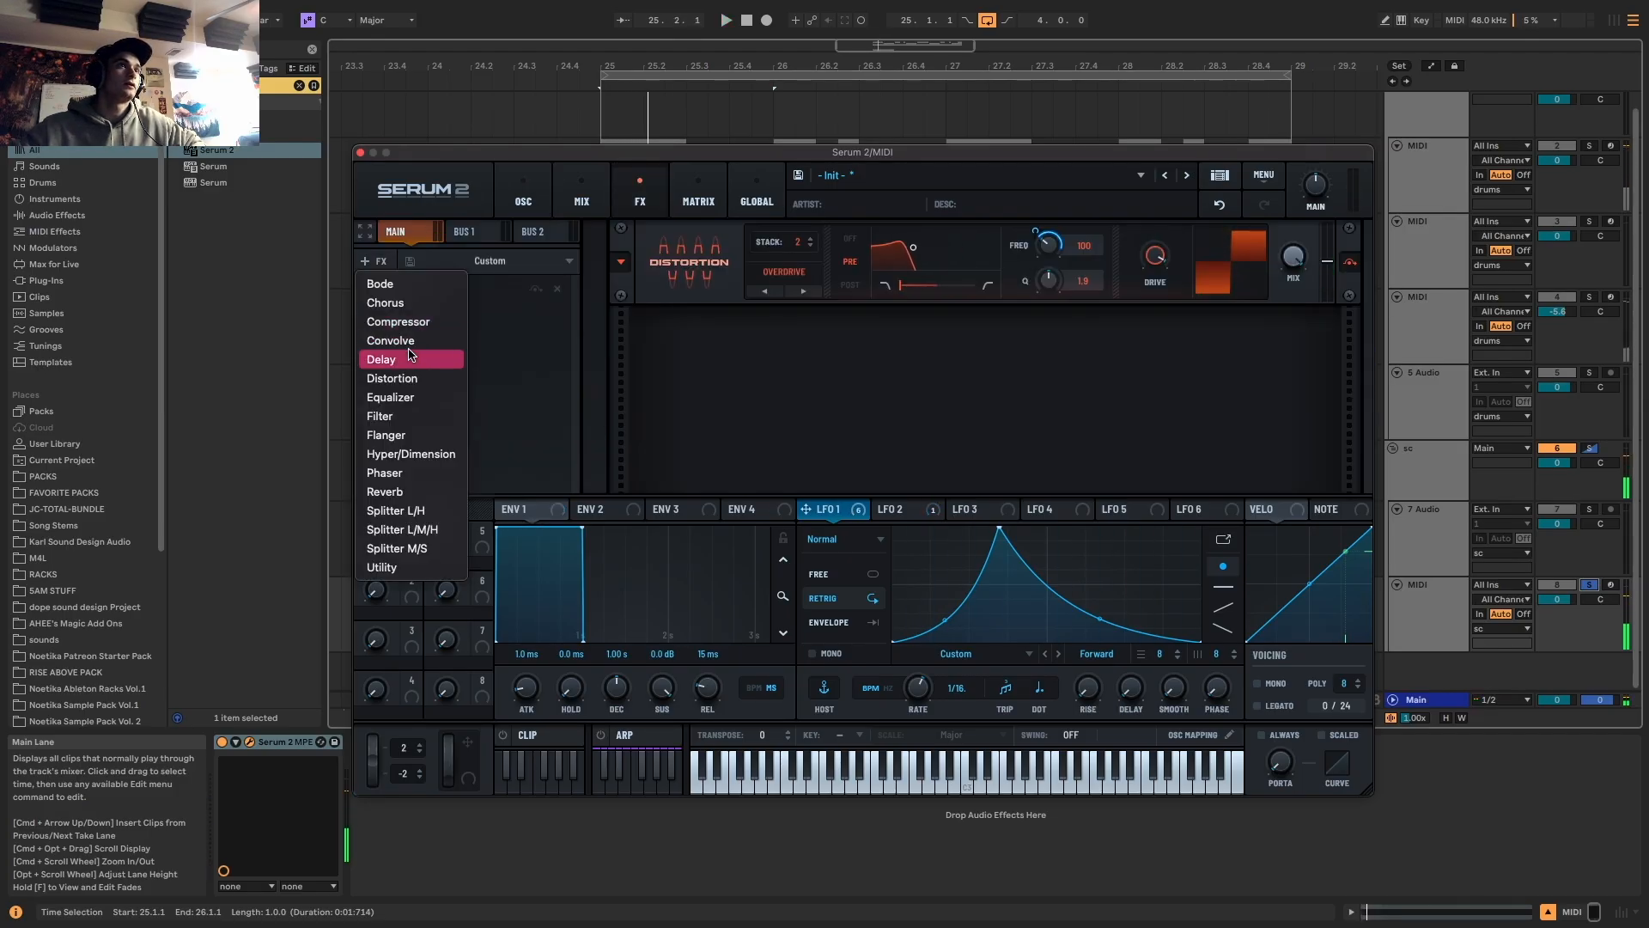
{"action": "left_click", "coordinate": [429, 360]}
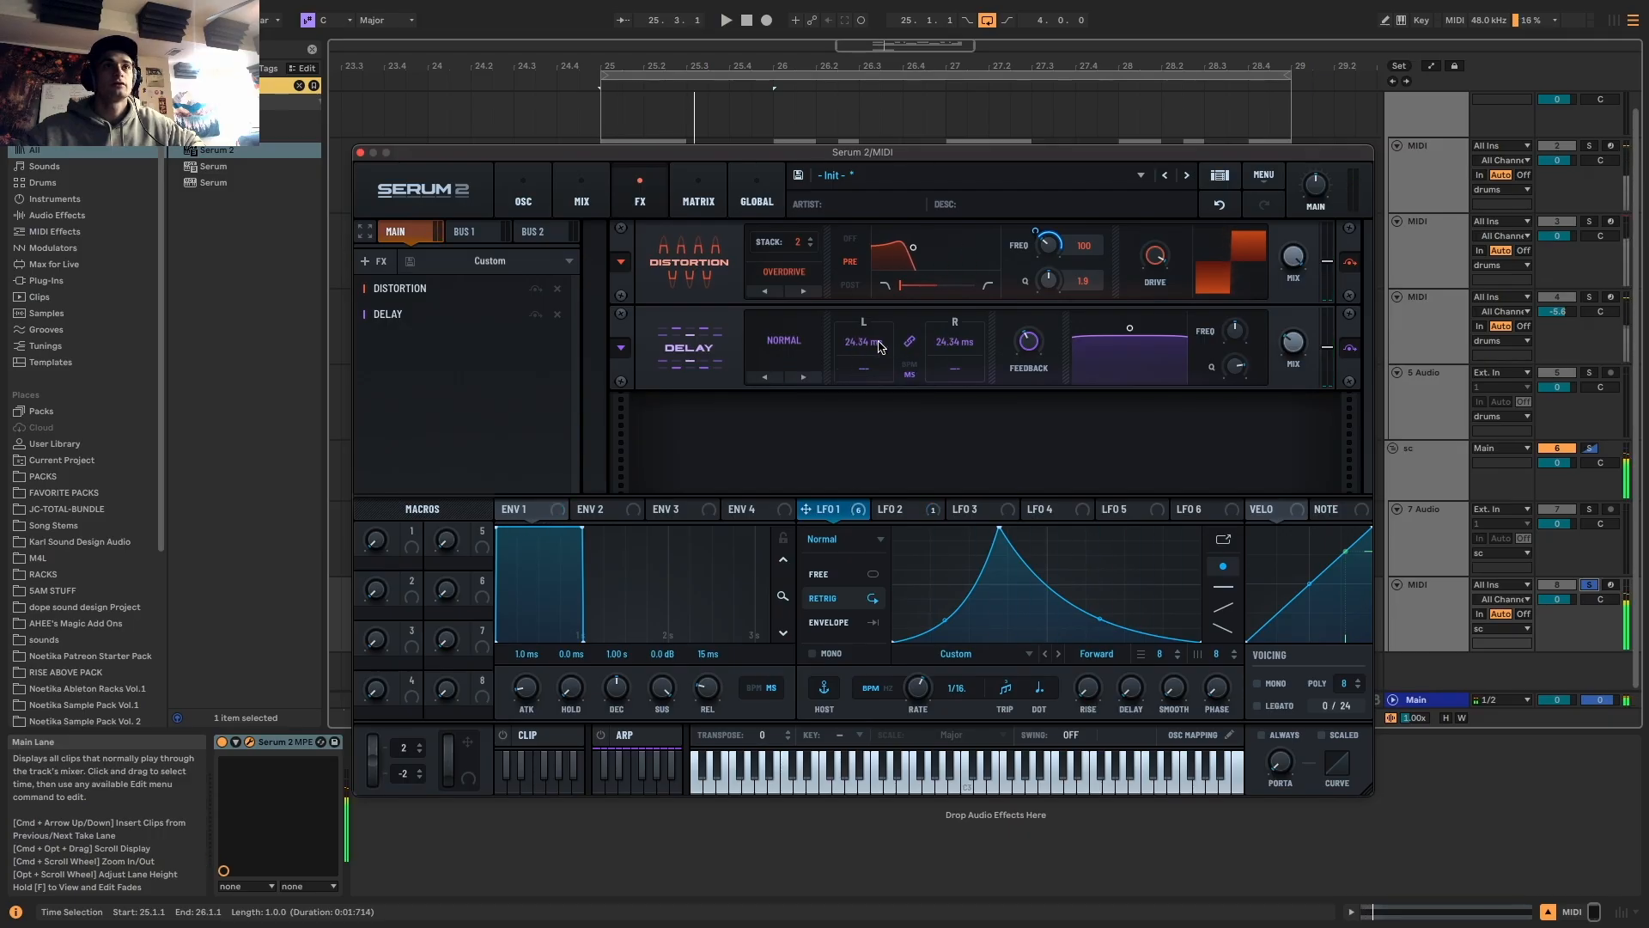
{"action": "left_click_drag", "start_coordinate": [852, 354], "coordinate": [857, 327]}
{"action": "key", "text": "space"}
{"action": "left_click_drag", "start_coordinate": [1129, 328], "coordinate": [1179, 354]}
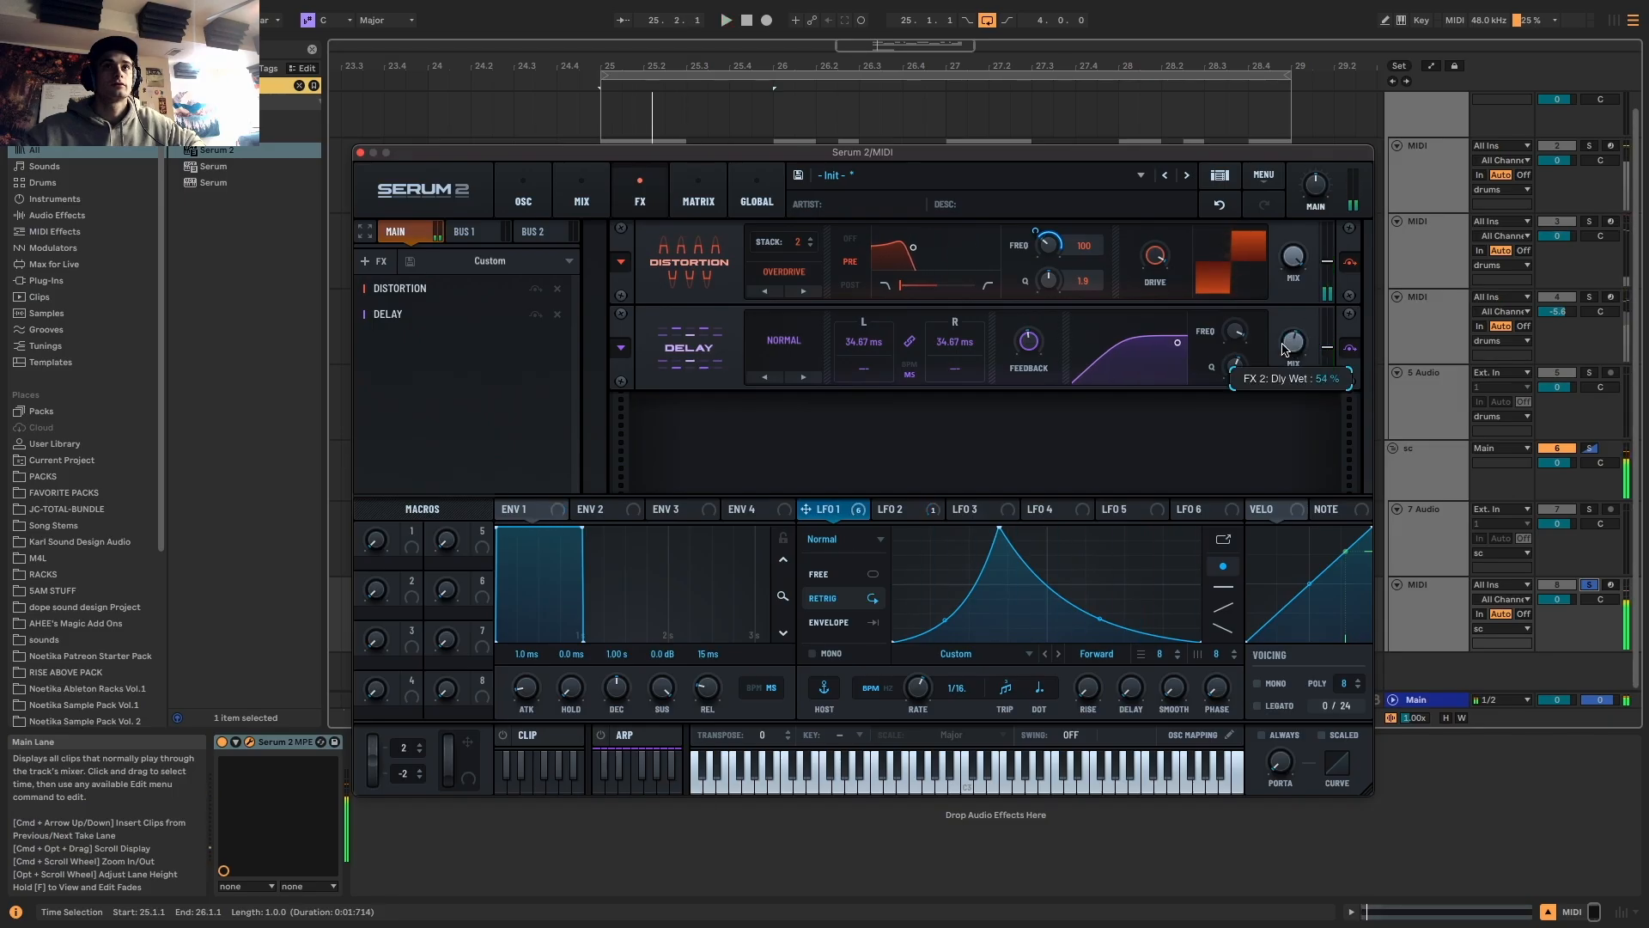
{"action": "scroll", "coordinate": [861, 346], "scroll_direction": "down", "scroll_amount": 4}
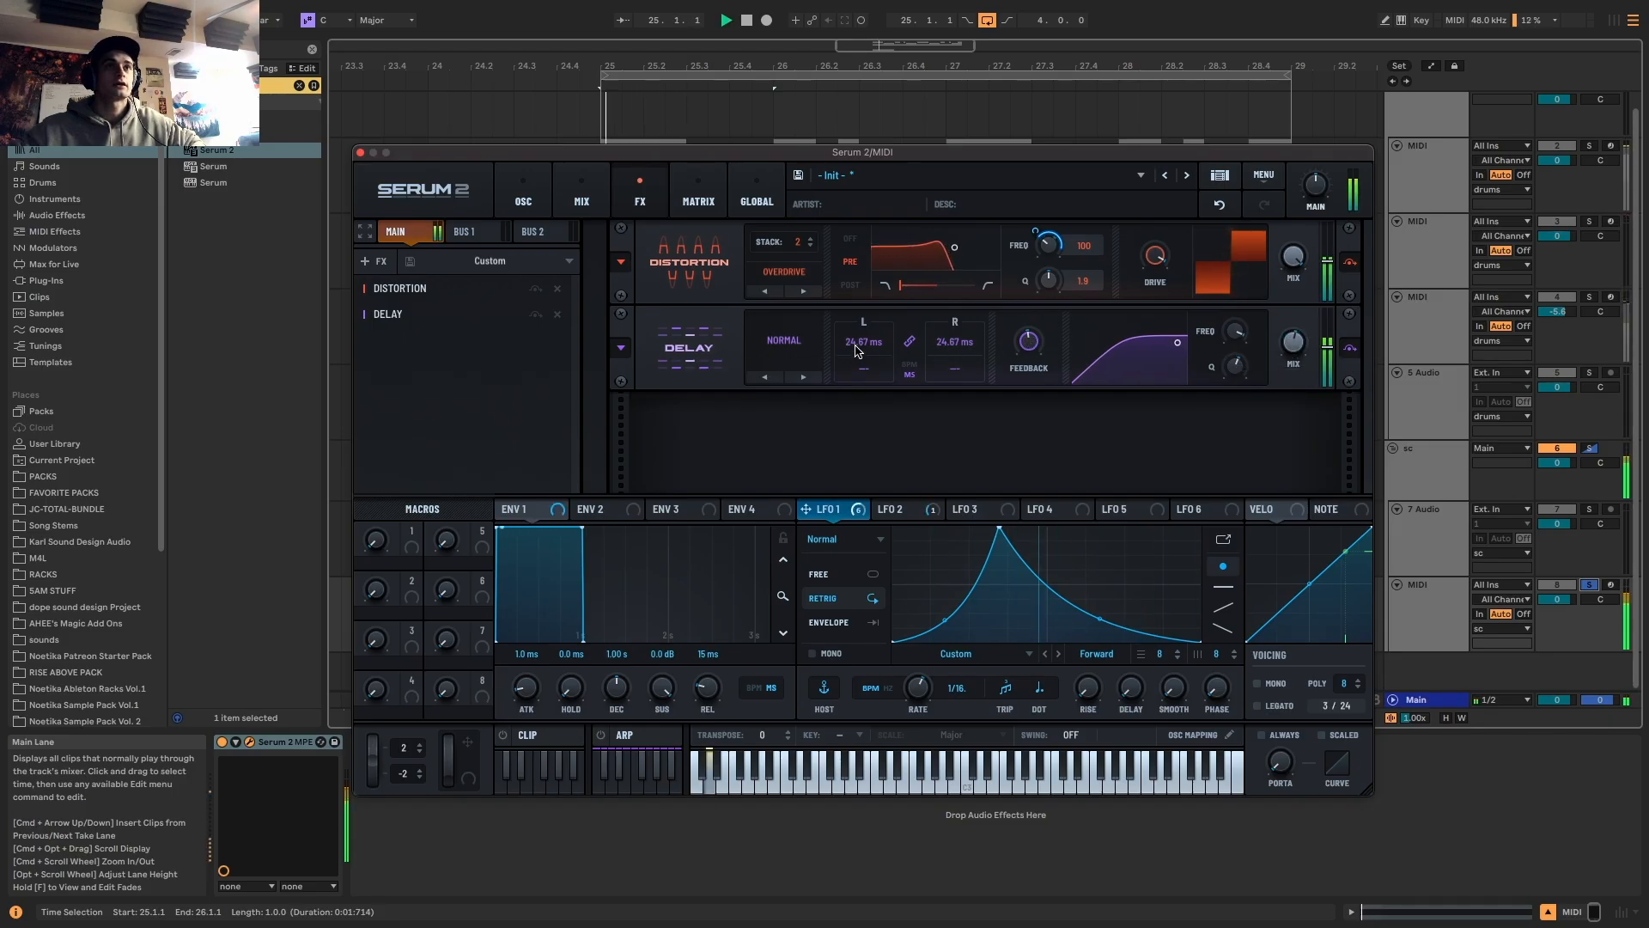
{"action": "scroll", "coordinate": [857, 338], "scroll_direction": "down", "scroll_amount": 1}
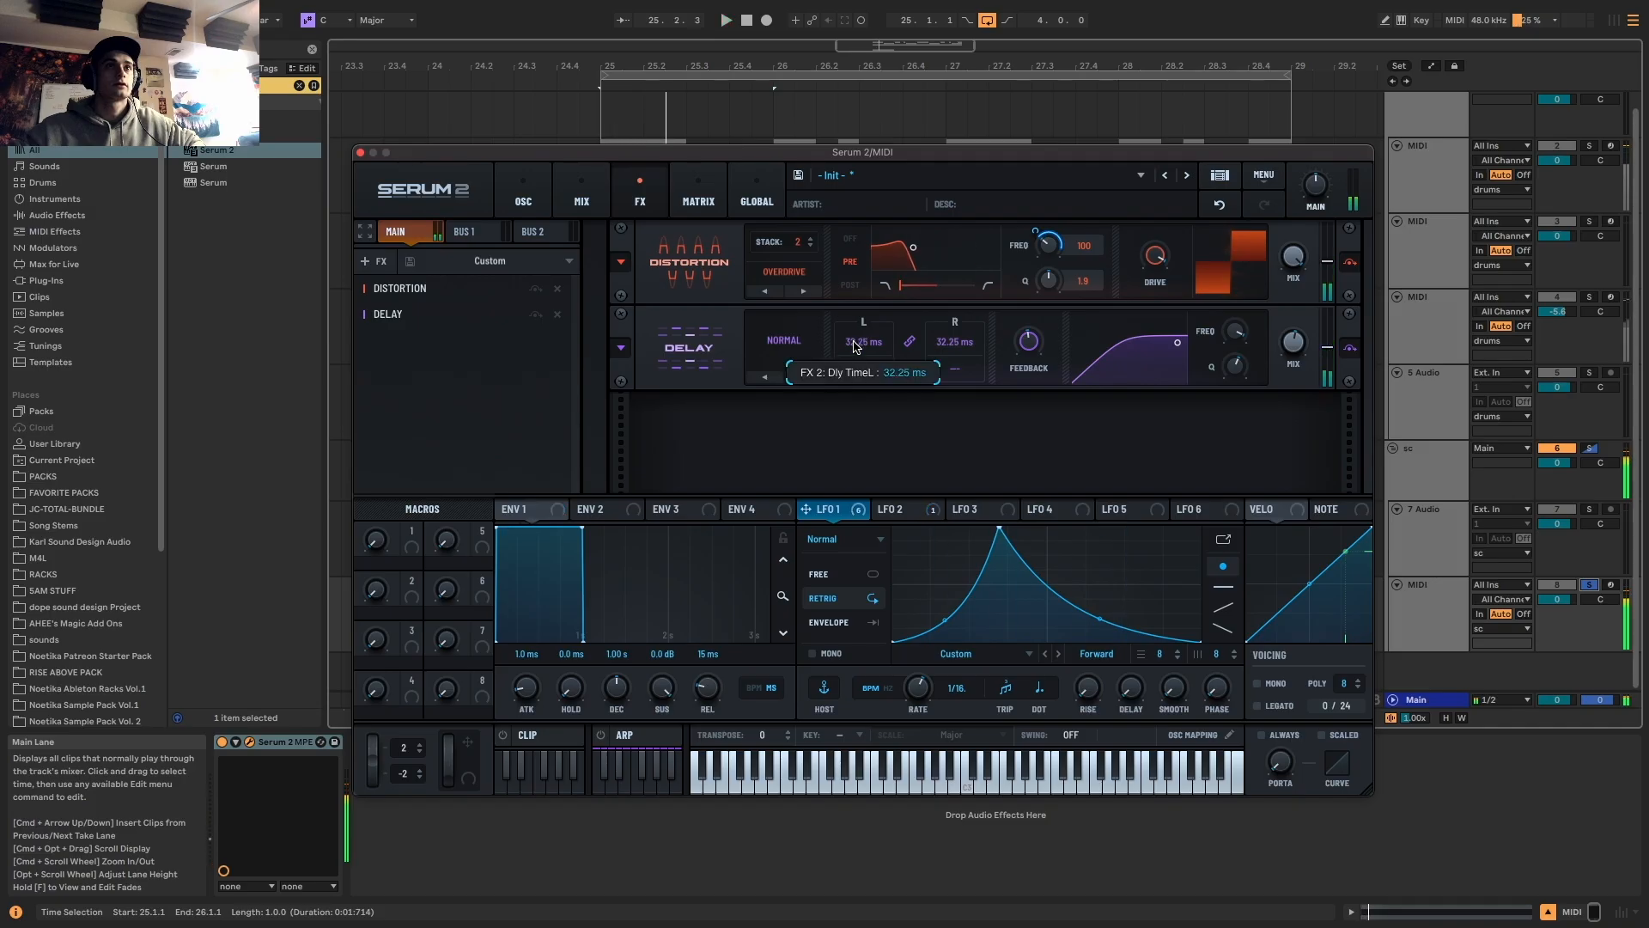
Set oscillator B's octave to +4, and enable mono voicing with portamento set to Always
{"action": "left_click", "coordinate": [523, 191]}
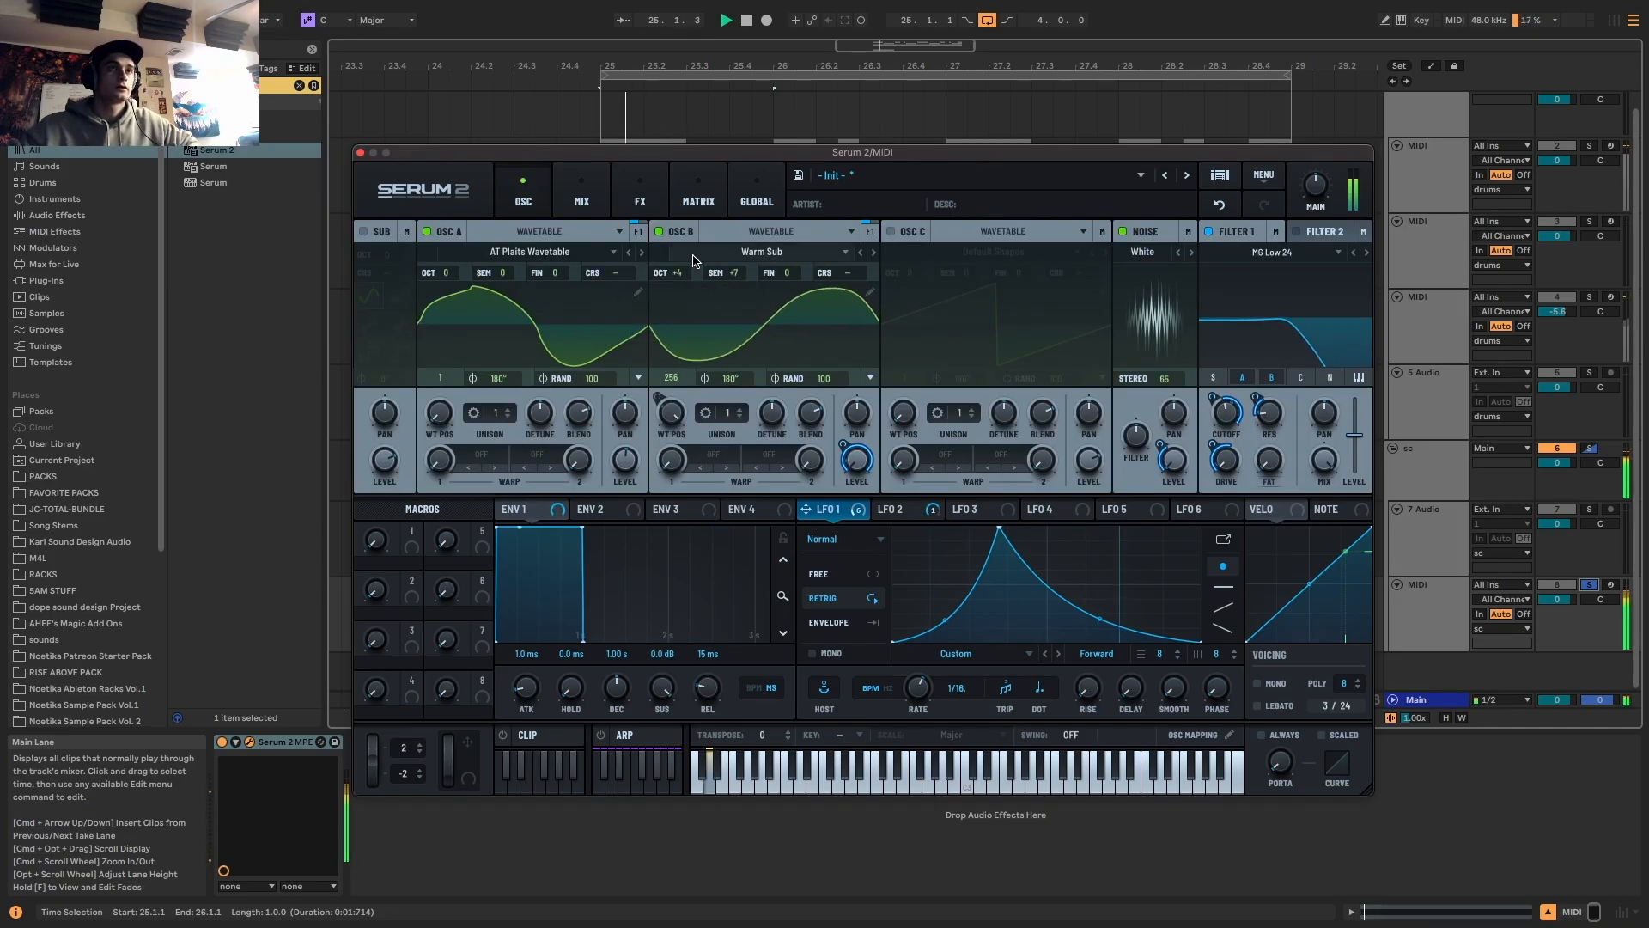
{"action": "key", "text": "space"}
{"action": "key", "text": "space"}
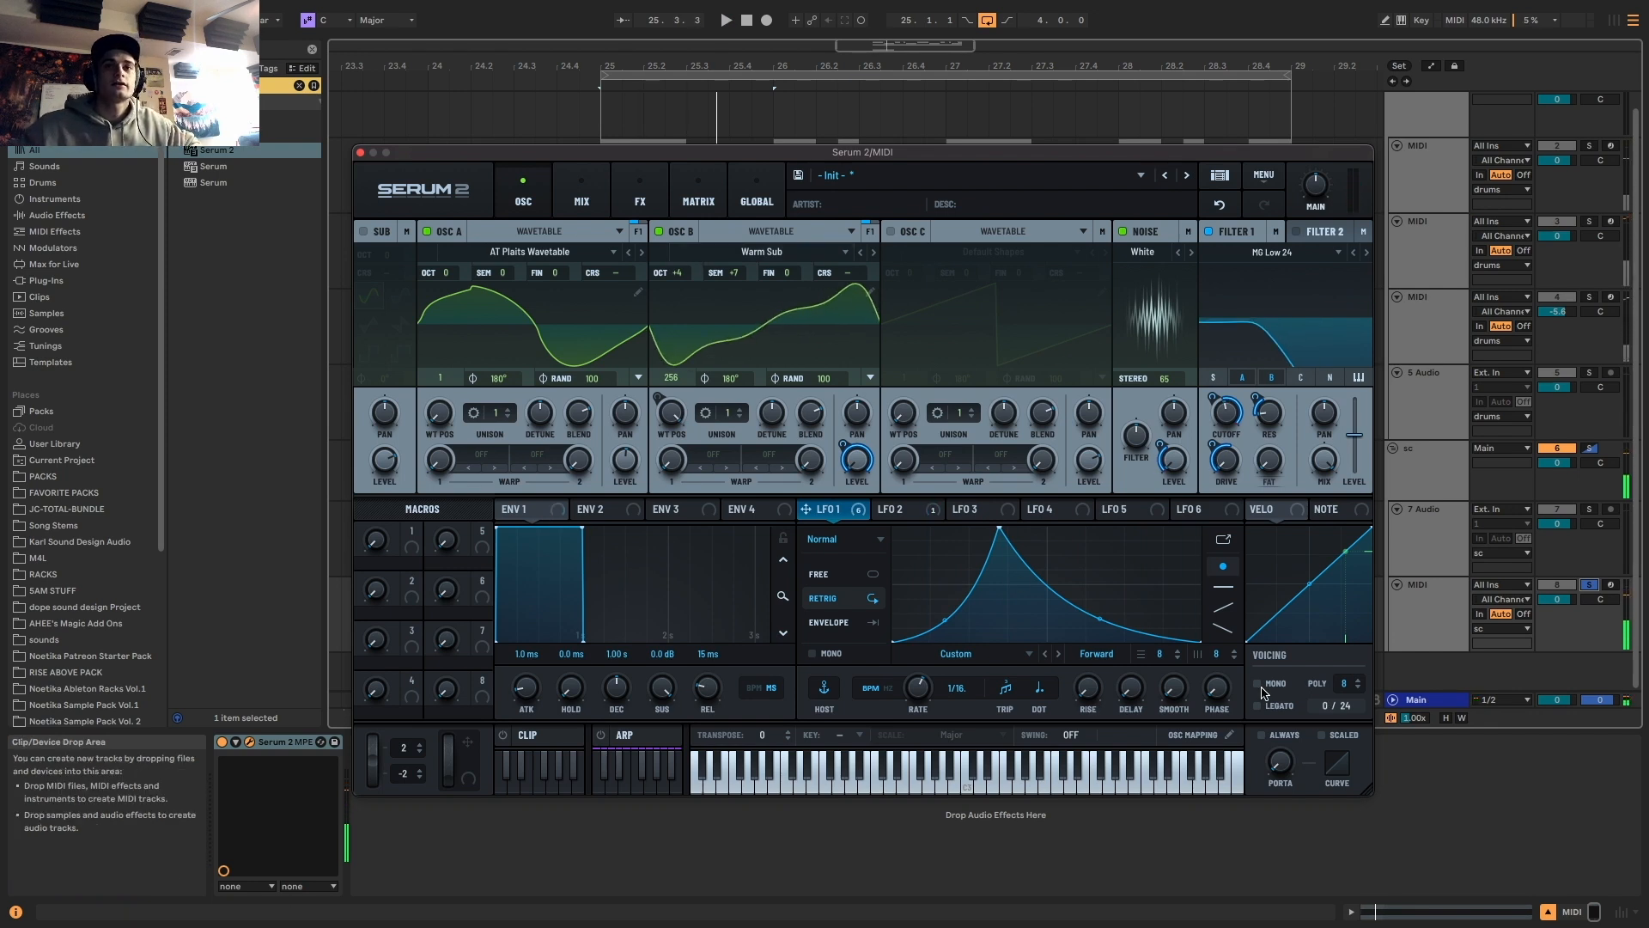
{"action": "left_click", "coordinate": [1279, 737]}
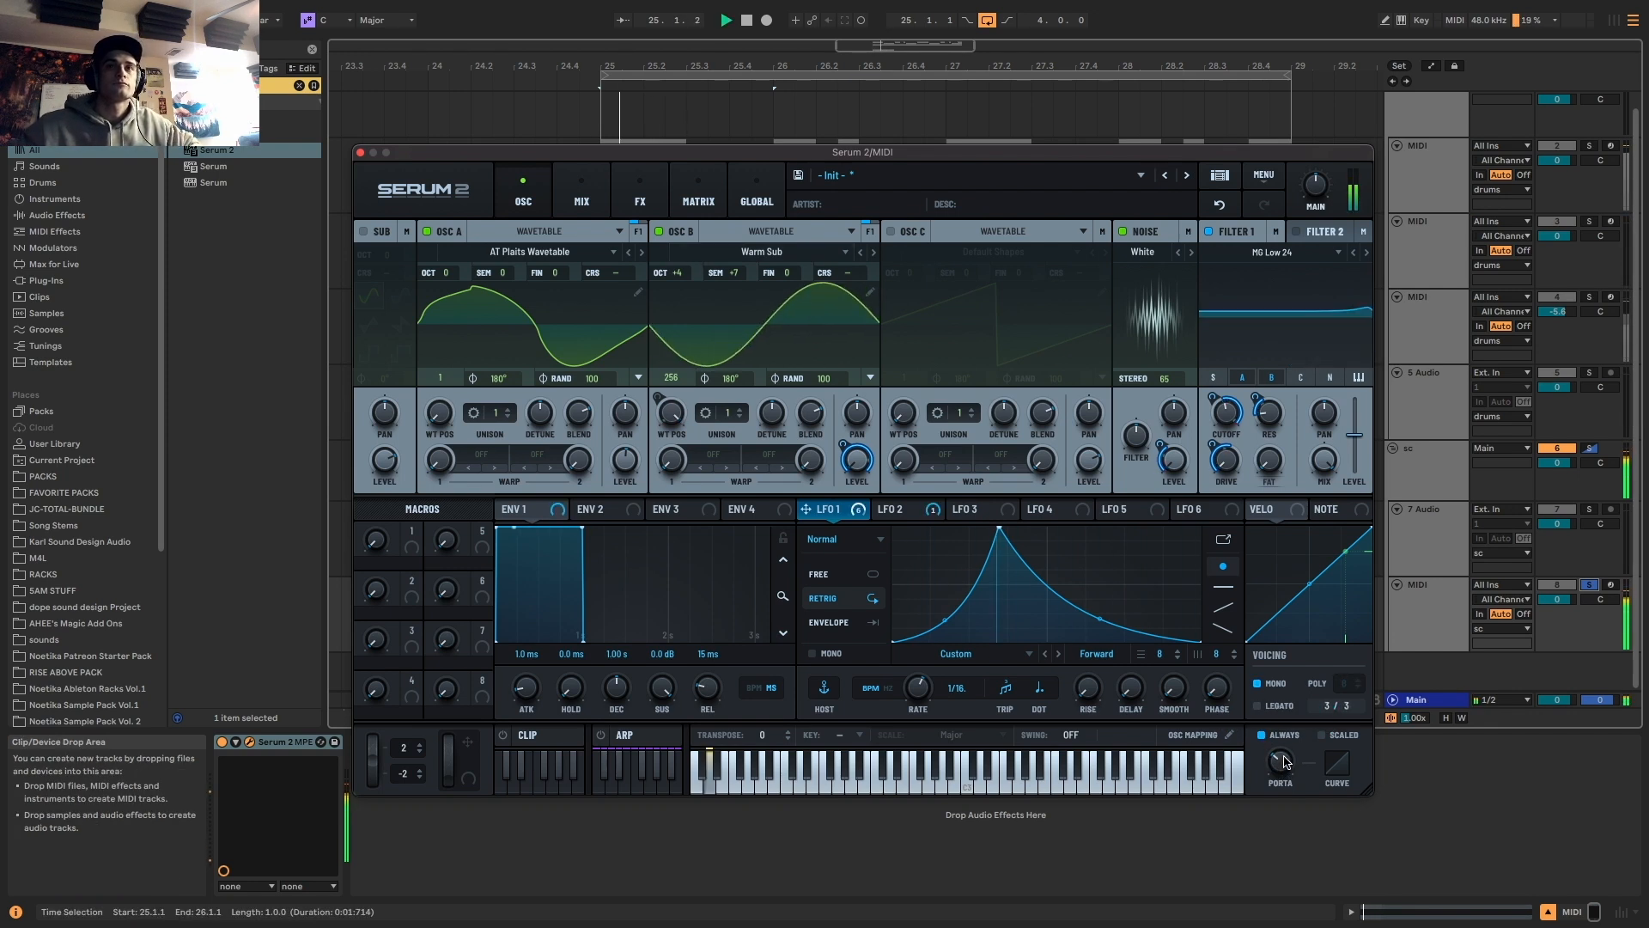
Set LFO 1's modulation of the Filter 1 cutoff to about 57% and adjust oscillator A's level
{"action": "mouse_move", "coordinate": [1228, 424]}
{"action": "left_mouse_down"}
{"action": "mouse_move", "coordinate": [1226, 450]}
{"action": "mouse_move", "coordinate": [1220, 432]}
{"action": "left_mouse_up"}
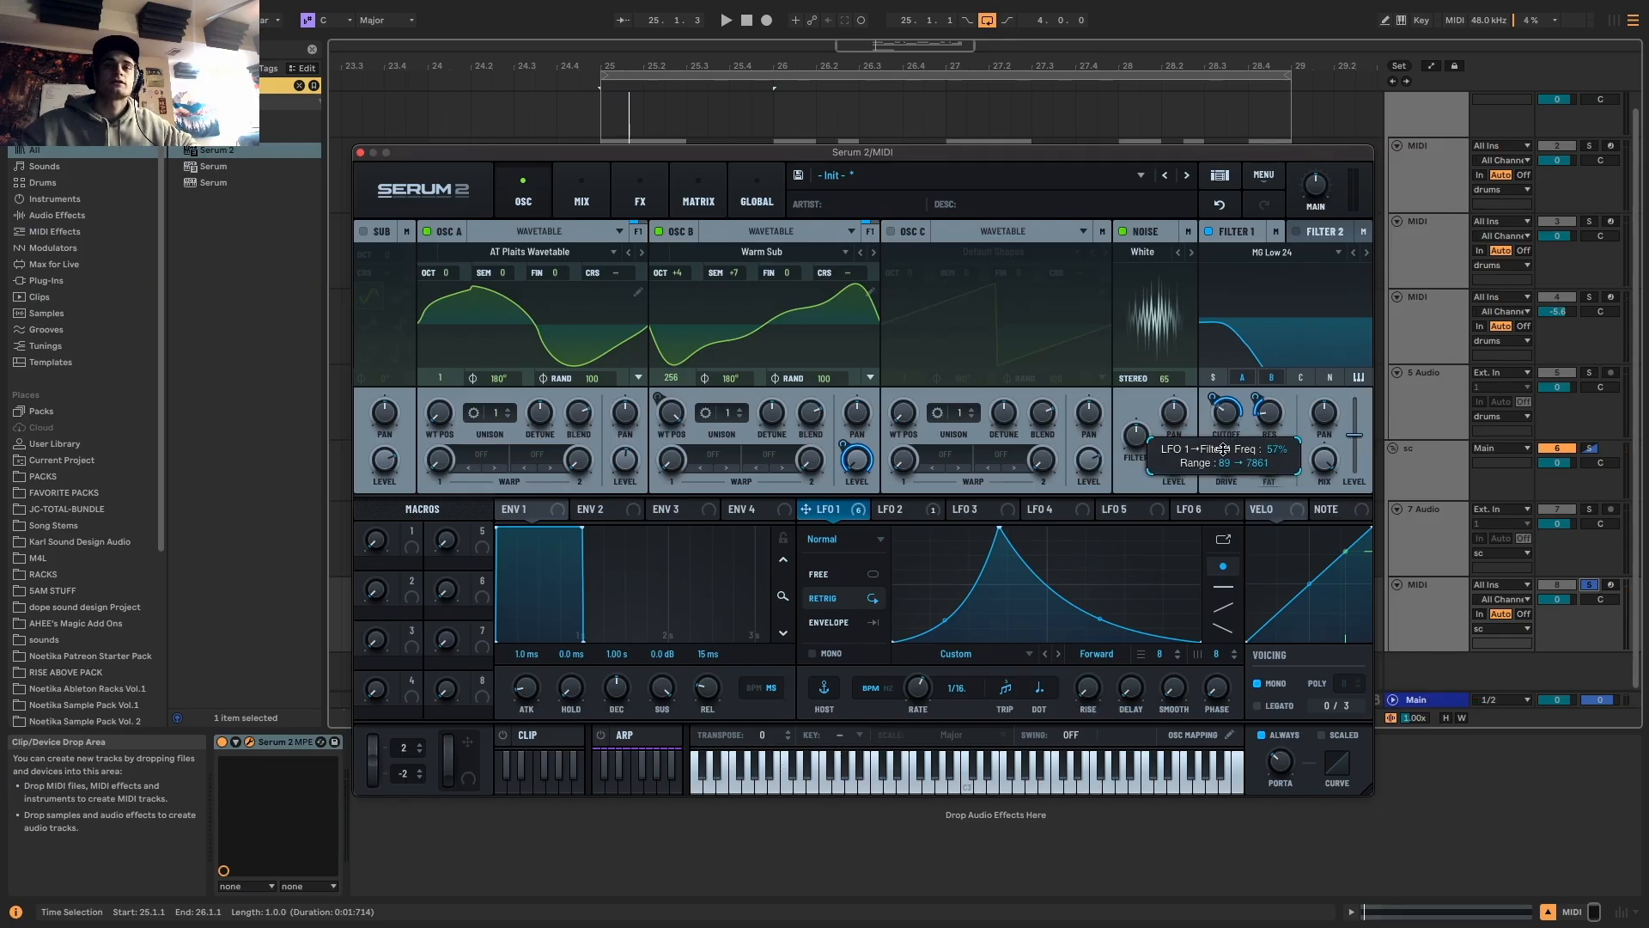
{"action": "left_click_drag", "start_coordinate": [1229, 449], "coordinate": [1230, 447]}
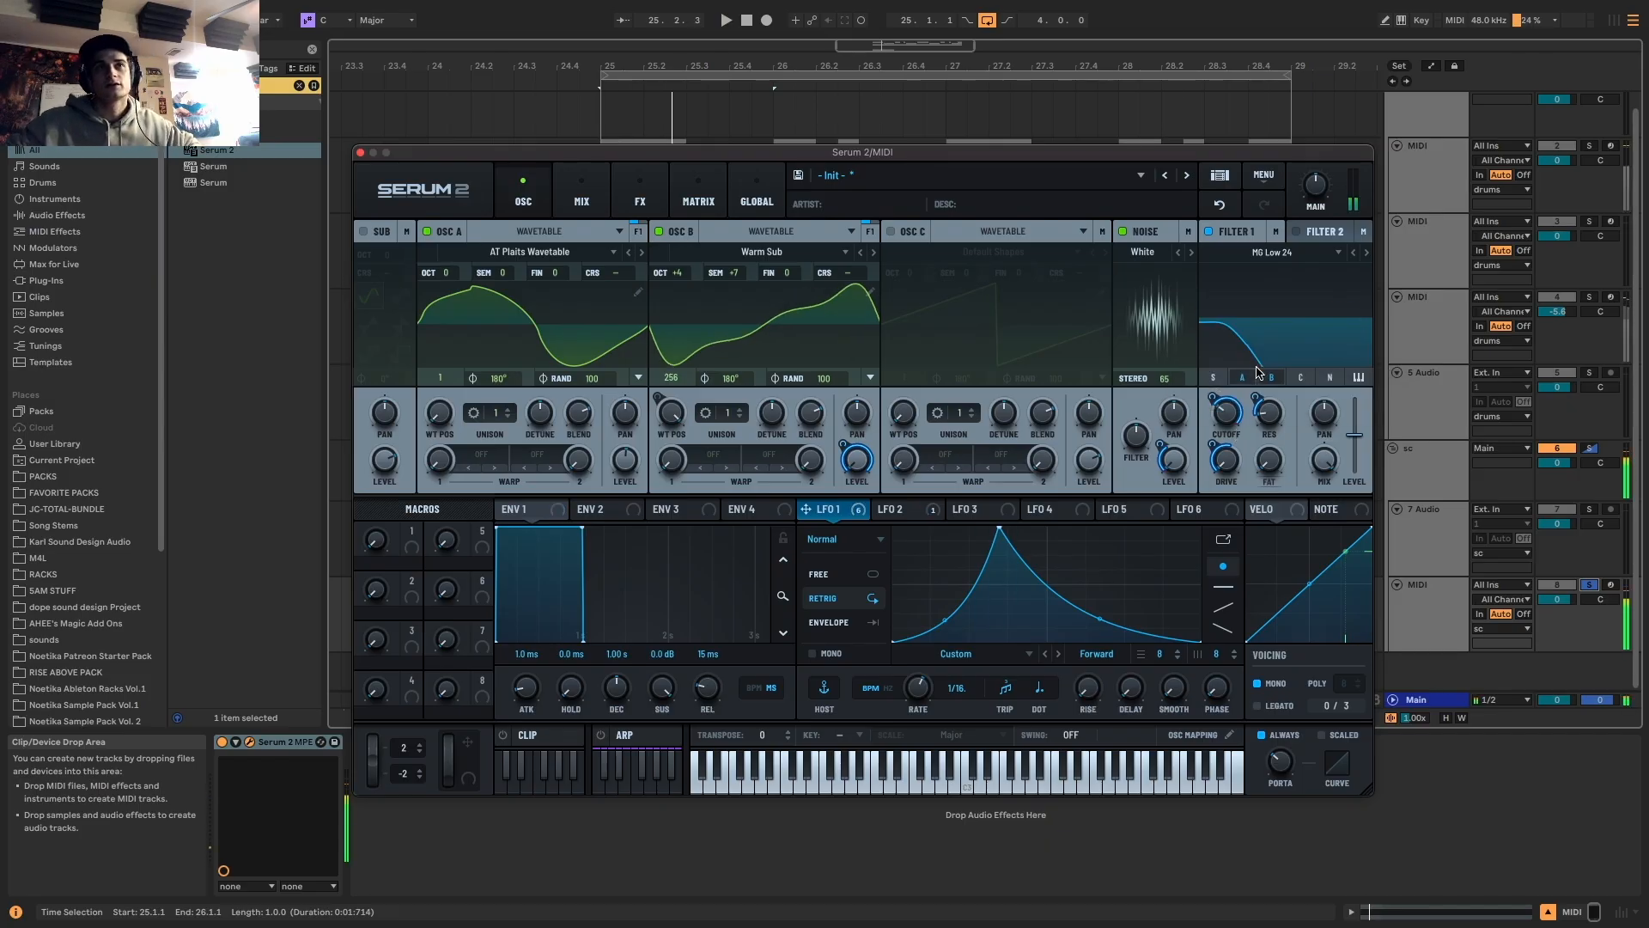
{"action": "key", "text": "space"}
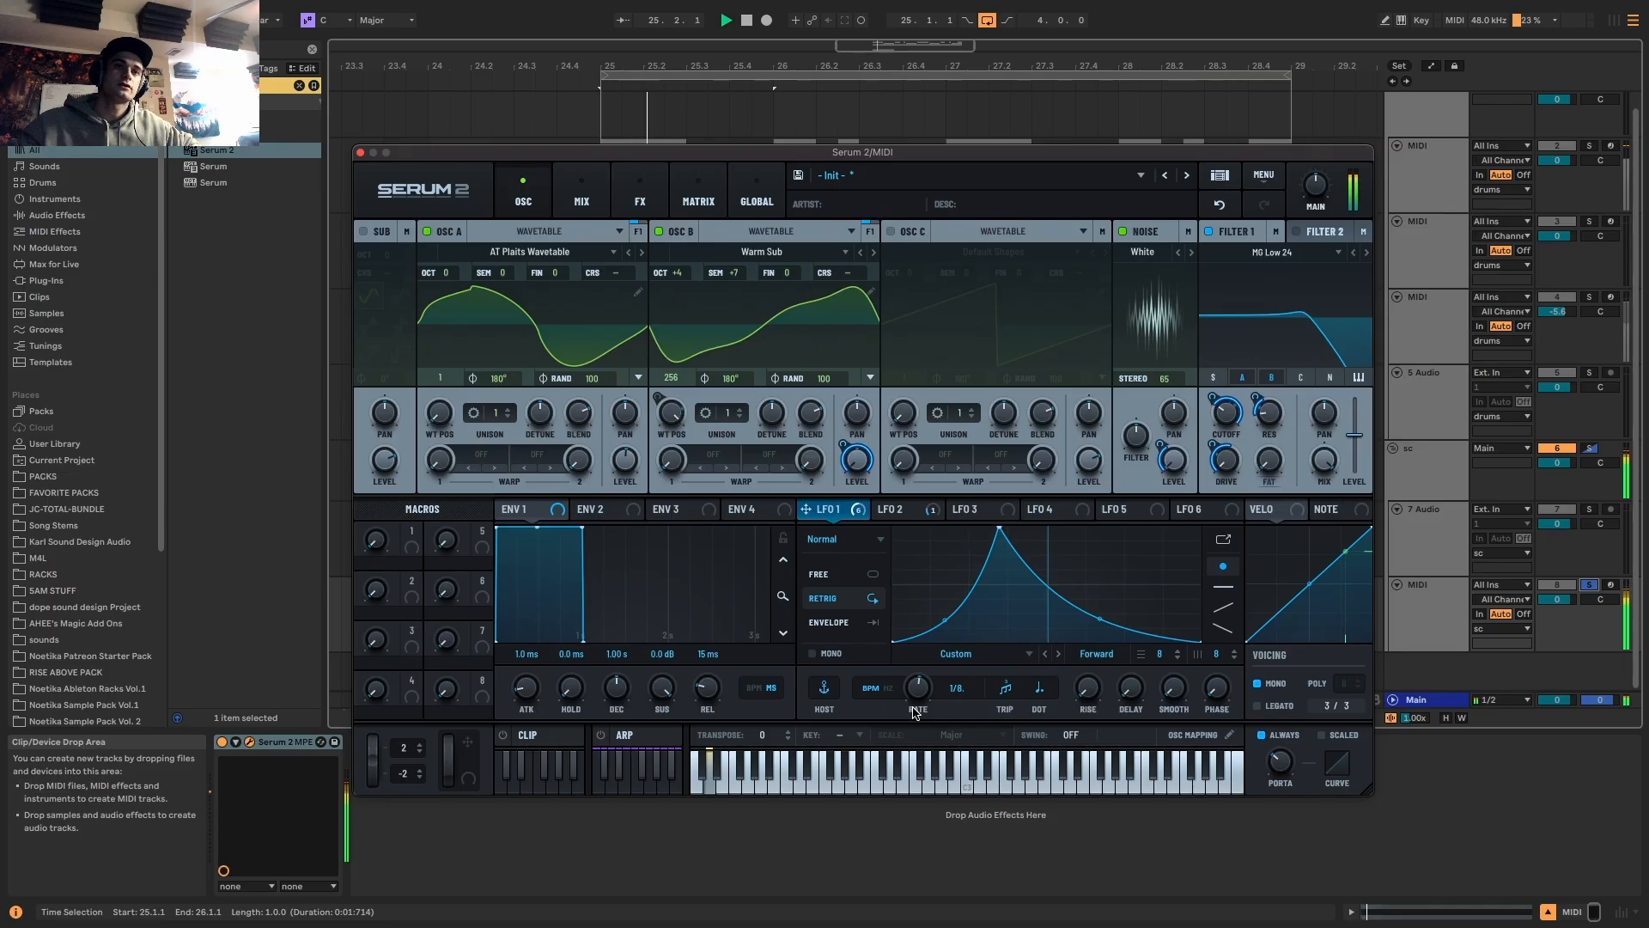
{"action": "left_click_drag", "start_coordinate": [915, 717], "coordinate": [918, 704]}
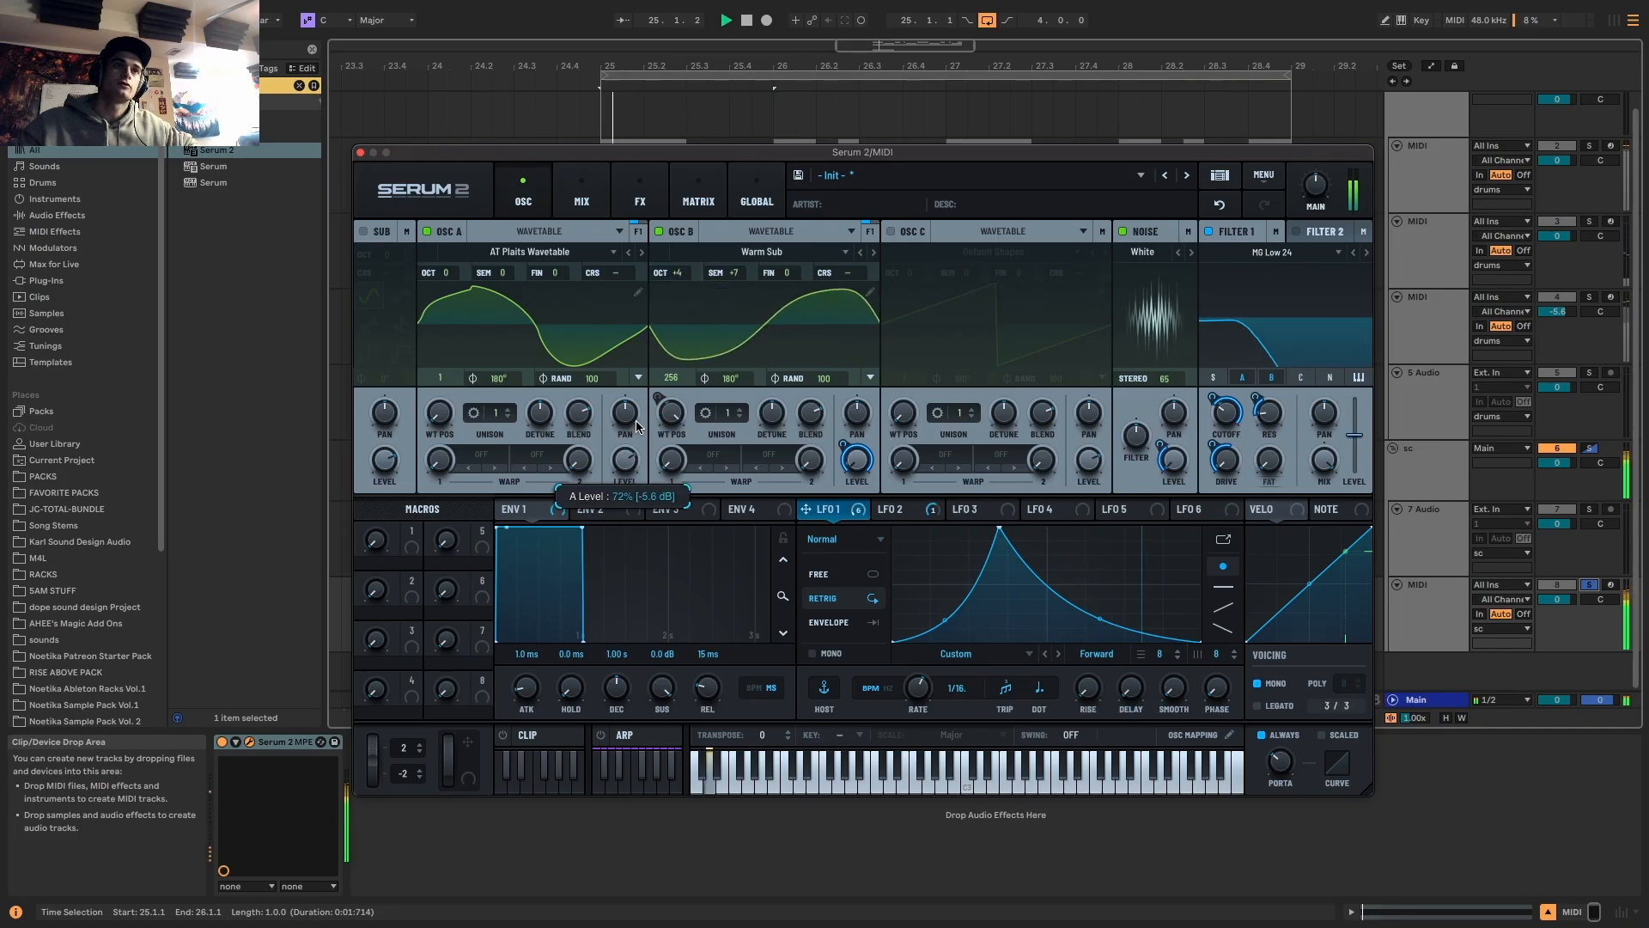
{"action": "left_click_drag", "start_coordinate": [624, 495], "coordinate": [653, 430]}
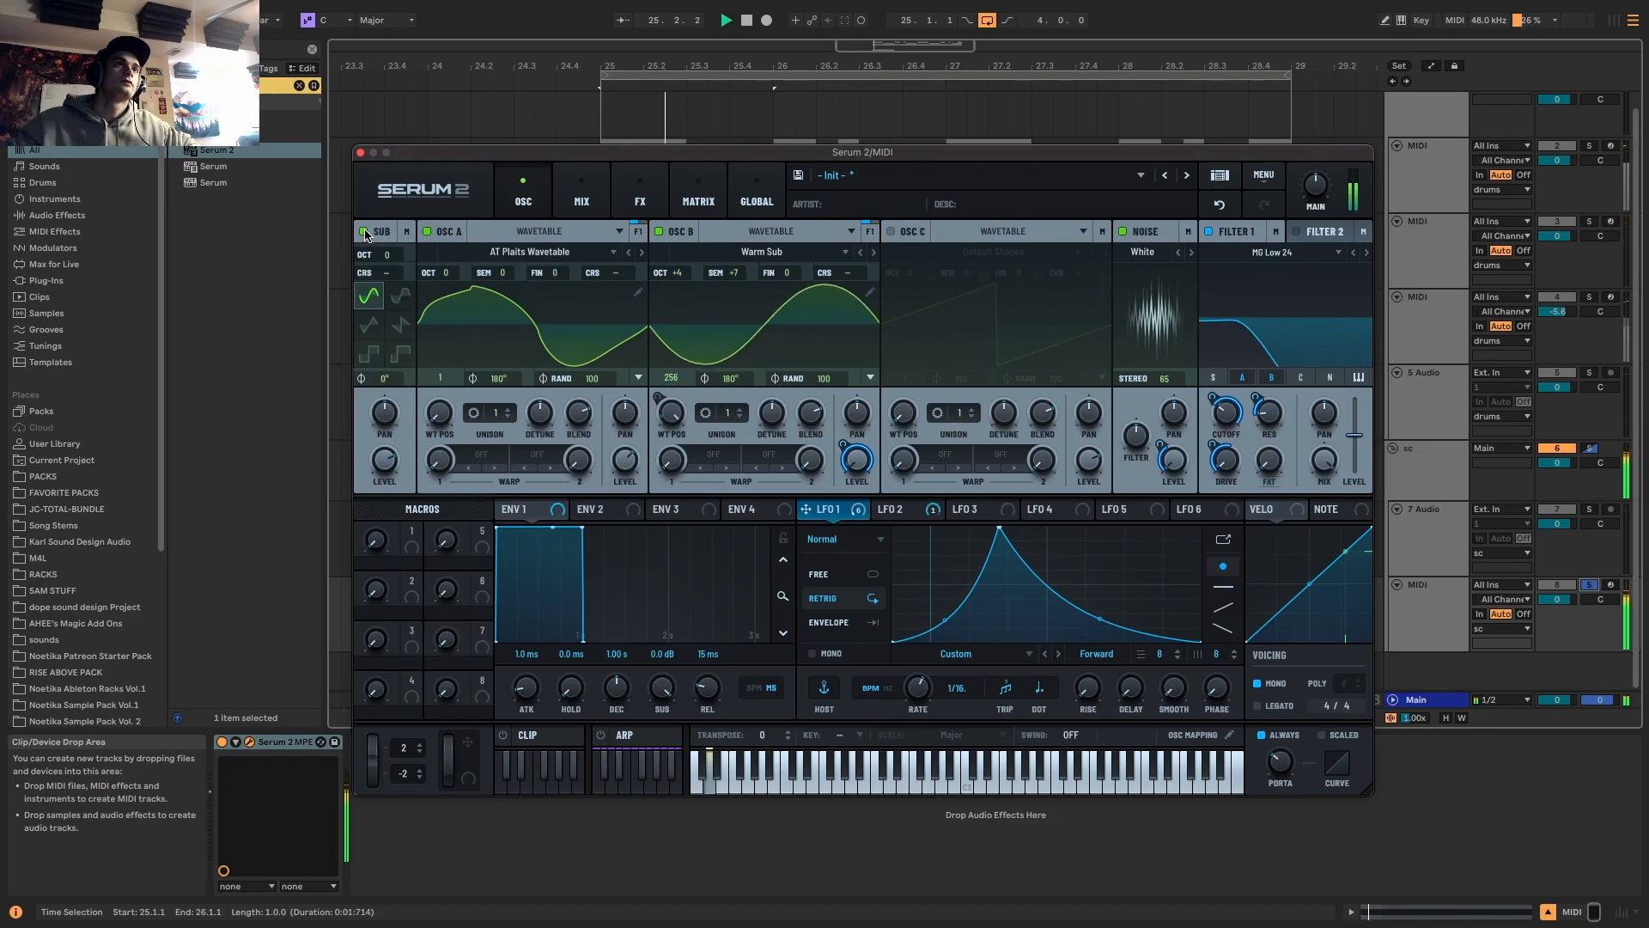
Add a multiband compressor after the delay and duplicate it so that three identical compressors are stacked
{"action": "left_click", "coordinate": [587, 201]}
{"action": "left_click", "coordinate": [639, 195]}
{"action": "left_click", "coordinate": [375, 260]}
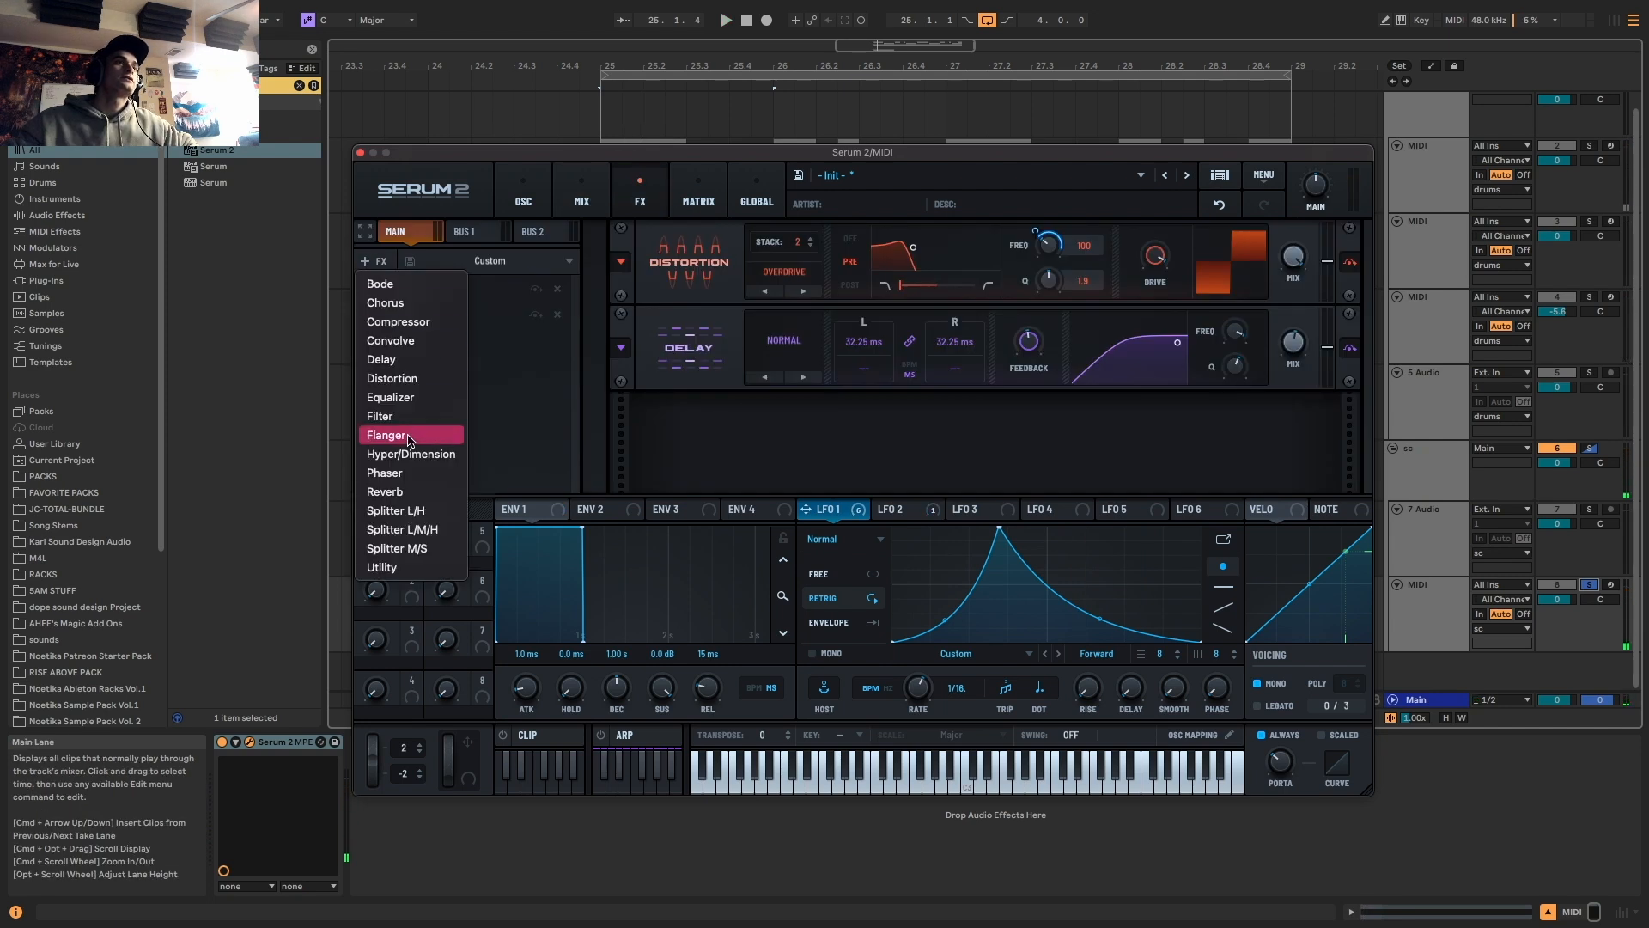
{"action": "left_click", "coordinate": [398, 321]}
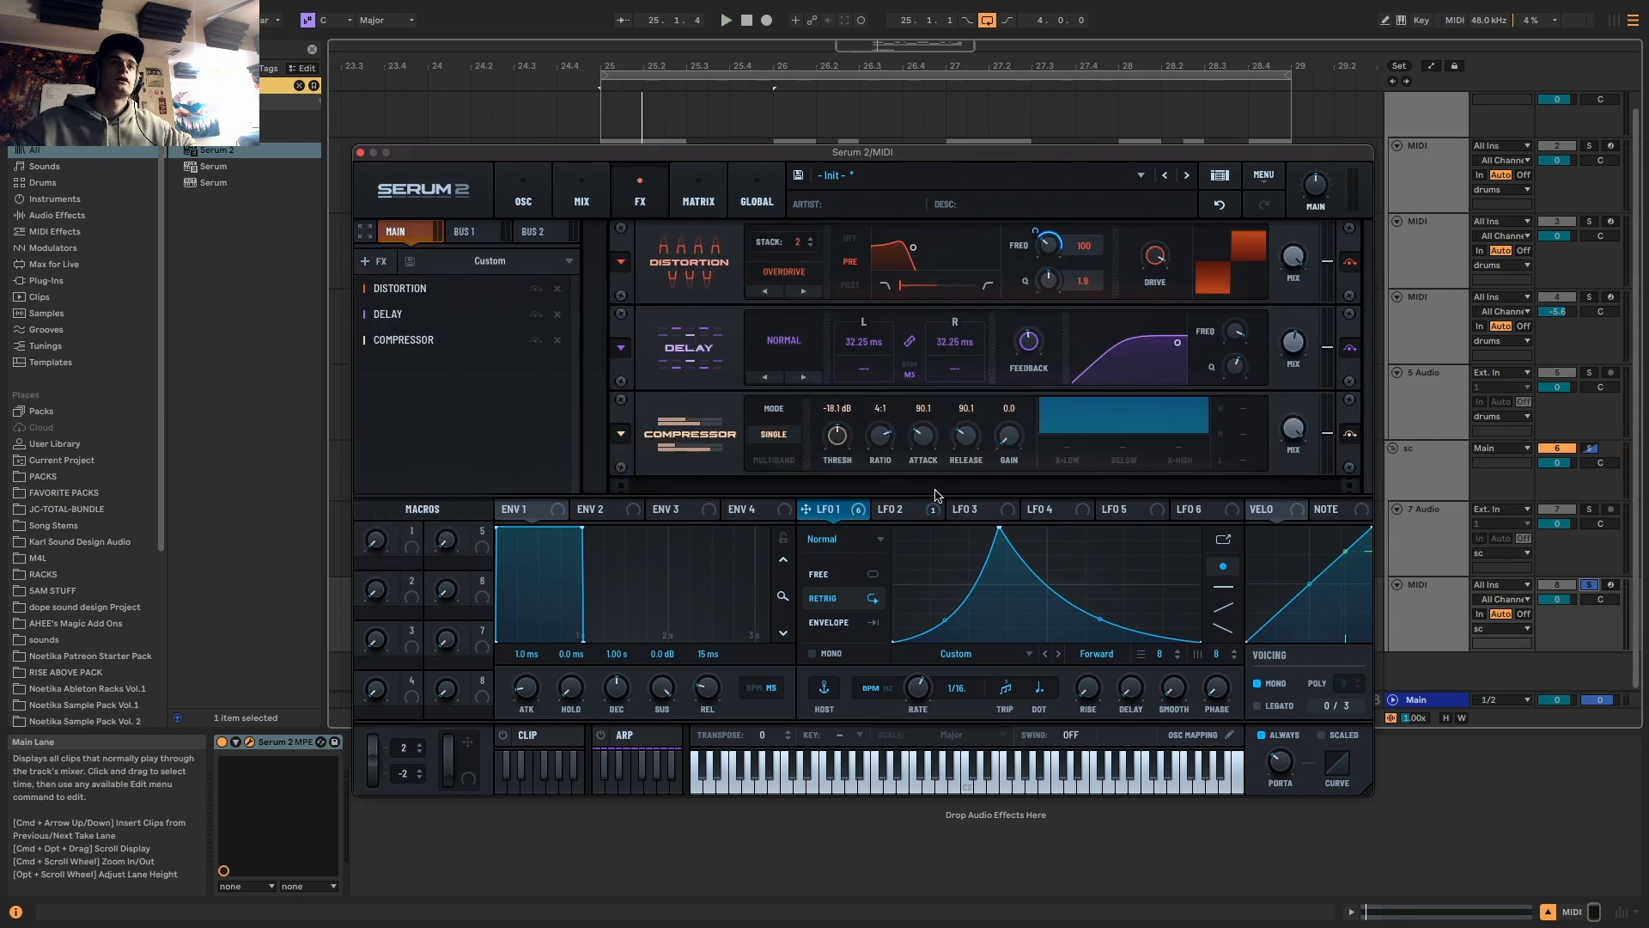
{"action": "left_click", "coordinate": [761, 461]}
{"action": "left_click_drag", "start_coordinate": [710, 428], "coordinate": [677, 479]}
{"action": "scroll", "coordinate": [712, 448], "scroll_direction": "down", "scroll_amount": 3}
Raise the last compressor's gain to 21.1 dB and audition the loop
{"action": "key", "text": "space"}
{"action": "left_click_drag", "start_coordinate": [1005, 459], "coordinate": [1023, 370]}
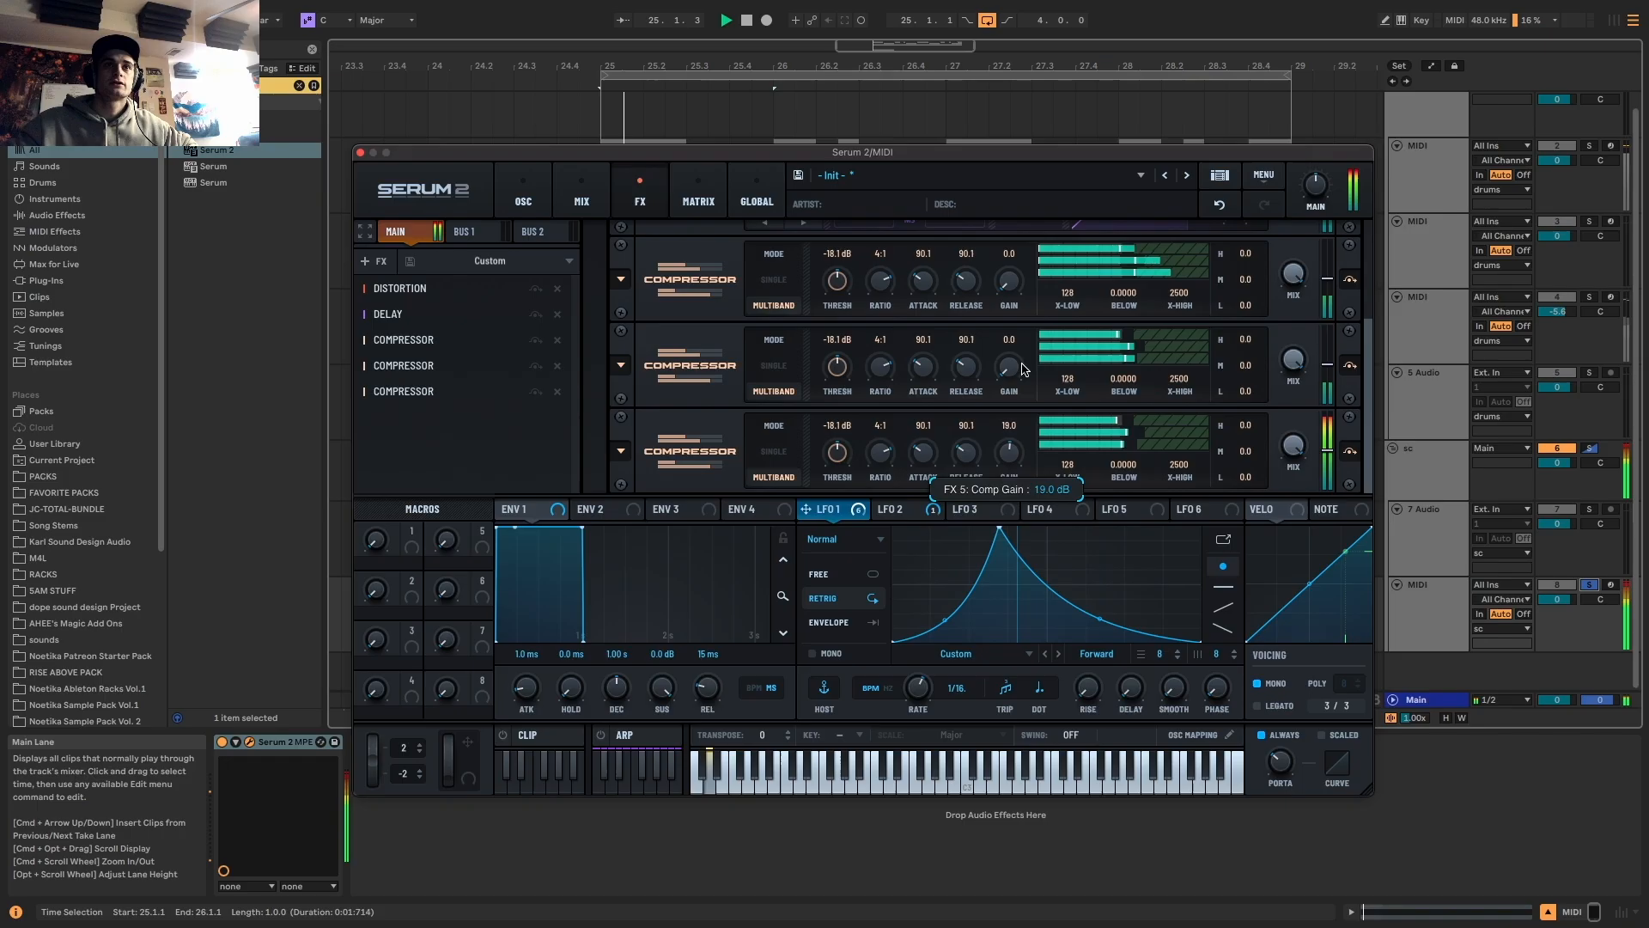
{"action": "key", "text": "space"}
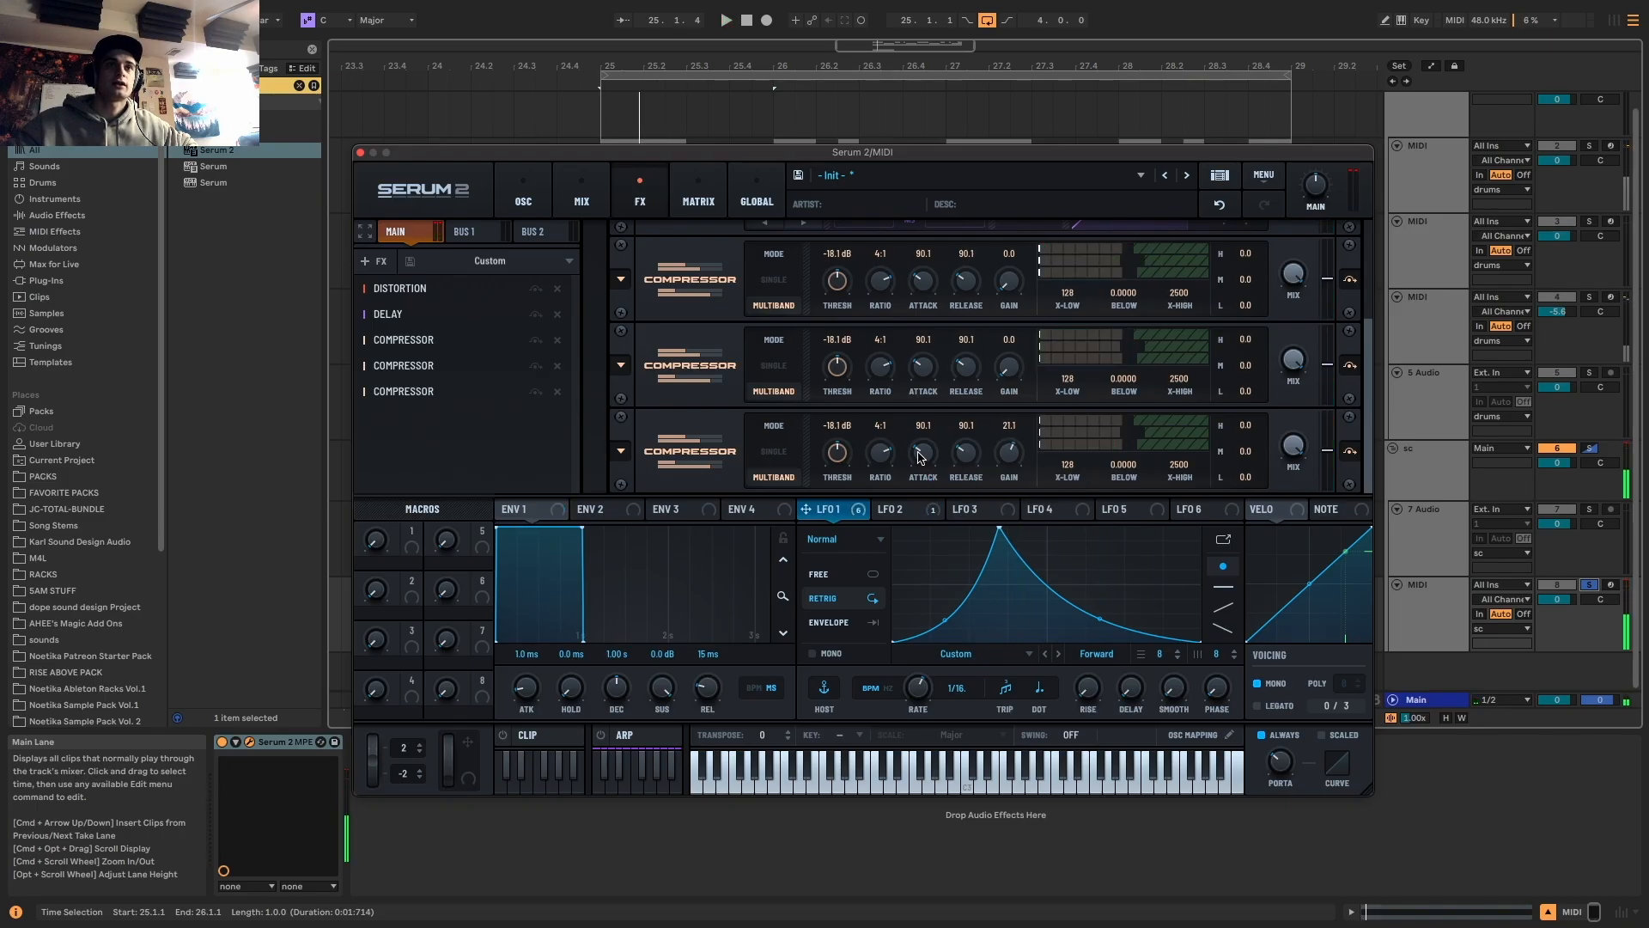
{"action": "key", "text": "space"}
{"action": "key", "text": "space"}
Set the last compressor's attack to 203.3 and its release to 1000.0
{"action": "left_click_drag", "start_coordinate": [927, 449], "coordinate": [920, 522]}
{"action": "key", "text": "space"}
{"action": "key", "text": "space"}
{"action": "key", "text": "space"}
{"action": "left_click_drag", "start_coordinate": [922, 454], "coordinate": [928, 559]}
{"action": "left_click_drag", "start_coordinate": [973, 458], "coordinate": [925, 379]}
{"action": "key", "text": "space"}
{"action": "key", "text": "space"}
{"action": "key", "text": "space"}
{"action": "key", "text": "space"}
{"action": "key", "text": "space"}
{"action": "key", "text": "space"}
Set the last compressor's threshold to -20.3 dB and its gain to 25.1 dB
{"action": "mouse_move", "coordinate": [1009, 439]}
{"action": "left_mouse_down"}
{"action": "mouse_move", "coordinate": [1009, 463]}
{"action": "mouse_move", "coordinate": [1009, 437]}
{"action": "left_mouse_up"}
{"action": "key", "text": "space"}
{"action": "key", "text": "space"}
{"action": "key", "text": "space"}
{"action": "mouse_move", "coordinate": [844, 452]}
{"action": "left_mouse_down"}
{"action": "mouse_move", "coordinate": [841, 470]}
{"action": "mouse_move", "coordinate": [857, 442]}
{"action": "mouse_move", "coordinate": [847, 465]}
{"action": "left_mouse_up"}
{"action": "key", "text": "space"}
{"action": "key", "text": "space"}
{"action": "key", "text": "space"}
{"action": "key", "text": "space"}
{"action": "key", "text": "space"}
{"action": "key", "text": "space"}
{"action": "key", "text": "space"}
{"action": "left_click_drag", "start_coordinate": [1012, 456], "coordinate": [1011, 441]}
{"action": "key", "text": "space"}
{"action": "key", "text": "space"}
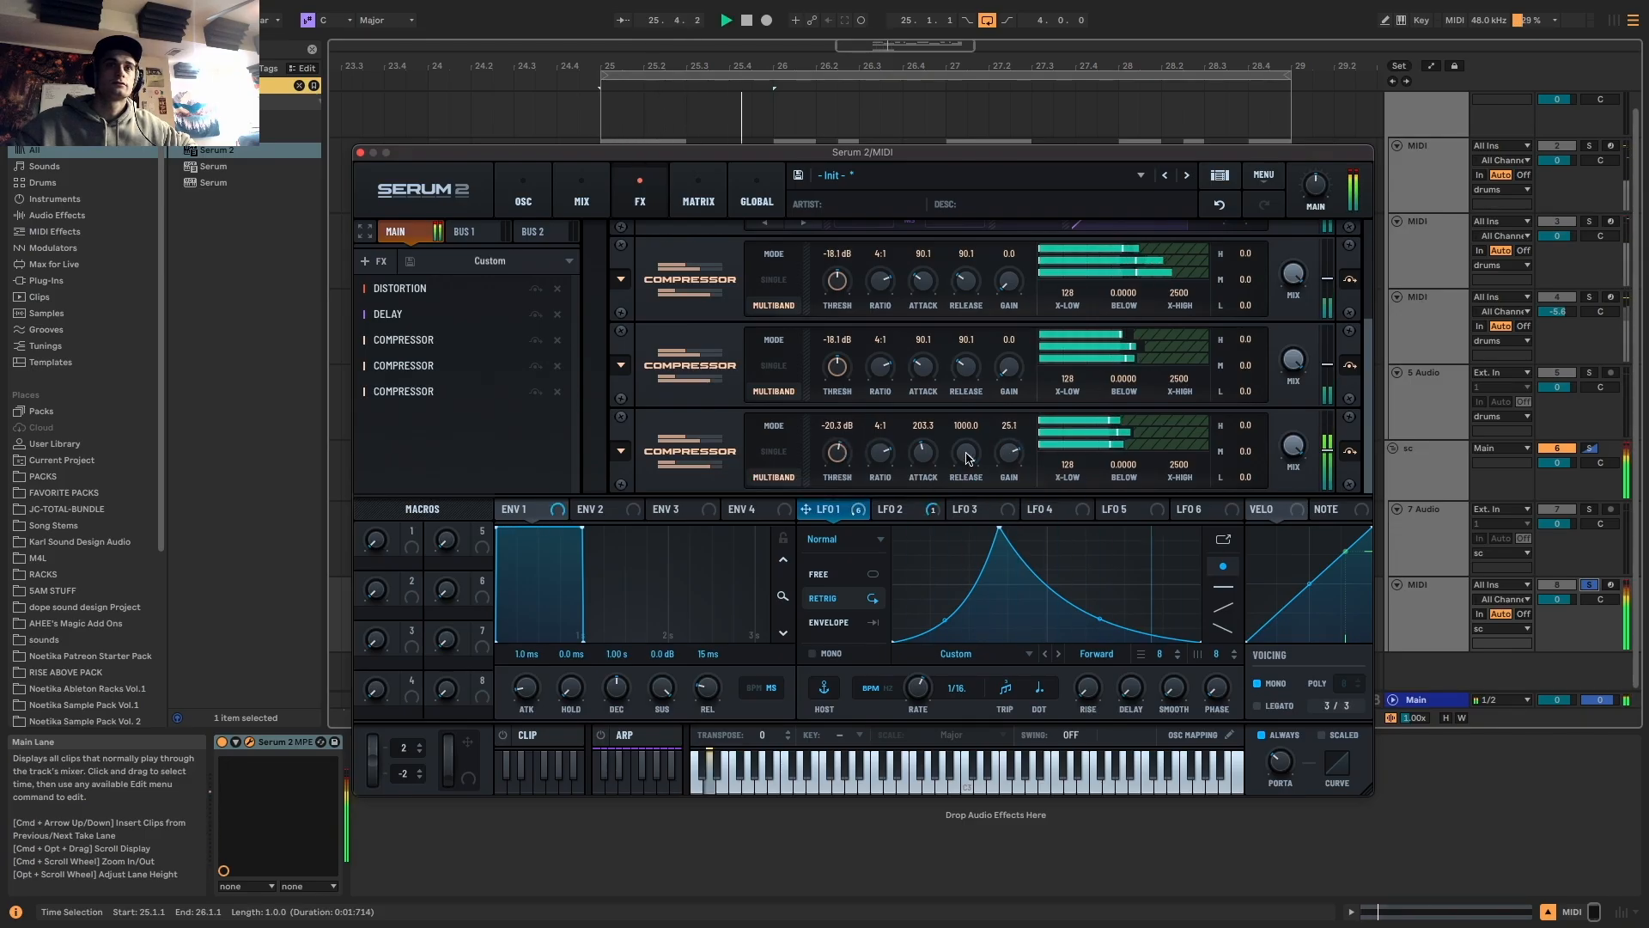
Raise Env 1's attack to 26.7 s while the loop plays
{"action": "mouse_move", "coordinate": [525, 690]}
{"action": "left_mouse_down"}
{"action": "mouse_move", "coordinate": [538, 662]}
{"action": "mouse_move", "coordinate": [542, 680]}
{"action": "left_mouse_up"}
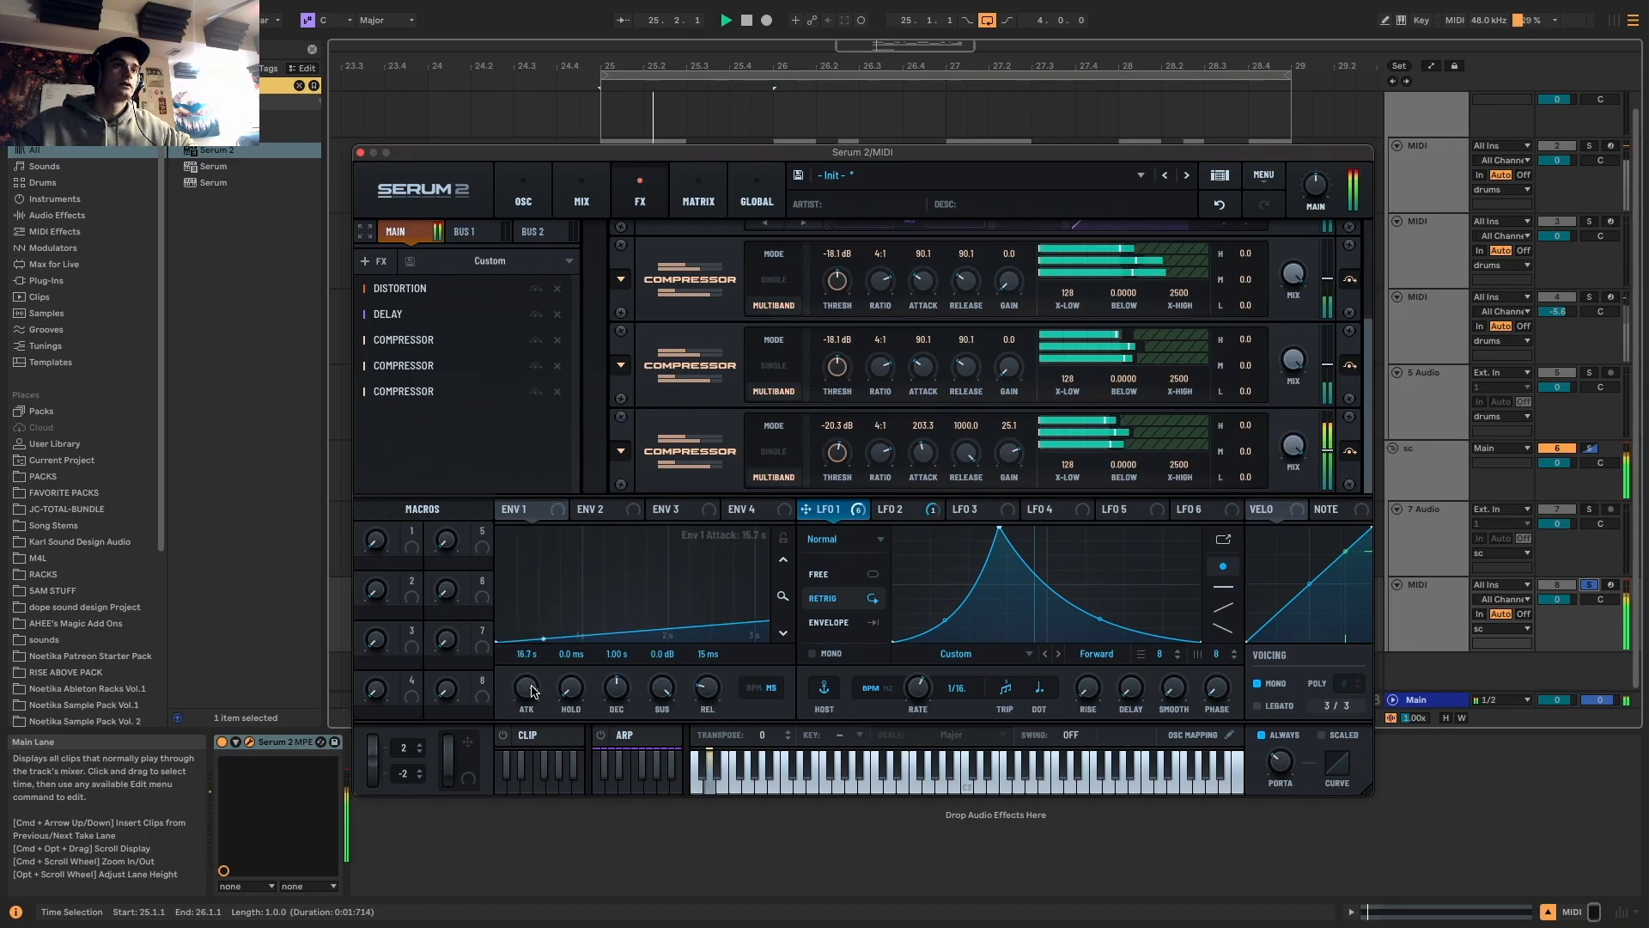
{"action": "left_click_drag", "start_coordinate": [530, 695], "coordinate": [532, 684]}
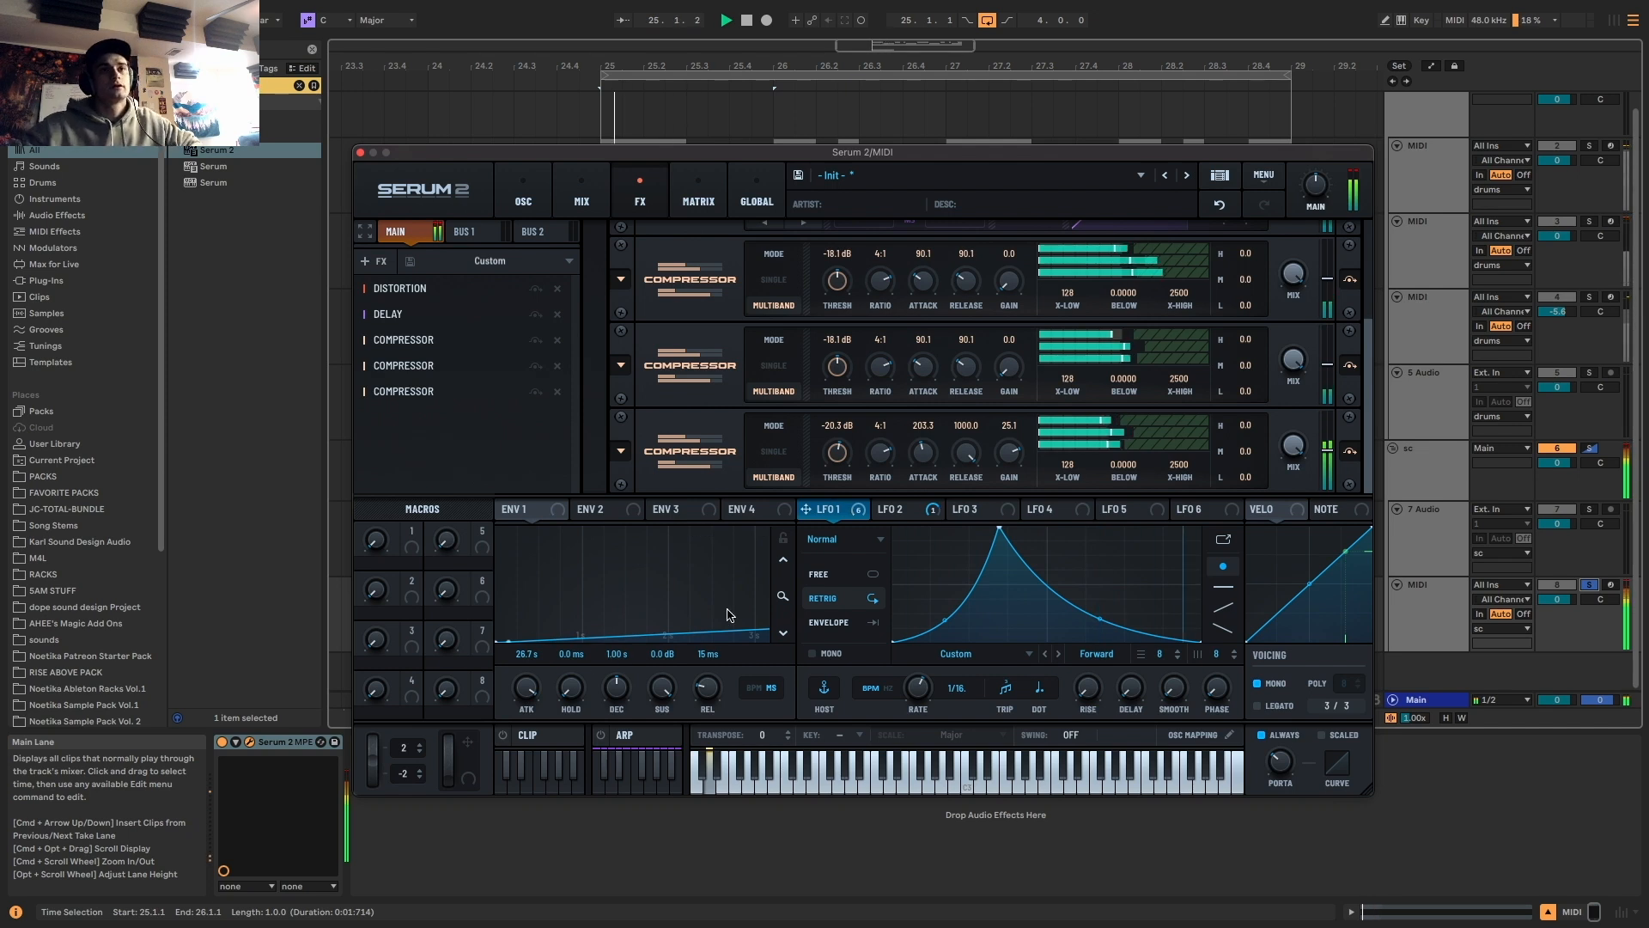
{"action": "key", "text": "space"}
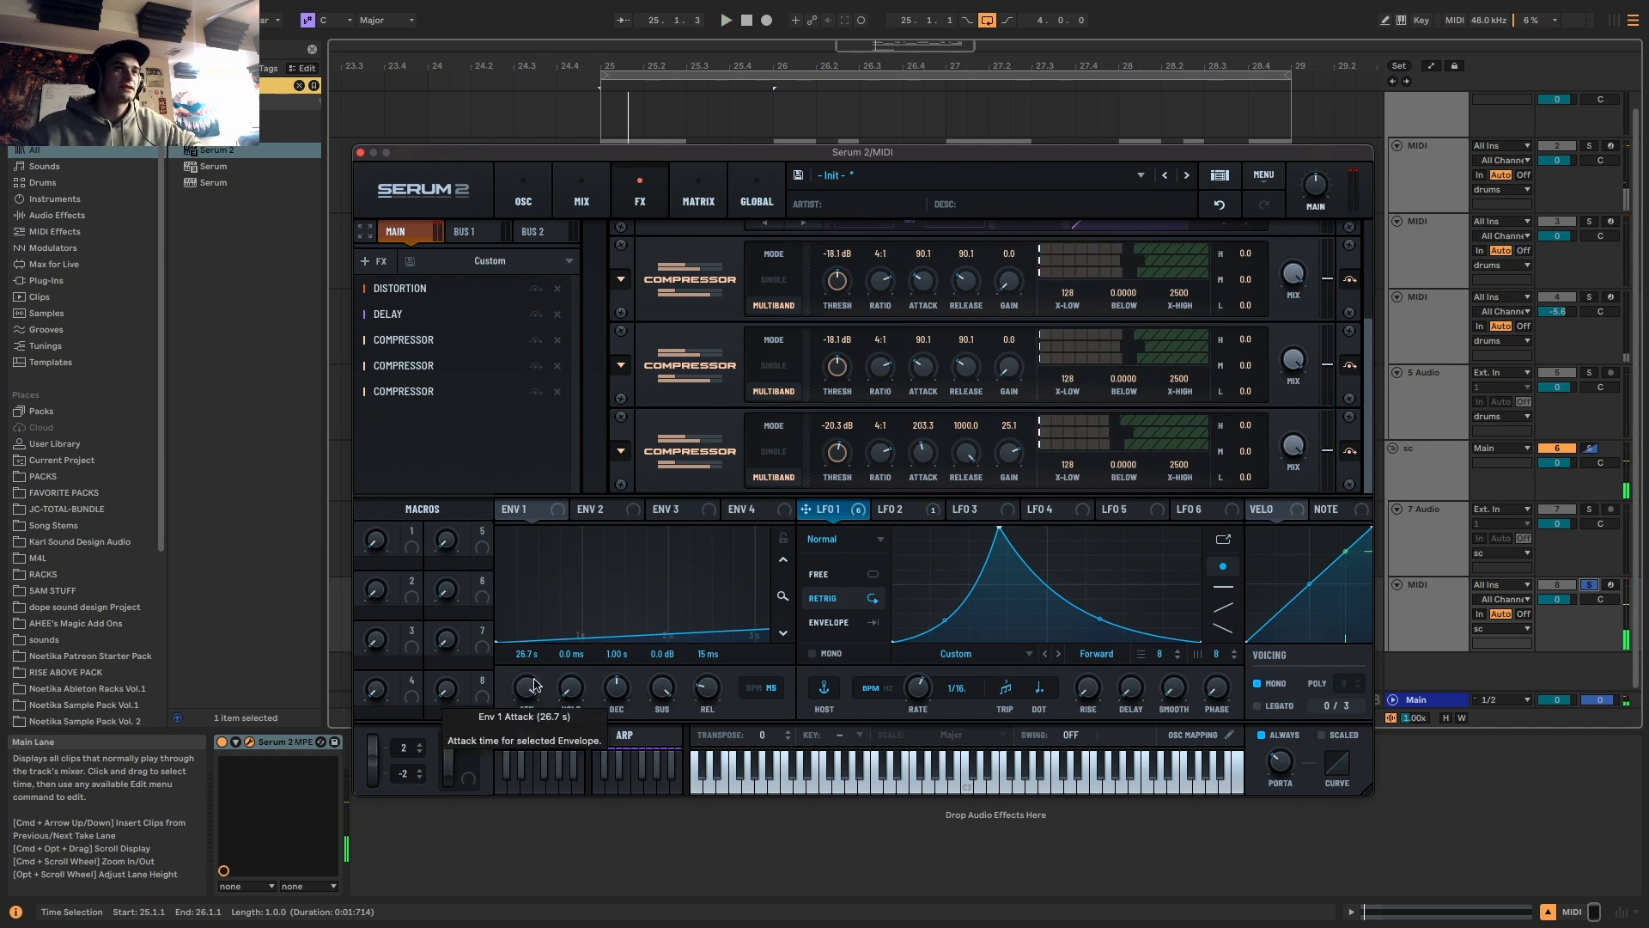
Bring Env 1's attack down to 0.0 ms and audition the loop
{"action": "left_click_drag", "start_coordinate": [530, 695], "coordinate": [526, 735]}
{"action": "key", "text": "space"}
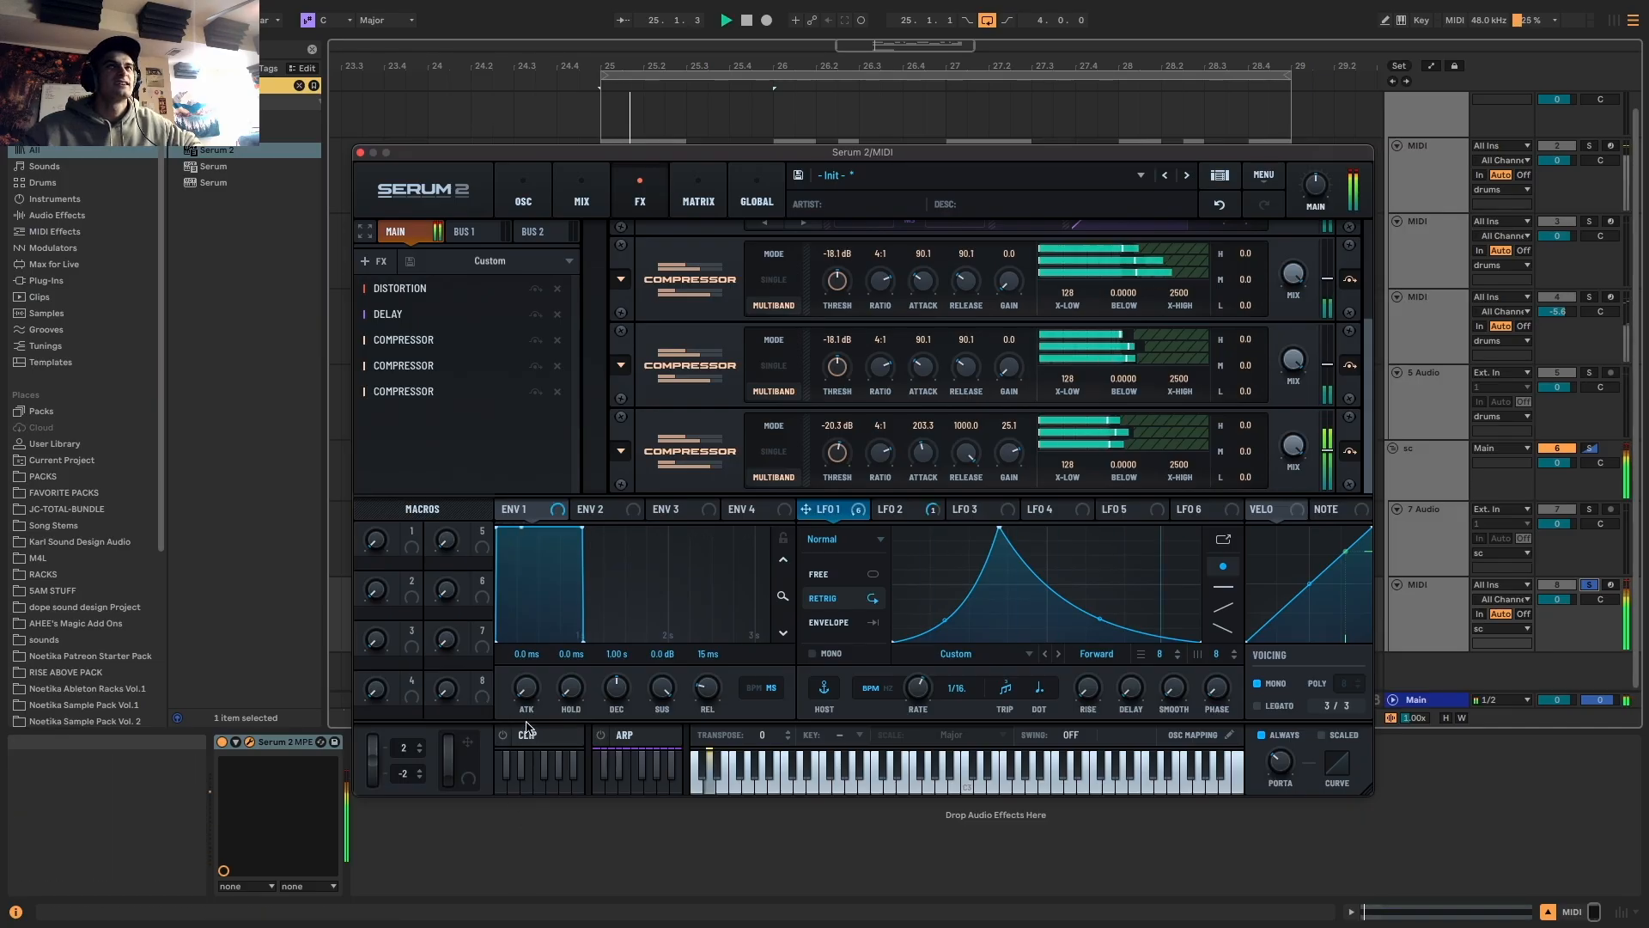
{"action": "key", "text": "space"}
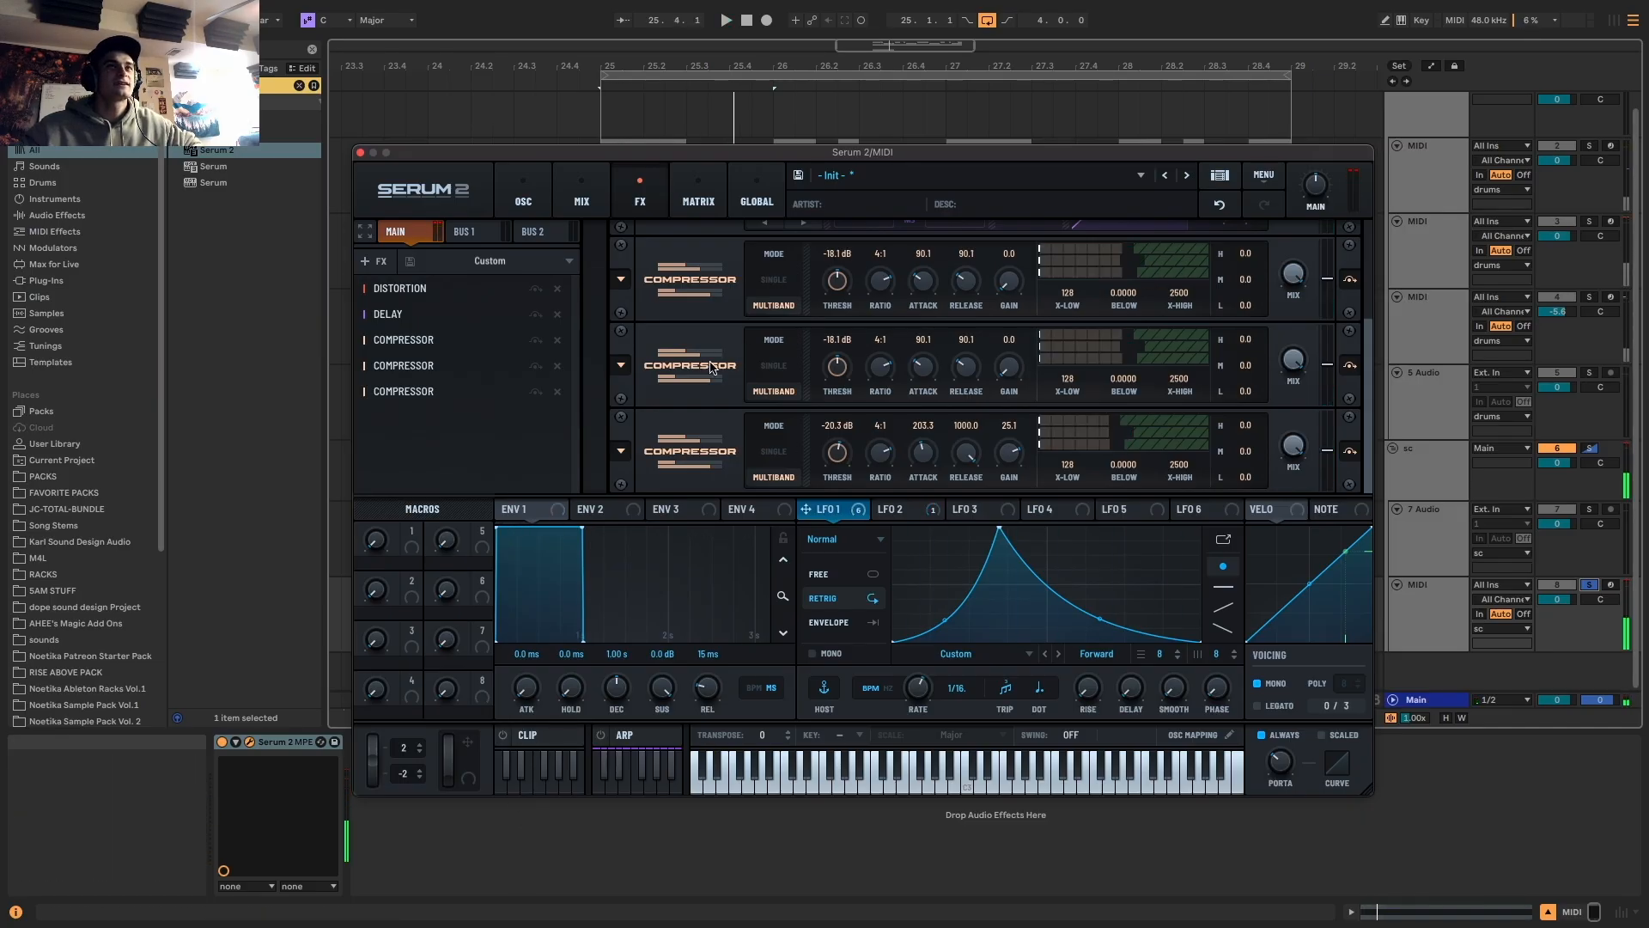
{"action": "key", "text": "space"}
Set Env 1's attack to 14.2 s and audition the loop with the oscillators in view
{"action": "left_click_drag", "start_coordinate": [533, 696], "coordinate": [556, 577]}
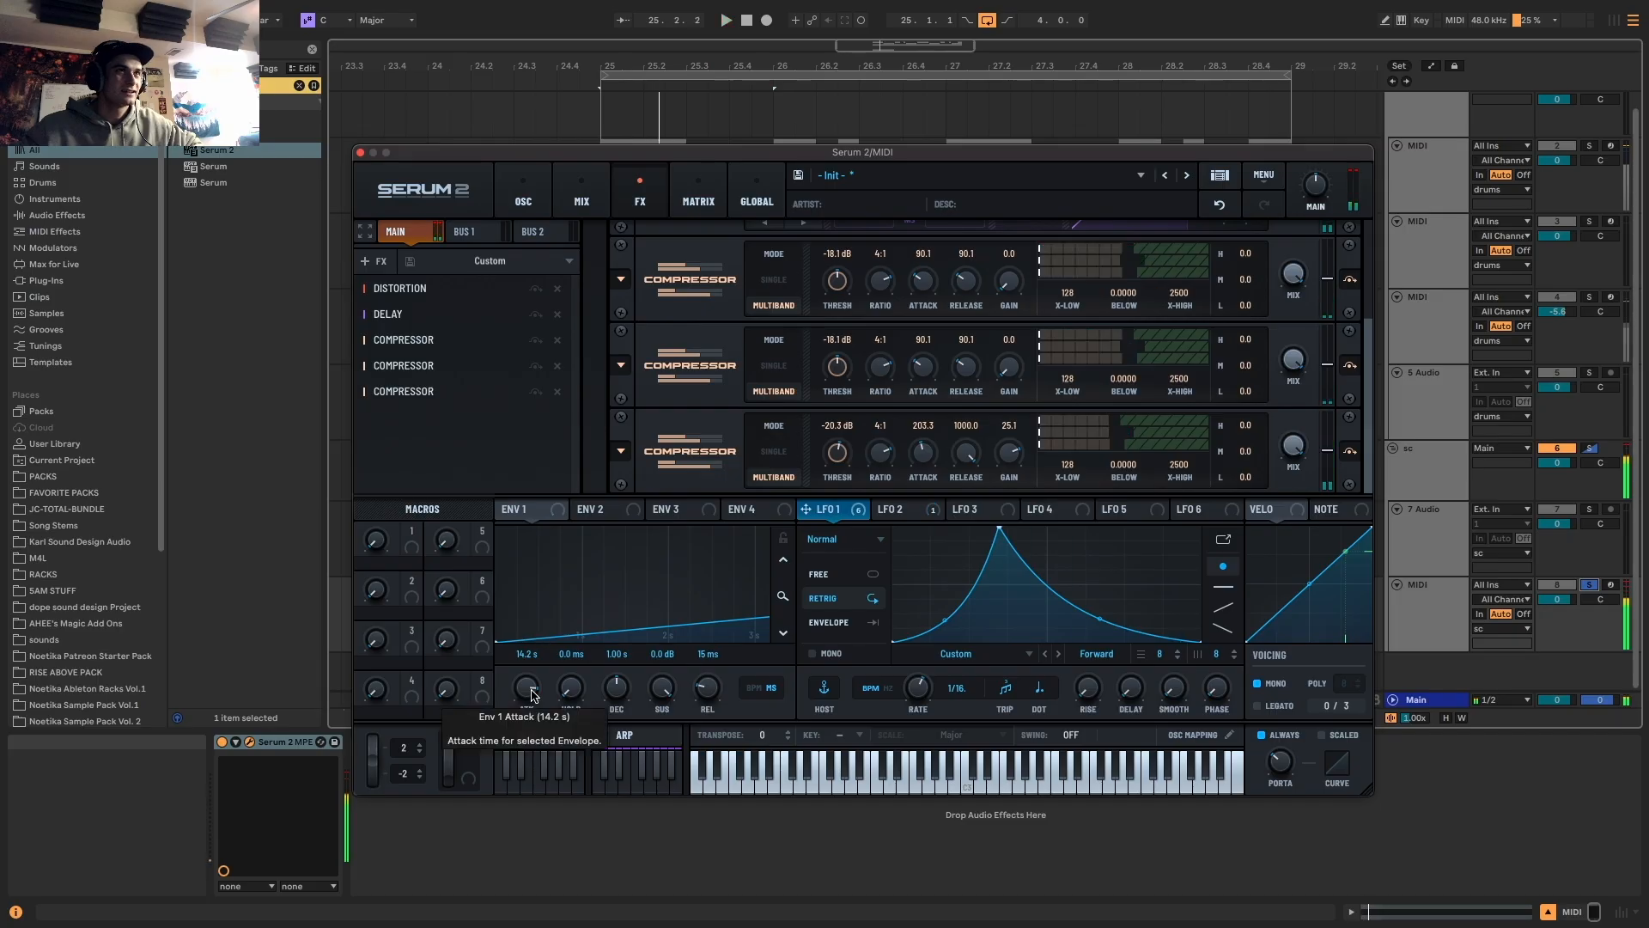
{"action": "key", "text": "space"}
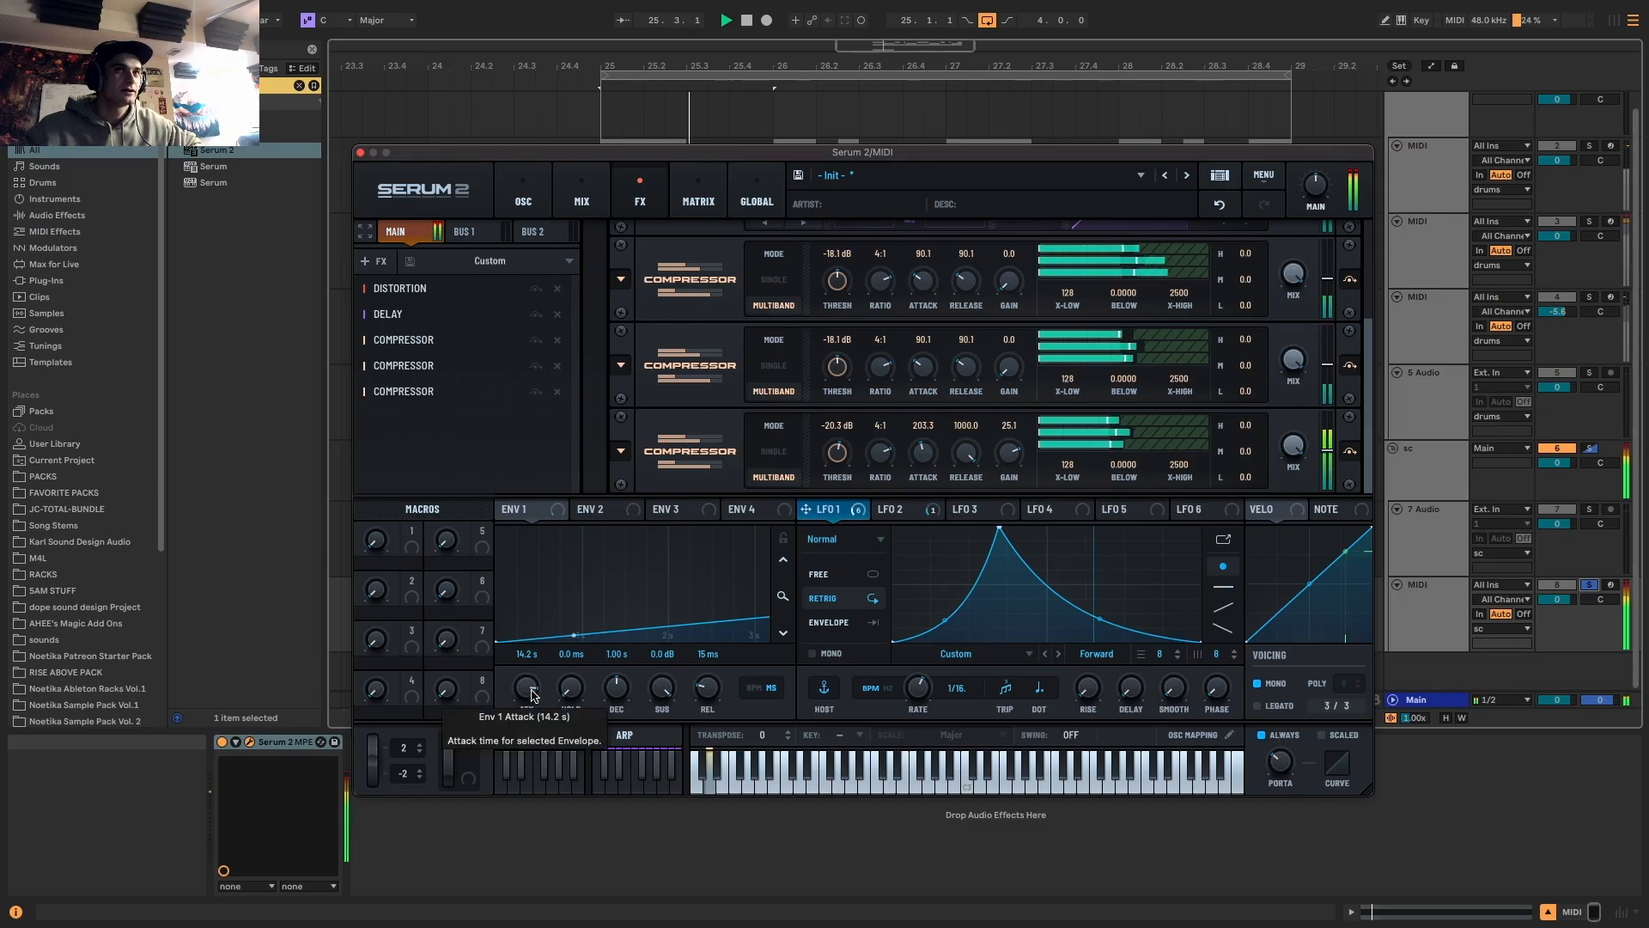
{"action": "key", "text": "space"}
{"action": "left_click", "coordinate": [519, 184]}
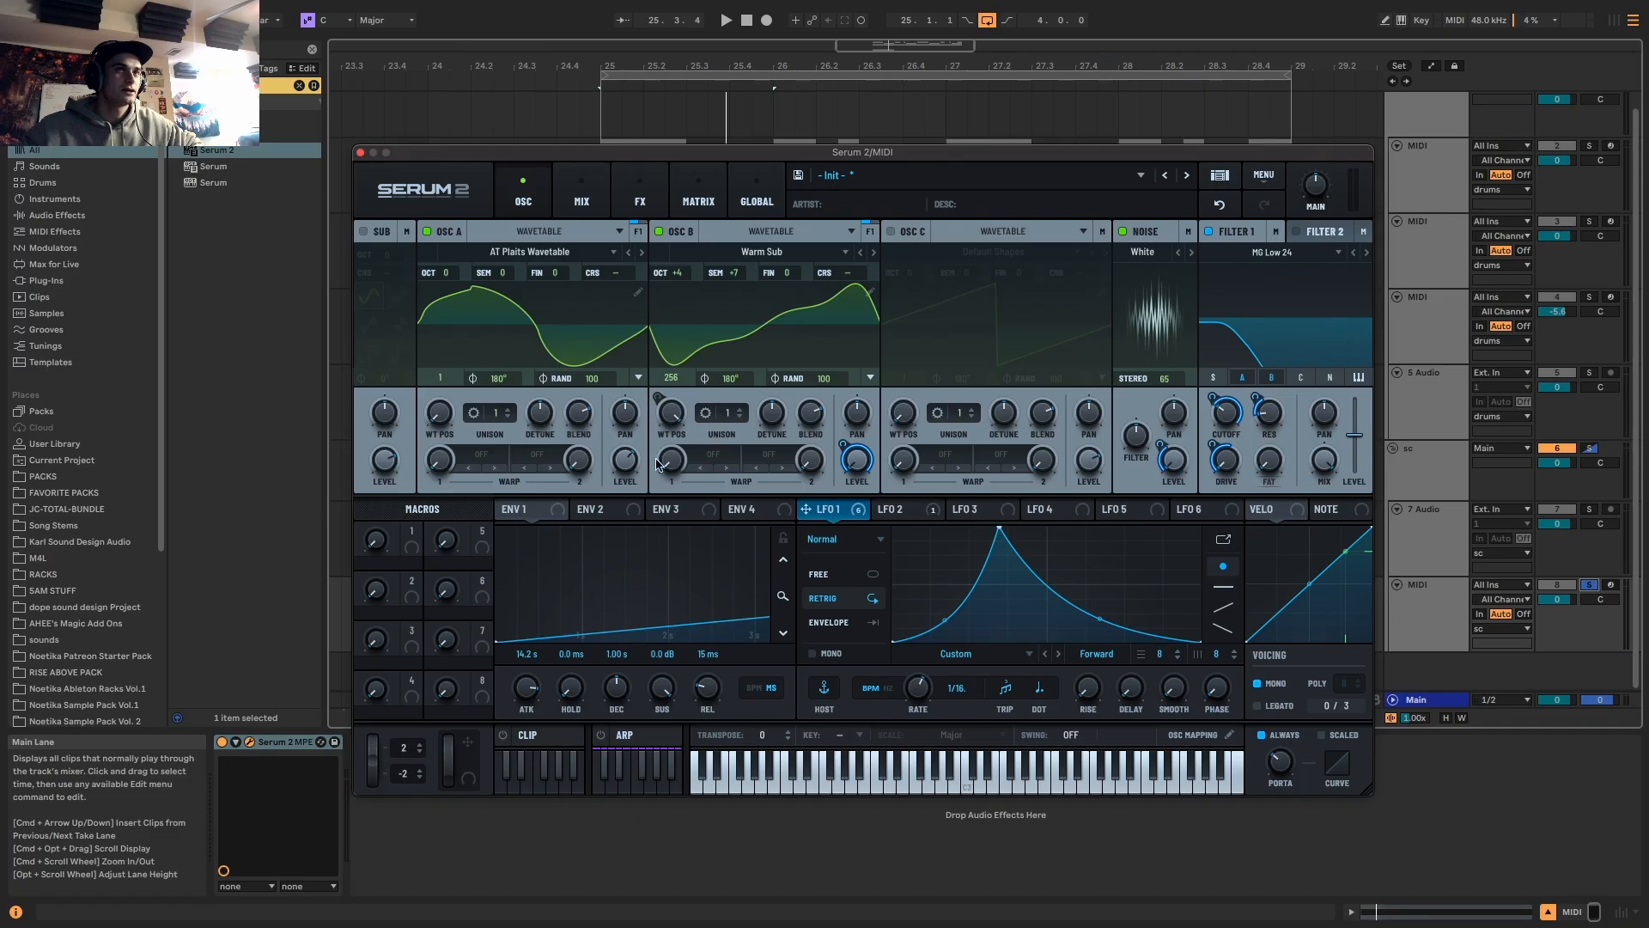
{"action": "key", "text": "space"}
{"action": "key", "text": "space"}
Reset Env 1's attack to 0.0 ms and replay the loop
{"action": "left_click_drag", "start_coordinate": [522, 683], "coordinate": [550, 865]}
{"action": "key", "text": "space"}
{"action": "key", "text": "space"}
Lower oscillator A's level during loop playback
{"action": "left_click_drag", "start_coordinate": [625, 458], "coordinate": [631, 624]}
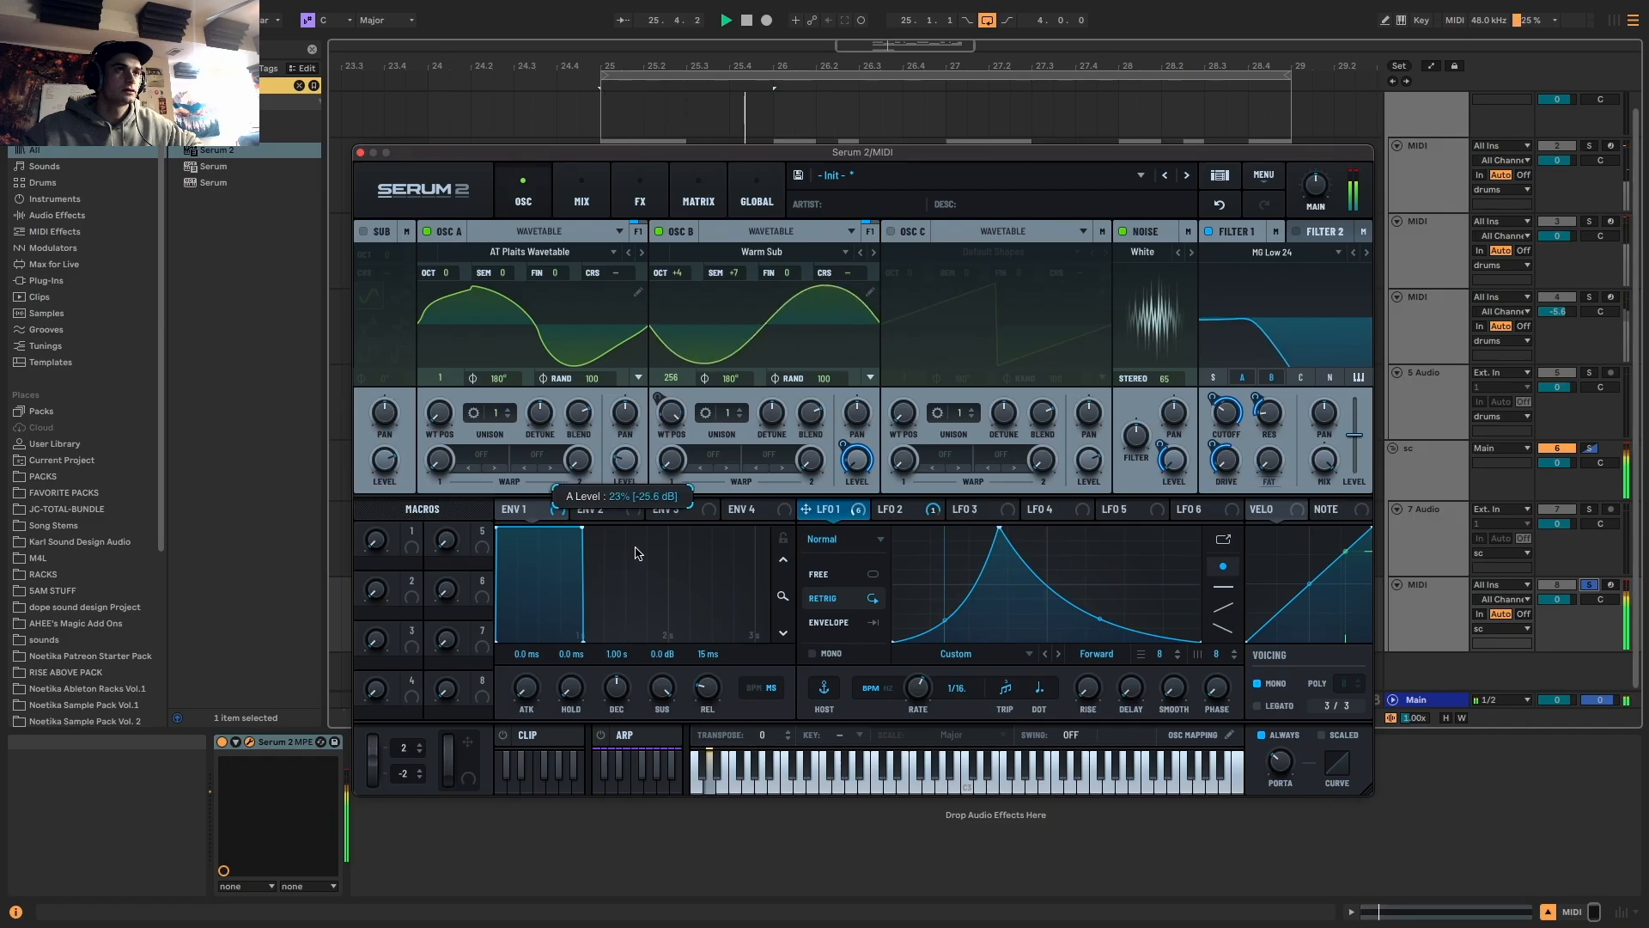
{"action": "key", "text": "space"}
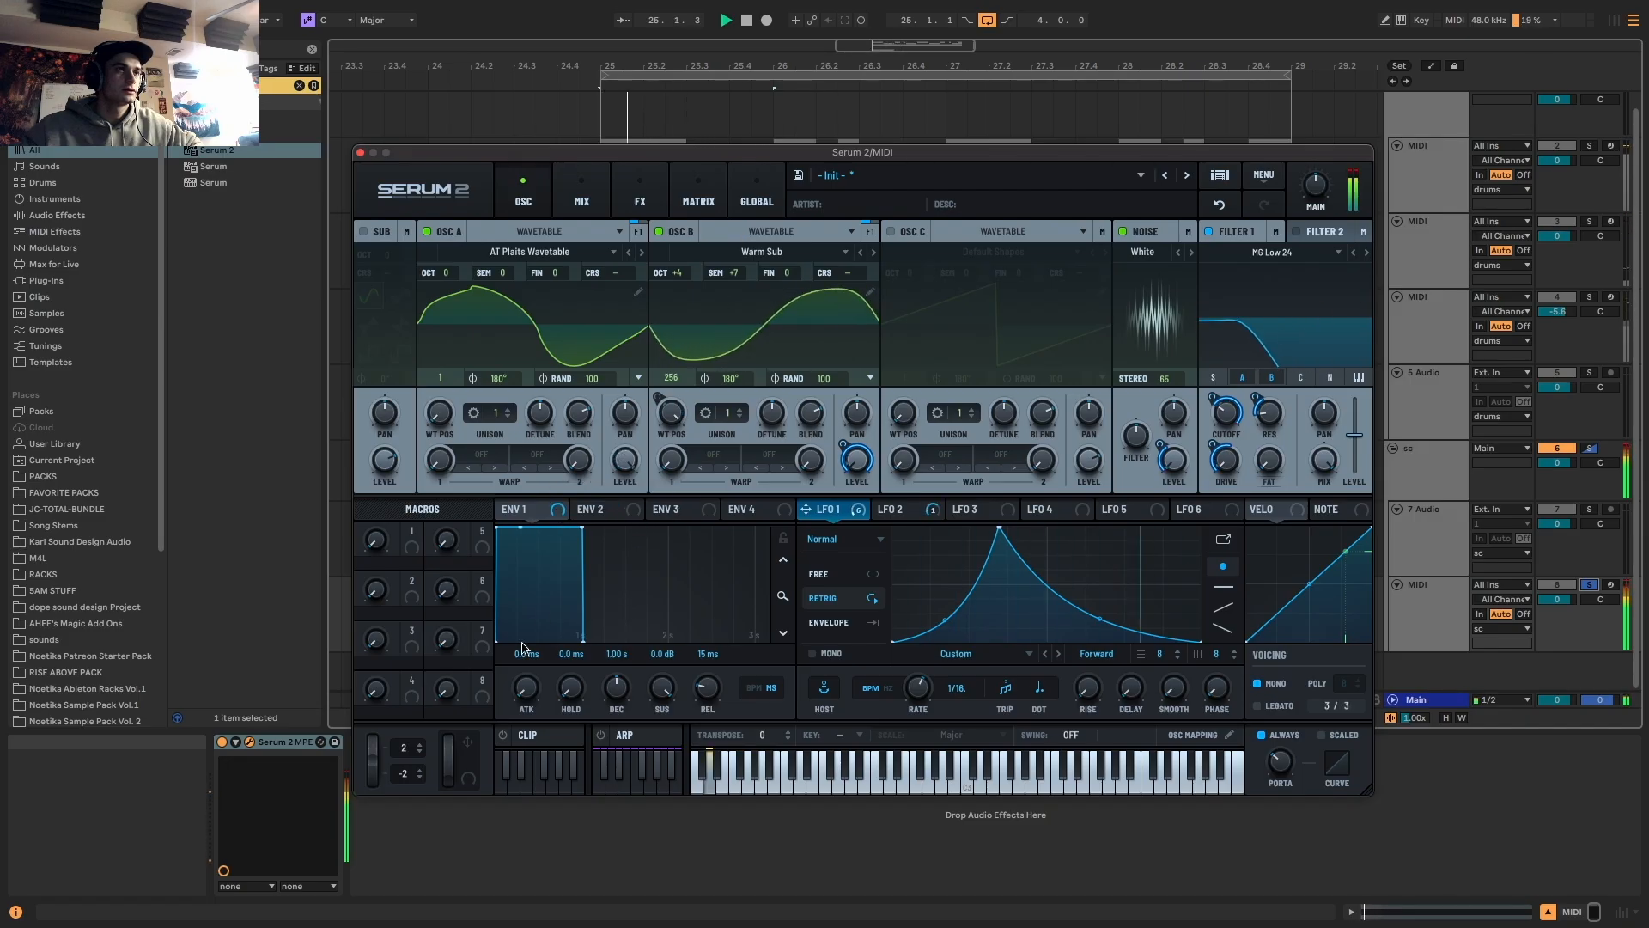
{"action": "key", "text": "space"}
{"action": "left_click_drag", "start_coordinate": [630, 463], "coordinate": [632, 521]}
Raise Env 1's attack to about 18.9 s and play the loop
{"action": "left_click_drag", "start_coordinate": [525, 687], "coordinate": [558, 617]}
{"action": "key", "text": "space"}
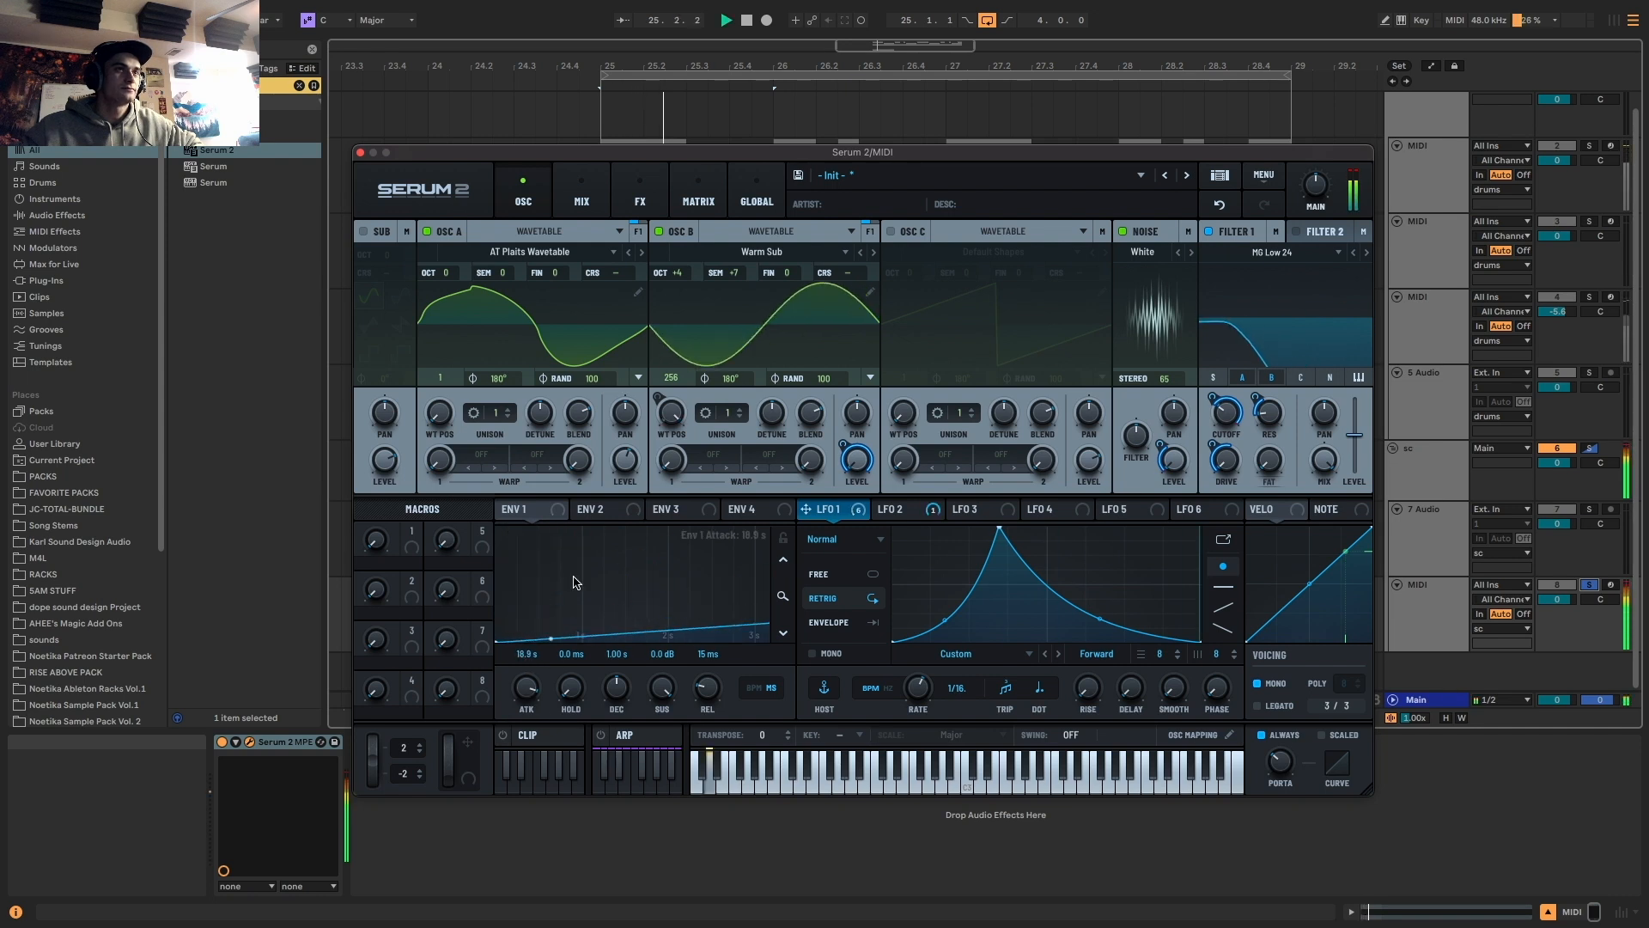
Set oscillator A's level to 58% and LFO 1's modulation of the Filter 1 cutoff to 61% during playback
{"action": "left_click_drag", "start_coordinate": [633, 459], "coordinate": [635, 464]}
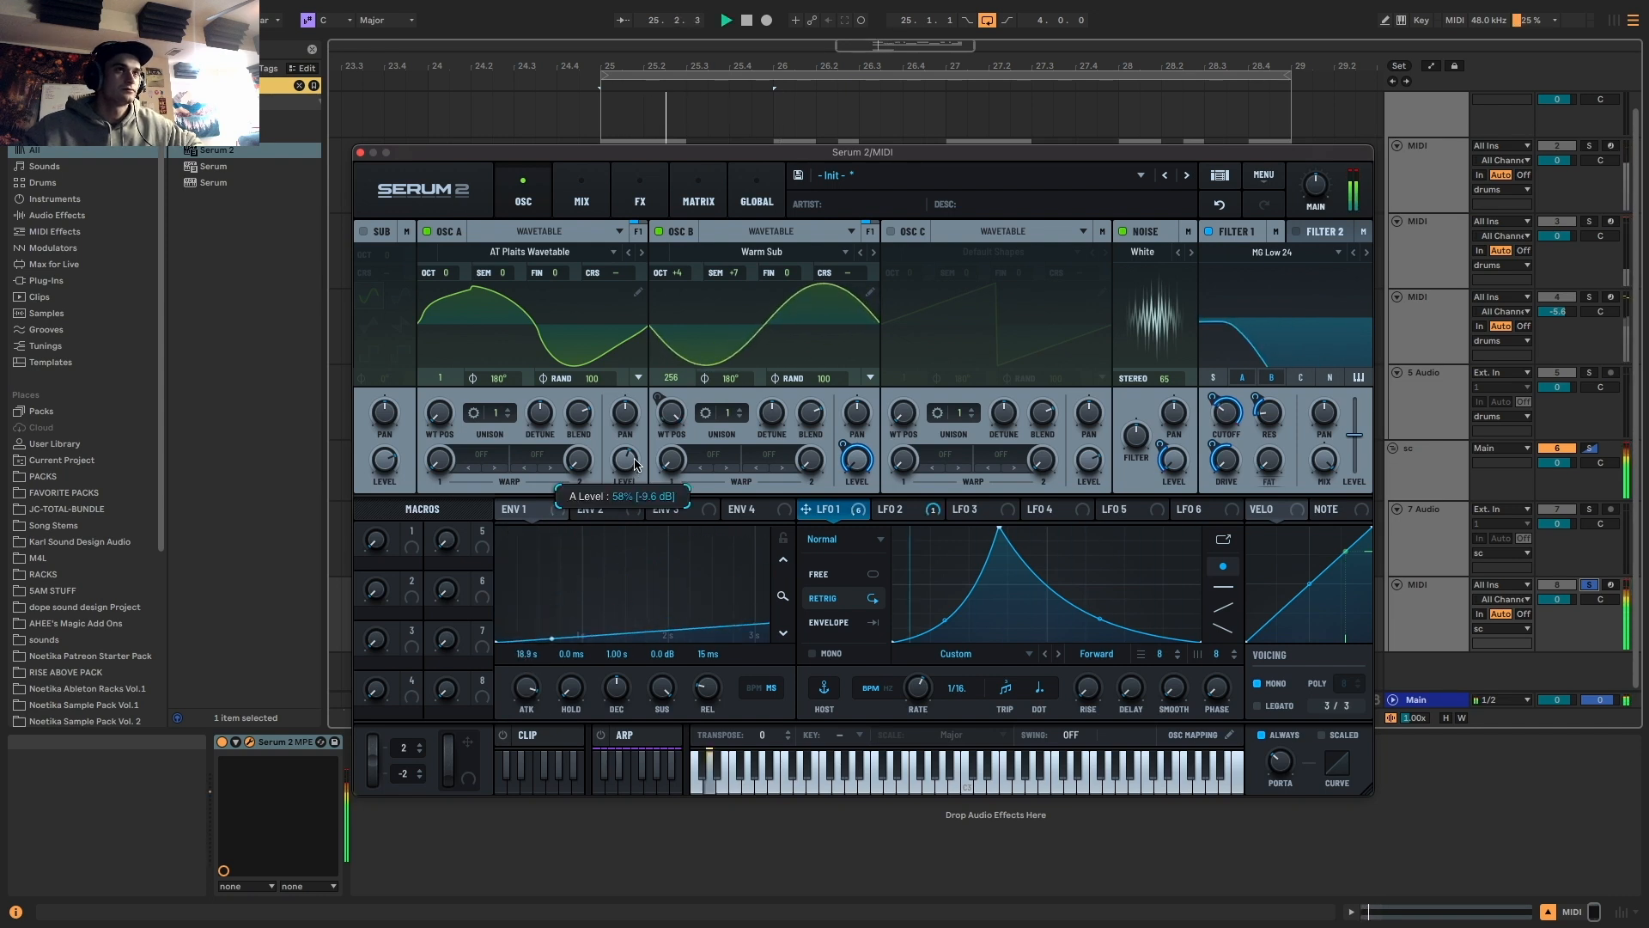
{"action": "left_click_drag", "start_coordinate": [1213, 397], "coordinate": [1223, 418]}
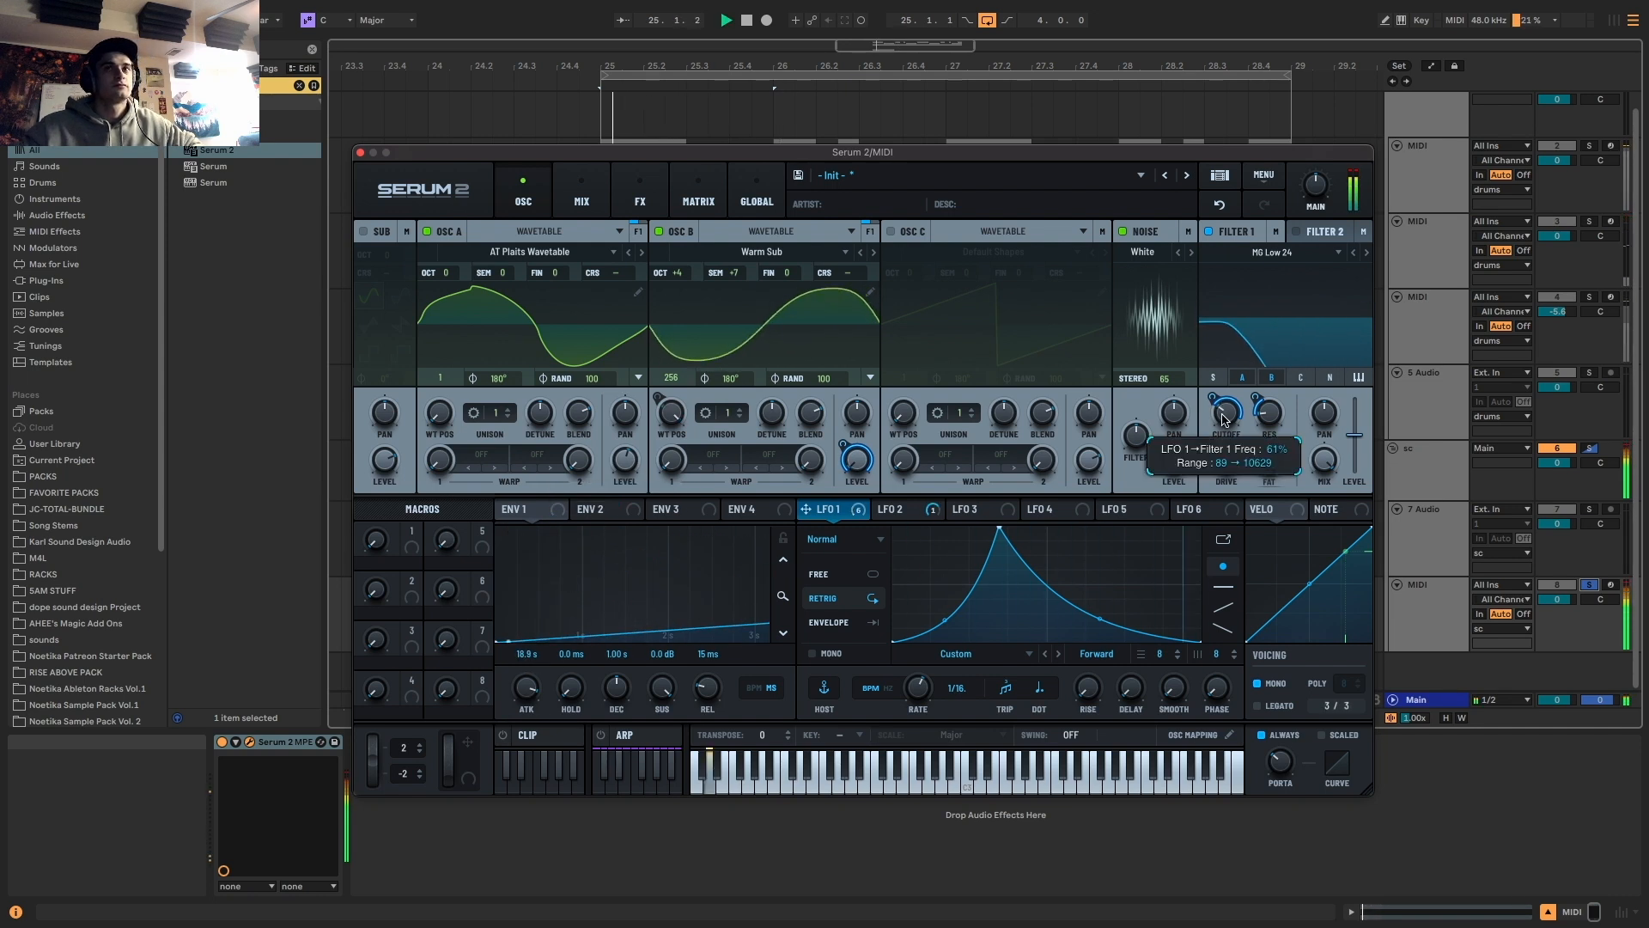
Slow LFO 1's rate to 1/8, close the synth window and stop playback
{"action": "left_click_drag", "start_coordinate": [918, 687], "coordinate": [912, 710]}
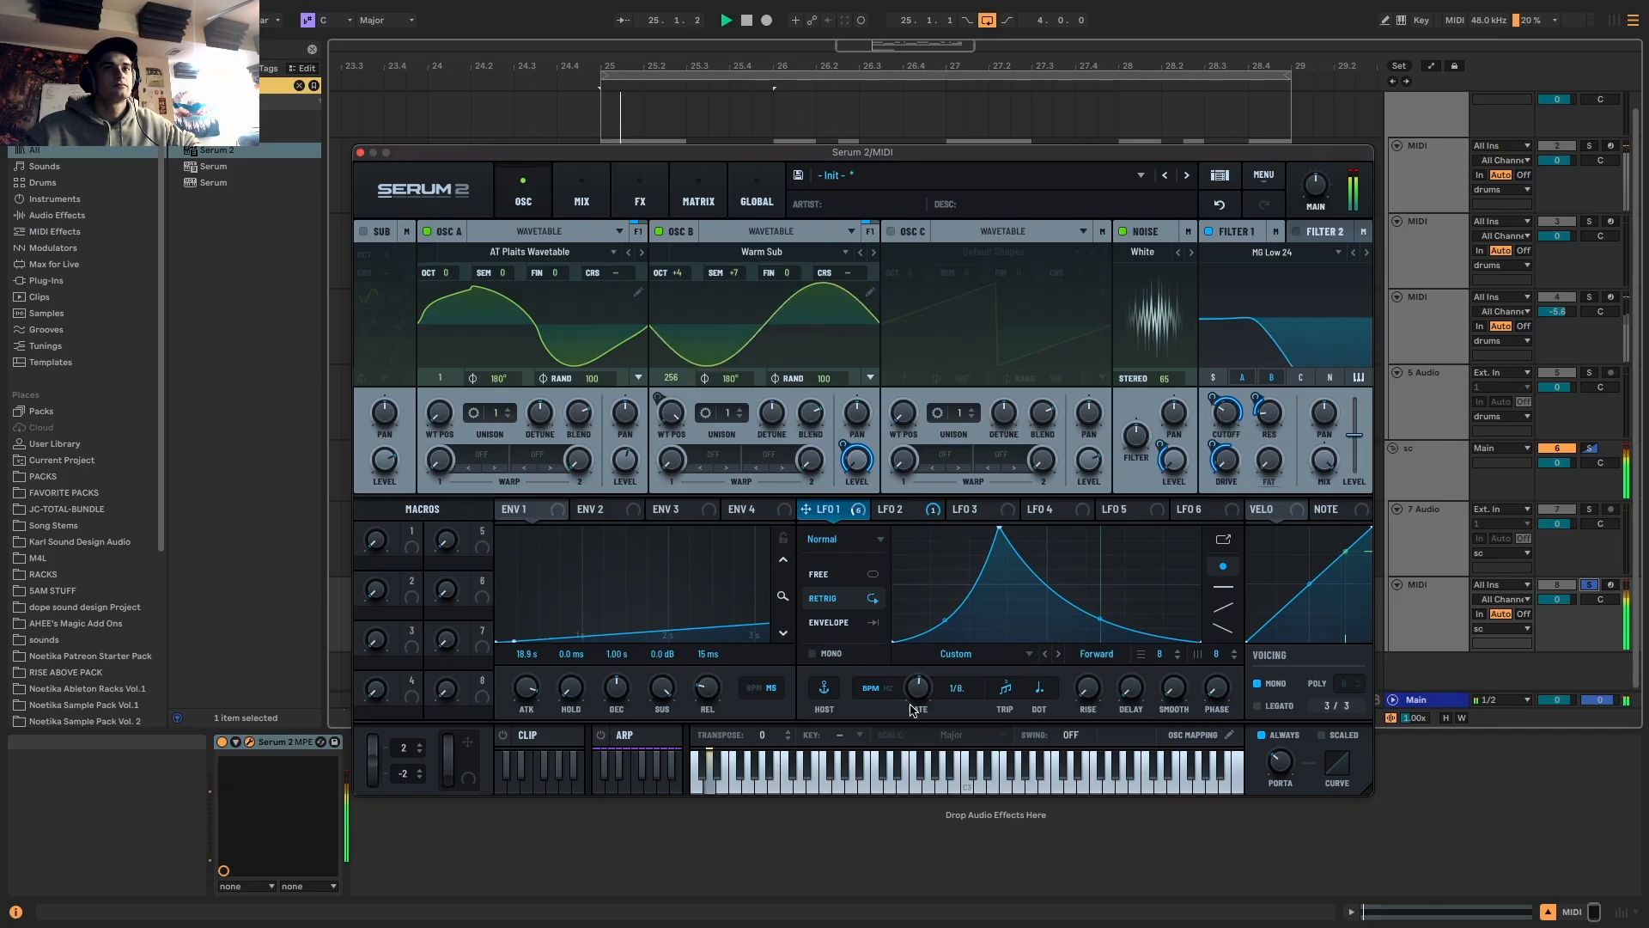
{"action": "left_click", "coordinate": [360, 153]}
{"action": "key", "text": "space"}
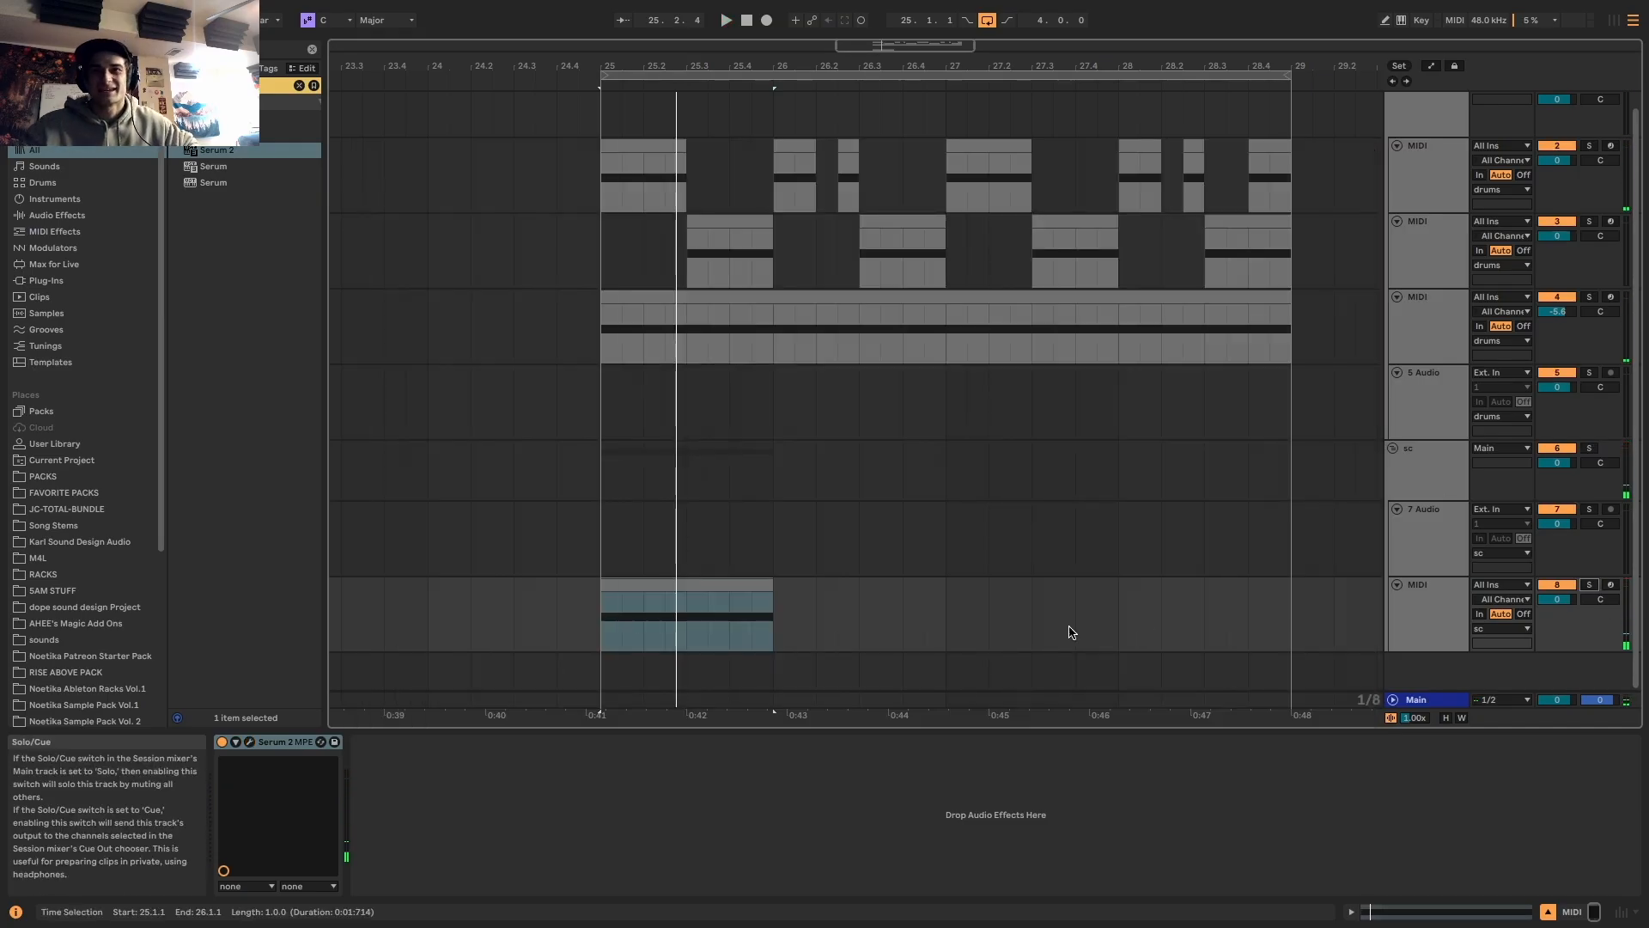
Duplicate the one-bar bass MIDI clip so the copy starts at bar 26, and play the arrangement
{"action": "key", "text": "space"}
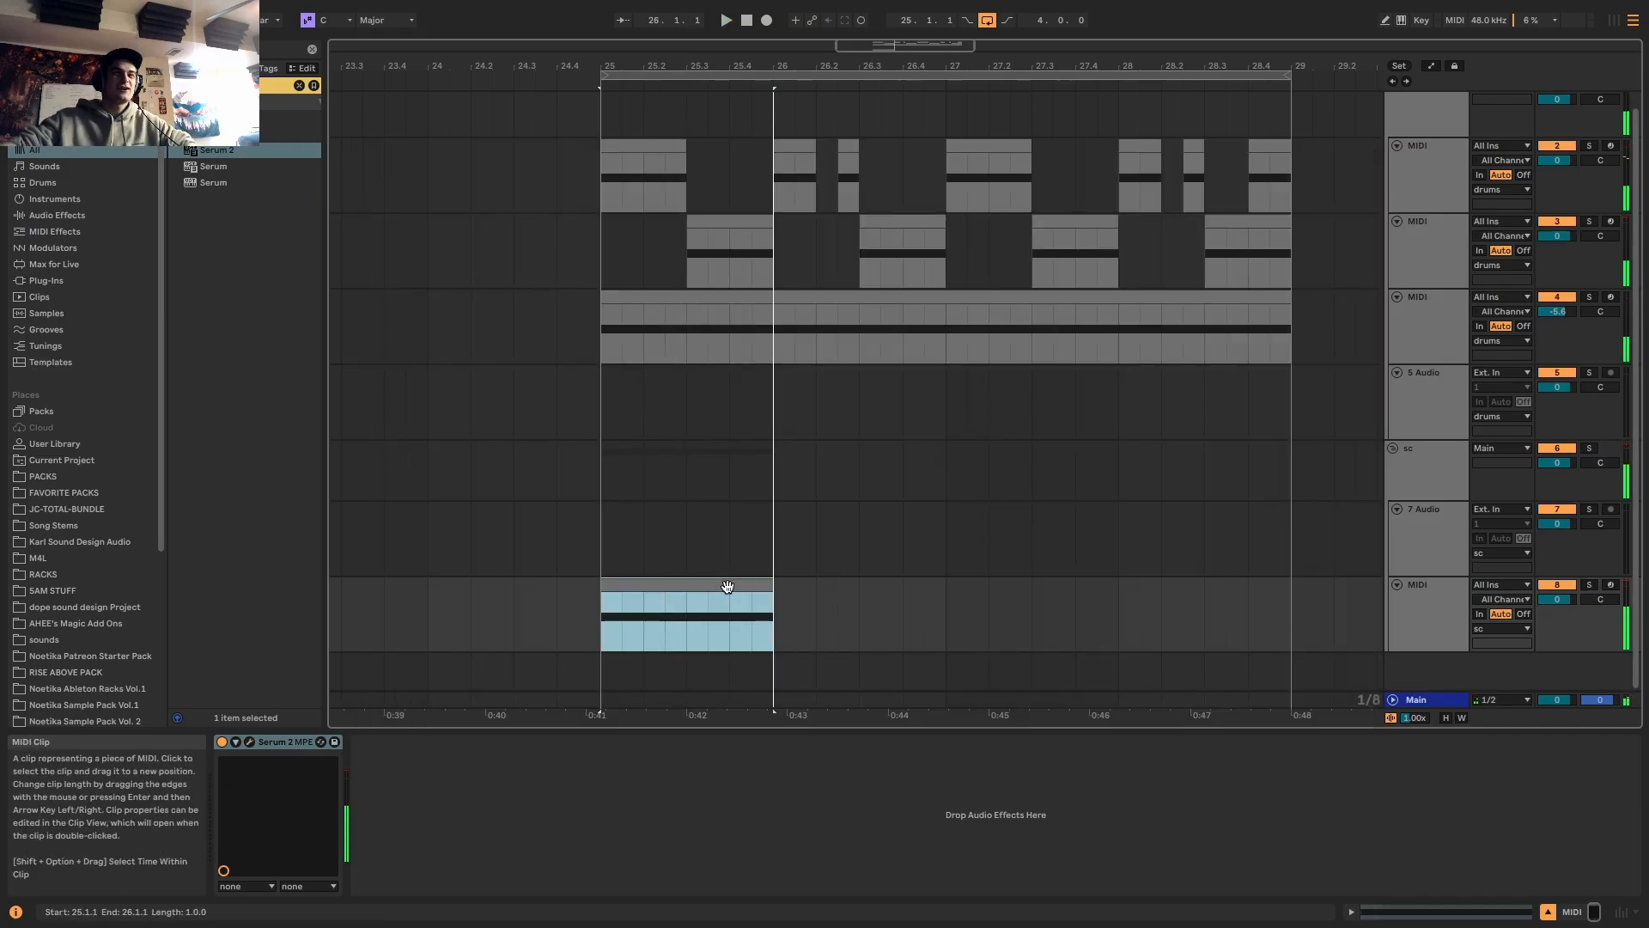
{"action": "key", "text": "space"}
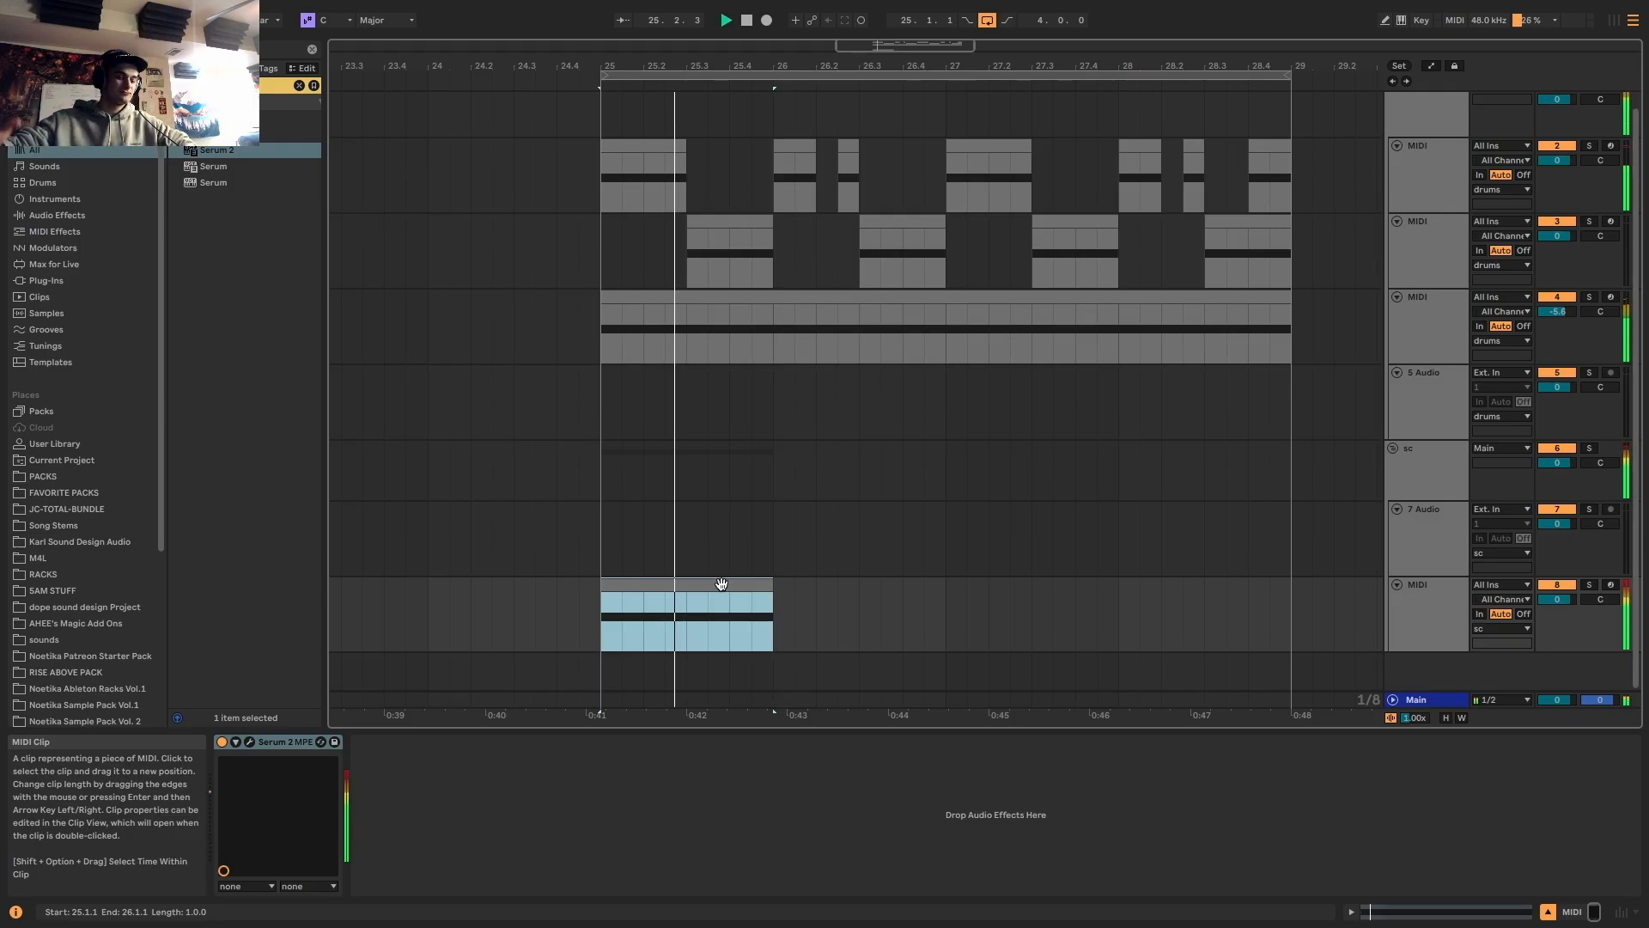
{"action": "key", "text": "super+d"}
{"action": "key", "text": "space"}
{"action": "left_click", "coordinate": [721, 584]}
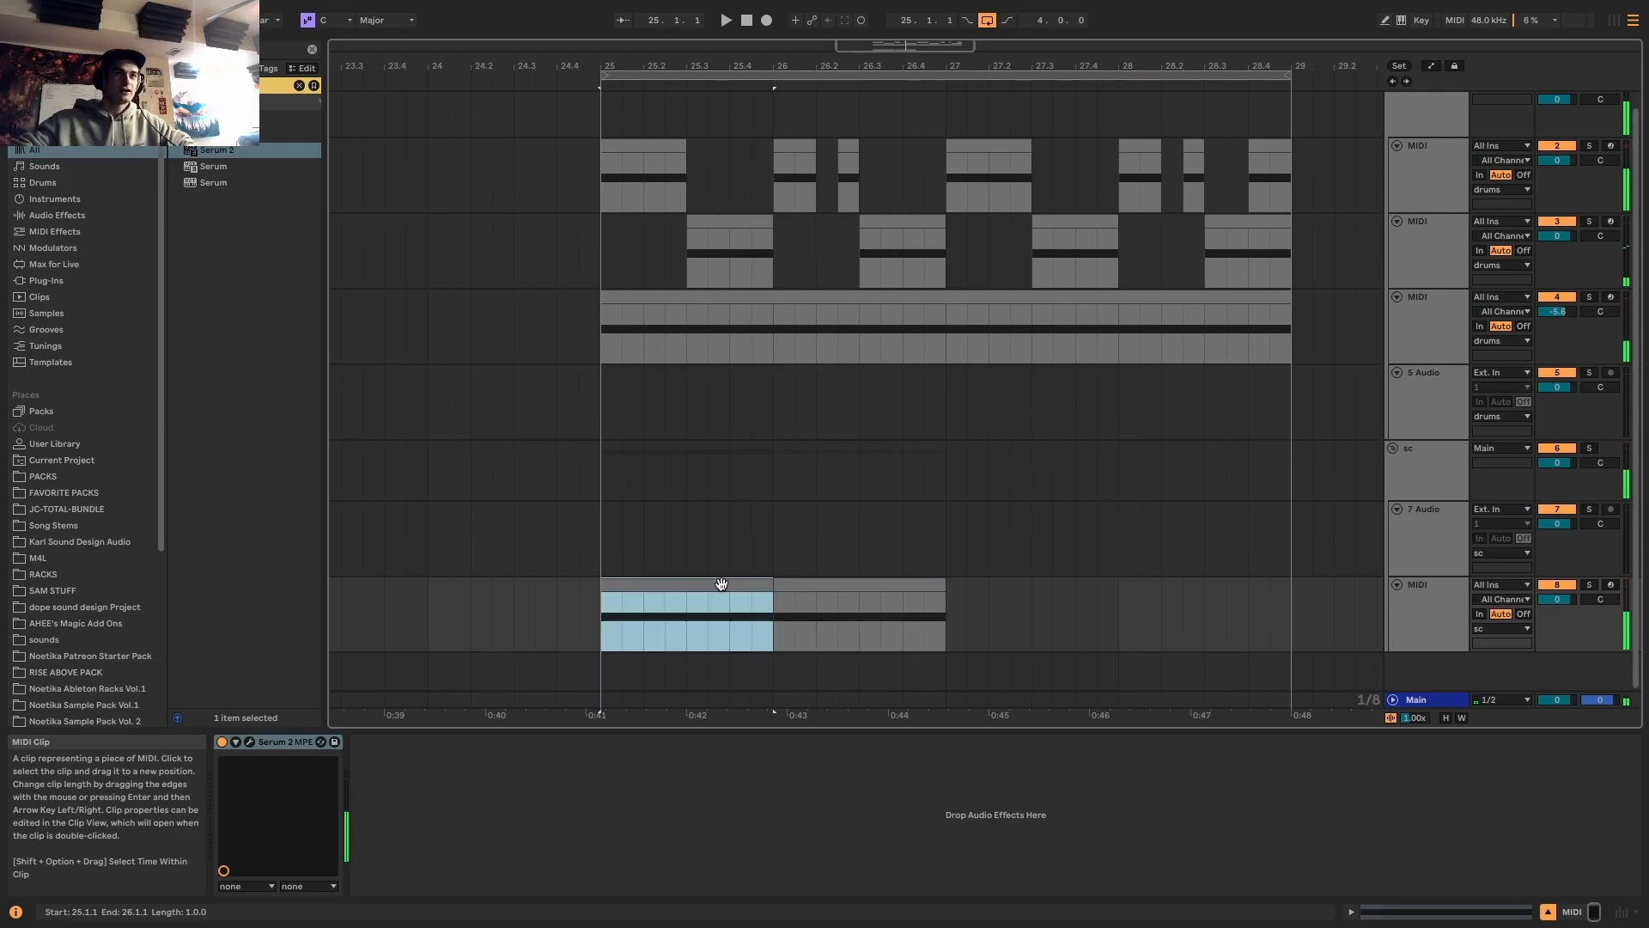
Shorten the first bass clip to end at 25.4.3 and the second to end at 26.4.1, and play from the start
{"action": "left_click", "coordinate": [816, 584]}
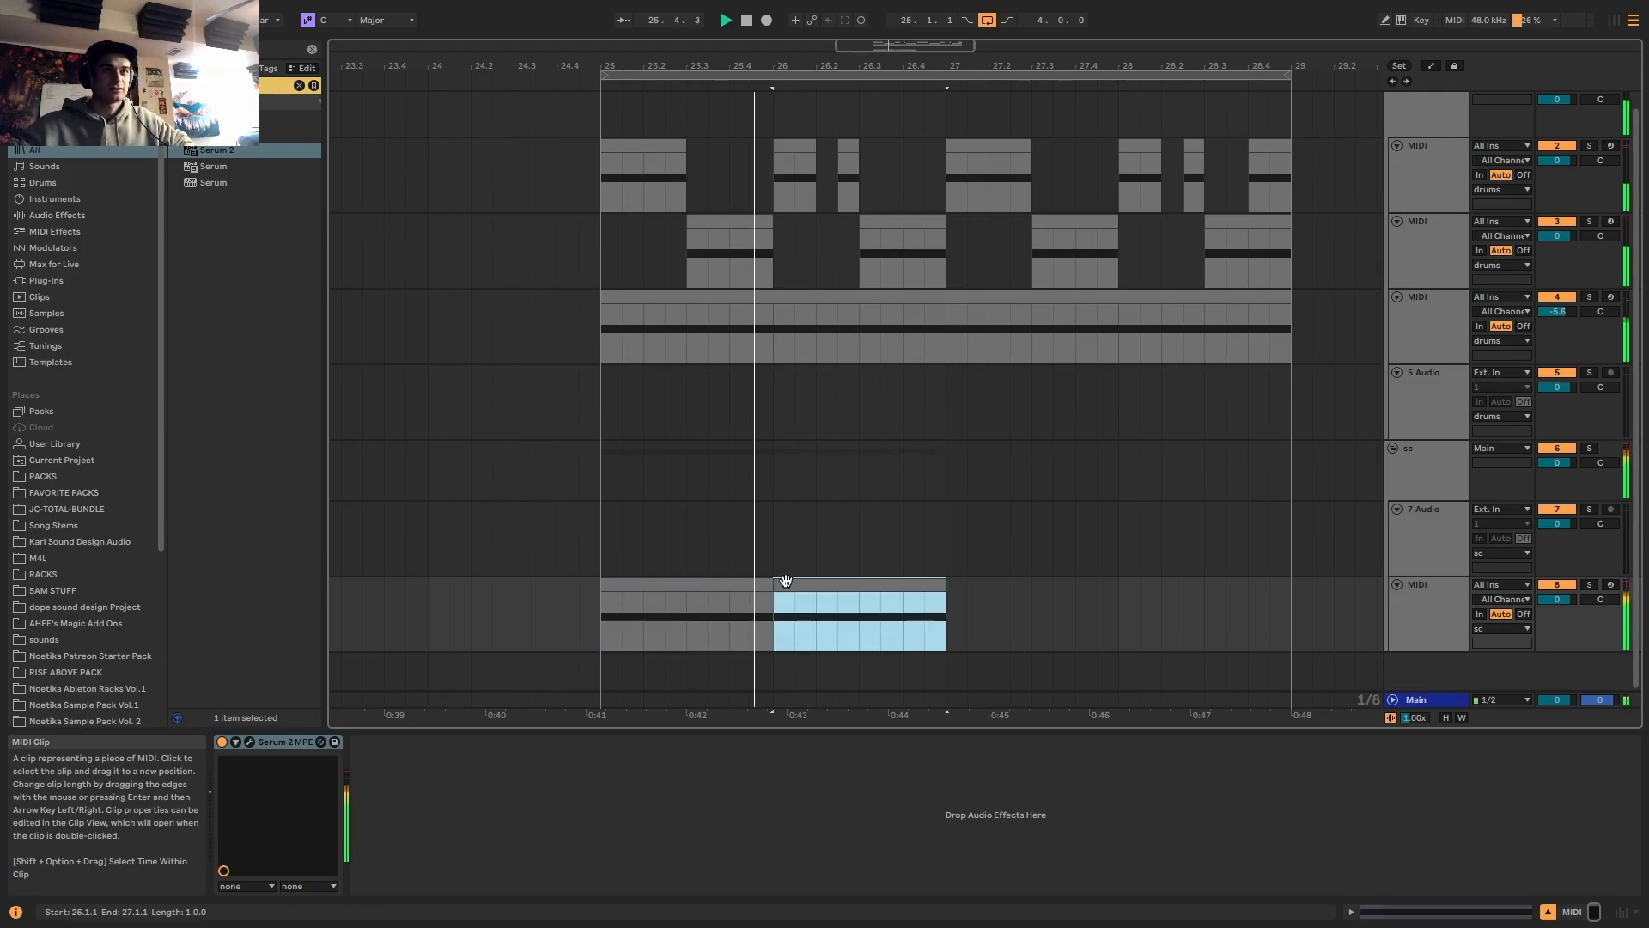
{"action": "left_click_drag", "start_coordinate": [766, 584], "coordinate": [752, 585]}
{"action": "left_click", "coordinate": [782, 582]}
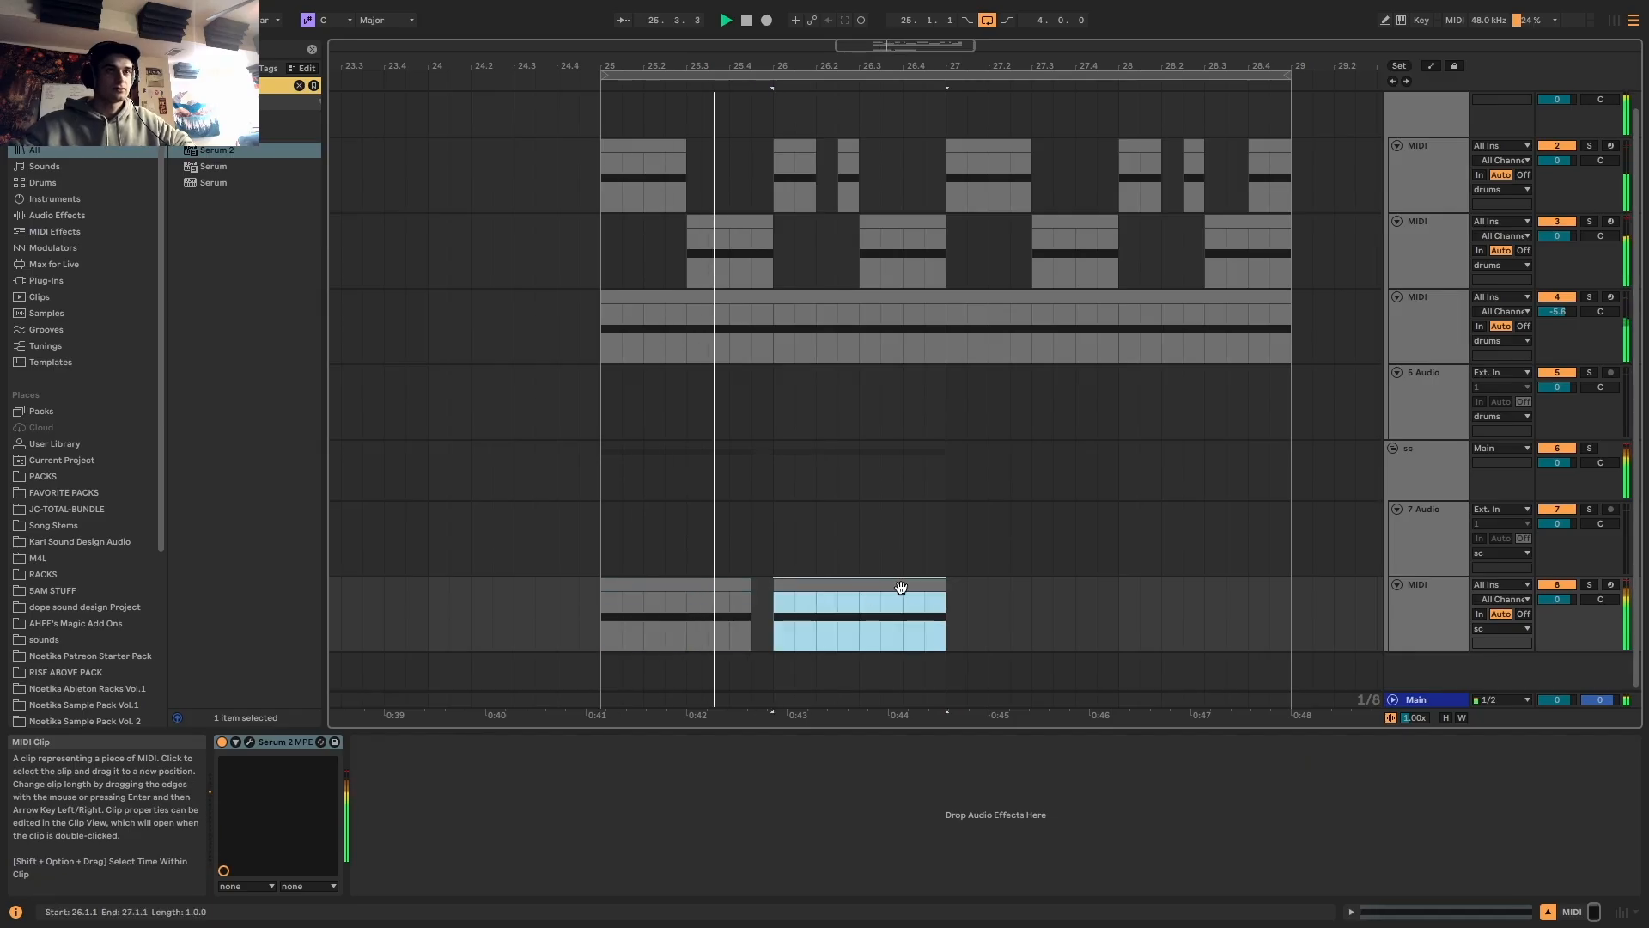
{"action": "left_click_drag", "start_coordinate": [945, 584], "coordinate": [903, 585]}
{"action": "key", "text": "space"}
{"action": "left_click", "coordinate": [704, 583]}
{"action": "key", "text": "space"}
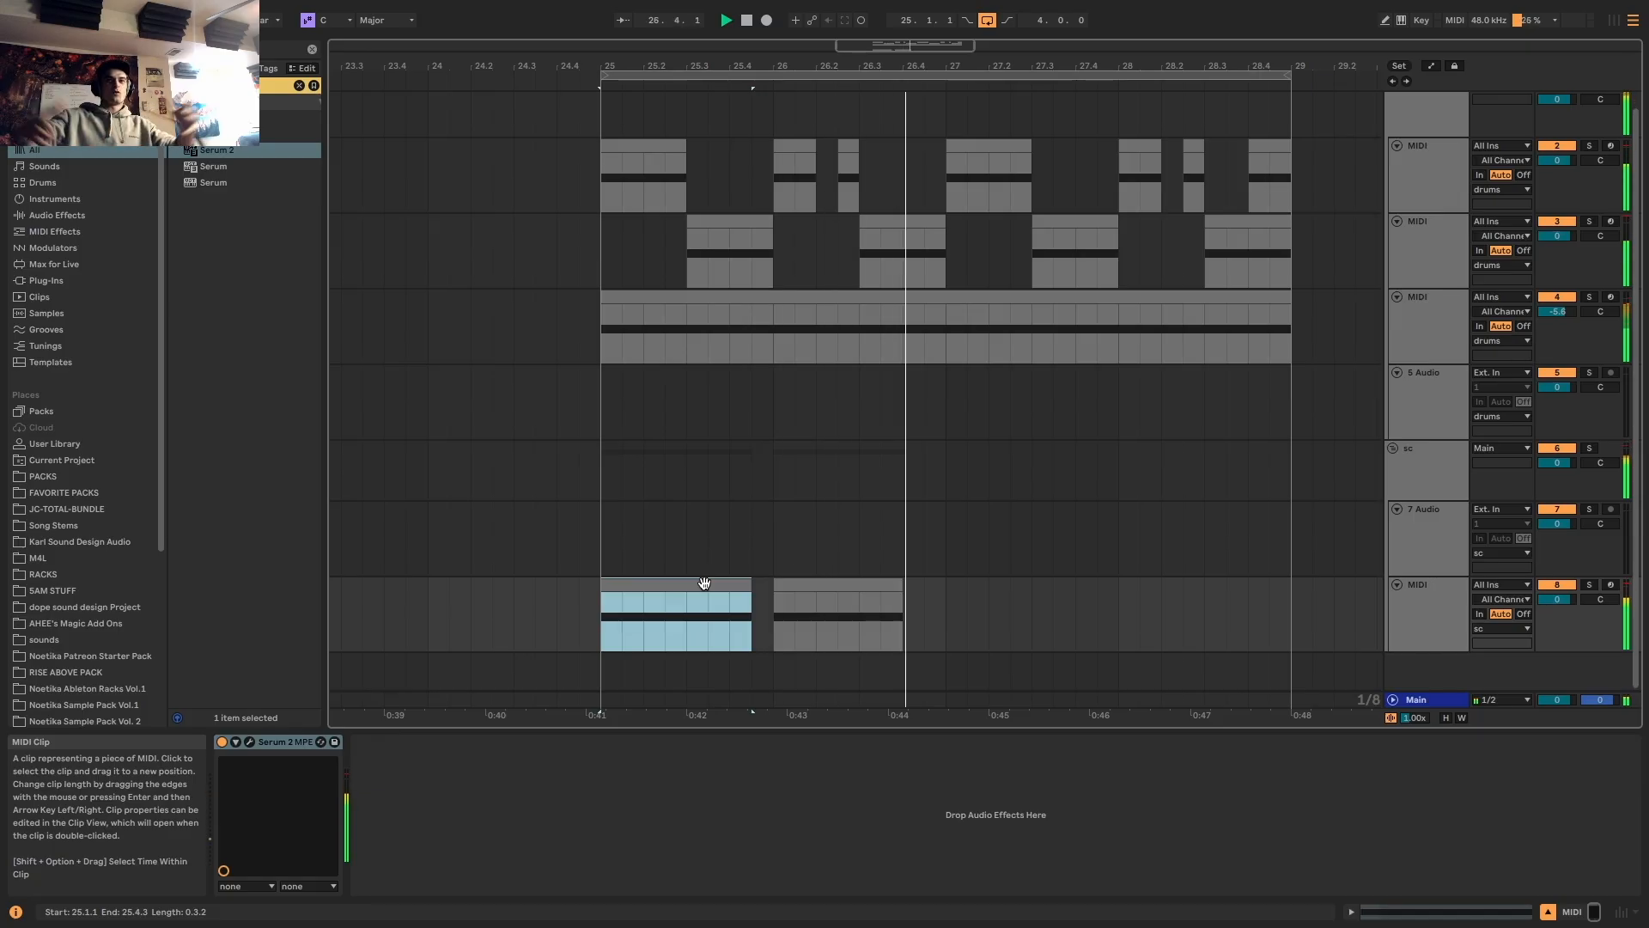
Duplicate the bass MIDI track, leaving only a one-beat clip from 26.4.1 to 27.1.1 on the copy, and play it
{"action": "key", "text": "space"}
{"action": "left_click", "coordinate": [838, 584]}
{"action": "left_click", "coordinate": [1429, 590]}
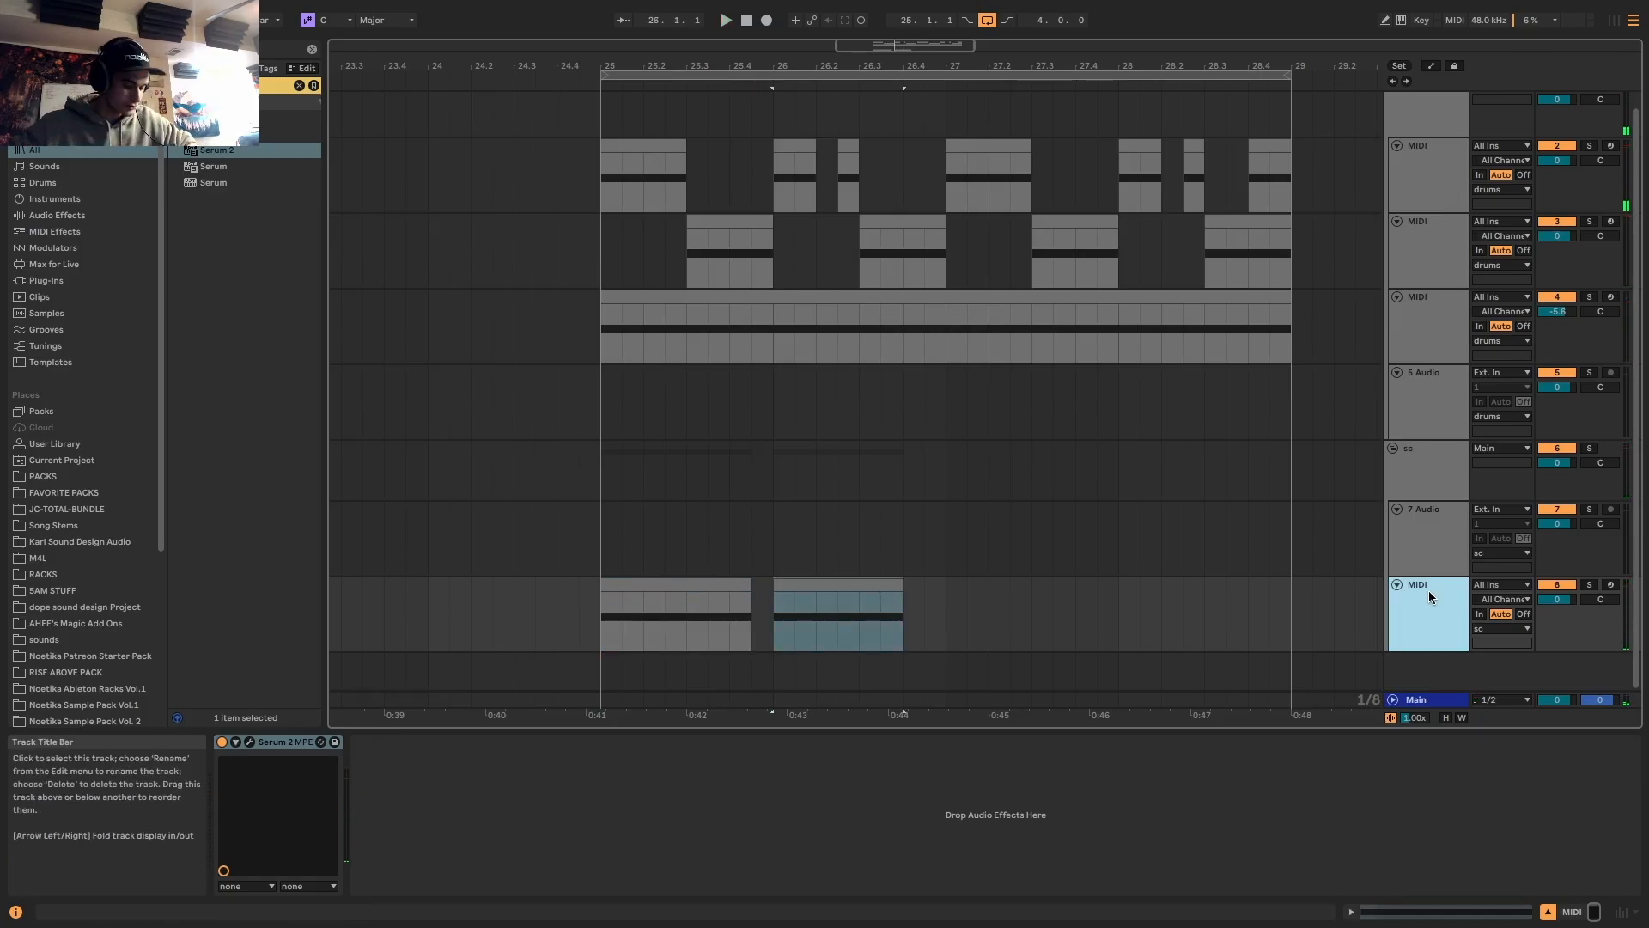
{"action": "key", "text": "super+d"}
{"action": "scroll", "coordinate": [898, 632], "scroll_direction": "down", "scroll_amount": 2}
{"action": "key", "text": "space"}
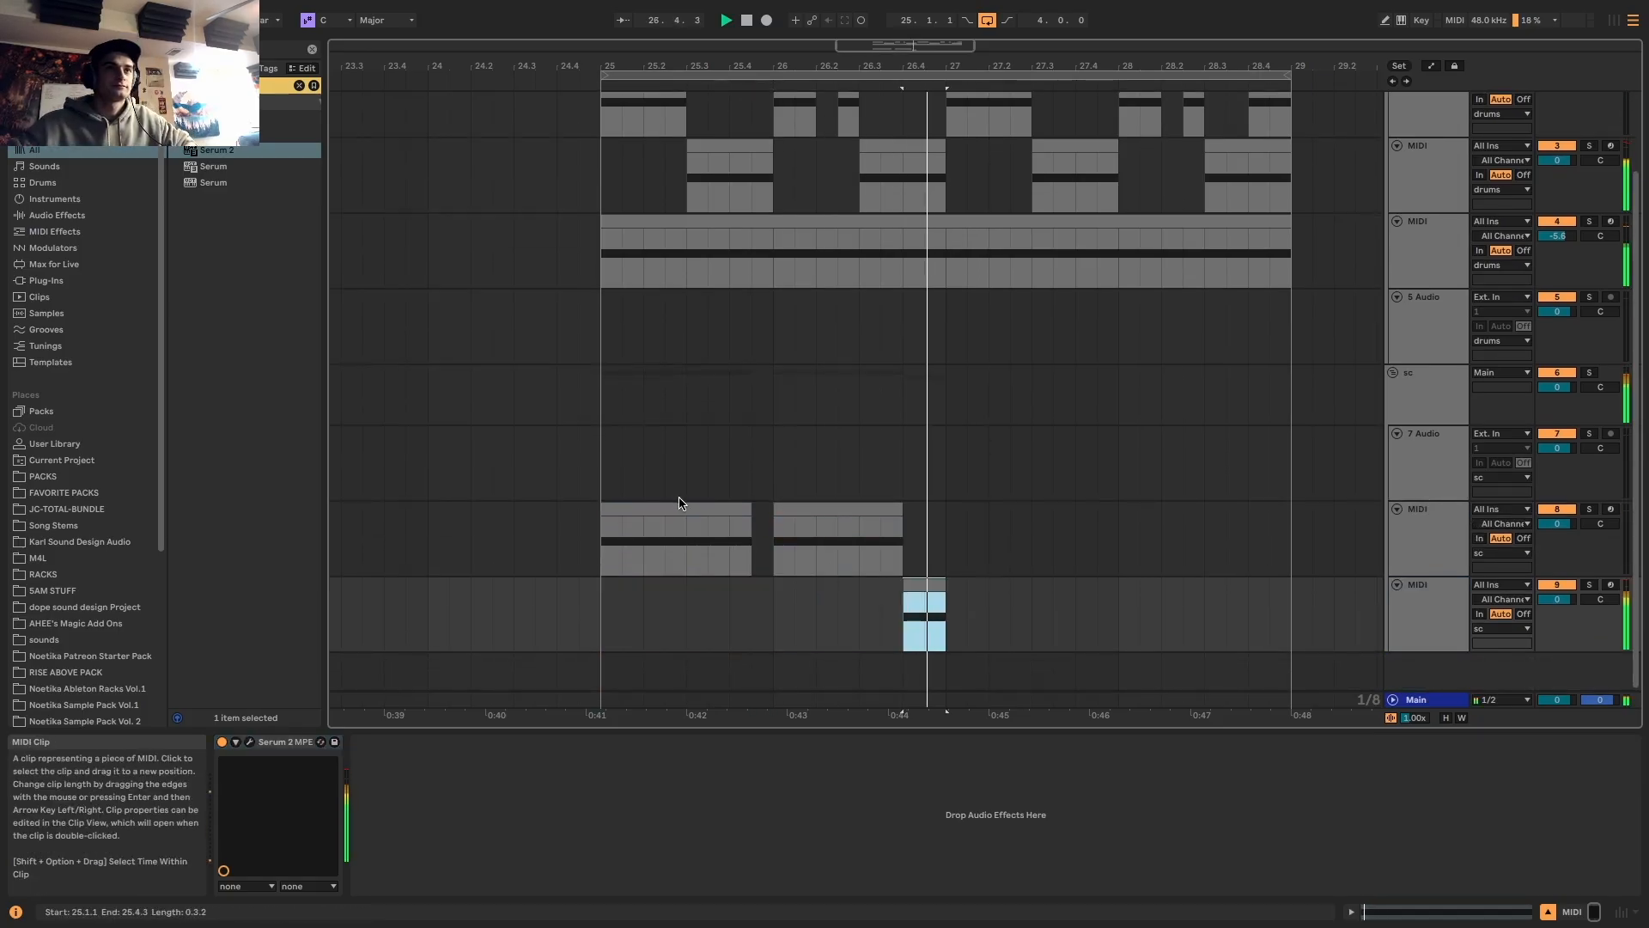
Solo the duplicated bass track, open its Serum 2 instance and play its one-beat clip
{"action": "left_click", "coordinate": [655, 509]}
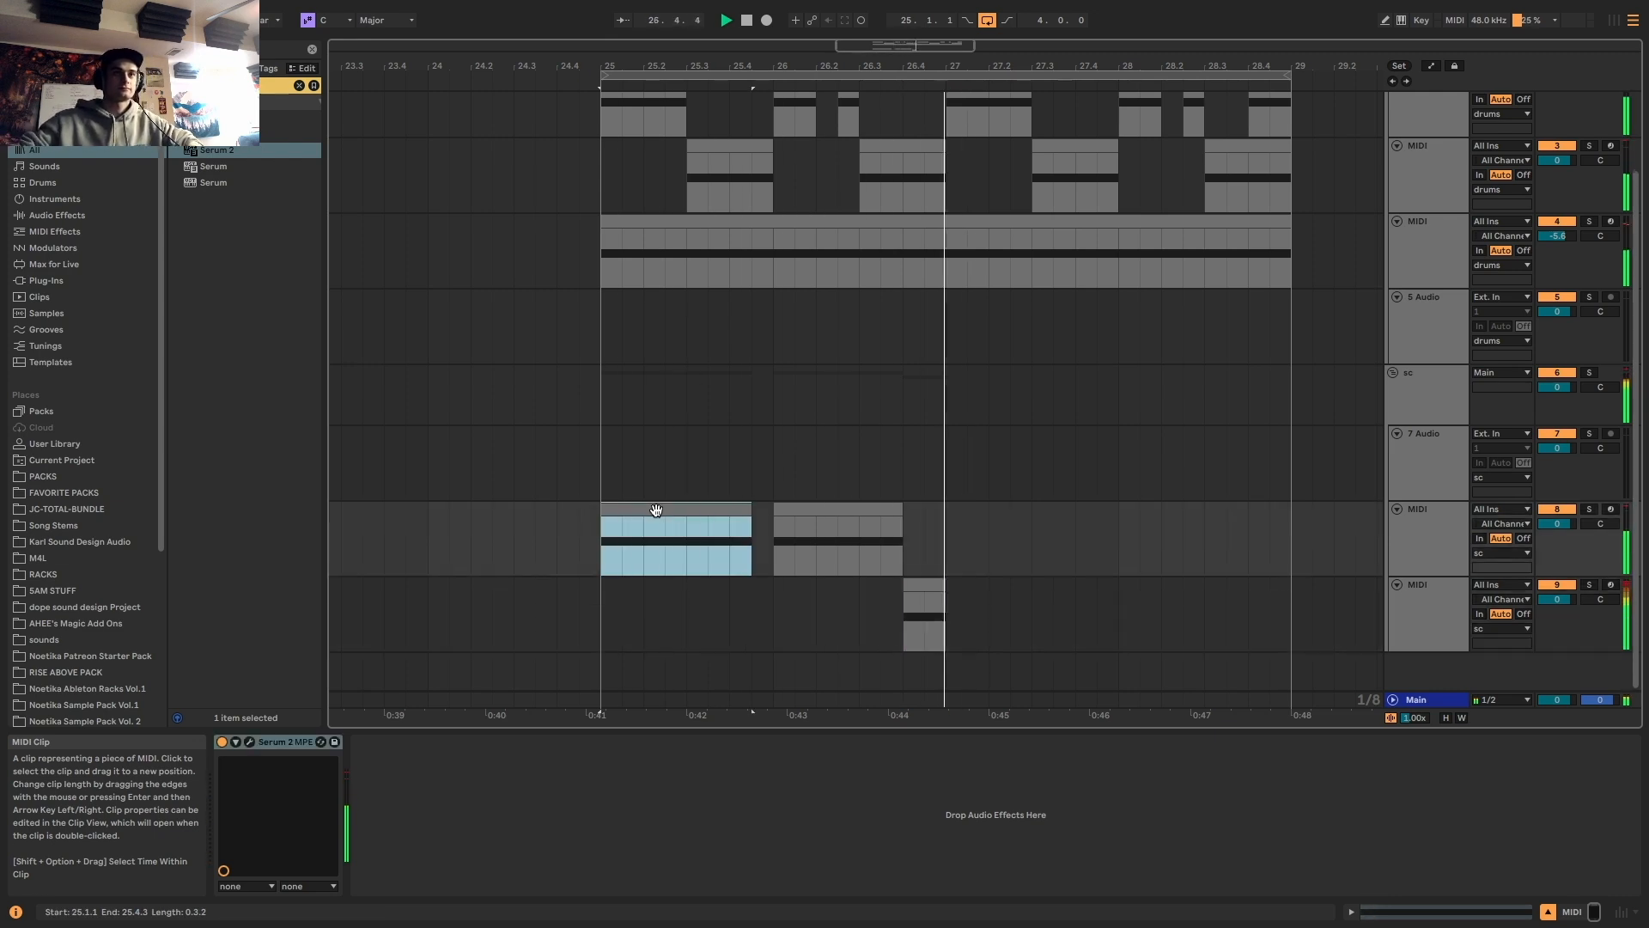
{"action": "left_click", "coordinate": [925, 589]}
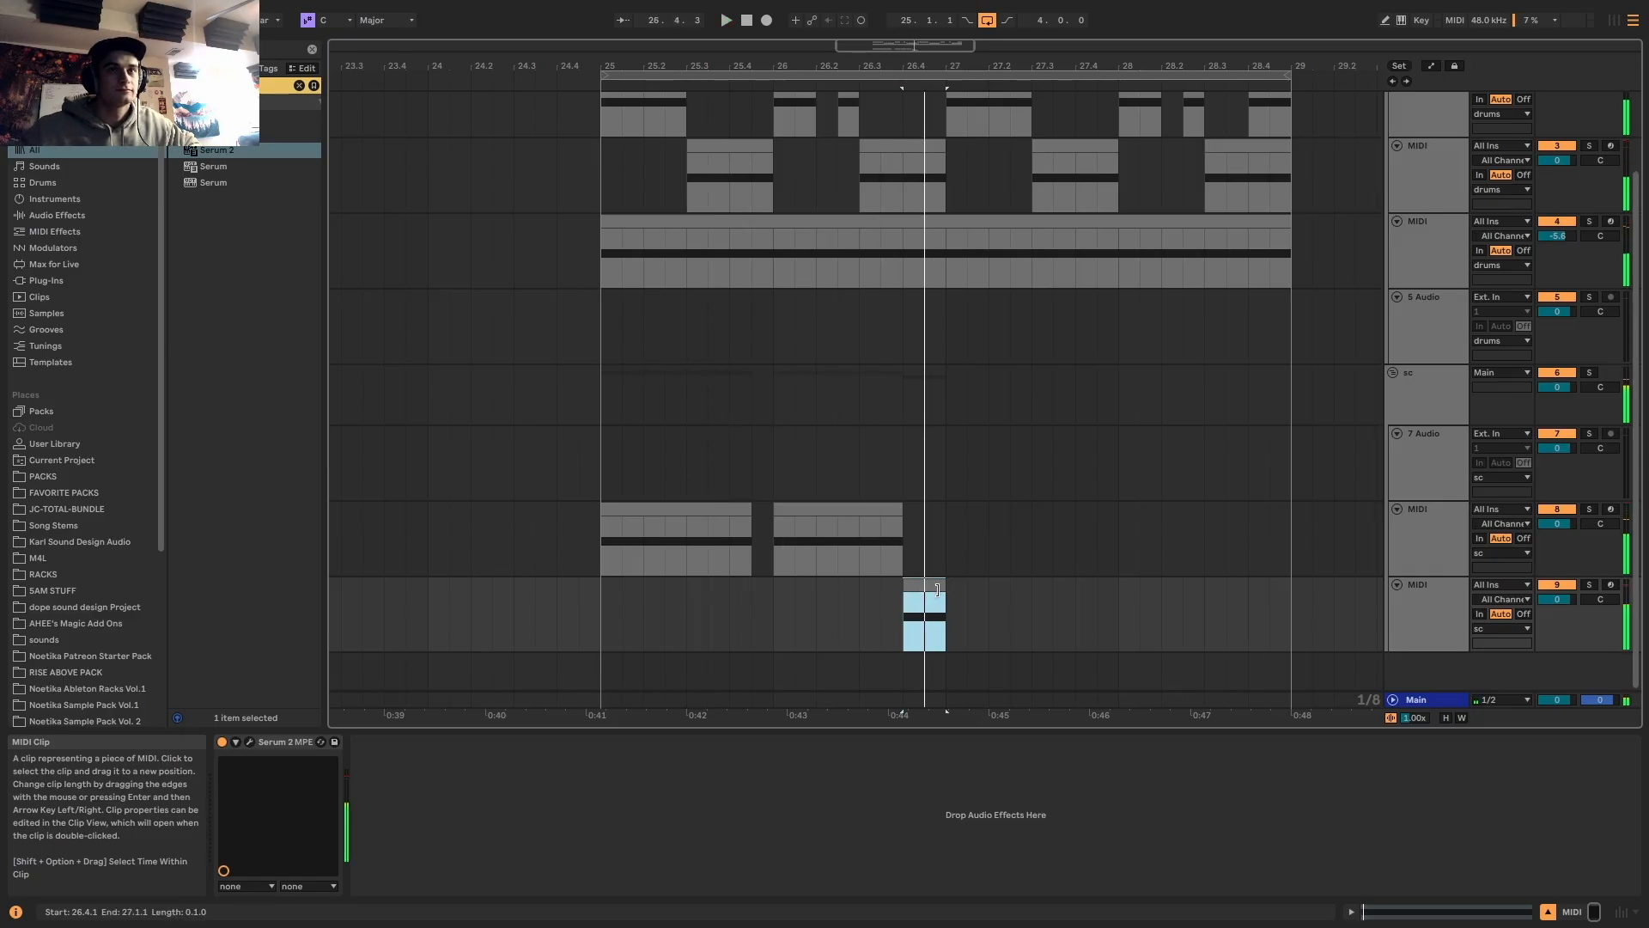
{"action": "left_click", "coordinate": [1589, 584]}
{"action": "key", "text": "space"}
{"action": "key", "text": "space"}
{"action": "left_click", "coordinate": [250, 742]}
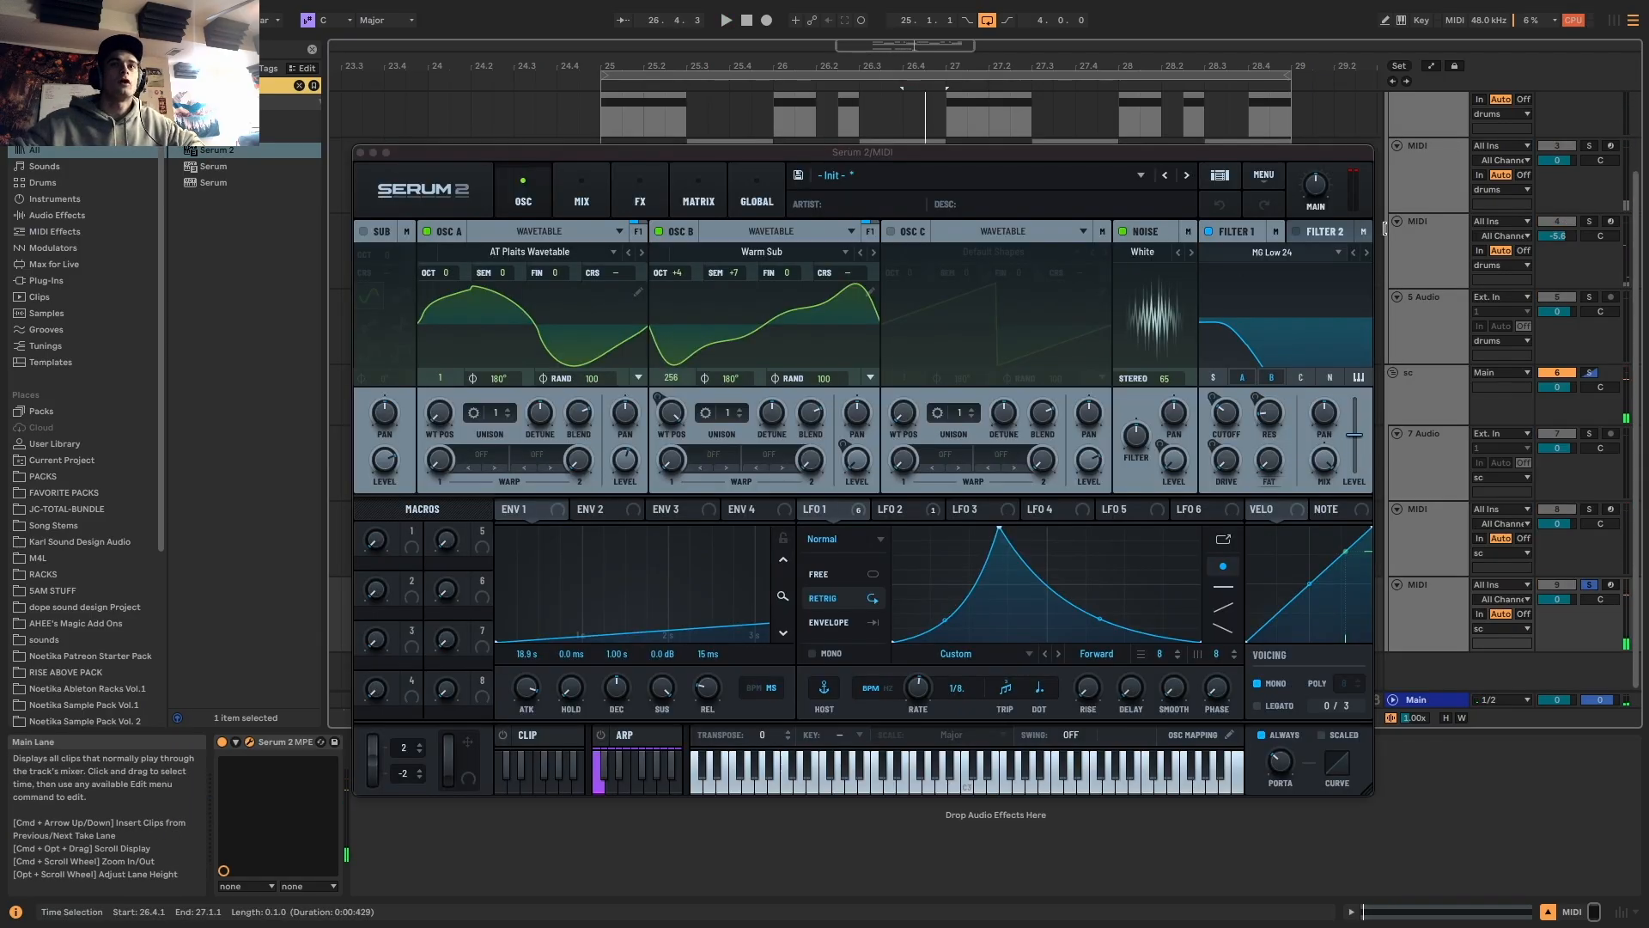
{"action": "key", "text": "space"}
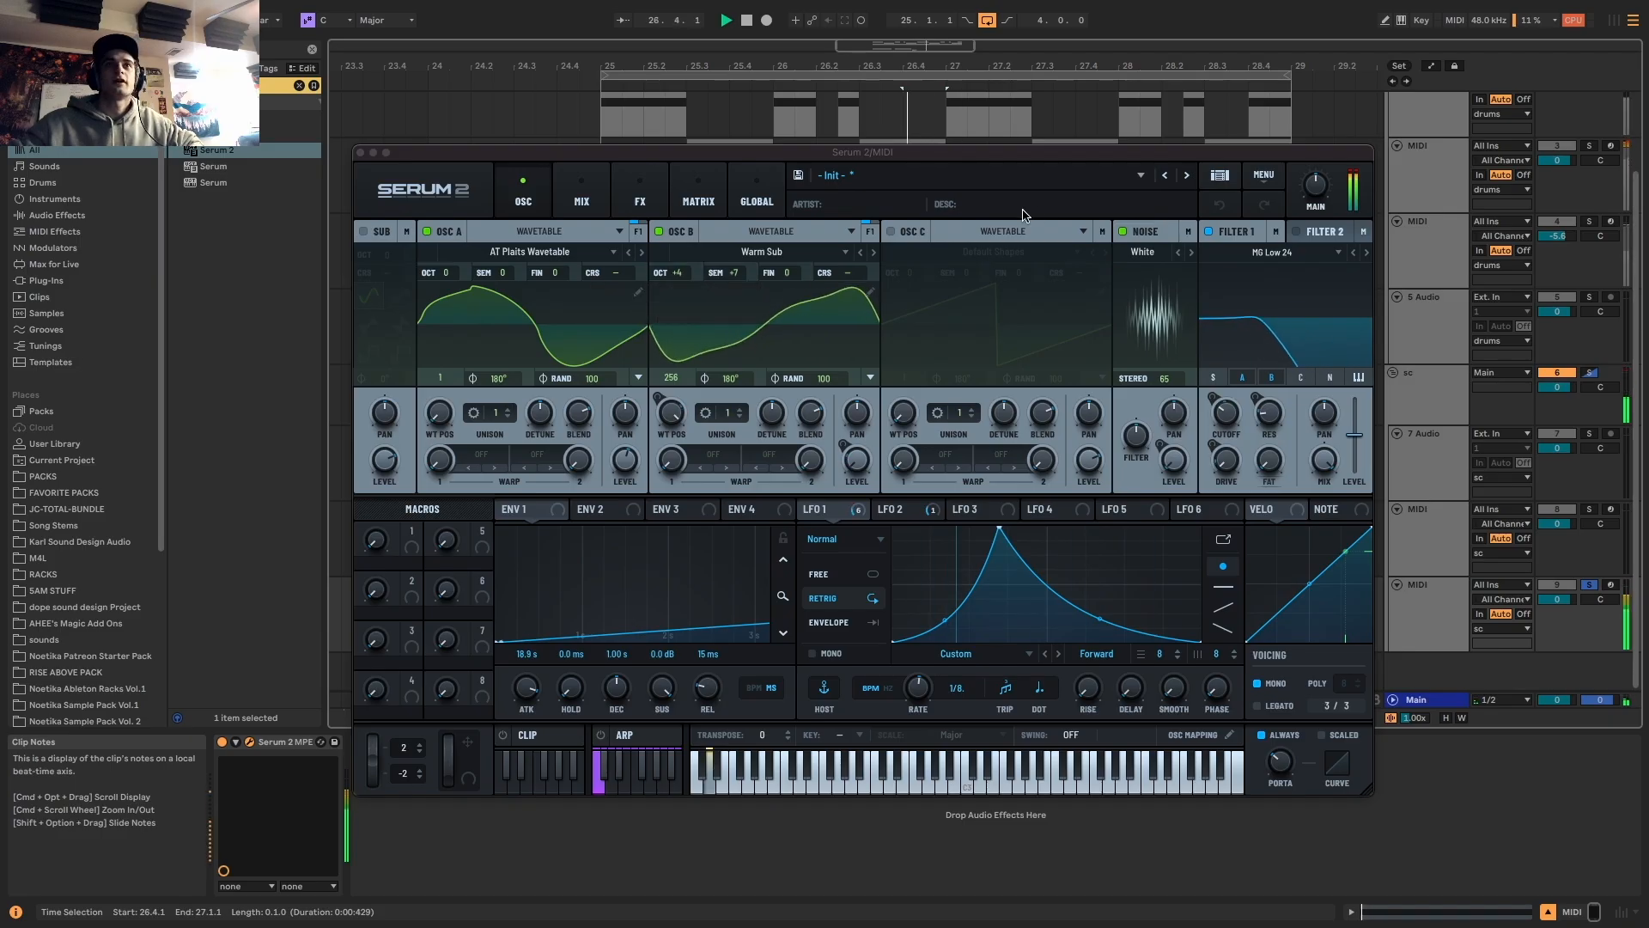
Fill in the preset's artist and description fields and save it as "BA dolphin"
{"action": "left_click", "coordinate": [860, 206]}
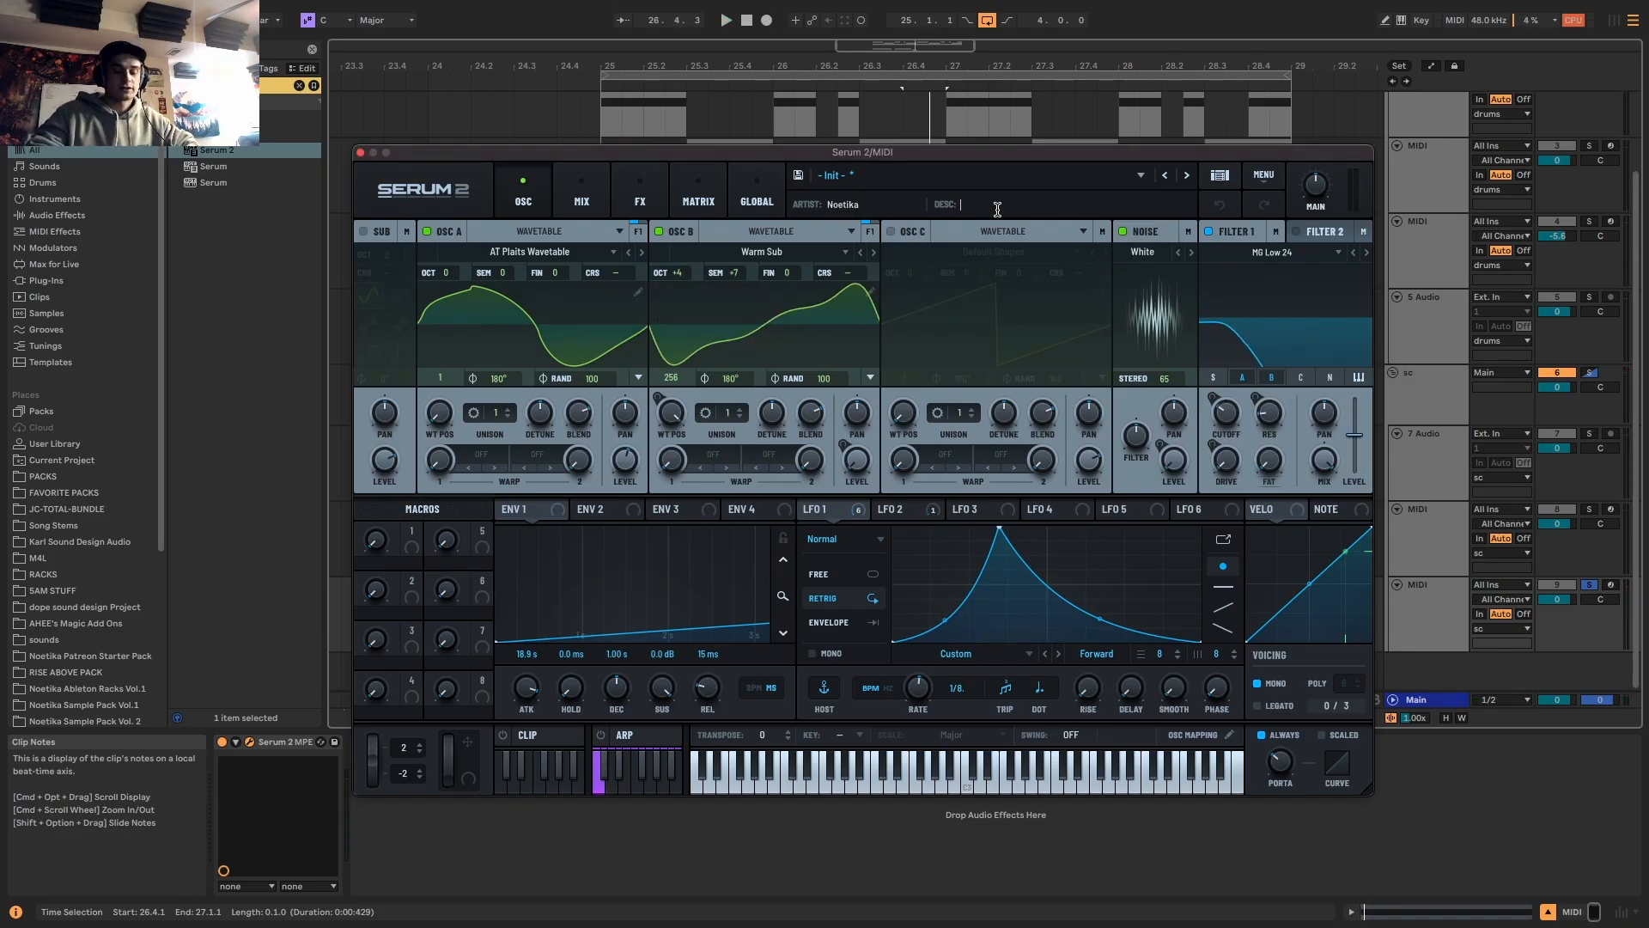
{"action": "key", "text": "super+s"}
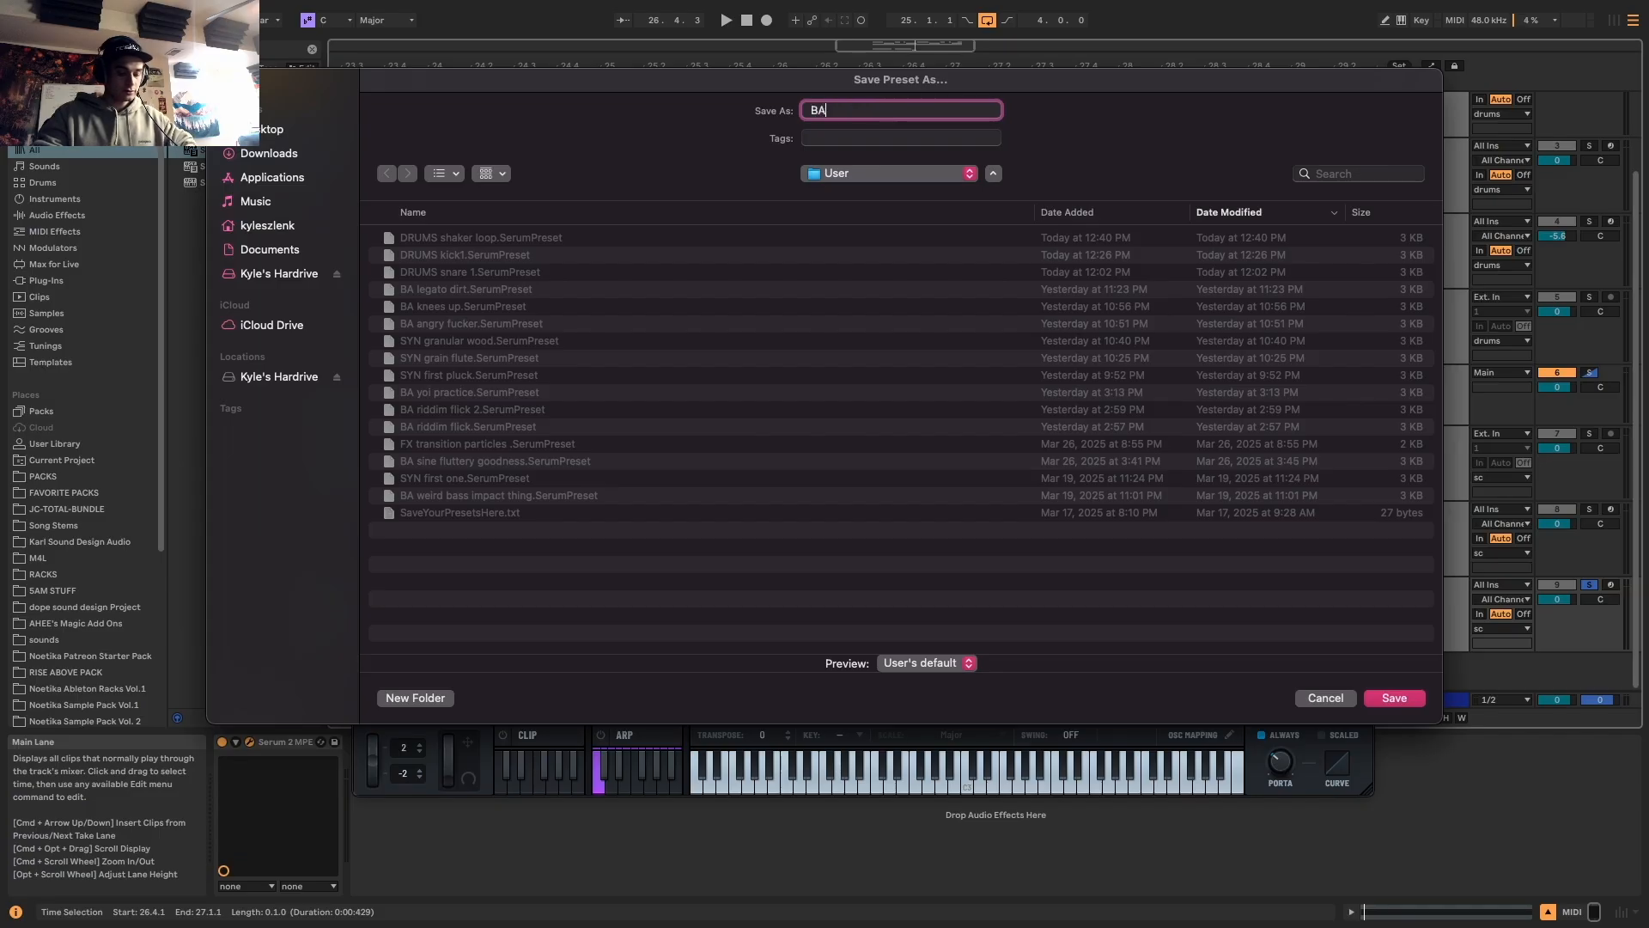
{"action": "type", "text": "BA dolphin"}
{"action": "key", "text": "Return"}
Audition the duplicated track within the full mix and in solo, and stop playback
{"action": "key", "text": "space"}
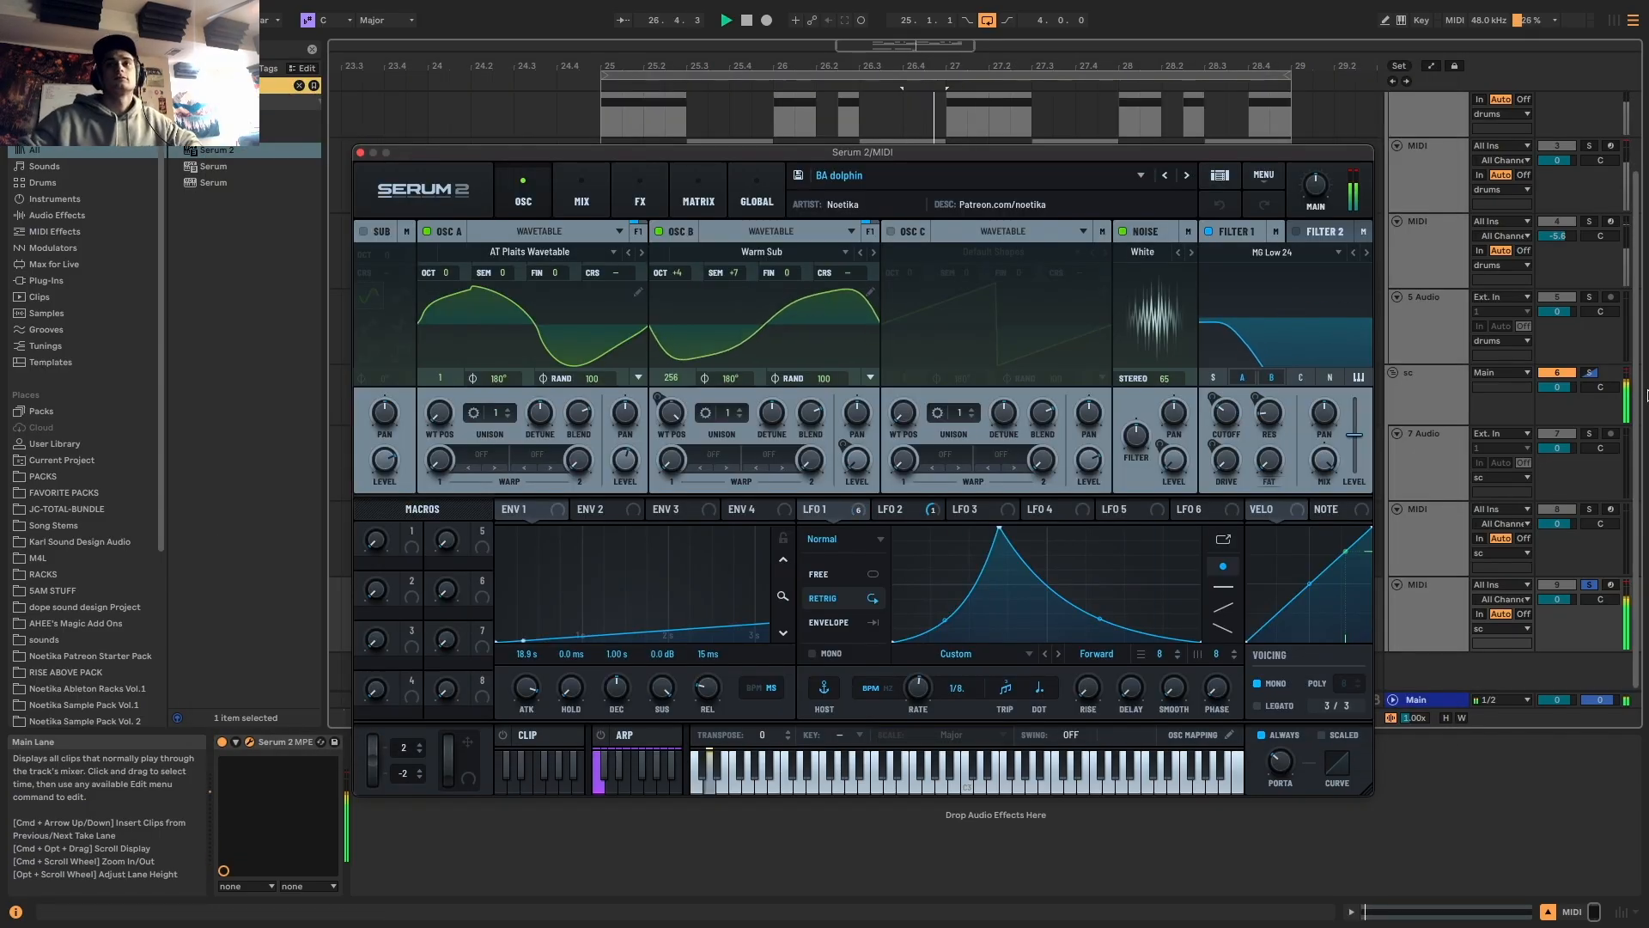
{"action": "left_click", "coordinate": [1590, 585]}
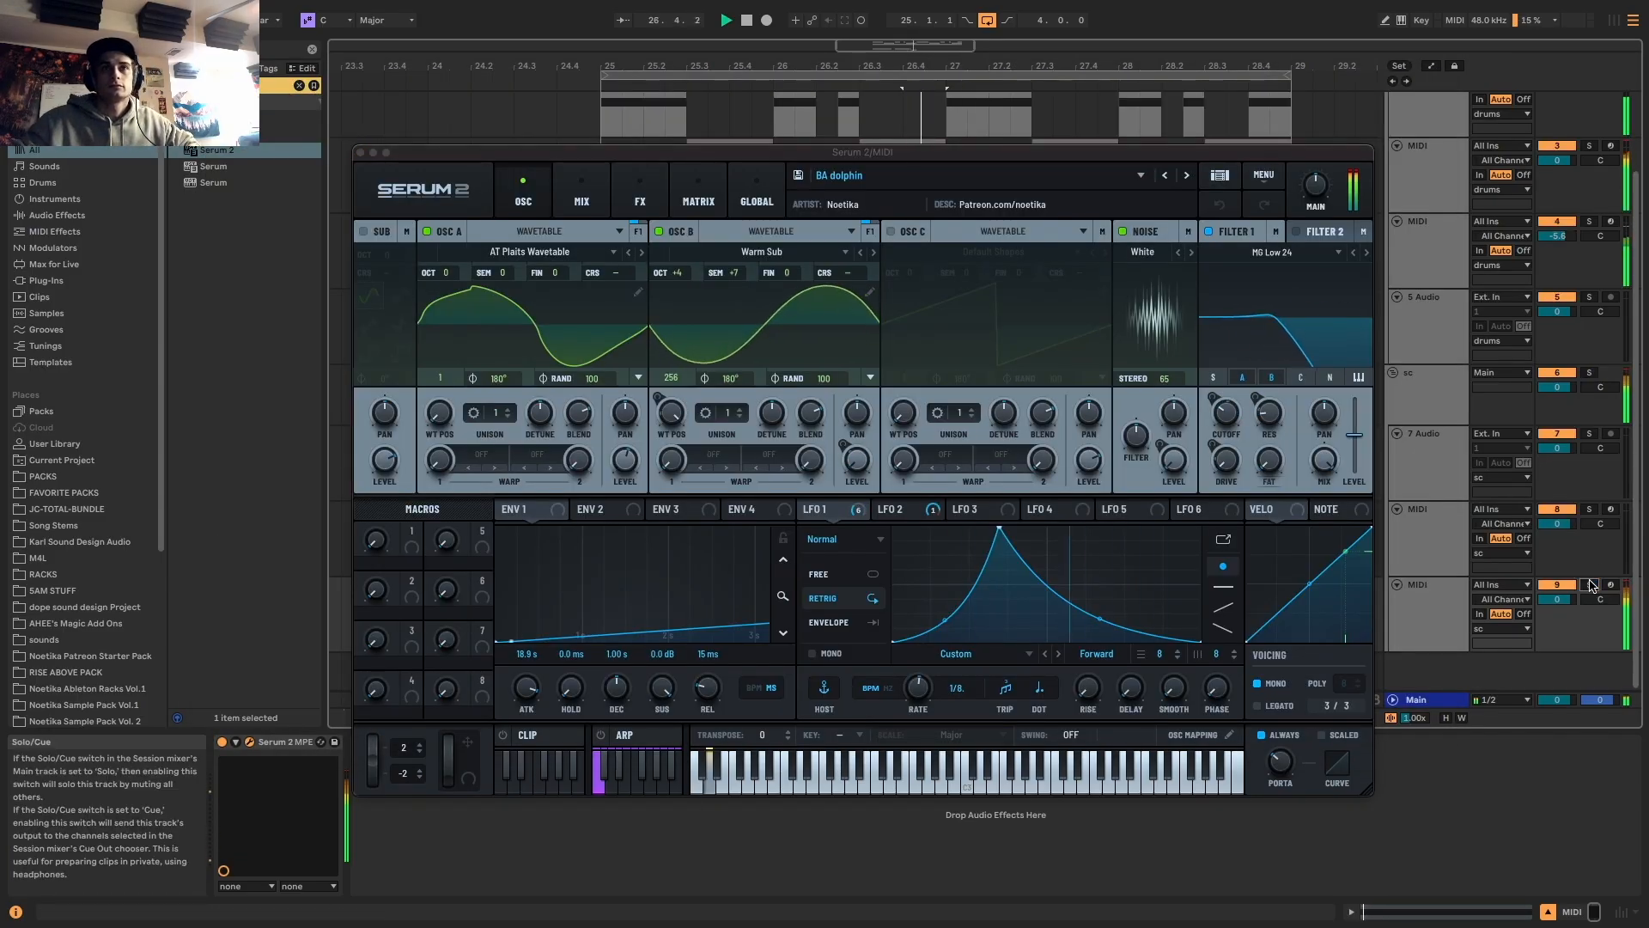
{"action": "left_click", "coordinate": [1590, 586]}
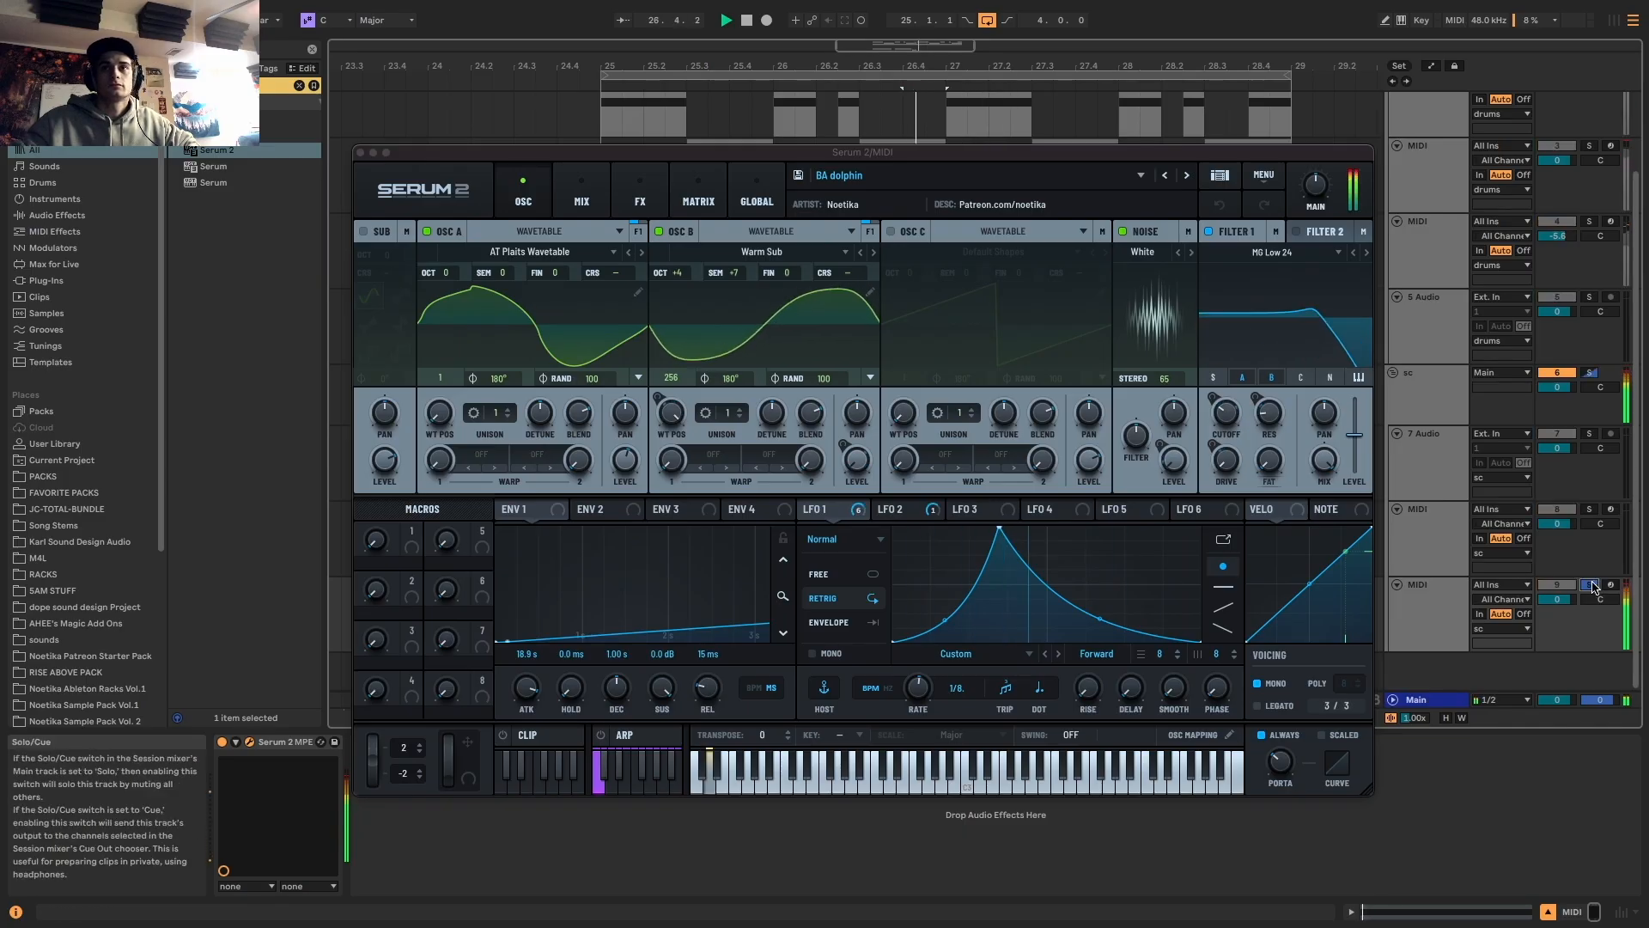
{"action": "key", "text": "space"}
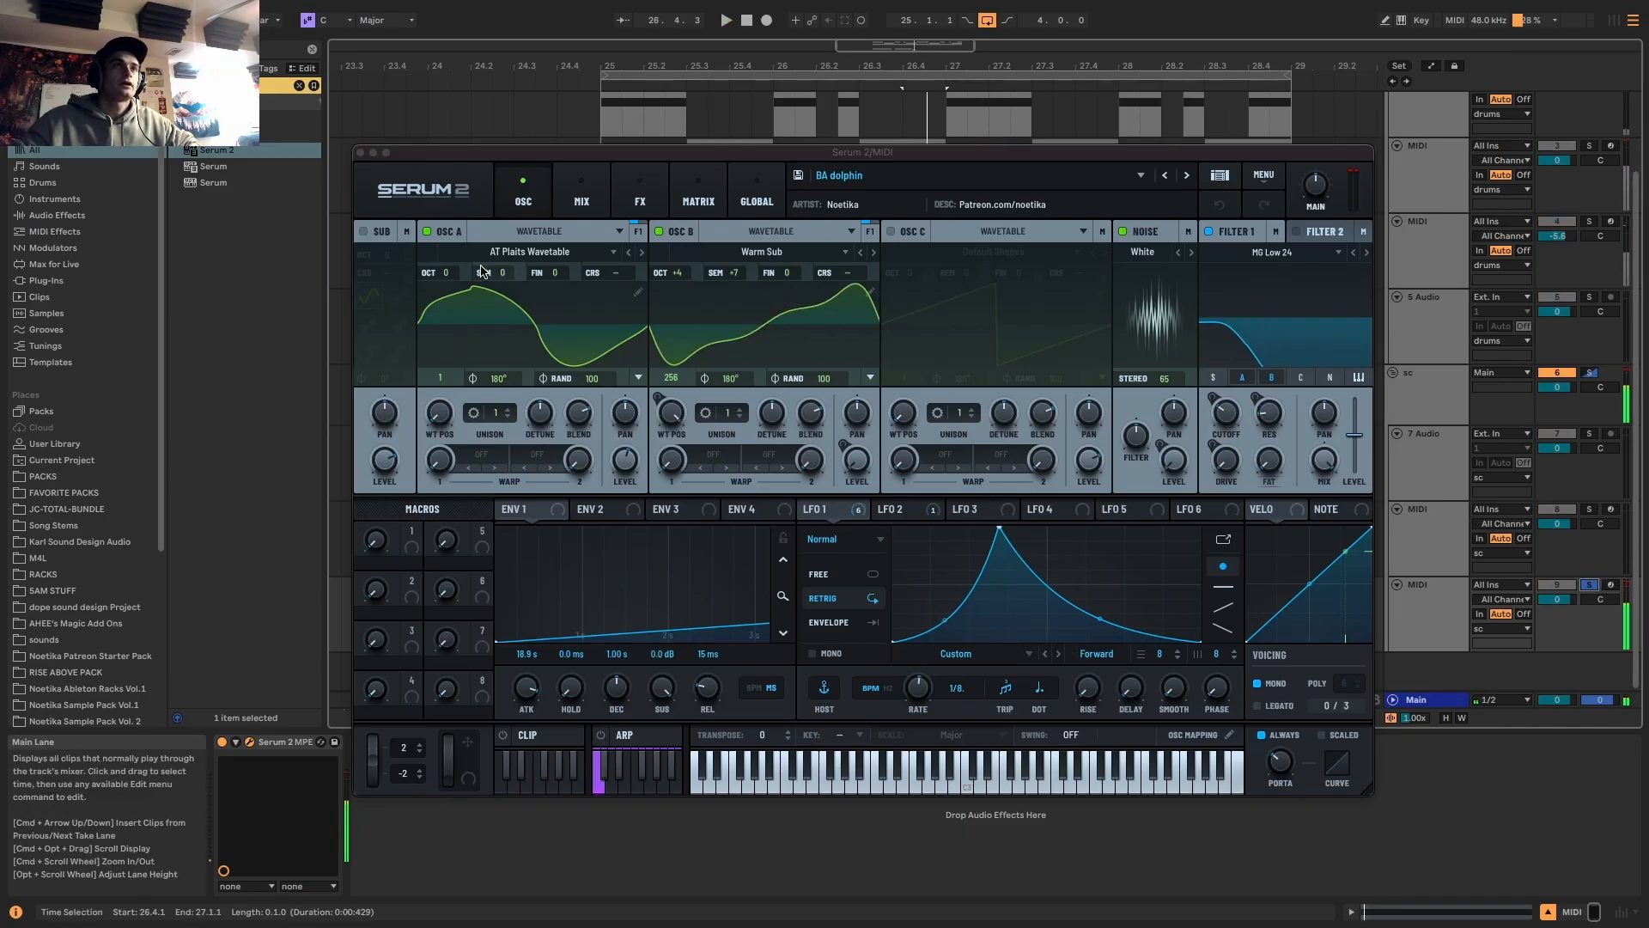
Change Filter 1's type to Exp BPF from the S2 Filters and play the clip
{"action": "left_click", "coordinate": [1278, 255]}
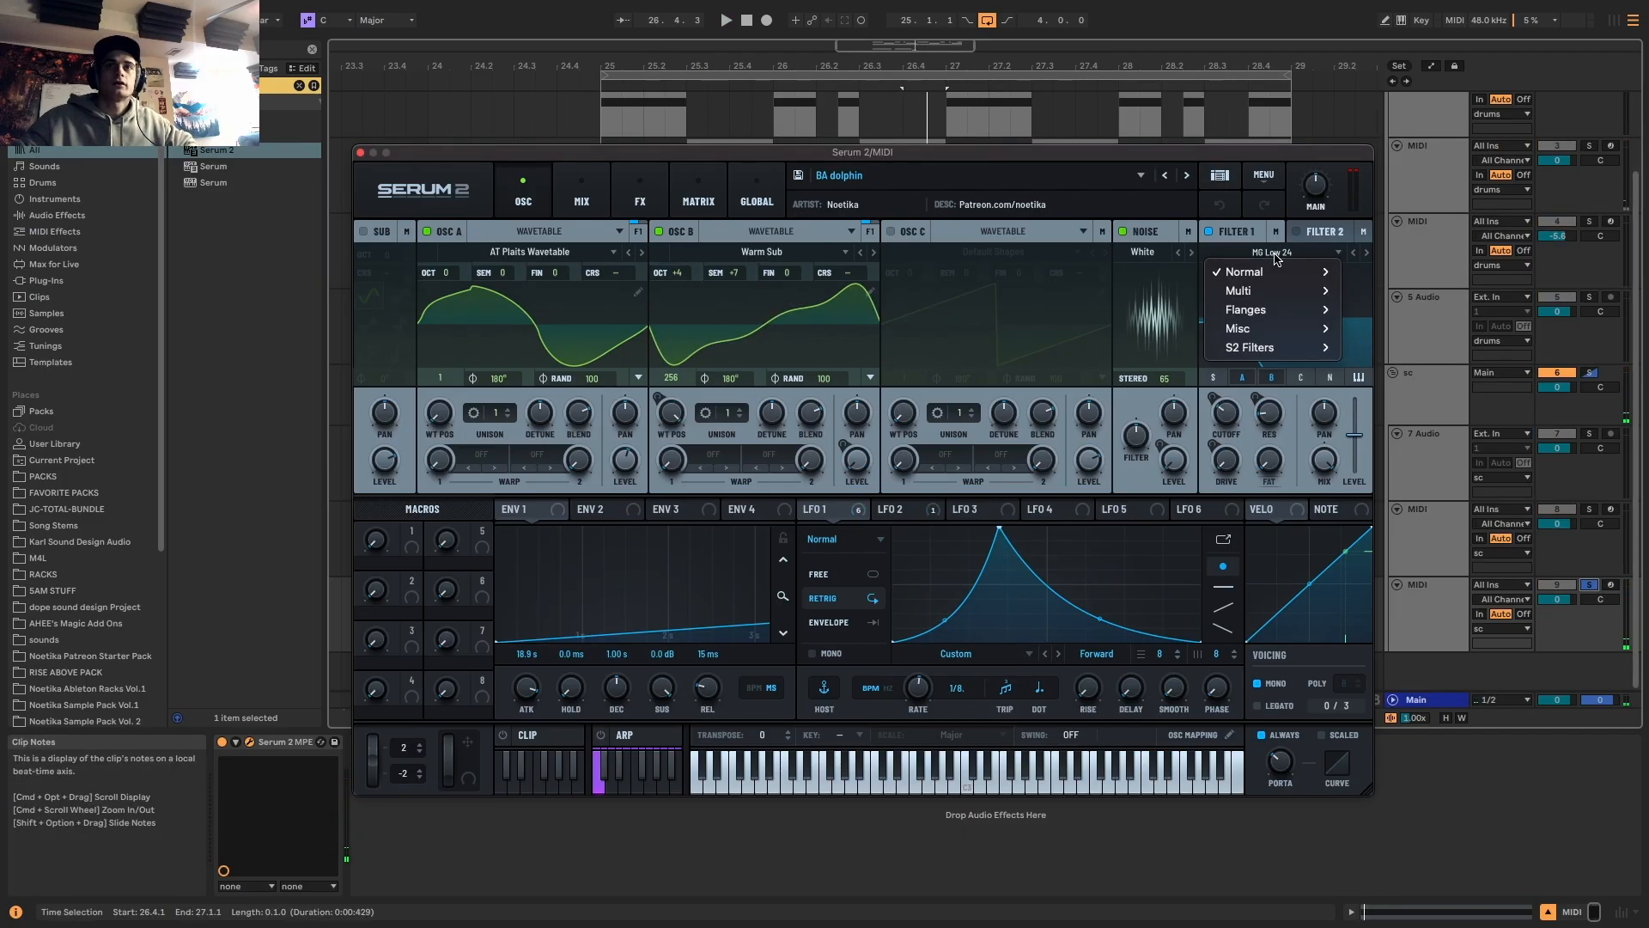
{"action": "mouse_move", "coordinate": [1282, 355]}
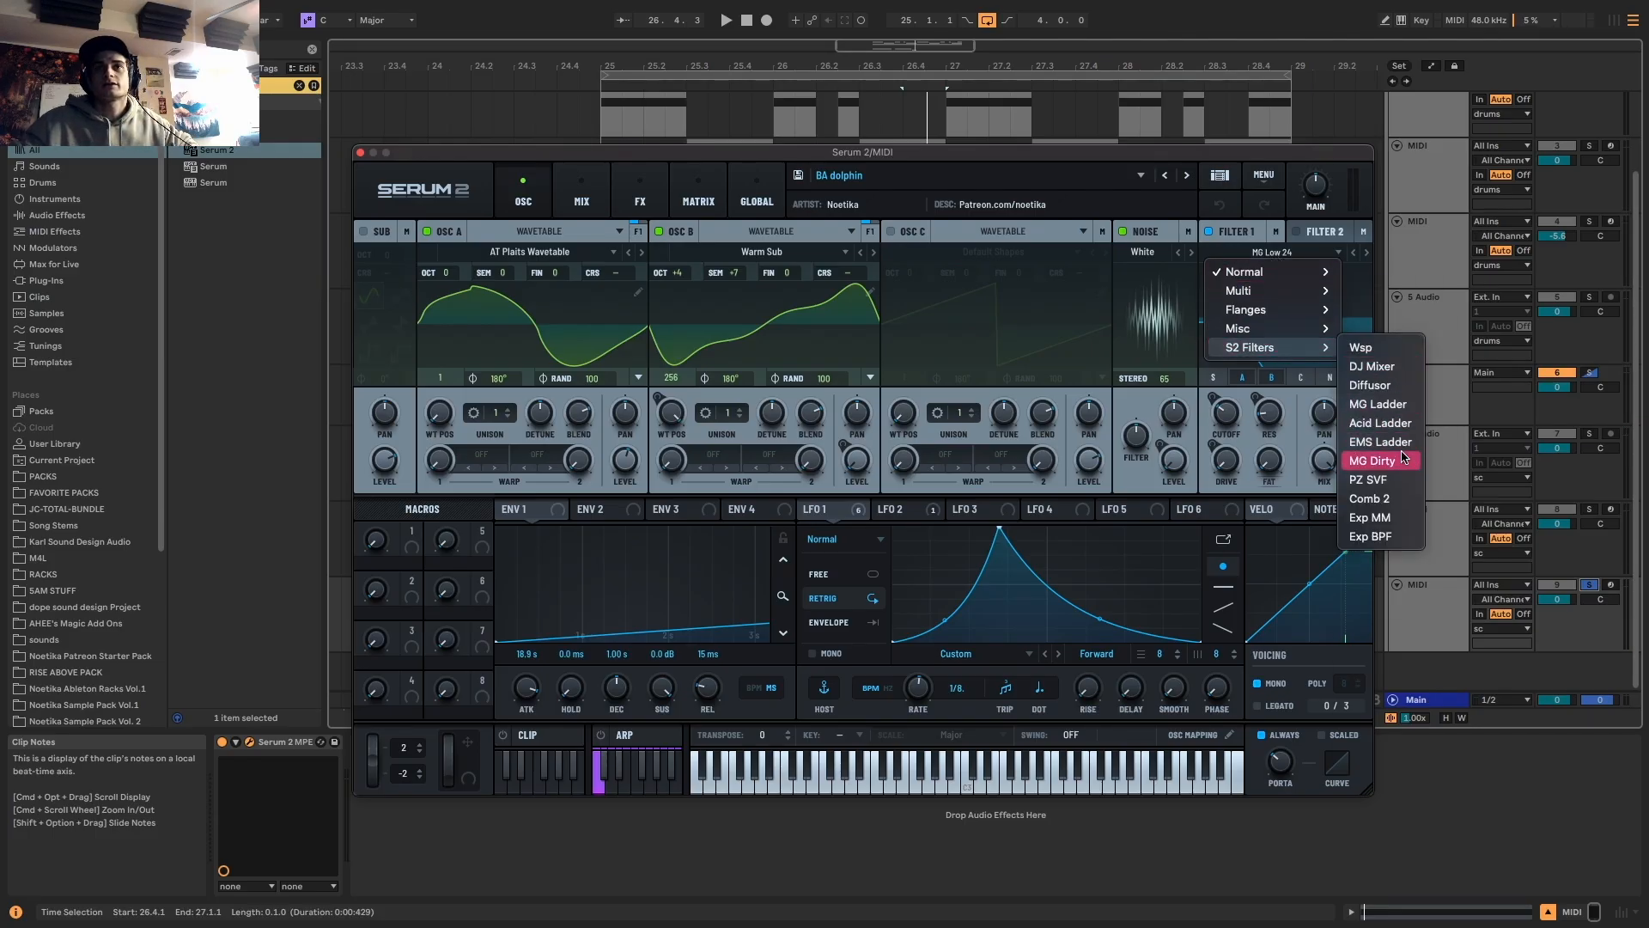
{"action": "left_click", "coordinate": [1370, 536]}
{"action": "key", "text": "space"}
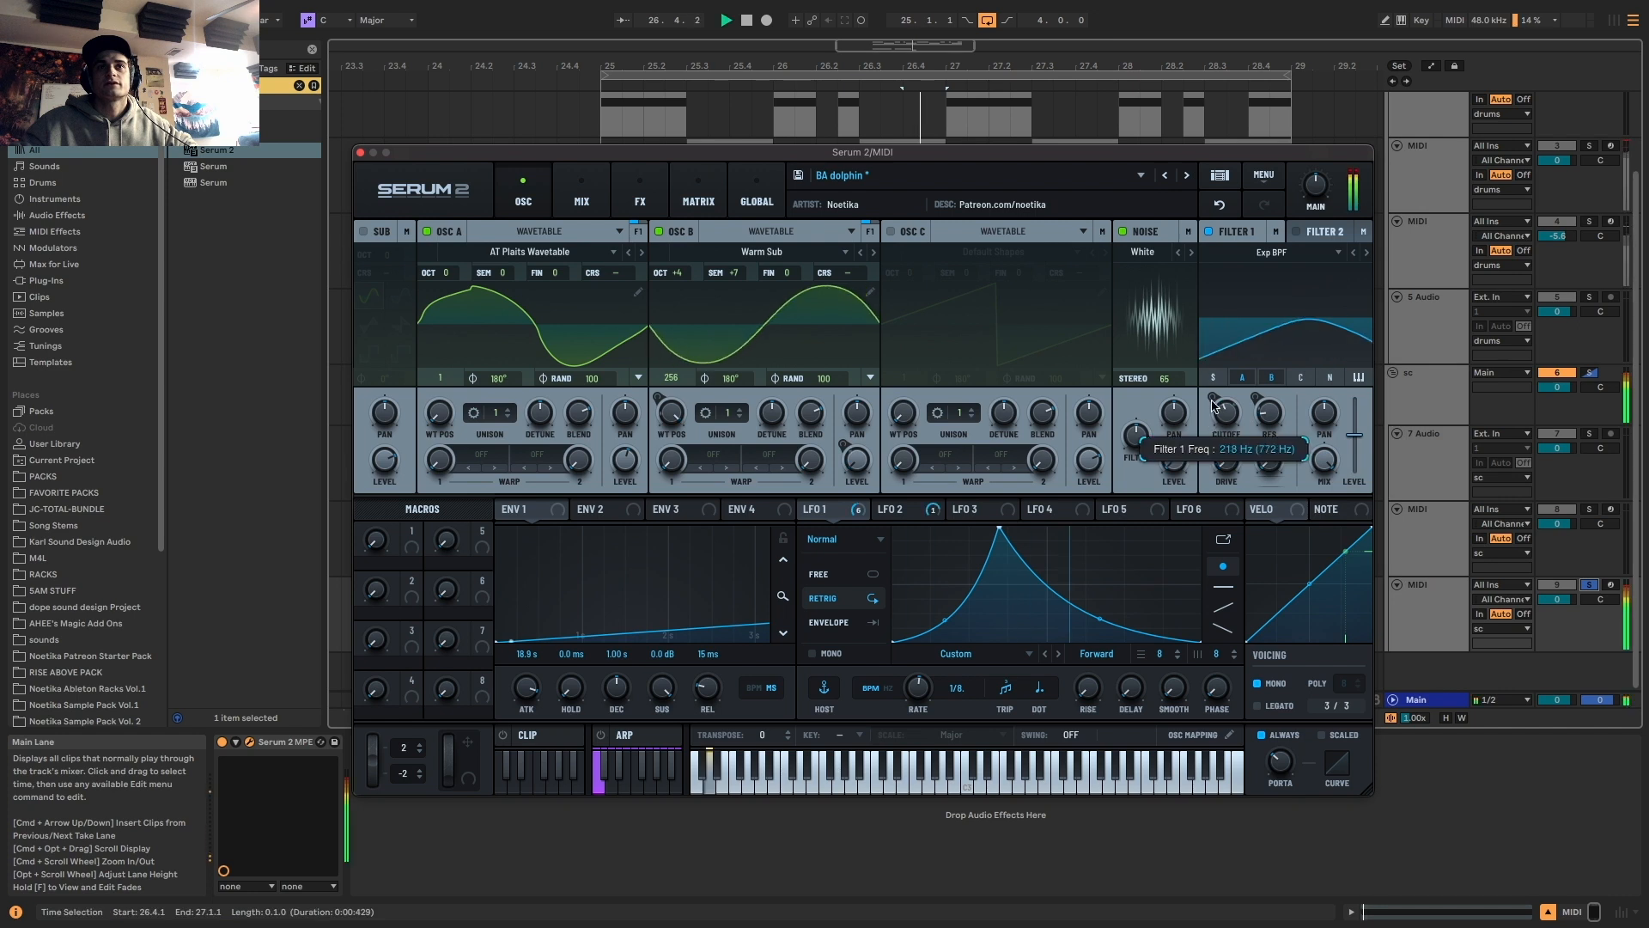
Sharpen Filter 1's band-pass peak and lower oscillator B's octave to +2 while repeatedly replaying the clip
{"action": "mouse_move", "coordinate": [1226, 392]}
{"action": "left_mouse_down"}
{"action": "mouse_move", "coordinate": [1228, 409]}
{"action": "mouse_move", "coordinate": [1308, 345]}
{"action": "mouse_move", "coordinate": [1230, 443]}
{"action": "mouse_move", "coordinate": [1255, 386]}
{"action": "left_mouse_up"}
{"action": "key", "text": "space"}
{"action": "key", "text": "space"}
{"action": "key", "text": "space"}
{"action": "key", "text": "space"}
{"action": "key", "text": "space"}
{"action": "key", "text": "space"}
{"action": "key", "text": "space"}
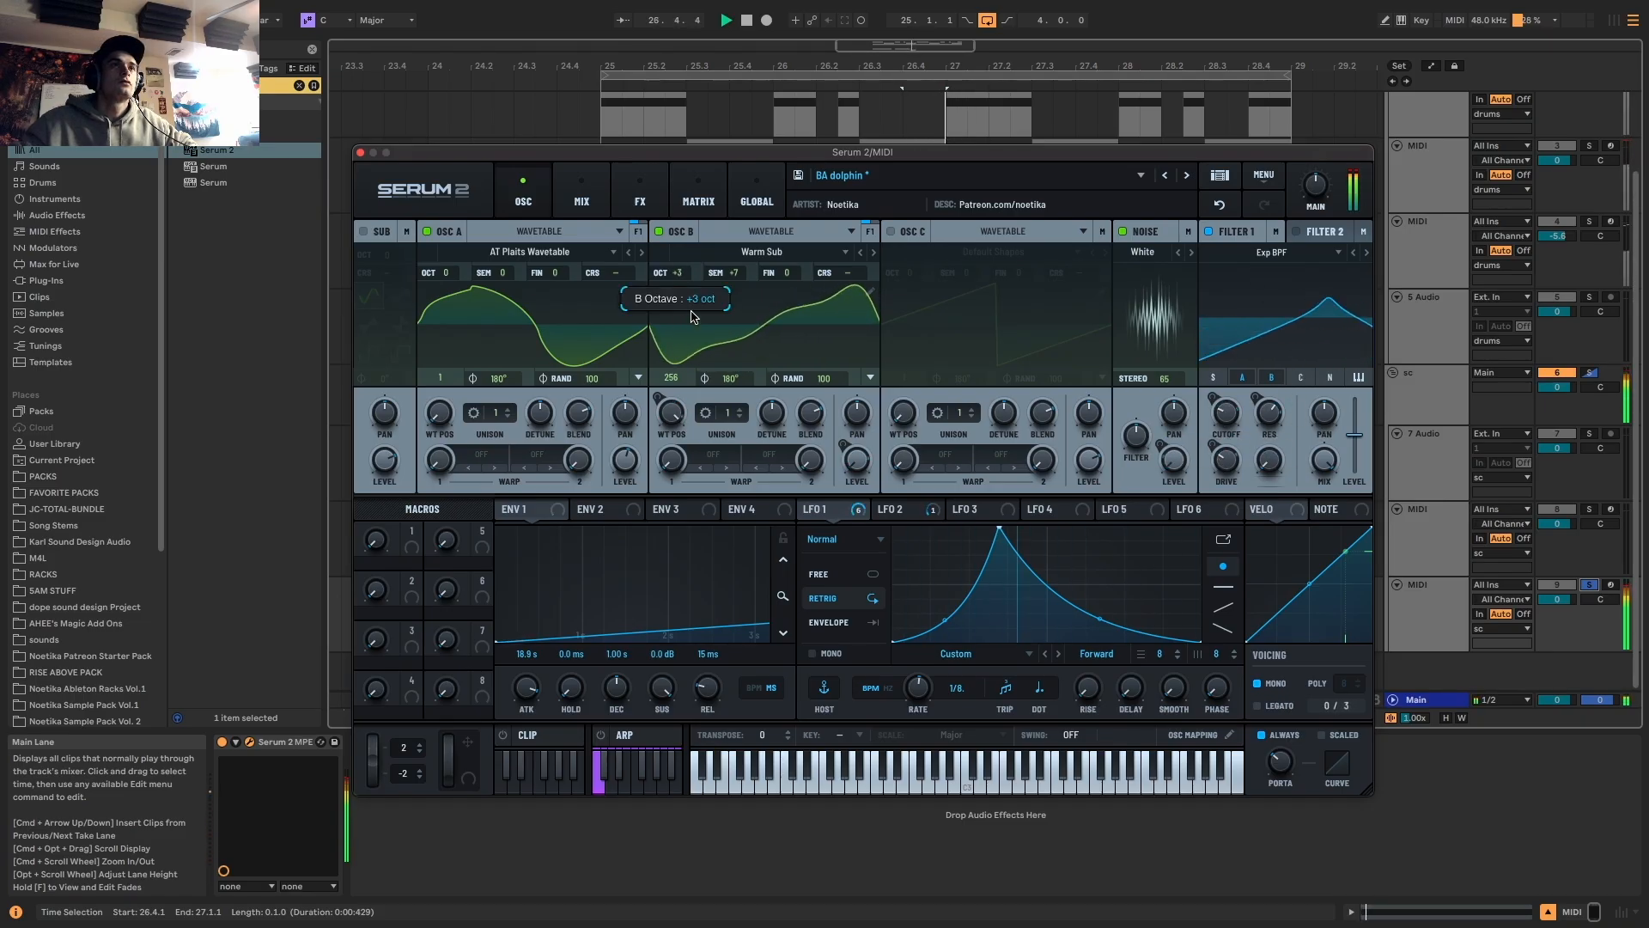
Bow the falling side of LFO 1's curve outward and switch LFO 1 to Envelope mode
{"action": "left_click_drag", "start_coordinate": [1104, 612], "coordinate": [1104, 580]}
{"action": "key", "text": "space"}
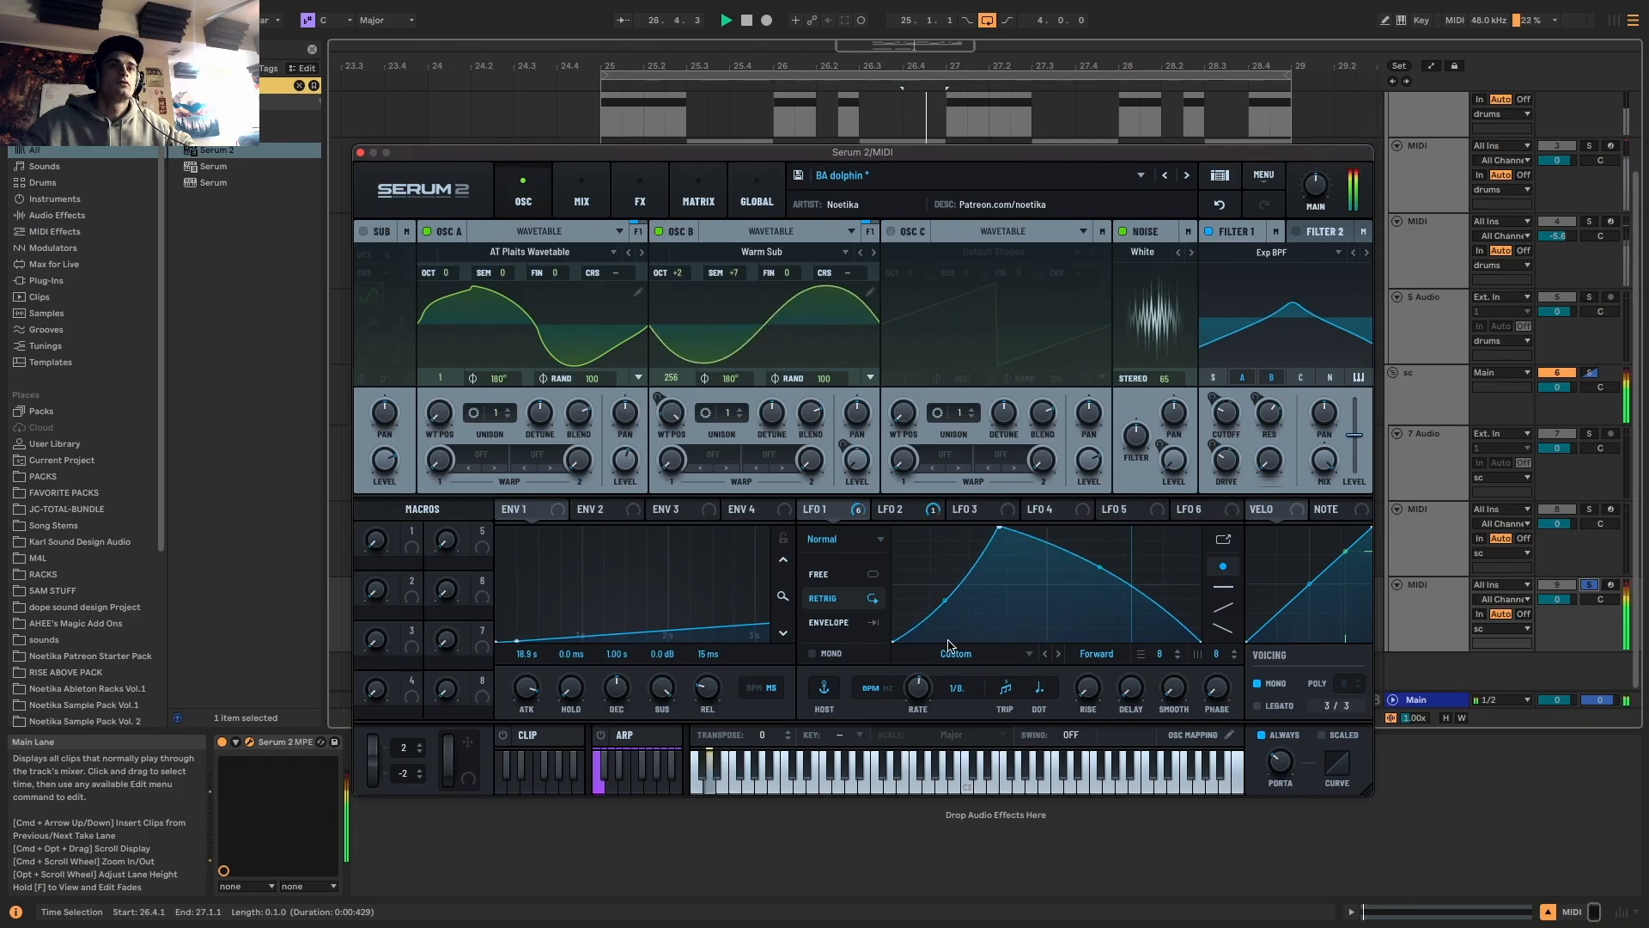
{"action": "left_click", "coordinate": [842, 624]}
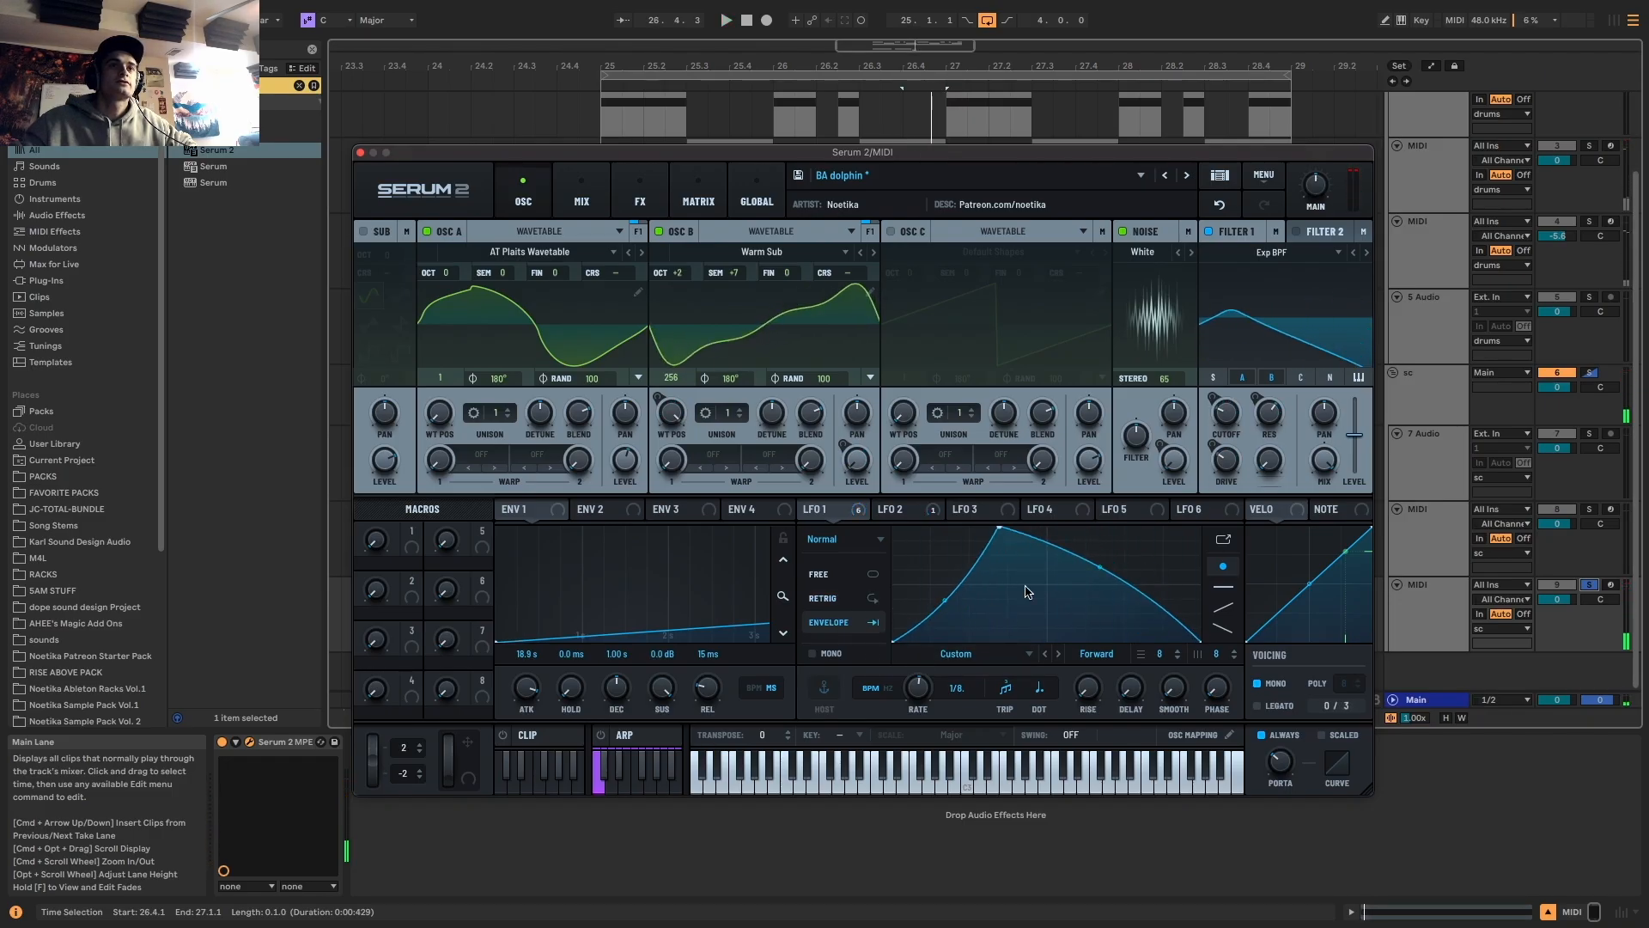
Reshape LFO 2 in Envelope mode into a steep decay by moving its peak to the start and bending the falling curve inward
{"action": "left_click", "coordinate": [921, 512]}
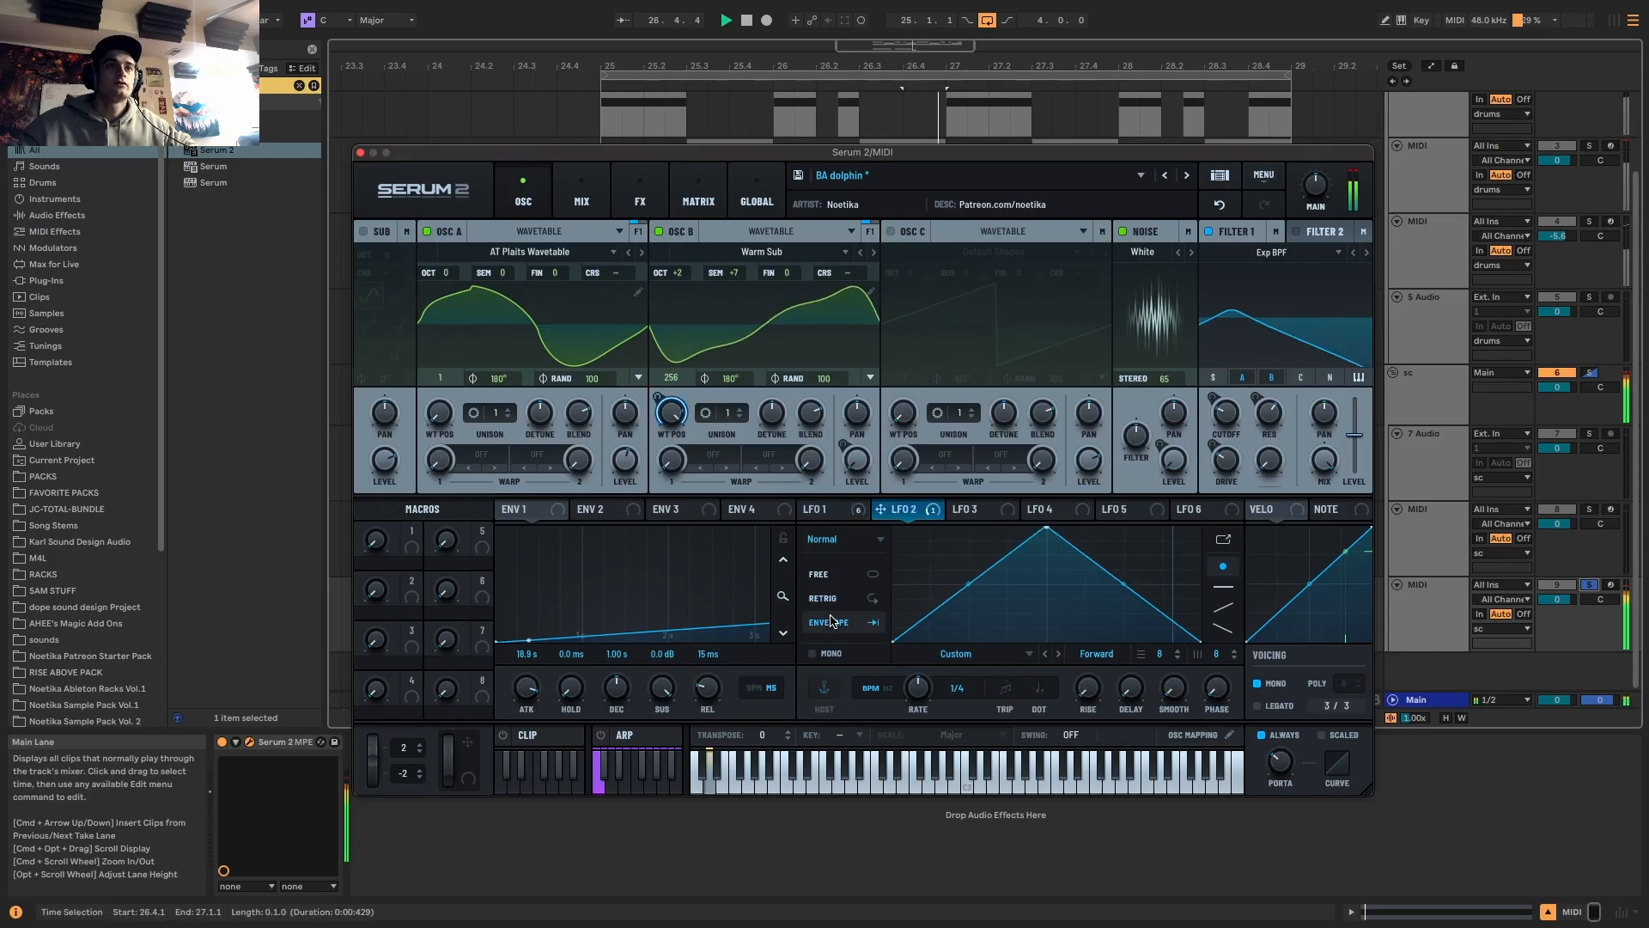
{"action": "left_click_drag", "start_coordinate": [1045, 531], "coordinate": [894, 529]}
{"action": "left_click_drag", "start_coordinate": [1048, 587], "coordinate": [1032, 630]}
{"action": "key", "text": "space"}
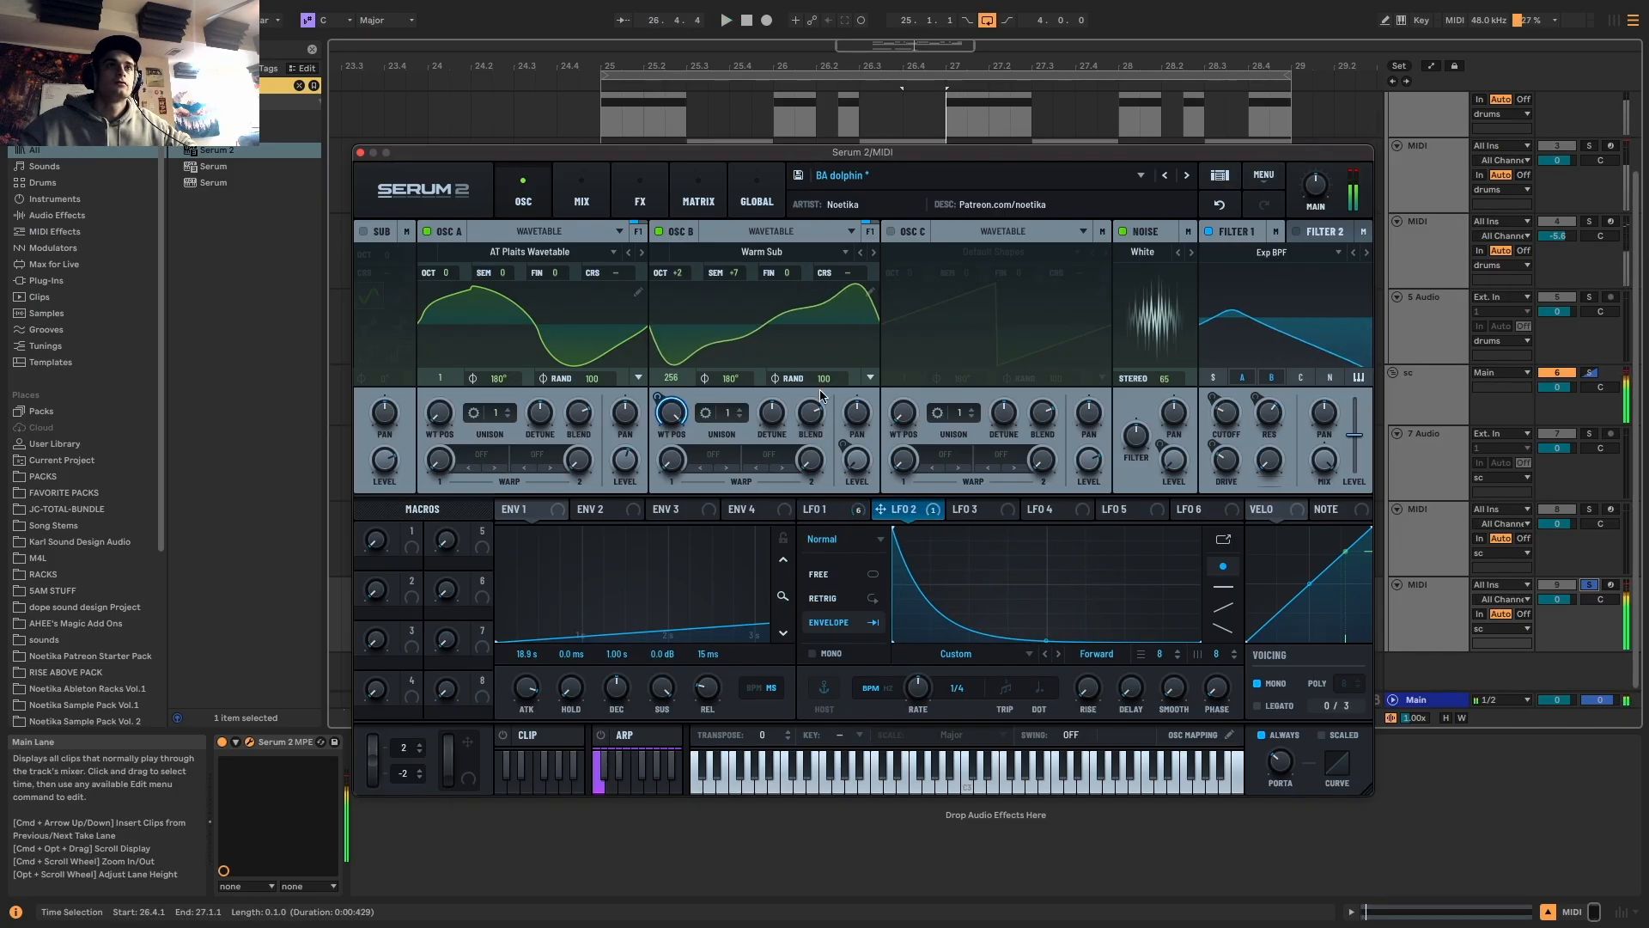
Unsolo the duplicated track and lower Filter 1's cutoff so LFO 1 modulates it over the range 19 to 2358
{"action": "left_click", "coordinate": [1590, 585]}
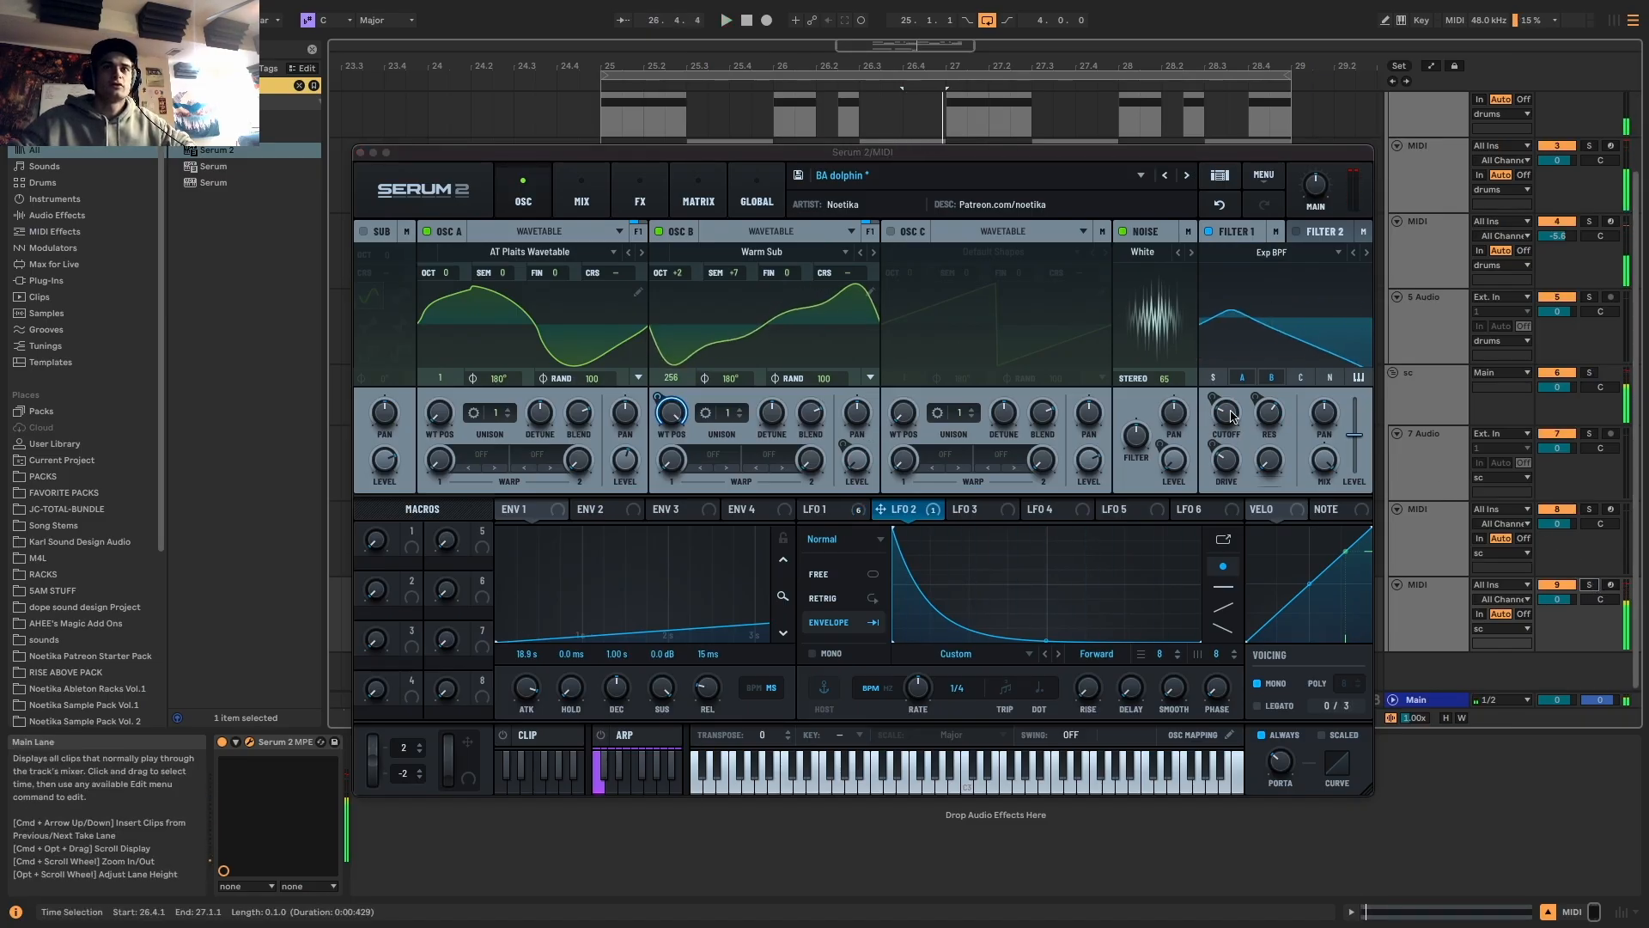
{"action": "left_click_drag", "start_coordinate": [1231, 417], "coordinate": [1231, 447]}
{"action": "left_click", "coordinate": [835, 515]}
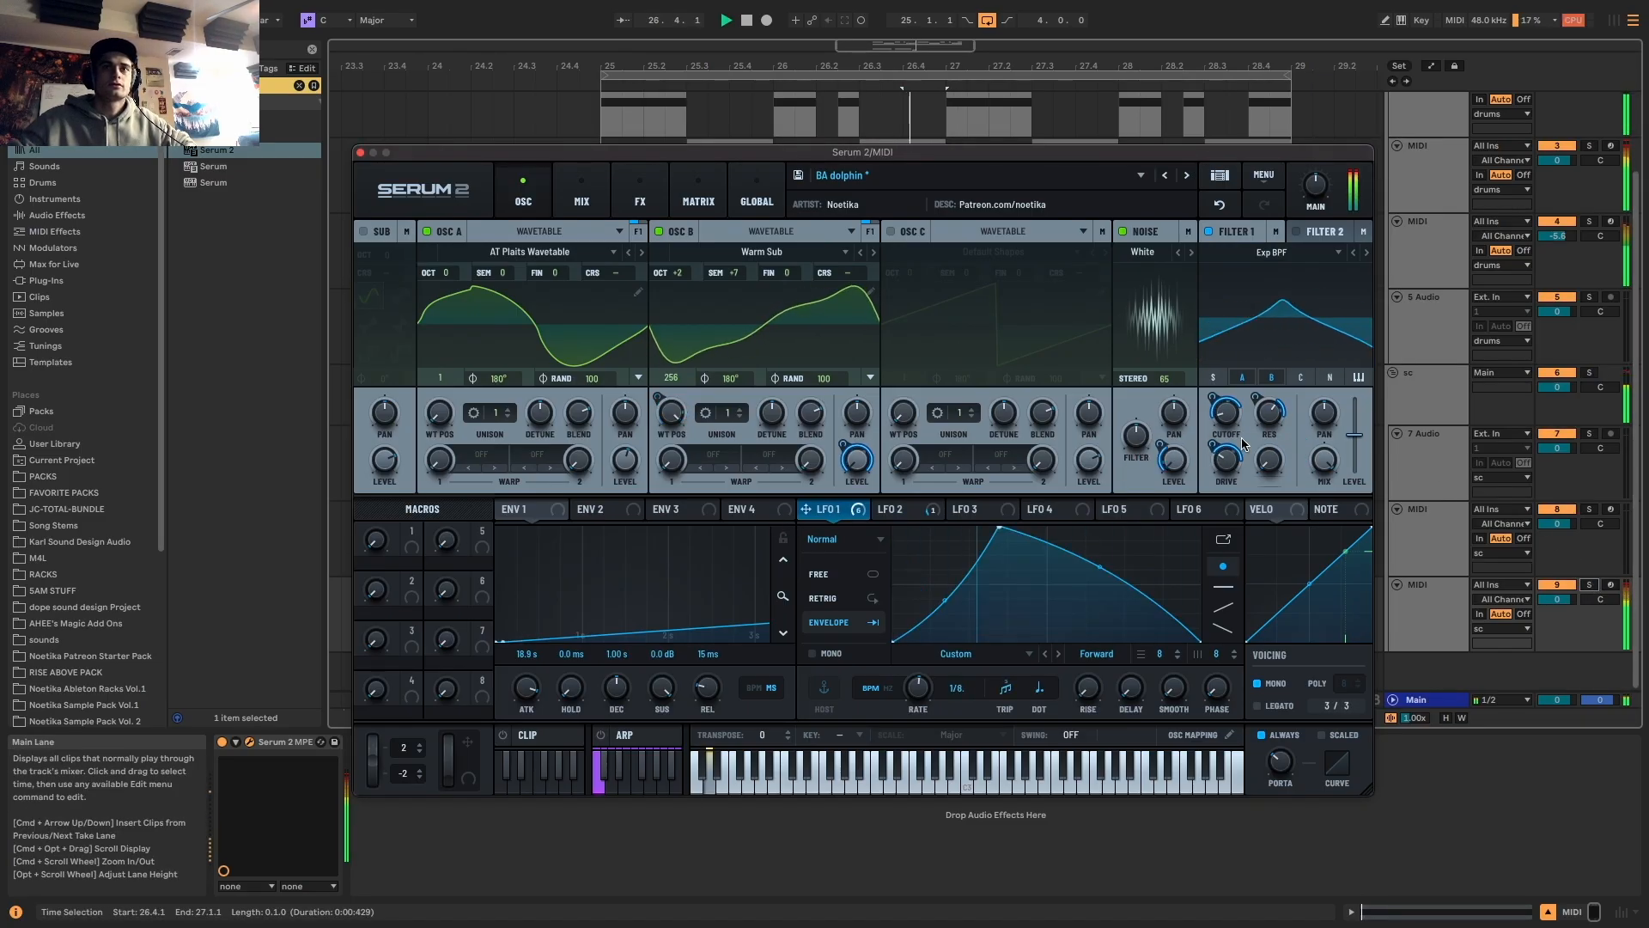
{"action": "left_click_drag", "start_coordinate": [1220, 400], "coordinate": [1221, 420]}
{"action": "key", "text": "space"}
{"action": "key", "text": "space"}
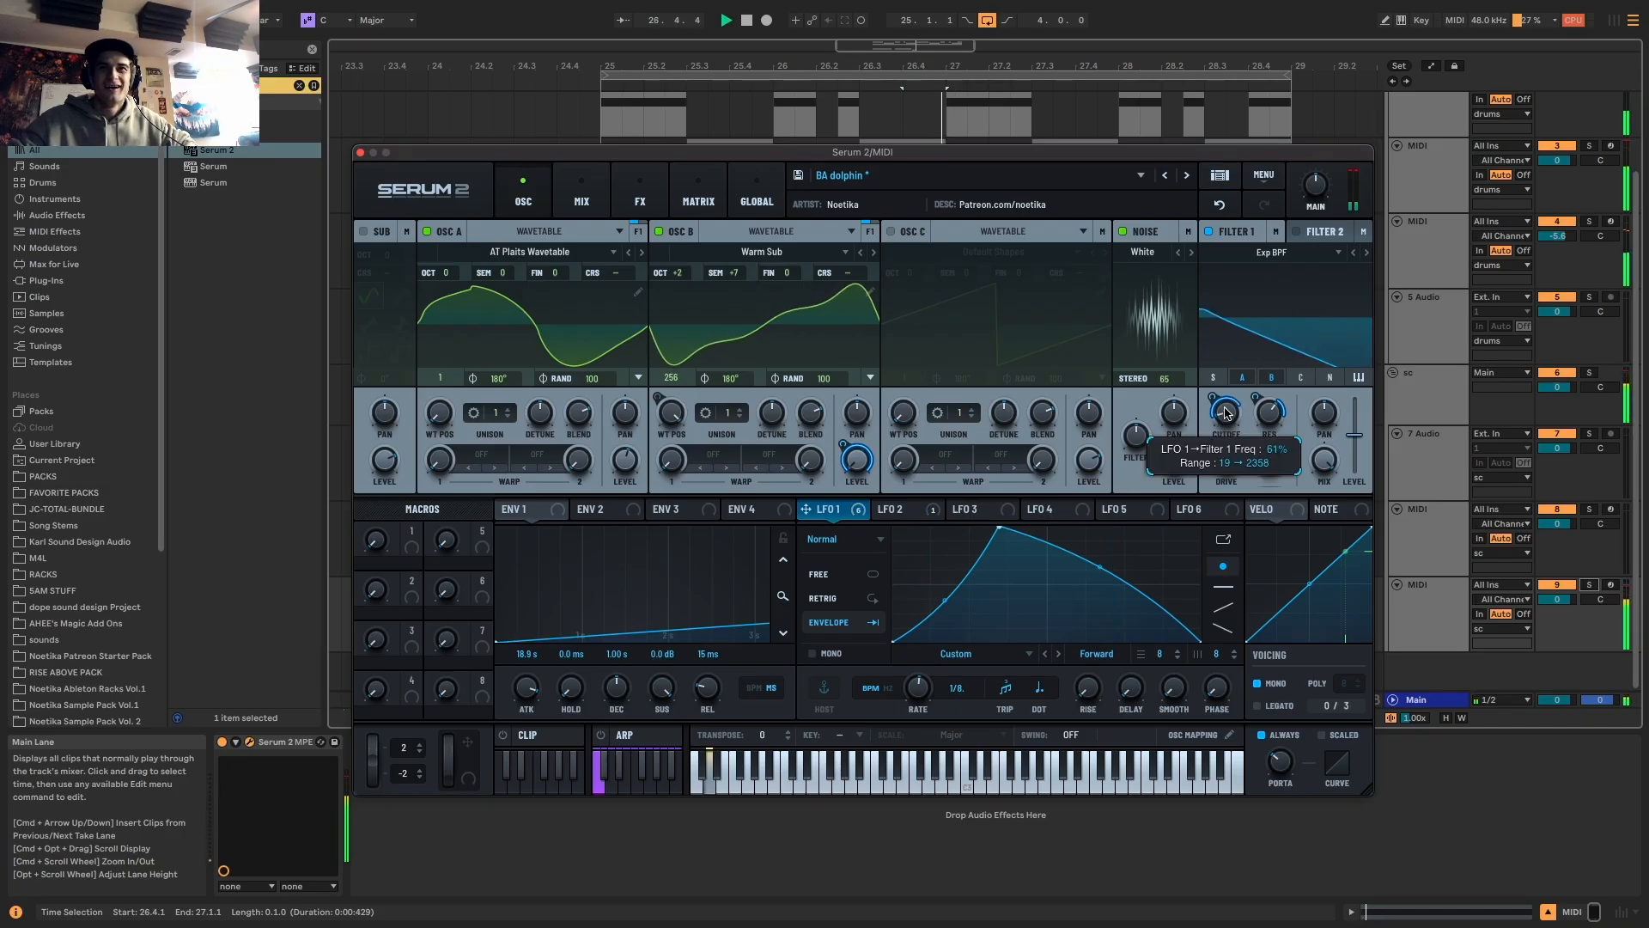
Try different oscillator octaves, and reshape LFO 1 into straight ramps with its peak slightly earlier
{"action": "left_click_drag", "start_coordinate": [444, 273], "coordinate": [448, 258]}
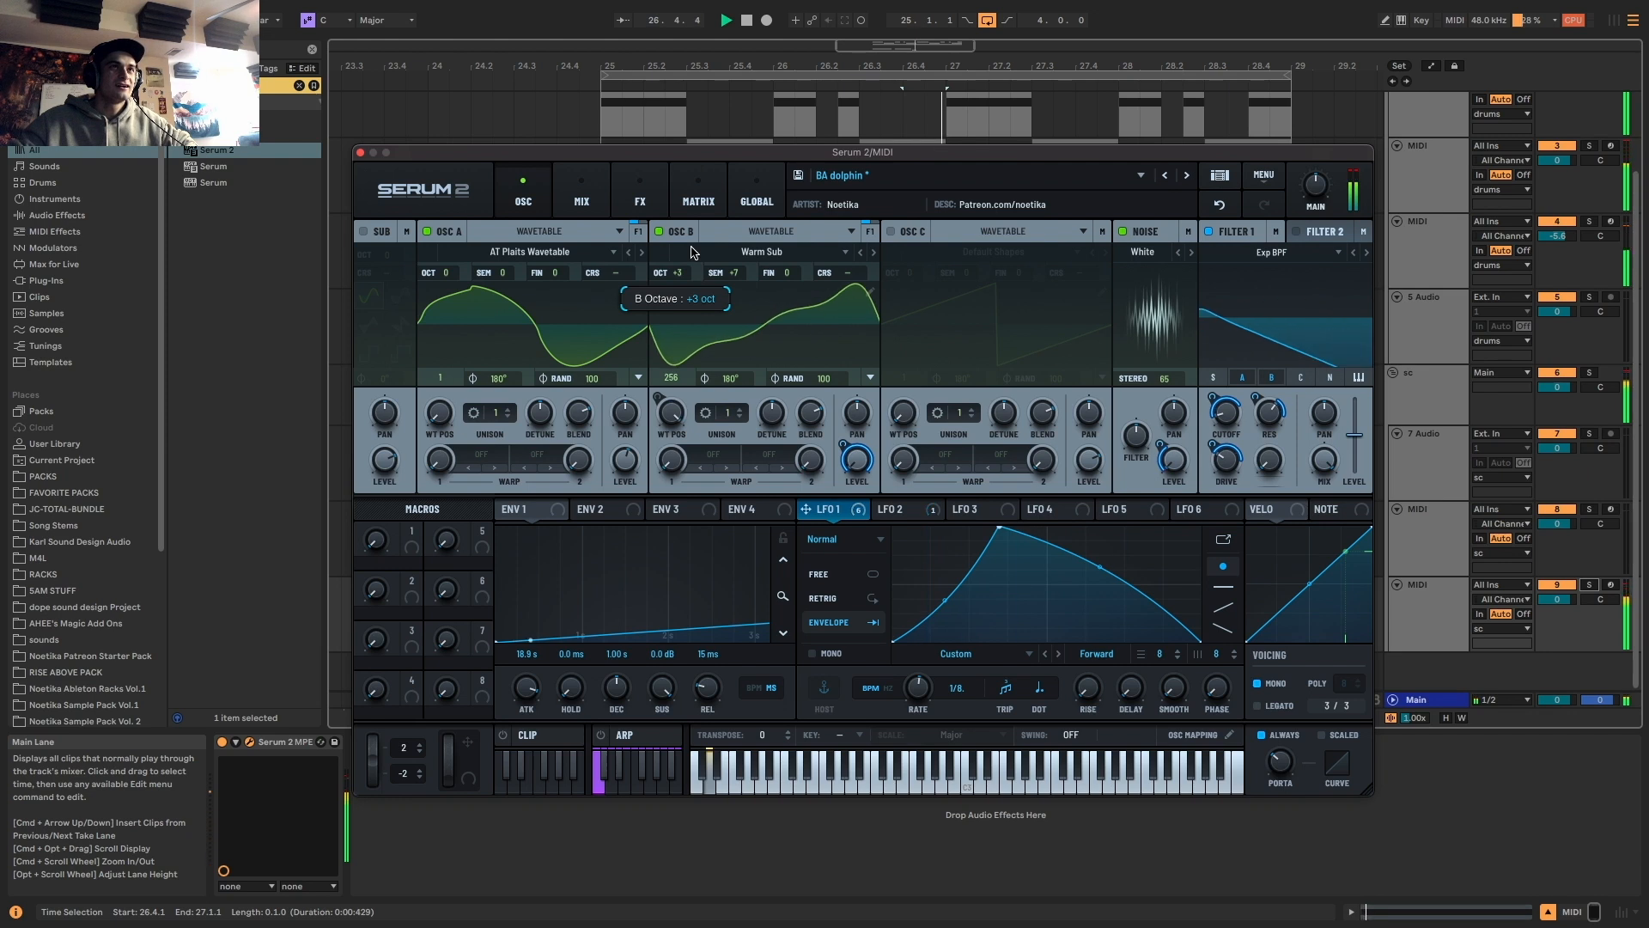
{"action": "double_click", "coordinate": [996, 527]}
{"action": "double_click", "coordinate": [1007, 569]}
{"action": "left_click_drag", "start_coordinate": [1007, 567], "coordinate": [987, 525]}
{"action": "key", "text": "space"}
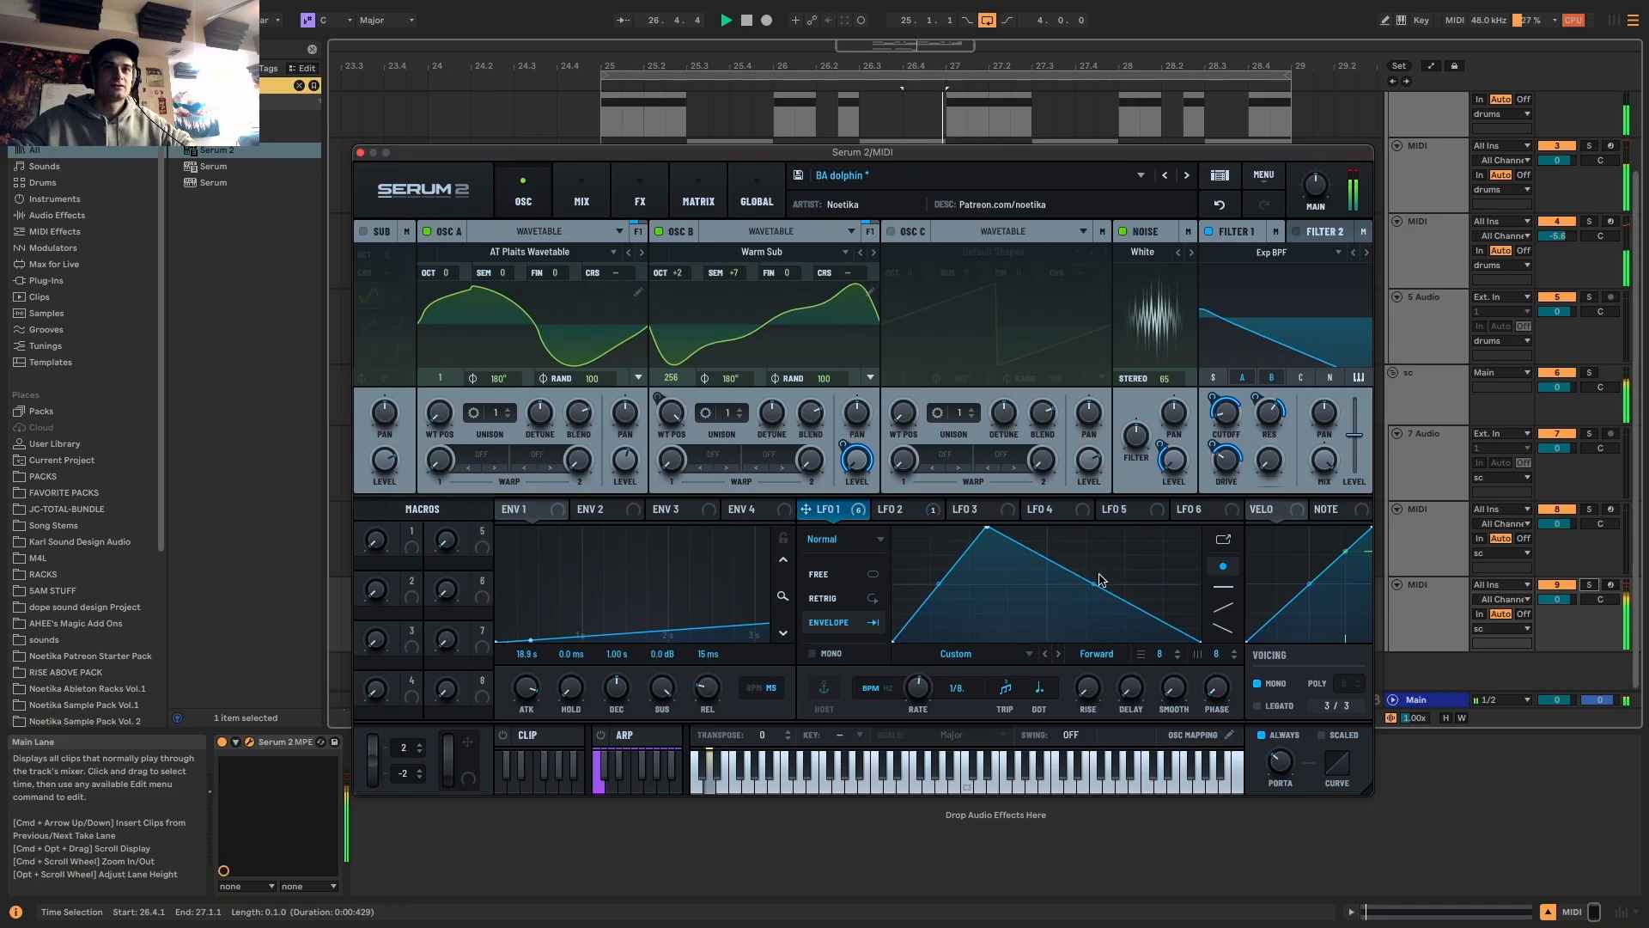
Bow the falling side of LFO 1's curve fully outward into a plateau and play the result
{"action": "left_click_drag", "start_coordinate": [1094, 579], "coordinate": [1195, 527]}
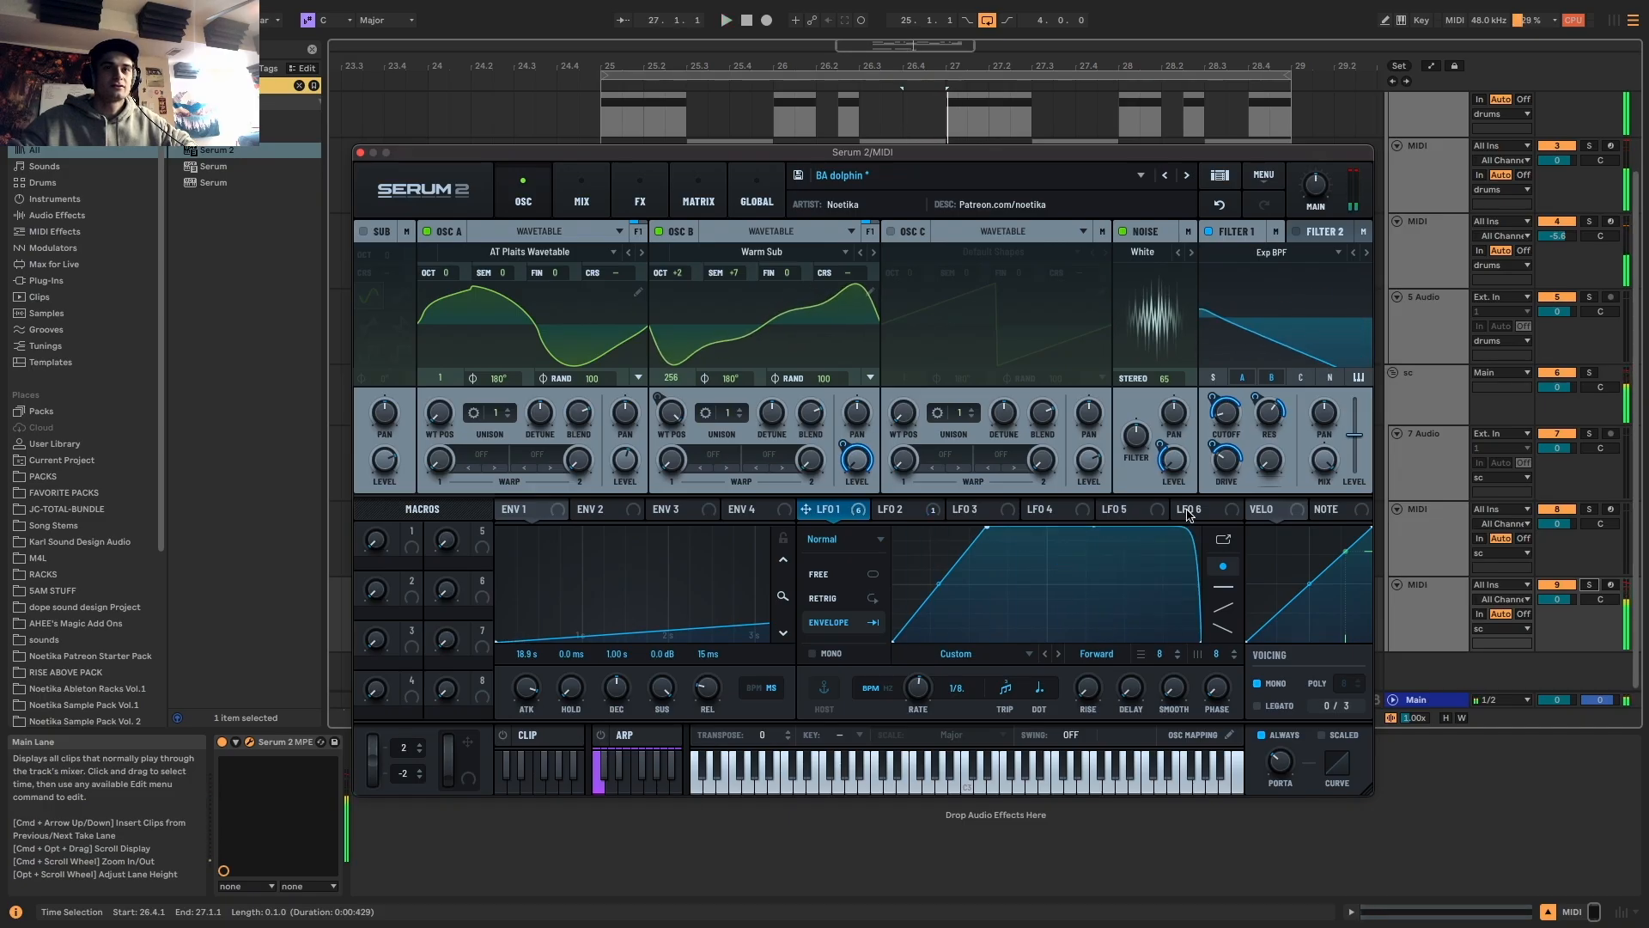
{"action": "key", "text": "space"}
{"action": "left_click", "coordinate": [361, 153]}
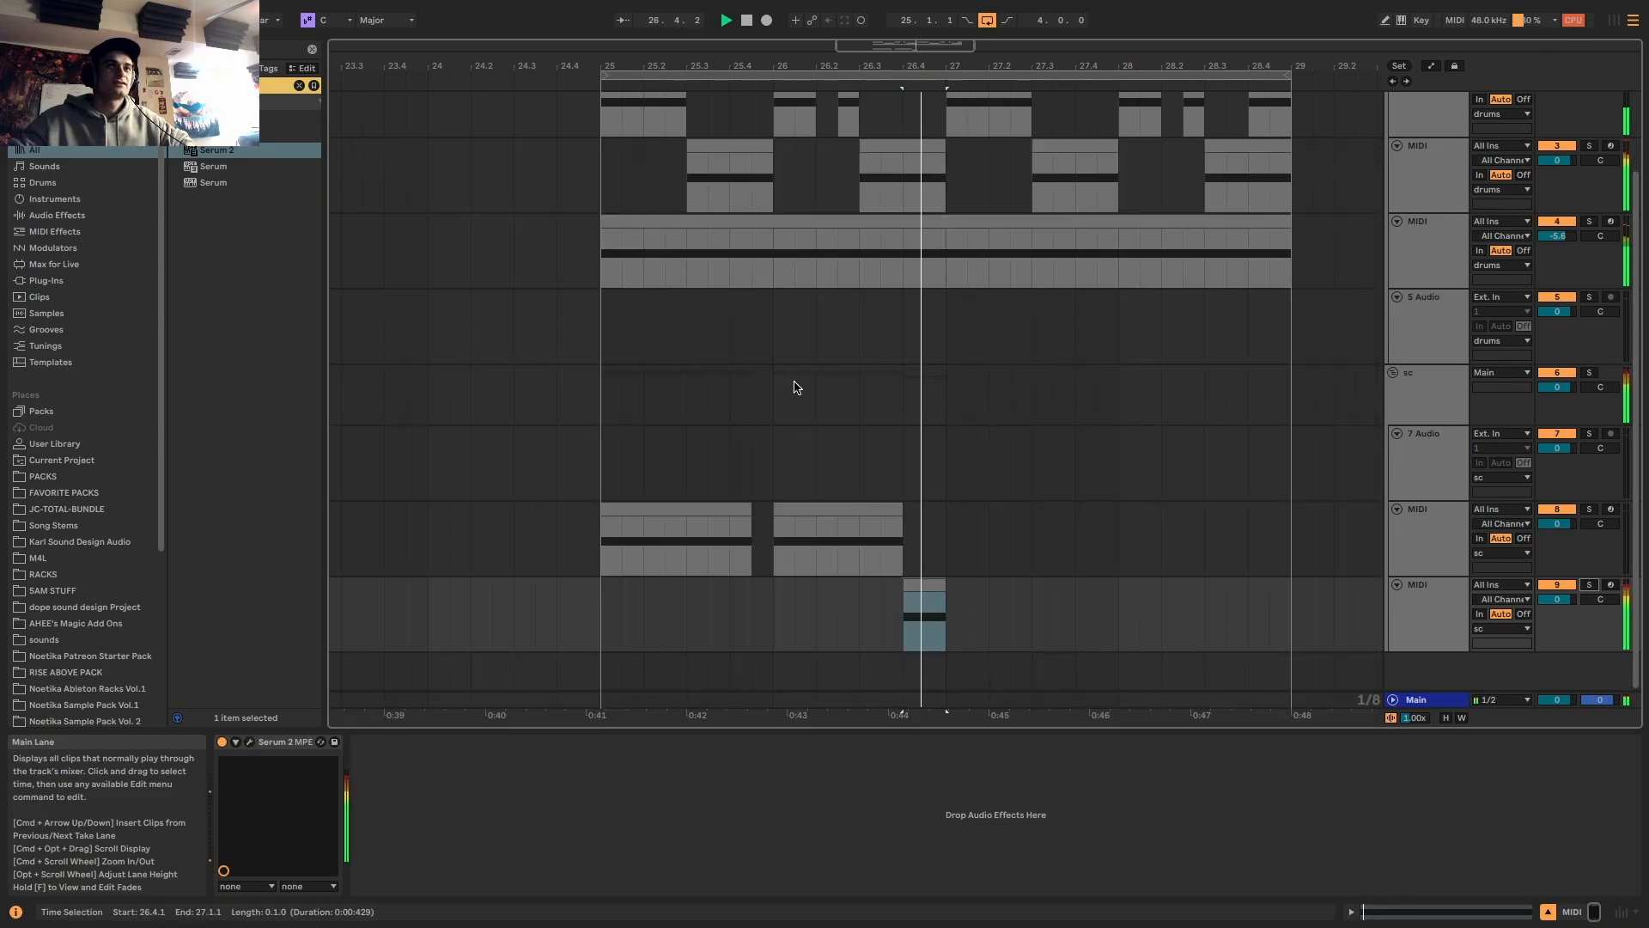
Loop the two bars from 25 to 27 around the bass clips and start playback
{"action": "left_click", "coordinate": [696, 504]}
{"action": "left_click_drag", "start_coordinate": [909, 520], "coordinate": [935, 534]}
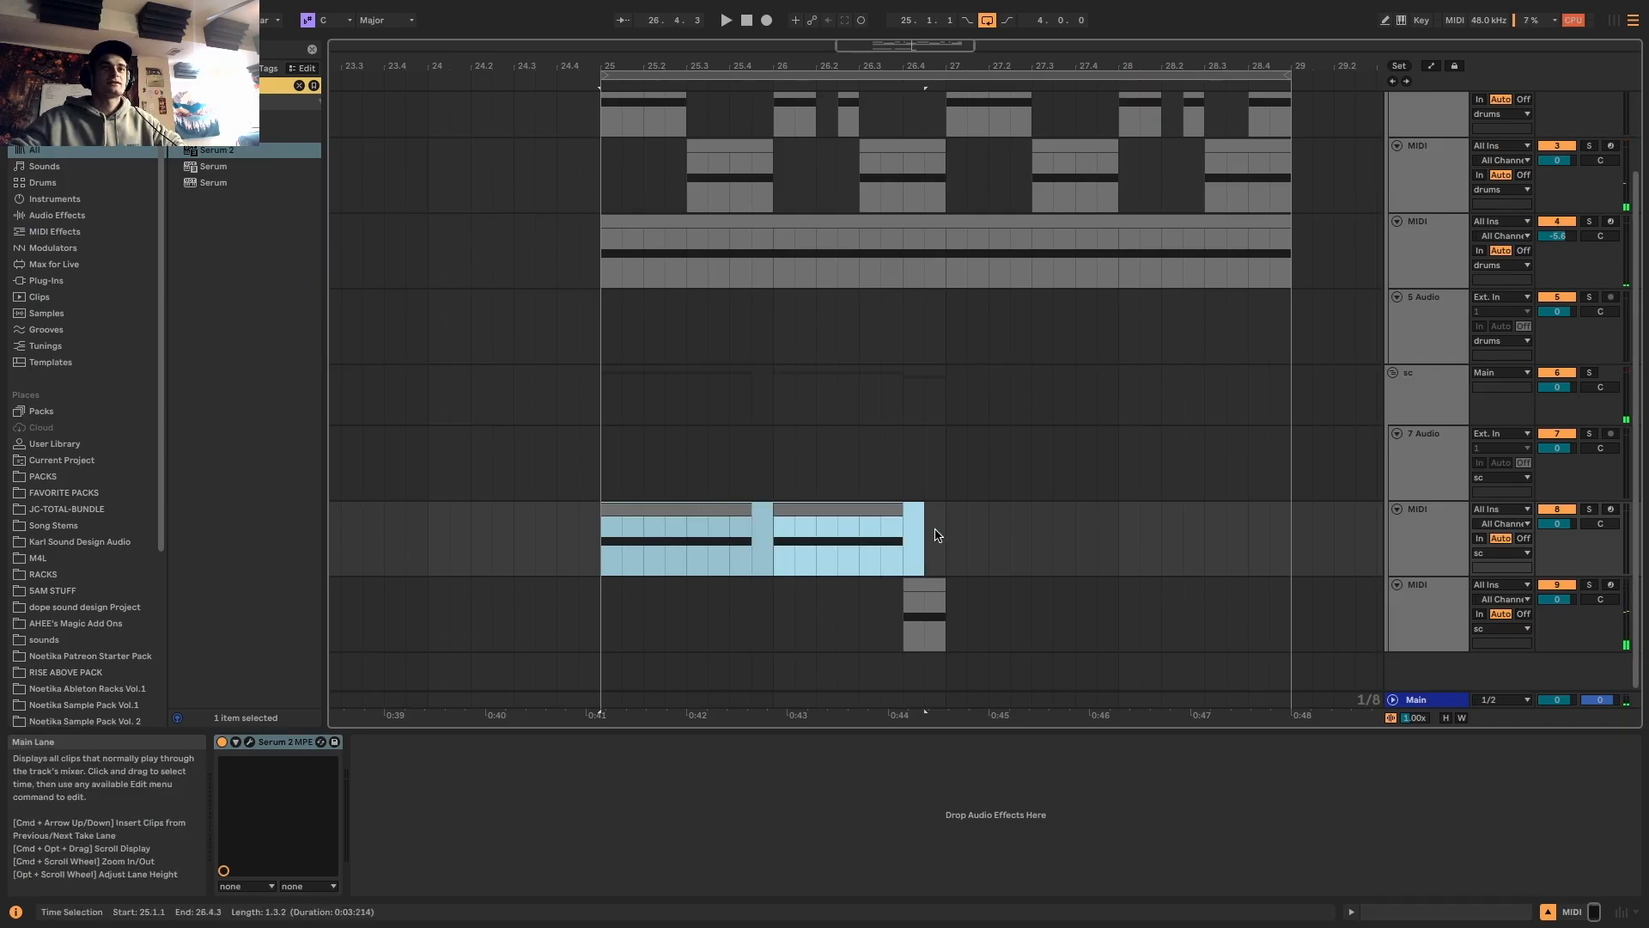
{"action": "key", "text": "super+l"}
{"action": "key", "text": "space"}
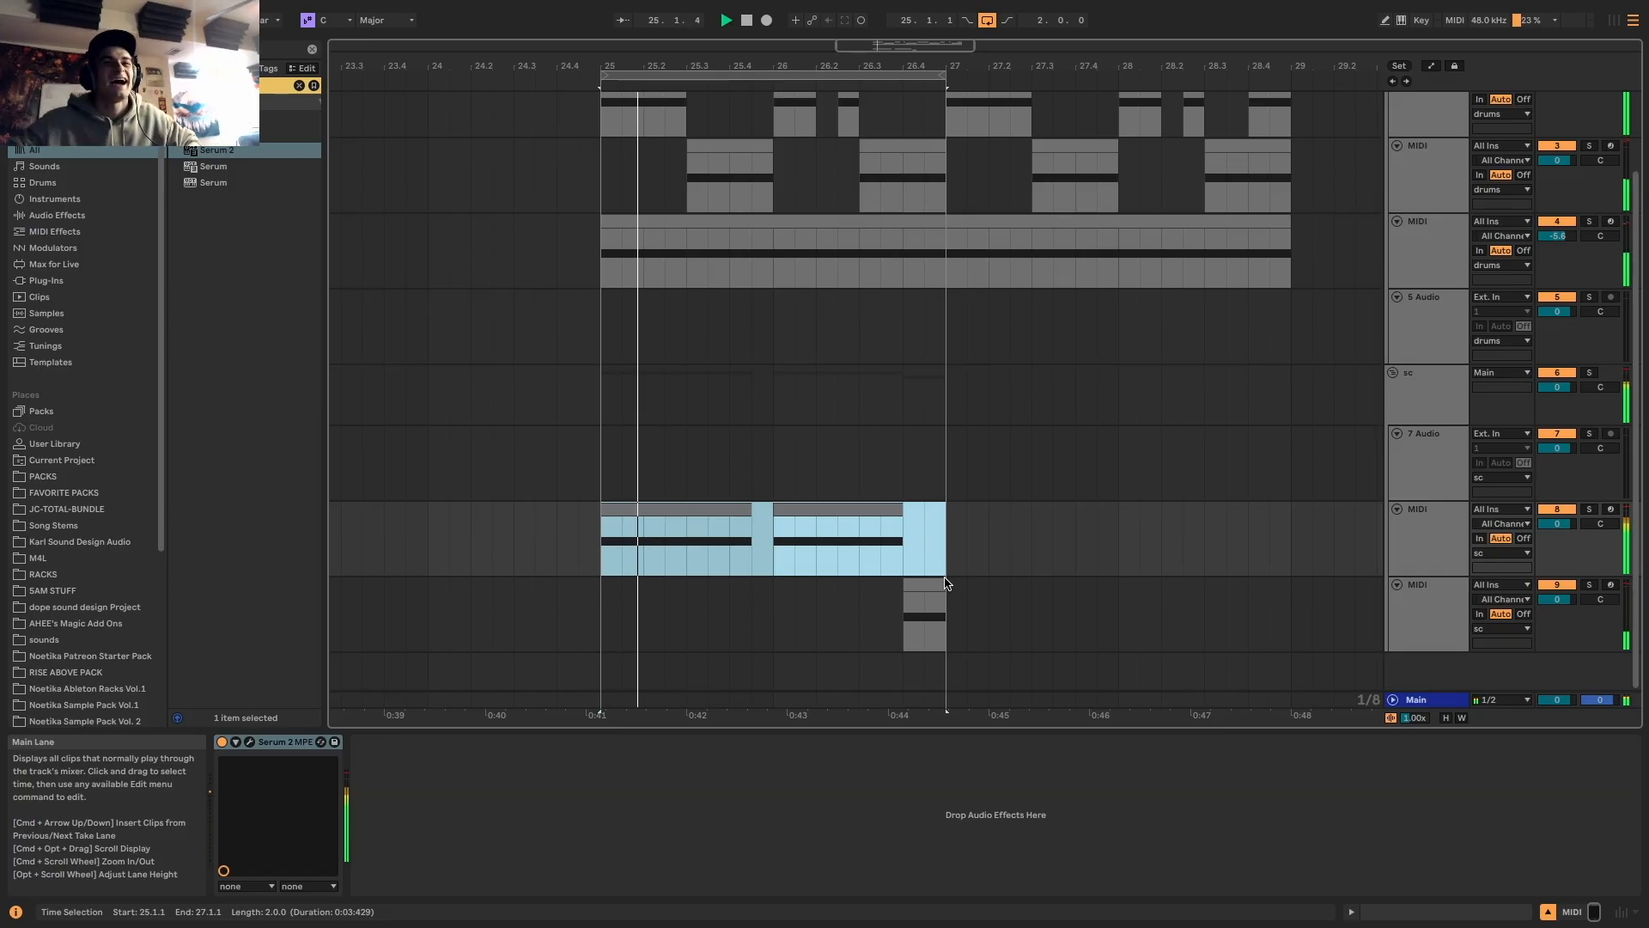
Reopen Serum 2 on track 9, relax LFO 1's falling side into a straight ramp and raise Filter 1's cutoff
{"action": "left_click", "coordinate": [913, 582]}
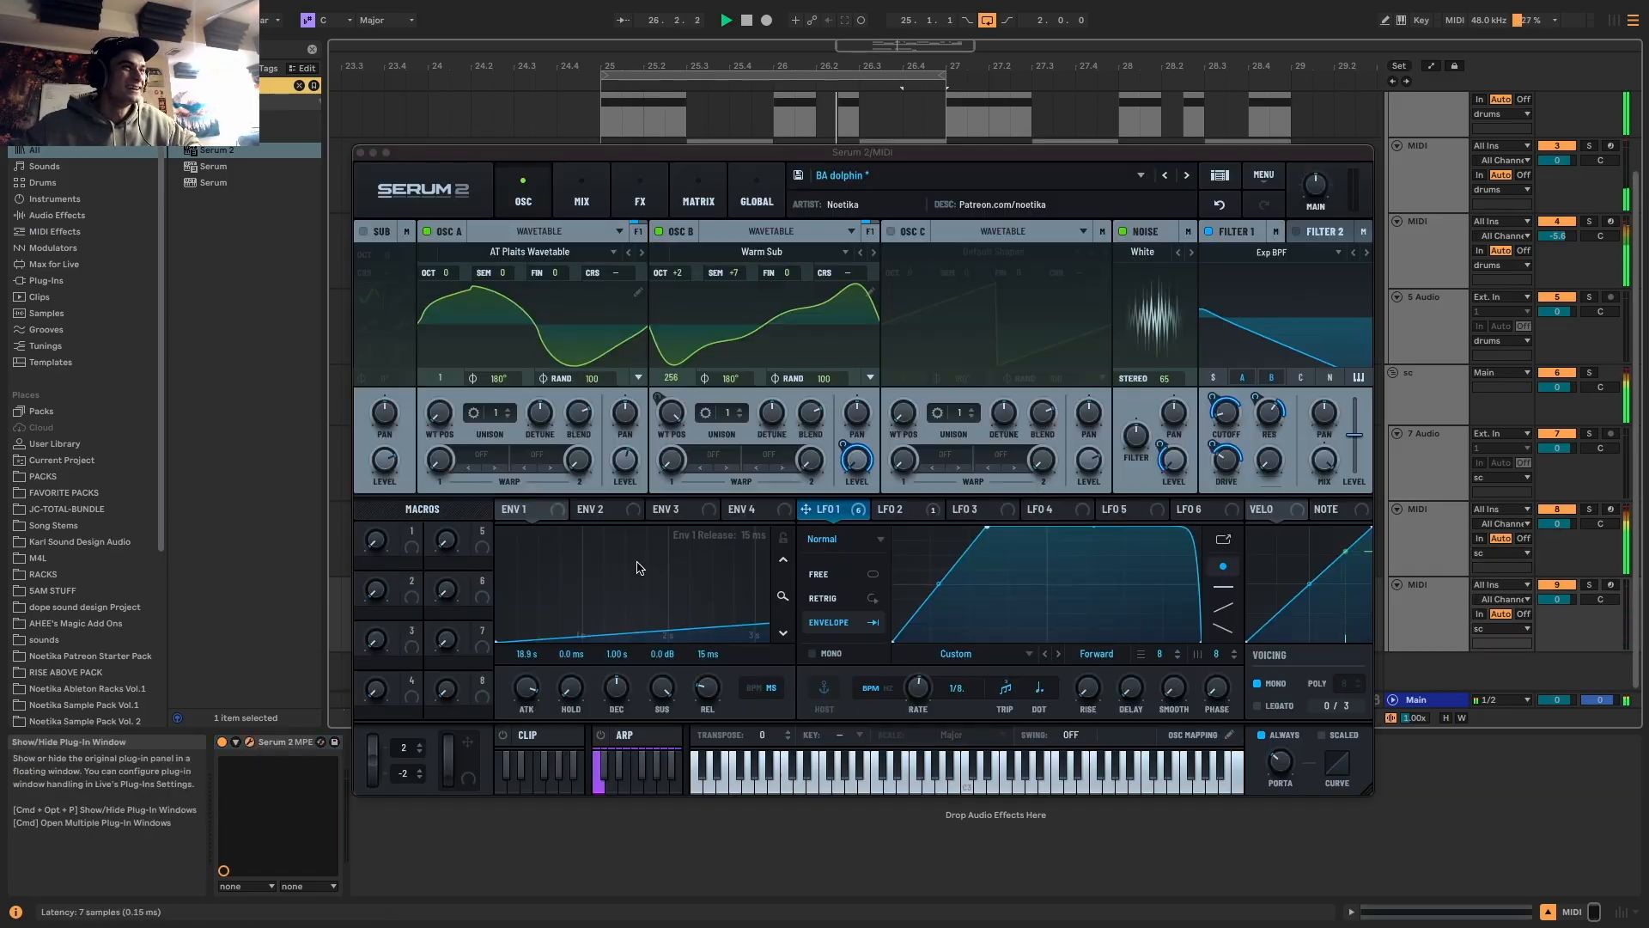
{"action": "left_click", "coordinate": [250, 742]}
{"action": "left_click_drag", "start_coordinate": [1095, 538], "coordinate": [1095, 577]}
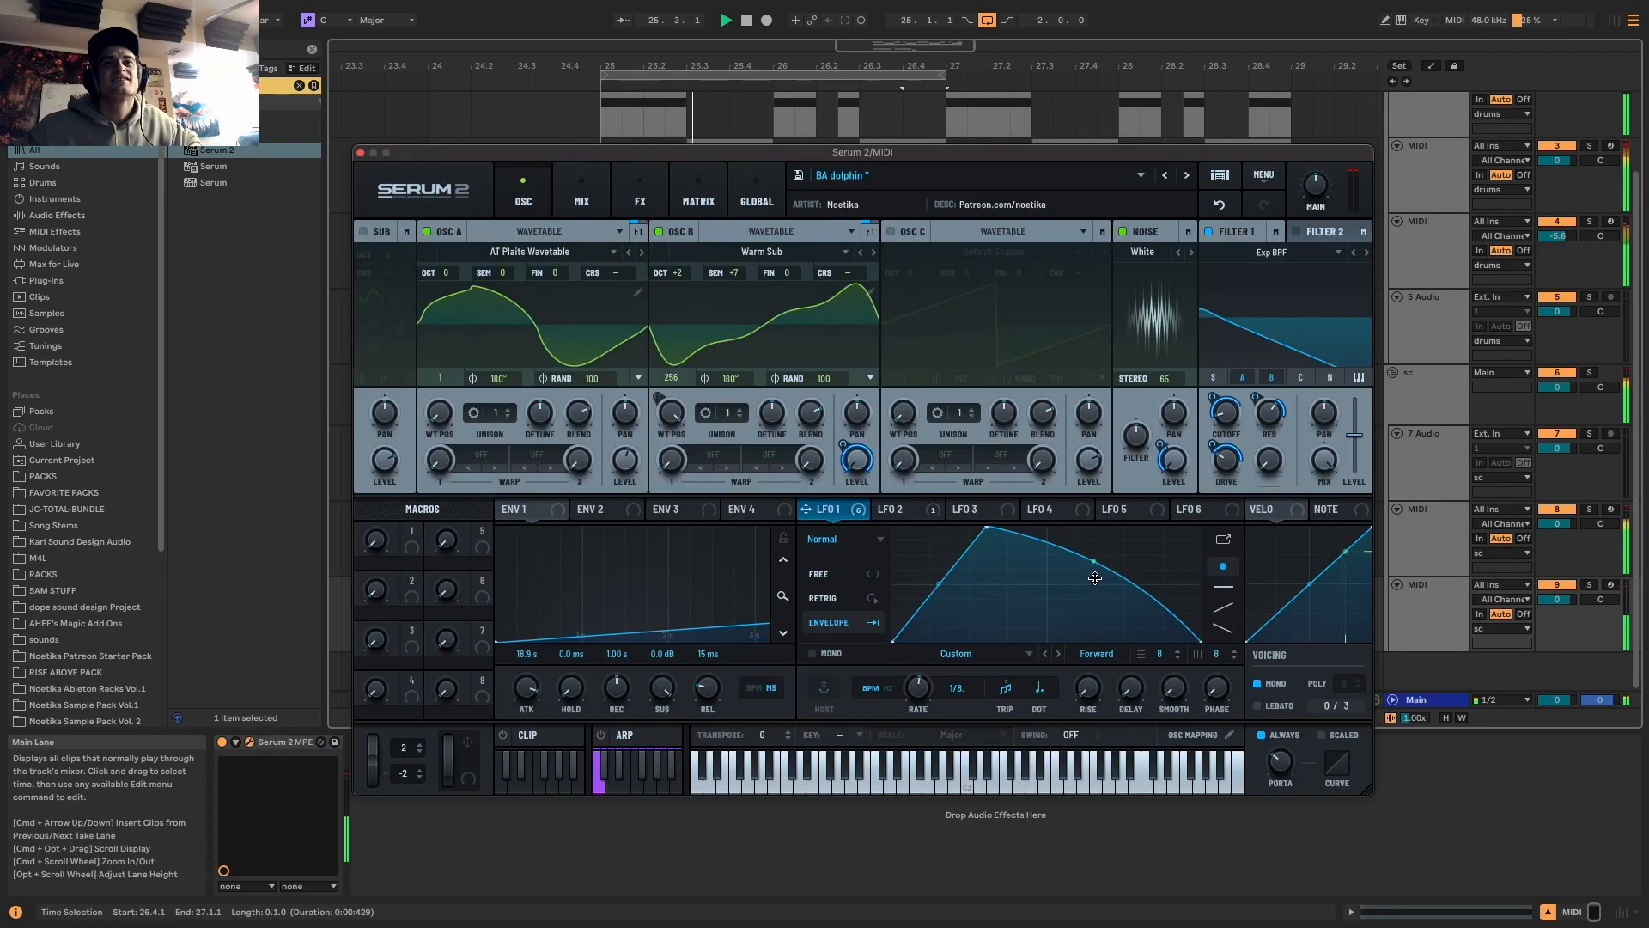
{"action": "left_click_drag", "start_coordinate": [1212, 399], "coordinate": [1230, 420]}
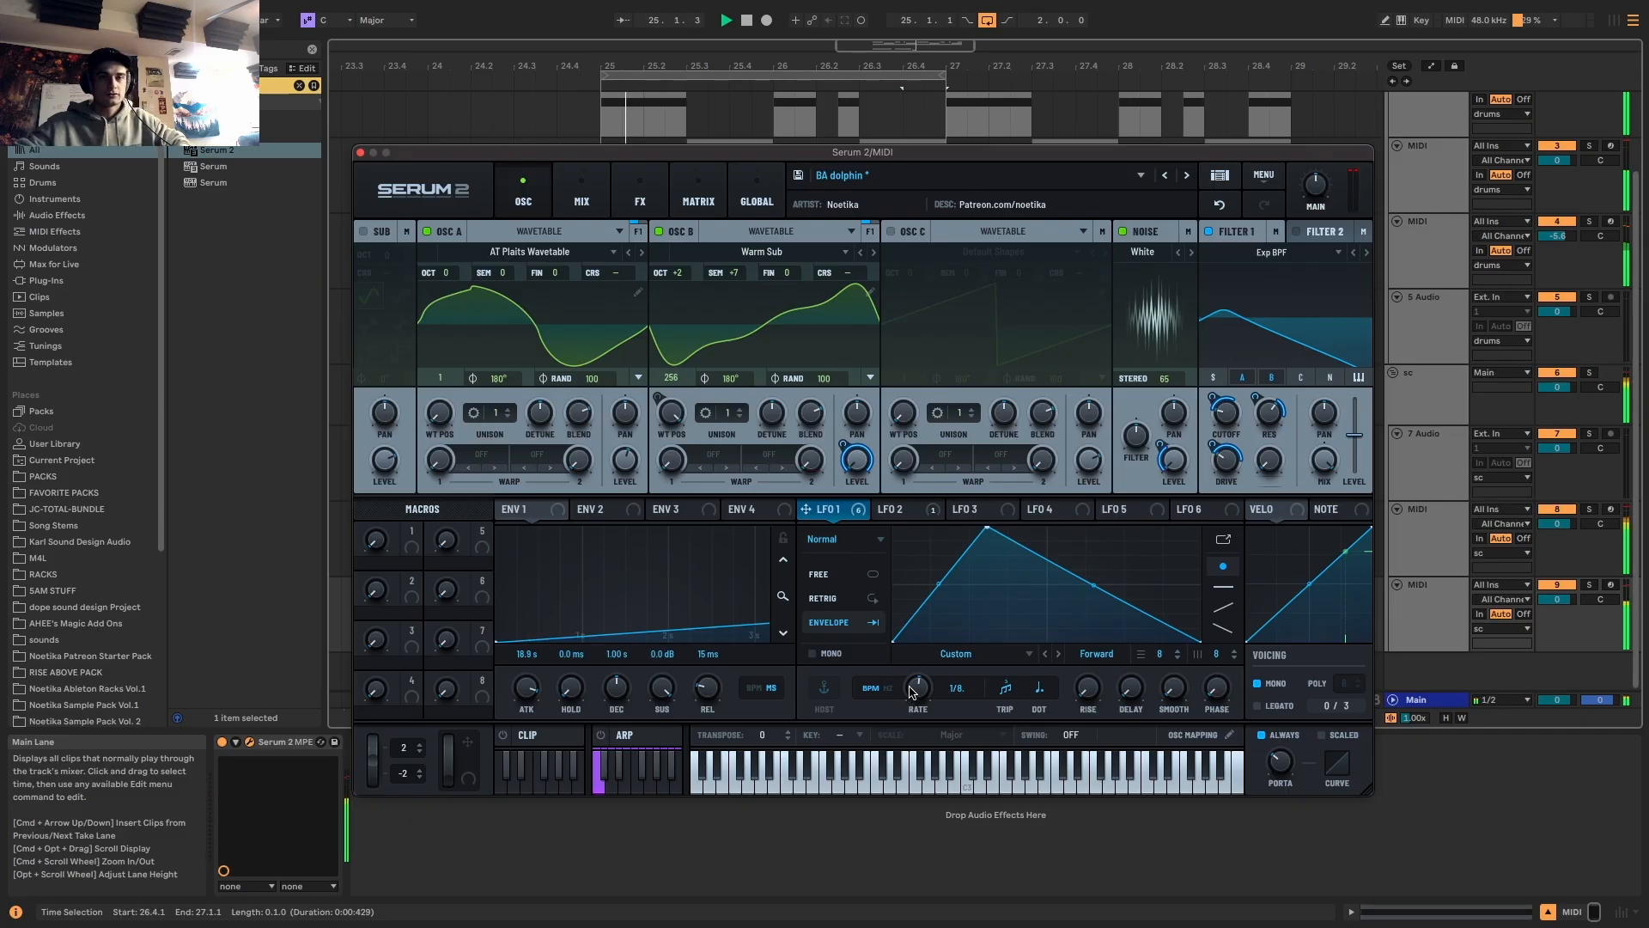
Add a low point and a narrower second peak to LFO 1, bend its first rise inward and move the first peak earlier
{"action": "double_click", "coordinate": [1109, 632]}
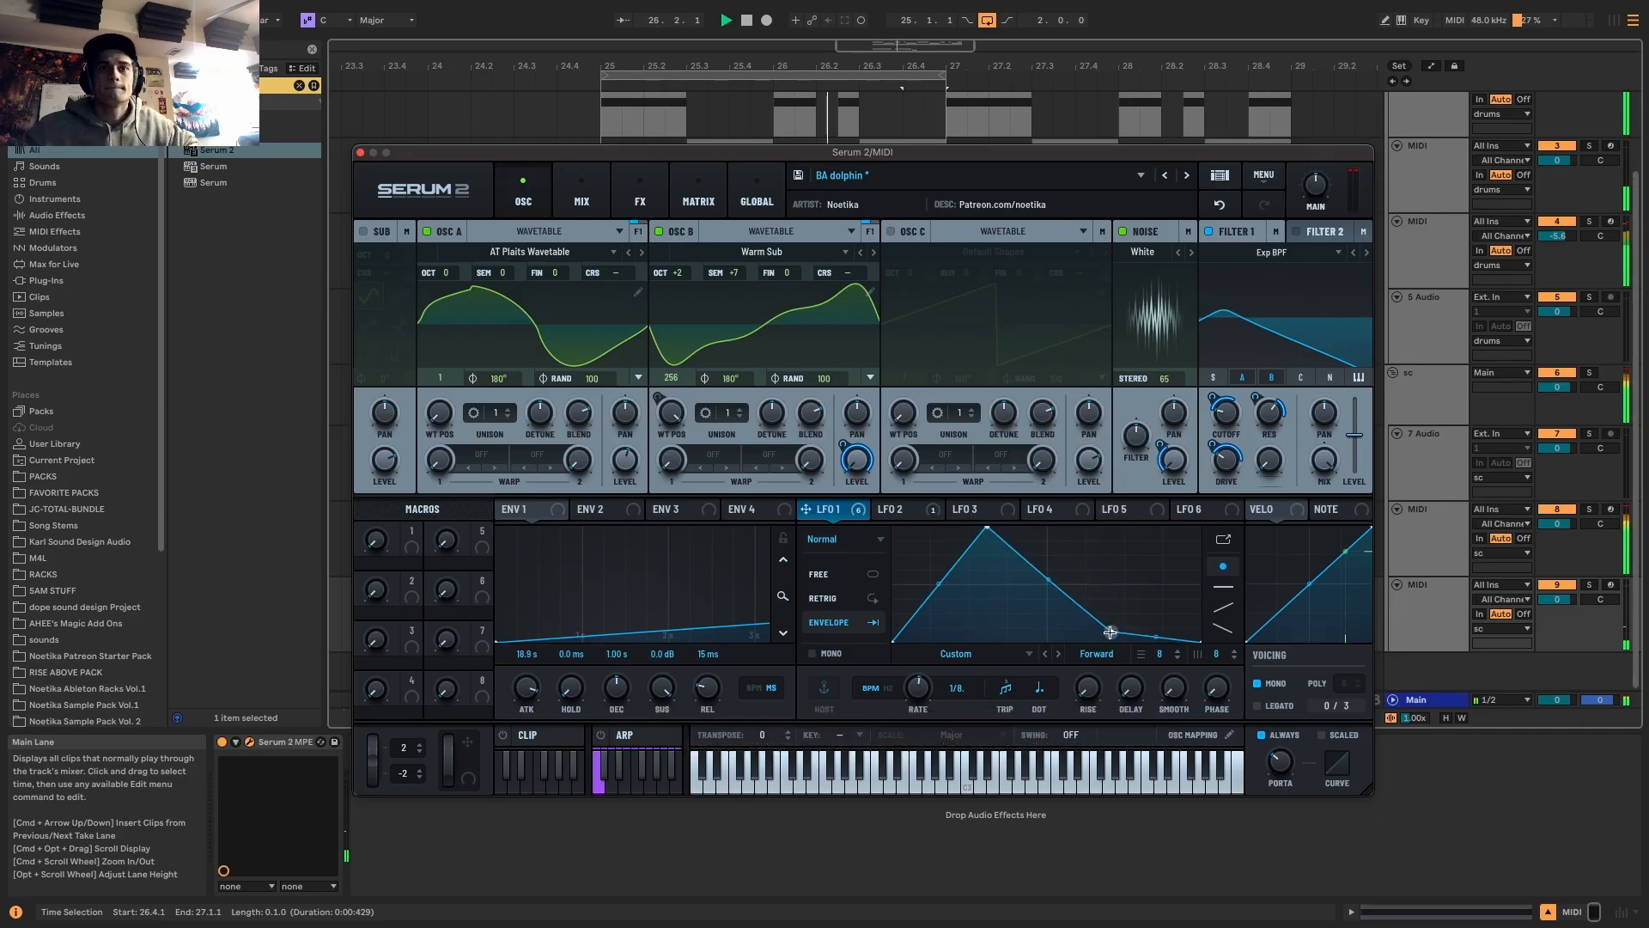
{"action": "left_click_drag", "start_coordinate": [1131, 590], "coordinate": [1155, 528]}
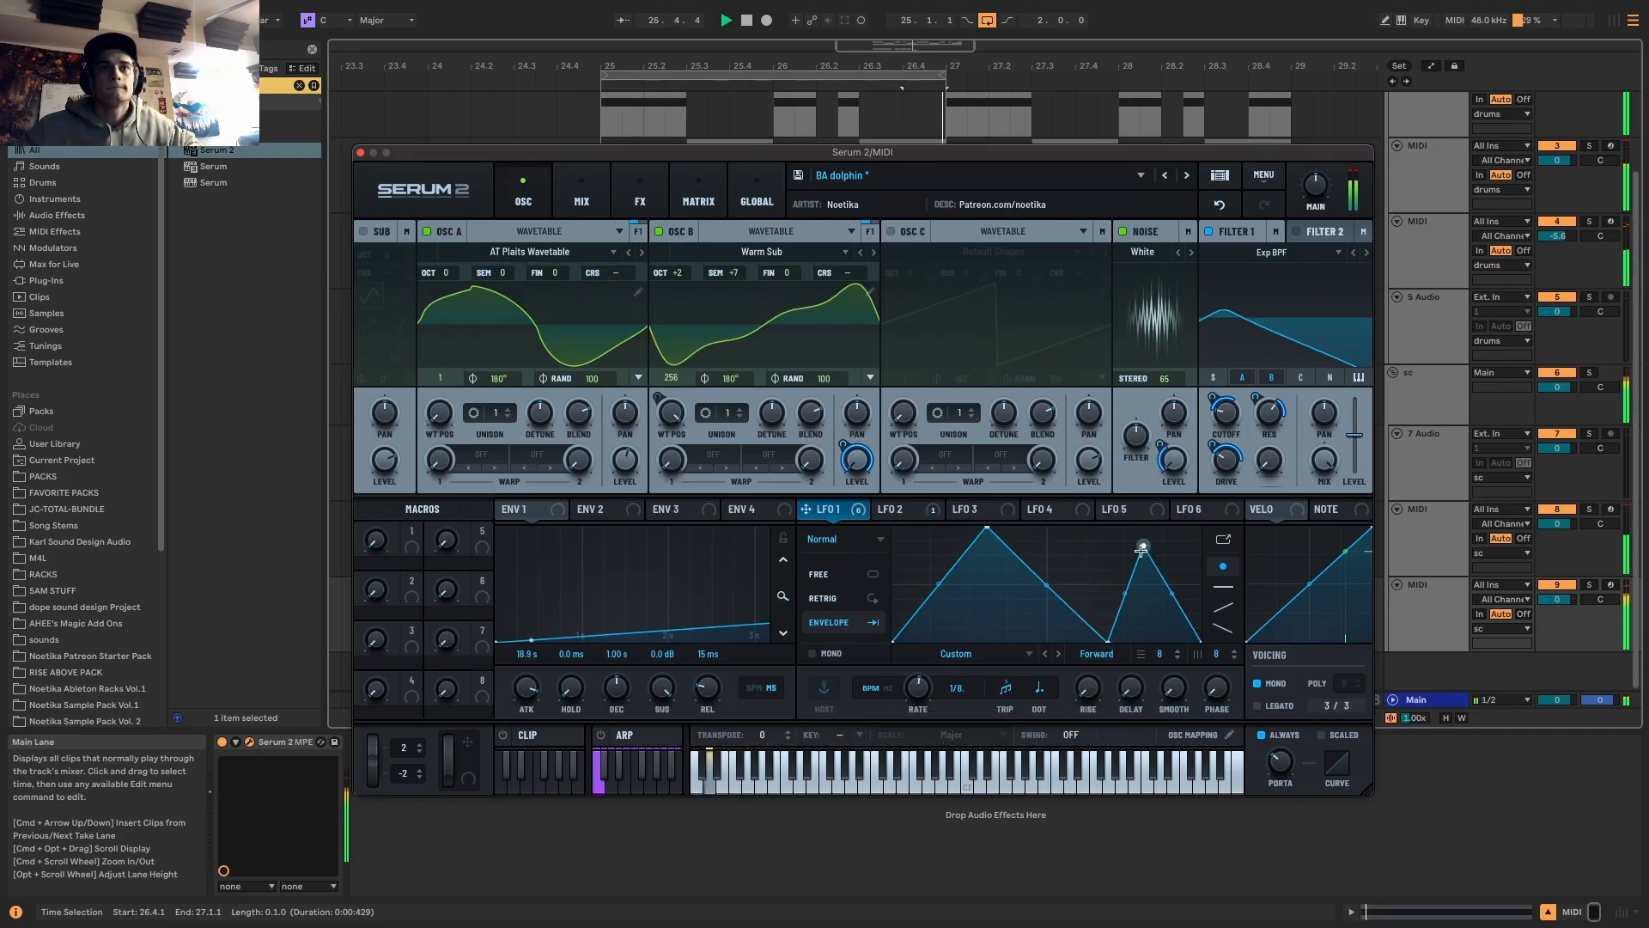
{"action": "left_click_drag", "start_coordinate": [1109, 638], "coordinate": [1116, 642]}
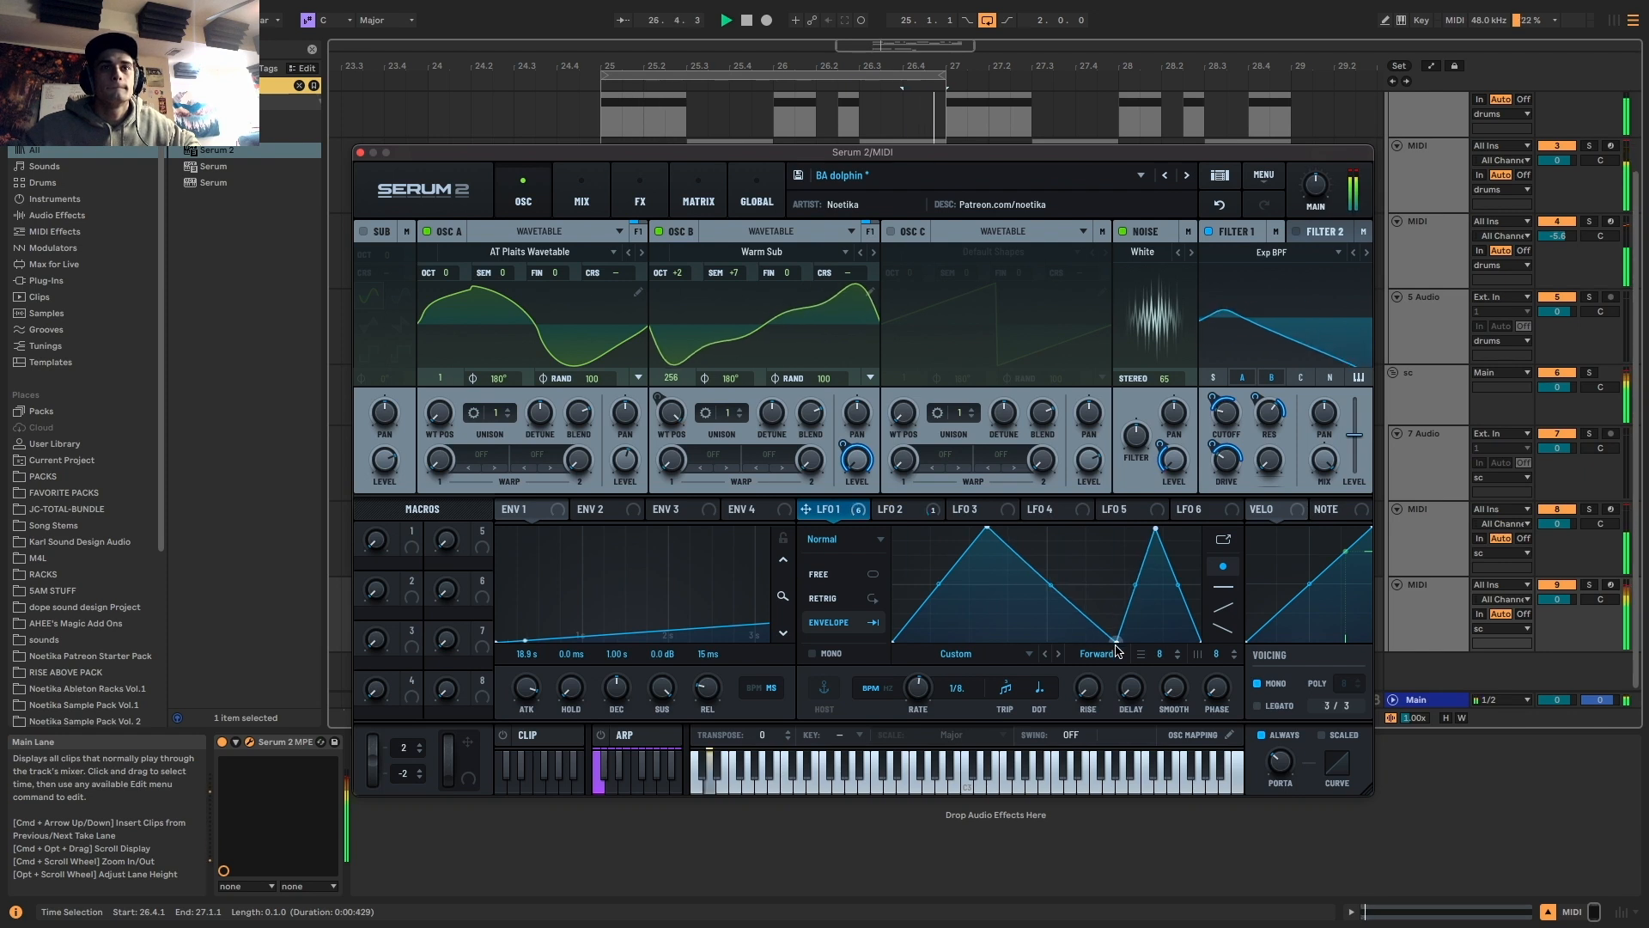
{"action": "left_click_drag", "start_coordinate": [939, 584], "coordinate": [940, 604]}
{"action": "left_click_drag", "start_coordinate": [986, 527], "coordinate": [956, 523]}
Try other wavetable positions on oscillators A and B
{"action": "left_click_drag", "start_coordinate": [442, 407], "coordinate": [444, 550]}
{"action": "left_click_drag", "start_coordinate": [673, 415], "coordinate": [676, 490]}
{"action": "left_click_drag", "start_coordinate": [672, 413], "coordinate": [821, 77]}
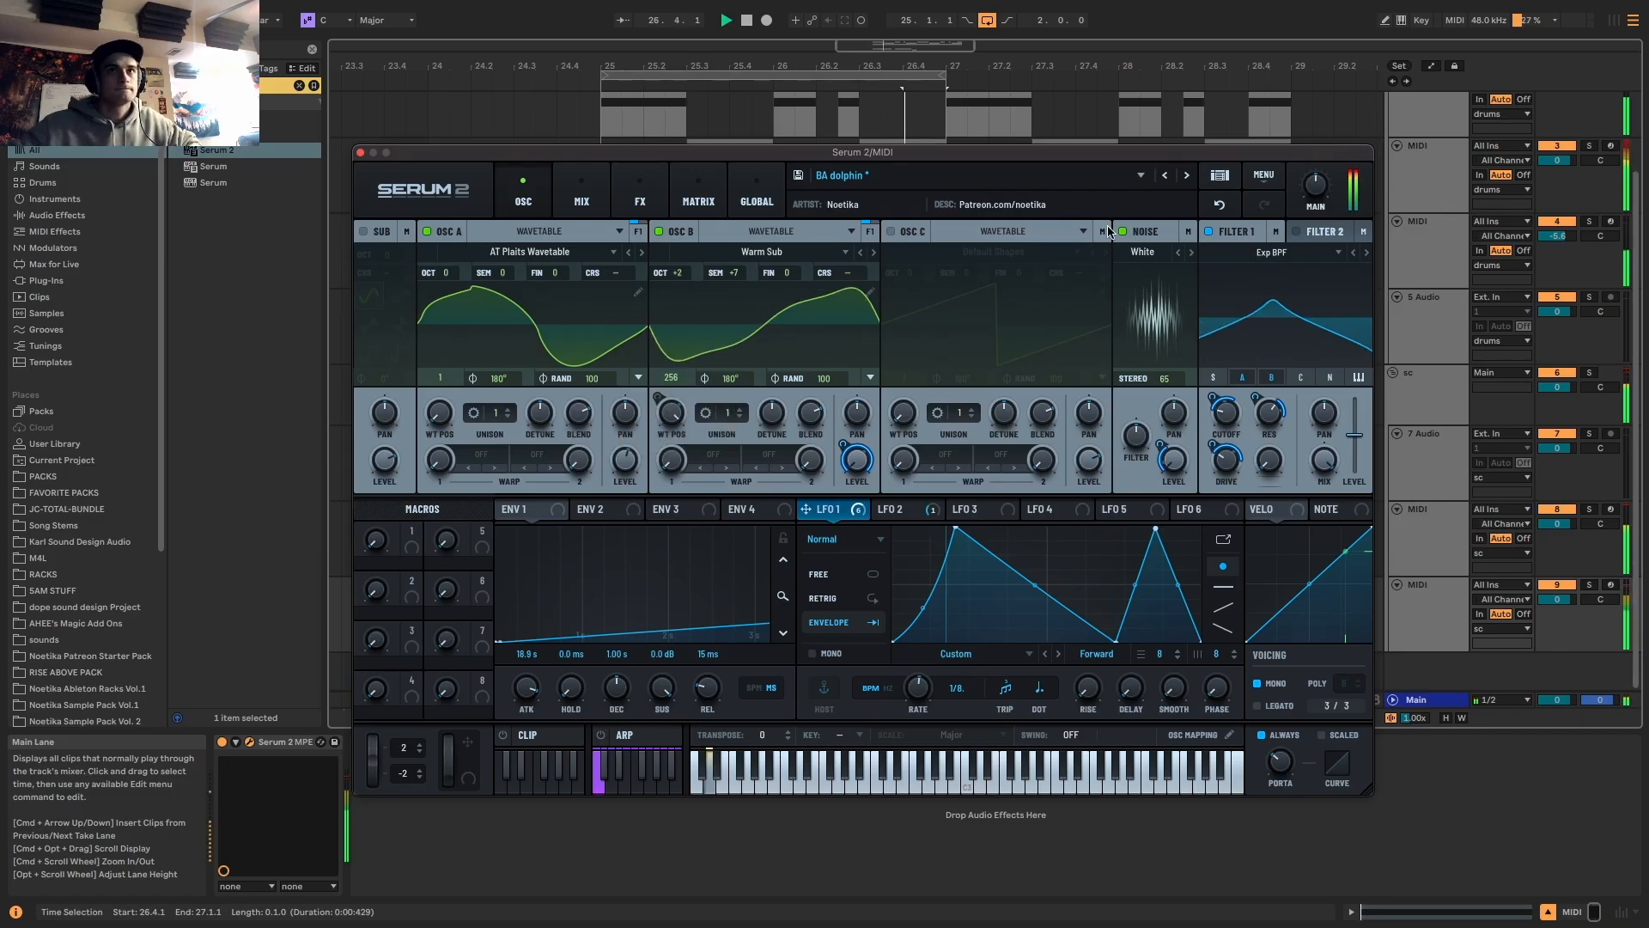
Set the delay effect's left and right times to 31.66 ms and narrow its filter into a peak
{"action": "left_click", "coordinate": [582, 194]}
{"action": "key", "text": "space"}
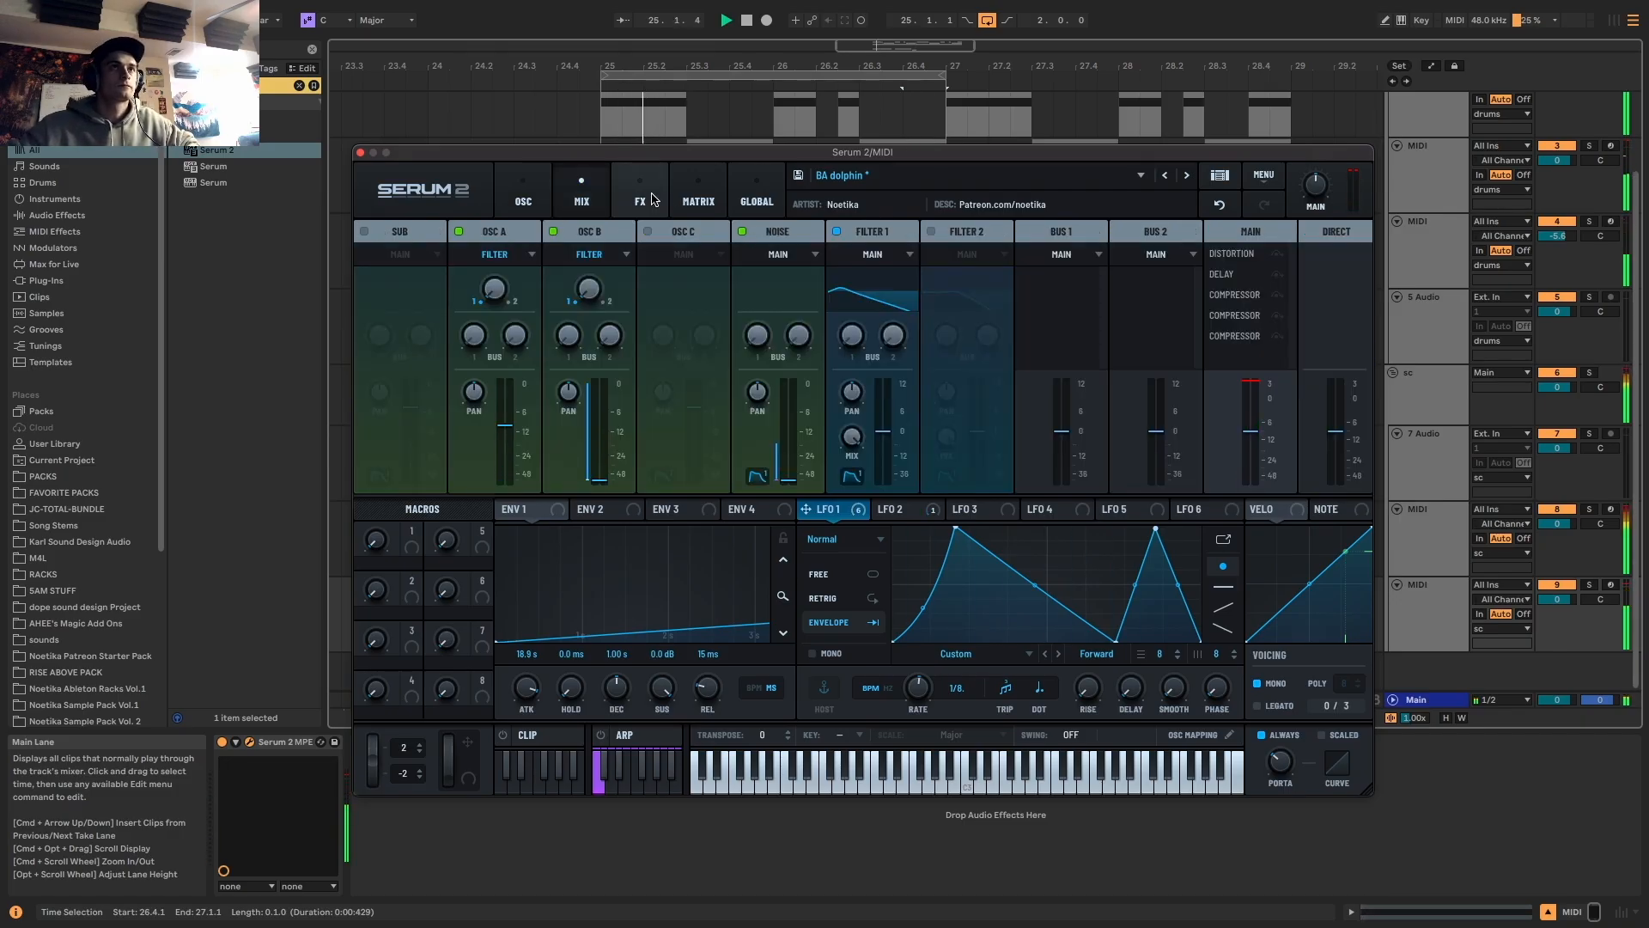
{"action": "left_click", "coordinate": [640, 193]}
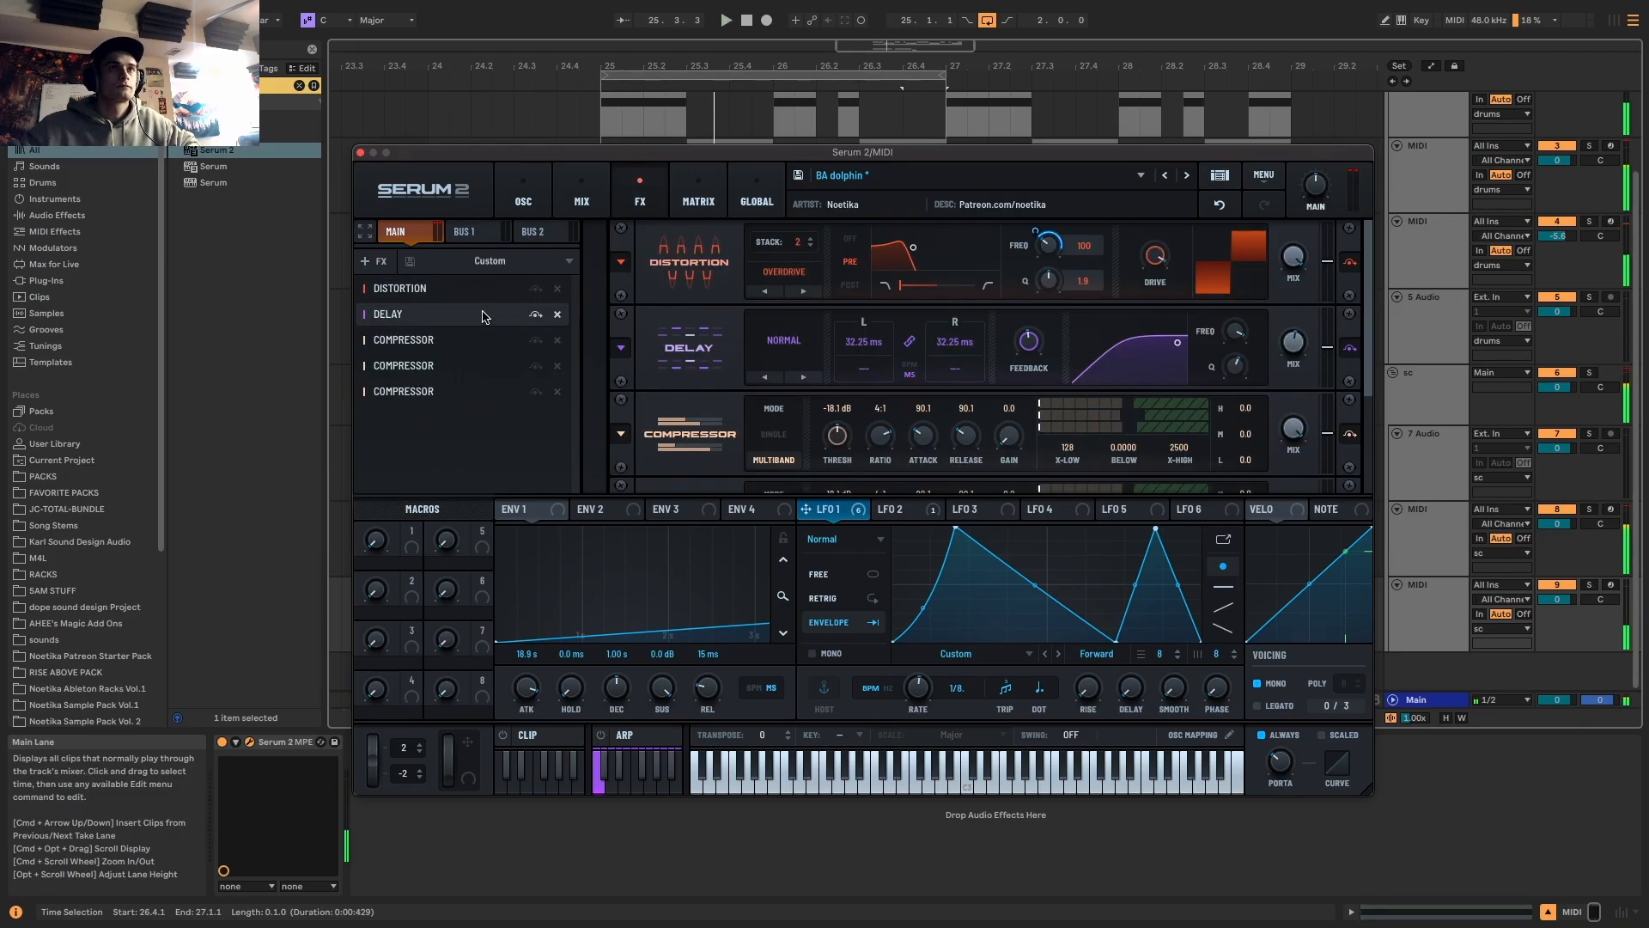
{"action": "mouse_move", "coordinate": [860, 341]}
{"action": "left_mouse_down"}
{"action": "mouse_move", "coordinate": [872, 309]}
{"action": "mouse_move", "coordinate": [862, 371]}
{"action": "mouse_move", "coordinate": [866, 343]}
{"action": "left_mouse_up"}
{"action": "left_click", "coordinate": [864, 338]}
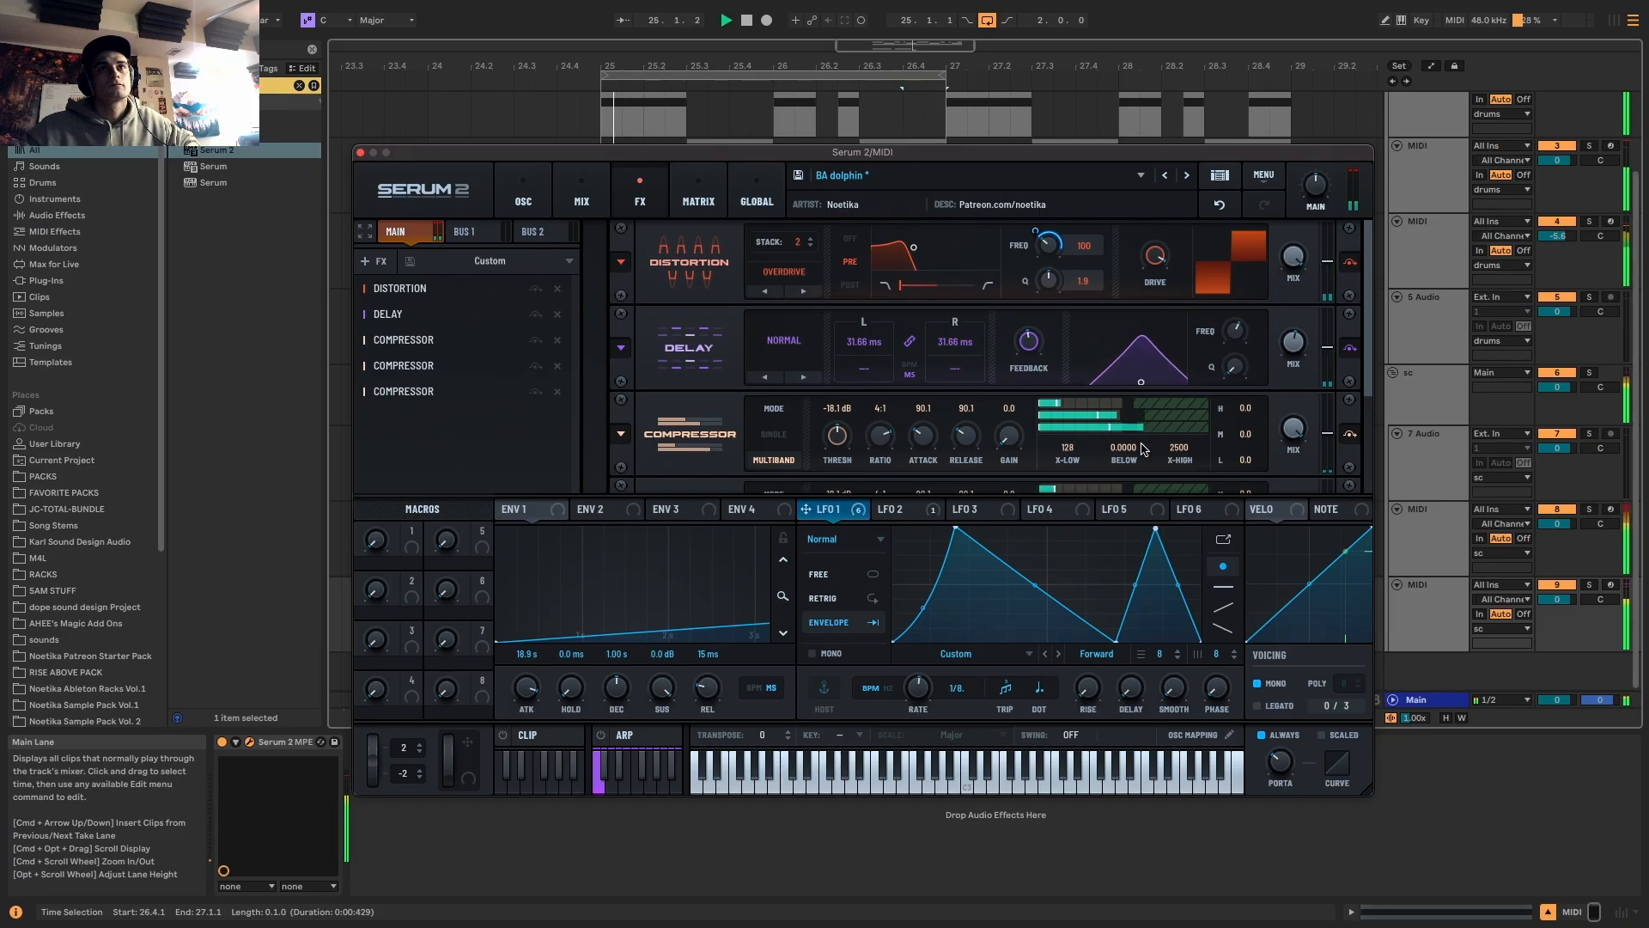
Shift the delay filter slightly lower, assign LFO 1 to its frequency and audition the change
{"action": "left_click_drag", "start_coordinate": [1188, 352], "coordinate": [1237, 329]}
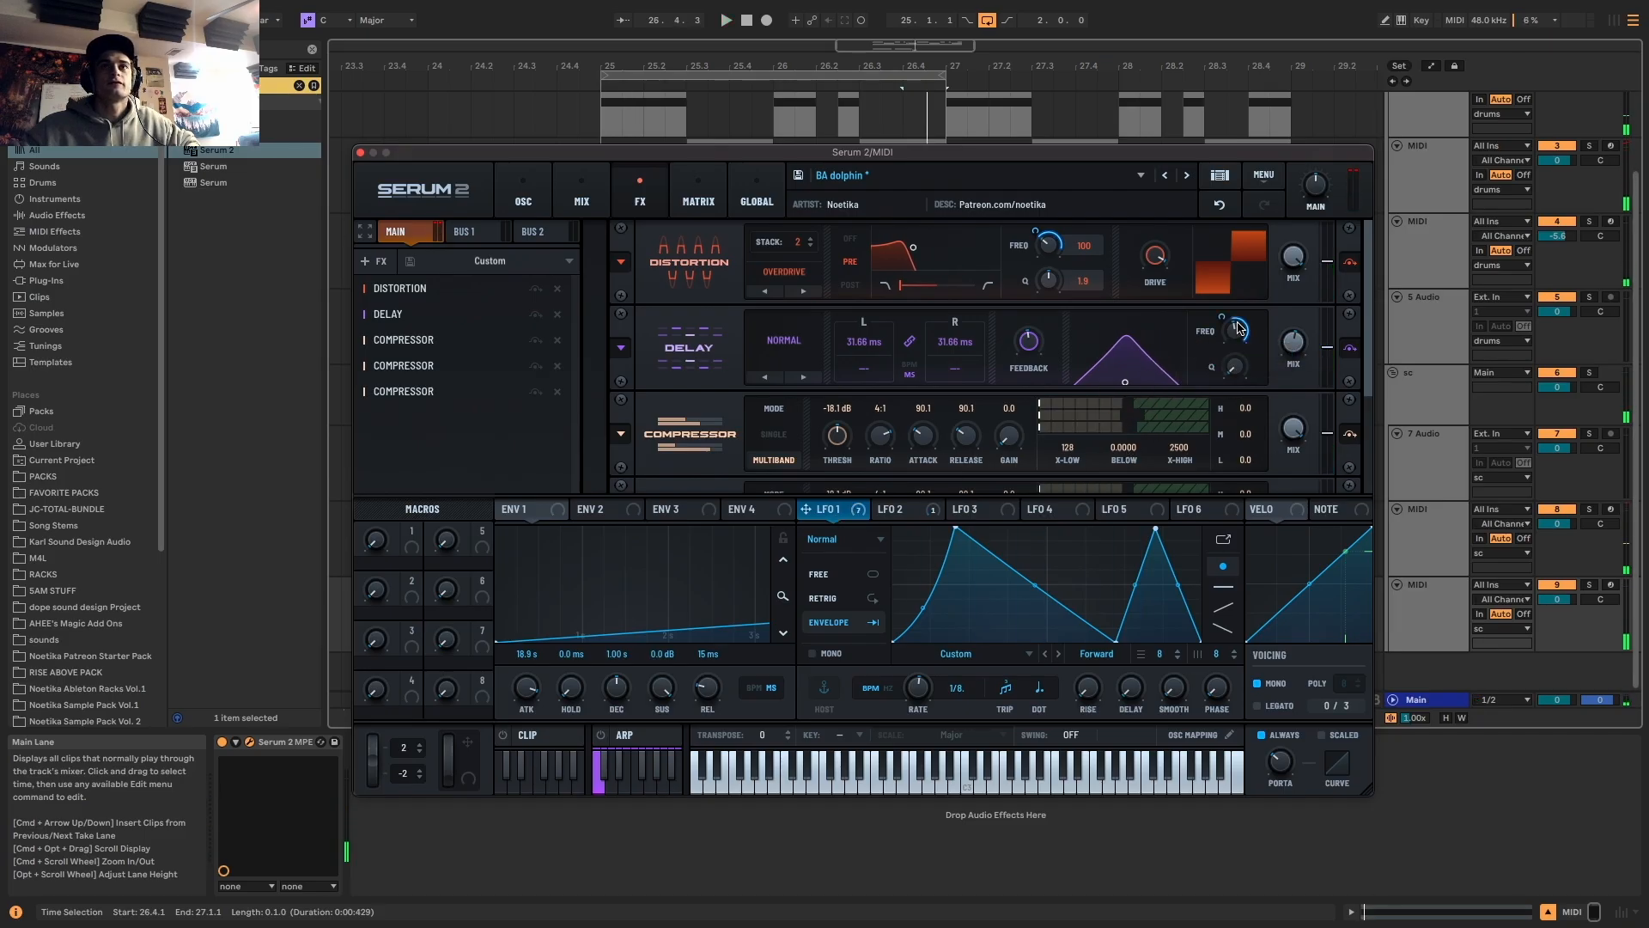
{"action": "key", "text": "space"}
{"action": "mouse_move", "coordinate": [1238, 338]}
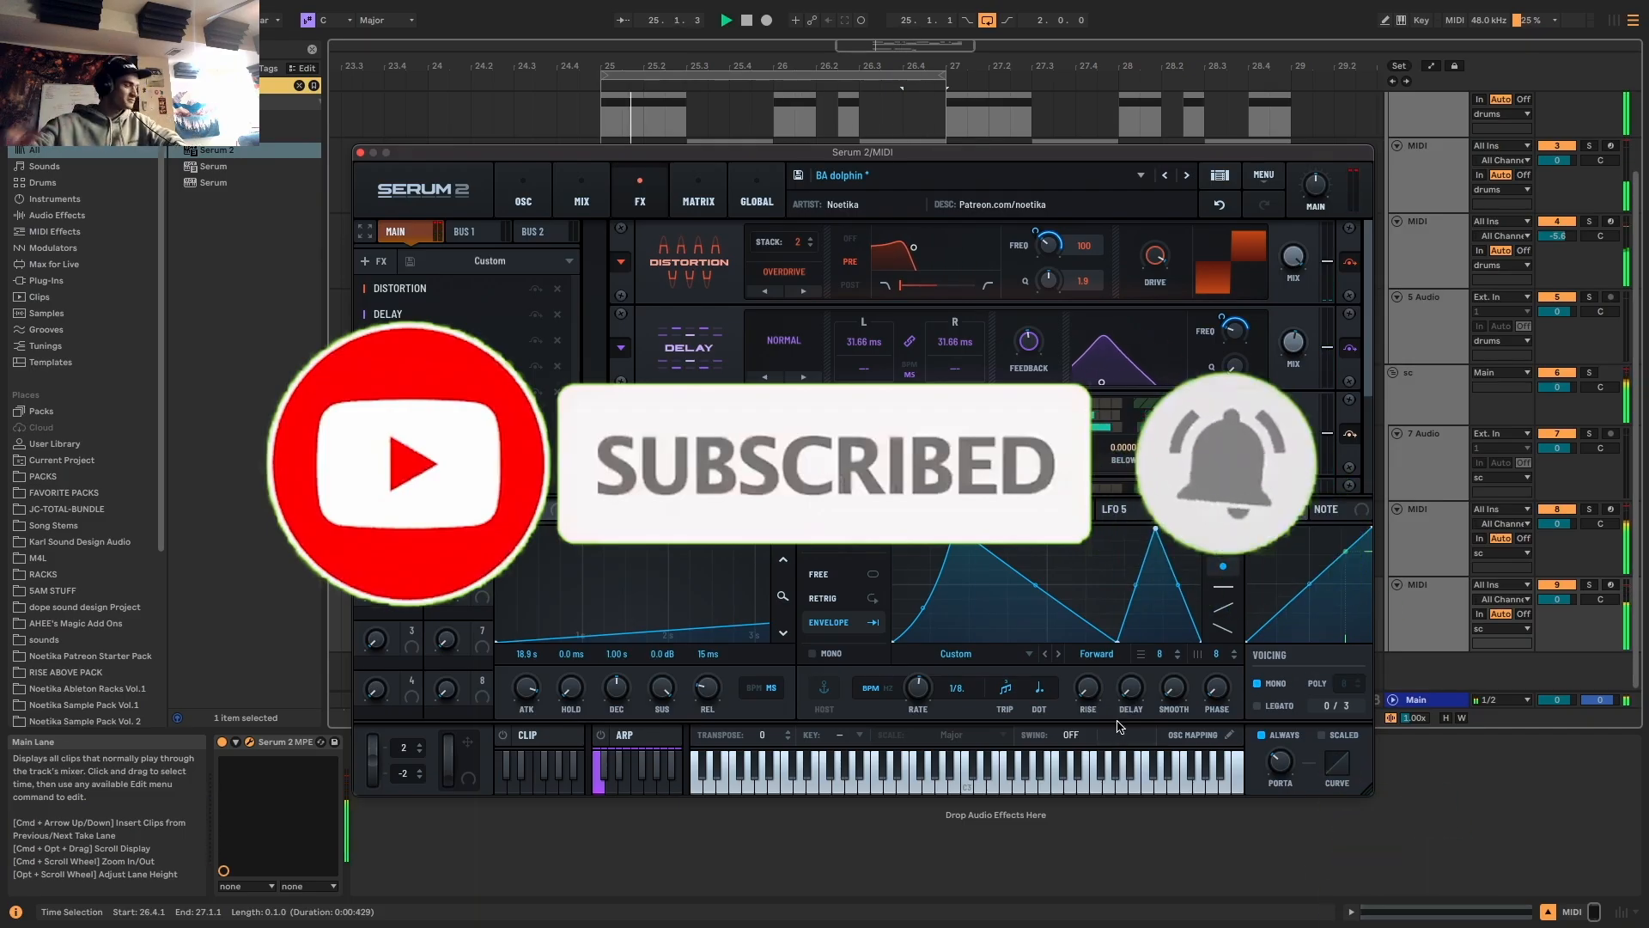
Set LFO 3 to Chaos: Lorenz, assign it to the noise oscillator's pan, audition it and close the plug-in window
{"action": "left_click", "coordinate": [964, 509]}
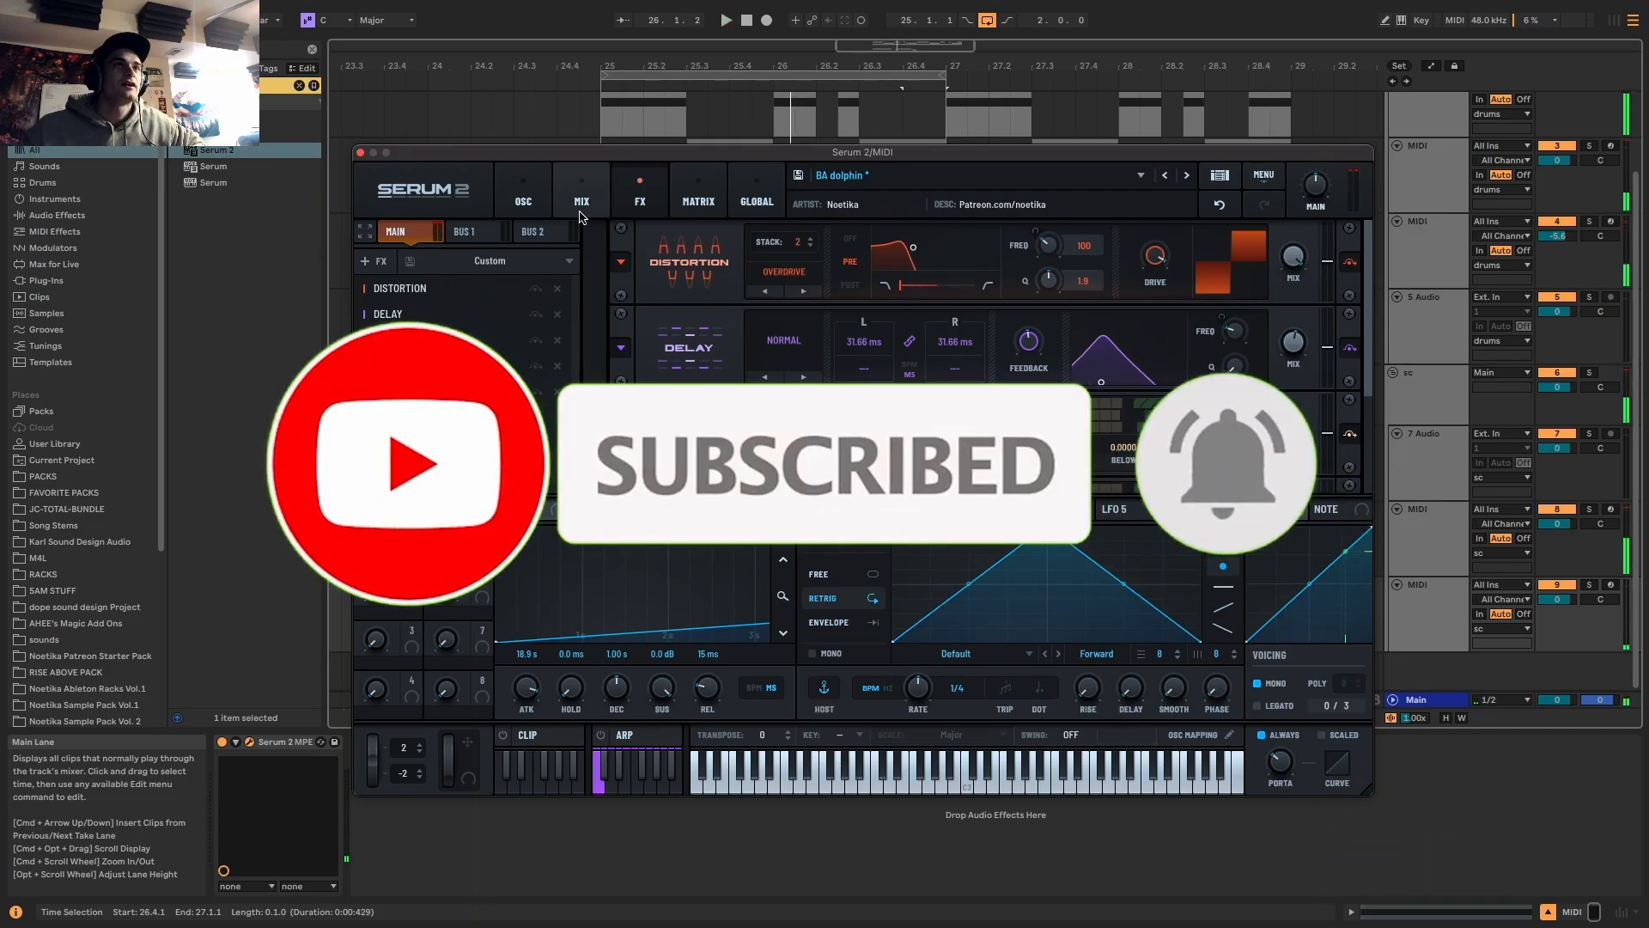
{"action": "left_click", "coordinate": [523, 198]}
{"action": "left_click", "coordinate": [840, 540]}
{"action": "left_click", "coordinate": [859, 605]}
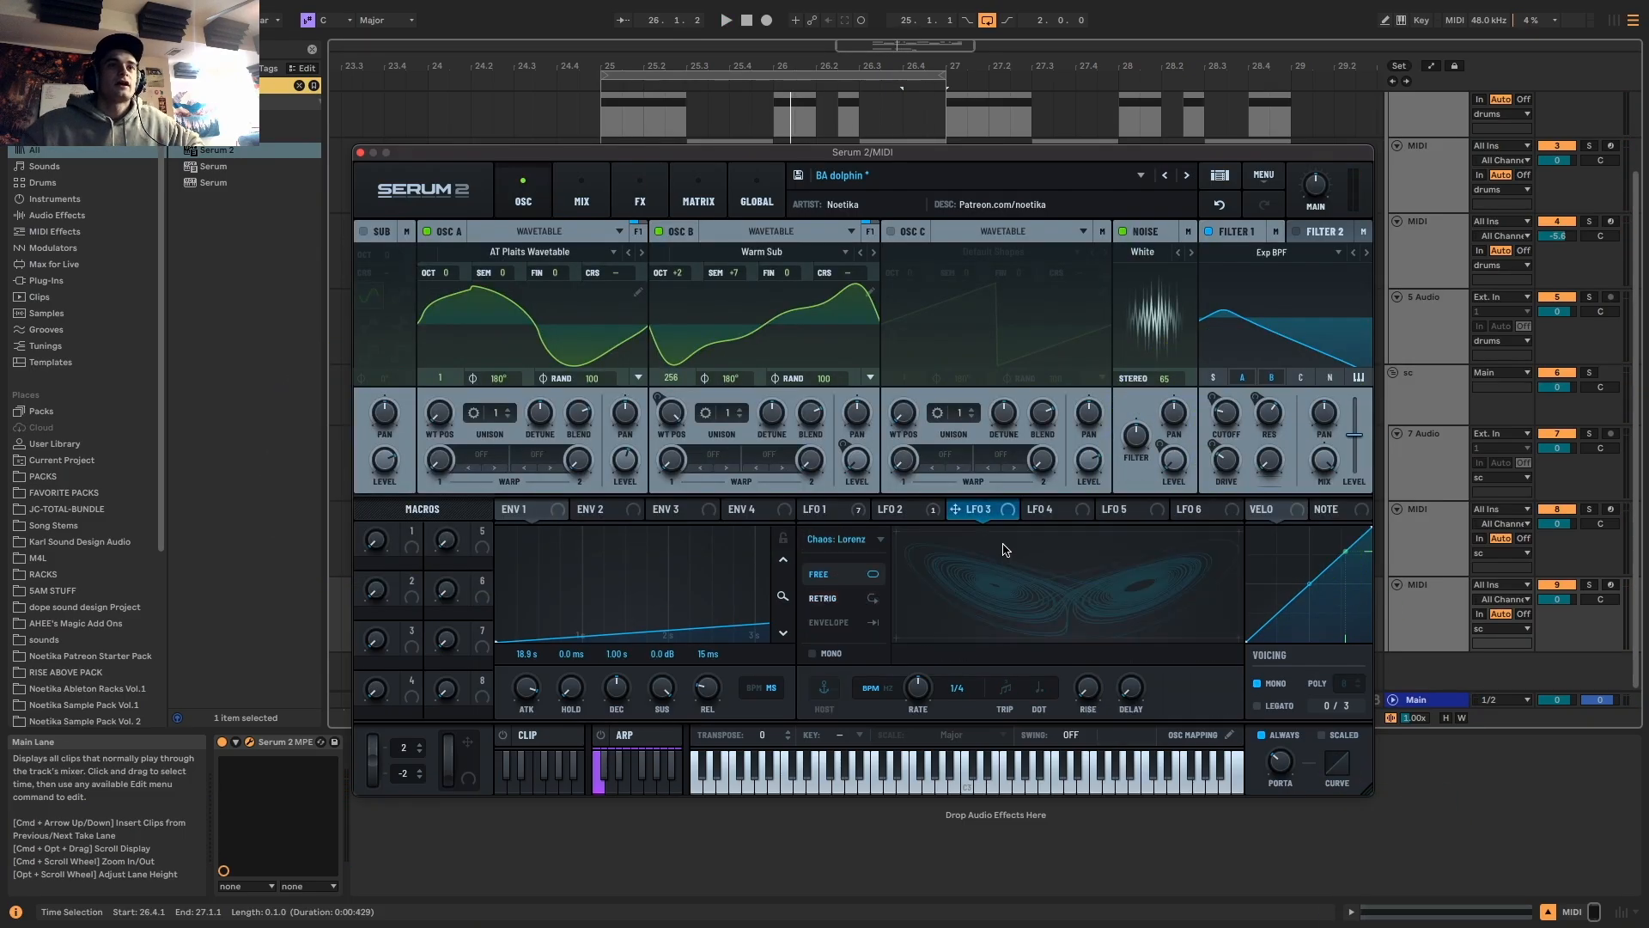
{"action": "left_click_drag", "start_coordinate": [990, 516], "coordinate": [1171, 474]}
{"action": "key", "text": "space"}
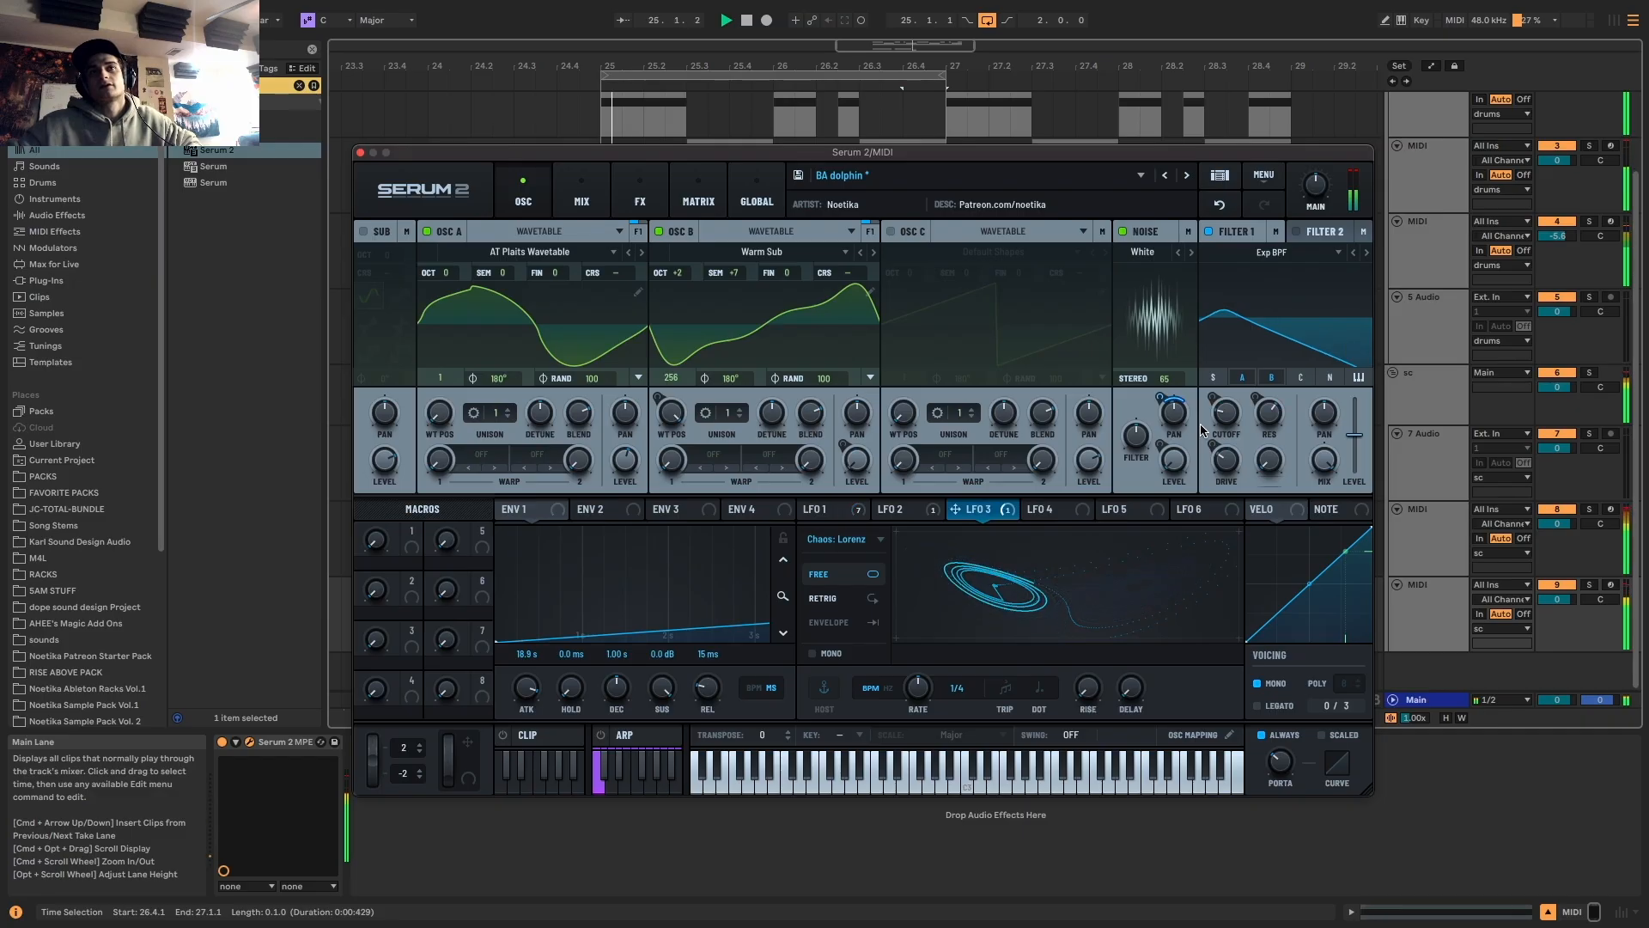
{"action": "mouse_move", "coordinate": [1255, 411]}
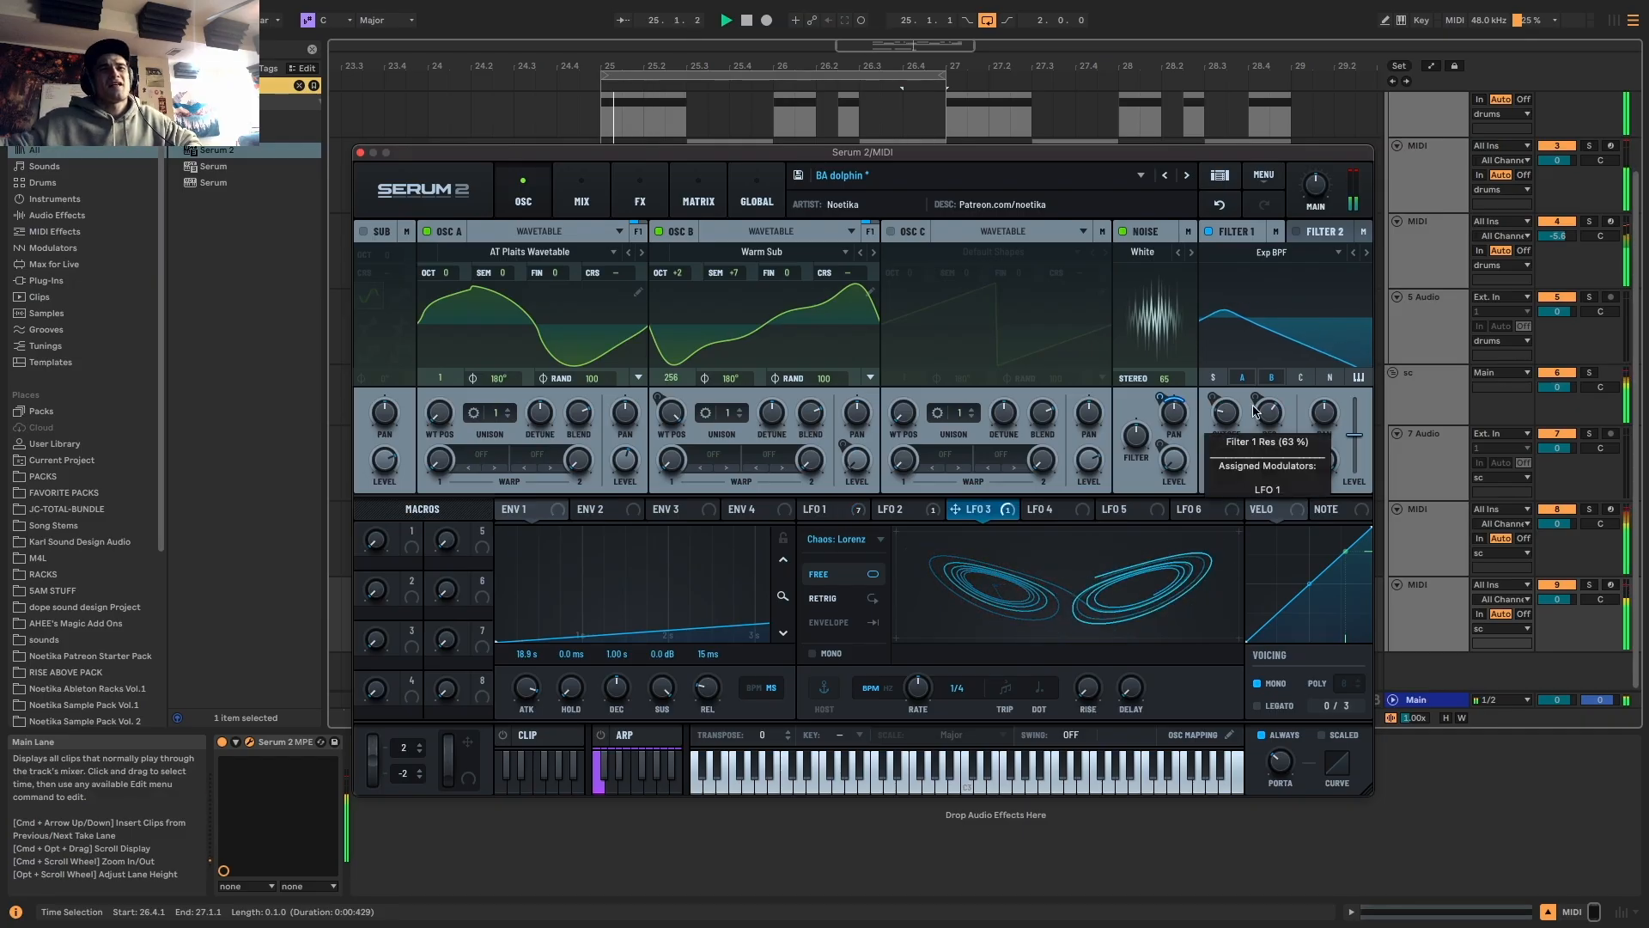
{"action": "key", "text": "space"}
{"action": "left_click", "coordinate": [361, 152]}
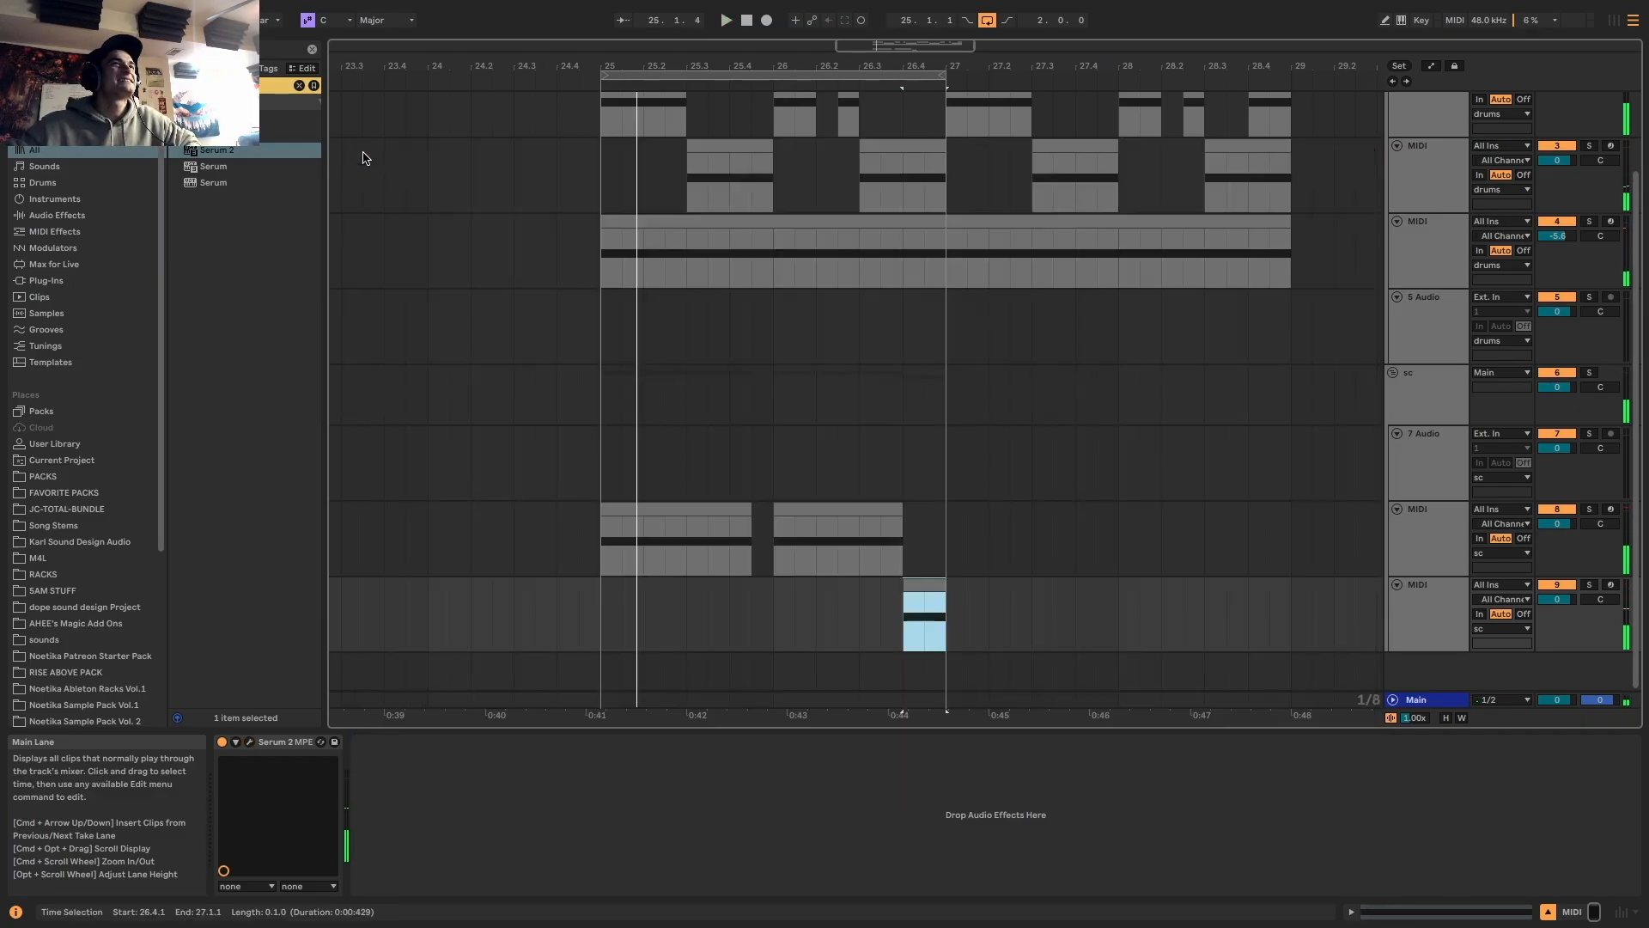
Duplicate the one-beat bass clip on track 9 repeatedly until the copies reach 28.4.1
{"action": "scroll", "coordinate": [661, 425], "scroll_direction": "down", "scroll_amount": 10}
{"action": "scroll", "coordinate": [662, 425], "scroll_direction": "up", "scroll_amount": 5}
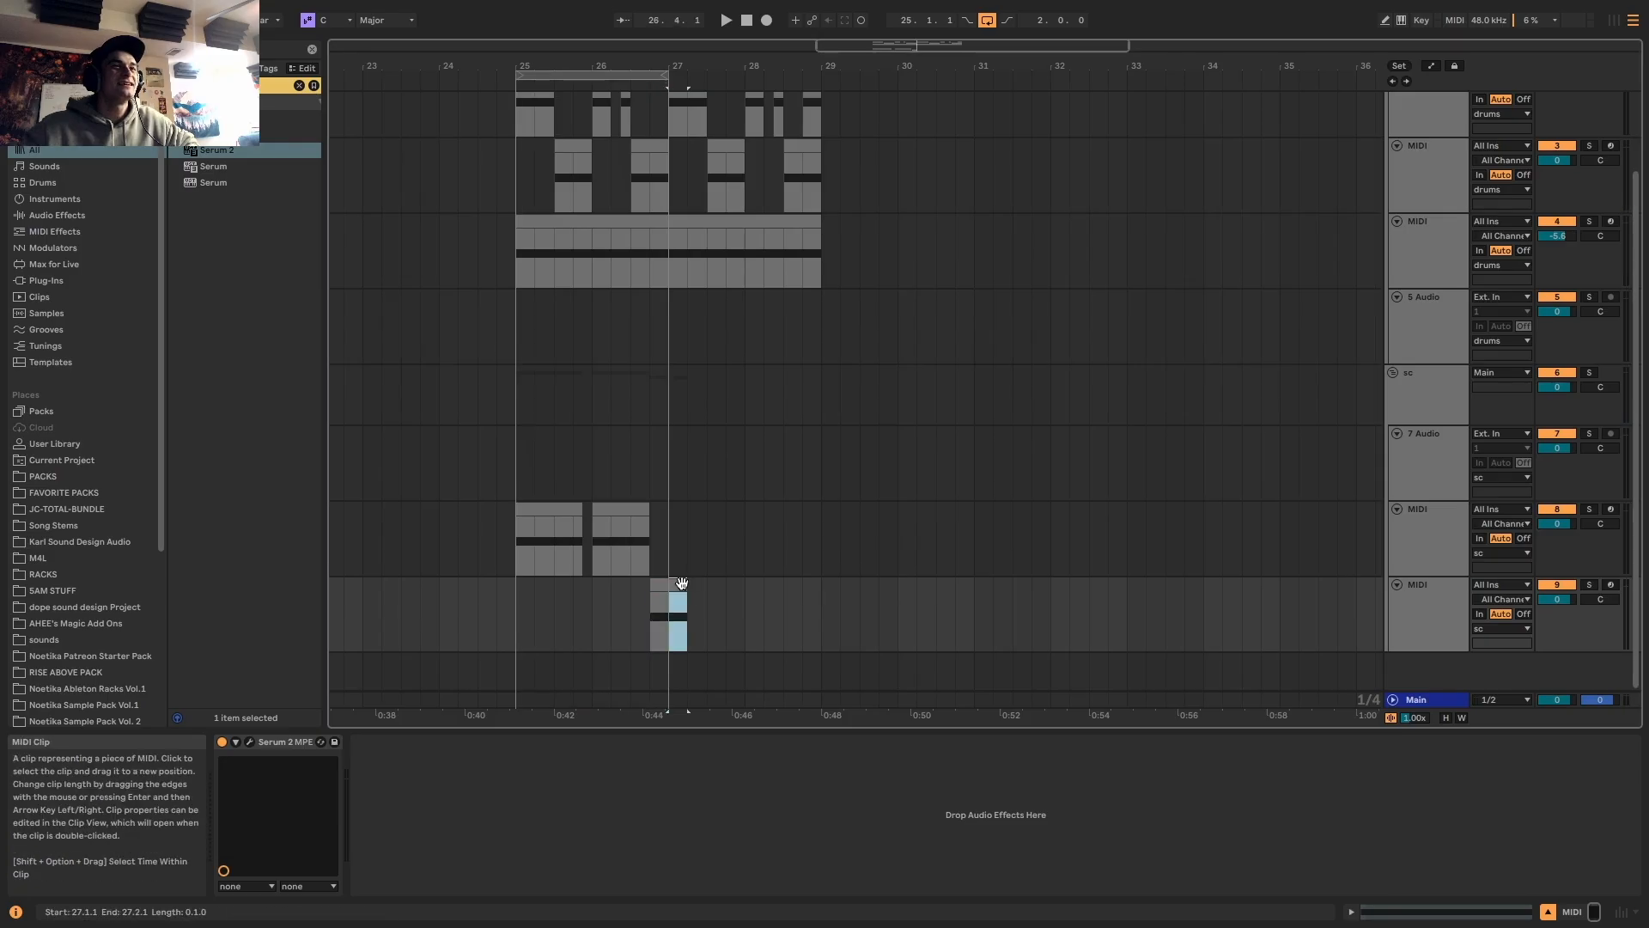
{"action": "scroll", "coordinate": [681, 583], "scroll_direction": "up", "scroll_amount": 3}
{"action": "key", "text": "space"}
{"action": "mouse_move", "coordinate": [683, 584]}
{"action": "left_mouse_down"}
{"action": "mouse_move", "coordinate": [890, 585]}
{"action": "mouse_move", "coordinate": [688, 585]}
{"action": "left_mouse_up"}
{"action": "left_click", "coordinate": [666, 595]}
{"action": "left_click", "coordinate": [661, 587]}
{"action": "key", "text": "super+d"}
{"action": "key", "text": "super+d"}
{"action": "key", "text": "super+d"}
{"action": "key", "text": "super+d"}
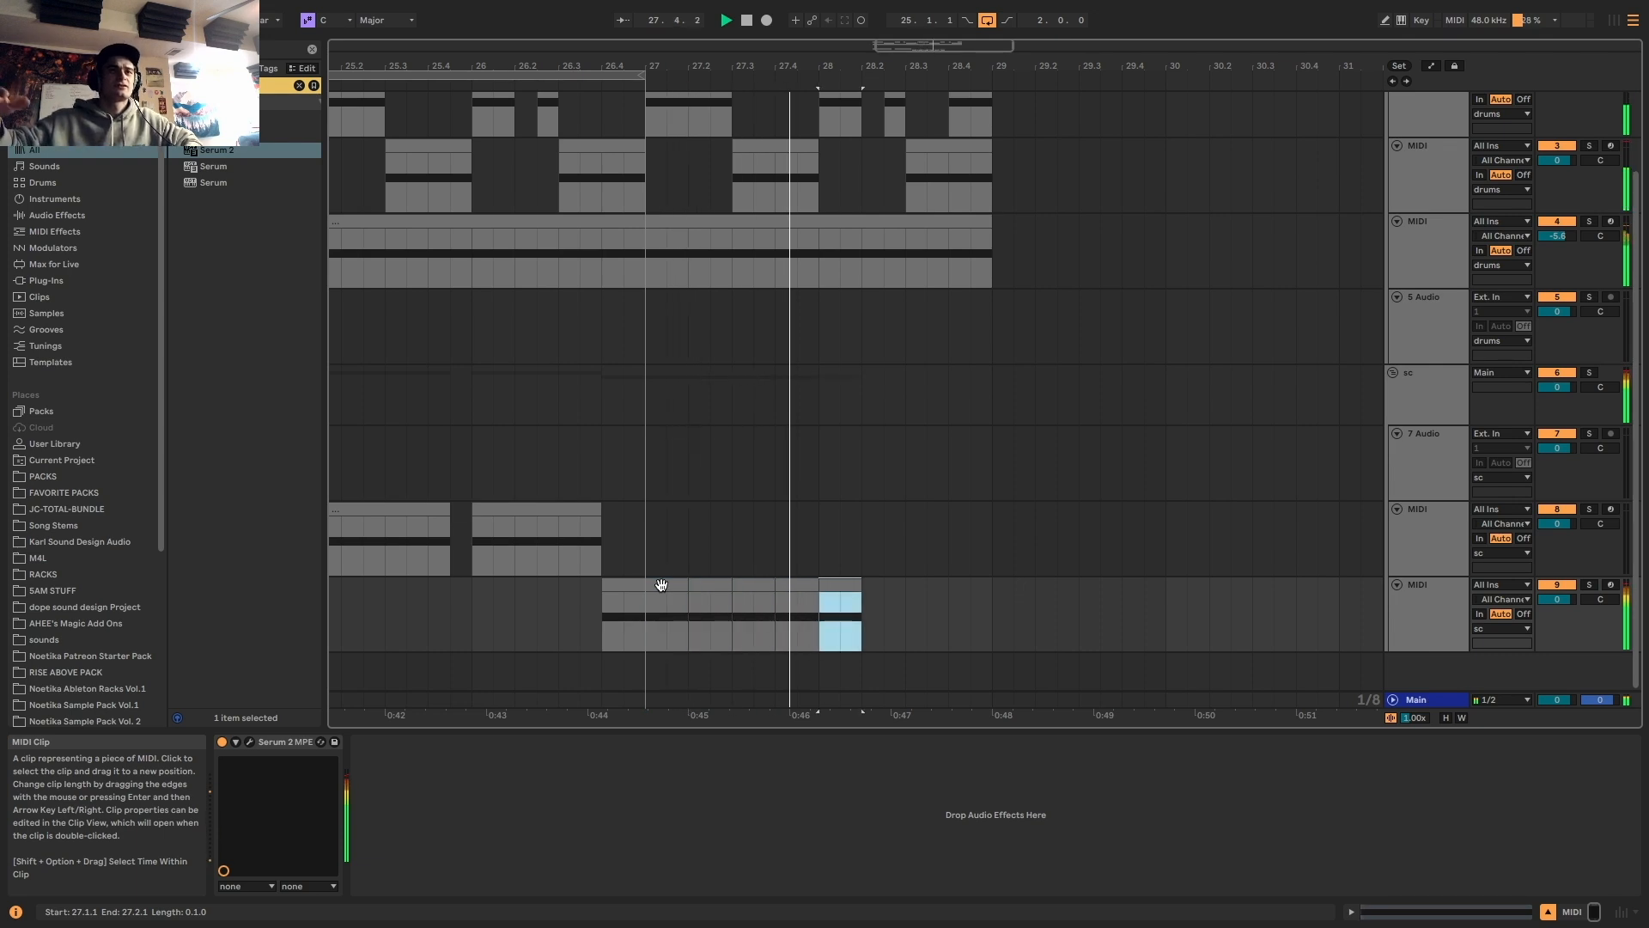
{"action": "key", "text": "super+d"}
{"action": "key", "text": "super+d"}
{"action": "key", "text": "super+d"}
{"action": "key", "text": "super+z"}
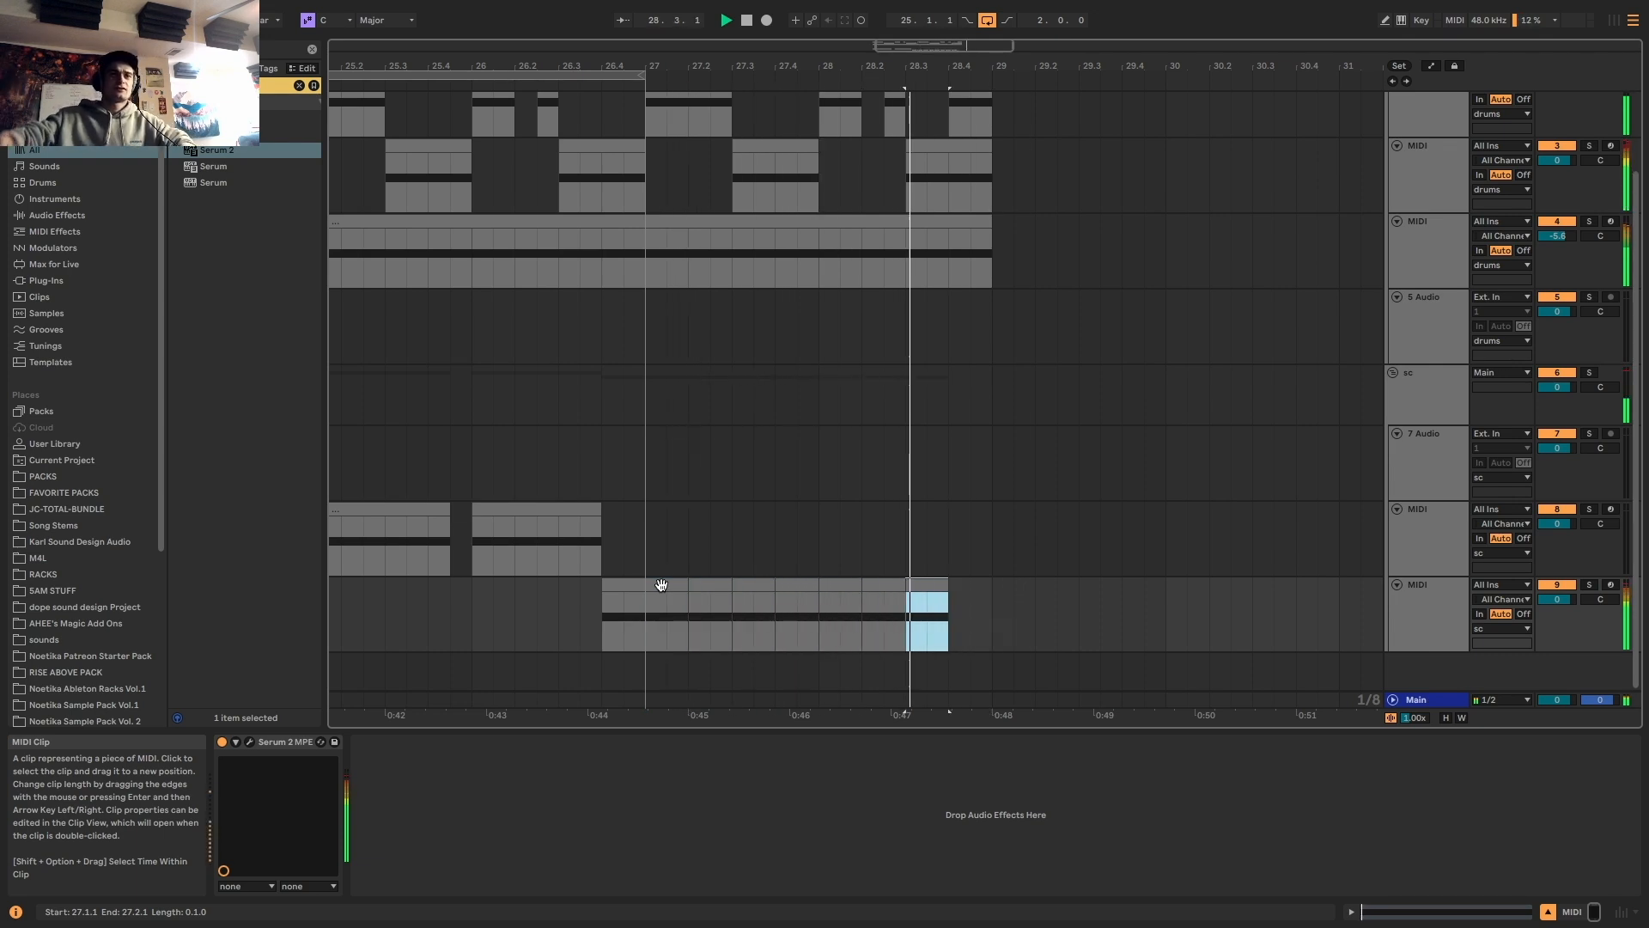
Play the arrangement from bar 25 to hear the bass clips in sequence
{"action": "scroll", "coordinate": [661, 590], "scroll_direction": "up", "scroll_amount": 1}
{"action": "left_click", "coordinate": [659, 601], "text": "shift"}
{"action": "scroll", "coordinate": [656, 603], "scroll_direction": "down", "scroll_amount": 8}
{"action": "key", "text": "space"}
{"action": "key", "text": "space"}
{"action": "left_click", "coordinate": [607, 631]}
{"action": "key", "text": "space"}
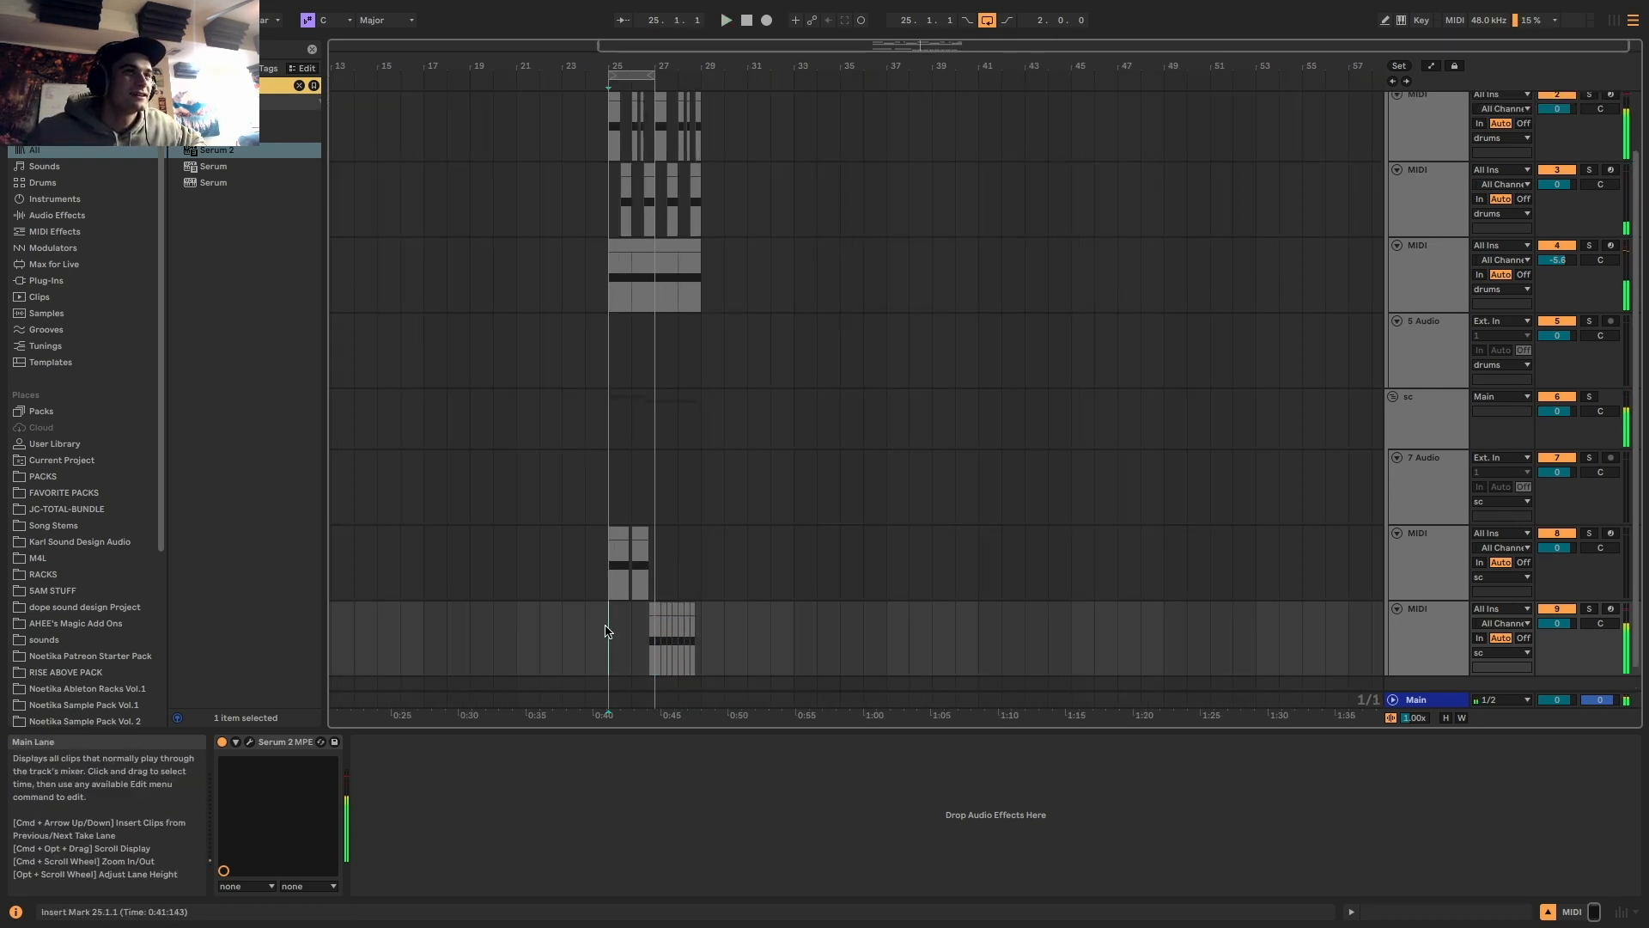
{"action": "scroll", "coordinate": [606, 631], "scroll_direction": "up", "scroll_amount": 4}
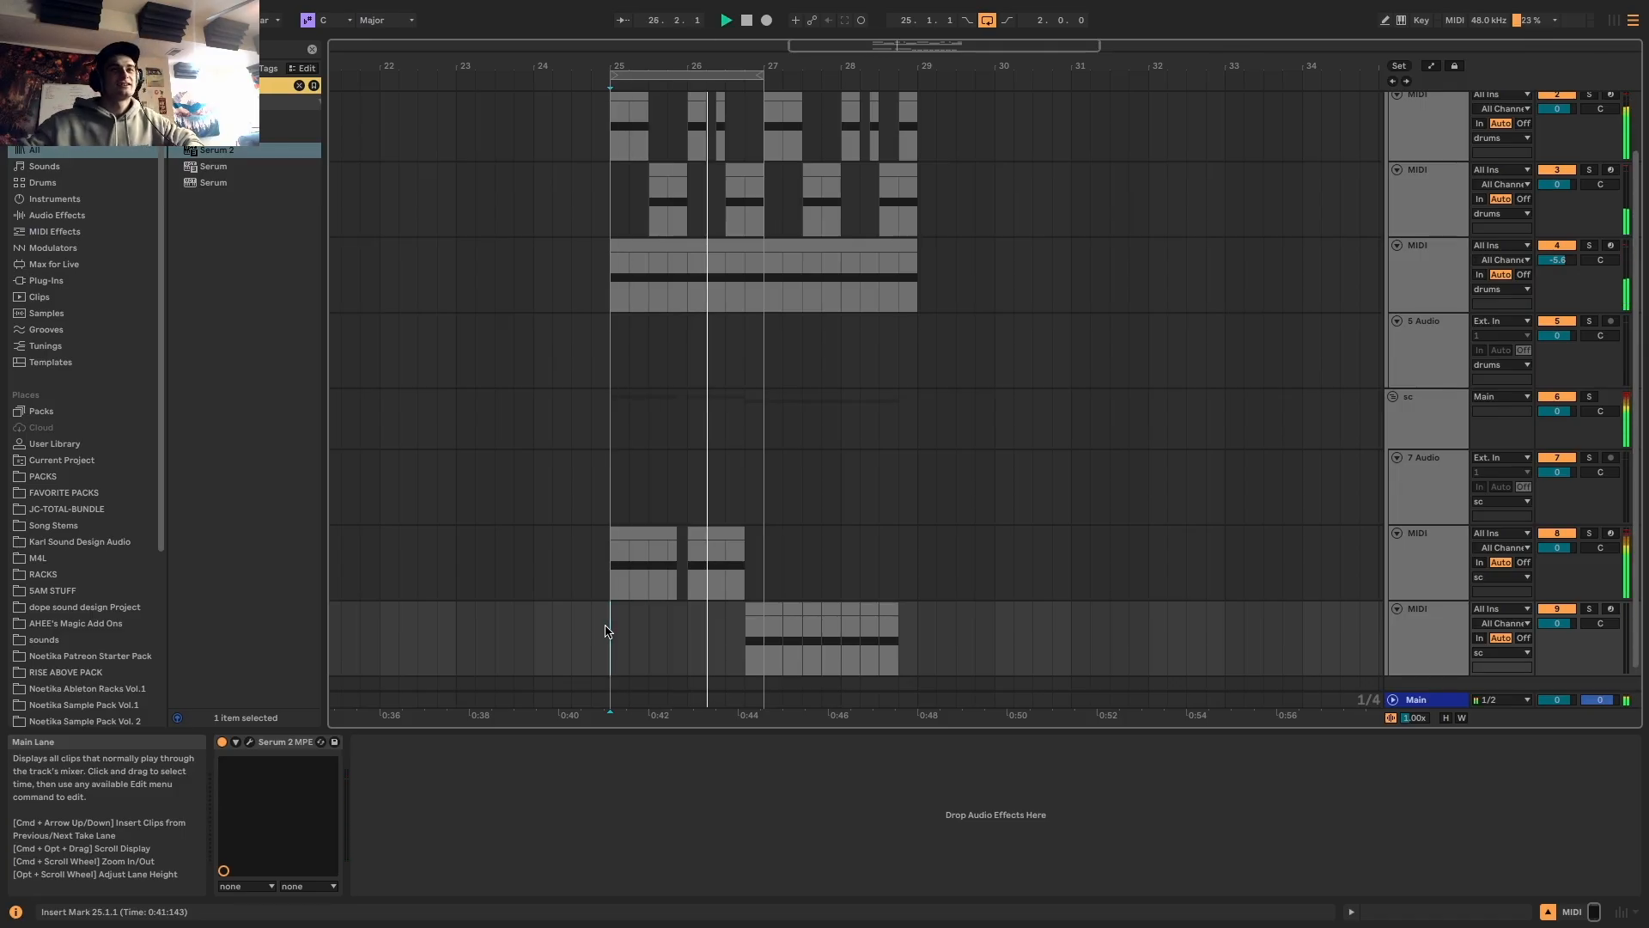
Enlarge the arrangement overview and extend the loop to four bars, ending at bar 29
{"action": "left_click_drag", "start_coordinate": [932, 53], "coordinate": [912, 96]}
{"action": "scroll", "coordinate": [607, 516], "scroll_direction": "up", "scroll_amount": 2}
{"action": "key", "text": "space"}
{"action": "left_click", "coordinate": [679, 583]}
{"action": "scroll", "coordinate": [730, 516], "scroll_direction": "down", "scroll_amount": 2}
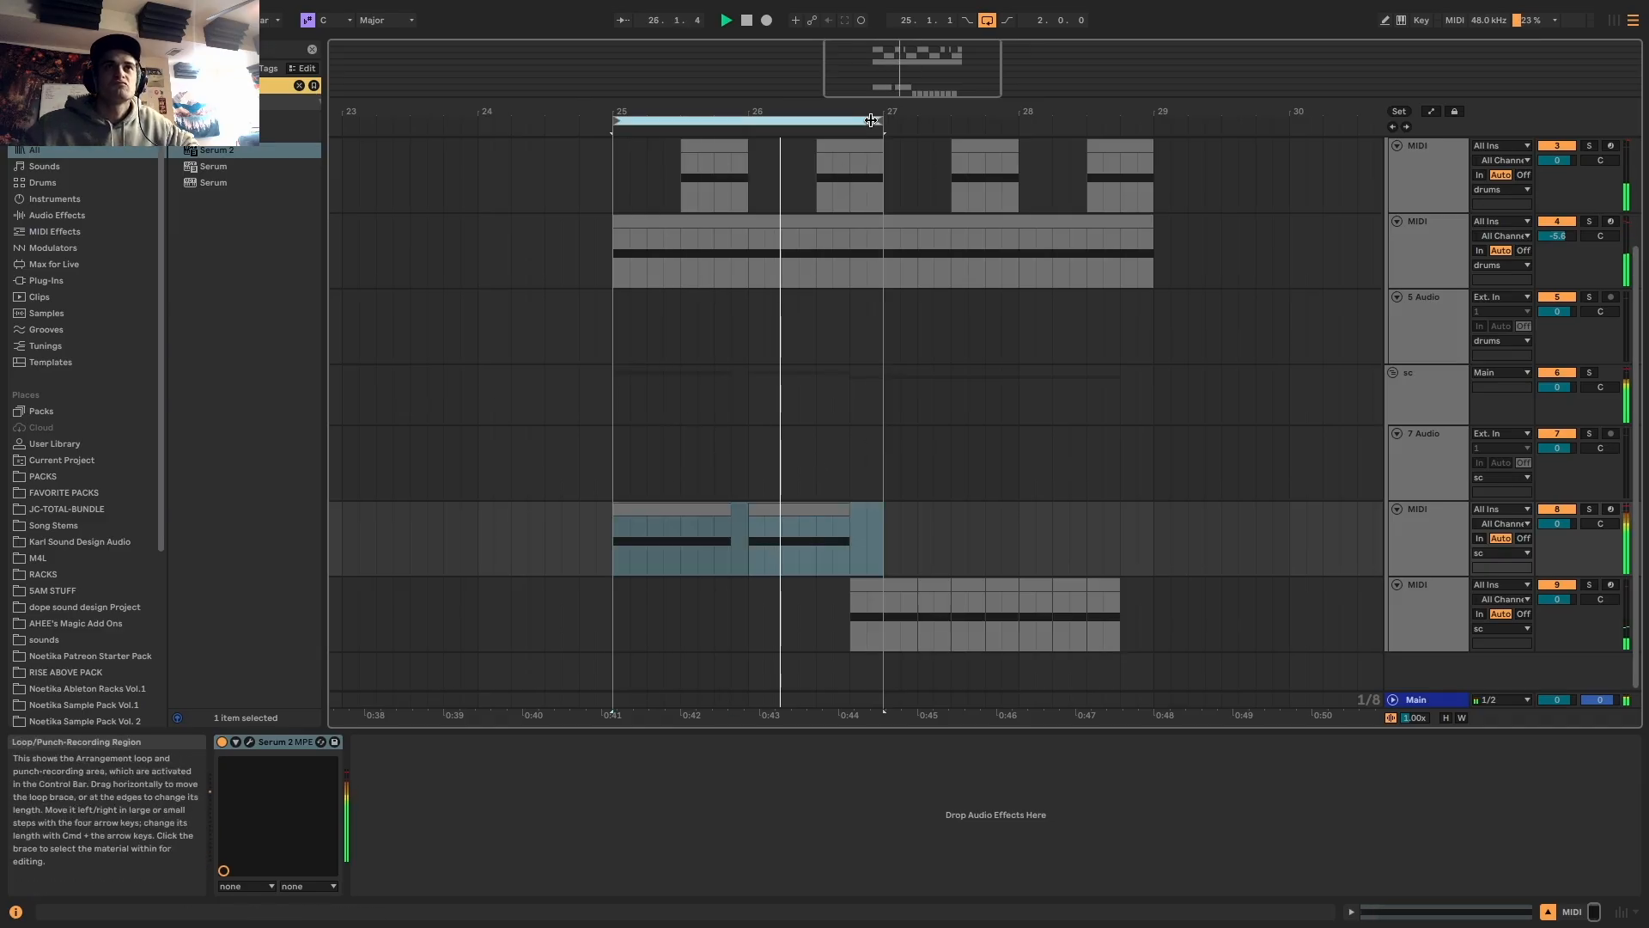
{"action": "left_click_drag", "start_coordinate": [883, 121], "coordinate": [1161, 126]}
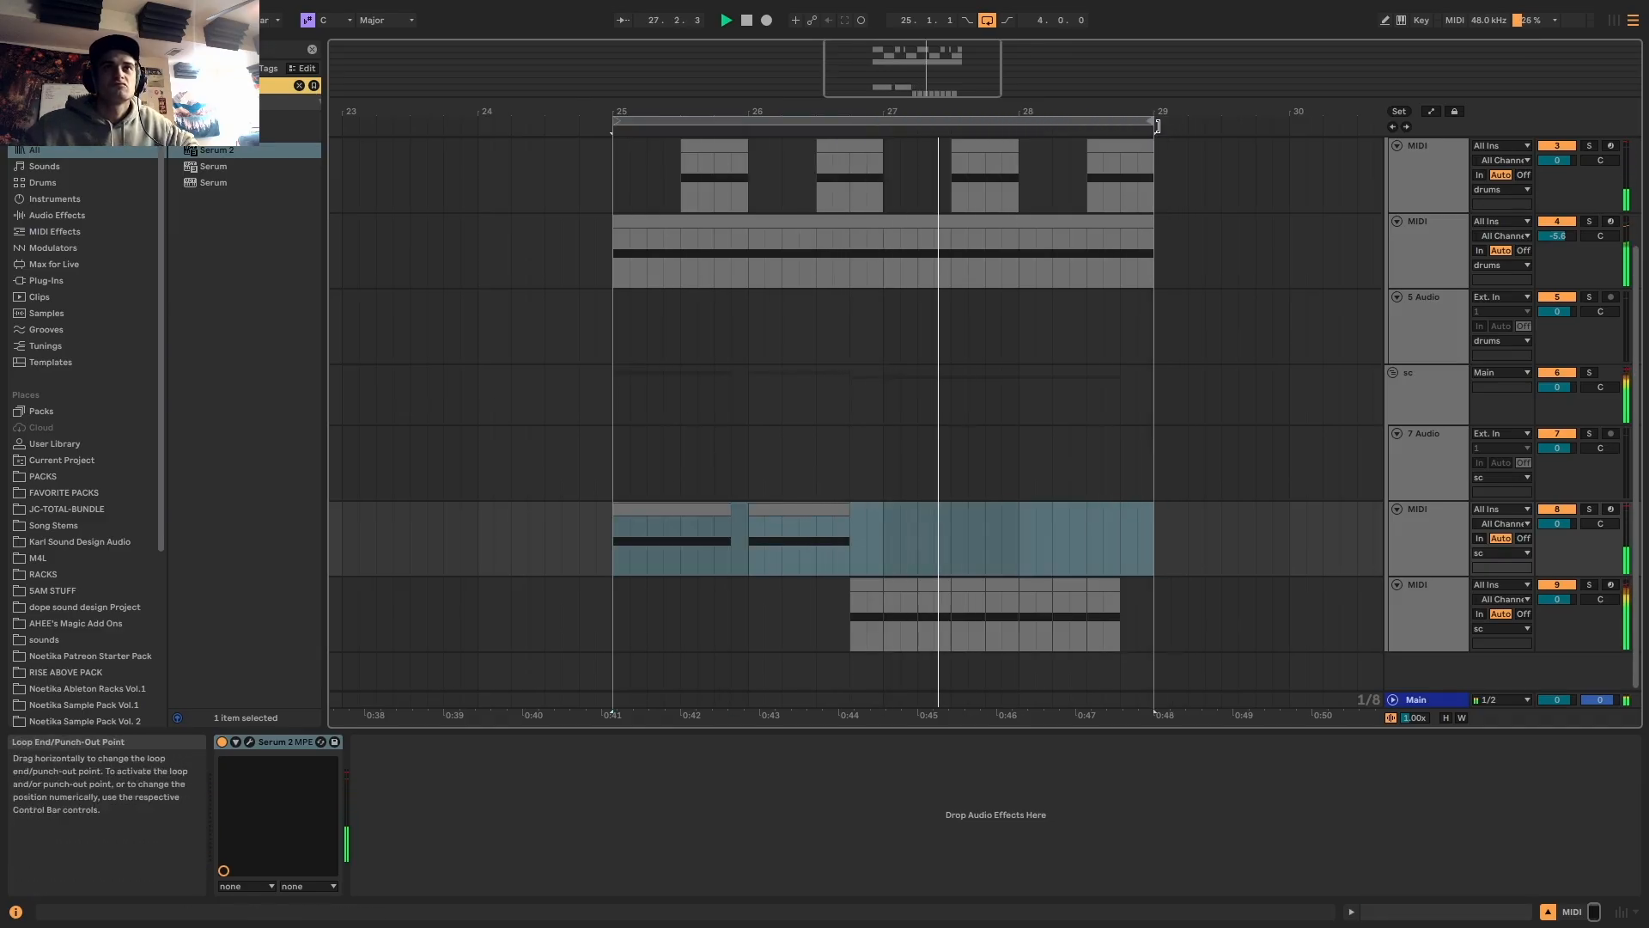
Delete the repeated clips from bar 27 onward on track 9 and duplicate track 8 with its clips
{"action": "left_click", "coordinate": [903, 579]}
{"action": "left_click_drag", "start_coordinate": [904, 579], "coordinate": [991, 586]}
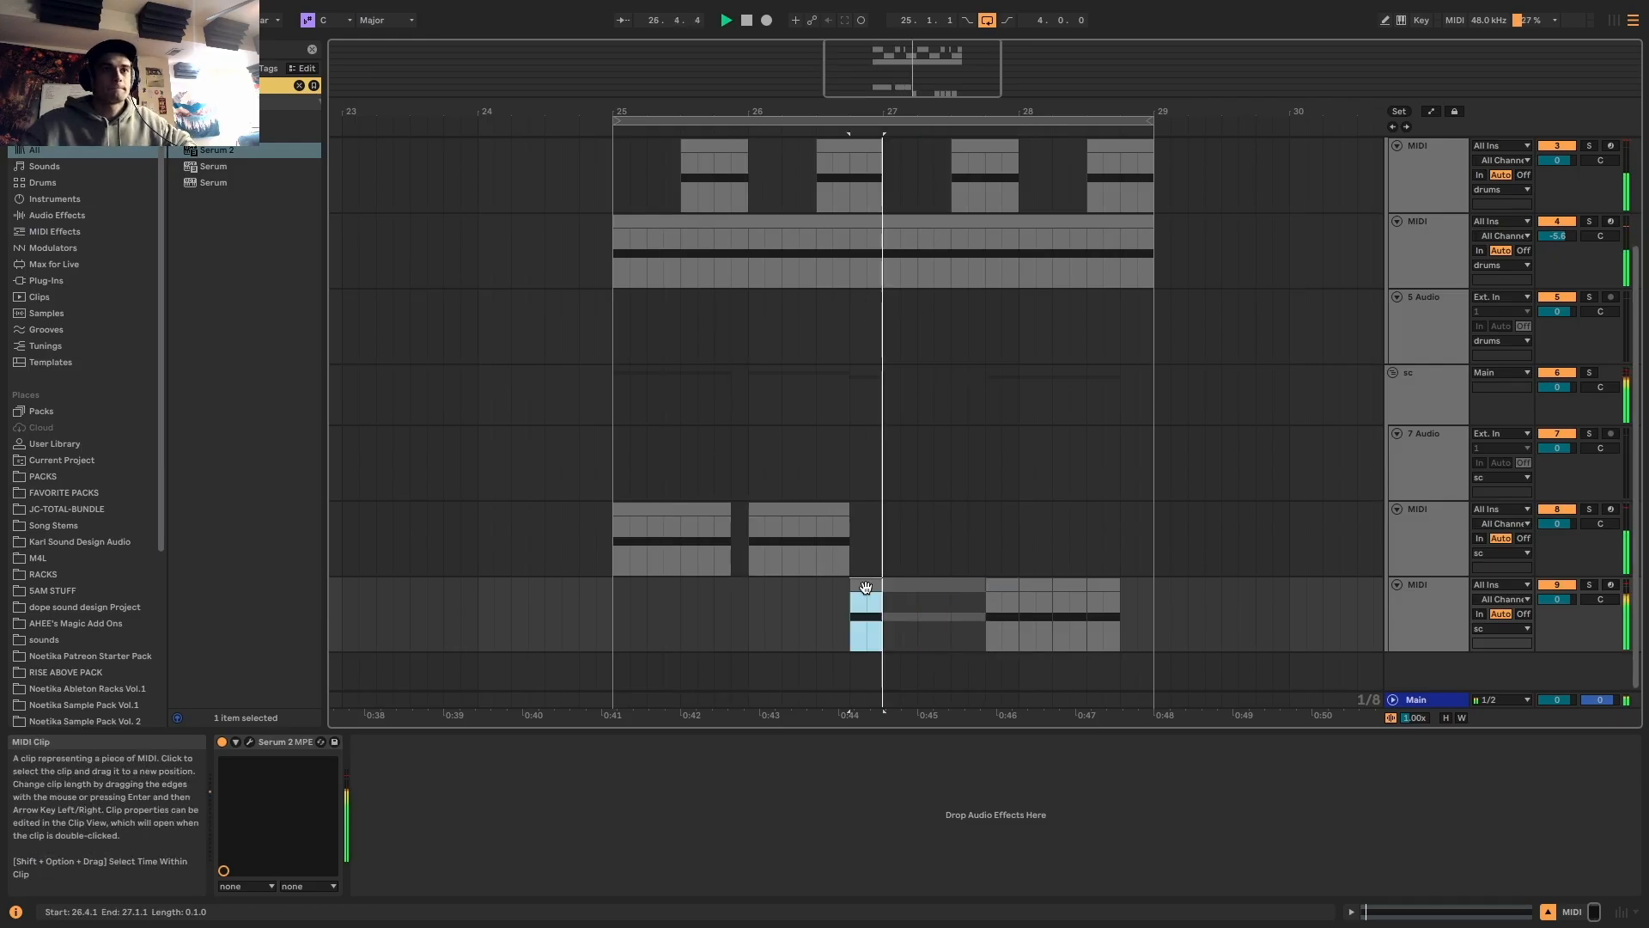
{"action": "left_click", "coordinate": [1455, 636]}
{"action": "left_click", "coordinate": [873, 605]}
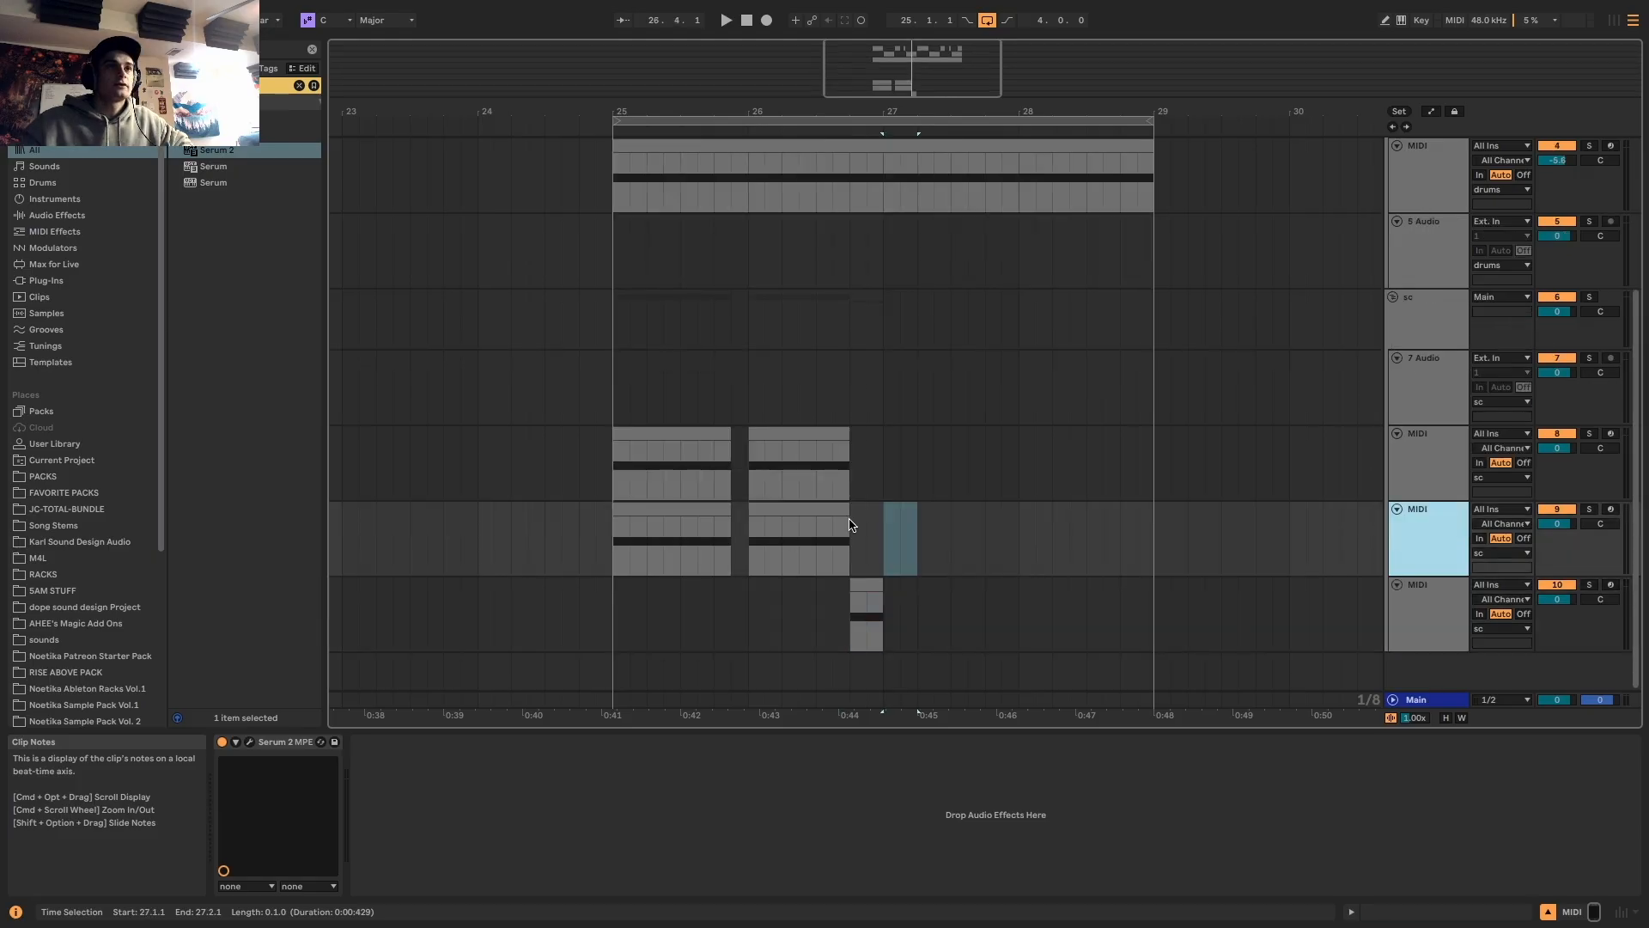
Duplicate the new track's two bars of clips to bar 27 and remove the originals from bars 25 and 26
{"action": "left_click_drag", "start_coordinate": [880, 523], "coordinate": [615, 521]}
{"action": "key", "text": "super+d"}
{"action": "left_click", "coordinate": [613, 518]}
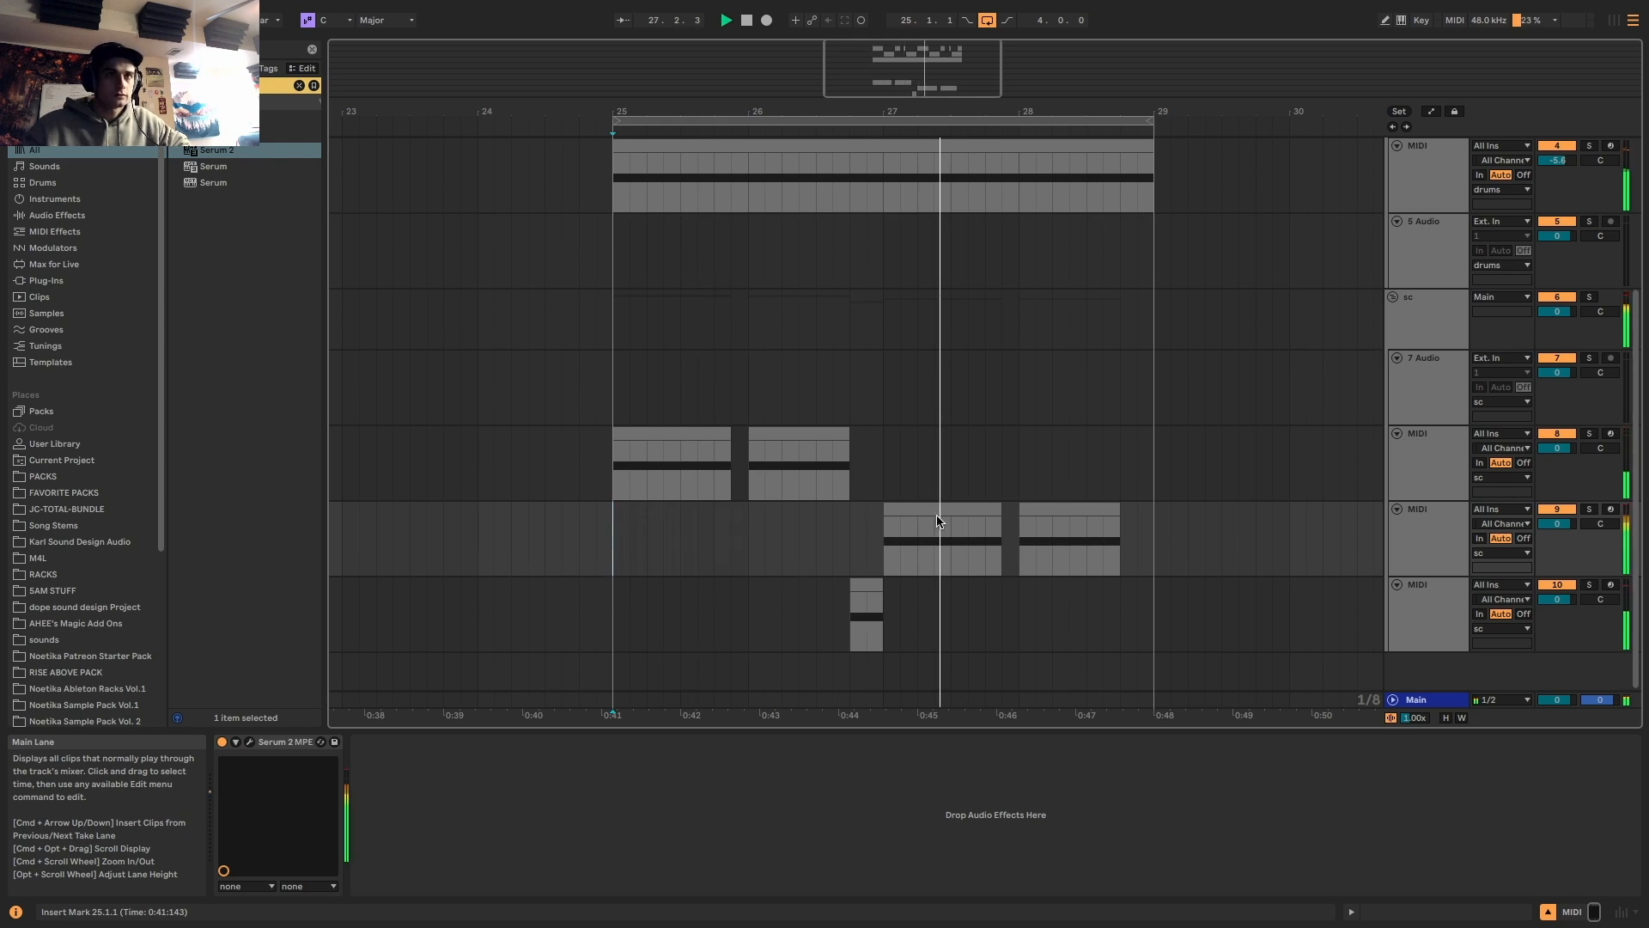
Shorten the clip at bar 28 on track 9 so it ends at 28.3.1
{"action": "left_click", "coordinate": [1084, 506]}
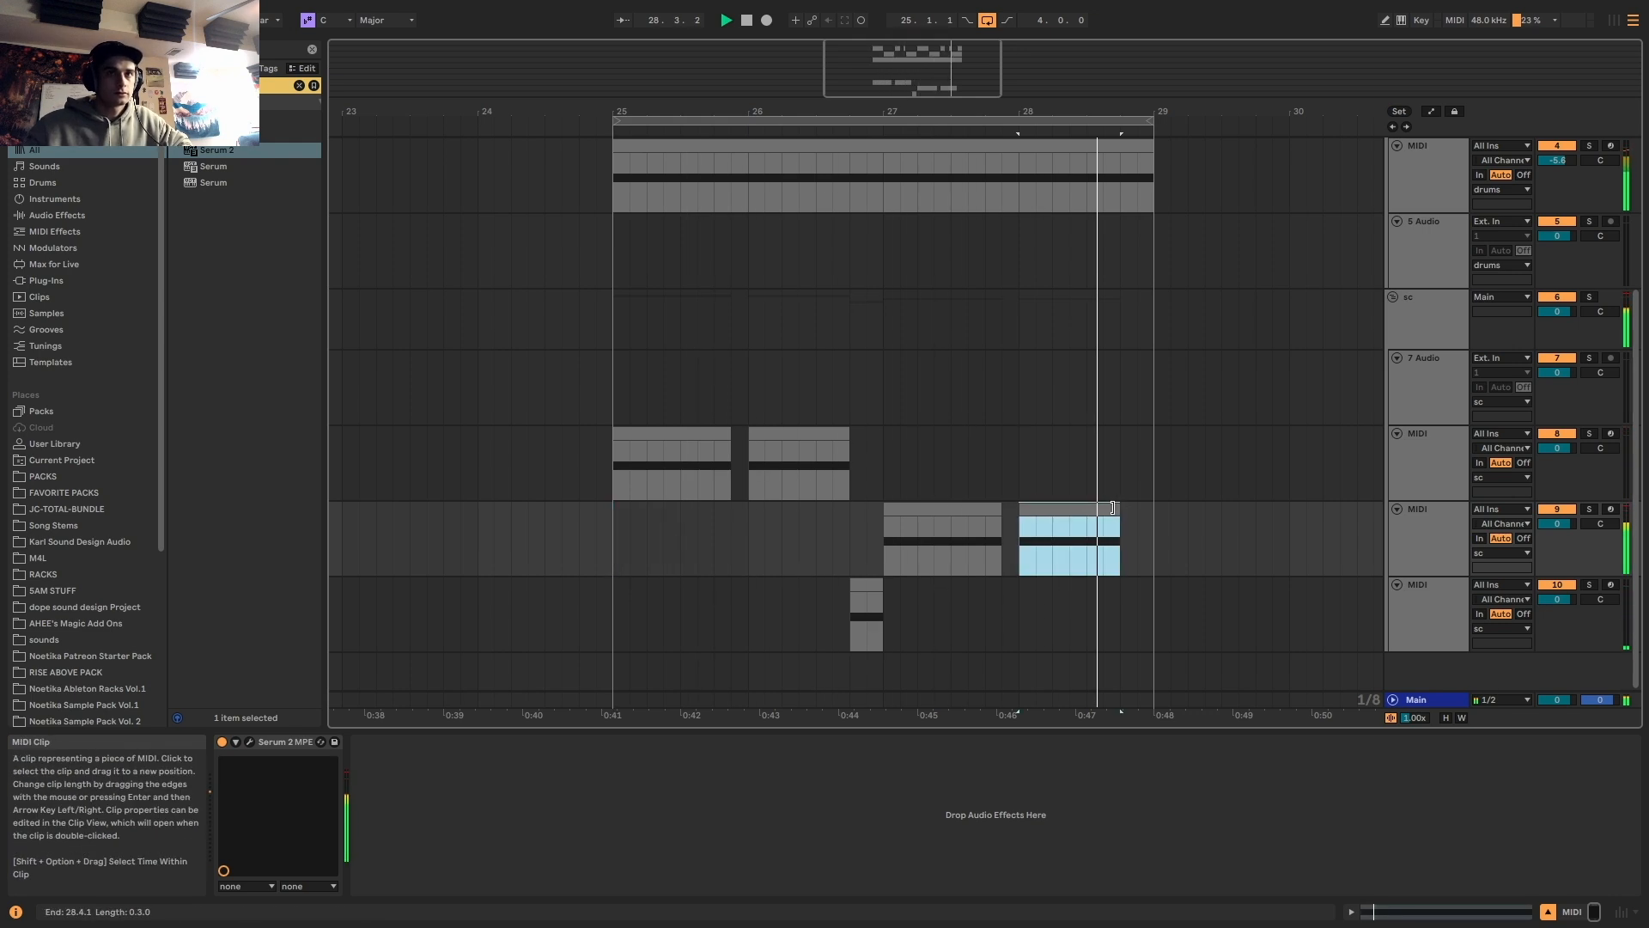
{"action": "key", "text": "space"}
{"action": "key", "text": "super+z"}
{"action": "left_click", "coordinate": [1109, 510]}
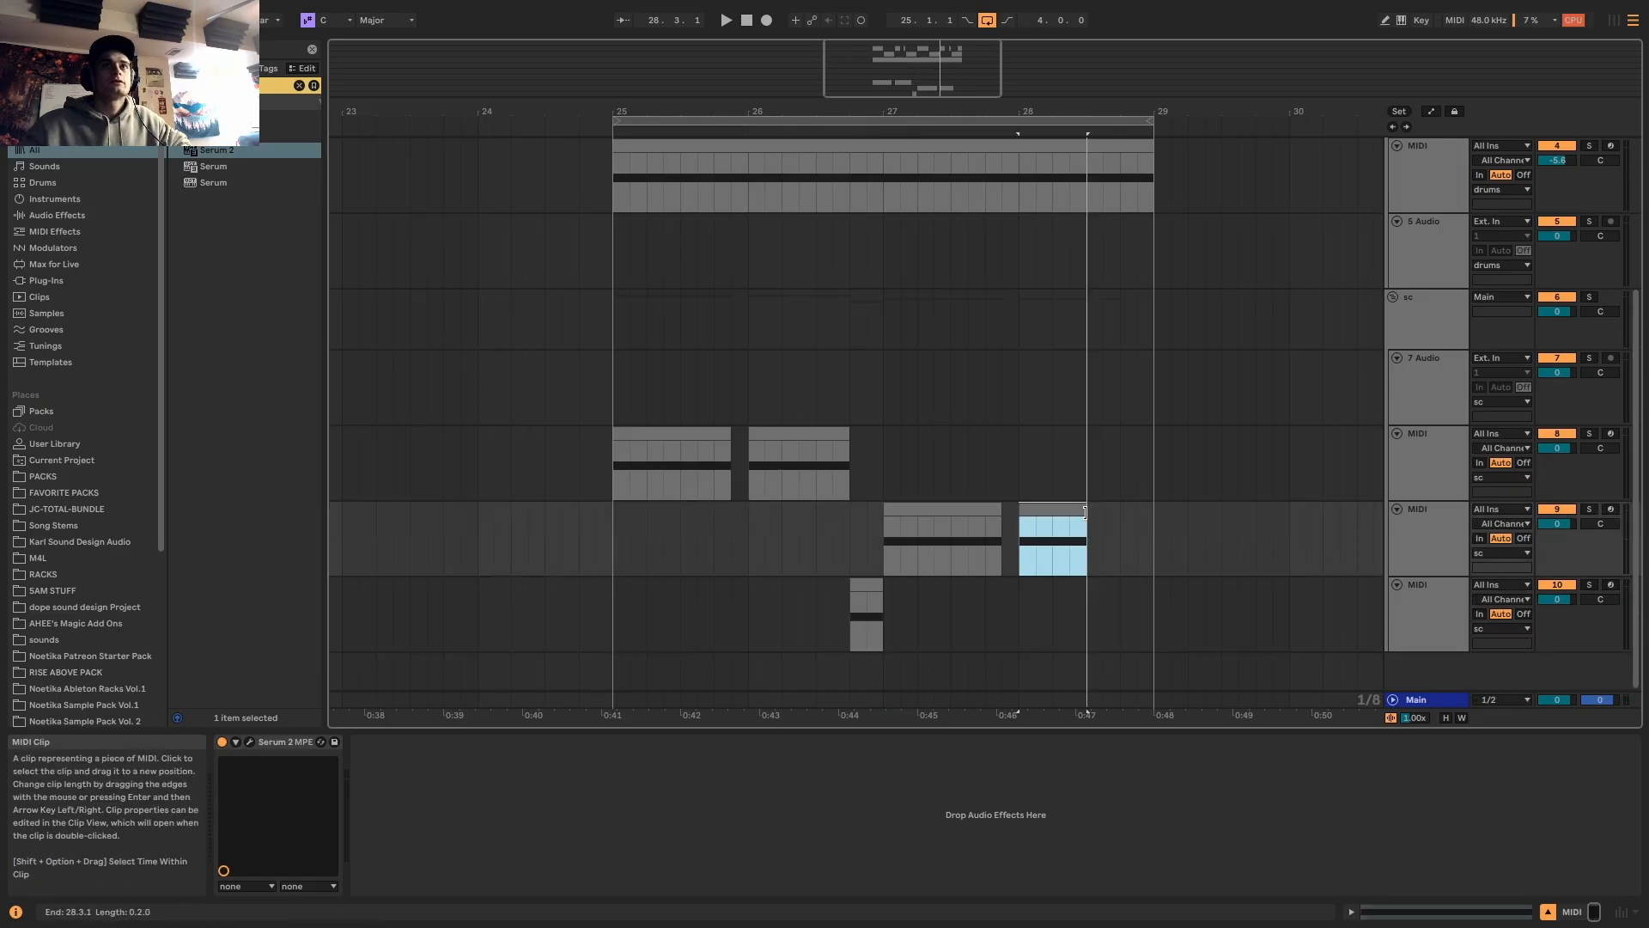
Trim the long drum clip on track 4 to end at 28.3.1 and delete the drum clip at 28.4
{"action": "scroll", "coordinate": [1125, 387], "scroll_direction": "up", "scroll_amount": 3}
{"action": "left_click", "coordinate": [1147, 353]}
{"action": "left_click_drag", "start_coordinate": [1148, 353], "coordinate": [1086, 353]}
{"action": "left_click", "coordinate": [1133, 202]}
{"action": "key", "text": "Delete"}
Play back the shortened phrase and select the track 9 clips at bars 27 and 28 in turn
{"action": "key", "text": "space"}
{"action": "scroll", "coordinate": [1108, 224], "scroll_direction": "down", "scroll_amount": 3}
{"action": "left_click", "coordinate": [943, 505]}
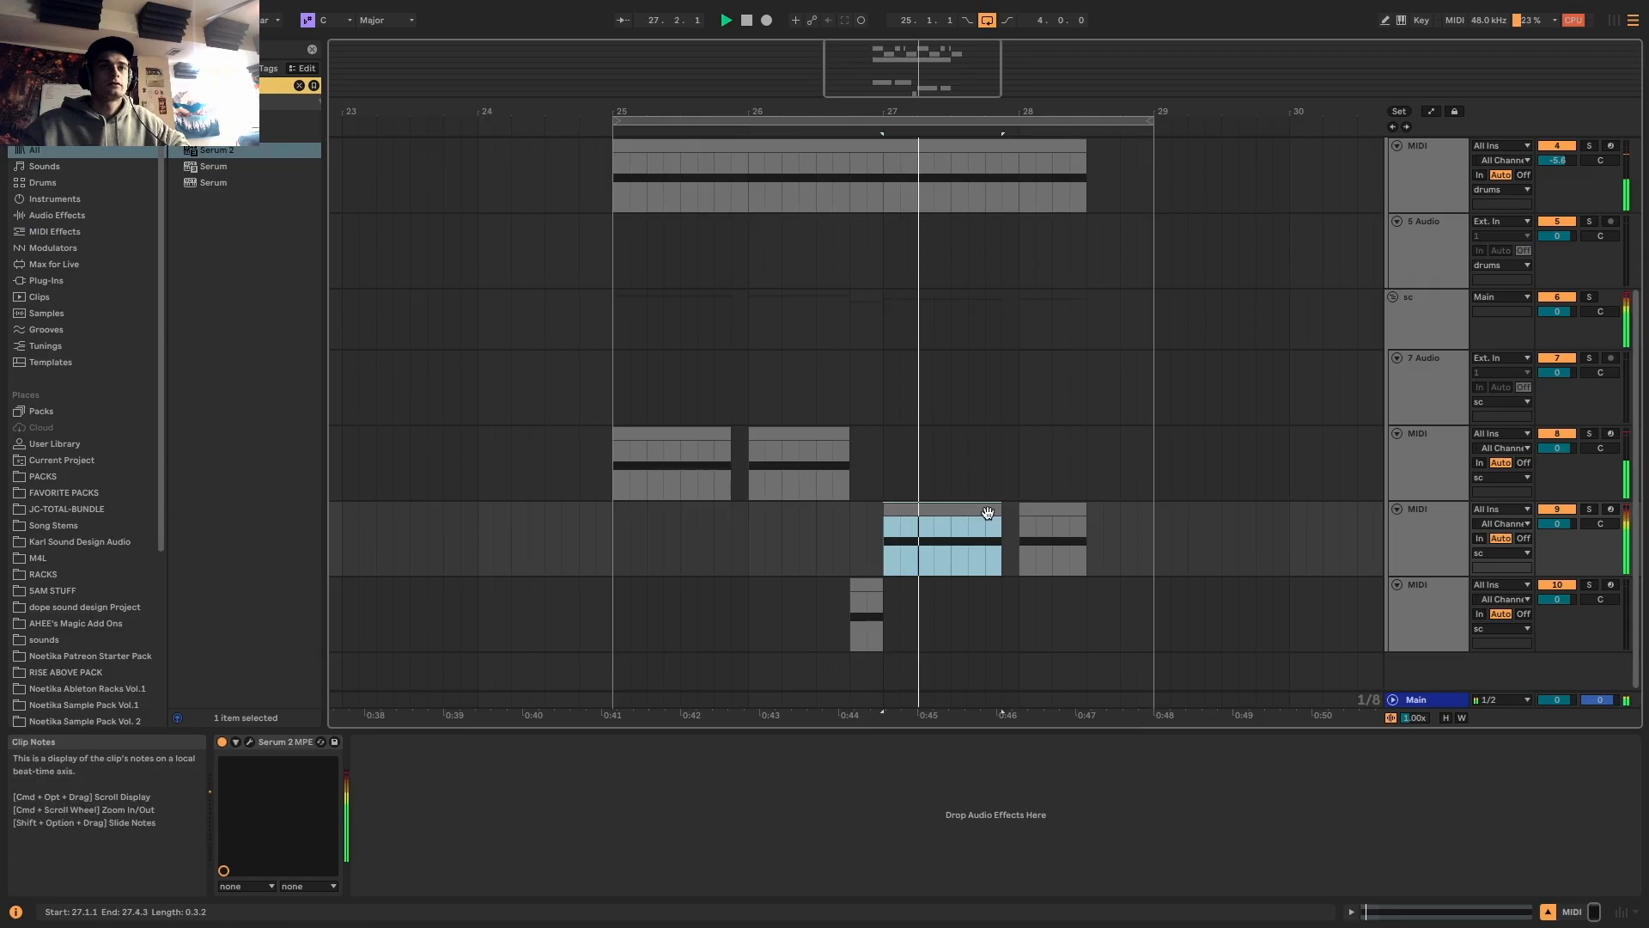
{"action": "left_click", "coordinate": [1044, 508]}
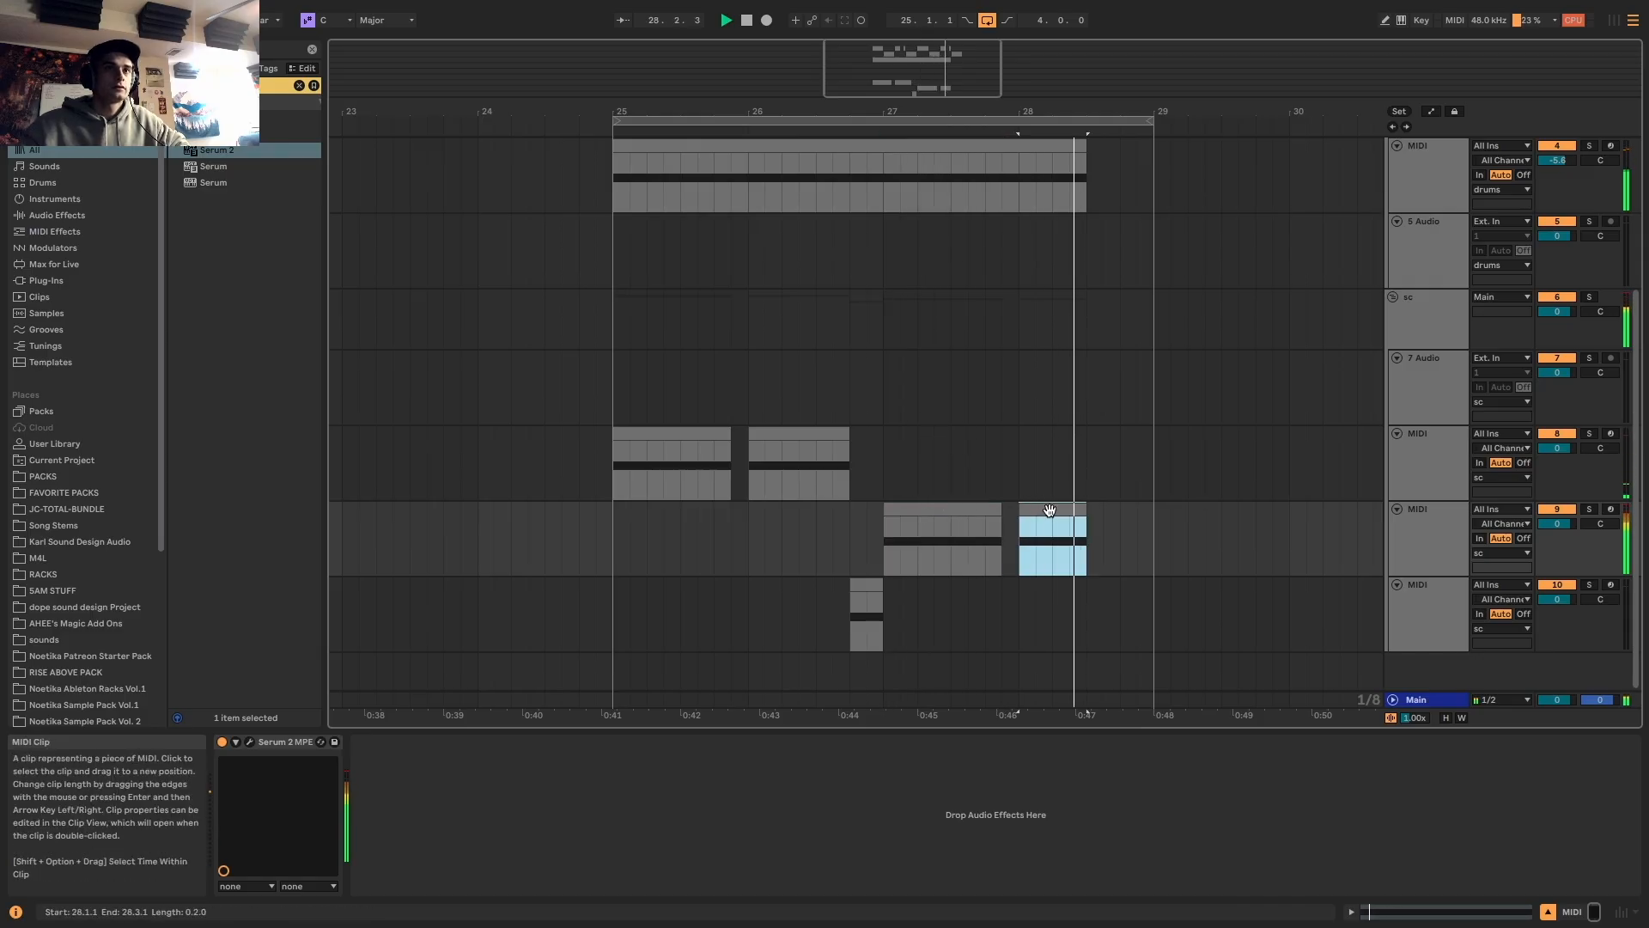
Add a MIDI track routed to sc, holding track 10's clip copied and extended across 28.3.1 to 29.1.1, and load Serum 2 on it
{"action": "left_click", "coordinate": [1427, 636]}
{"action": "left_click_drag", "start_coordinate": [866, 585], "coordinate": [1097, 627]}
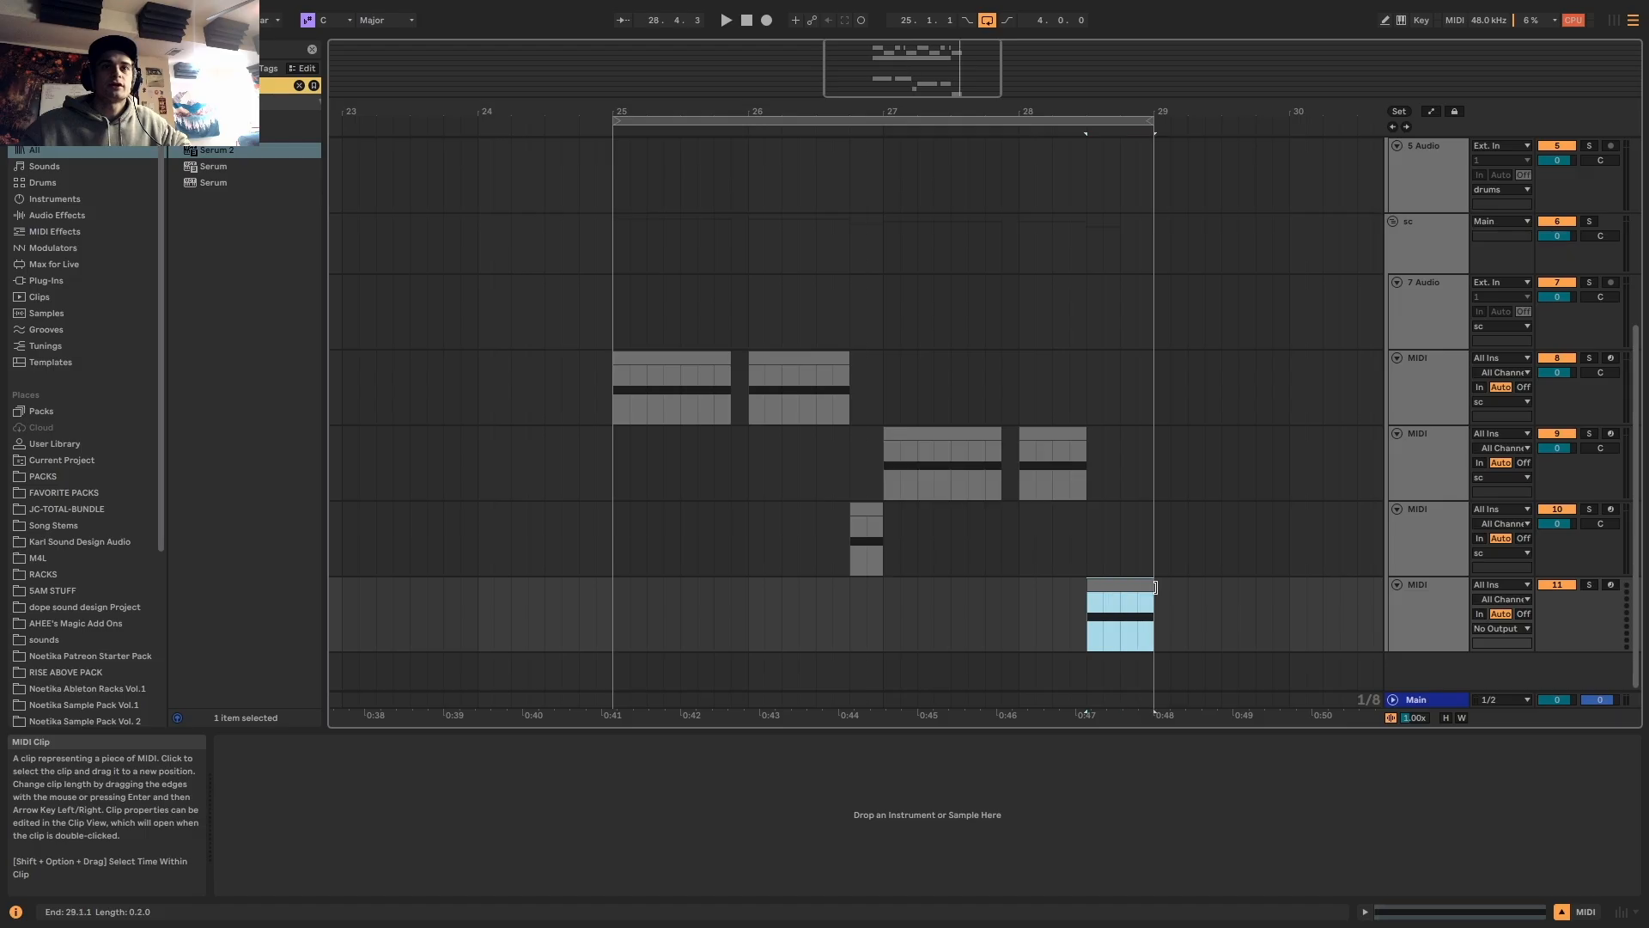
{"action": "left_click", "coordinate": [255, 150]}
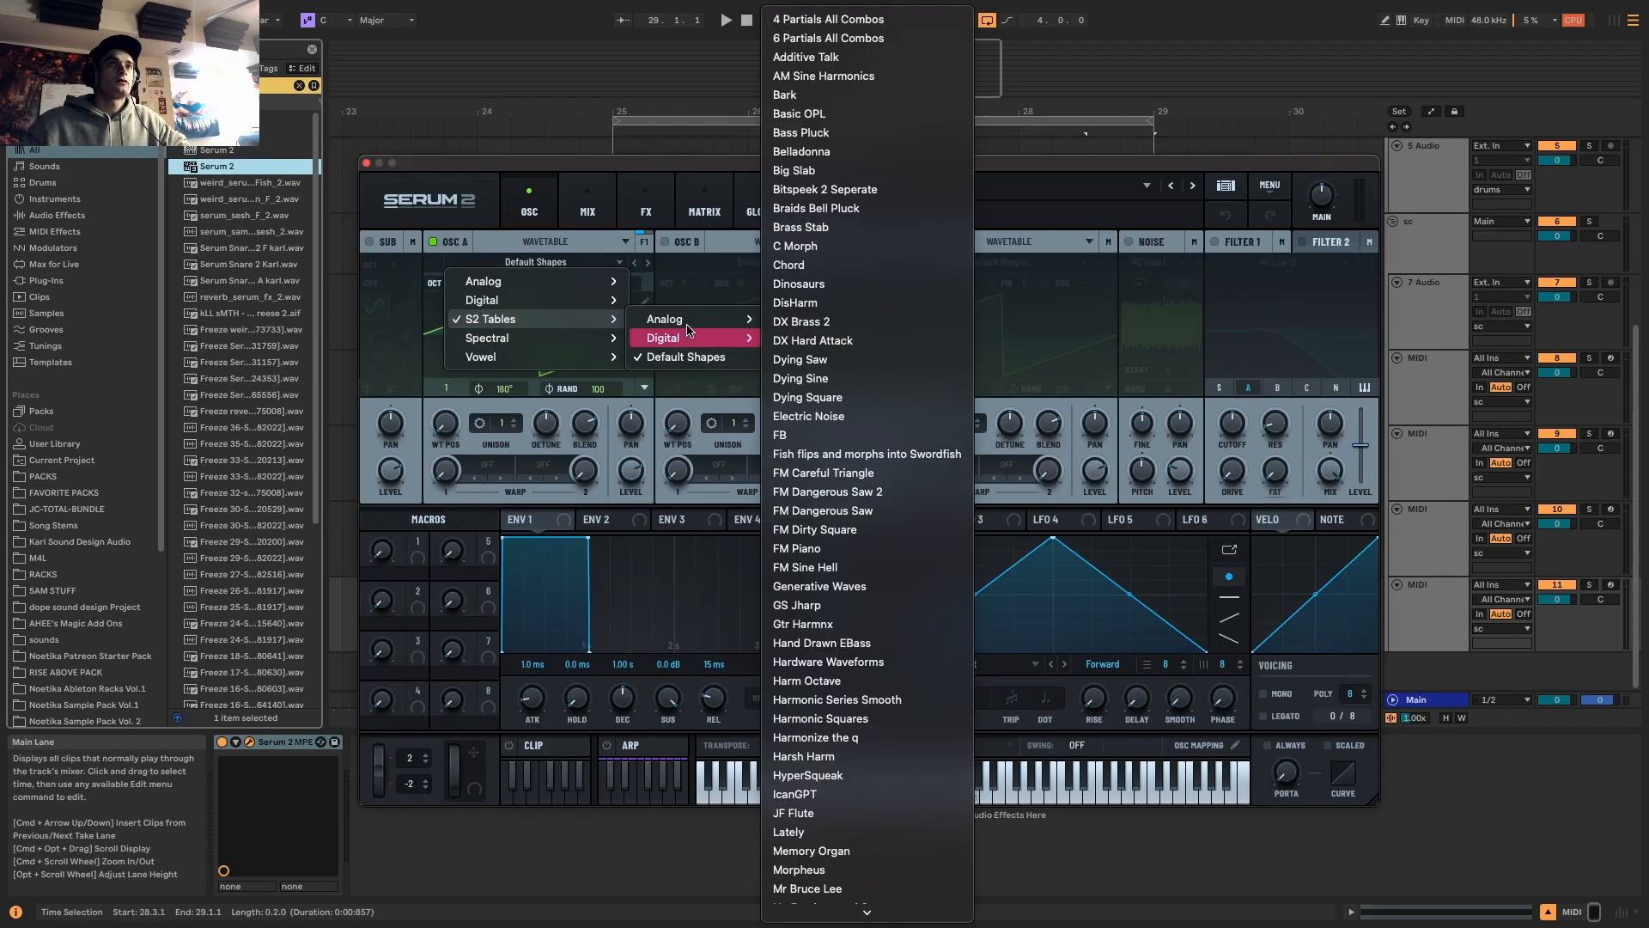
Load the Dying Sine wavetable from S2 Tables into oscillator A, set its wavetable position to 256 and audition it
{"action": "mouse_move", "coordinate": [693, 321]}
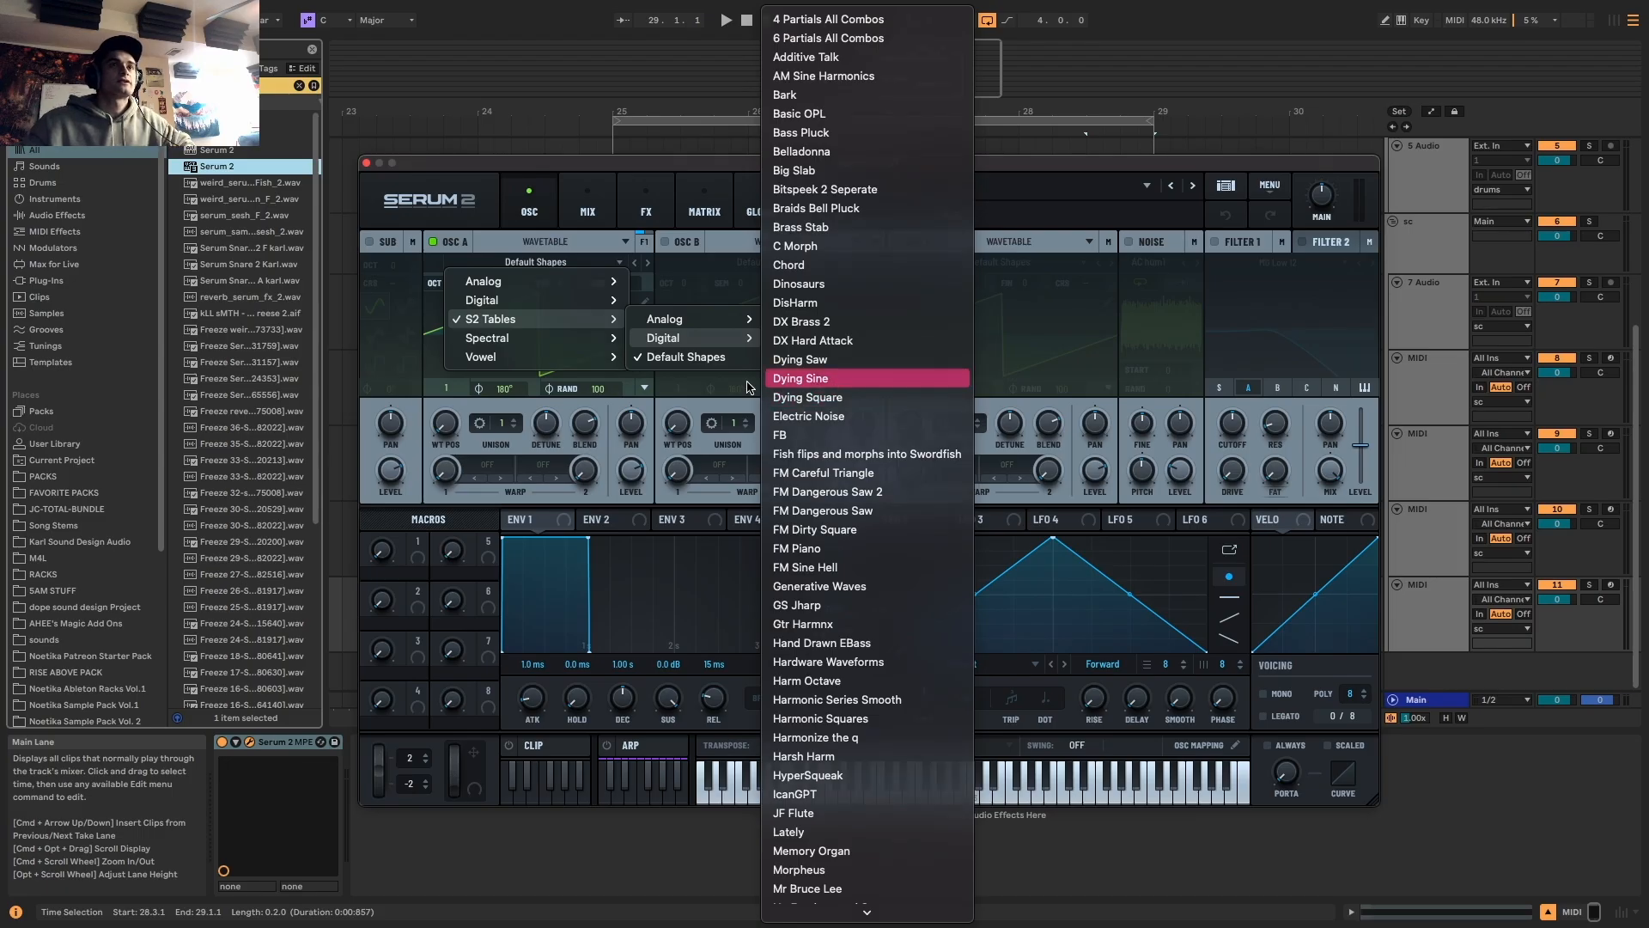
{"action": "left_click", "coordinate": [803, 369]}
{"action": "left_click_drag", "start_coordinate": [448, 432], "coordinate": [457, 297]}
{"action": "key", "text": "space"}
{"action": "key", "text": "space"}
{"action": "key", "text": "space"}
{"action": "key", "text": "space"}
Audition the raw sound and select 28.3.1 to 29.1.1 on track 11 as the playback range, moving the synth window aside as needed
{"action": "left_click_drag", "start_coordinate": [476, 164], "coordinate": [816, 361]}
{"action": "key", "text": "space"}
{"action": "key", "text": "space"}
{"action": "left_click_drag", "start_coordinate": [947, 362], "coordinate": [473, 221]}
{"action": "left_click_drag", "start_coordinate": [799, 221], "coordinate": [1045, 661]}
{"action": "left_click_drag", "start_coordinate": [1094, 608], "coordinate": [1186, 611]}
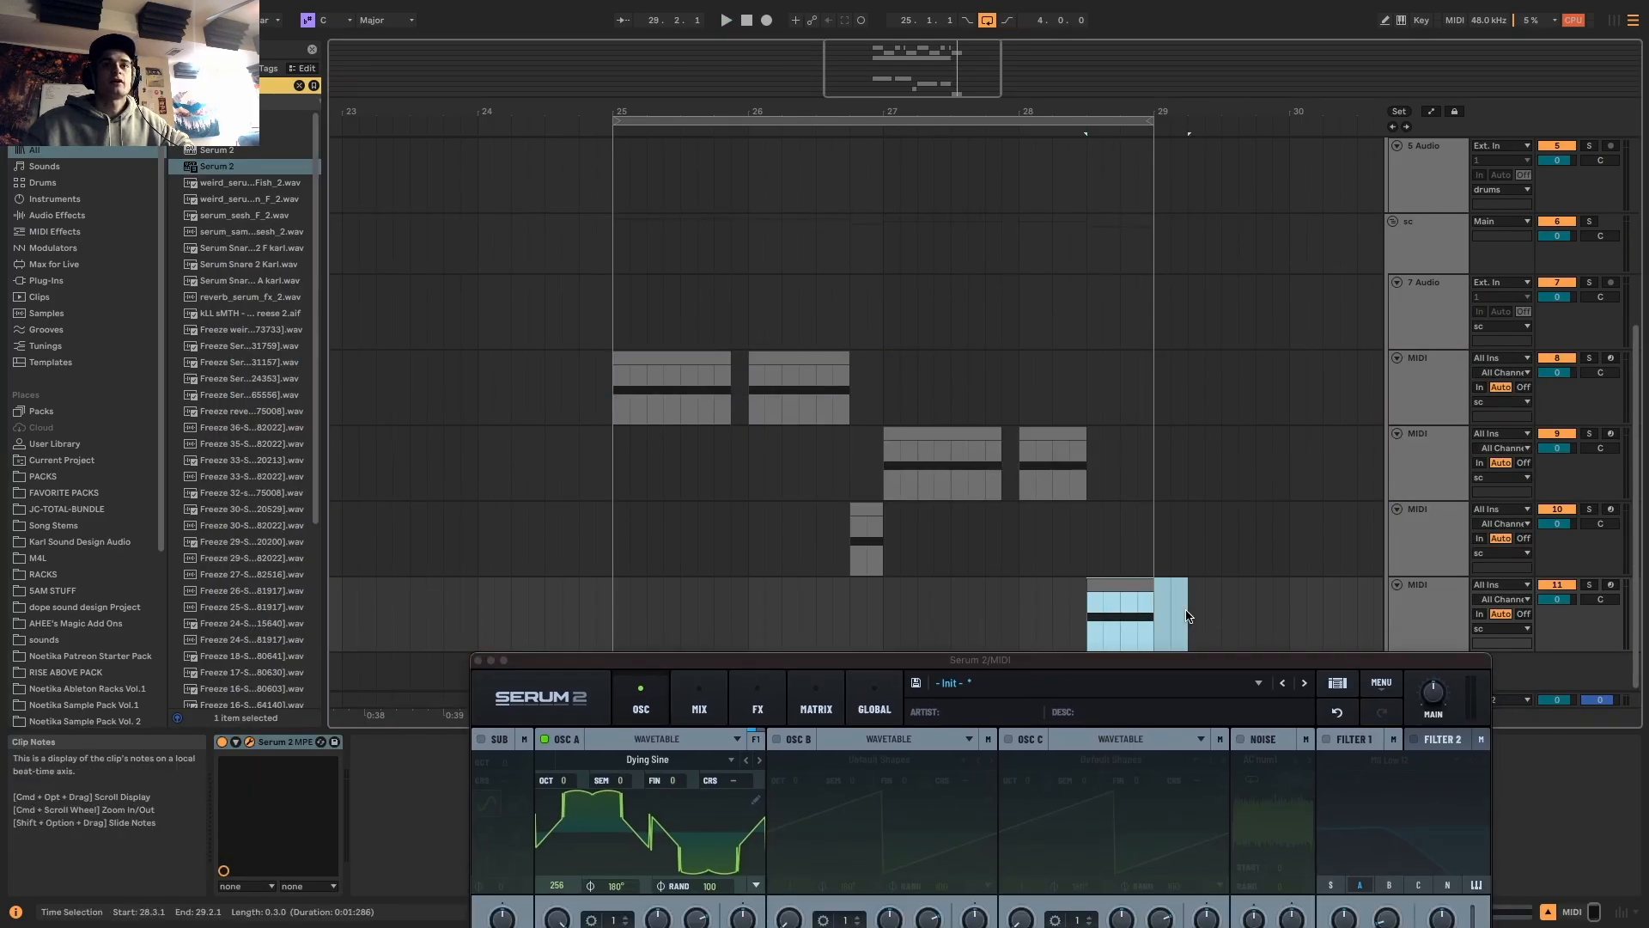
{"action": "left_click_drag", "start_coordinate": [1137, 660], "coordinate": [1028, 122]}
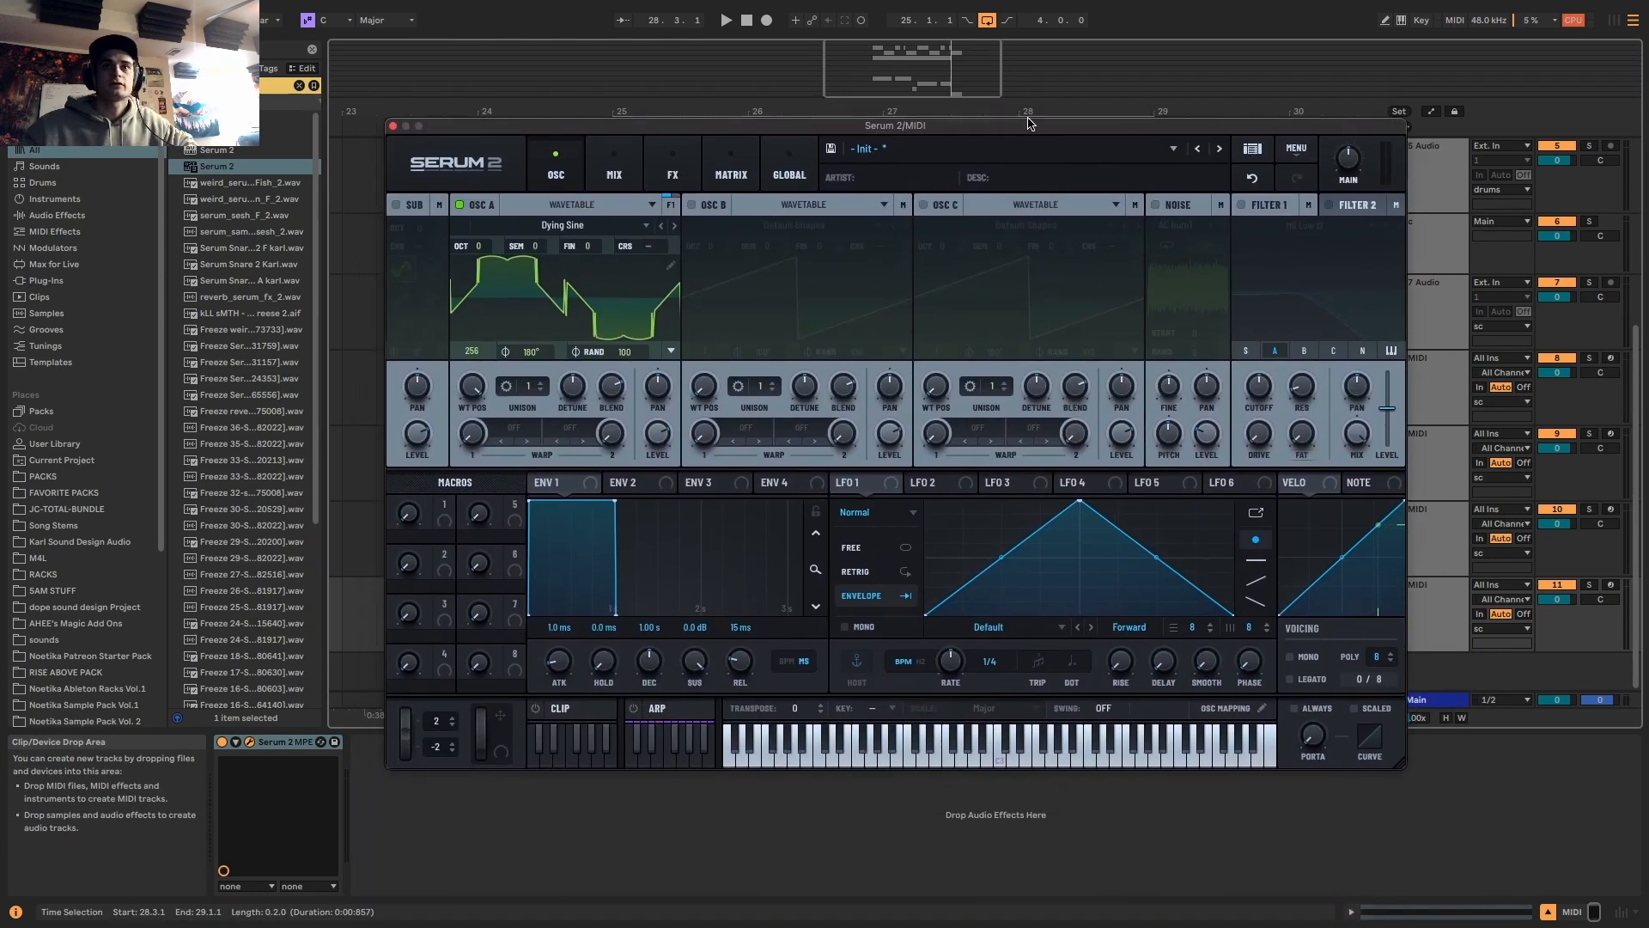
Reshape LFO 1 into a descending ramp at a 1/2 rate and assign it to oscillator A's level
{"action": "key", "text": "space"}
{"action": "left_click", "coordinate": [866, 486]}
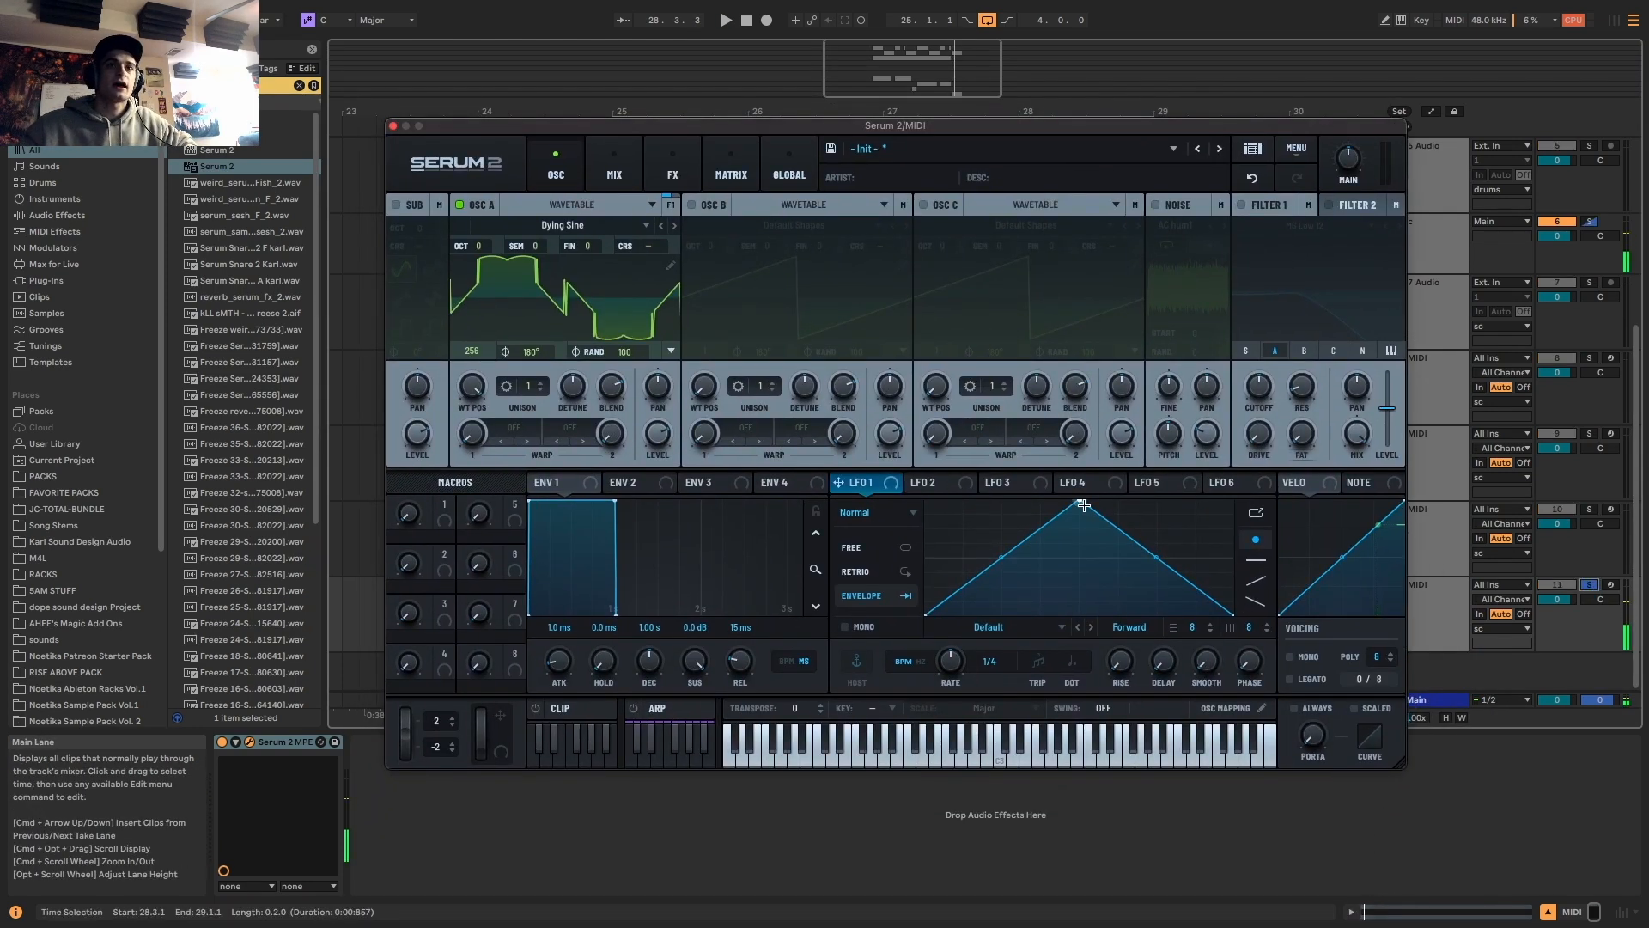
{"action": "left_click_drag", "start_coordinate": [1080, 501], "coordinate": [925, 502]}
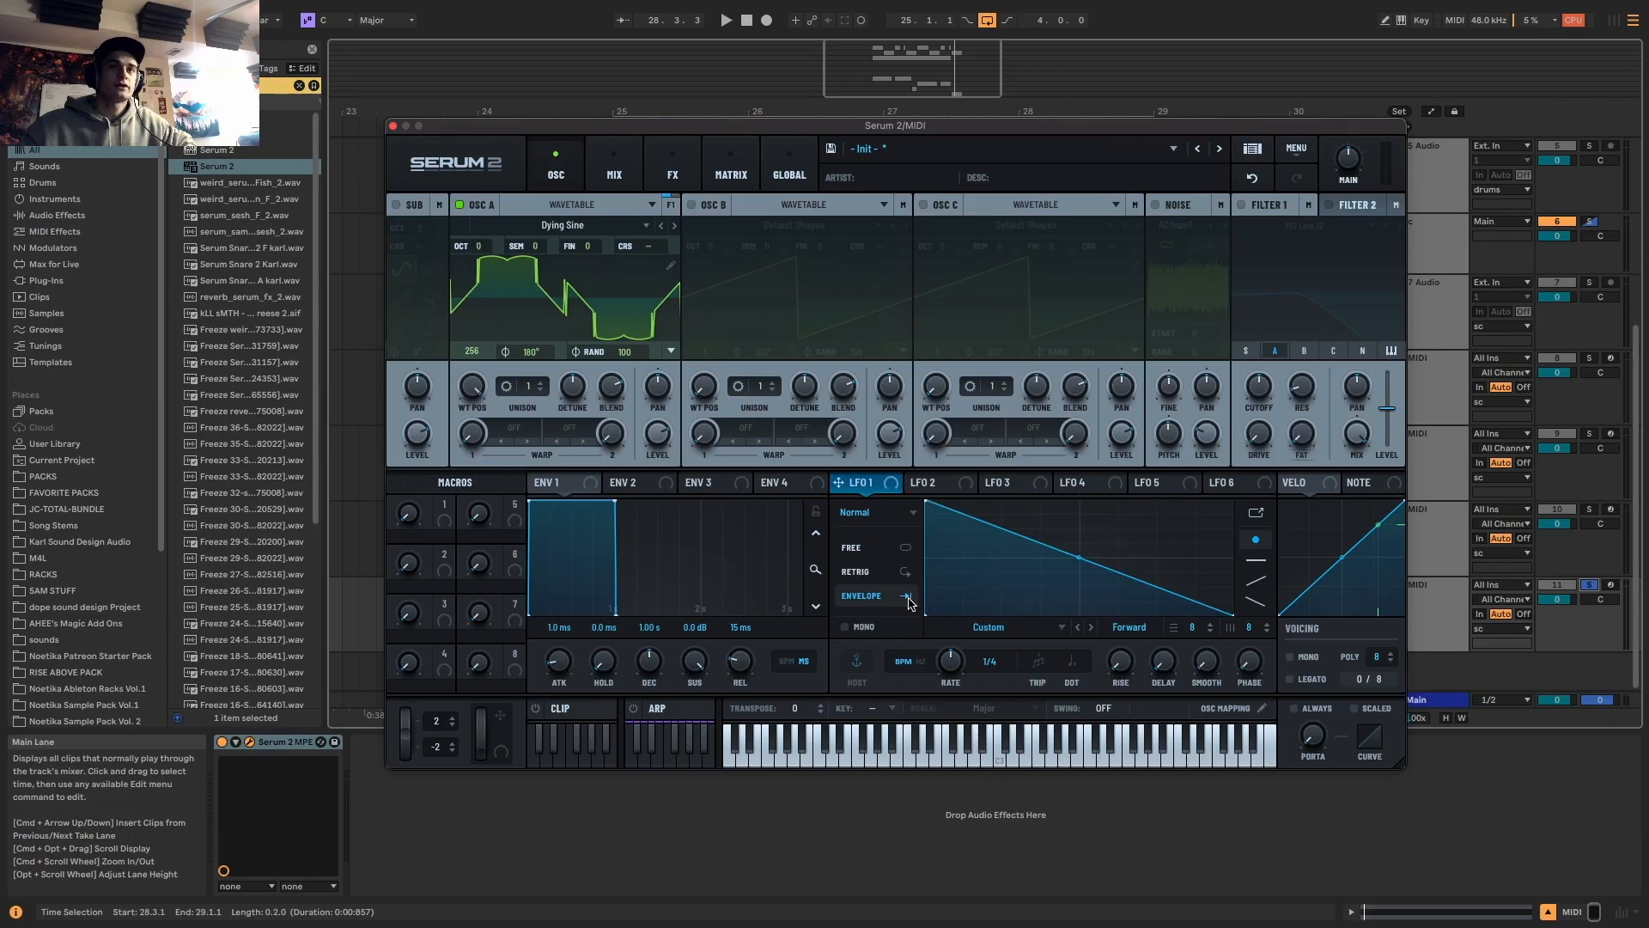
{"action": "left_click_drag", "start_coordinate": [952, 667], "coordinate": [951, 677]}
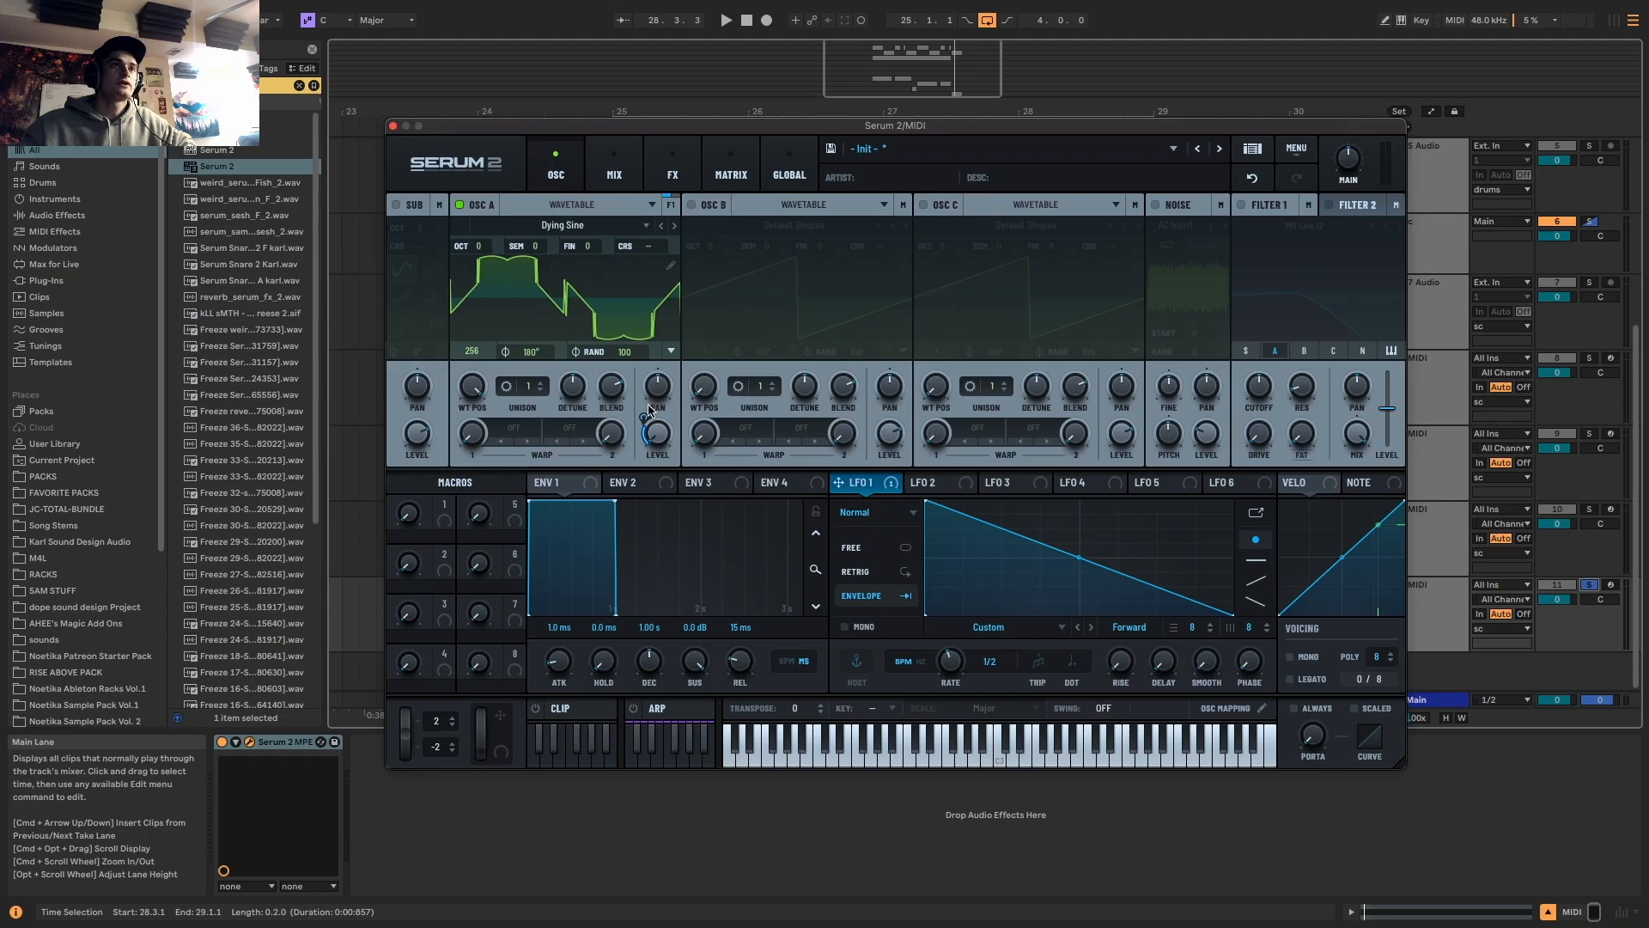
Assign LFO 1 to oscillator A's coarse pitch while auditioning the sound
{"action": "key", "text": "space"}
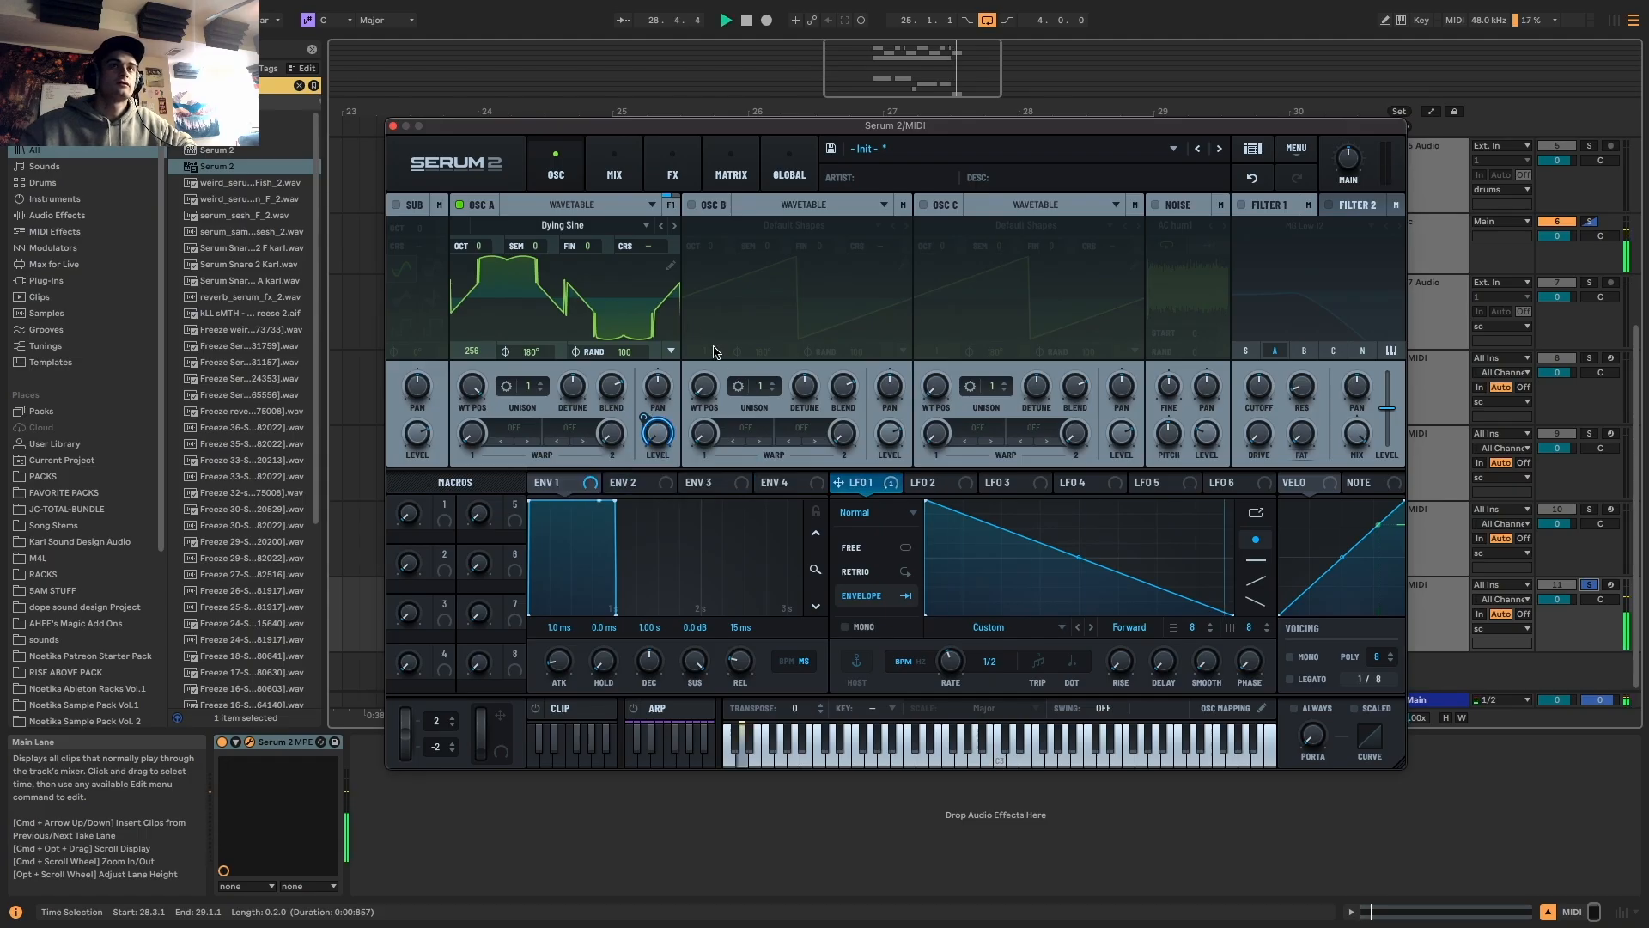
{"action": "left_click_drag", "start_coordinate": [848, 482], "coordinate": [676, 250]}
{"action": "mouse_move", "coordinate": [676, 253]}
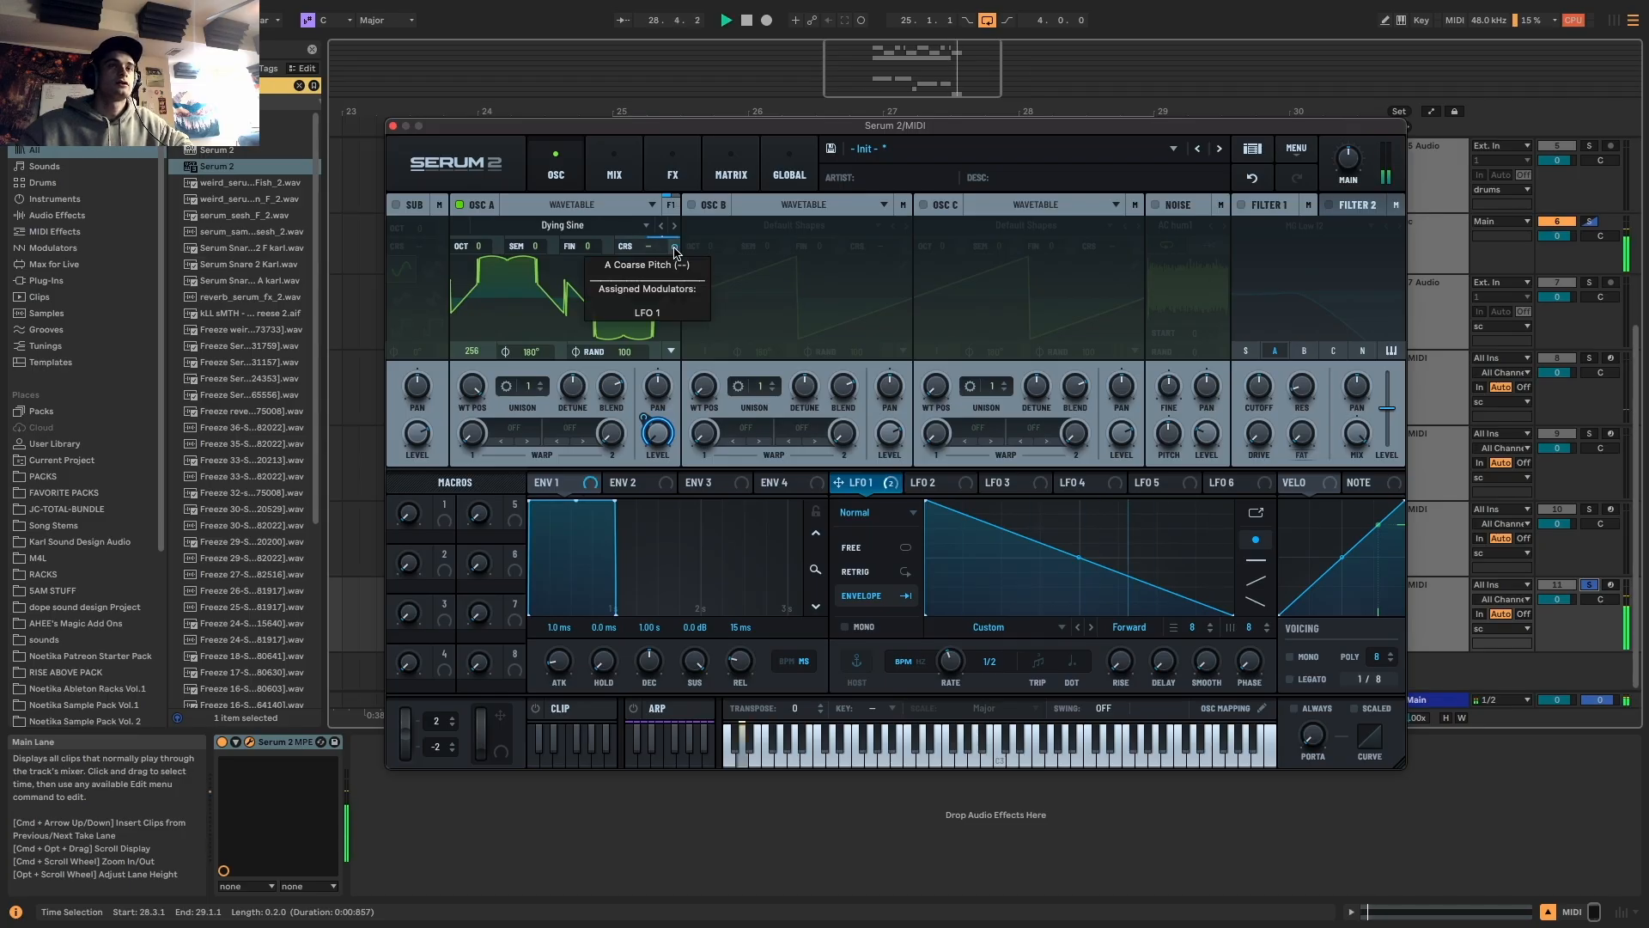
Enable Filter 1 as MG Low 12 and modulate its cutoff with LFO 1, auditioning the sweep
{"action": "left_click", "coordinate": [1240, 205]}
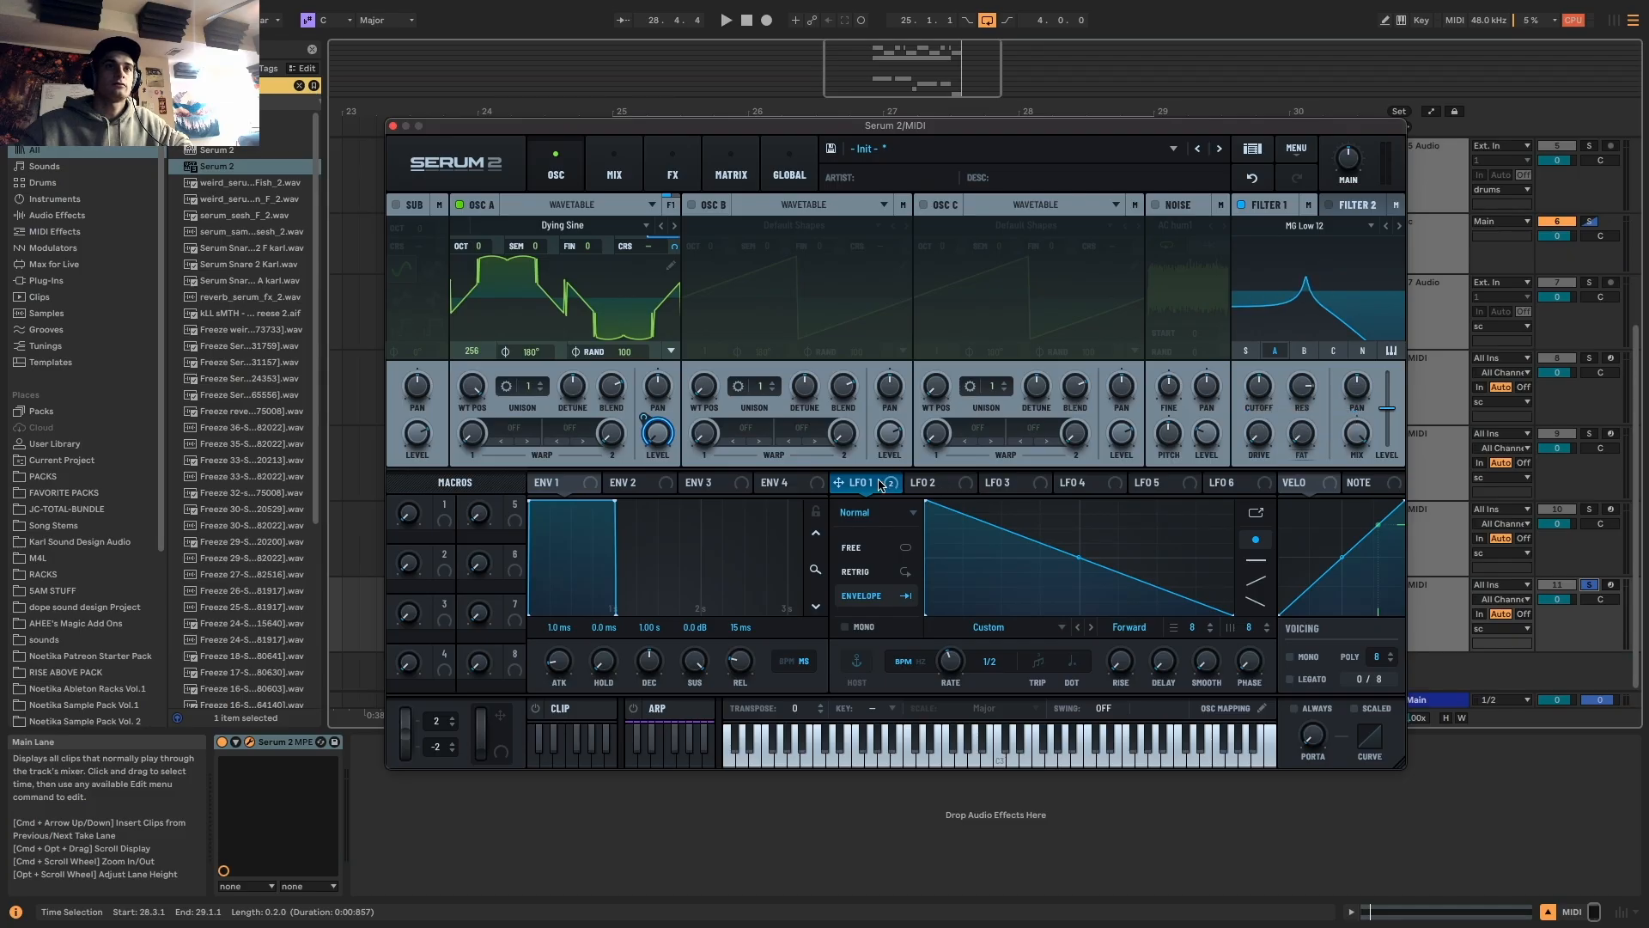
{"action": "left_click_drag", "start_coordinate": [1281, 403], "coordinate": [1258, 387]}
{"action": "key", "text": "space"}
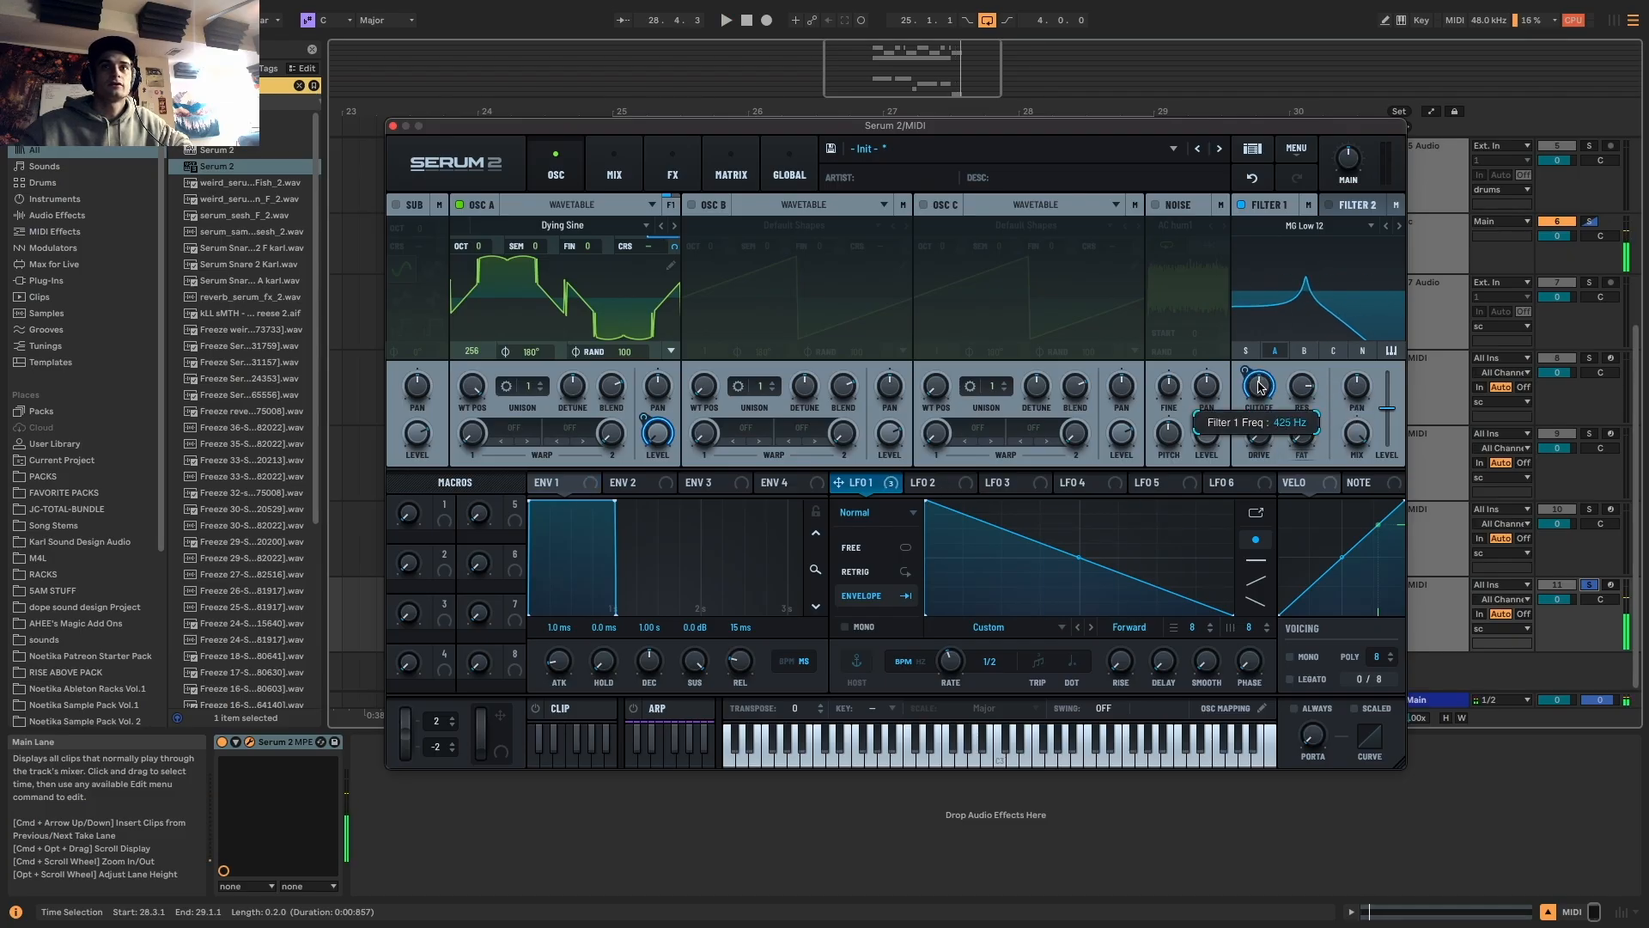
{"action": "key", "text": "space"}
{"action": "key", "text": "space"}
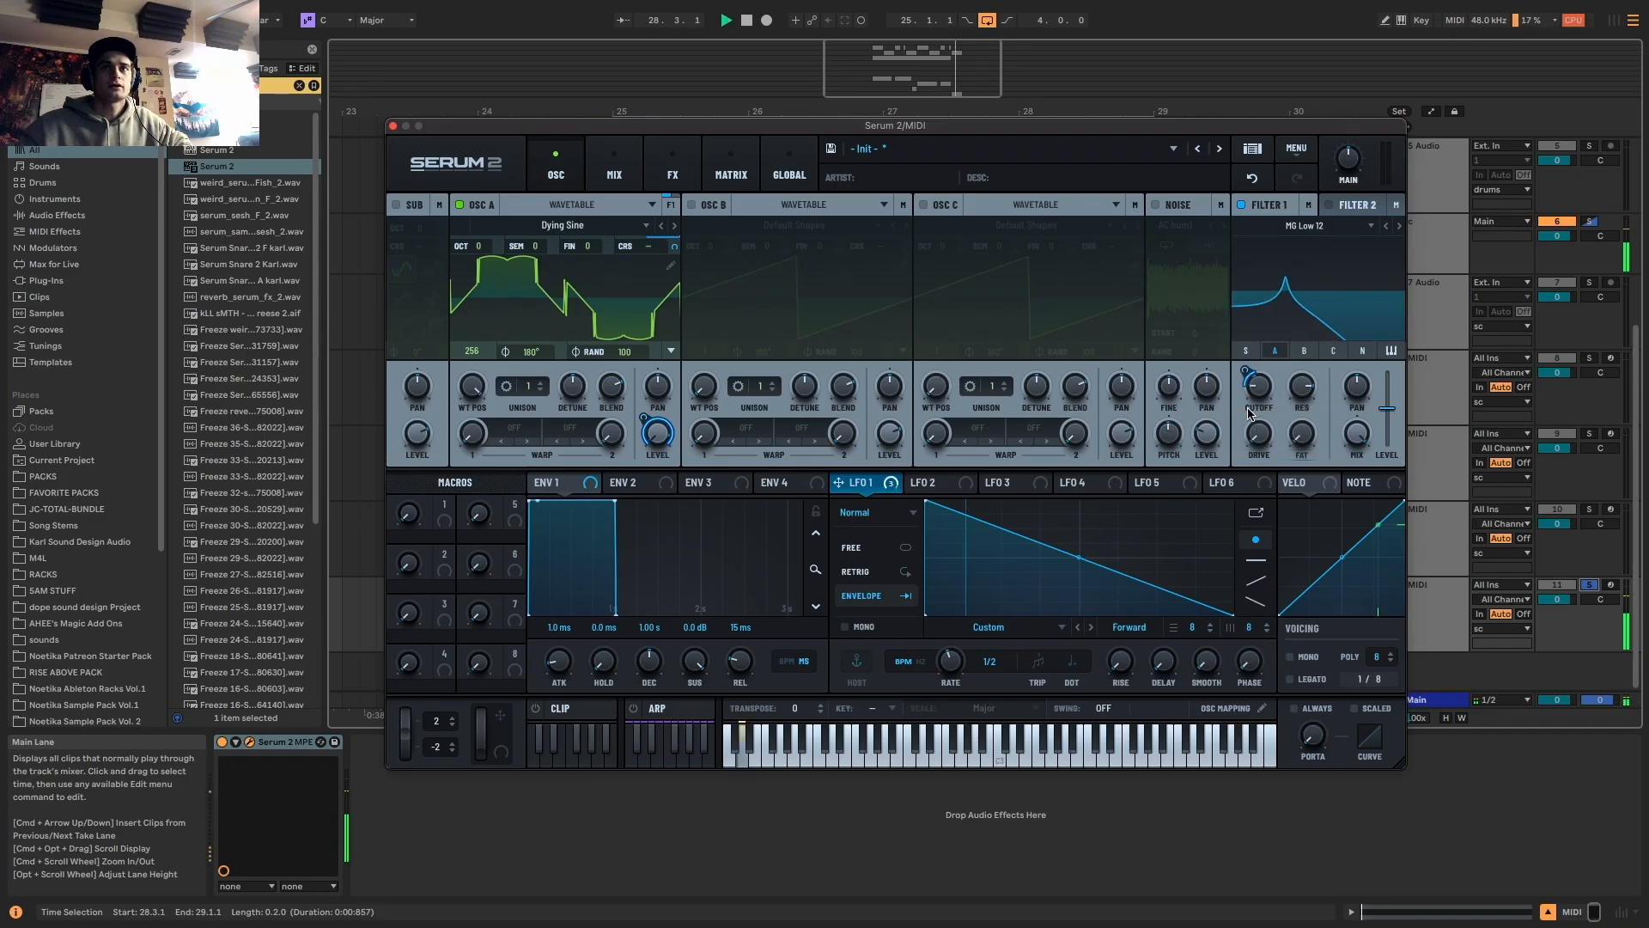
Raise Filter 1's resonance to 100% and adjust the depth of LFO 1 on its cutoff
{"action": "key", "text": "space"}
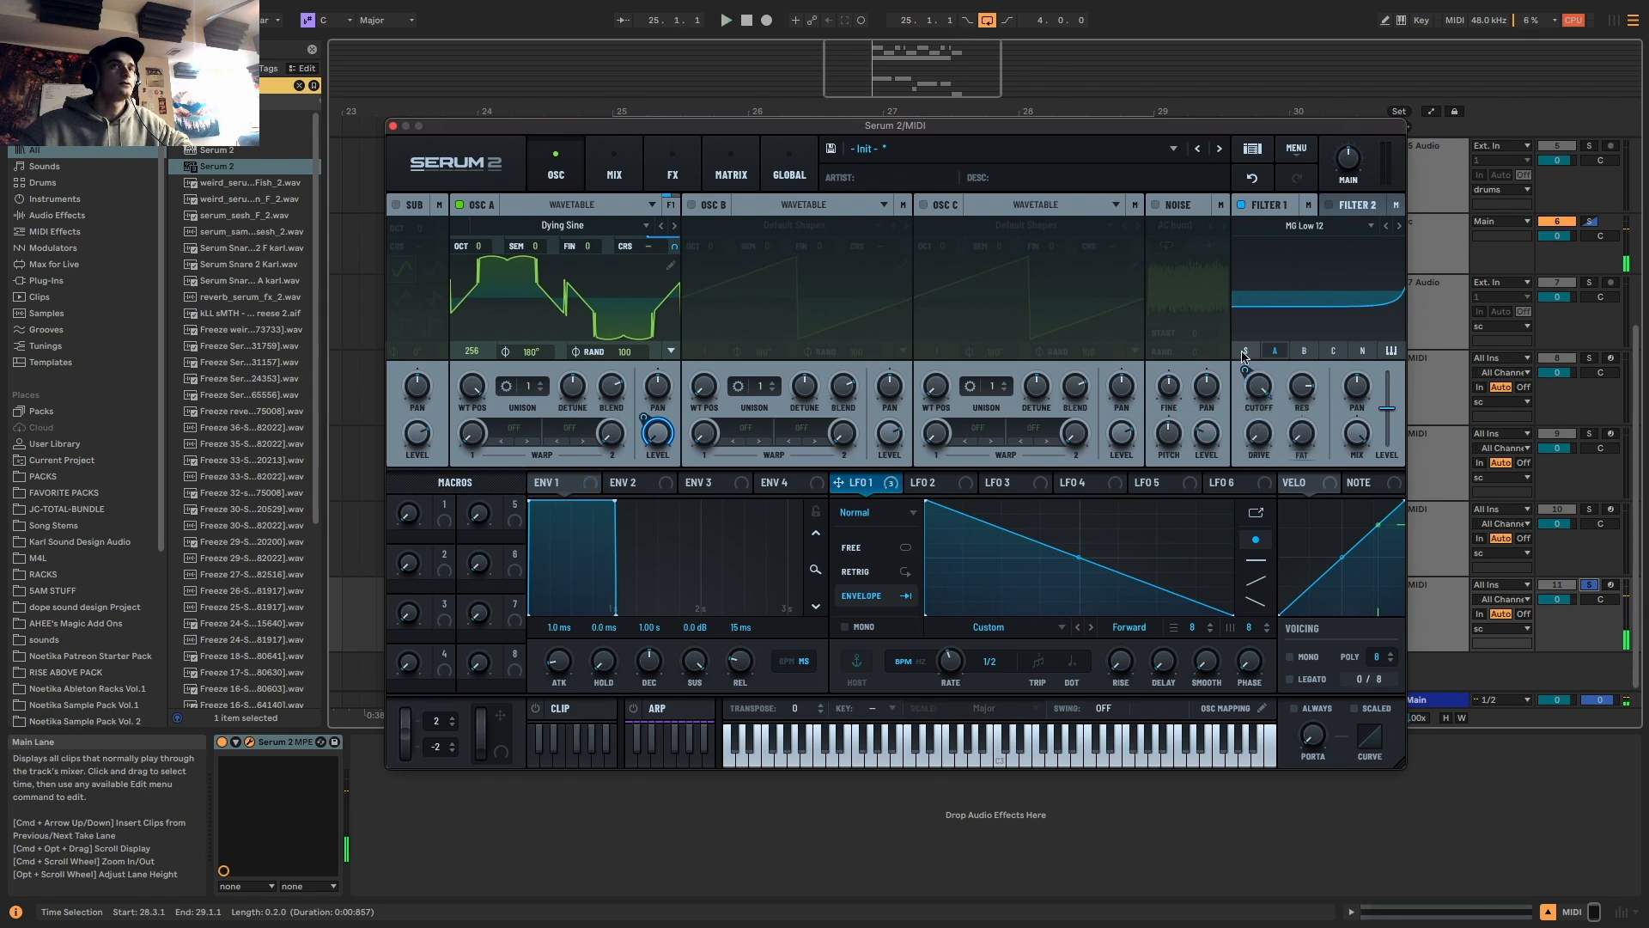
{"action": "key", "text": "space"}
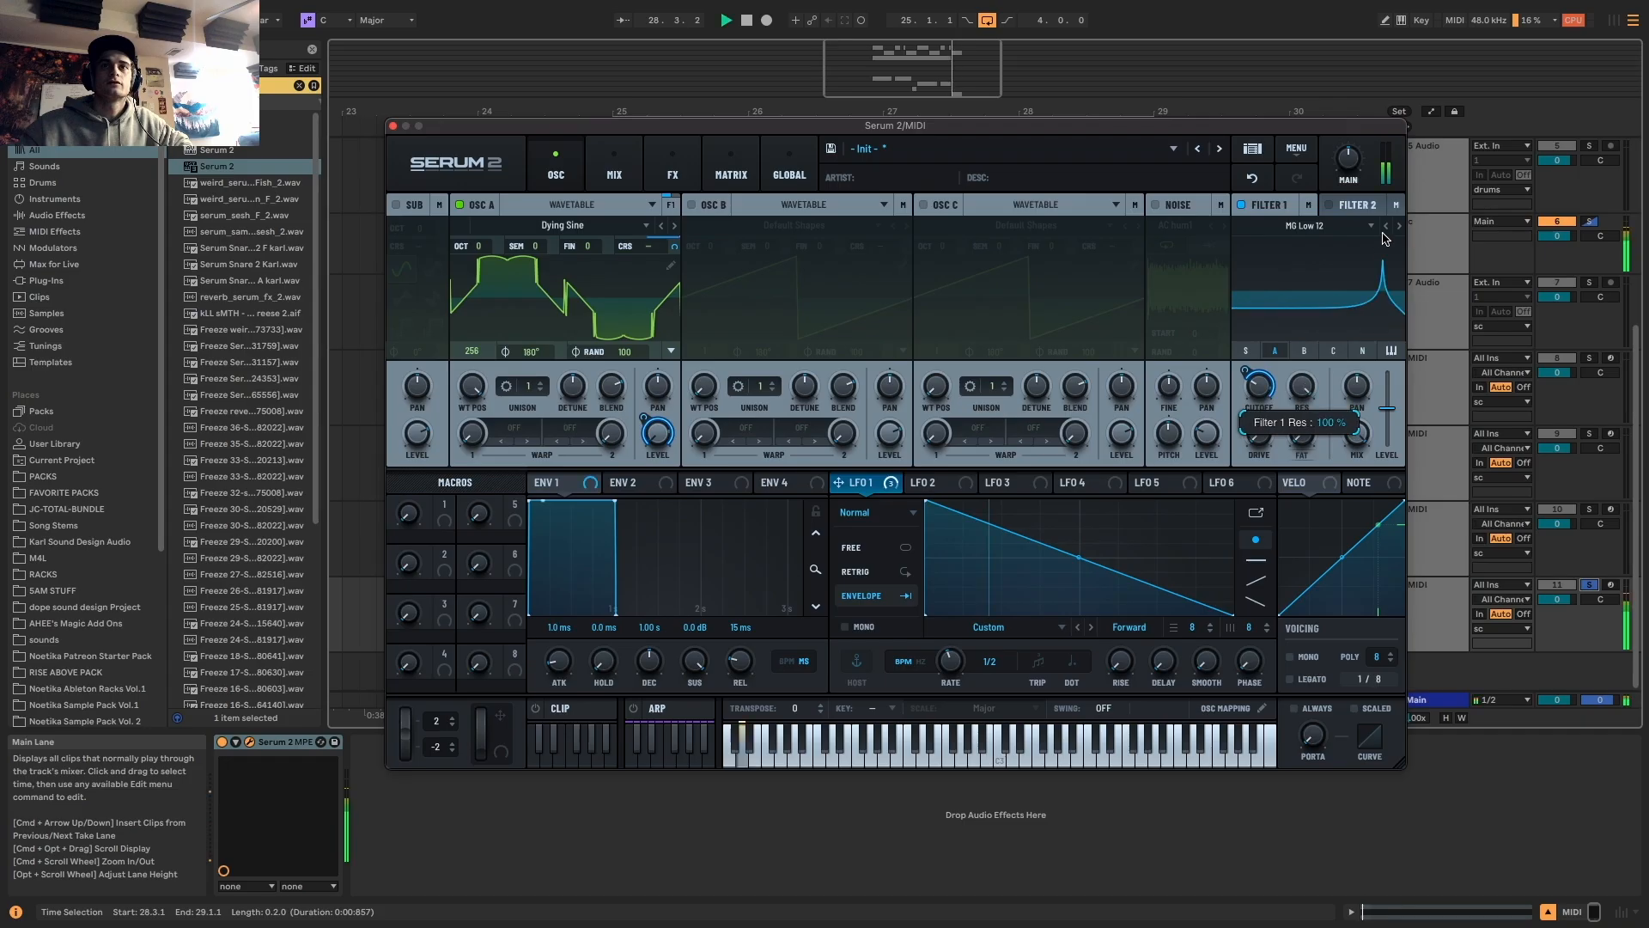
{"action": "key", "text": "space"}
{"action": "left_click_drag", "start_coordinate": [1253, 376], "coordinate": [1255, 413]}
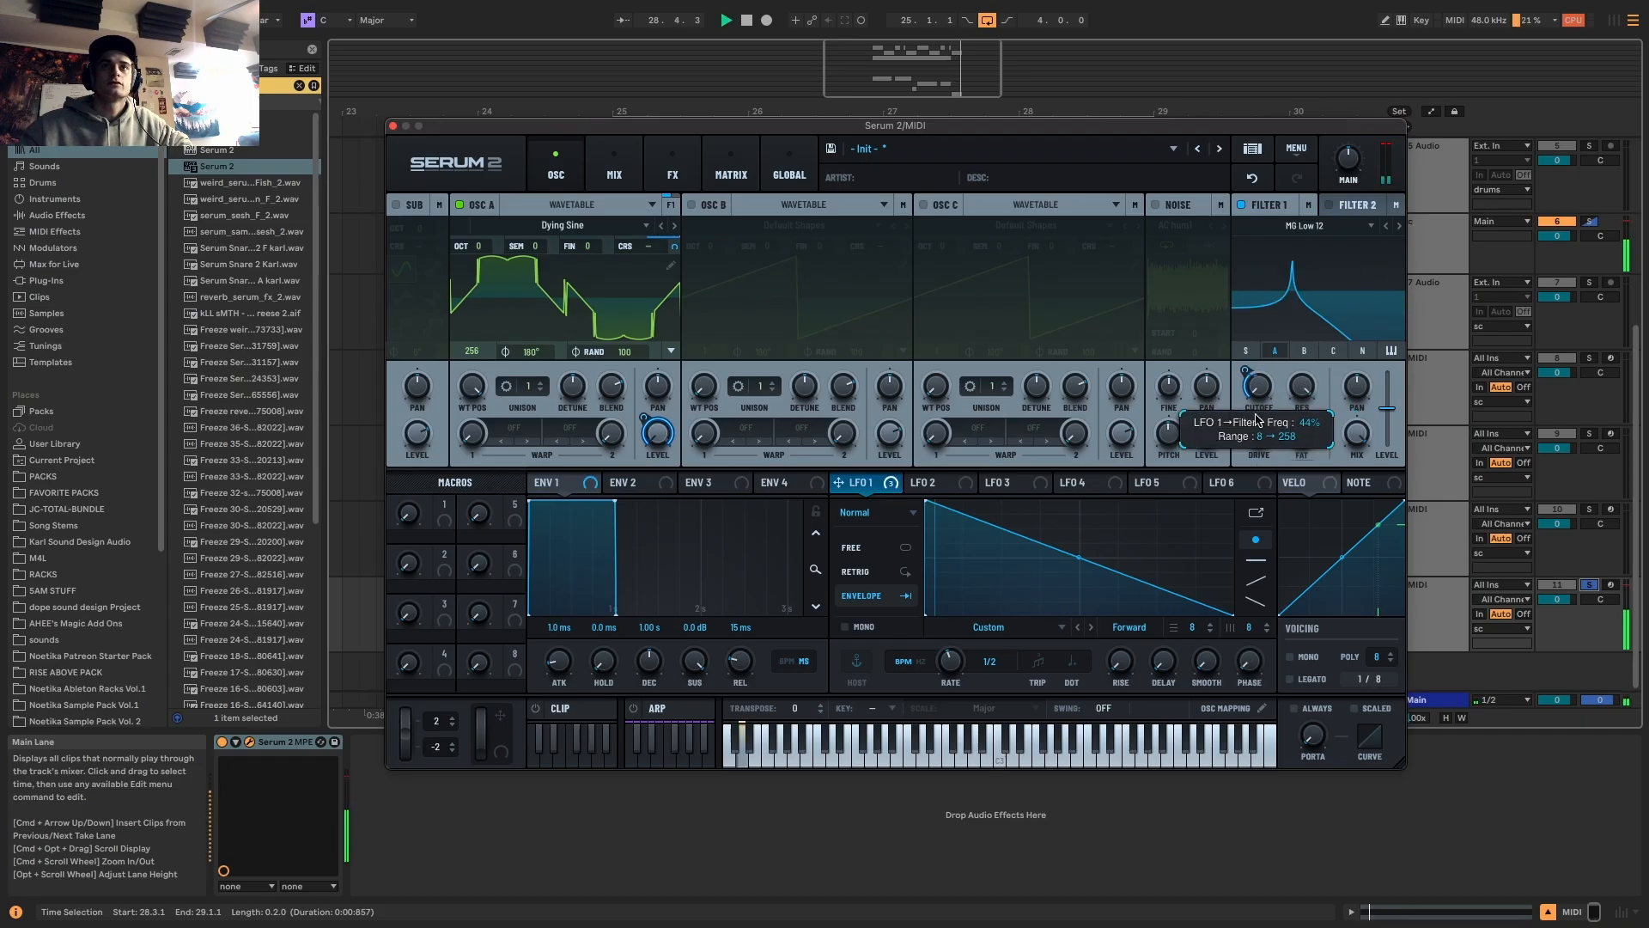
{"action": "key", "text": "space"}
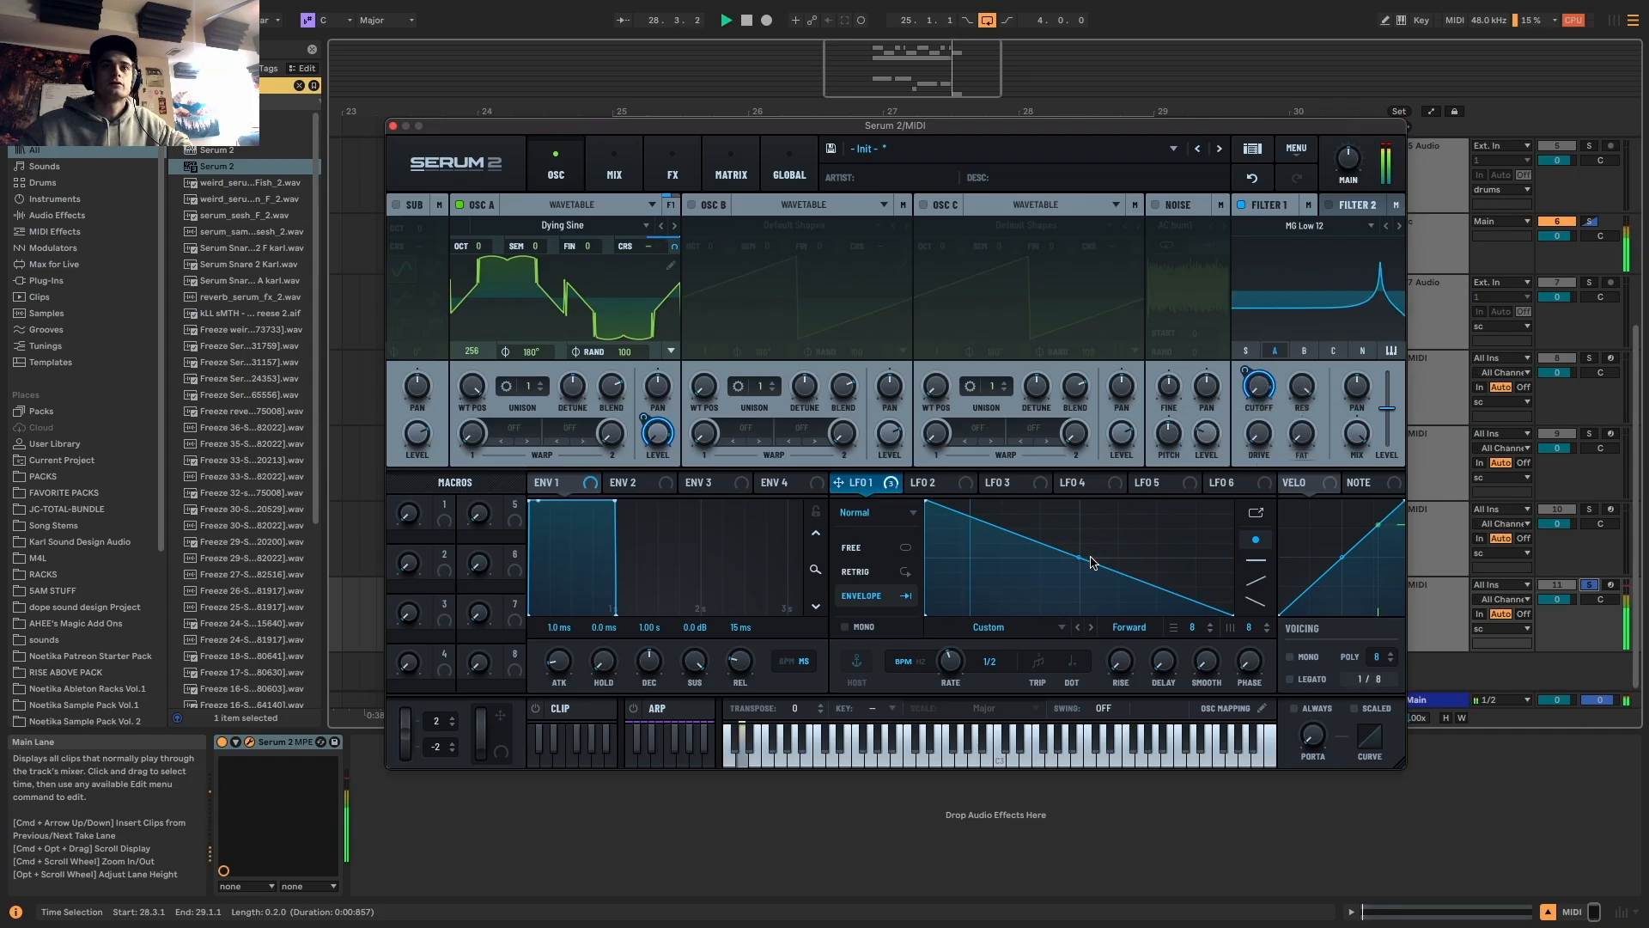
Bend LFO 1 into a steep exponential decay and assign it to oscillator A's wavetable position
{"action": "left_click_drag", "start_coordinate": [1078, 558], "coordinate": [1079, 589]}
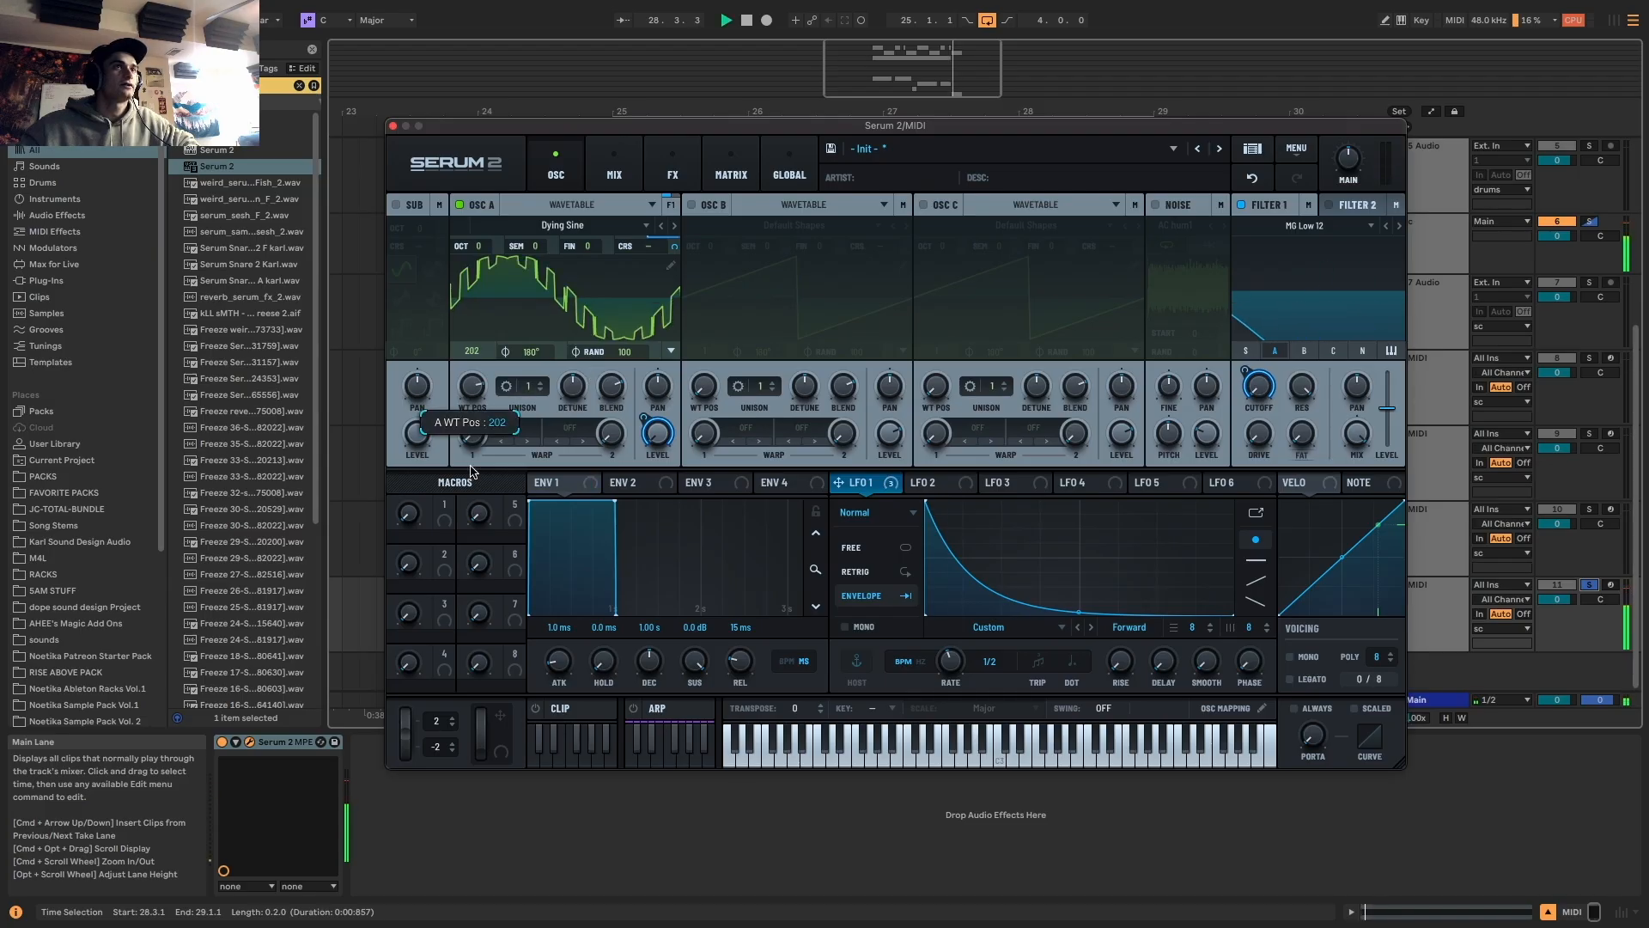
{"action": "left_click_drag", "start_coordinate": [468, 394], "coordinate": [472, 388]}
{"action": "key", "text": "space"}
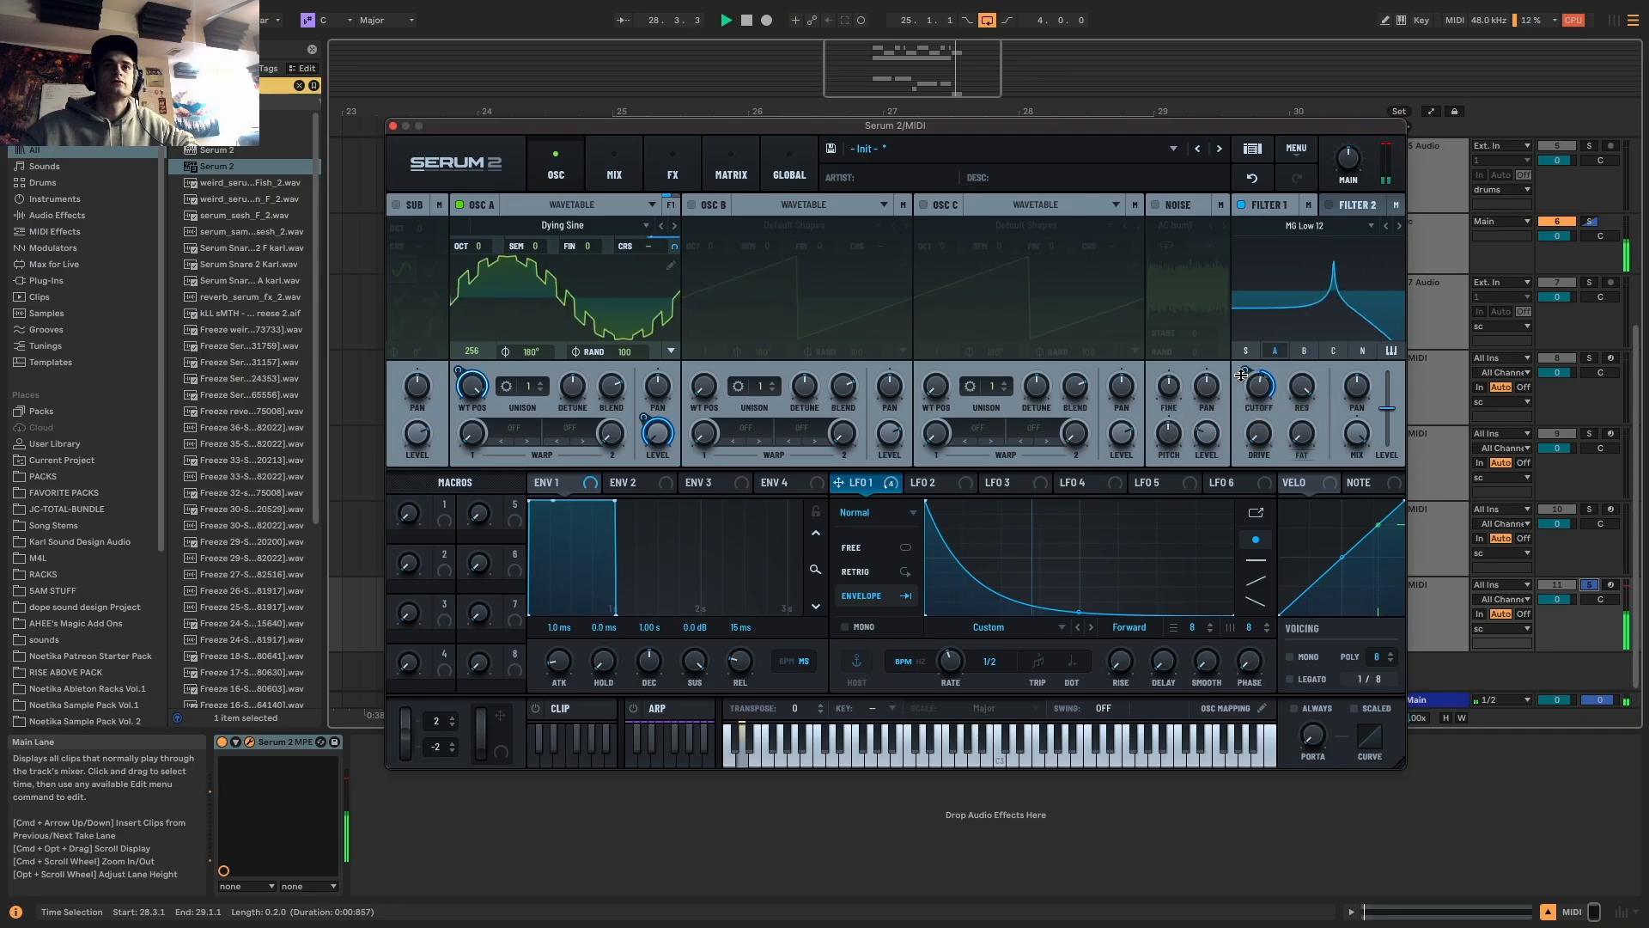
Set LFO 1's modulation of the Filter 1 cutoff to about -42% and soften the LFO's decay curve
{"action": "left_click_drag", "start_coordinate": [1244, 371], "coordinate": [1257, 508]}
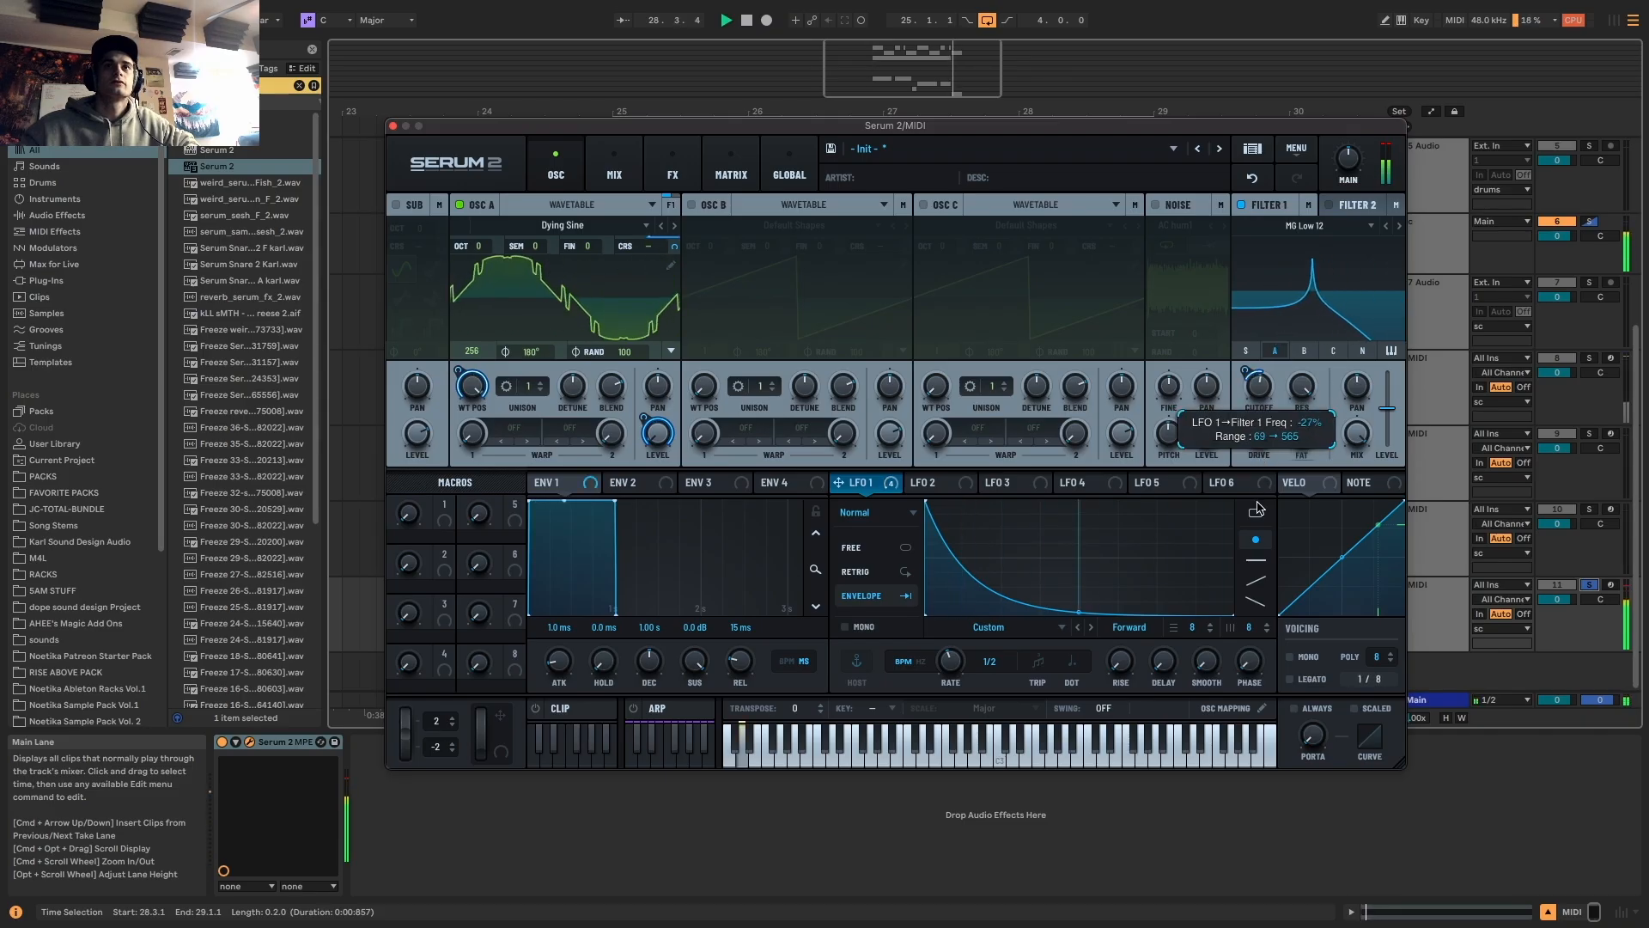
{"action": "mouse_move", "coordinate": [1259, 388]}
{"action": "left_mouse_down"}
{"action": "mouse_move", "coordinate": [1259, 322]}
{"action": "mouse_move", "coordinate": [1246, 403]}
{"action": "left_mouse_up"}
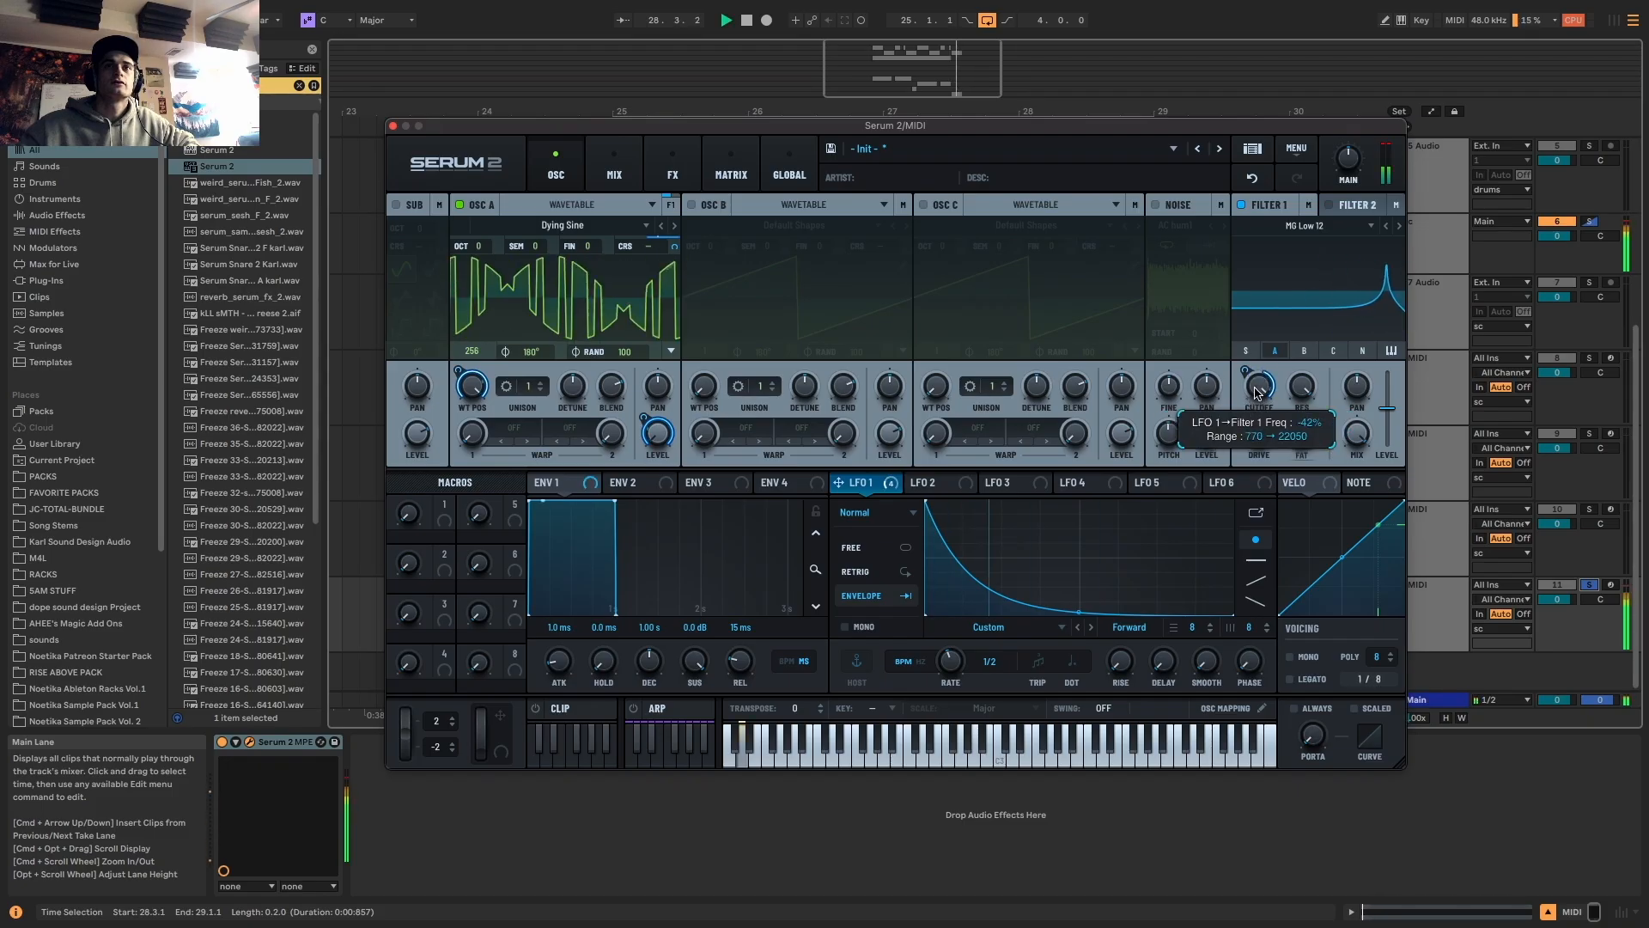
{"action": "mouse_move", "coordinate": [1079, 612]}
{"action": "left_mouse_down"}
{"action": "mouse_move", "coordinate": [1091, 560]}
{"action": "mouse_move", "coordinate": [1092, 591]}
{"action": "left_mouse_up"}
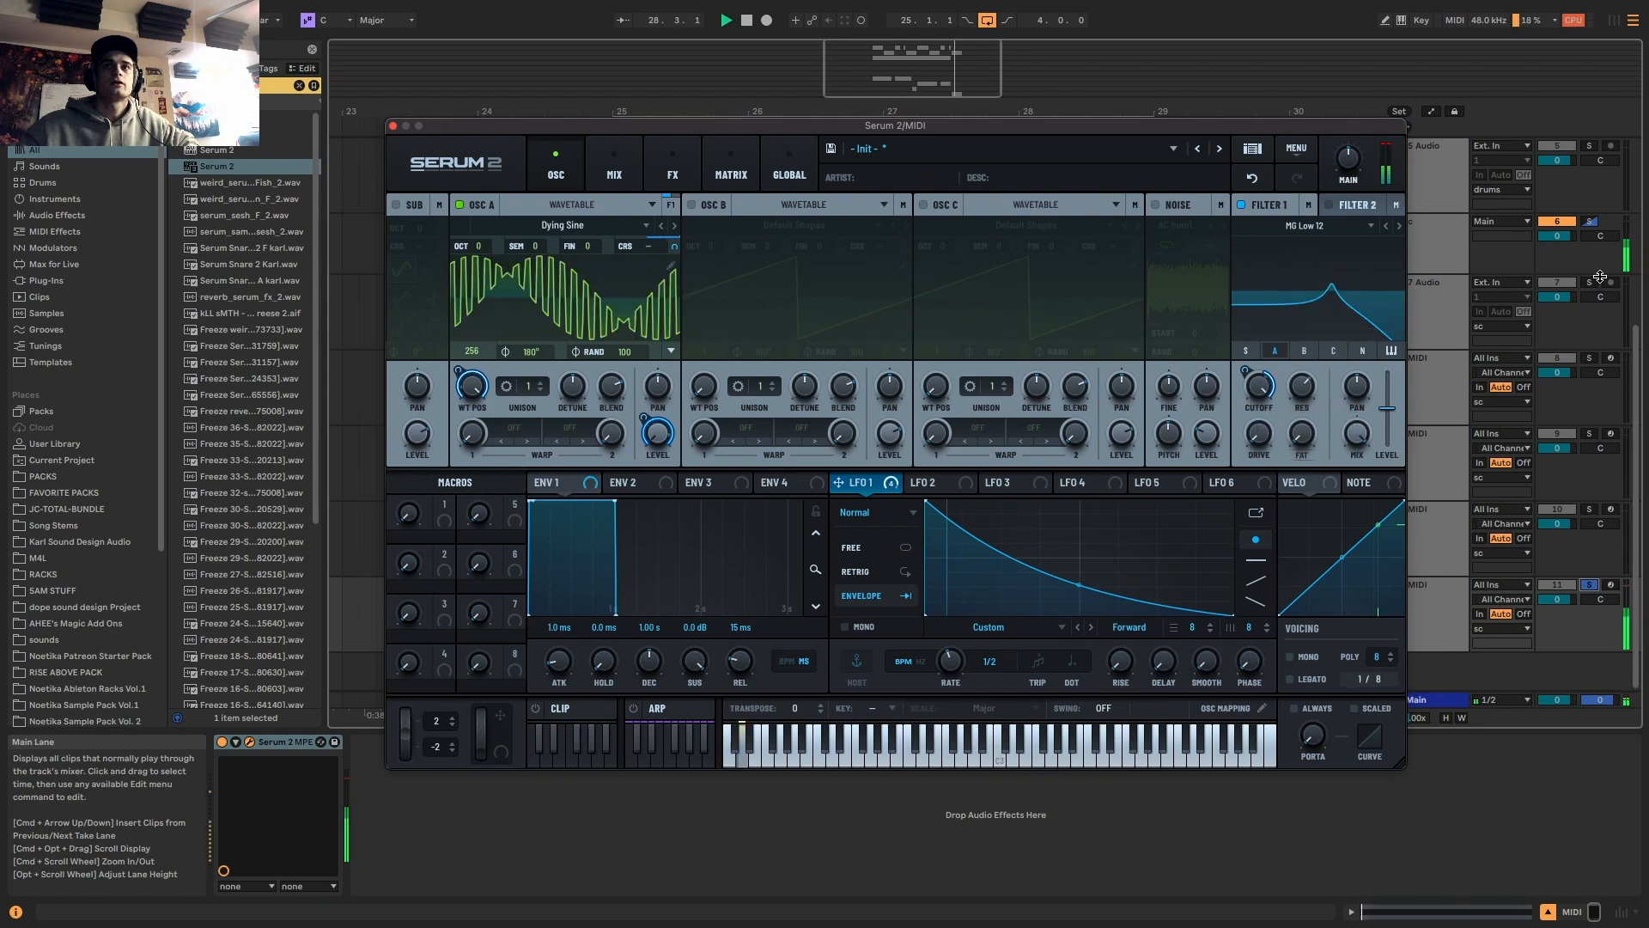
Compare track 11's bass in the full mix and soloed during playback
{"action": "left_click", "coordinate": [1588, 569]}
{"action": "left_click", "coordinate": [1592, 586]}
{"action": "key", "text": "space"}
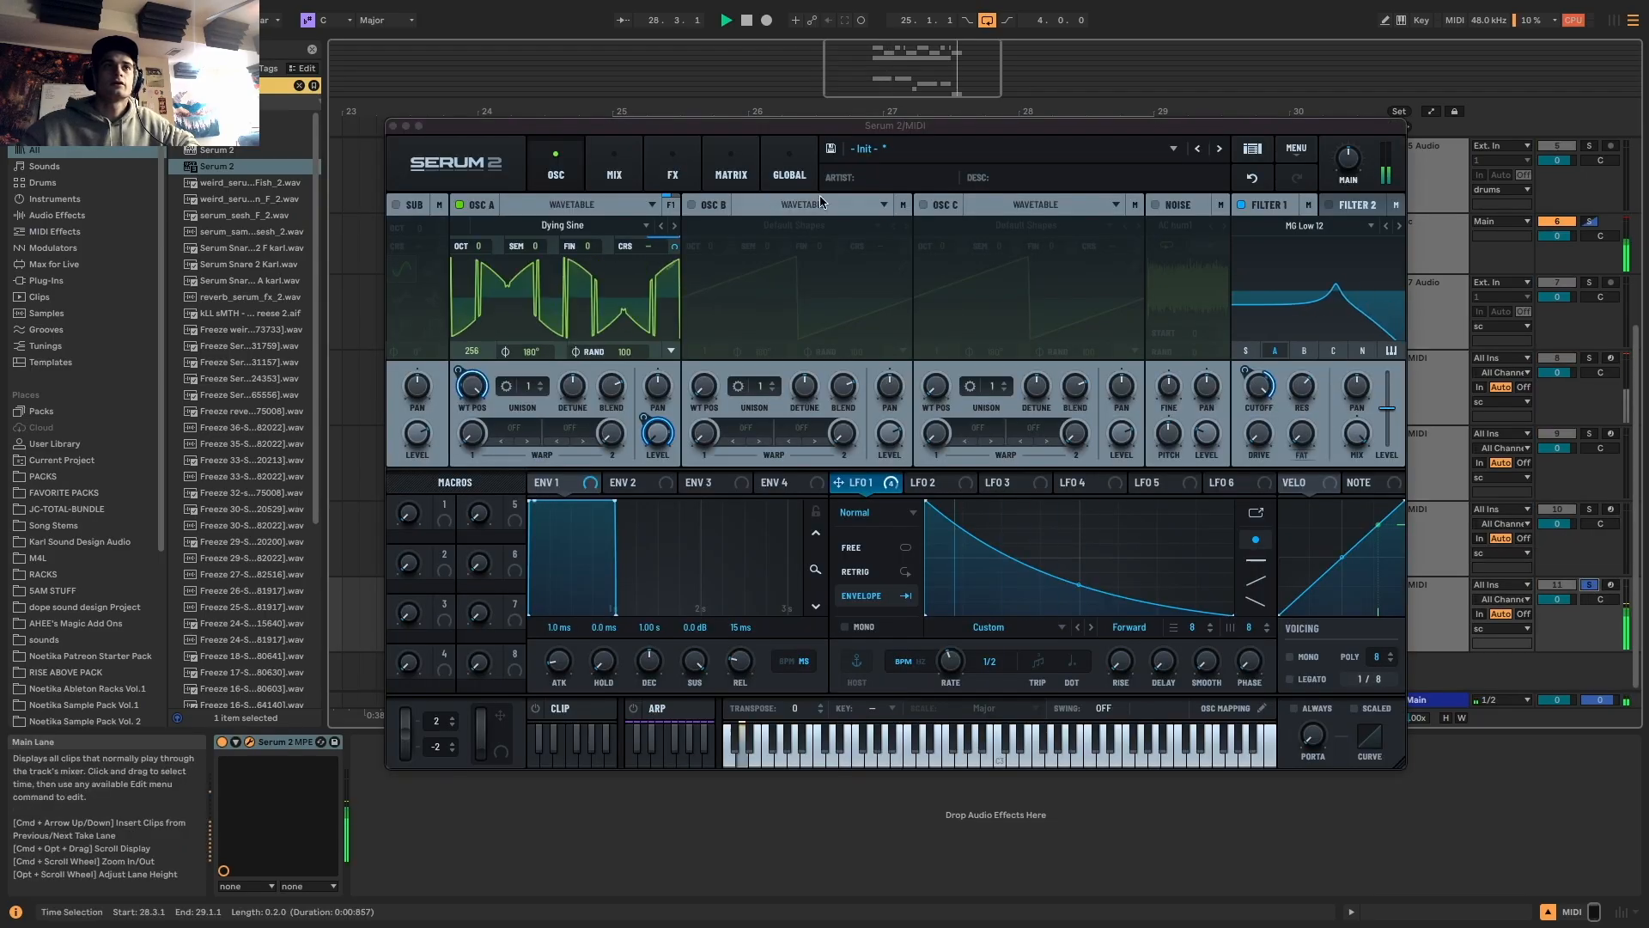
{"action": "key", "text": "space"}
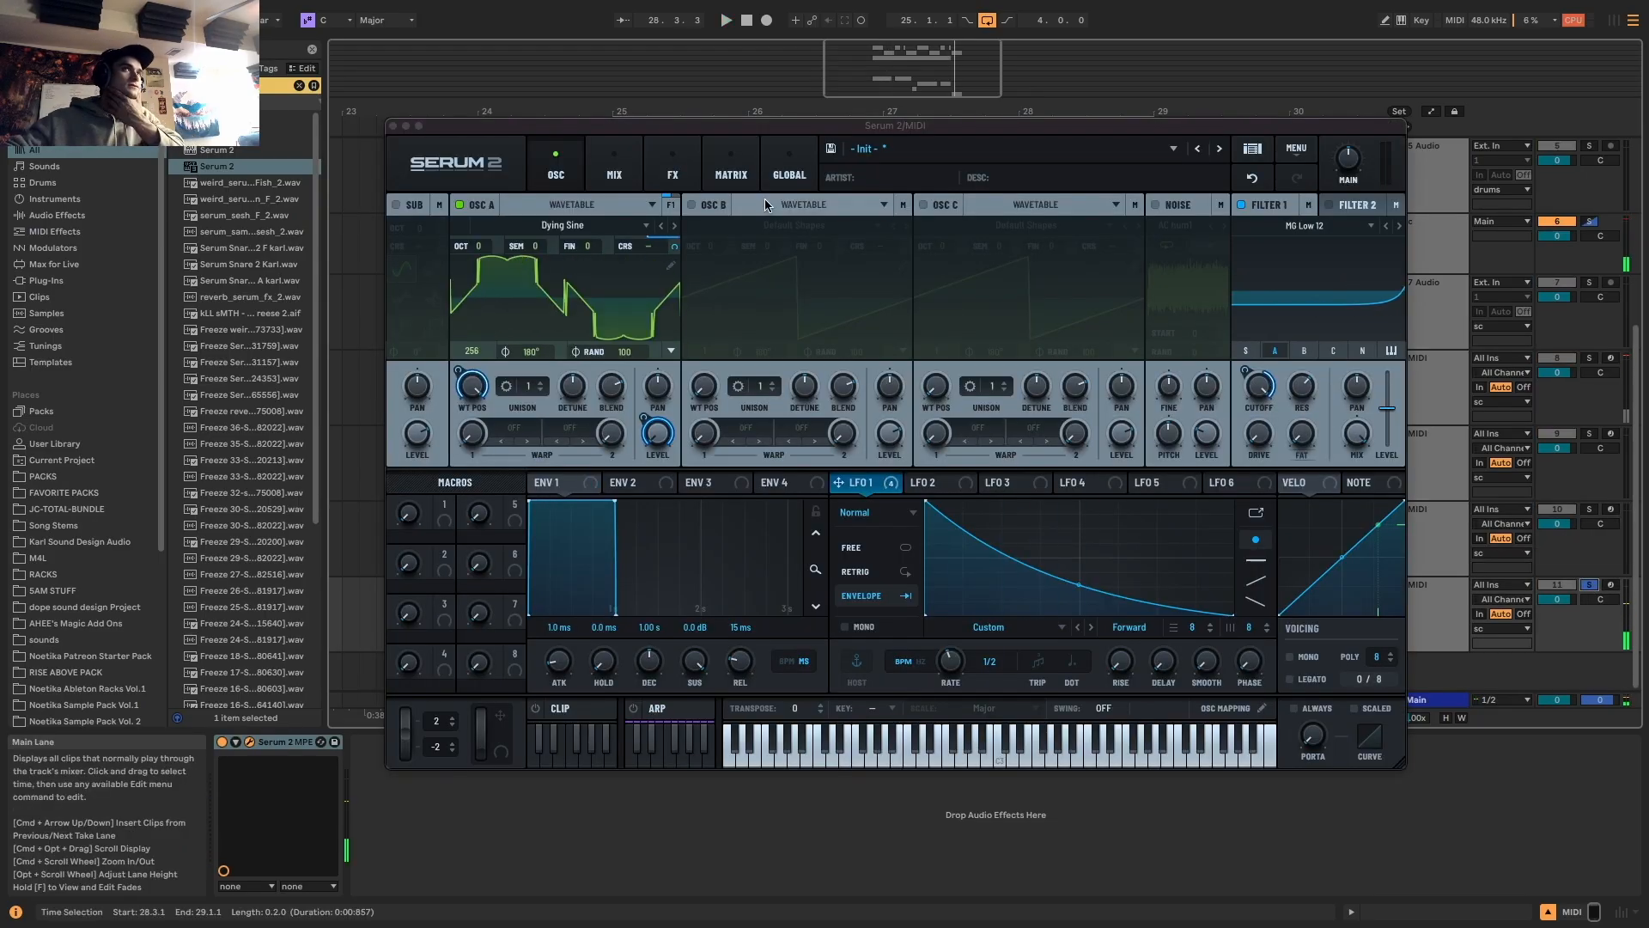
Add Chorus and Compressor effects, switching the compressor to multiband with its gain at about 17.1
{"action": "left_click", "coordinate": [673, 167]}
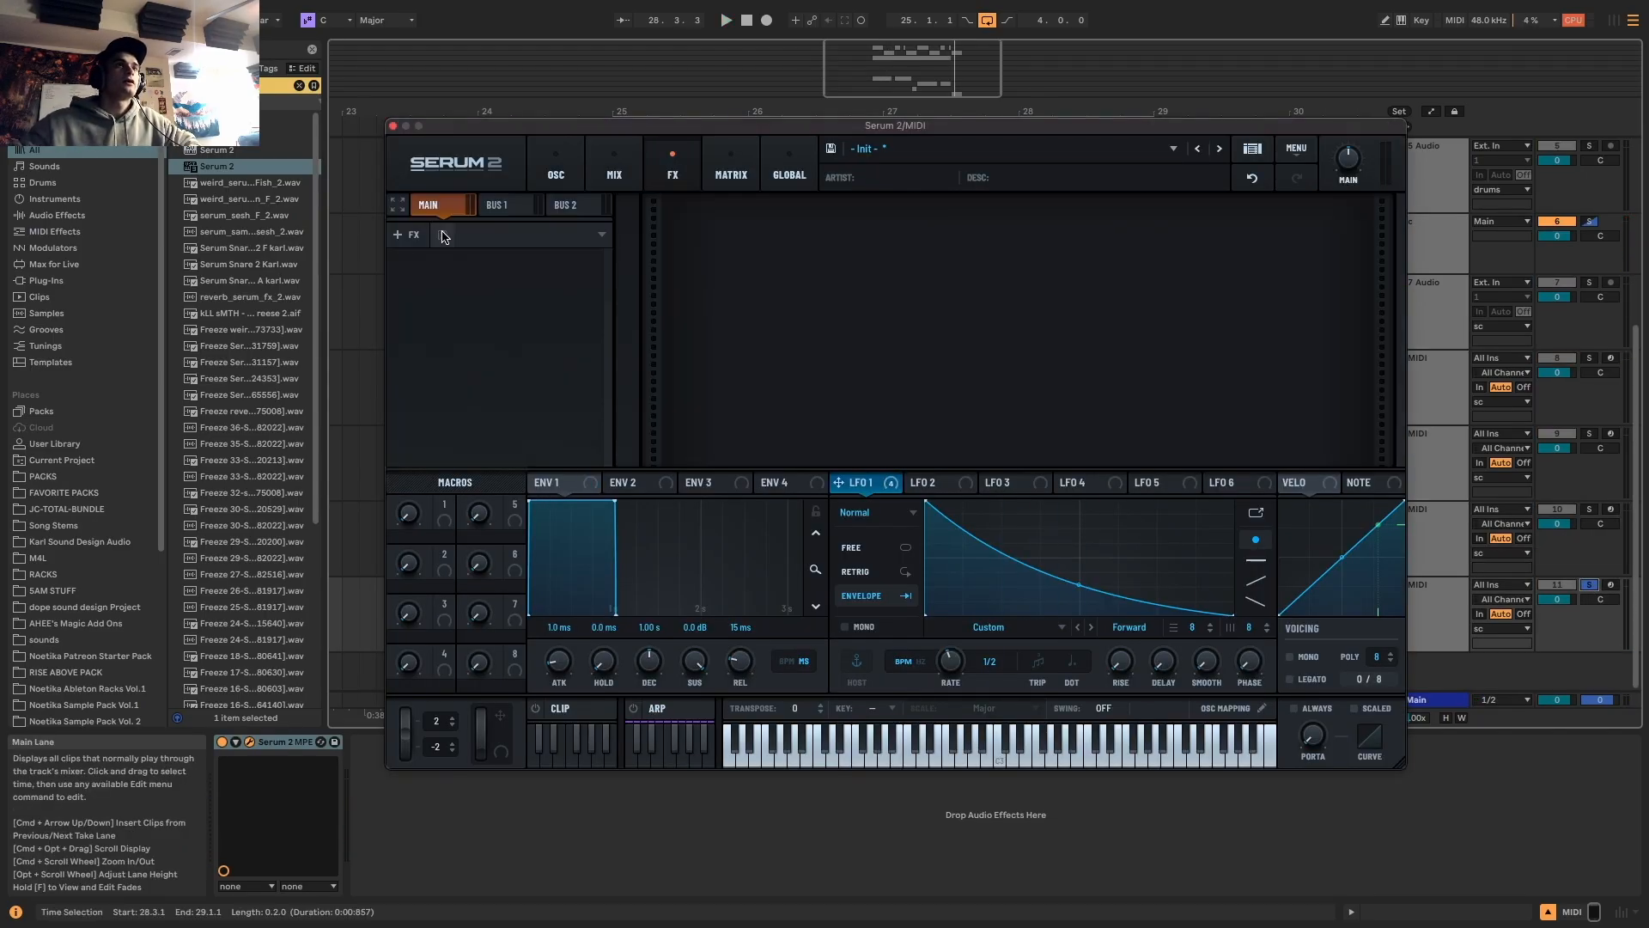
{"action": "left_click", "coordinate": [406, 235]}
{"action": "left_click", "coordinate": [428, 282]}
{"action": "left_click", "coordinate": [410, 236]}
{"action": "left_click", "coordinate": [429, 294]}
{"action": "left_click", "coordinate": [794, 322]}
{"action": "left_click_drag", "start_coordinate": [1044, 305], "coordinate": [1044, 276]}
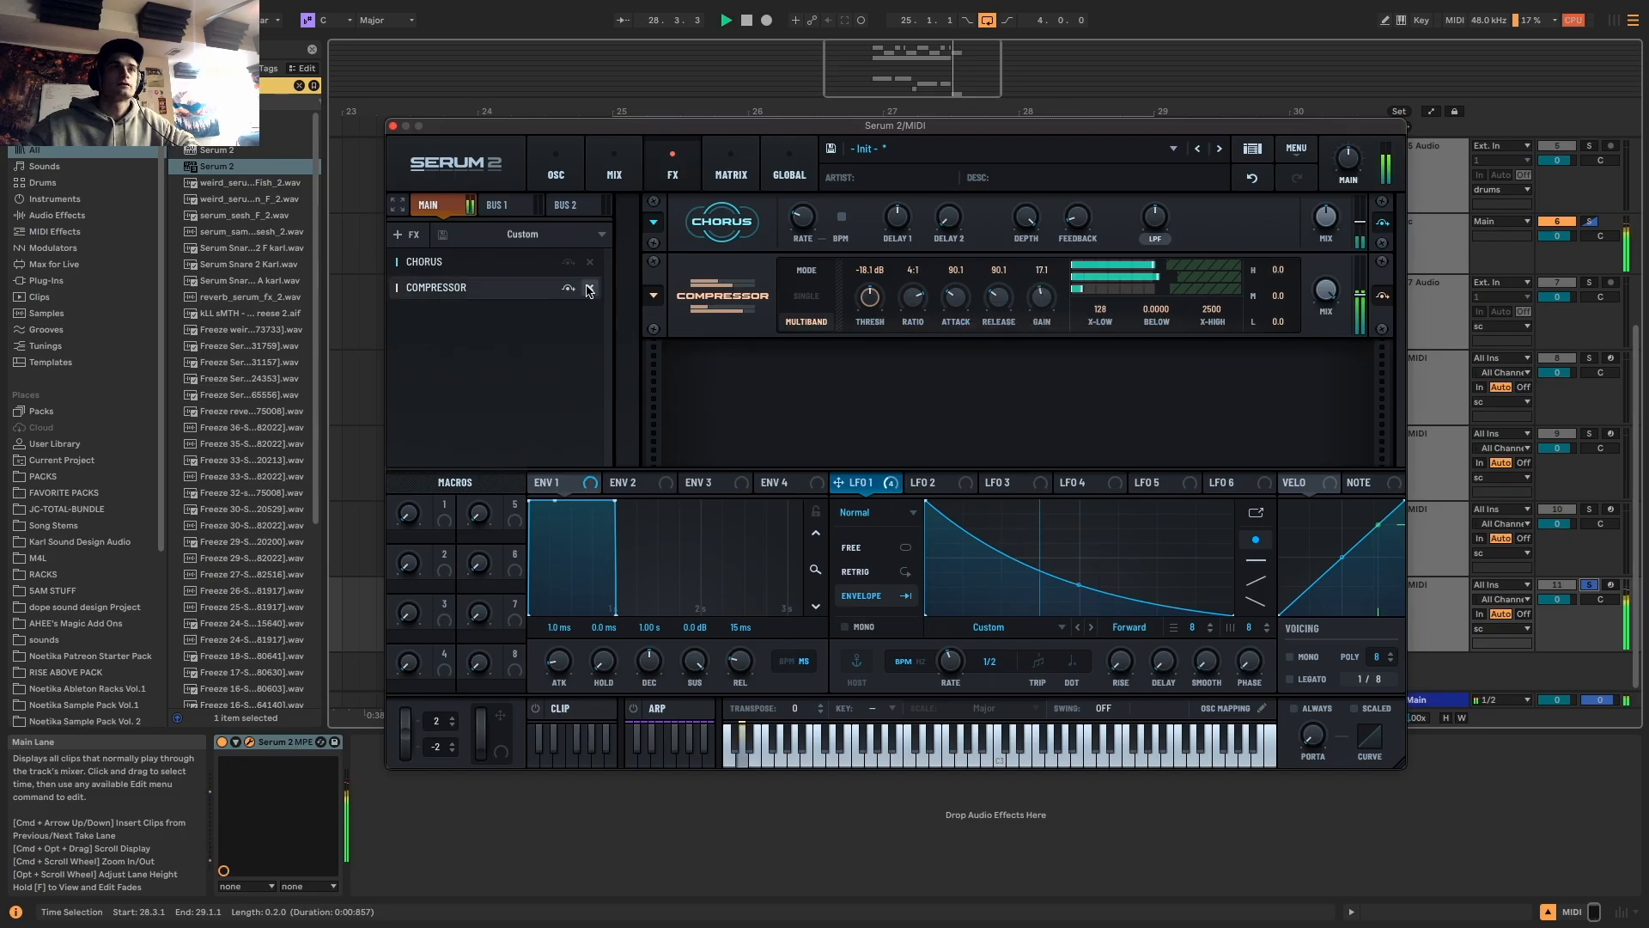
Add an Equalizer with a low cut at about 211 Hz and unsolo track 11 to hear it in the mix
{"action": "left_click", "coordinate": [410, 235]}
{"action": "left_click", "coordinate": [438, 333]}
{"action": "left_click_drag", "start_coordinate": [807, 387], "coordinate": [807, 385]}
{"action": "key", "text": "space"}
{"action": "left_click", "coordinate": [1591, 585]}
{"action": "key", "text": "space"}
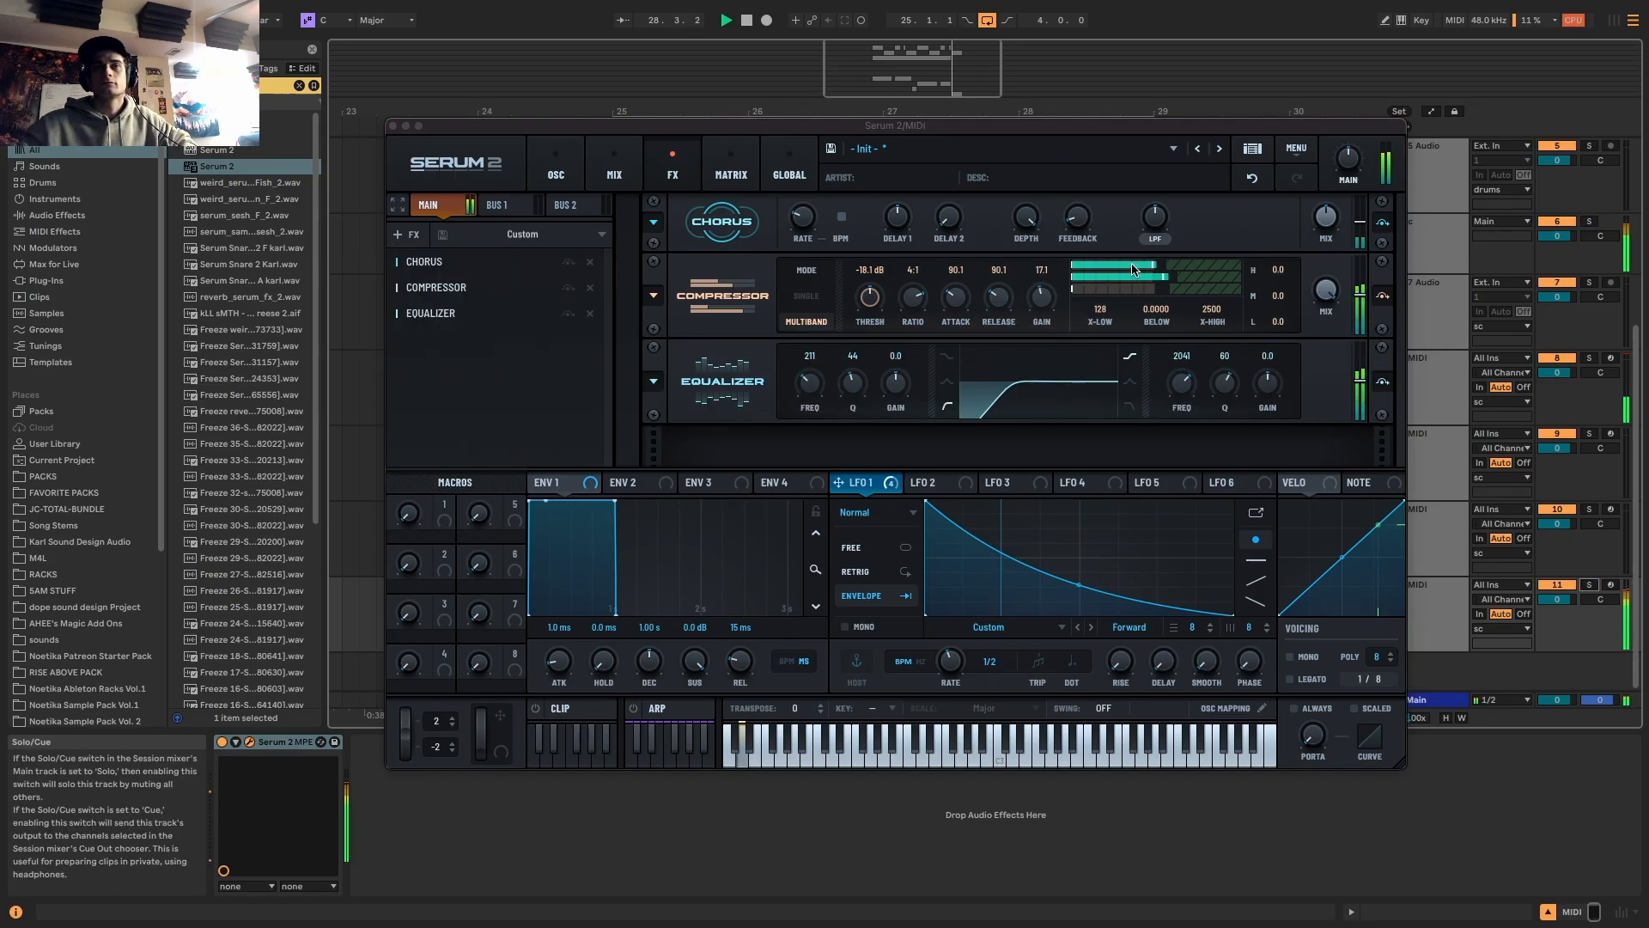
Close the synth window, play back the phrase and select the clip on track 11
{"action": "left_click", "coordinate": [394, 128]}
{"action": "left_click", "coordinate": [393, 127]}
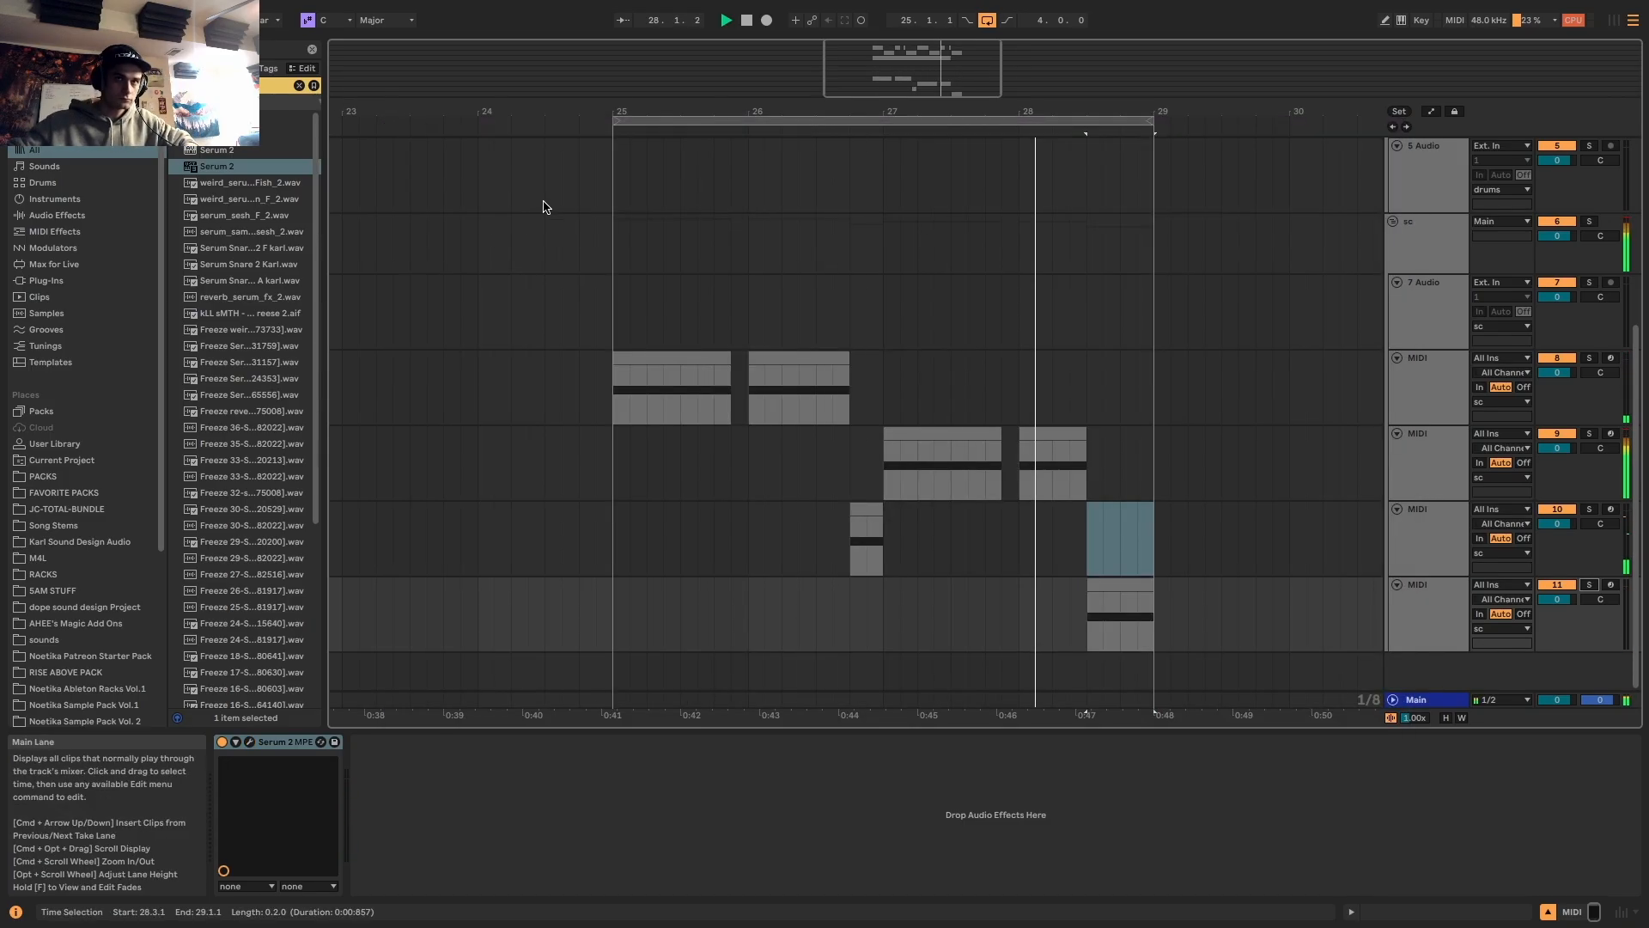
{"action": "left_click", "coordinate": [1066, 437]}
{"action": "left_click", "coordinate": [1129, 584]}
{"action": "key", "text": "space"}
{"action": "key", "text": "space"}
{"action": "key", "text": "space"}
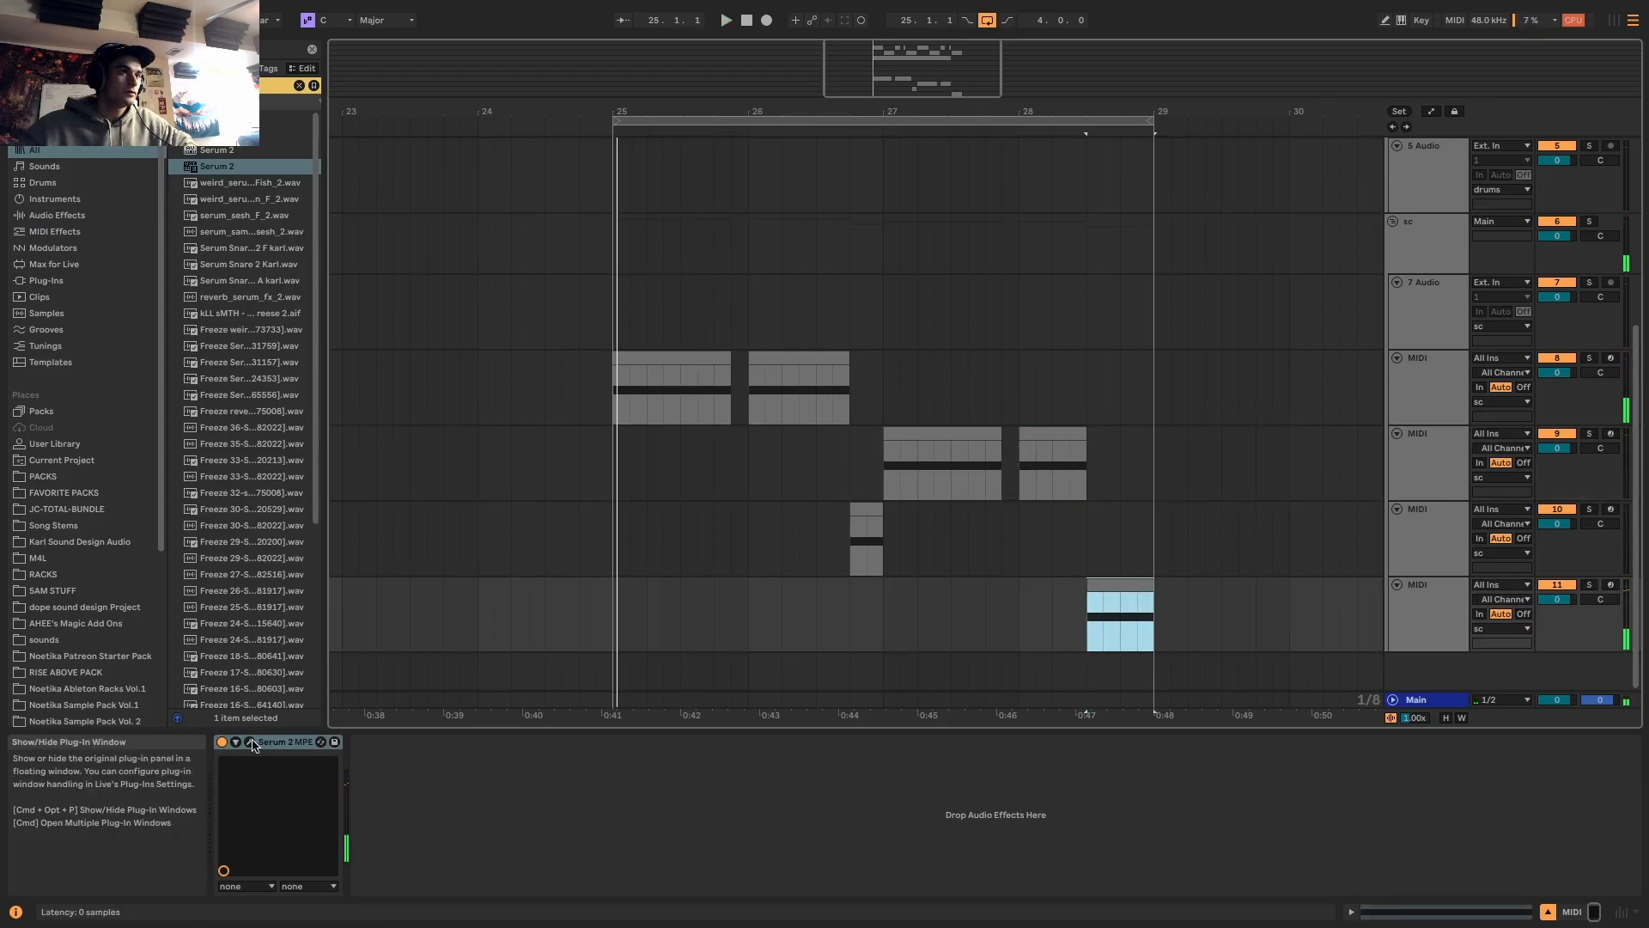
Reopen Serum 2 on track 11 and add two Delay effects after the Equalizer
{"action": "left_click", "coordinate": [251, 742]}
{"action": "left_click", "coordinate": [404, 235]}
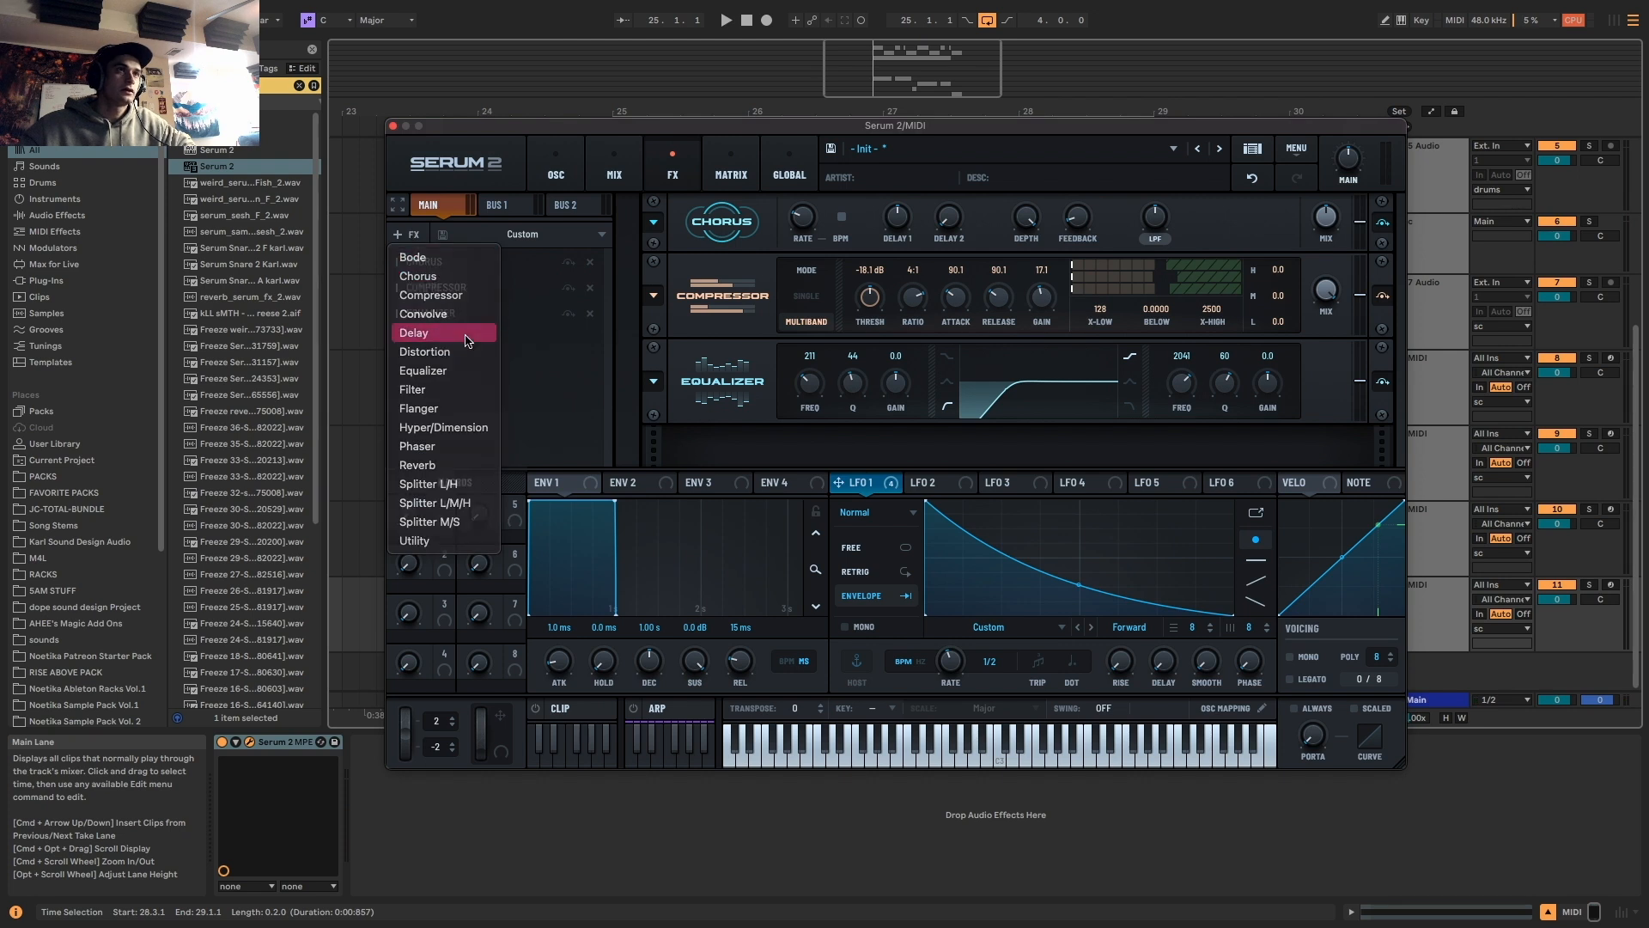
{"action": "left_click", "coordinate": [421, 332]}
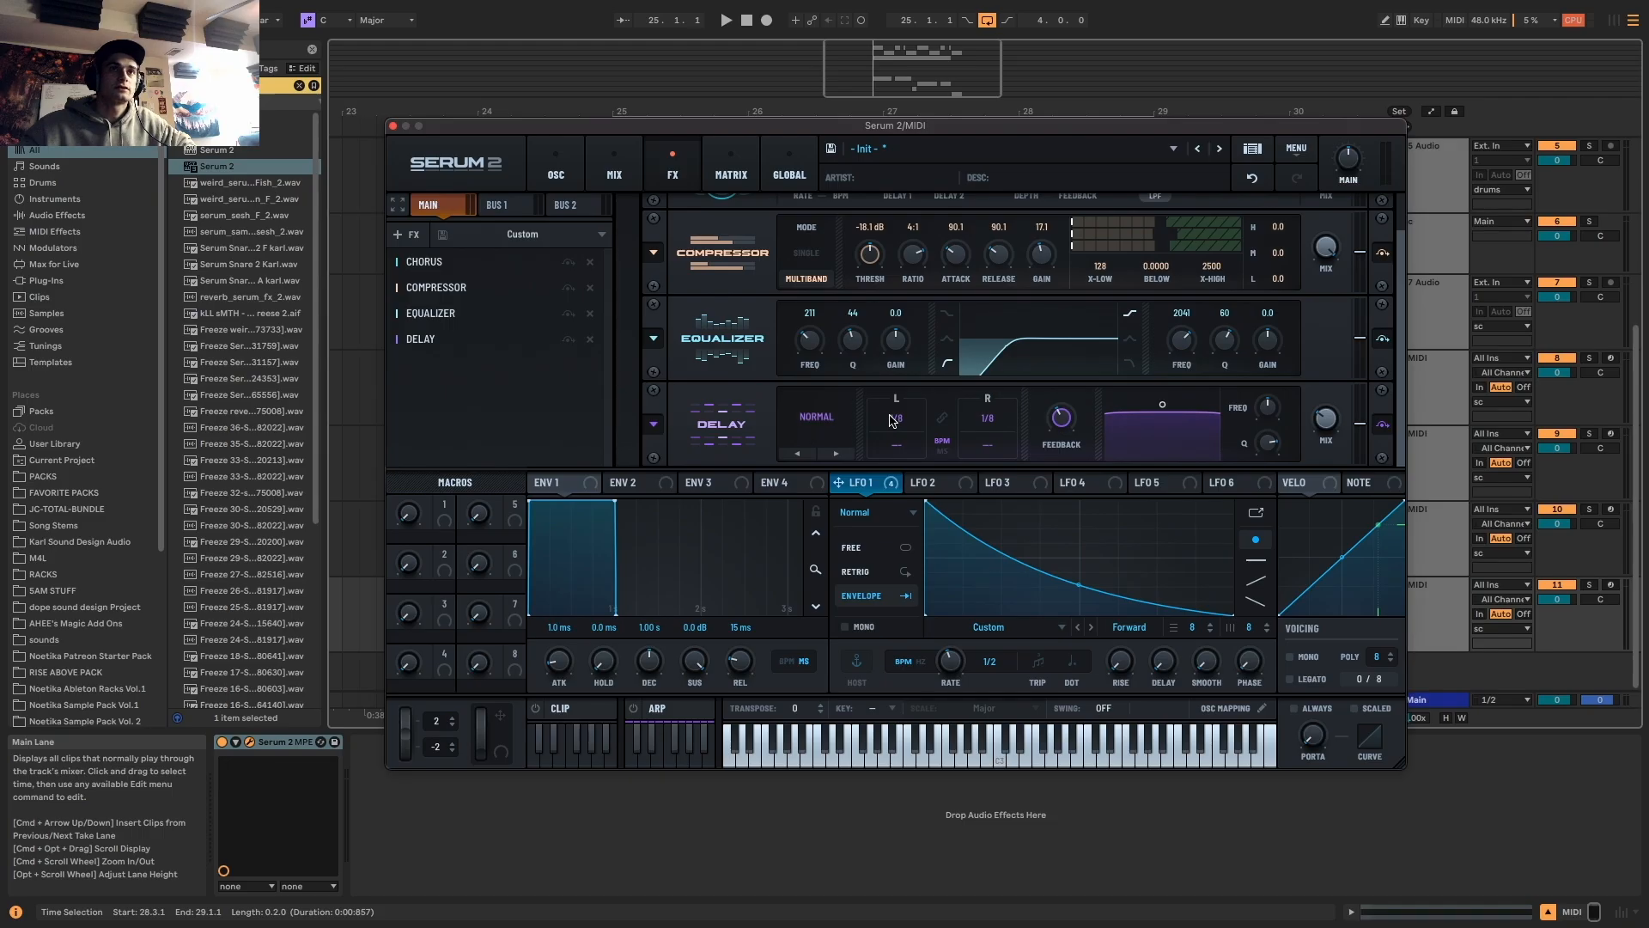
{"action": "left_click_drag", "start_coordinate": [487, 335], "coordinate": [446, 386]}
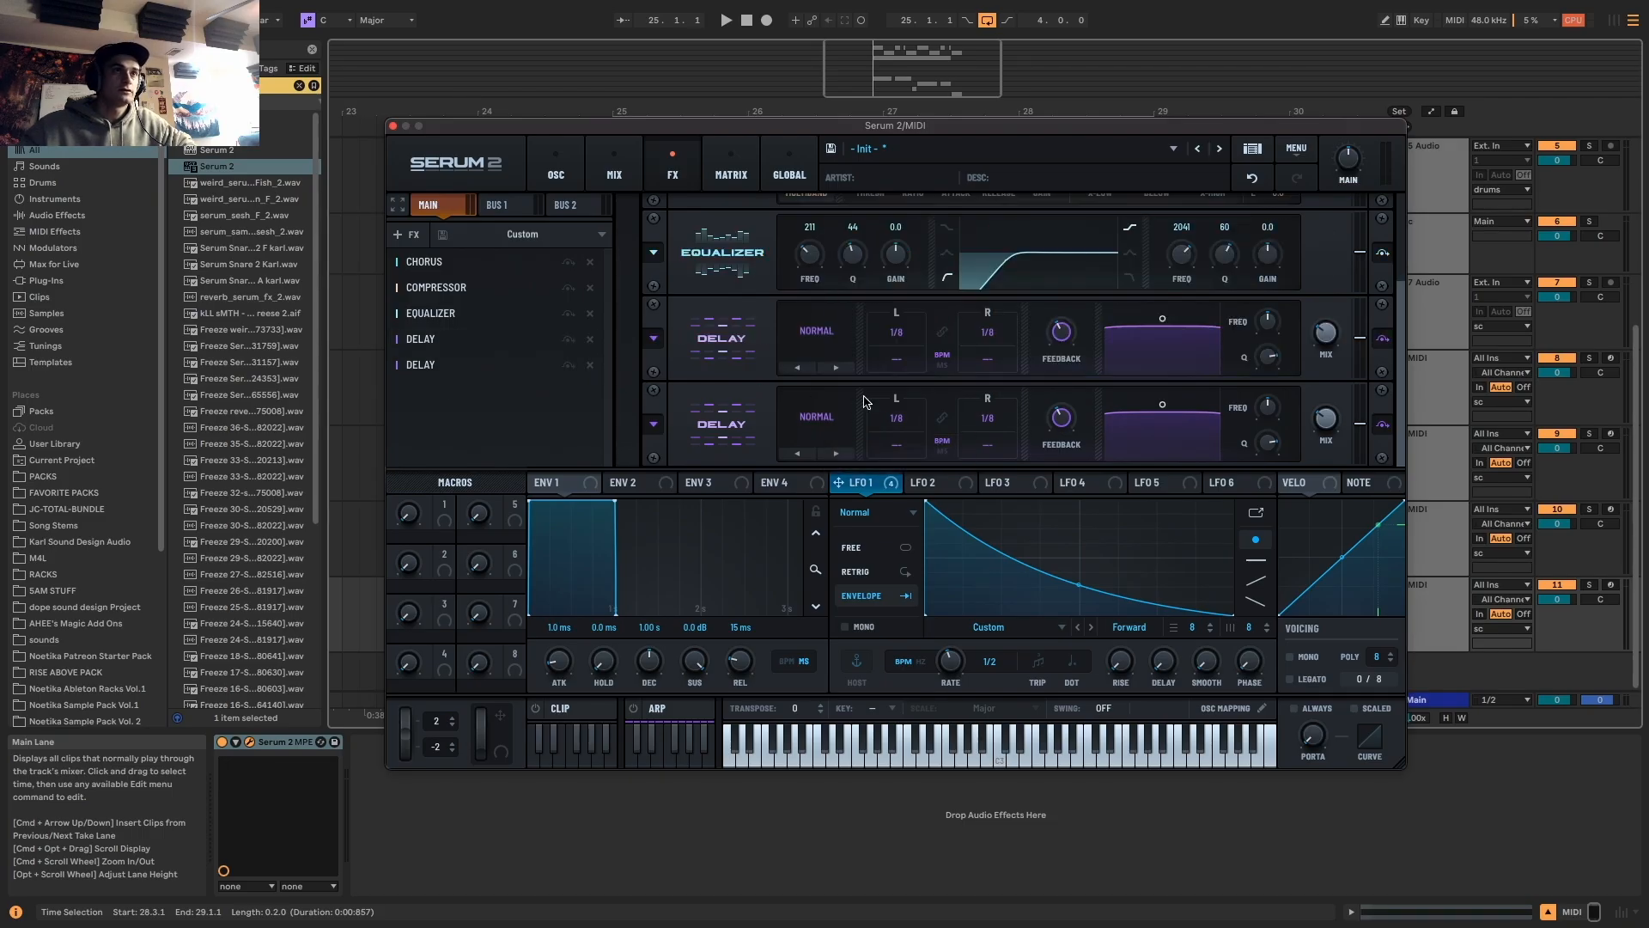
Set the first delay's left time to 1/16 and the second's times to 1/4, narrow both delay filters, and solo track 11
{"action": "left_click_drag", "start_coordinate": [911, 419], "coordinate": [913, 405]}
{"action": "key", "text": "space"}
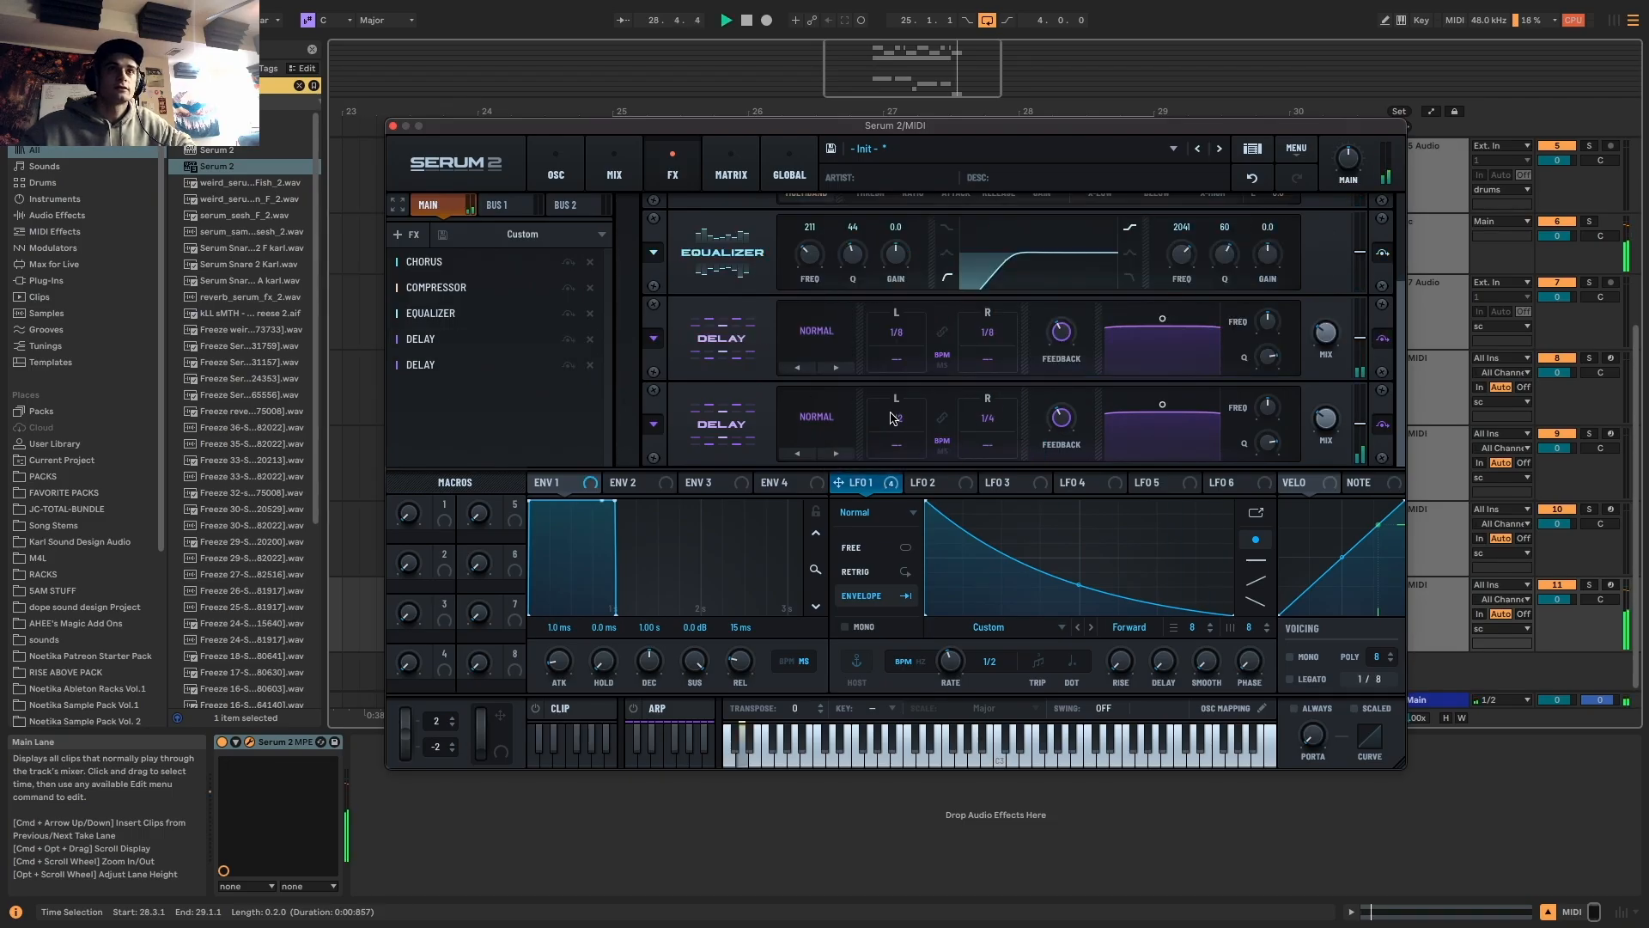
{"action": "left_click_drag", "start_coordinate": [1164, 430], "coordinate": [1186, 445]}
{"action": "left_click_drag", "start_coordinate": [1168, 337], "coordinate": [1147, 385]}
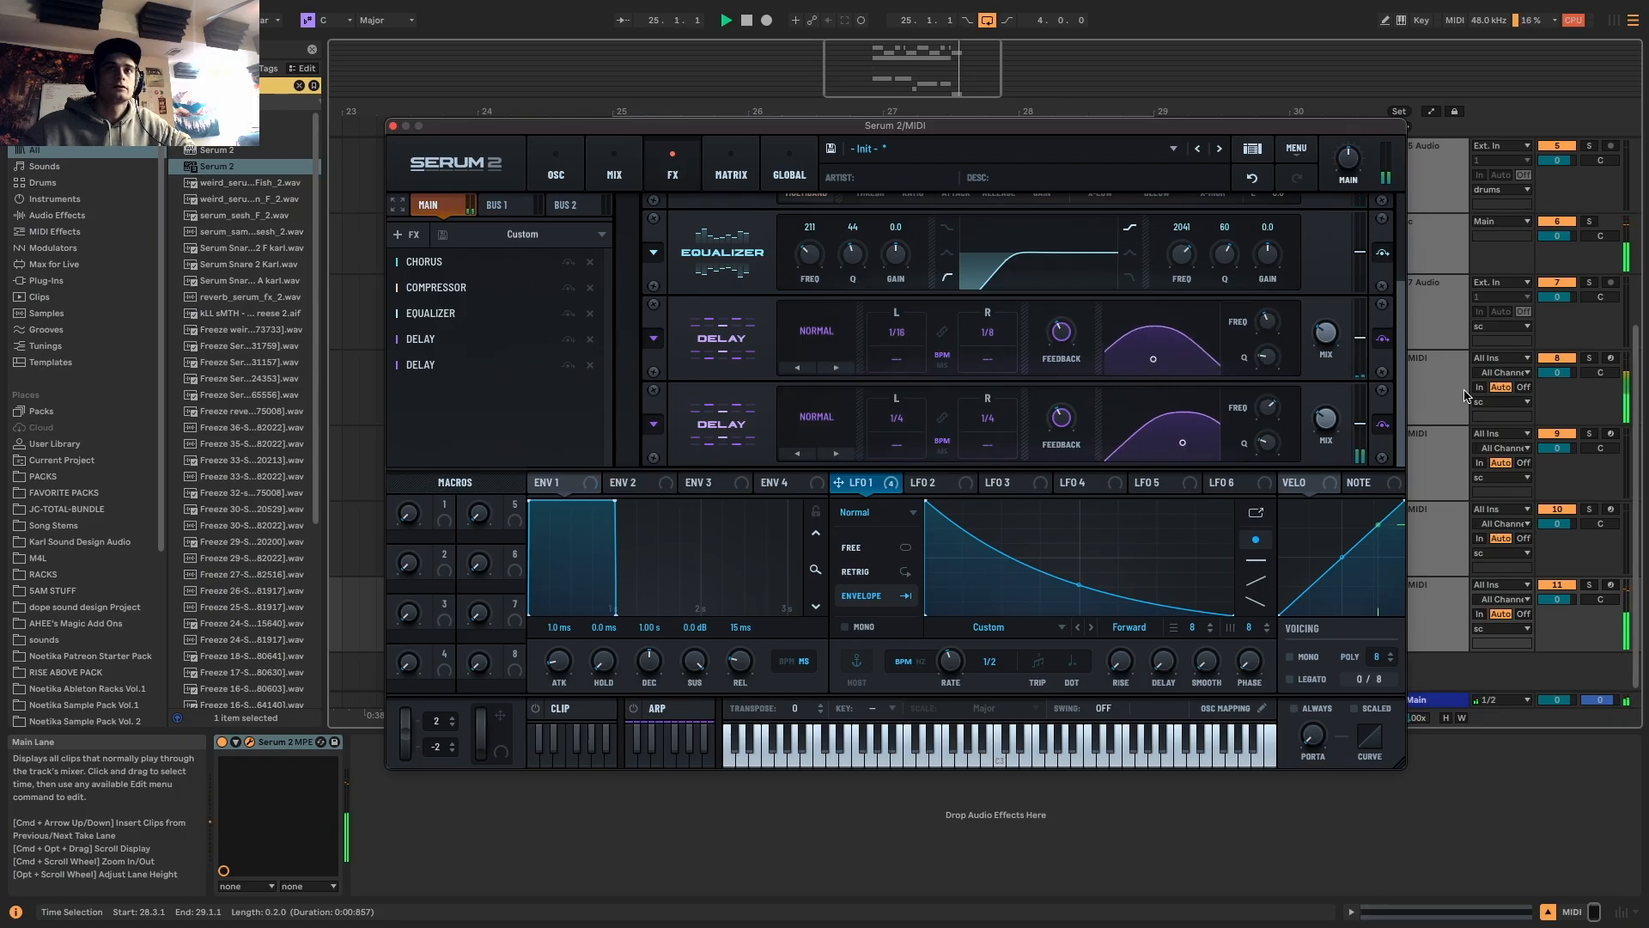
{"action": "left_click", "coordinate": [1589, 585]}
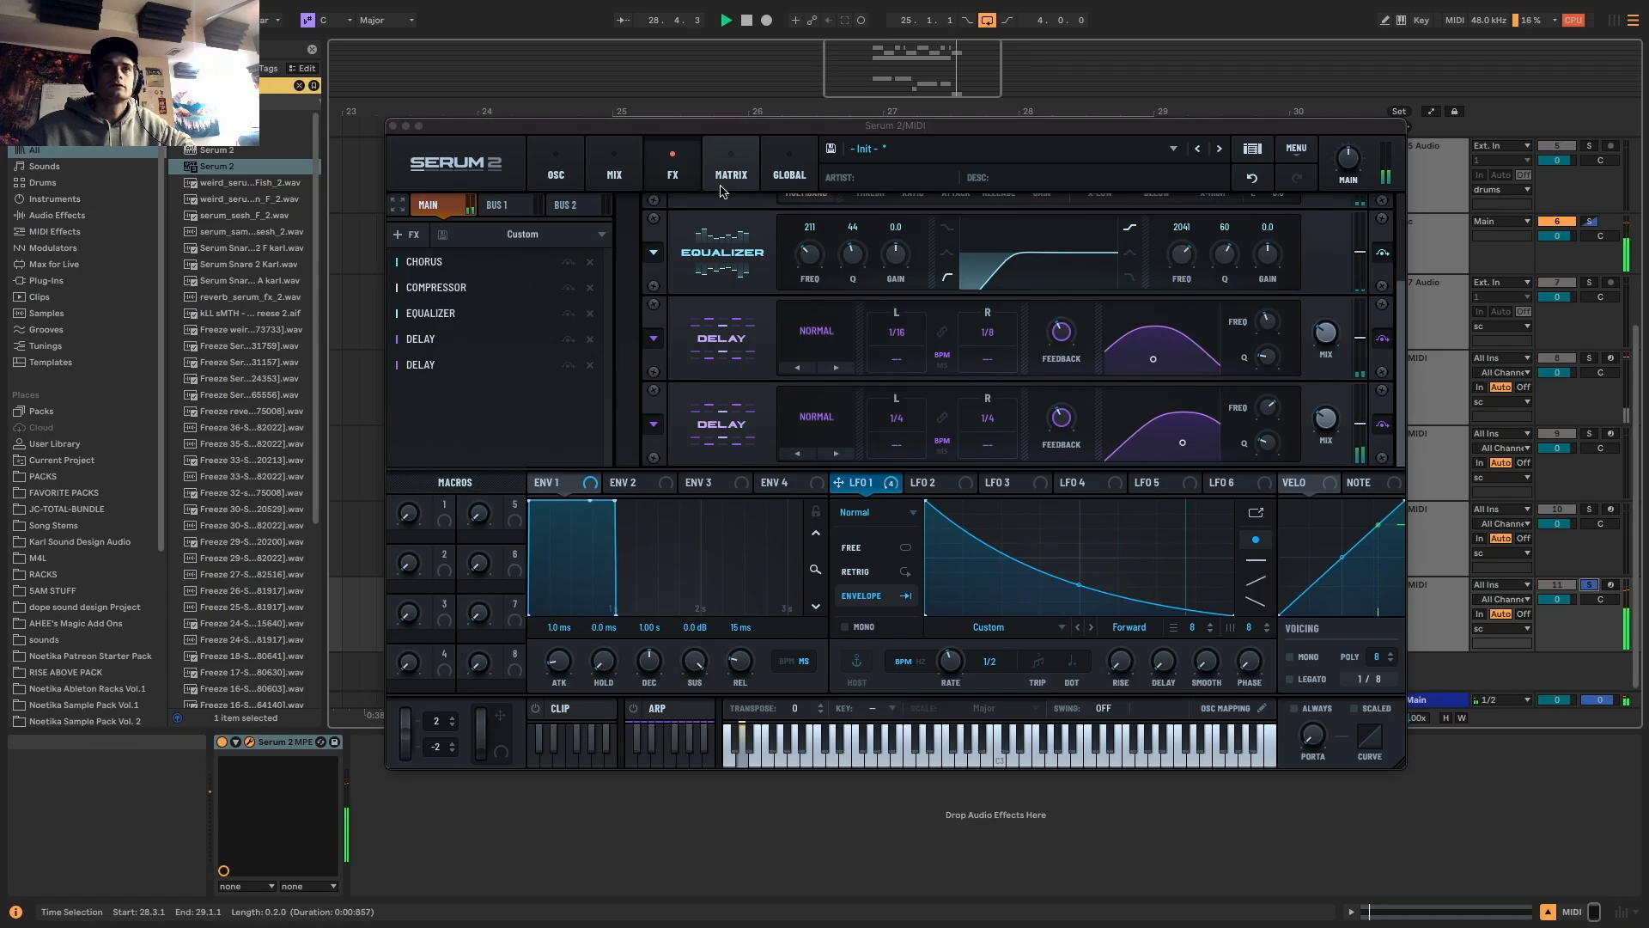
Raise Filter 1's level to about 11 dB, lower its cutoff, unsolo track 11 and close the synth window
{"action": "left_click", "coordinate": [550, 175]}
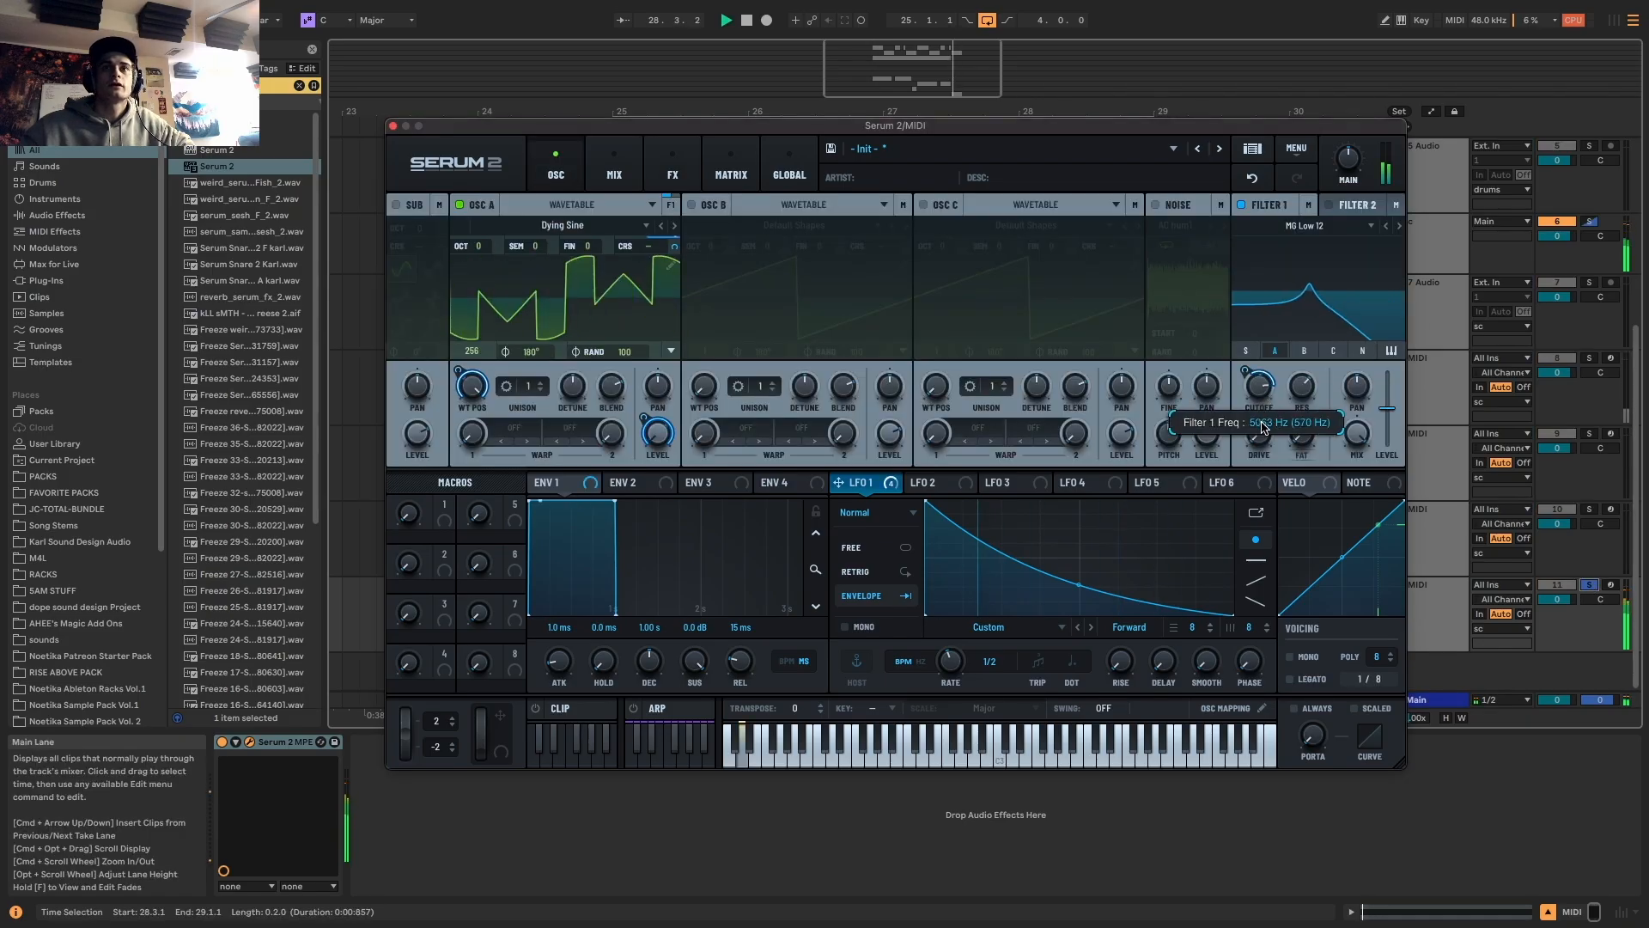
{"action": "left_click_drag", "start_coordinate": [1387, 409], "coordinate": [1393, 375]}
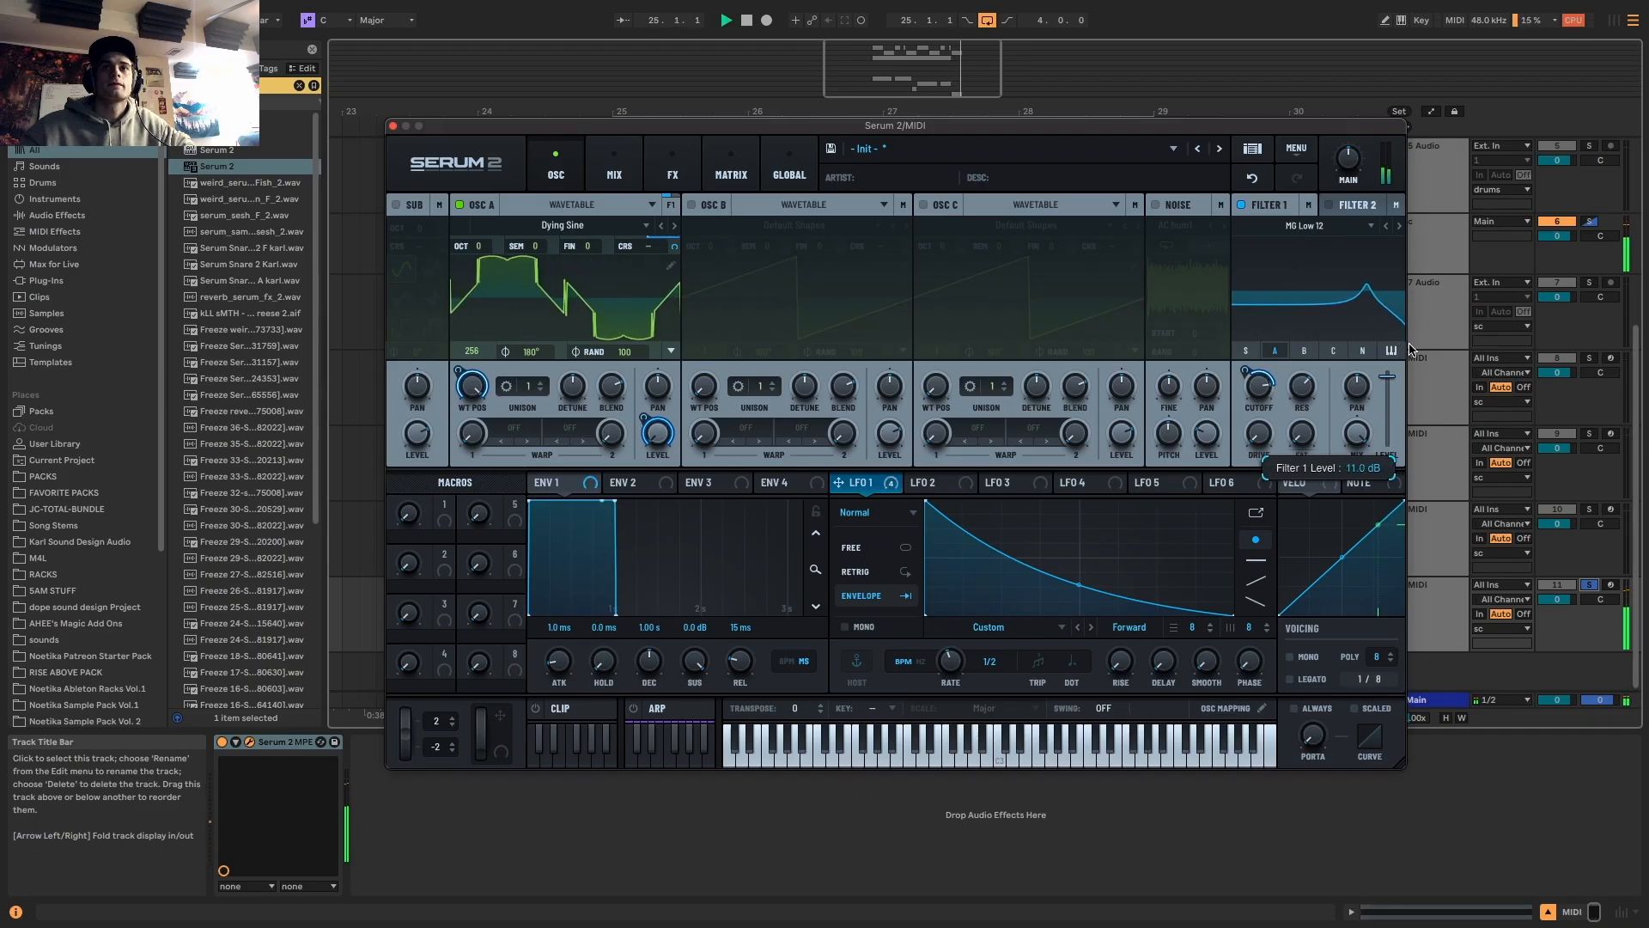
{"action": "key", "text": "space"}
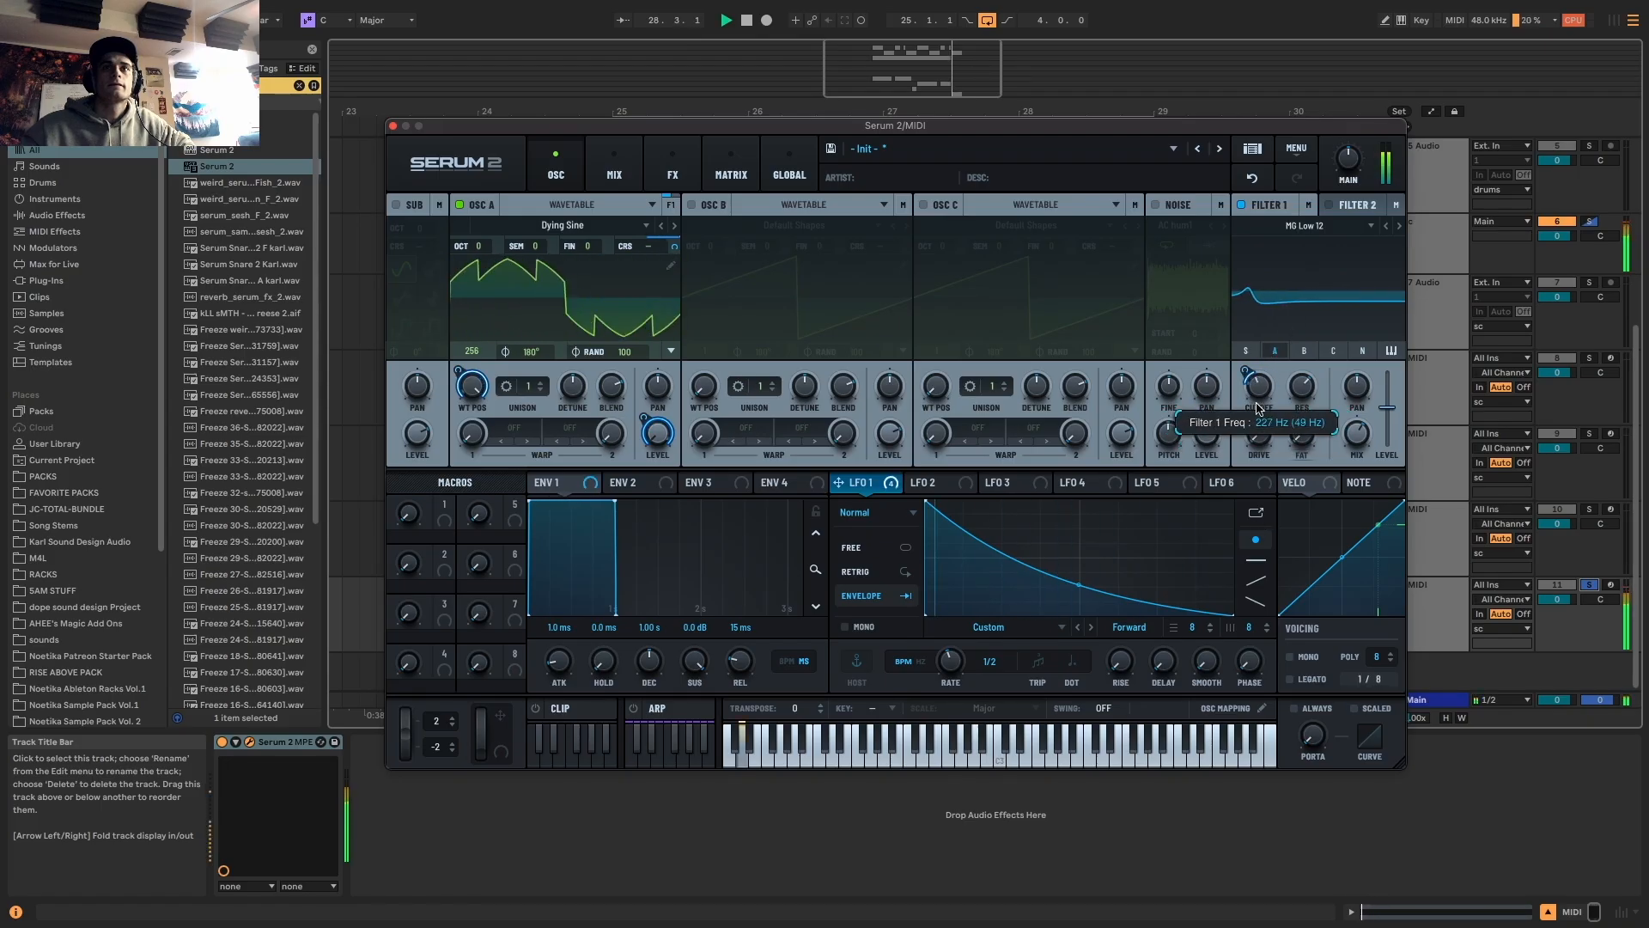
{"action": "key", "text": "space"}
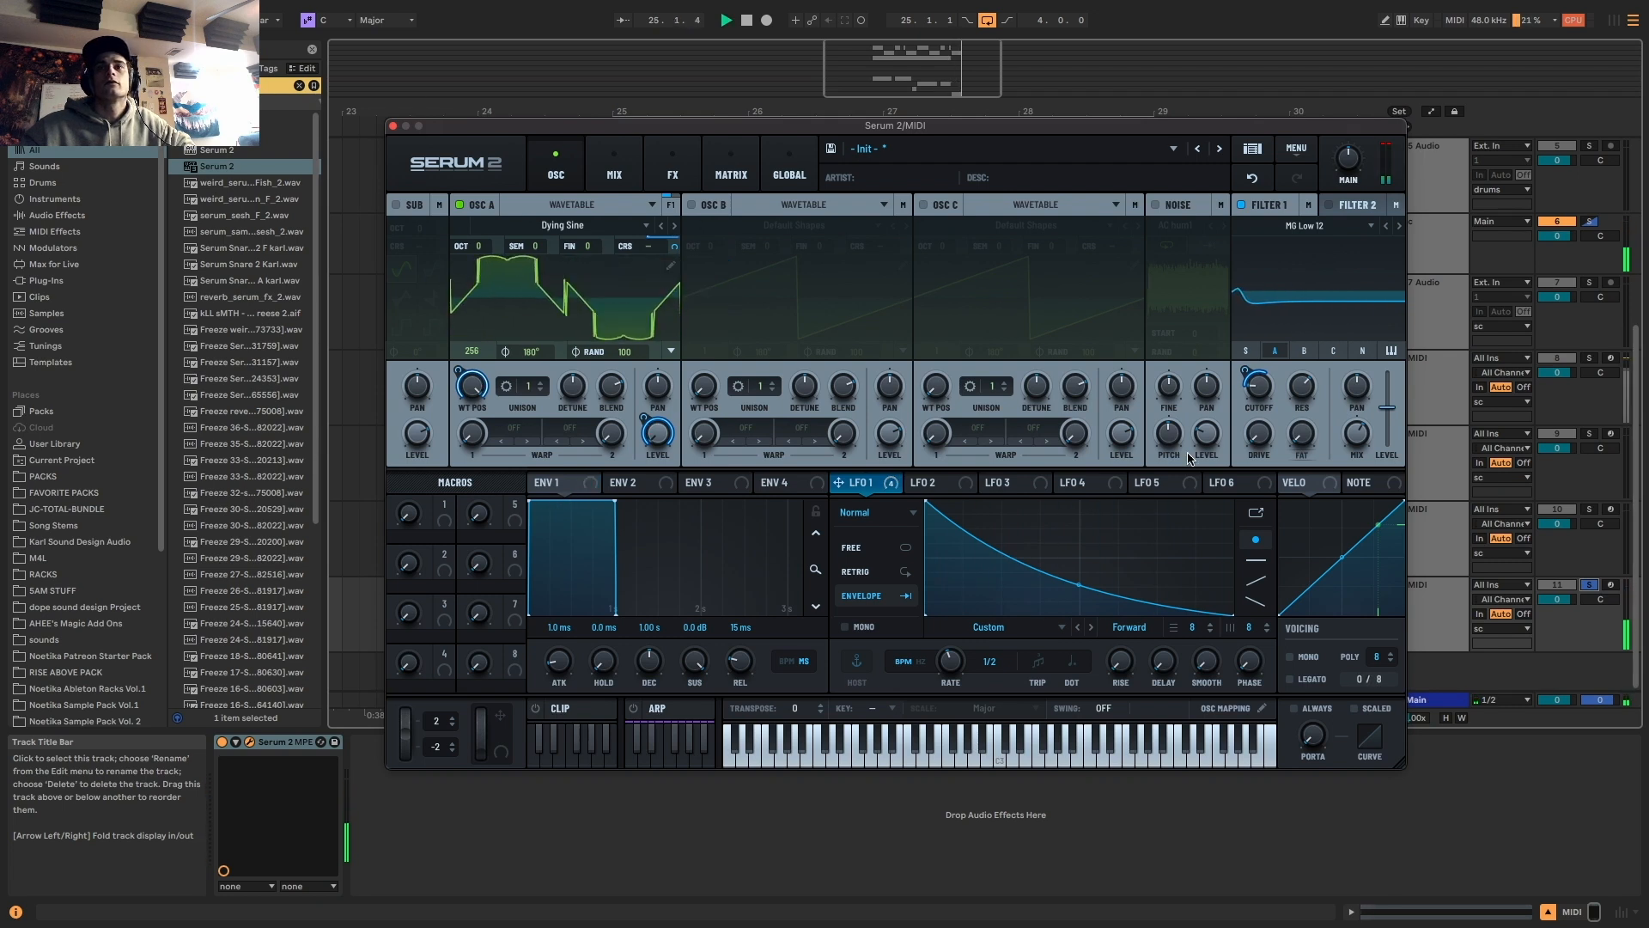
{"action": "left_click", "coordinate": [1590, 584]}
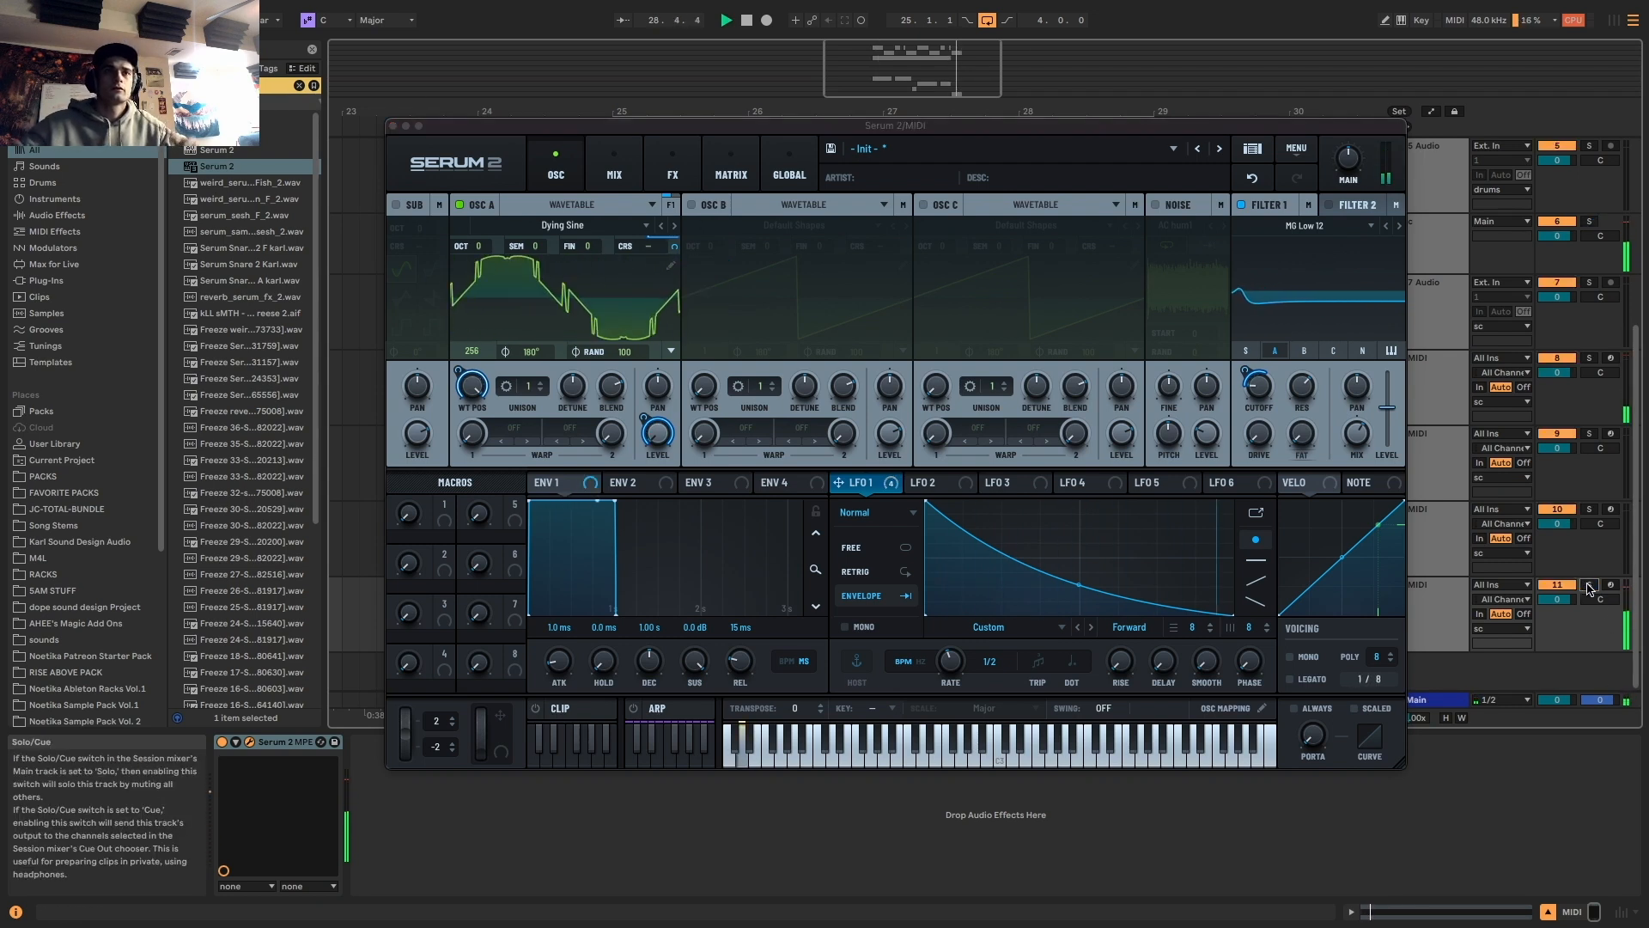
{"action": "left_click", "coordinate": [394, 126]}
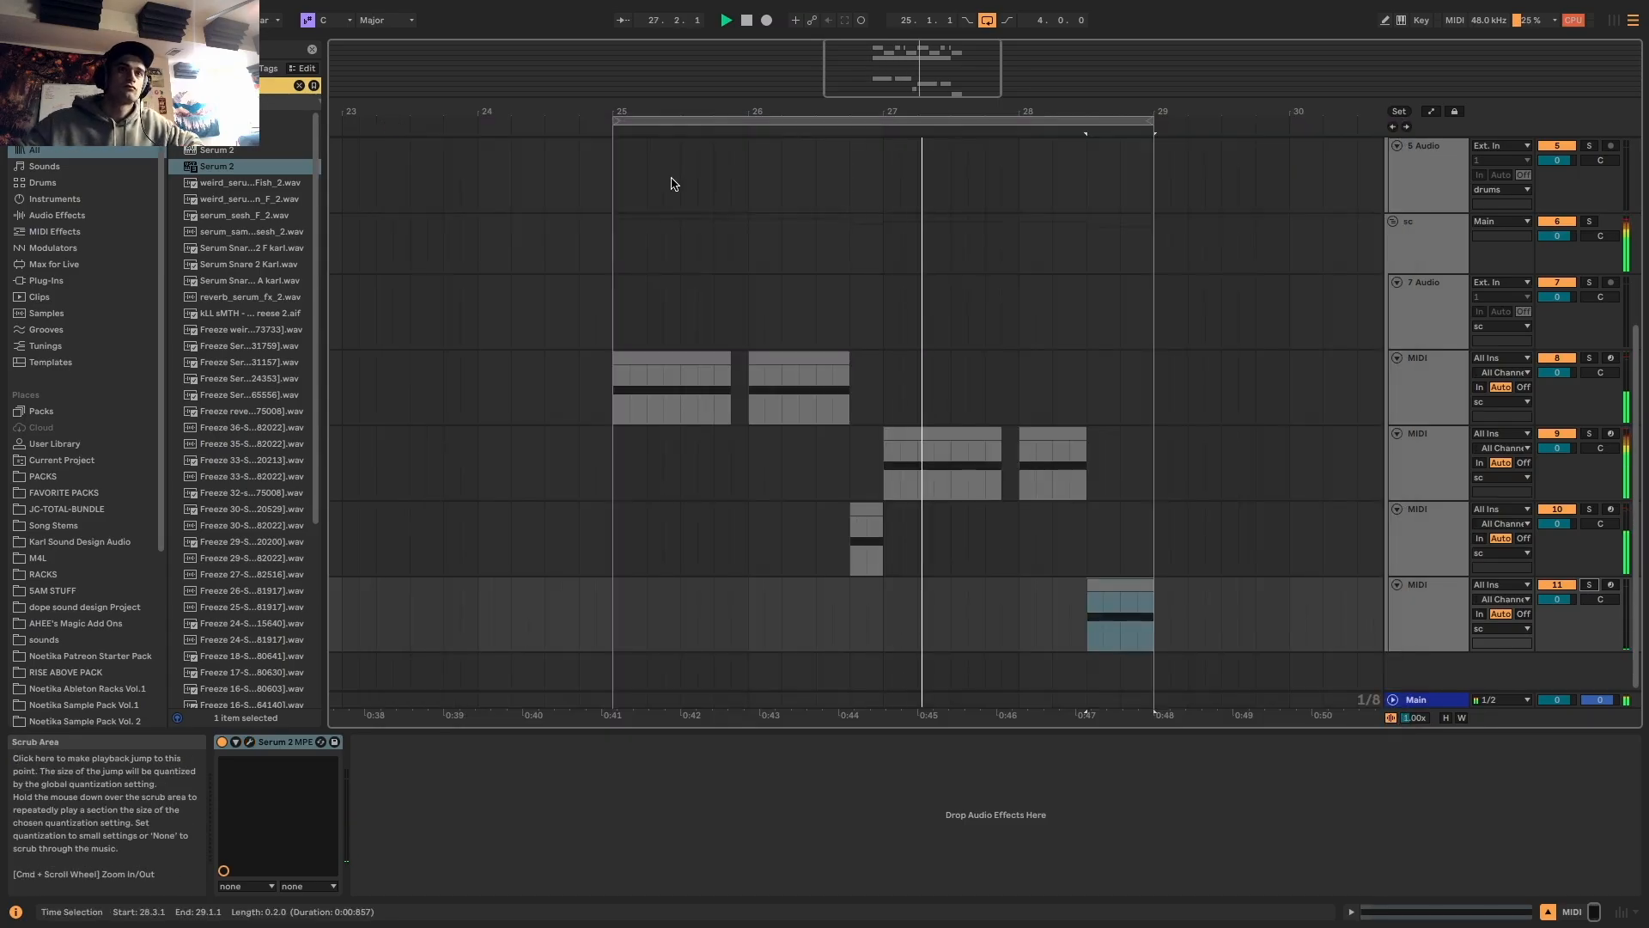
Duplicate the four-bar drum section from bar 25 to bar 29 and extend the loop to bar 33
{"action": "scroll", "coordinate": [878, 435], "scroll_direction": "down", "scroll_amount": 2}
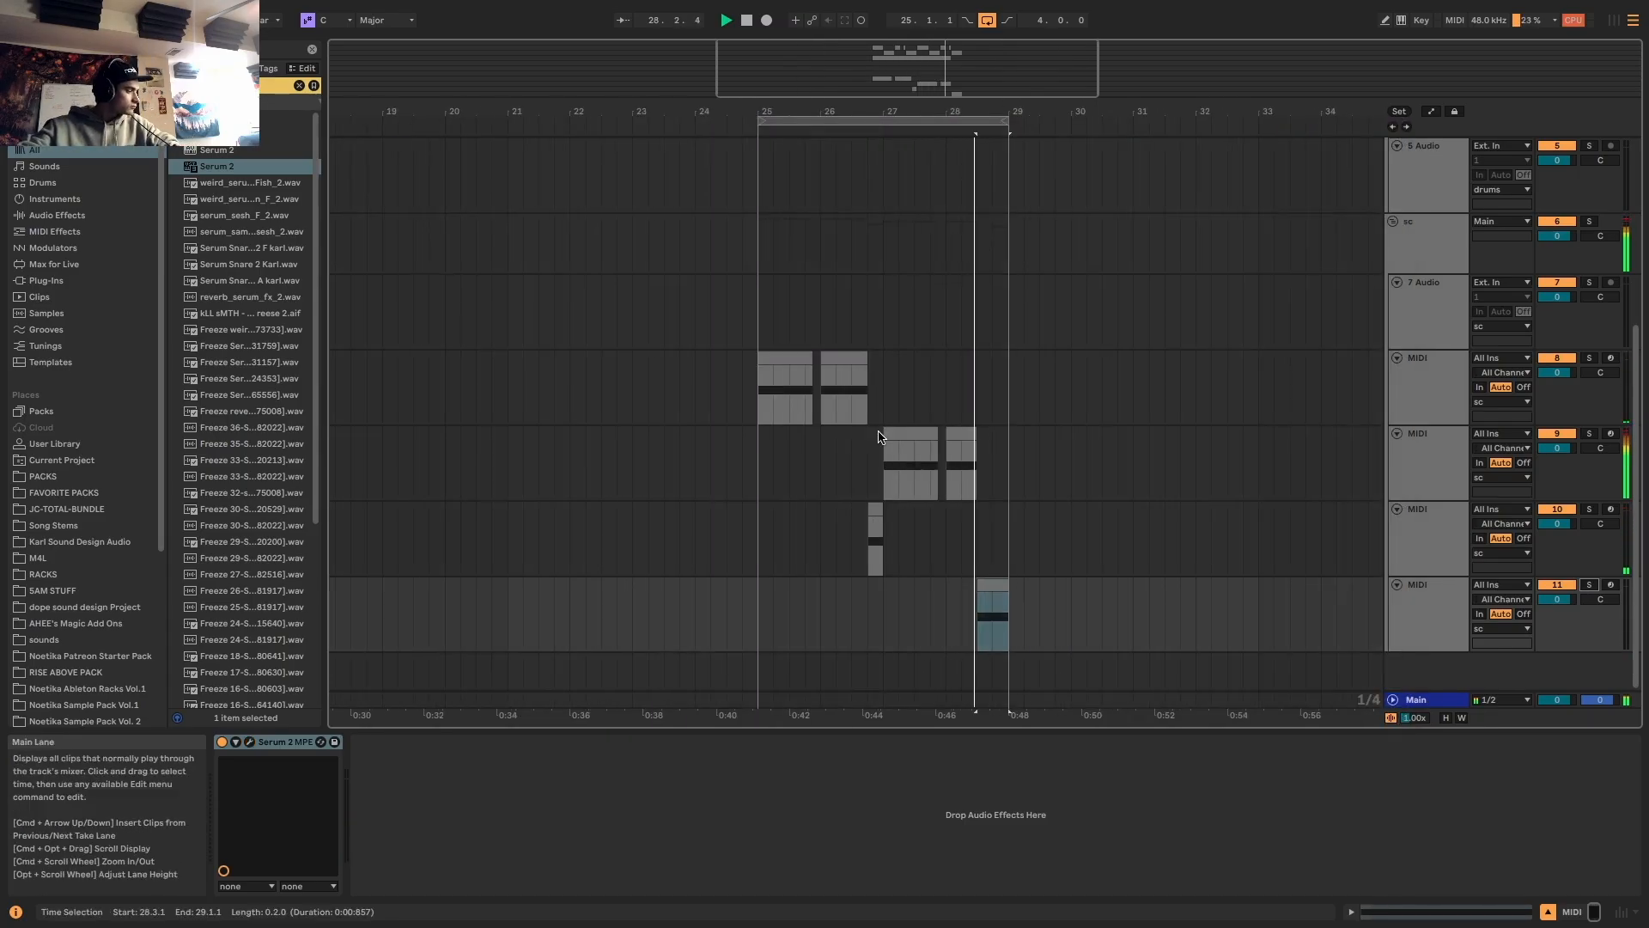
{"action": "scroll", "coordinate": [944, 357], "scroll_direction": "down", "scroll_amount": 2}
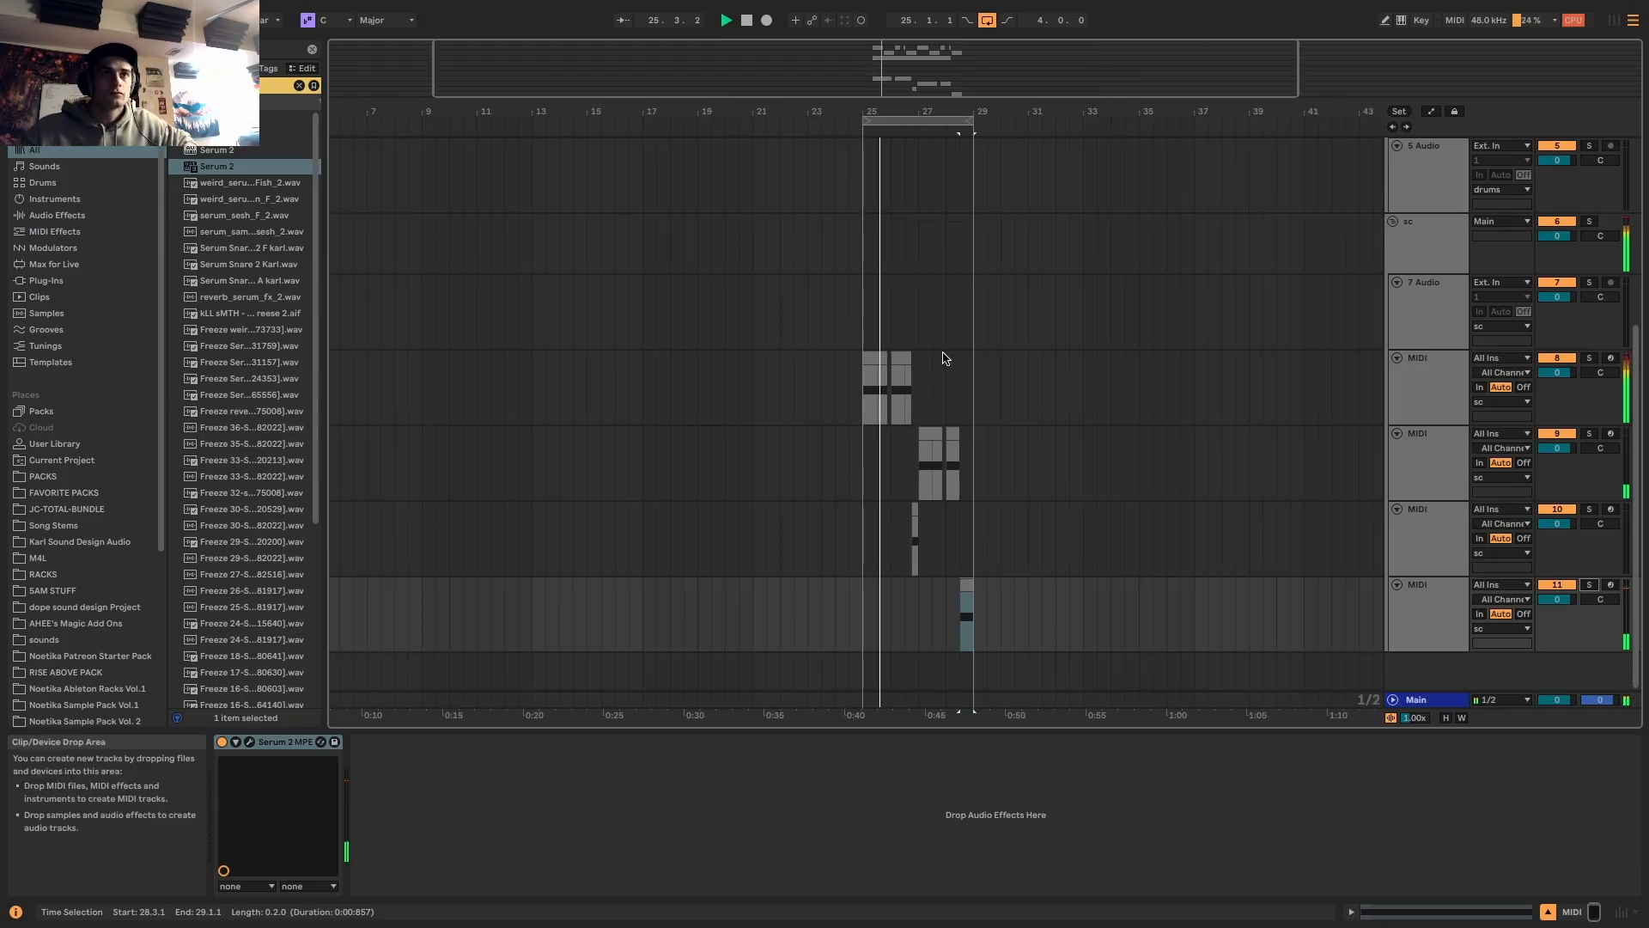
{"action": "scroll", "coordinate": [949, 370], "scroll_direction": "up", "scroll_amount": 5}
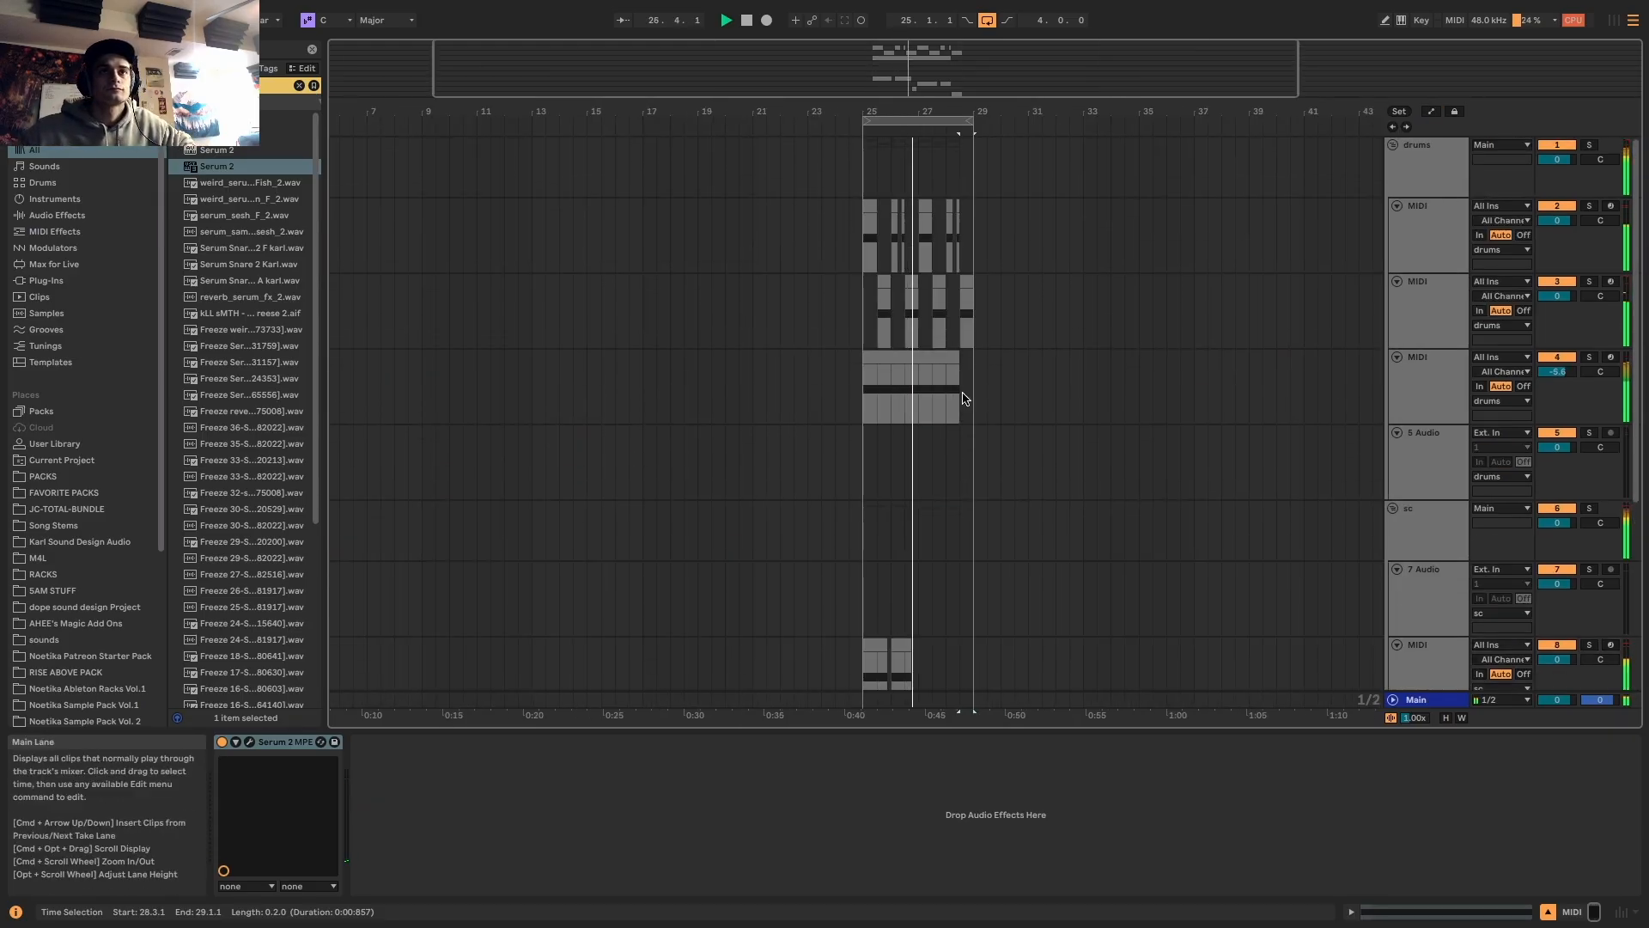
{"action": "left_click_drag", "start_coordinate": [972, 406], "coordinate": [857, 184]}
{"action": "key", "text": "super+d"}
{"action": "left_click_drag", "start_coordinate": [970, 122], "coordinate": [1082, 123]}
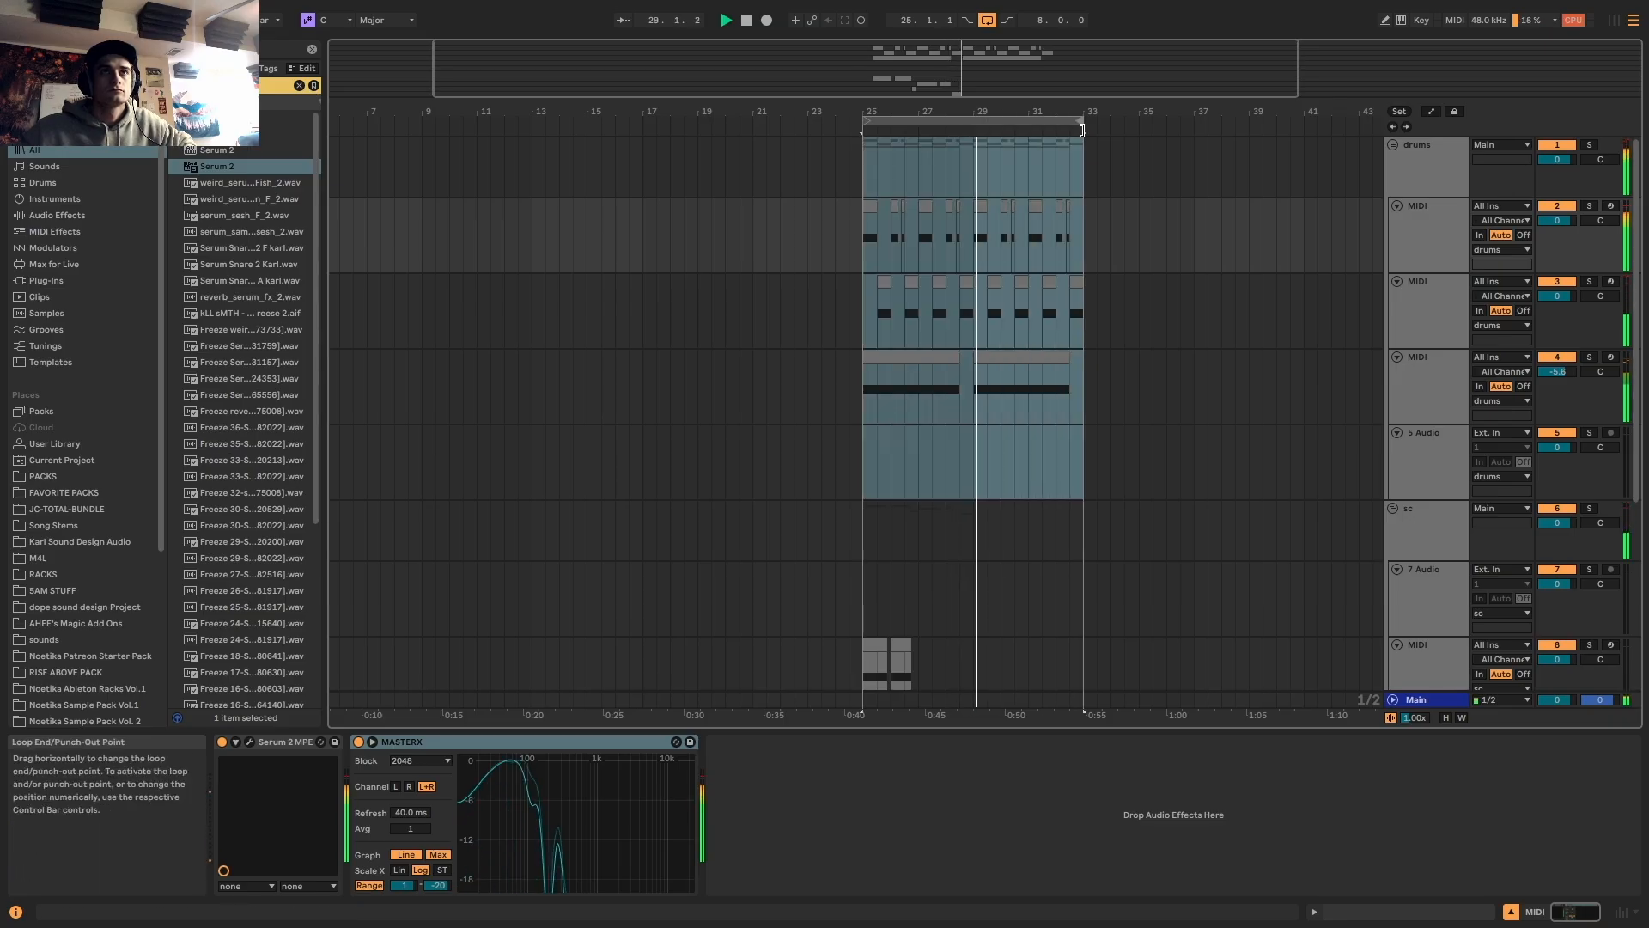
Move the bass clips starting at bar 27 from track 9 up to track 8 and delete the emptied track
{"action": "scroll", "coordinate": [976, 456], "scroll_direction": "down", "scroll_amount": 5}
{"action": "mouse_move", "coordinate": [976, 458]}
{"action": "left_mouse_down"}
{"action": "mouse_move", "coordinate": [900, 442]}
{"action": "mouse_move", "coordinate": [971, 454]}
{"action": "left_mouse_up"}
{"action": "left_click", "coordinate": [914, 508]}
{"action": "left_click", "coordinate": [931, 434]}
{"action": "left_click_drag", "start_coordinate": [972, 454], "coordinate": [919, 453]}
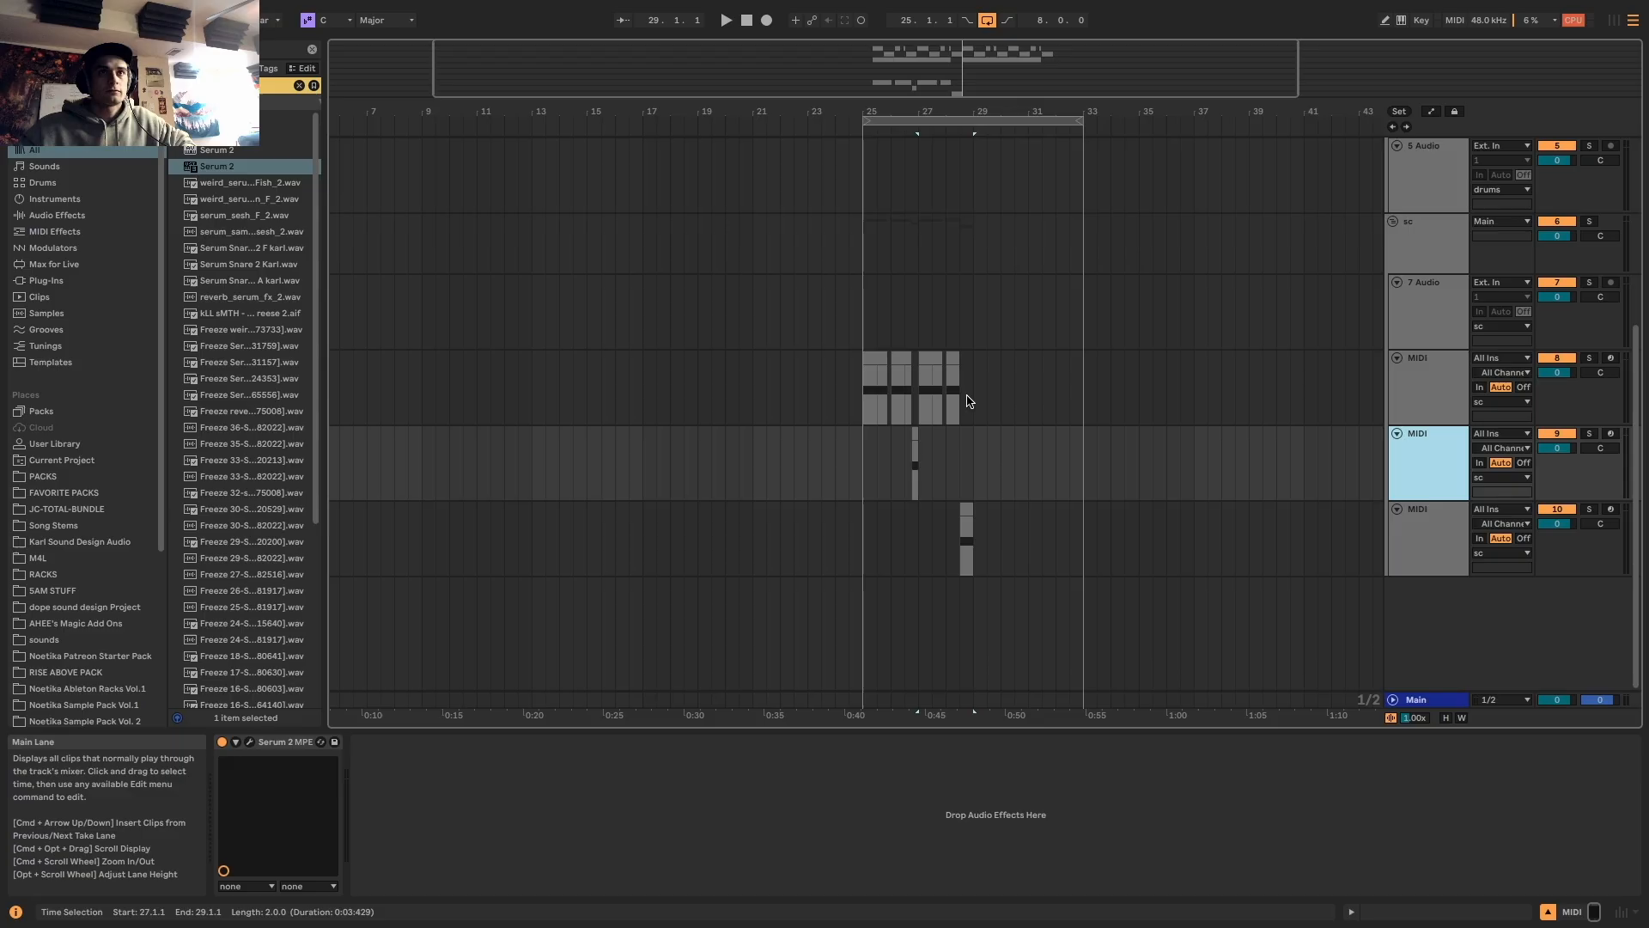
Copy the bass phrase from track 8 onto track 9 at bar 29 and play it back
{"action": "left_click_drag", "start_coordinate": [971, 401], "coordinate": [988, 439]}
{"action": "key", "text": "space"}
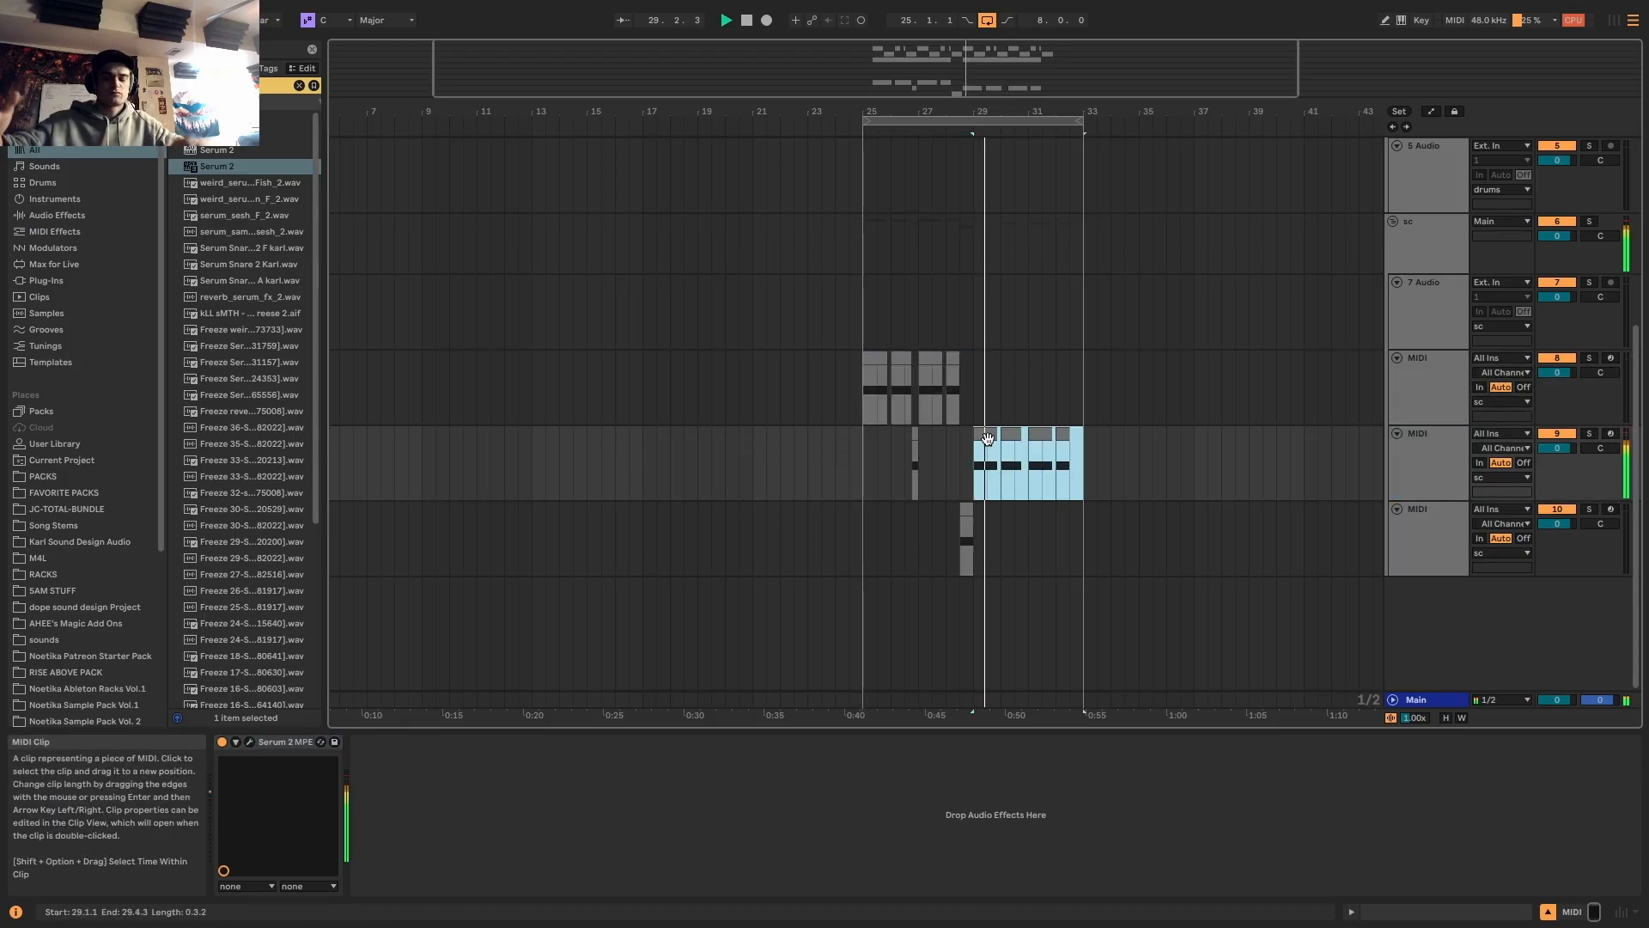
{"action": "key", "text": "space"}
Isolate a one-beat clip at bar 29 on track 9 and duplicate it three times
{"action": "scroll", "coordinate": [987, 439], "scroll_direction": "up", "scroll_amount": 6}
{"action": "left_click", "coordinate": [1011, 415]}
{"action": "left_click", "coordinate": [1012, 434]}
{"action": "left_click_drag", "start_coordinate": [1024, 436], "coordinate": [964, 441]}
{"action": "key", "text": "space"}
{"action": "key", "text": "super+d"}
{"action": "key", "text": "super+d"}
{"action": "key", "text": "super+d"}
{"action": "left_click", "coordinate": [954, 433]}
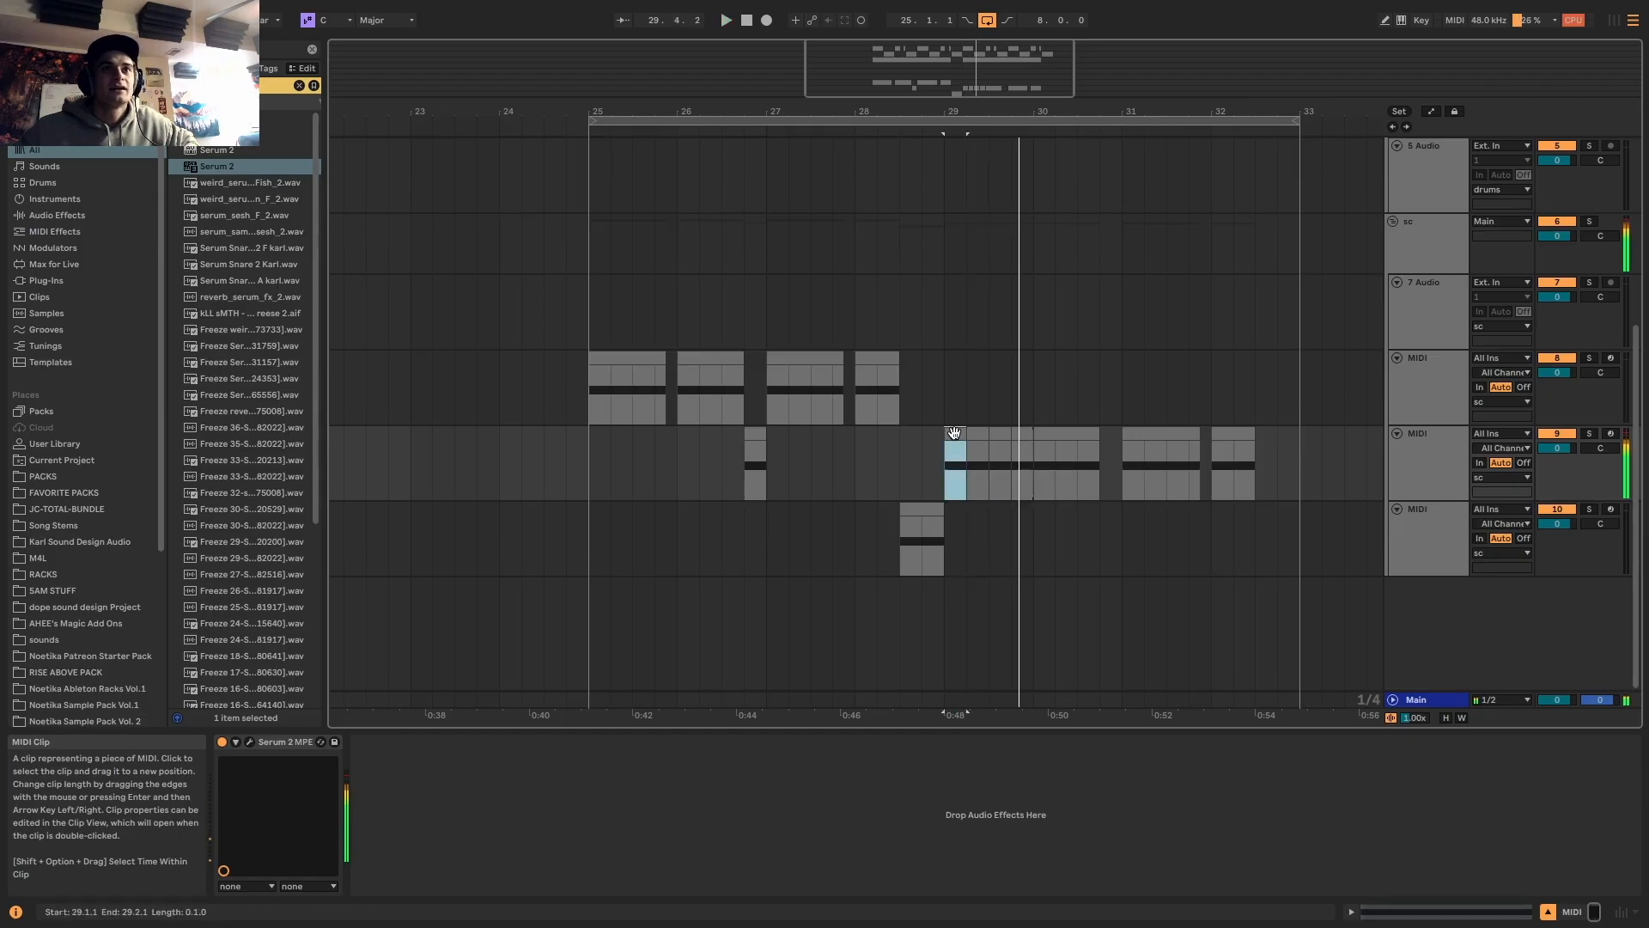
Play back the repeated one-beat clips from bar 29 on track 9
{"action": "scroll", "coordinate": [975, 437], "scroll_direction": "up", "scroll_amount": 5}
{"action": "left_click", "coordinate": [976, 436]}
{"action": "key", "text": "space"}
{"action": "left_click", "coordinate": [942, 435]}
{"action": "key", "text": "space"}
{"action": "left_click", "coordinate": [979, 432]}
{"action": "left_click", "coordinate": [1041, 432]}
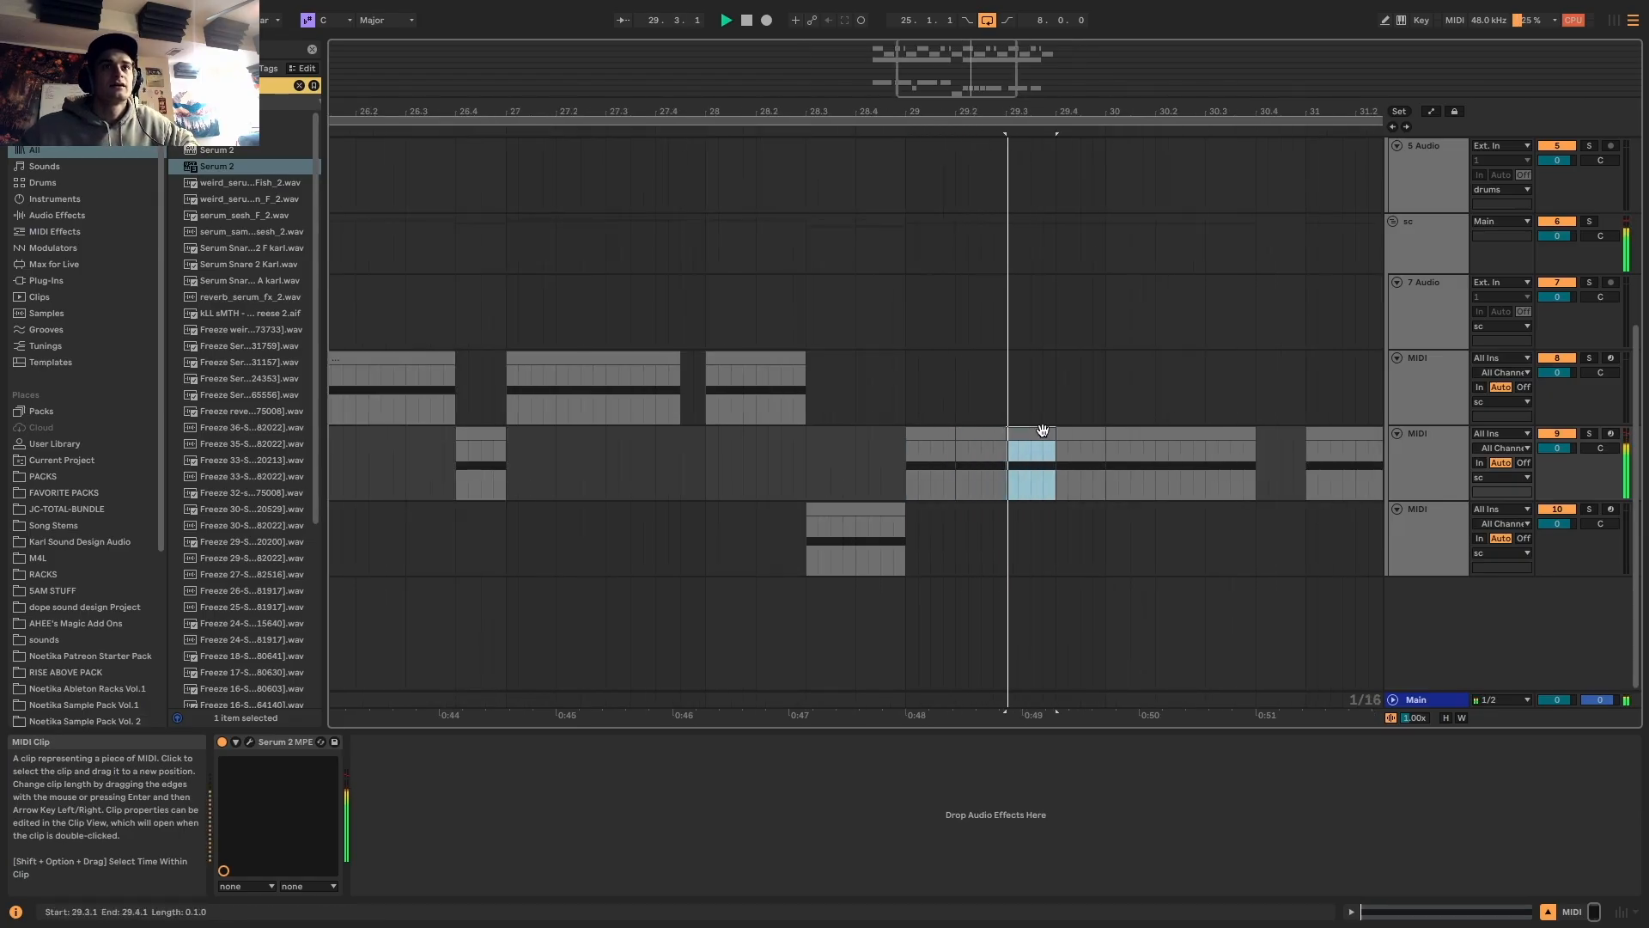
{"action": "left_click", "coordinate": [940, 435]}
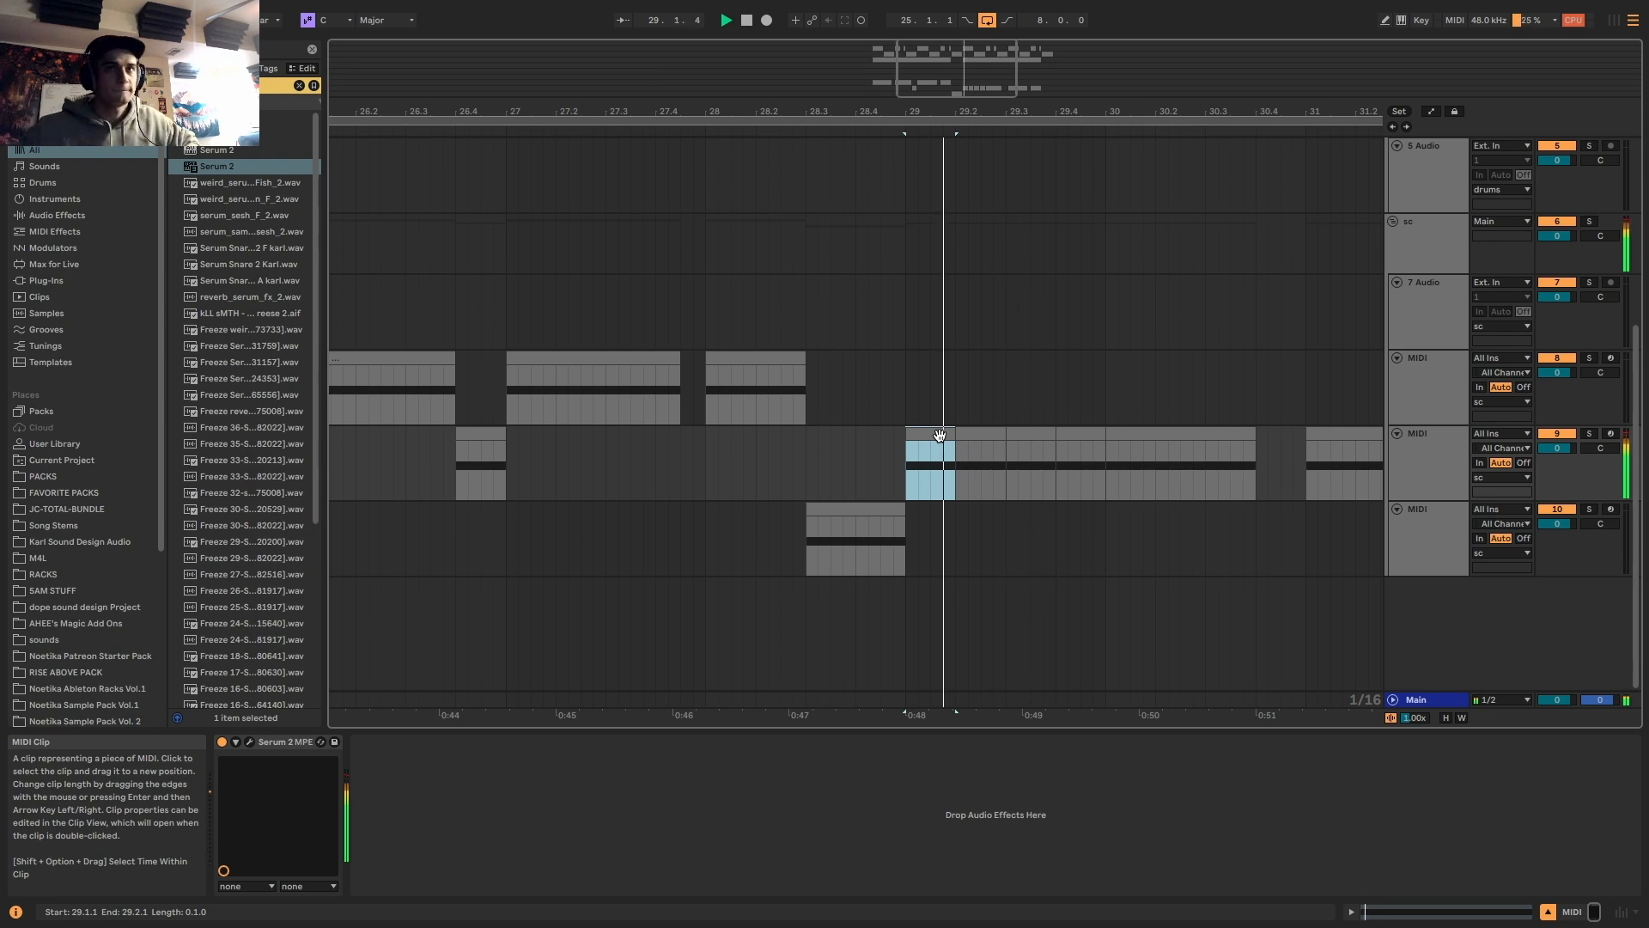
{"action": "key", "text": "space"}
Duplicate track 9, leaving the first two beats of bar 29 on track 9 and only the third beat on track 10
{"action": "left_click", "coordinate": [1435, 457]}
{"action": "key", "text": "super+d"}
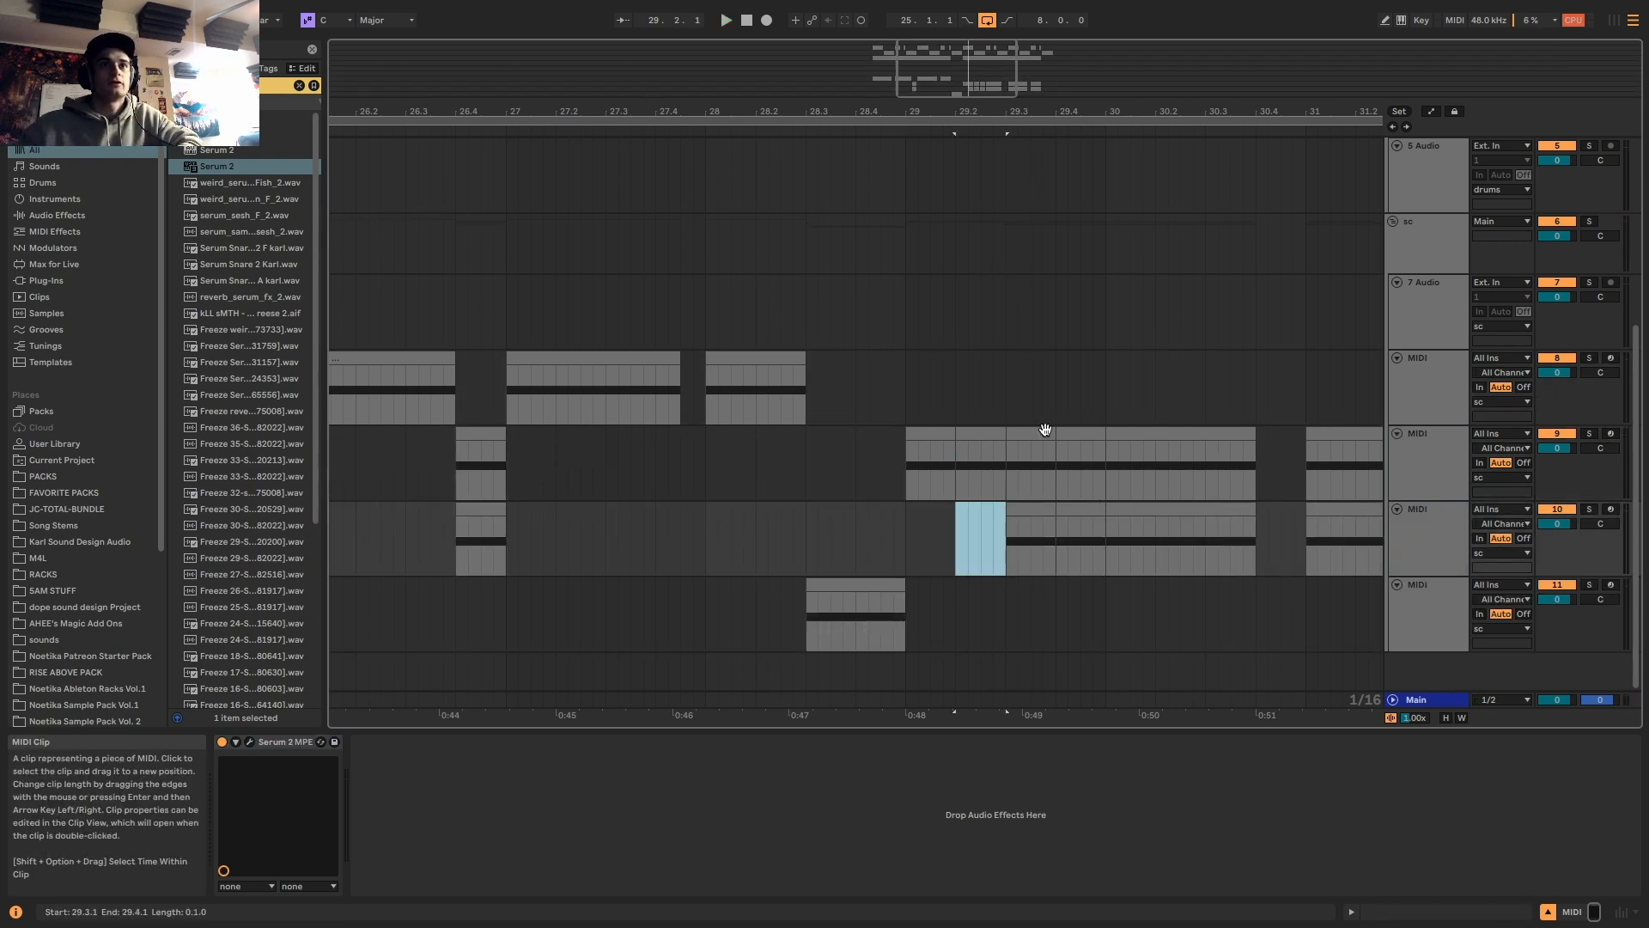
{"action": "key", "text": "Delete"}
{"action": "left_click", "coordinate": [1045, 431]}
{"action": "left_click", "coordinate": [1080, 508]}
{"action": "key", "text": "Delete"}
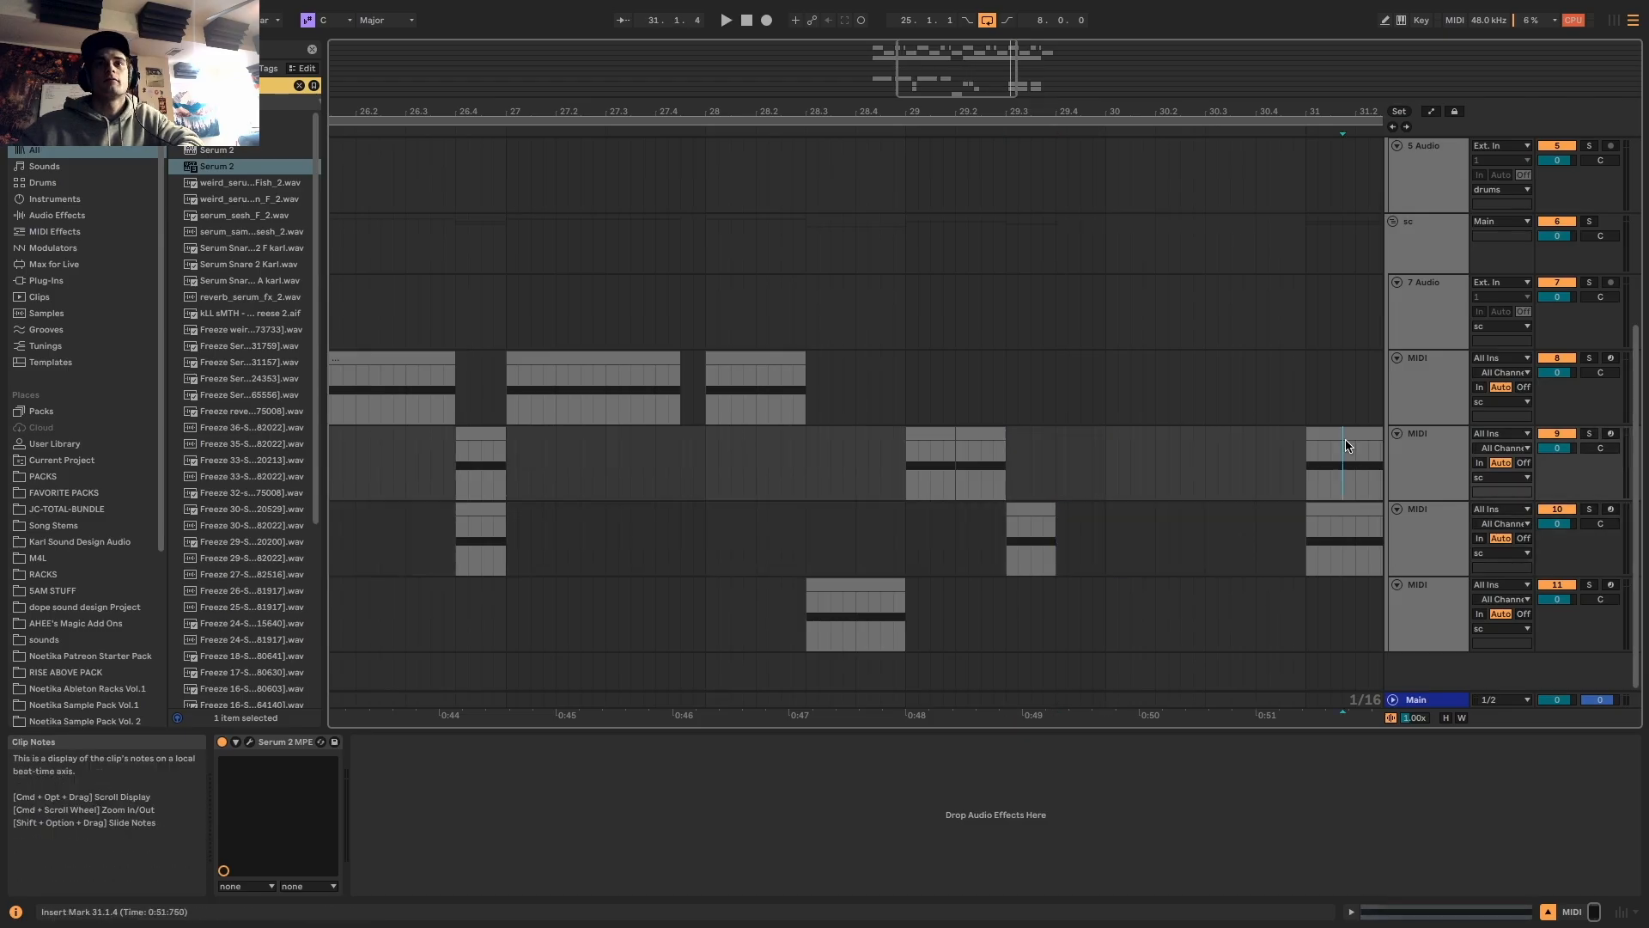
Delete the remaining clips from bar 31 onward on tracks 9 and 10
{"action": "left_click", "coordinate": [1343, 440]}
{"action": "key", "text": "Delete"}
{"action": "left_click", "coordinate": [1341, 510]}
{"action": "key", "text": "Delete"}
{"action": "key", "text": "Delete"}
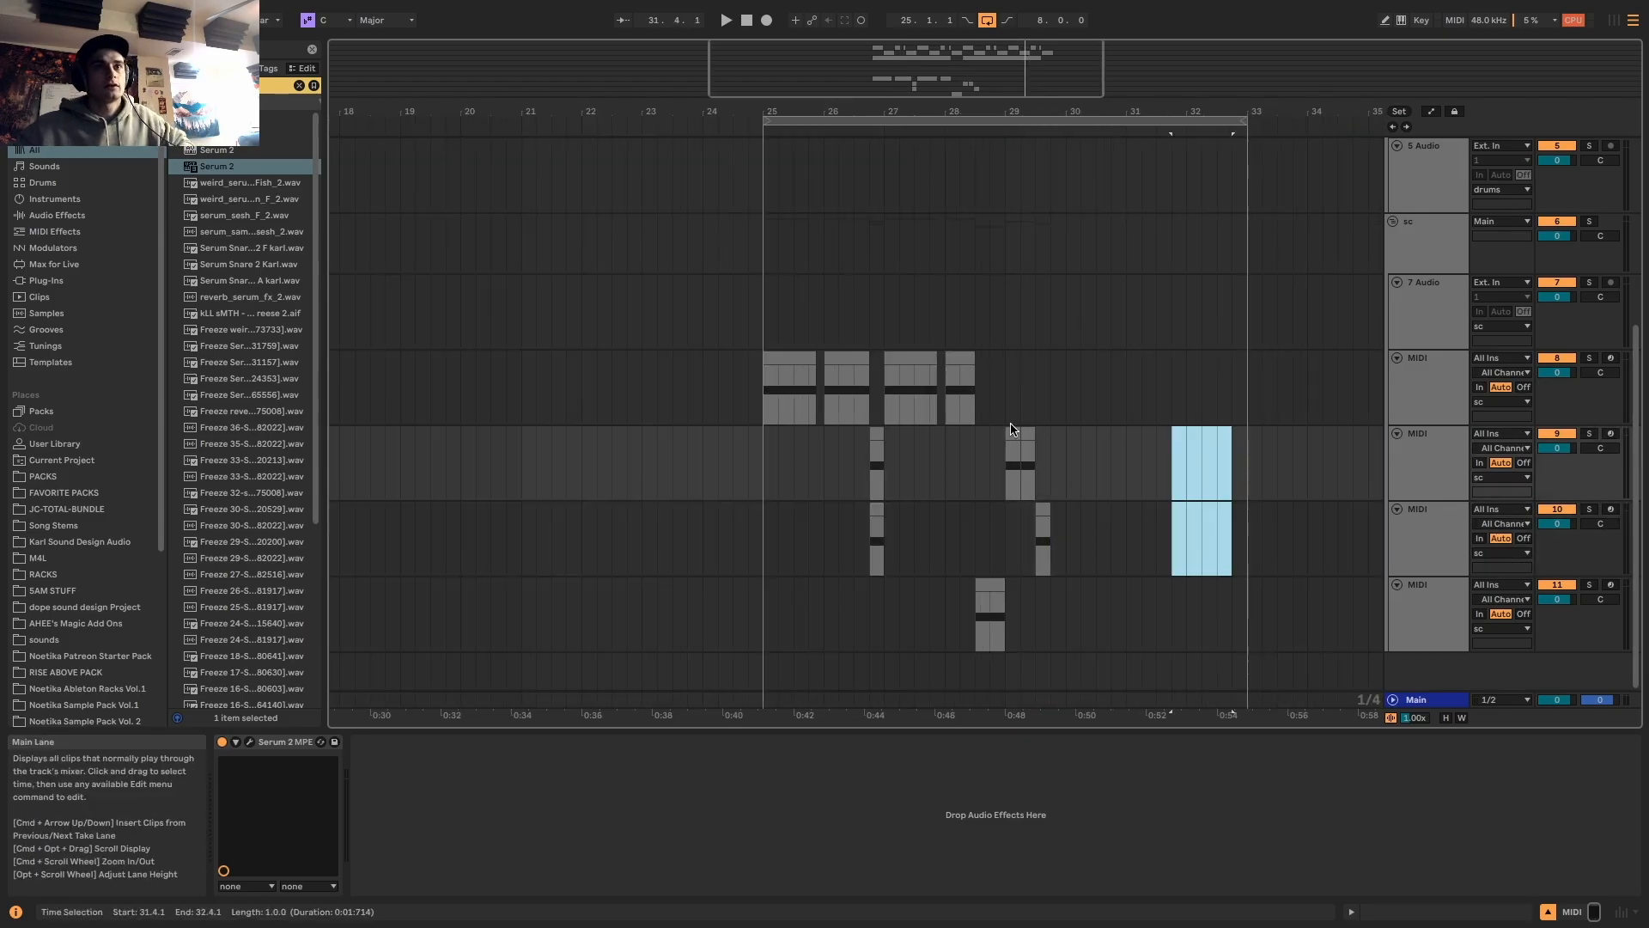
Play back the clips from bar 29 and open Serum 2 for the one-beat clip on track 10
{"action": "left_click", "coordinate": [1012, 435]}
{"action": "key", "text": "space"}
{"action": "scroll", "coordinate": [1022, 455], "scroll_direction": "up", "scroll_amount": 5}
{"action": "left_click", "coordinate": [1121, 508]}
{"action": "key", "text": "space"}
{"action": "key", "text": "space"}
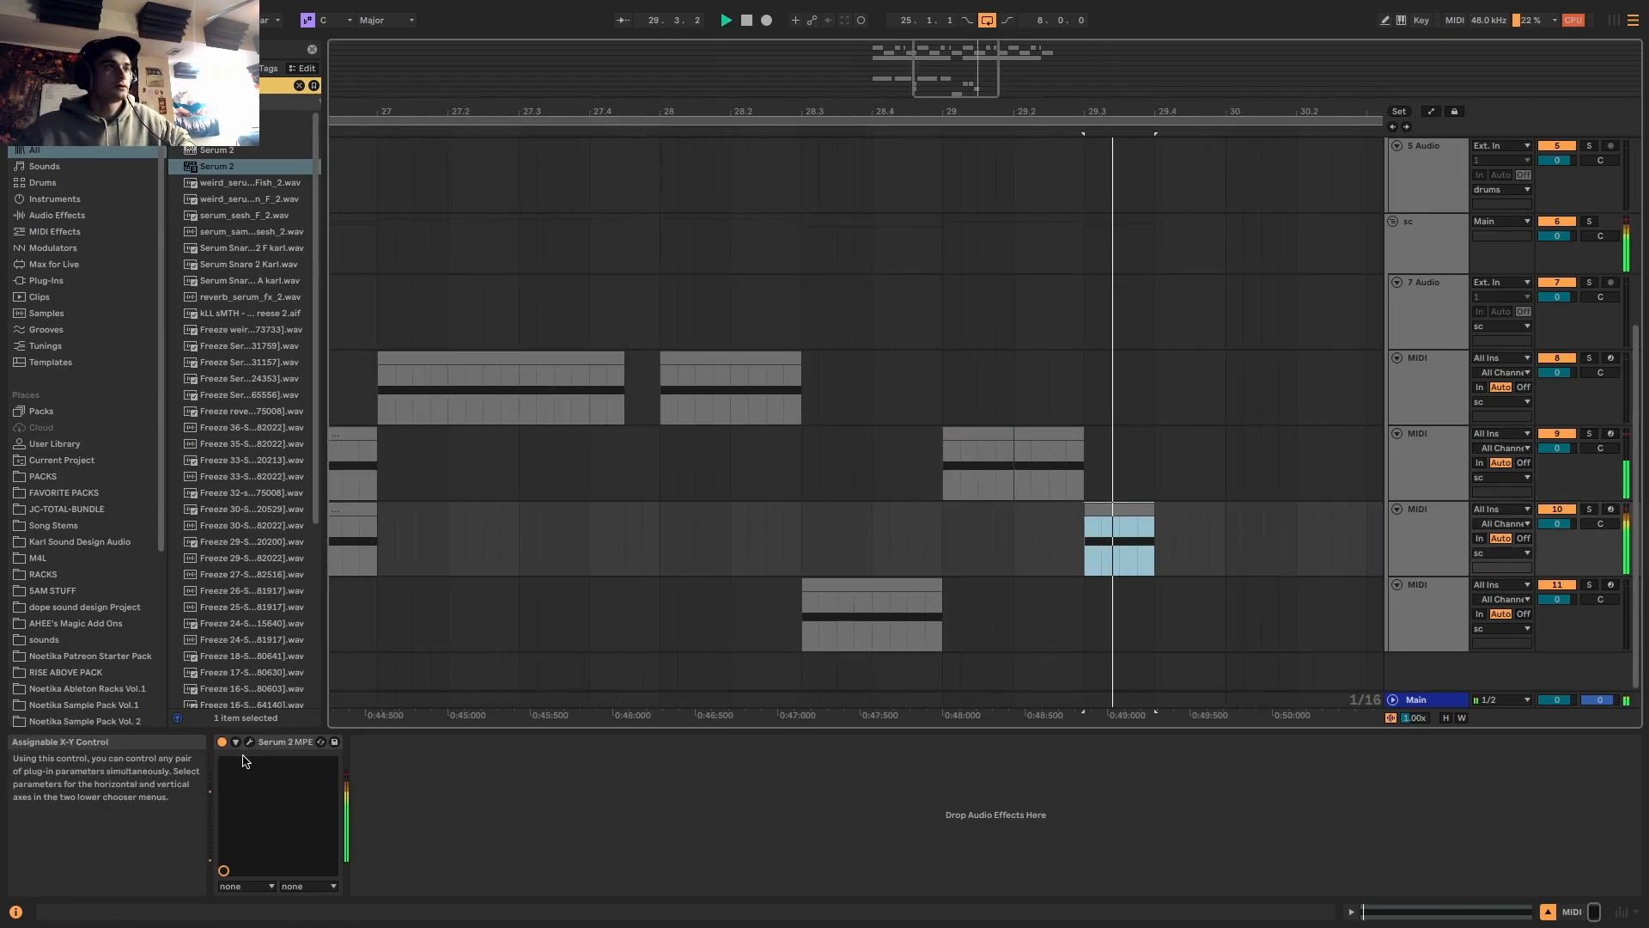
{"action": "left_click", "coordinate": [249, 741]}
Reshape LFO 1 into a gradually falling curve with a raised end and set oscillator B's octave to +3
{"action": "key", "text": "space"}
{"action": "key", "text": "space"}
{"action": "key", "text": "space"}
{"action": "key", "text": "space"}
{"action": "left_click_drag", "start_coordinate": [1155, 530], "coordinate": [1089, 559]}
{"action": "key", "text": "space"}
{"action": "key", "text": "space"}
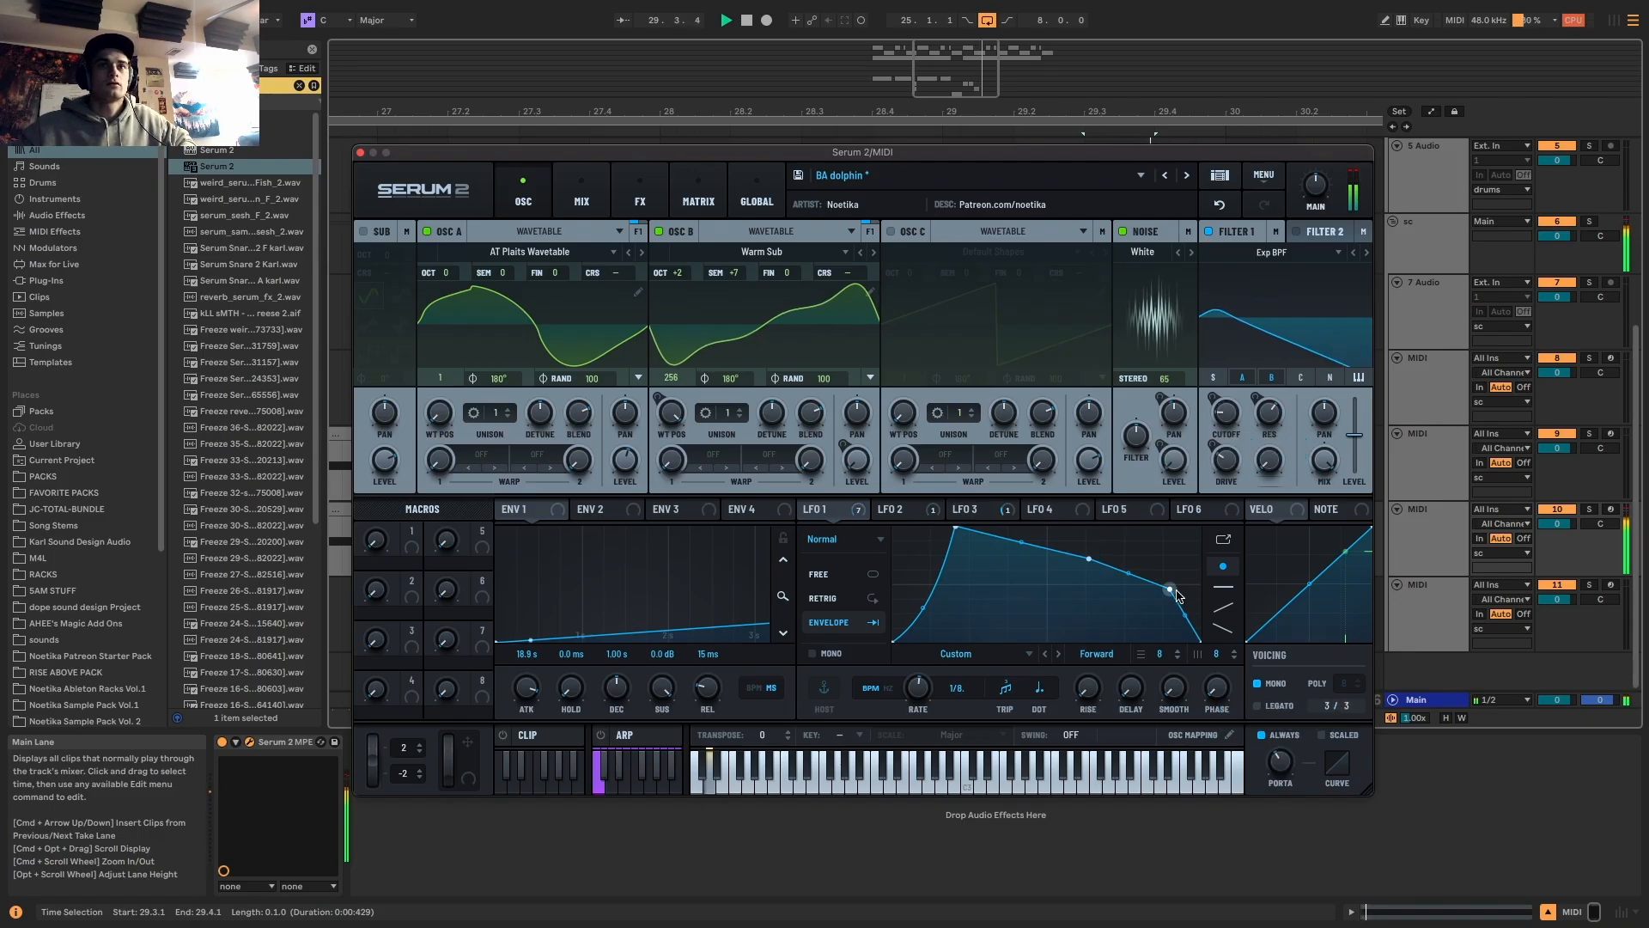
{"action": "left_click_drag", "start_coordinate": [1178, 553], "coordinate": [1173, 599]}
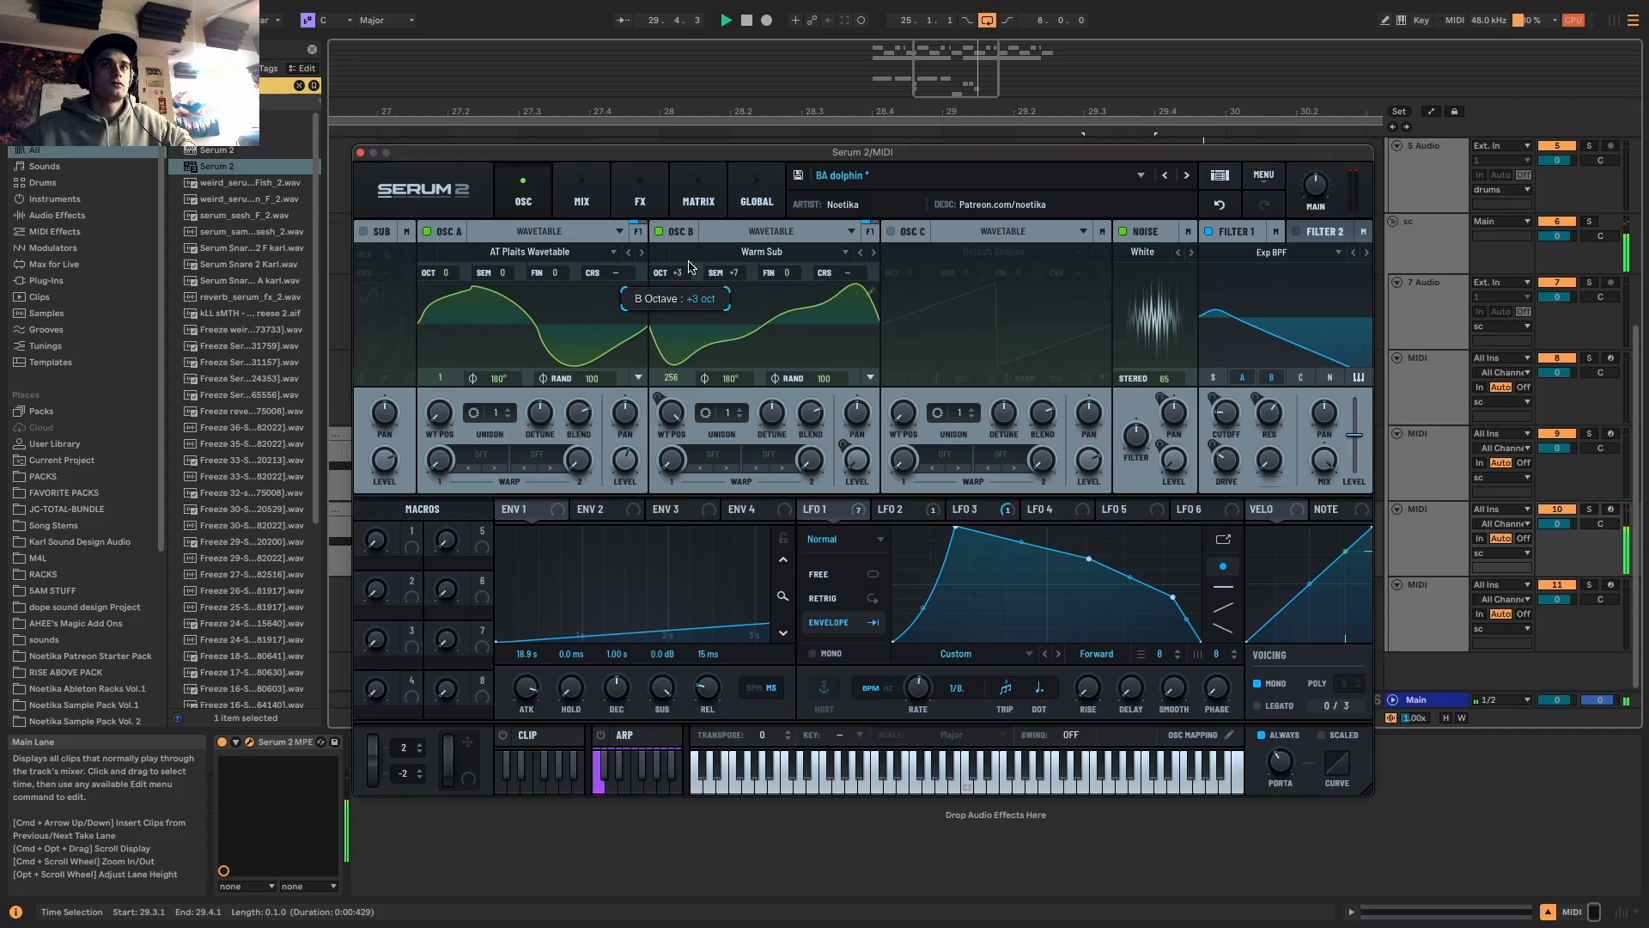
{"action": "left_click_drag", "start_coordinate": [1174, 593], "coordinate": [1250, 617]}
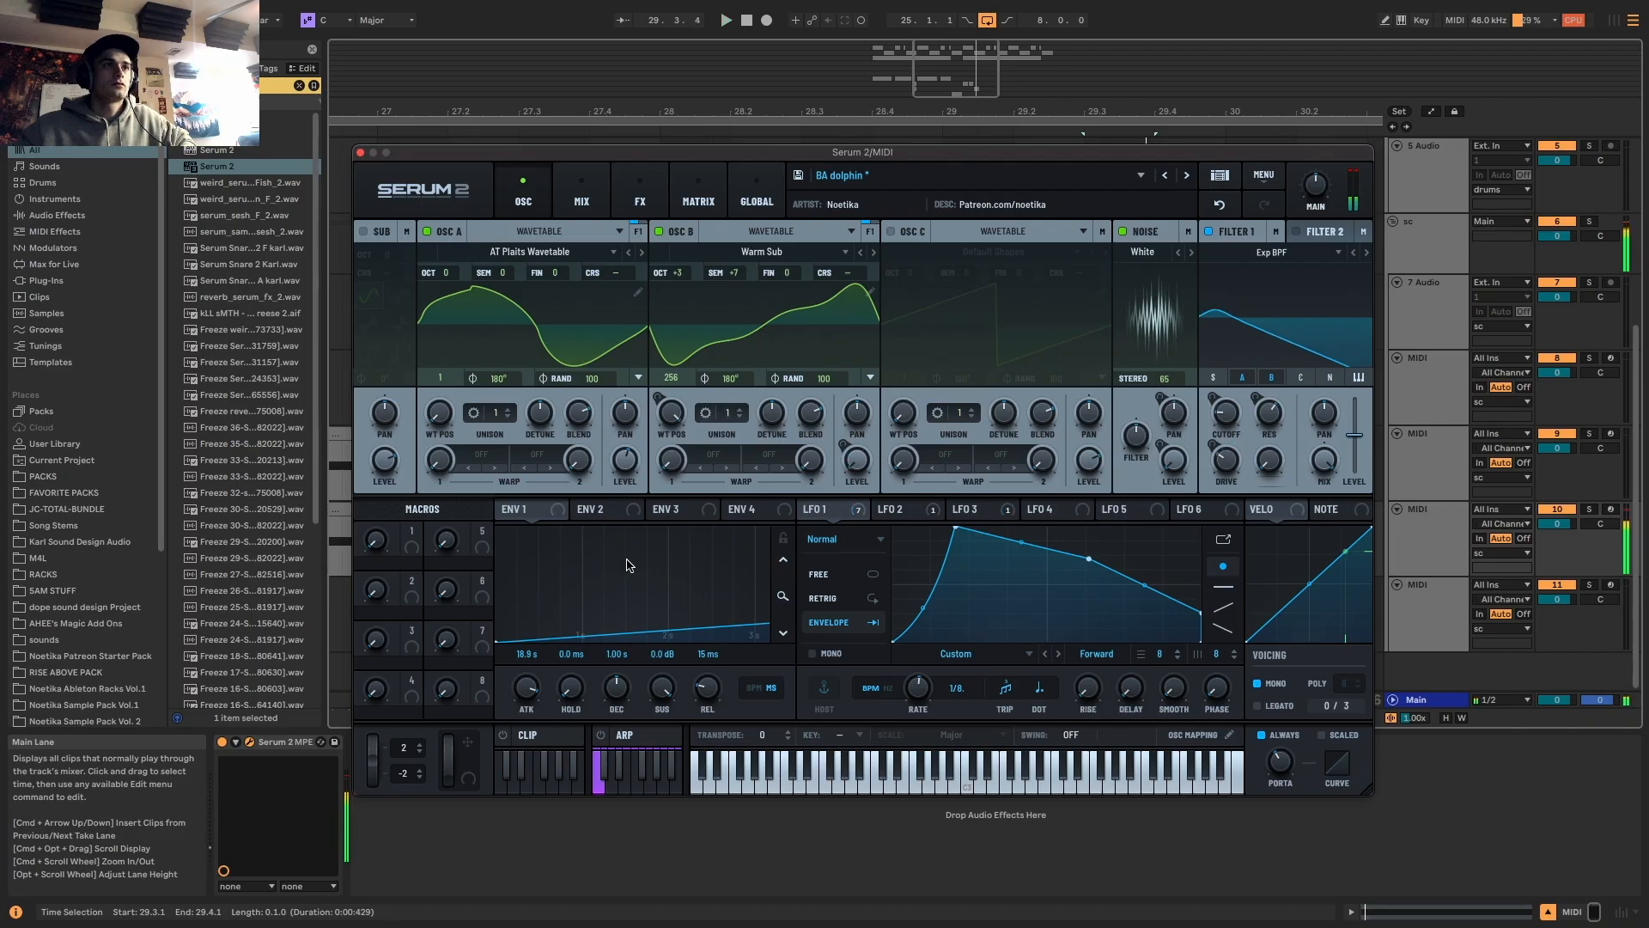
Assign LFO 1 to oscillator A's level, play the clip and review the modulation matrix
{"action": "left_click_drag", "start_coordinate": [807, 508], "coordinate": [622, 461]}
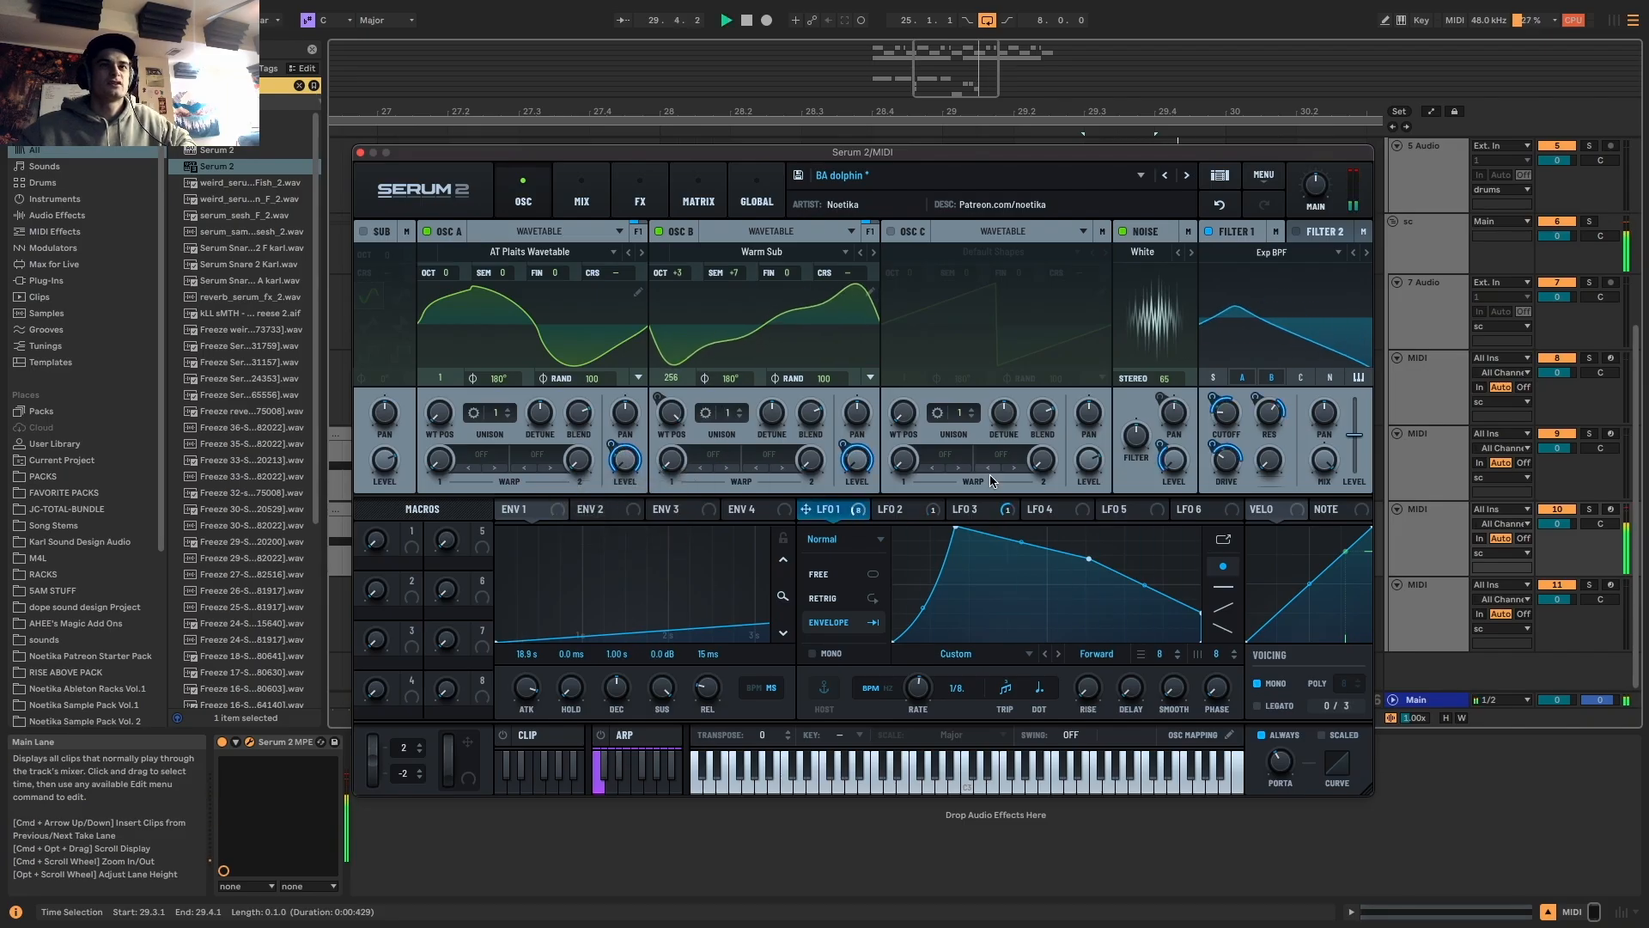
{"action": "key", "text": "space"}
{"action": "left_click", "coordinate": [699, 191]}
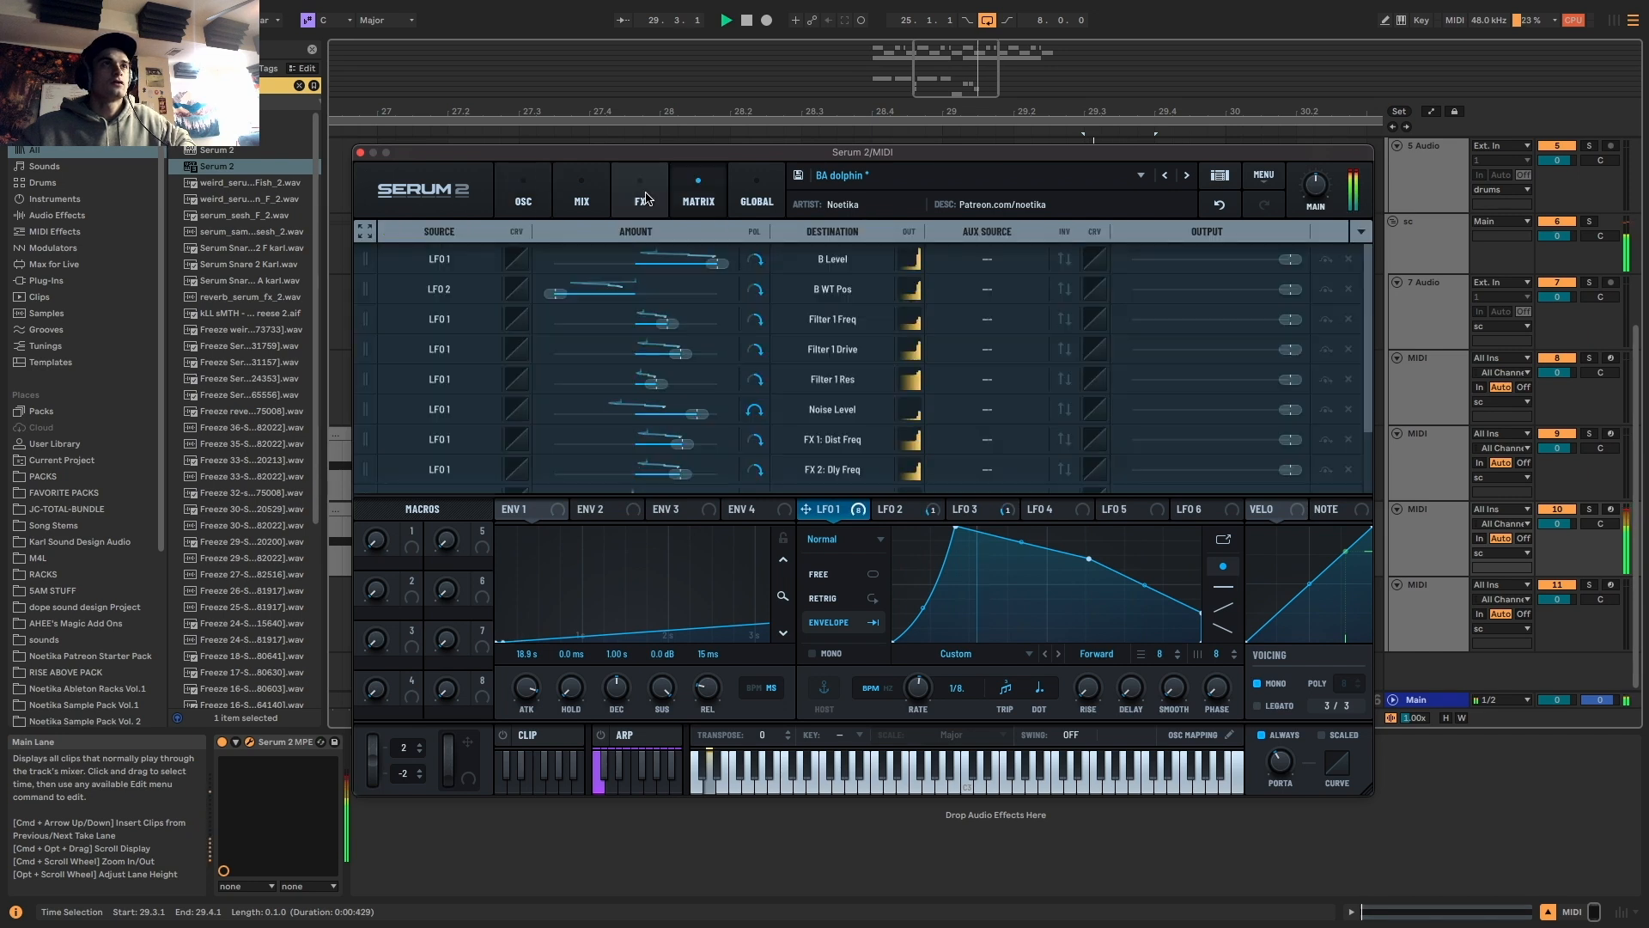
Shorten both delay times to 15.73 ms and widen the delay filter in the effects chain
{"action": "left_click", "coordinate": [640, 190]}
{"action": "left_click", "coordinate": [581, 190]}
{"action": "left_click", "coordinate": [639, 191]}
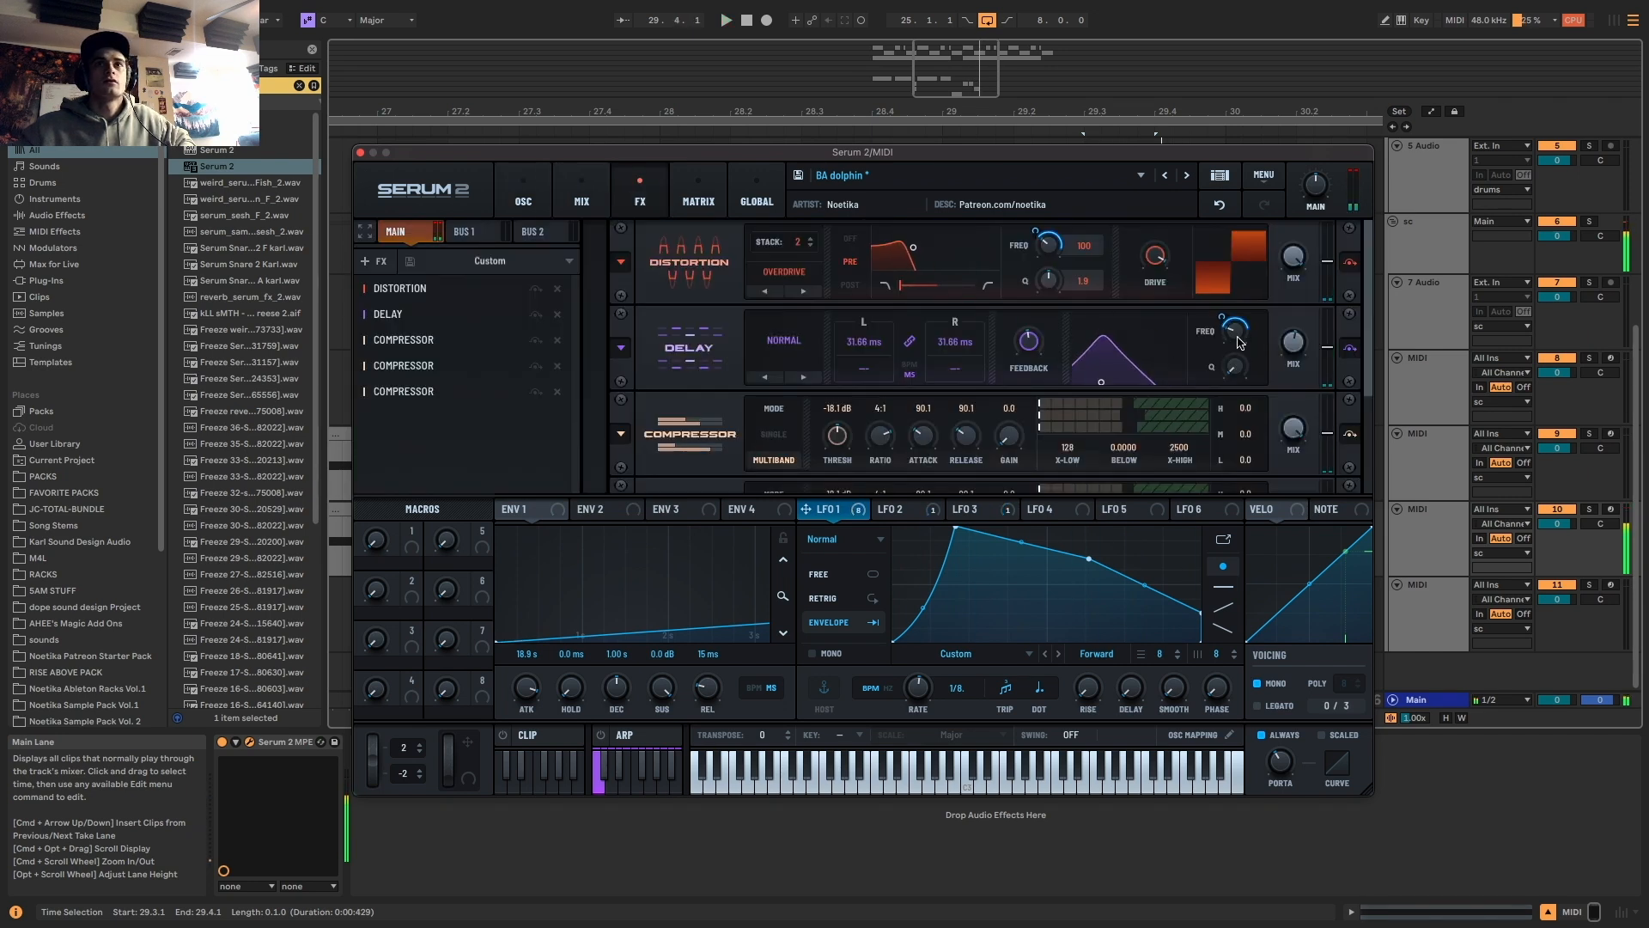
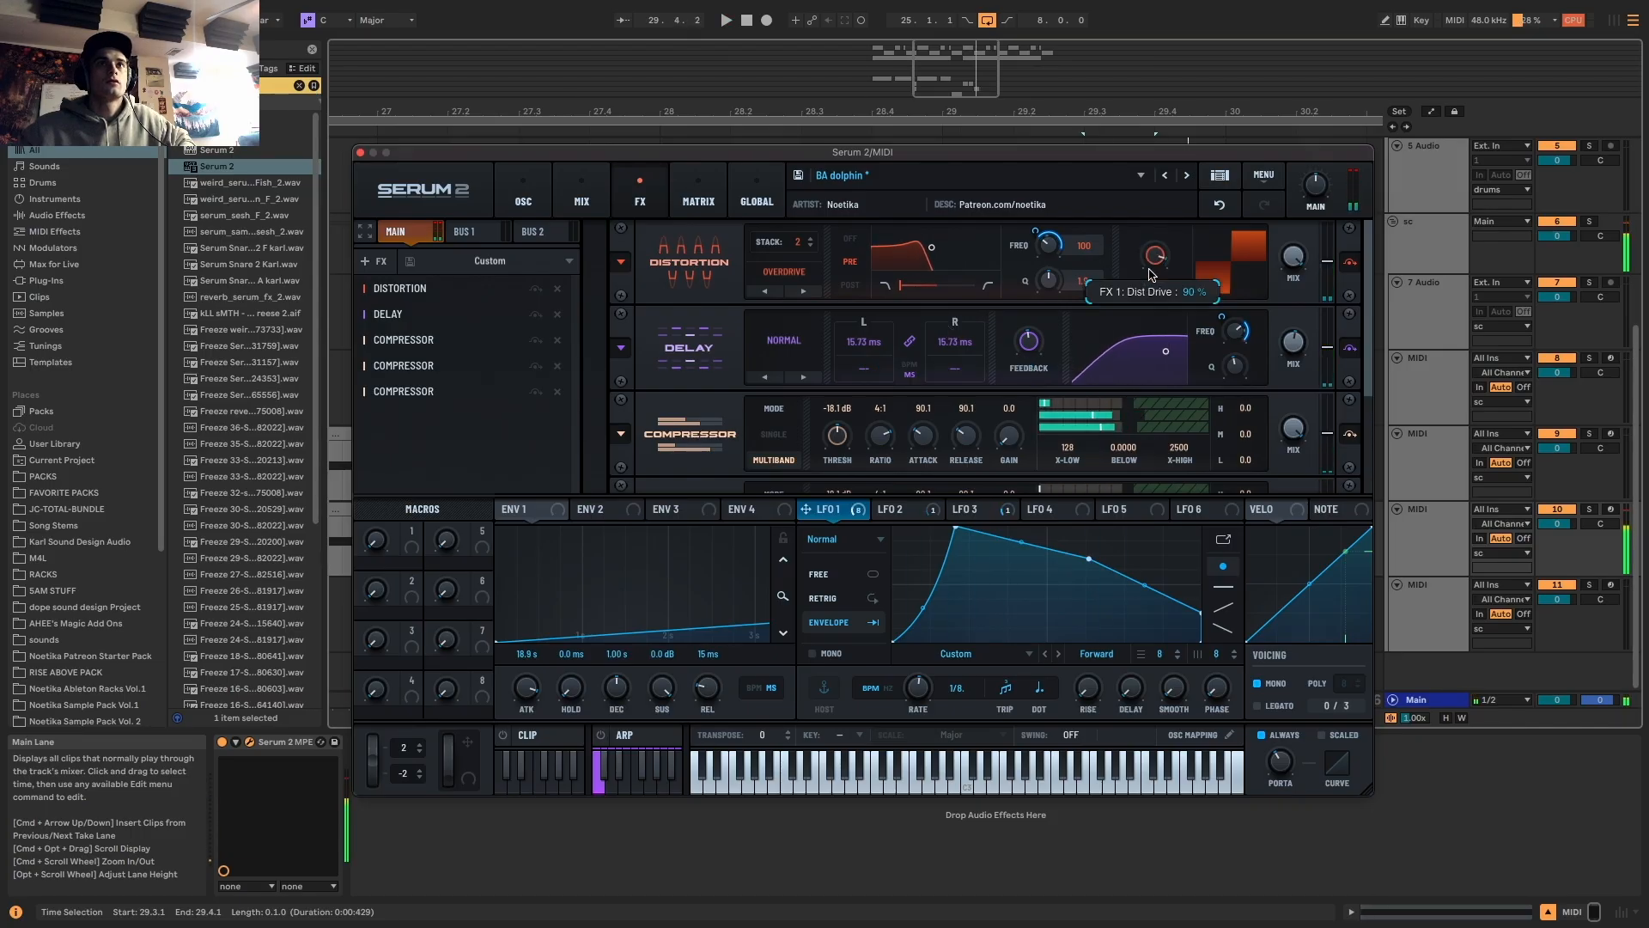
Try a second Distortion in Tube mode after the first one
{"action": "left_click_drag", "start_coordinate": [416, 290], "coordinate": [432, 307]}
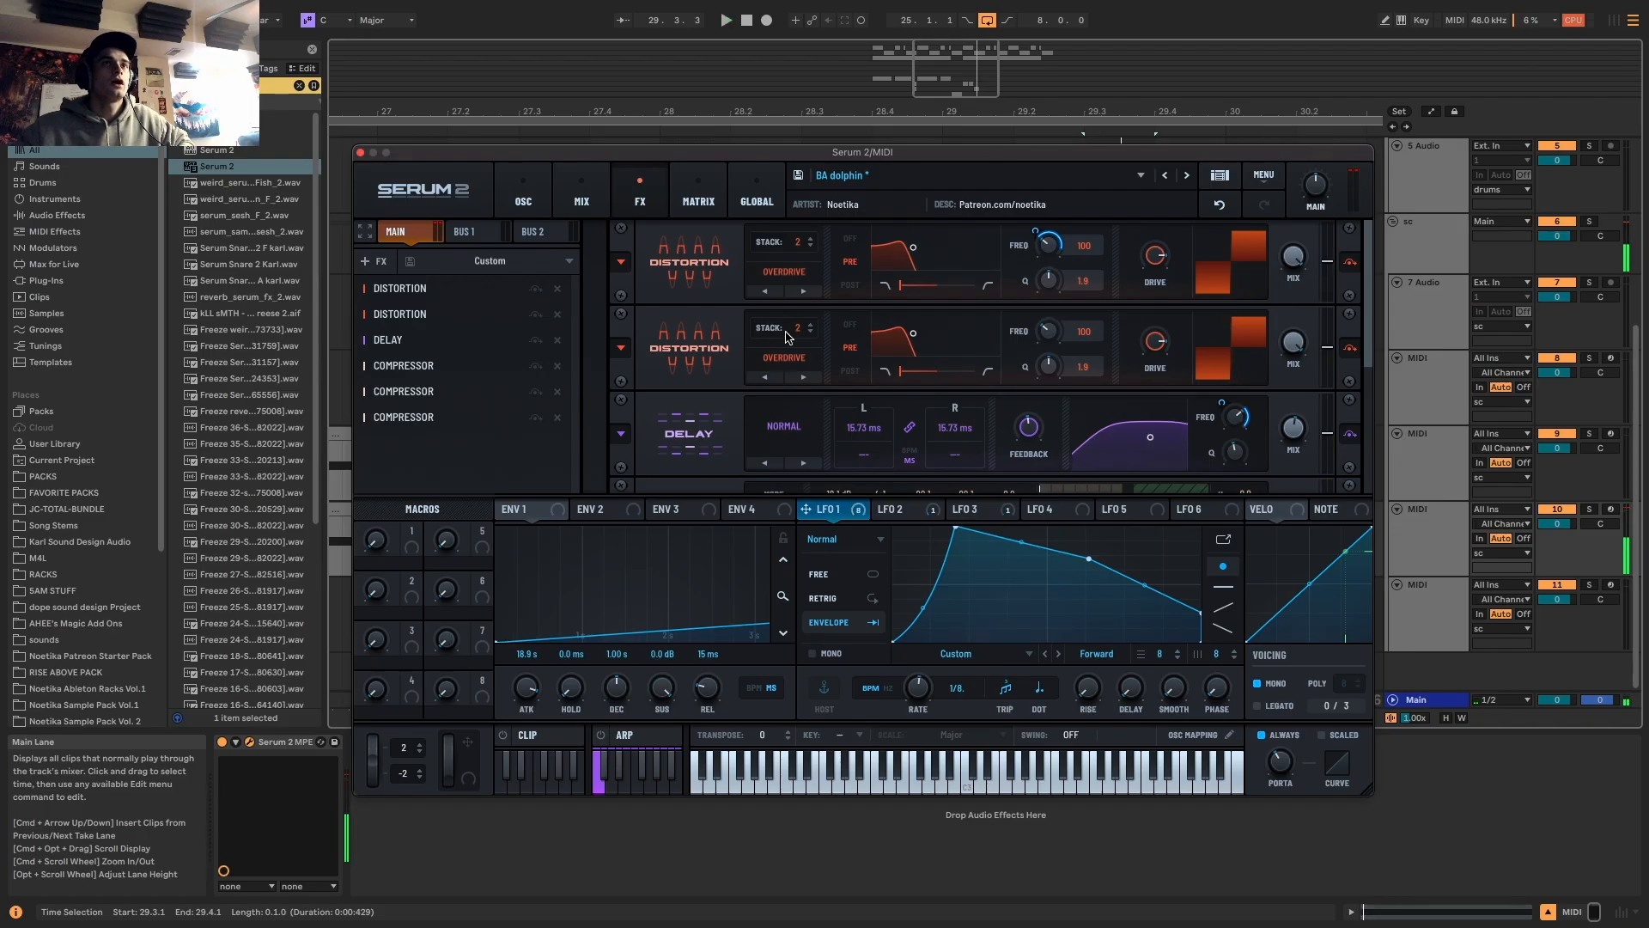
{"action": "left_click", "coordinate": [782, 356]}
{"action": "left_click", "coordinate": [801, 379]}
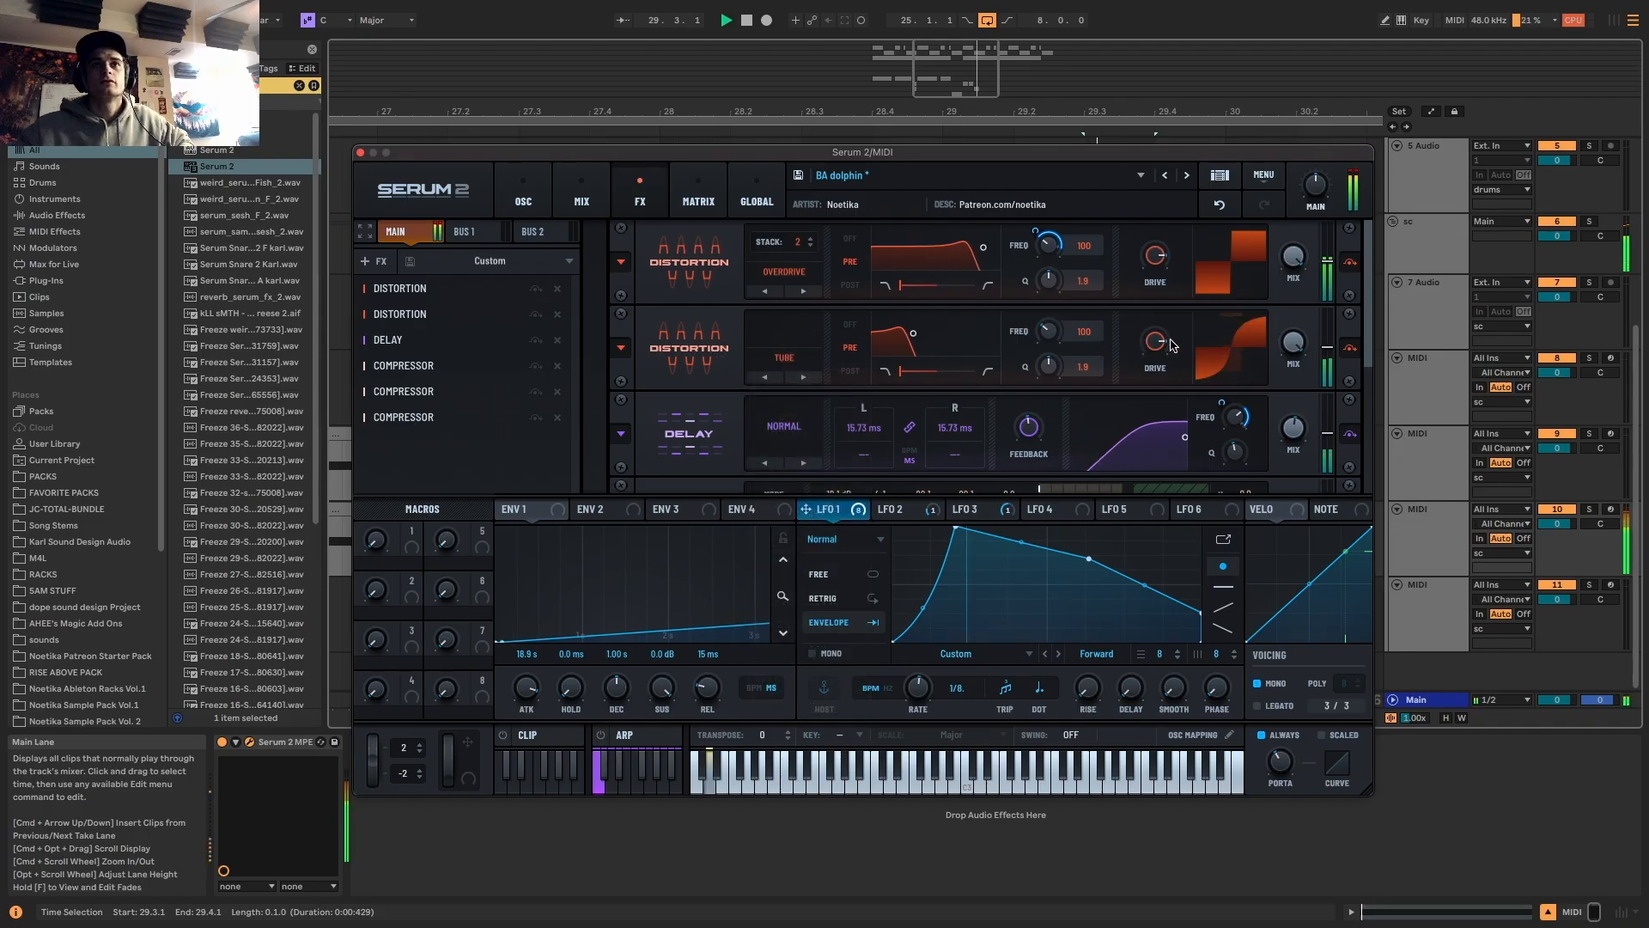
{"action": "left_click", "coordinate": [557, 313]}
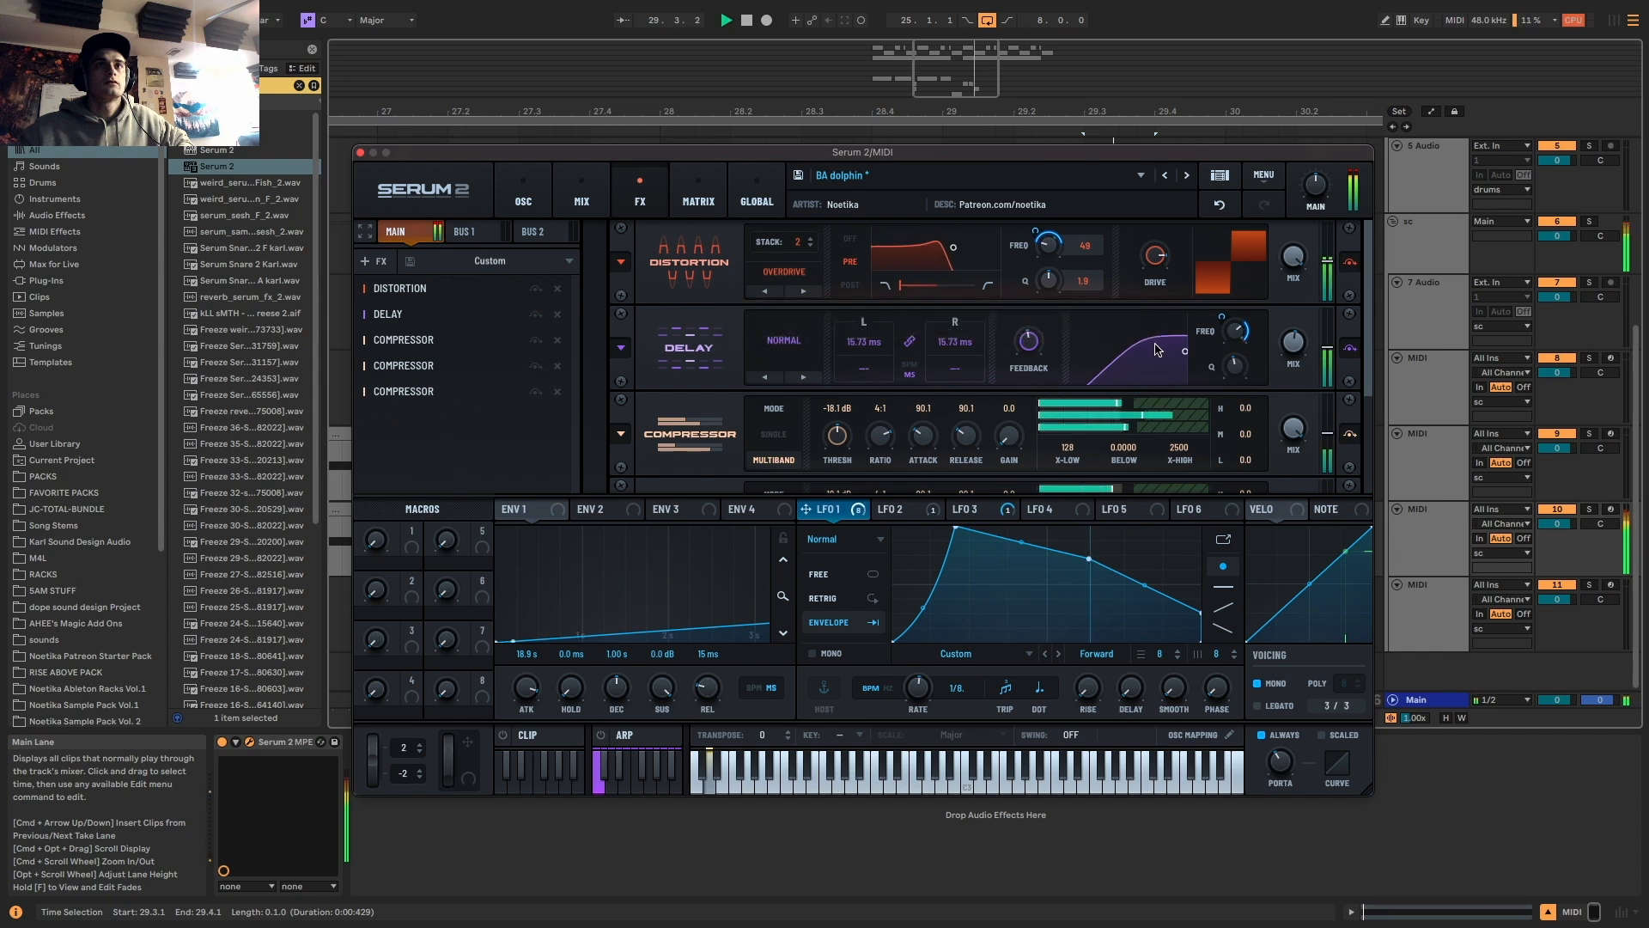
Set both delay times to 34.04 ms with a narrower filter, adjust LFO 1's end point and play the clip
{"action": "left_click_drag", "start_coordinate": [1226, 339], "coordinate": [1228, 380]}
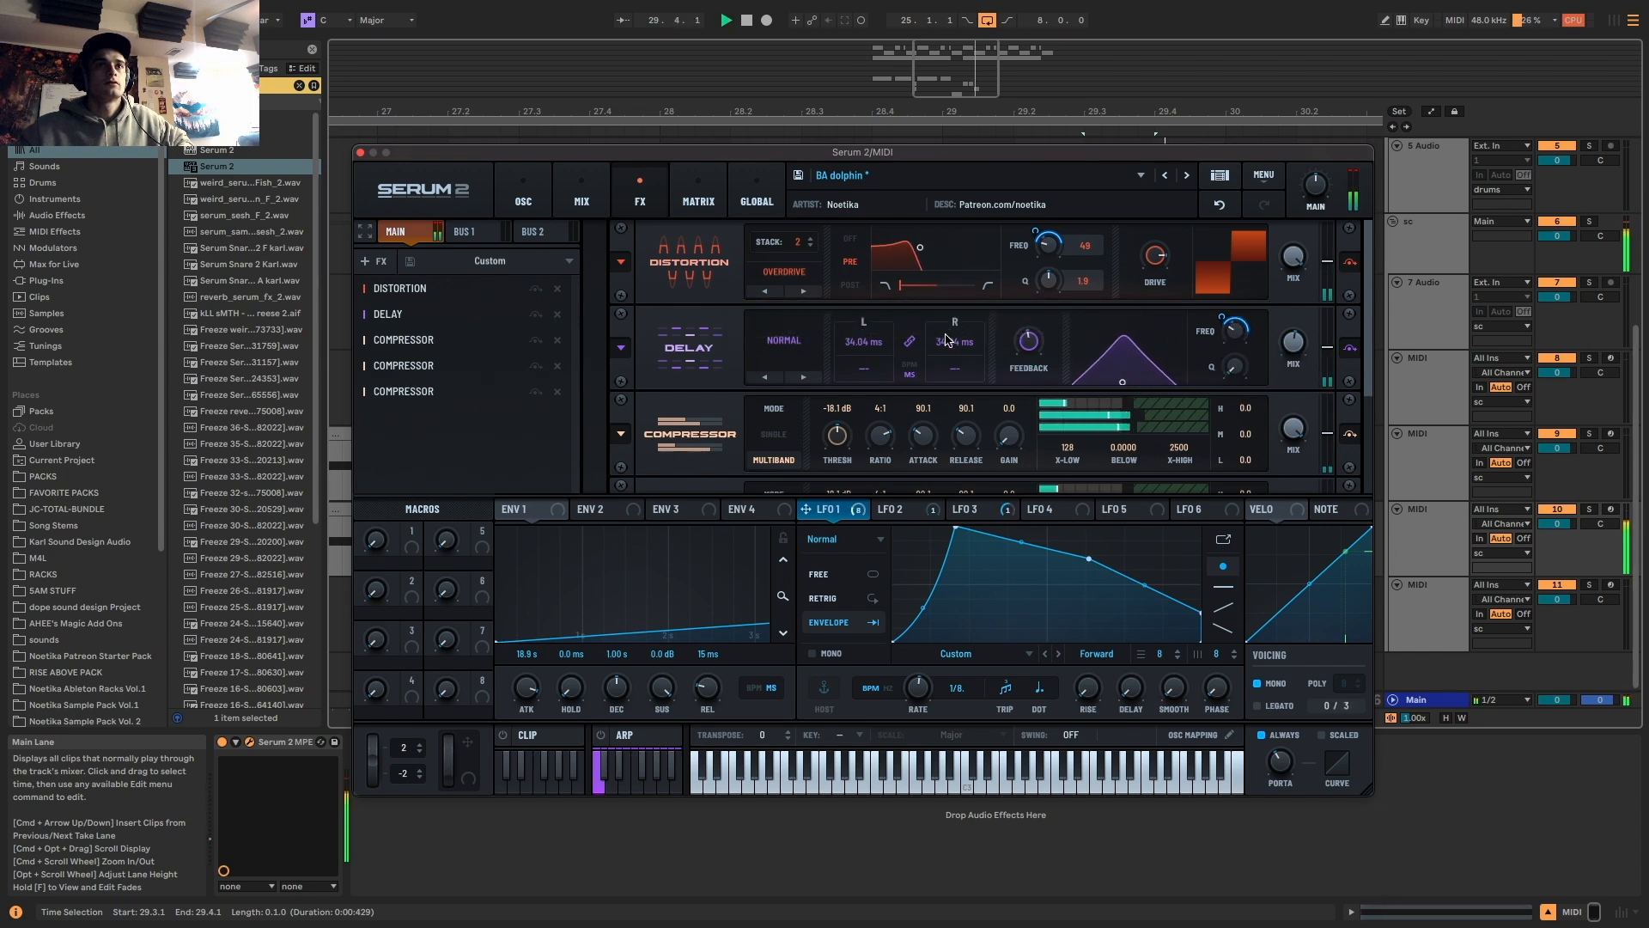
{"action": "left_click_drag", "start_coordinate": [1200, 612], "coordinate": [1241, 617]}
{"action": "key", "text": "space"}
{"action": "key", "text": "space"}
{"action": "key", "text": "space"}
{"action": "key", "text": "space"}
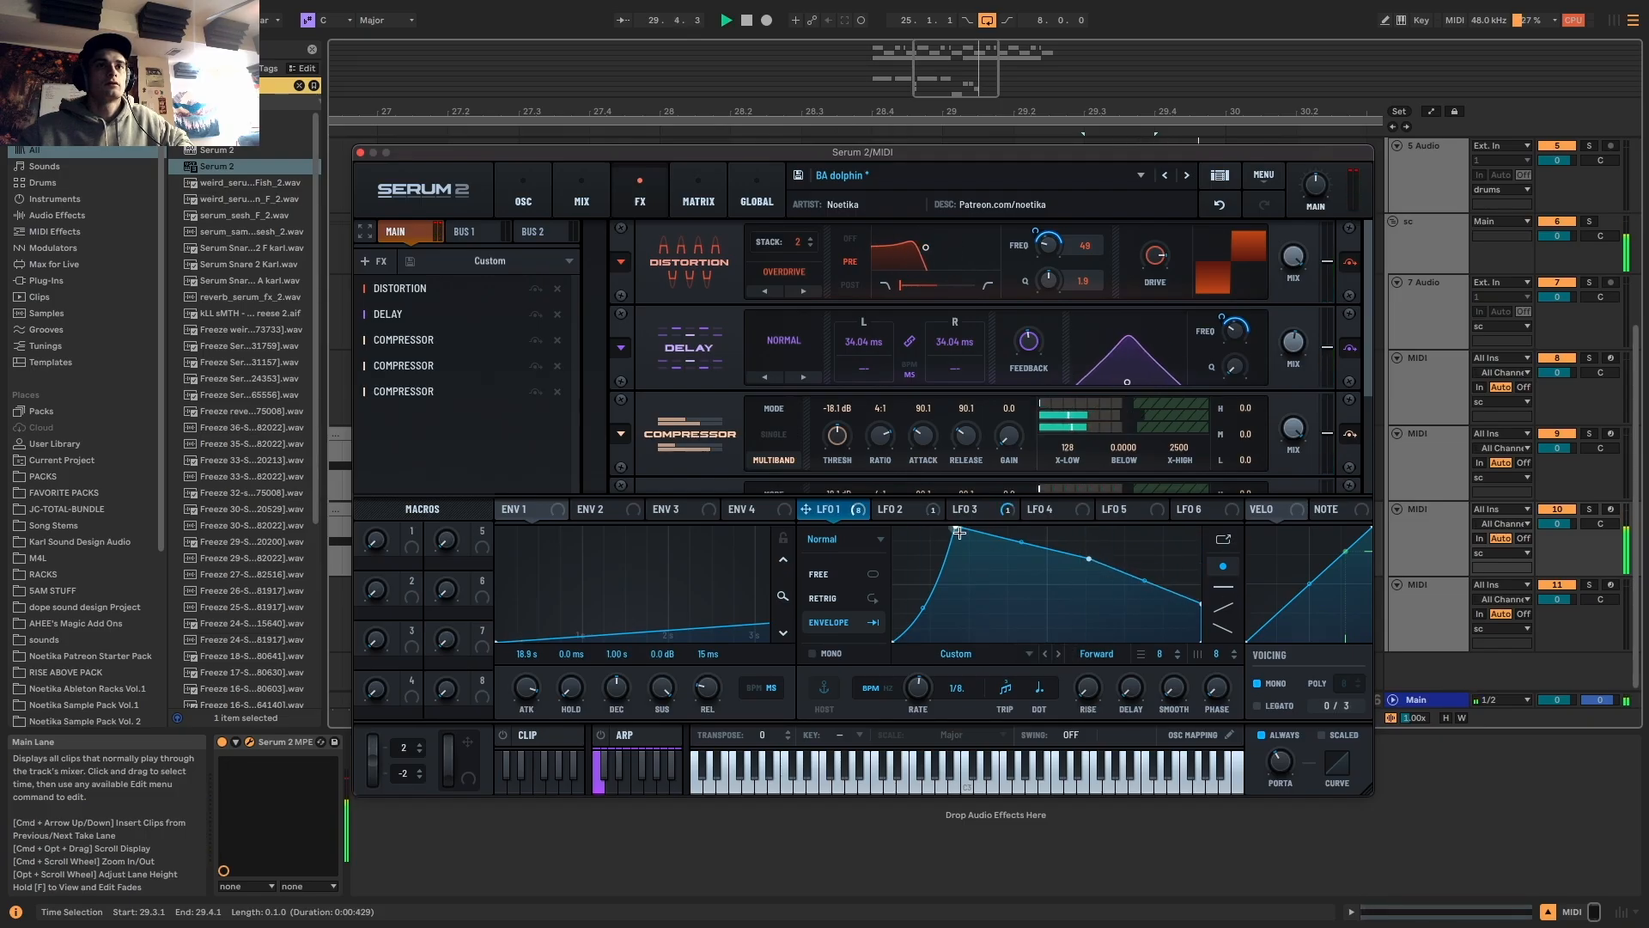
Raise LFO 1's middle point to the top, lower its first peak slightly and play the clip
{"action": "left_click_drag", "start_coordinate": [958, 532], "coordinate": [964, 595]}
{"action": "left_click_drag", "start_coordinate": [1092, 556], "coordinate": [1092, 531]}
{"action": "left_click_drag", "start_coordinate": [964, 595], "coordinate": [957, 539]}
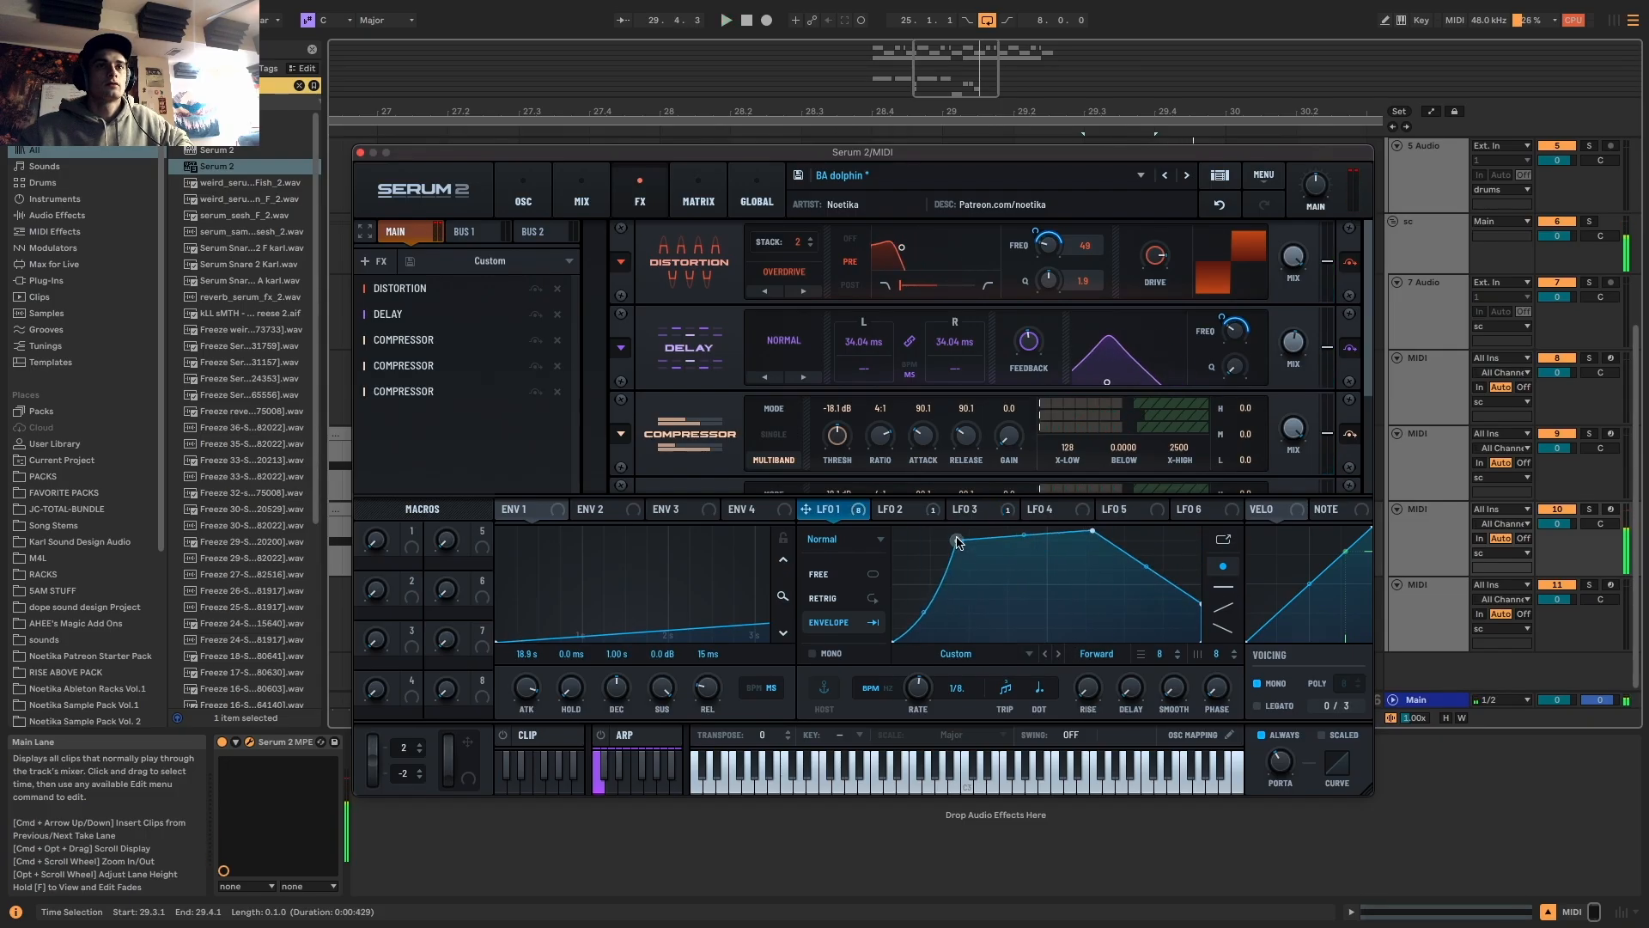
{"action": "key", "text": "space"}
{"action": "key", "text": "space"}
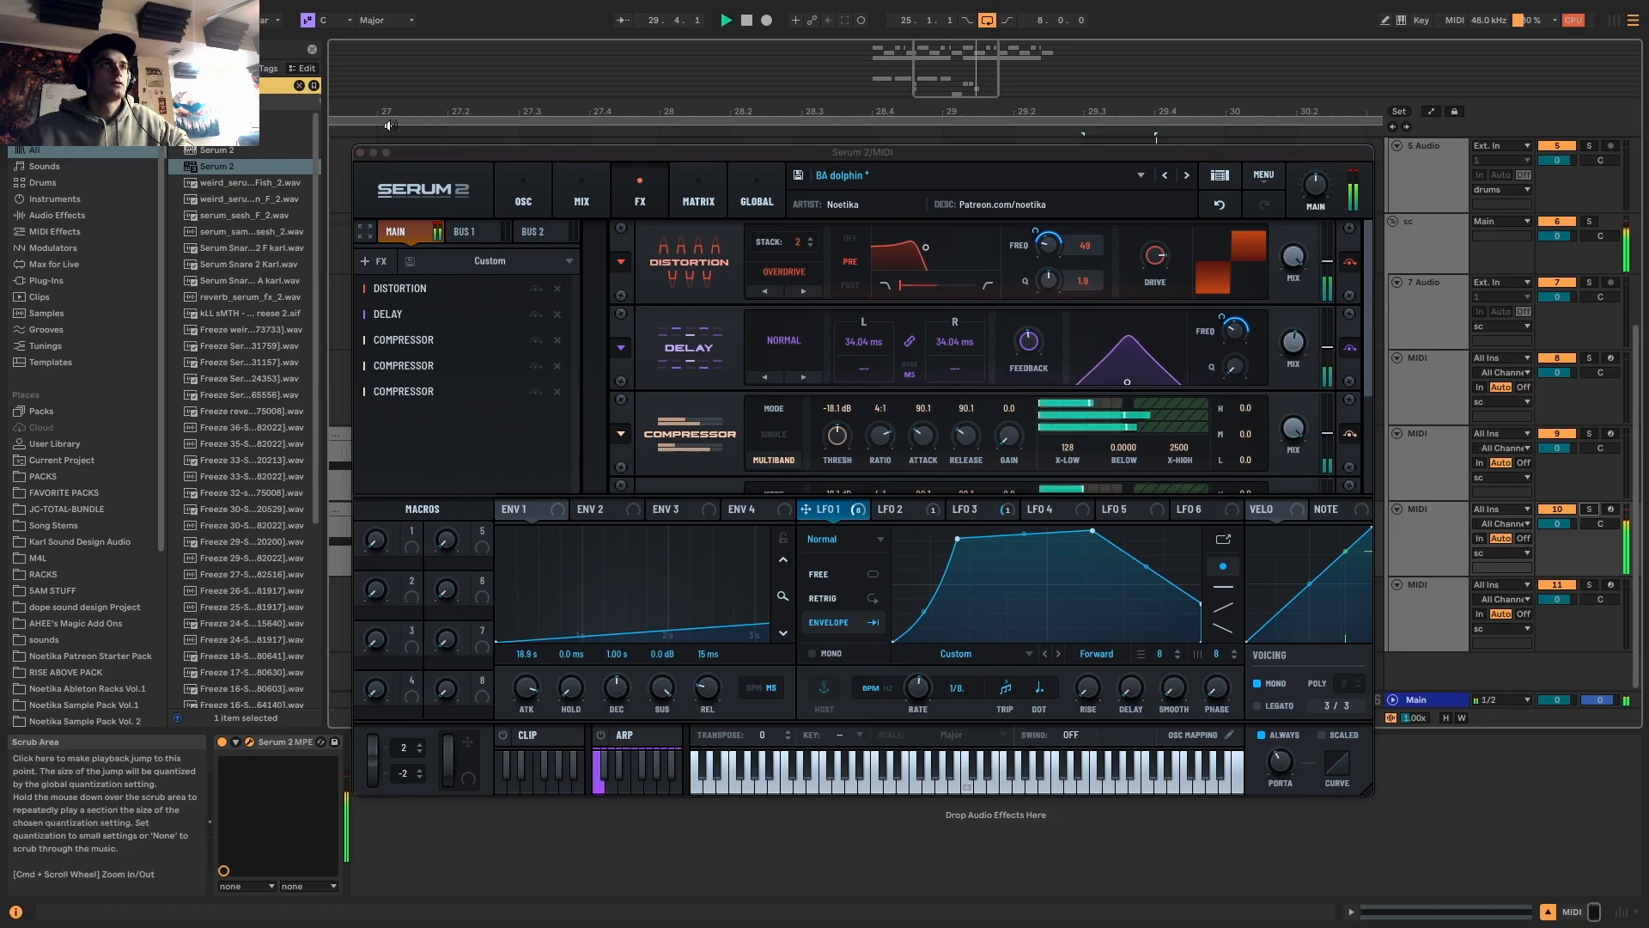
Close the synth window, play back the one-beat clips from bar 29 and select the clip on track 10
{"action": "left_click", "coordinate": [361, 152]}
{"action": "key", "text": "space"}
{"action": "key", "text": "space"}
{"action": "left_click", "coordinate": [999, 475]}
{"action": "key", "text": "space"}
{"action": "key", "text": "space"}
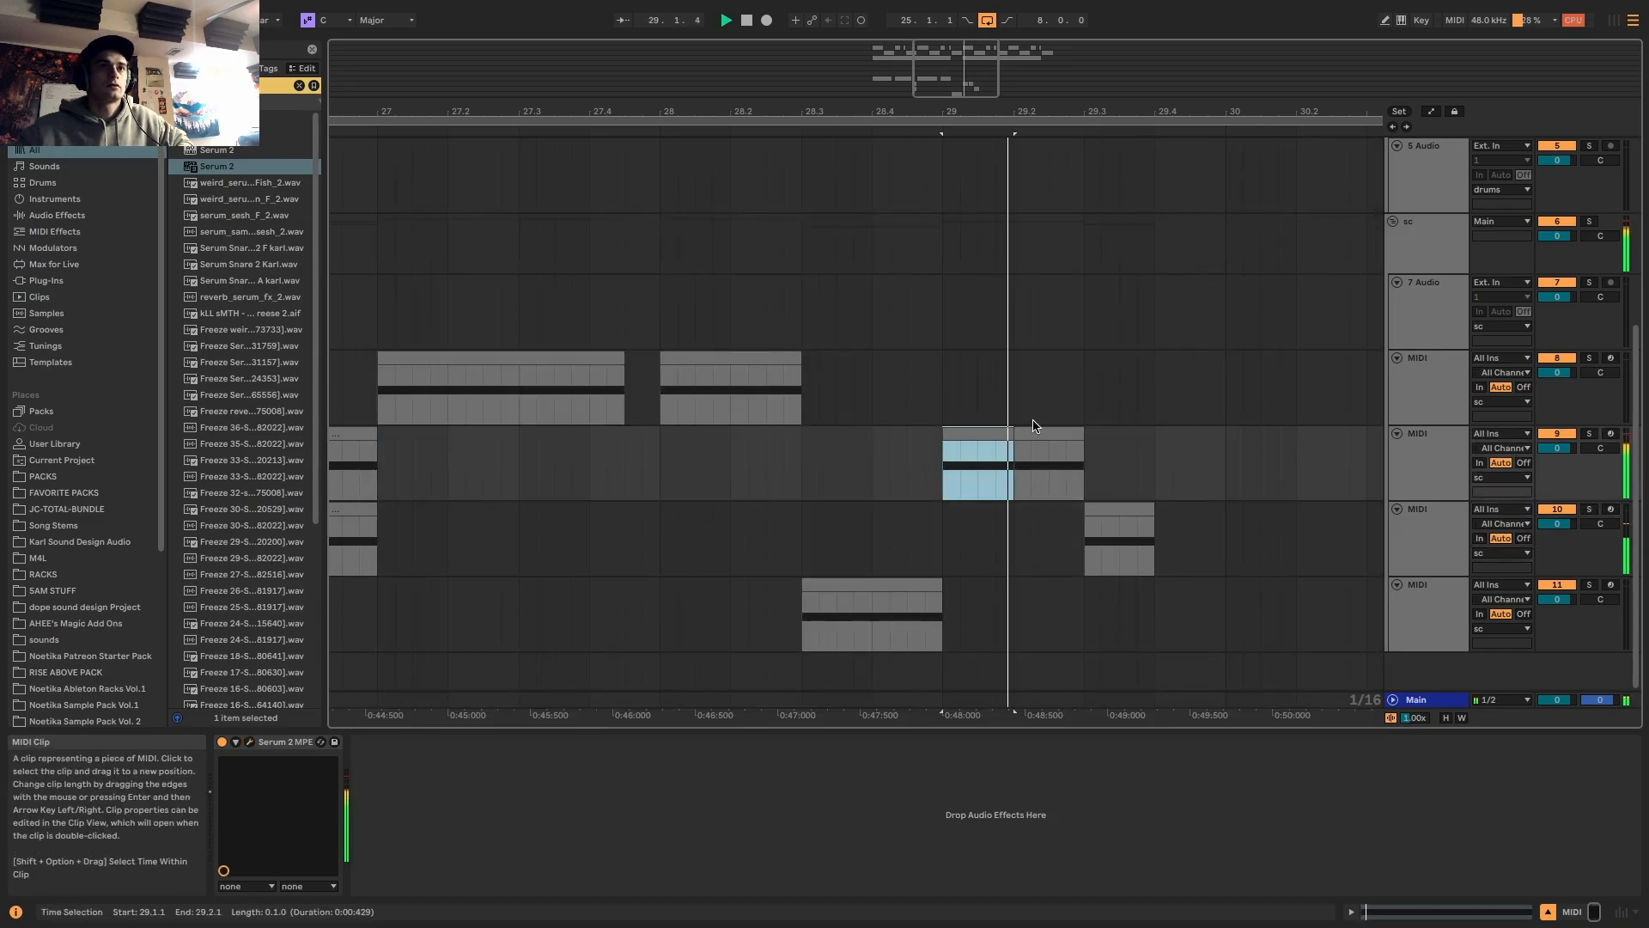
{"action": "key", "text": "space"}
{"action": "left_click", "coordinate": [1122, 508]}
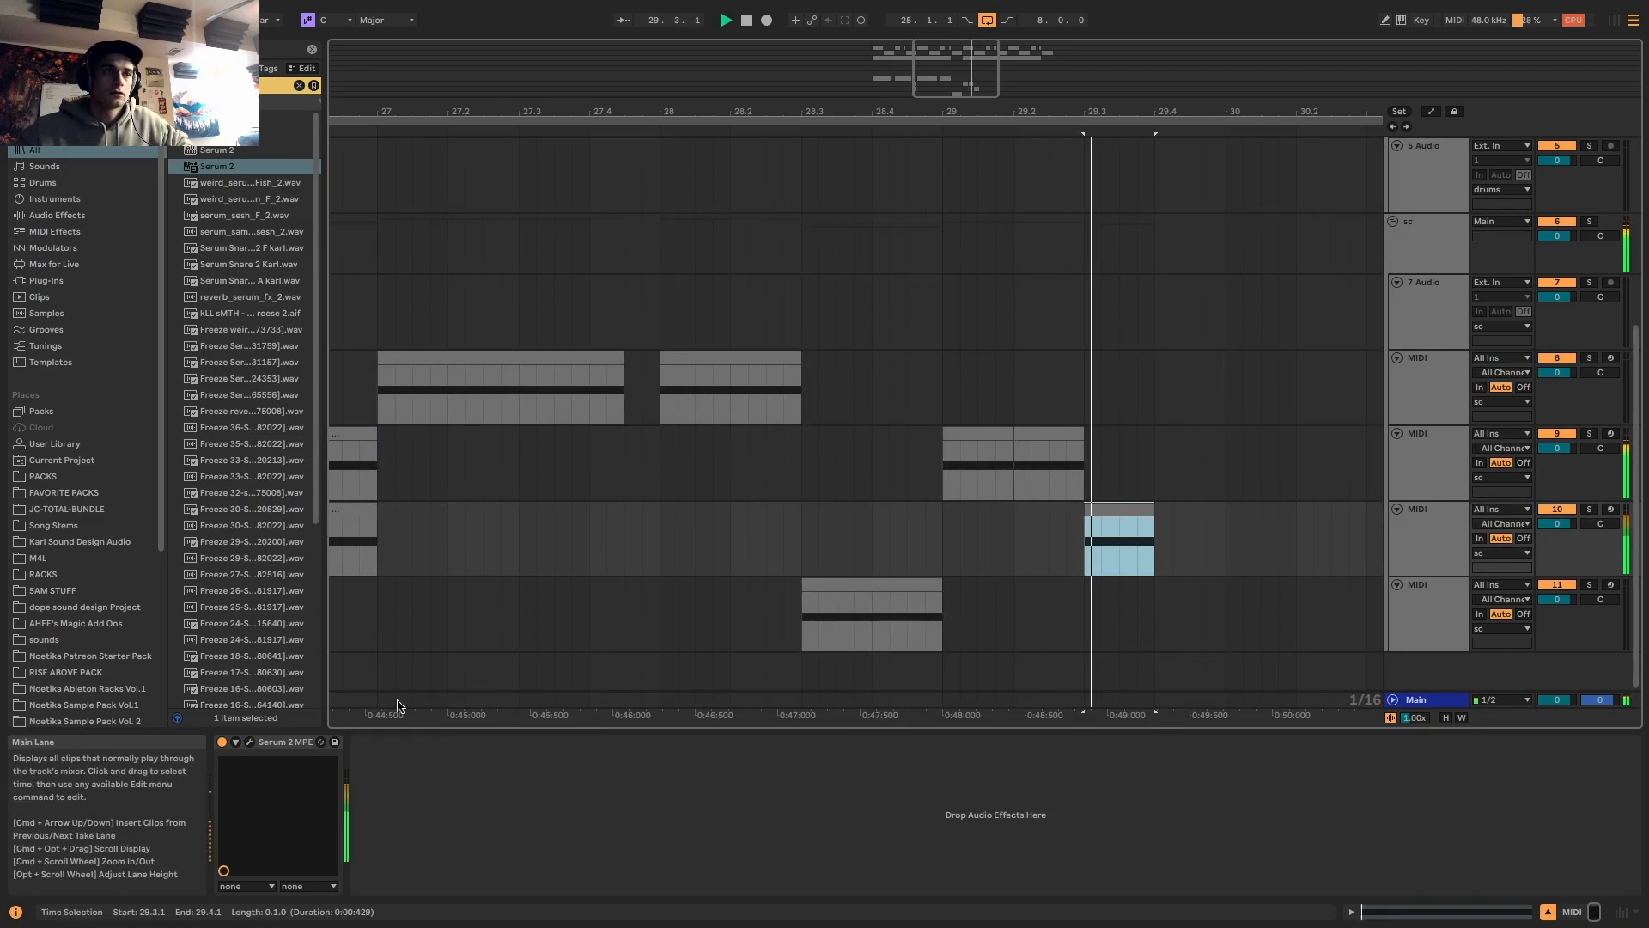
Set the playback loop to bar 29, play it and select the one-beat clip at 29.3 on track 10
{"action": "key", "text": "space"}
{"action": "left_click_drag", "start_coordinate": [1220, 466], "coordinate": [946, 462]}
{"action": "key", "text": "super+l"}
{"action": "key", "text": "space"}
{"action": "left_click", "coordinate": [1132, 508]}
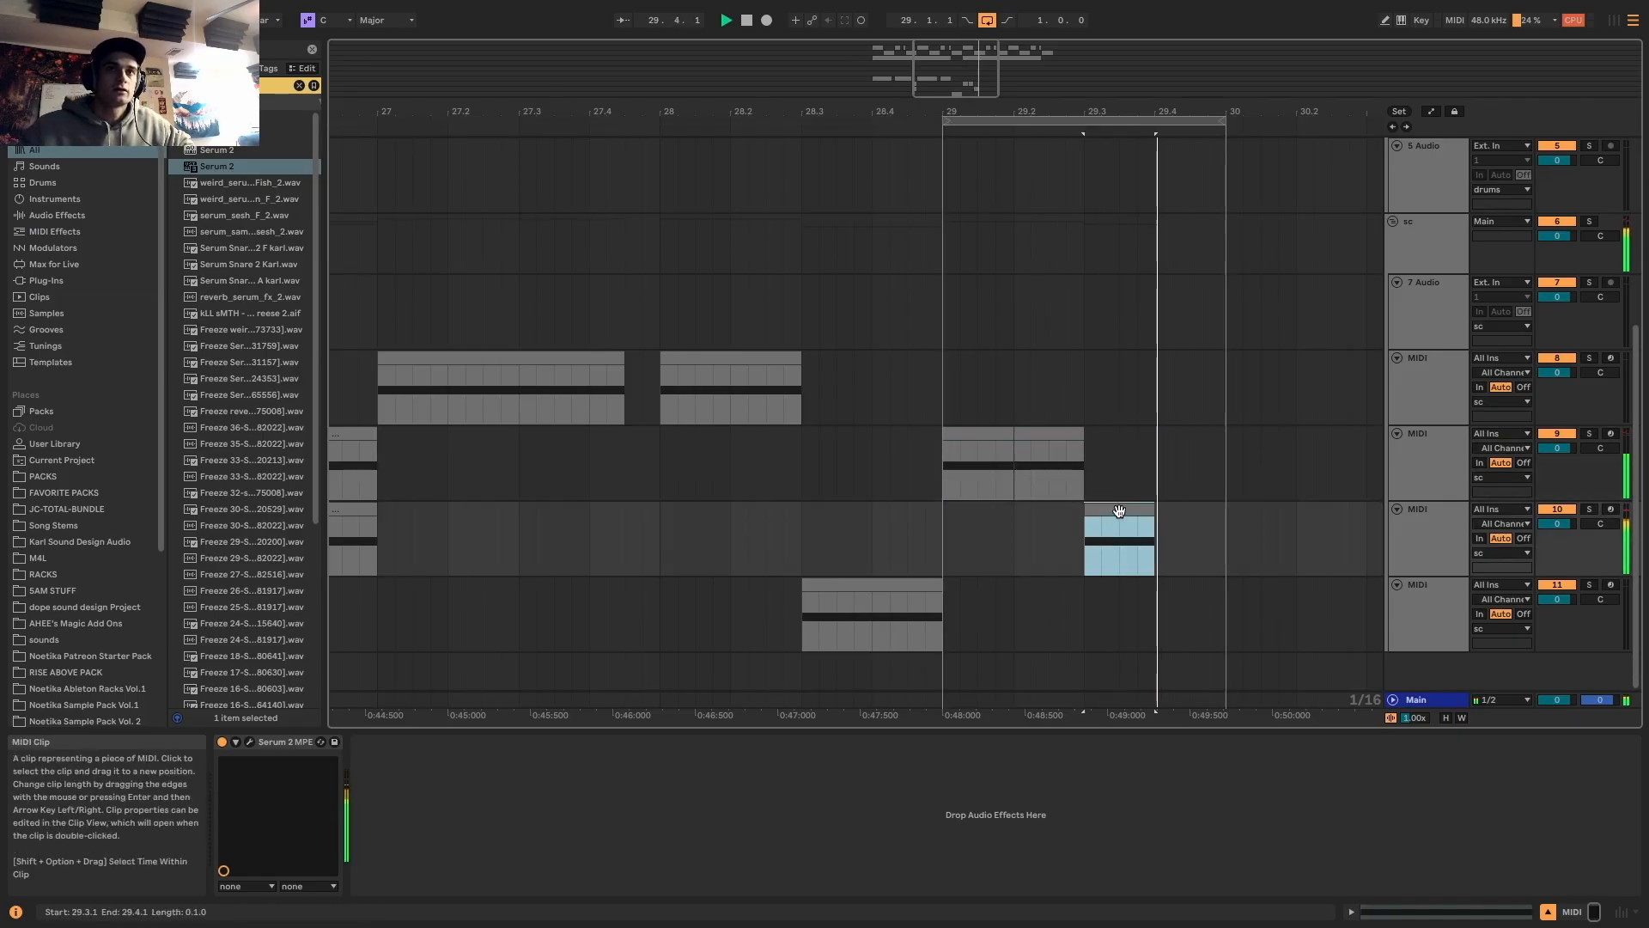
Open track 10's Serum 2 oscillator page, lower LFO 1's end point to zero and move its last peak later while playing
{"action": "left_click", "coordinate": [248, 743]}
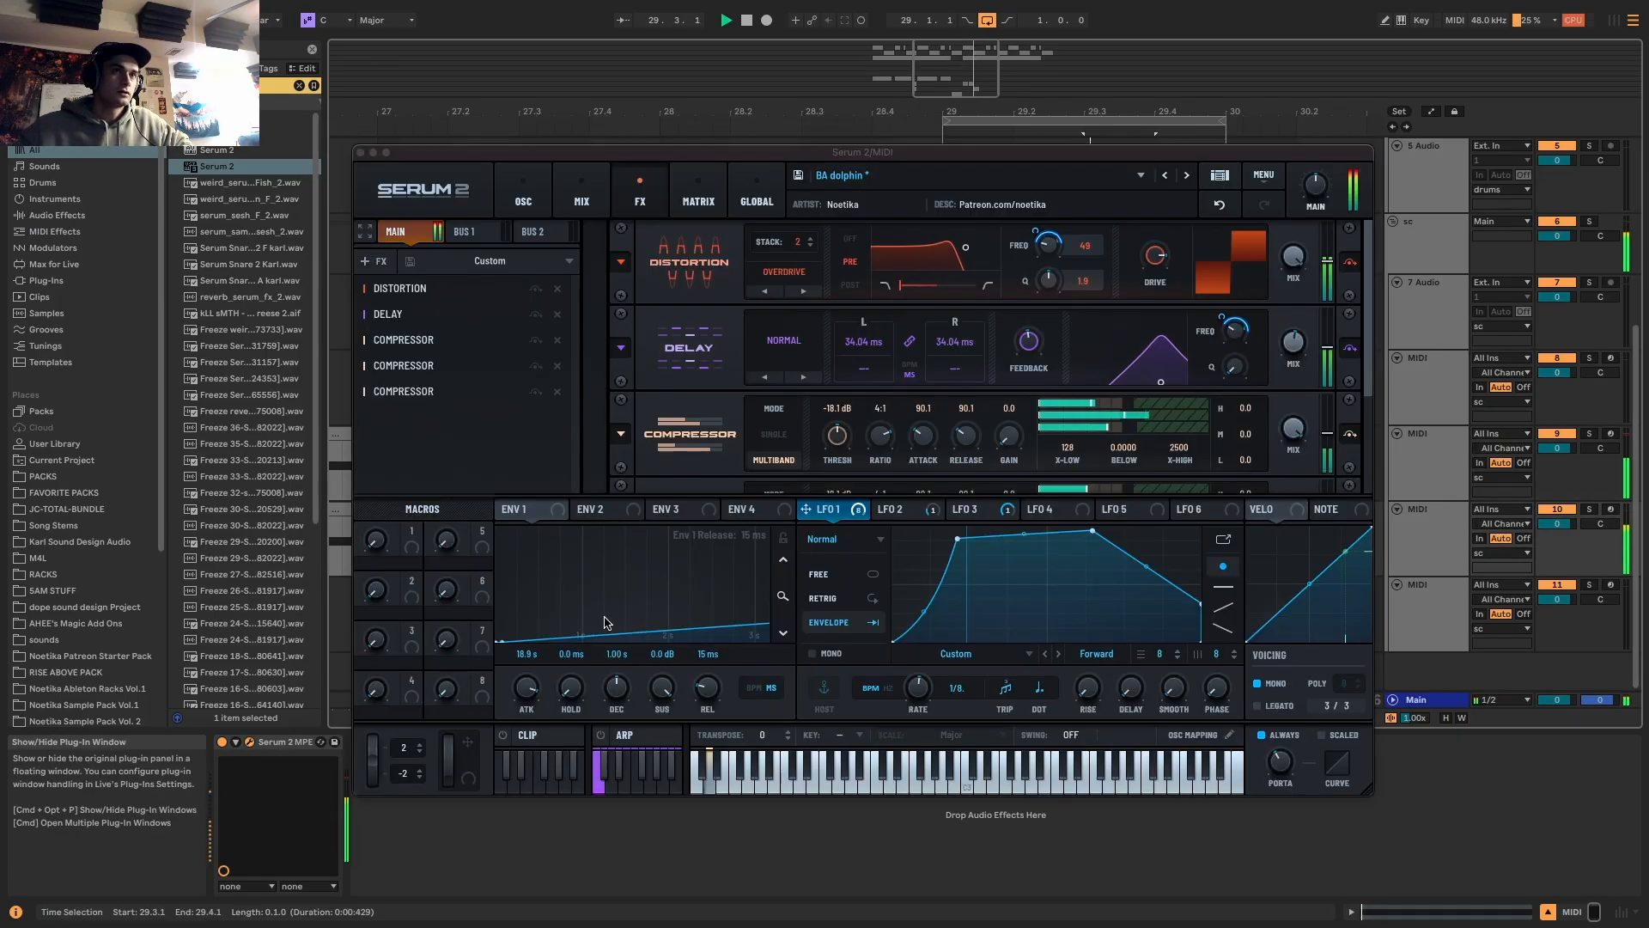
{"action": "left_click", "coordinate": [523, 193]}
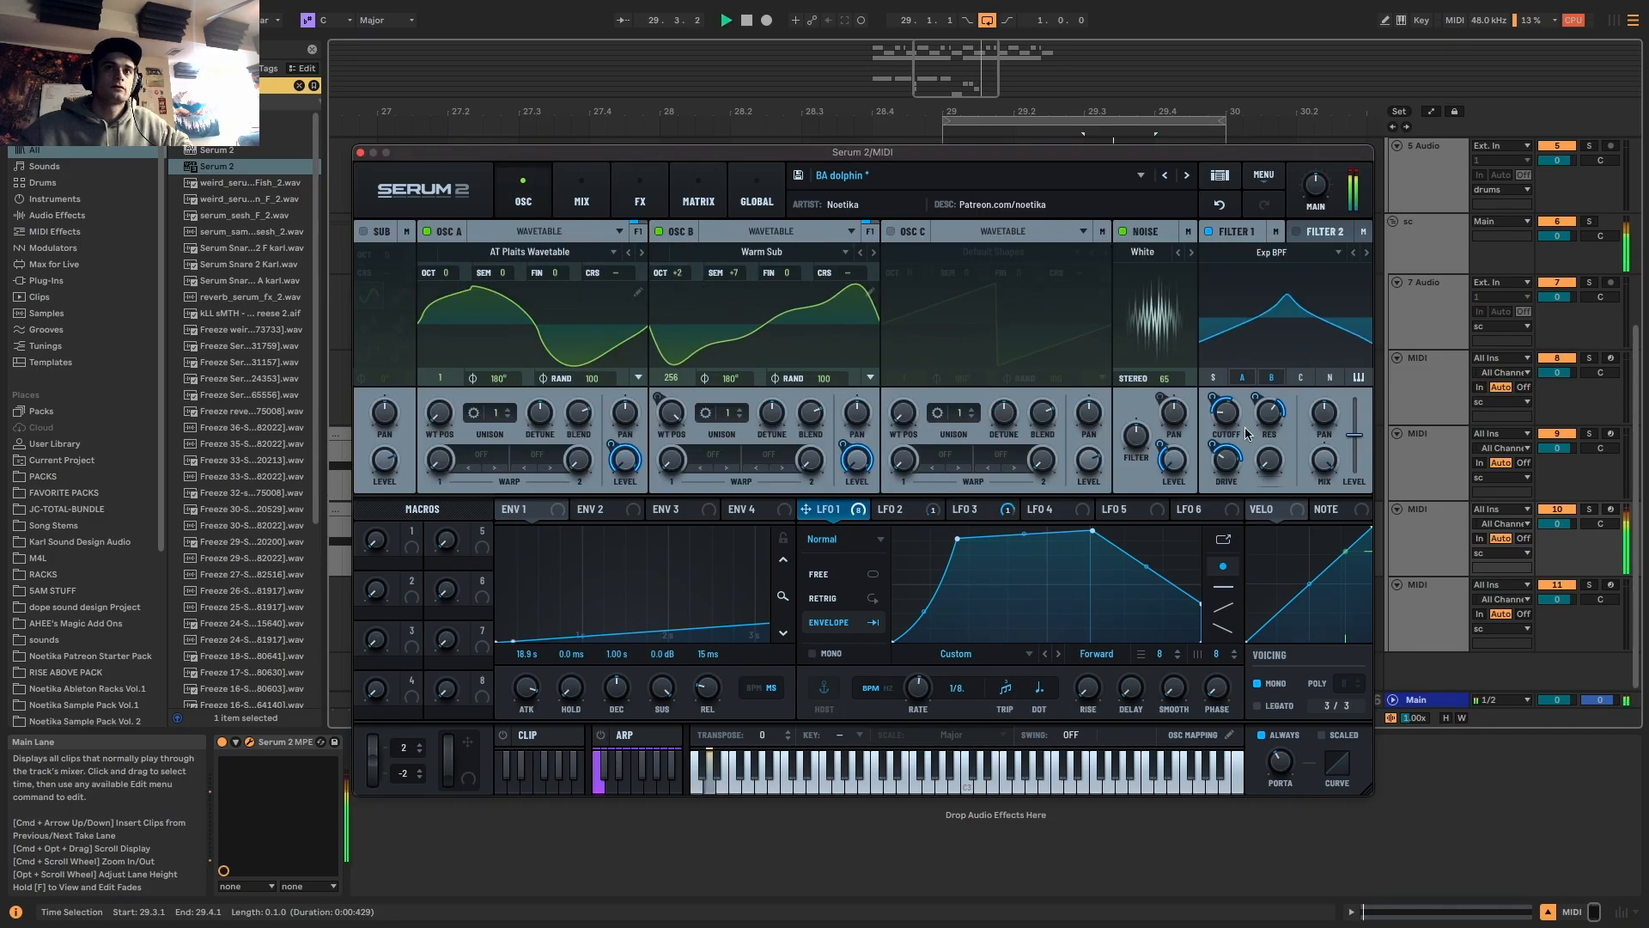
{"action": "key", "text": "space"}
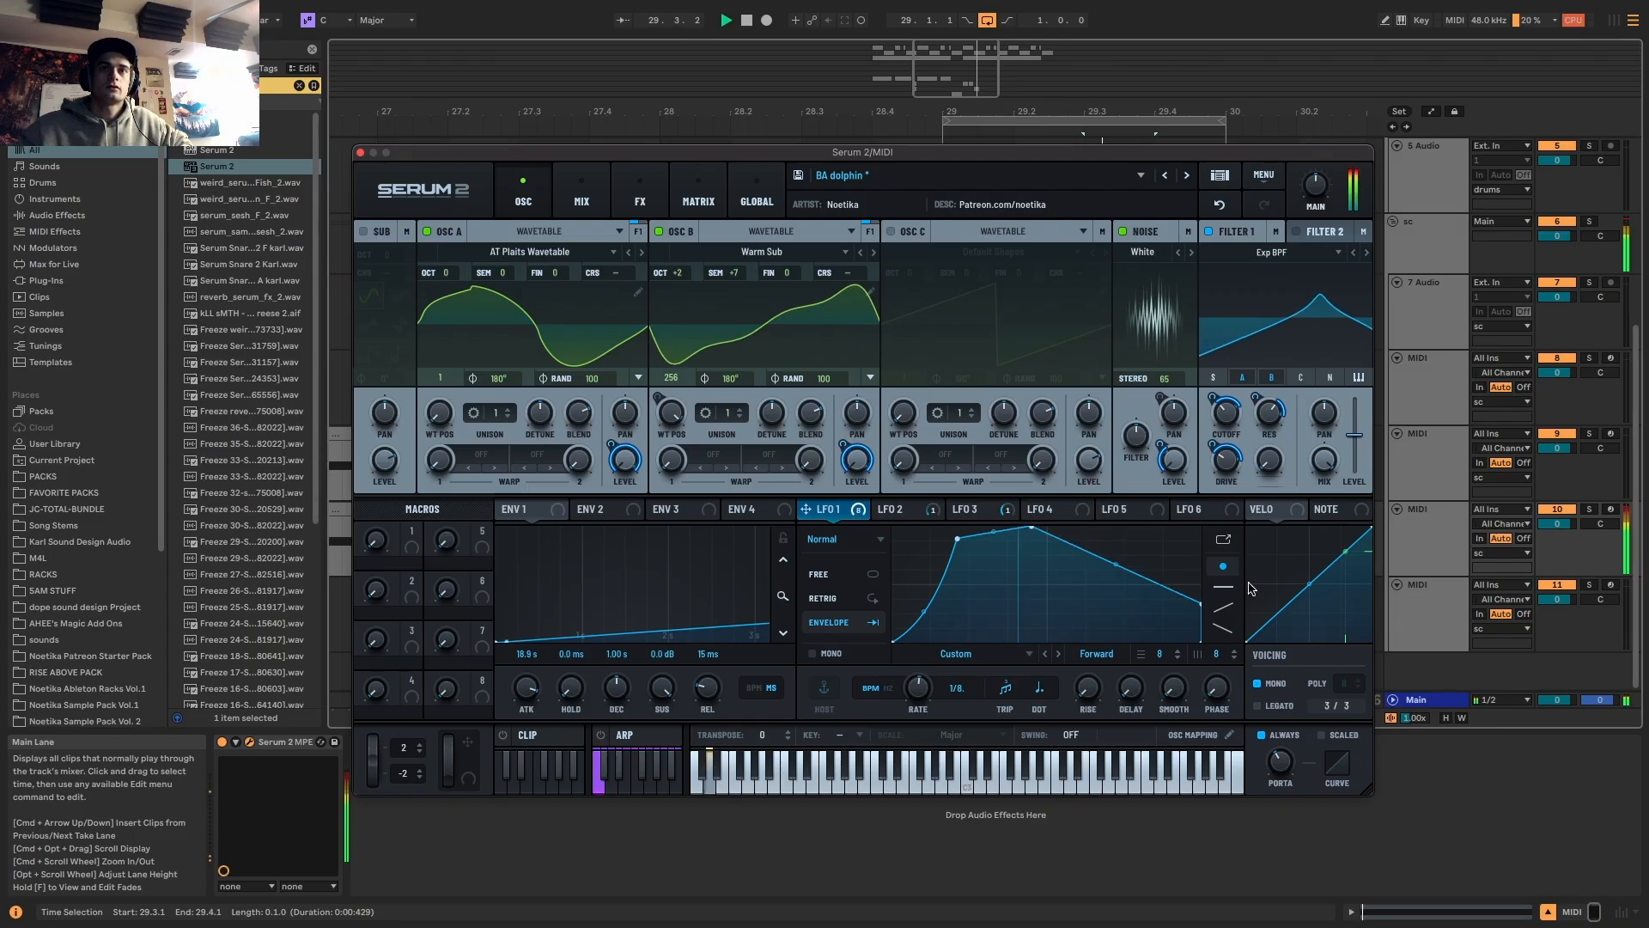
{"action": "left_click_drag", "start_coordinate": [1199, 600], "coordinate": [1201, 641]}
{"action": "left_click_drag", "start_coordinate": [1034, 536], "coordinate": [1144, 532]}
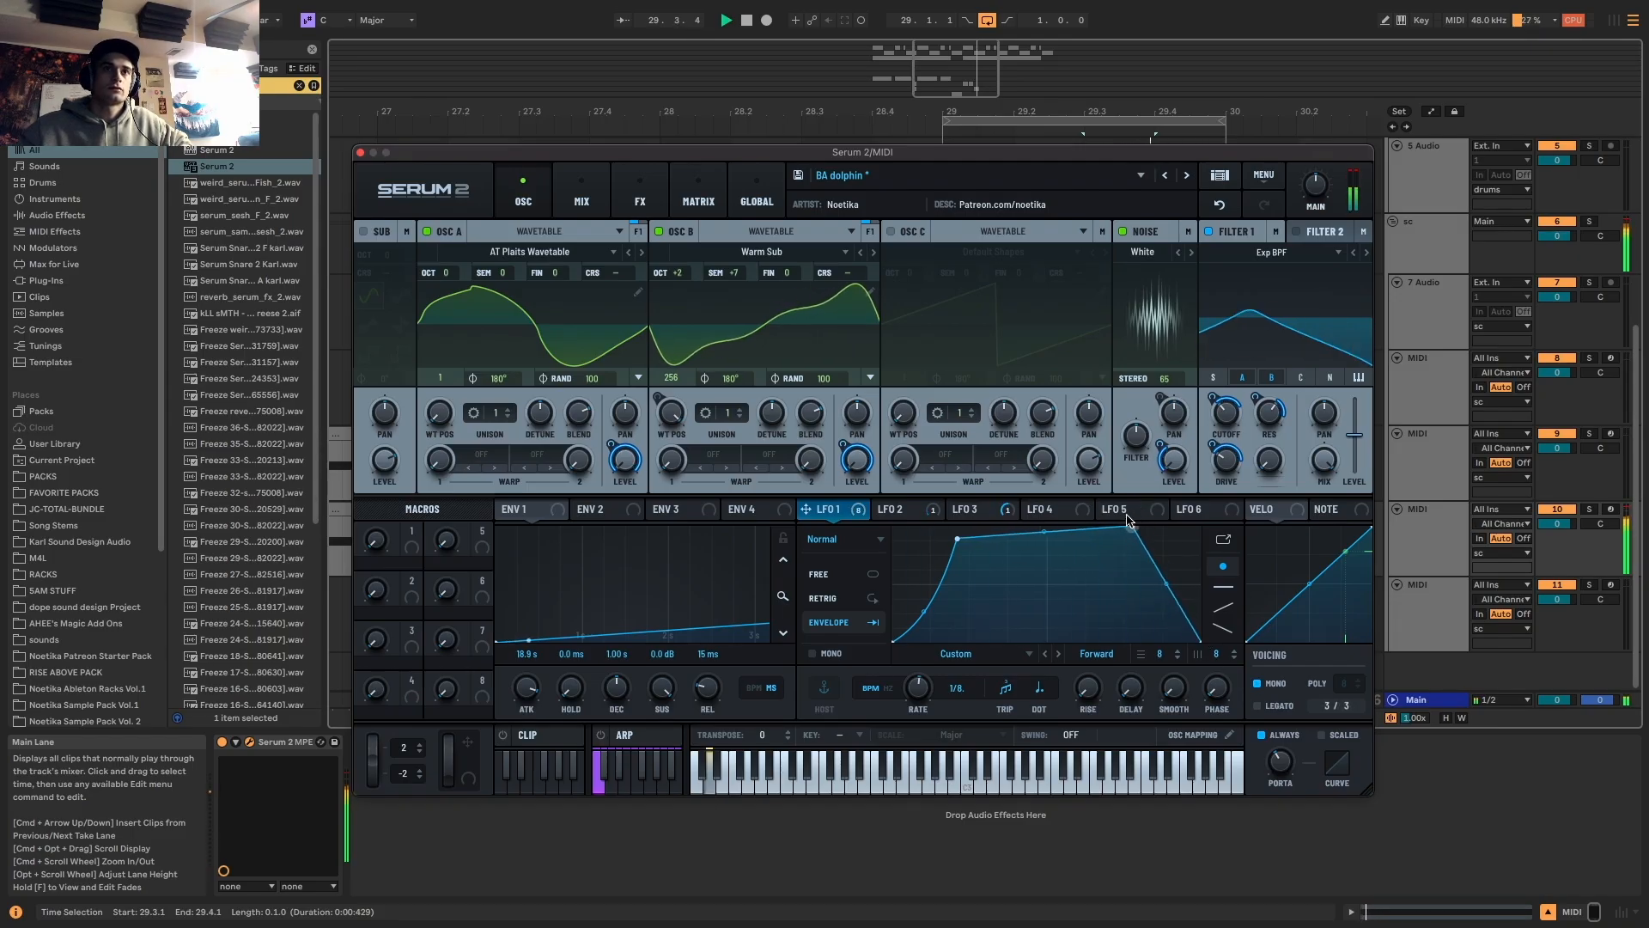
Check LFO 2, try oscillator B at +1 octave, restore +2 and lower Filter 1's cutoff to about 27 Hz
{"action": "left_click", "coordinate": [965, 509]}
{"action": "left_click", "coordinate": [896, 510]}
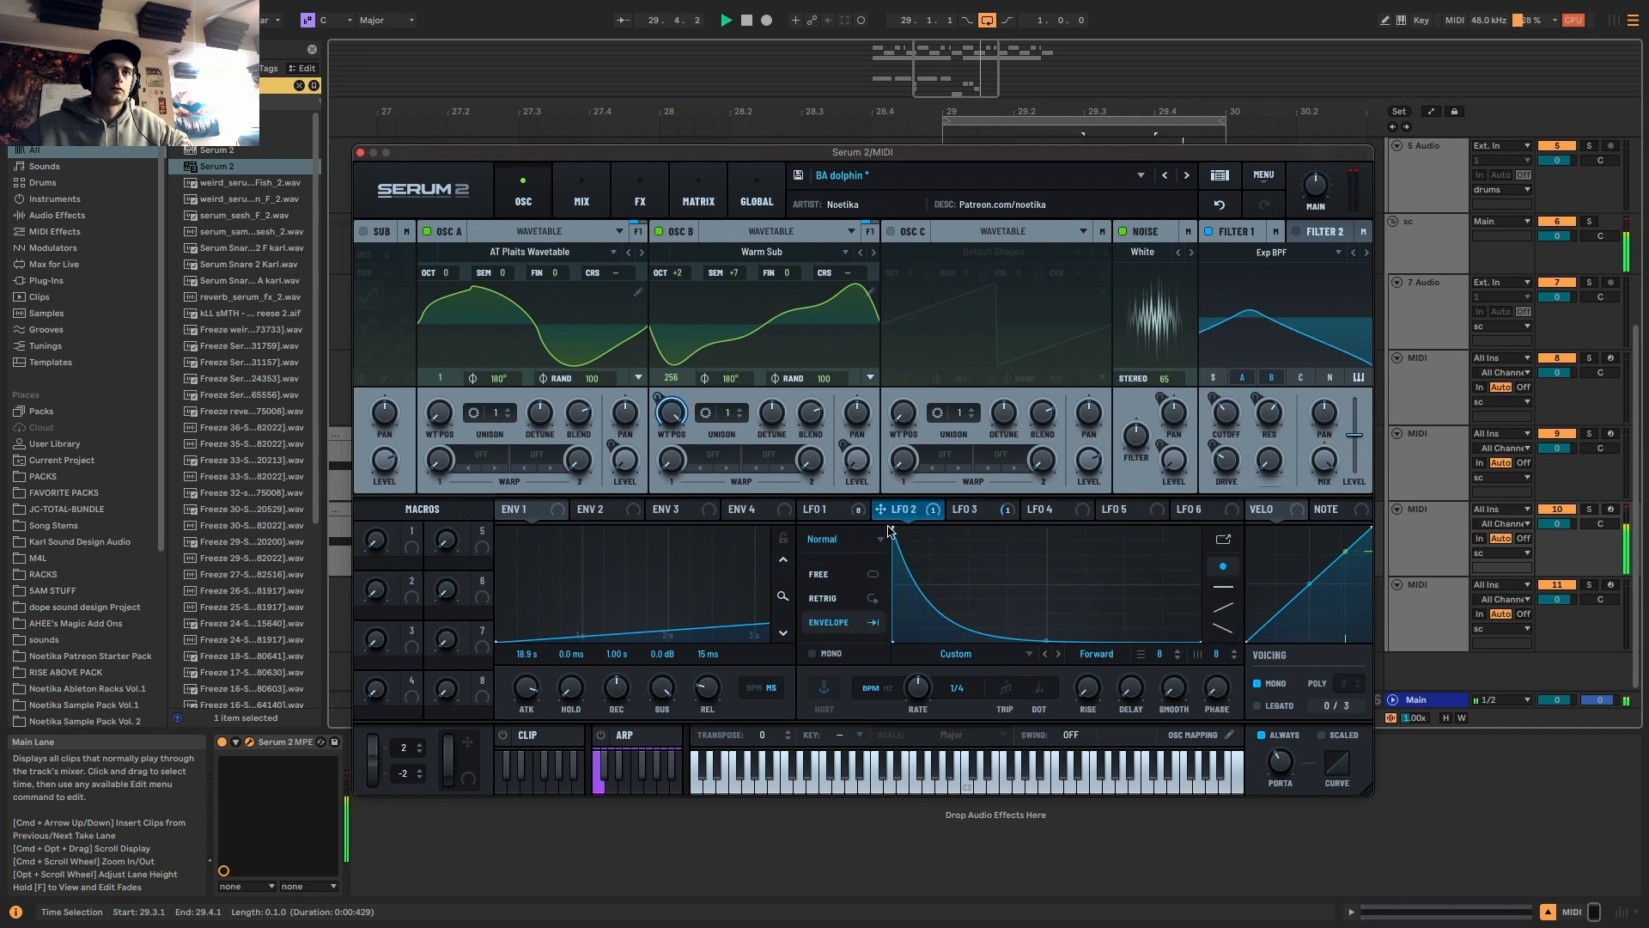
{"action": "left_click_drag", "start_coordinate": [896, 531], "coordinate": [842, 484]}
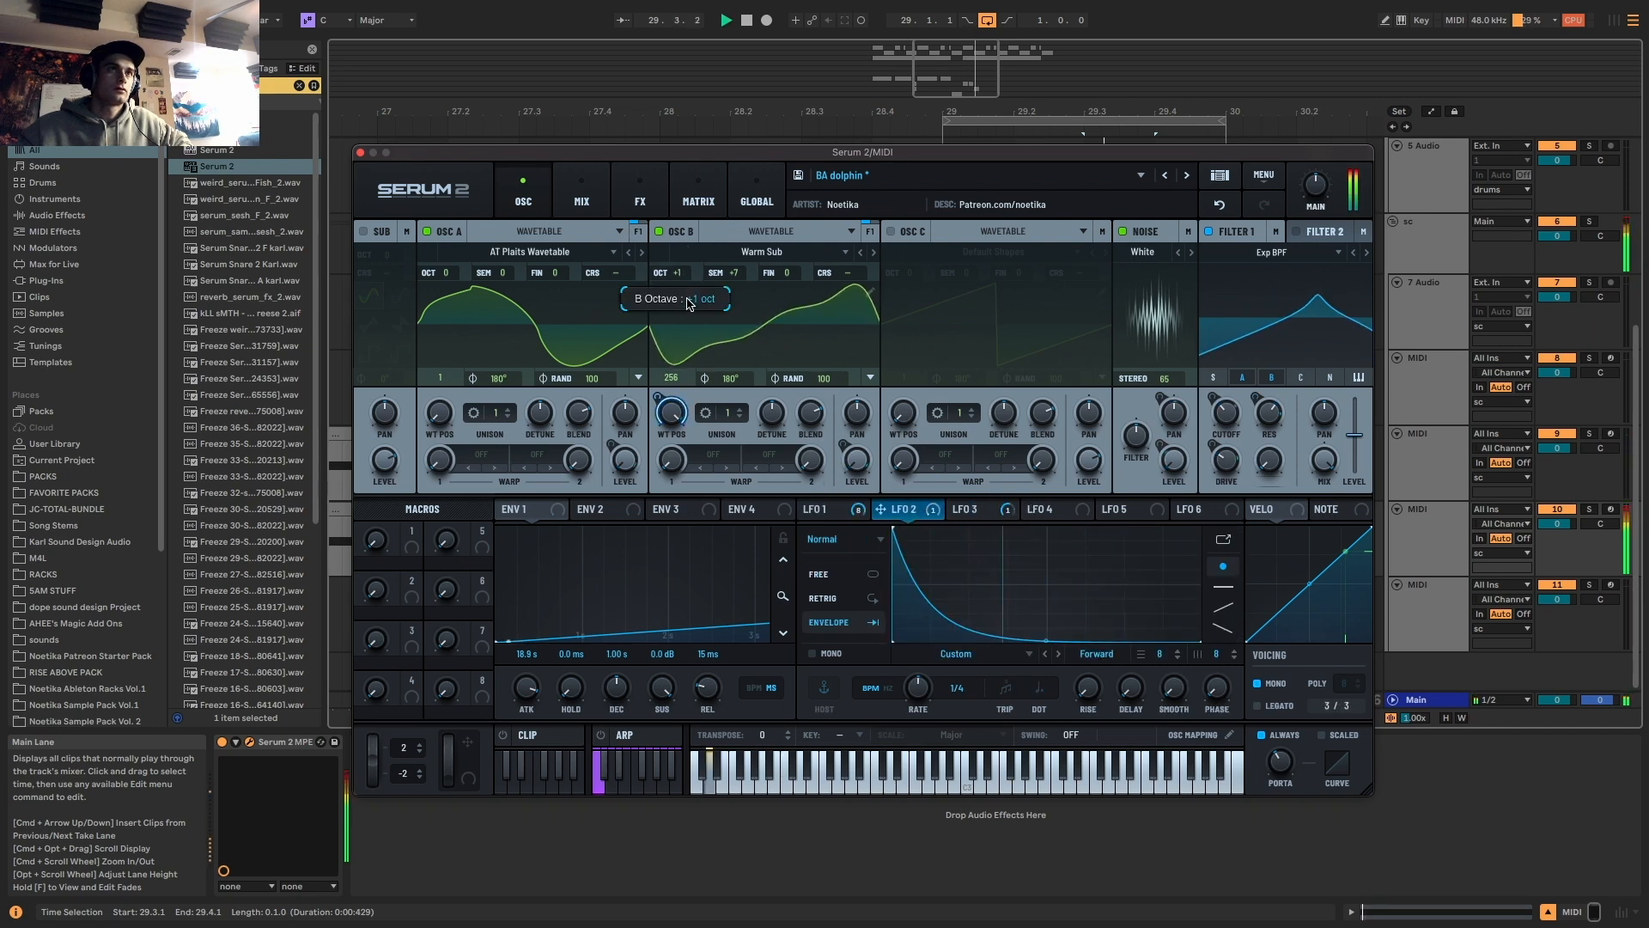
{"action": "mouse_move", "coordinate": [439, 413]}
{"action": "left_mouse_down"}
{"action": "mouse_move", "coordinate": [450, 382]}
{"action": "mouse_move", "coordinate": [450, 422]}
{"action": "left_mouse_up"}
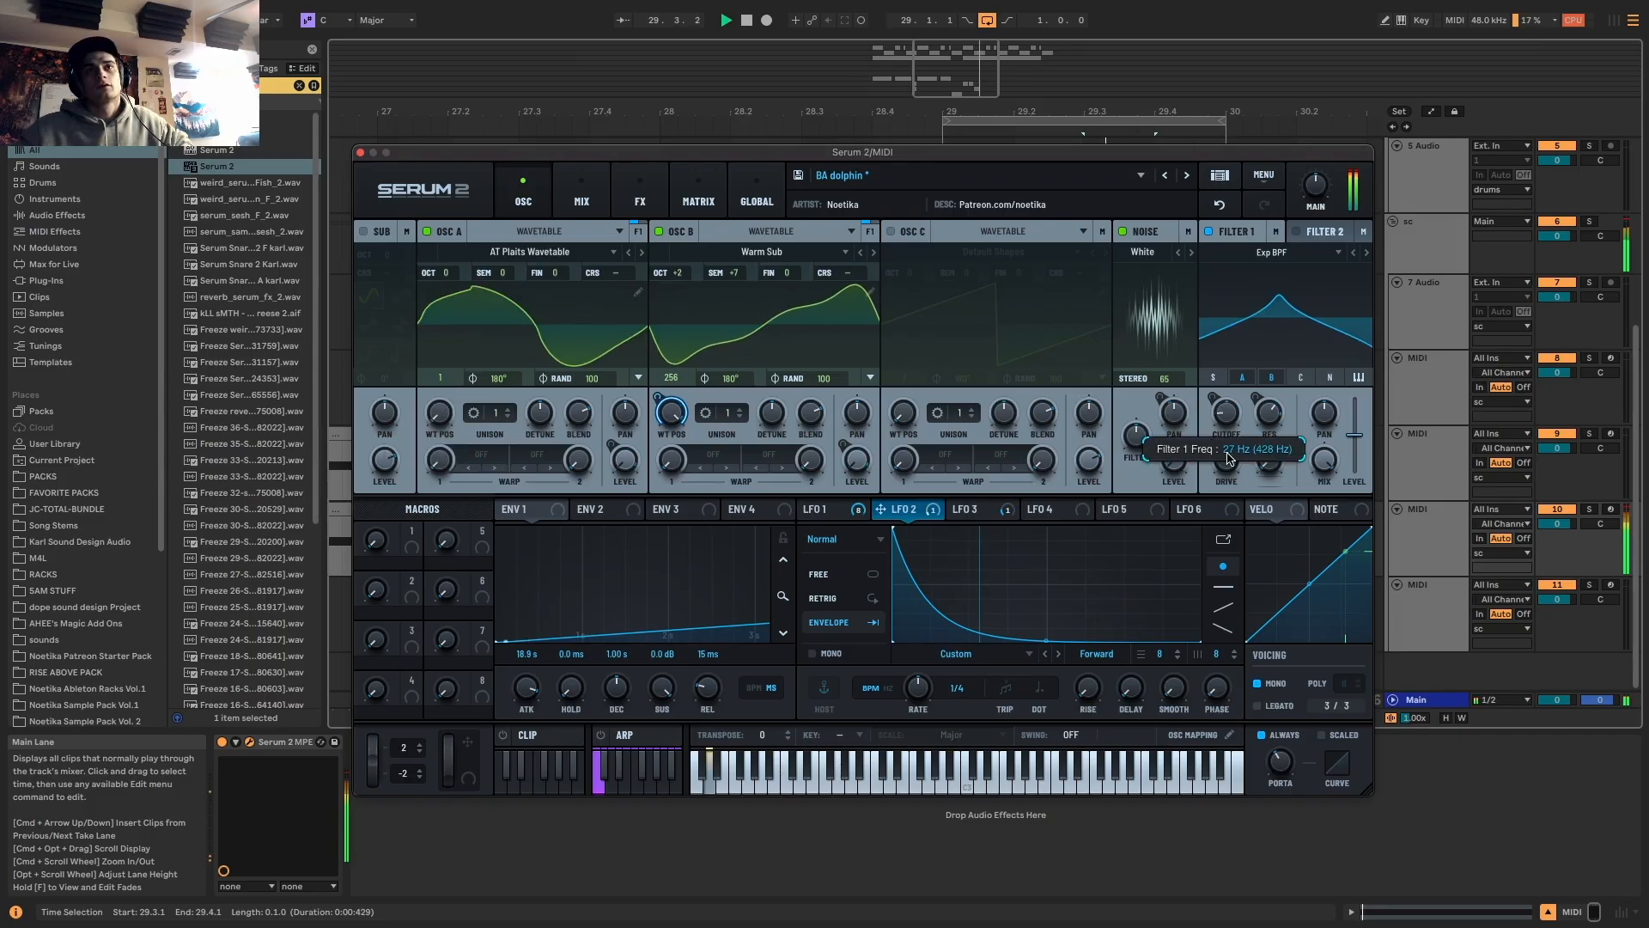
{"action": "left_click_drag", "start_coordinate": [1227, 416], "coordinate": [1230, 454]}
{"action": "key", "text": "space"}
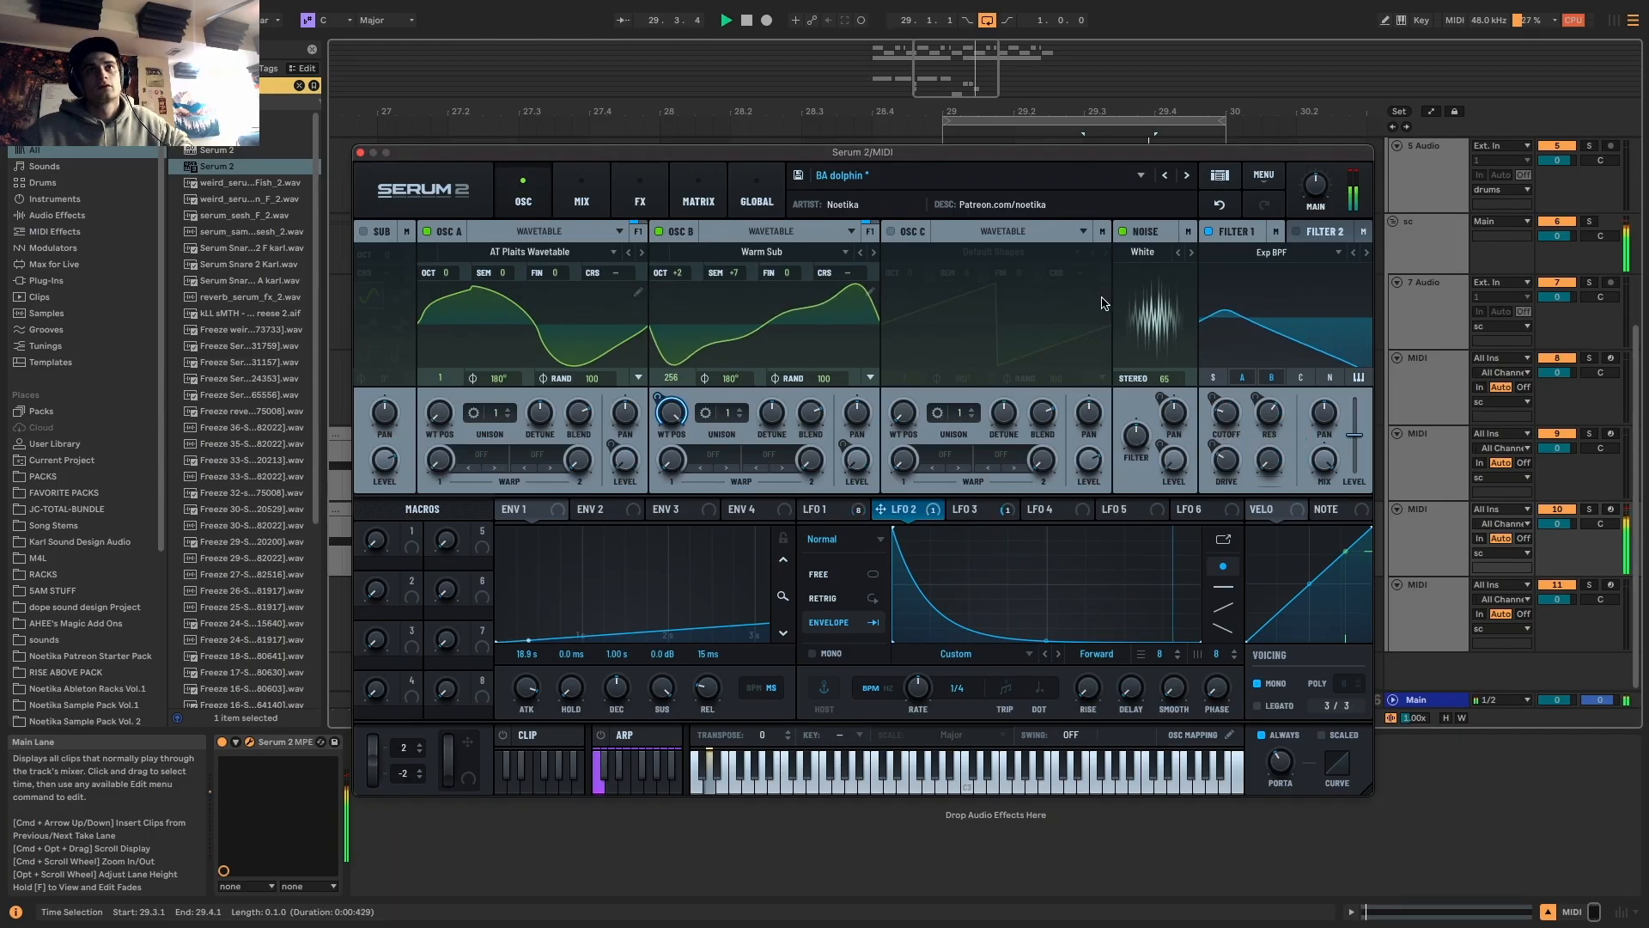
Close the synth window, duplicate the 29.3 clip on track 10 to 29.4 and raise the copy's note
{"action": "left_click", "coordinate": [360, 152]}
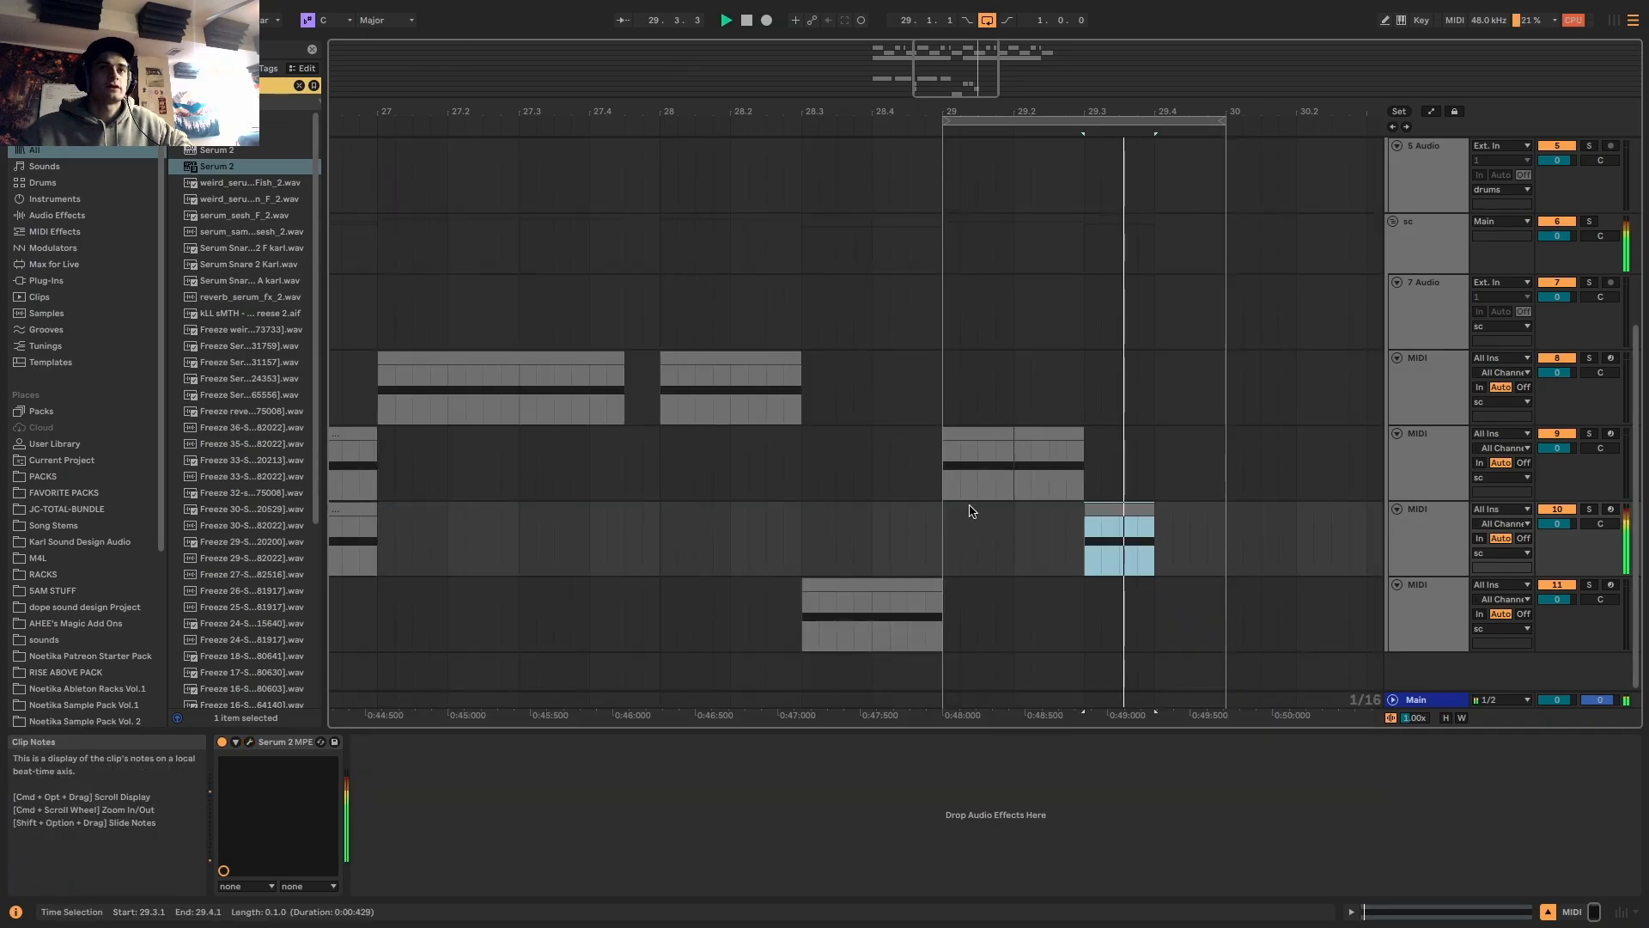
{"action": "left_click", "coordinate": [1122, 507]}
{"action": "key", "text": "super+d"}
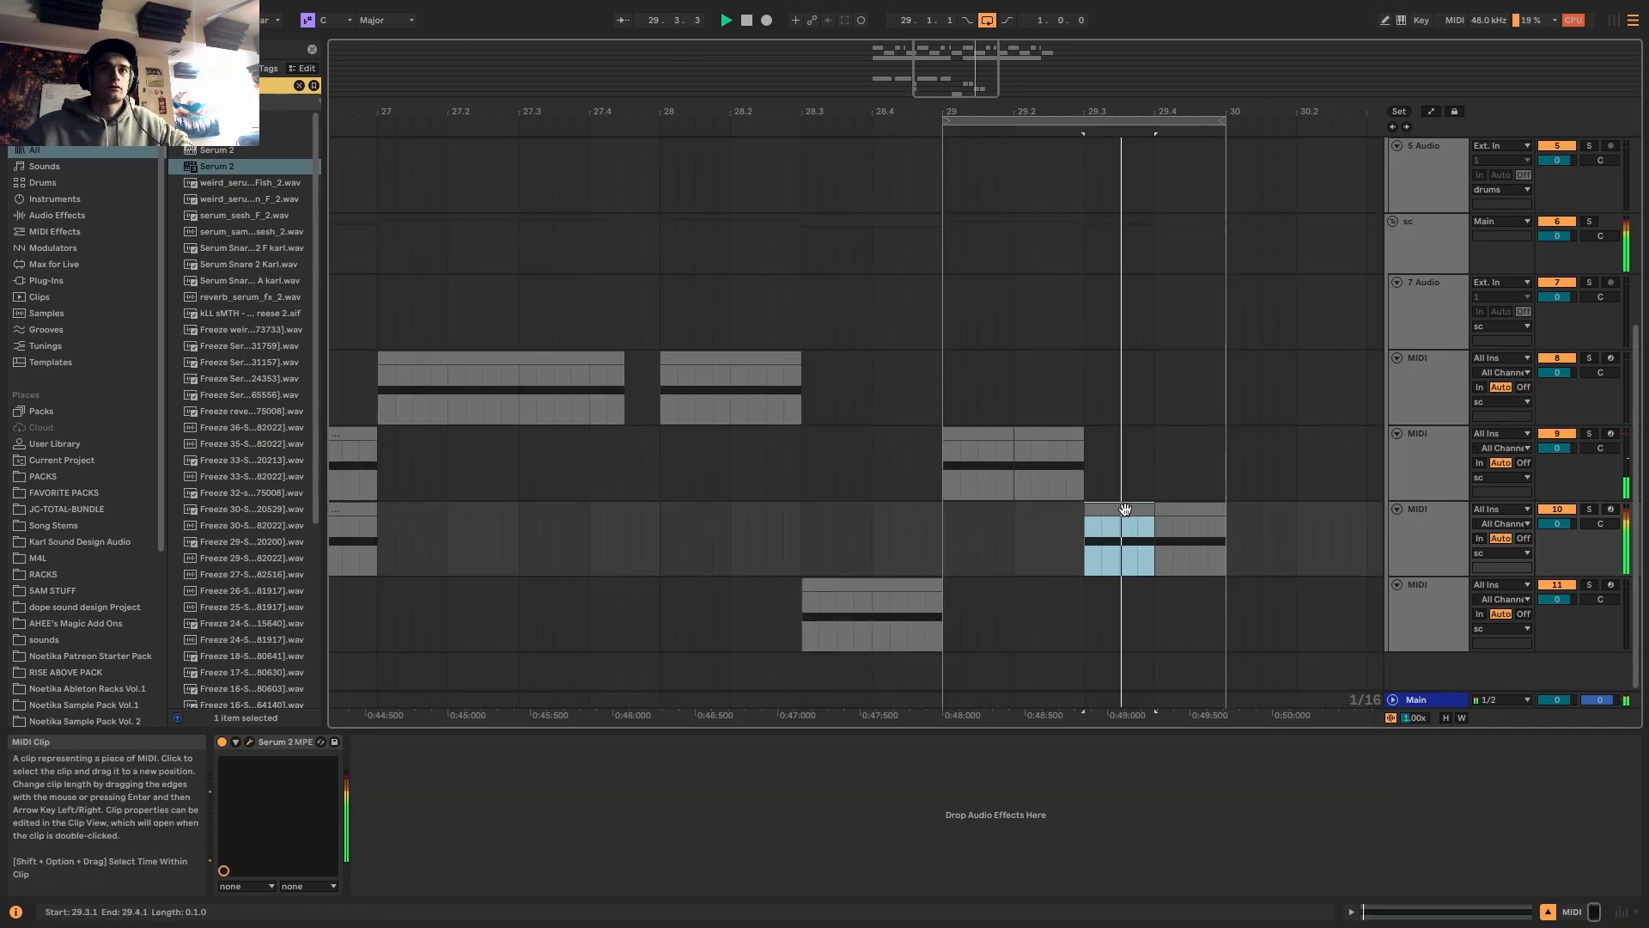
{"action": "double_click", "coordinate": [1175, 507]}
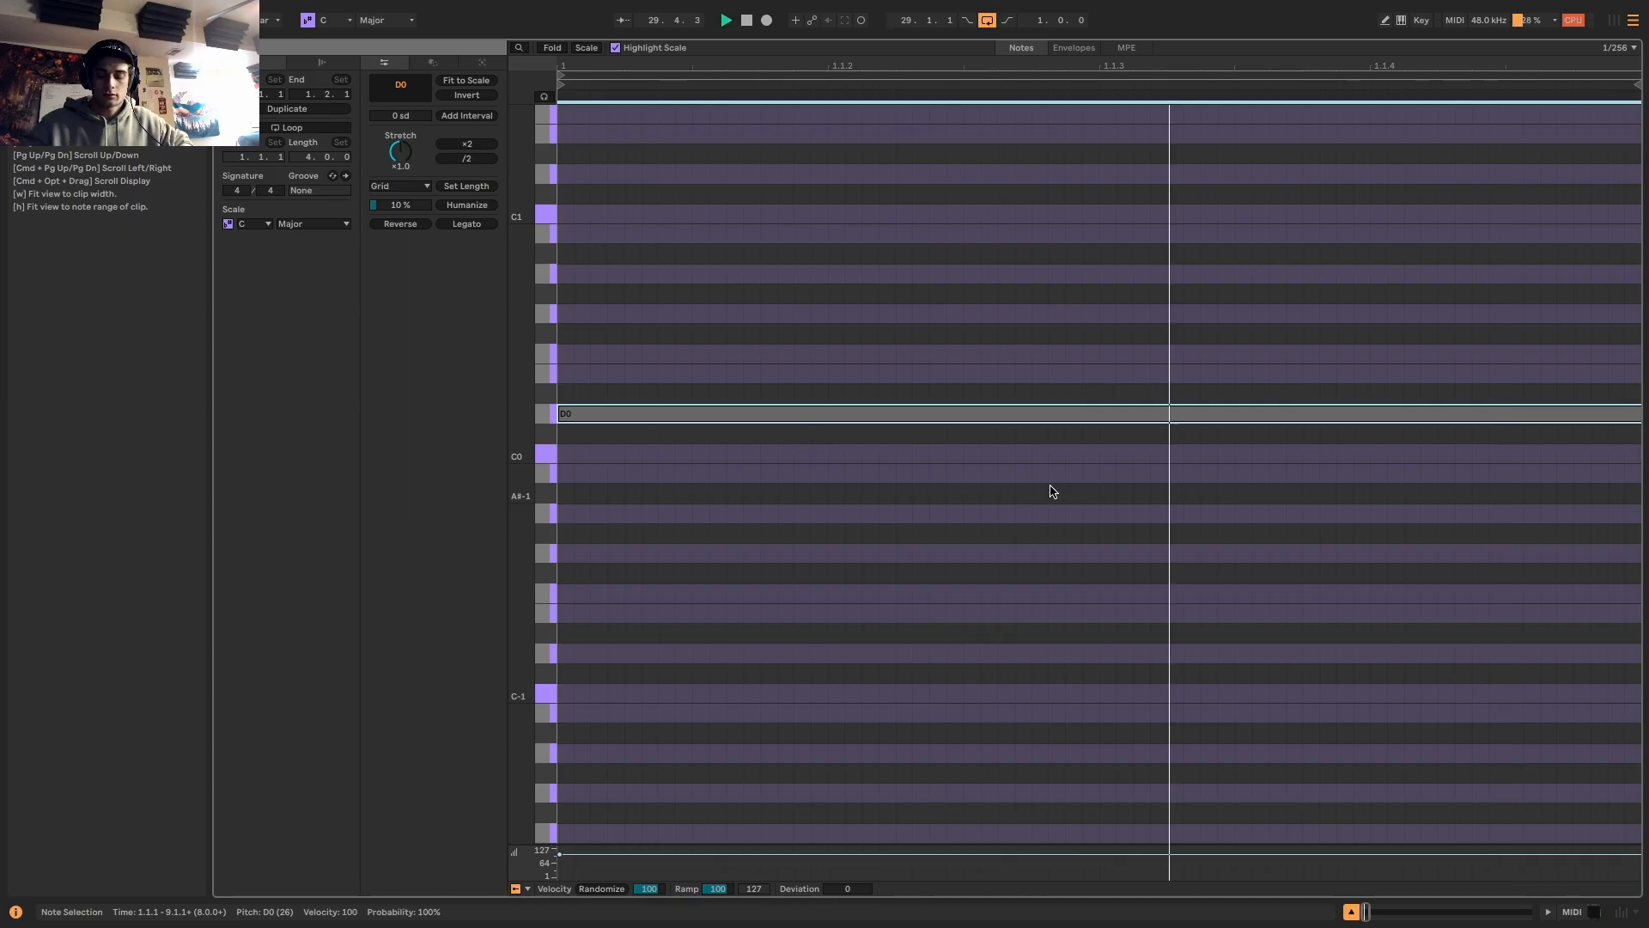
{"action": "left_click", "coordinate": [1595, 910]}
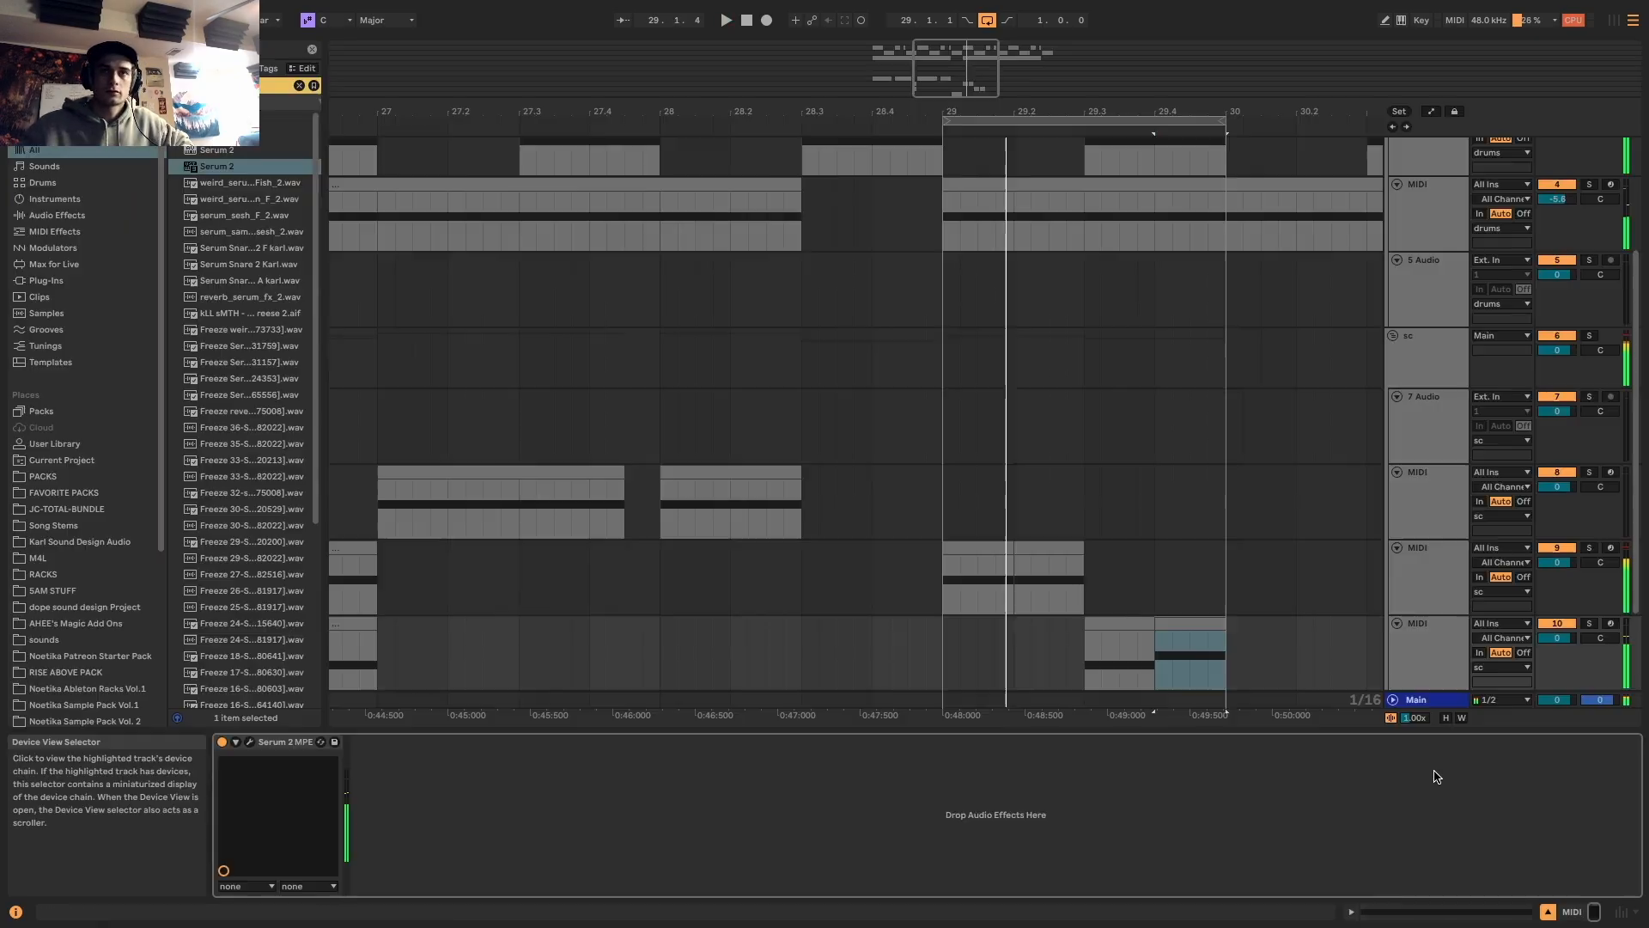
Duplicate the bar 29 clips on tracks 9 and 10 into bar 30 and extend the playback loop to two bars
{"action": "left_click", "coordinate": [985, 546]}
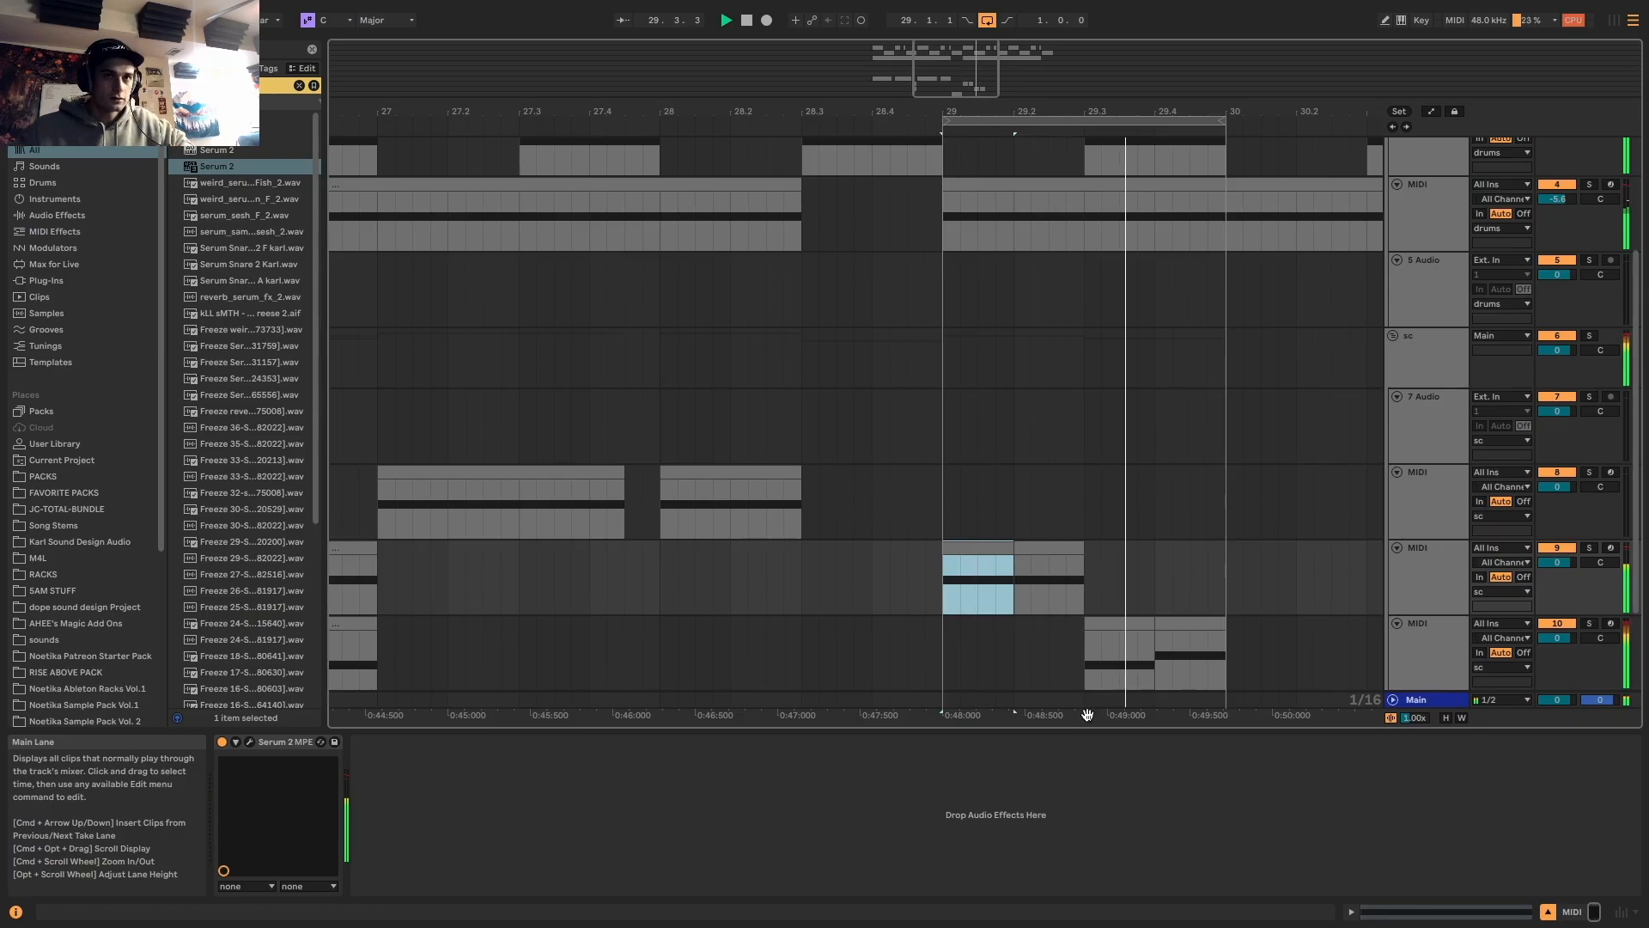
{"action": "left_click_drag", "start_coordinate": [1059, 712], "coordinate": [1085, 666]}
{"action": "scroll", "coordinate": [1147, 665], "scroll_direction": "up", "scroll_amount": 2}
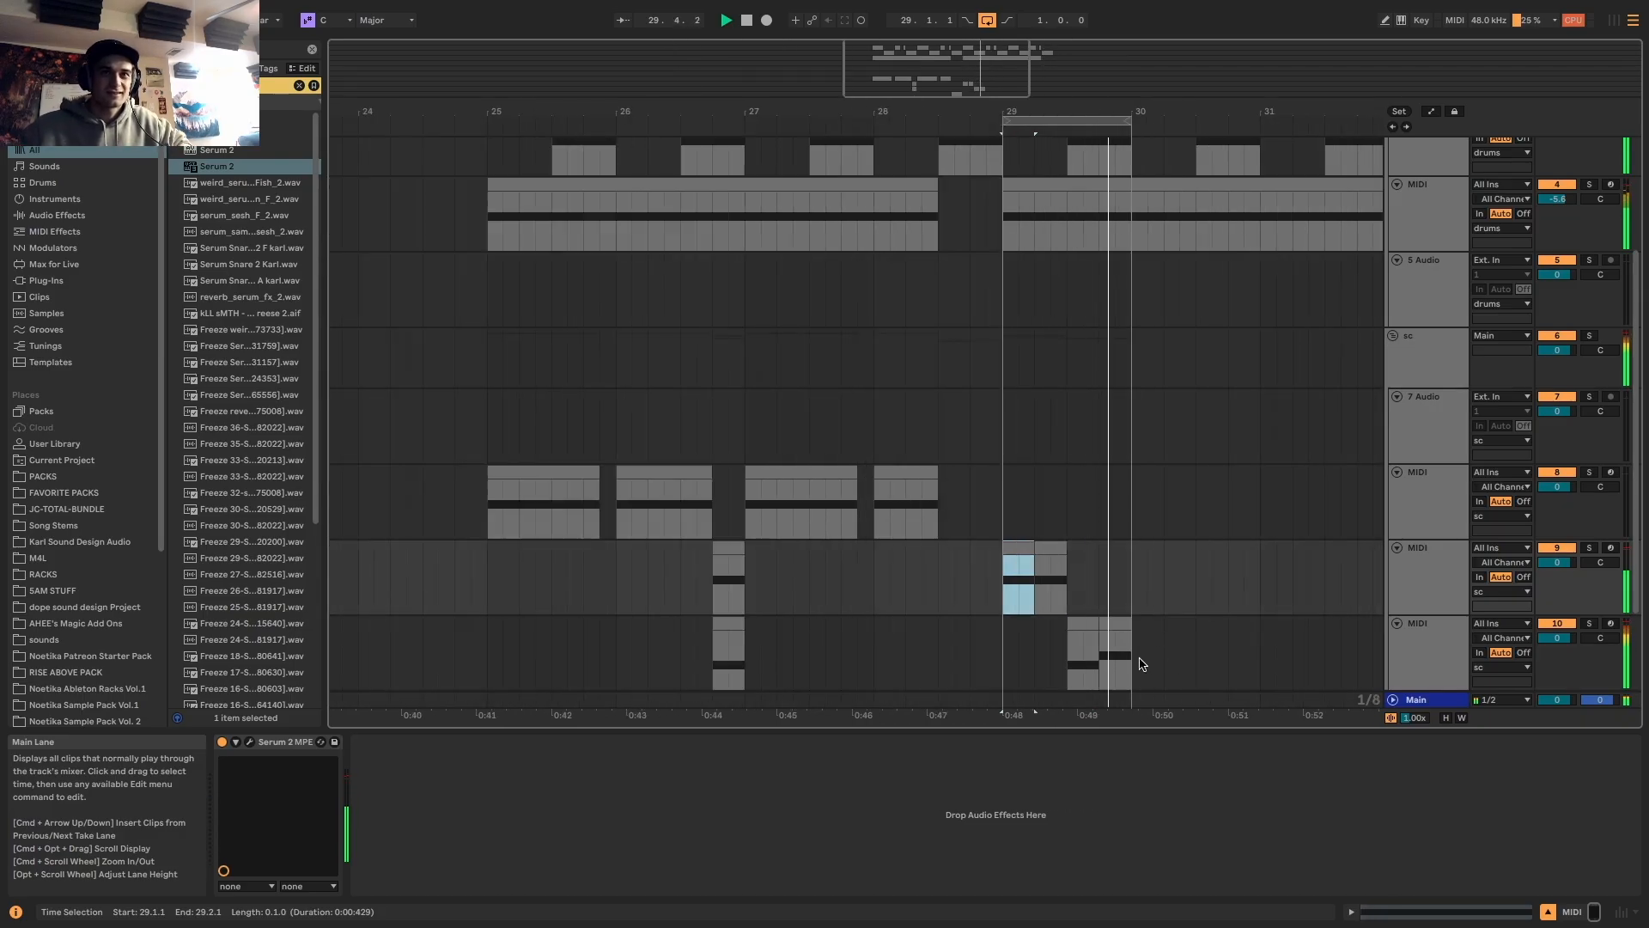
{"action": "left_click_drag", "start_coordinate": [1125, 659], "coordinate": [1003, 575]}
{"action": "key", "text": "space"}
{"action": "key", "text": "super+d"}
{"action": "scroll", "coordinate": [1040, 386], "scroll_direction": "down", "scroll_amount": 5}
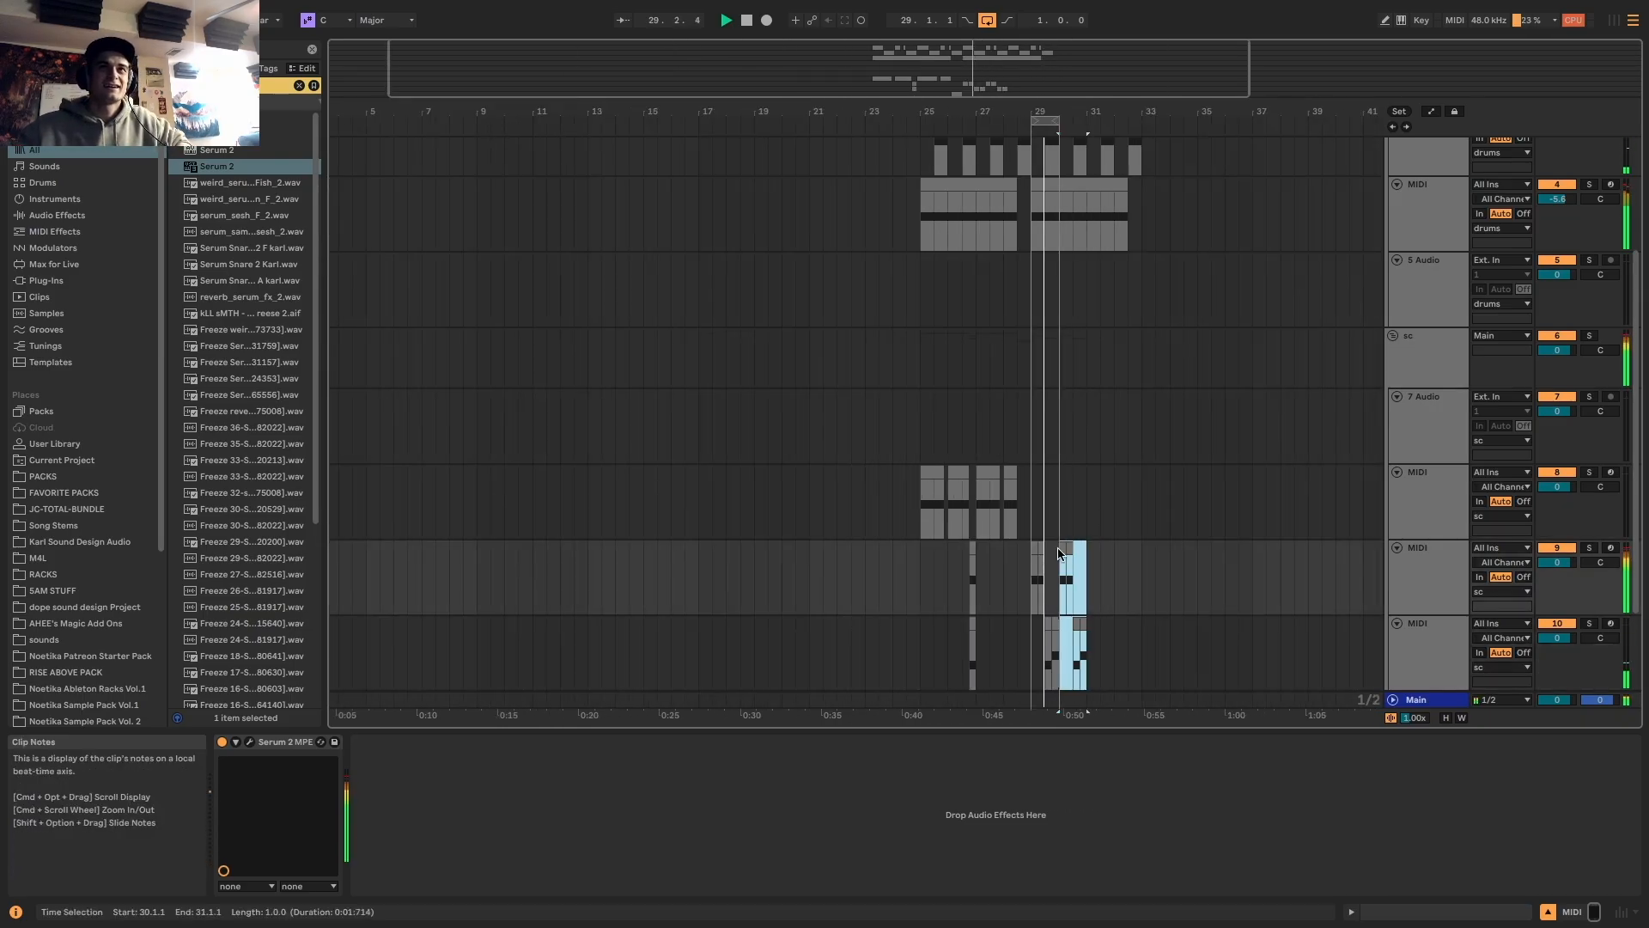
{"action": "scroll", "coordinate": [1035, 302], "scroll_direction": "up", "scroll_amount": 3}
{"action": "left_click_drag", "start_coordinate": [1005, 121], "coordinate": [1063, 123]}
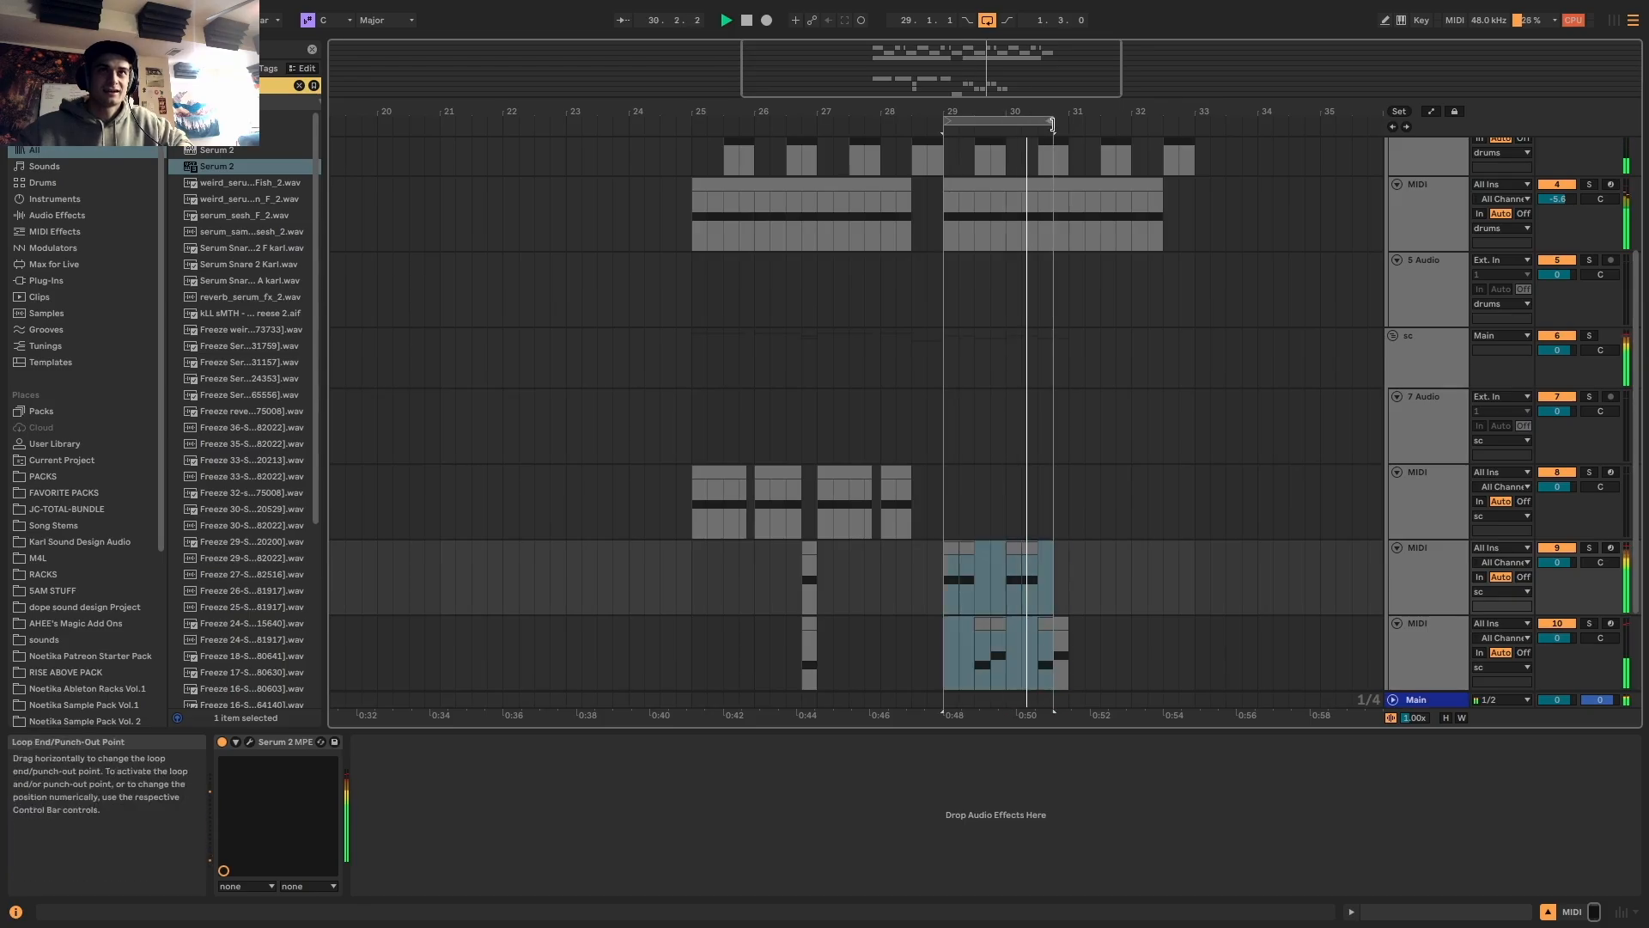
Duplicate track 10, delete the copy's bar 29 clips and move the original 30.3 clip onto the new track 11
{"action": "left_click", "coordinate": [951, 571]}
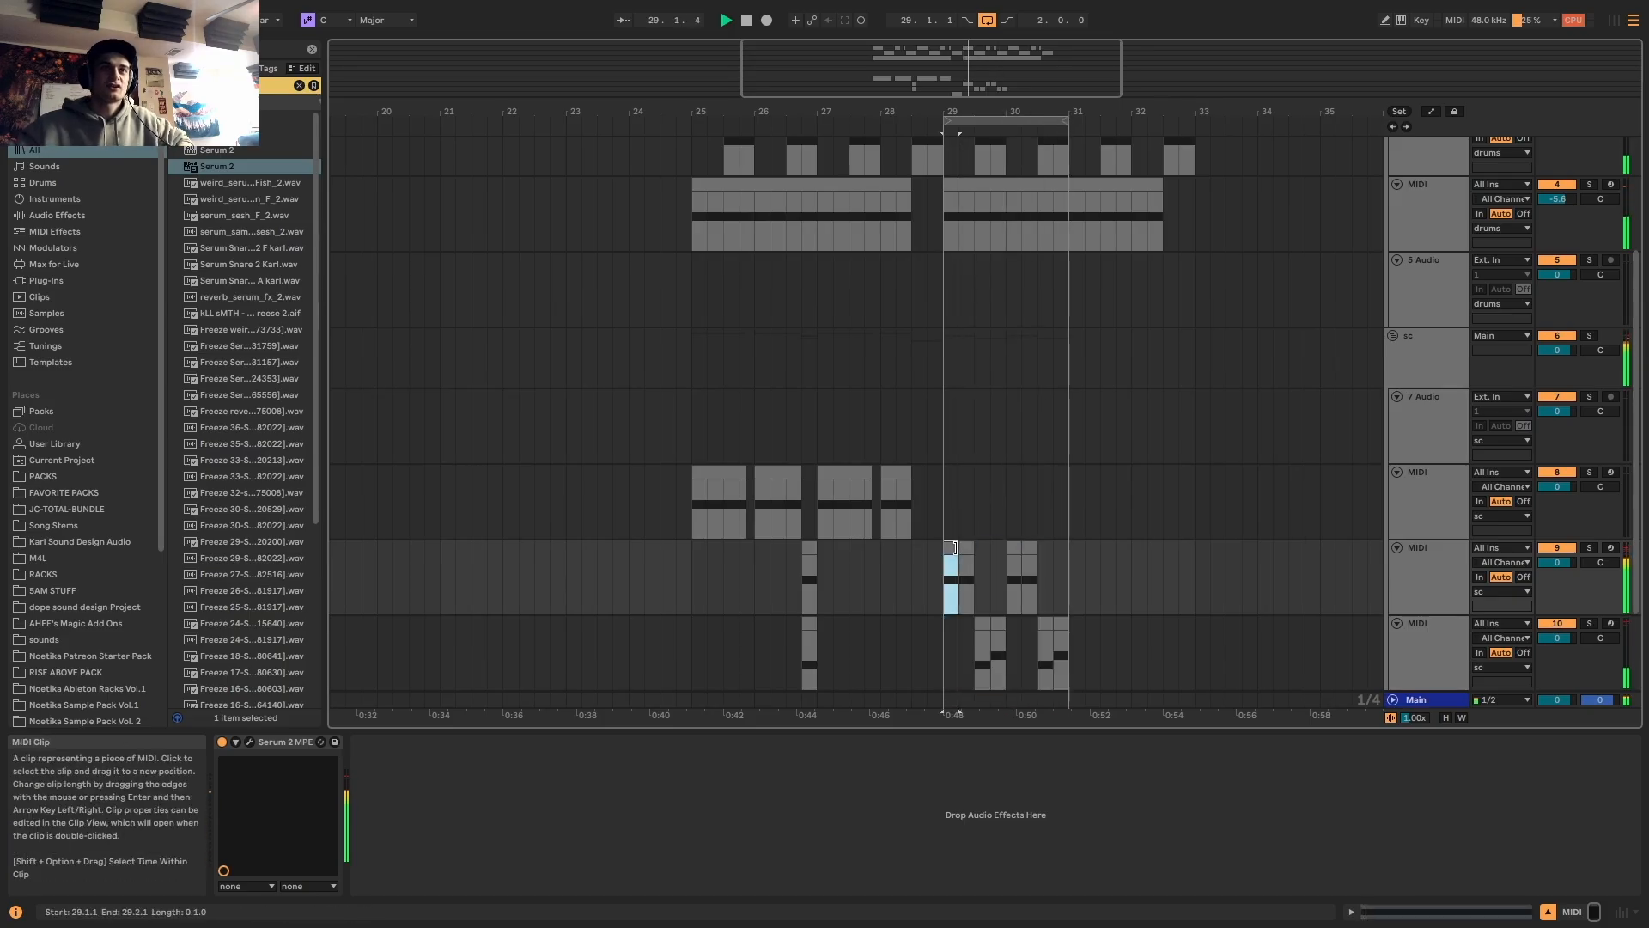
{"action": "scroll", "coordinate": [1048, 568], "scroll_direction": "up", "scroll_amount": 3}
{"action": "scroll", "coordinate": [1048, 568], "scroll_direction": "up", "scroll_amount": 2}
{"action": "scroll", "coordinate": [1034, 585], "scroll_direction": "up", "scroll_amount": 2}
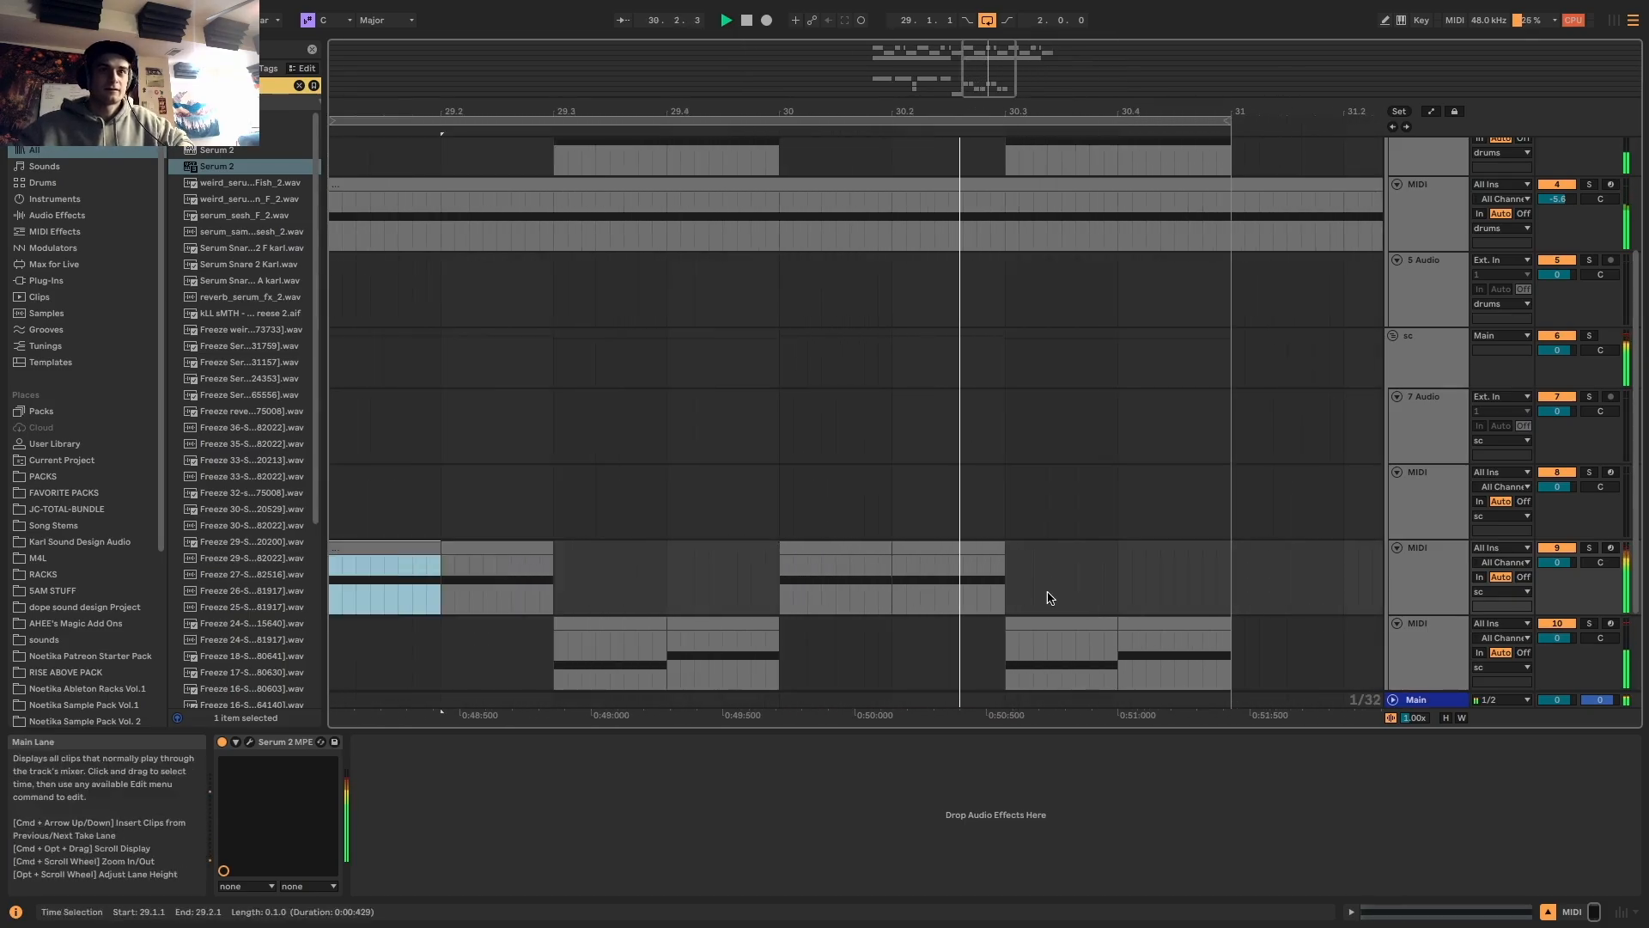
{"action": "left_click", "coordinate": [1414, 641]}
{"action": "scroll", "coordinate": [1105, 657], "scroll_direction": "down", "scroll_amount": 3}
{"action": "left_click_drag", "start_coordinate": [939, 540], "coordinate": [740, 540]}
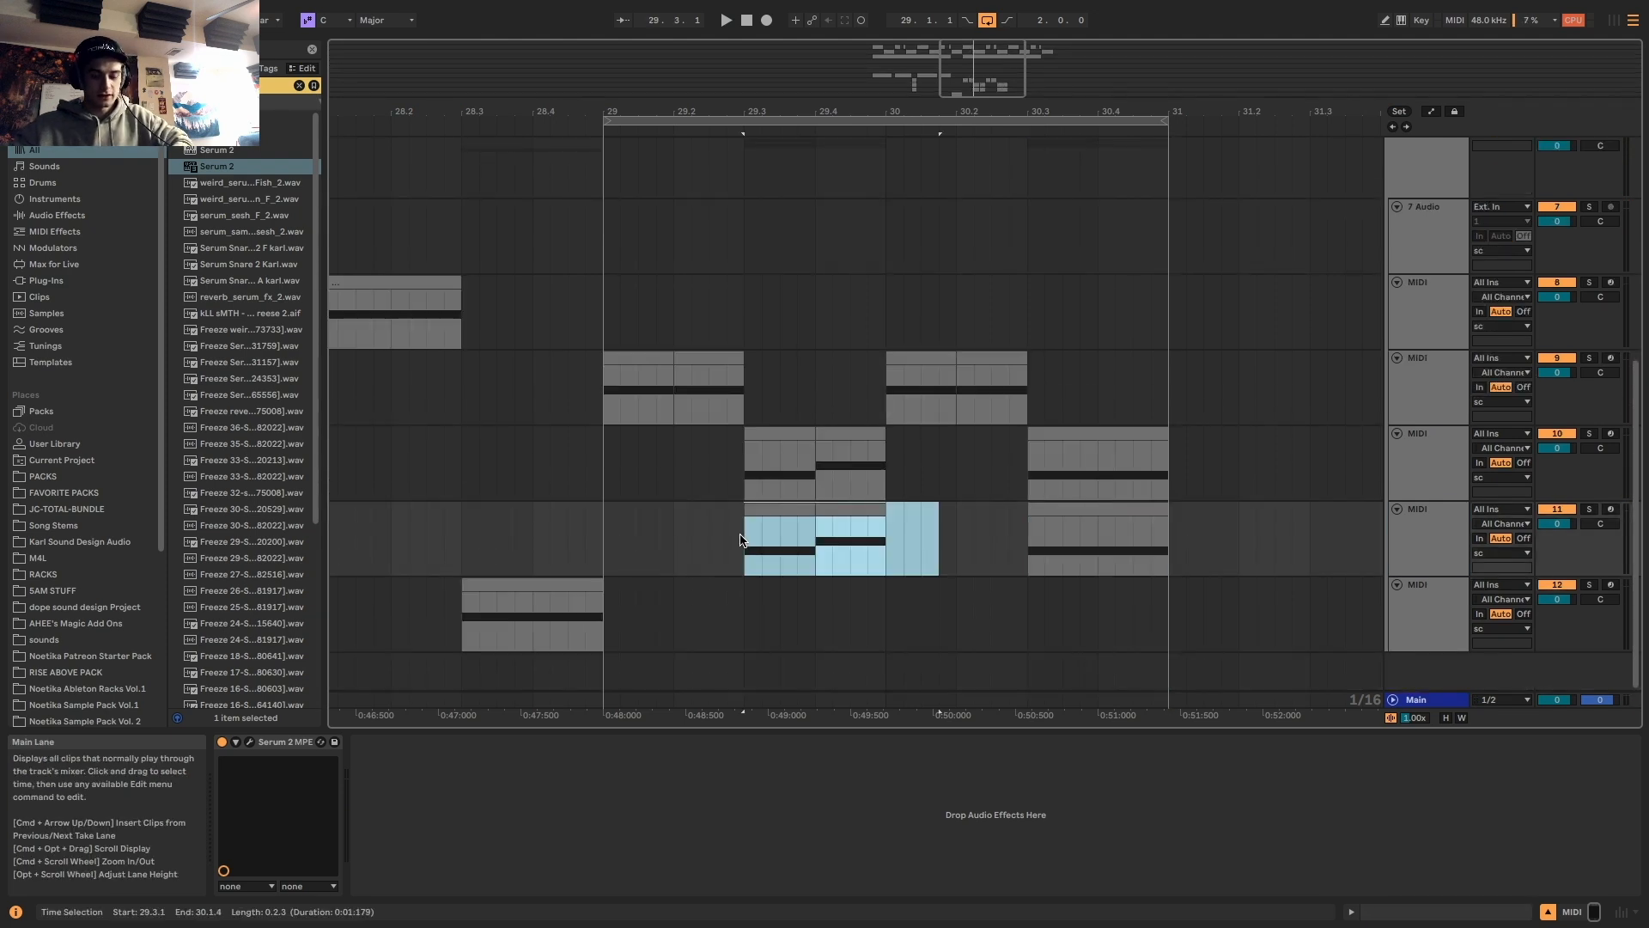
{"action": "key", "text": "Delete"}
{"action": "left_click_drag", "start_coordinate": [1103, 442], "coordinate": [1103, 516]}
Play the two-bar passage, open track 11's Serum 2 and solo the track
{"action": "key", "text": "space"}
{"action": "key", "text": "space"}
{"action": "key", "text": "space"}
{"action": "key", "text": "space"}
{"action": "left_click", "coordinate": [249, 742]}
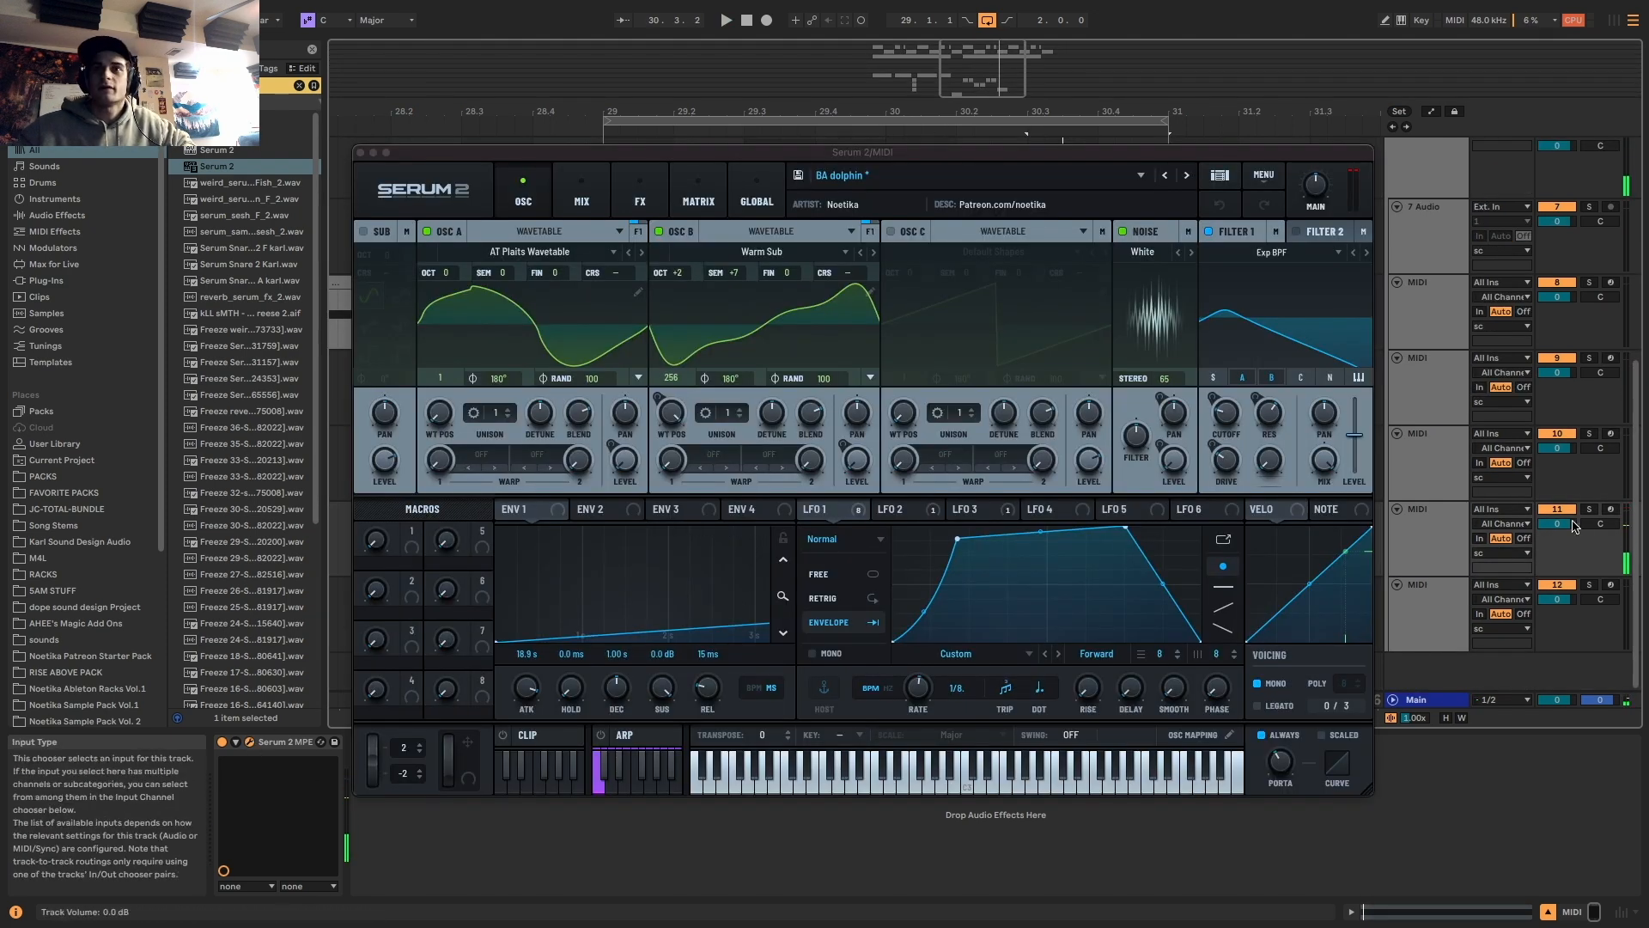
{"action": "key", "text": "space"}
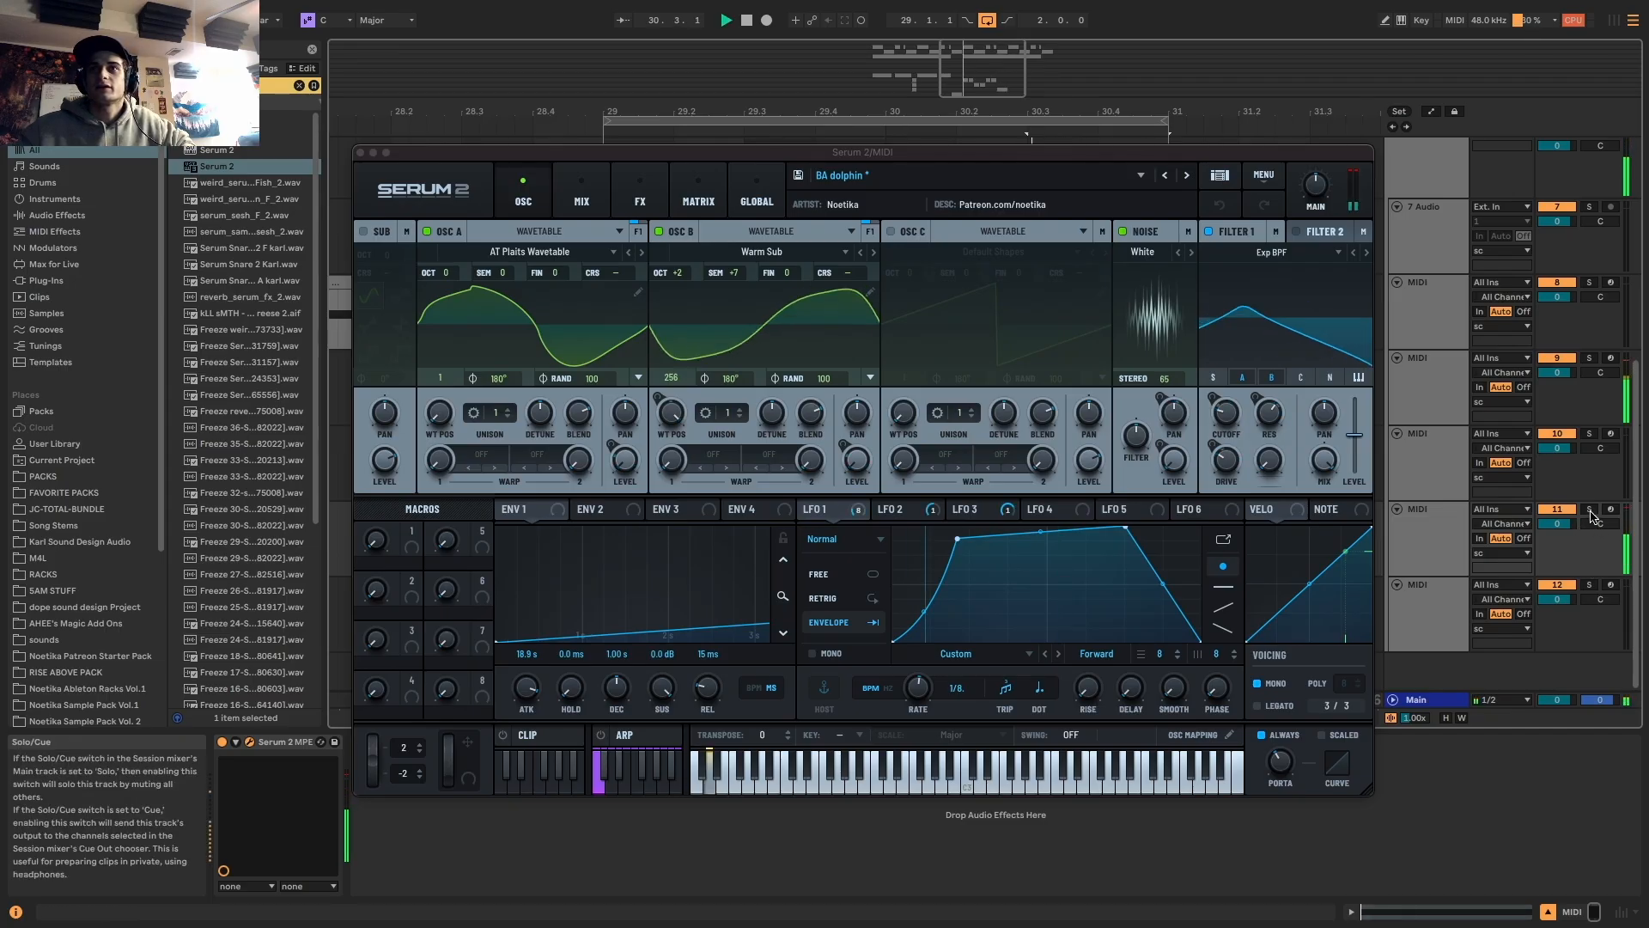
{"action": "left_click", "coordinate": [1590, 510]}
Try LFO 1's rate at 1/4, set it to 1/2 and play the 30.3 clip
{"action": "key", "text": "space"}
{"action": "left_click_drag", "start_coordinate": [918, 687], "coordinate": [917, 697]}
{"action": "key", "text": "space"}
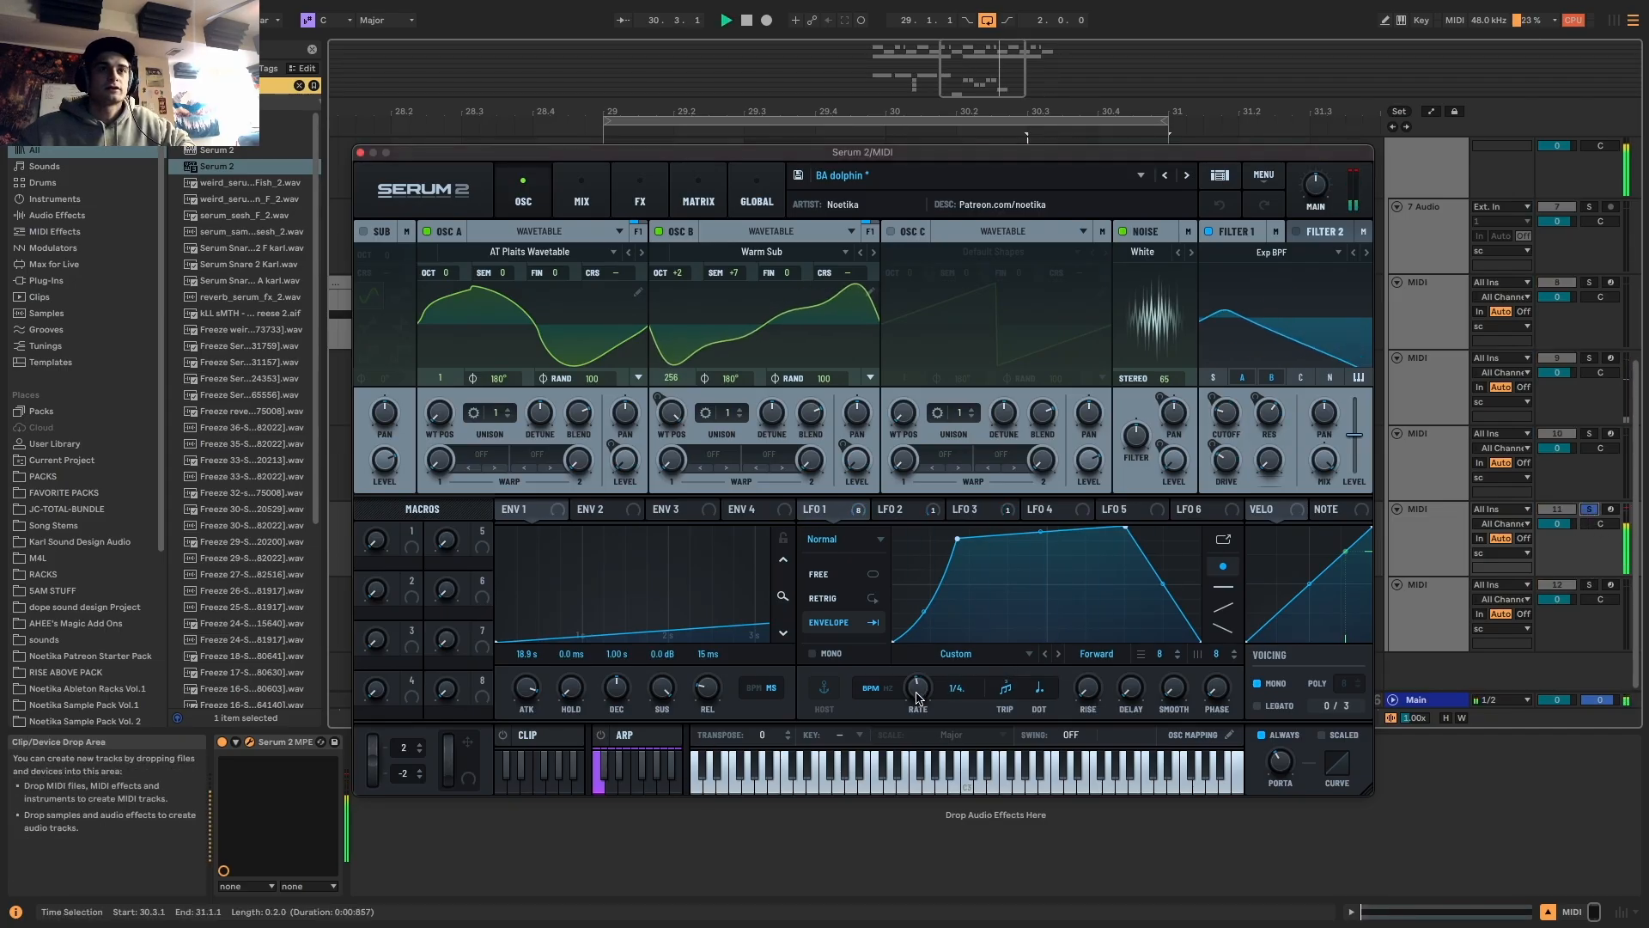
{"action": "key", "text": "space"}
{"action": "key", "text": "space"}
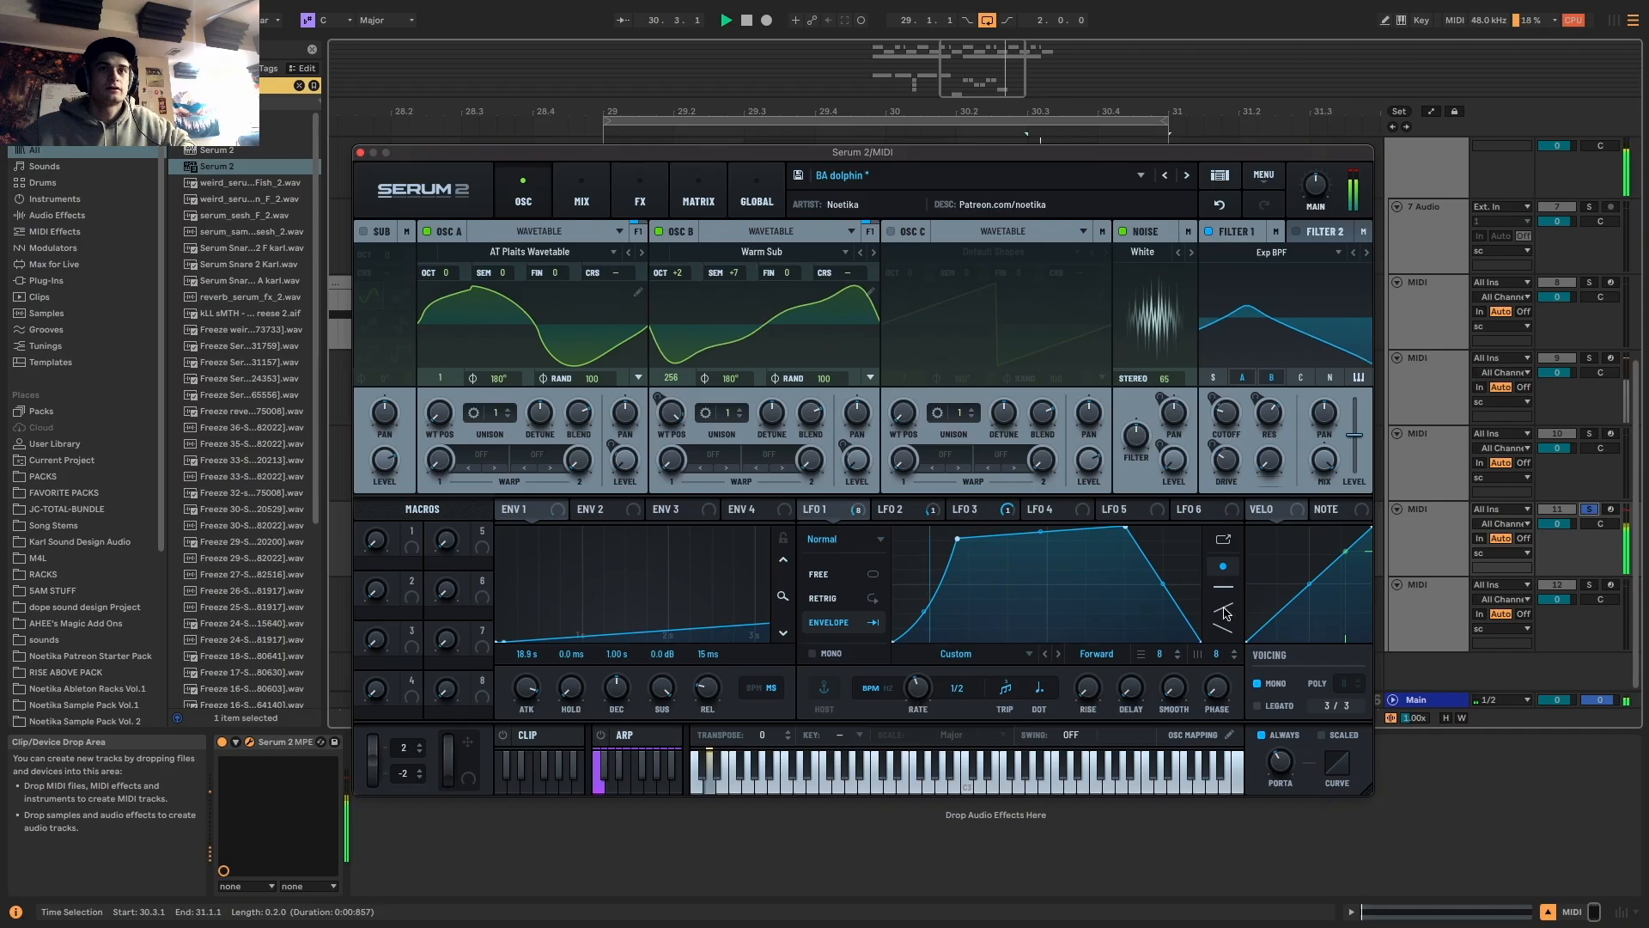
{"action": "key", "text": "space"}
{"action": "key", "text": "space"}
Raise LFO 1's end point to the top, lower Filter 1's cutoff and set oscillator B's octave to +4
{"action": "left_click_drag", "start_coordinate": [1200, 641], "coordinate": [1275, 481]}
{"action": "left_click_drag", "start_coordinate": [1226, 412], "coordinate": [1226, 431]}
{"action": "left_click_drag", "start_coordinate": [676, 273], "coordinate": [703, 259]}
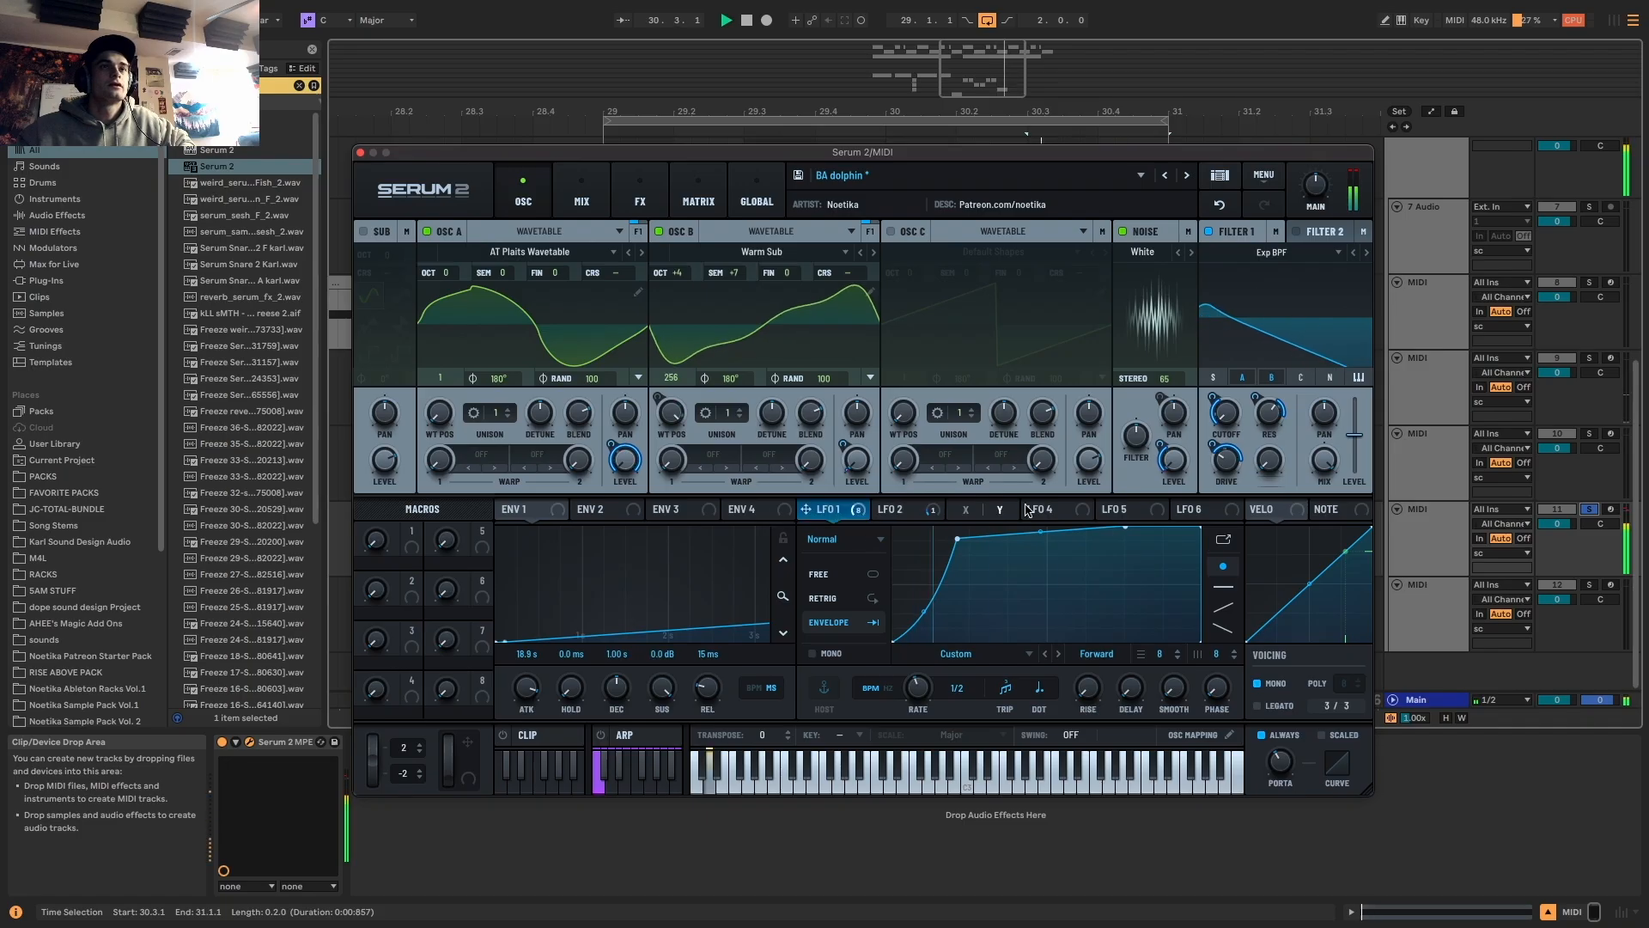
Turn off the noise oscillator and remove the Delay and one Compressor from the main effects chain
{"action": "left_click", "coordinate": [1122, 232]}
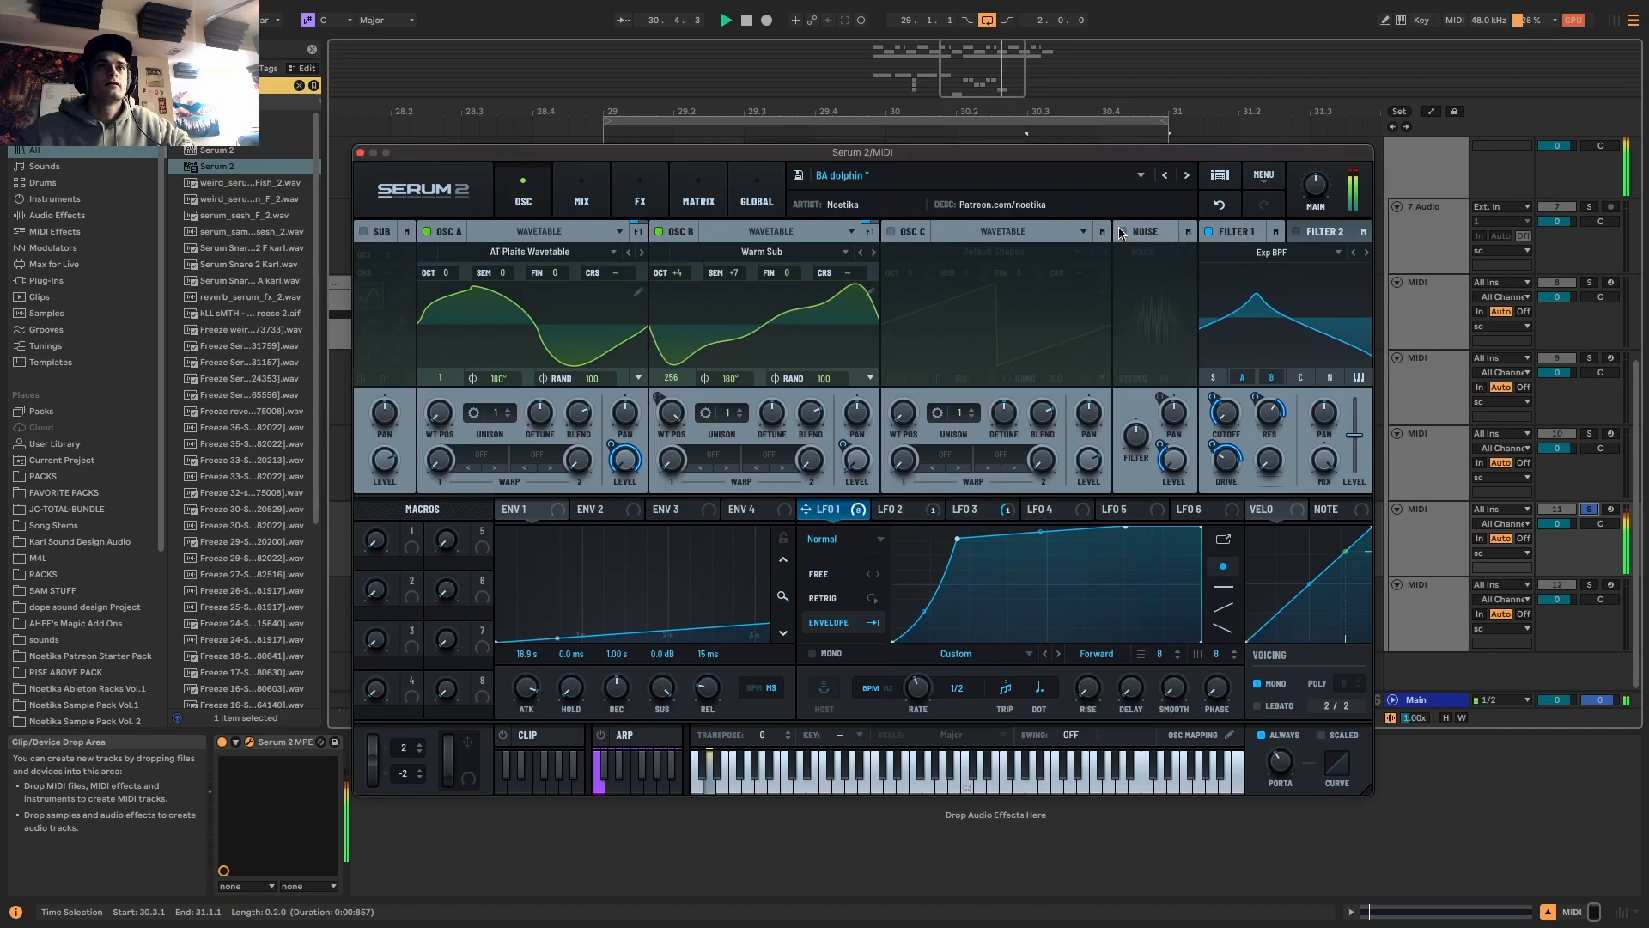
{"action": "left_click", "coordinate": [581, 191]}
{"action": "left_click", "coordinate": [640, 190]}
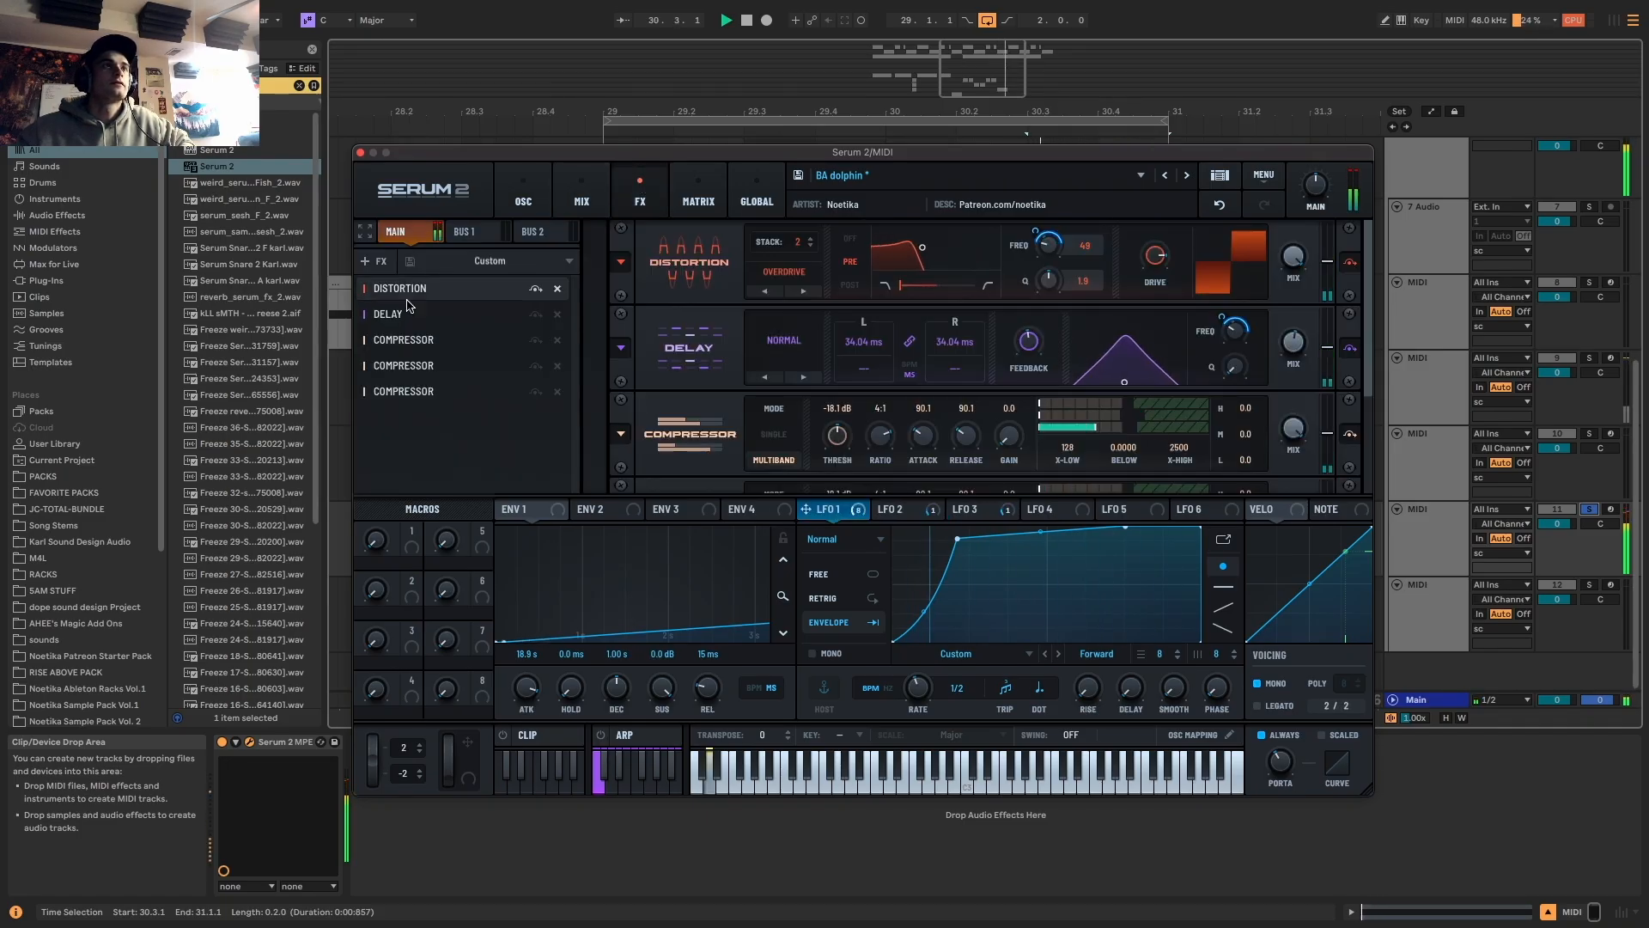
{"action": "left_click", "coordinate": [558, 314]}
{"action": "left_click", "coordinate": [557, 313]}
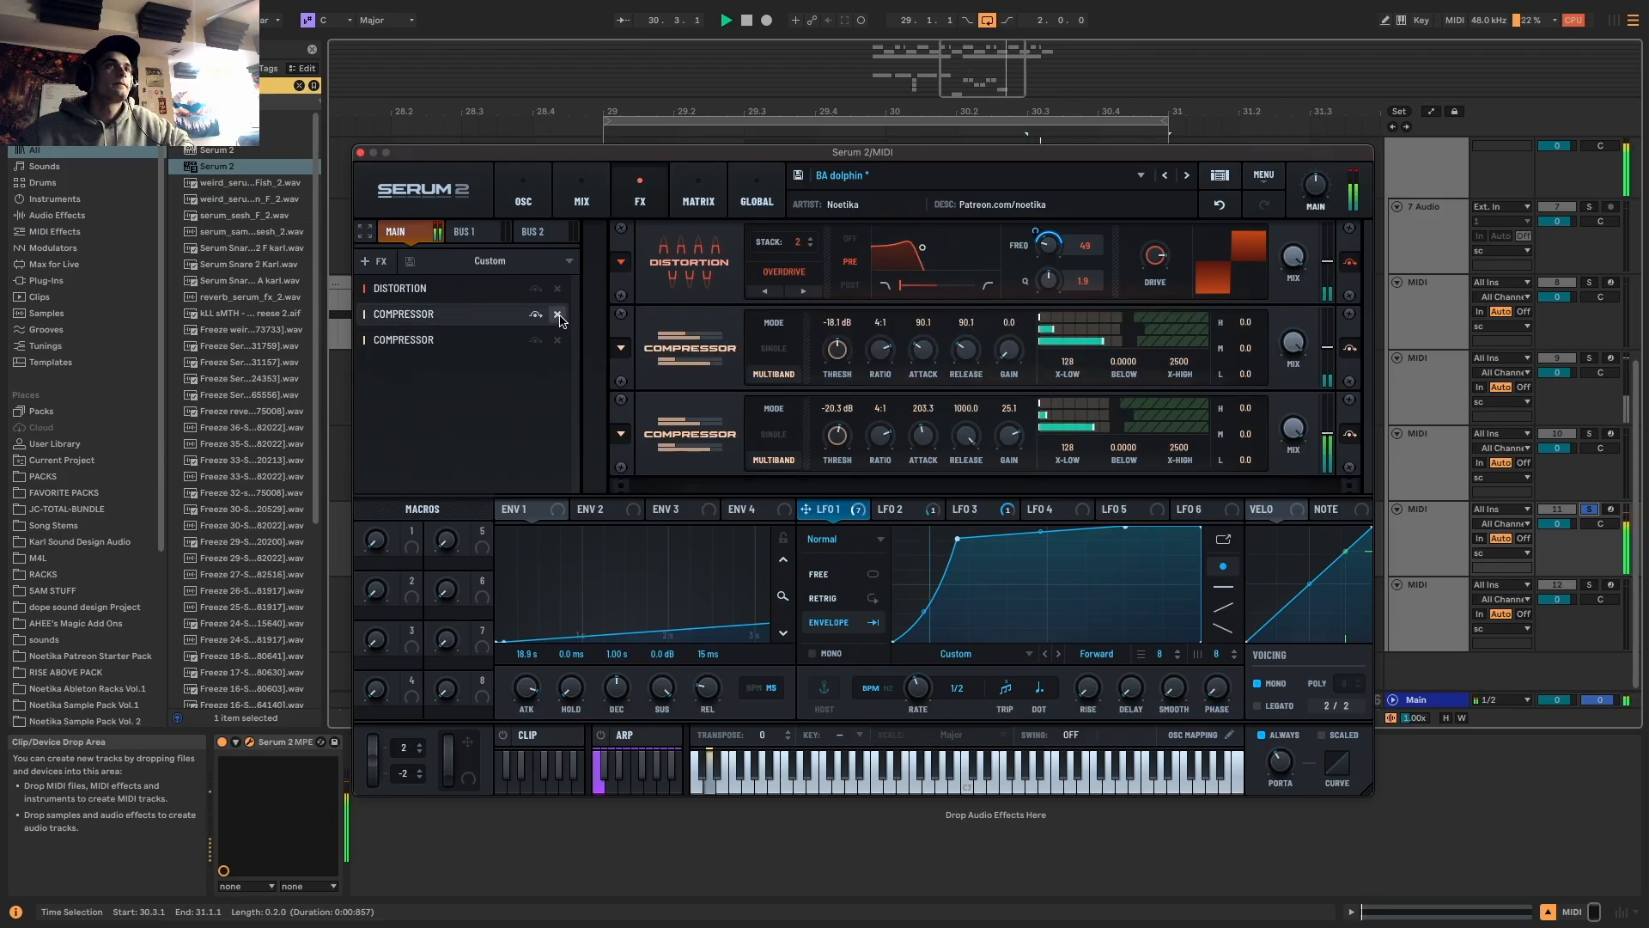
Set oscillator B to +2 octaves and wavetable position 1, adjust Filter 1's cutoff and unsolo track 11
{"action": "left_click", "coordinate": [523, 190]}
{"action": "key", "text": "space"}
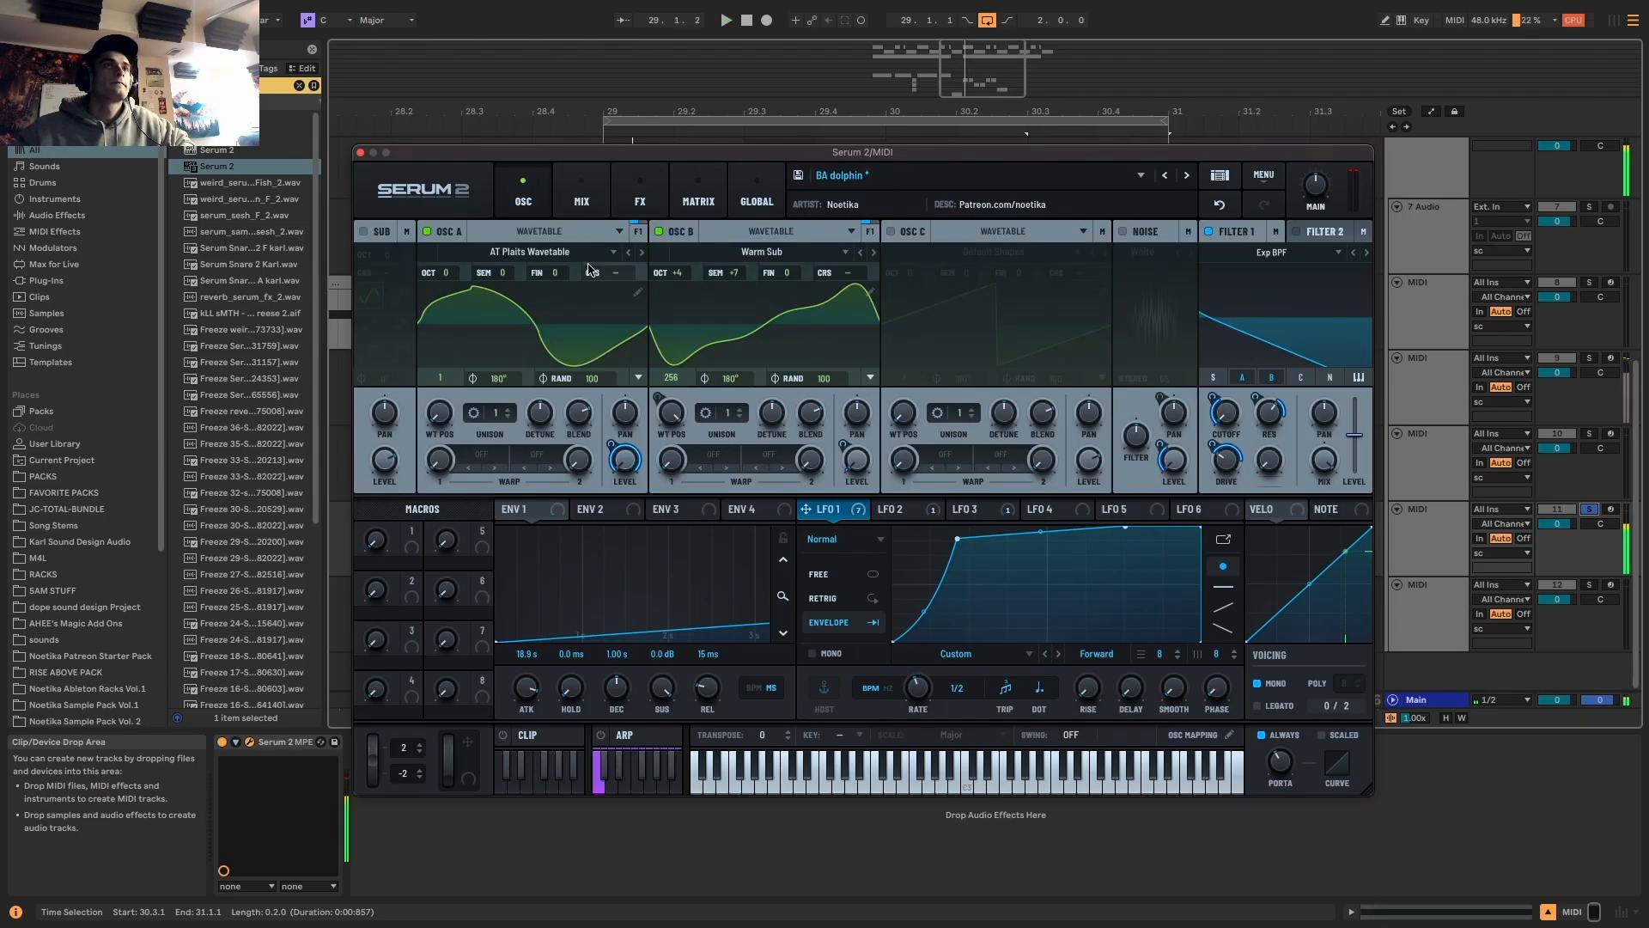
{"action": "key", "text": "space"}
{"action": "key", "text": "space"}
{"action": "mouse_move", "coordinate": [677, 272]}
{"action": "left_mouse_down"}
{"action": "mouse_move", "coordinate": [683, 304]}
{"action": "mouse_move", "coordinate": [688, 261]}
{"action": "left_mouse_up"}
{"action": "key", "text": "space"}
{"action": "key", "text": "space"}
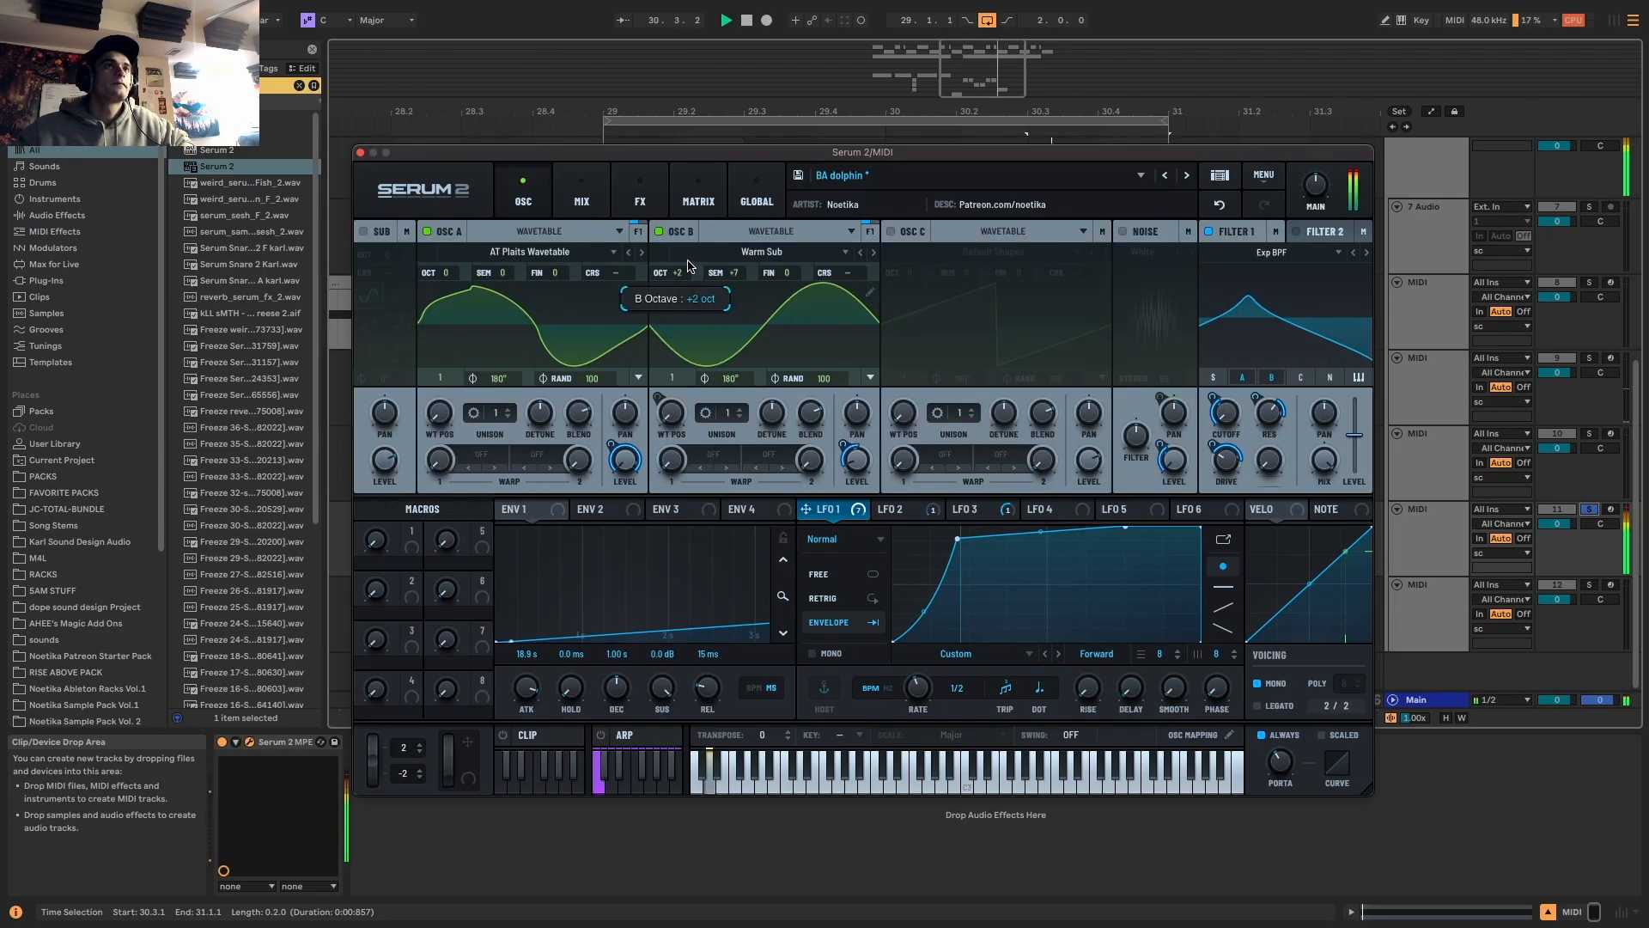
{"action": "left_click_drag", "start_coordinate": [1226, 416], "coordinate": [1228, 419]}
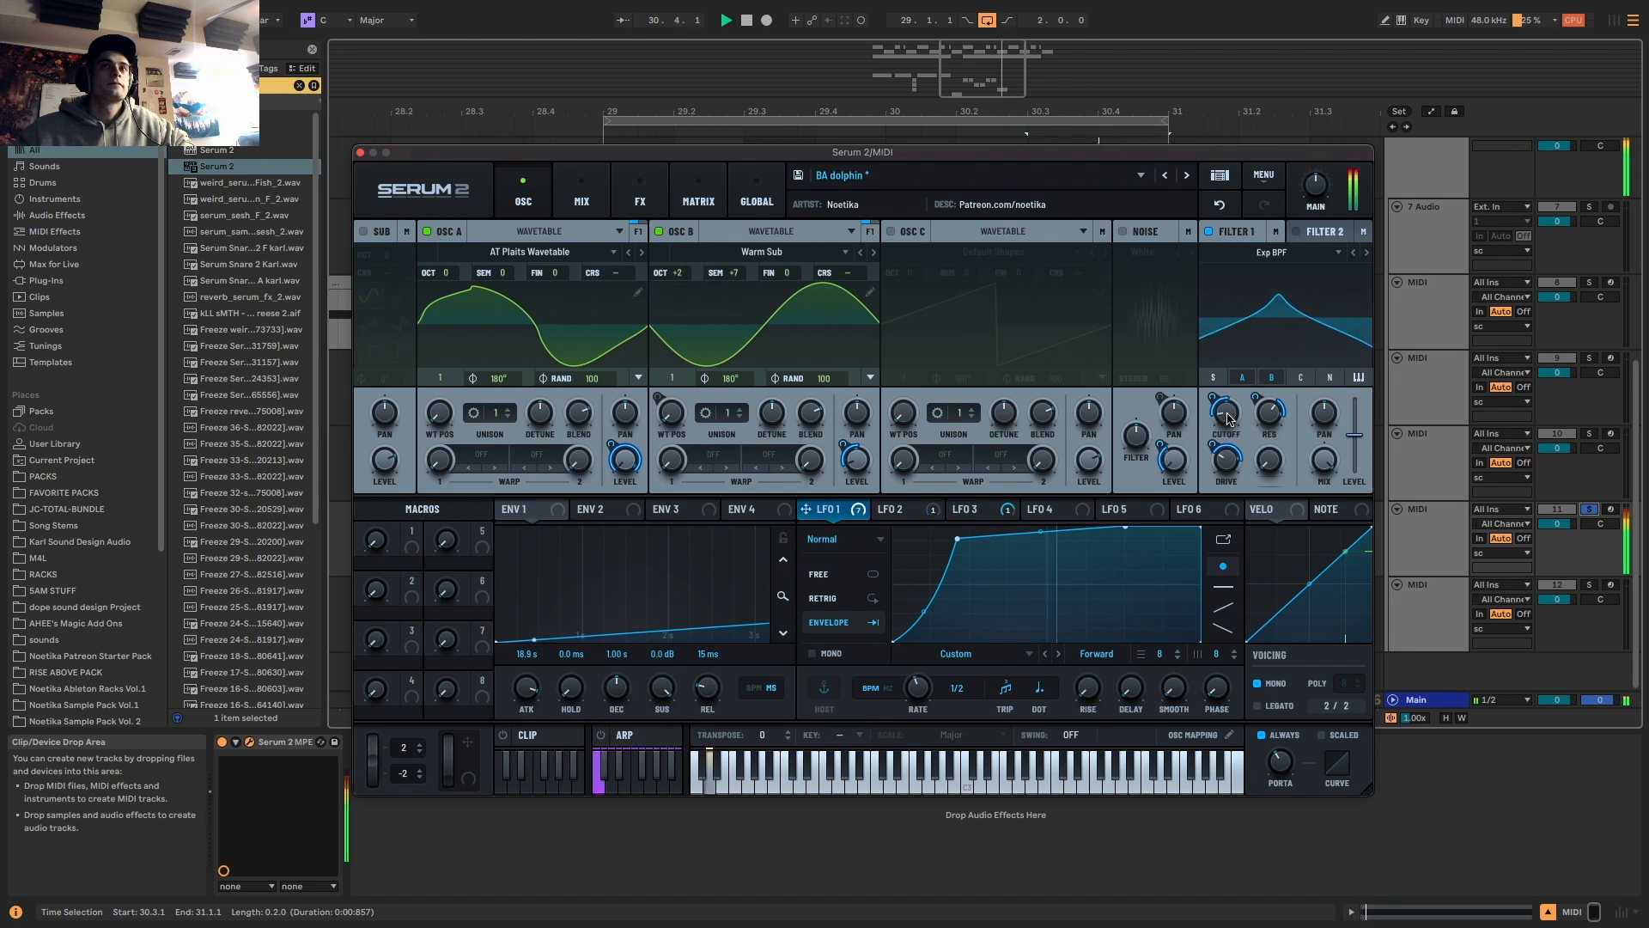
{"action": "left_click", "coordinate": [1590, 509]}
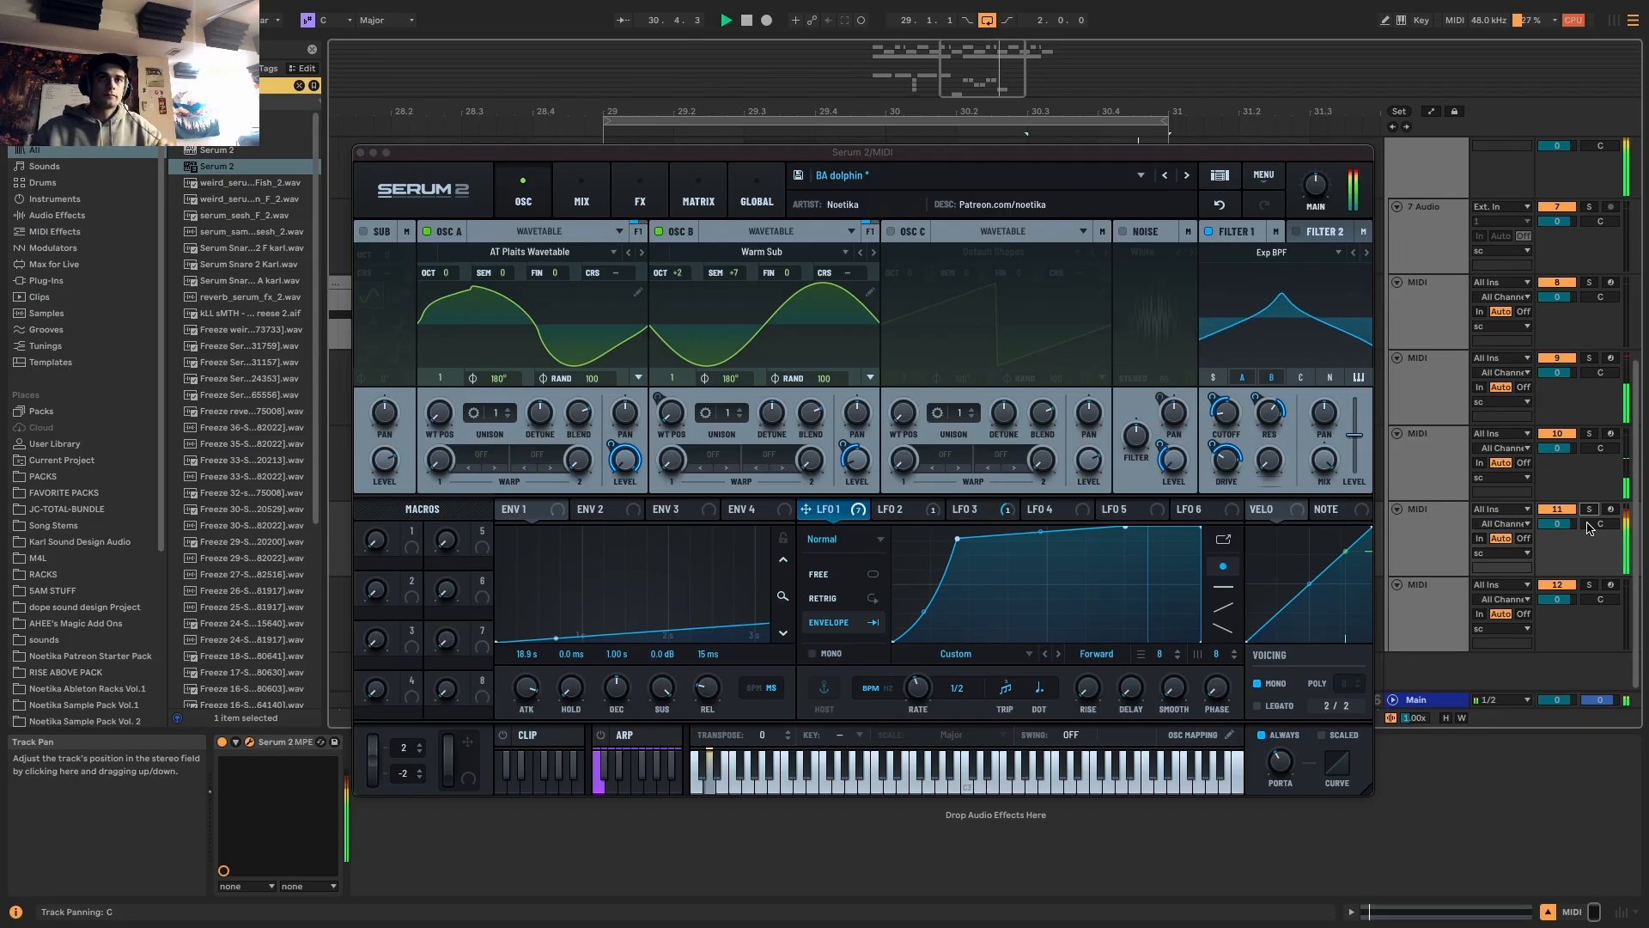
Move LFO 1's first peak earlier, lower its end point slightly, fine-tune Filter 1's cutoff and set oscillator B's octave to +3
{"action": "left_click_drag", "start_coordinate": [958, 539], "coordinate": [928, 538]}
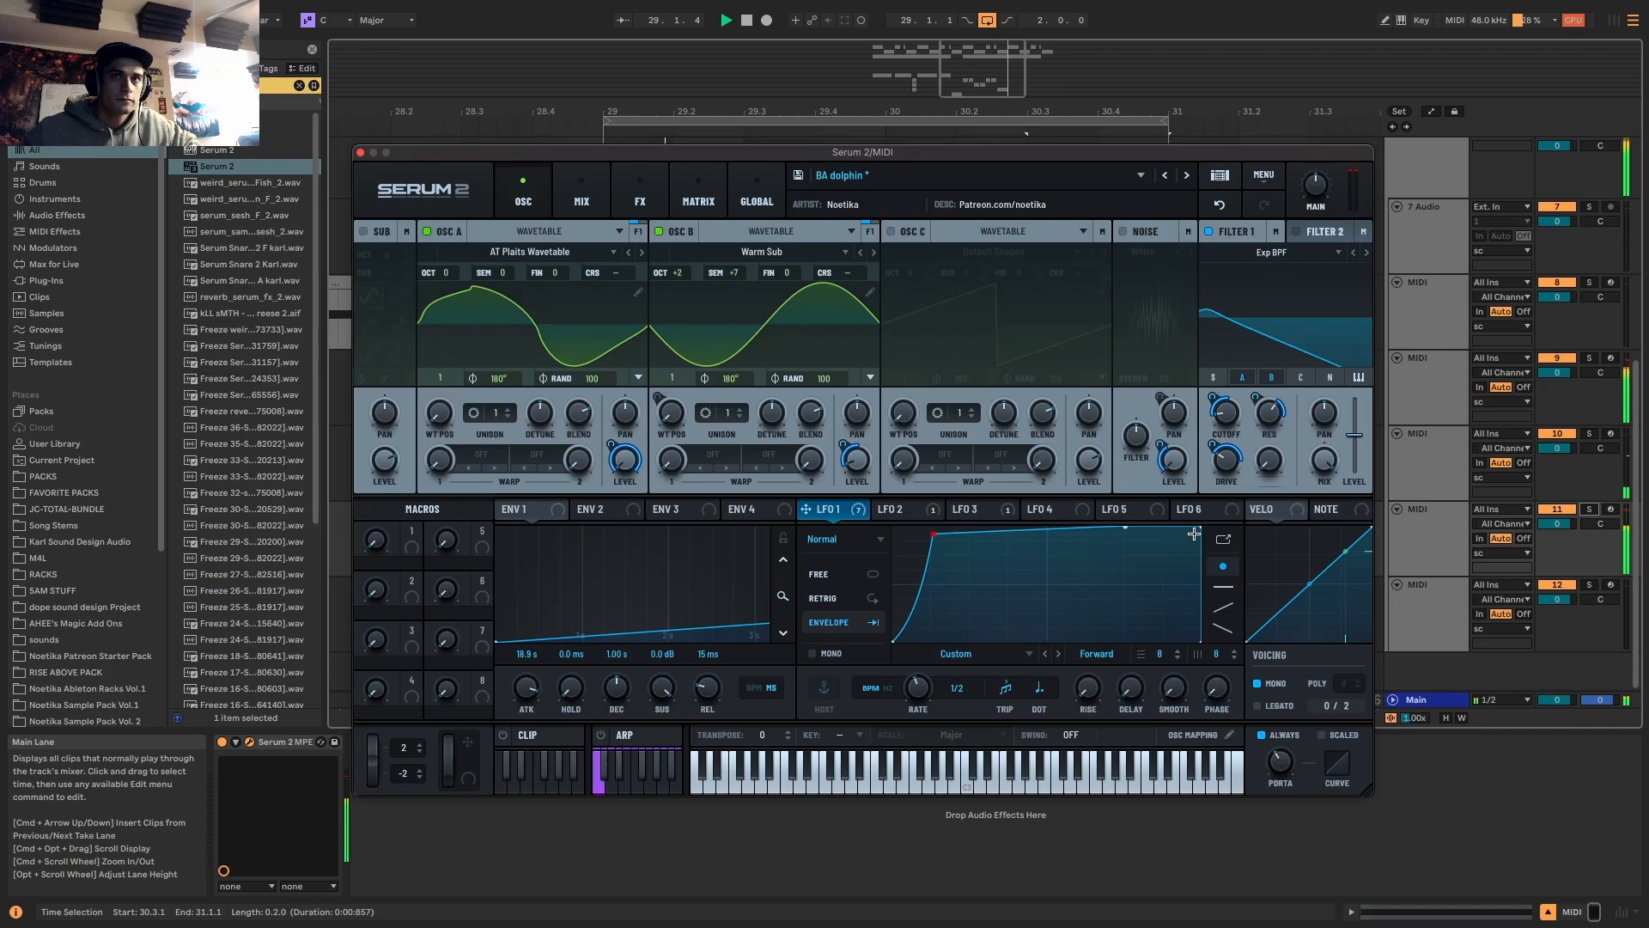
{"action": "left_click_drag", "start_coordinate": [1126, 533], "coordinate": [1125, 542]}
{"action": "left_click_drag", "start_coordinate": [1227, 421], "coordinate": [1233, 413]}
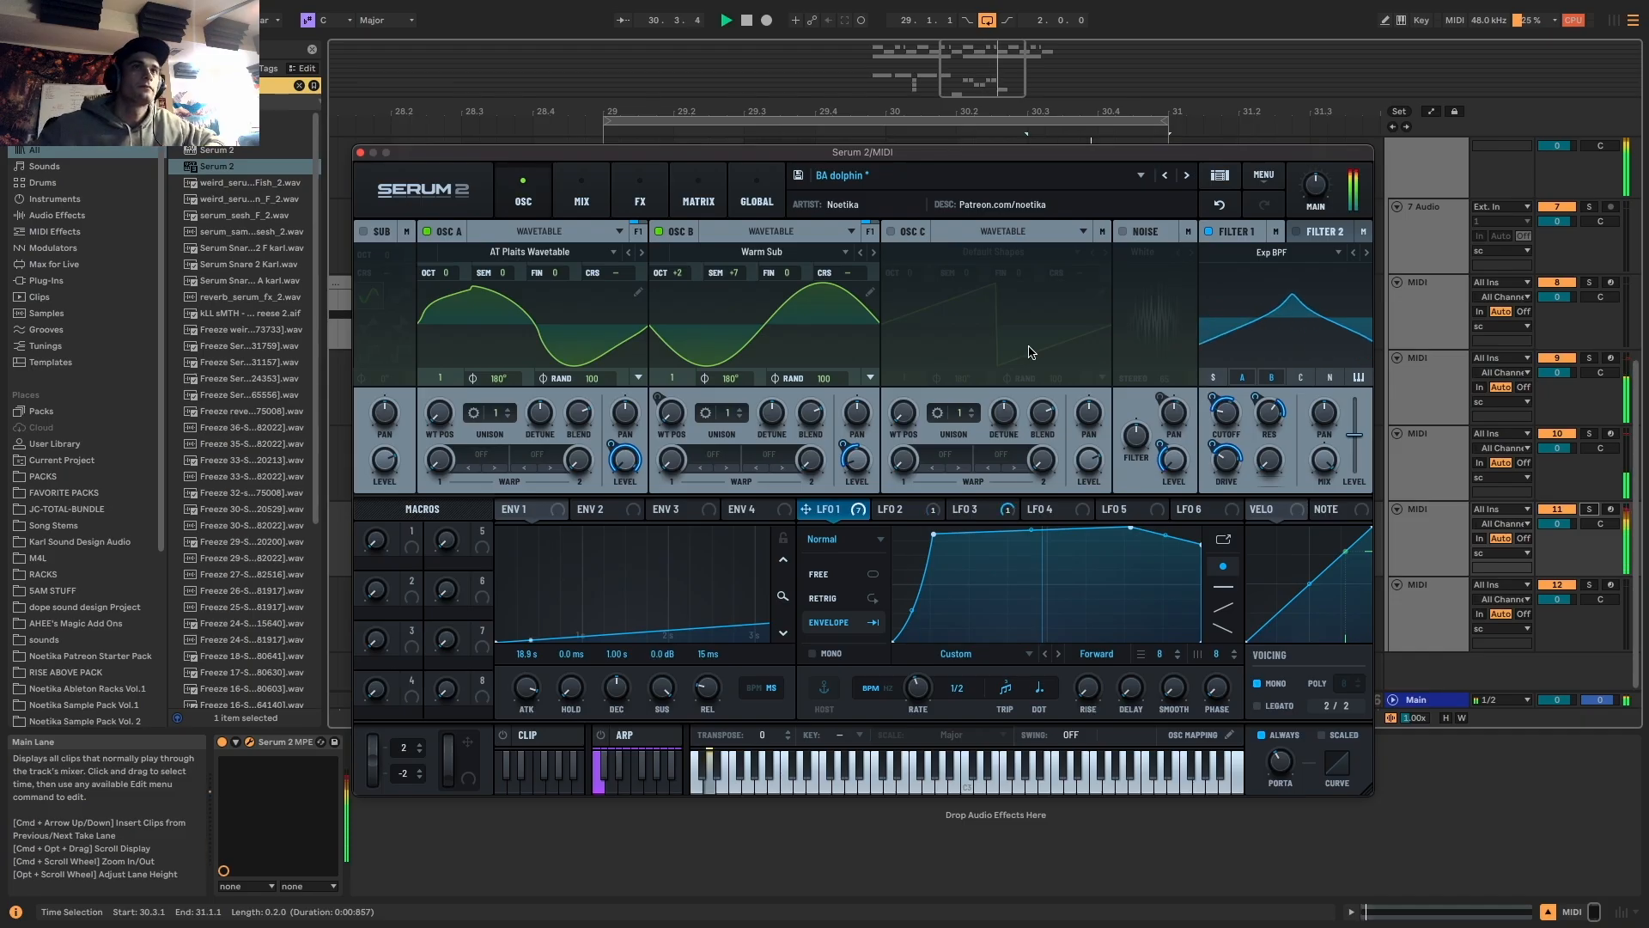
{"action": "left_click_drag", "start_coordinate": [679, 273], "coordinate": [679, 261]}
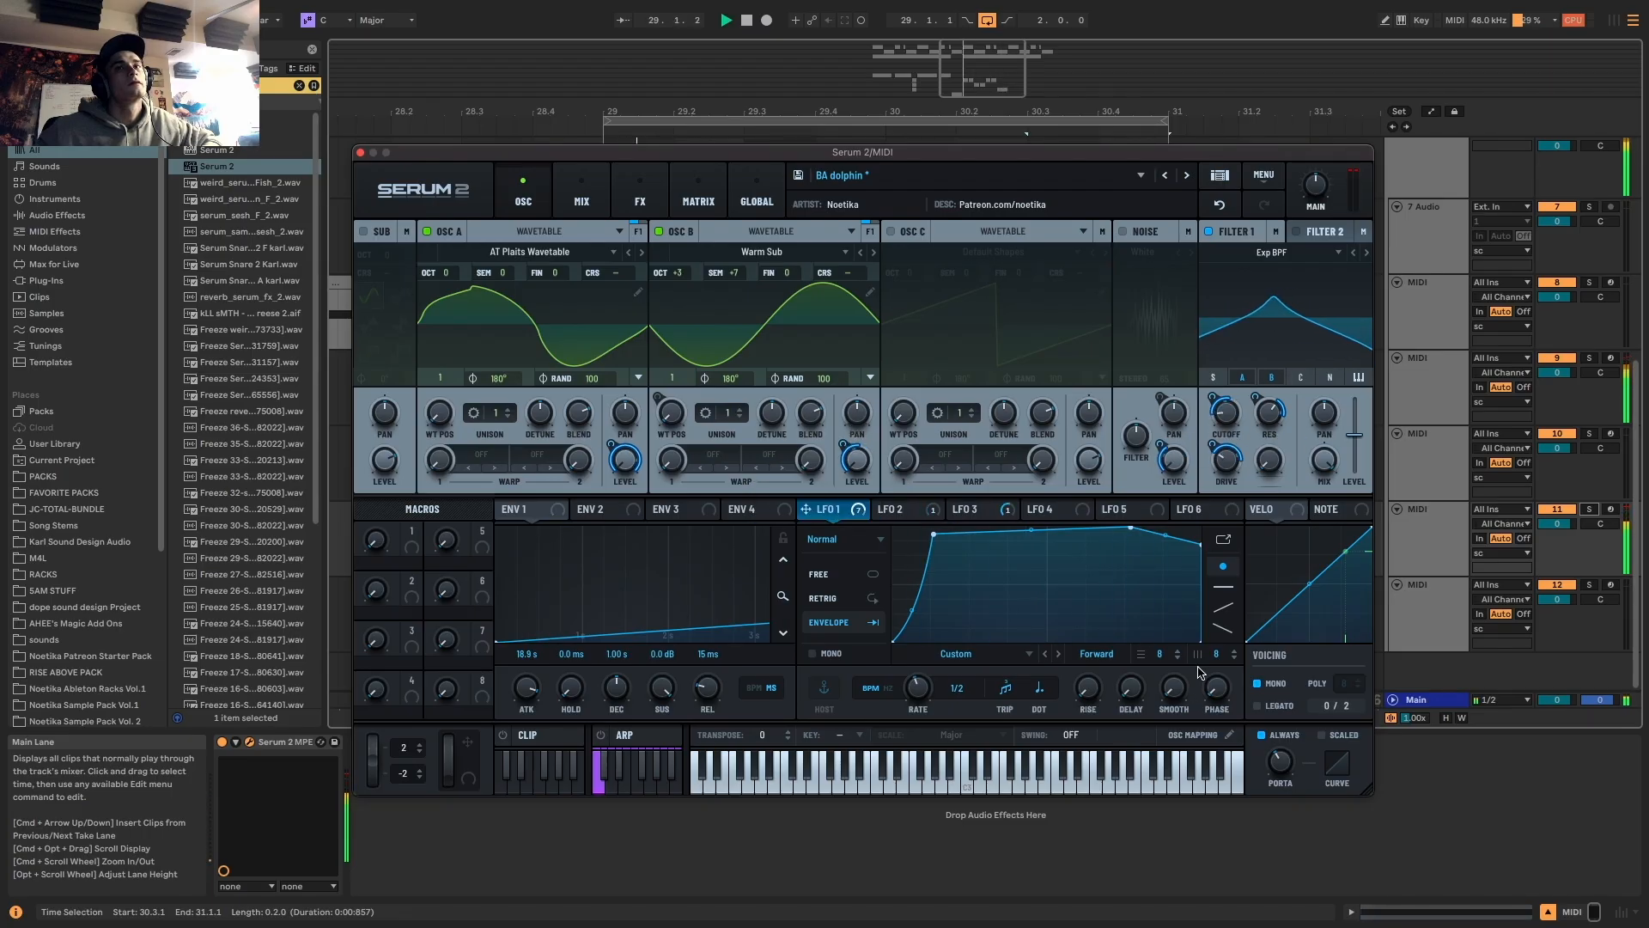
Close the Serum 2 window and extend the arrangement loop to run from bar 25 to bar 33
{"action": "key", "text": "space"}
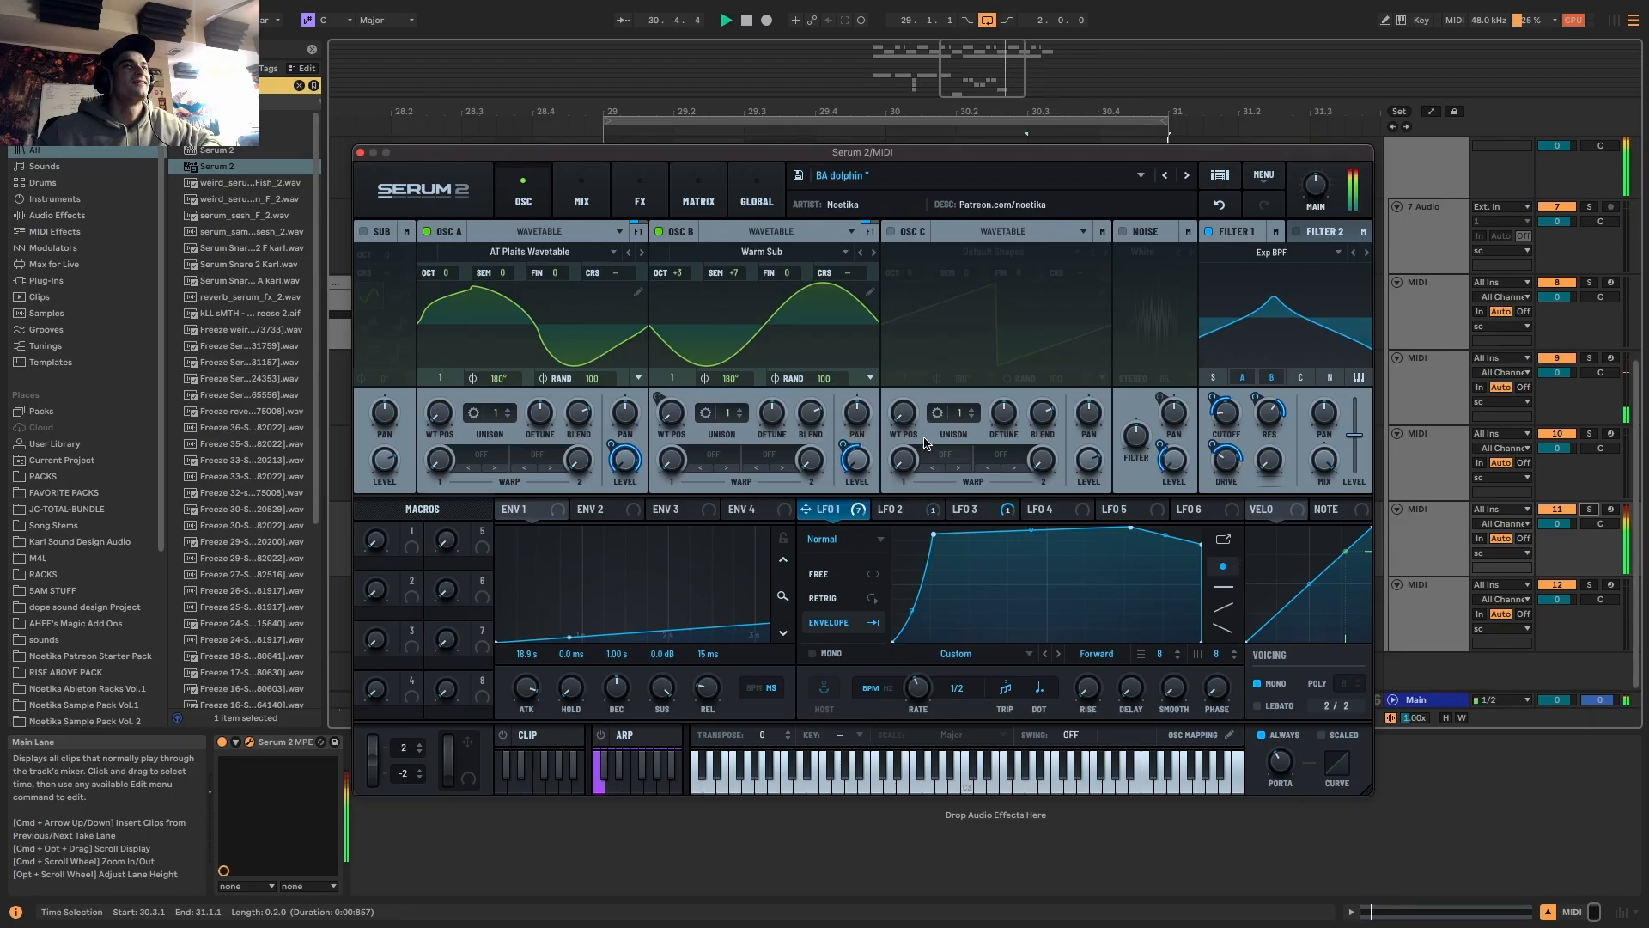
{"action": "left_click", "coordinate": [640, 201]}
{"action": "left_click", "coordinate": [361, 152]}
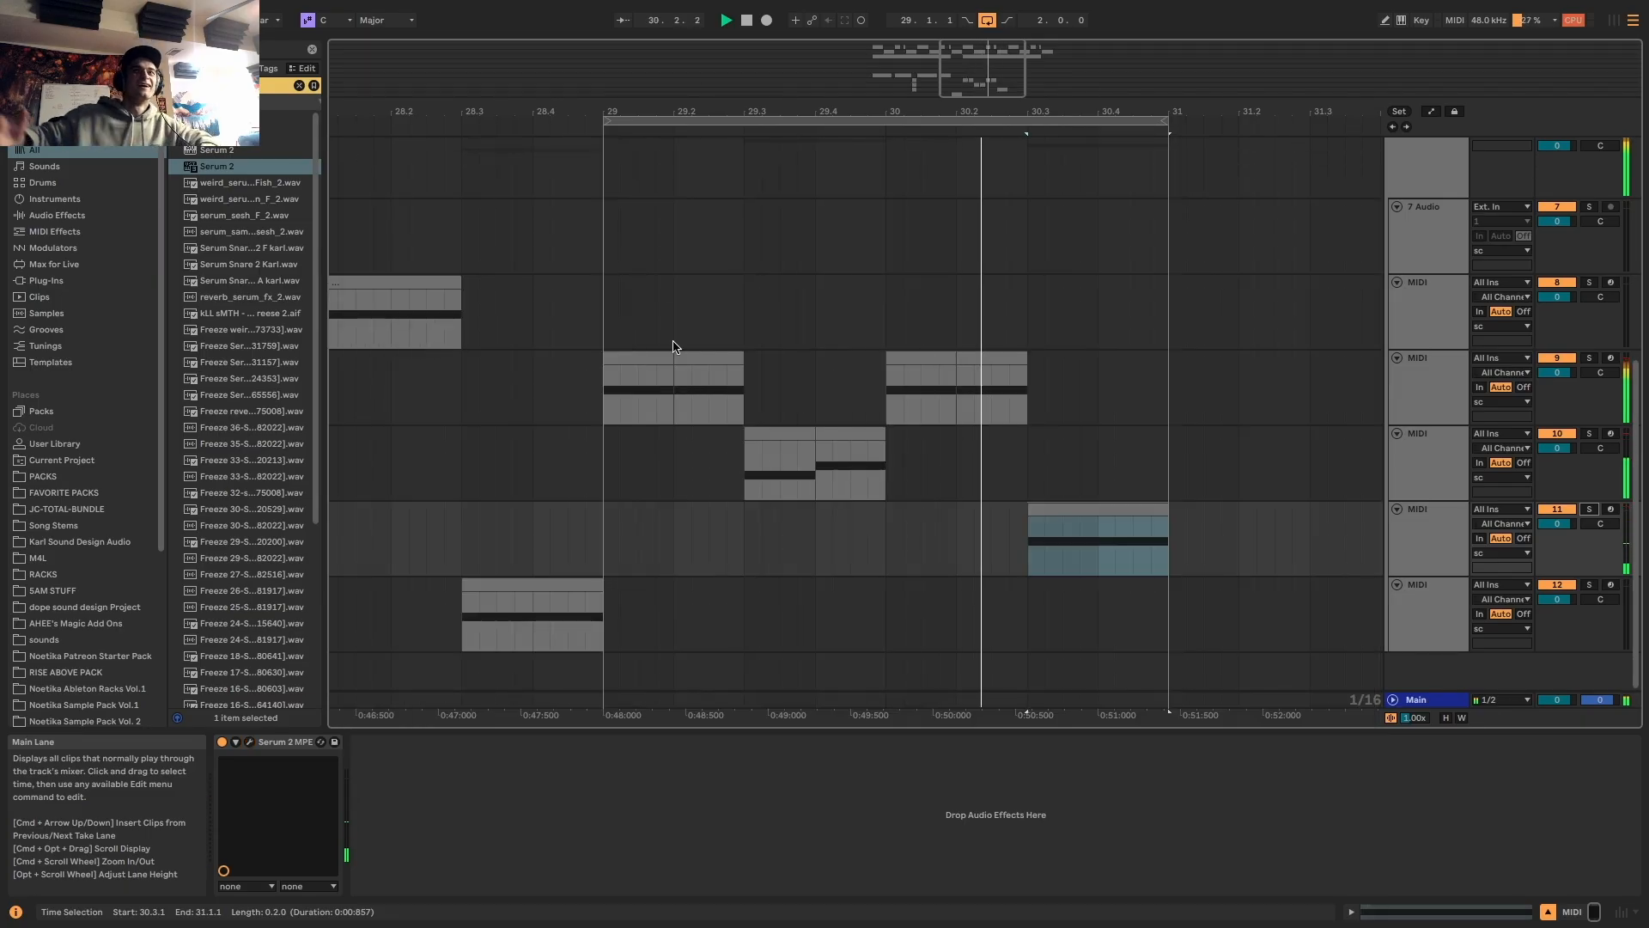
{"action": "scroll", "coordinate": [945, 460], "scroll_direction": "up", "scroll_amount": 3}
{"action": "scroll", "coordinate": [934, 459], "scroll_direction": "up", "scroll_amount": 2}
{"action": "scroll", "coordinate": [939, 460], "scroll_direction": "down", "scroll_amount": 6}
{"action": "scroll", "coordinate": [945, 457], "scroll_direction": "down", "scroll_amount": 4}
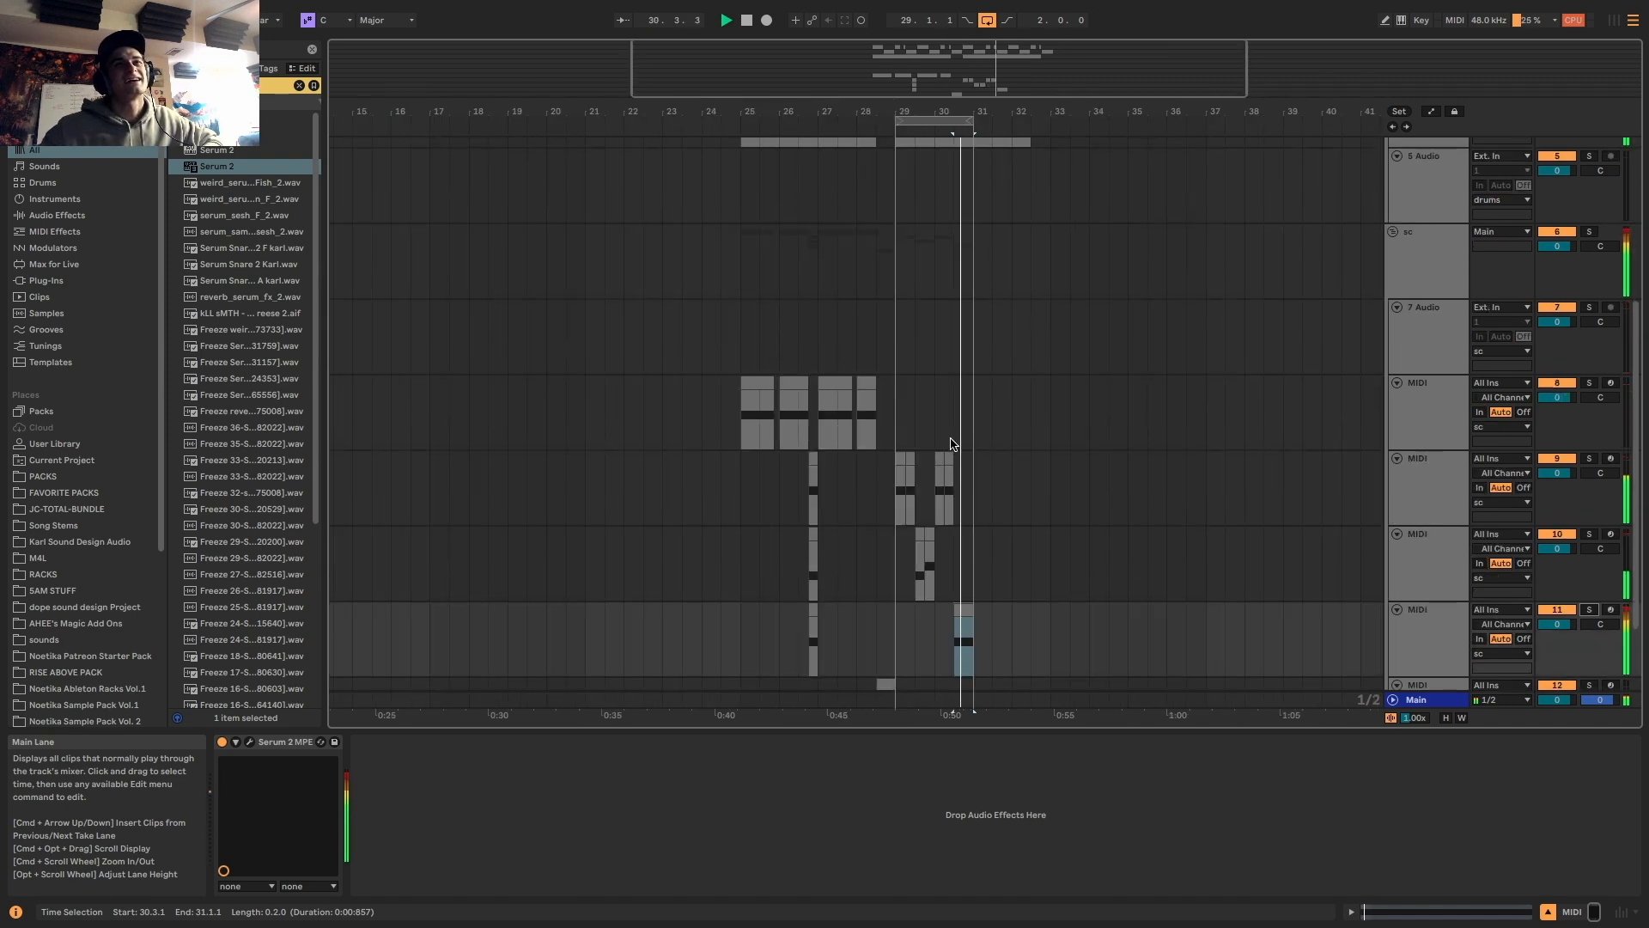
{"action": "left_click", "coordinate": [741, 361]}
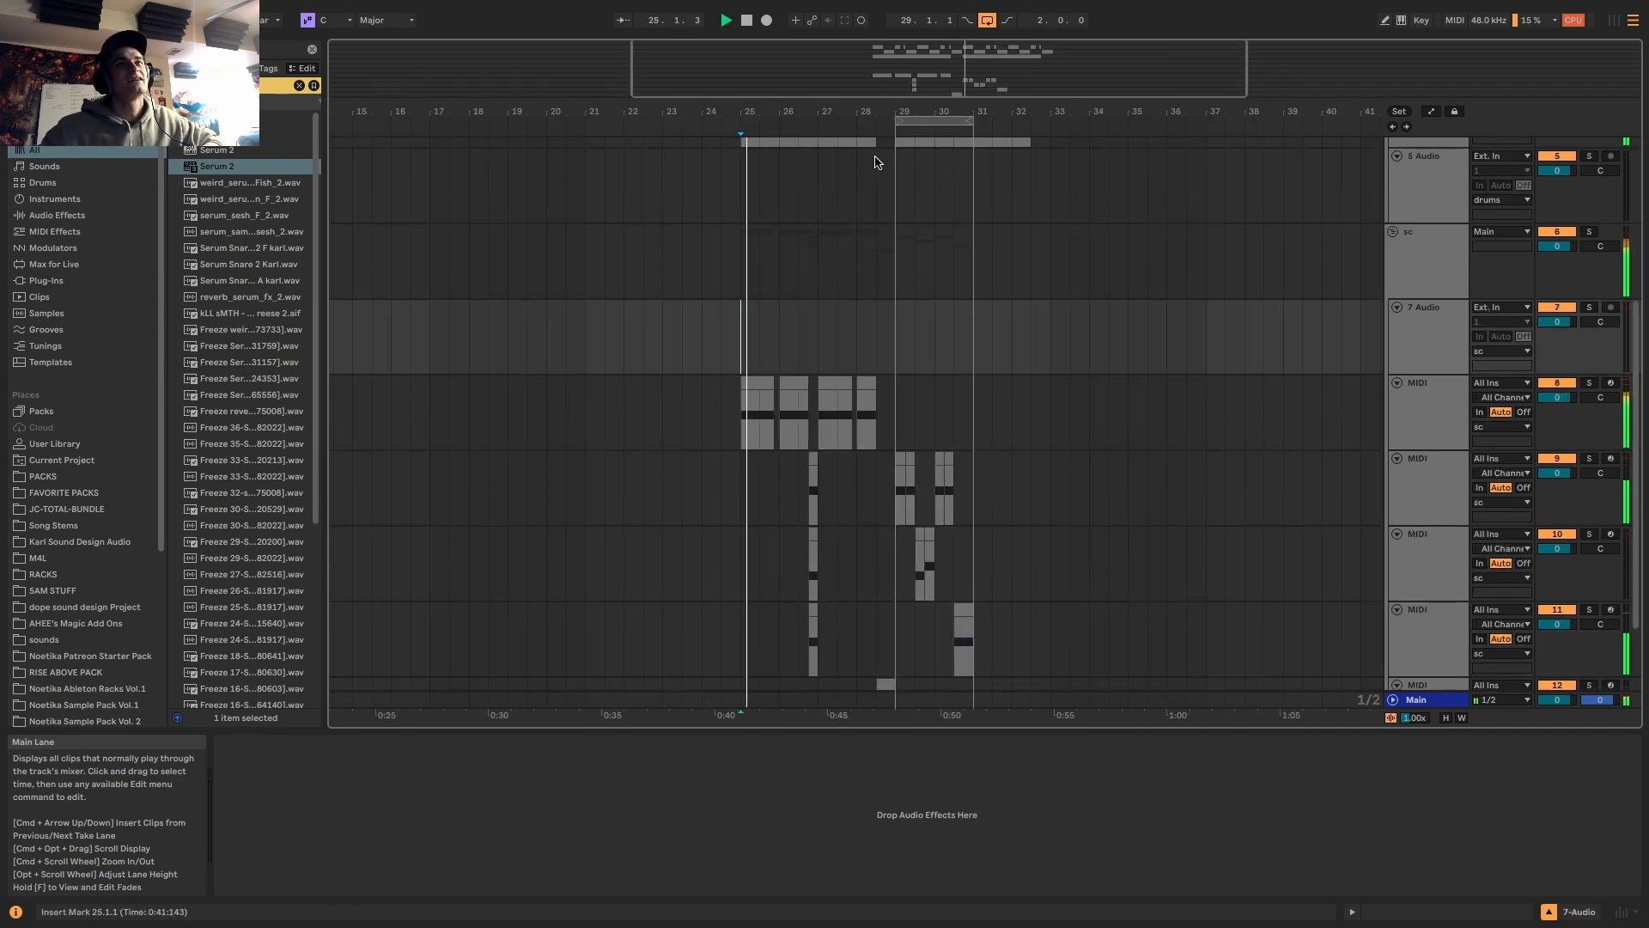
{"action": "left_click_drag", "start_coordinate": [896, 121], "coordinate": [741, 112]}
{"action": "left_click_drag", "start_coordinate": [973, 121], "coordinate": [1049, 117]}
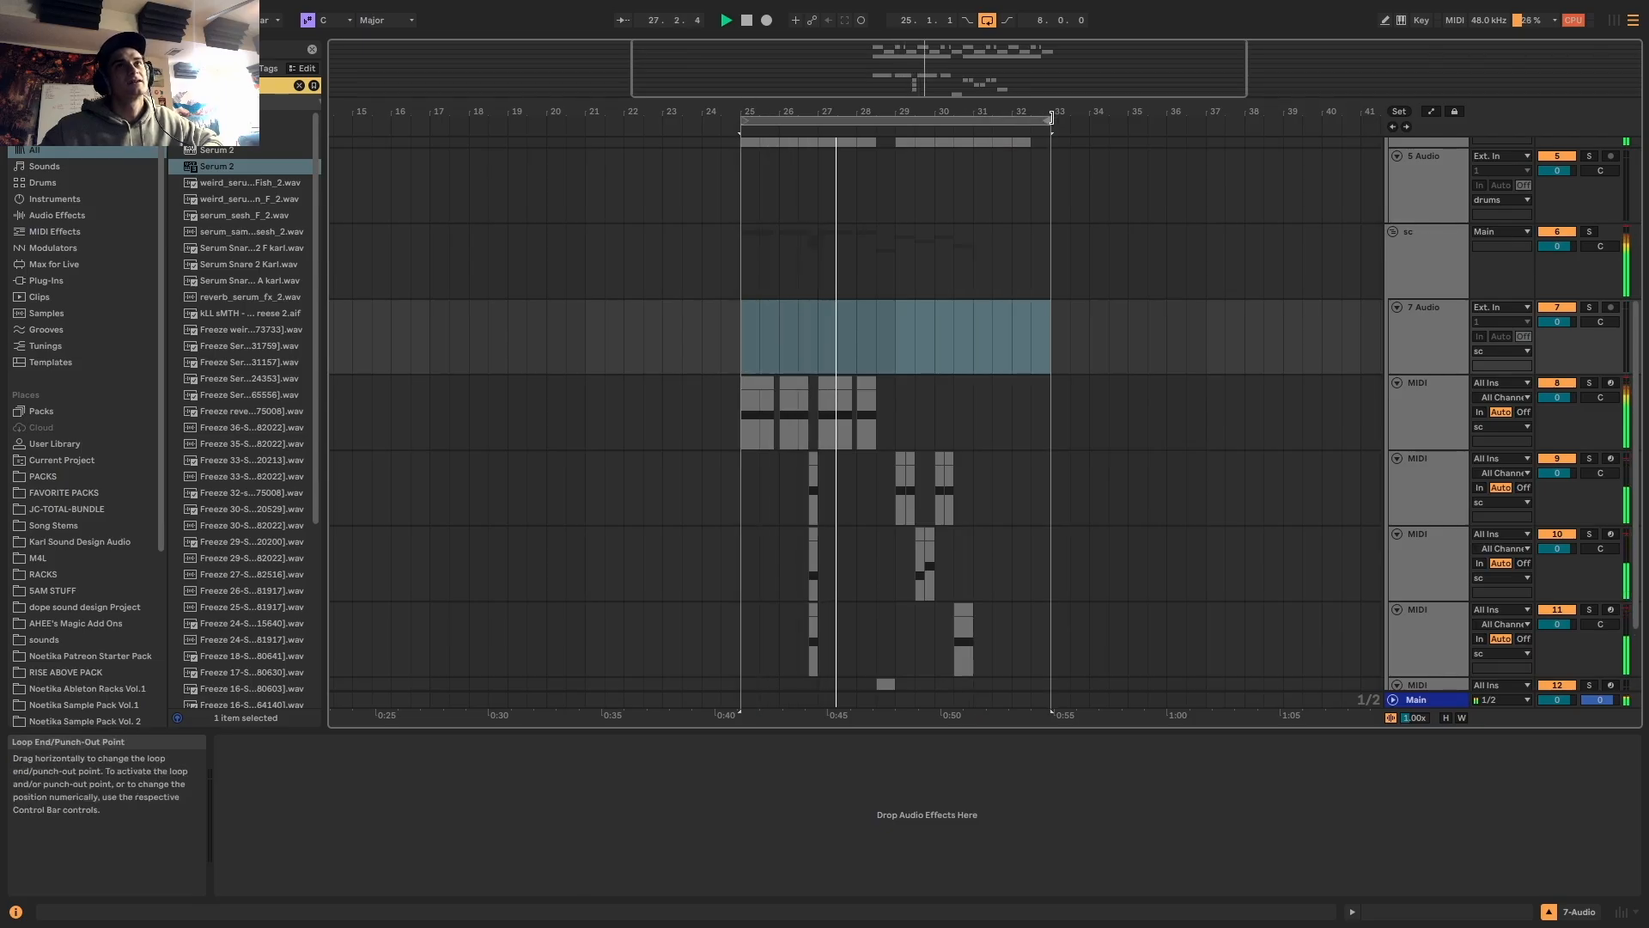
Delete the short clips on tracks 10 and 11 between 26.3 and 27.3
{"action": "left_click_drag", "start_coordinate": [838, 549], "coordinate": [790, 635]}
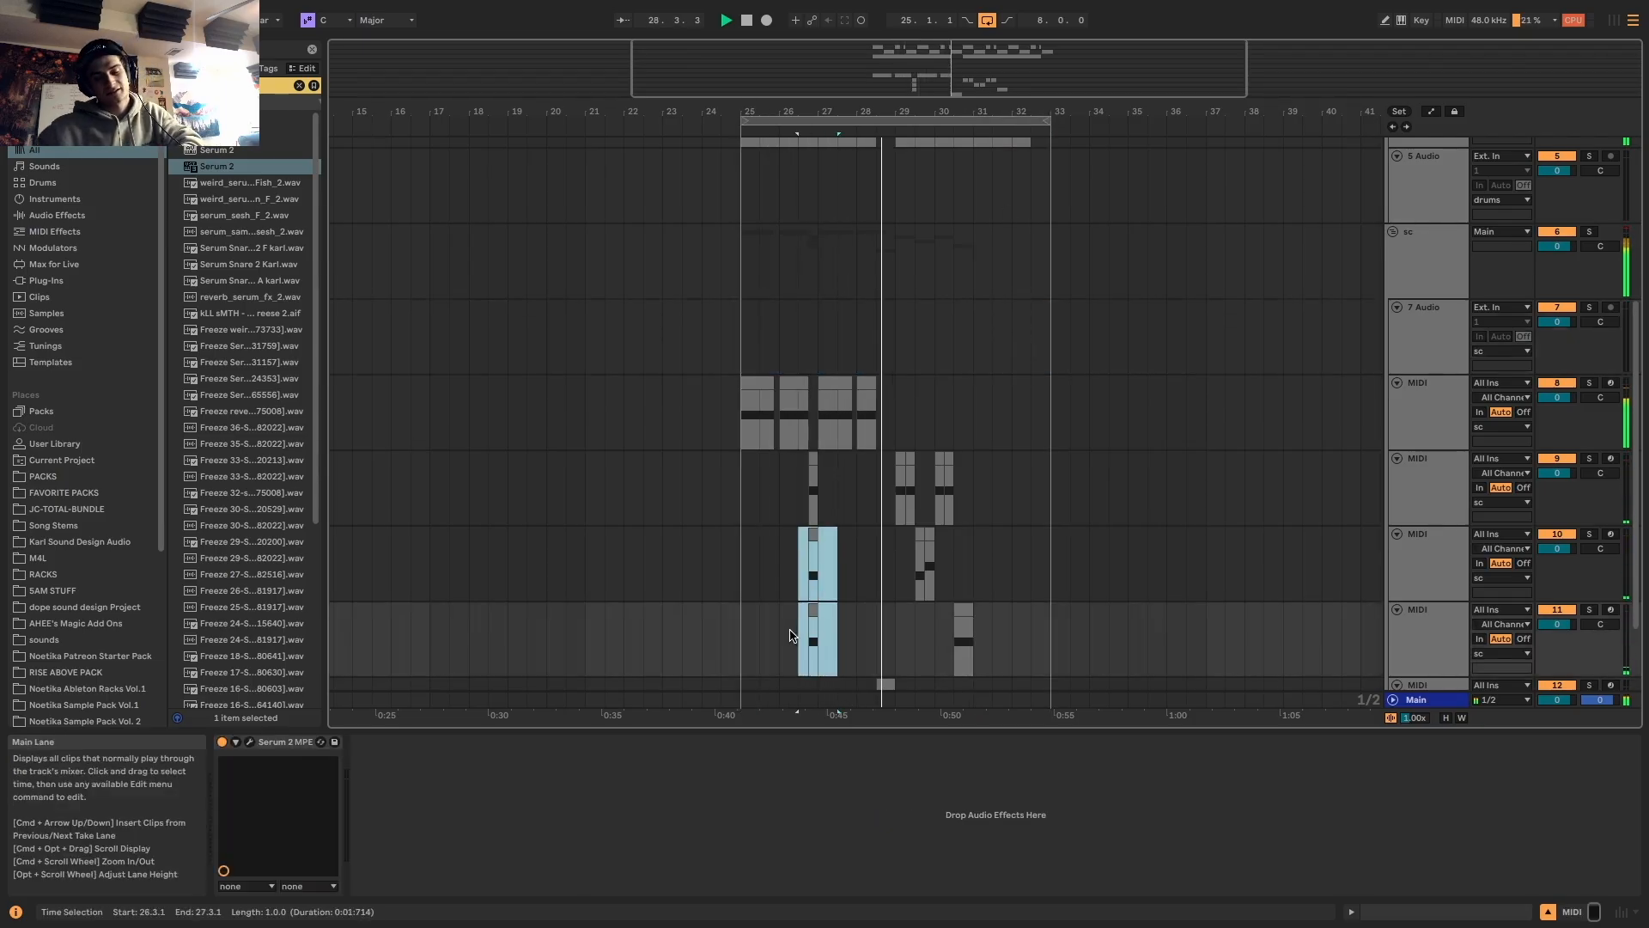
{"action": "scroll", "coordinate": [803, 611], "scroll_direction": "down", "scroll_amount": 3}
{"action": "scroll", "coordinate": [942, 539], "scroll_direction": "up", "scroll_amount": 3}
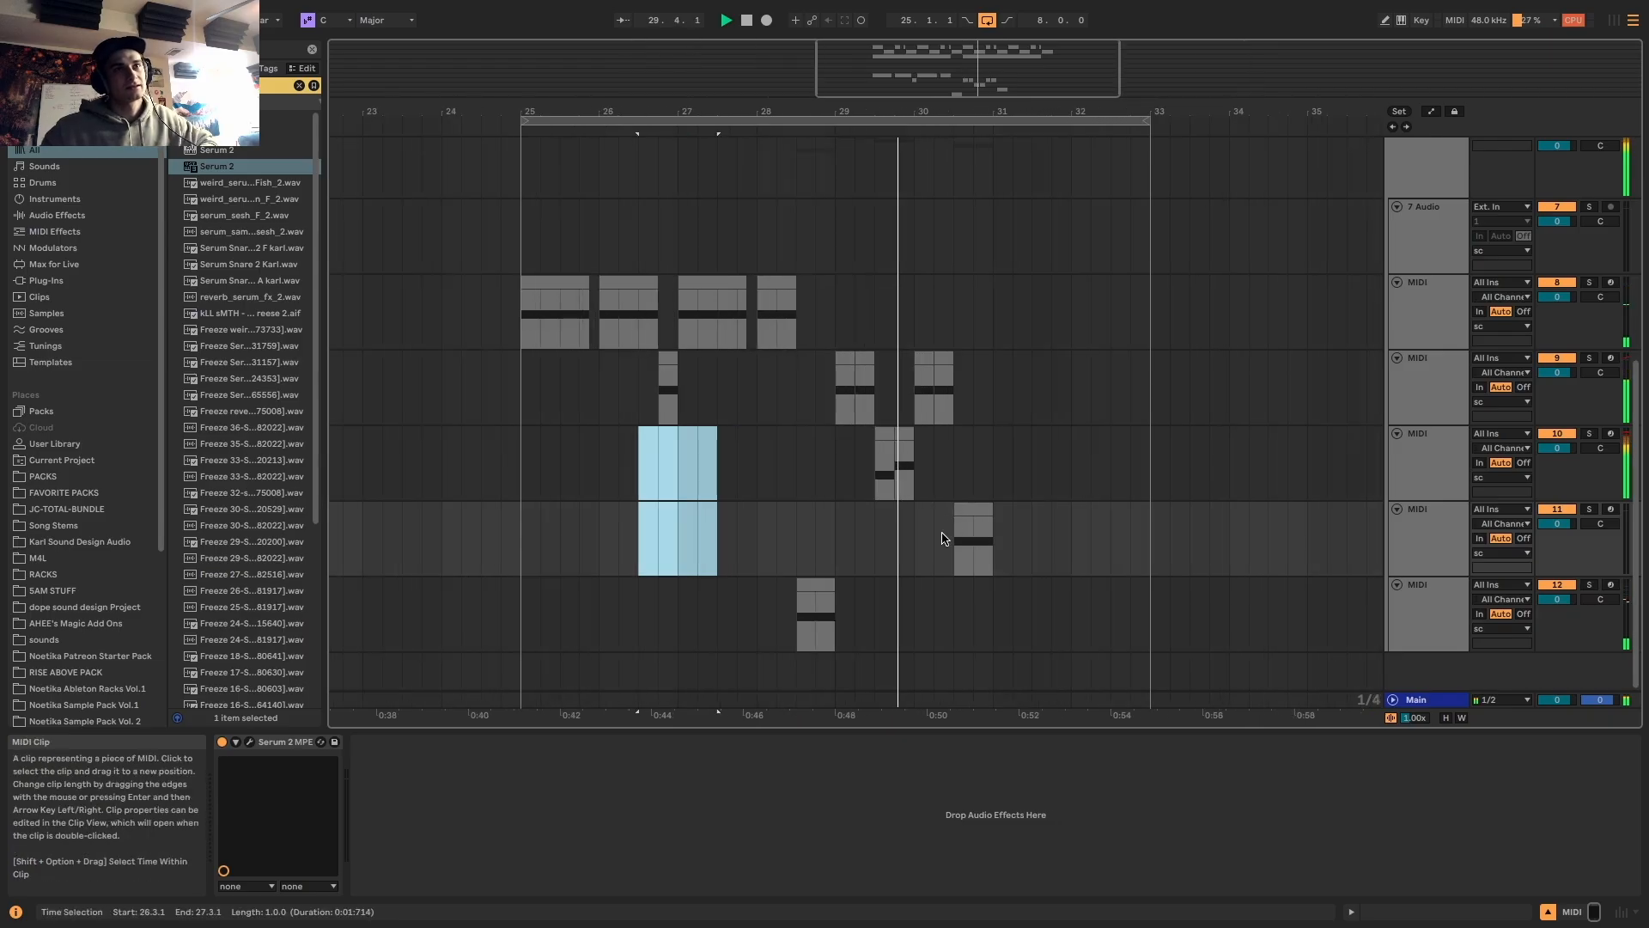
Copy track 12's clip to 30.3 and 32.3, and copy the bar 29 clips on tracks 9 and 10 to bar 31
{"action": "left_click_drag", "start_coordinate": [816, 605], "coordinate": [1136, 589]}
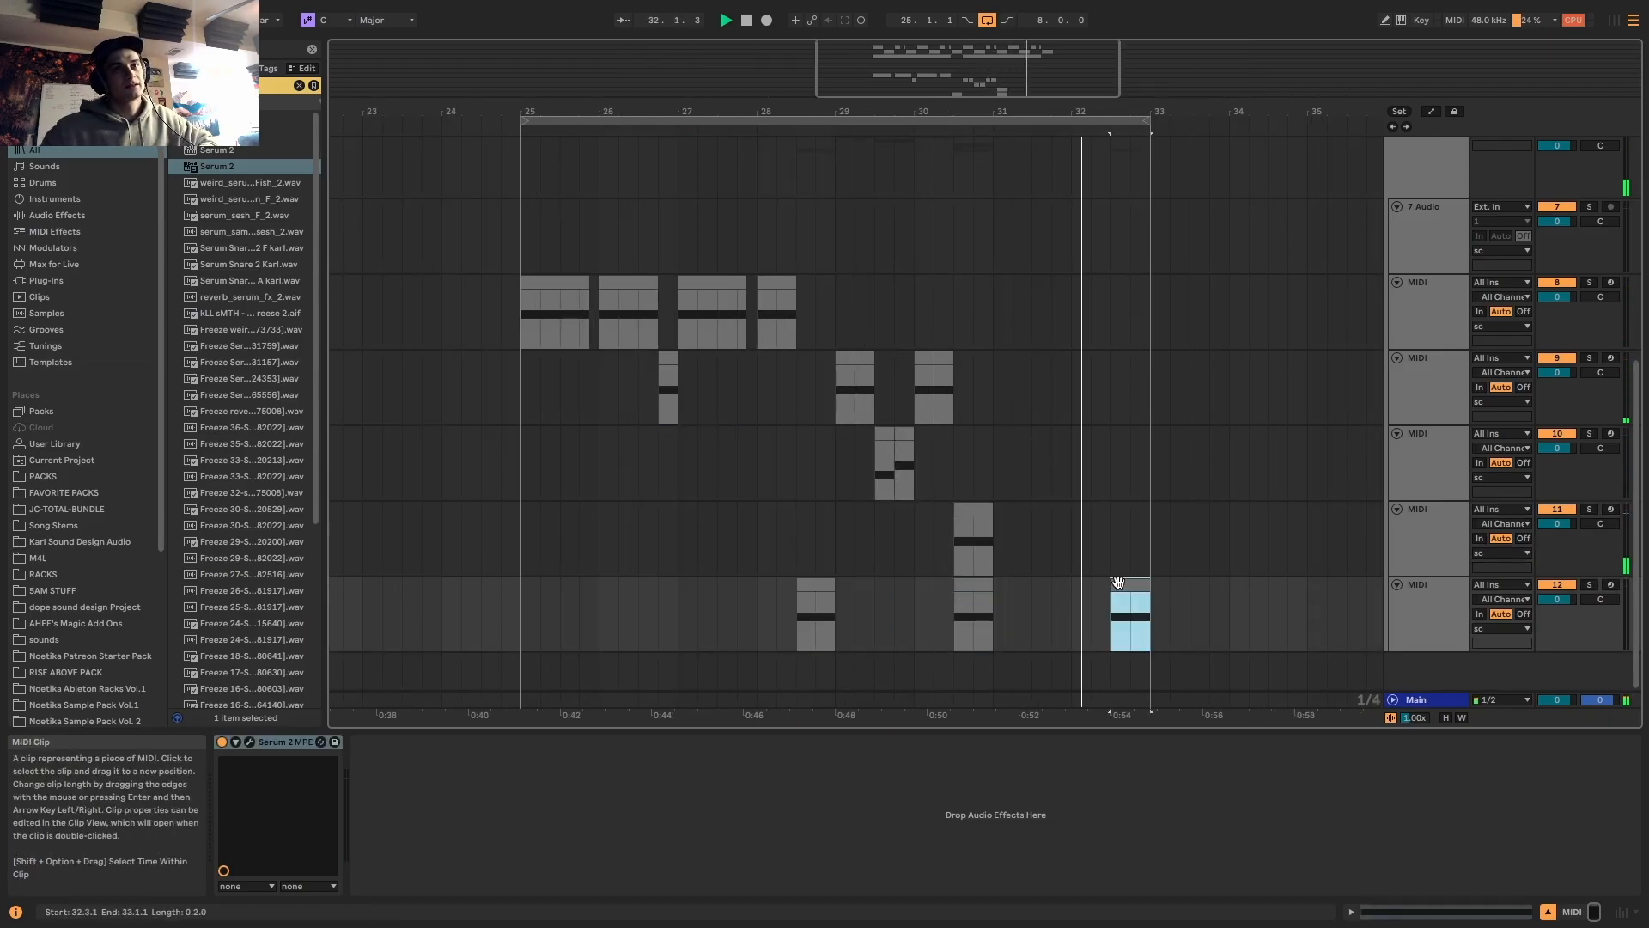
{"action": "scroll", "coordinate": [1130, 567], "scroll_direction": "up", "scroll_amount": 10}
{"action": "scroll", "coordinate": [1131, 550], "scroll_direction": "down", "scroll_amount": 10}
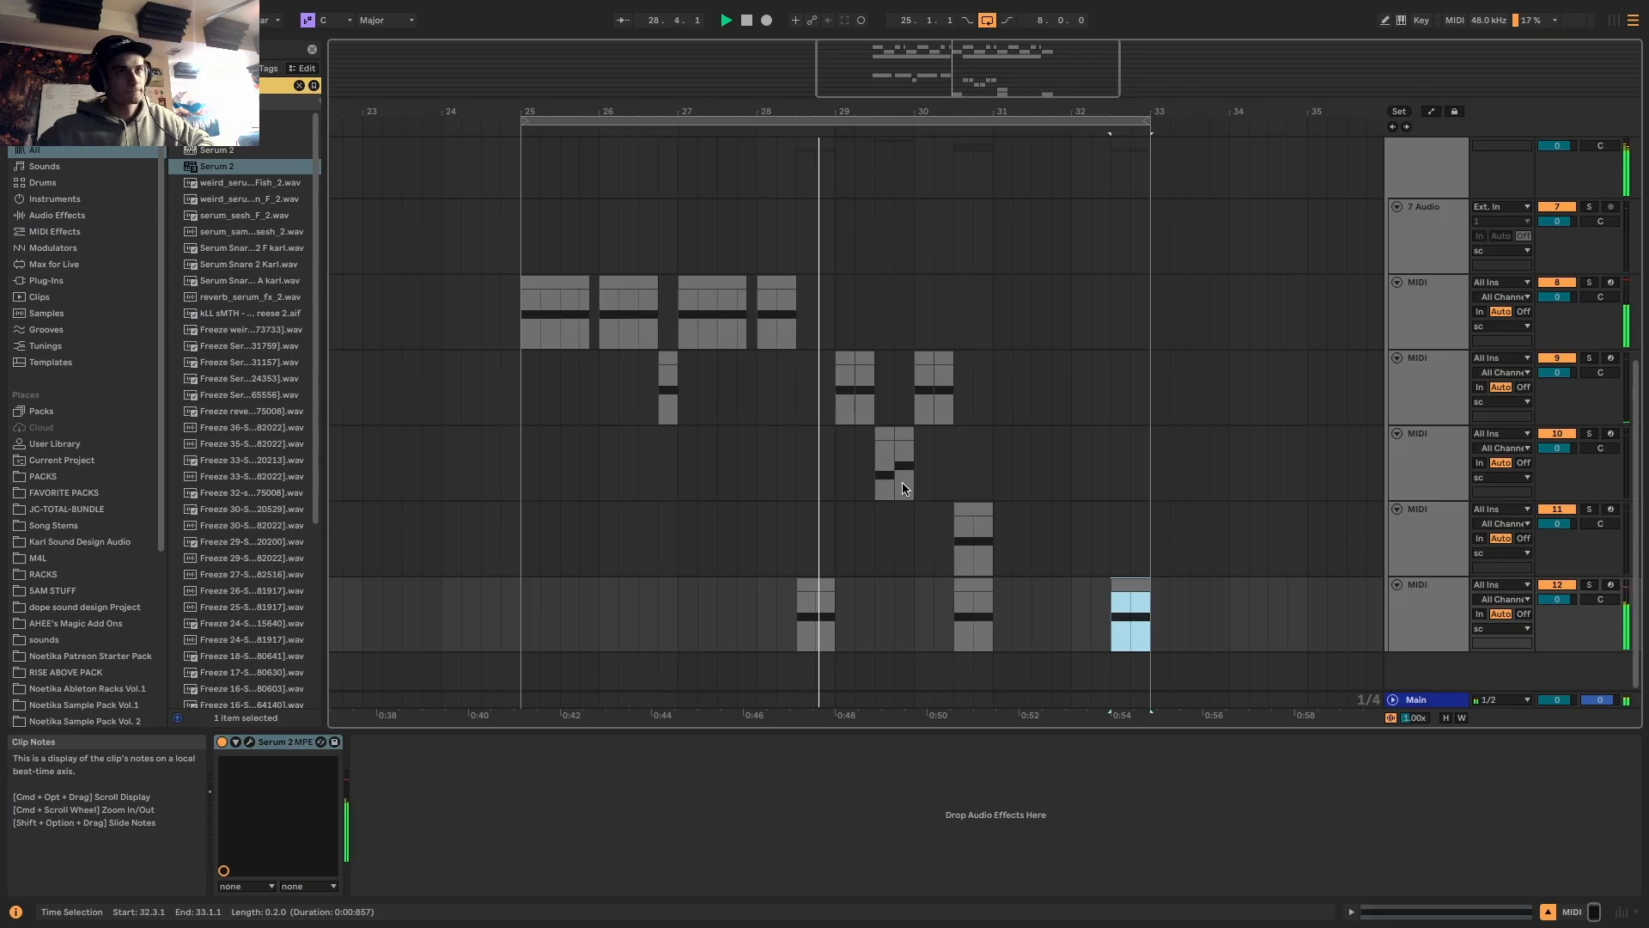
{"action": "scroll", "coordinate": [864, 507], "scroll_direction": "down", "scroll_amount": 1}
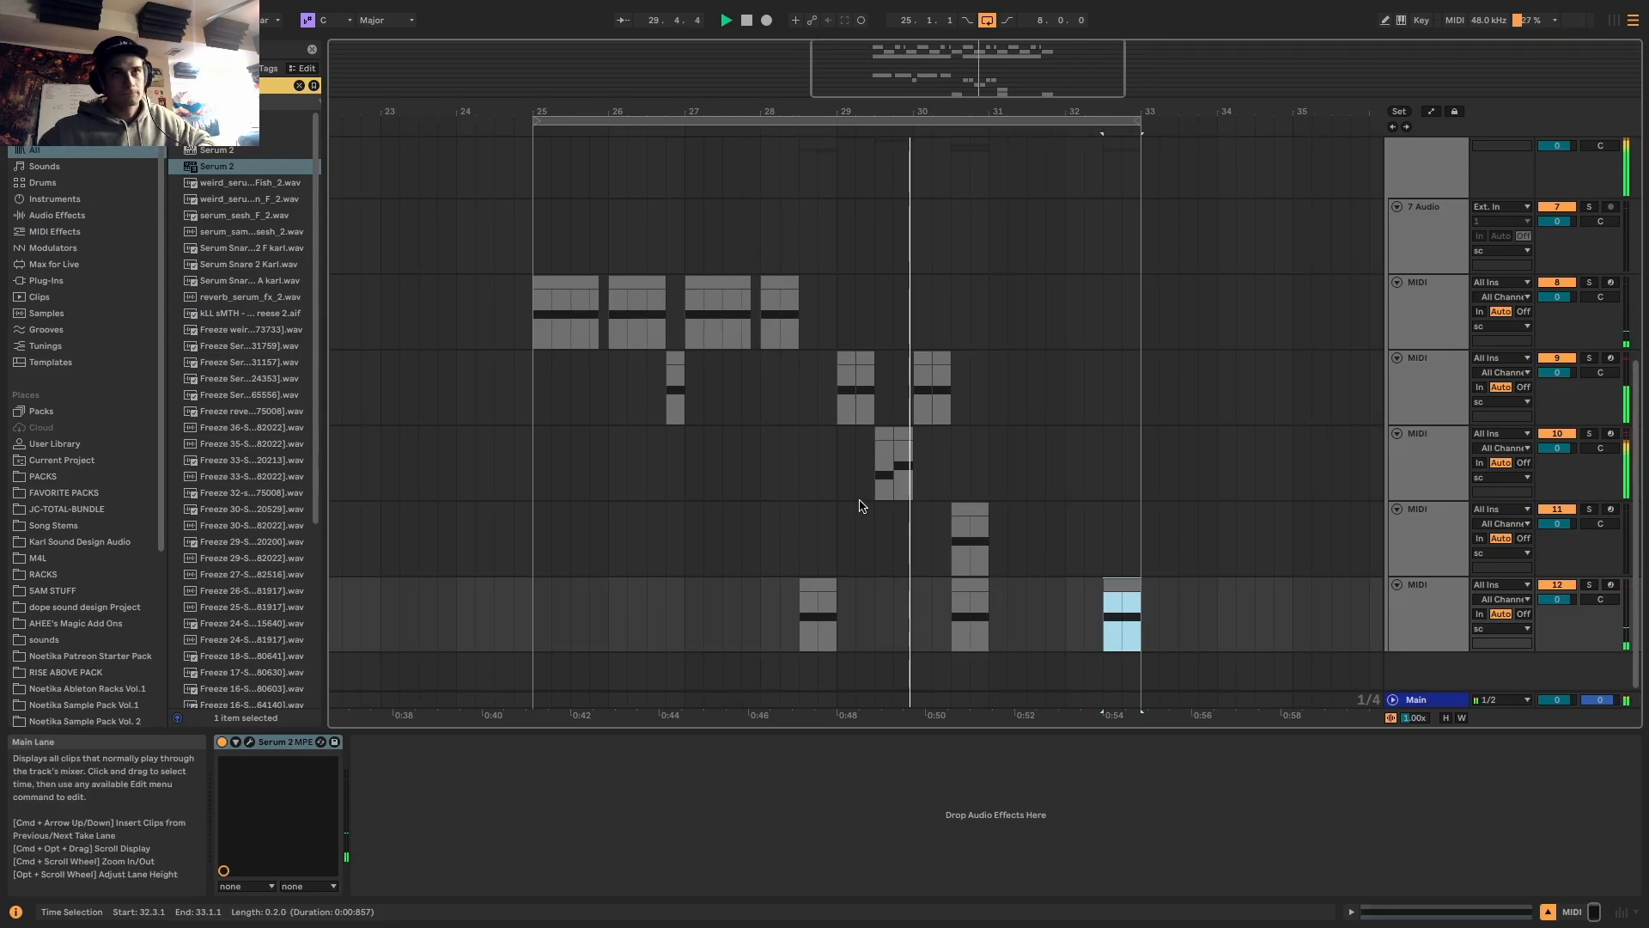
{"action": "left_click", "coordinate": [971, 581]}
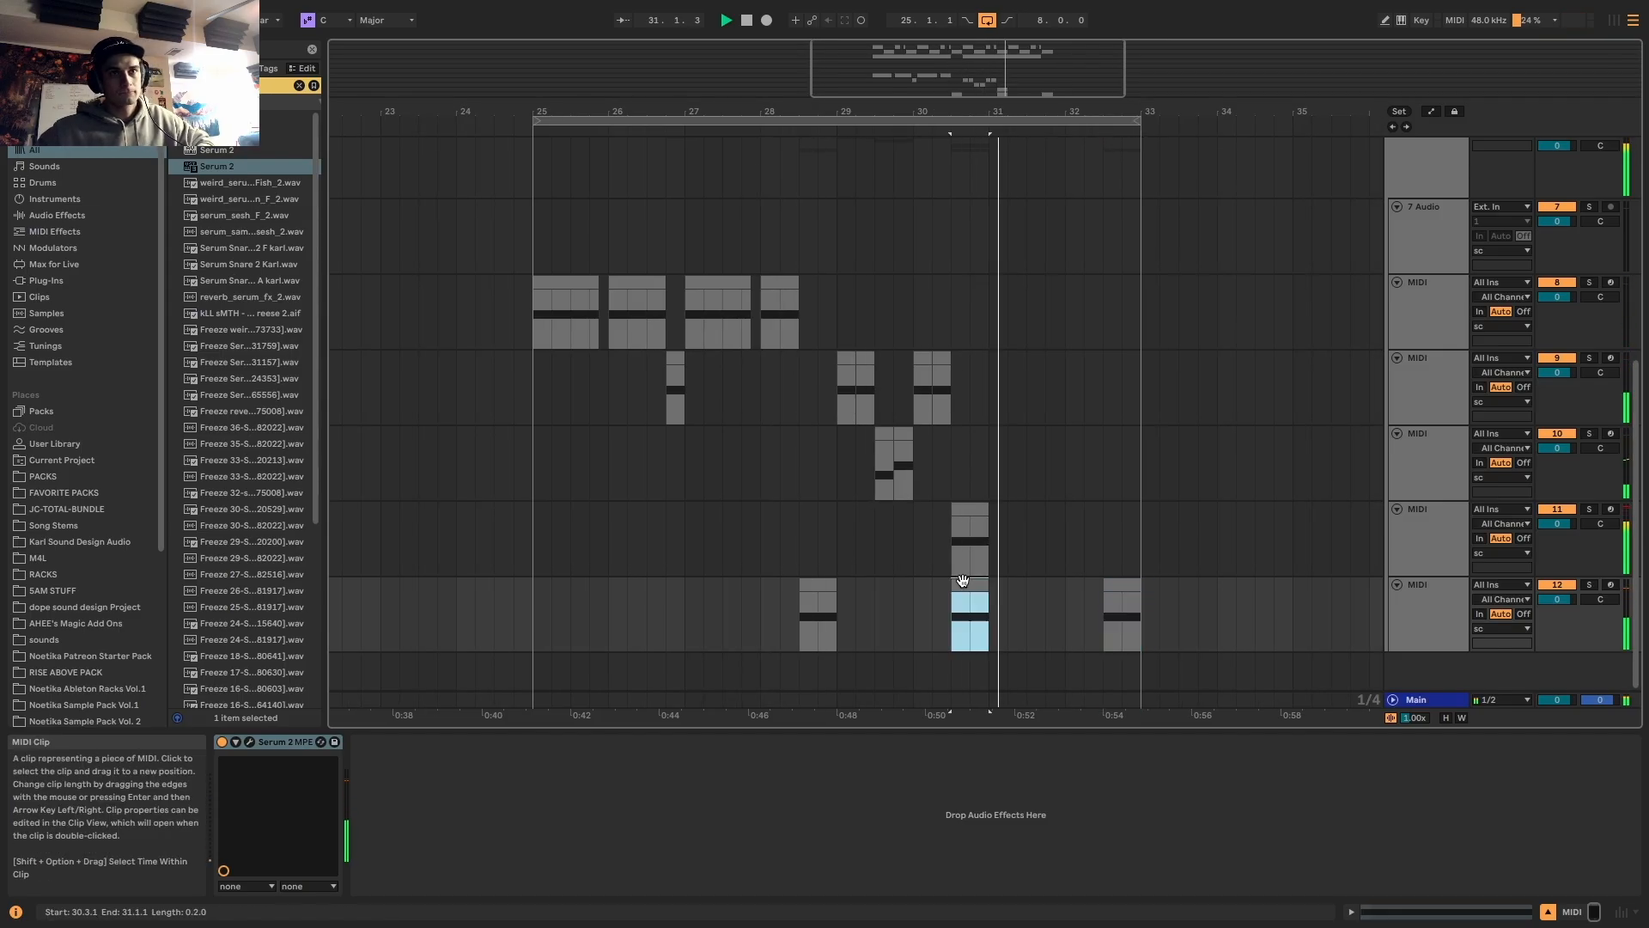
{"action": "left_click_drag", "start_coordinate": [996, 491], "coordinate": [1059, 403]}
Clear track 4 throughout bar 32 and delete track 3's clip at 32.3
{"action": "scroll", "coordinate": [1117, 400], "scroll_direction": "up", "scroll_amount": 5}
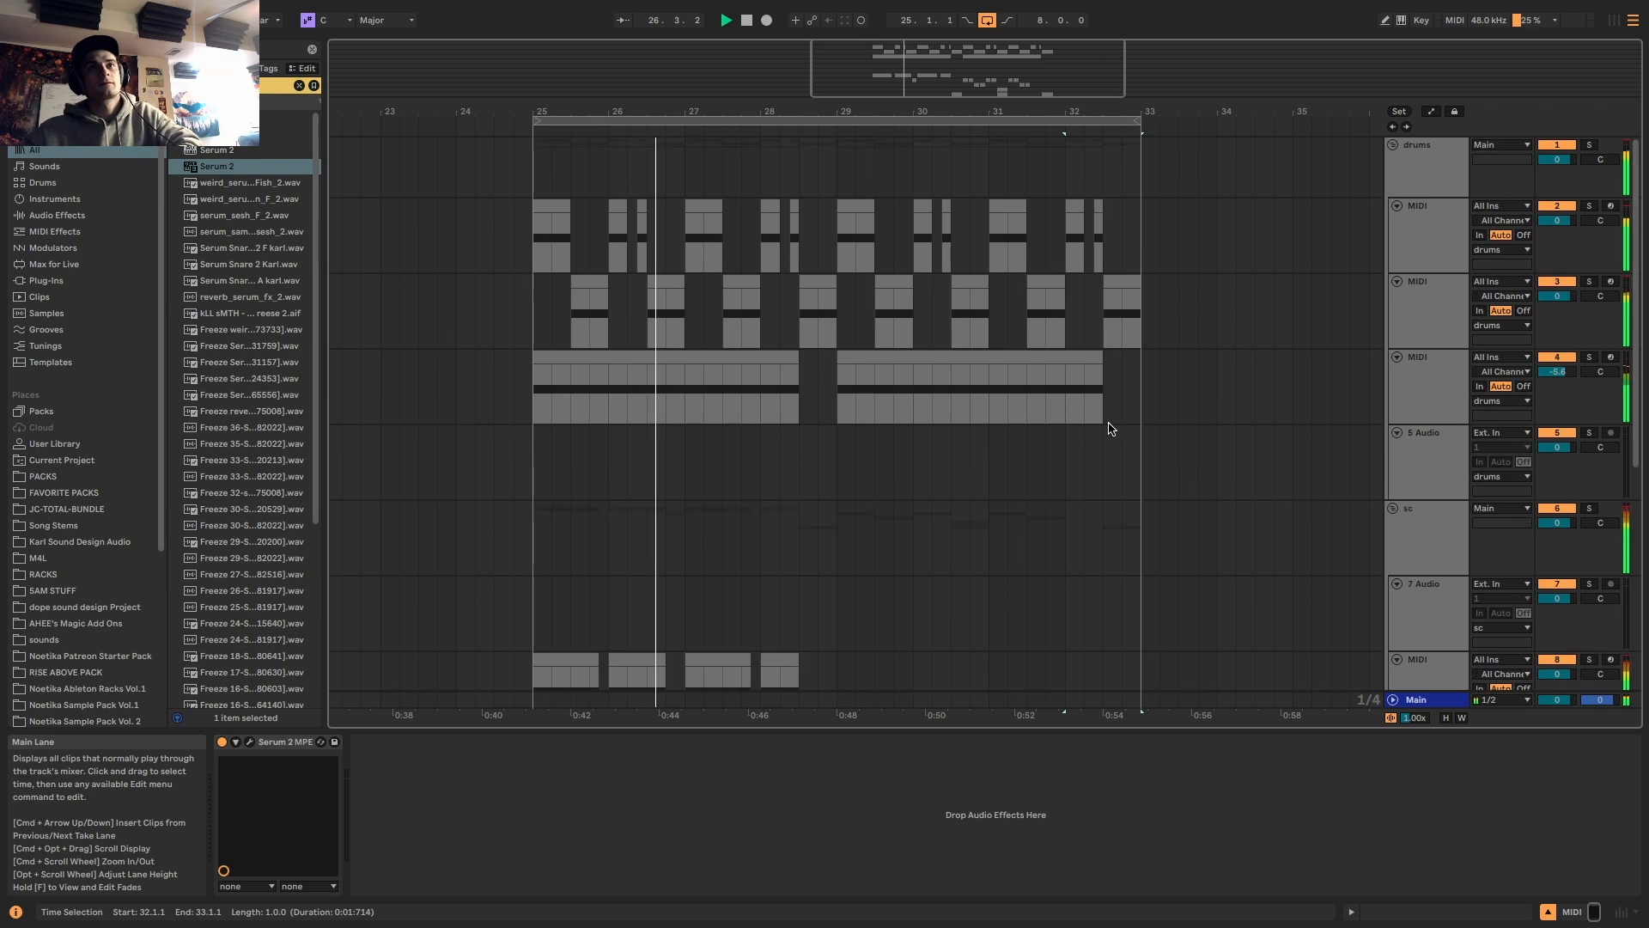
{"action": "left_click_drag", "start_coordinate": [1141, 393], "coordinate": [1066, 395]}
{"action": "key", "text": "Delete"}
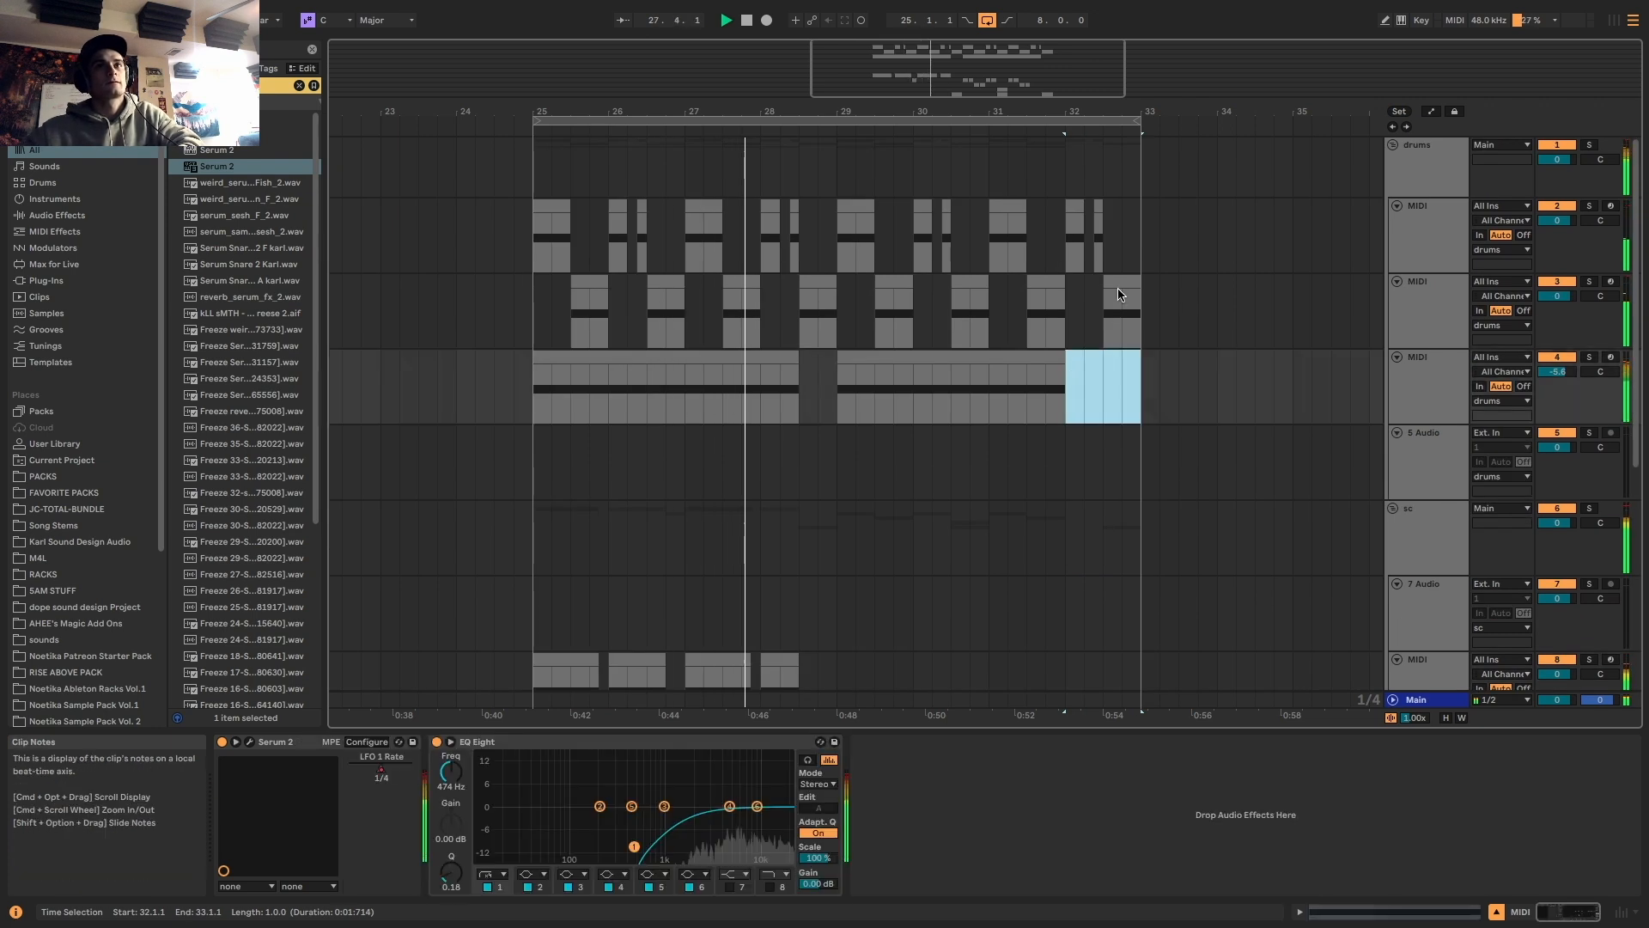
{"action": "left_click", "coordinate": [1120, 281]}
{"action": "key", "text": "Delete"}
Shorten track 2's clip at bar 32 to one beat and repeat it over the following beats
{"action": "key", "text": "plus"}
{"action": "key", "text": "plus"}
{"action": "key", "text": "plus"}
{"action": "key", "text": "plus"}
{"action": "left_click", "coordinate": [991, 209]}
{"action": "key", "text": "super+d"}
{"action": "key", "text": "super+d"}
{"action": "left_click", "coordinate": [970, 209]}
{"action": "key", "text": "space"}
{"action": "left_click", "coordinate": [1057, 209]}
{"action": "left_click", "coordinate": [1174, 206]}
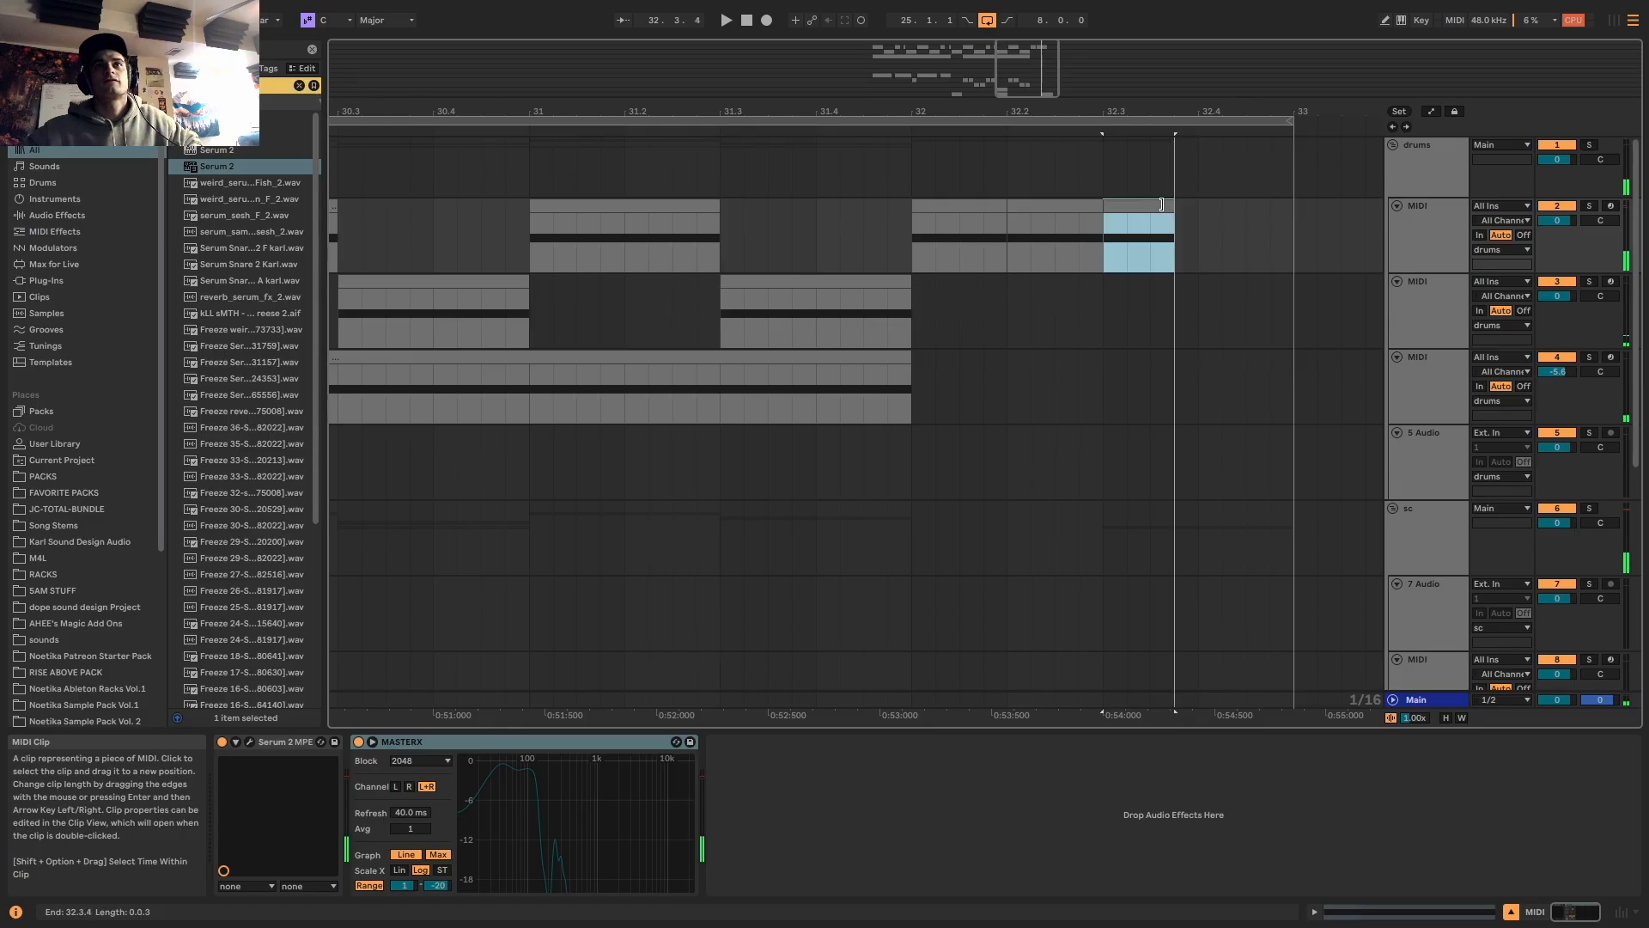
Trim track 2's clip at 32.3 to half a beat, duplicate it up to bar 33 and play the fill
{"action": "left_click_drag", "start_coordinate": [1164, 205], "coordinate": [1146, 205]}
{"action": "key", "text": "super+d"}
{"action": "key", "text": "super+d"}
{"action": "key", "text": "super+d"}
{"action": "key", "text": "super+d"}
{"action": "key", "text": "super+z"}
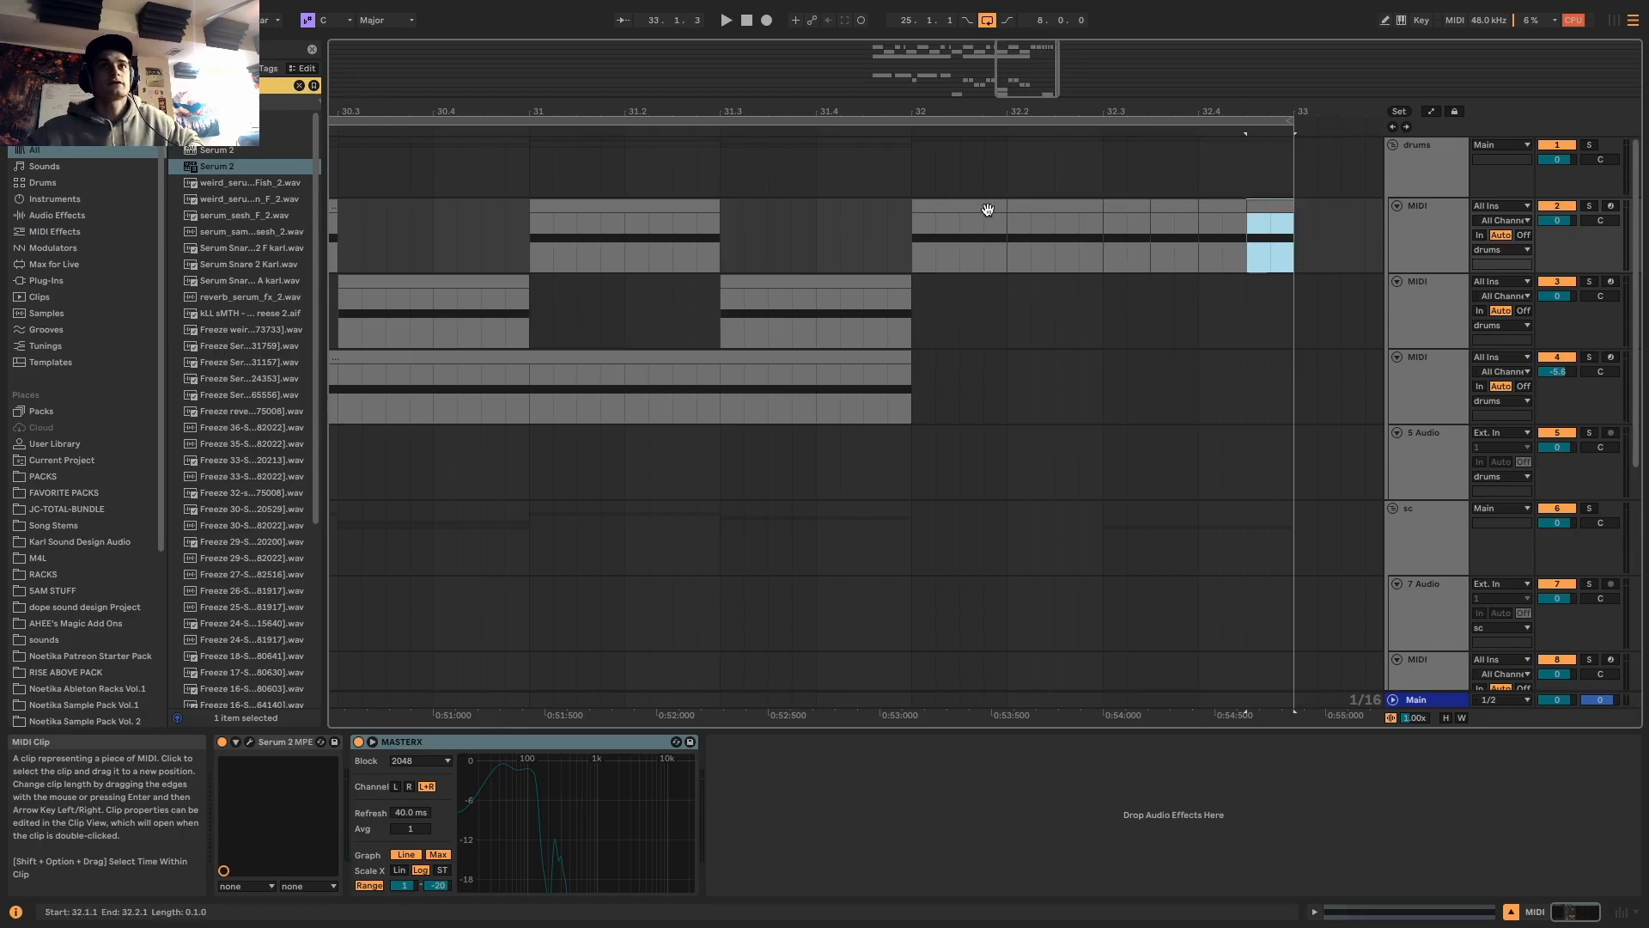
{"action": "left_click", "coordinate": [988, 210]}
{"action": "key", "text": "space"}
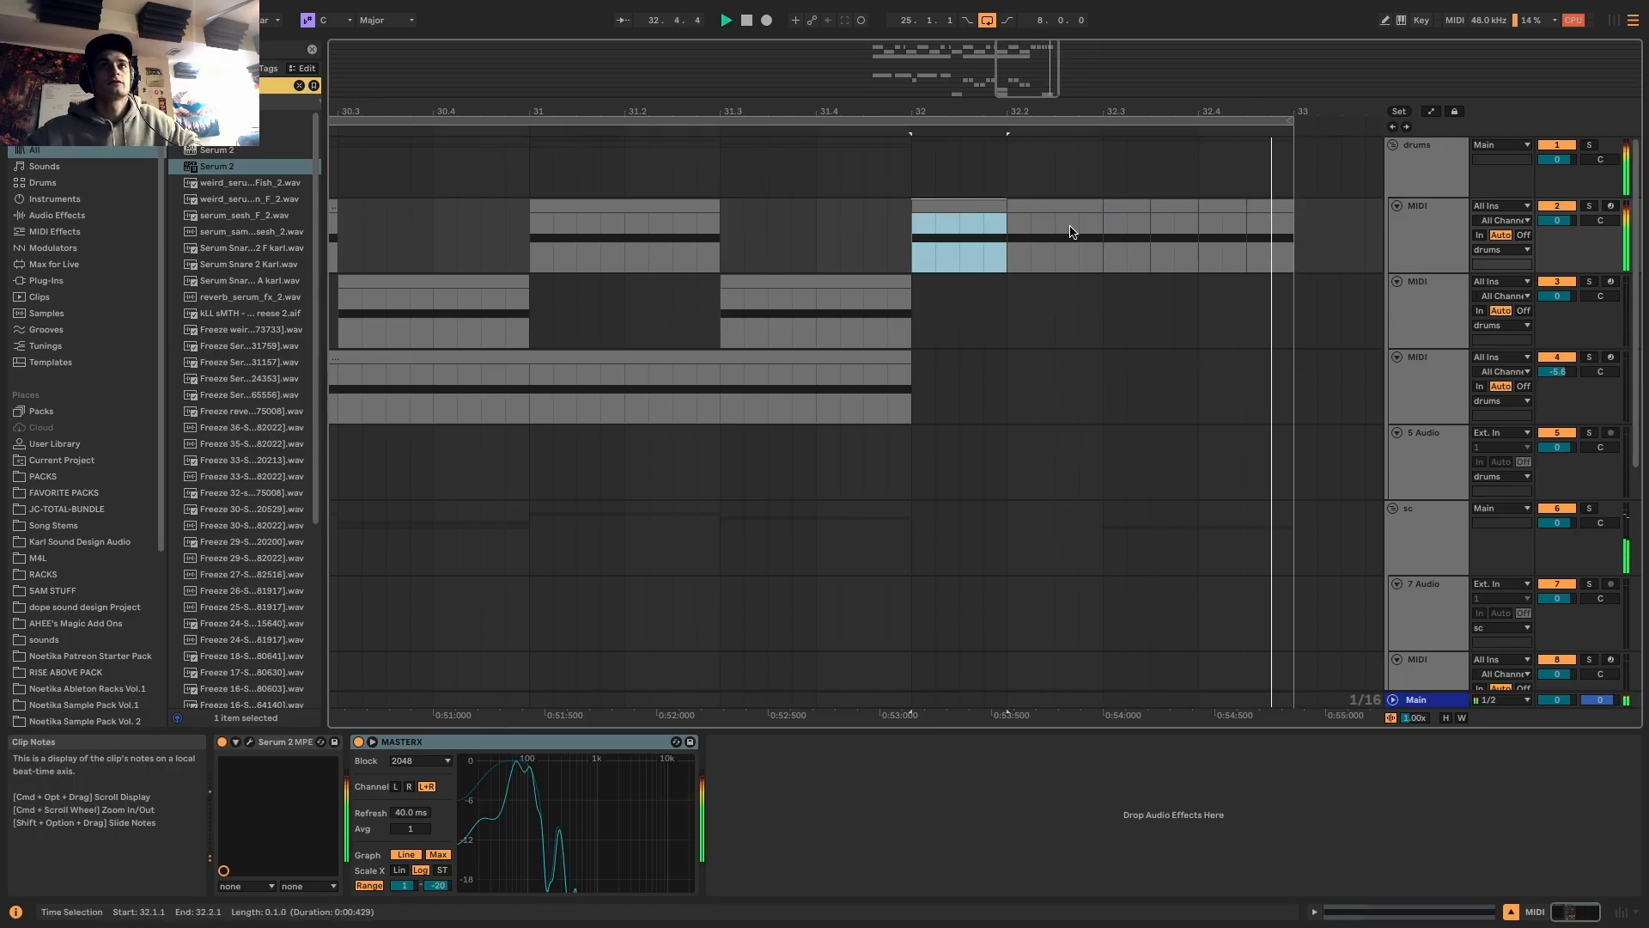
Move track 12's last clip from 32.3 to the start of bar 32
{"action": "scroll", "coordinate": [1087, 231], "scroll_direction": "down", "scroll_amount": 10}
{"action": "scroll", "coordinate": [948, 445], "scroll_direction": "down", "scroll_amount": 5}
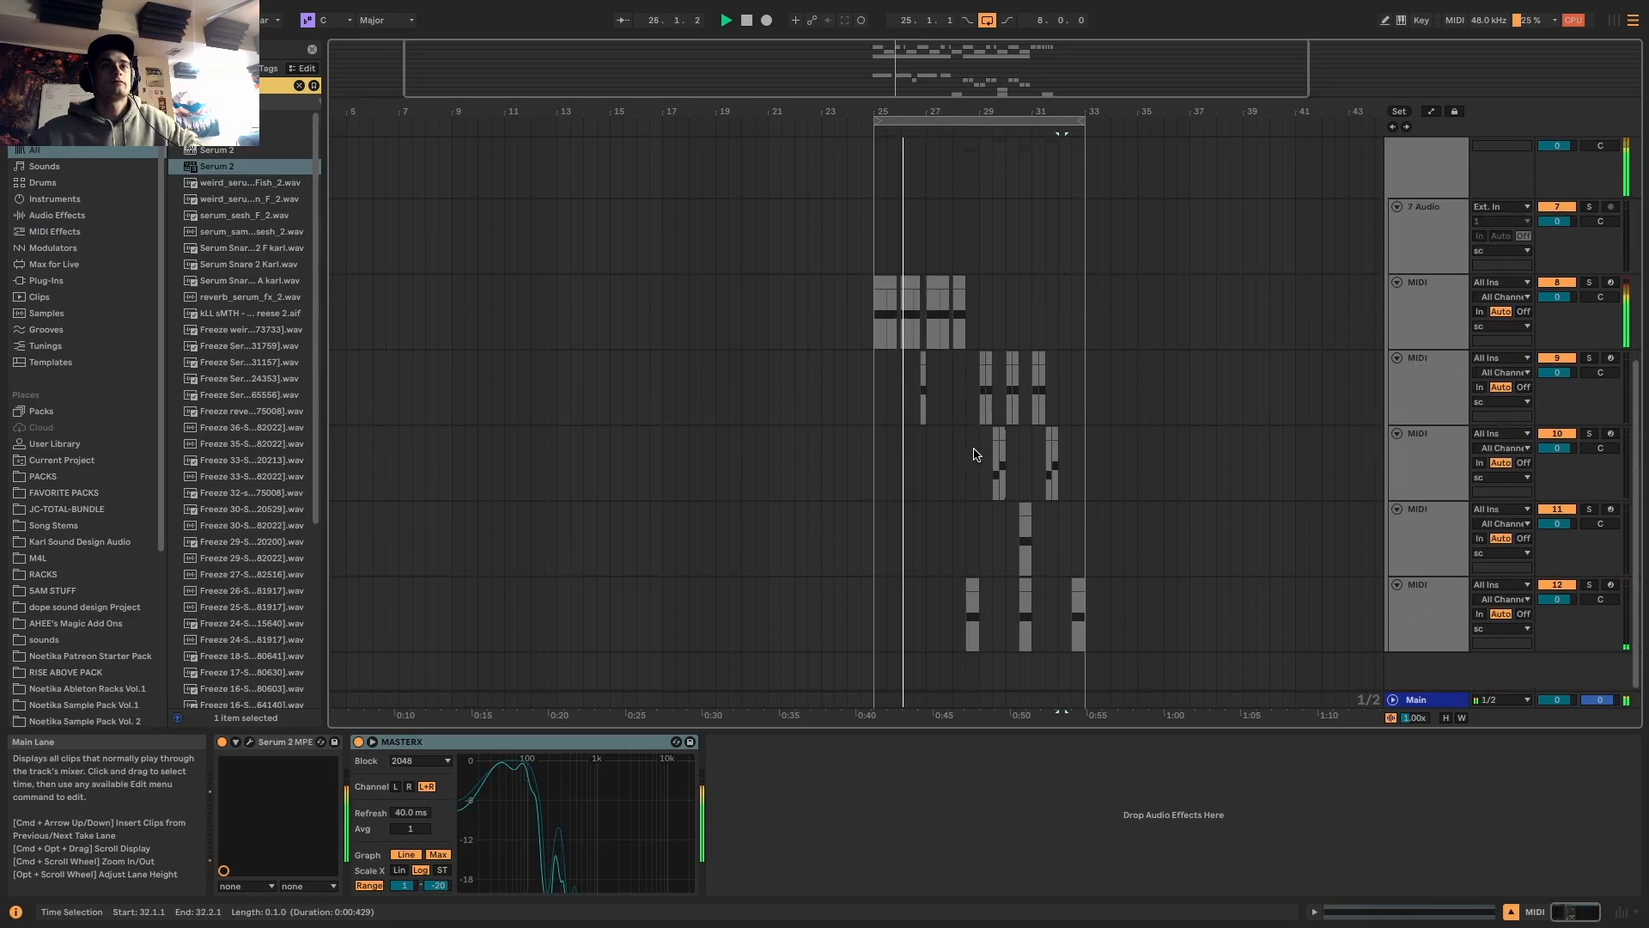
{"action": "scroll", "coordinate": [974, 452], "scroll_direction": "up", "scroll_amount": 8}
{"action": "scroll", "coordinate": [1203, 592], "scroll_direction": "down", "scroll_amount": 3}
{"action": "scroll", "coordinate": [1152, 586], "scroll_direction": "up", "scroll_amount": 5}
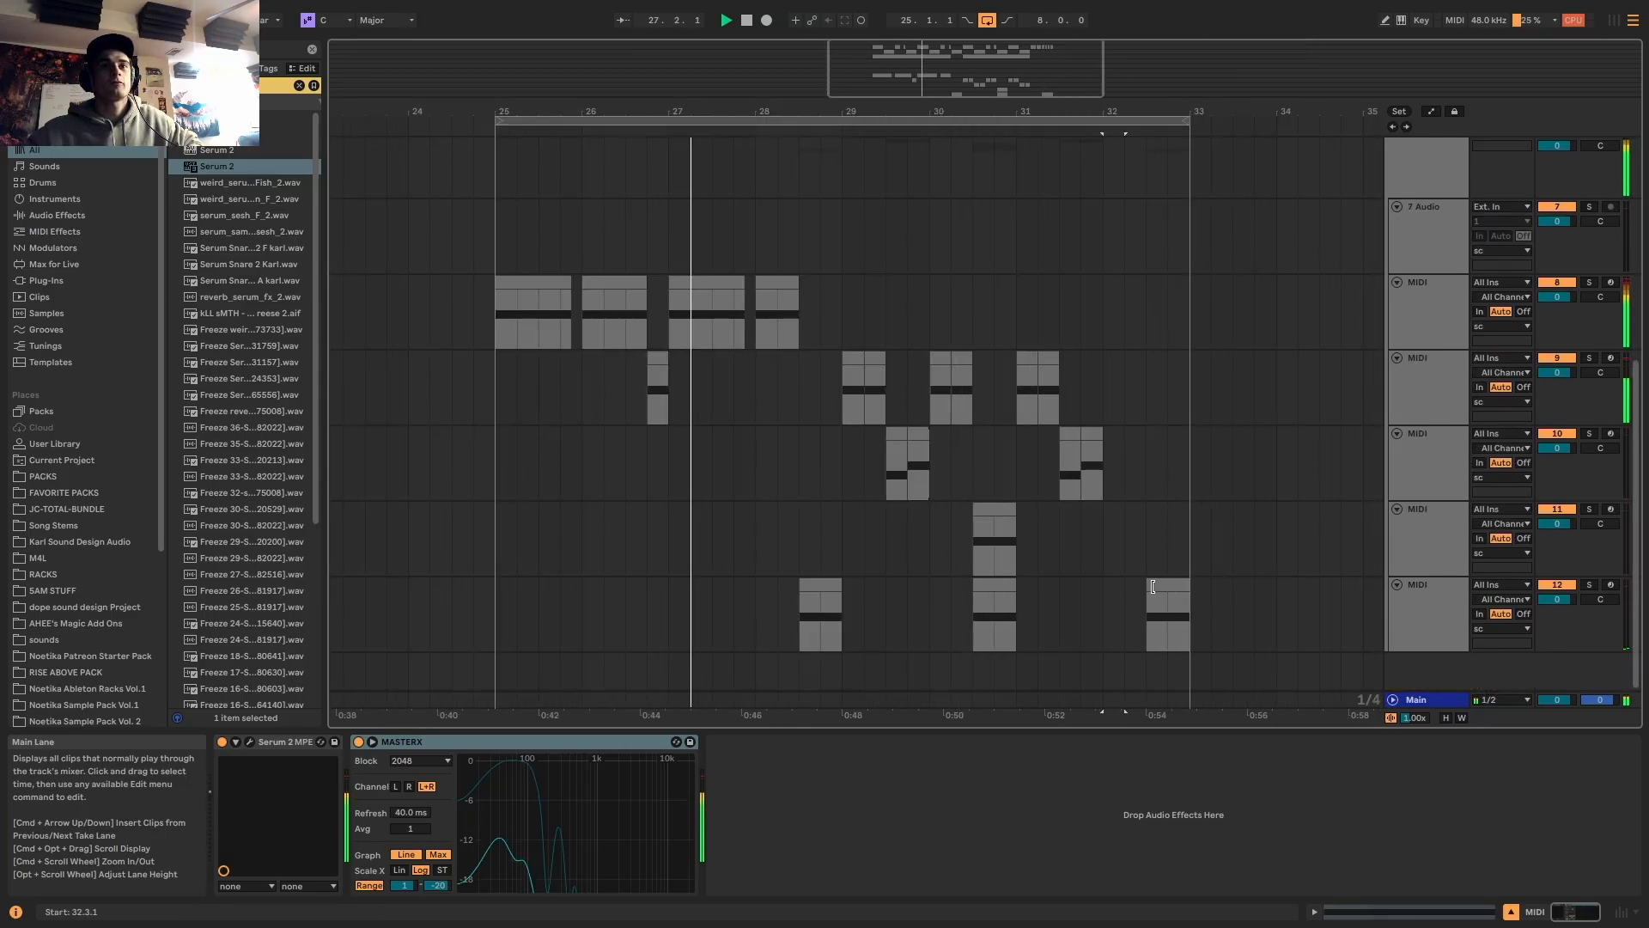
{"action": "left_click", "coordinate": [1153, 587]}
Insert a new MIDI track below track 12 and create an empty one-bar clip on it at bar 32
{"action": "scroll", "coordinate": [920, 589], "scroll_direction": "down", "scroll_amount": 5}
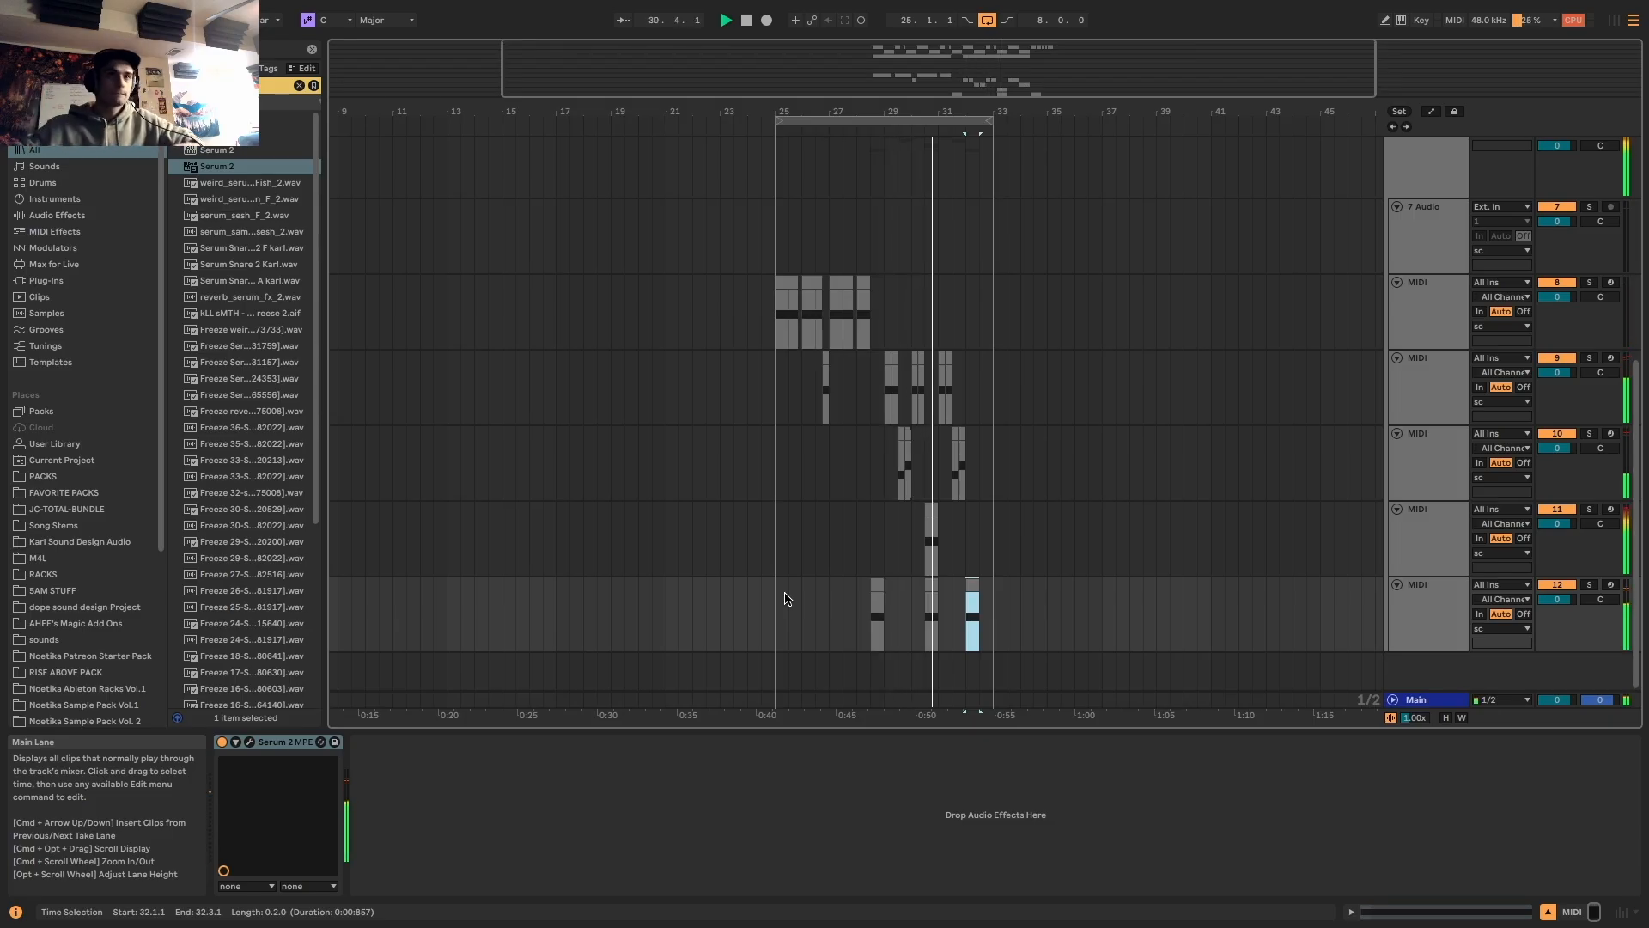
{"action": "scroll", "coordinate": [790, 568], "scroll_direction": "up", "scroll_amount": 2}
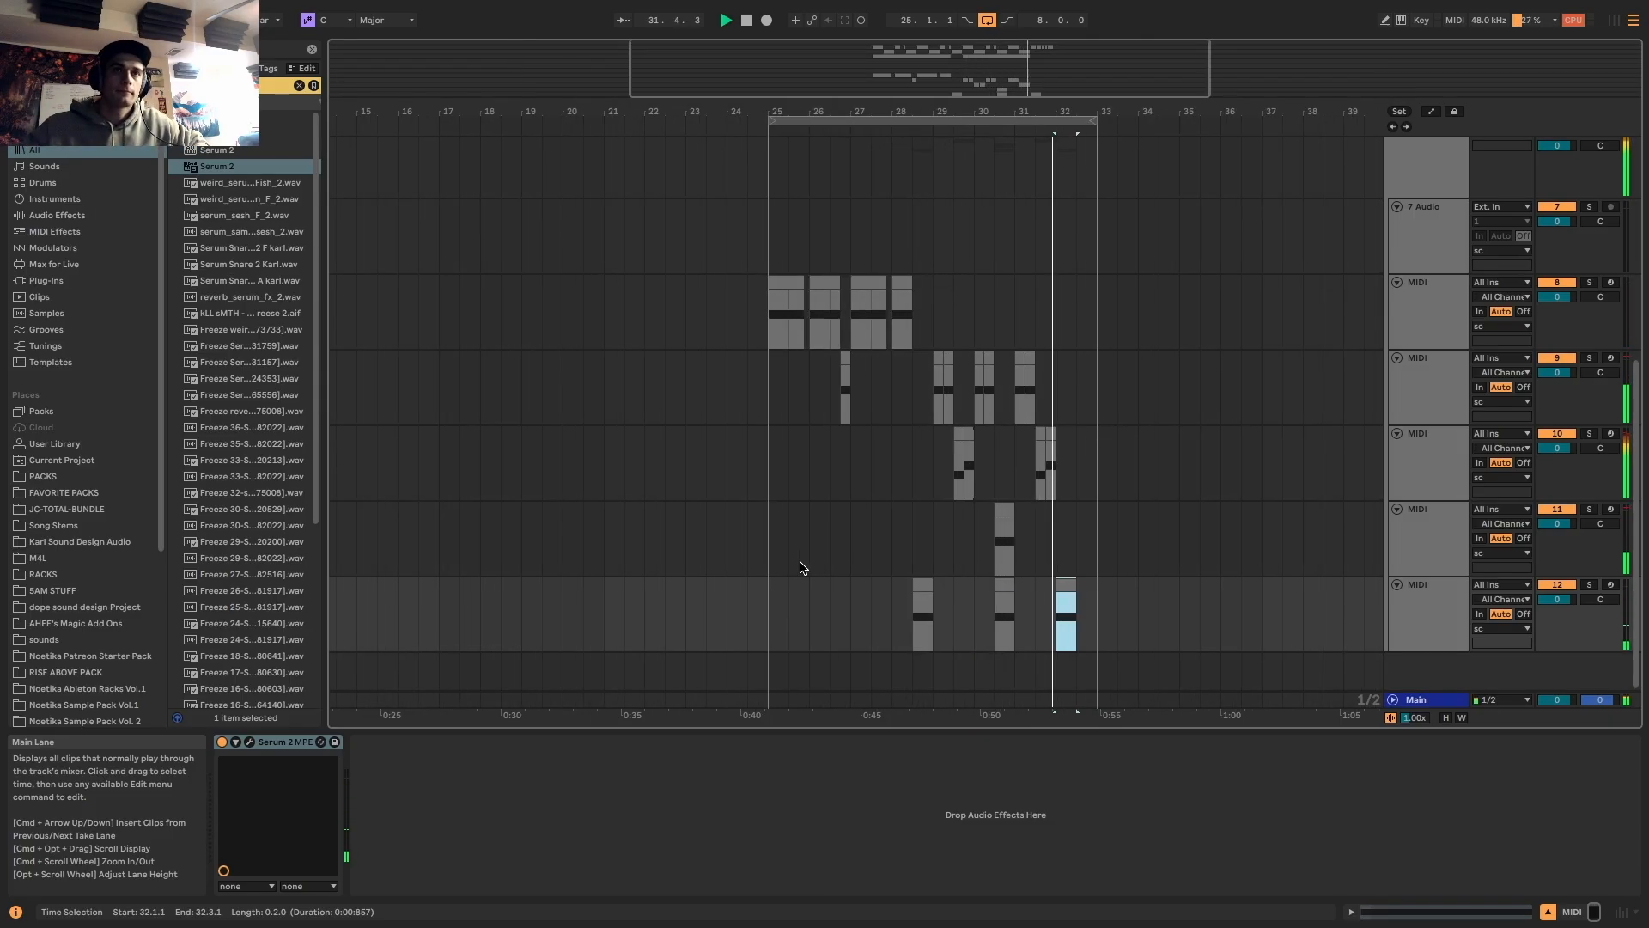
{"action": "scroll", "coordinate": [812, 571], "scroll_direction": "up", "scroll_amount": 3}
{"action": "scroll", "coordinate": [886, 570], "scroll_direction": "down", "scroll_amount": 3}
{"action": "scroll", "coordinate": [1046, 569], "scroll_direction": "up", "scroll_amount": 1}
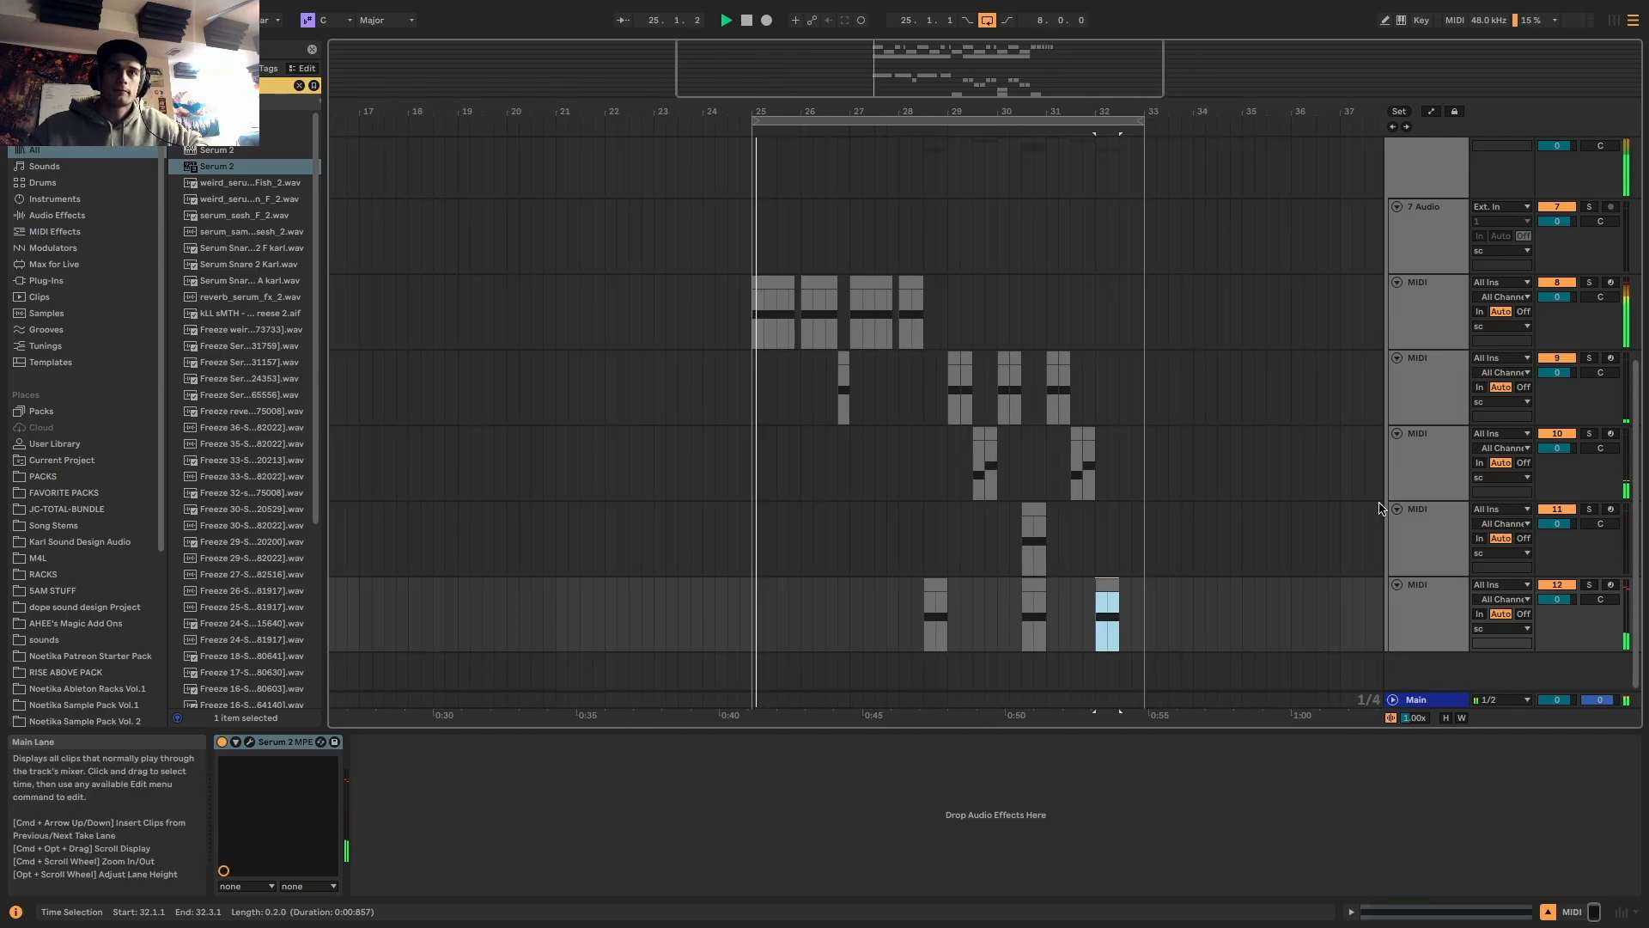
{"action": "left_click", "coordinate": [1434, 533]}
{"action": "left_click", "coordinate": [1422, 596]}
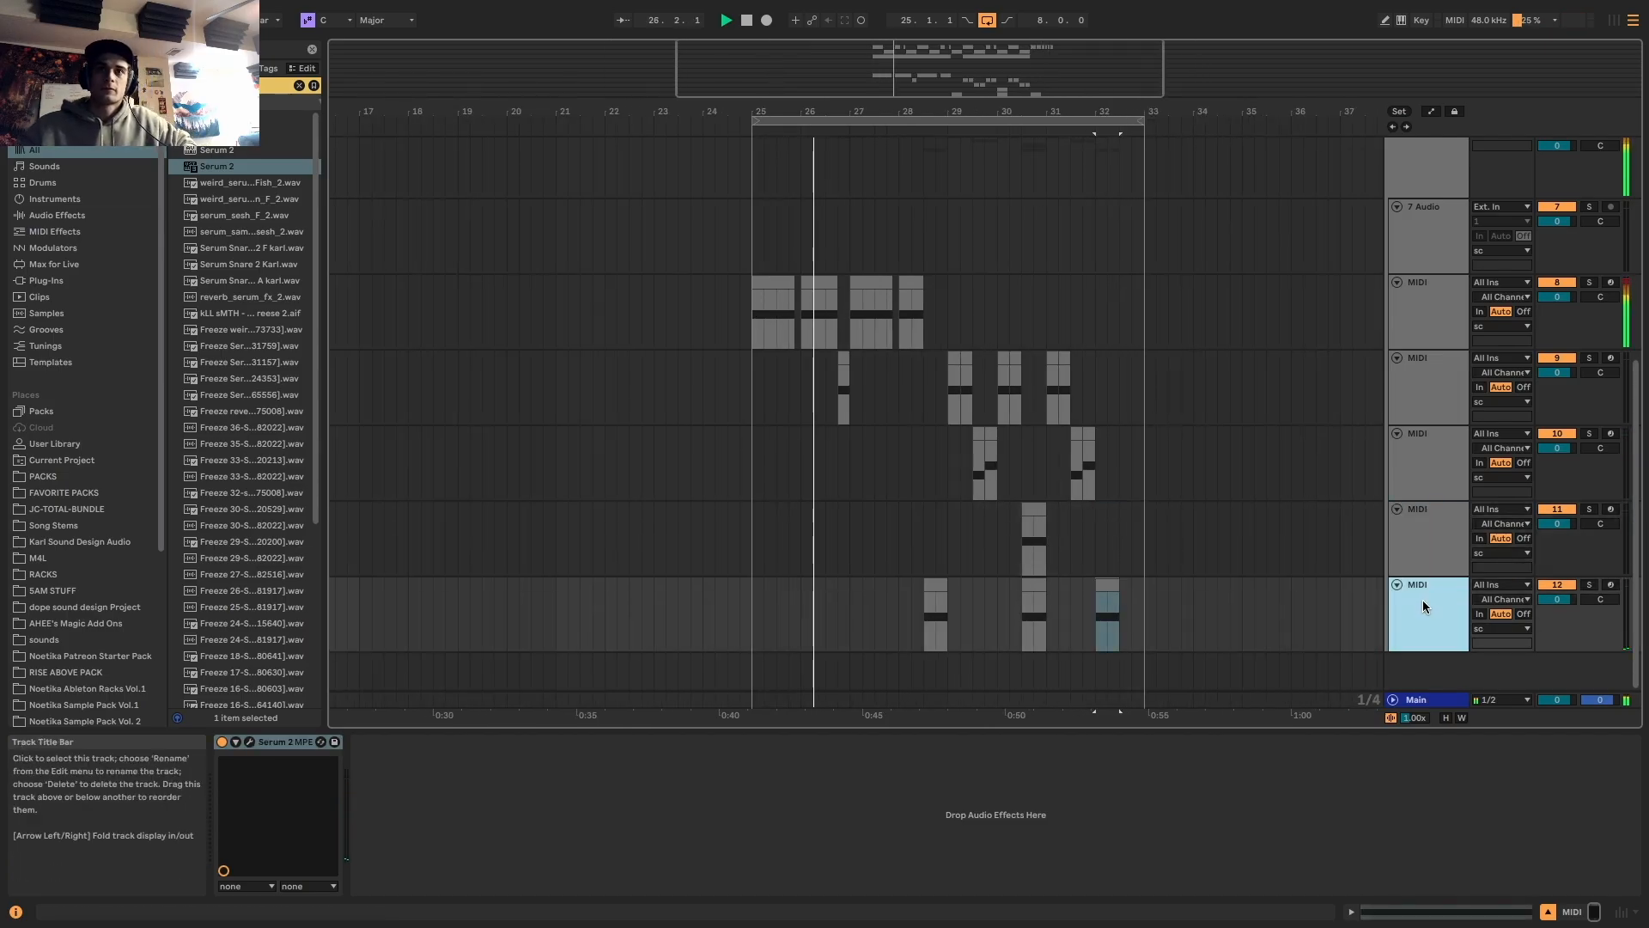
{"action": "key", "text": "super+shift+t"}
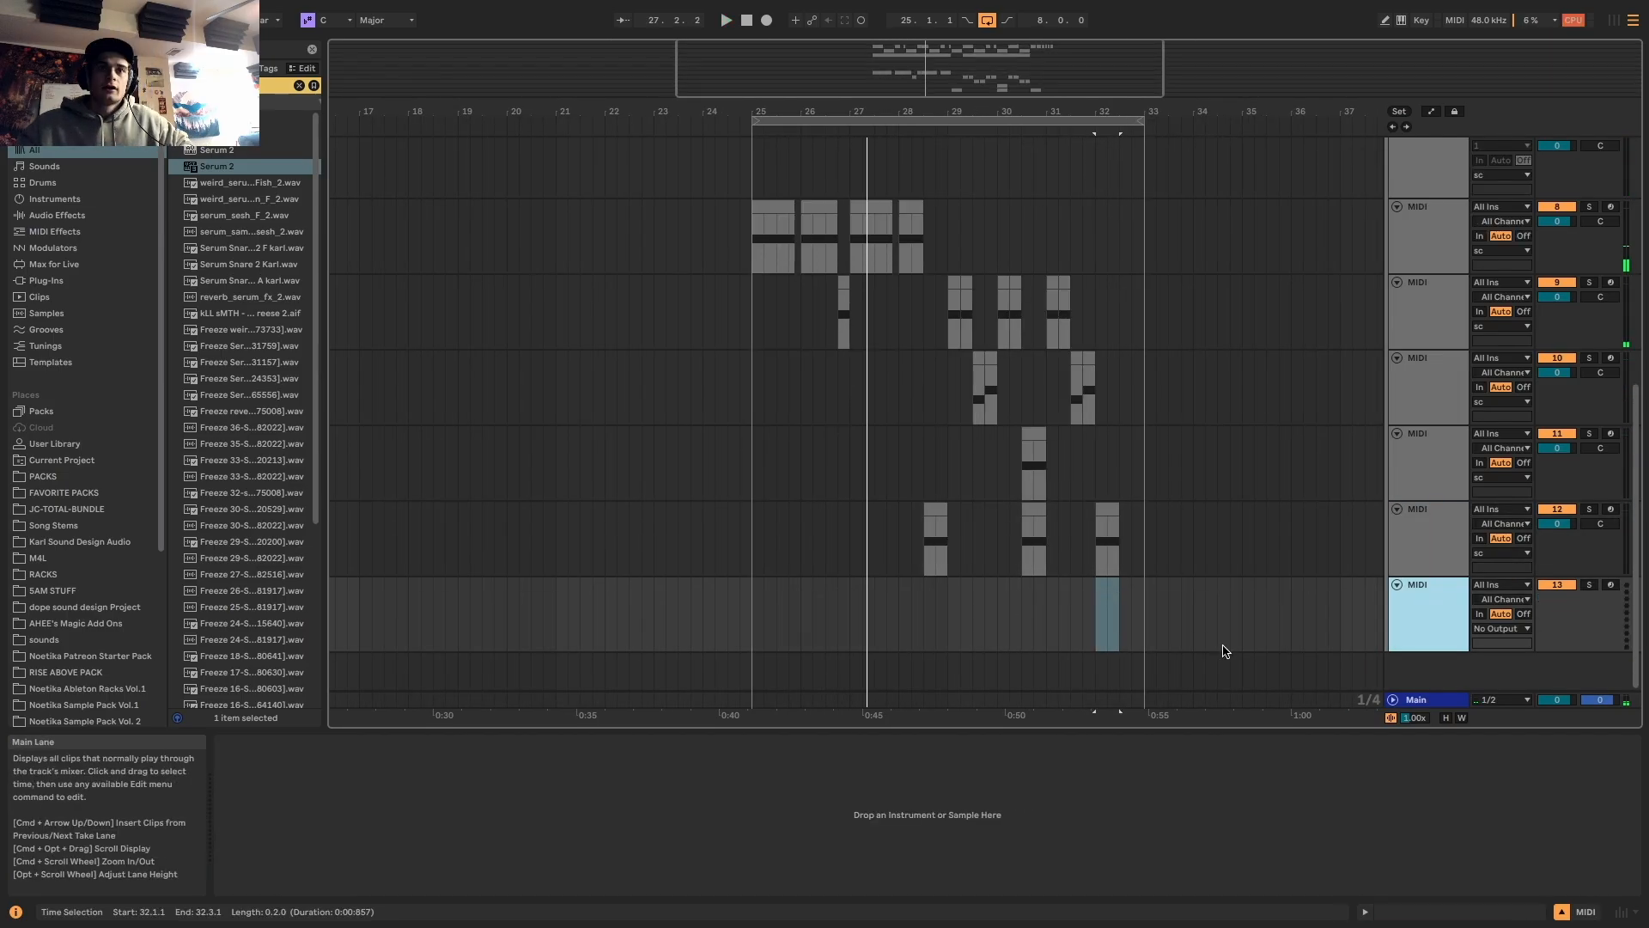
{"action": "left_click_drag", "start_coordinate": [1108, 608], "coordinate": [1159, 610]}
{"action": "key", "text": "super+shift+m"}
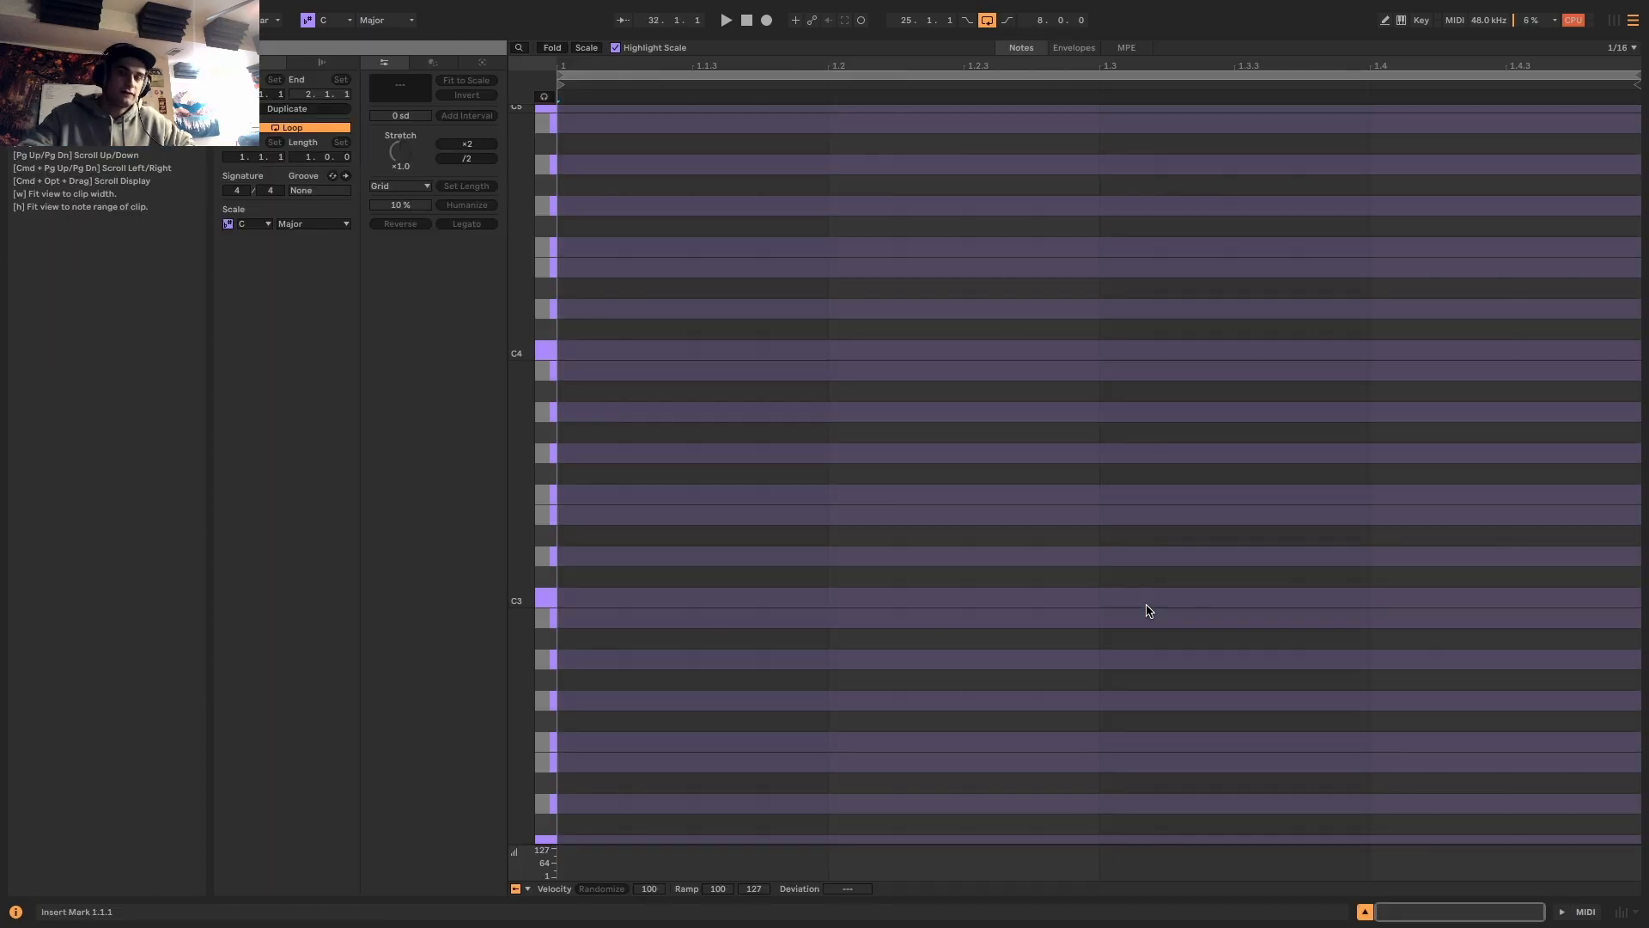
{"action": "left_click", "coordinate": [1583, 913]}
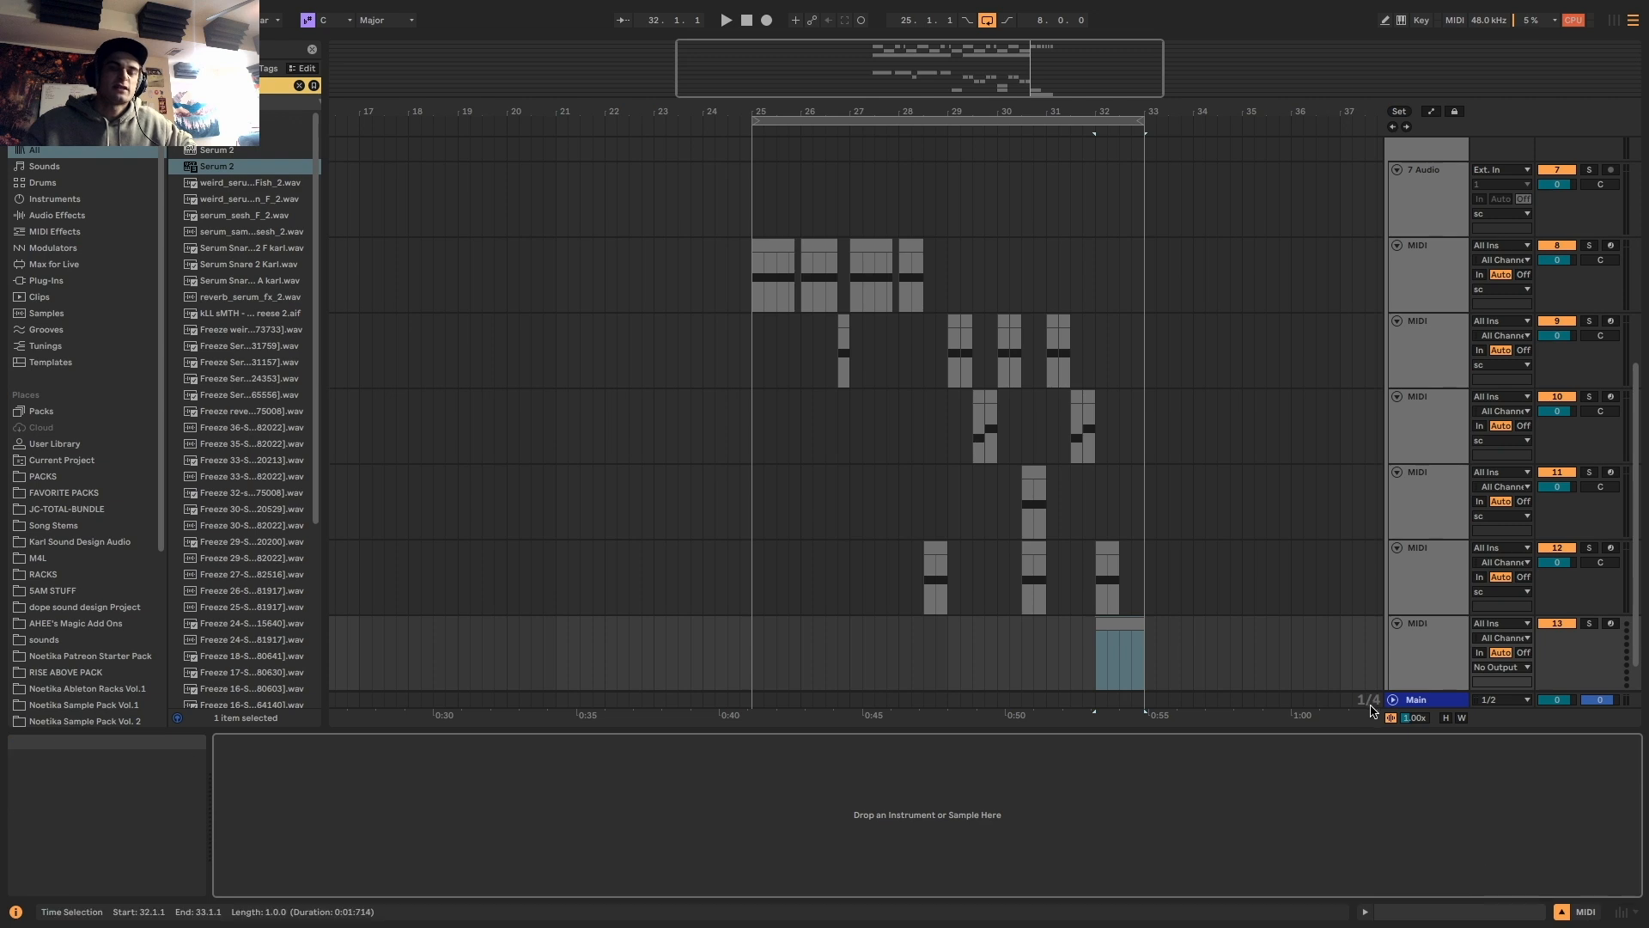
Load Serum 2 on the new track 13 and move its window out of the way
{"action": "key", "text": "super+f"}
{"action": "key", "text": "Return"}
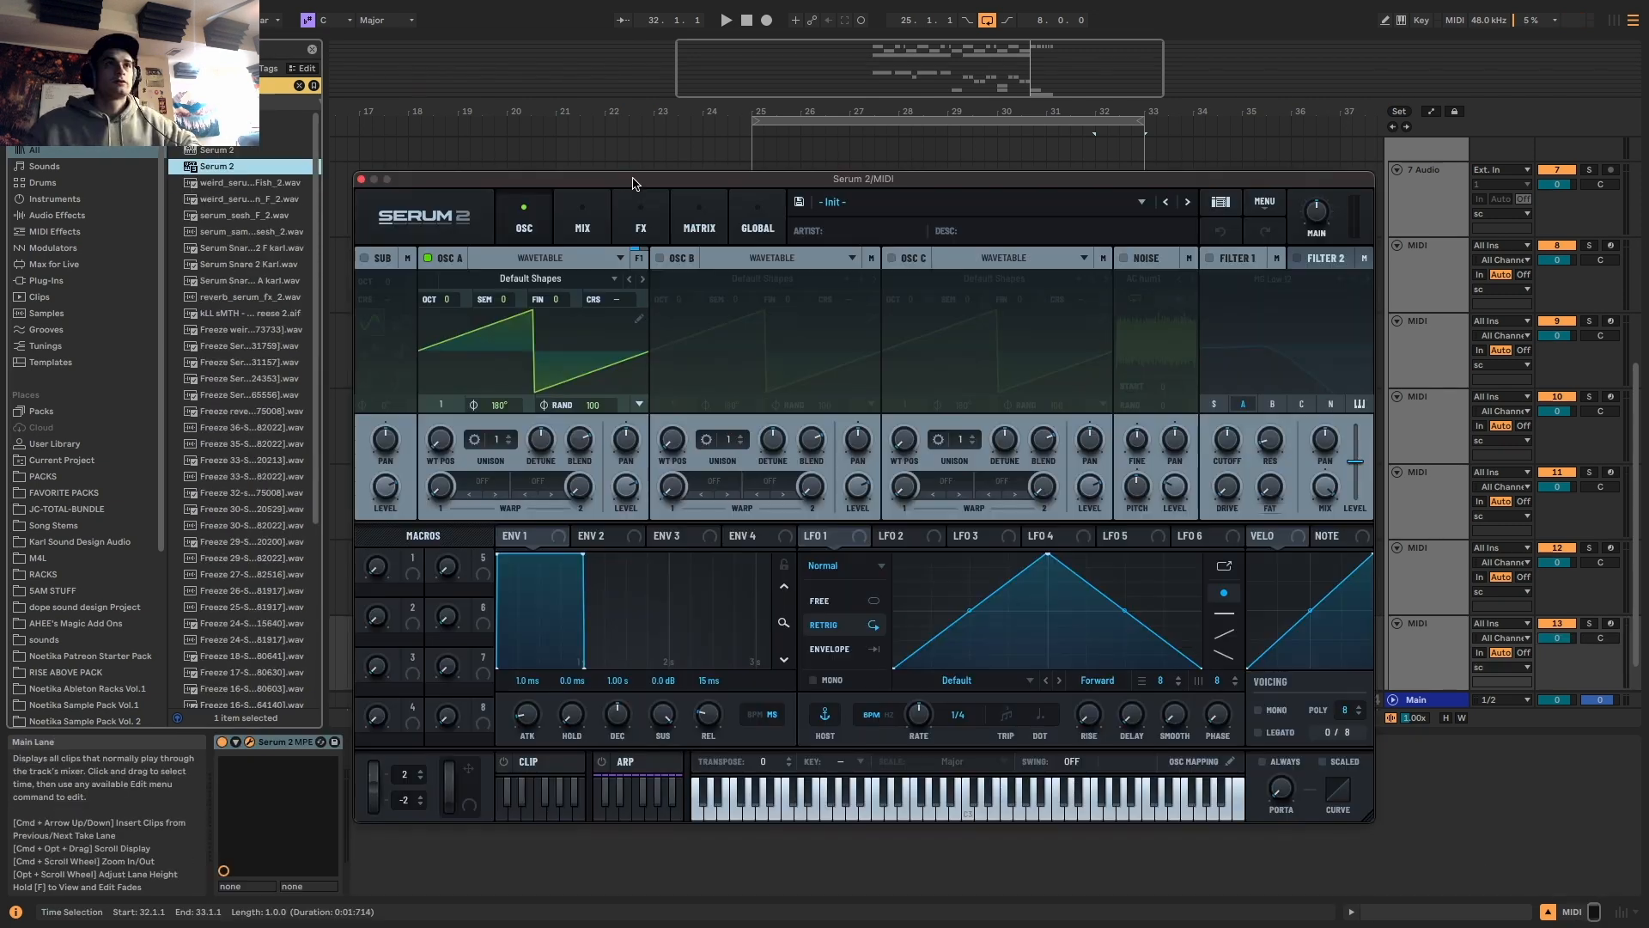
{"action": "left_click_drag", "start_coordinate": [632, 176], "coordinate": [692, 922]}
Draw a two-beat D3 note at the start of track 13's clip and duplicate it into the second half
{"action": "double_click", "coordinate": [1121, 653]}
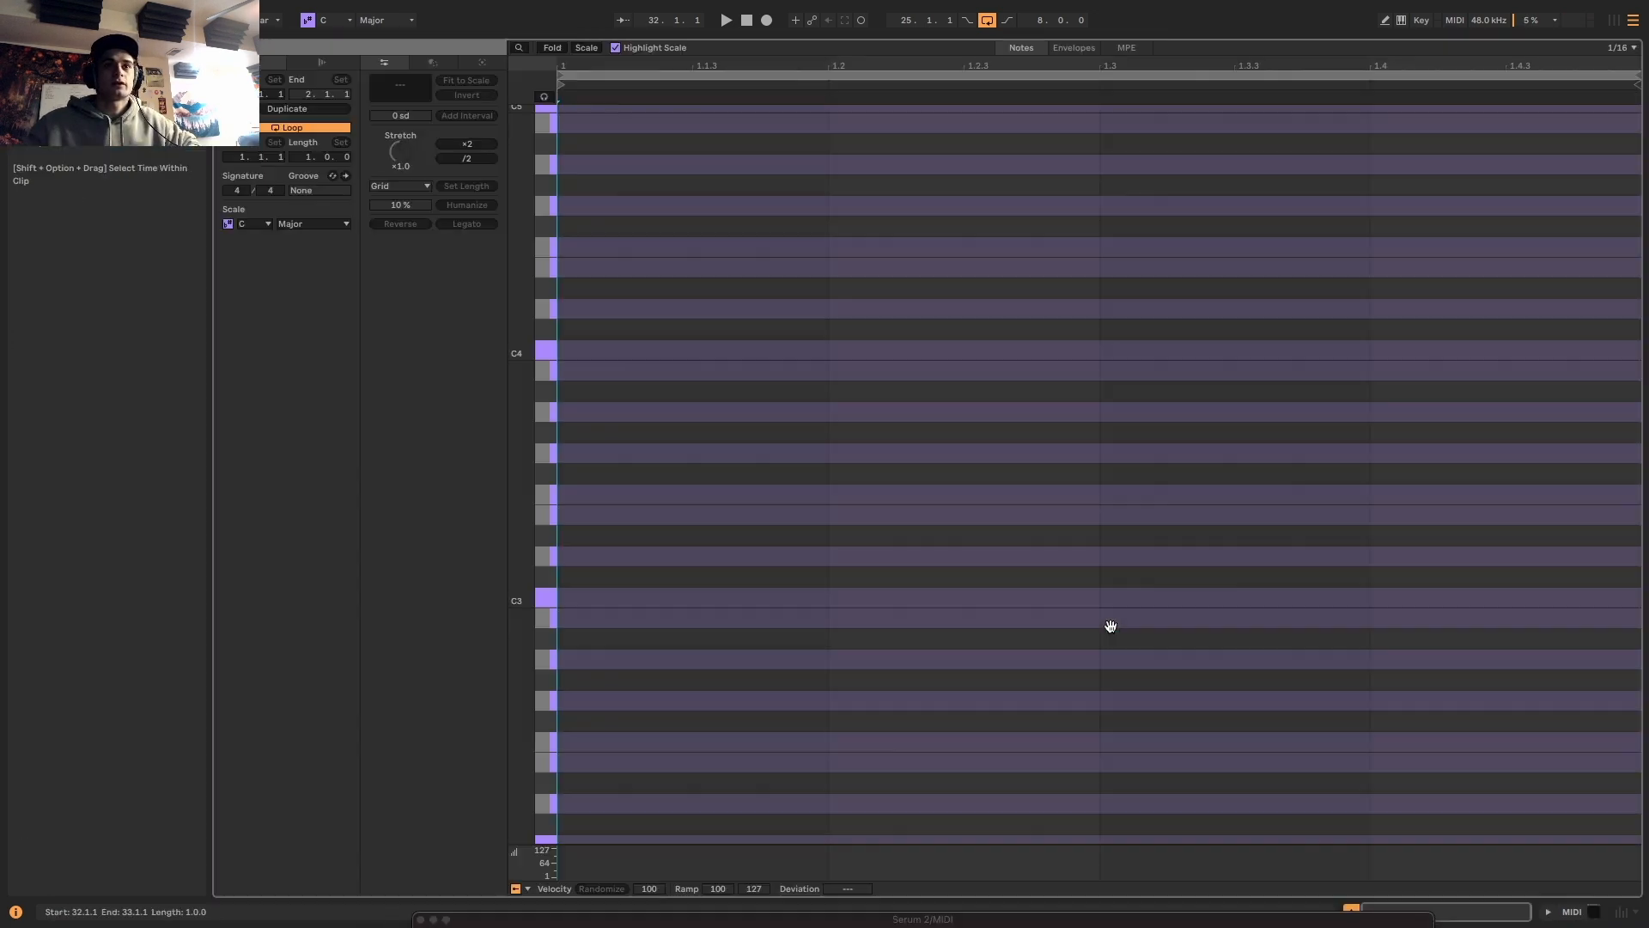
{"action": "double_click", "coordinate": [568, 558]}
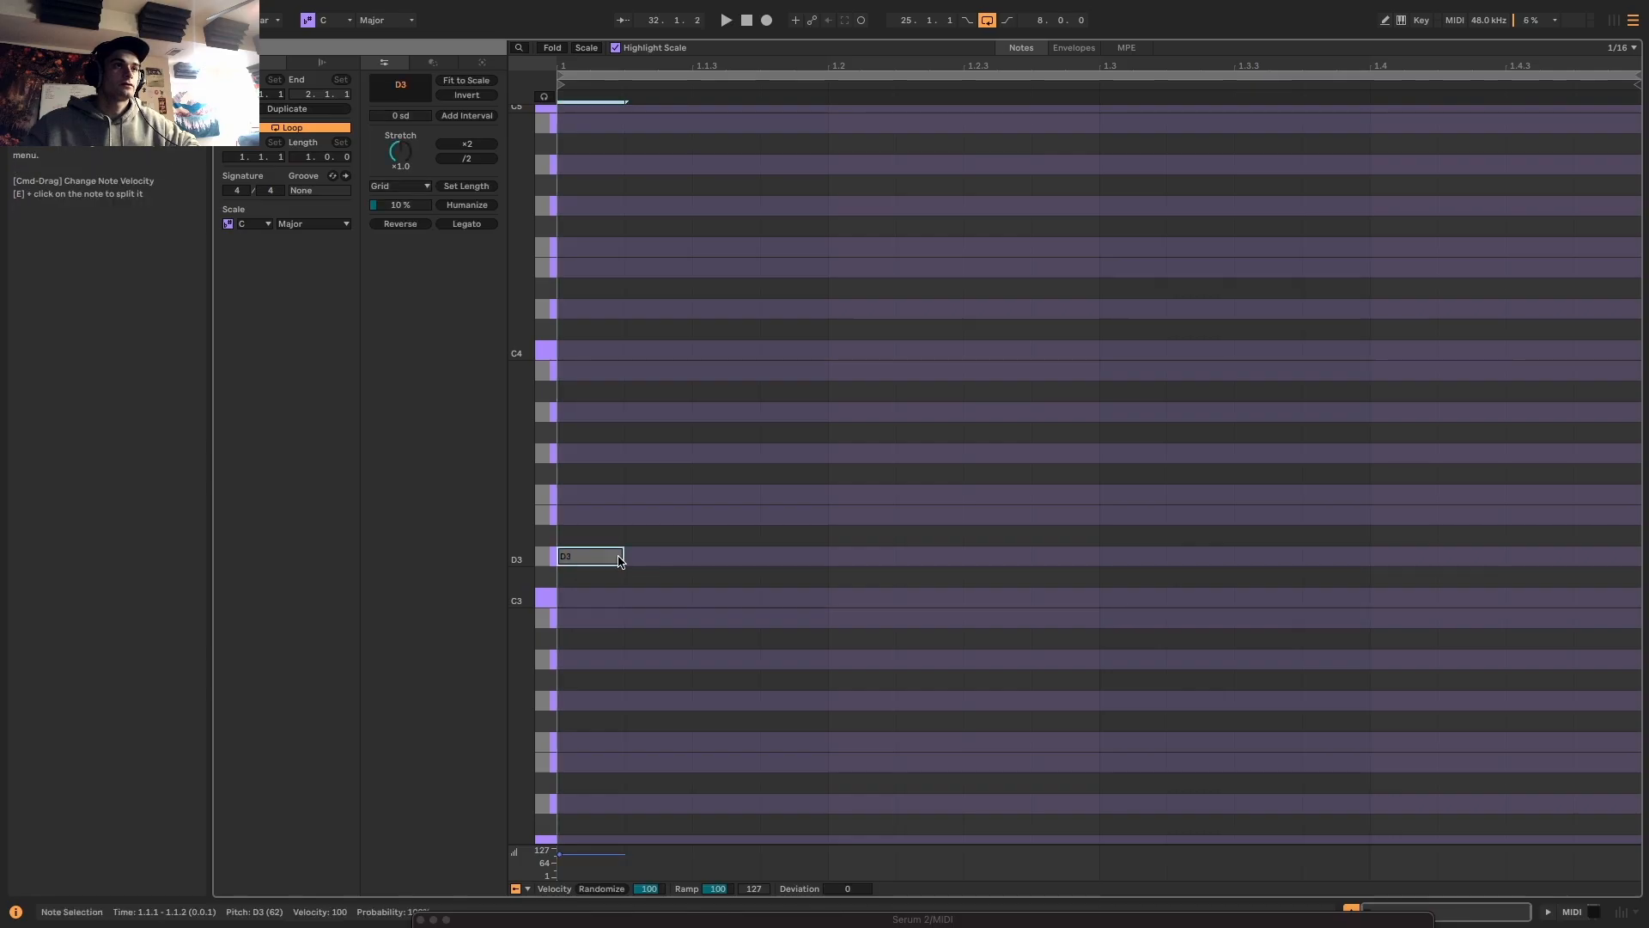
{"action": "left_click_drag", "start_coordinate": [624, 559], "coordinate": [1107, 565]}
{"action": "key", "text": "super+d"}
Raise the second note in the clip to A3 and start playback
{"action": "key", "text": "Up"}
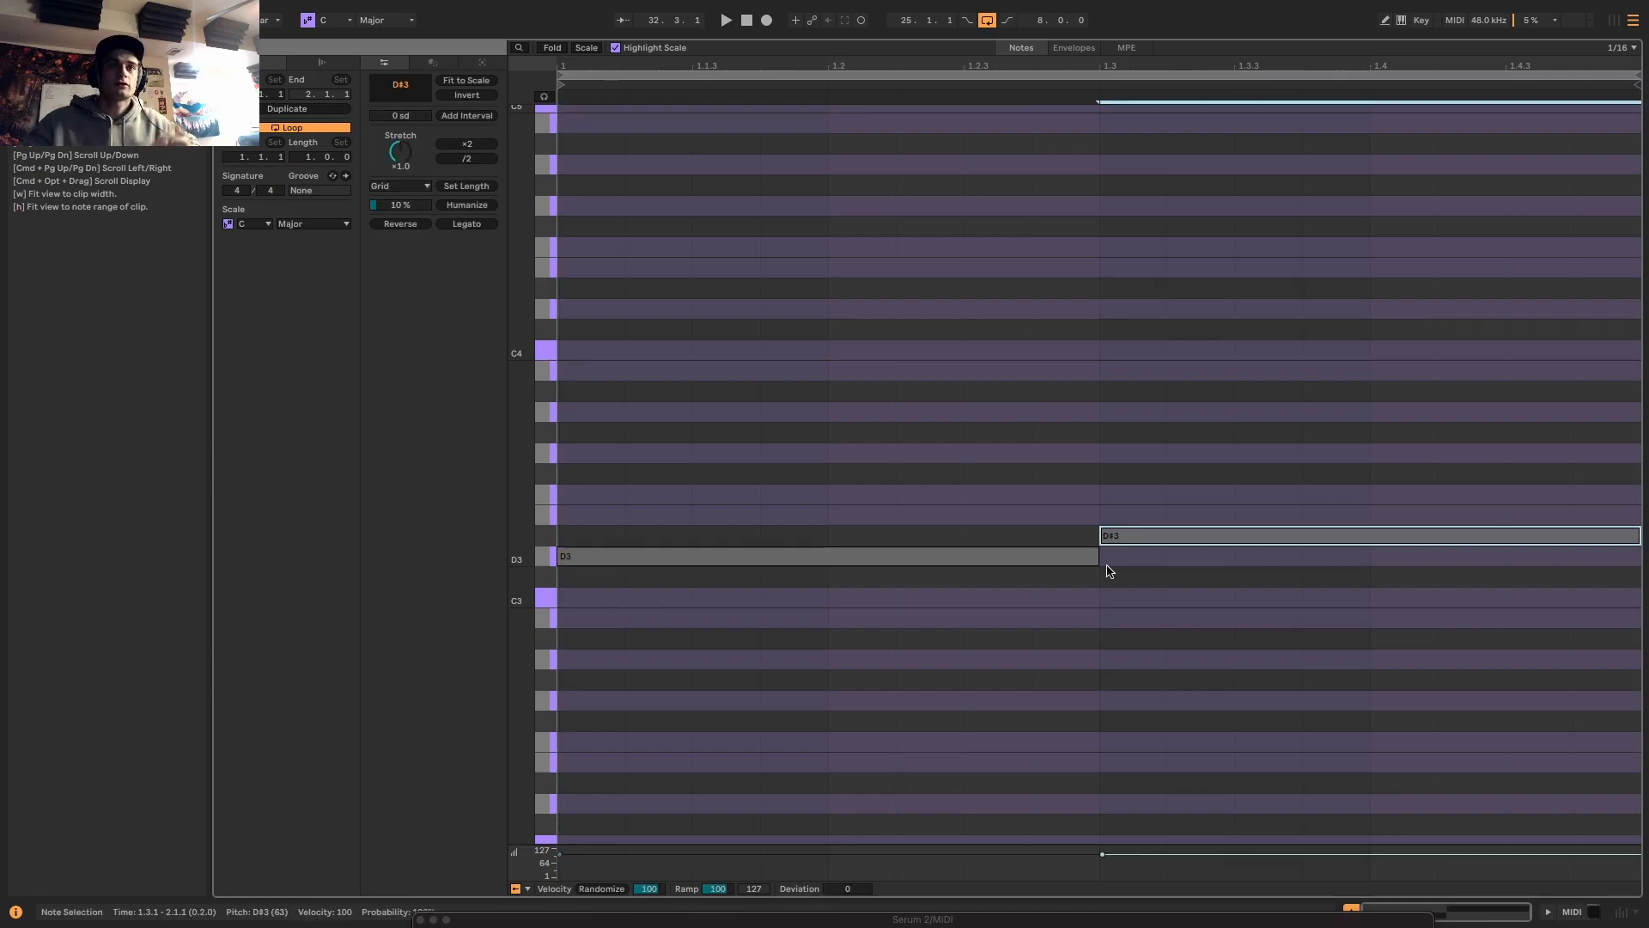
{"action": "key", "text": "Up"}
{"action": "key", "text": "Up"}
{"action": "key", "text": "Up"}
{"action": "key", "text": "Up"}
{"action": "key", "text": "Up"}
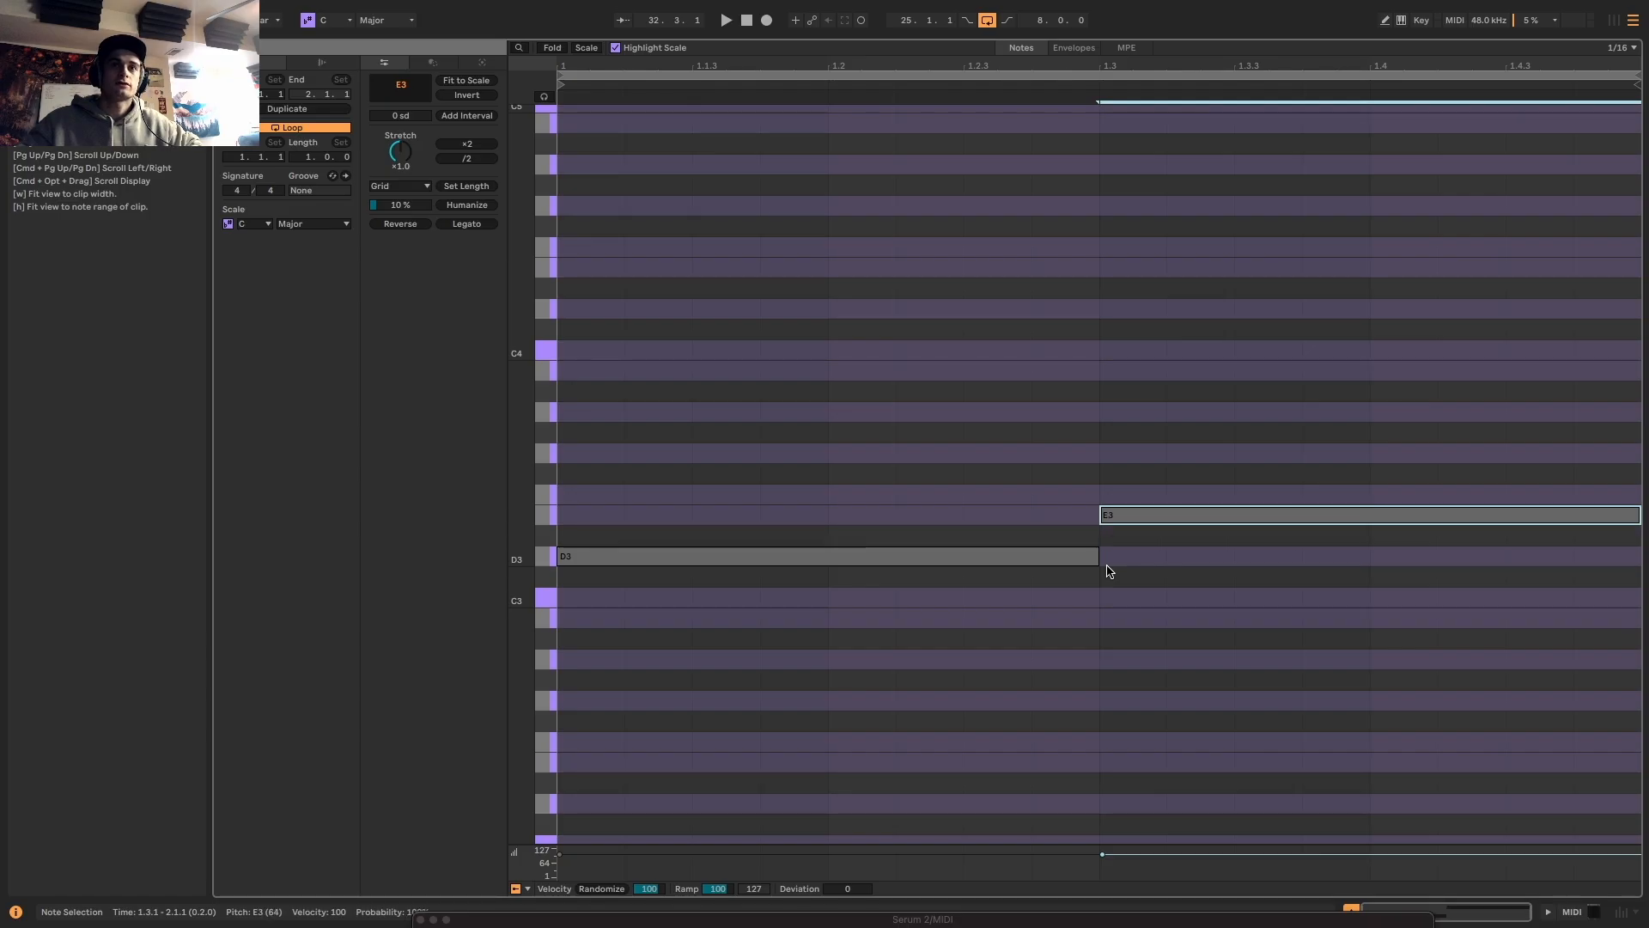
{"action": "key", "text": "Up"}
{"action": "key", "text": "space"}
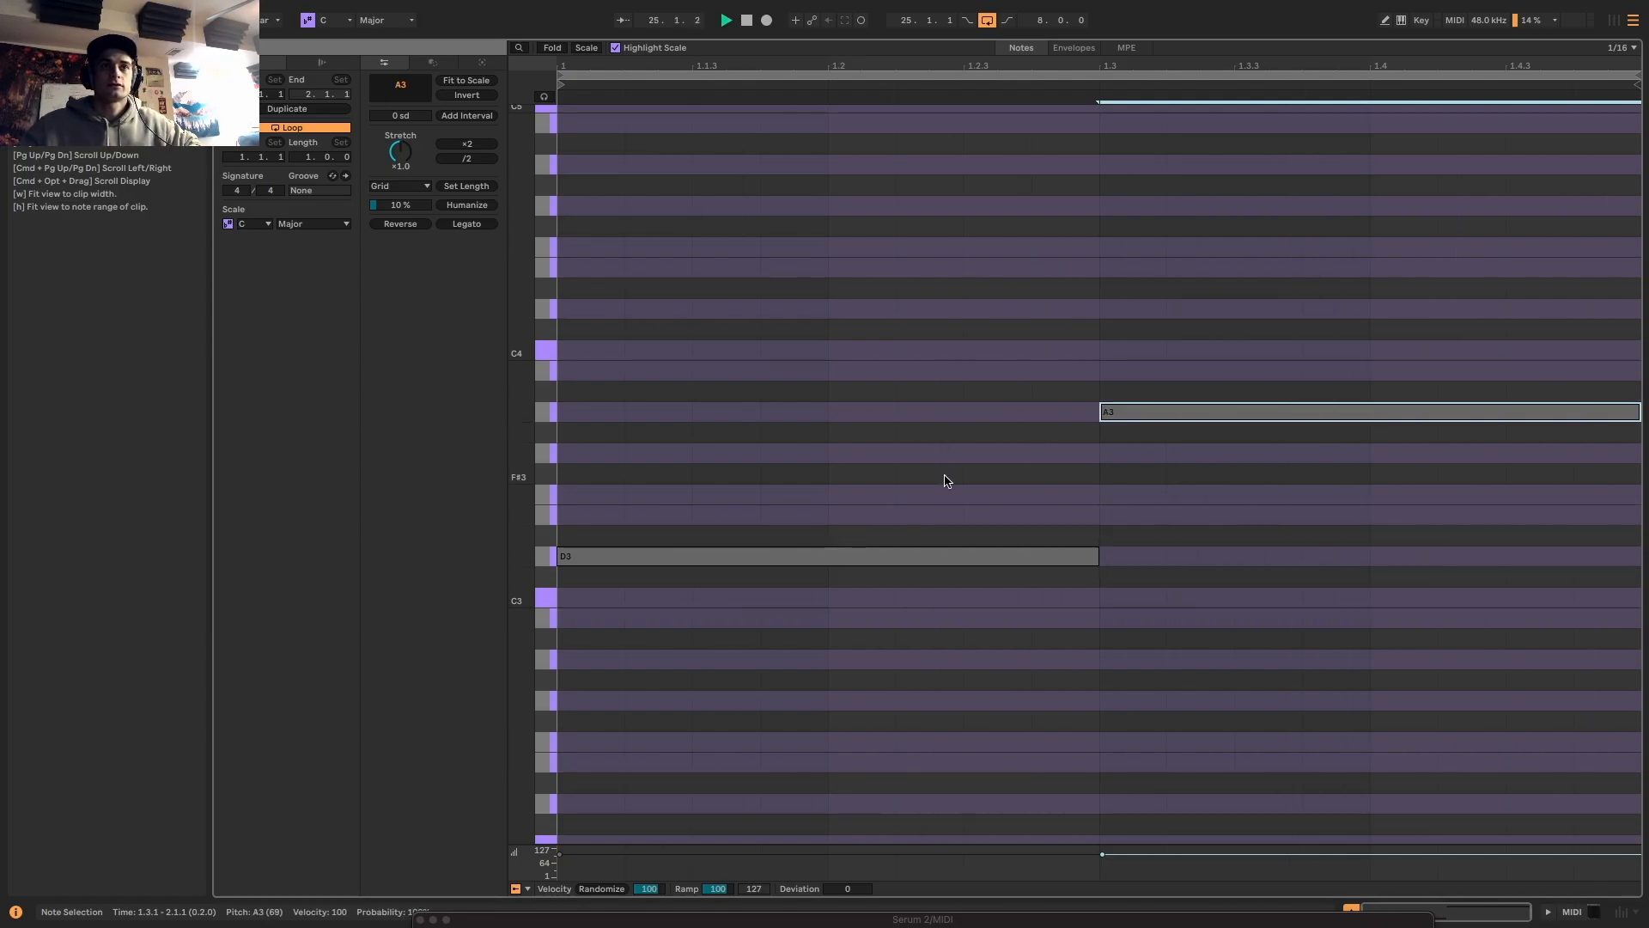
Raise the first note in the clip from D3 to A3
{"action": "left_click", "coordinate": [956, 556]}
{"action": "key", "text": "Up"}
{"action": "key", "text": "Up"}
{"action": "key", "text": "Up"}
{"action": "key", "text": "Up"}
{"action": "key", "text": "Up"}
{"action": "key", "text": "Up"}
{"action": "key", "text": "Up"}
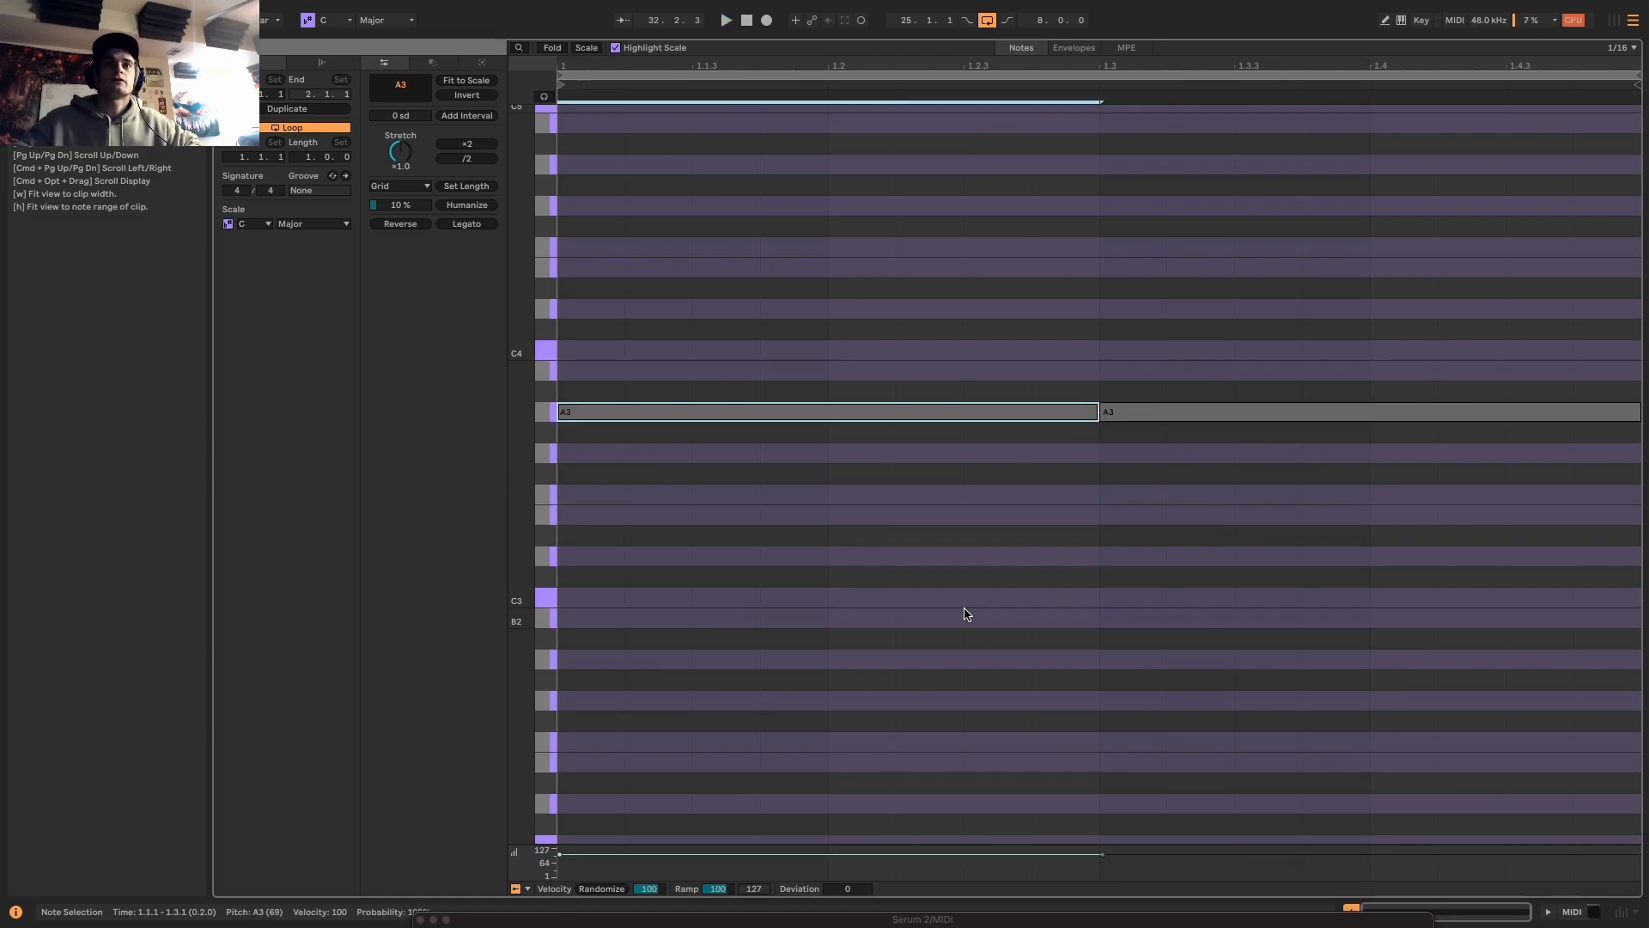
Lower the second note in the clip to D3 and return to track 13's device view
{"action": "key", "text": "alt+Right"}
{"action": "key", "text": "Down"}
{"action": "key", "text": "Down"}
{"action": "key", "text": "Down"}
{"action": "key", "text": "Down"}
{"action": "key", "text": "Down"}
{"action": "key", "text": "Down"}
{"action": "key", "text": "Down"}
{"action": "key", "text": "Down"}
{"action": "key", "text": "Down"}
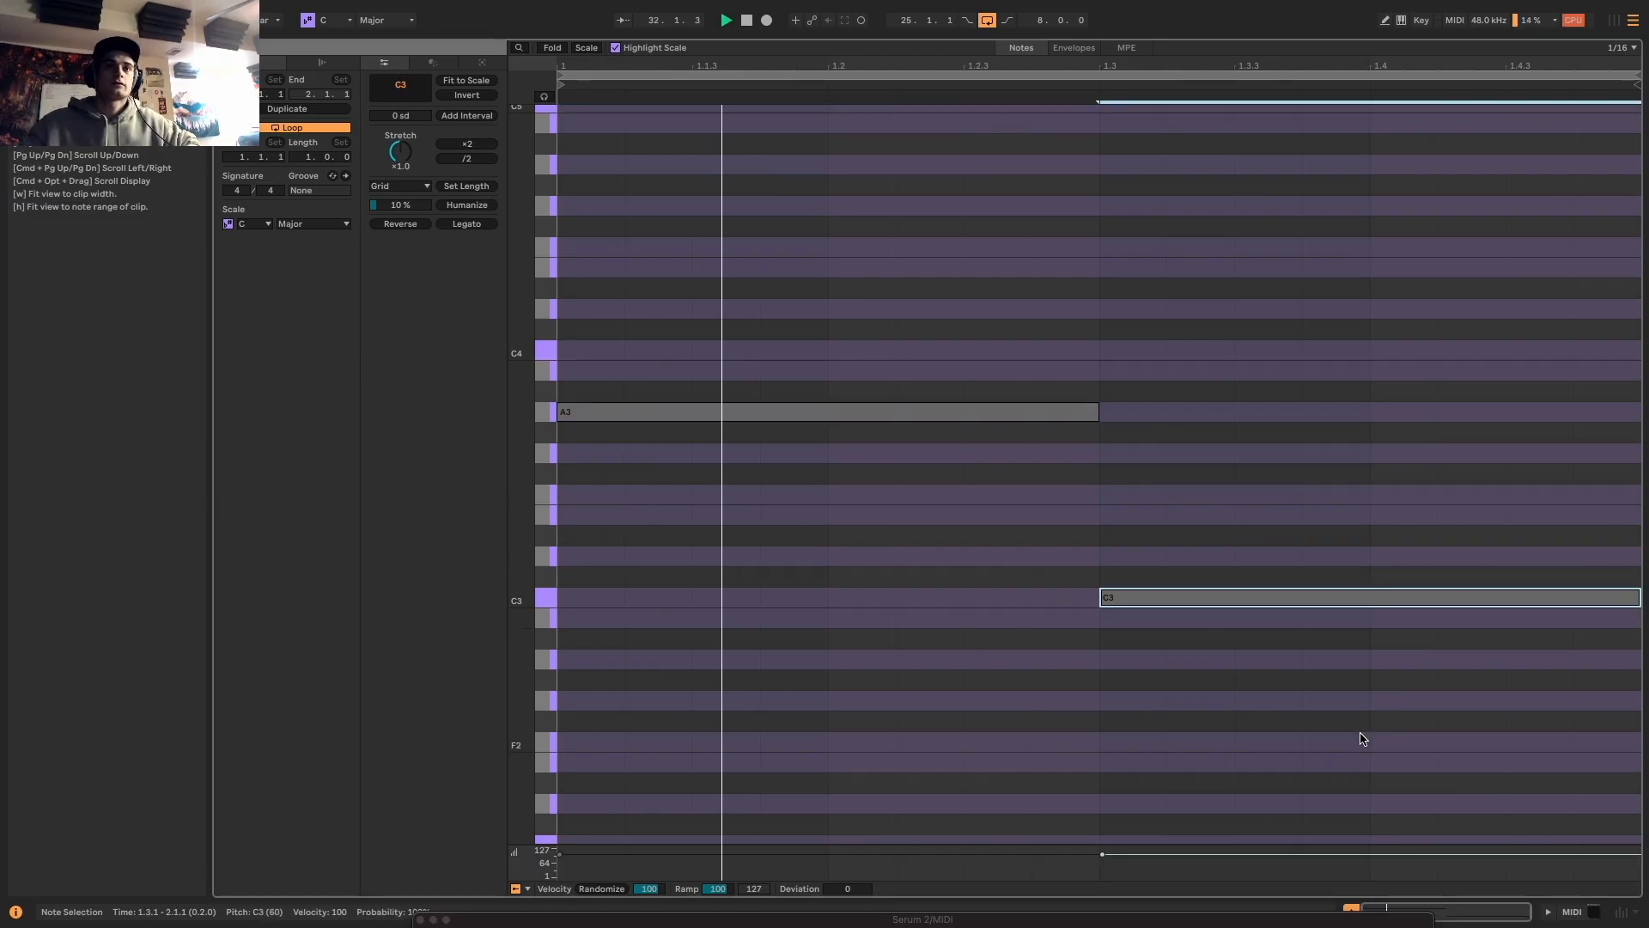
{"action": "key", "text": "Up"}
{"action": "key", "text": "Up"}
{"action": "key", "text": "Up"}
{"action": "key", "text": "Down"}
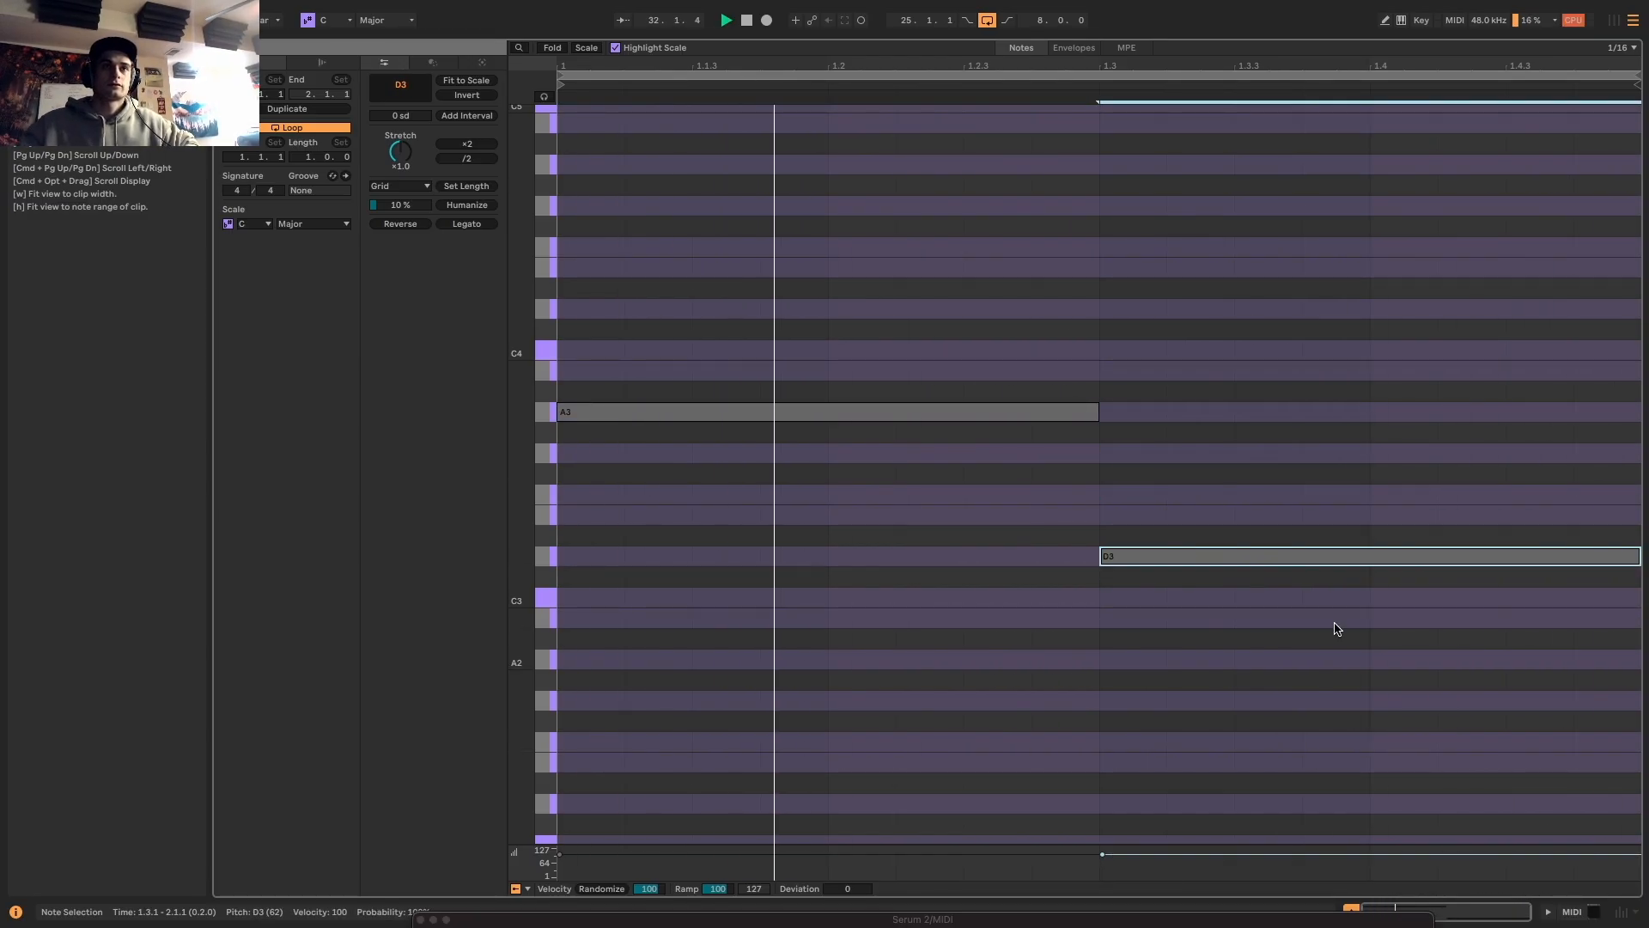
{"action": "left_click", "coordinate": [1594, 914]}
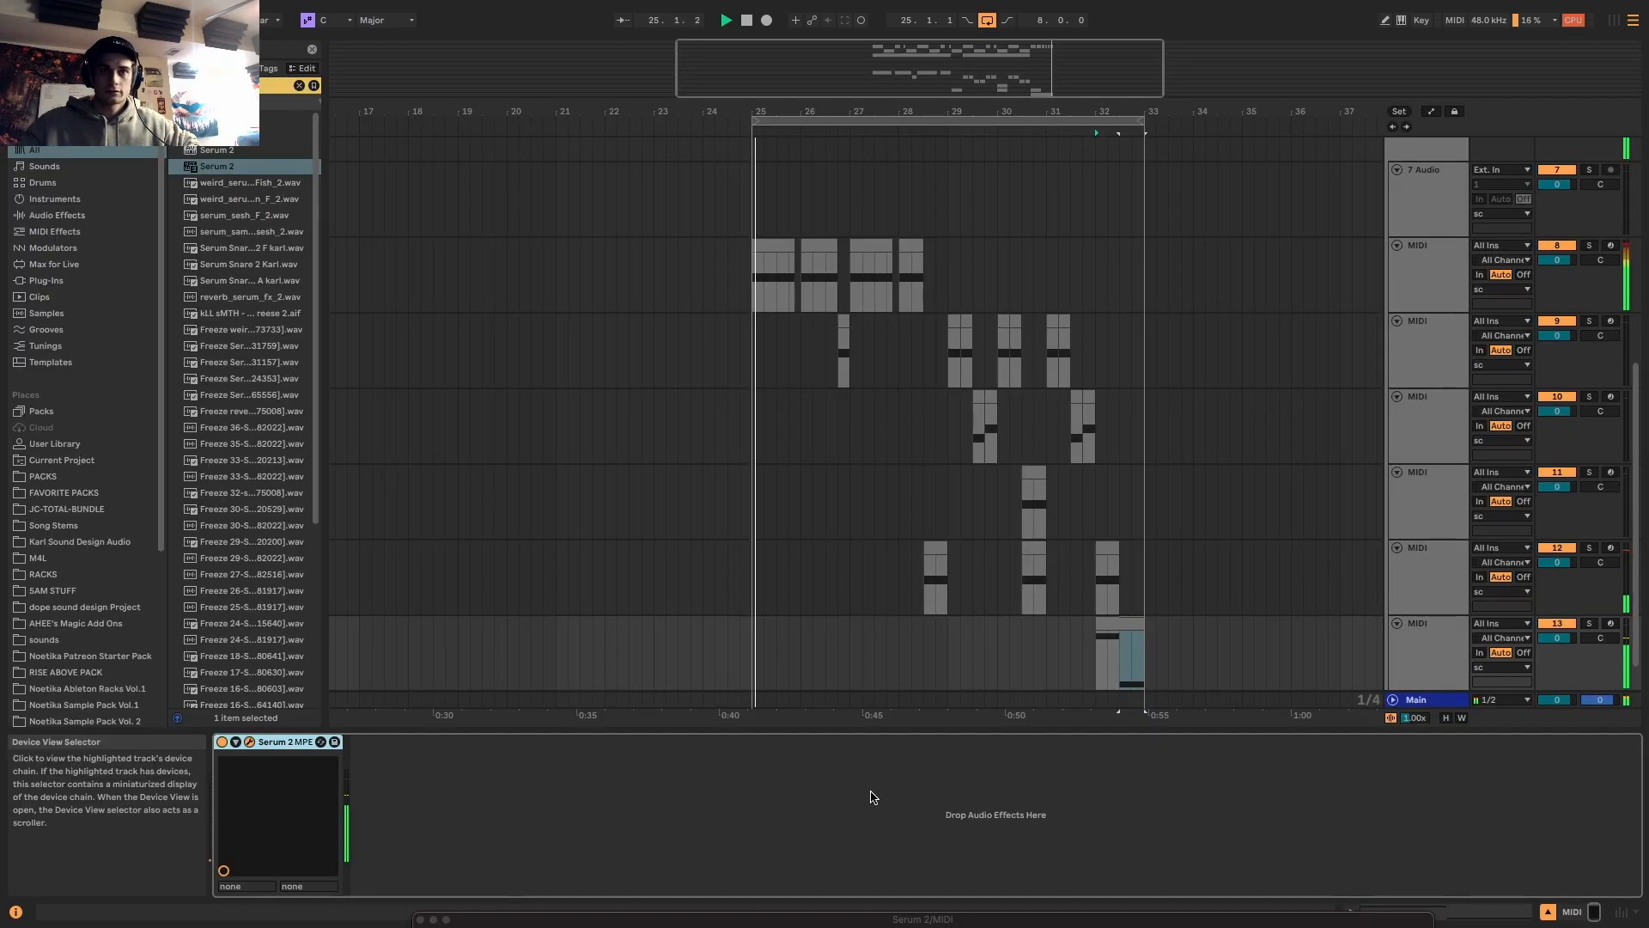
Open Serum 2 on track 13, solo that track and select its clip at bar 32
{"action": "left_click", "coordinate": [249, 742]}
{"action": "left_click", "coordinate": [249, 742]}
{"action": "key", "text": "space"}
{"action": "left_click_drag", "start_coordinate": [853, 260], "coordinate": [867, 230]}
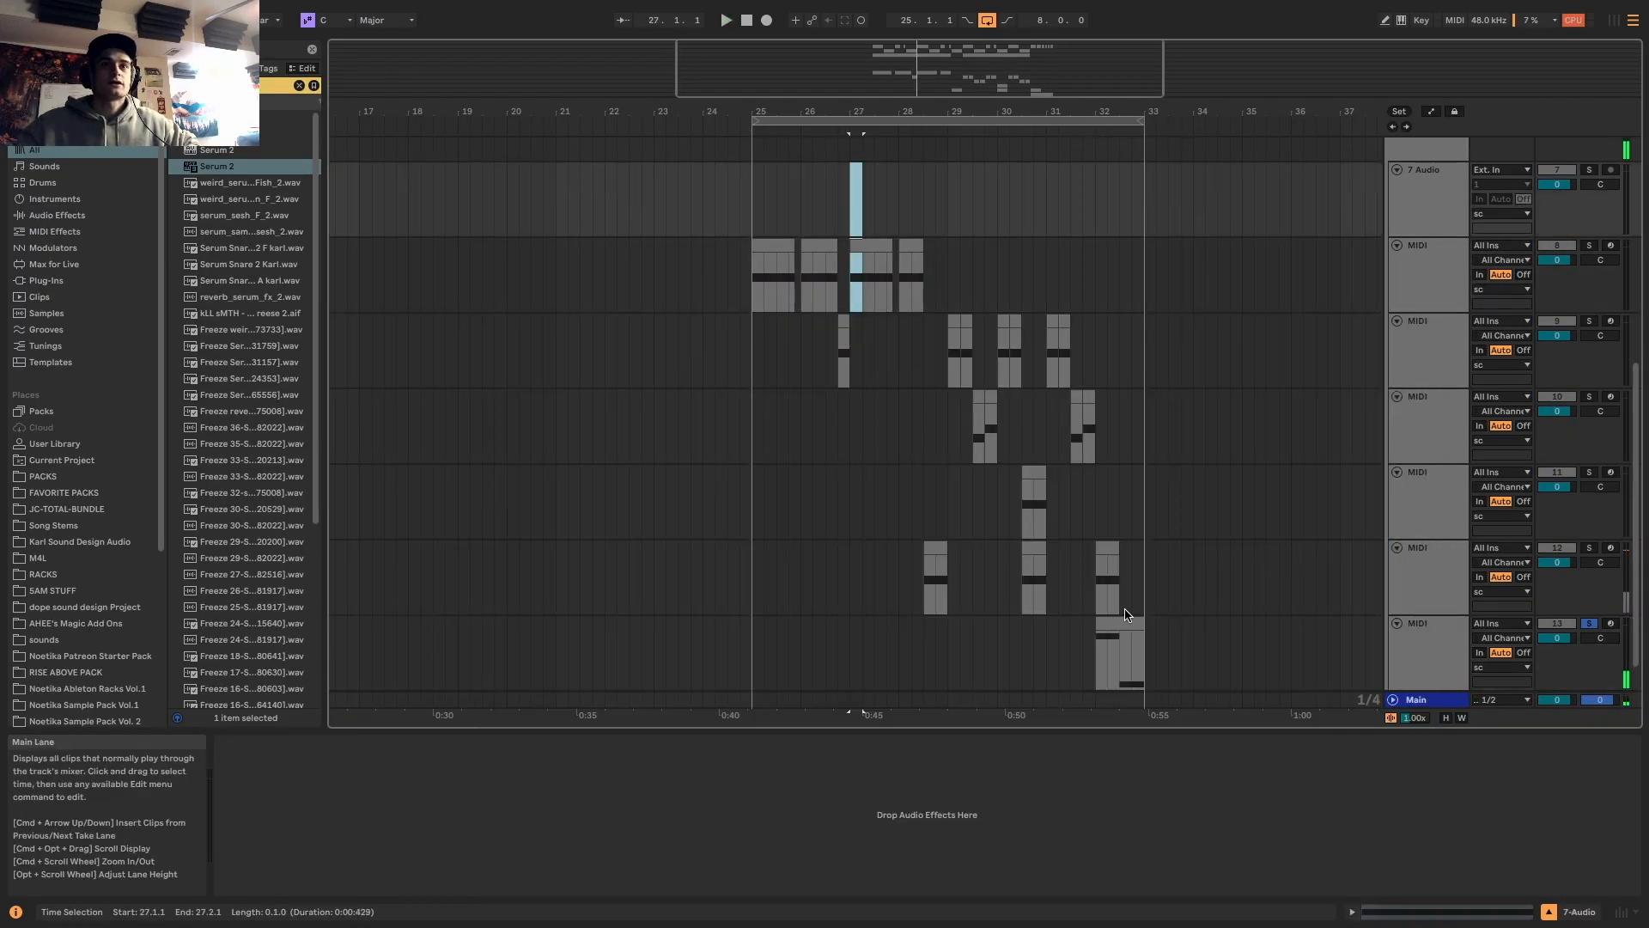
{"action": "left_click", "coordinate": [1124, 621]}
Tune oscillator A to +1 octave and +7 semitones, and switch on the sub oscillator and Filter 1
{"action": "left_click_drag", "start_coordinate": [784, 283], "coordinate": [808, 122]}
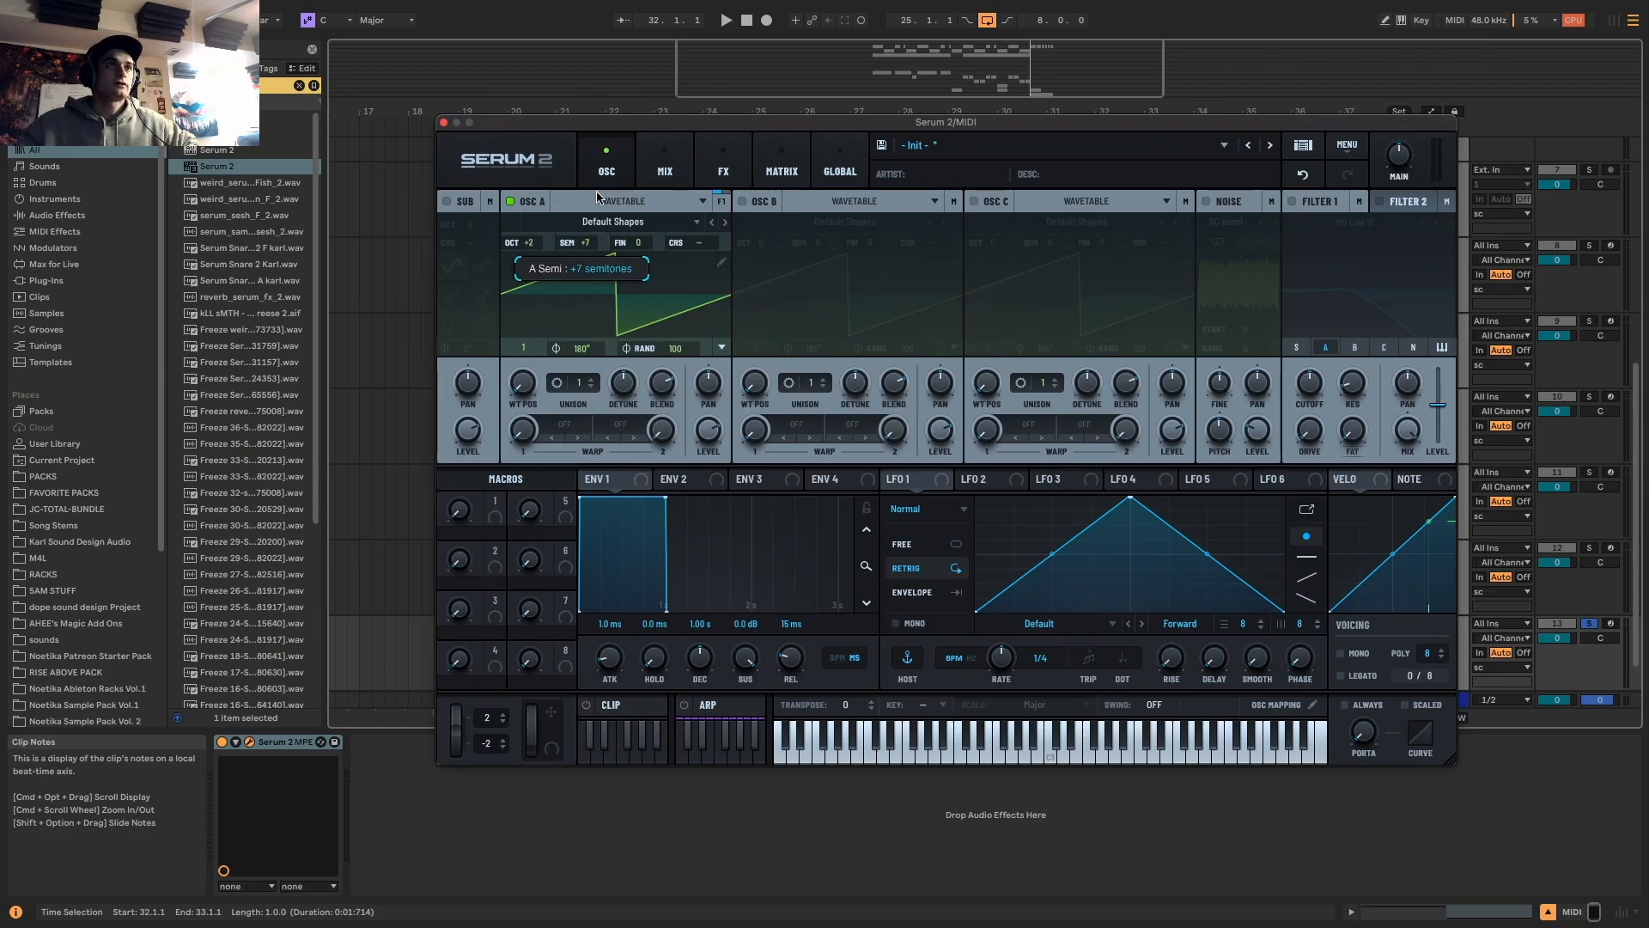
{"action": "left_click", "coordinate": [447, 201]}
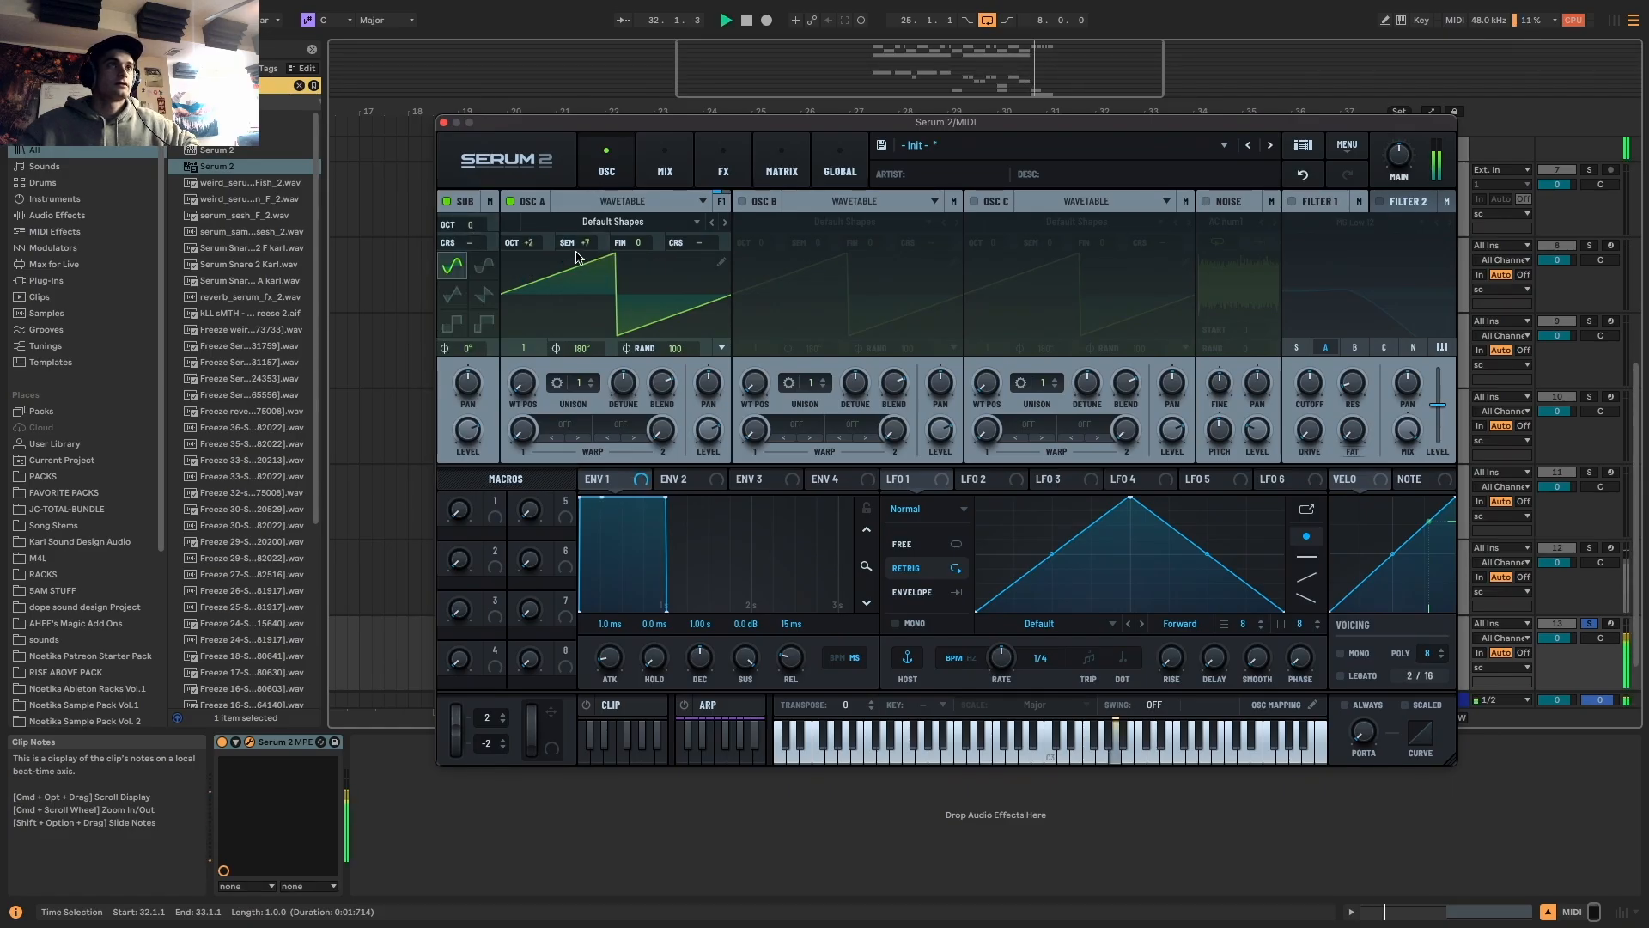
{"action": "left_click", "coordinate": [1306, 224]}
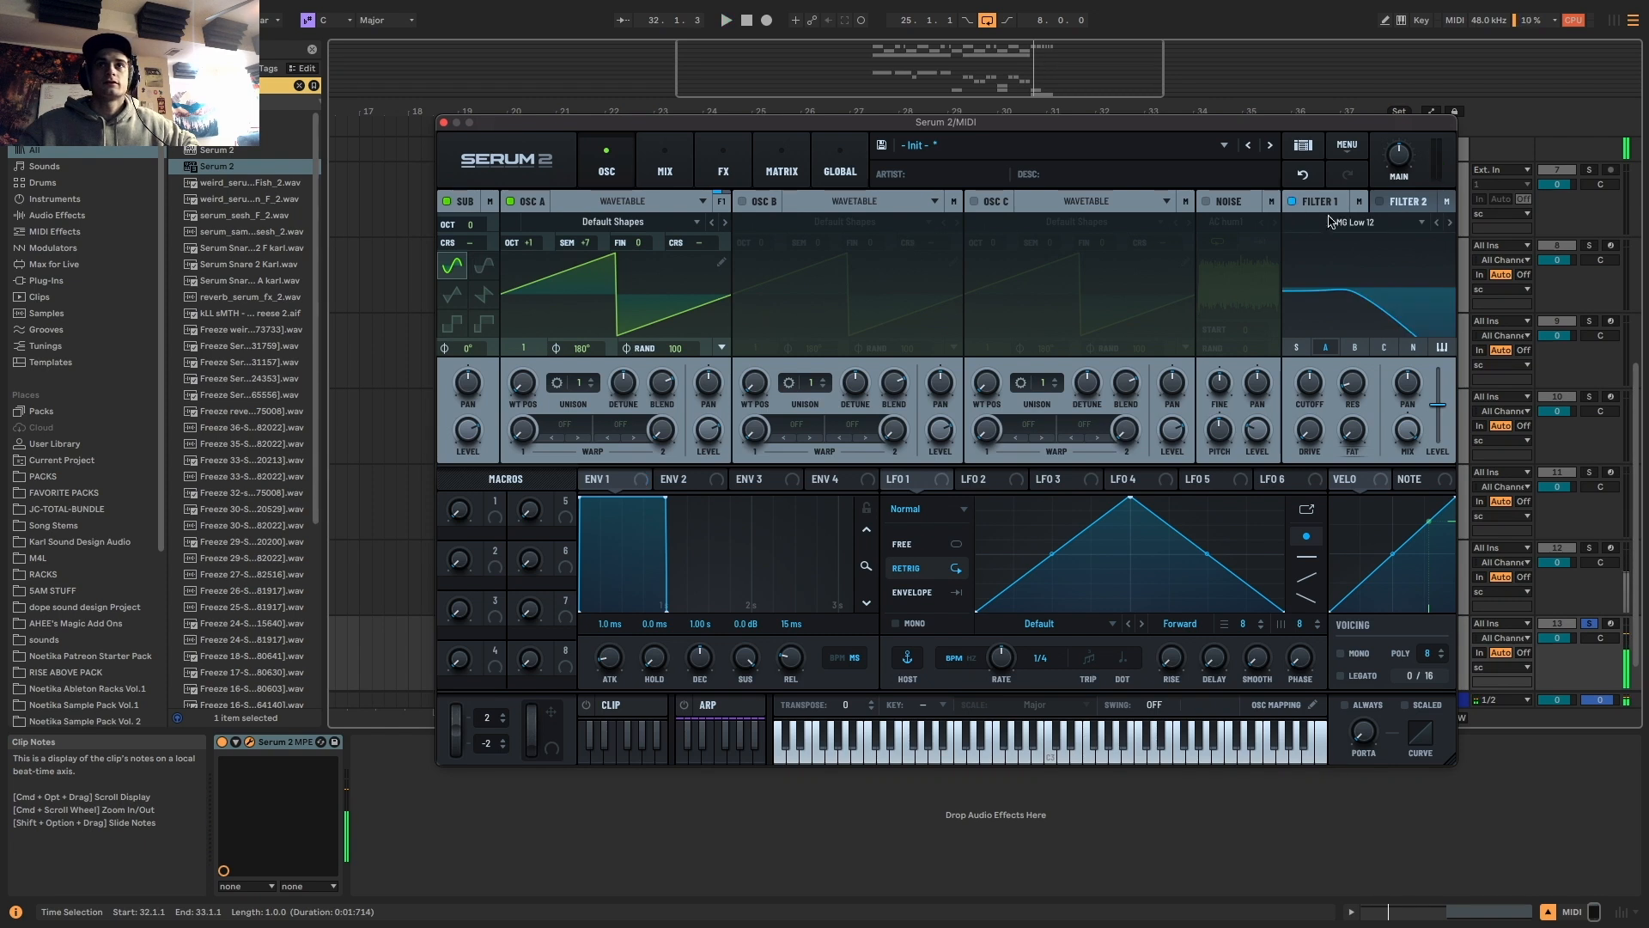
Raise Filter 1's resonance and modulate its cutoff with LFO 1, reshaped to rise and hold at maximum
{"action": "left_click_drag", "start_coordinate": [1348, 379], "coordinate": [1372, 258]}
{"action": "left_click_drag", "start_coordinate": [1207, 554], "coordinate": [1229, 482]}
{"action": "left_click_drag", "start_coordinate": [1235, 421], "coordinate": [1309, 396]}
{"action": "key", "text": "space"}
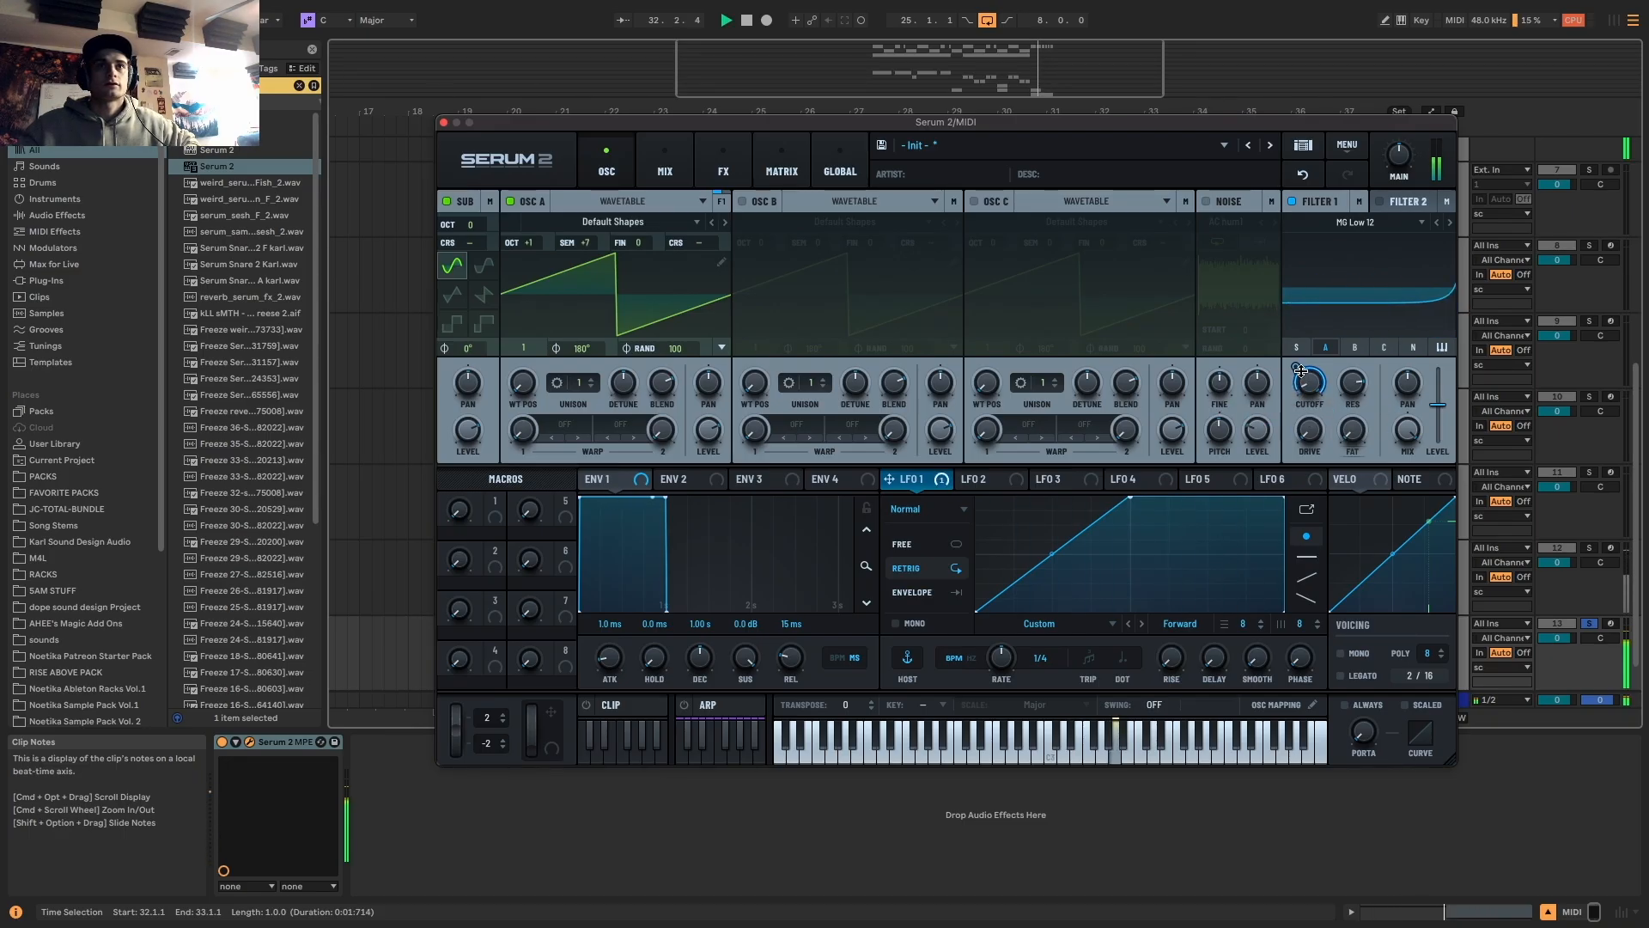
Add a Distortion effect in Tube mode to Serum 2's main effects chain and play it back
{"action": "left_click", "coordinate": [665, 167]}
{"action": "left_click", "coordinate": [720, 161]}
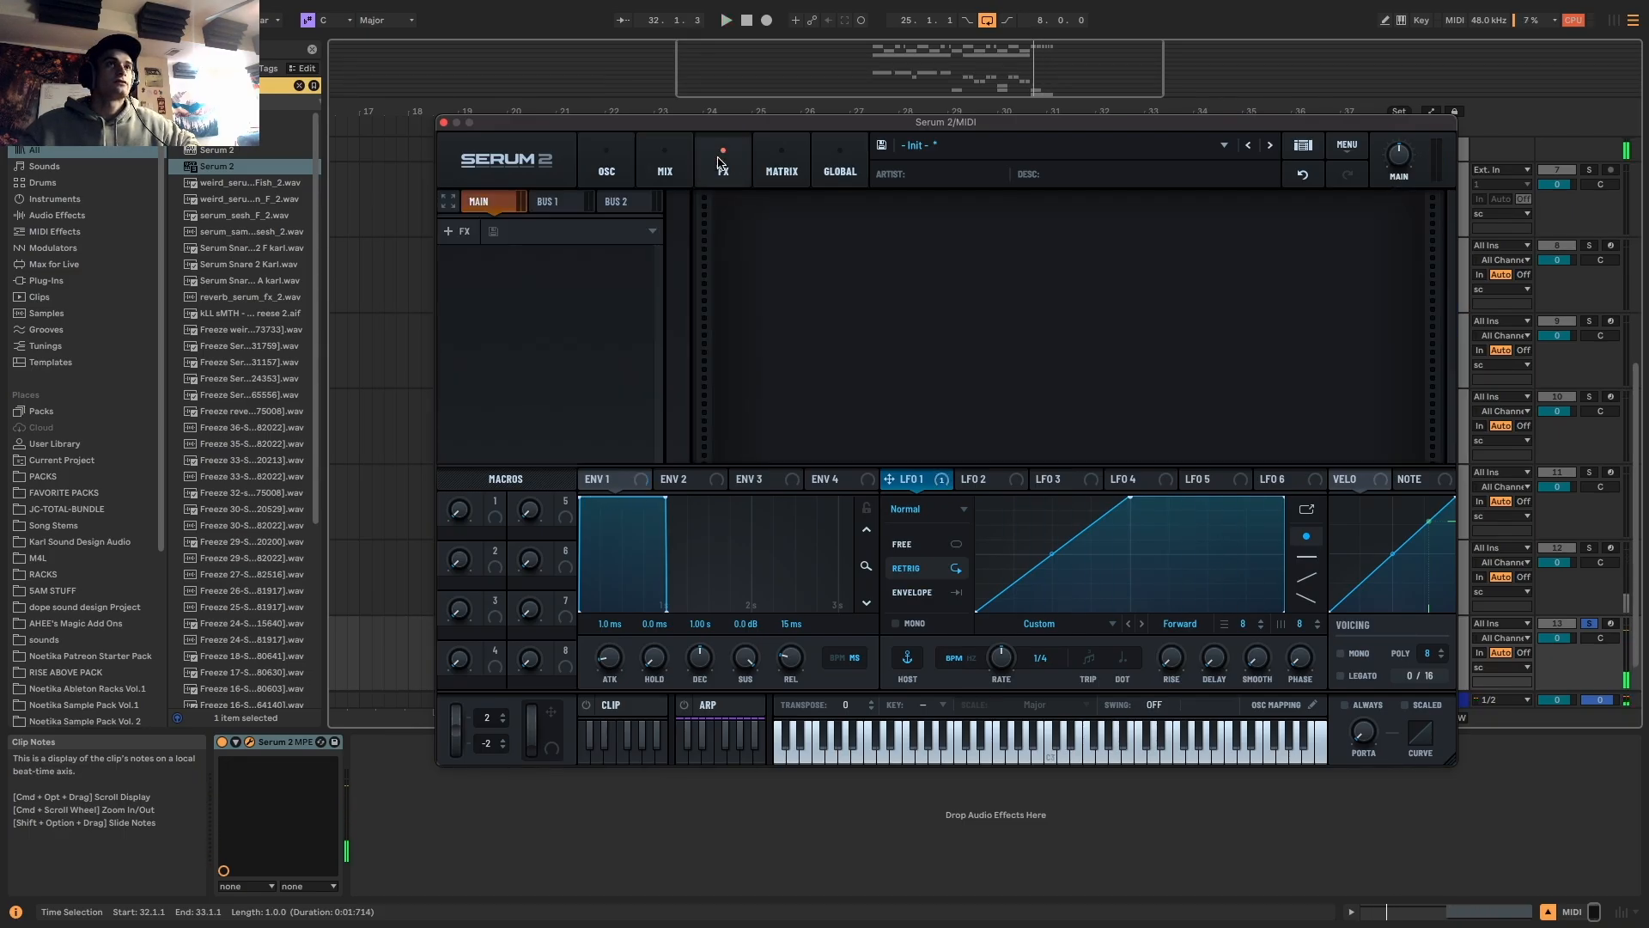
{"action": "left_click", "coordinate": [457, 230]}
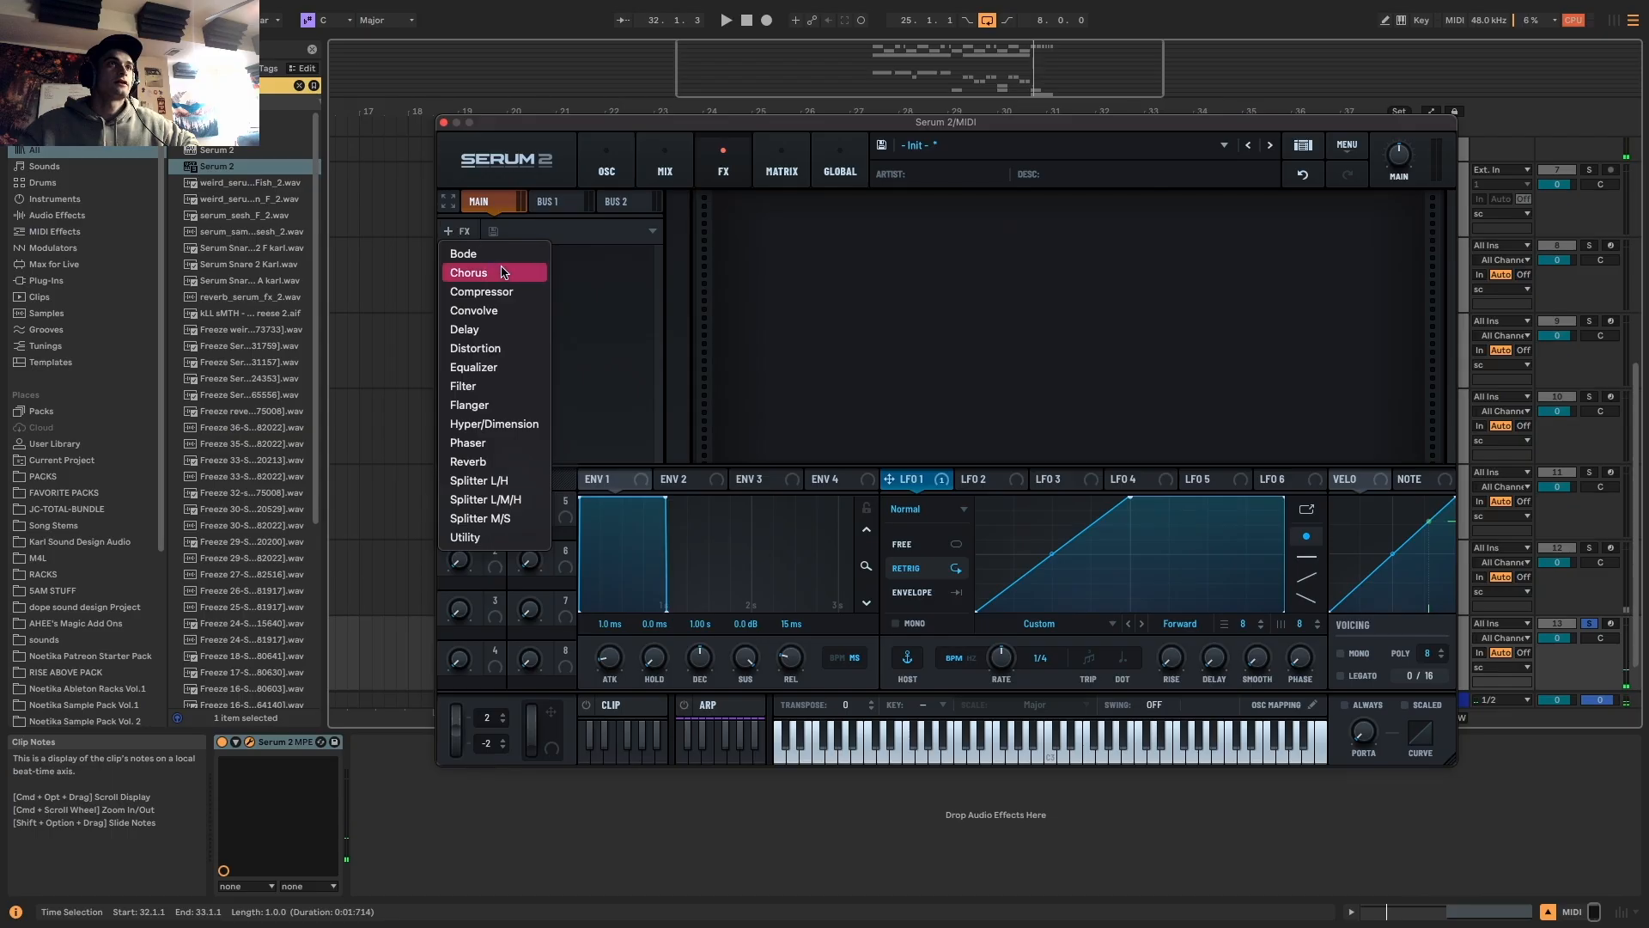
{"action": "left_click", "coordinate": [535, 347]}
{"action": "key", "text": "space"}
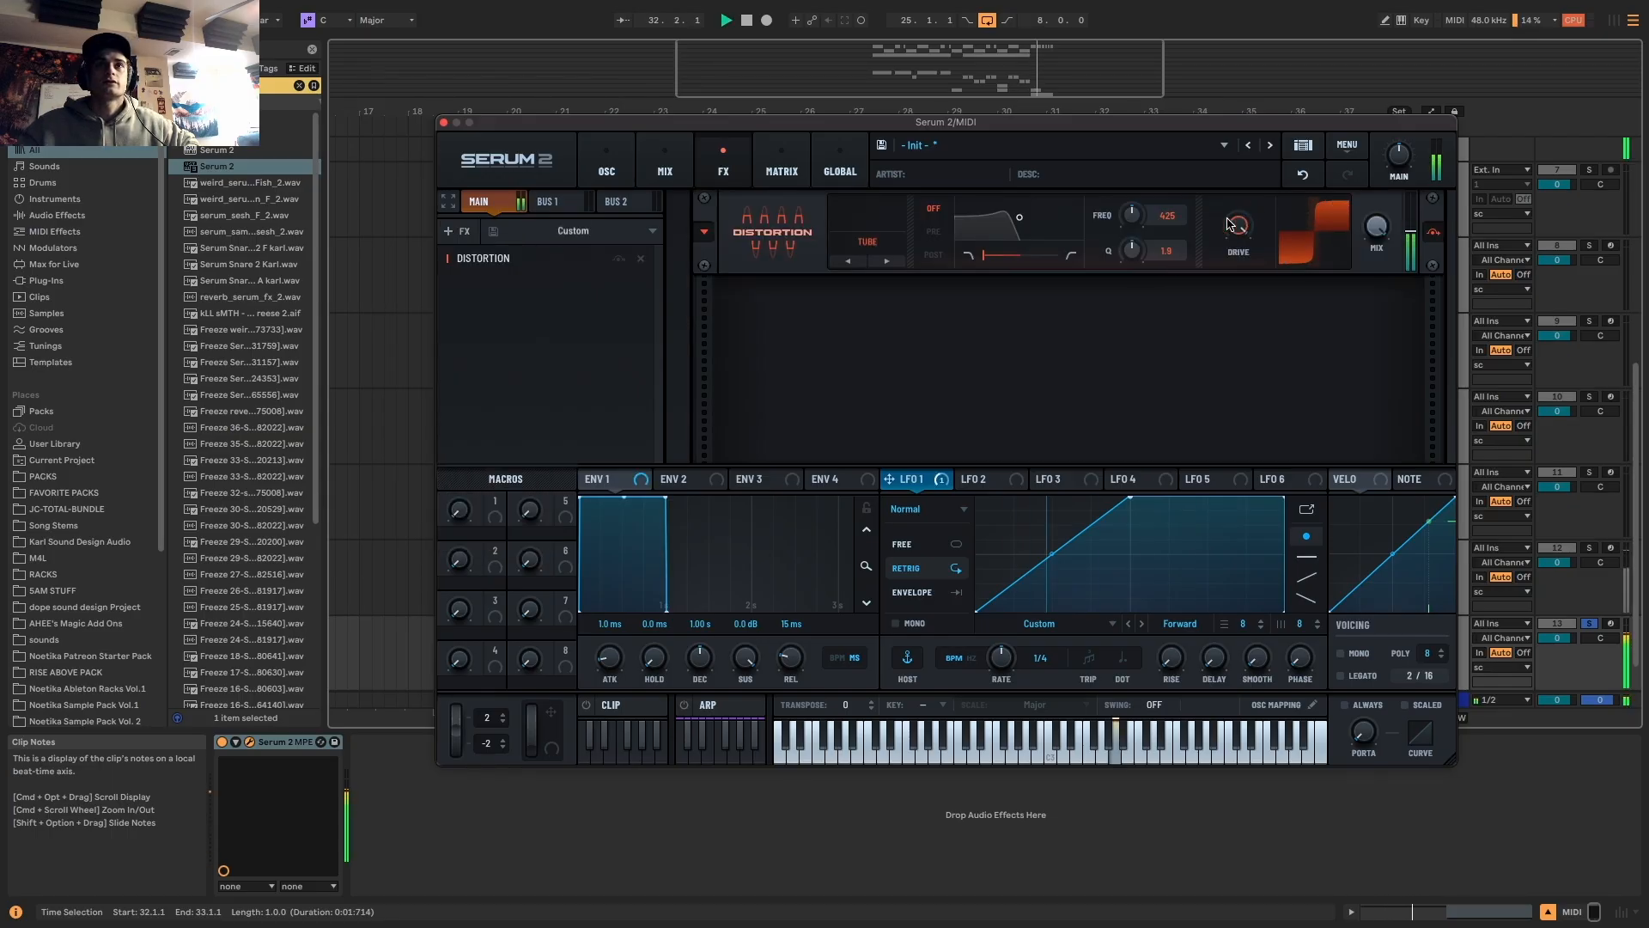
Lower the sub oscillator to -3 octaves and adjust the cutoff sweep of Filter 1 during playback
{"action": "left_click", "coordinate": [606, 172]}
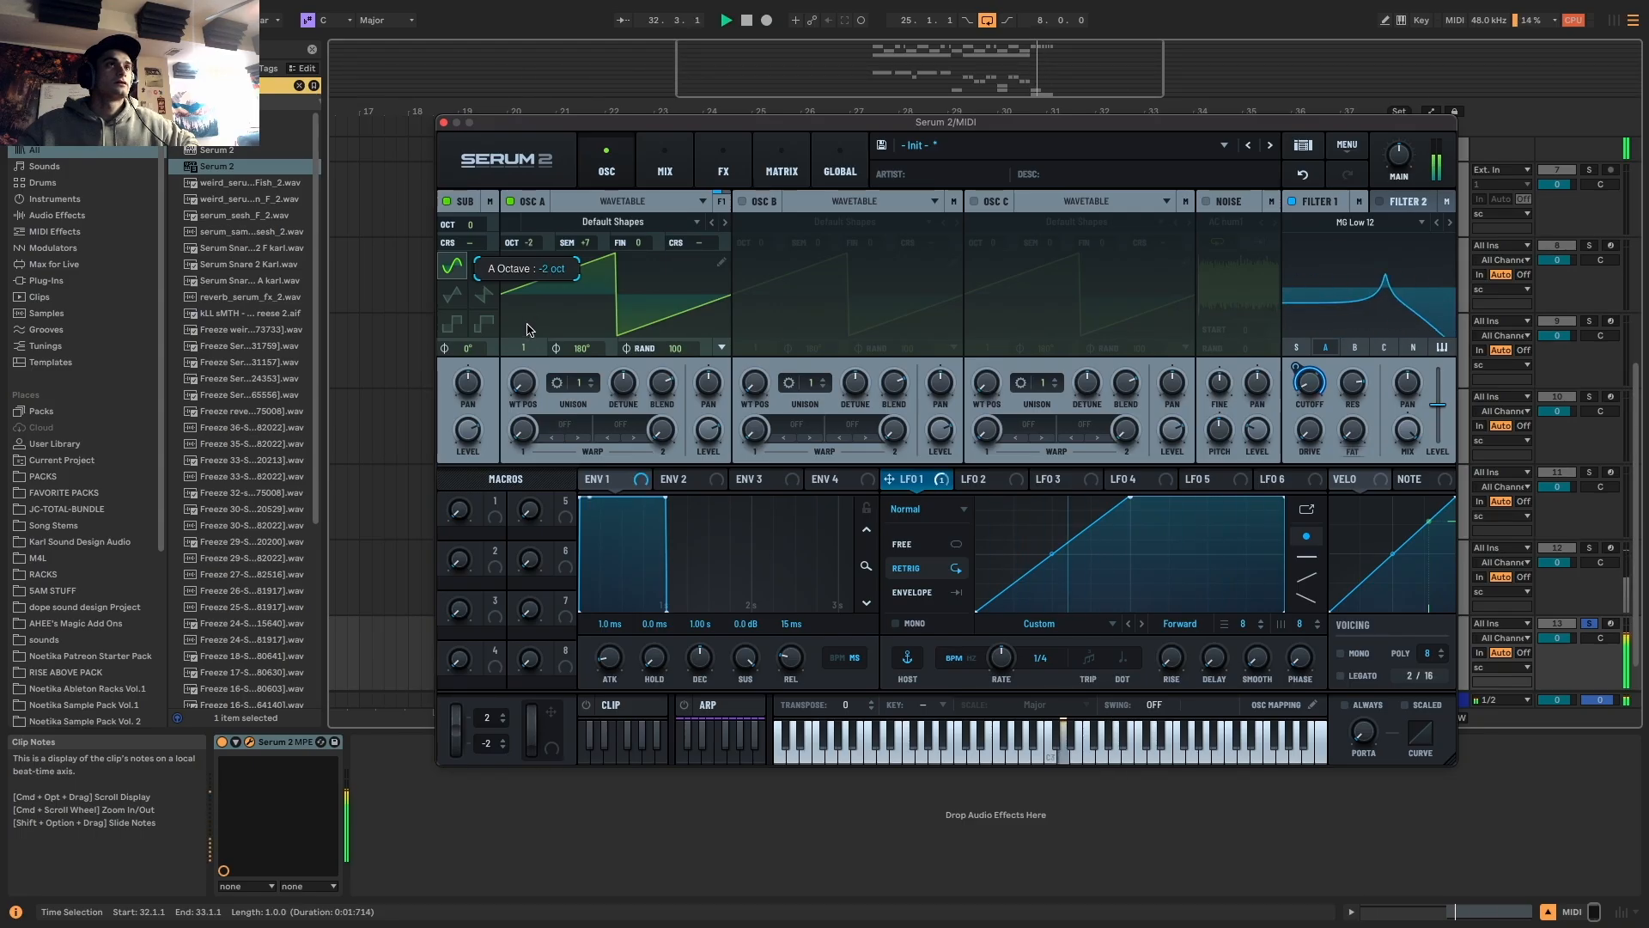
{"action": "key", "text": "space"}
{"action": "left_click_drag", "start_coordinate": [470, 225], "coordinate": [469, 268]}
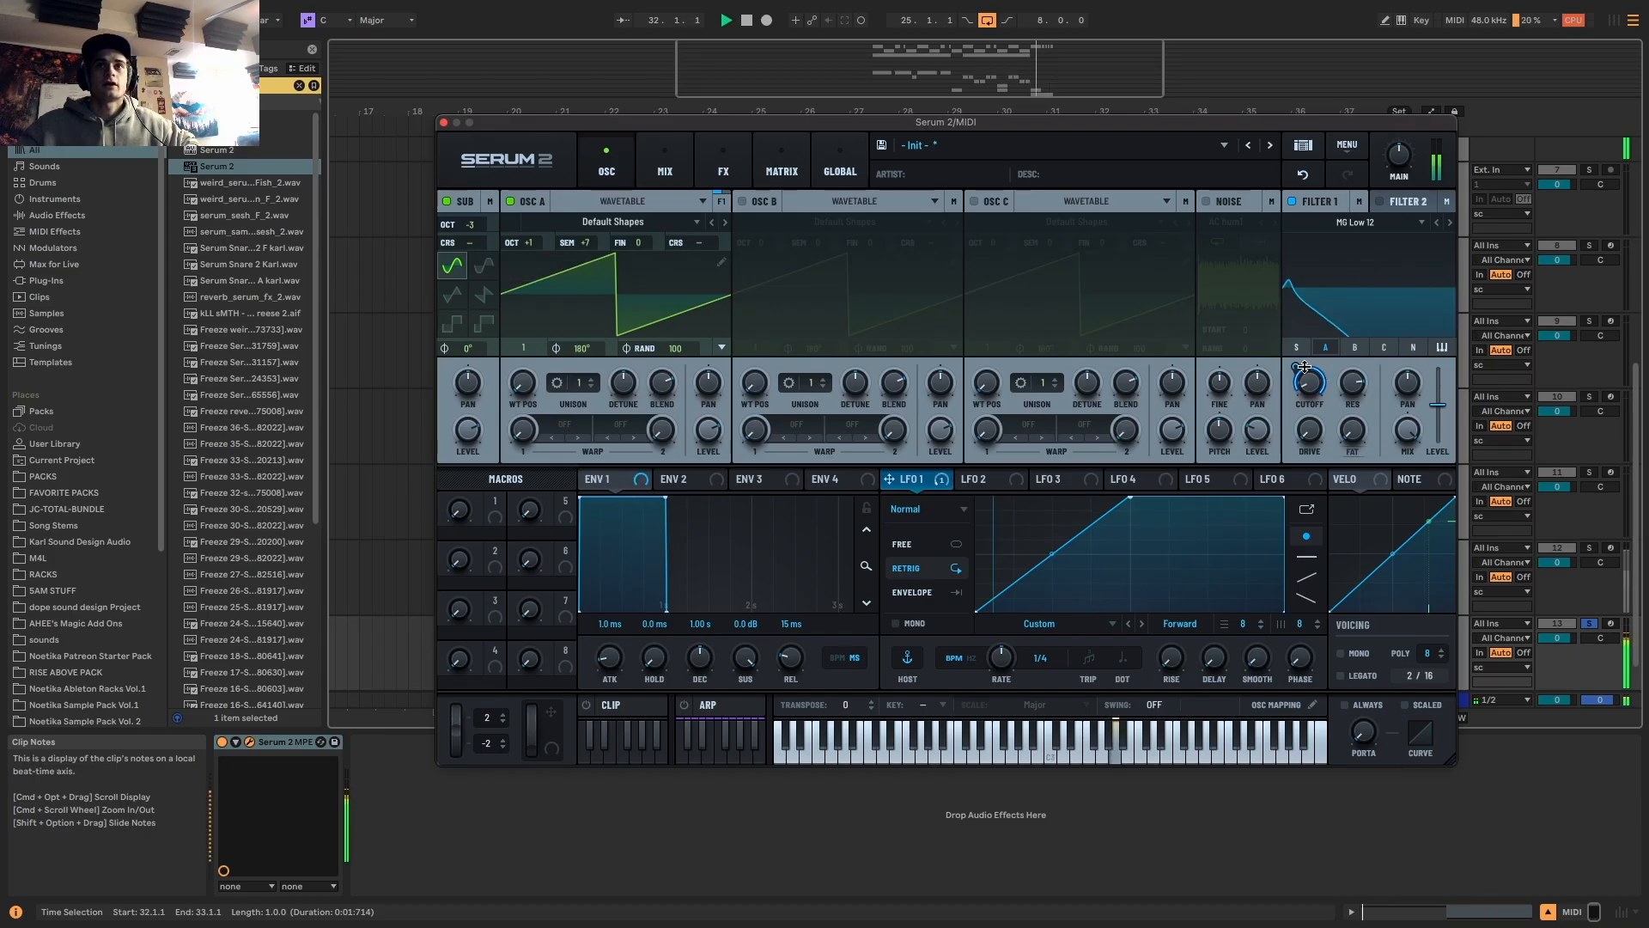
{"action": "left_click_drag", "start_coordinate": [1303, 366], "coordinate": [1301, 400]}
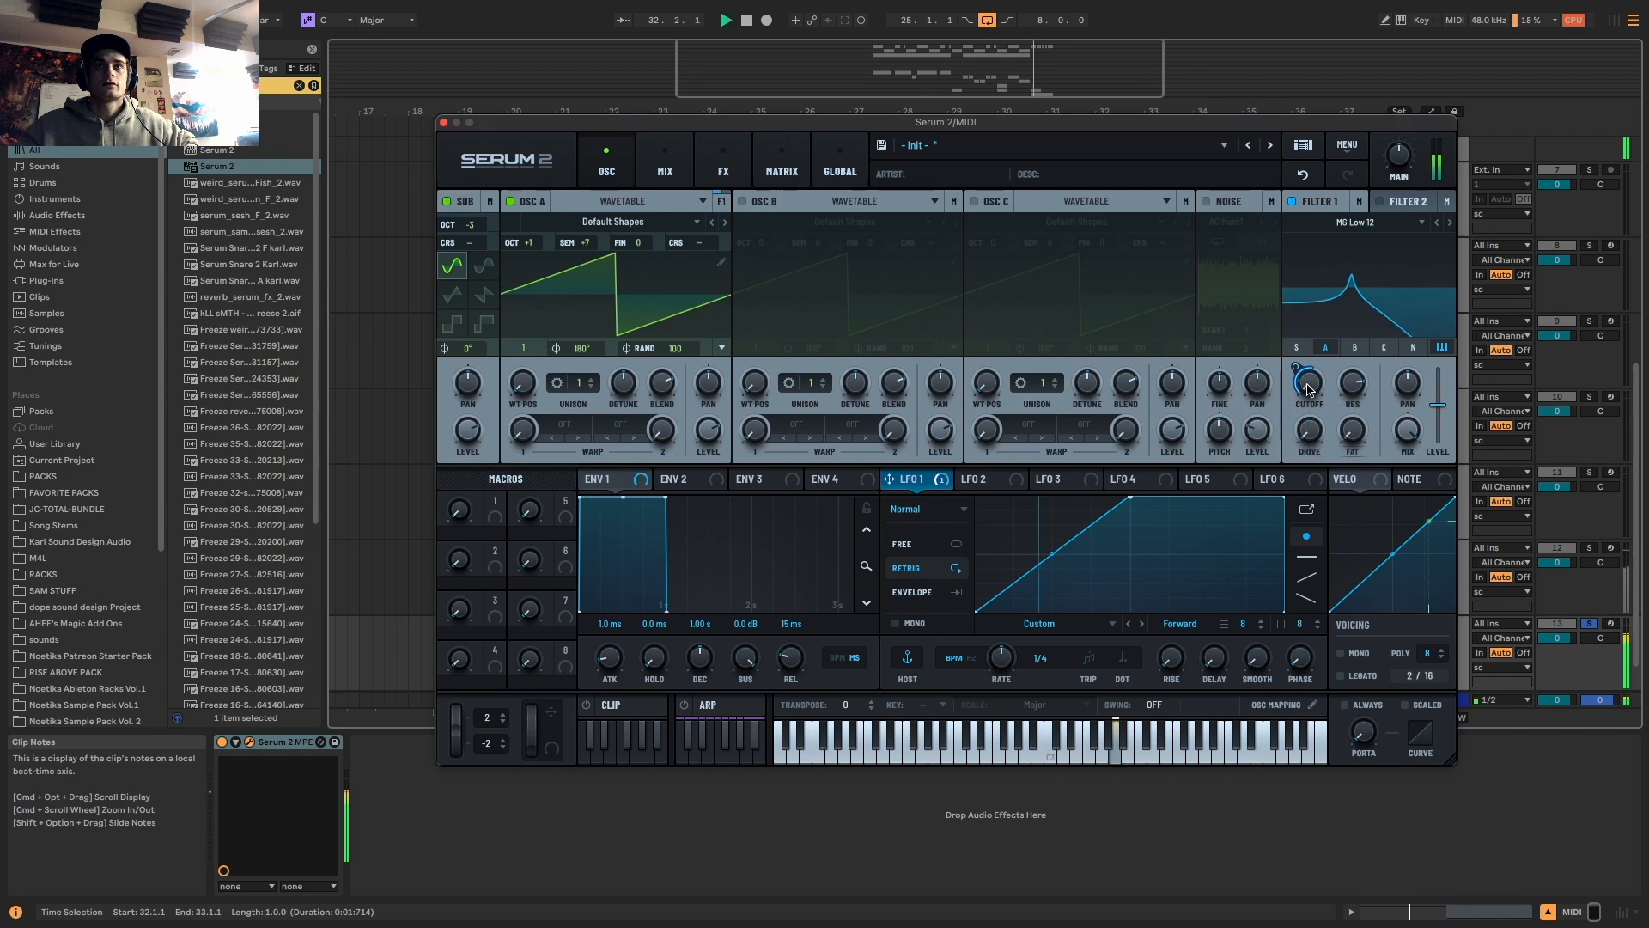
{"action": "key", "text": "space"}
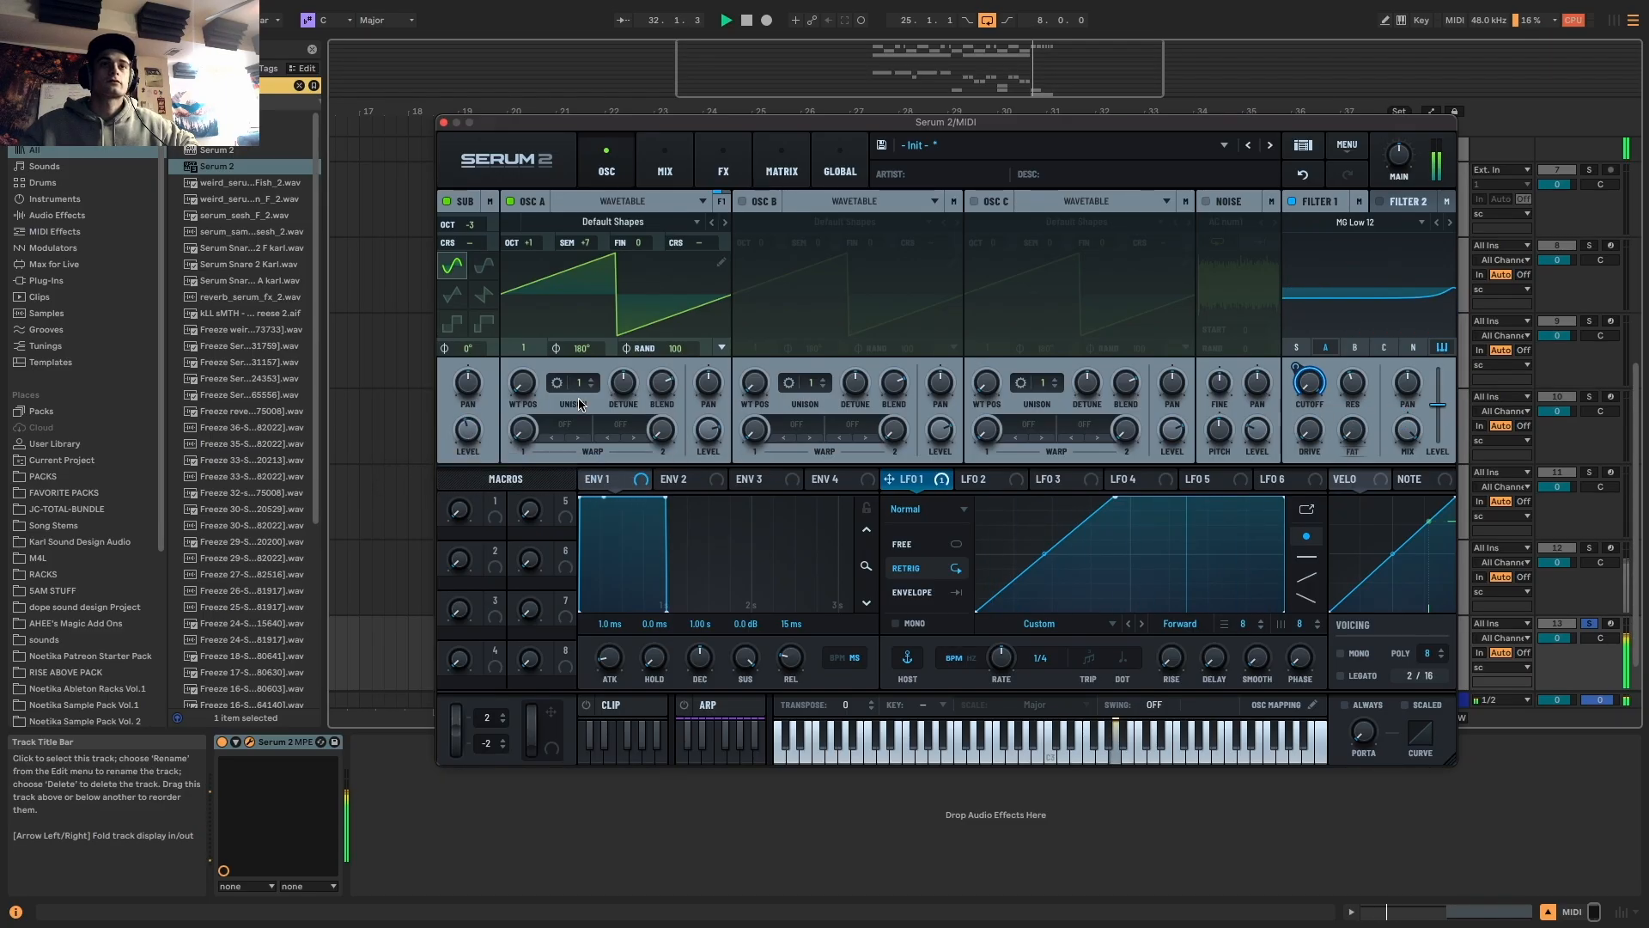
Modulate oscillator A's fine tuning with LFO 2 at a 1/16 rate, then unsolo track 13
{"action": "left_click", "coordinate": [988, 482]}
{"action": "left_click_drag", "start_coordinate": [694, 294], "coordinate": [639, 242]}
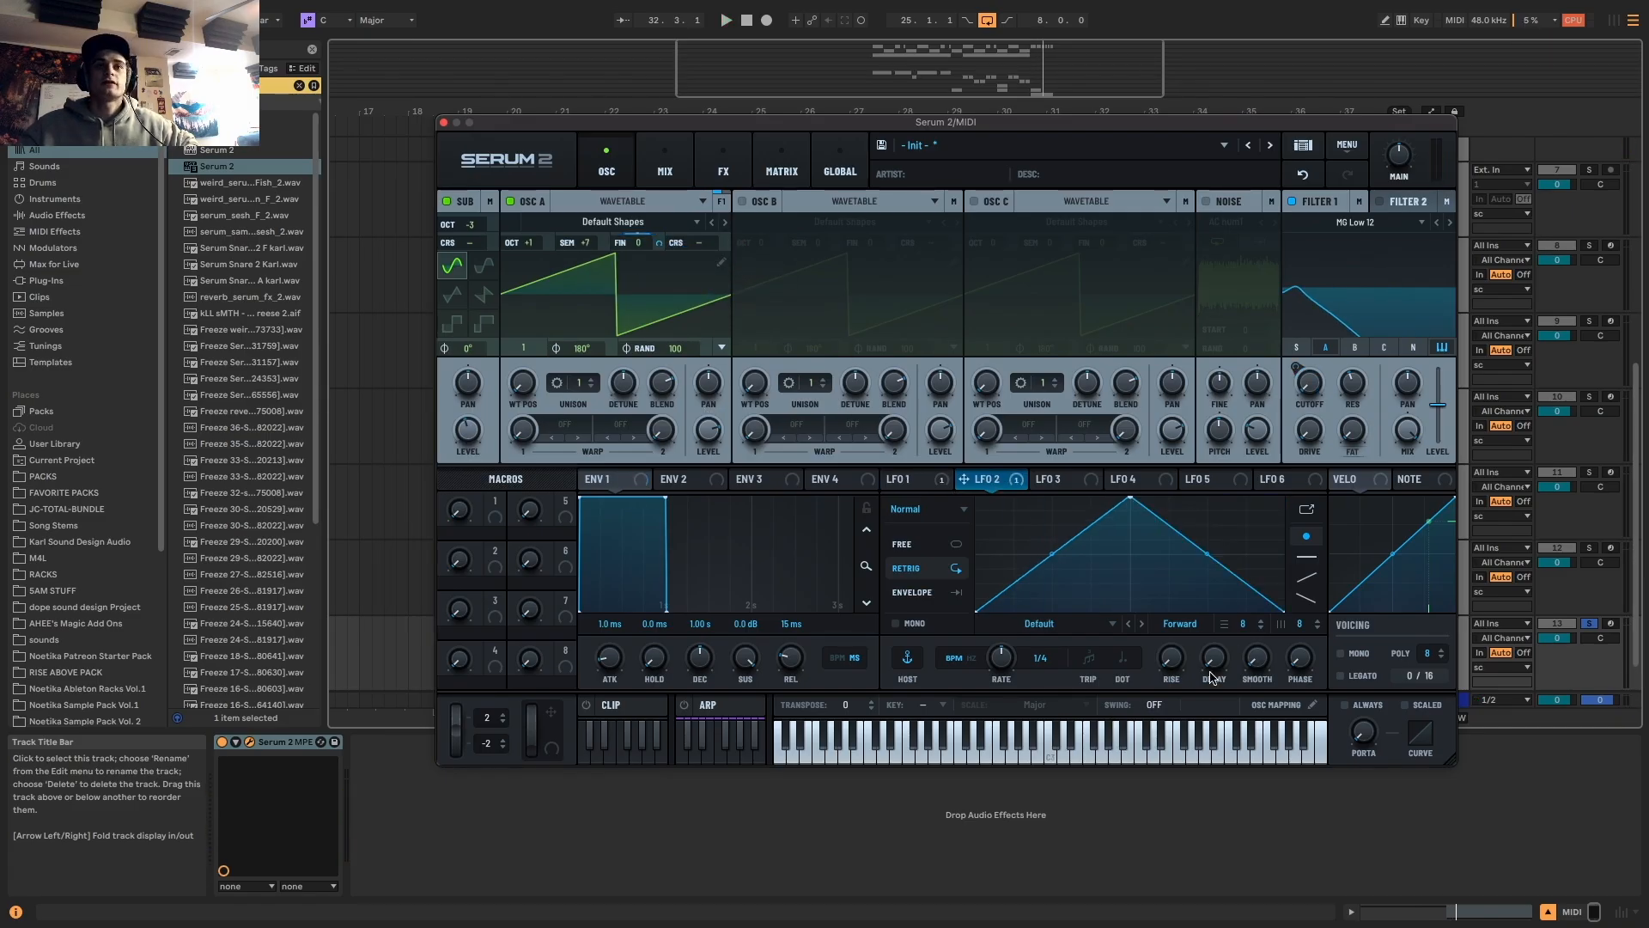
{"action": "key", "text": "space"}
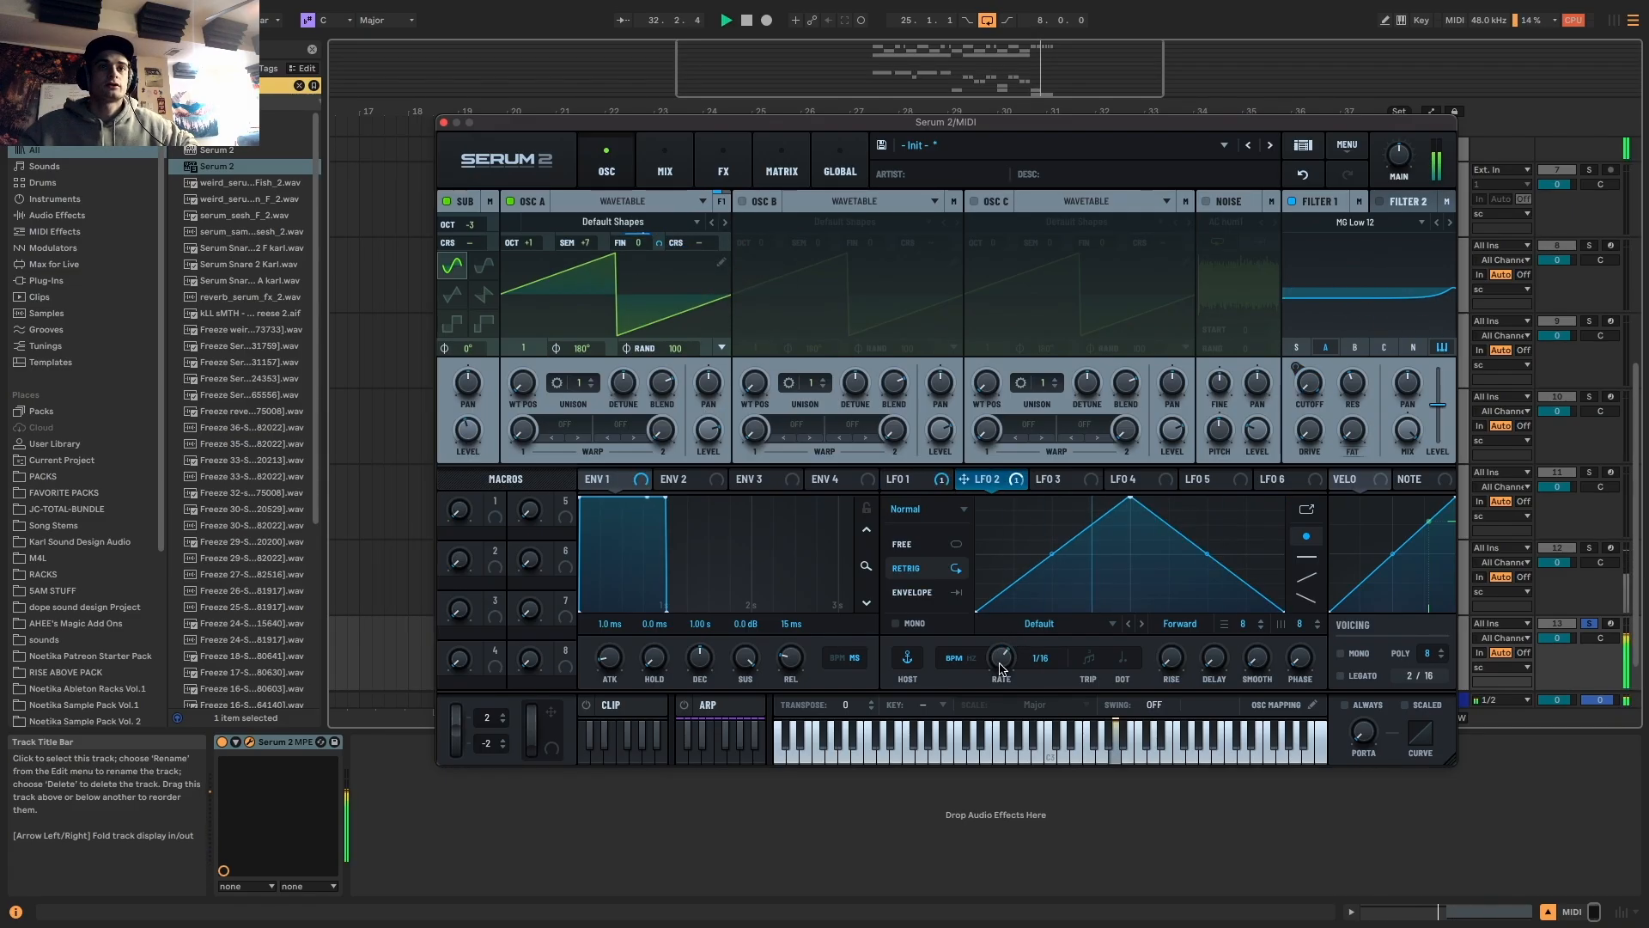
{"action": "left_click", "coordinate": [1587, 624]}
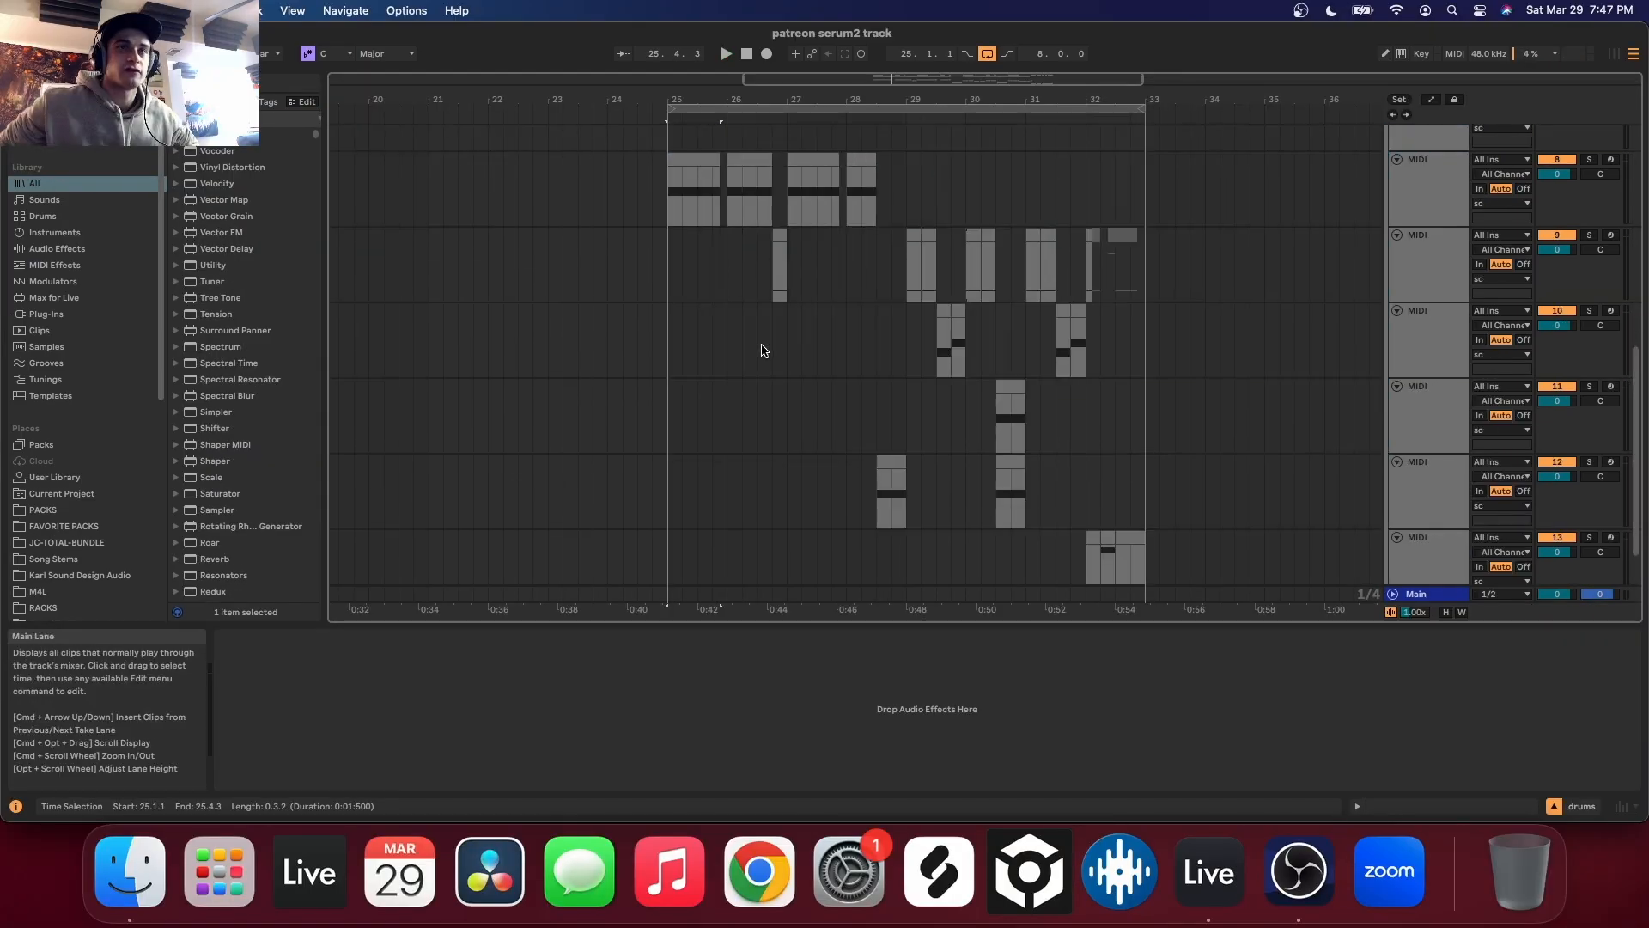
Play the arrangement from bar 25 and delete the empty audio track 5 from the drums group
{"action": "scroll", "coordinate": [783, 357], "scroll_direction": "up", "scroll_amount": 10}
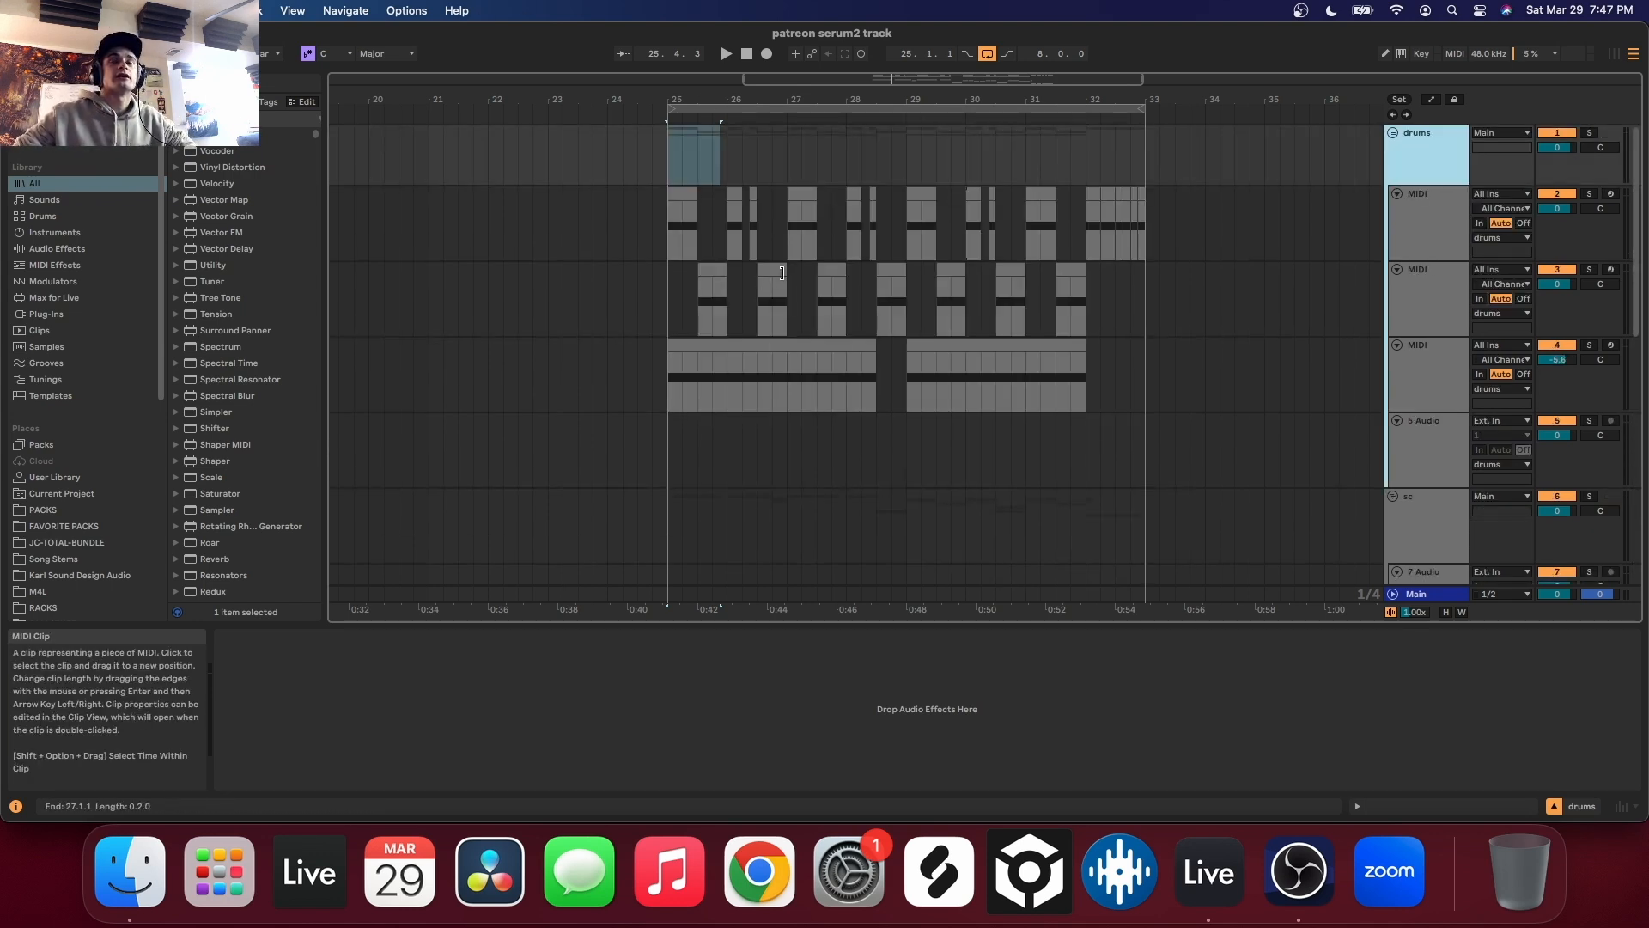
{"action": "scroll", "coordinate": [773, 282], "scroll_direction": "down", "scroll_amount": 5}
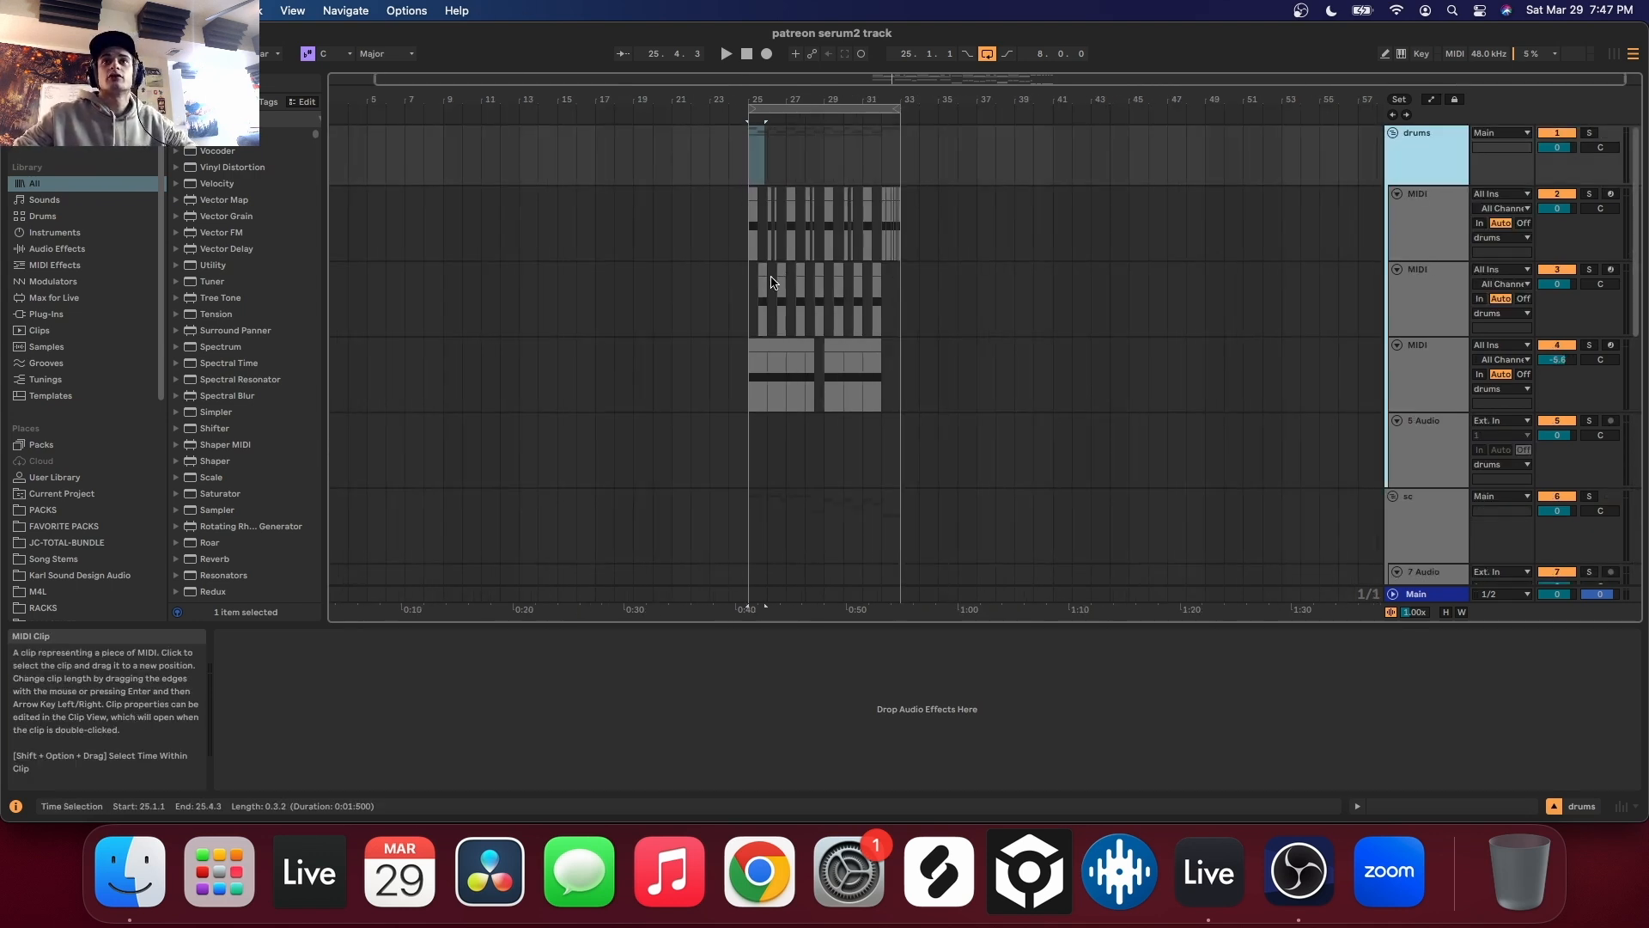
{"action": "key", "text": "space"}
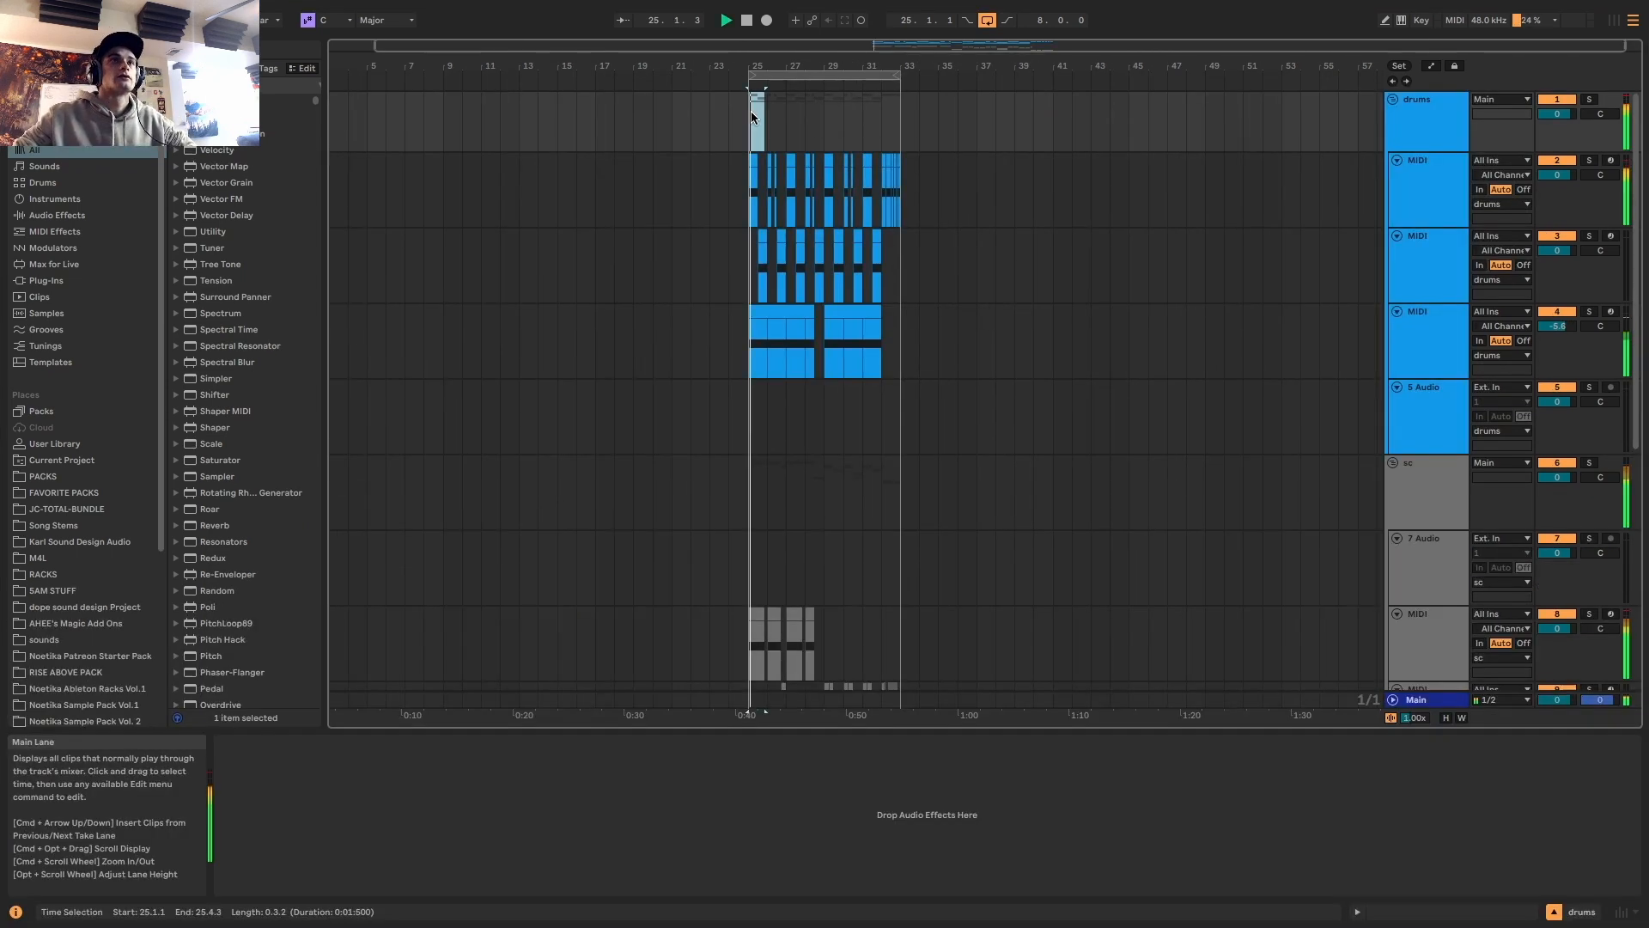
{"action": "scroll", "coordinate": [1088, 269], "scroll_direction": "down", "scroll_amount": 3}
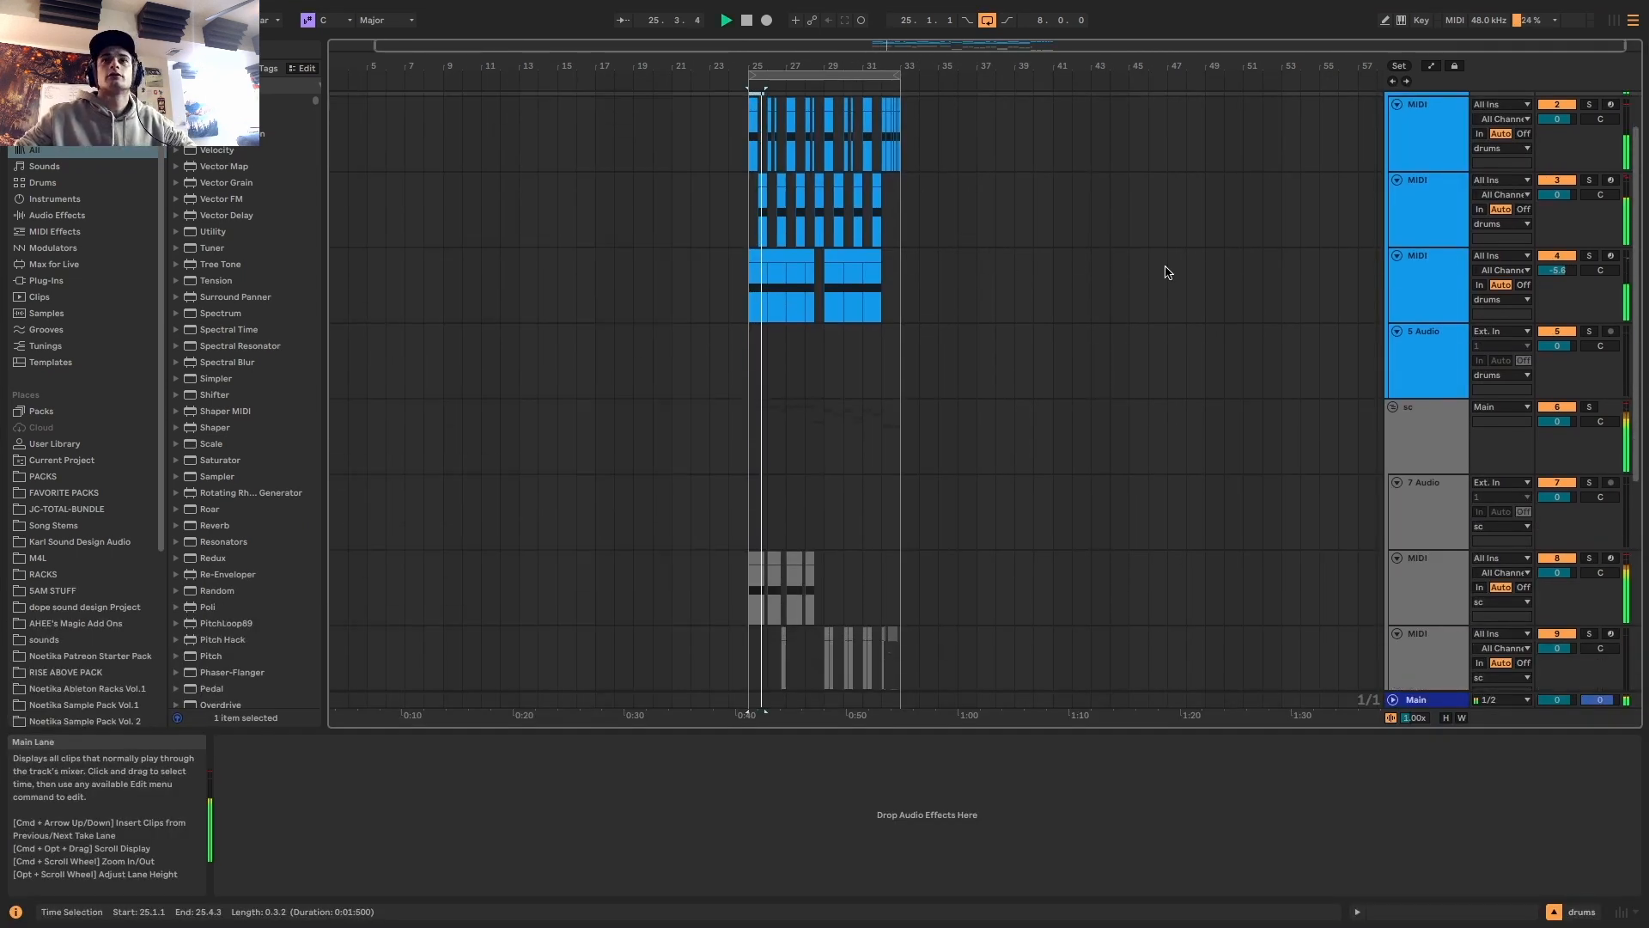
{"action": "left_click", "coordinate": [1413, 348]}
{"action": "scroll", "coordinate": [1413, 349], "scroll_direction": "up", "scroll_amount": 3}
{"action": "key", "text": "Delete"}
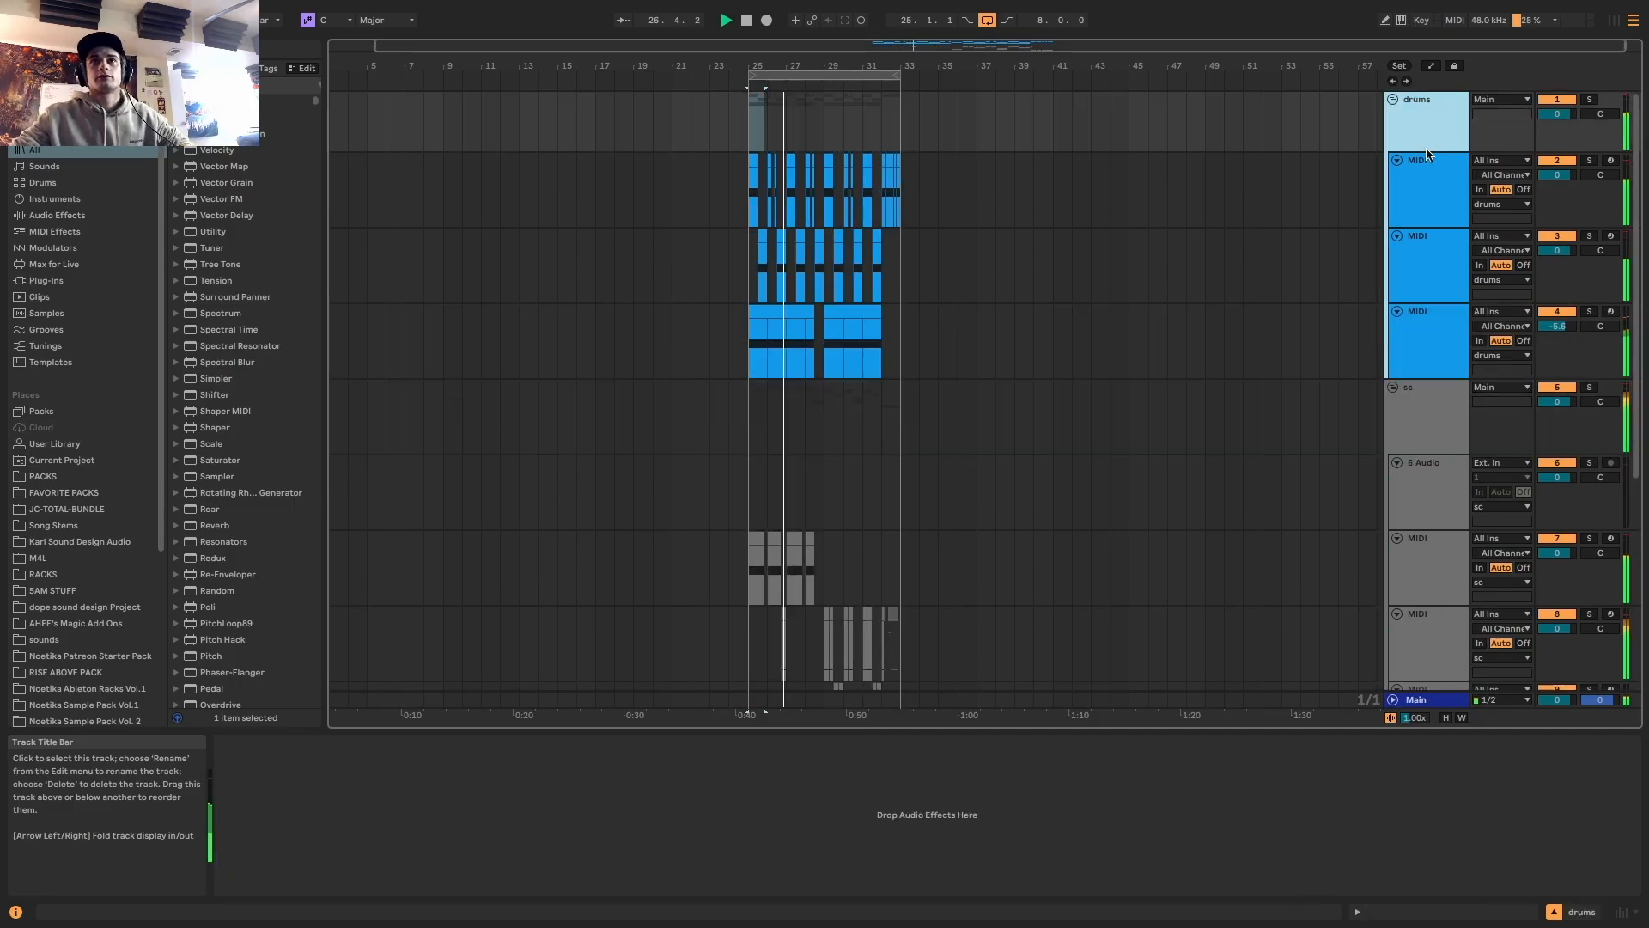
Rename the three MIDI tracks in the drums group KICK, CLAP and HATS
{"action": "double_click", "coordinate": [1422, 168]}
{"action": "type", "text": "KICK"}
{"action": "key", "text": "Return"}
{"action": "double_click", "coordinate": [1439, 255]}
{"action": "type", "text": "CLAP"}
{"action": "key", "text": "Return"}
{"action": "double_click", "coordinate": [1433, 313]}
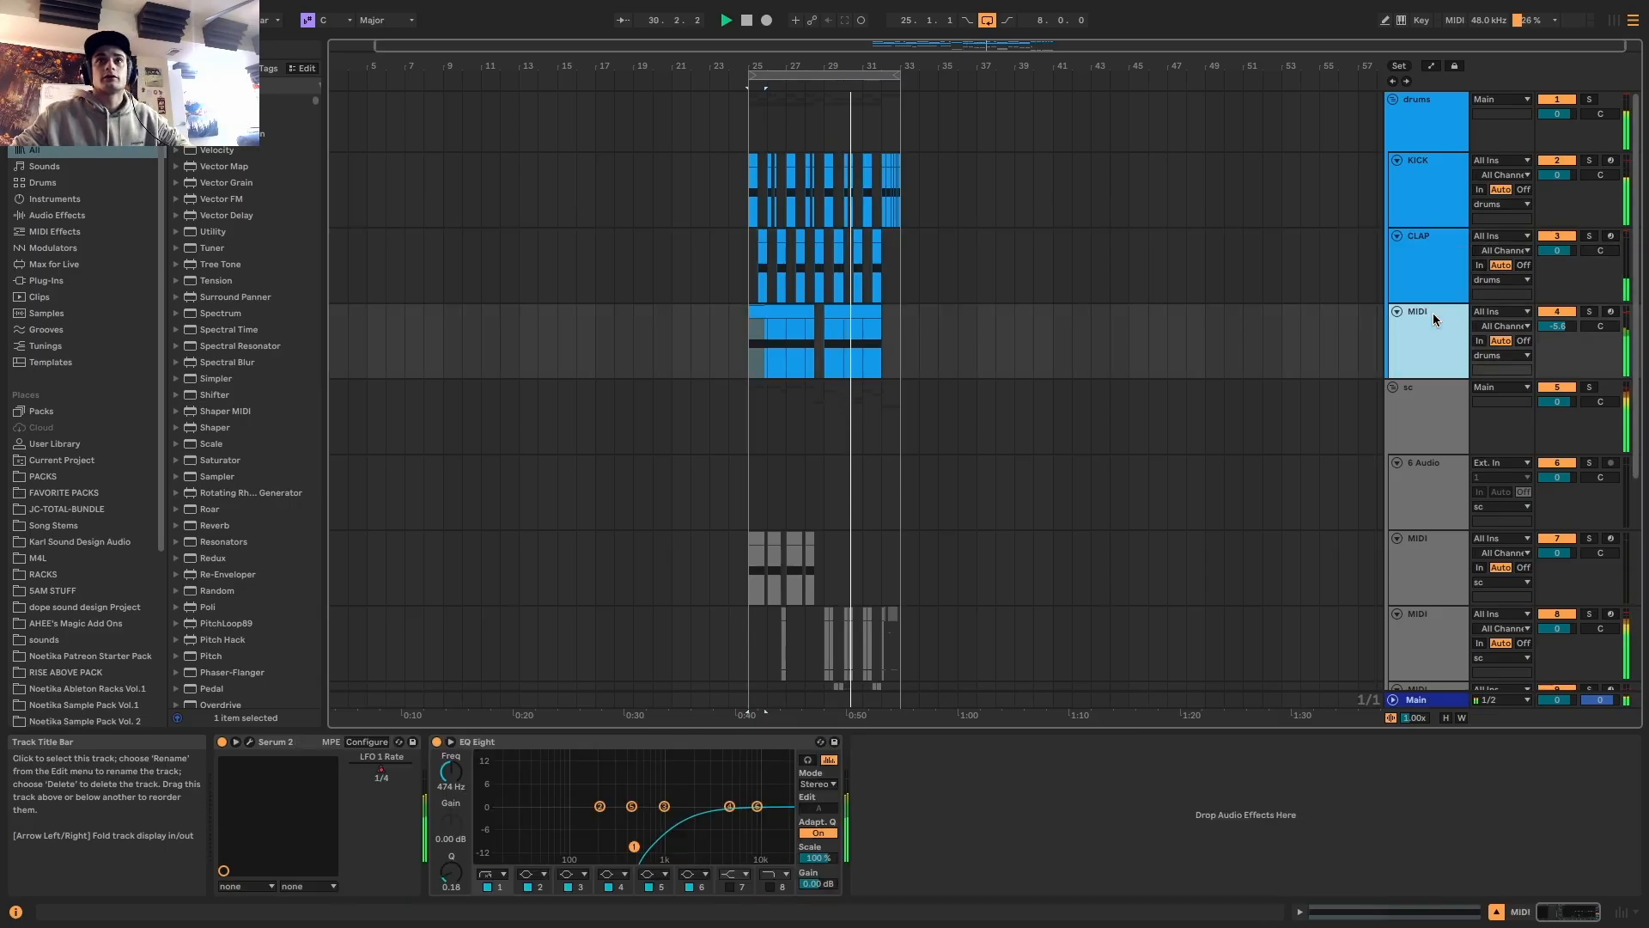
{"action": "type", "text": "HATS"}
{"action": "key", "text": "Return"}
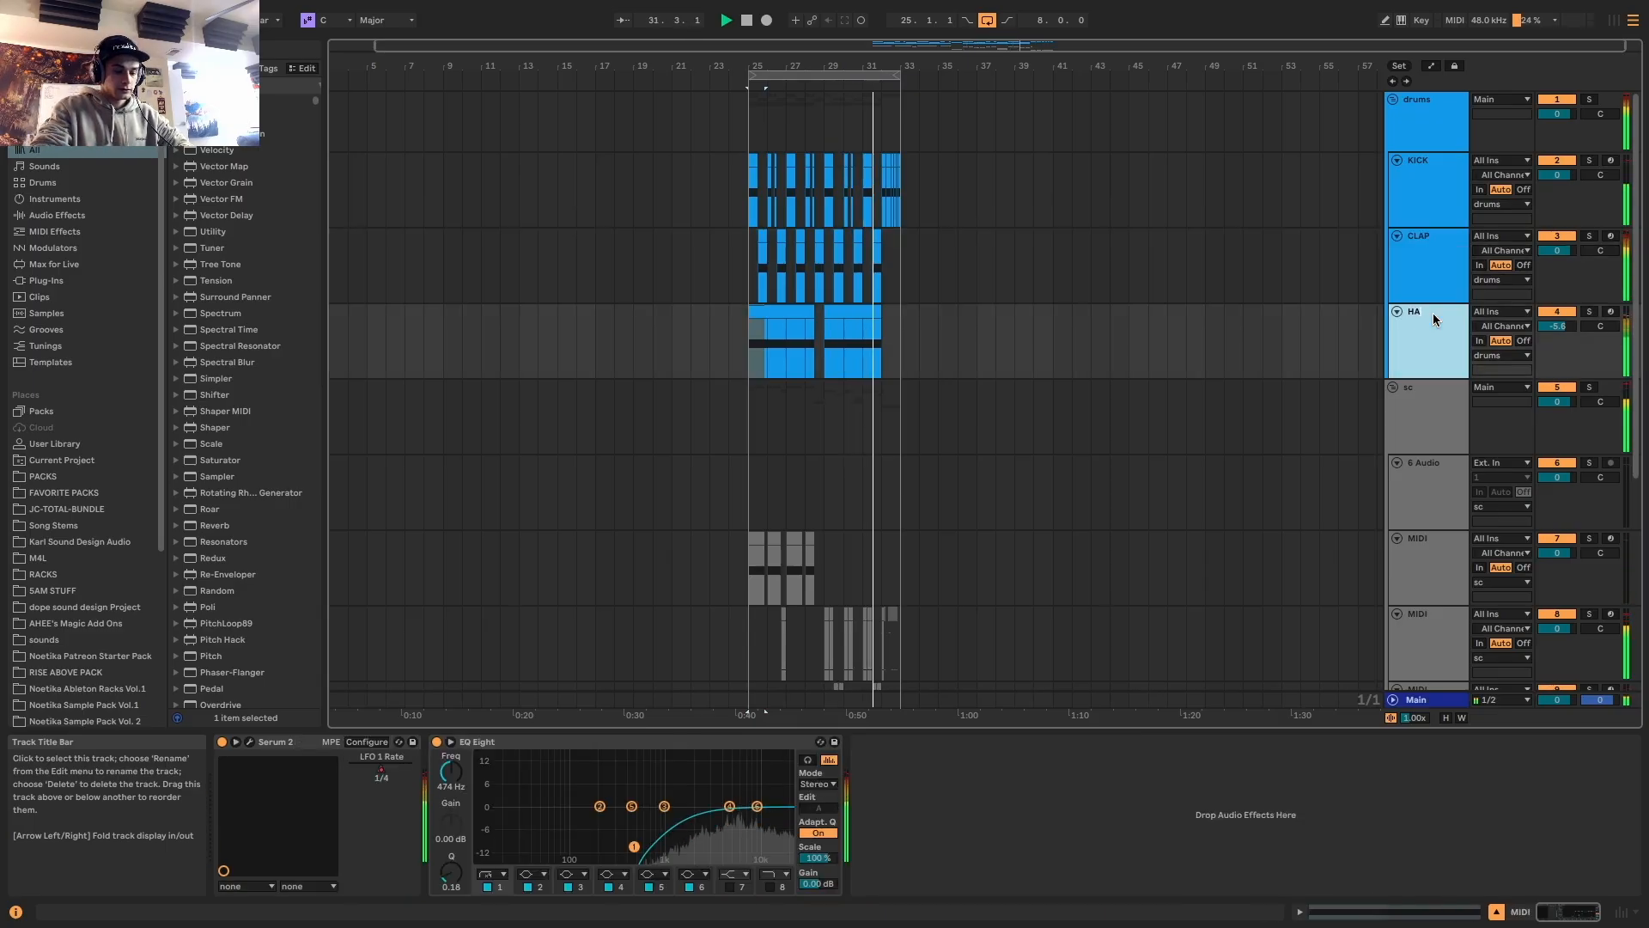
Group the bass MIDI tracks 7 to 12 inside the sc group and name the new group BASSES
{"action": "scroll", "coordinate": [1432, 313], "scroll_direction": "down", "scroll_amount": 3}
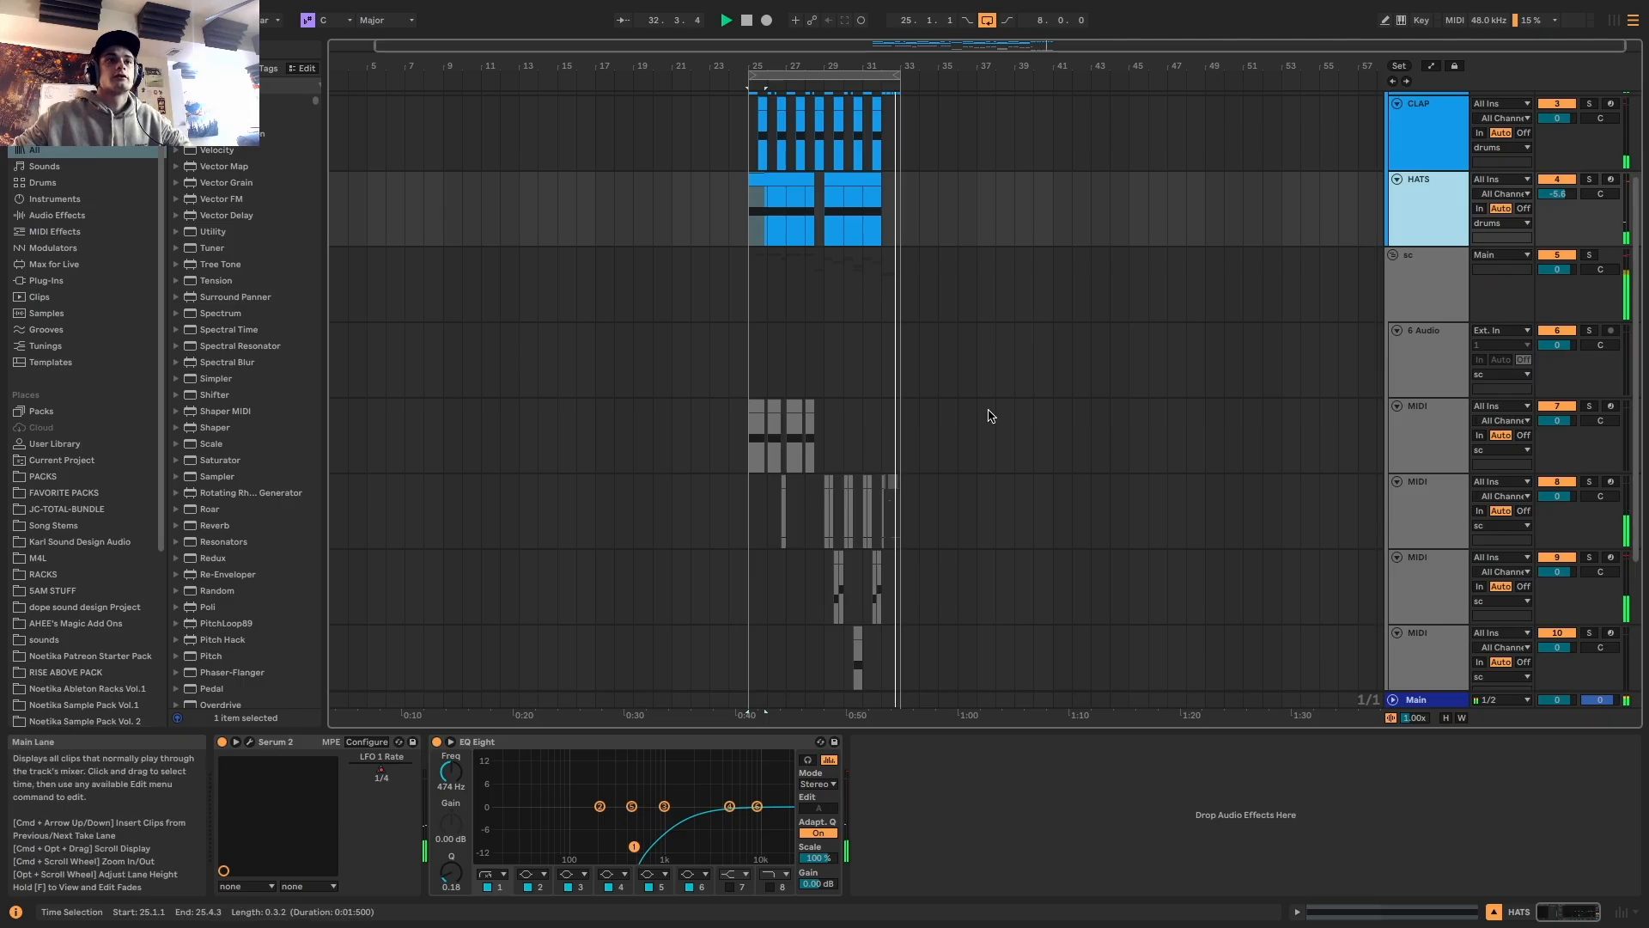
{"action": "left_click", "coordinate": [752, 436]}
{"action": "scroll", "coordinate": [753, 437], "scroll_direction": "up", "scroll_amount": 5}
{"action": "left_click", "coordinate": [776, 405]}
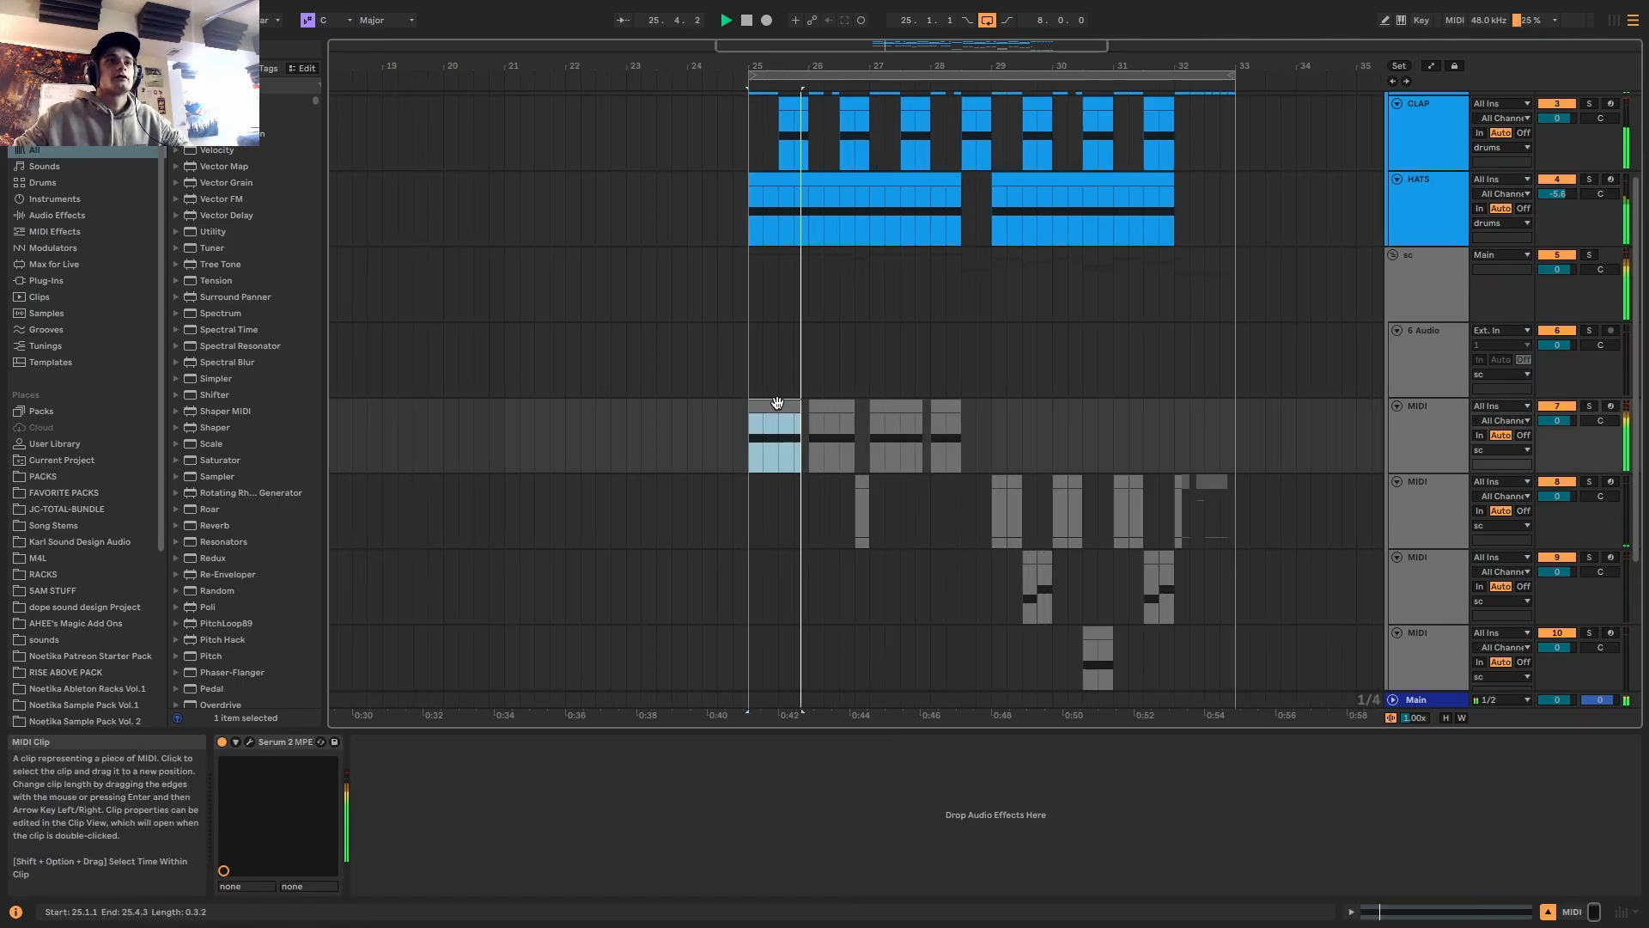
{"action": "left_click", "coordinate": [1421, 427]}
{"action": "scroll", "coordinate": [1445, 441], "scroll_direction": "down", "scroll_amount": 3}
{"action": "scroll", "coordinate": [1447, 466], "scroll_direction": "down", "scroll_amount": 2}
{"action": "left_click", "coordinate": [1424, 617], "text": "shift"}
{"action": "key", "text": "super+g"}
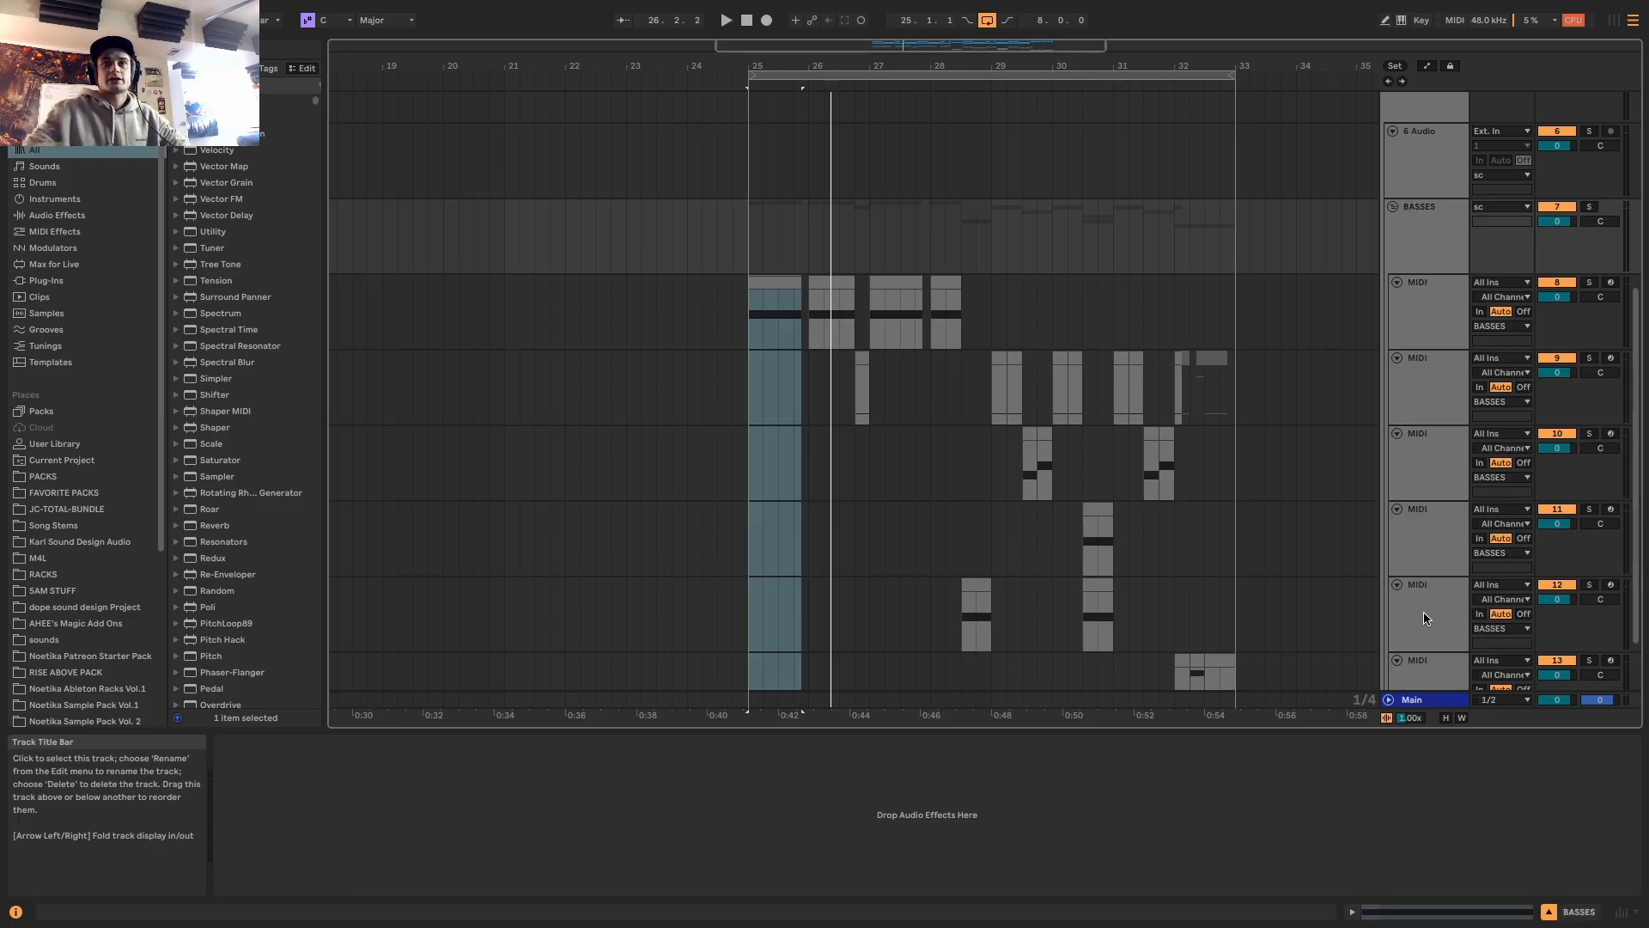
Colour the BASSES group red and apply that colour to its grouped tracks and clips
{"action": "left_click", "coordinate": [1422, 233]}
{"action": "right_click", "coordinate": [1421, 233]}
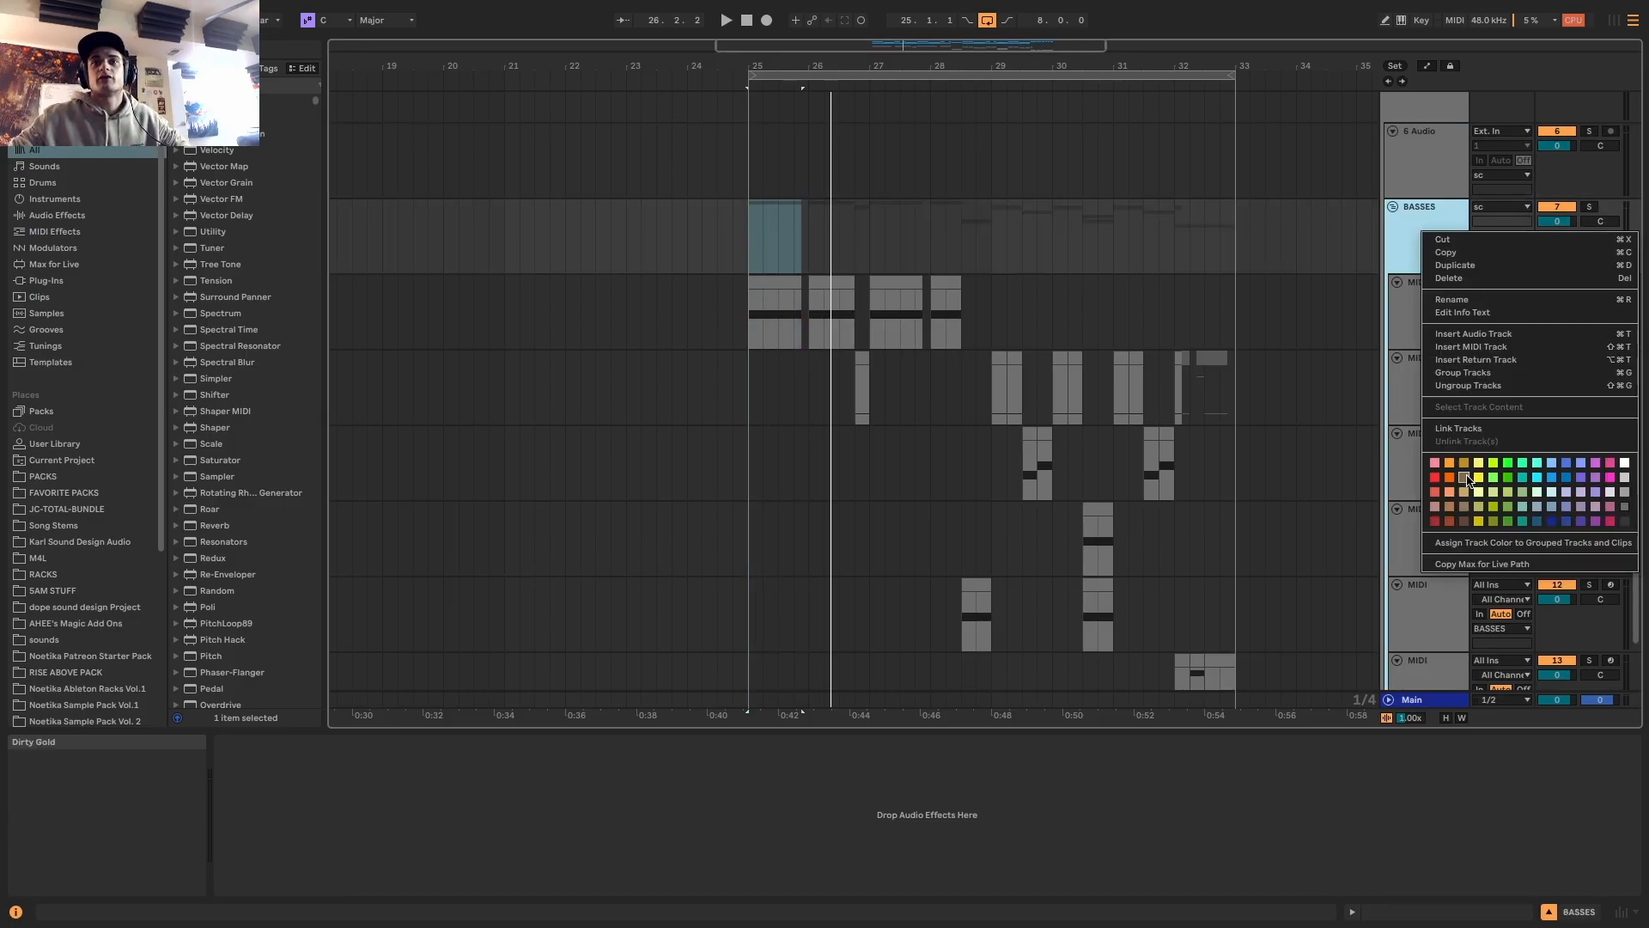
{"action": "left_click", "coordinate": [1435, 493]}
{"action": "right_click", "coordinate": [1429, 227]}
{"action": "left_click", "coordinate": [1533, 538]}
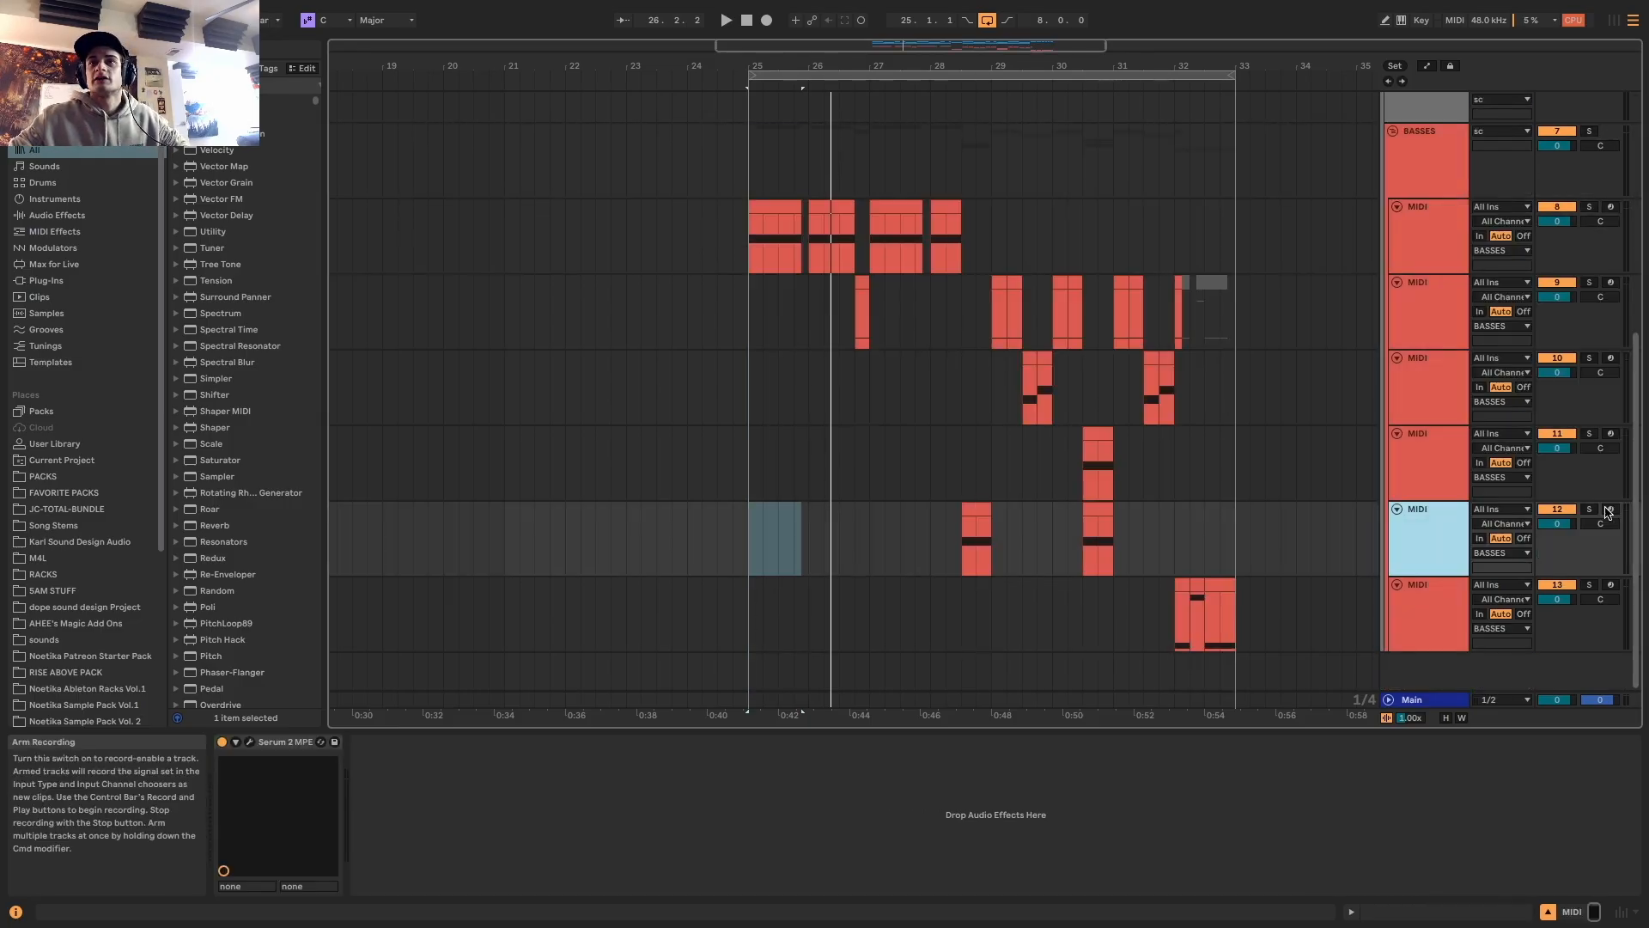
Solo and audition track 12, put it in its own FX group outside BASSES, and colour that group pale yellow
{"action": "left_click", "coordinate": [1589, 509]}
{"action": "left_click", "coordinate": [975, 515]}
{"action": "key", "text": "space"}
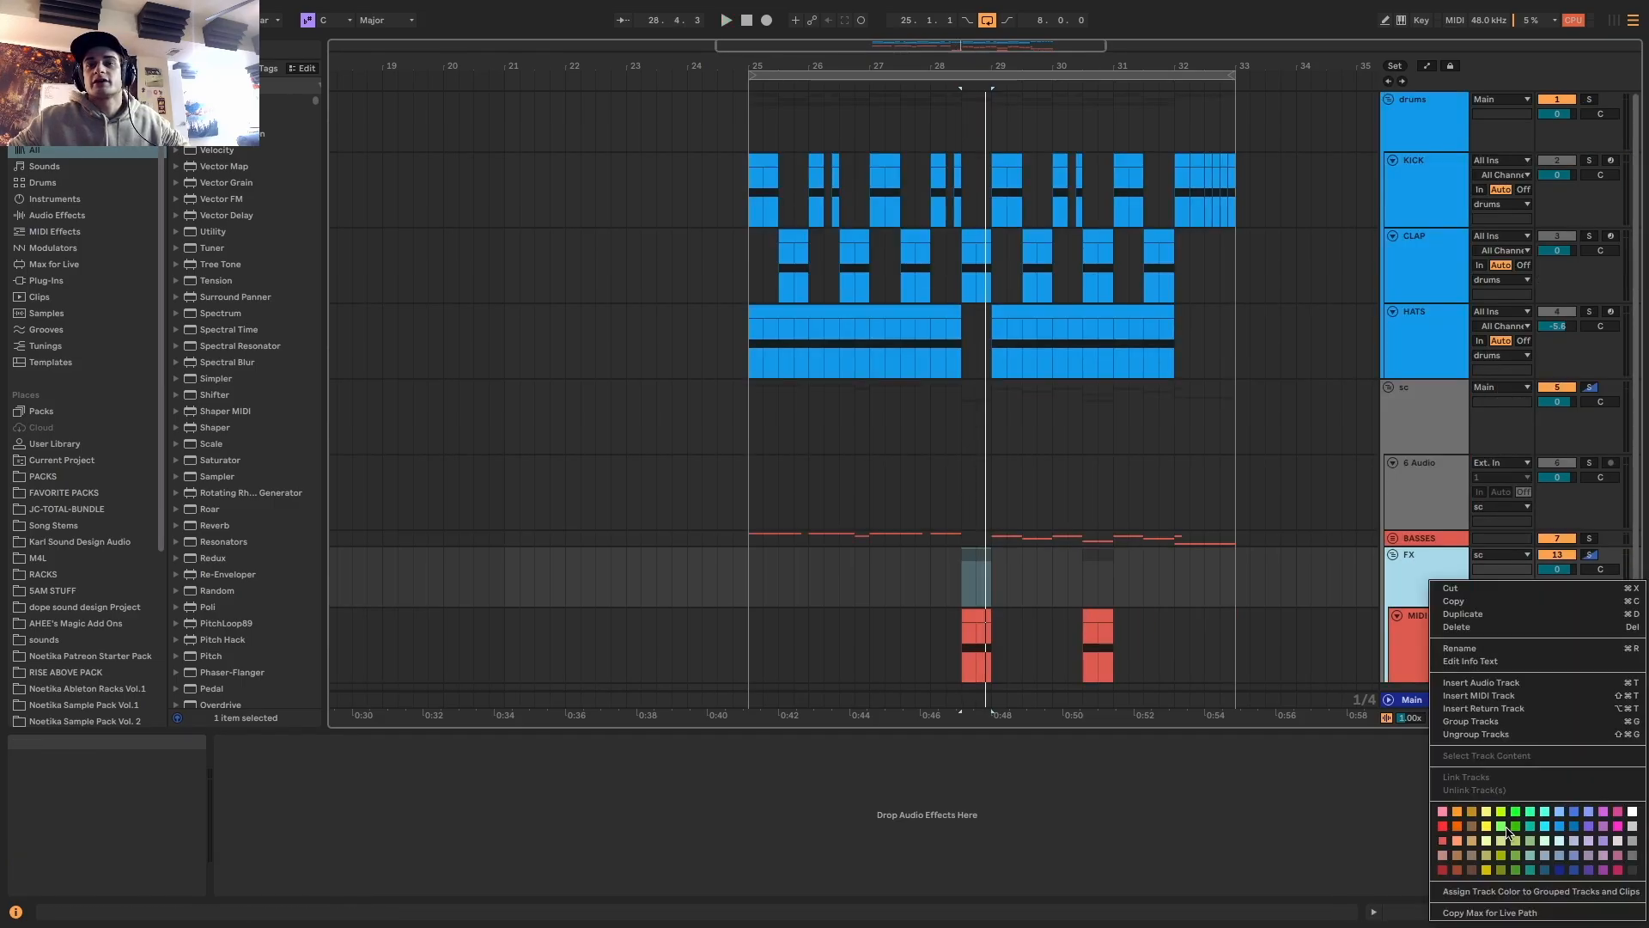
{"action": "left_click", "coordinate": [1490, 852]}
Apply the FX group's colour to its track and clips, and delete the empty audio track 6
{"action": "scroll", "coordinate": [1409, 630], "scroll_direction": "down", "scroll_amount": 1}
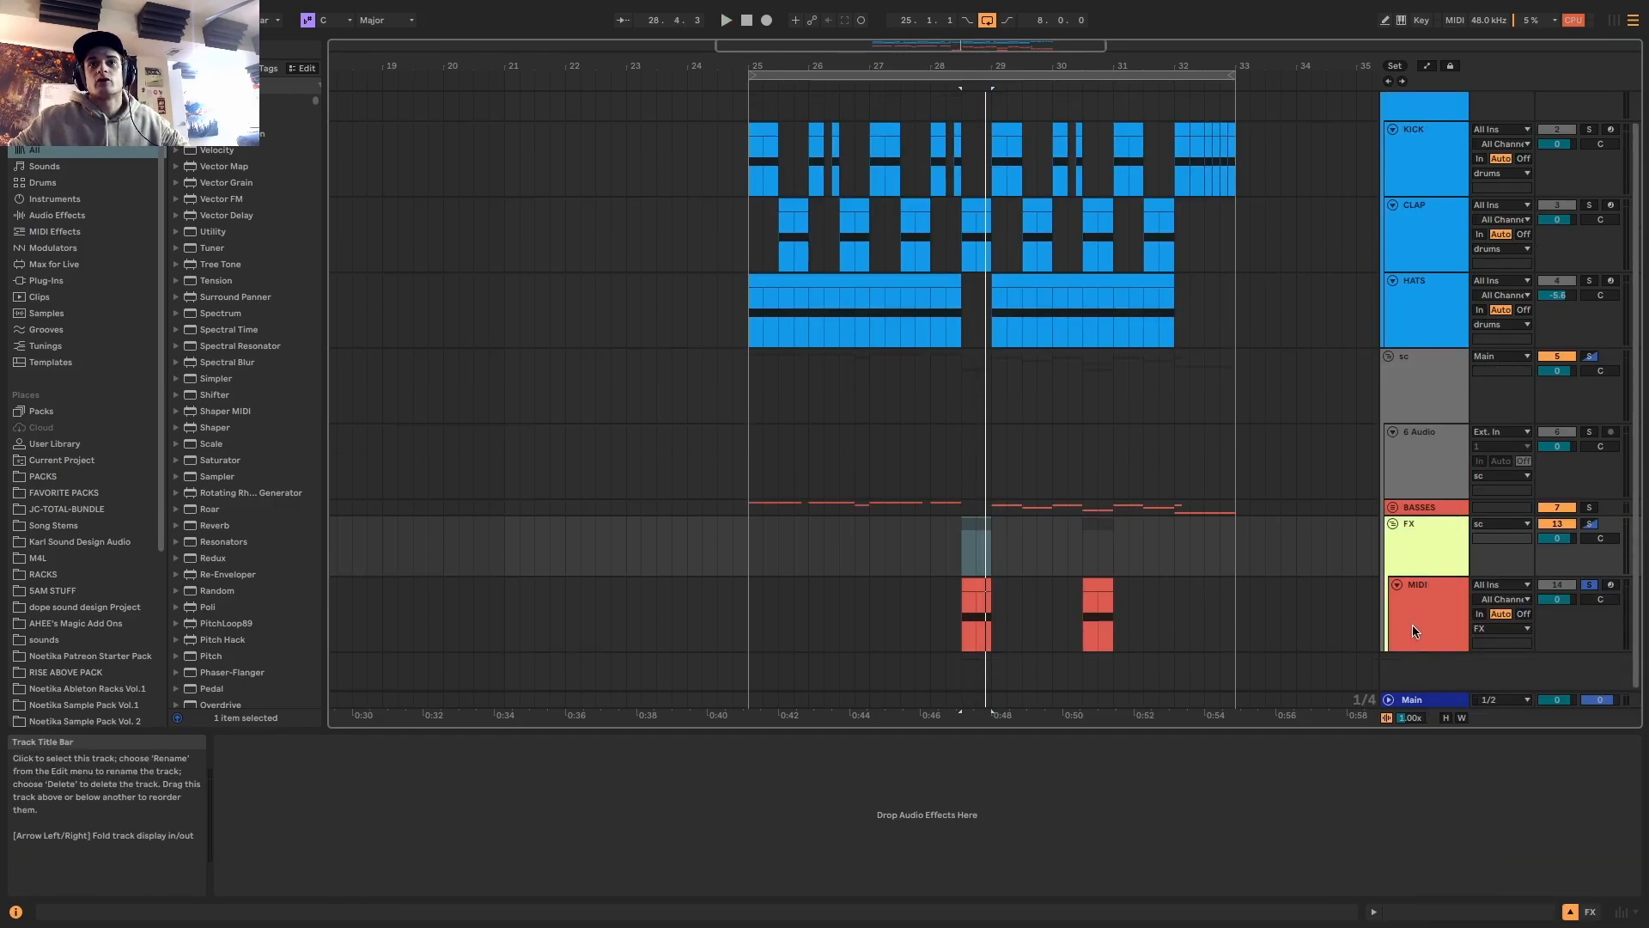
{"action": "right_click", "coordinate": [1417, 556]}
{"action": "left_click", "coordinate": [1475, 867]}
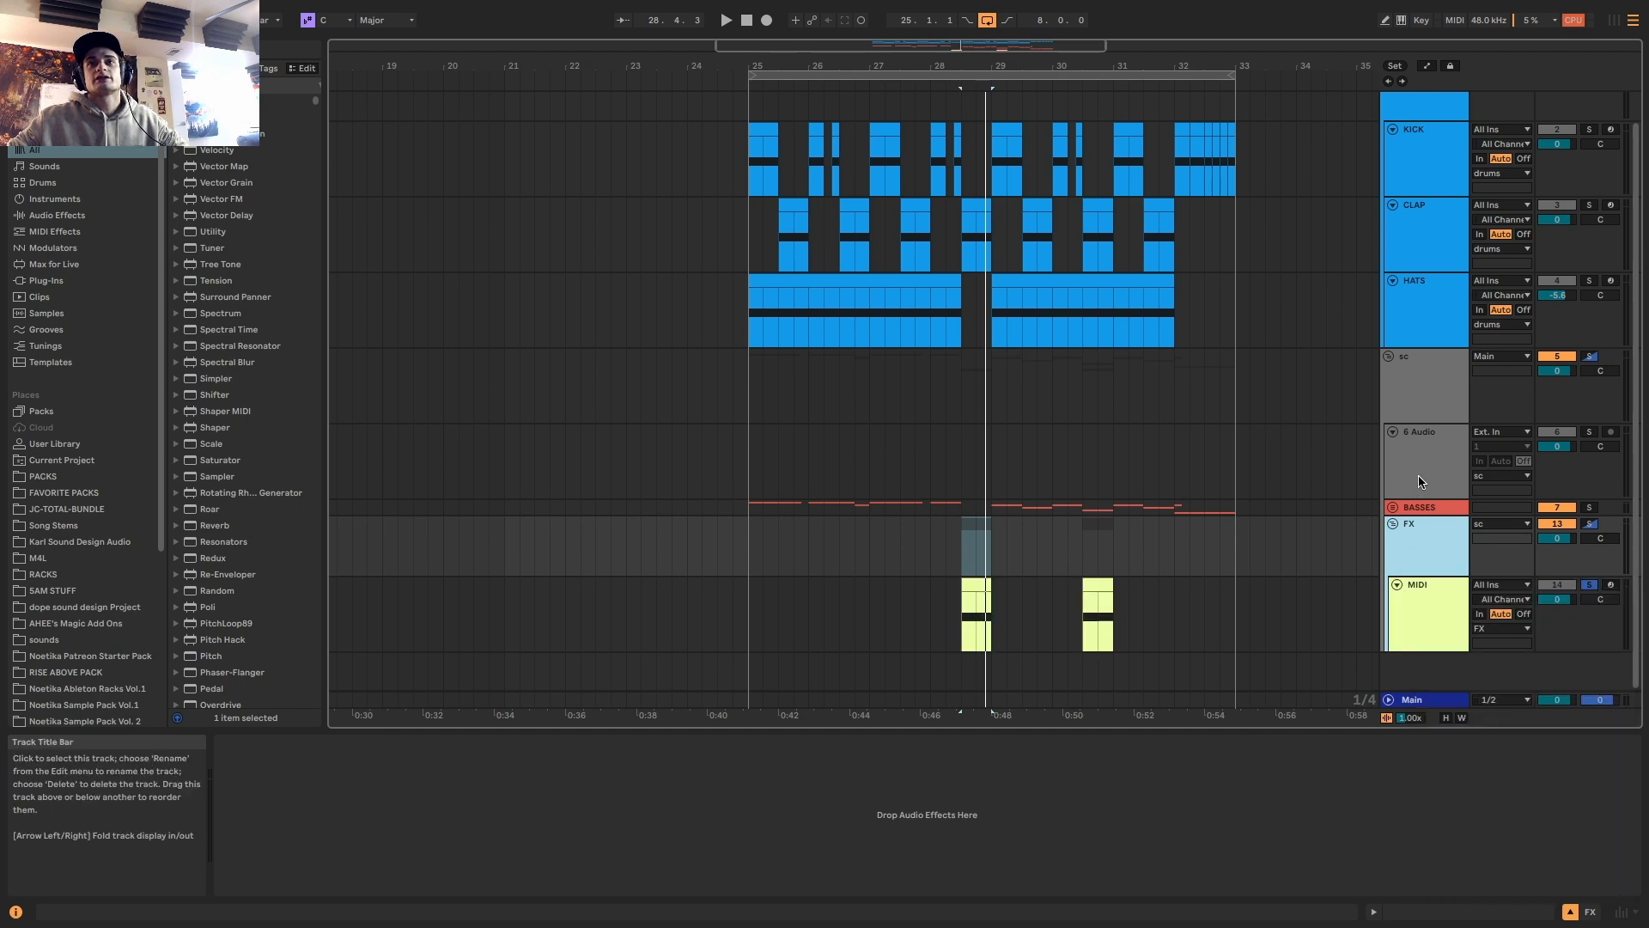
{"action": "left_click", "coordinate": [1451, 434]}
{"action": "key", "text": "Delete"}
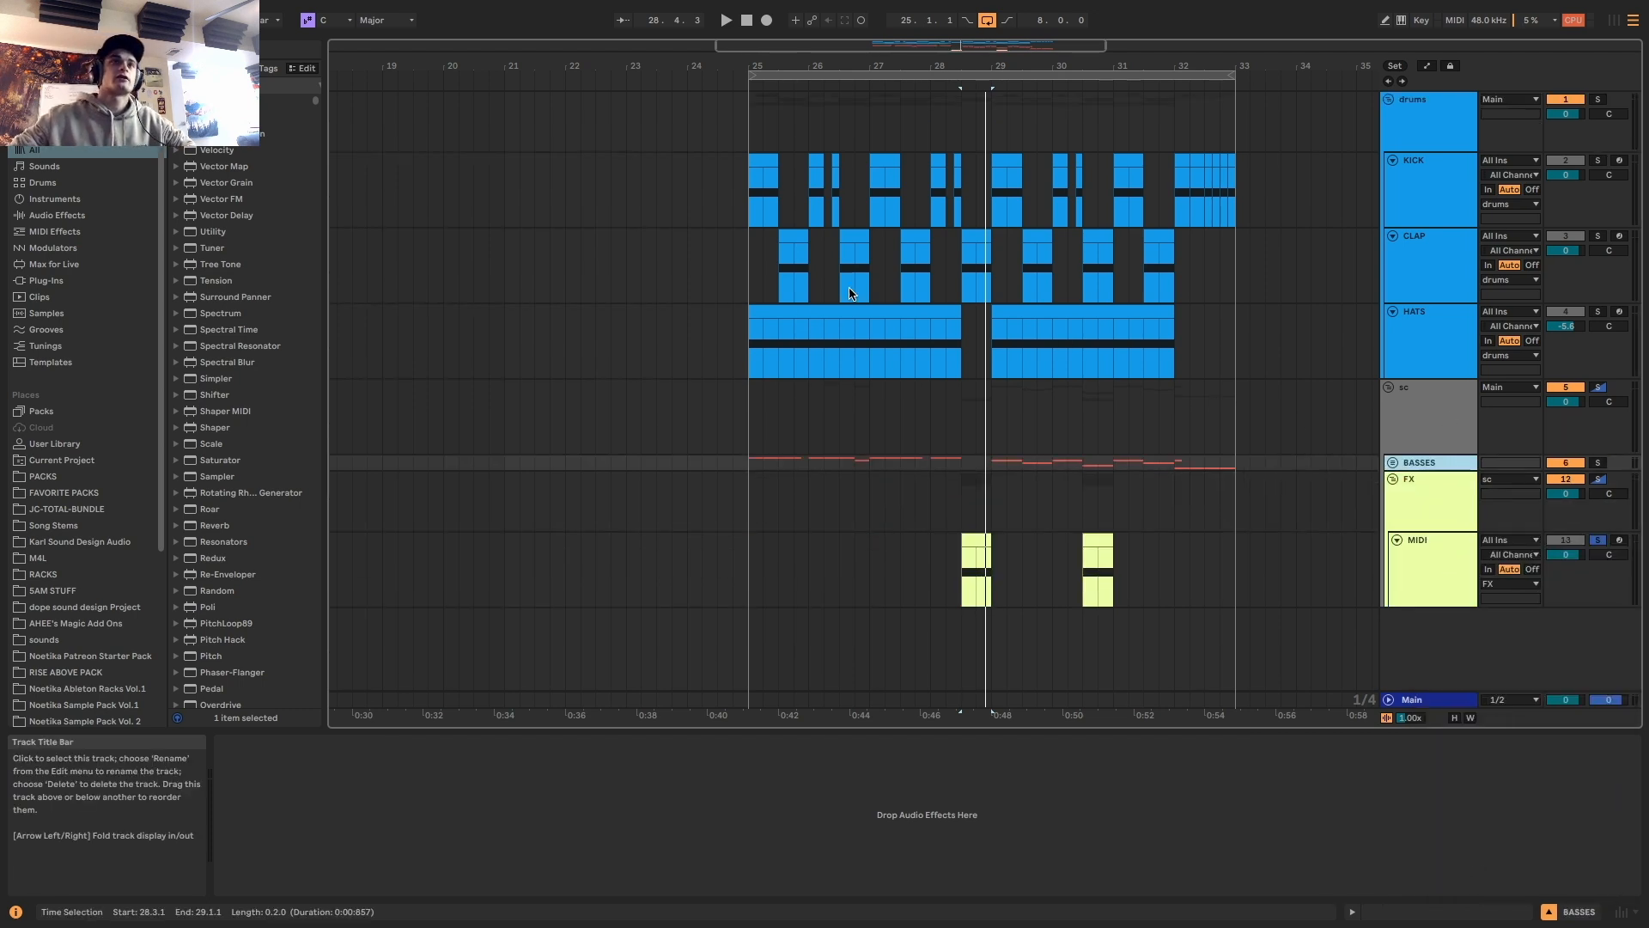
Copy the FX clip from bar 30 to the start of bar 32, unsolo the FX track and play back
{"action": "left_click", "coordinate": [1424, 589]}
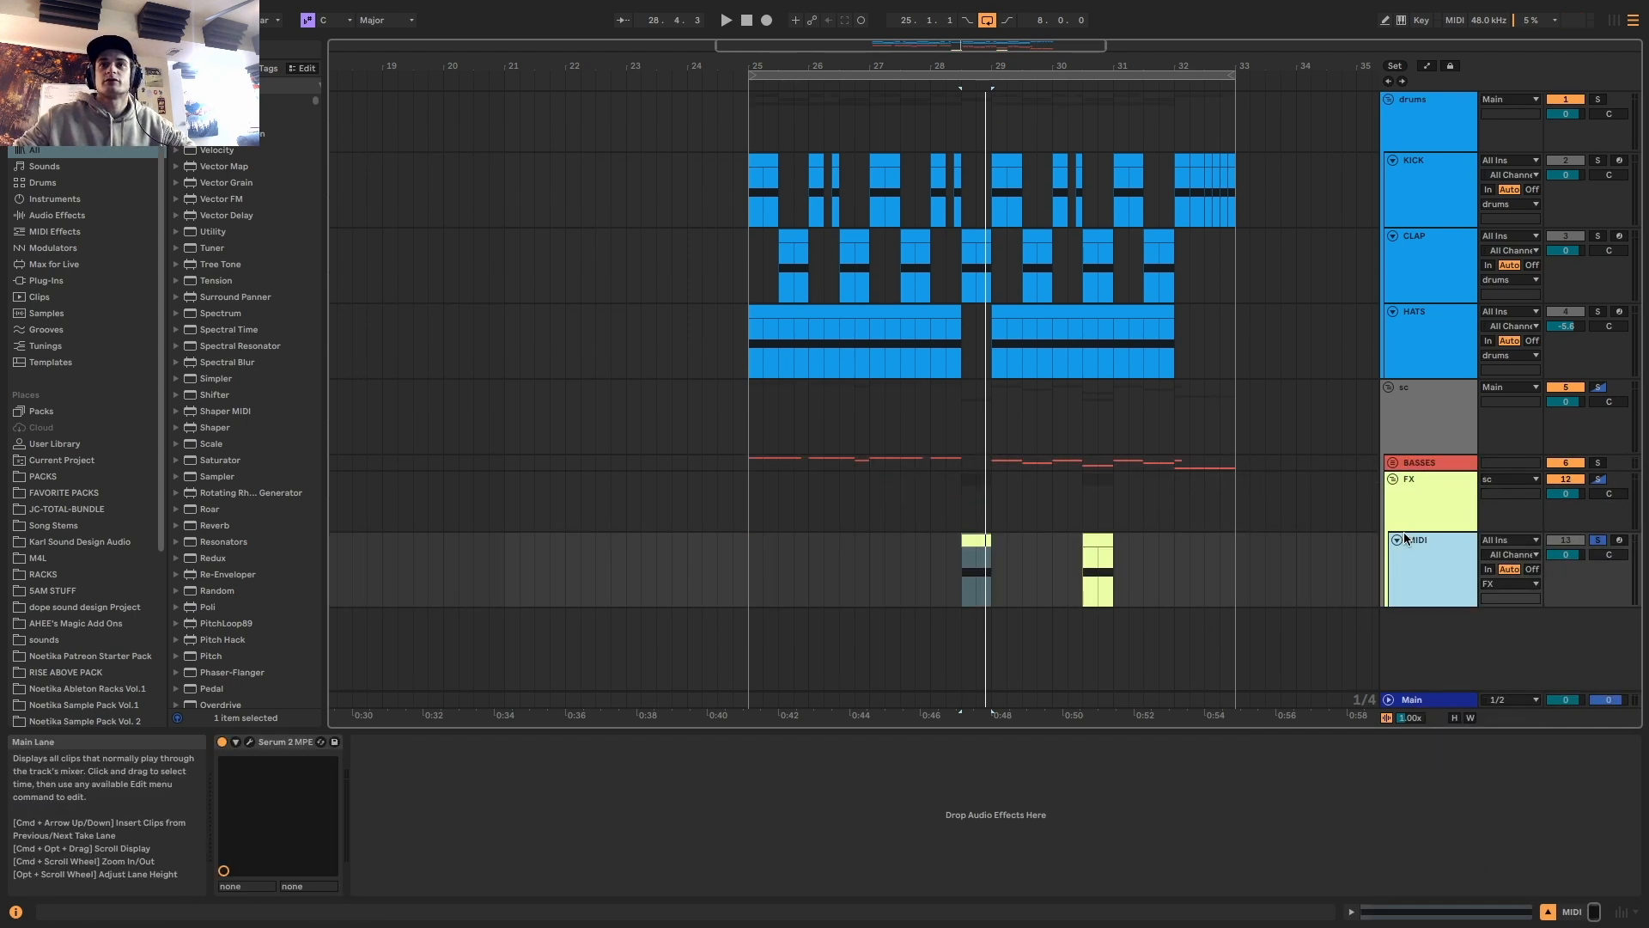
{"action": "left_click", "coordinate": [1389, 515]}
{"action": "left_click_drag", "start_coordinate": [1097, 540], "coordinate": [1188, 542]}
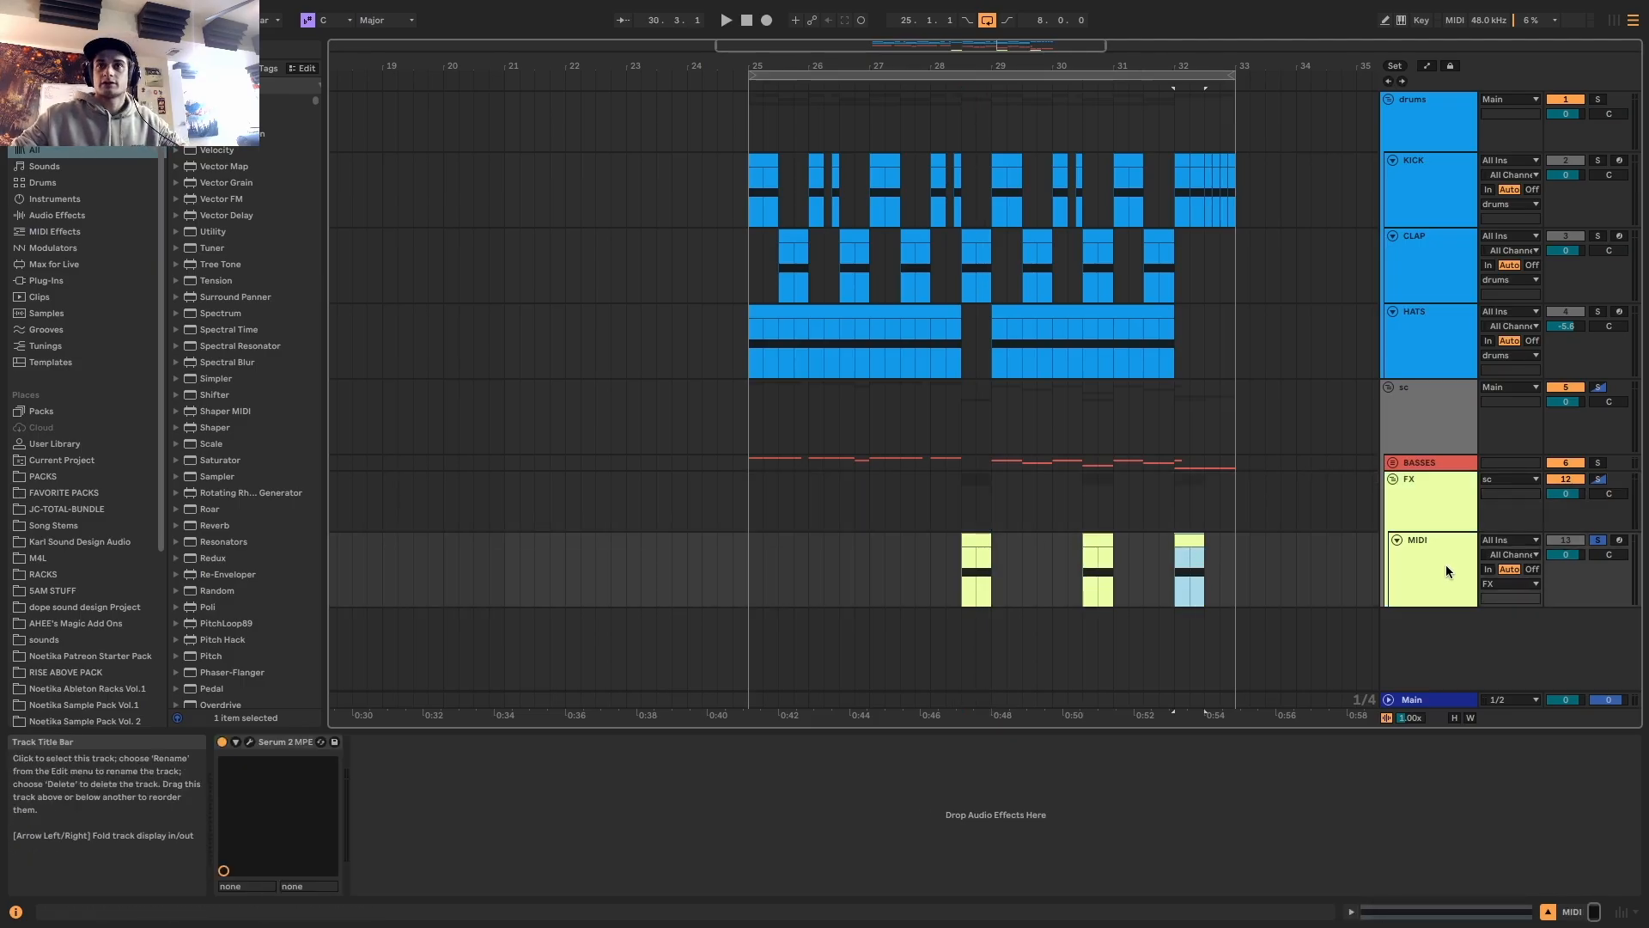
{"action": "left_click", "coordinate": [1450, 571]}
{"action": "left_click", "coordinate": [977, 537]}
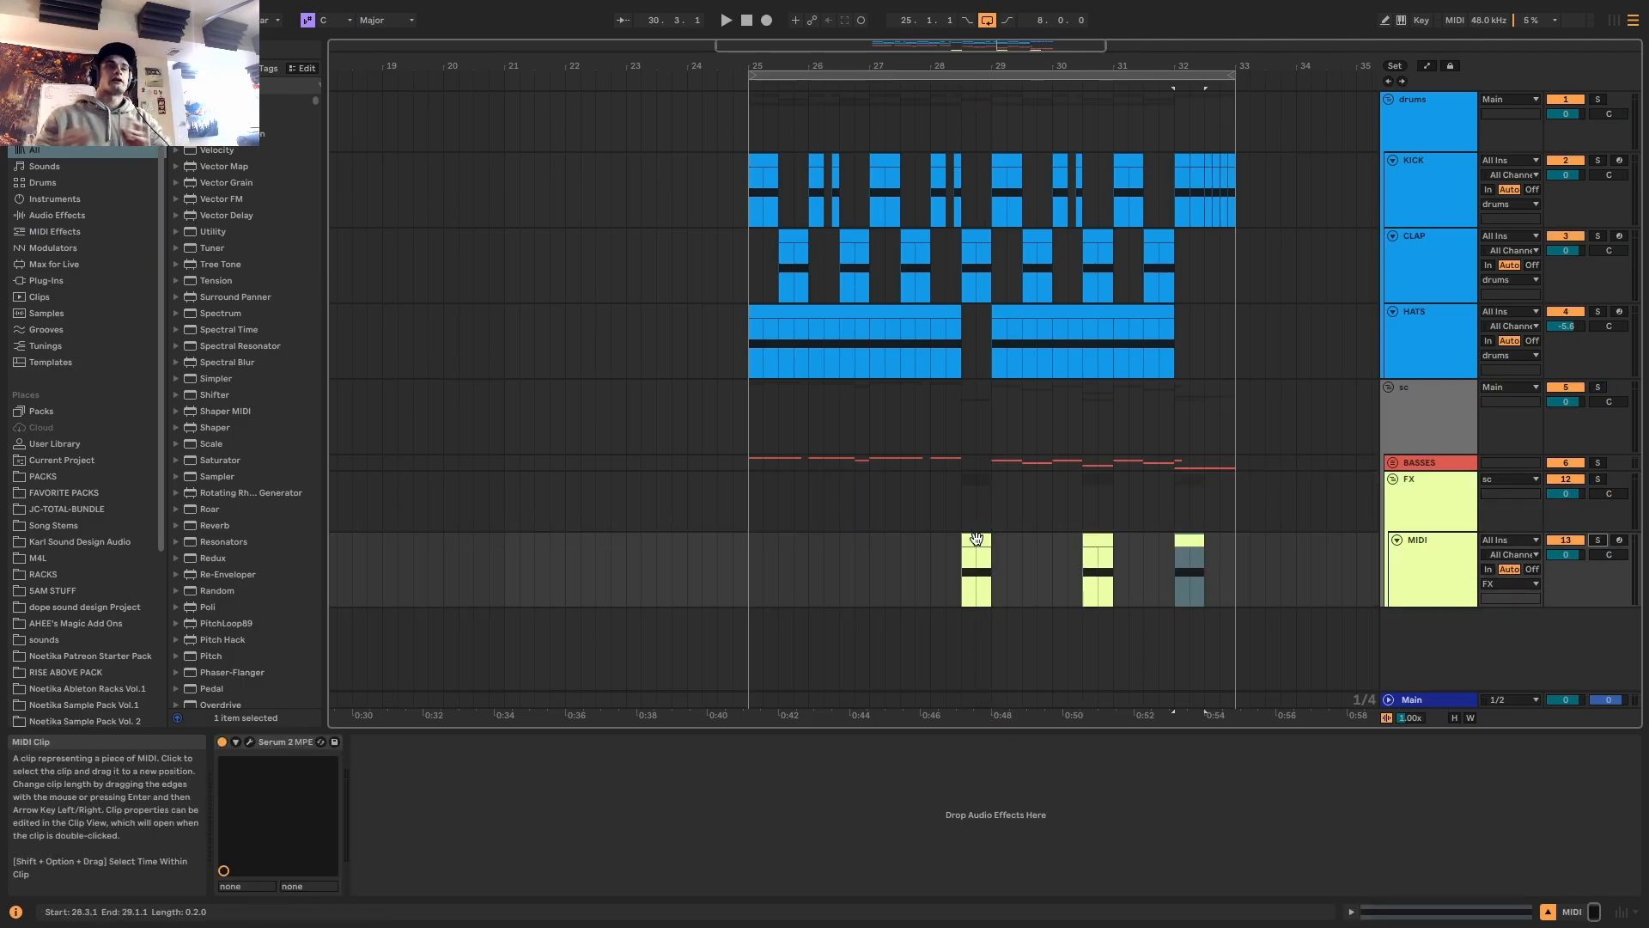
{"action": "right_click", "coordinate": [976, 538]}
{"action": "left_click", "coordinate": [1107, 468]}
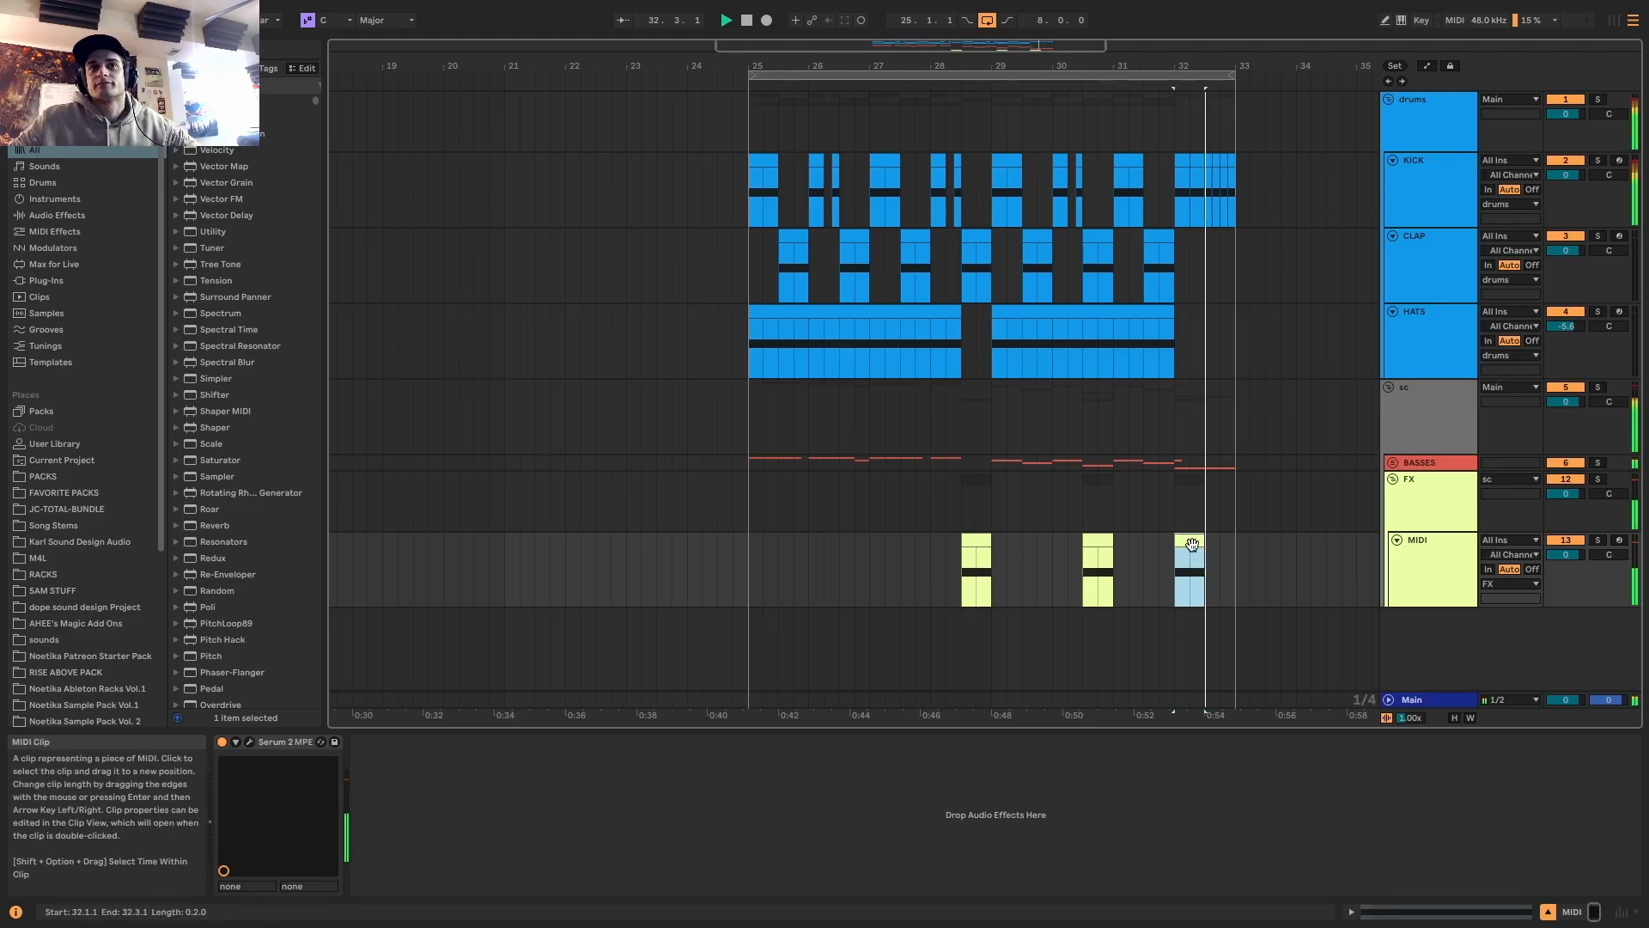
Audition the FX track in solo, unfold the BASSES group and play from its second bass track's clip at bar 32
{"action": "left_click", "coordinate": [1598, 539]}
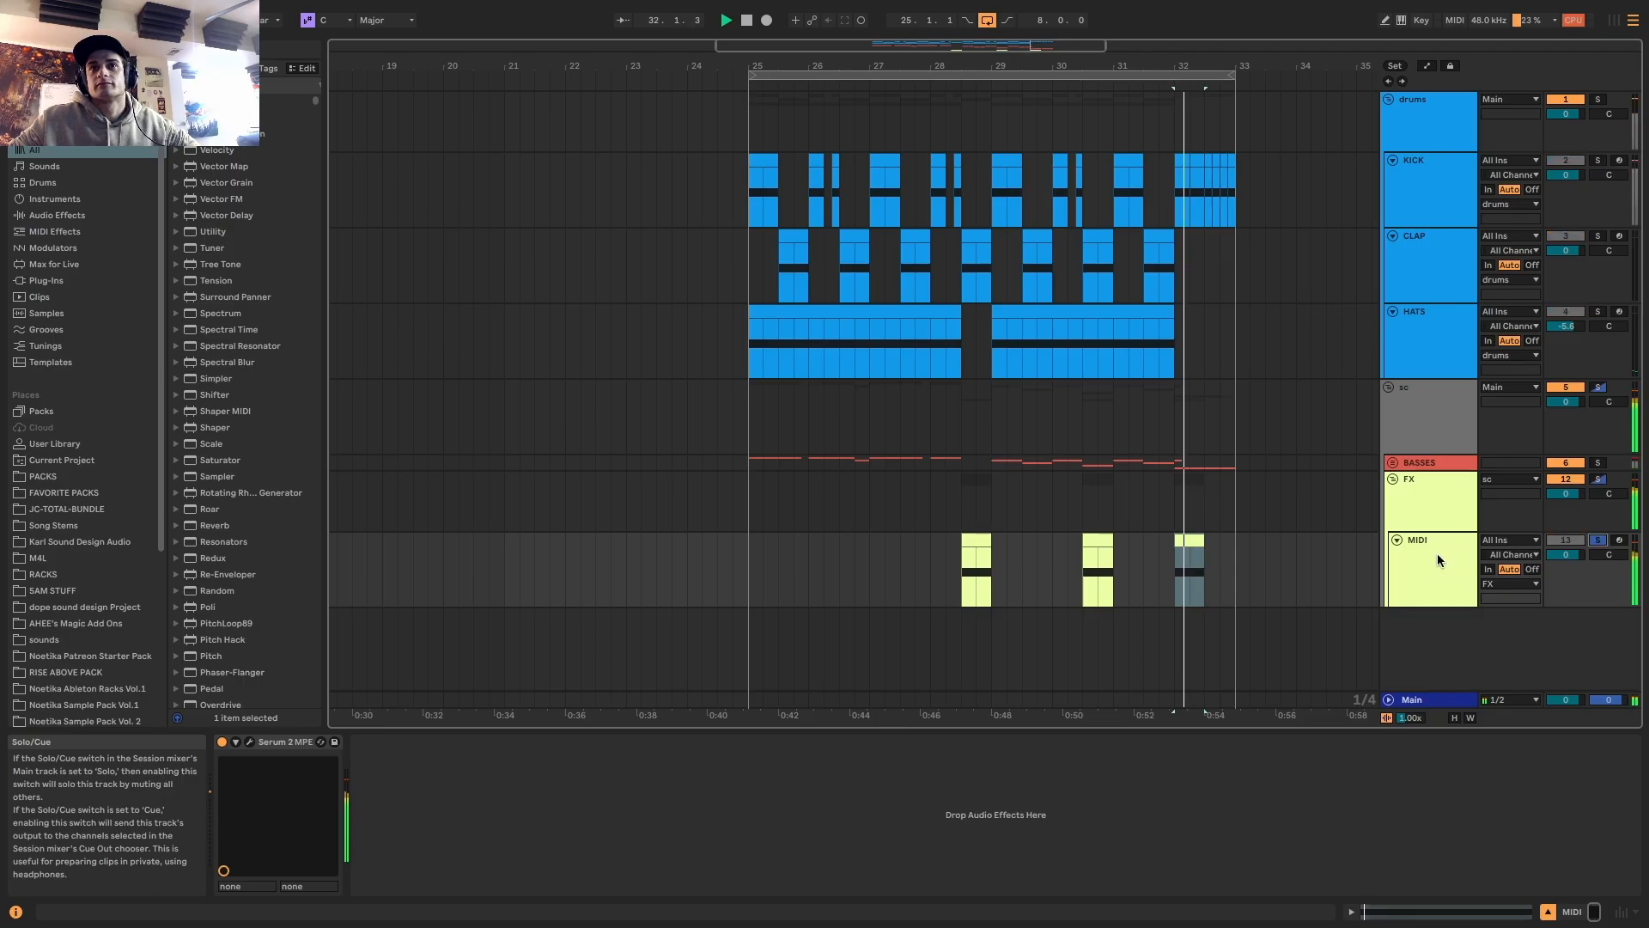
{"action": "left_click", "coordinate": [1599, 540]}
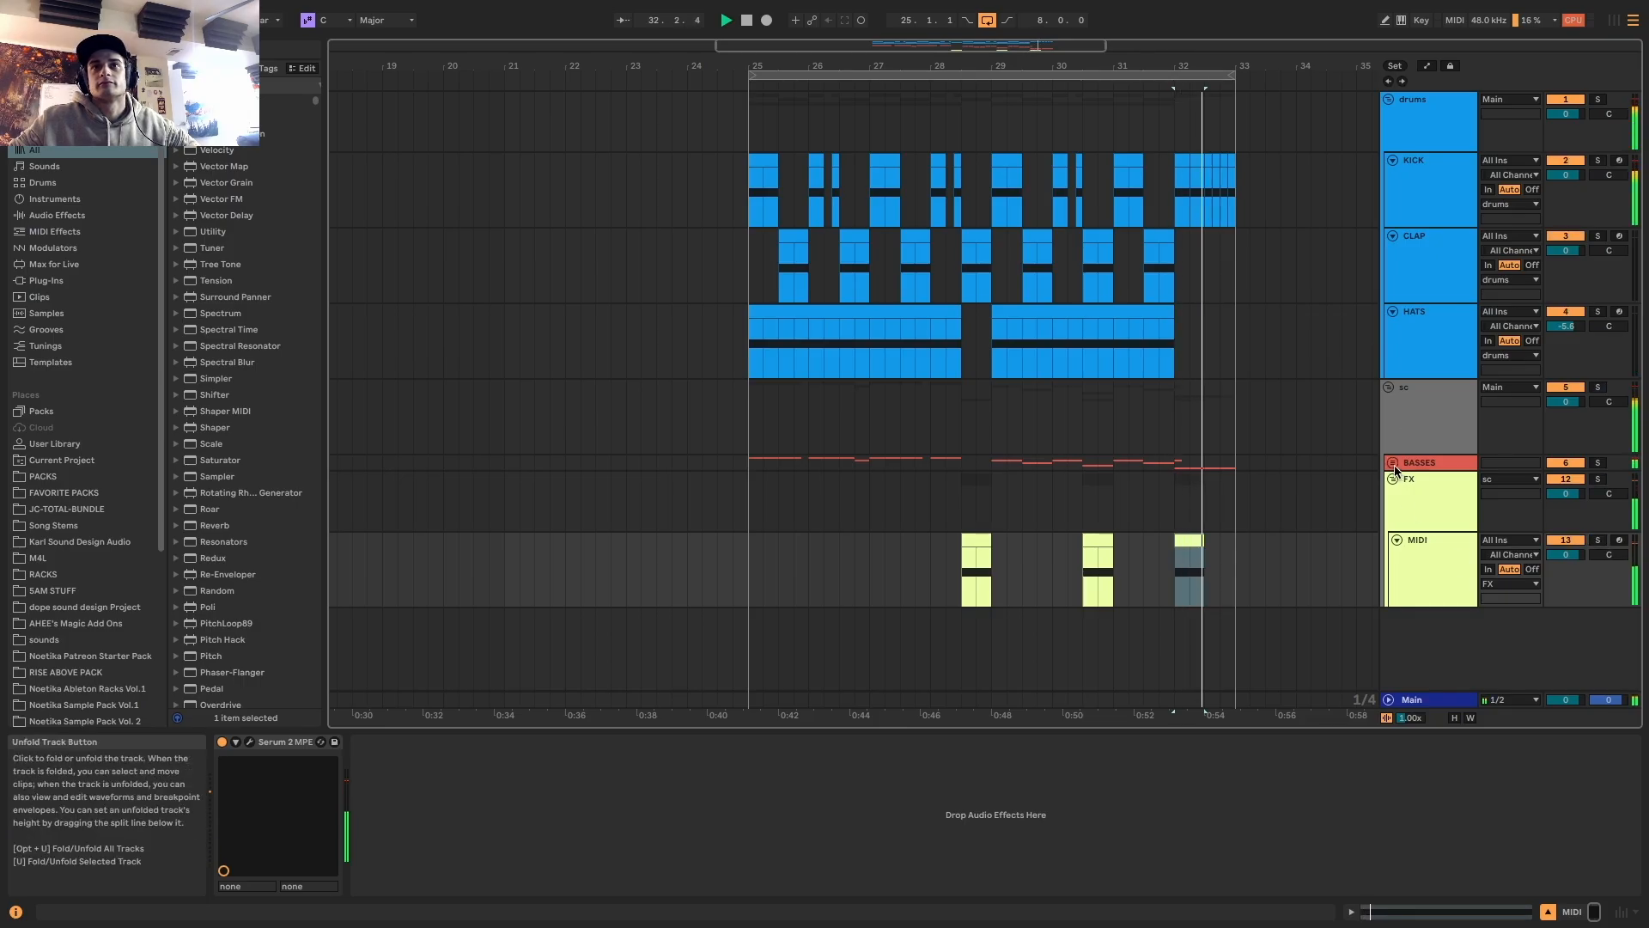
{"action": "left_click", "coordinate": [1393, 463]}
{"action": "left_click_drag", "start_coordinate": [1196, 620], "coordinate": [1173, 624]}
{"action": "key", "text": "space"}
{"action": "key", "text": "space"}
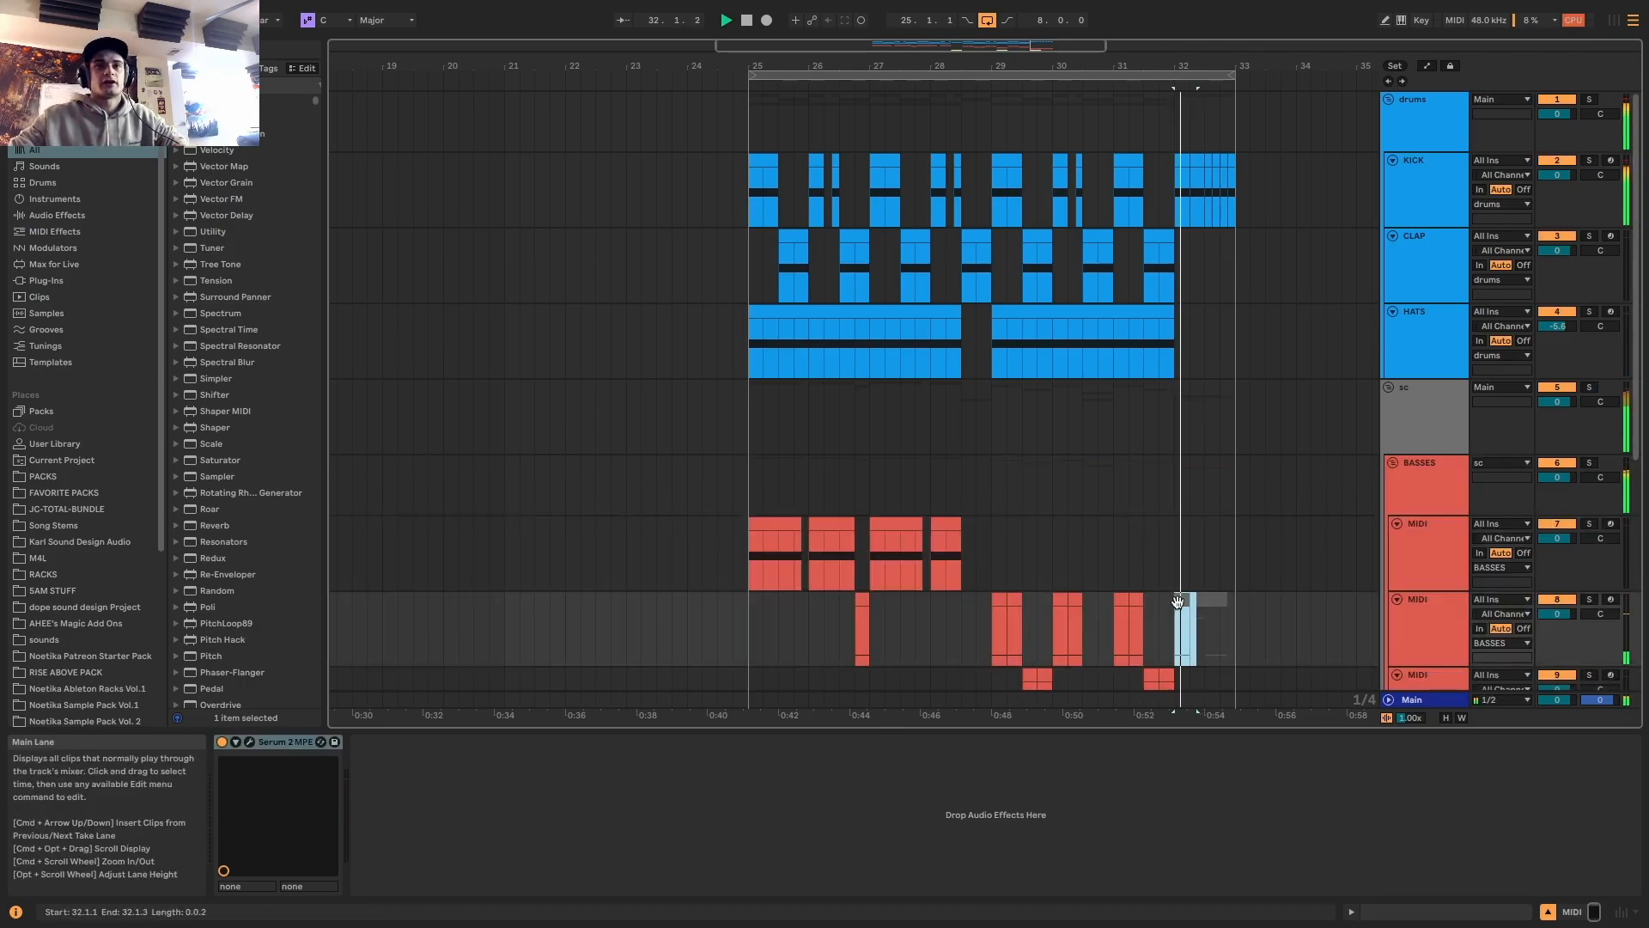
Duplicate the FX clip at bar 32 so the copy fills the second half of the bar, and play from bar 25
{"action": "scroll", "coordinate": [1177, 610], "scroll_direction": "down", "scroll_amount": 5}
{"action": "left_click", "coordinate": [1190, 590]}
{"action": "left_click", "coordinate": [1190, 586]}
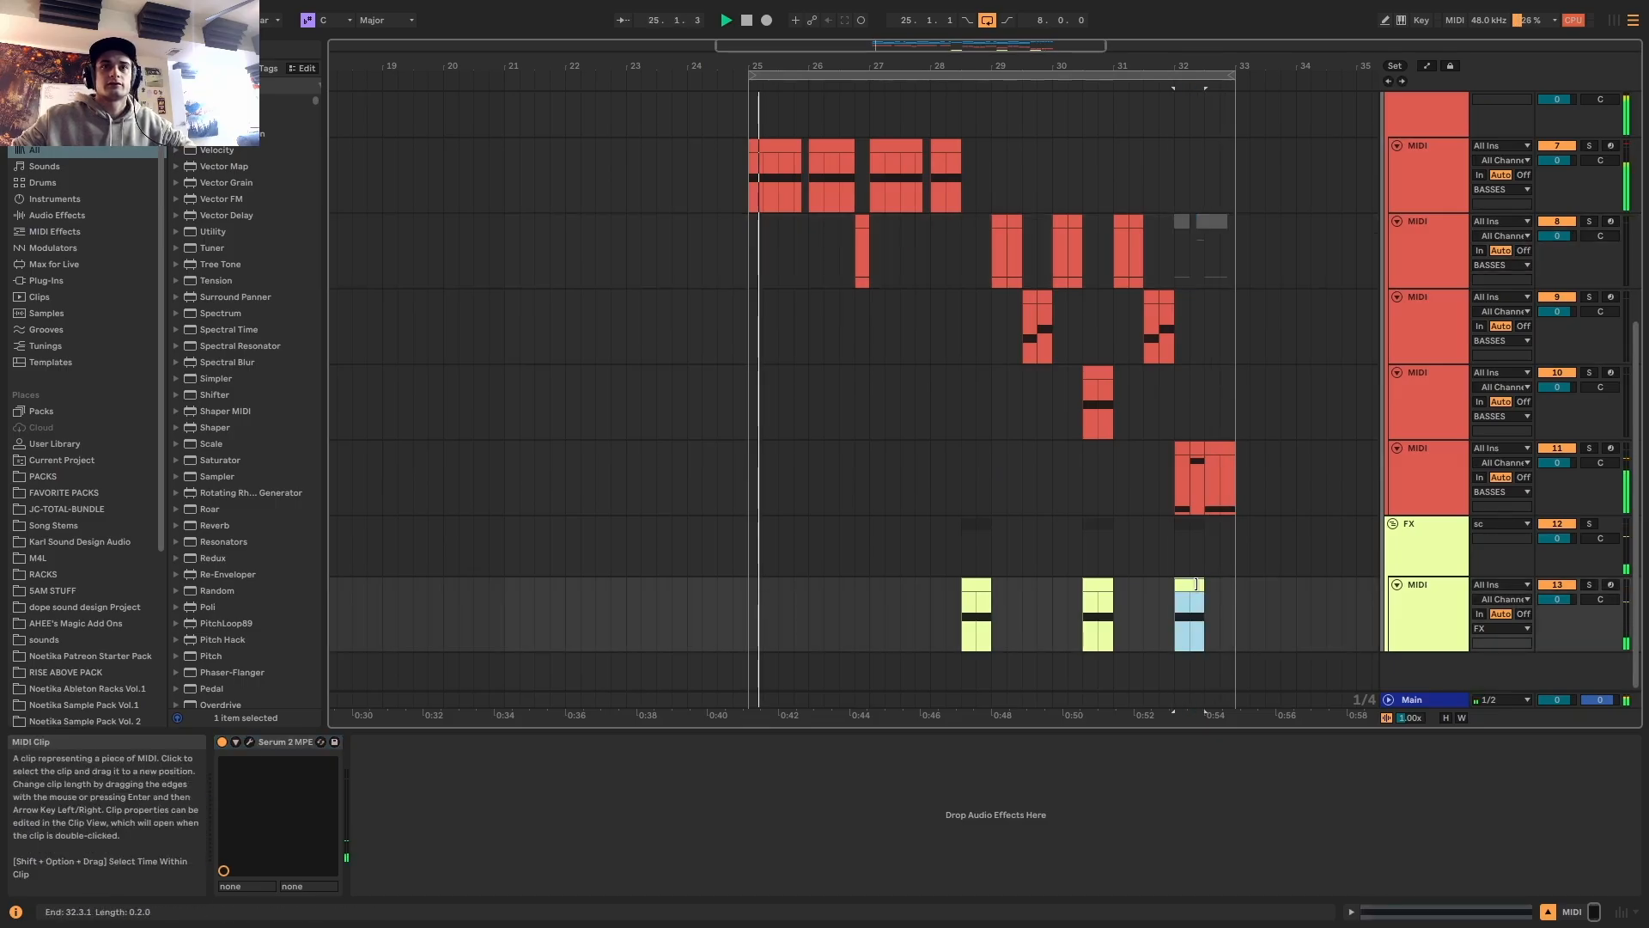
{"action": "key", "text": "super+d"}
{"action": "left_click", "coordinate": [1183, 588]}
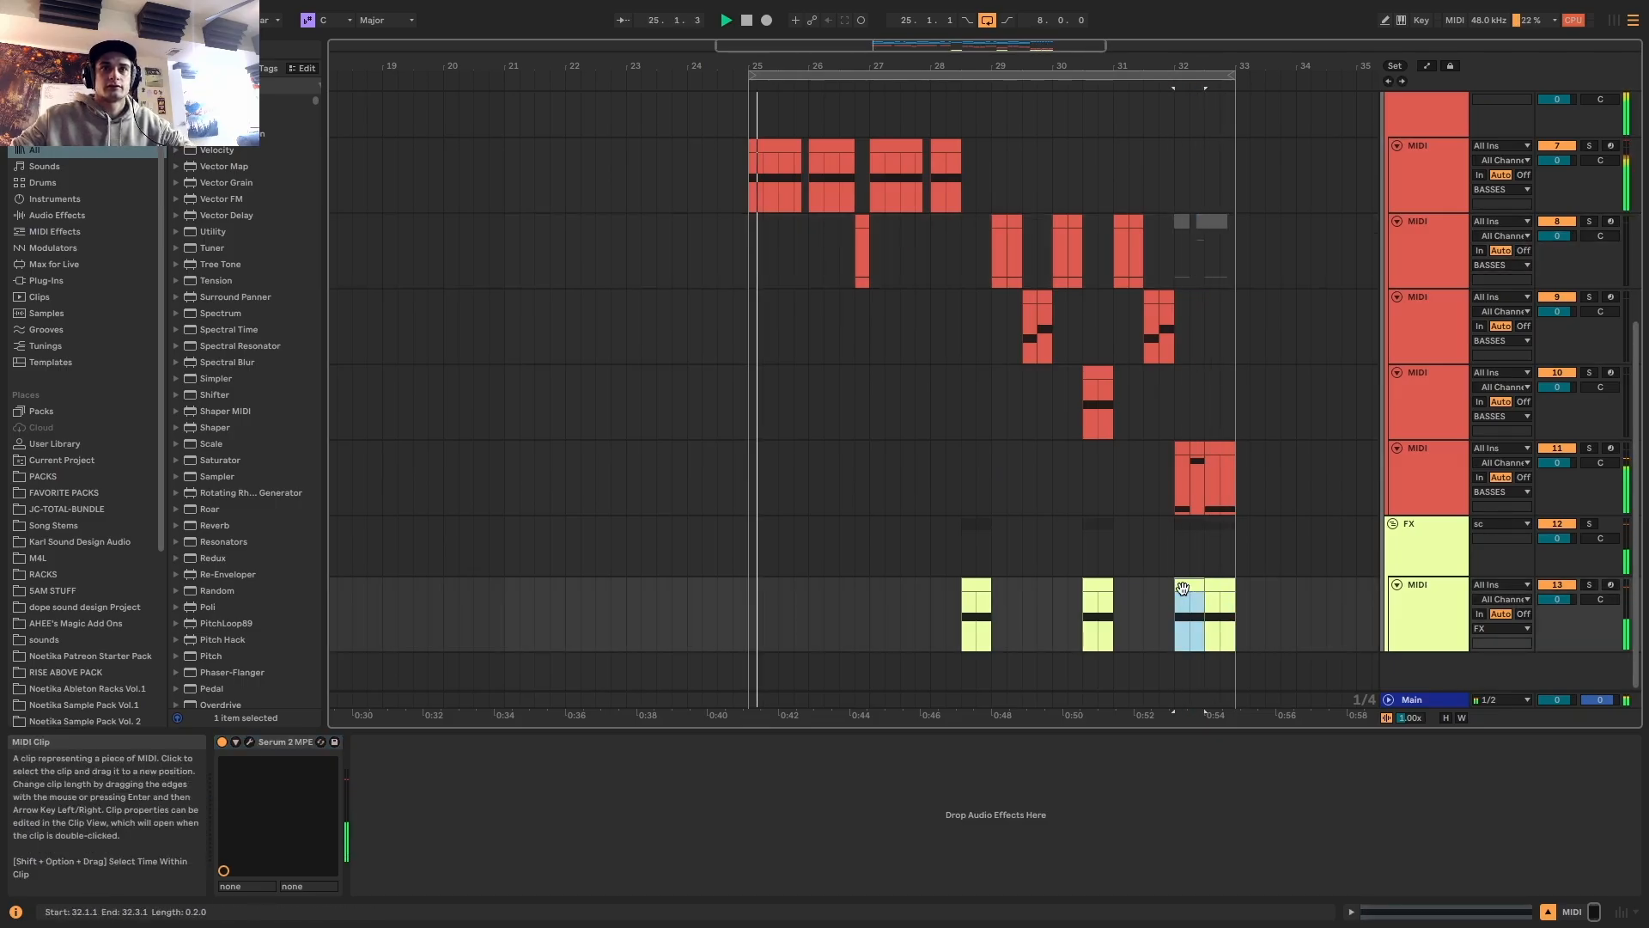
{"action": "left_click", "coordinate": [750, 598]}
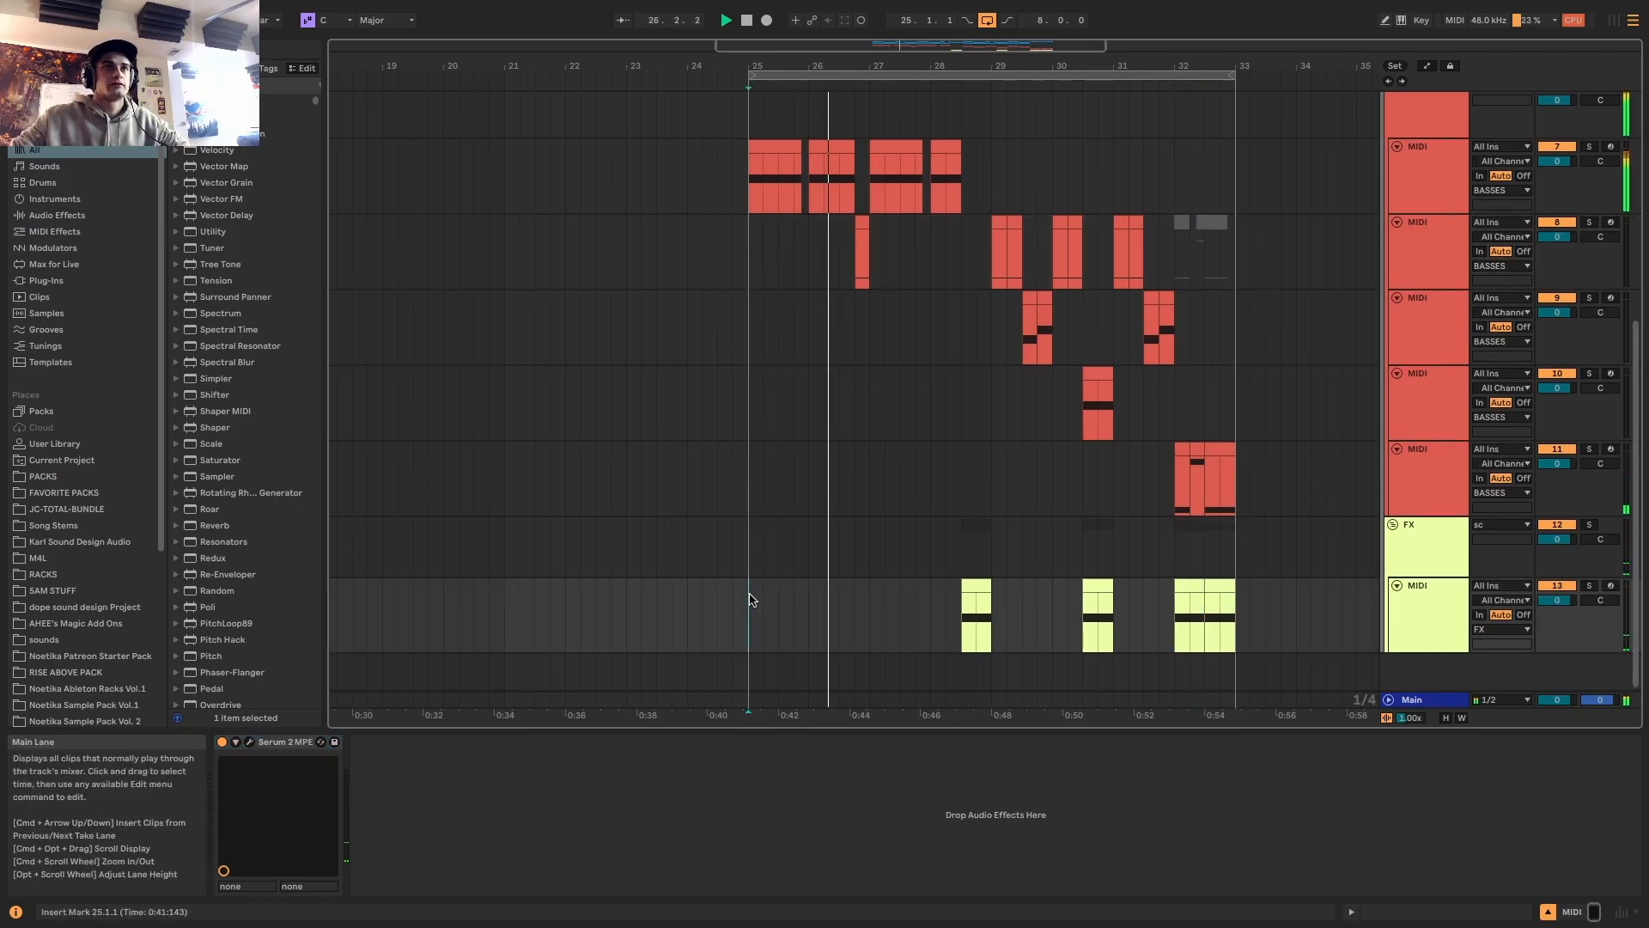
{"action": "scroll", "coordinate": [752, 599], "scroll_direction": "up", "scroll_amount": 5}
Duplicate bars 25 to 33 across all tracks into bars 33 to 41, and move the eight-bar loop to the copied section
{"action": "scroll", "coordinate": [752, 598], "scroll_direction": "down", "scroll_amount": 4}
{"action": "left_click_drag", "start_coordinate": [958, 122], "coordinate": [751, 809]}
{"action": "key", "text": "ctrl+d"}
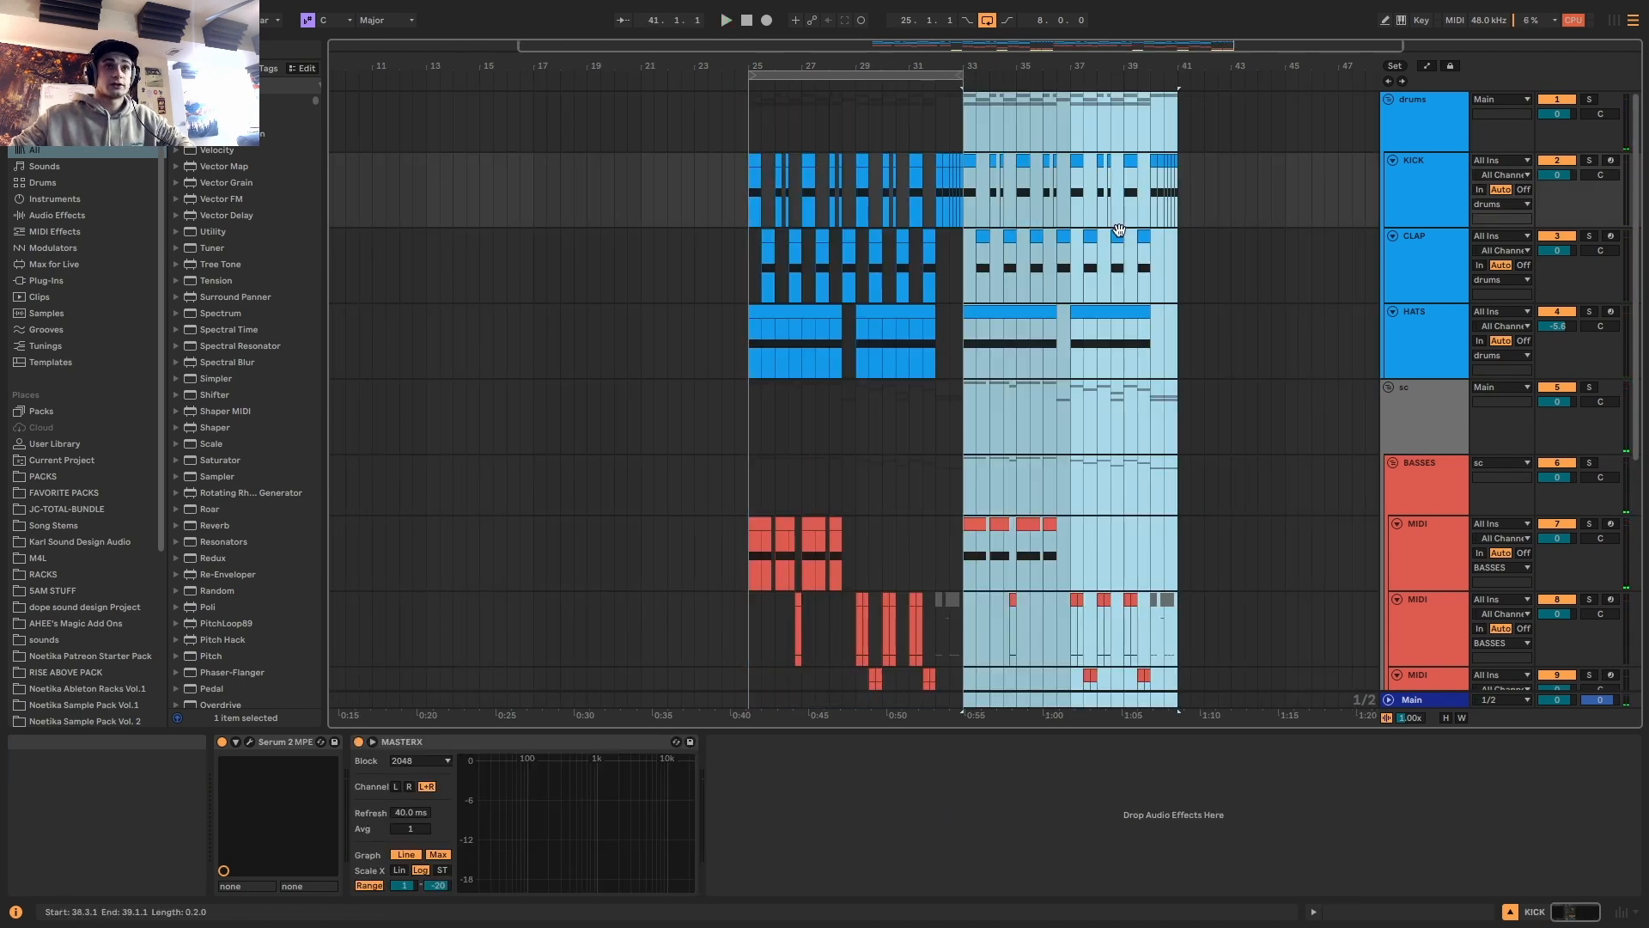
{"action": "left_click_drag", "start_coordinate": [959, 76], "coordinate": [1177, 78]}
{"action": "left_click_drag", "start_coordinate": [748, 75], "coordinate": [963, 76]}
{"action": "scroll", "coordinate": [1009, 380], "scroll_direction": "down", "scroll_amount": 5}
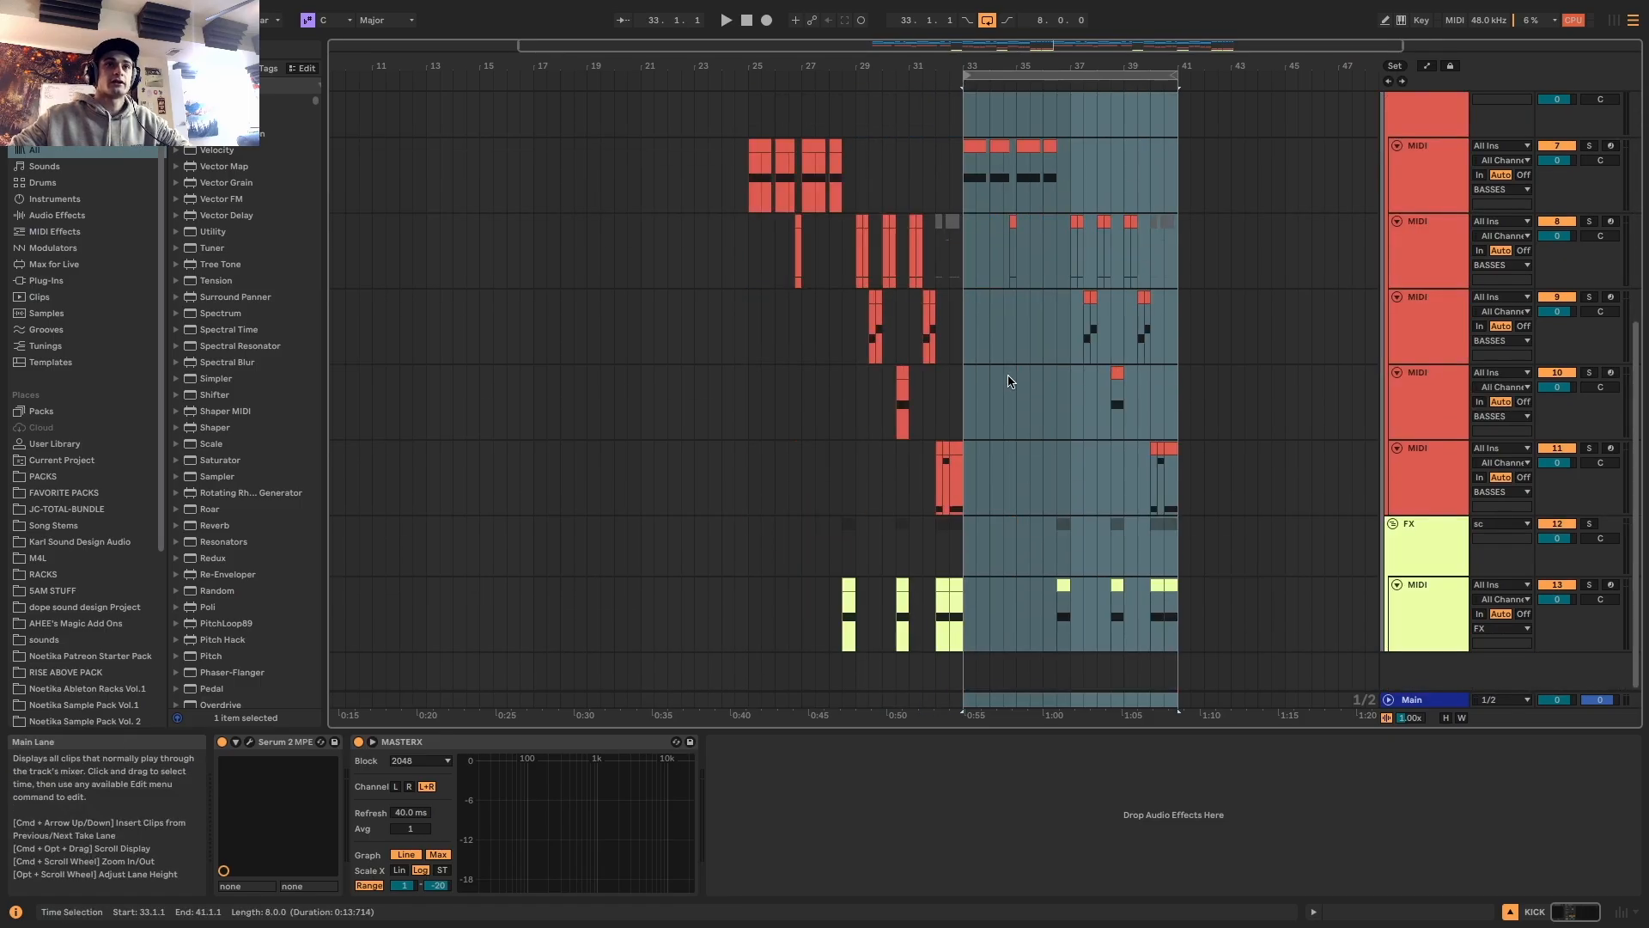
Duplicate bass track 7, deactivate the copy's clips in bars 25 to 28 and the original's clips from bar 33, and play from bar 33
{"action": "scroll", "coordinate": [1001, 394], "scroll_direction": "up", "scroll_amount": 5}
{"action": "left_click_drag", "start_coordinate": [906, 277], "coordinate": [654, 279]}
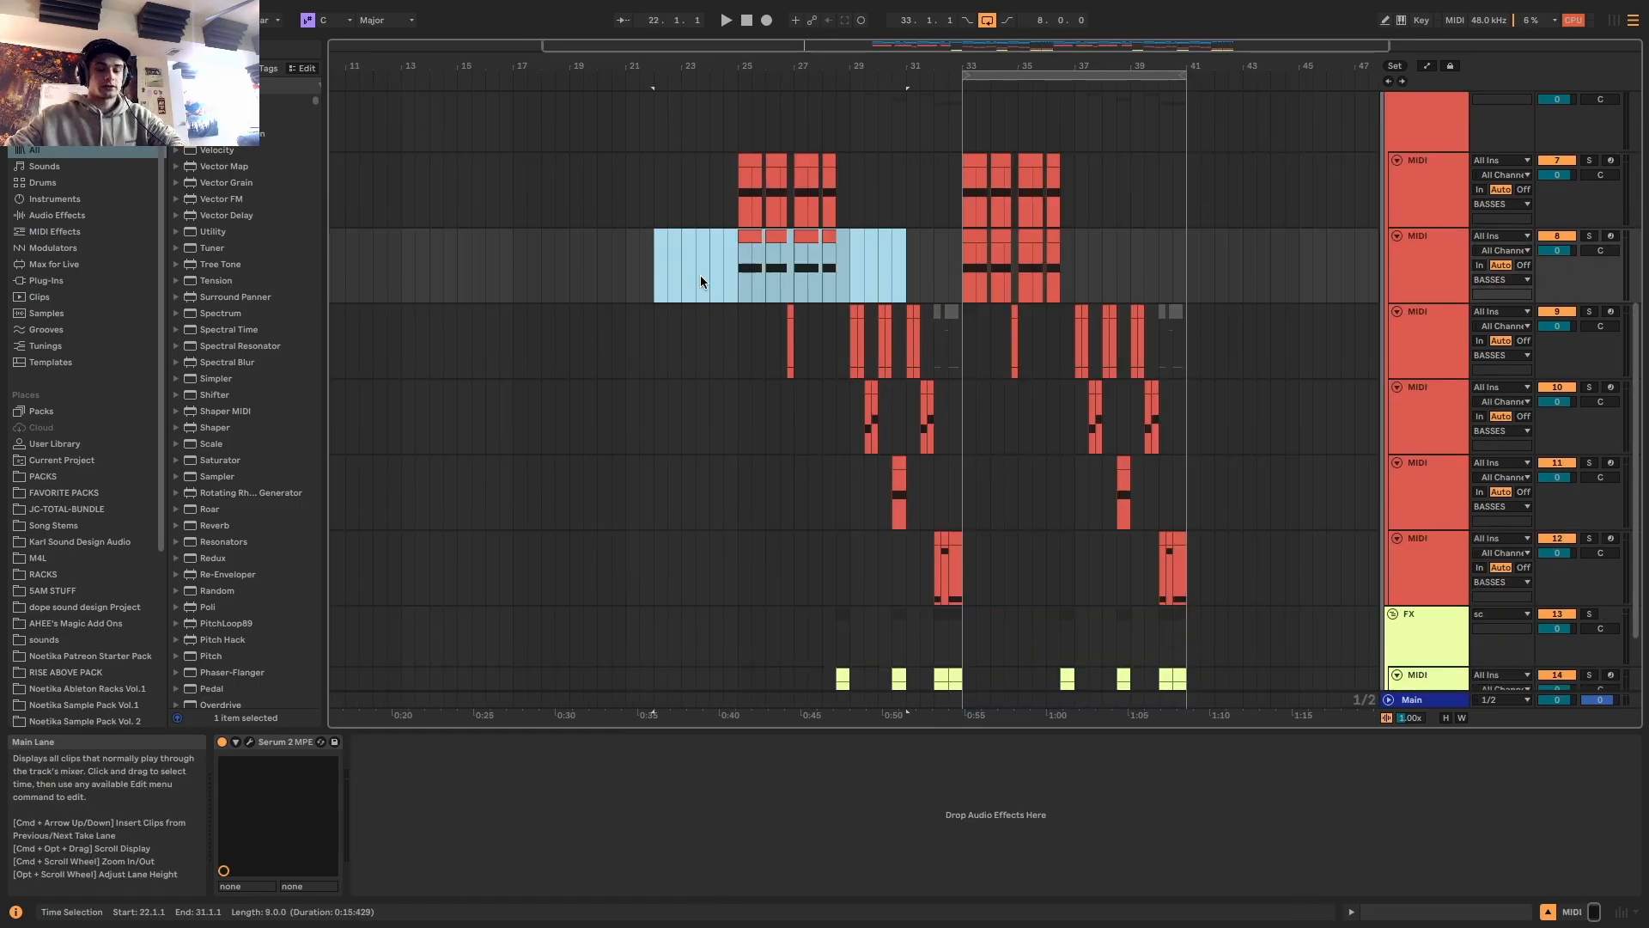
{"action": "left_click_drag", "start_coordinate": [892, 200], "coordinate": [1159, 199]}
{"action": "key", "text": "0"}
{"action": "left_click", "coordinate": [976, 238]}
{"action": "key", "text": "space"}
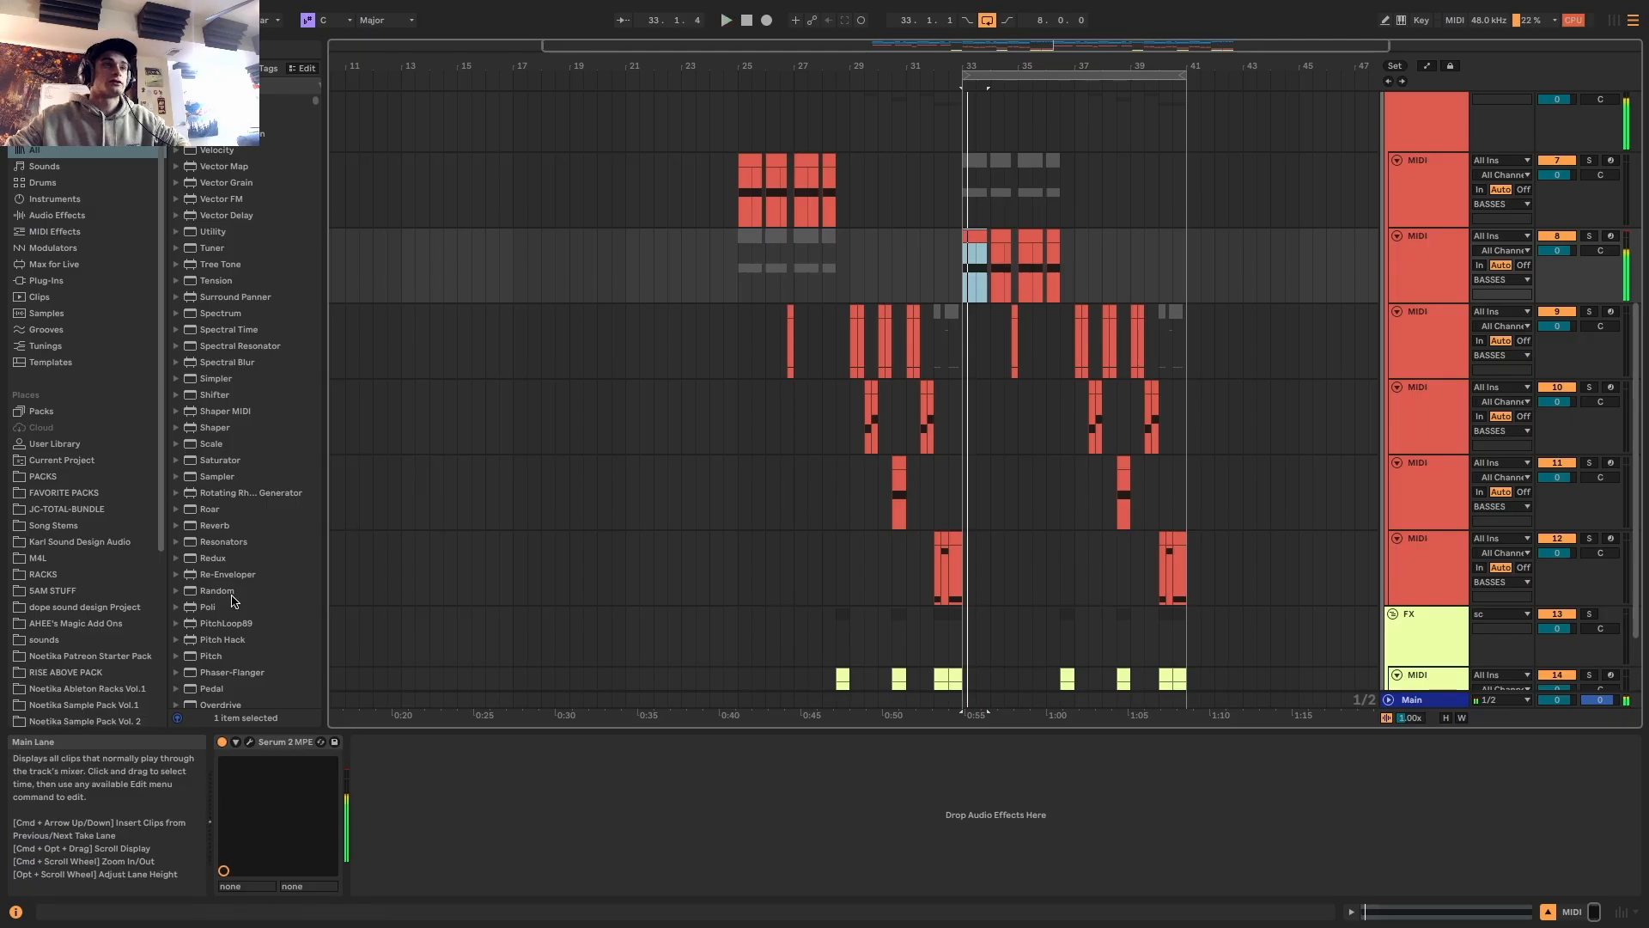
Set the LFO 1 rate to 1/4 in track 8's Serum 2, audition it and close the plug-in window
{"action": "left_click", "coordinate": [274, 747]}
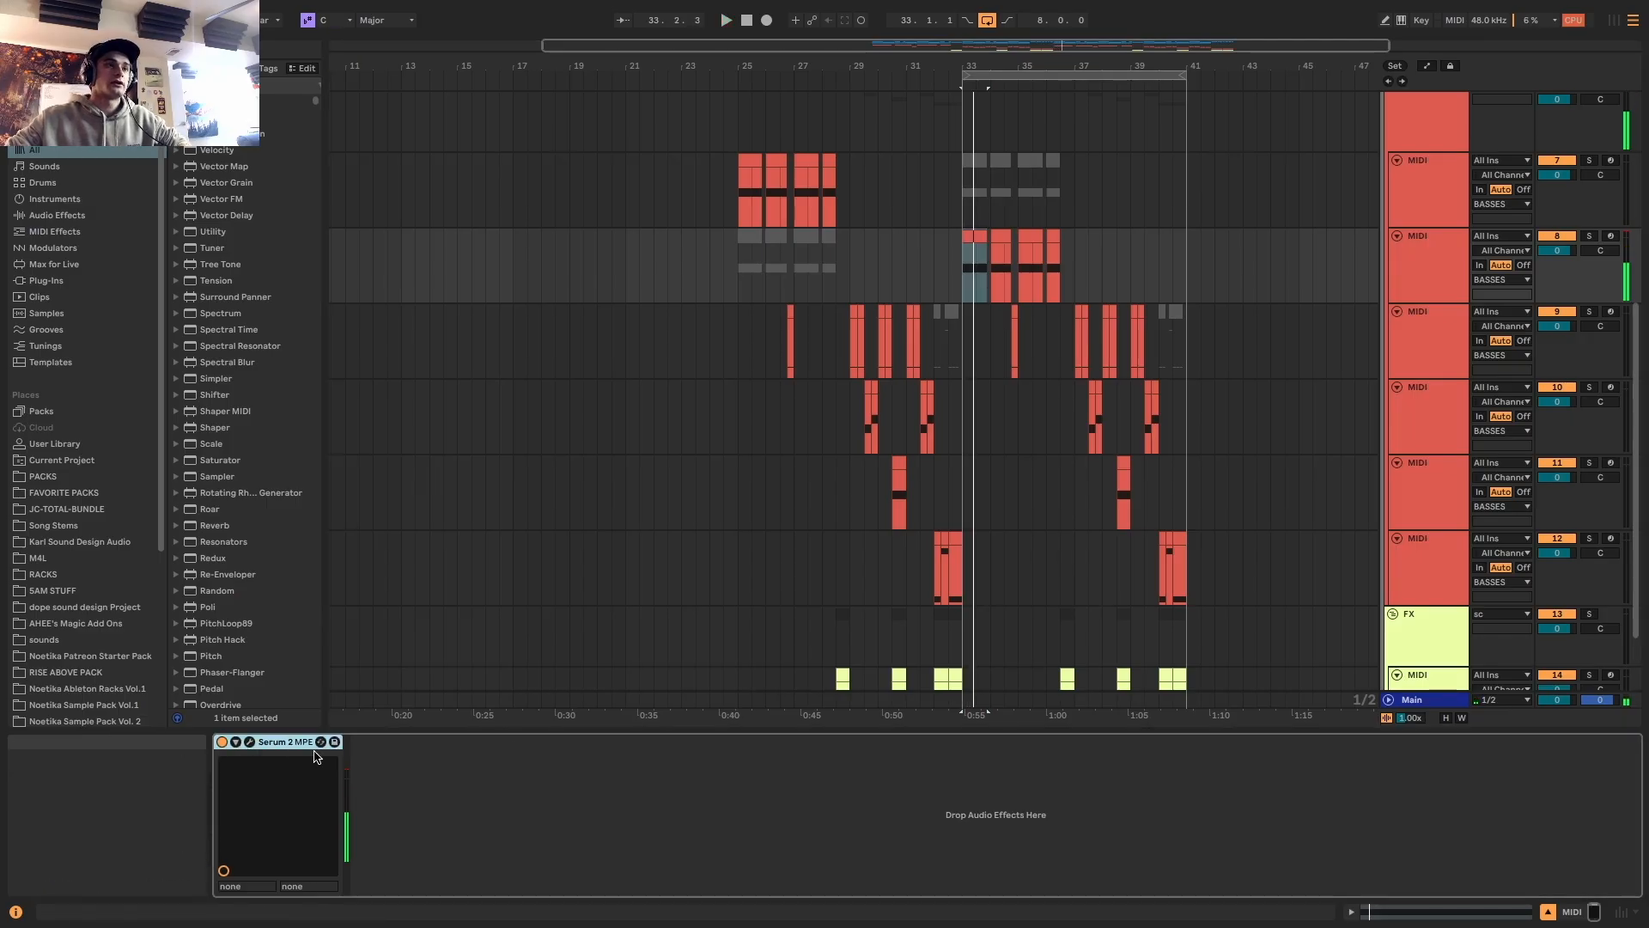
{"action": "left_click", "coordinate": [249, 742]}
{"action": "left_click", "coordinate": [249, 742]}
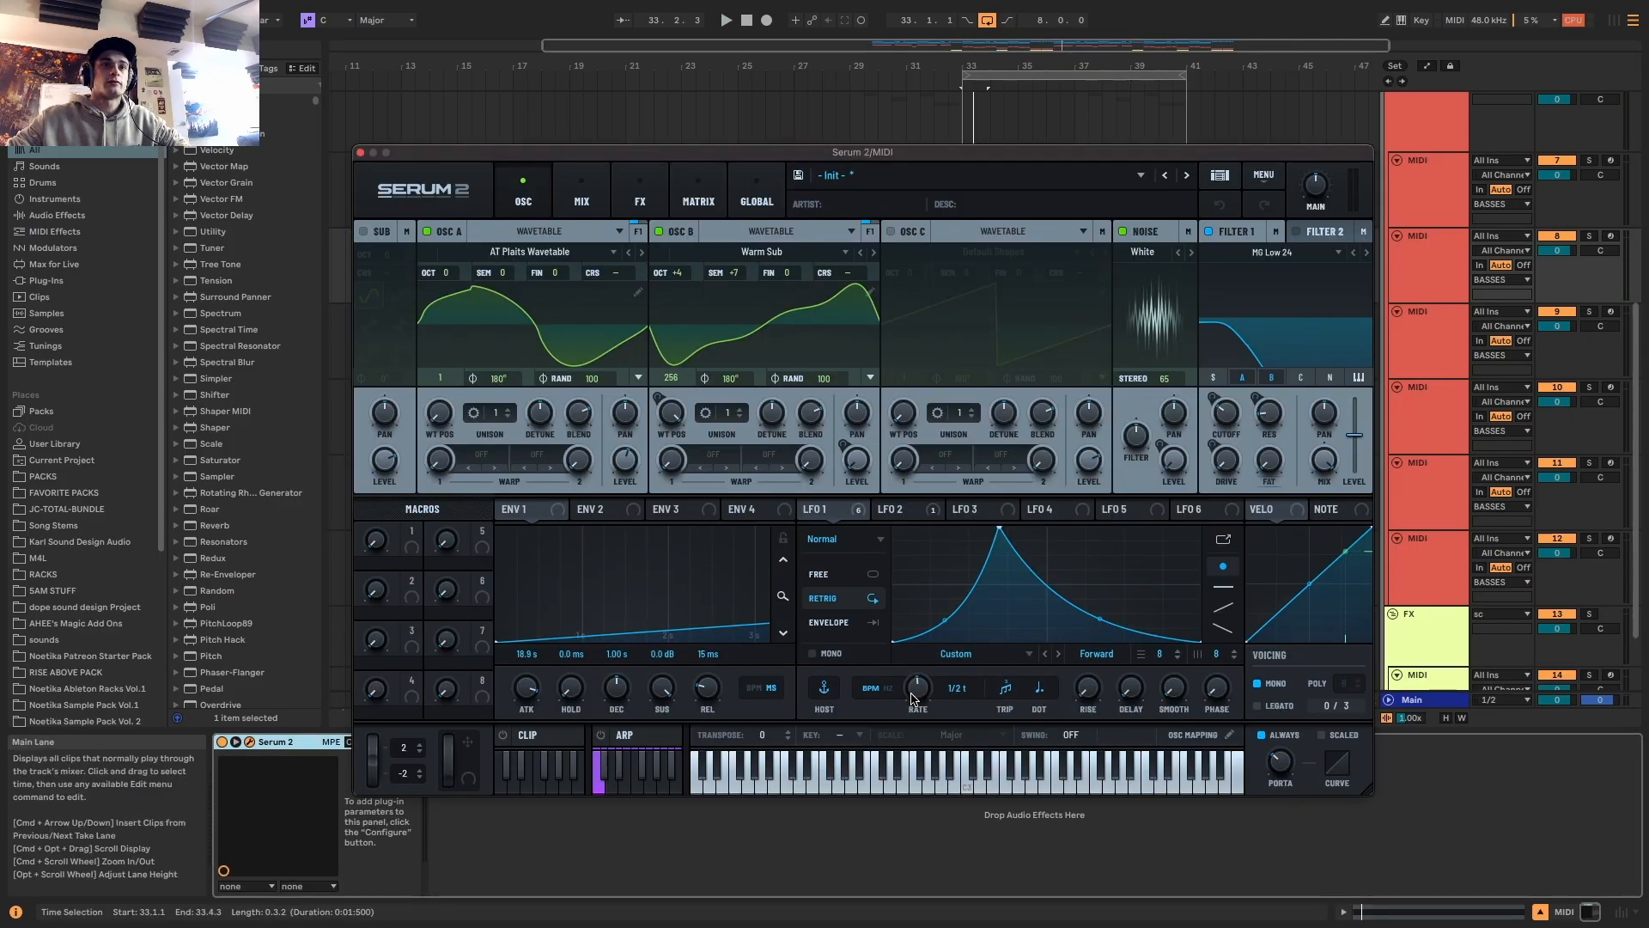
{"action": "key", "text": "space"}
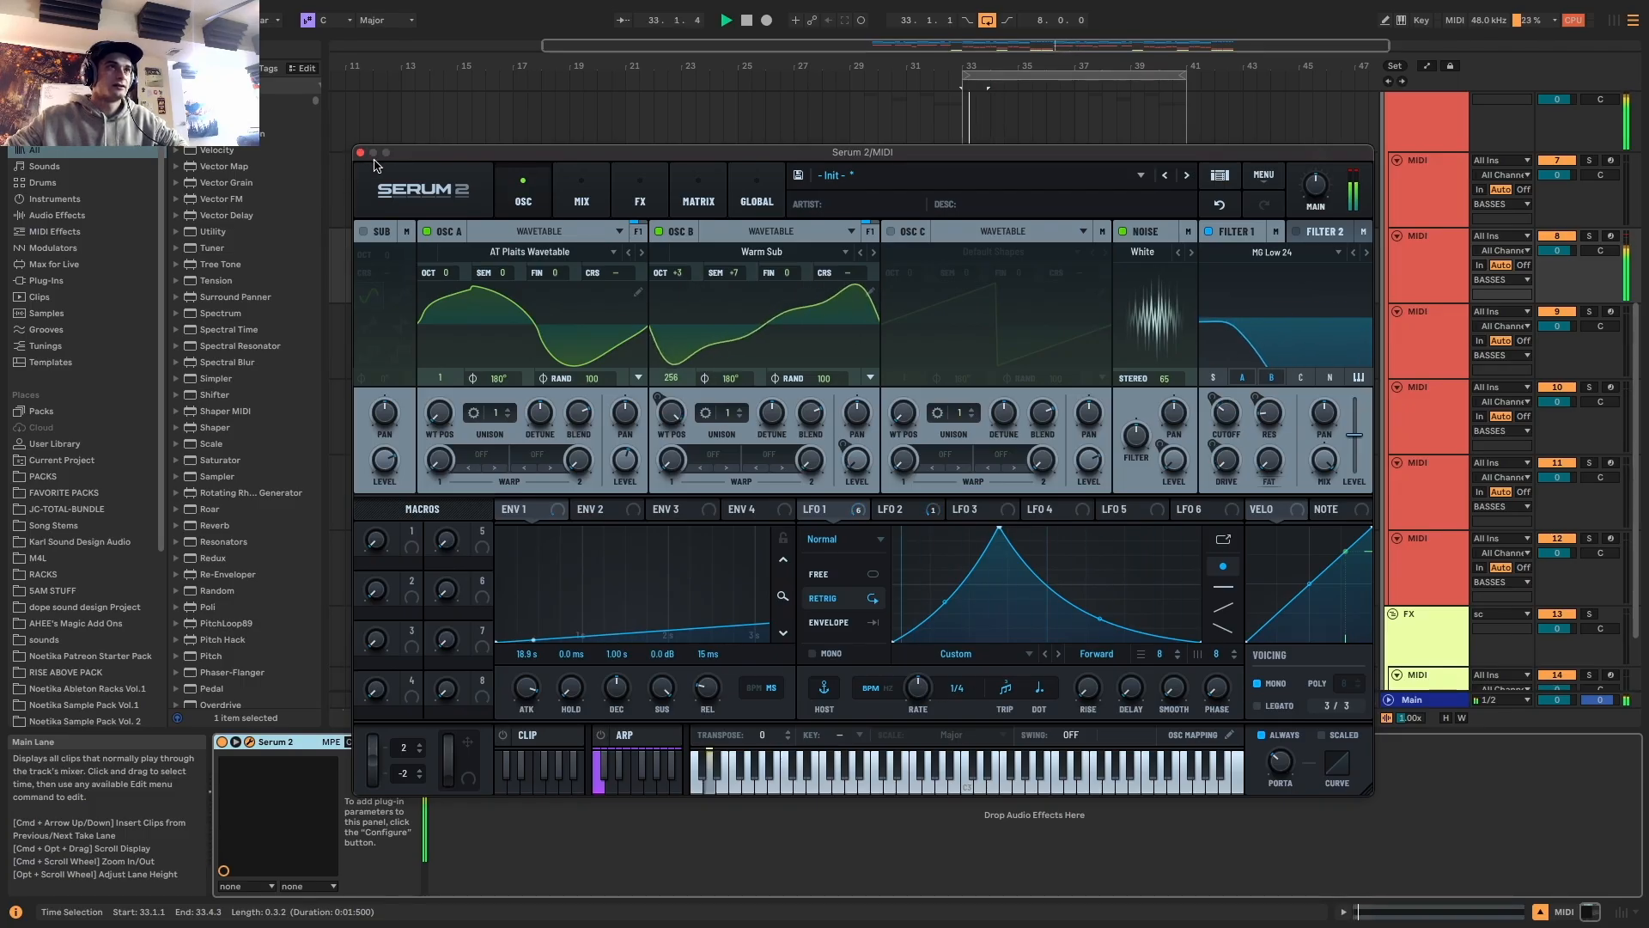
{"action": "left_click", "coordinate": [360, 153]}
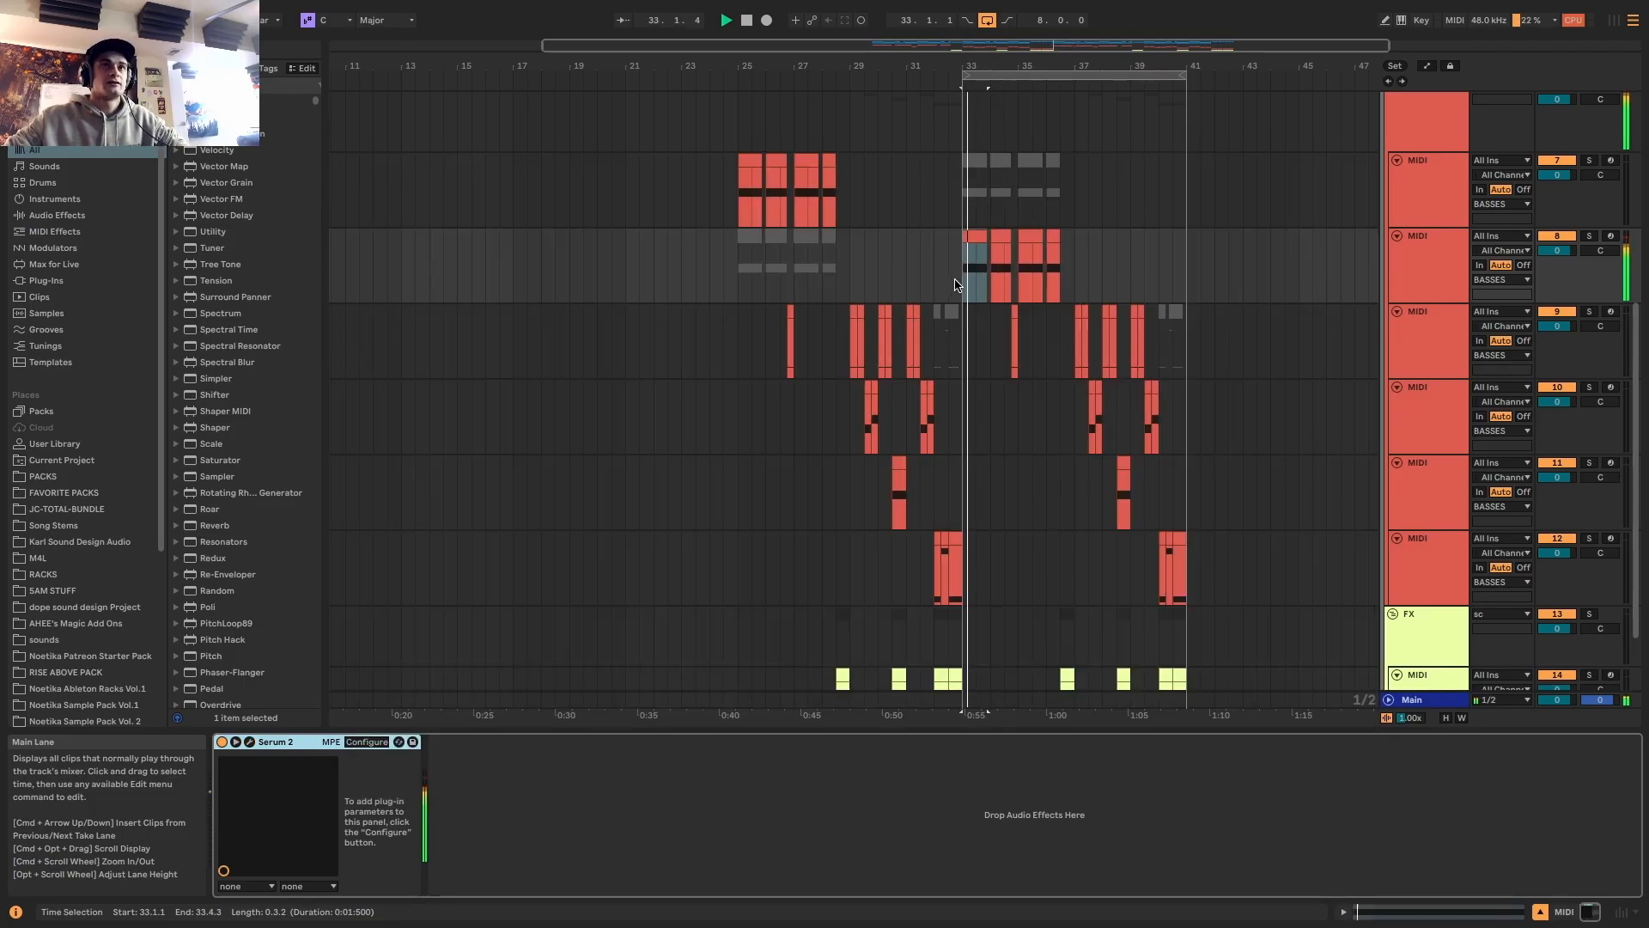
Automate track 8's LFO 1 Rate to 1/8 on the first beat of bar 34, duplicate it onto the second beat and play the clip
{"action": "scroll", "coordinate": [981, 285], "scroll_direction": "up", "scroll_amount": 5}
{"action": "key", "text": "a"}
{"action": "scroll", "coordinate": [1020, 288], "scroll_direction": "up", "scroll_amount": 3}
{"action": "left_click_drag", "start_coordinate": [1018, 292], "coordinate": [1069, 290]}
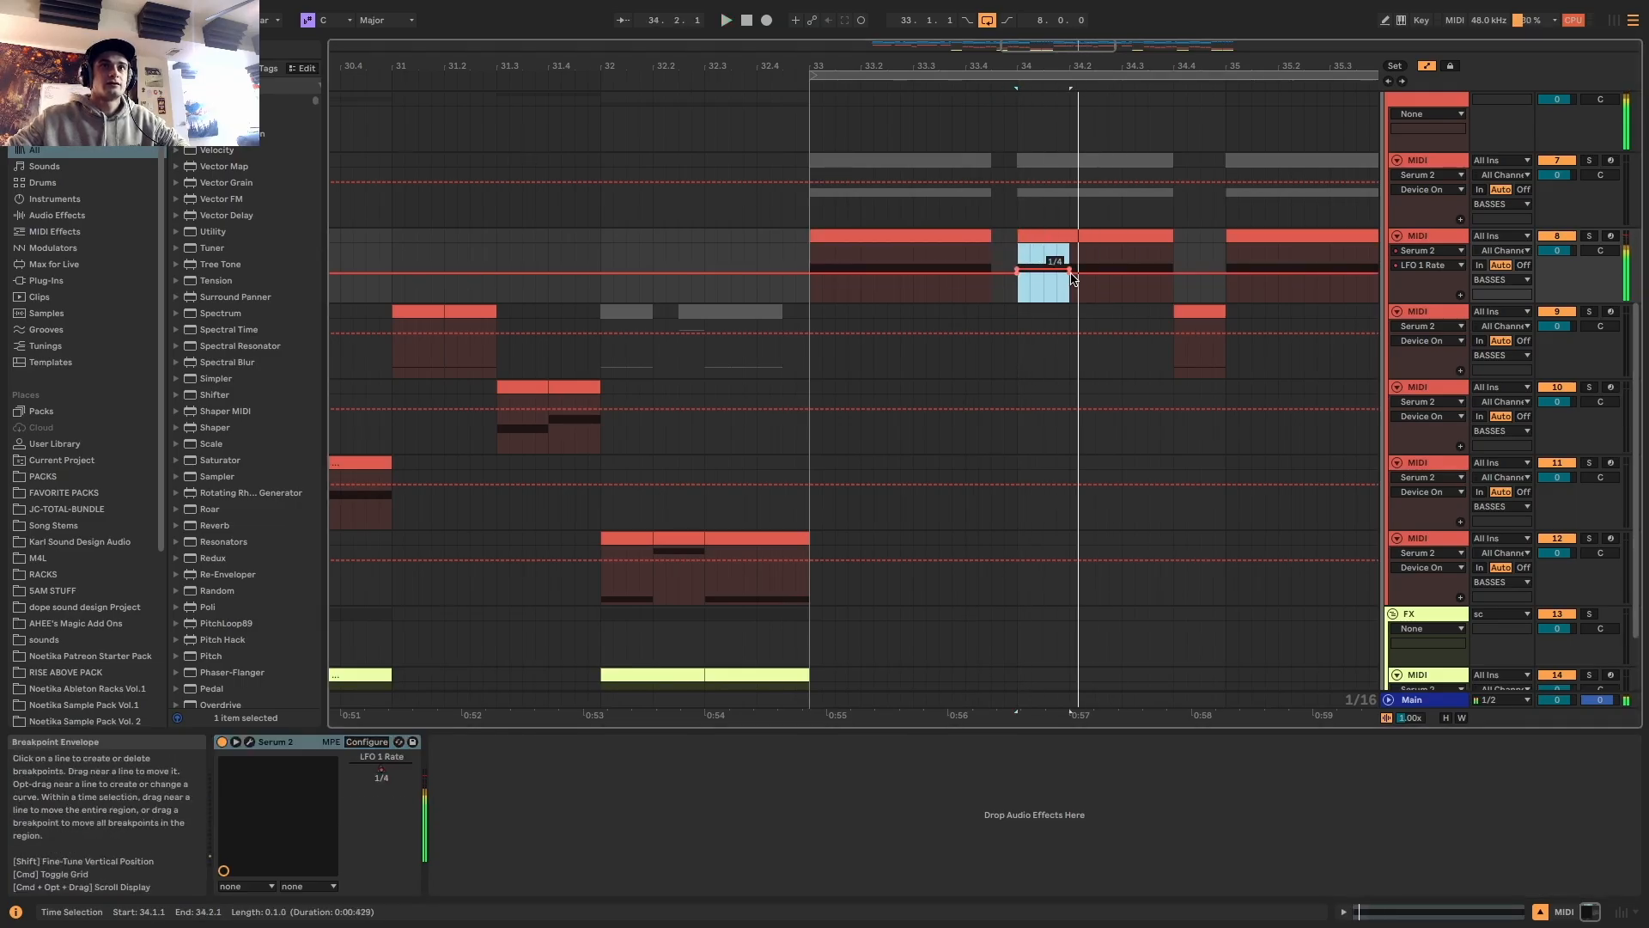
{"action": "key", "text": "super+d"}
{"action": "left_click", "coordinate": [1065, 239]}
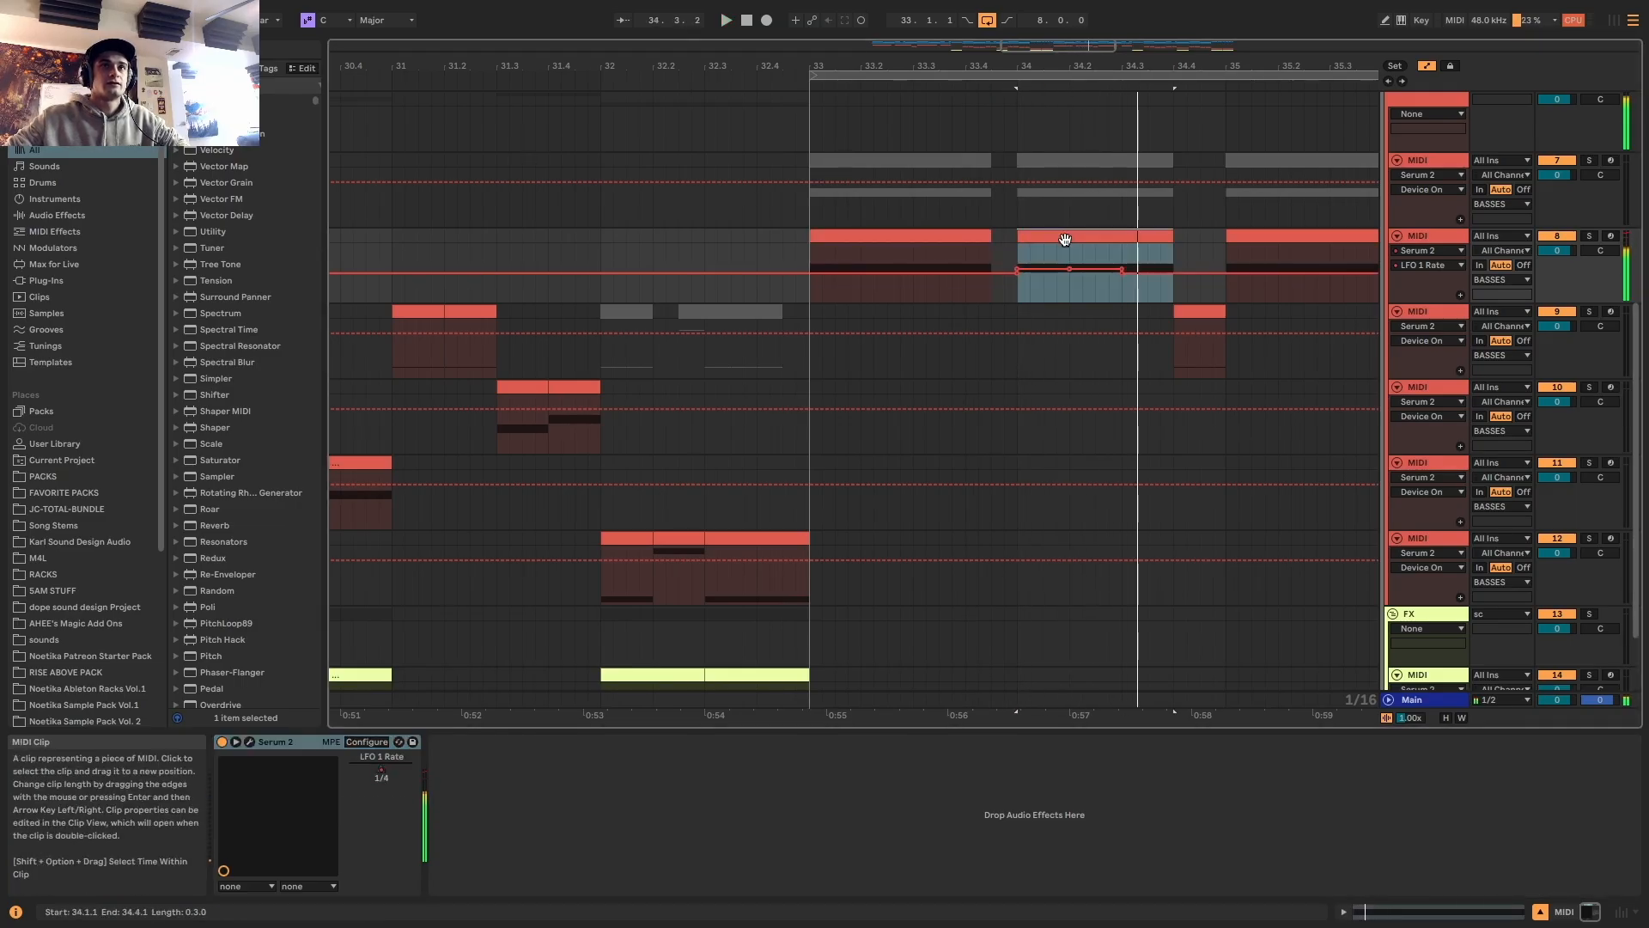
{"action": "scroll", "coordinate": [1122, 270], "scroll_direction": "down", "scroll_amount": 5}
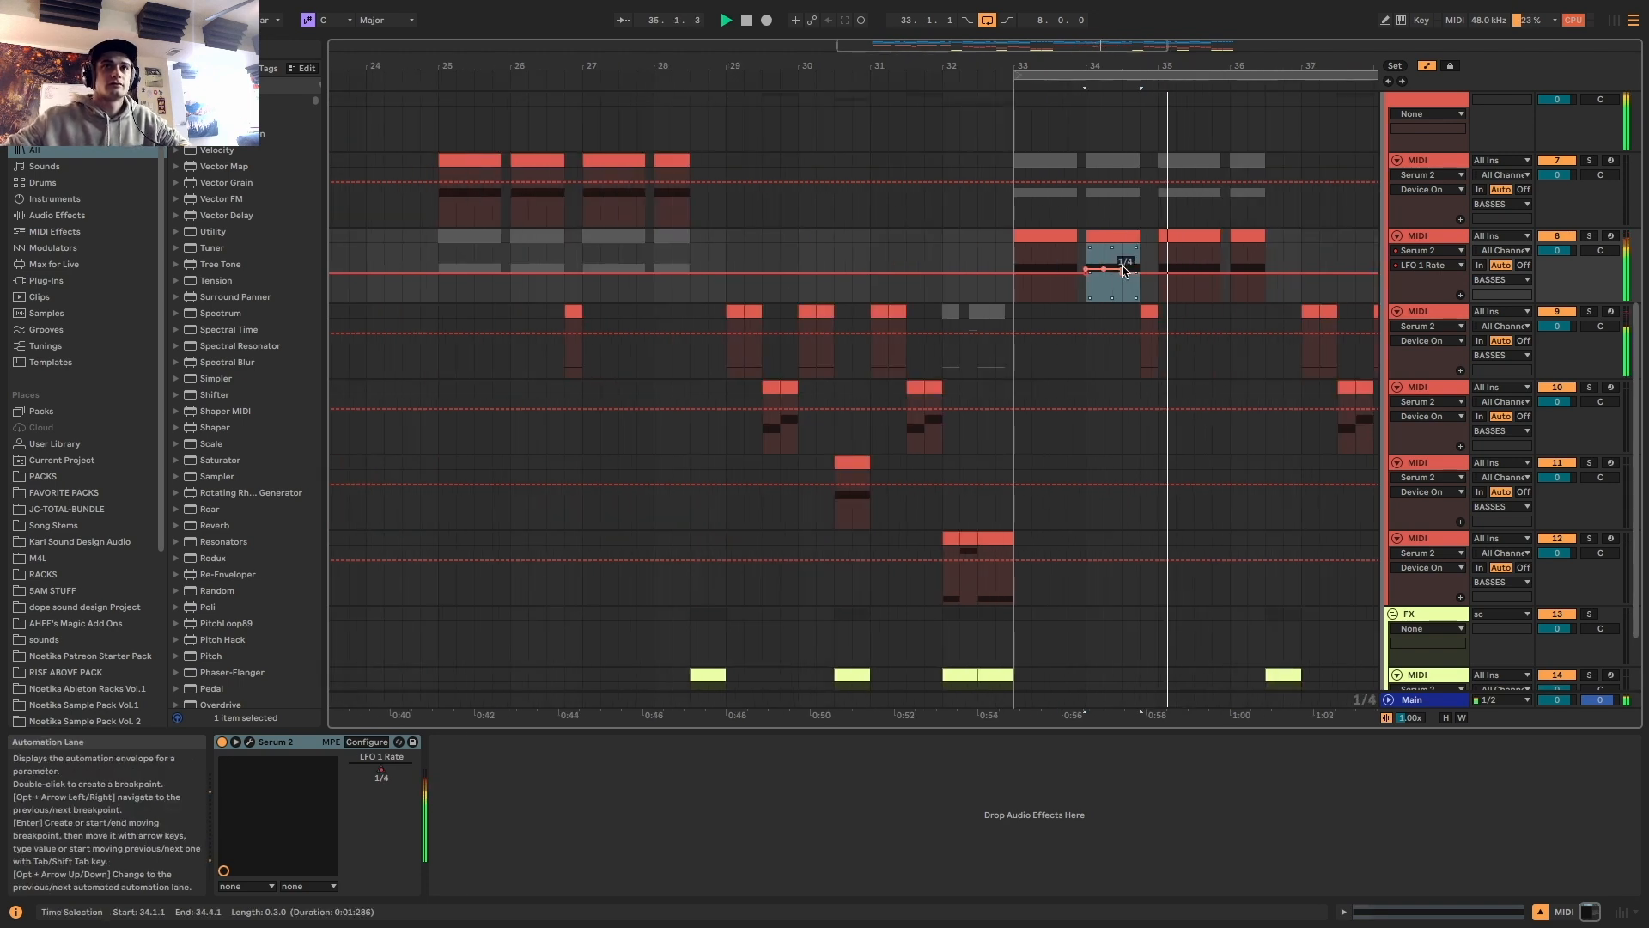
Duplicate bass track 9, deactivate the copy's clips before bar 33 and the original's clip at the end of bar 34, and audition the copied clip
{"action": "scroll", "coordinate": [1190, 314], "scroll_direction": "up", "scroll_amount": 3}
{"action": "left_click", "coordinate": [1135, 311]}
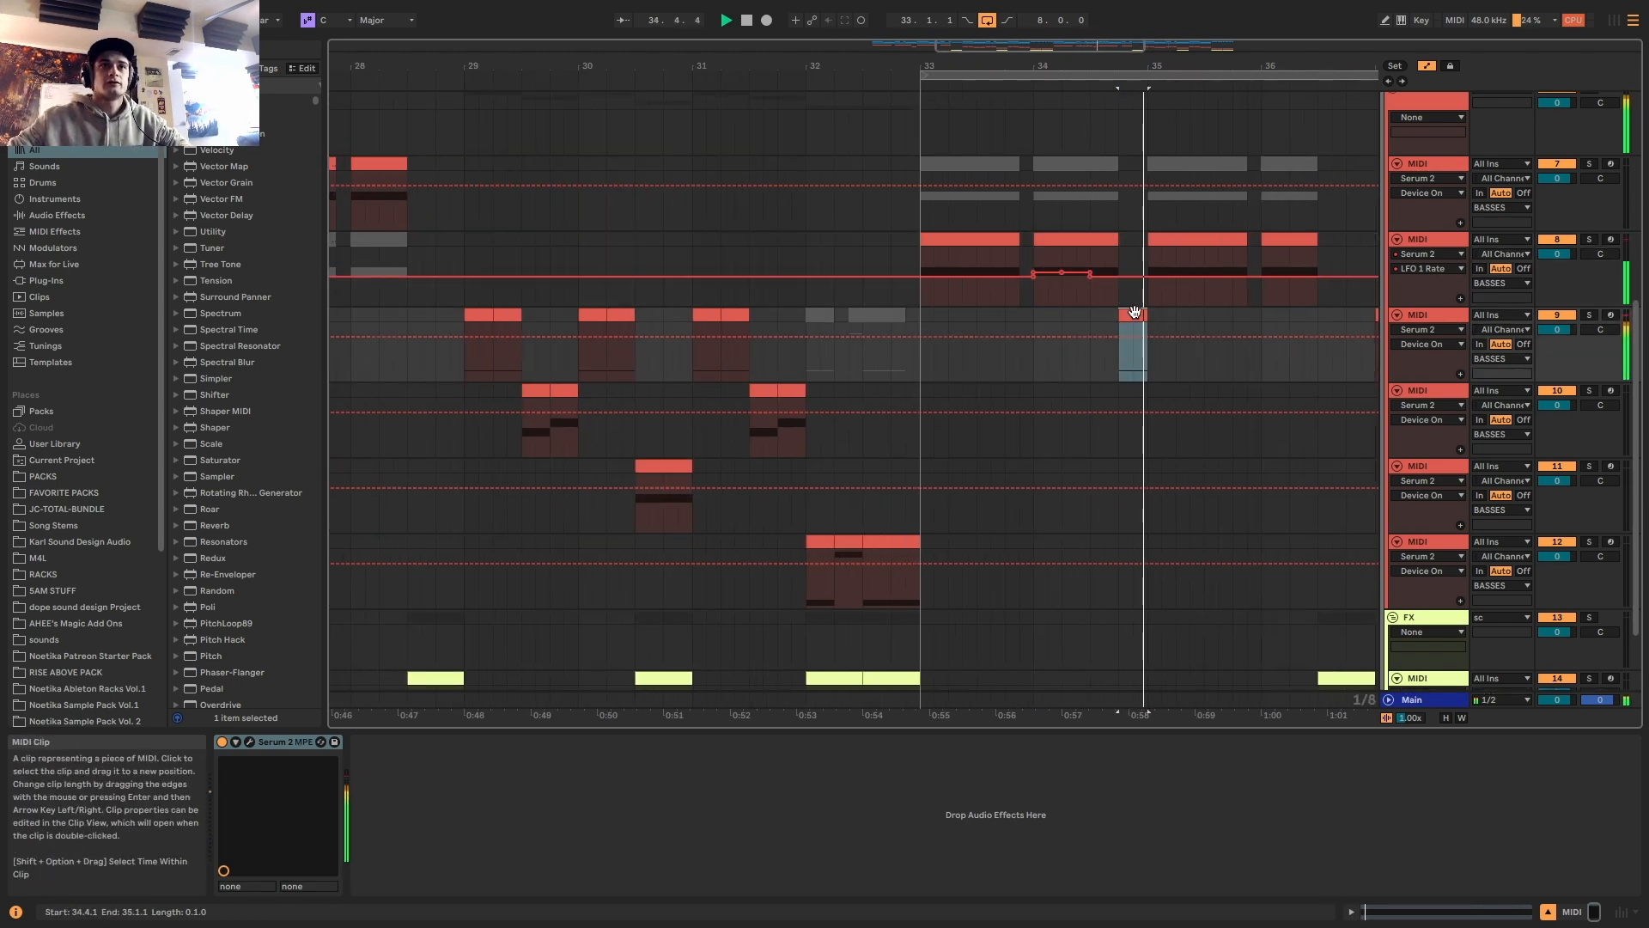
{"action": "scroll", "coordinate": [1135, 312], "scroll_direction": "down", "scroll_amount": 5}
{"action": "left_click", "coordinate": [1426, 315]}
{"action": "key", "text": "super+d"}
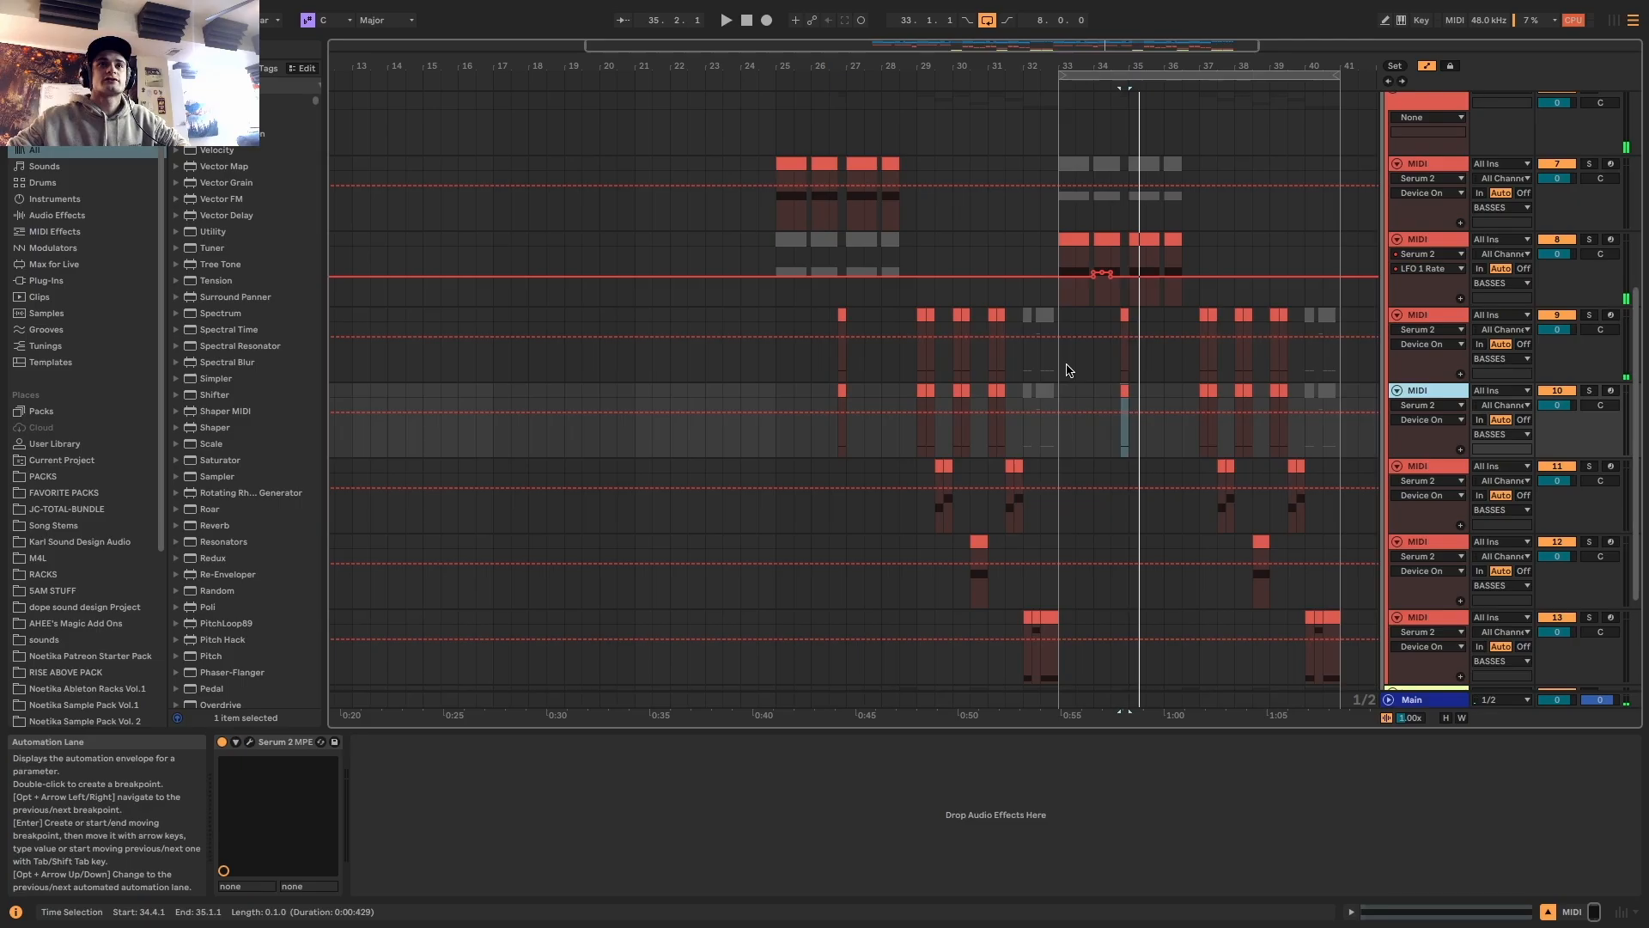
{"action": "left_click_drag", "start_coordinate": [1146, 335], "coordinate": [1111, 322]}
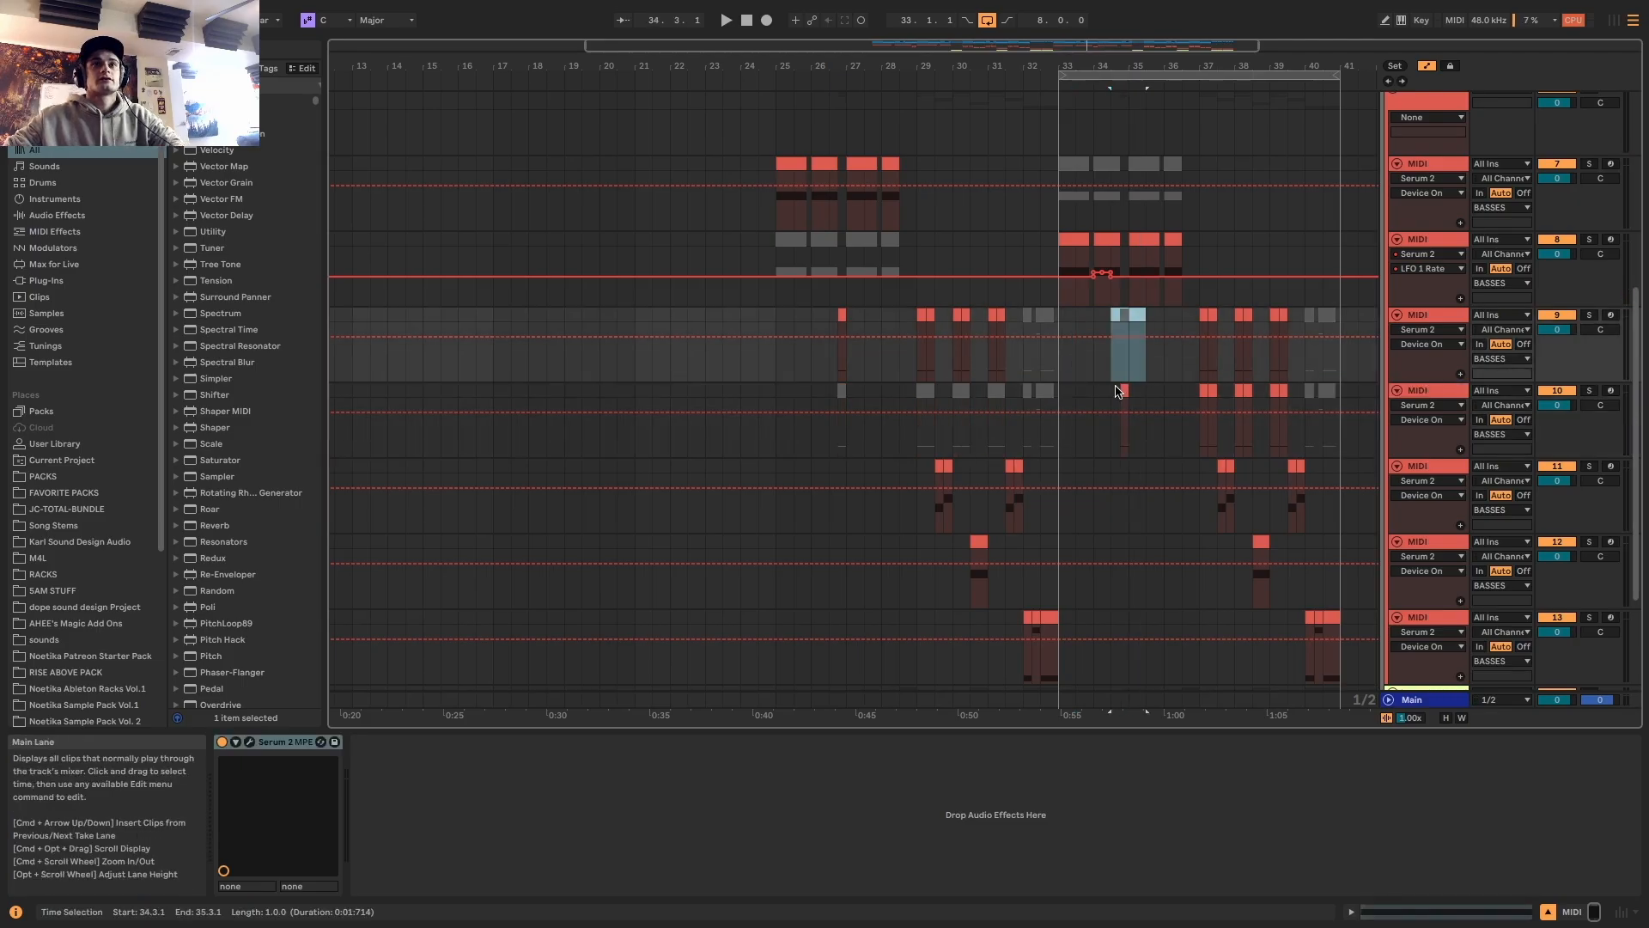
{"action": "key", "text": "0"}
{"action": "left_click", "coordinate": [1124, 391]}
{"action": "key", "text": "space"}
{"action": "key", "text": "space"}
In track 10's Serum 2, remove LFO 1's low point between the two peaks, lower the second peak to about mid-height and audition it
{"action": "left_click", "coordinate": [250, 742]}
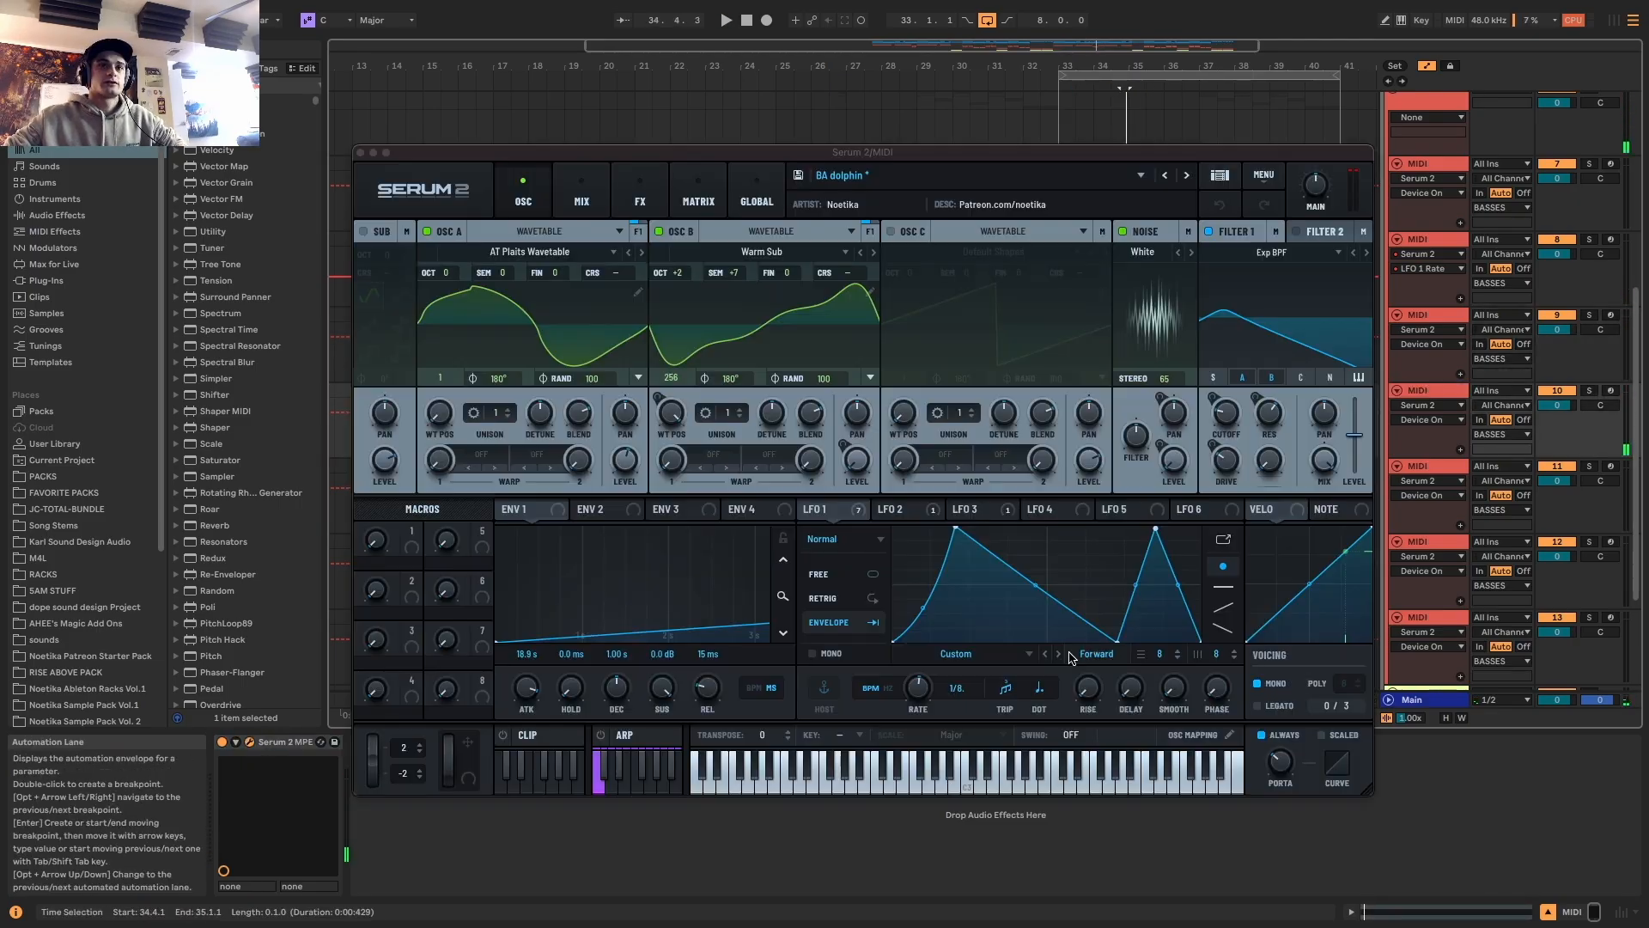
{"action": "double_click", "coordinate": [1119, 641]}
{"action": "left_click_drag", "start_coordinate": [1155, 528], "coordinate": [1157, 592]}
{"action": "key", "text": "space"}
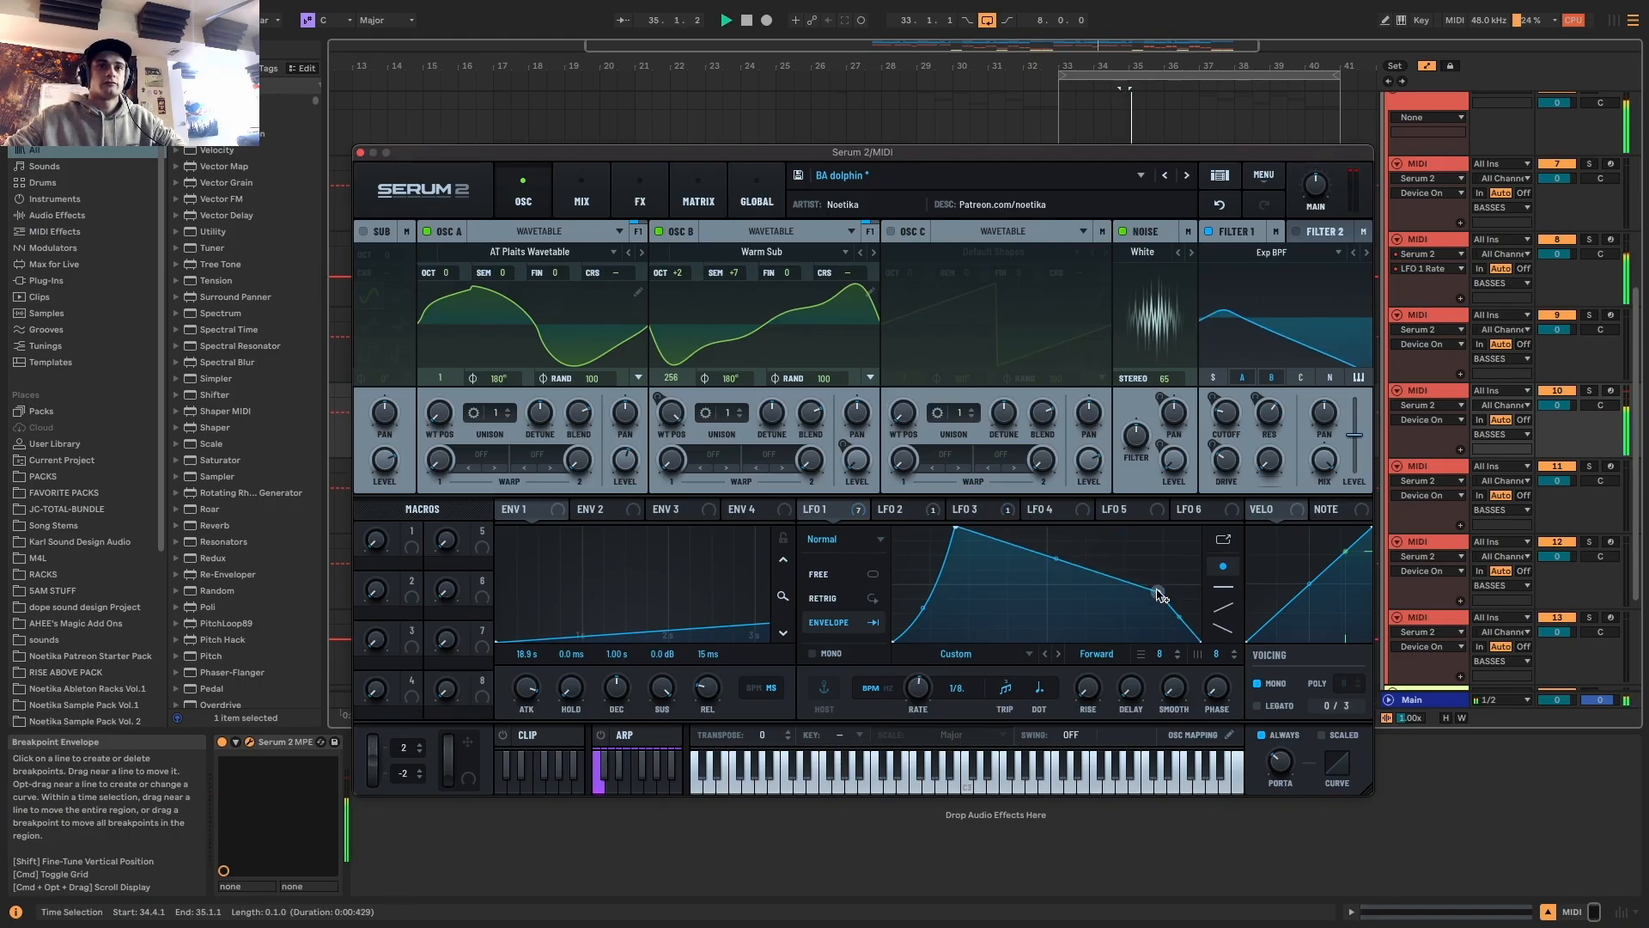
{"action": "left_click", "coordinate": [360, 152]}
Hide the automation and audition the new bass clips on track 8 across bars 33 to 35
{"action": "scroll", "coordinate": [1181, 421], "scroll_direction": "up", "scroll_amount": 5}
{"action": "key", "text": "a"}
{"action": "key", "text": "a"}
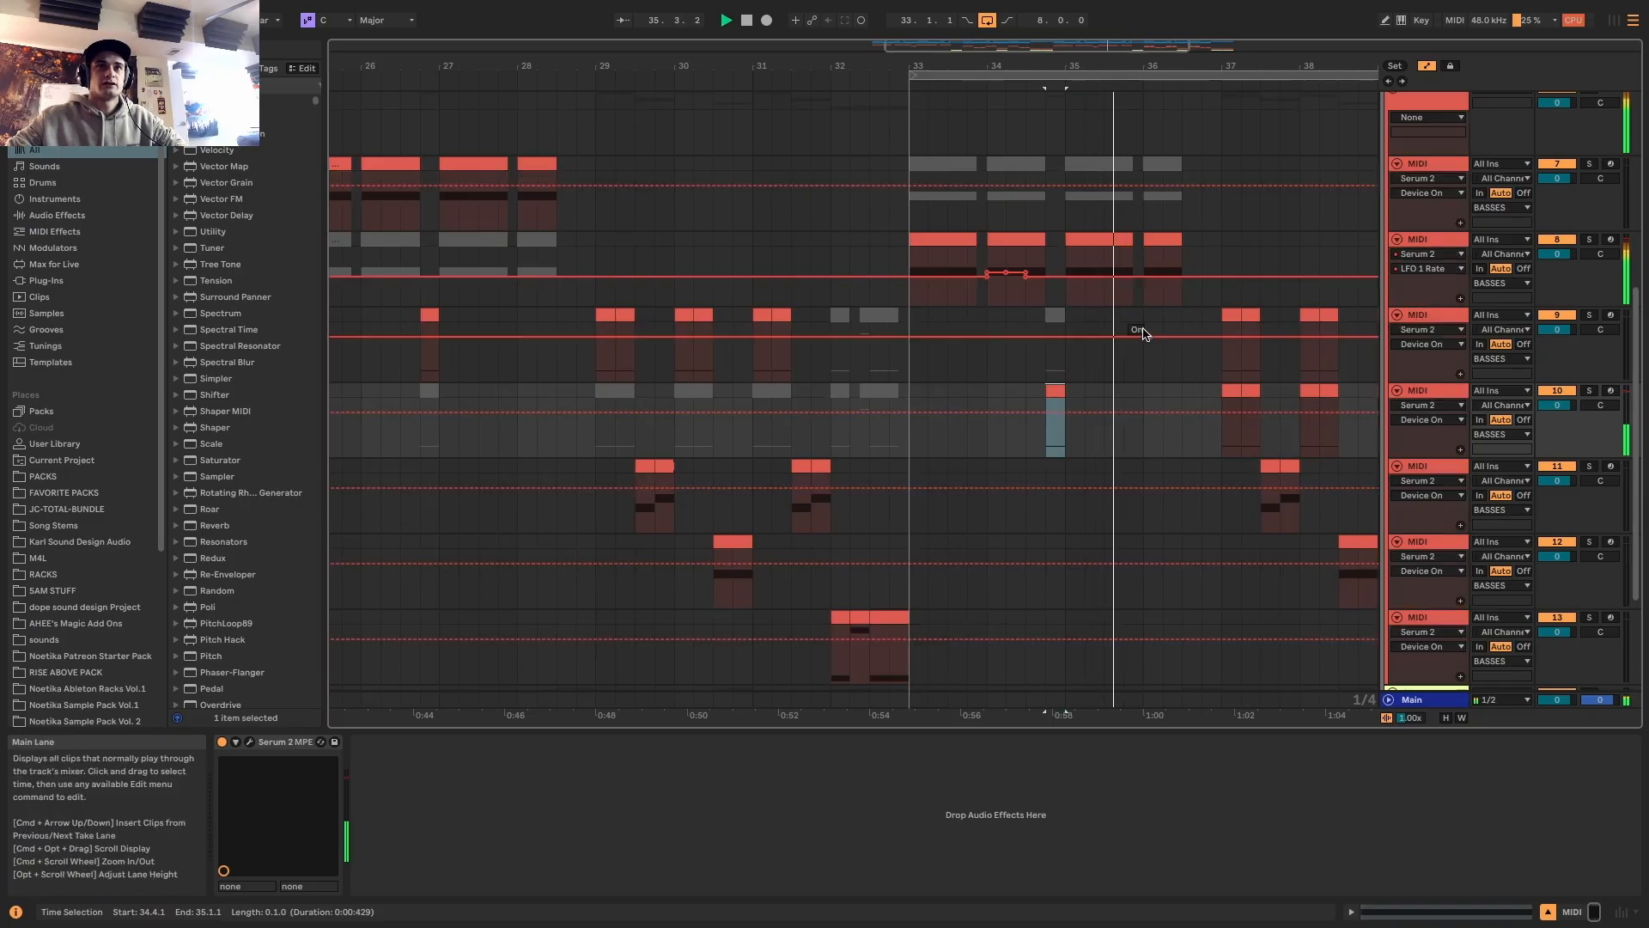
{"action": "key", "text": "a"}
{"action": "left_click", "coordinate": [936, 237]}
{"action": "key", "text": "space"}
{"action": "key", "text": "space"}
{"action": "key", "text": "a"}
{"action": "key", "text": "a"}
{"action": "left_click_drag", "start_coordinate": [1053, 295], "coordinate": [906, 288]}
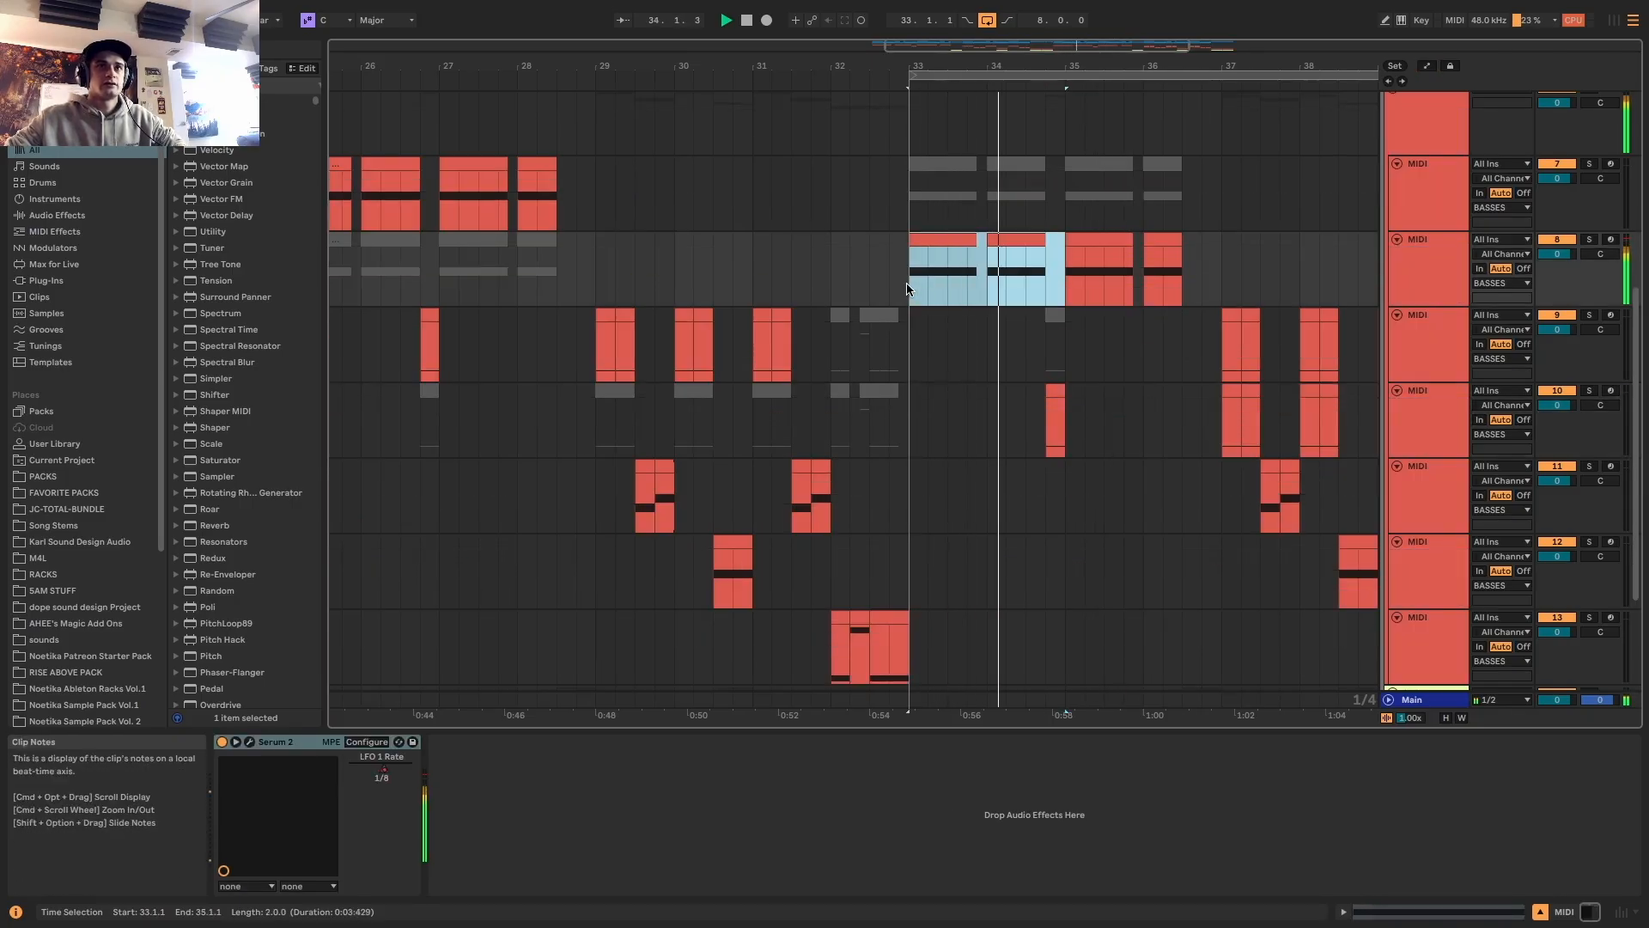
{"action": "key", "text": "space"}
{"action": "key", "text": "space"}
Copy the LFO 1 Rate automation from the first half of bar 34 to the start of bar 33 on track 8 and play it
{"action": "left_click", "coordinate": [956, 250]}
{"action": "left_click", "coordinate": [955, 241]}
{"action": "key", "text": "space"}
{"action": "key", "text": "space"}
{"action": "key", "text": "a"}
{"action": "left_click_drag", "start_coordinate": [989, 266], "coordinate": [1028, 298]}
{"action": "key", "text": "space"}
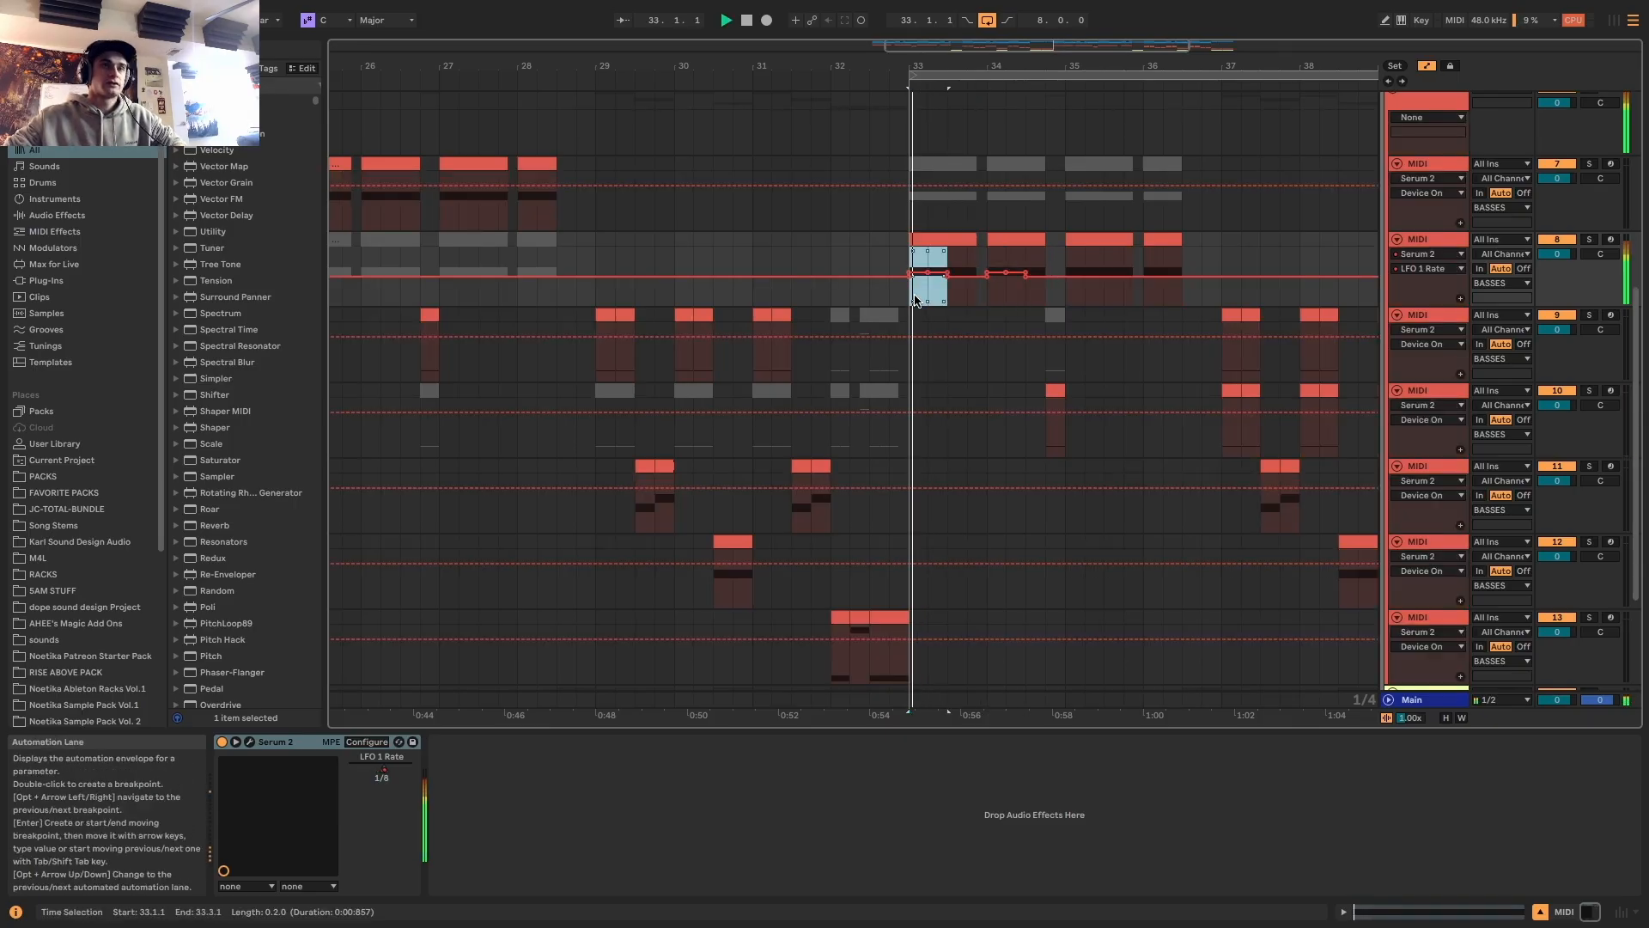
Play the original bass clip at bar 25 and compare it with the varied clip at bar 33
{"action": "scroll", "coordinate": [923, 297], "scroll_direction": "down", "scroll_amount": 4}
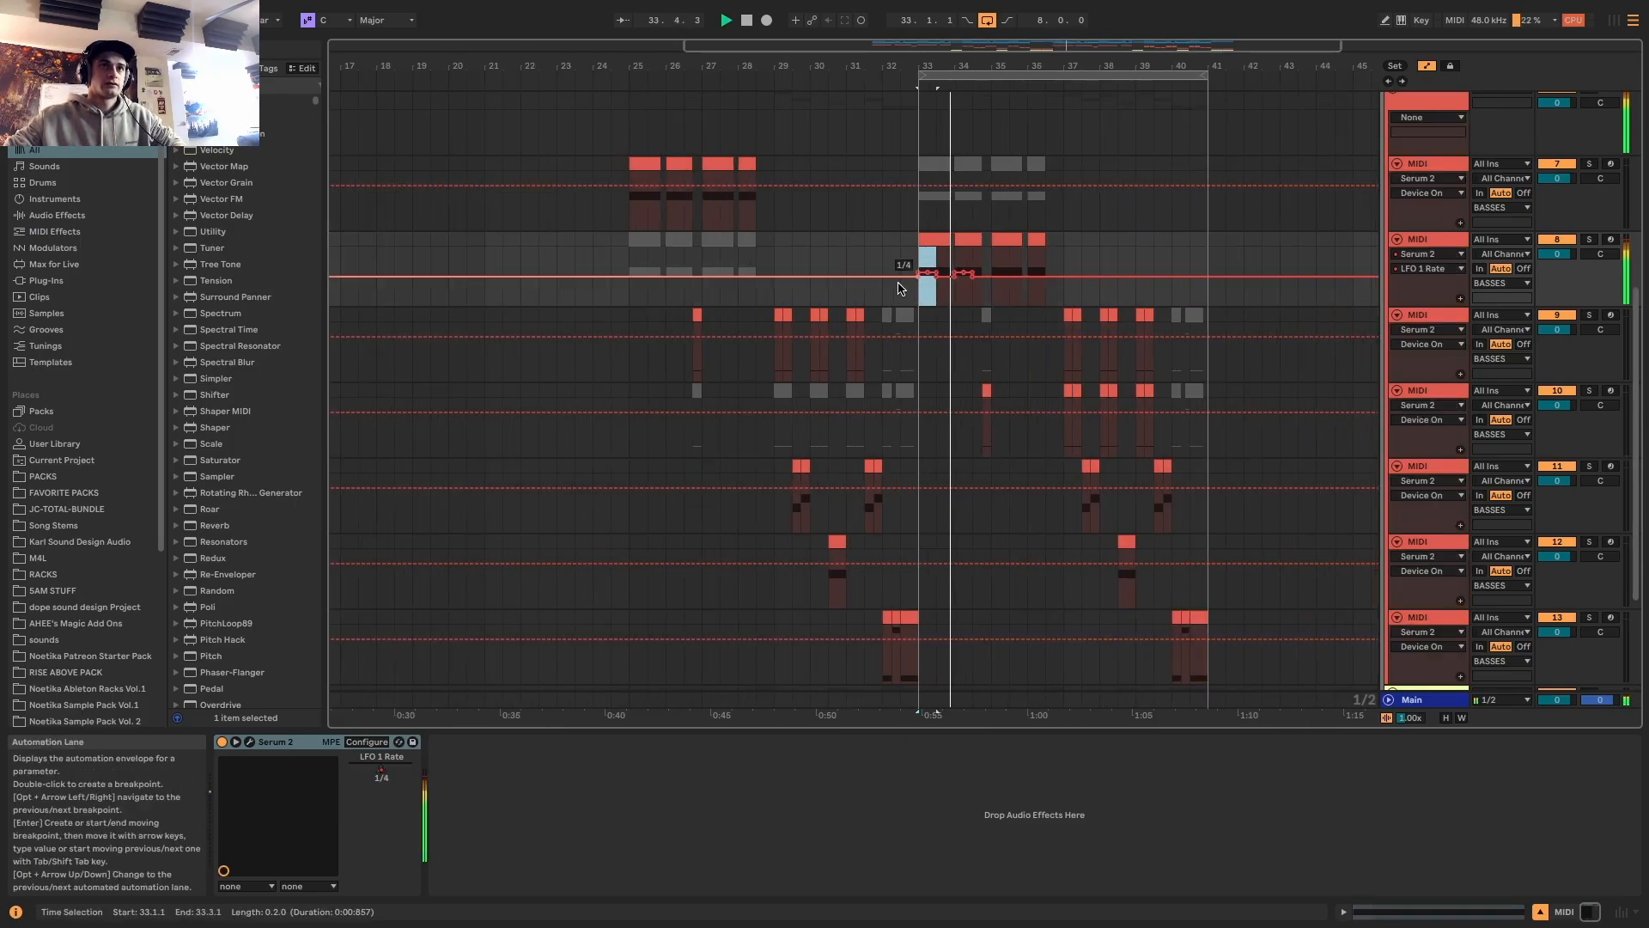
{"action": "left_click", "coordinate": [636, 163]}
{"action": "key", "text": "space"}
{"action": "key", "text": "space"}
{"action": "left_click", "coordinate": [932, 239]}
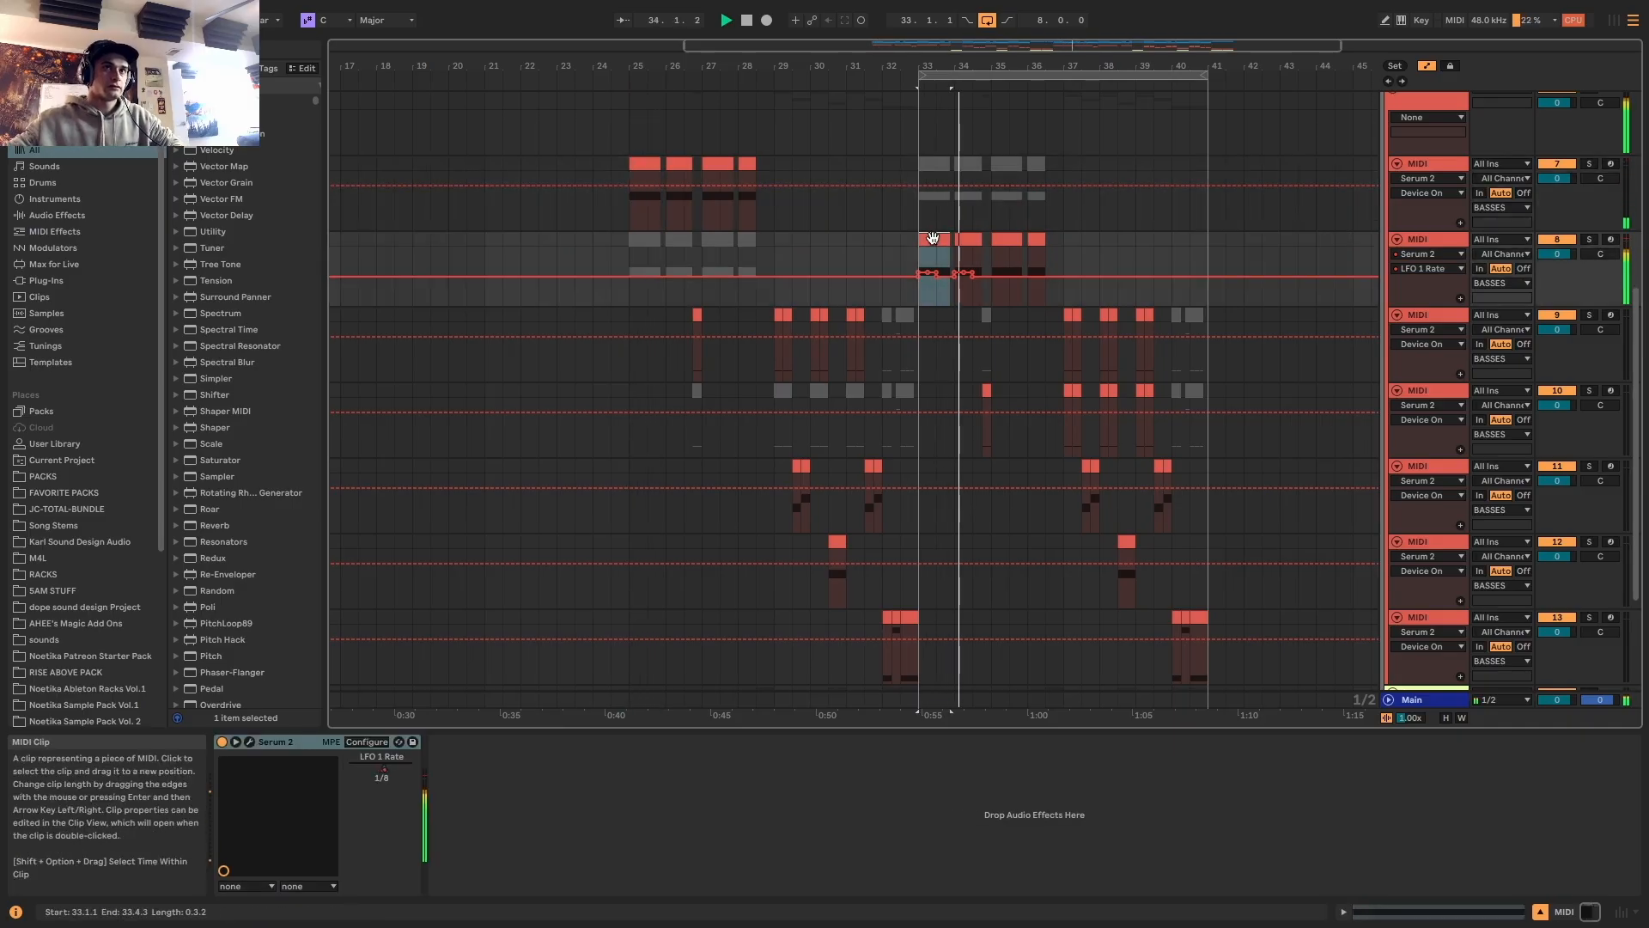
Rework track 8's LFO 1 Rate automation in the first half of bar 34 using a 1/4 triplet rate, and play from bar 33
{"action": "scroll", "coordinate": [938, 246], "scroll_direction": "up", "scroll_amount": 4}
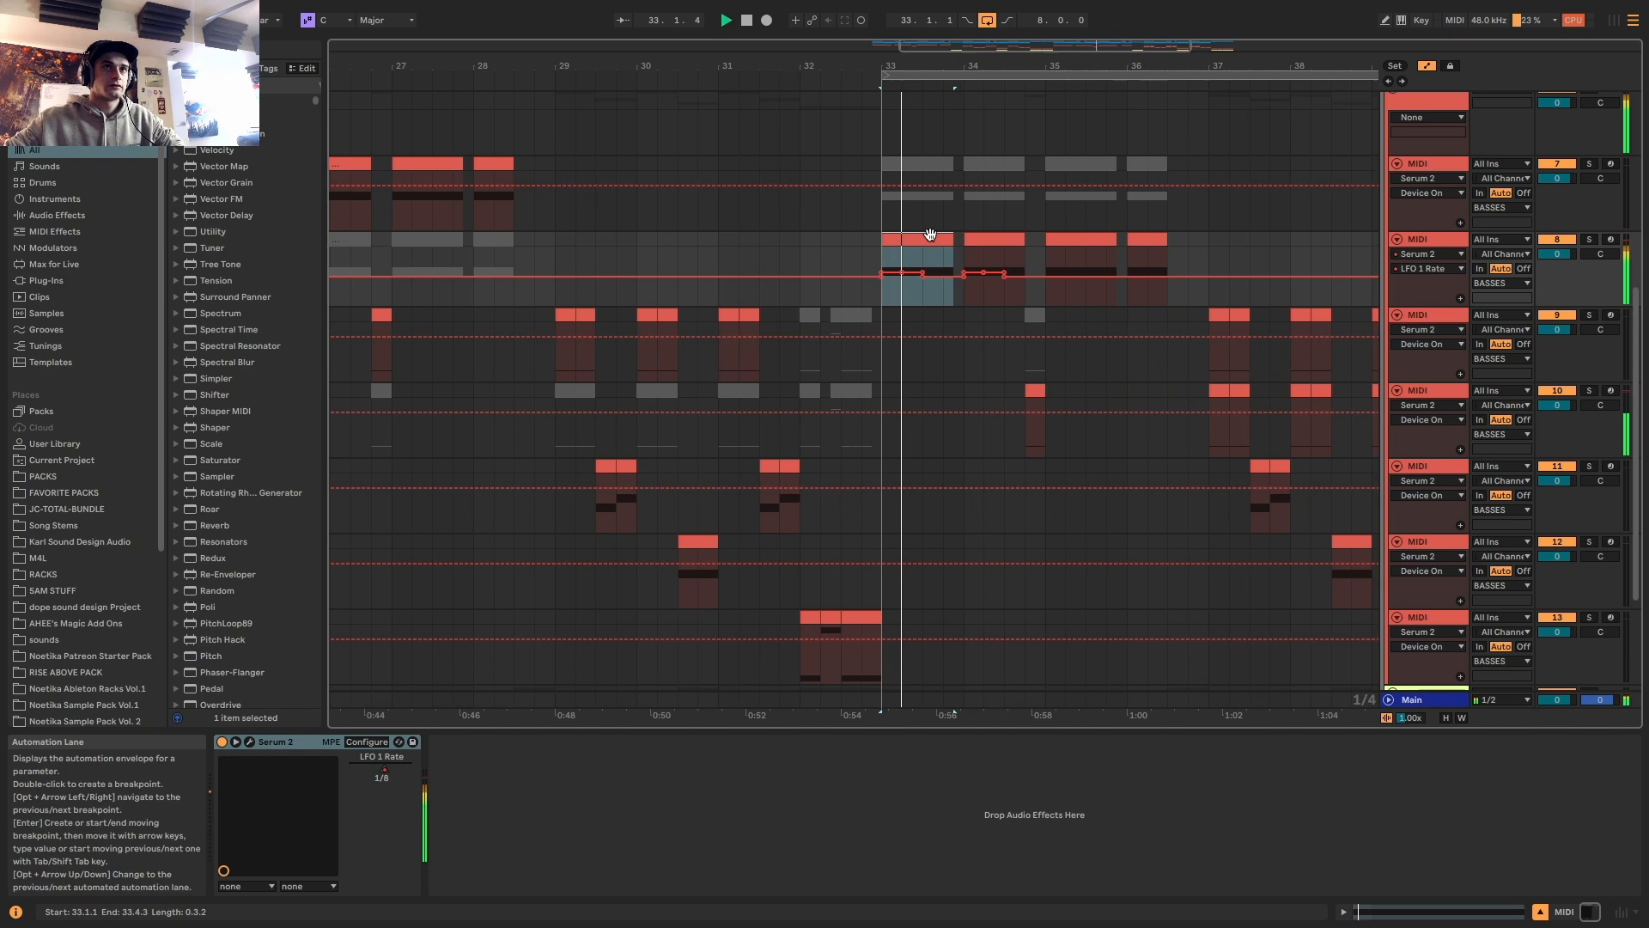
{"action": "scroll", "coordinate": [1006, 292], "scroll_direction": "up", "scroll_amount": 2}
{"action": "left_click", "coordinate": [960, 282]}
{"action": "key", "text": "space"}
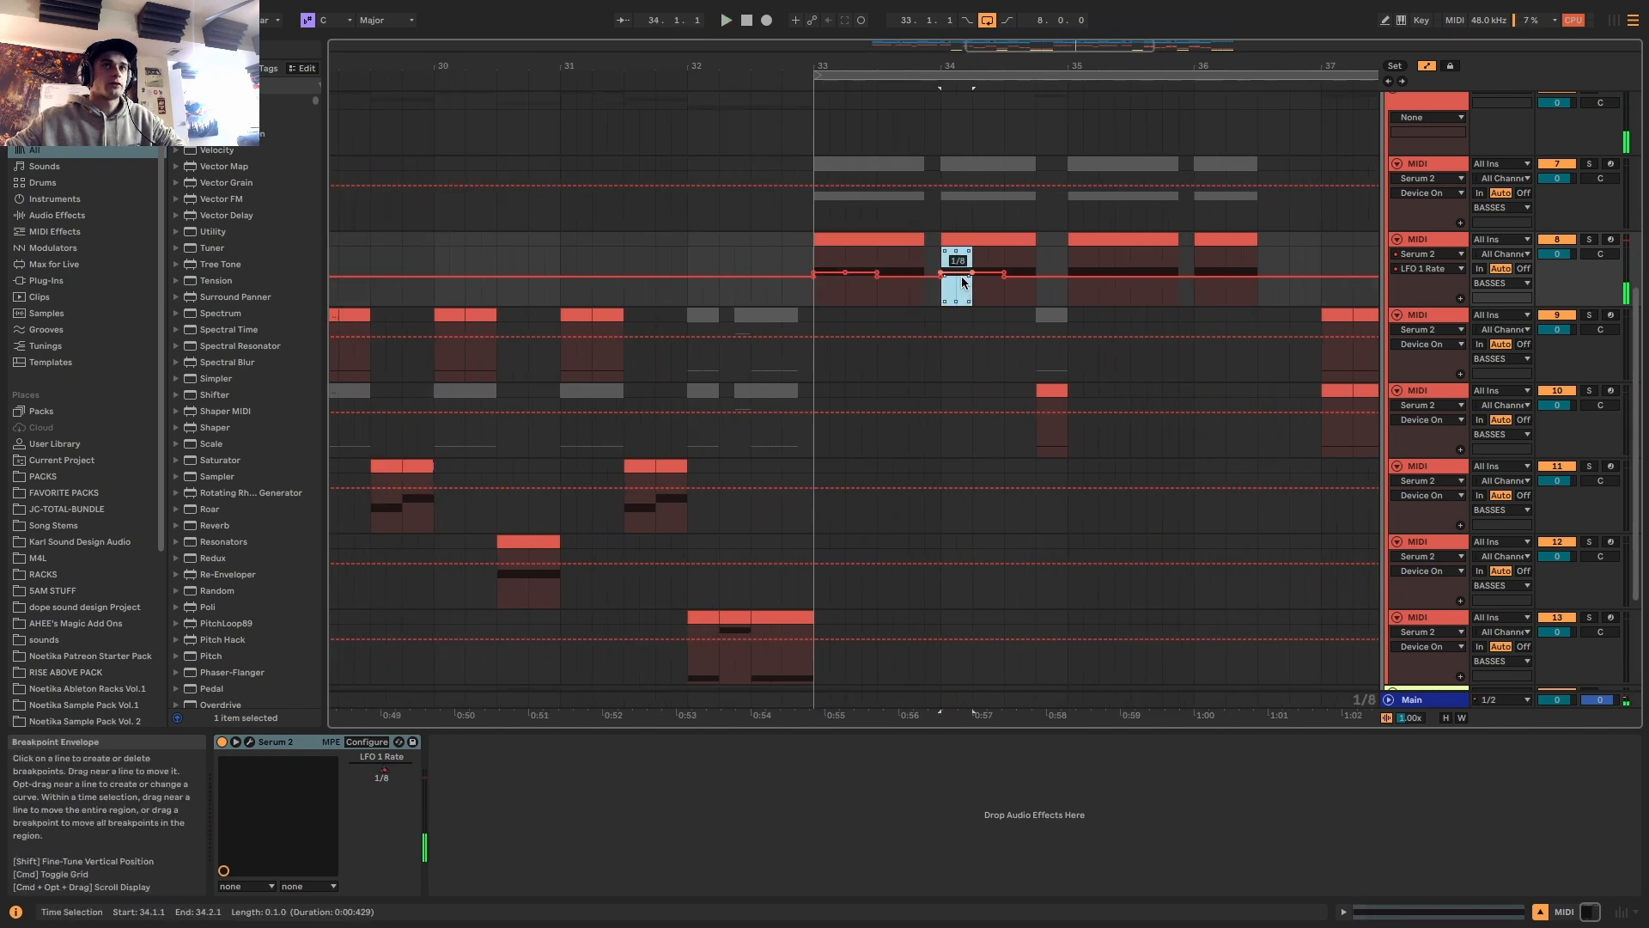
{"action": "left_click", "coordinate": [945, 292]}
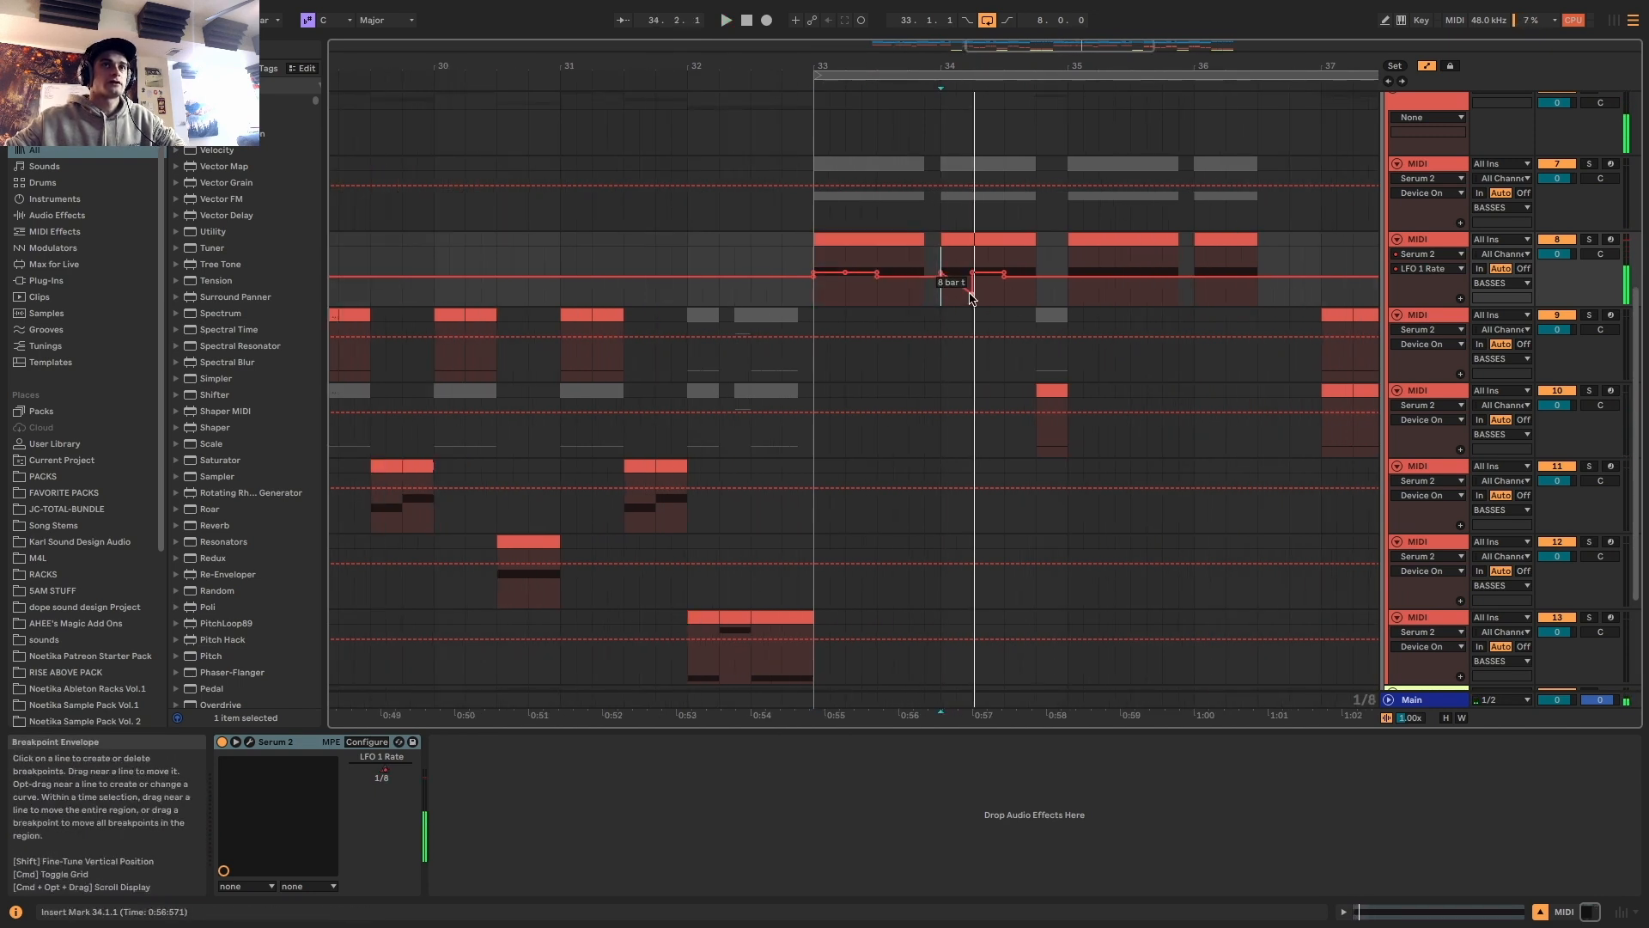
{"action": "left_click_drag", "start_coordinate": [945, 303], "coordinate": [1003, 289]}
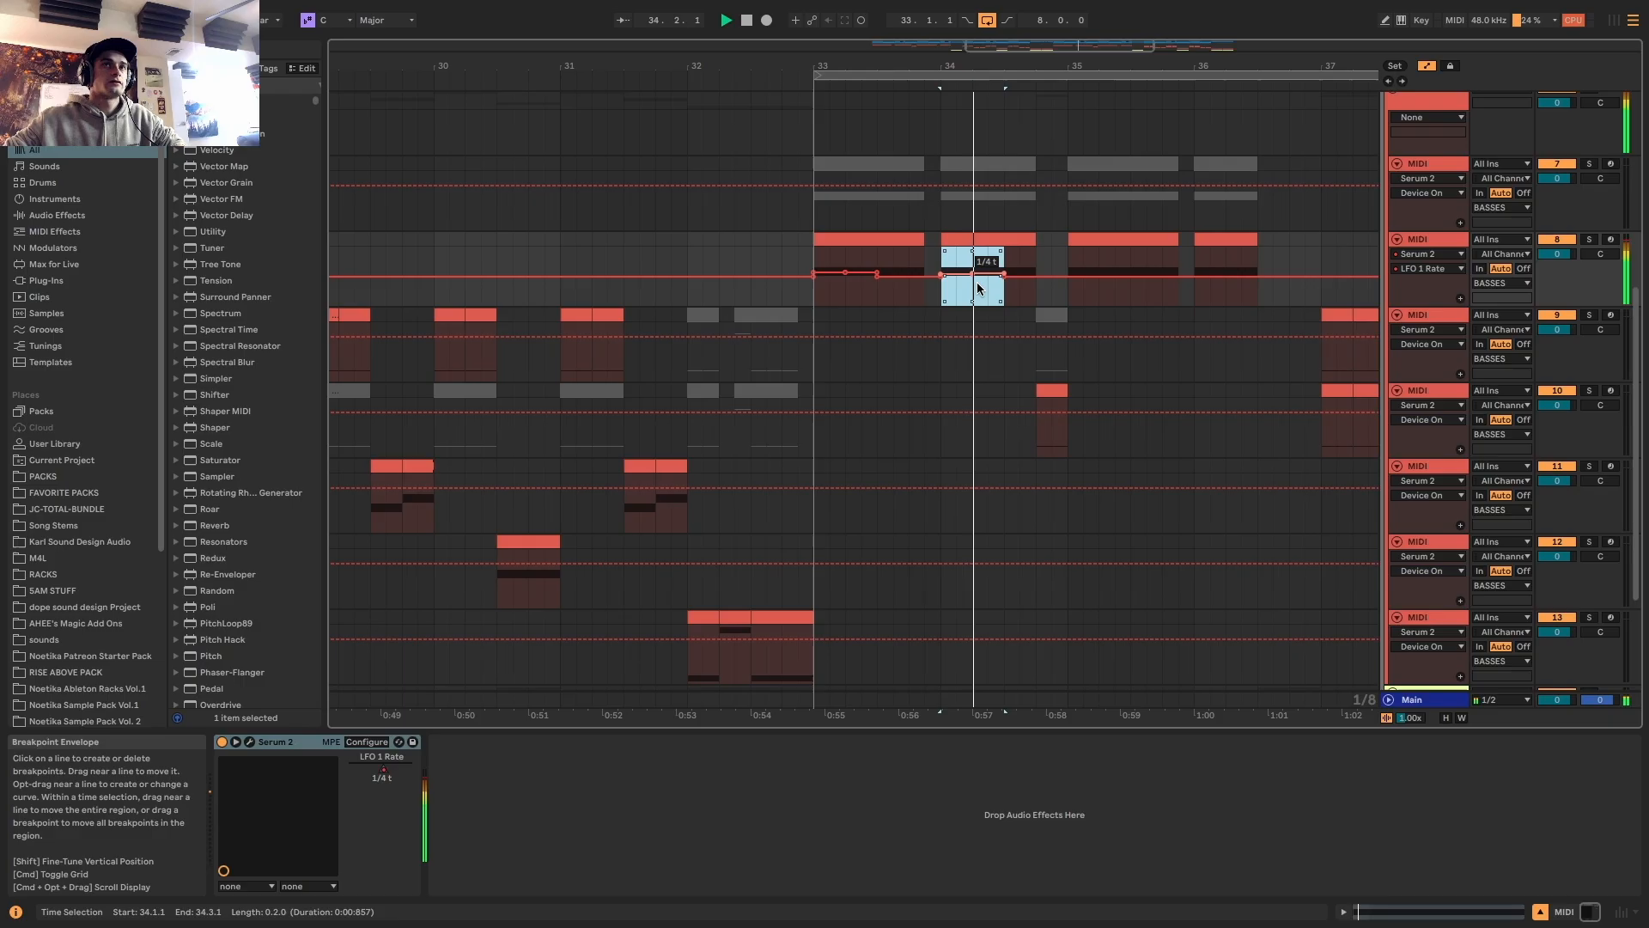
{"action": "left_click", "coordinate": [882, 240]}
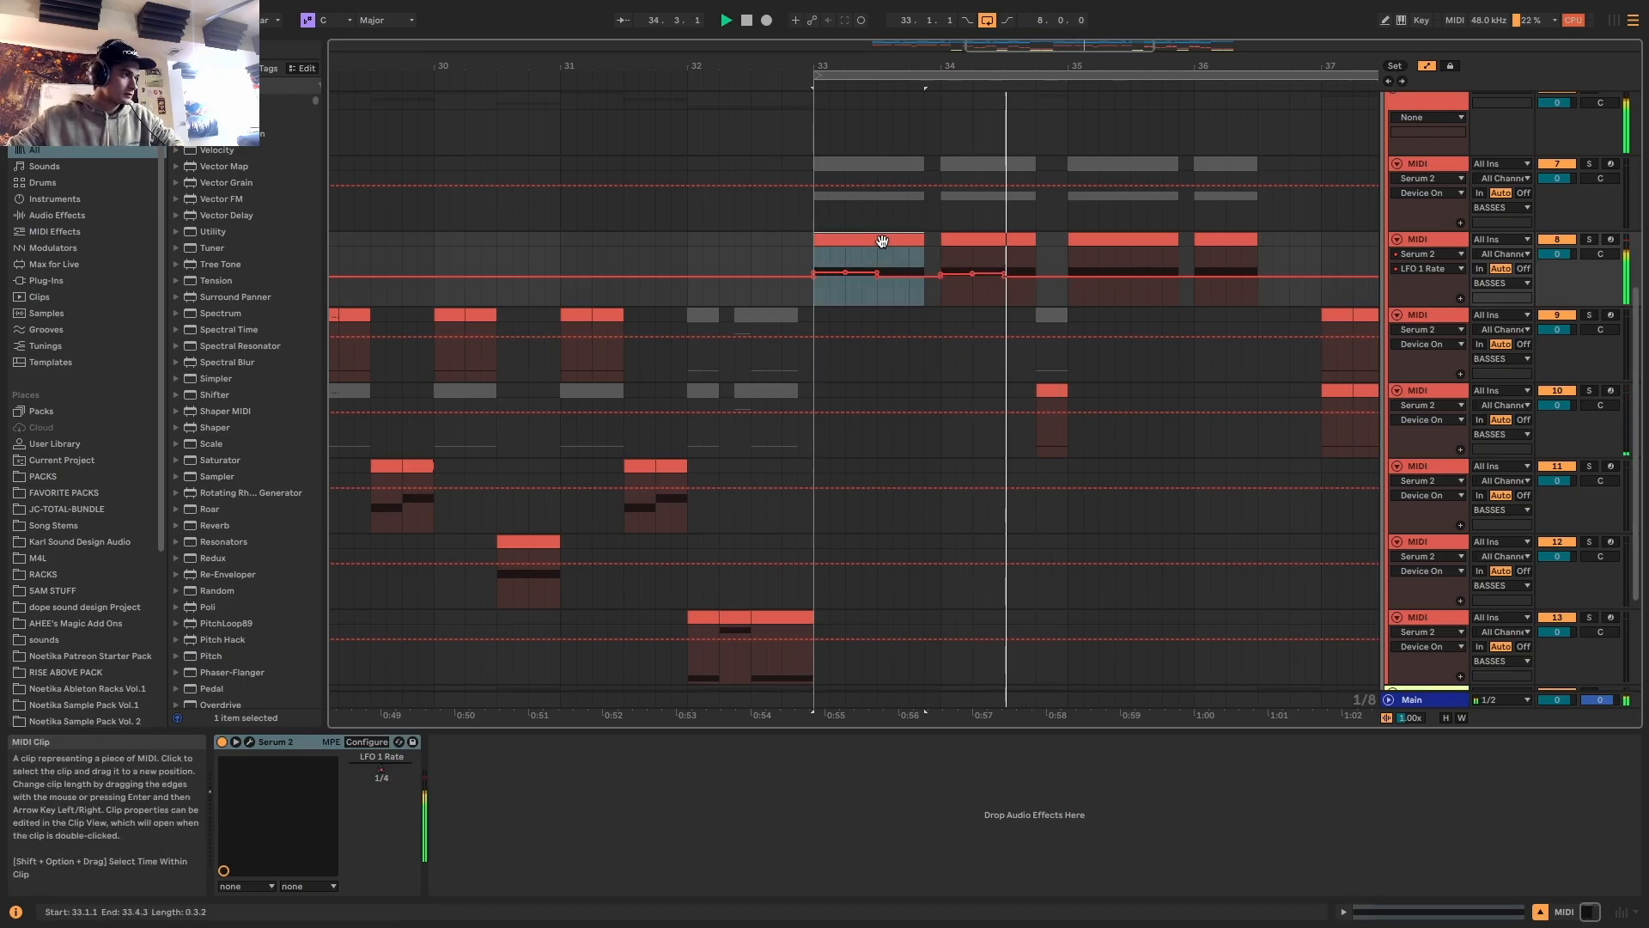
Duplicate track 8's clips and LFO 1 Rate automation from bars 33 to 35 into bars 35 to 37, and hide the automation
{"action": "scroll", "coordinate": [1078, 283], "scroll_direction": "down", "scroll_amount": 2}
{"action": "left_click_drag", "start_coordinate": [1065, 305], "coordinate": [845, 297]}
{"action": "key", "text": "super+d"}
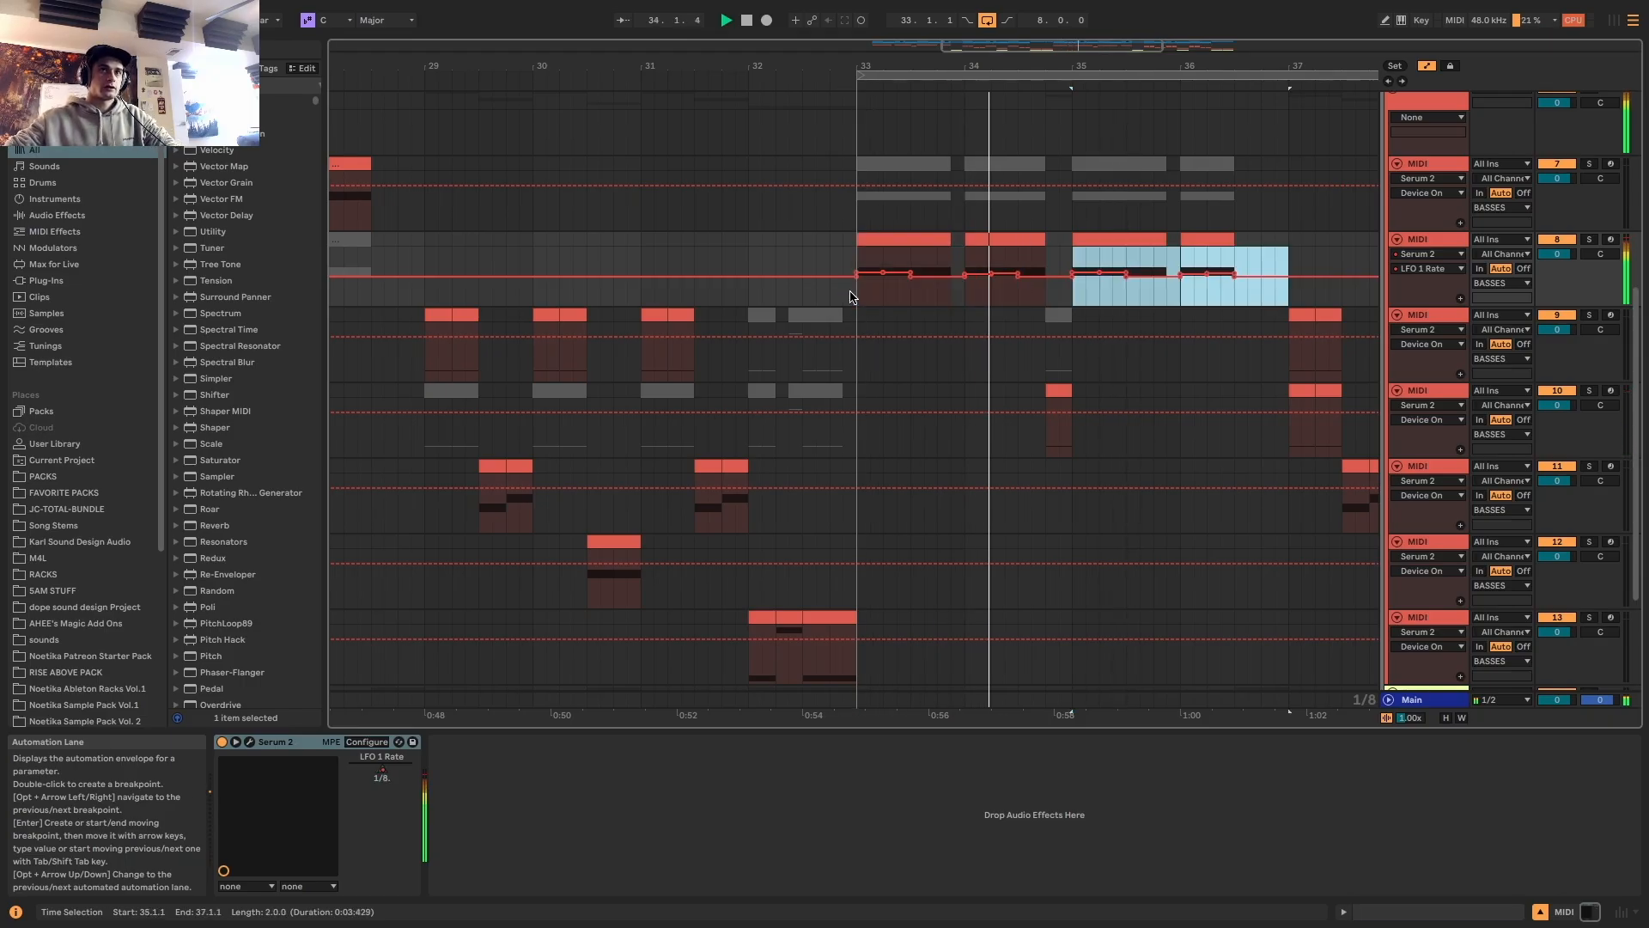
{"action": "scroll", "coordinate": [847, 298], "scroll_direction": "down", "scroll_amount": 3}
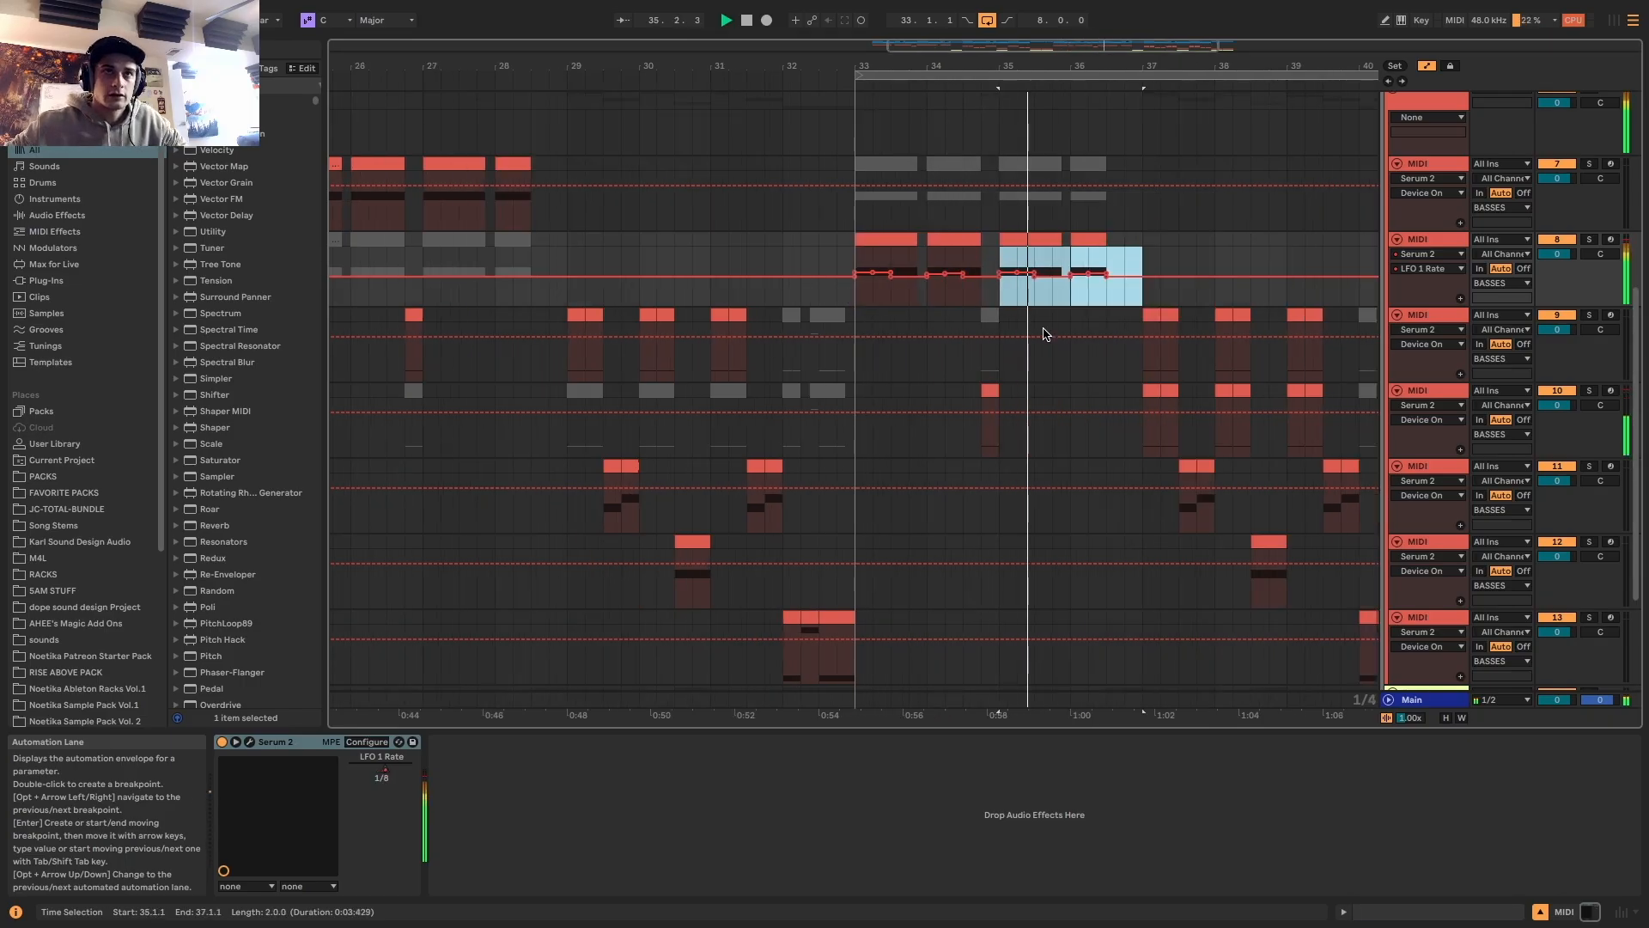
{"action": "key", "text": "a"}
{"action": "scroll", "coordinate": [1039, 335], "scroll_direction": "down", "scroll_amount": 3}
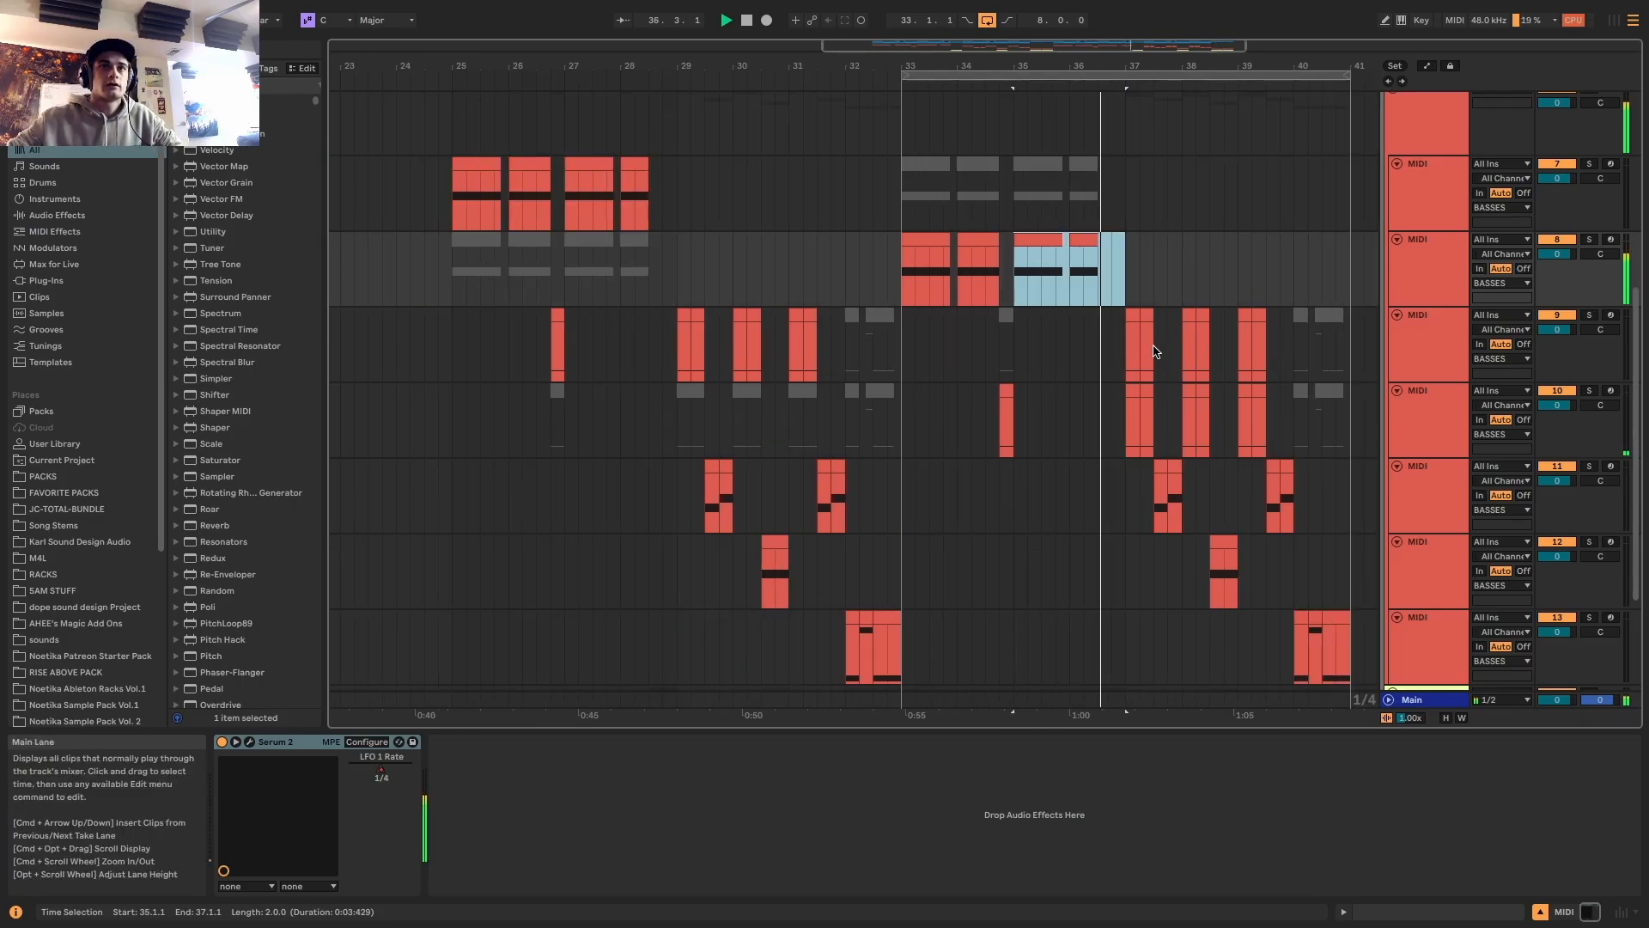
Deactivate track 10's bass clips from bar 37 to 39, keep track 9's clips active, and play from bar 37
{"action": "left_click_drag", "start_coordinate": [1279, 359], "coordinate": [1111, 367]}
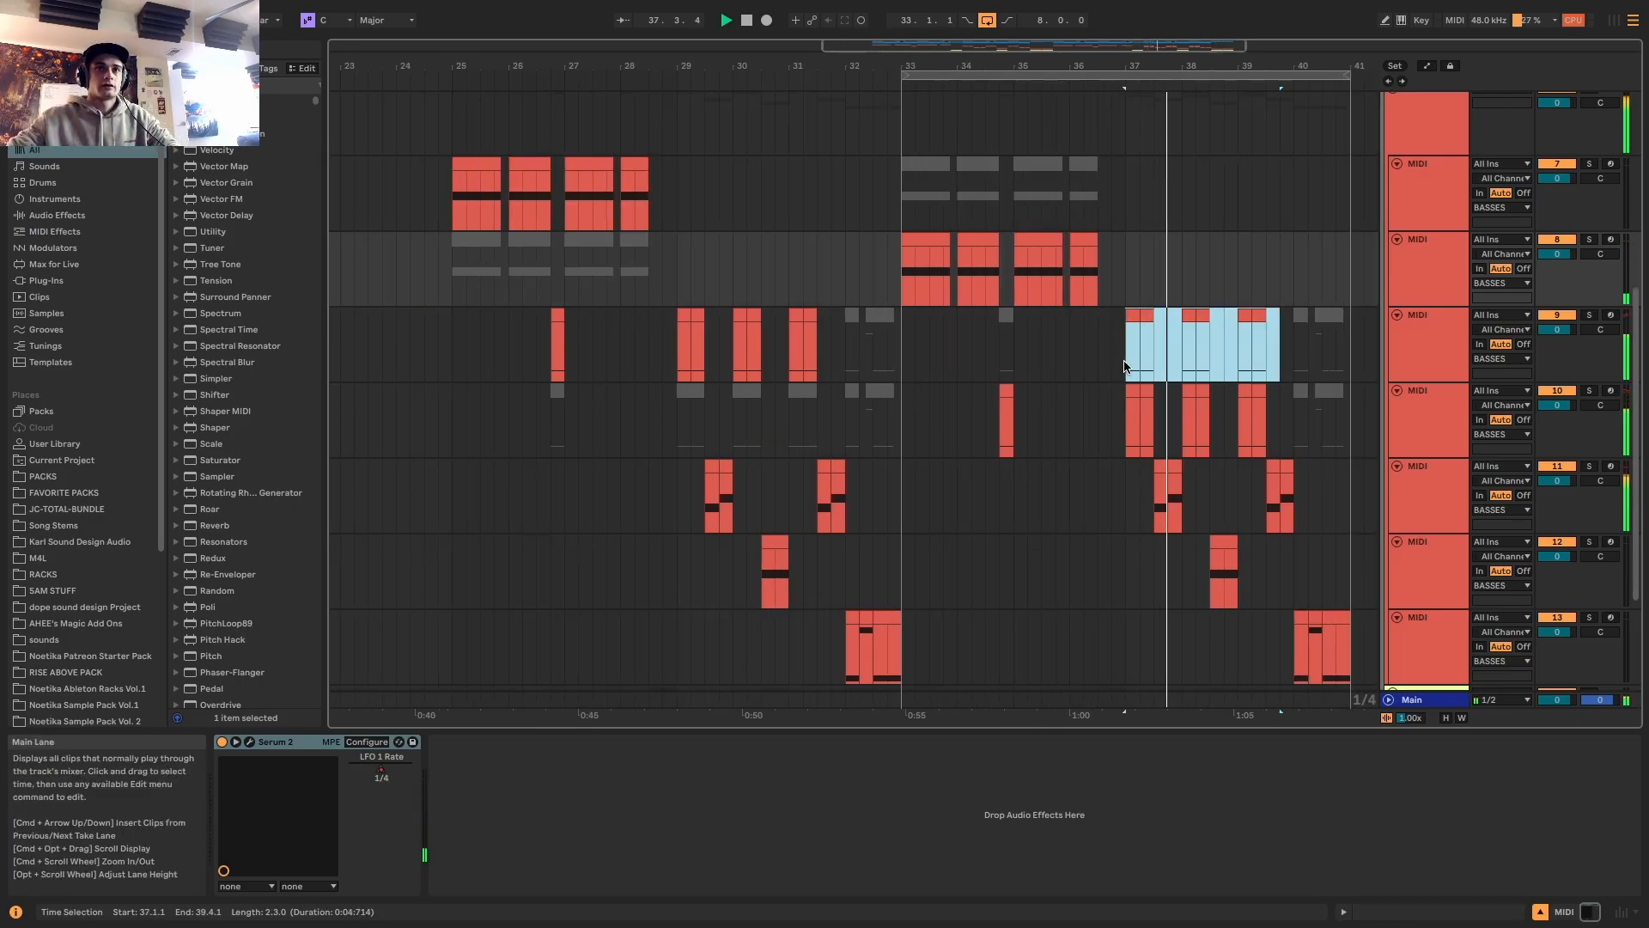
{"action": "left_click", "coordinate": [1126, 367]}
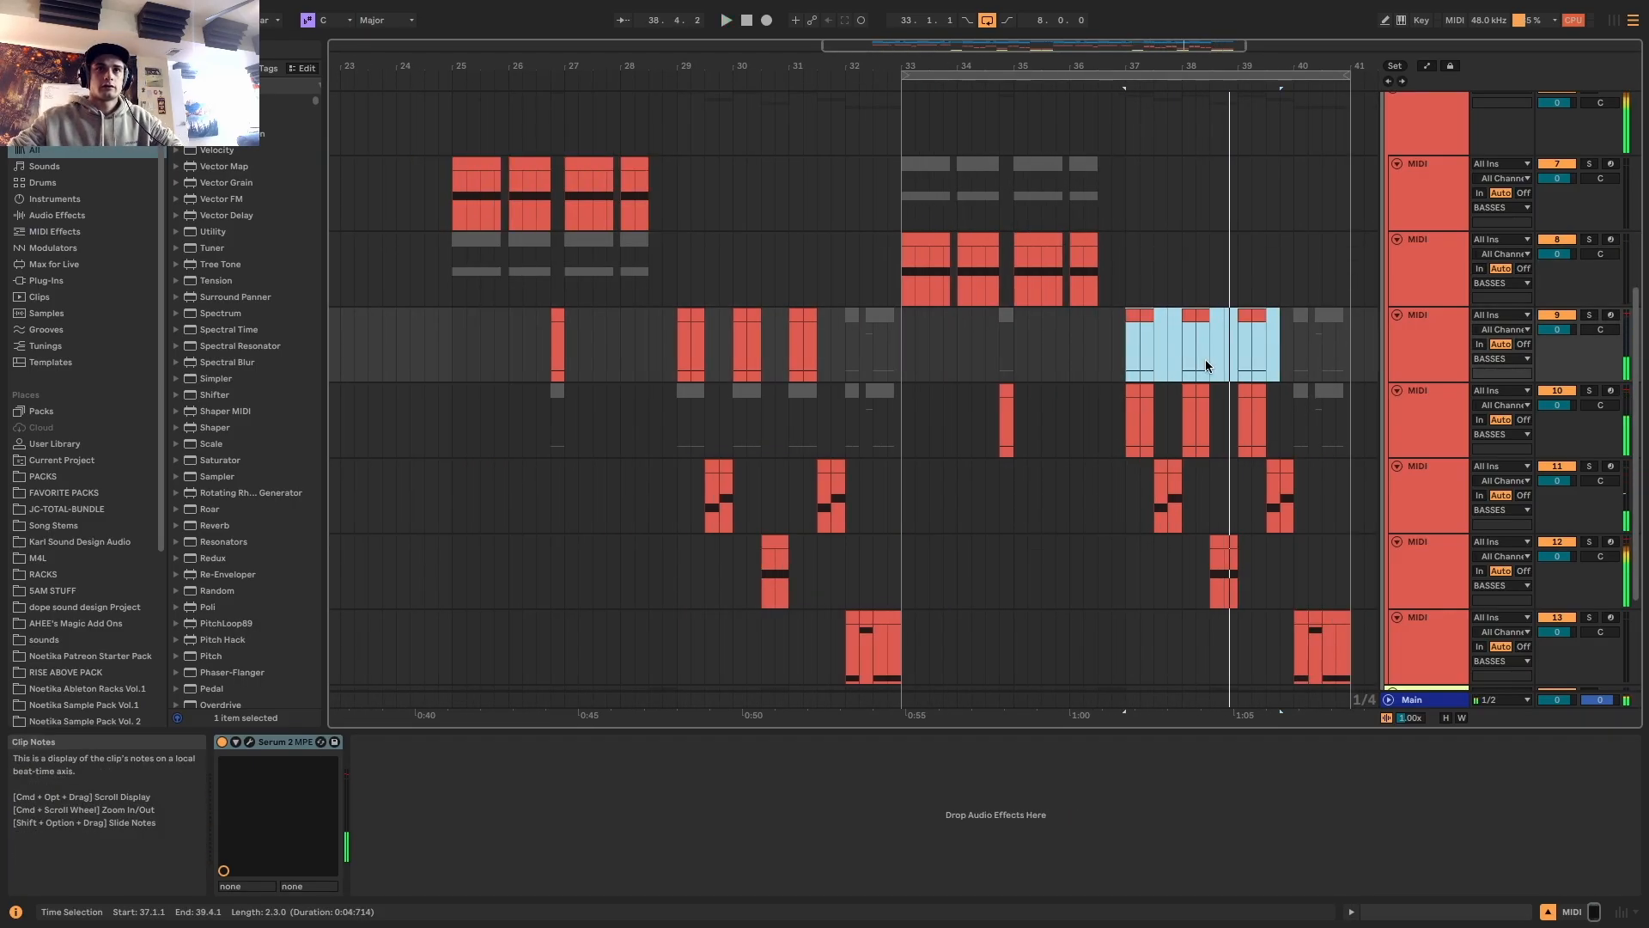
{"action": "left_click_drag", "start_coordinate": [1269, 425], "coordinate": [1113, 427]}
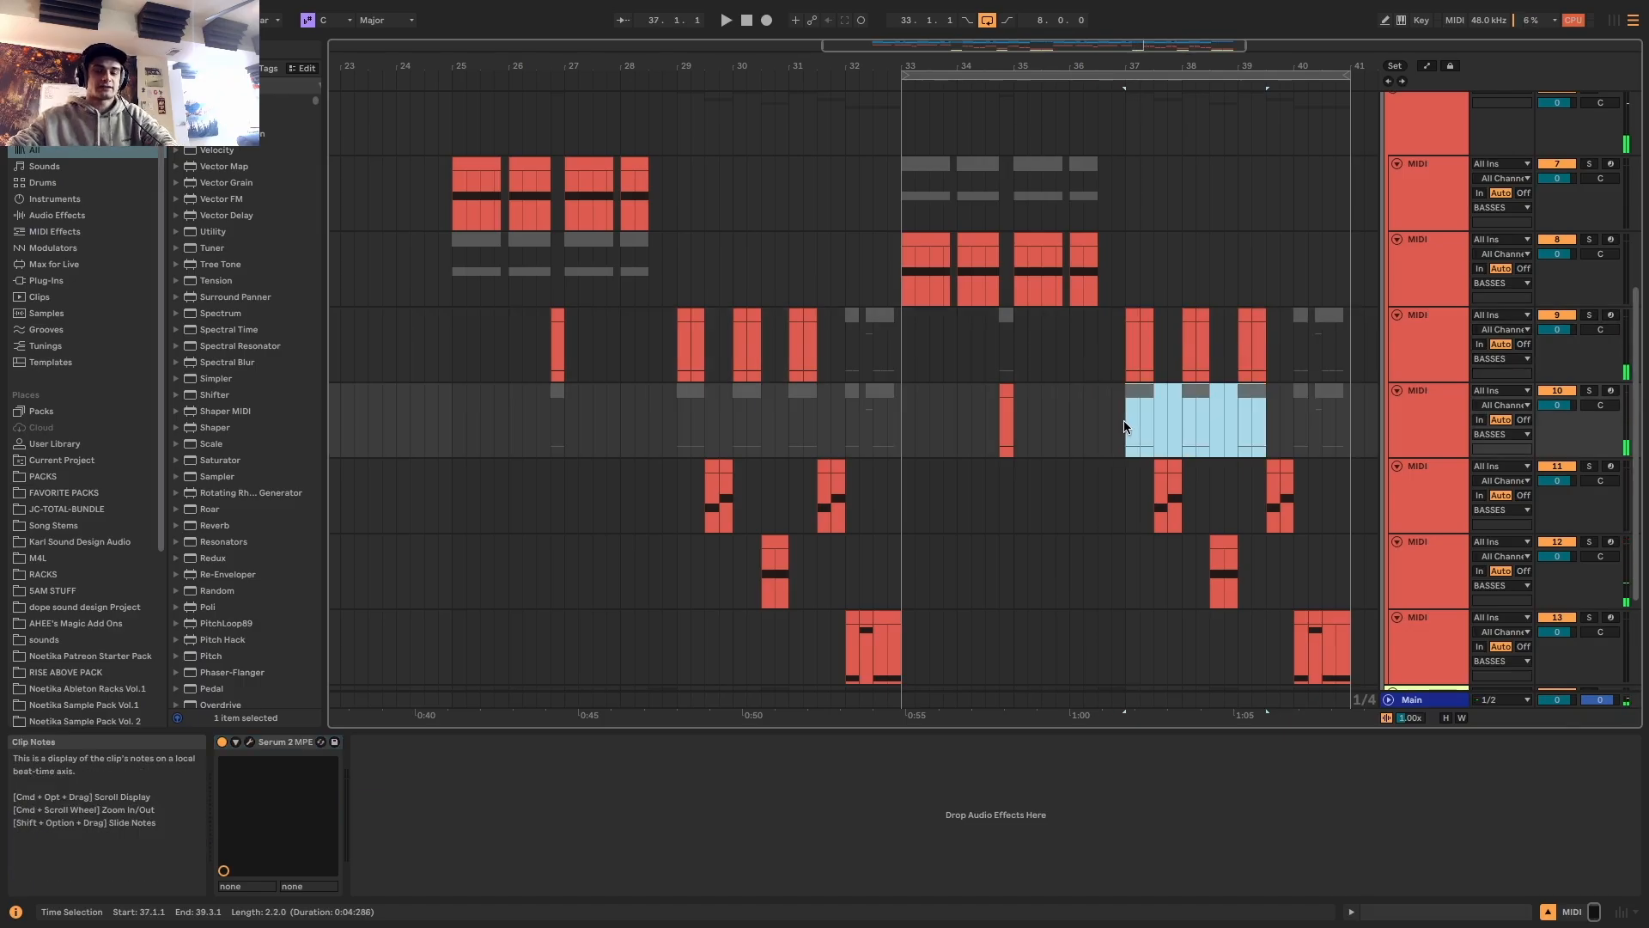
{"action": "left_click_drag", "start_coordinate": [1126, 315], "coordinate": [1134, 316]}
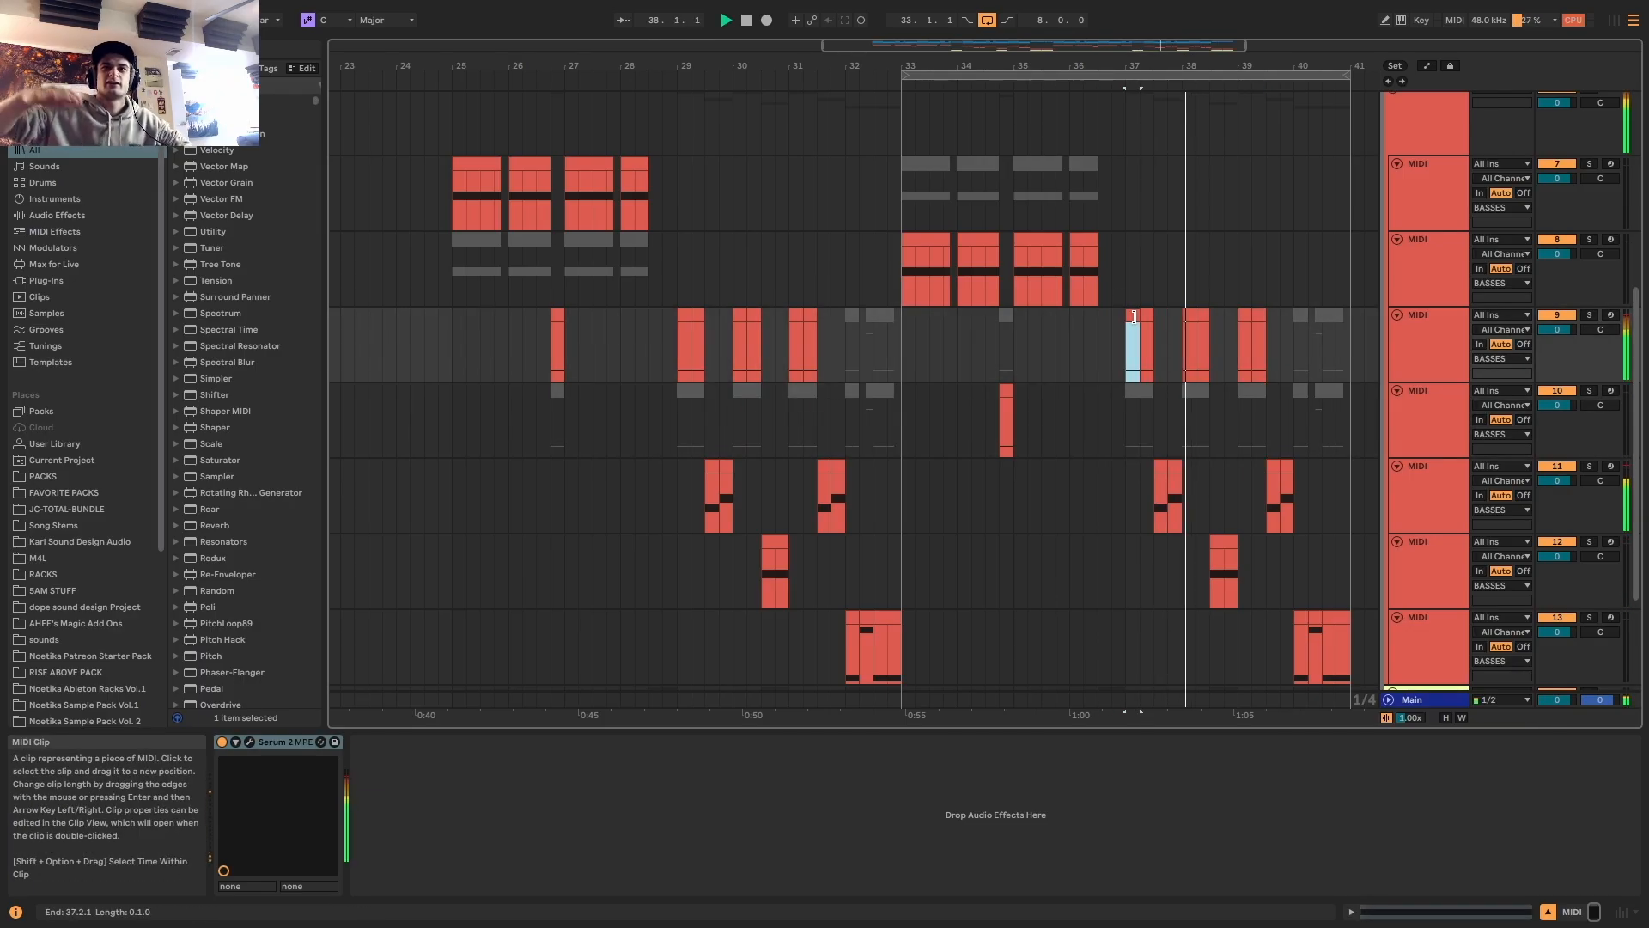
Extend the loop to cover bars 25 to 41 and play the whole section from bar 25
{"action": "scroll", "coordinate": [914, 554], "scroll_direction": "down", "scroll_amount": 5}
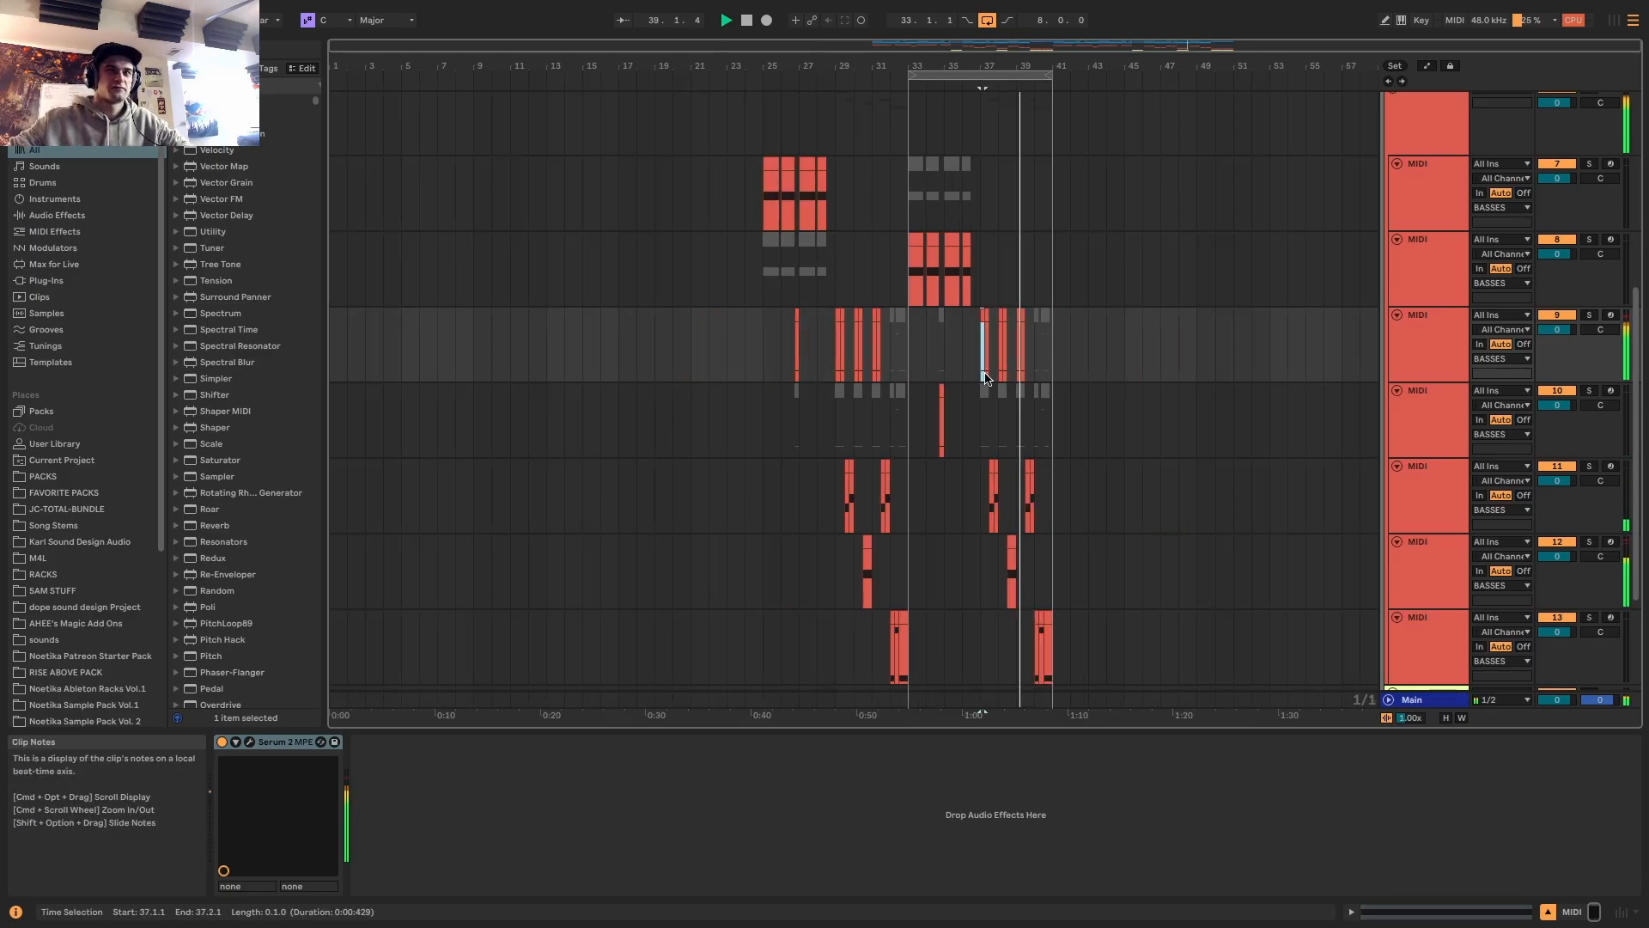
{"action": "scroll", "coordinate": [915, 556], "scroll_direction": "up", "scroll_amount": 1}
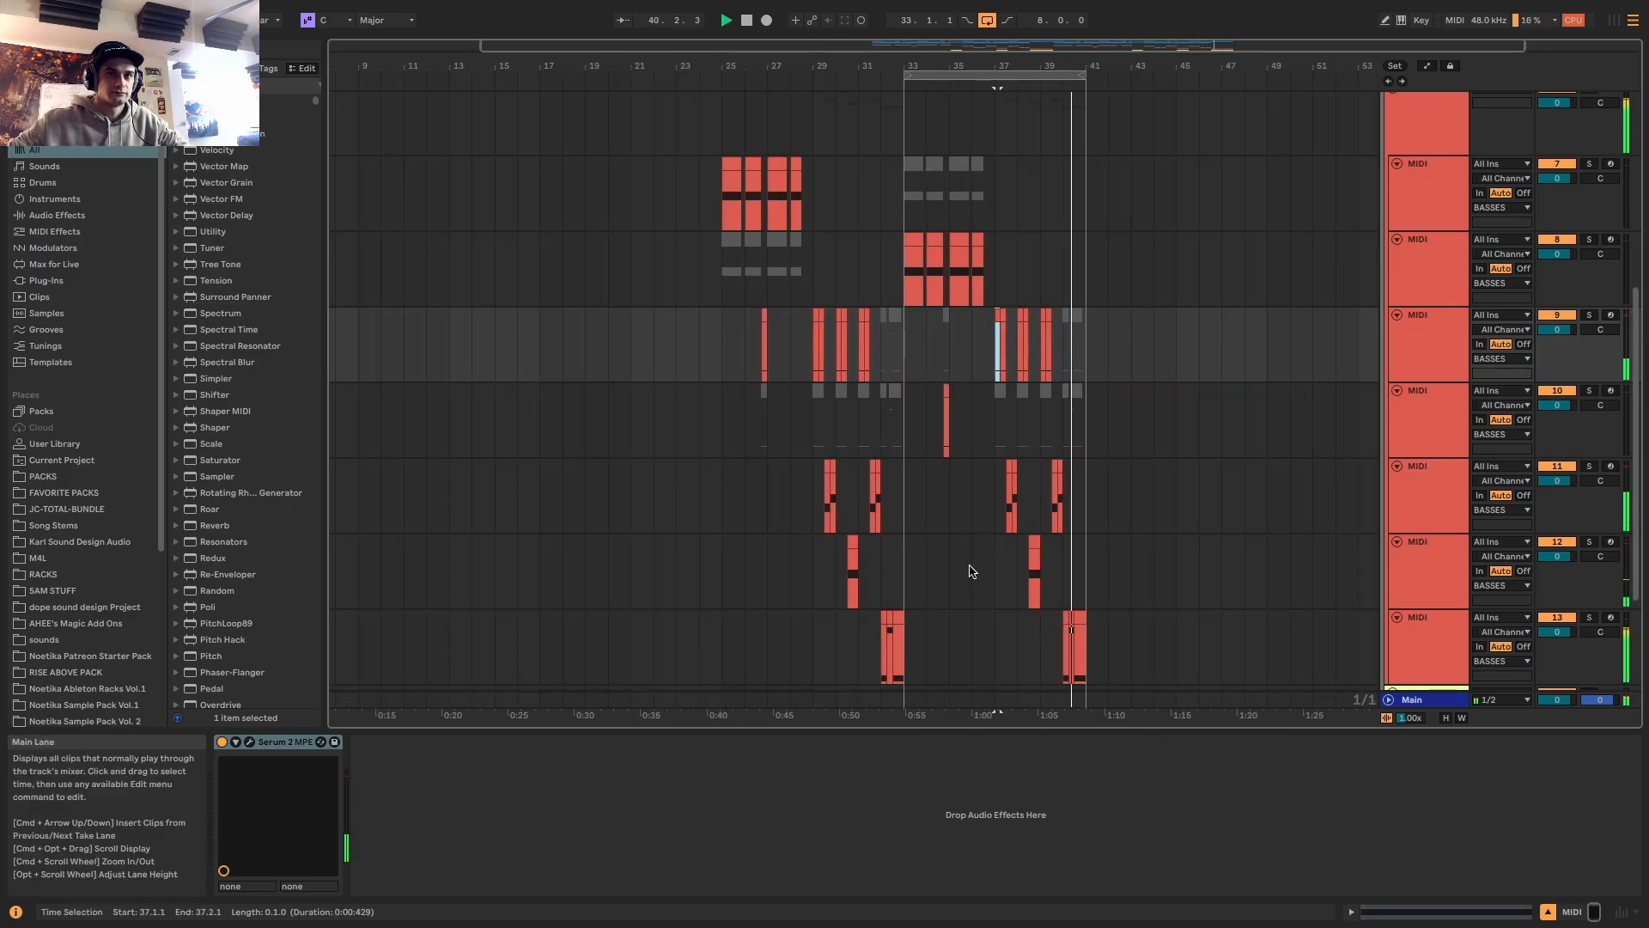
{"action": "scroll", "coordinate": [974, 575], "scroll_direction": "up", "scroll_amount": 3}
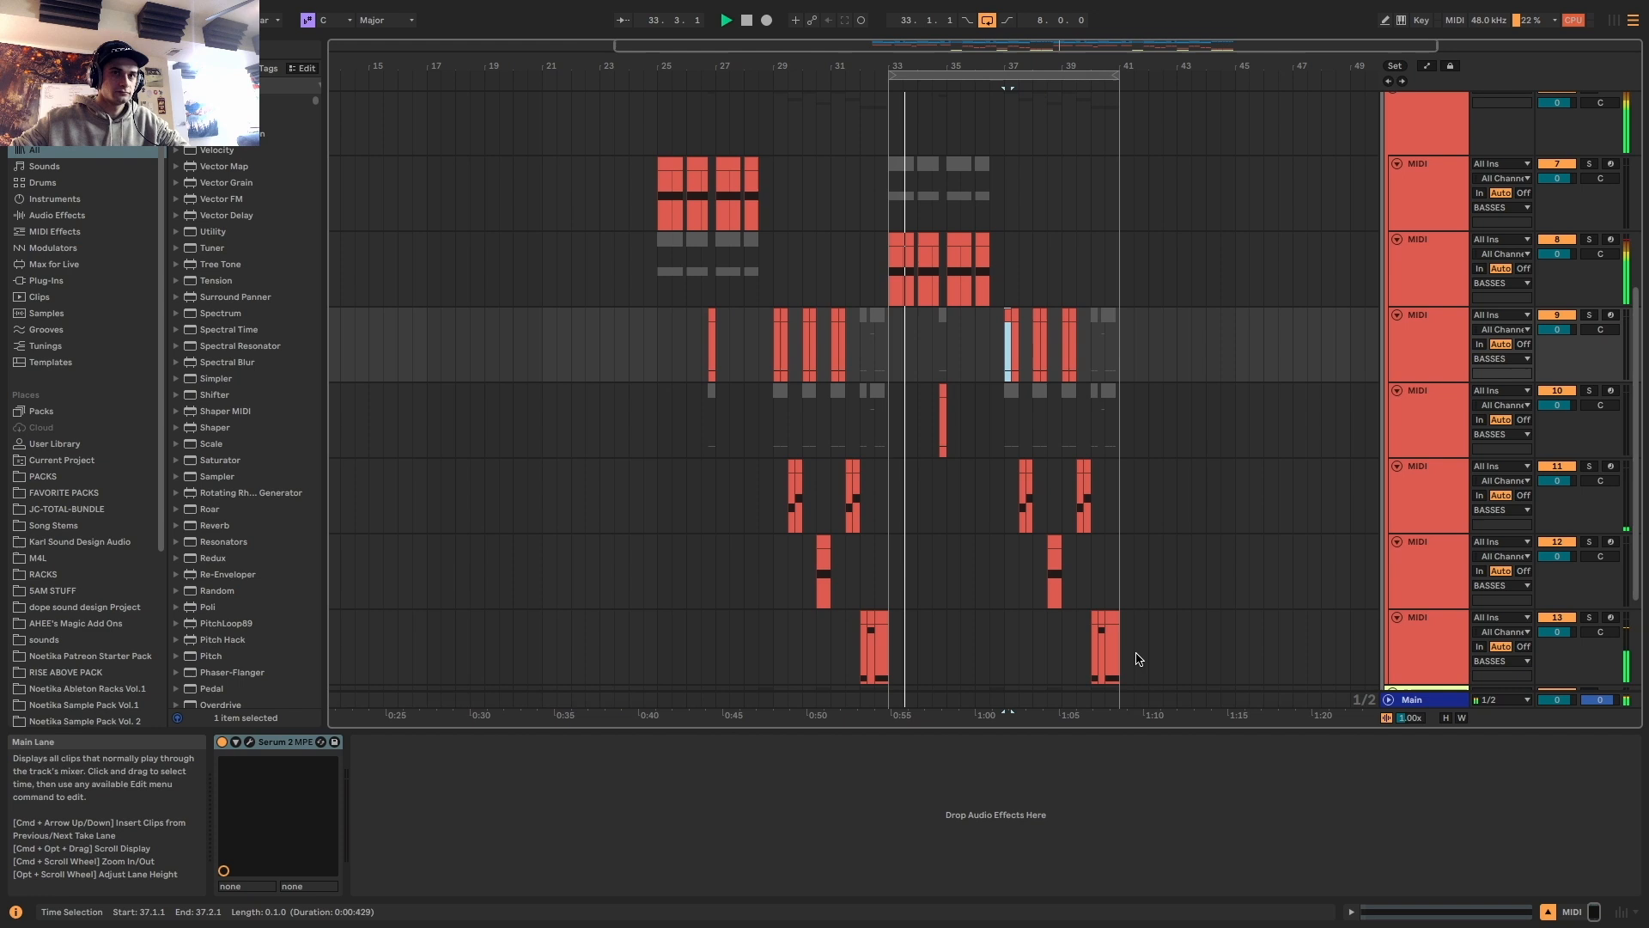
{"action": "scroll", "coordinate": [1075, 626], "scroll_direction": "down", "scroll_amount": 2}
{"action": "scroll", "coordinate": [986, 403], "scroll_direction": "up", "scroll_amount": 4}
{"action": "left_click_drag", "start_coordinate": [890, 75], "coordinate": [657, 76]}
{"action": "key", "text": "space"}
Fold MIDI tracks 7 to 13 in the BASSES group and MIDI track 15 in the FX group
{"action": "scroll", "coordinate": [687, 189], "scroll_direction": "up", "scroll_amount": 4}
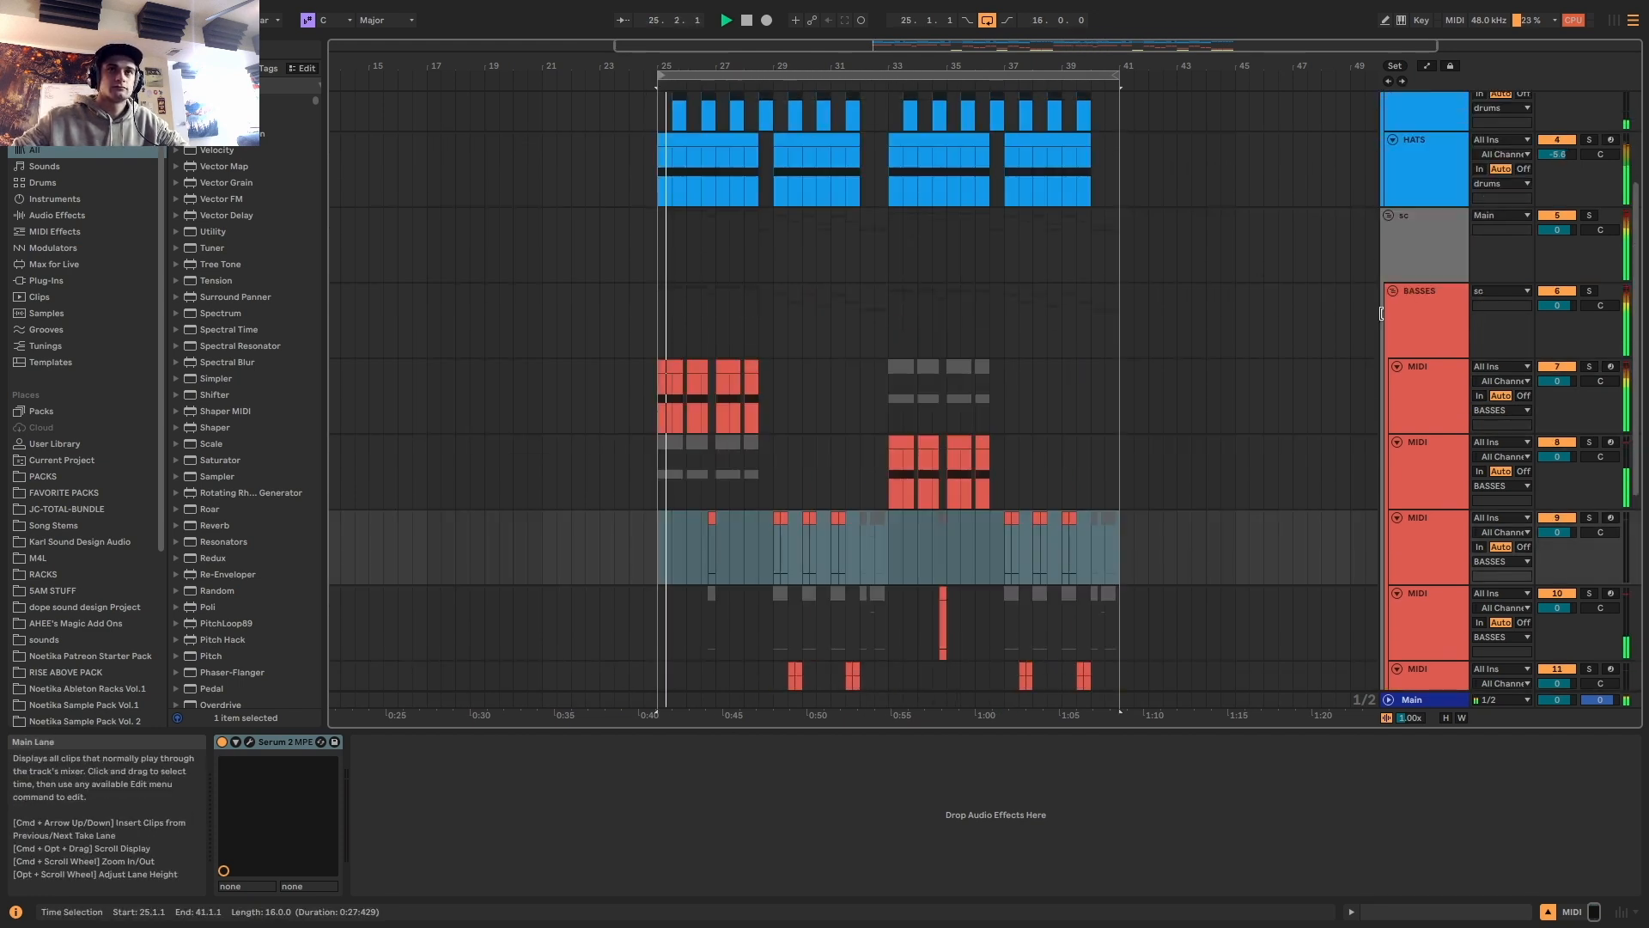
{"action": "left_click", "coordinate": [1397, 366]}
{"action": "left_click", "coordinate": [1395, 388]}
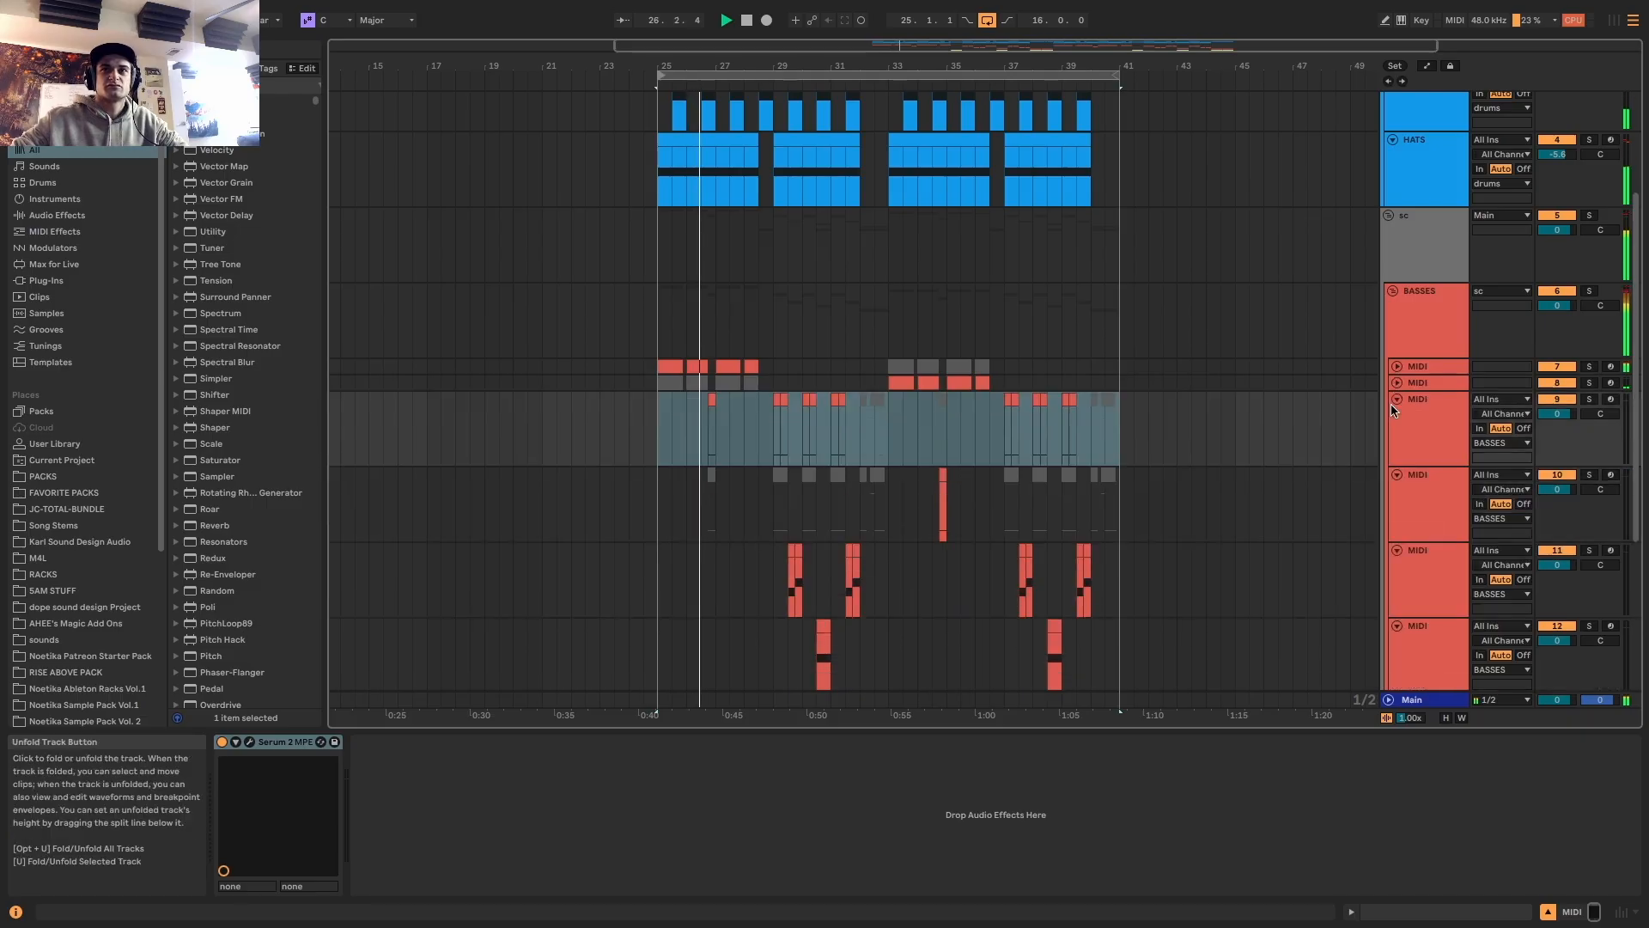
{"action": "left_click", "coordinate": [1396, 400]}
{"action": "left_click", "coordinate": [1395, 416]}
{"action": "left_click", "coordinate": [1396, 432]}
{"action": "left_click", "coordinate": [1396, 448]}
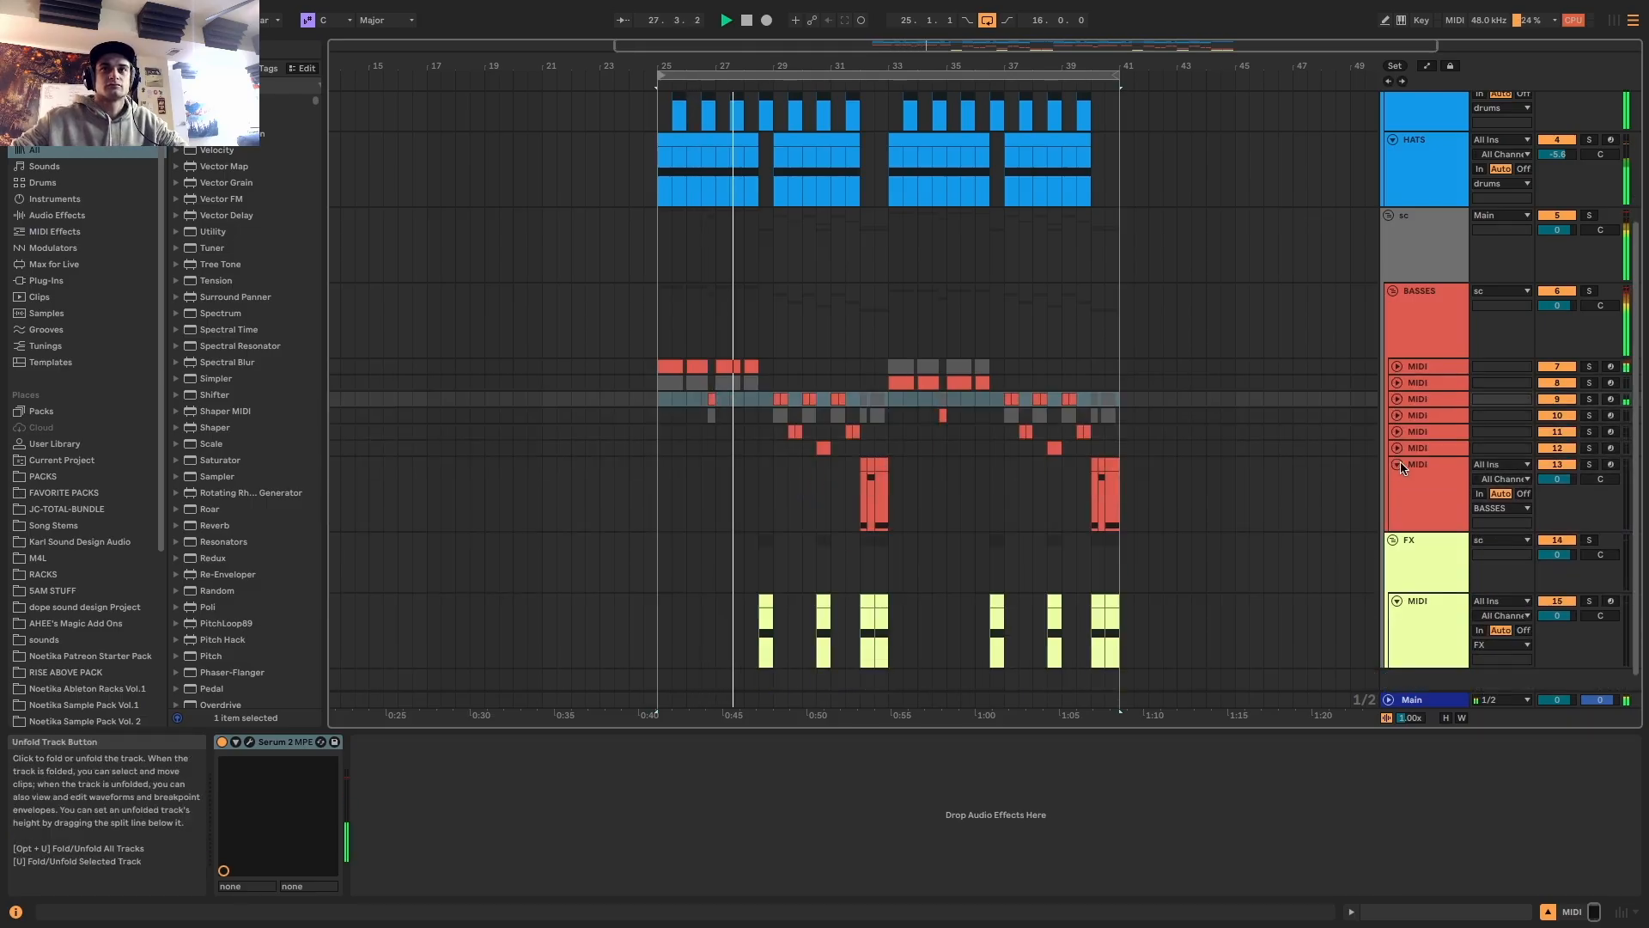
{"action": "left_click", "coordinate": [1396, 463]}
{"action": "left_click", "coordinate": [1396, 541]}
{"action": "left_click", "coordinate": [1407, 497]}
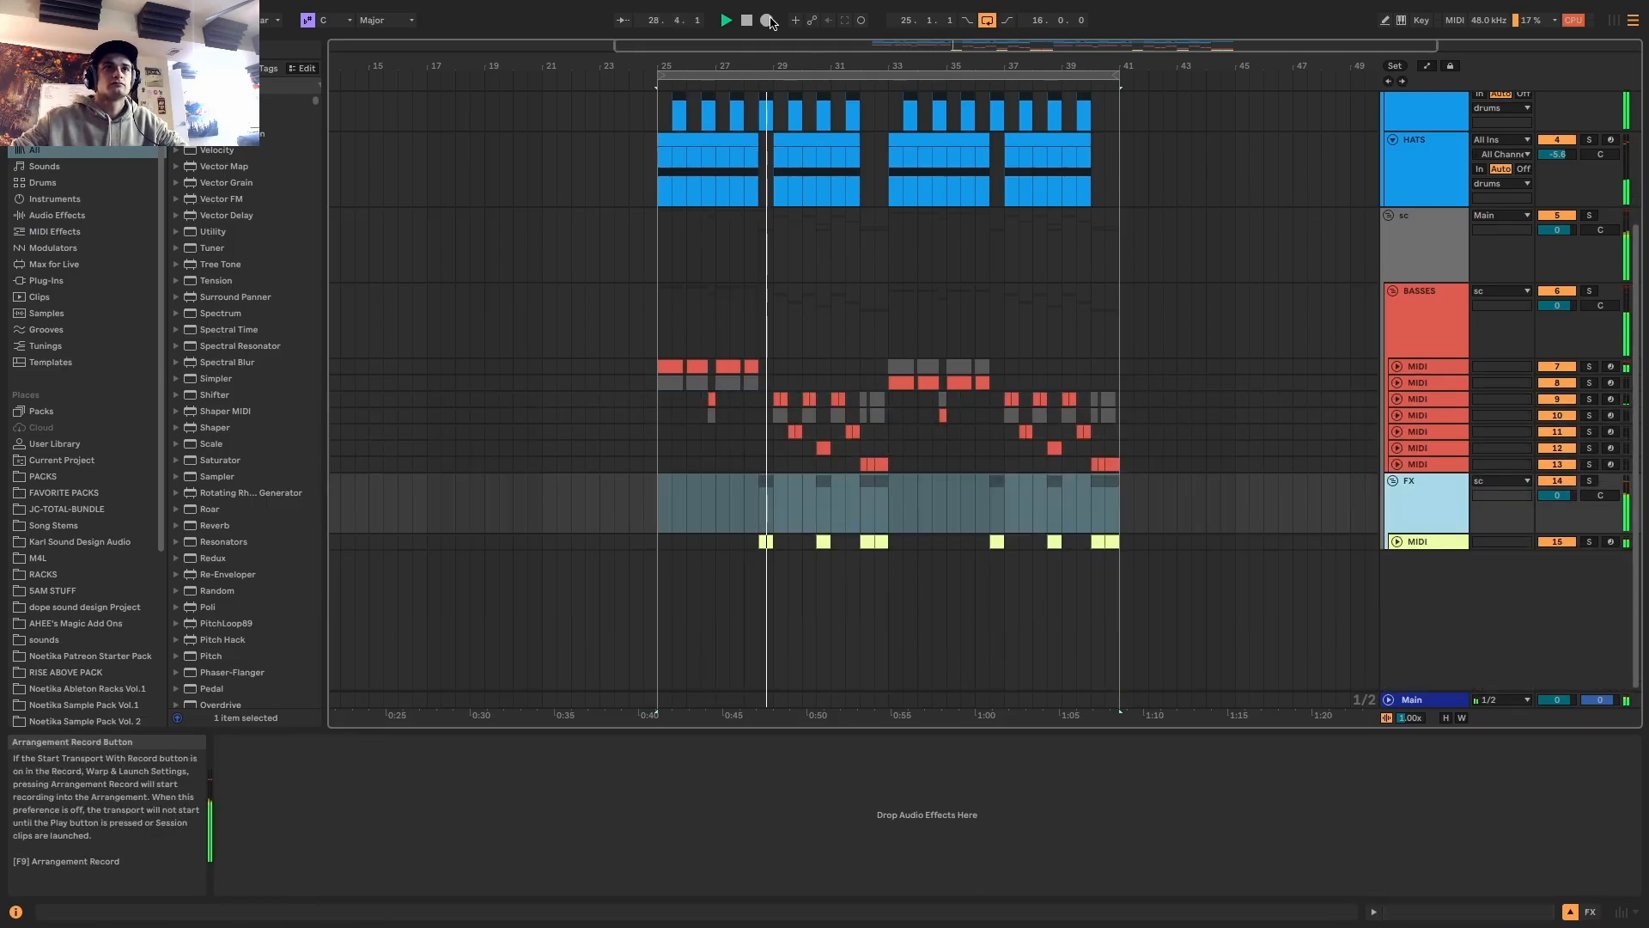
Unfold FX MIDI track 15 and bass track 13, select the FX clip at the start of bar 32, and stop playback
{"action": "mouse_move", "coordinate": [884, 47]}
{"action": "left_mouse_down"}
{"action": "mouse_move", "coordinate": [884, 98]}
{"action": "mouse_move", "coordinate": [878, 76]}
{"action": "left_mouse_up"}
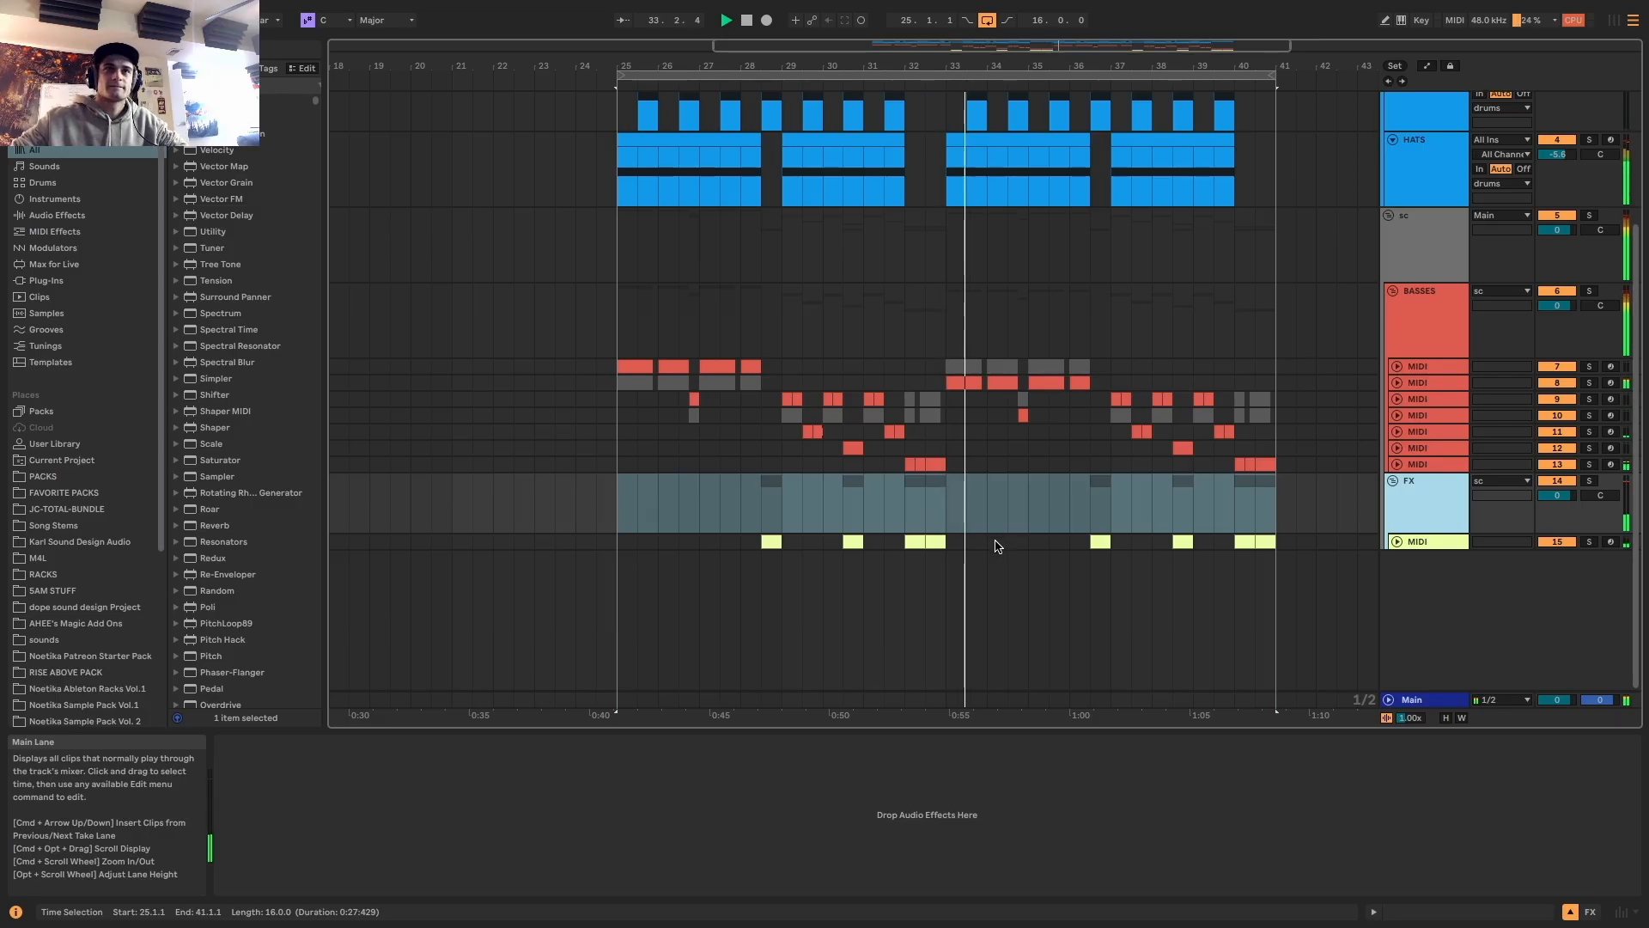
{"action": "left_click", "coordinate": [1395, 544]}
{"action": "scroll", "coordinate": [953, 546], "scroll_direction": "up", "scroll_amount": 5}
{"action": "left_click", "coordinate": [826, 543]}
{"action": "key", "text": "space"}
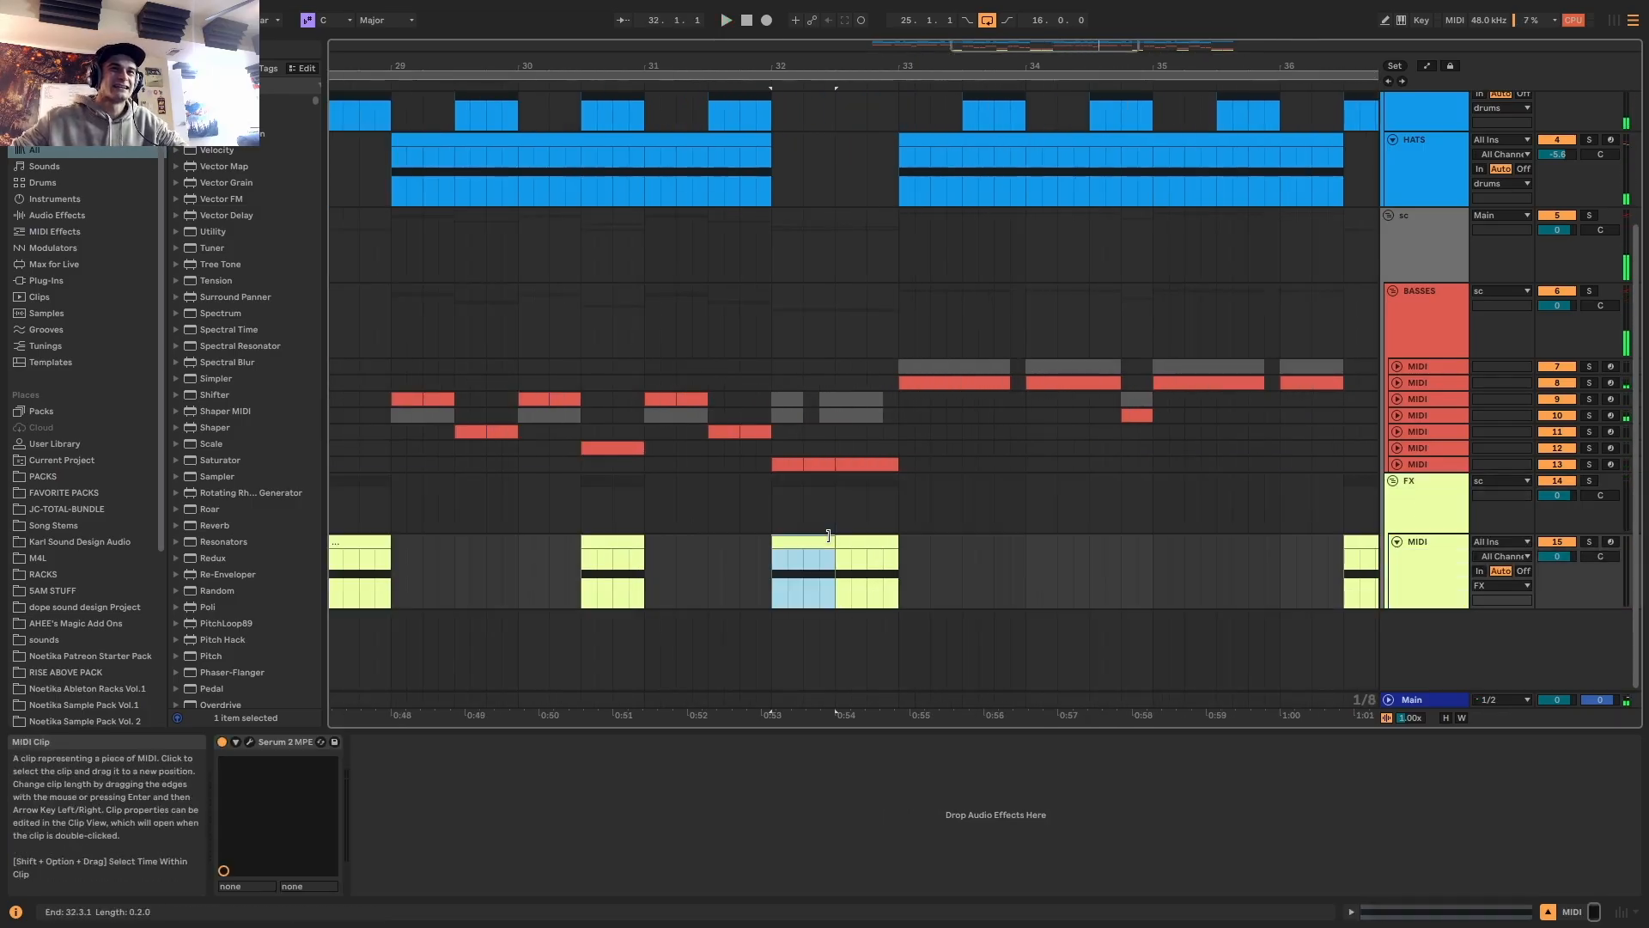
{"action": "left_click", "coordinate": [1396, 464]}
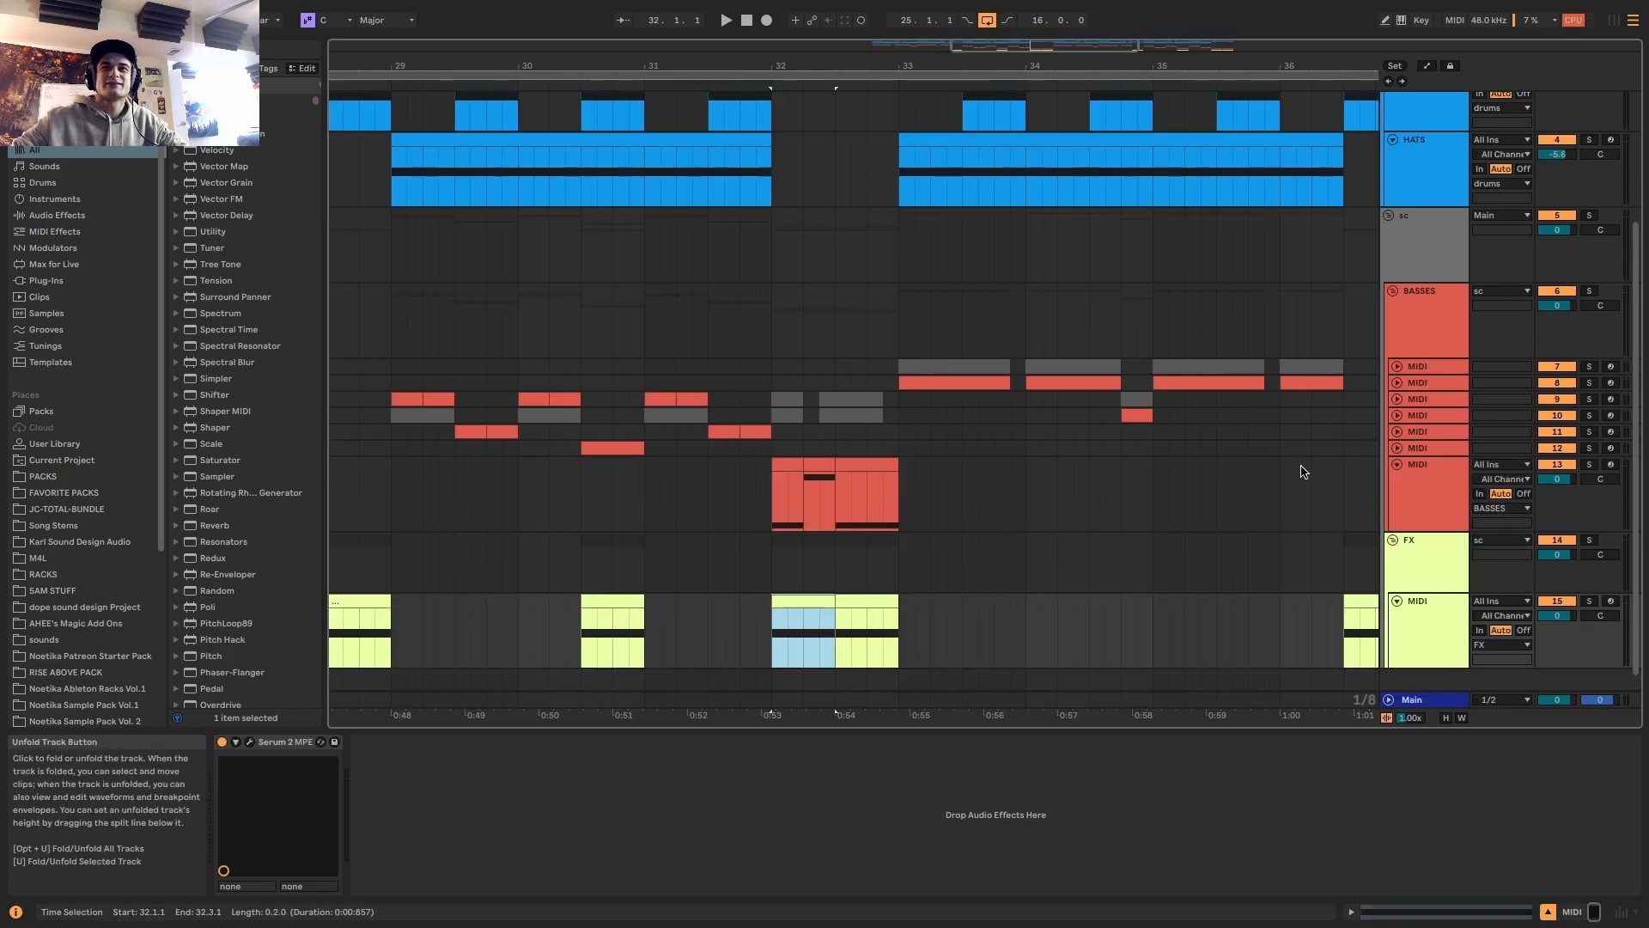
Solo the lowest bass track, play its bar 32 clip and open the clip's notes for editing
{"action": "left_click", "coordinate": [797, 464]}
{"action": "left_click", "coordinate": [1588, 464]}
{"action": "key", "text": "space"}
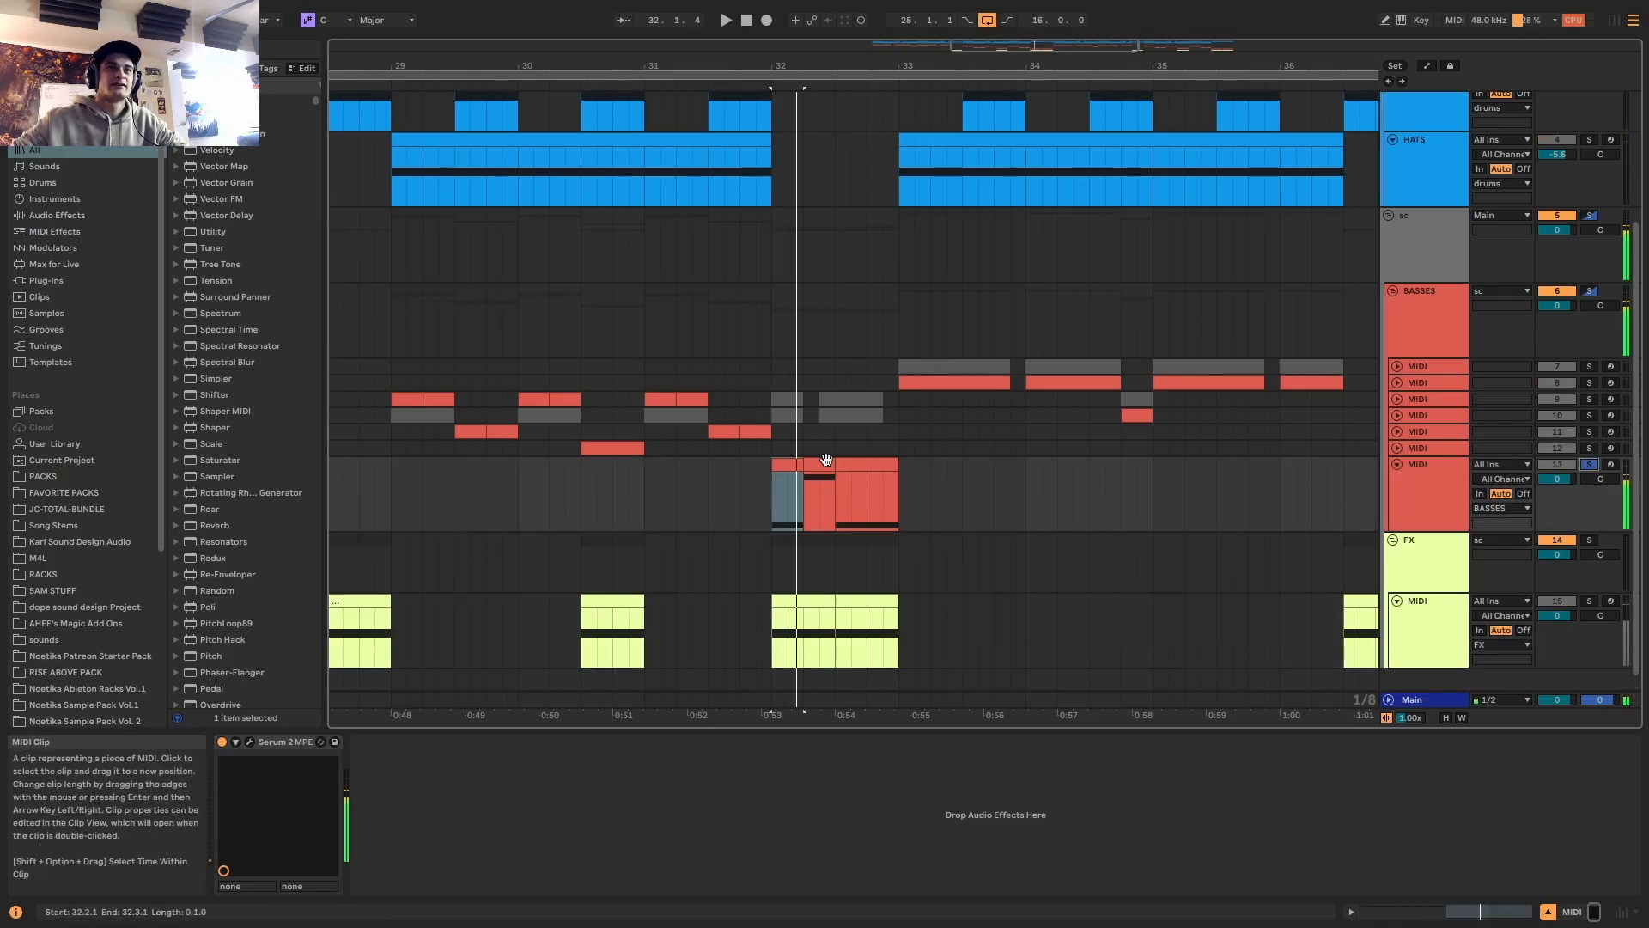
{"action": "left_click", "coordinate": [805, 468]}
{"action": "double_click", "coordinate": [805, 467]}
{"action": "key", "text": "space"}
Halve the length of the clip's first D3 note, duplicate it and raise the copy one octave to D4
{"action": "left_click", "coordinate": [785, 254]}
{"action": "scroll", "coordinate": [762, 390], "scroll_direction": "up", "scroll_amount": 3}
{"action": "key", "text": "space"}
{"action": "key", "text": "space"}
{"action": "left_click_drag", "start_coordinate": [829, 338], "coordinate": [692, 338]}
{"action": "key", "text": "super+d"}
{"action": "key", "text": "shift+Up"}
{"action": "key", "text": "space"}
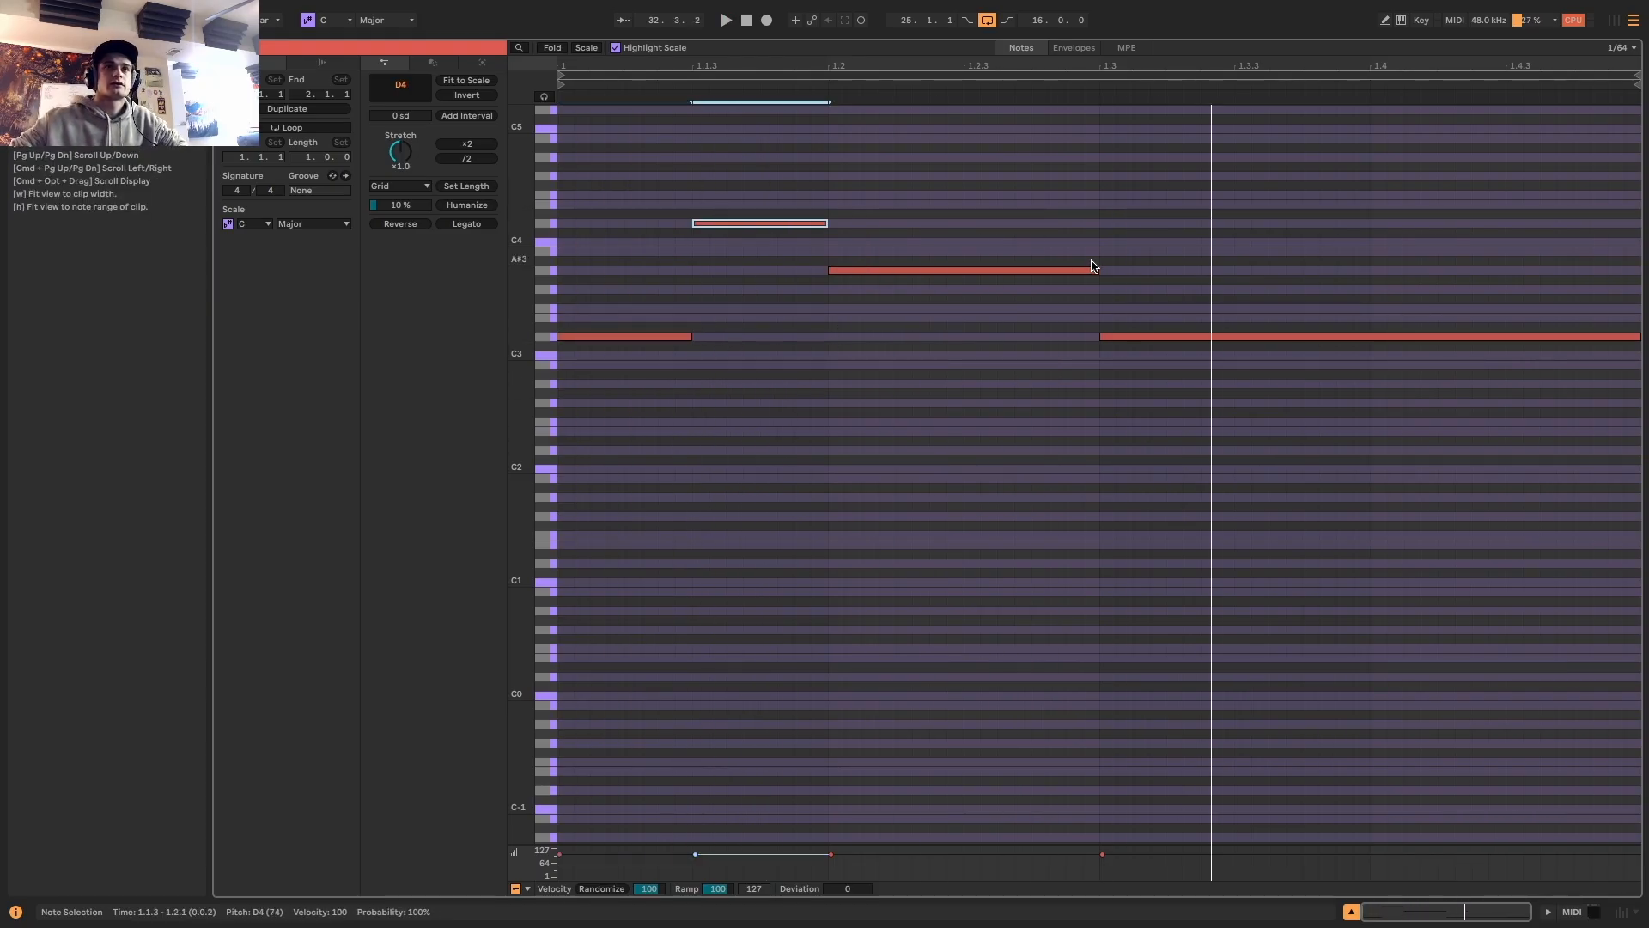
Shorten the last D3 note to end at 1.4, duplicate it and raise the copy one semitone to D#3
{"action": "left_click", "coordinate": [1482, 337]}
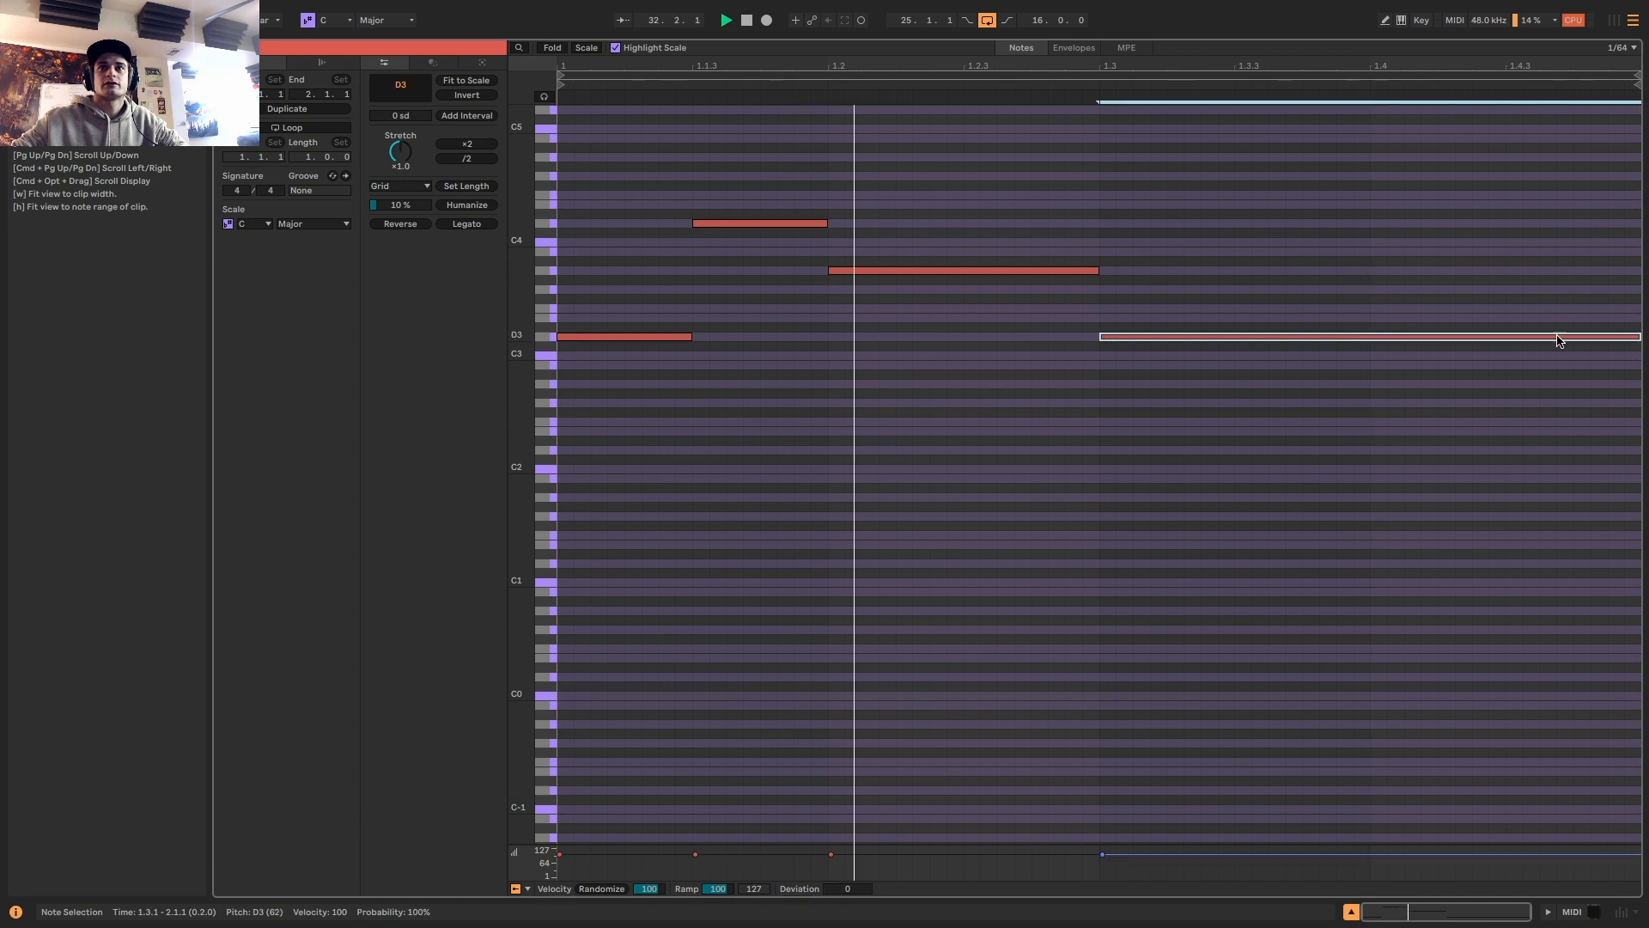
{"action": "left_click_drag", "start_coordinate": [1638, 335], "coordinate": [1371, 337]}
{"action": "key", "text": "super+d"}
{"action": "key", "text": "Up"}
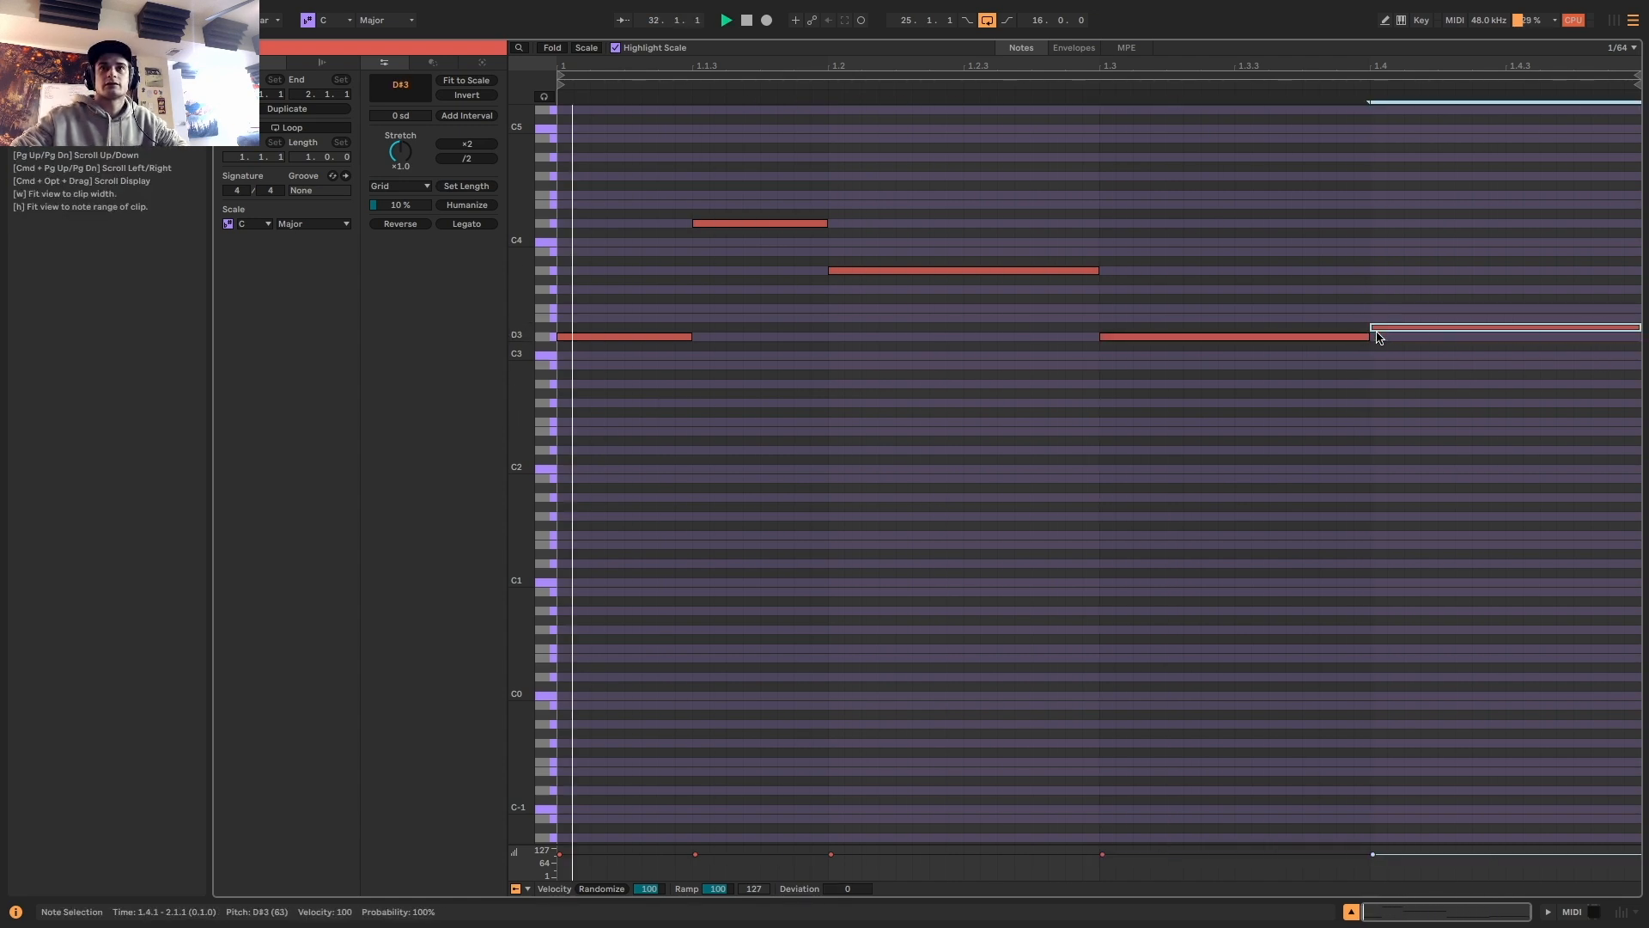
{"action": "left_click", "coordinate": [1594, 912]}
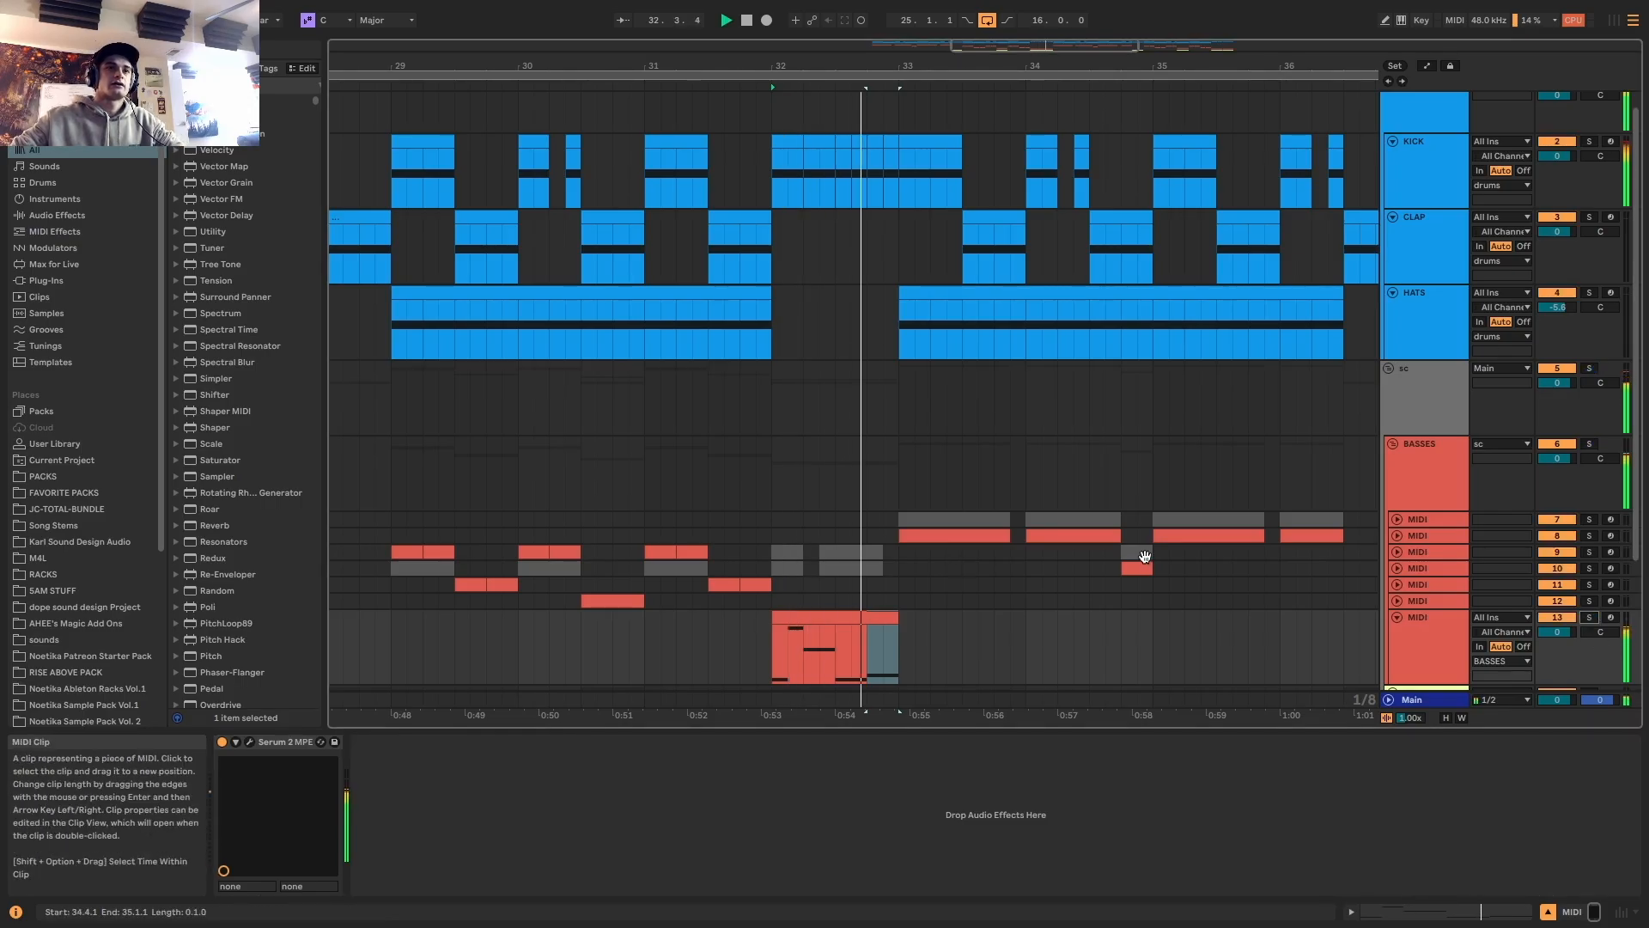
Add a Reverb to the Serum 2 effects chain of the bass track that plays the bar 32 clip
{"action": "key", "text": "minus"}
{"action": "left_click", "coordinate": [848, 618]}
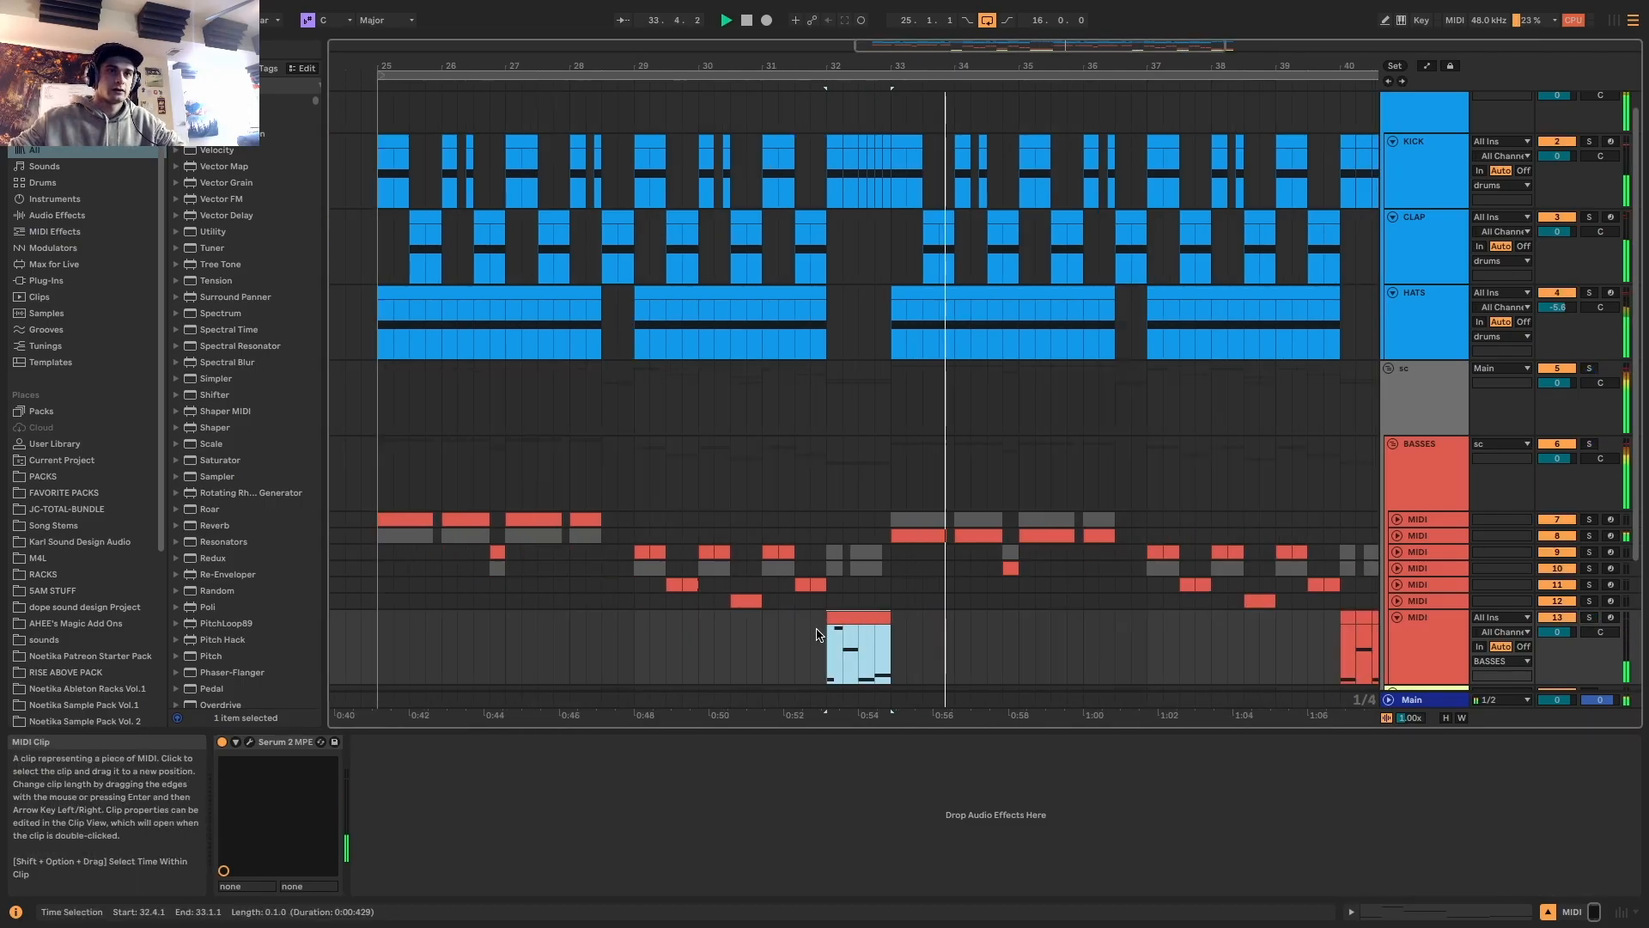
{"action": "left_click", "coordinate": [249, 741]}
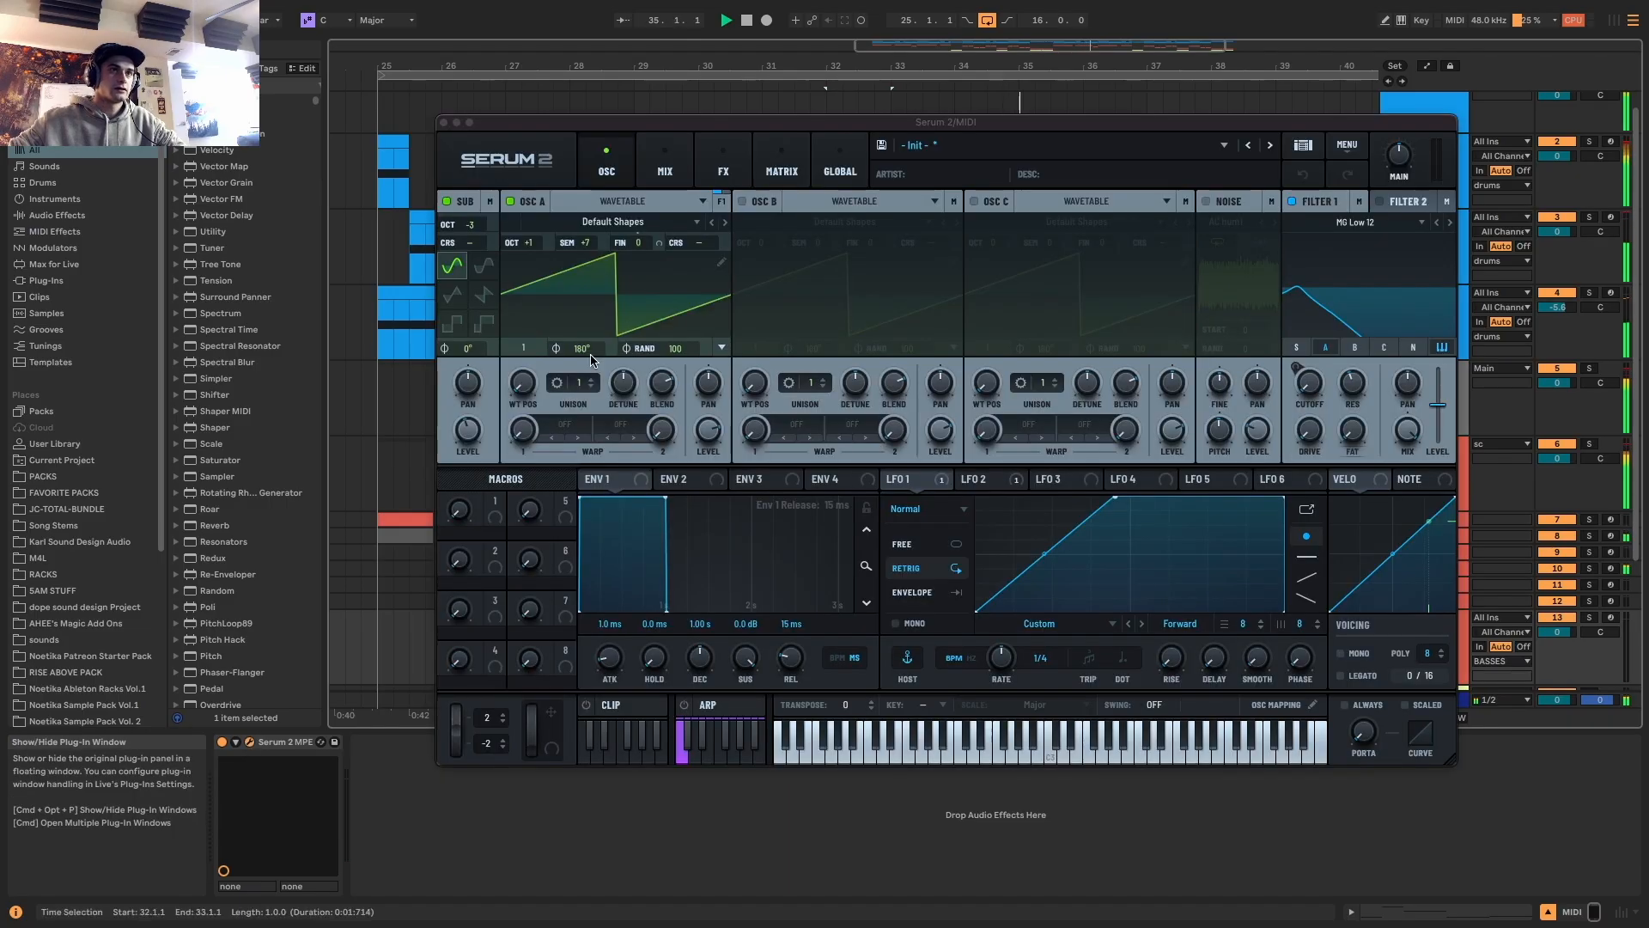
{"action": "left_click", "coordinate": [723, 165]}
{"action": "left_click", "coordinate": [462, 232]}
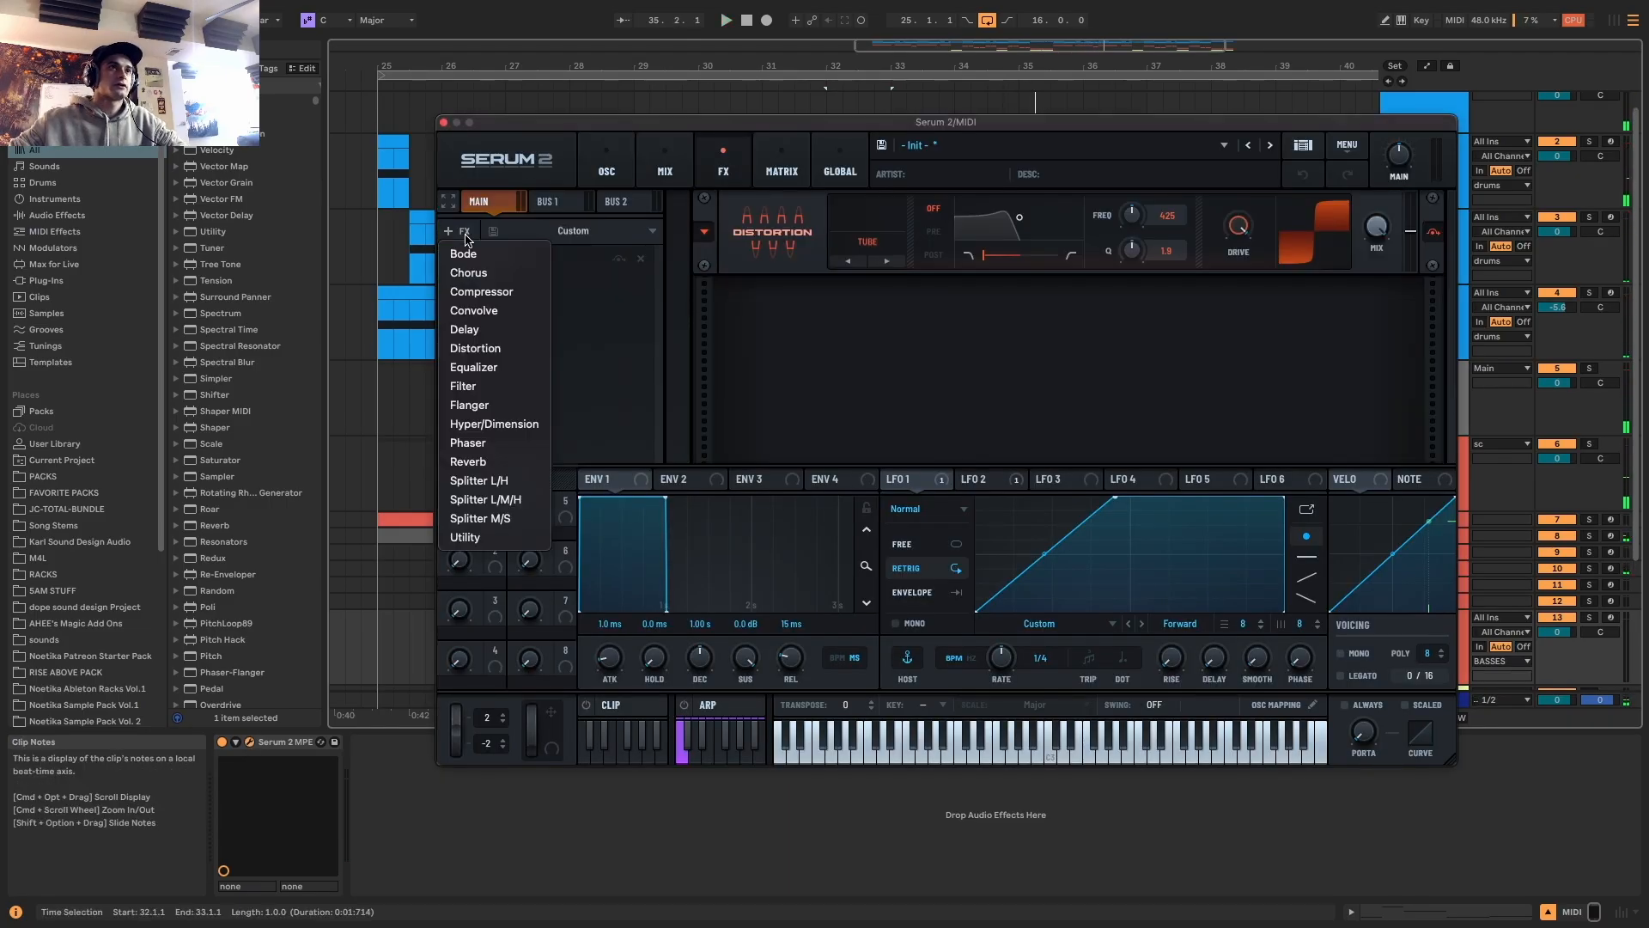
{"action": "left_click", "coordinate": [482, 465]}
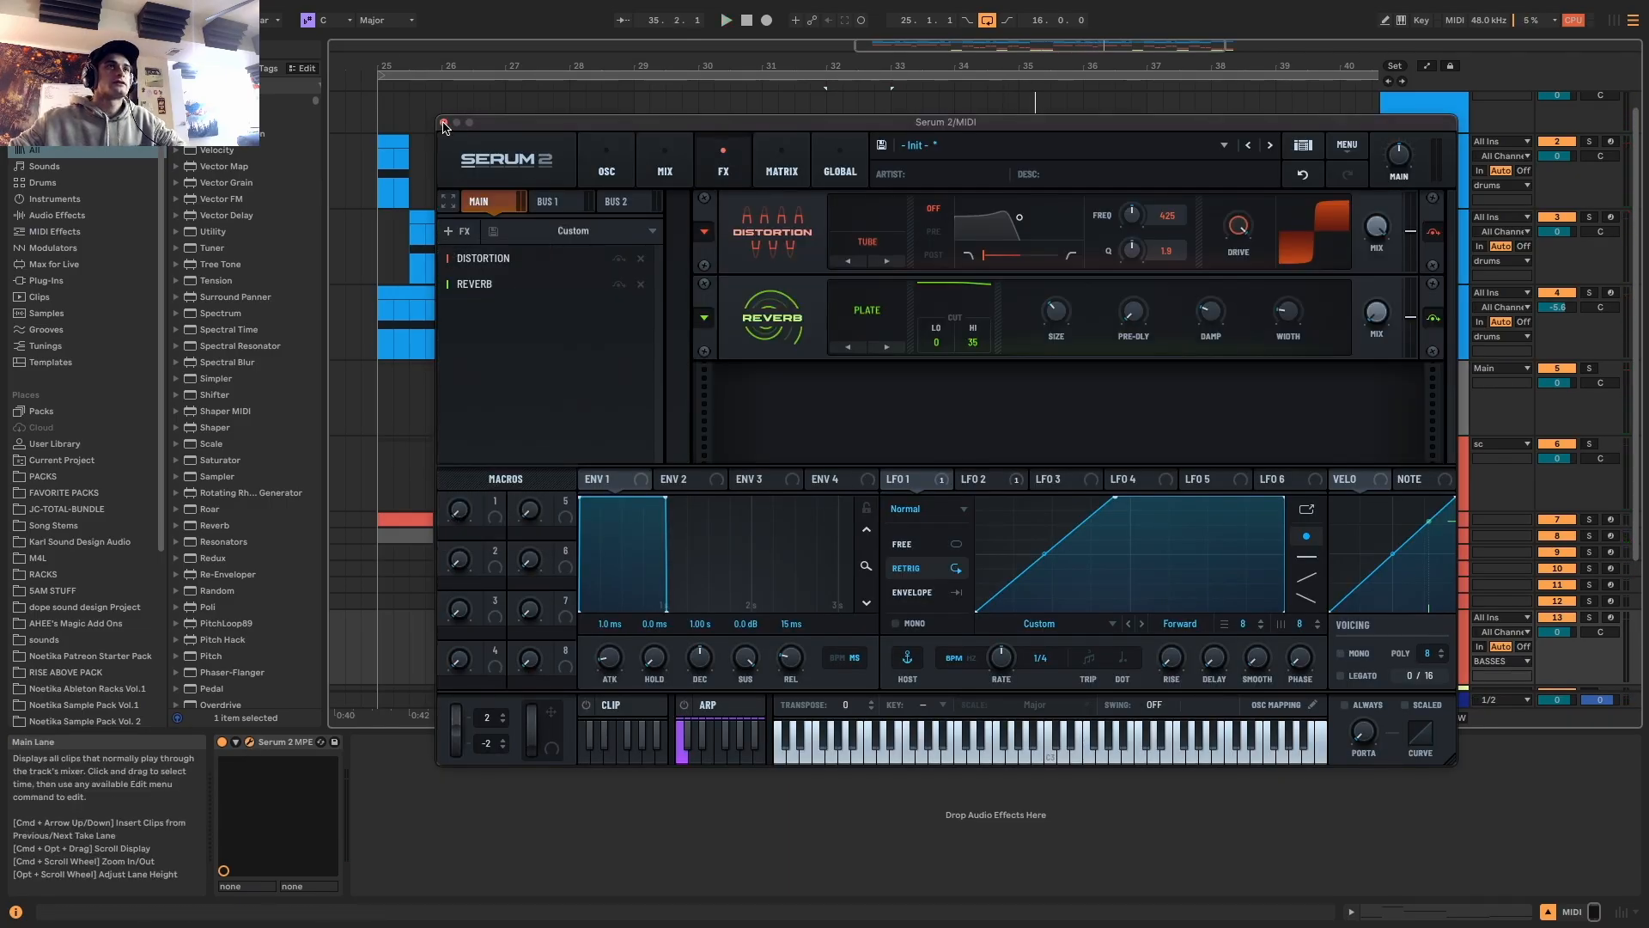
{"action": "left_click", "coordinate": [444, 124]}
Assign Macro 1 to the Reverb mix in the bass track's Serum 2, with the arrangement's automation shown
{"action": "scroll", "coordinate": [851, 651], "scroll_direction": "down", "scroll_amount": 3}
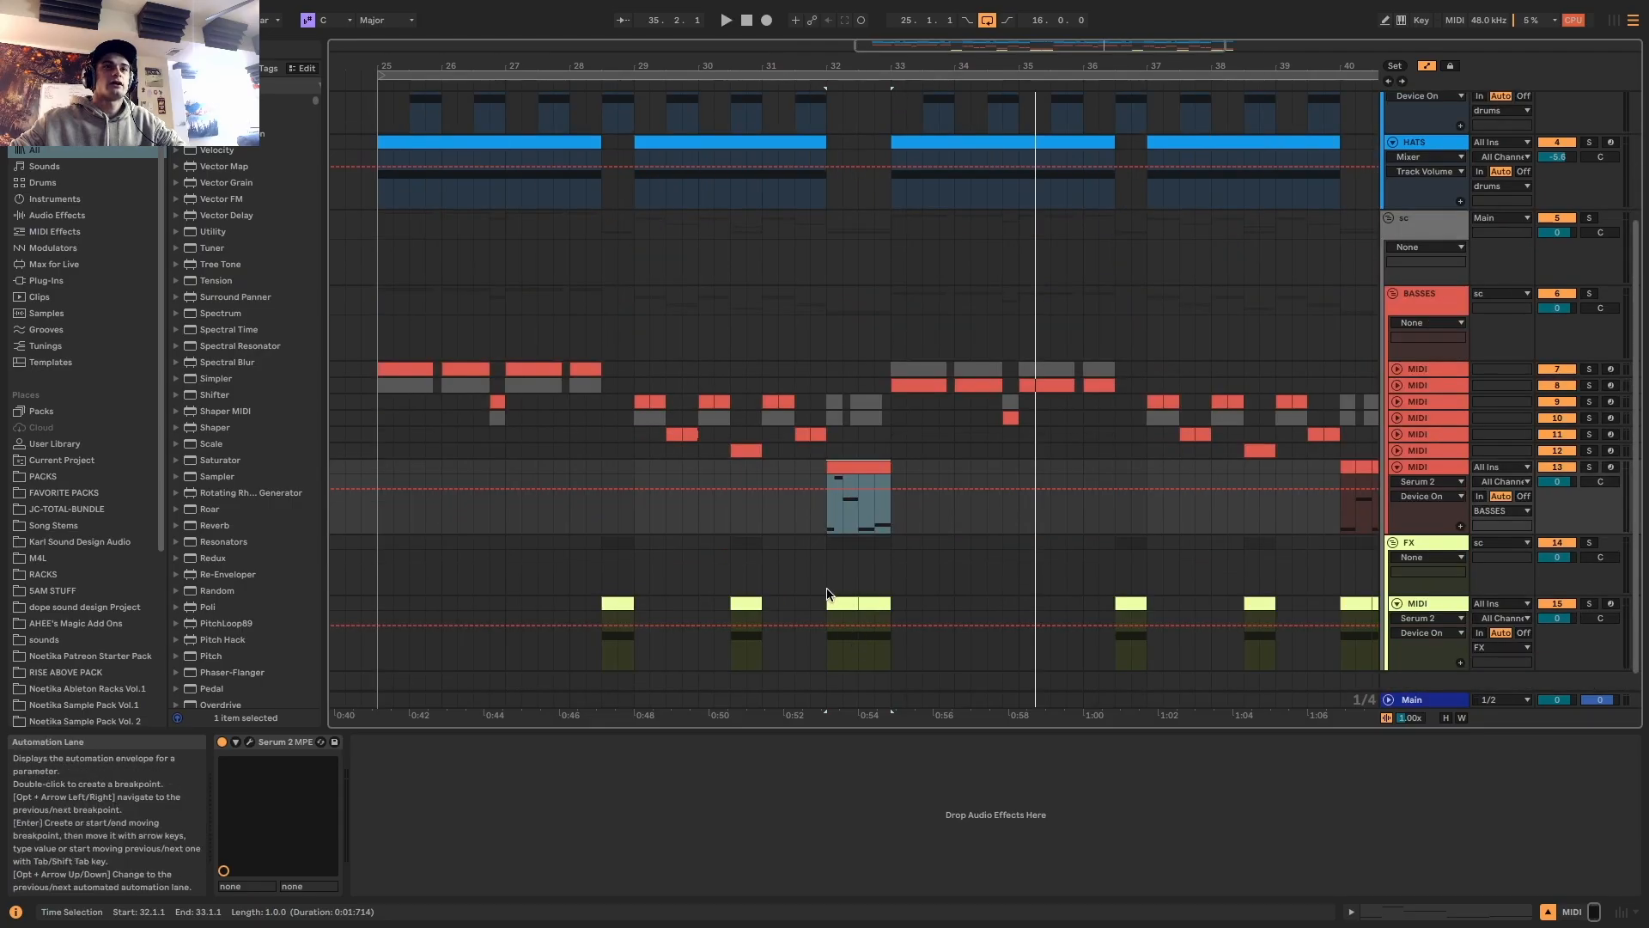
{"action": "left_click", "coordinate": [250, 742]}
{"action": "left_click_drag", "start_coordinate": [1376, 316], "coordinate": [1398, 228]}
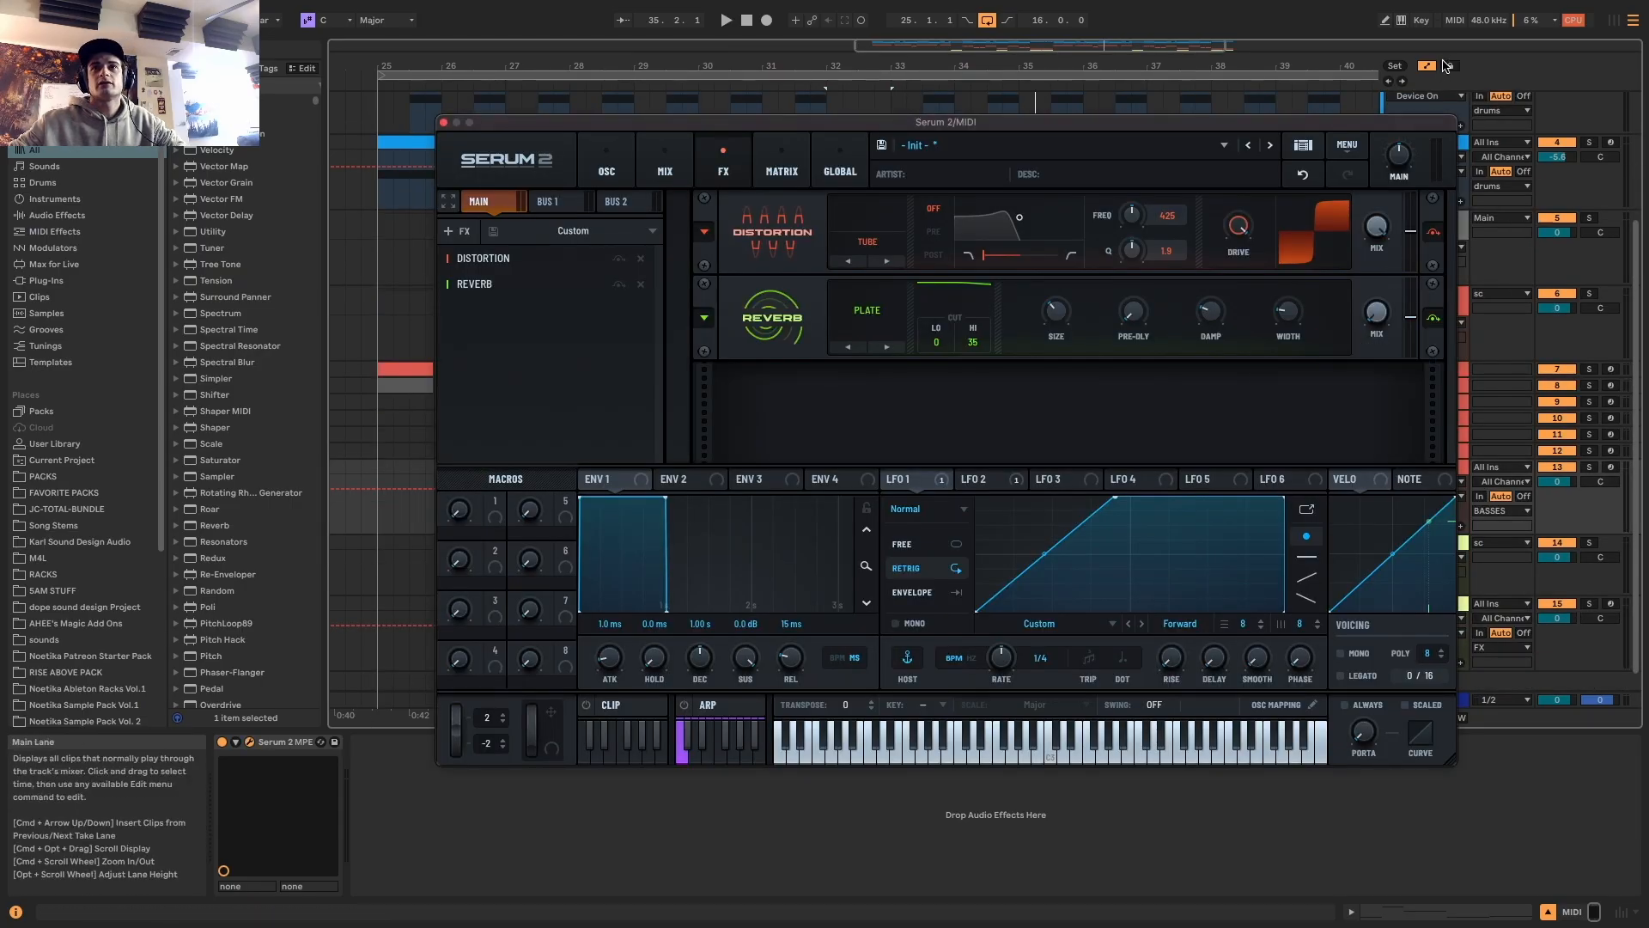
{"action": "left_click_drag", "start_coordinate": [1403, 120], "coordinate": [1104, 165]}
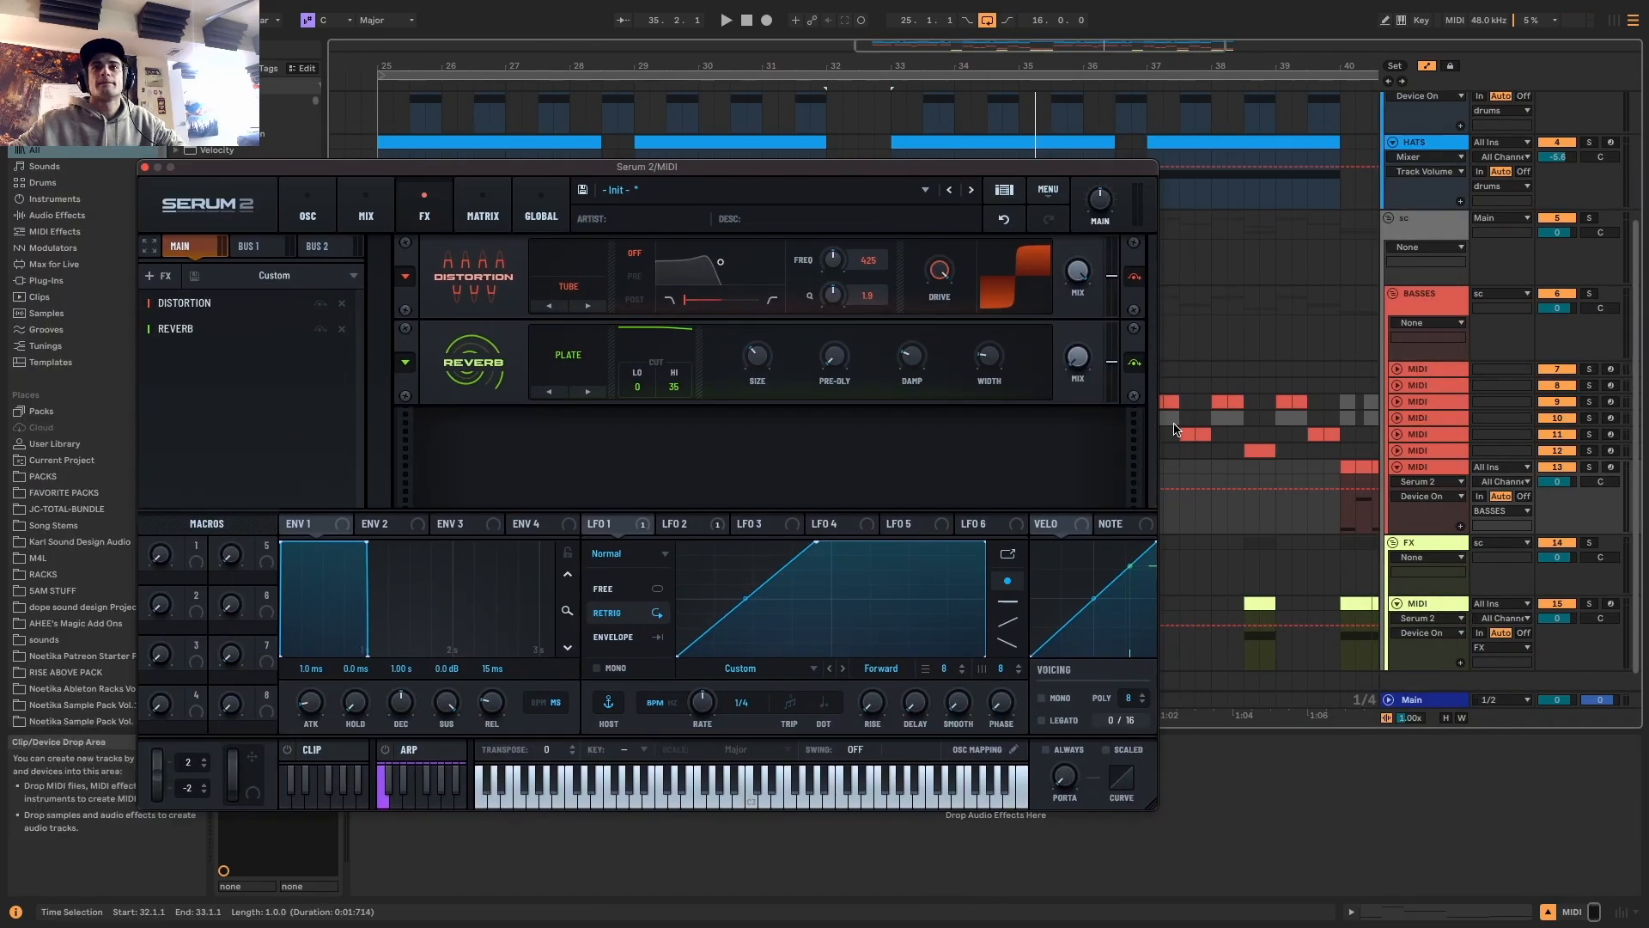
{"action": "left_click_drag", "start_coordinate": [204, 558], "coordinate": [1077, 357]}
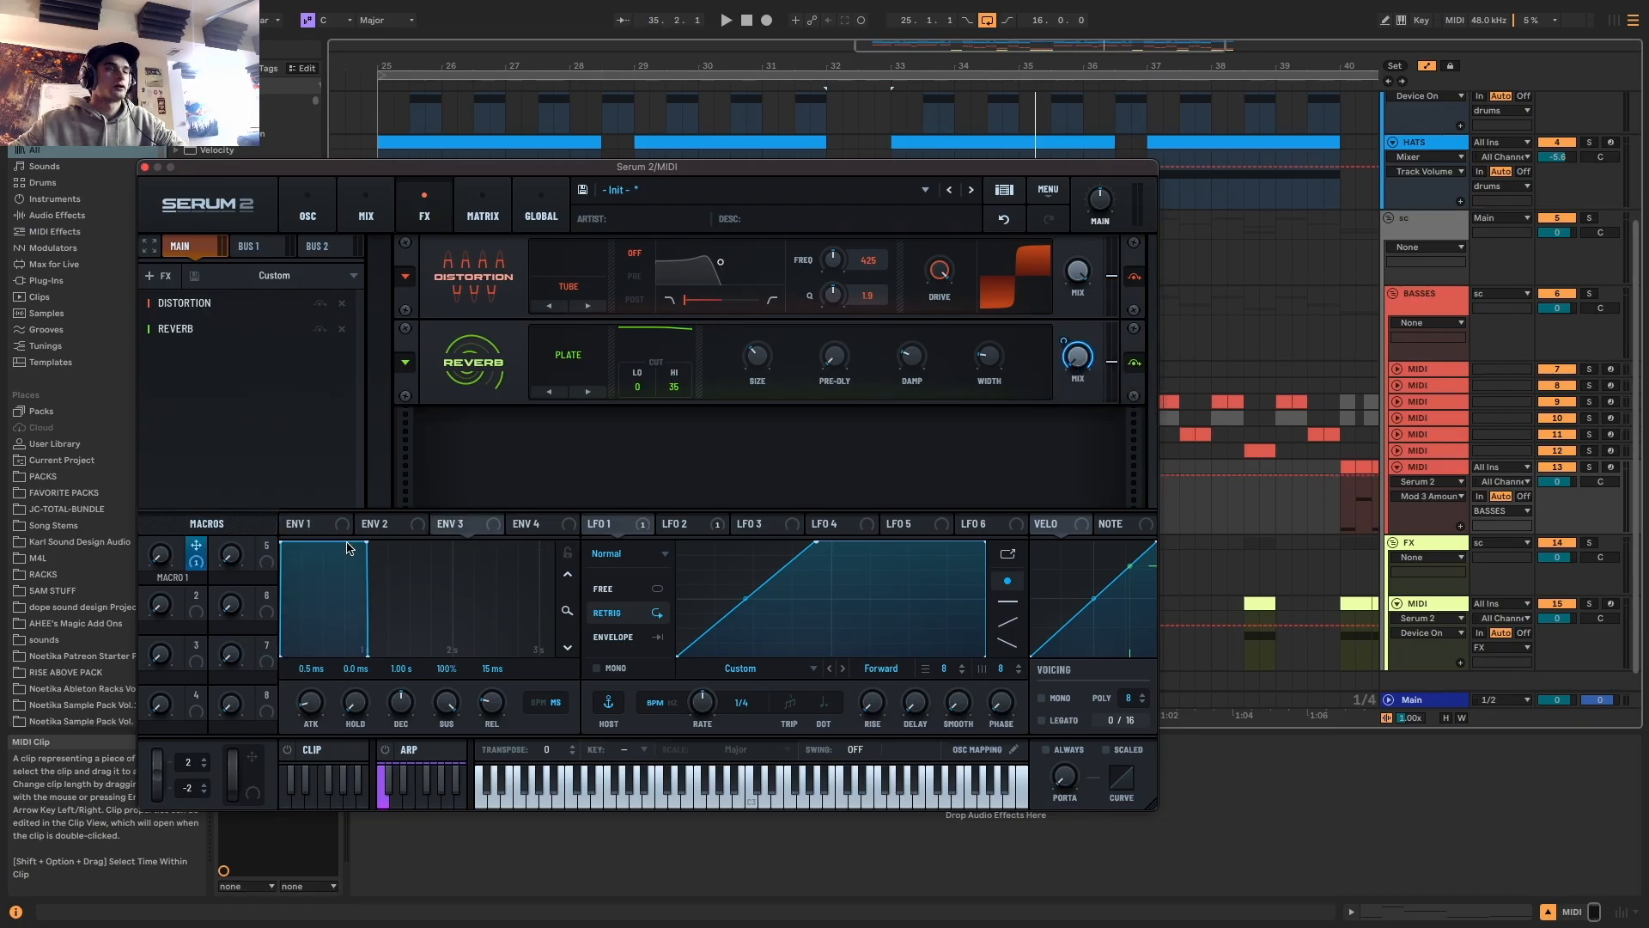
{"action": "left_click", "coordinate": [144, 167]}
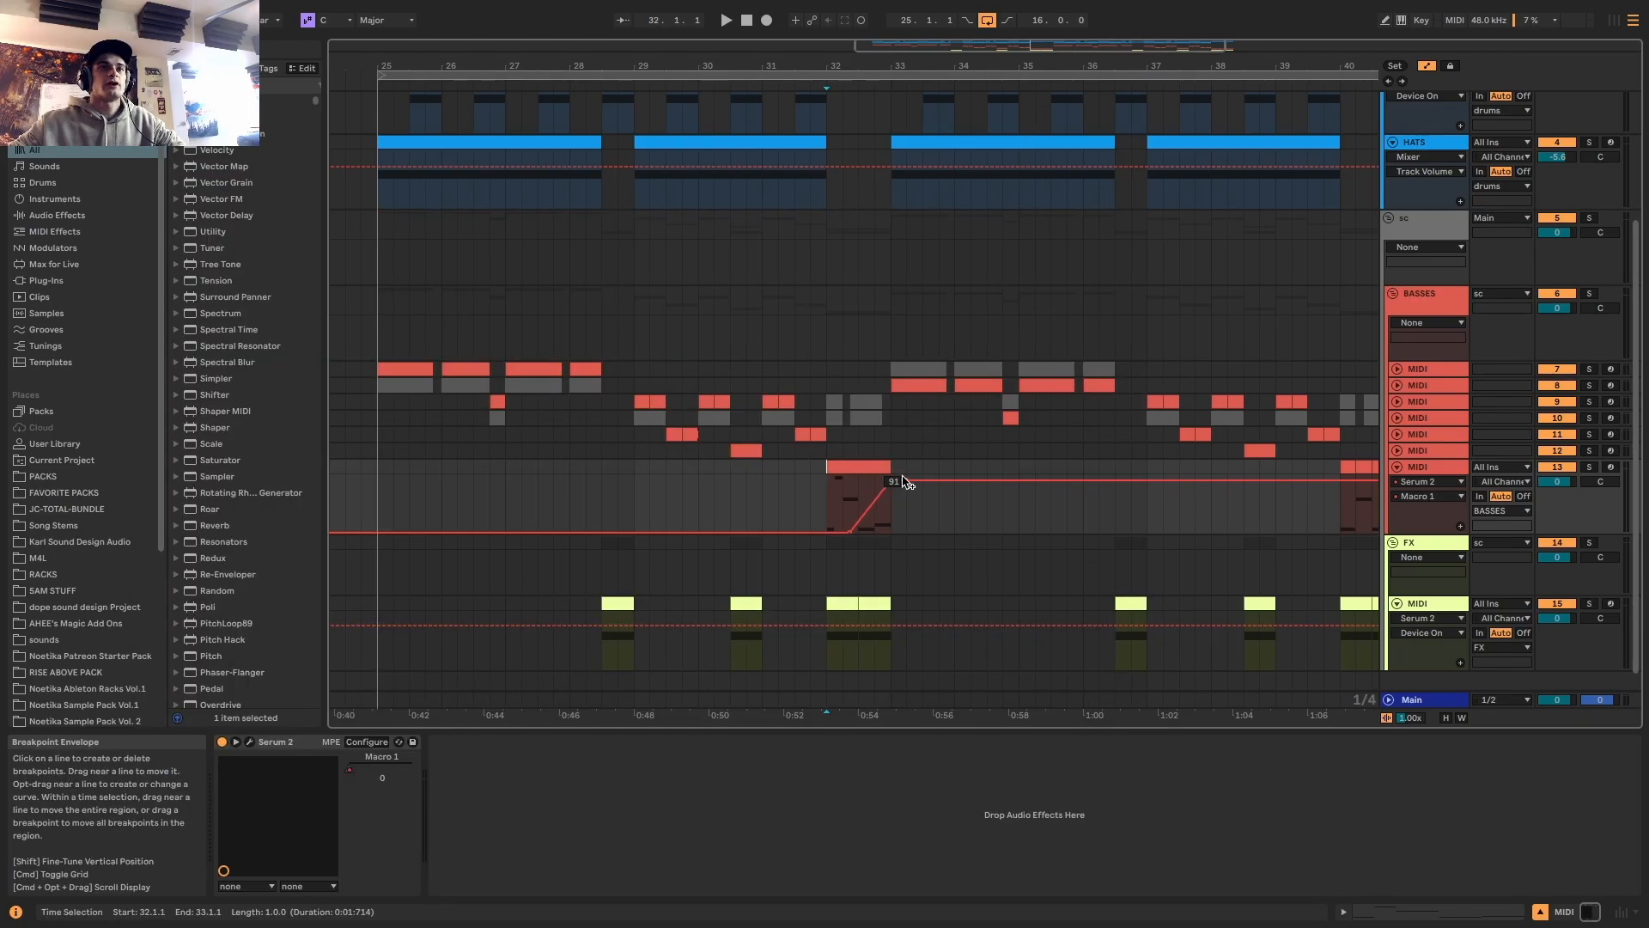
Automate Macro 1 with a curved ramp rising through the bar 32 clip and dropping to zero at its end, and play it
{"action": "left_click_drag", "start_coordinate": [907, 479], "coordinate": [891, 531]}
{"action": "scroll", "coordinate": [859, 499], "scroll_direction": "up", "scroll_amount": 5}
{"action": "left_click", "coordinate": [872, 467]}
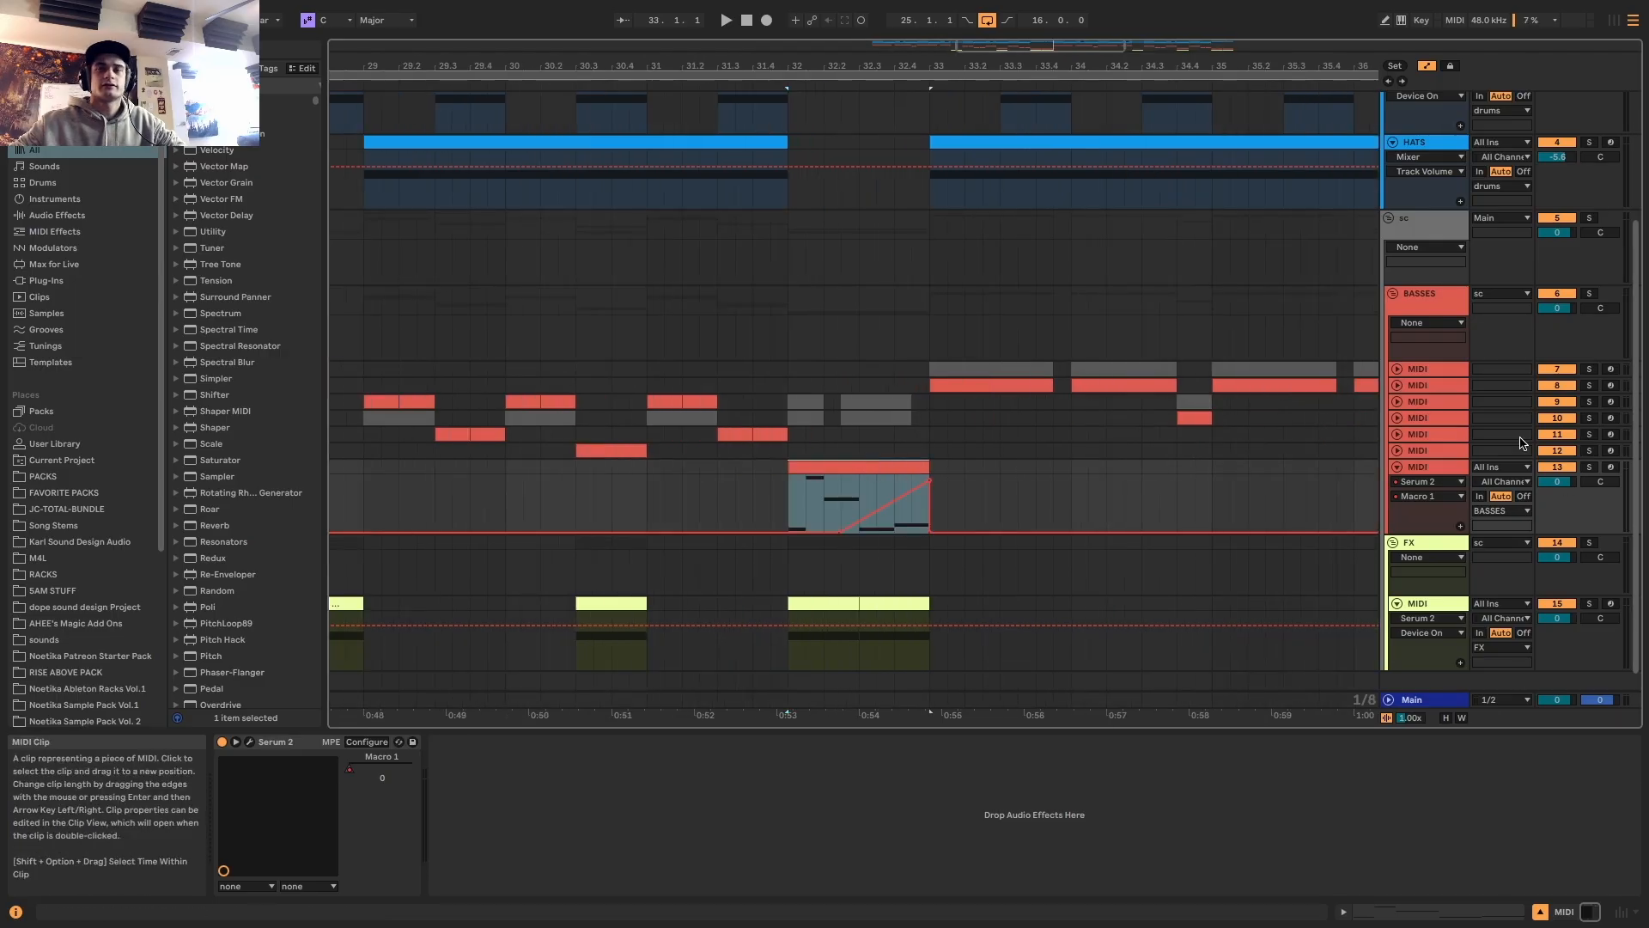
{"action": "left_click", "coordinate": [1589, 467]}
{"action": "key", "text": "space"}
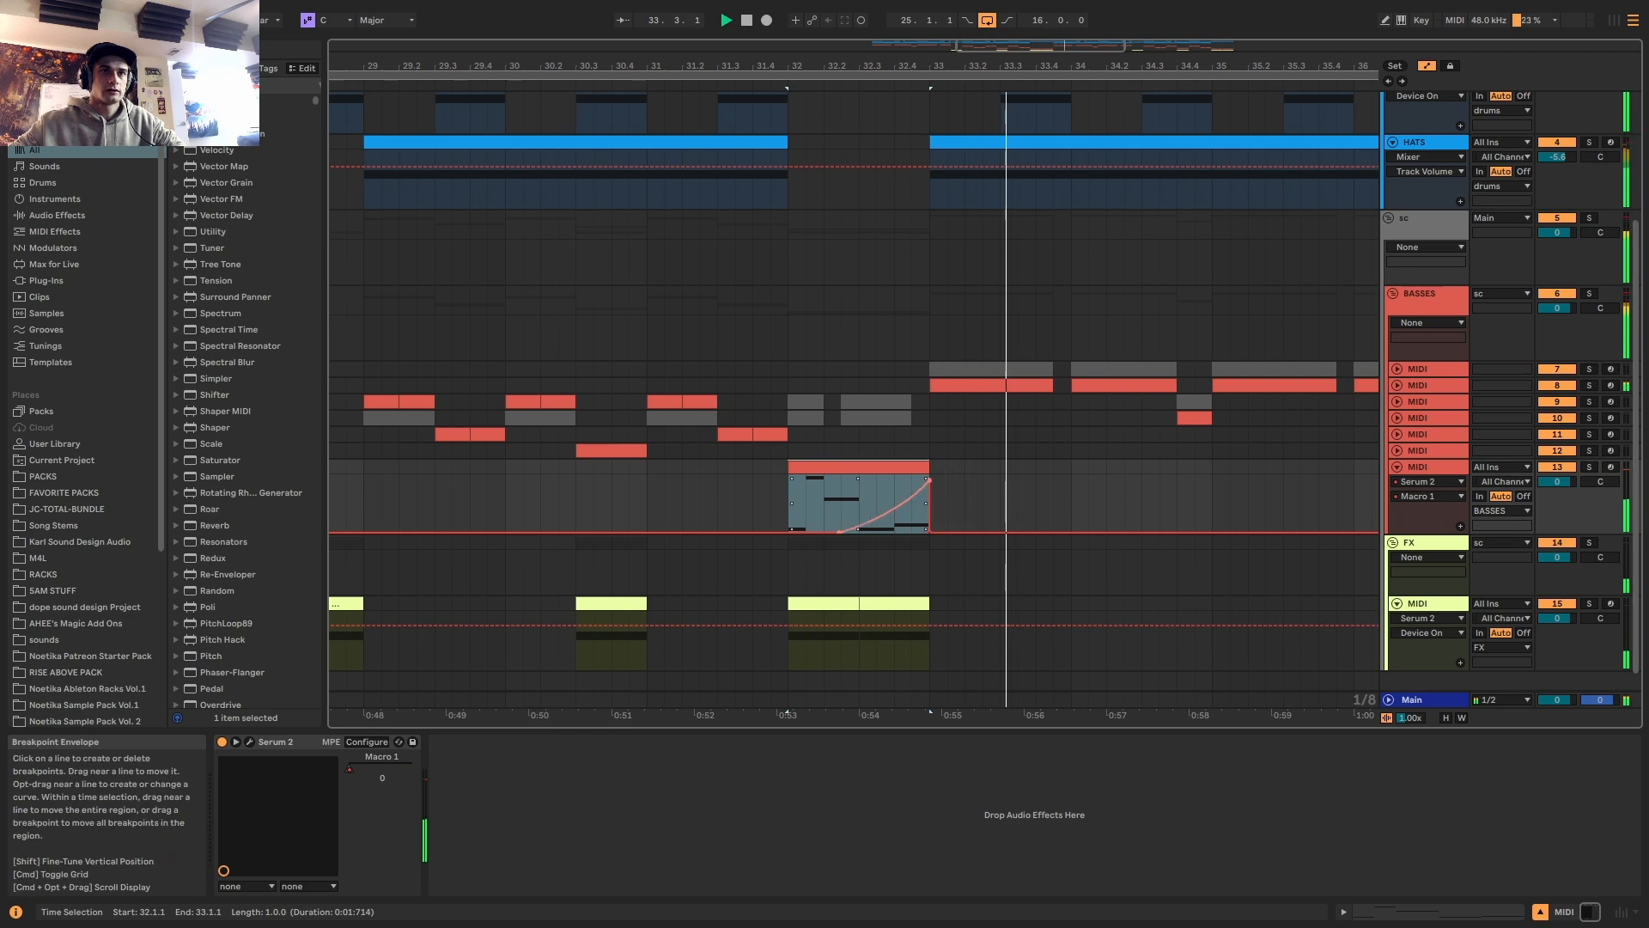
Duplicate the lowest bass track's eight-bar section starting at bar 32 so its edited clip repeats at bar 40
{"action": "scroll", "coordinate": [893, 507], "scroll_direction": "down", "scroll_amount": 10}
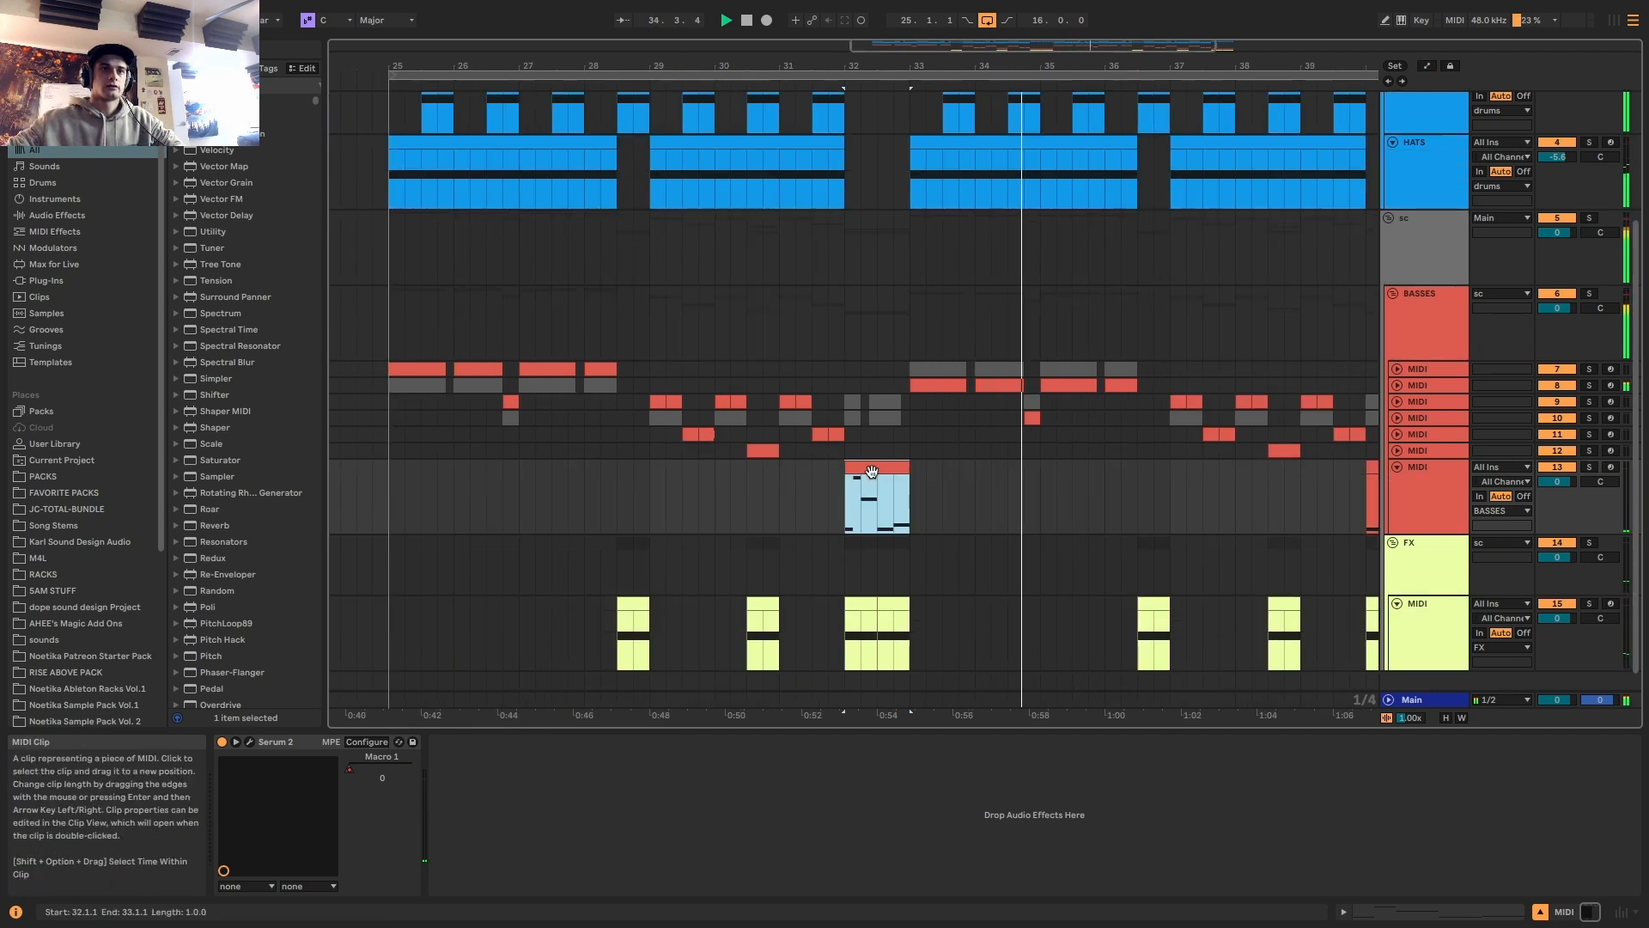
{"action": "left_click", "coordinate": [1041, 507]}
{"action": "left_click_drag", "start_coordinate": [1015, 508], "coordinate": [866, 507]}
{"action": "key", "text": "super+d"}
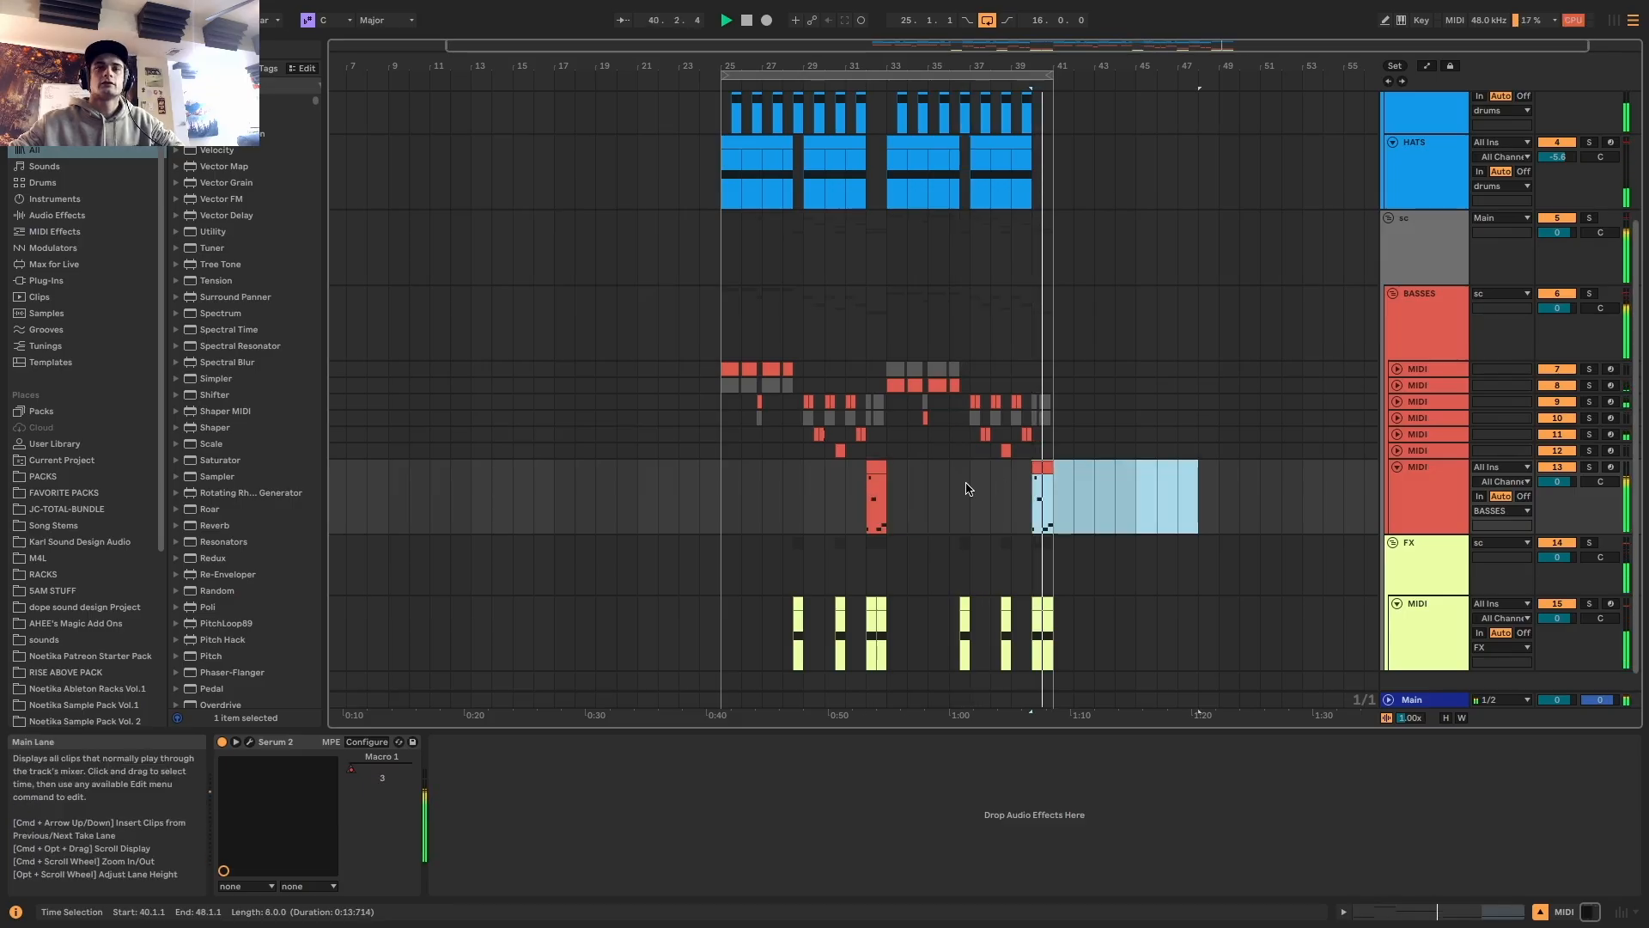
Play the arrangement from bar 25 and examine the Main track's frequency spectrum in SPAN
{"action": "scroll", "coordinate": [986, 477], "scroll_direction": "up", "scroll_amount": 5}
{"action": "scroll", "coordinate": [1152, 487], "scroll_direction": "up", "scroll_amount": 3}
{"action": "scroll", "coordinate": [1143, 498], "scroll_direction": "up", "scroll_amount": 4}
{"action": "scroll", "coordinate": [1142, 498], "scroll_direction": "down", "scroll_amount": 10}
{"action": "left_click", "coordinate": [756, 488]}
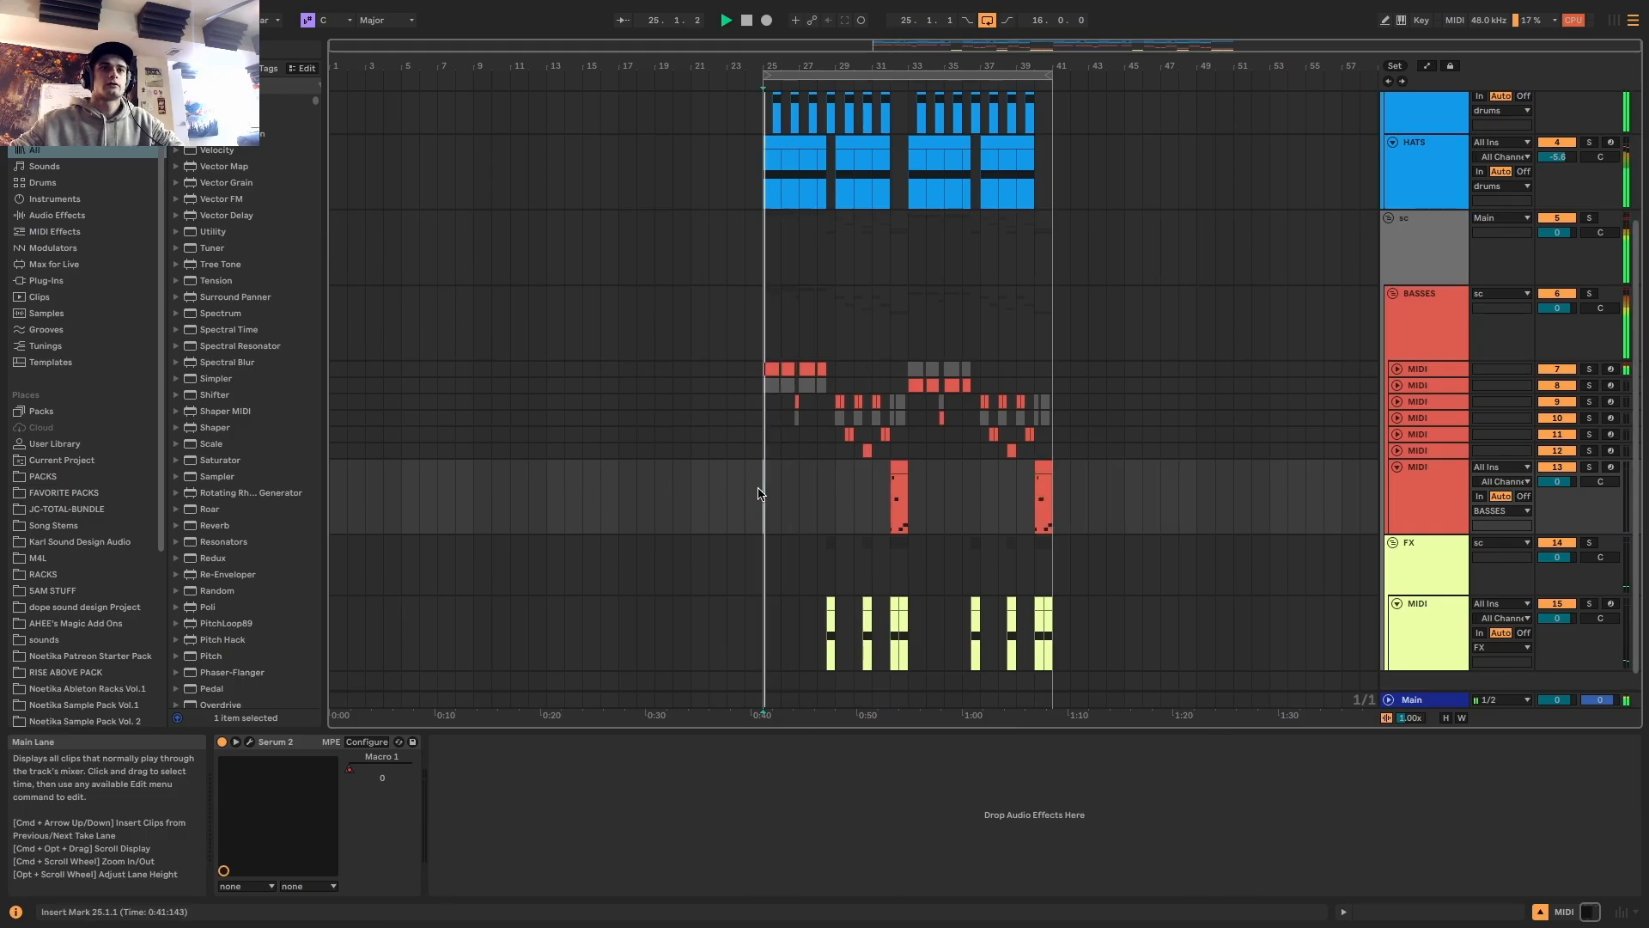
{"action": "scroll", "coordinate": [760, 491], "scroll_direction": "up", "scroll_amount": 3}
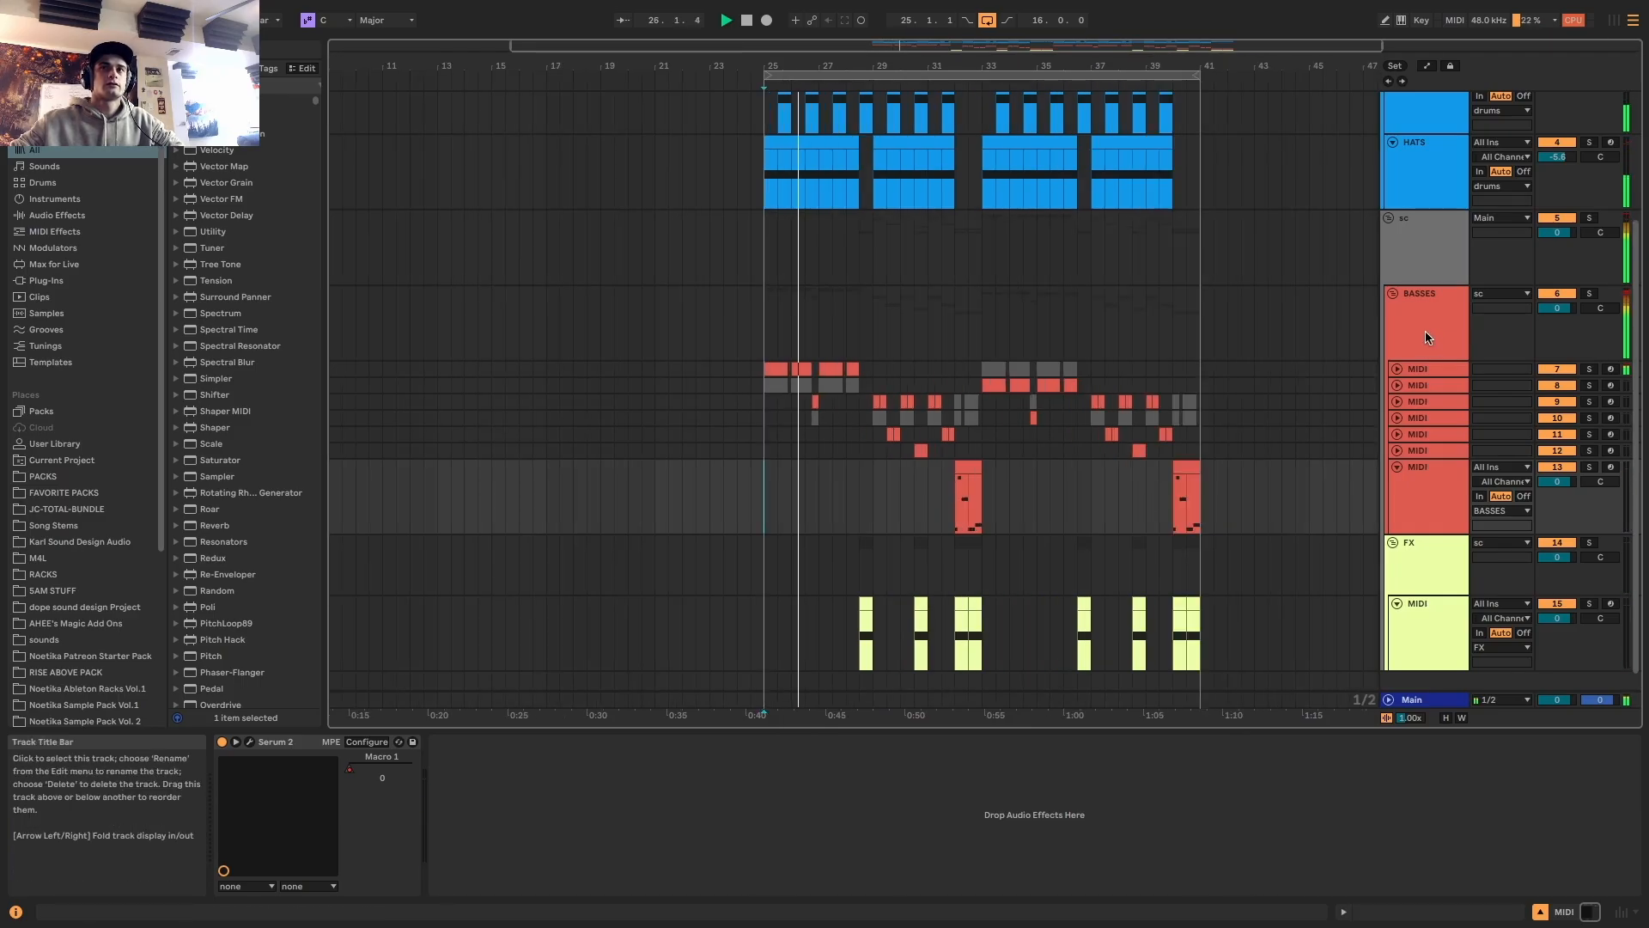
{"action": "left_click", "coordinate": [1426, 700]}
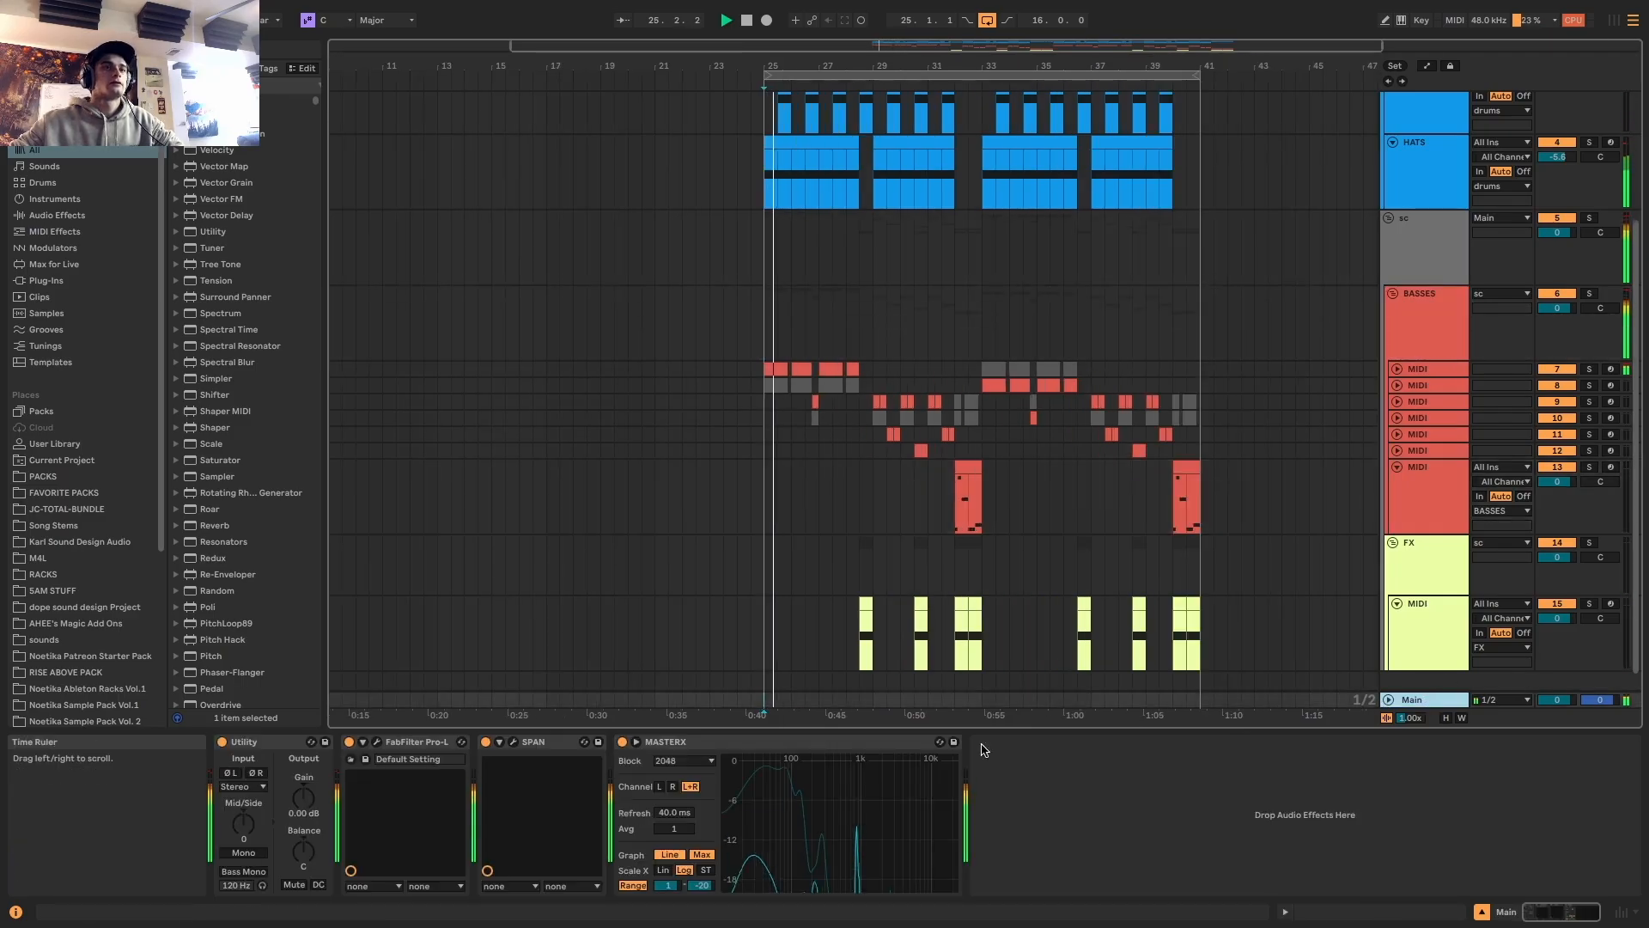
{"action": "left_click", "coordinate": [511, 742]}
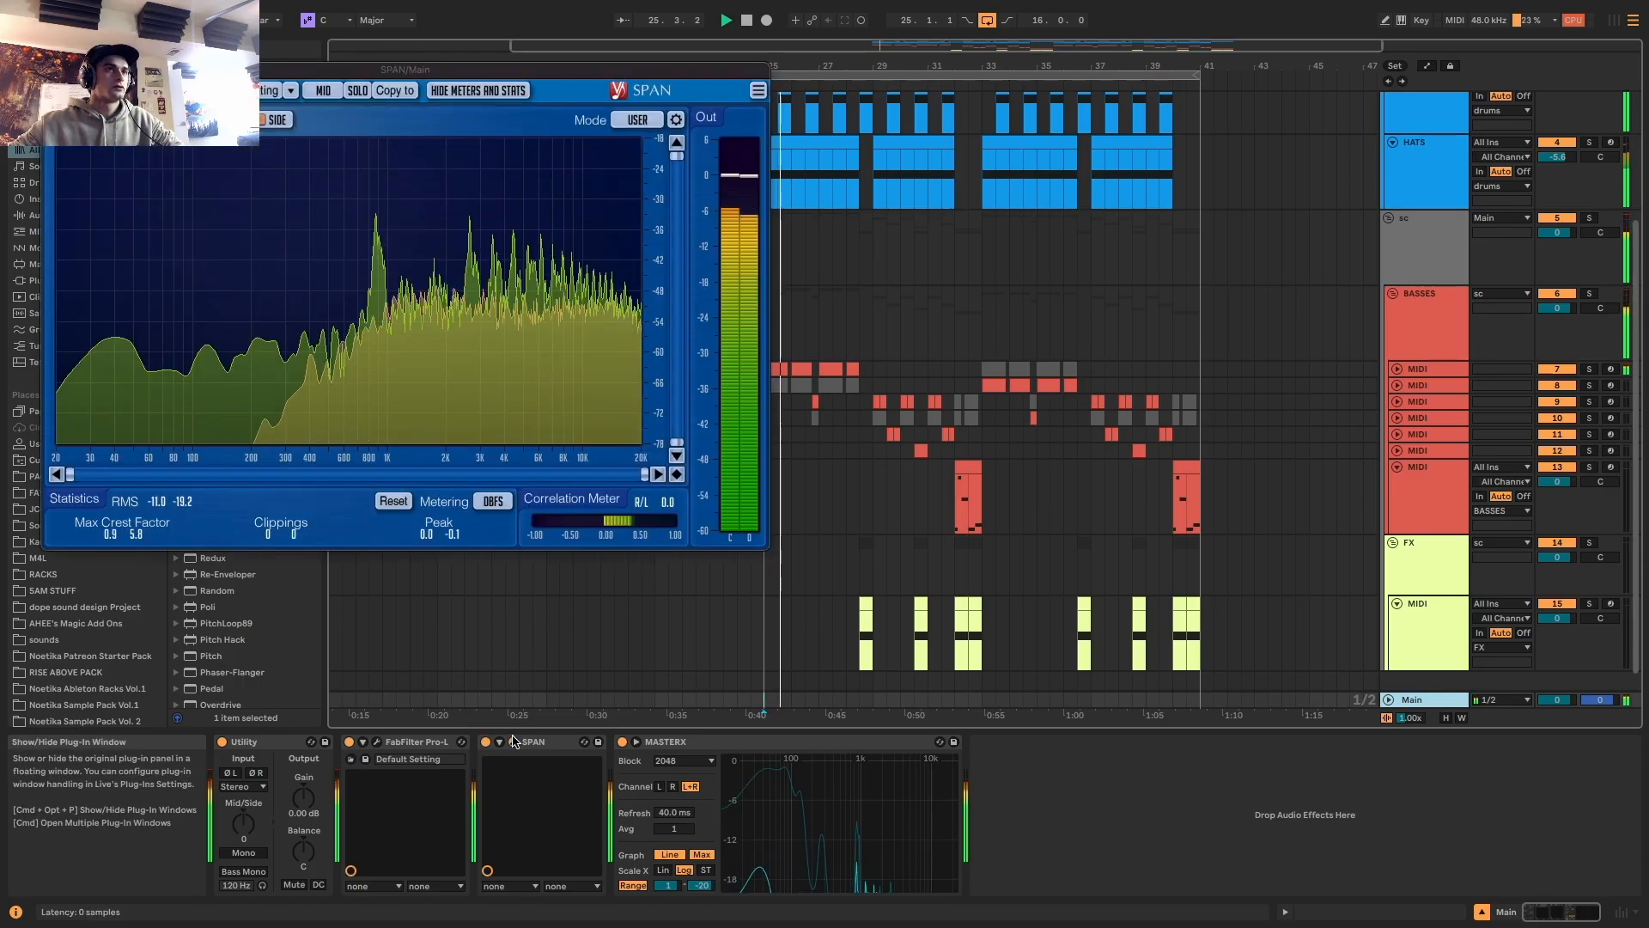
Insert a MIDI track below the BASSES group and put it in a new group named SUB
{"action": "left_click", "coordinate": [1442, 354]}
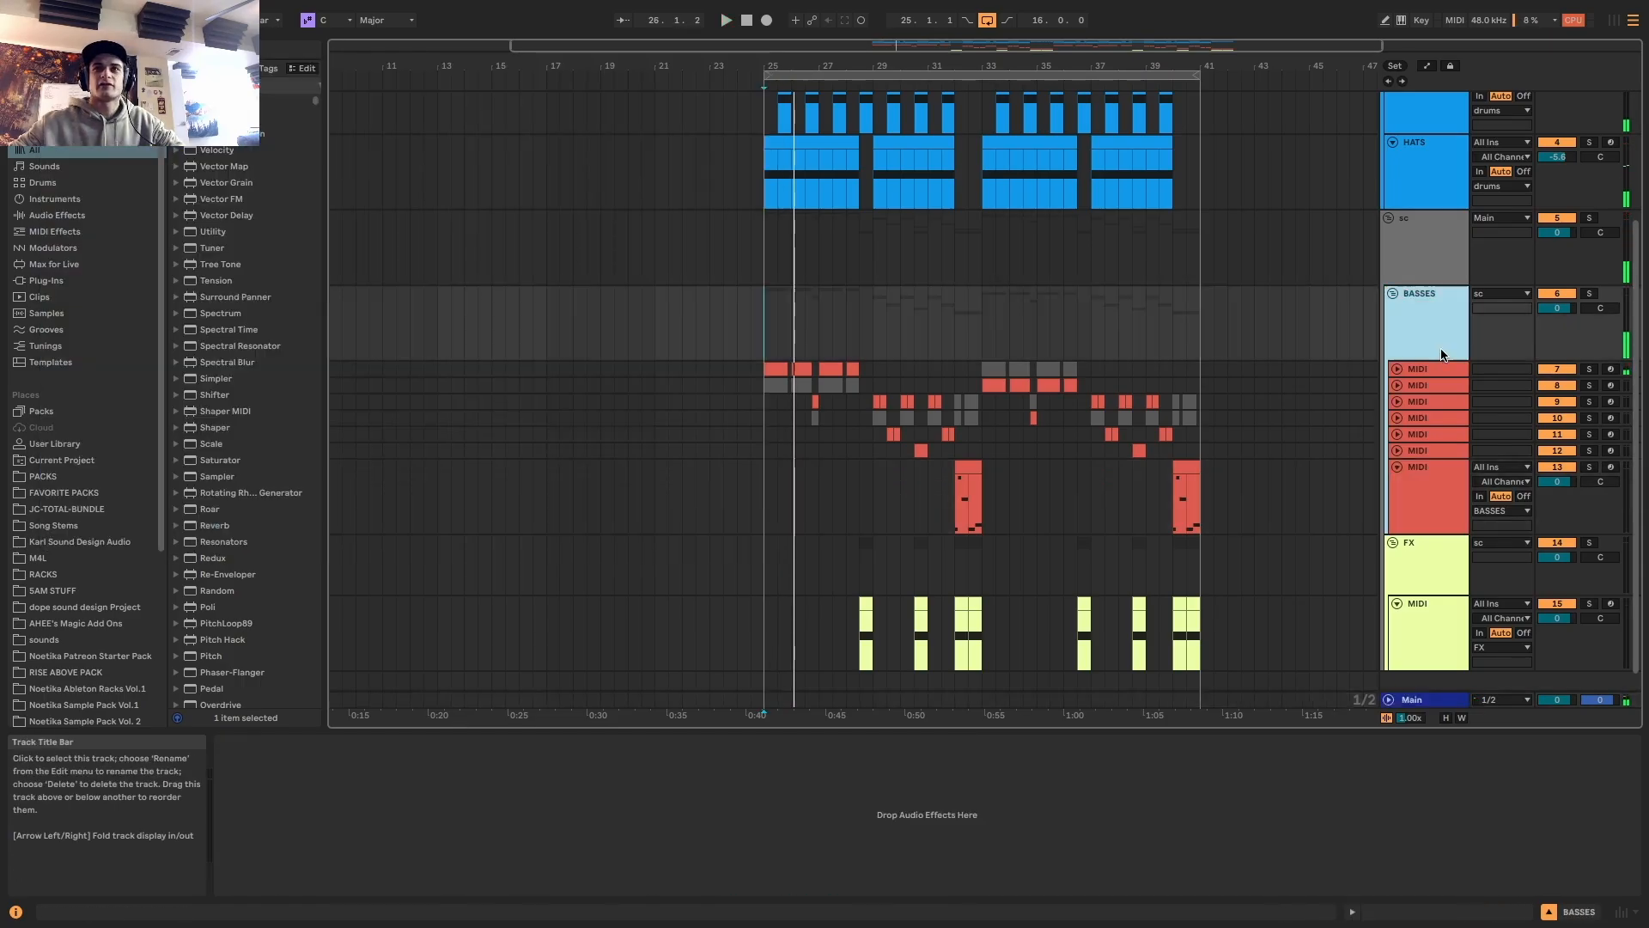
{"action": "key", "text": "ctrl+shift+t"}
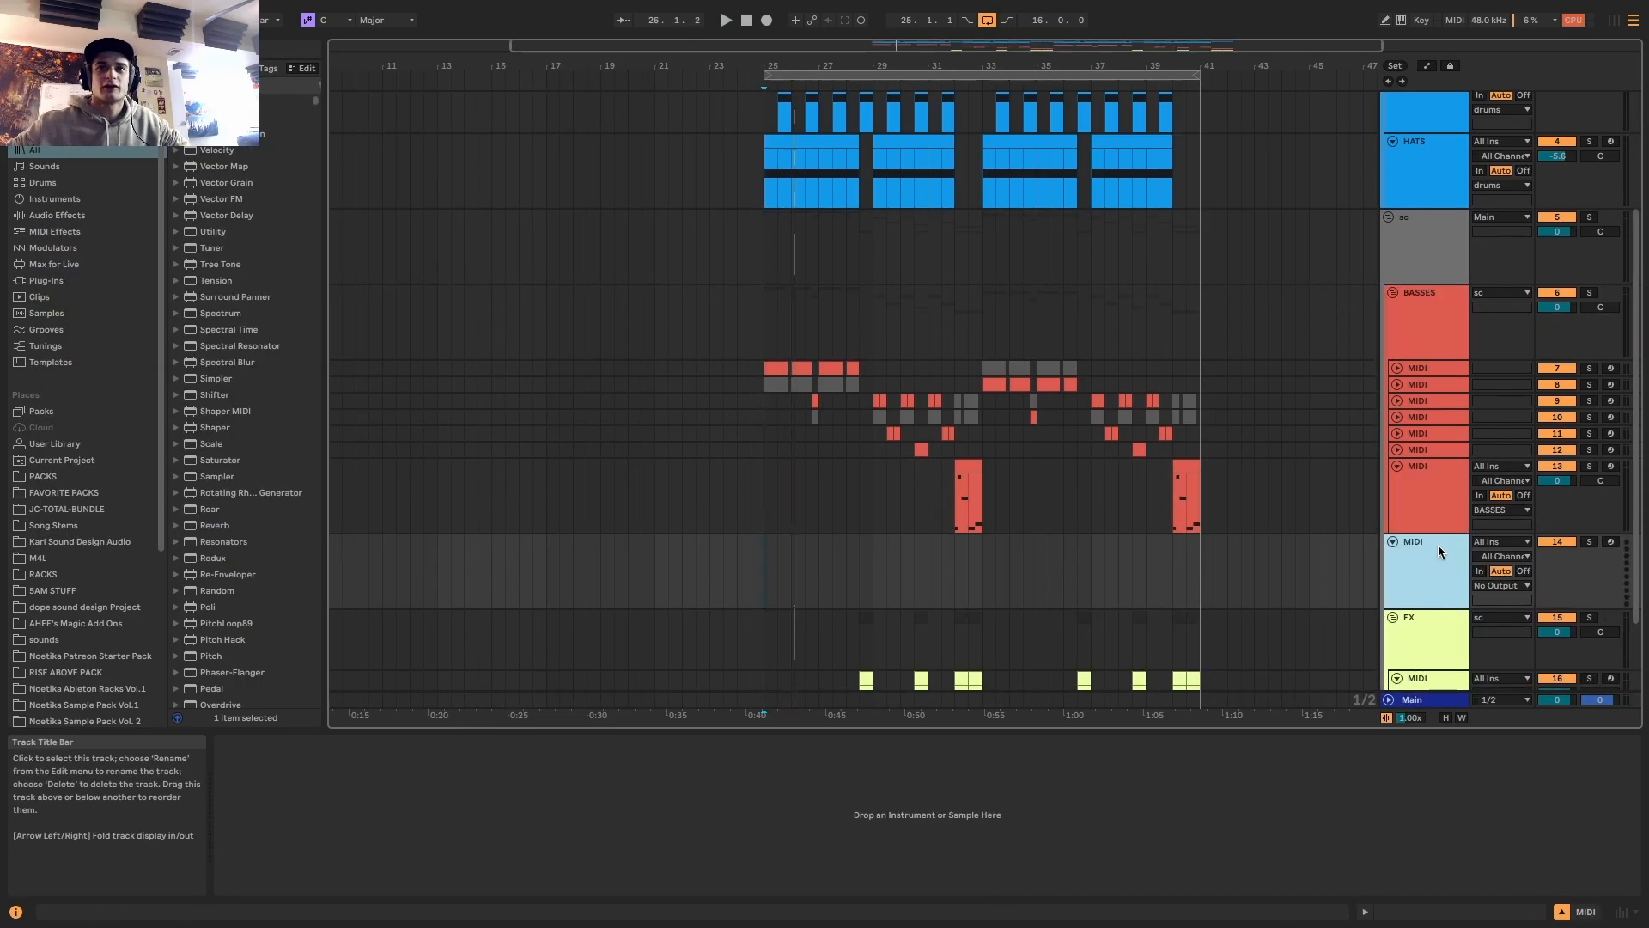
{"action": "scroll", "coordinate": [1442, 544], "scroll_direction": "down", "scroll_amount": 1}
{"action": "key", "text": "ctrl+g"}
{"action": "type", "text": "SUB"}
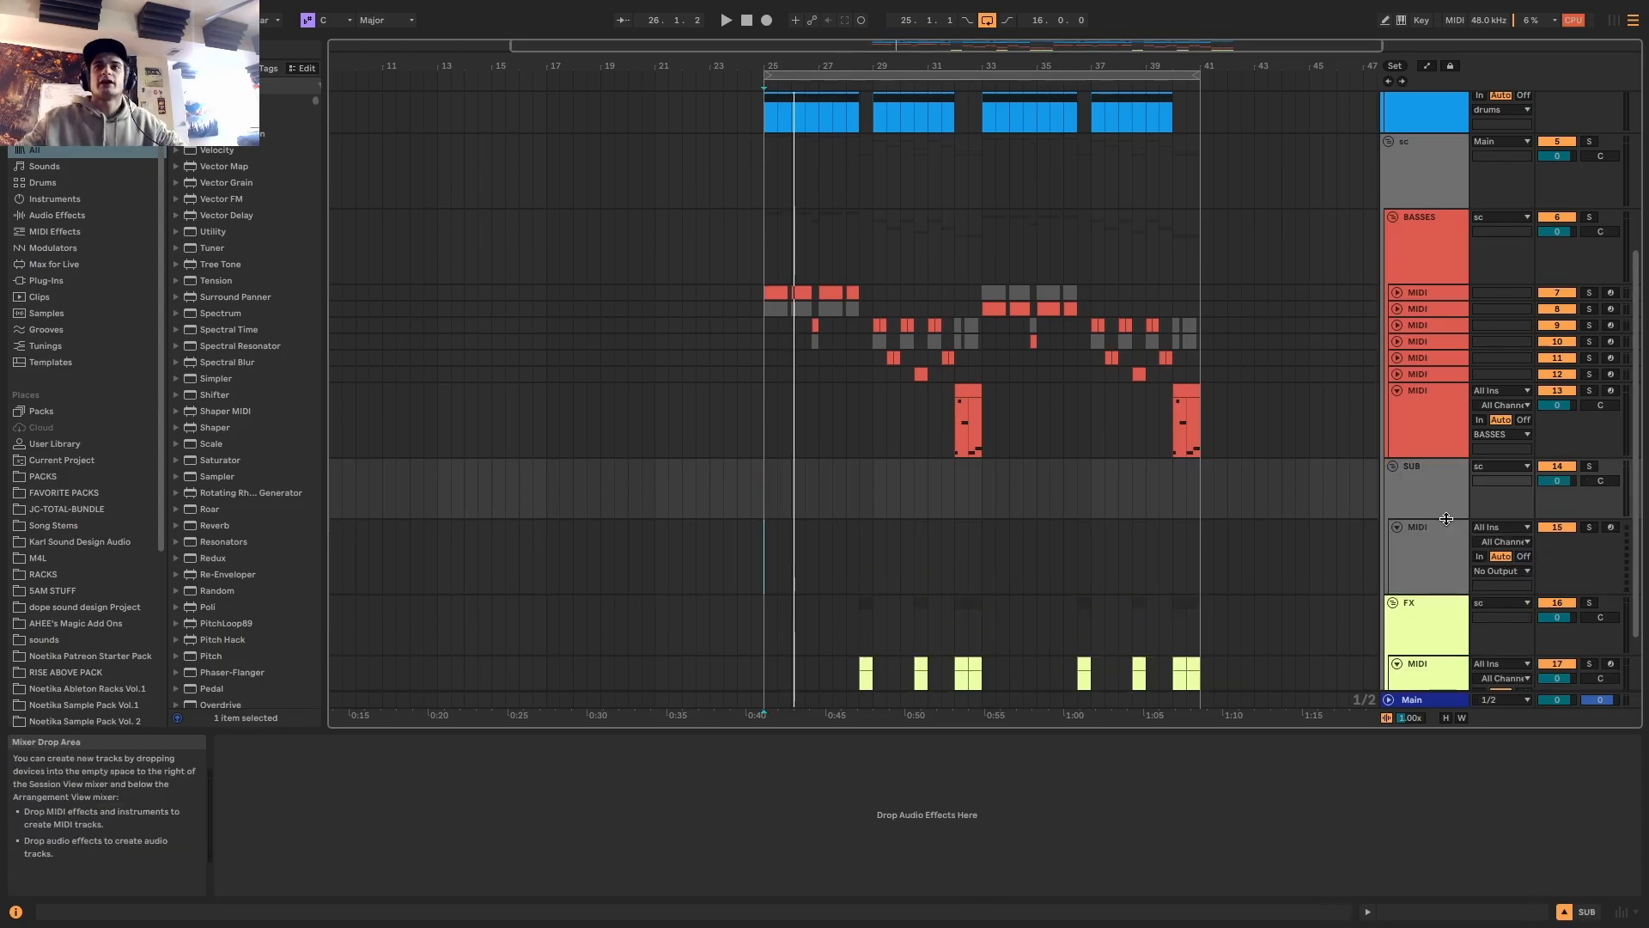
{"action": "left_click", "coordinate": [1440, 508]}
{"action": "left_click", "coordinate": [1441, 540]}
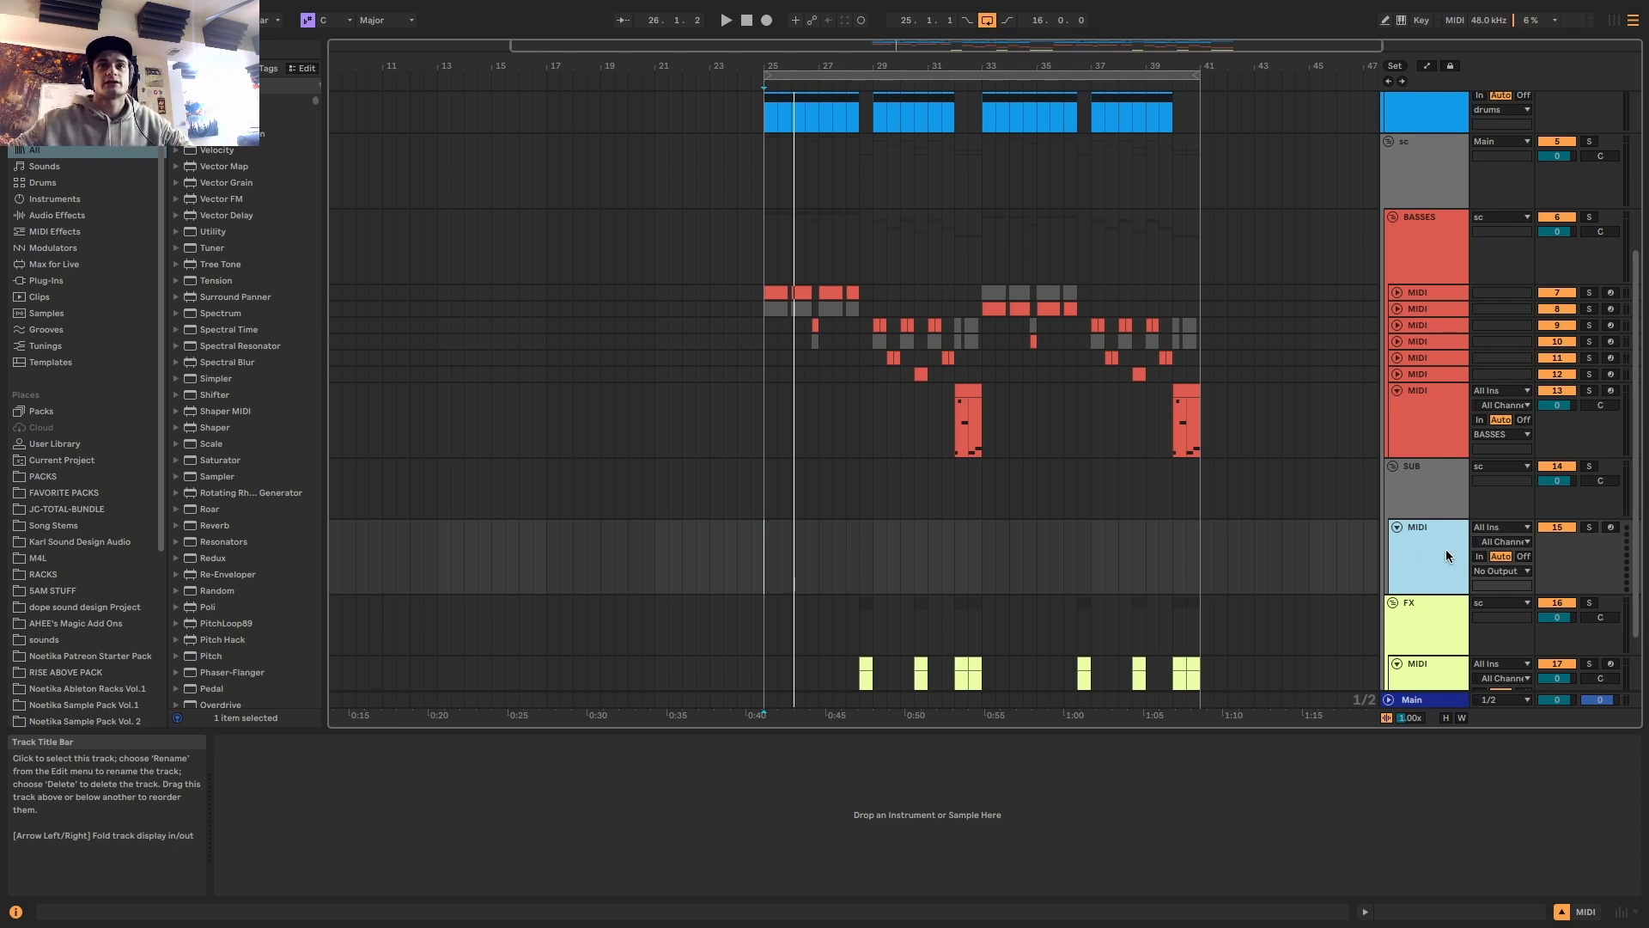
Play the arrangement around bar 37 and move the start position on the new SUB MIDI track to bar 25
{"action": "left_click", "coordinate": [1081, 554]}
{"action": "key", "text": "space"}
{"action": "left_click", "coordinate": [1100, 554]}
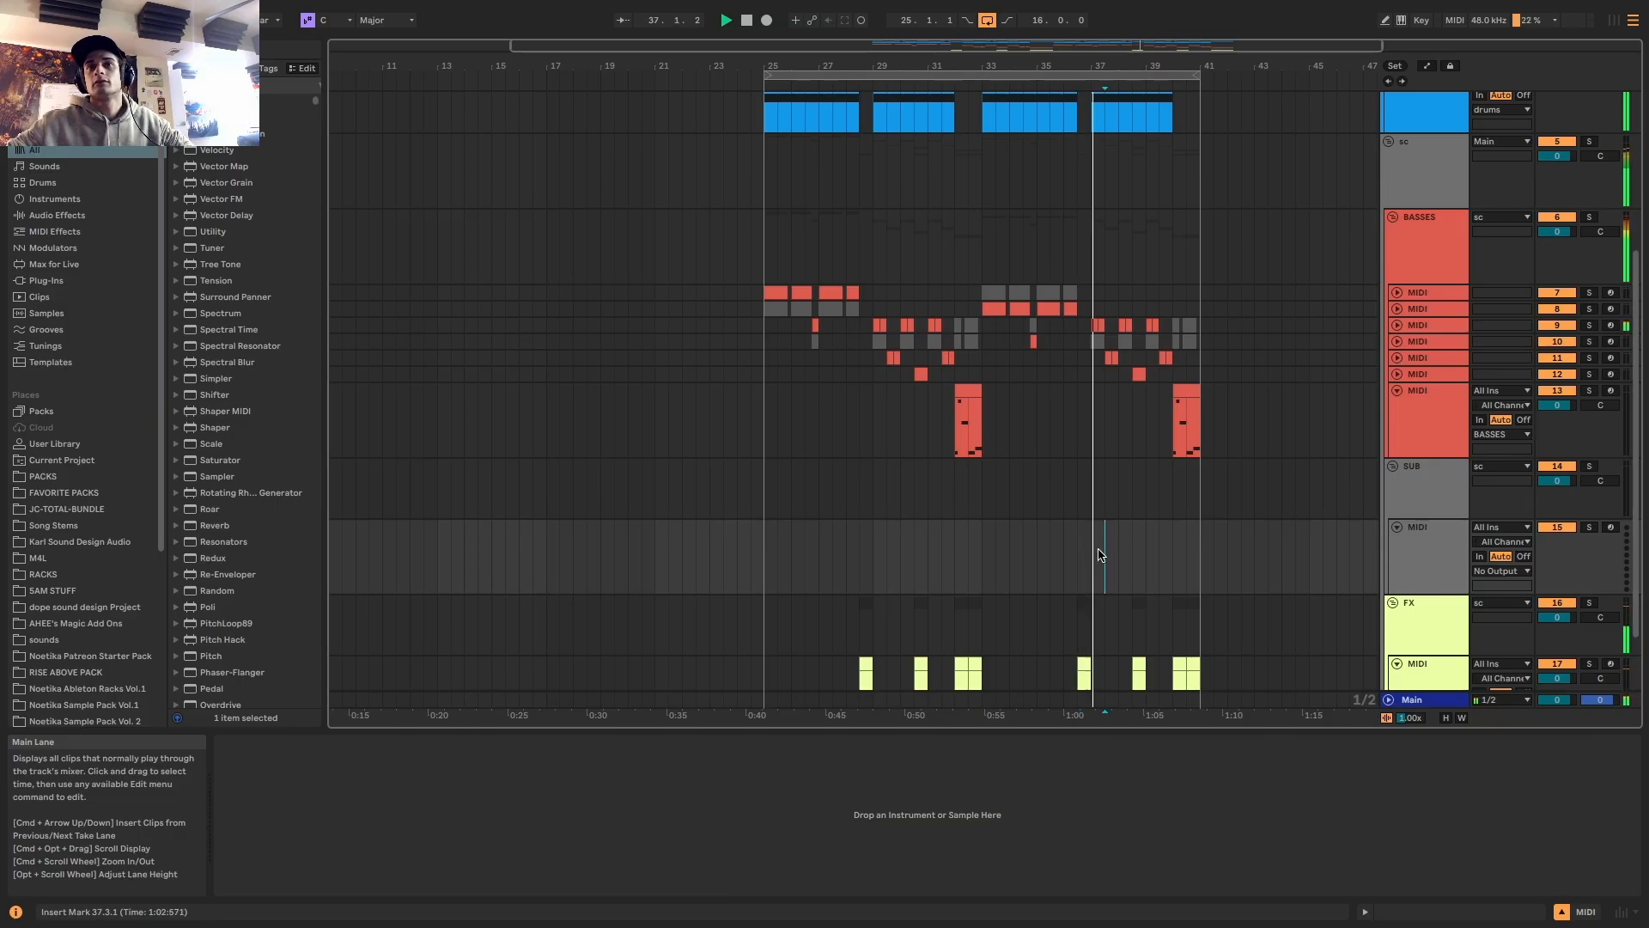
{"action": "left_click", "coordinate": [1440, 549]}
{"action": "left_click", "coordinate": [765, 570]}
{"action": "scroll", "coordinate": [765, 569], "scroll_direction": "up", "scroll_amount": 5}
{"action": "key", "text": "space"}
Add an EQ Eight with its default 150 Hz low cut to the BASSES group and play the section
{"action": "key", "text": "super+f"}
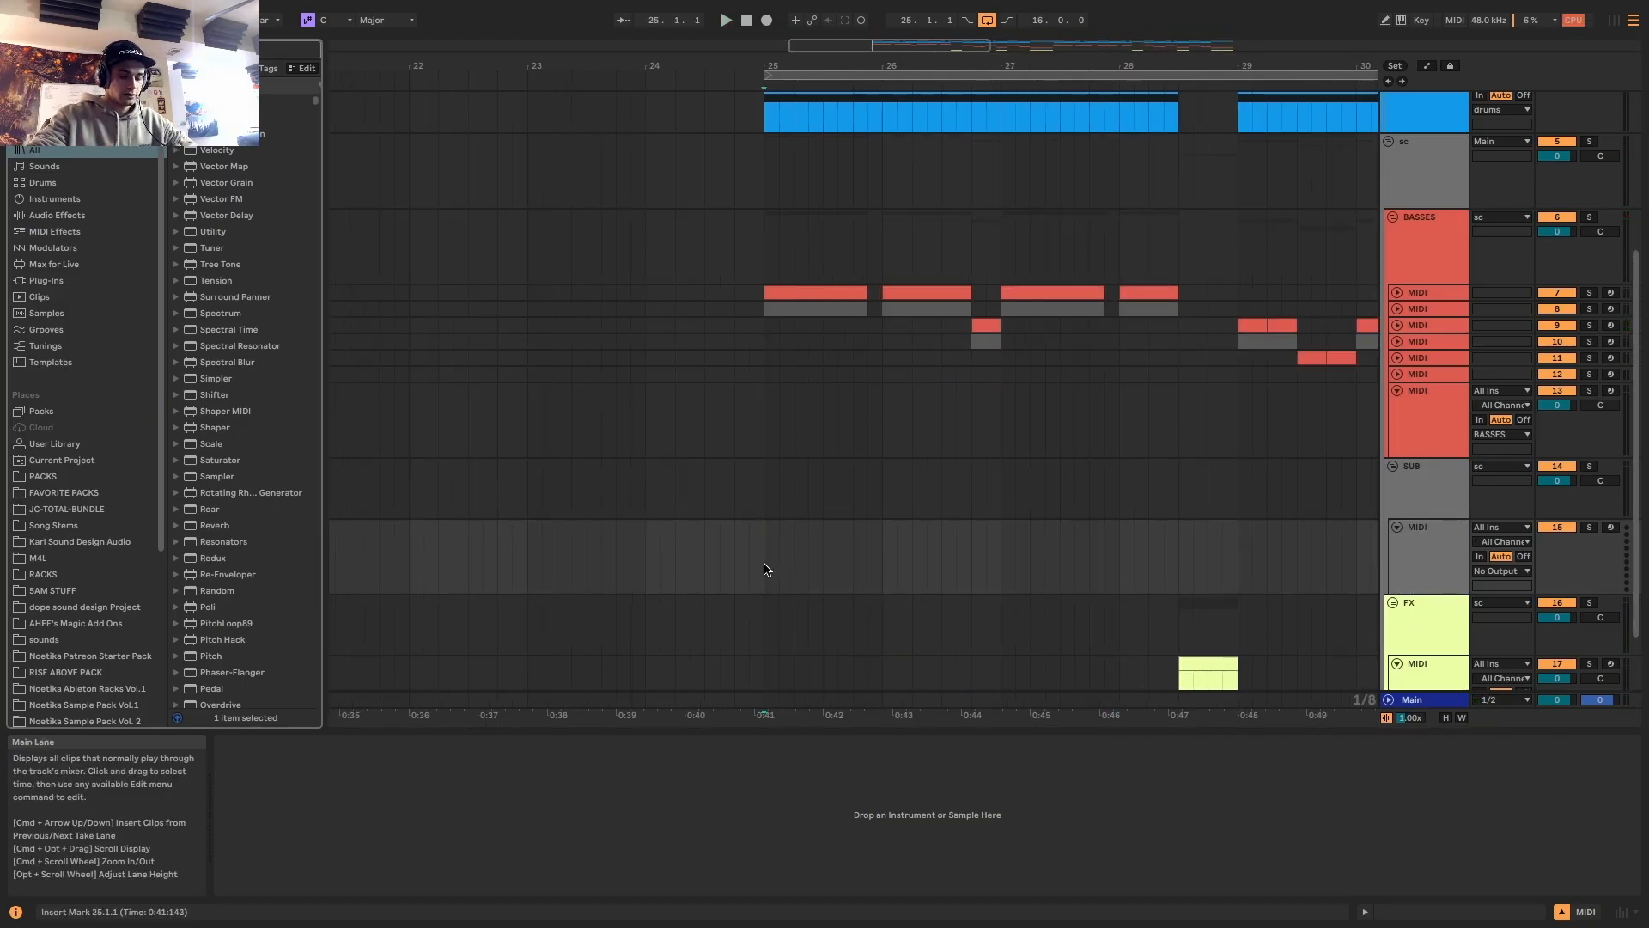
{"action": "type", "text": "eq"}
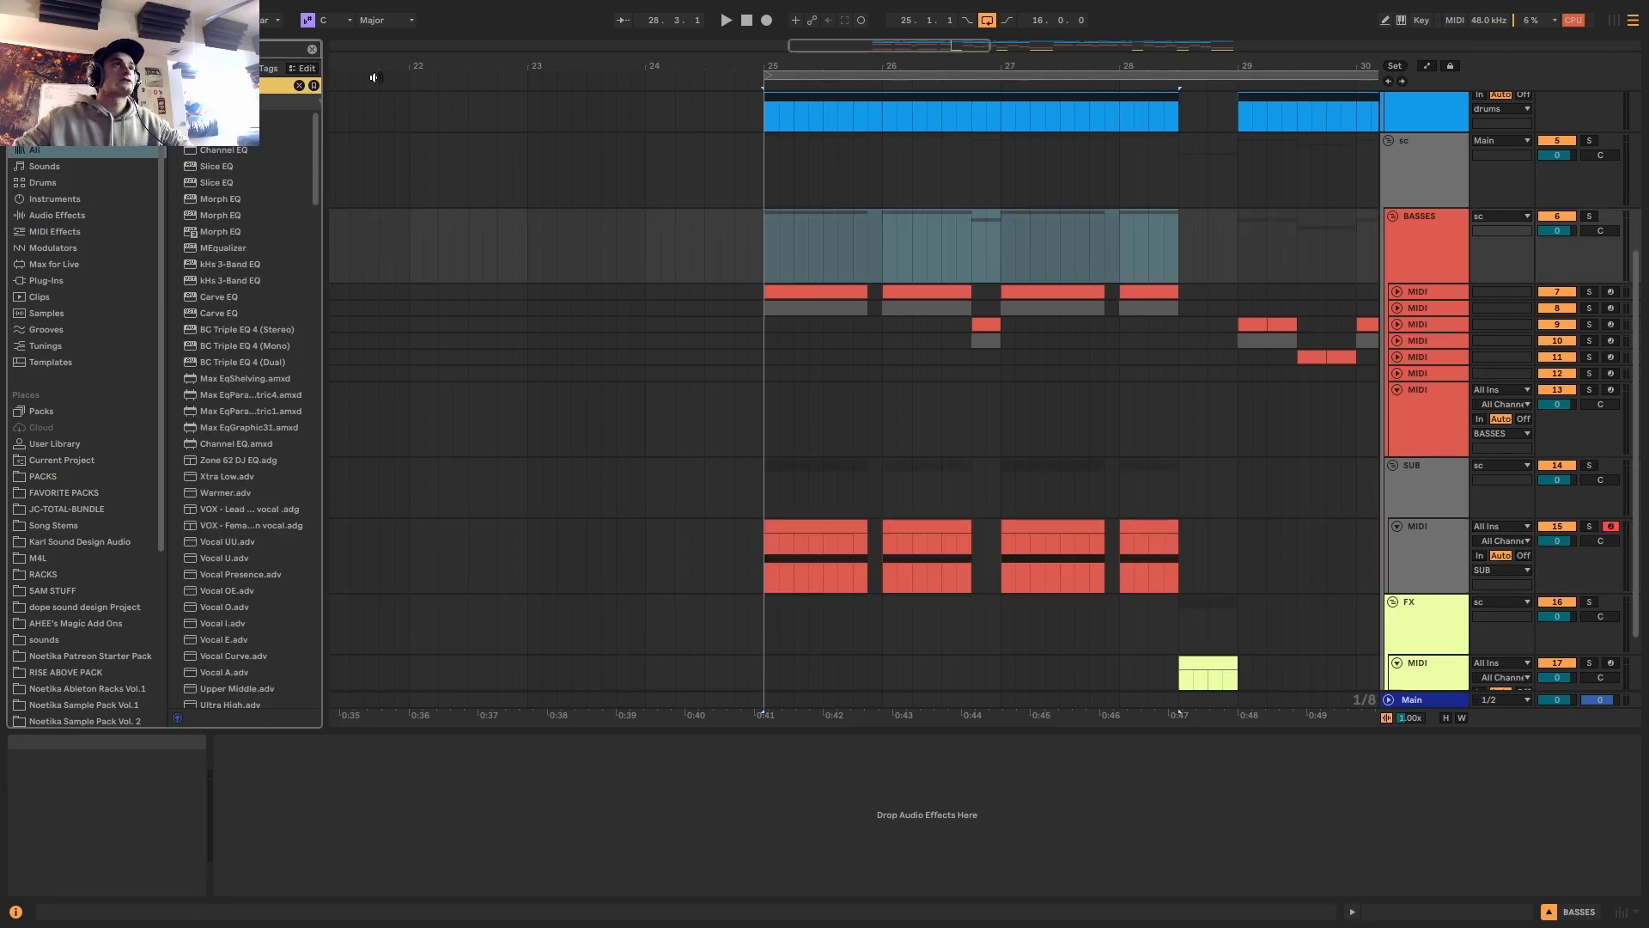
{"action": "double_click", "coordinate": [241, 133]}
{"action": "left_click", "coordinate": [1425, 267]}
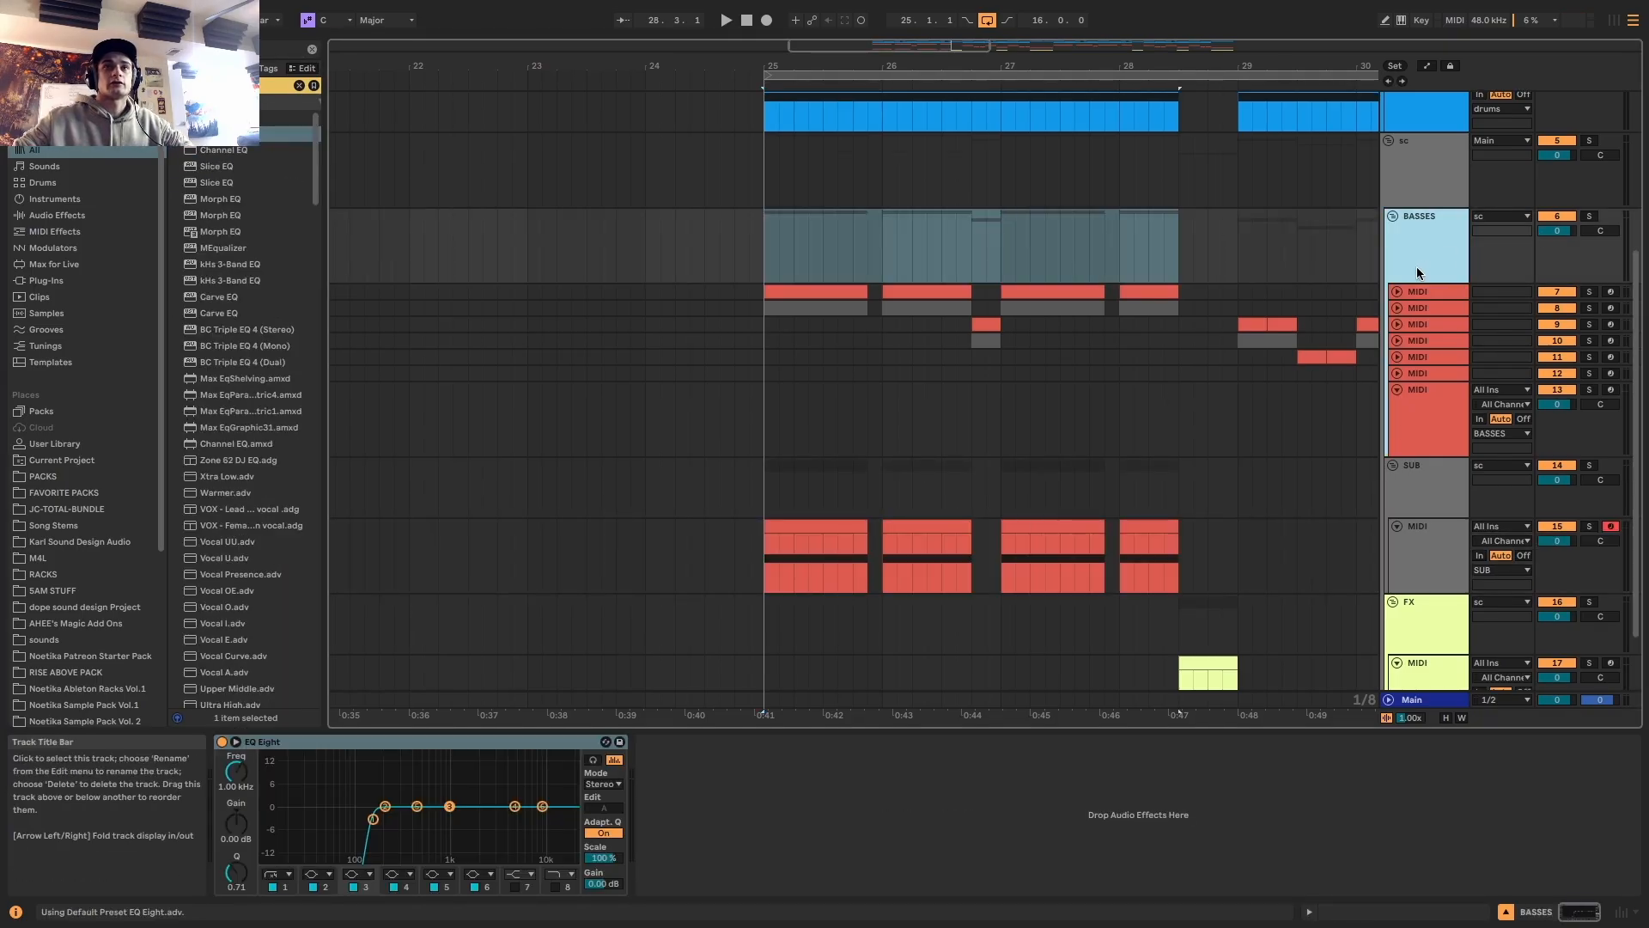
{"action": "left_click", "coordinate": [374, 821]}
{"action": "key", "text": "space"}
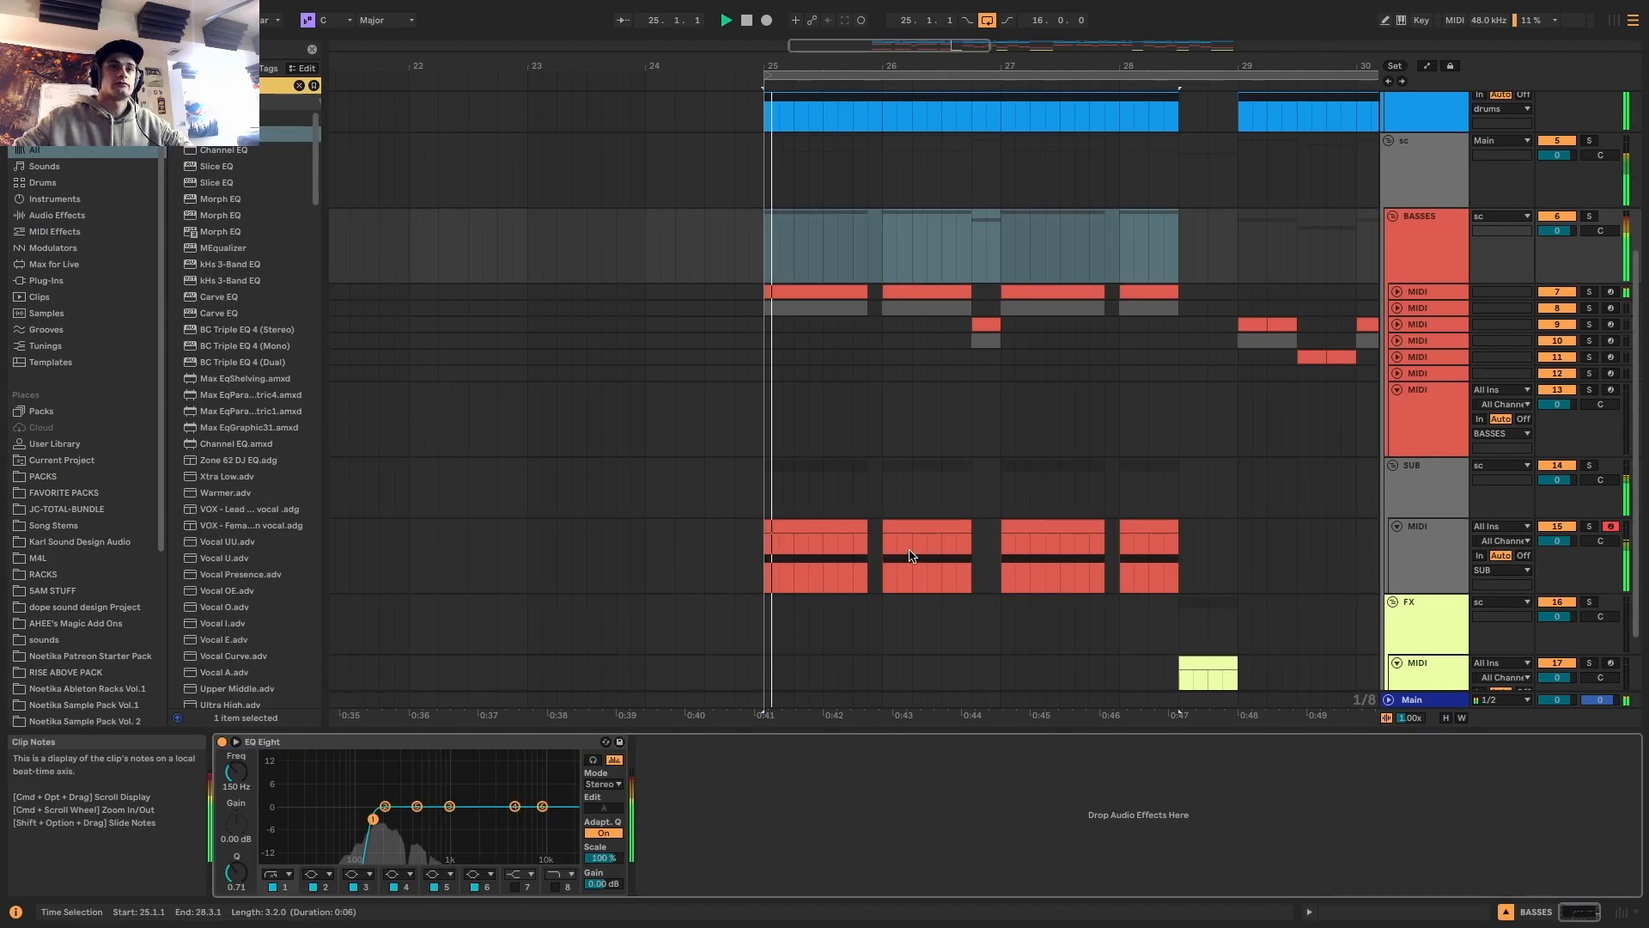
Color the SUB group purple and assign that color to its grouped tracks and clips
{"action": "left_click", "coordinate": [847, 528]}
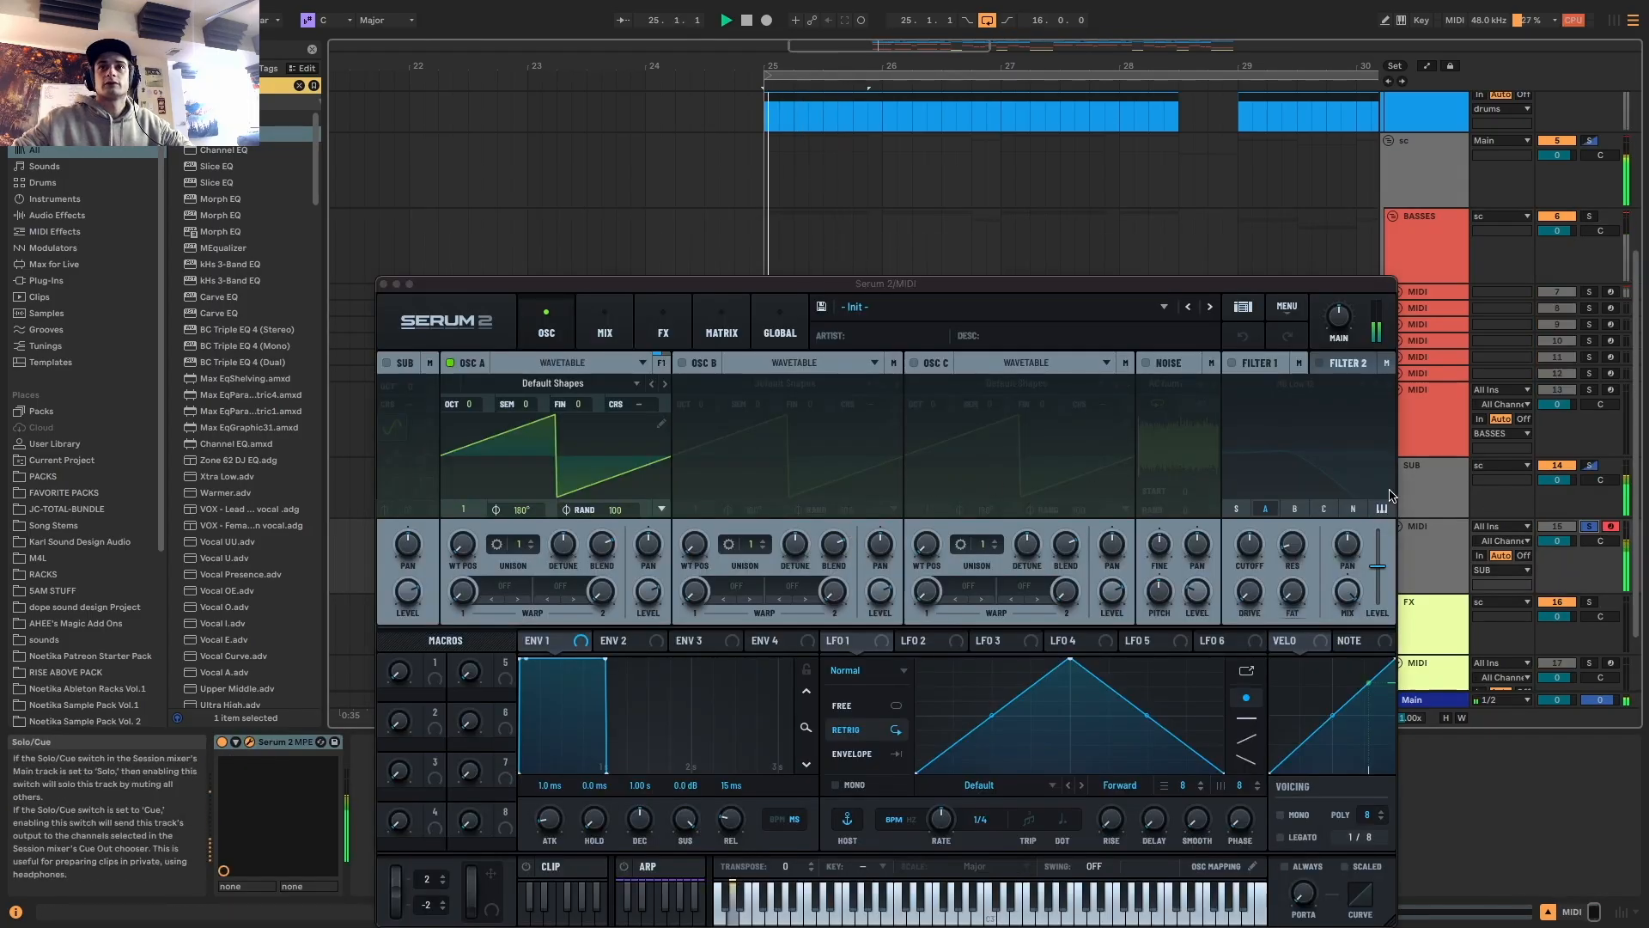
{"action": "right_click", "coordinate": [1425, 488]}
{"action": "left_click", "coordinate": [1290, 749]}
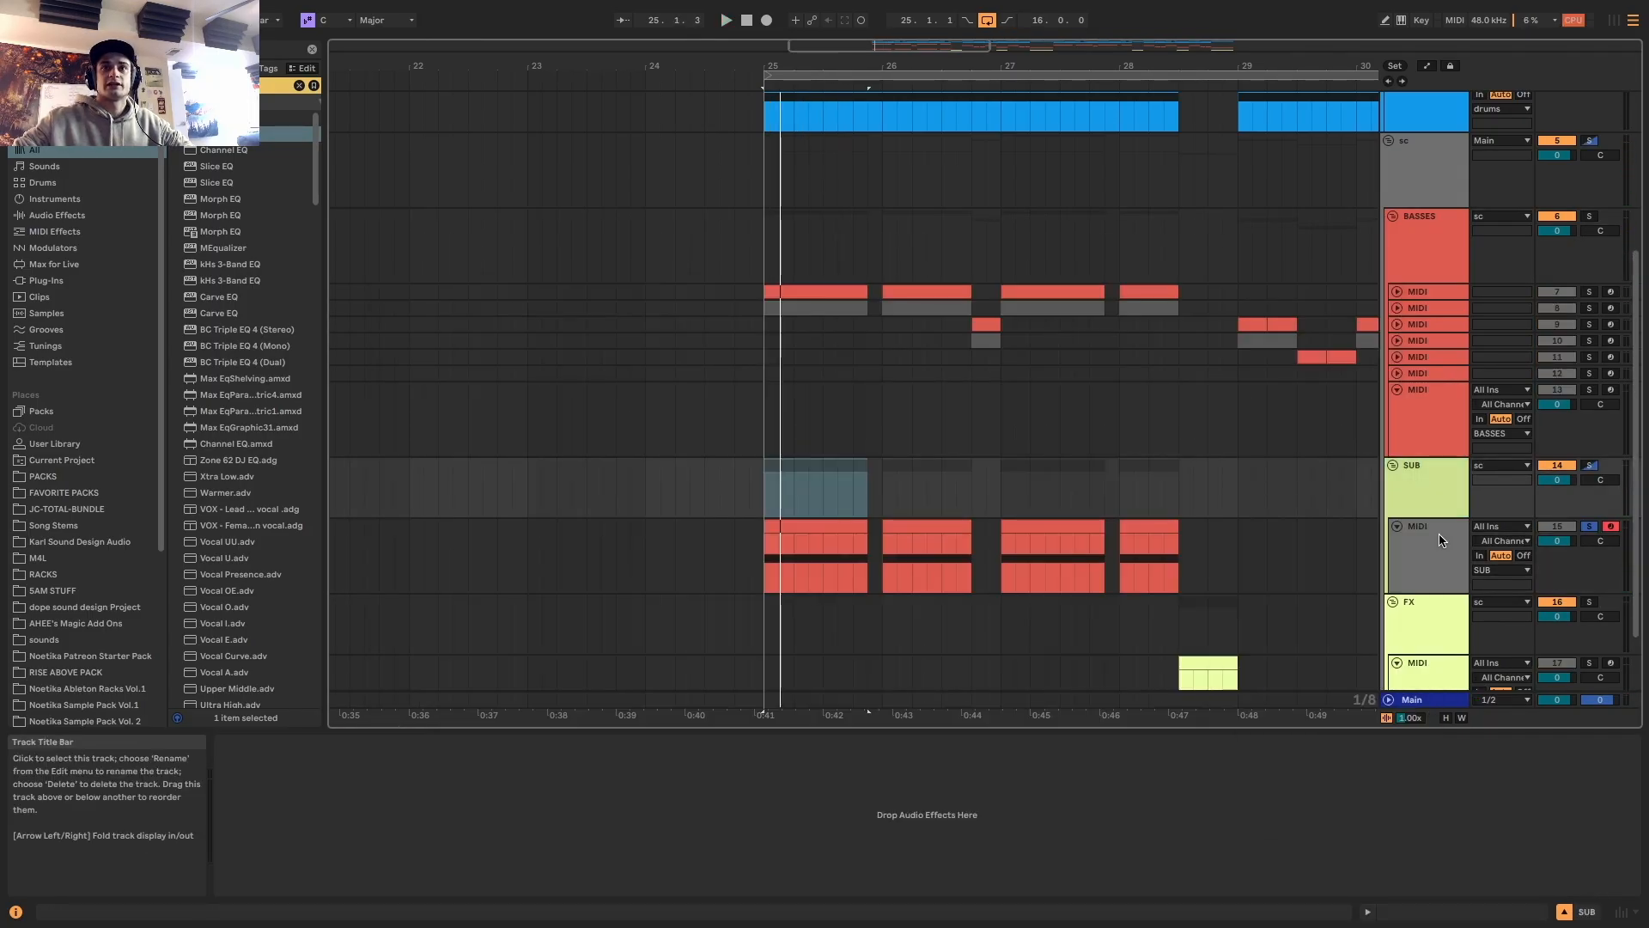
{"action": "right_click", "coordinate": [1436, 519]}
{"action": "left_click", "coordinate": [1604, 758]}
{"action": "right_click", "coordinate": [1416, 491]}
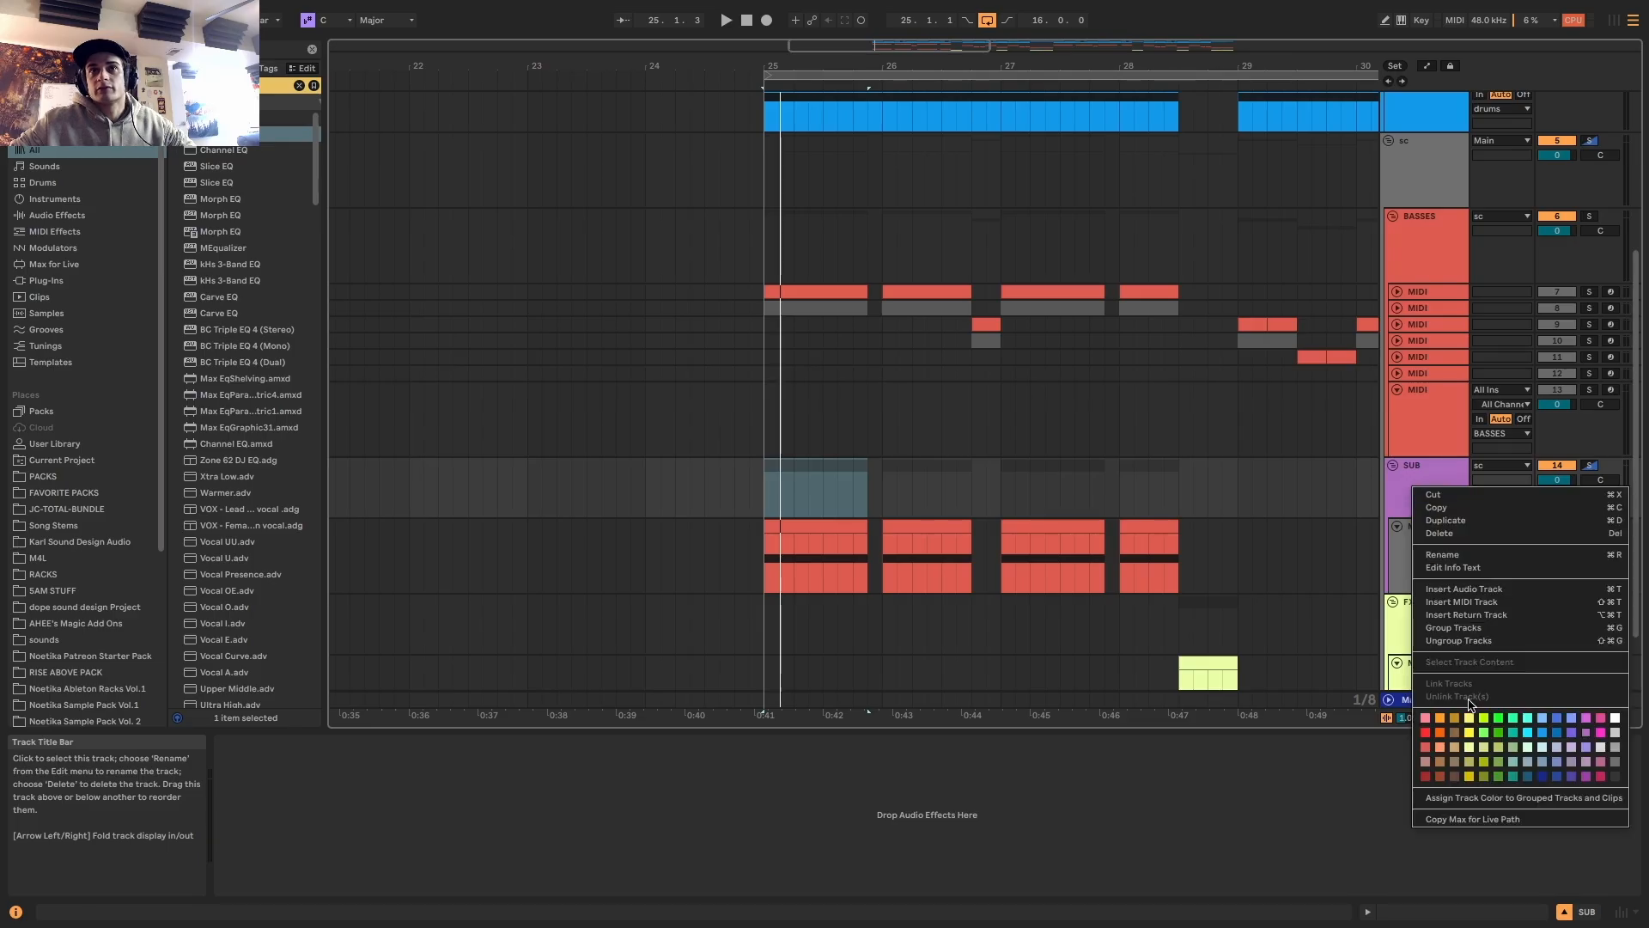
{"action": "left_click", "coordinate": [1494, 799]}
Play the first SUB clip at bar 25 through Serum 2's Init patch
{"action": "left_click", "coordinate": [839, 526]}
{"action": "key", "text": "space"}
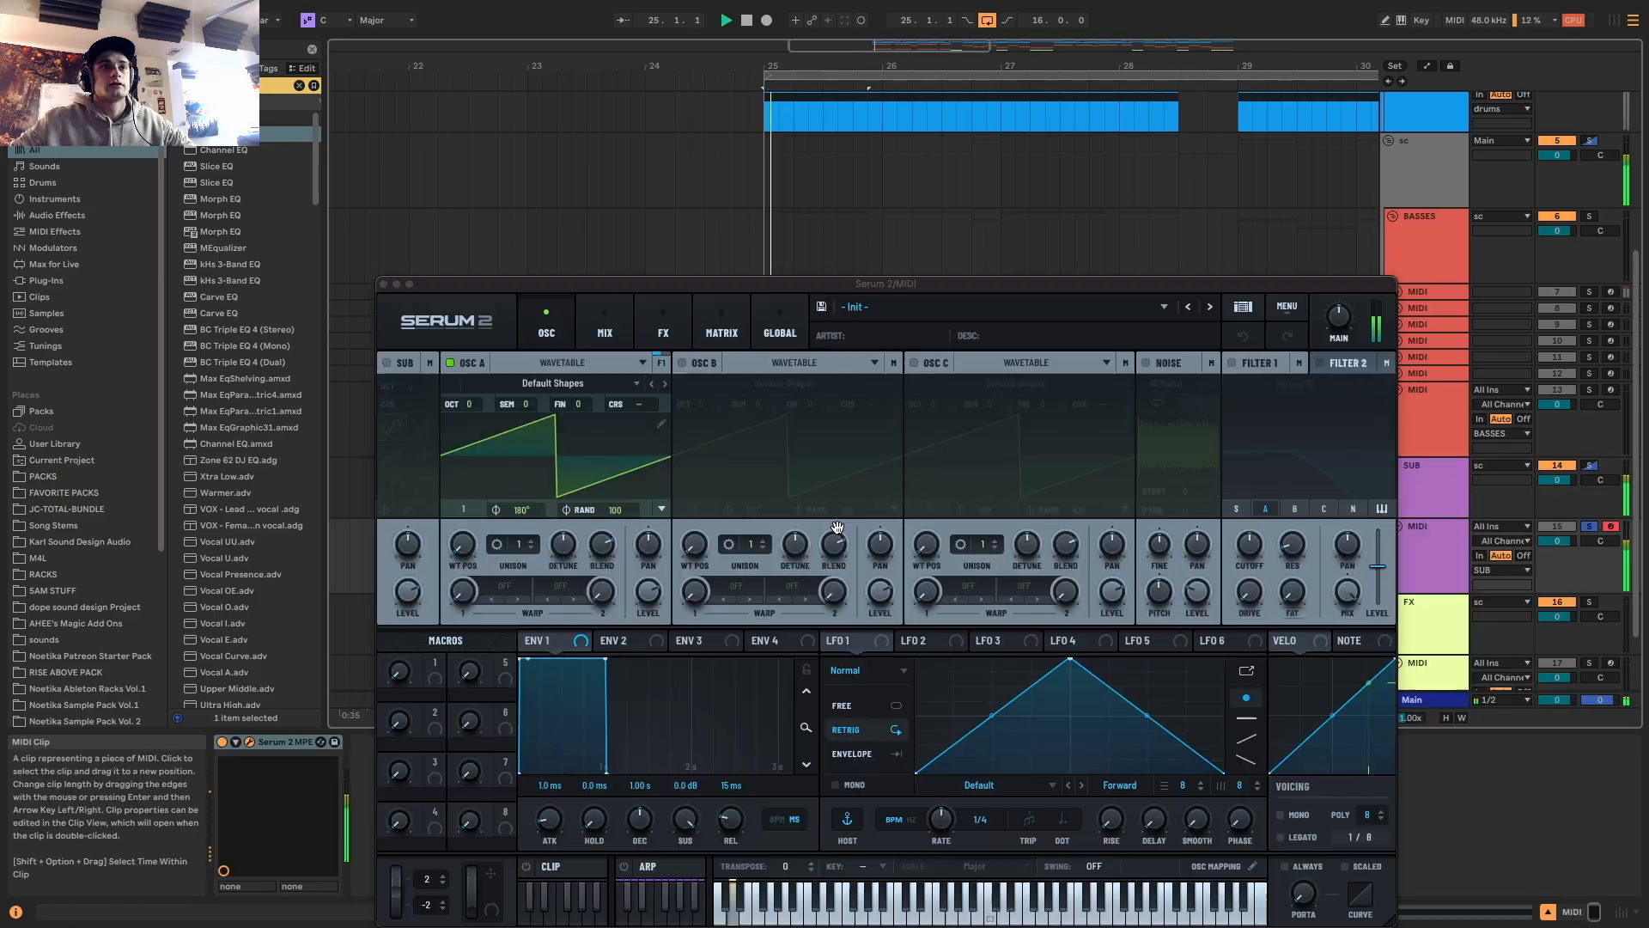
{"action": "key", "text": "space"}
{"action": "key", "text": "space"}
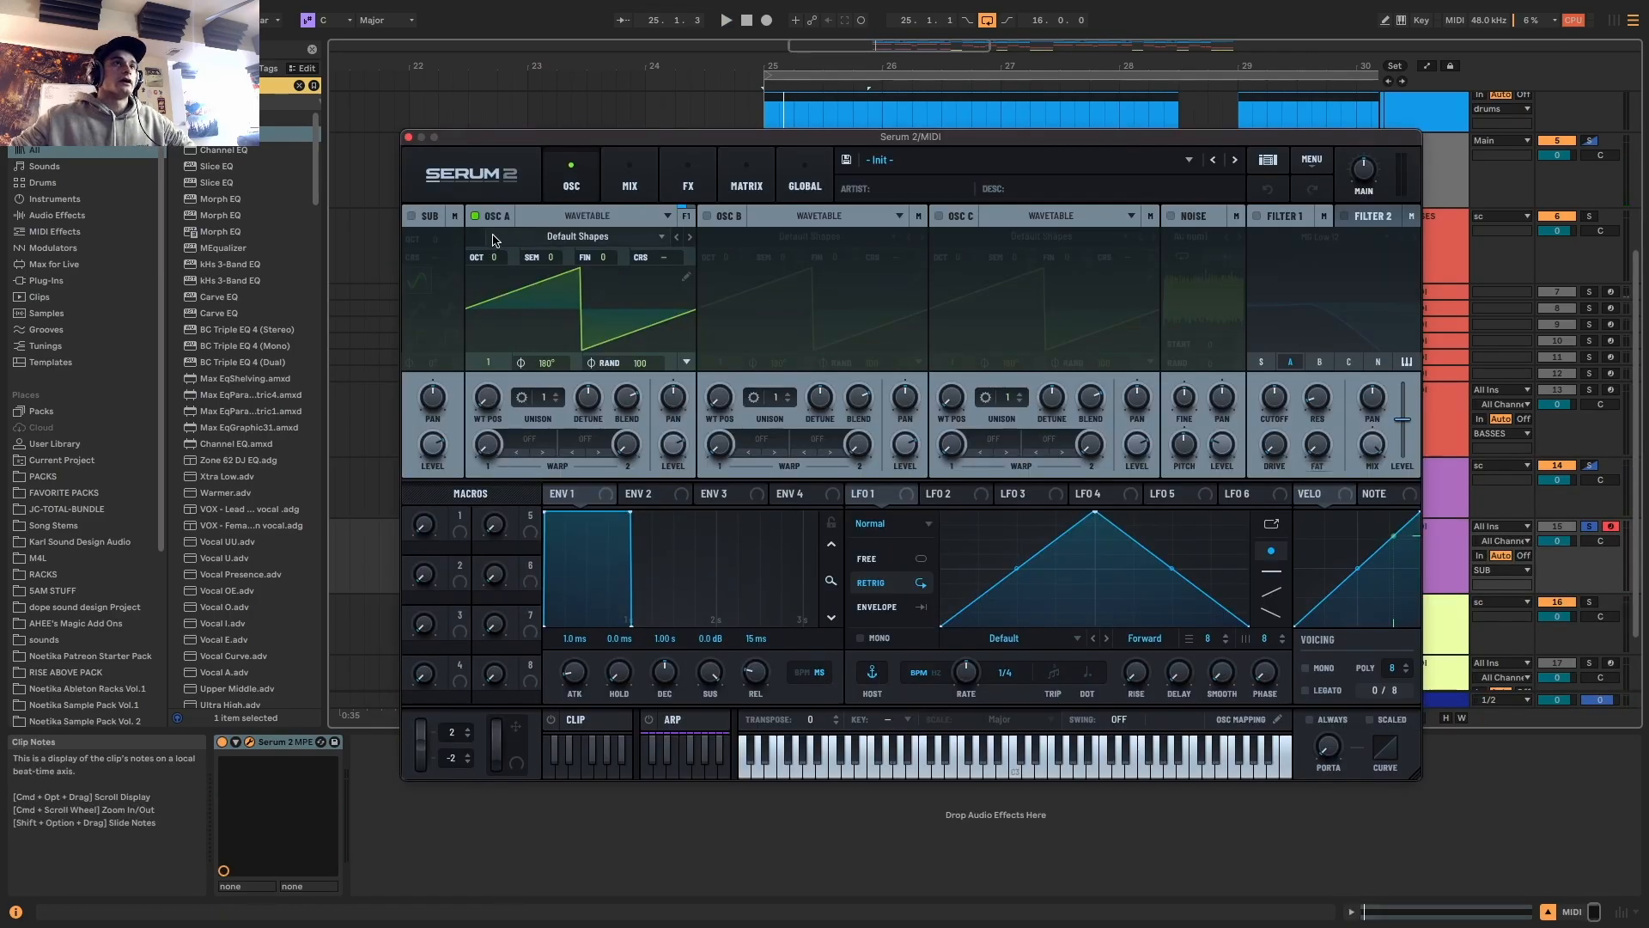
Load the AT Entity wavetable from the S2 Tables Analog set into oscillator A, auditioning it with the clip
{"action": "left_click", "coordinate": [577, 236]}
{"action": "mouse_move", "coordinate": [601, 255]}
{"action": "mouse_move", "coordinate": [558, 292]}
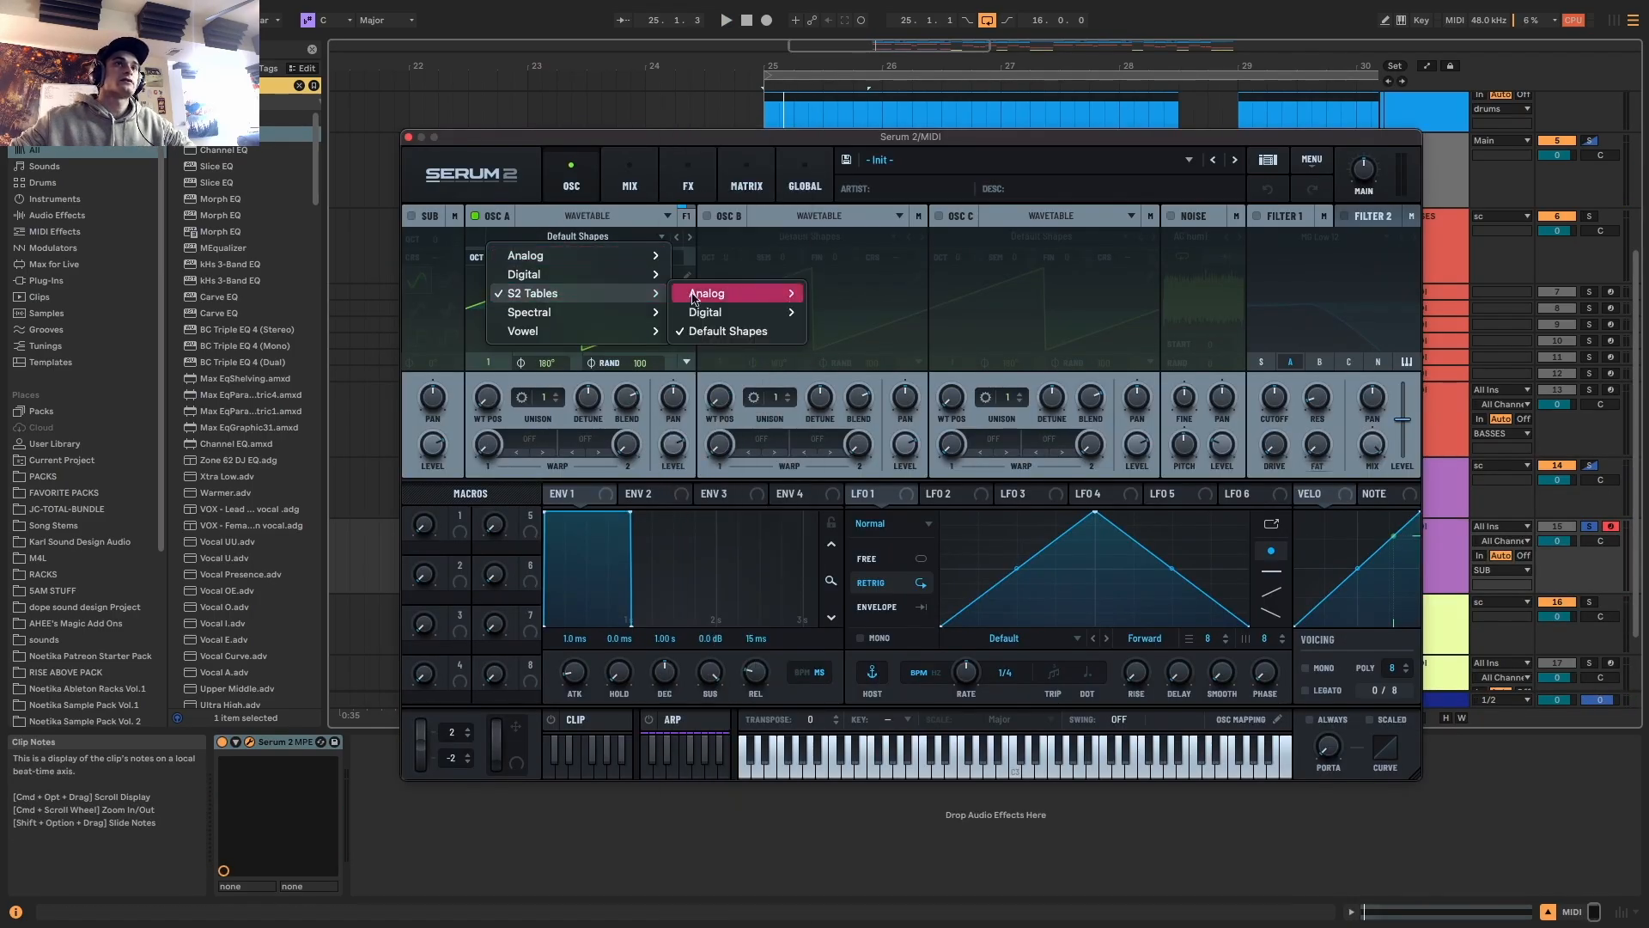
{"action": "mouse_move", "coordinate": [721, 293]}
{"action": "left_click", "coordinate": [953, 76]}
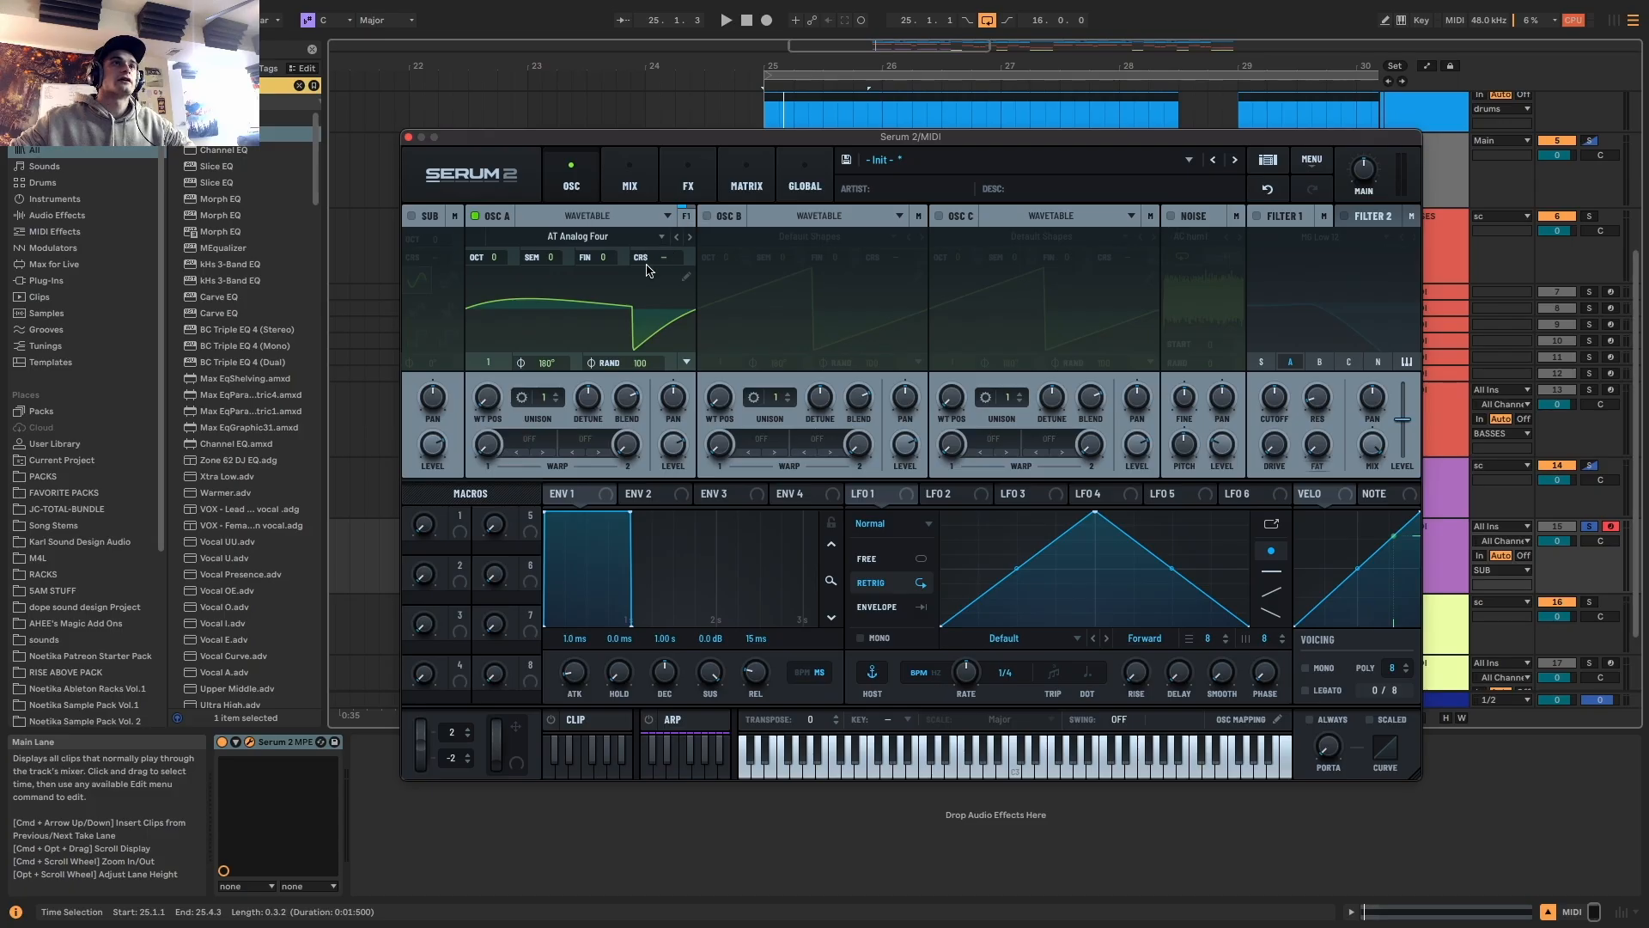
{"action": "left_click", "coordinate": [691, 237]}
{"action": "key", "text": "space"}
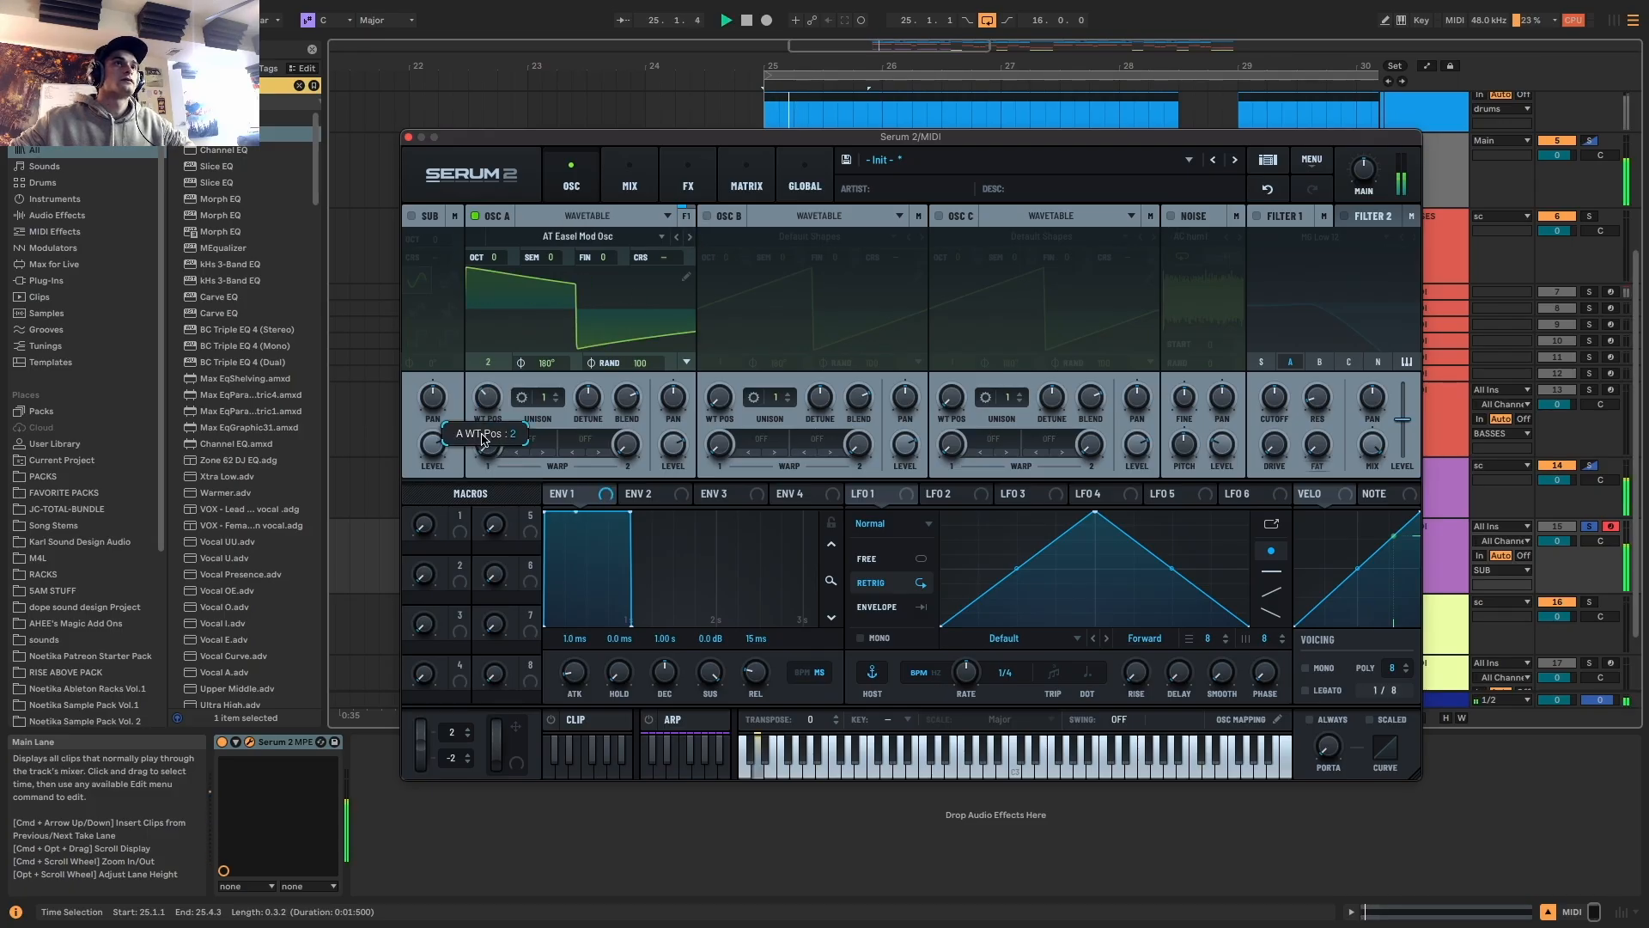
{"action": "left_click", "coordinate": [691, 237]}
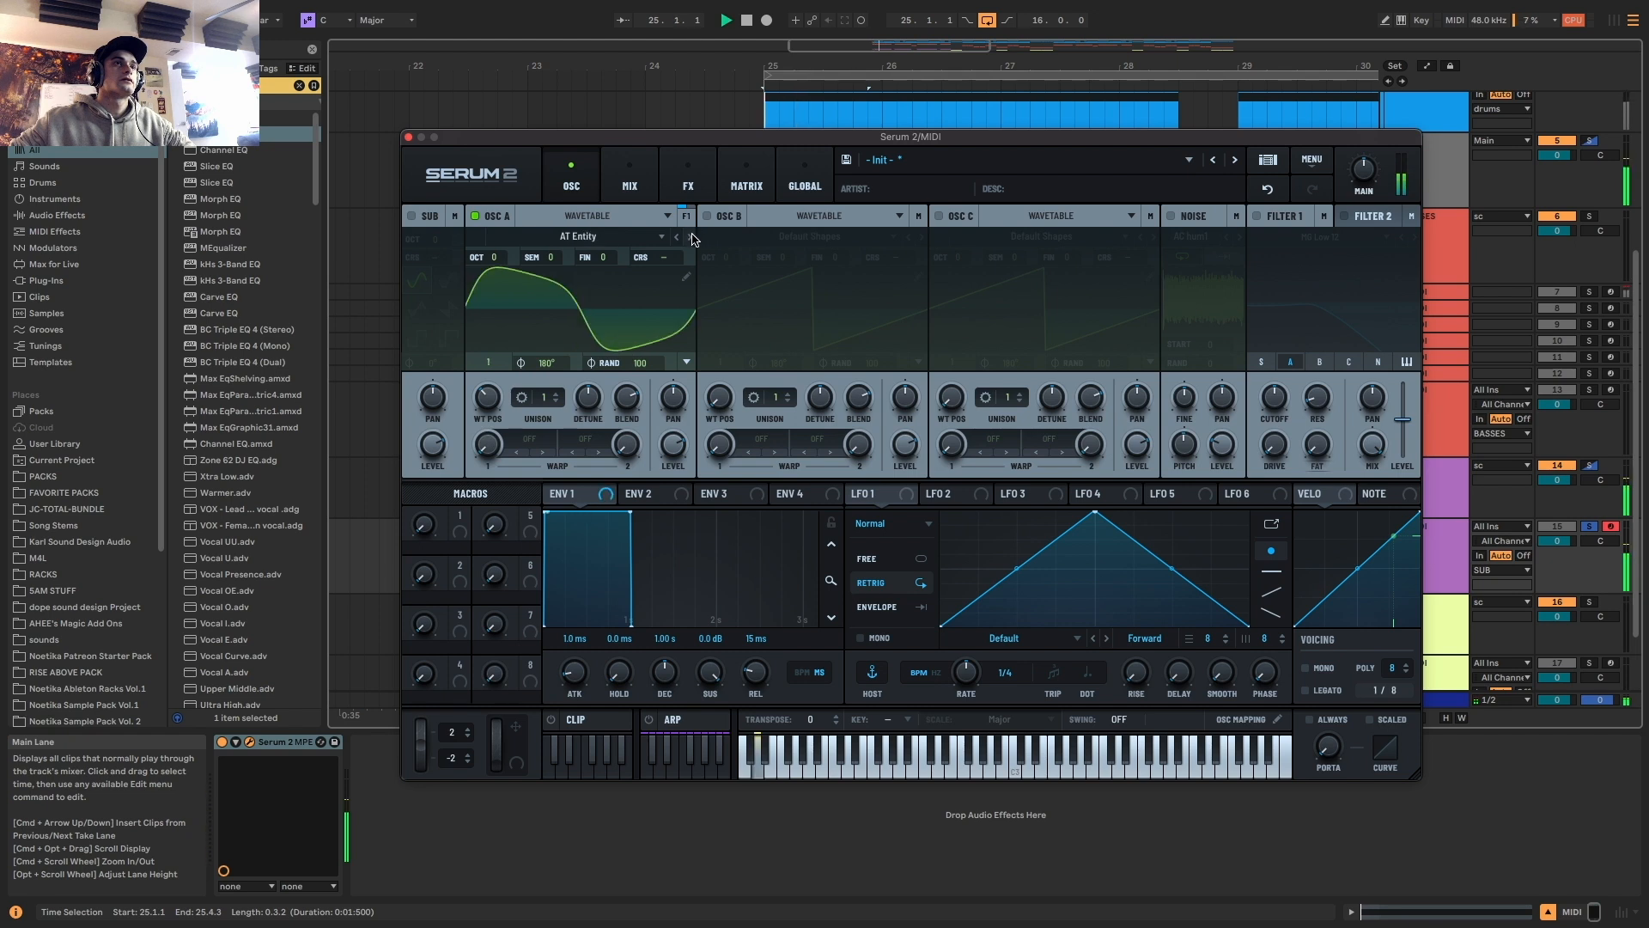
{"action": "key", "text": "space"}
Modulate oscillator A's level with LFO 1 and set its first warp to Bend+
{"action": "left_click_drag", "start_coordinate": [906, 497], "coordinate": [666, 438]}
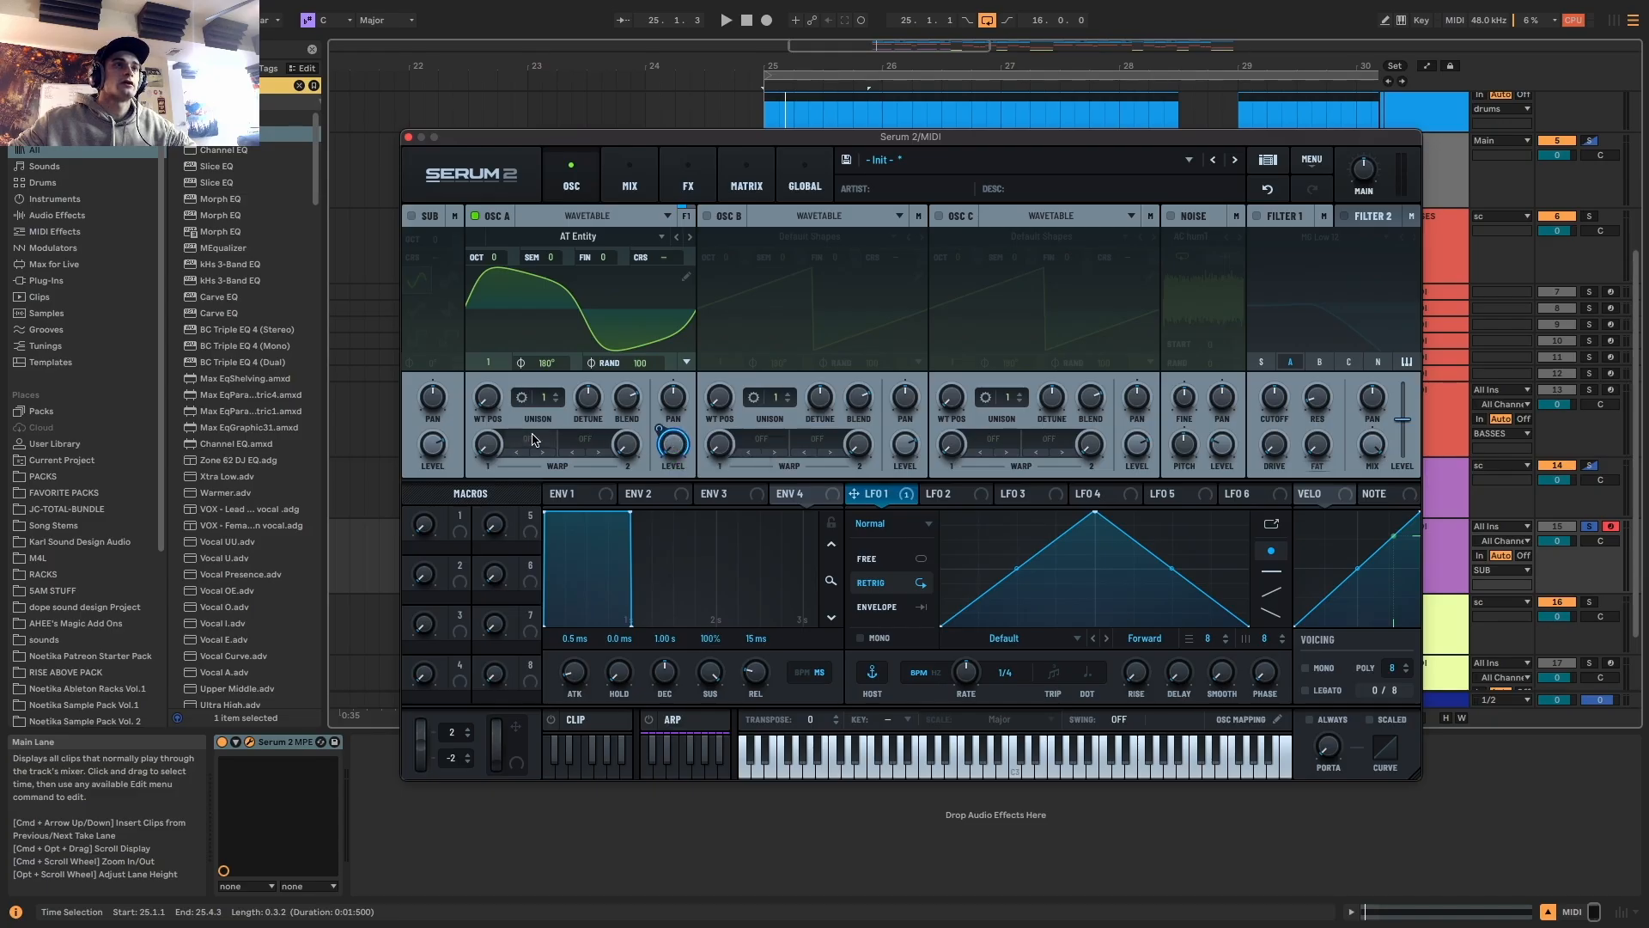
{"action": "left_click", "coordinate": [531, 439]}
{"action": "mouse_move", "coordinate": [580, 497]}
{"action": "left_click", "coordinate": [656, 496]}
{"action": "left_click_drag", "start_coordinate": [486, 444], "coordinate": [515, 378]}
Set oscillator A's second warp to Tube distortion, adjust its amount and play the result
{"action": "left_click", "coordinate": [585, 439]}
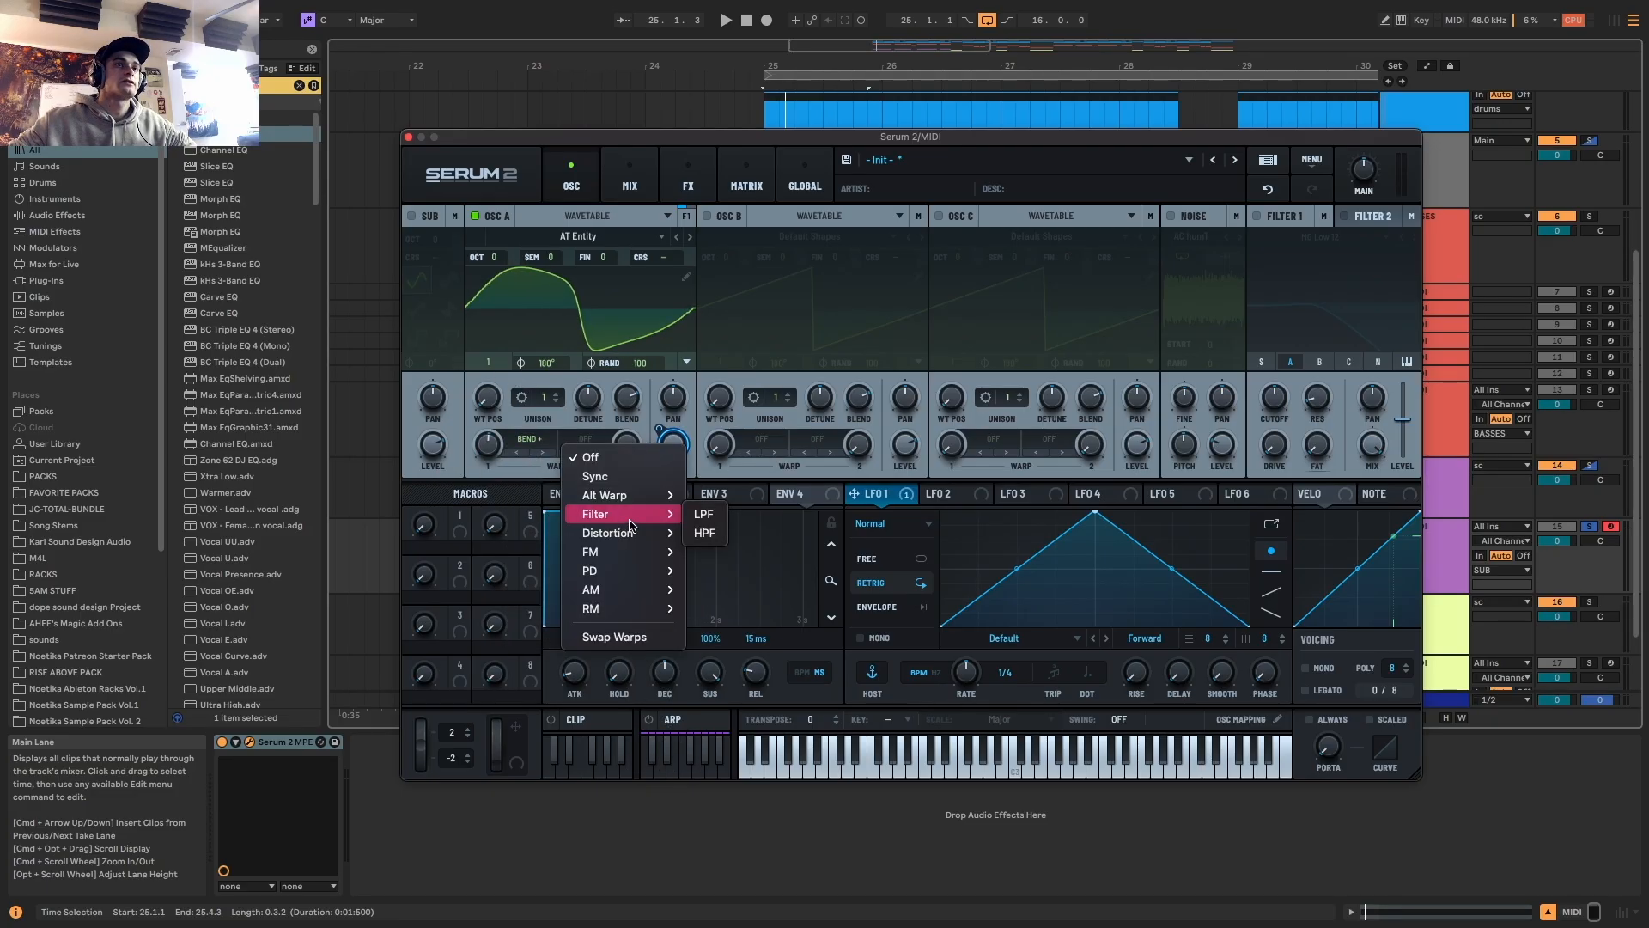
{"action": "mouse_move", "coordinate": [636, 534]}
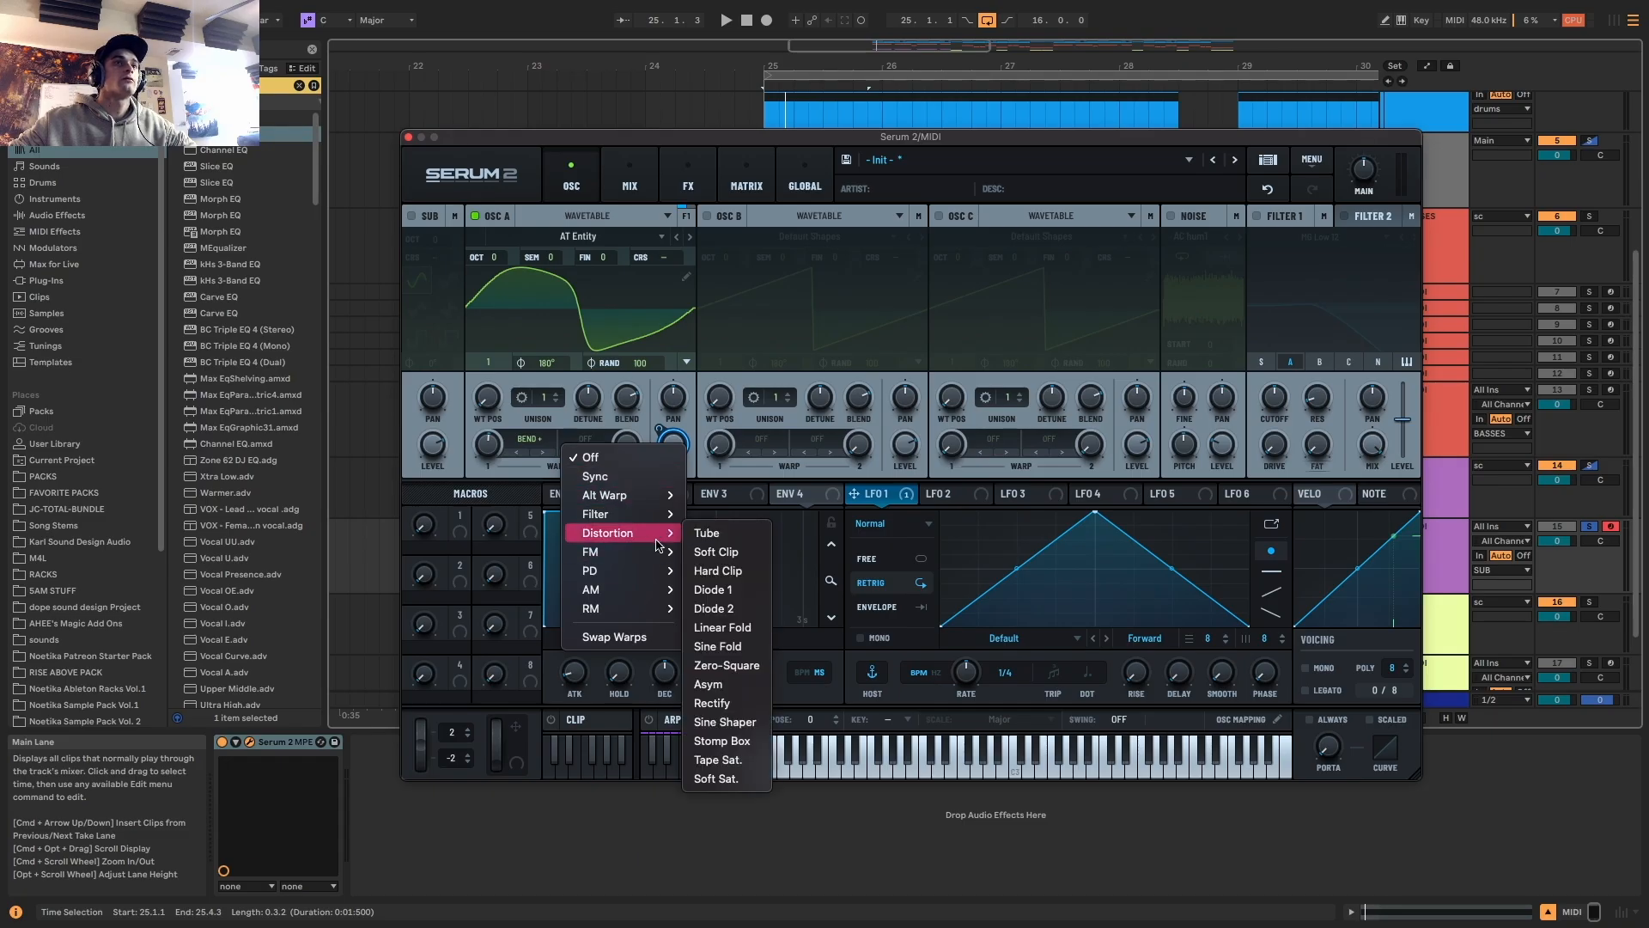
{"action": "left_click", "coordinate": [730, 537]}
{"action": "mouse_move", "coordinate": [628, 464]}
{"action": "left_mouse_down"}
{"action": "mouse_move", "coordinate": [662, 290]}
{"action": "mouse_move", "coordinate": [642, 481]}
{"action": "left_mouse_up"}
{"action": "key", "text": "space"}
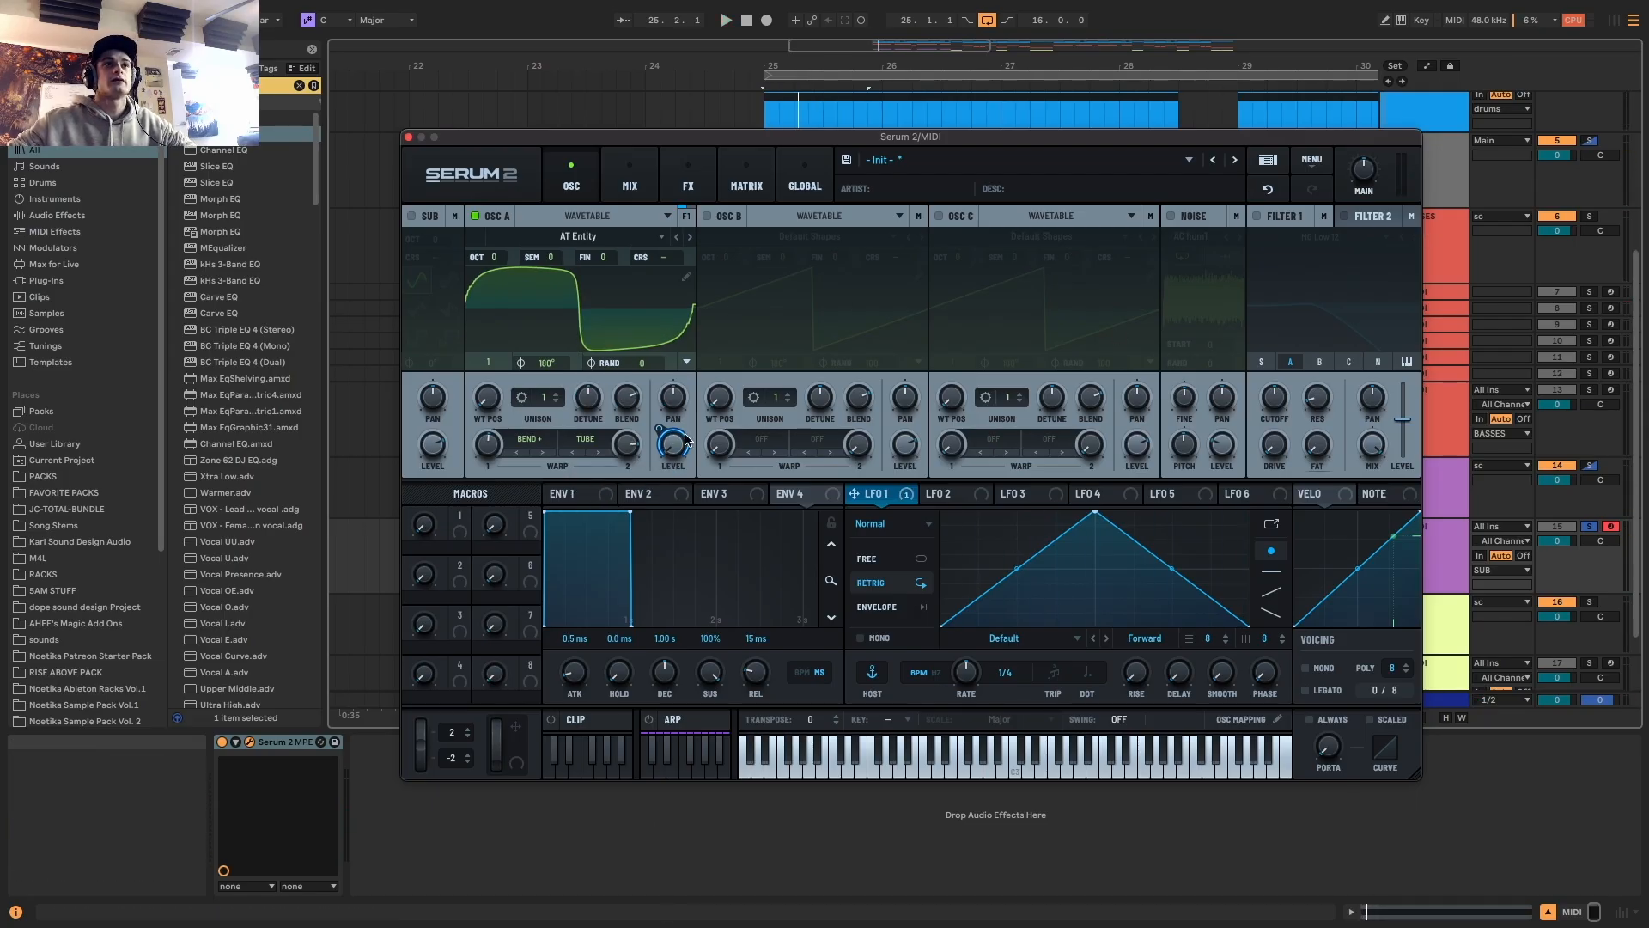
Enable Filter 1 as MG Low 24 with a lowered cutoff and reshape LFO 1 into a rounded plateau
{"action": "left_click", "coordinate": [1257, 216]}
{"action": "left_click_drag", "start_coordinate": [1270, 411], "coordinate": [1286, 435]}
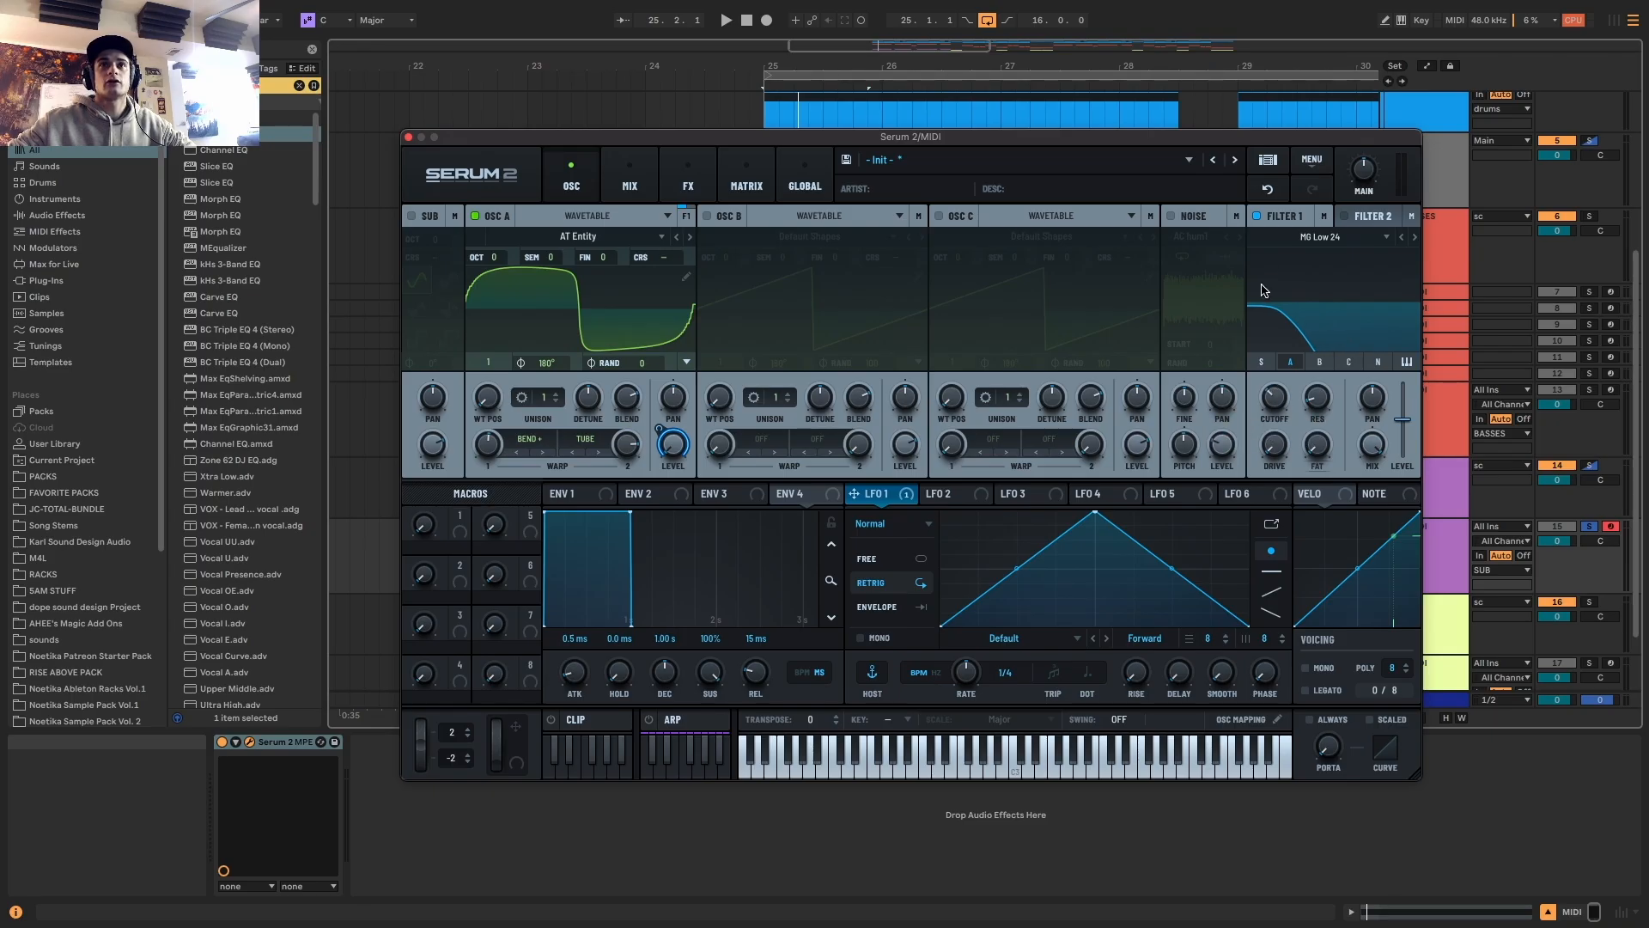
{"action": "key", "text": "space"}
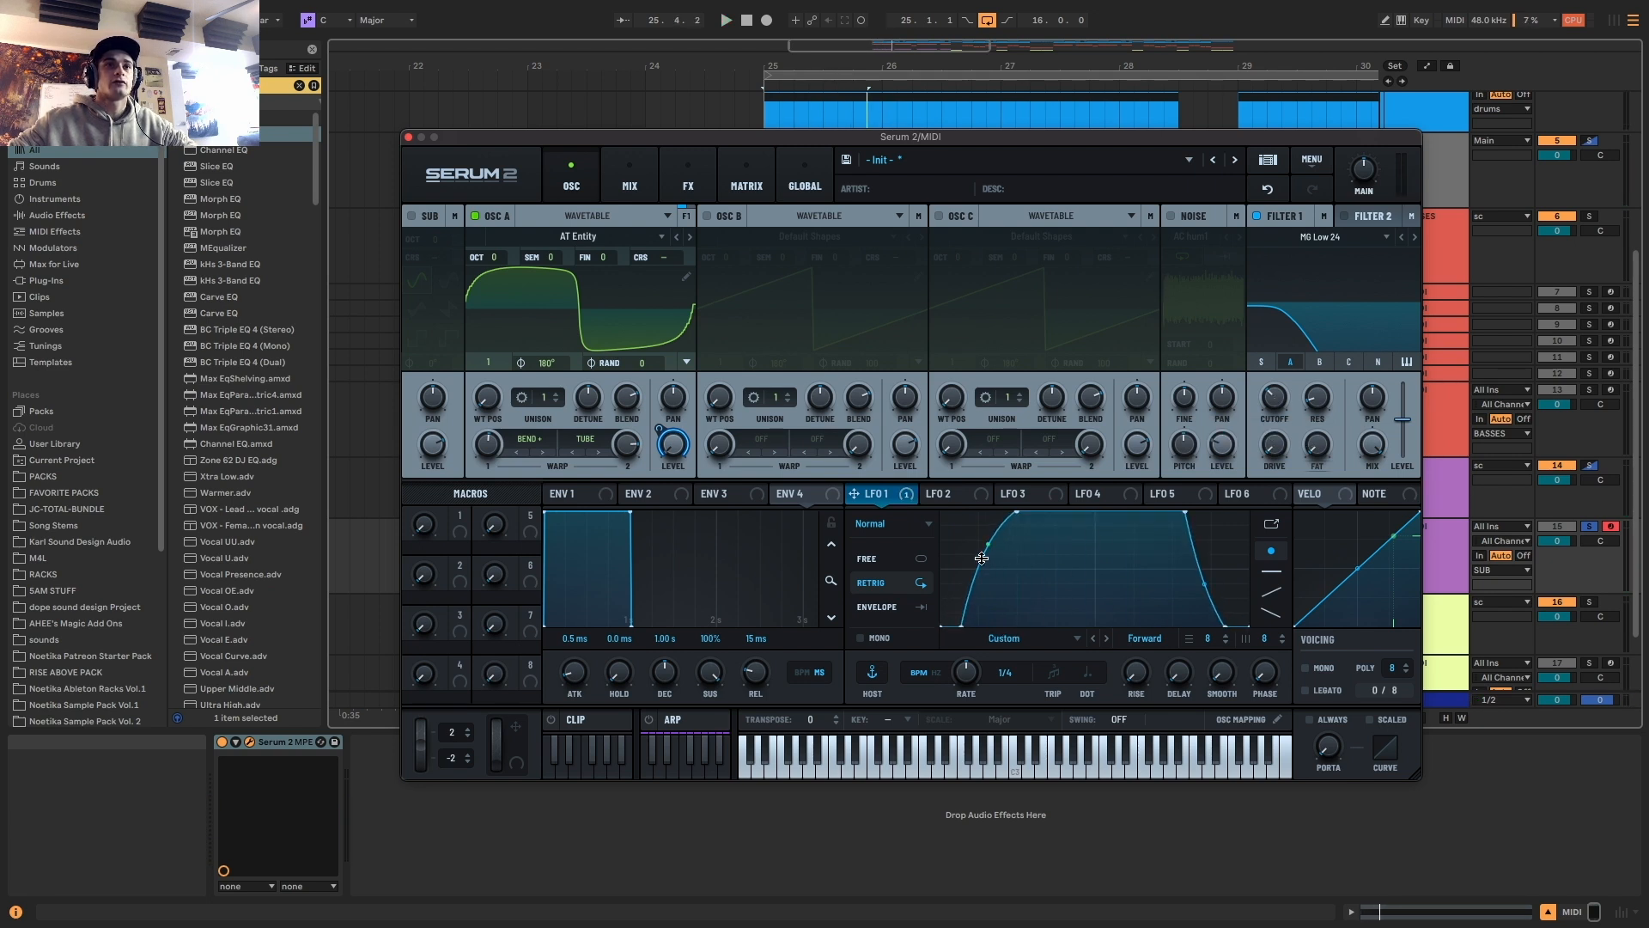
Switch the SUB's Serum 2 voicing to Mono while playing the clip
{"action": "key", "text": "space"}
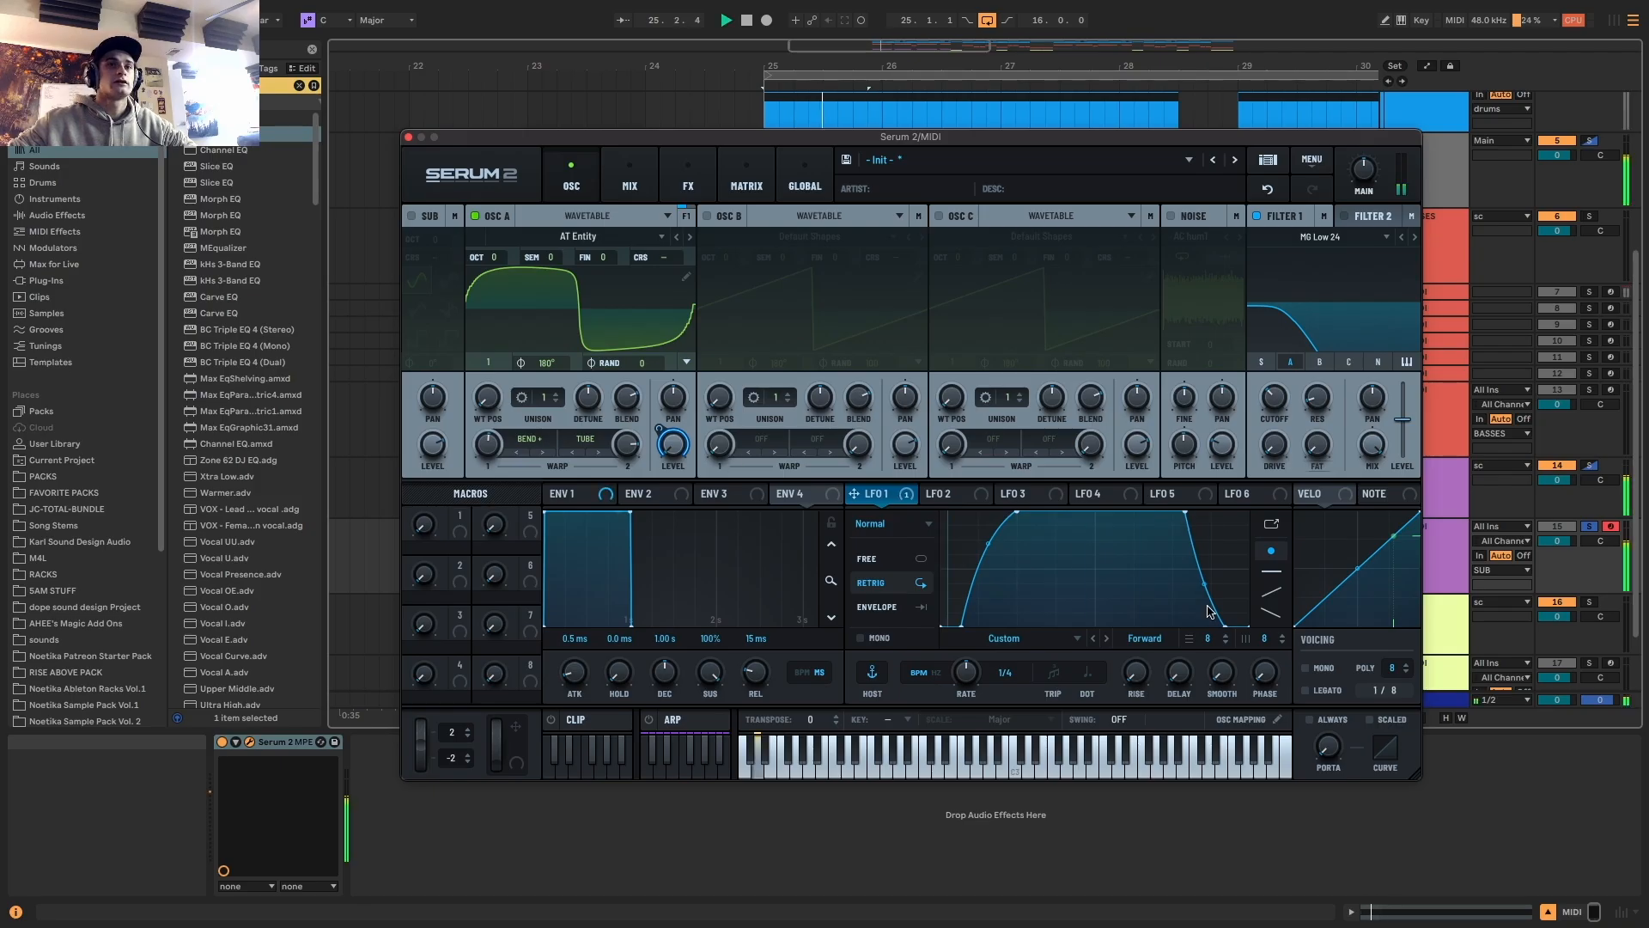
{"action": "left_click", "coordinate": [1308, 668]}
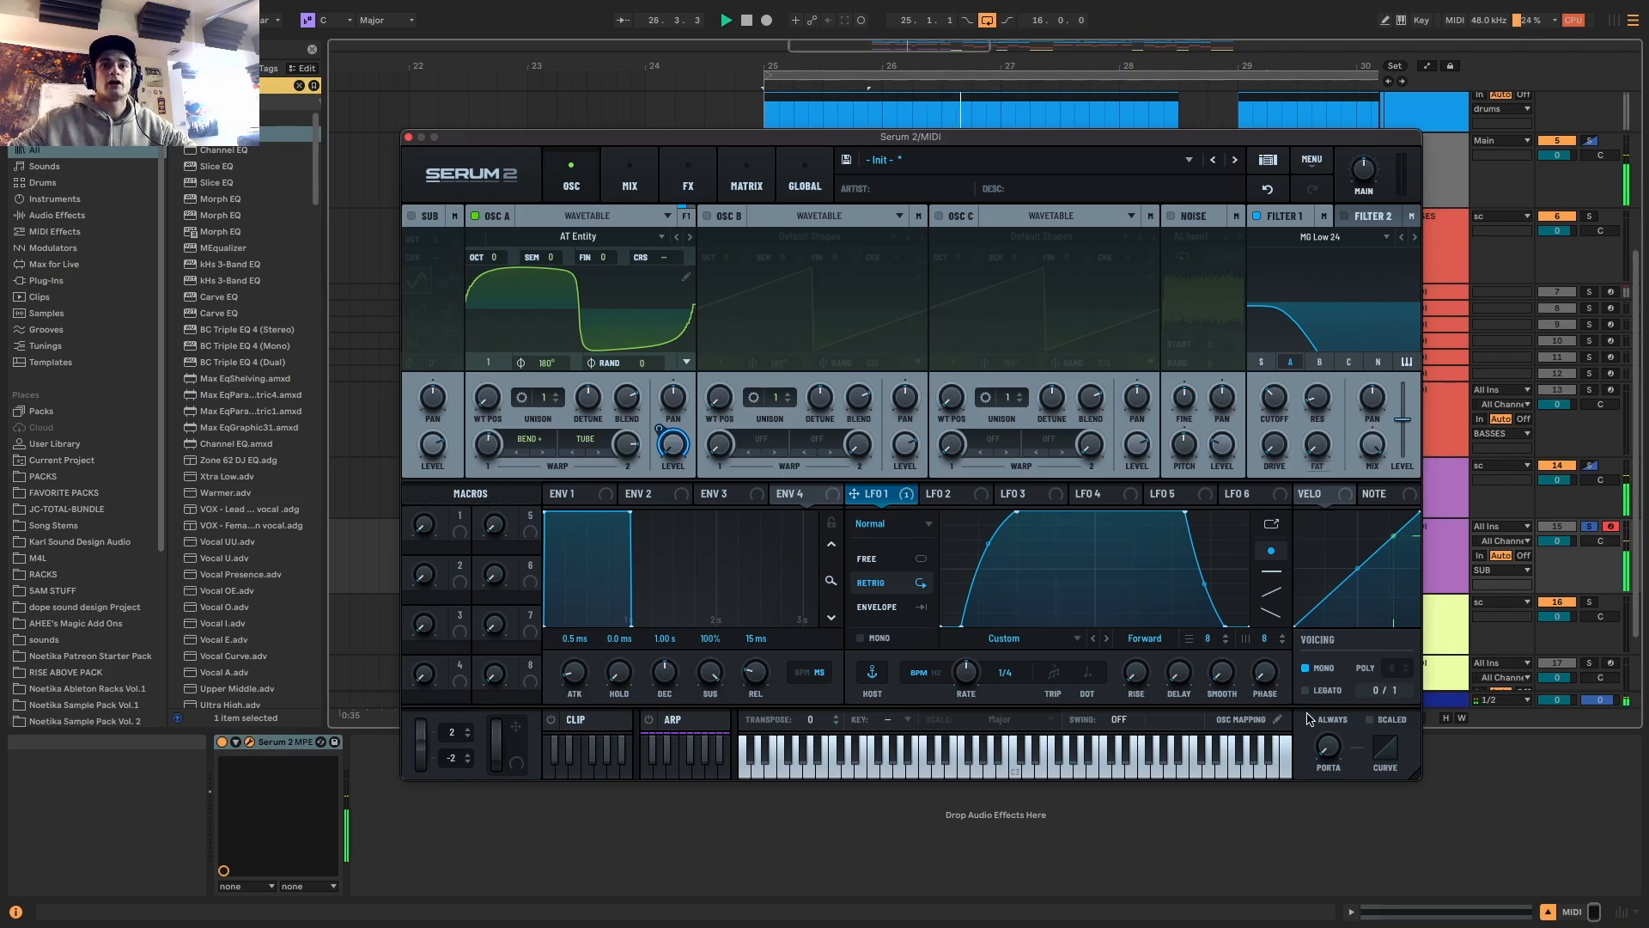
{"action": "left_click_drag", "start_coordinate": [541, 138], "coordinate": [544, 633]}
{"action": "key", "text": "space"}
Check the LFO 1 rate in Serum 2 on the first MIDI track of the BASSES group
{"action": "scroll", "coordinate": [1429, 257], "scroll_direction": "up", "scroll_amount": 5}
{"action": "left_click", "coordinate": [1432, 348]}
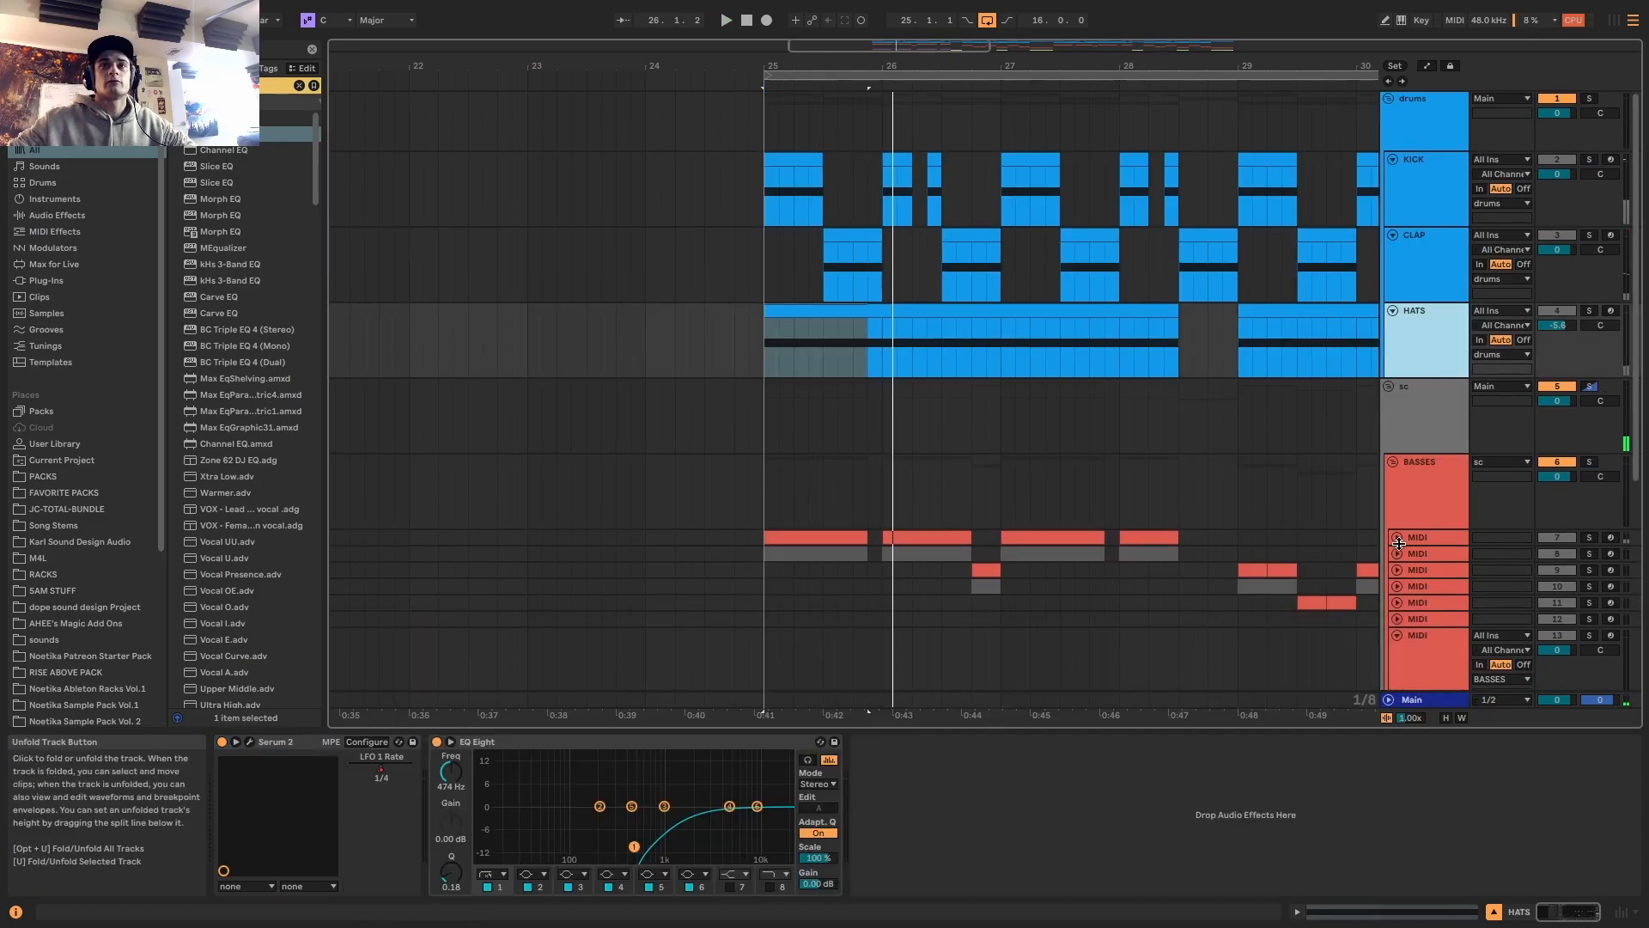
{"action": "left_click", "coordinate": [1426, 538]}
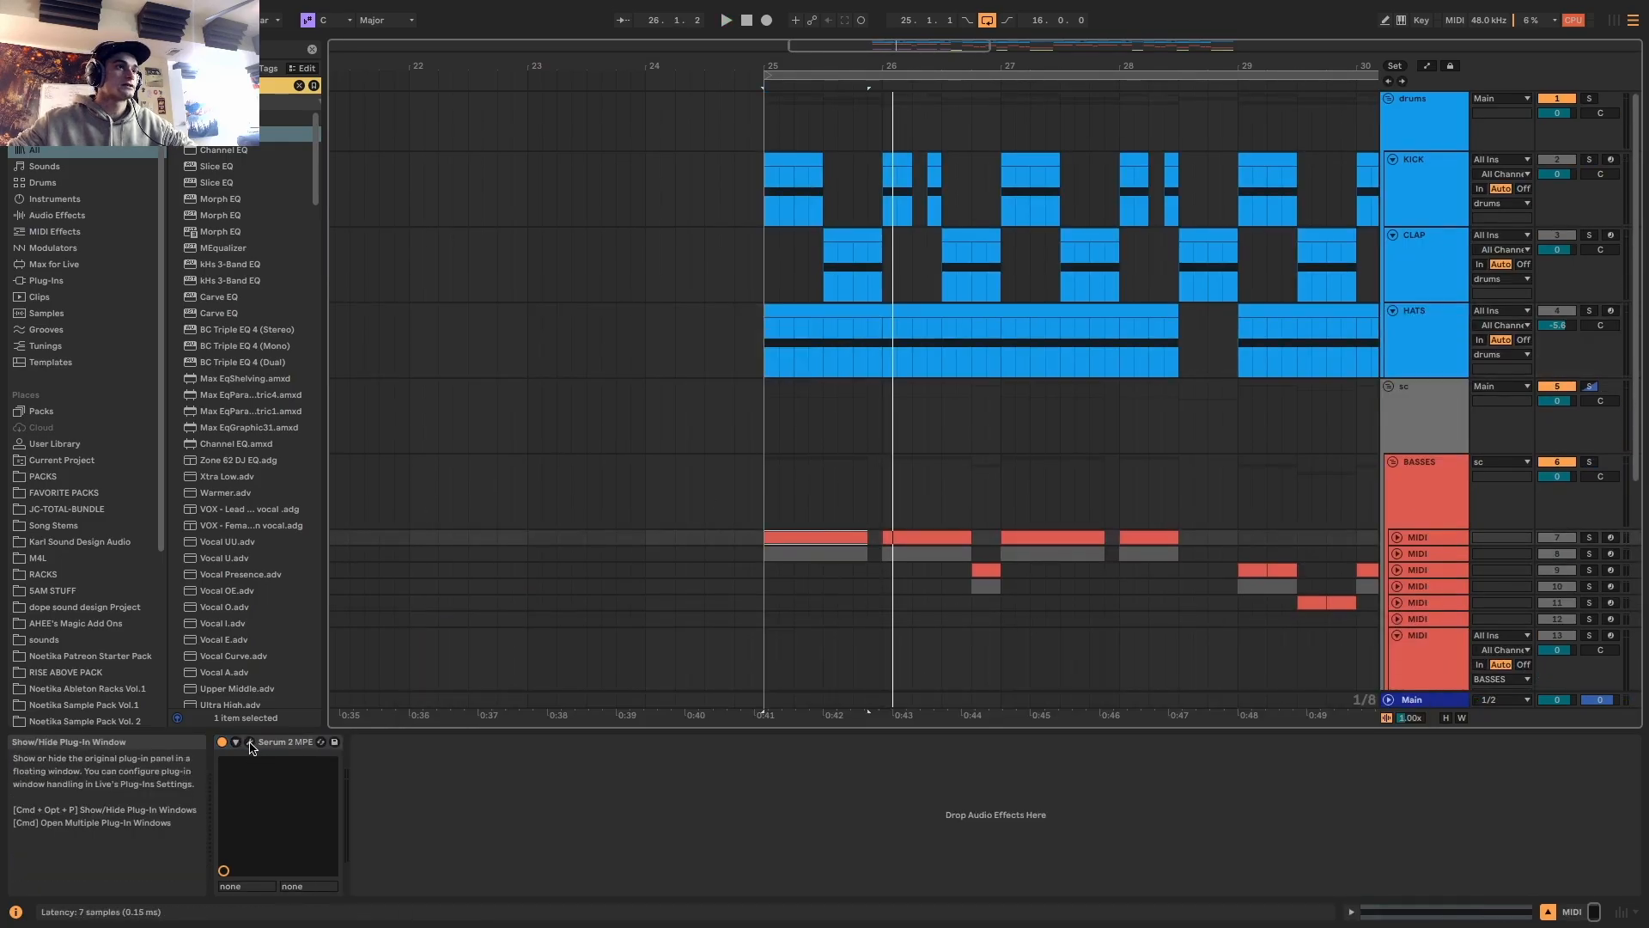
{"action": "left_click", "coordinate": [250, 742]}
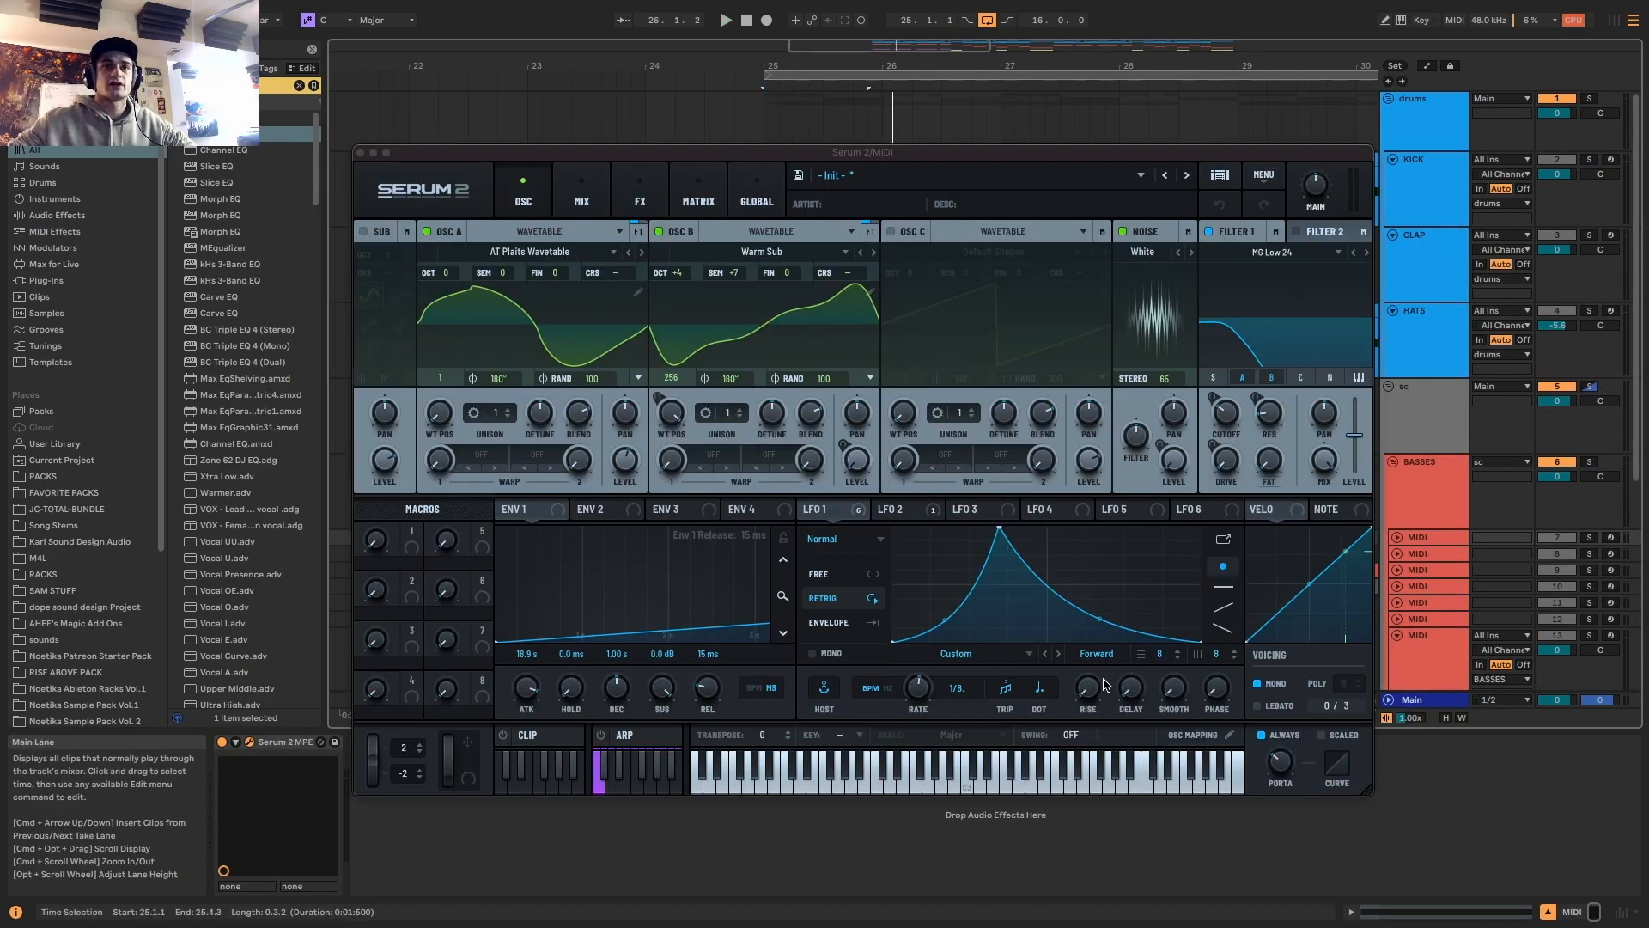
{"action": "left_click", "coordinate": [361, 153]}
Set the LFO 1 rate of the SUB's Serum 2 to 1/8 and play it
{"action": "scroll", "coordinate": [839, 441], "scroll_direction": "down", "scroll_amount": 5}
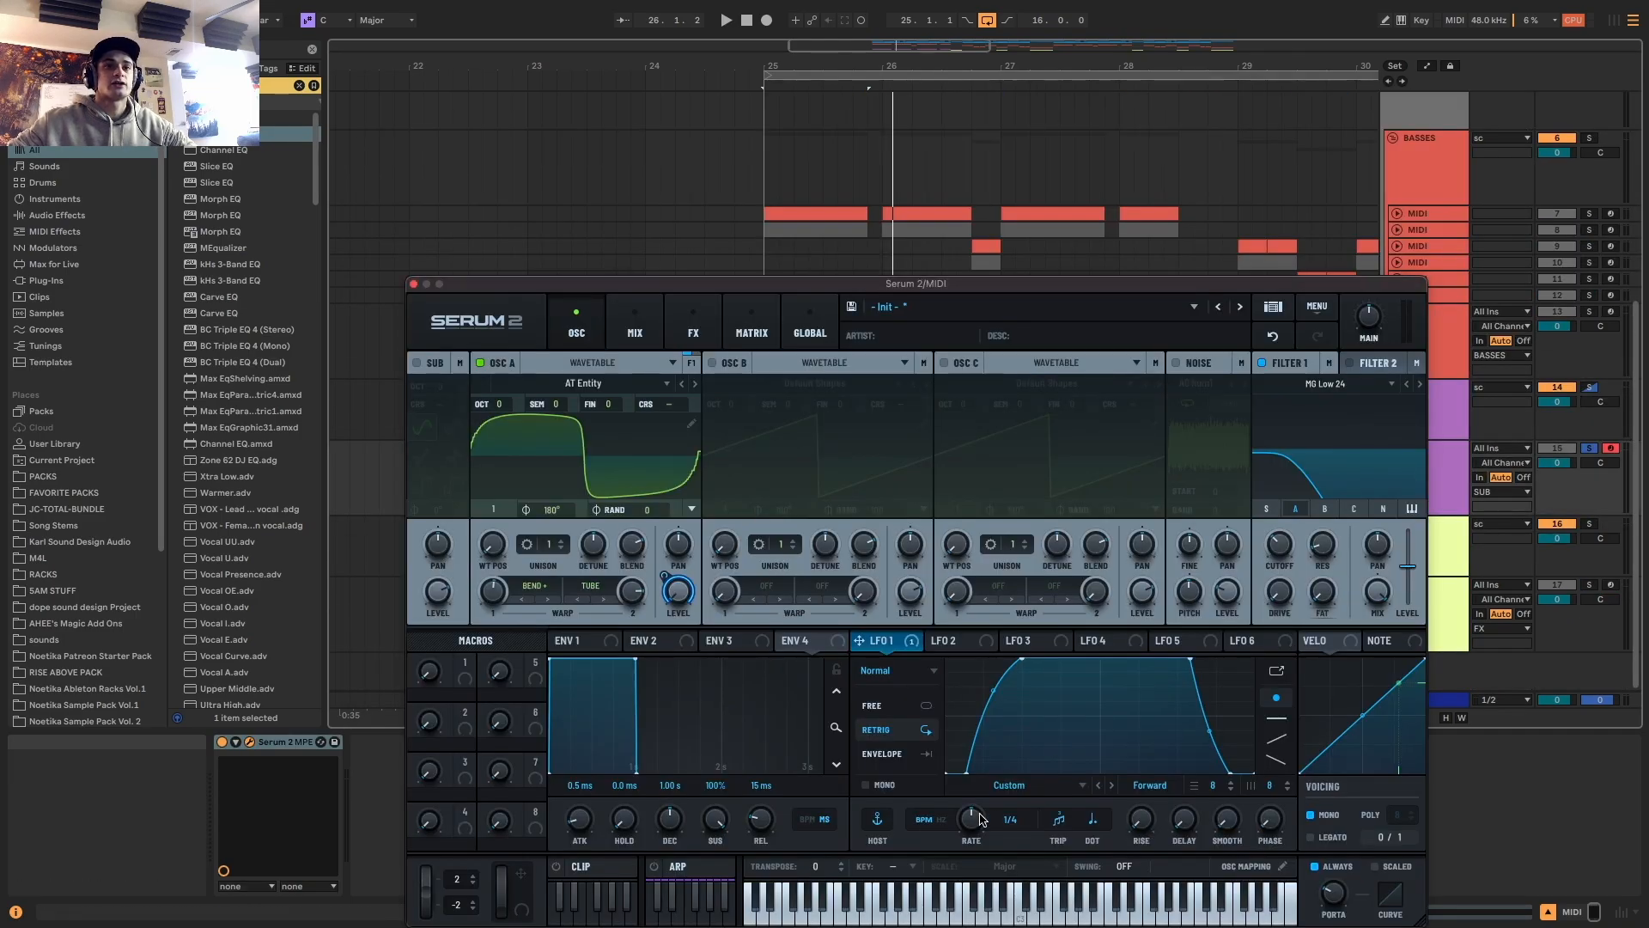
{"action": "left_click_drag", "start_coordinate": [984, 814], "coordinate": [983, 821]}
{"action": "key", "text": "space"}
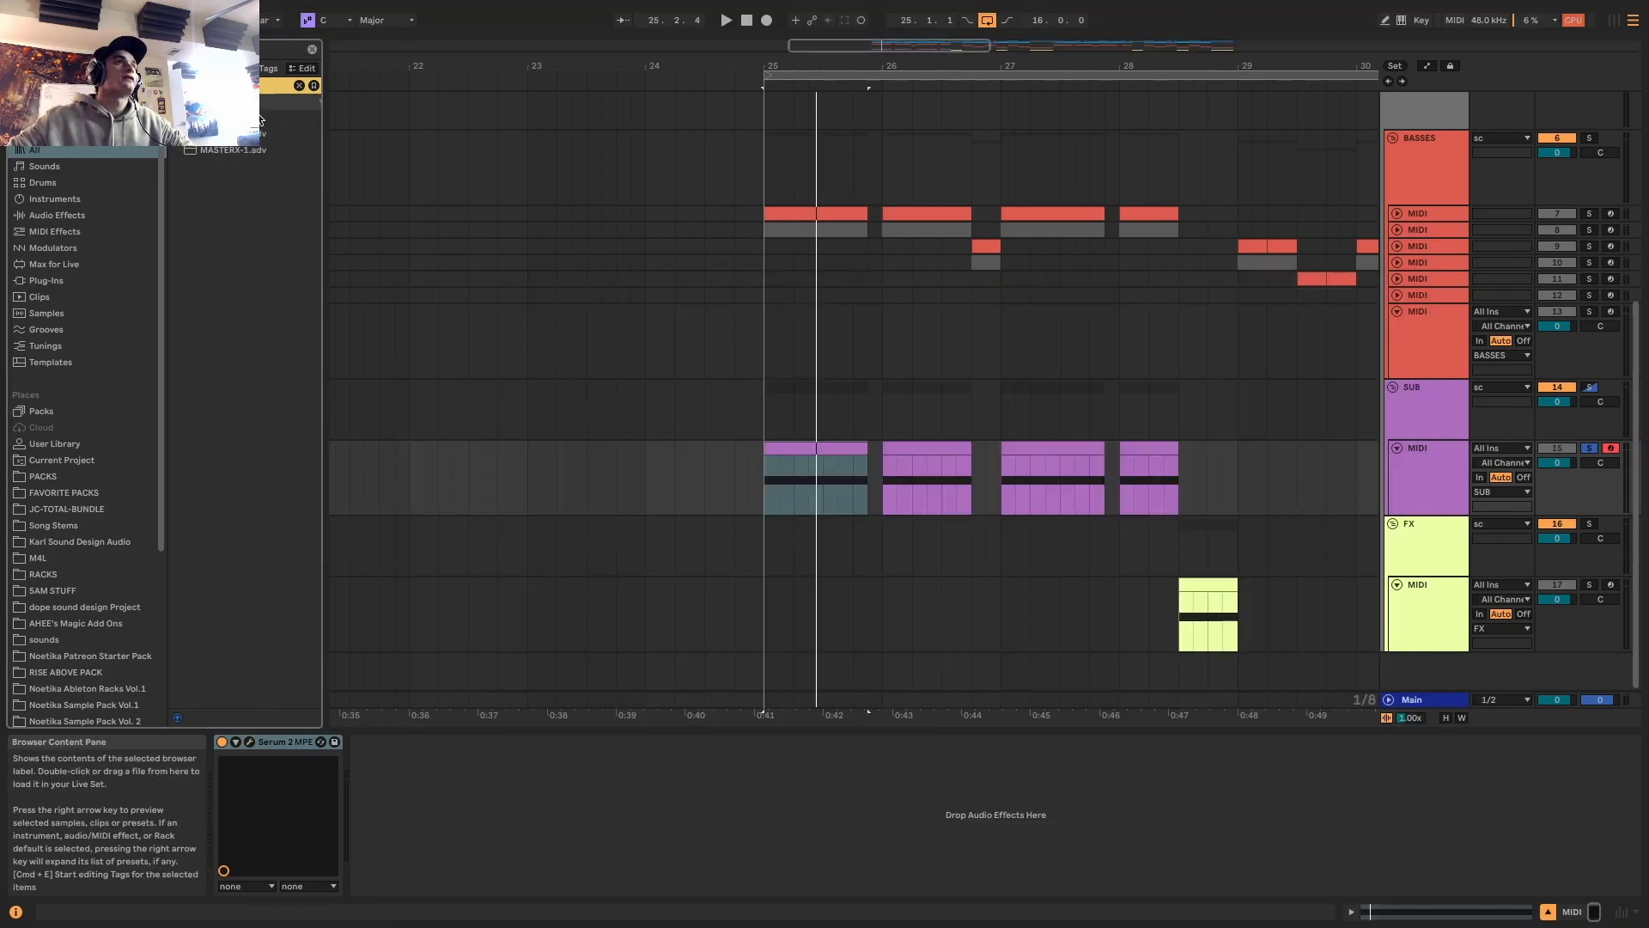
Add the MASTERX spectrum preset after Serum 2 on the SUB track, start playback and reopen Serum 2
{"action": "double_click", "coordinate": [259, 119]}
{"action": "key", "text": "space"}
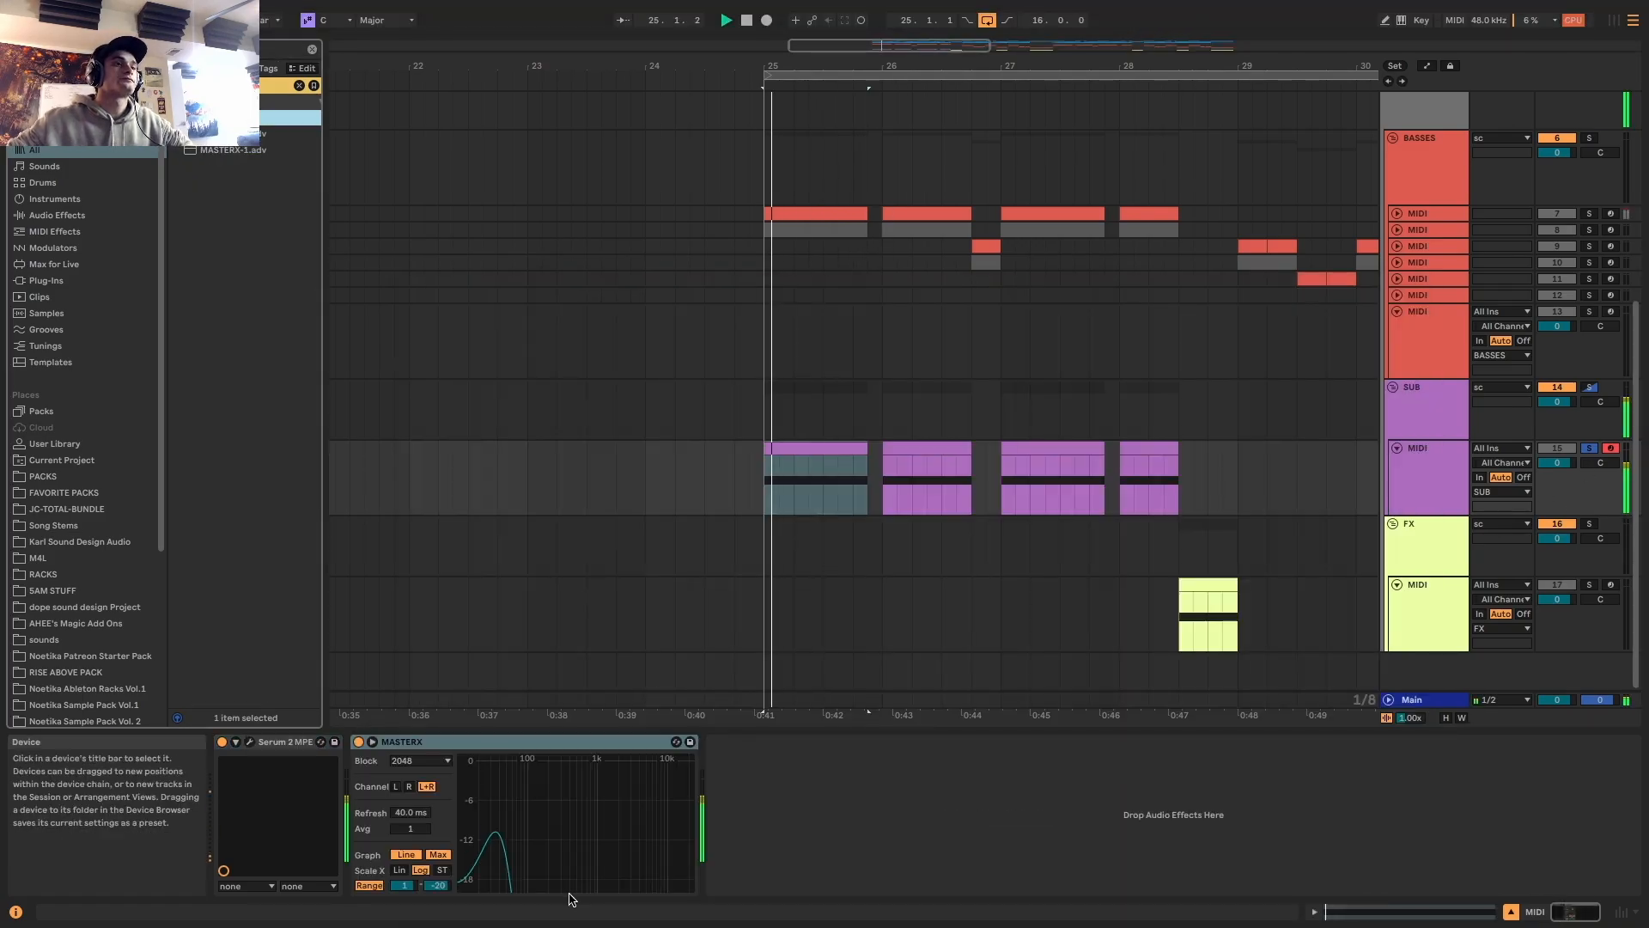
{"action": "left_click", "coordinate": [271, 741]}
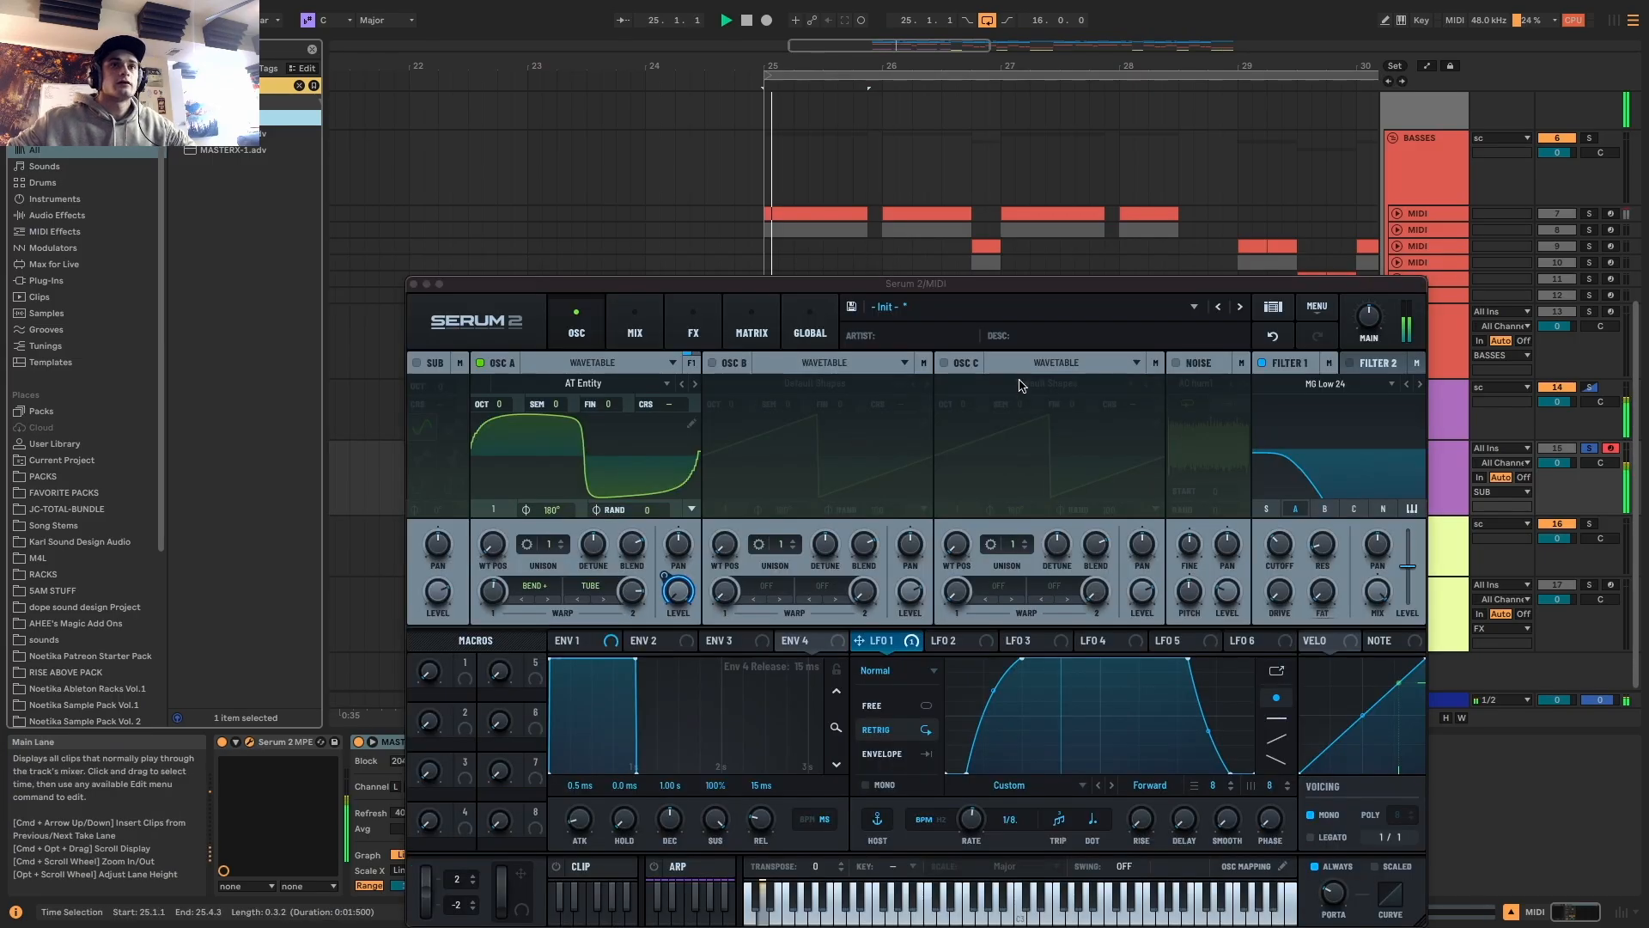
{"action": "left_click_drag", "start_coordinate": [1257, 291], "coordinate": [1252, 149]}
Modulate Filter 1's drive with LFO 1 by about 44% and set the filter cutoff to about 186 Hz
{"action": "left_click_drag", "start_coordinate": [913, 487], "coordinate": [1261, 420]}
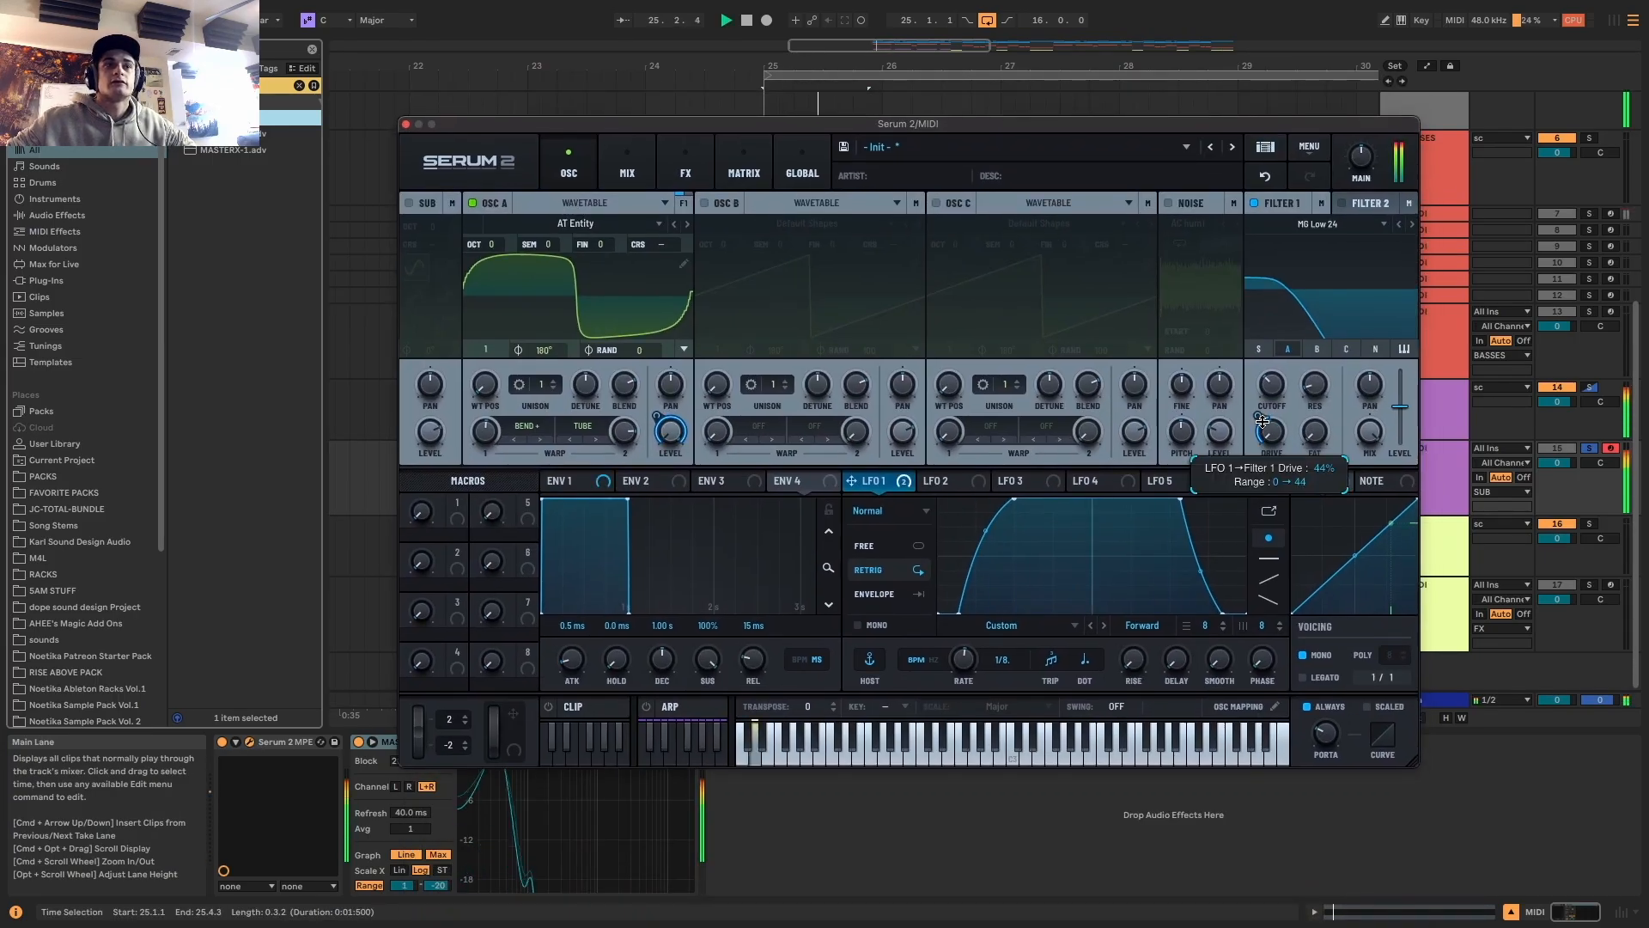
{"action": "left_click_drag", "start_coordinate": [1008, 128], "coordinate": [1040, 67]}
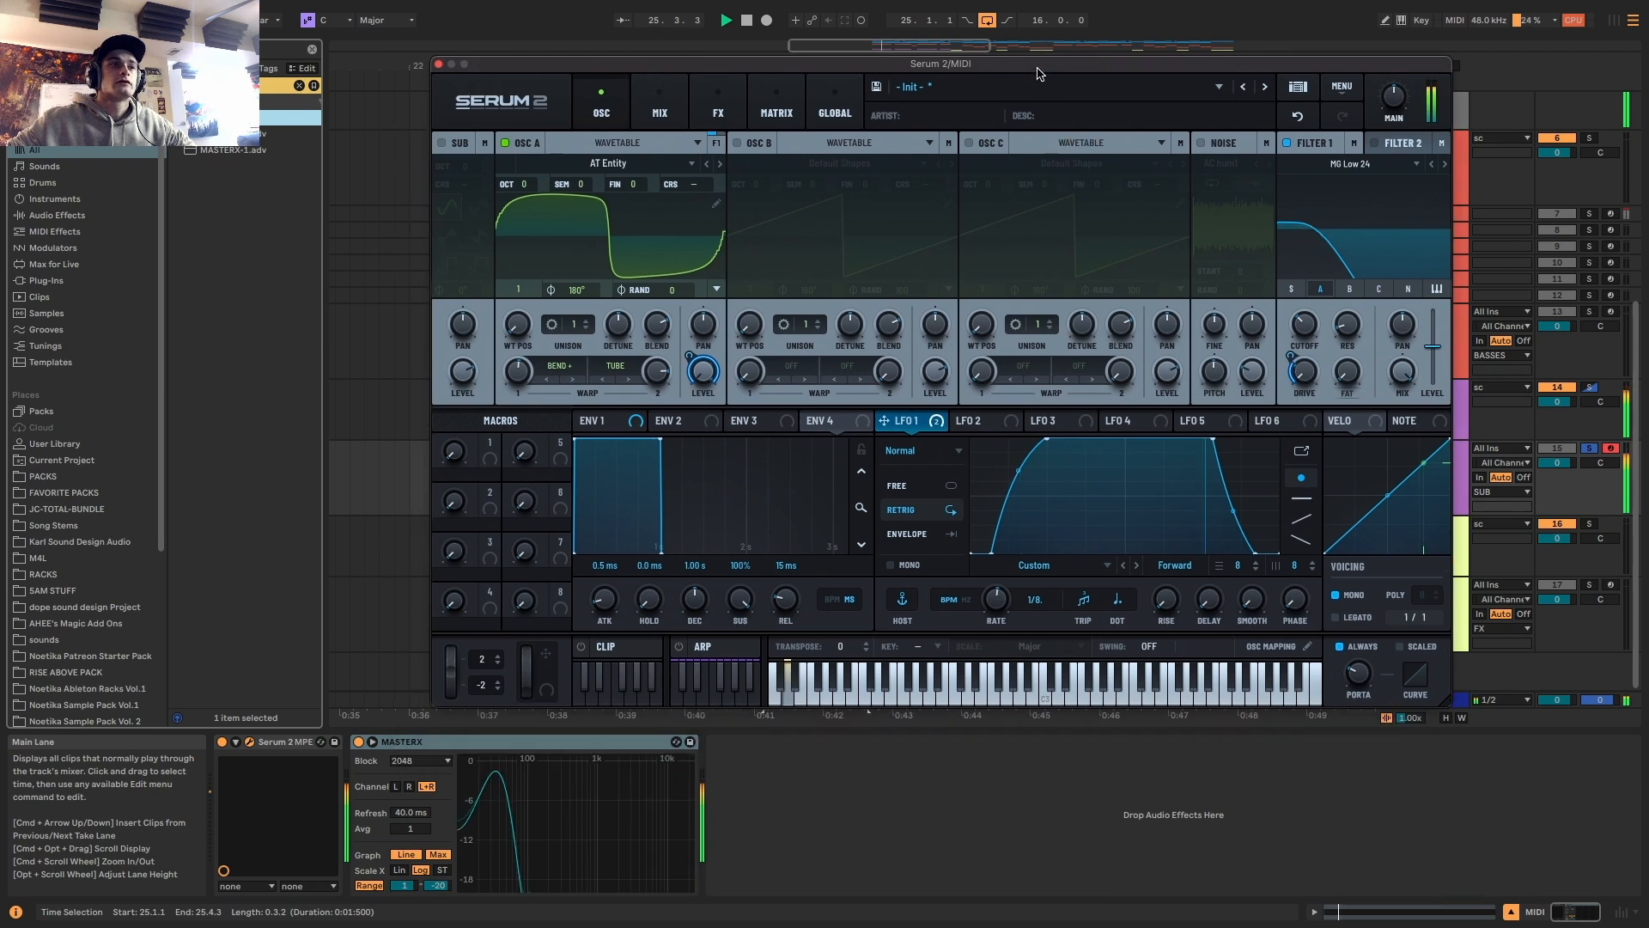
{"action": "left_click", "coordinate": [498, 798]}
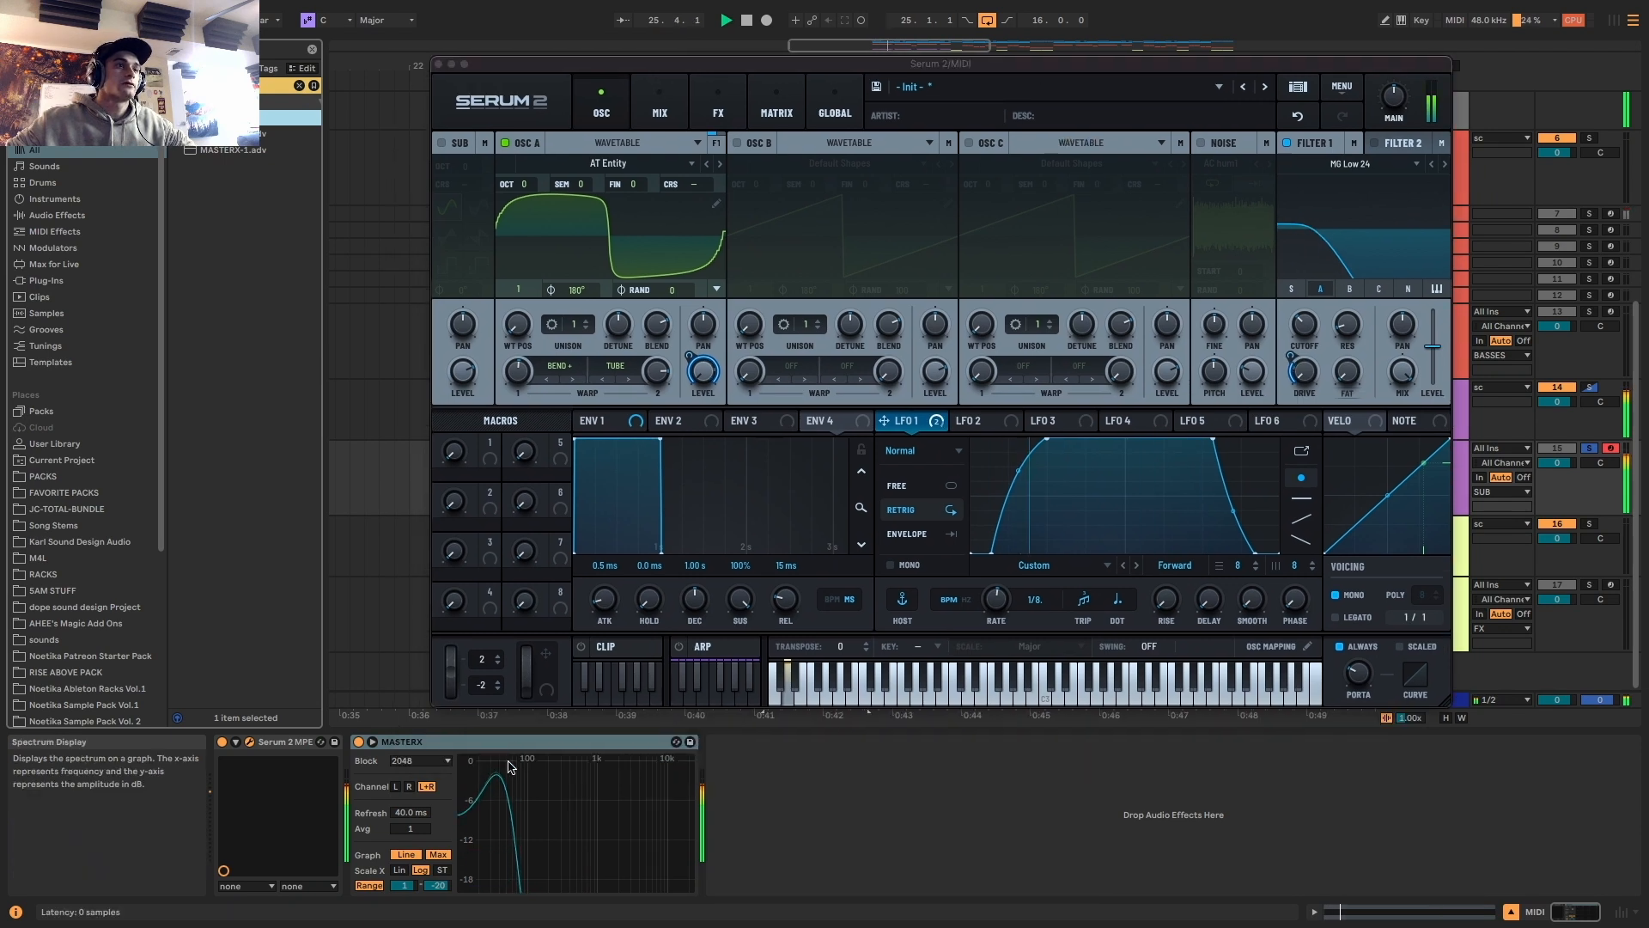
{"action": "left_click", "coordinate": [1316, 320]}
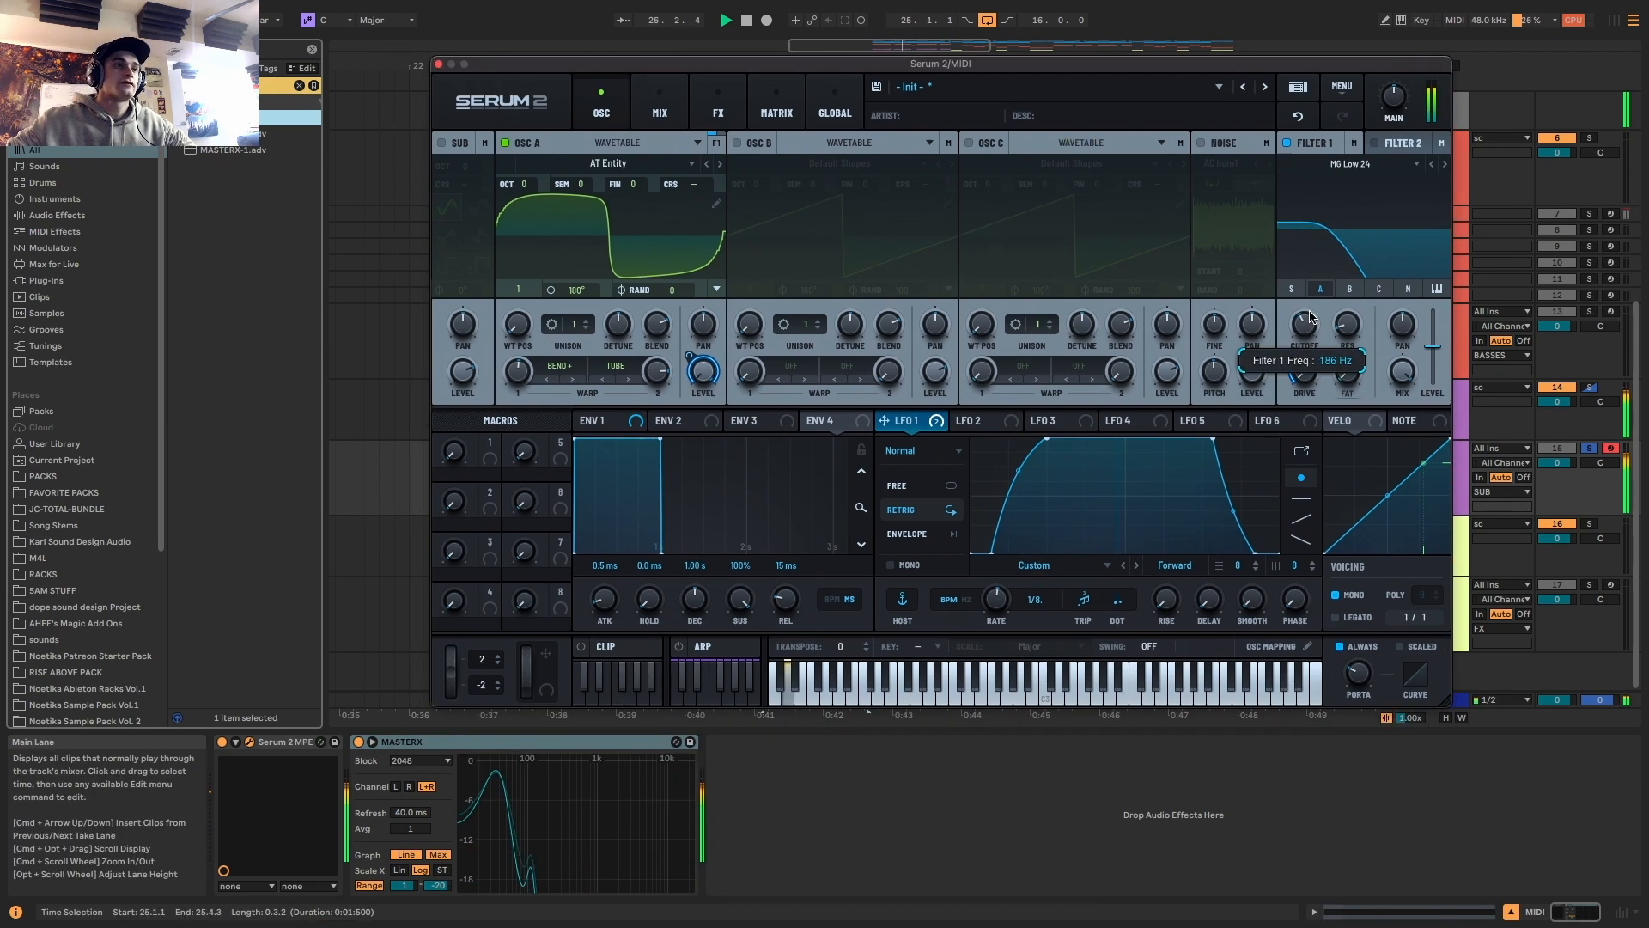
{"action": "key", "text": "space"}
Enable the noise oscillator with the White color and route it to Filter 2
{"action": "left_click", "coordinate": [1200, 143]}
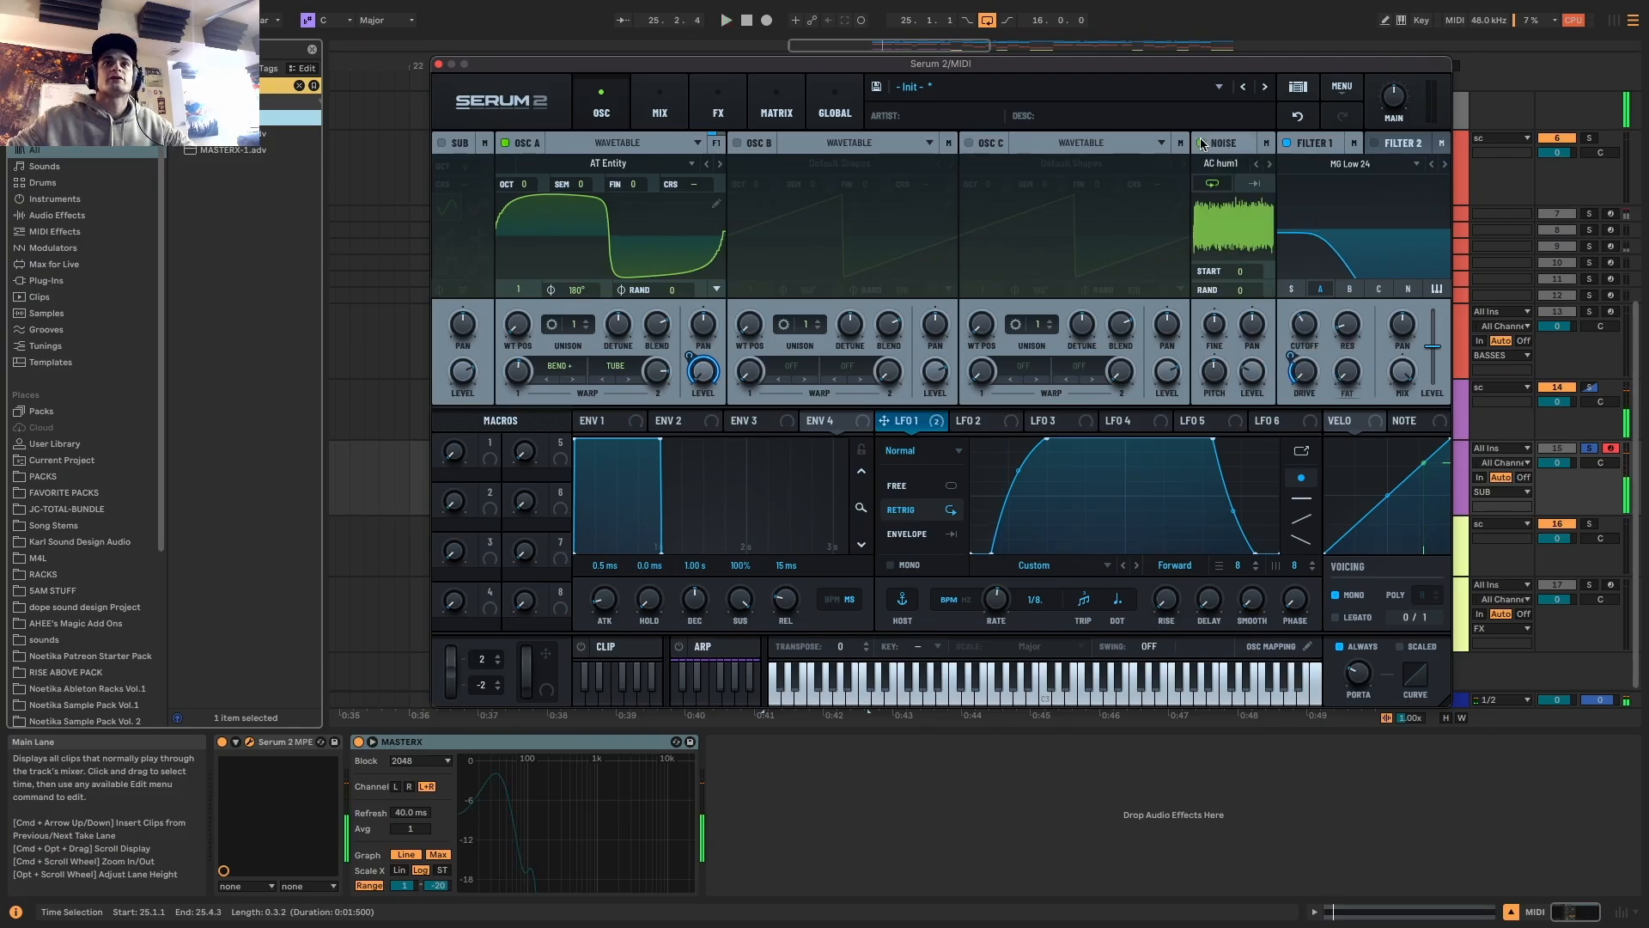
{"action": "left_click", "coordinate": [1220, 164]}
{"action": "mouse_move", "coordinate": [1322, 323]}
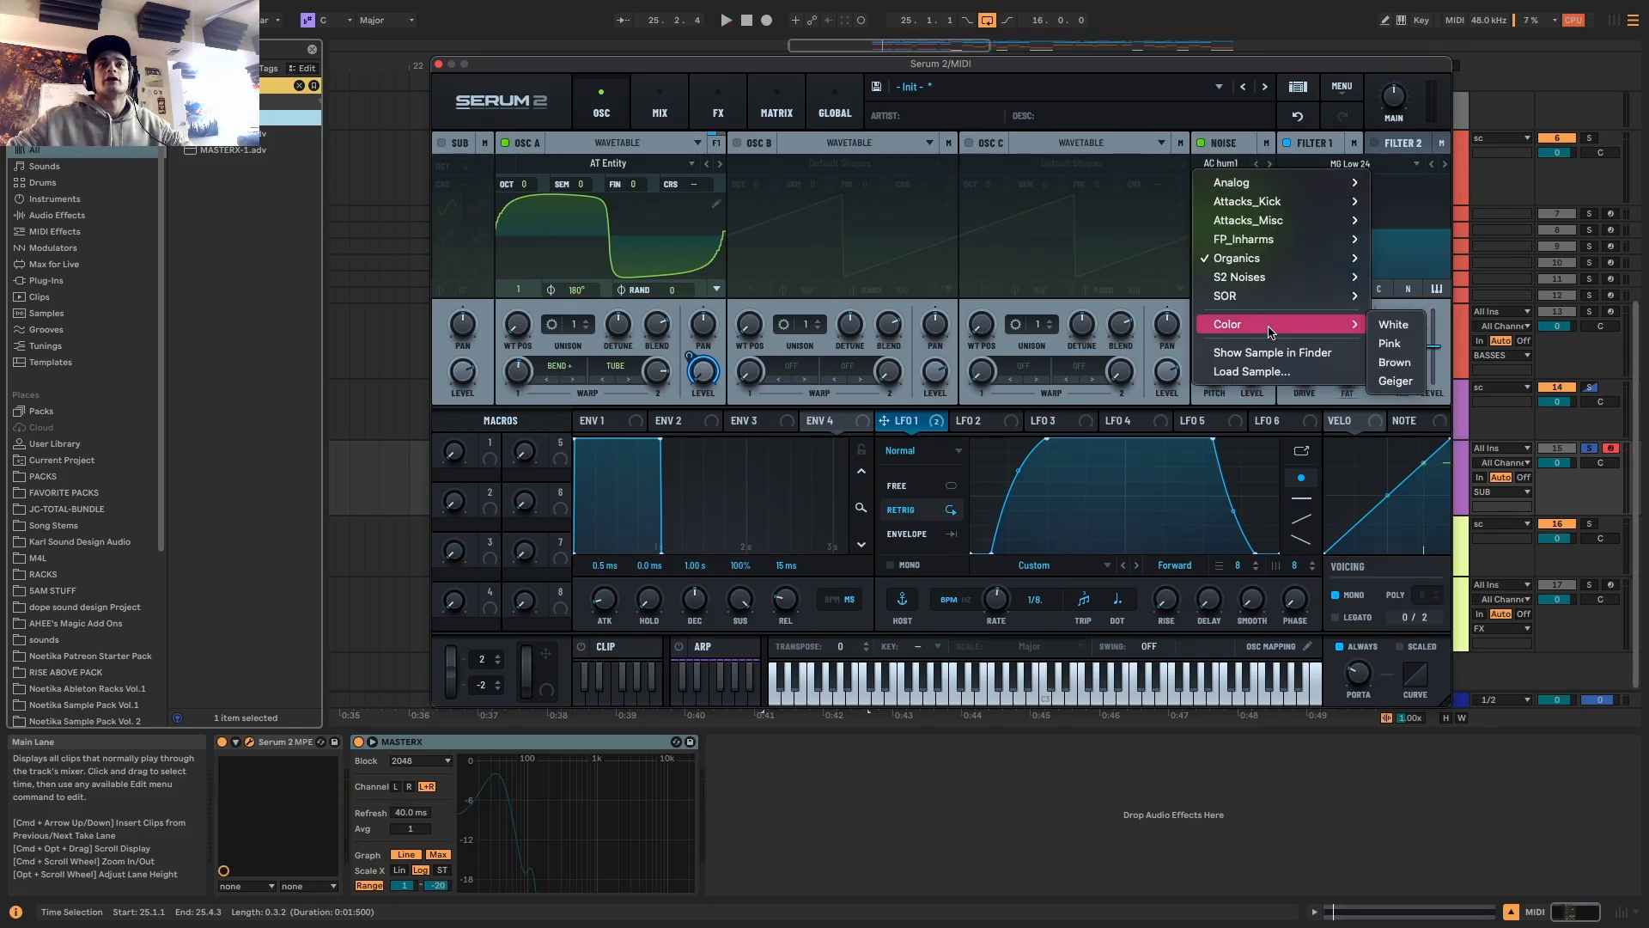
{"action": "left_click", "coordinate": [1395, 325]}
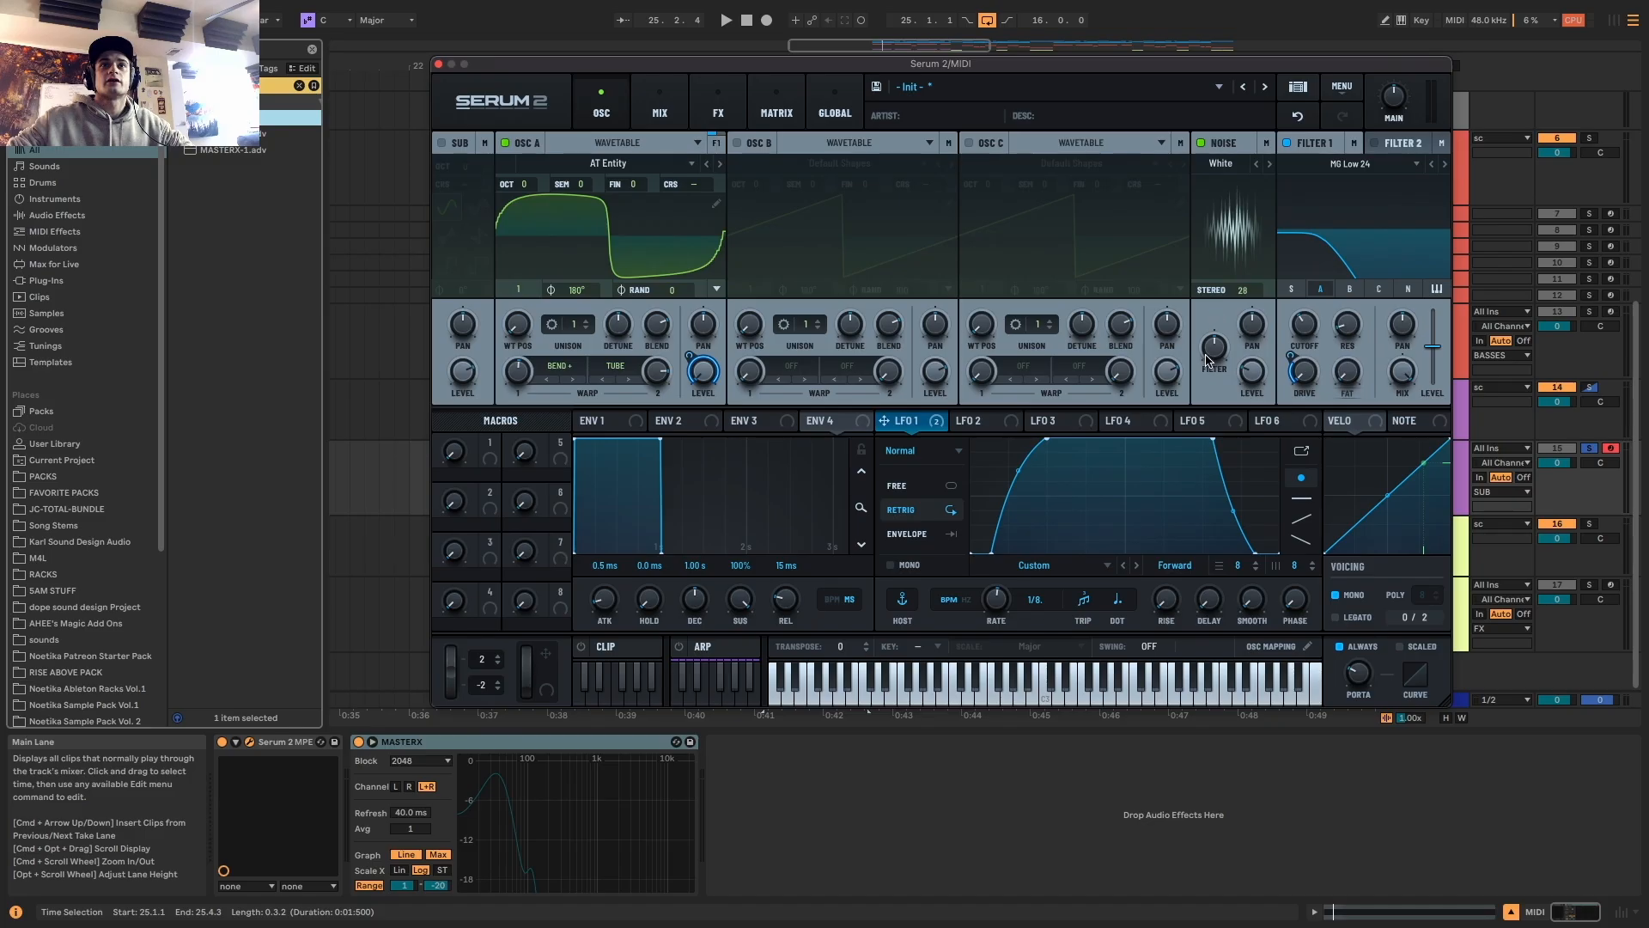
{"action": "left_click", "coordinate": [1267, 144]}
{"action": "left_click", "coordinate": [1250, 174]}
{"action": "left_click", "coordinate": [1243, 184]}
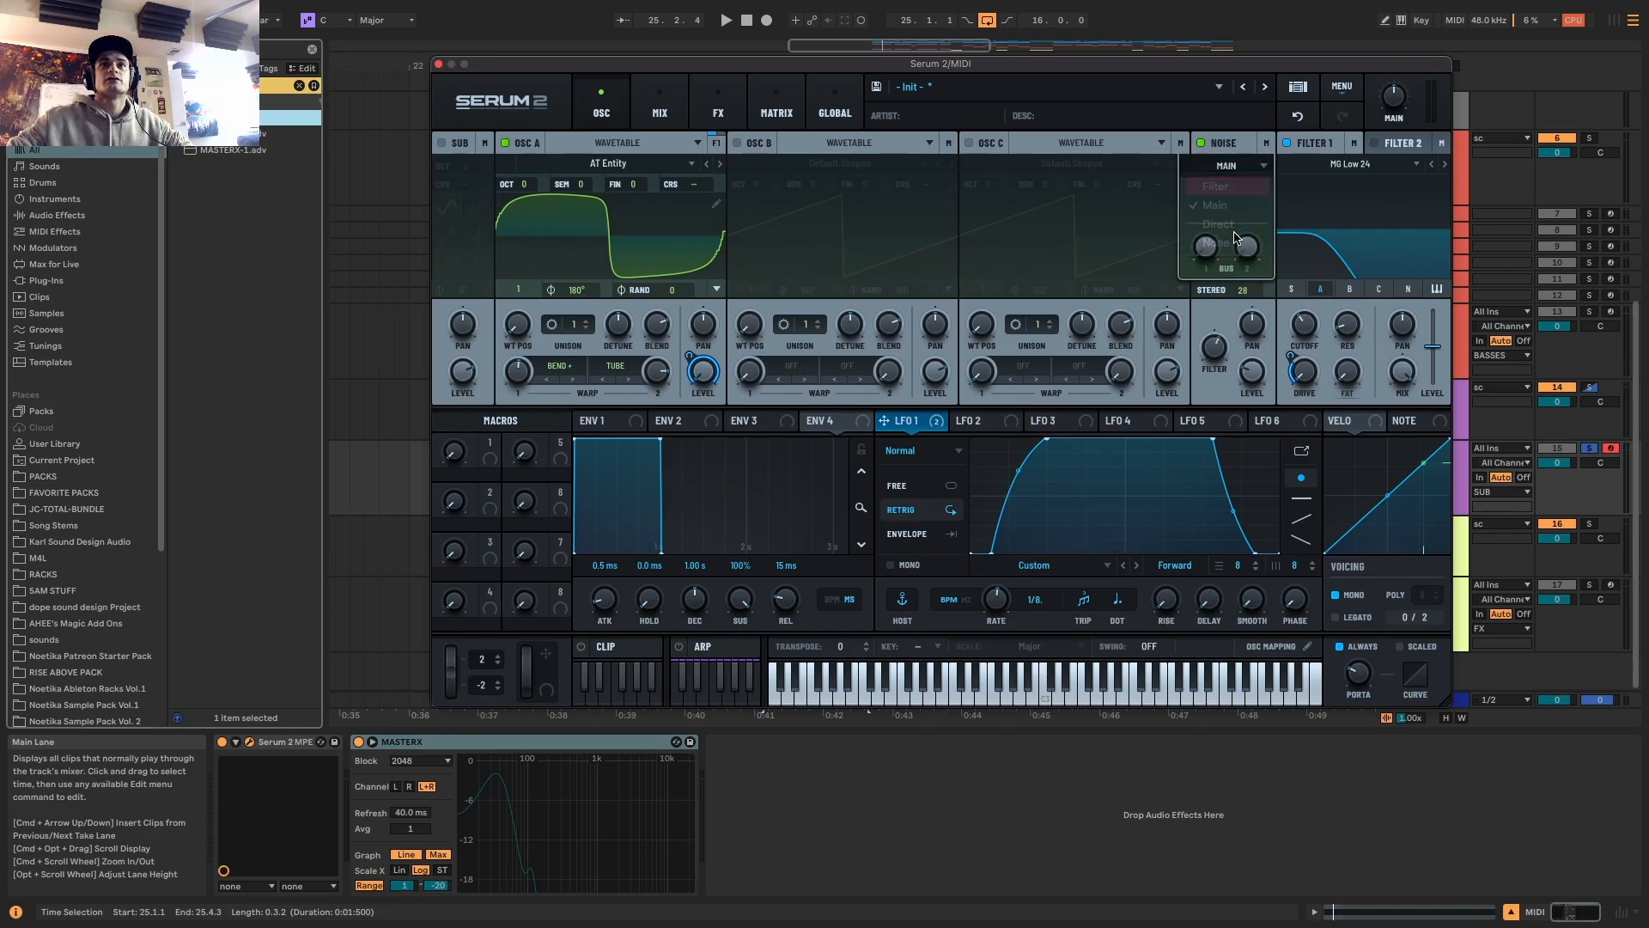
{"action": "left_click_drag", "start_coordinate": [1225, 204], "coordinate": [1228, 47]}
Enable Filter 2 as High 24 and set its cutoff to about 1199 Hz
{"action": "left_click", "coordinate": [1374, 144]}
{"action": "left_click", "coordinate": [1444, 164]}
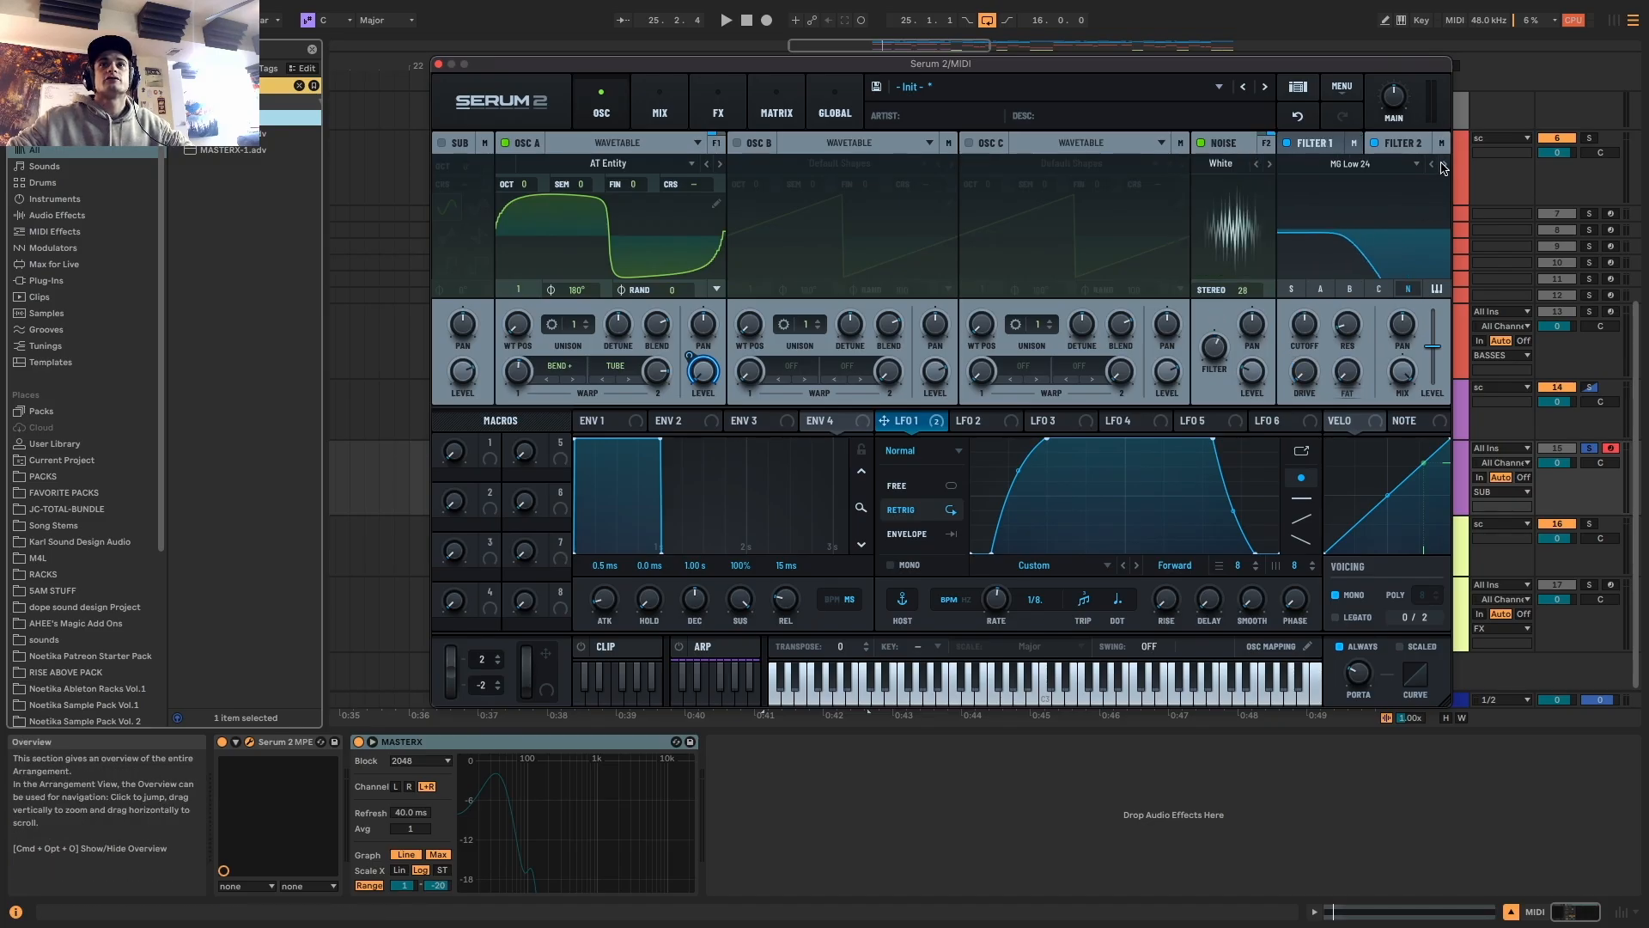
{"action": "left_click", "coordinate": [1444, 164]}
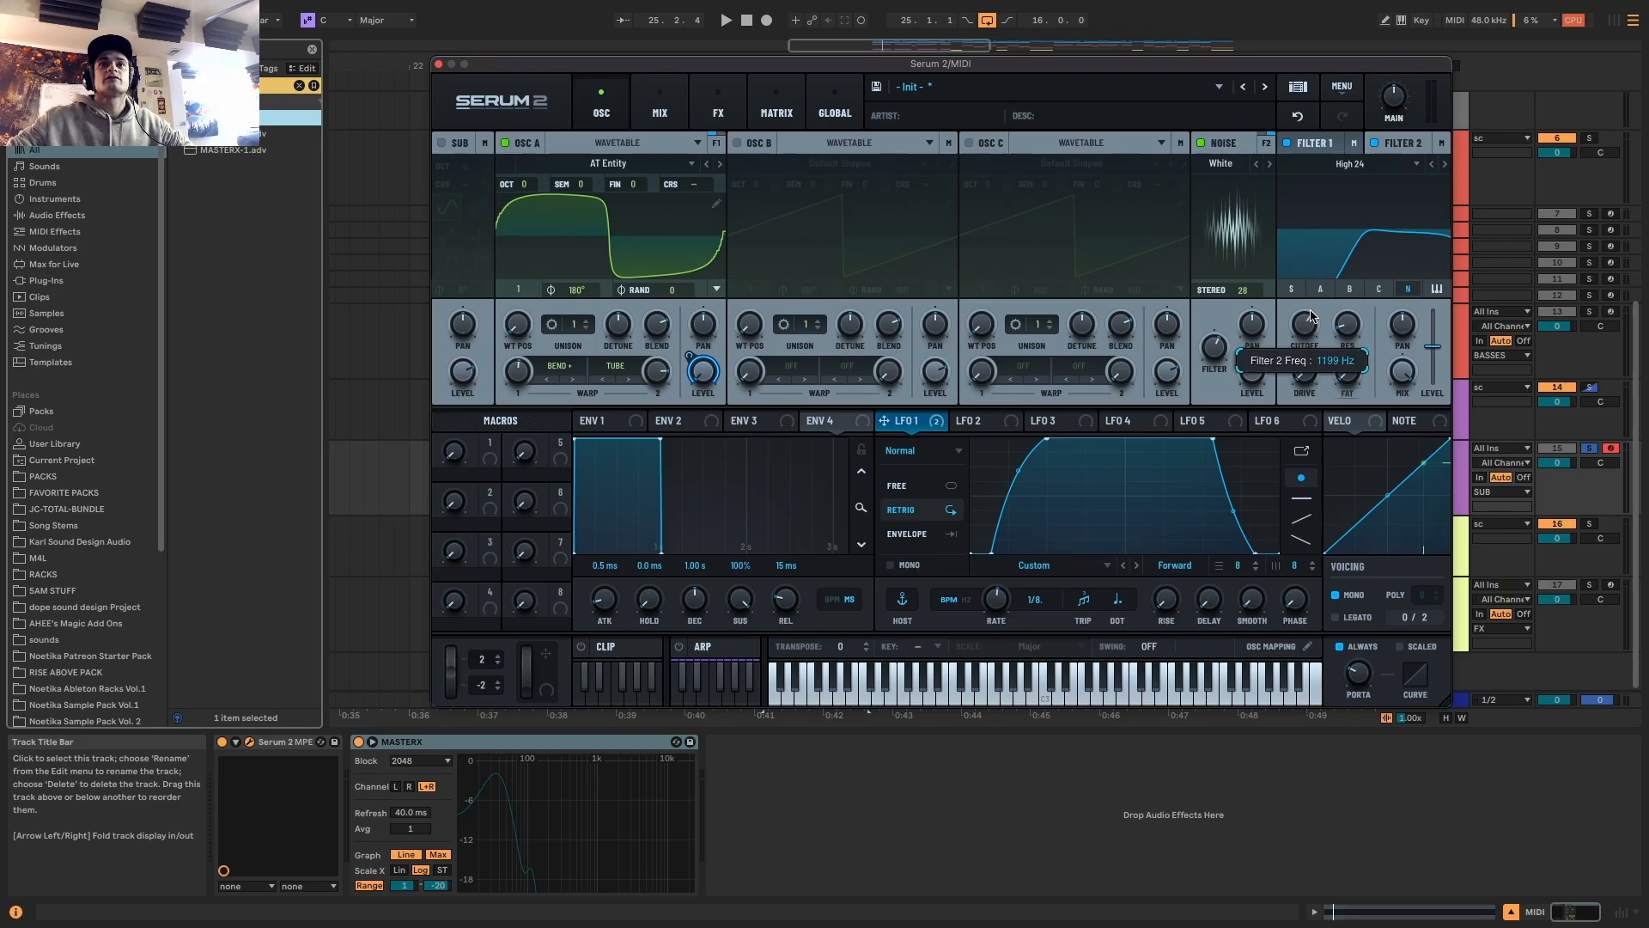
Modulate Filter 2's drive and the noise level with LFO 1, fine-tuning the filter's cutoff during playback
{"action": "left_click_drag", "start_coordinate": [906, 421], "coordinate": [1296, 448]}
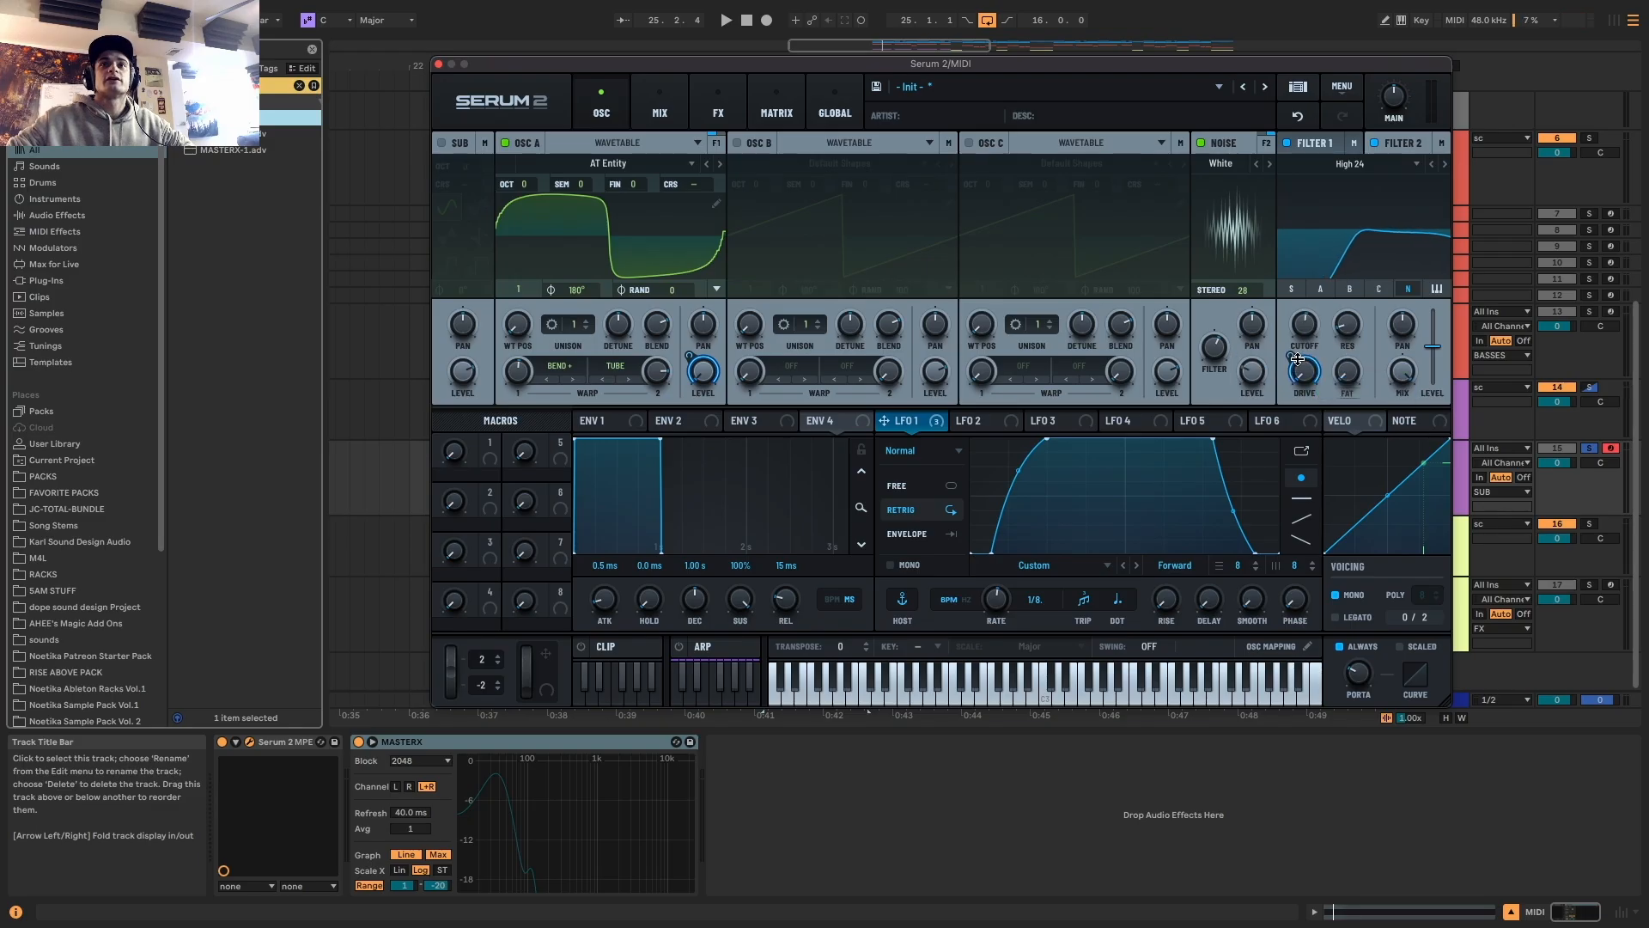
{"action": "key", "text": "space"}
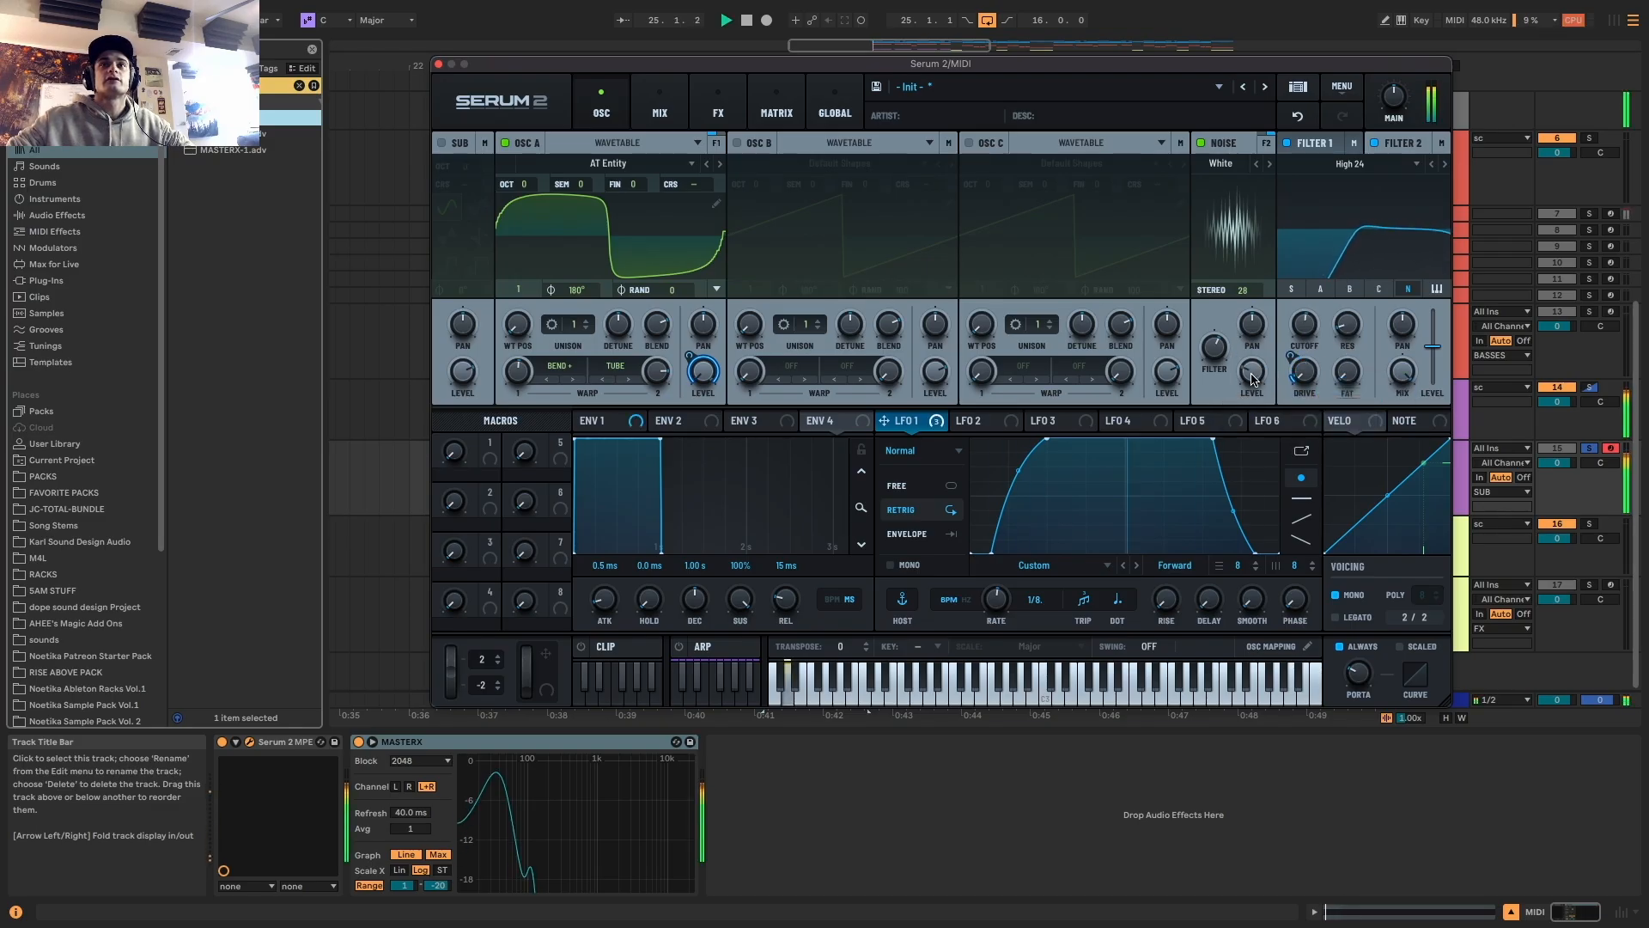
{"action": "key", "text": "space"}
{"action": "left_click_drag", "start_coordinate": [885, 421], "coordinate": [1252, 374]}
{"action": "key", "text": "space"}
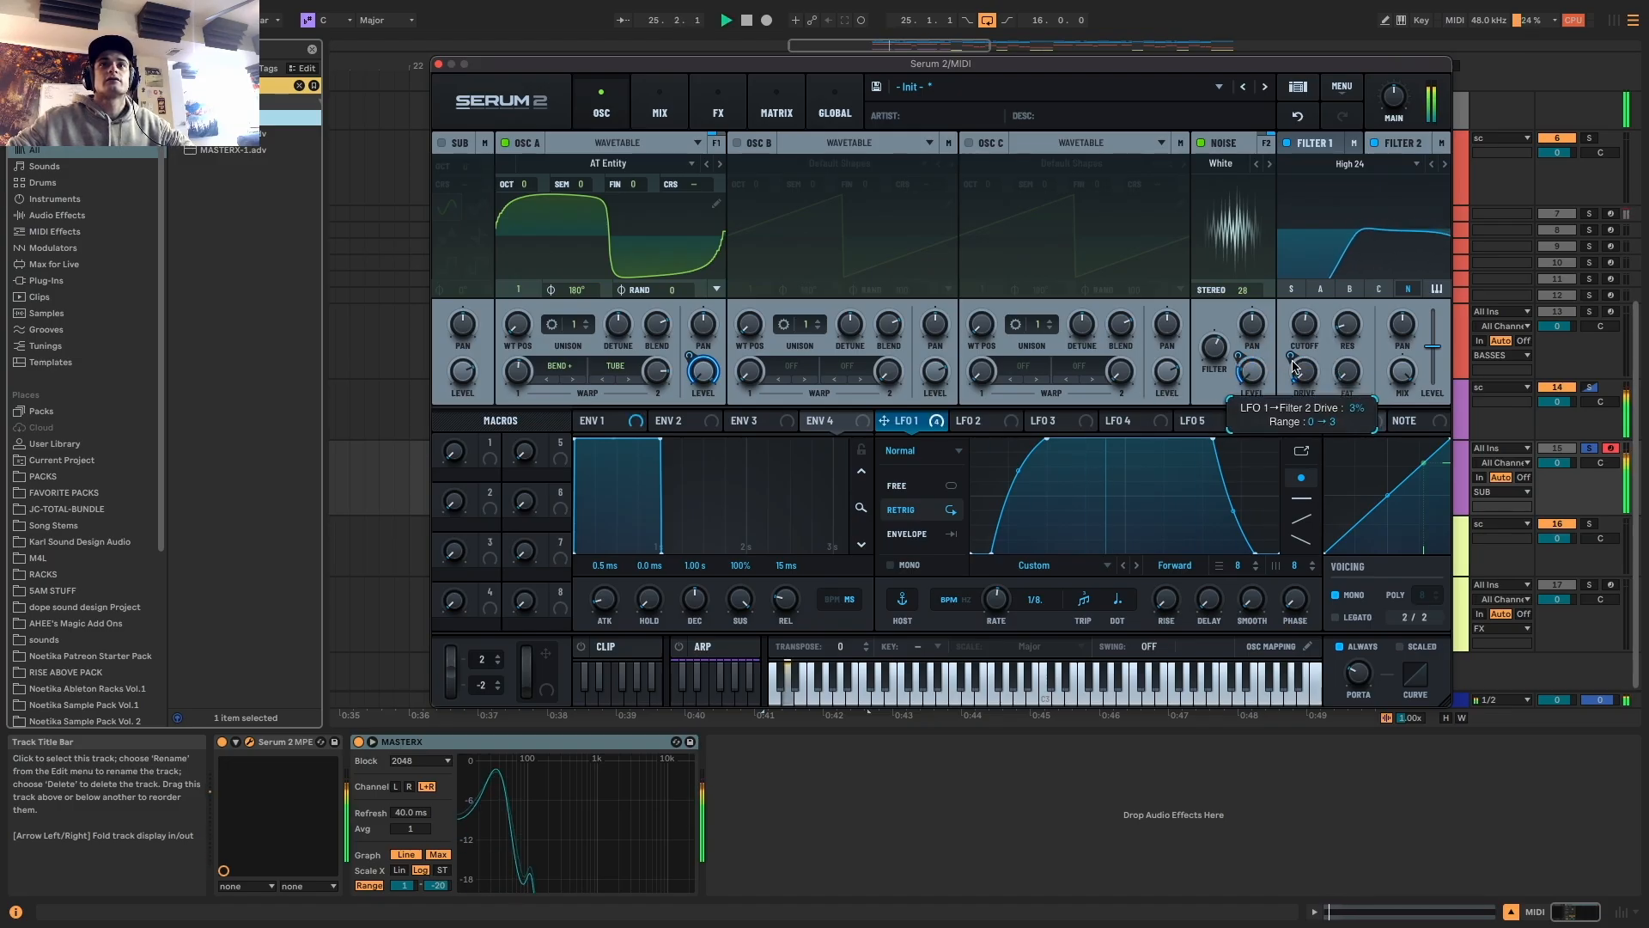
{"action": "left_click_drag", "start_coordinate": [1310, 322], "coordinate": [1309, 331]}
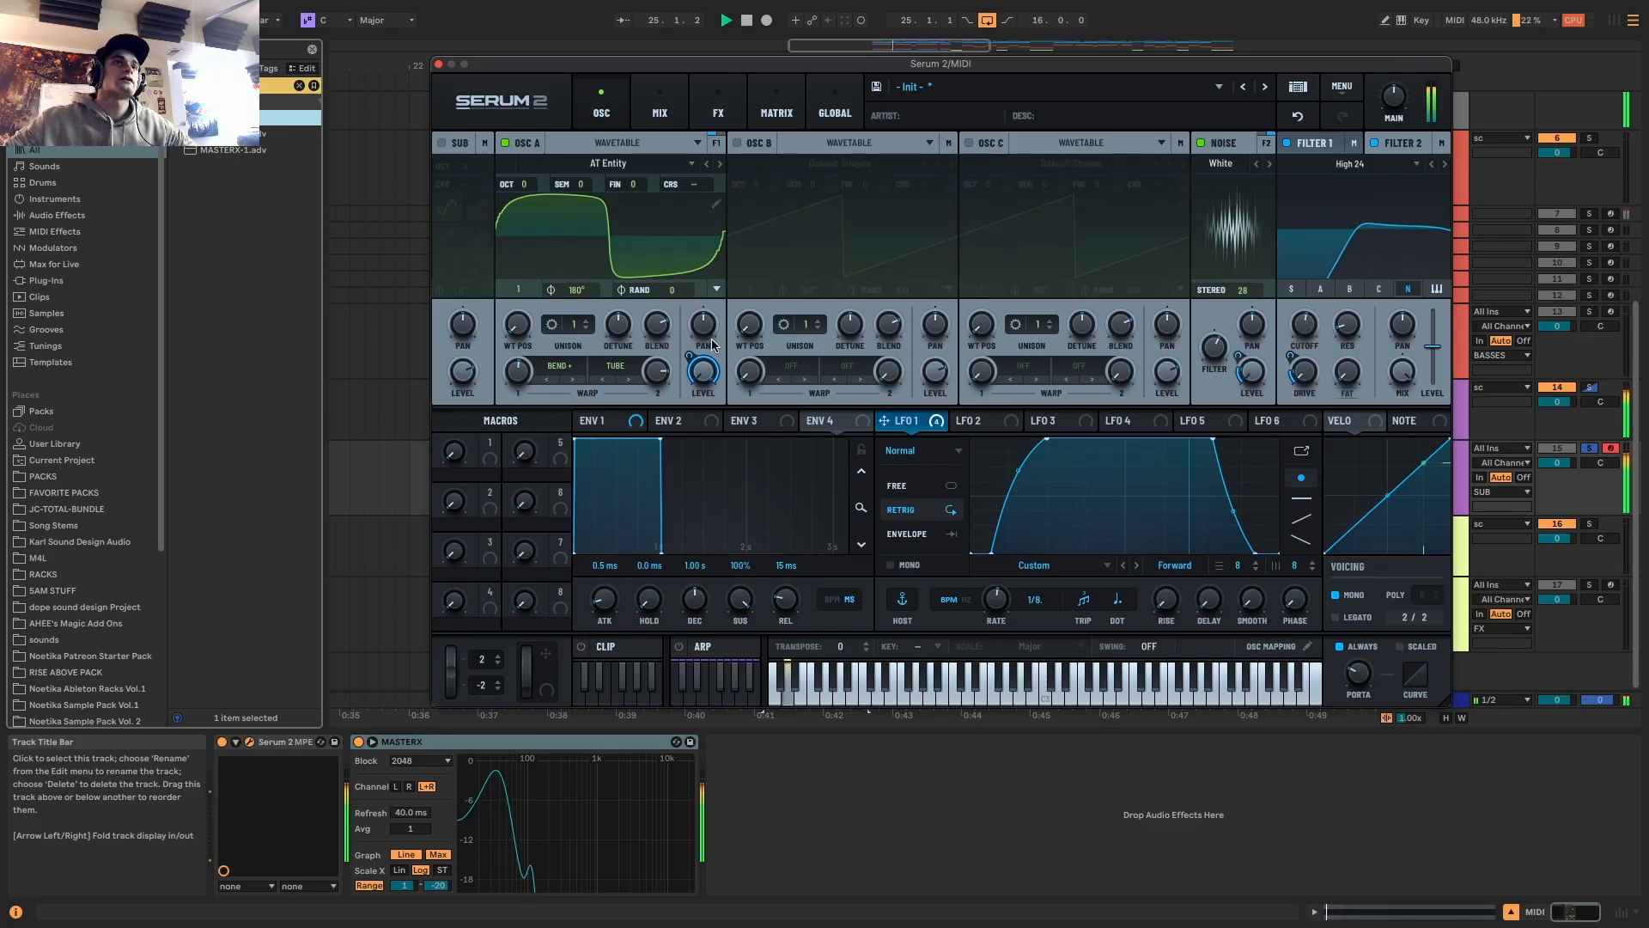
Add an Overdrive distortion to the main effects chain and raise its stack to 3 during playback
{"action": "mouse_move", "coordinate": [690, 368]}
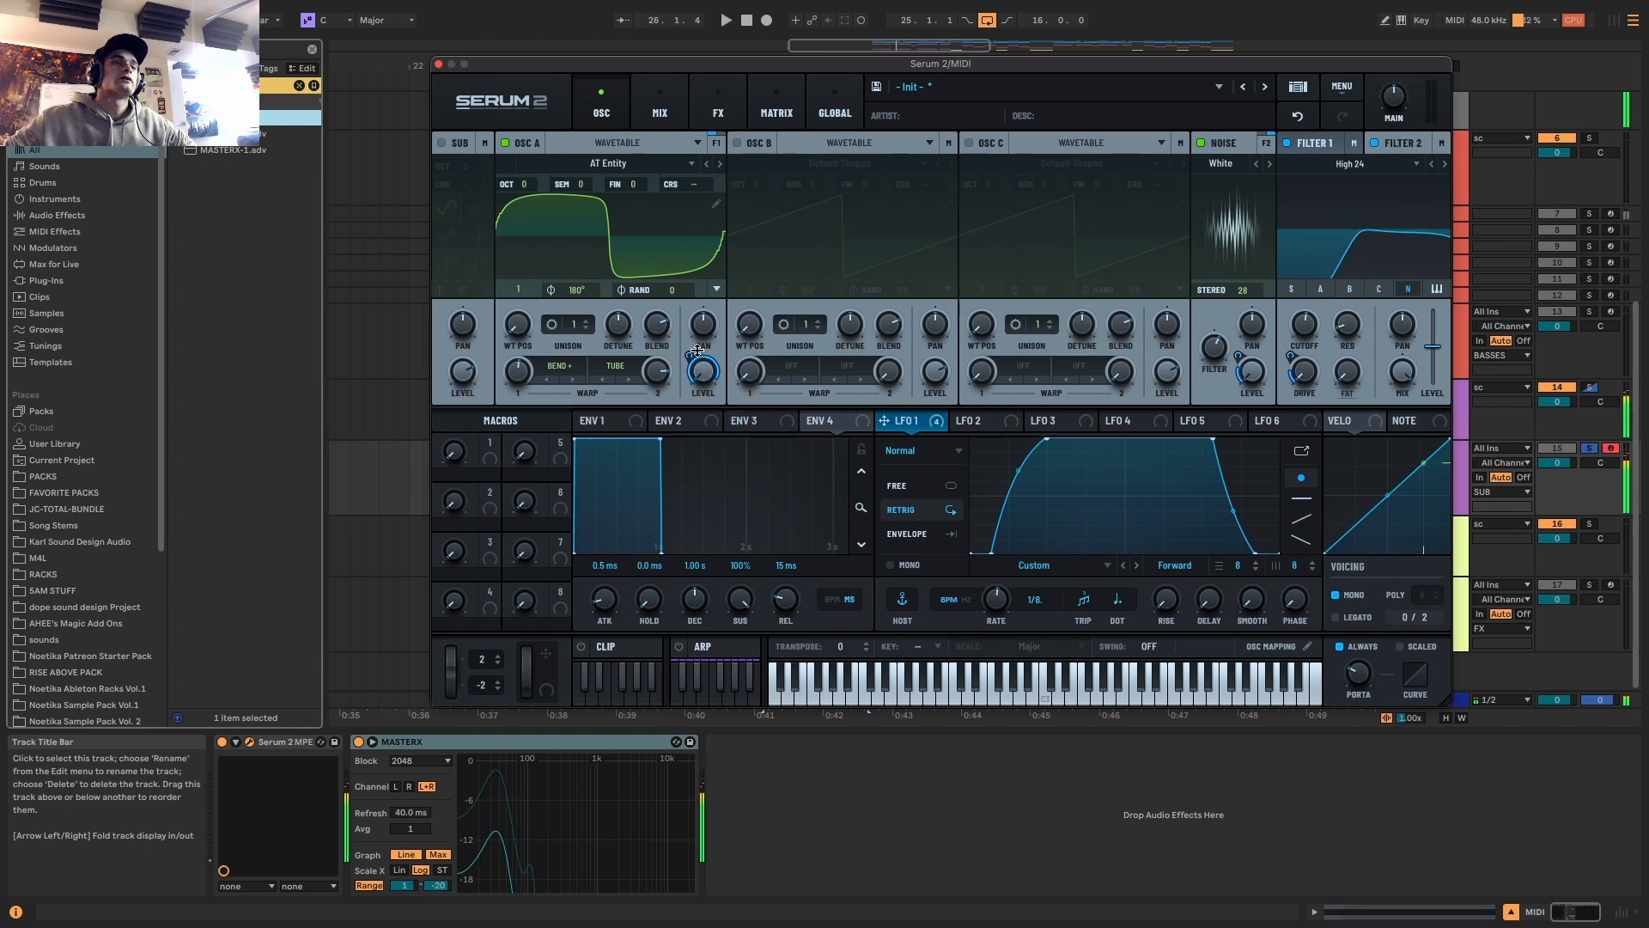
{"action": "left_click", "coordinate": [718, 105]}
{"action": "left_click", "coordinate": [468, 174]}
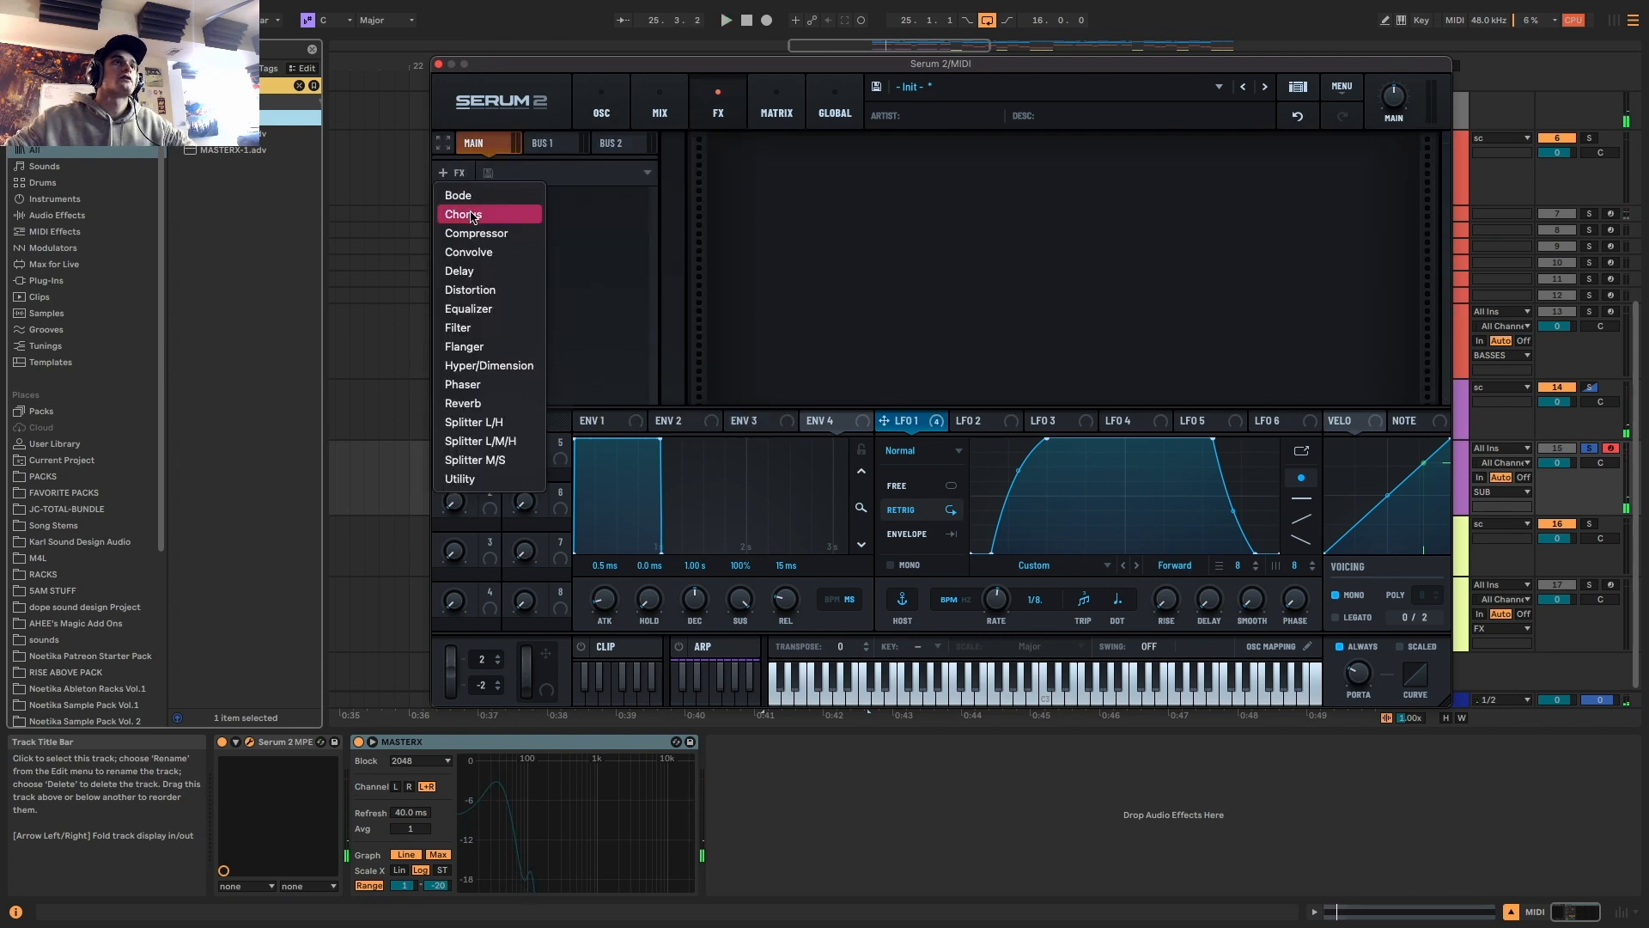
{"action": "left_click", "coordinate": [471, 290]}
{"action": "left_click", "coordinate": [861, 183]}
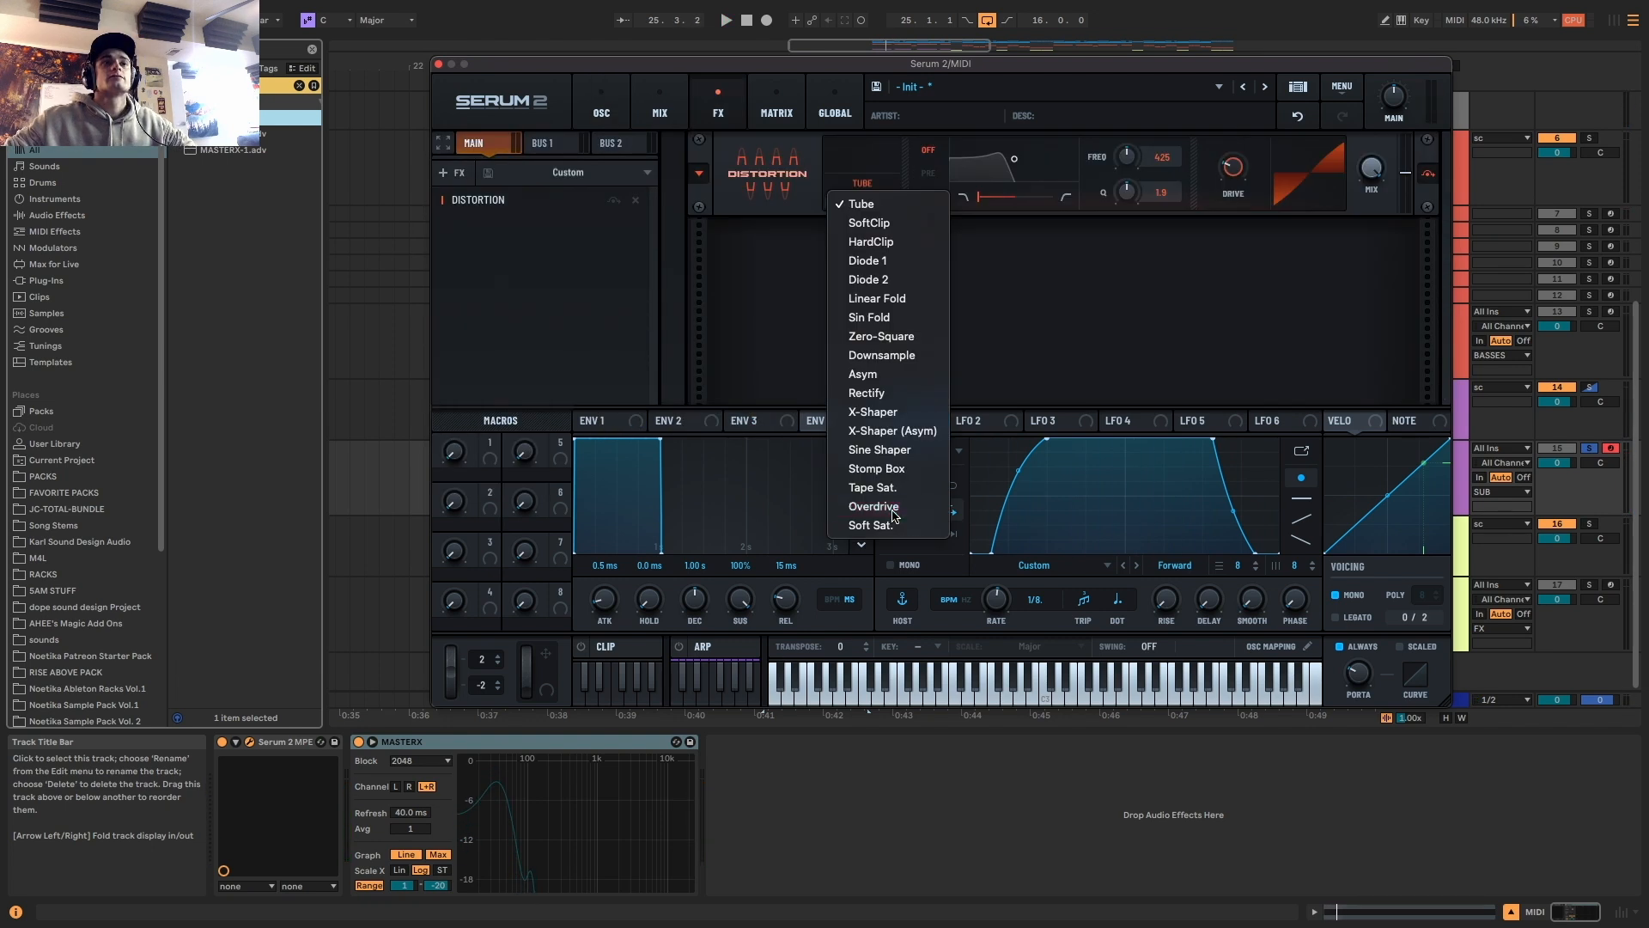
{"action": "left_click", "coordinate": [893, 507]}
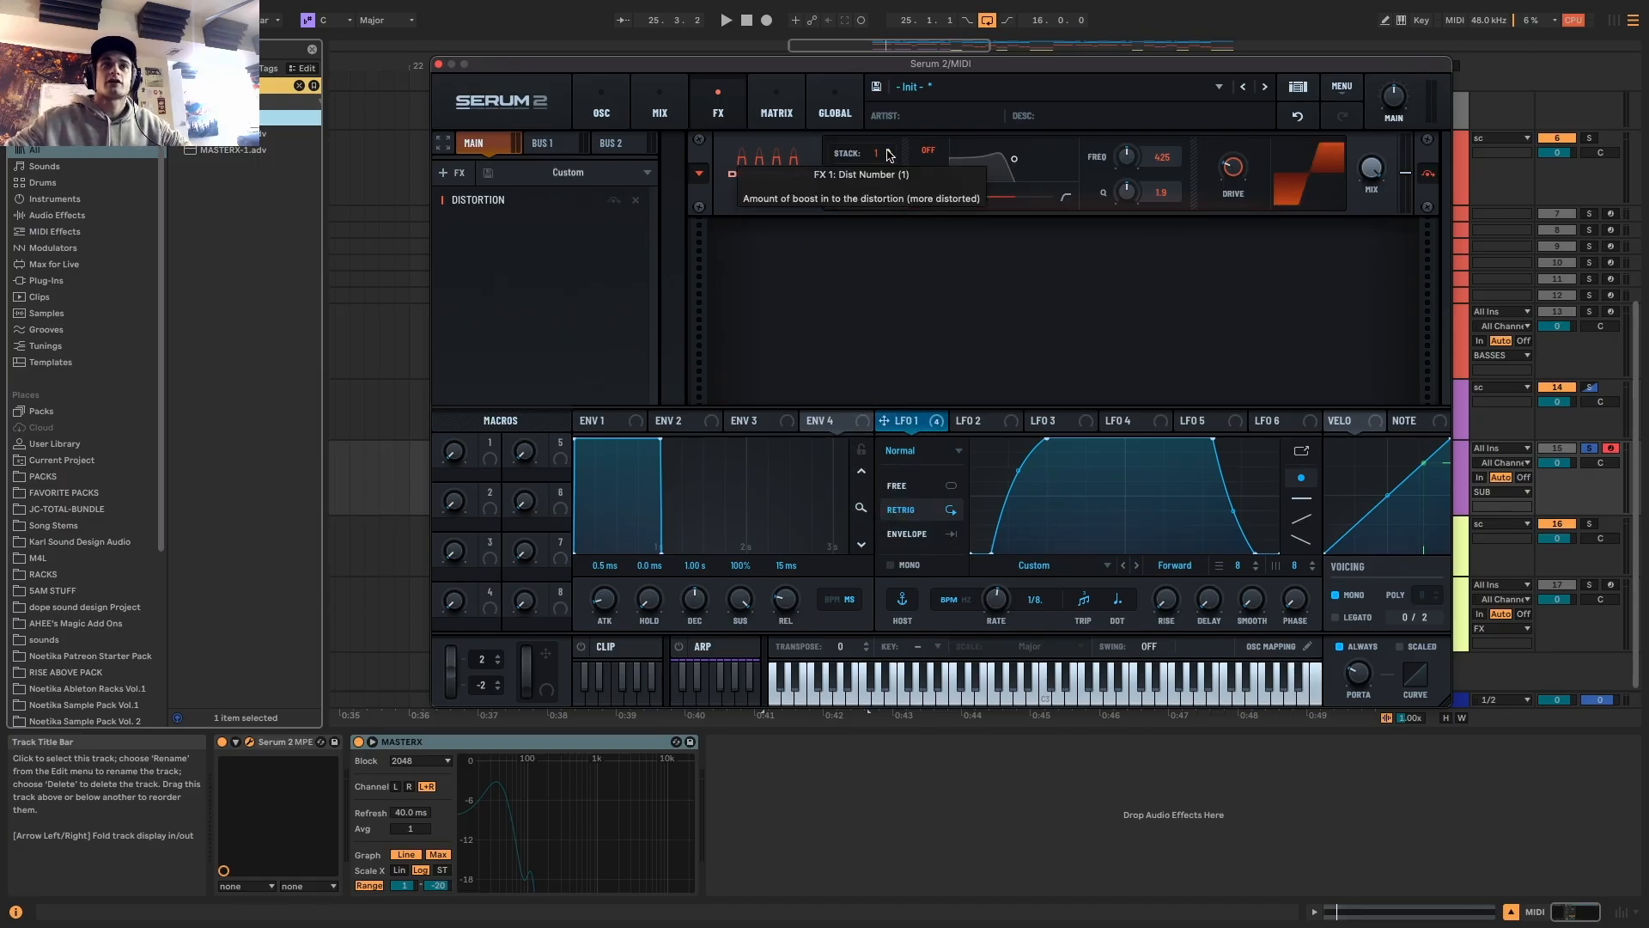
{"action": "key", "text": "space"}
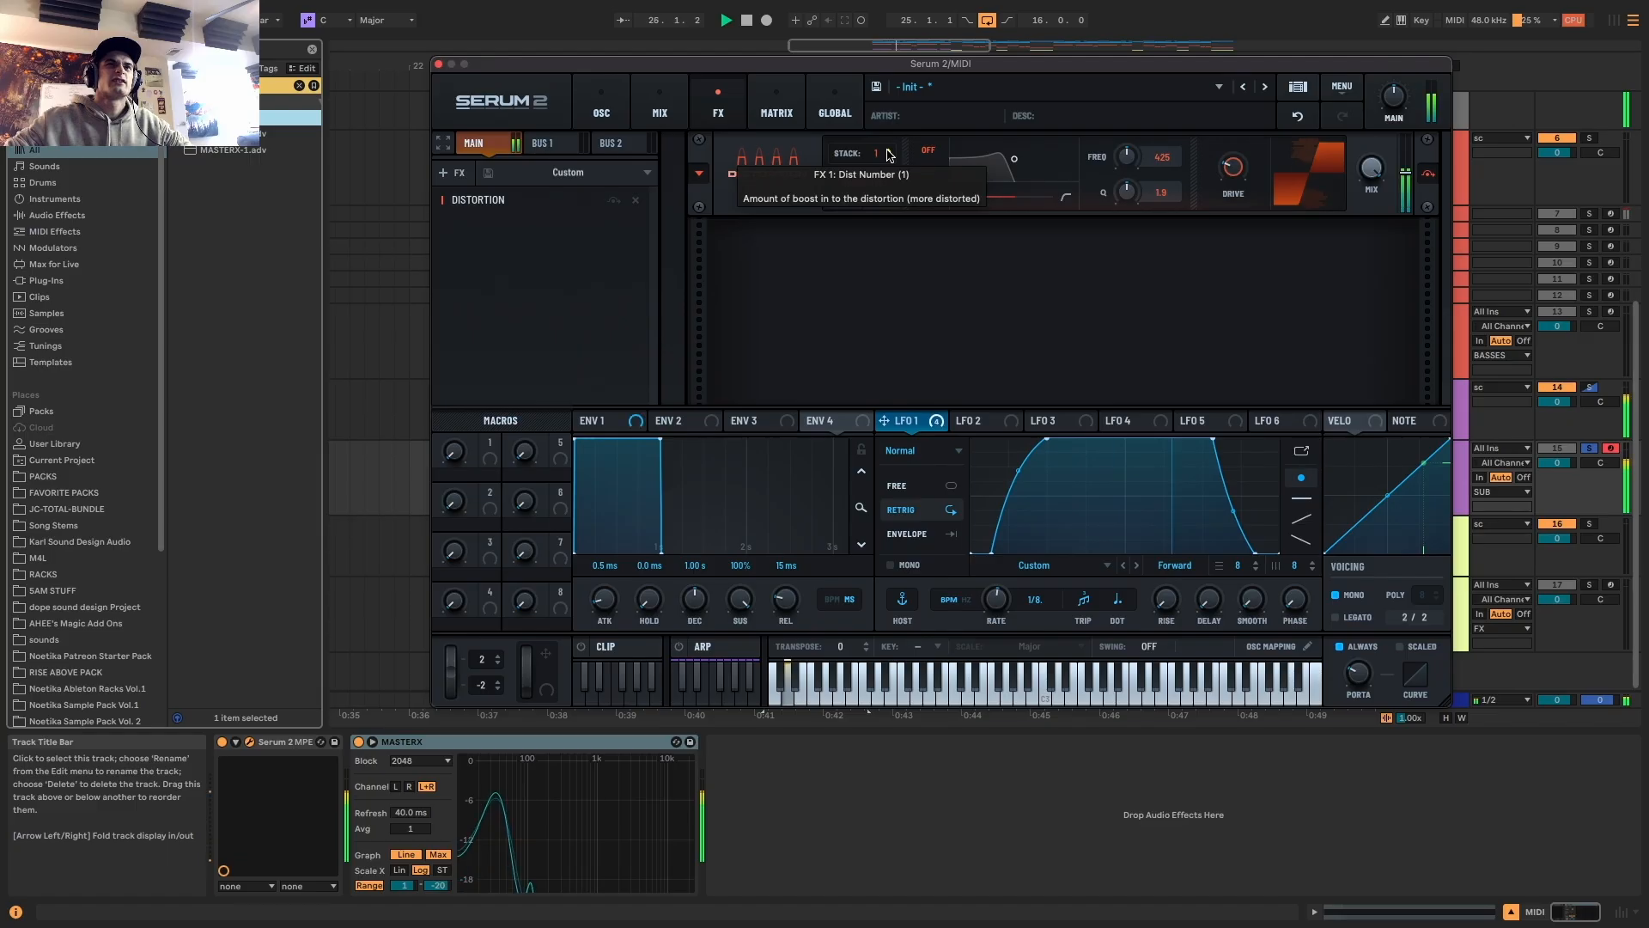
{"action": "scroll", "coordinate": [889, 155], "scroll_direction": "up", "scroll_amount": 1}
{"action": "scroll", "coordinate": [889, 155], "scroll_direction": "up", "scroll_amount": 1}
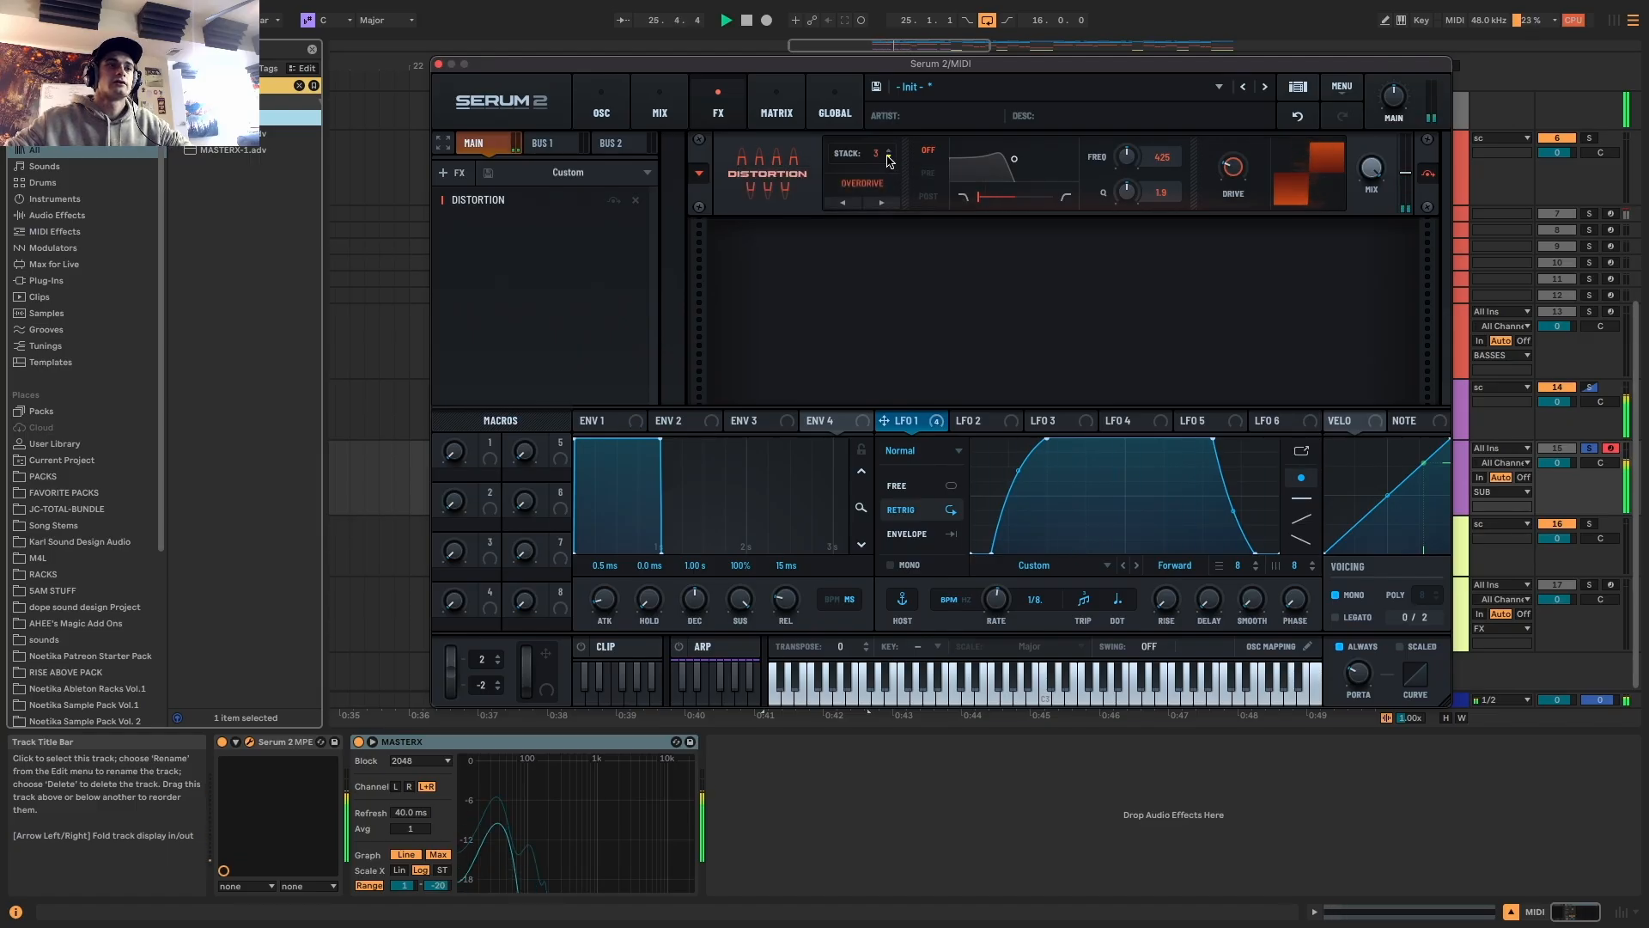
{"action": "mouse_move", "coordinate": [1233, 168]}
{"action": "left_click_drag", "start_coordinate": [1249, 126], "coordinate": [1236, 172]}
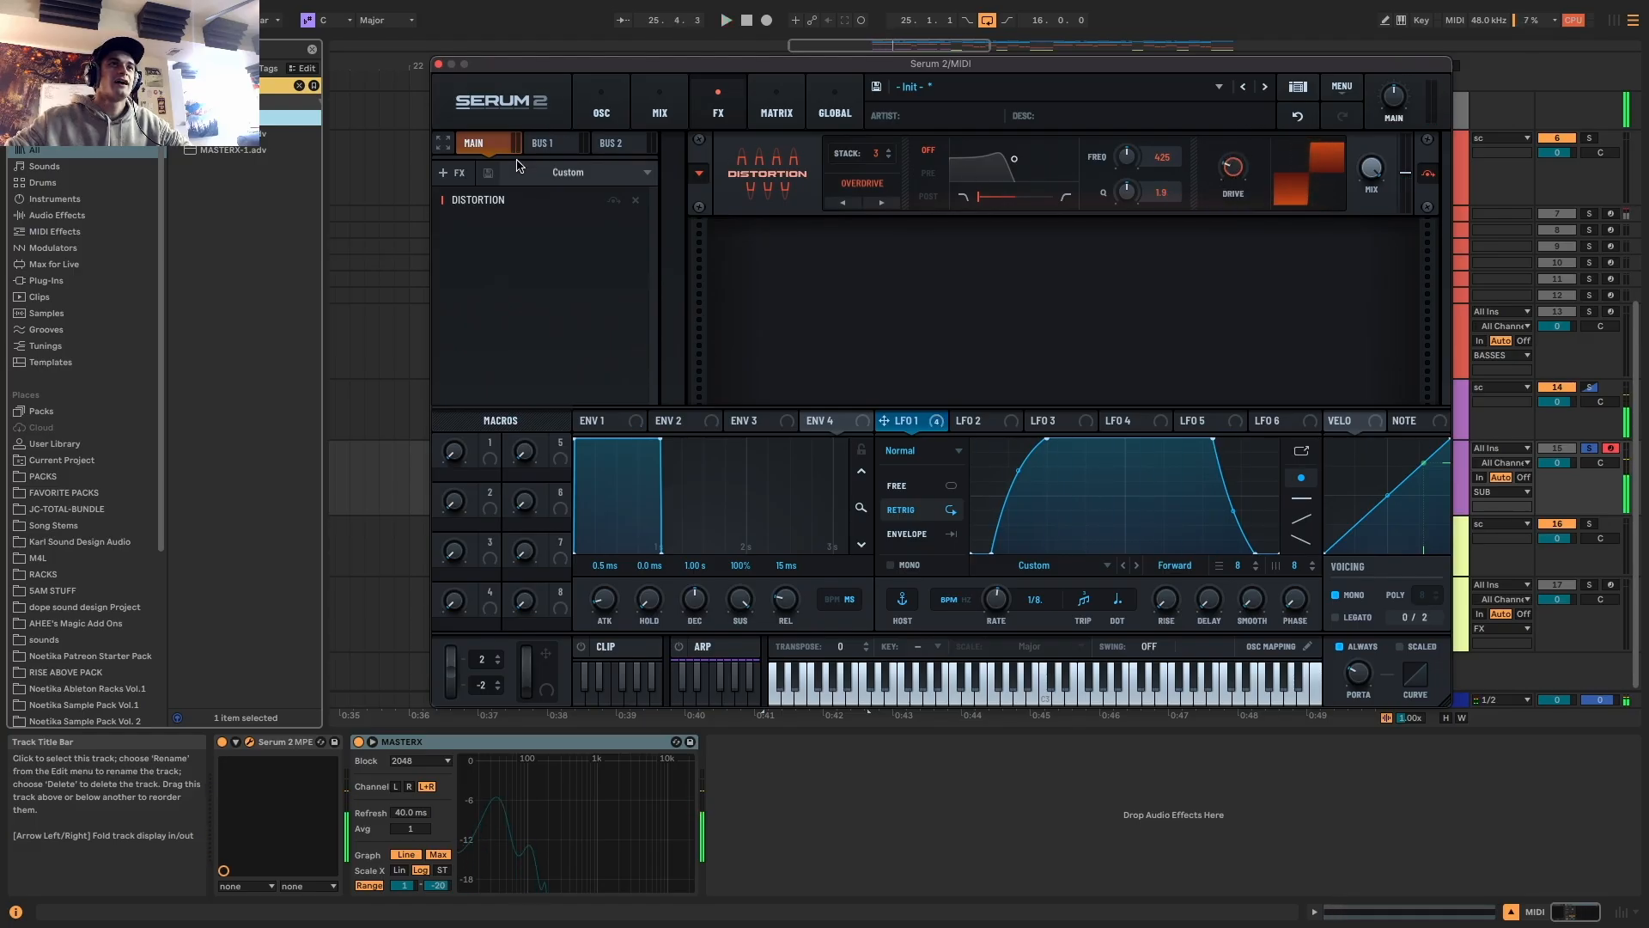
Add an Equalizer after the distortion, set its low band to 297 Hz, Q 39 and -15.7 dB, and modulate that gain with LFO 1
{"action": "left_click", "coordinate": [450, 173]}
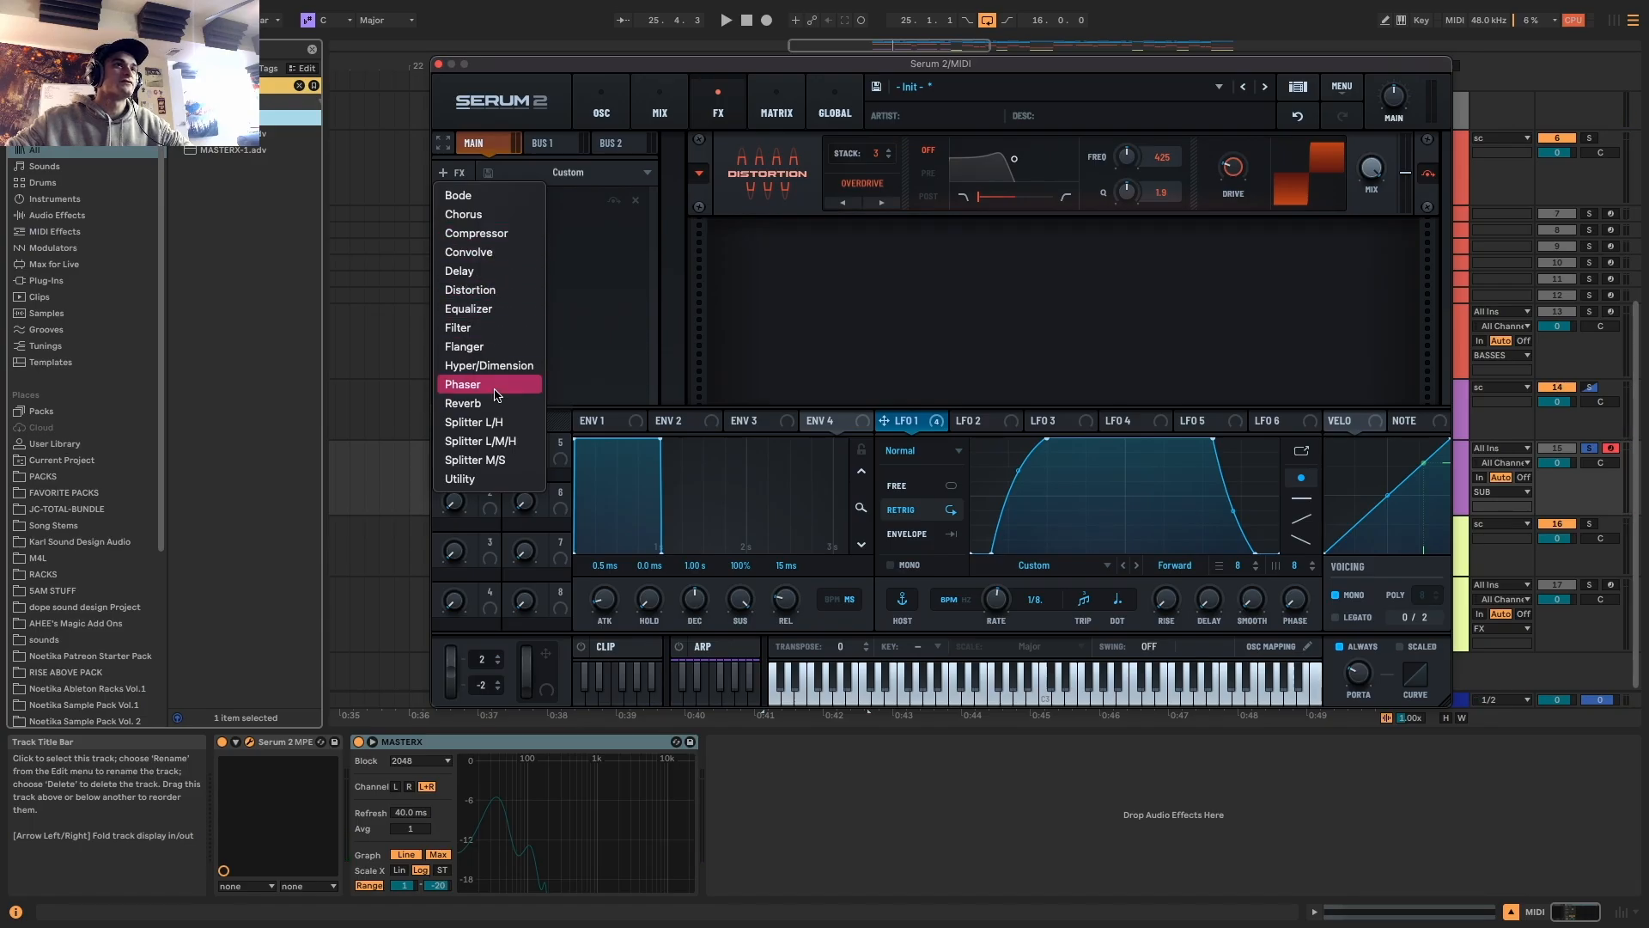
{"action": "left_click", "coordinate": [468, 308]}
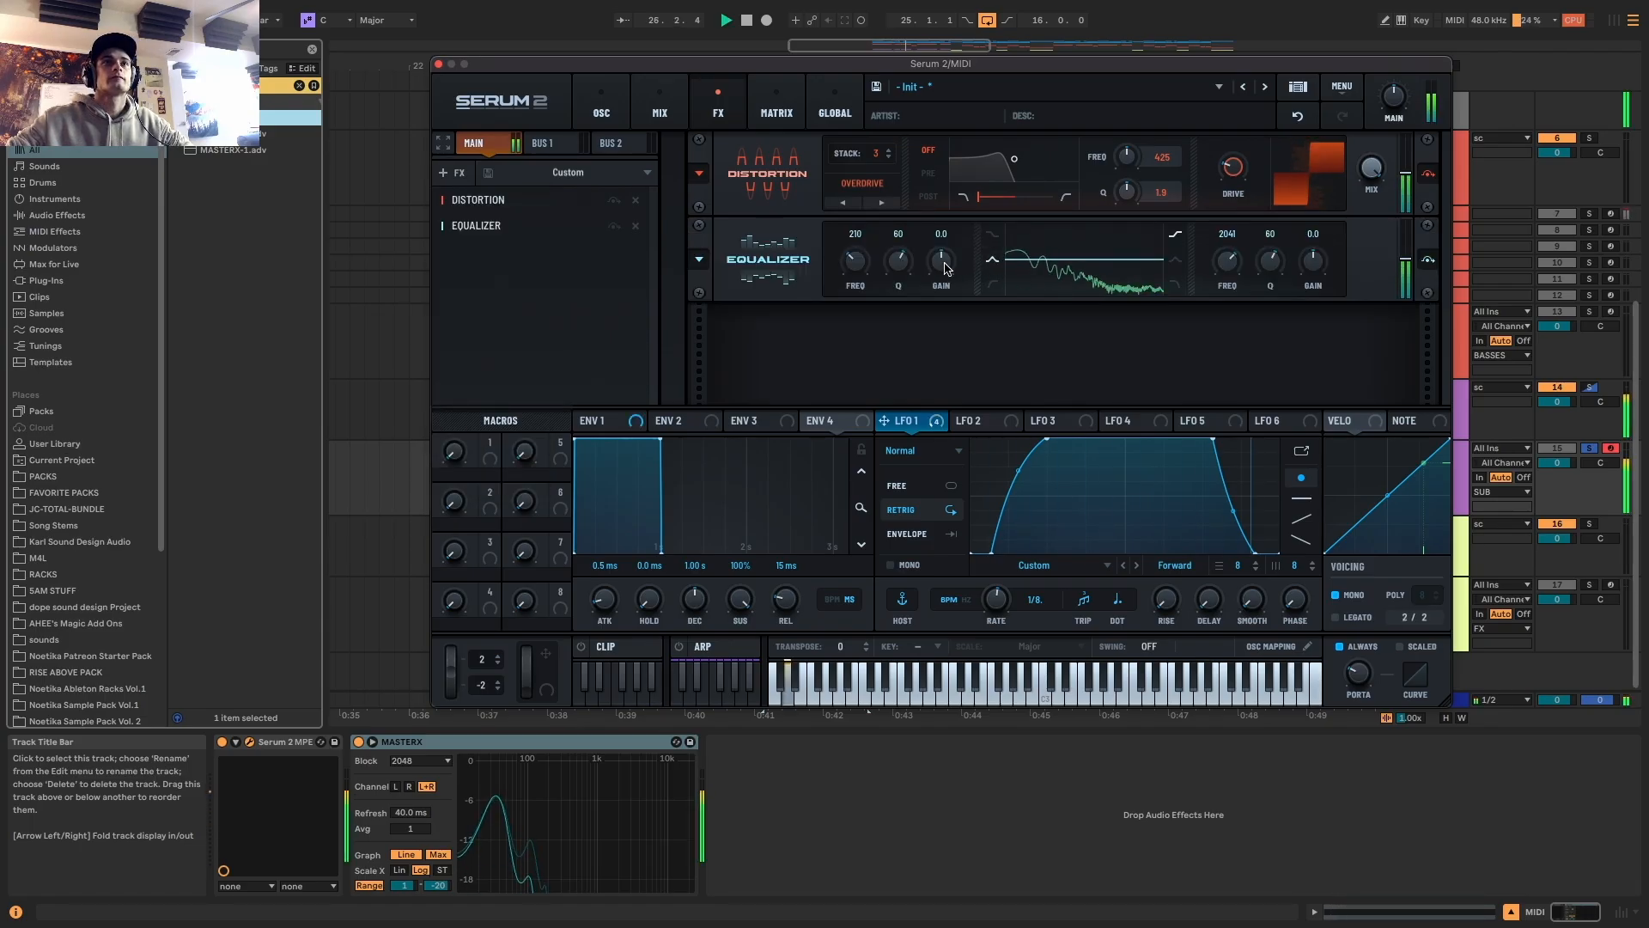
{"action": "left_click_drag", "start_coordinate": [948, 262], "coordinate": [946, 288]}
{"action": "mouse_move", "coordinate": [855, 262]}
{"action": "left_mouse_down"}
{"action": "mouse_move", "coordinate": [857, 292]}
{"action": "mouse_move", "coordinate": [885, 261]}
{"action": "mouse_move", "coordinate": [936, 284]}
{"action": "mouse_move", "coordinate": [891, 311]}
{"action": "mouse_move", "coordinate": [858, 286]}
{"action": "left_mouse_up"}
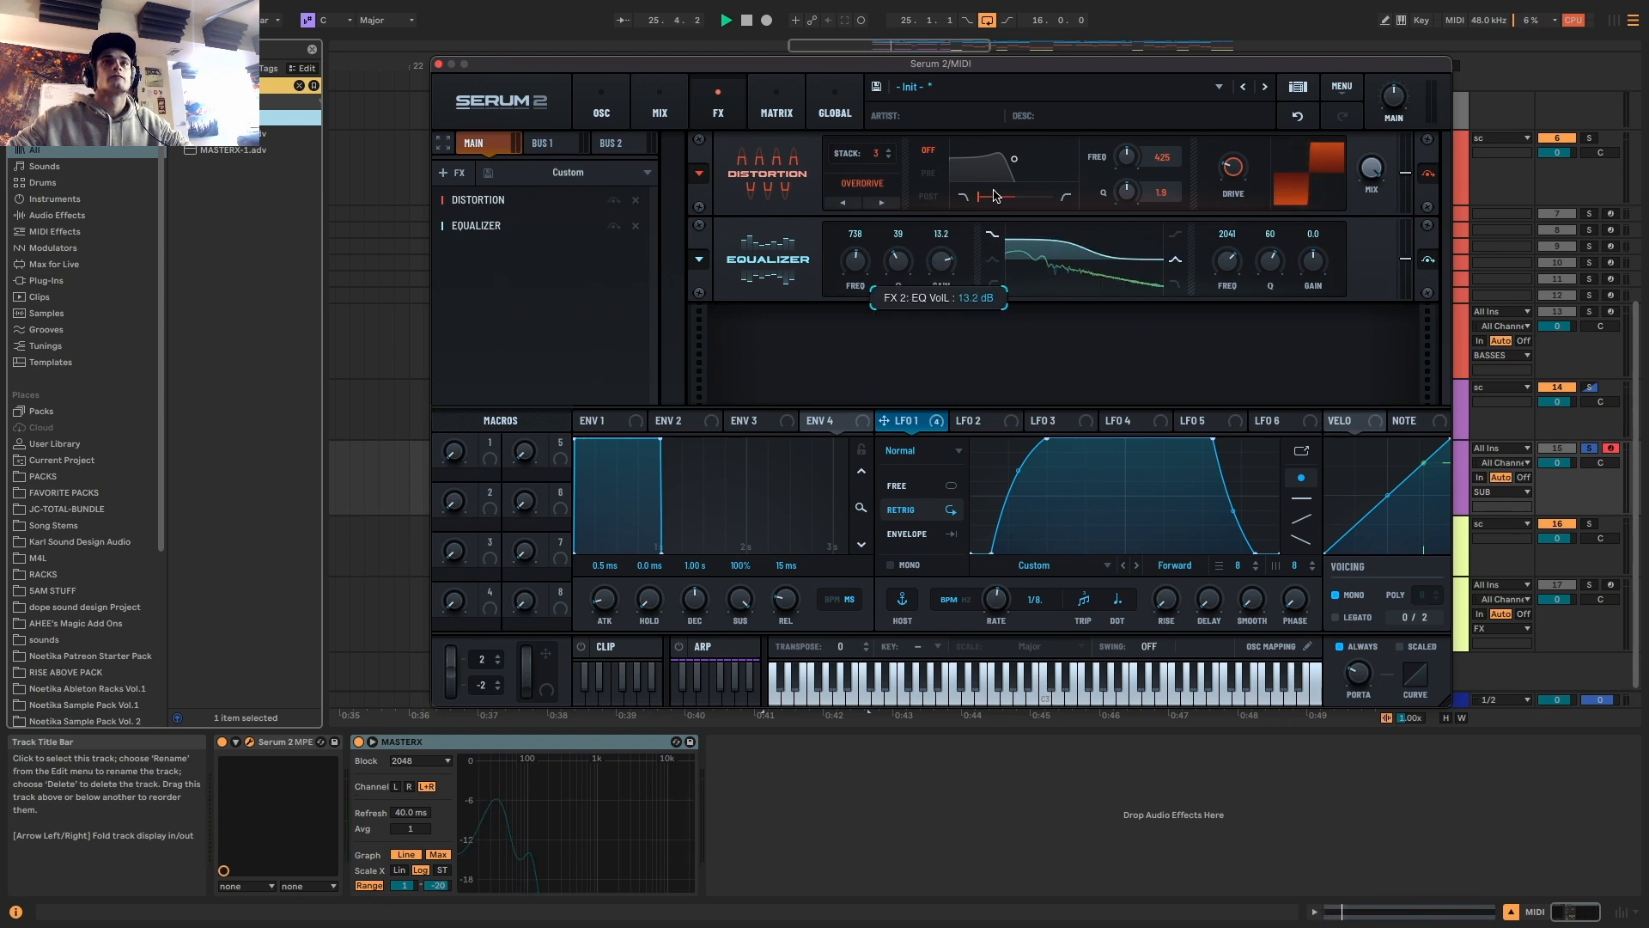
{"action": "left_click_drag", "start_coordinate": [940, 257], "coordinate": [918, 324]}
{"action": "key", "text": "space"}
{"action": "left_click_drag", "start_coordinate": [890, 423], "coordinate": [851, 267]}
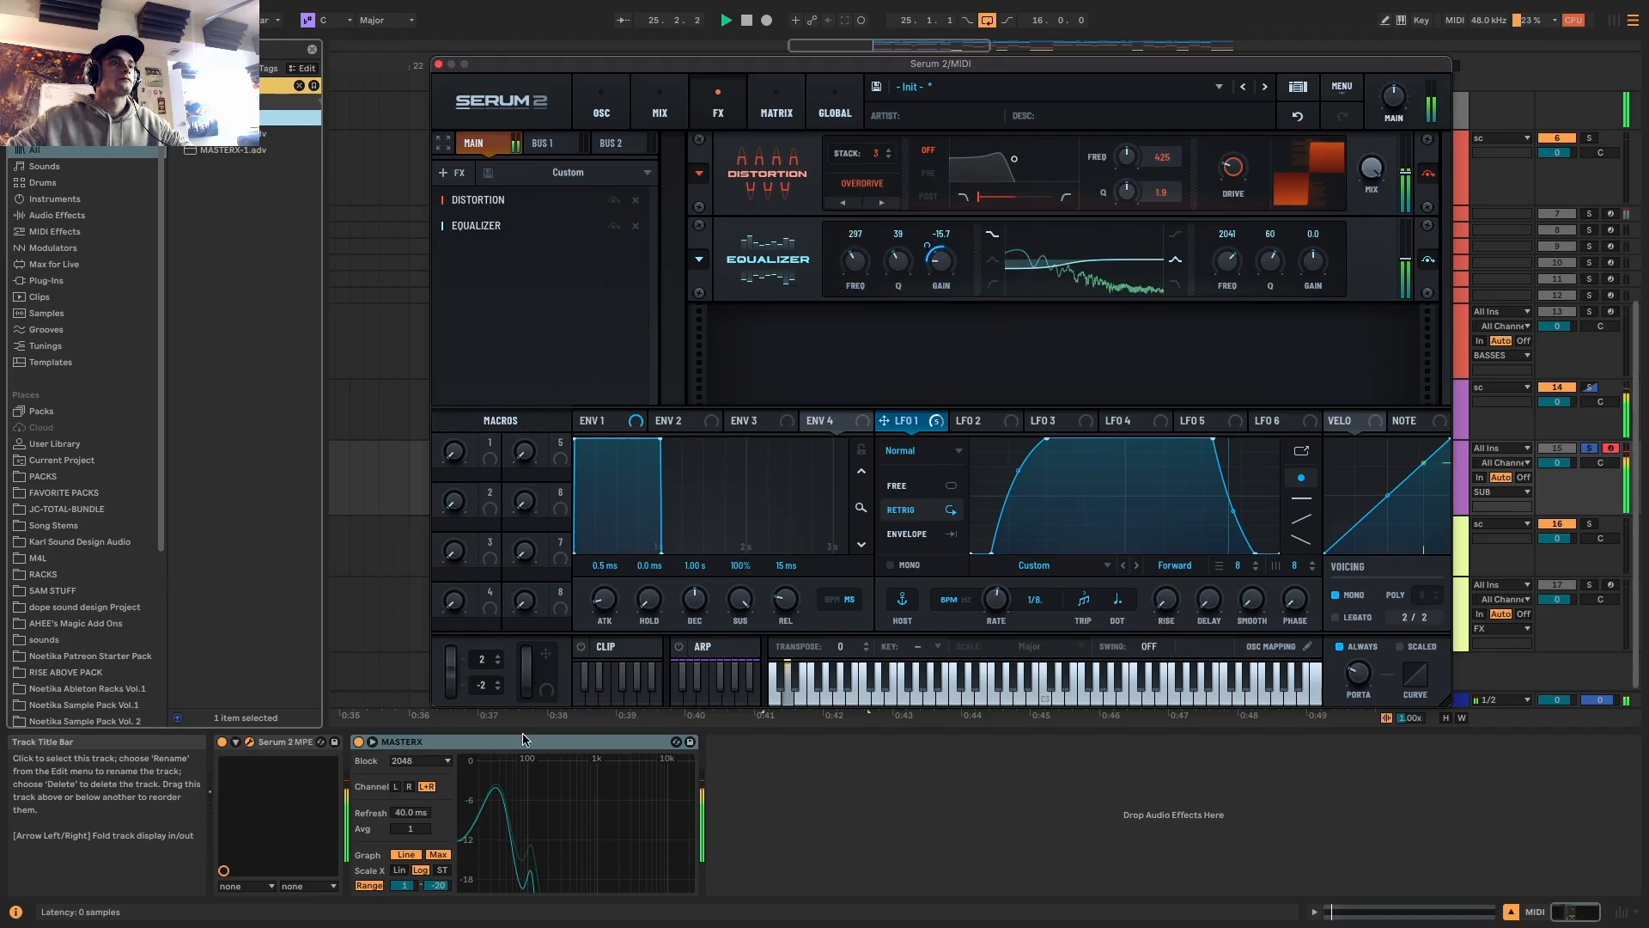
Dip the equalizer's high band as a bell at 1260 Hz with Q 31 and -14.1 dB gain
{"action": "mouse_move", "coordinate": [934, 244]}
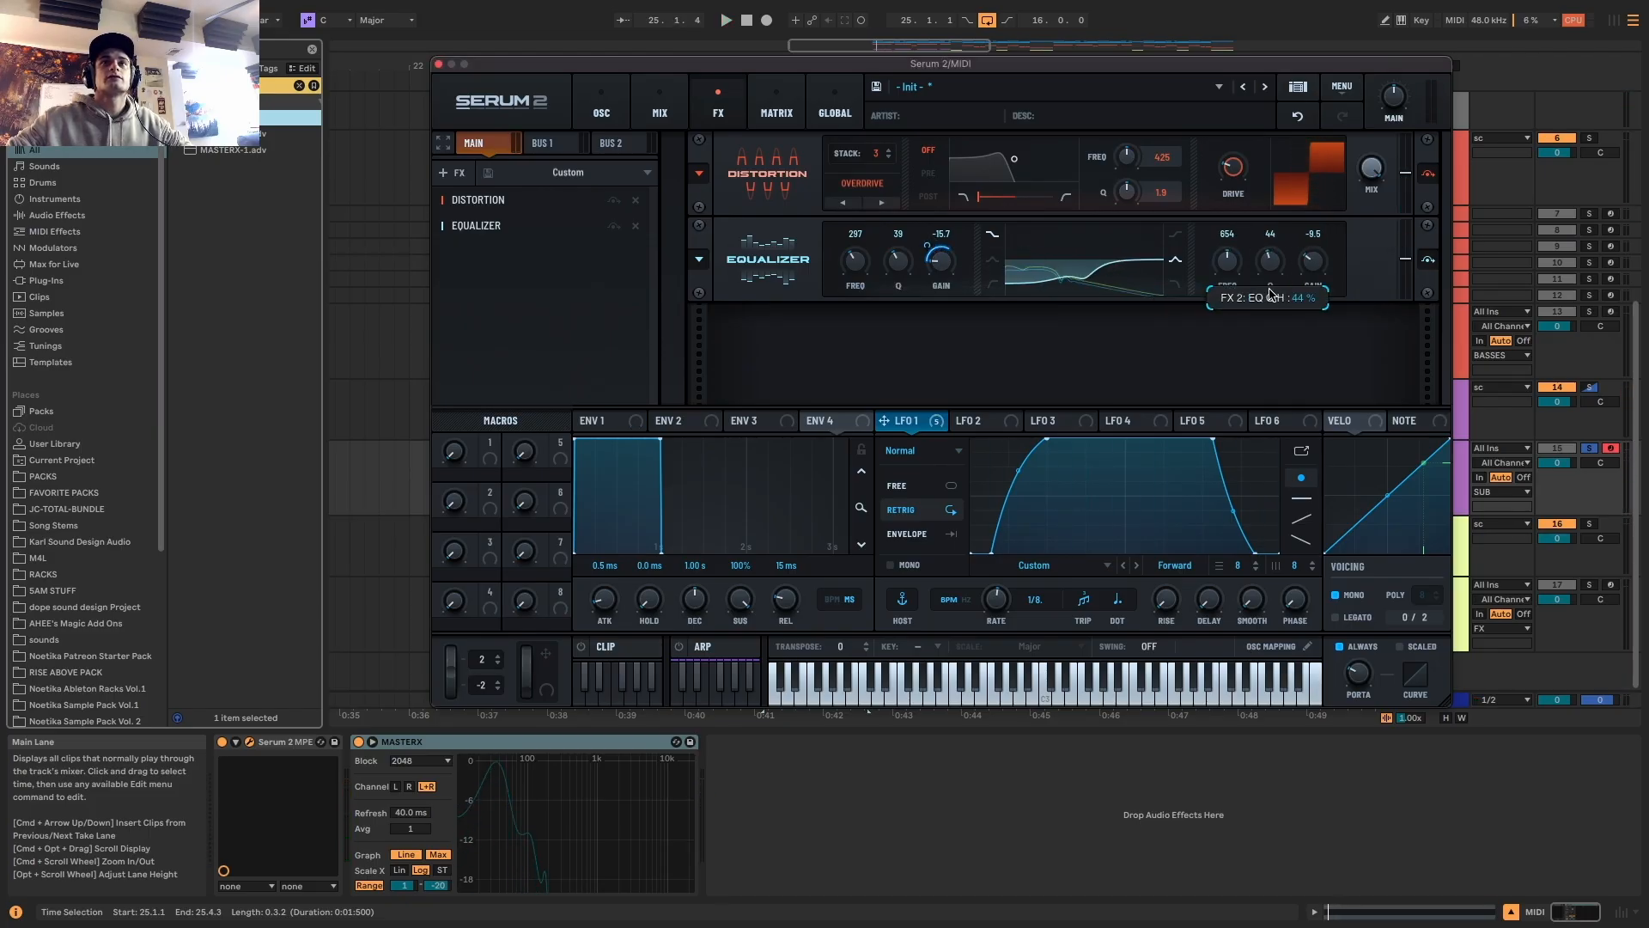
{"action": "key", "text": "space"}
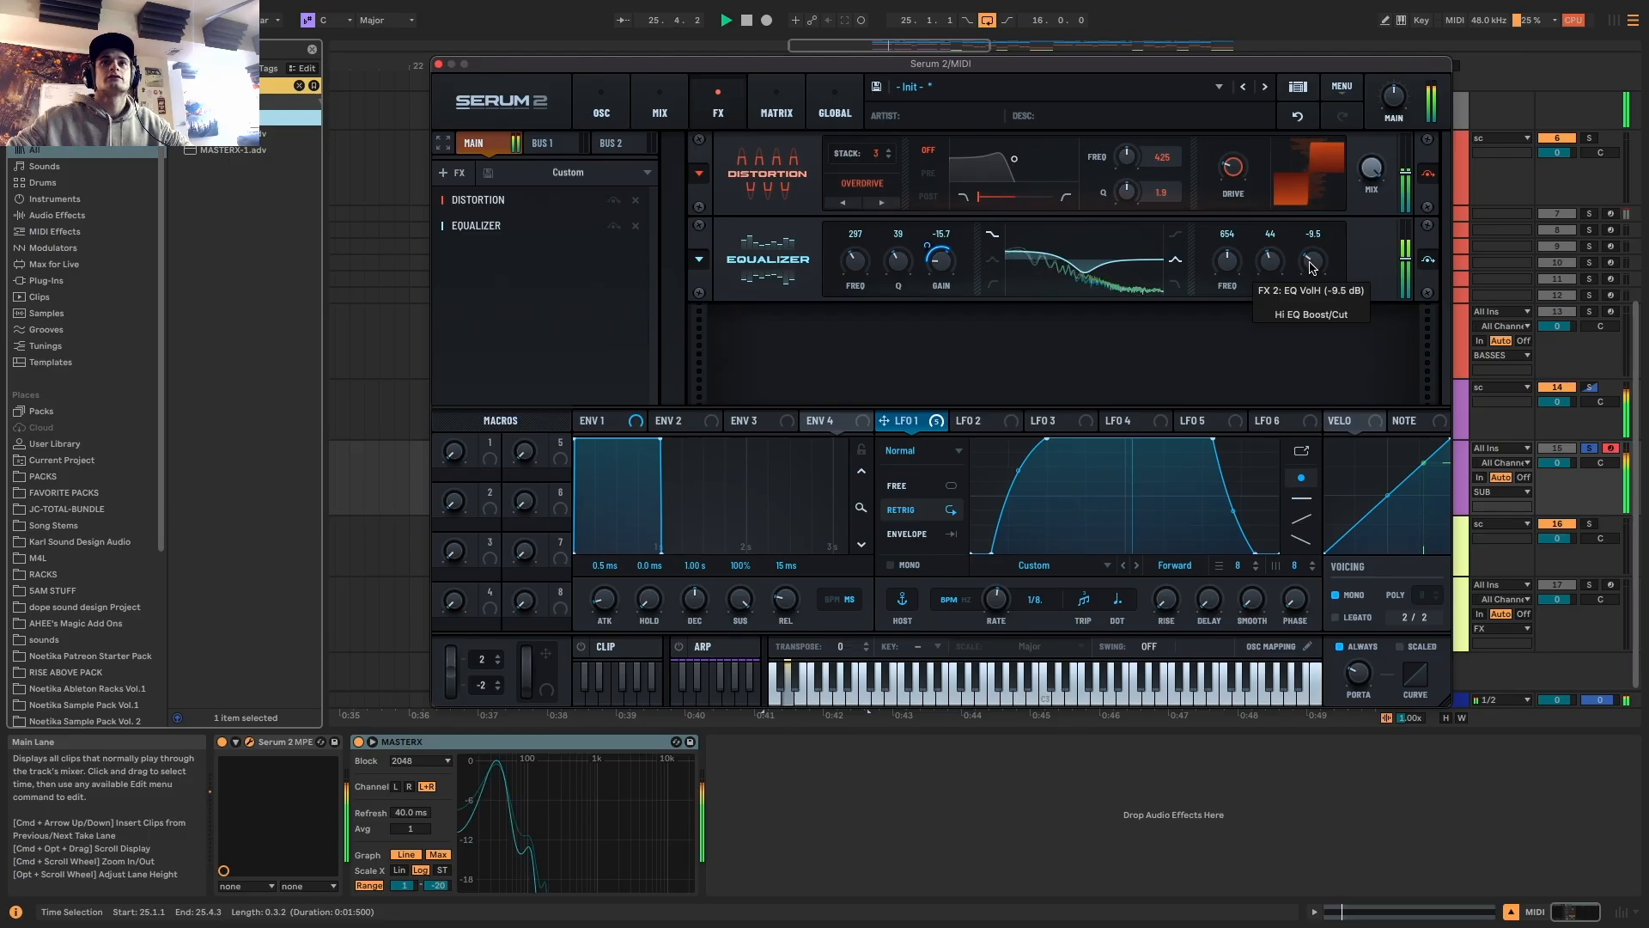
{"action": "left_click_drag", "start_coordinate": [1305, 267], "coordinate": [1308, 278]}
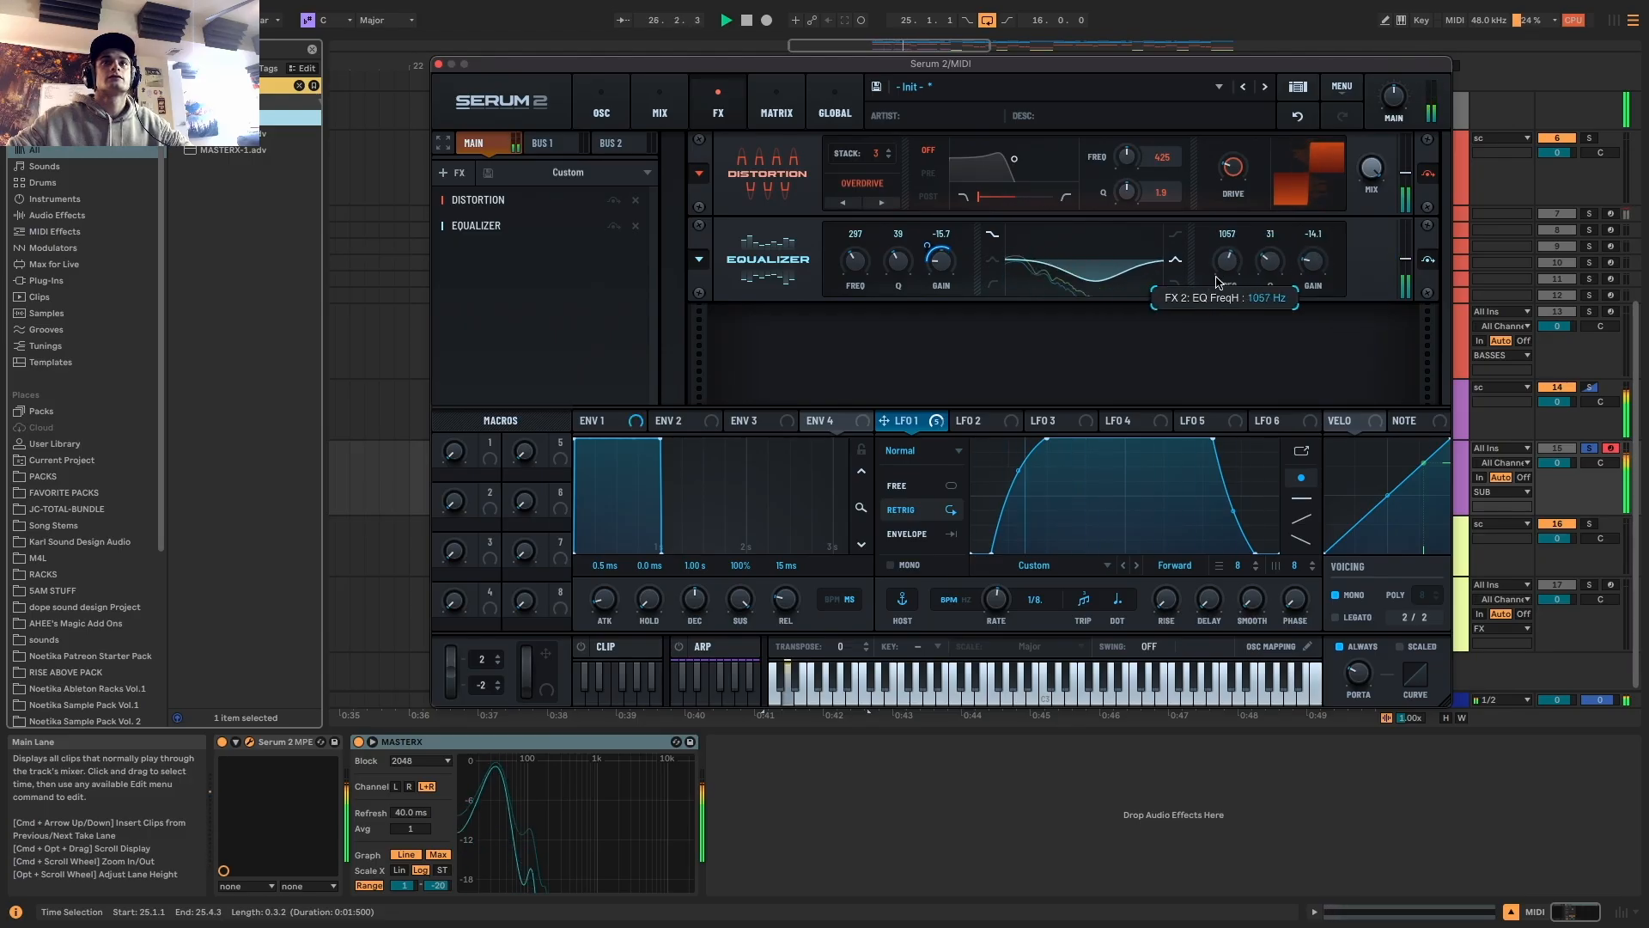
{"action": "key", "text": "space"}
Add a second Equalizer to the chain and boost its high shelf at 2041 Hz by 12.6 dB
{"action": "left_click", "coordinate": [453, 172]}
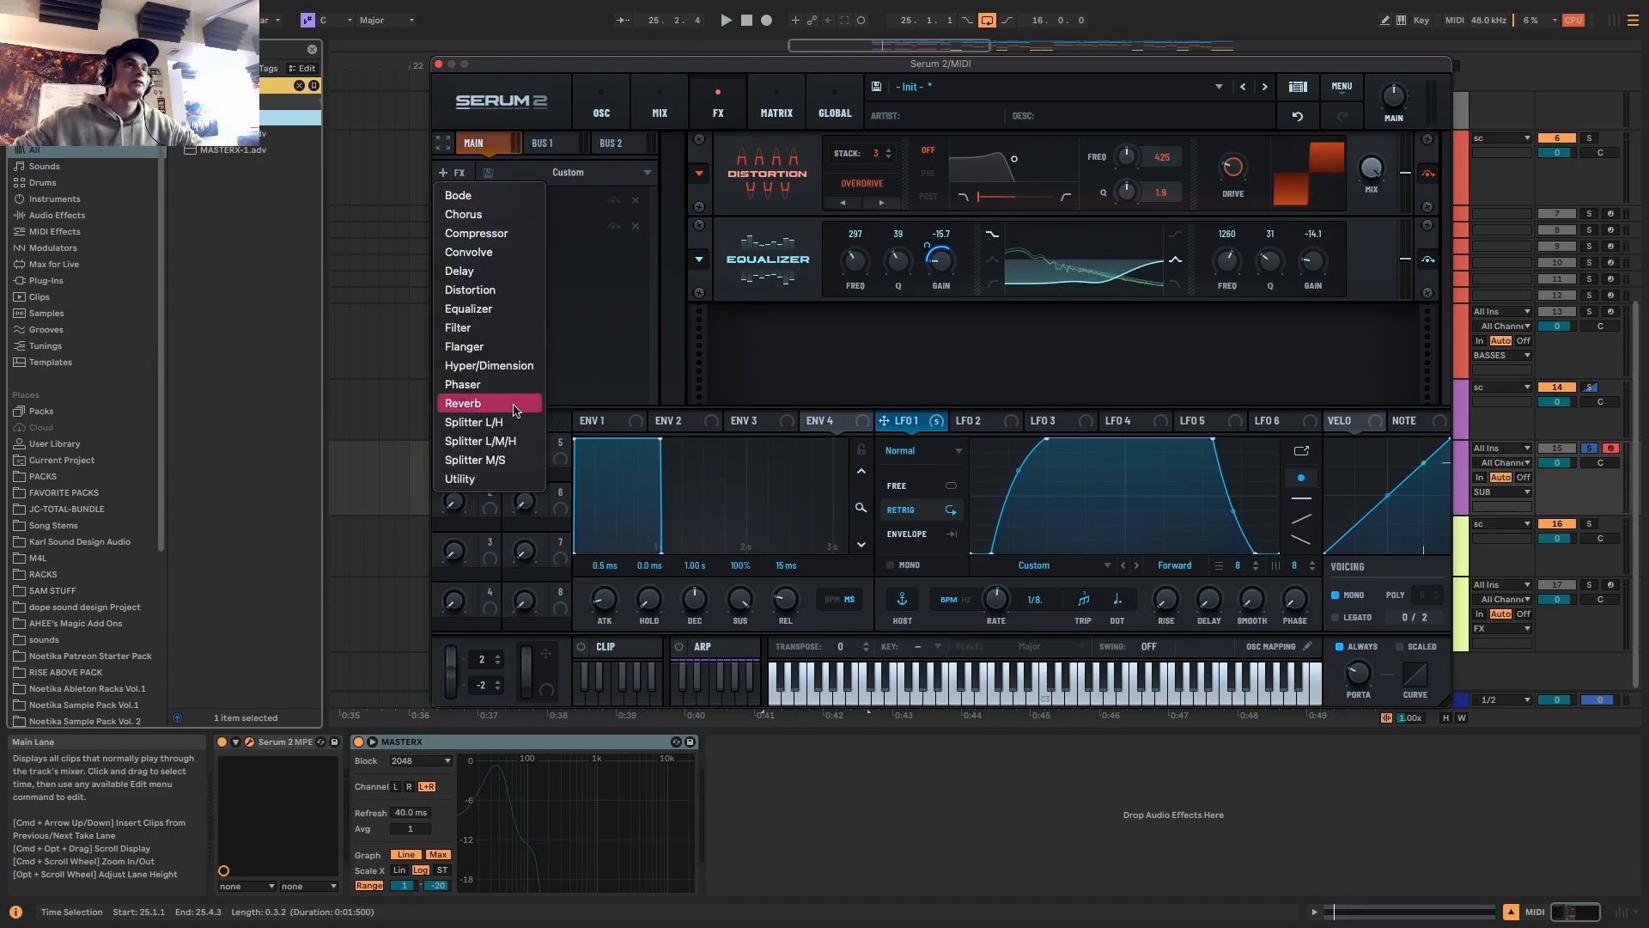
{"action": "left_click", "coordinate": [515, 310]}
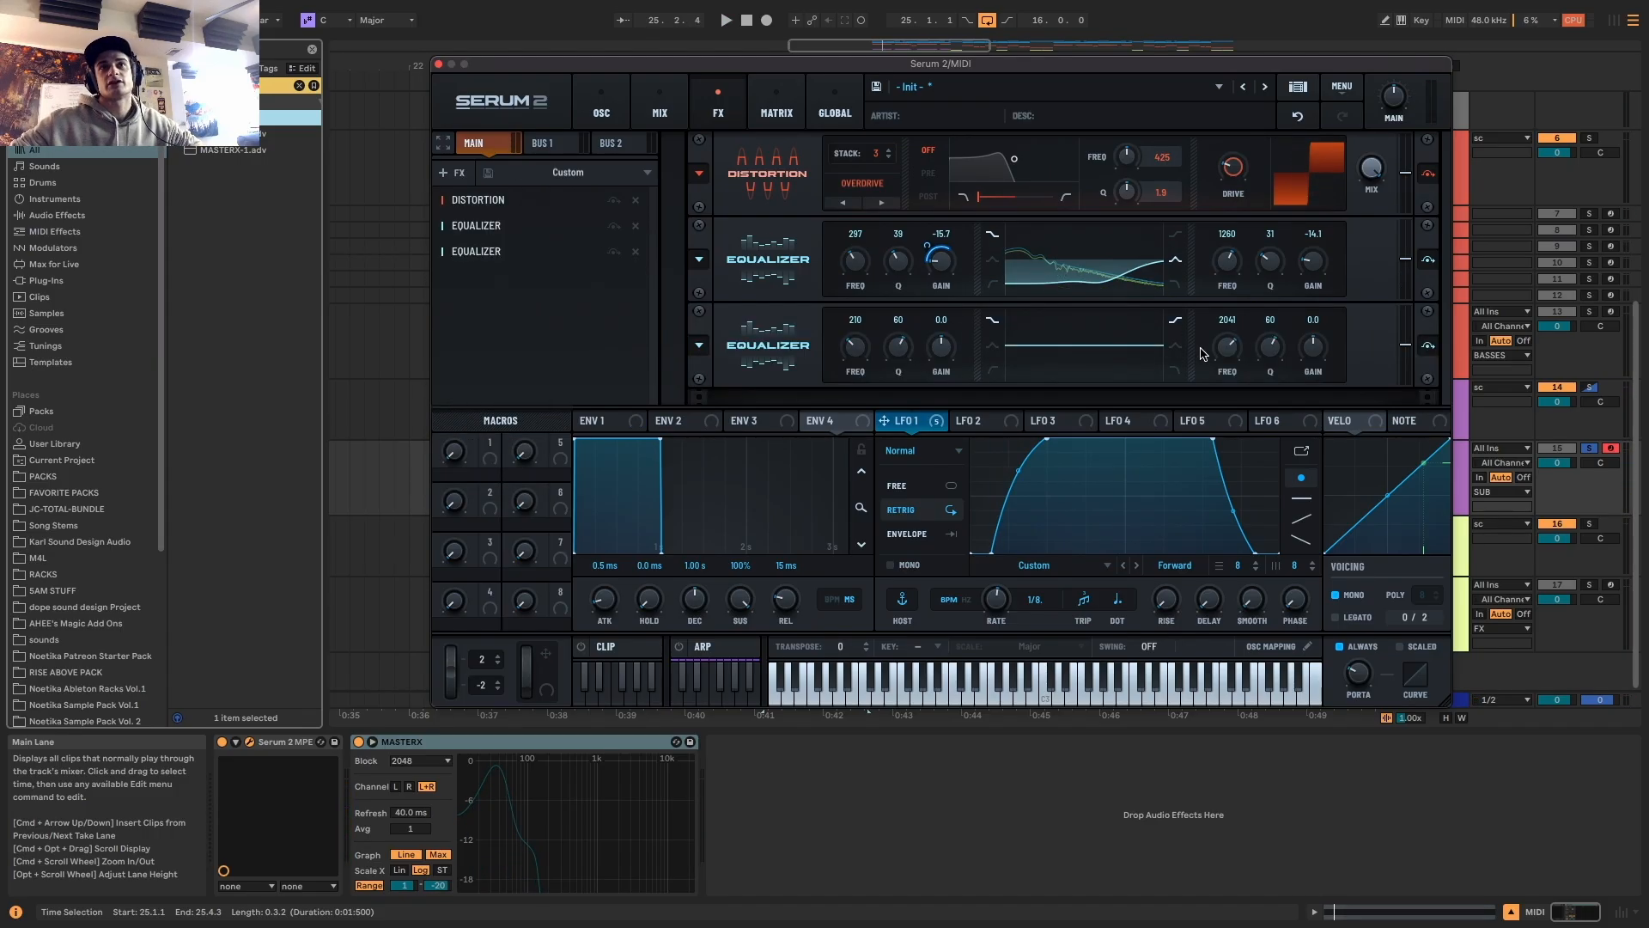
{"action": "key", "text": "space"}
{"action": "left_click_drag", "start_coordinate": [1327, 340], "coordinate": [1307, 342]}
{"action": "key", "text": "space"}
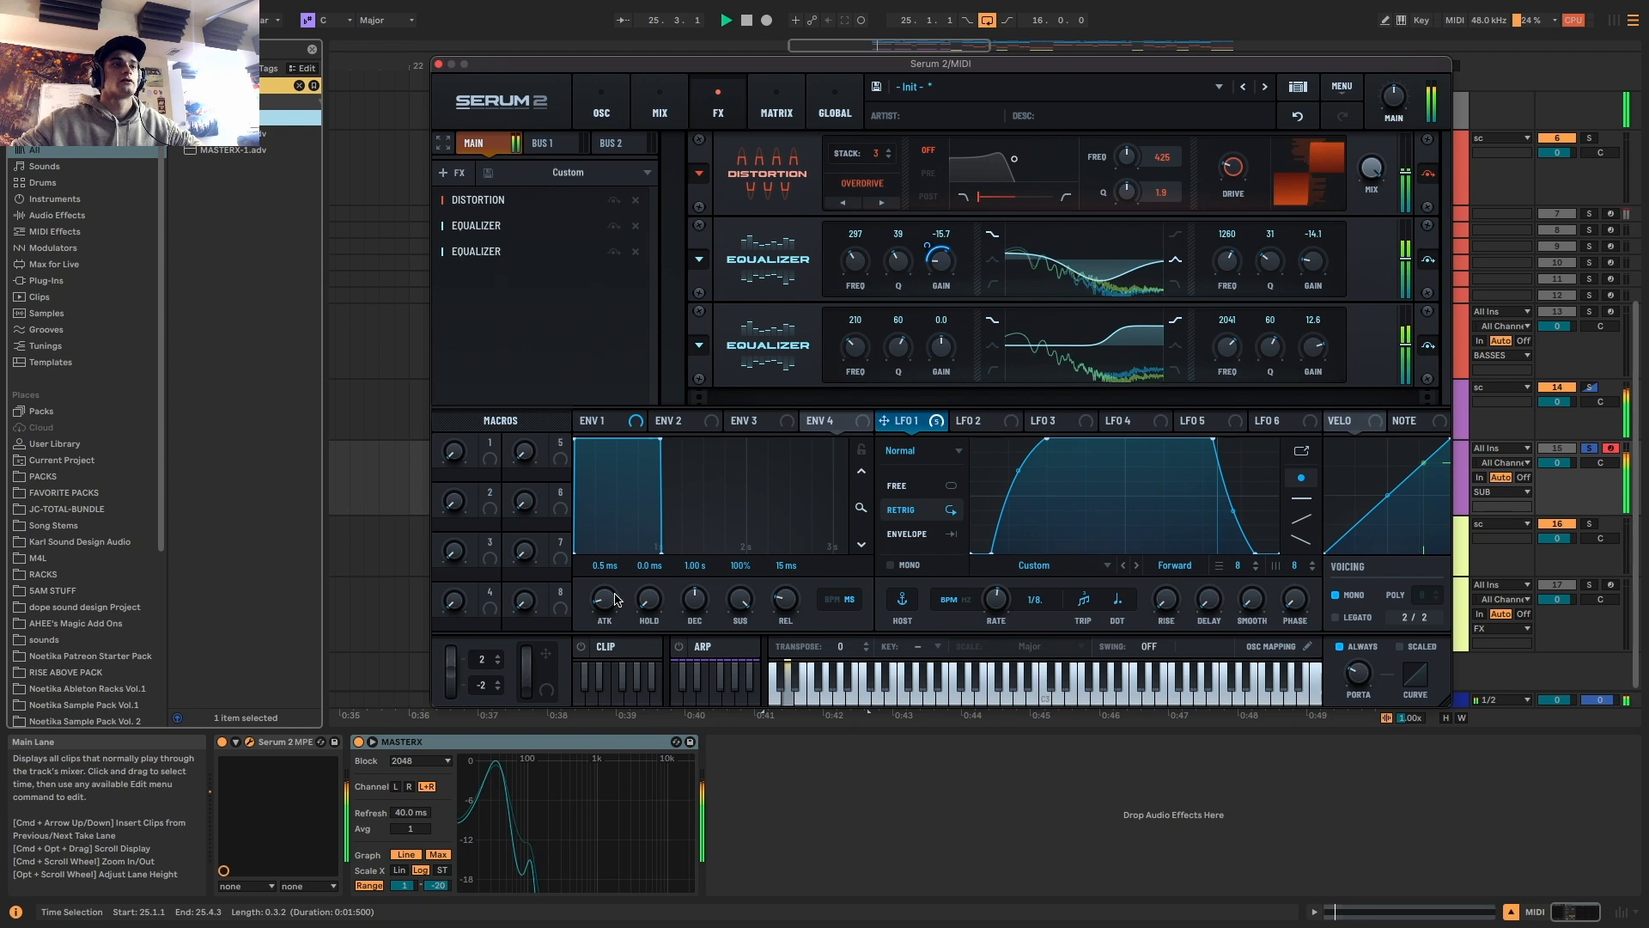
Slightly lower LFO 1's upper plateau points, fine-tuning them after taking the sub MIDI track out of solo
{"action": "left_click_drag", "start_coordinate": [1212, 438], "coordinate": [1218, 454]}
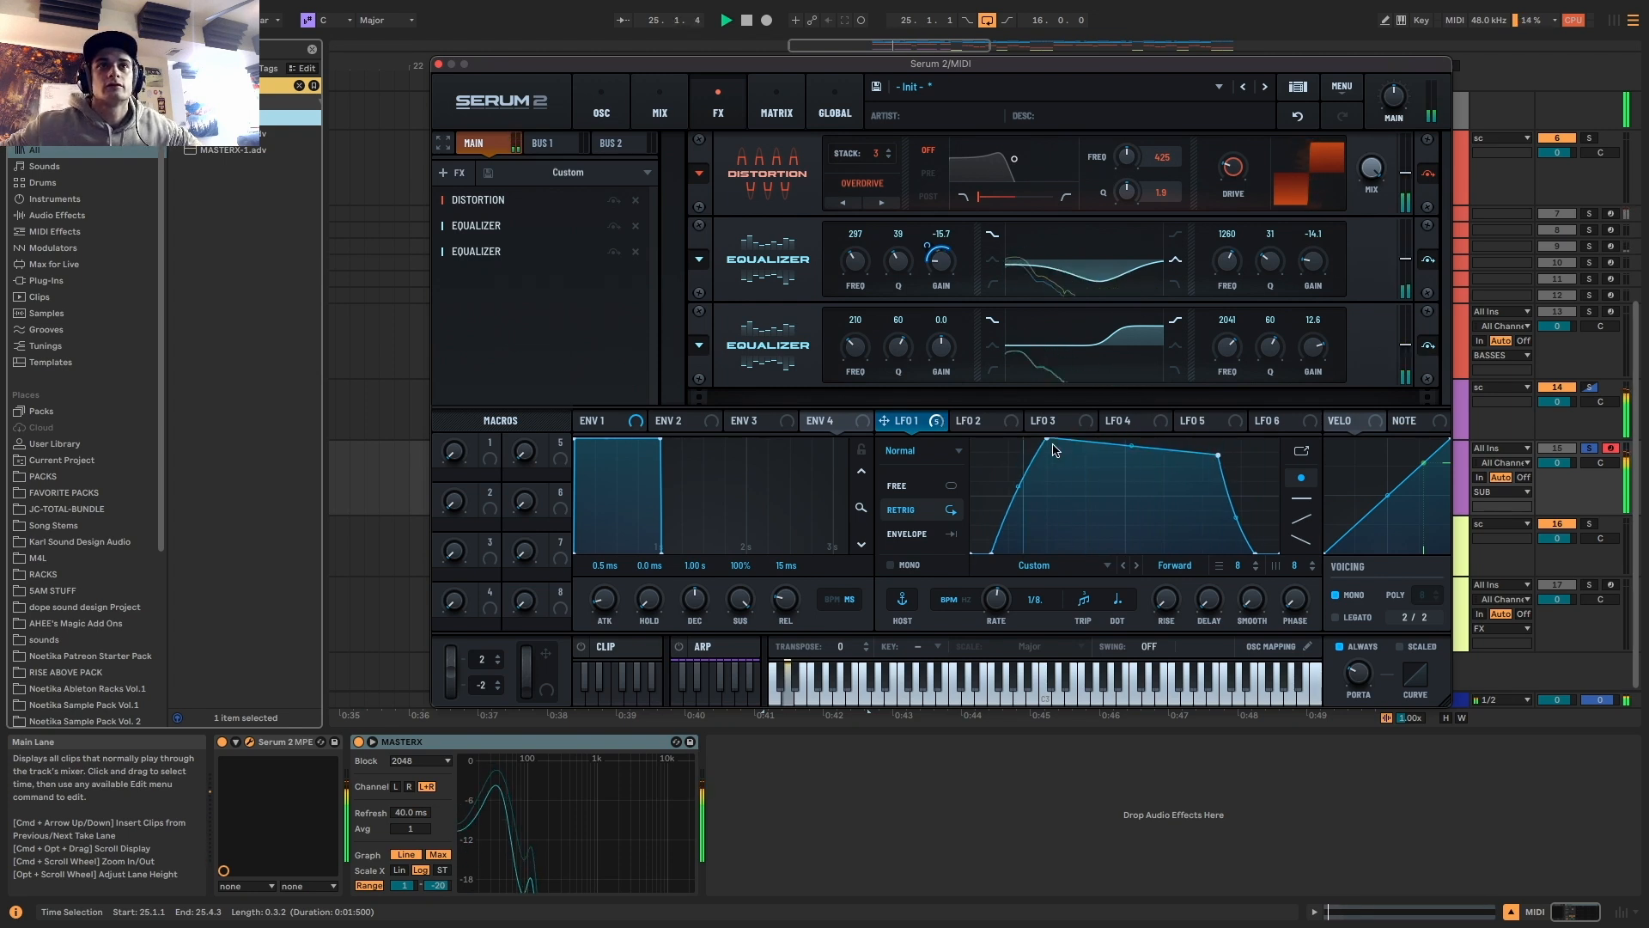
{"action": "left_click_drag", "start_coordinate": [1046, 439], "coordinate": [1048, 445]}
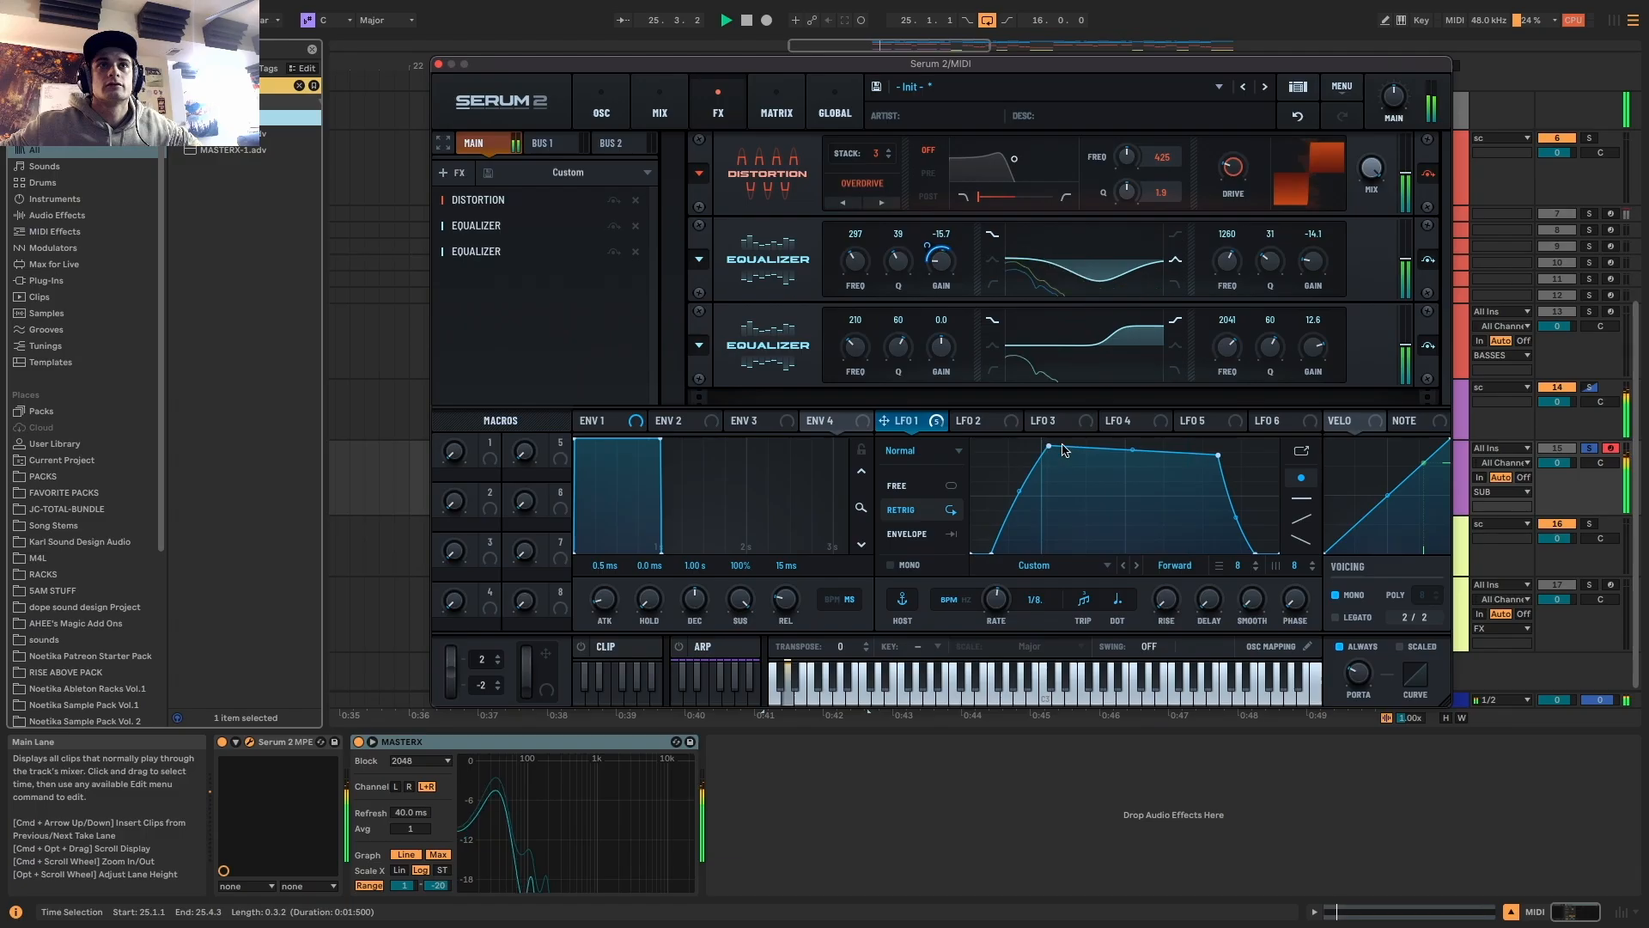
{"action": "left_click", "coordinate": [601, 108]}
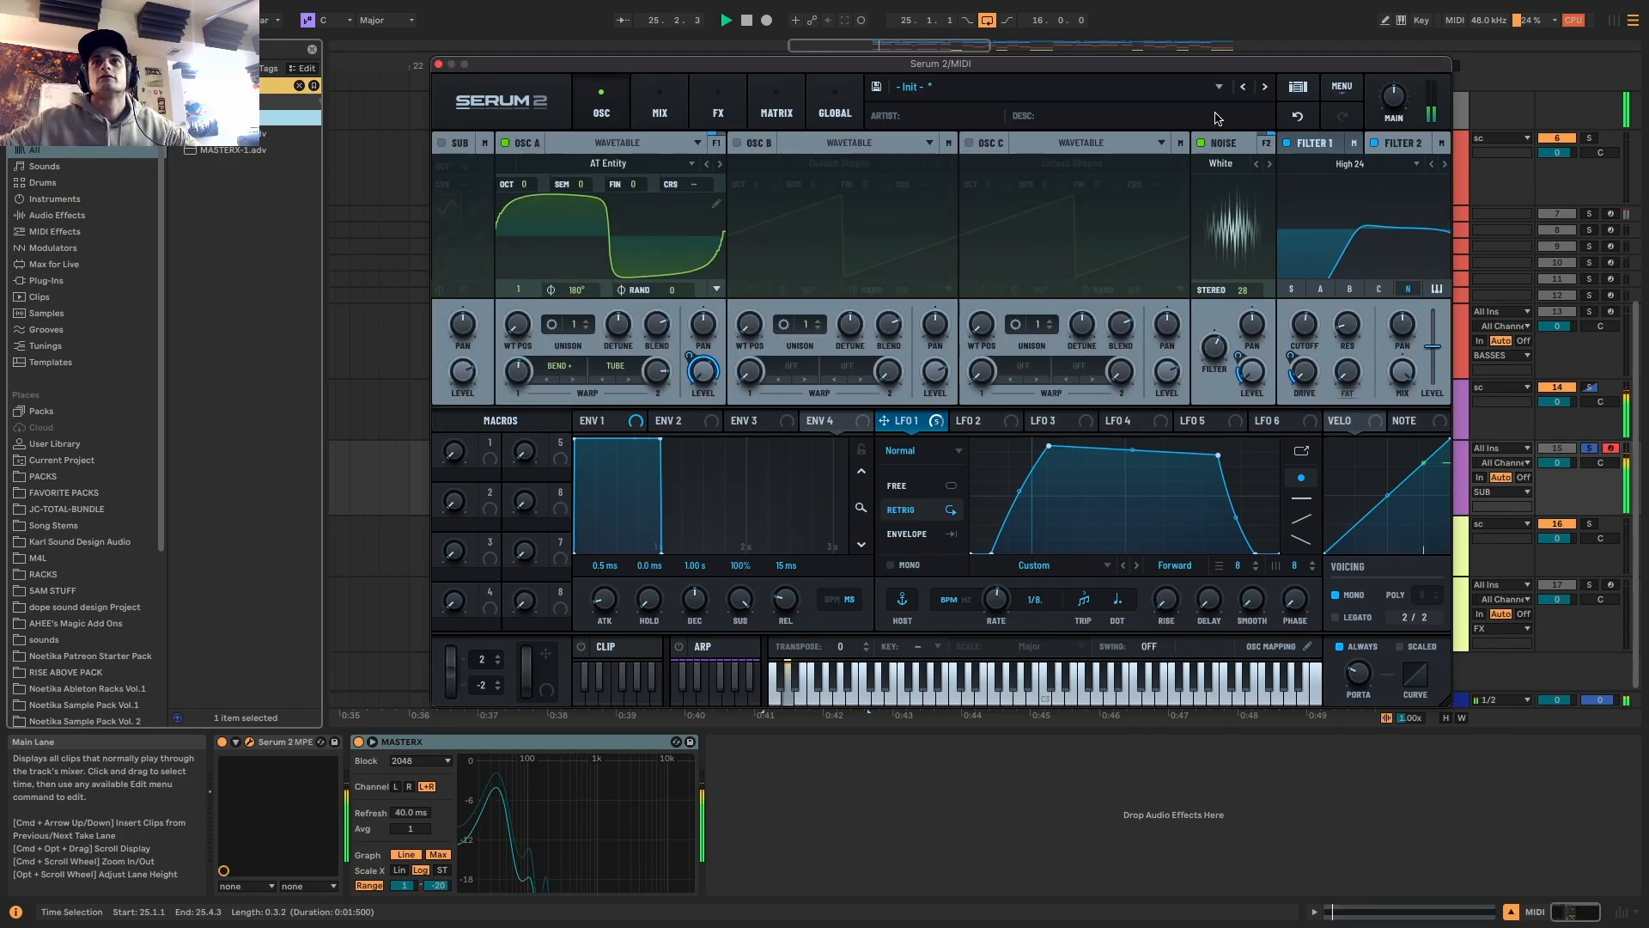
{"action": "left_click", "coordinate": [1592, 449]}
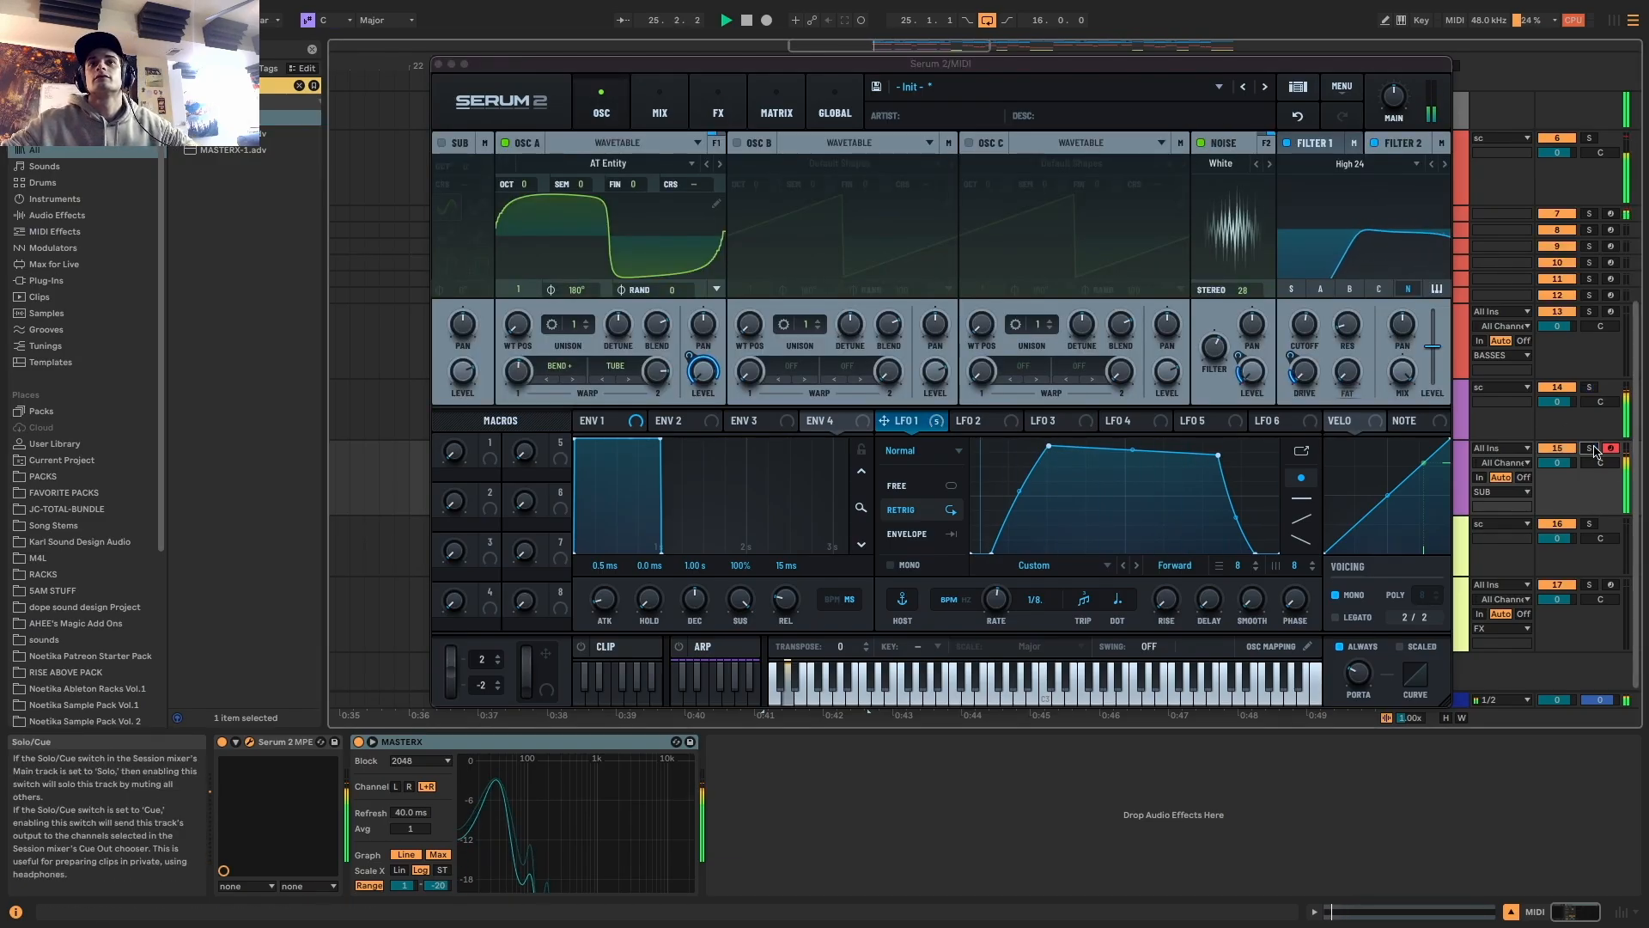
{"action": "left_click_drag", "start_coordinate": [1218, 454], "coordinate": [1214, 451]}
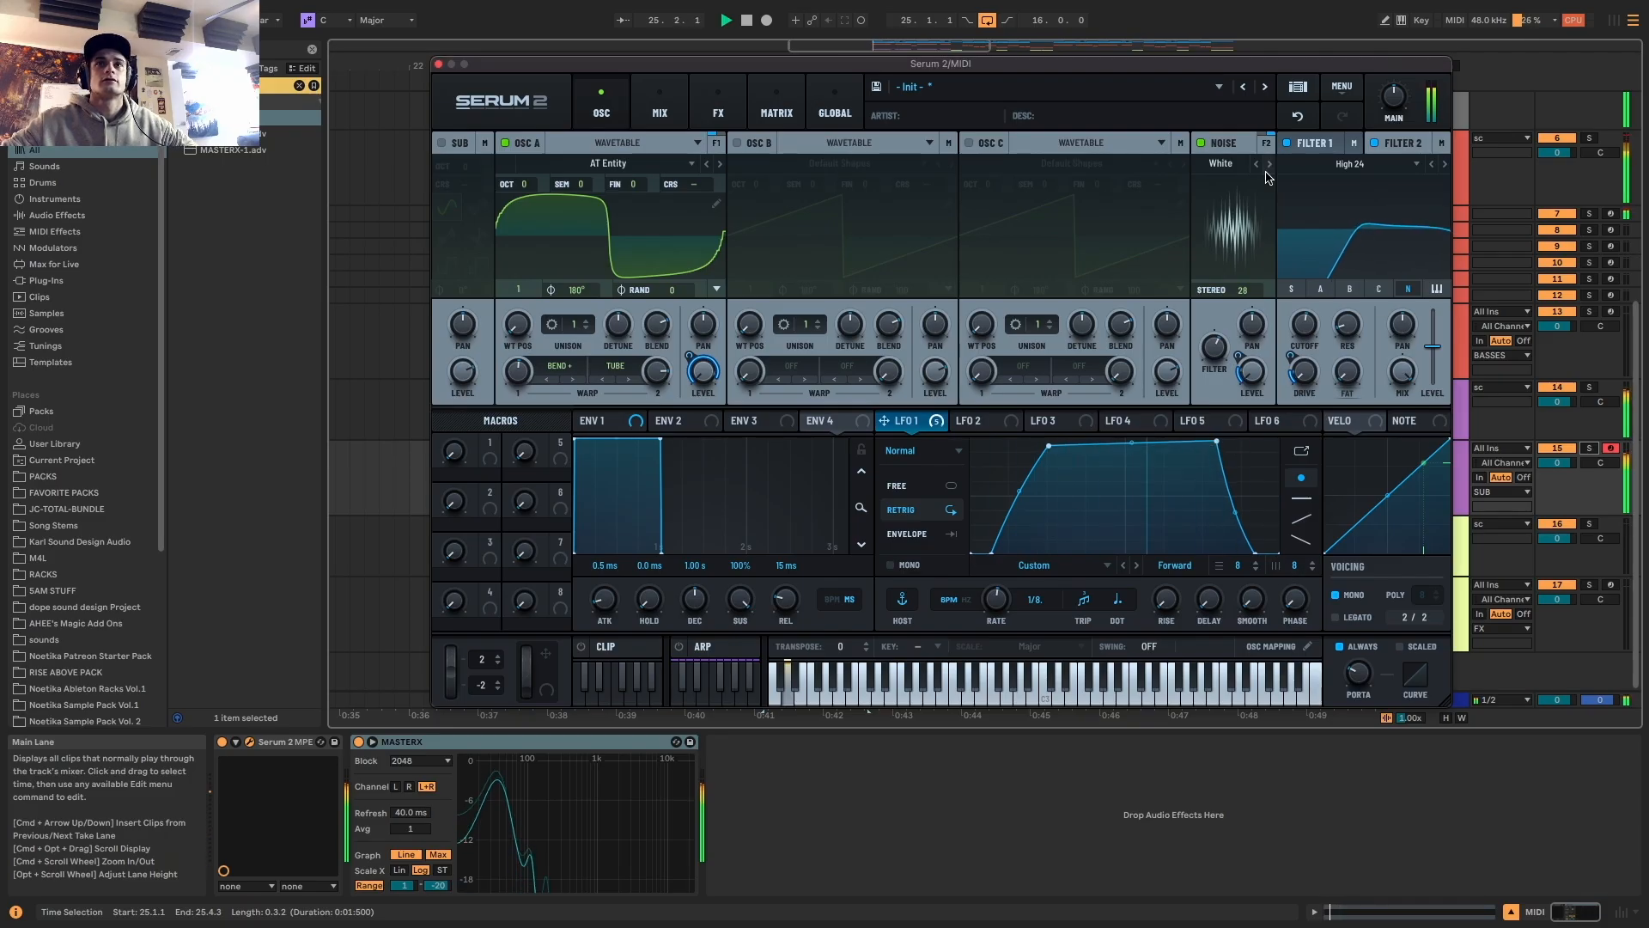
Lower the cutoff of Filter 1 (MG Low 24) during playback, and close the synth window
{"action": "left_click", "coordinate": [1317, 143]}
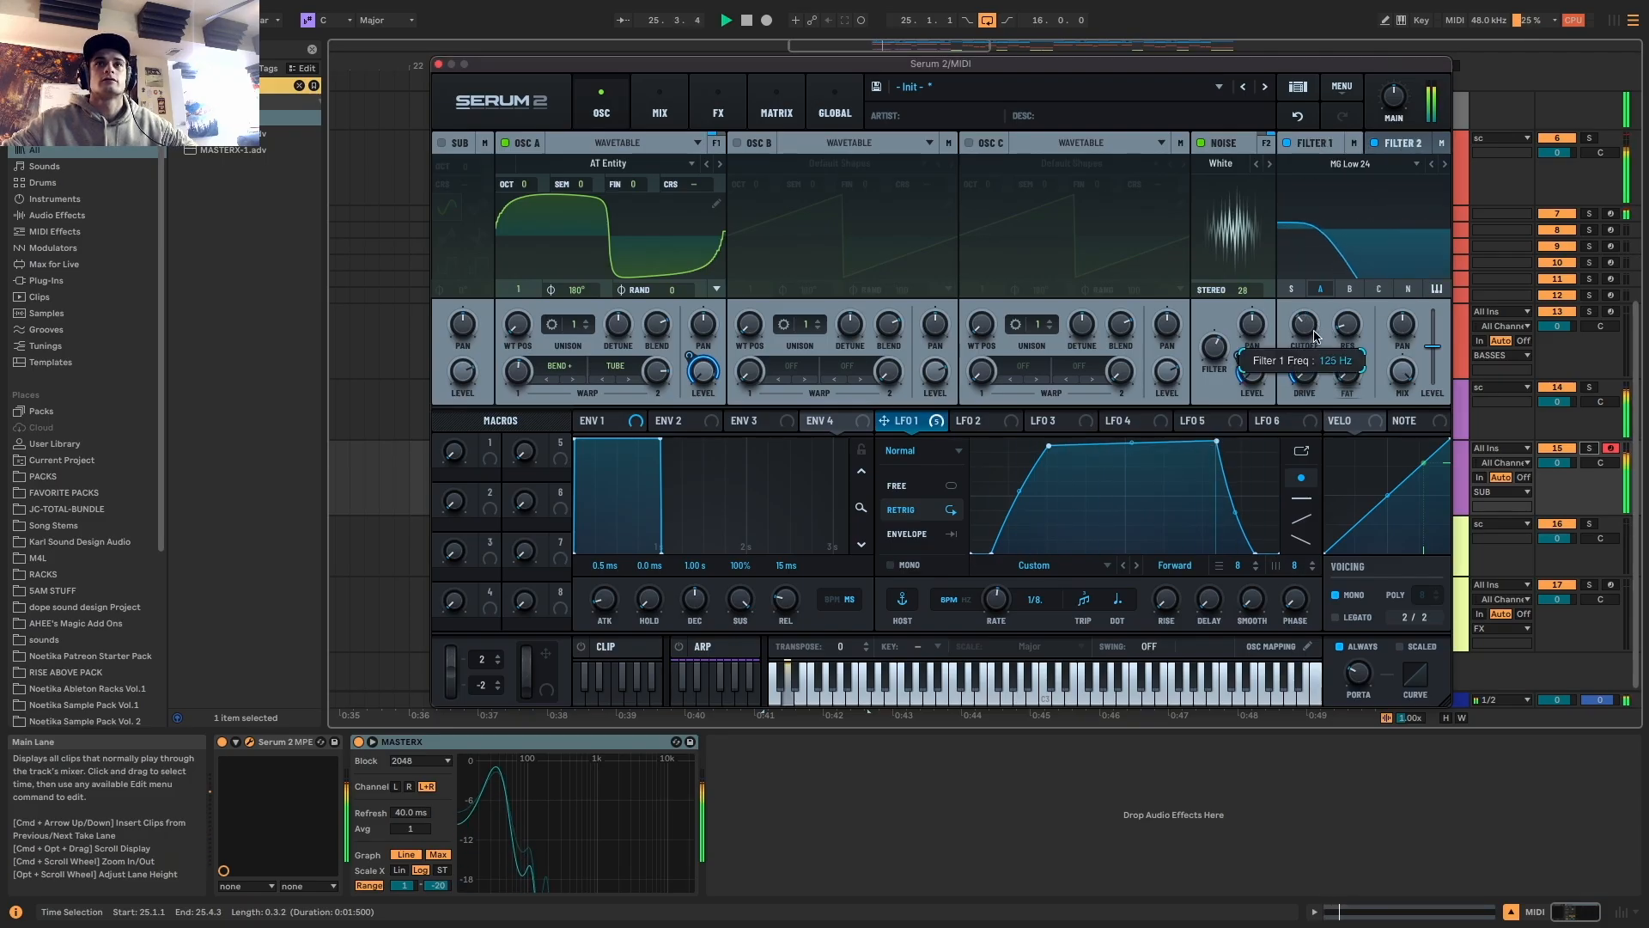
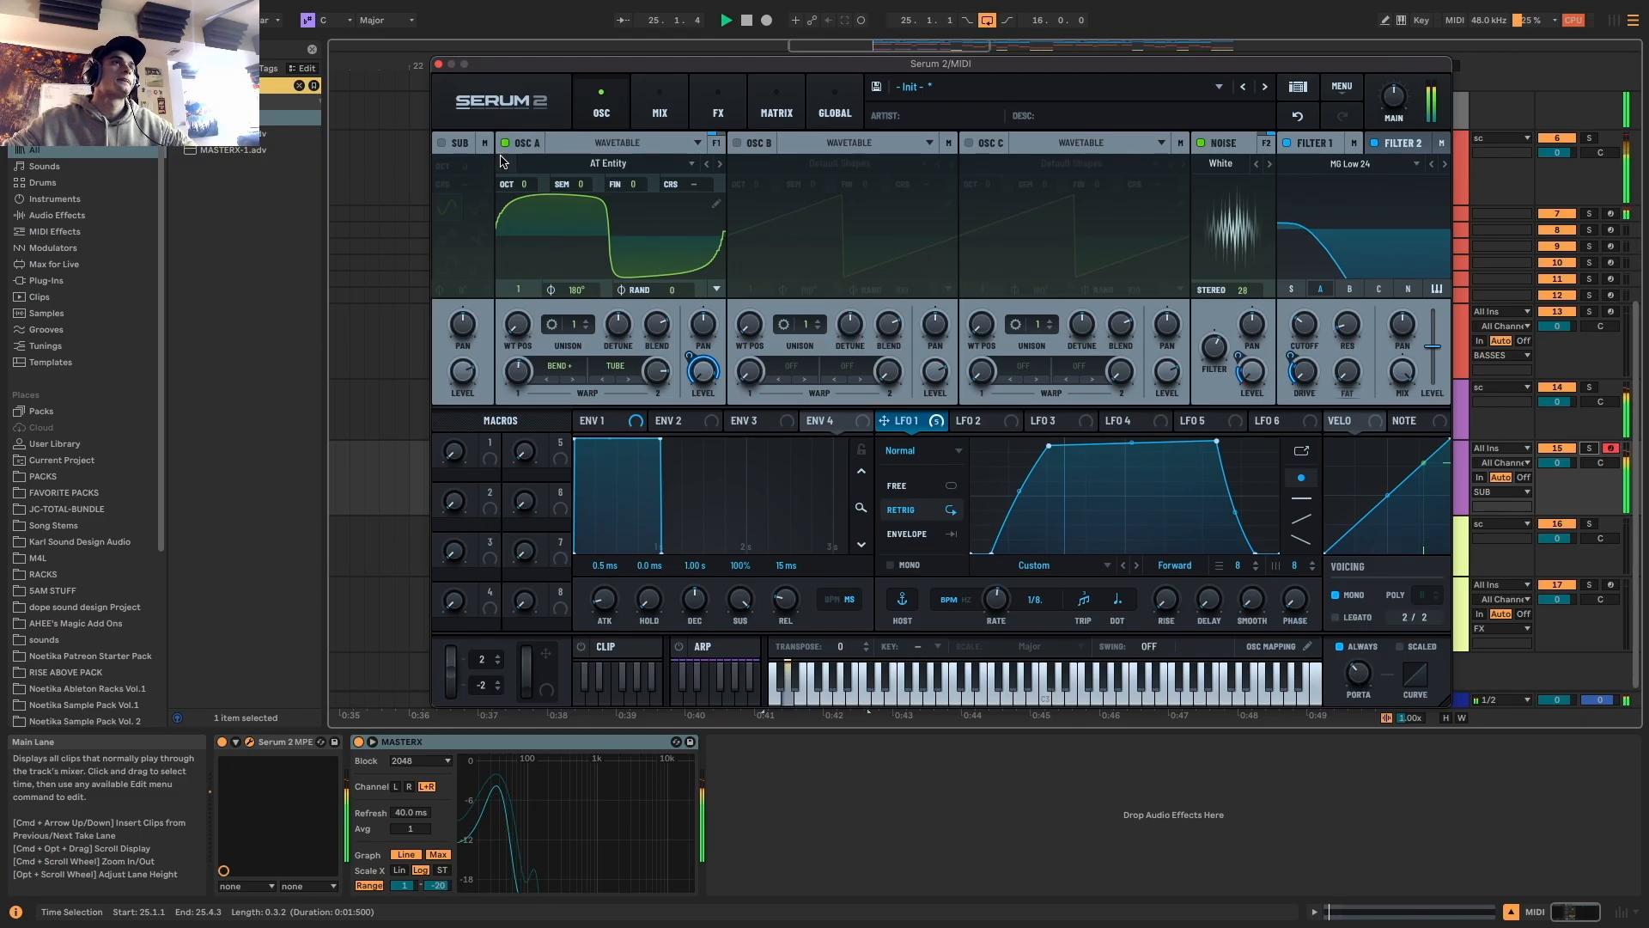
{"action": "left_click", "coordinate": [438, 64]}
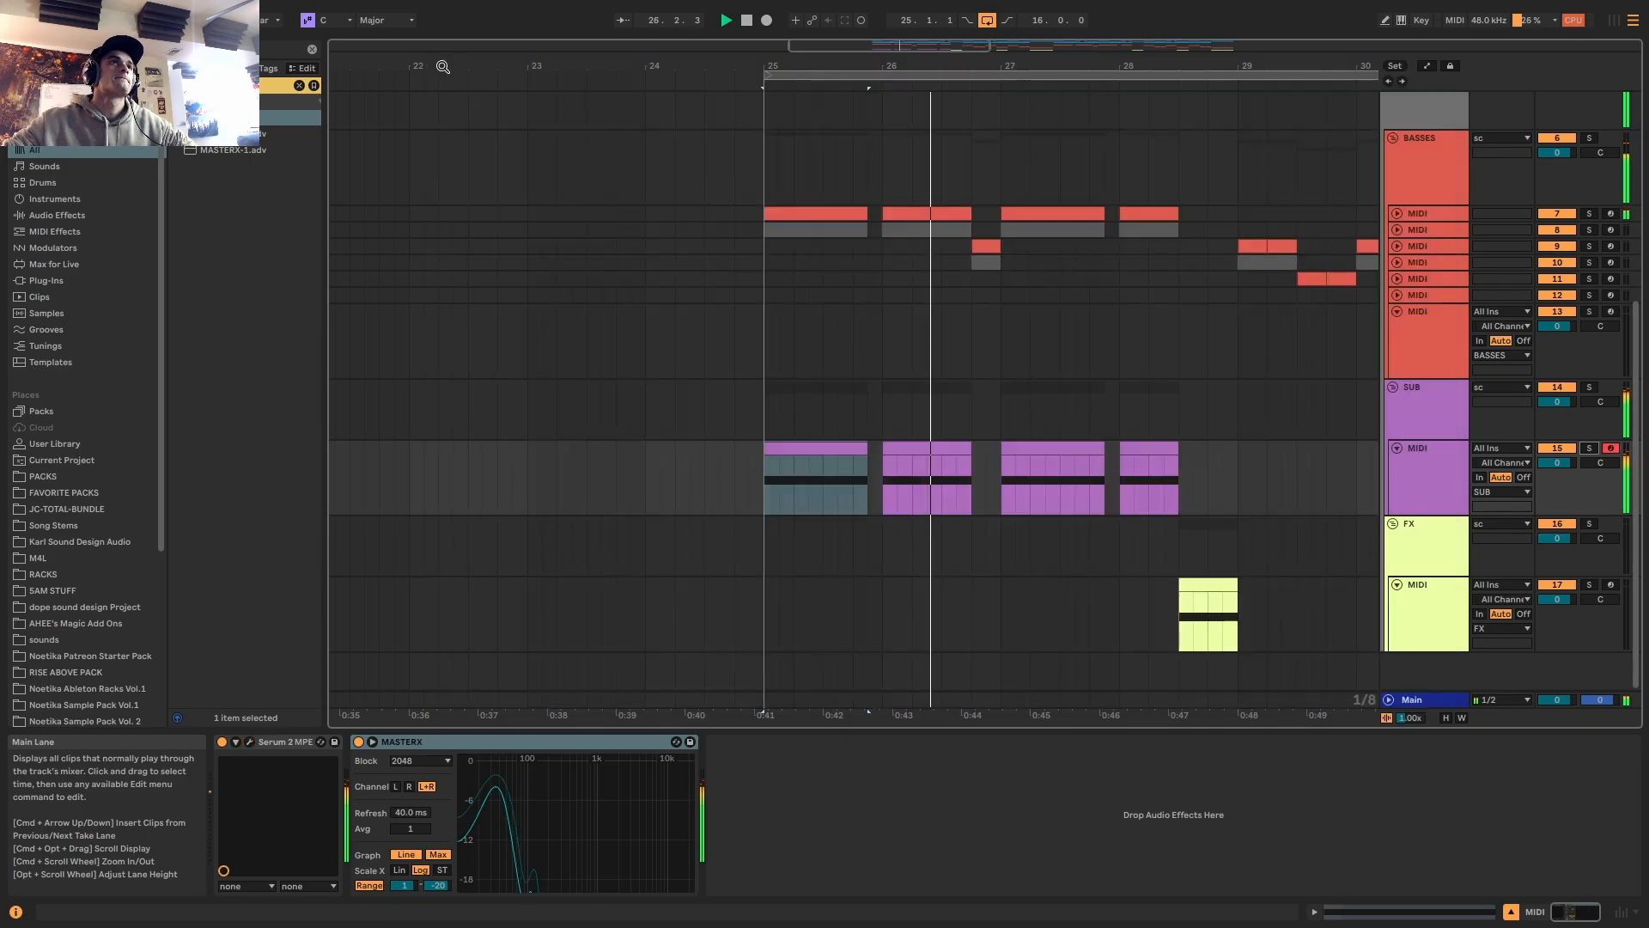
{"action": "key", "text": "space"}
{"action": "key", "text": "space"}
Solo and unfold the first MIDI track in the BASSES group, load EQ Eight on it and play its first clip
{"action": "left_click", "coordinate": [1440, 220]}
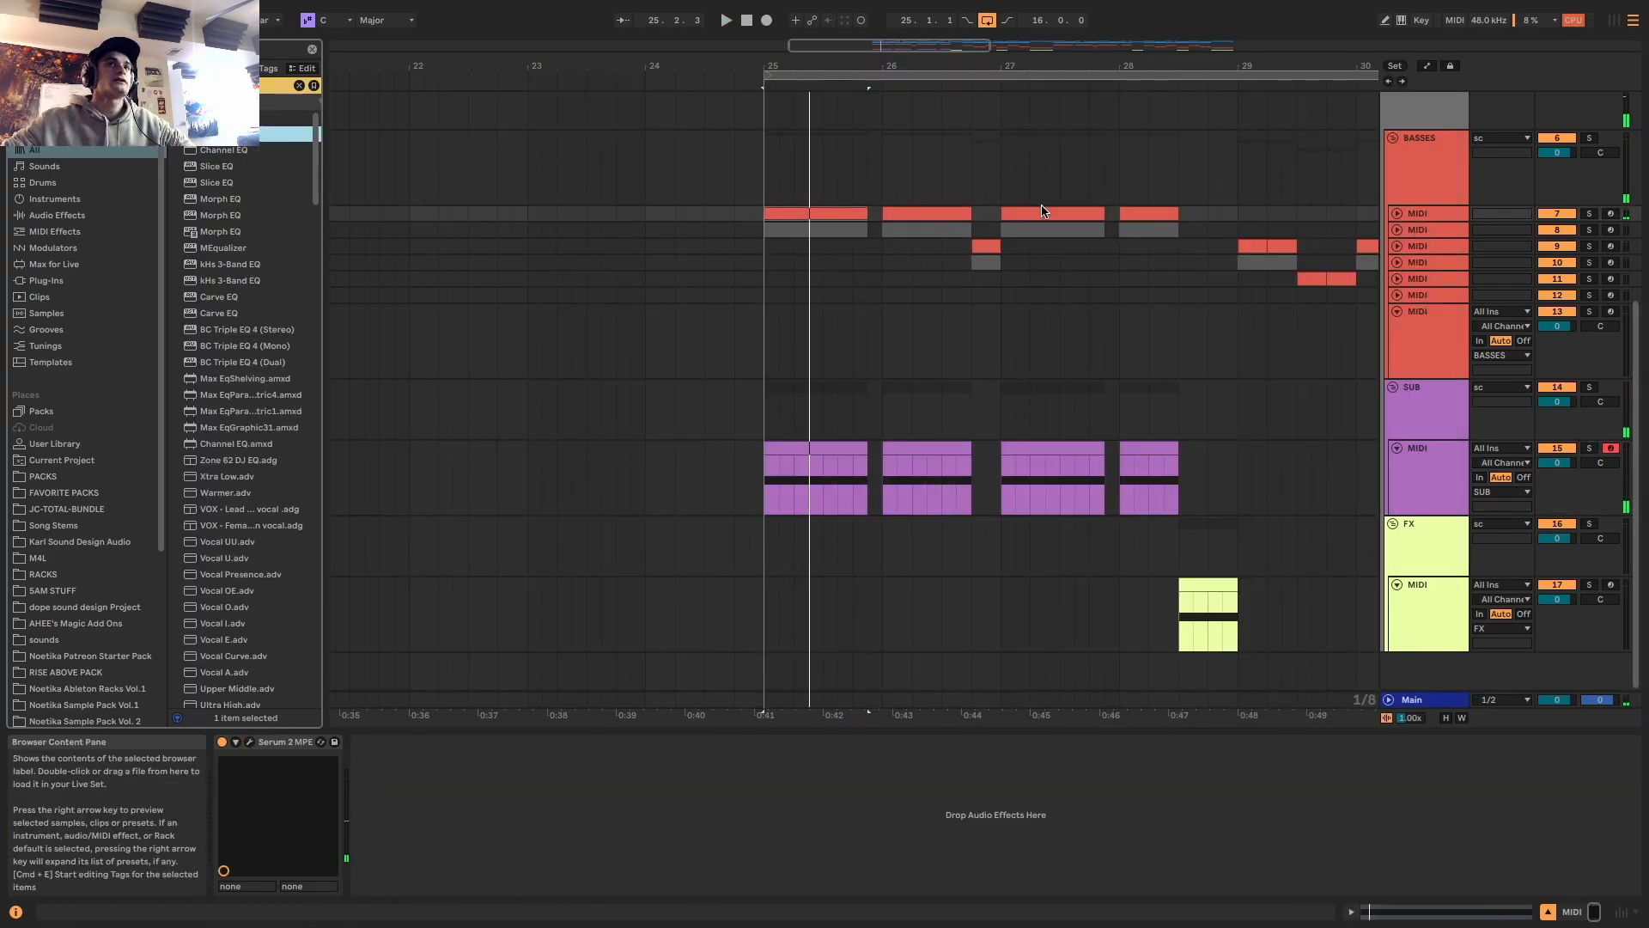
{"action": "left_click", "coordinate": [1589, 213]}
{"action": "left_click", "coordinate": [1396, 213]}
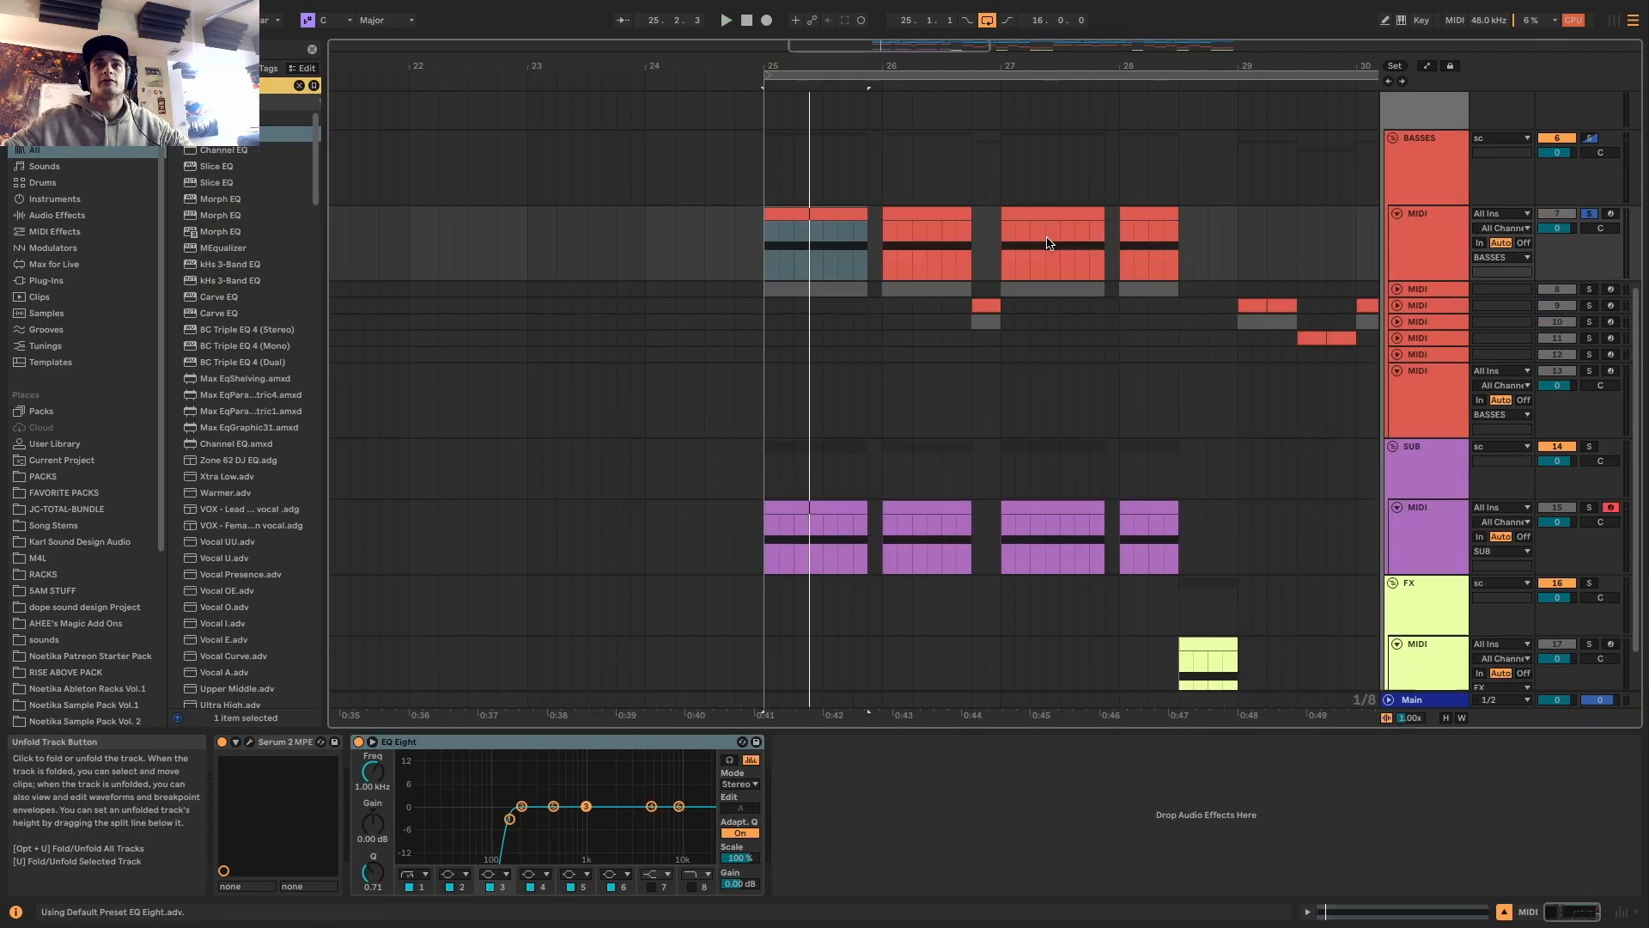
{"action": "left_click", "coordinate": [783, 218]}
{"action": "key", "text": "space"}
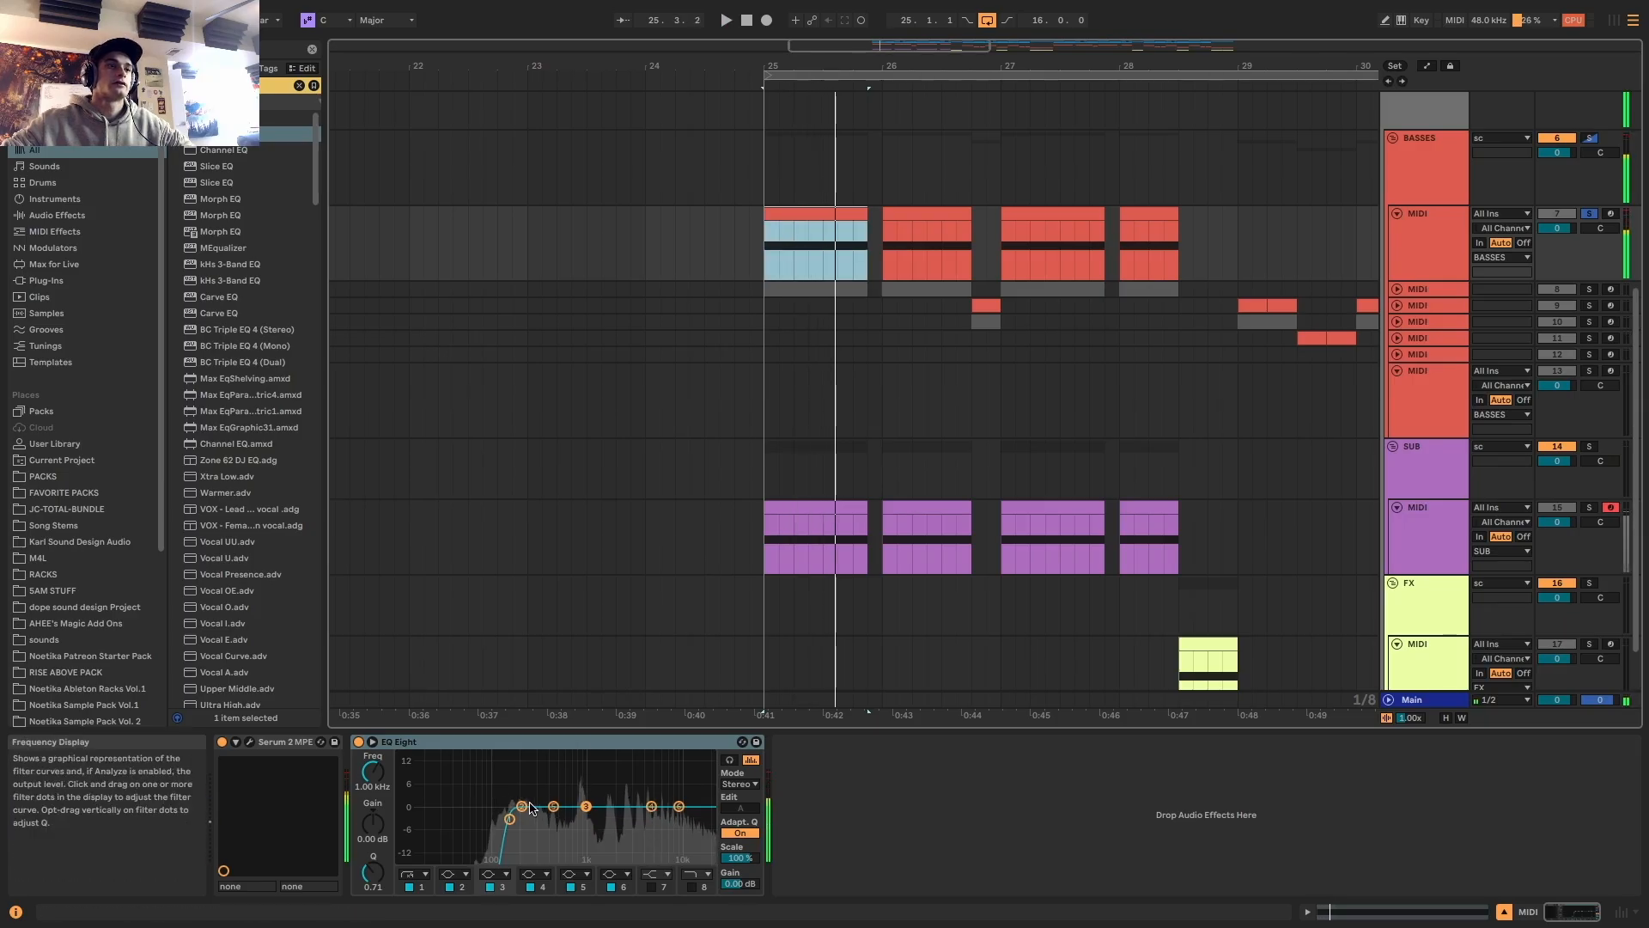
Move the EQ Eight low cut on the first bass track to about 352 Hz, audition it and unsolo the track
{"action": "left_click_drag", "start_coordinate": [521, 805], "coordinate": [543, 819]}
{"action": "key", "text": "space"}
{"action": "key", "text": "space"}
{"action": "key", "text": "space"}
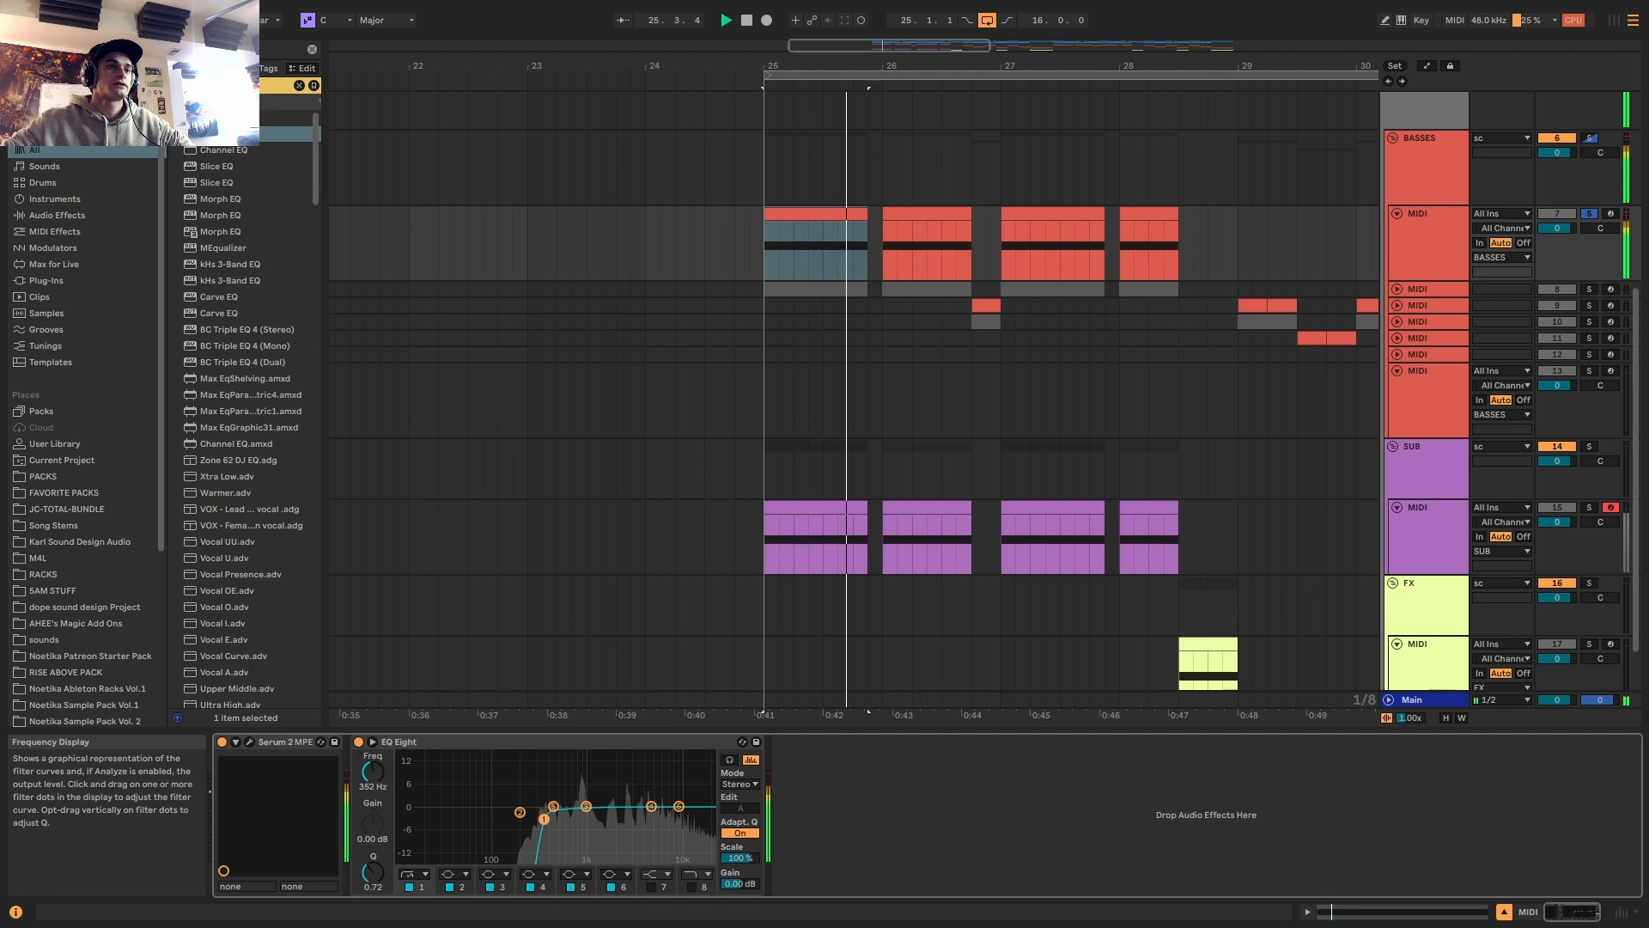
{"action": "key", "text": "space"}
{"action": "key", "text": "space"}
Play through the four sub clips from bar 25 with the basses and examine the arrangement up to bar 32
{"action": "left_click", "coordinate": [839, 506]}
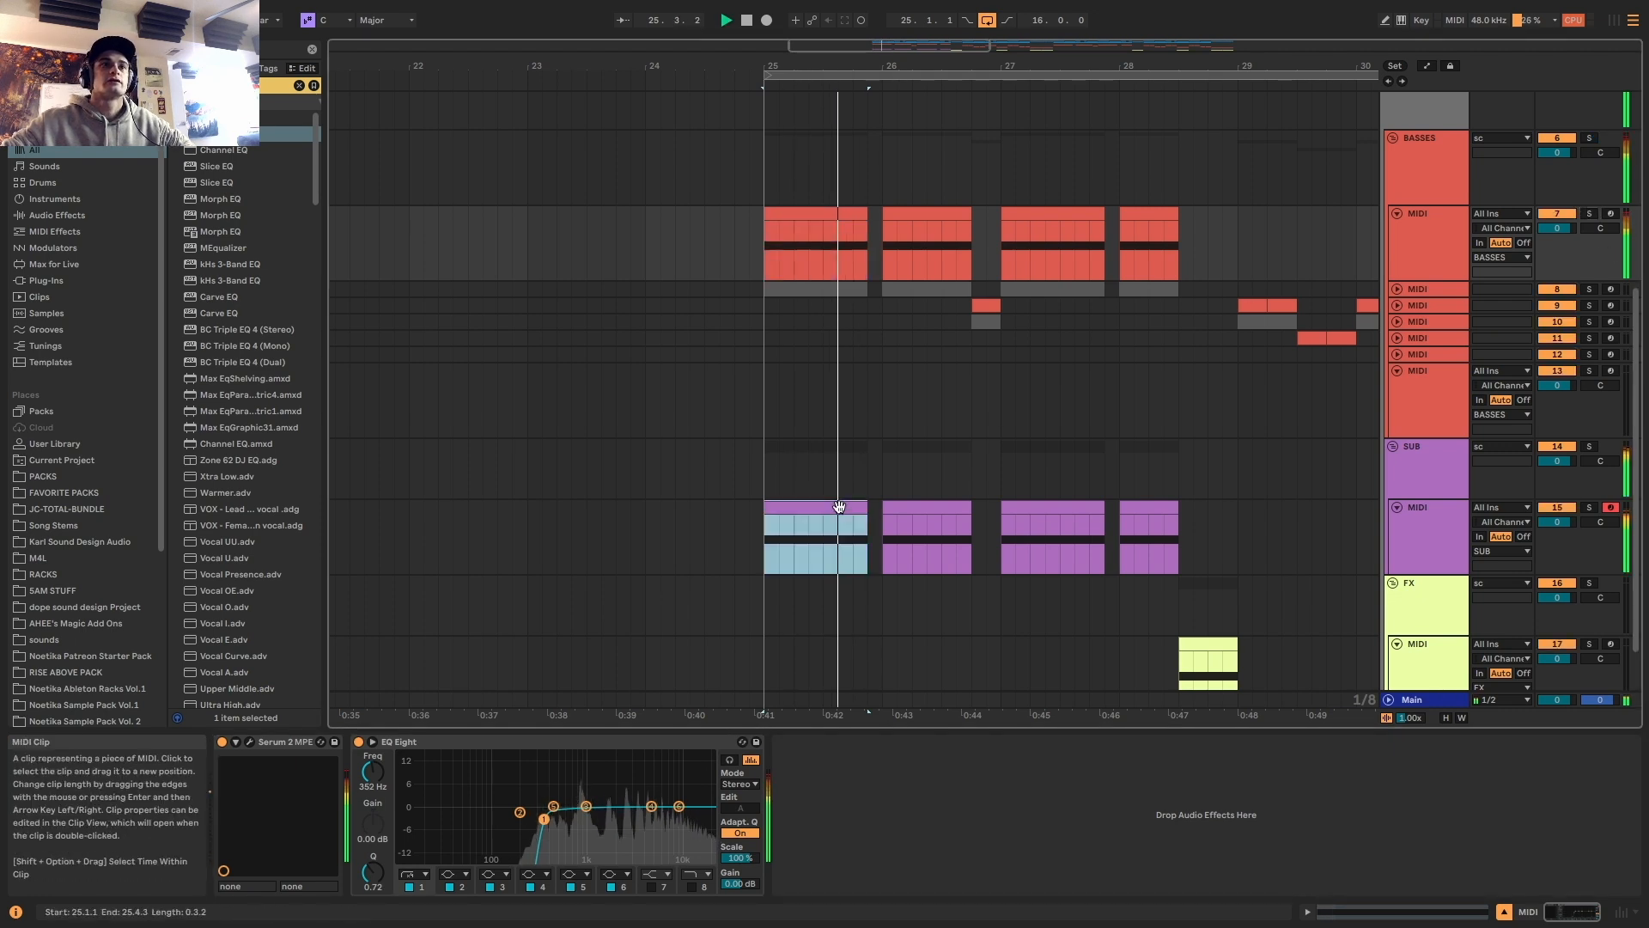
{"action": "left_click", "coordinate": [897, 507]}
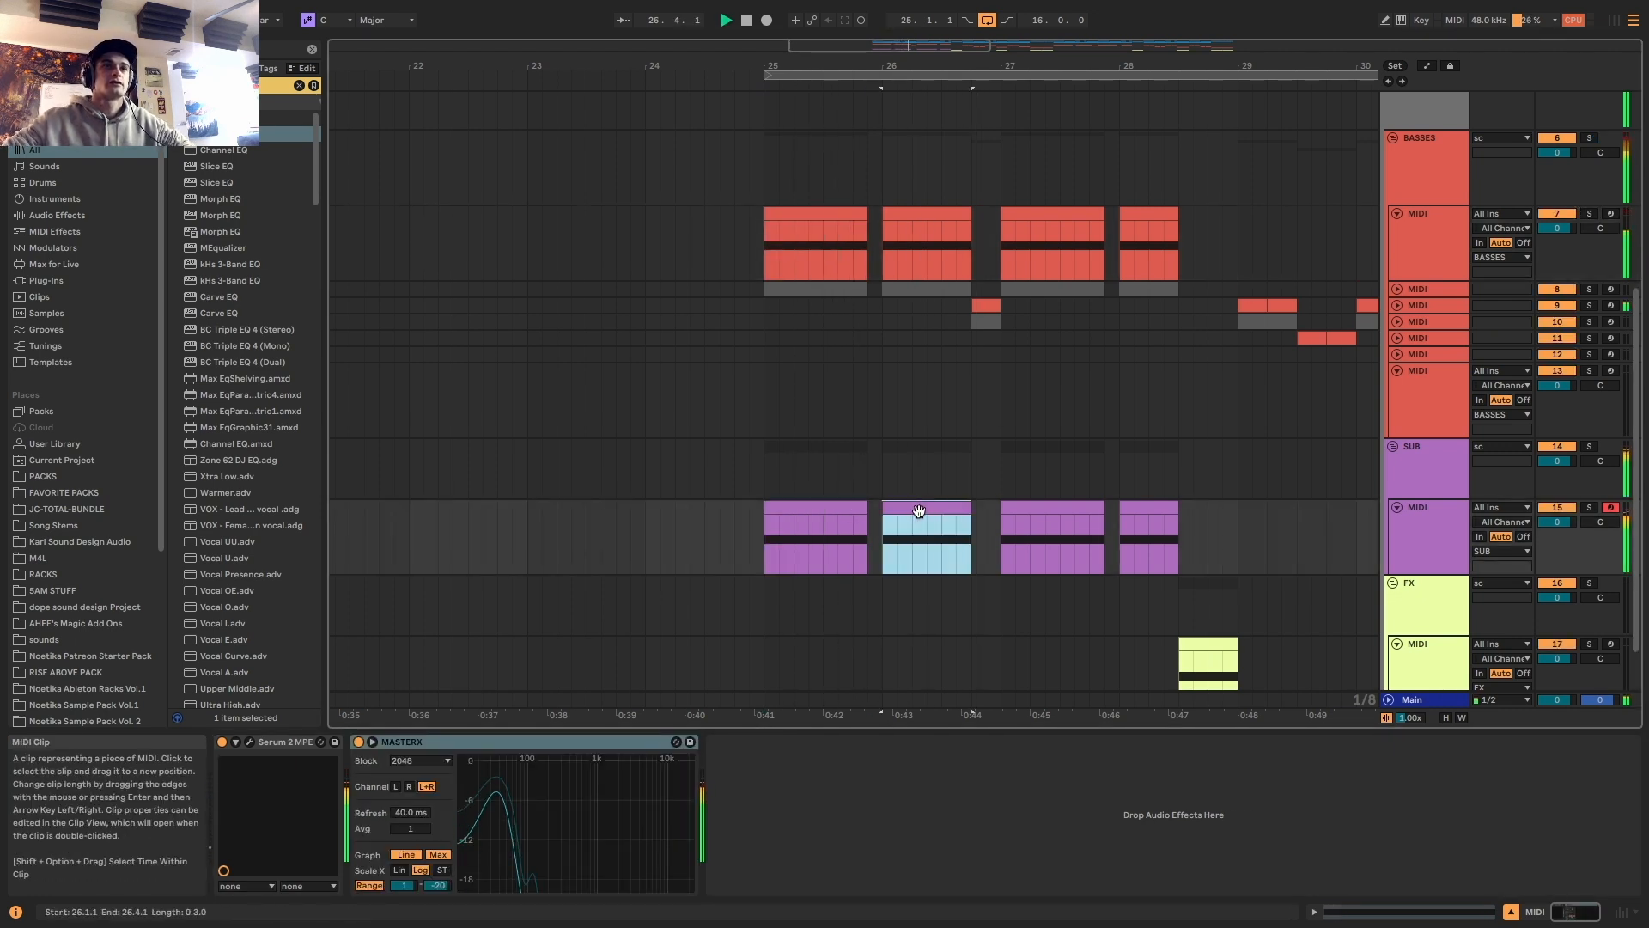
{"action": "left_click", "coordinate": [1039, 510]}
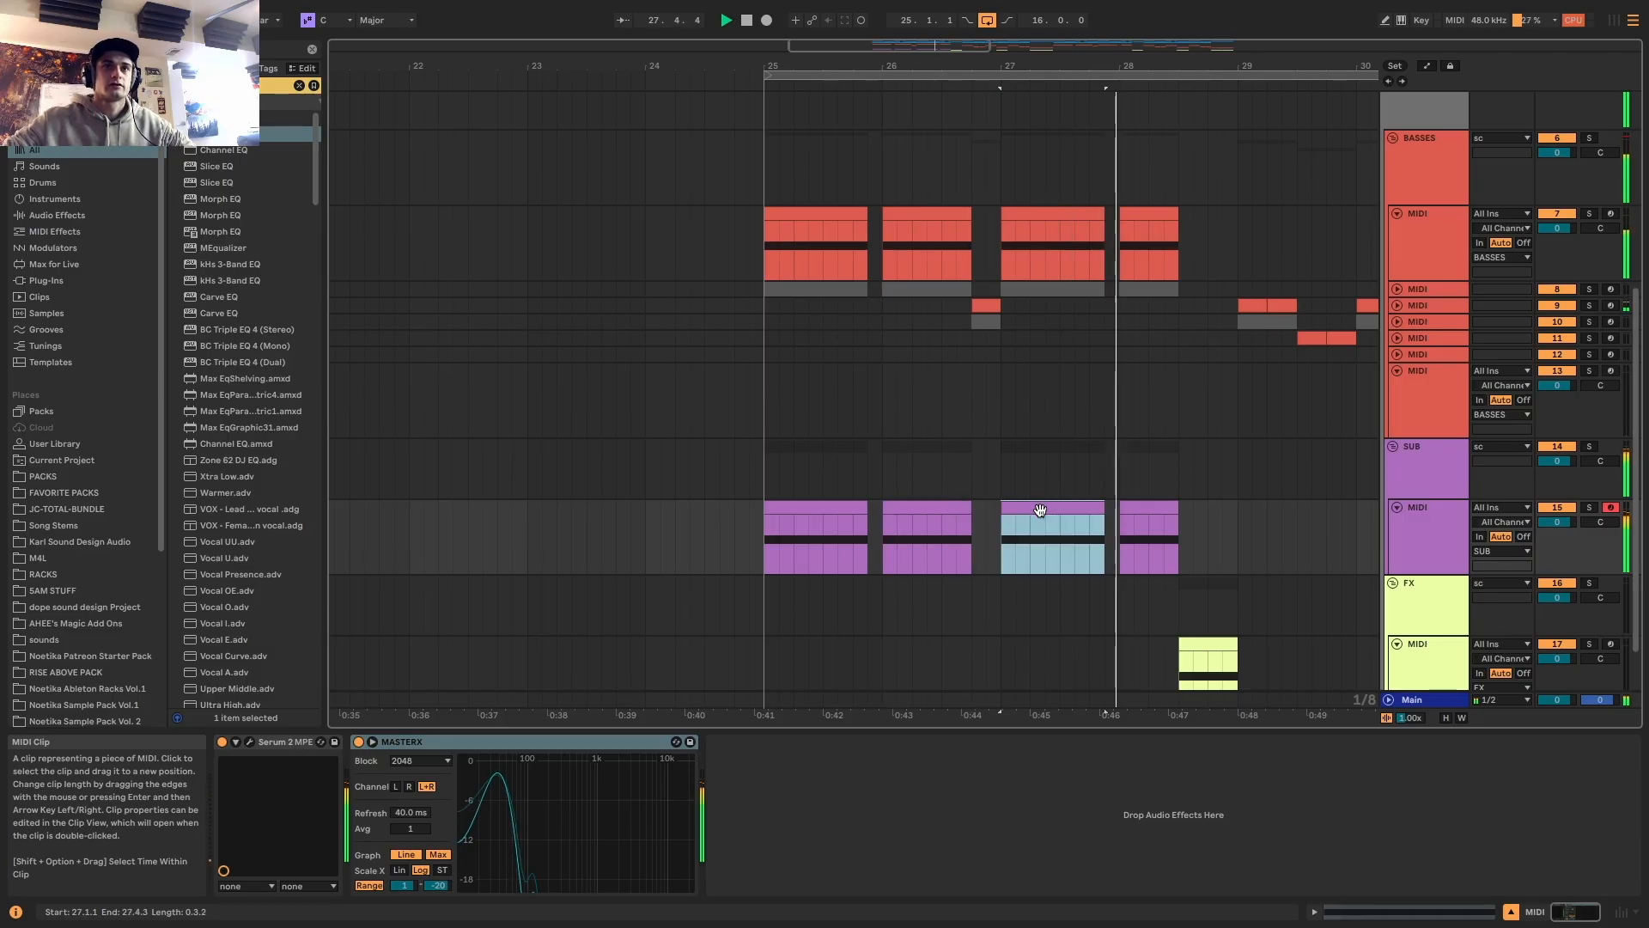
{"action": "left_click", "coordinate": [1161, 505]}
{"action": "scroll", "coordinate": [1170, 508], "scroll_direction": "down", "scroll_amount": 3}
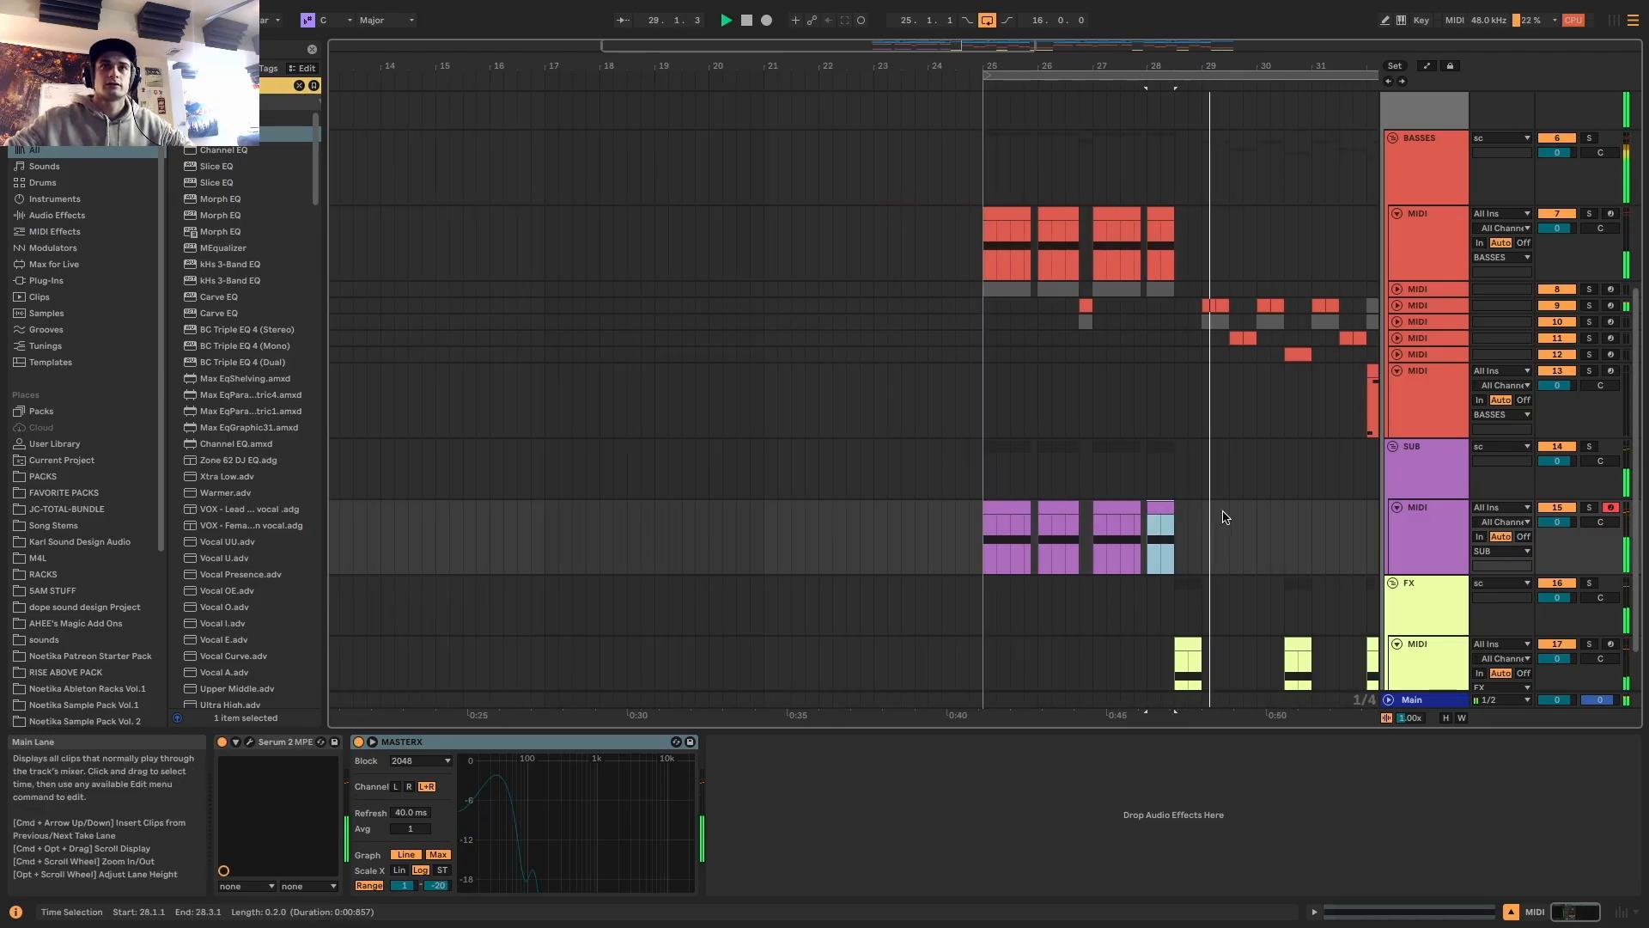
{"action": "scroll", "coordinate": [1259, 516], "scroll_direction": "up", "scroll_amount": 2}
{"action": "scroll", "coordinate": [1266, 515], "scroll_direction": "down", "scroll_amount": 4}
{"action": "scroll", "coordinate": [1285, 509], "scroll_direction": "down", "scroll_amount": 3}
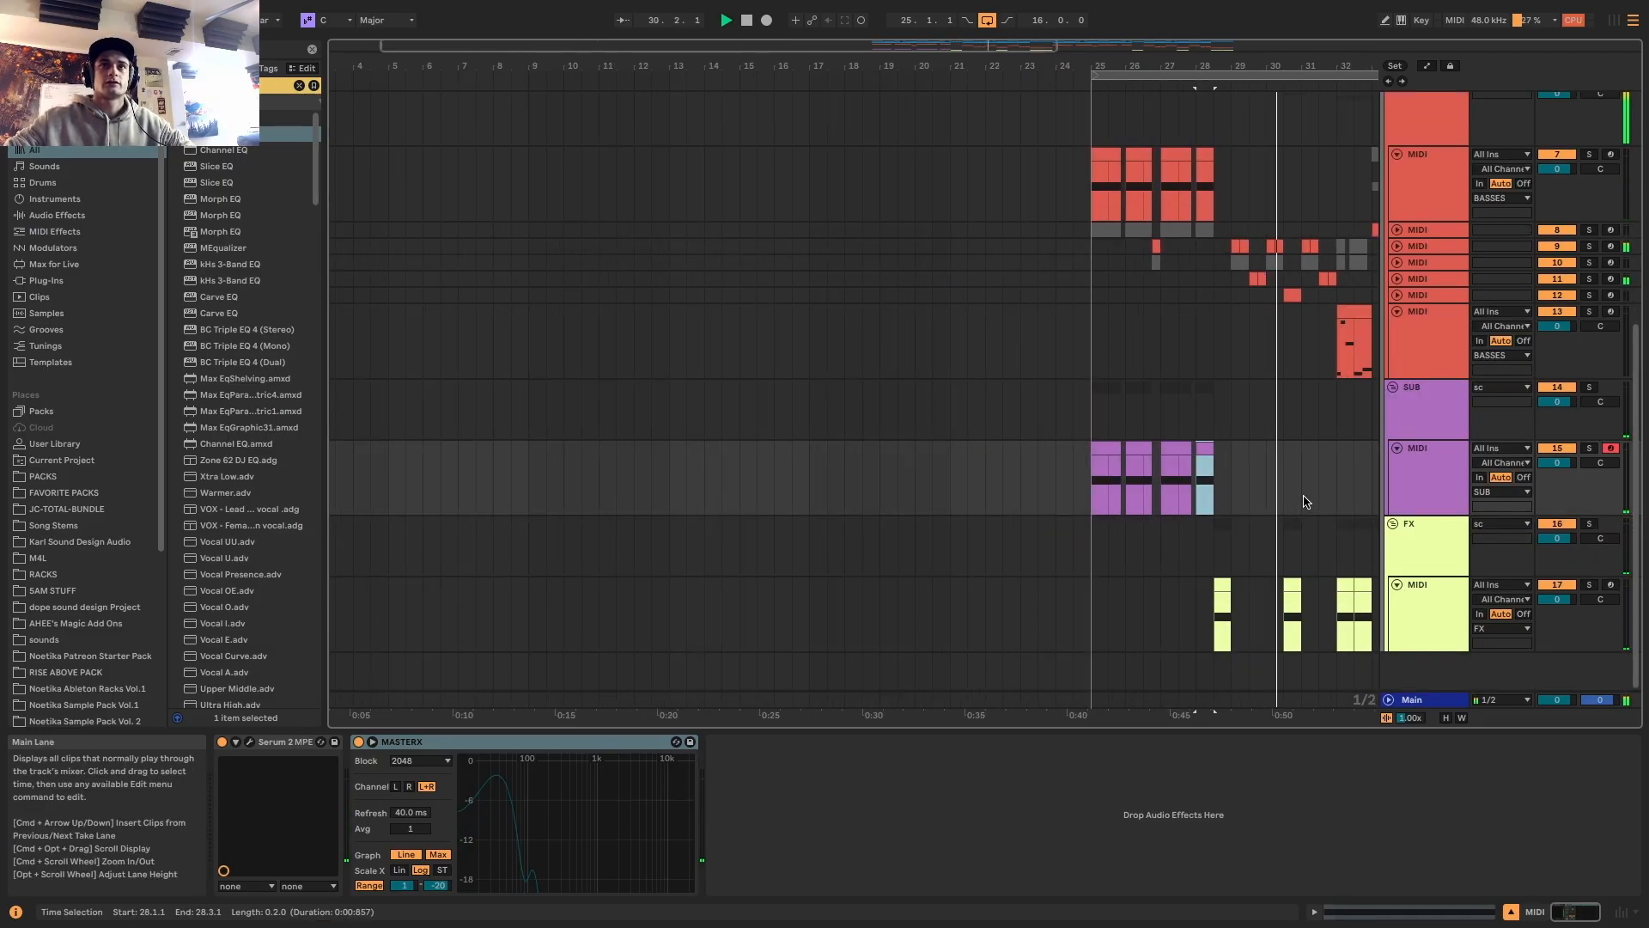
{"action": "scroll", "coordinate": [1305, 501], "scroll_direction": "up", "scroll_amount": 5}
Audition the basses from bar 29 and inspect the Serum 2 patch of the bass track that starts there
{"action": "left_click", "coordinate": [1109, 248]}
{"action": "key", "text": "space"}
{"action": "key", "text": "space"}
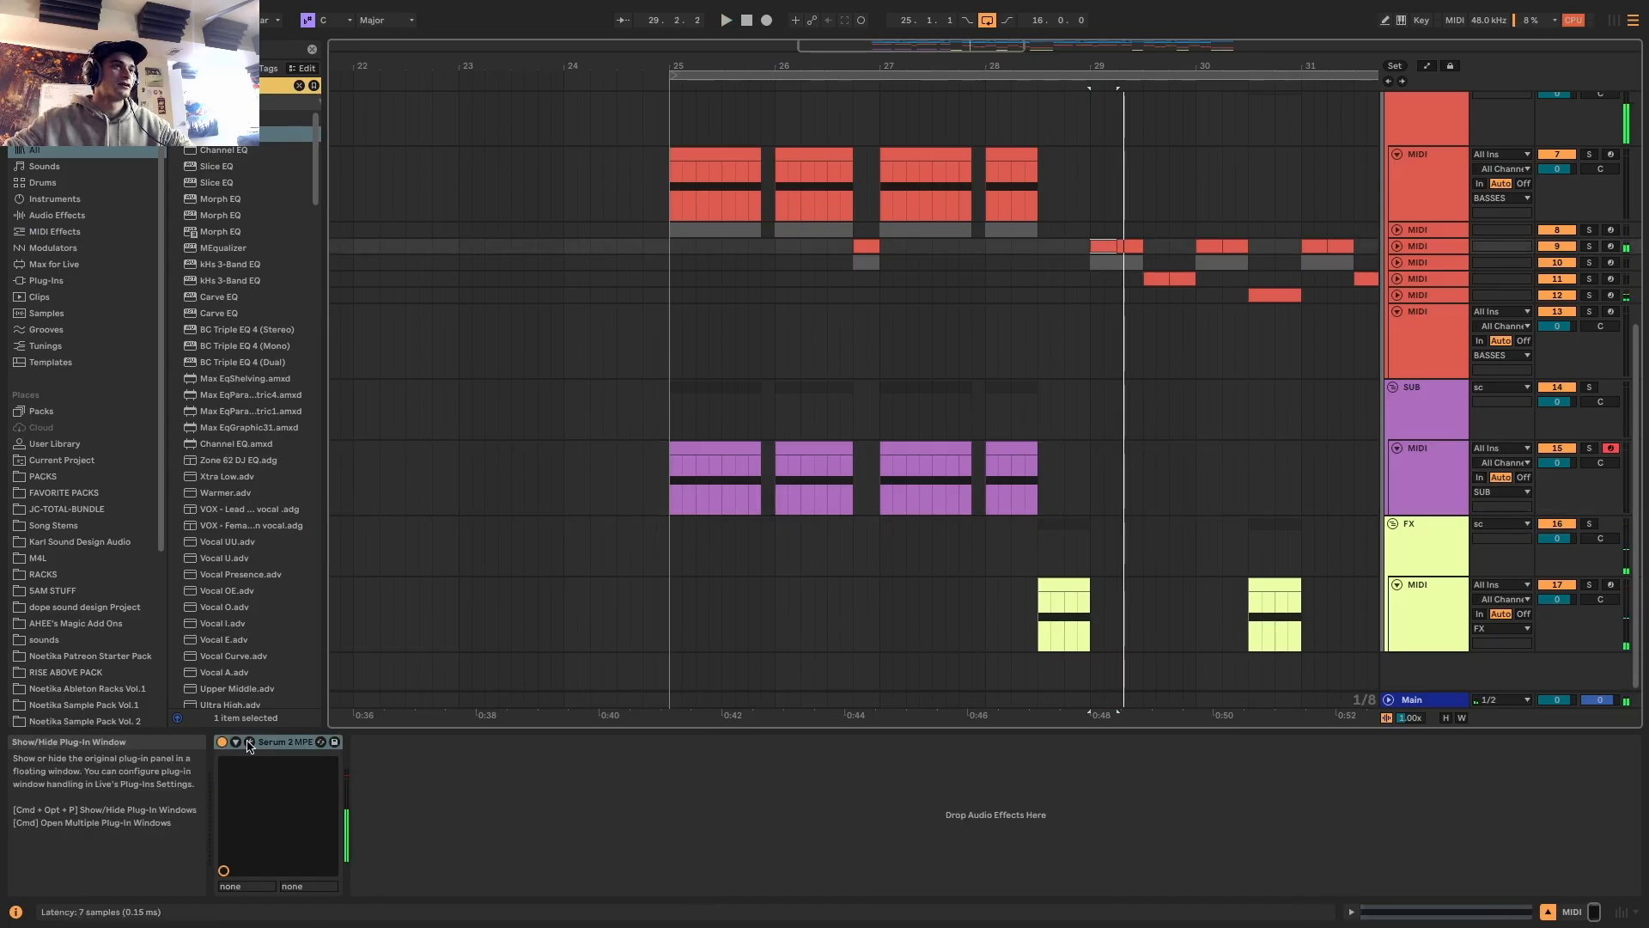
{"action": "left_click", "coordinate": [249, 742]}
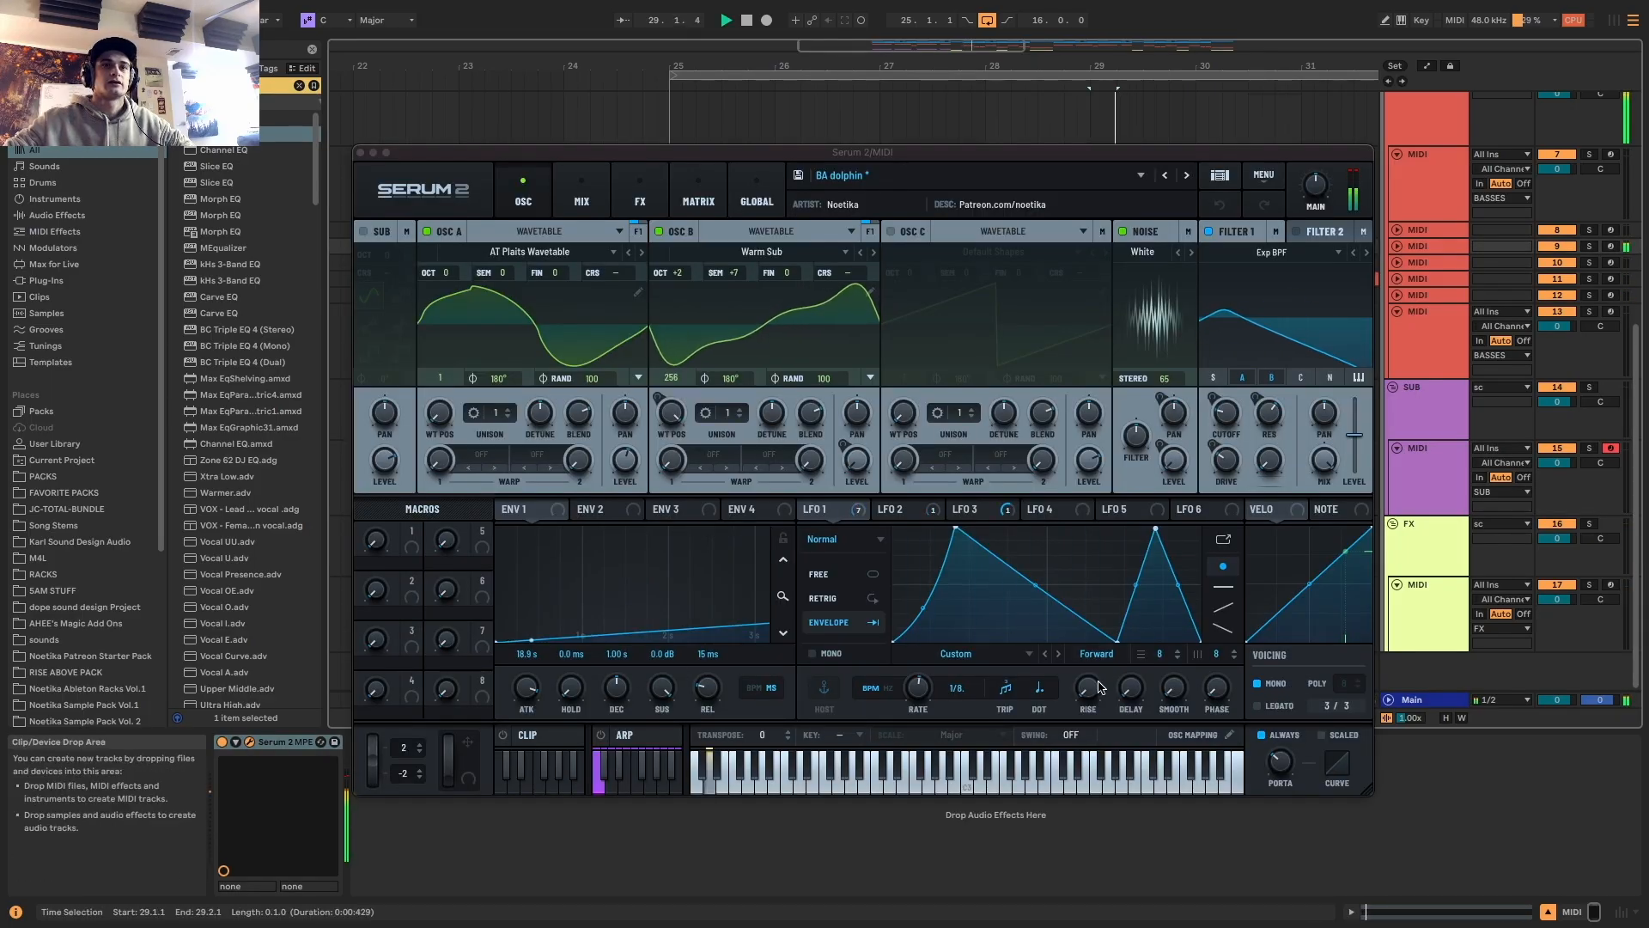
{"action": "left_click", "coordinate": [361, 152]}
{"action": "key", "text": "space"}
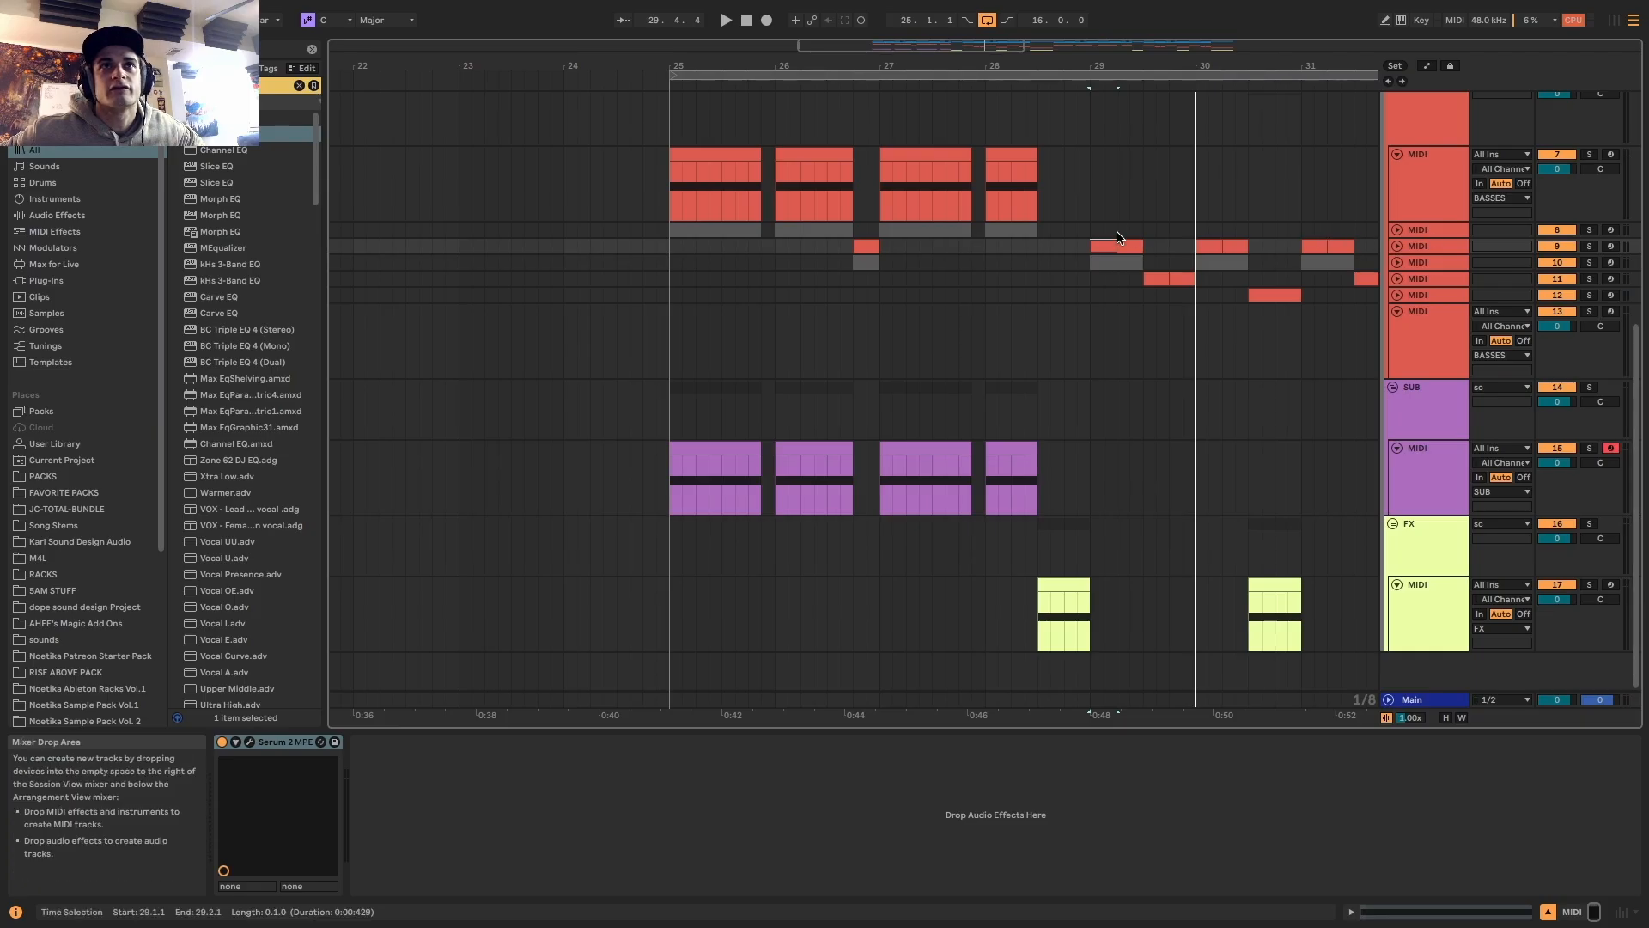
{"action": "key", "text": "space"}
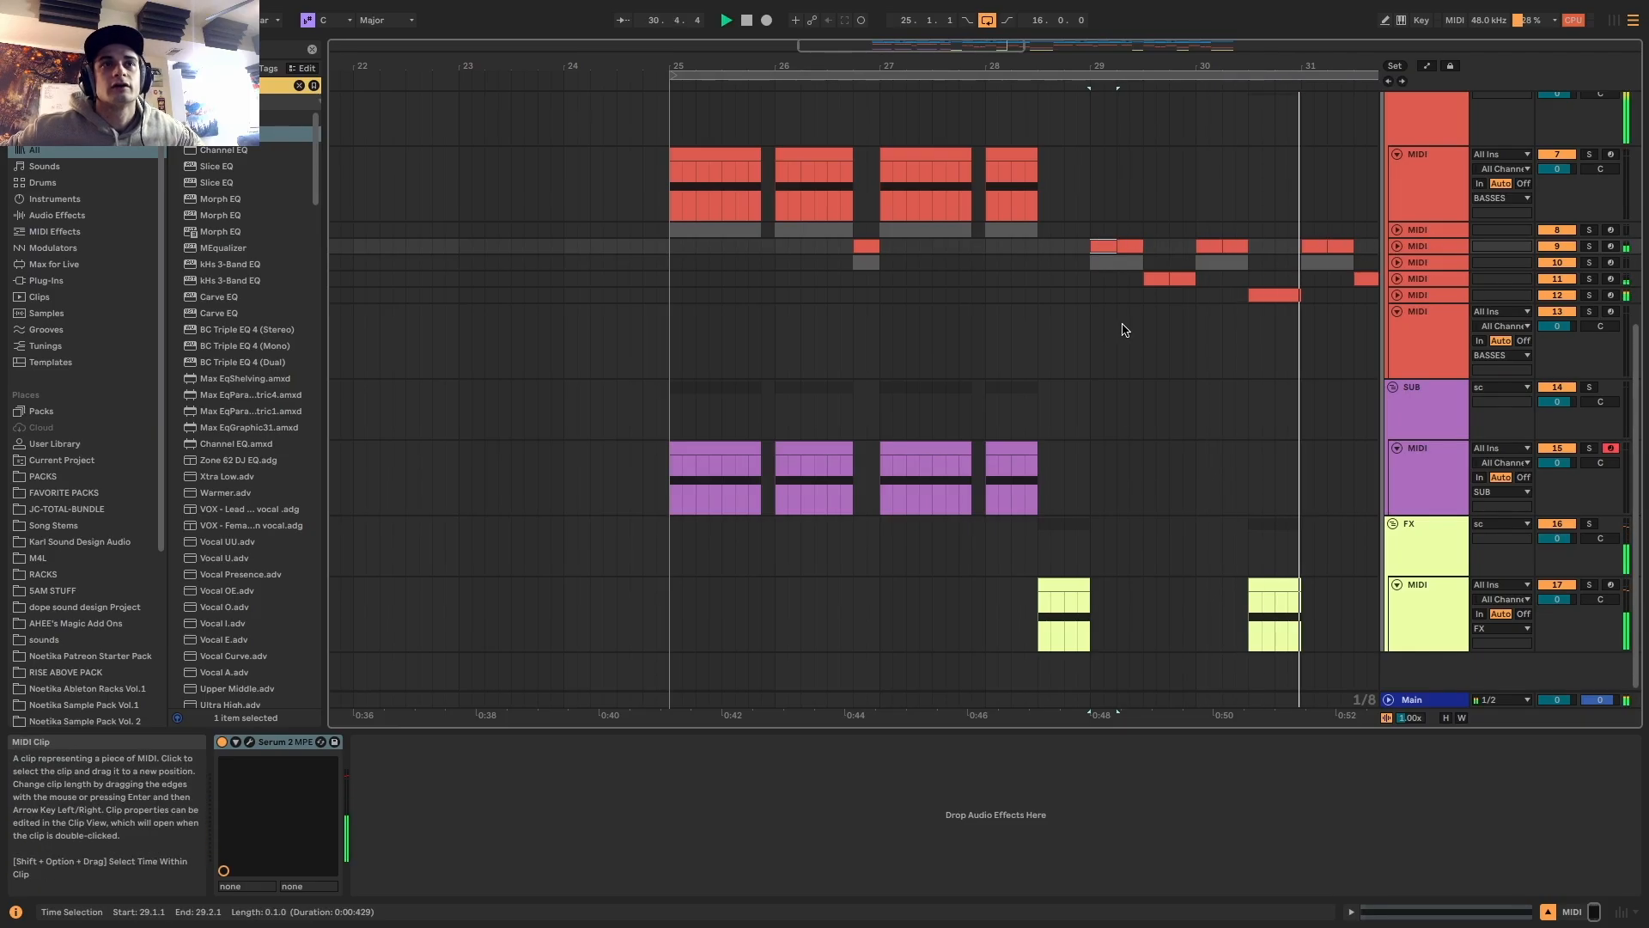
Duplicate the sub MIDI track, place its first clip at bar 29 and deactivate the copied clips in bars 26 to 28
{"action": "left_click", "coordinate": [925, 446]}
{"action": "key", "text": "space"}
{"action": "left_click", "coordinate": [1425, 484]}
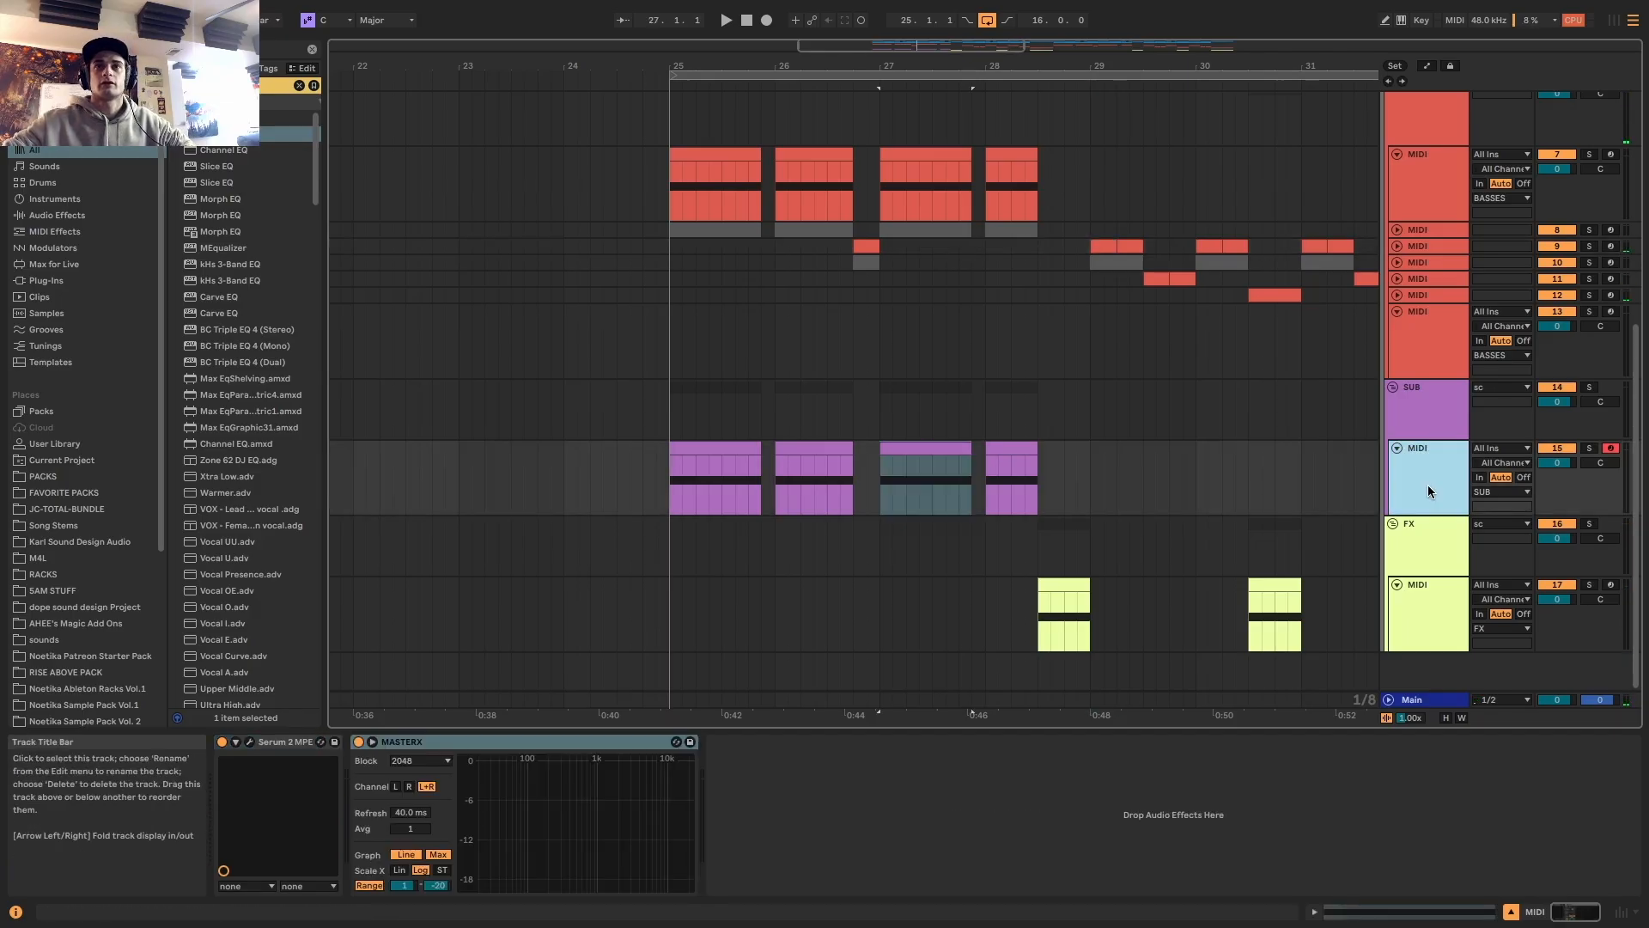
{"action": "key", "text": "ctrl+d"}
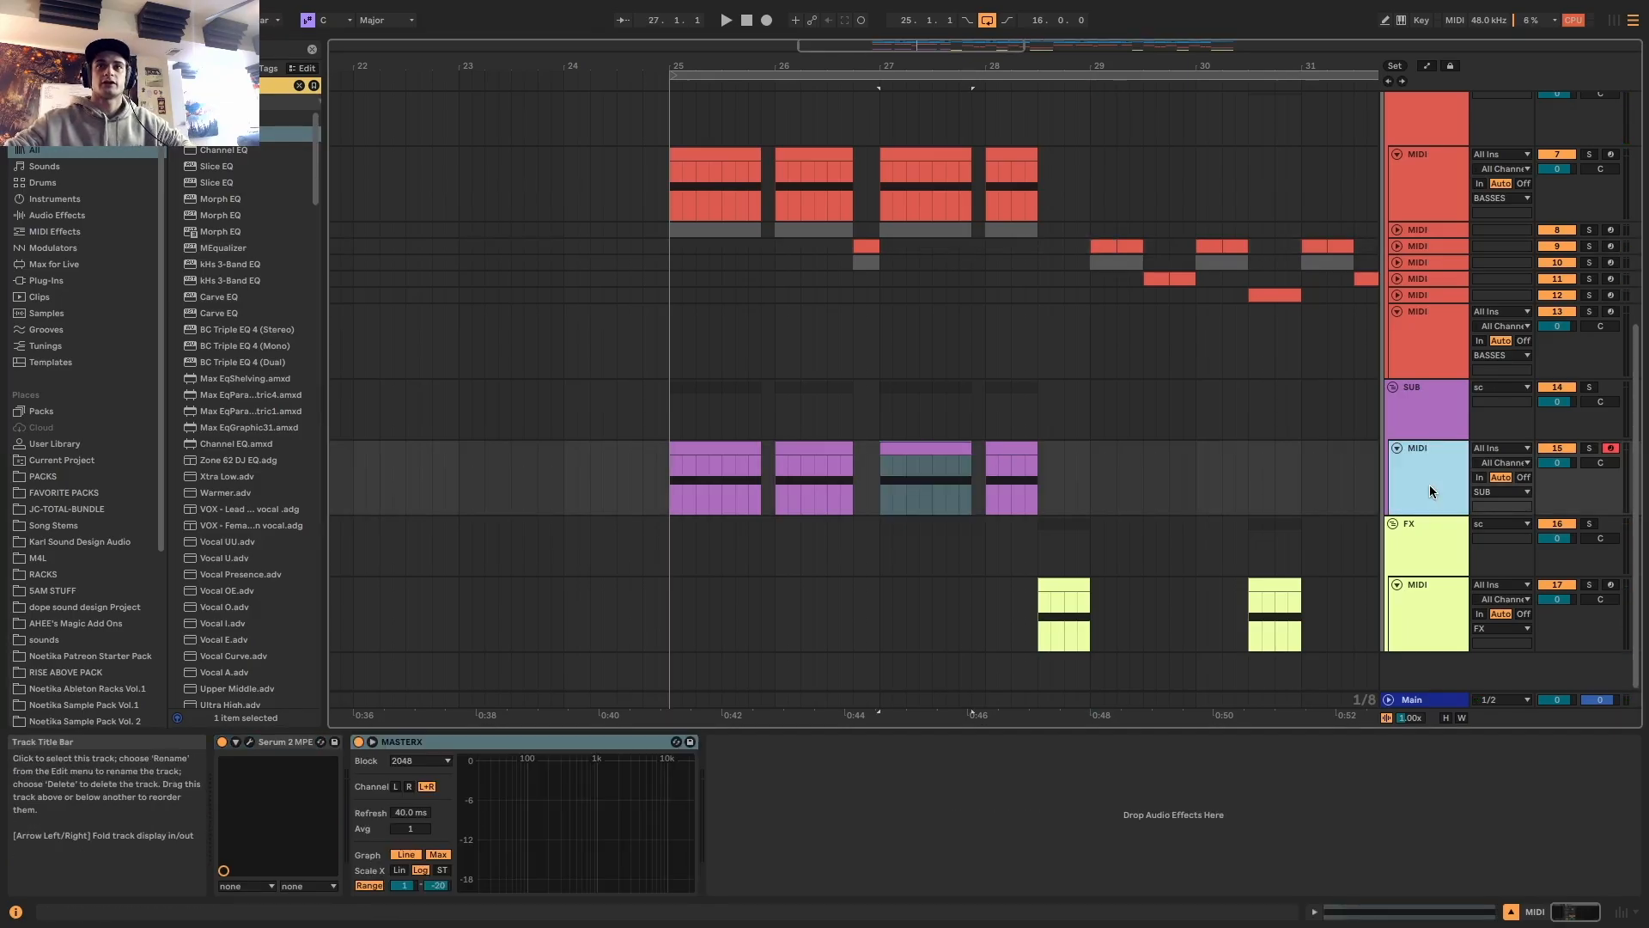
{"action": "left_click_drag", "start_coordinate": [776, 546], "coordinate": [1068, 546]}
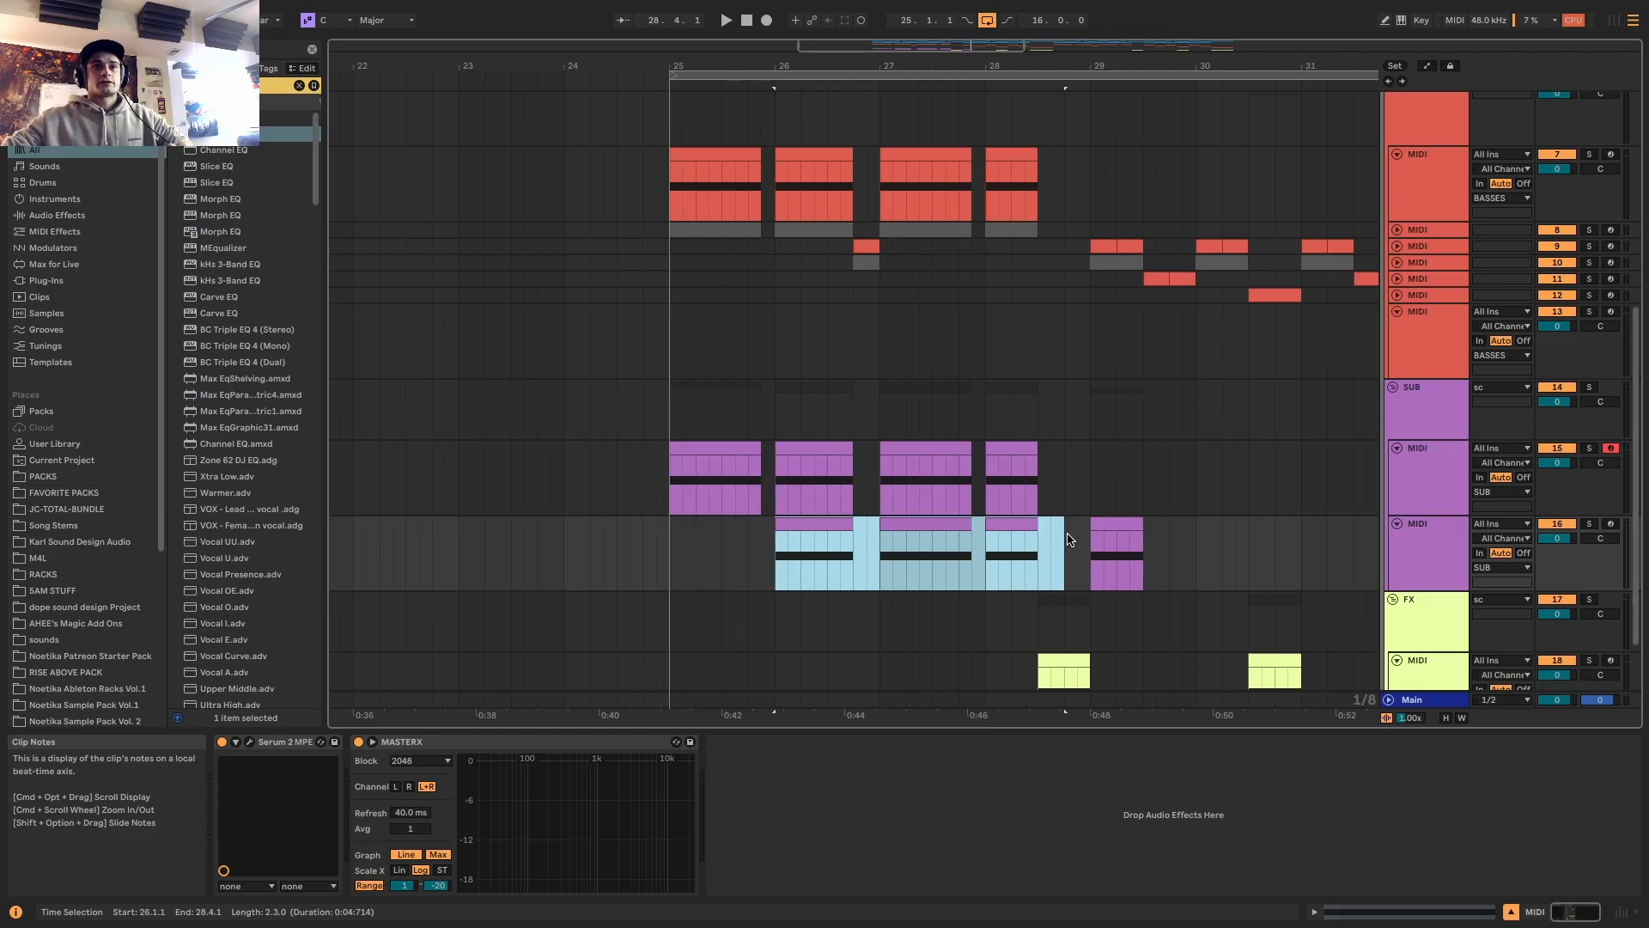
{"action": "key", "text": "0"}
{"action": "left_click", "coordinate": [1124, 520]}
{"action": "key", "text": "ctrl+l"}
{"action": "key", "text": "space"}
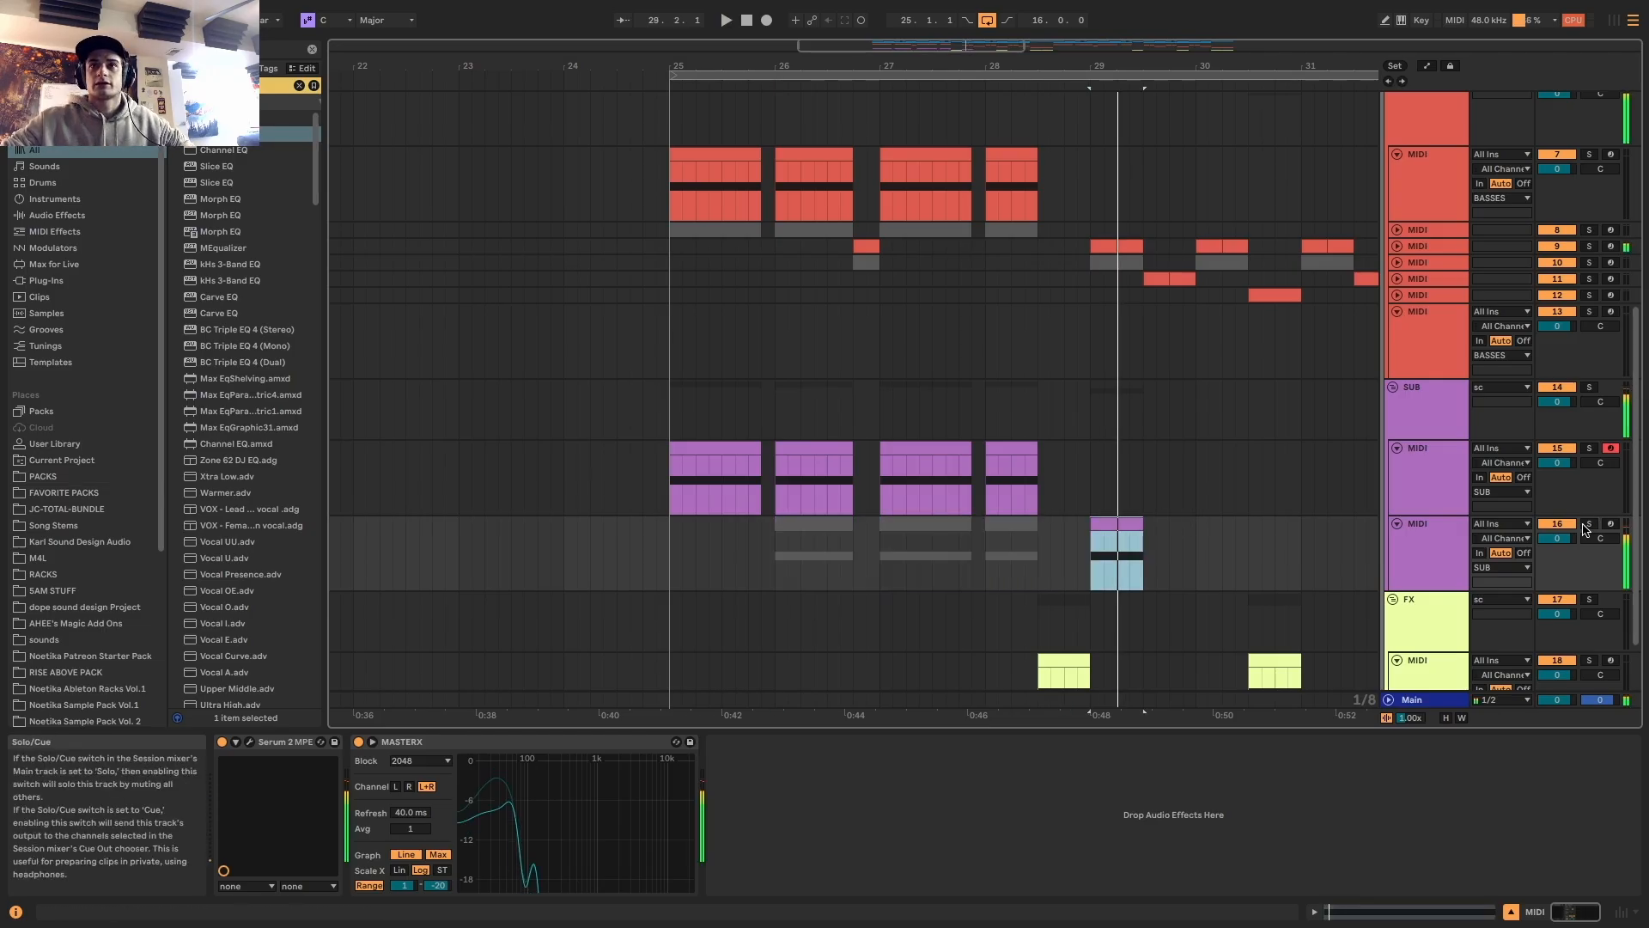
In the duplicated sub's Serum 2, set LFO 1 to 1/2, slightly lower its last upper point and switch it to Envelope mode
{"action": "left_click", "coordinate": [249, 741]}
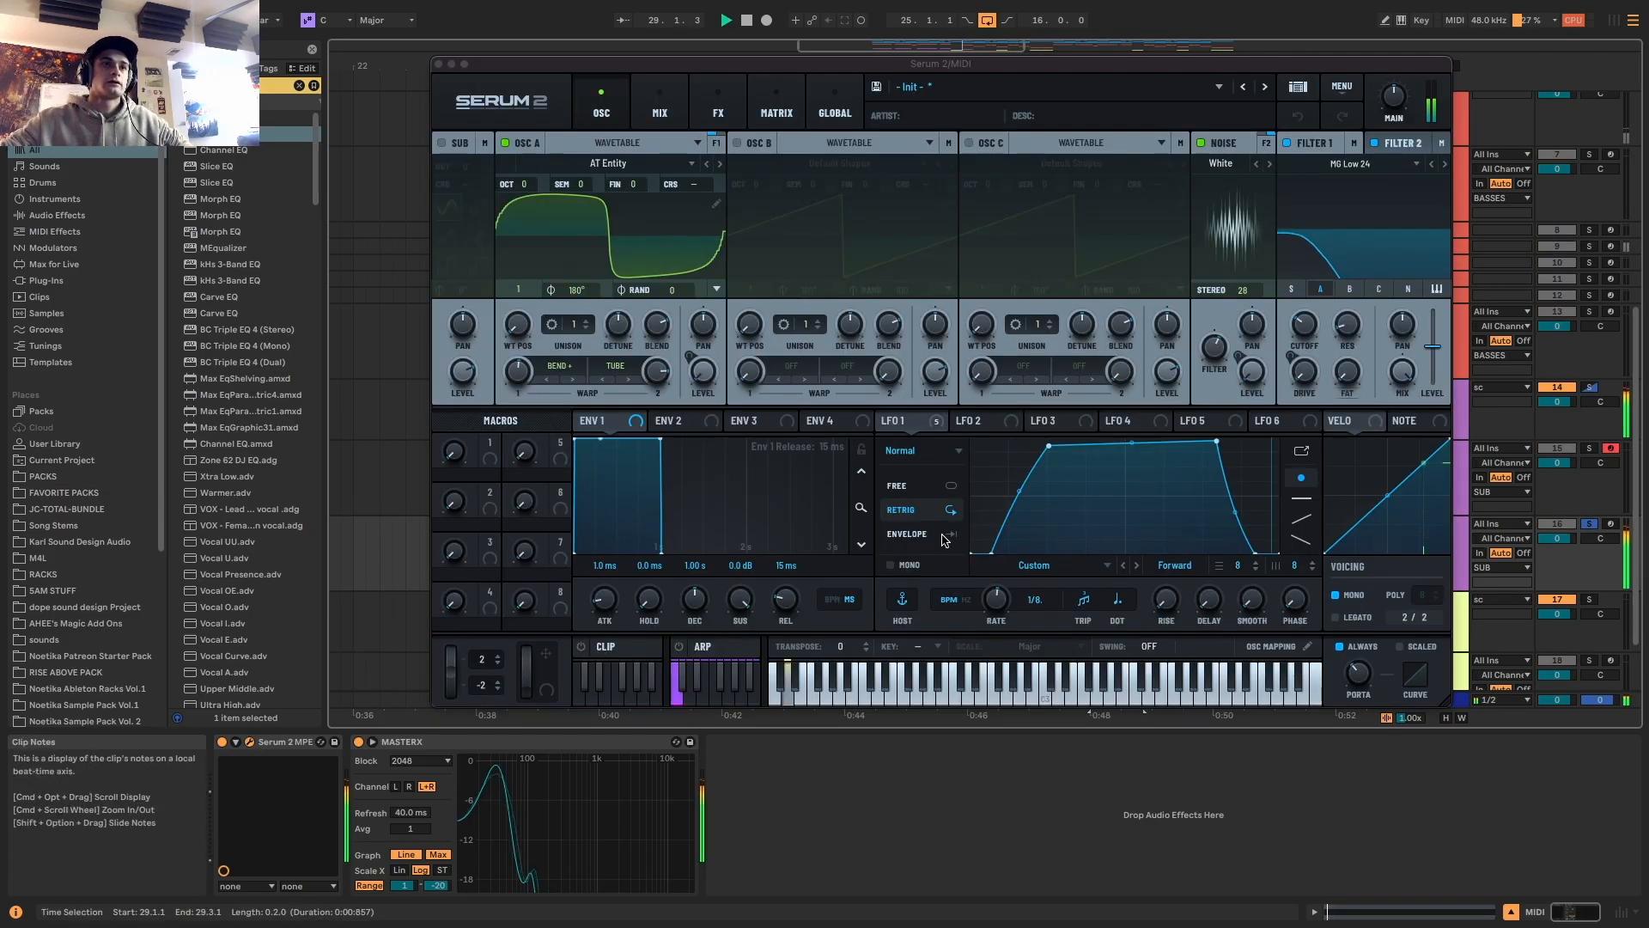
{"action": "left_click", "coordinate": [1006, 609]}
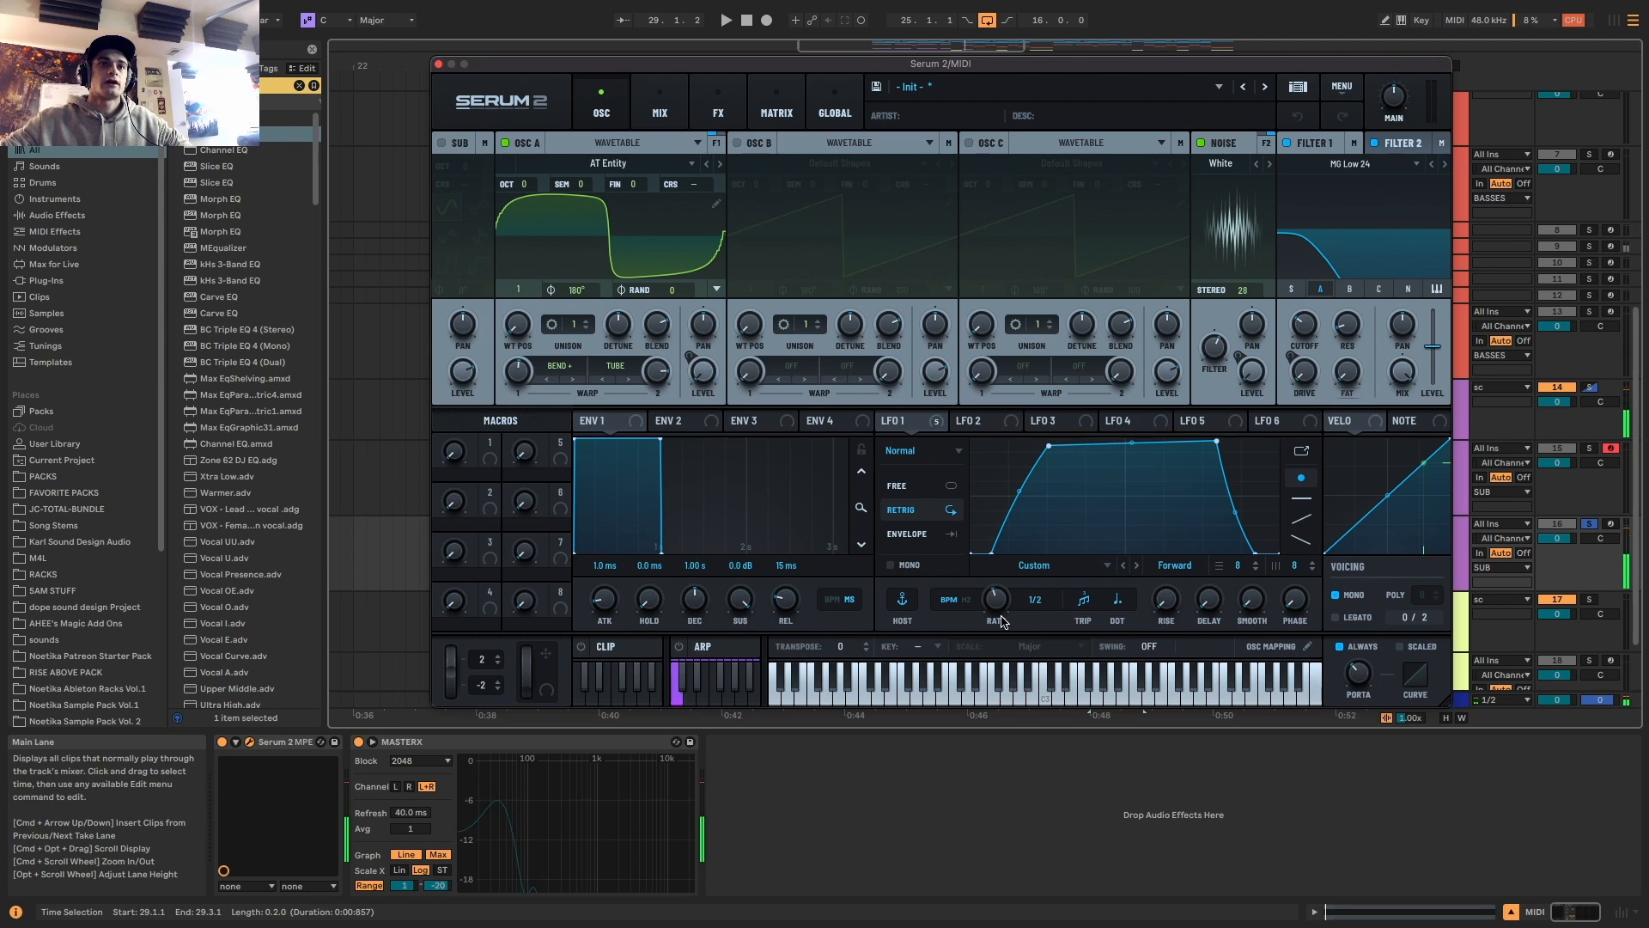
{"action": "left_click_drag", "start_coordinate": [1216, 442], "coordinate": [1215, 456]}
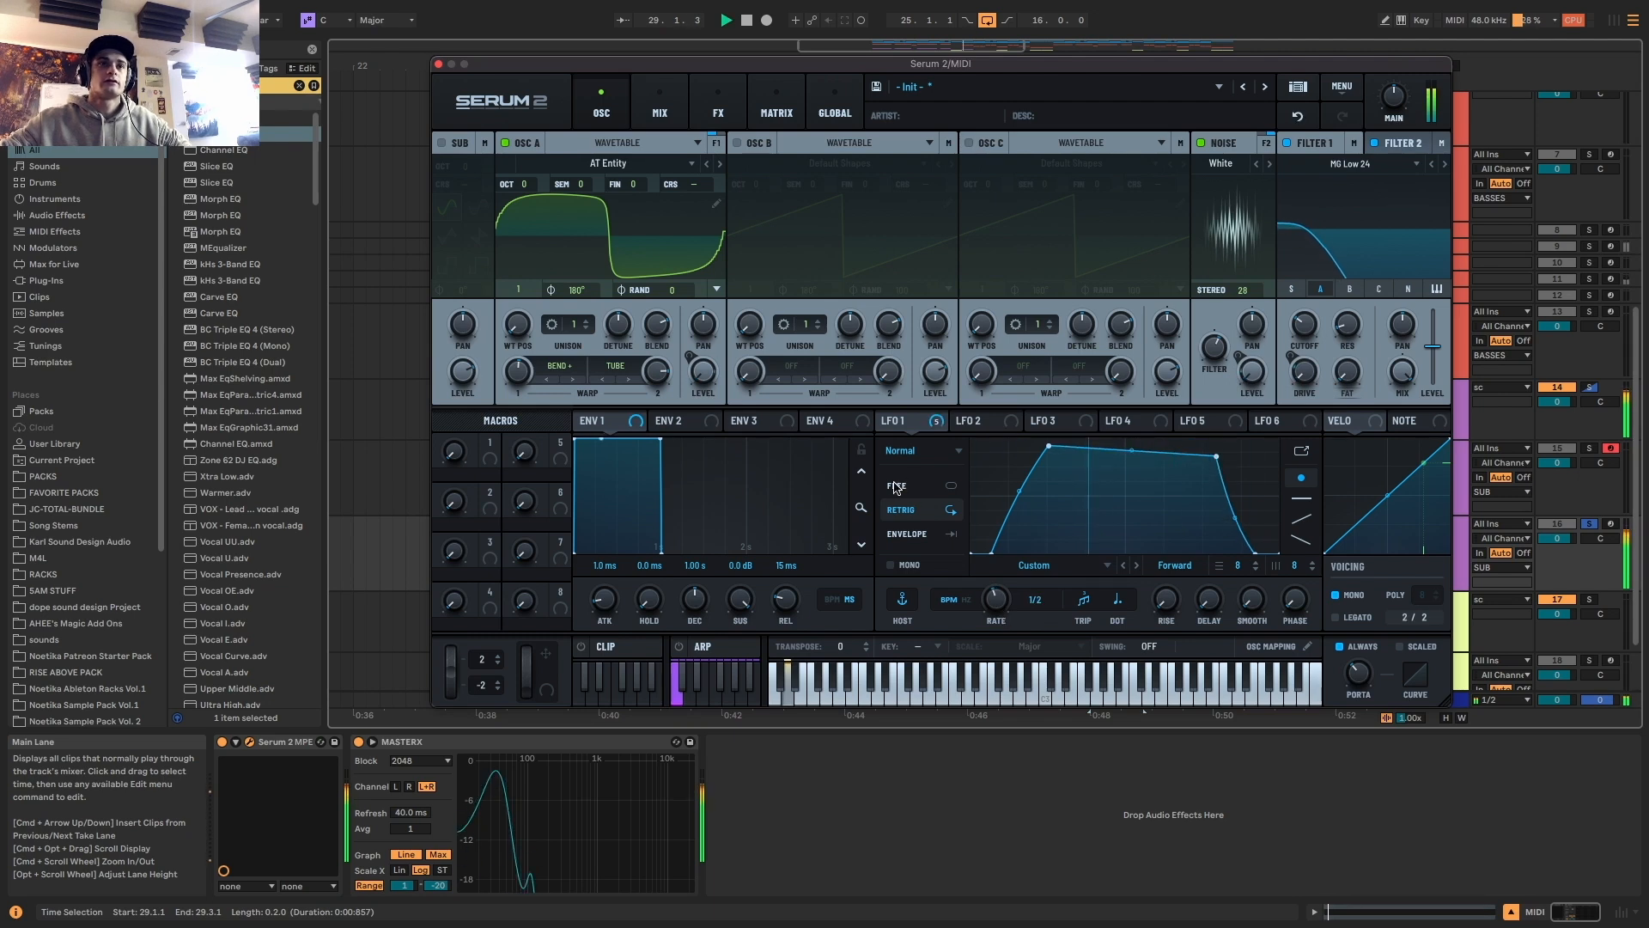
{"action": "left_click", "coordinate": [918, 536]}
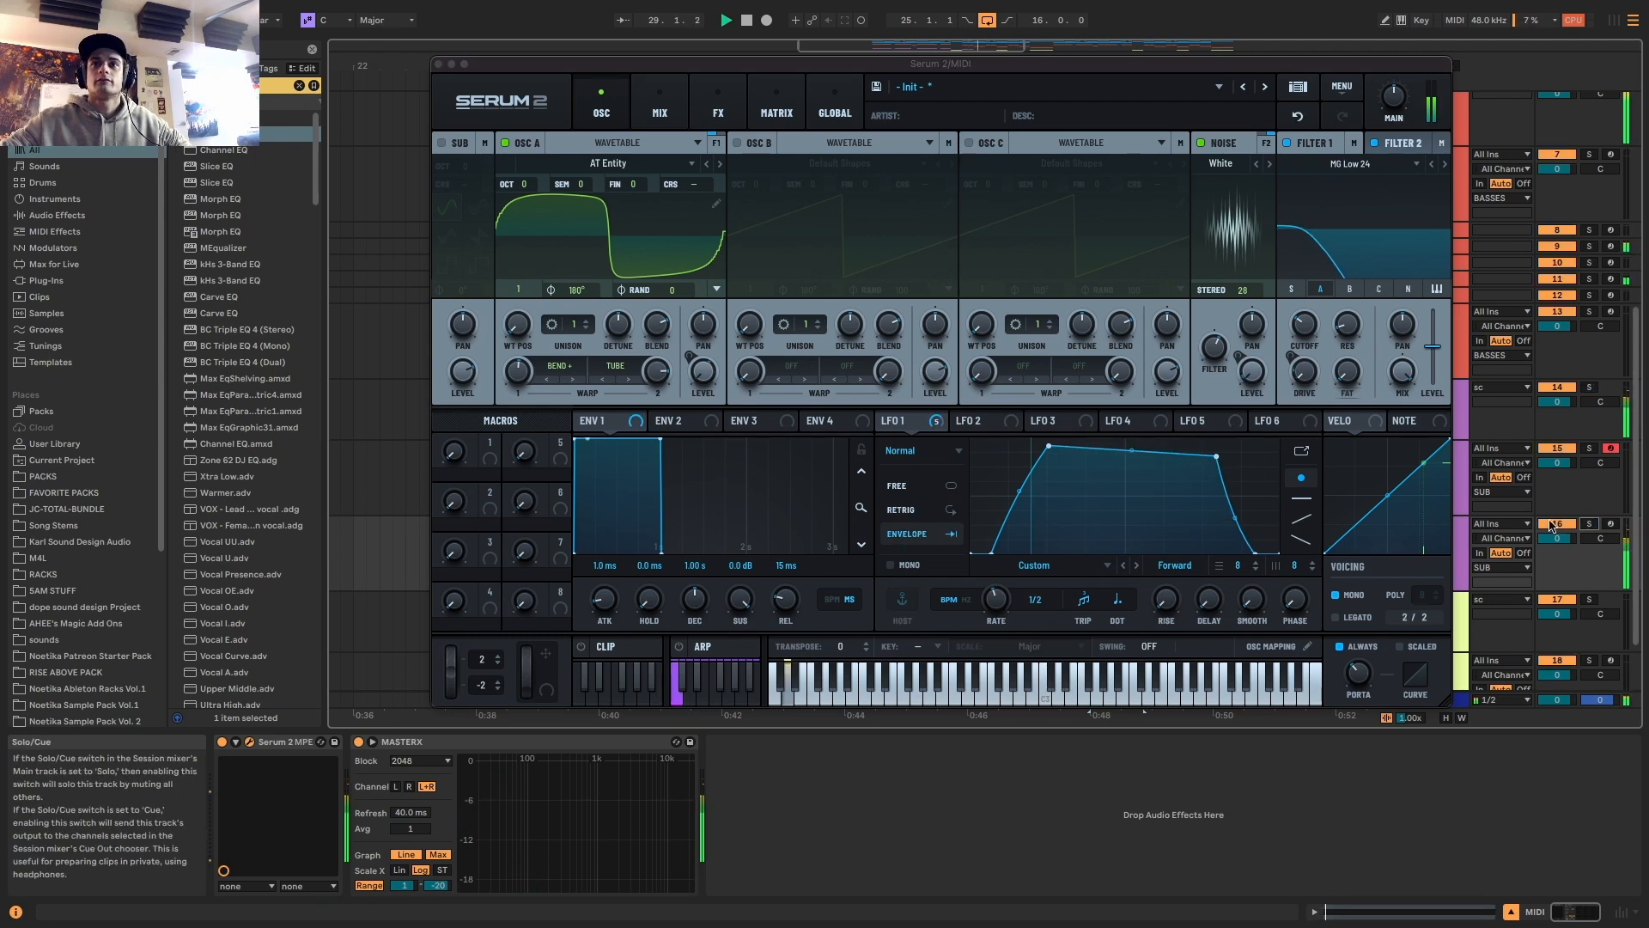
{"action": "left_click", "coordinate": [439, 64]}
Copy the bass clip at 29.3 onto the duplicated sub track after the bar 29 clip and audition both
{"action": "key", "text": "space"}
{"action": "key", "text": "space"}
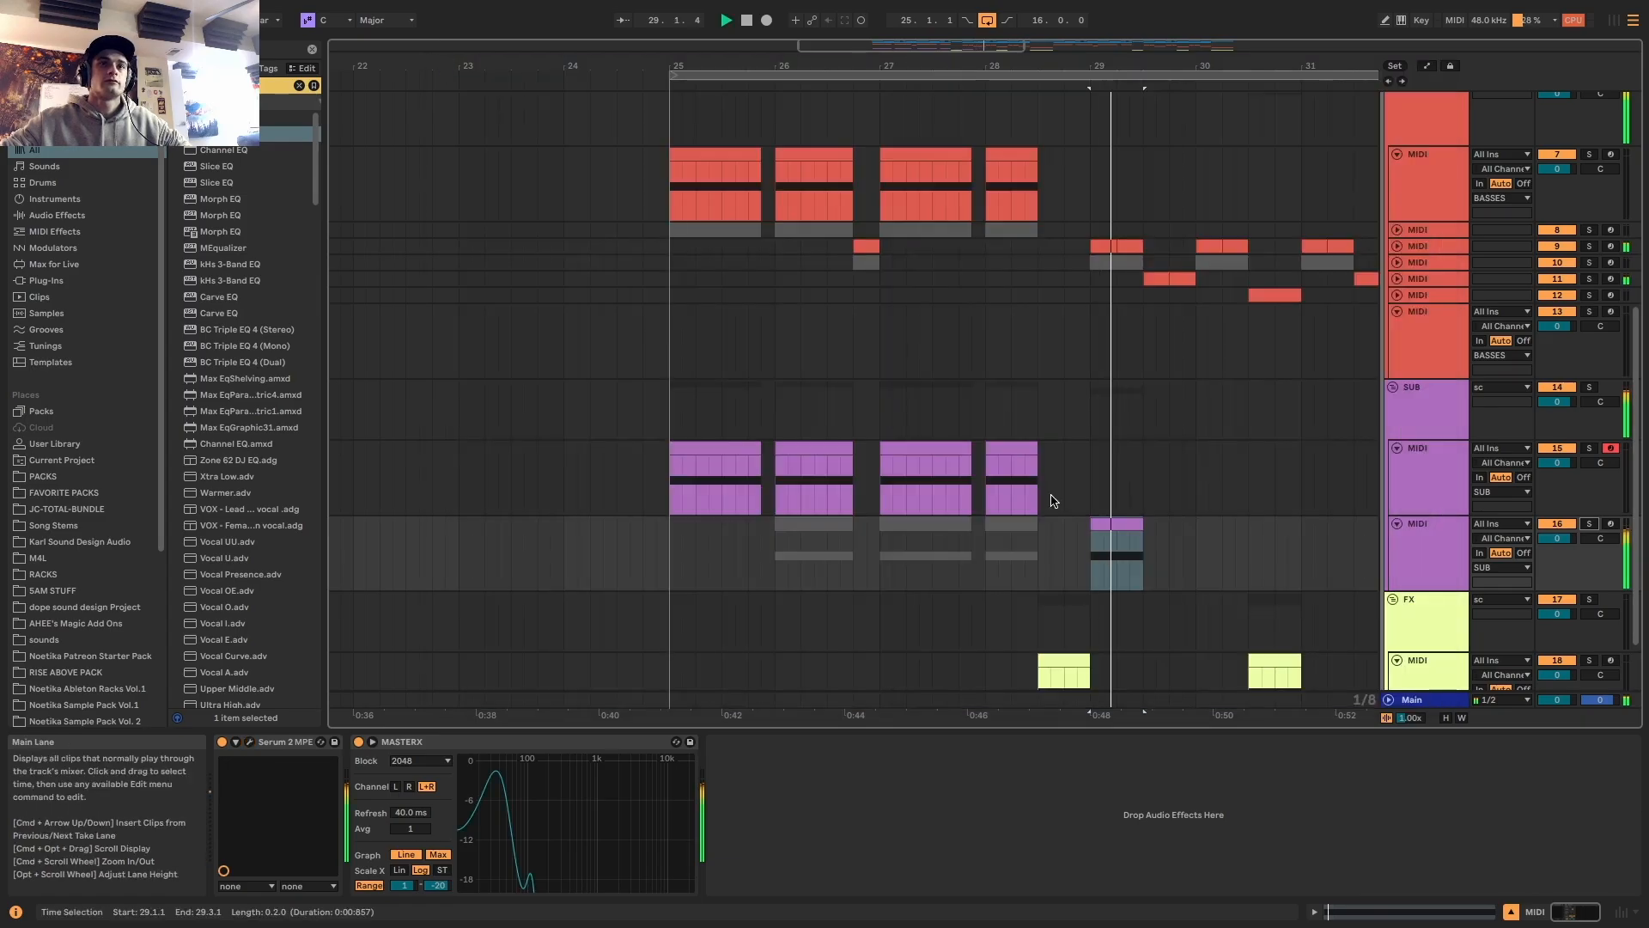
{"action": "left_click", "coordinate": [1126, 520]}
{"action": "key", "text": "space"}
{"action": "key", "text": "space"}
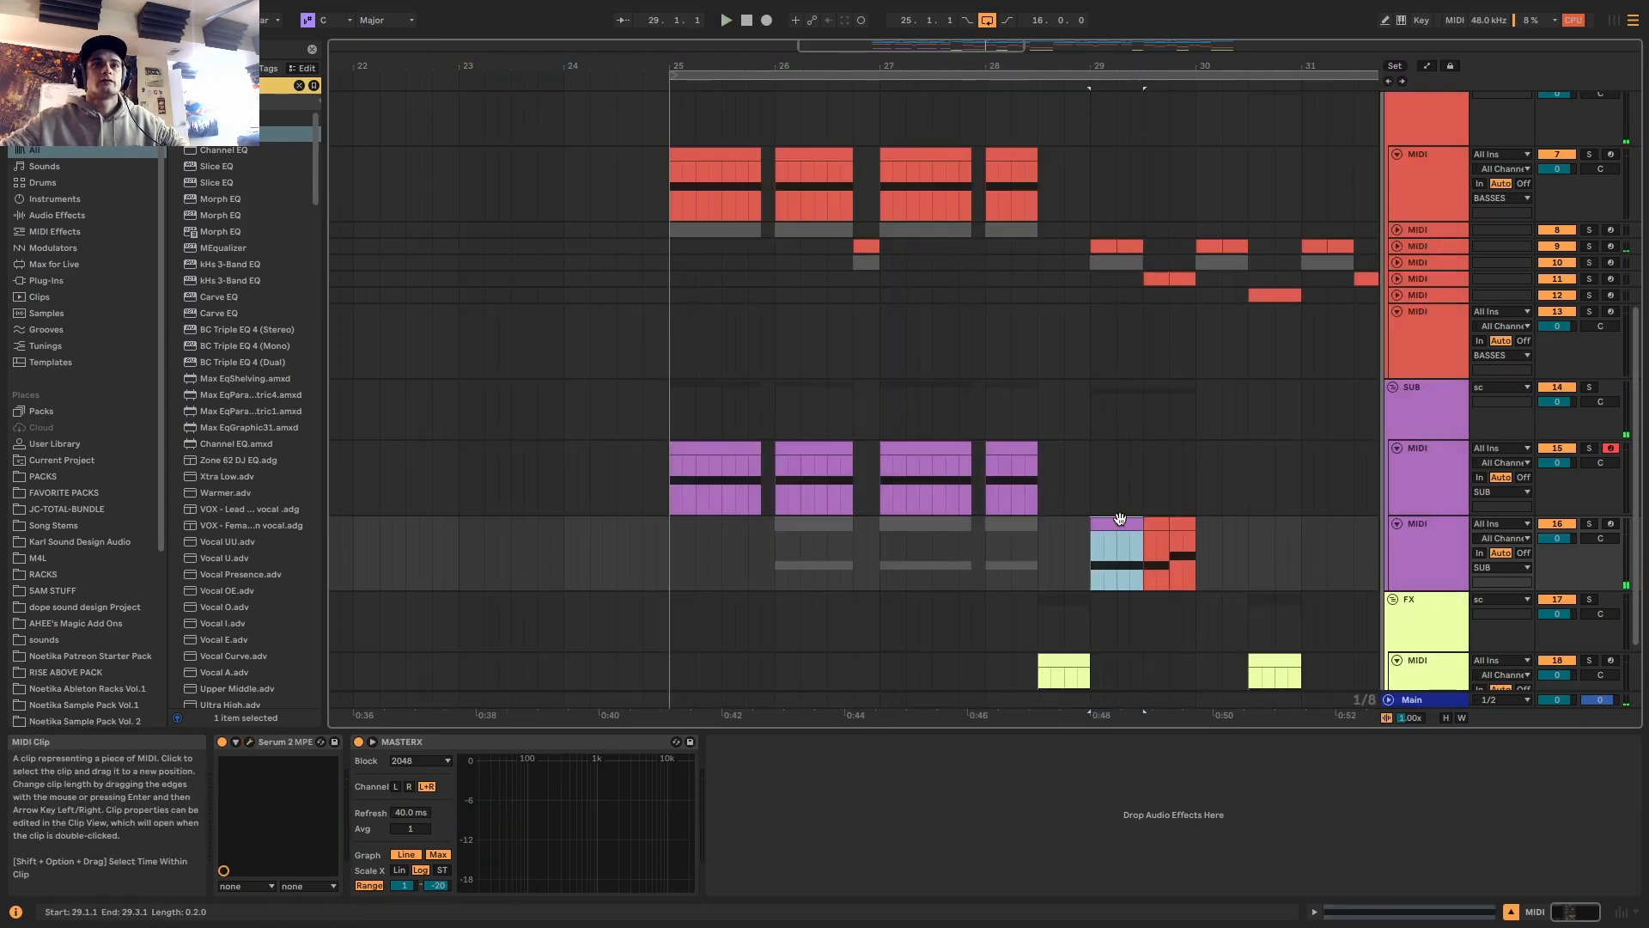
{"action": "key", "text": "space"}
{"action": "left_click", "coordinate": [1178, 521]}
{"action": "key", "text": "space"}
{"action": "key", "text": "space"}
Automate LFO 1 Rate on the duplicated sub track from 29.3 to 30.1, trying dotted 1/4, dotted 1/8 and 1/8 before choosing 1/4
{"action": "left_click", "coordinate": [1433, 547]}
{"action": "key", "text": "space"}
{"action": "key", "text": "a"}
{"action": "left_click_drag", "start_coordinate": [1146, 577], "coordinate": [1175, 559]}
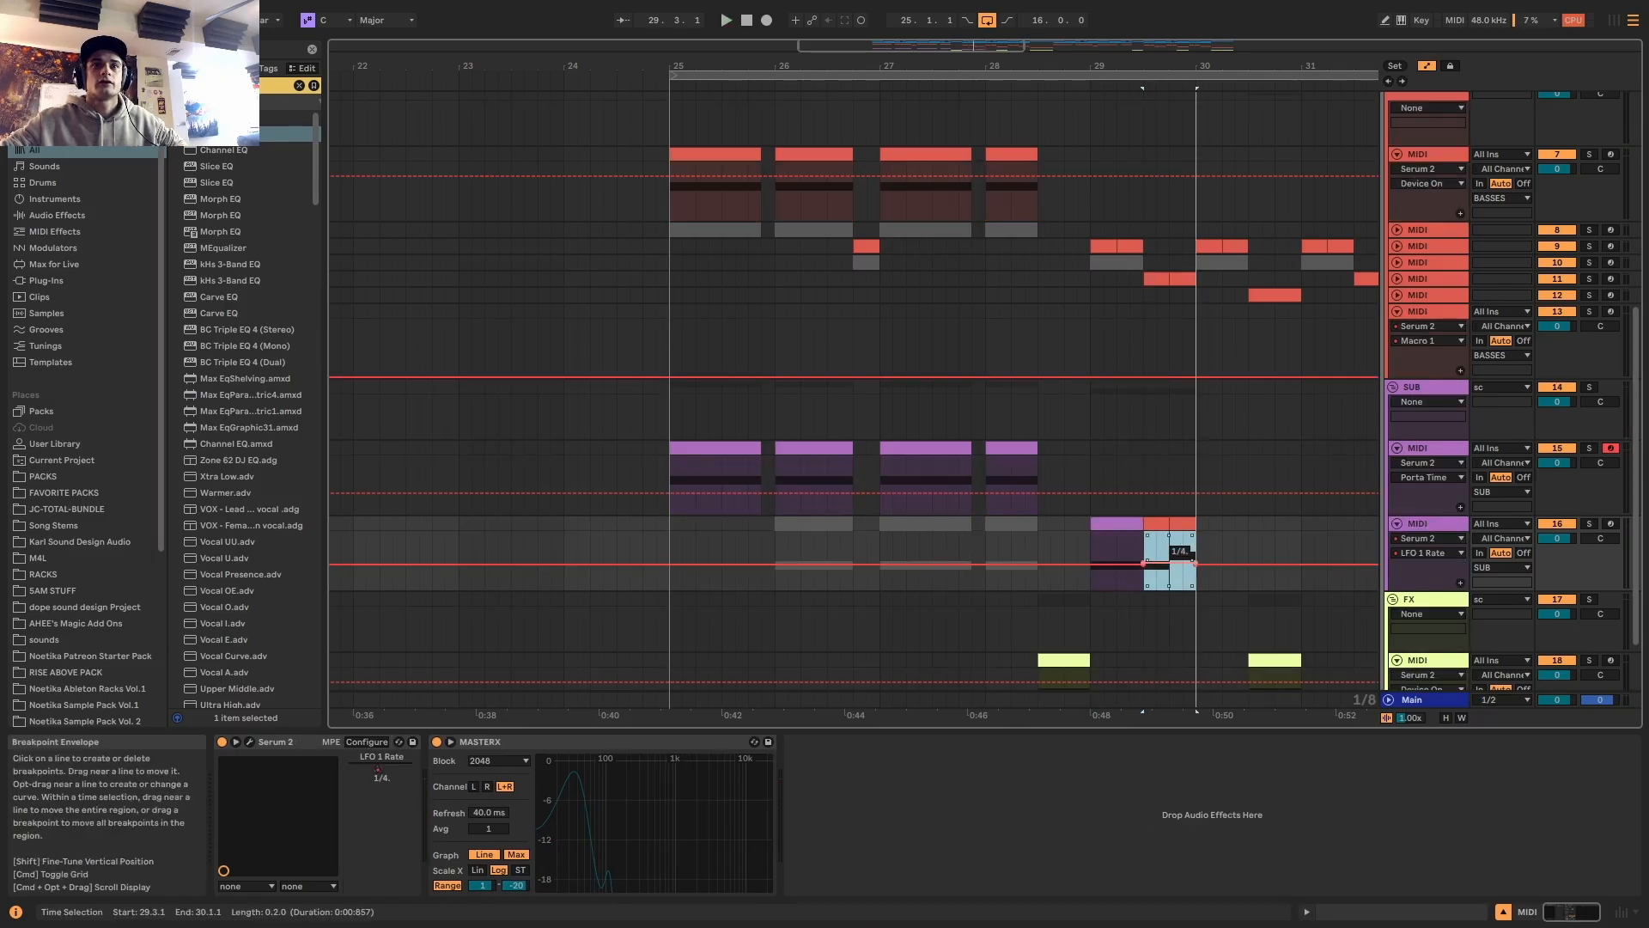
{"action": "key", "text": "space"}
{"action": "key", "text": "super+z"}
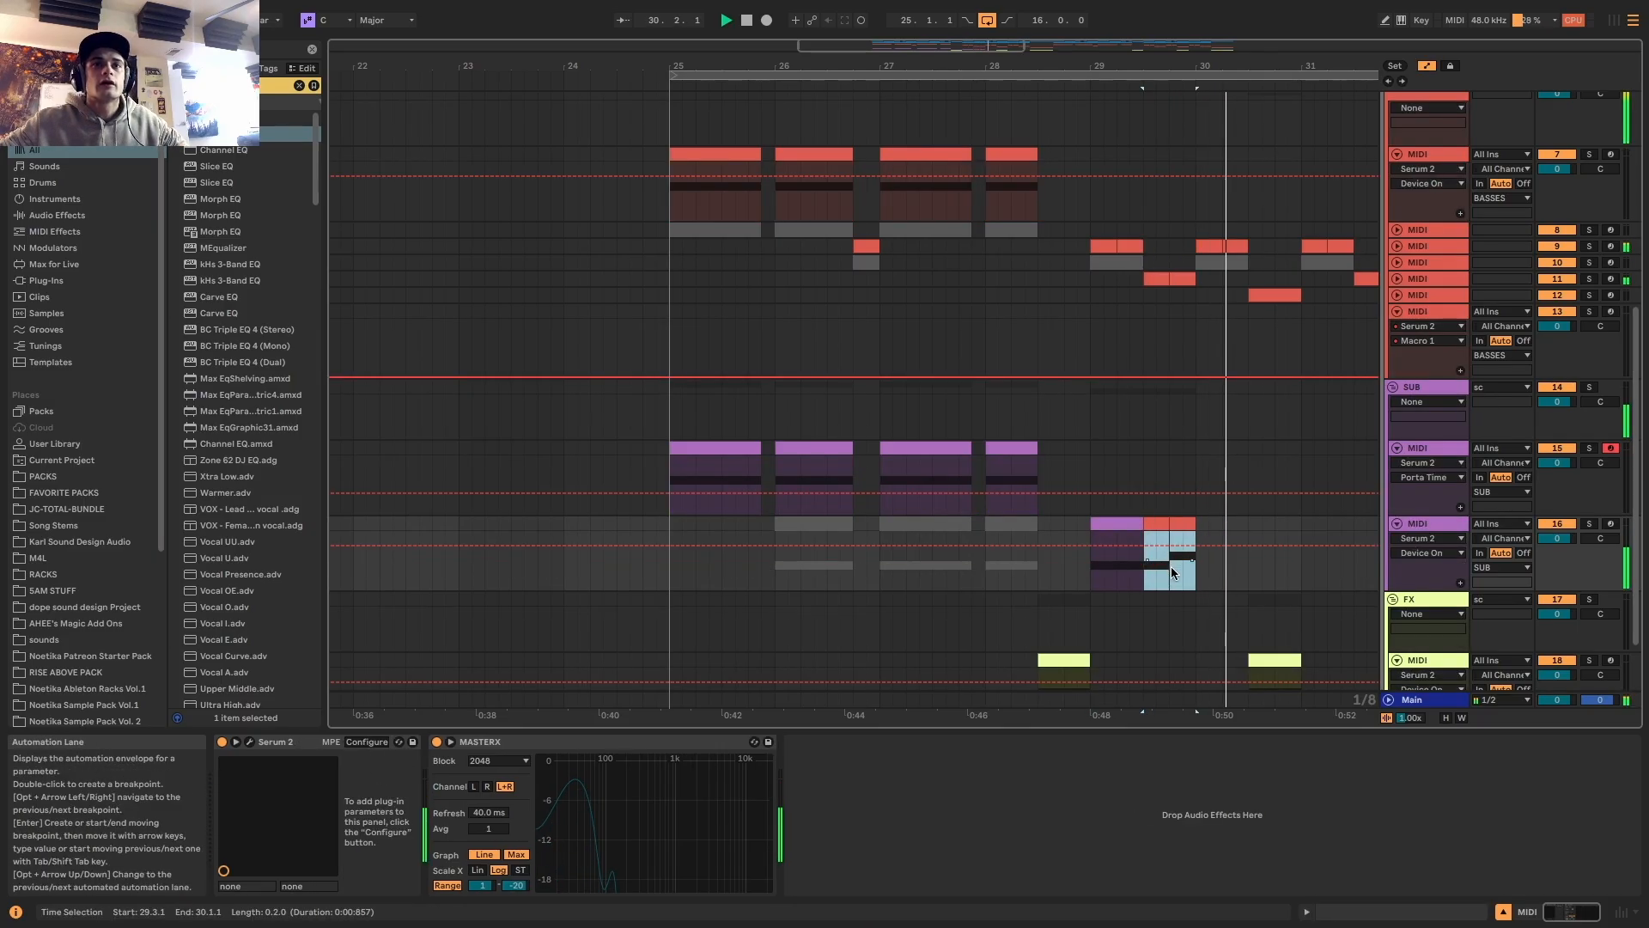
{"action": "key", "text": "super+shift+z"}
{"action": "key", "text": "space"}
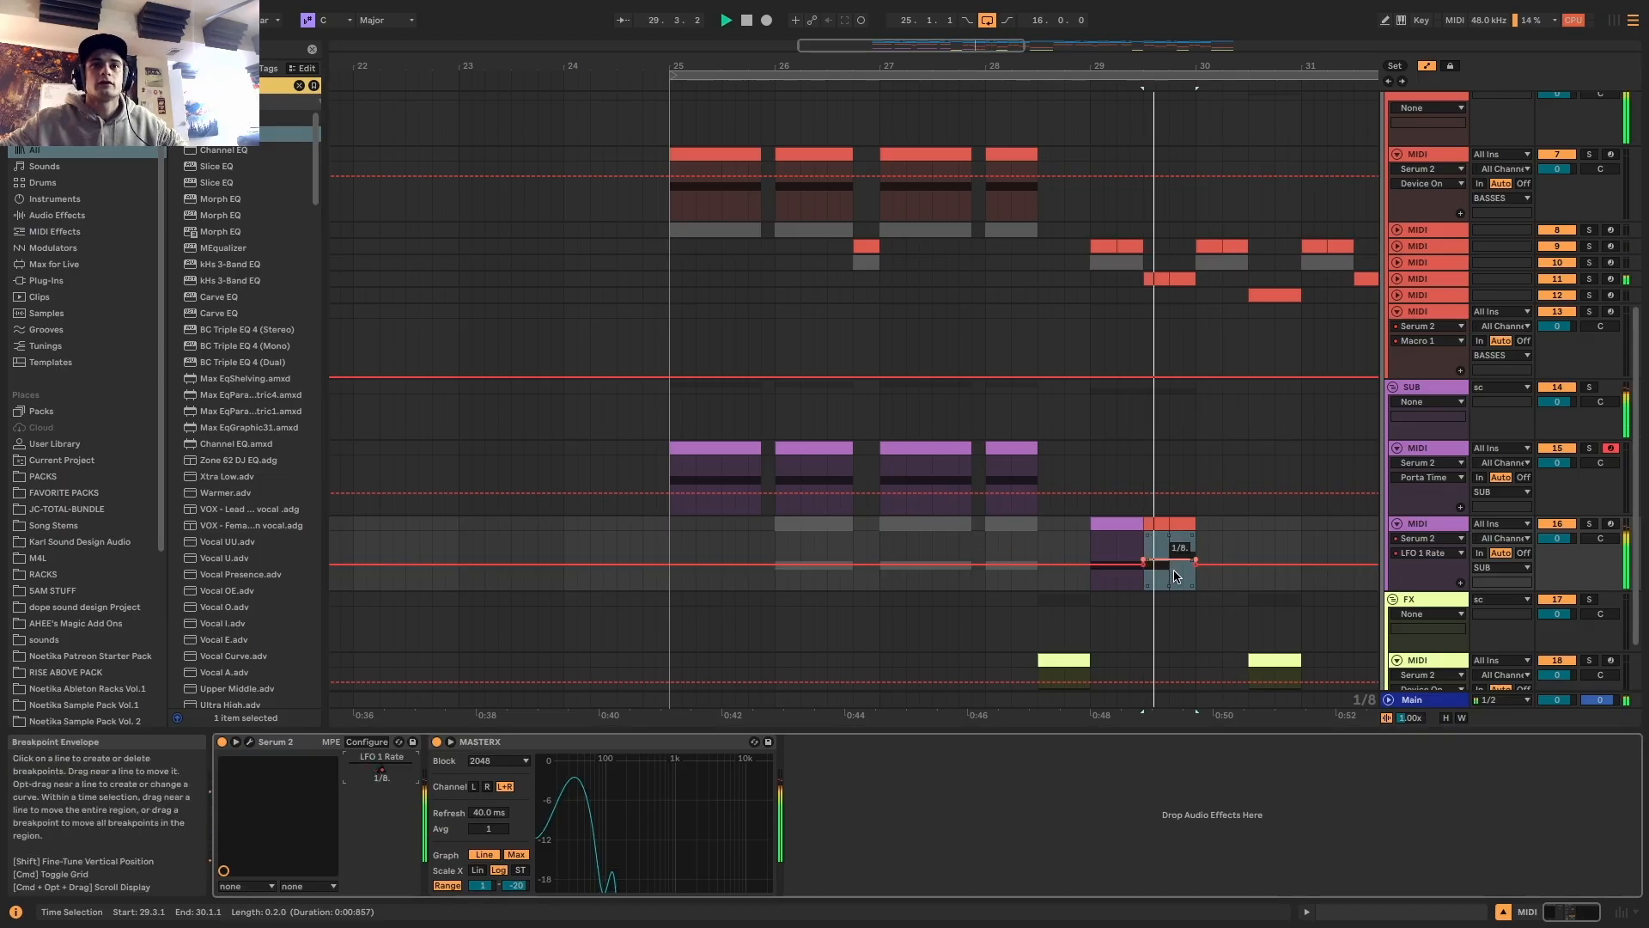
{"action": "key", "text": "space"}
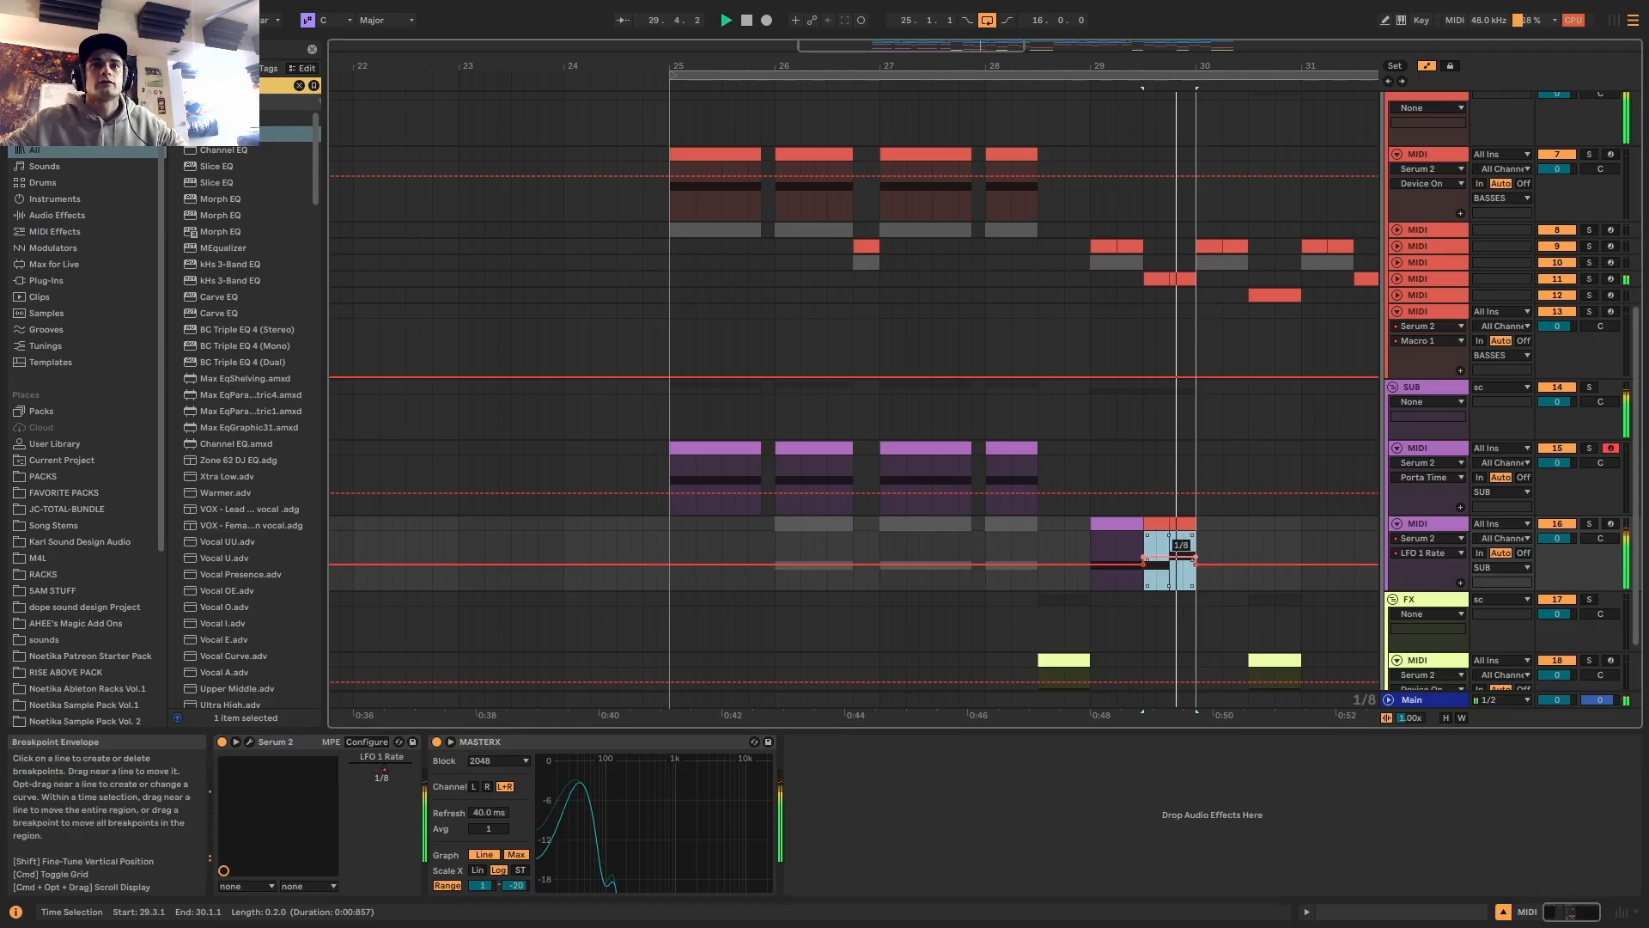
{"action": "key", "text": "space"}
{"action": "key", "text": "space"}
Audition the sub pattern from bar 29 with its LFO rate change and hide the automation lanes
{"action": "left_click", "coordinate": [1129, 523]}
{"action": "key", "text": "space"}
{"action": "key", "text": "space"}
{"action": "scroll", "coordinate": [1194, 526], "scroll_direction": "down", "scroll_amount": 5}
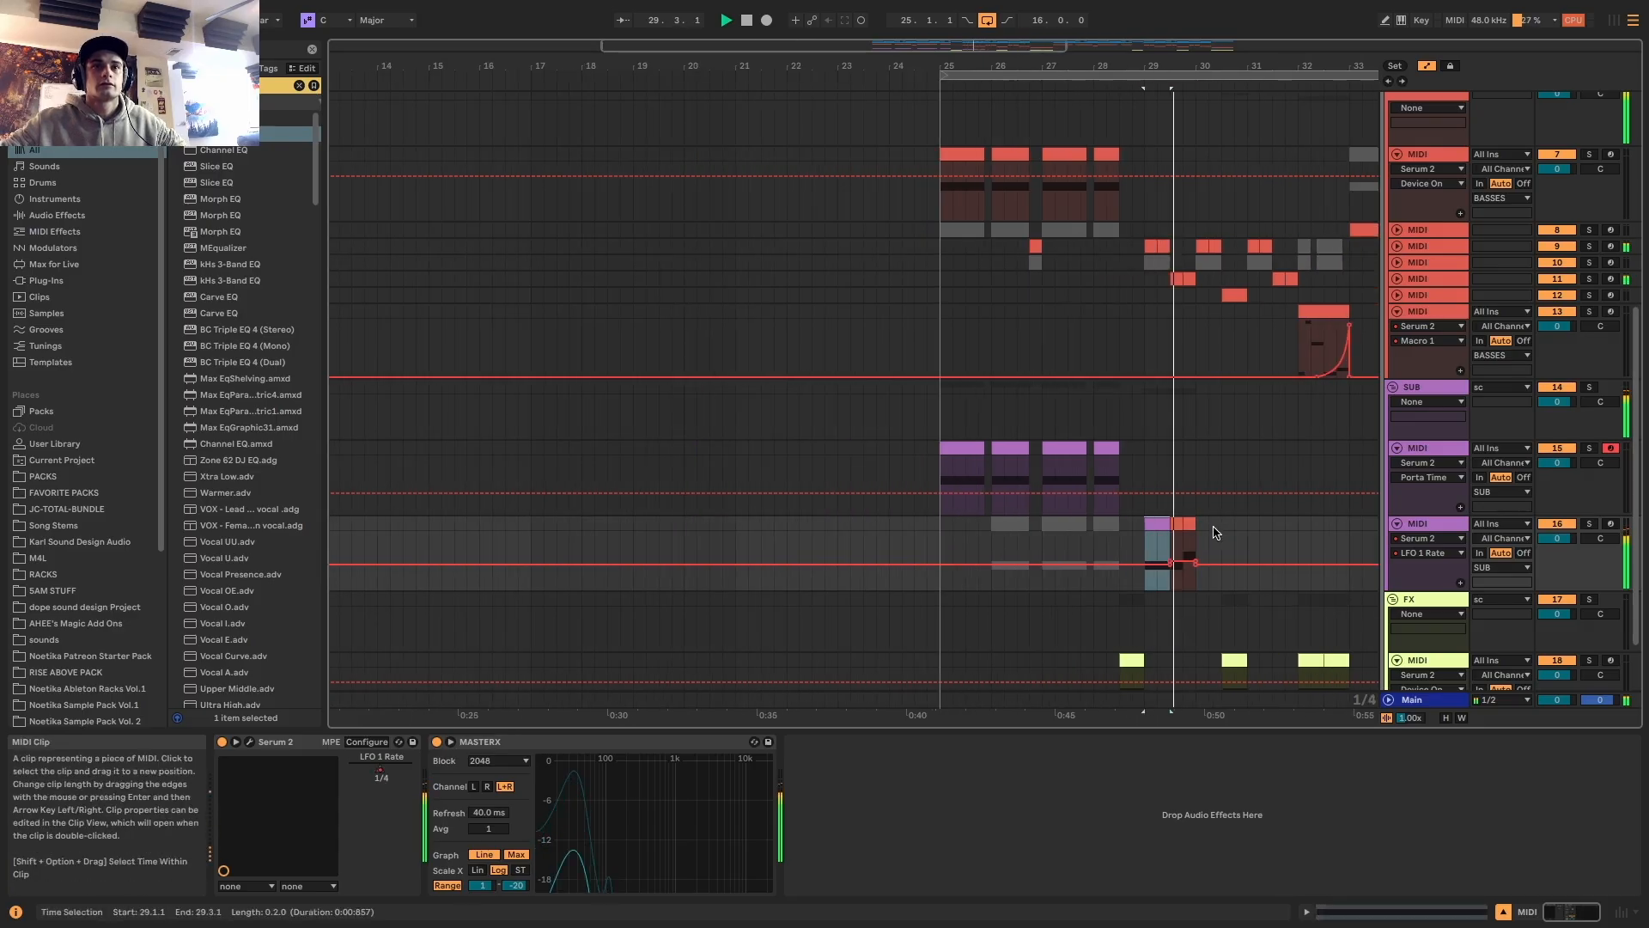
{"action": "key", "text": "a"}
{"action": "key", "text": "space"}
{"action": "key", "text": "space"}
Duplicate the two sub clips of bar 29 into bar 30 and replace the clip at 30.3 with the purple sub clip
{"action": "left_click_drag", "start_coordinate": [1199, 555], "coordinate": [1142, 548]}
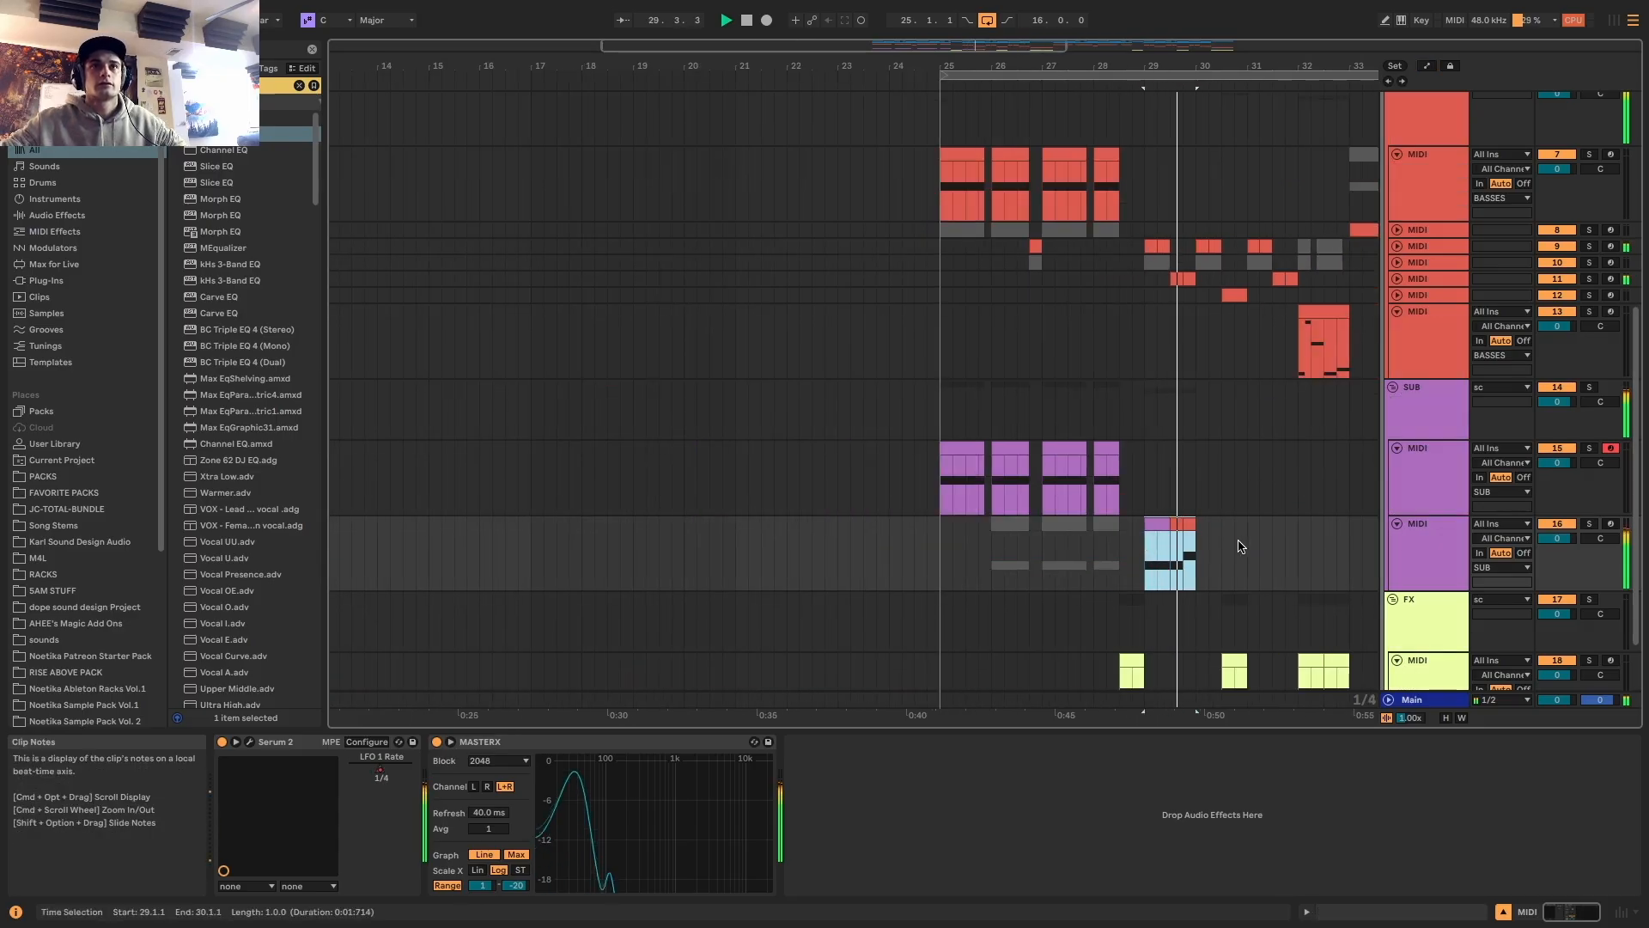
{"action": "key", "text": "super+d"}
{"action": "scroll", "coordinate": [1302, 533], "scroll_direction": "up", "scroll_amount": 3}
{"action": "scroll", "coordinate": [1302, 530], "scroll_direction": "up", "scroll_amount": 1}
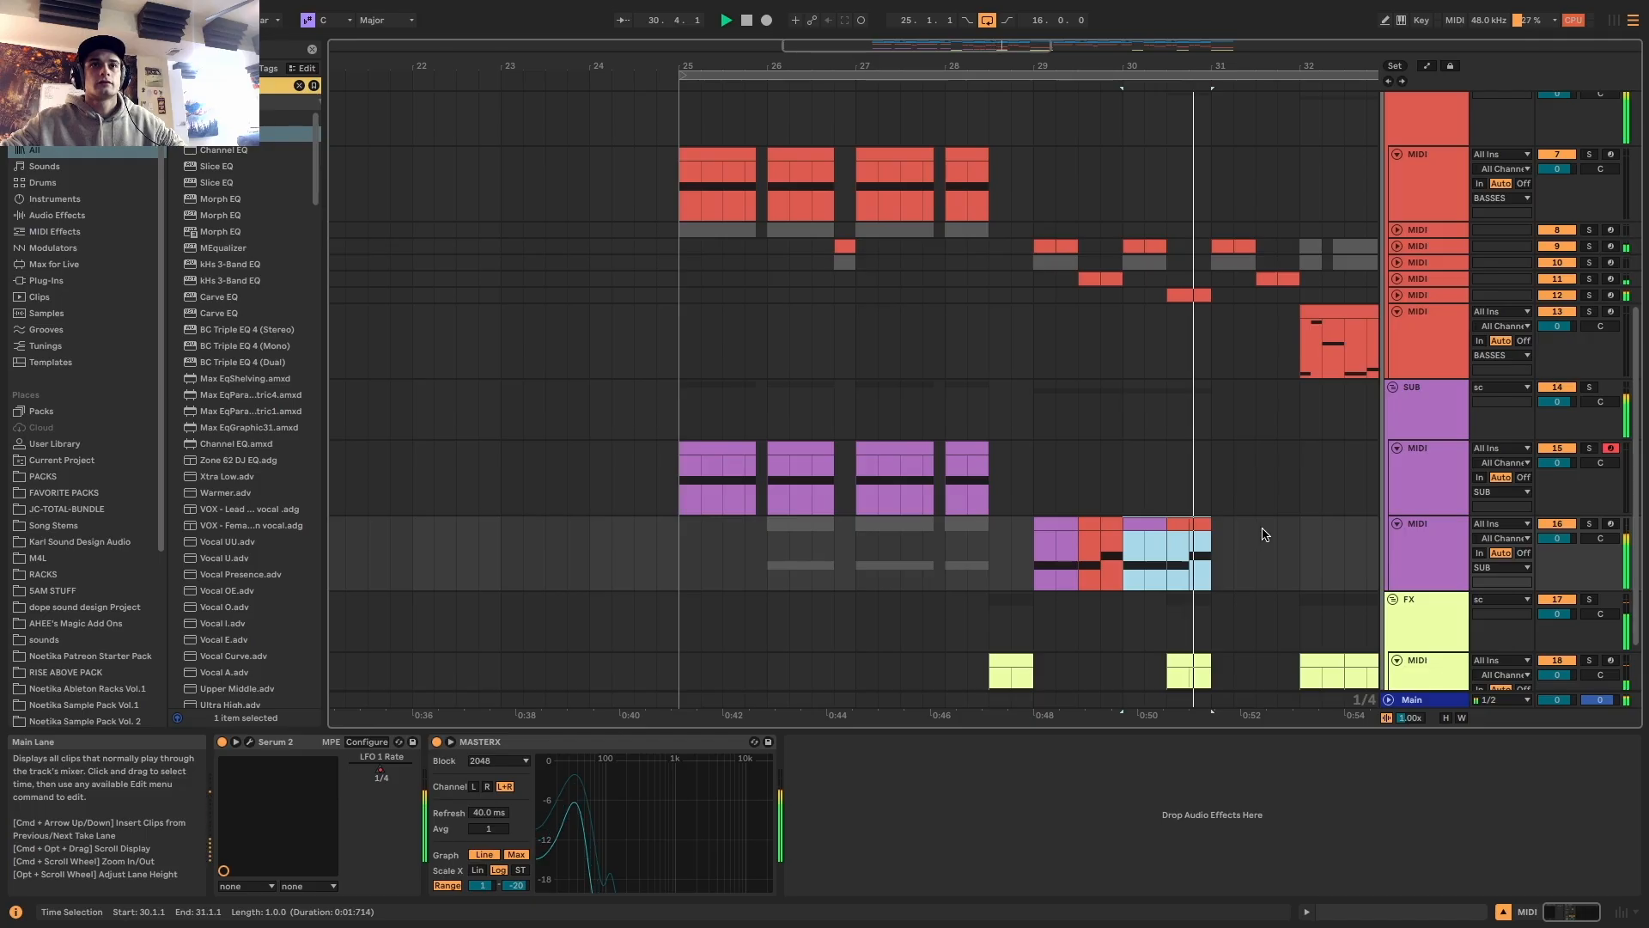
{"action": "left_click", "coordinate": [1198, 525]}
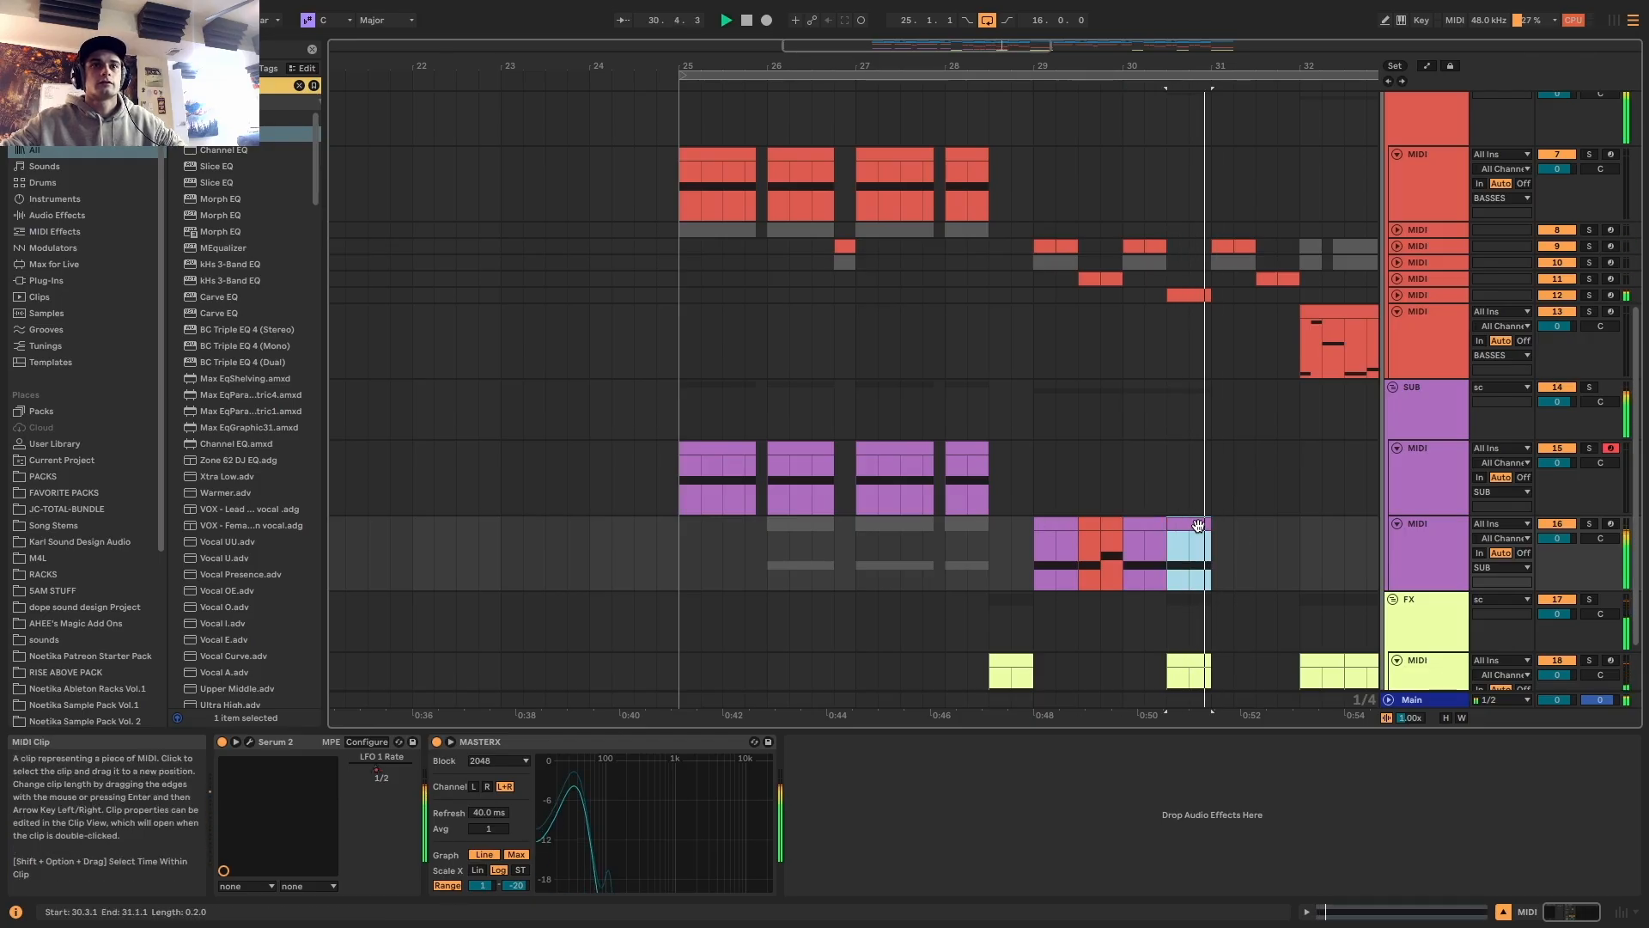
Duplicate the two-bar sub pattern of bars 29 and 30 so that it repeats from bar 31
{"action": "scroll", "coordinate": [1198, 525], "scroll_direction": "down", "scroll_amount": 2}
{"action": "scroll", "coordinate": [1220, 527], "scroll_direction": "down", "scroll_amount": 2}
{"action": "left_click_drag", "start_coordinate": [1212, 496], "coordinate": [1099, 495]}
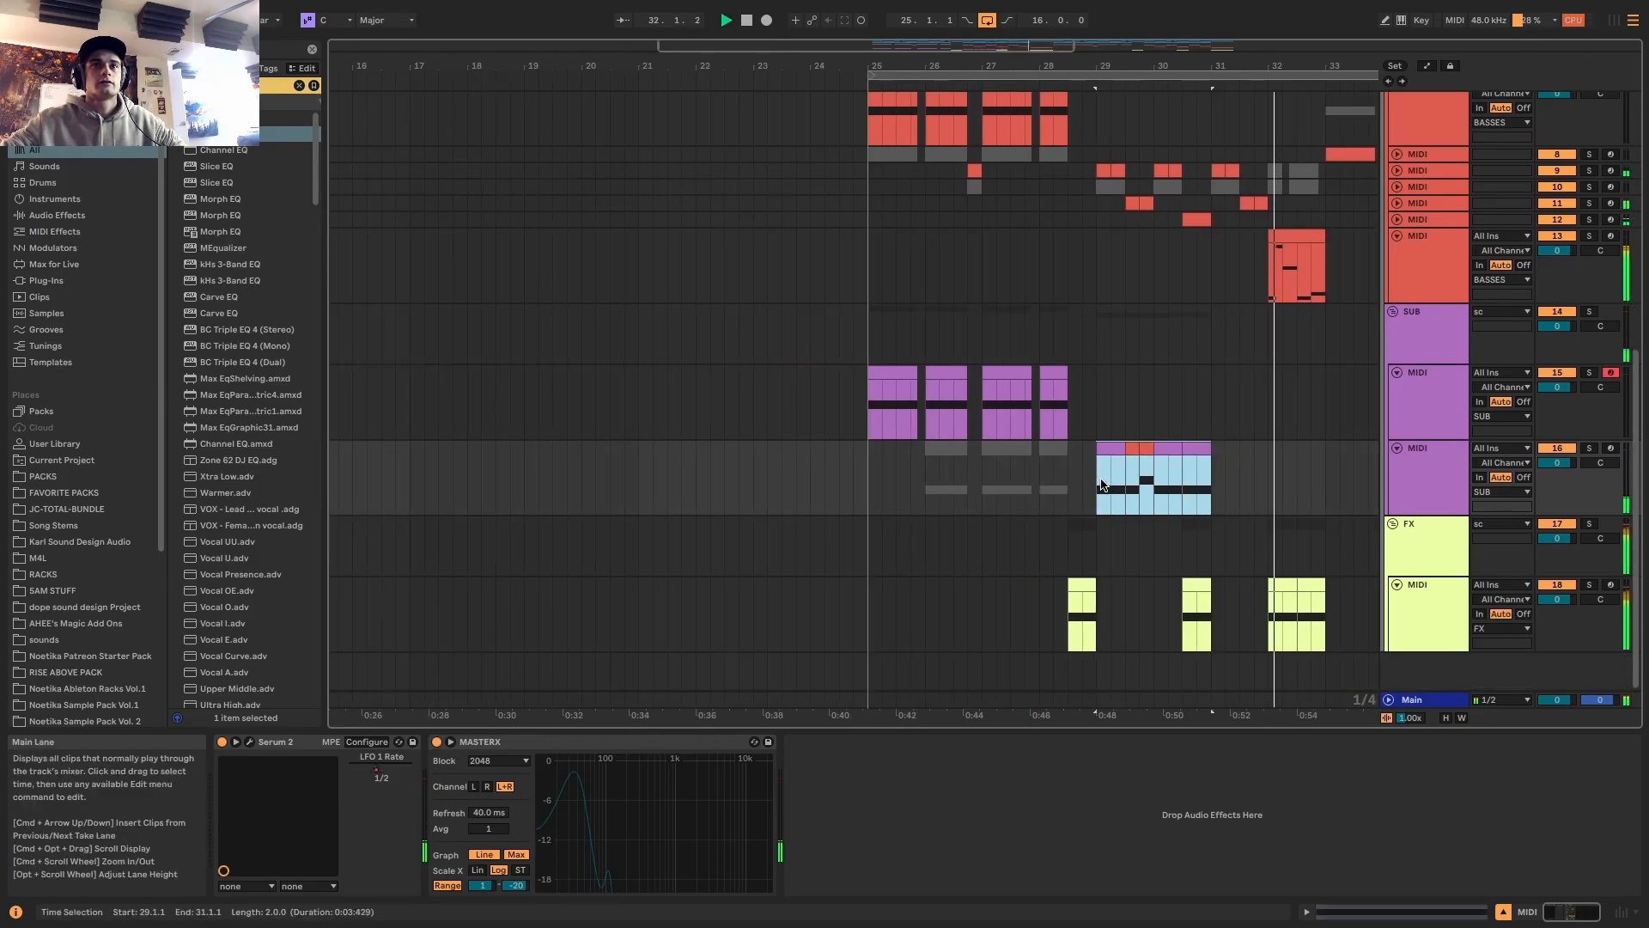
{"action": "key", "text": "super+d"}
Copy the bar 32 bass clip onto the duplicated sub track and transpose all its notes down three octaves
{"action": "left_click", "coordinate": [1298, 235]}
{"action": "left_click_drag", "start_coordinate": [1298, 234], "coordinate": [1306, 442]}
{"action": "scroll", "coordinate": [1306, 442], "scroll_direction": "up", "scroll_amount": 2}
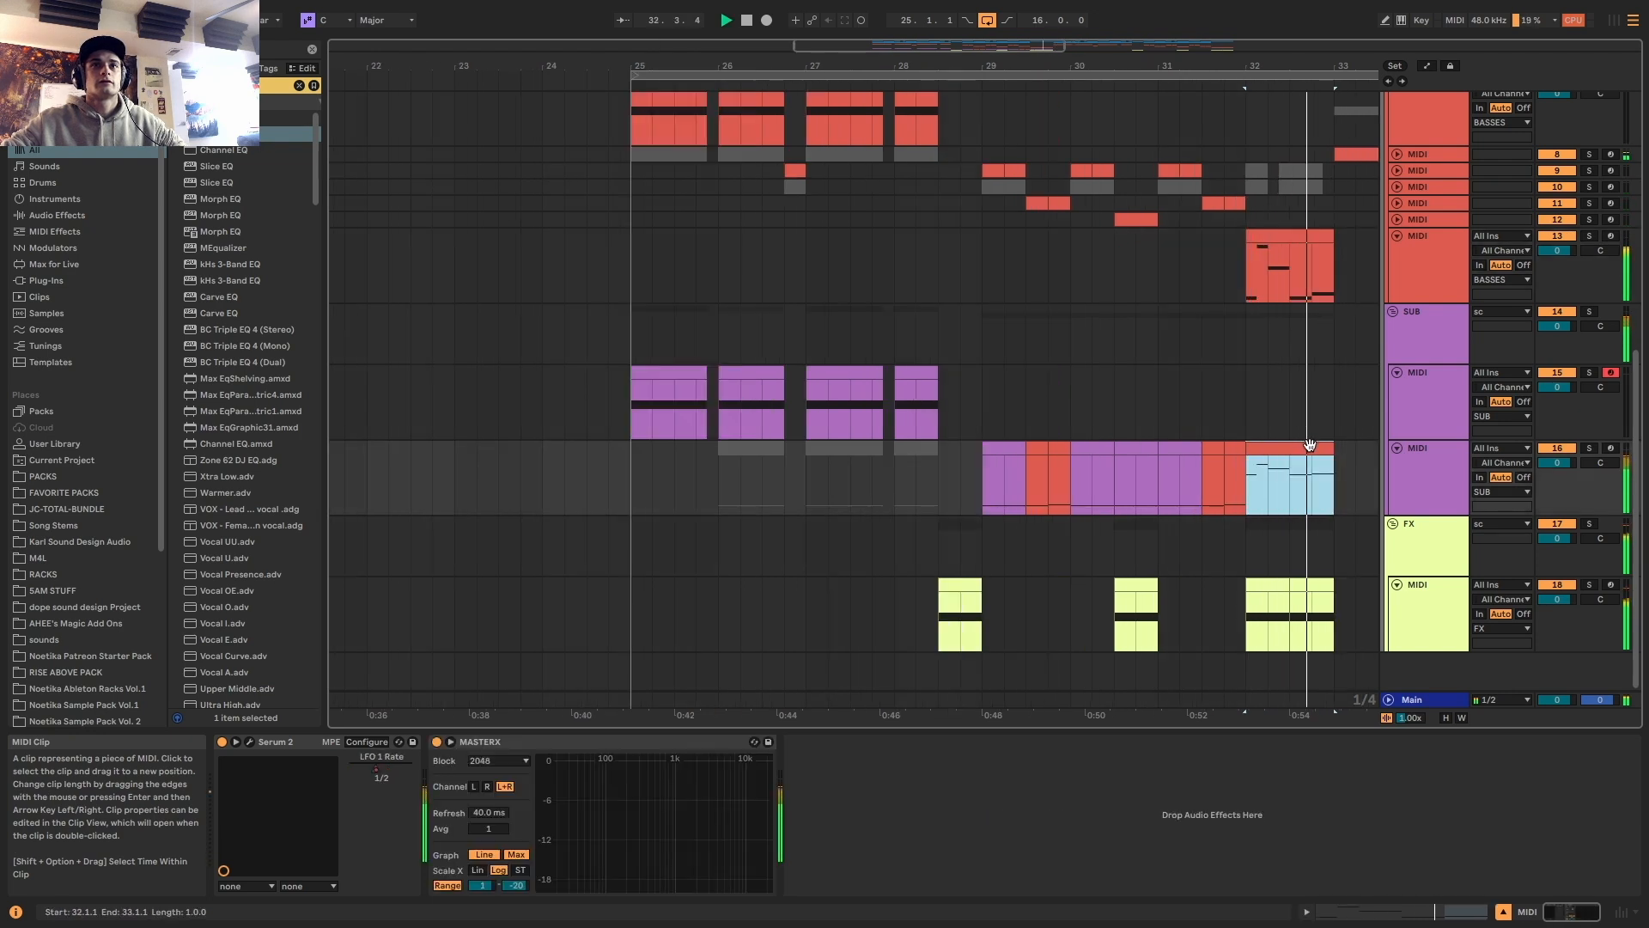
{"action": "double_click", "coordinate": [1302, 445]}
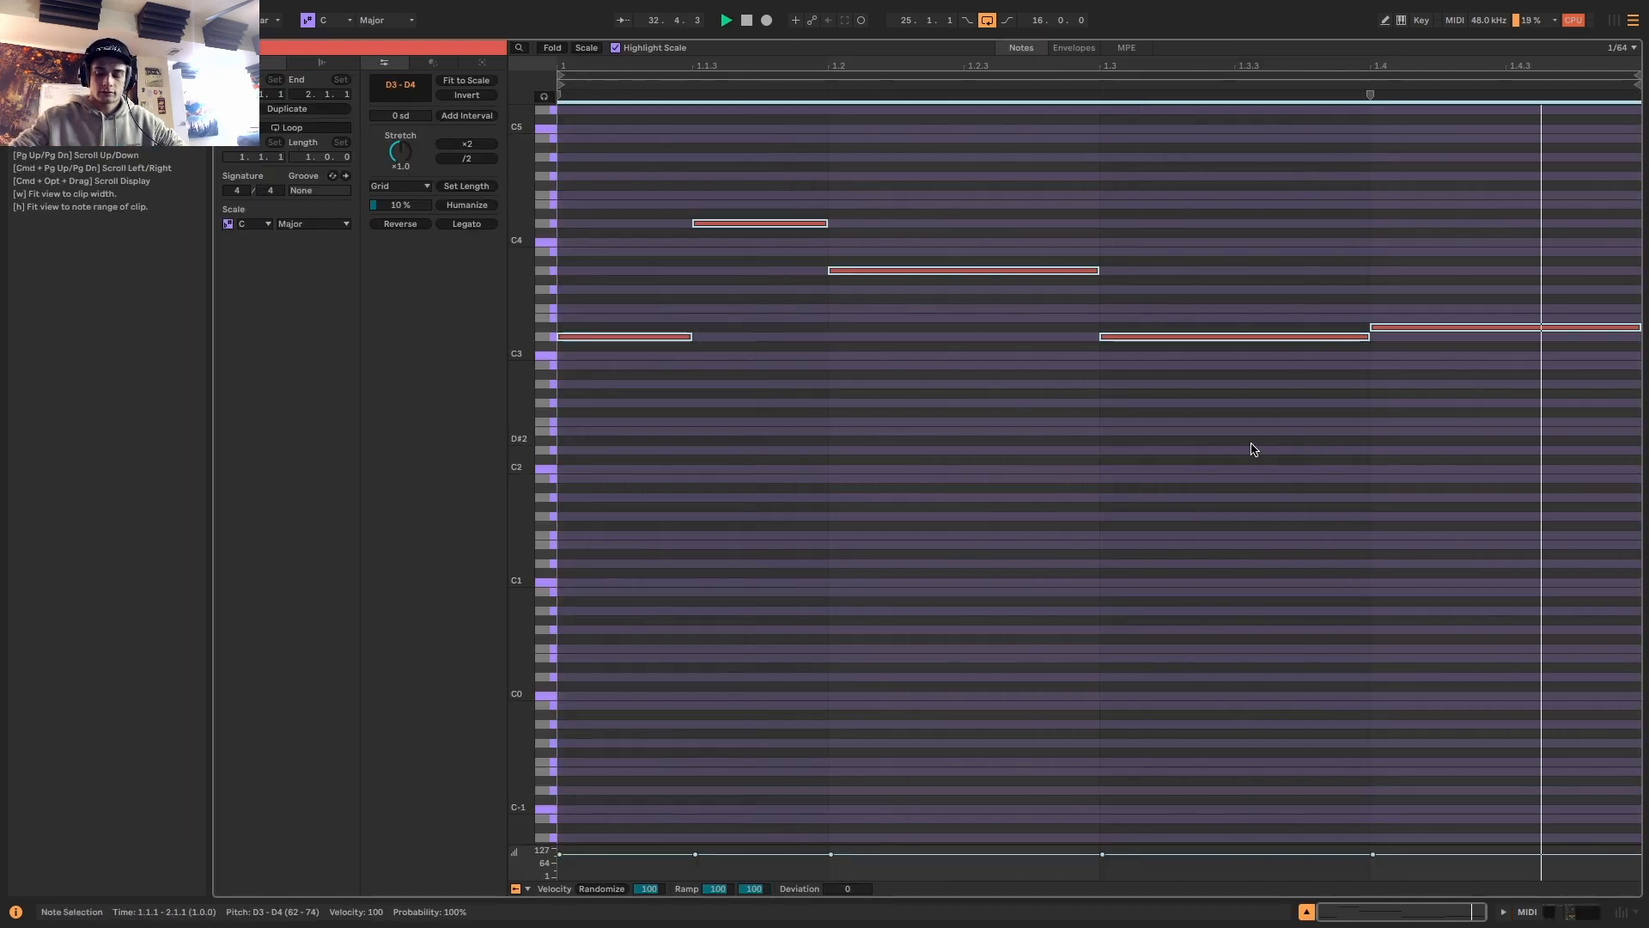
{"action": "key", "text": "shift+Down"}
{"action": "key", "text": "shift+Down"}
{"action": "key", "text": "shift+Down"}
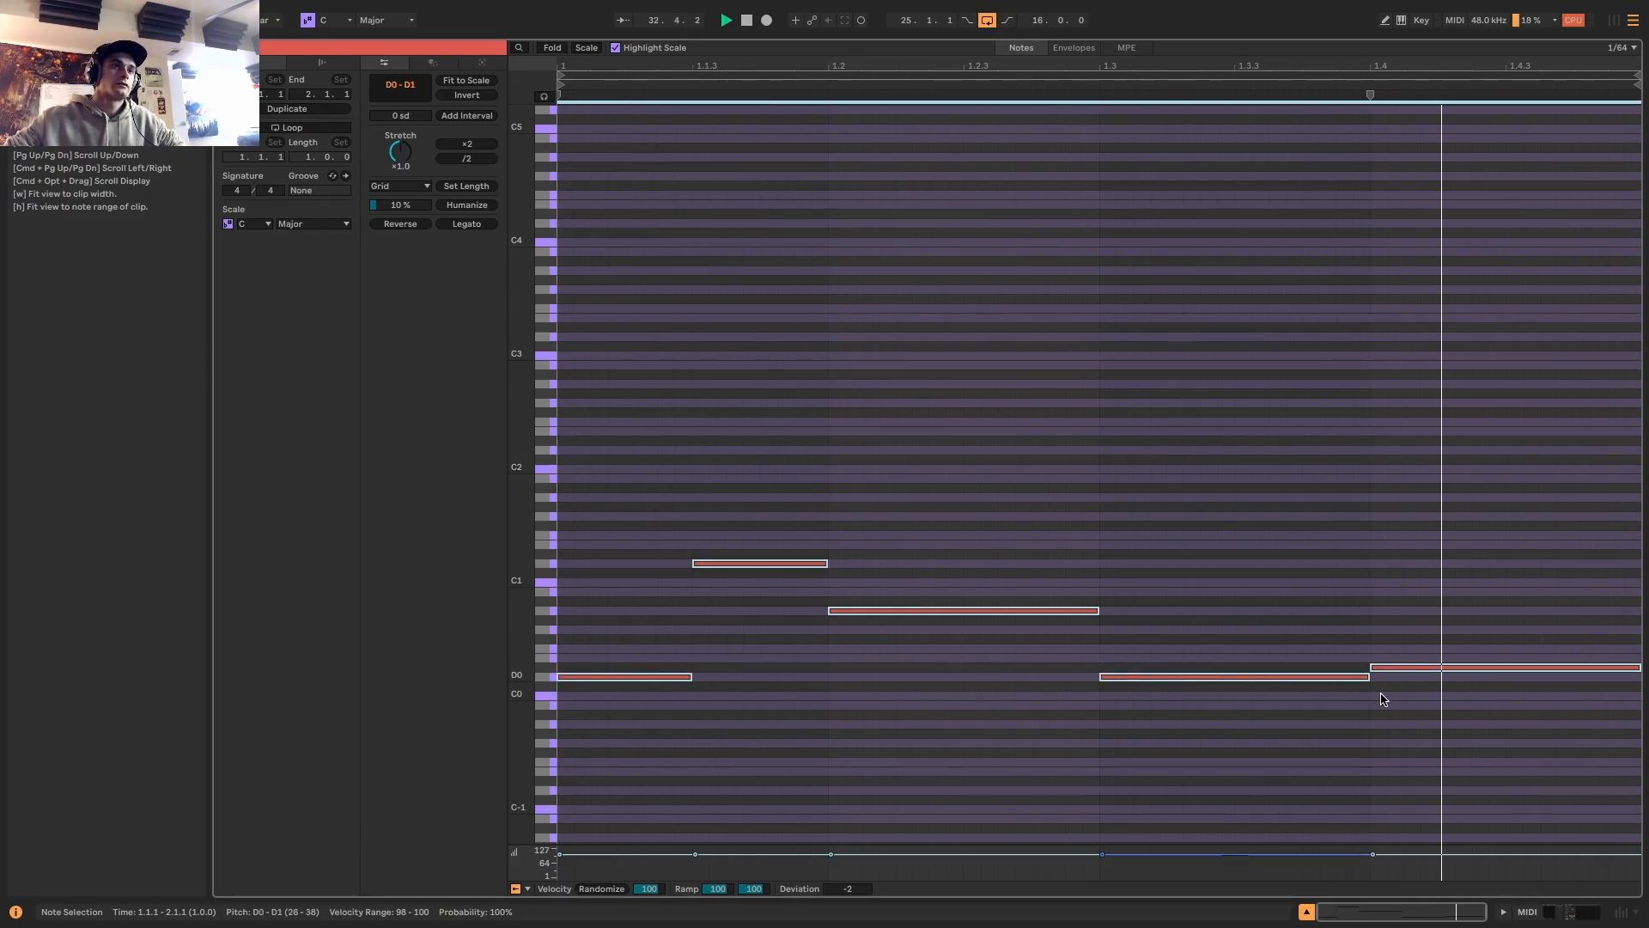
{"action": "left_click", "coordinate": [1549, 912]}
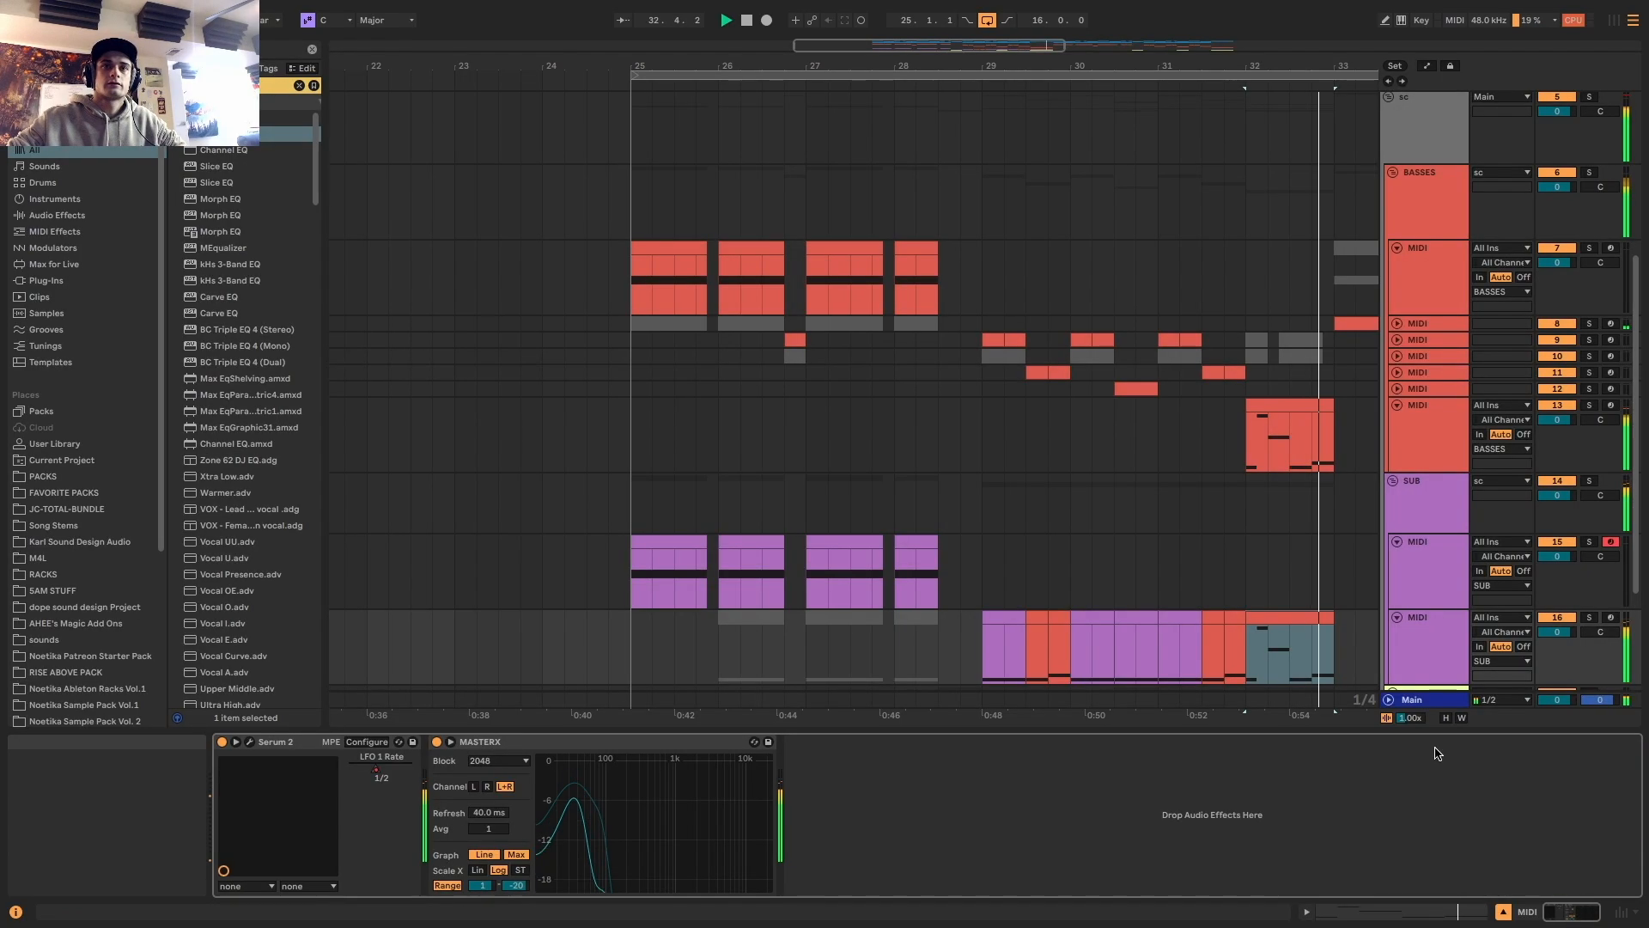
Move the bass track with the bar 32 clip into the SUB group and move the transposed sub clip onto it
{"action": "key", "text": "space"}
{"action": "key", "text": "space"}
{"action": "left_click", "coordinate": [1307, 617]}
{"action": "key", "text": "space"}
{"action": "left_click_drag", "start_coordinate": [1413, 431], "coordinate": [1398, 493]}
{"action": "left_click", "coordinate": [1295, 644]}
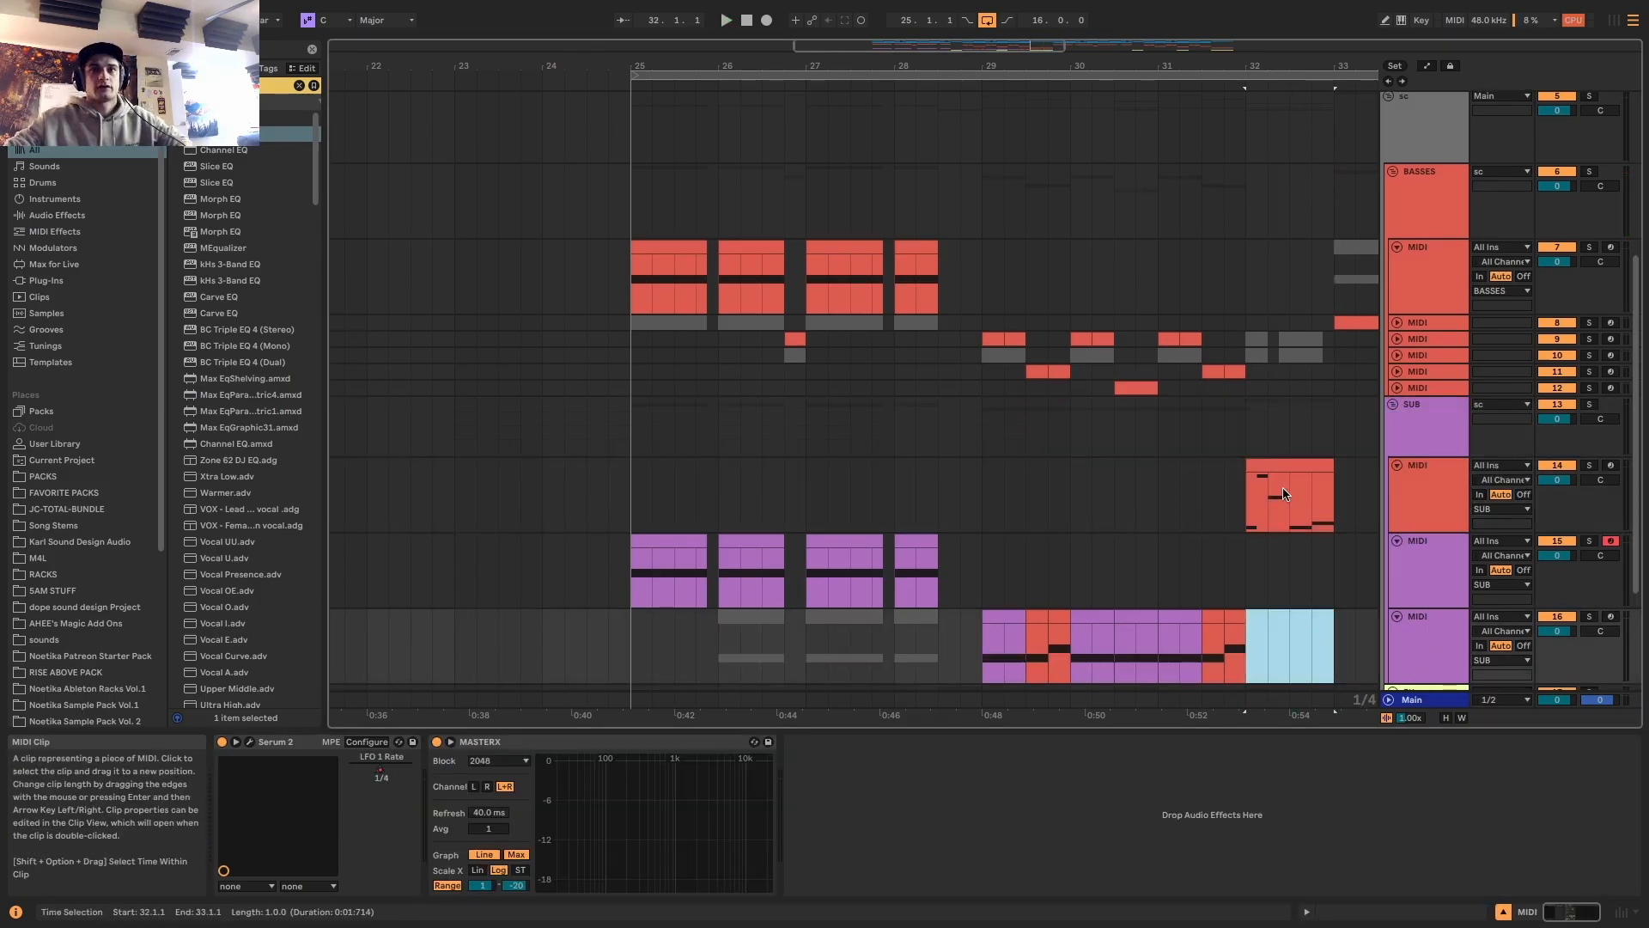
{"action": "left_click_drag", "start_coordinate": [1295, 644], "coordinate": [1292, 463]}
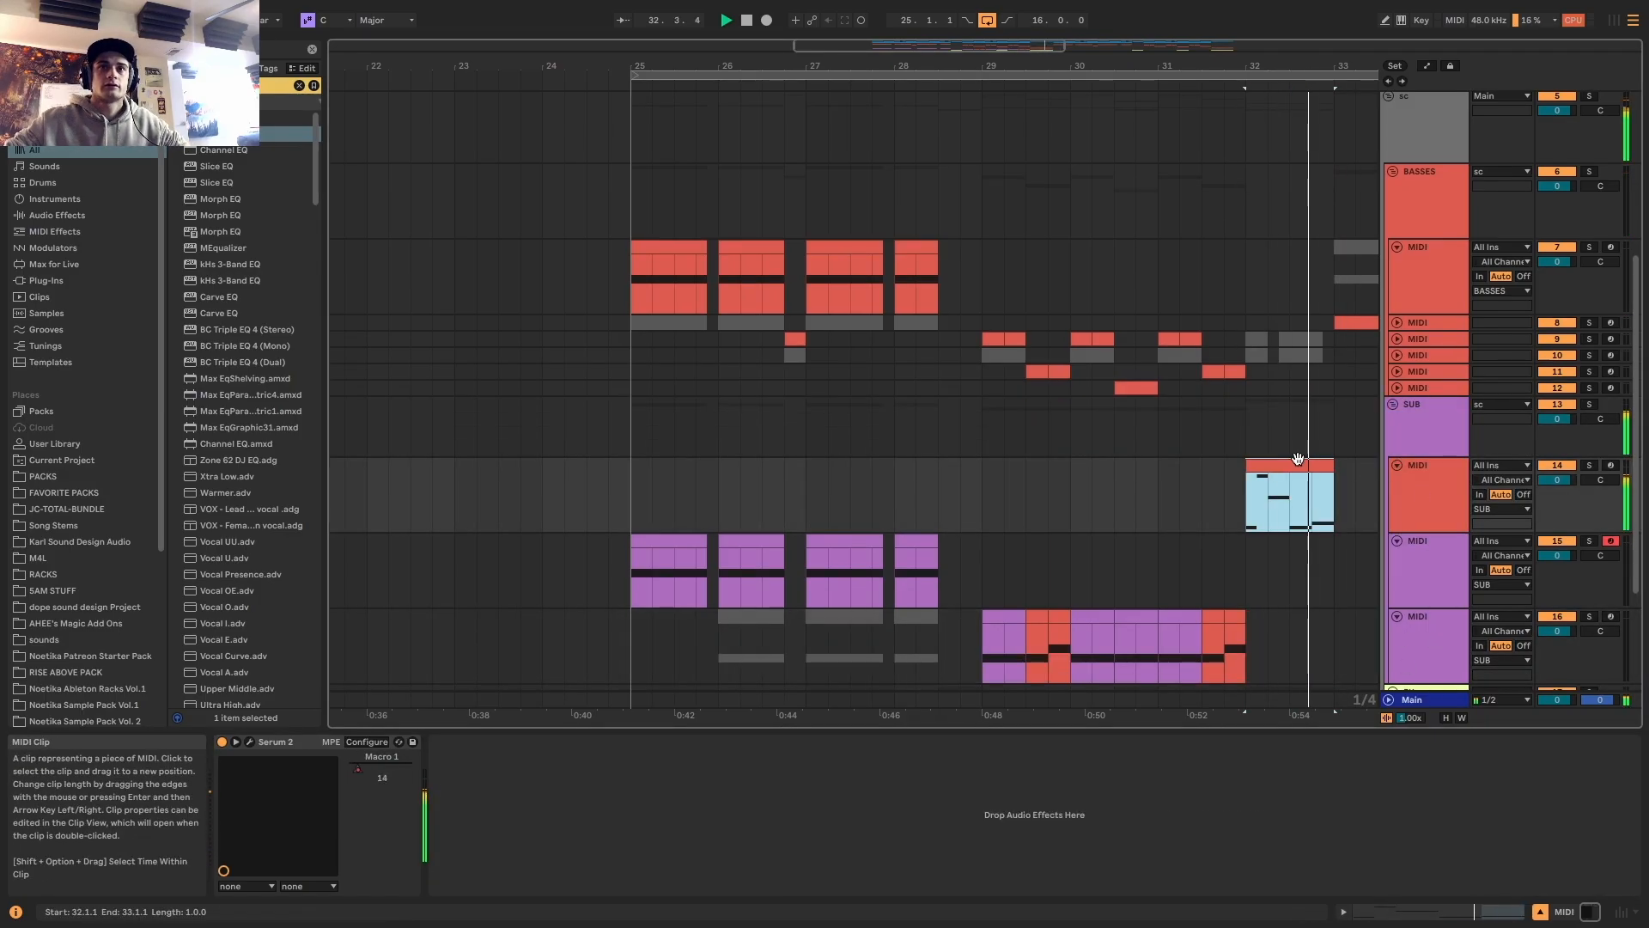
Add EQ Eight to the moved track and boost band 1 as a low shelf at 150 Hz by 7.62 dB
{"action": "key", "text": "super+f"}
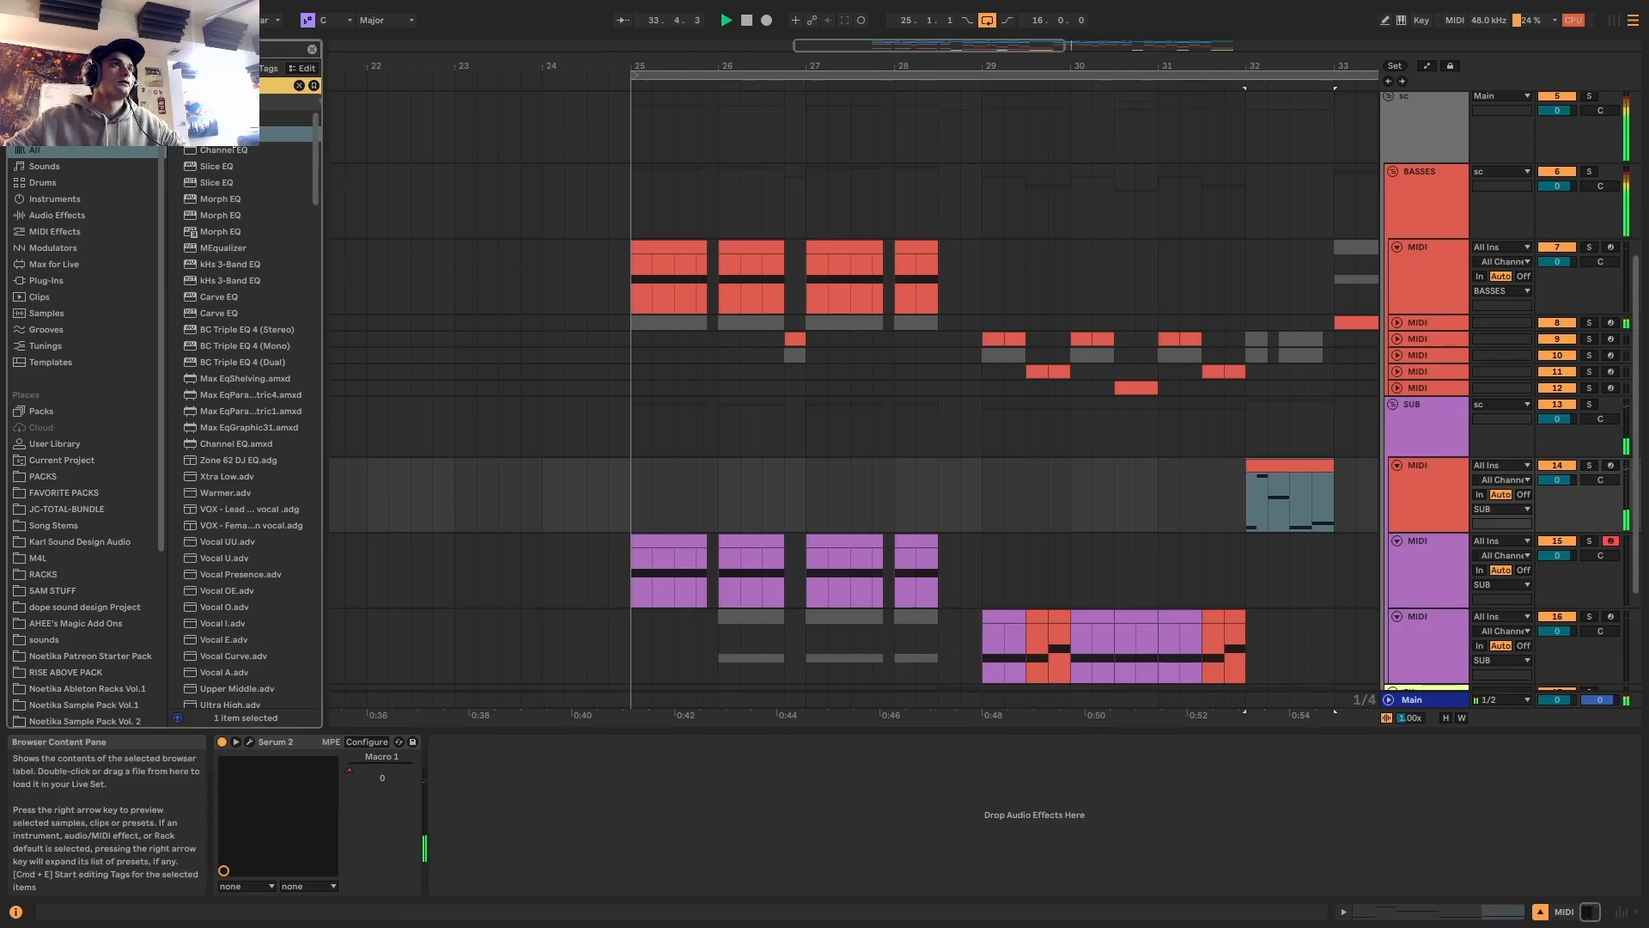
{"action": "double_click", "coordinate": [245, 134]}
{"action": "key", "text": "space"}
{"action": "key", "text": "space"}
{"action": "left_click", "coordinate": [496, 873]}
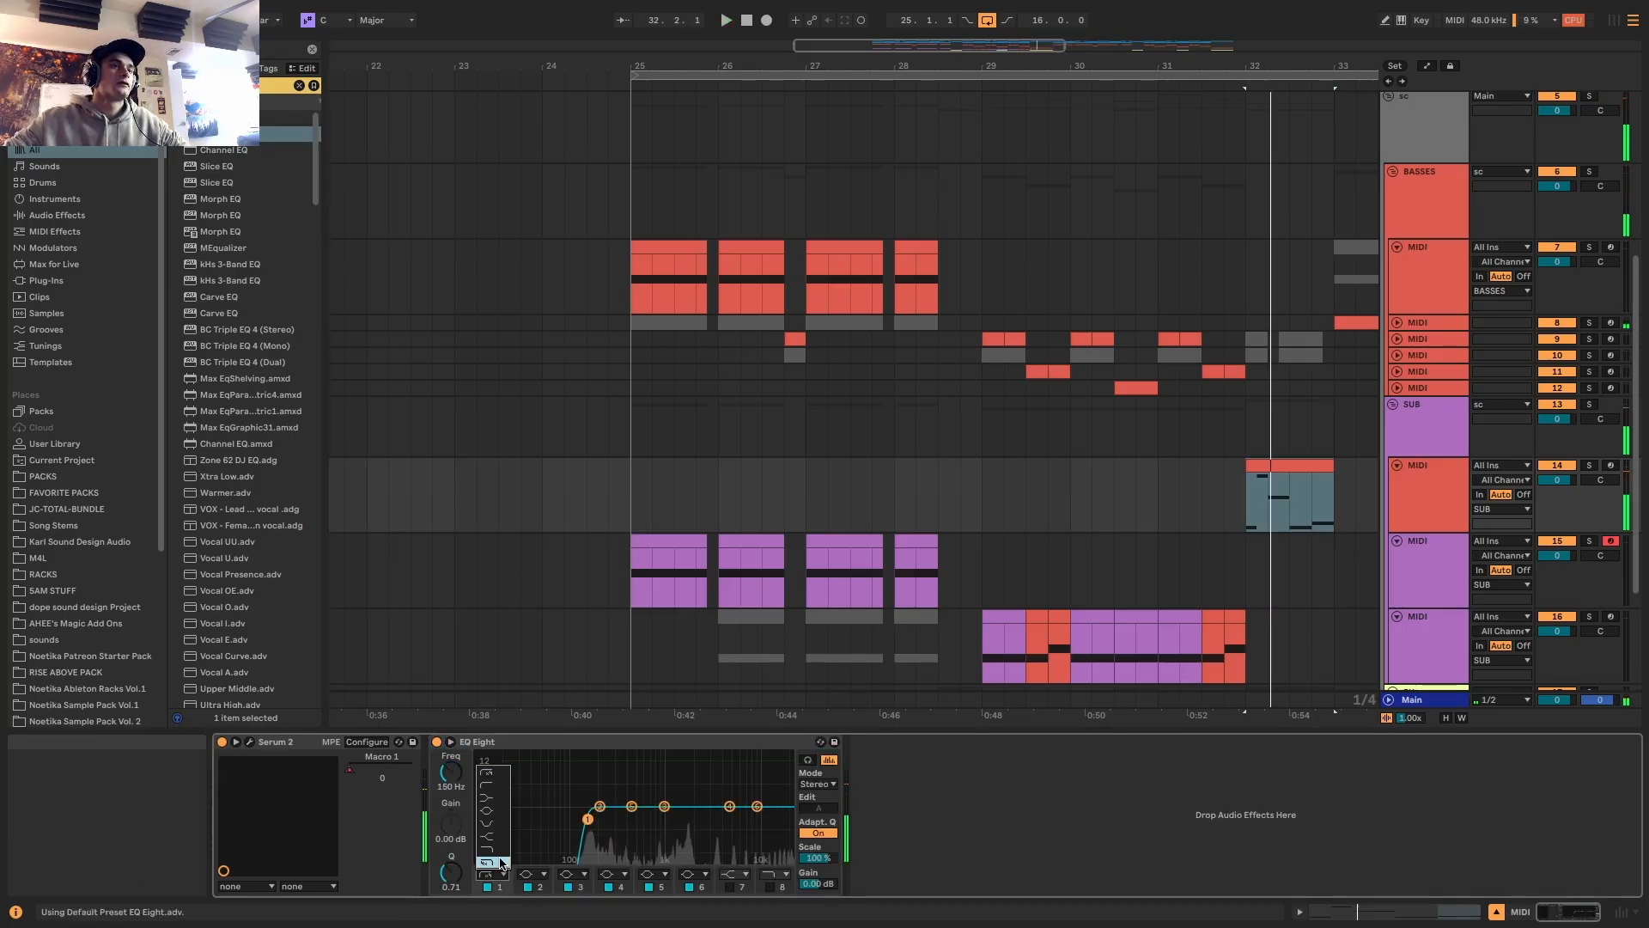
{"action": "left_click", "coordinate": [503, 798]}
{"action": "left_click_drag", "start_coordinate": [451, 824], "coordinate": [451, 790]}
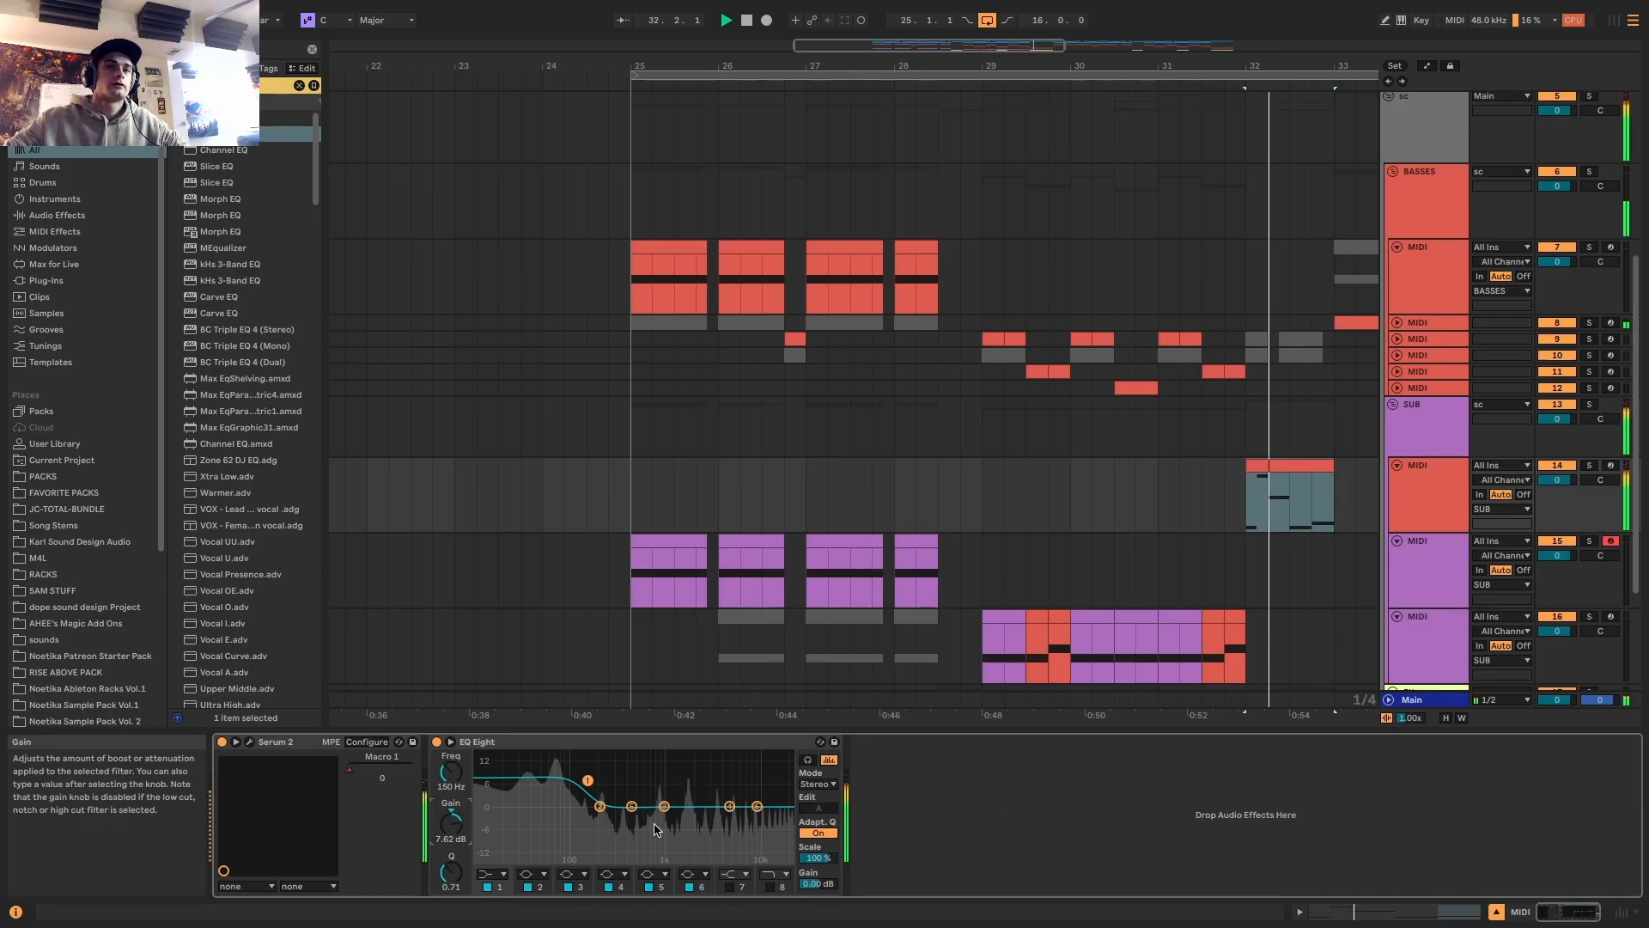
Check the low end in SPAN on the Main track, and play the drop from the first sub clip at bar 25
{"action": "left_click", "coordinate": [1288, 699]}
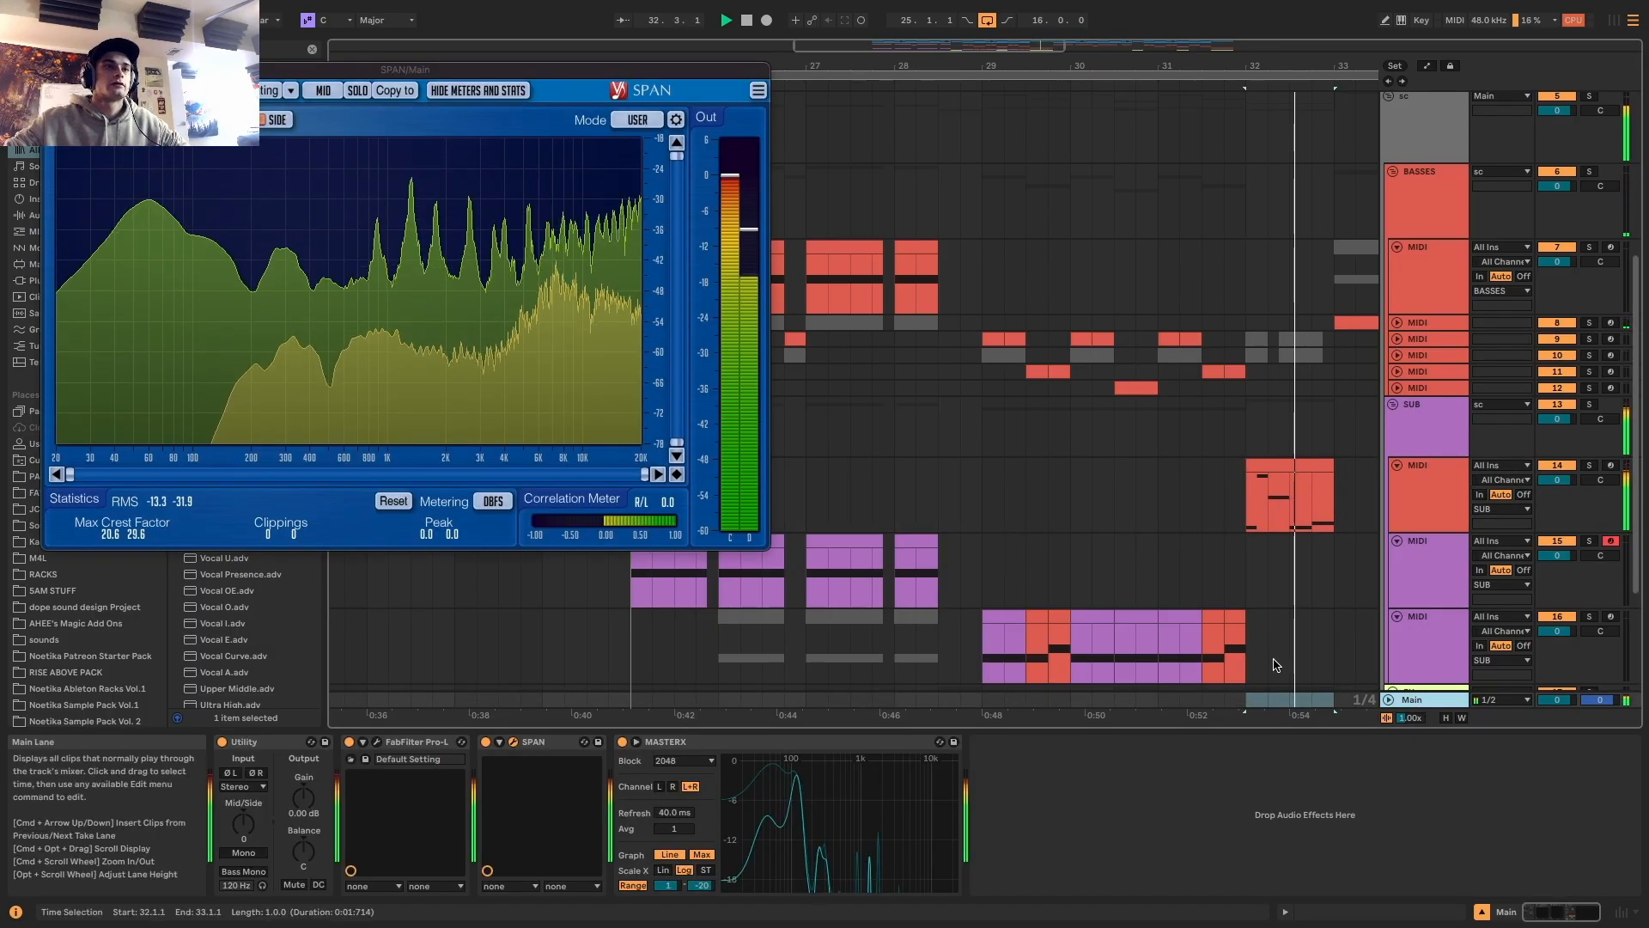
{"action": "scroll", "coordinate": [1147, 505], "scroll_direction": "down", "scroll_amount": 5}
{"action": "left_click", "coordinate": [934, 539]}
{"action": "key", "text": "space"}
{"action": "key", "text": "space"}
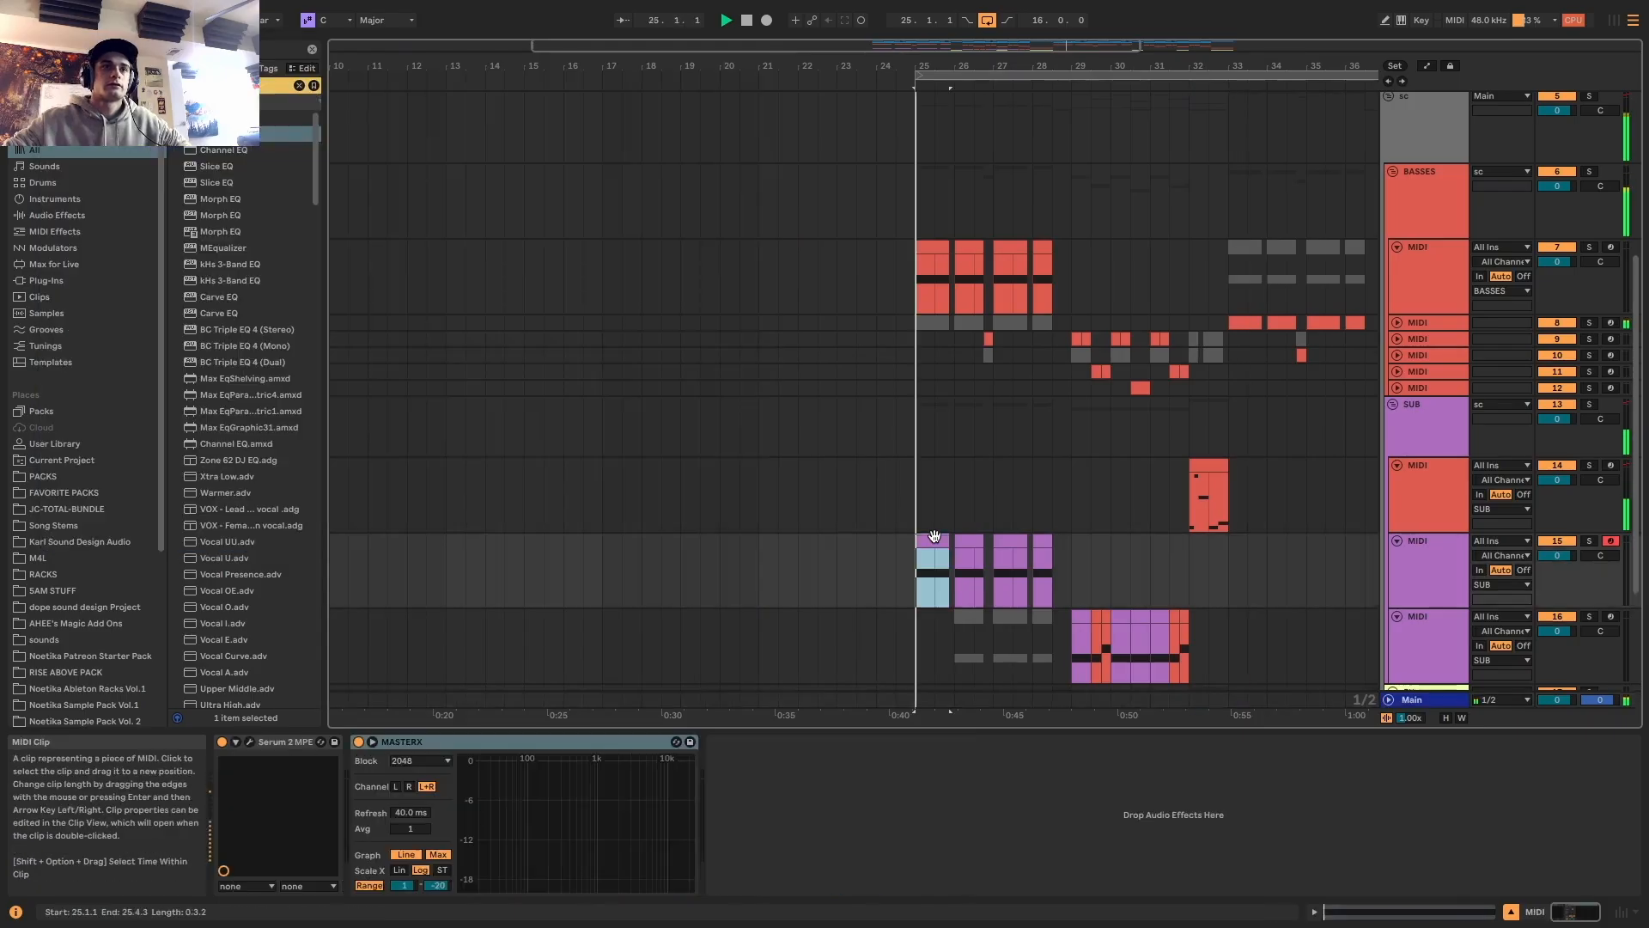
{"action": "scroll", "coordinate": [1043, 490], "scroll_direction": "up", "scroll_amount": 2}
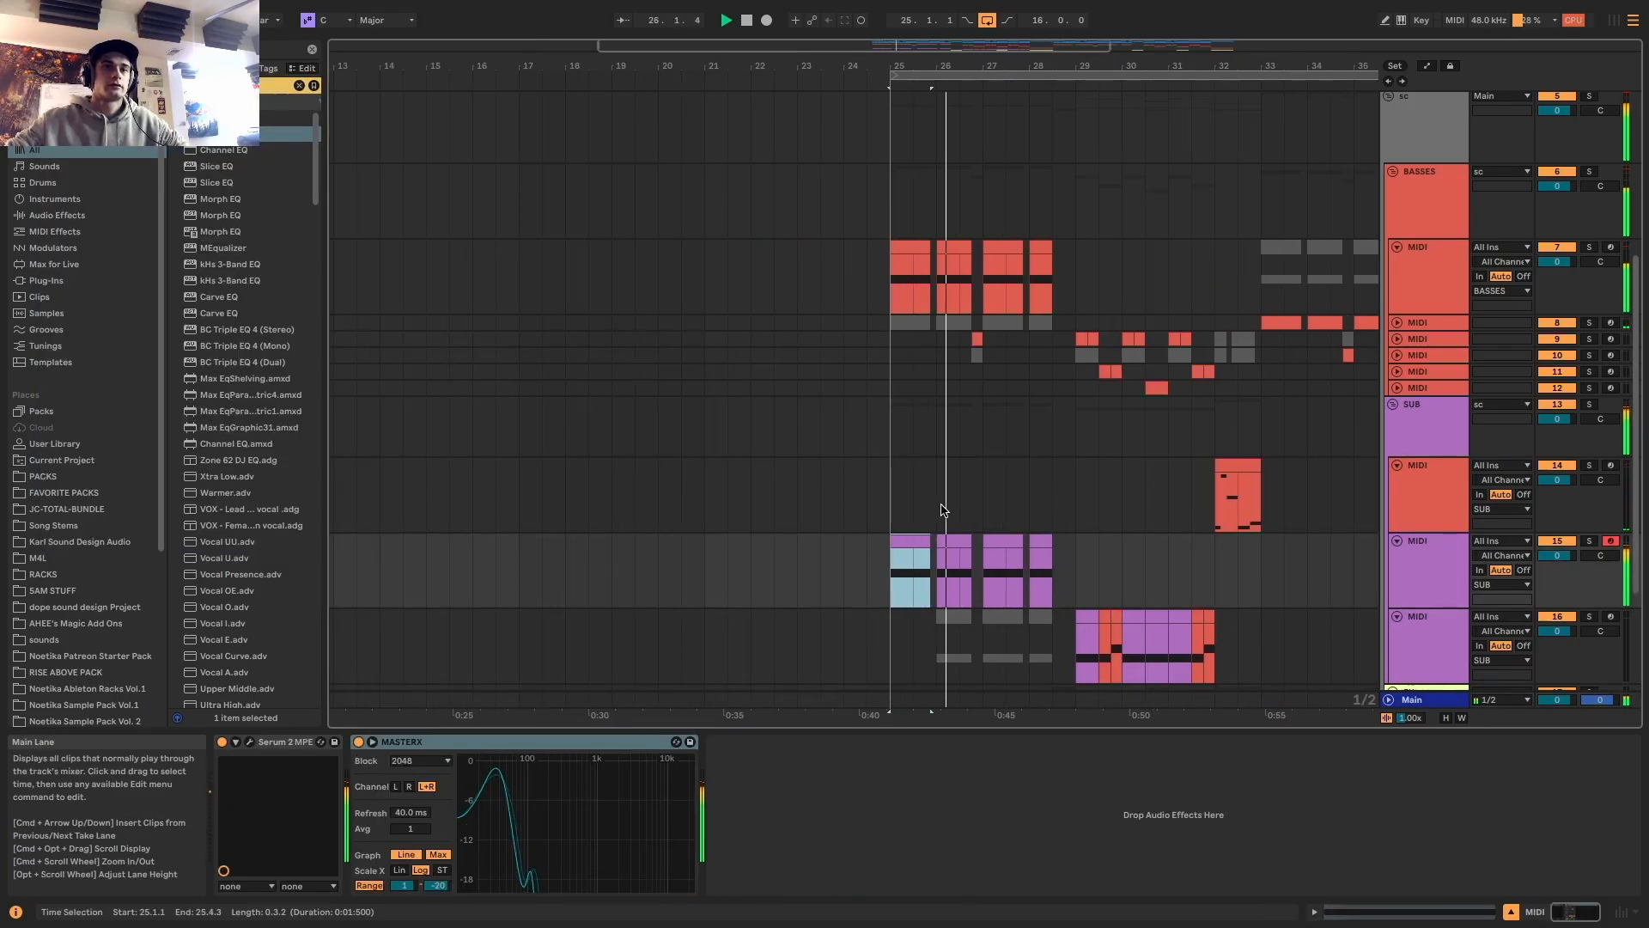
Play the drop from bar 25 to bar 32 and follow the sub clips against the basses
{"action": "scroll", "coordinate": [943, 510], "scroll_direction": "up", "scroll_amount": 4}
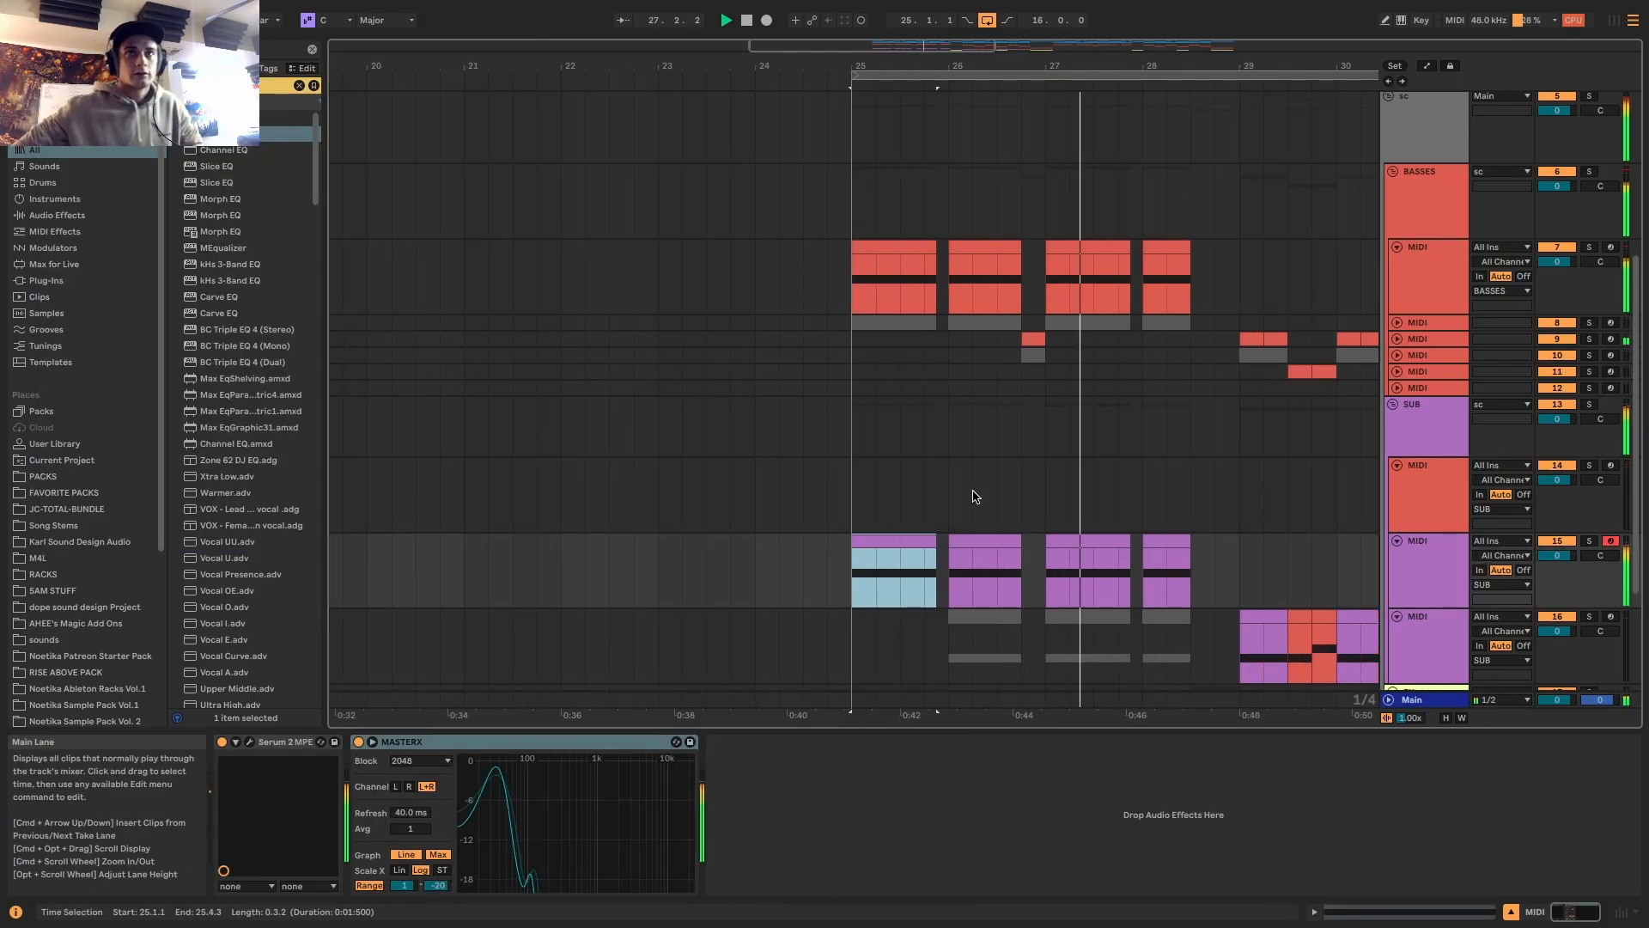
{"action": "scroll", "coordinate": [975, 497], "scroll_direction": "down", "scroll_amount": 4}
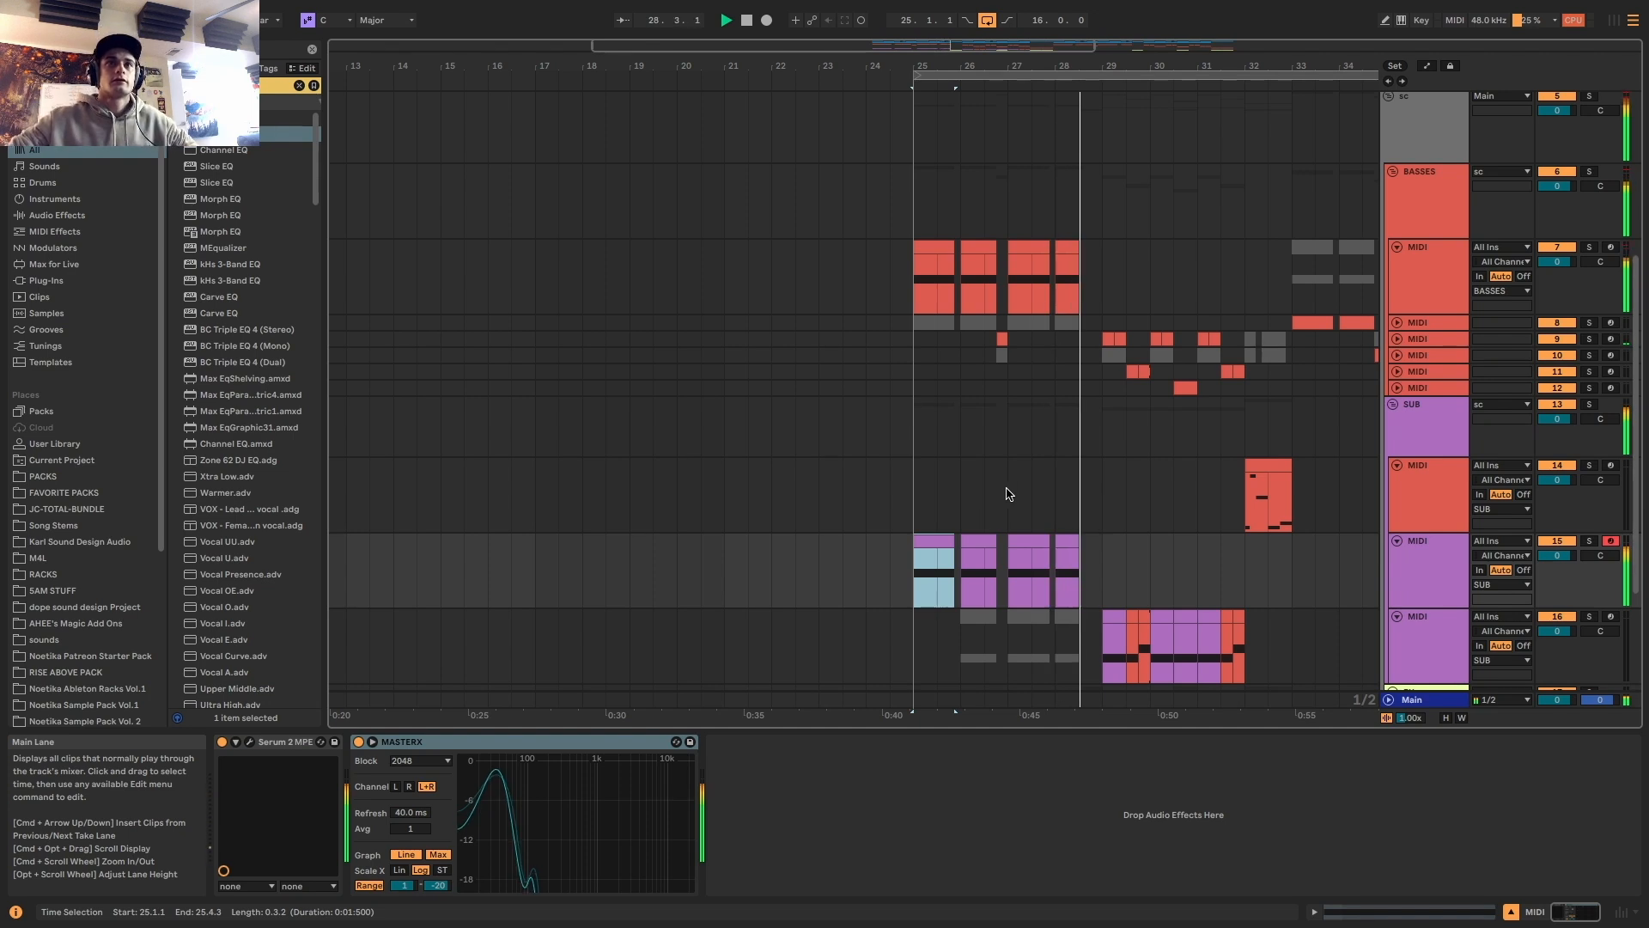
{"action": "scroll", "coordinate": [1074, 505], "scroll_direction": "down", "scroll_amount": 1}
{"action": "scroll", "coordinate": [1104, 497], "scroll_direction": "up", "scroll_amount": 5}
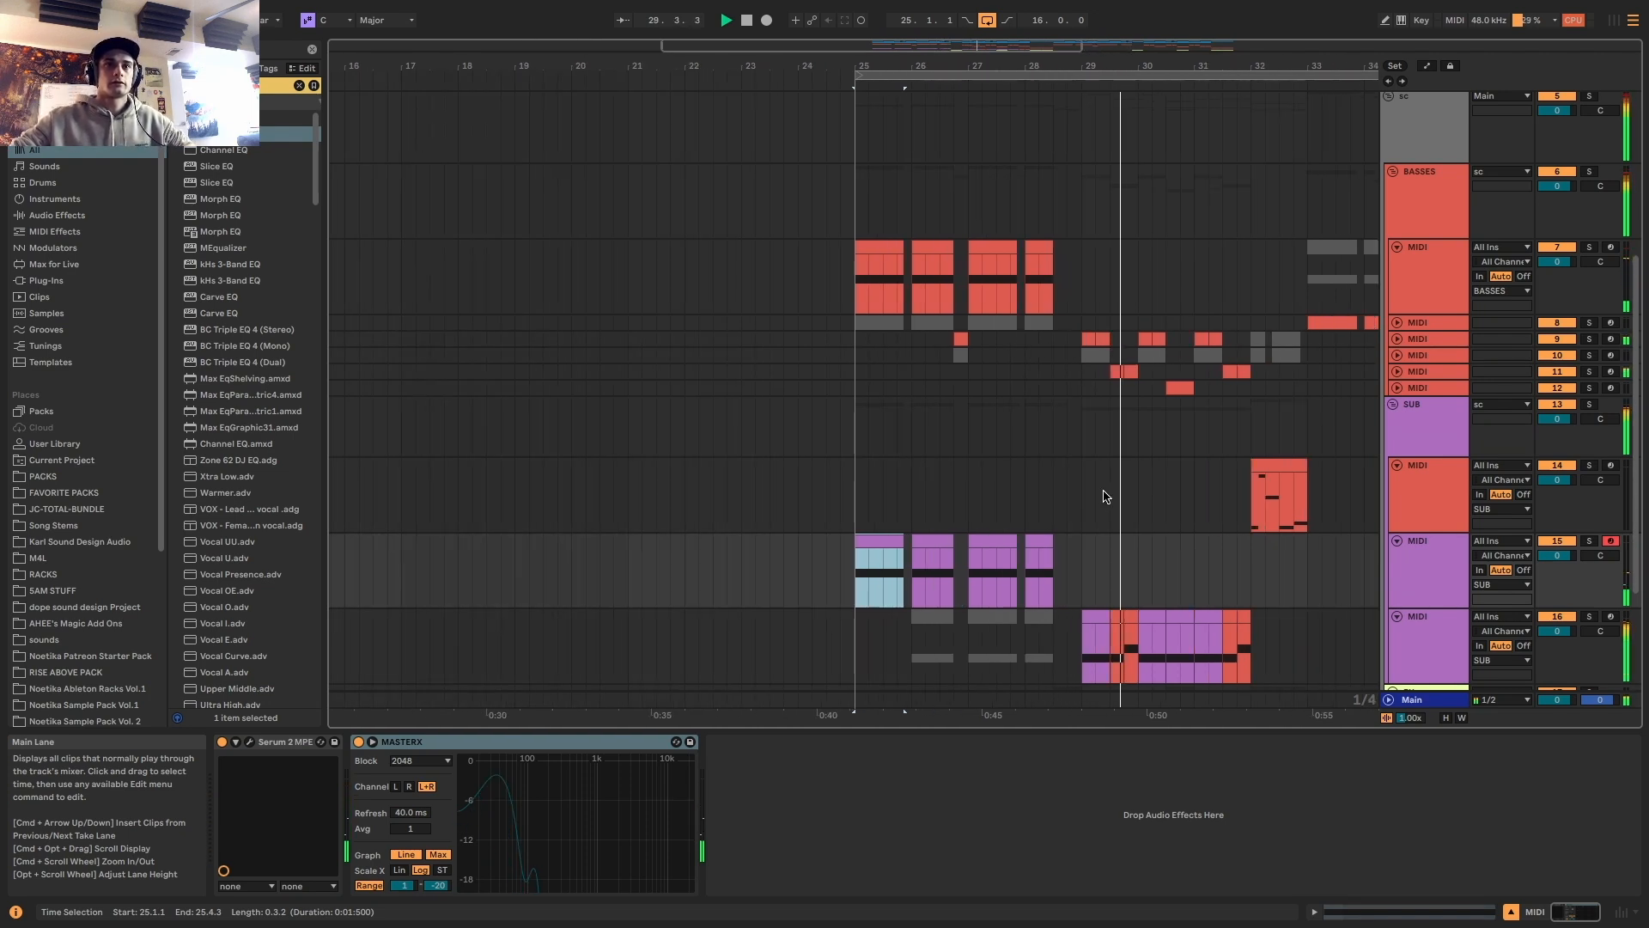
{"action": "scroll", "coordinate": [1106, 495], "scroll_direction": "down", "scroll_amount": 4}
{"action": "scroll", "coordinate": [1128, 494], "scroll_direction": "down", "scroll_amount": 5}
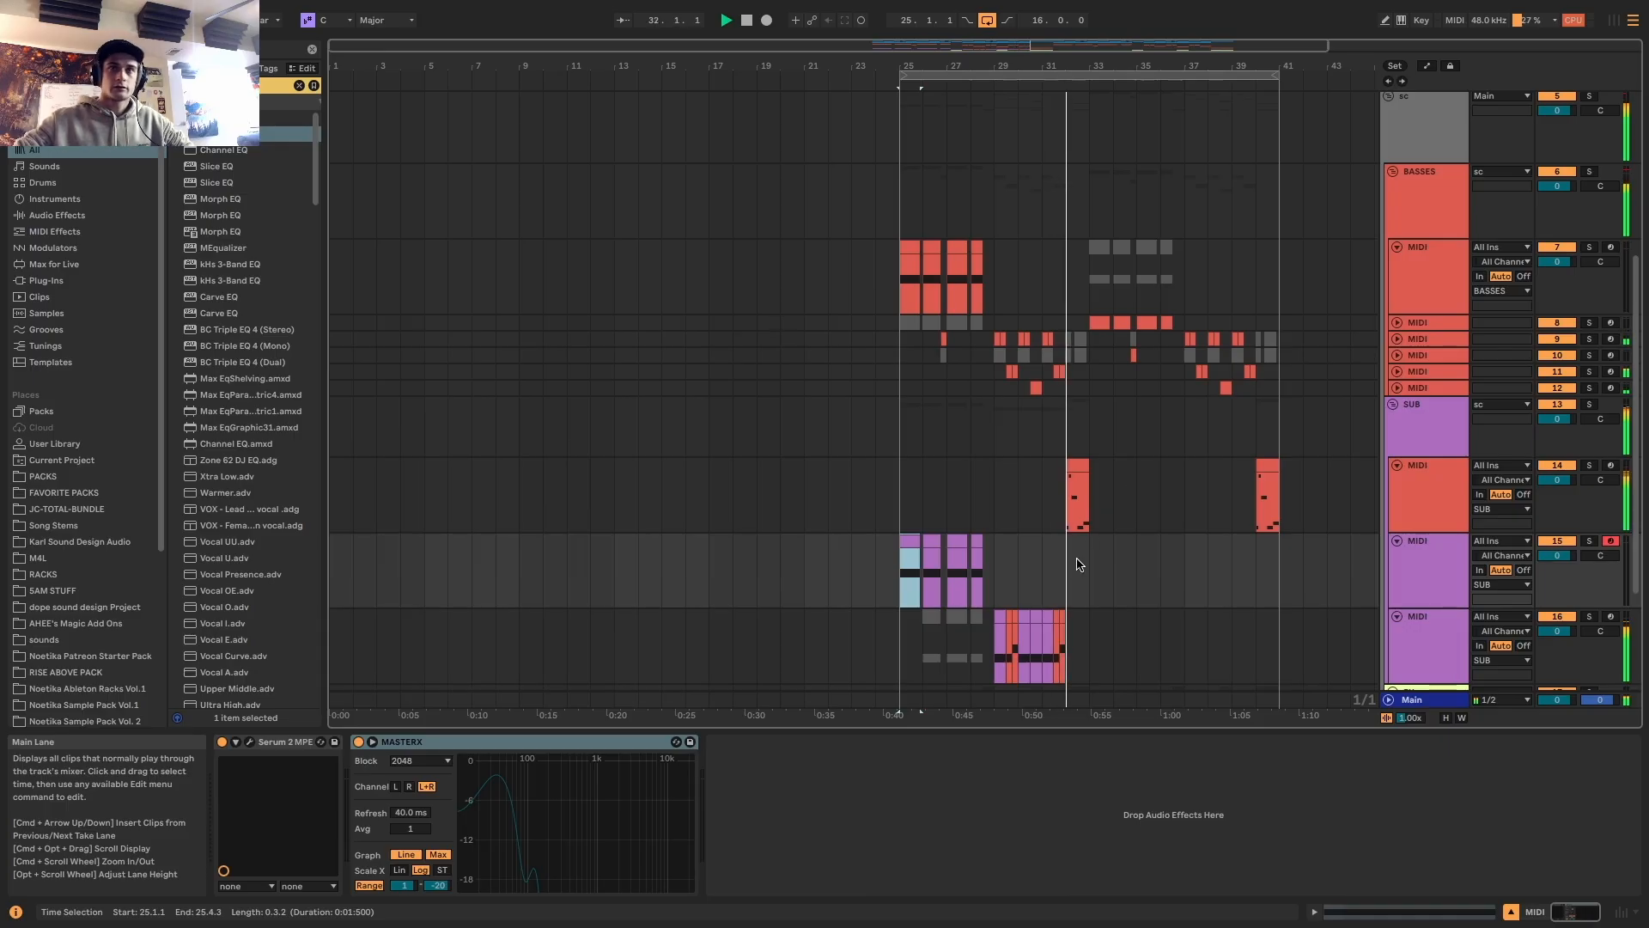
{"action": "scroll", "coordinate": [1085, 562], "scroll_direction": "up", "scroll_amount": 4}
{"action": "scroll", "coordinate": [1088, 562], "scroll_direction": "up", "scroll_amount": 1}
{"action": "scroll", "coordinate": [1089, 562], "scroll_direction": "down", "scroll_amount": 2}
Copy the half-bar sub clip to bar 33 on the last SUB group track and duplicate it up to bar 36.3
{"action": "left_click_drag", "start_coordinate": [1085, 572], "coordinate": [744, 592]}
{"action": "key", "text": "space"}
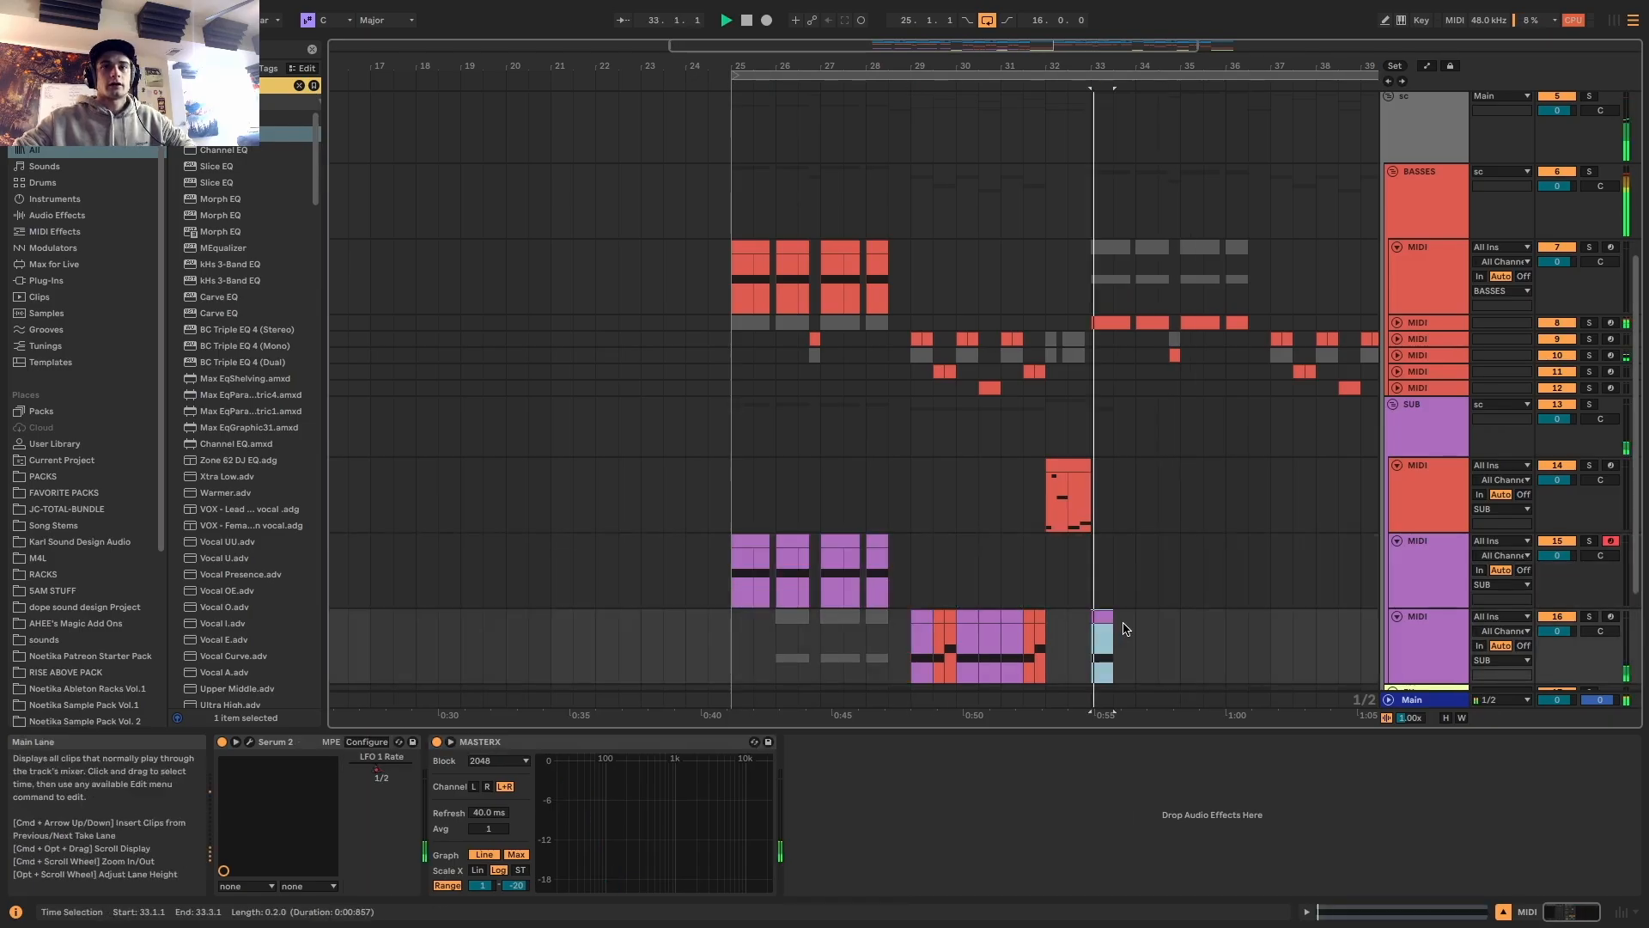
{"action": "left_click_drag", "start_coordinate": [1124, 629], "coordinate": [1087, 639]}
{"action": "key", "text": "space"}
{"action": "key", "text": "space"}
{"action": "key", "text": "super+d"}
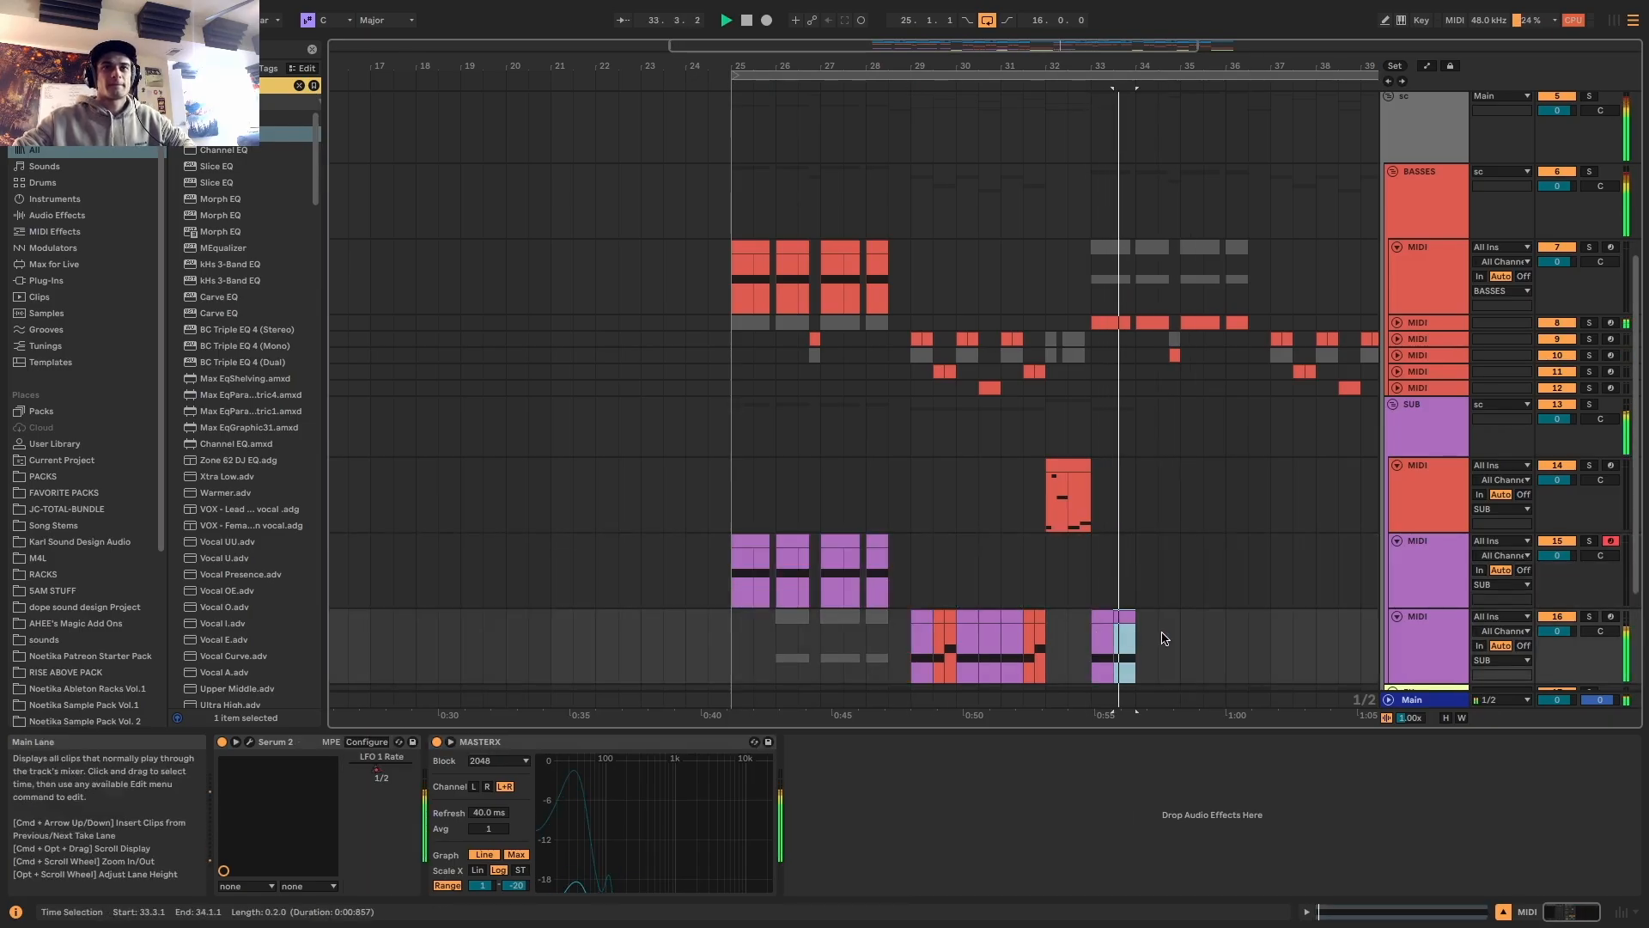
{"action": "key", "text": "super+d"}
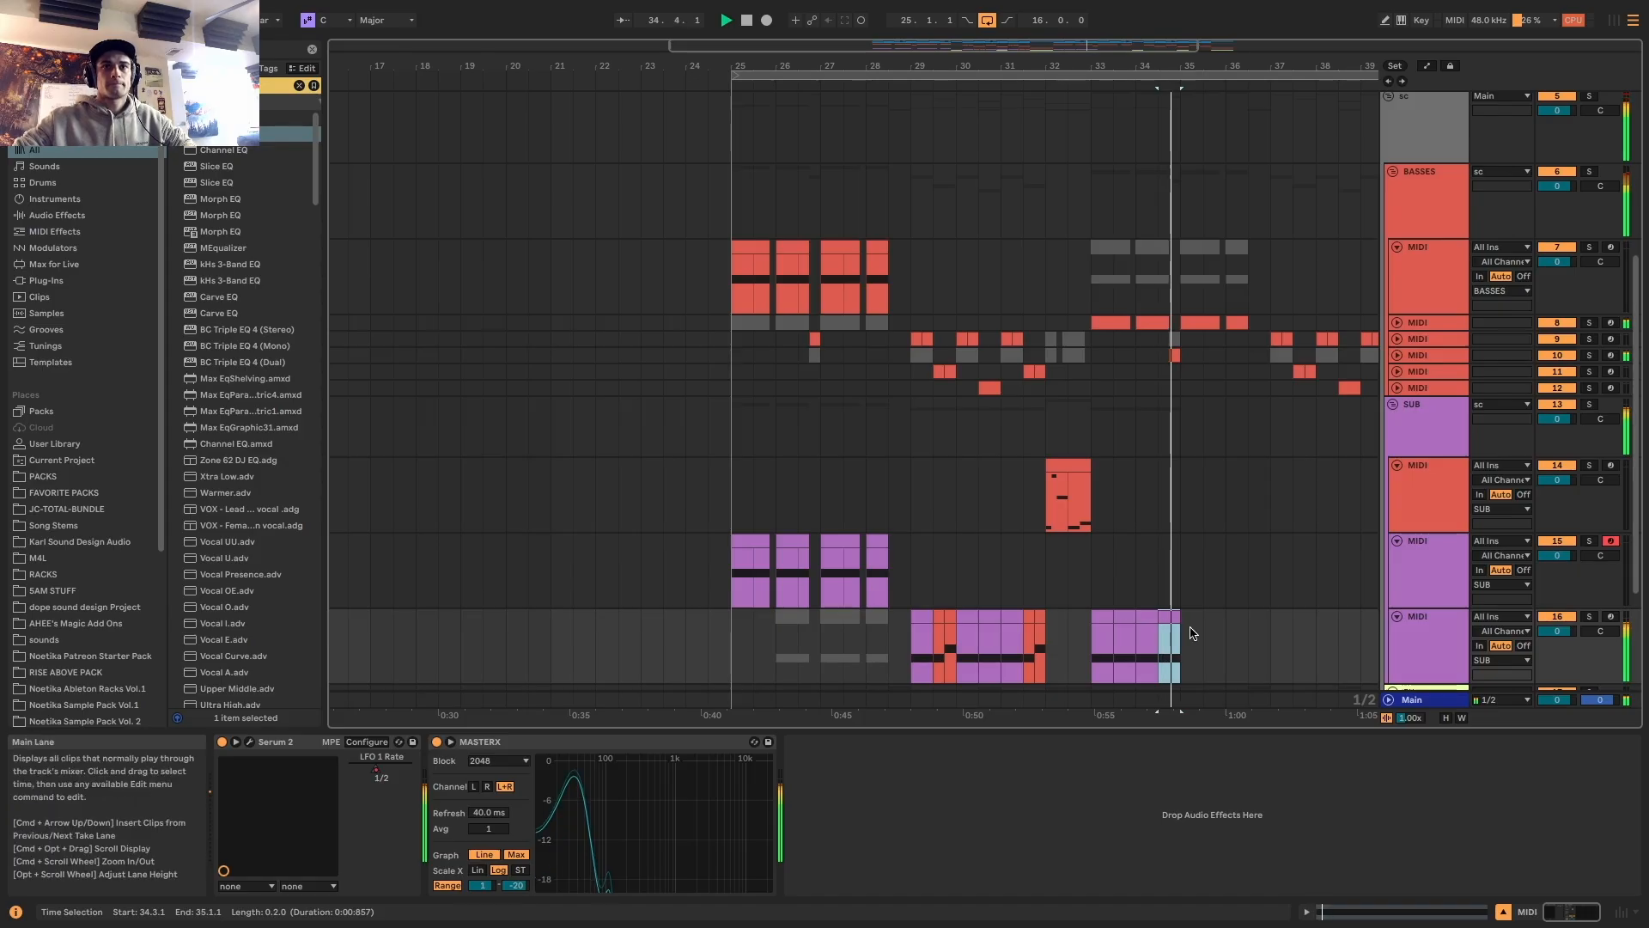
{"action": "key", "text": "super+d"}
{"action": "key", "text": "super+d"}
{"action": "key", "text": "super+d"}
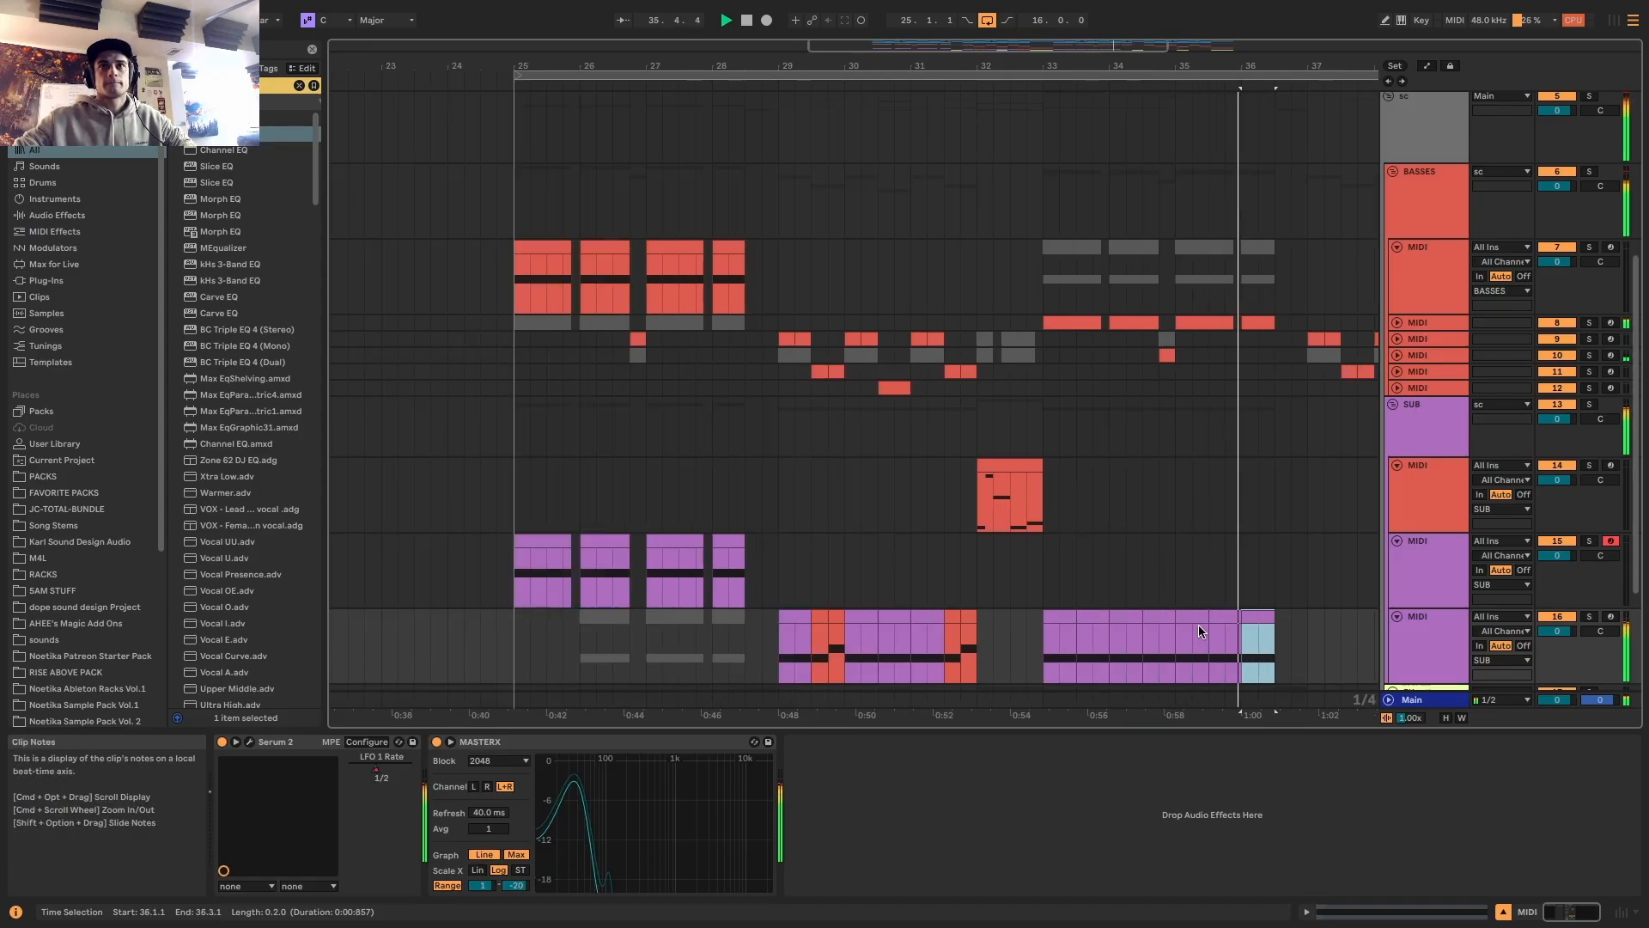
Copy the sub clips of bars 29 to 33 to bars 37 to 41 on the same track
{"action": "key", "text": "minus"}
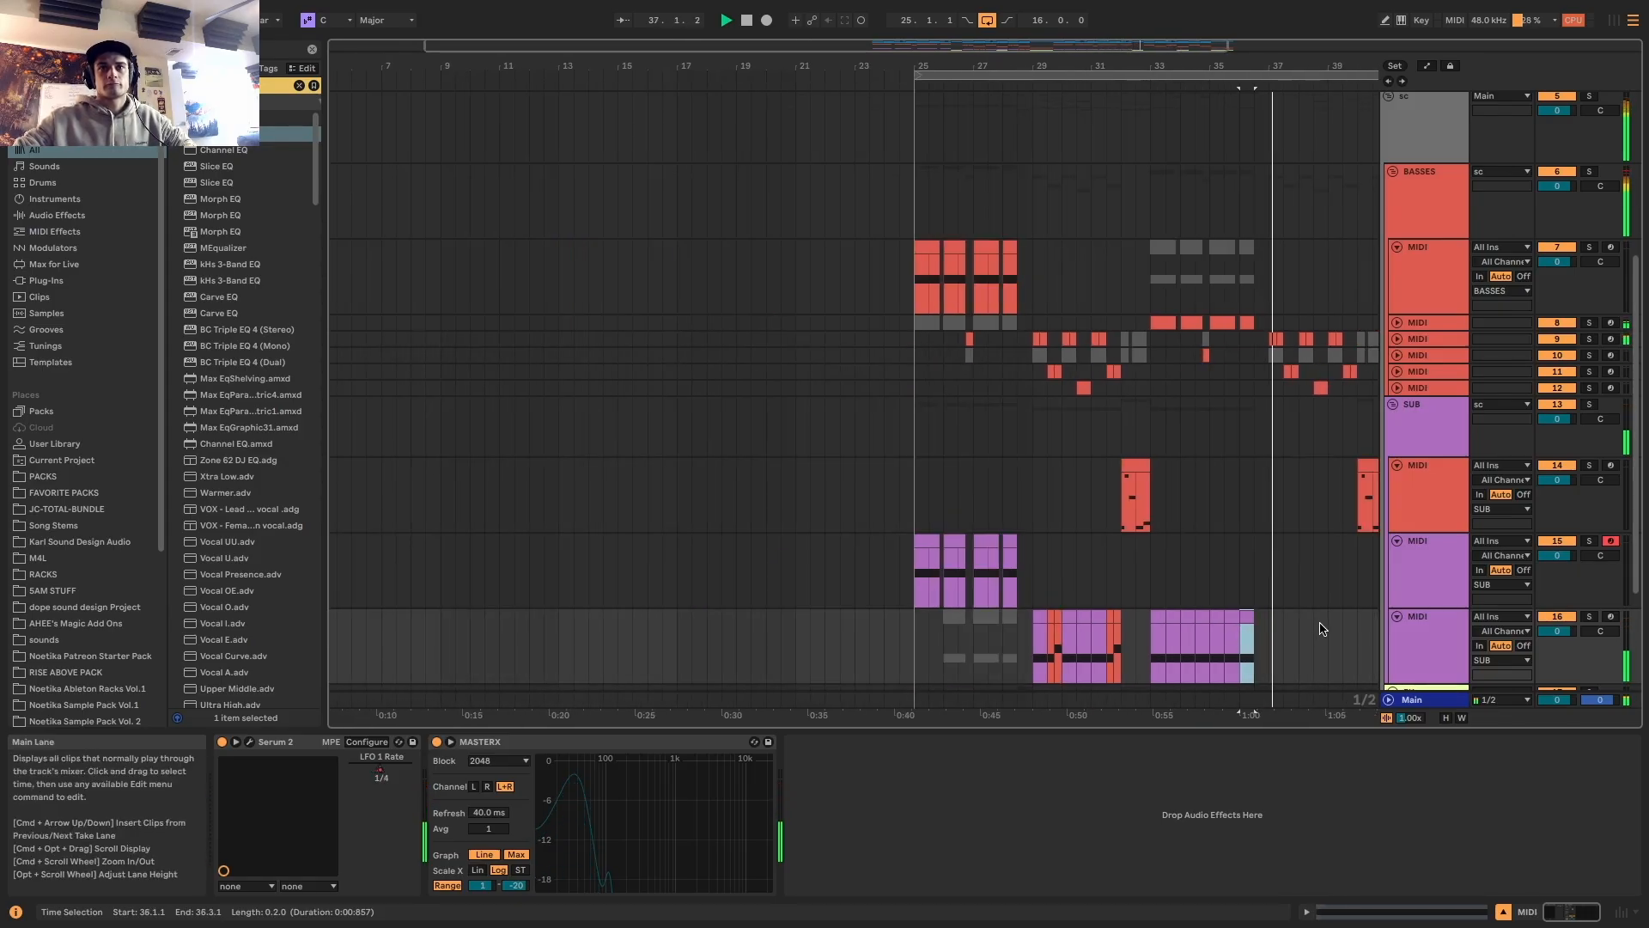
{"action": "left_click_drag", "start_coordinate": [1139, 648], "coordinate": [1096, 641]}
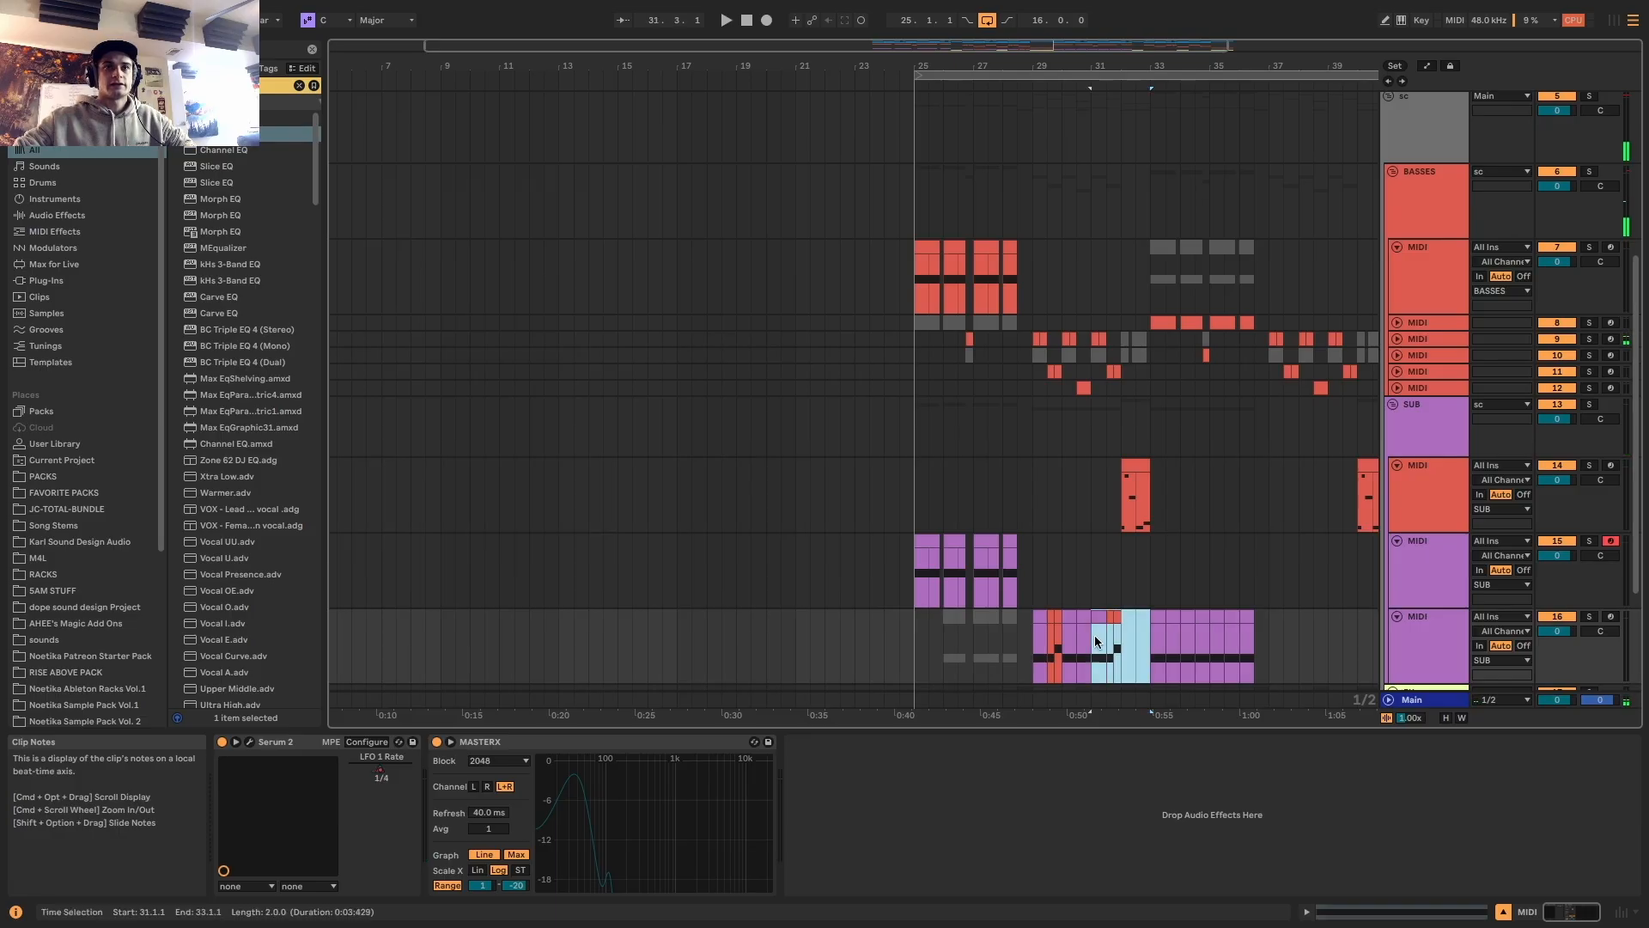
{"action": "left_click_drag", "start_coordinate": [1040, 619], "coordinate": [1279, 619]}
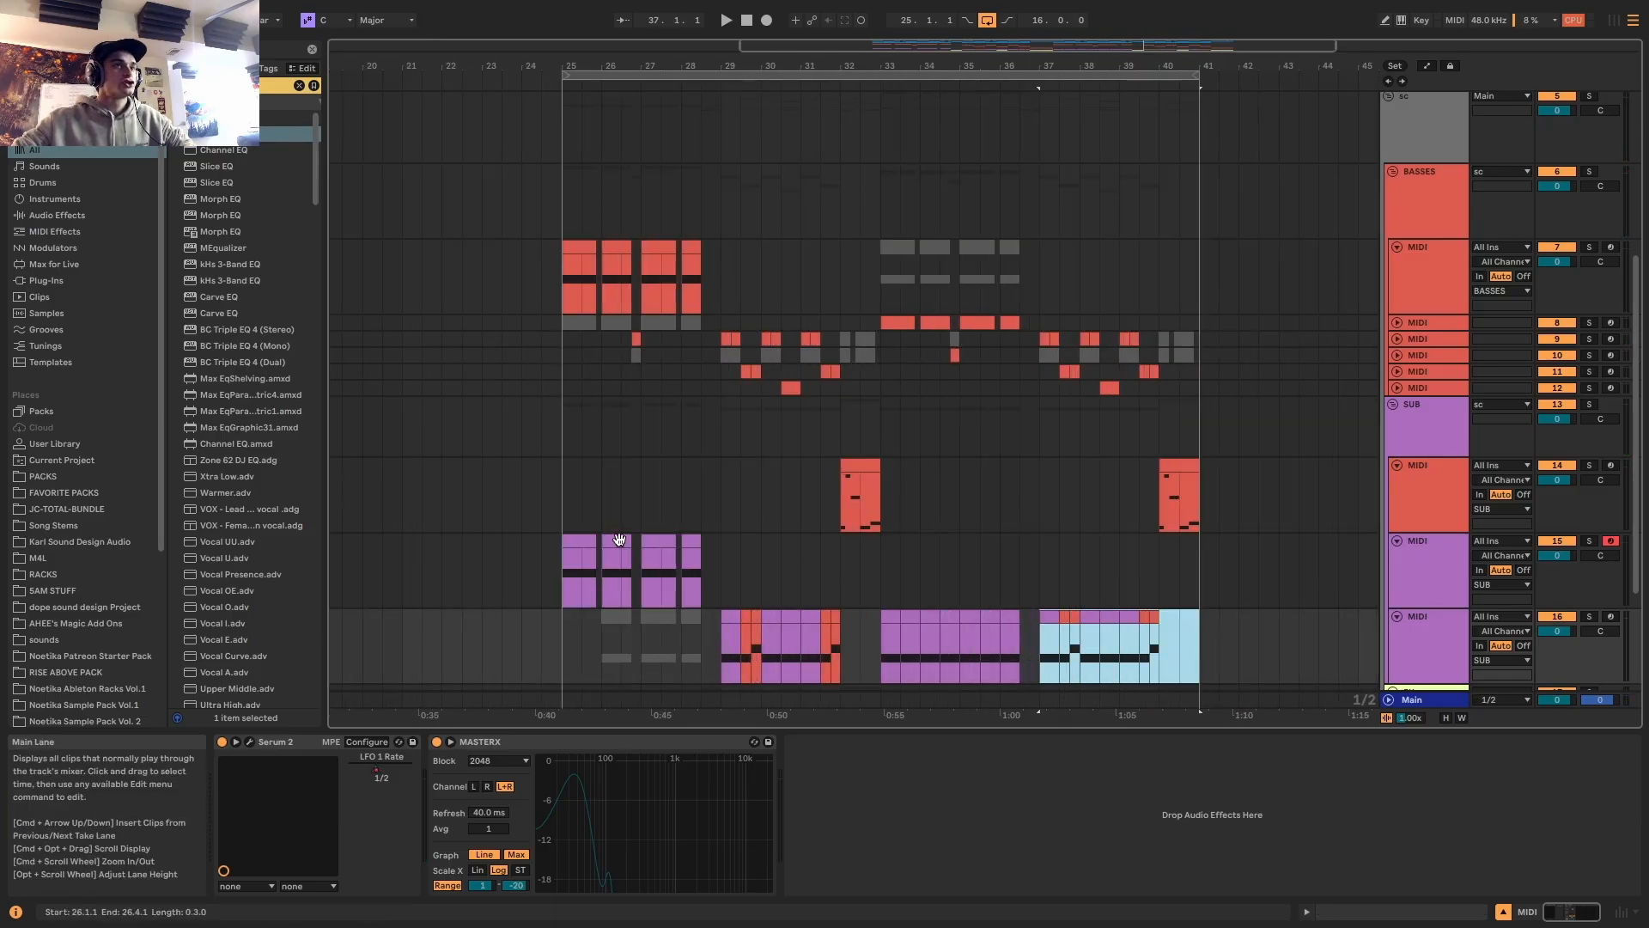
Play back the drop from bars 37 and 25 to check the extended sub pattern against the basses
{"action": "left_click", "coordinate": [571, 538]}
{"action": "key", "text": "space"}
{"action": "left_click", "coordinate": [1040, 600]}
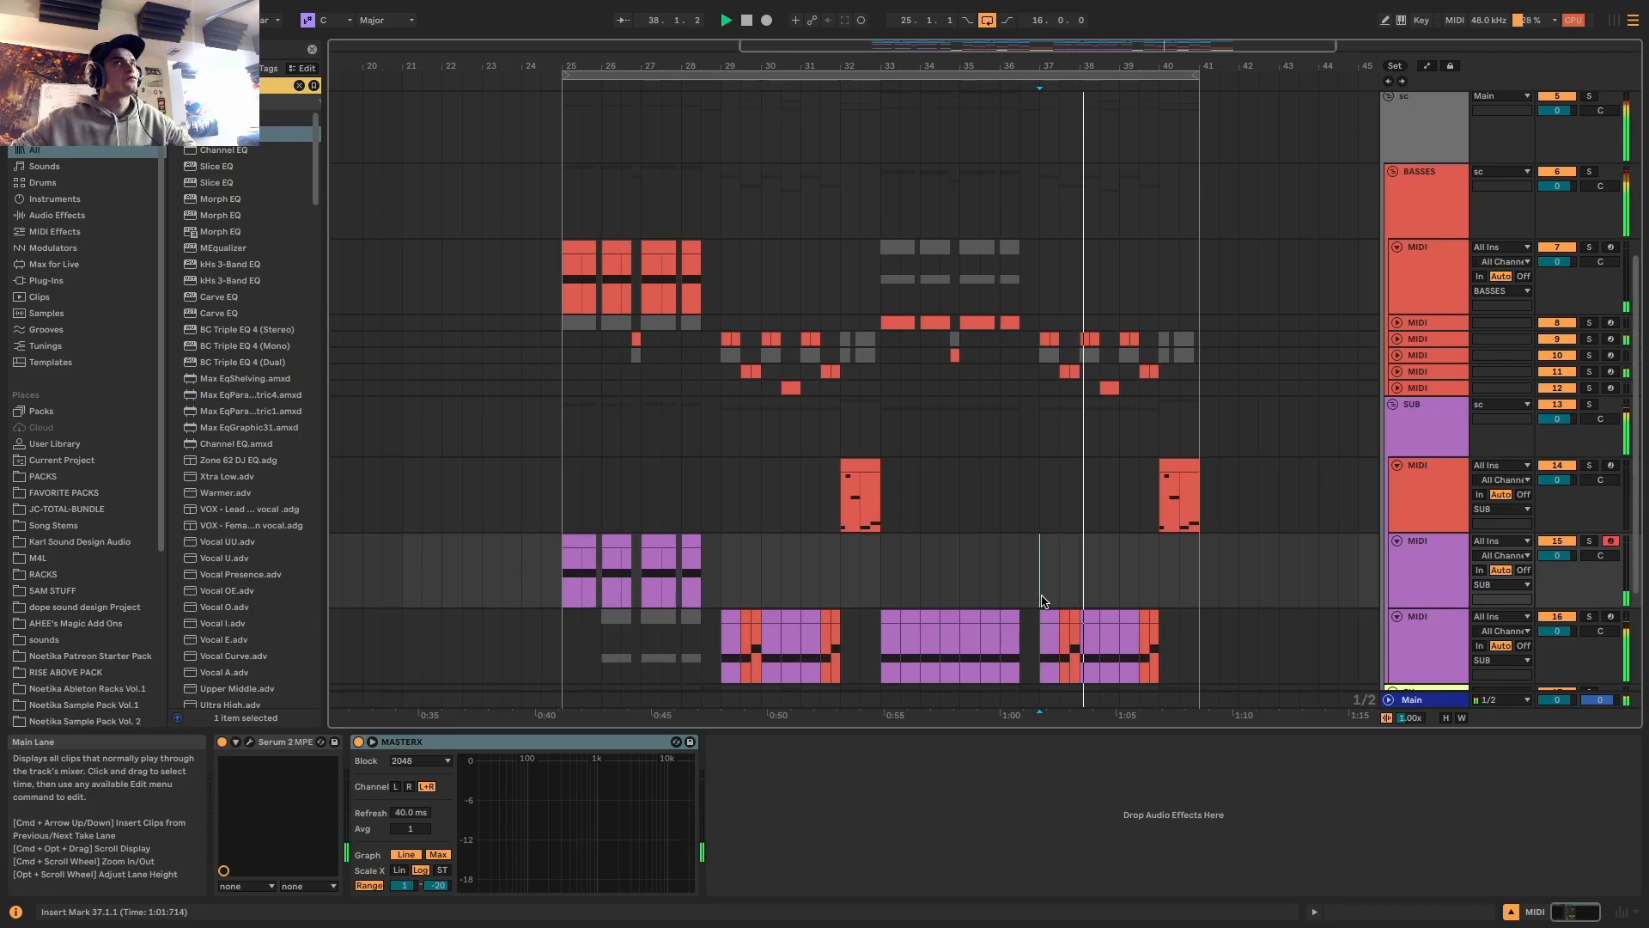
{"action": "key", "text": "space"}
{"action": "left_click_drag", "start_coordinate": [1045, 416], "coordinate": [1208, 419]}
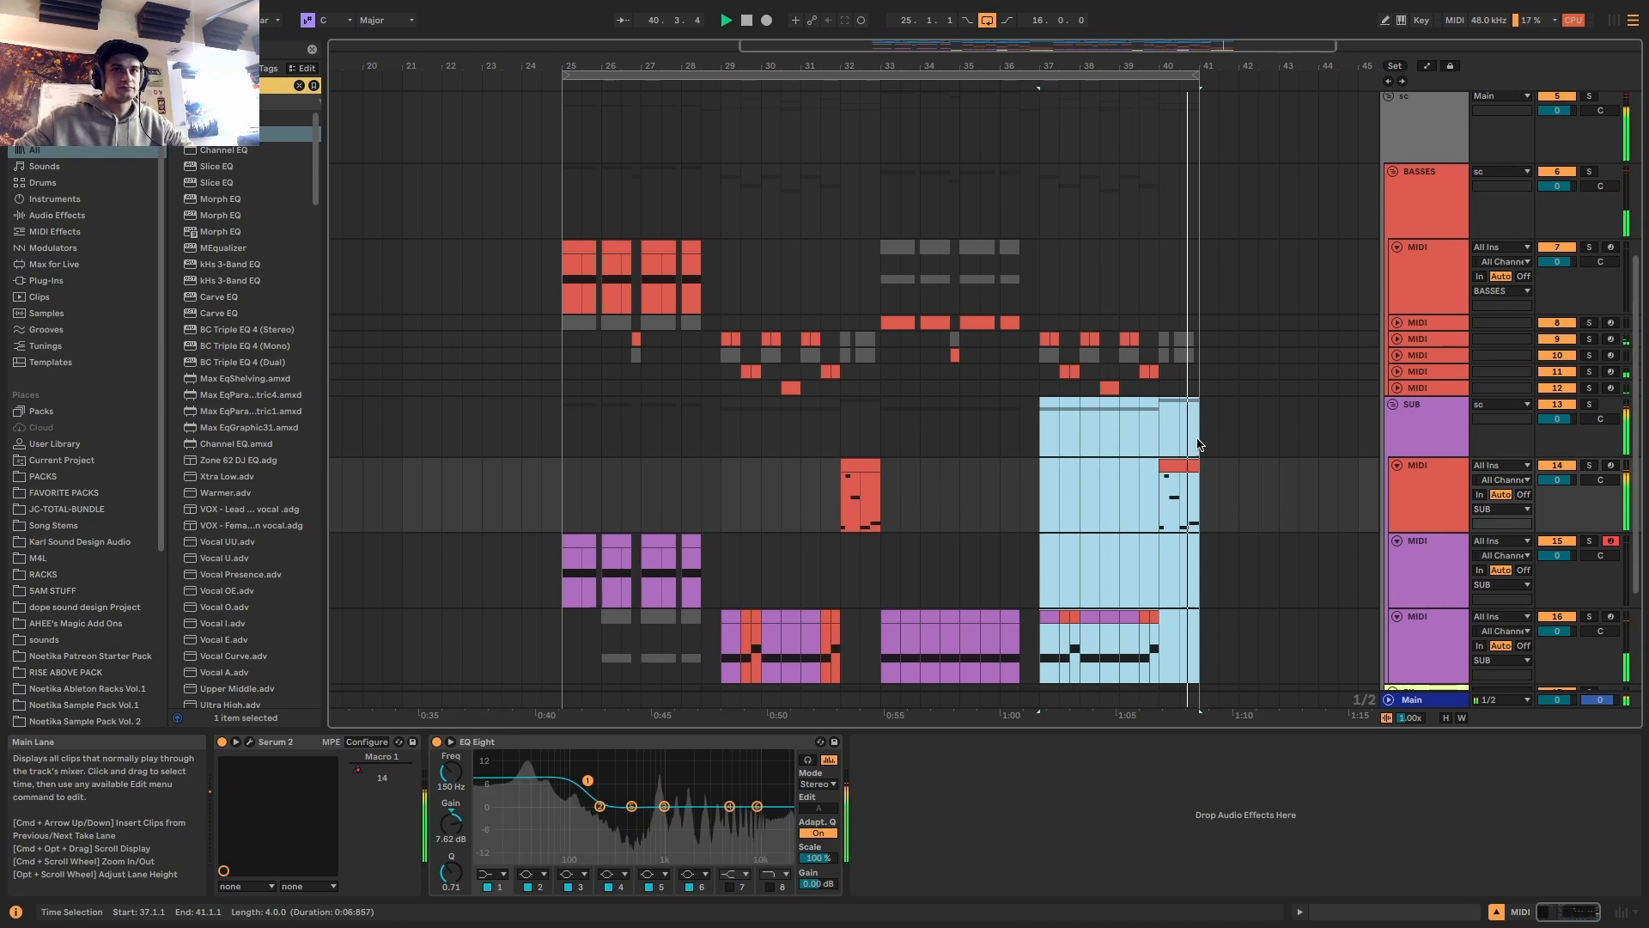
{"action": "scroll", "coordinate": [1152, 467], "scroll_direction": "down", "scroll_amount": 3}
{"action": "scroll", "coordinate": [1121, 466], "scroll_direction": "down", "scroll_amount": 2}
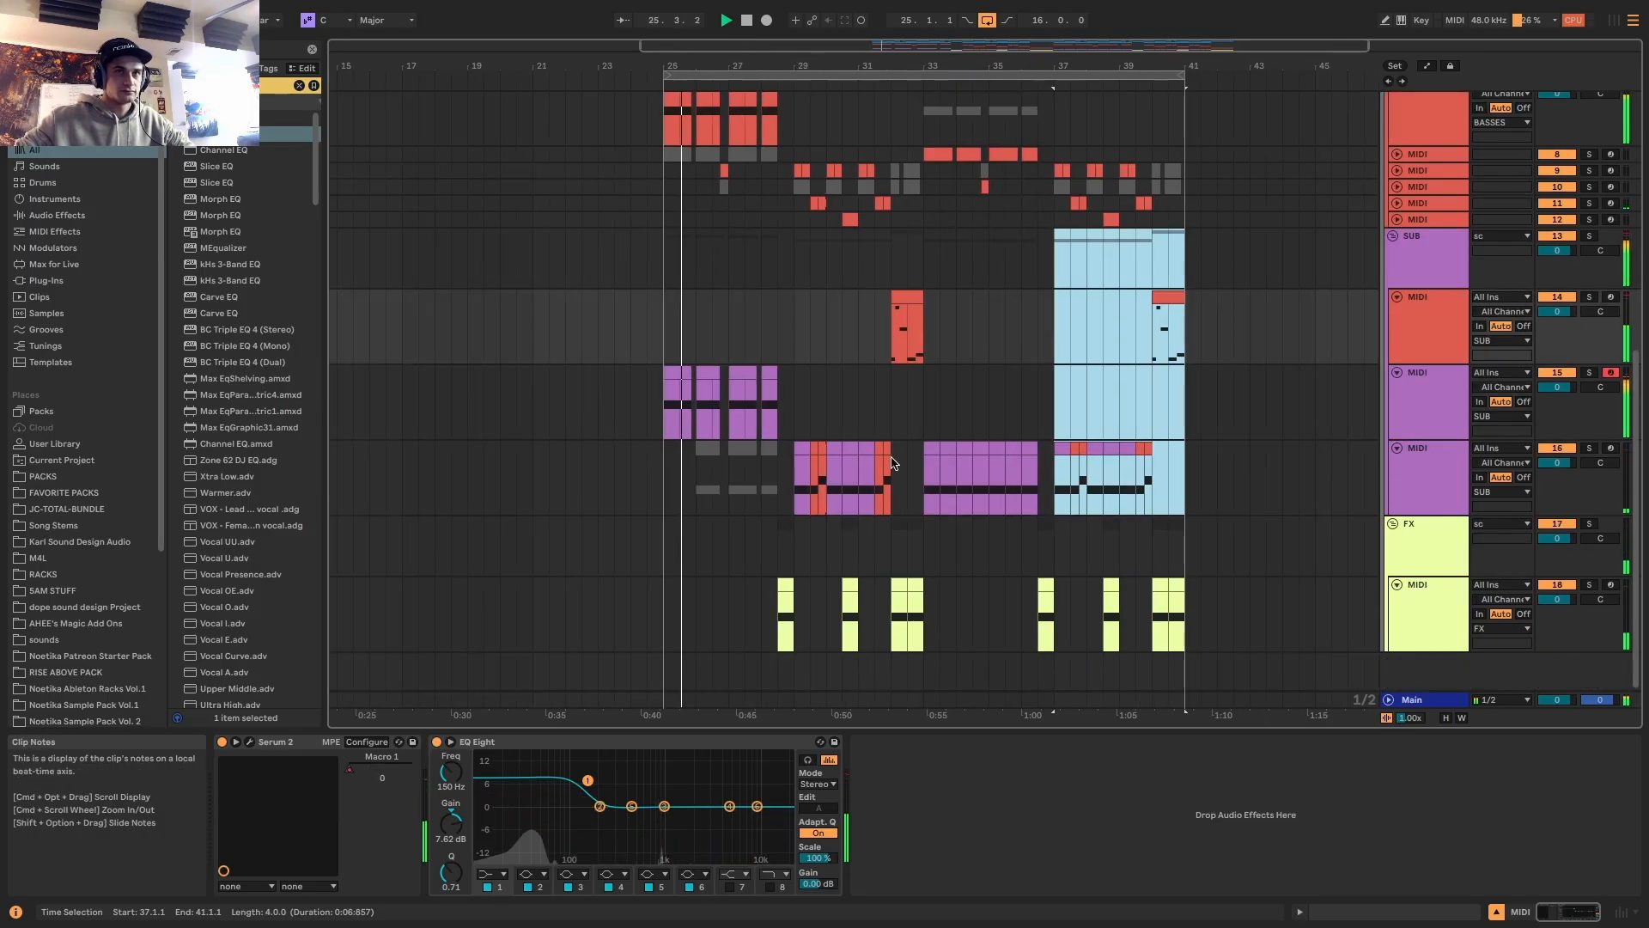
{"action": "scroll", "coordinate": [672, 374], "scroll_direction": "up", "scroll_amount": 3}
{"action": "left_click", "coordinate": [672, 373]}
{"action": "scroll", "coordinate": [673, 373], "scroll_direction": "down", "scroll_amount": 5}
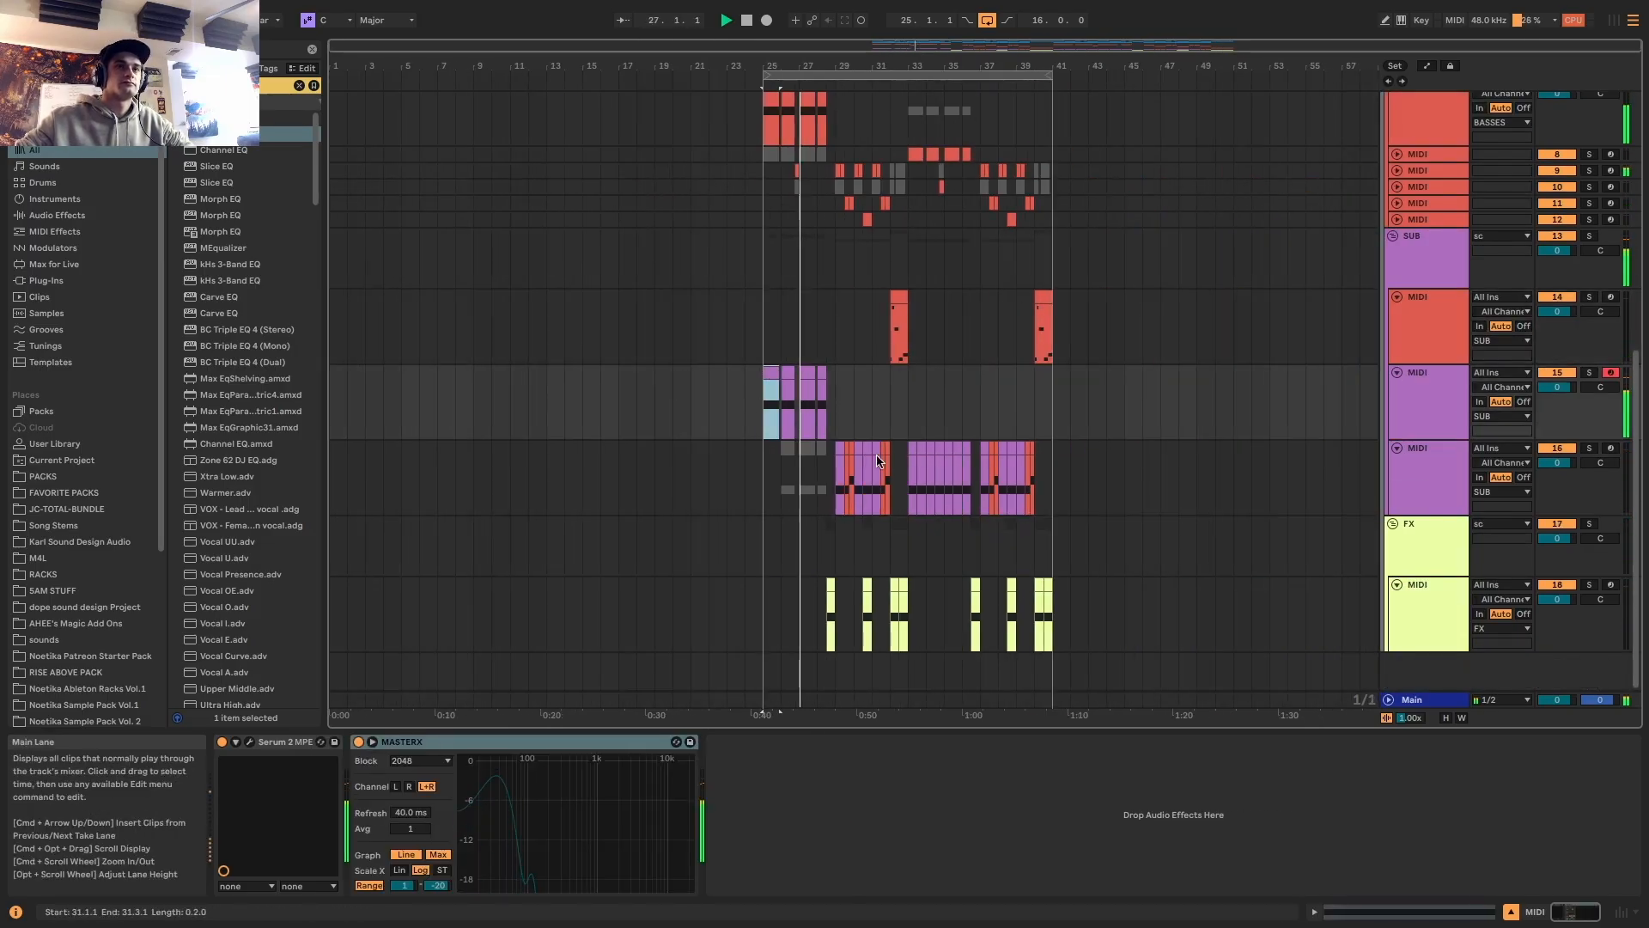
Insert a MIDI track below the FX group's MIDI track and create an empty eight-bar clip from bar 25 to 33
{"action": "left_click", "coordinate": [1426, 543]}
{"action": "key", "text": "super+shift+t"}
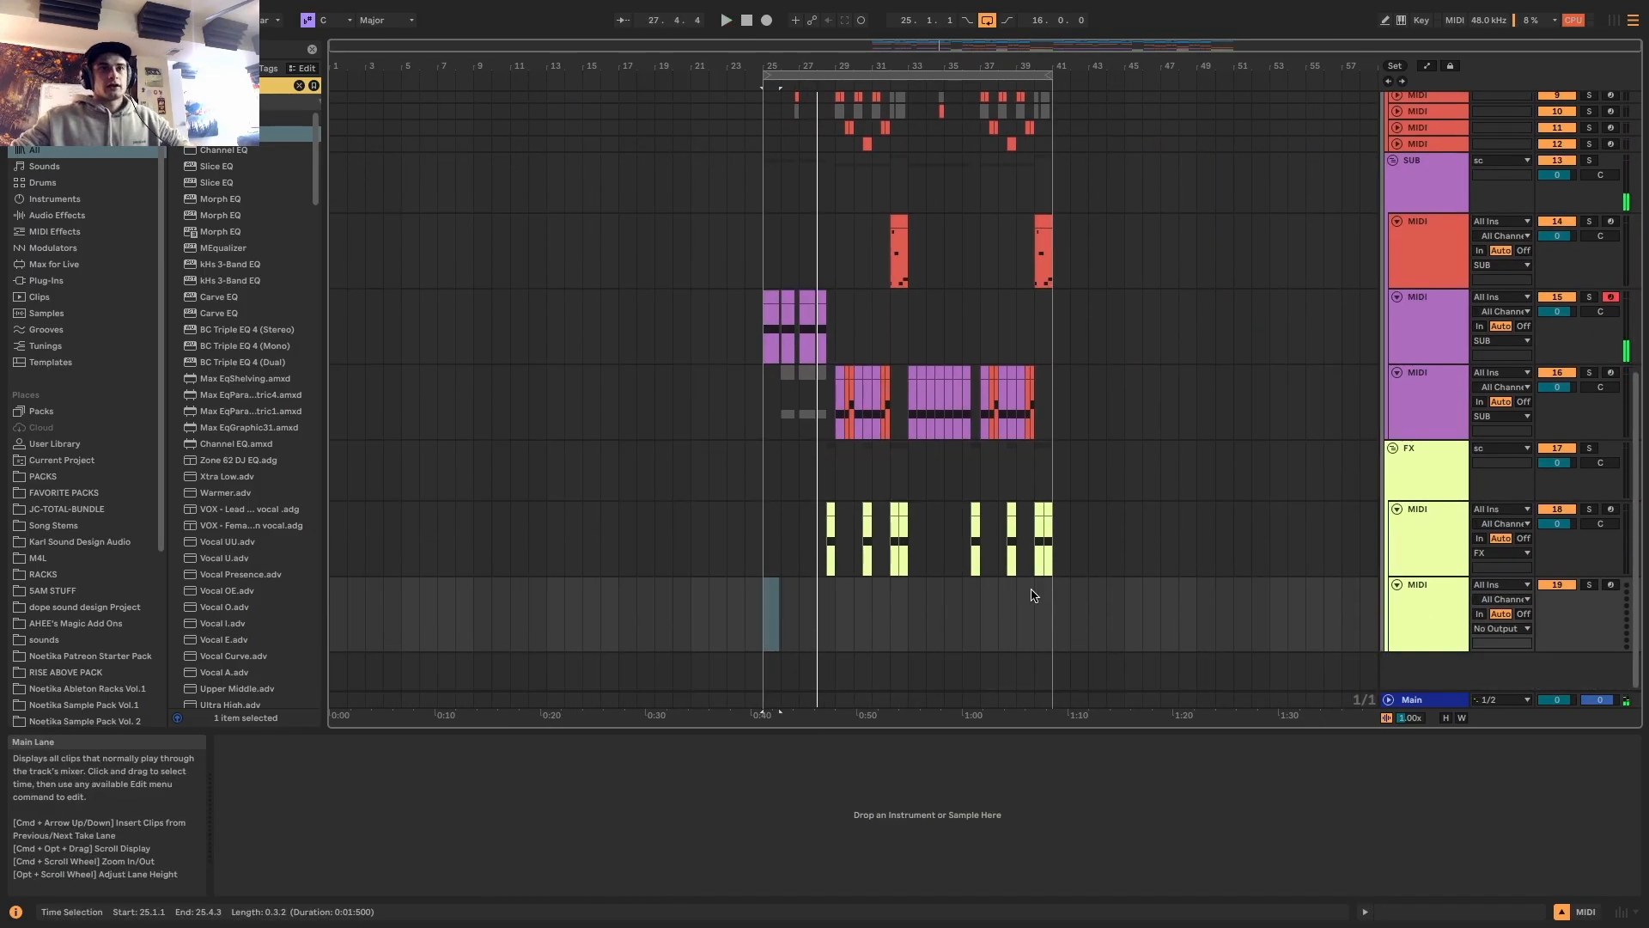
{"action": "left_click", "coordinate": [1437, 604]}
{"action": "left_click_drag", "start_coordinate": [767, 617], "coordinate": [915, 613]}
{"action": "key", "text": "super+shift+m"}
Draw a C3 note across all eight bars of the new clip and transpose it up
{"action": "double_click", "coordinate": [559, 597]}
{"action": "left_click_drag", "start_coordinate": [565, 597], "coordinate": [1642, 610]}
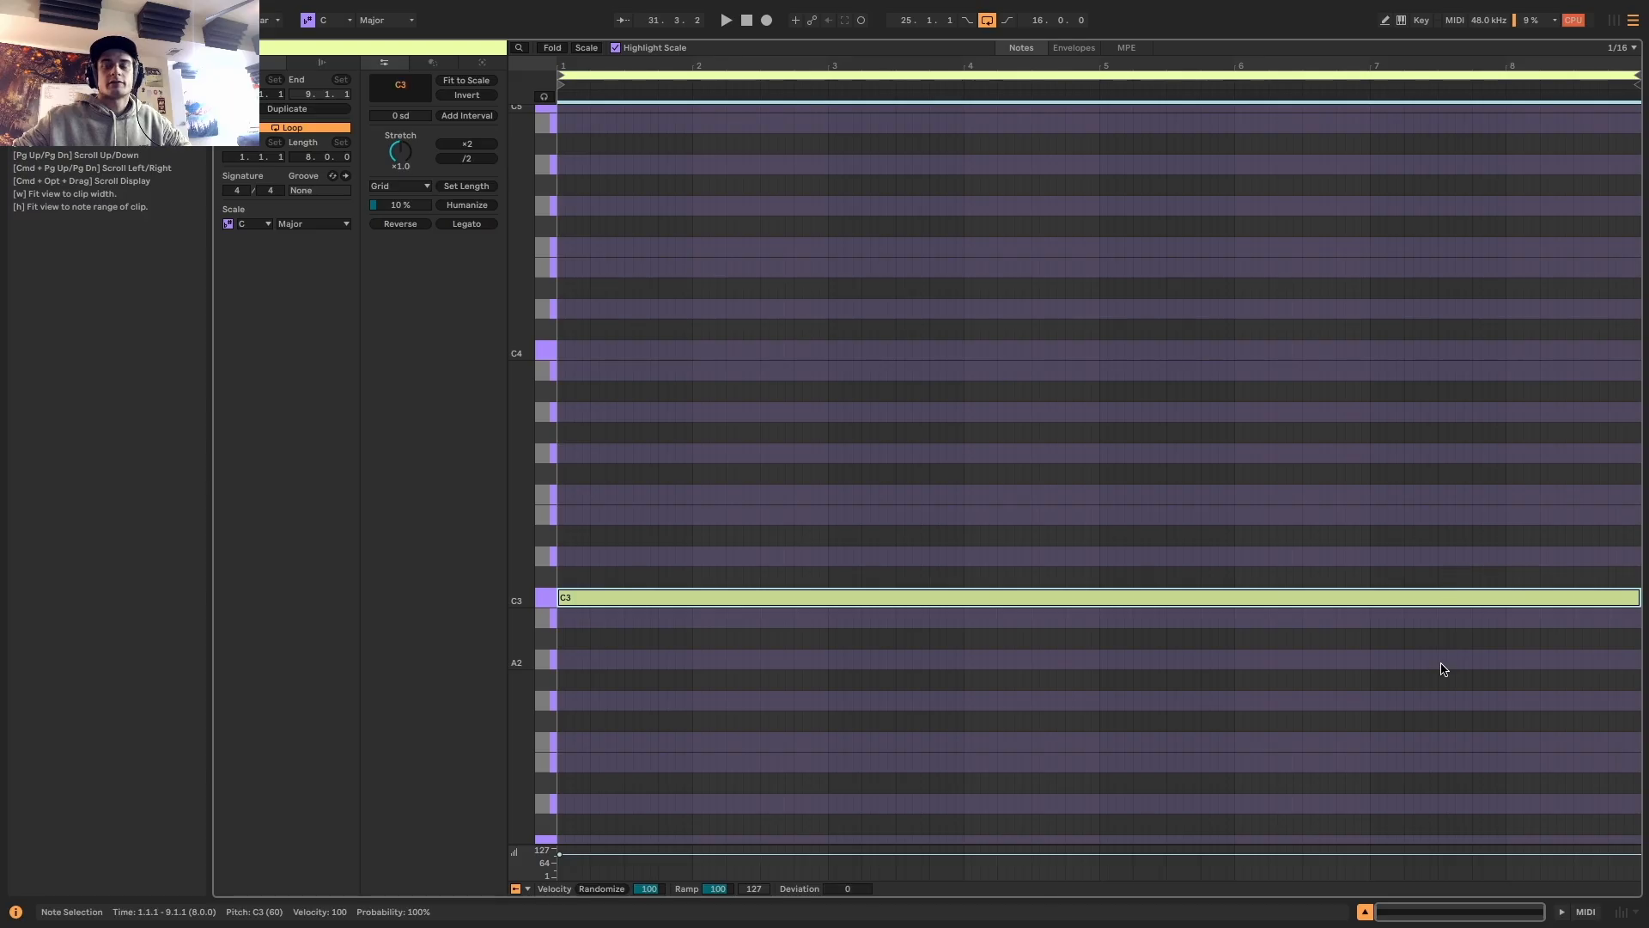
{"action": "key", "text": "Up"}
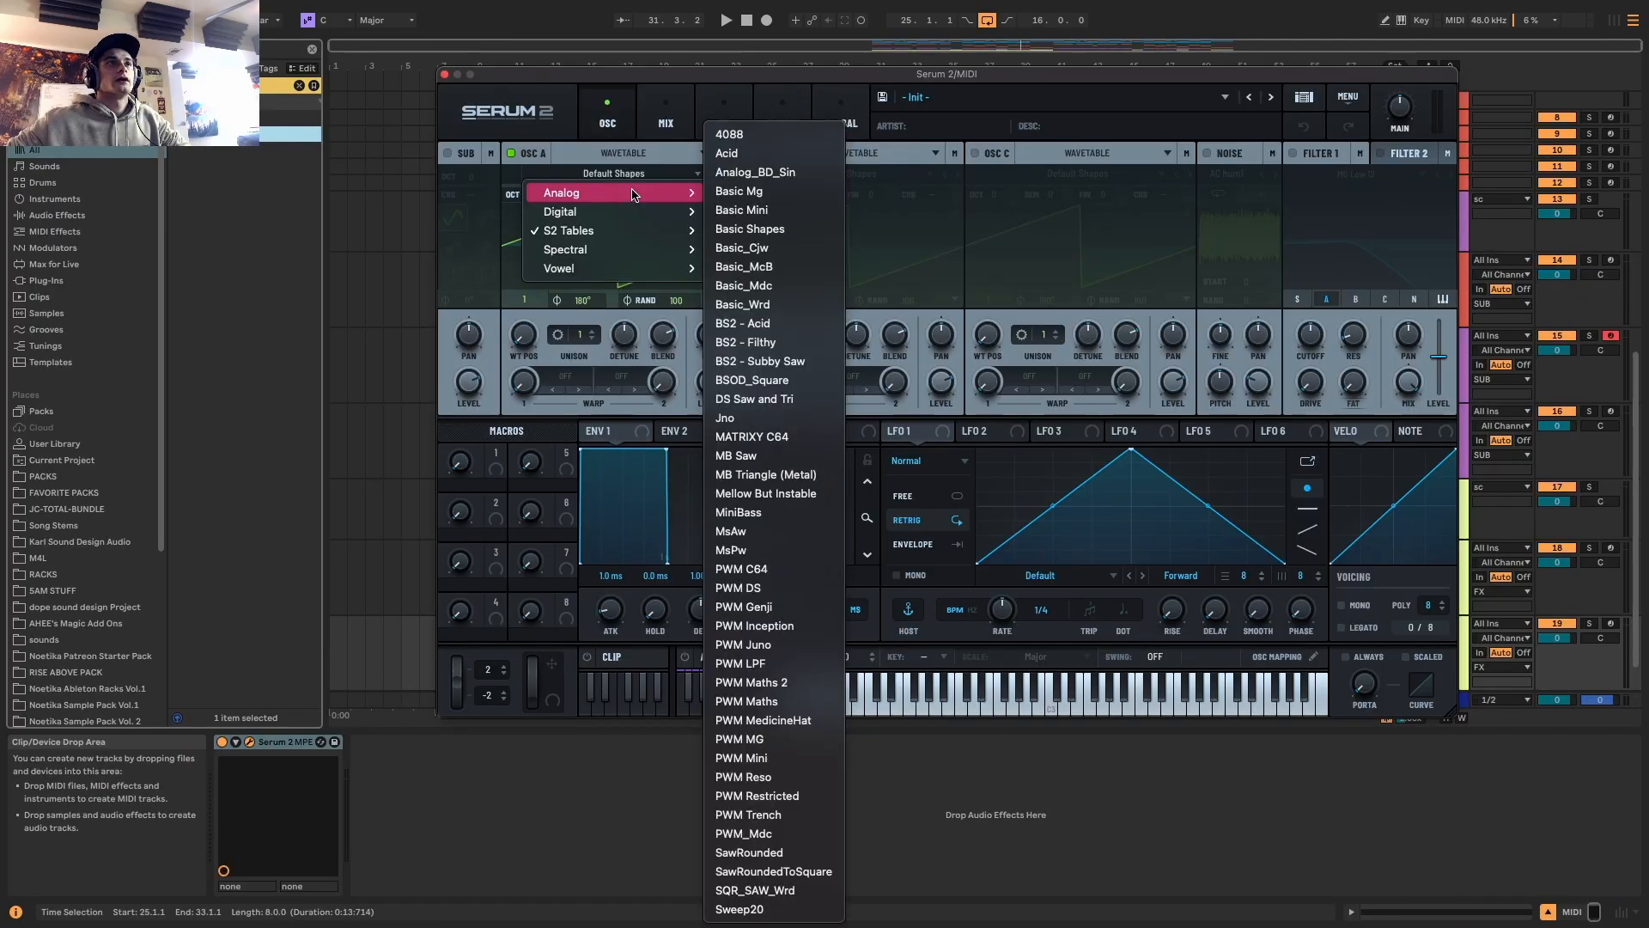
Load the Renegade wavetable from the S2 Tables Digital set into Serum 2's OSC A and play it
{"action": "mouse_move", "coordinate": [601, 230]}
{"action": "mouse_move", "coordinate": [834, 249]}
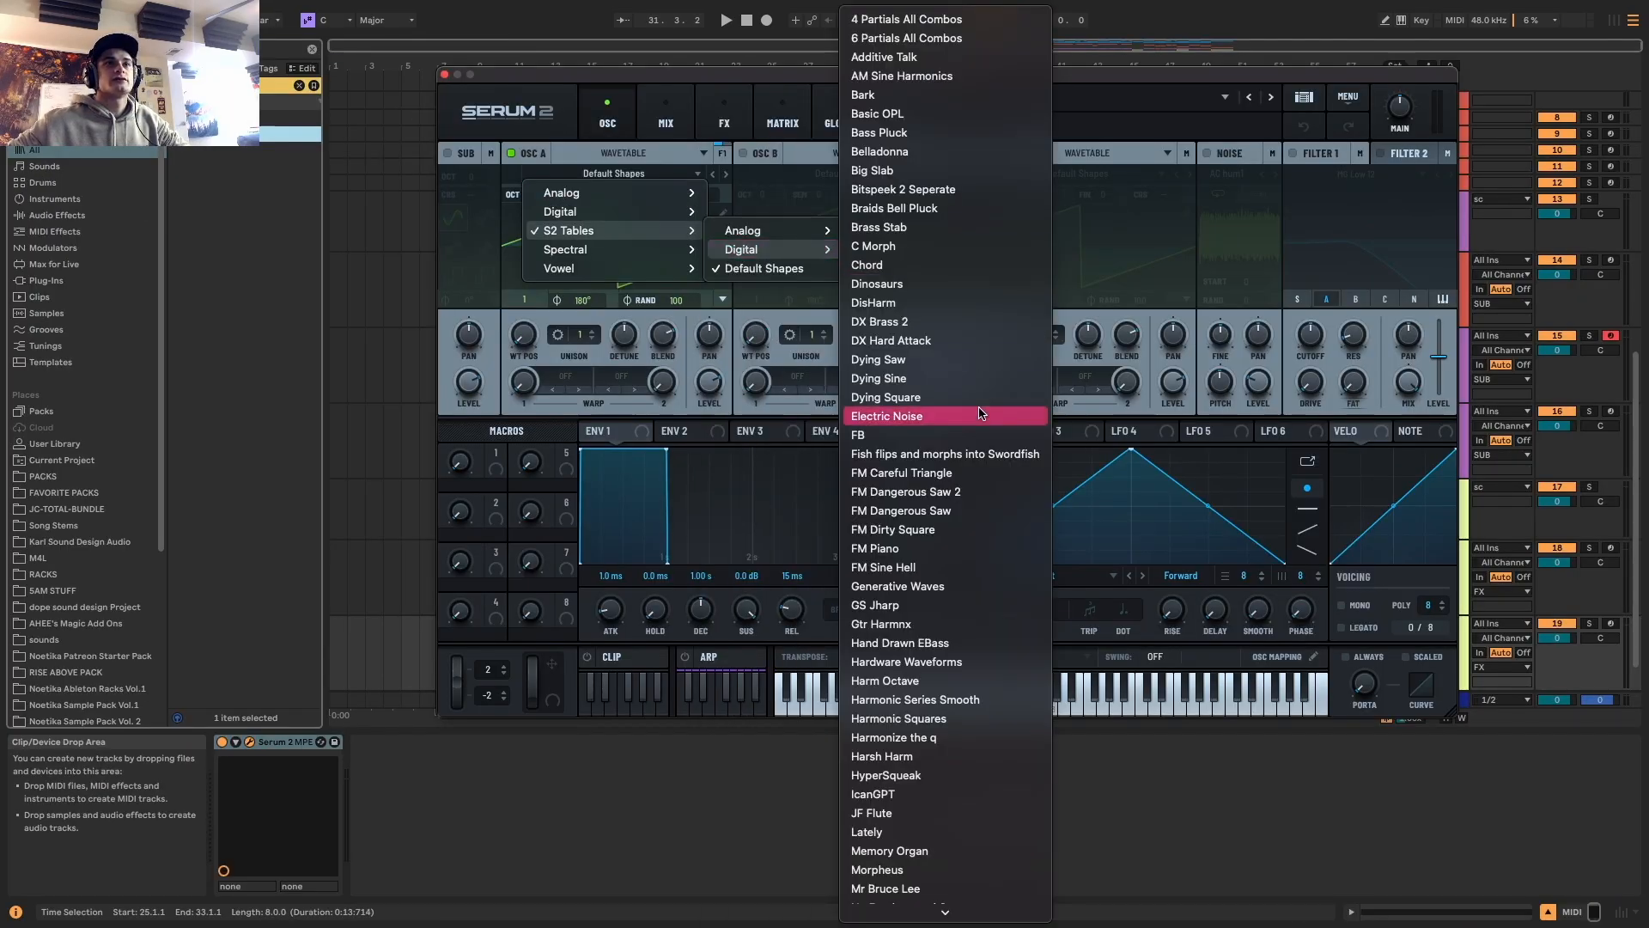
{"action": "scroll", "coordinate": [910, 855], "scroll_direction": "down", "scroll_amount": 8}
{"action": "left_click", "coordinate": [877, 474]}
{"action": "key", "text": "space"}
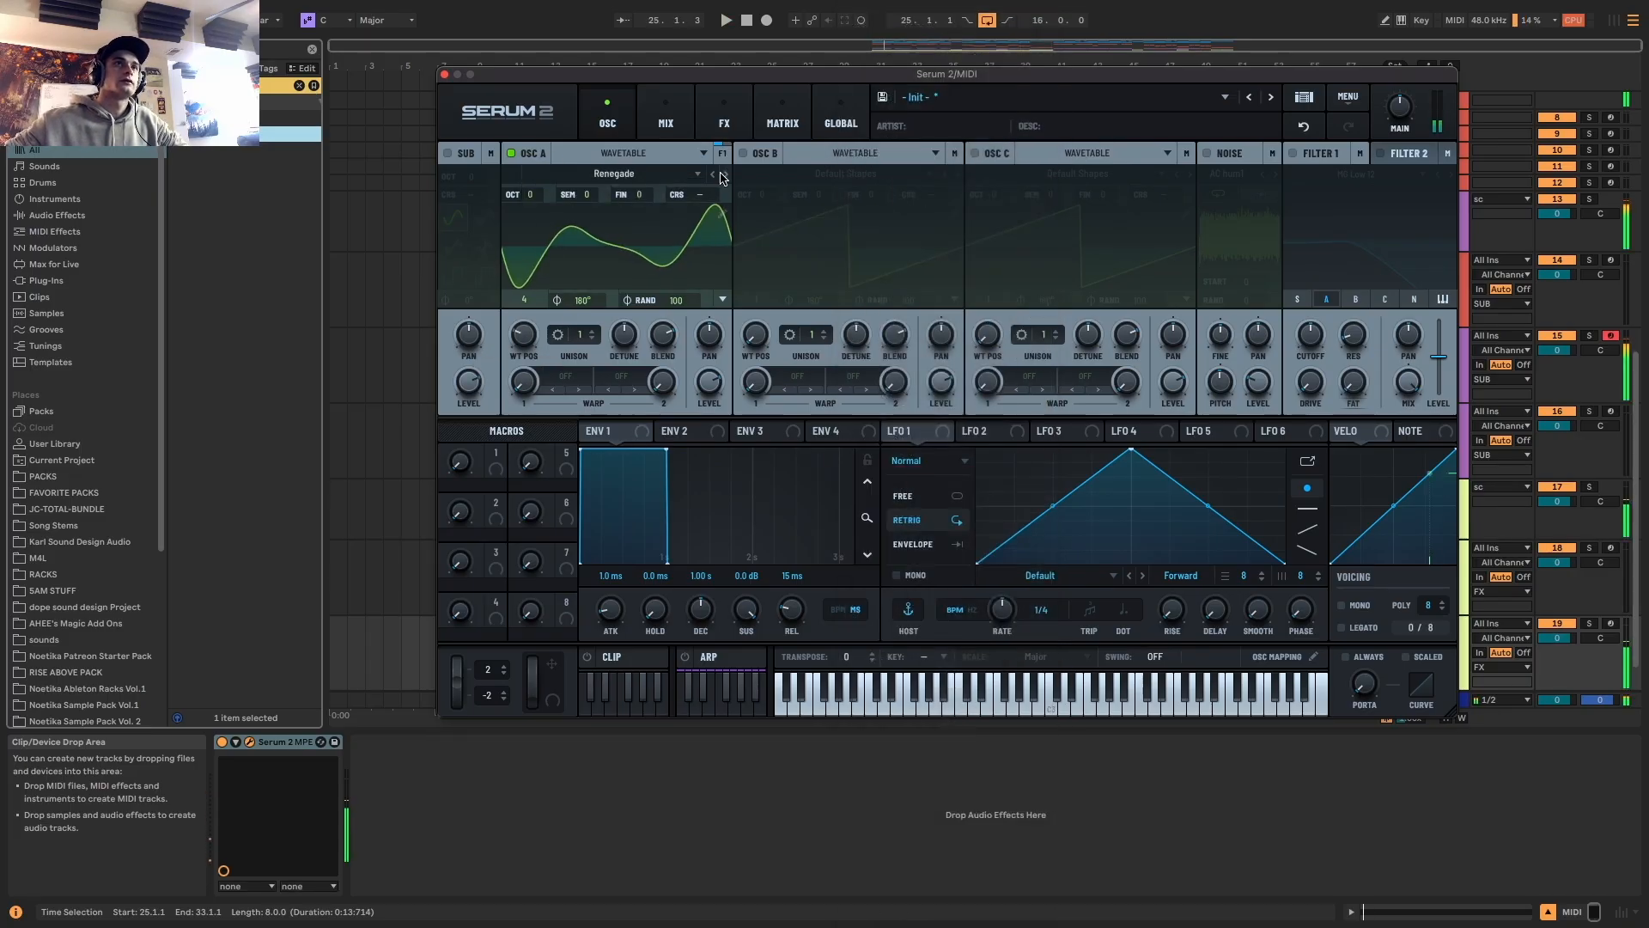
Audition the following wavetables in OSC A at different wavetable positions and settle on Sine with Benefits
{"action": "left_click", "coordinate": [725, 175]}
{"action": "left_click_drag", "start_coordinate": [523, 335], "coordinate": [525, 303]}
{"action": "left_click", "coordinate": [726, 175]}
{"action": "left_click", "coordinate": [723, 174]}
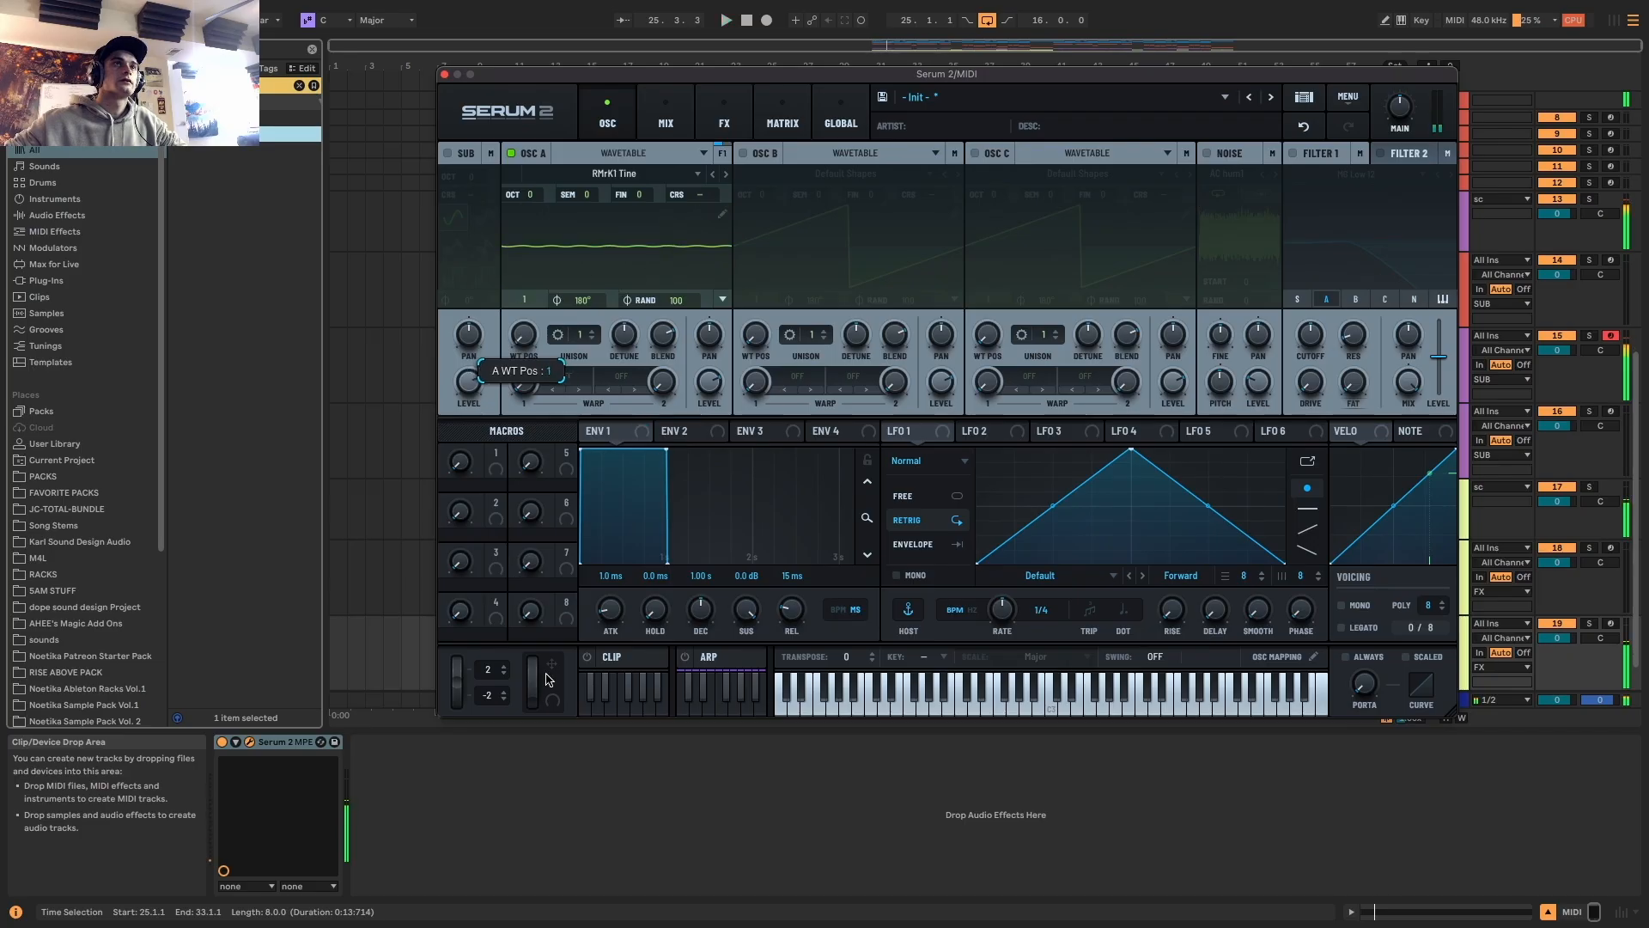
{"action": "key", "text": "space"}
{"action": "left_click", "coordinate": [726, 175]}
{"action": "key", "text": "space"}
{"action": "left_click_drag", "start_coordinate": [523, 334], "coordinate": [570, 532]}
{"action": "key", "text": "space"}
{"action": "left_click", "coordinate": [726, 174]}
{"action": "key", "text": "space"}
{"action": "key", "text": "space"}
Reshape LFO 1 into a rising ramp and assign it to OSC A's level
{"action": "left_click_drag", "start_coordinate": [1374, 73], "coordinate": [1306, 127]}
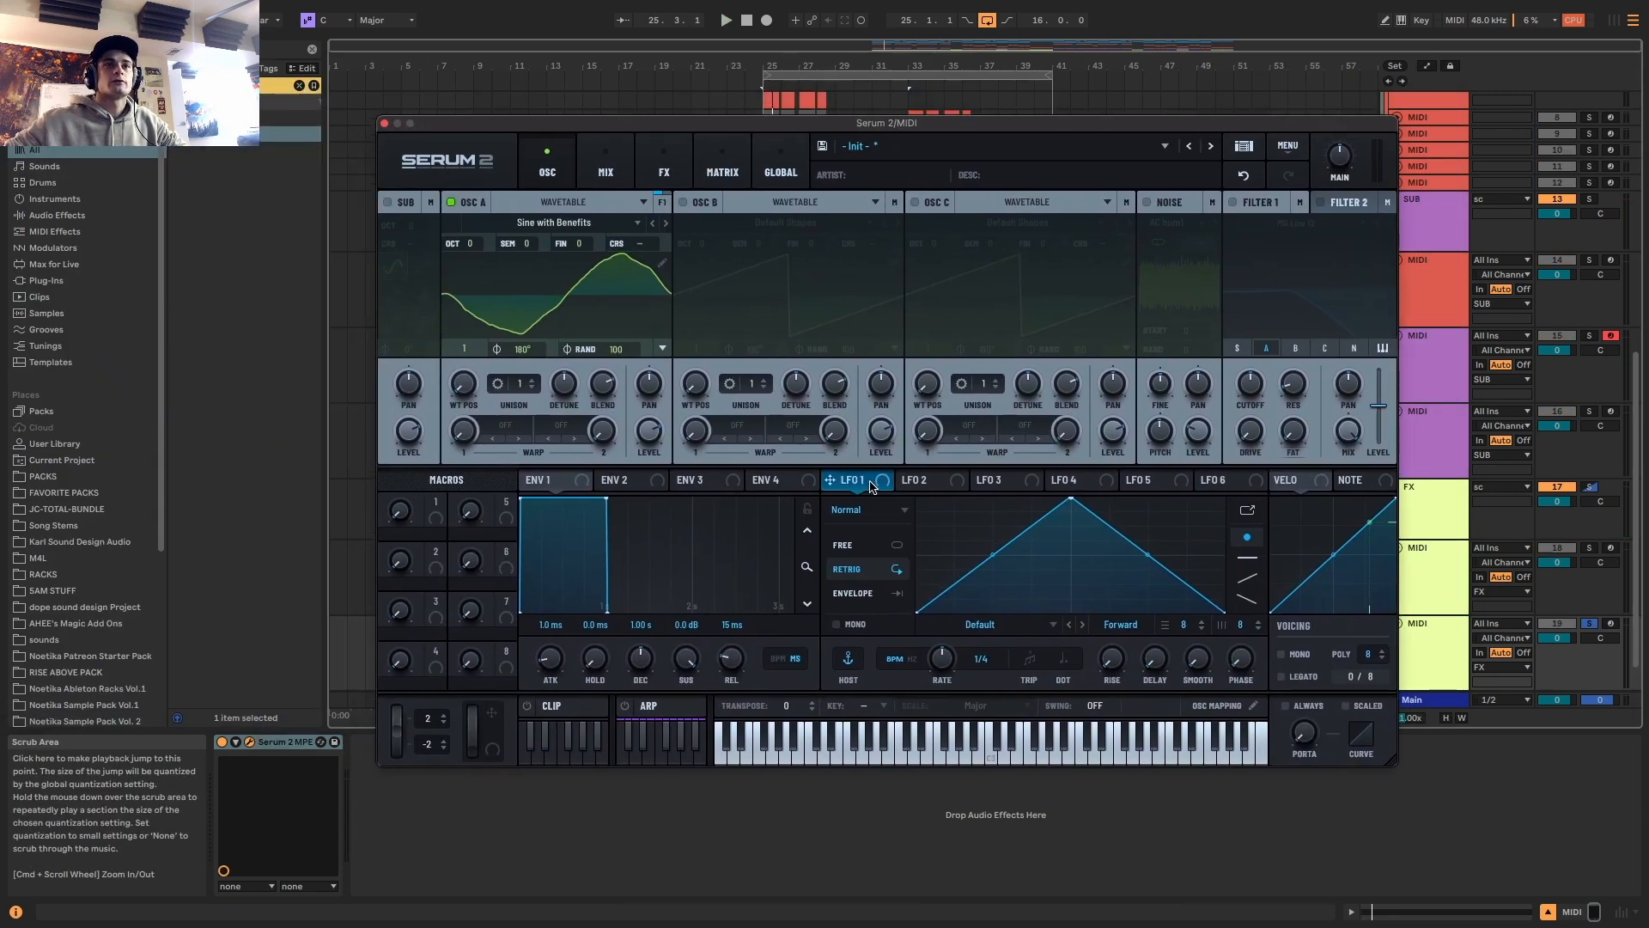
{"action": "left_click_drag", "start_coordinate": [1072, 502], "coordinate": [1326, 452]}
{"action": "left_click_drag", "start_coordinate": [830, 480], "coordinate": [640, 550]}
{"action": "left_click_drag", "start_coordinate": [635, 415], "coordinate": [693, 311]}
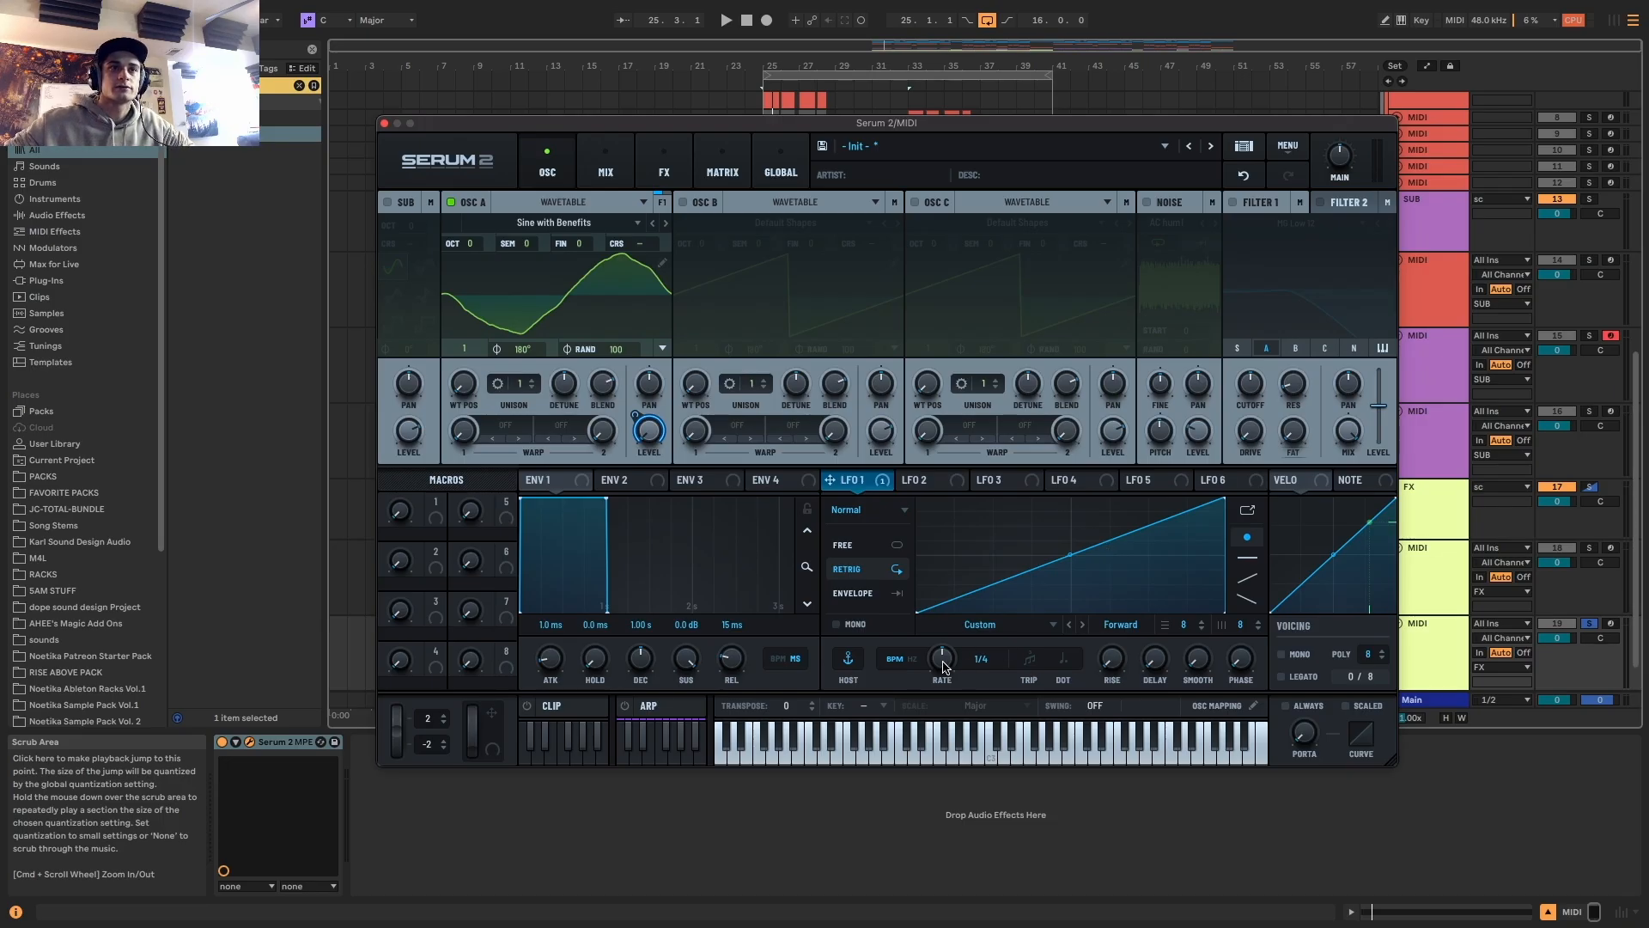
Set LFO 1 to Envelope mode with an 8 bar rate and play the rising sound
{"action": "left_click", "coordinate": [906, 593]}
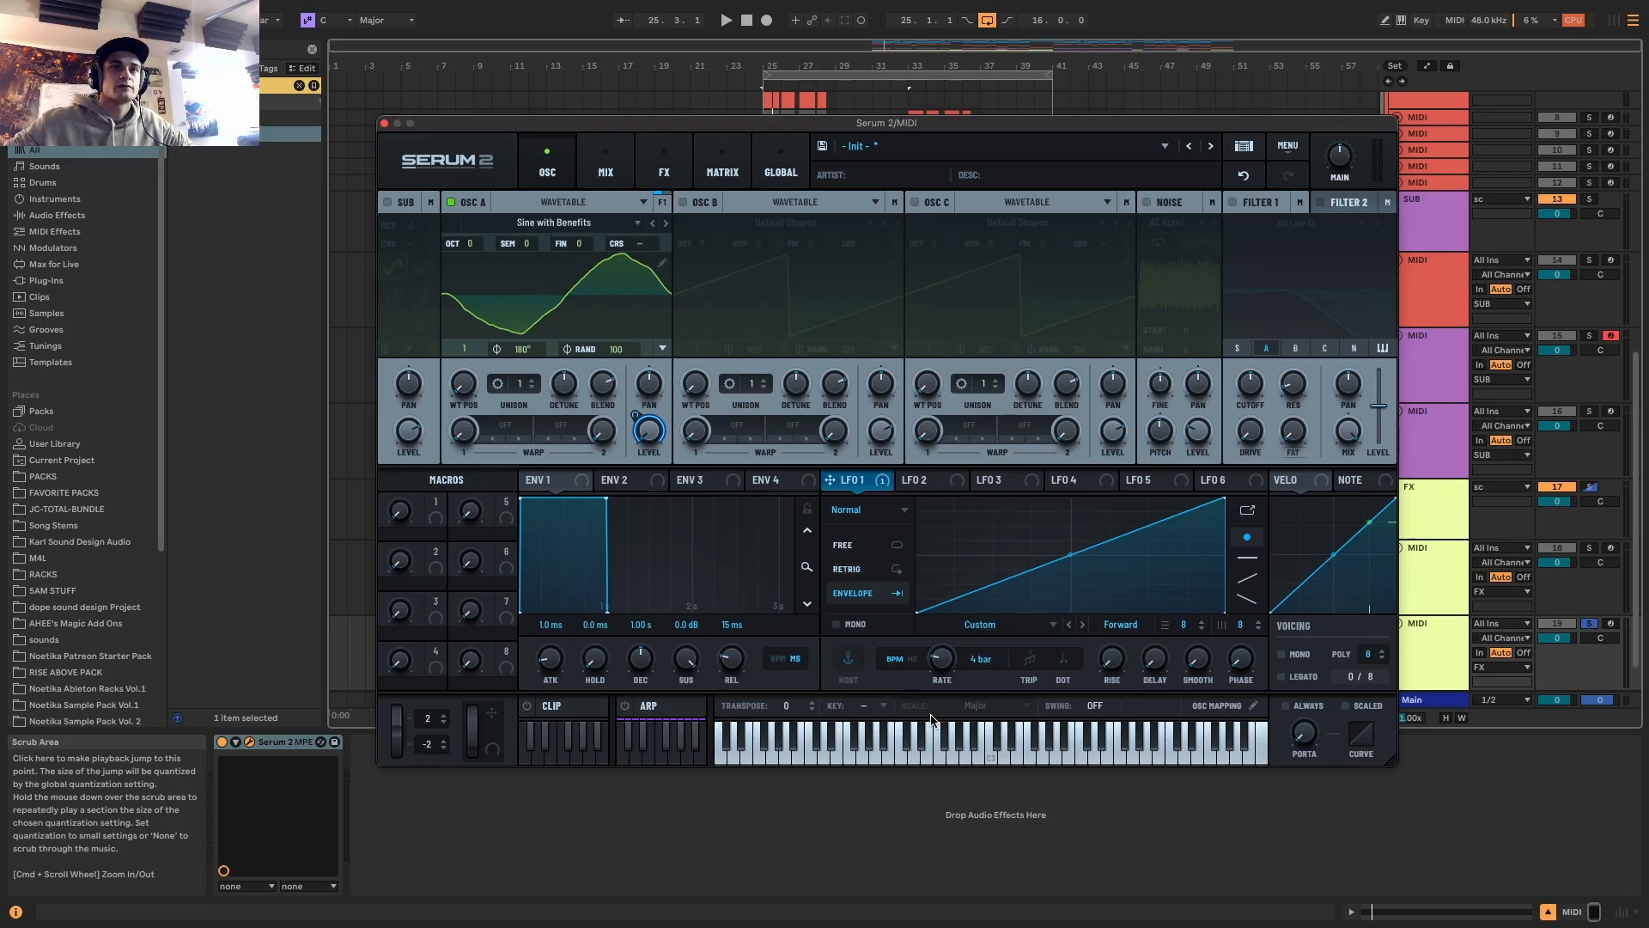
{"action": "key", "text": "space"}
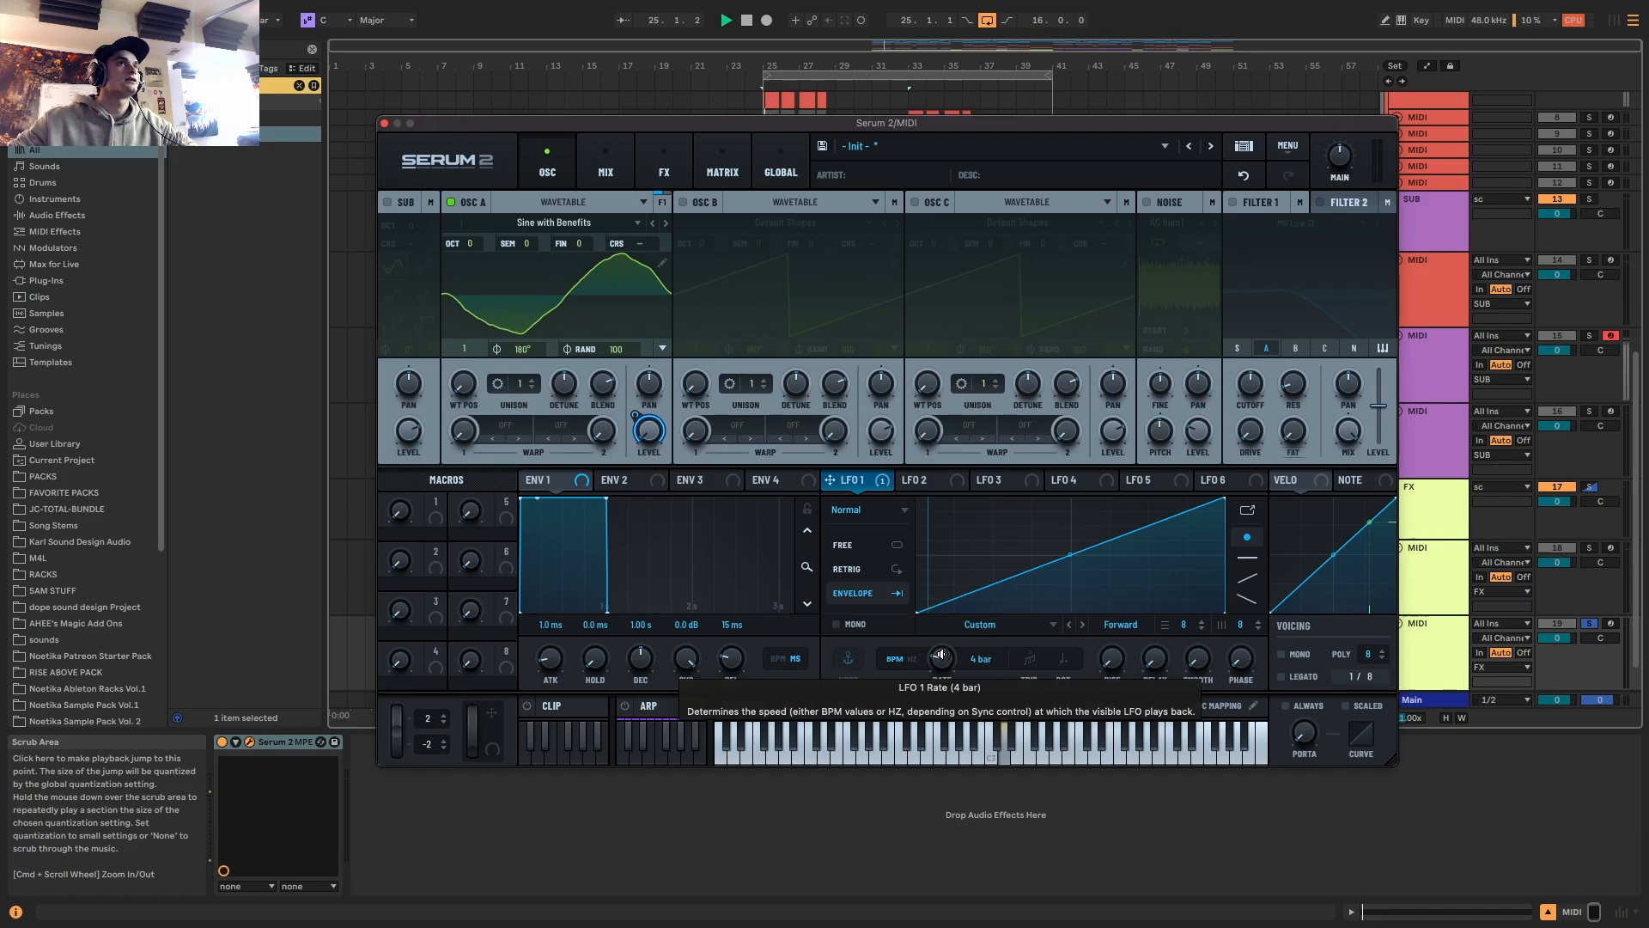
{"action": "mouse_move", "coordinate": [645, 420]}
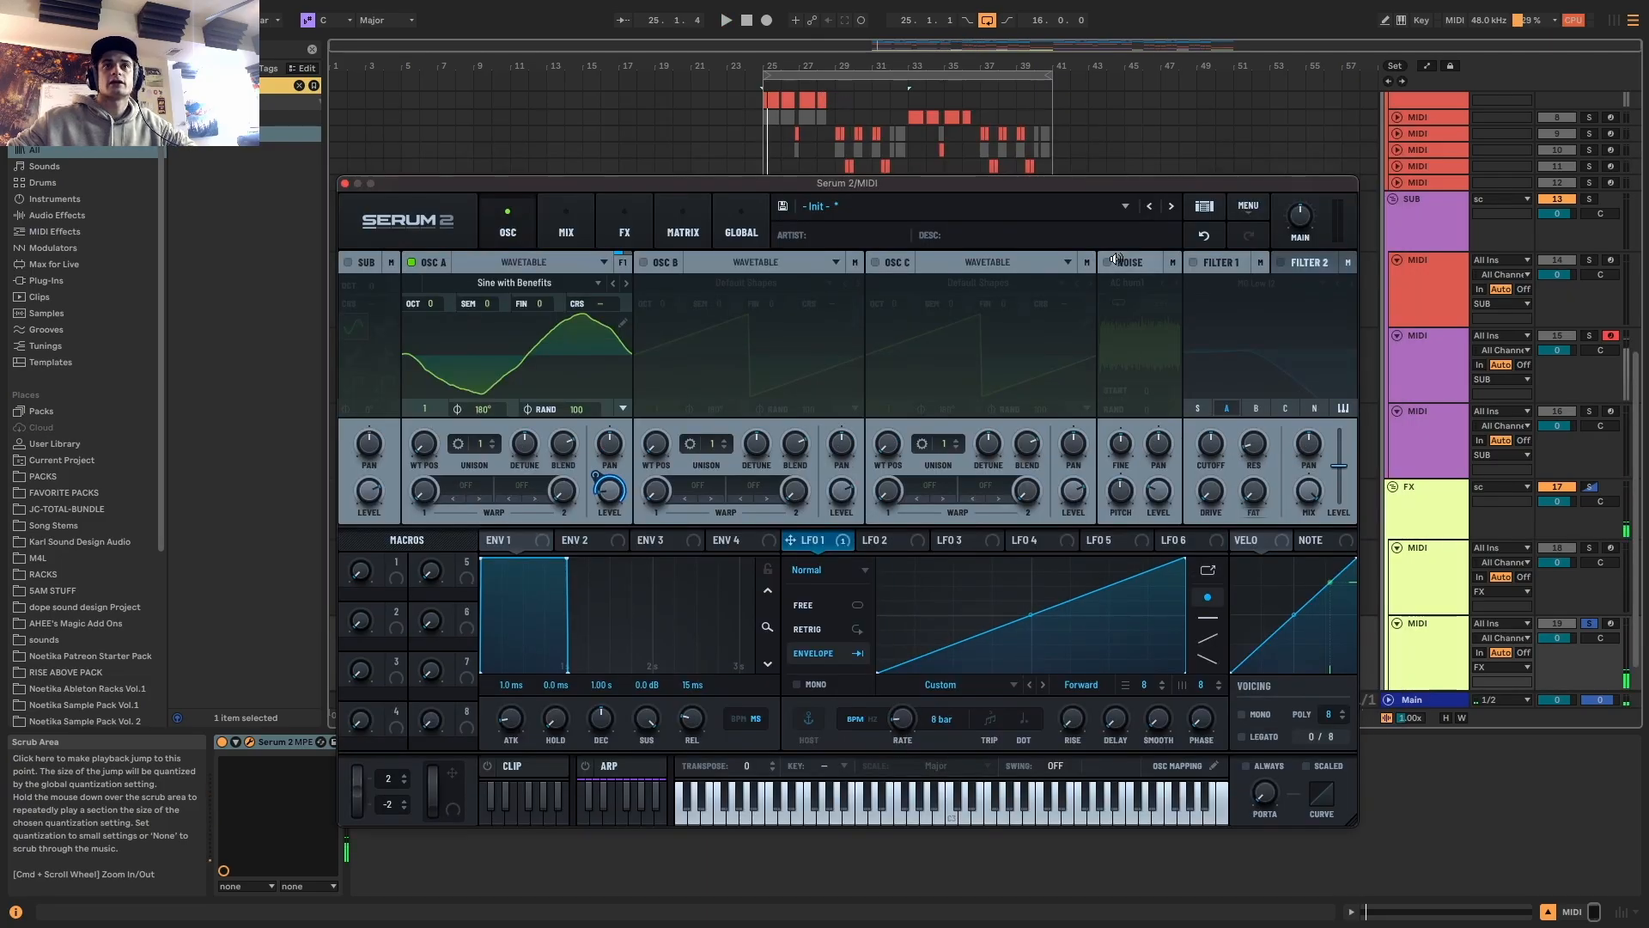
Enable the noise oscillator with the Pink colour and modulate its level with LFO 1
{"action": "left_click", "coordinate": [1131, 273]}
{"action": "mouse_move", "coordinate": [1254, 444]}
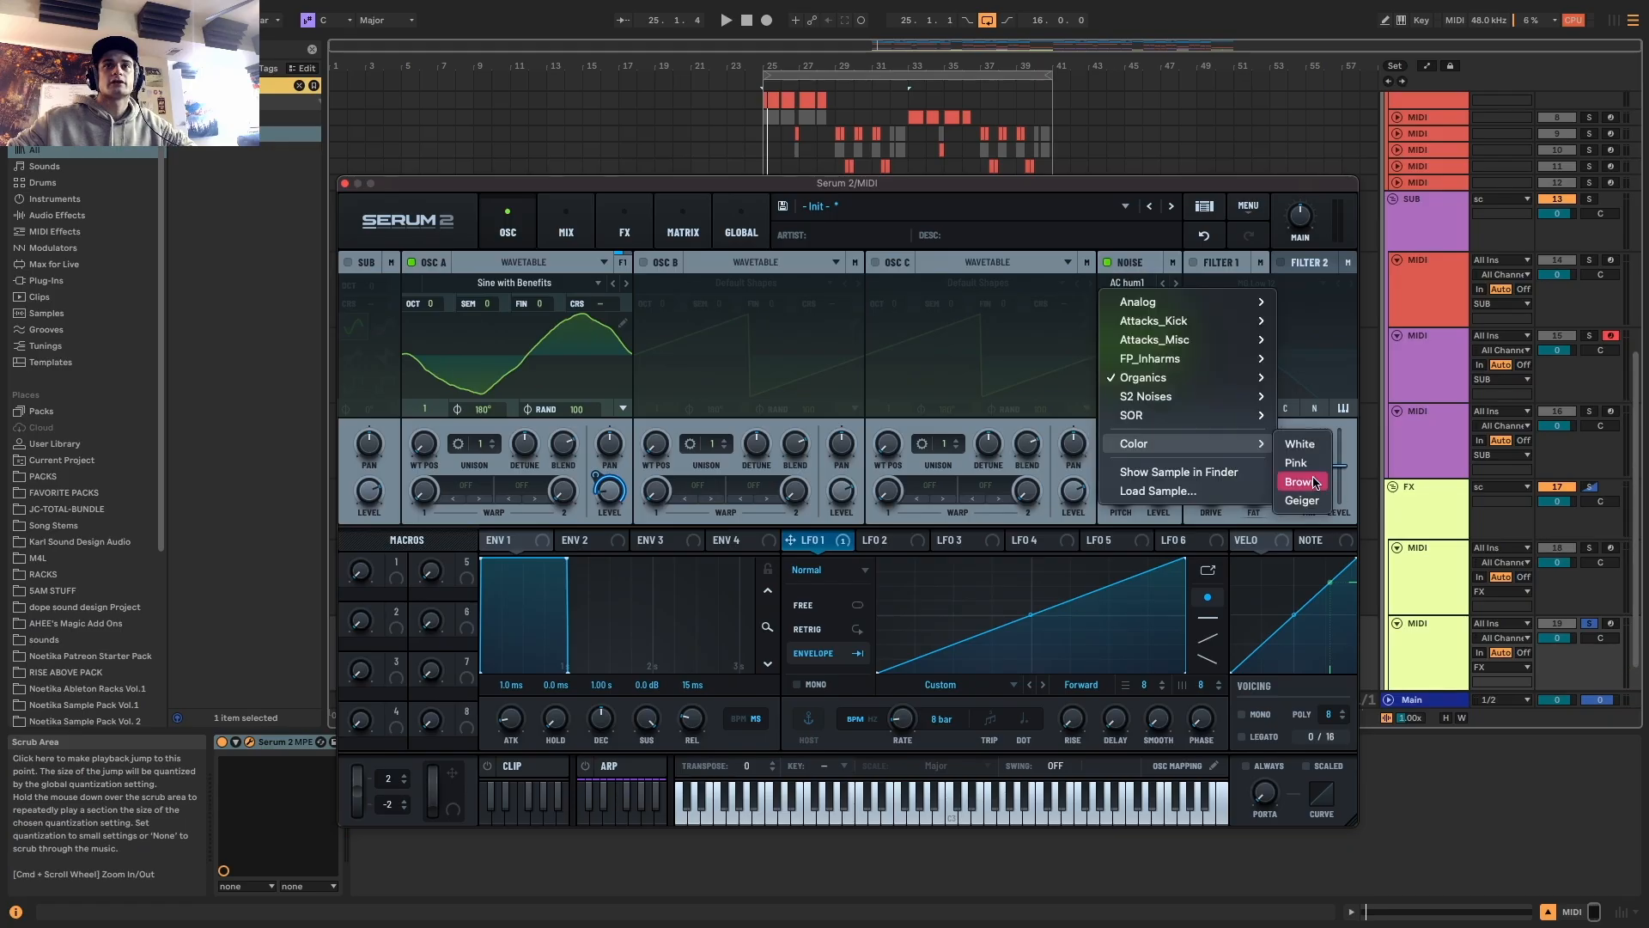
{"action": "left_click", "coordinate": [1297, 463]}
{"action": "left_click_drag", "start_coordinate": [1174, 419], "coordinate": [1170, 378]}
{"action": "key", "text": "space"}
{"action": "left_click_drag", "start_coordinate": [1144, 494], "coordinate": [1156, 491]}
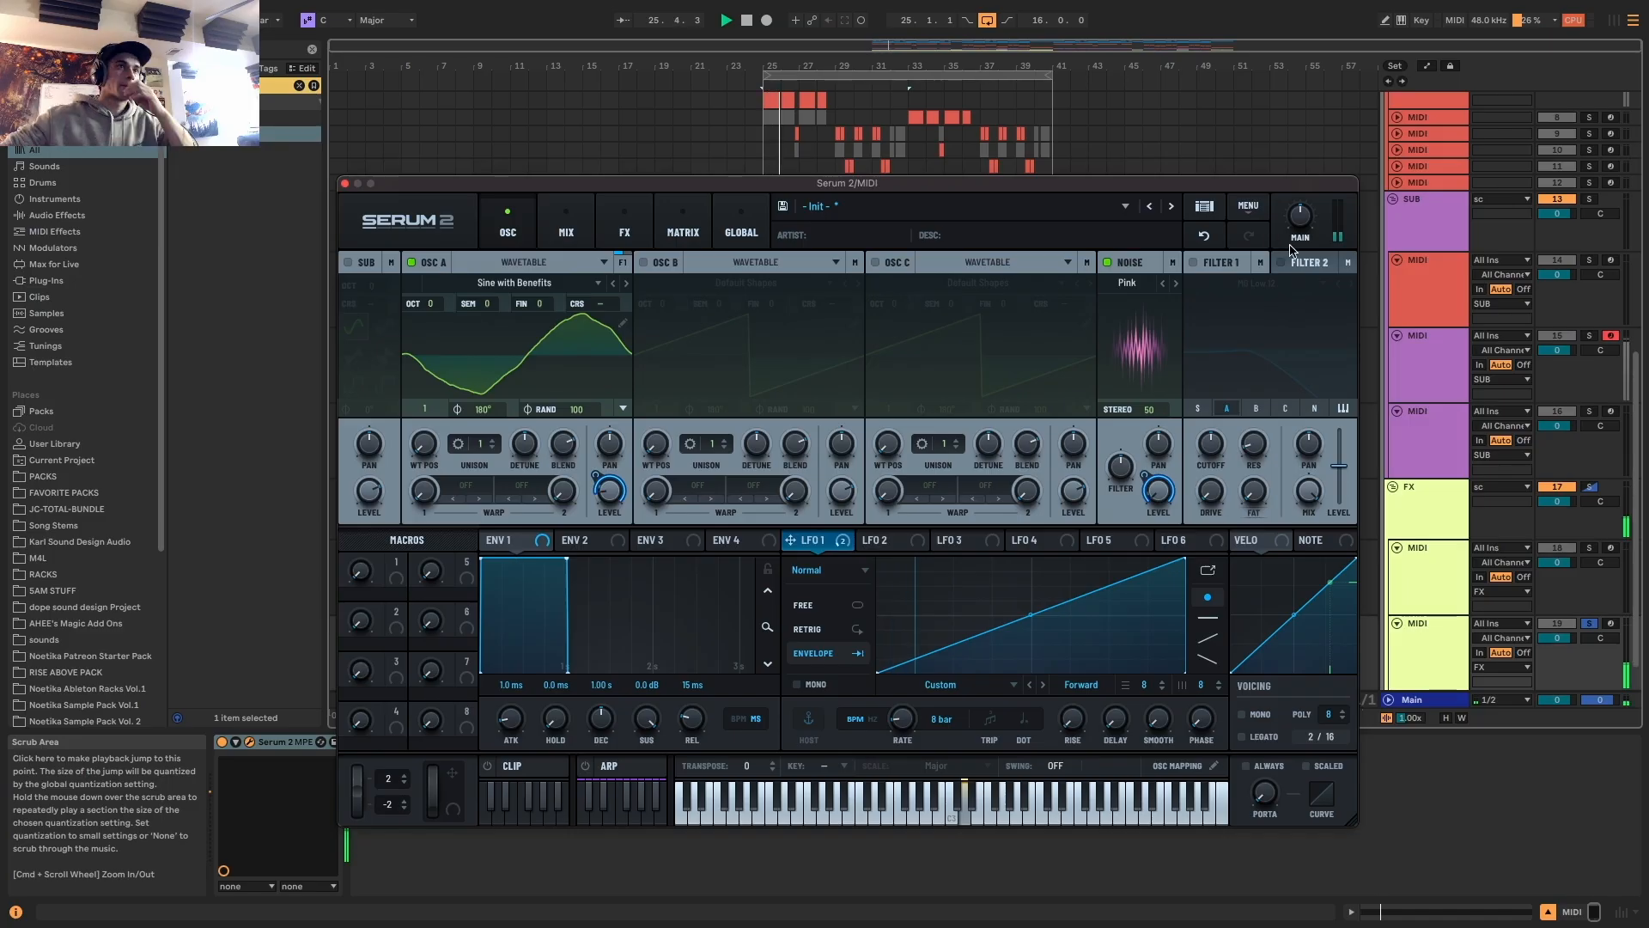
Enable Filter 1 as MG Low 12, raise its resonance, lower its cutoff, and modulate the cutoff with LFO 1
{"action": "left_click", "coordinate": [1193, 262]}
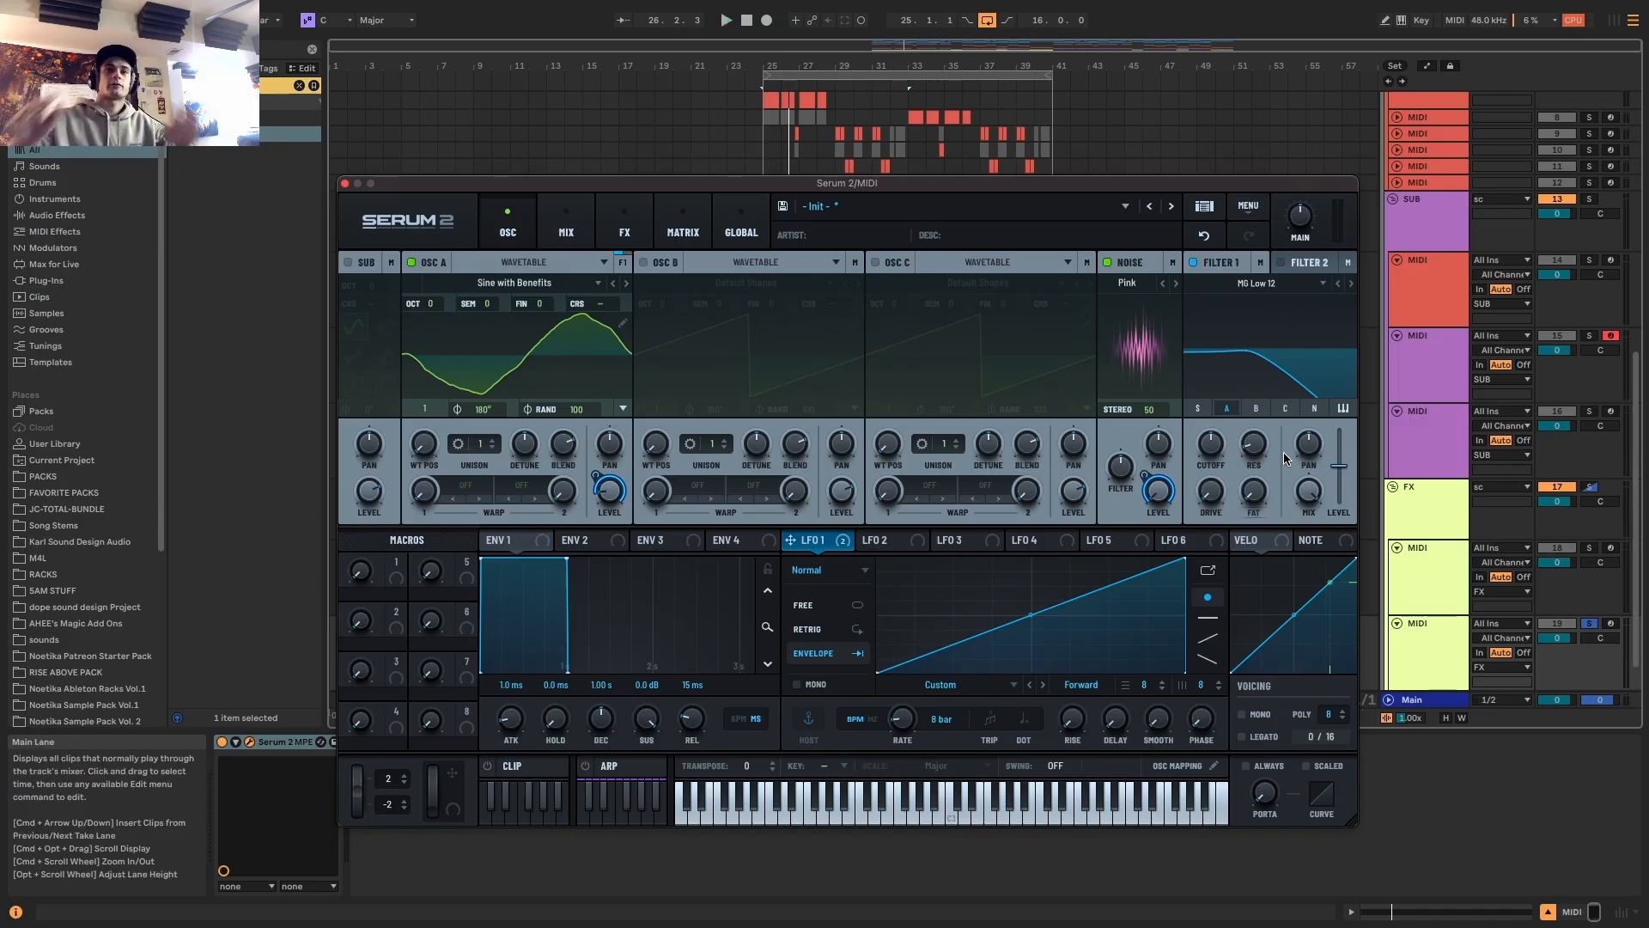
{"action": "left_click_drag", "start_coordinate": [1254, 444], "coordinate": [1210, 454]}
{"action": "left_click_drag", "start_coordinate": [1210, 453], "coordinate": [1209, 461]}
{"action": "left_click_drag", "start_coordinate": [810, 540], "coordinate": [1210, 443]}
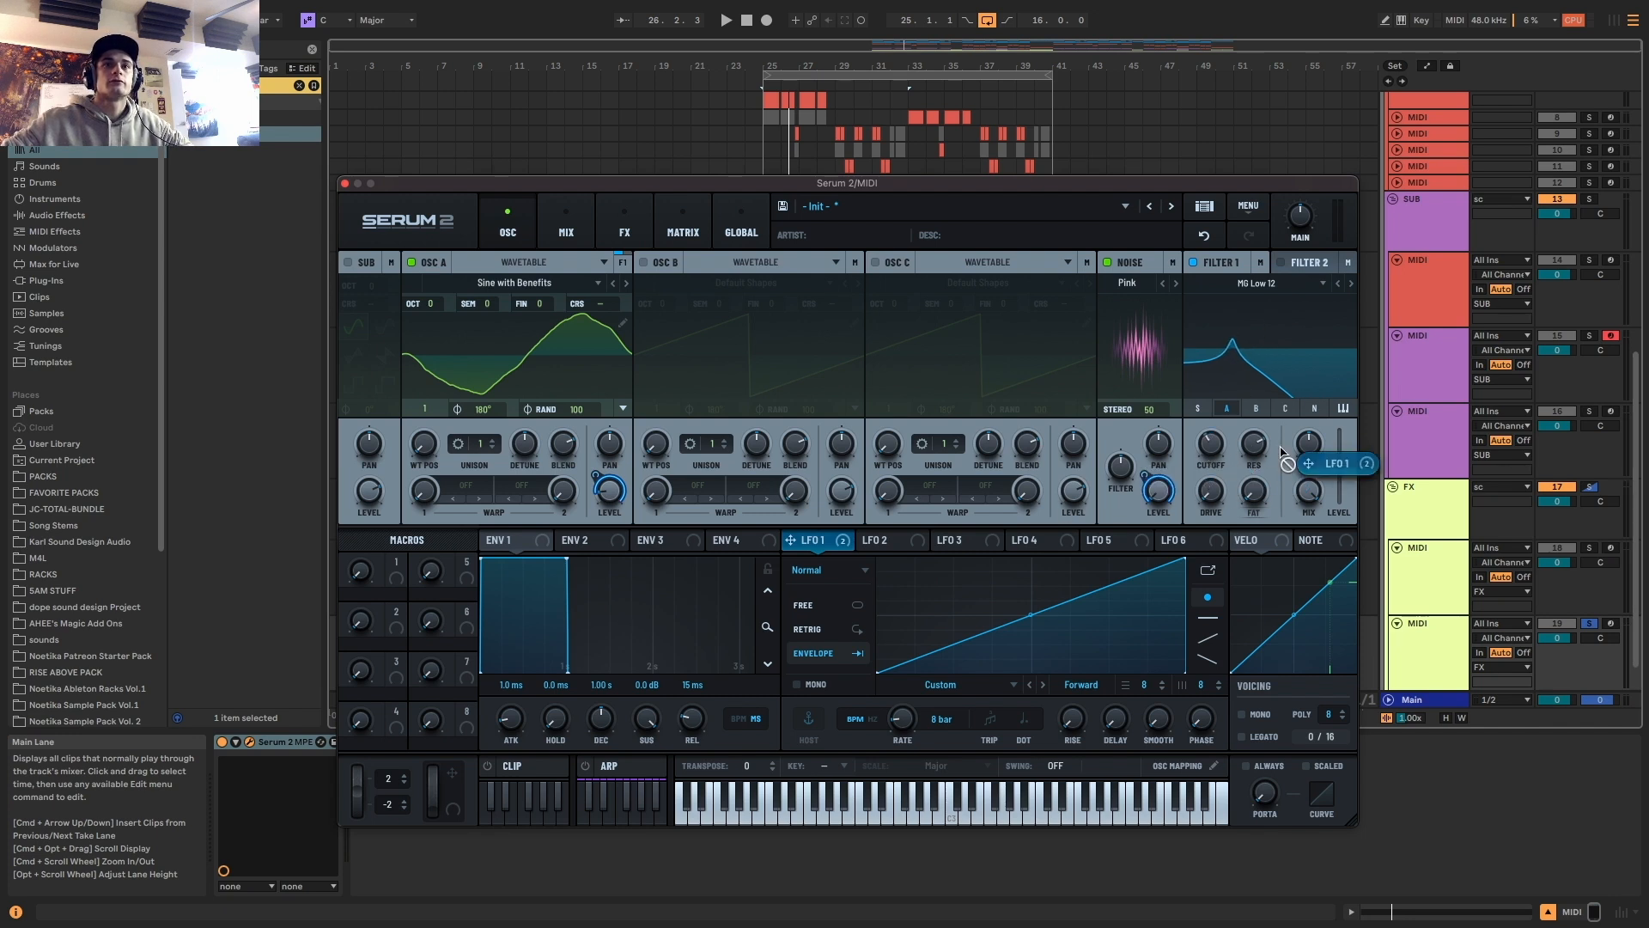
{"action": "key", "text": "space"}
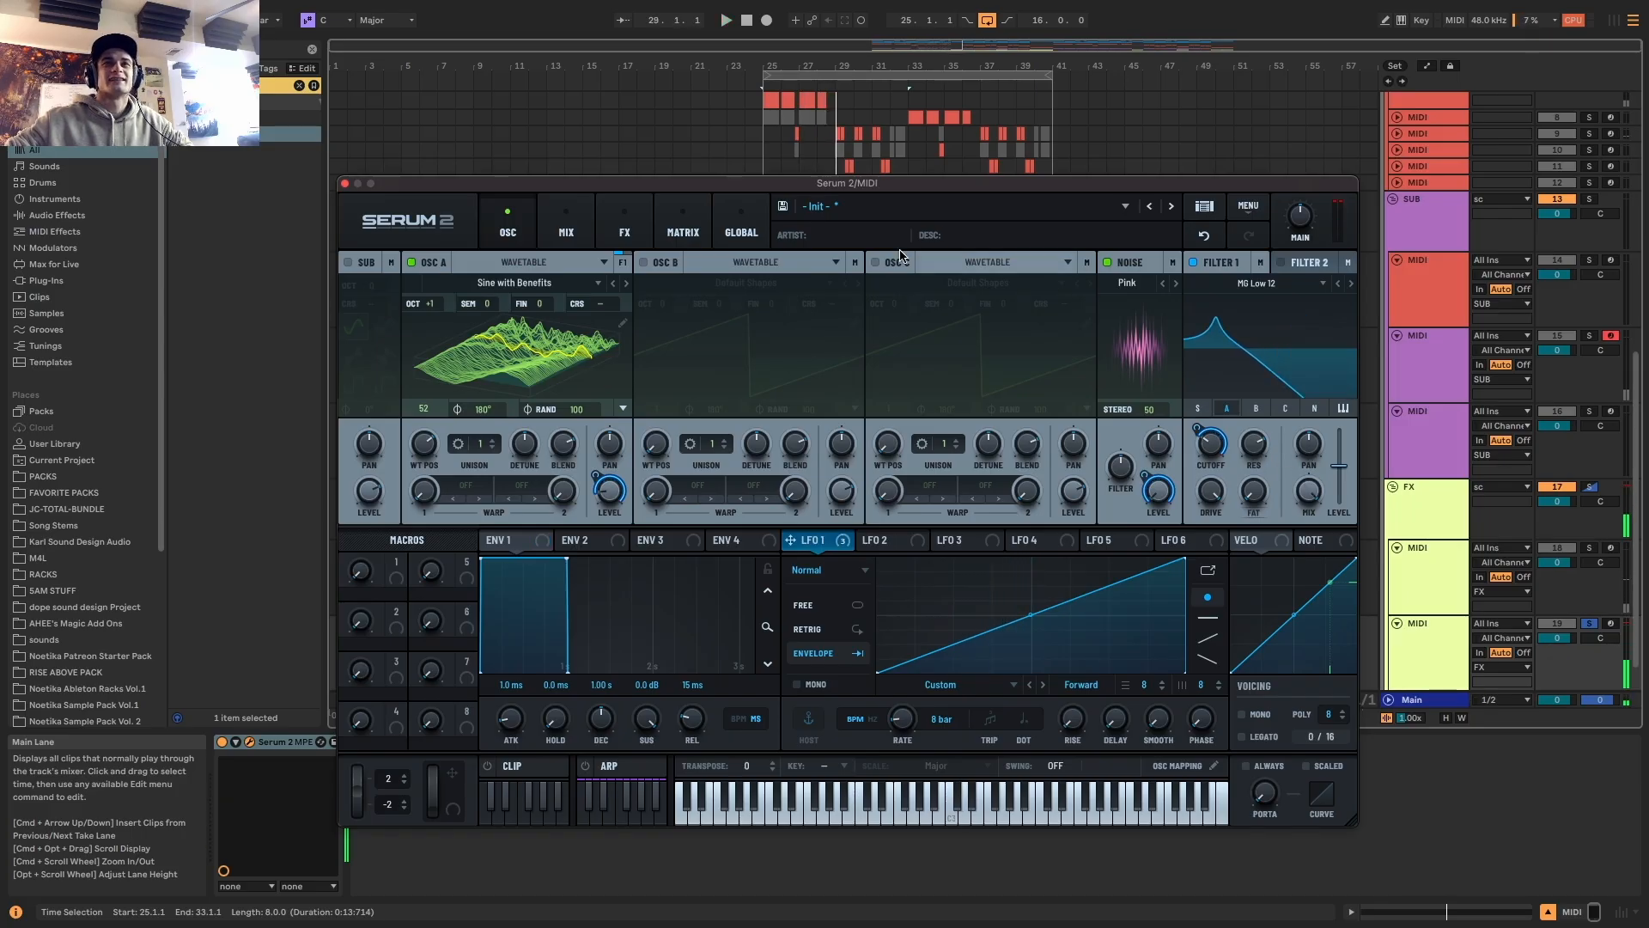
Add a Compressor to Serum's main effects with a -25.8 dB threshold, Limit ratio and 0.9 attack
{"action": "left_click", "coordinate": [625, 225]}
{"action": "key", "text": "space"}
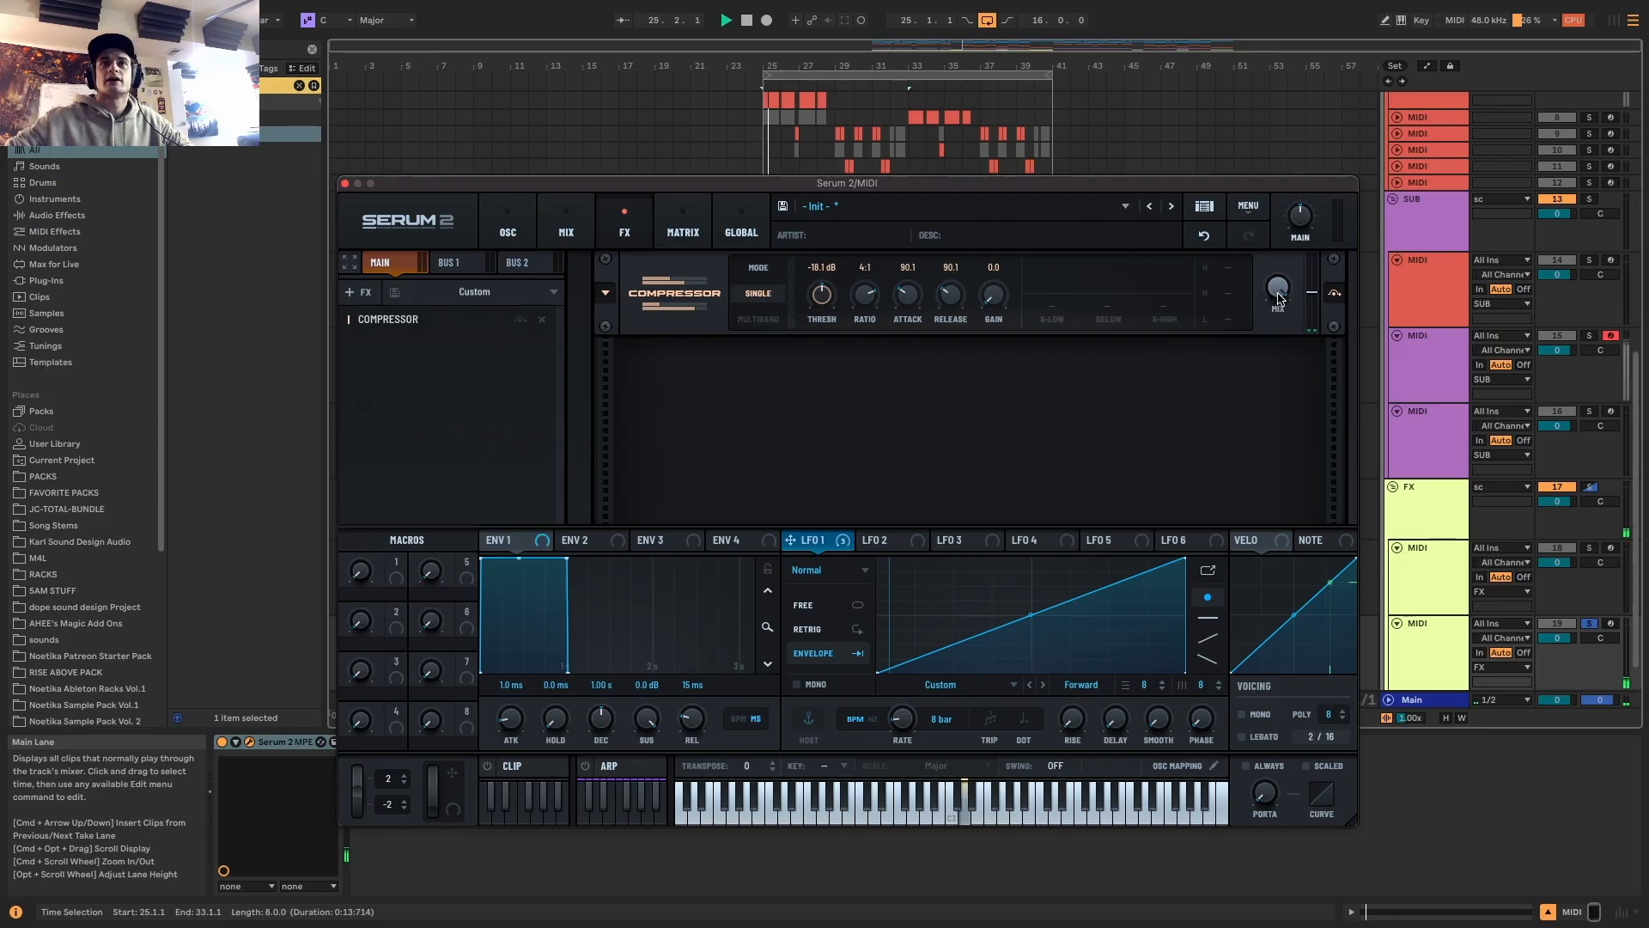
{"action": "left_click_drag", "start_coordinate": [830, 303], "coordinate": [886, 268]}
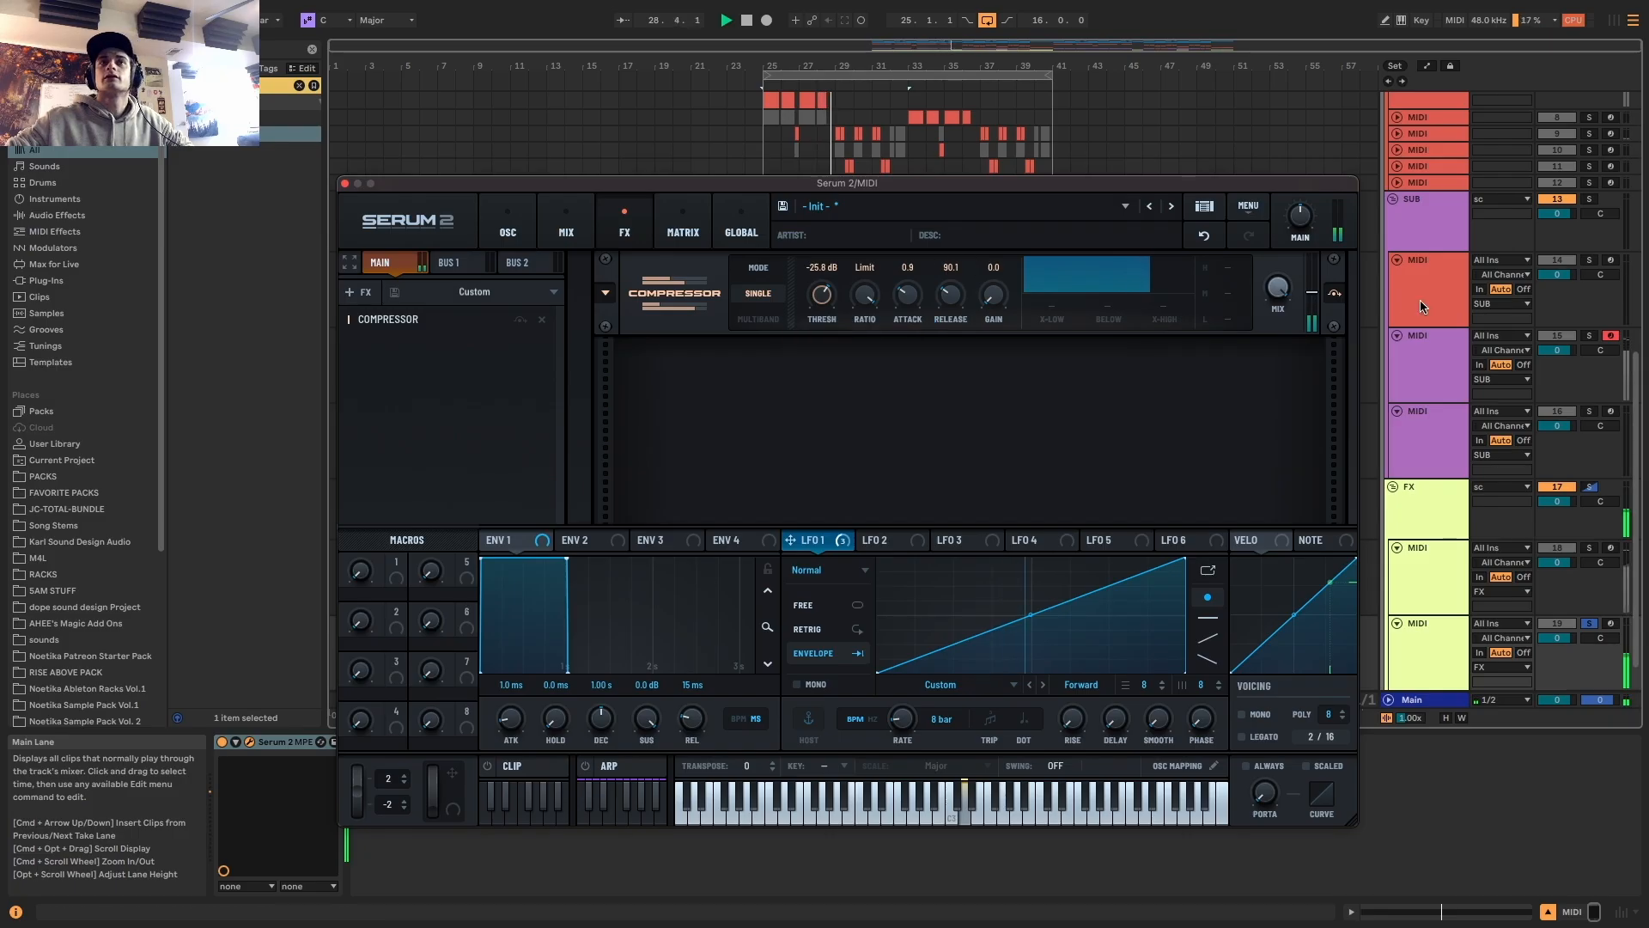
Adjust the Filter 1 cutoff while the riser plays, and stop playback
{"action": "left_click", "coordinate": [510, 225]}
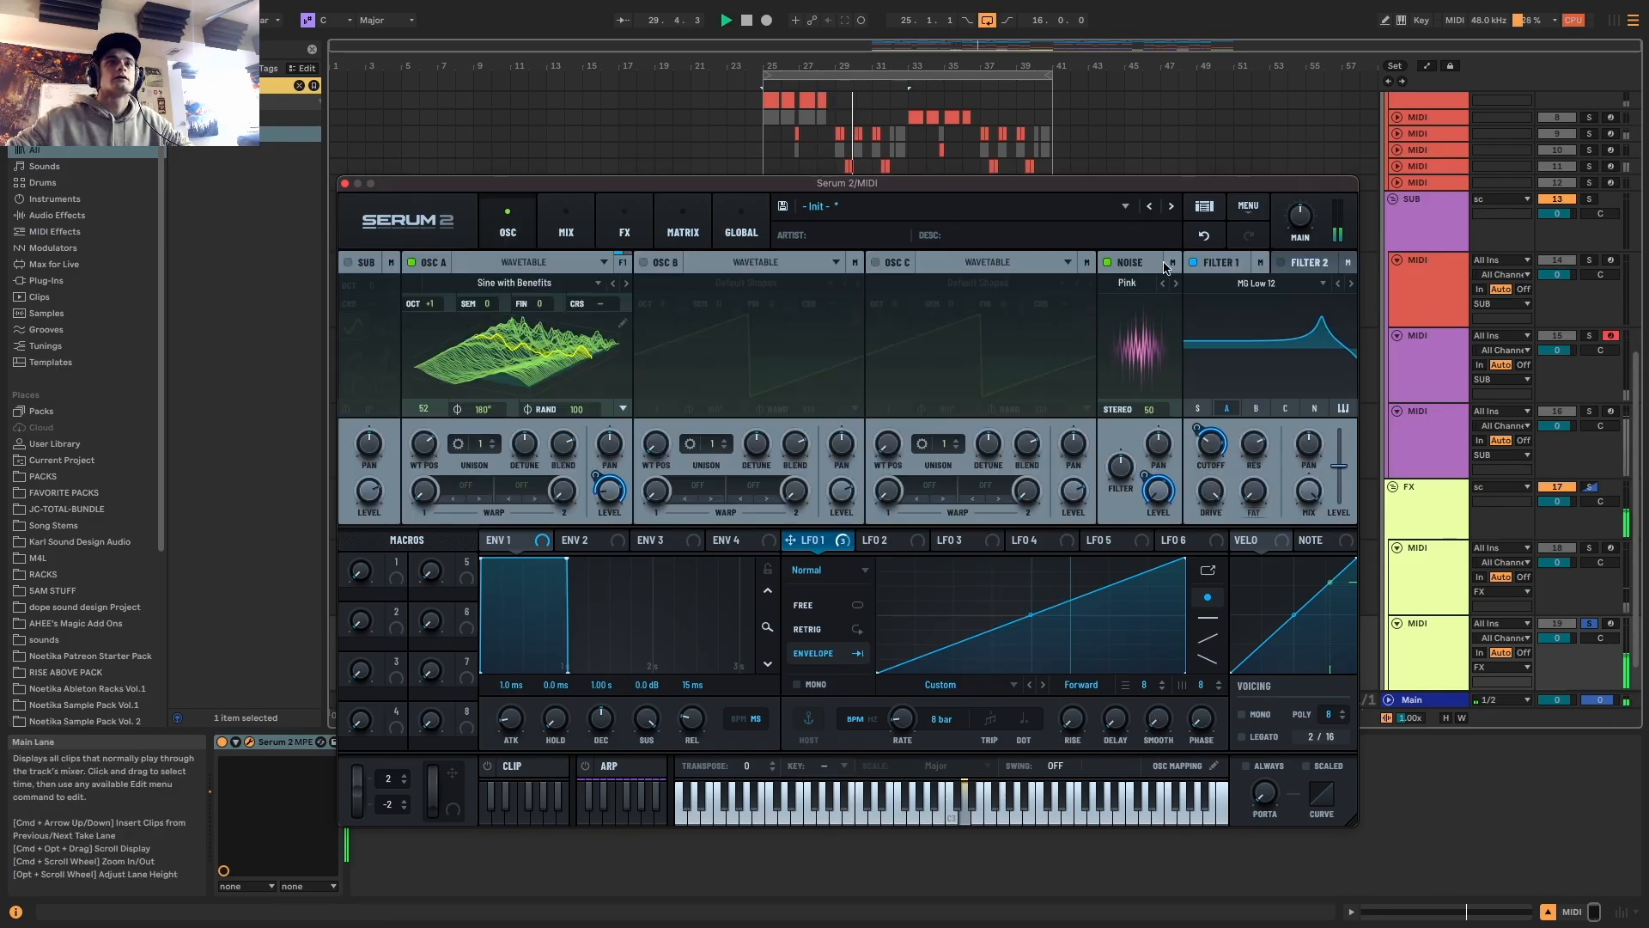
{"action": "left_click_drag", "start_coordinate": [1212, 444], "coordinate": [1213, 443]}
{"action": "key", "text": "space"}
Add a modulation matrix routing with LFO 2 as the source and Main Tuning as the destination
{"action": "left_click", "coordinate": [885, 540]}
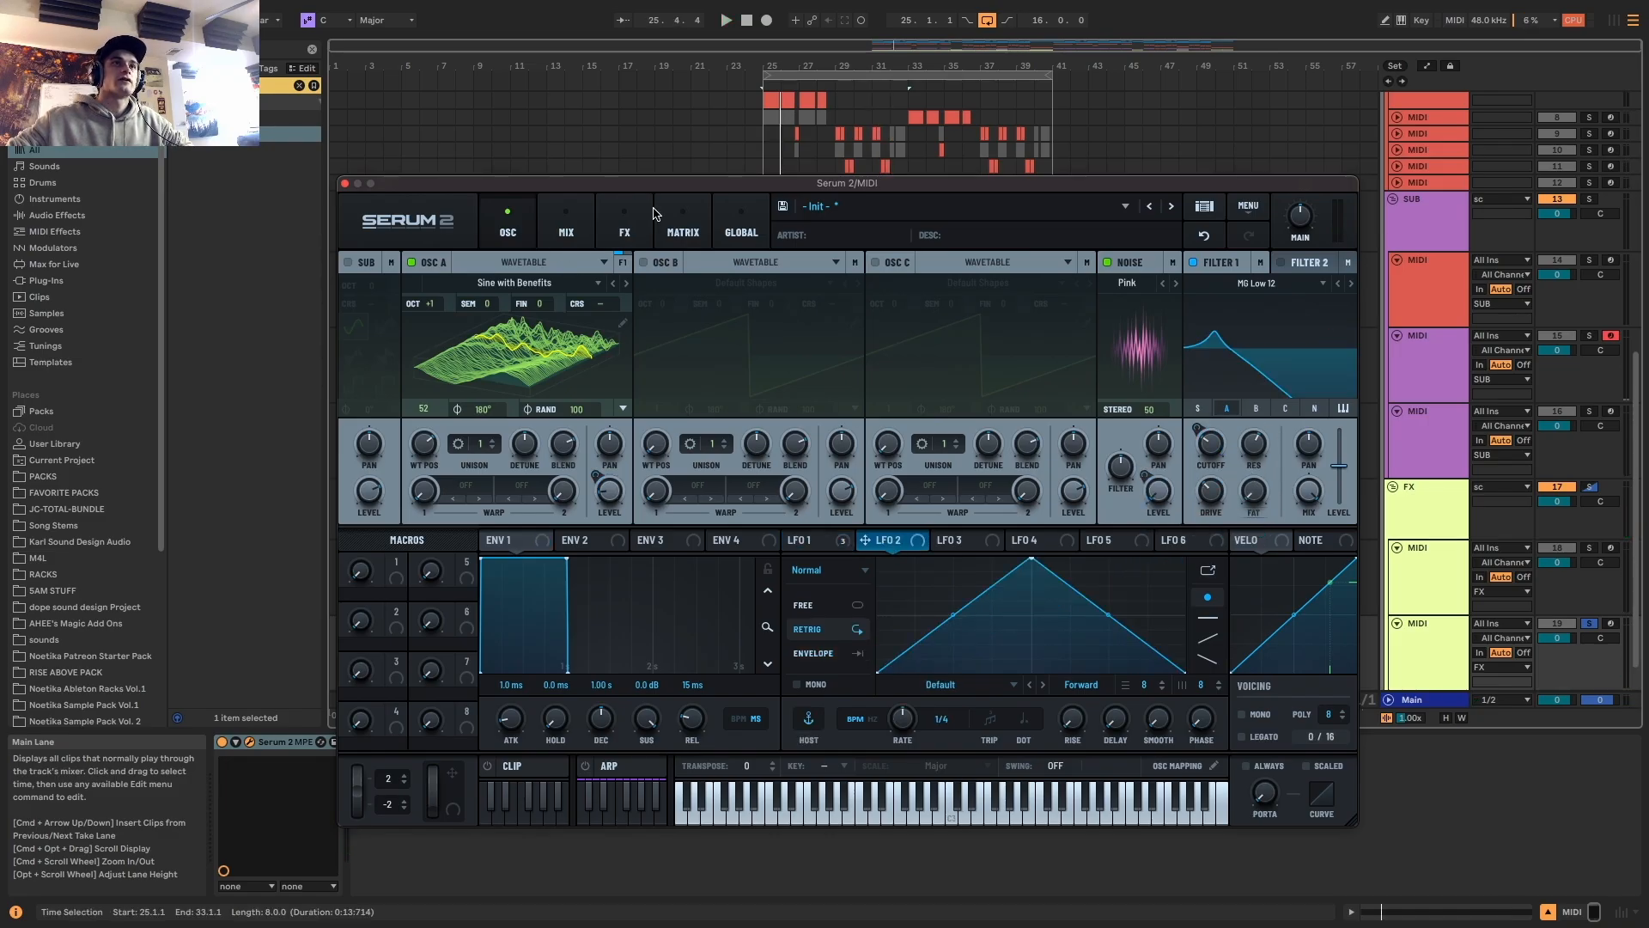
{"action": "left_click", "coordinate": [683, 225]}
{"action": "left_click", "coordinate": [423, 380]}
{"action": "mouse_move", "coordinate": [434, 543]}
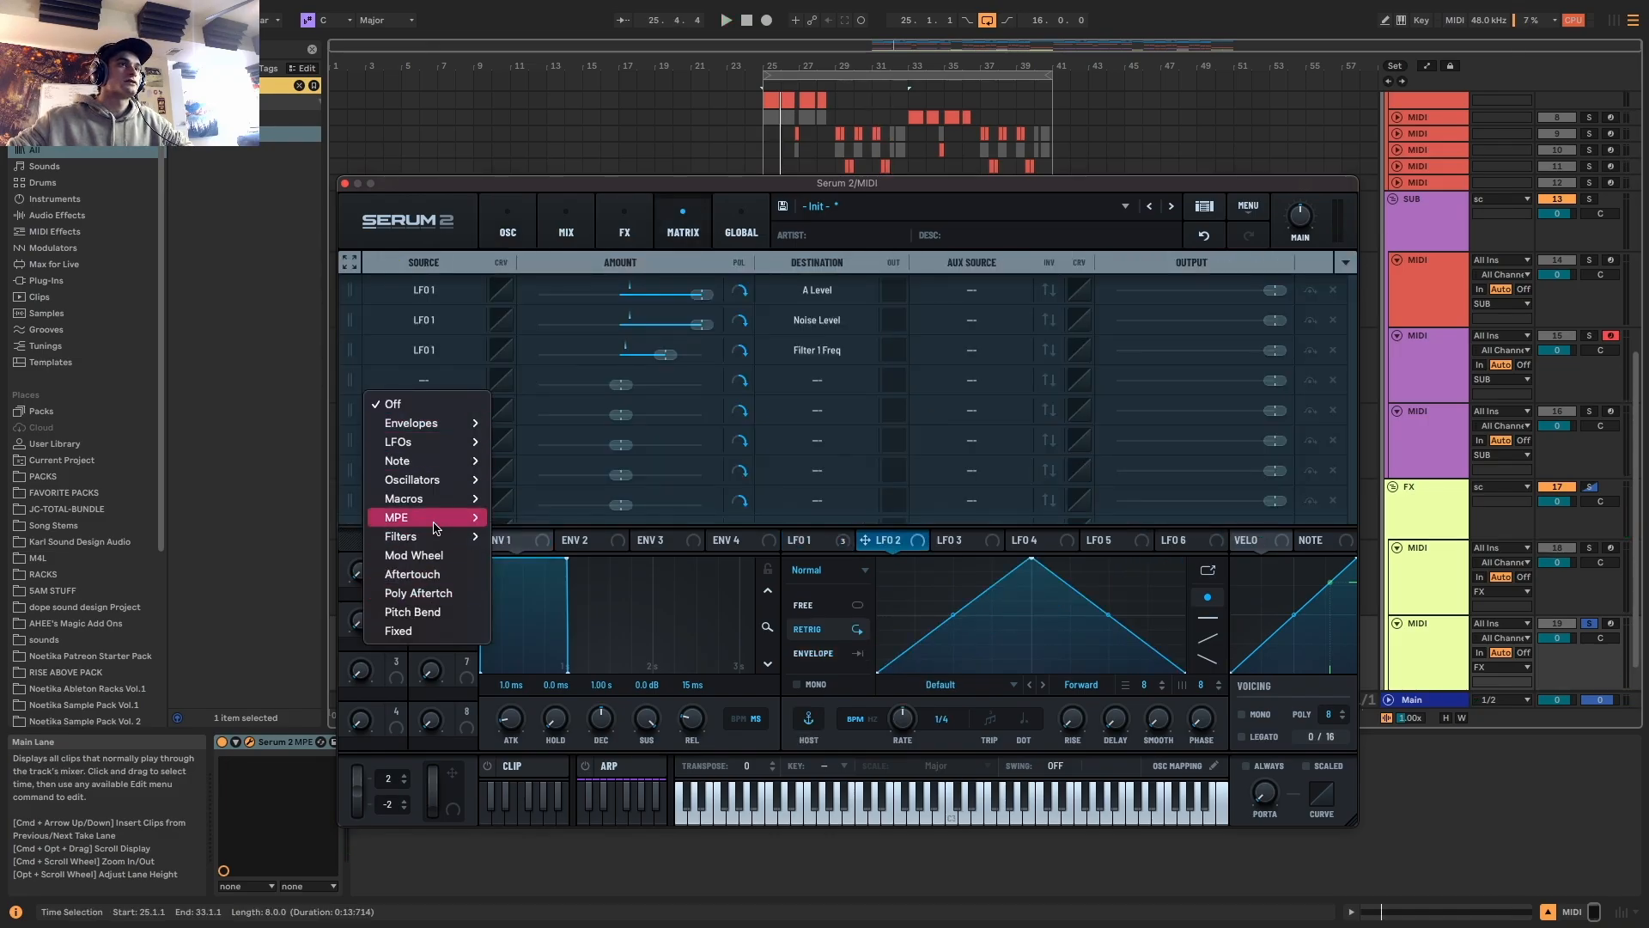
{"action": "mouse_move", "coordinate": [430, 441]}
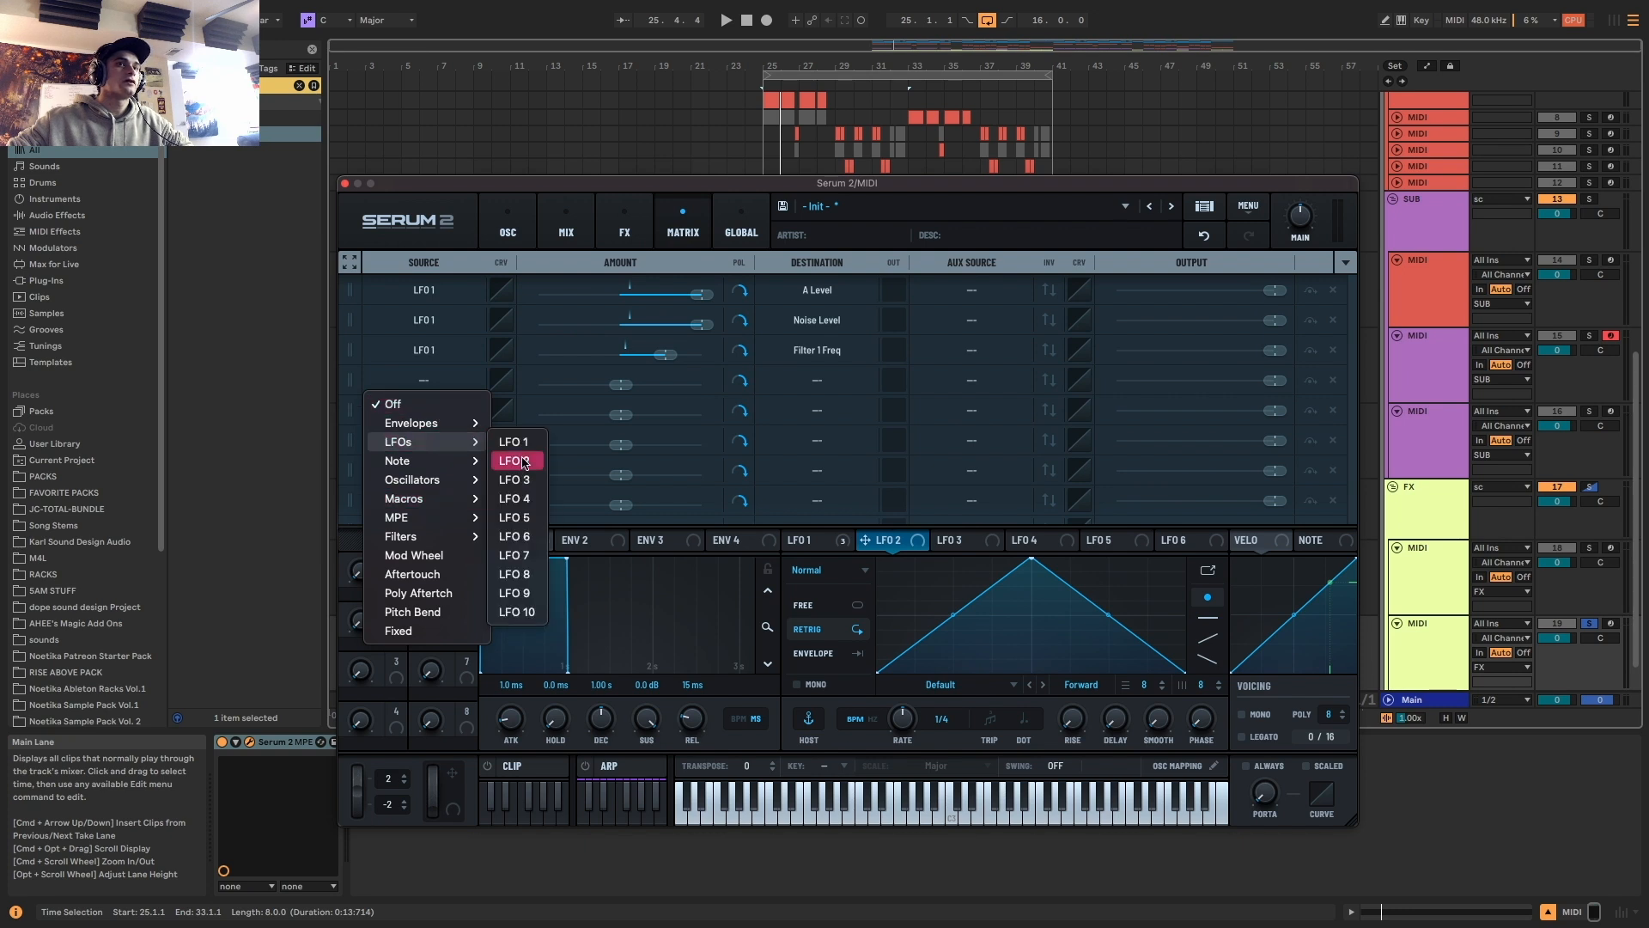
{"action": "left_click", "coordinate": [516, 460]}
{"action": "left_click", "coordinate": [817, 379]}
{"action": "mouse_move", "coordinate": [825, 744]}
{"action": "left_click", "coordinate": [955, 744]}
Set the LFO 2 to Main Tuning amount to 1 semitone and the LFO 2 rate to 1/64
{"action": "double_click", "coordinate": [624, 384]}
{"action": "type", "text": "1st"}
{"action": "key", "text": "Return"}
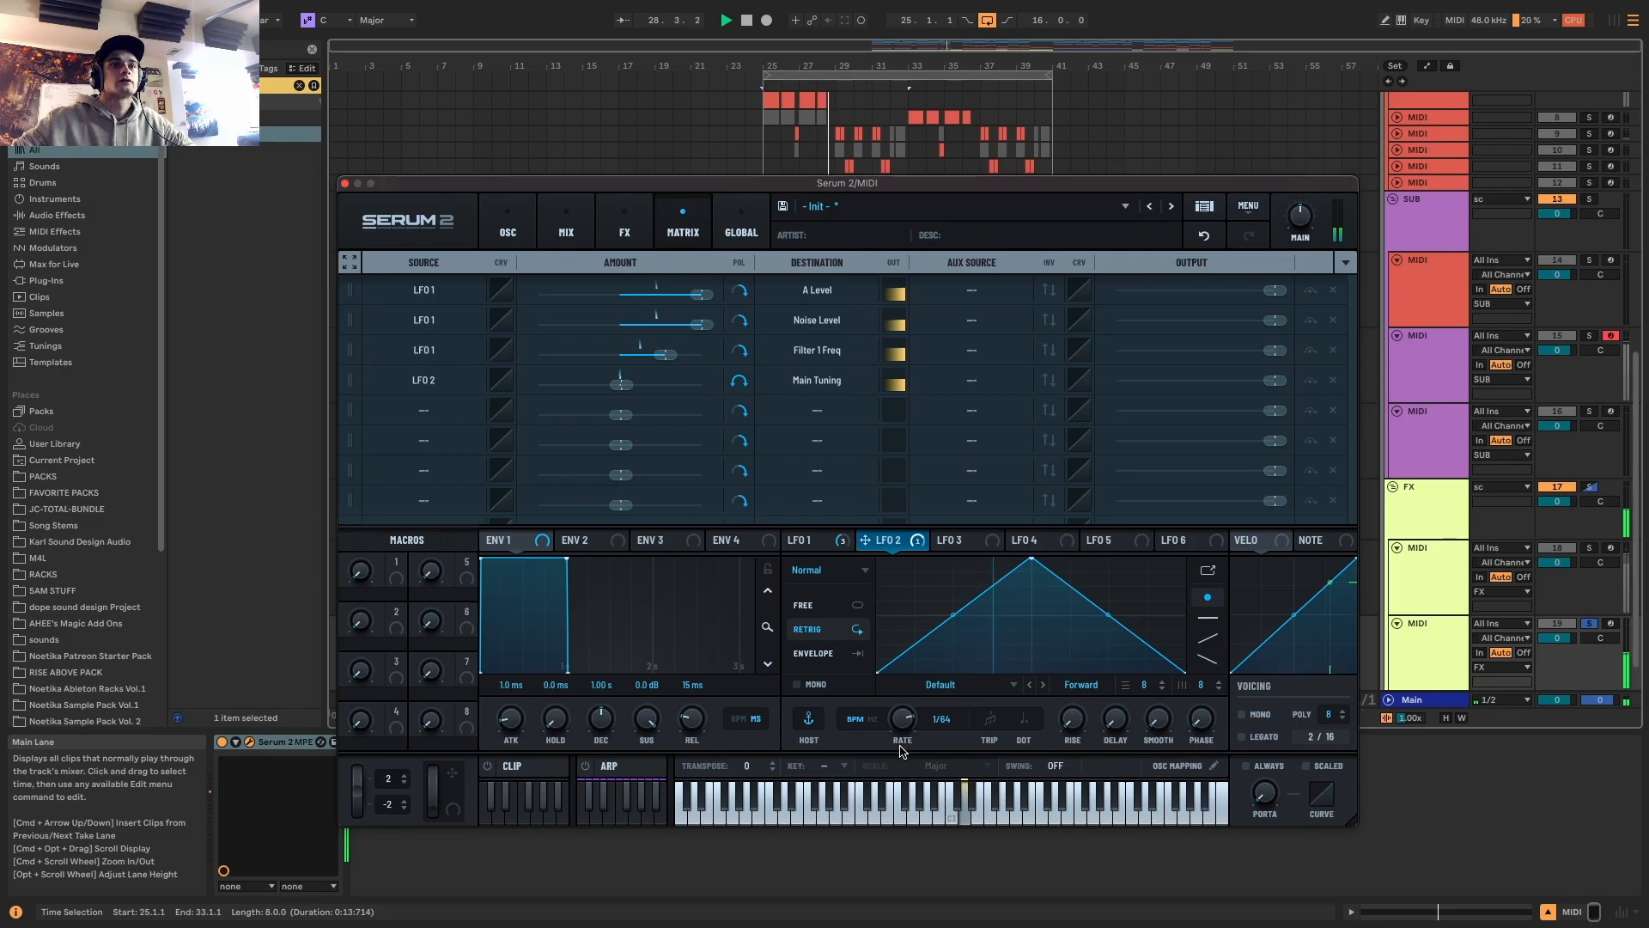
Modulate Oscillator A's coarse pitch with LFO 1 at 70% and play the riser
{"action": "left_click", "coordinate": [507, 225]}
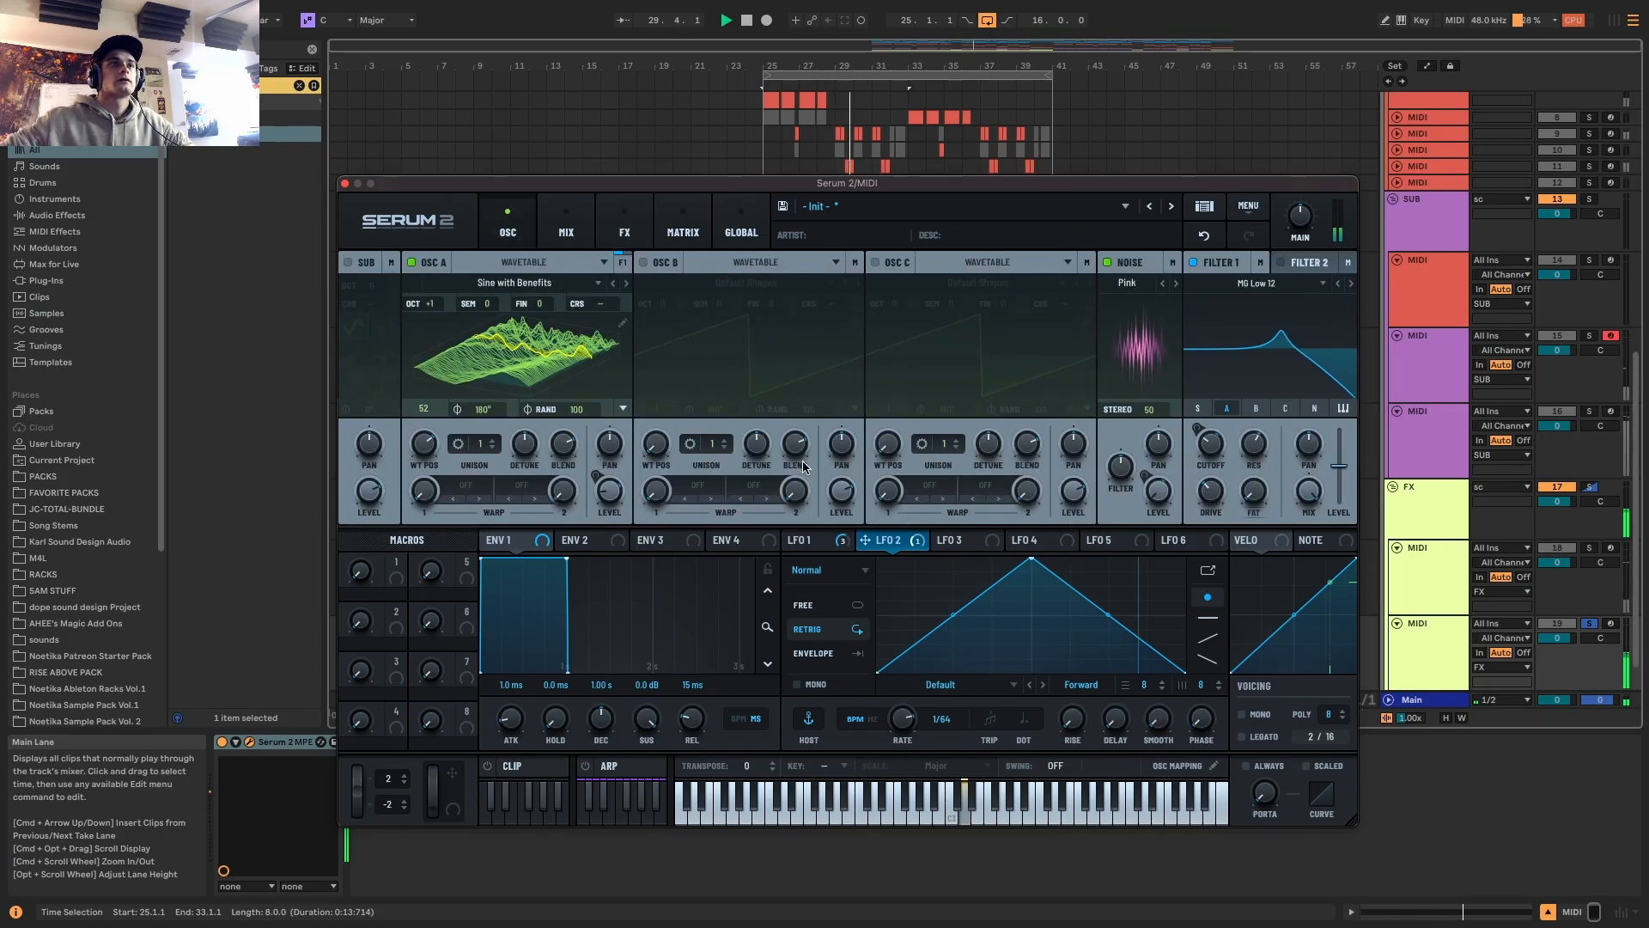
{"action": "left_click", "coordinate": [830, 541]}
{"action": "key", "text": "space"}
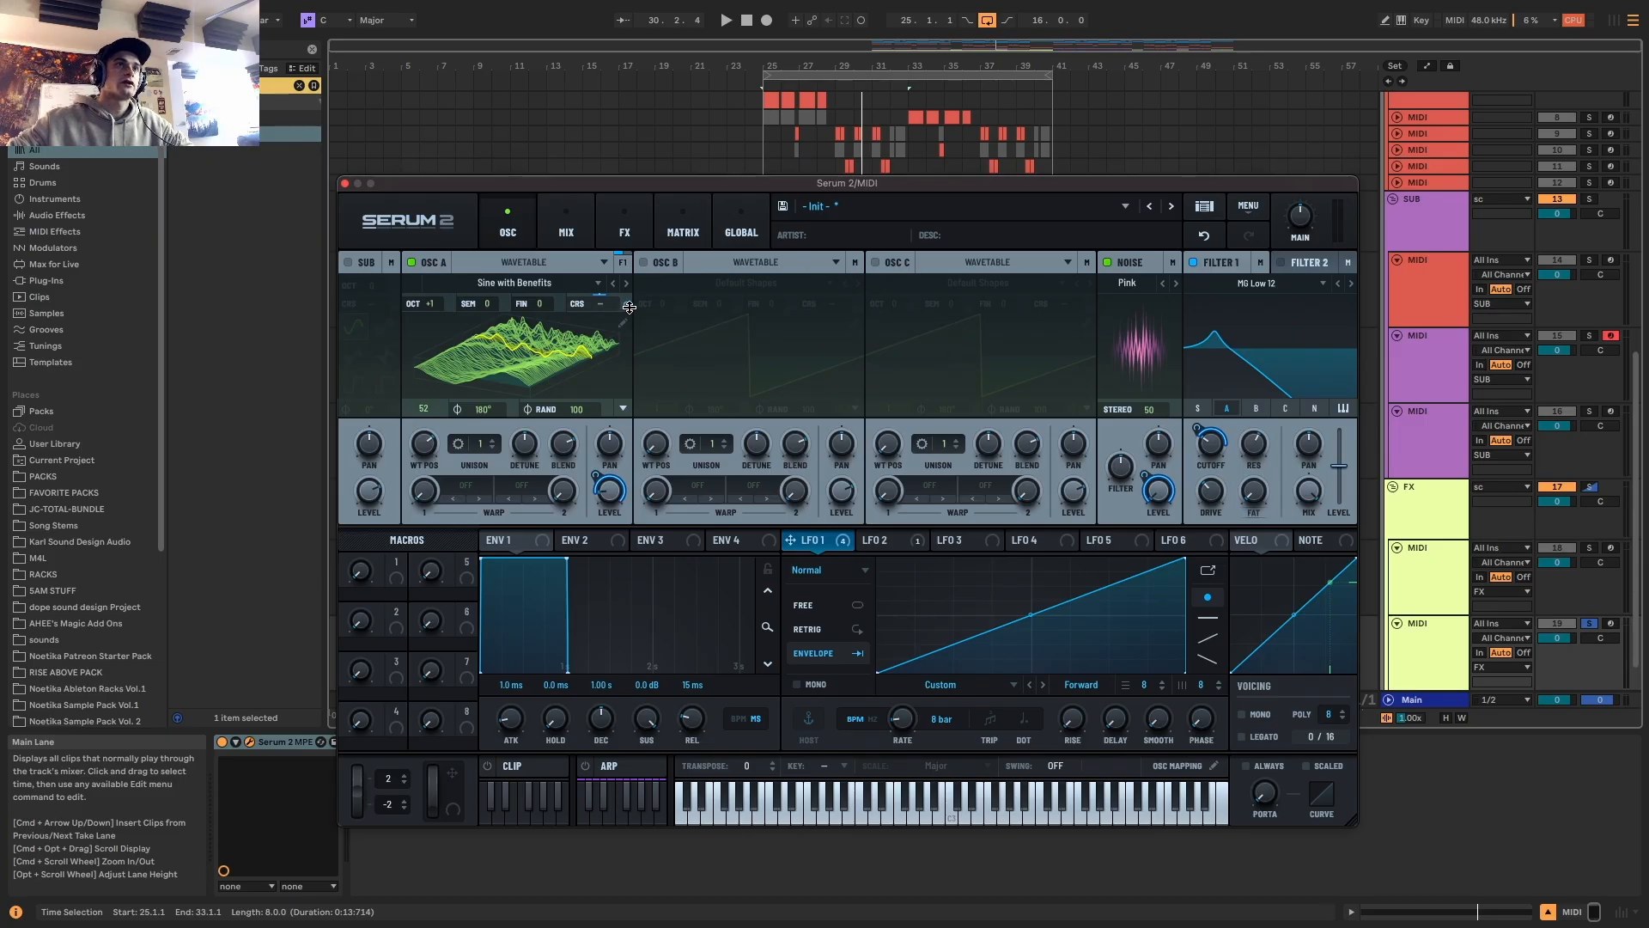
{"action": "left_click_drag", "start_coordinate": [630, 307], "coordinate": [630, 306]}
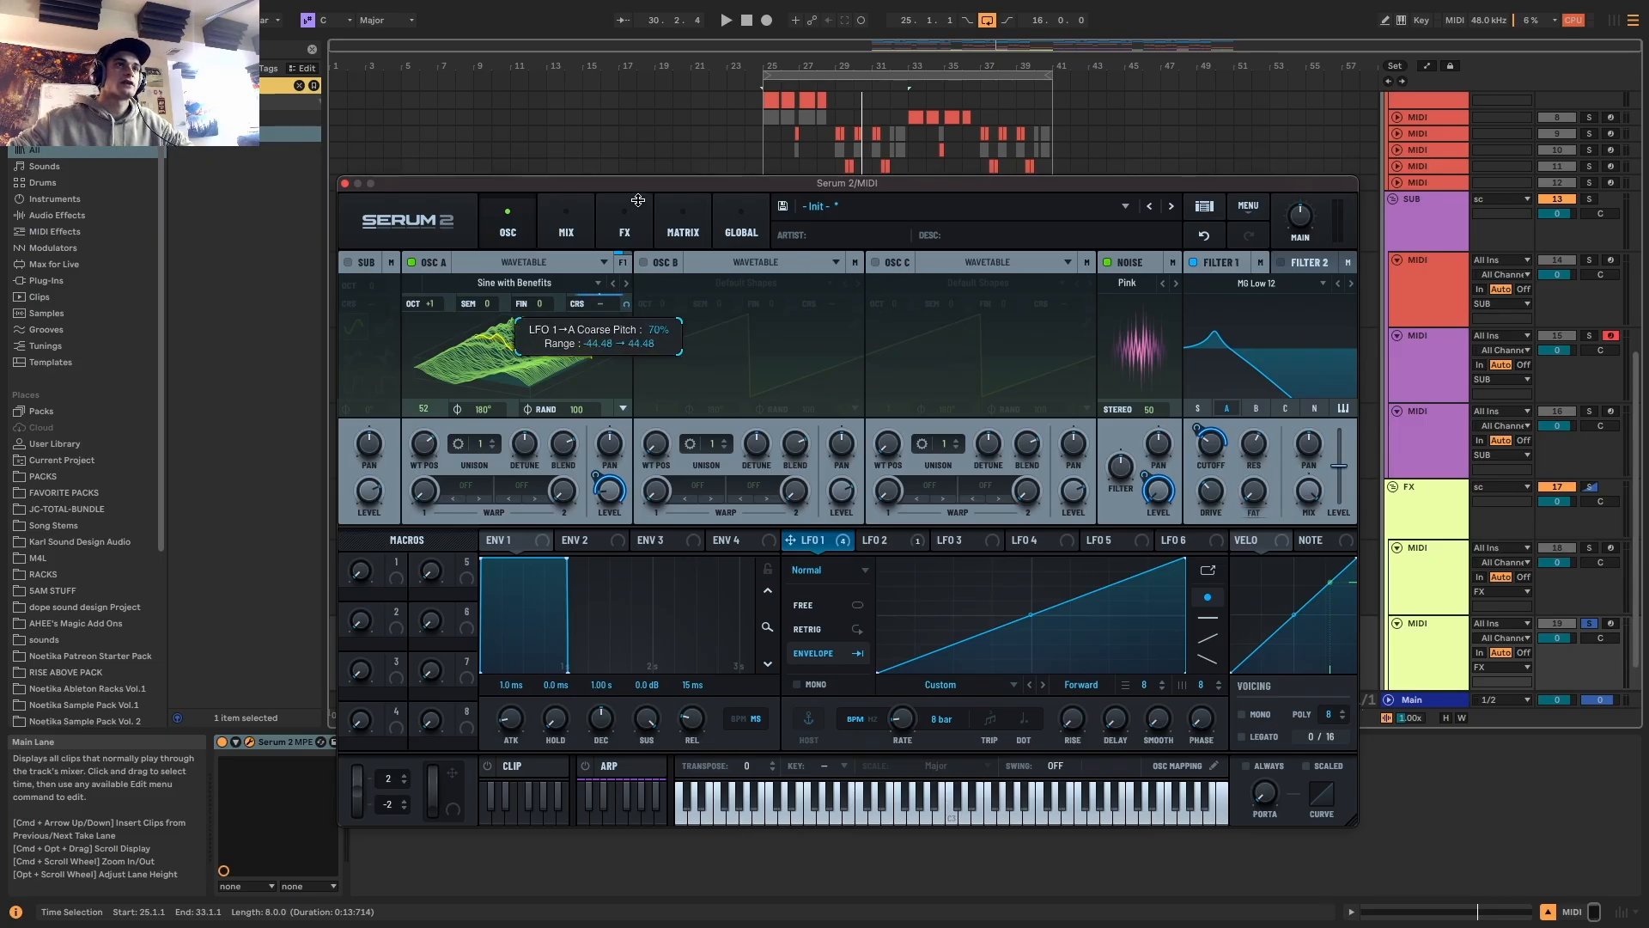
{"action": "key", "text": "space"}
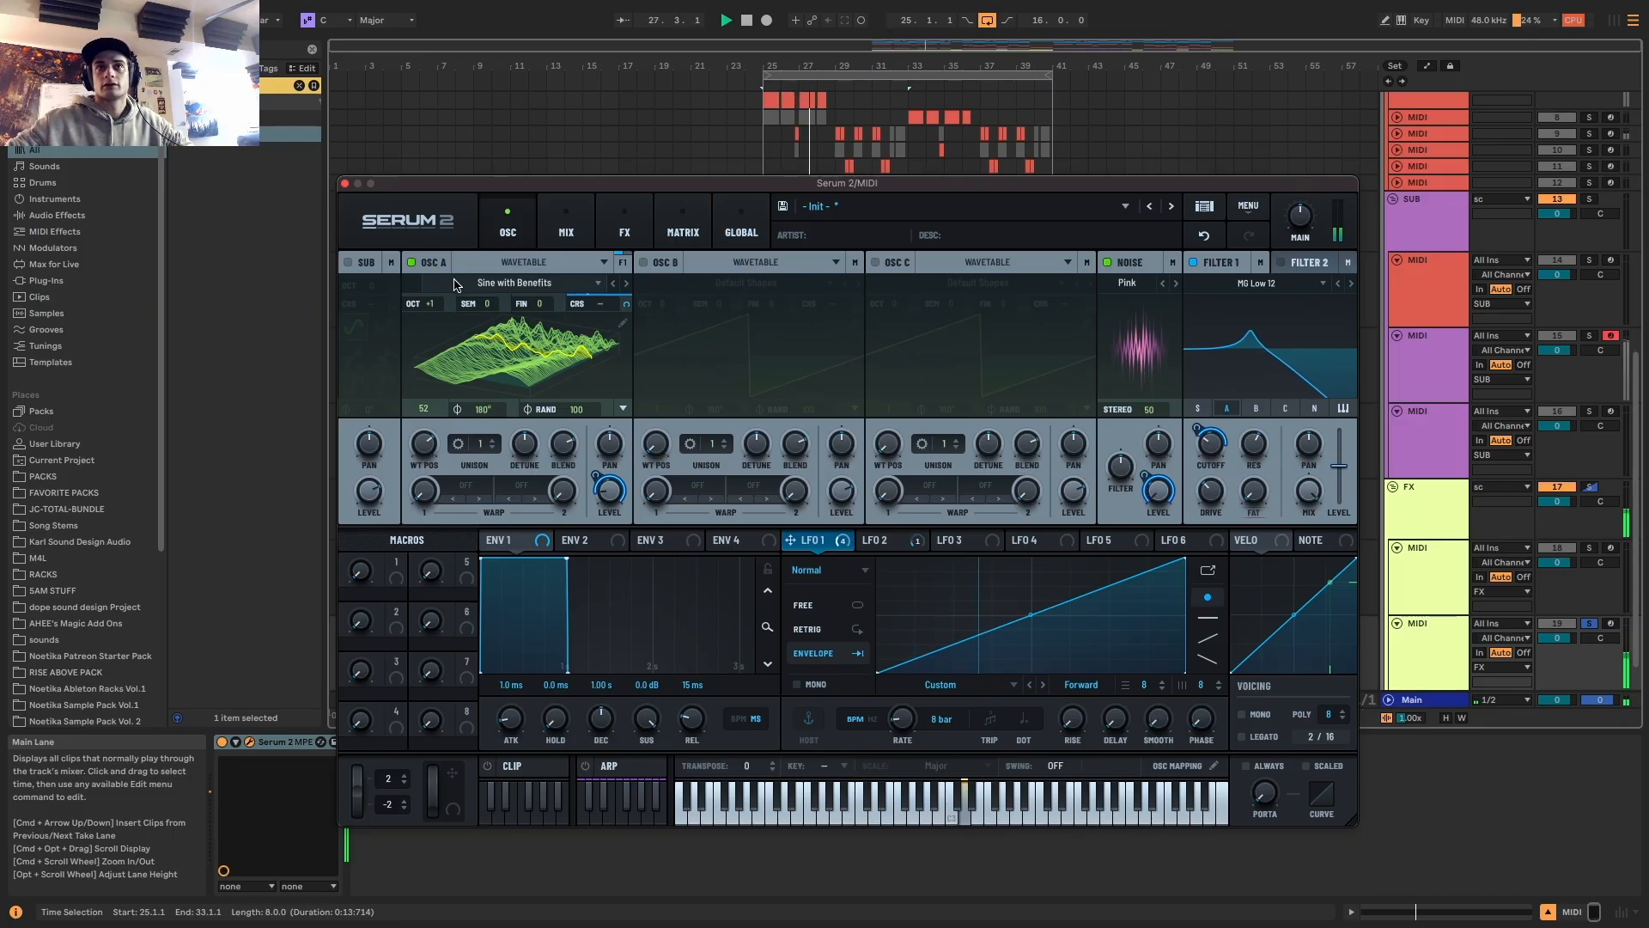
Modulate the noise oscillator's pan with LFO 2 and play back the riser
{"action": "left_click", "coordinate": [893, 543]}
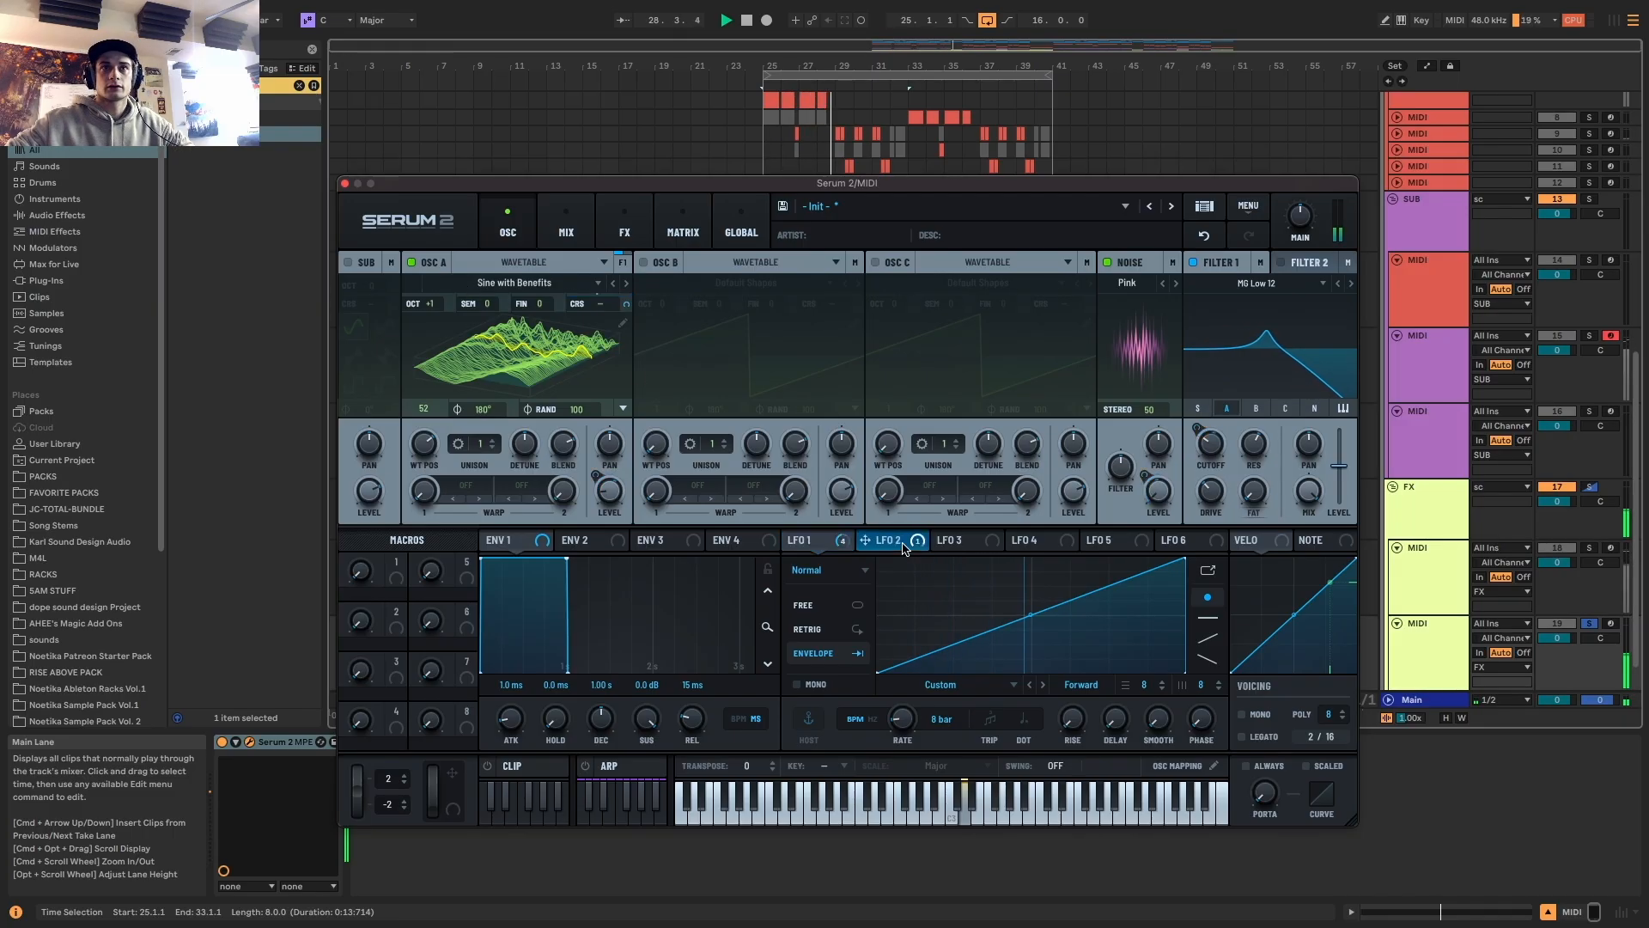
{"action": "left_click_drag", "start_coordinate": [888, 547], "coordinate": [1243, 508]}
{"action": "key", "text": "space"}
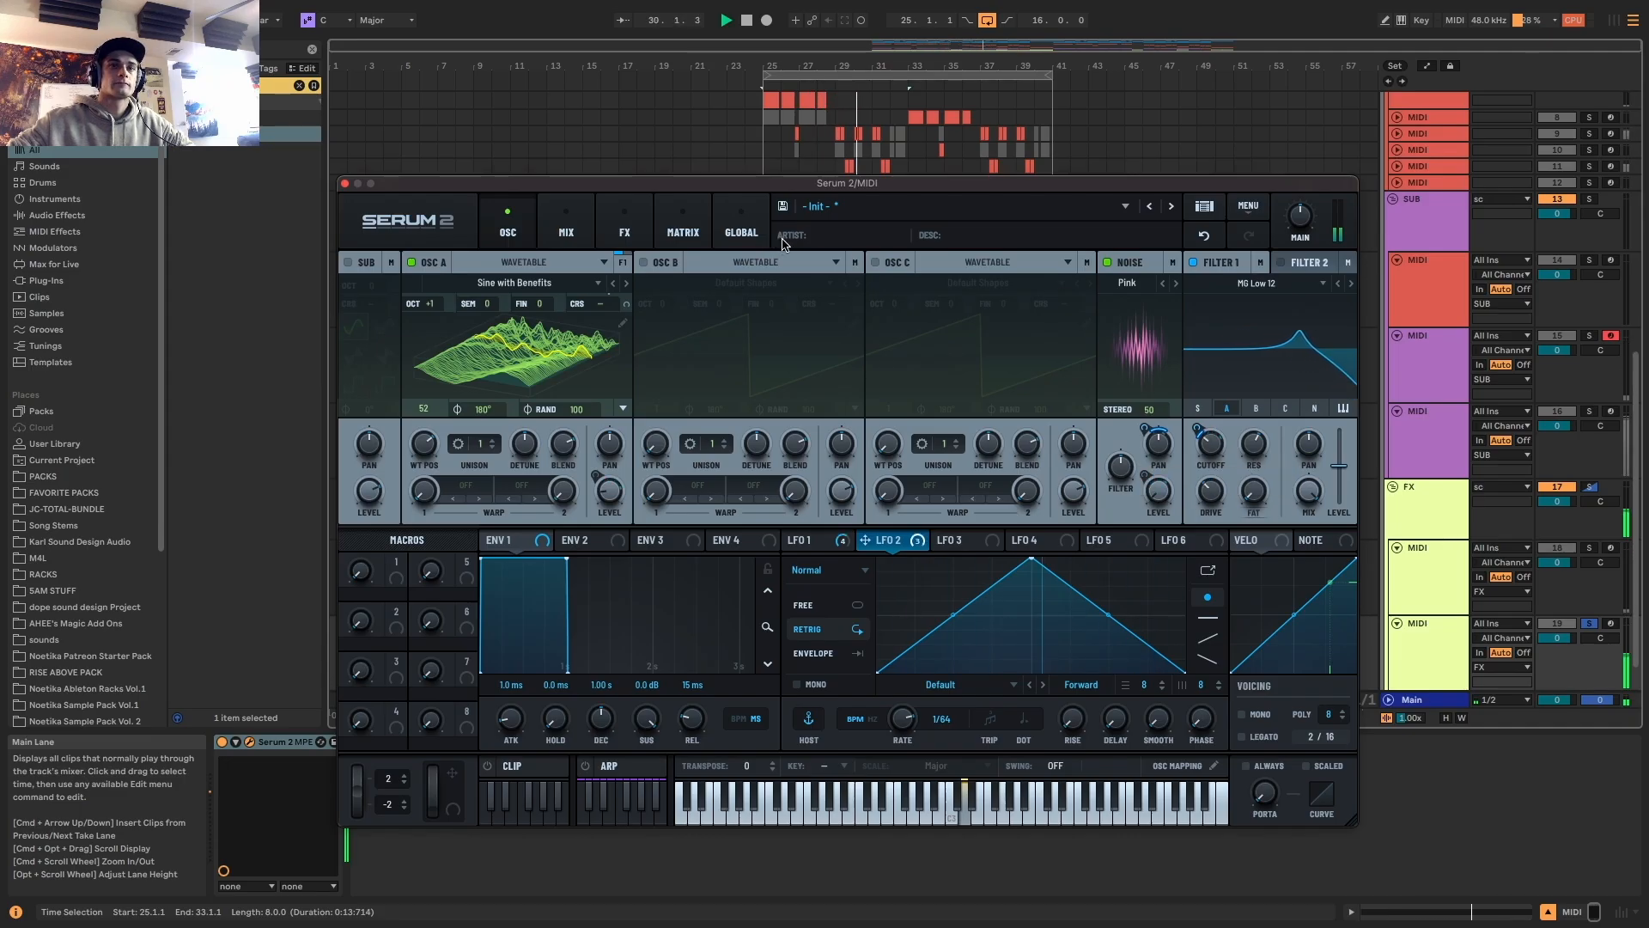
Set Oscillator A to 16 unison voices and wavetable position 37, and modulate that position with LFO 1
{"action": "left_click", "coordinate": [837, 540]}
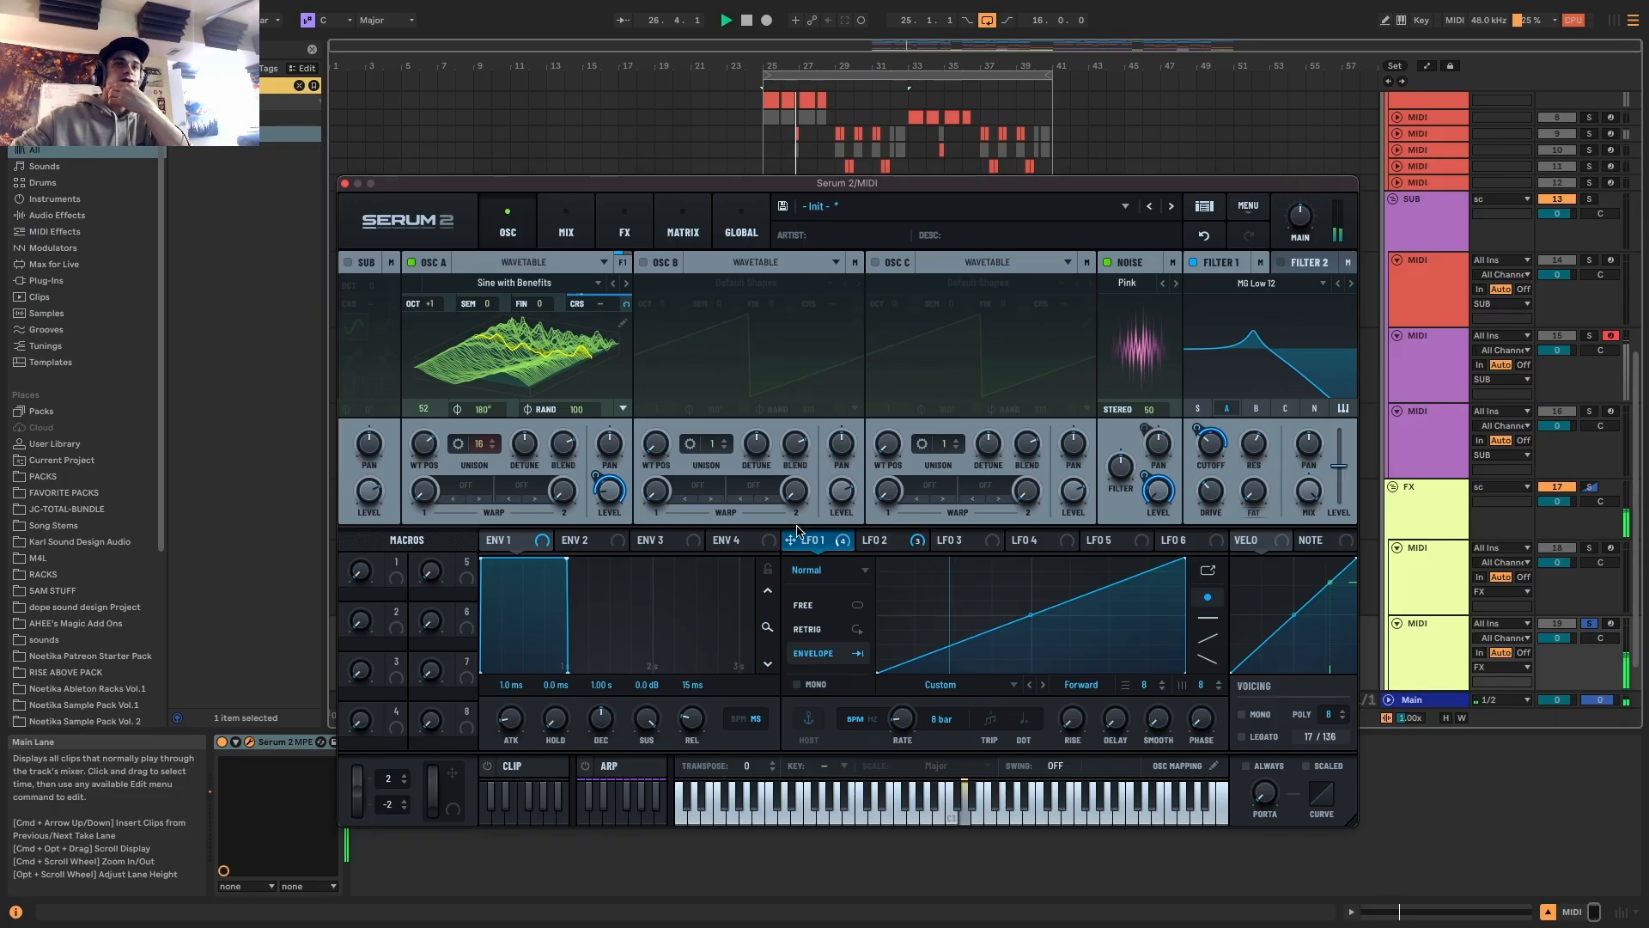
{"action": "left_click_drag", "start_coordinate": [790, 539], "coordinate": [424, 443]}
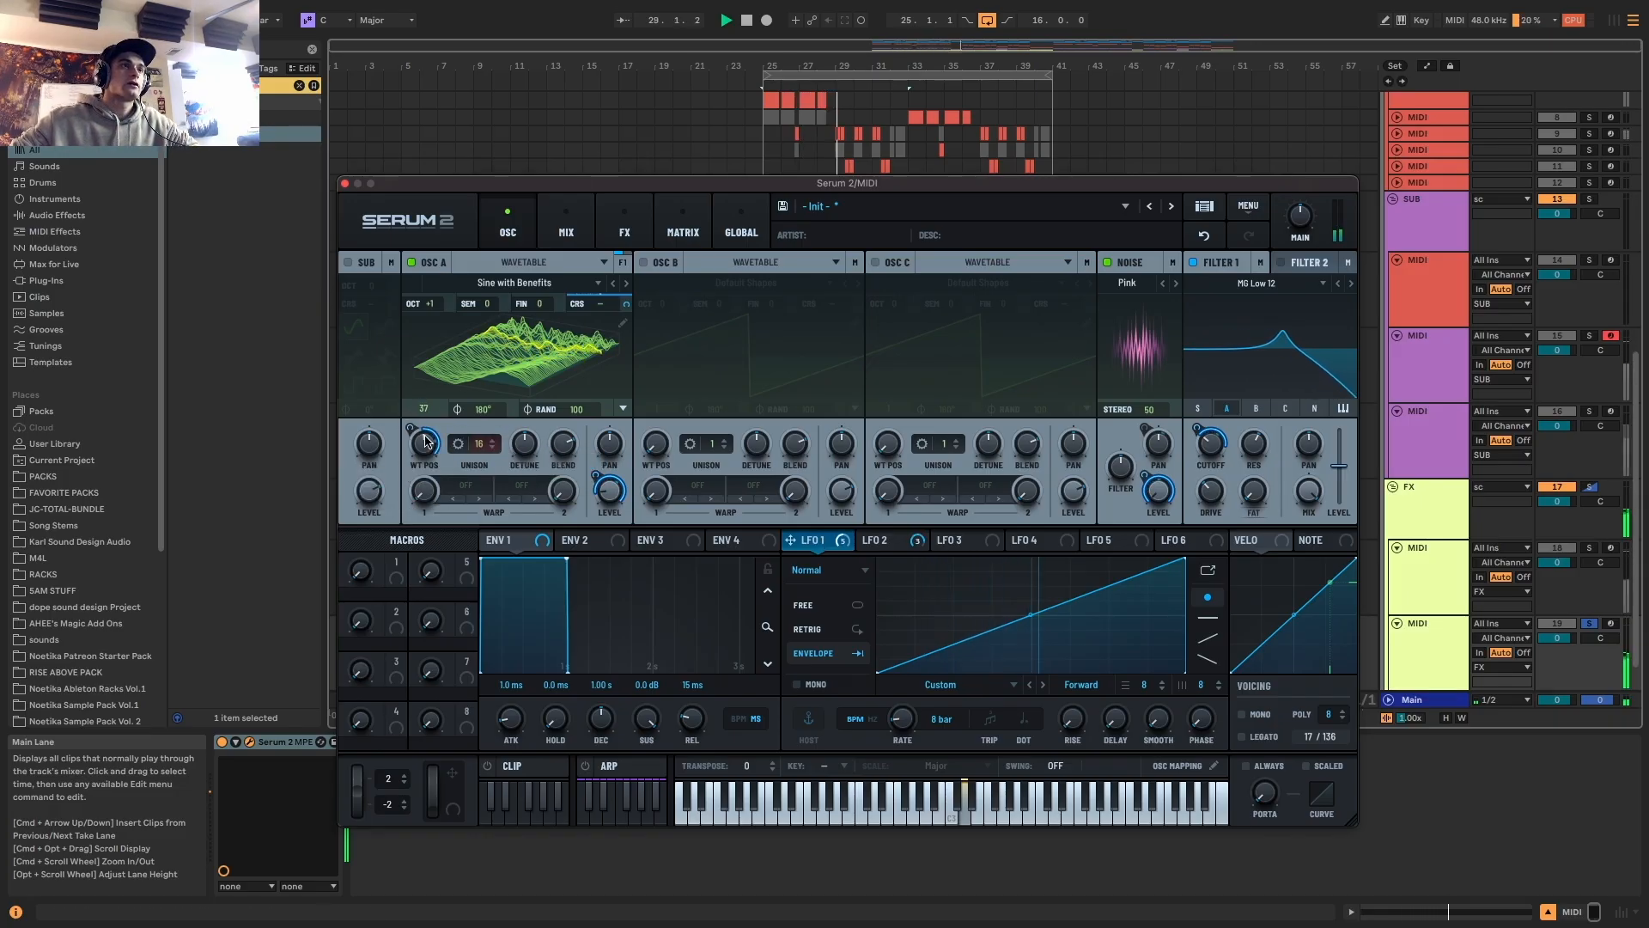
{"action": "mouse_move", "coordinate": [429, 446]}
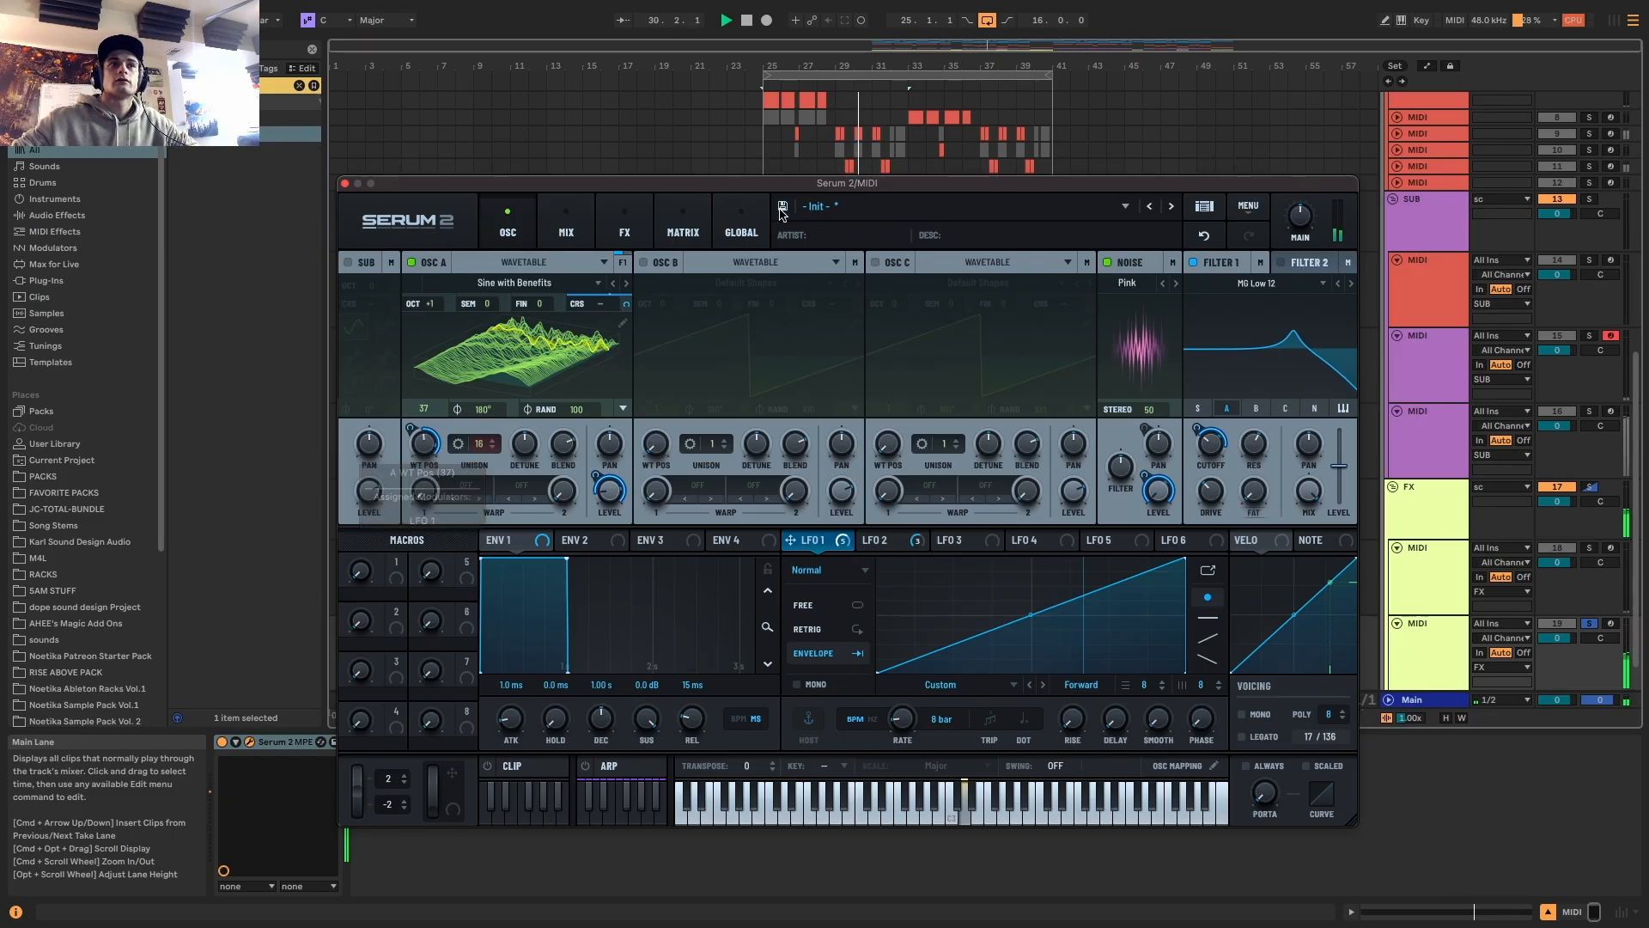
Raise the Compressor gain to 8.4 dB and add an Equalizer to the main effects
{"action": "left_click", "coordinate": [625, 225]}
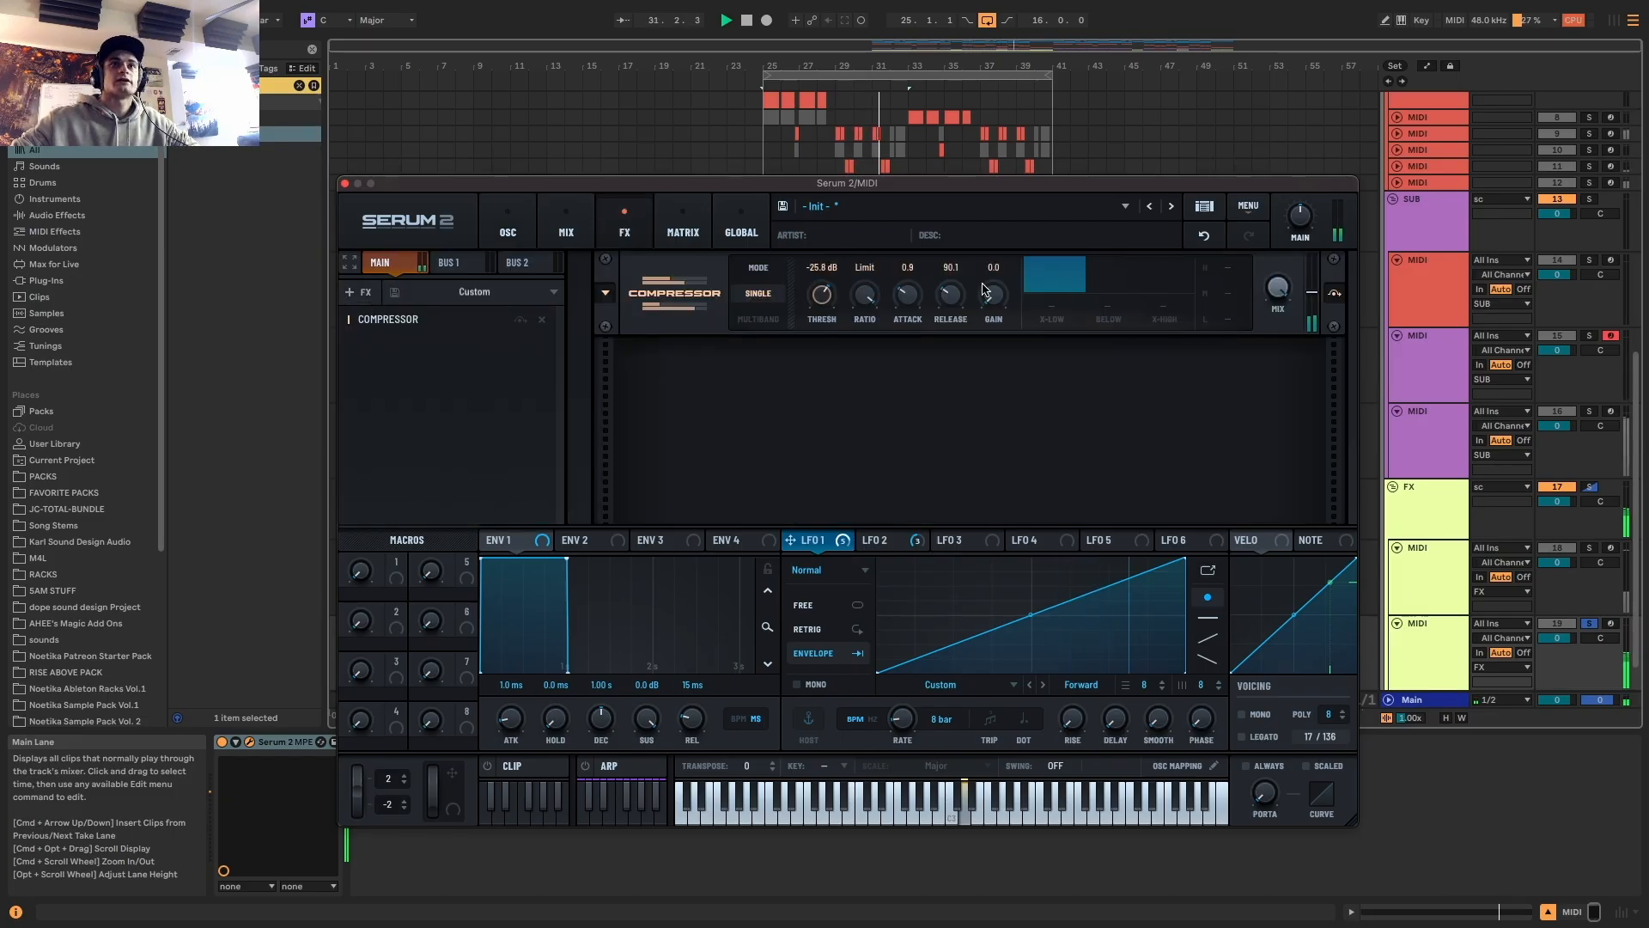
{"action": "left_click_drag", "start_coordinate": [992, 303], "coordinate": [992, 283]}
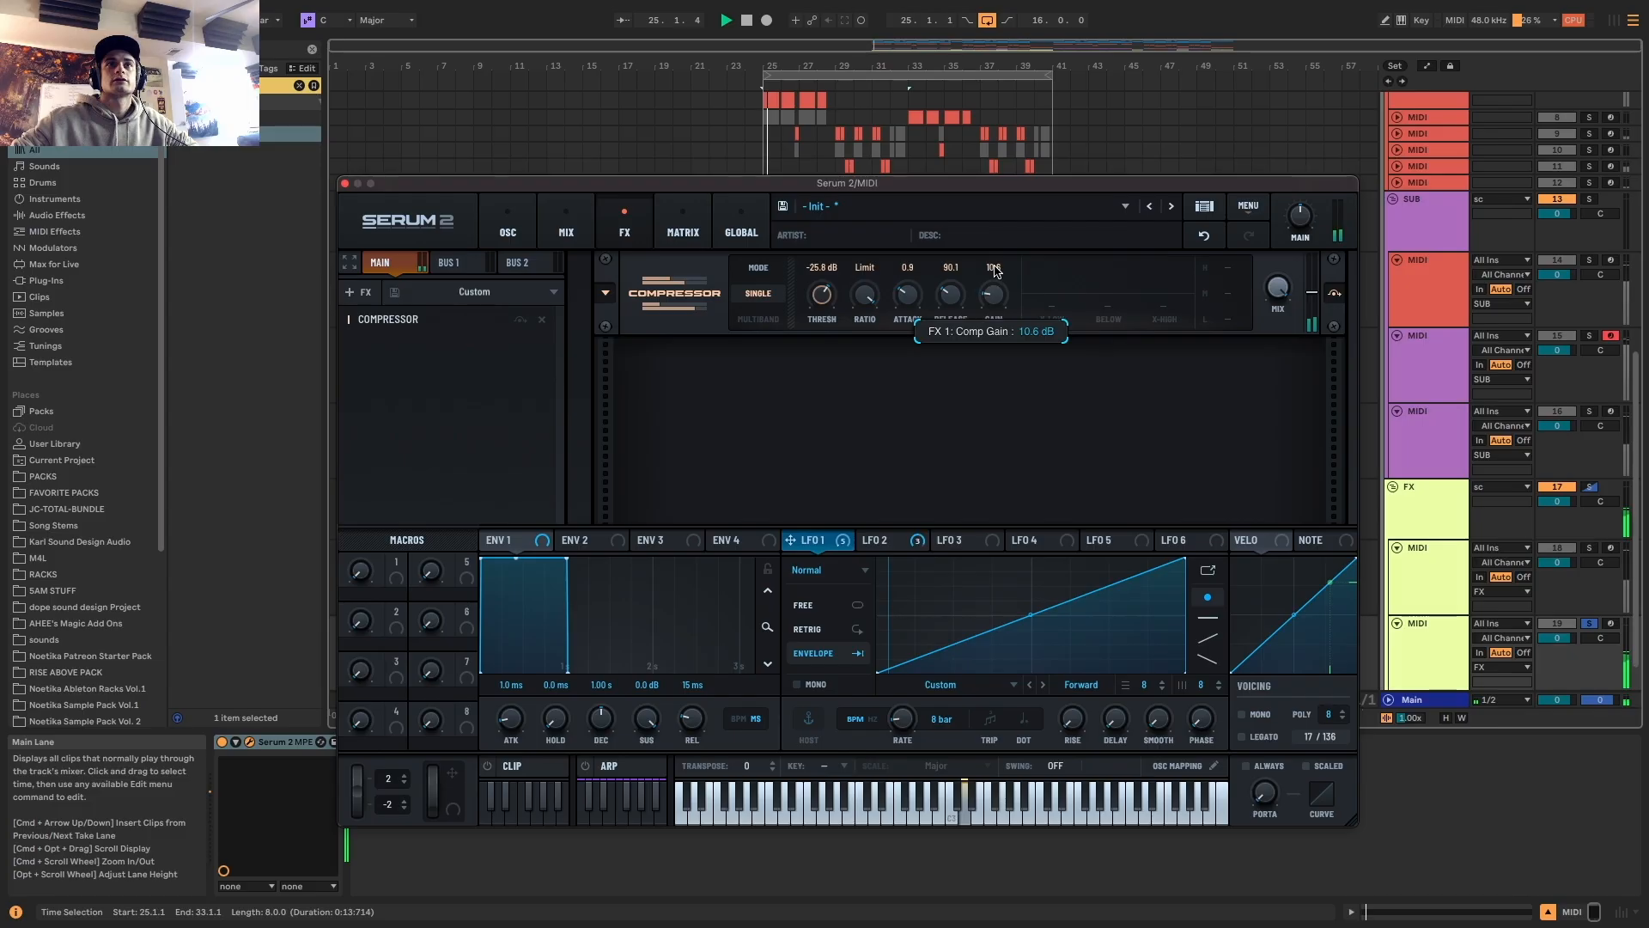
{"action": "left_click", "coordinate": [355, 294]}
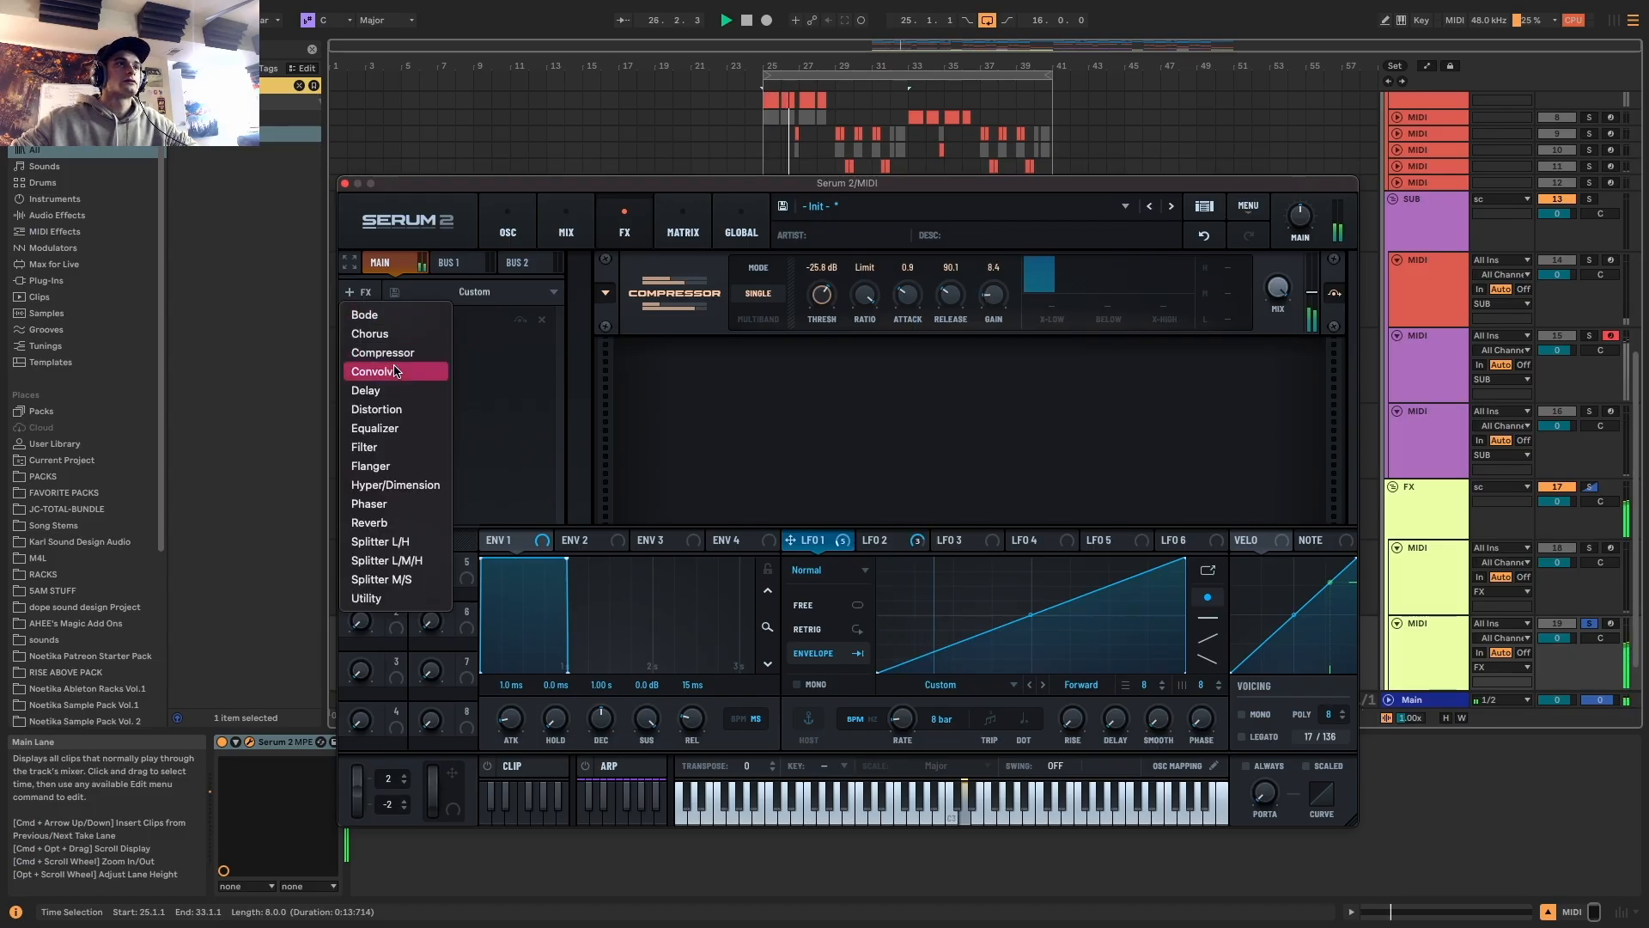
{"action": "left_click", "coordinate": [378, 428]}
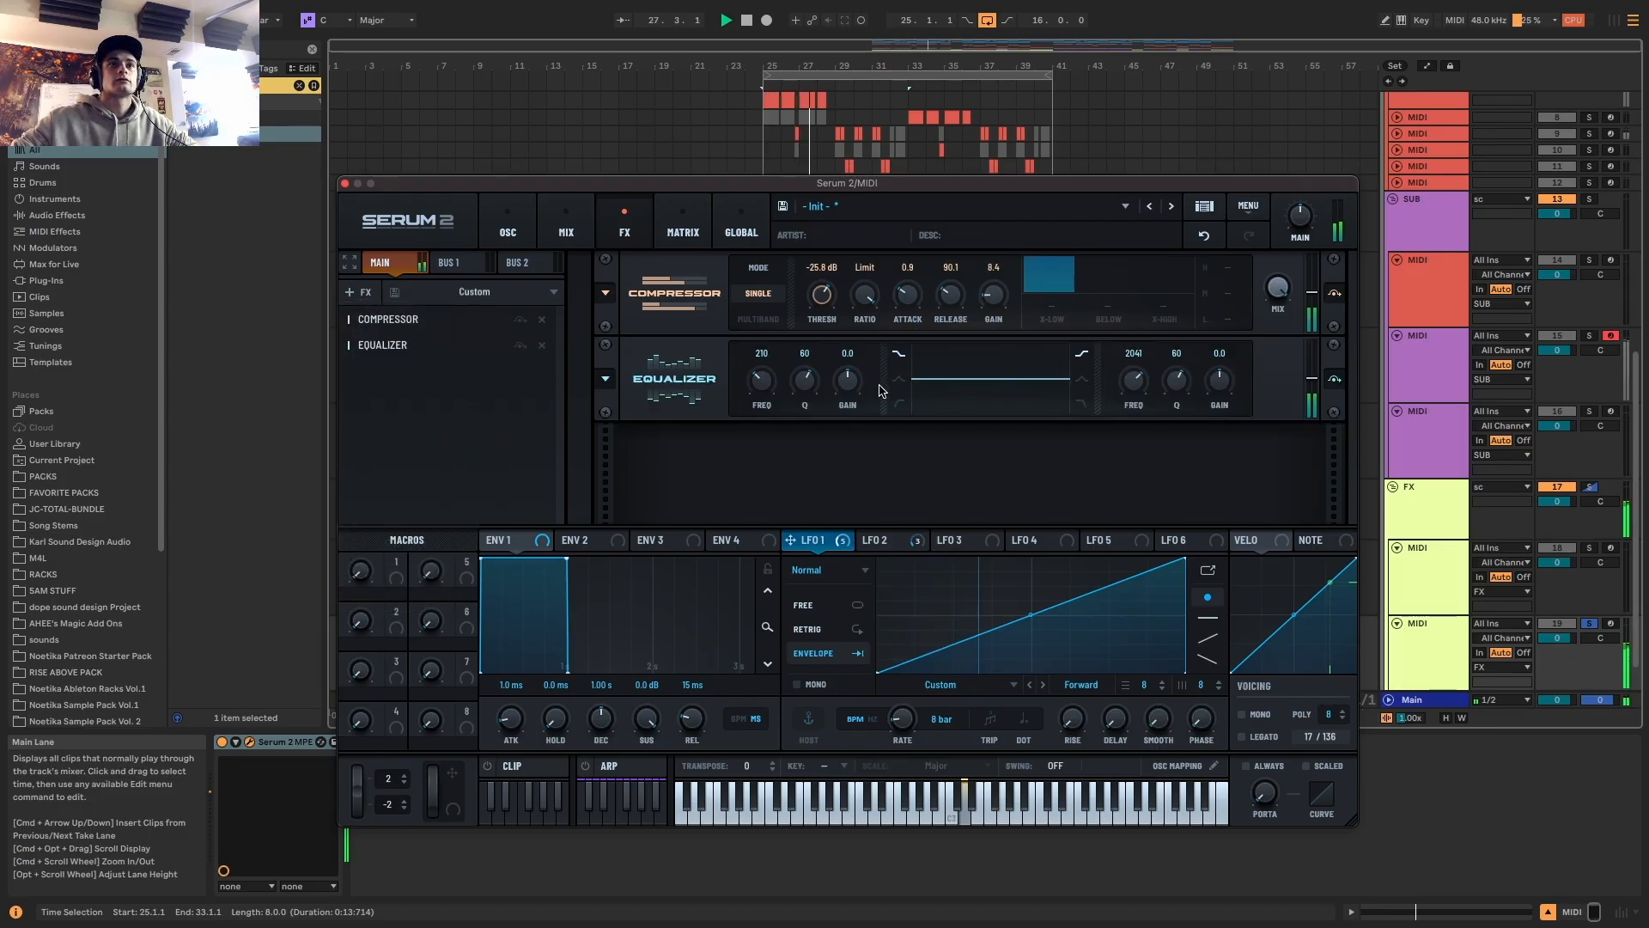
Give the Equalizer a low cut at 355 Hz with Q 42 and a high-band gain of 1.4 modulated by LFO 2
{"action": "left_click", "coordinate": [901, 401]}
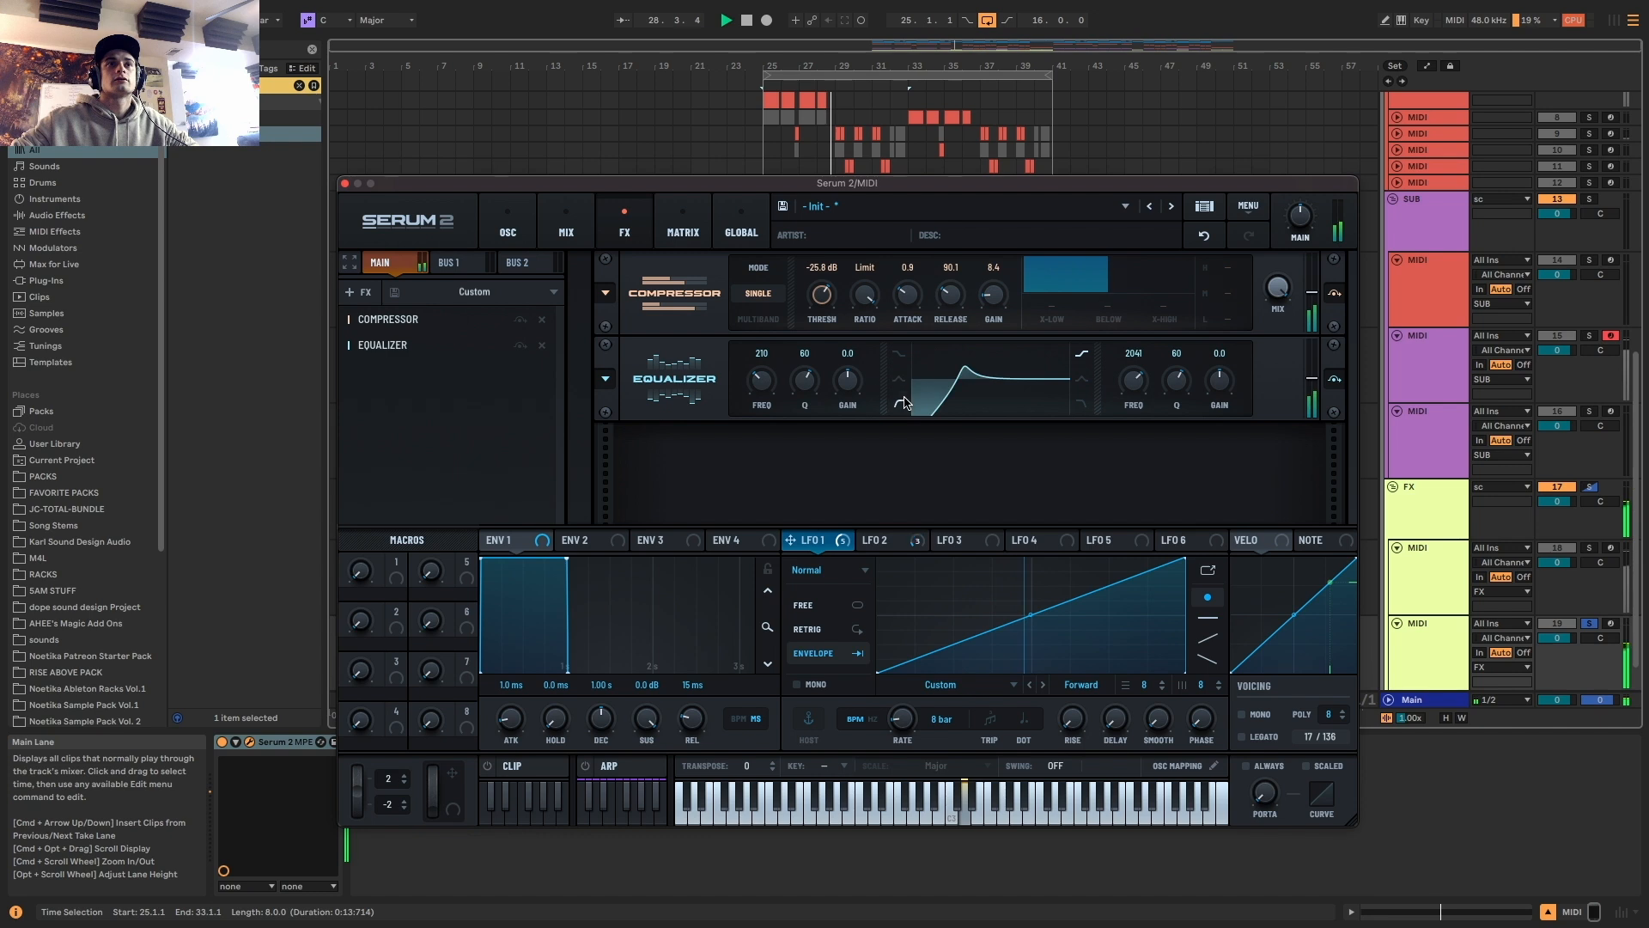
{"action": "left_click_drag", "start_coordinate": [849, 383], "coordinate": [848, 437]}
{"action": "left_click_drag", "start_coordinate": [816, 383], "coordinate": [762, 363]}
{"action": "mouse_move", "coordinate": [1207, 380]}
{"action": "left_mouse_down"}
{"action": "mouse_move", "coordinate": [1233, 346]}
{"action": "mouse_move", "coordinate": [1233, 378]}
{"action": "left_mouse_up"}
{"action": "left_click_drag", "start_coordinate": [865, 539], "coordinate": [1220, 405]}
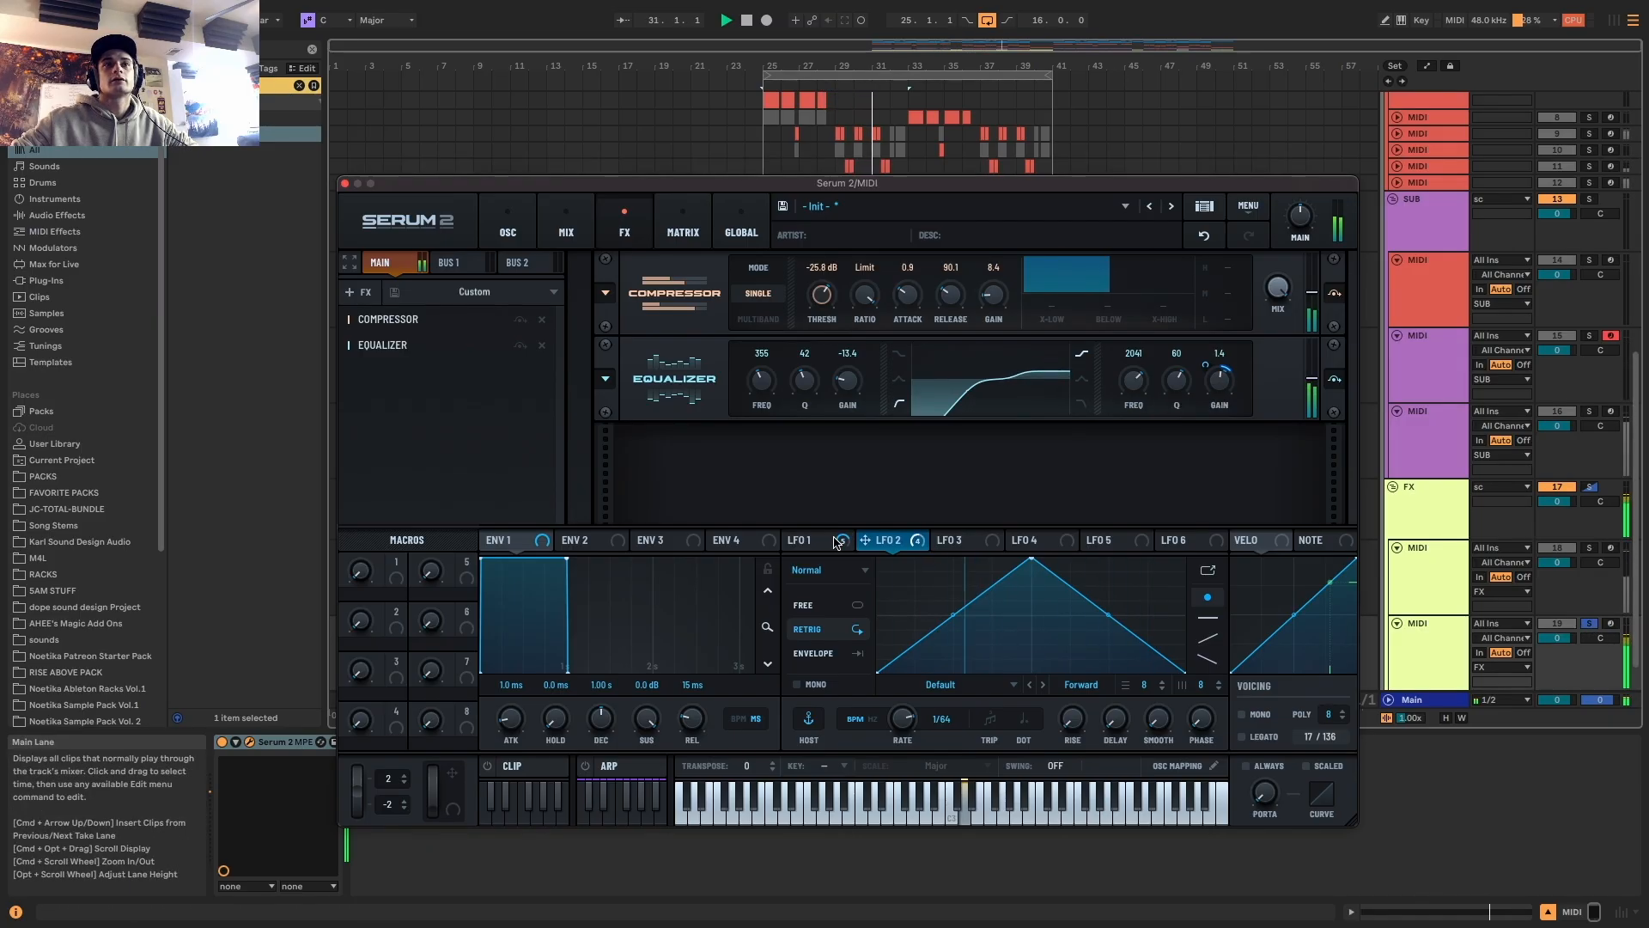
{"action": "mouse_move", "coordinate": [837, 543]}
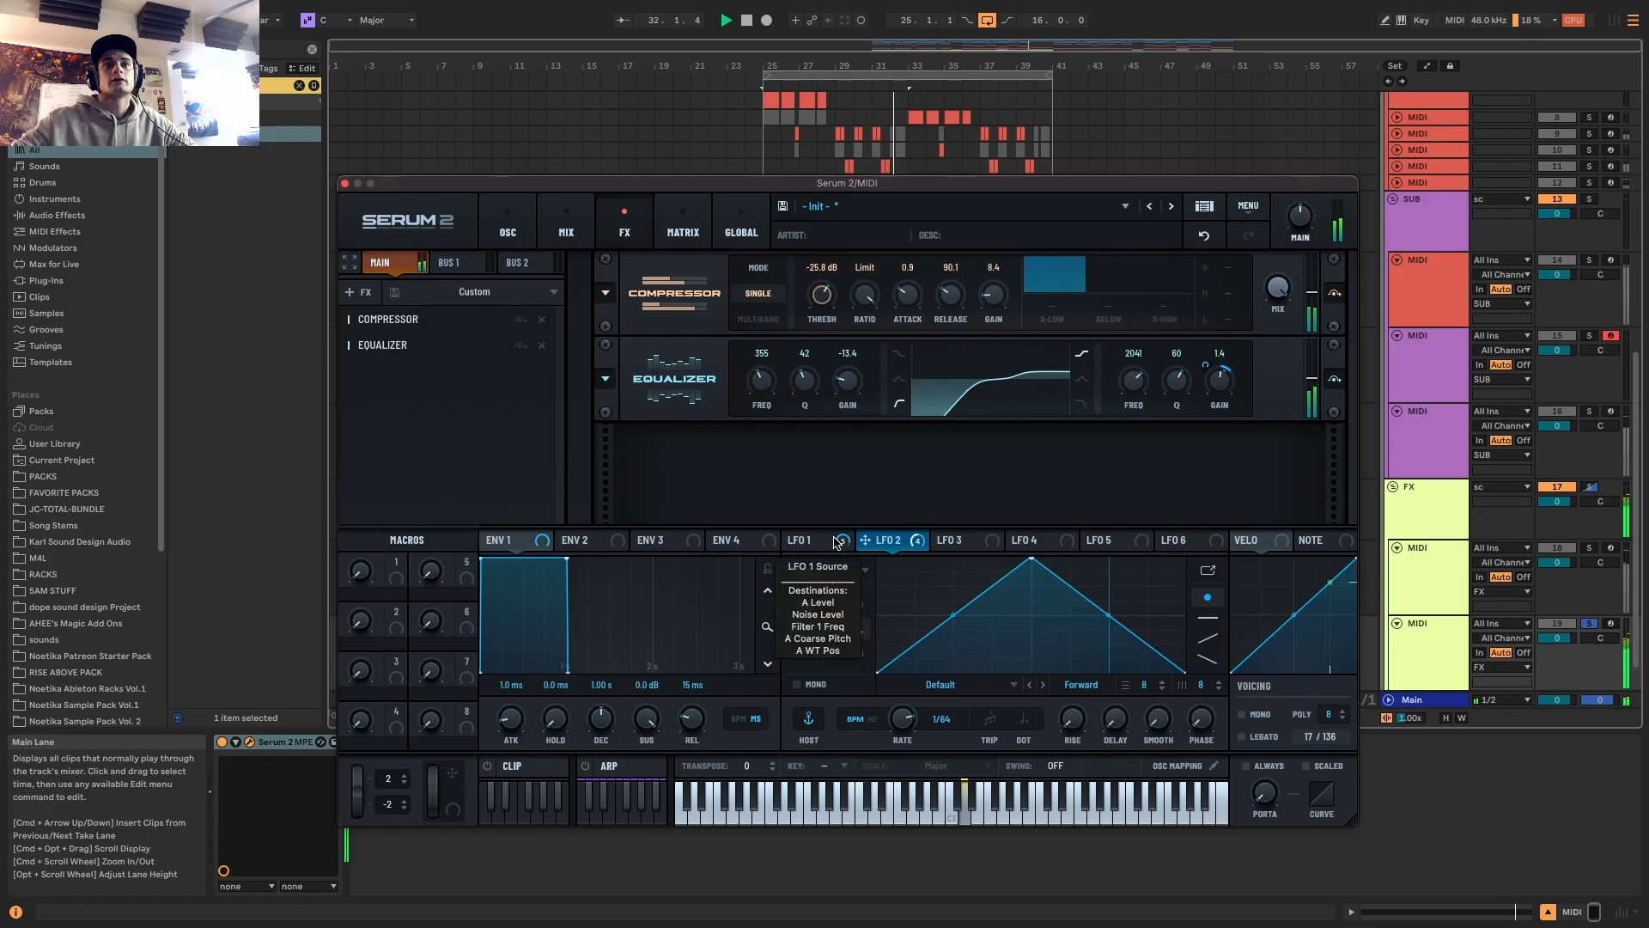
Set Oscillator A's octave to 0, close the synth window and unsolo the riser track
{"action": "left_click", "coordinate": [837, 543]}
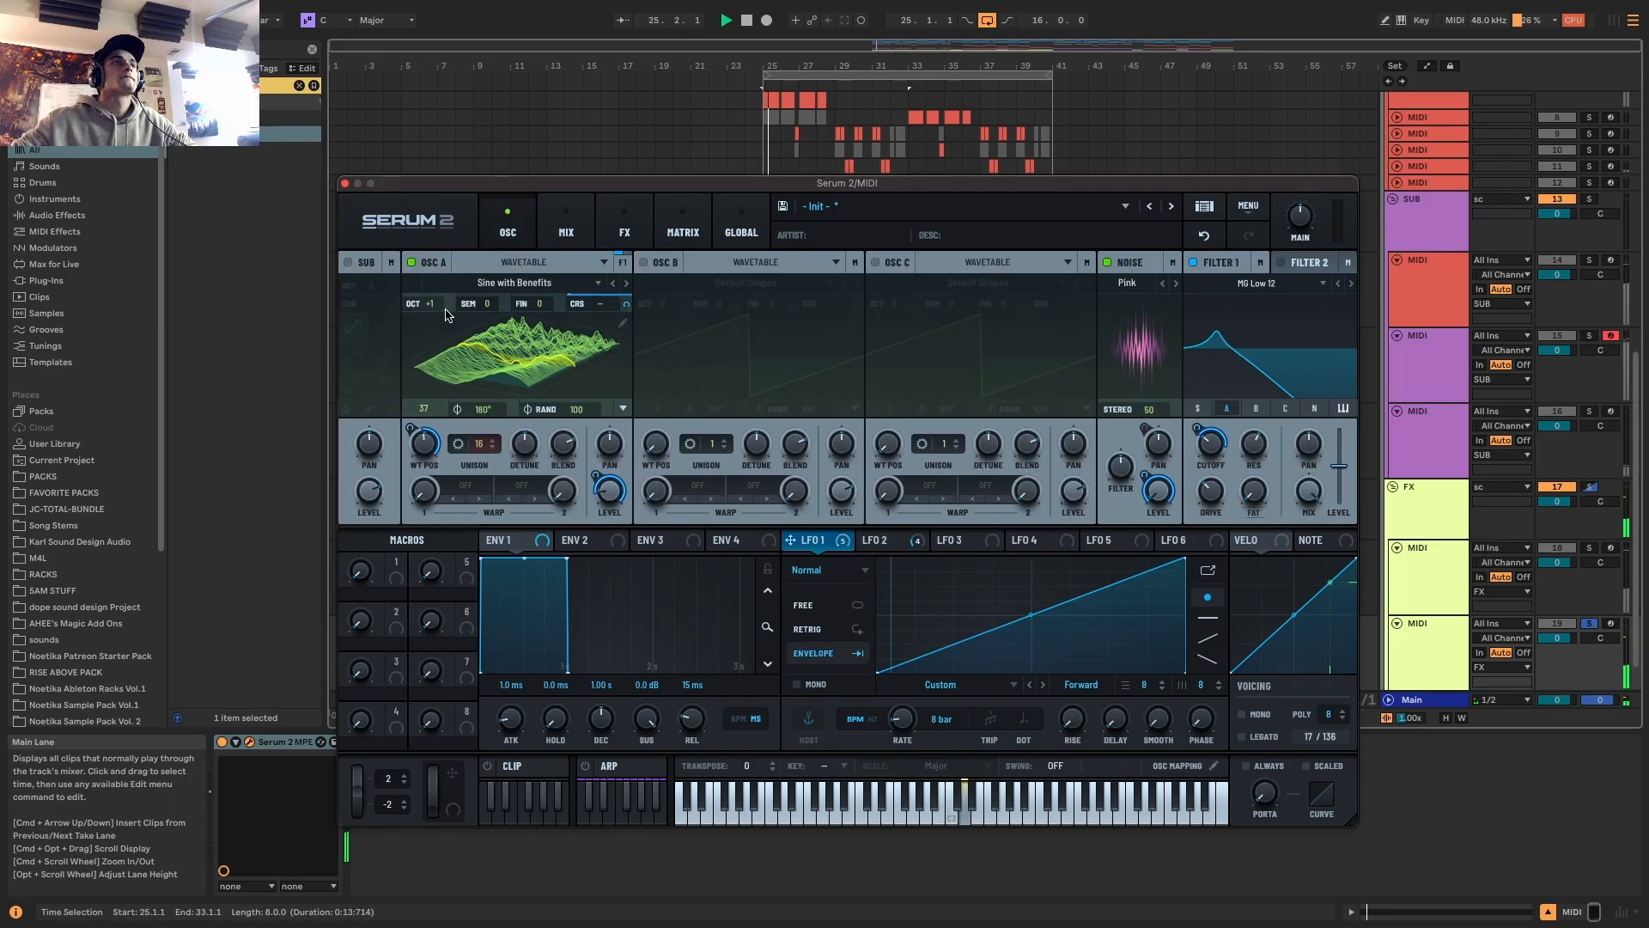
{"action": "left_click", "coordinate": [345, 183]}
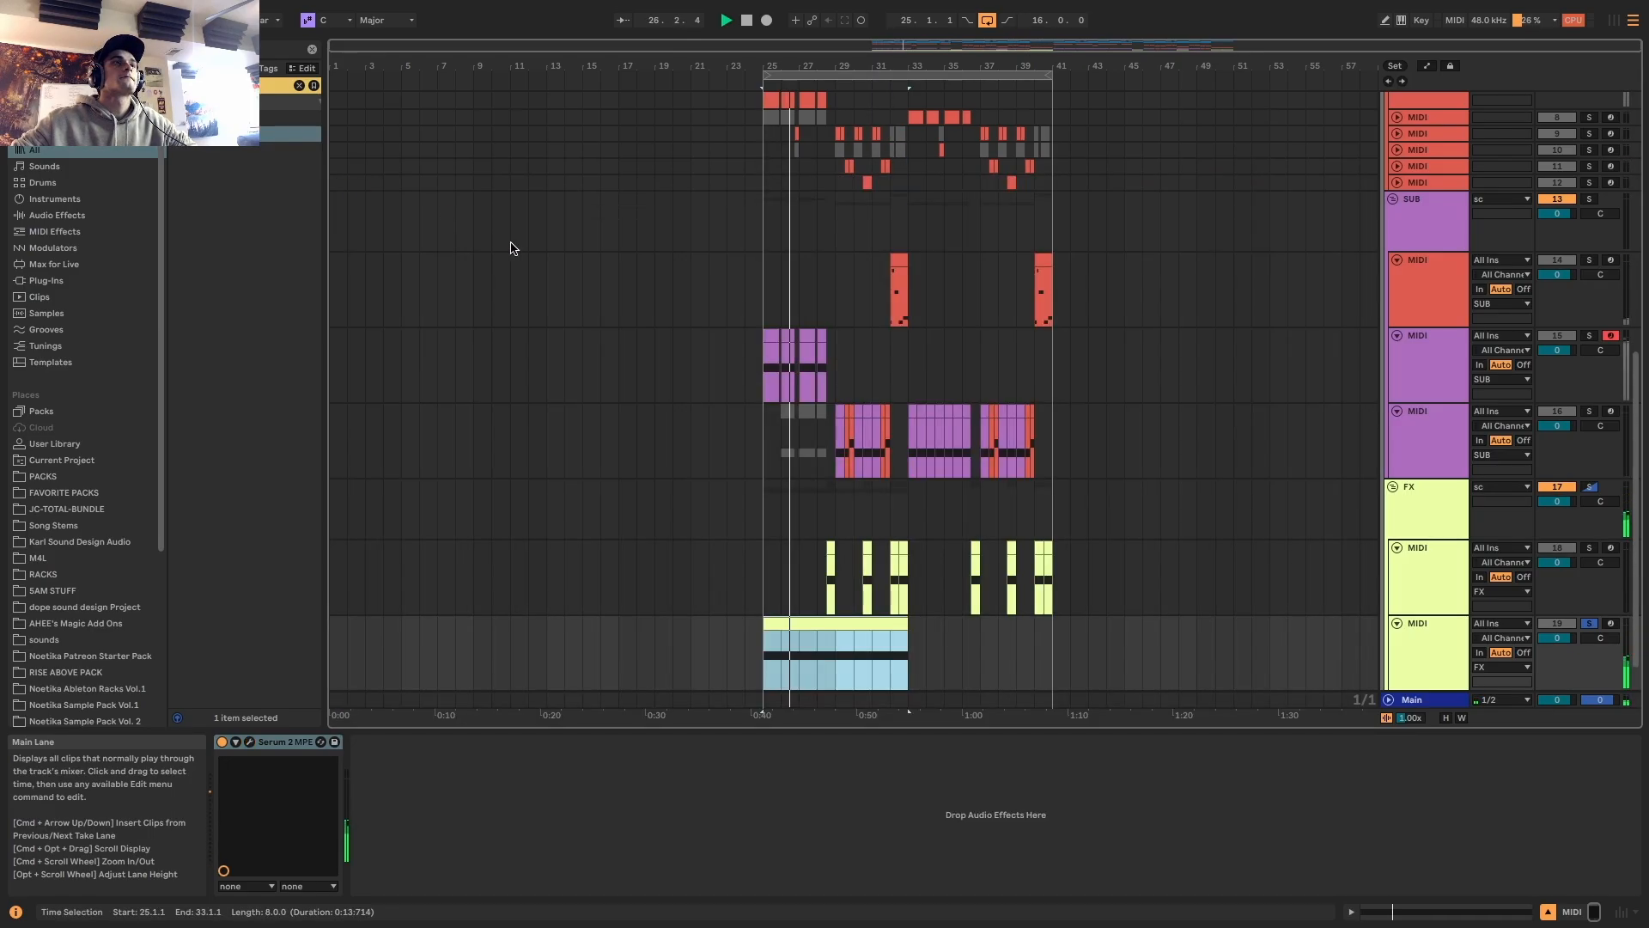
{"action": "left_click", "coordinate": [1590, 625]}
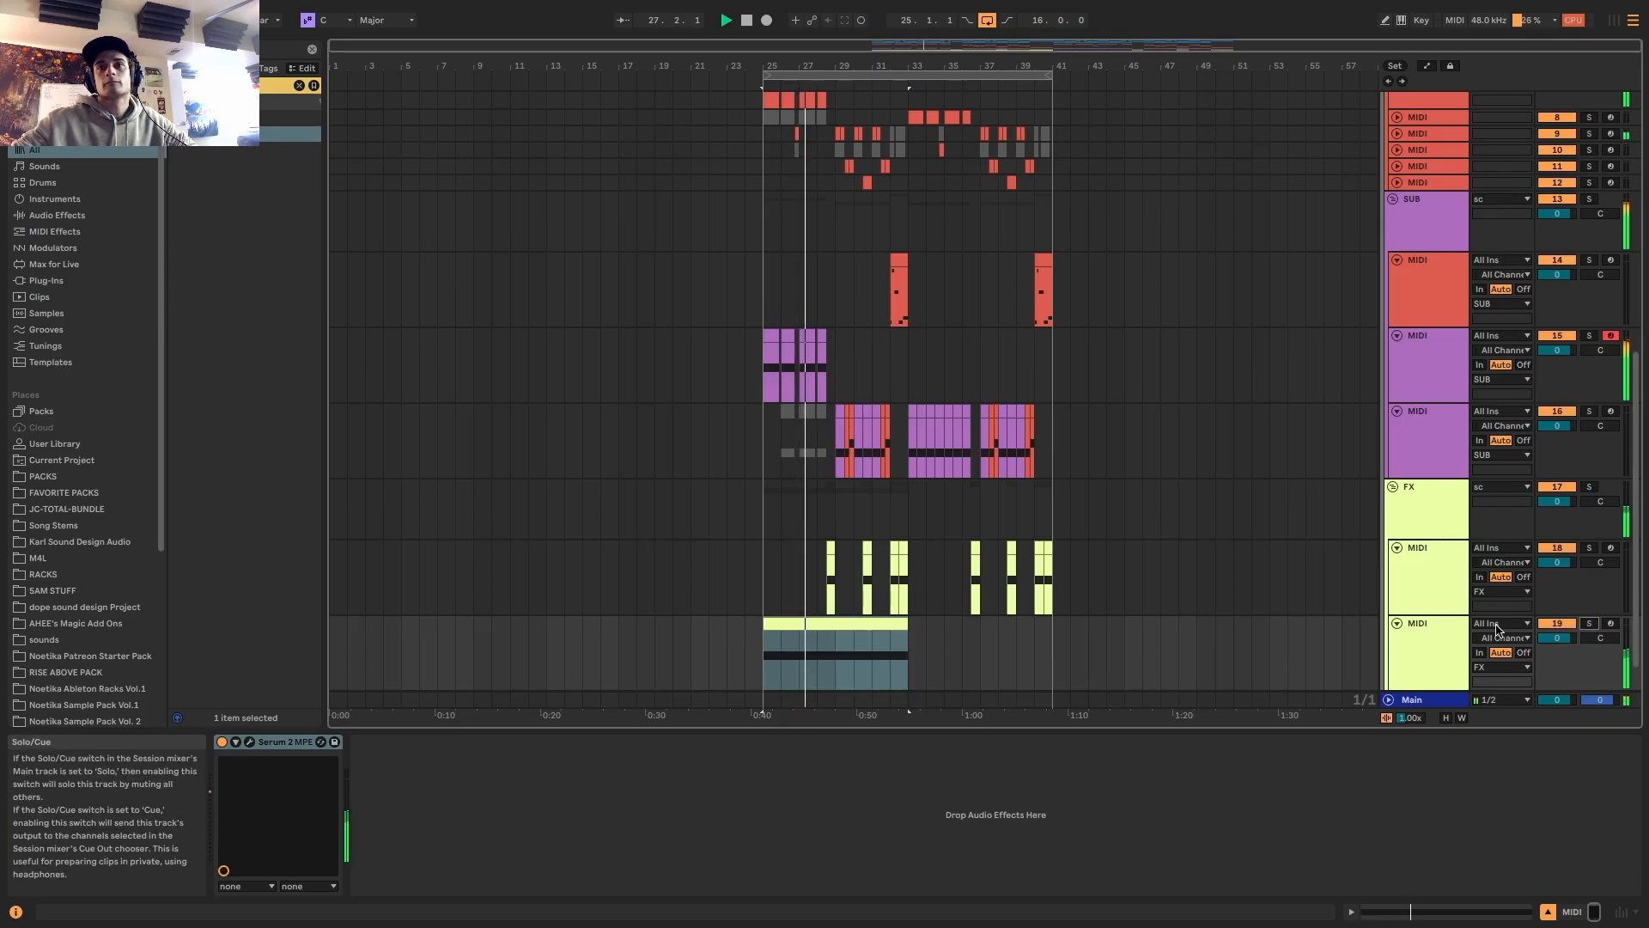
Shorten the riser clip to seven bars ending at bar 32 and copy it to bar 33
{"action": "left_click", "coordinate": [884, 622]}
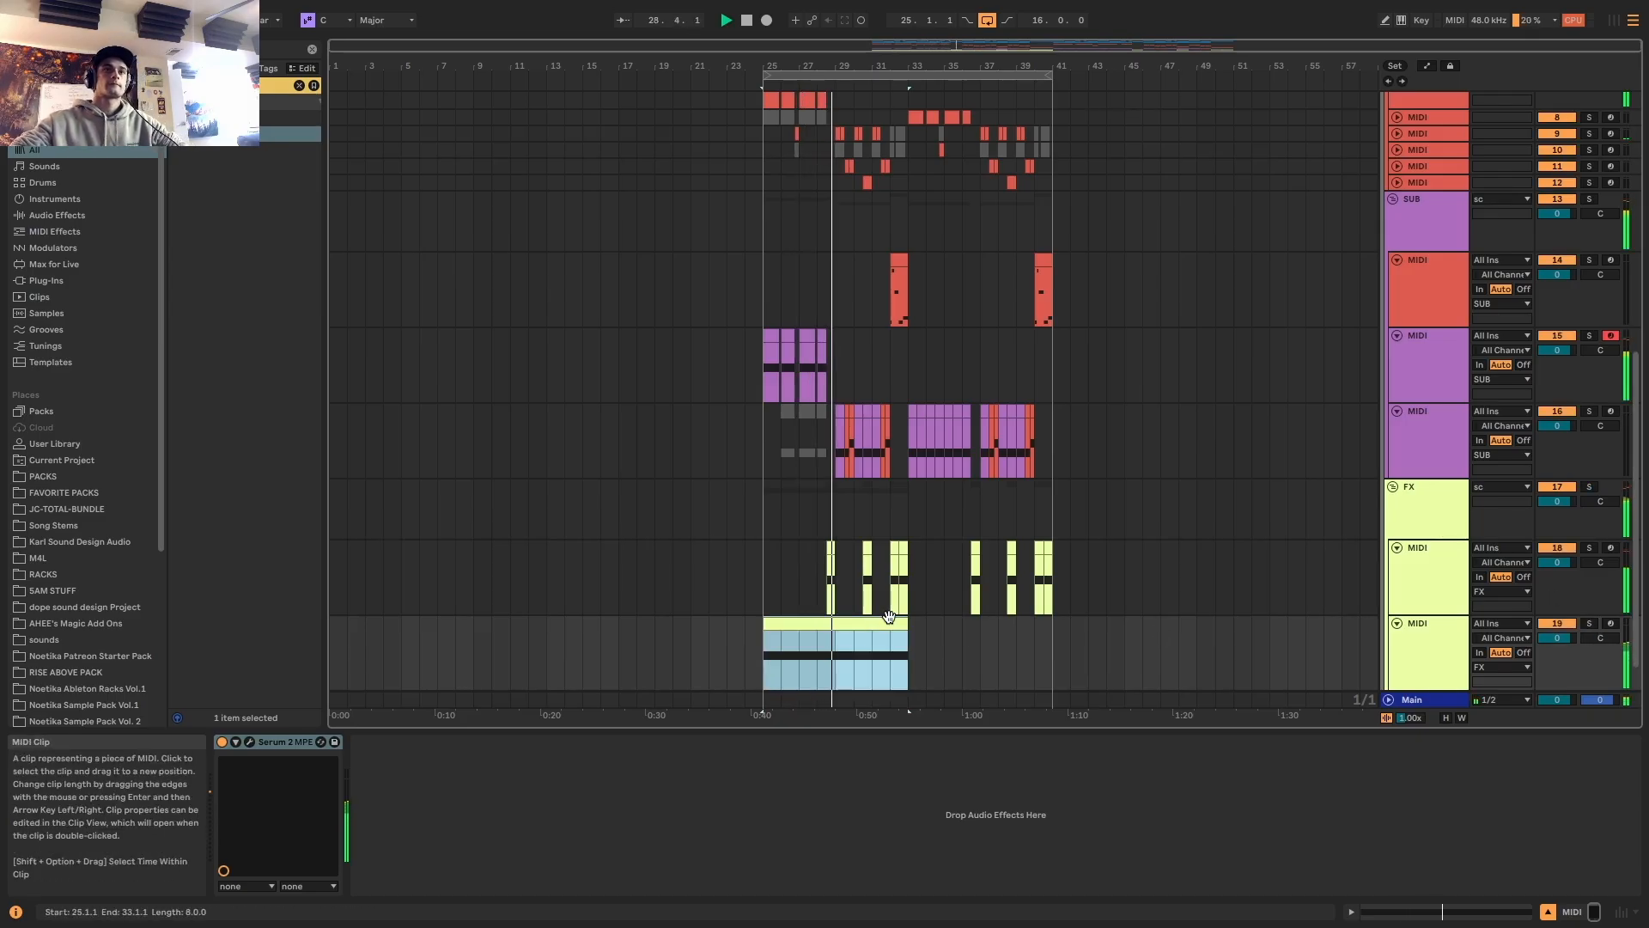
{"action": "scroll", "coordinate": [871, 620], "scroll_direction": "up", "scroll_amount": 3}
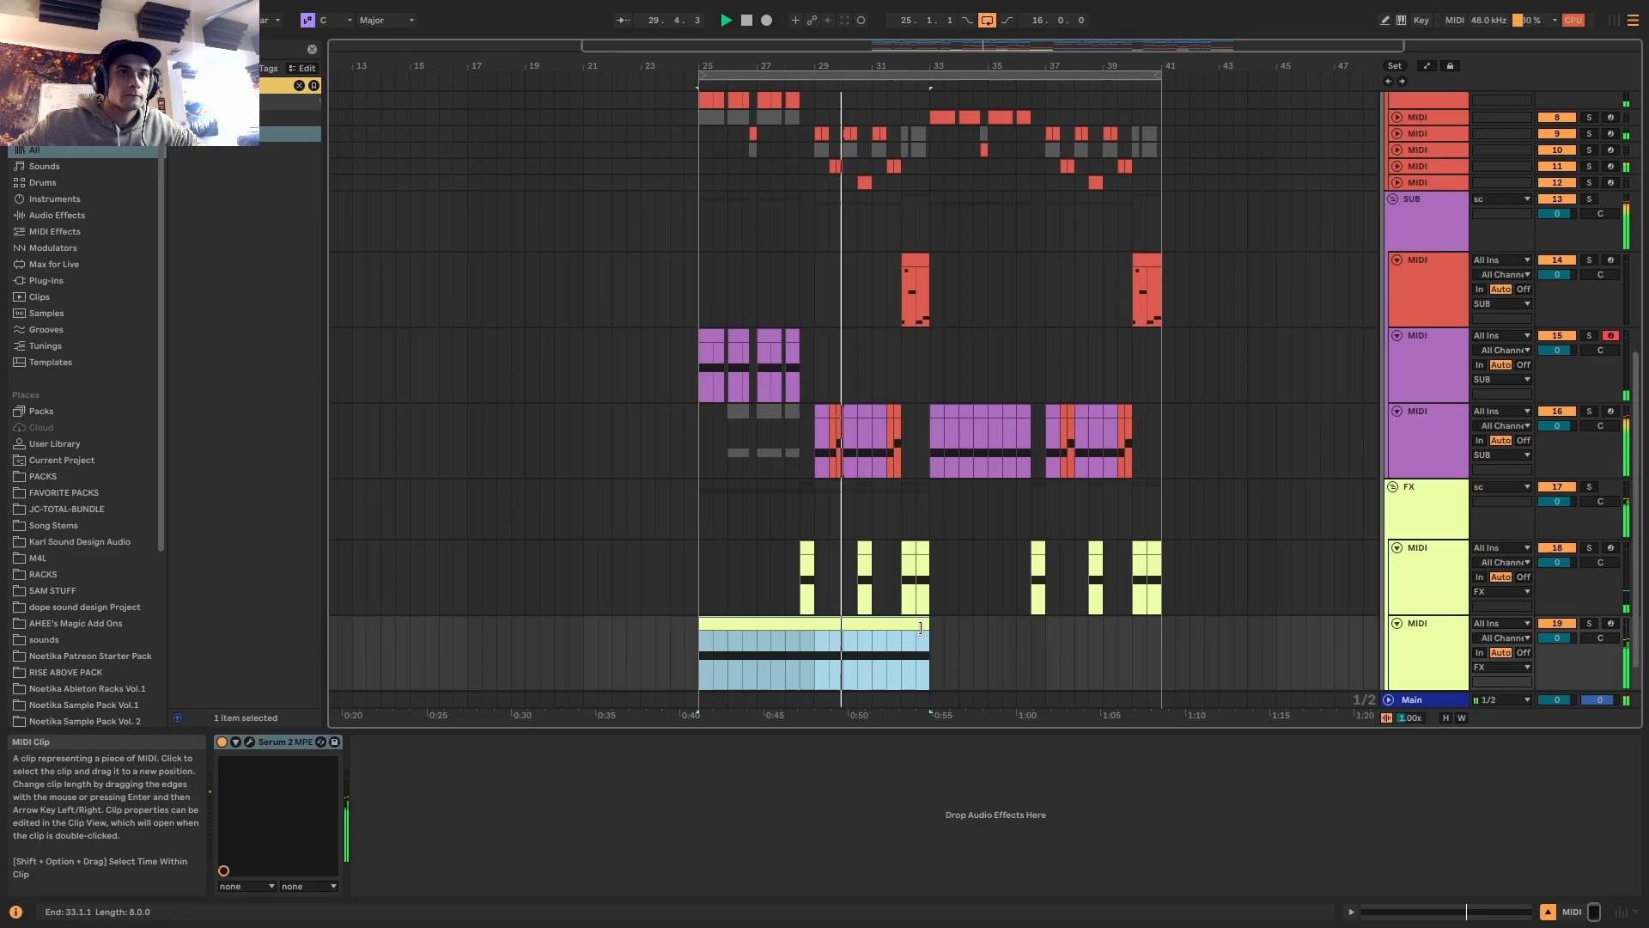
{"action": "key", "text": "shift+Left"}
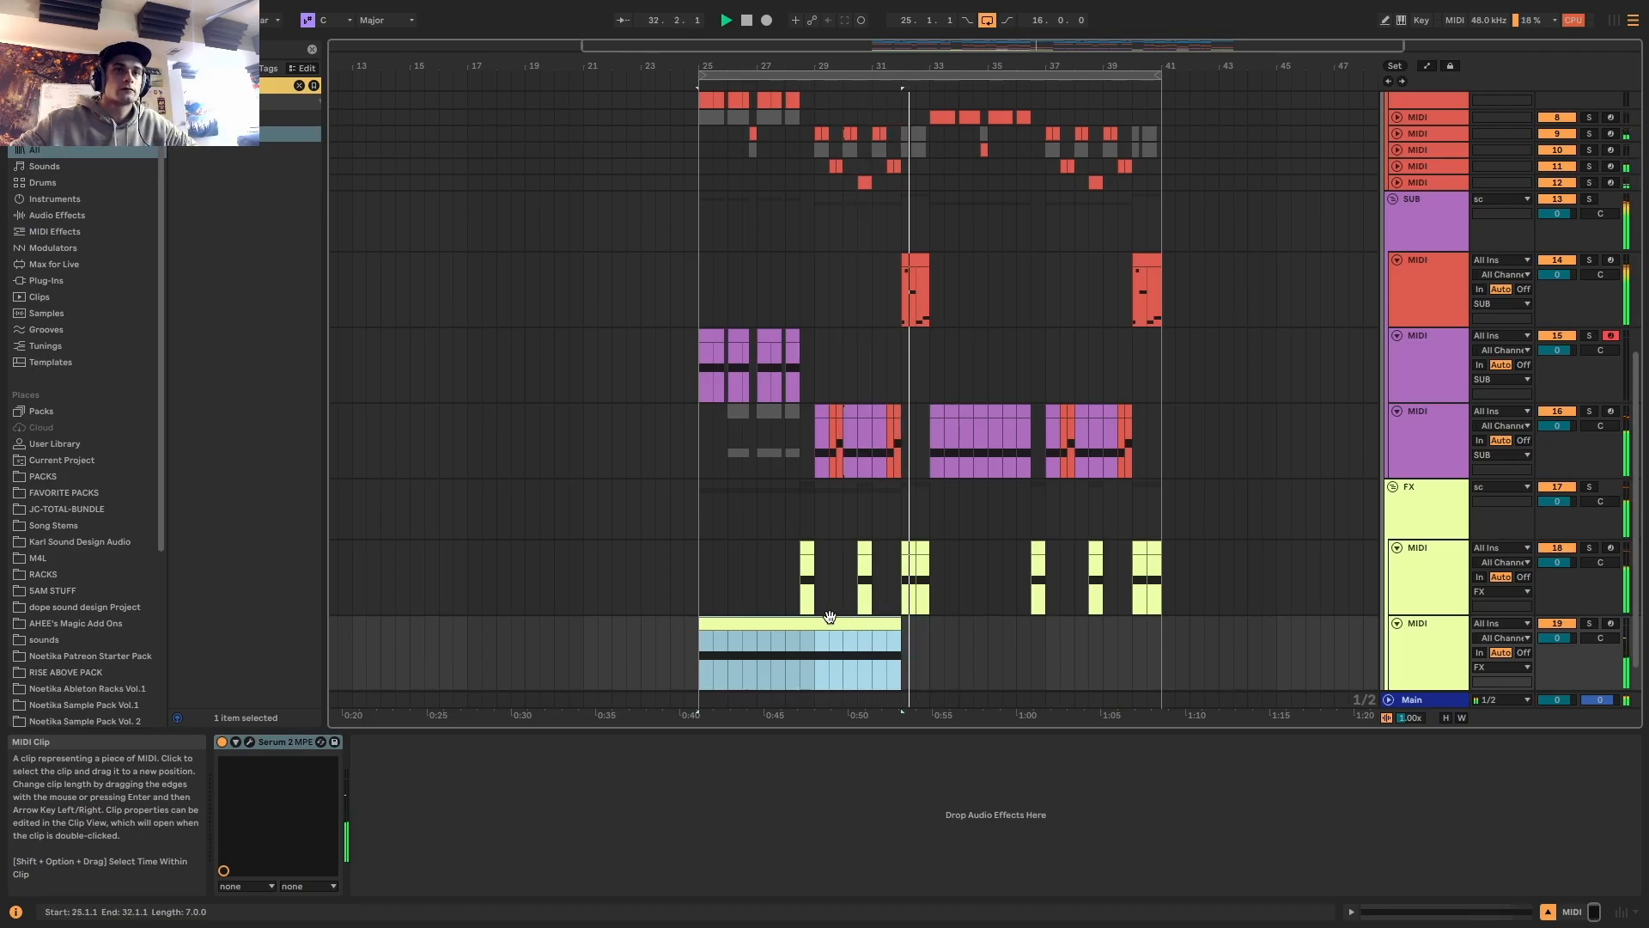
{"action": "left_click_drag", "start_coordinate": [830, 619], "coordinate": [1059, 630]}
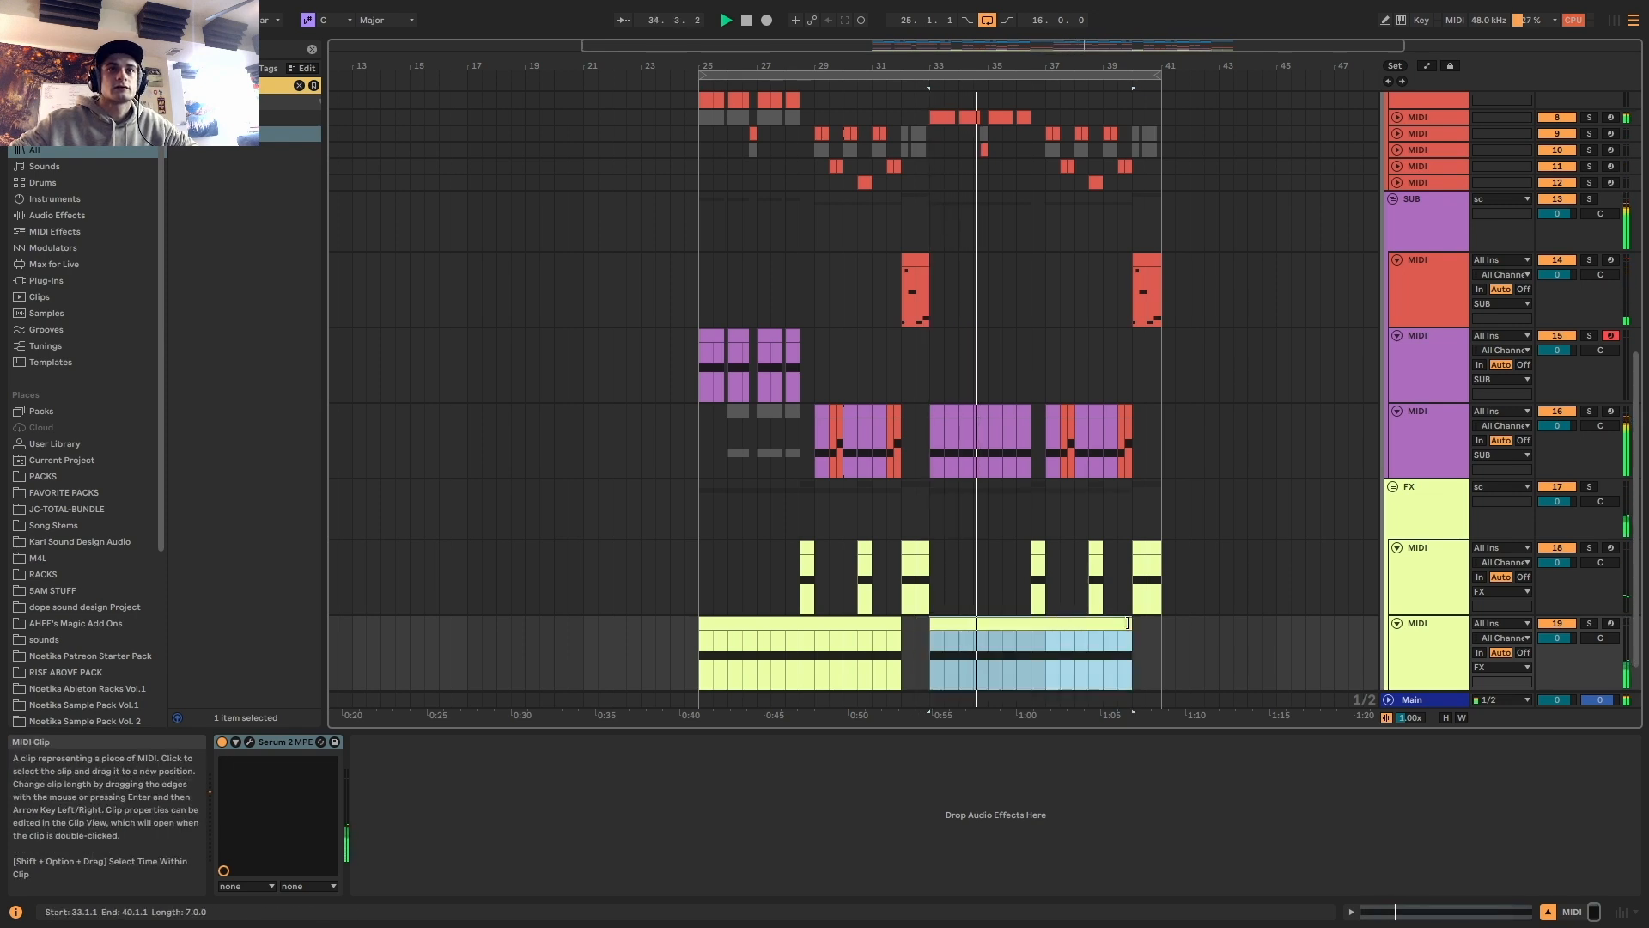
Lower the riser track's volume to -1.3 dB and add an EQ Eight after Serum 2
{"action": "left_click_drag", "start_coordinate": [1562, 640], "coordinate": [1562, 649]}
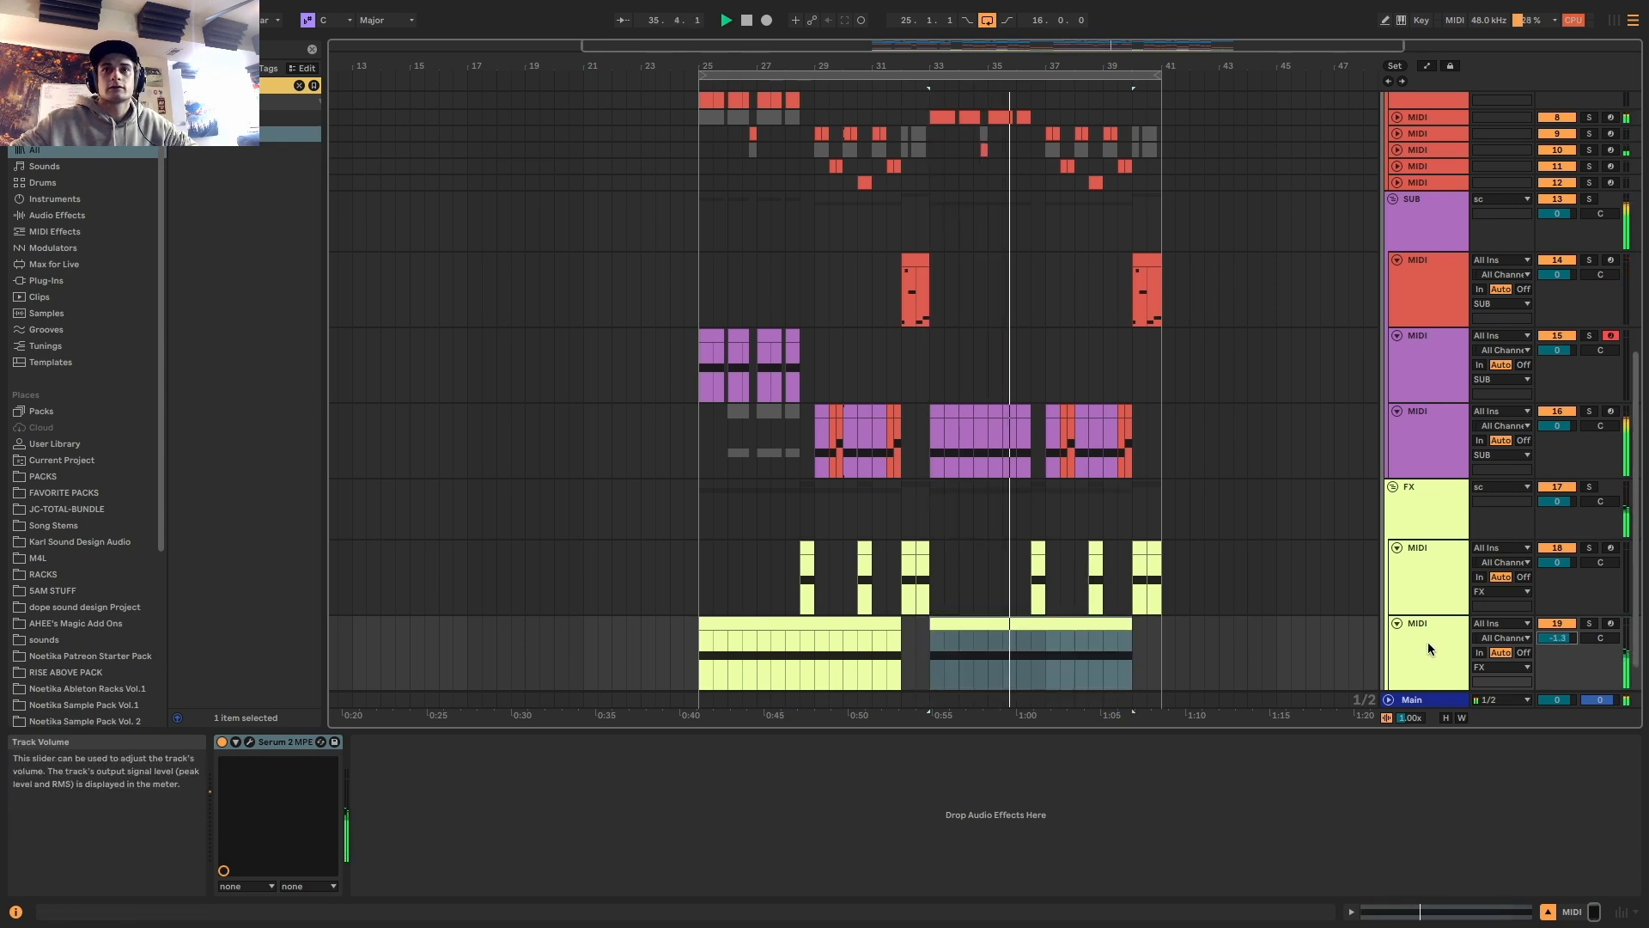
{"action": "left_click", "coordinate": [1424, 642]}
{"action": "key", "text": "super+f"}
{"action": "type", "text": "eq"}
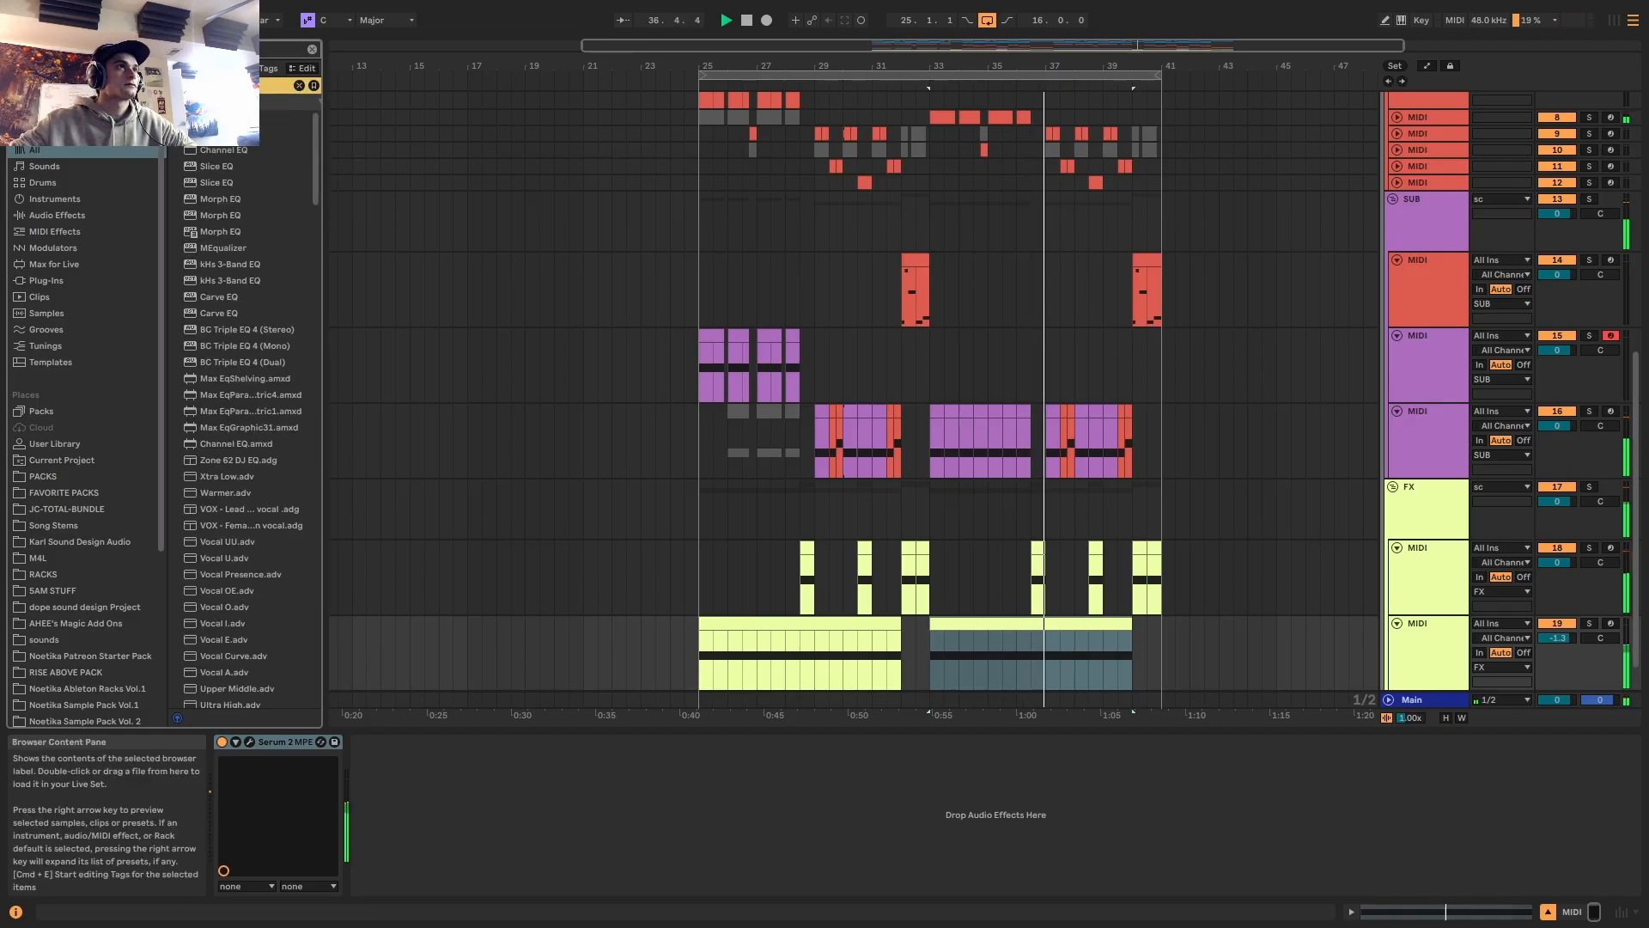
{"action": "key", "text": "Down"}
{"action": "key", "text": "Return"}
In EQ Eight, set the low cut to 156 Hz with Q 0.29, boost the highs with band 6 and enable band 8
{"action": "left_click_drag", "start_coordinate": [509, 816], "coordinate": [510, 834]}
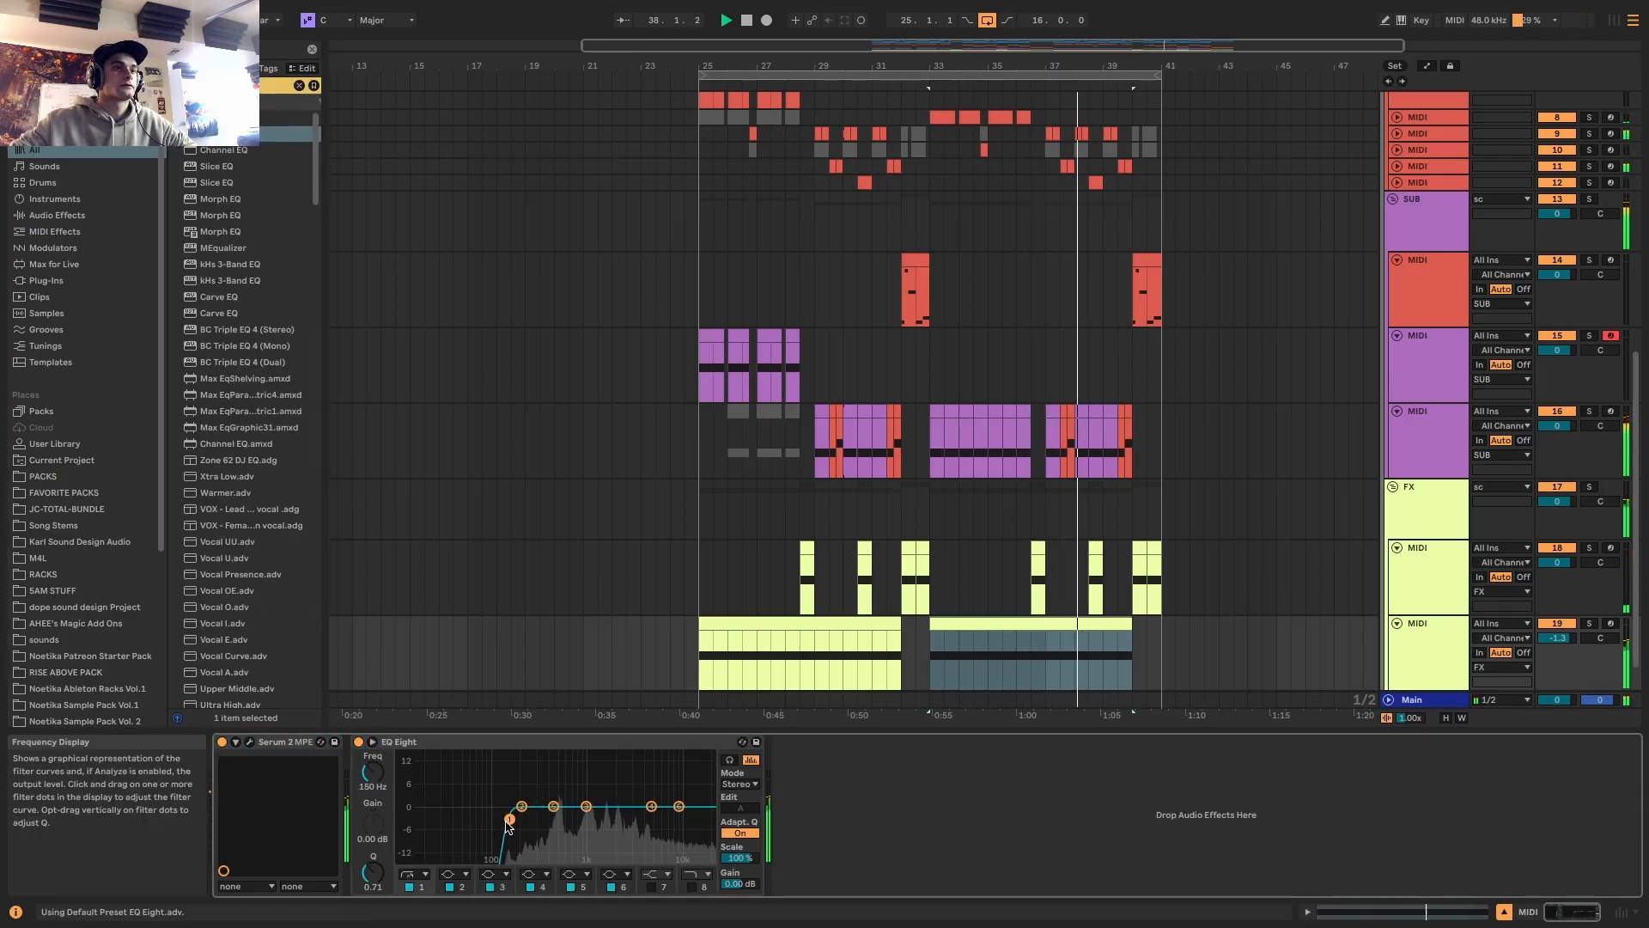
{"action": "left_click_drag", "start_coordinate": [678, 806], "coordinate": [683, 795]}
{"action": "left_click", "coordinate": [692, 888]}
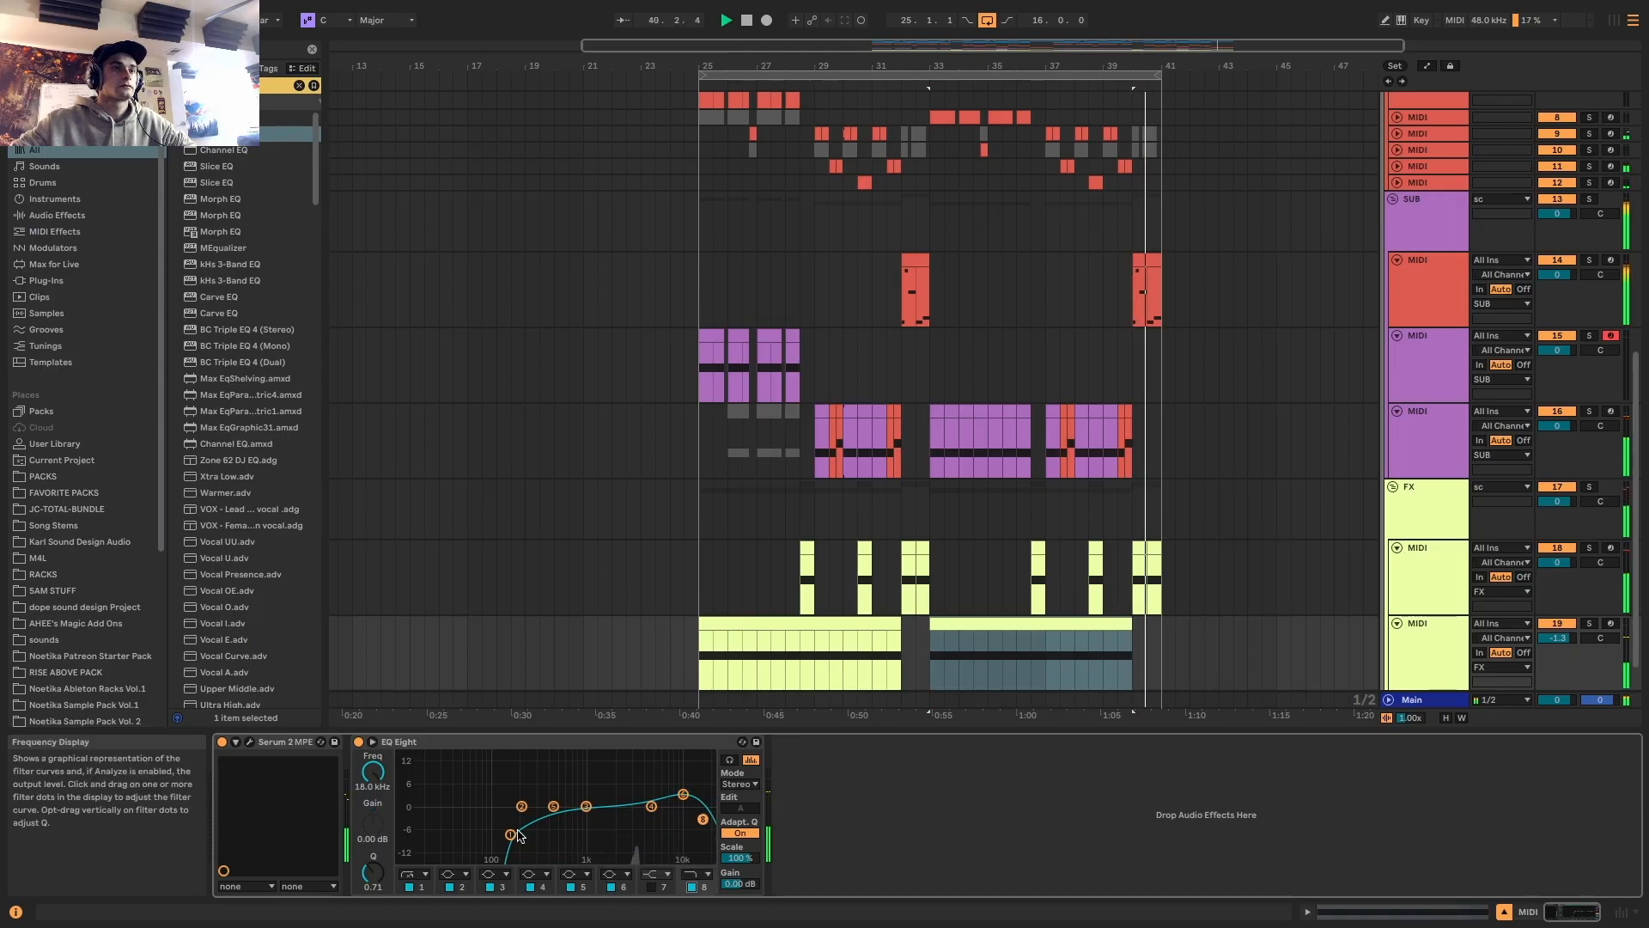
Stop playback, open Serum 2 on the riser track and solo that track
{"action": "left_click", "coordinate": [836, 623]}
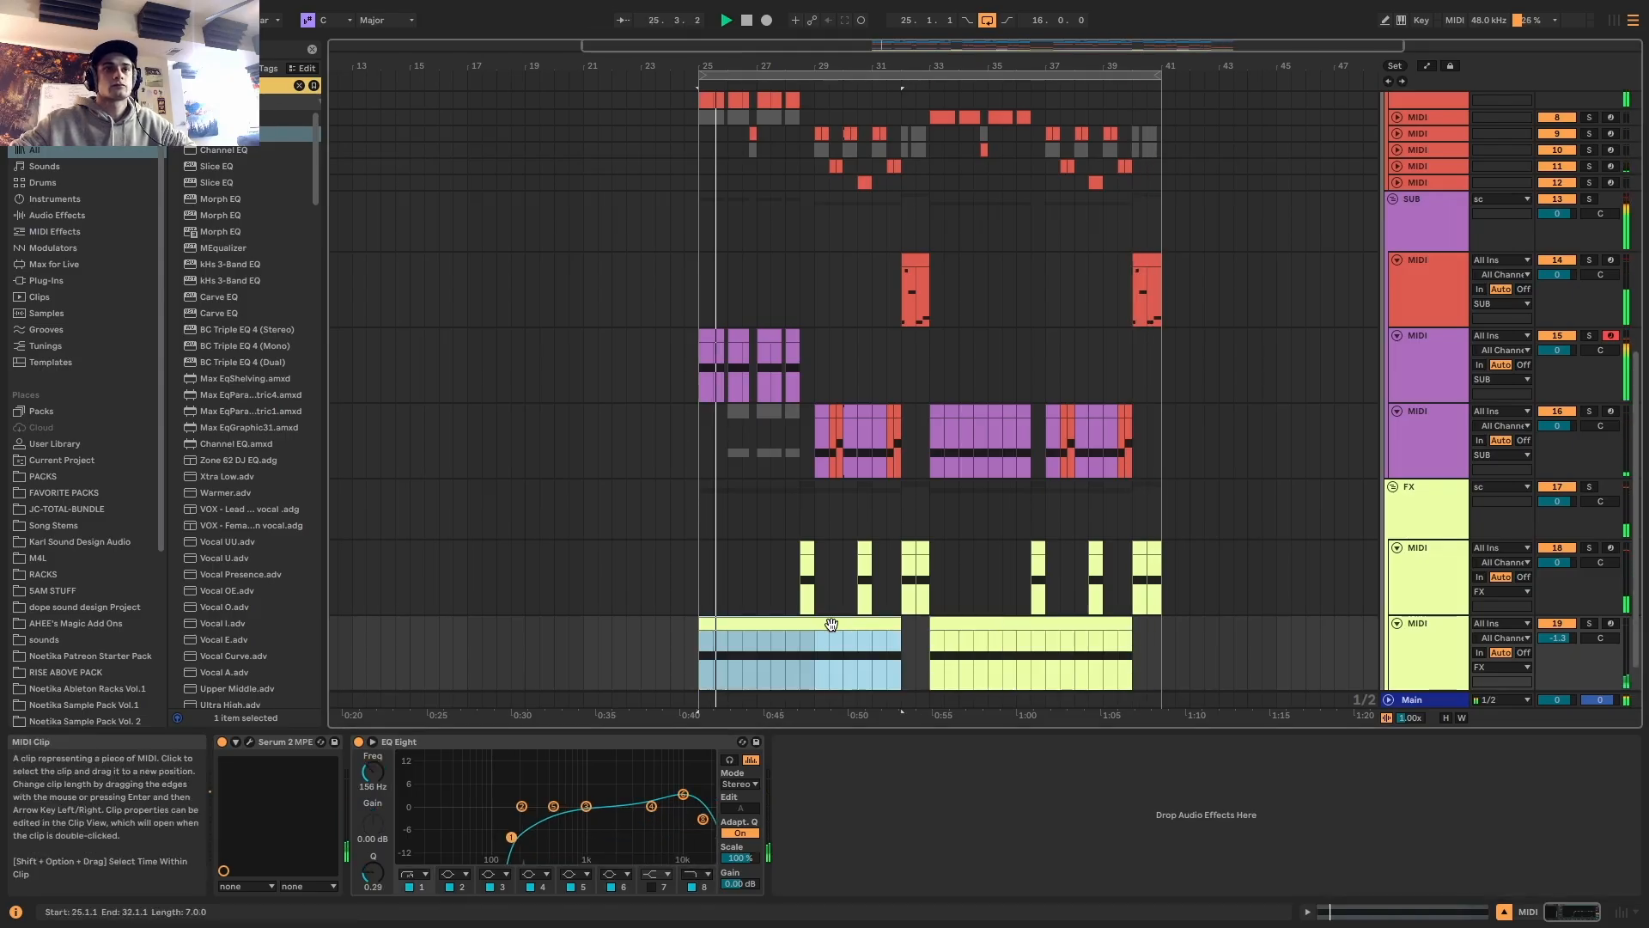
{"action": "left_click", "coordinate": [249, 742]}
{"action": "key", "text": "space"}
{"action": "left_click", "coordinate": [1588, 624]}
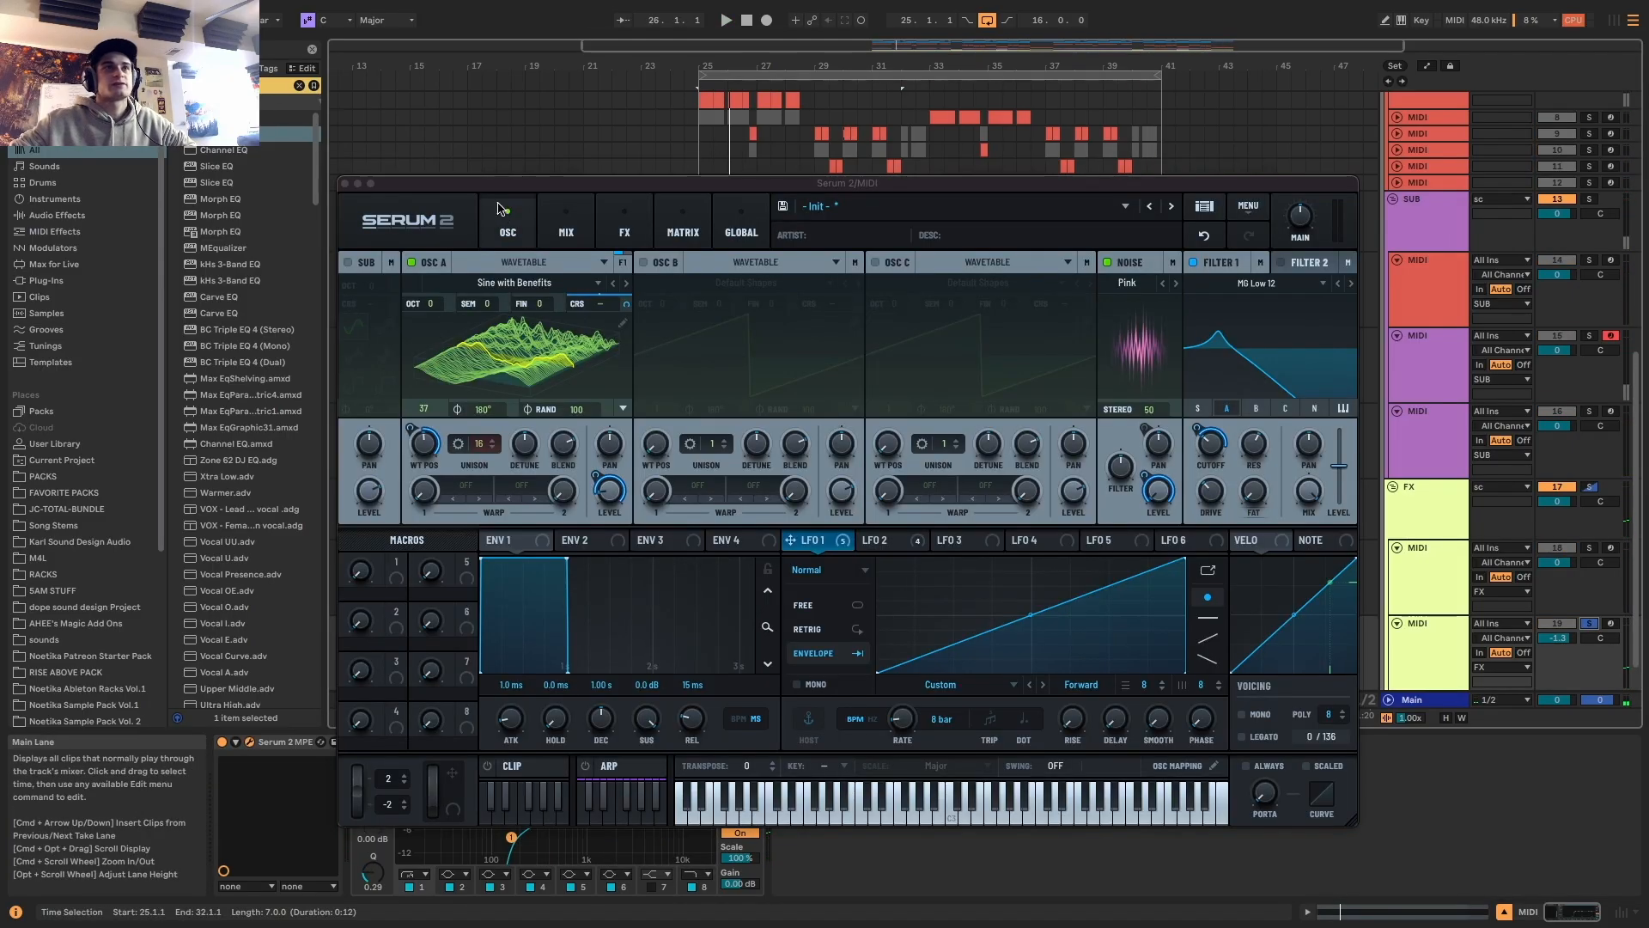
Add a Convolve effect to the riser's Serum 2 chain and load the factory Coloration impulse Suitcase EPiano 1
{"action": "left_click", "coordinate": [566, 225]}
{"action": "left_click", "coordinate": [629, 217]}
{"action": "left_click", "coordinate": [357, 292]}
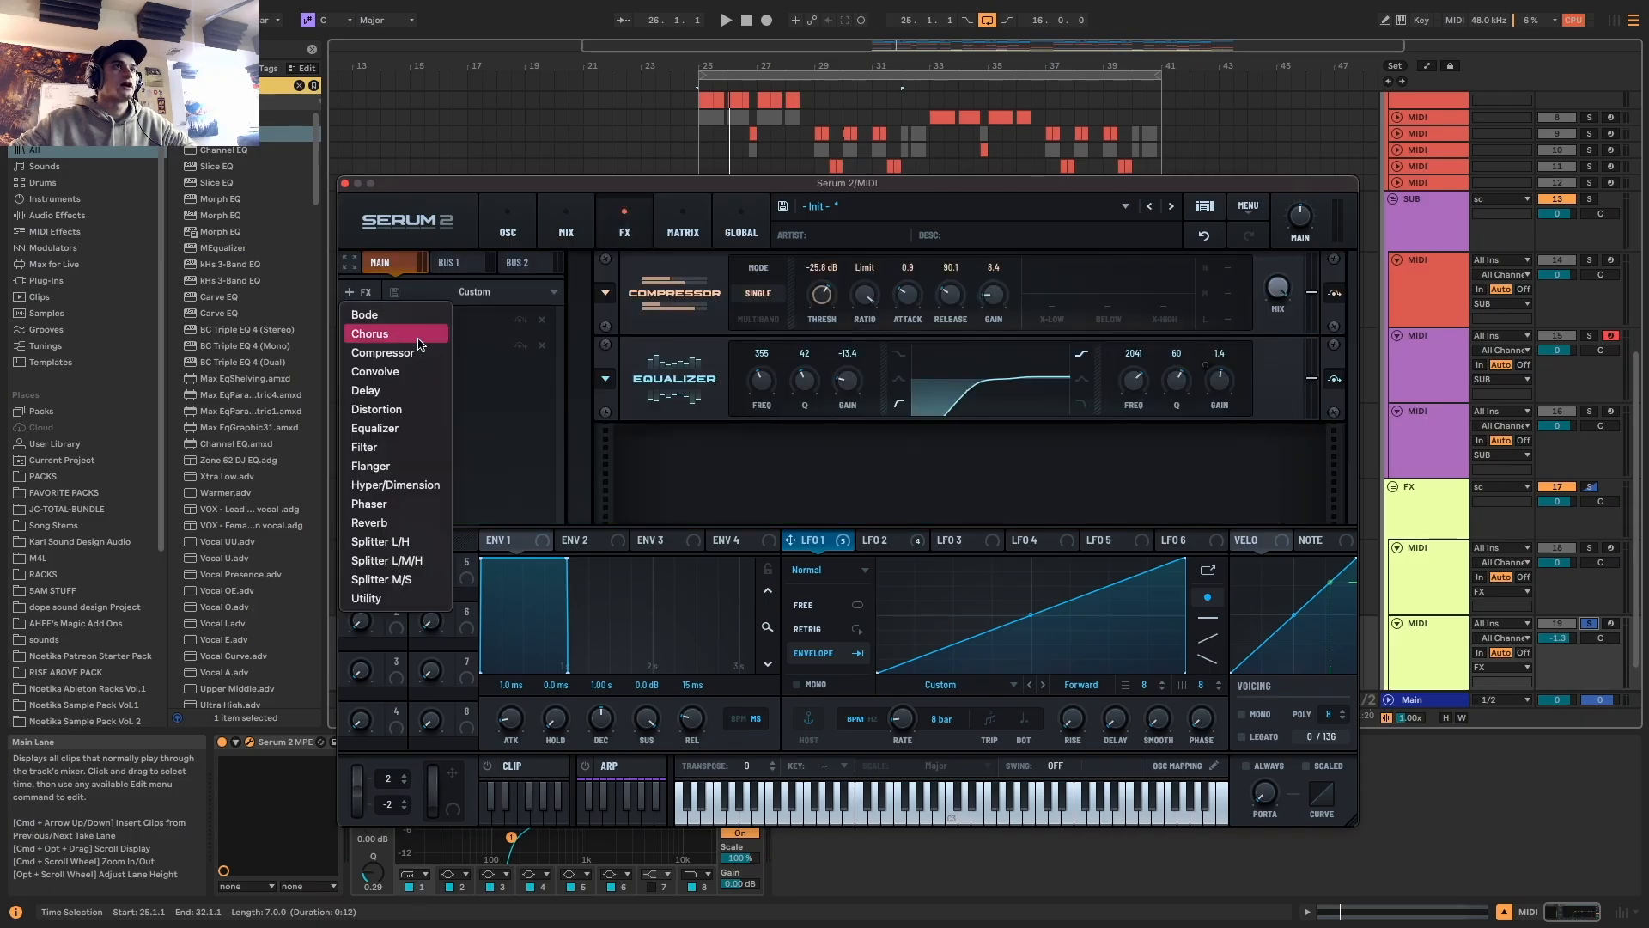
{"action": "left_click", "coordinate": [378, 371]}
{"action": "left_click", "coordinate": [777, 464]}
{"action": "mouse_move", "coordinate": [928, 503]}
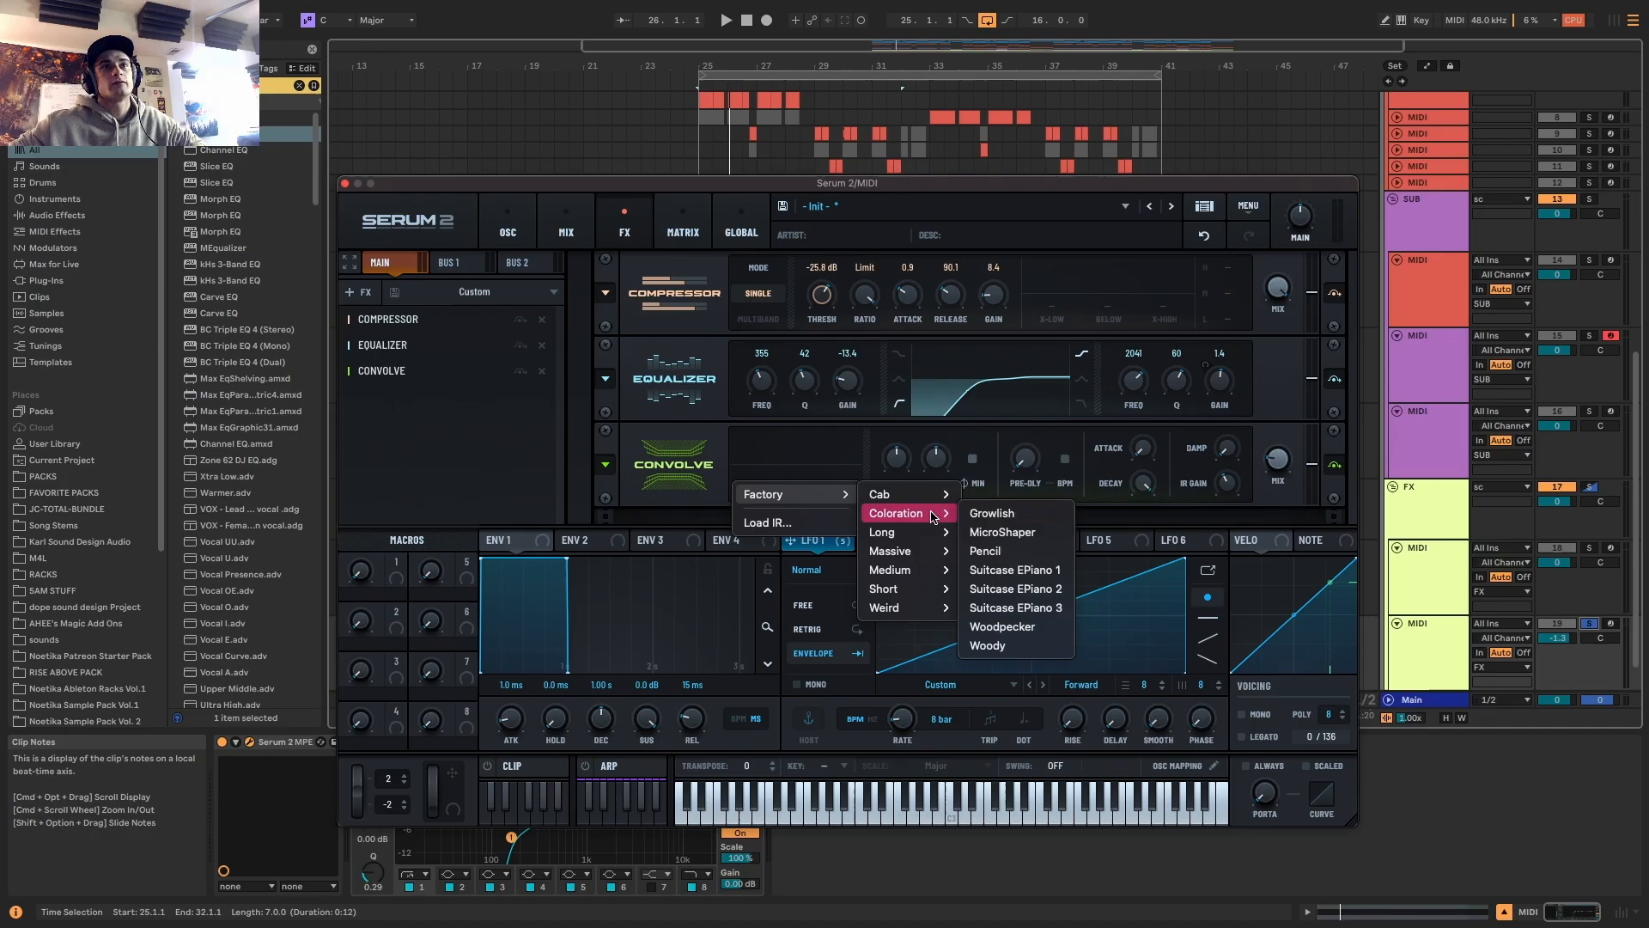
{"action": "left_click", "coordinate": [1055, 571]}
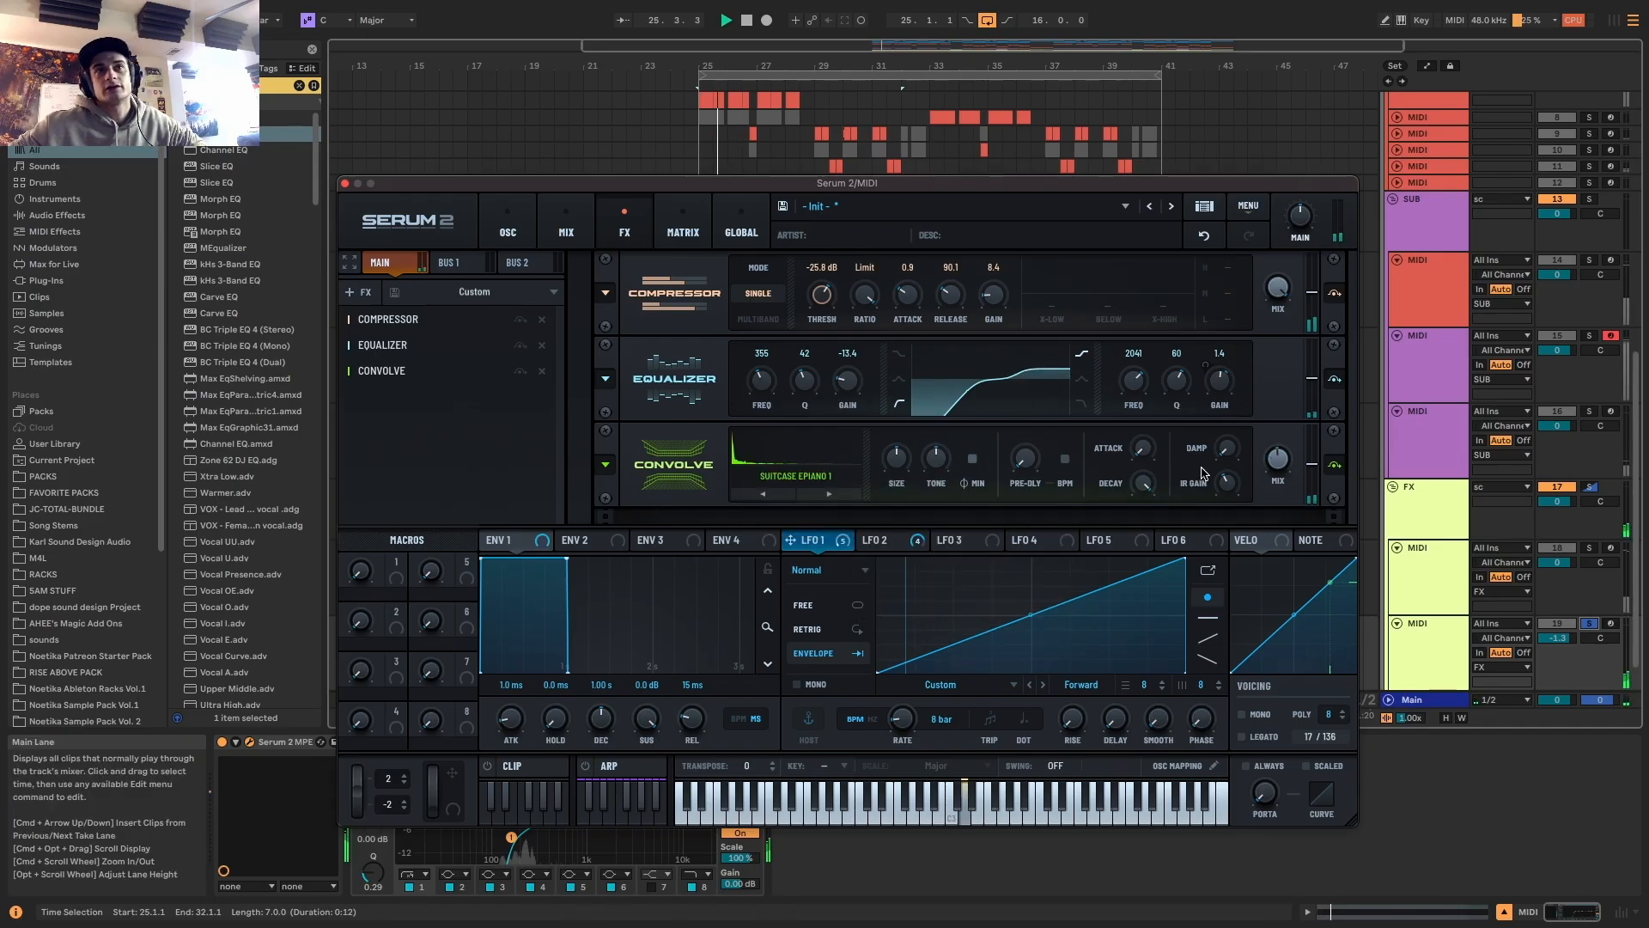
Unsolo the riser track, close its synth window and select the riser track
{"action": "left_click", "coordinate": [1592, 625]}
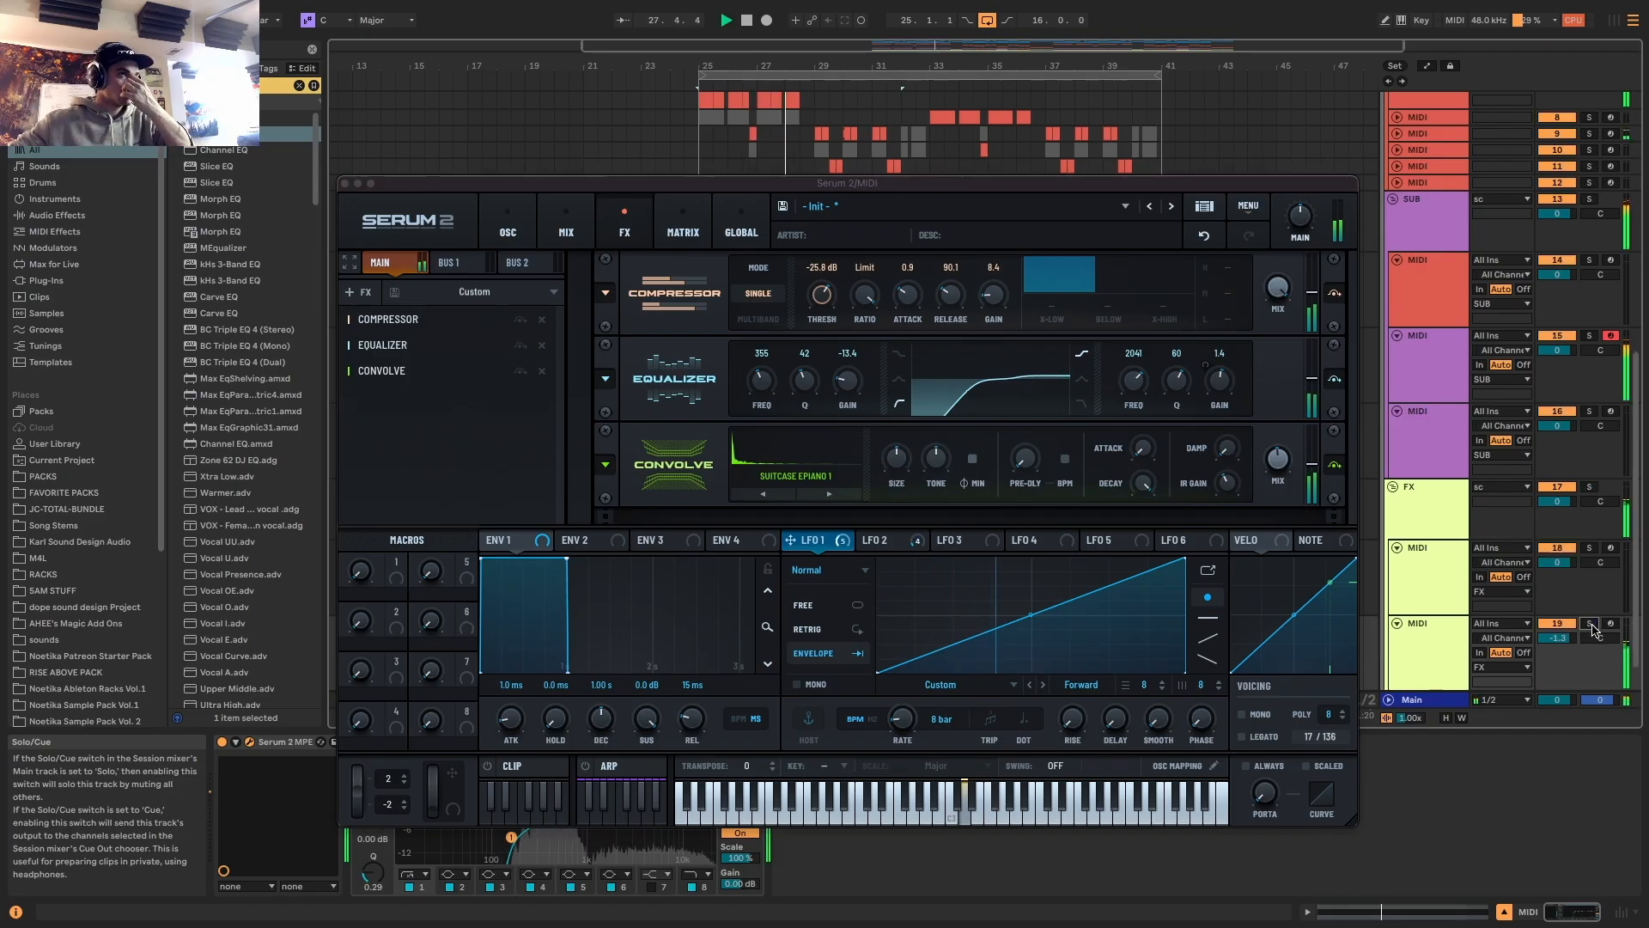
{"action": "left_click", "coordinate": [345, 183]}
{"action": "left_click_drag", "start_coordinate": [926, 57], "coordinate": [922, 22]}
{"action": "left_click", "coordinate": [1465, 644]}
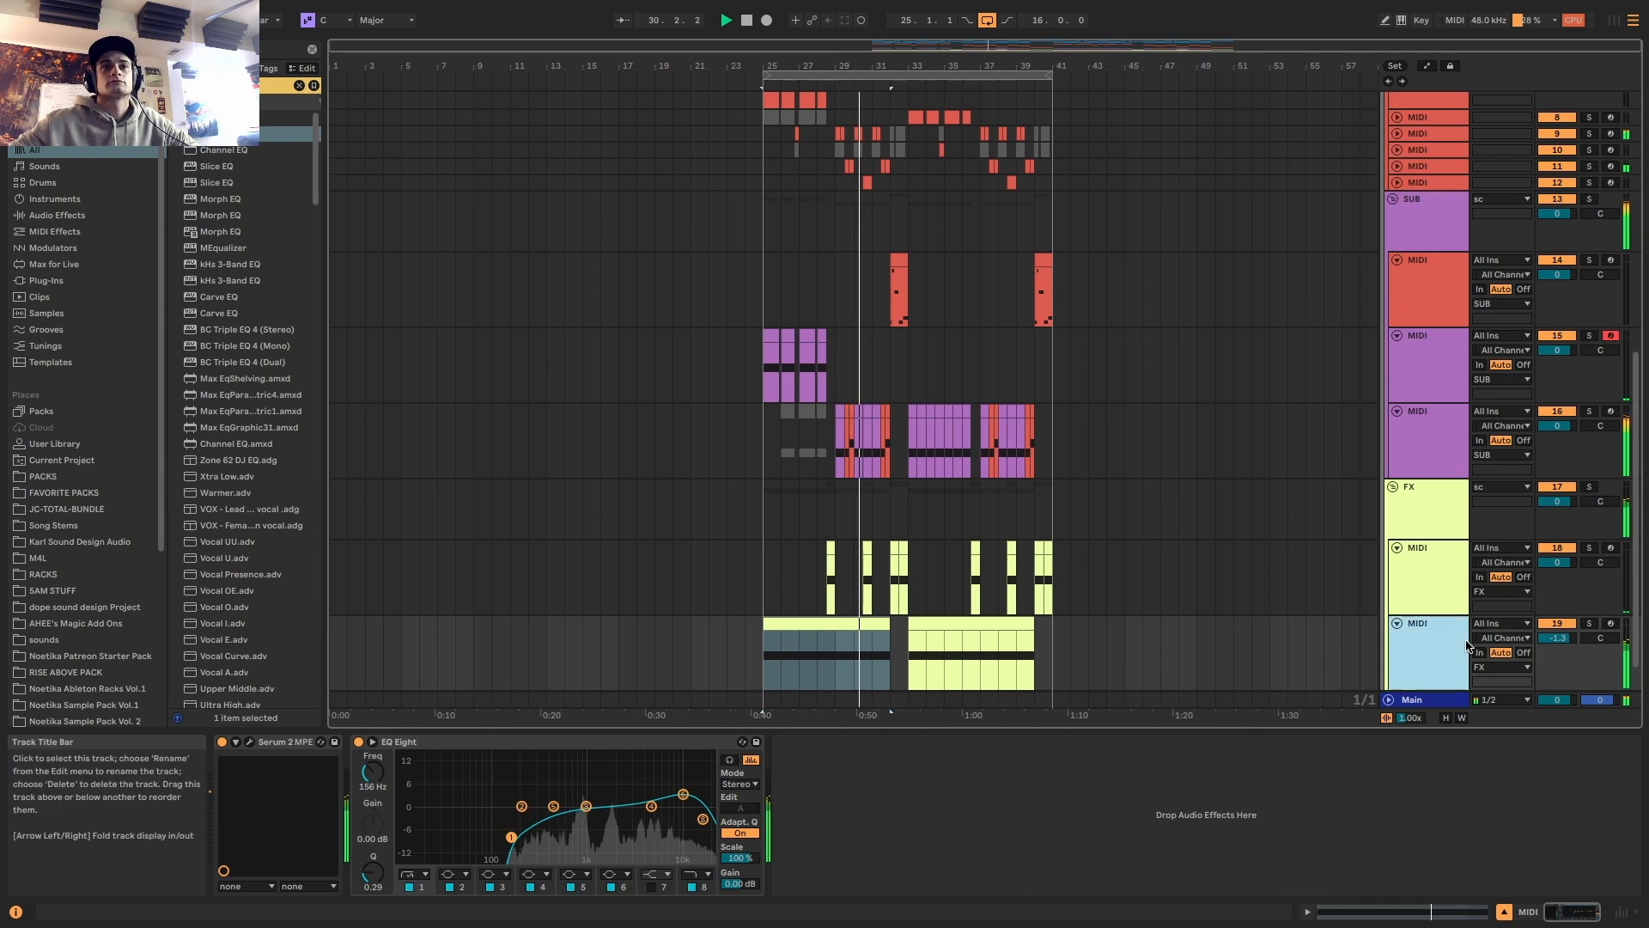
Solo the drums group and stop playback
{"action": "scroll", "coordinate": [1130, 512], "scroll_direction": "down", "scroll_amount": 1}
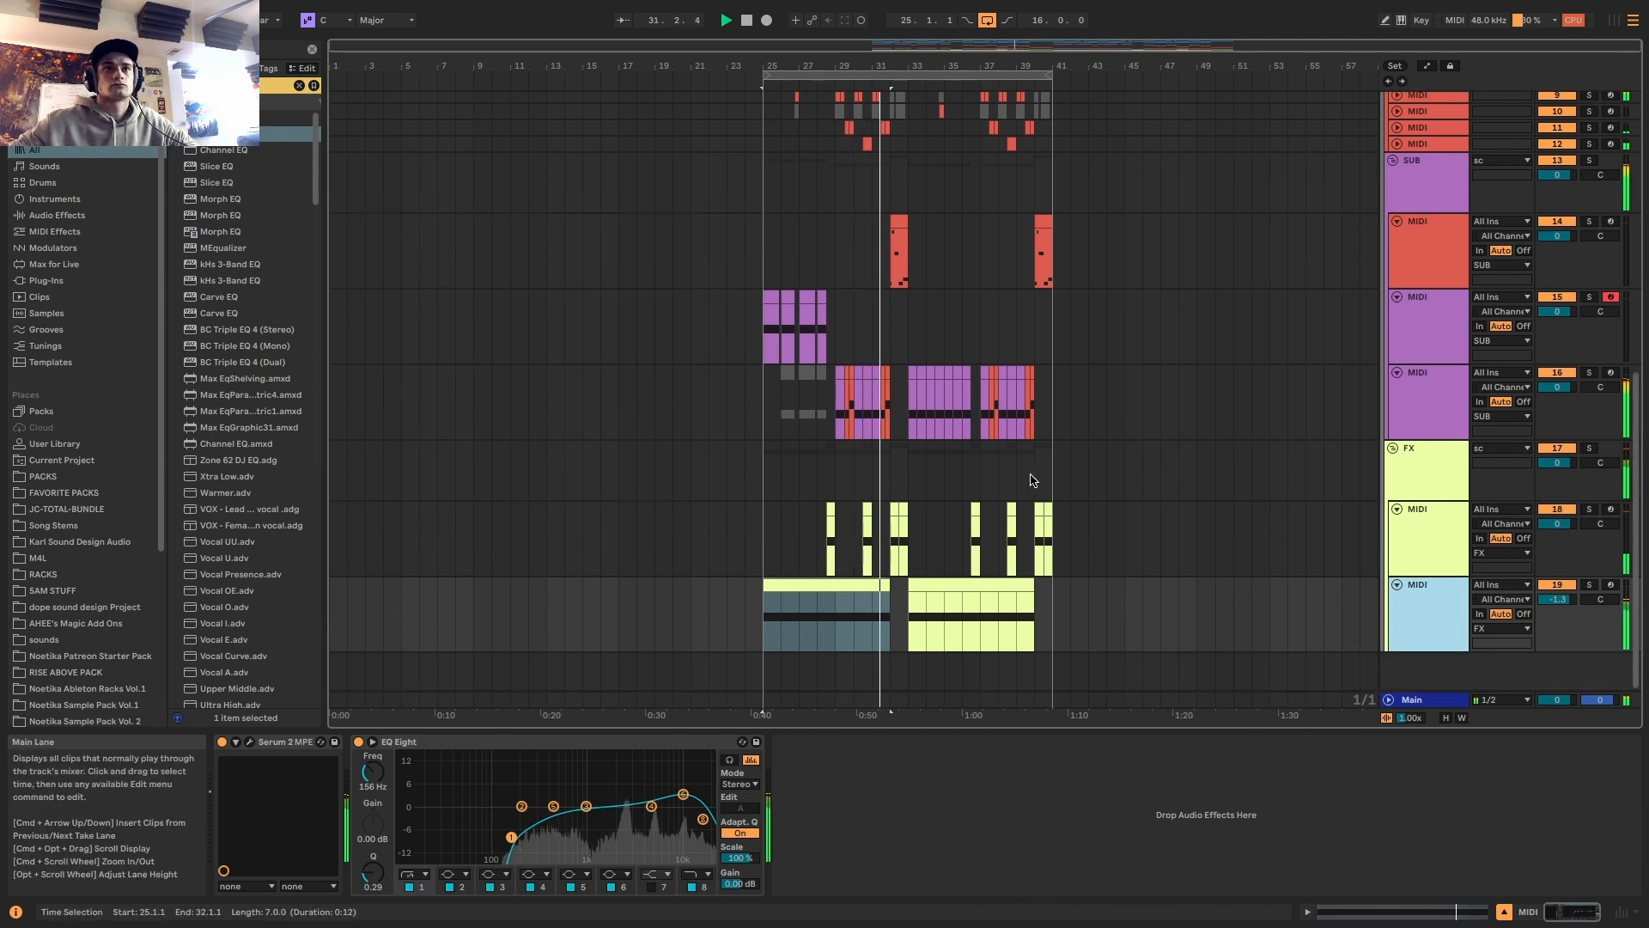
{"action": "scroll", "coordinate": [888, 479], "scroll_direction": "up", "scroll_amount": 3}
{"action": "scroll", "coordinate": [830, 500], "scroll_direction": "up", "scroll_amount": 5}
{"action": "scroll", "coordinate": [834, 499], "scroll_direction": "down", "scroll_amount": 5}
{"action": "scroll", "coordinate": [812, 508], "scroll_direction": "up", "scroll_amount": 1}
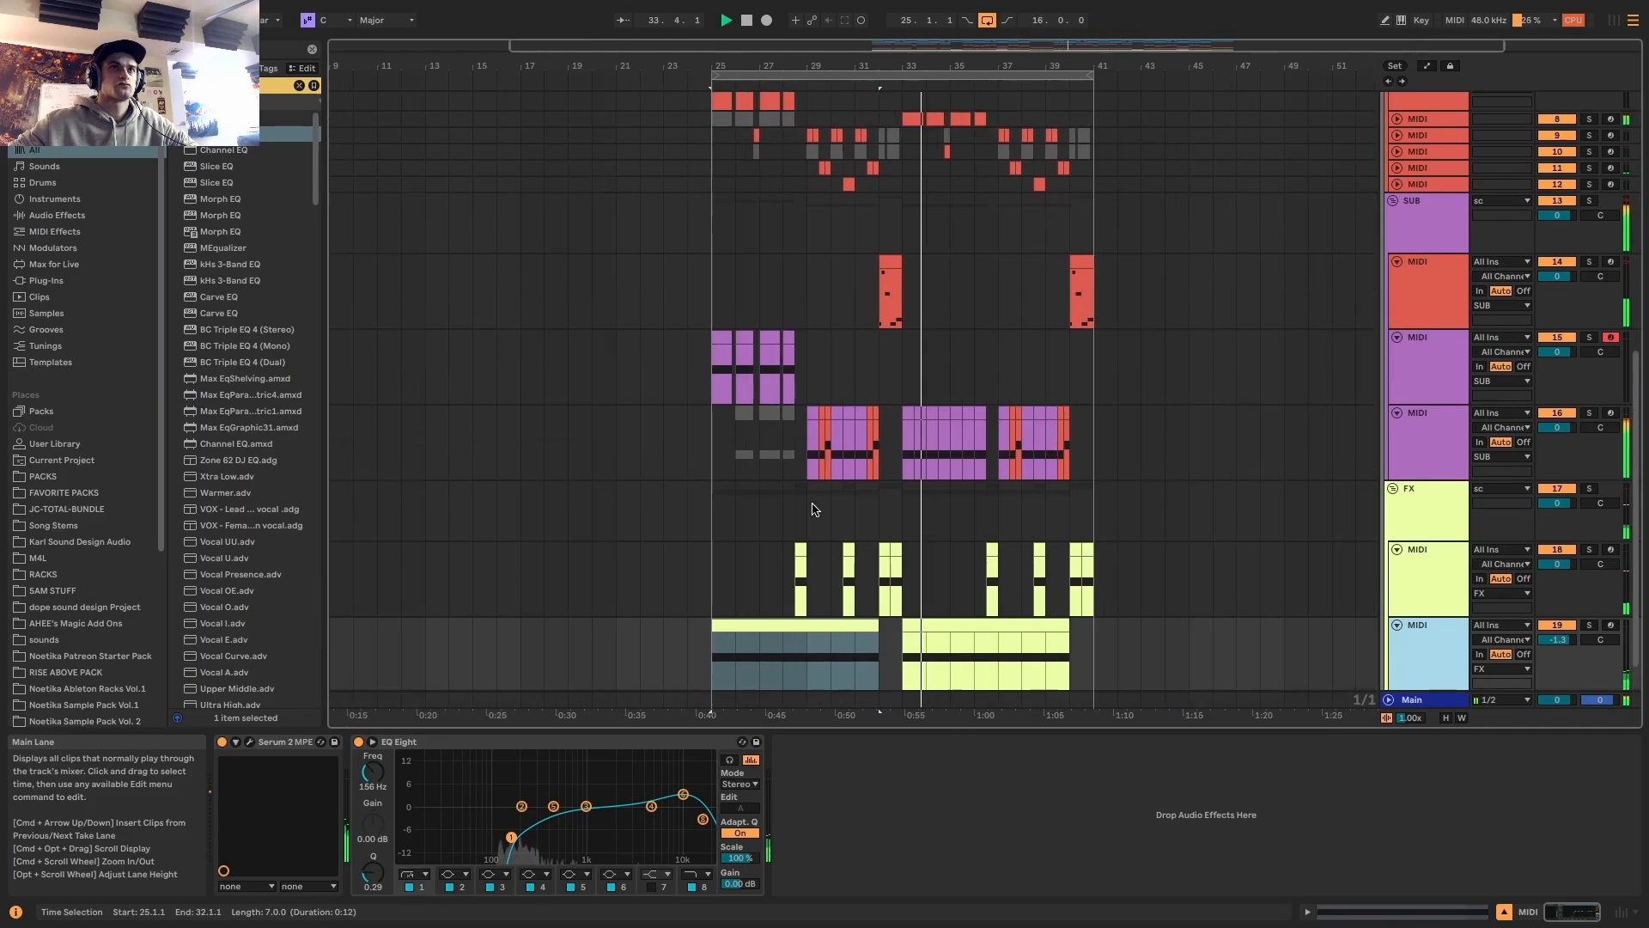
{"action": "scroll", "coordinate": [812, 509], "scroll_direction": "up", "scroll_amount": 10}
{"action": "left_click", "coordinate": [1581, 333]}
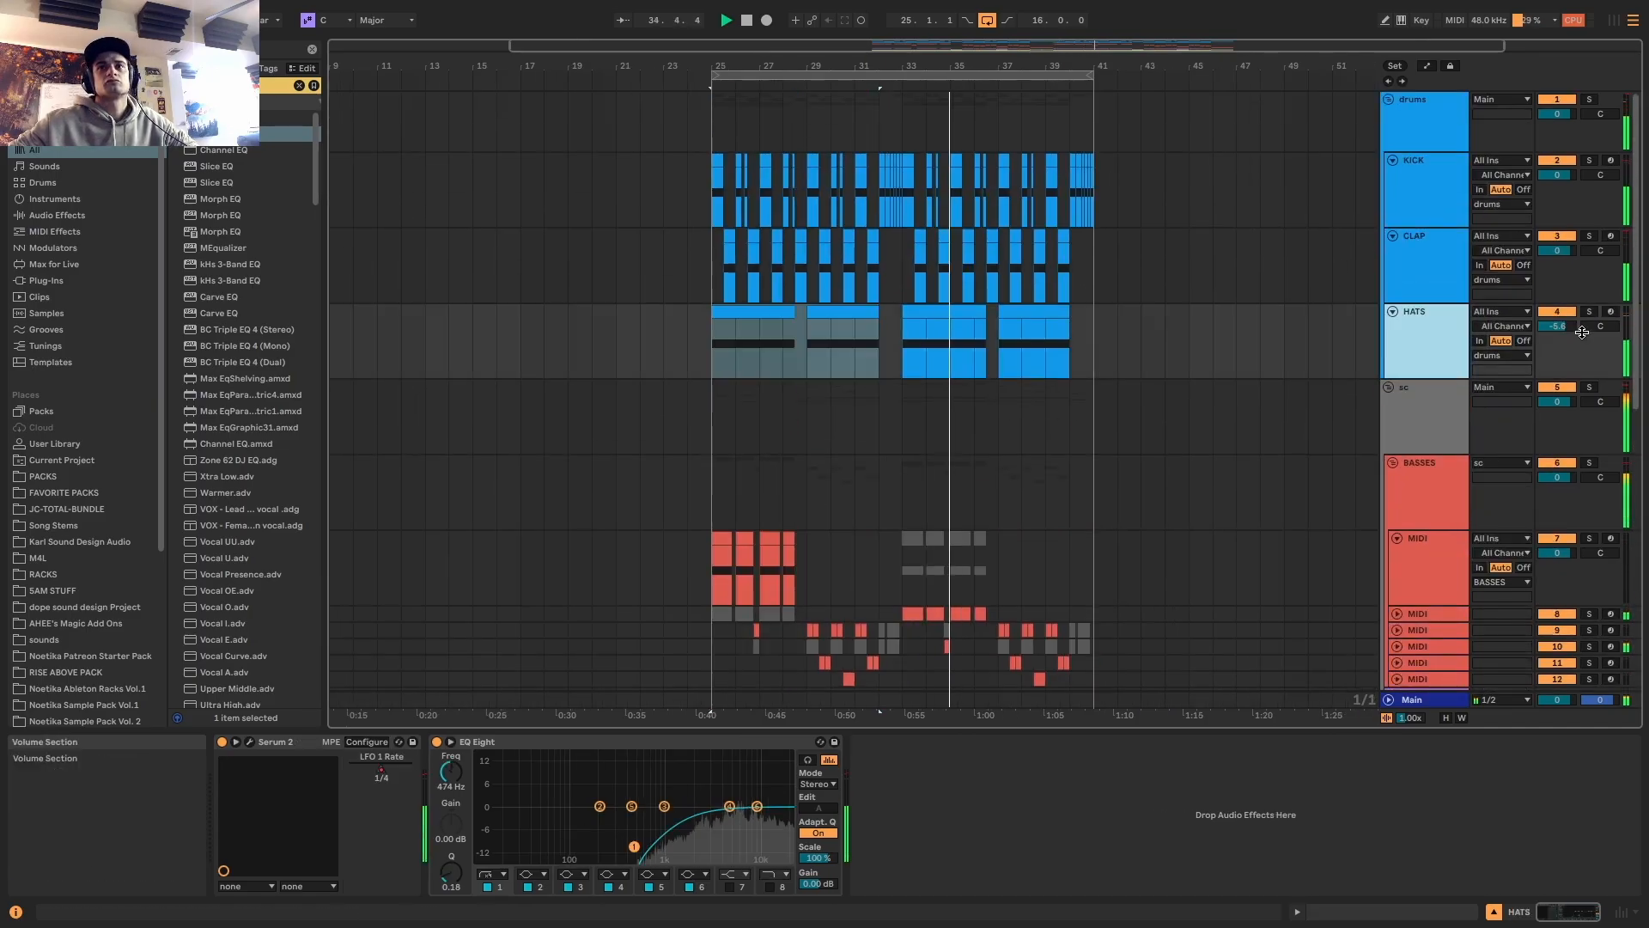
{"action": "left_click", "coordinate": [1589, 99]}
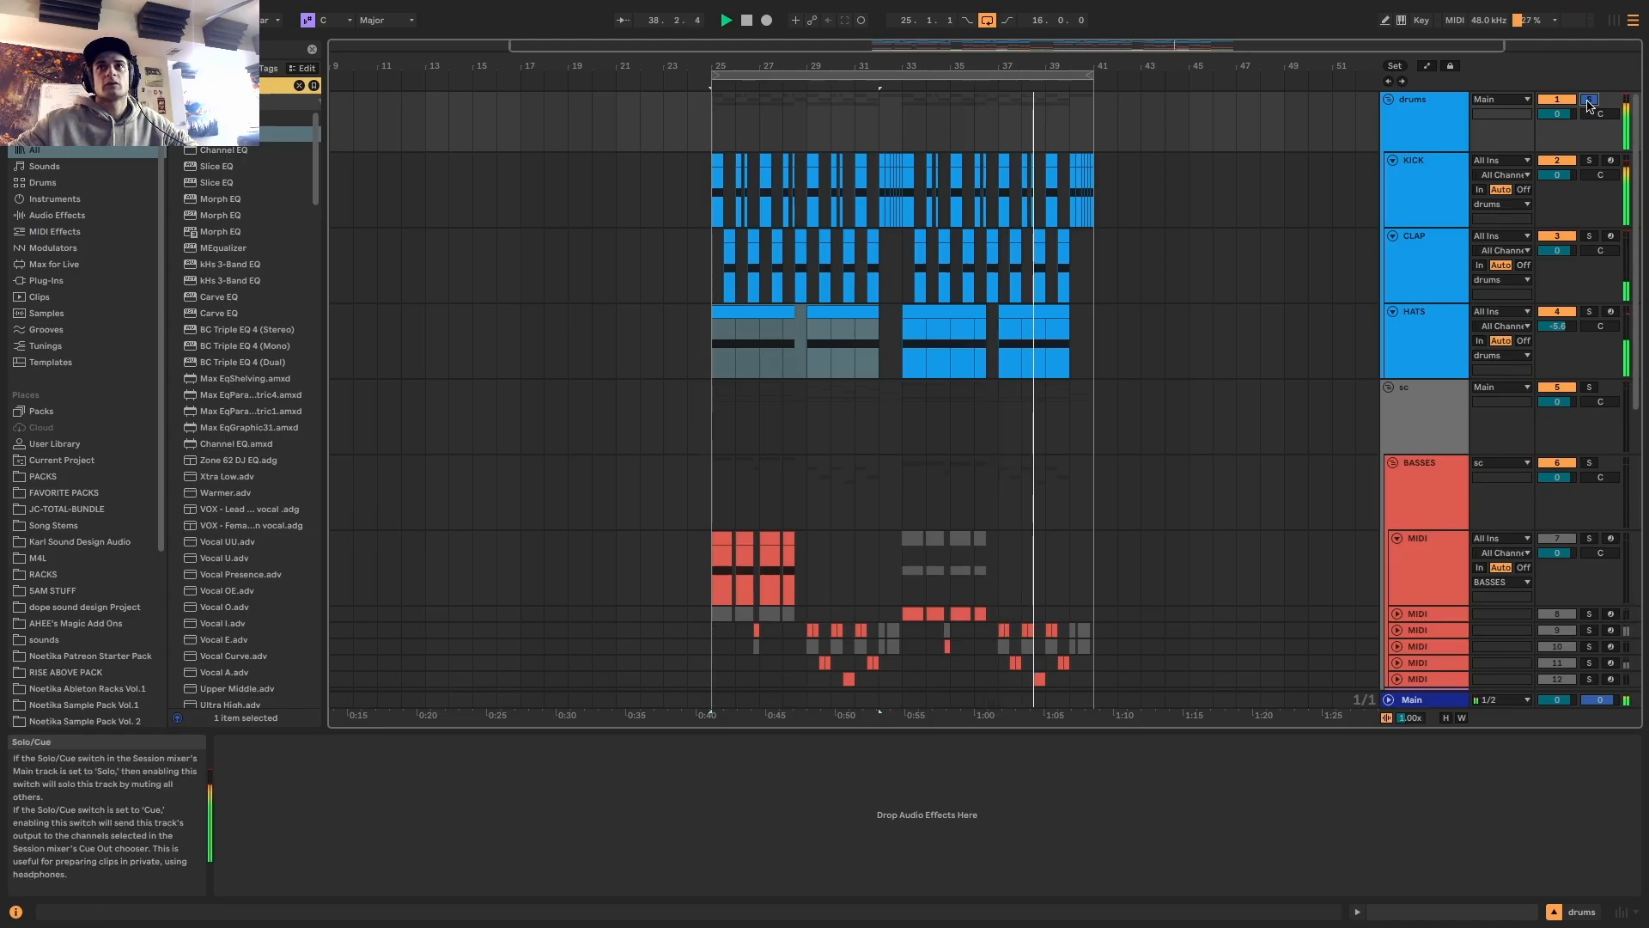
{"action": "key", "text": "space"}
Duplicate and solo the HATS track, and set the copy's EQ Eight low cut to 150 Hz with Q 0.45
{"action": "left_click", "coordinate": [1424, 361]}
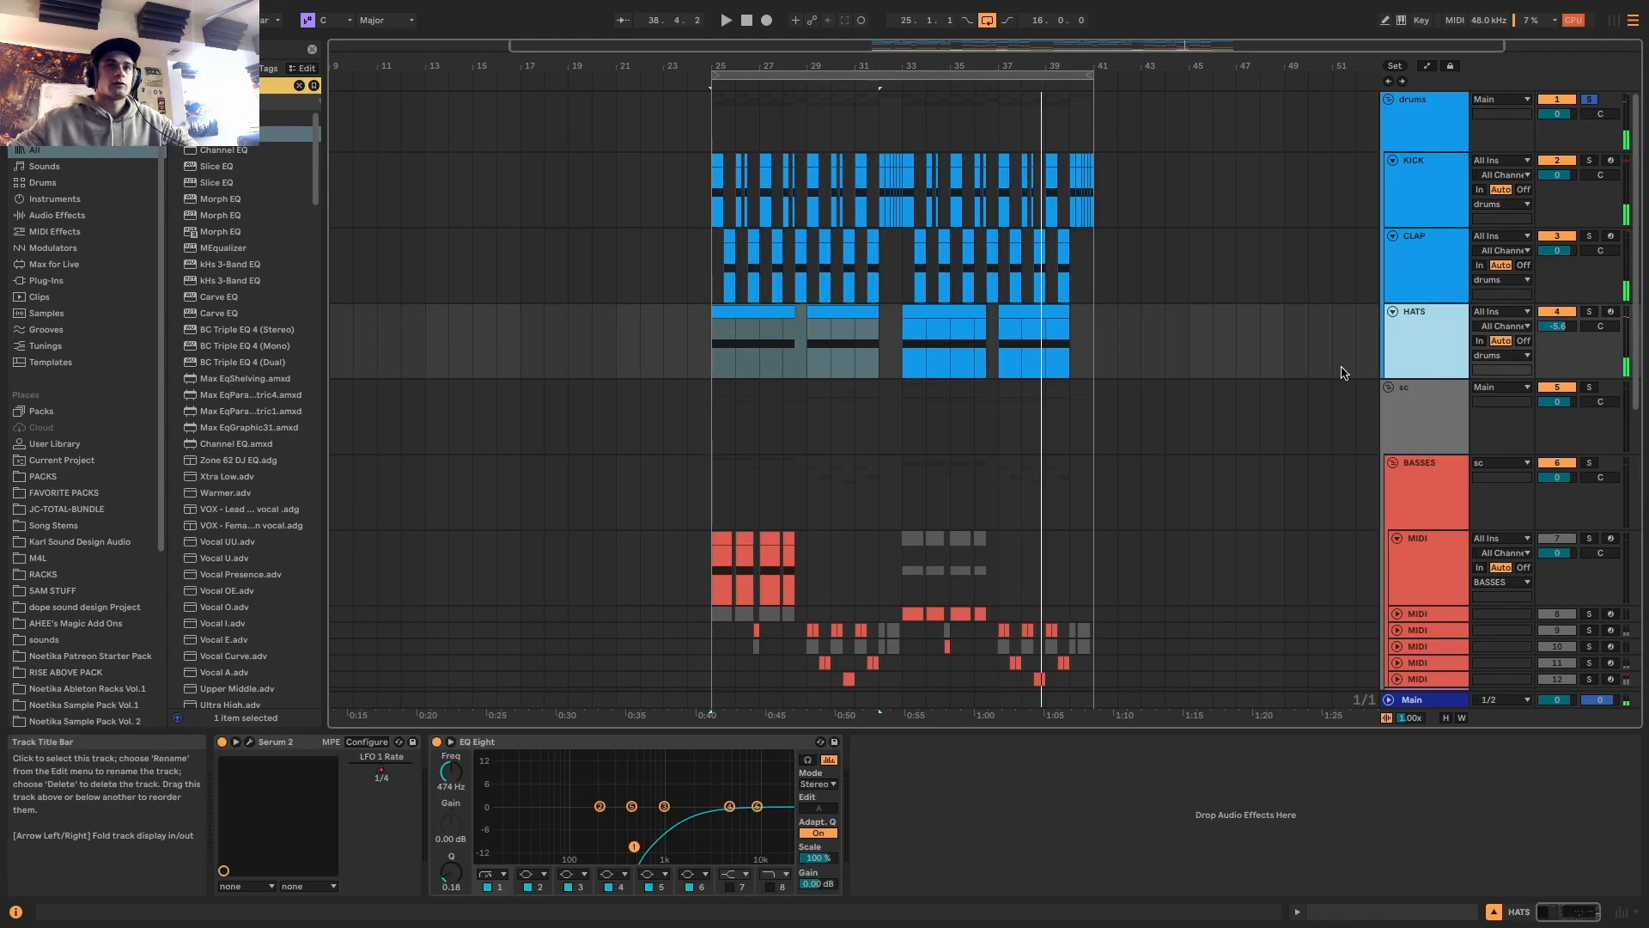
{"action": "key", "text": "super+d"}
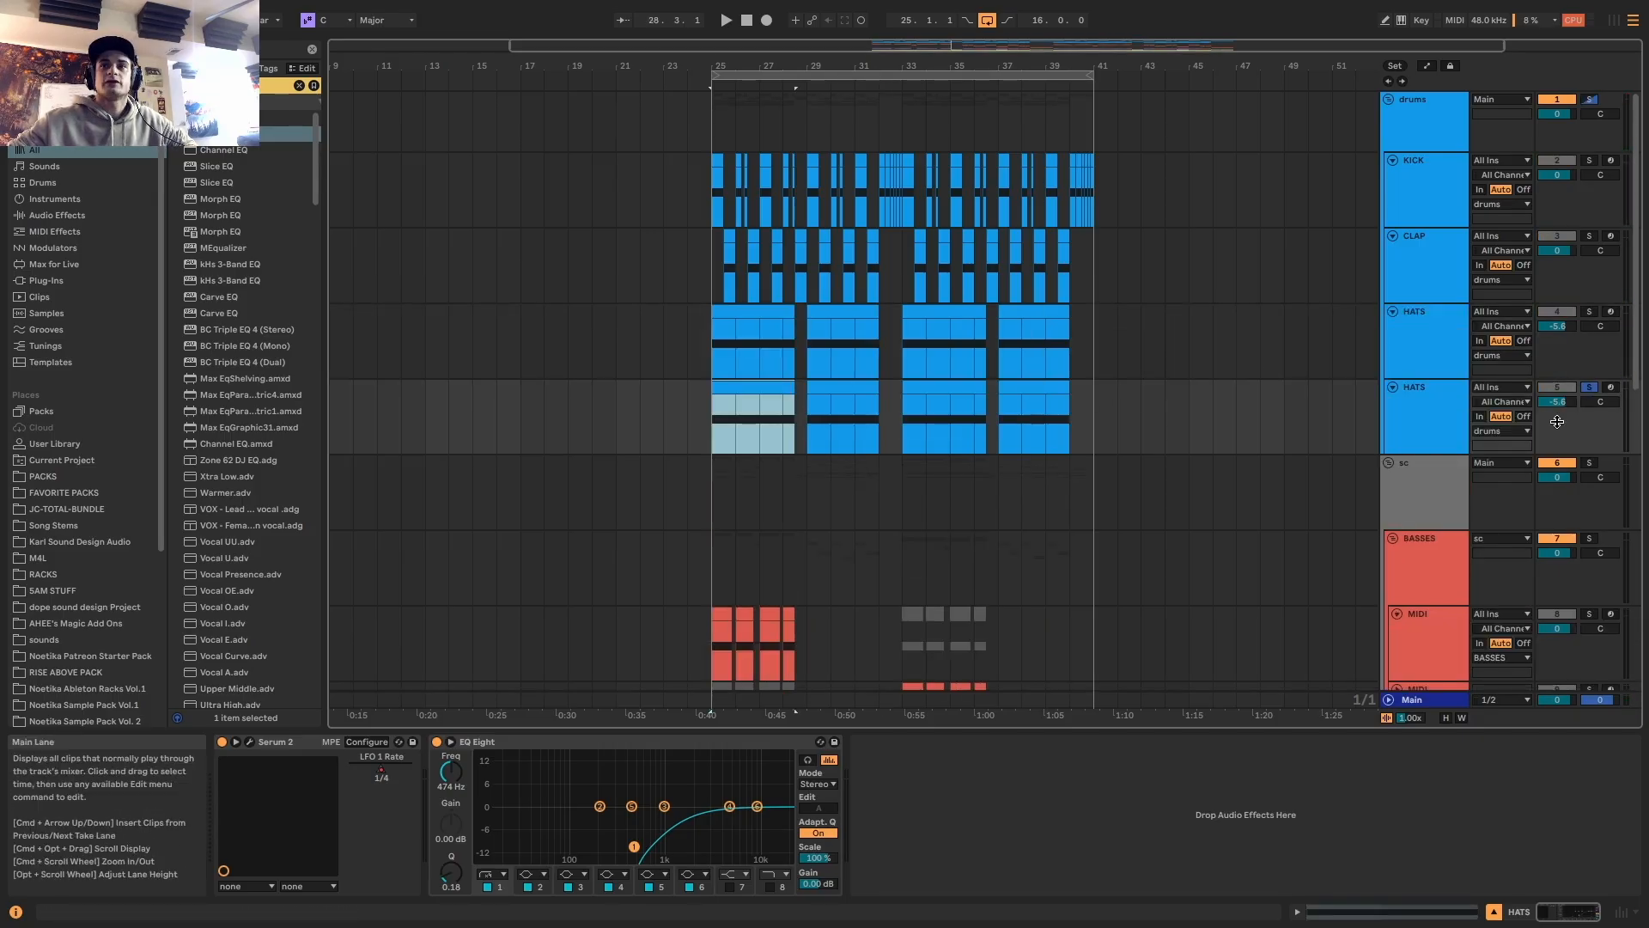
{"action": "left_click_drag", "start_coordinate": [634, 847], "coordinate": [588, 829]}
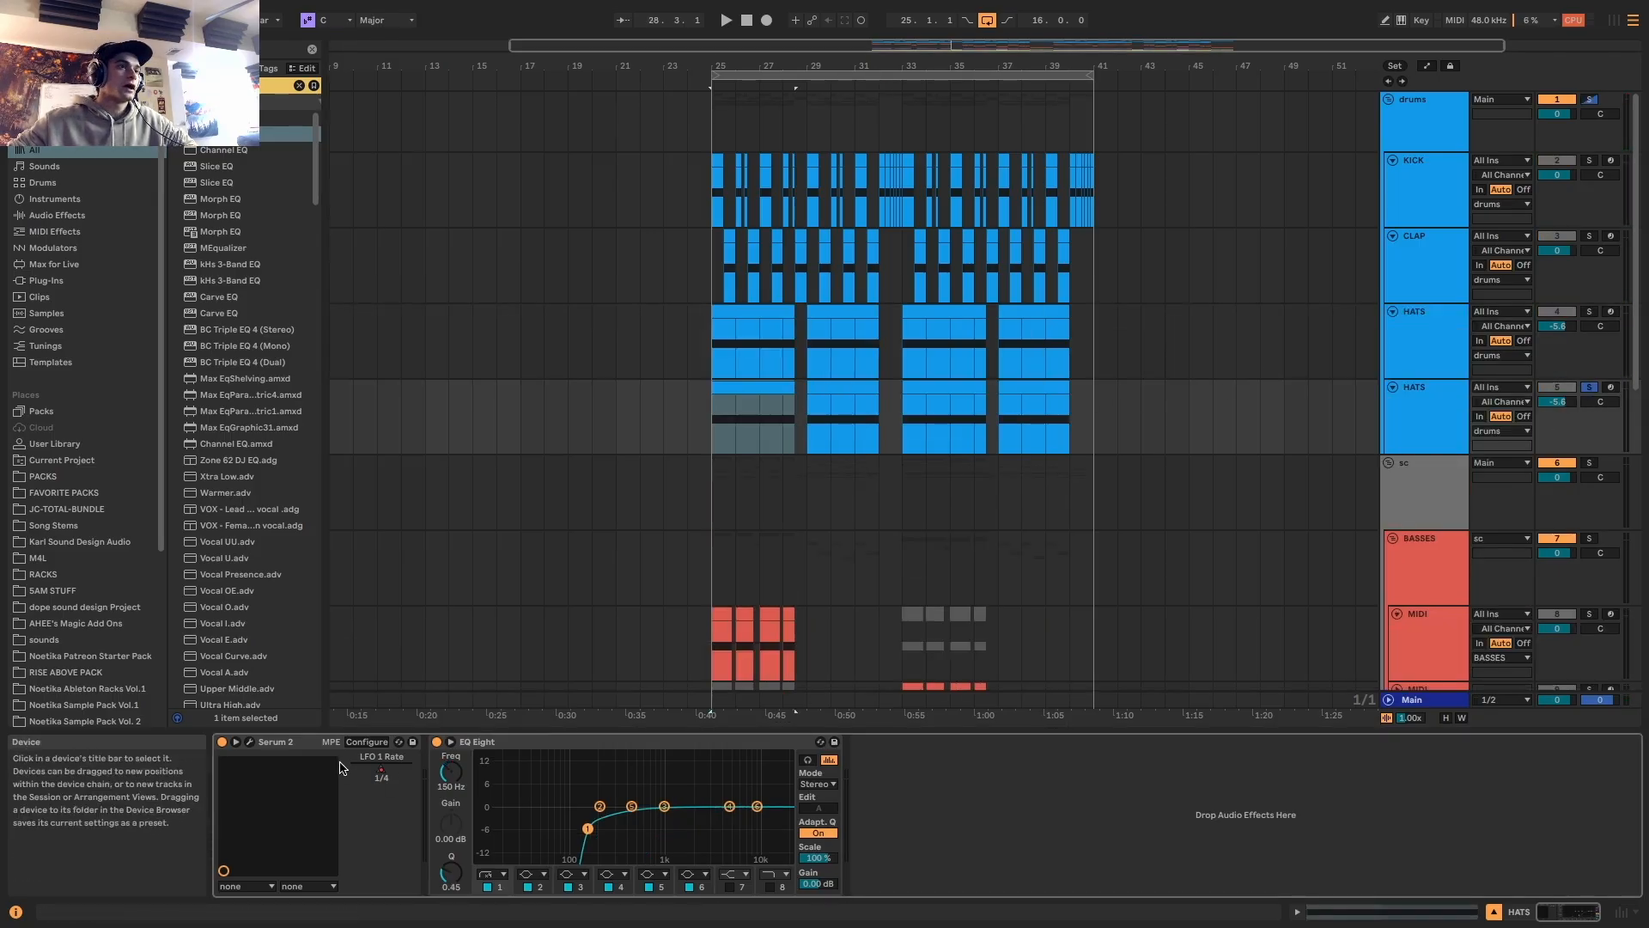
Clear the LFO 1 Rate automation on the duplicated HATS track and set the Serum 2 LFO 1 rate to 1/2
{"action": "left_click", "coordinate": [250, 741]}
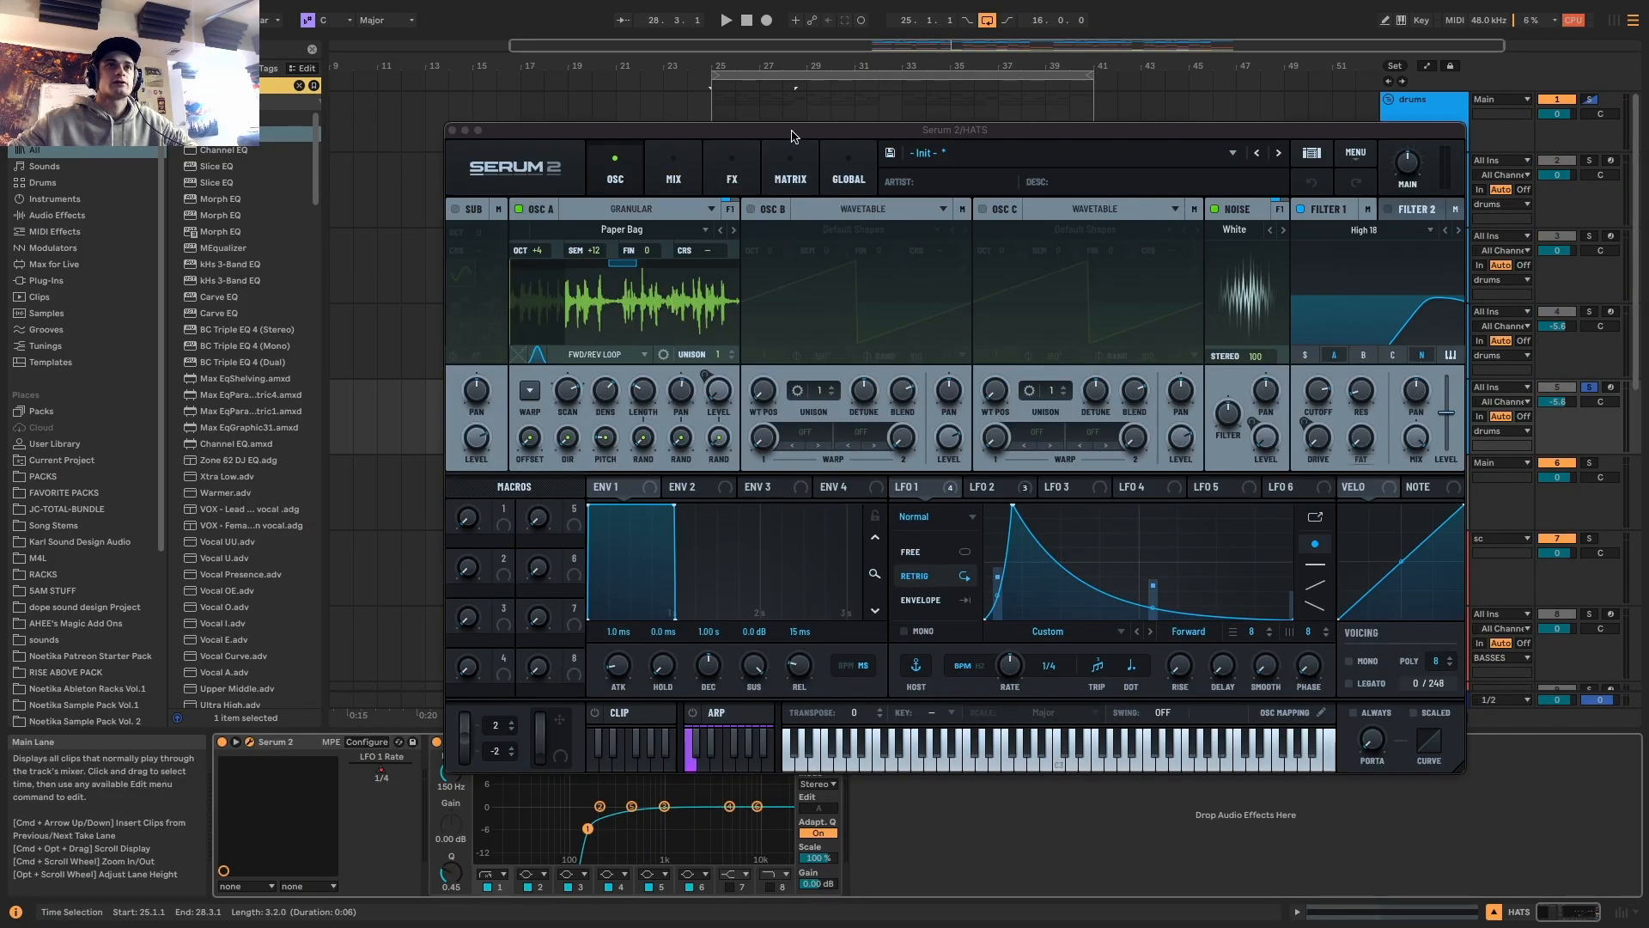
{"action": "left_click_drag", "start_coordinate": [792, 136], "coordinate": [790, 738]}
{"action": "key", "text": "a"}
{"action": "left_click", "coordinate": [1417, 416]}
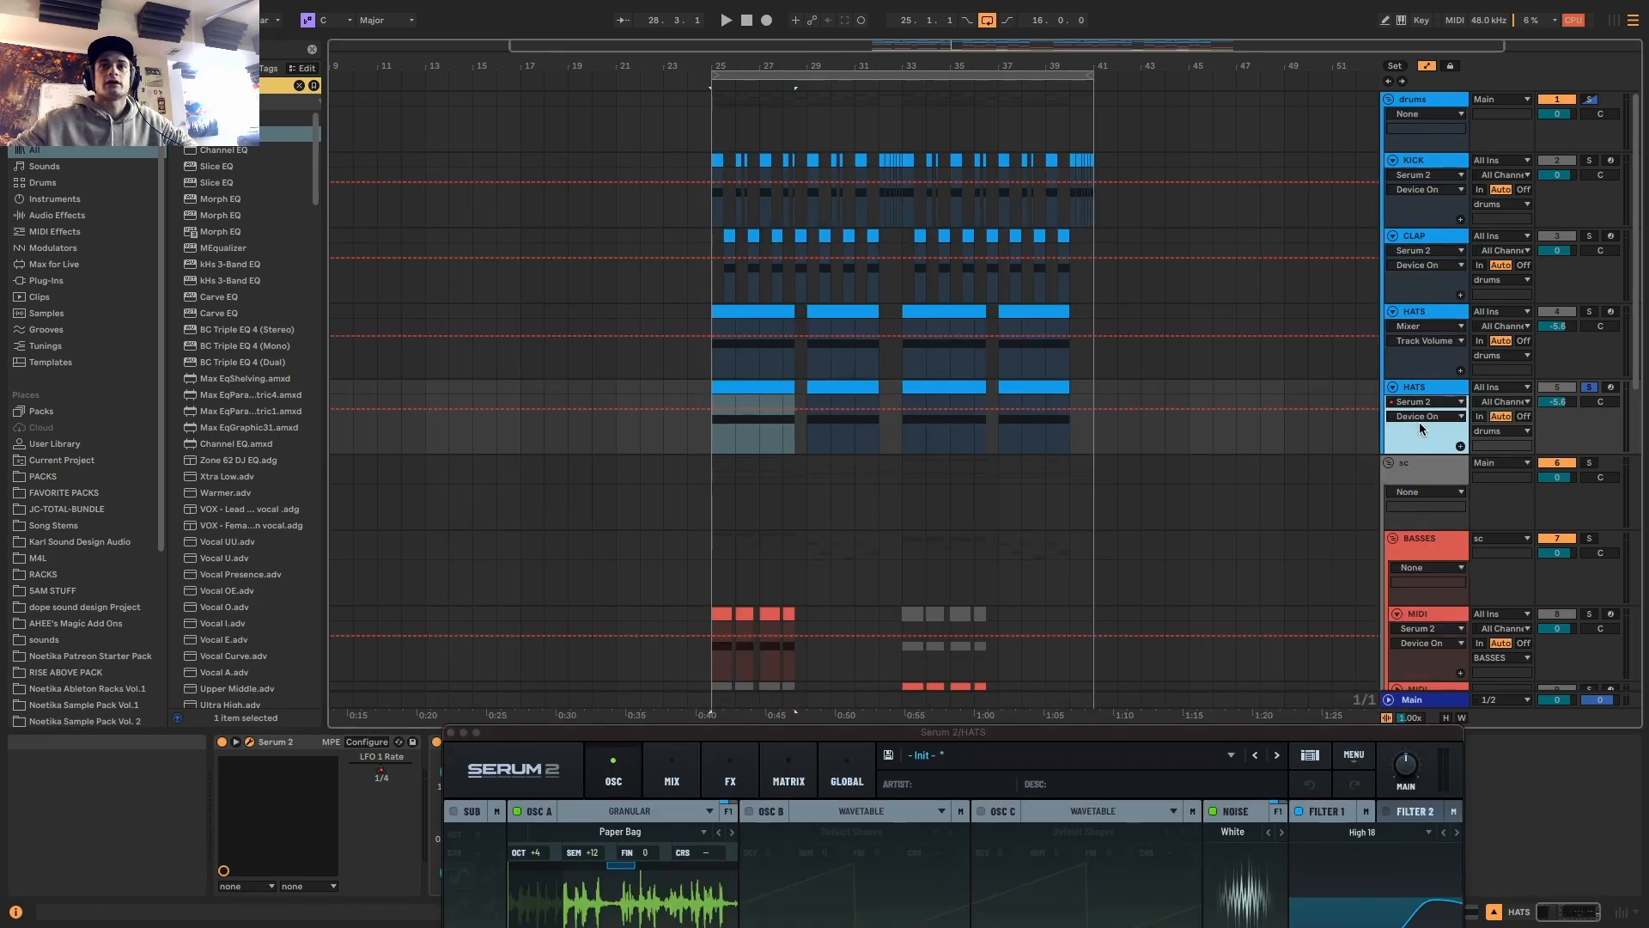
{"action": "left_click", "coordinate": [1416, 443]}
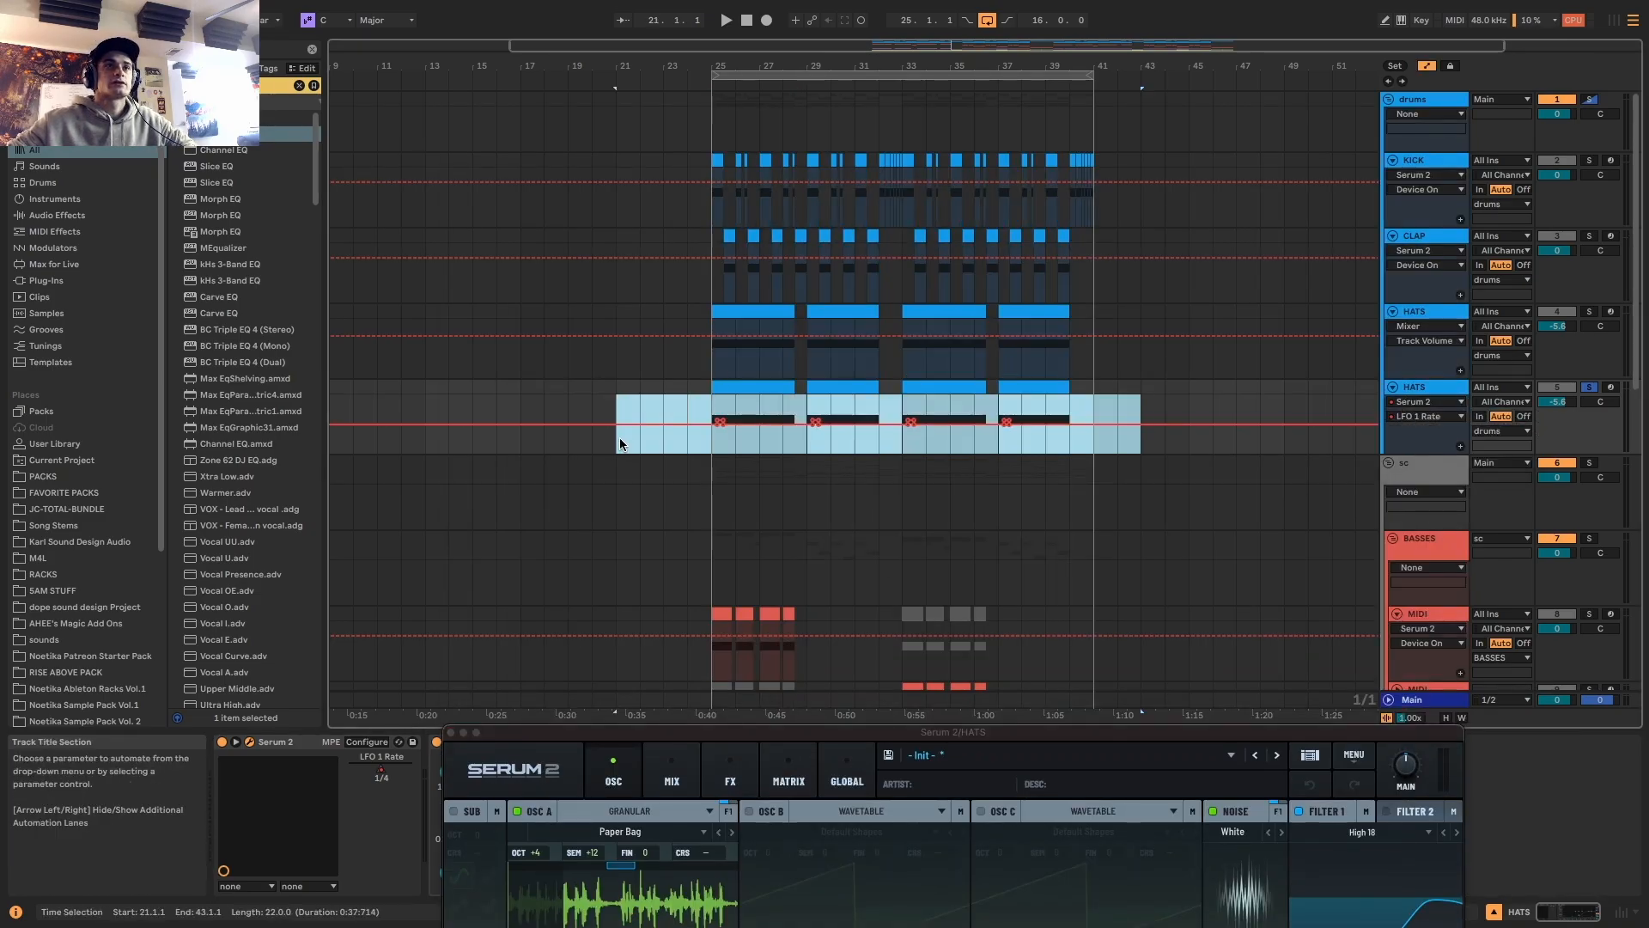
{"action": "left_click", "coordinate": [730, 399]}
{"action": "left_click_drag", "start_coordinate": [887, 734], "coordinate": [848, 118]}
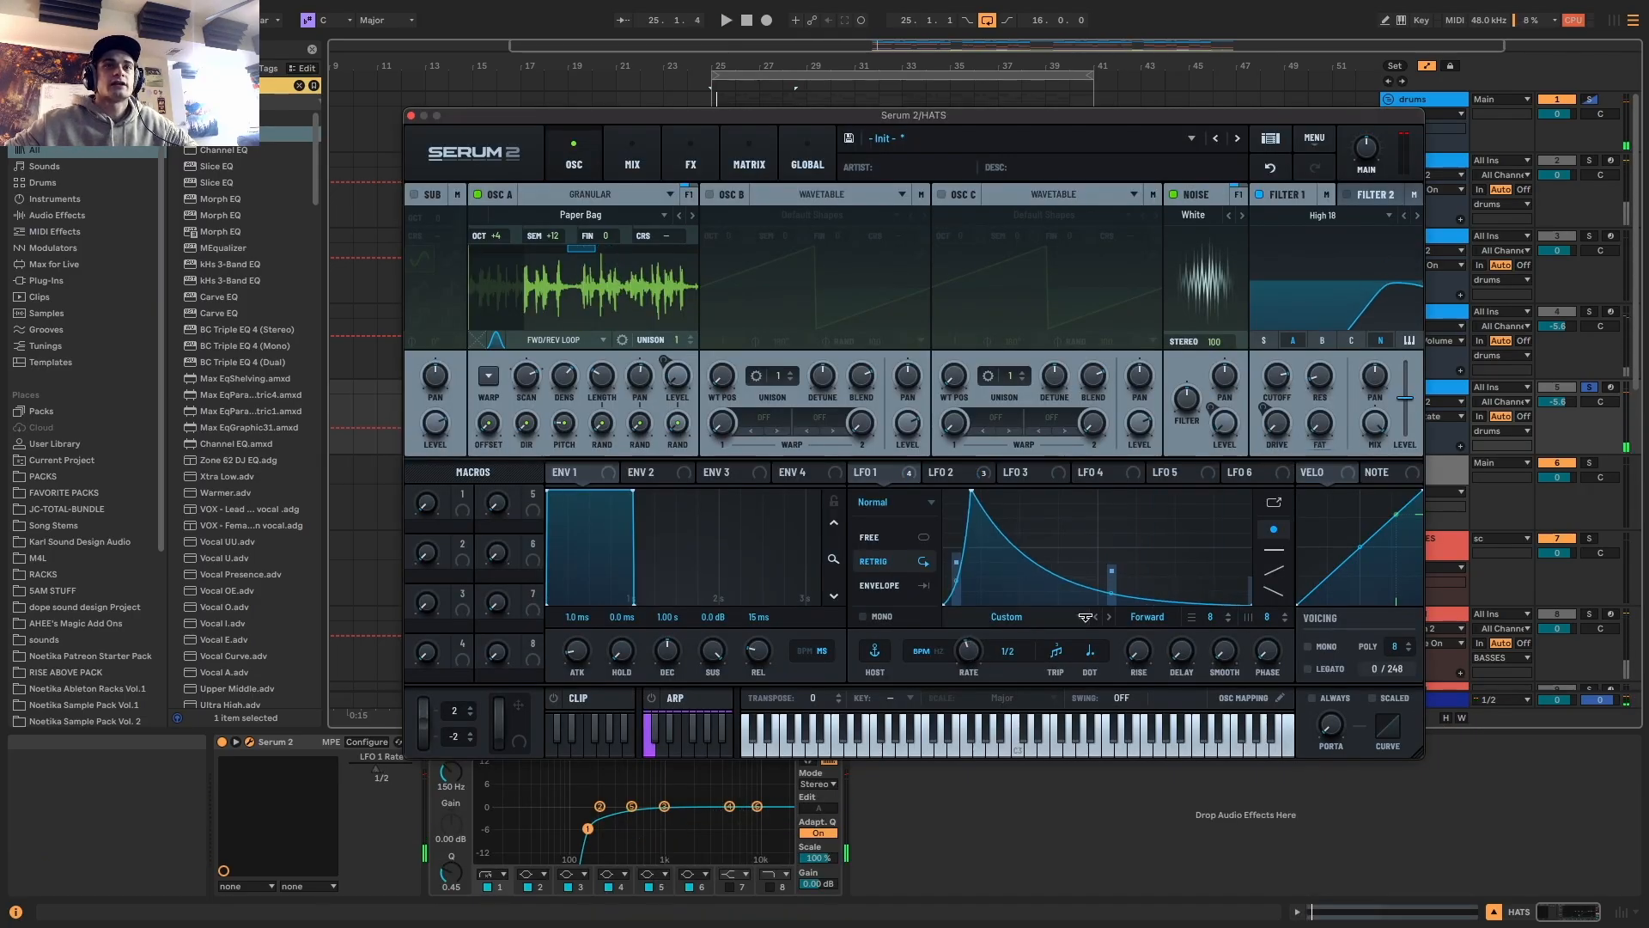
Set Filter 1's cutoff to about 2143 Hz and reshape LFO 1 into a curve falling from its start
{"action": "key", "text": "space"}
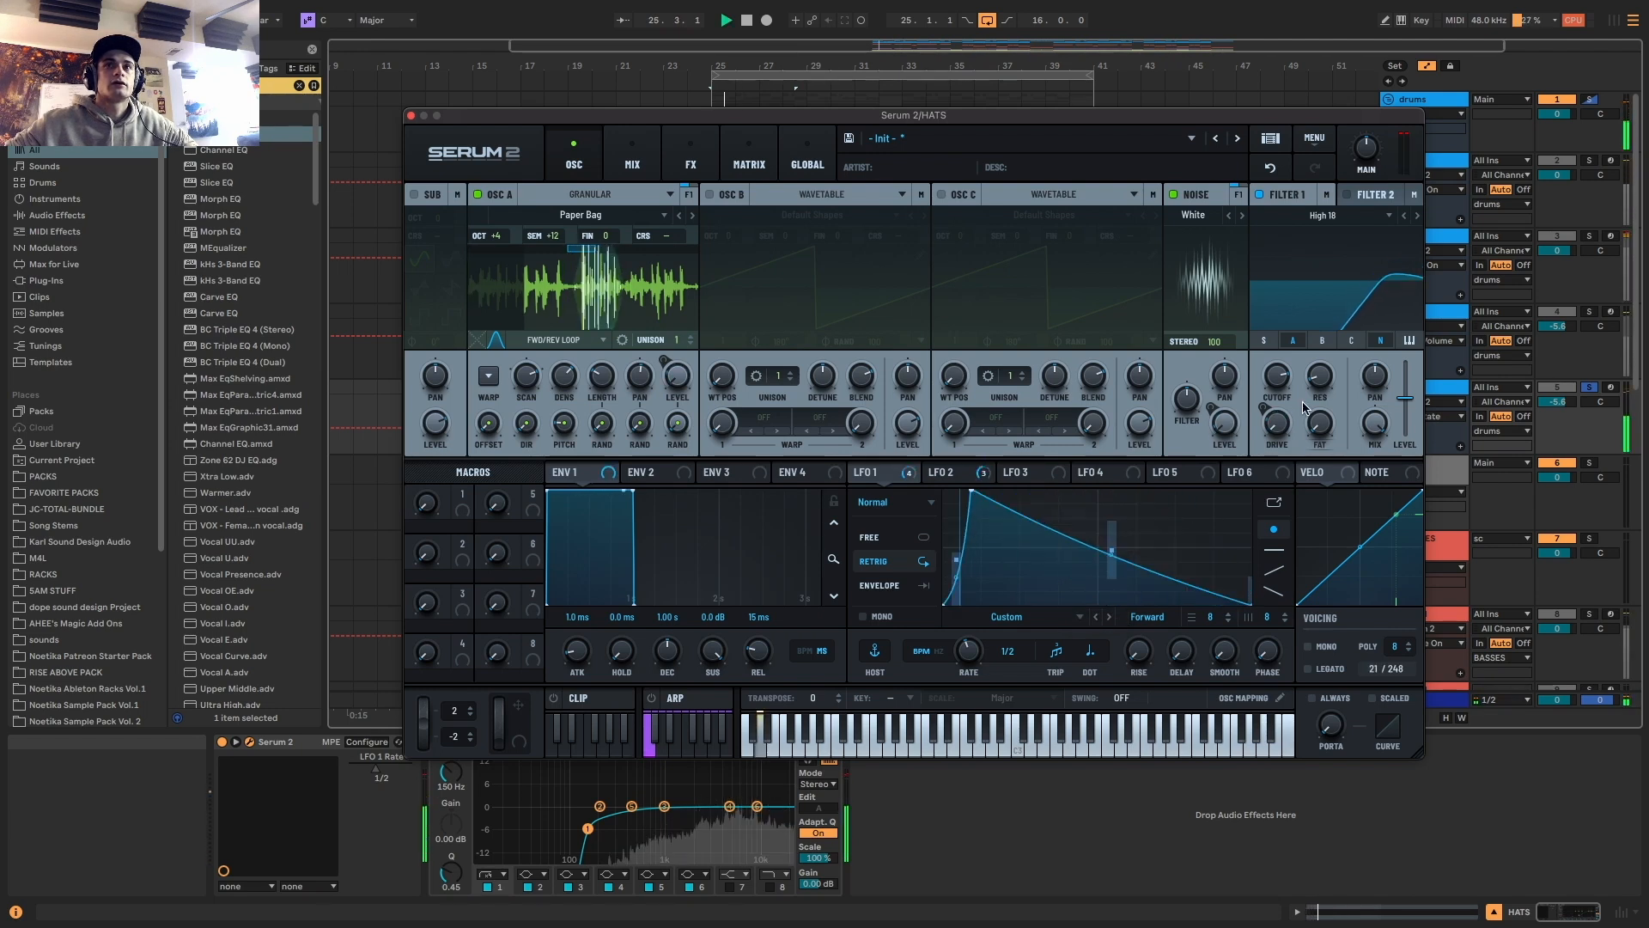
{"action": "key", "text": "space"}
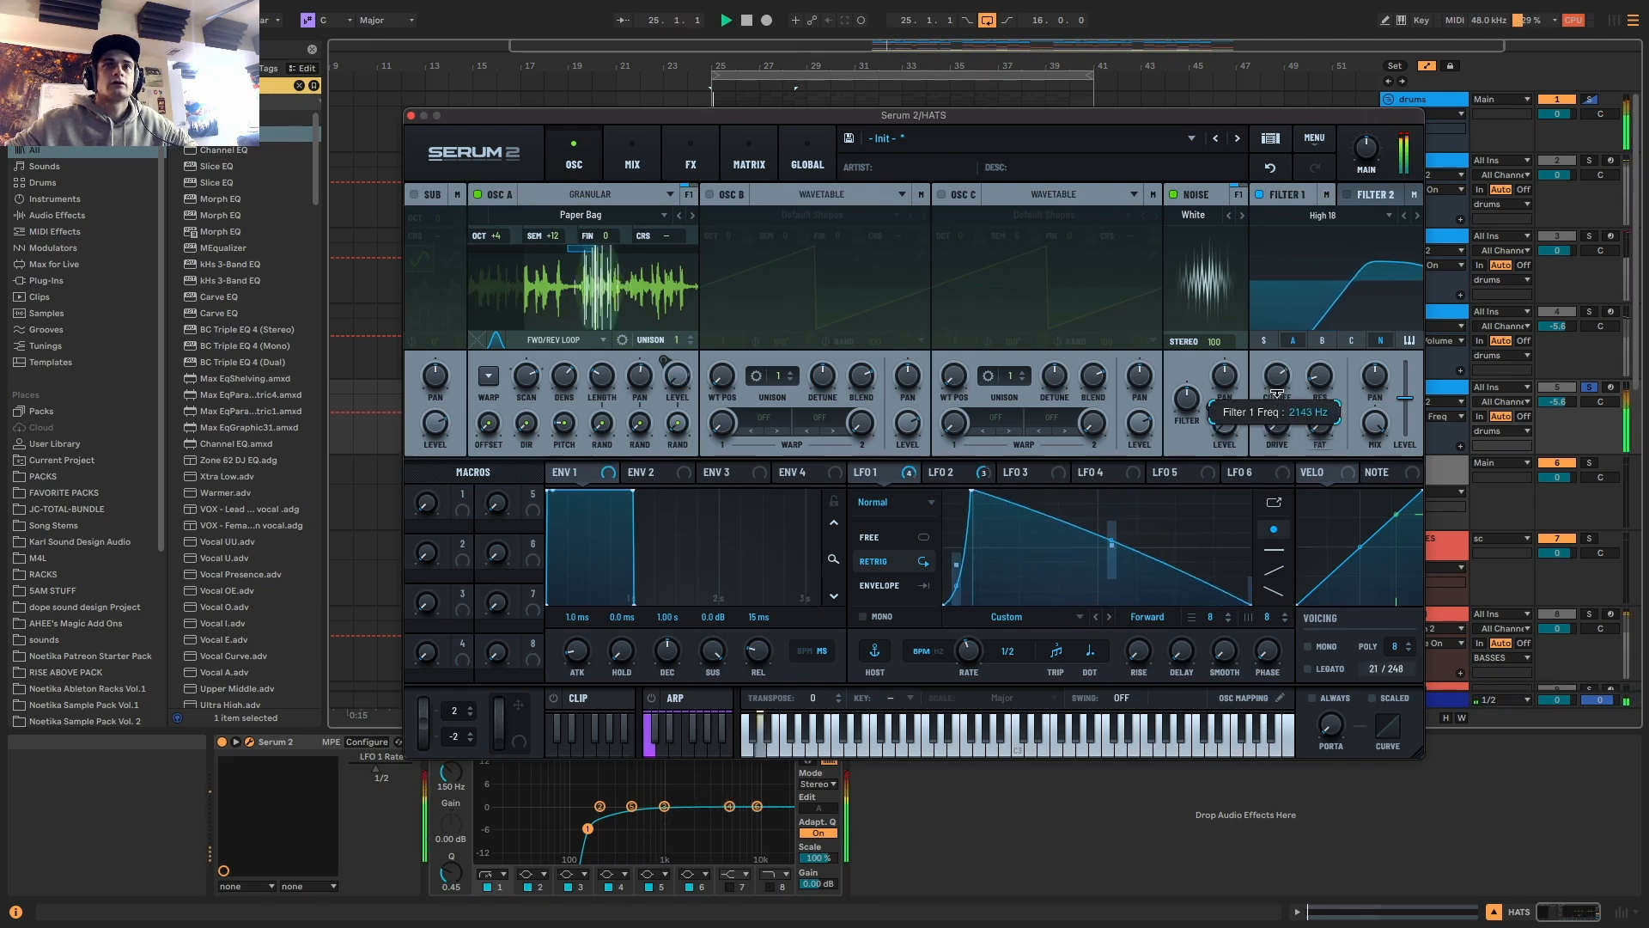
{"action": "left_click_drag", "start_coordinate": [1111, 547], "coordinate": [1122, 498]}
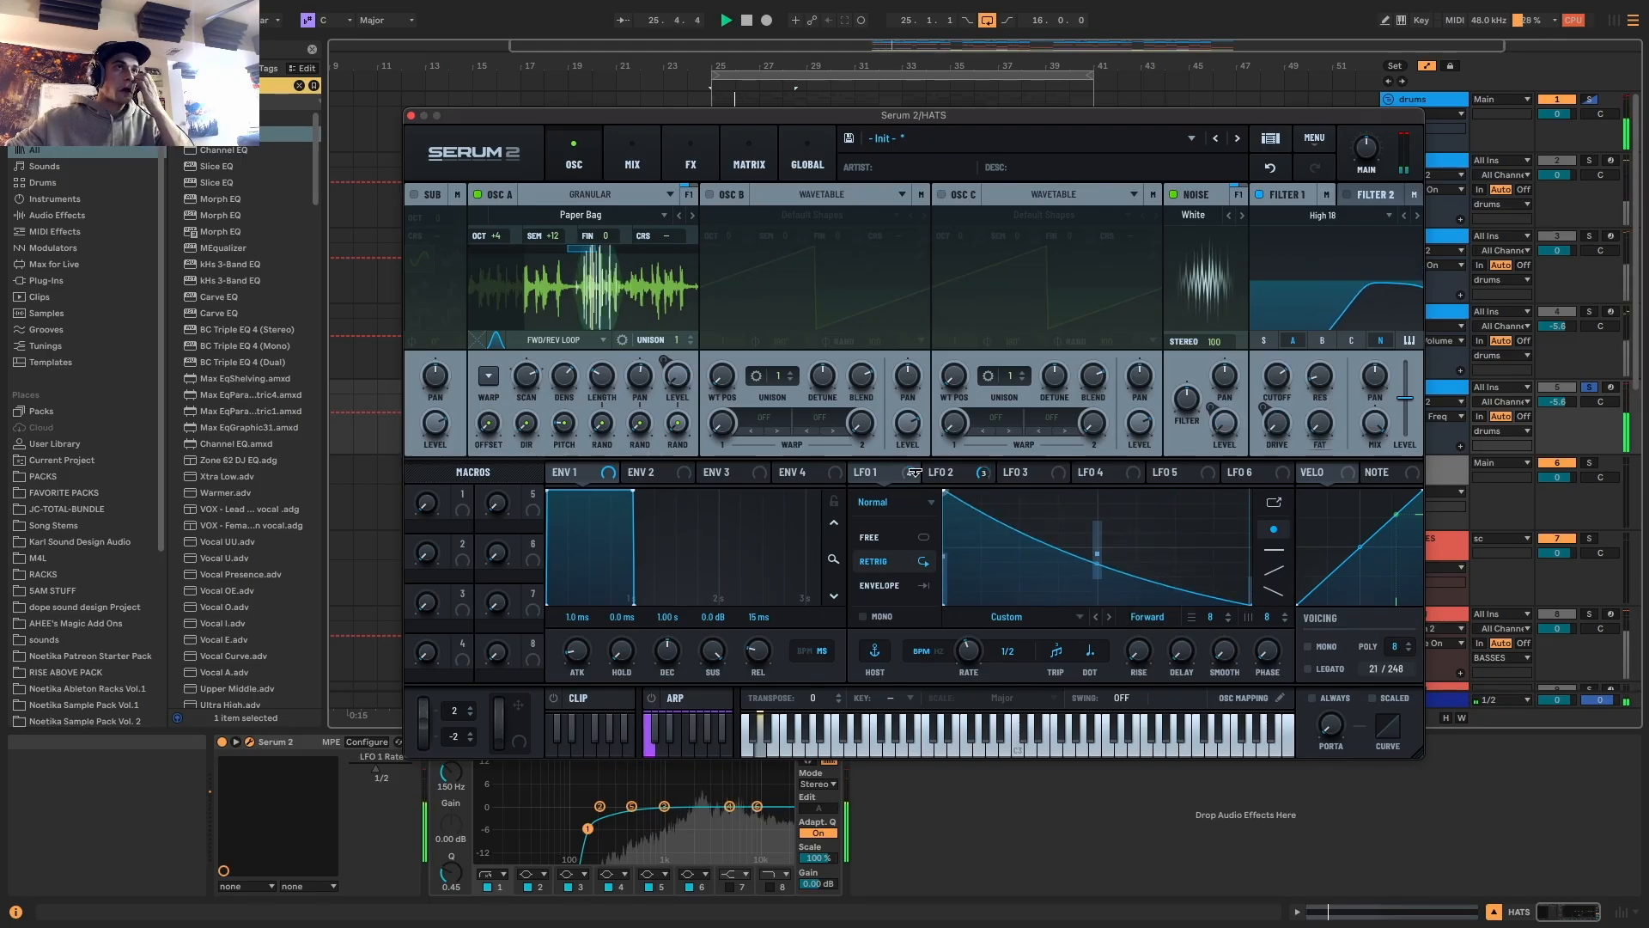
{"action": "key", "text": "space"}
{"action": "key", "text": "space"}
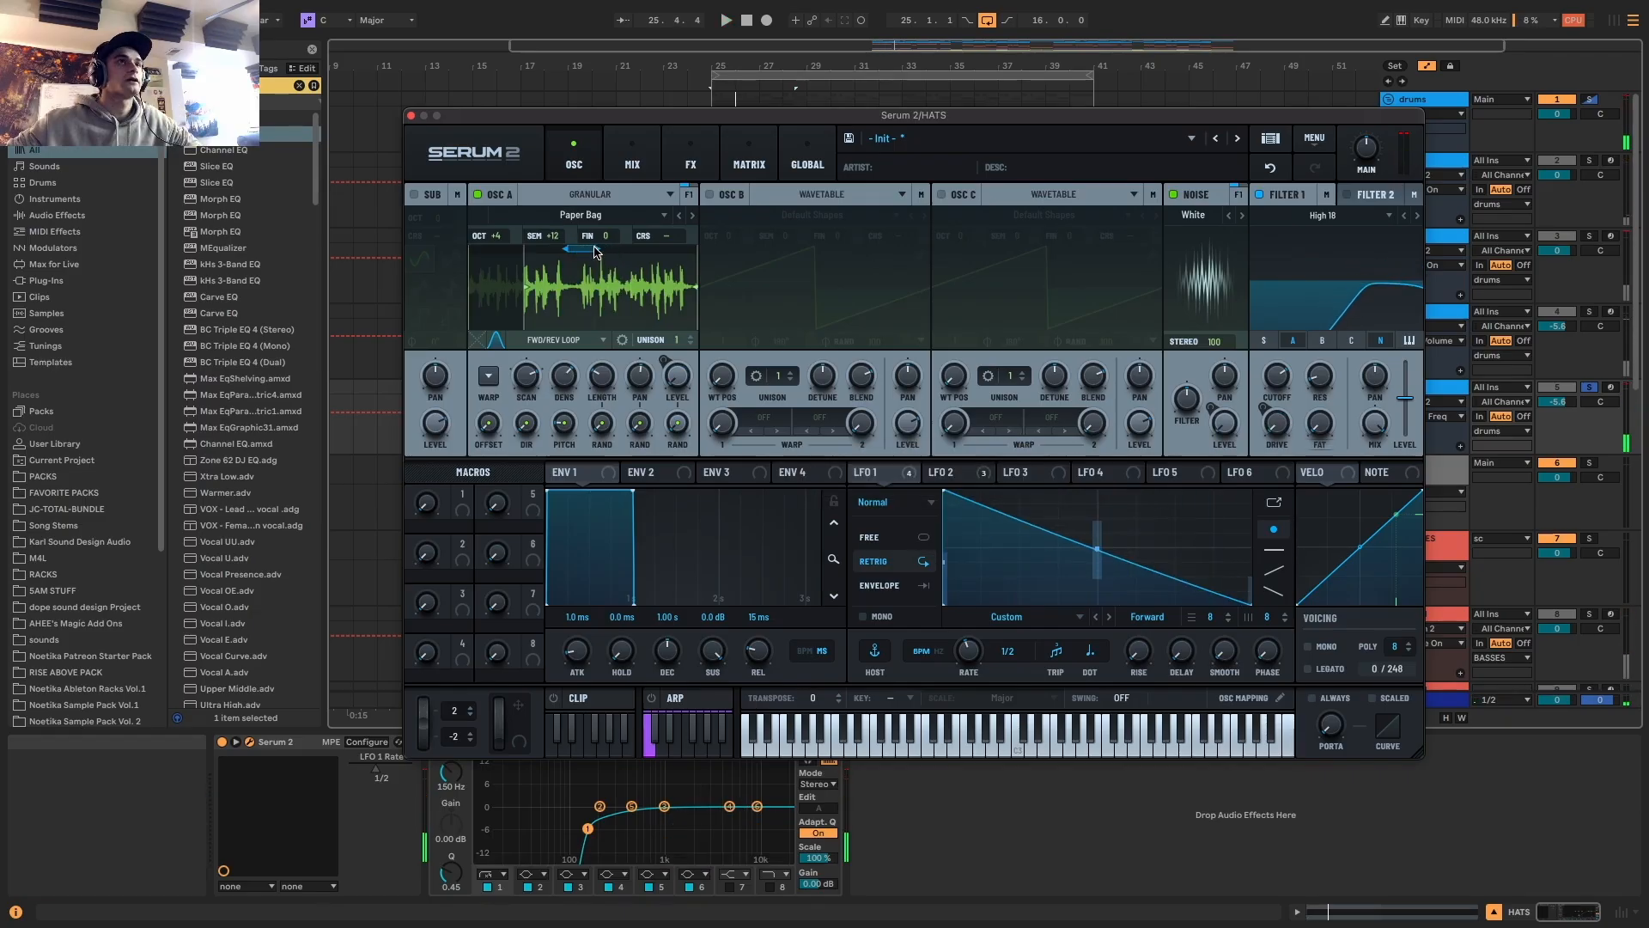
Load the S-Sound sample into granular Oscillator A and shift its grain region toward the end of the sample
{"action": "left_click_drag", "start_coordinate": [610, 251], "coordinate": [555, 257]}
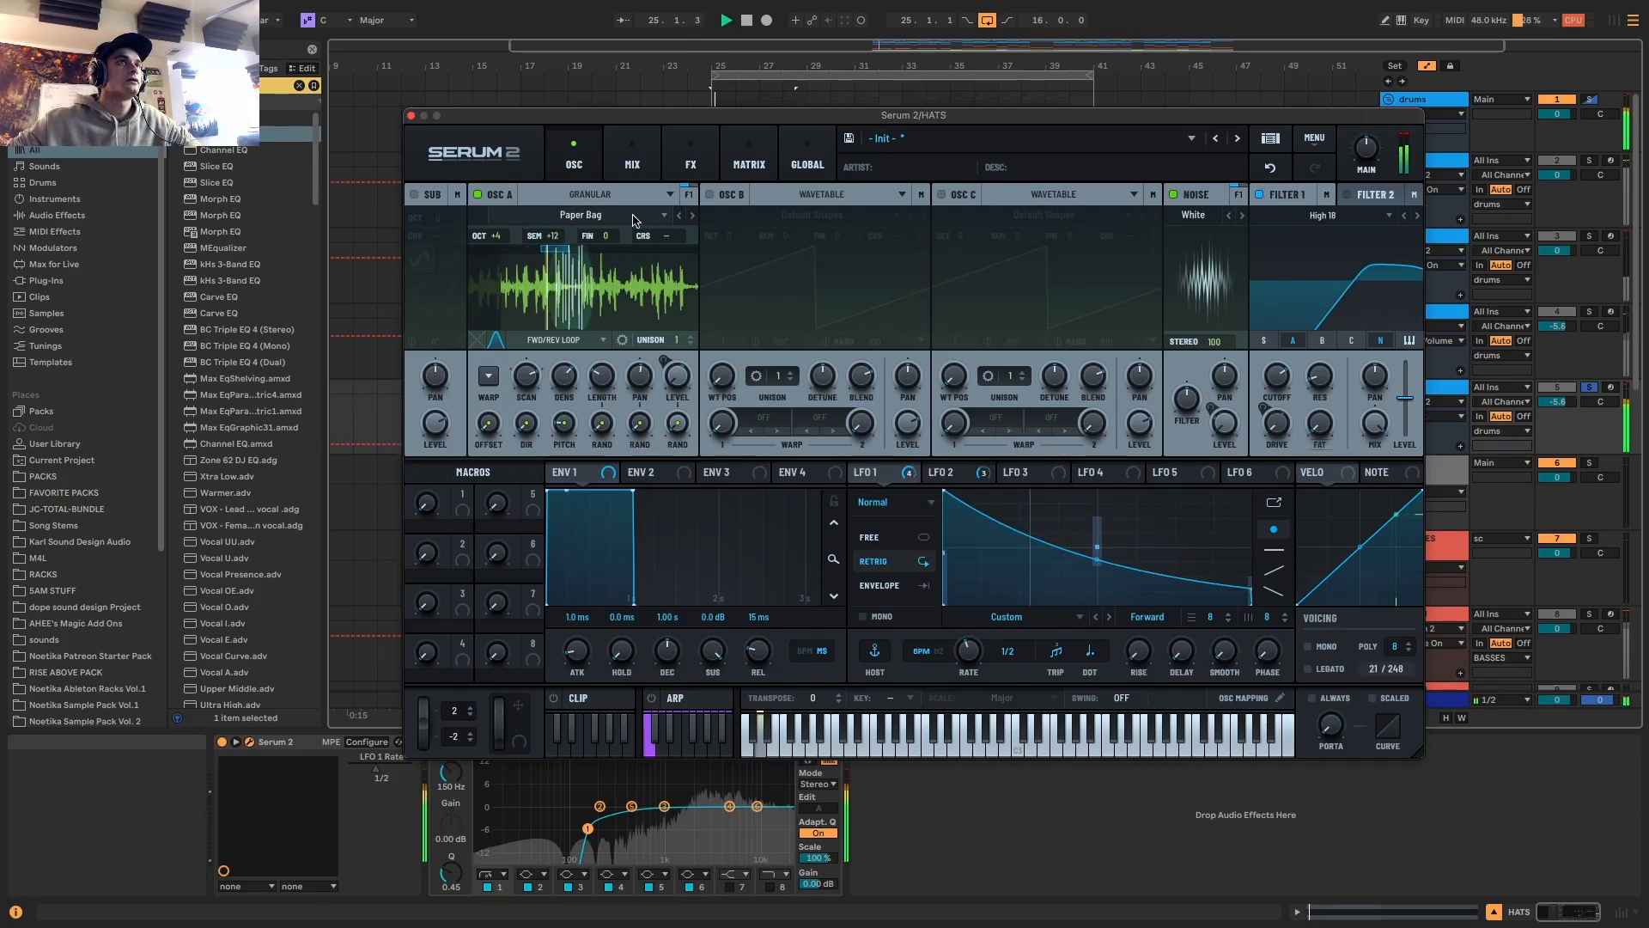
{"action": "left_click", "coordinate": [688, 214]}
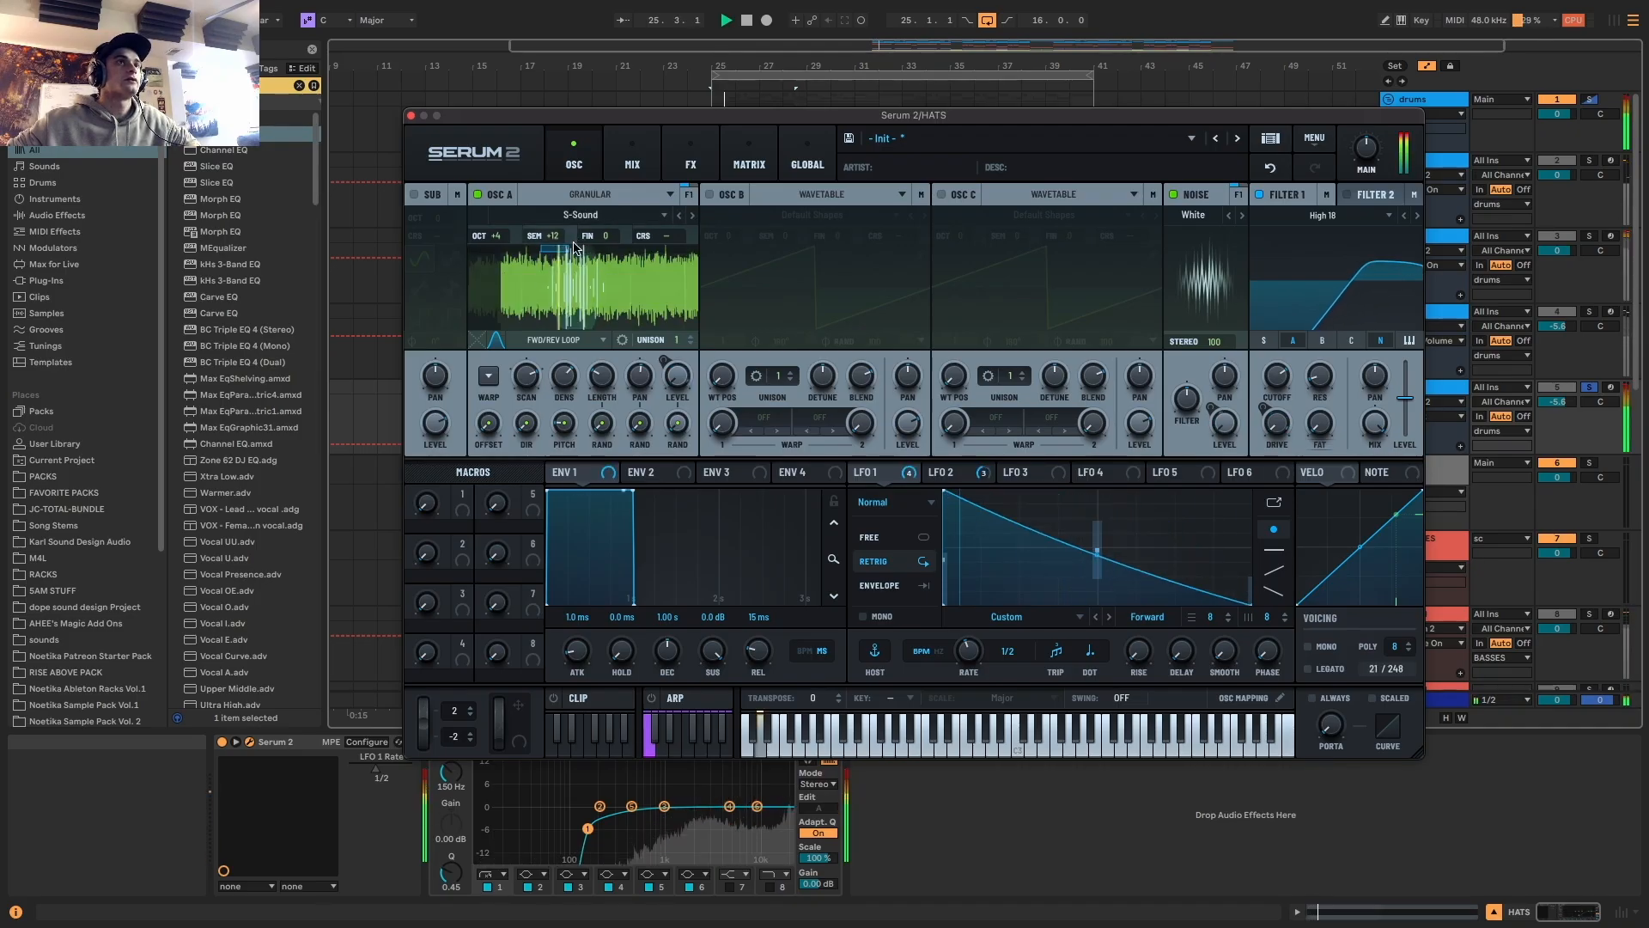
{"action": "key", "text": "space"}
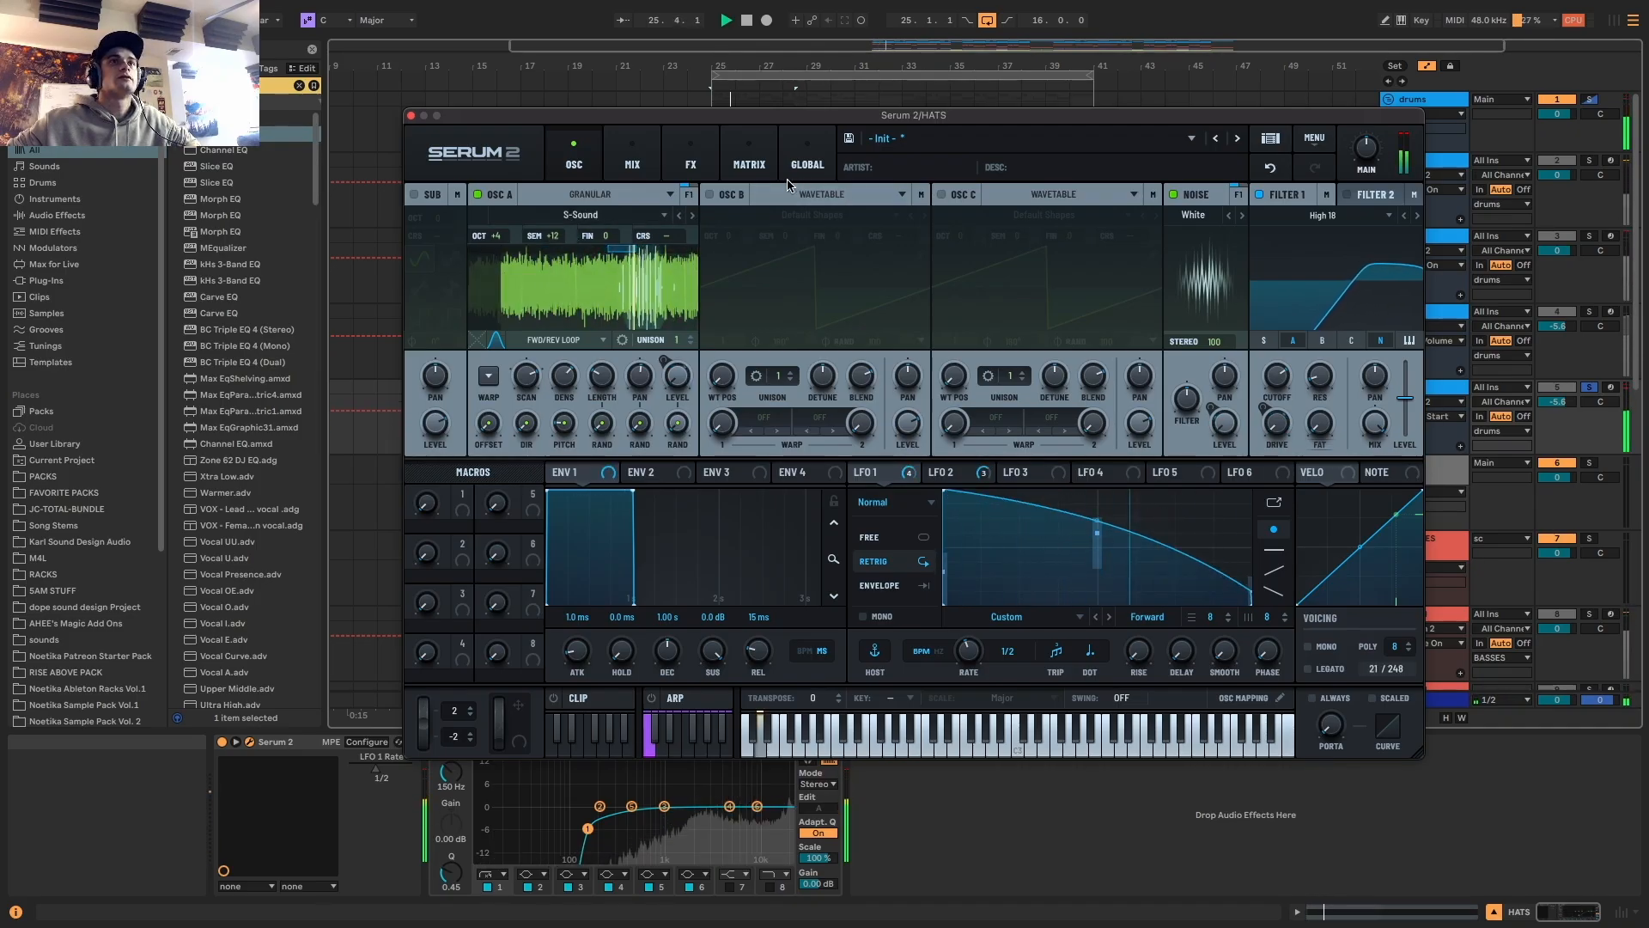
Set the FX filter mix to 50% and switch the distortion to Downsample with its filter on Post and Q 0.1
{"action": "left_click", "coordinate": [685, 155]}
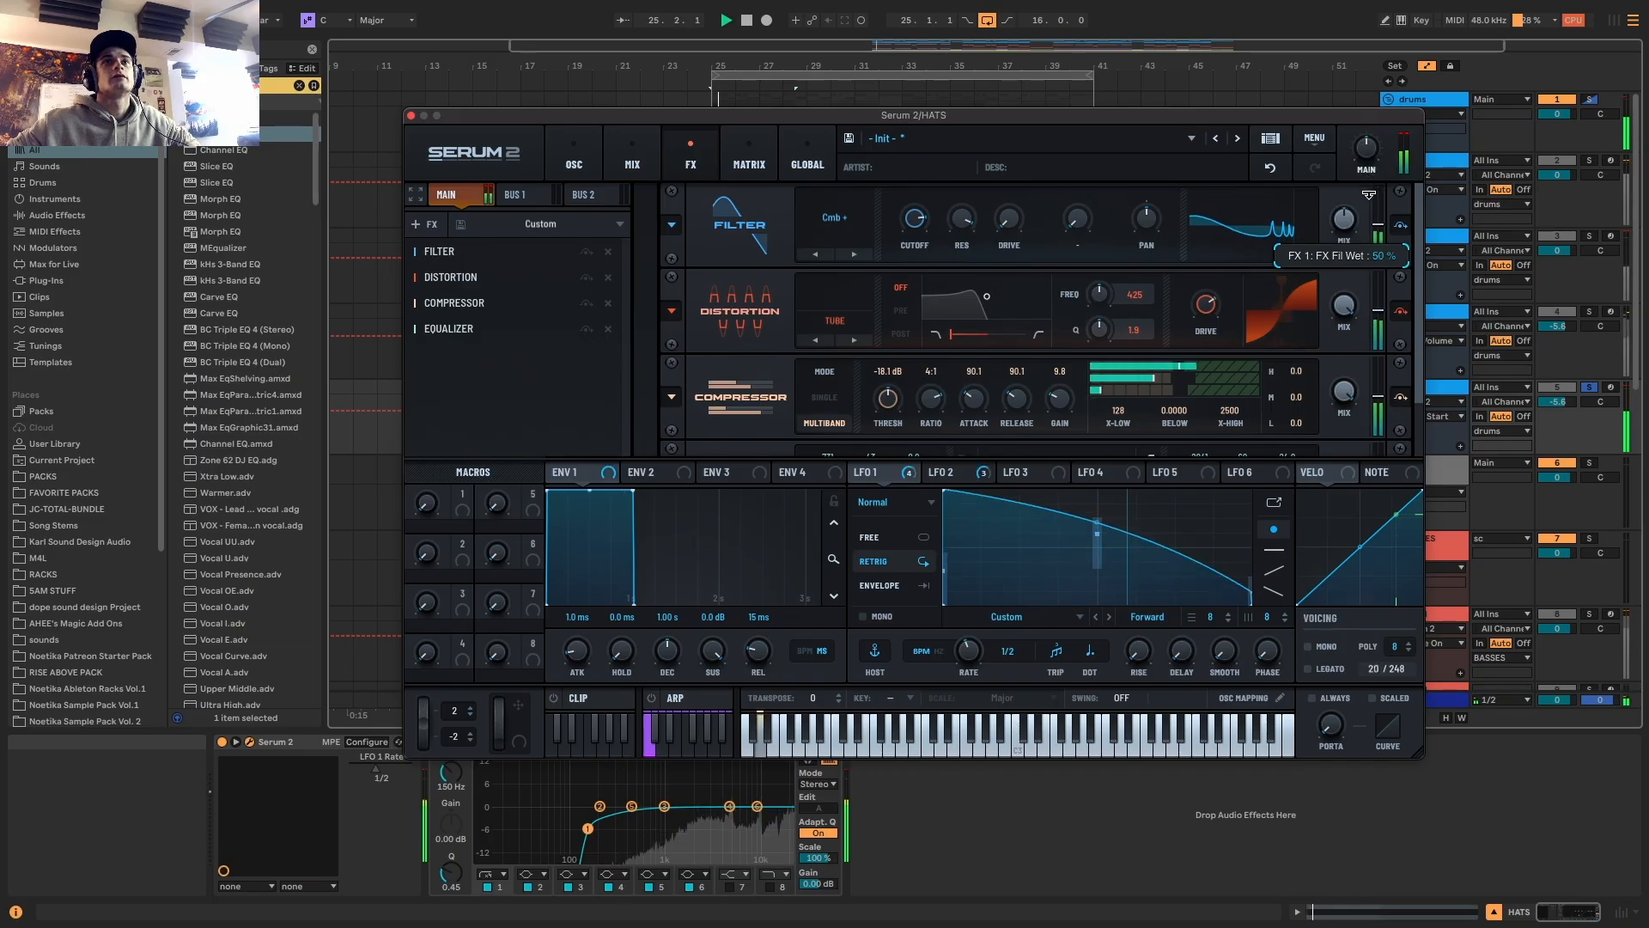
{"action": "scroll", "coordinate": [1421, 284], "scroll_direction": "down", "scroll_amount": 1}
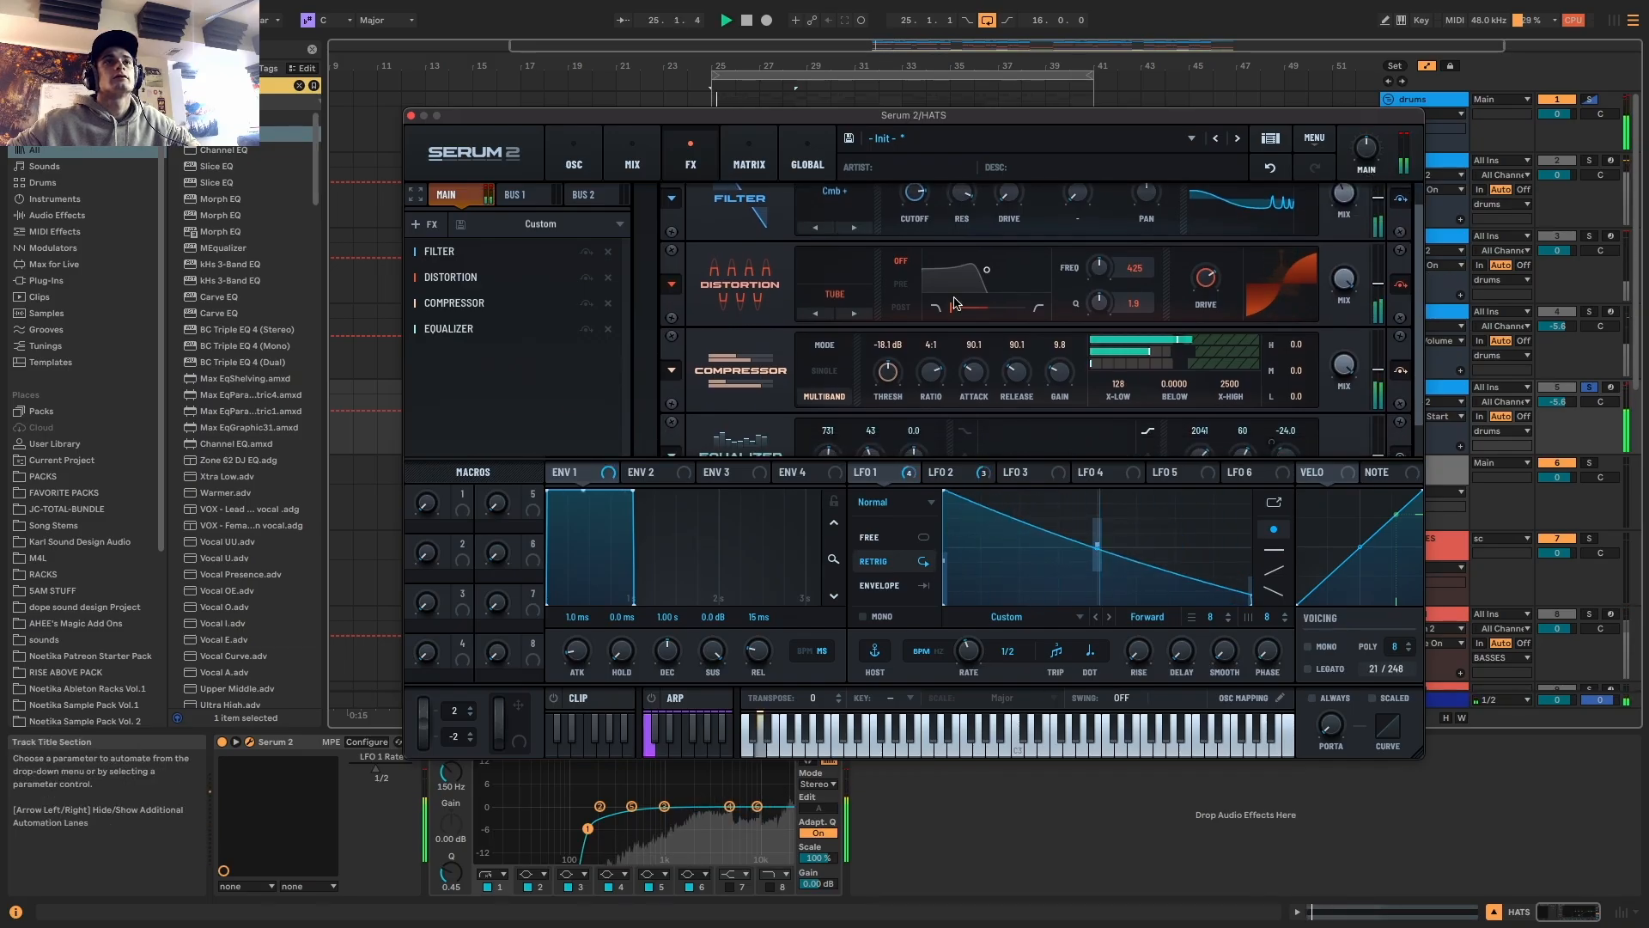
{"action": "left_click", "coordinate": [813, 295]}
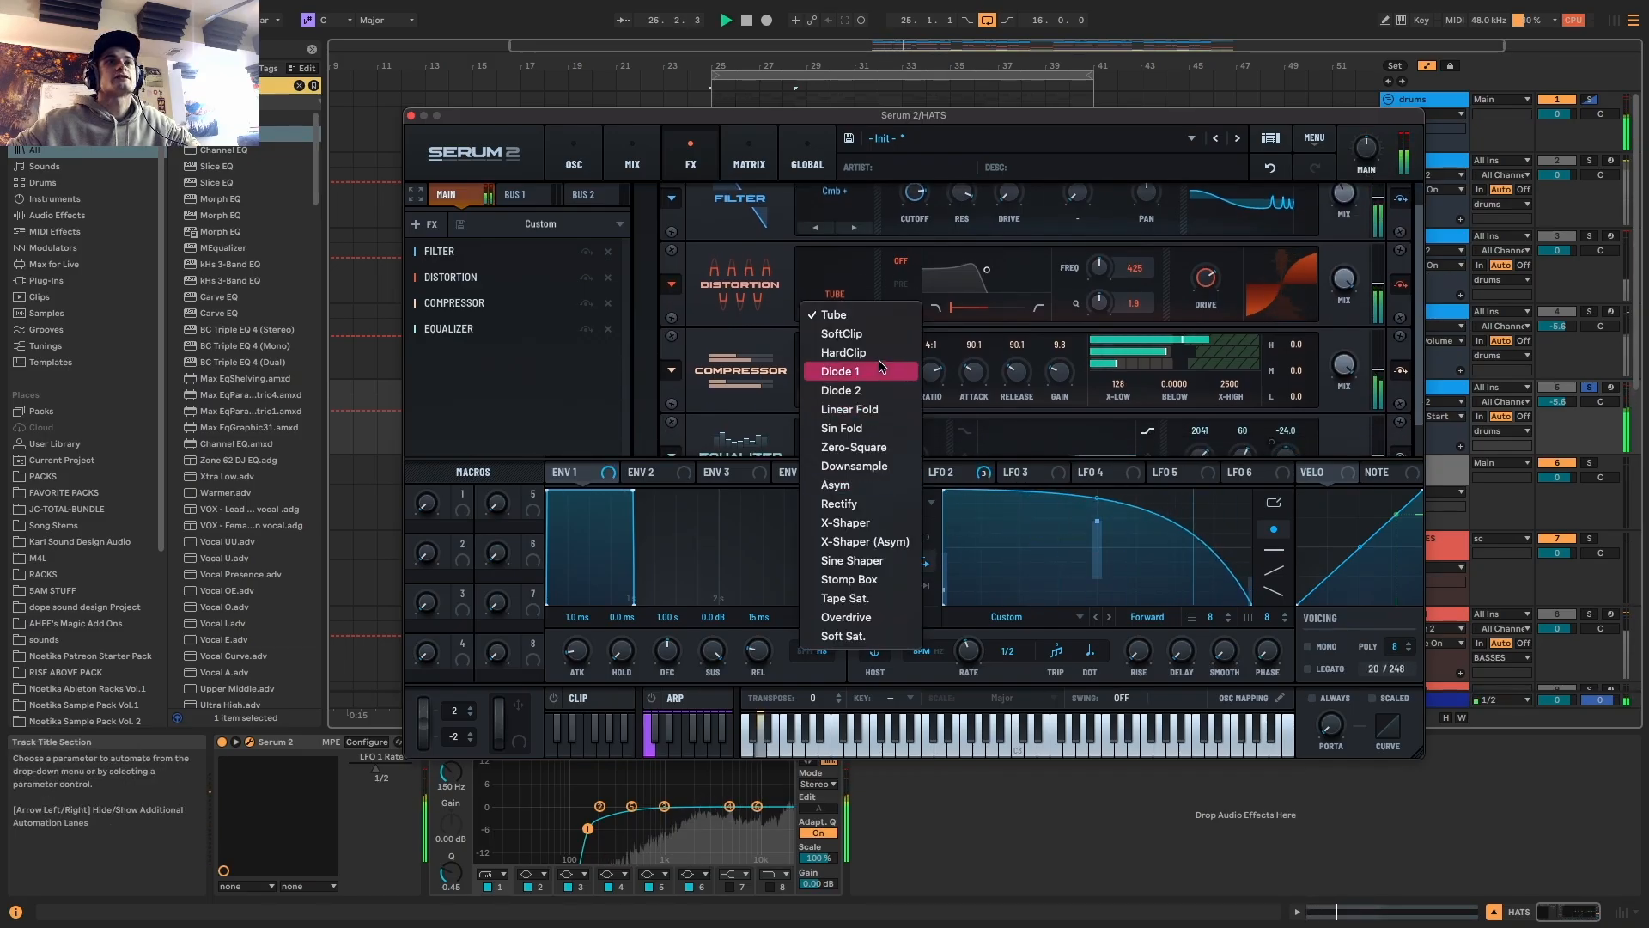
{"action": "left_click", "coordinate": [888, 467]}
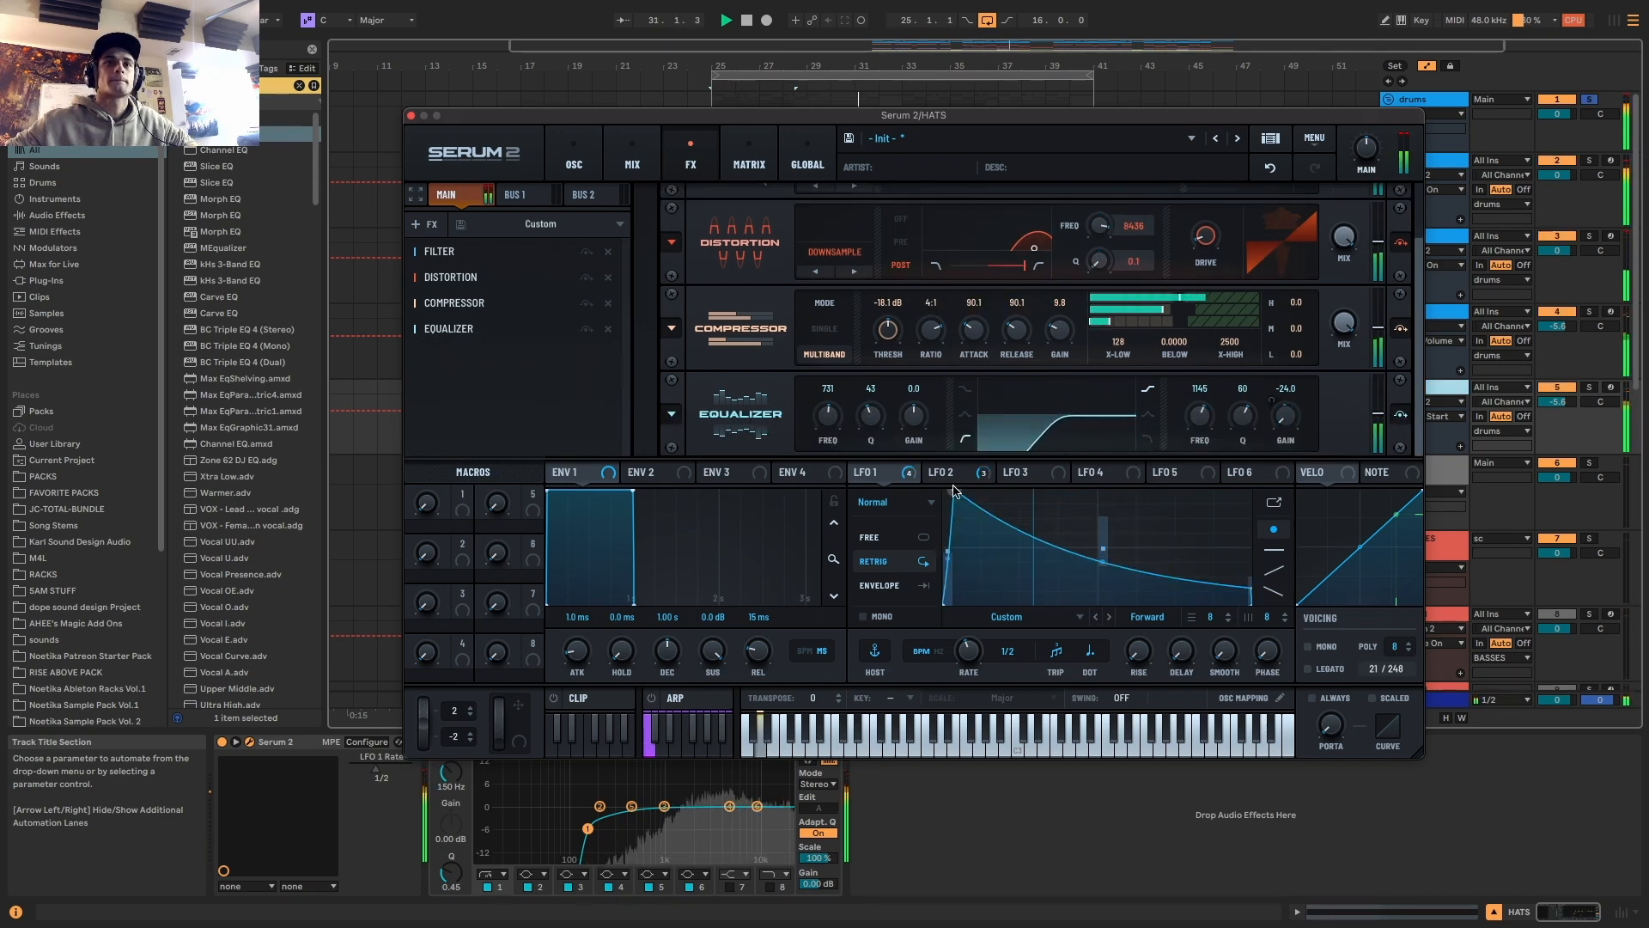
Modulate the Equalizer's high-band gain with LFO 1 at 61% and add a Hyper/Dimension effect
{"action": "left_click_drag", "start_coordinate": [1274, 403], "coordinate": [1275, 443]}
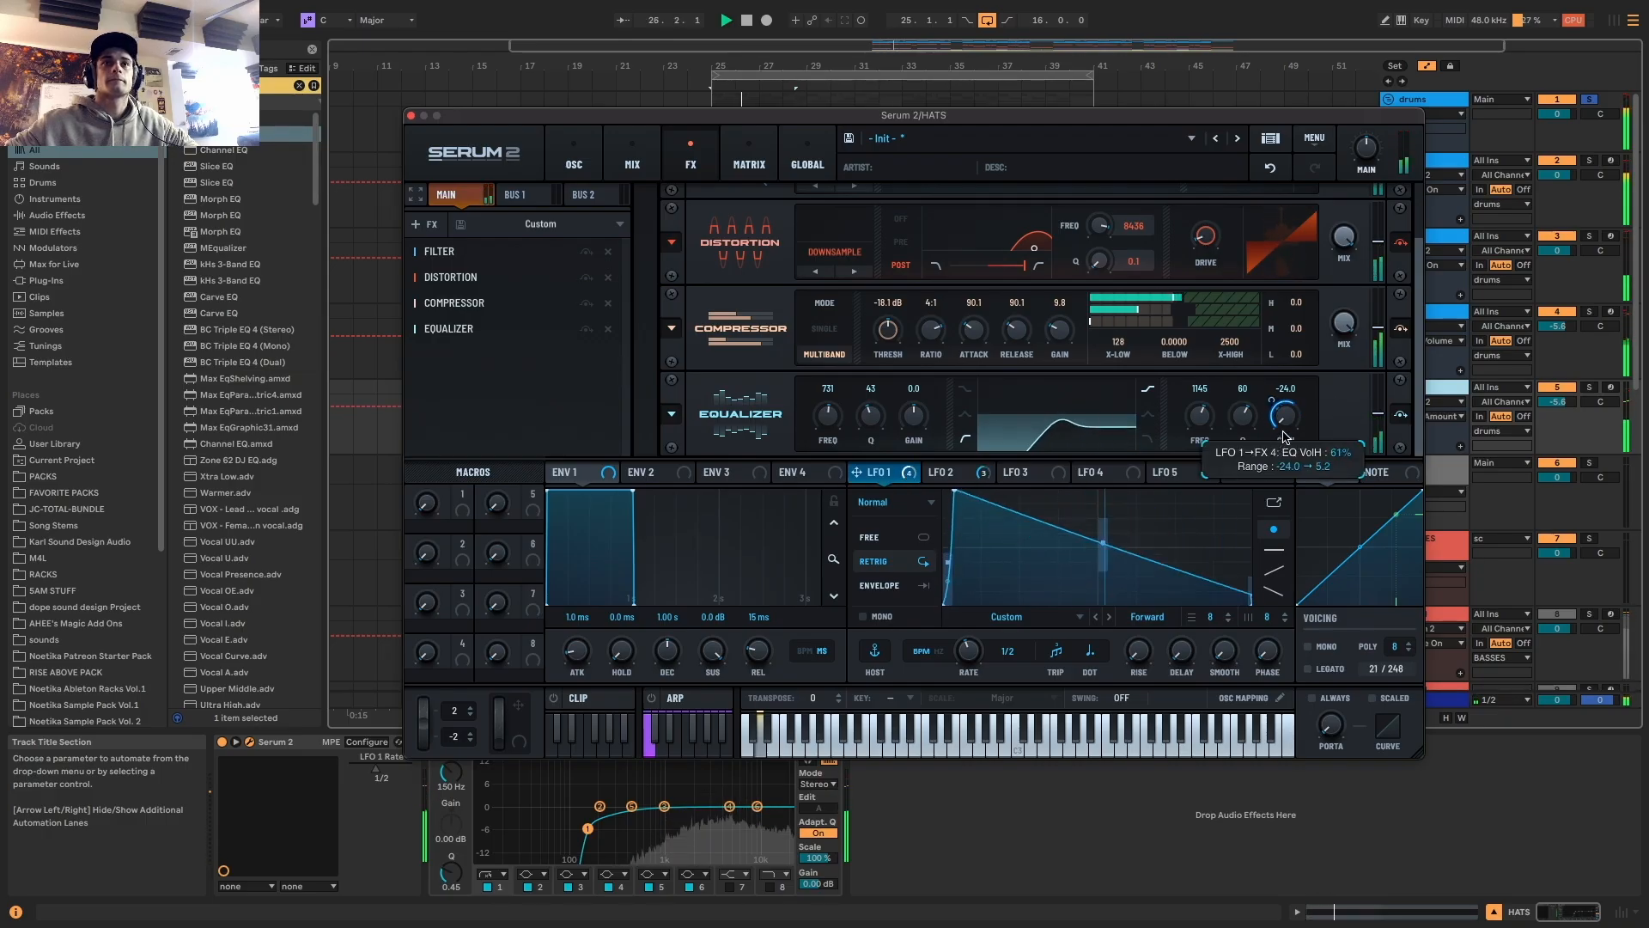
{"action": "left_click", "coordinate": [425, 224]}
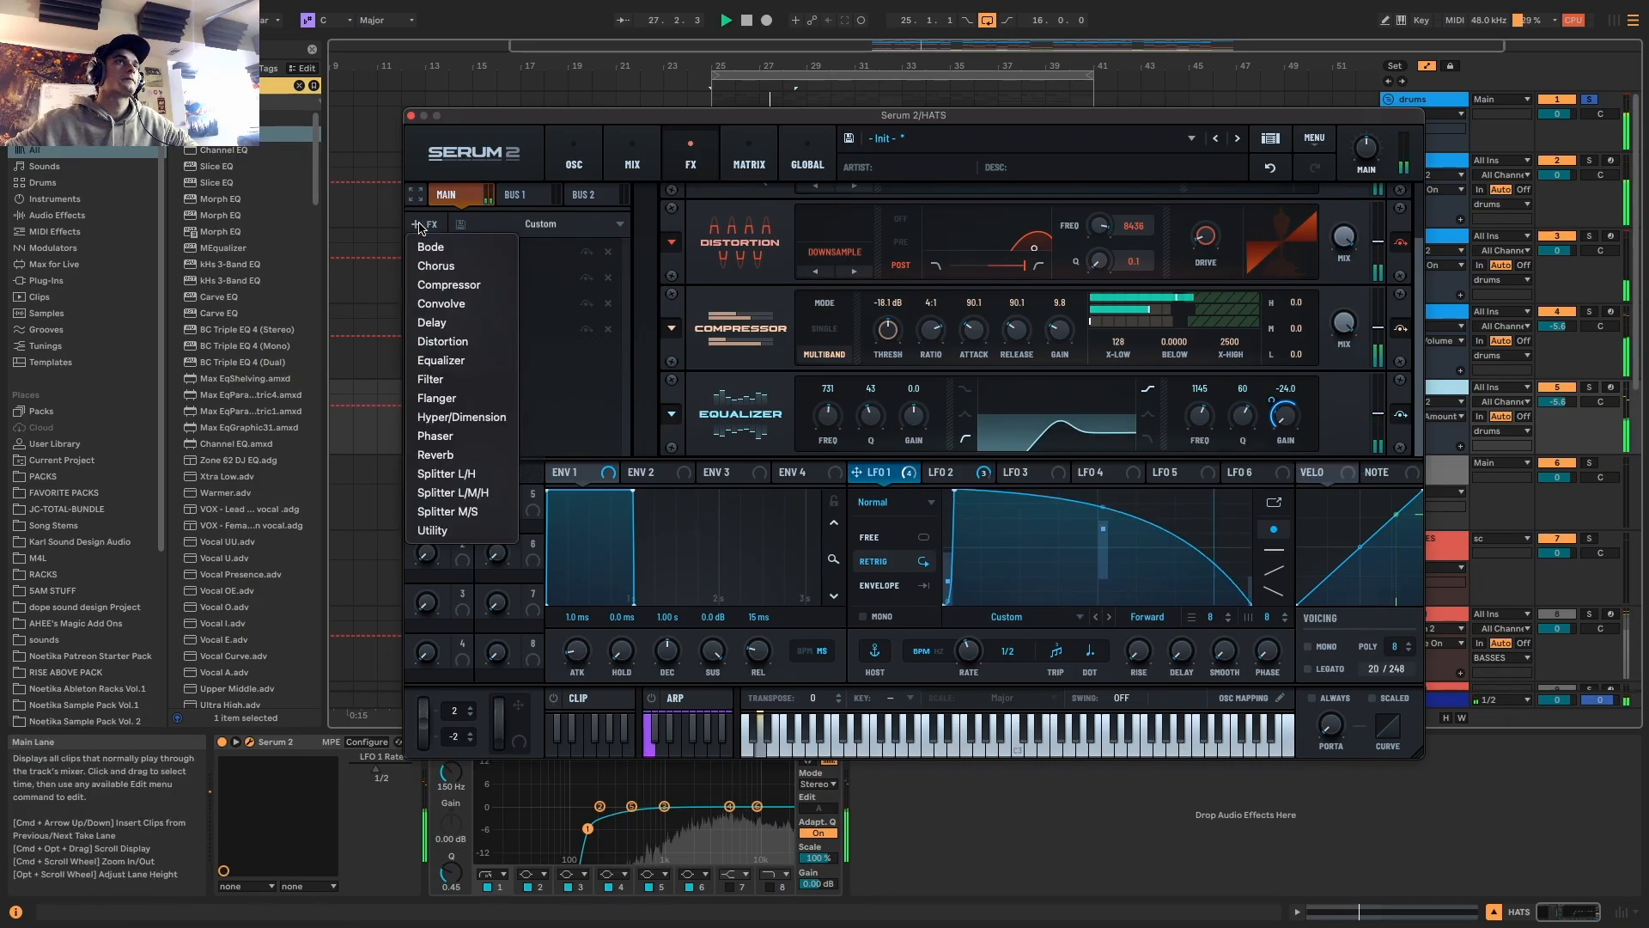
{"action": "left_click", "coordinate": [458, 418]}
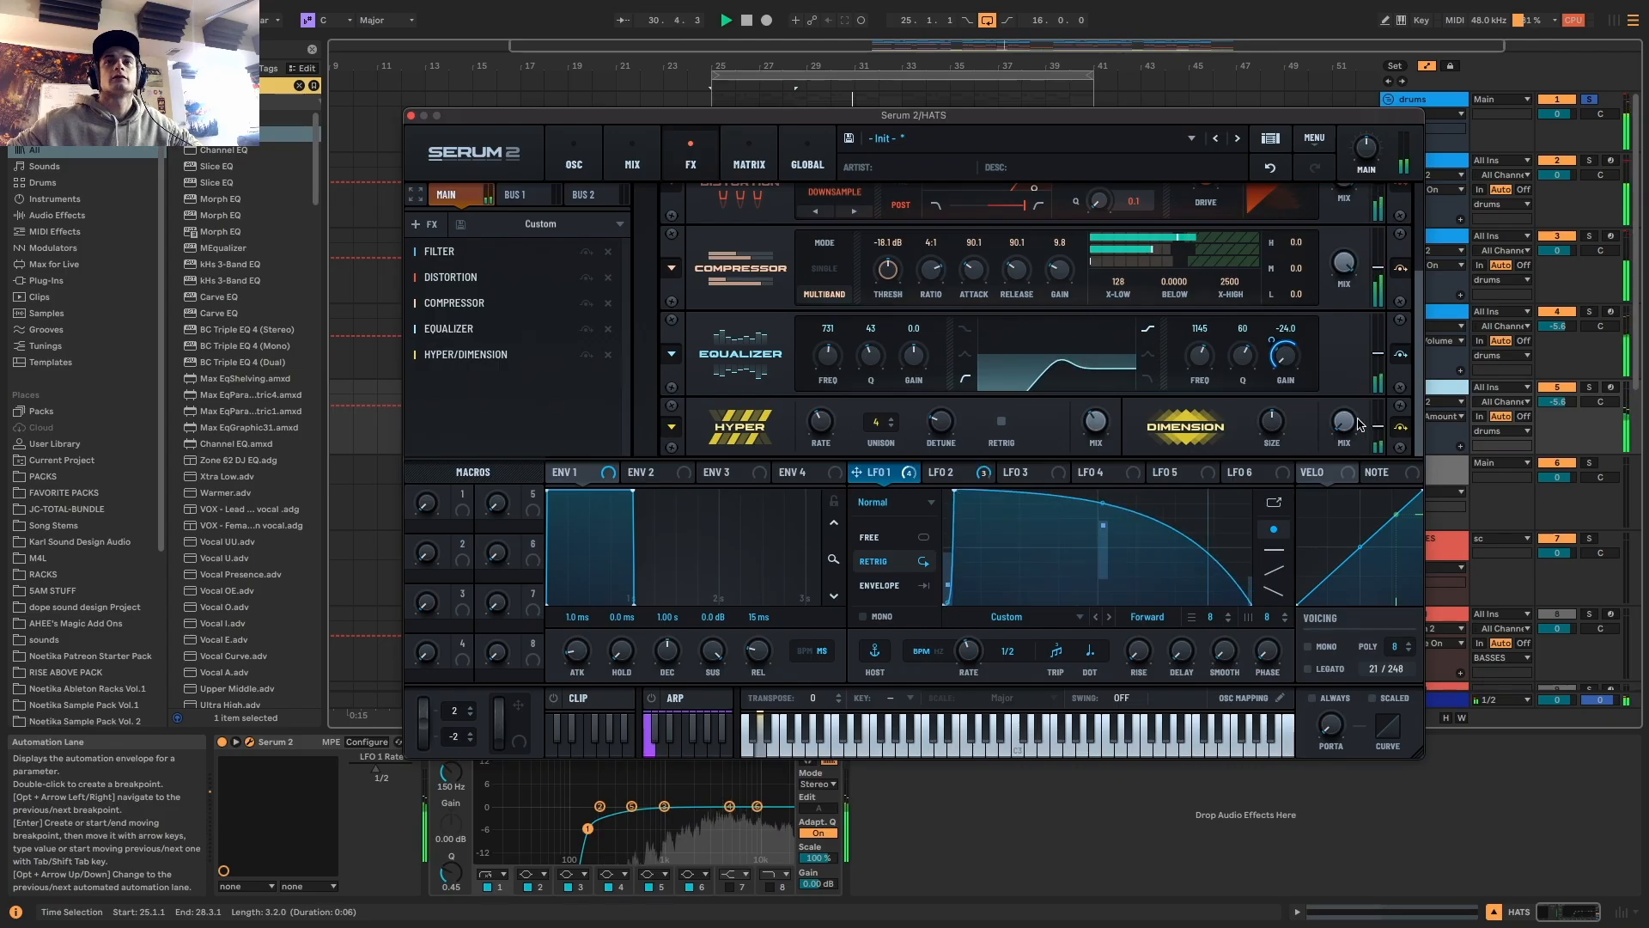
Add a Flanger to the end of the effects chain and unsolo the drums group
{"action": "left_click", "coordinate": [430, 225]}
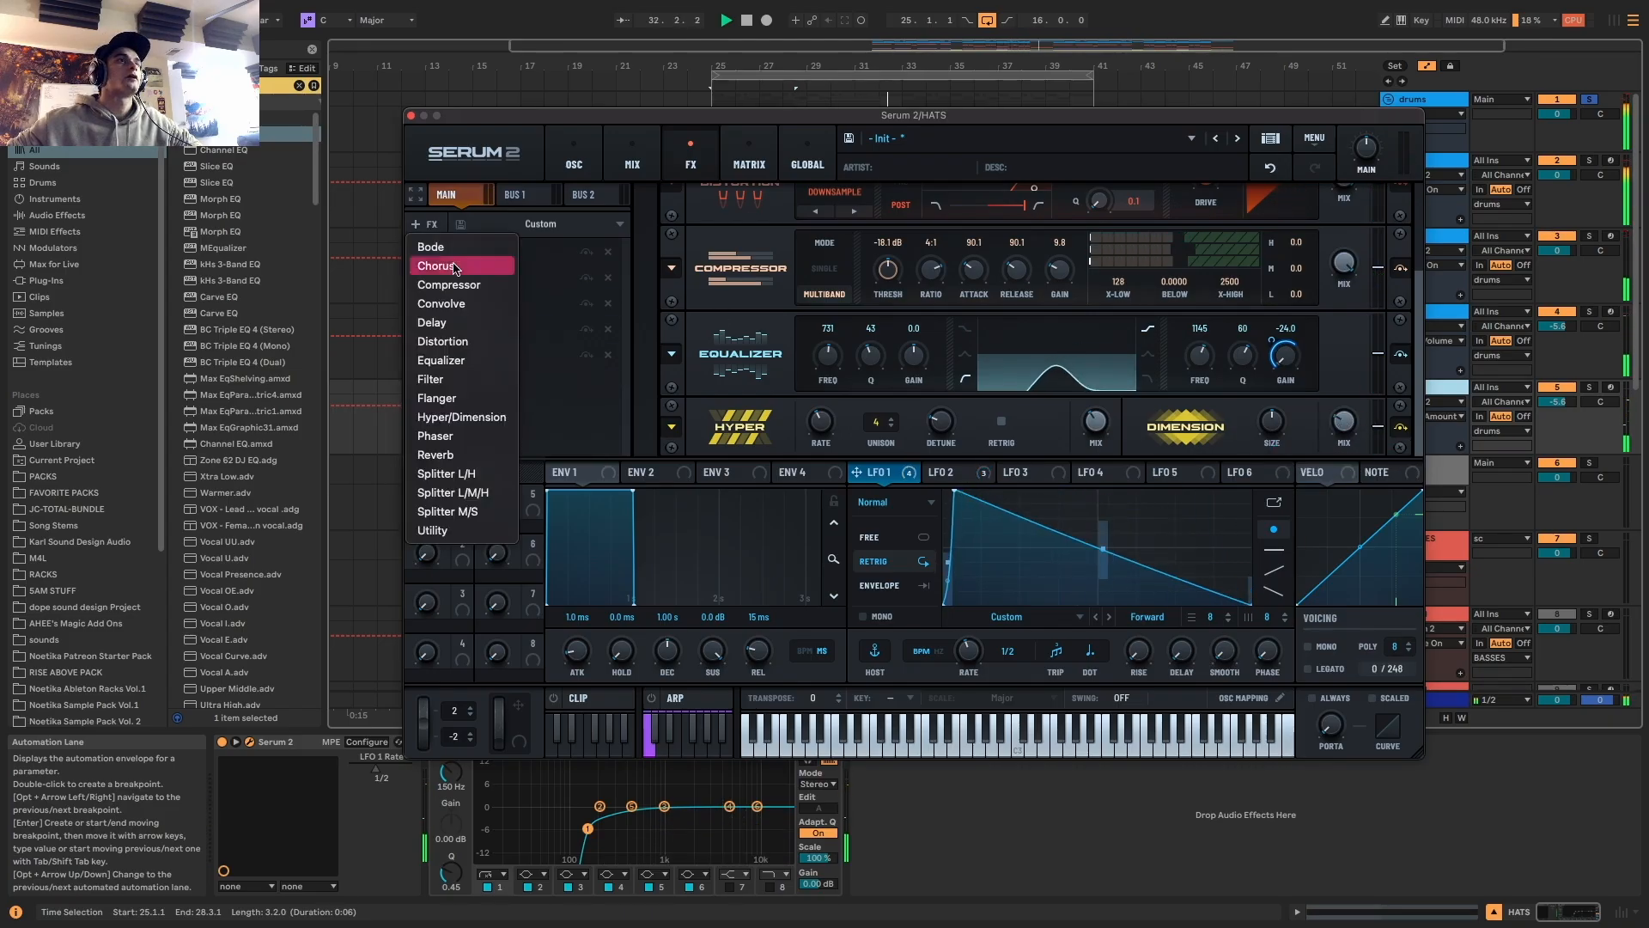
{"action": "left_click", "coordinate": [447, 396]}
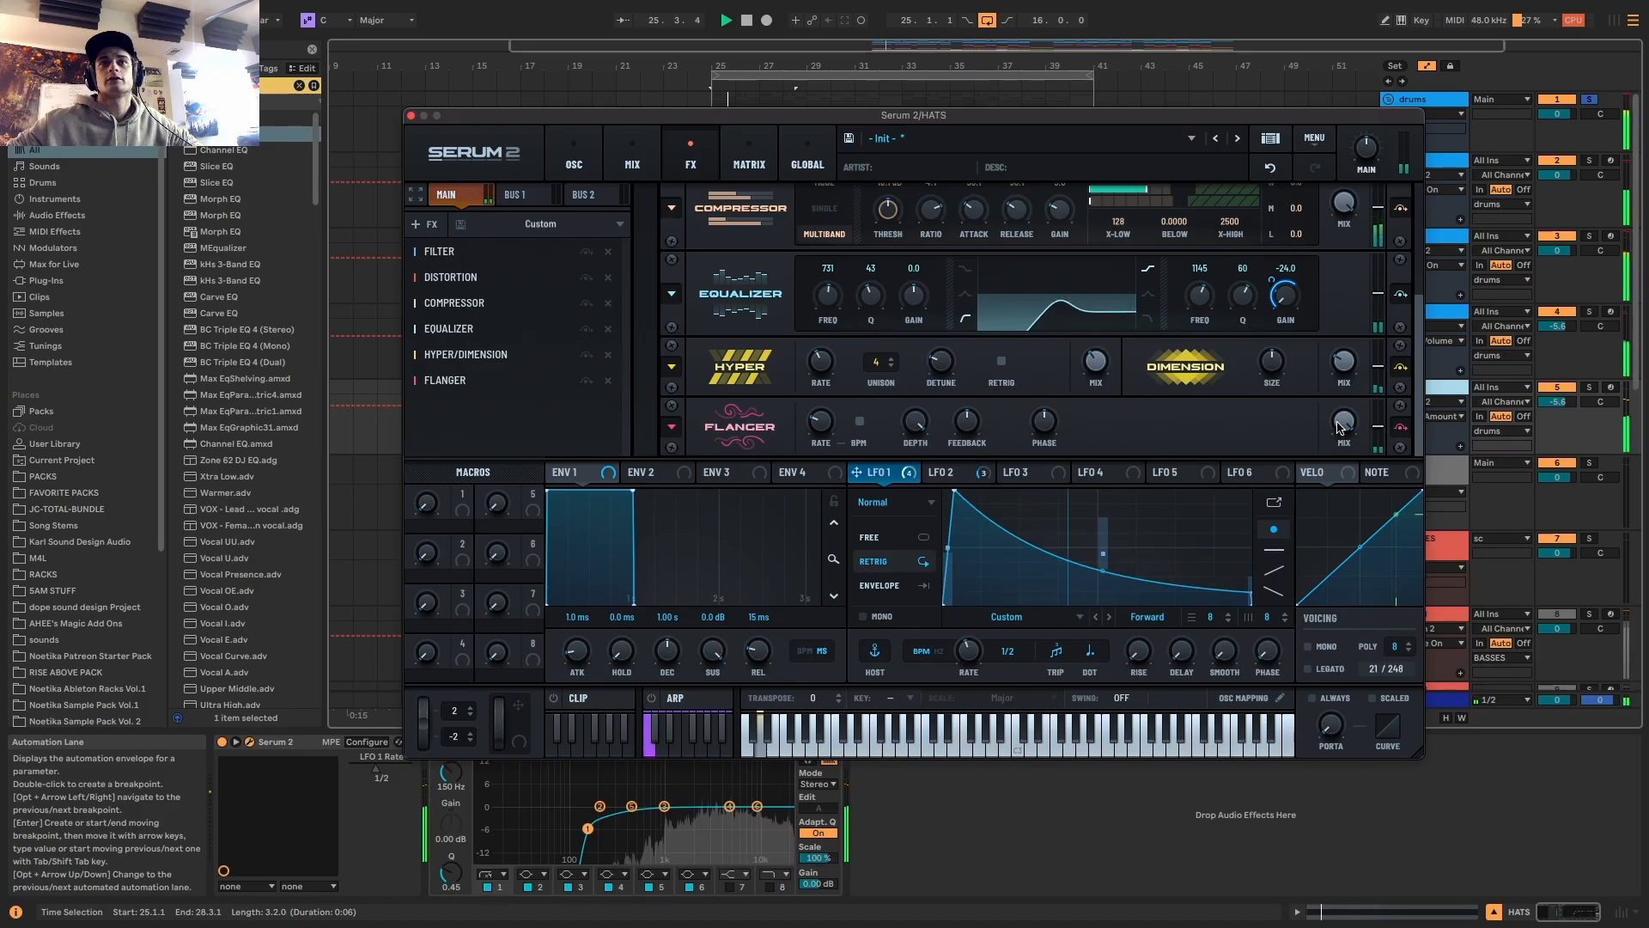
{"action": "left_click", "coordinate": [1589, 388]}
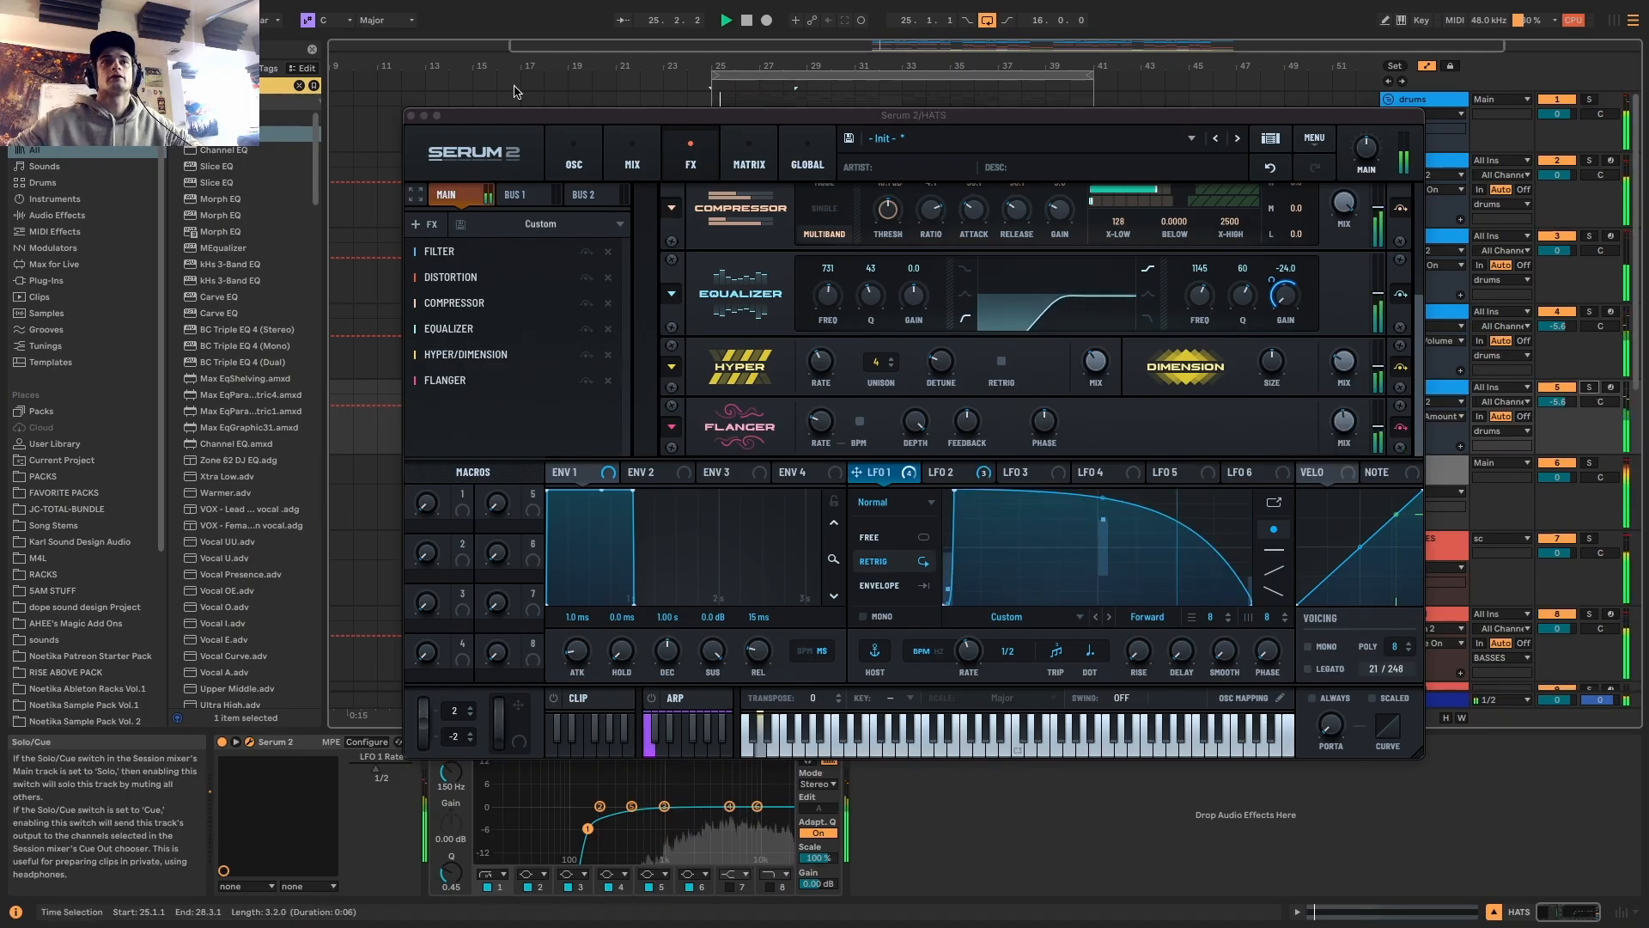
Lower the second HATS track's volume to -7.2 dB with the automation lanes hidden
{"action": "left_click", "coordinate": [412, 115]}
{"action": "scroll", "coordinate": [830, 336], "scroll_direction": "down", "scroll_amount": 1}
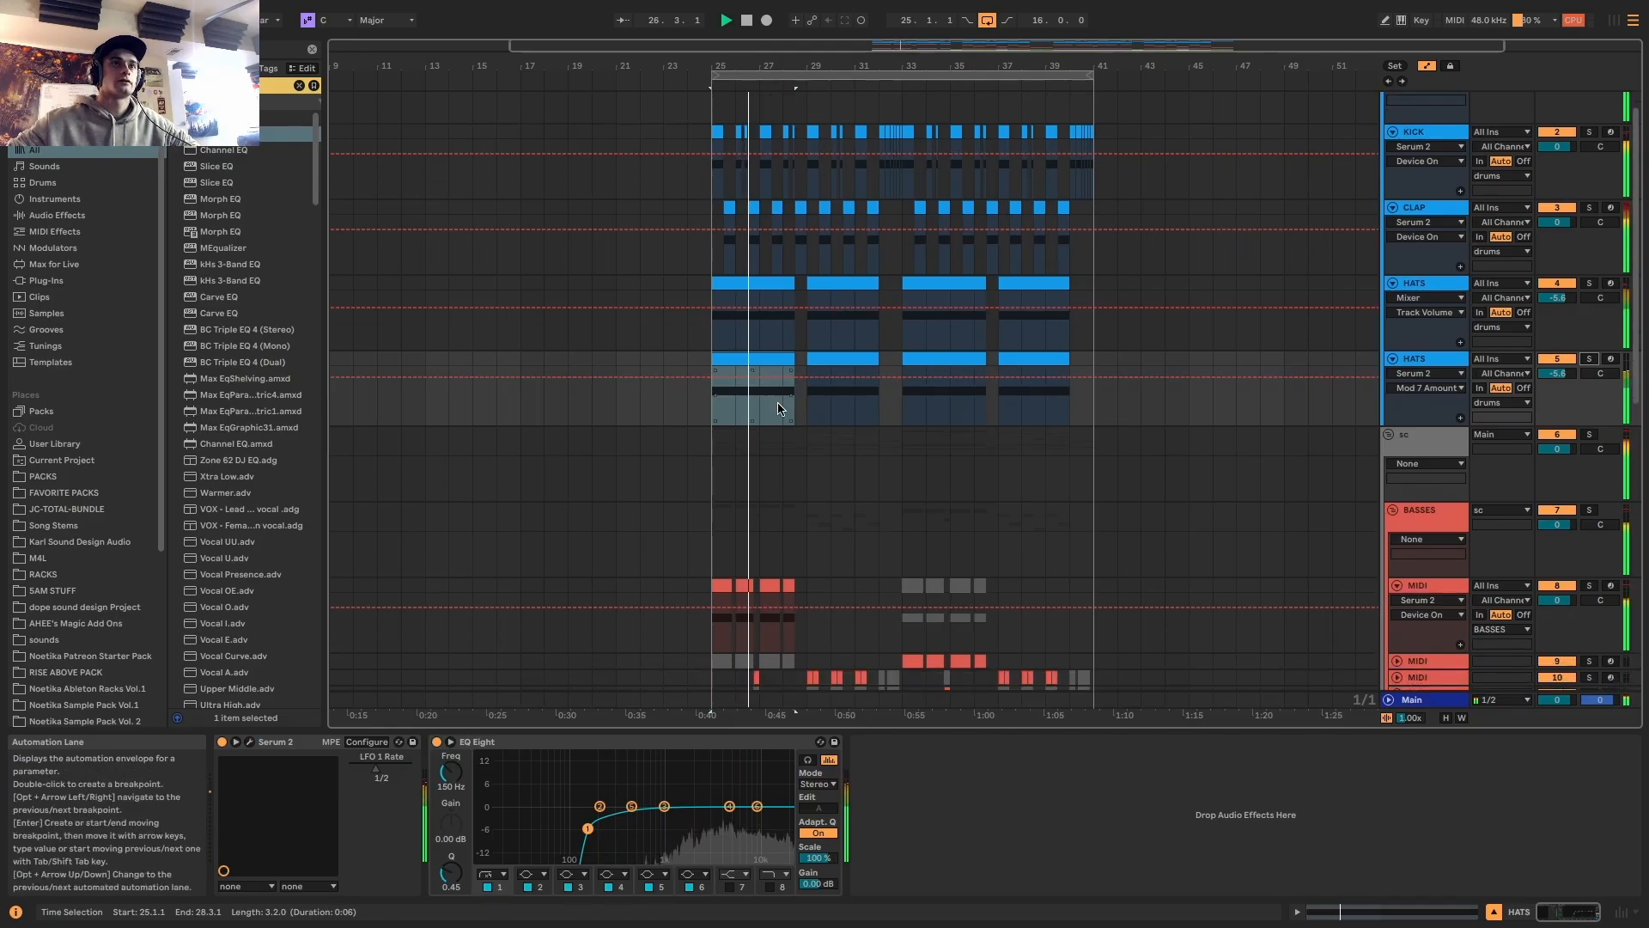
{"action": "scroll", "coordinate": [777, 409], "scroll_direction": "down", "scroll_amount": 1}
{"action": "key", "text": "a"}
{"action": "left_click_drag", "start_coordinate": [1566, 372], "coordinate": [1566, 379]}
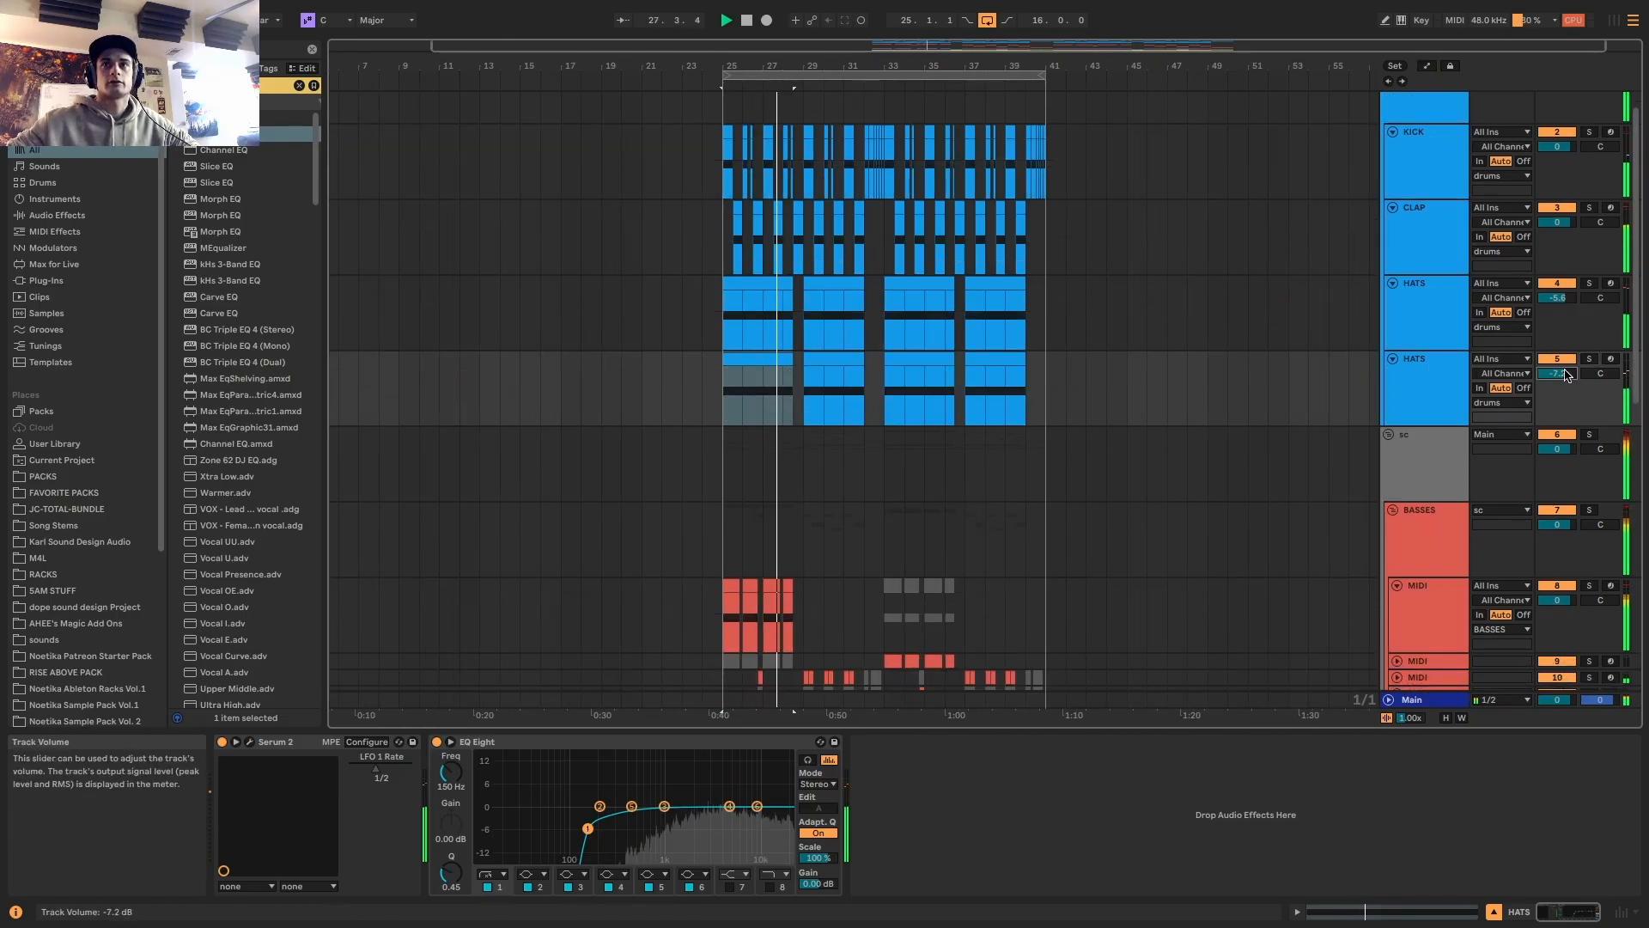
Play through the drop and review how the new hats layer sits against the kick, clap and bass tracks
{"action": "scroll", "coordinate": [647, 421], "scroll_direction": "up", "scroll_amount": 2}
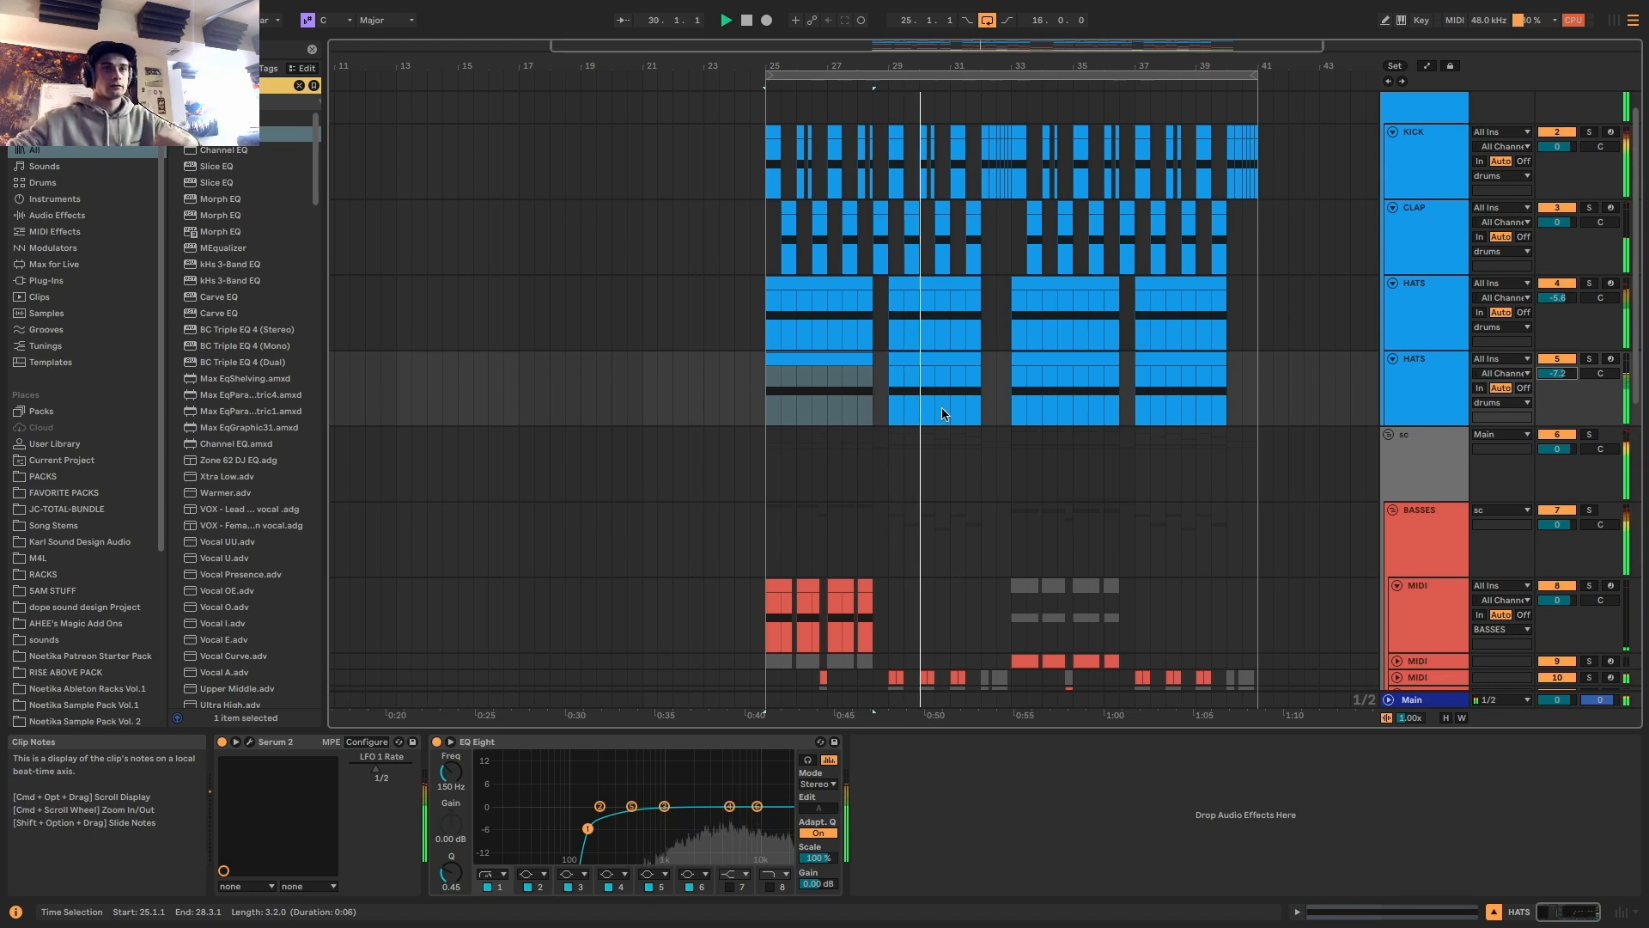
{"action": "scroll", "coordinate": [794, 474], "scroll_direction": "up", "scroll_amount": 2}
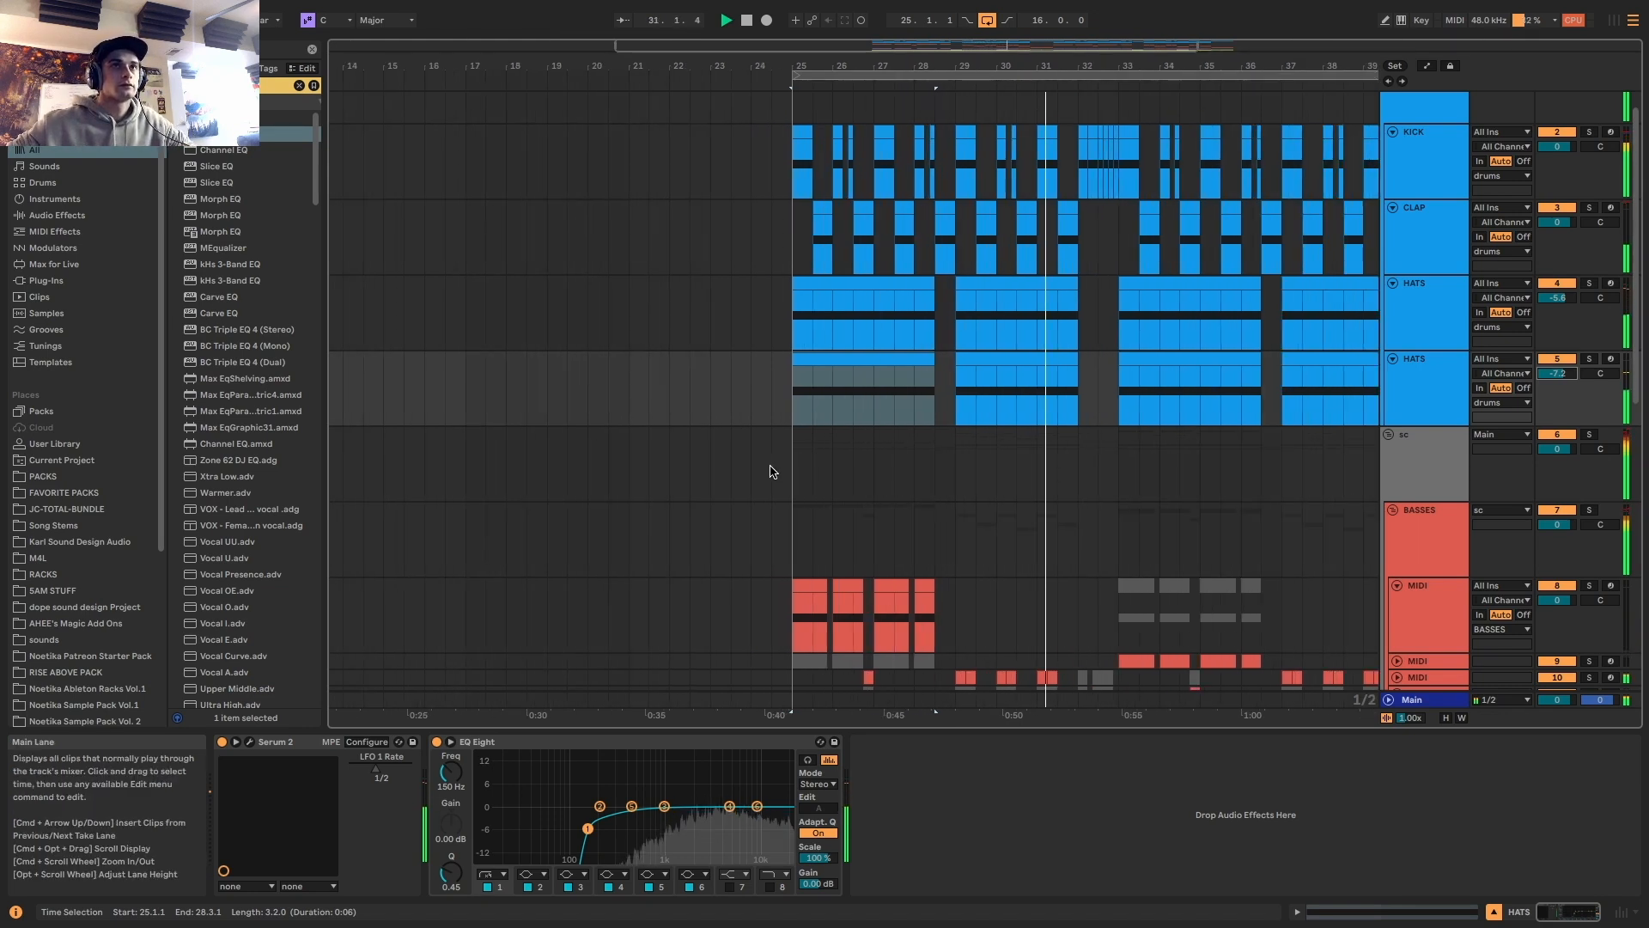
{"action": "scroll", "coordinate": [770, 471], "scroll_direction": "up", "scroll_amount": 2}
{"action": "scroll", "coordinate": [661, 455], "scroll_direction": "down", "scroll_amount": 6}
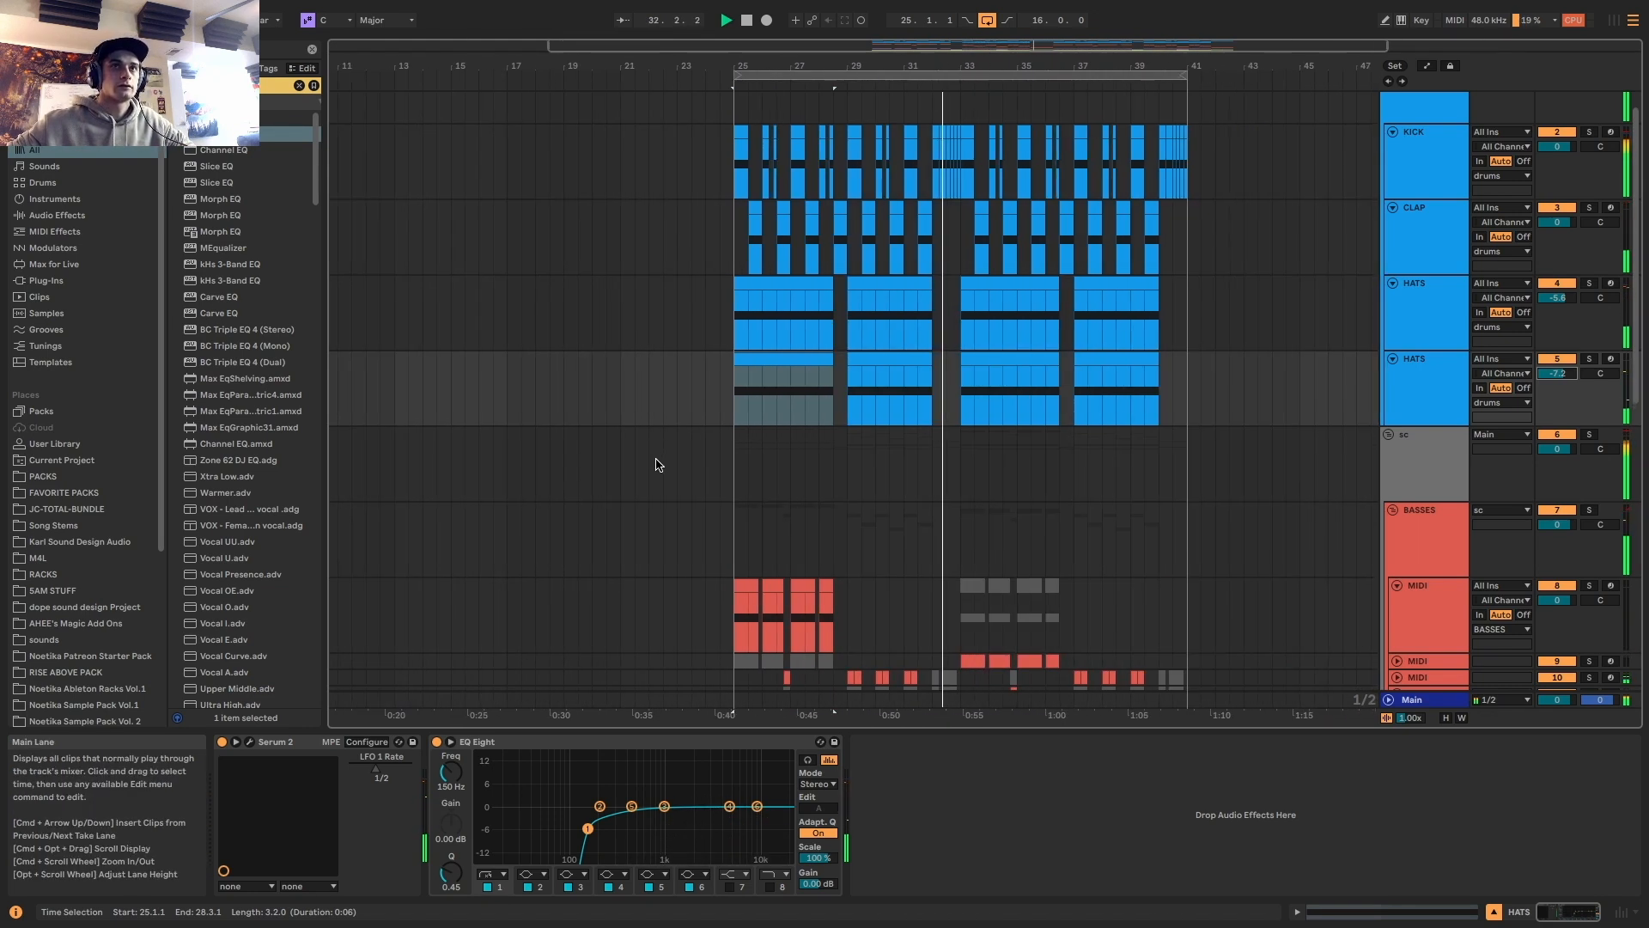
{"action": "left_click_drag", "start_coordinate": [955, 45], "coordinate": [954, 62]}
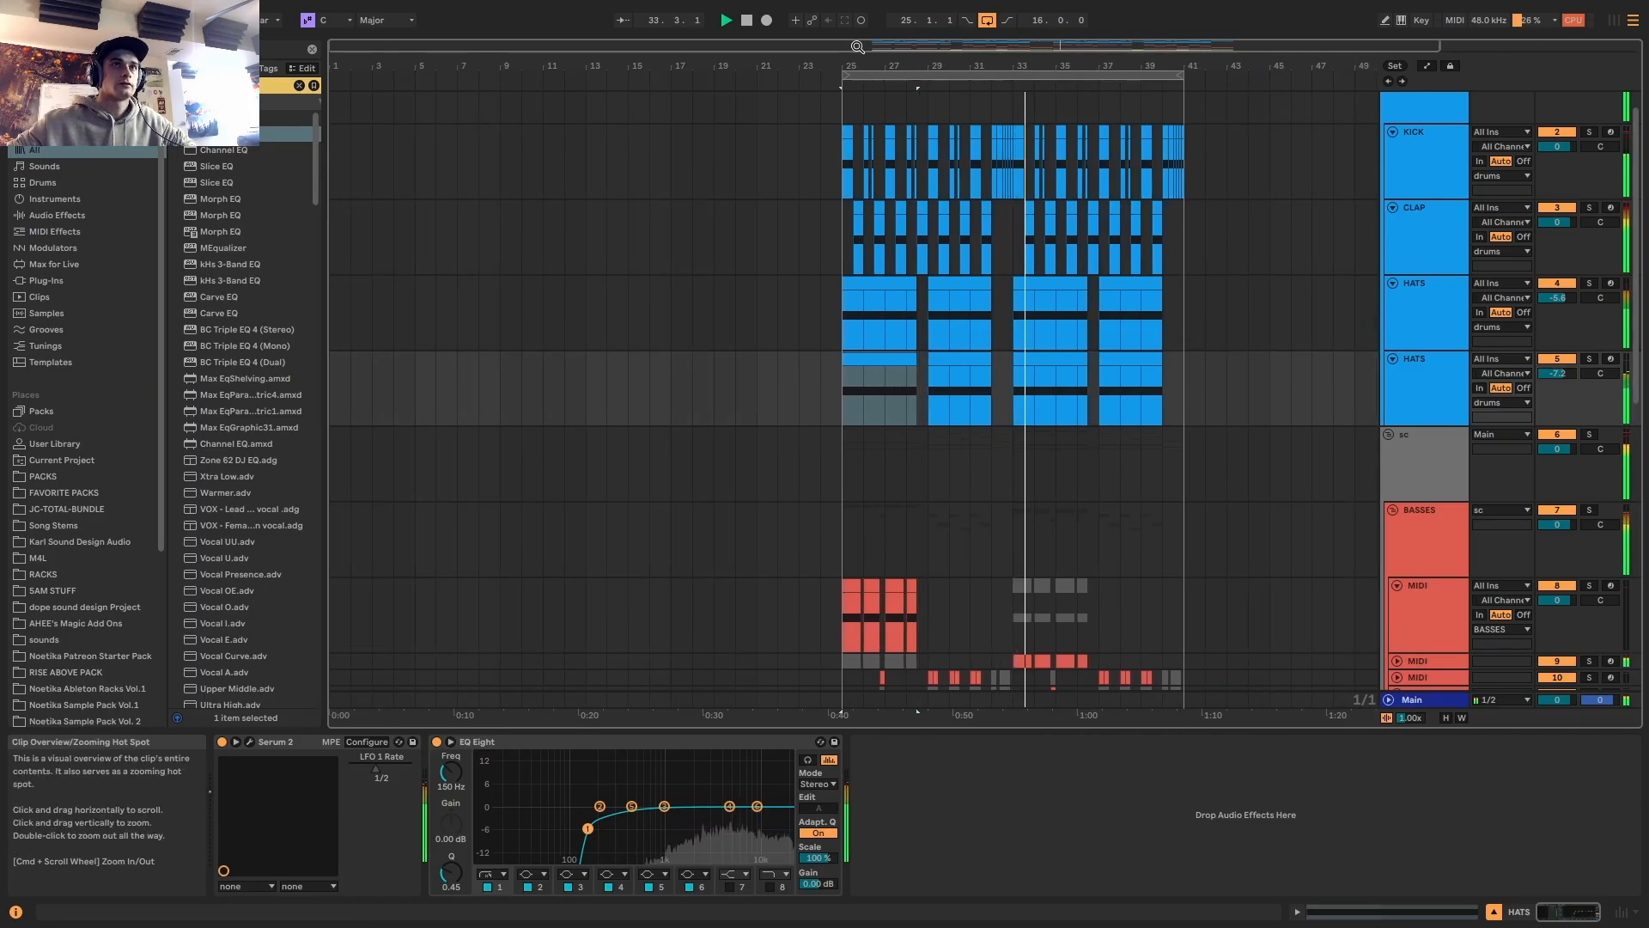
{"action": "left_click_drag", "start_coordinate": [856, 45], "coordinate": [856, 56]}
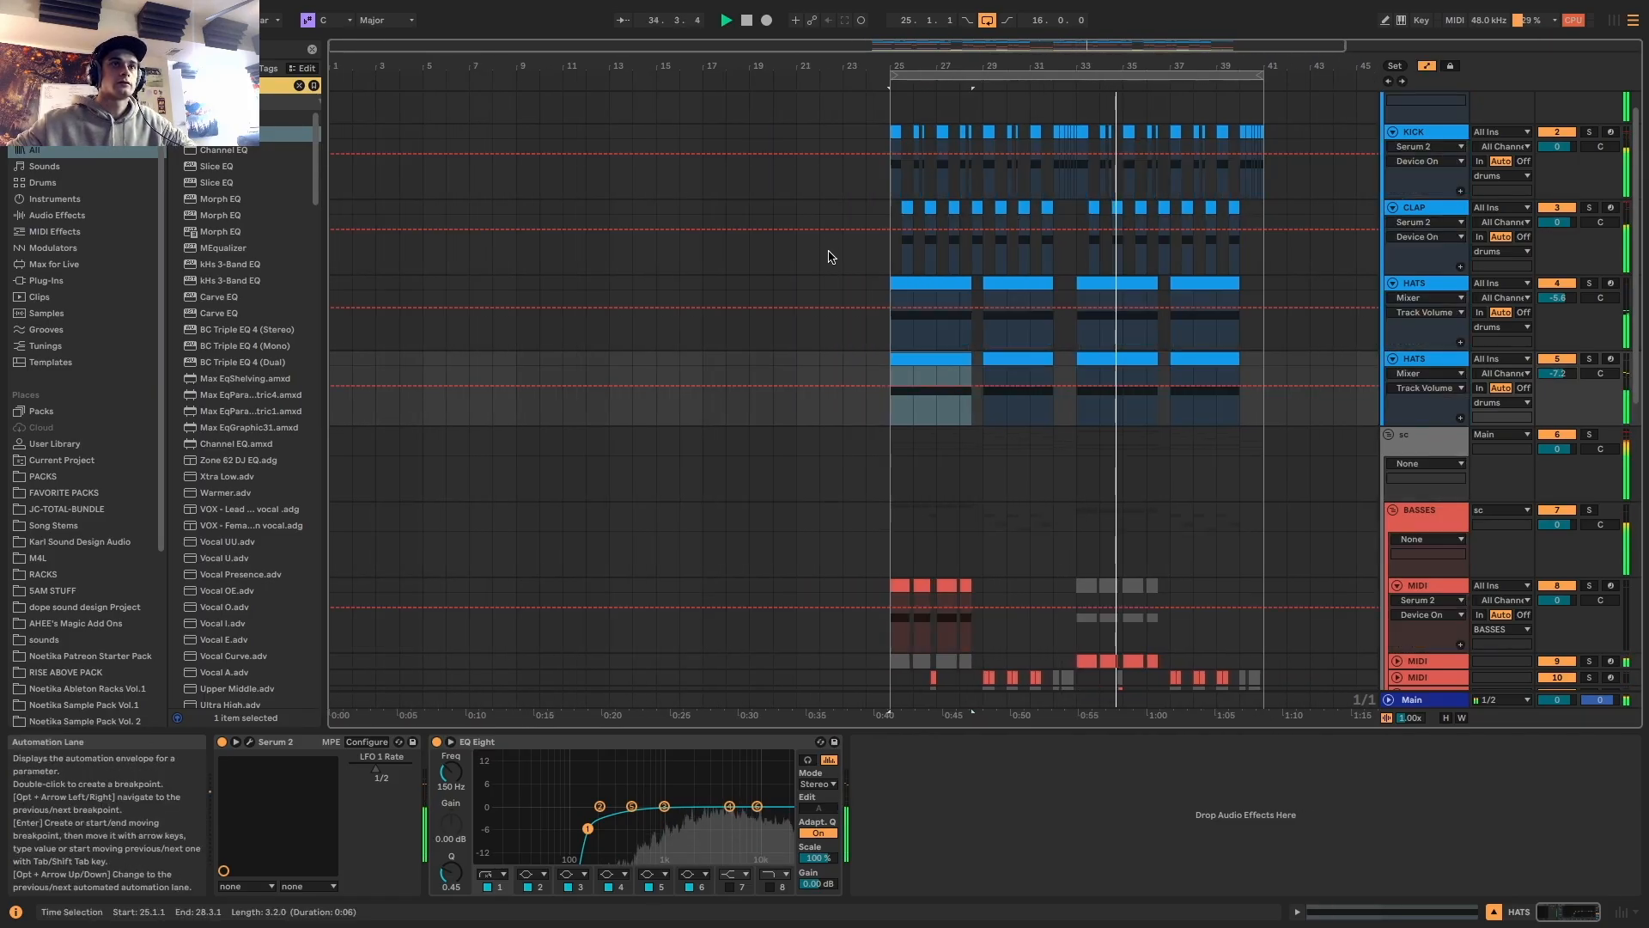
{"action": "left_click", "coordinate": [912, 356]}
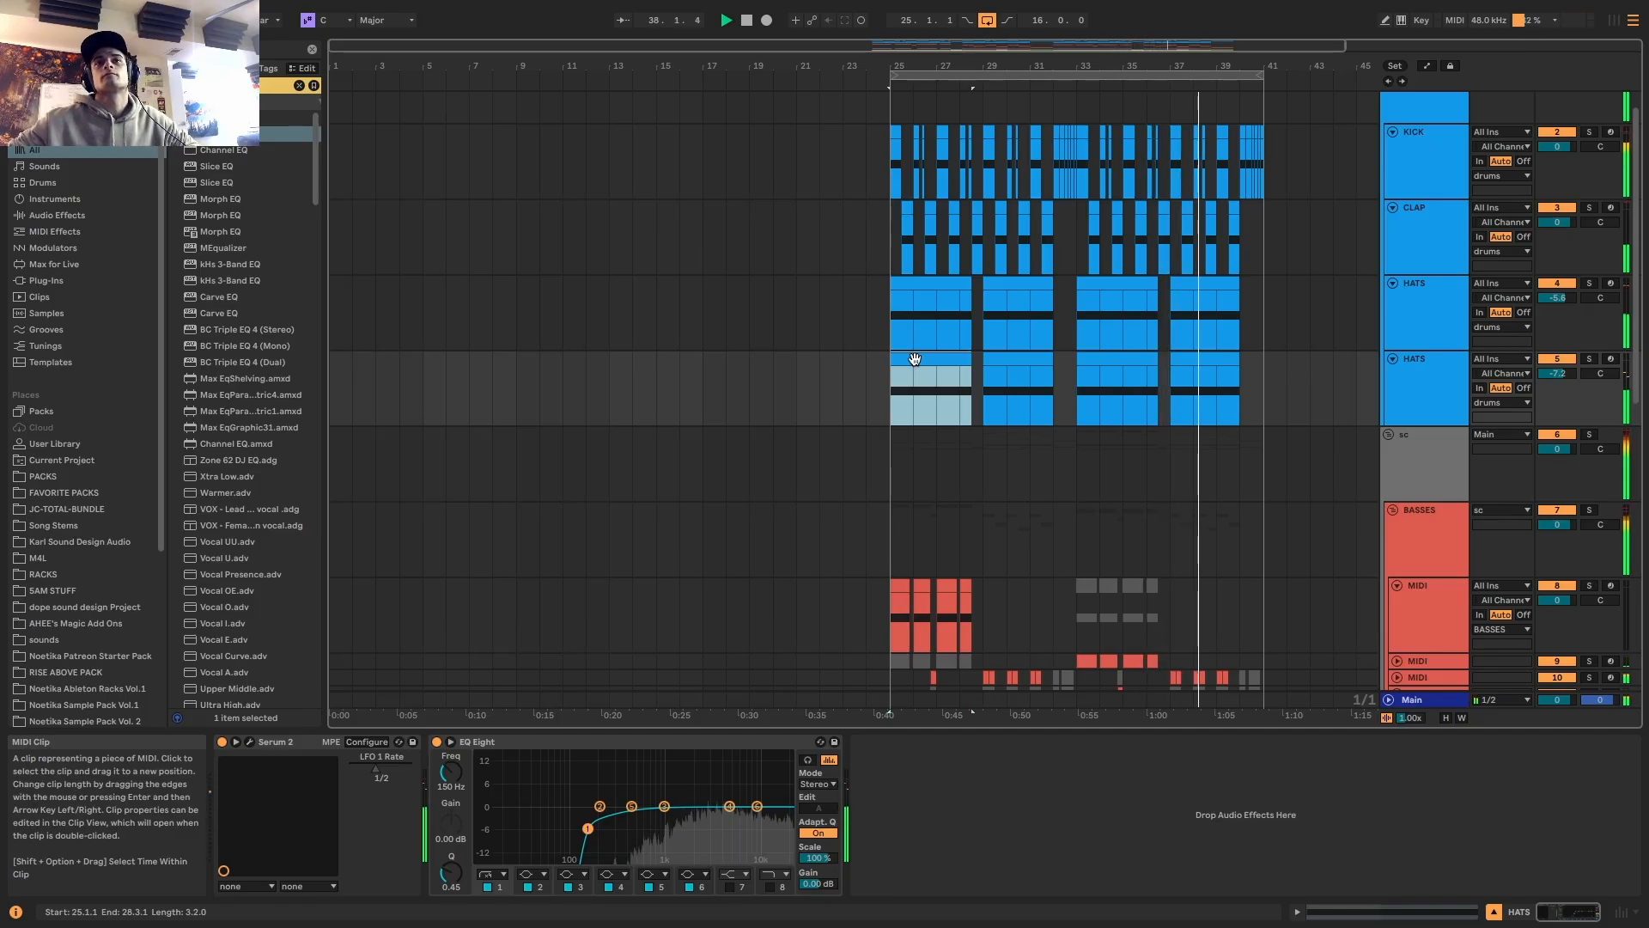
{"action": "scroll", "coordinate": [918, 361], "scroll_direction": "down", "scroll_amount": 5}
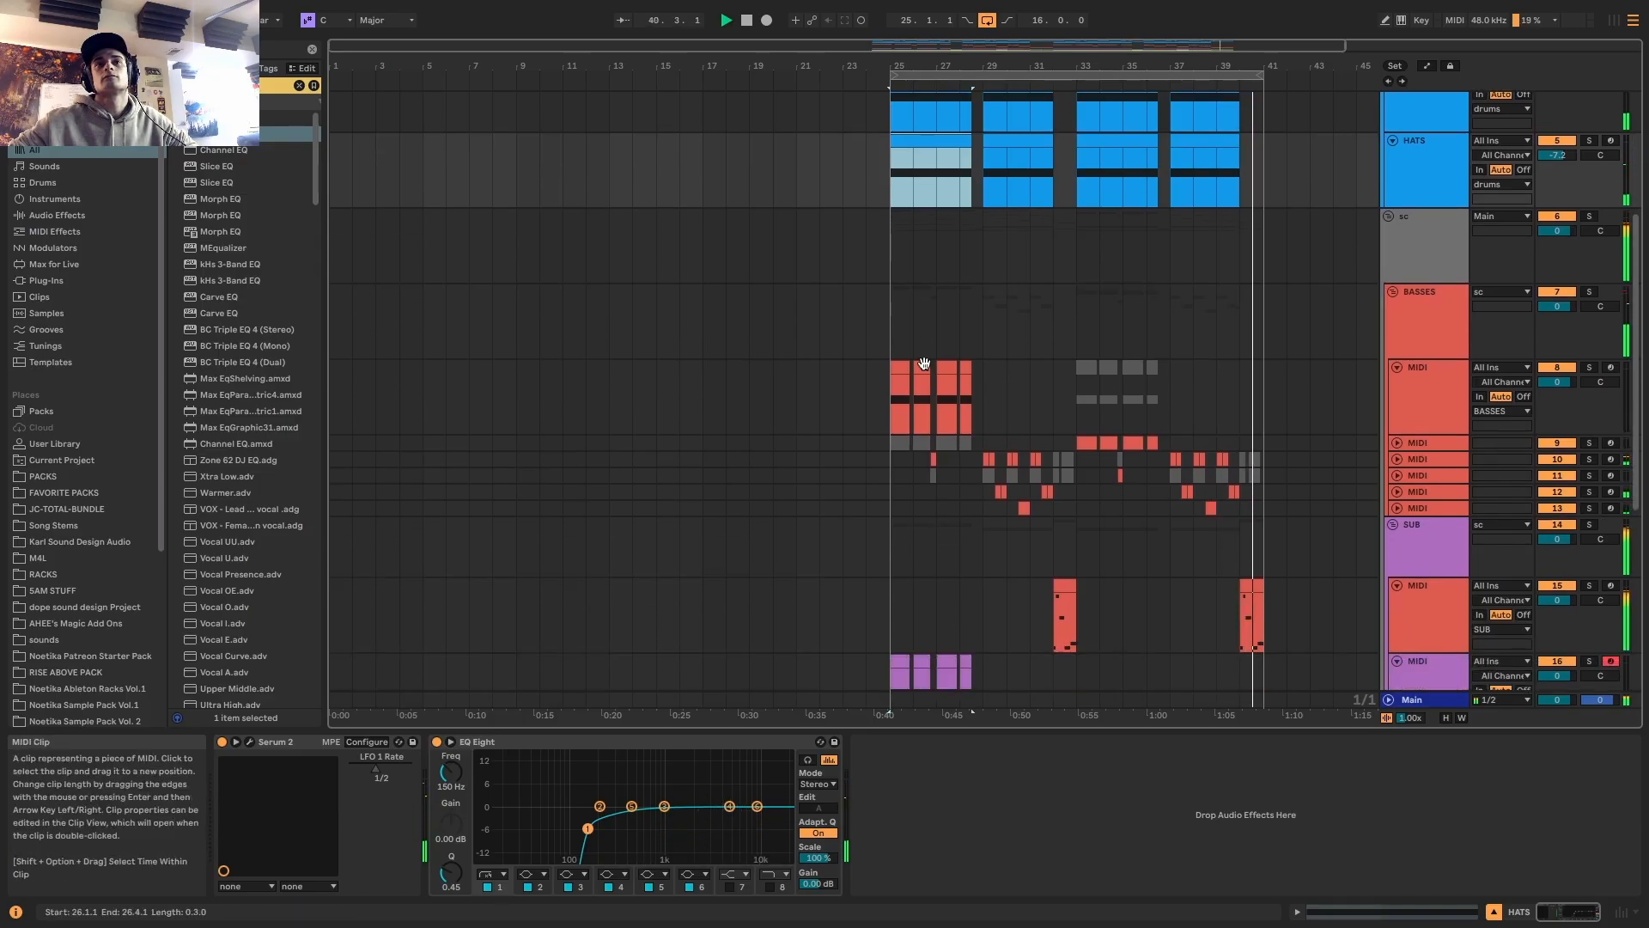
{"action": "scroll", "coordinate": [923, 362], "scroll_direction": "up", "scroll_amount": 6}
{"action": "key", "text": "space"}
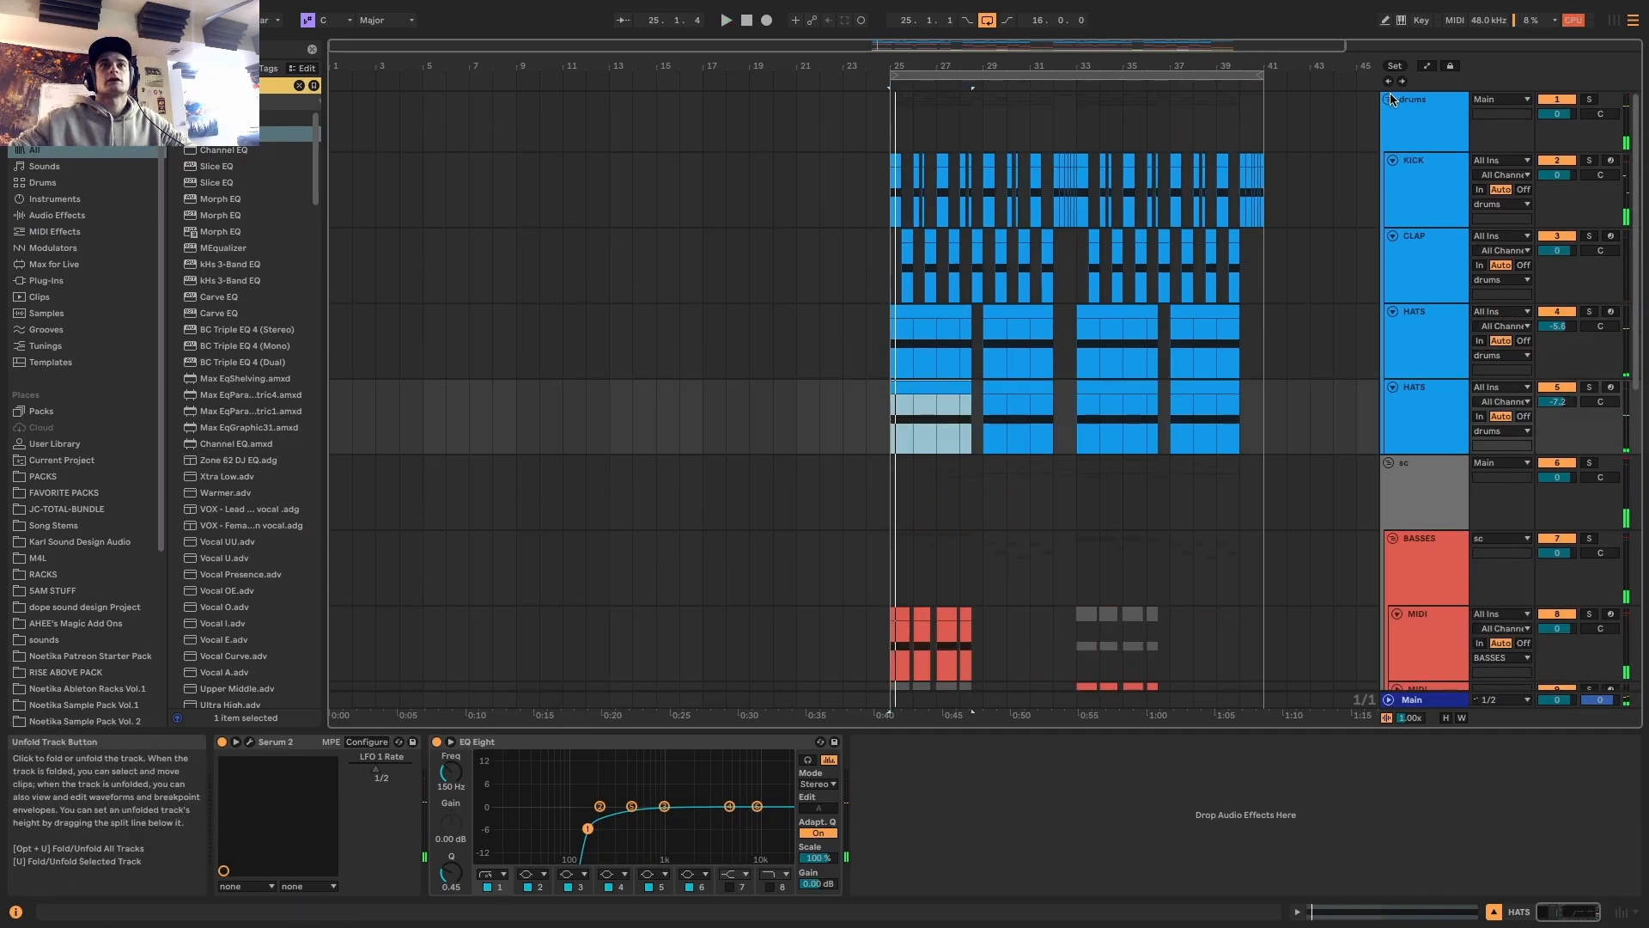
Fold the drums, BASSES and SUB groups in the arrangement
{"action": "left_click", "coordinate": [1393, 98]}
{"action": "left_click", "coordinate": [1392, 190]}
{"action": "left_click", "coordinate": [1393, 222]}
Add a MIDI track above the BASSES group inside sc and wrap it in its own group
{"action": "left_click_drag", "start_coordinate": [976, 382], "coordinate": [436, 382]}
{"action": "mouse_move", "coordinate": [434, 381]}
{"action": "left_mouse_down"}
{"action": "mouse_move", "coordinate": [622, 393]}
{"action": "mouse_move", "coordinate": [412, 381]}
{"action": "left_mouse_up"}
{"action": "left_click_drag", "start_coordinate": [555, 378], "coordinate": [530, 380]}
{"action": "left_click", "coordinate": [482, 376]}
{"action": "left_click_drag", "start_coordinate": [1432, 237], "coordinate": [1432, 205]}
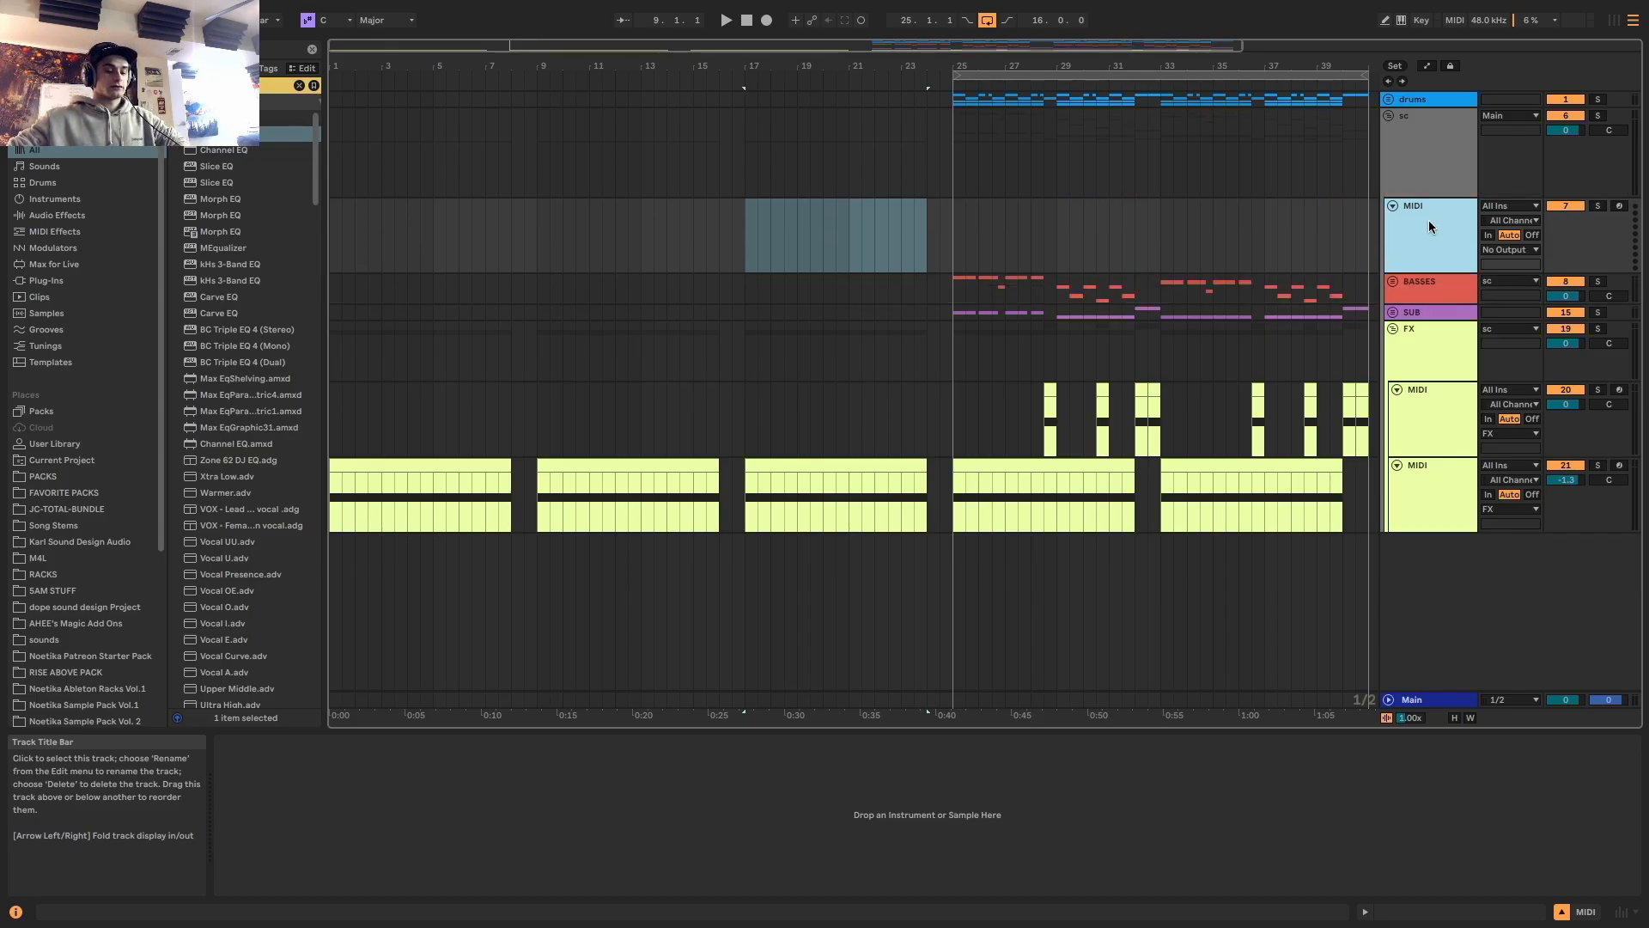
{"action": "key", "text": "ctrl+g"}
Insert an empty eight-bar MIDI clip from bar 9 to bar 17 on the new MIDI track
{"action": "left_click_drag", "start_coordinate": [514, 44], "coordinate": [438, 44]}
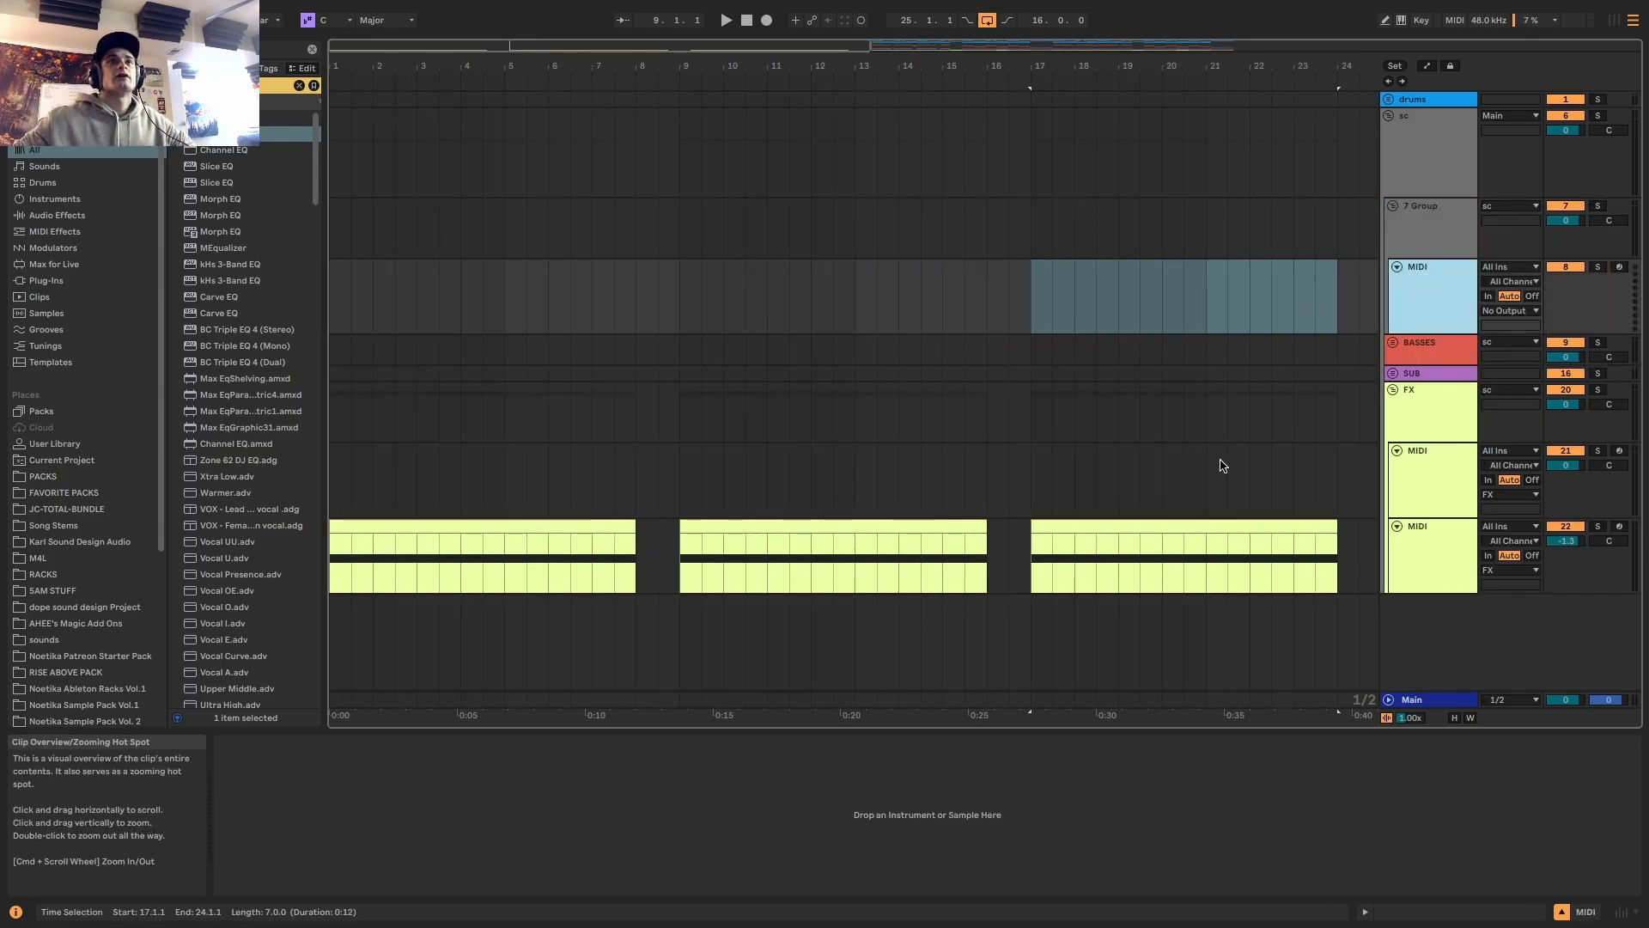
{"action": "key", "text": "minus"}
{"action": "left_click_drag", "start_coordinate": [803, 312], "coordinate": [1110, 380]}
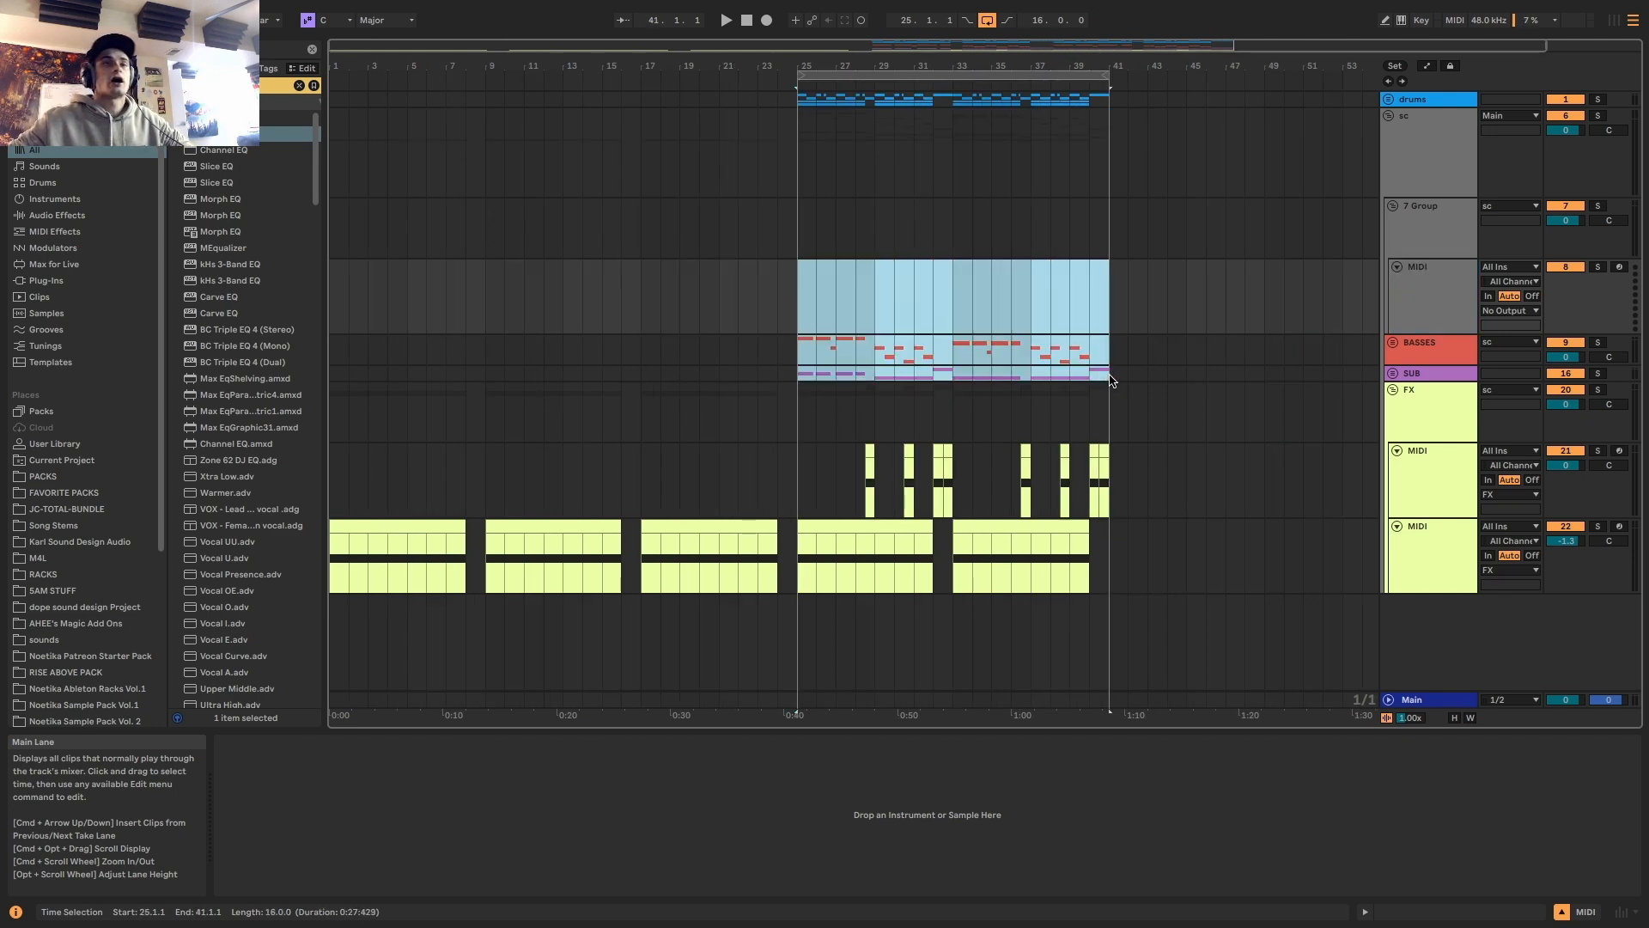
{"action": "left_click_drag", "start_coordinate": [478, 52], "coordinate": [476, 90]}
{"action": "left_click_drag", "start_coordinate": [468, 49], "coordinate": [581, 42]}
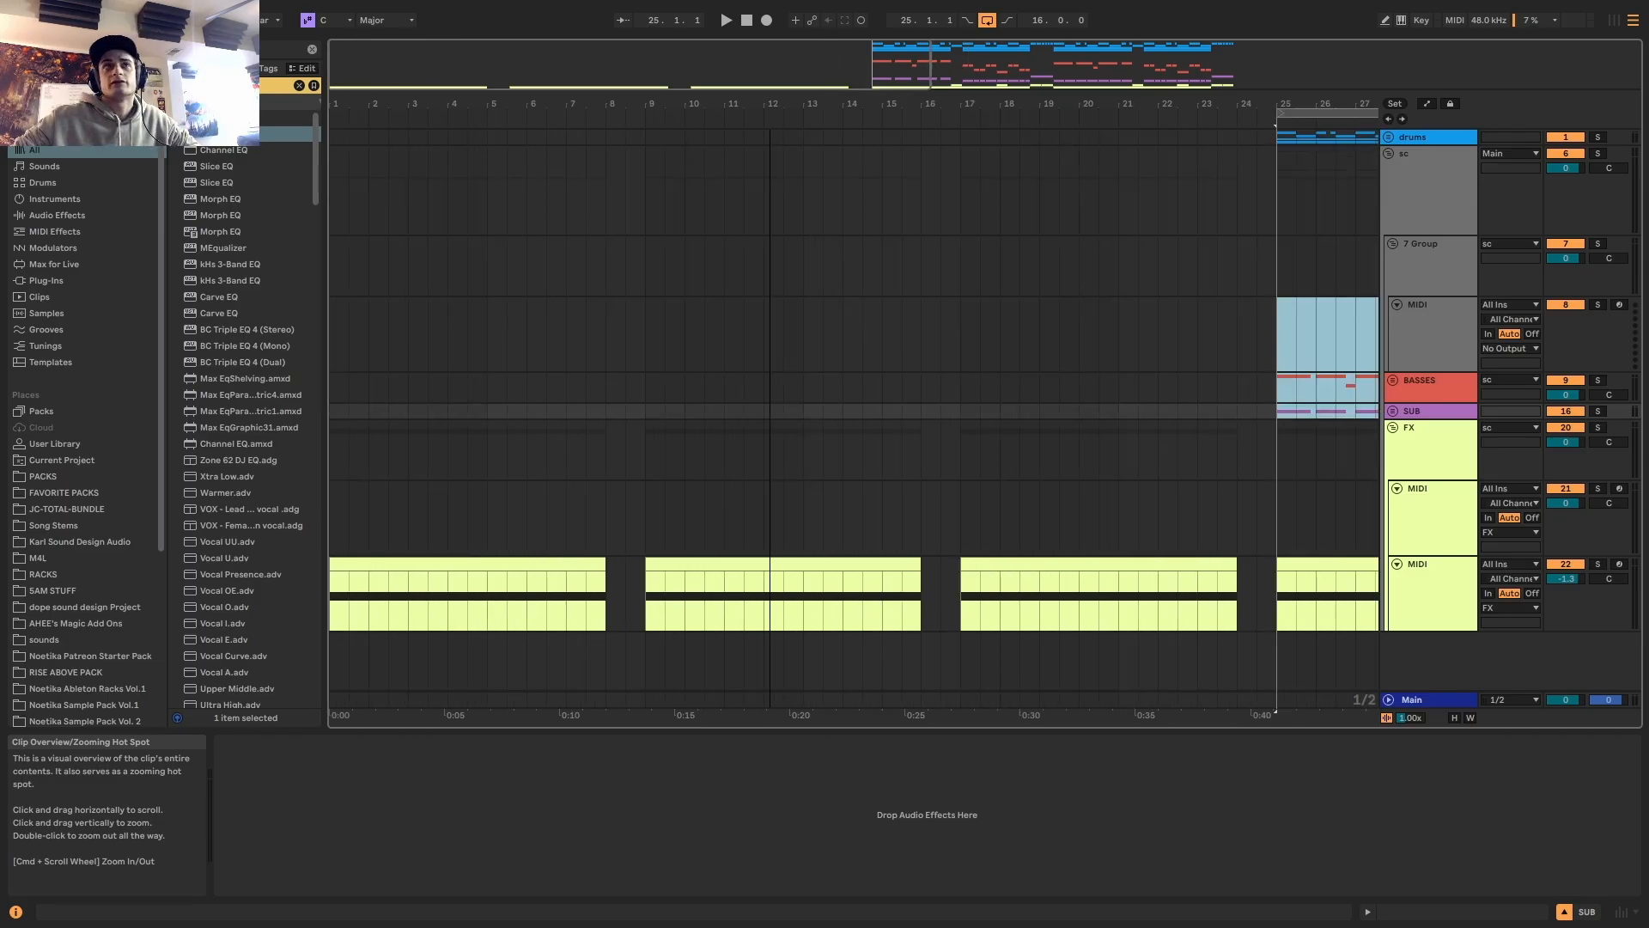
{"action": "left_click", "coordinate": [1395, 347]}
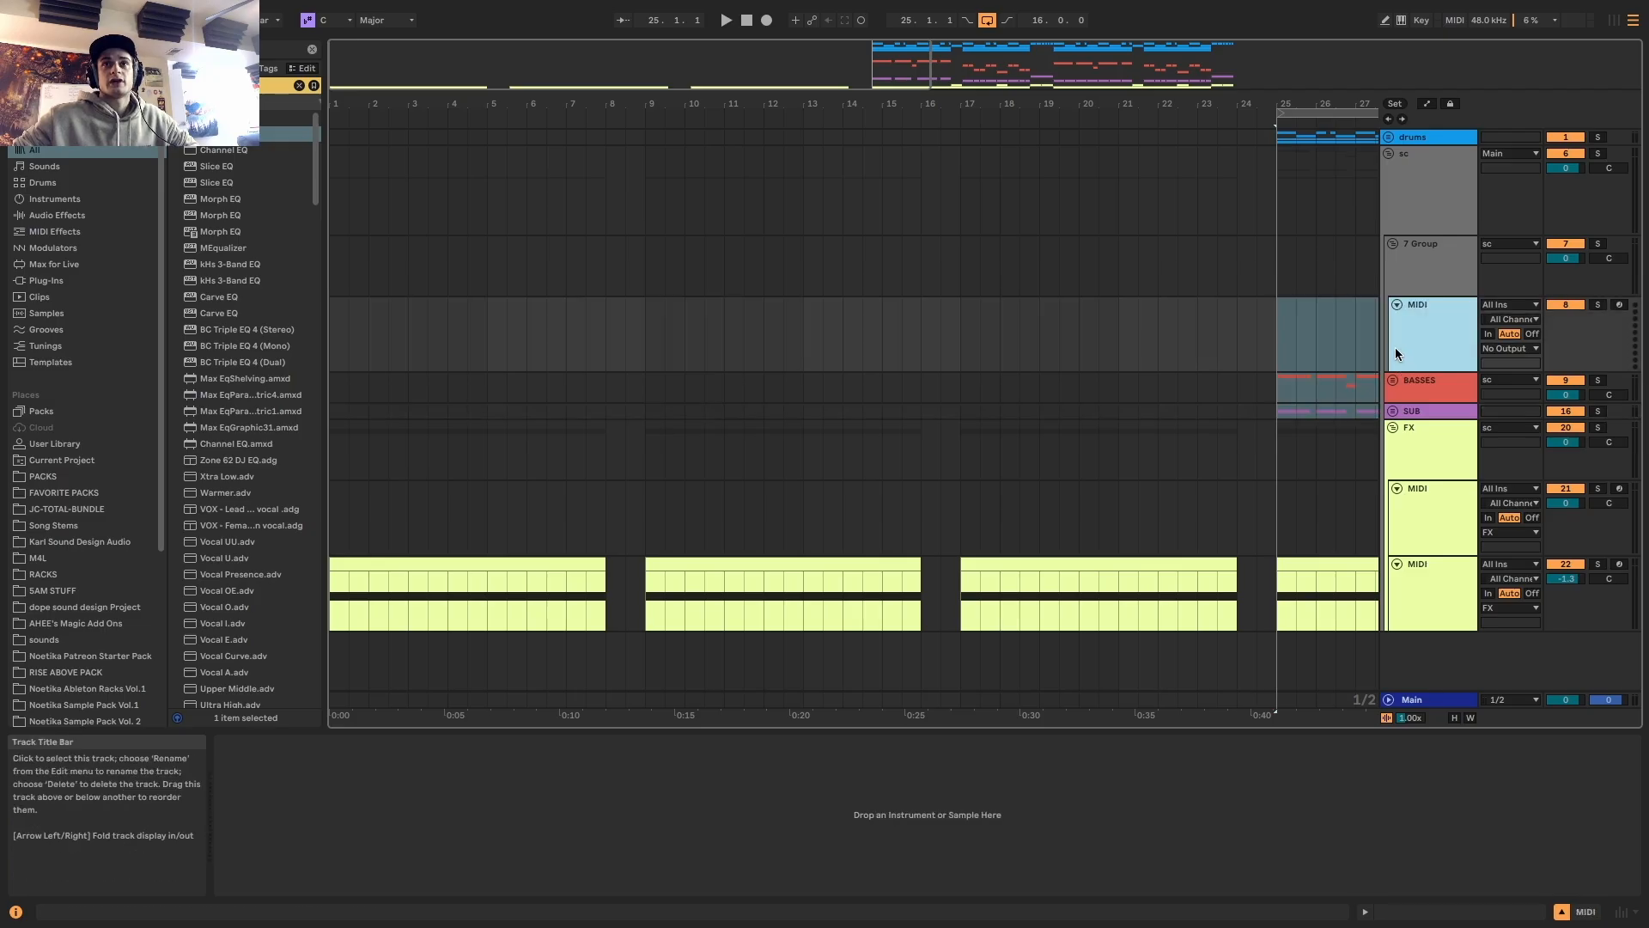
{"action": "left_click_drag", "start_coordinate": [647, 329], "coordinate": [941, 326]}
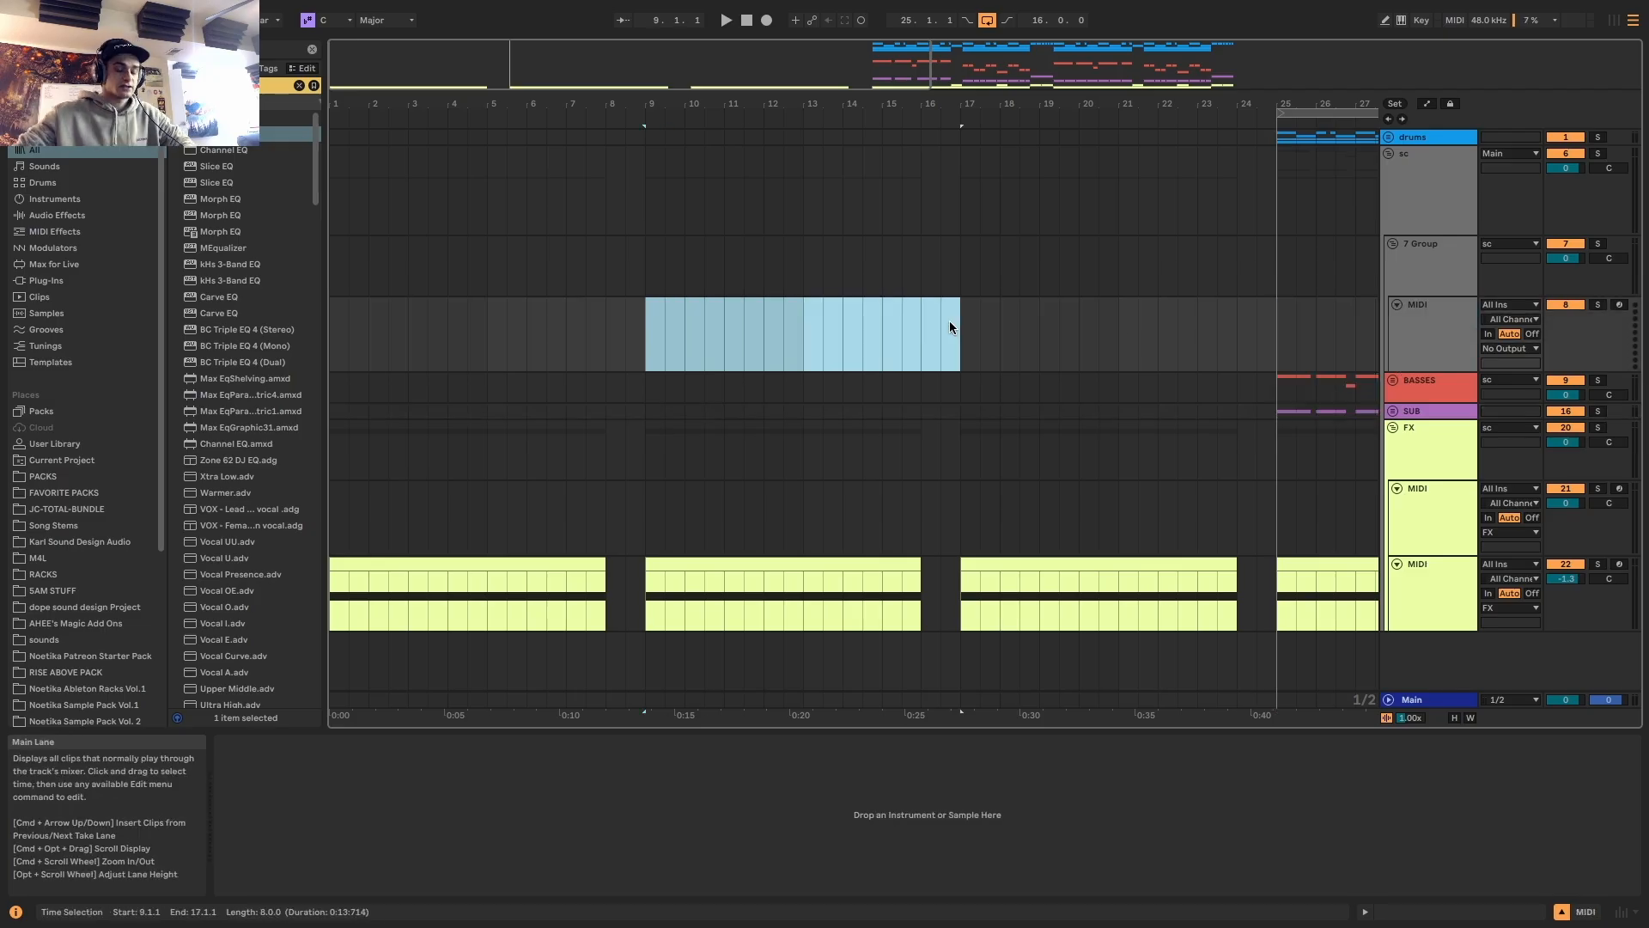
{"action": "key", "text": "super+shift+m"}
Load Serum 2 onto the new MIDI track and solo the track
{"action": "key", "text": "shift+Tab"}
{"action": "key", "text": "super+f"}
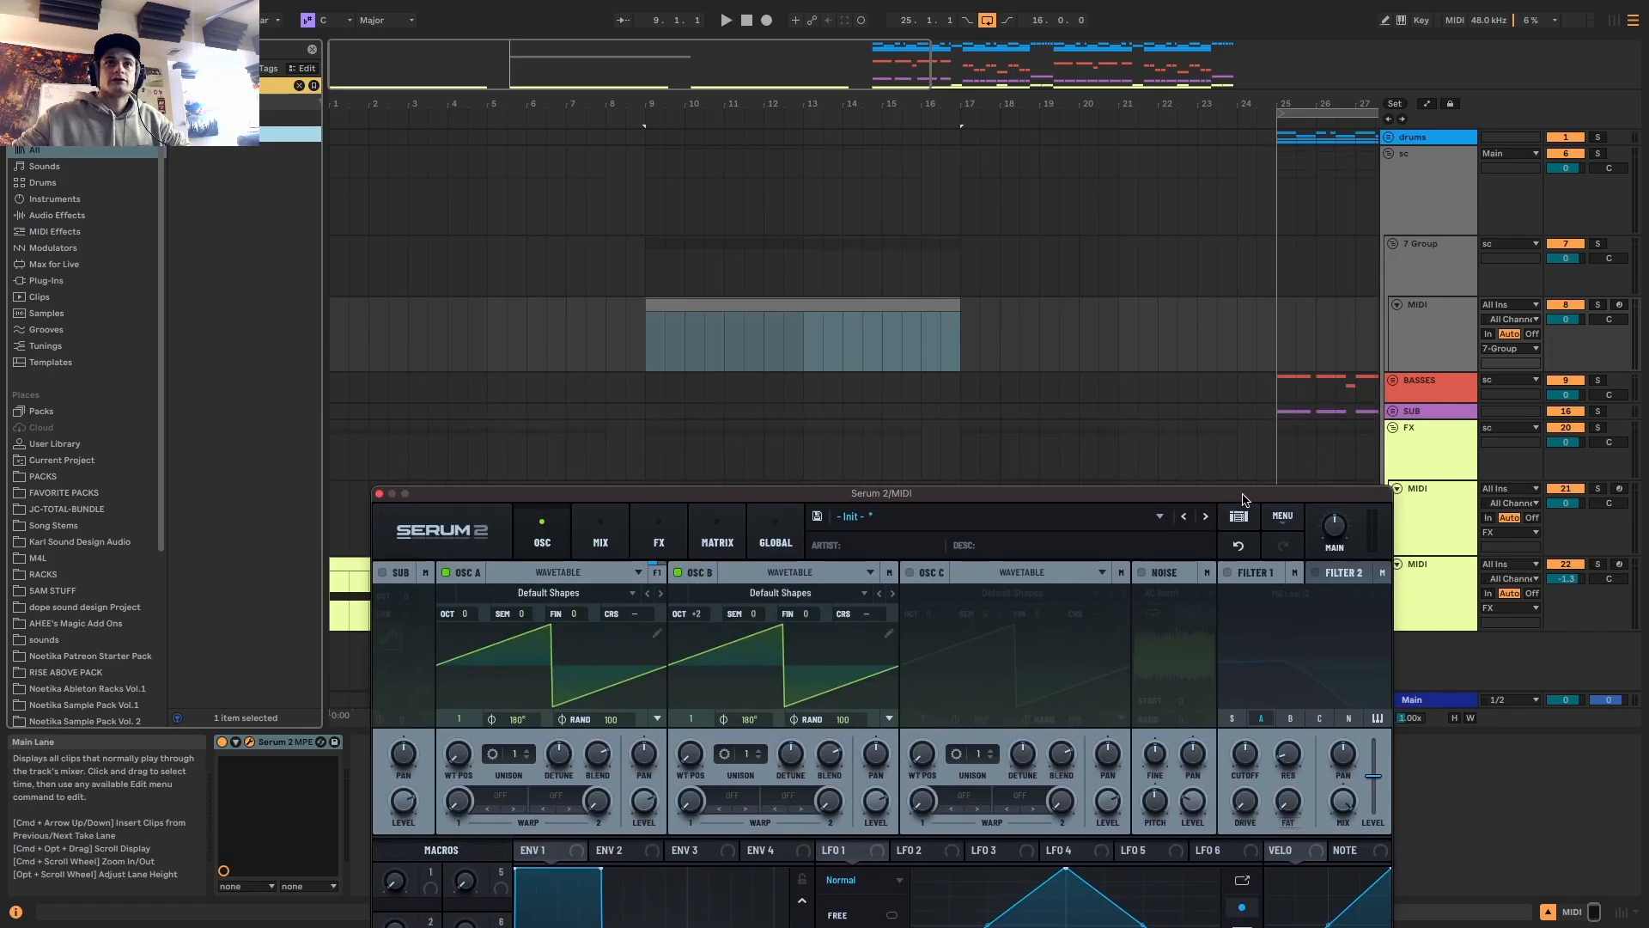
{"action": "left_click_drag", "start_coordinate": [878, 472], "coordinate": [839, 153]}
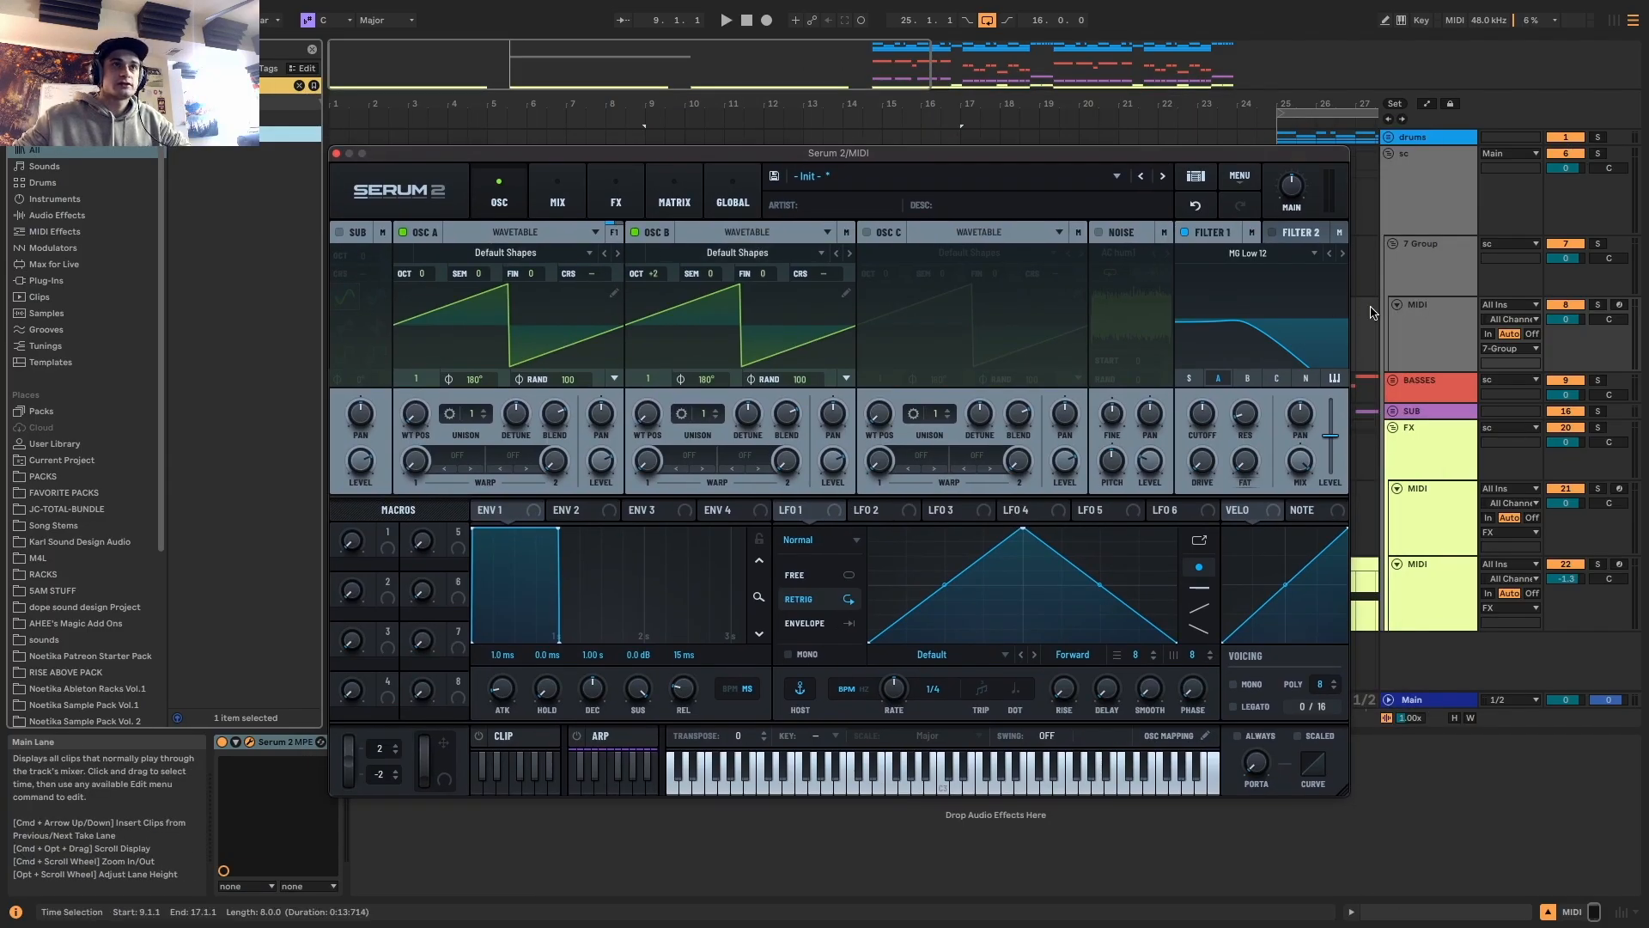
{"action": "left_click", "coordinate": [1597, 304]}
{"action": "key", "text": "super+alt+p"}
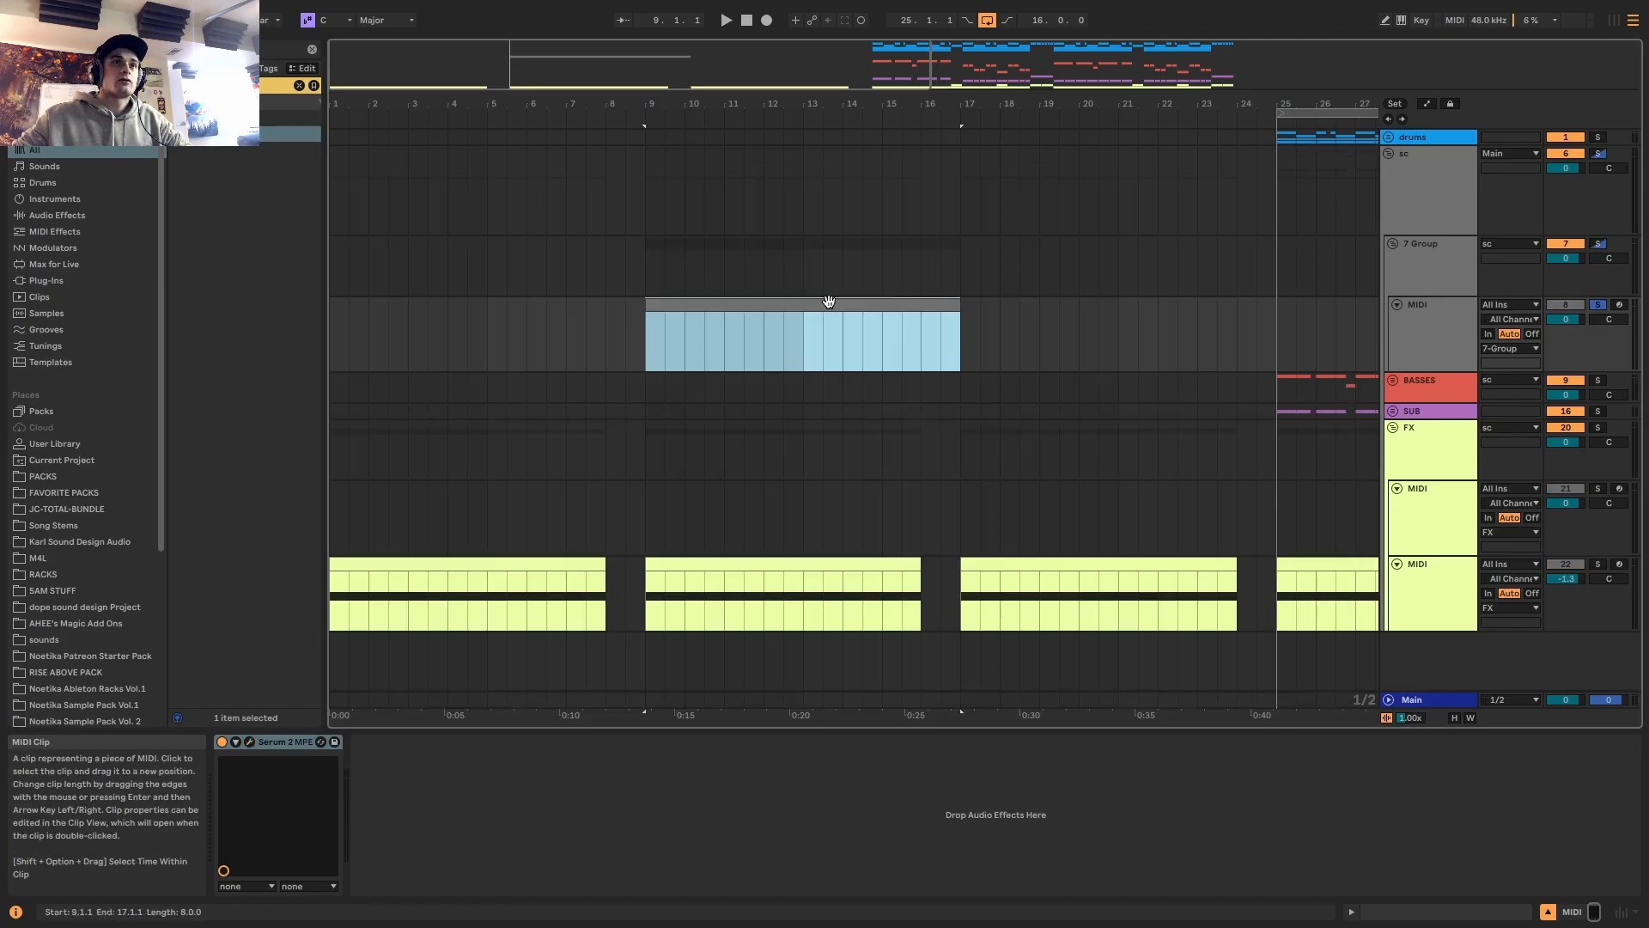
Draw a two-bar D3 note at the start of the new clip and transpose it down to D2
{"action": "double_click", "coordinate": [828, 302]}
{"action": "left_click", "coordinate": [1590, 913]}
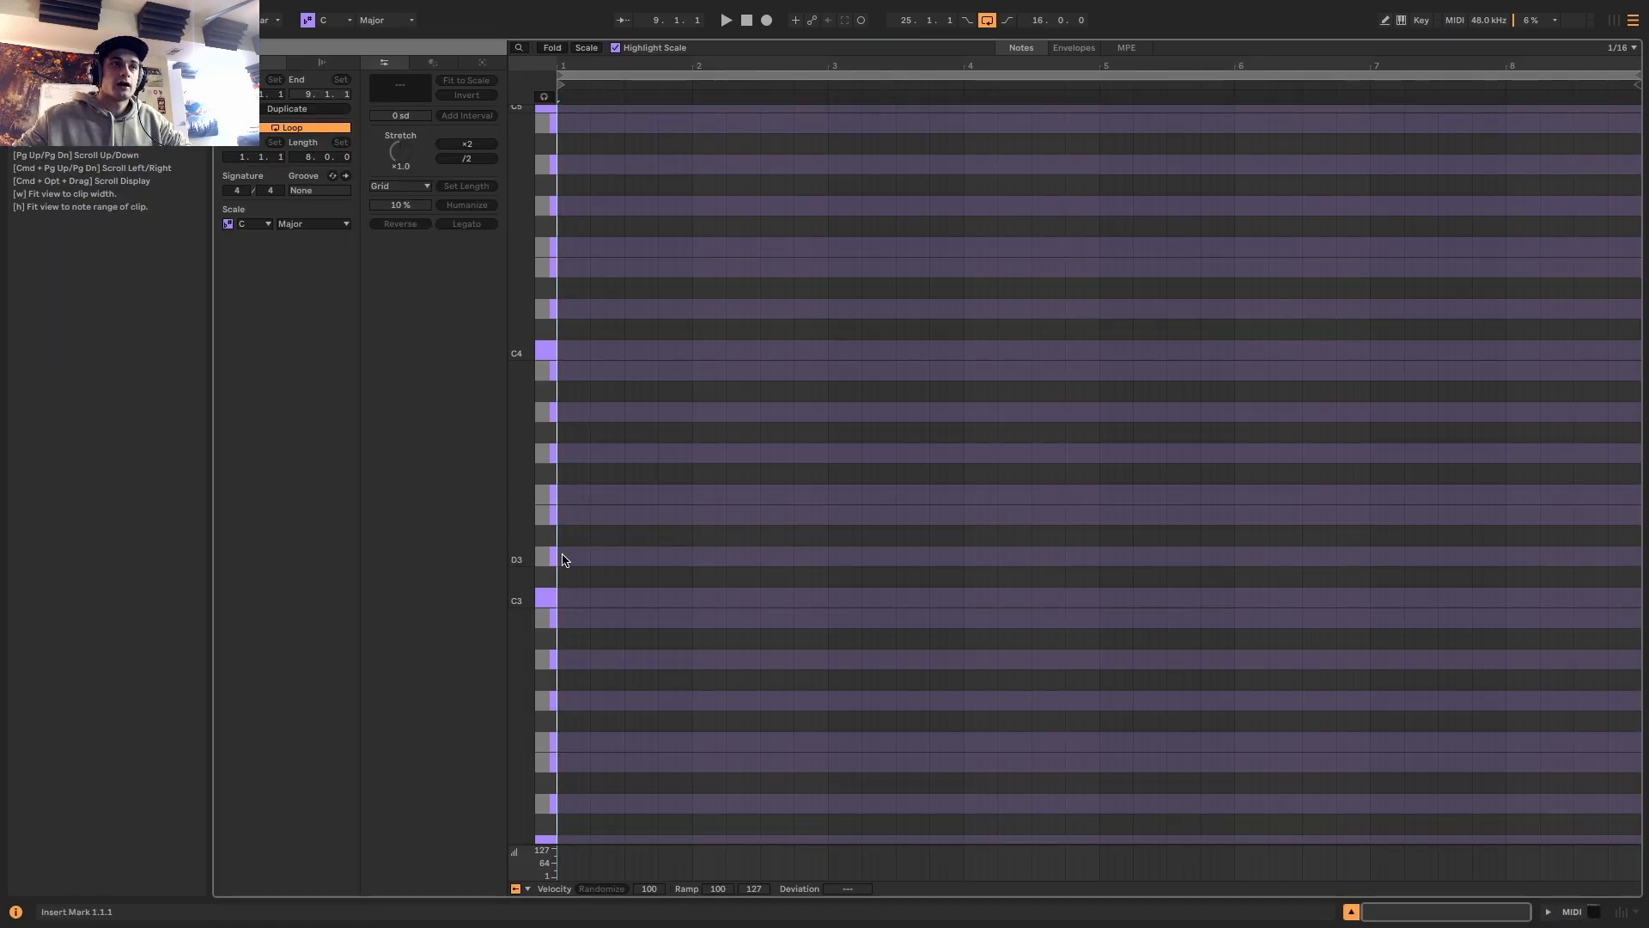
{"action": "left_click_drag", "start_coordinate": [564, 559], "coordinate": [826, 550]}
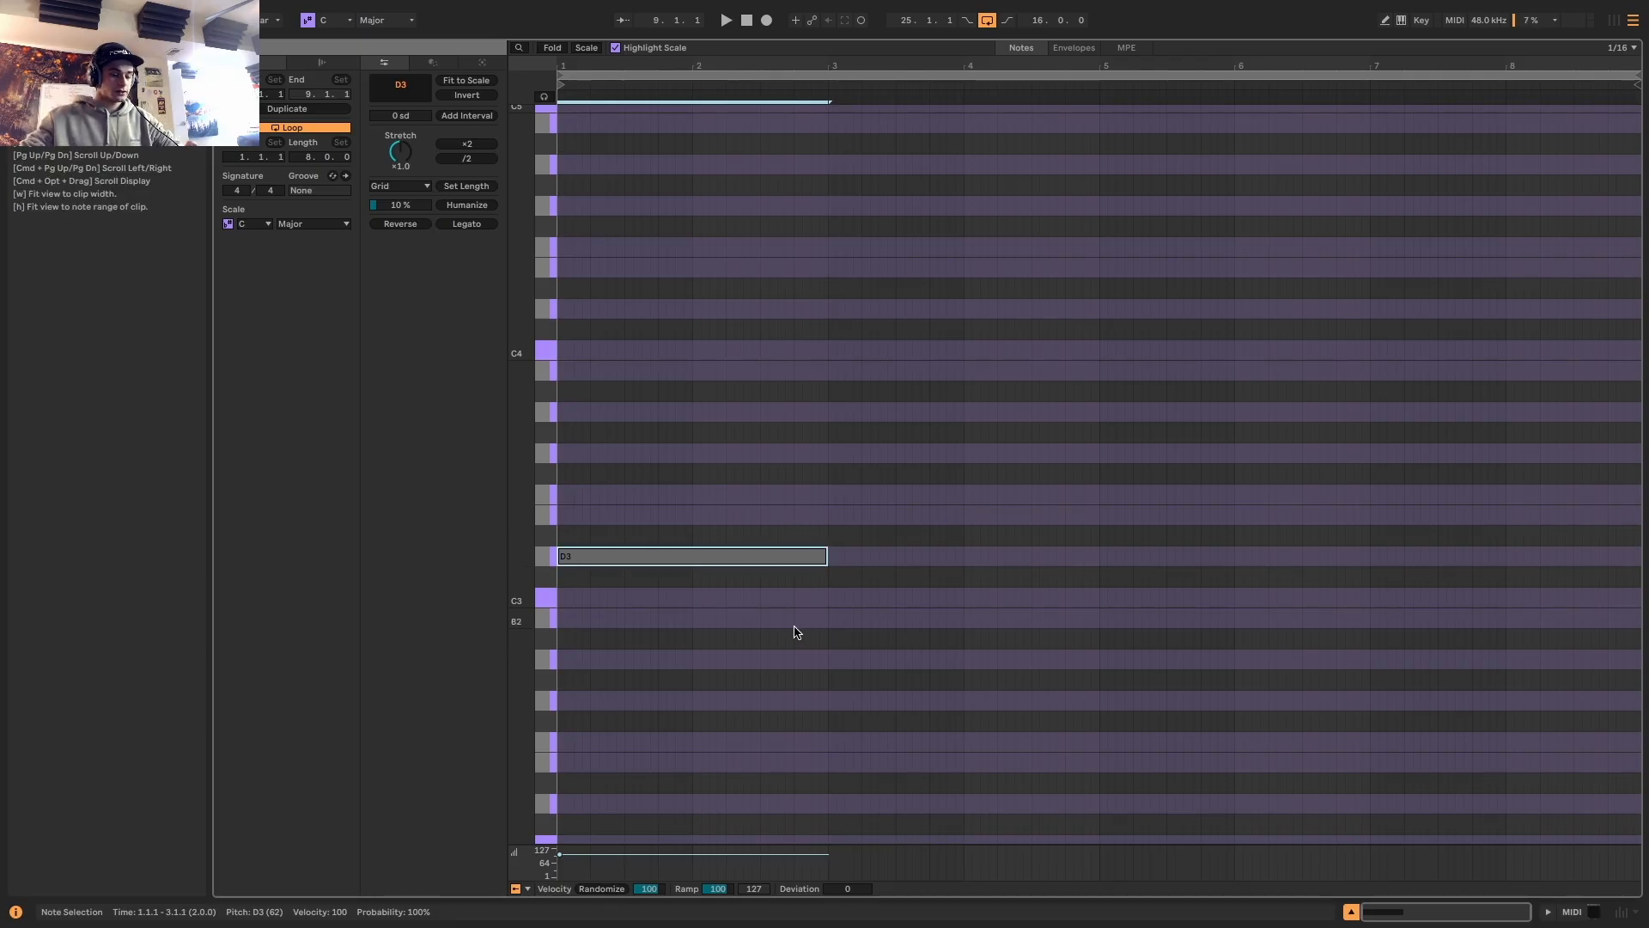
{"action": "key", "text": "shift+Down"}
{"action": "key", "text": "shift+Down"}
Turn off Serum's Oscillator B and open the Filter 1 cutoff fully while auditioning the note
{"action": "key", "text": "space"}
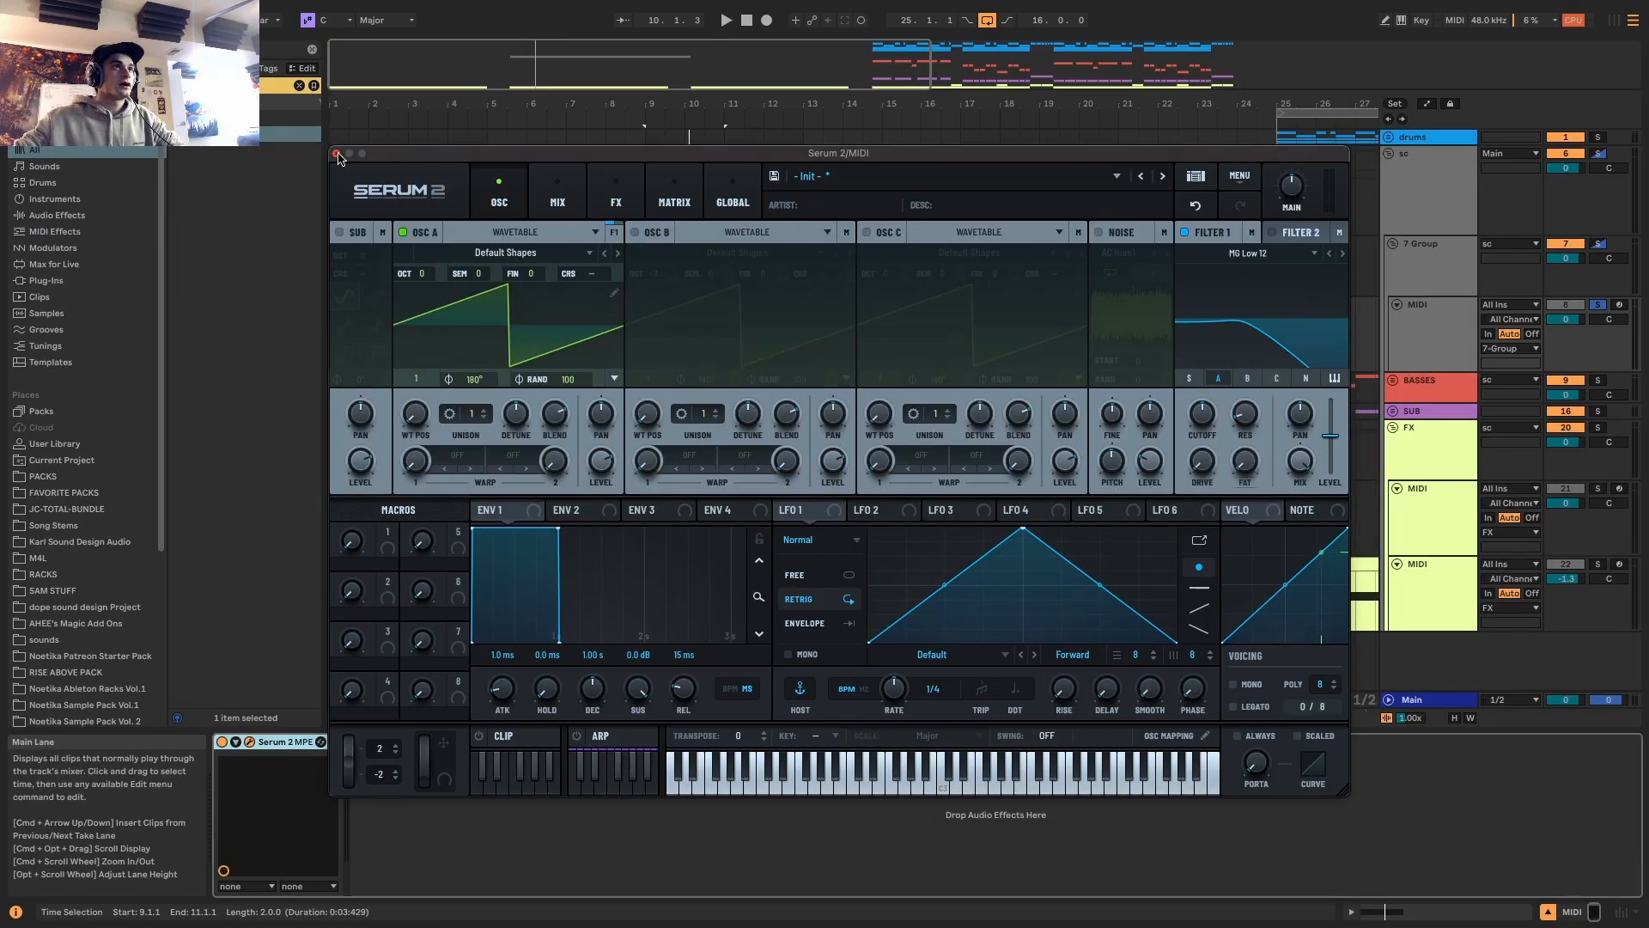
{"action": "left_click", "coordinate": [338, 154]}
{"action": "key", "text": "space"}
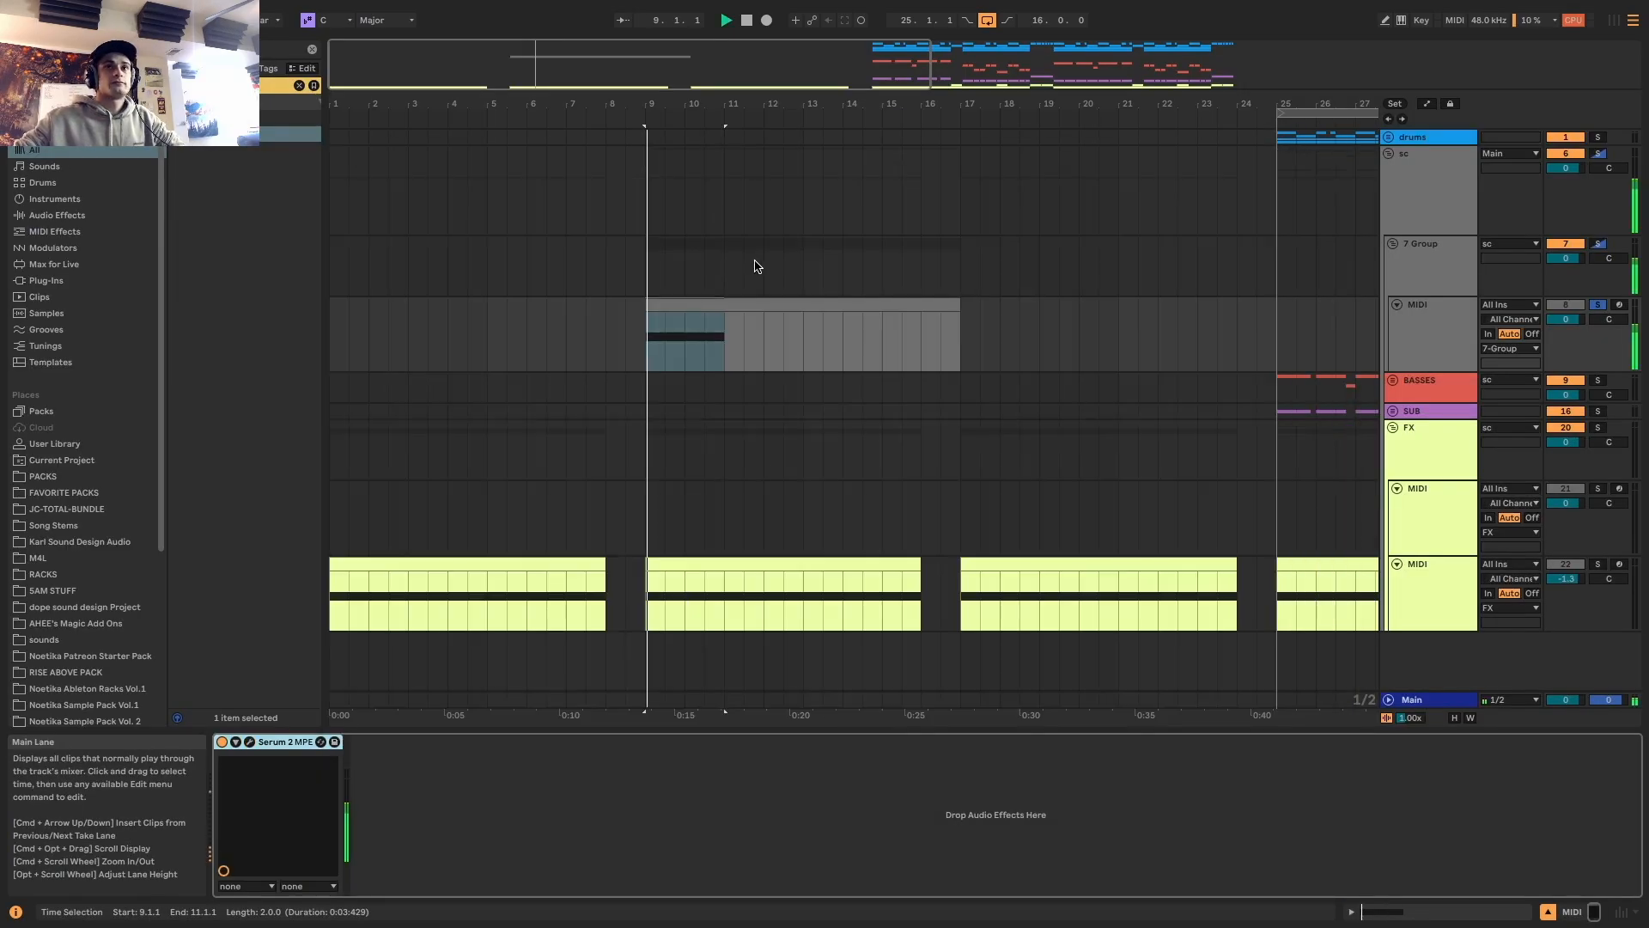
{"action": "key", "text": "space"}
{"action": "key", "text": "space"}
{"action": "key", "text": "space"}
{"action": "left_click", "coordinate": [250, 741]}
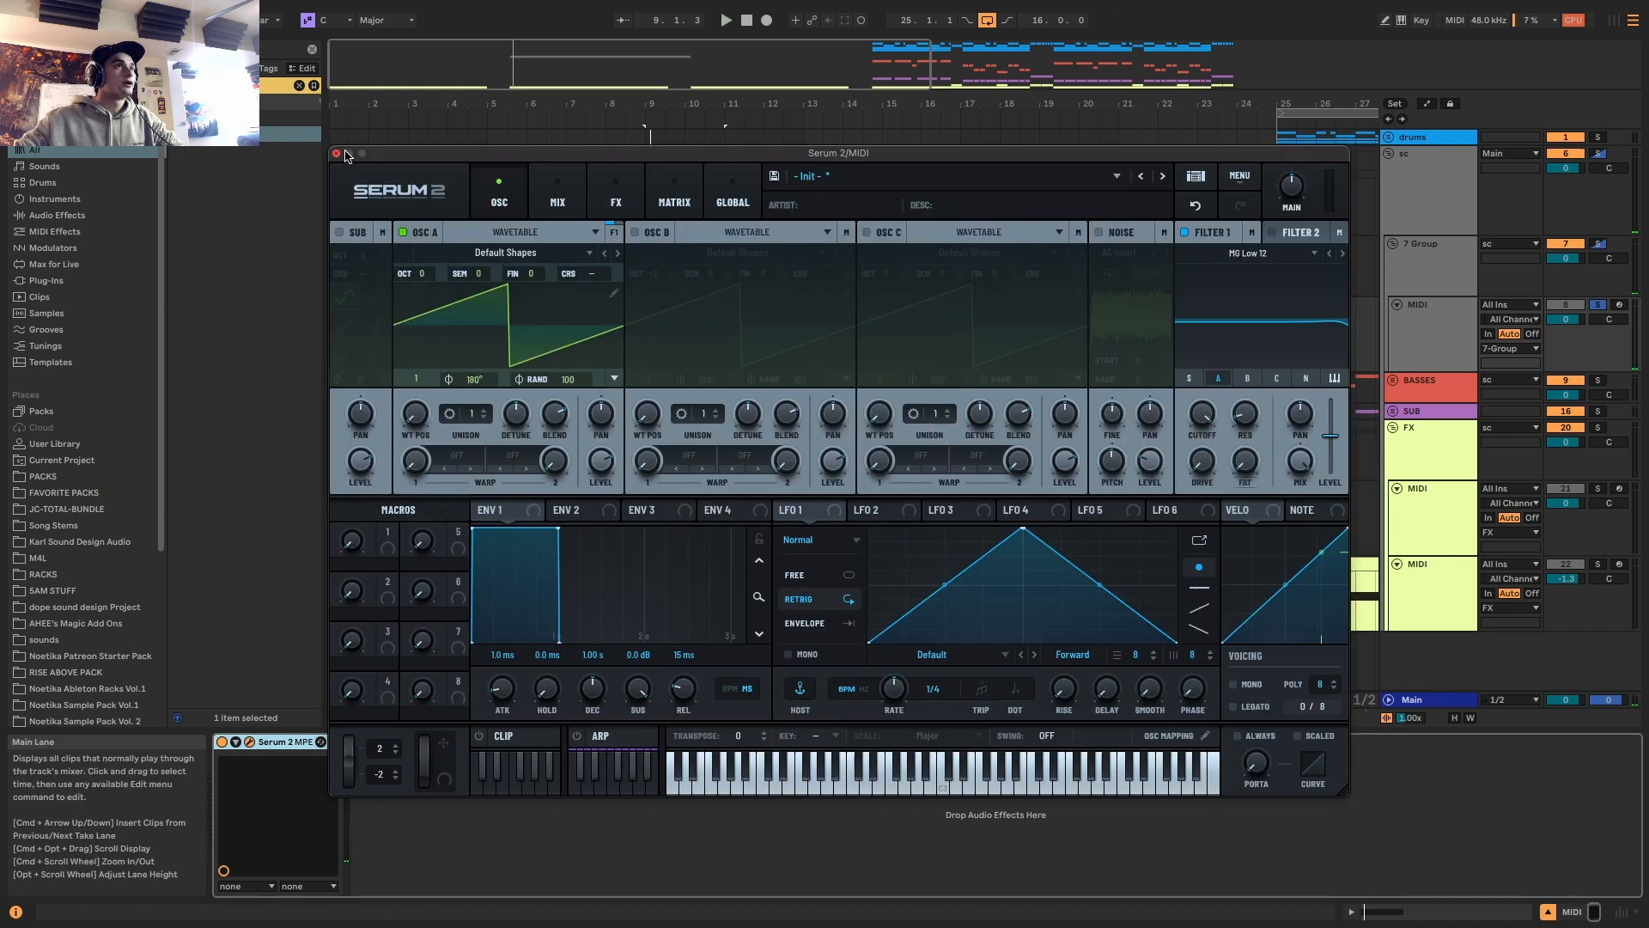
Build a four-bar melody of D2, F2, a short A2, G2 and a long final A2, and play it back
{"action": "key", "text": "space"}
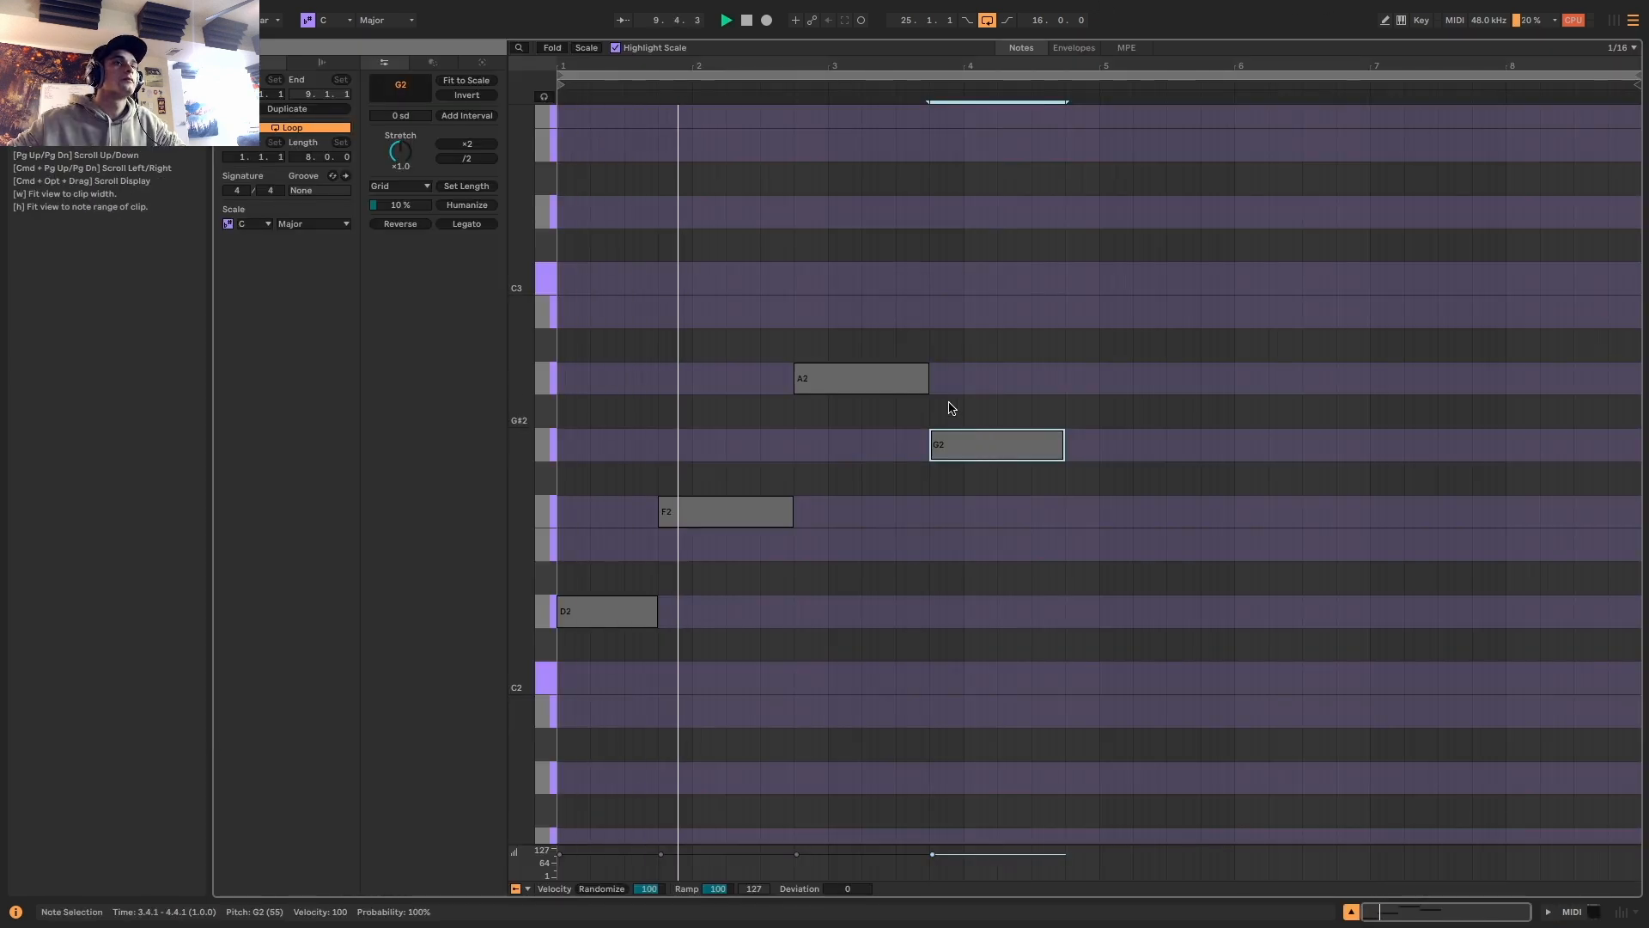
{"action": "left_click_drag", "start_coordinate": [916, 383], "coordinate": [960, 383]}
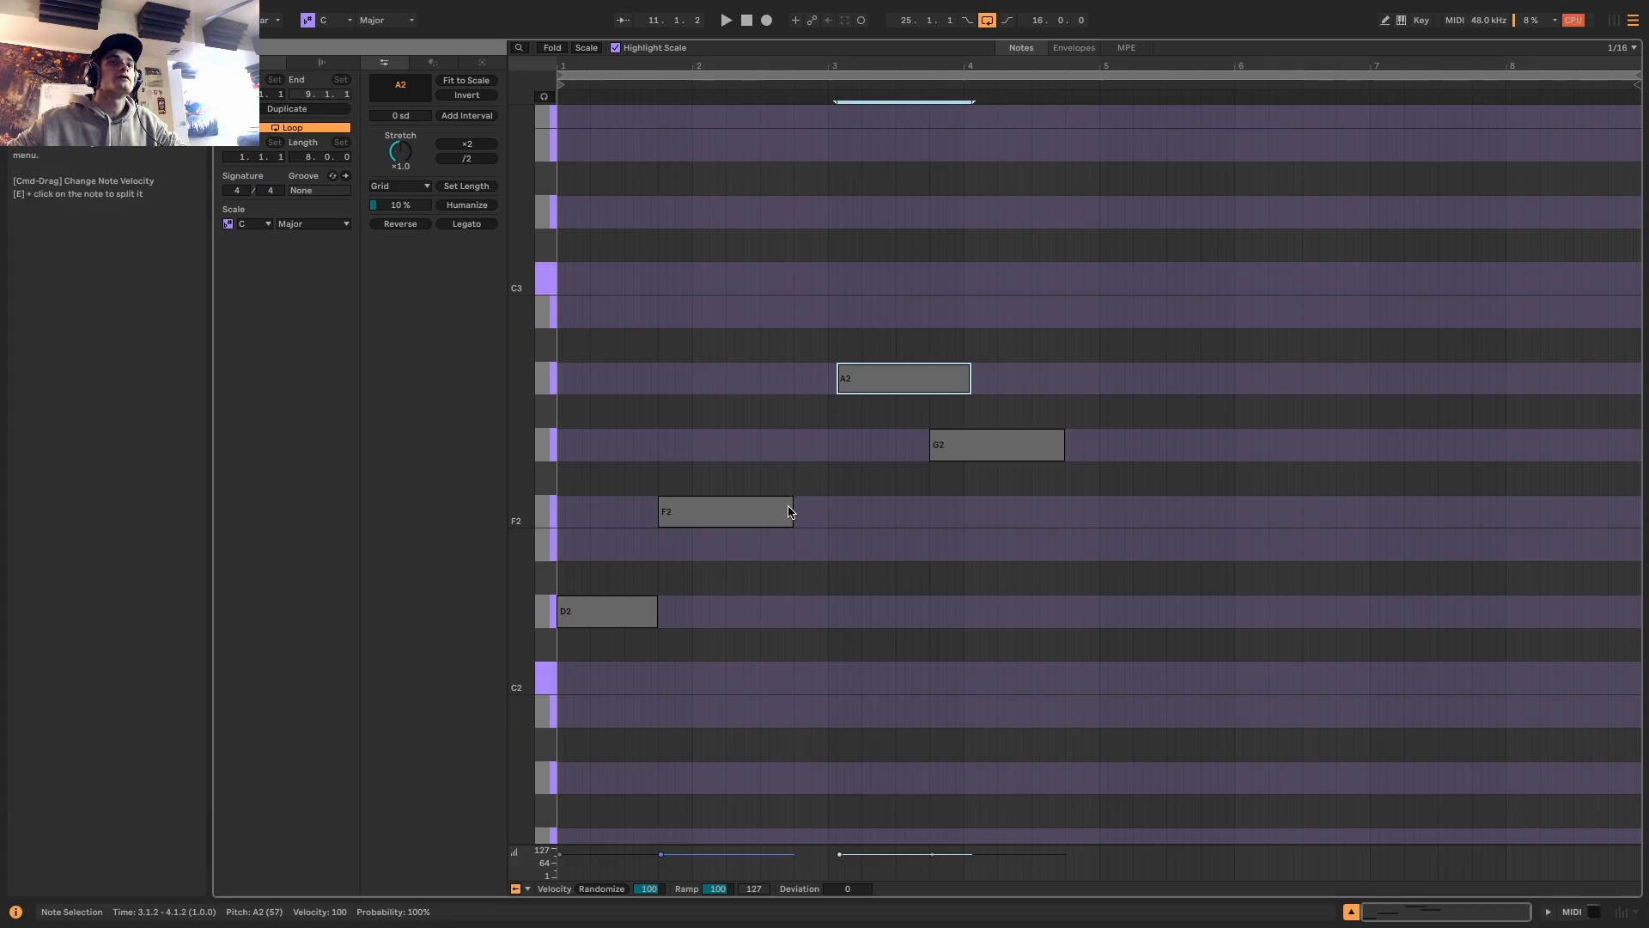
{"action": "key", "text": "space"}
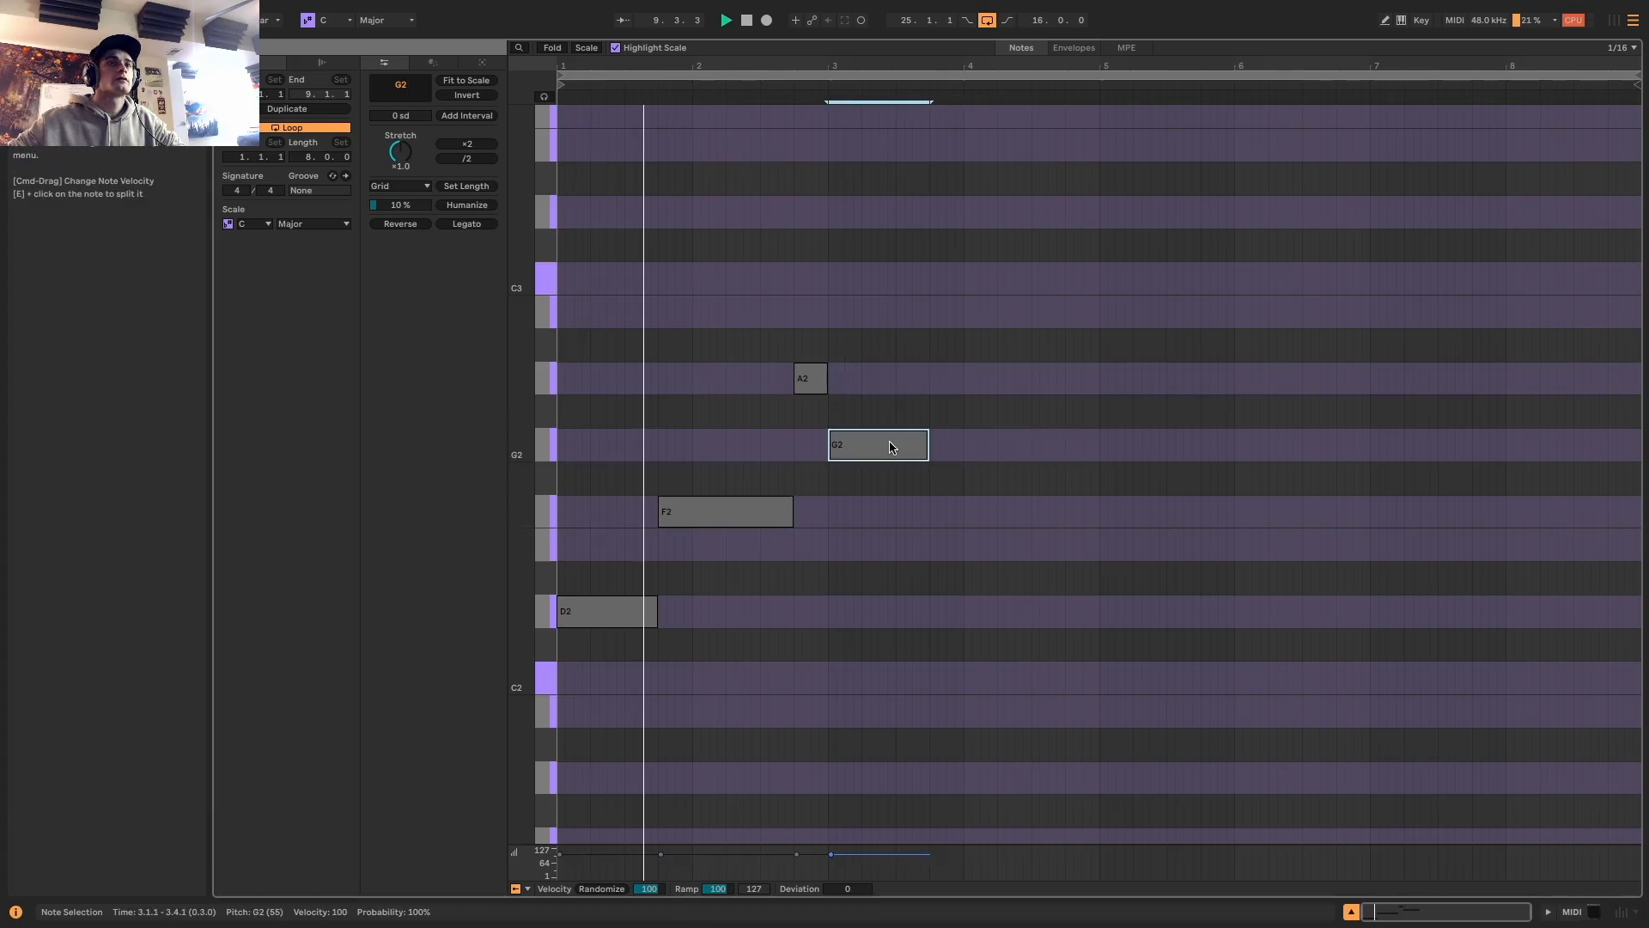
{"action": "left_click_drag", "start_coordinate": [891, 446], "coordinate": [1098, 384]}
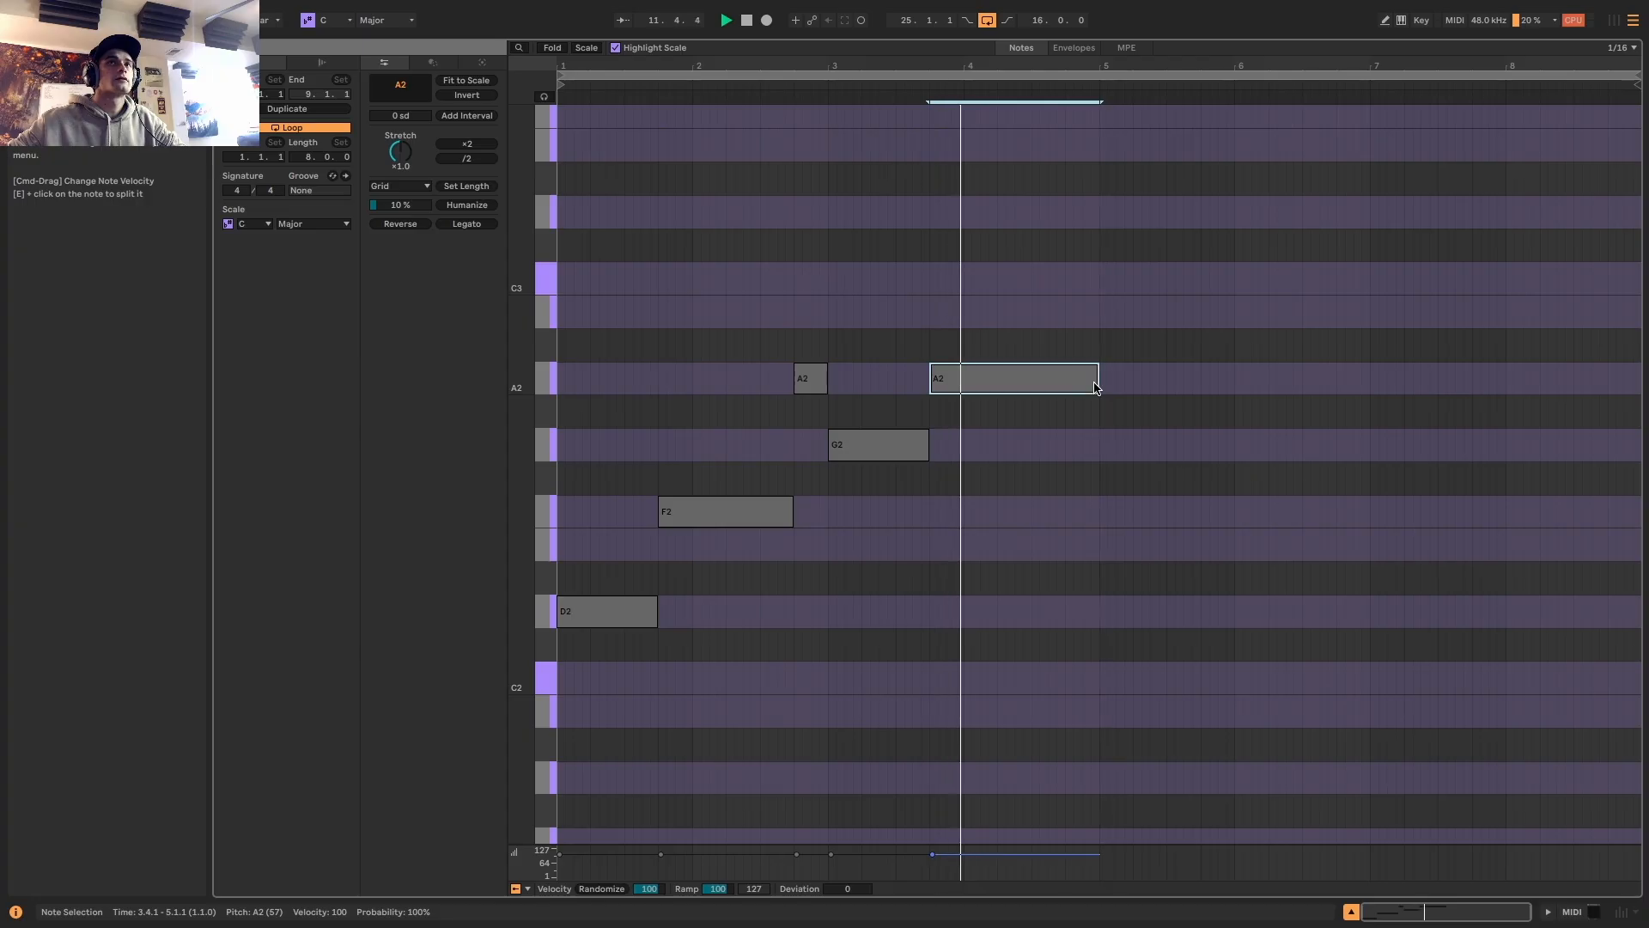
{"action": "key", "text": "space"}
{"action": "left_click_drag", "start_coordinate": [1090, 342], "coordinate": [556, 644]}
{"action": "key", "text": "space"}
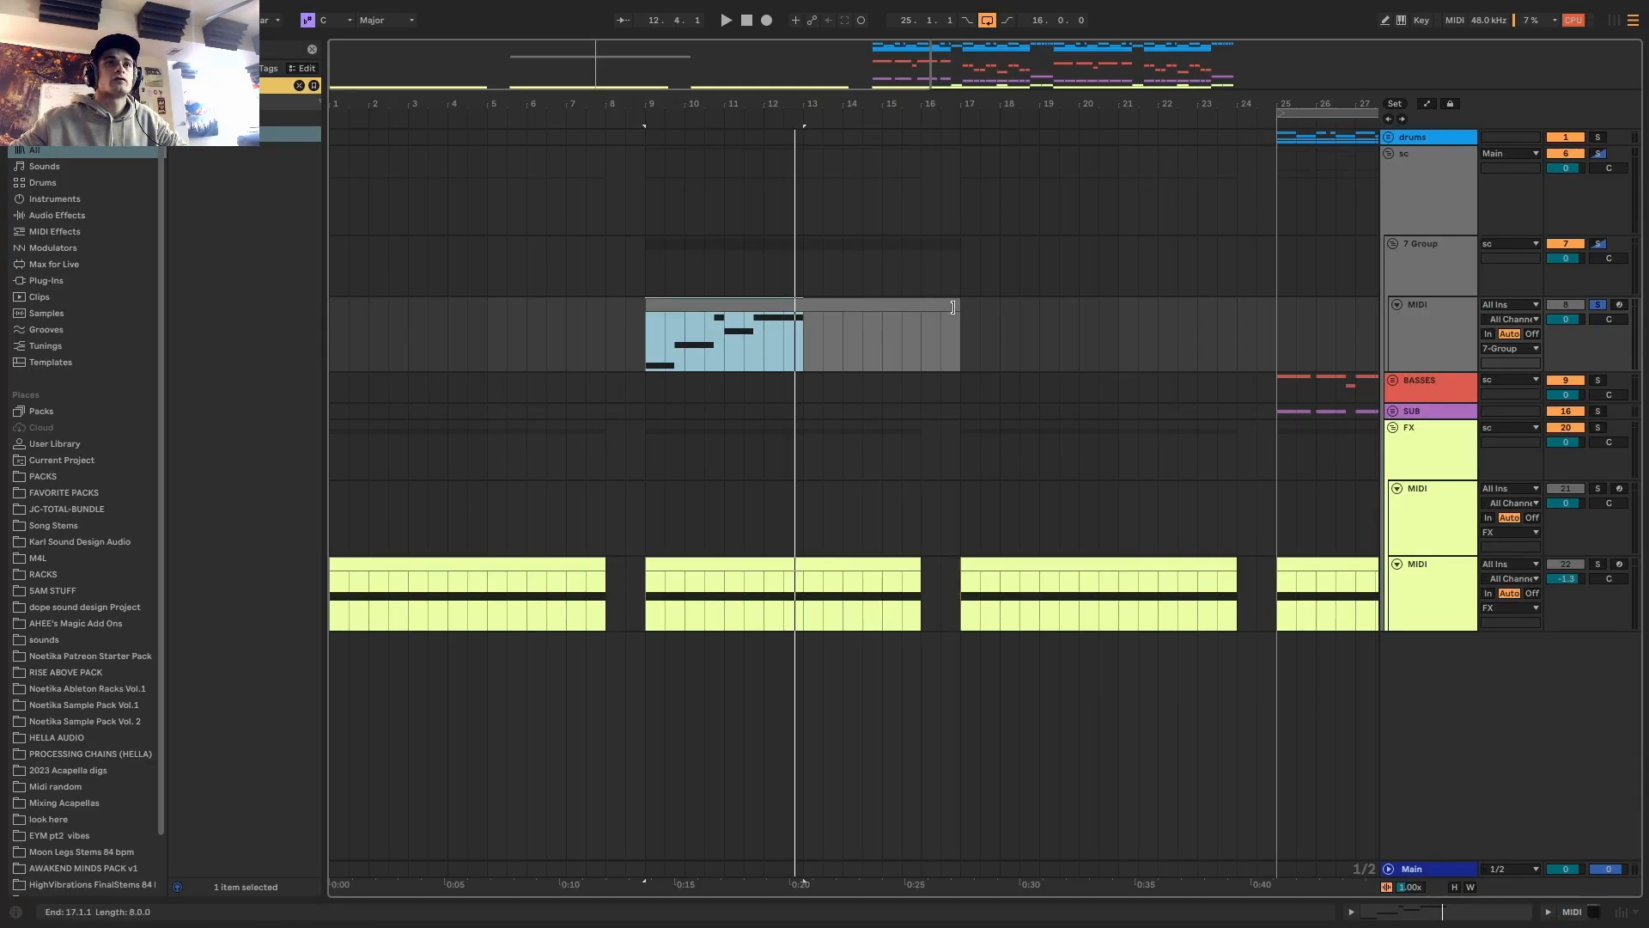
Shorten the melody clip to four bars, ending at bar 13, and set the arrangement loop to it
{"action": "left_click_drag", "start_coordinate": [952, 307], "coordinate": [808, 303]}
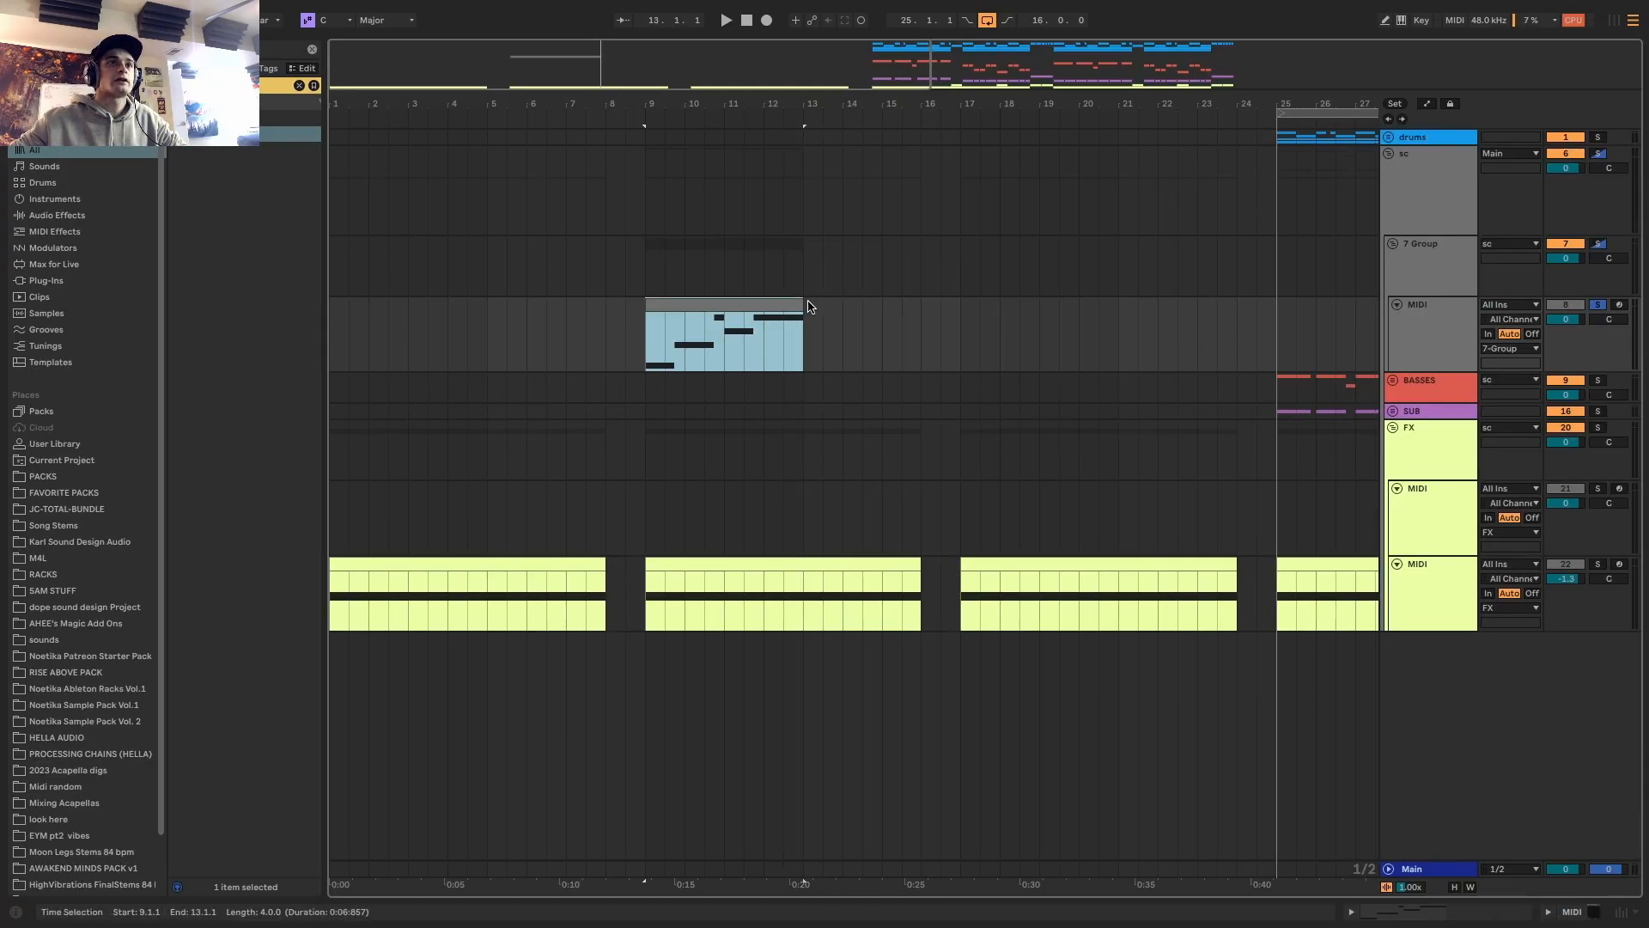
{"action": "double_click", "coordinate": [754, 304]}
{"action": "left_click", "coordinate": [1593, 912]}
{"action": "left_click", "coordinate": [742, 303]}
{"action": "key", "text": "super+l"}
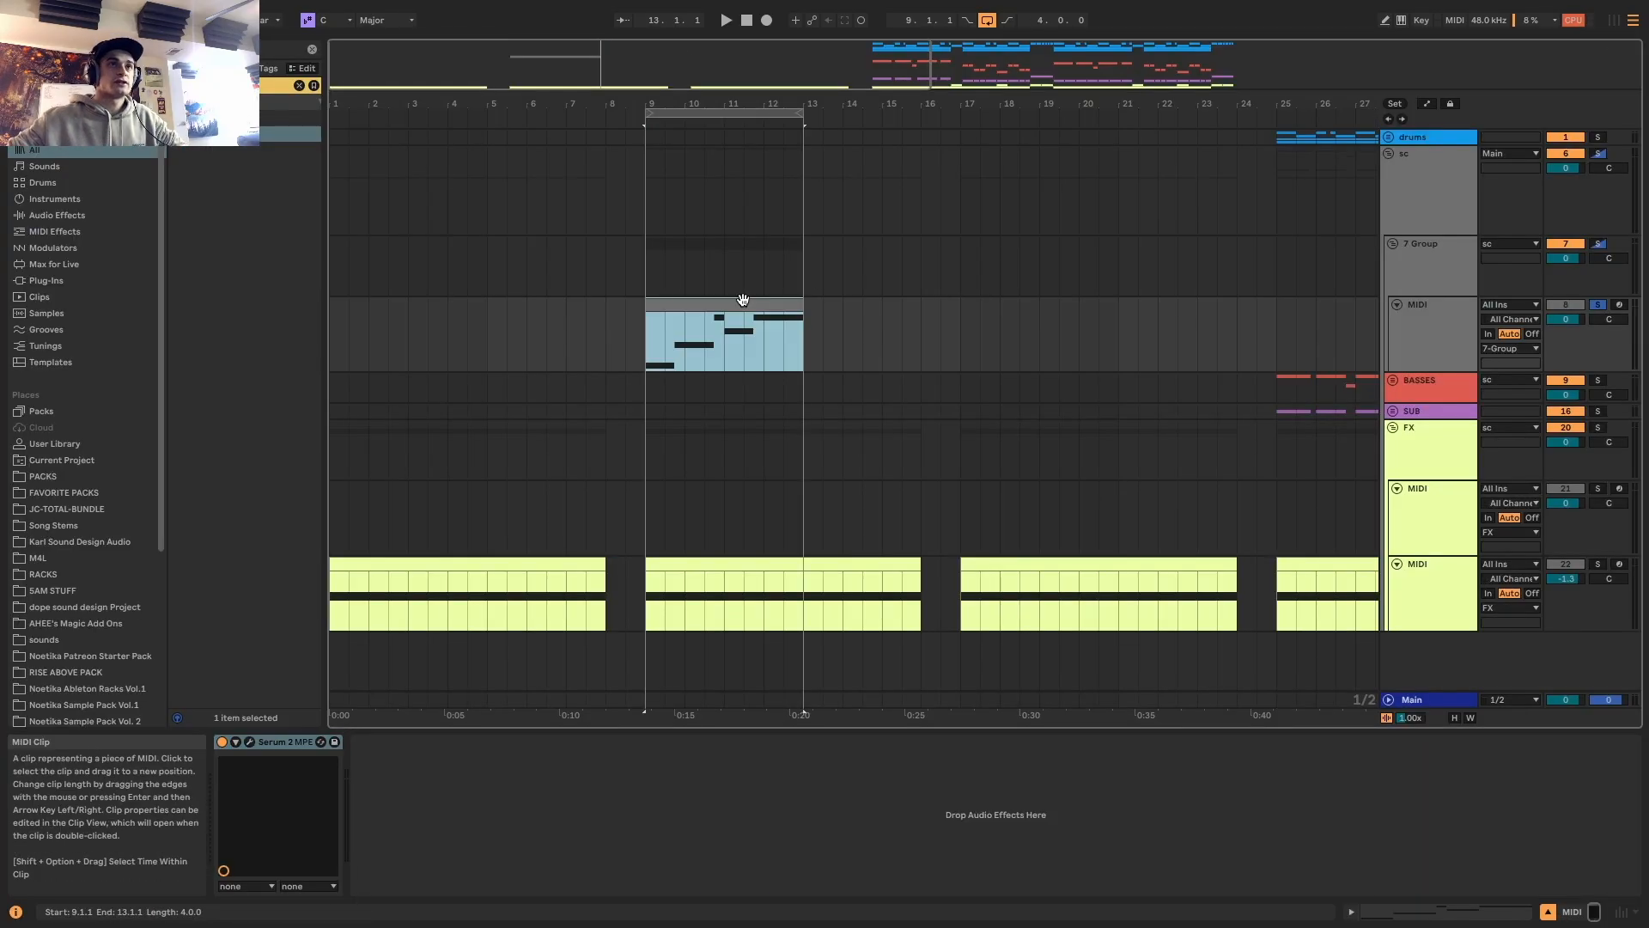
Copy the clip's opening D2 note up to F2
{"action": "double_click", "coordinate": [743, 304]}
{"action": "scroll", "coordinate": [703, 479], "scroll_direction": "up", "scroll_amount": 2}
{"action": "left_click_drag", "start_coordinate": [651, 487], "coordinate": [667, 724]}
{"action": "left_click_drag", "start_coordinate": [664, 629], "coordinate": [667, 561]}
Set the clip's scale to D Minor
{"action": "left_click", "coordinate": [245, 224]}
{"action": "left_click", "coordinate": [253, 253]}
{"action": "left_click", "coordinate": [297, 226]}
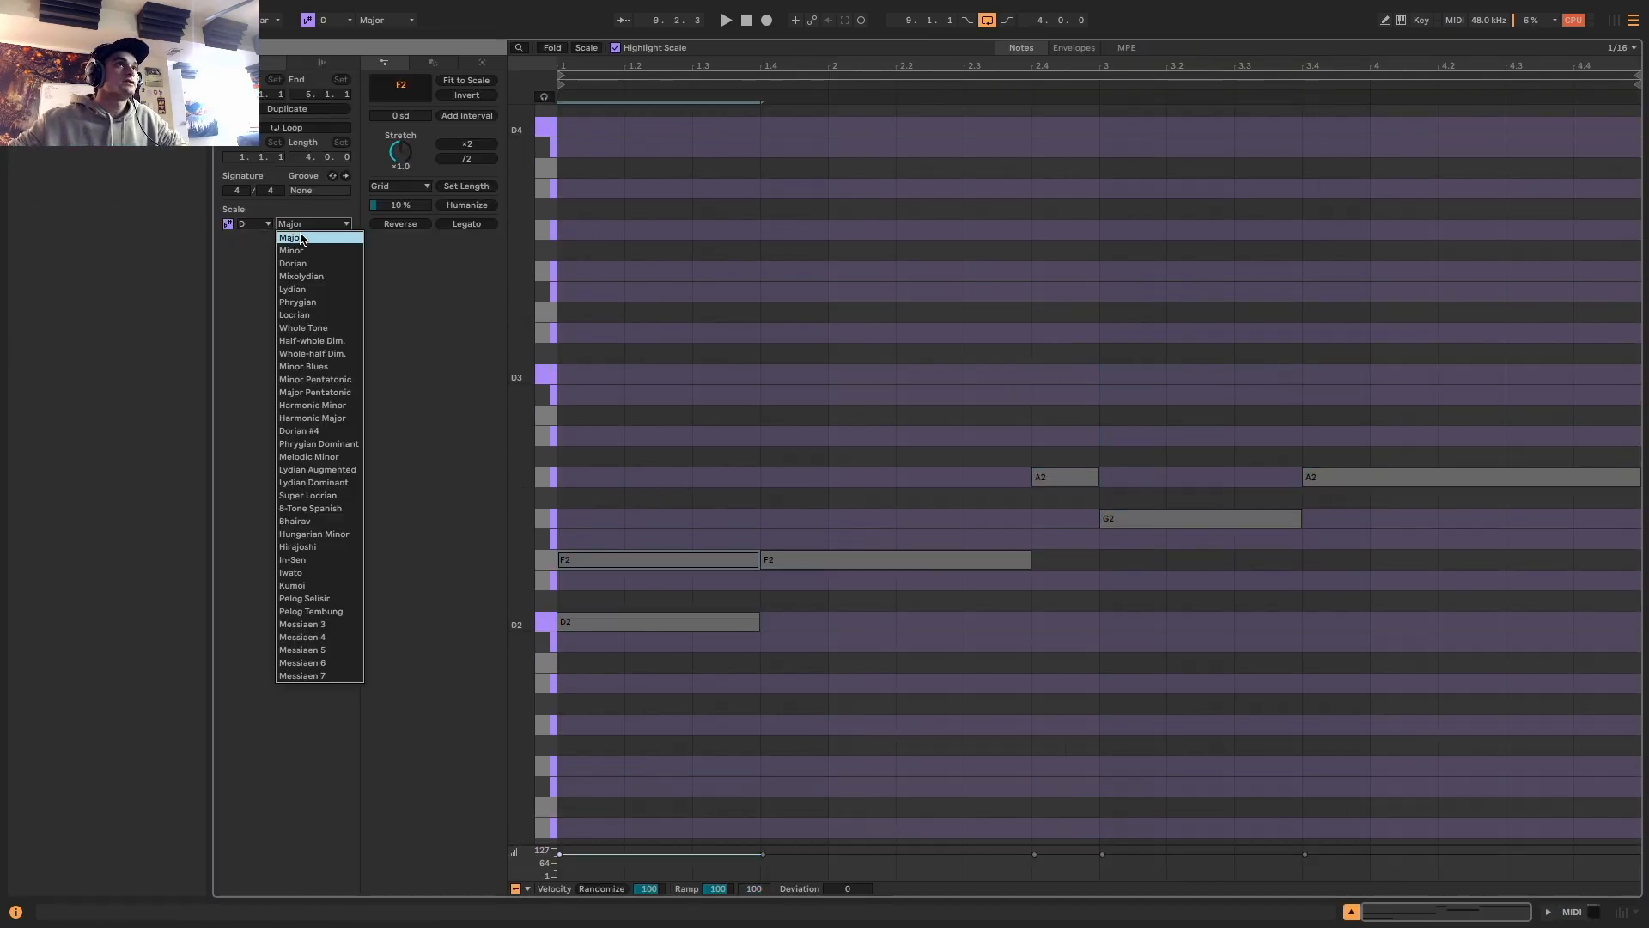
{"action": "left_click", "coordinate": [291, 250]}
{"action": "left_click", "coordinate": [659, 559]}
{"action": "left_click", "coordinate": [313, 224]}
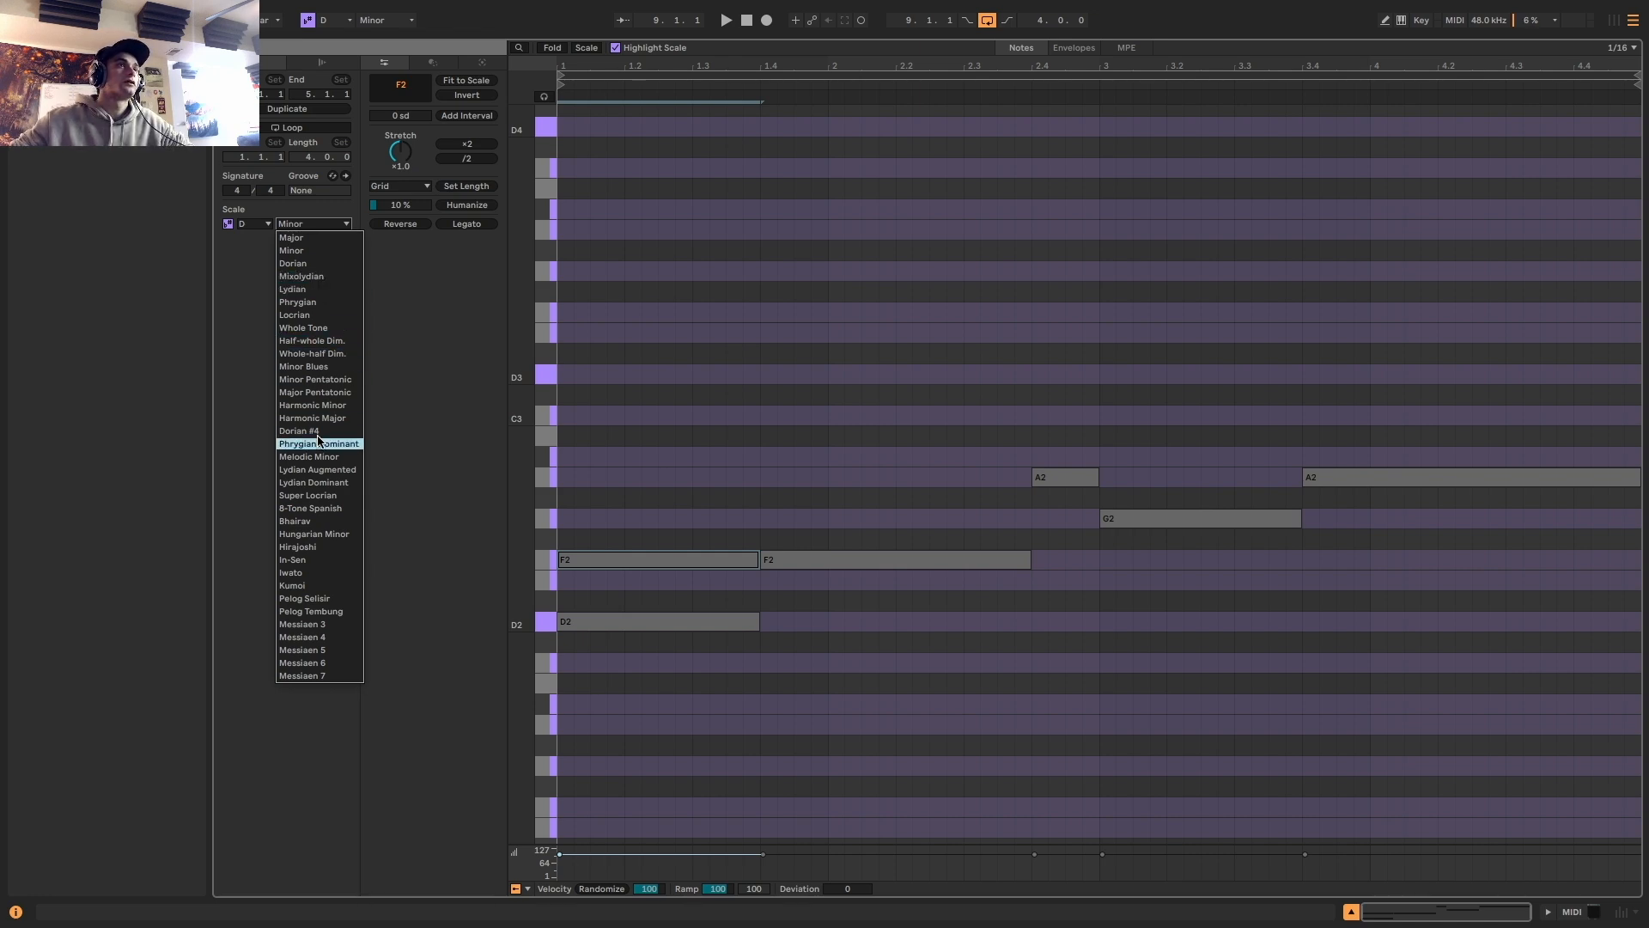
{"action": "left_click", "coordinate": [332, 252]}
Copy the opening F2 note up to A2, and undo the trial move up to D3
{"action": "left_click_drag", "start_coordinate": [704, 558], "coordinate": [705, 477]}
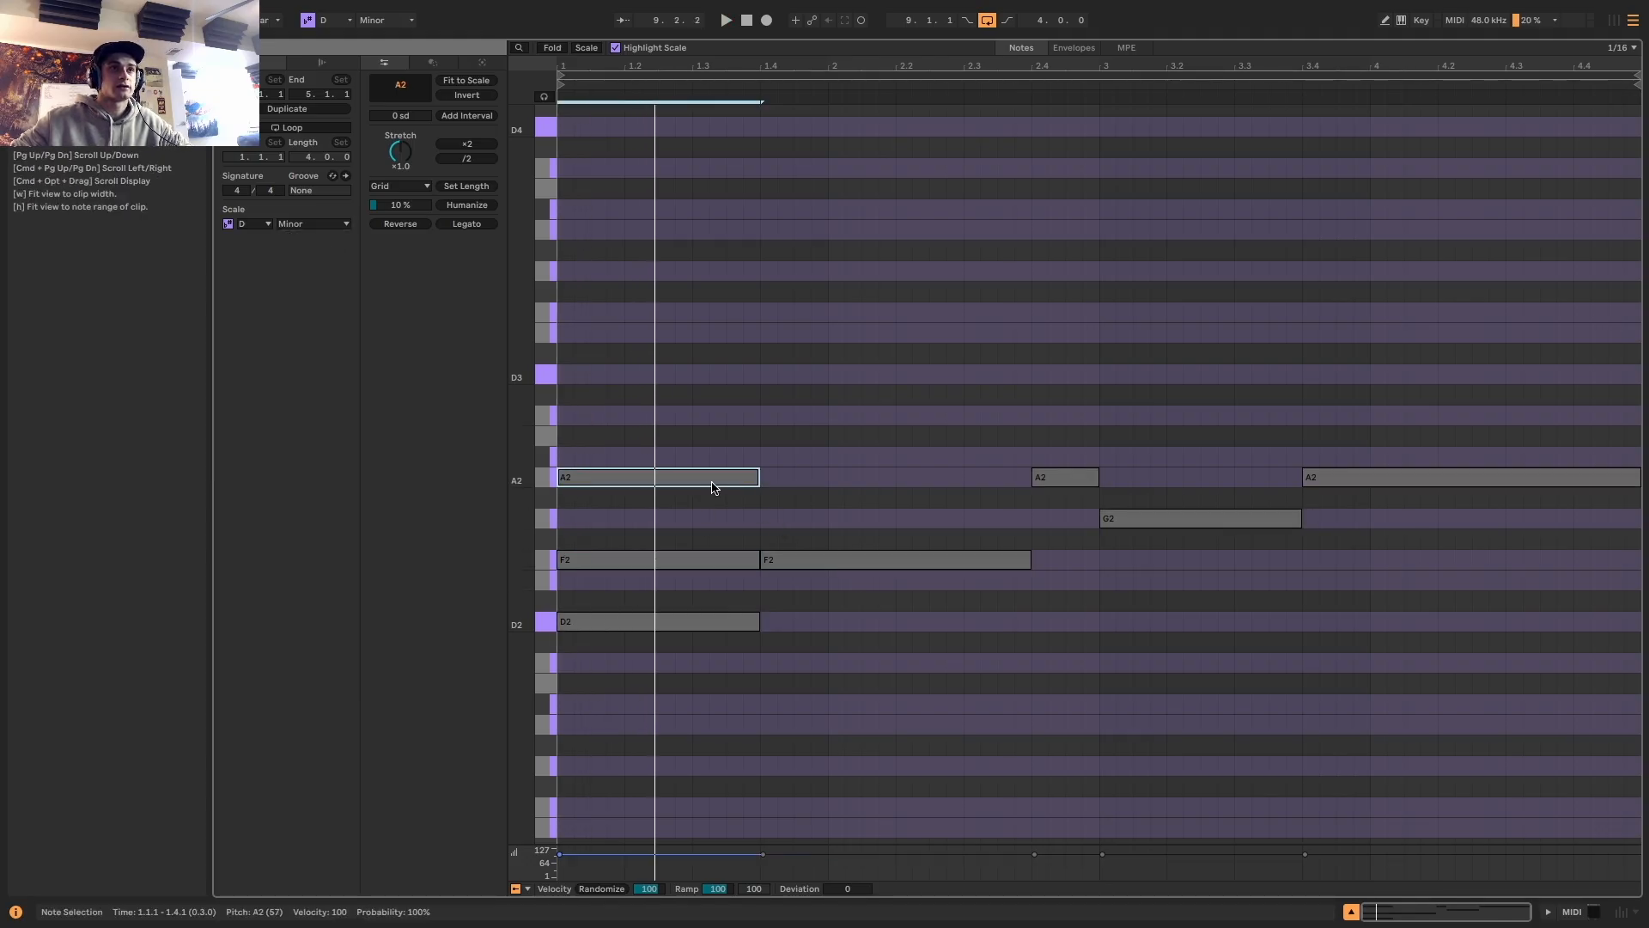
{"action": "left_click_drag", "start_coordinate": [703, 479], "coordinate": [711, 379]}
{"action": "key", "text": "super+z"}
{"action": "key", "text": "space"}
{"action": "key", "text": "space"}
{"action": "key", "text": "super+z"}
Audition the opening D2, F2 and A2 chord and select its F2 note
{"action": "key", "text": "space"}
{"action": "key", "text": "space"}
{"action": "left_click_drag", "start_coordinate": [697, 651], "coordinate": [645, 519]}
{"action": "key", "text": "space"}
{"action": "left_click", "coordinate": [641, 557]}
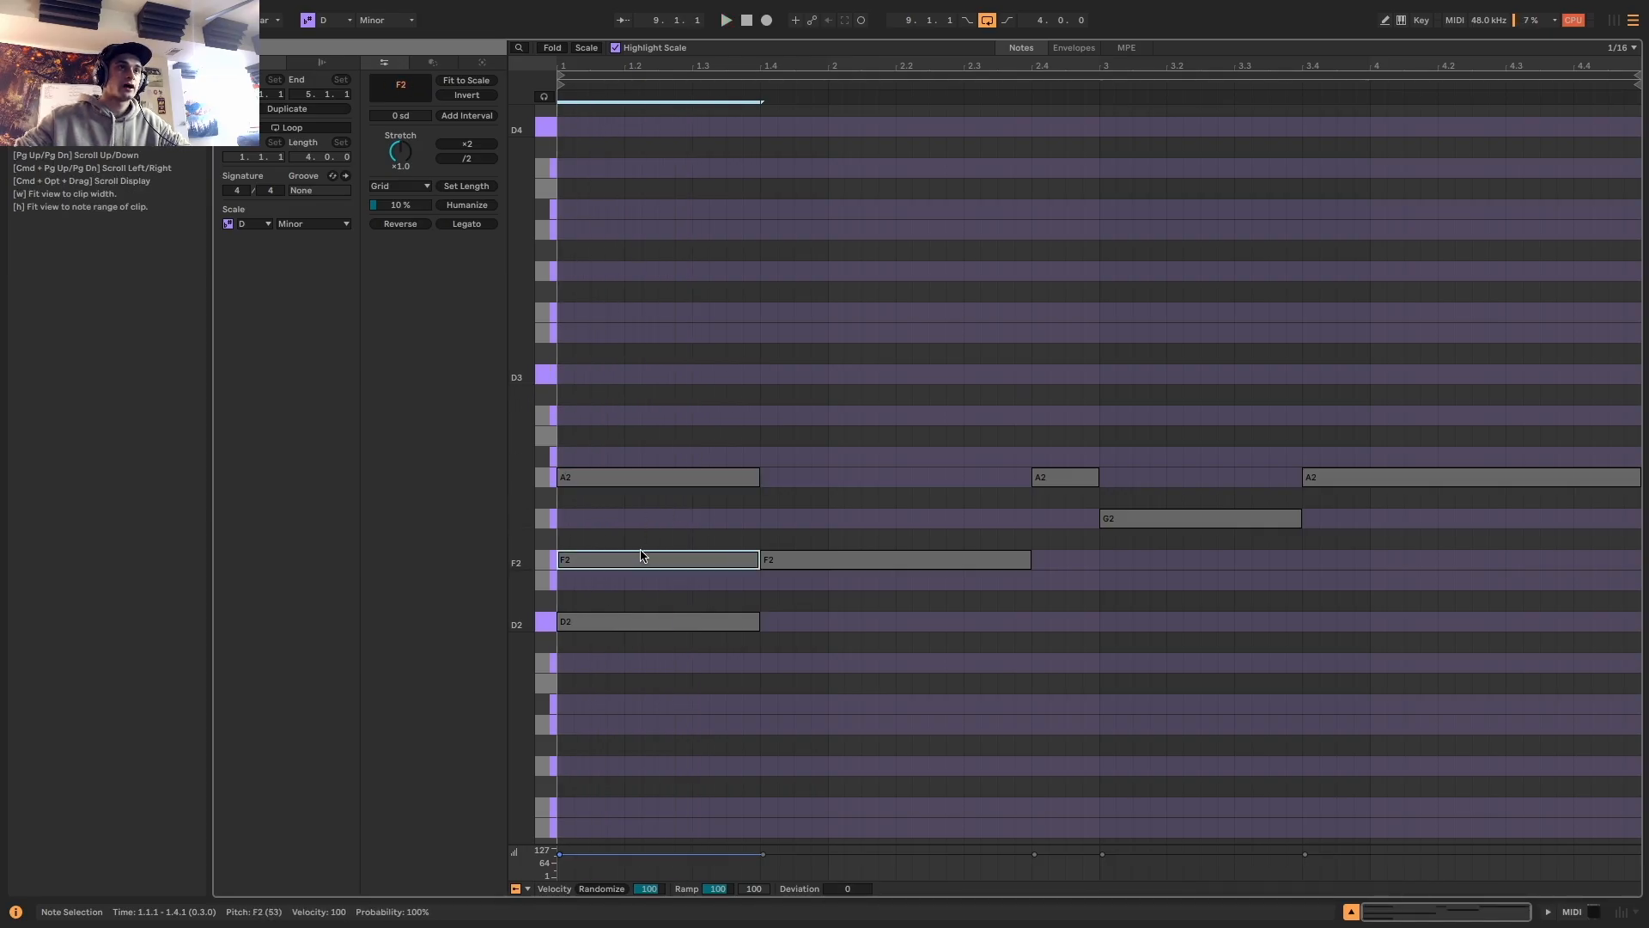
Deactivate the opening chord's F2 note and audition the chord without it
{"action": "key", "text": "0"}
{"action": "key", "text": "space"}
{"action": "key", "text": "space"}
{"action": "key", "text": "space"}
Copy the whole opening chord up an octave to D3, F3 and A3
{"action": "left_click_drag", "start_coordinate": [640, 436], "coordinate": [634, 552]}
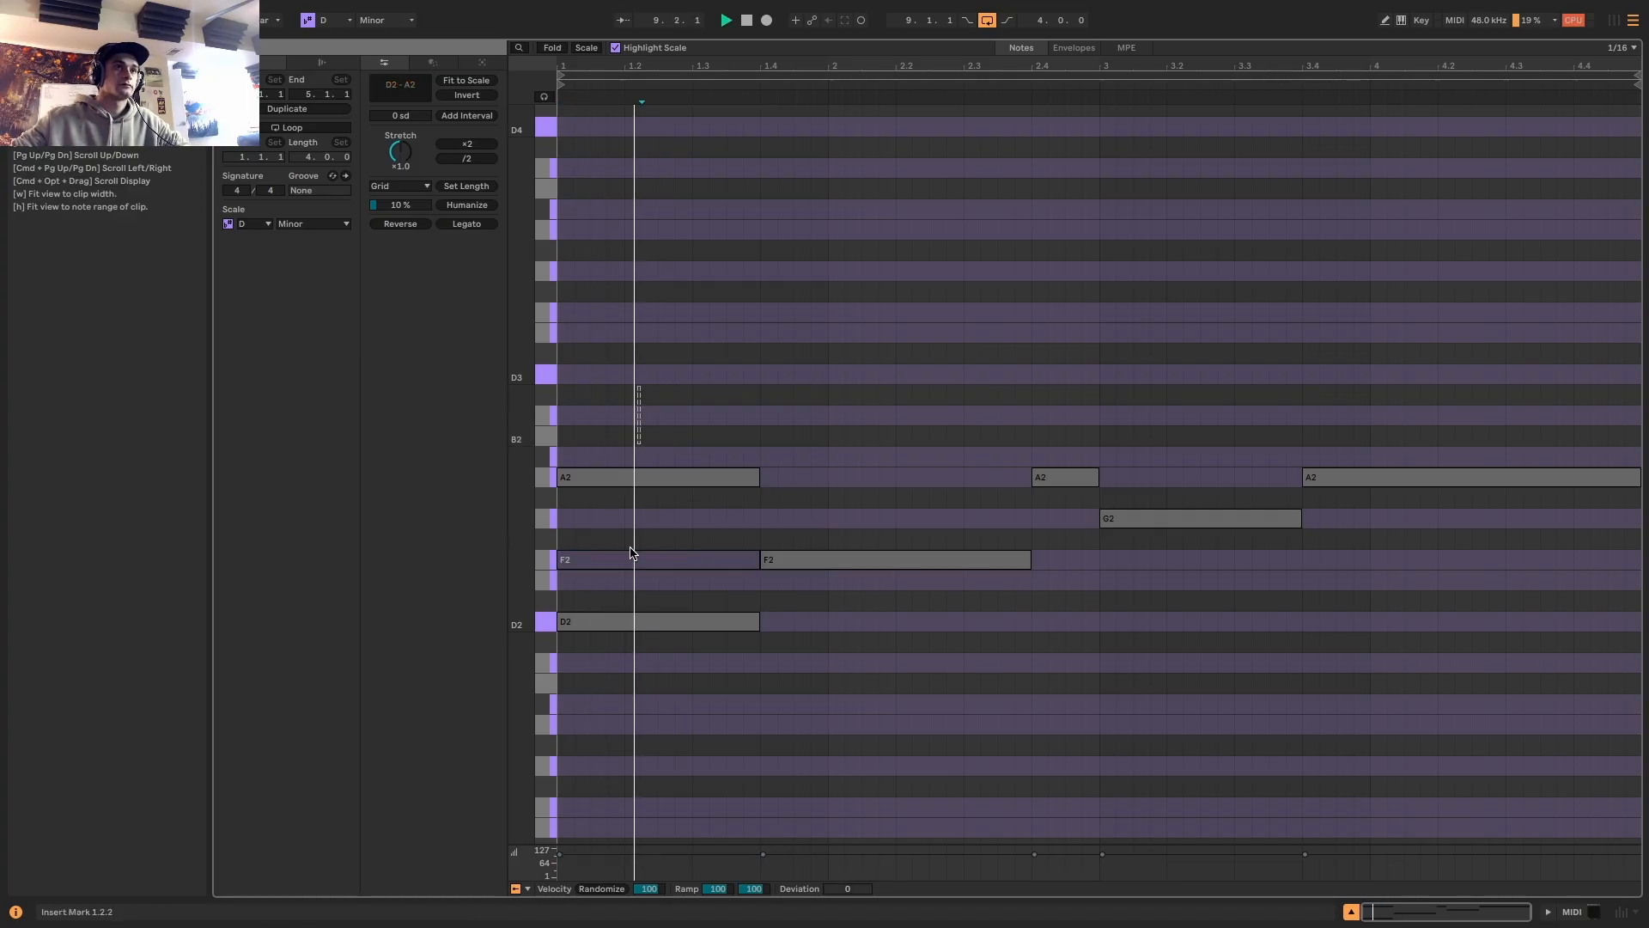
{"action": "left_click_drag", "start_coordinate": [634, 553], "coordinate": [640, 625]}
{"action": "left_click_drag", "start_coordinate": [668, 621], "coordinate": [667, 374], "text": "alt"}
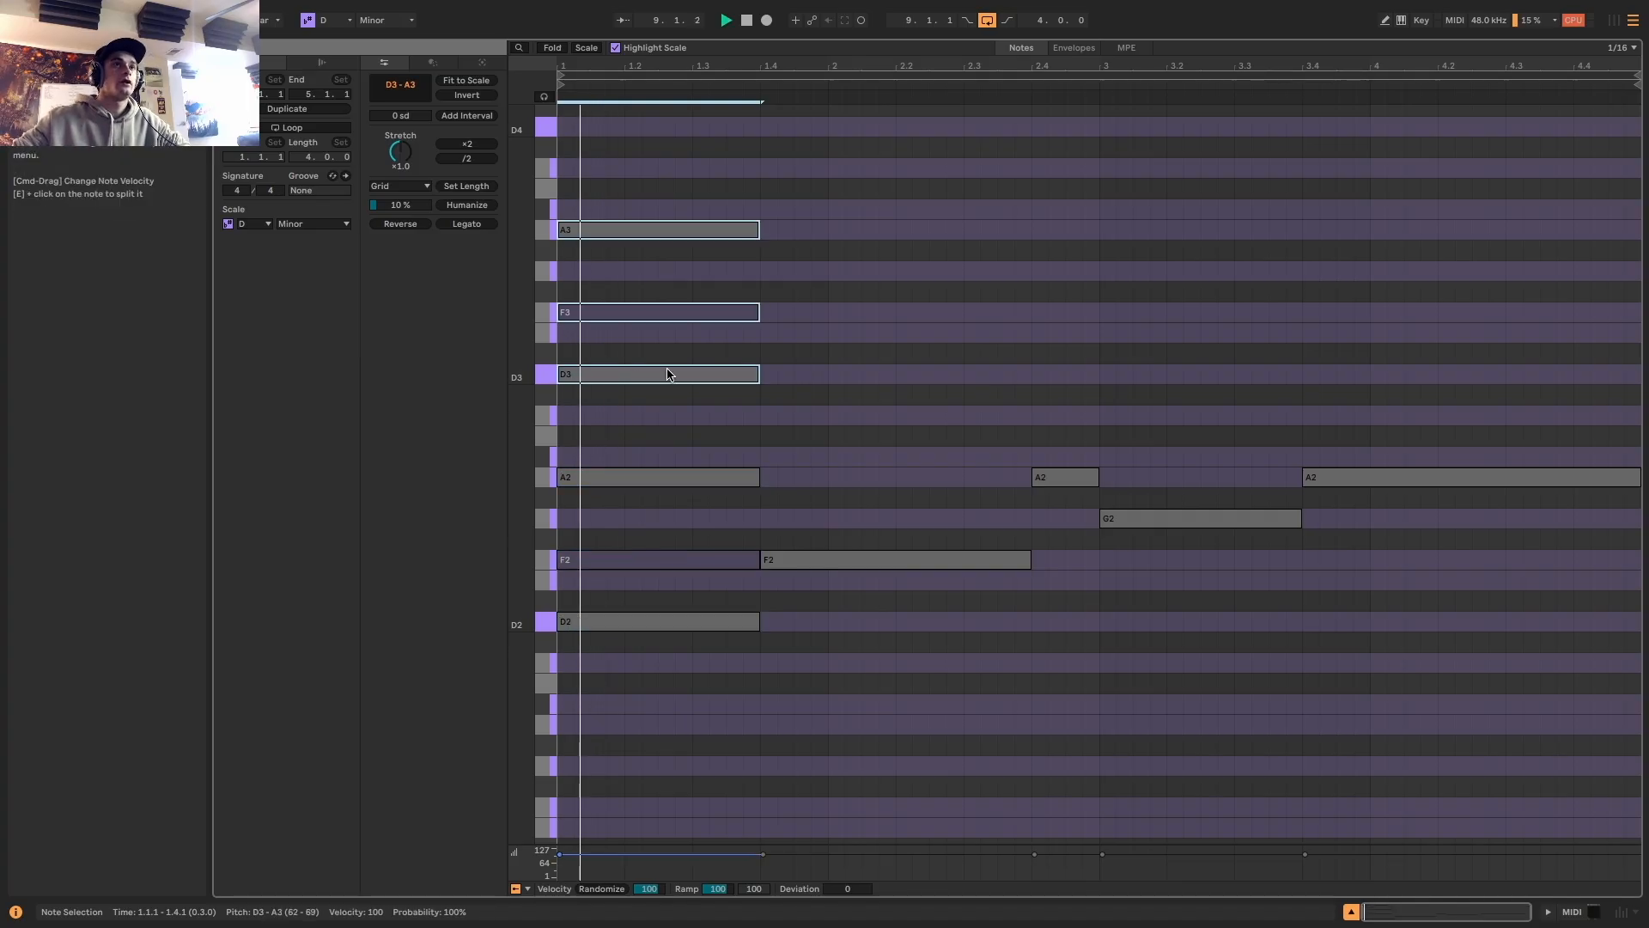
{"action": "key", "text": "space"}
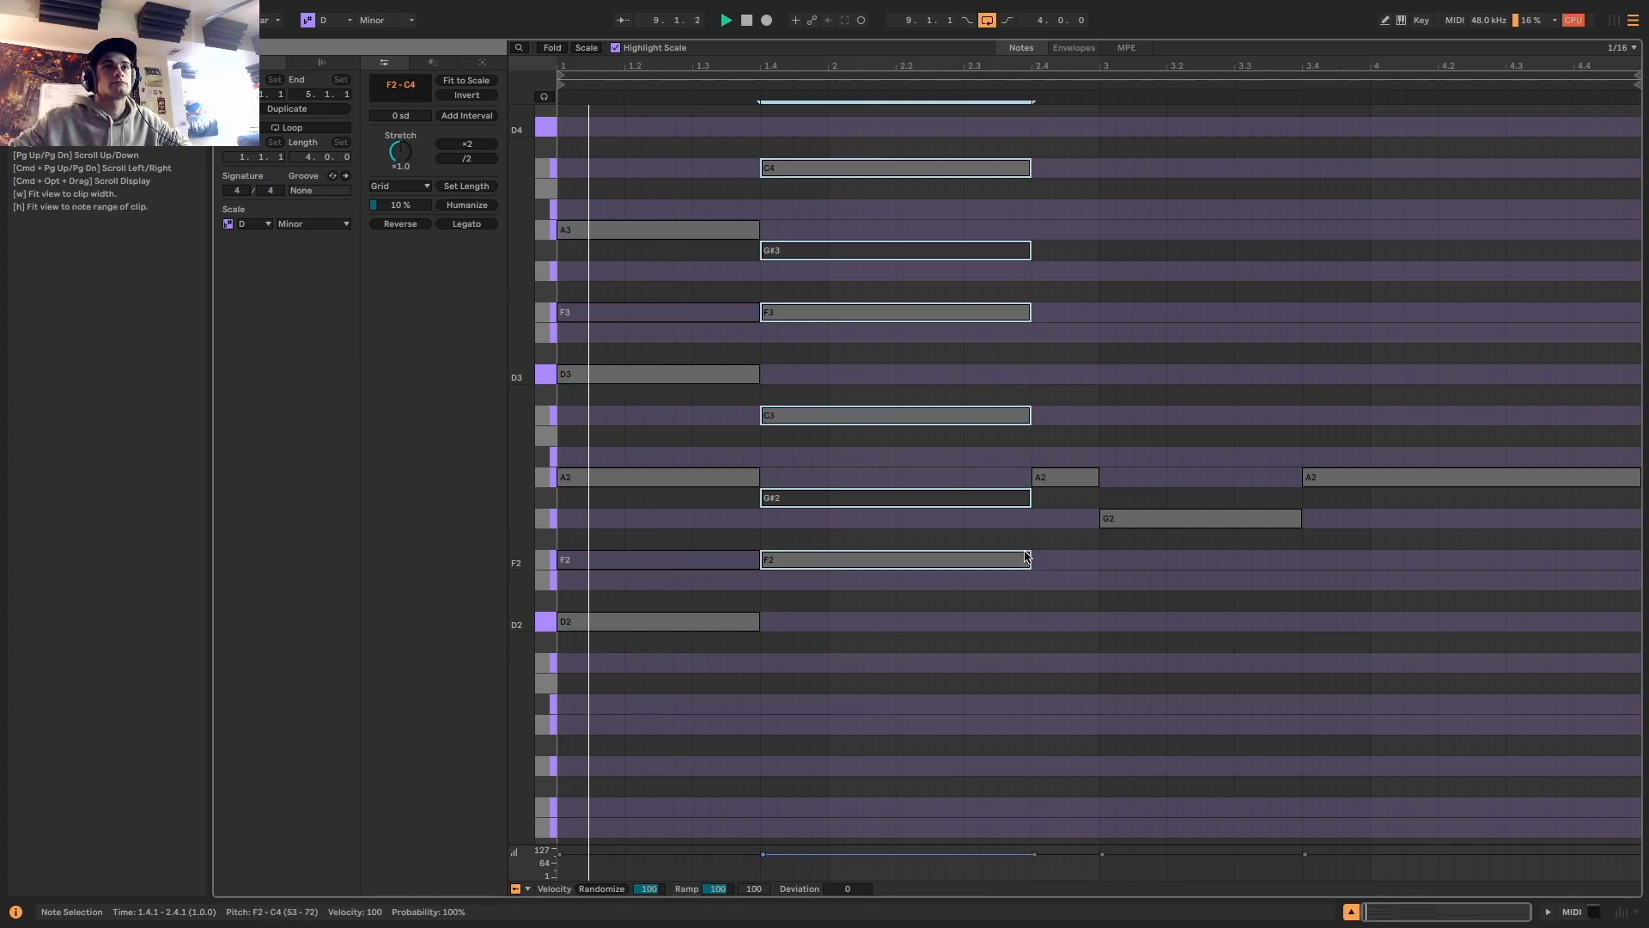
Build the short third chord by adding C3 and E3 above its A2 note
{"action": "scroll", "coordinate": [962, 593], "scroll_direction": "up", "scroll_amount": 3}
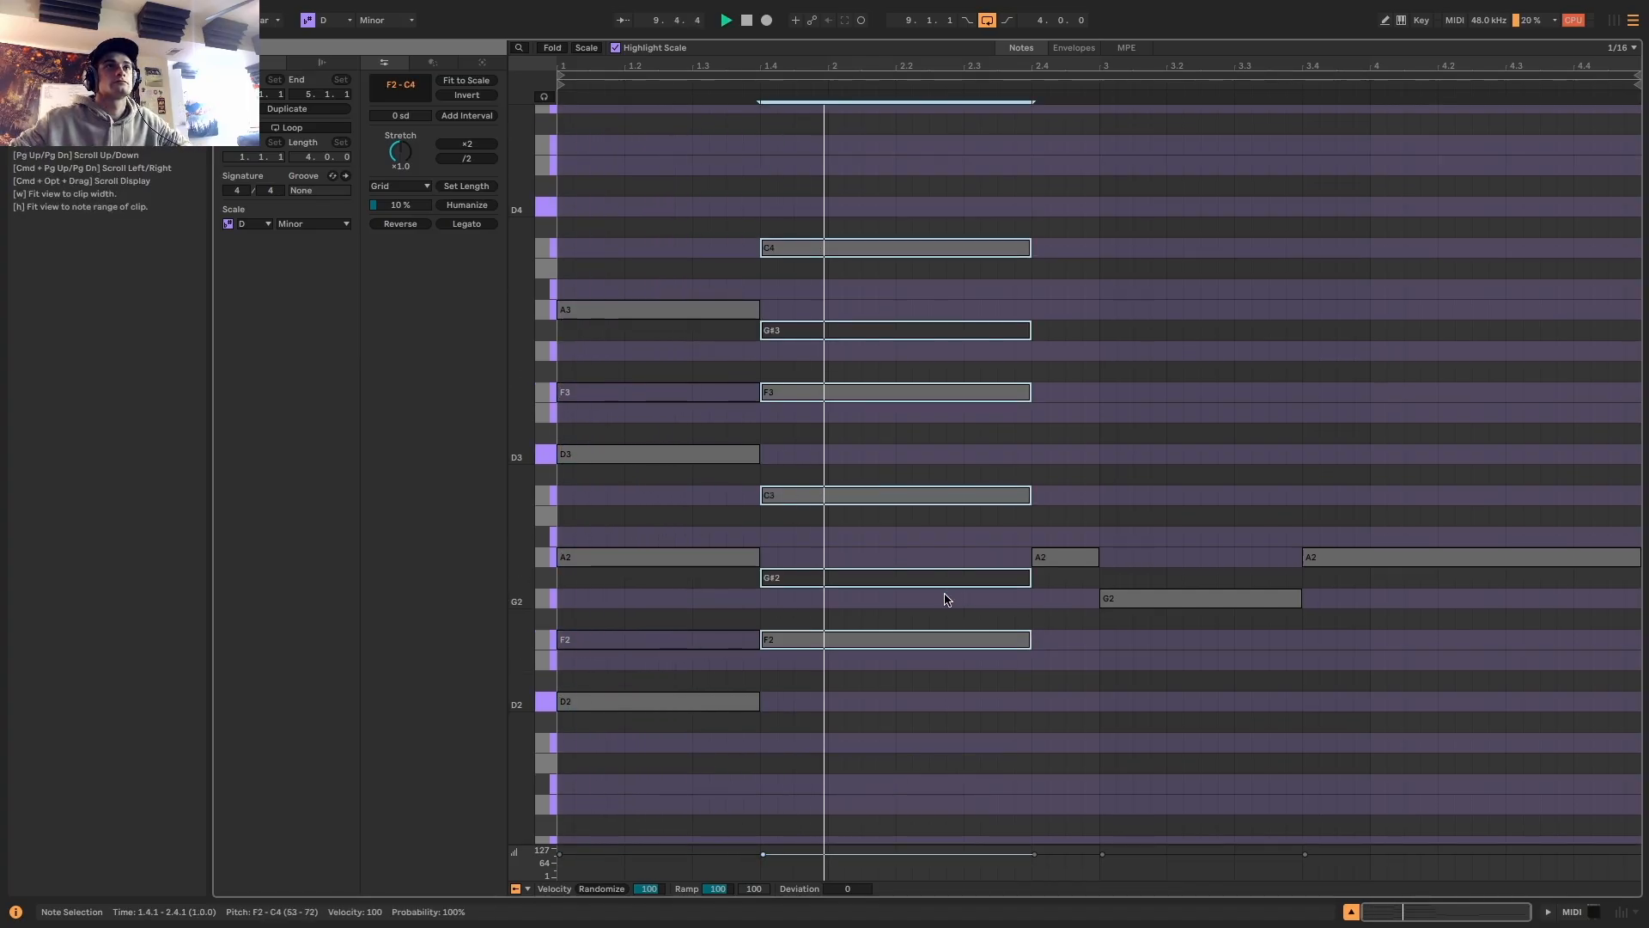
{"action": "left_click", "coordinate": [1069, 558]}
{"action": "left_click_drag", "start_coordinate": [1071, 562], "coordinate": [1079, 512], "text": "alt"}
{"action": "key", "text": "space"}
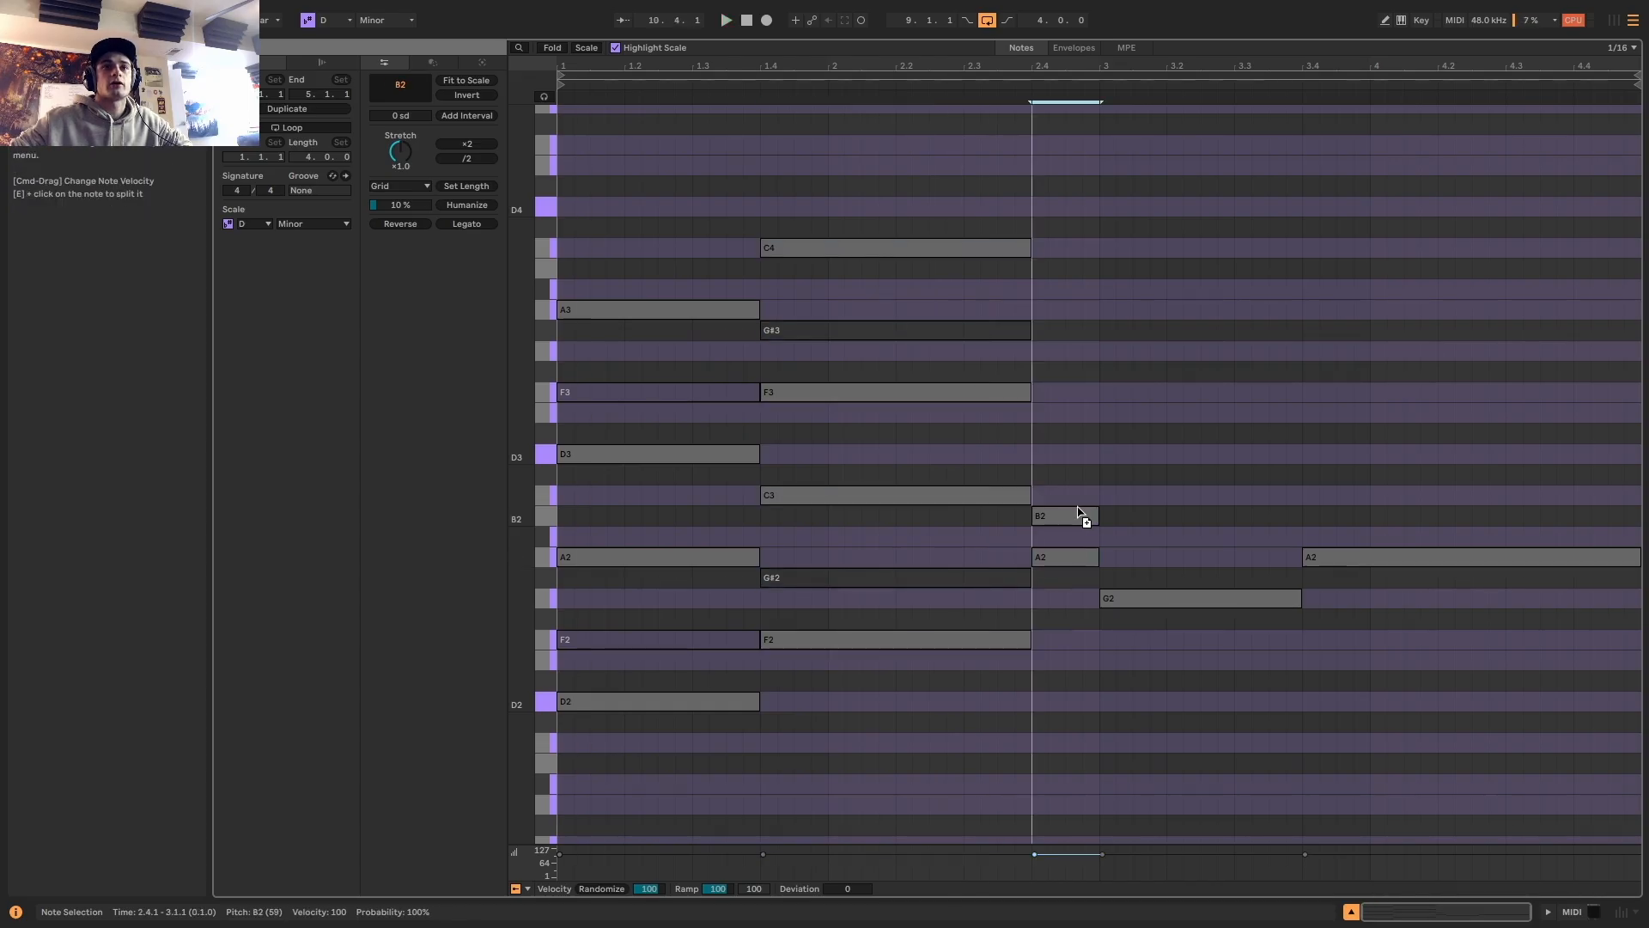
{"action": "key", "text": "Up"}
{"action": "key", "text": "Up"}
{"action": "key", "text": "Up"}
{"action": "key", "text": "Up"}
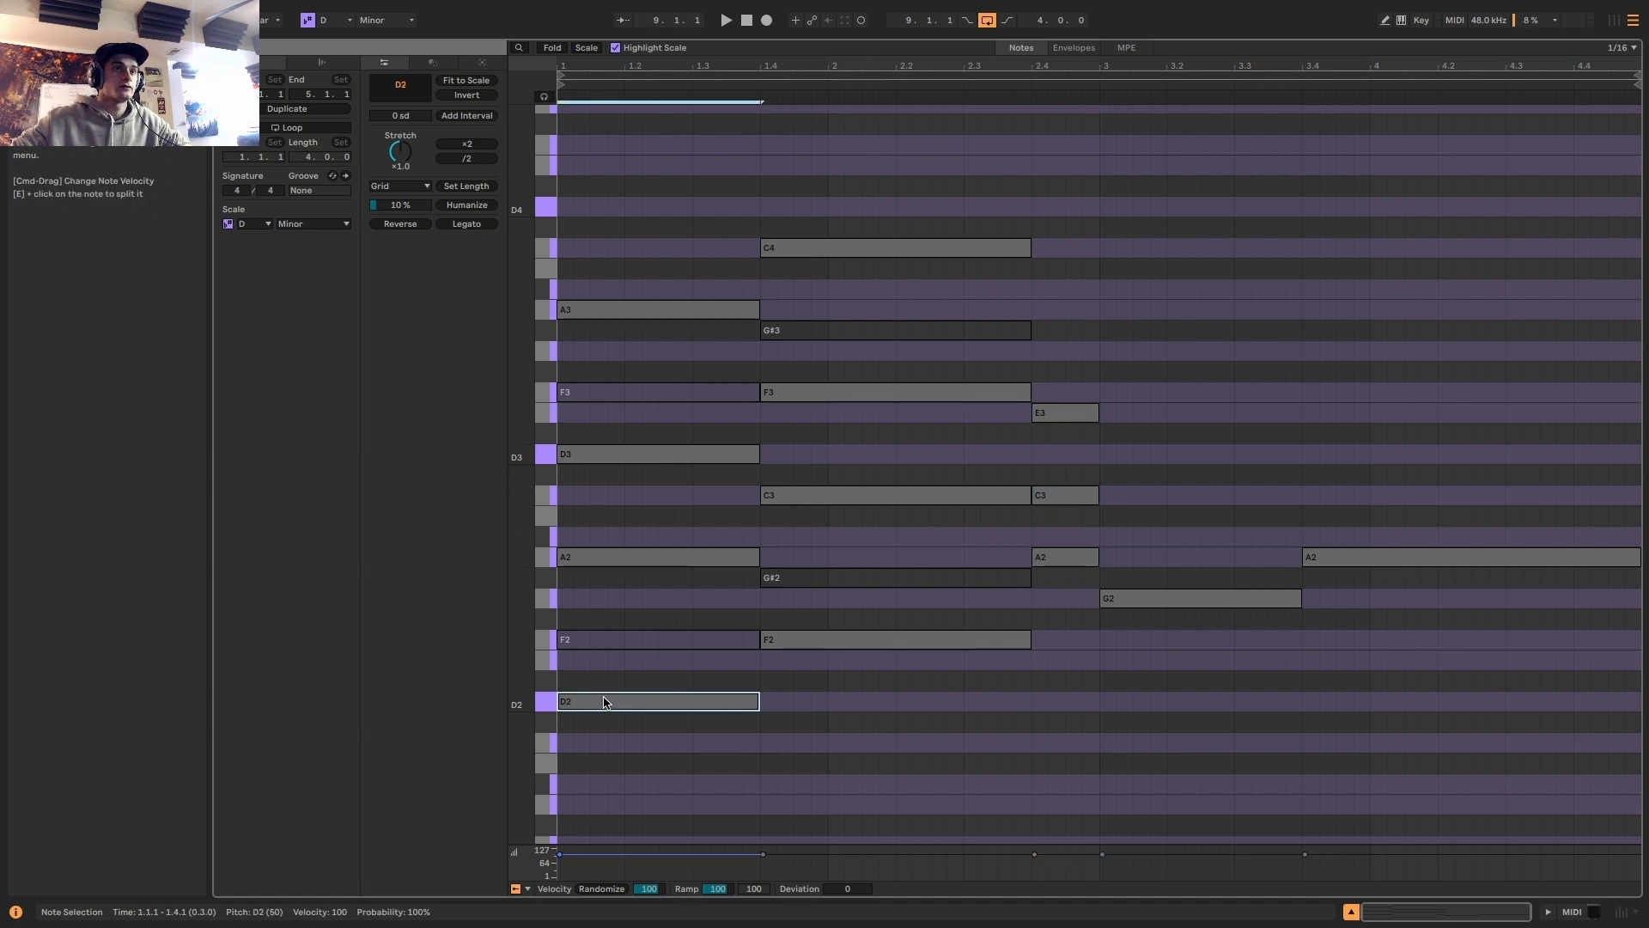
Remove the C3 note from the third chord and copy its A2 and E3 notes up an octave to A3 and E4
{"action": "left_click", "coordinate": [1078, 555]}
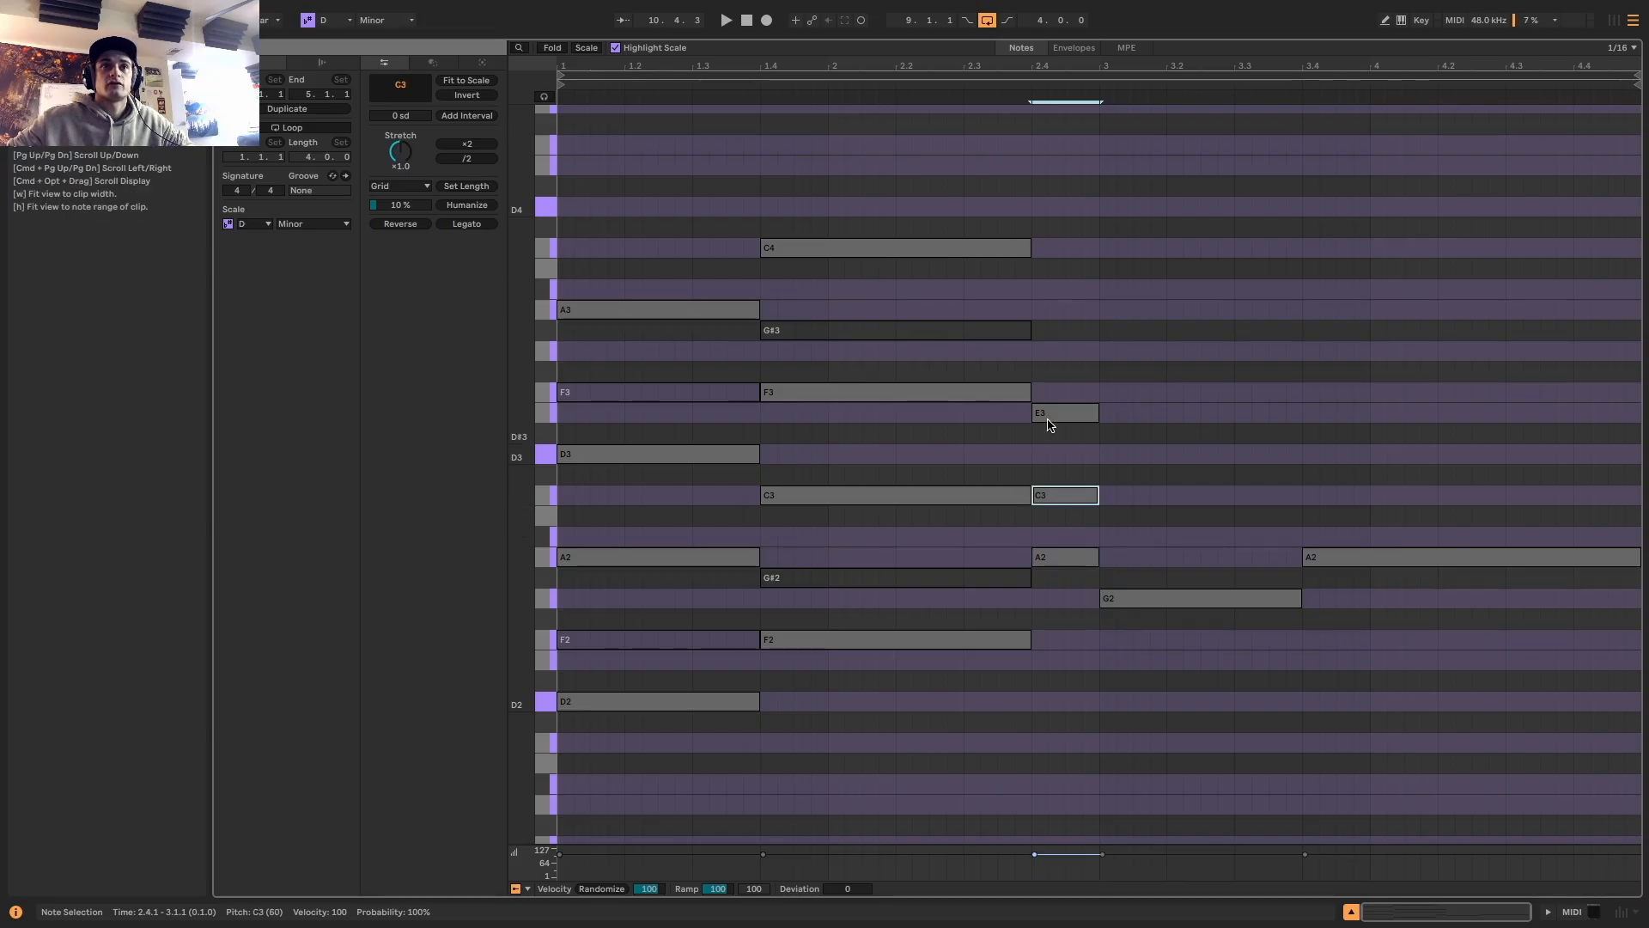
{"action": "left_click_drag", "start_coordinate": [1054, 378], "coordinate": [1077, 553]}
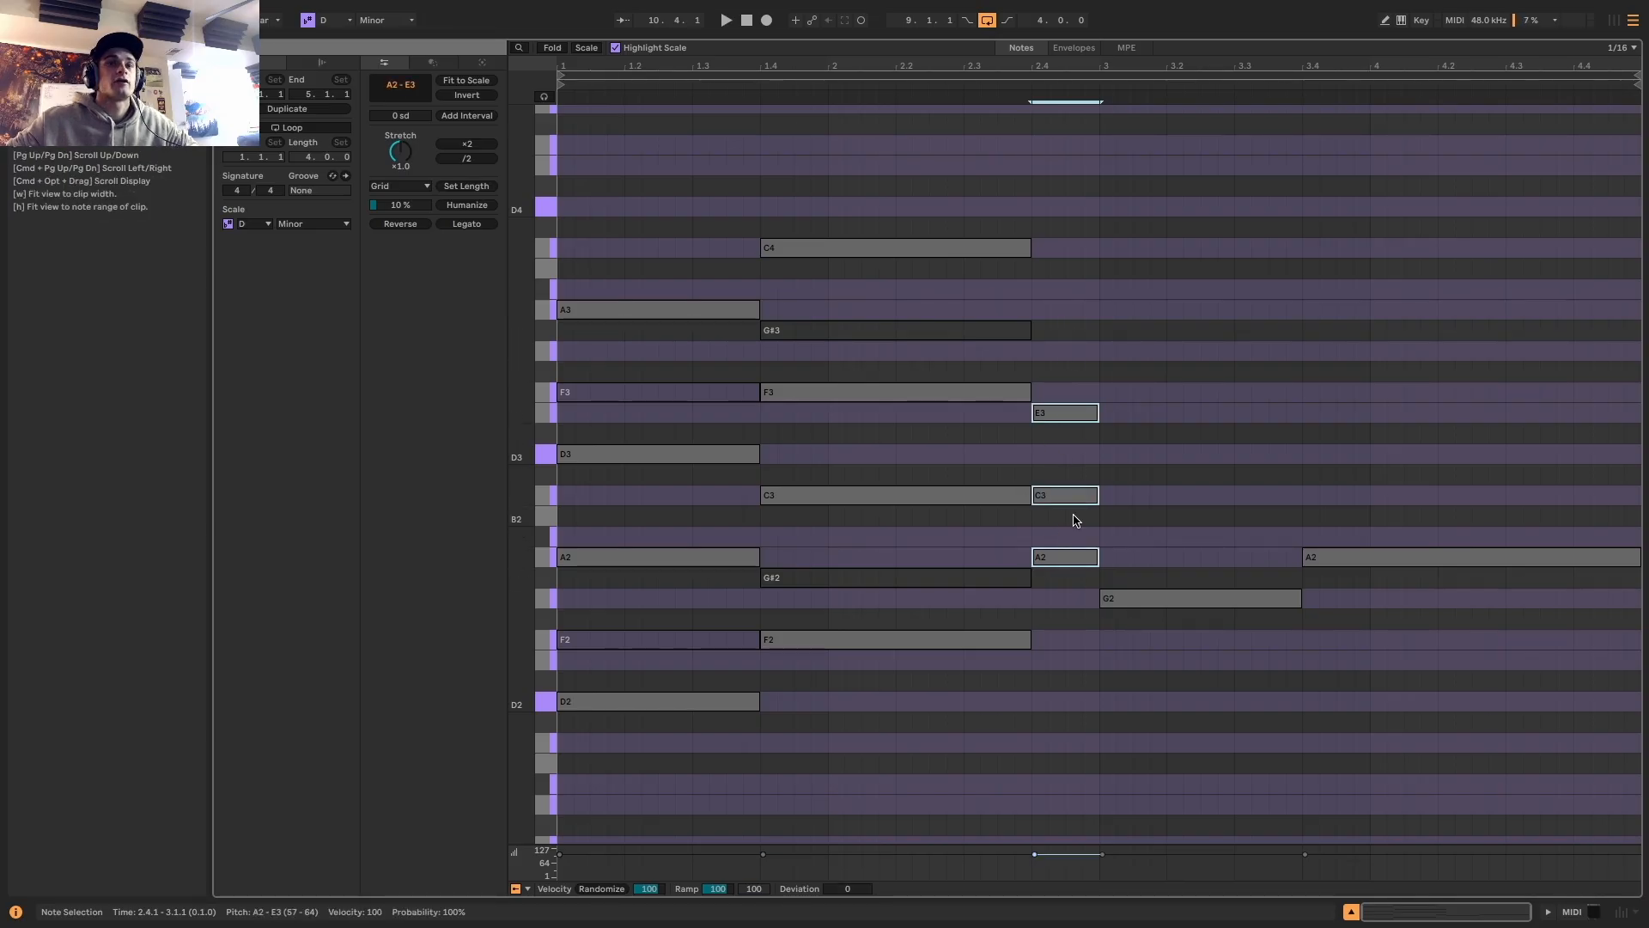
{"action": "left_click", "coordinate": [1082, 521]}
{"action": "left_click_drag", "start_coordinate": [1073, 316], "coordinate": [1062, 528]}
{"action": "key", "text": "space"}
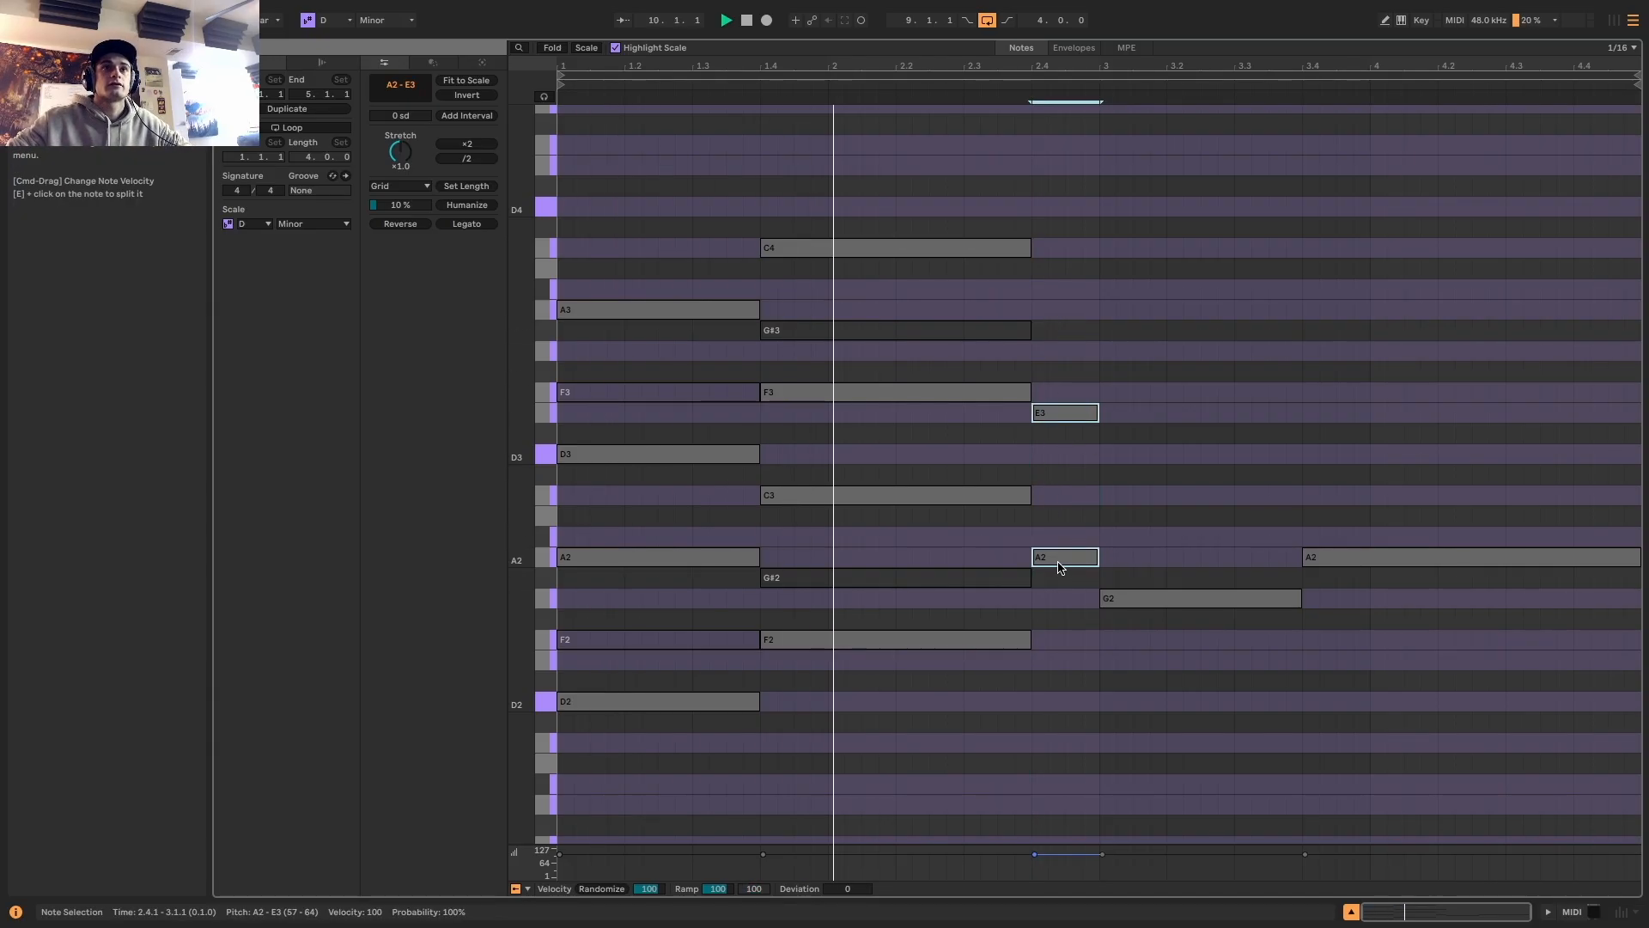
{"action": "key", "text": "space"}
{"action": "left_click_drag", "start_coordinate": [1058, 565], "coordinate": [1068, 320]}
{"action": "scroll", "coordinate": [1100, 390], "scroll_direction": "up", "scroll_amount": 1}
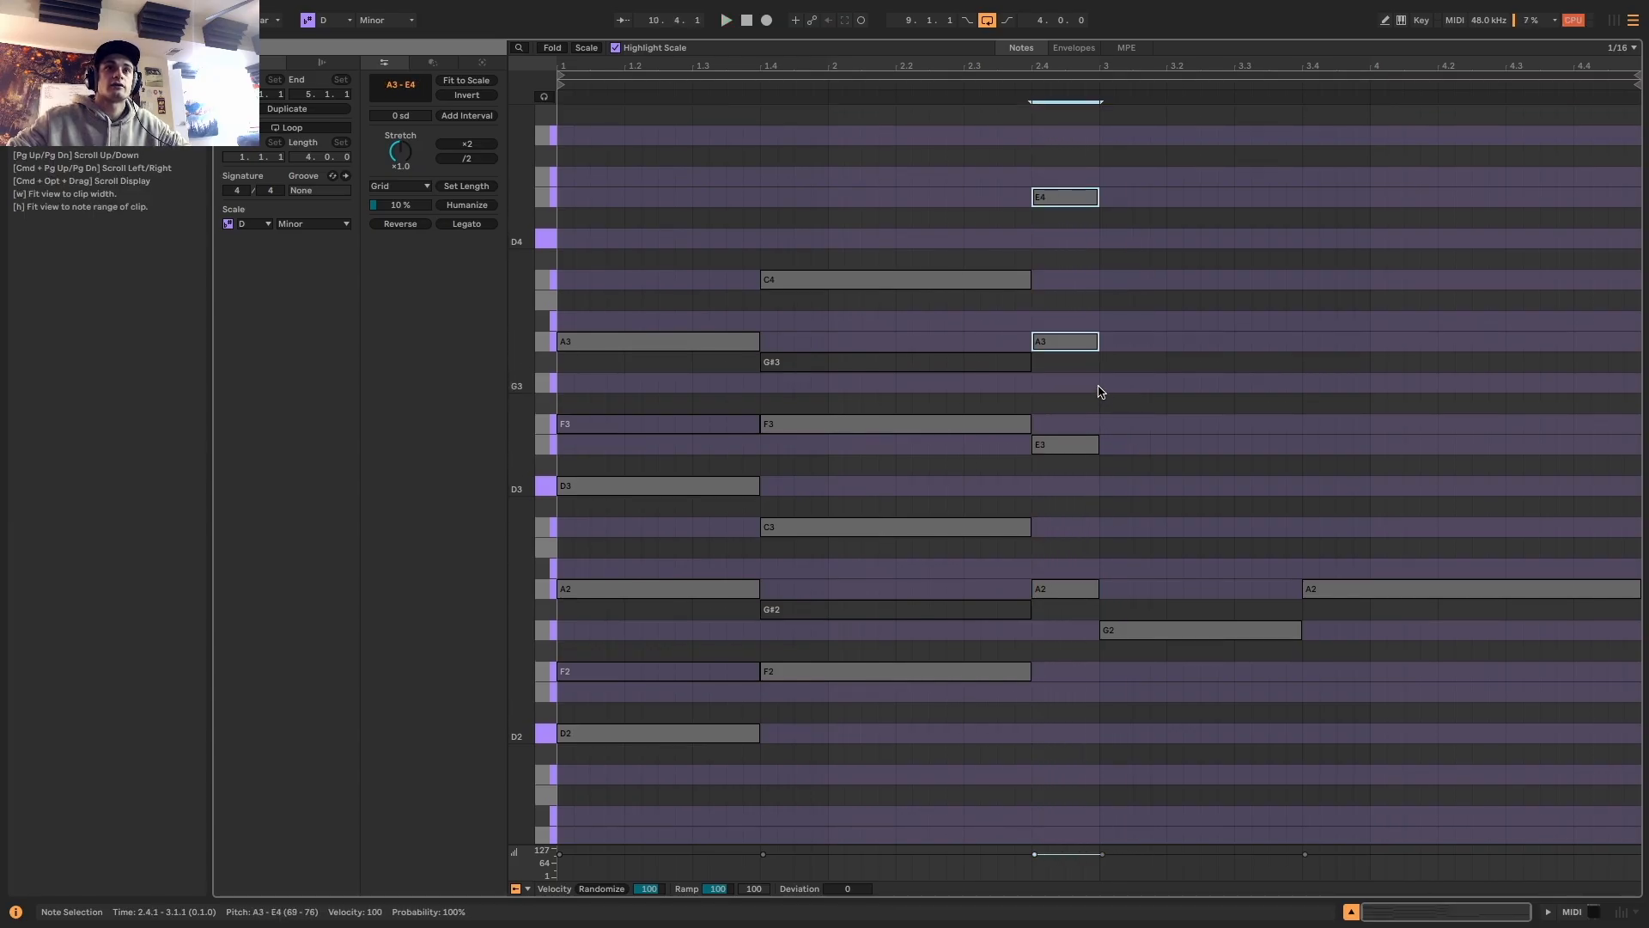
Build the fourth chord by copying its G2 note to D3, and copy both notes up an octave to G3 and D4
{"action": "key", "text": "space"}
{"action": "left_click", "coordinate": [1166, 634]}
{"action": "left_click_drag", "start_coordinate": [1166, 634], "coordinate": [1166, 482]}
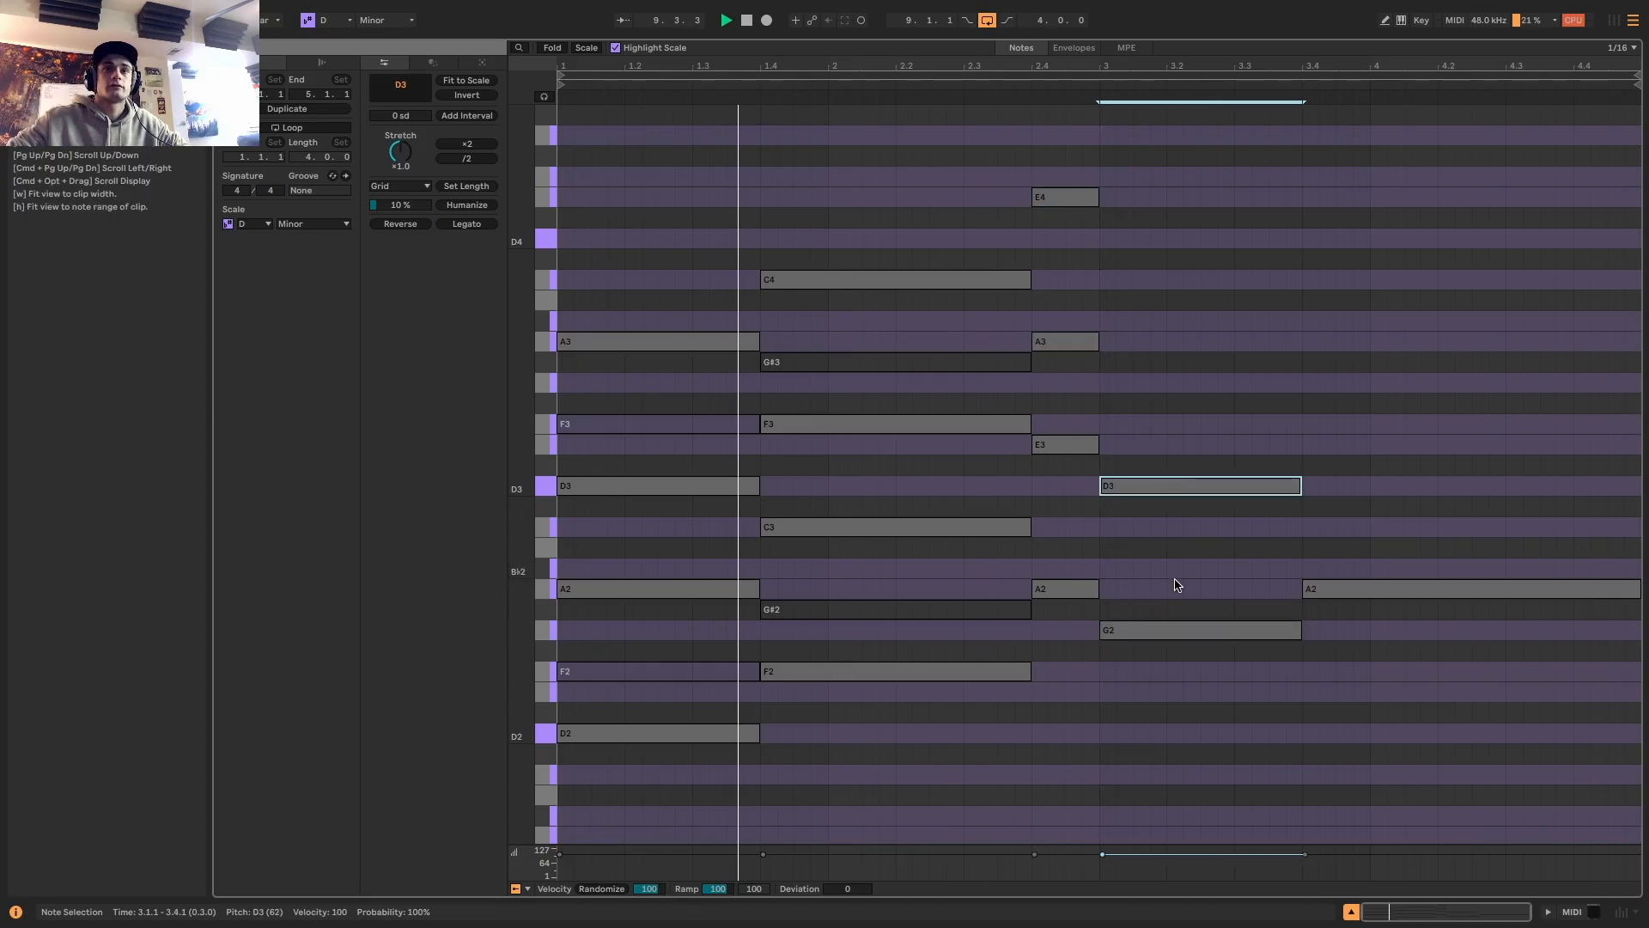
{"action": "left_click_drag", "start_coordinate": [1182, 433], "coordinate": [1180, 705]}
{"action": "left_click_drag", "start_coordinate": [1174, 632], "coordinate": [1167, 390]}
Build the last chord by adding E3, A3 and E4 above its long A2 note
{"action": "left_click", "coordinate": [1365, 590]}
{"action": "left_click_drag", "start_coordinate": [1364, 592], "coordinate": [1376, 347]}
{"action": "key", "text": "super+z"}
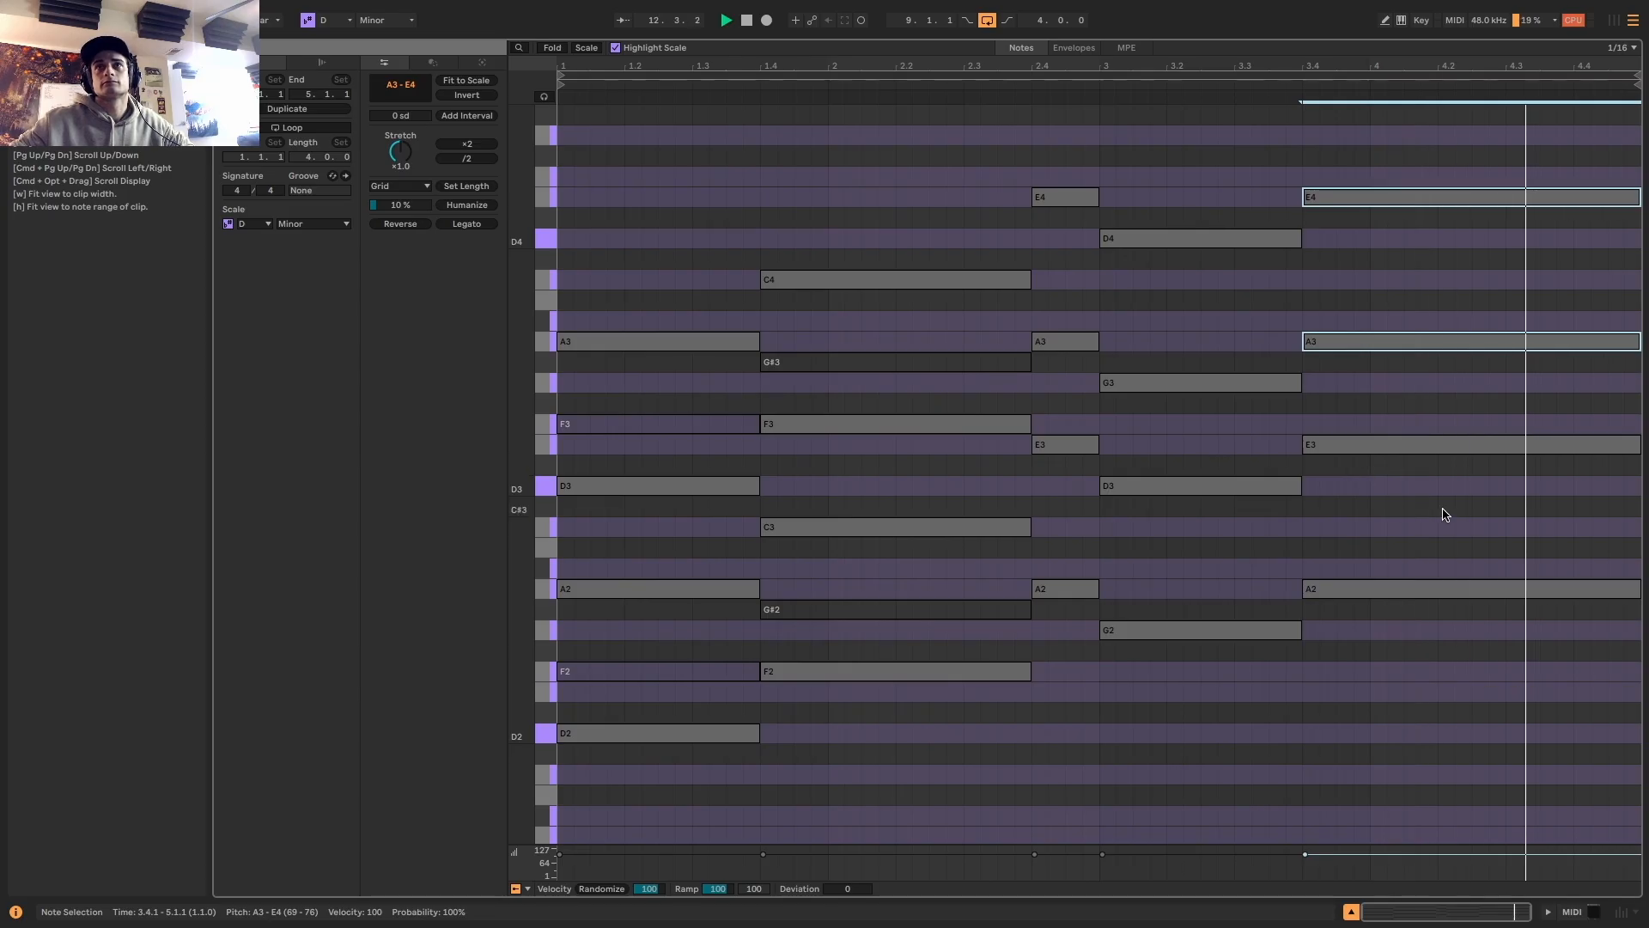
Duplicate the four-bar chord clip to bar 13 and extend the arrangement loop to bar 17
{"action": "left_click", "coordinate": [1569, 911]}
{"action": "left_click", "coordinate": [746, 319]}
{"action": "scroll", "coordinate": [670, 335], "scroll_direction": "up", "scroll_amount": 3}
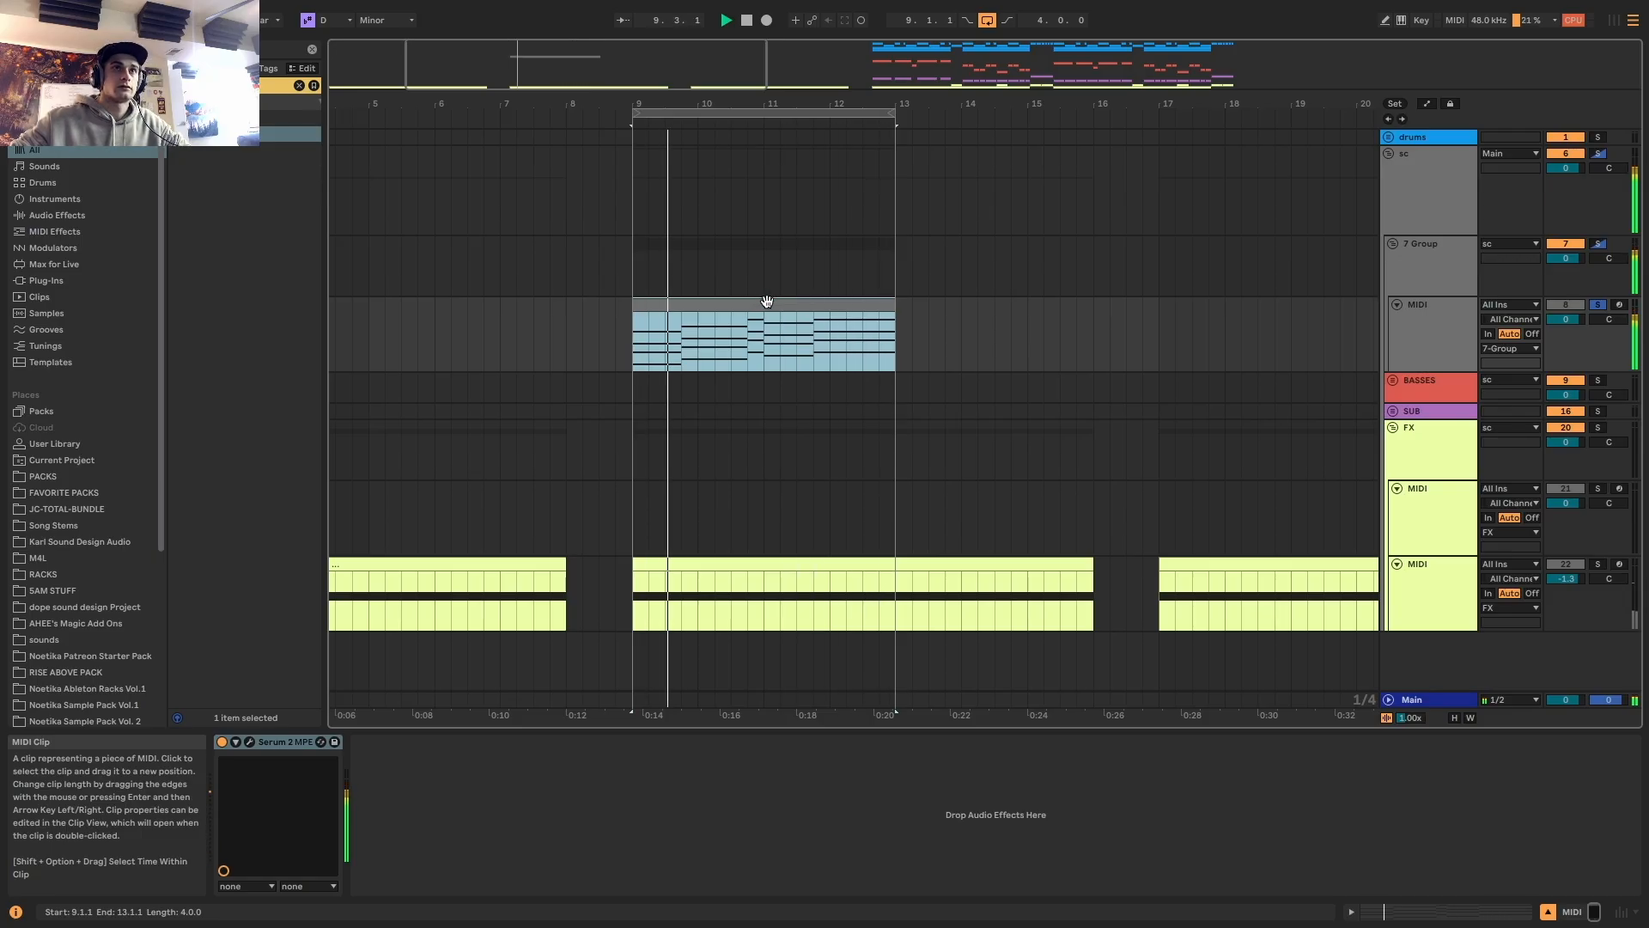
{"action": "key", "text": "super+d"}
{"action": "left_click_drag", "start_coordinate": [896, 113], "coordinate": [1162, 144]}
Move the second clip's last chord down to F2, C3, F3 and C4
{"action": "double_click", "coordinate": [1042, 303]}
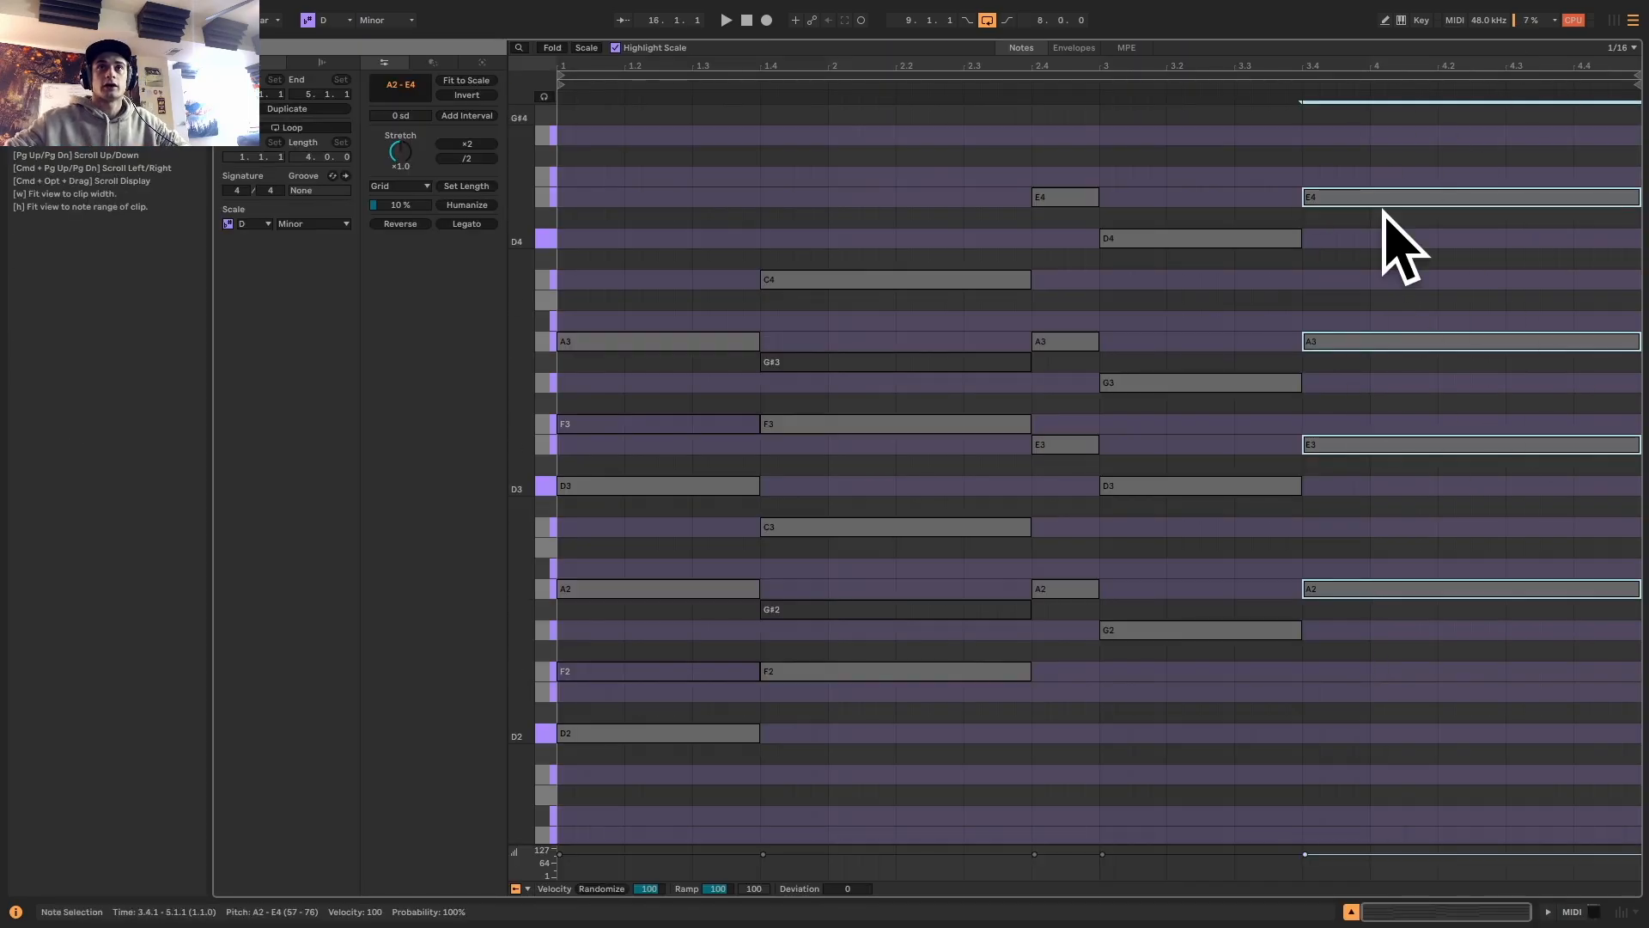
{"action": "left_click", "coordinate": [1545, 914]}
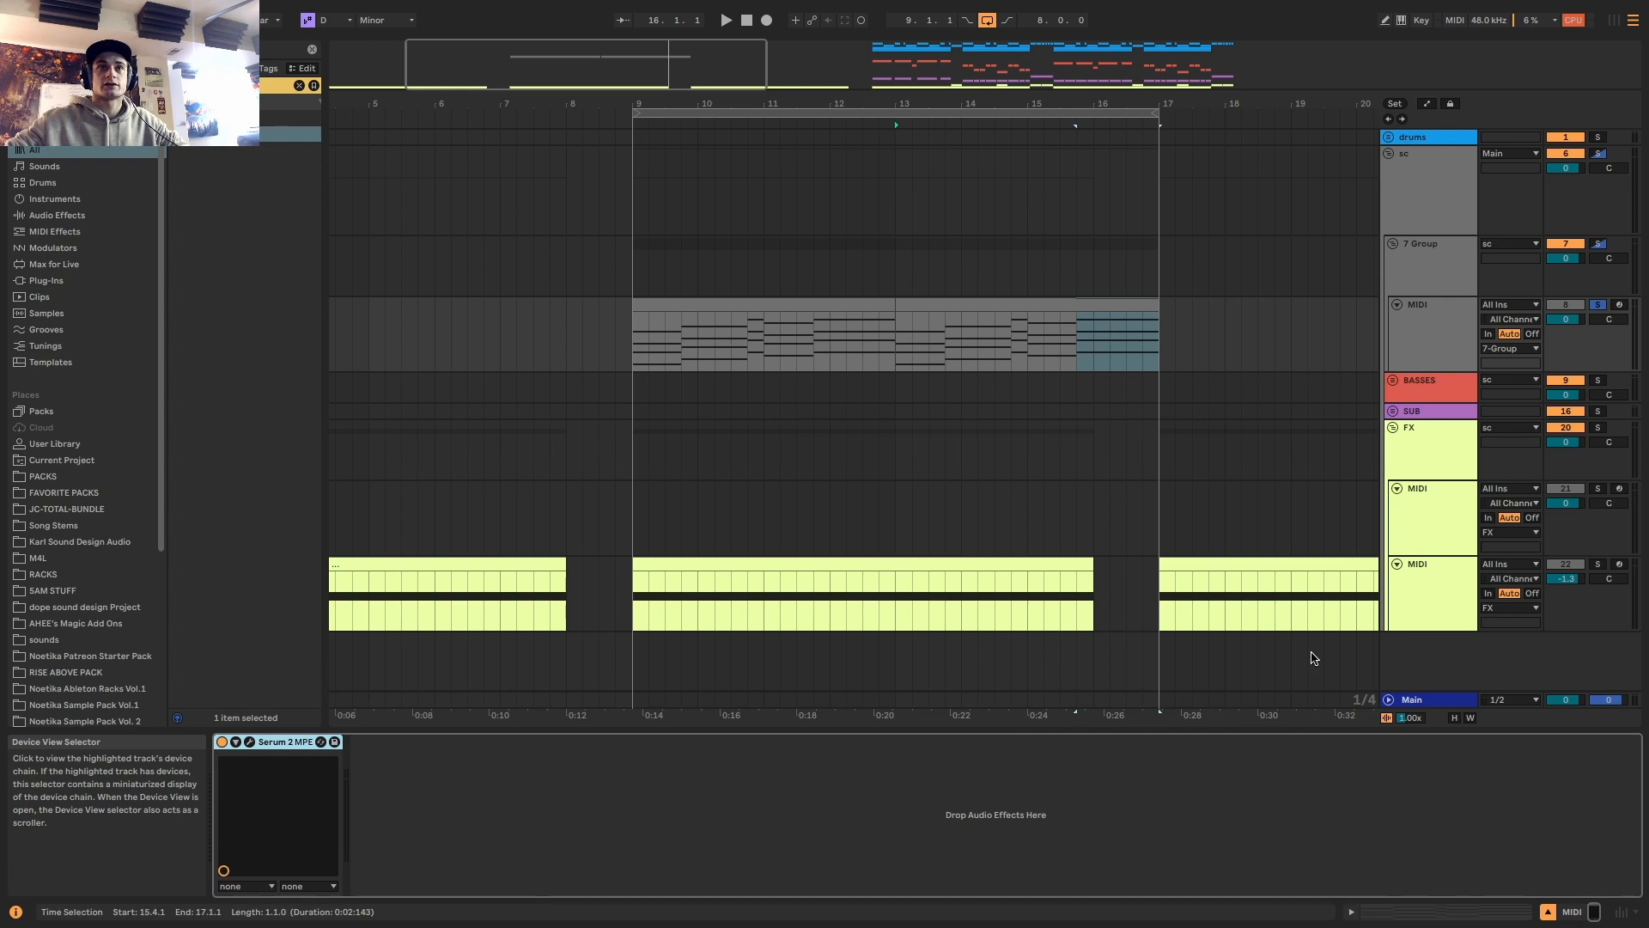
{"action": "left_click", "coordinate": [966, 302]}
{"action": "left_click", "coordinate": [817, 307]}
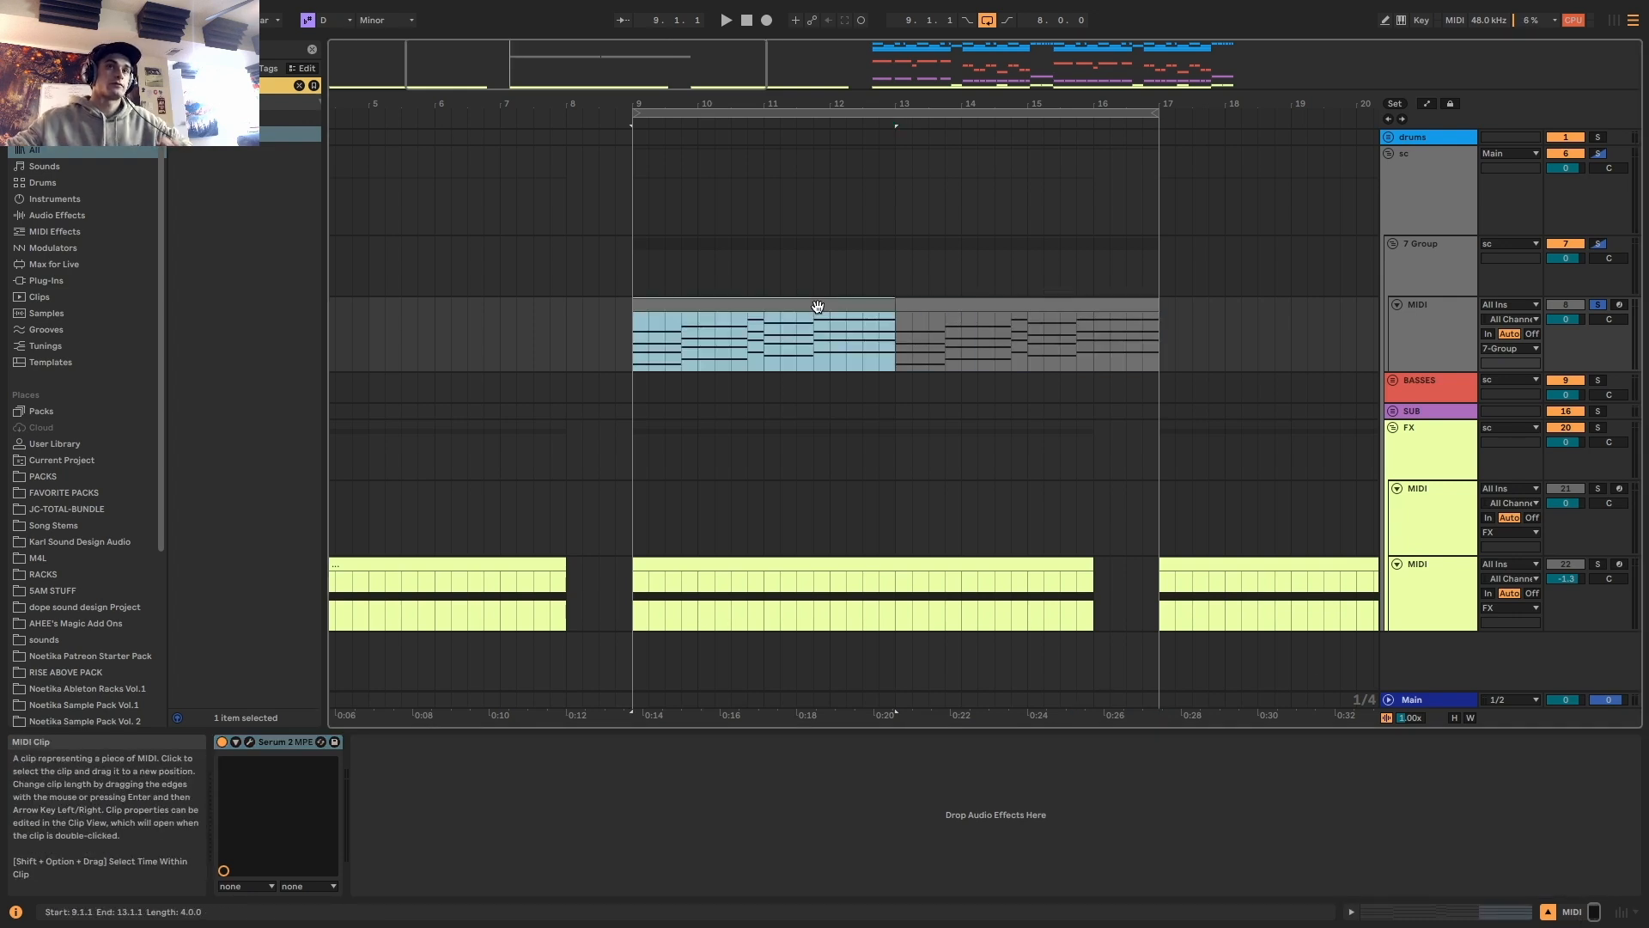
{"action": "left_click_drag", "start_coordinate": [633, 336], "coordinate": [1164, 341]}
{"action": "double_click", "coordinate": [1044, 304]}
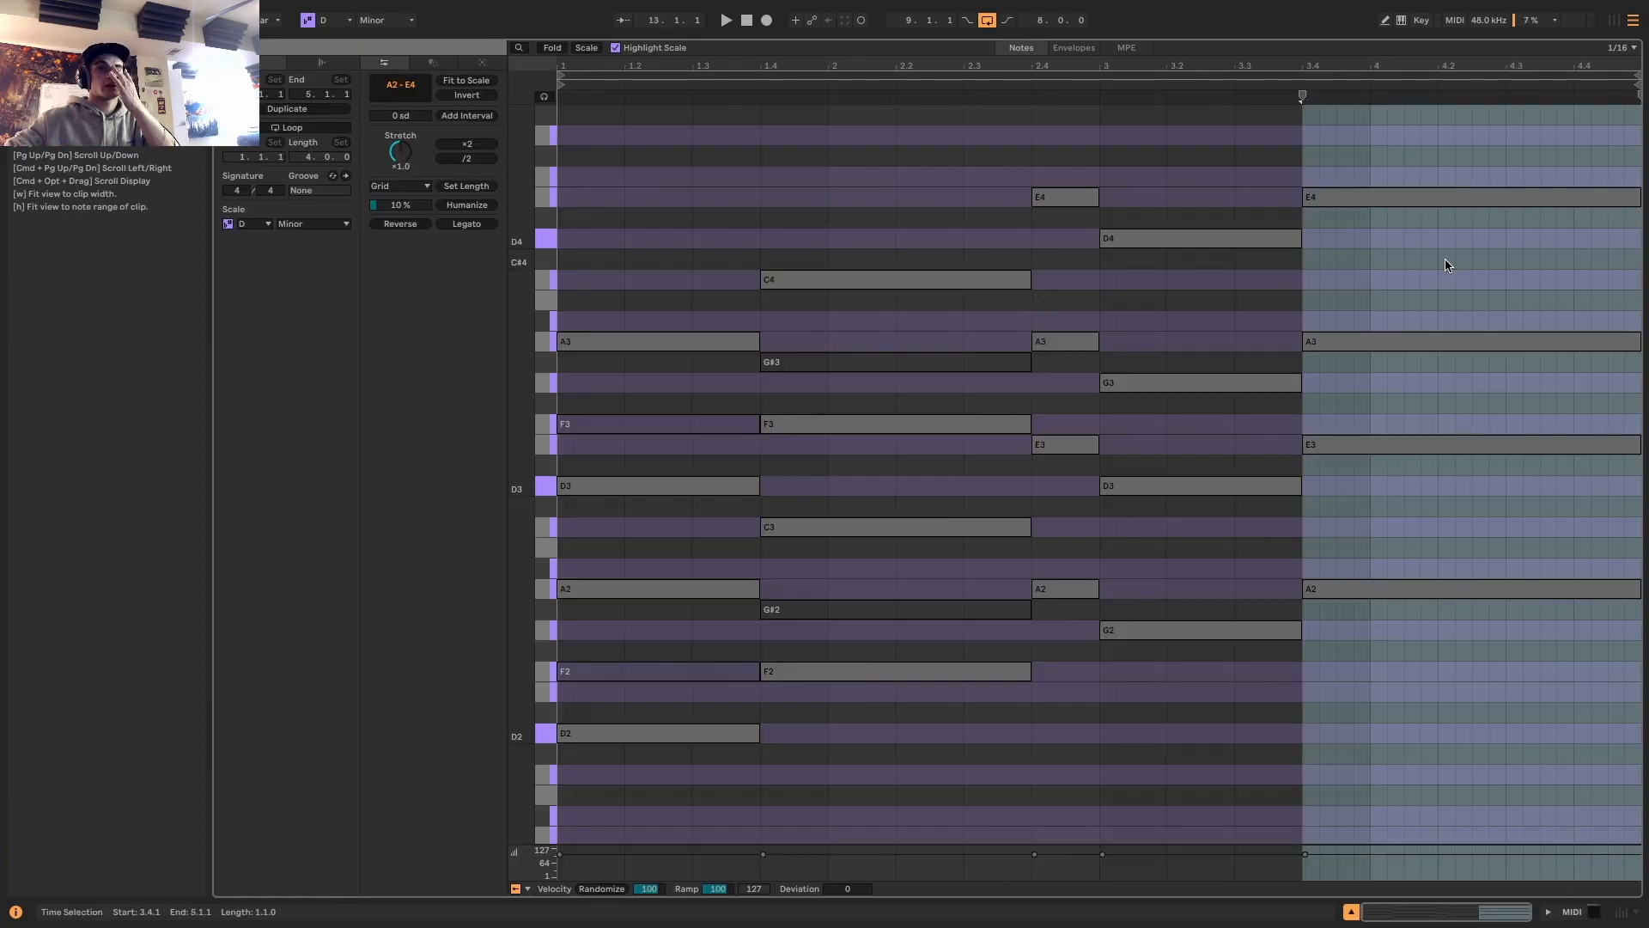
{"action": "left_click", "coordinate": [1335, 687]}
{"action": "left_click", "coordinate": [1373, 587]}
{"action": "left_click_drag", "start_coordinate": [1370, 585], "coordinate": [1372, 637]}
{"action": "left_click_drag", "start_coordinate": [1450, 182], "coordinate": [1420, 842]}
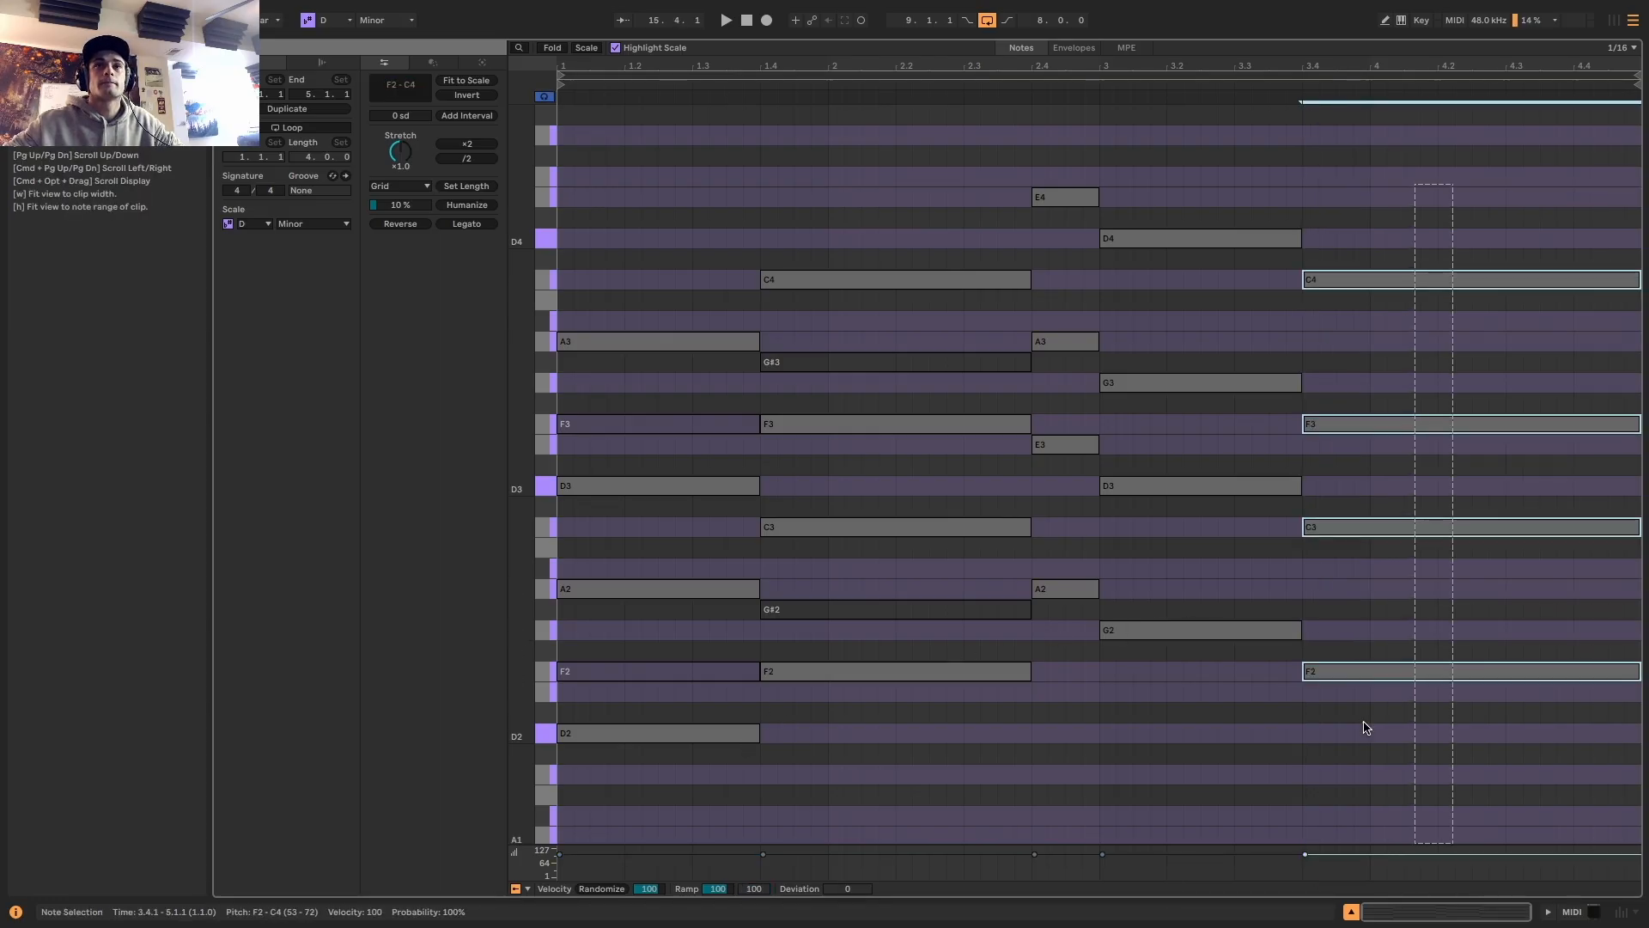
Review the second clip's chords and audition the progression across both chord clips in the arrangement
{"action": "left_click_drag", "start_coordinate": [902, 185], "coordinate": [897, 721]}
{"action": "left_click_drag", "start_coordinate": [1056, 182], "coordinate": [1054, 618]}
{"action": "left_click_drag", "start_coordinate": [1183, 180], "coordinate": [1183, 646]}
{"action": "left_click_drag", "start_coordinate": [1451, 183], "coordinate": [1457, 730]}
{"action": "left_click", "coordinate": [1572, 912]}
{"action": "key", "text": "space"}
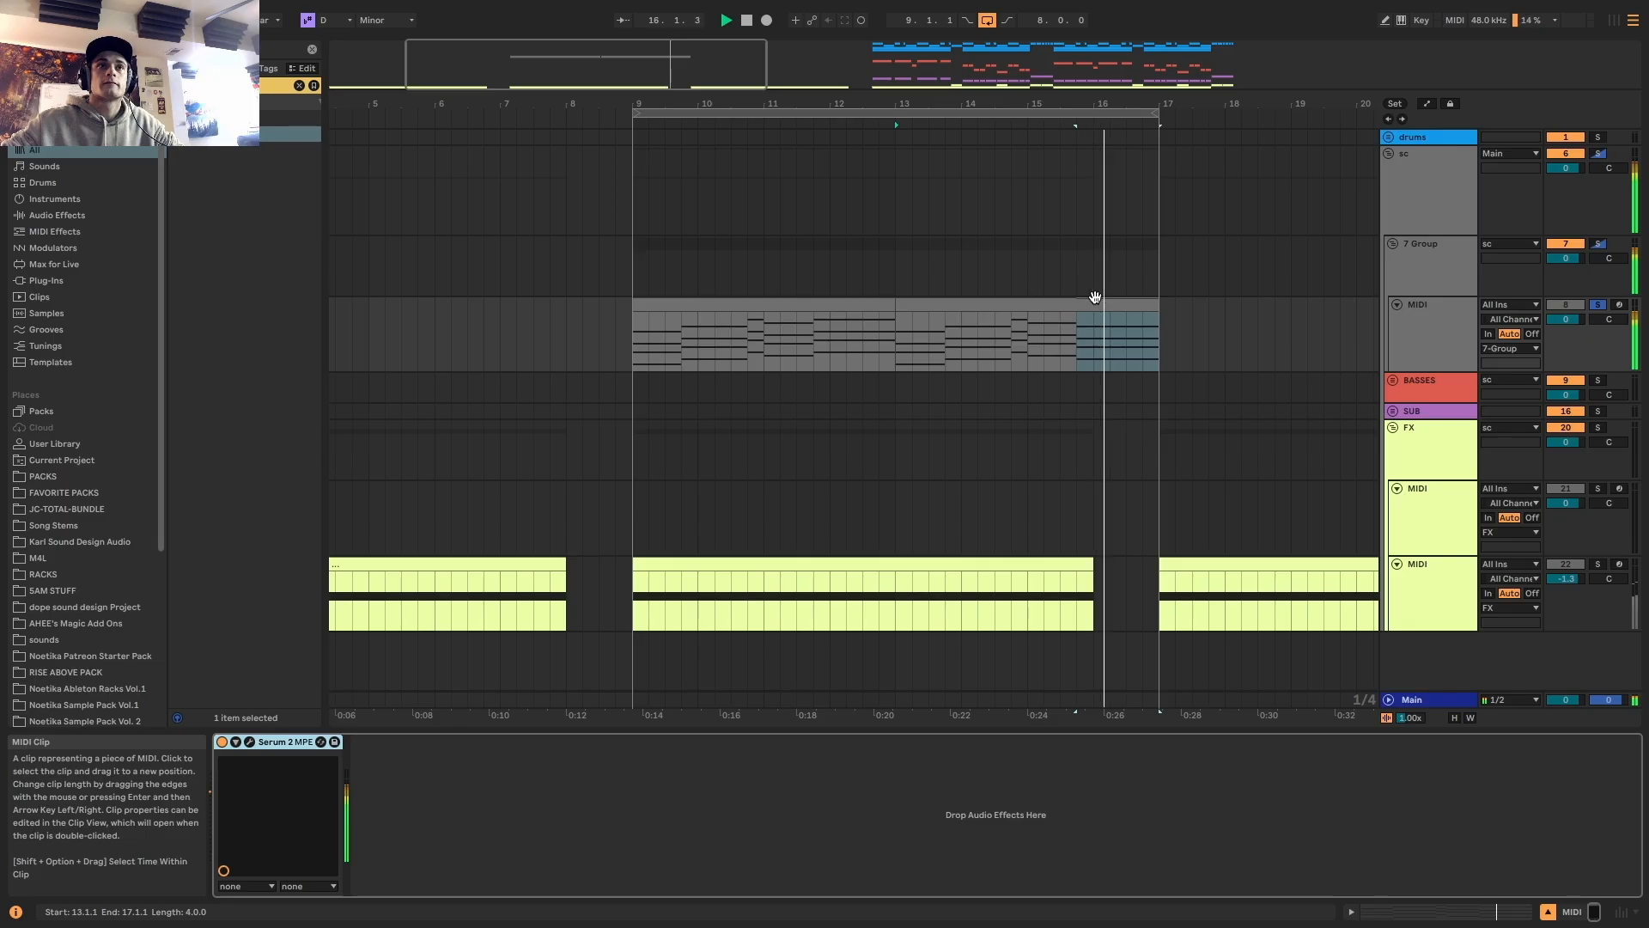
{"action": "left_click", "coordinate": [825, 300]}
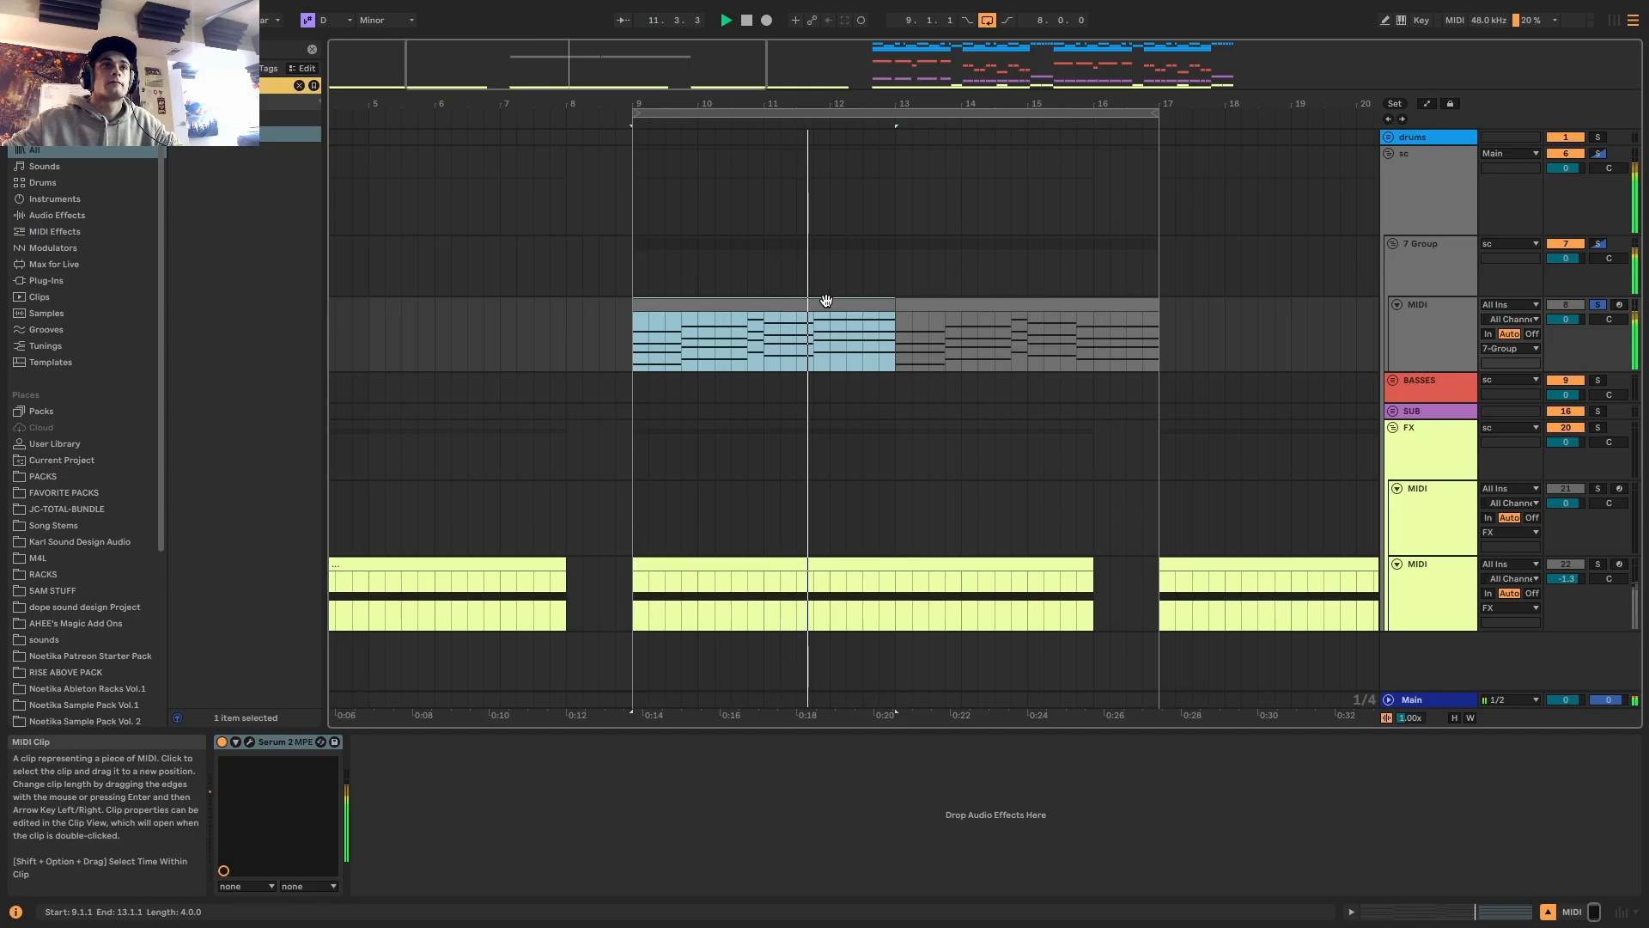
Try the second clip's last chord at A2 and B♭2, and raise it to C3, G3, C4 and G4
{"action": "double_click", "coordinate": [996, 300]}
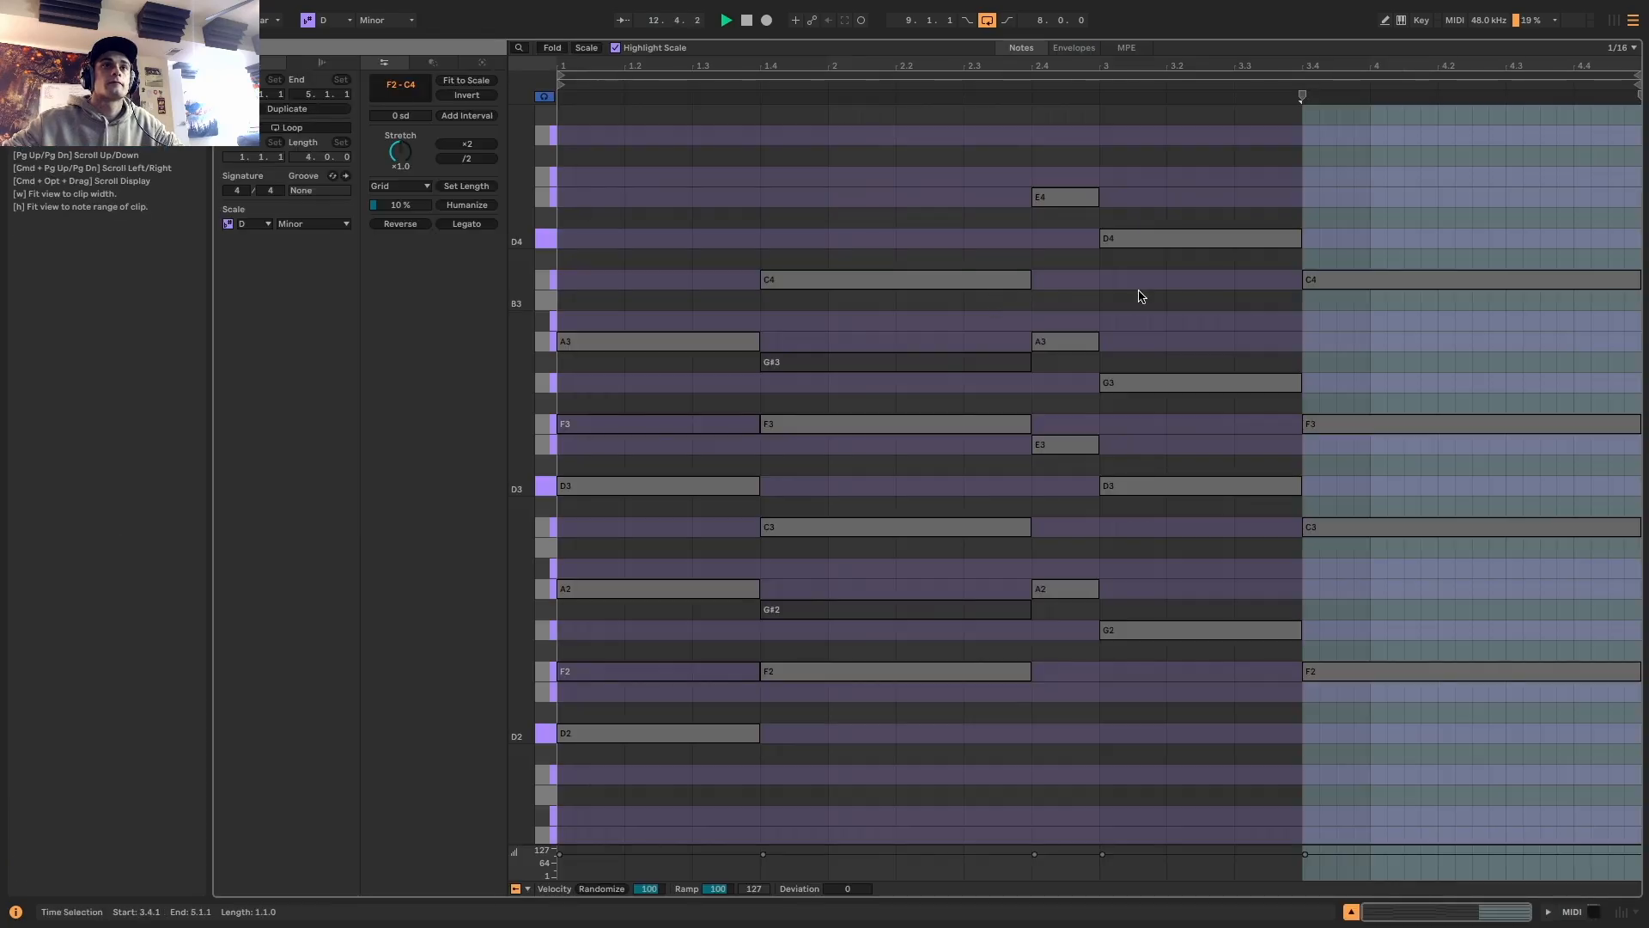
{"action": "left_click_drag", "start_coordinate": [1405, 225], "coordinate": [1454, 771]}
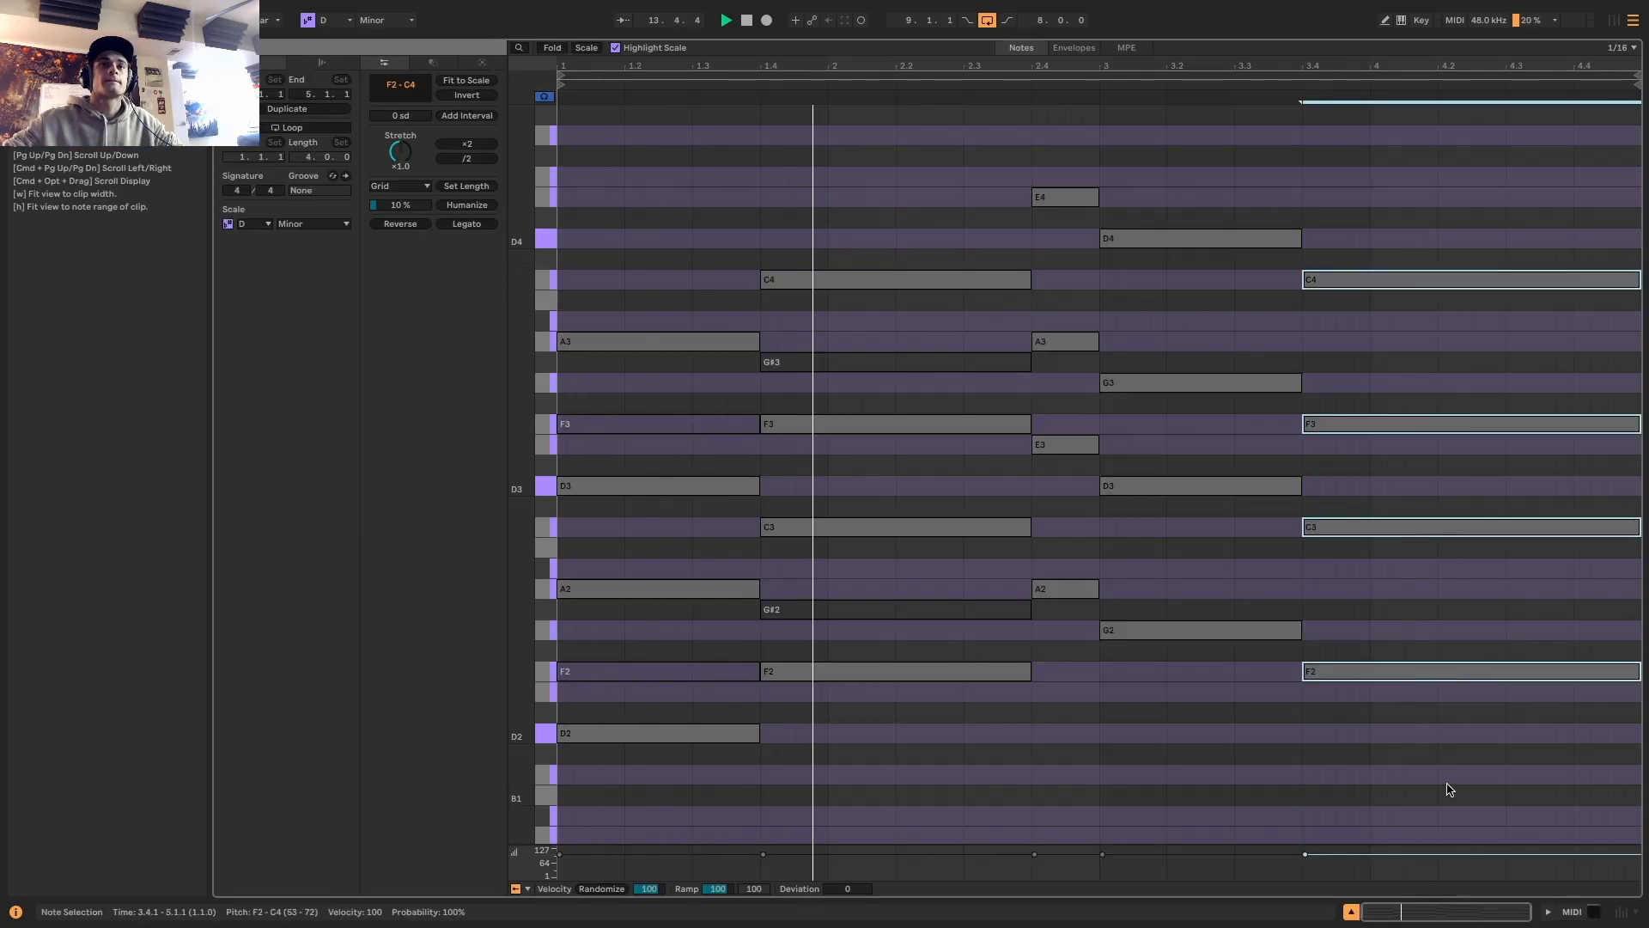
{"action": "left_click_drag", "start_coordinate": [1362, 674], "coordinate": [1362, 589]}
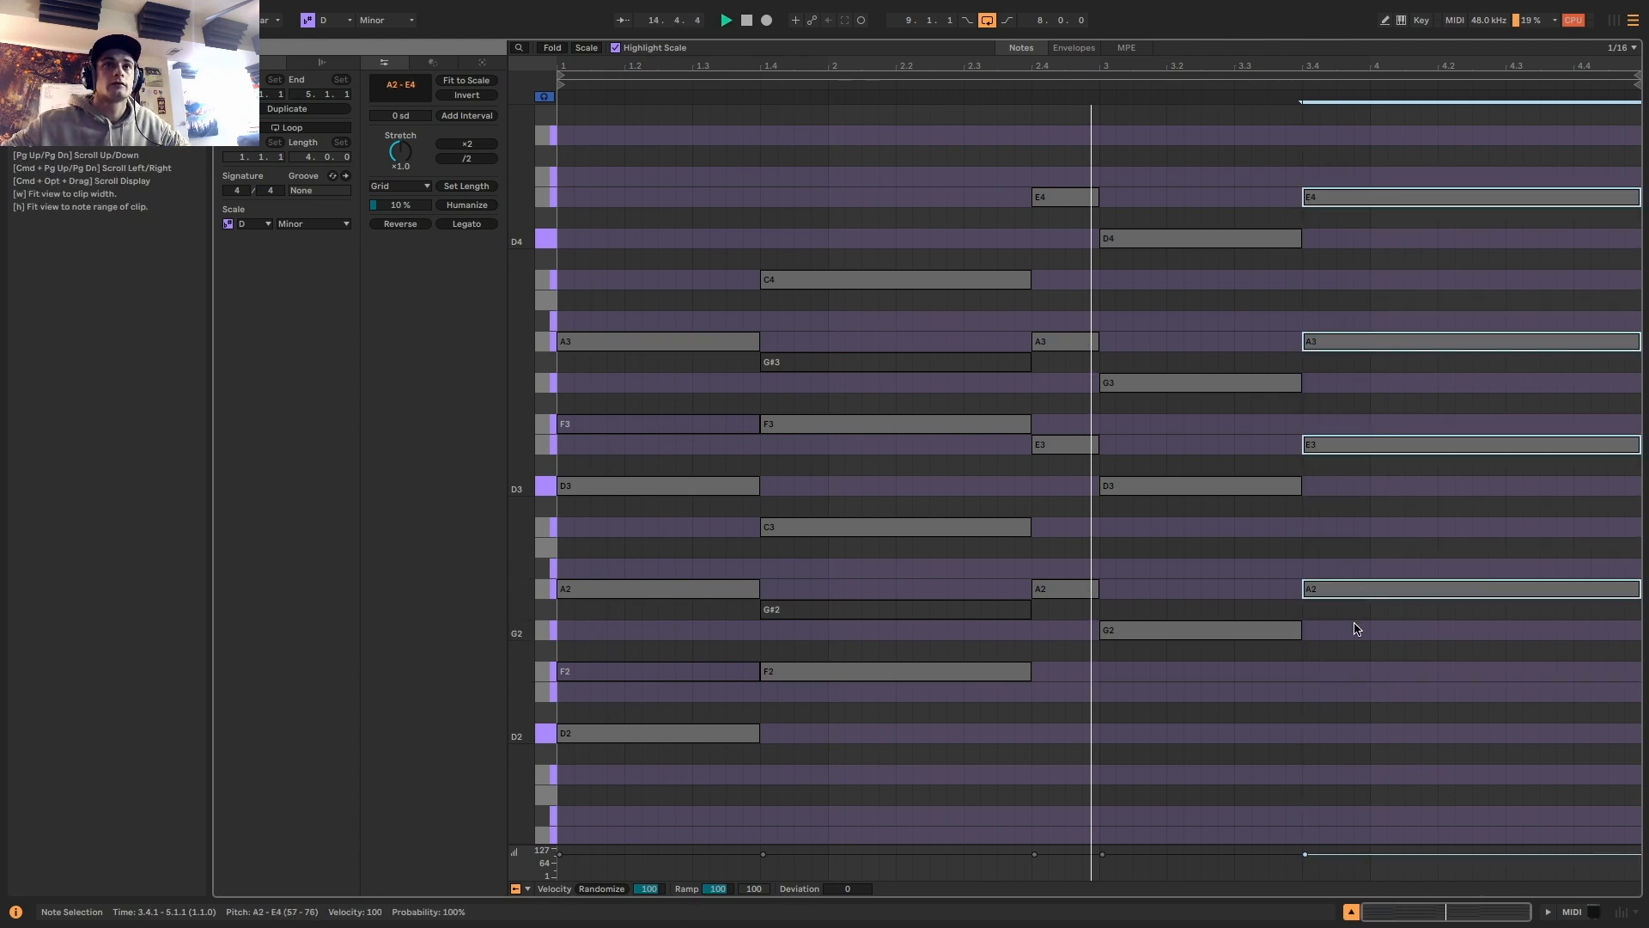
{"action": "left_click_drag", "start_coordinate": [1348, 589], "coordinate": [1344, 570]}
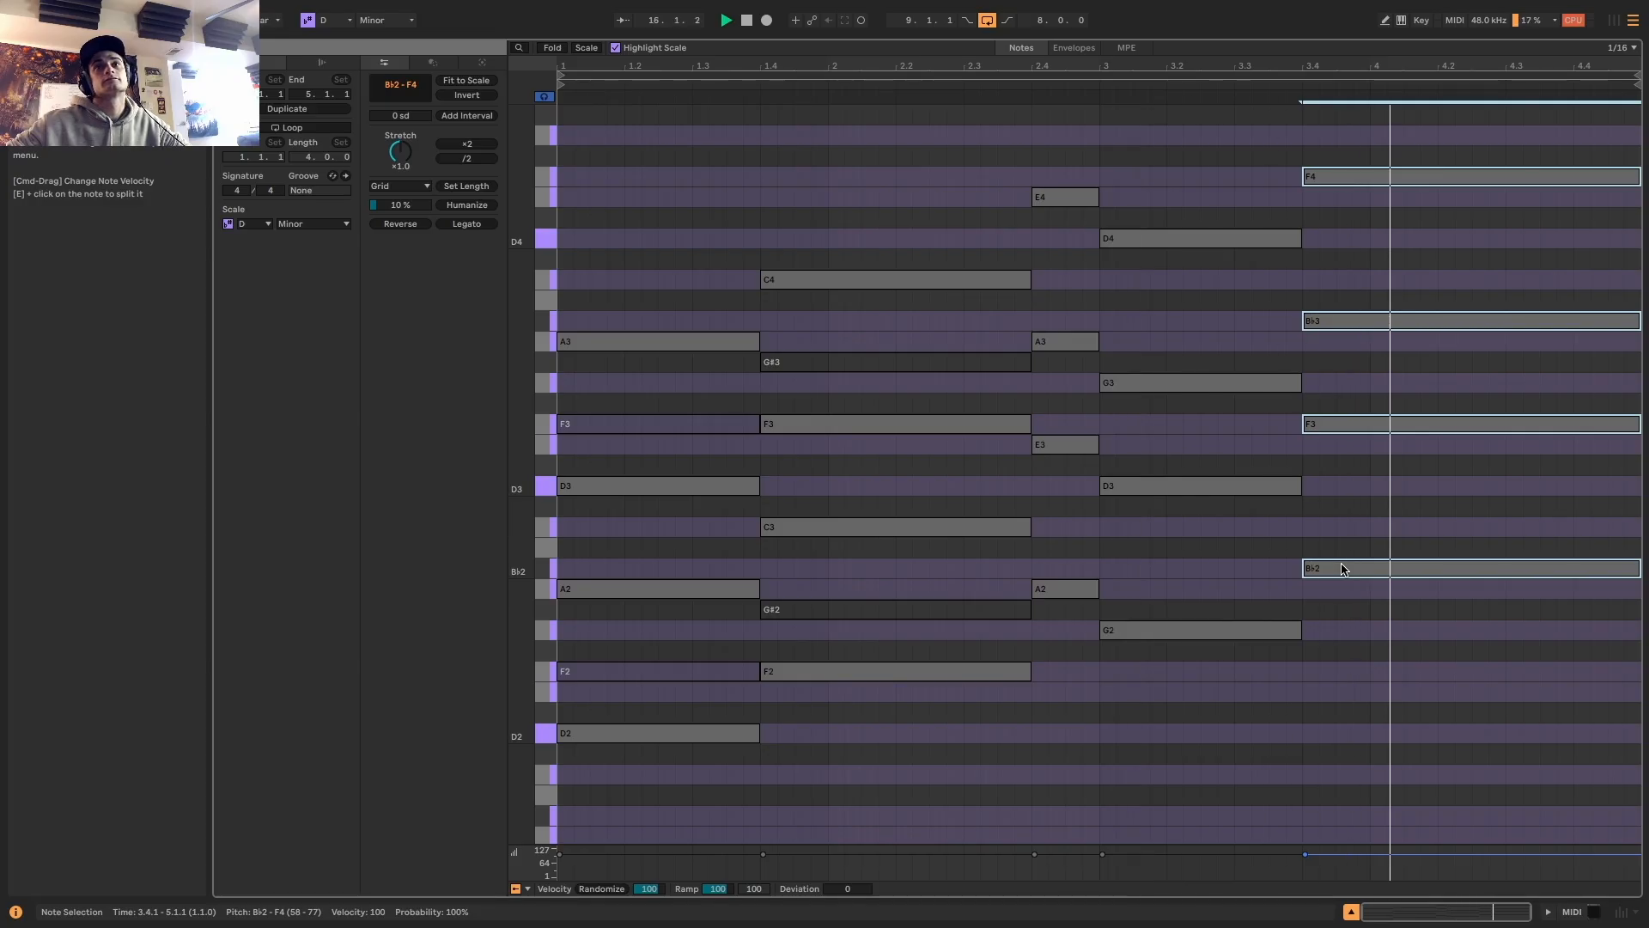
{"action": "key", "text": "Up"}
{"action": "key", "text": "Up"}
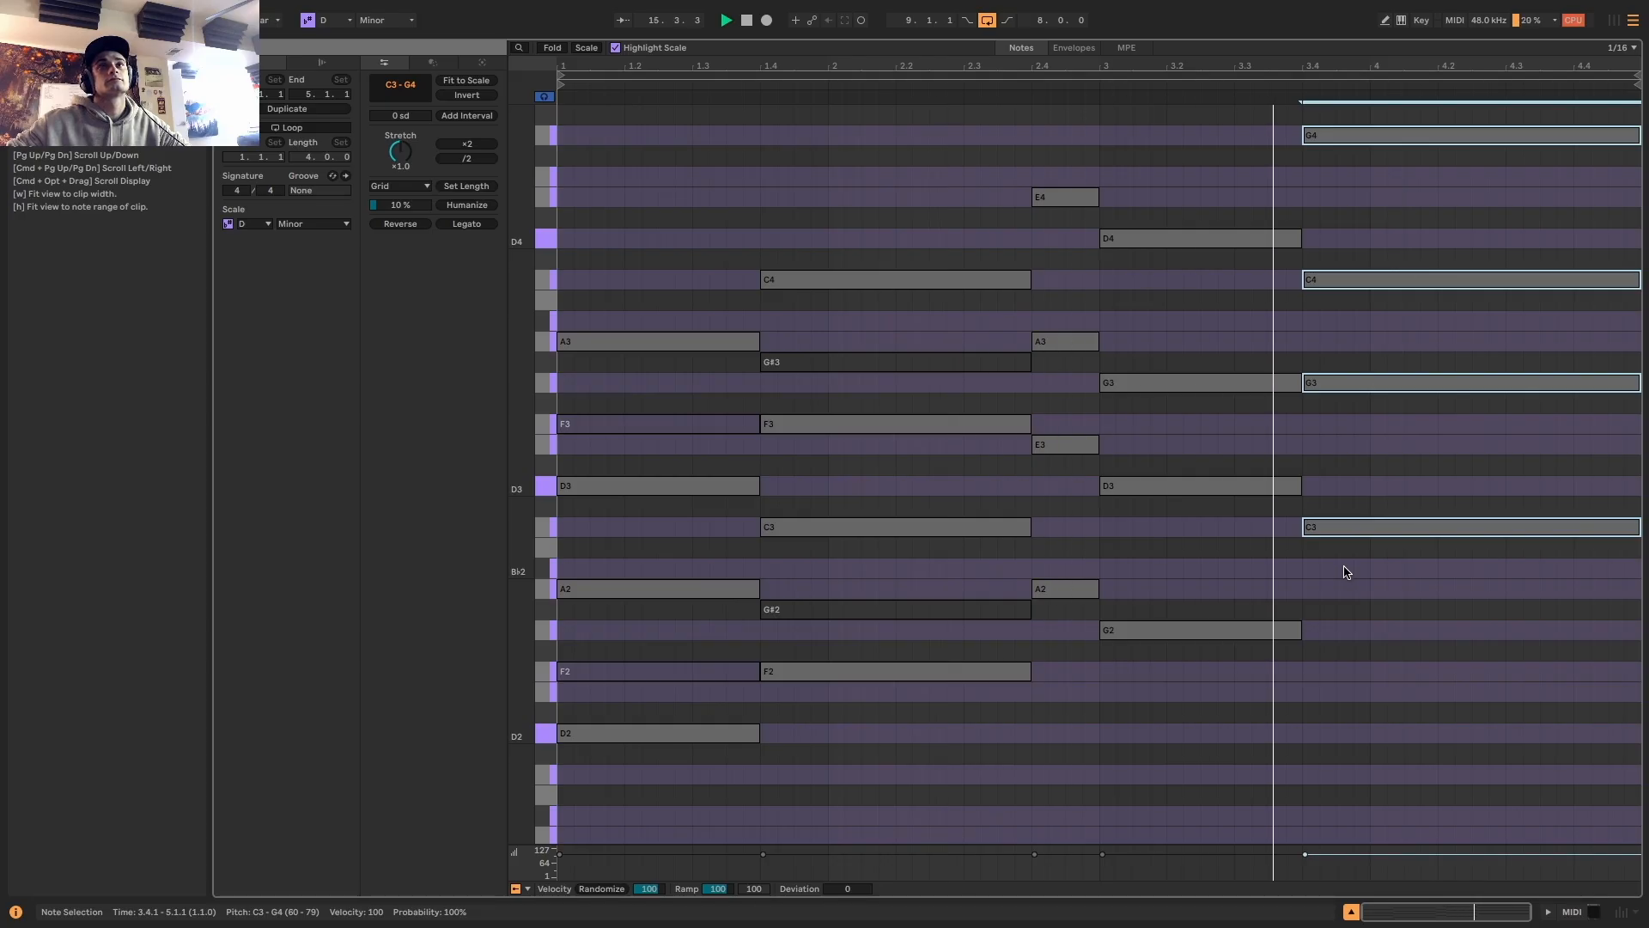
Join the two chord clips into one eight-bar clip and open it for note editing
{"action": "left_click", "coordinate": [1588, 912]}
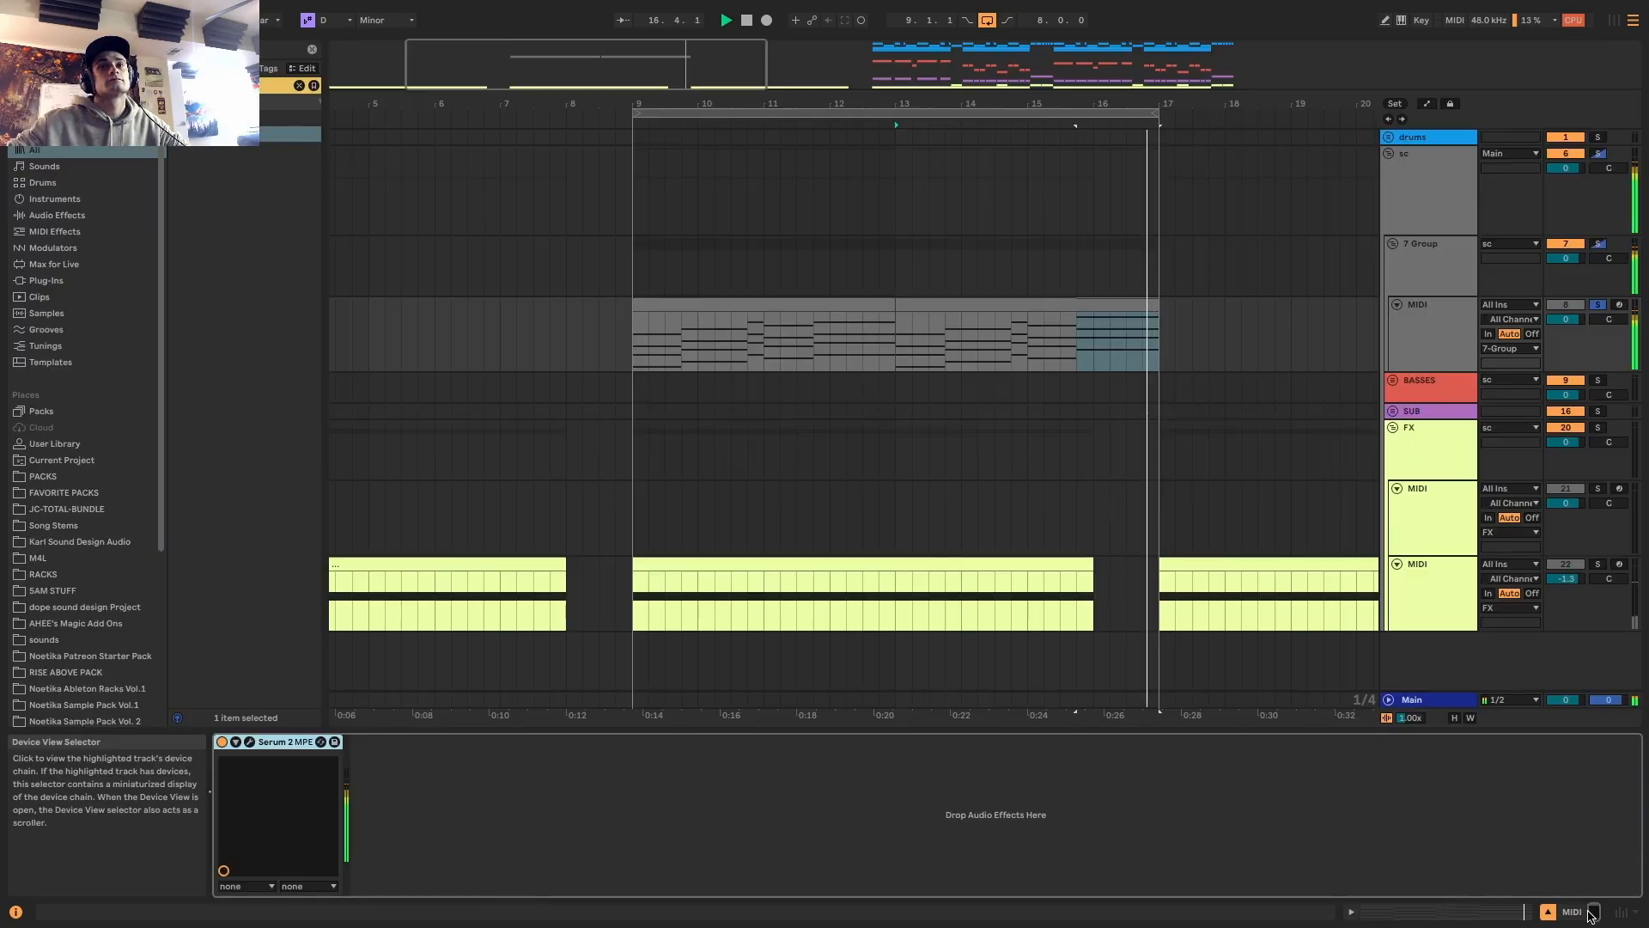
{"action": "left_click", "coordinate": [1049, 306]}
{"action": "key", "text": "space"}
{"action": "left_click", "coordinate": [864, 306], "text": "shift"}
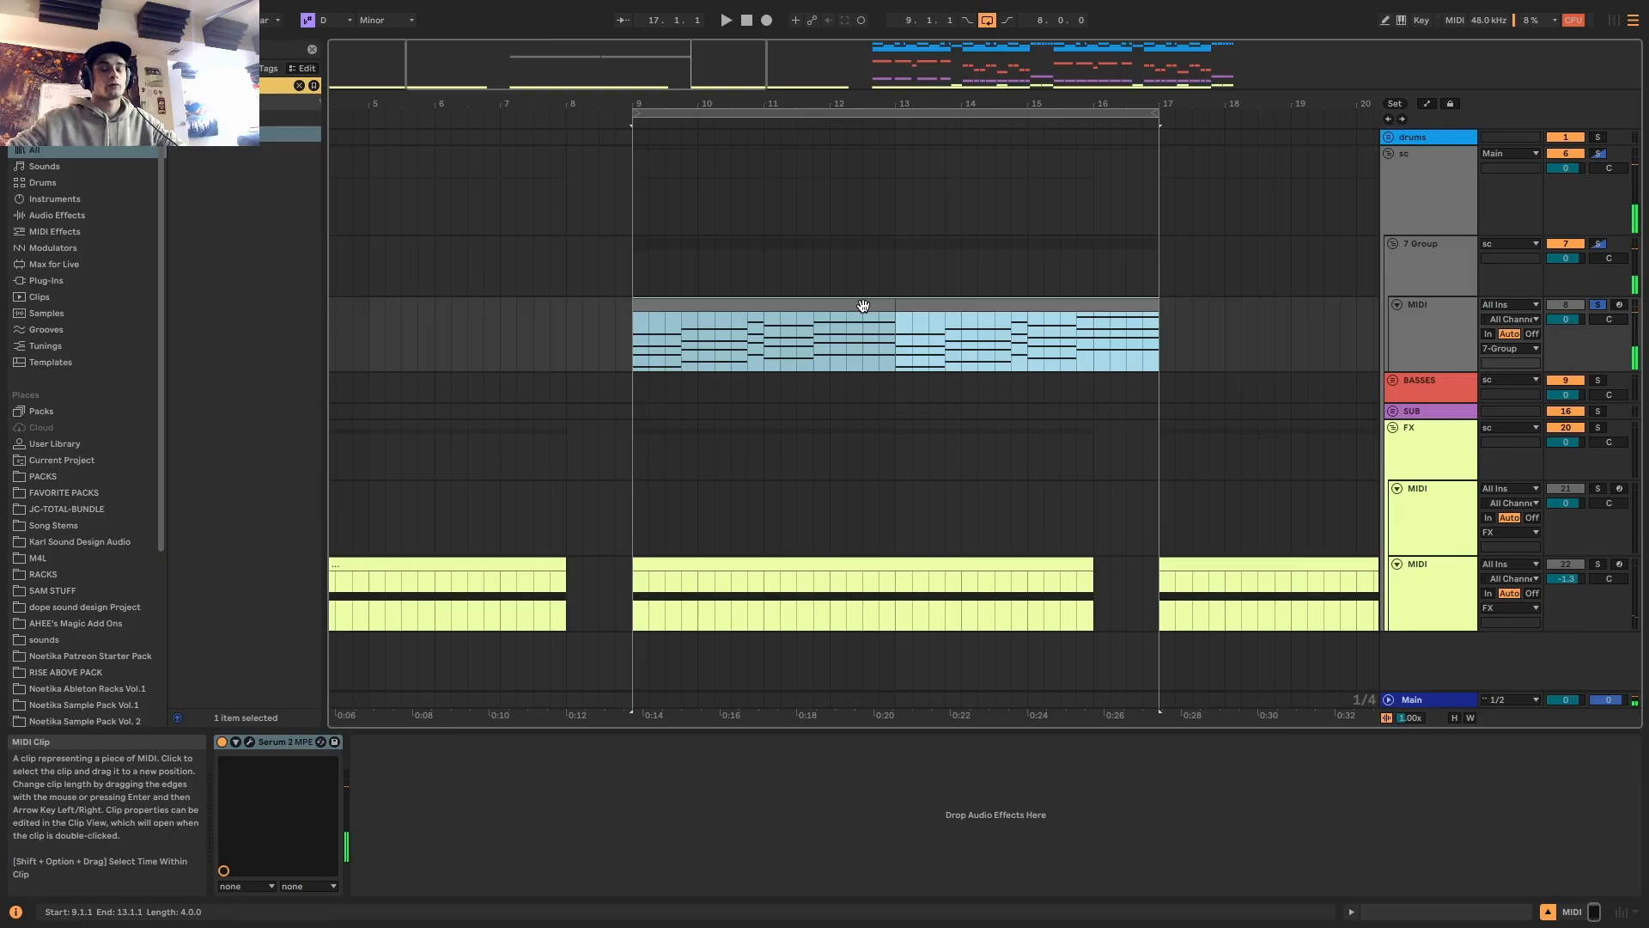
{"action": "double_click", "coordinate": [908, 307]}
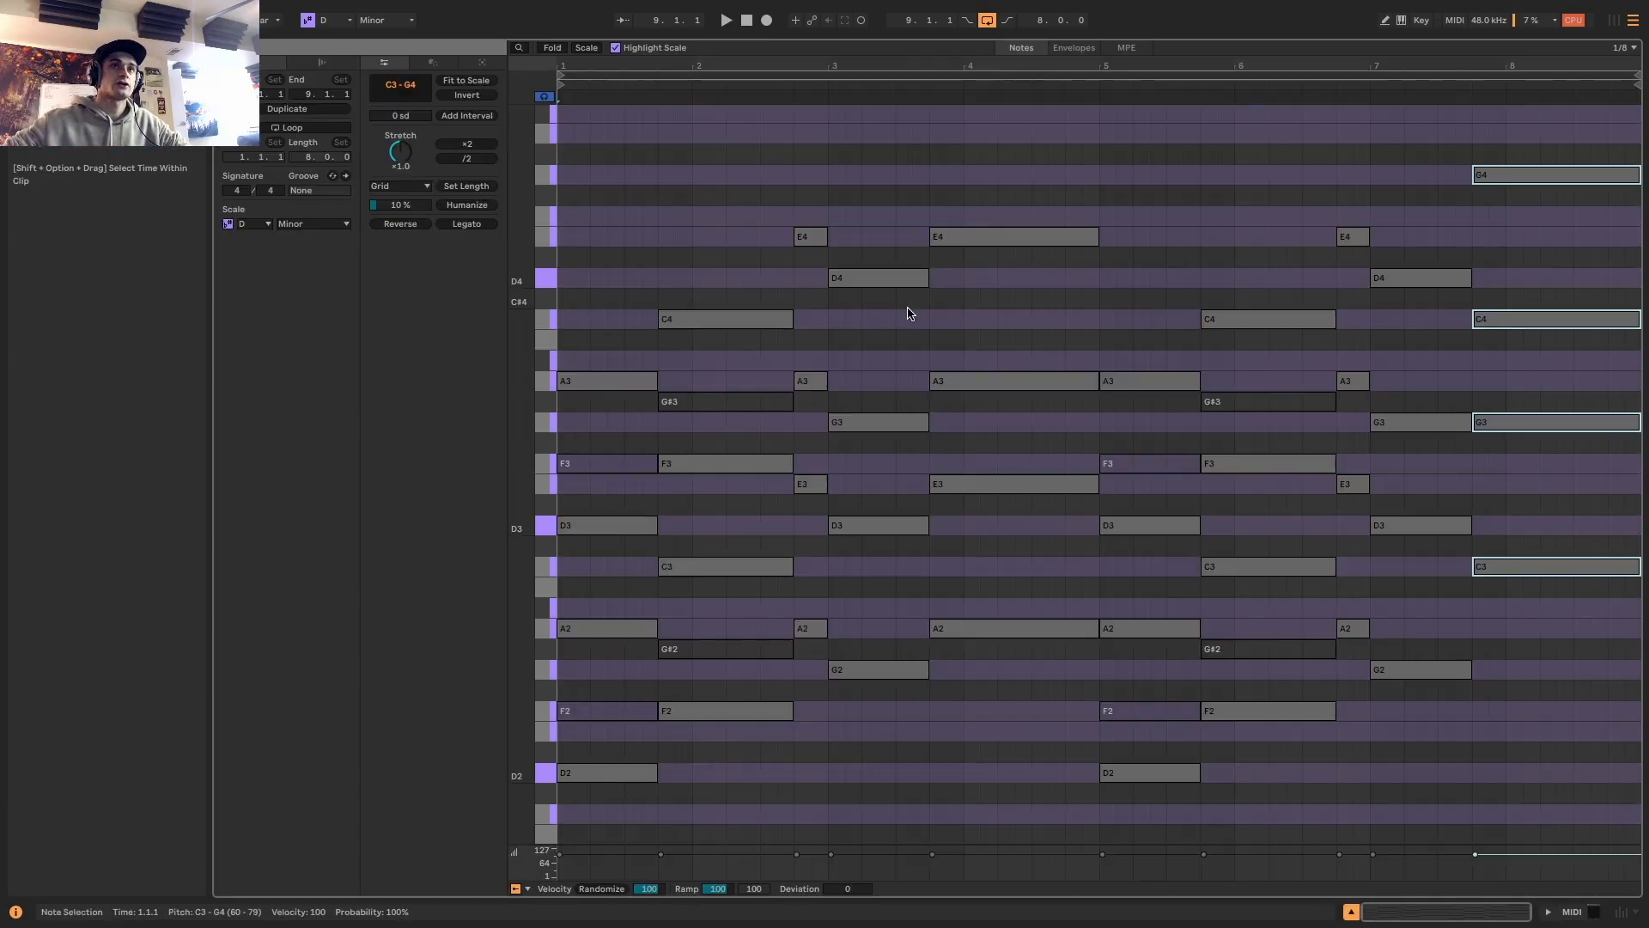
Try the final chord's top G4 note down at G2 with playback, and move it back up to G4
{"action": "left_click", "coordinate": [1553, 176]}
{"action": "key", "text": "shift+Down"}
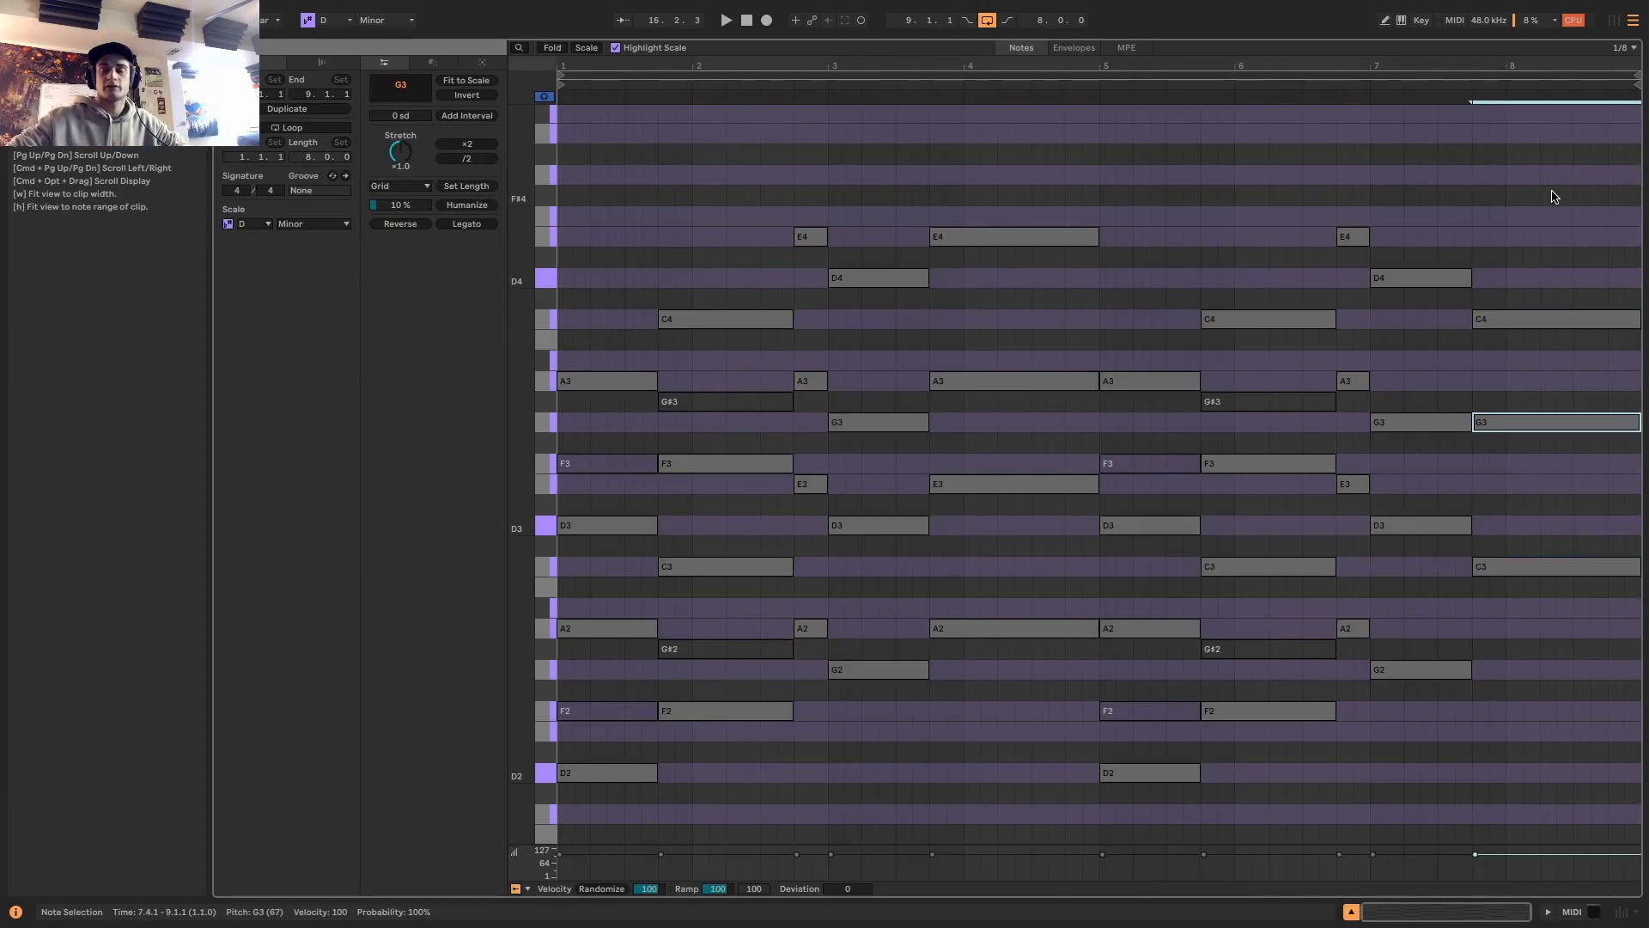
{"action": "key", "text": "shift+Down"}
{"action": "key", "text": "space"}
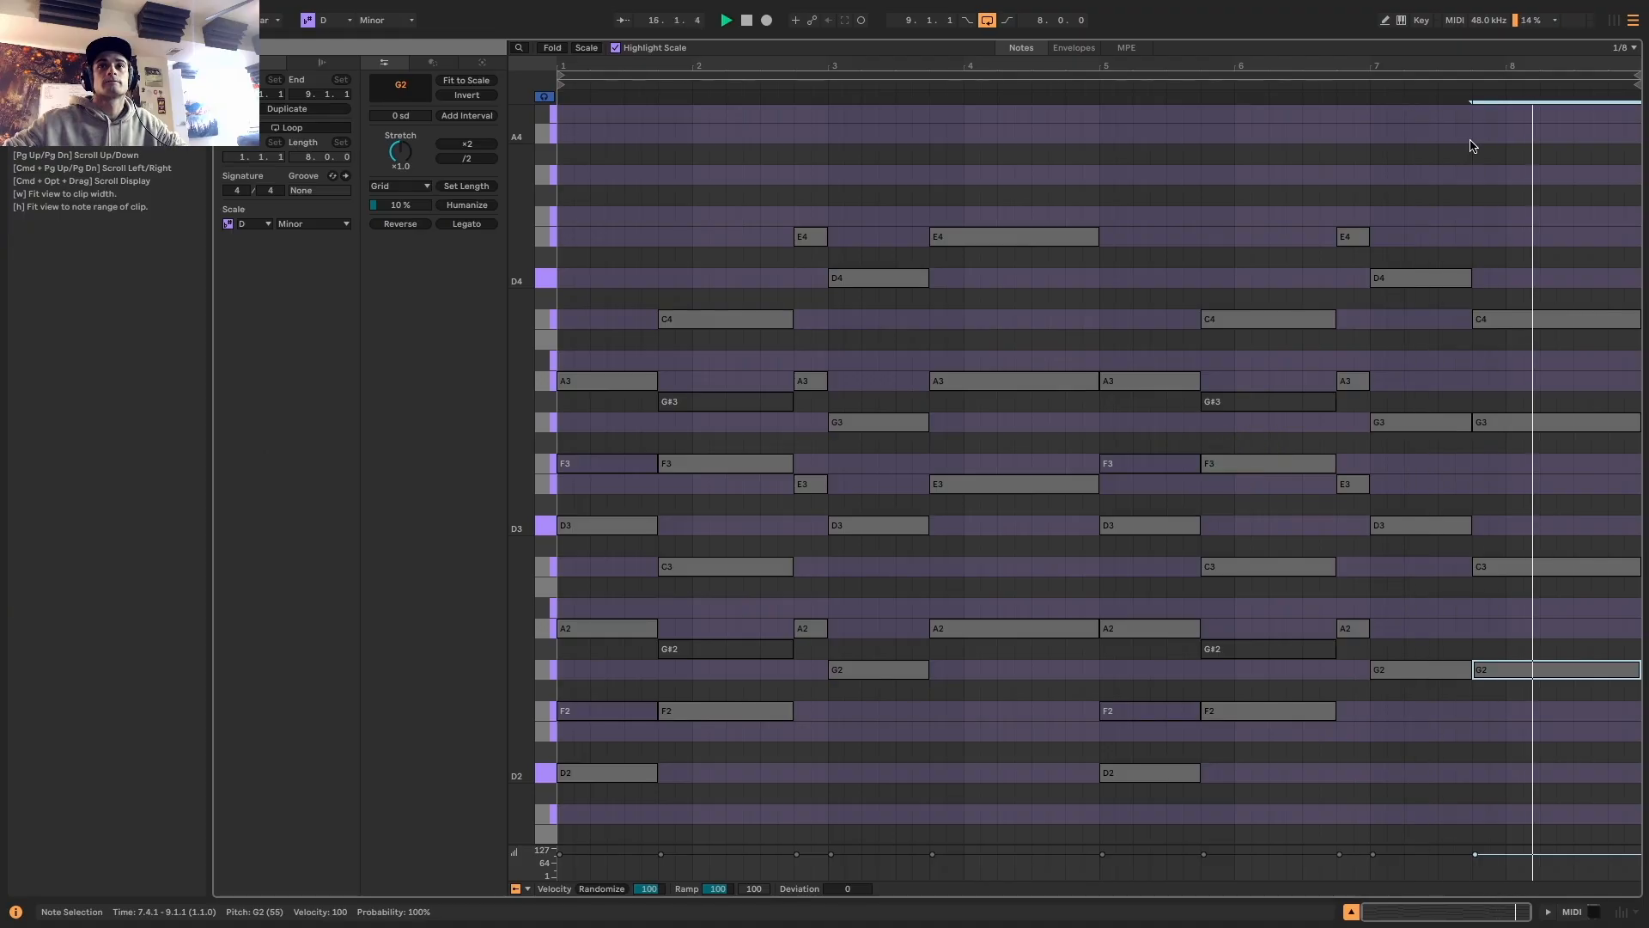
{"action": "key", "text": "space"}
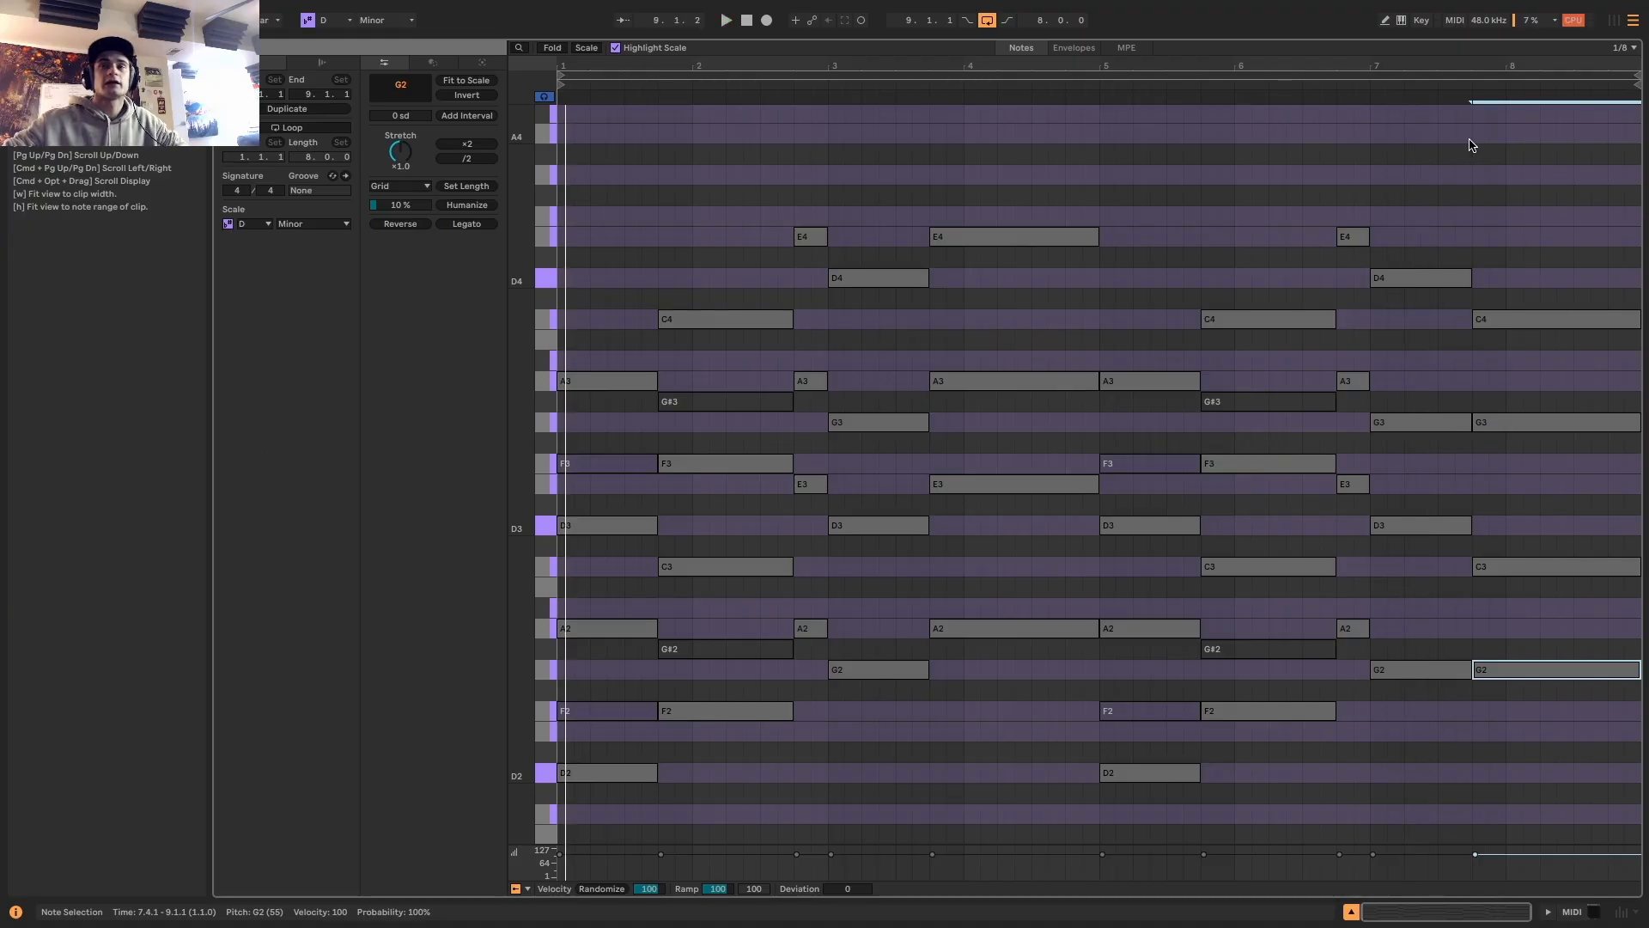
{"action": "key", "text": "shift+Up"}
{"action": "key", "text": "shift+Up"}
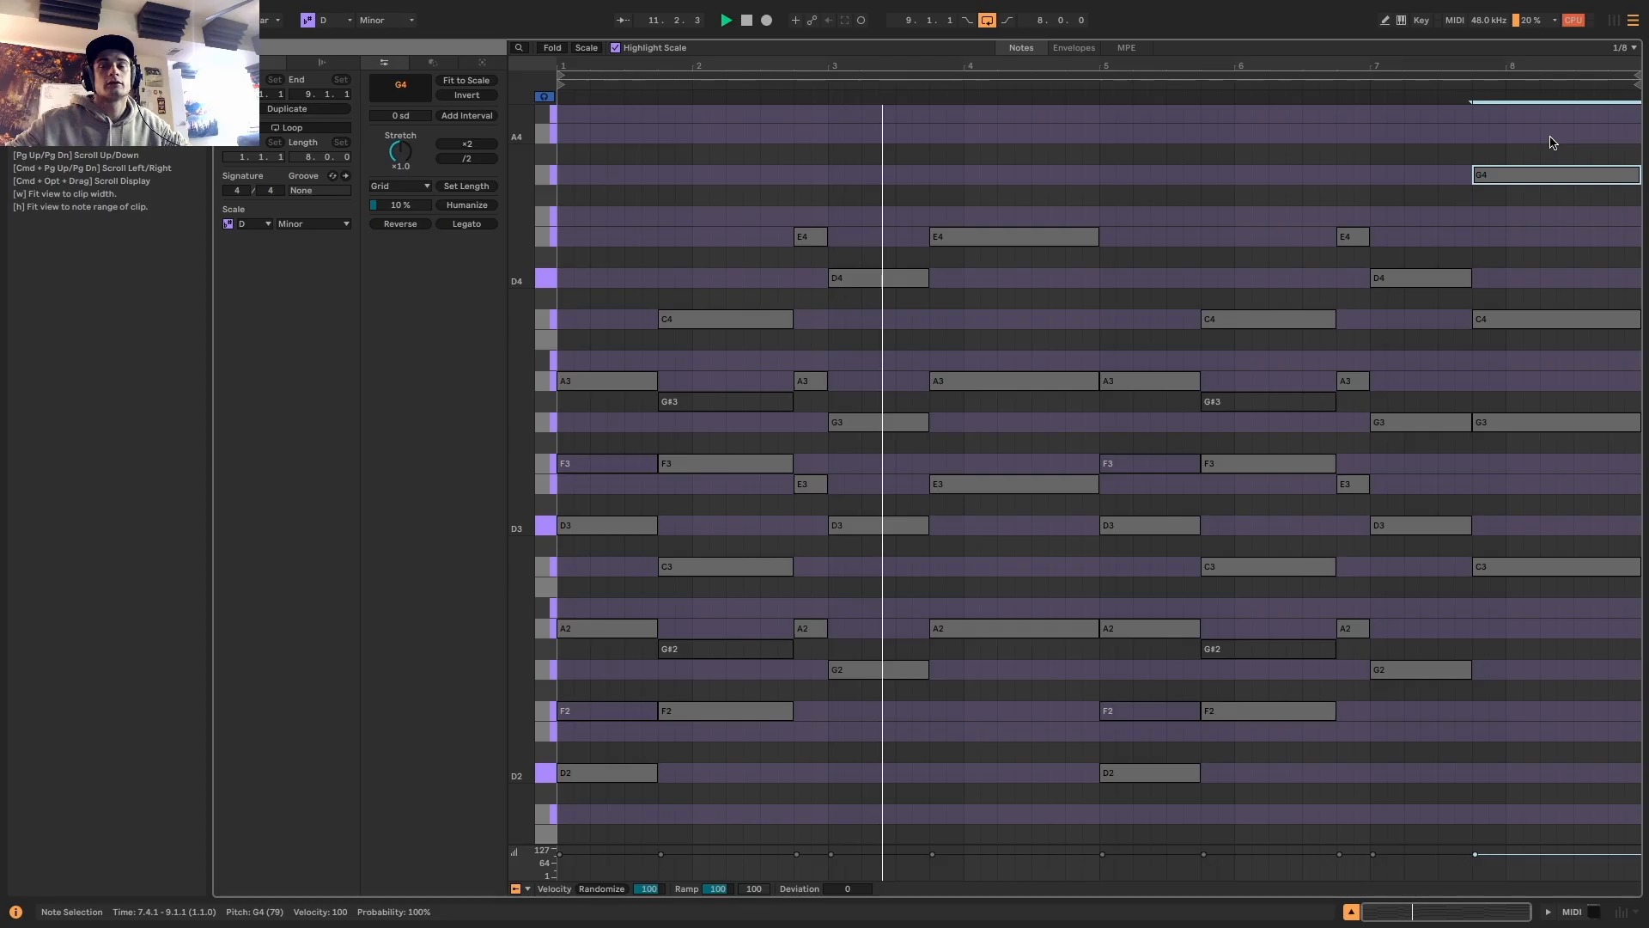
Try the whole final chord from G♯2 and from D2, and raise it an octave to D3, A3, D4 and A4
{"action": "left_click_drag", "start_coordinate": [1553, 143], "coordinate": [1533, 656]}
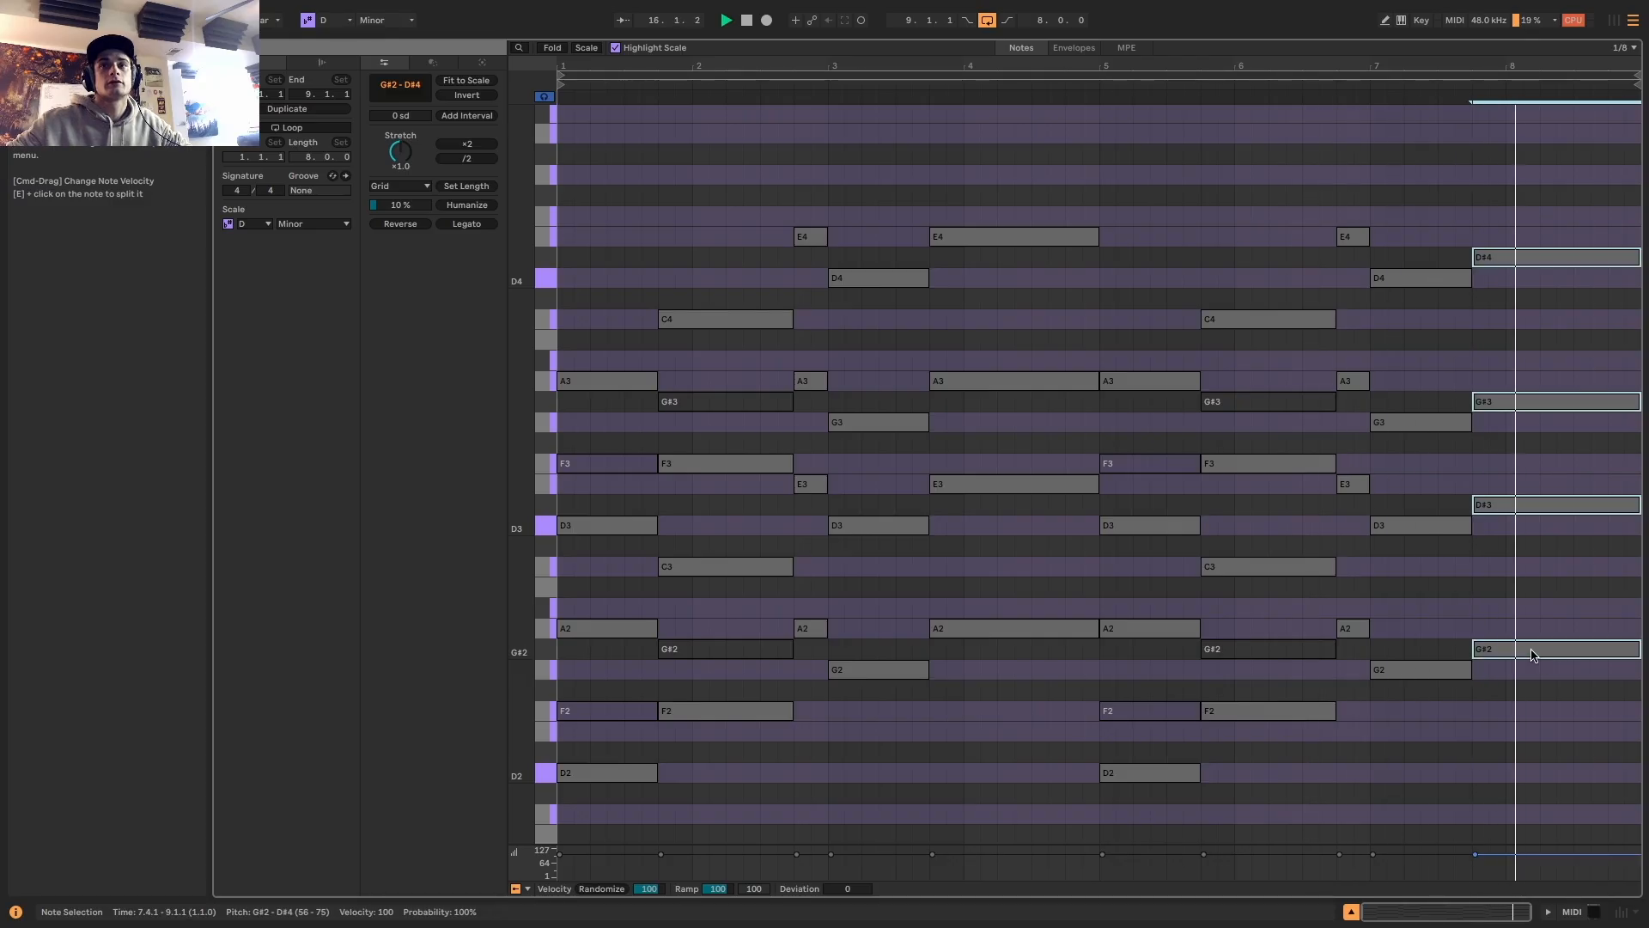
{"action": "left_click_drag", "start_coordinate": [1533, 655], "coordinate": [1527, 776]}
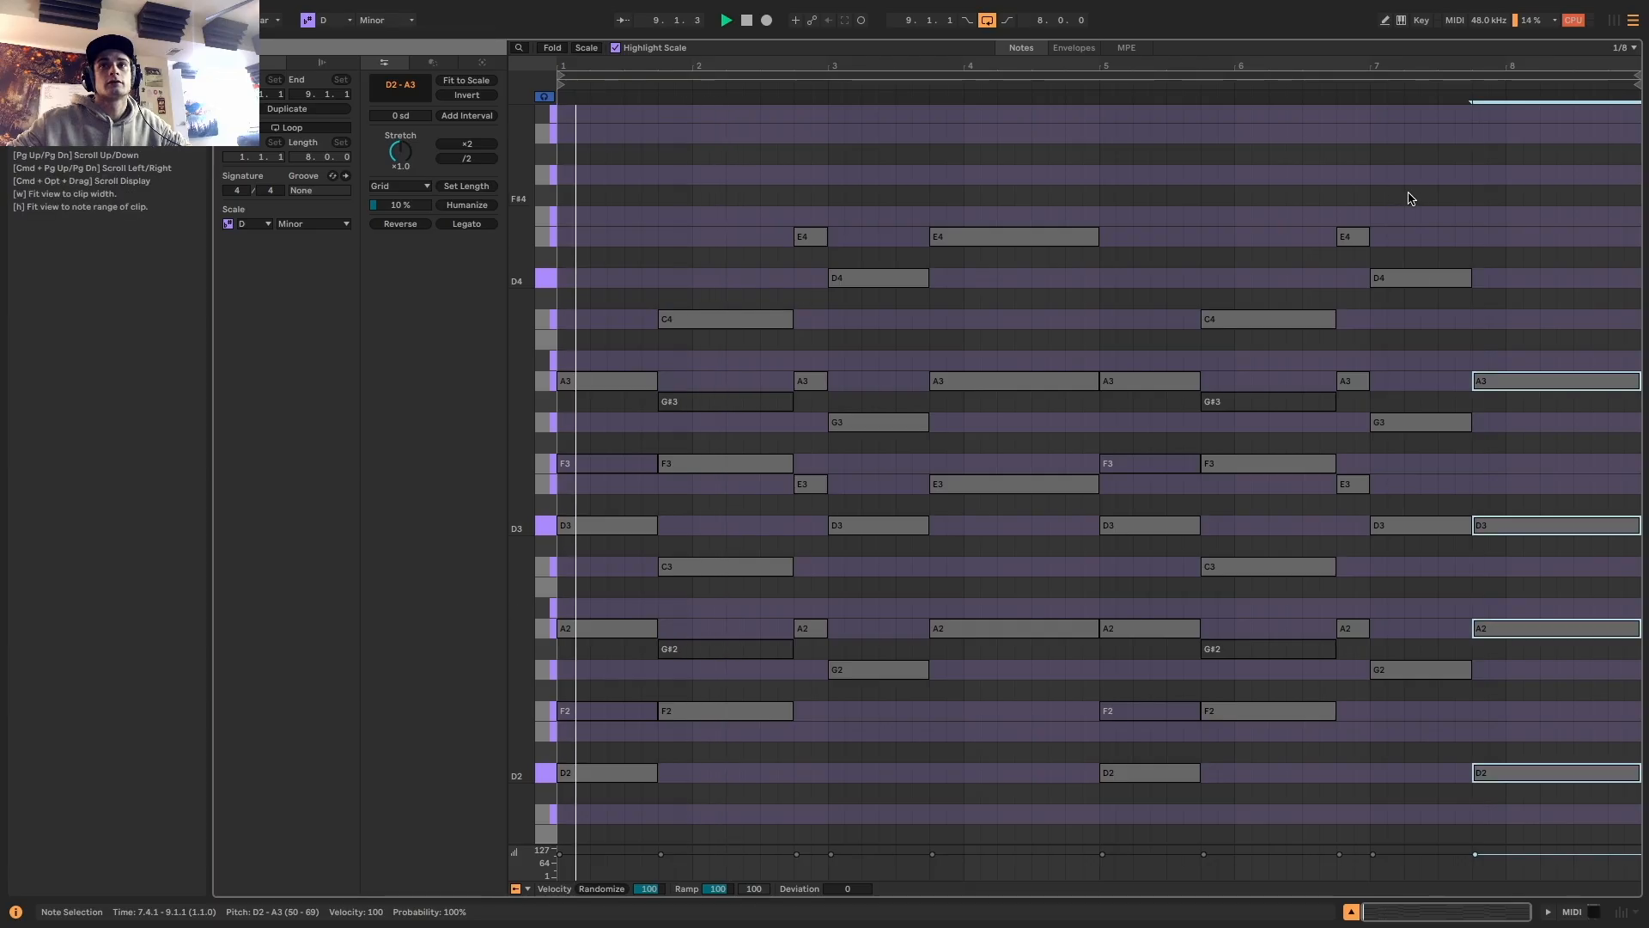
{"action": "key", "text": "shift+Up"}
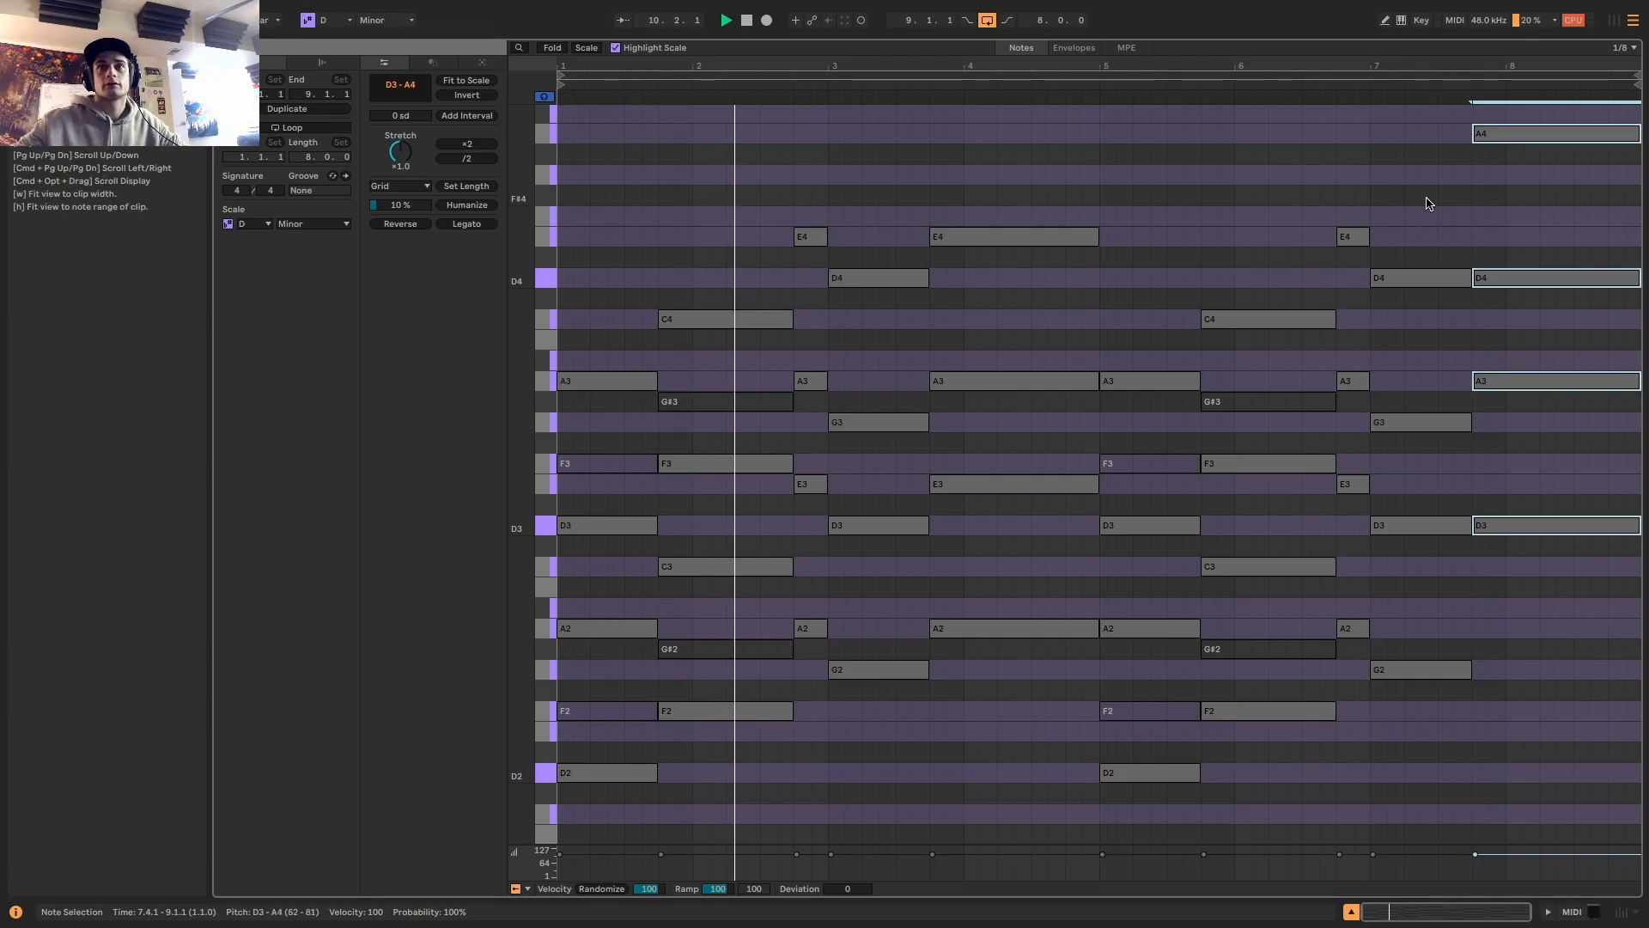
Play back the chord progression, lower the final chord's top A4 note to A2, and listen to the eight bars again
{"action": "left_click", "coordinate": [1369, 83]}
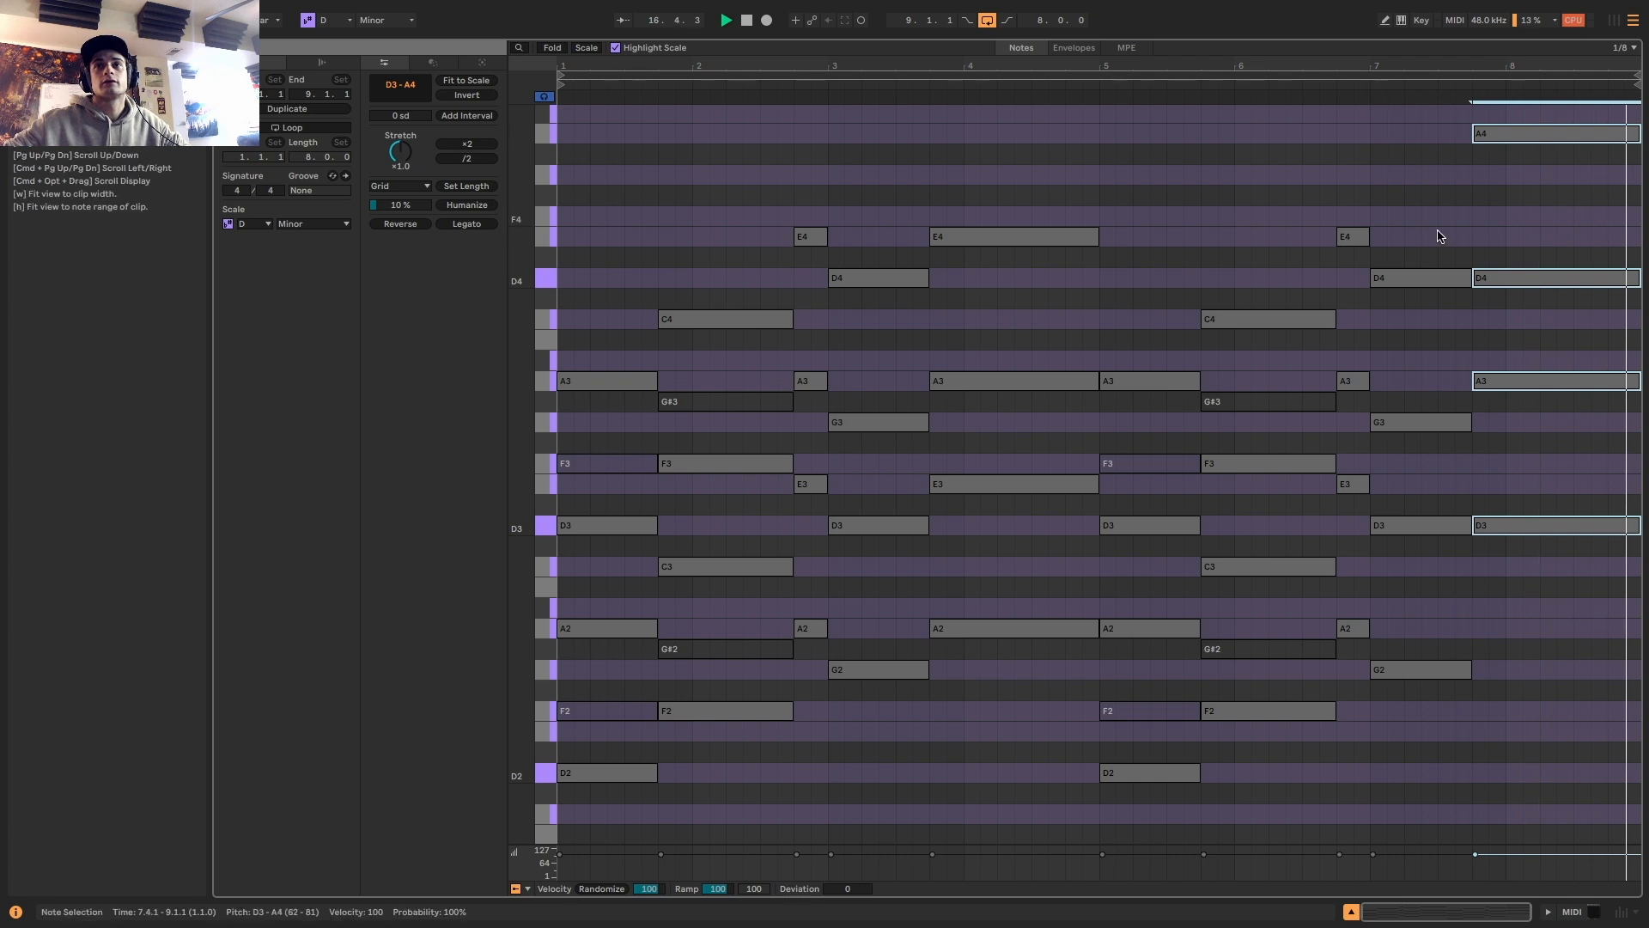
{"action": "key", "text": "space"}
{"action": "left_click", "coordinate": [1594, 912]}
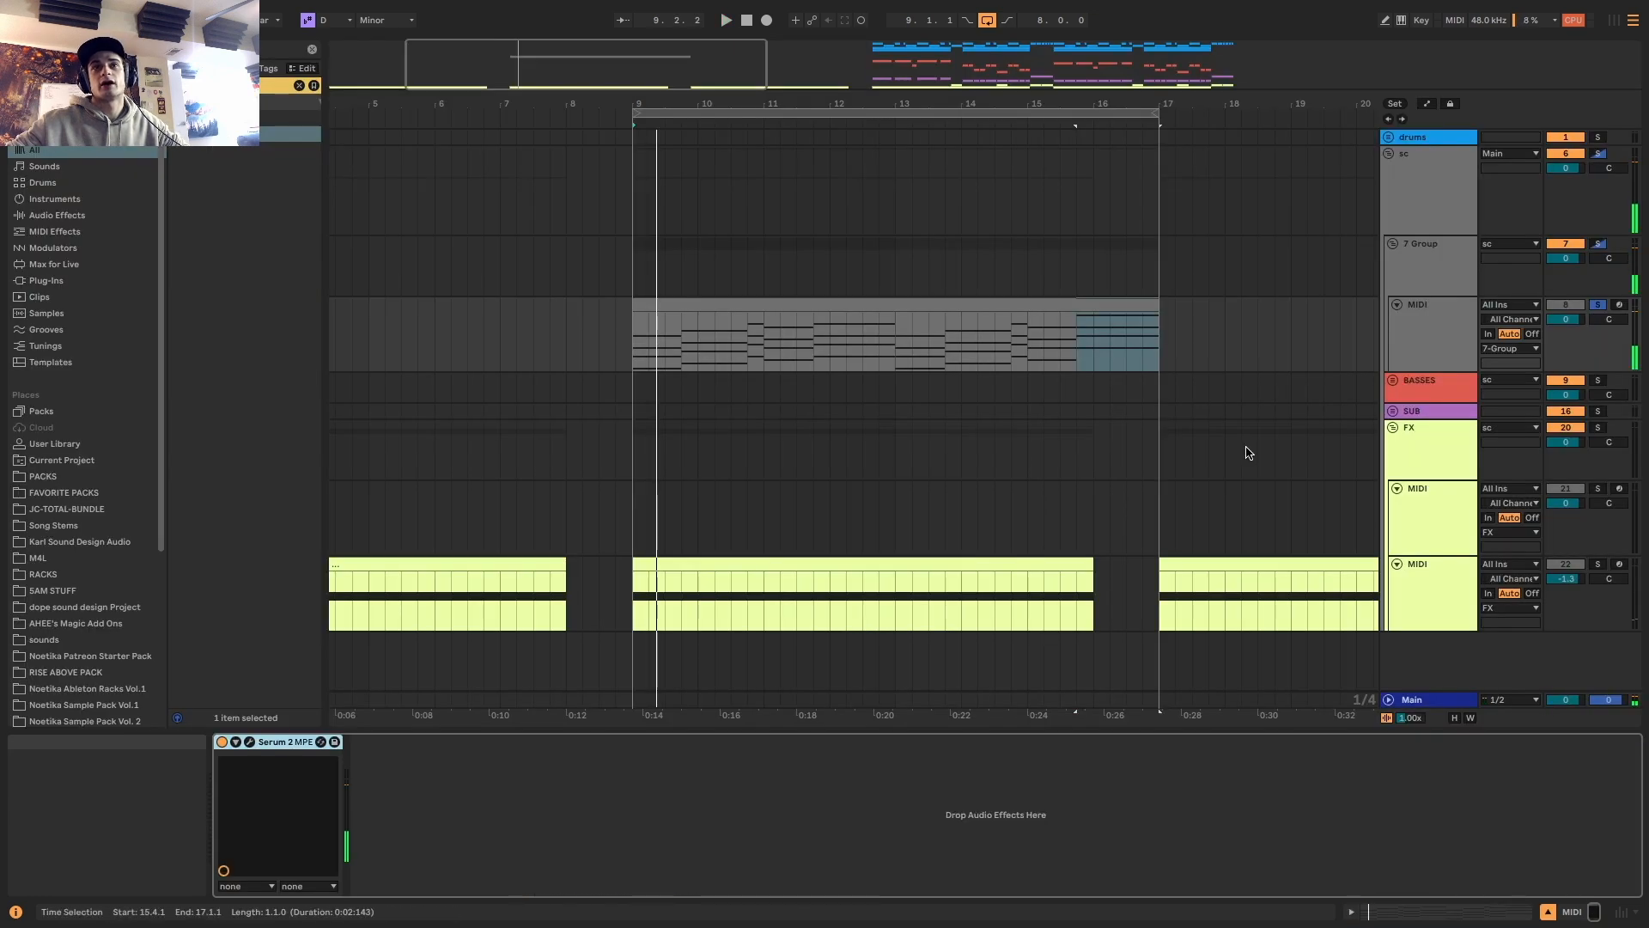
{"action": "left_click", "coordinate": [1012, 300]}
{"action": "double_click", "coordinate": [1007, 301]}
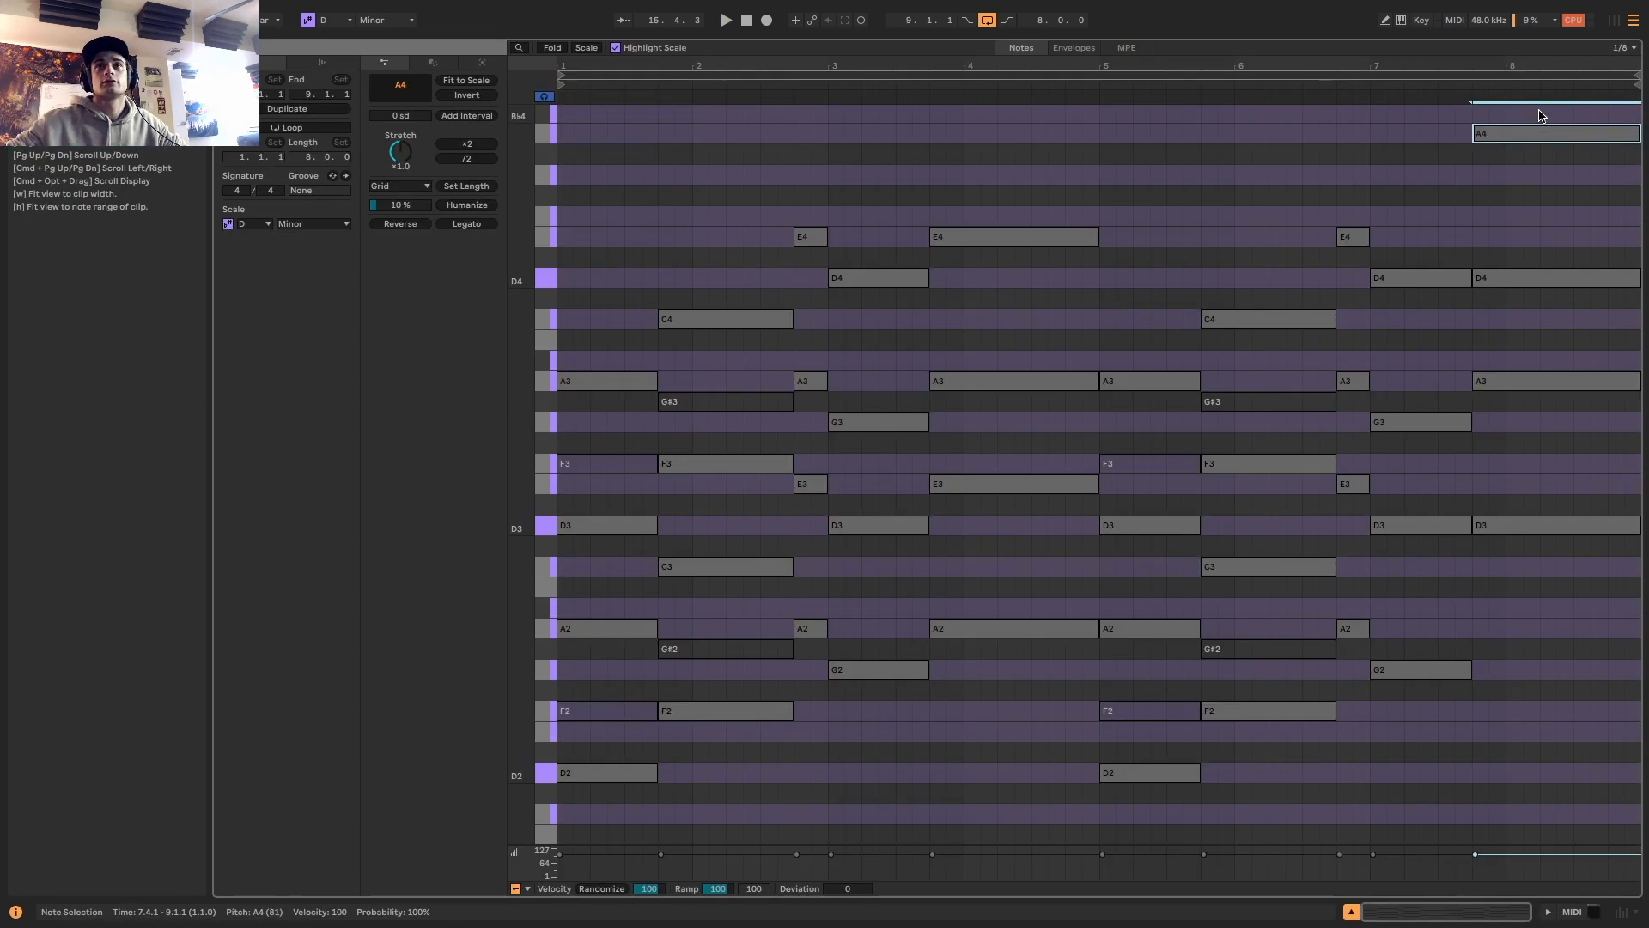
{"action": "left_click", "coordinate": [1369, 87]}
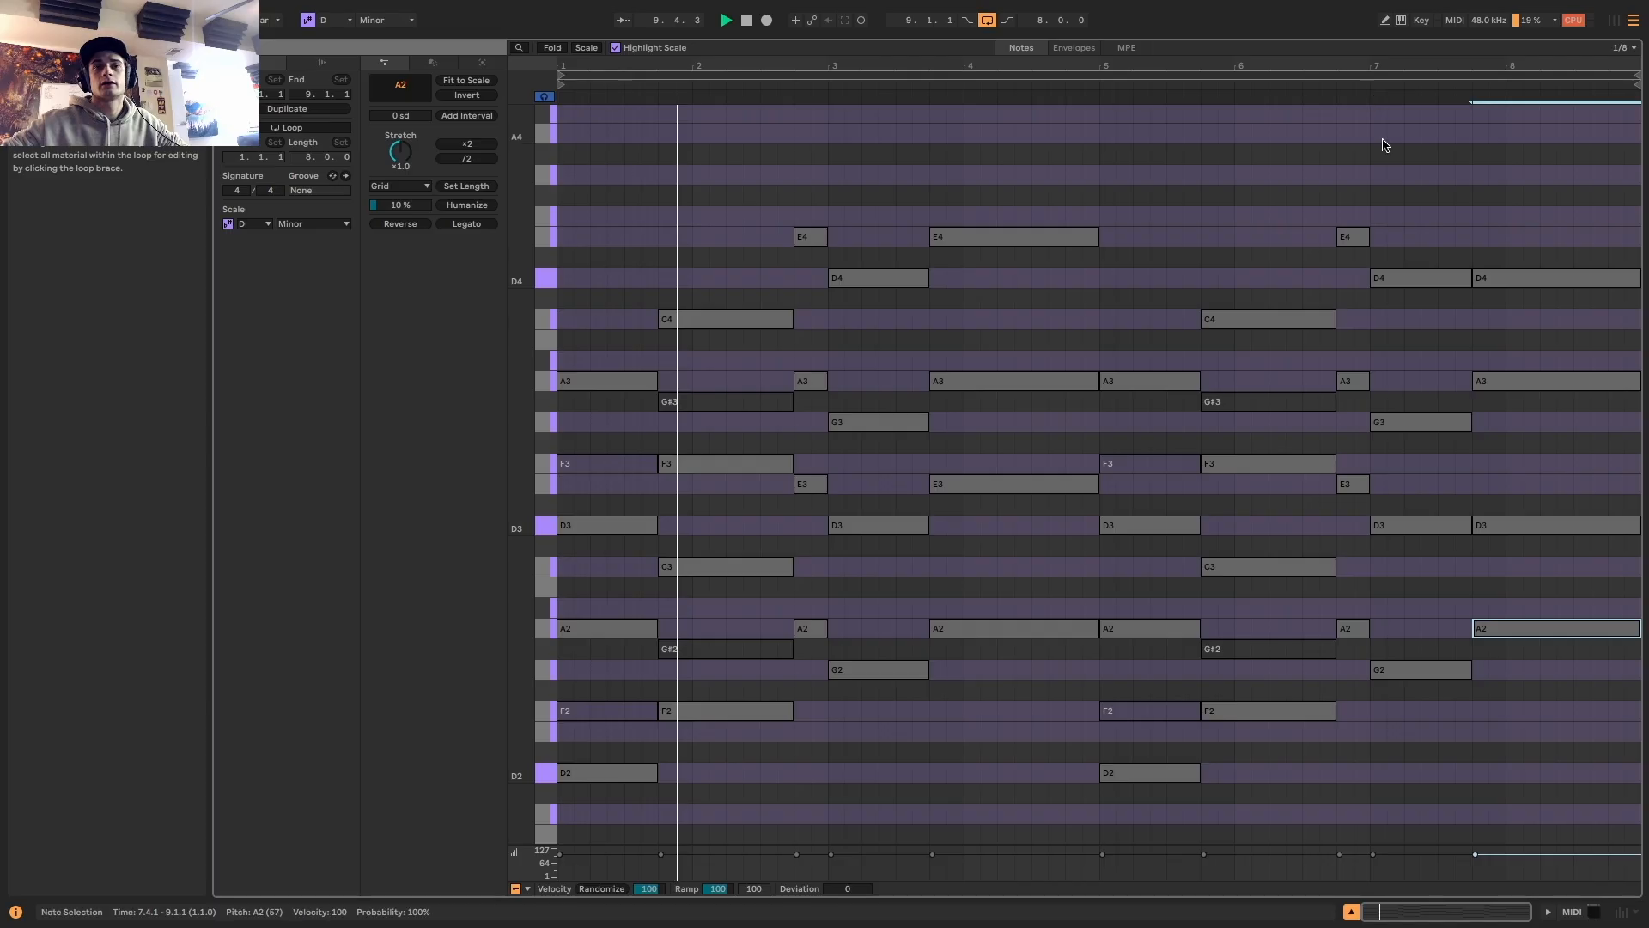
{"action": "left_click", "coordinate": [1580, 911]}
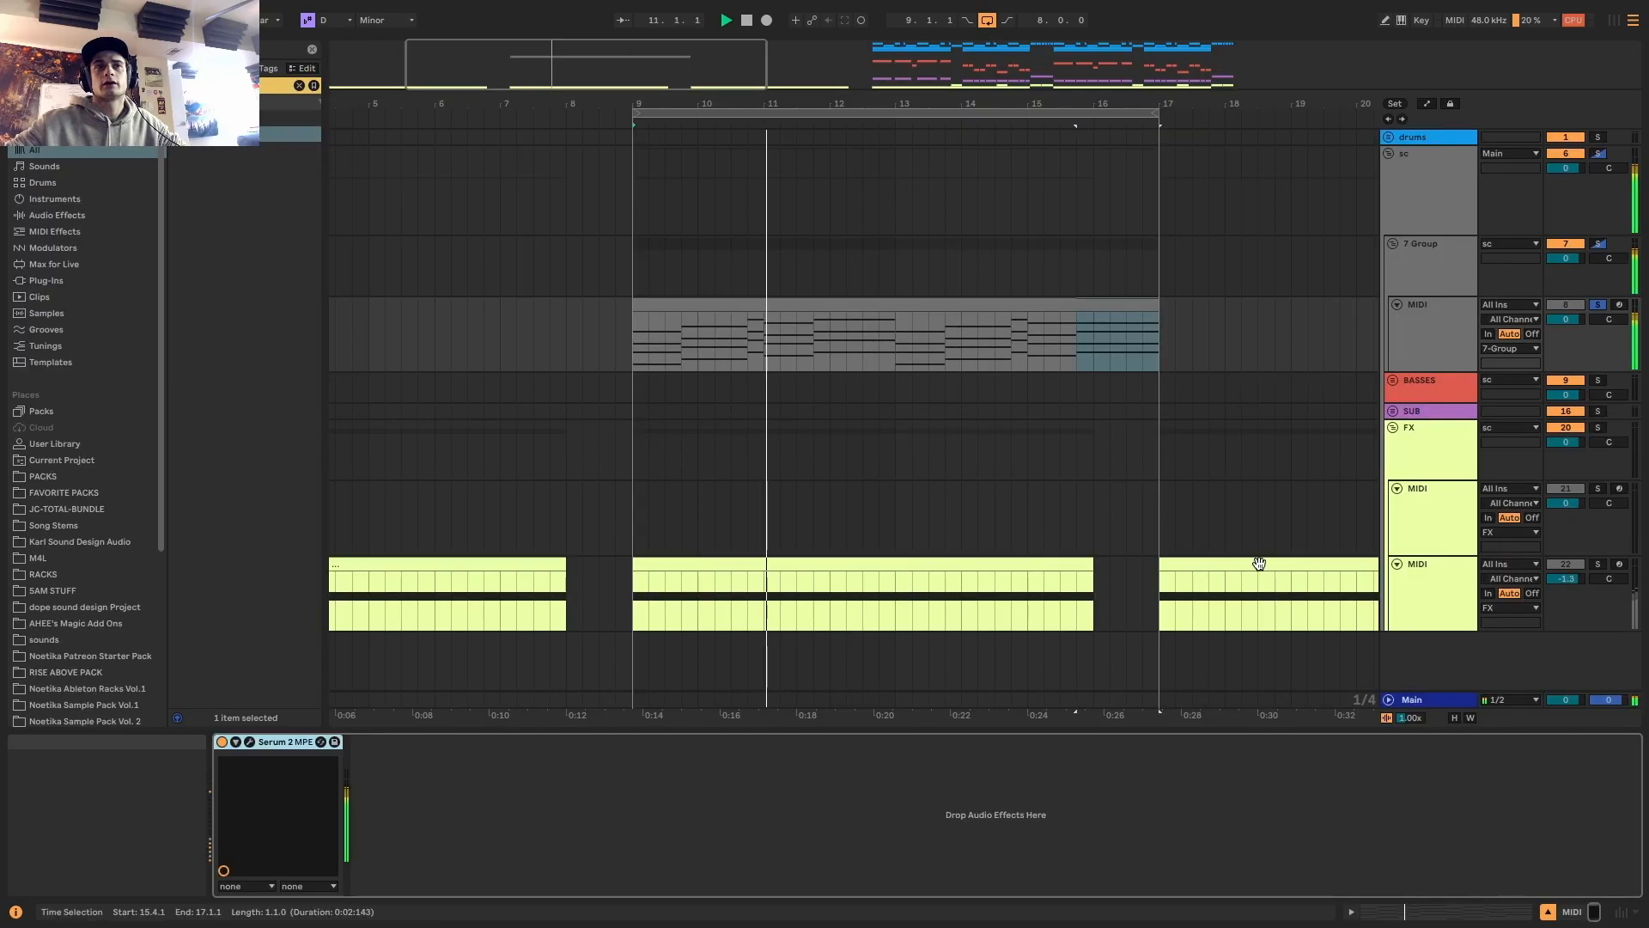
{"action": "left_click", "coordinate": [943, 300]}
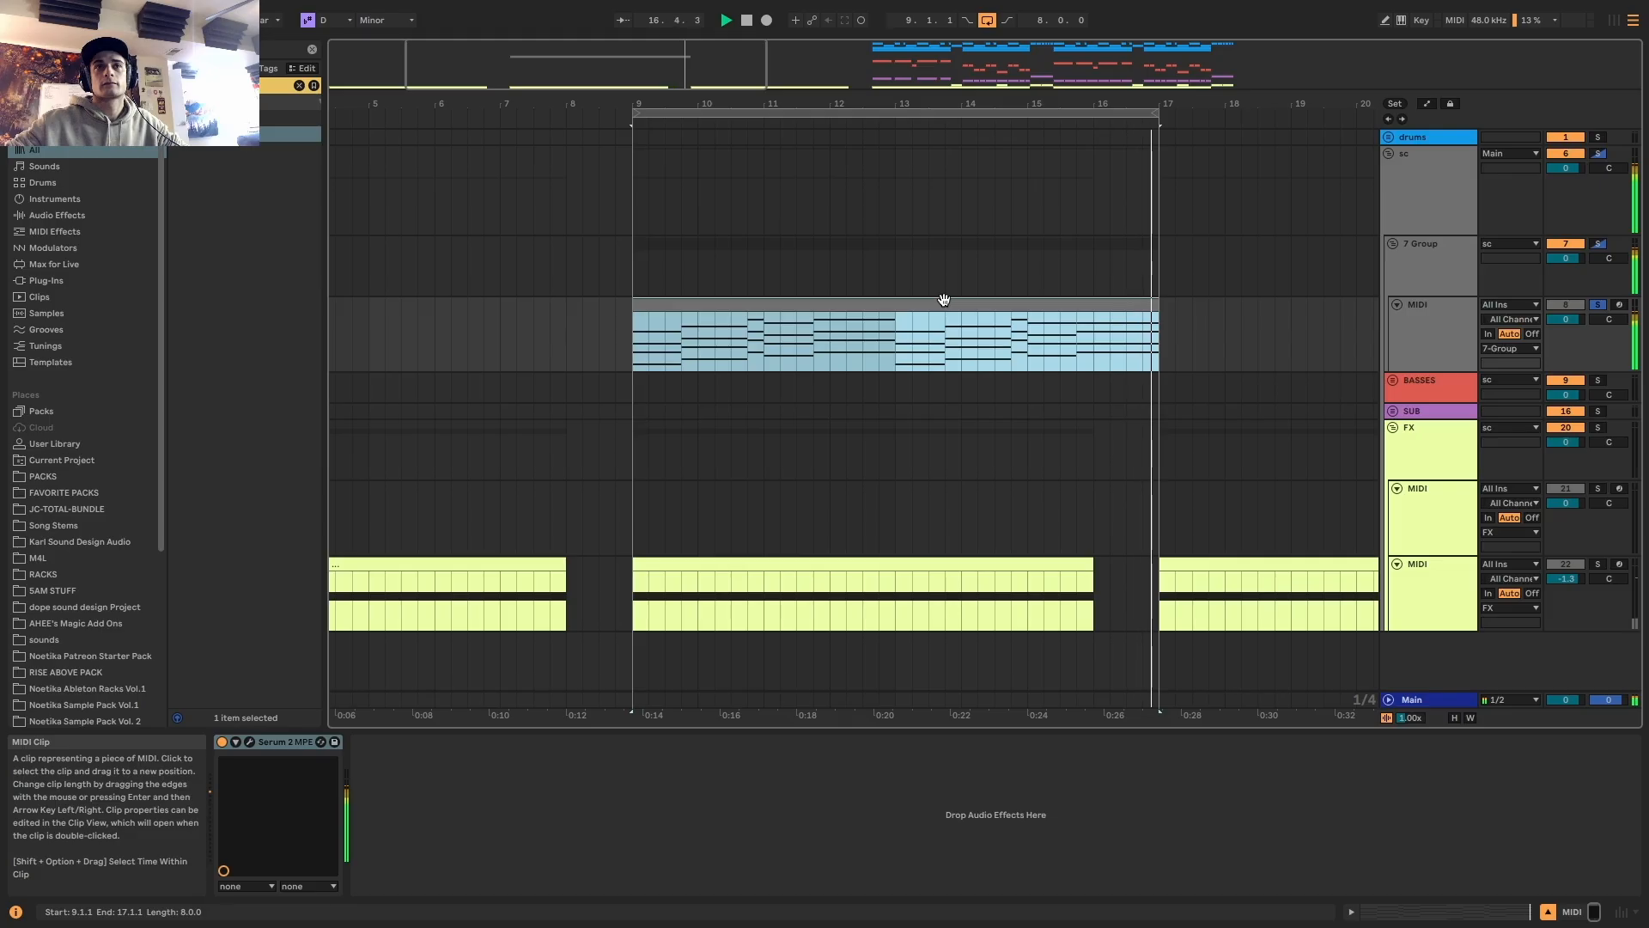
Rename the chord group track SYNTH, colour it orange, and assign that colour to its grouped tracks and clips
{"action": "left_click", "coordinate": [1441, 311]}
{"action": "left_click", "coordinate": [1443, 290]}
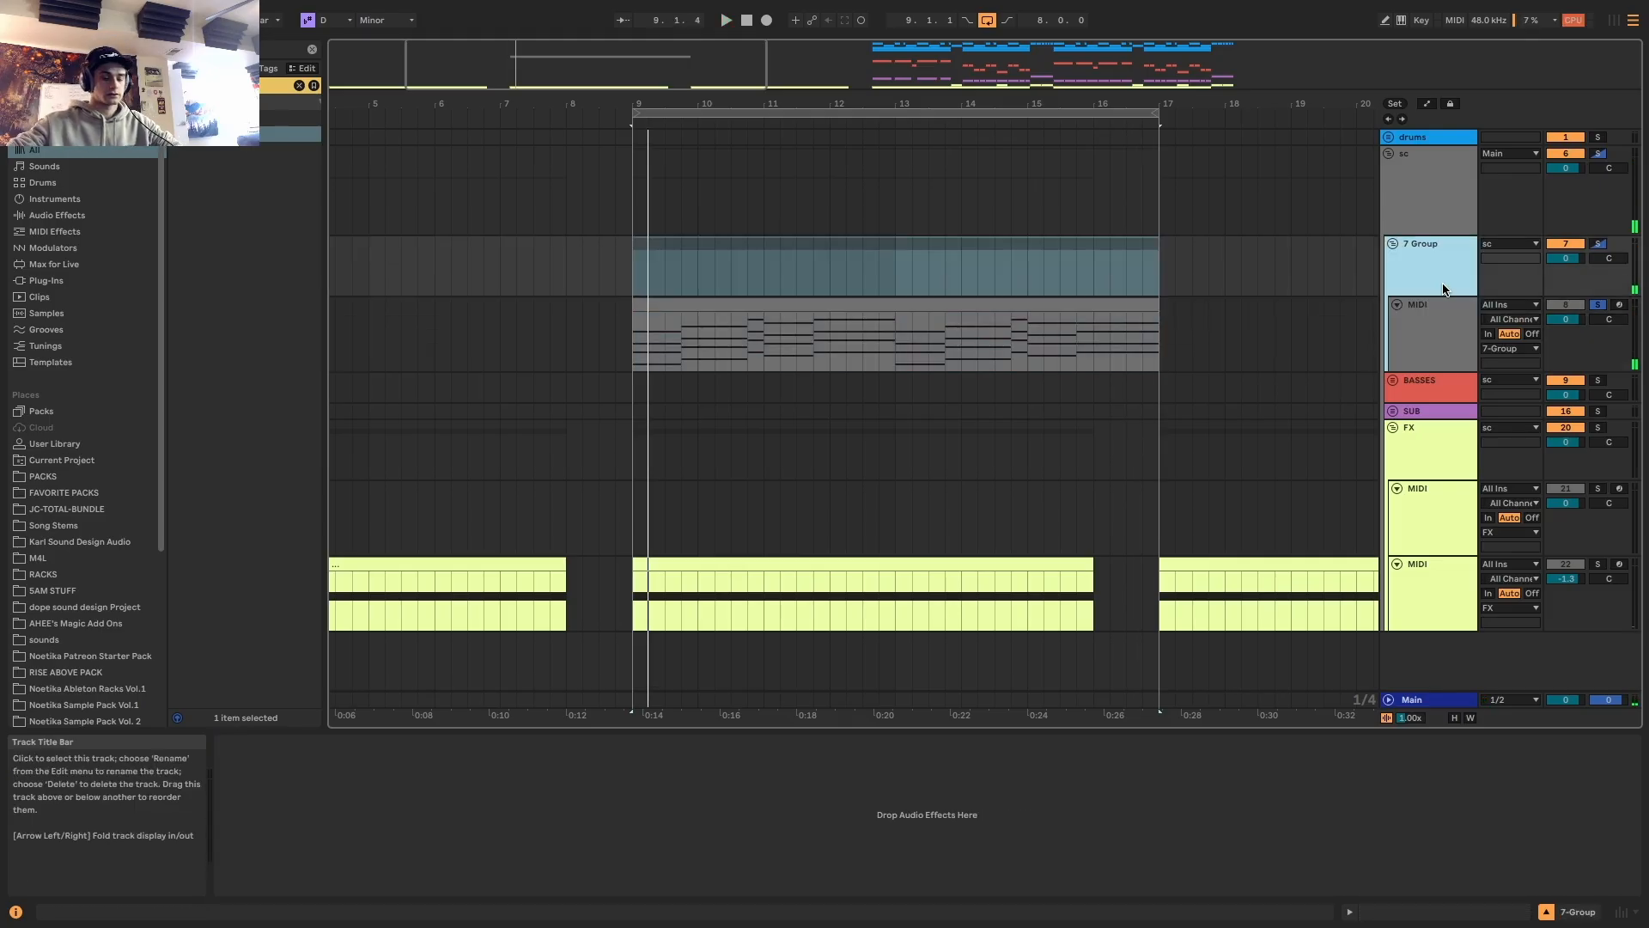
{"action": "right_click", "coordinate": [1443, 290]}
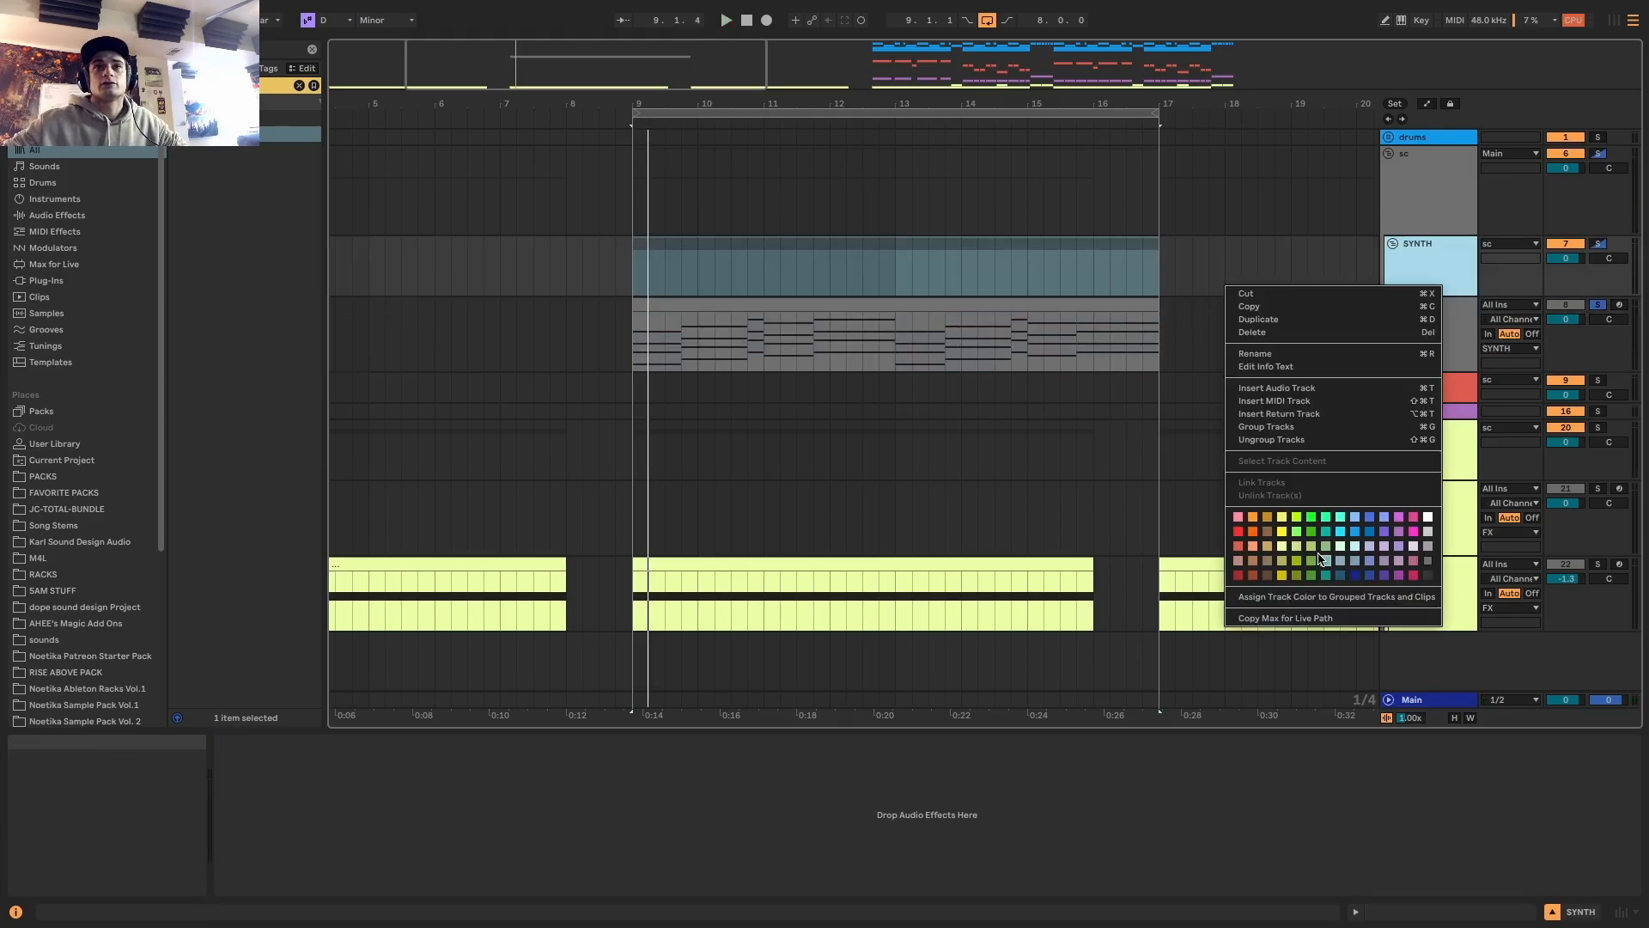
{"action": "left_click", "coordinate": [1252, 531]}
{"action": "right_click", "coordinate": [1437, 279]}
{"action": "left_click", "coordinate": [1314, 591]}
Open Serum 2 on the chord track, load the Saw Drift wavetable into oscillator A, and set 9 unison voices
{"action": "left_click", "coordinate": [1074, 305]}
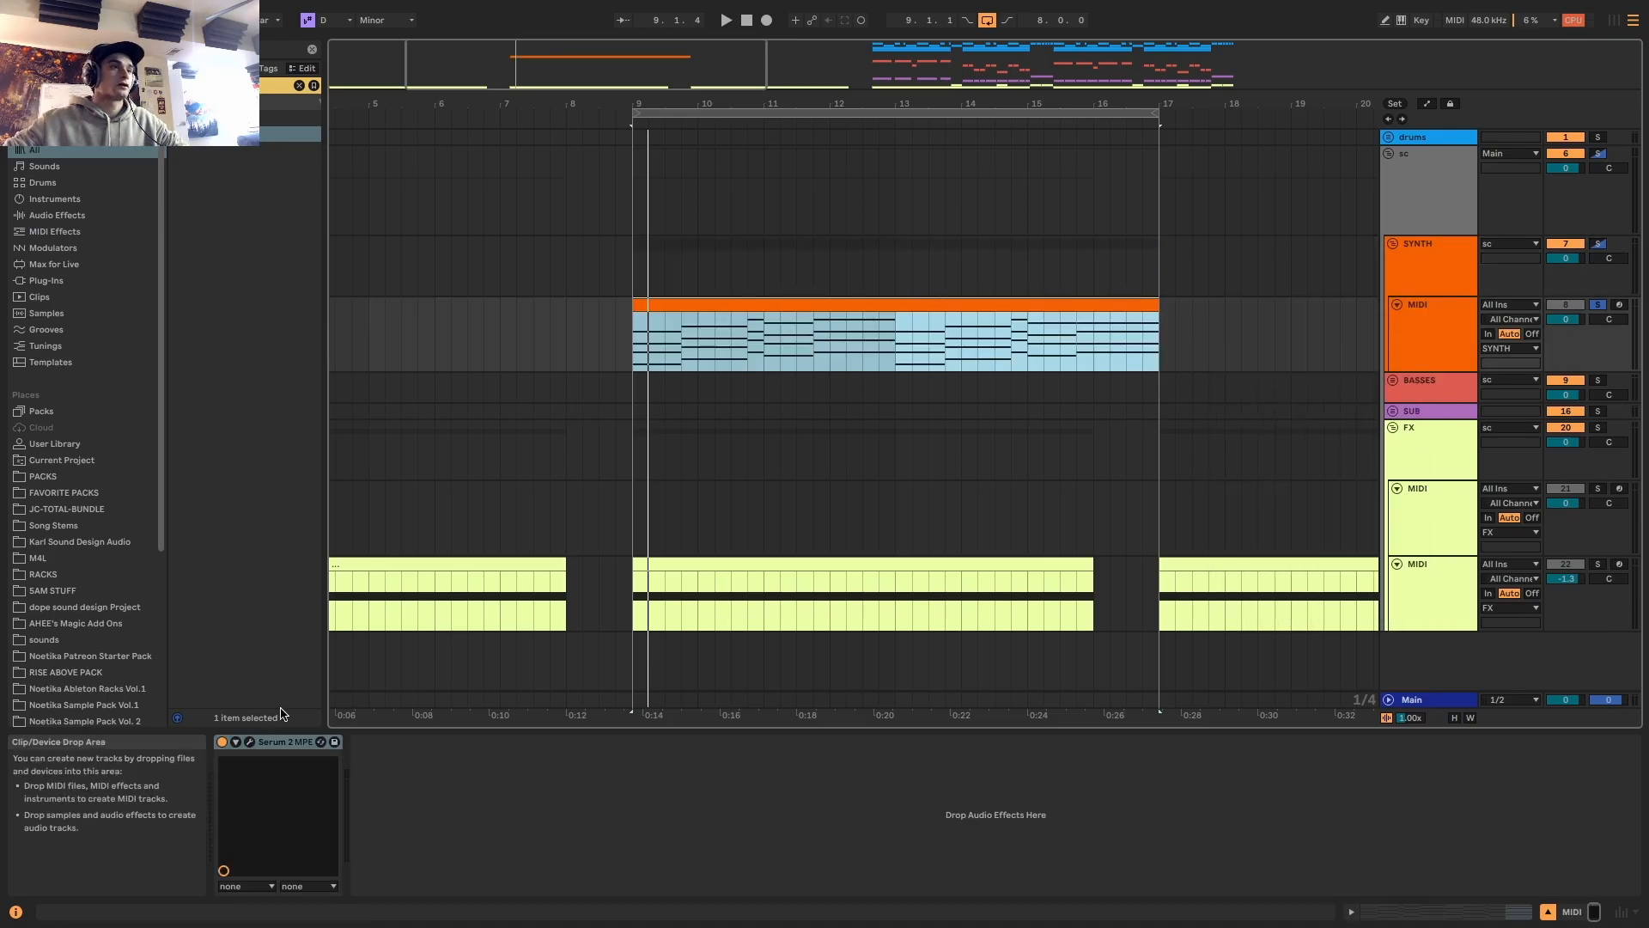
{"action": "left_click", "coordinate": [249, 741]}
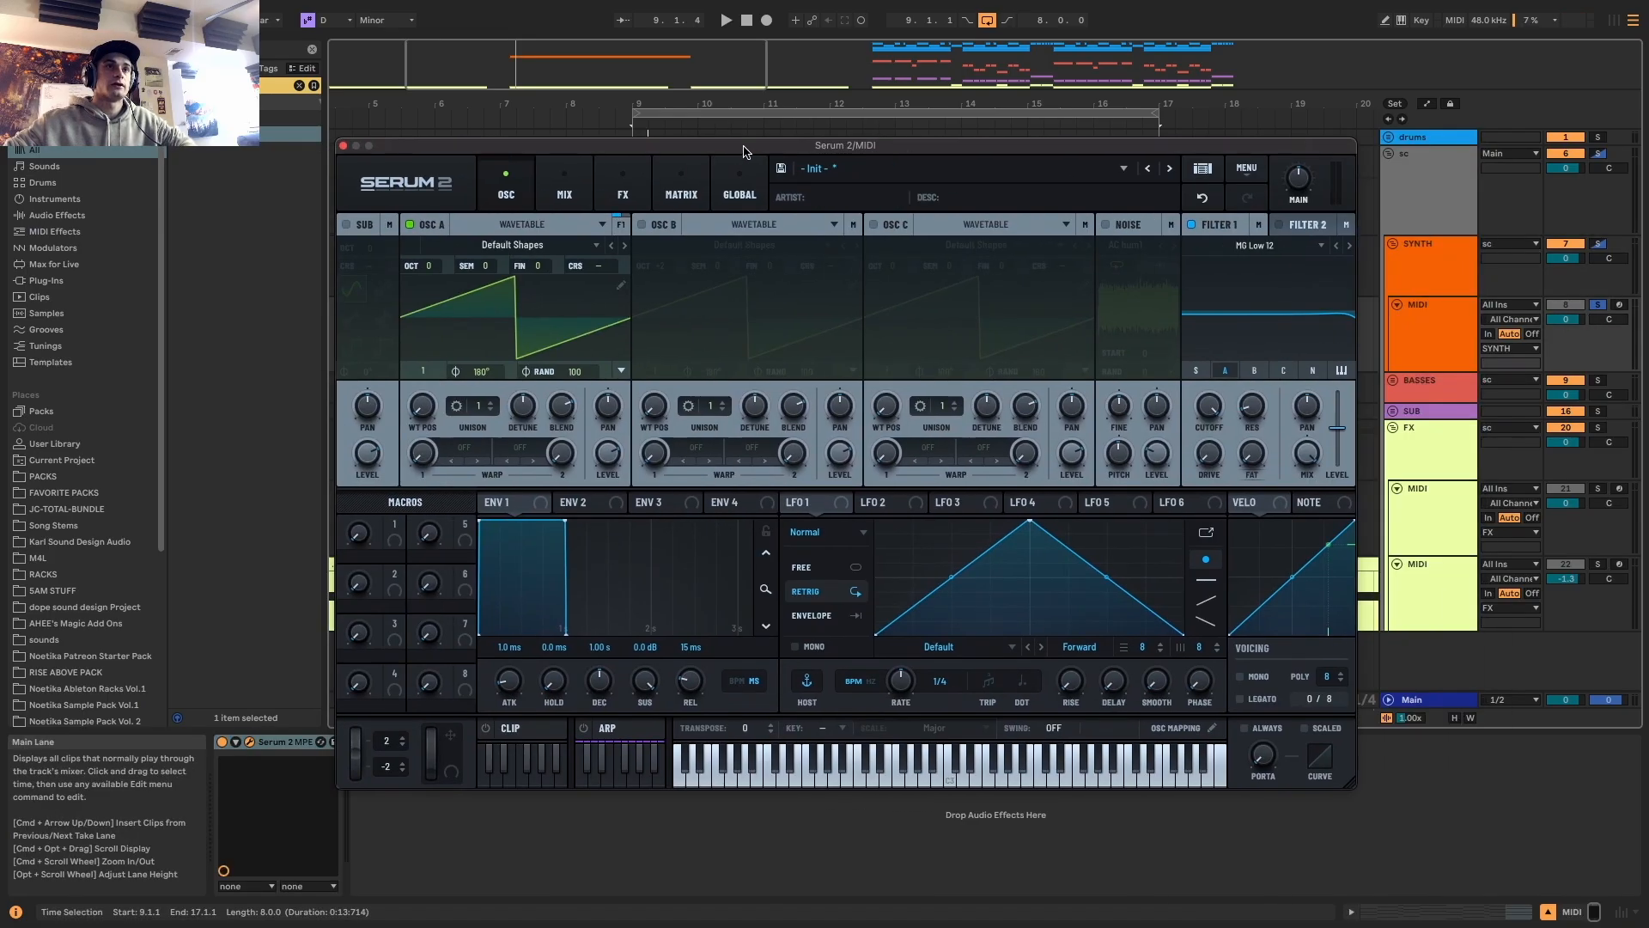
{"action": "left_click_drag", "start_coordinate": [743, 152], "coordinate": [803, 138]}
{"action": "left_click", "coordinate": [571, 230]}
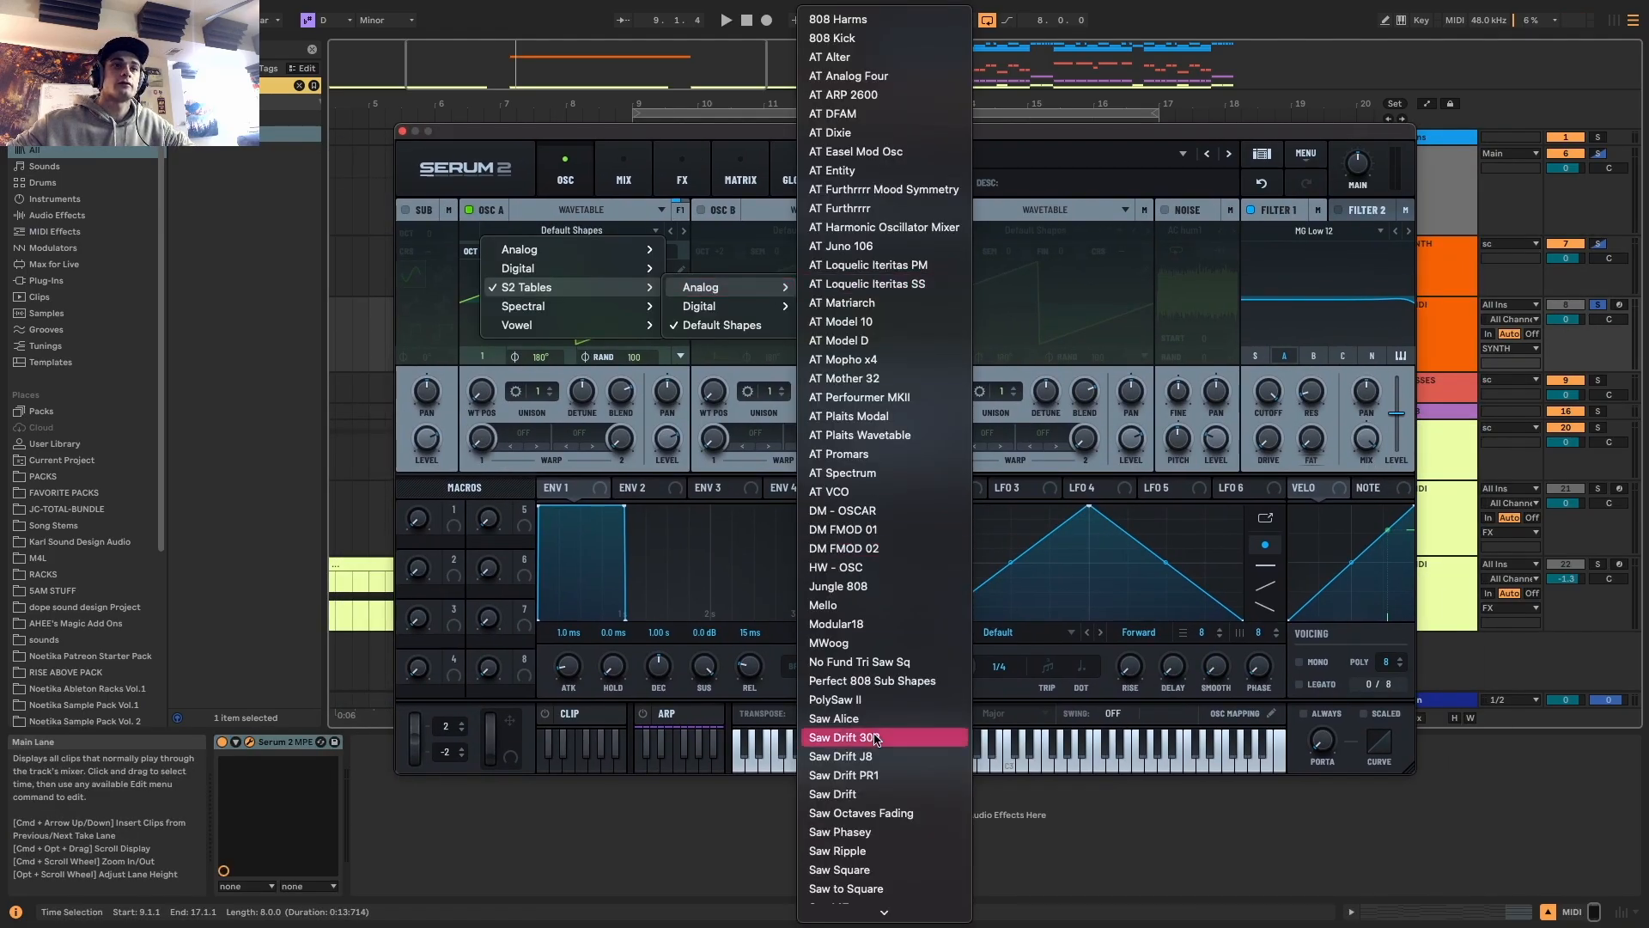
{"action": "left_click", "coordinate": [838, 794]}
{"action": "left_click_drag", "start_coordinate": [481, 407], "coordinate": [519, 308]}
{"action": "left_click_drag", "start_coordinate": [538, 391], "coordinate": [574, 309]}
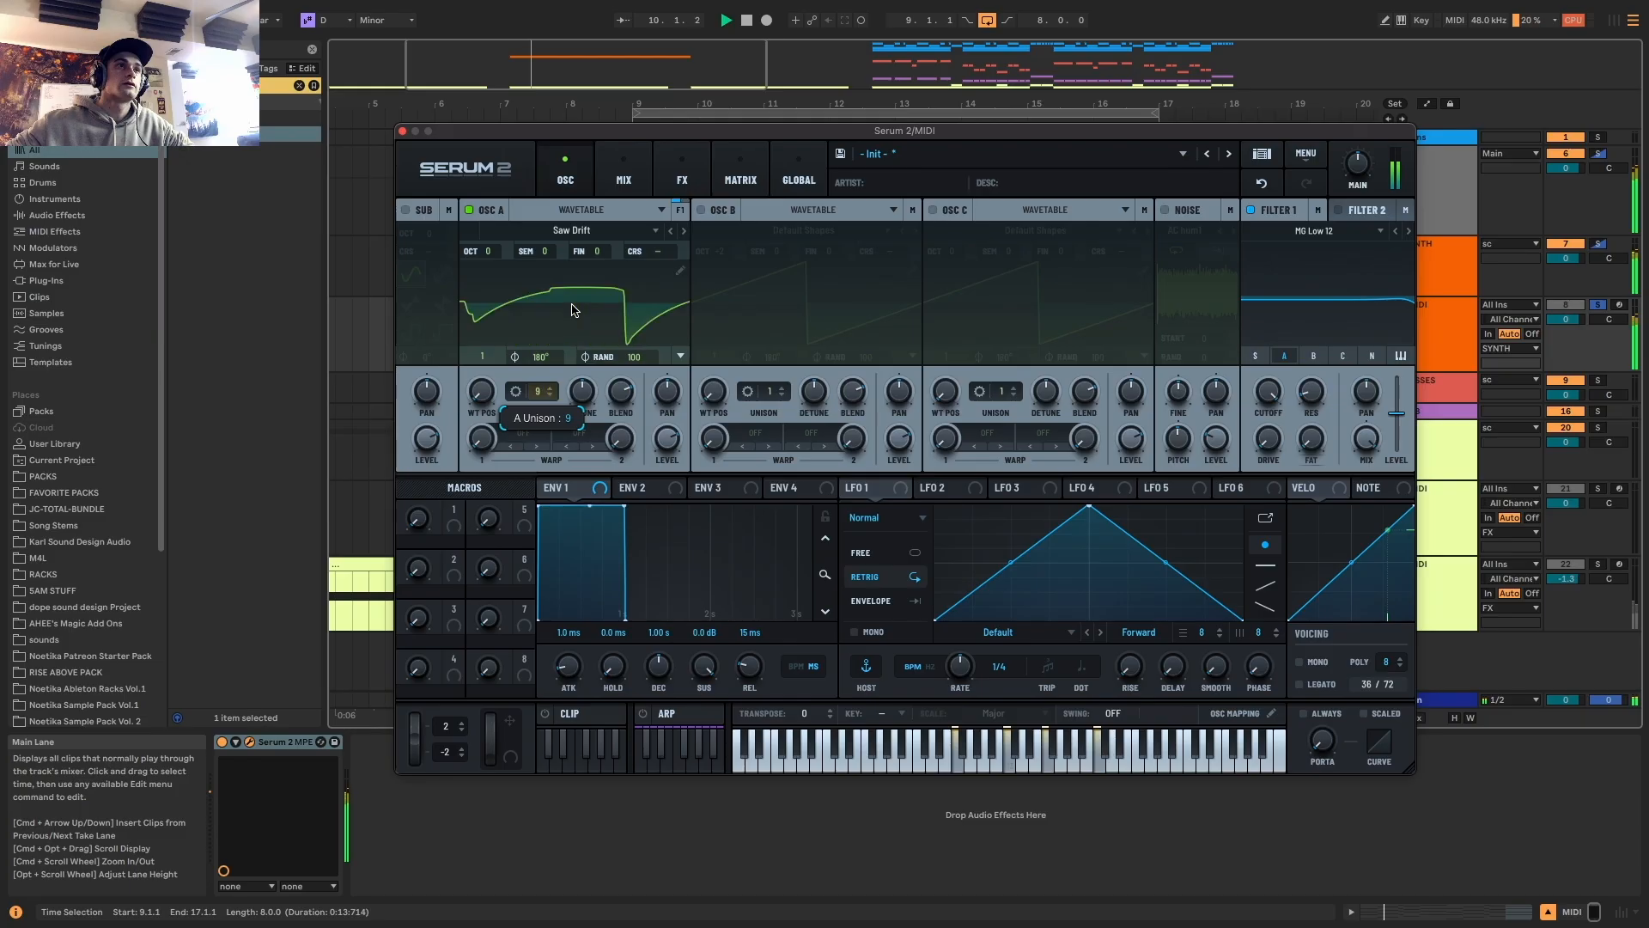
Shape envelope 1 with a 1.14 s decay, -6.0 dB sustain and 577 ms release while listening to the chords
{"action": "left_click_drag", "start_coordinate": [624, 507], "coordinate": [629, 515]}
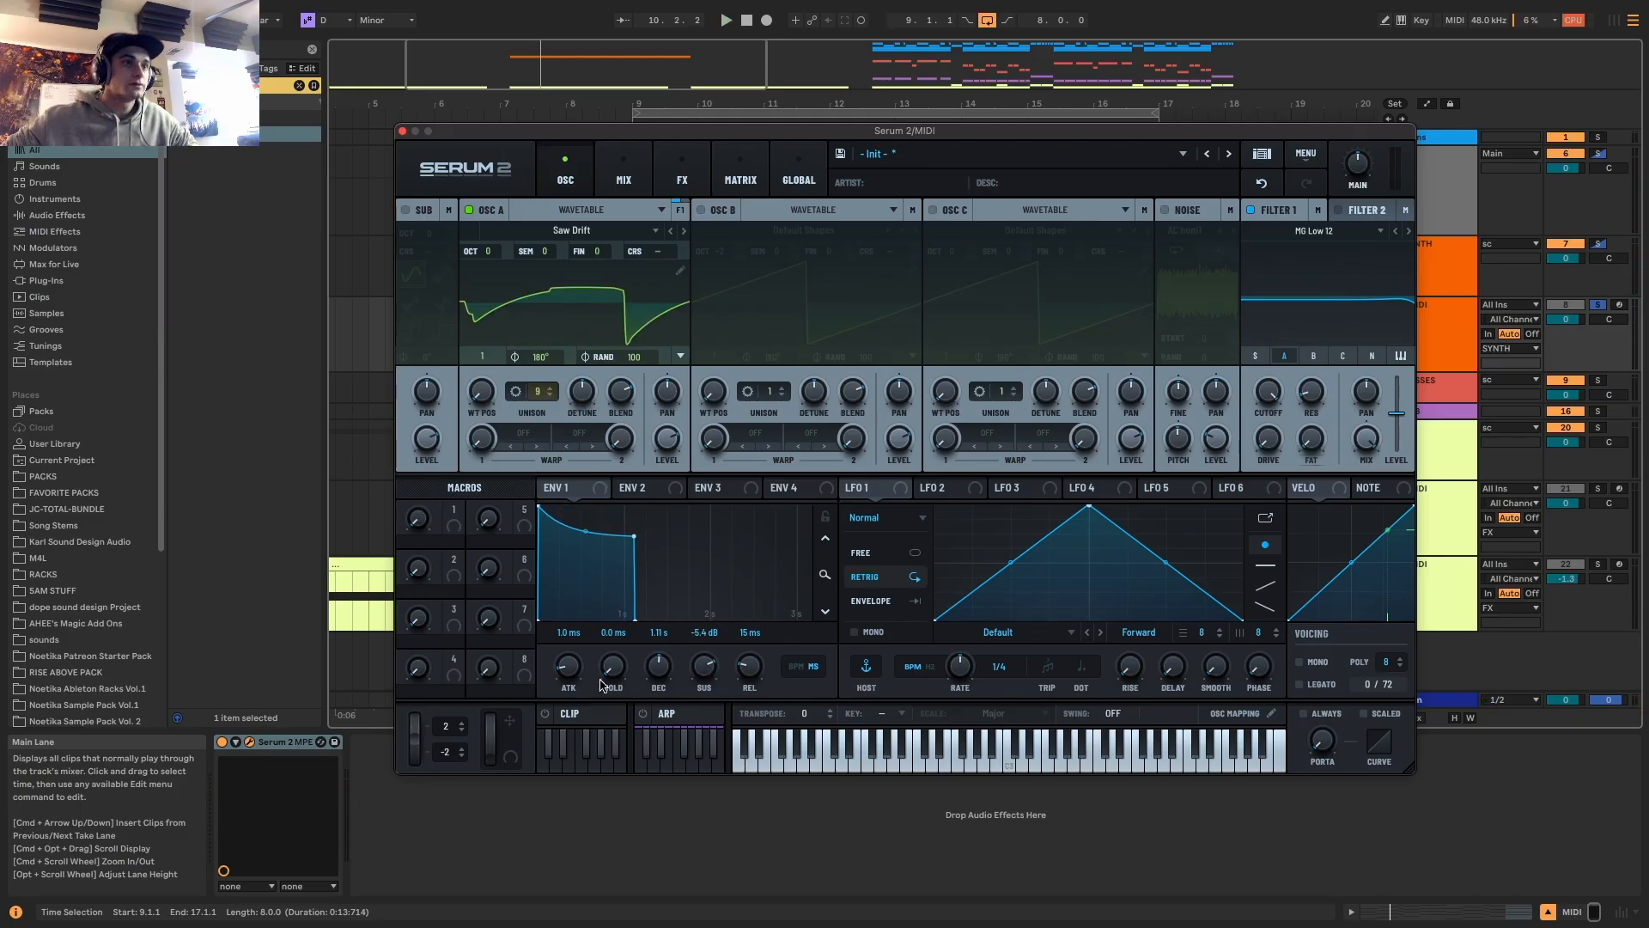
{"action": "key", "text": "space"}
{"action": "left_click_drag", "start_coordinate": [658, 670], "coordinate": [765, 629]}
{"action": "key", "text": "space"}
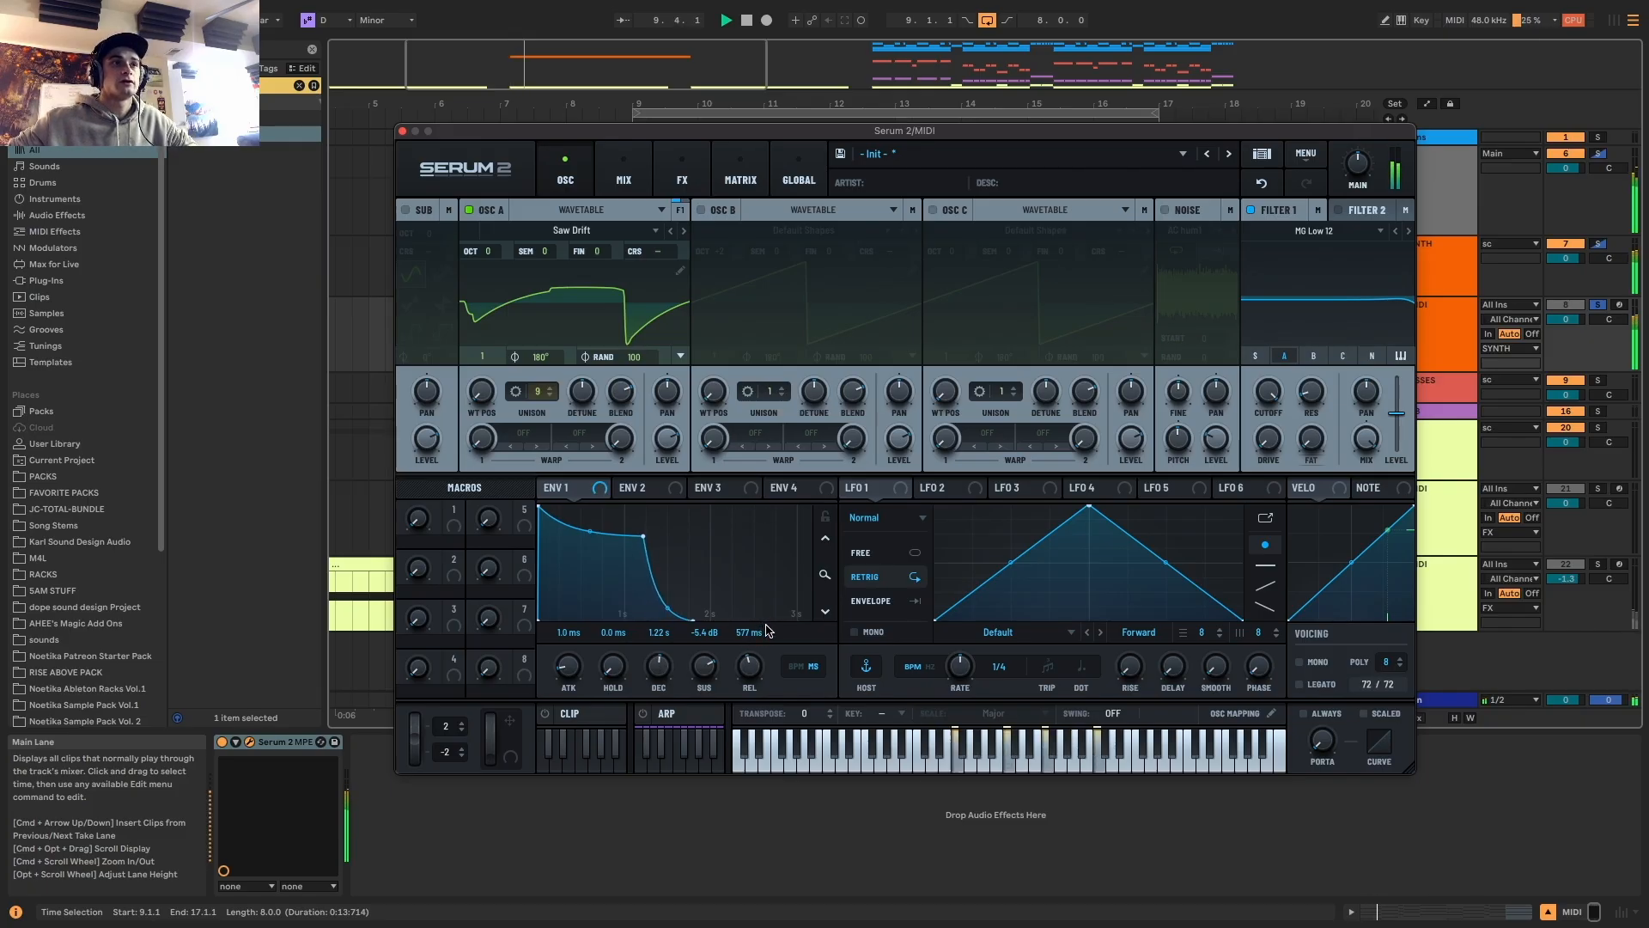
{"action": "left_click_drag", "start_coordinate": [640, 543], "coordinate": [635, 541]}
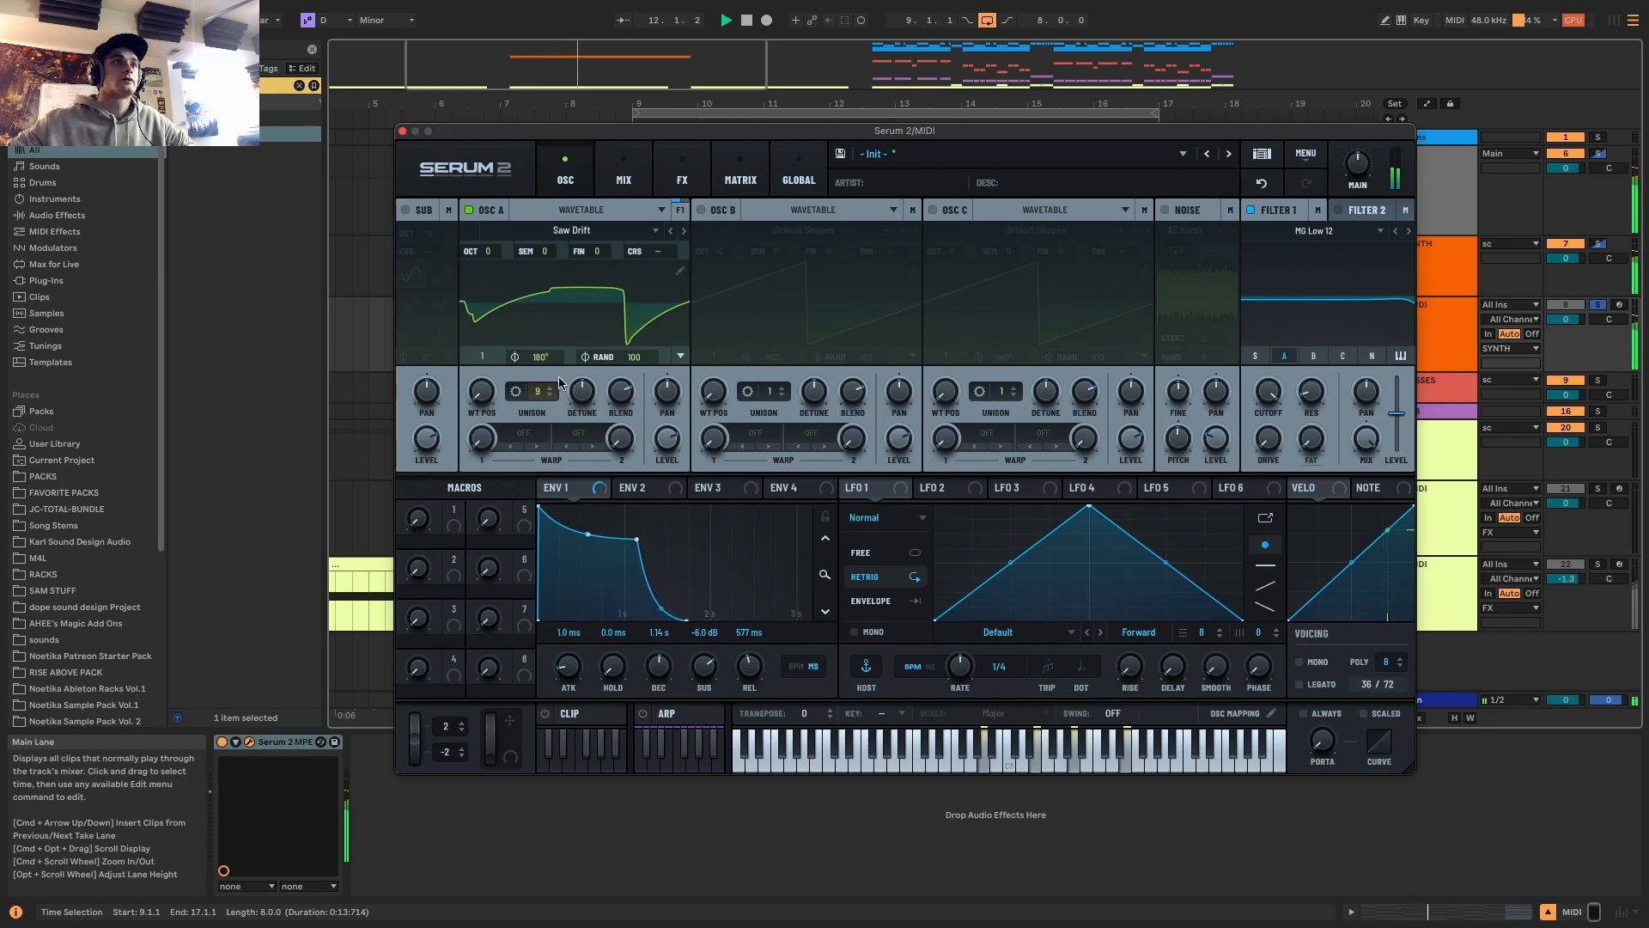
Set oscillator A to 7 unison voices and review its unison settings, keeping the mode on Linear
{"action": "left_click_drag", "start_coordinate": [541, 391], "coordinate": [576, 417]}
{"action": "left_click", "coordinate": [515, 392]}
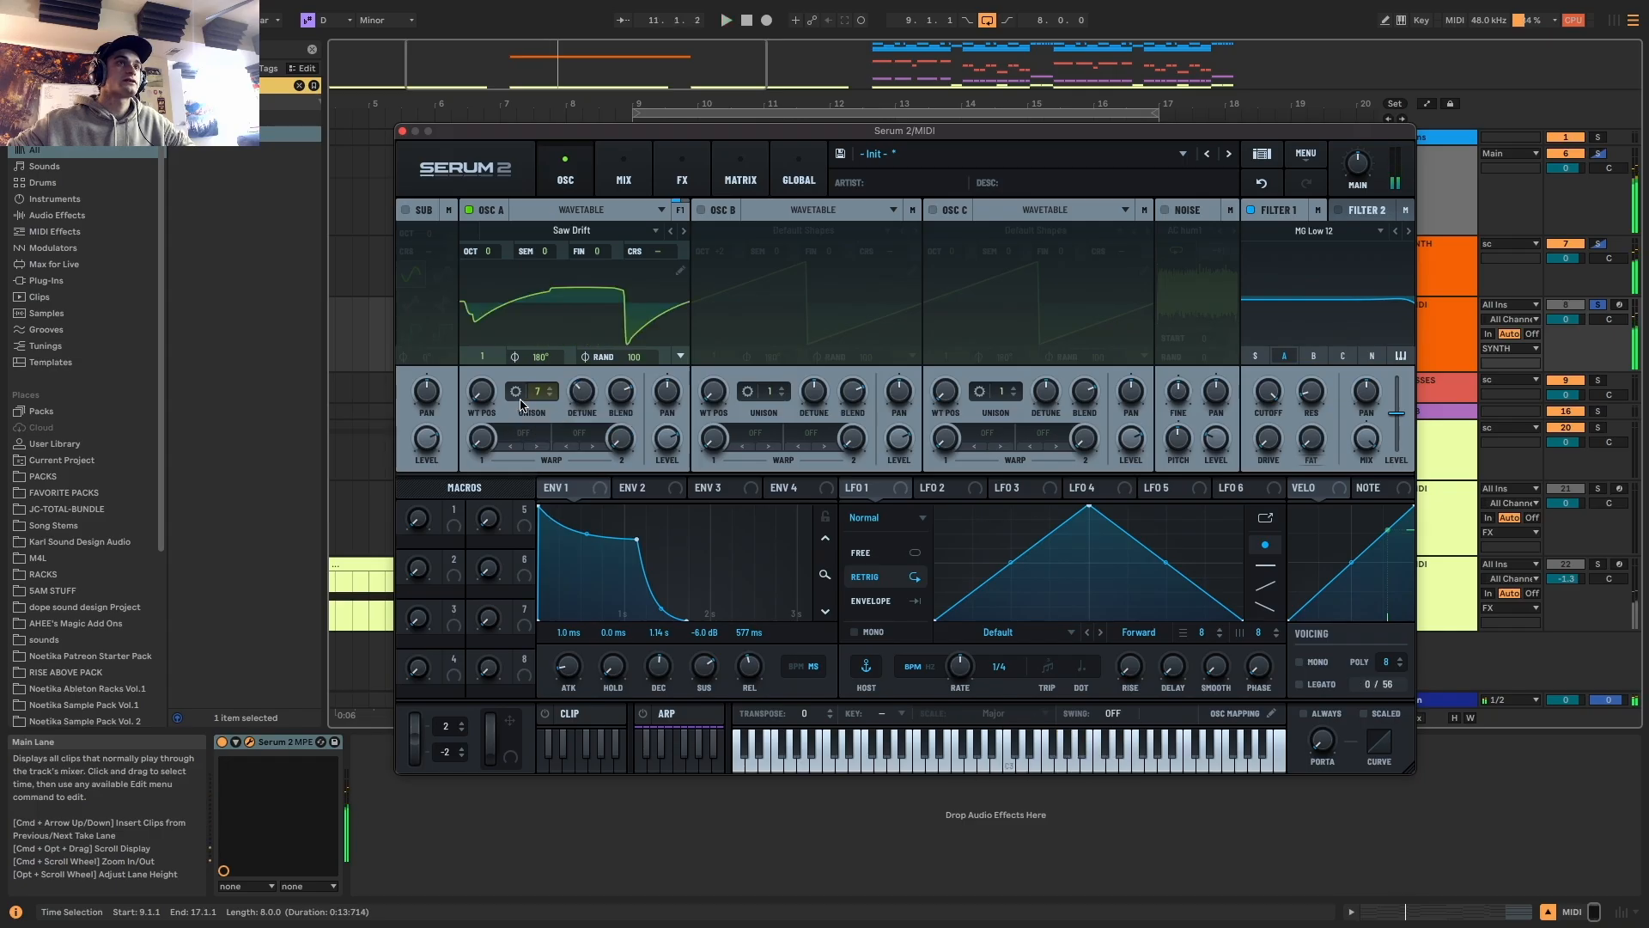
{"action": "left_click", "coordinate": [518, 391]}
{"action": "left_click", "coordinate": [522, 388]}
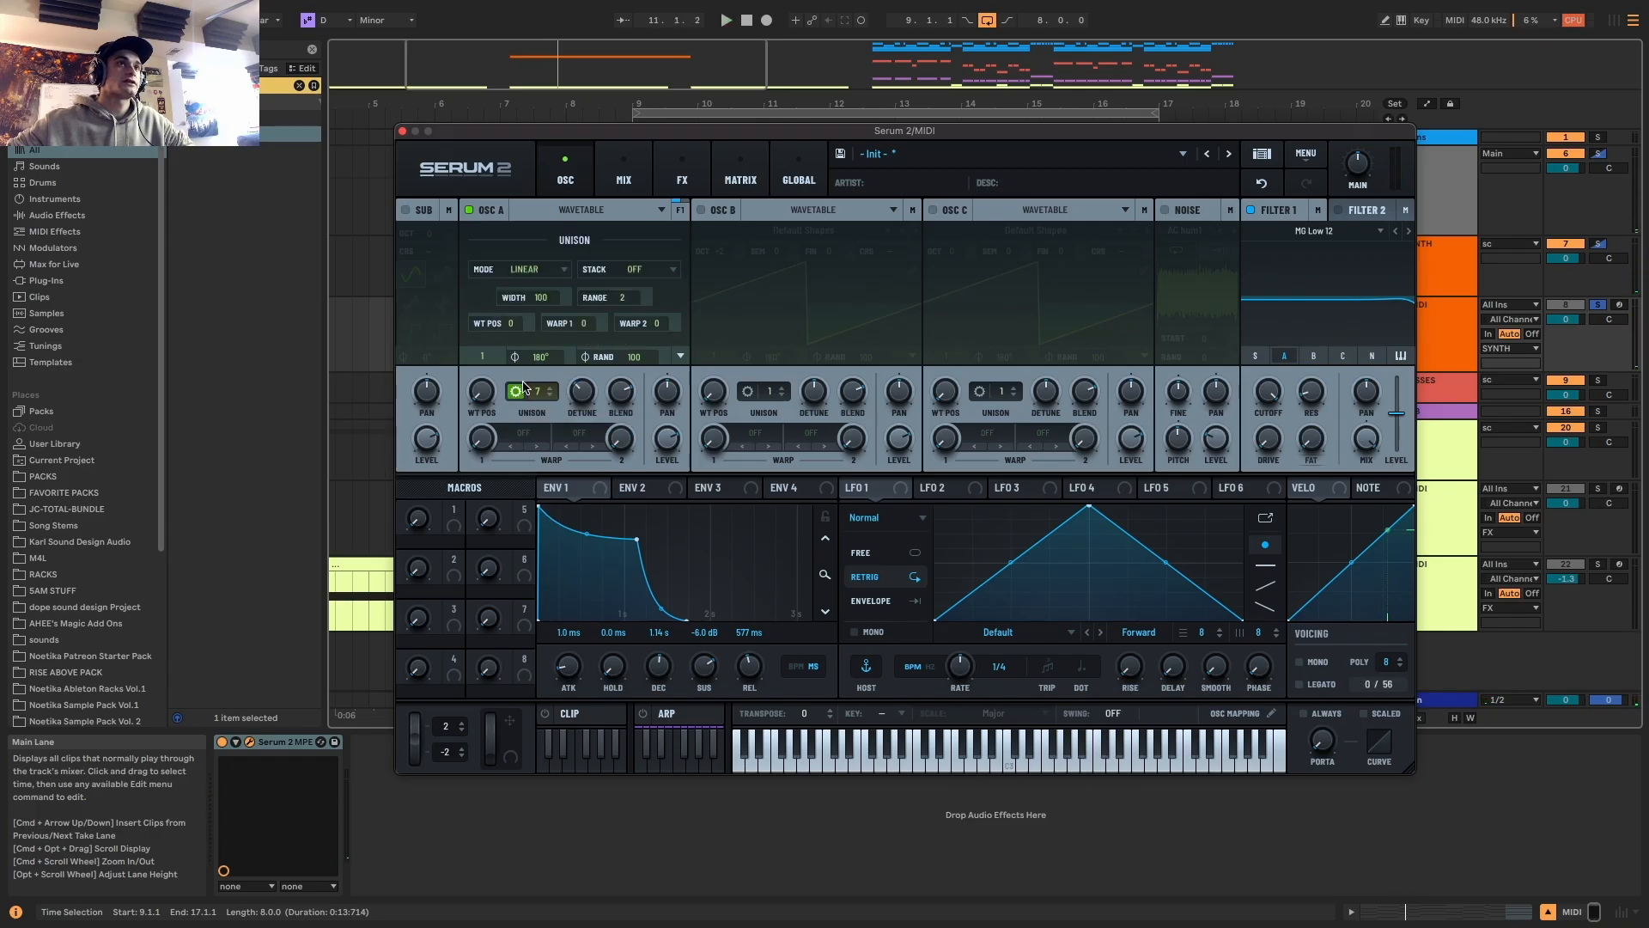
{"action": "left_click", "coordinate": [519, 392]}
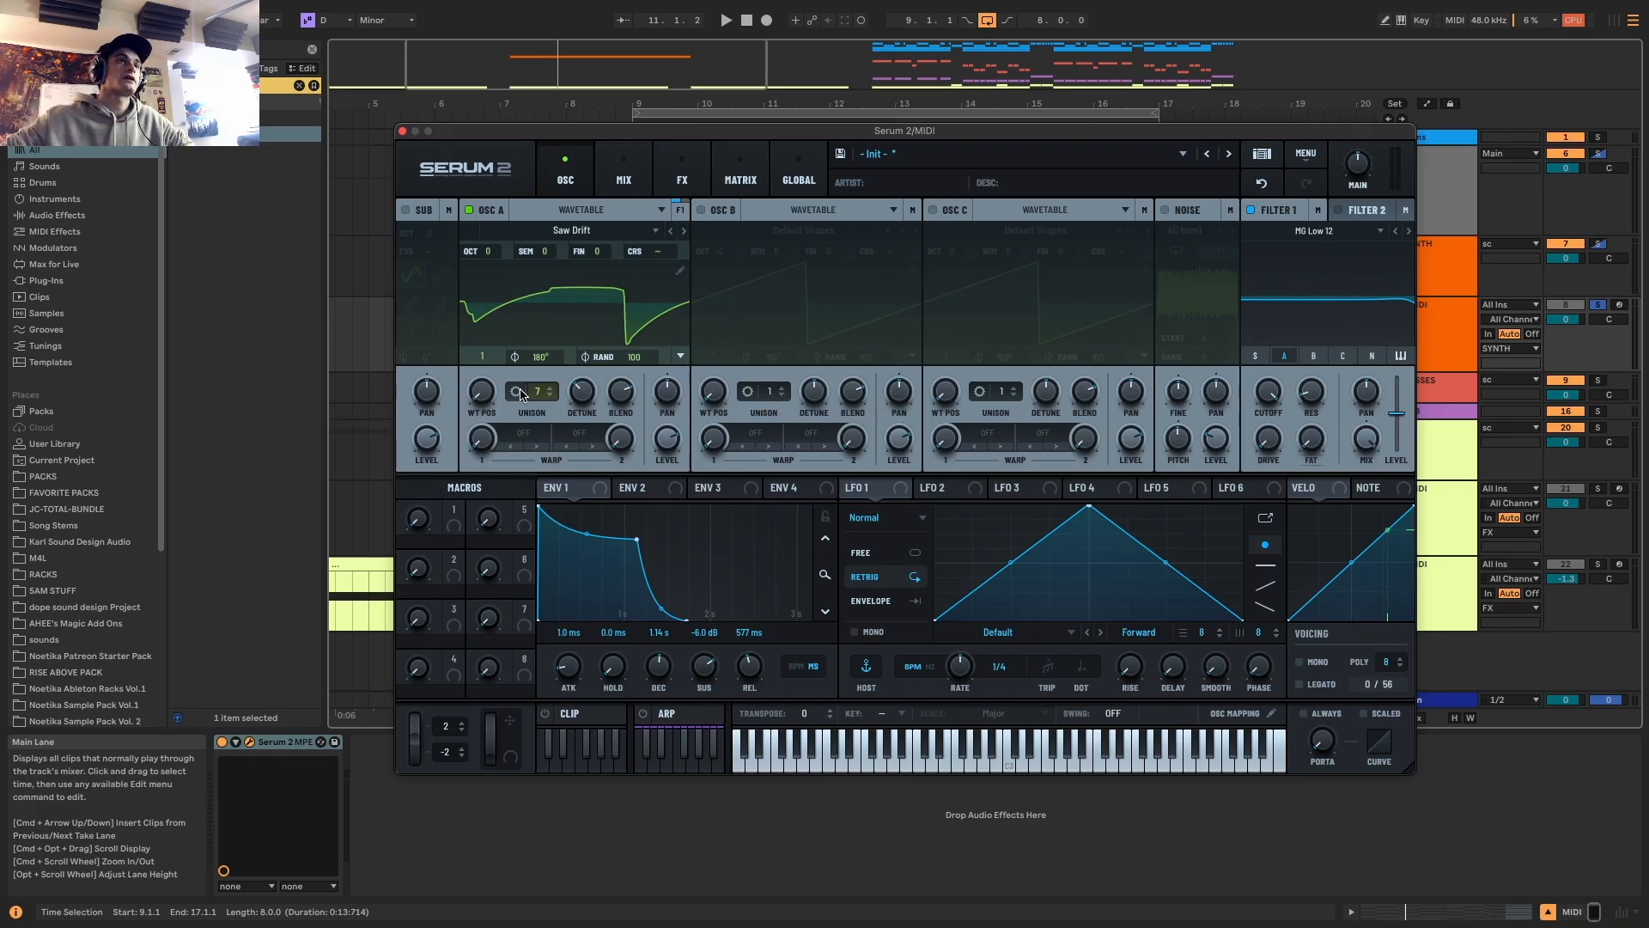
{"action": "left_click", "coordinate": [520, 394]}
{"action": "left_click", "coordinate": [525, 269]}
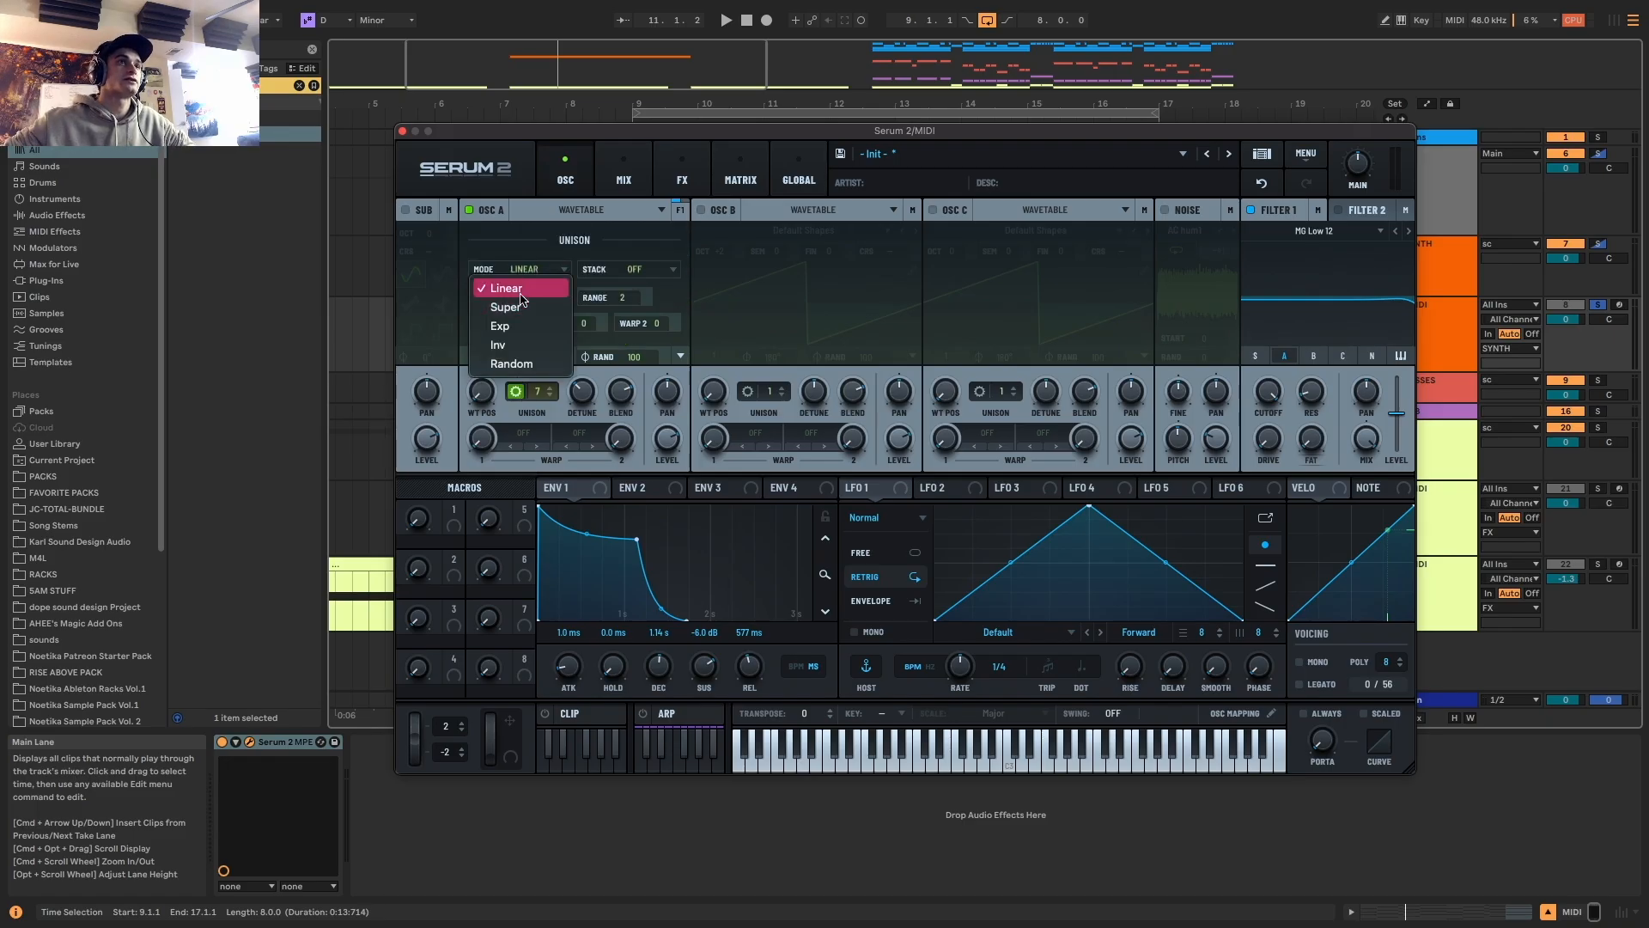
{"action": "left_click", "coordinate": [521, 295]}
{"action": "left_click", "coordinate": [522, 394]}
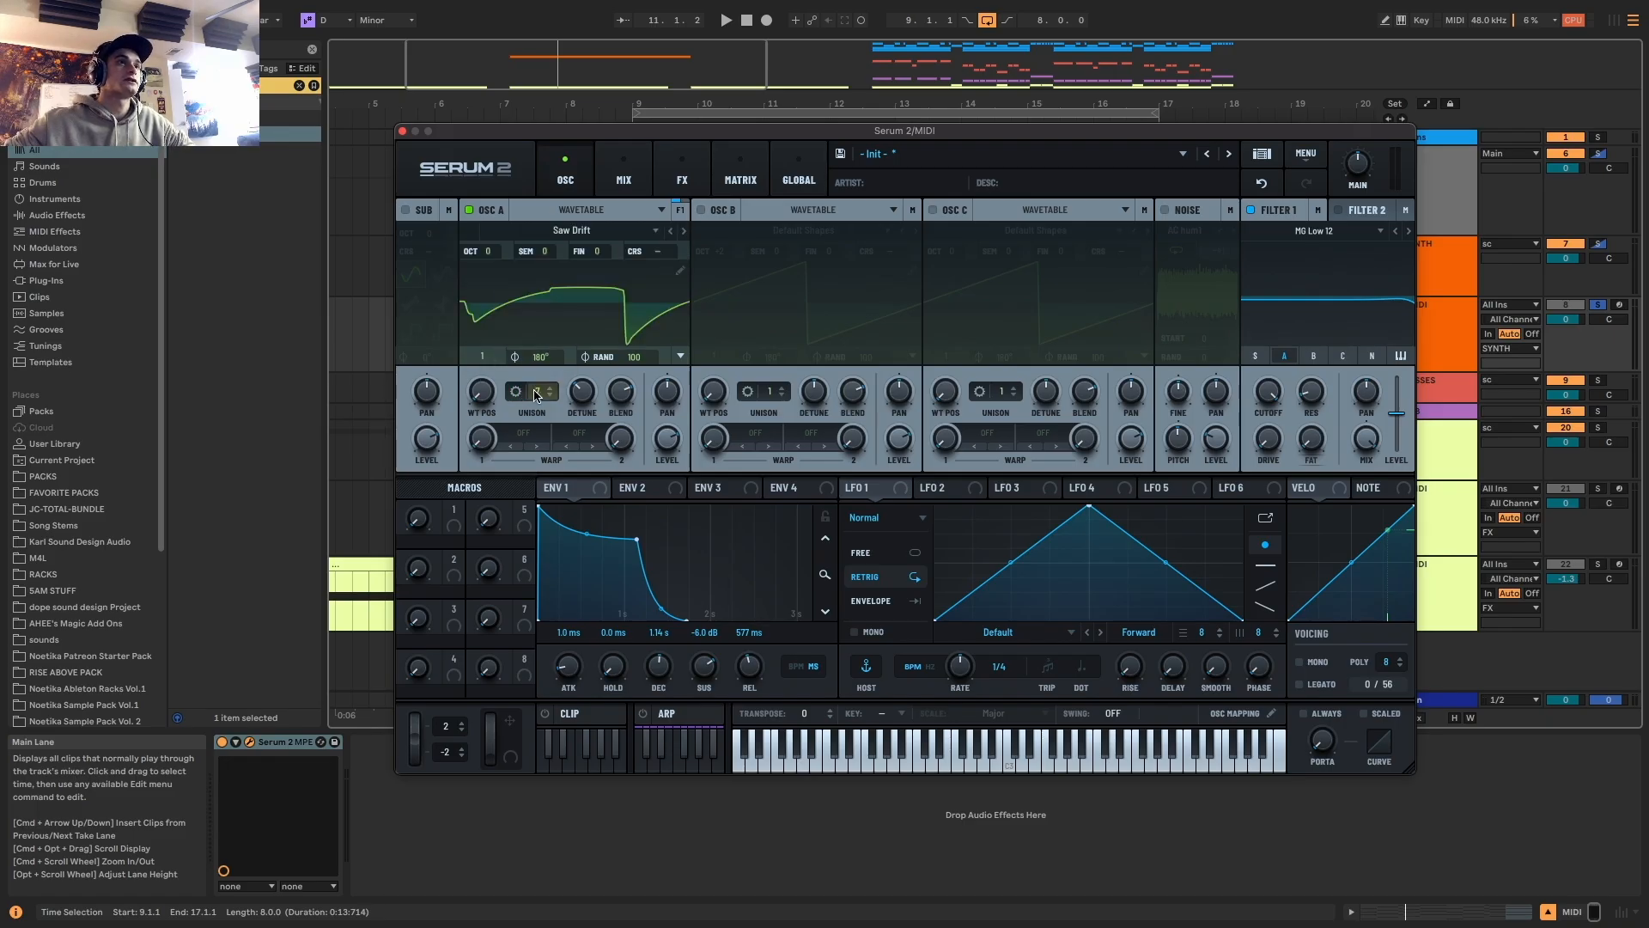
Try different unison voice counts on oscillator A with playback and return to 7 voices
{"action": "key", "text": "space"}
{"action": "left_click_drag", "start_coordinate": [539, 381], "coordinate": [541, 404]}
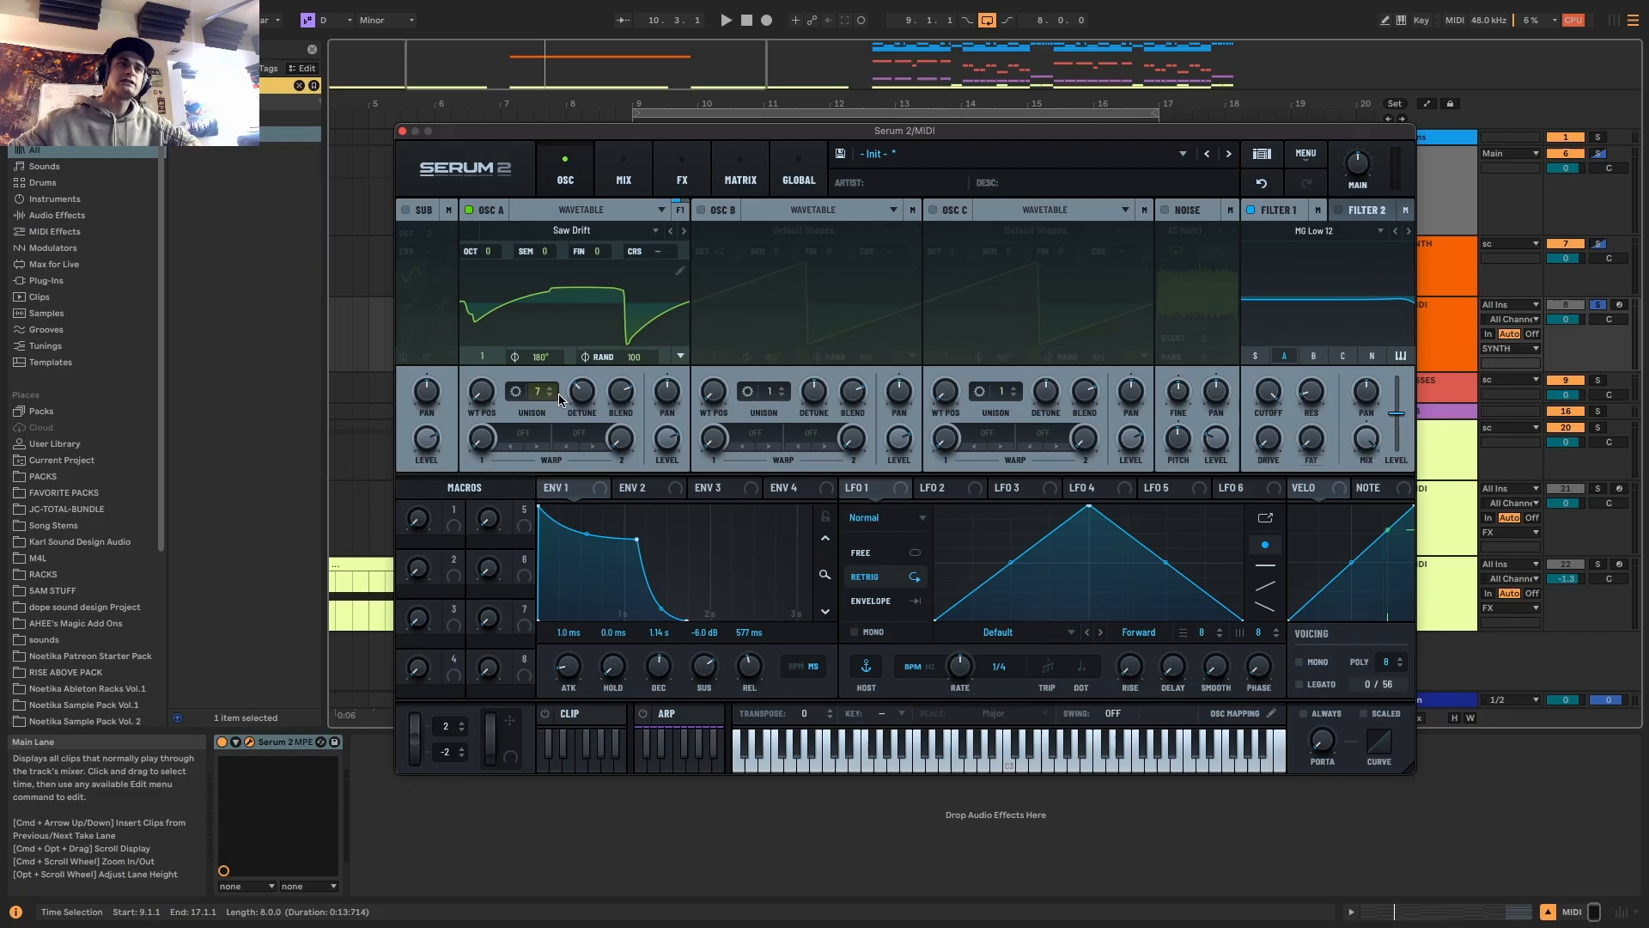
{"action": "left_click_drag", "start_coordinate": [542, 396], "coordinate": [544, 383]}
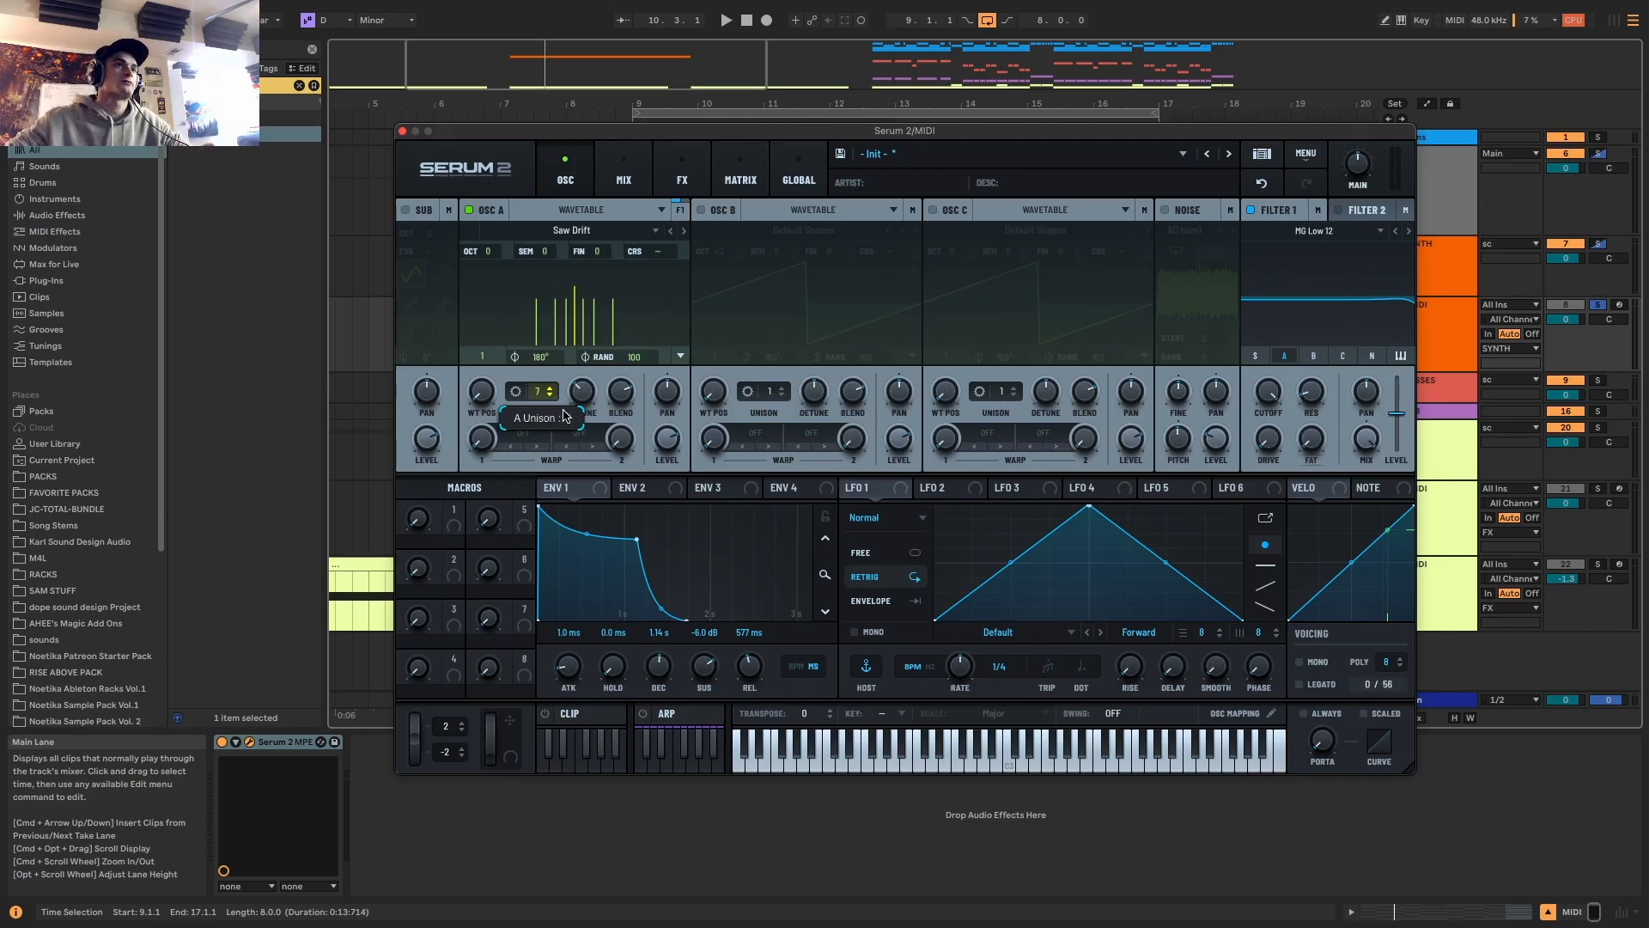
Set oscillator A's unison to 9 voices and play the loop to hear it
{"action": "left_click_drag", "start_coordinate": [564, 415], "coordinate": [880, 302]}
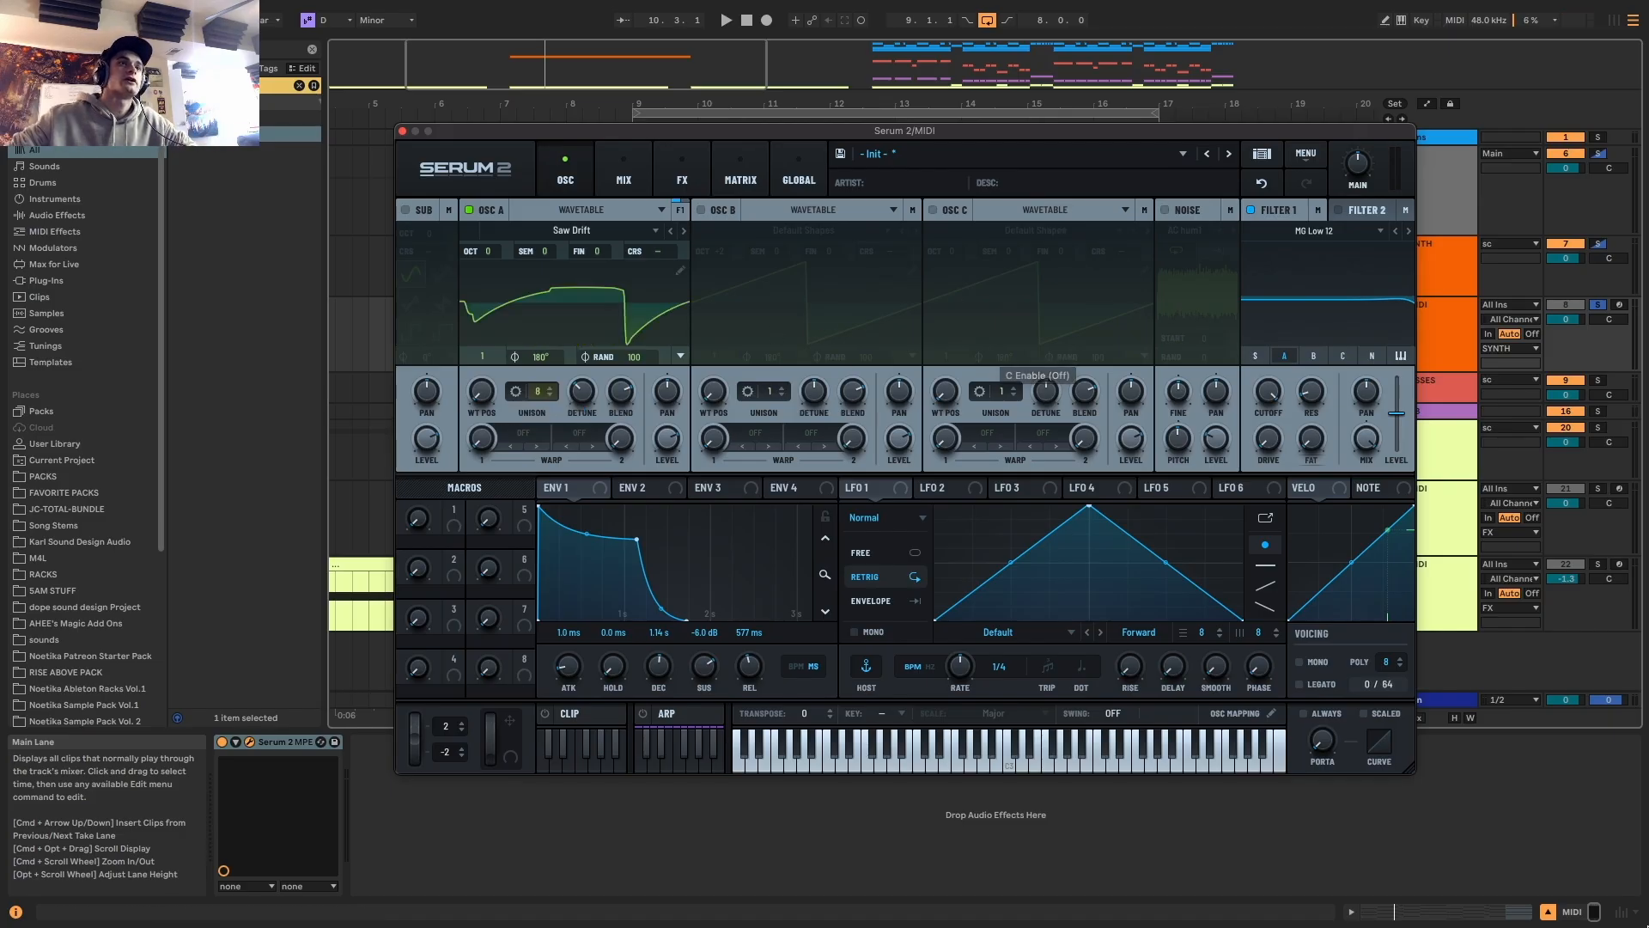
{"action": "left_click", "coordinate": [515, 393]}
{"action": "left_click", "coordinate": [514, 392]}
{"action": "left_click_drag", "start_coordinate": [537, 391], "coordinate": [575, 297]}
{"action": "key", "text": "space"}
{"action": "left_click_drag", "start_coordinate": [565, 388], "coordinate": [518, 429]}
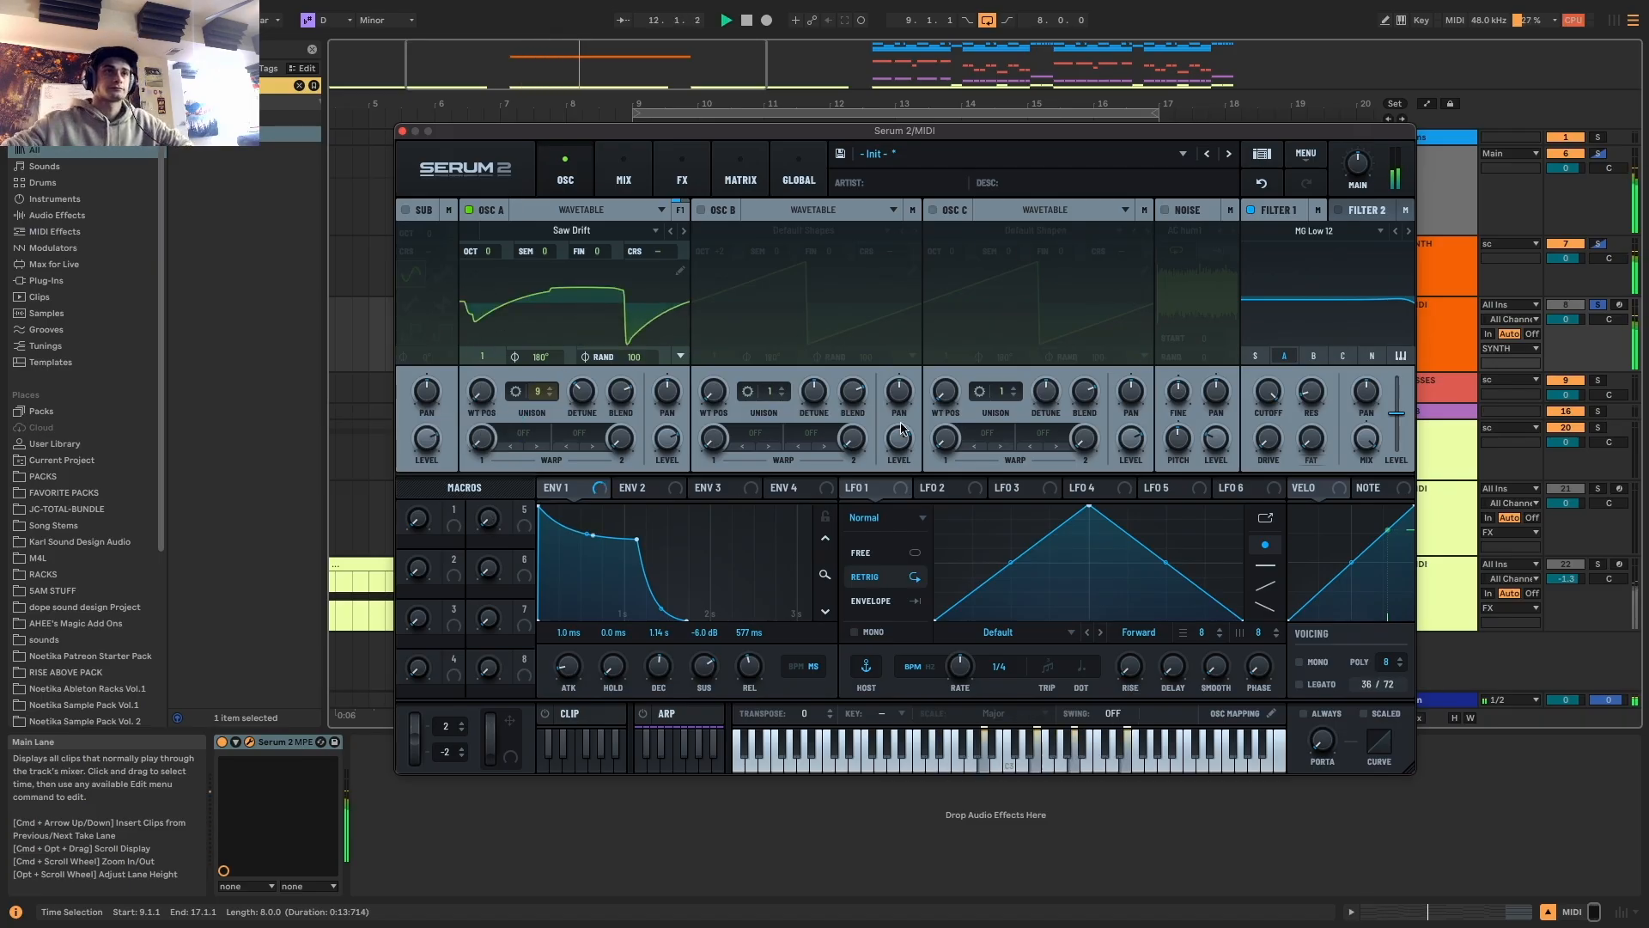
Lower Filter 1's cutoff to about 670 Hz and modulate it with Envelope 2 at about 42%, checking the sound in playback
{"action": "left_click_drag", "start_coordinate": [1269, 392], "coordinate": [1272, 438]}
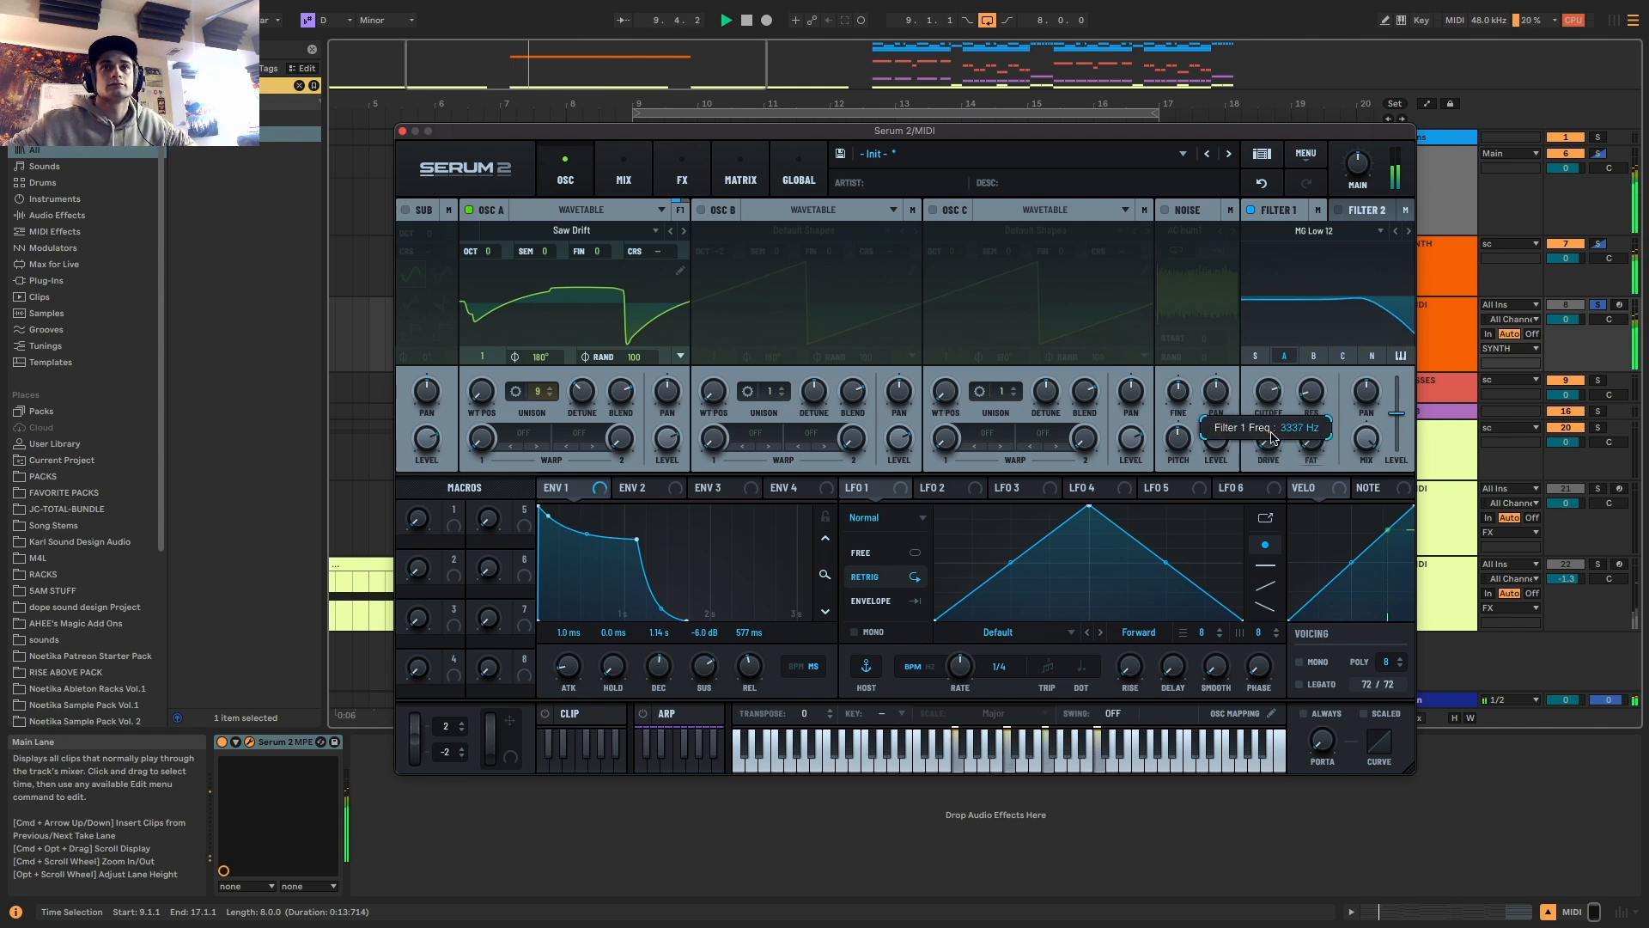
{"action": "left_click", "coordinate": [644, 487]}
{"action": "left_click_drag", "start_coordinate": [621, 508], "coordinate": [622, 580]}
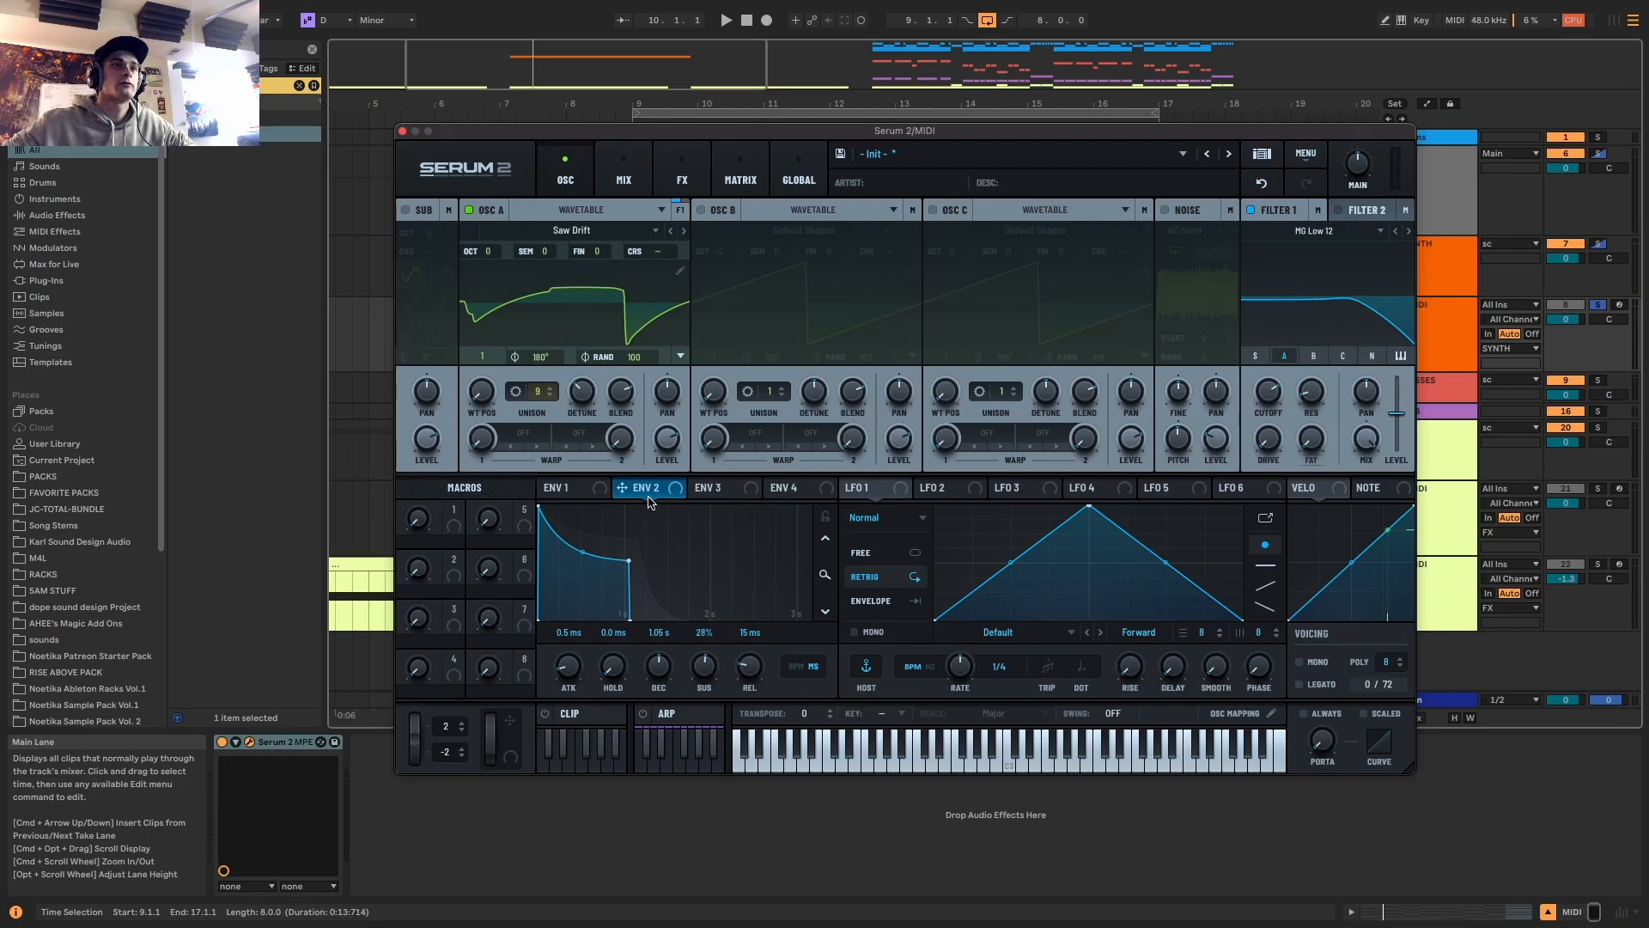
{"action": "left_click_drag", "start_coordinate": [1251, 385], "coordinate": [1254, 388]}
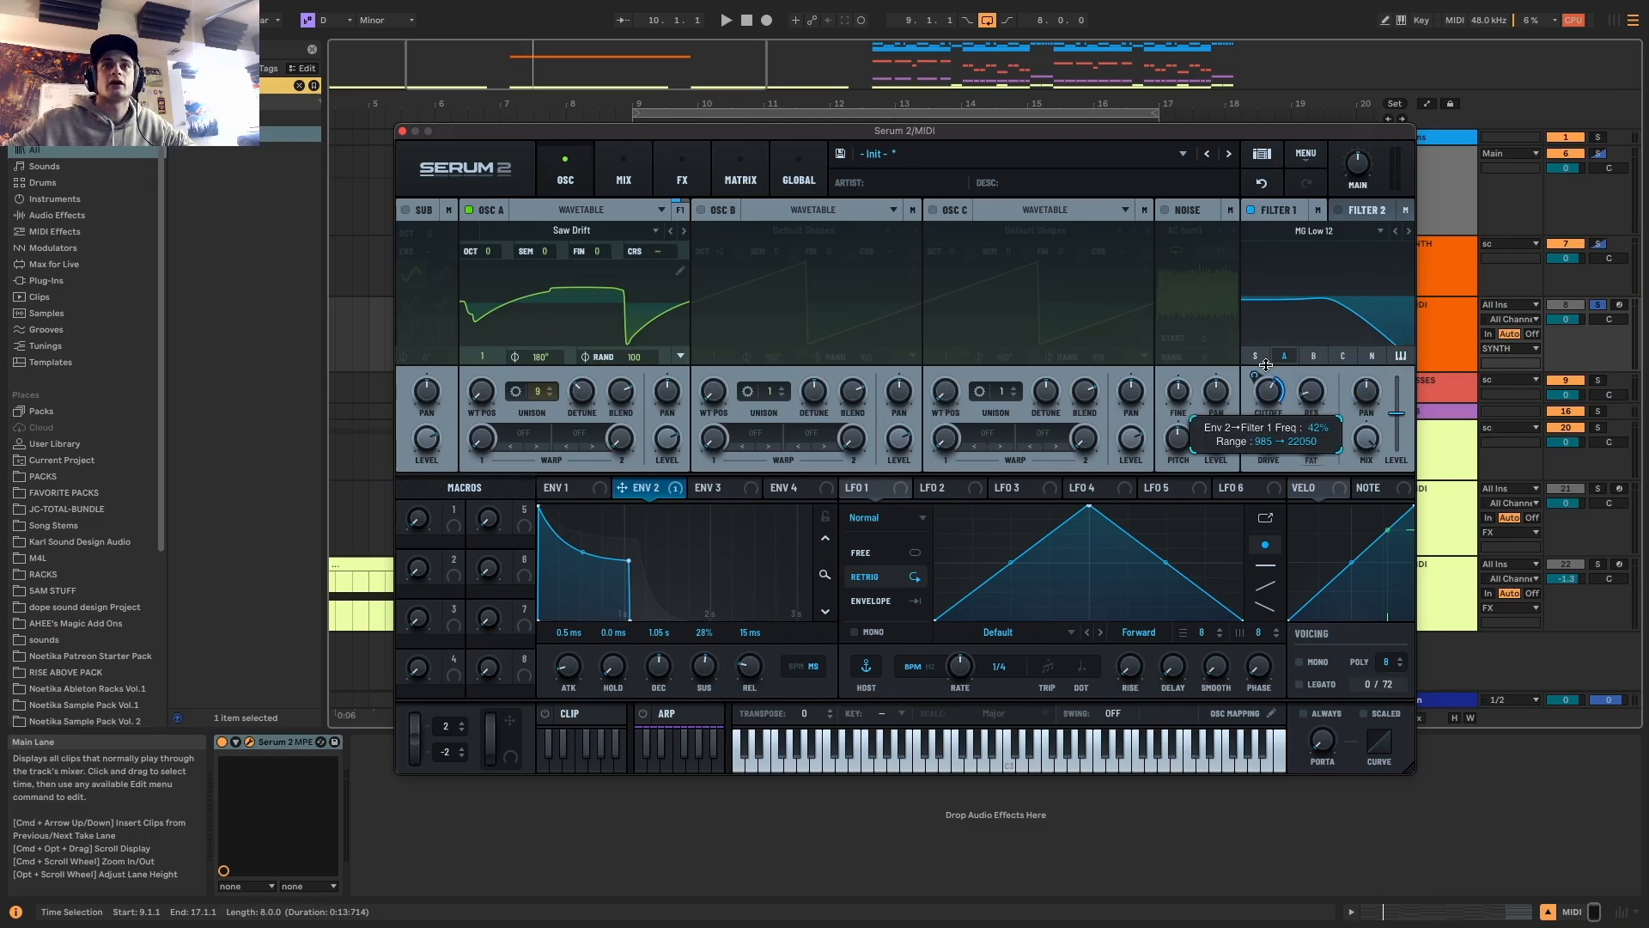
{"action": "key", "text": "space"}
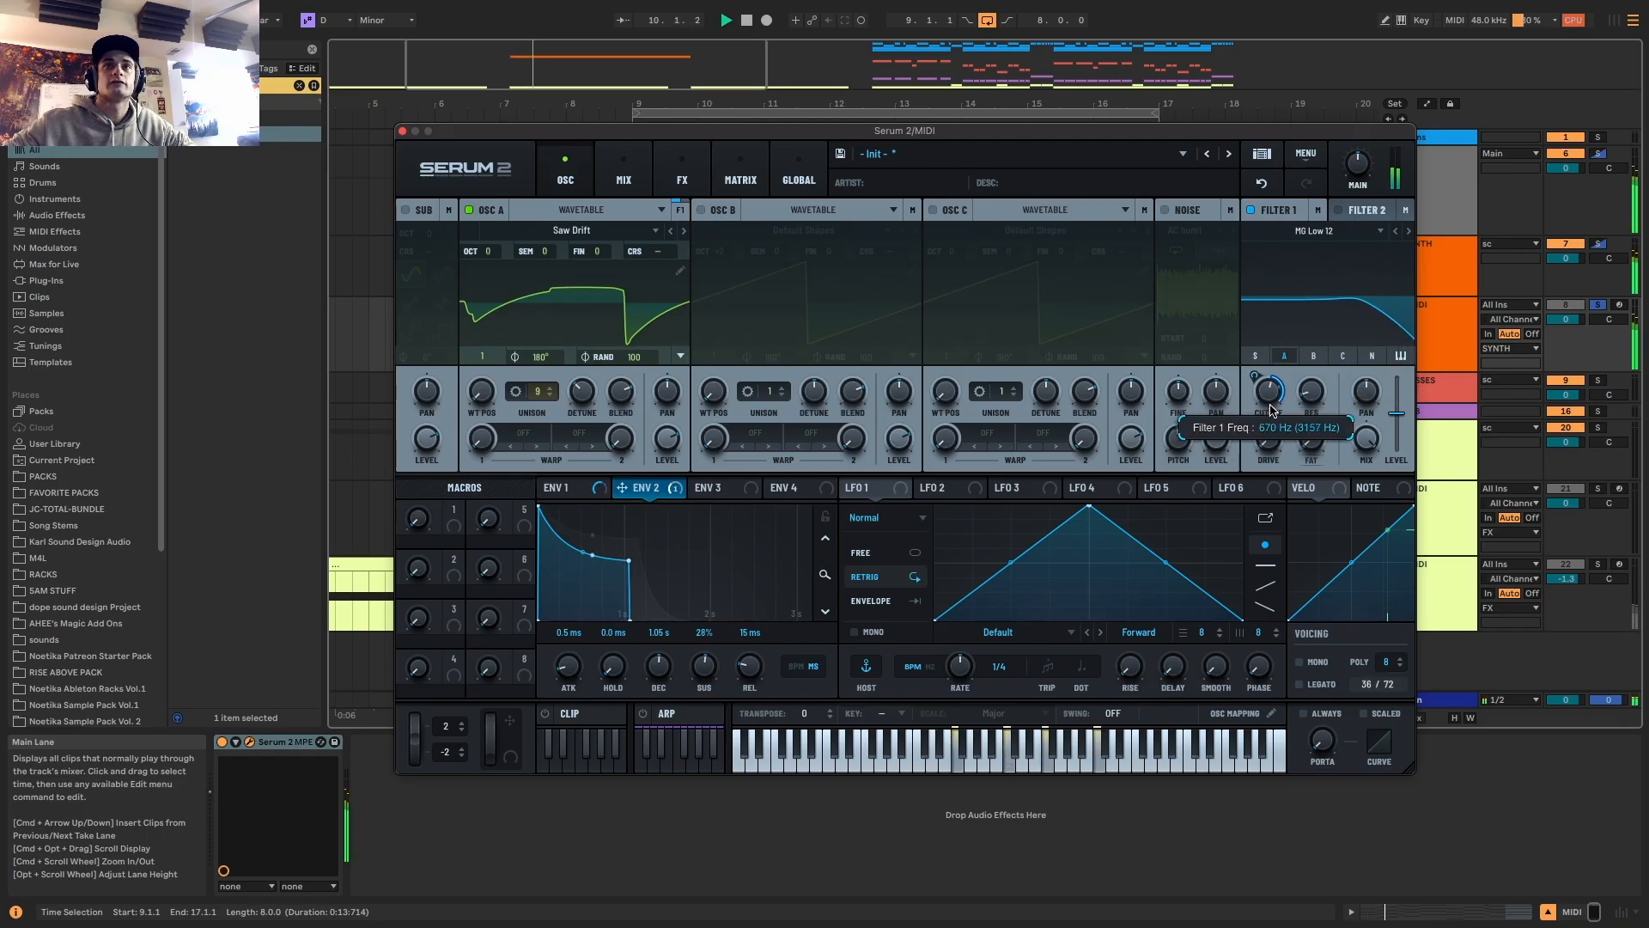
Assign Envelope 1 to Filter 1's drive and adjust the modulation amount
{"action": "left_click", "coordinate": [558, 487]}
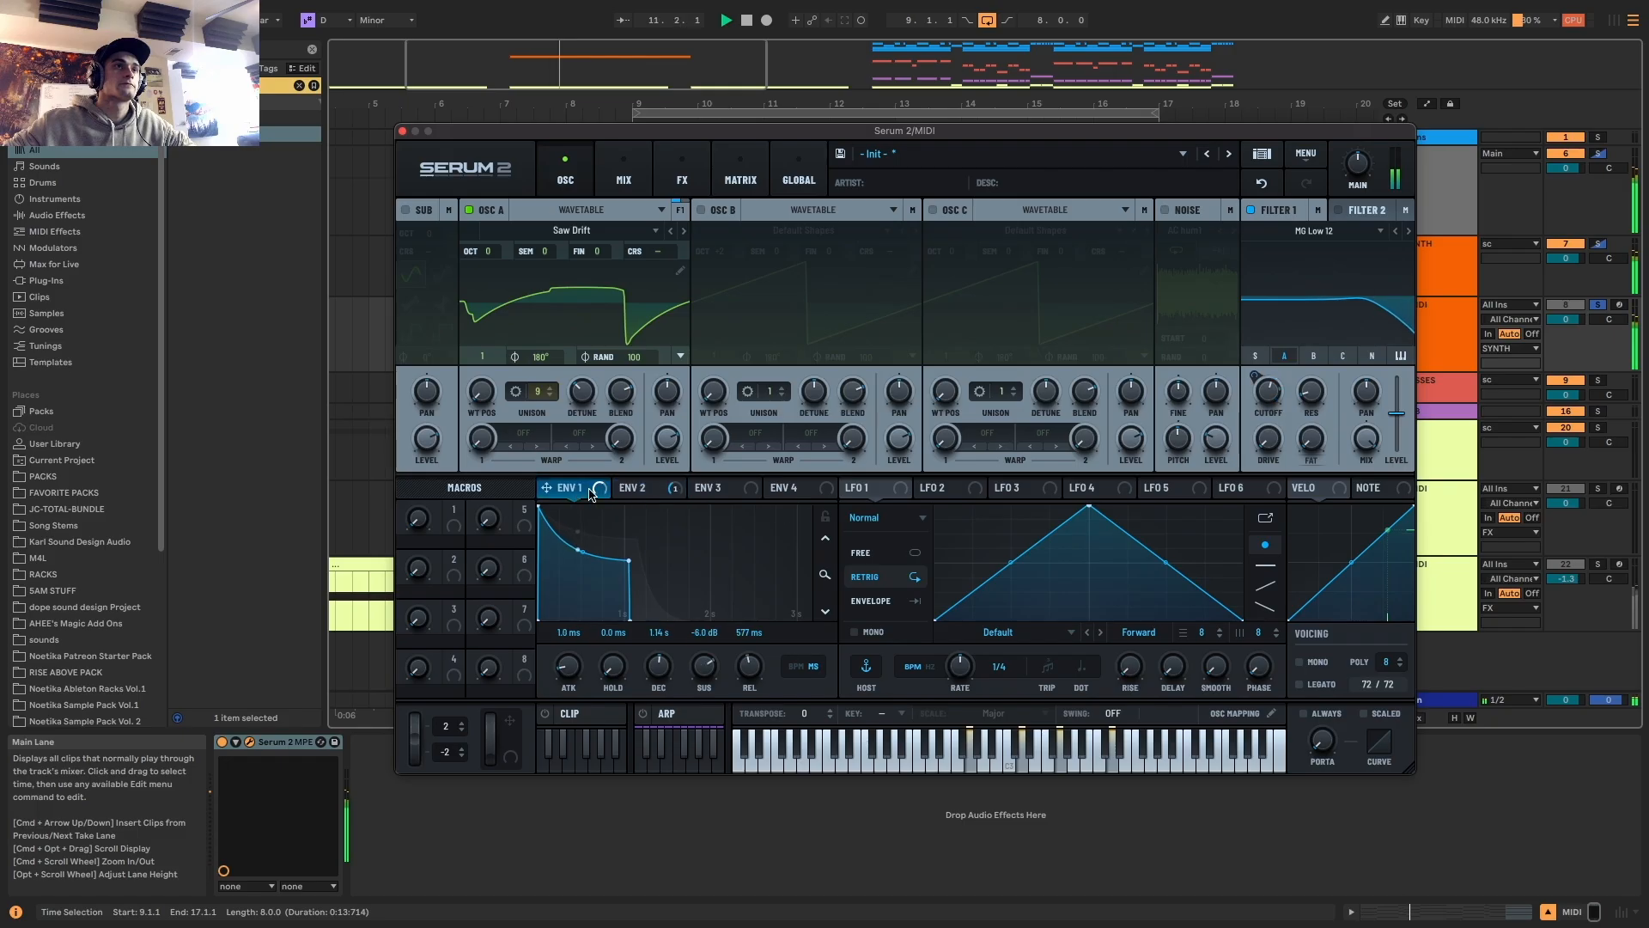
{"action": "left_click_drag", "start_coordinate": [546, 486], "coordinate": [1263, 439]}
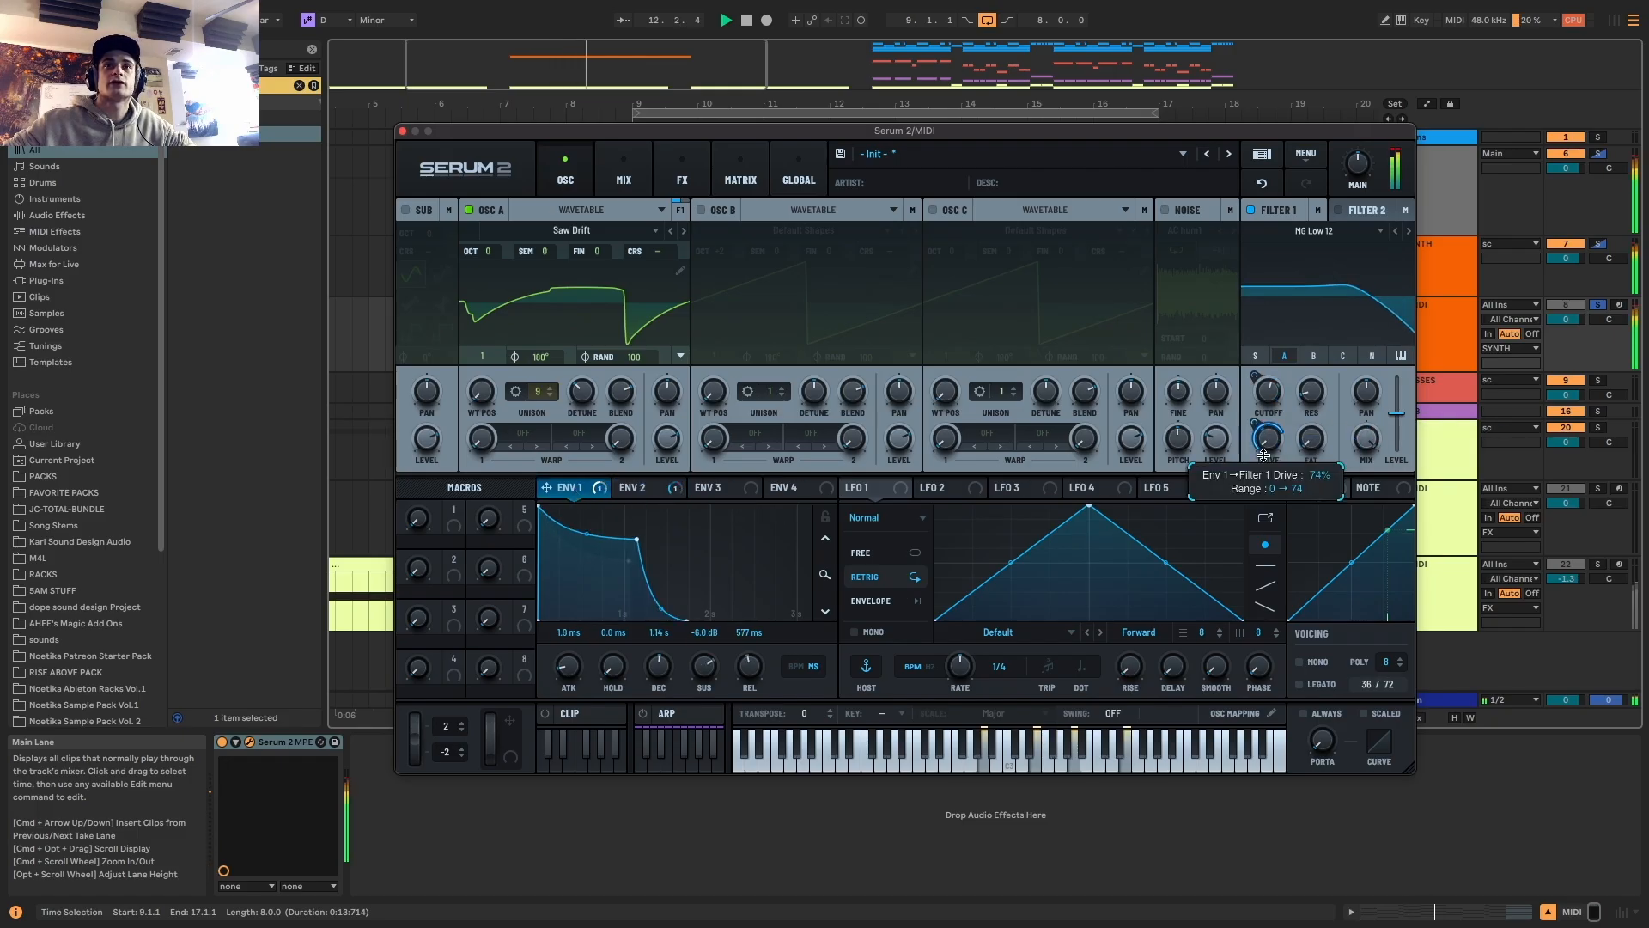
{"action": "left_click_drag", "start_coordinate": [1264, 513], "coordinate": [1265, 517]}
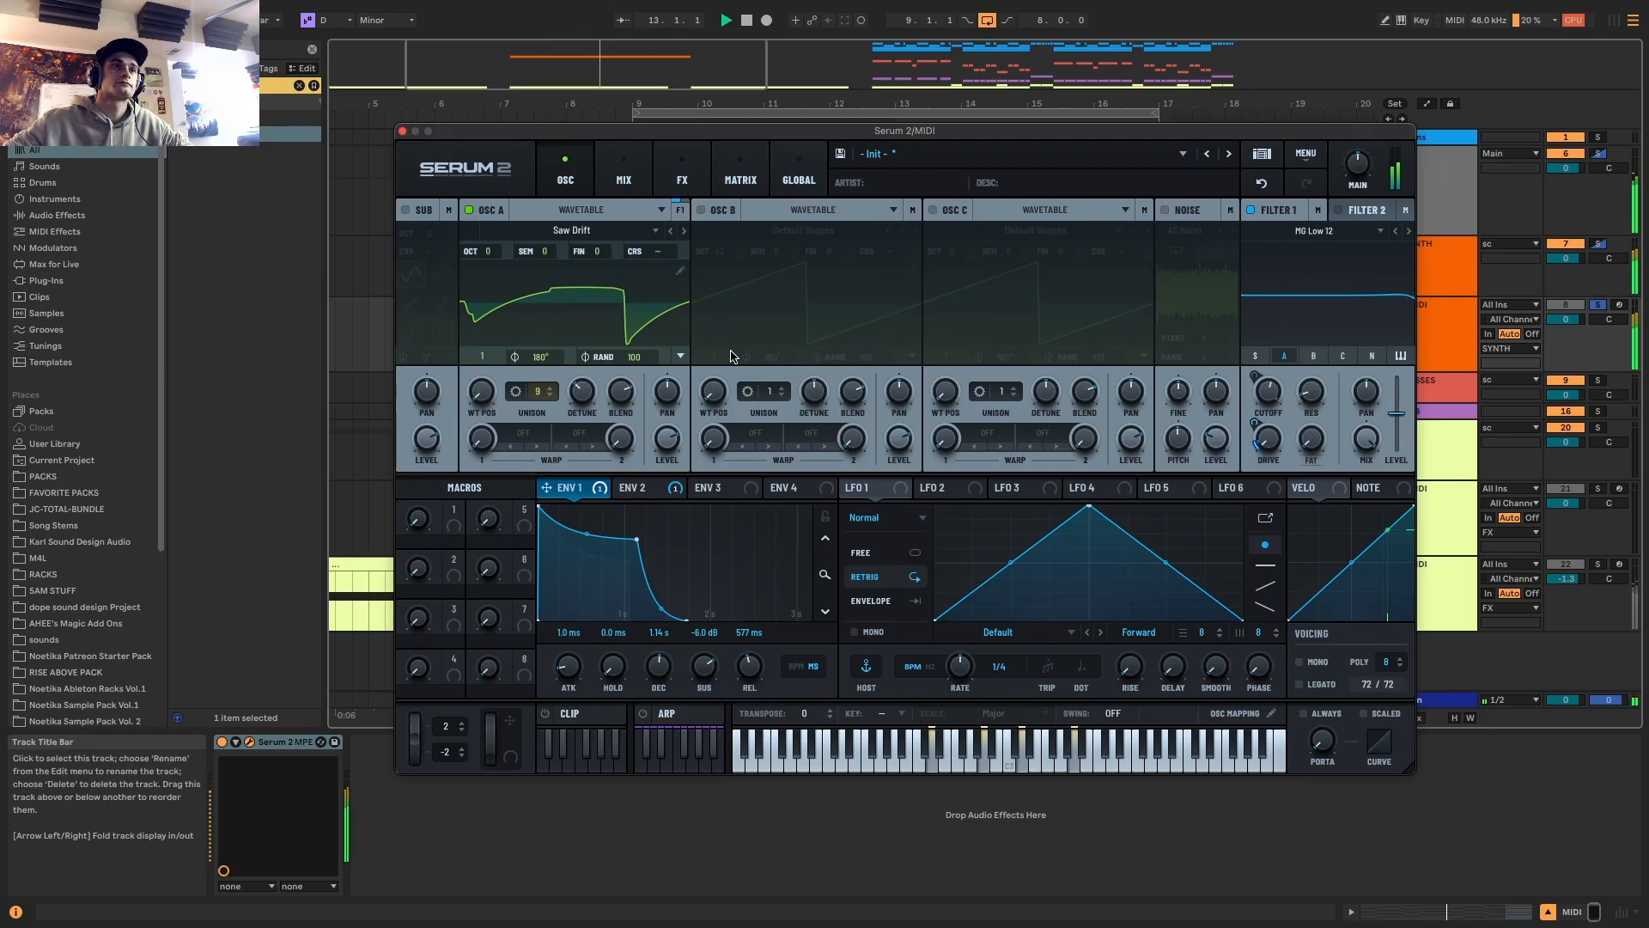
Set Envelope 2's release to about 422 ms, and Envelope 1's decay to about 2.32 s with sustain fully down
{"action": "left_click", "coordinate": [657, 489]}
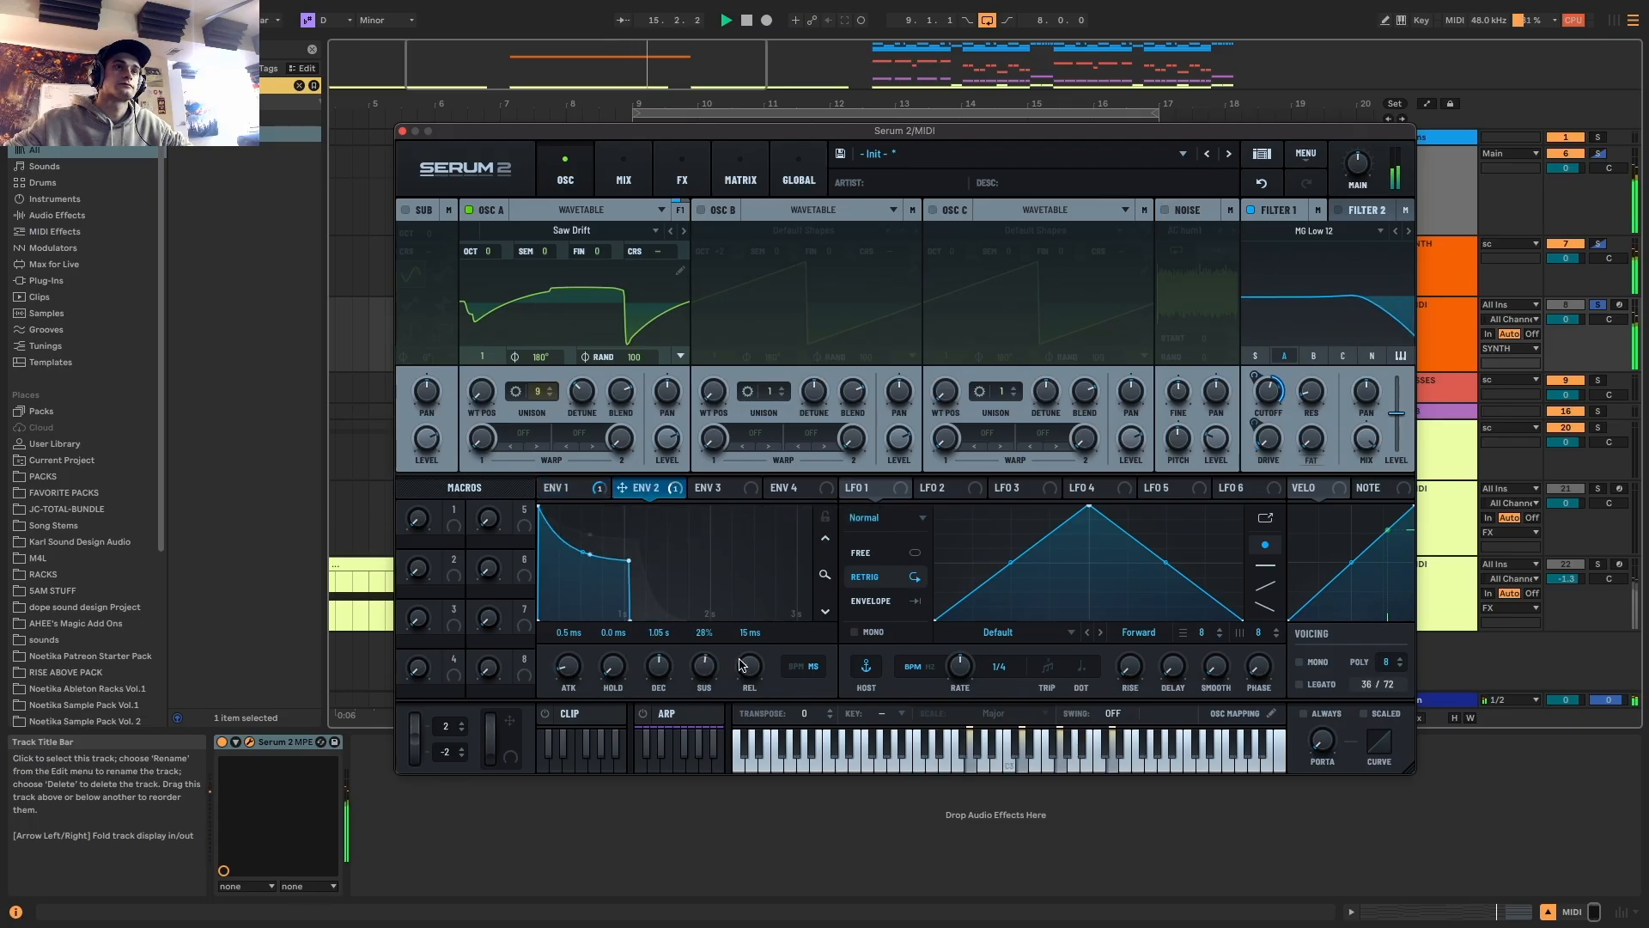
{"action": "left_click_drag", "start_coordinate": [749, 646], "coordinate": [757, 637]}
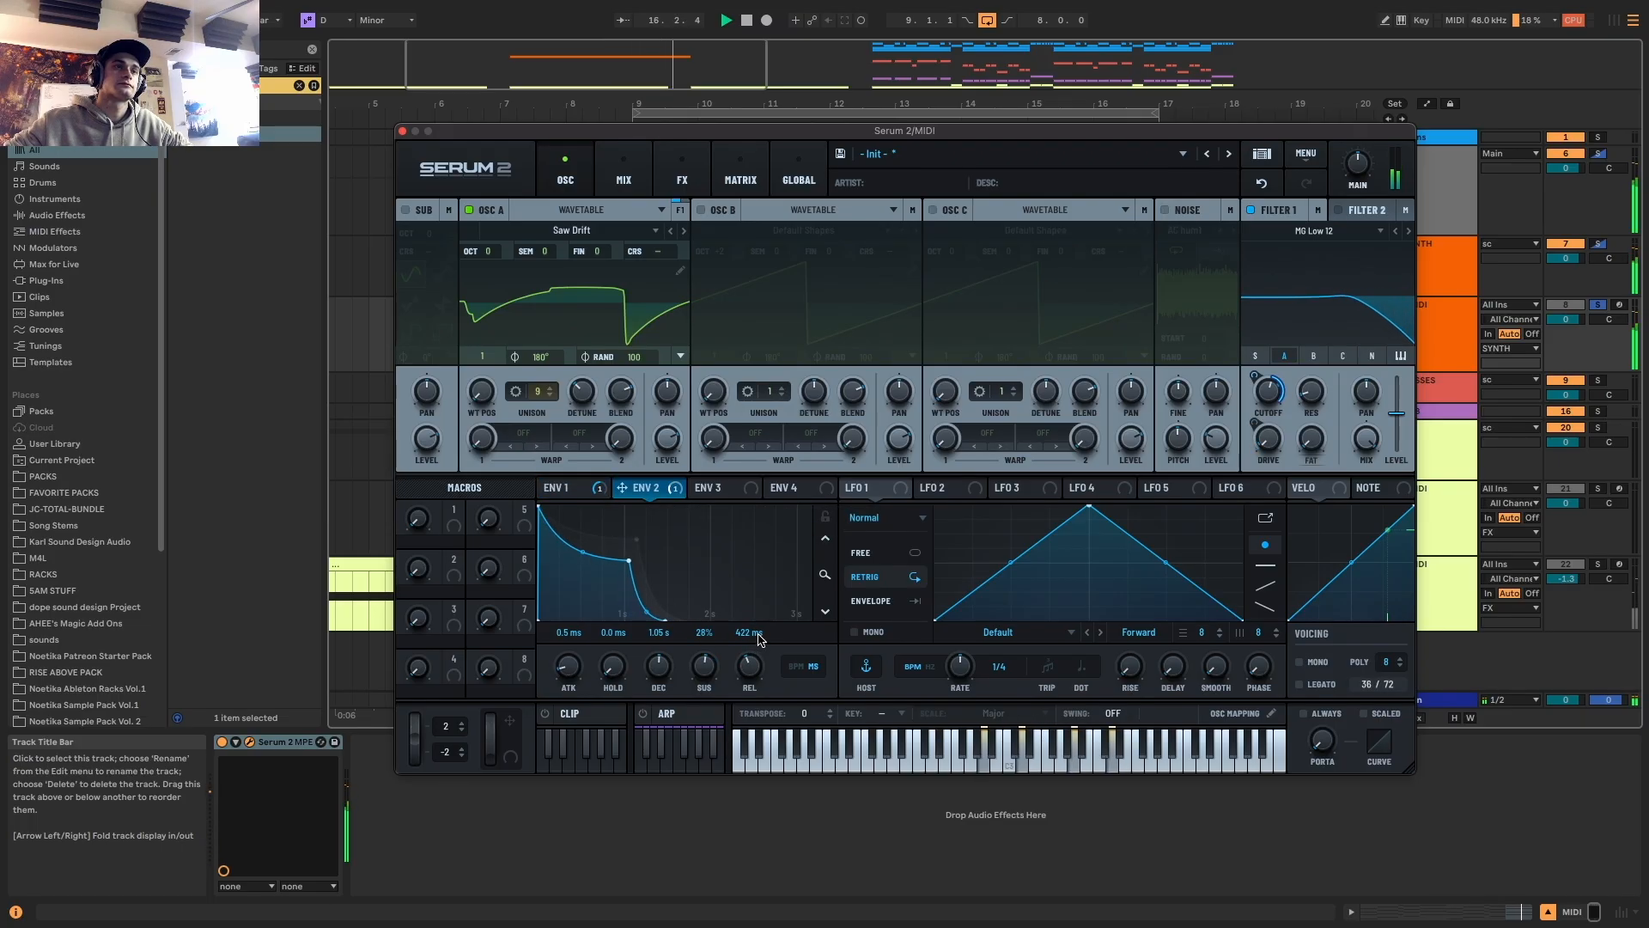
{"action": "left_click", "coordinate": [582, 491]}
{"action": "left_click_drag", "start_coordinate": [639, 541], "coordinate": [749, 675]}
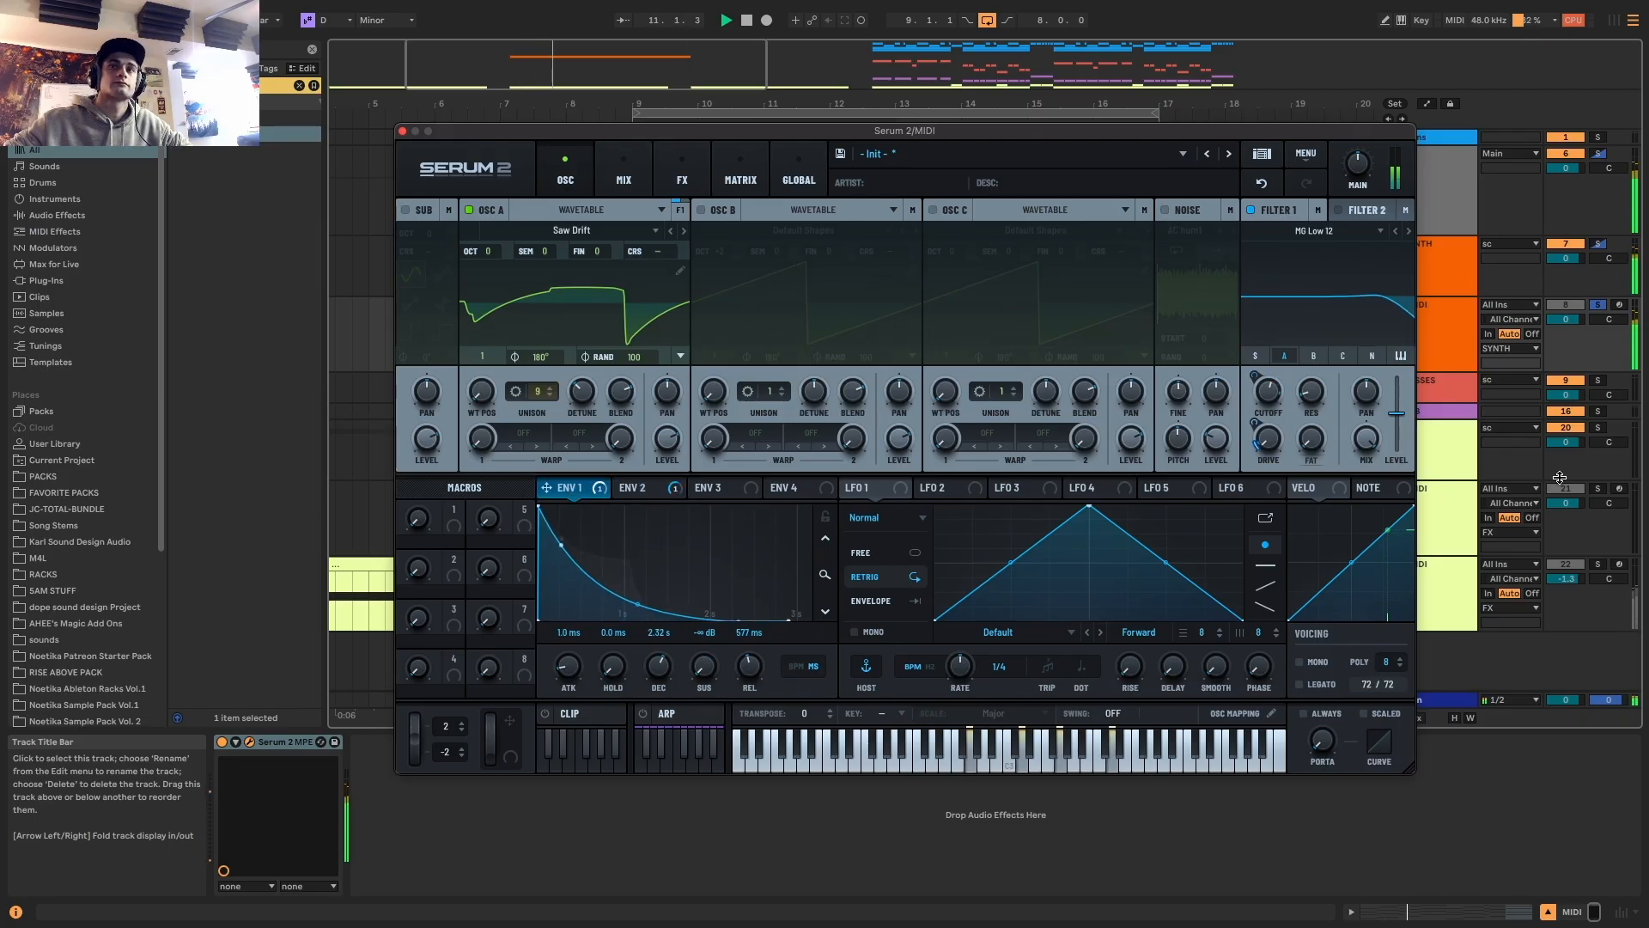
Close the synth window, expand the drums group, and duplicate the hats clip at bar 9 on the upper HATS track
{"action": "left_click", "coordinate": [401, 130]}
{"action": "scroll", "coordinate": [918, 289], "scroll_direction": "down", "scroll_amount": 5}
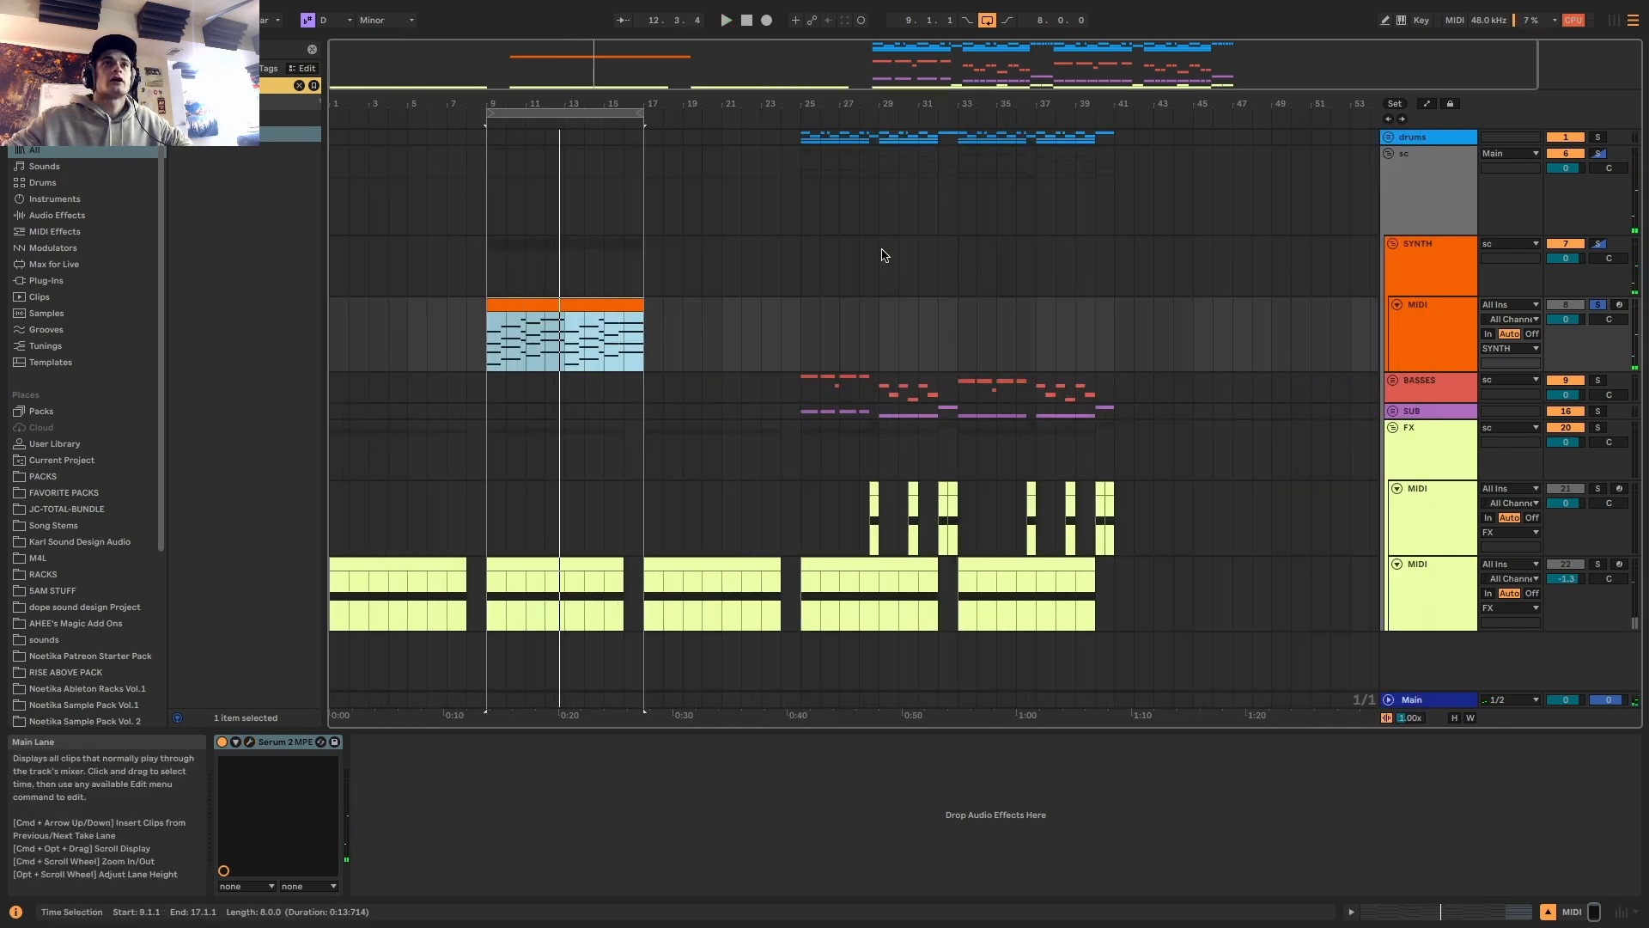
{"action": "left_click", "coordinate": [1388, 137]}
{"action": "left_click", "coordinate": [546, 361]}
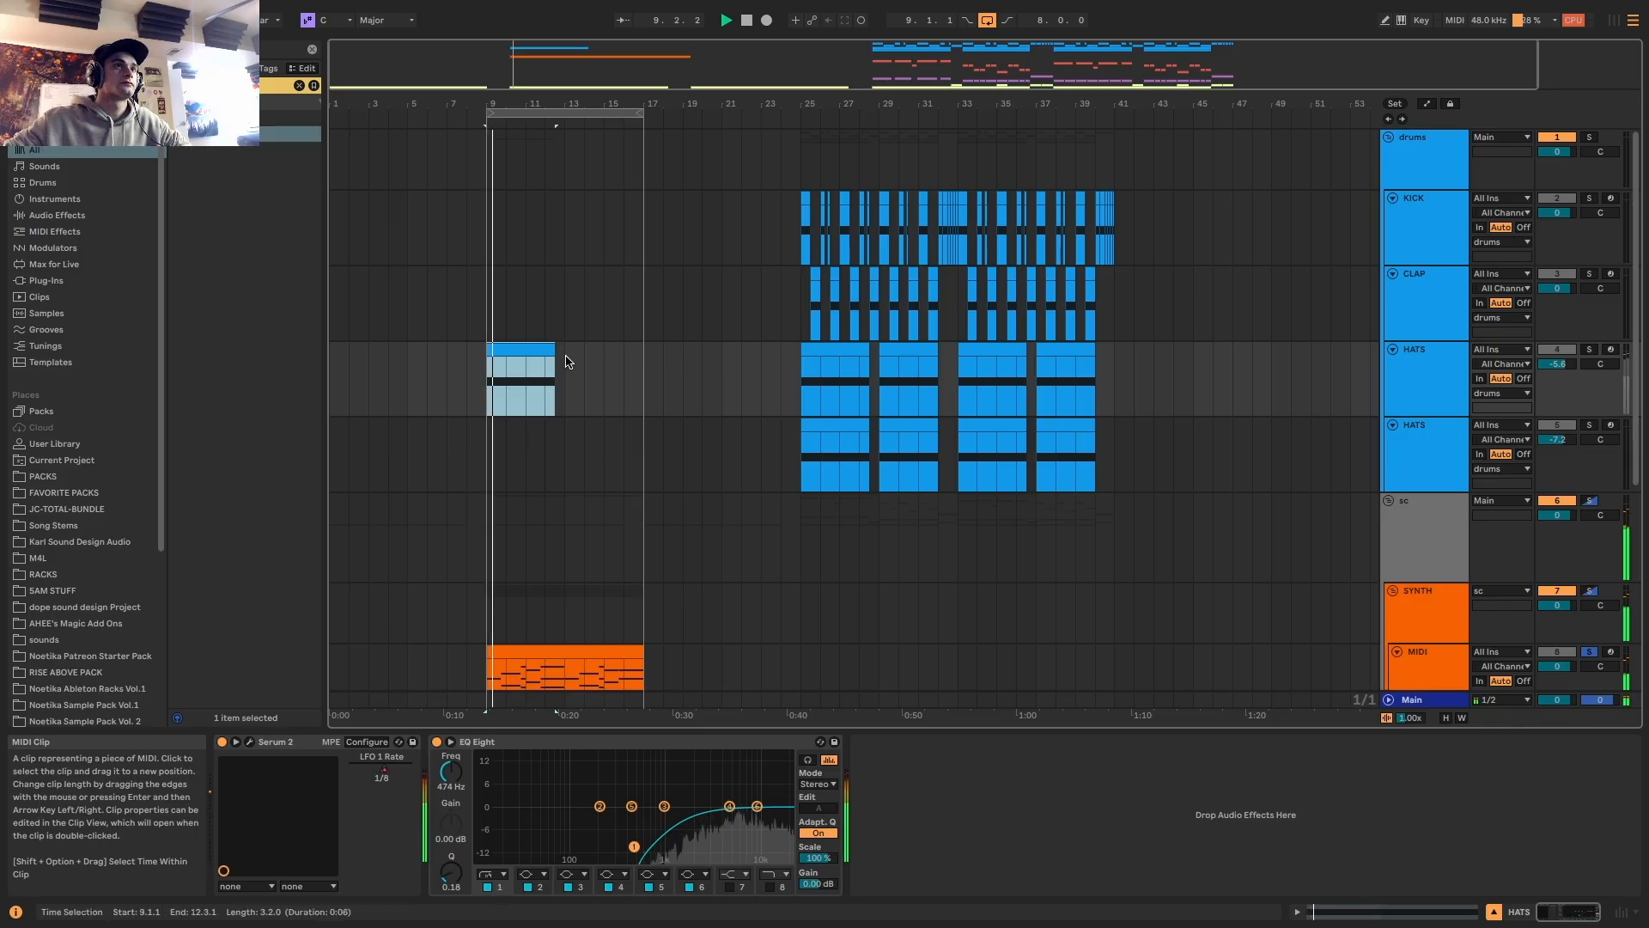
{"action": "key", "text": "ctrl+d"}
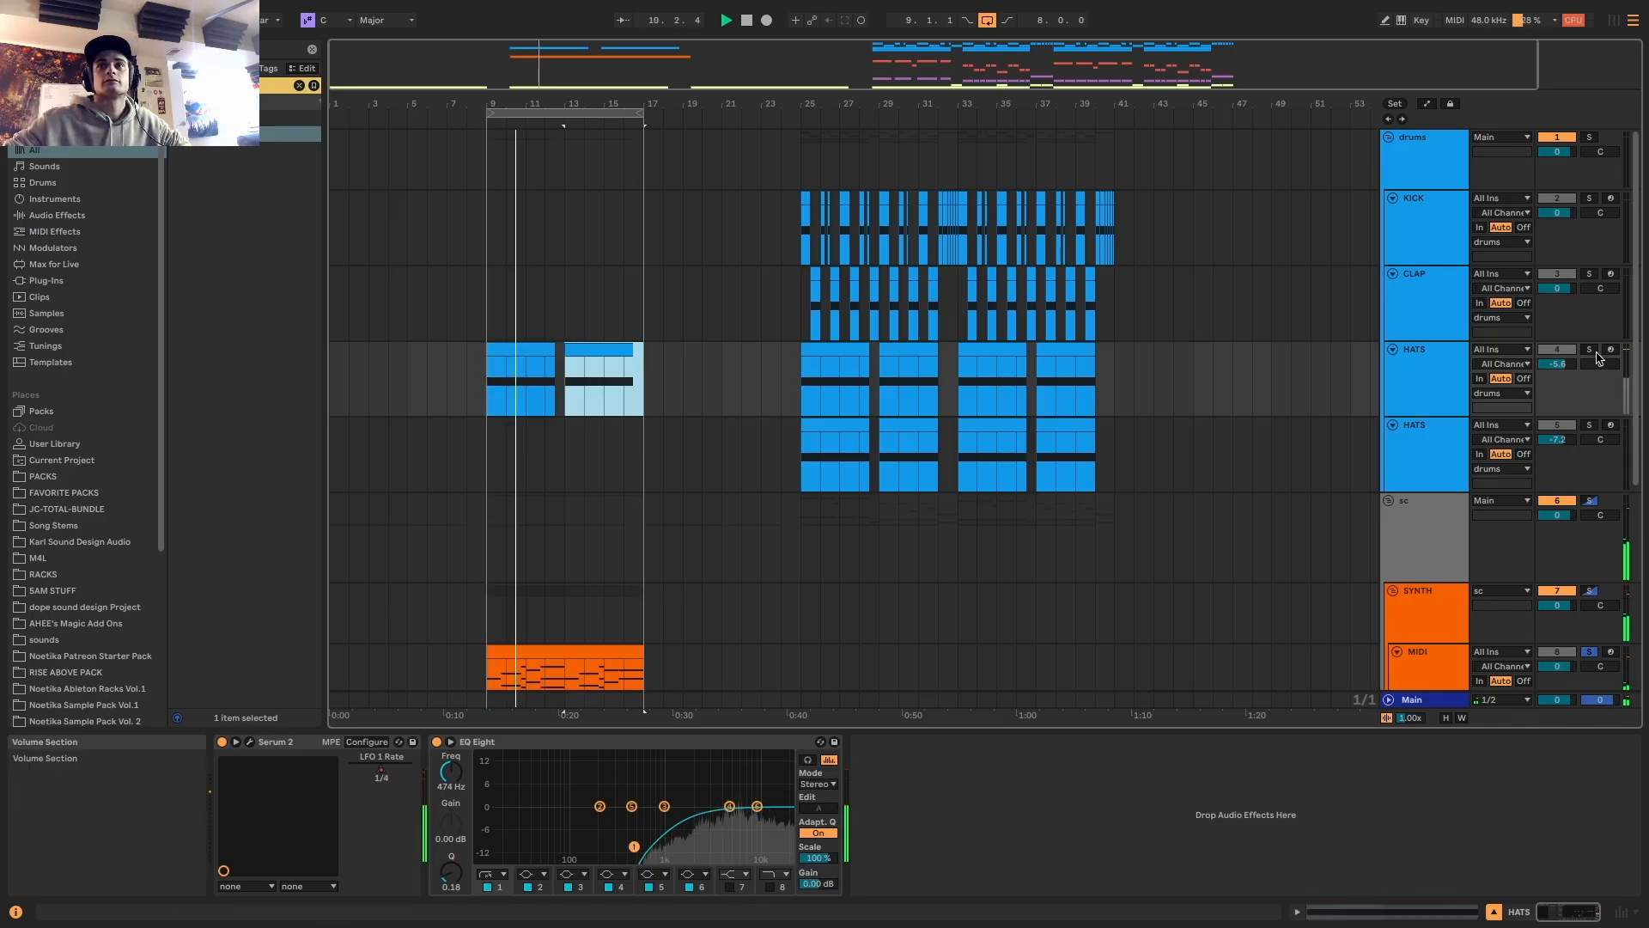
Extend the first hats clip to bar 13 and duplicate it so the hats fill bars 9 to 17
{"action": "left_click", "coordinate": [543, 351]}
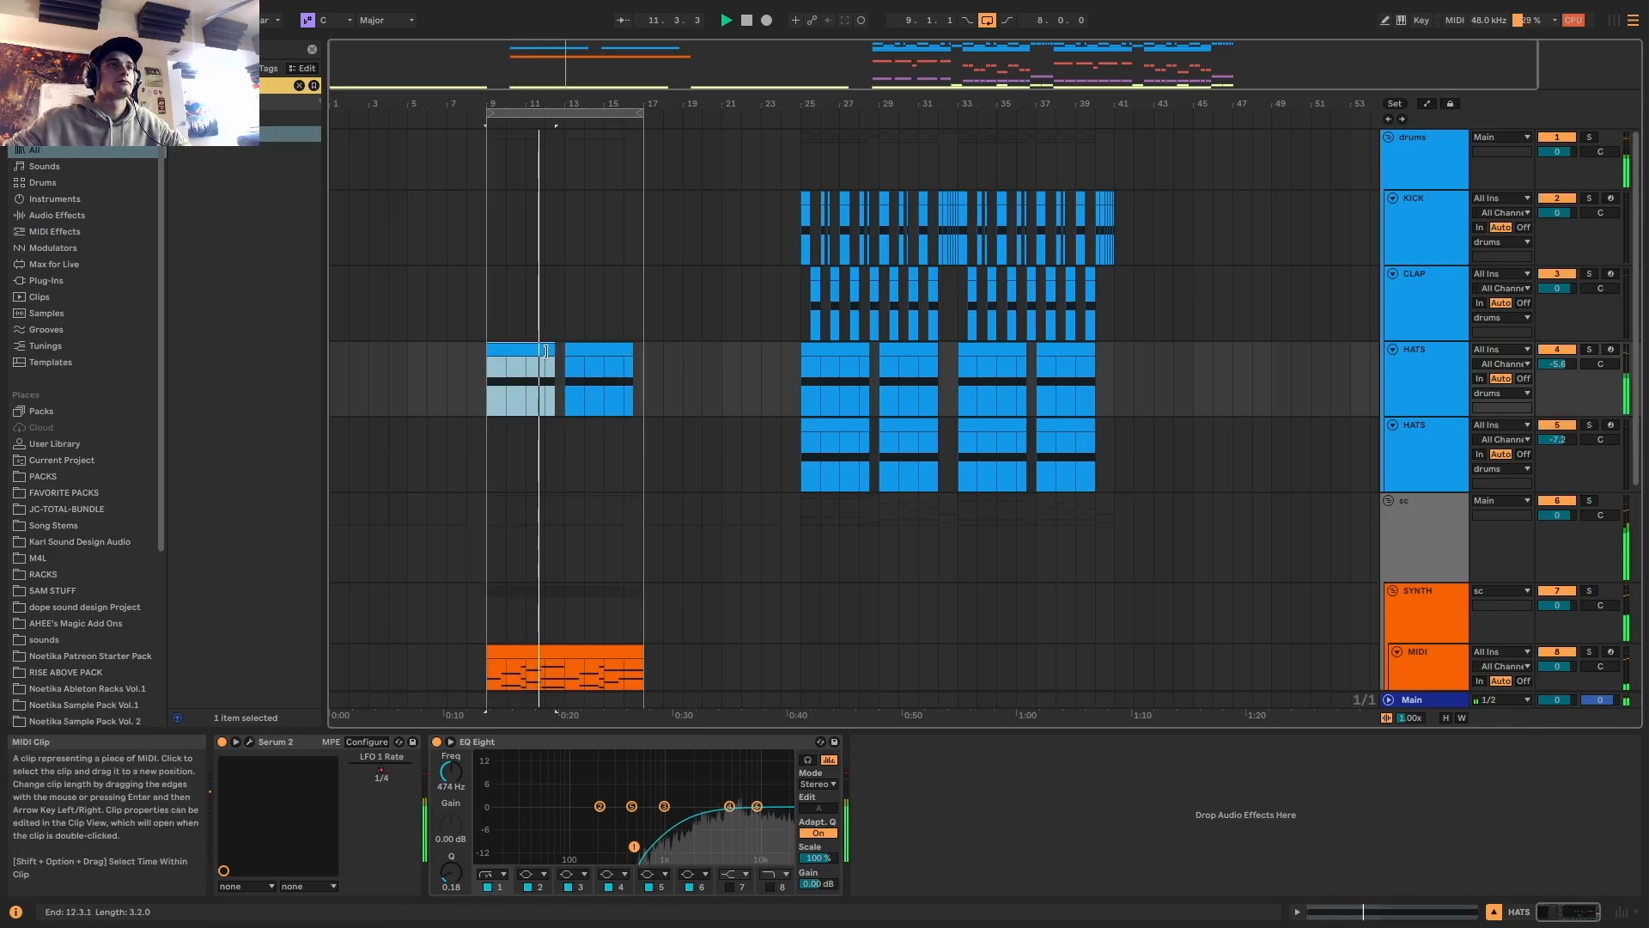
{"action": "left_click_drag", "start_coordinate": [548, 351], "coordinate": [560, 352]}
{"action": "key", "text": "super+d"}
{"action": "key", "text": "super+d"}
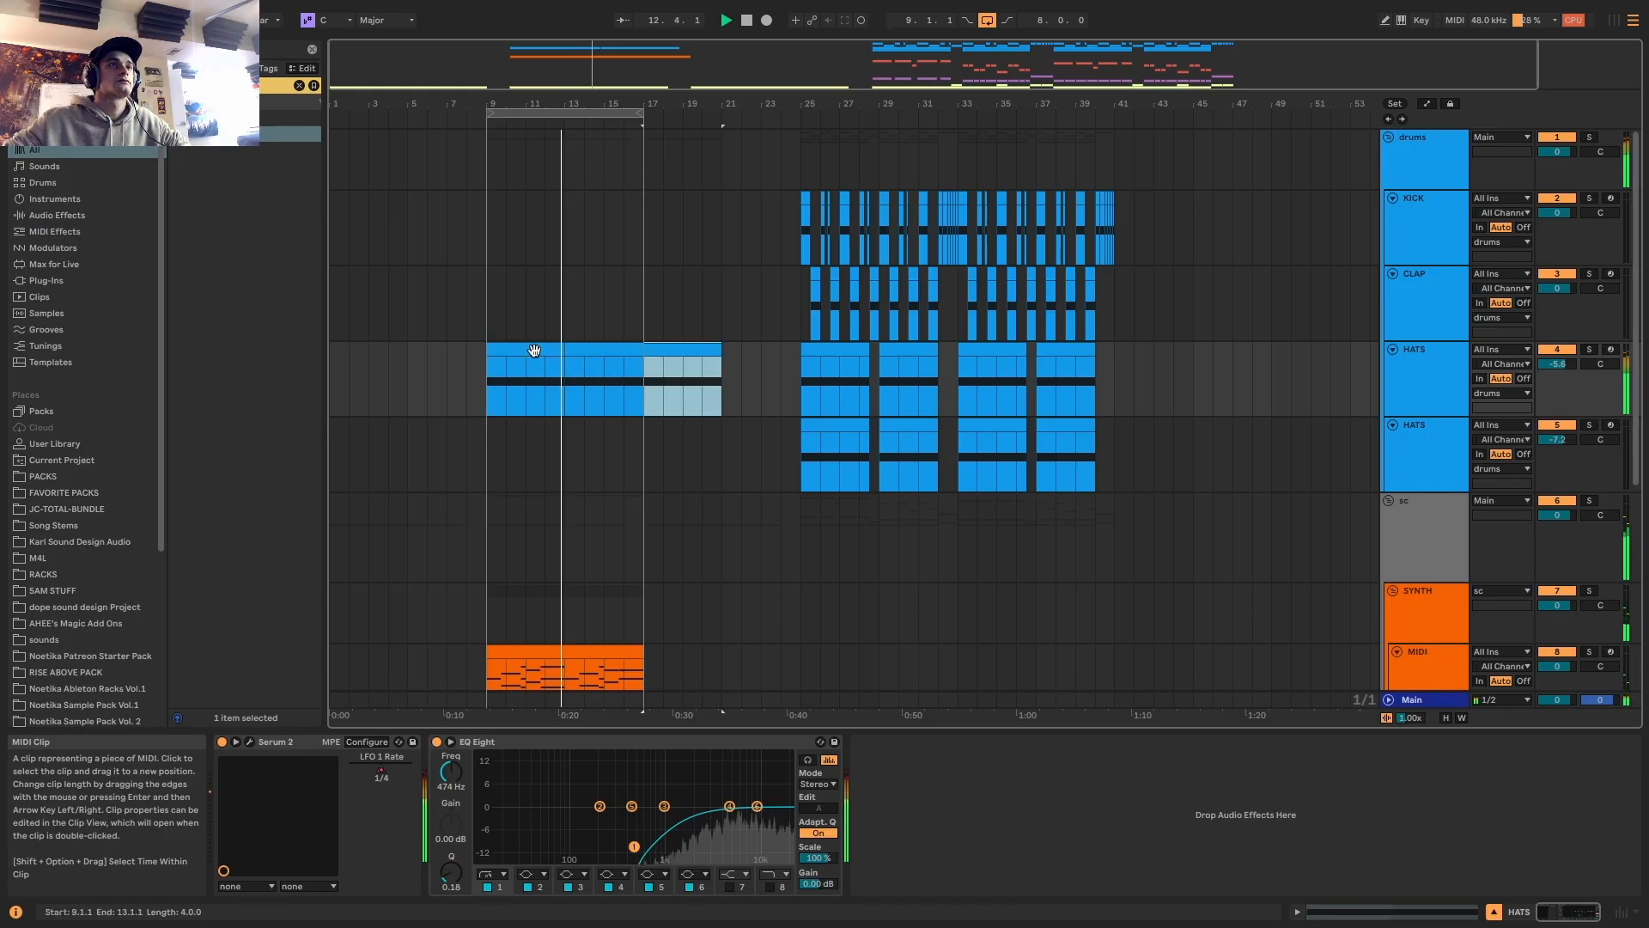
{"action": "key", "text": "super+z"}
Select the MIDI clip on the synth track and solo that track for listening
{"action": "left_click_drag", "start_coordinate": [548, 80], "coordinate": [613, 341]}
{"action": "left_click", "coordinate": [611, 347]}
{"action": "scroll", "coordinate": [627, 395], "scroll_direction": "down", "scroll_amount": 5}
{"action": "left_click", "coordinate": [606, 378]}
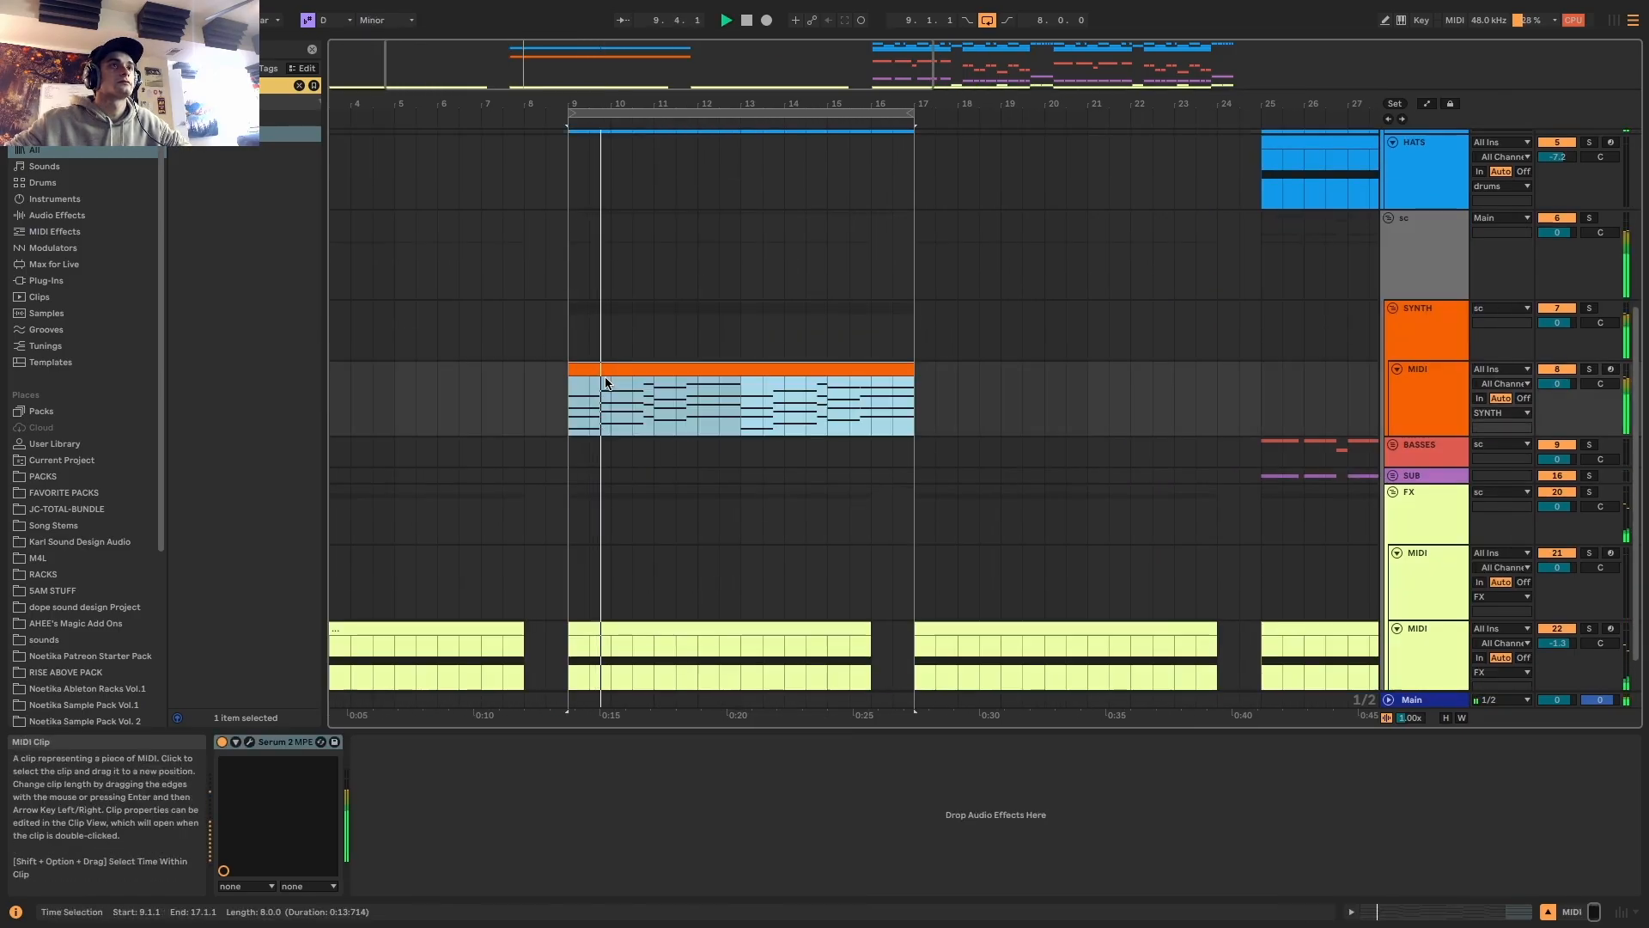
{"action": "scroll", "coordinate": [605, 383], "scroll_direction": "up", "scroll_amount": 8}
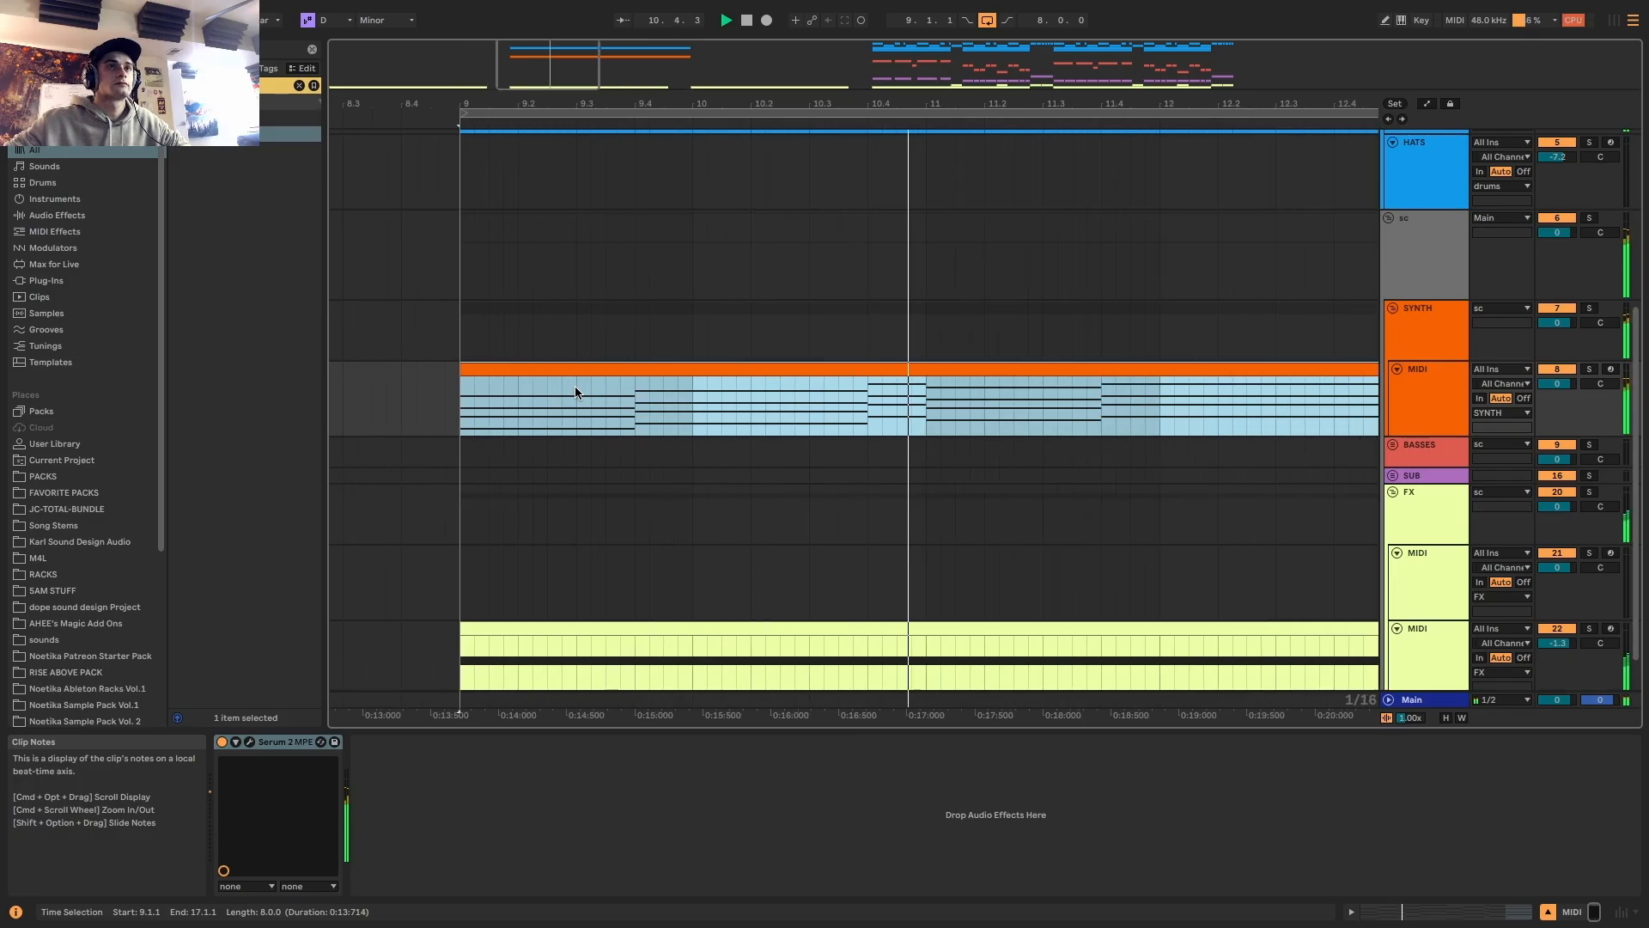
{"action": "scroll", "coordinate": [577, 390], "scroll_direction": "down", "scroll_amount": 5}
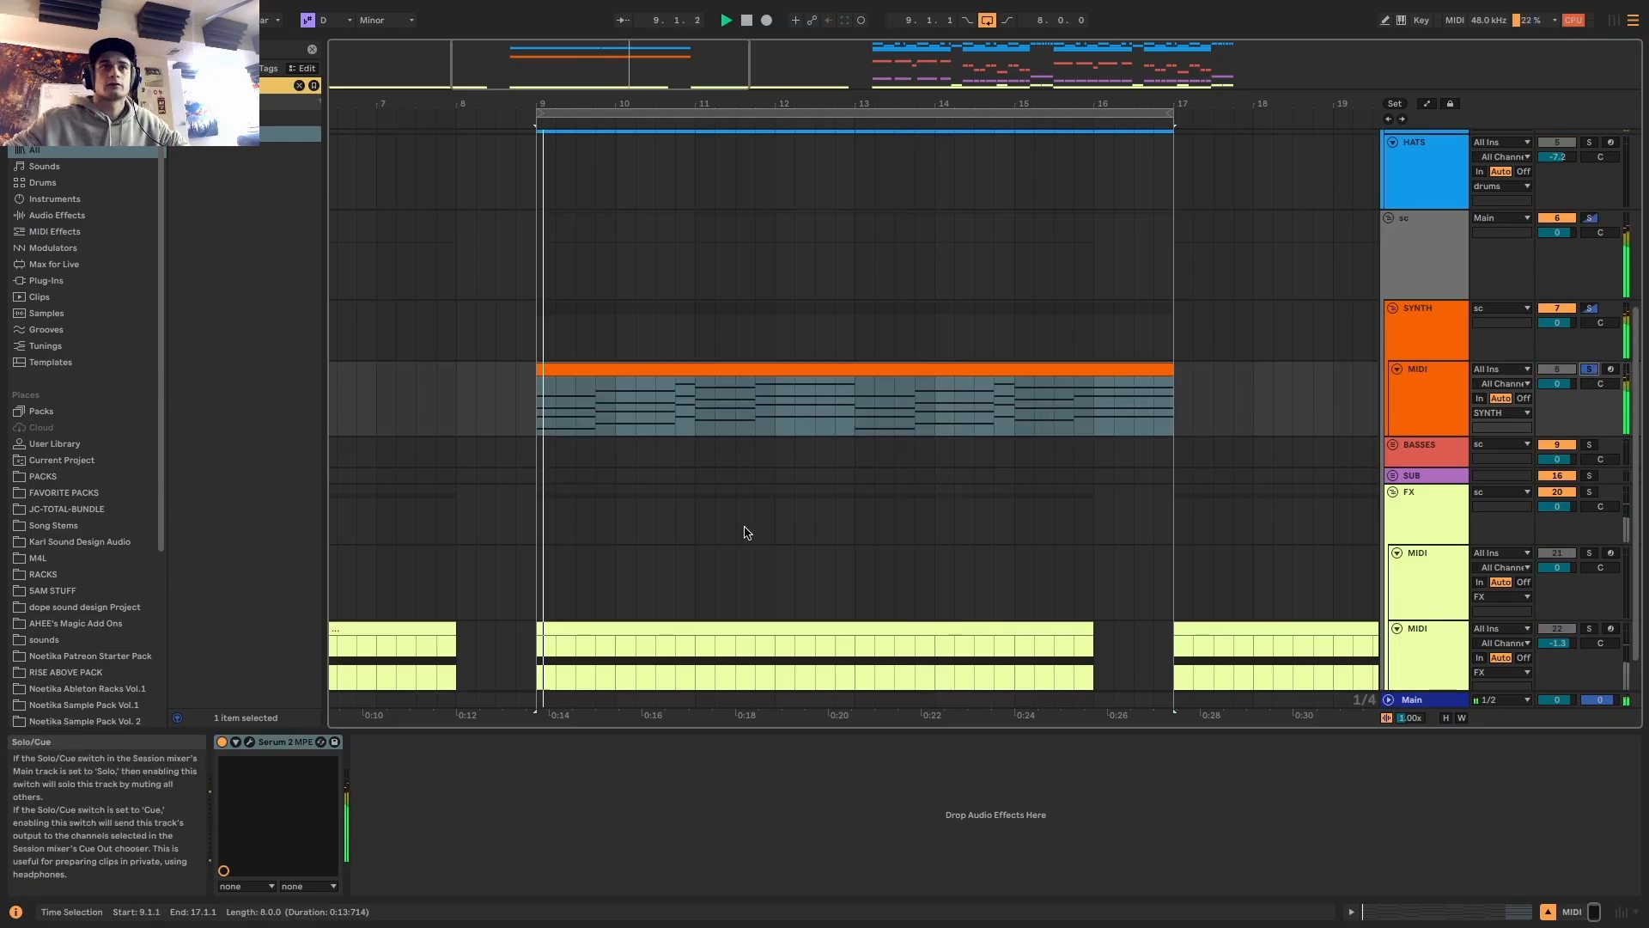
Reopen Serum 2 and enable oscillator B with Default Shapes frame 7, two octaves up and at a lowered level
{"action": "left_click", "coordinate": [249, 742]}
{"action": "left_click", "coordinate": [784, 225]}
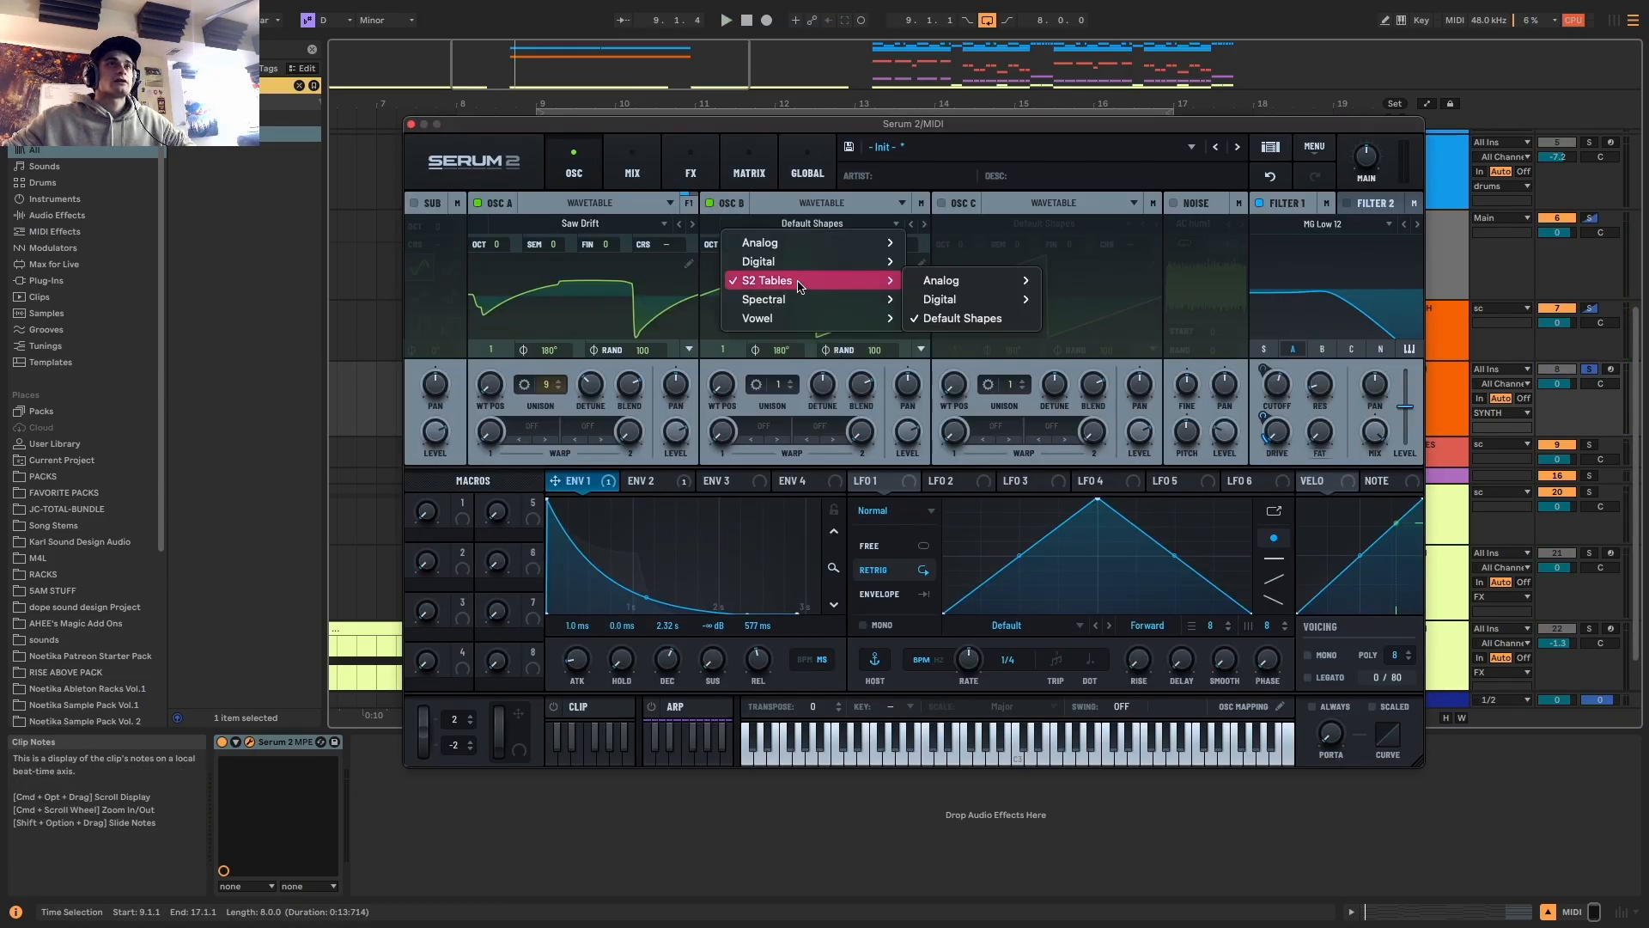
{"action": "left_click_drag", "start_coordinate": [743, 353], "coordinate": [757, 302]}
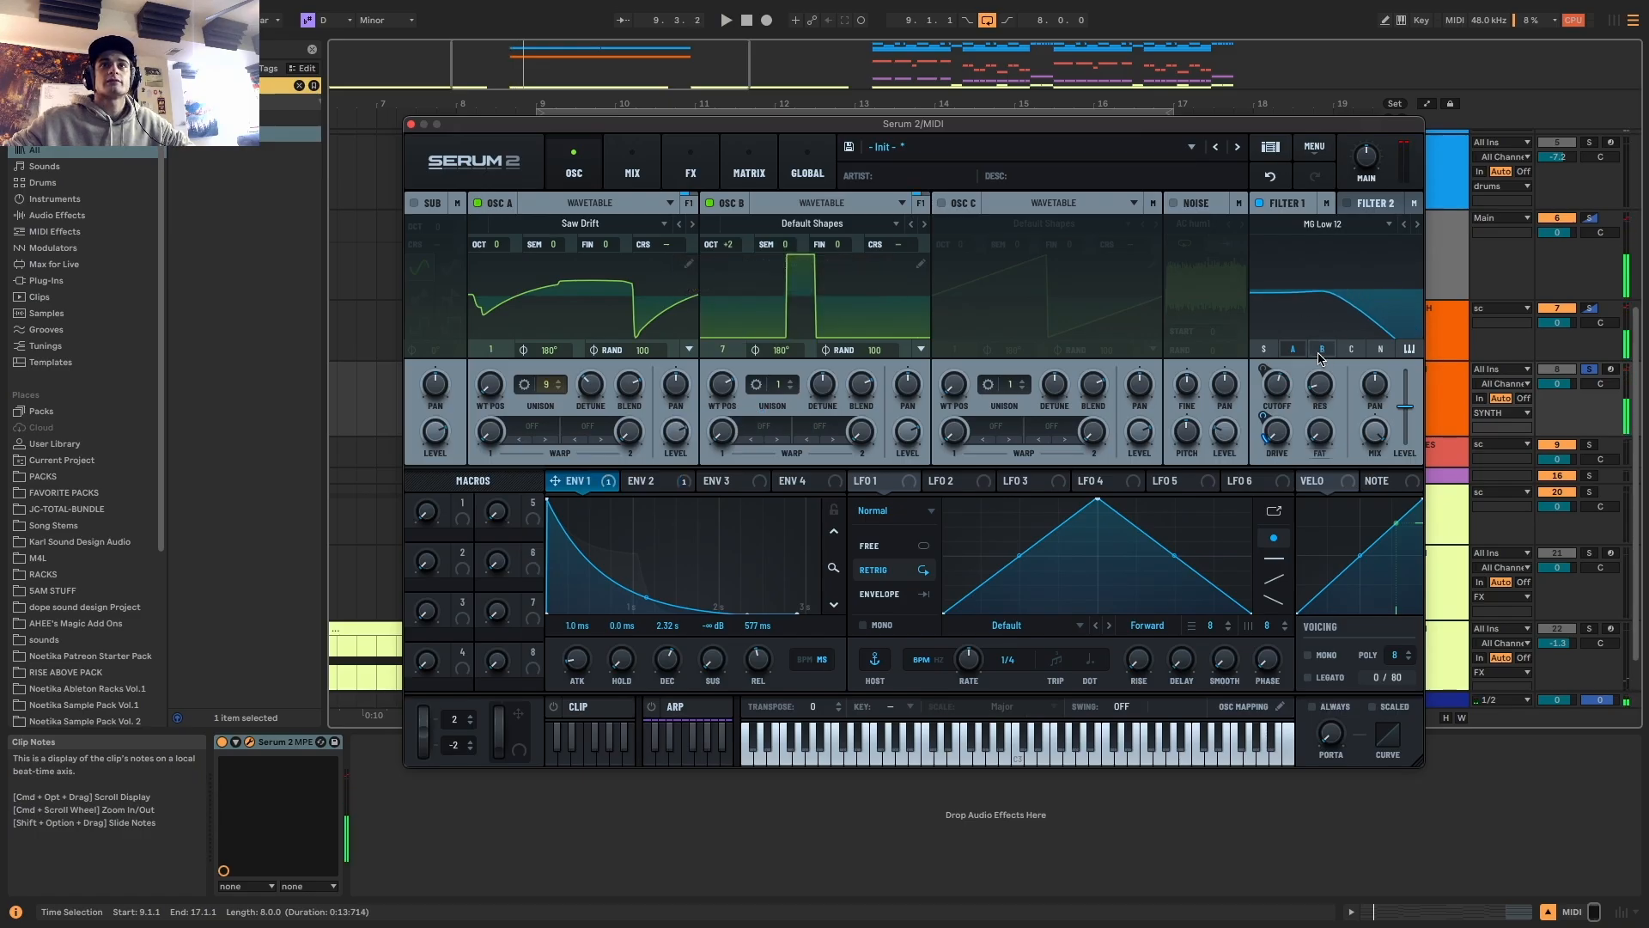
{"action": "left_click_drag", "start_coordinate": [909, 420], "coordinate": [914, 436]}
{"action": "key", "text": "space"}
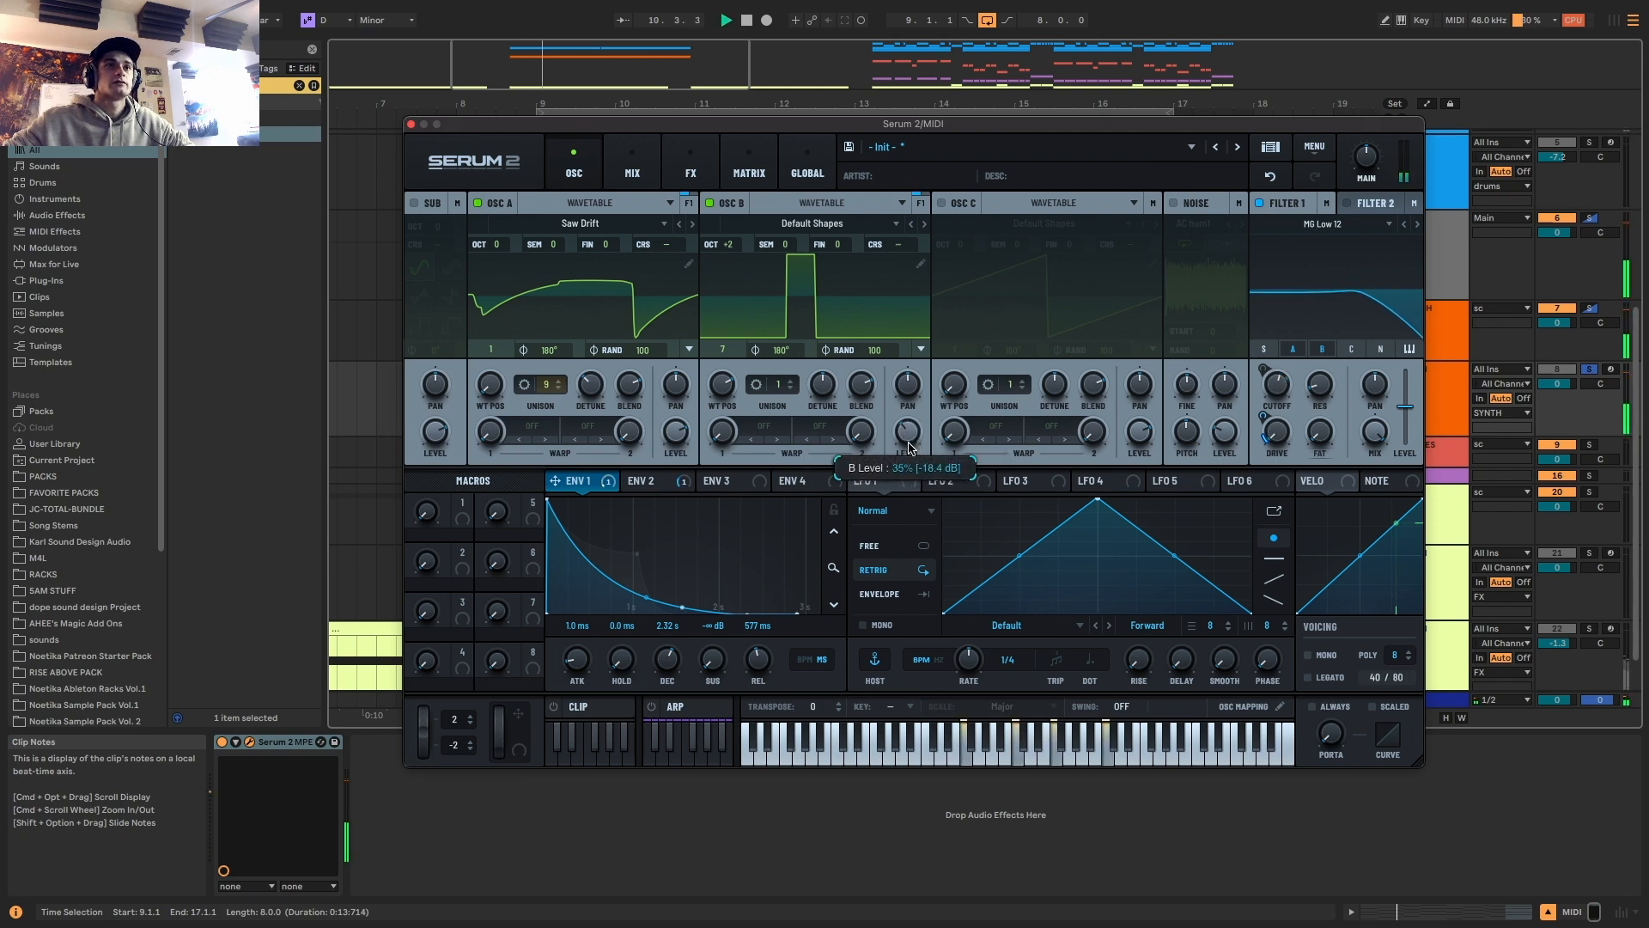
{"action": "left_click_drag", "start_coordinate": [911, 433], "coordinate": [910, 441]}
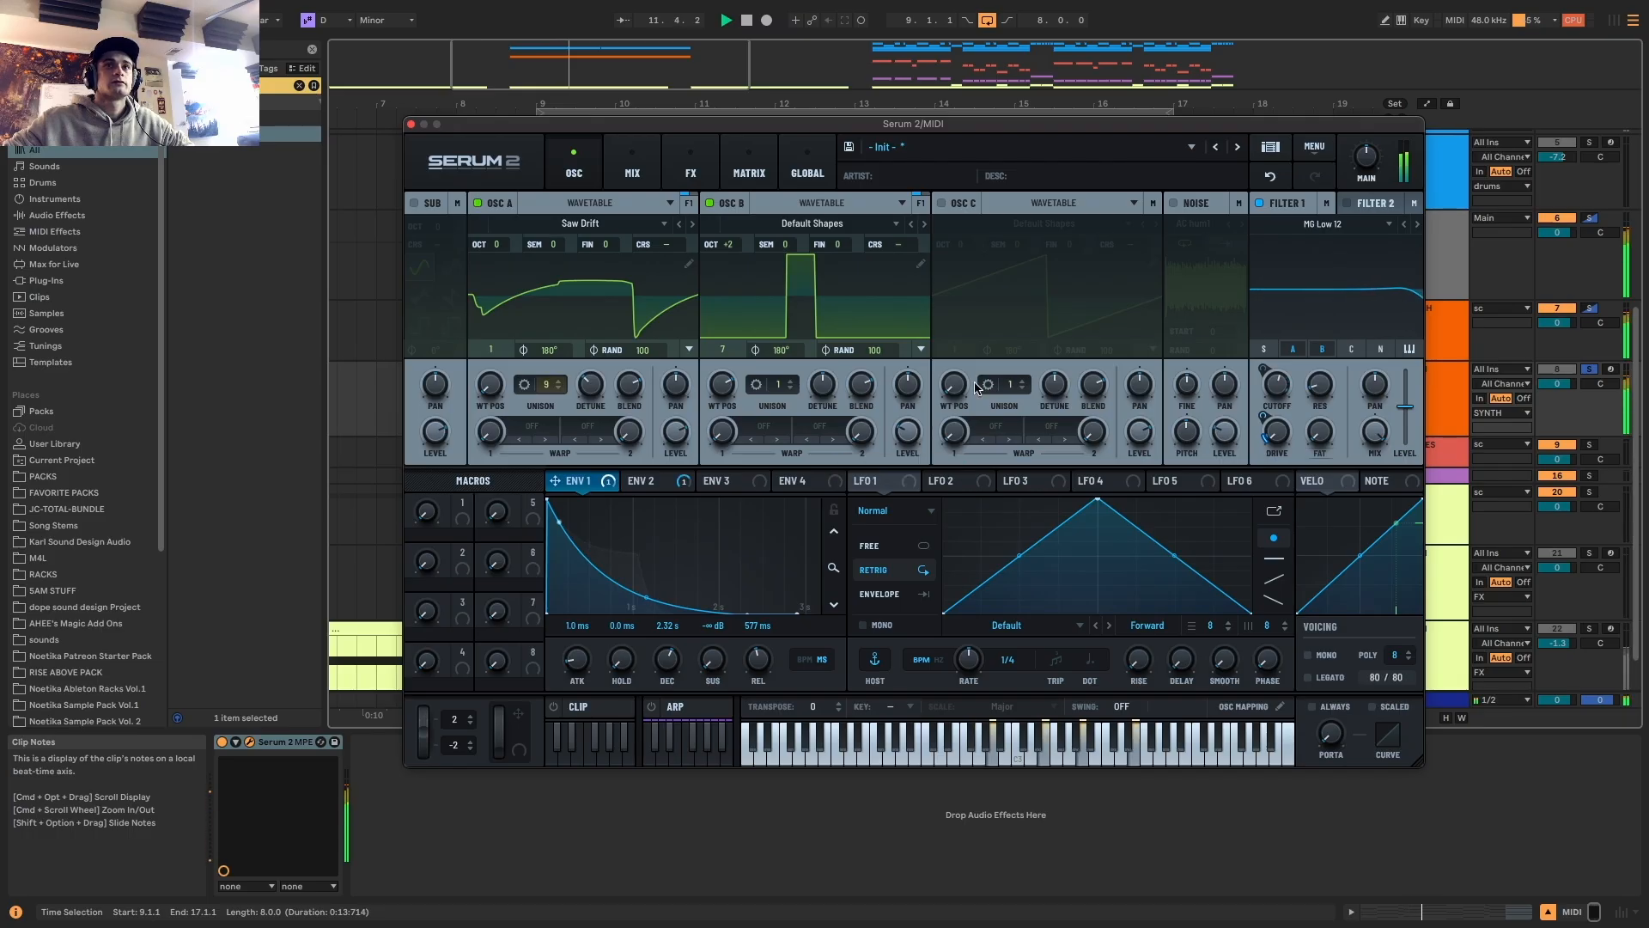
Enable the noise oscillator with the Geiger source, stereo at 27 and level at about 22%
{"action": "left_click", "coordinate": [1173, 204]}
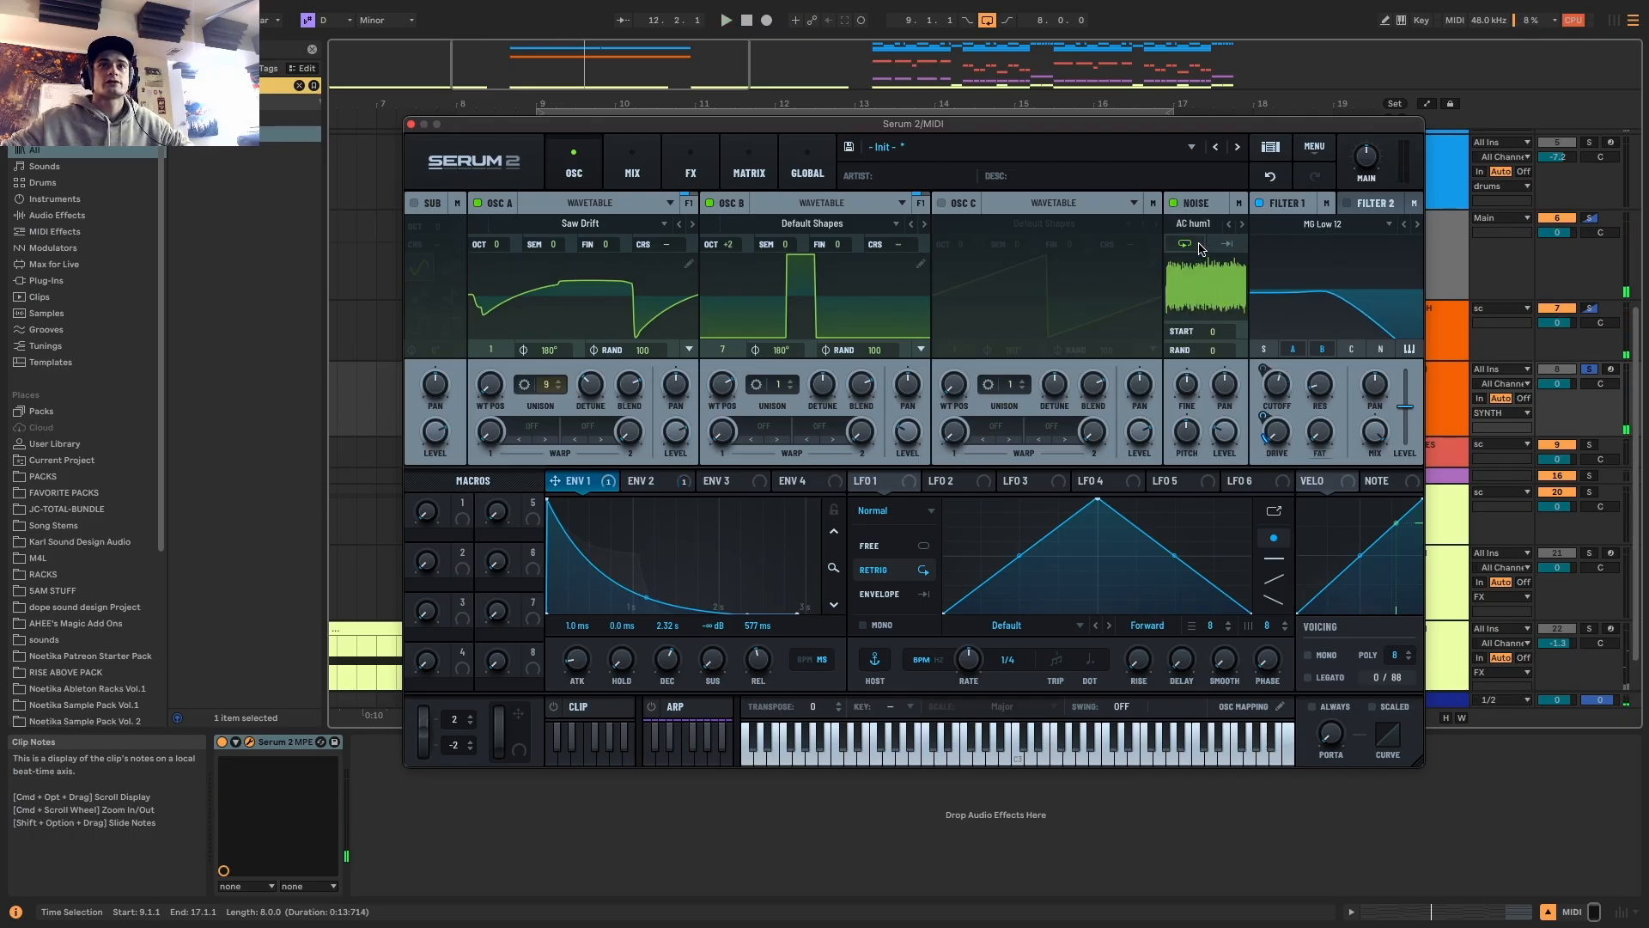
{"action": "key", "text": "space"}
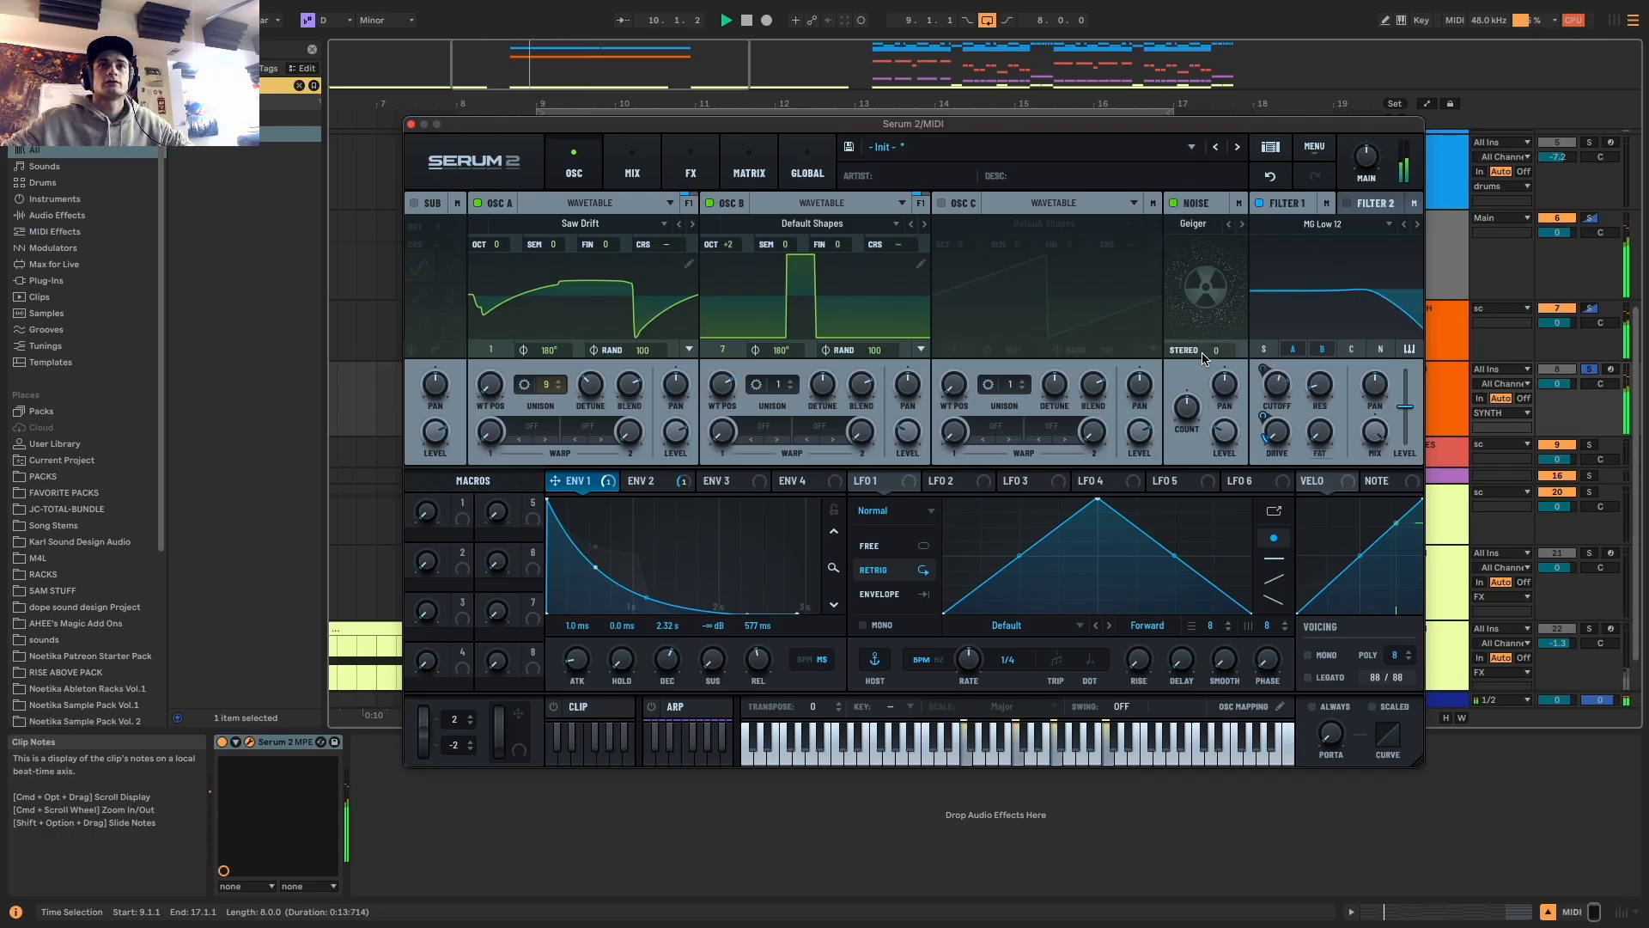
{"action": "left_click_drag", "start_coordinate": [1202, 358], "coordinate": [1240, 311]}
{"action": "left_click_drag", "start_coordinate": [1227, 428], "coordinate": [1228, 438]}
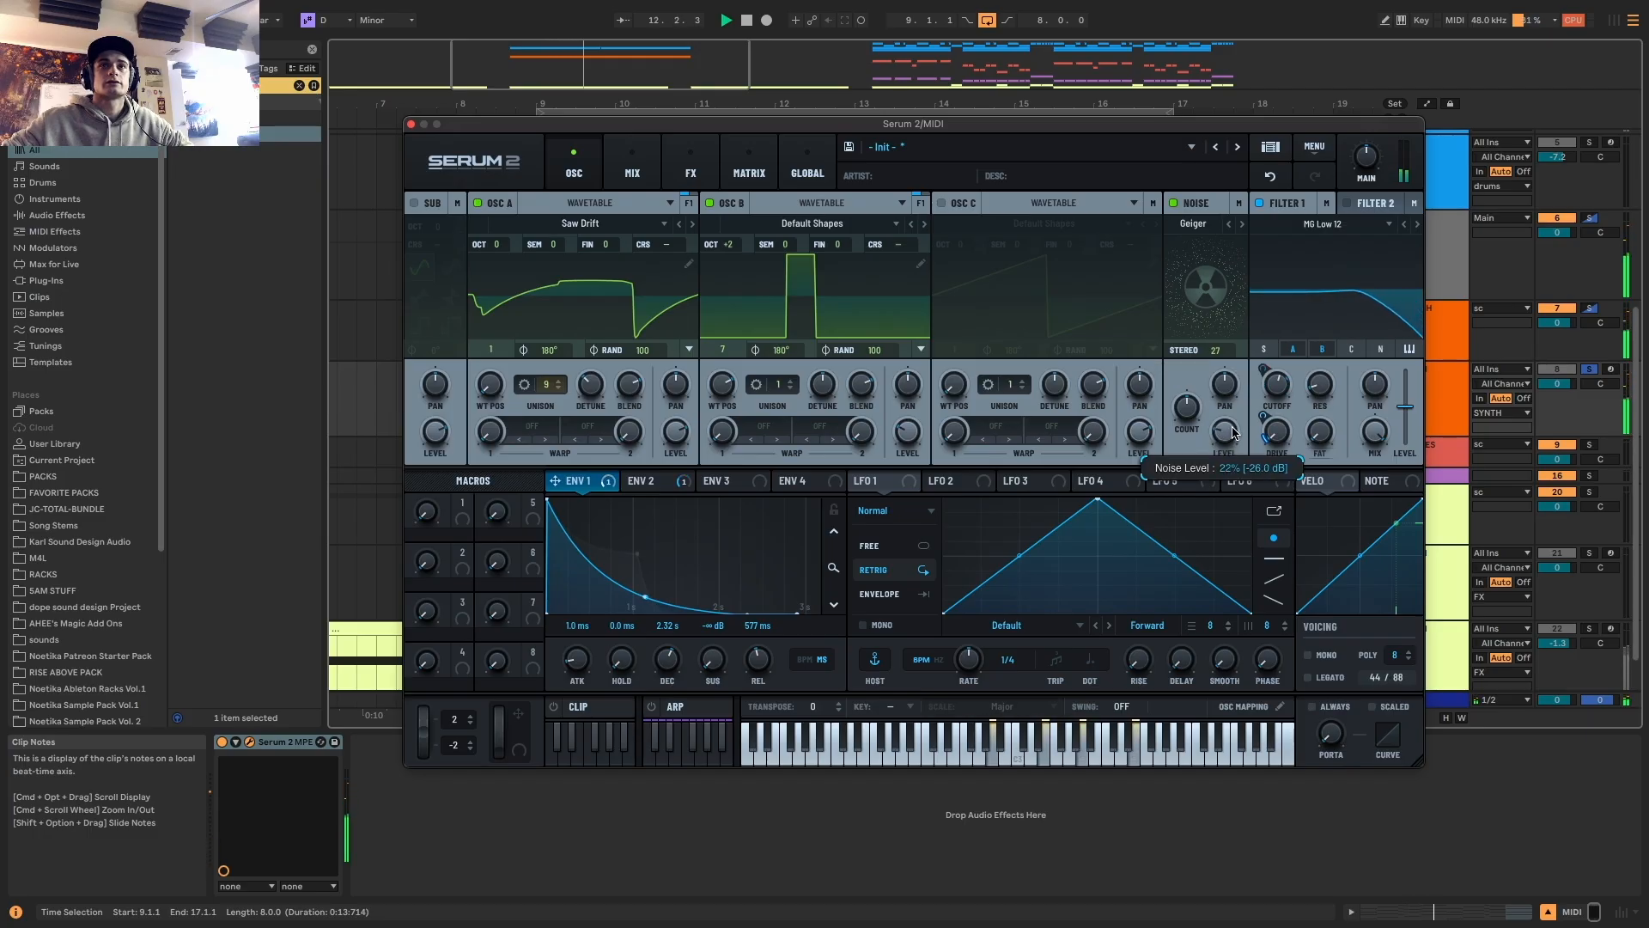
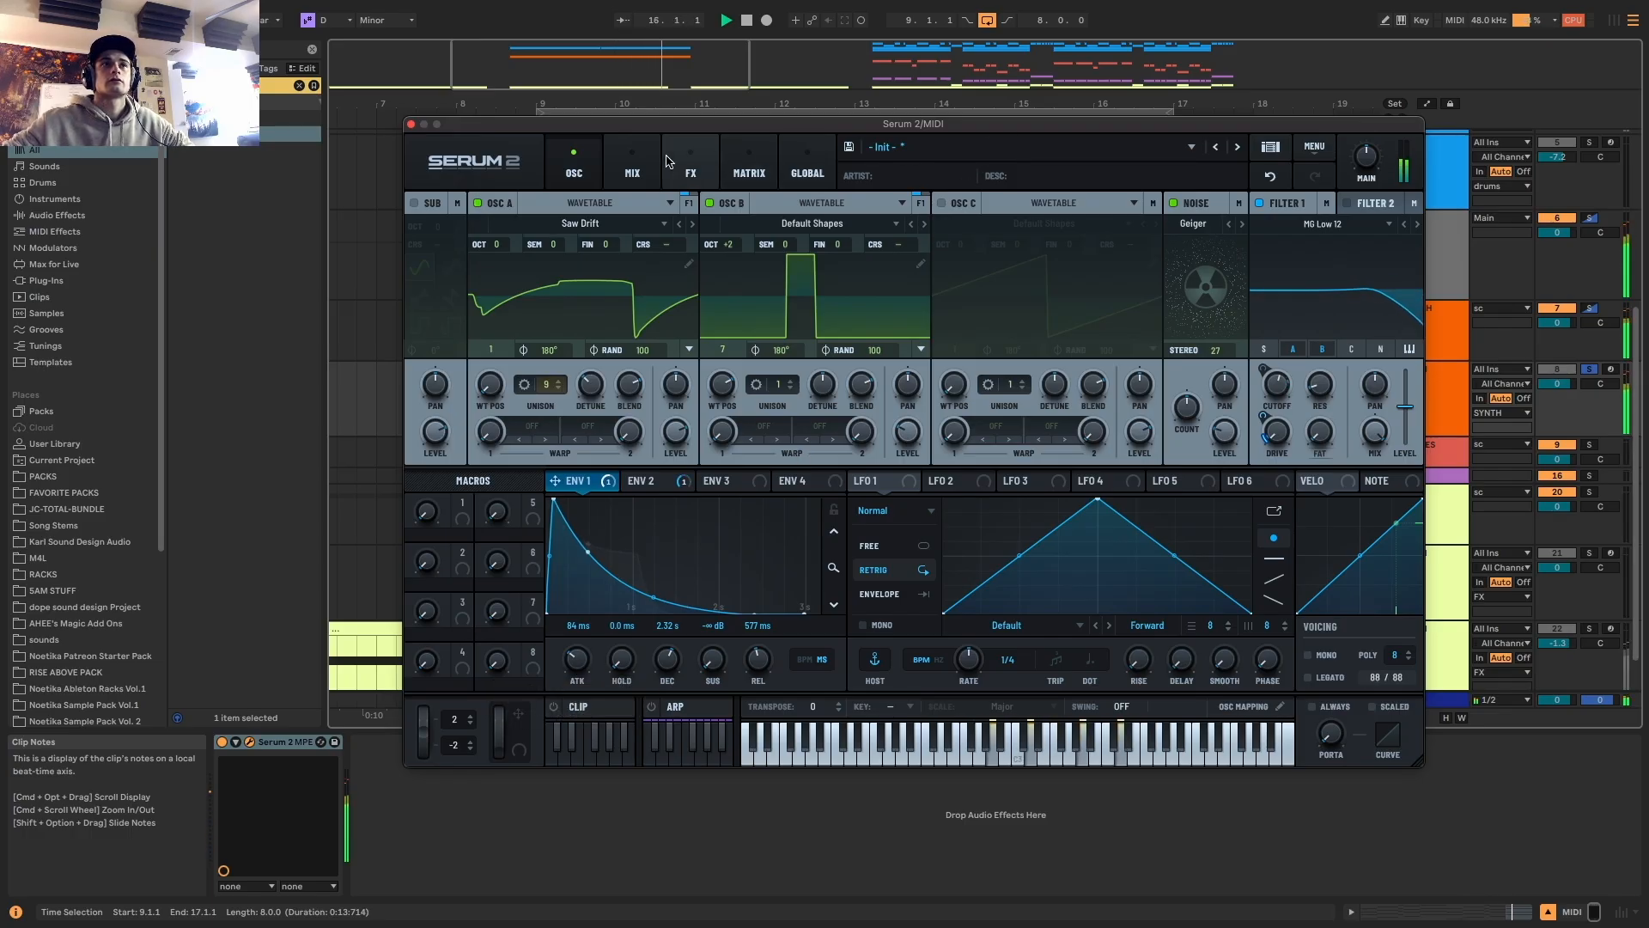
Add a Bode effect to the main effects chain and audition the loop with it
{"action": "left_click", "coordinate": [691, 165]}
{"action": "left_click", "coordinate": [425, 235]}
{"action": "left_click", "coordinate": [447, 260]}
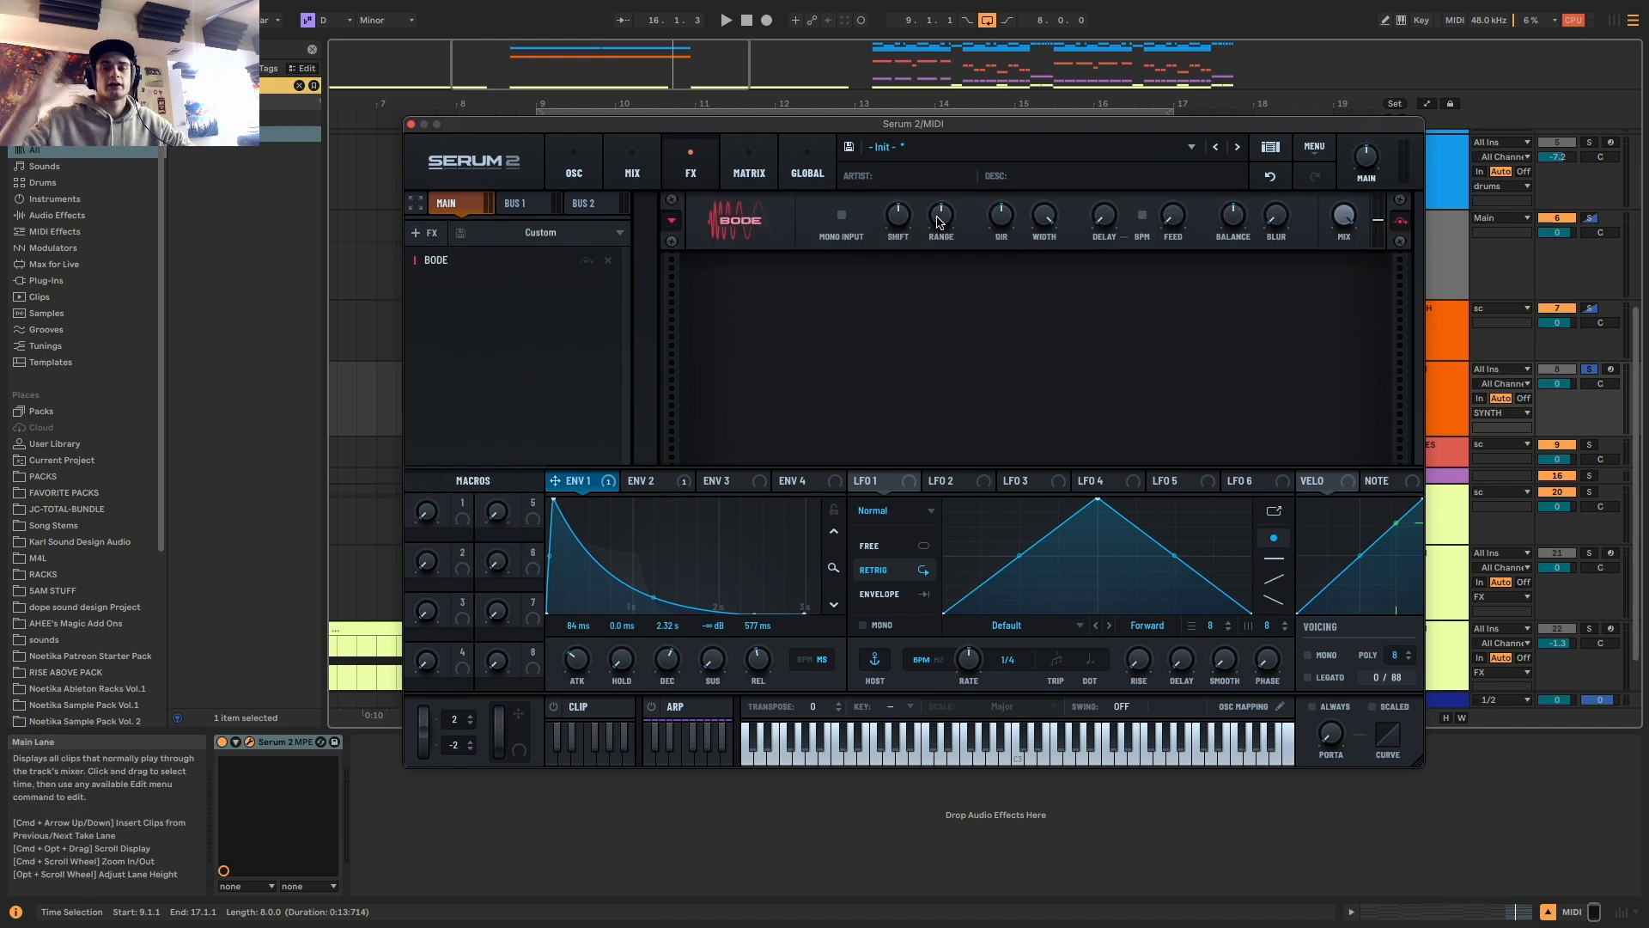
{"action": "key", "text": "space"}
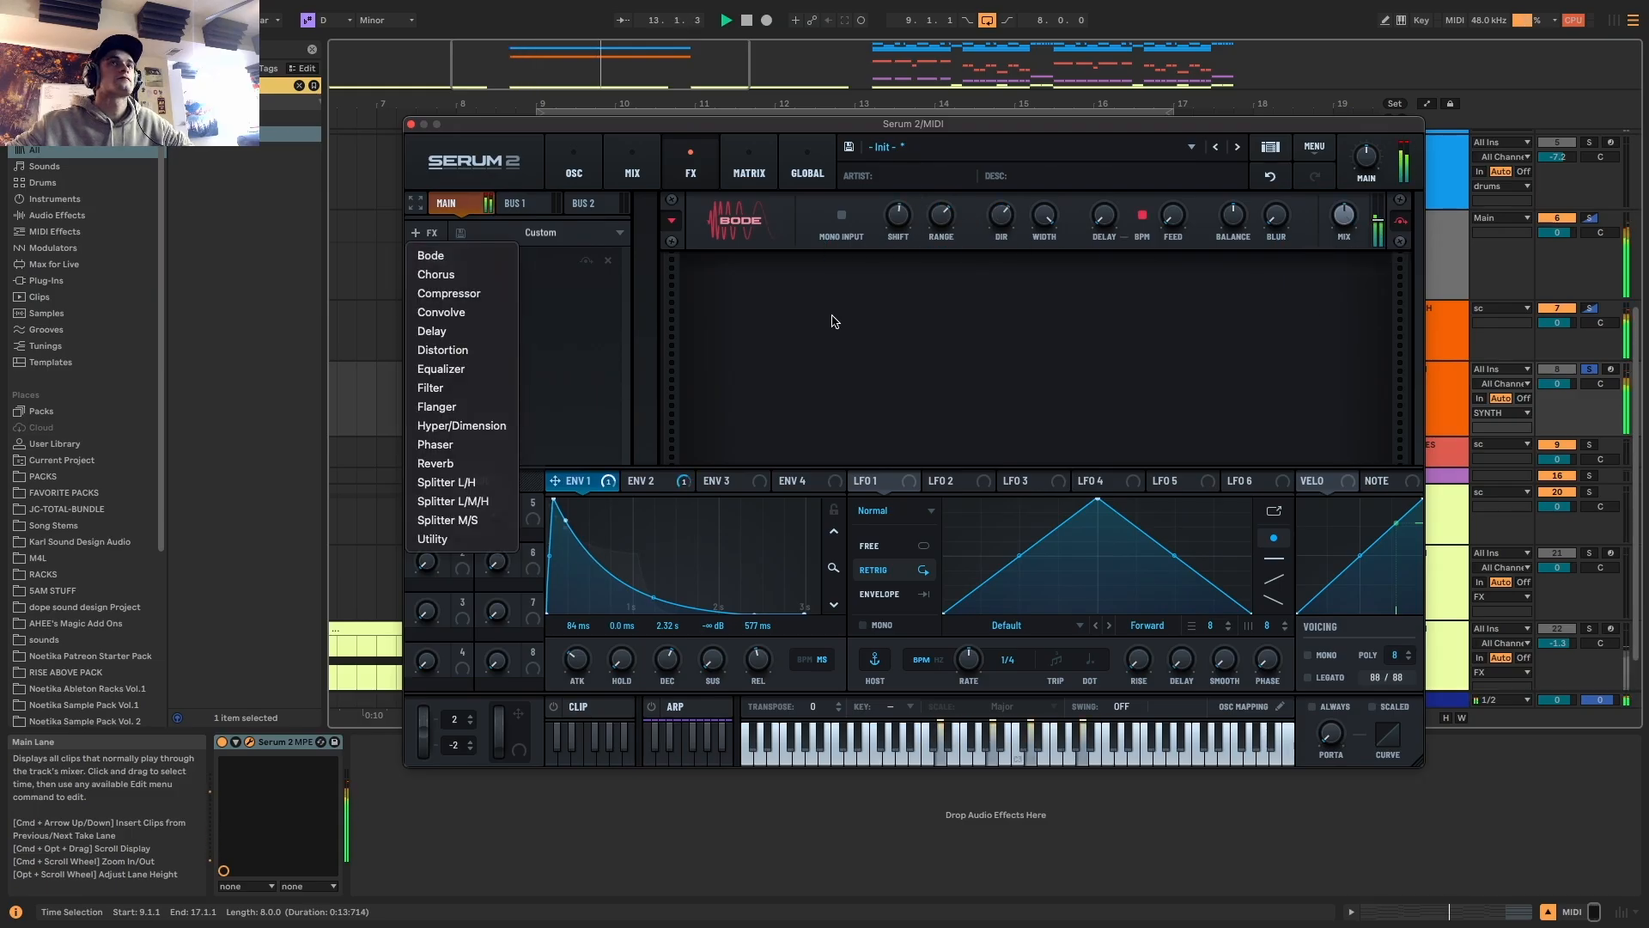
{"action": "left_click", "coordinate": [832, 319]}
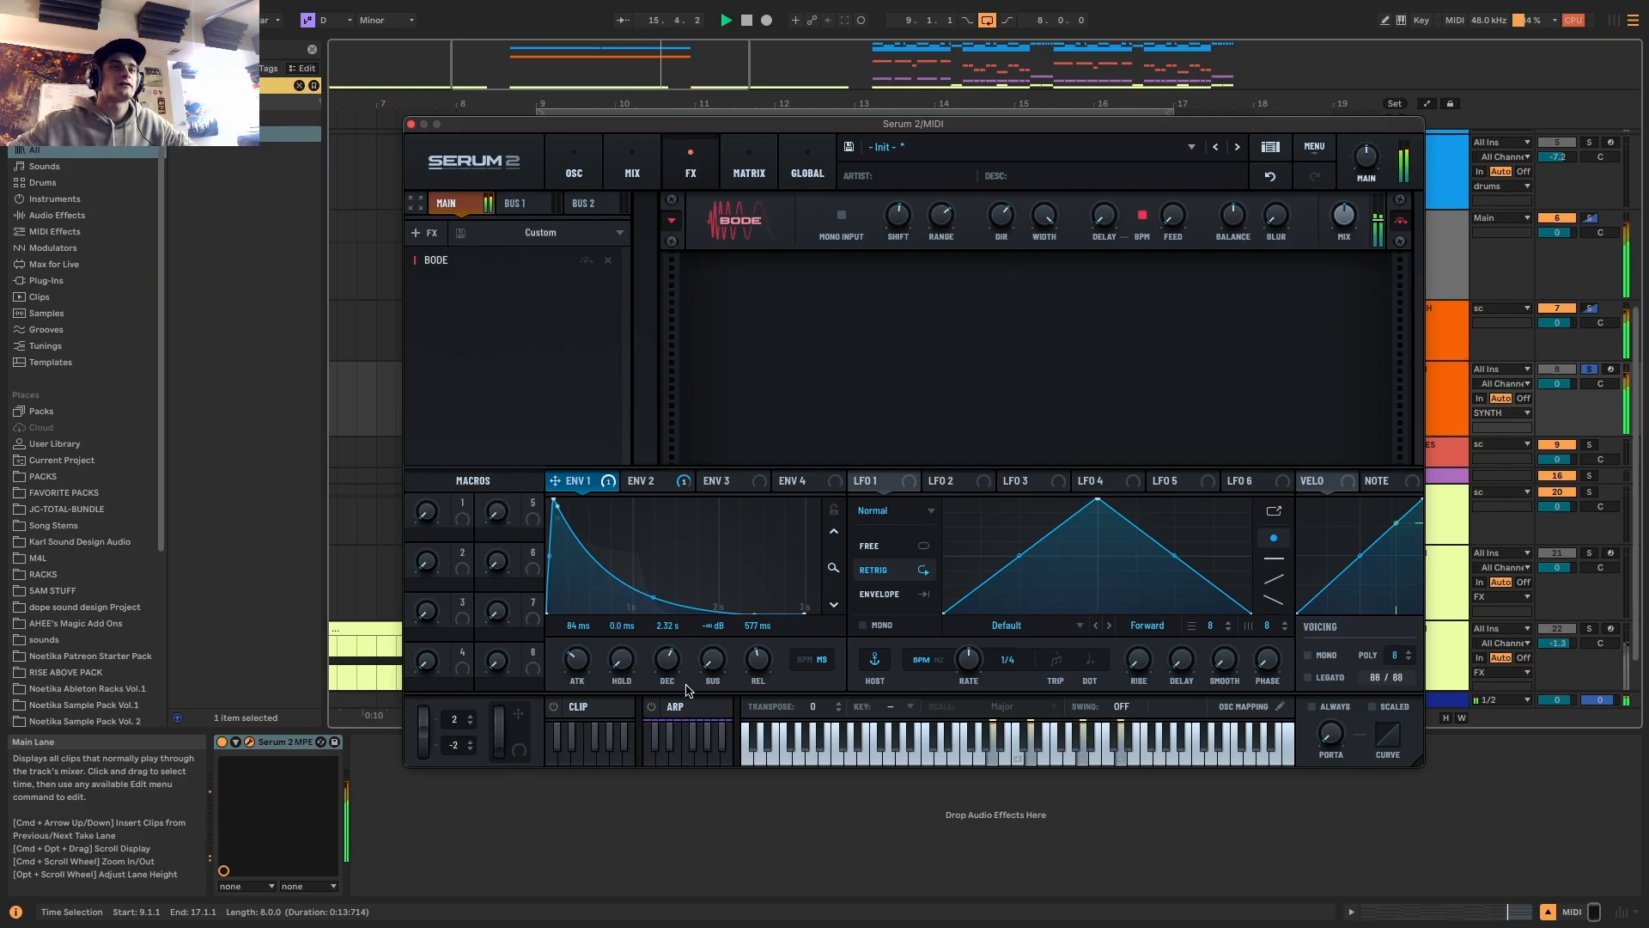
Set Envelope 1's sustain to 0.0 dB, adjust oscillator A's level and replay the loop
{"action": "left_click_drag", "start_coordinate": [708, 668], "coordinate": [761, 552]}
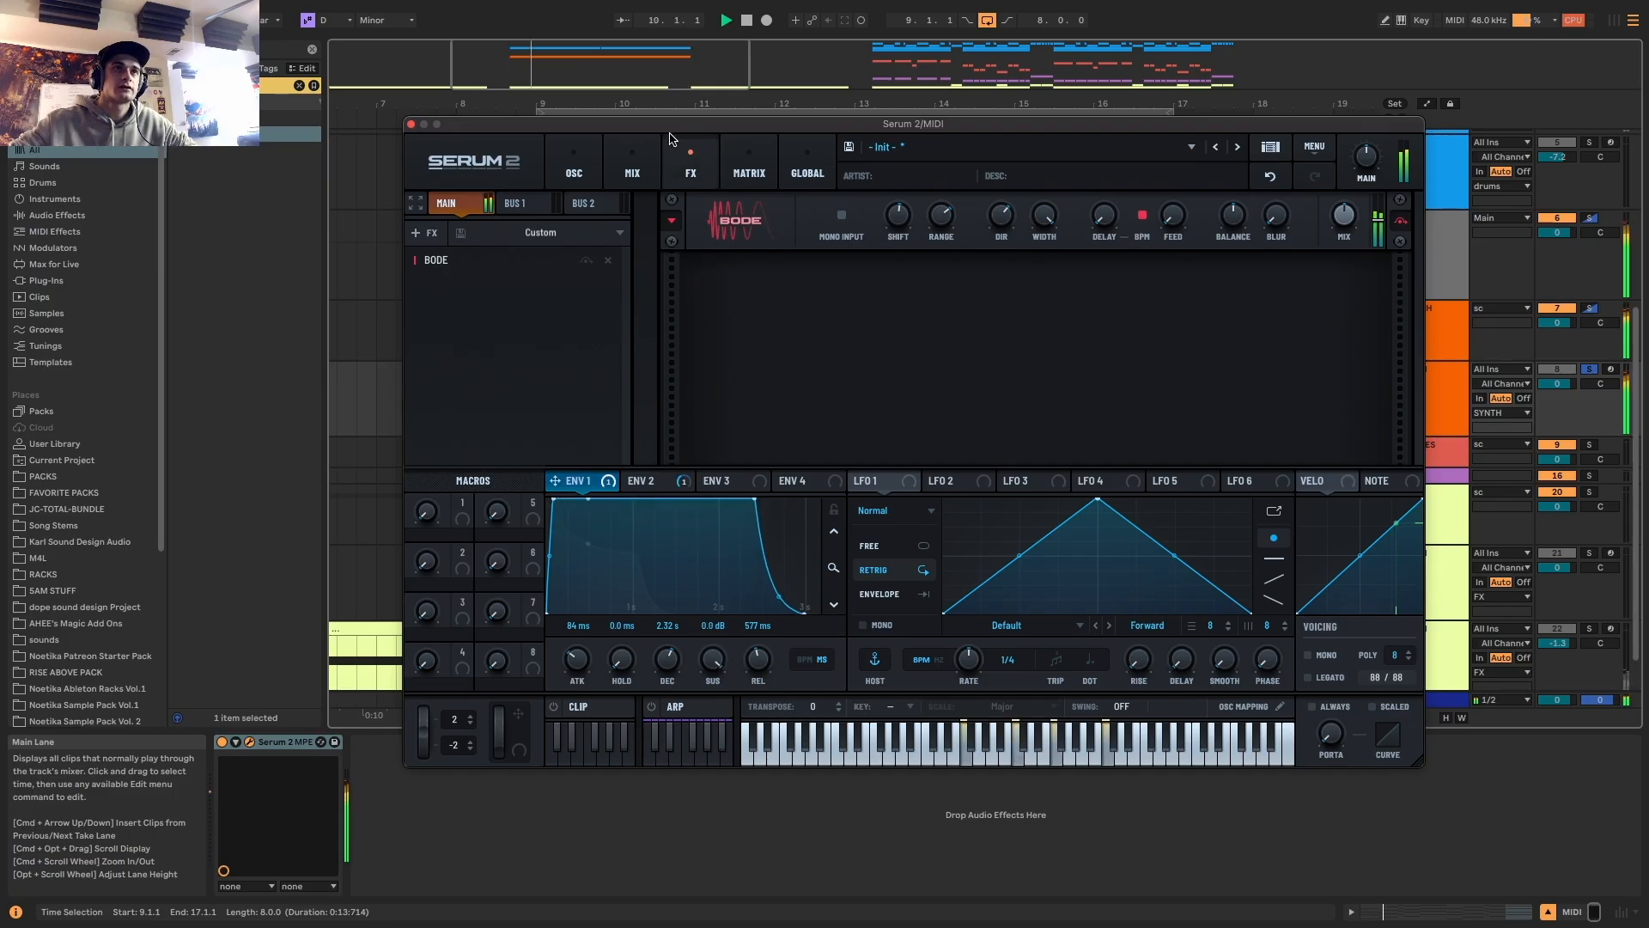
{"action": "left_click", "coordinate": [559, 161]}
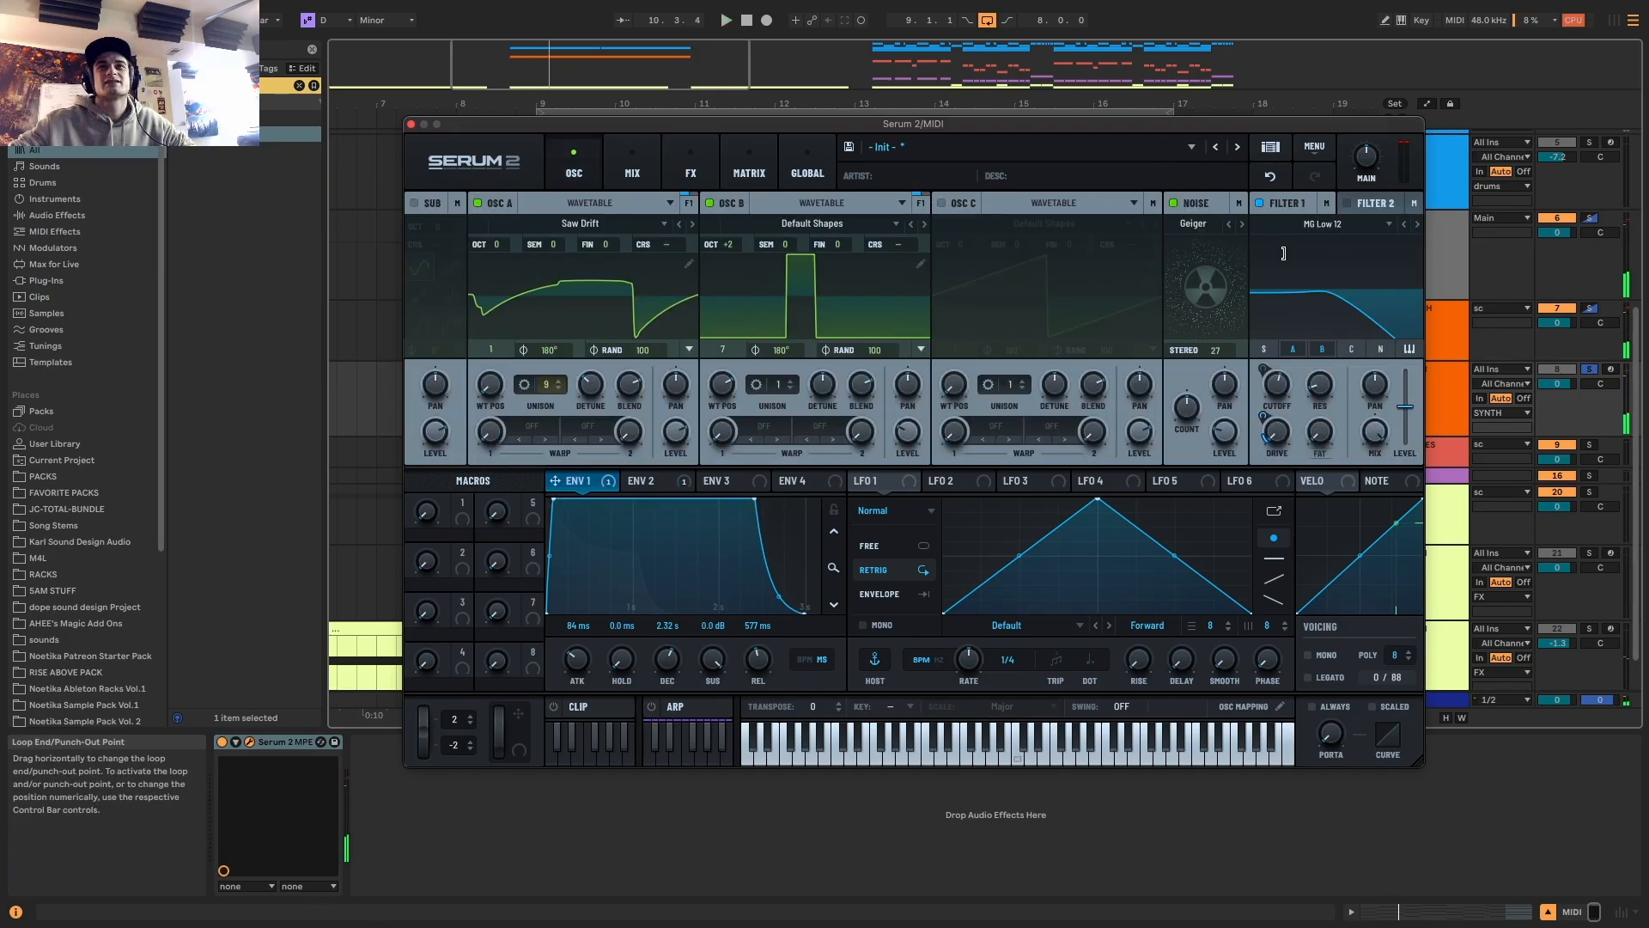
{"action": "key", "text": "space"}
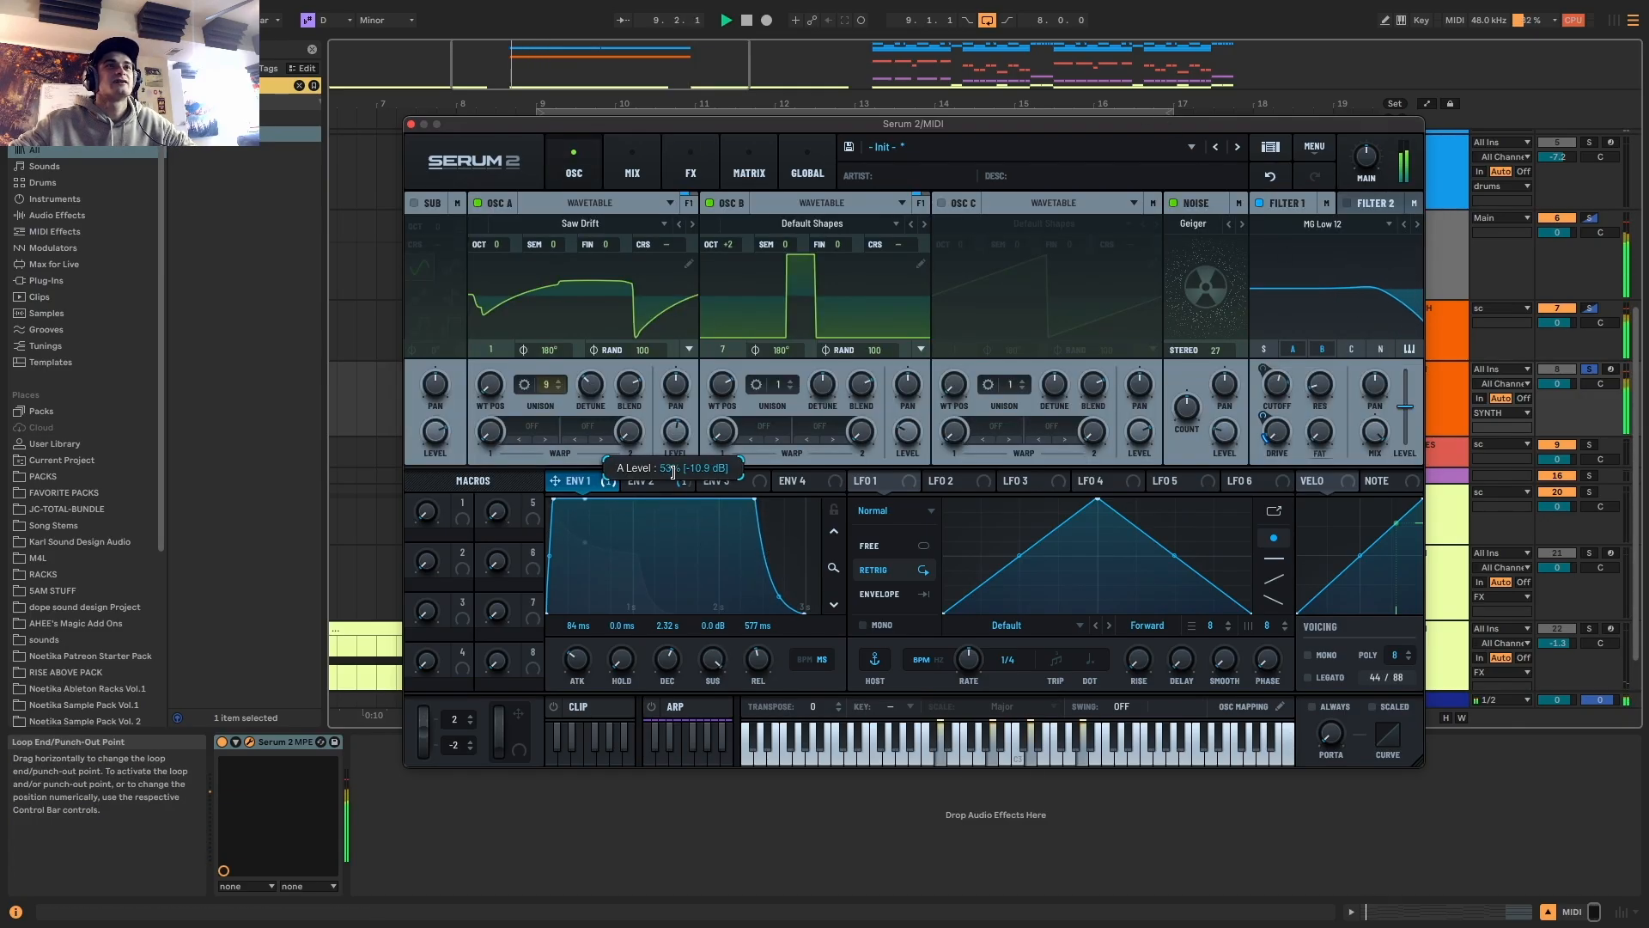
{"action": "key", "text": "space"}
{"action": "key", "text": "space"}
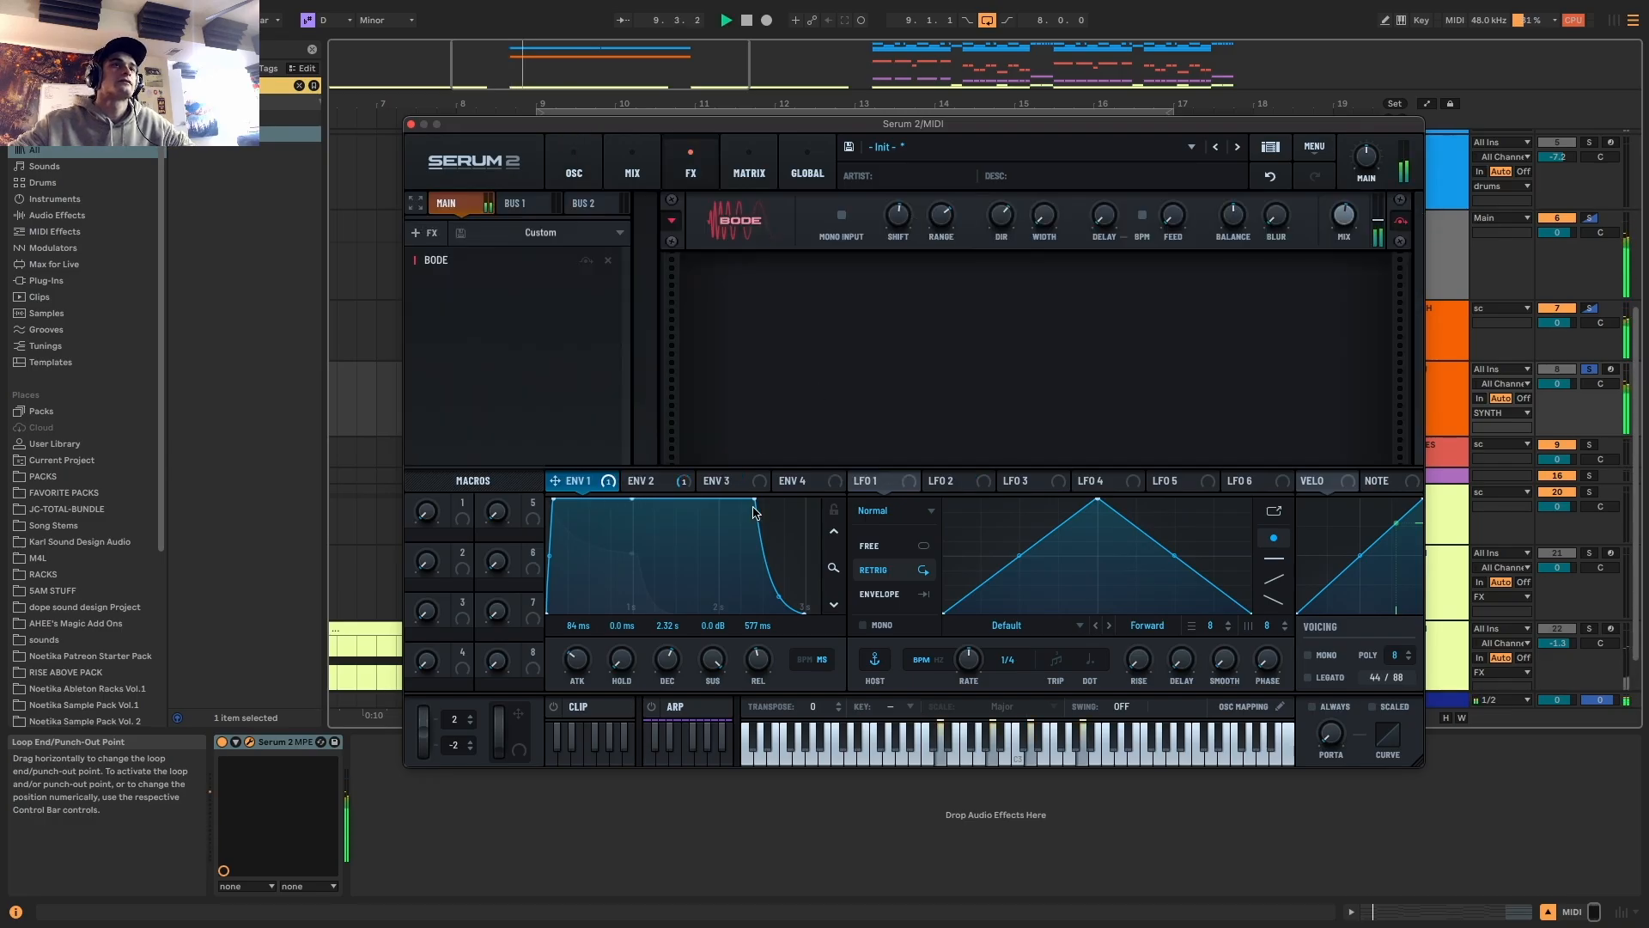
Shorten Envelope 1's decay to 1.76 s and map Macro 1 to the Bode mix with a 0 to 61% range
{"action": "left_click_drag", "start_coordinate": [753, 512], "coordinate": [692, 506]}
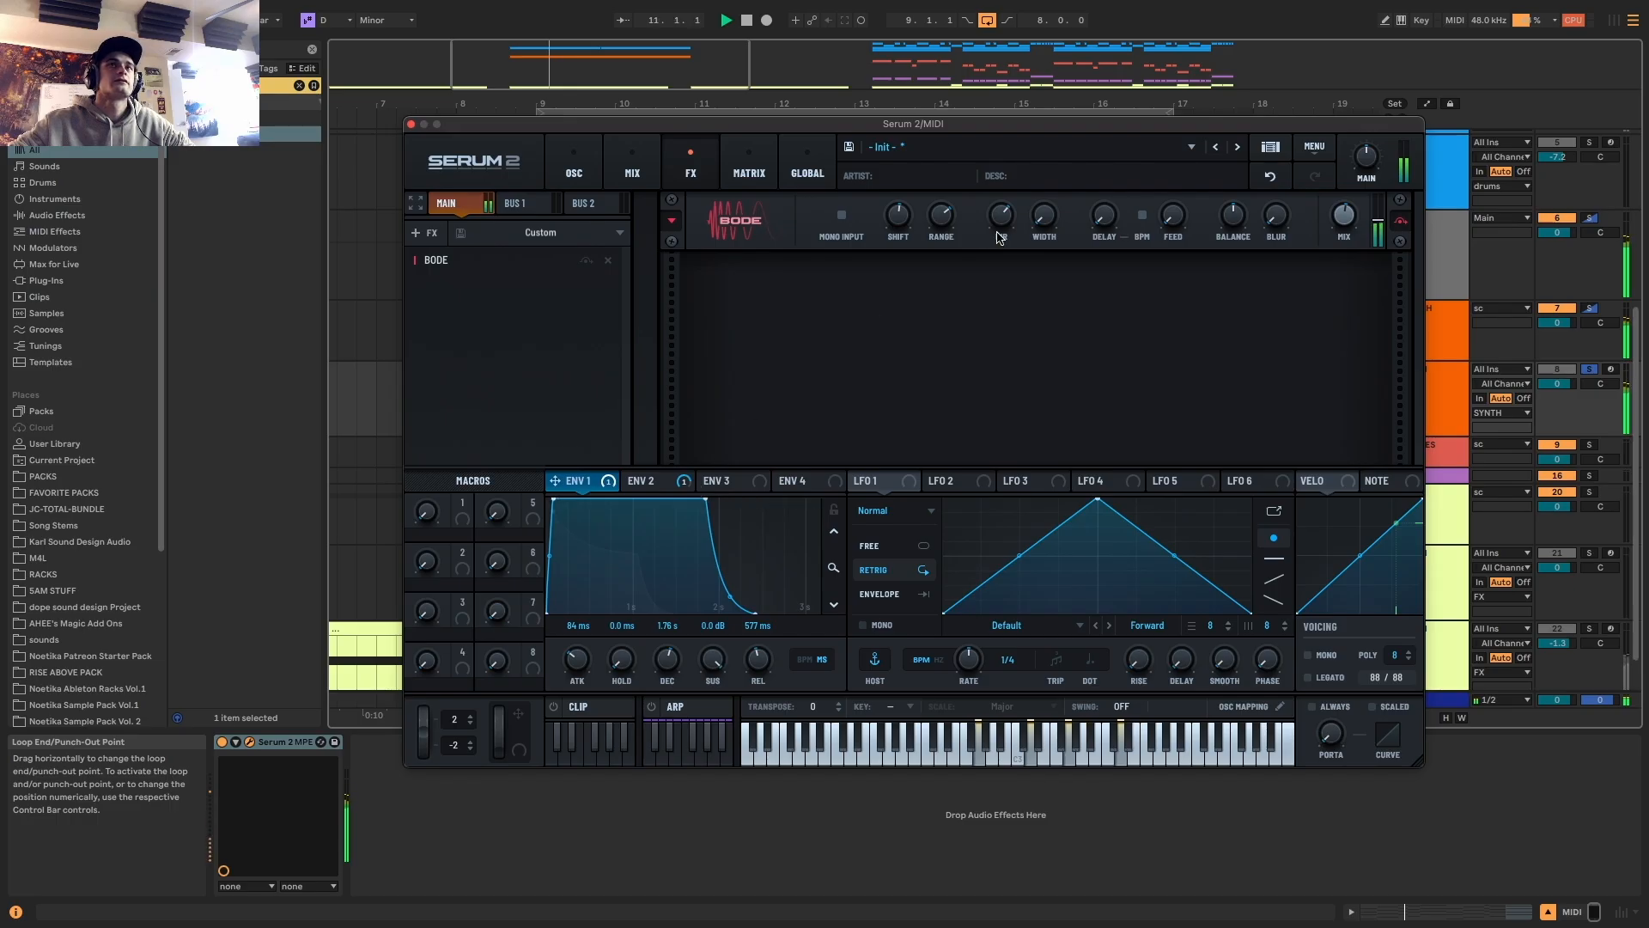
{"action": "left_click_drag", "start_coordinate": [1002, 218], "coordinate": [1020, 174]}
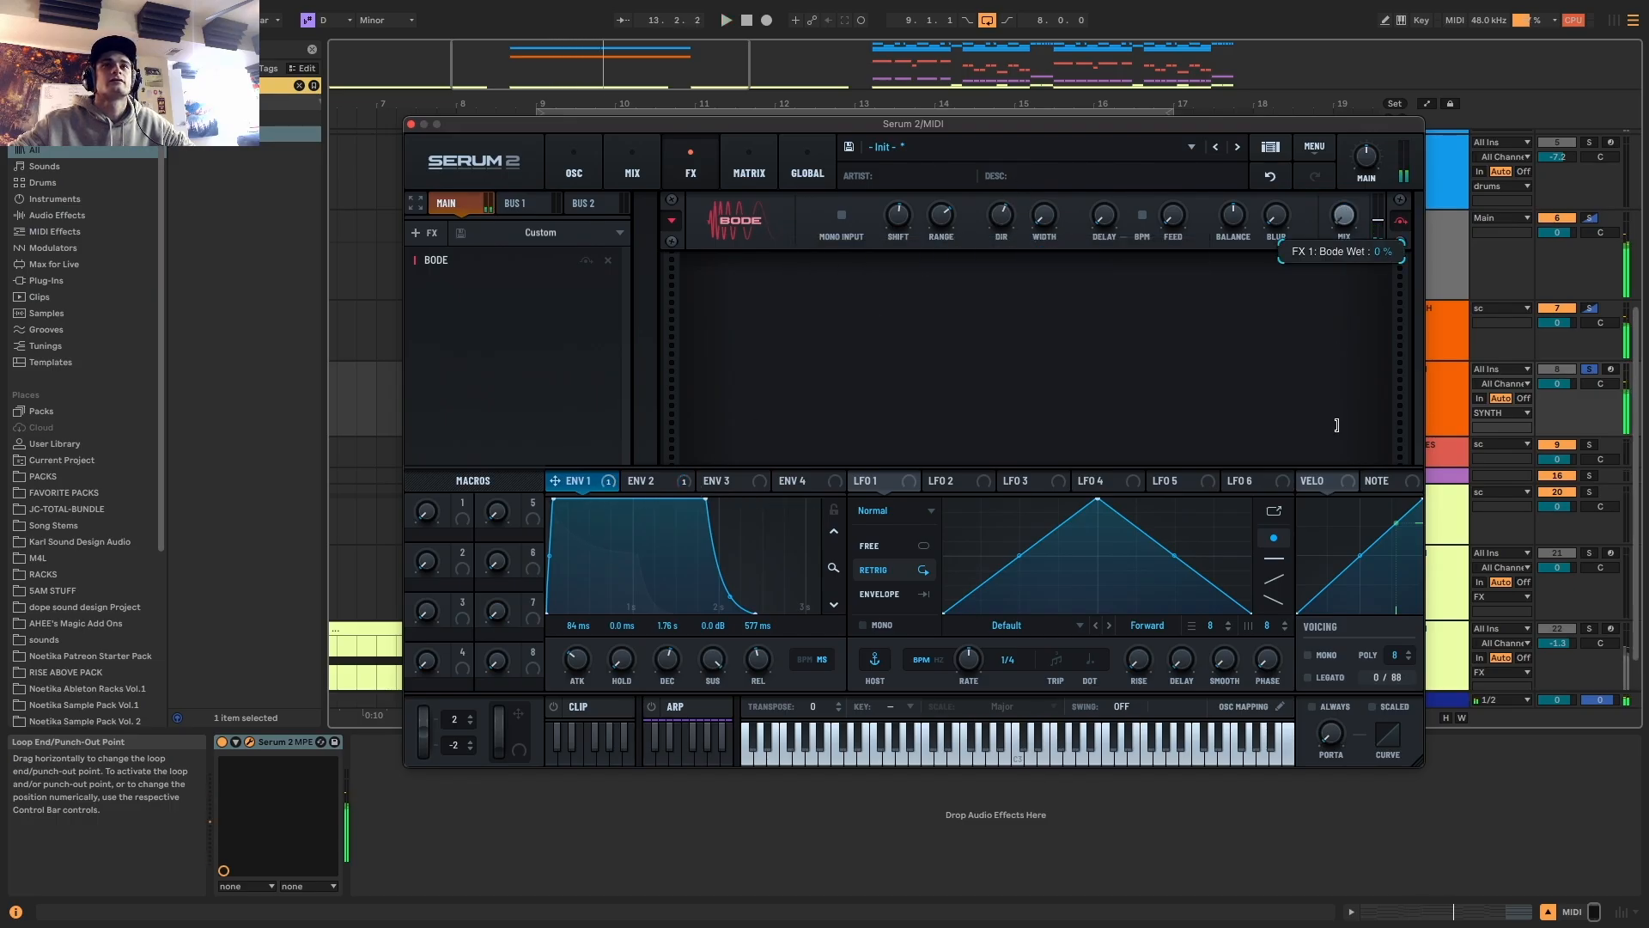
{"action": "left_click_drag", "start_coordinate": [462, 502], "coordinate": [1328, 240]}
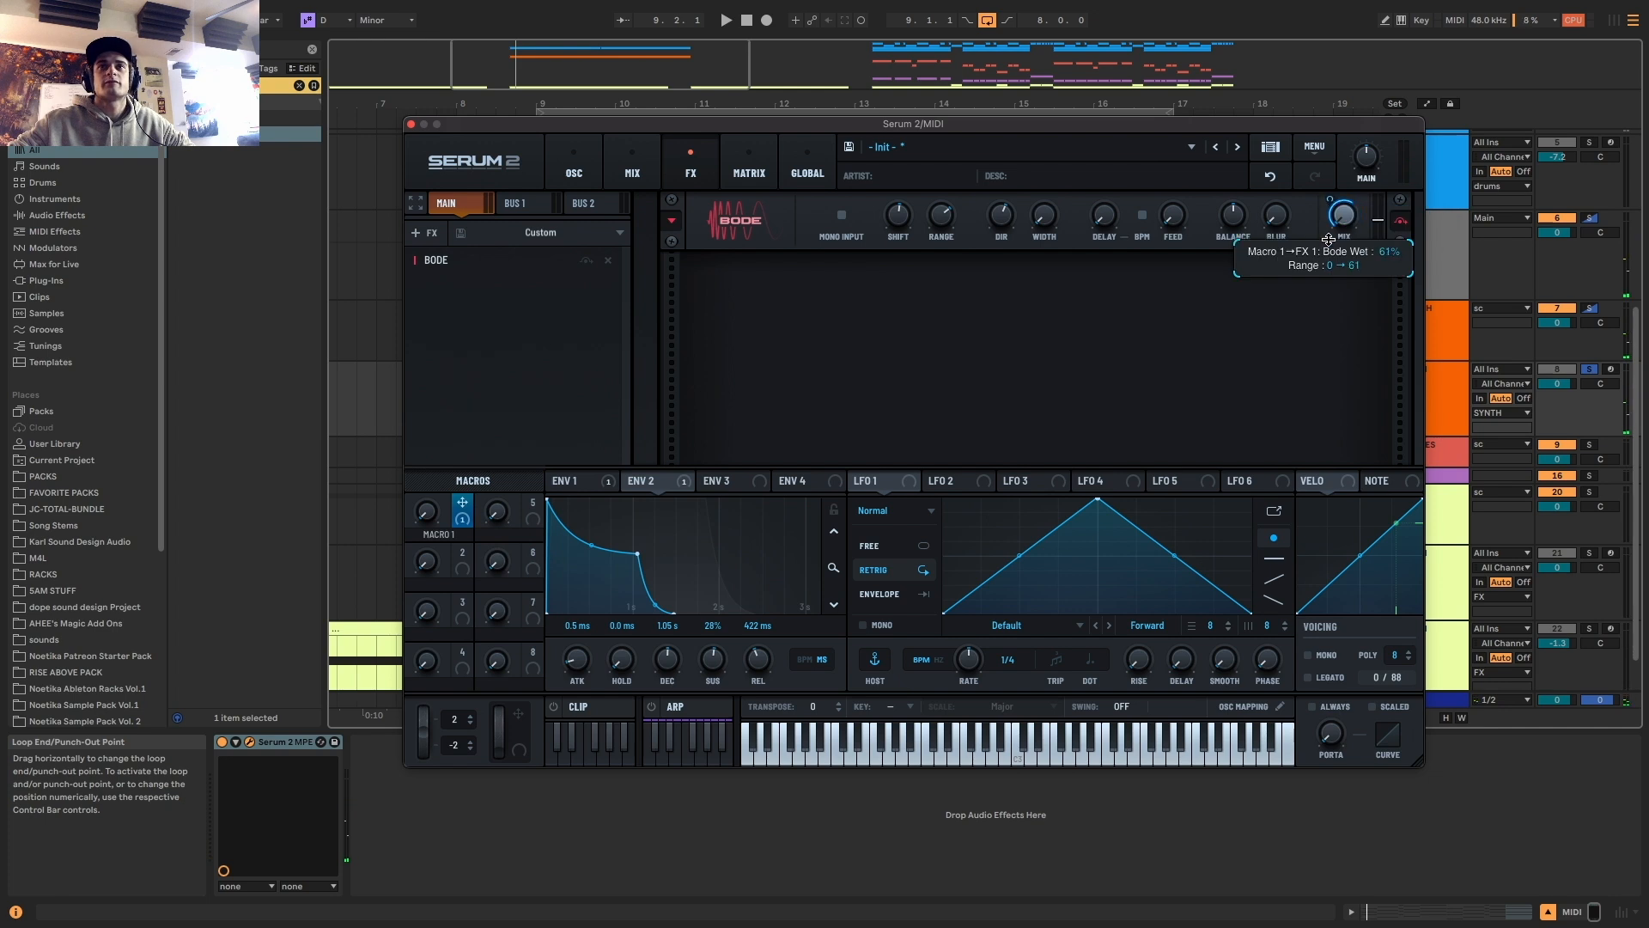
During playback, set Envelope 2 to 1.38 s decay and 62% sustain, and Envelope 1 to 1.46 s decay and -6.7 dB sustain
{"action": "key", "text": "space"}
{"action": "left_click_drag", "start_coordinate": [642, 550], "coordinate": [668, 520]}
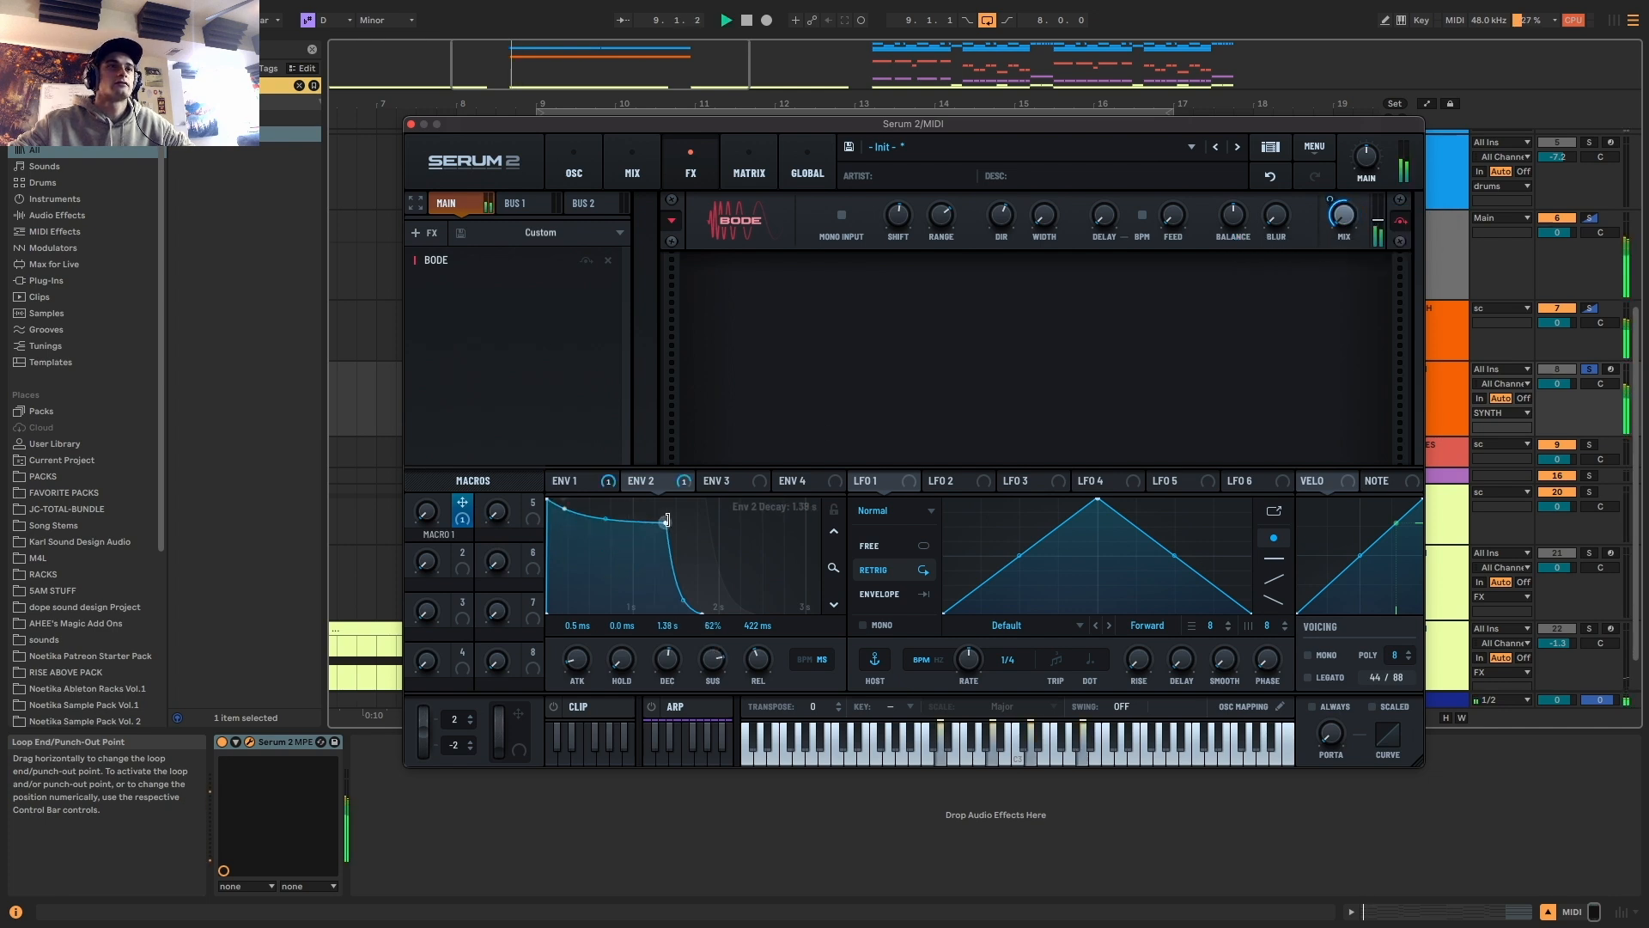
{"action": "left_click", "coordinate": [617, 482]}
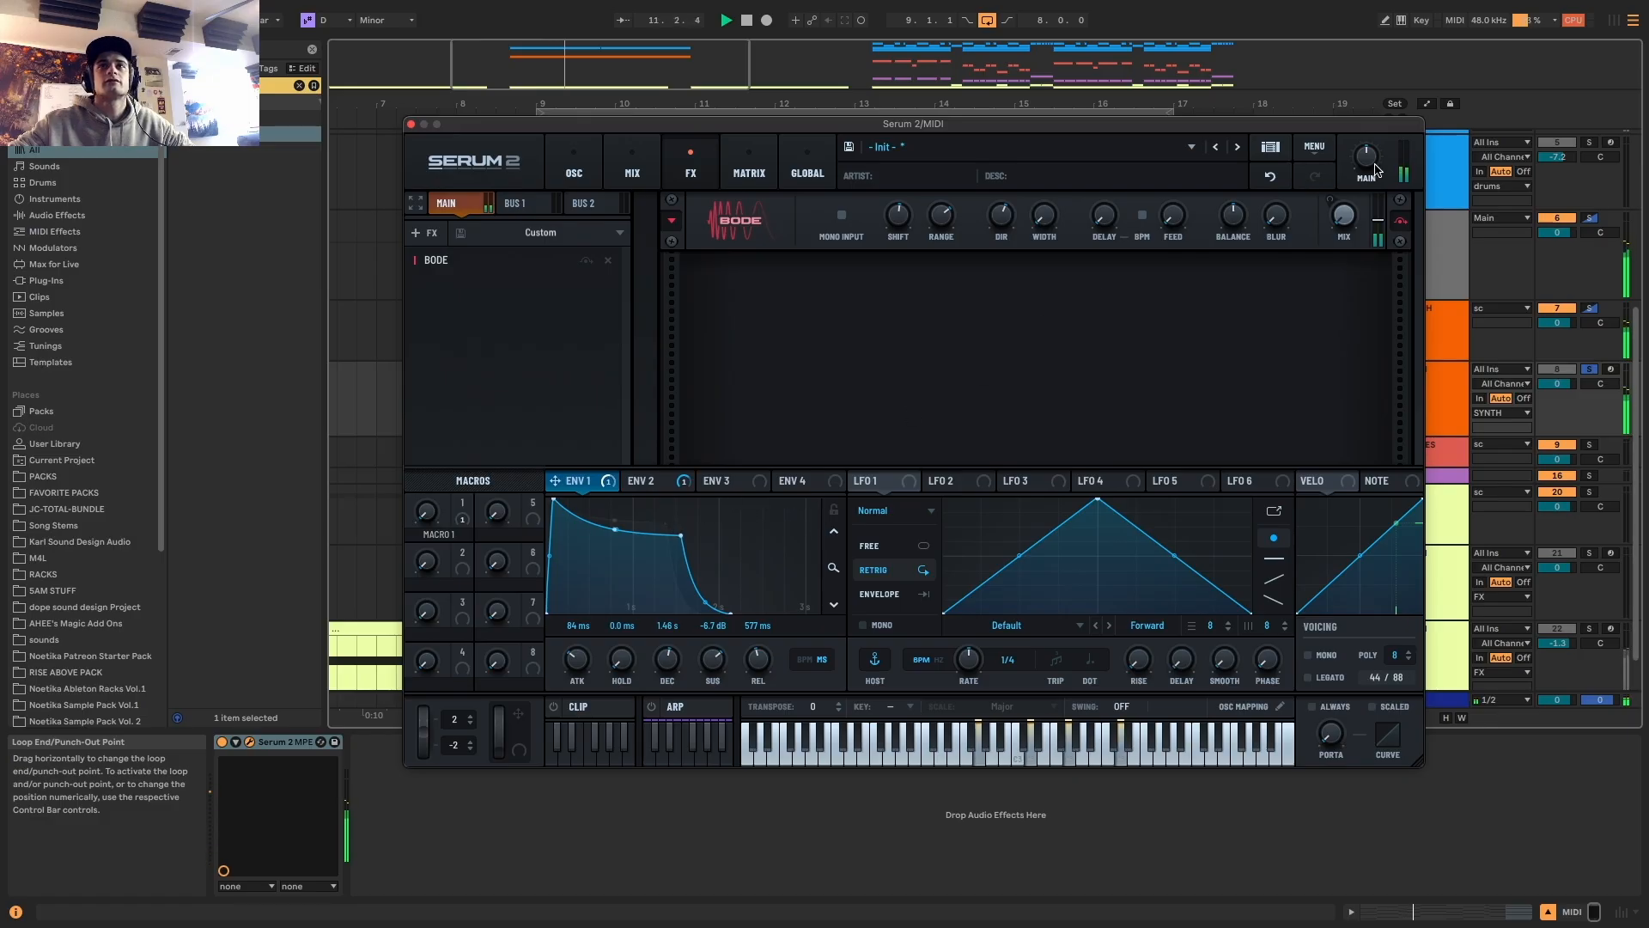
{"action": "left_click", "coordinate": [573, 168]}
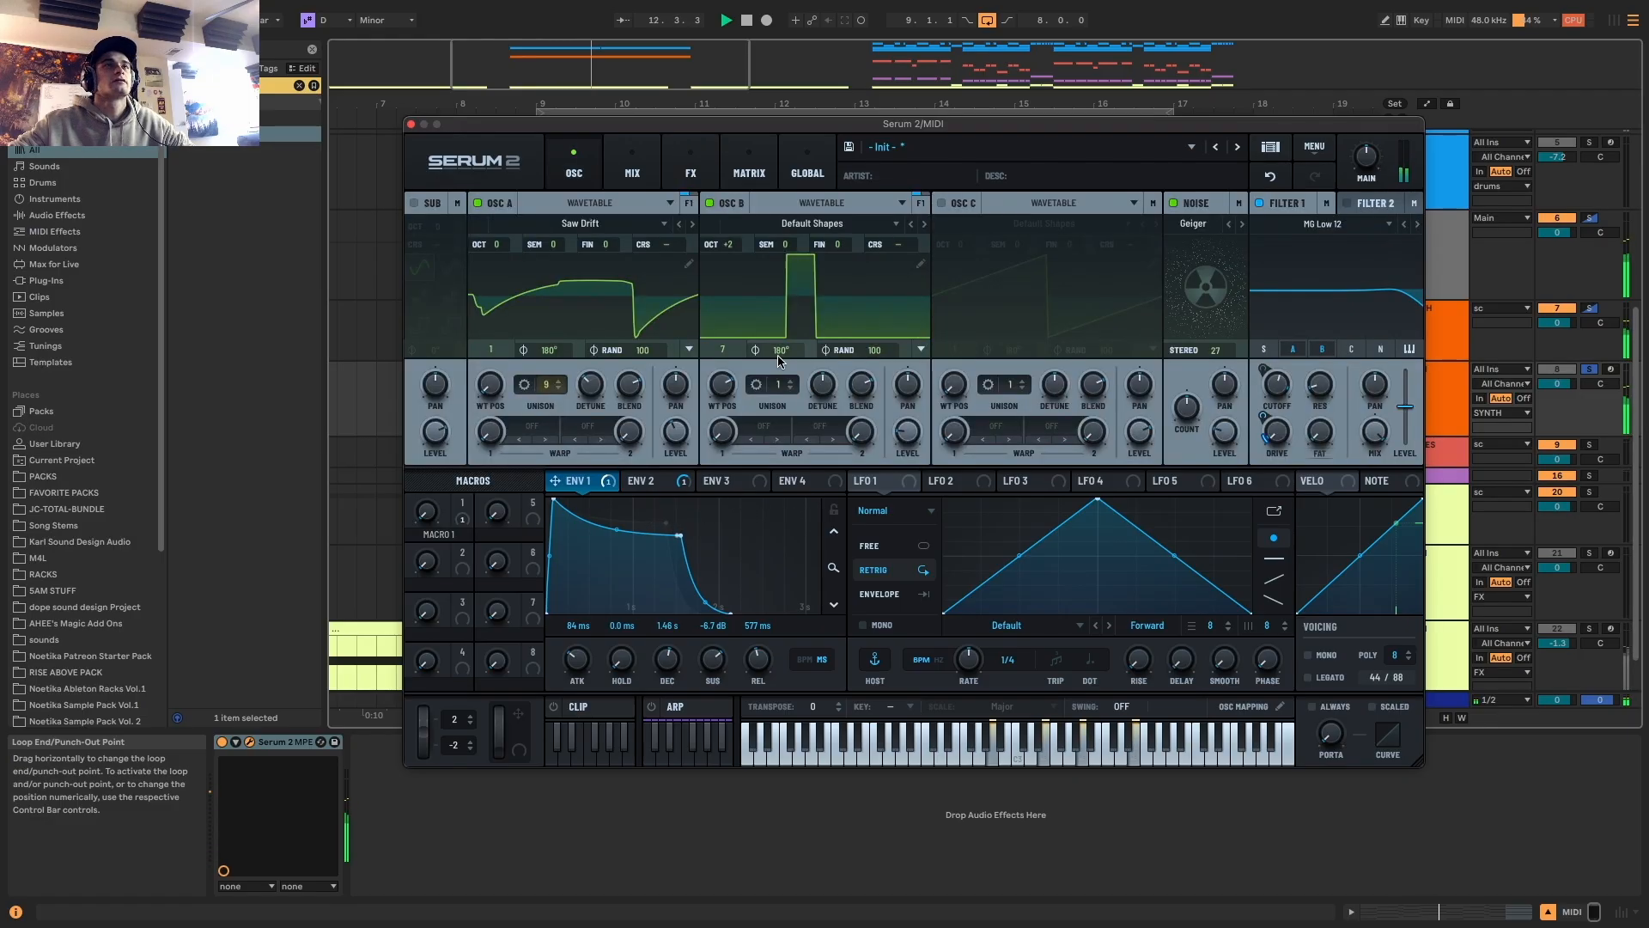
{"action": "mouse_move", "coordinate": [671, 443]}
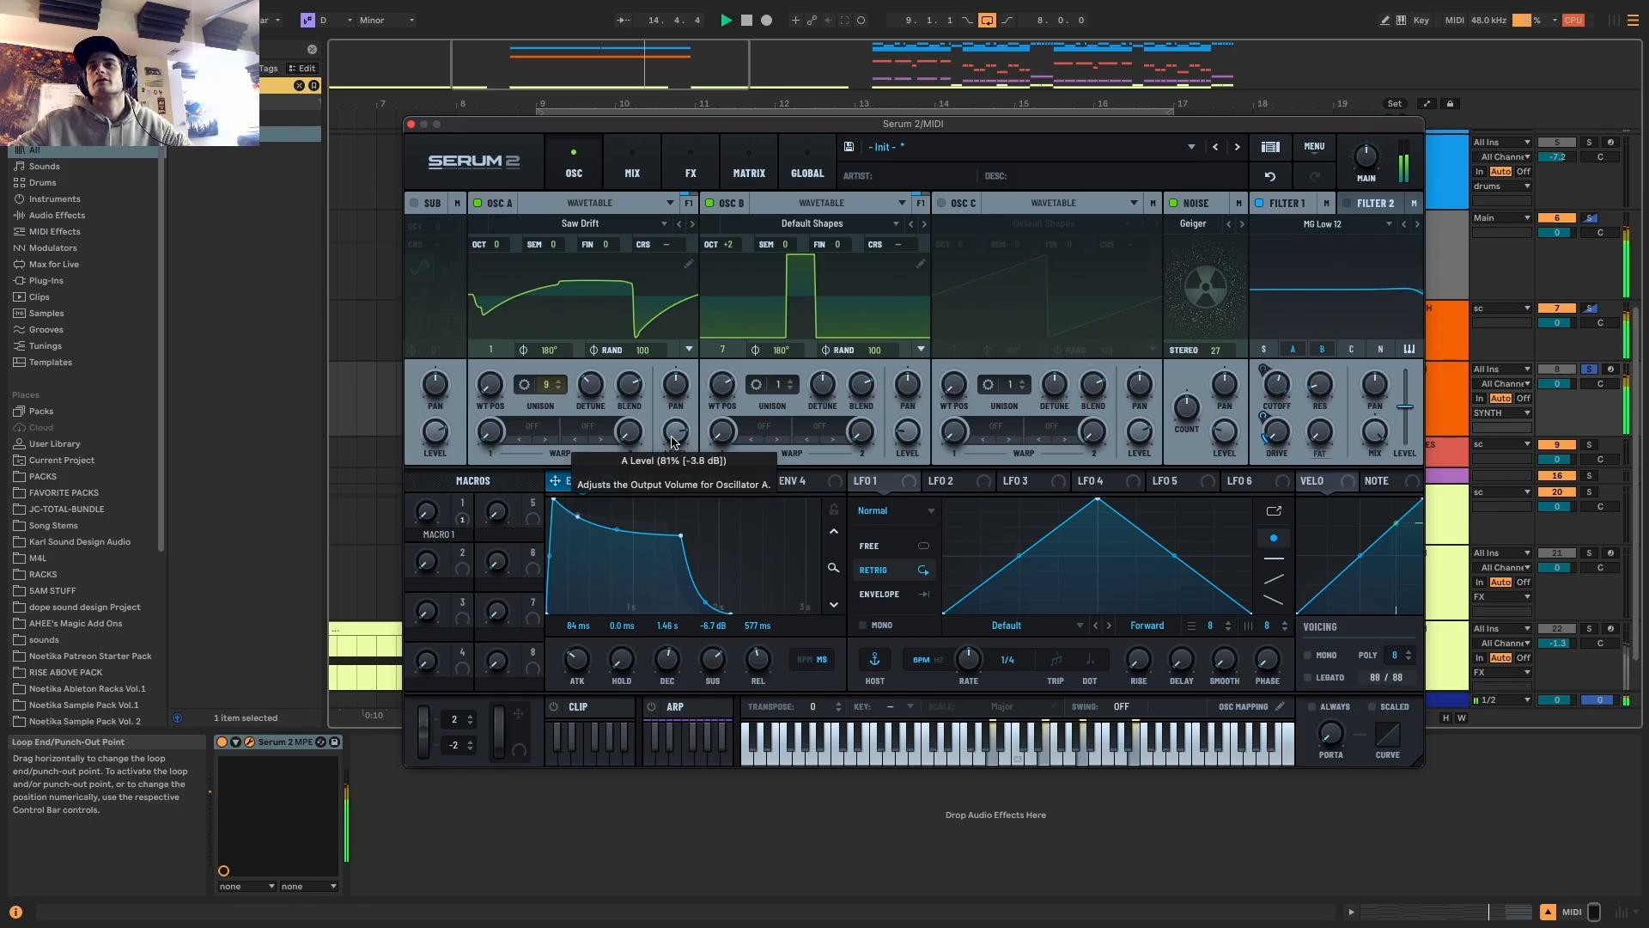
{"action": "mouse_move", "coordinate": [1366, 172]}
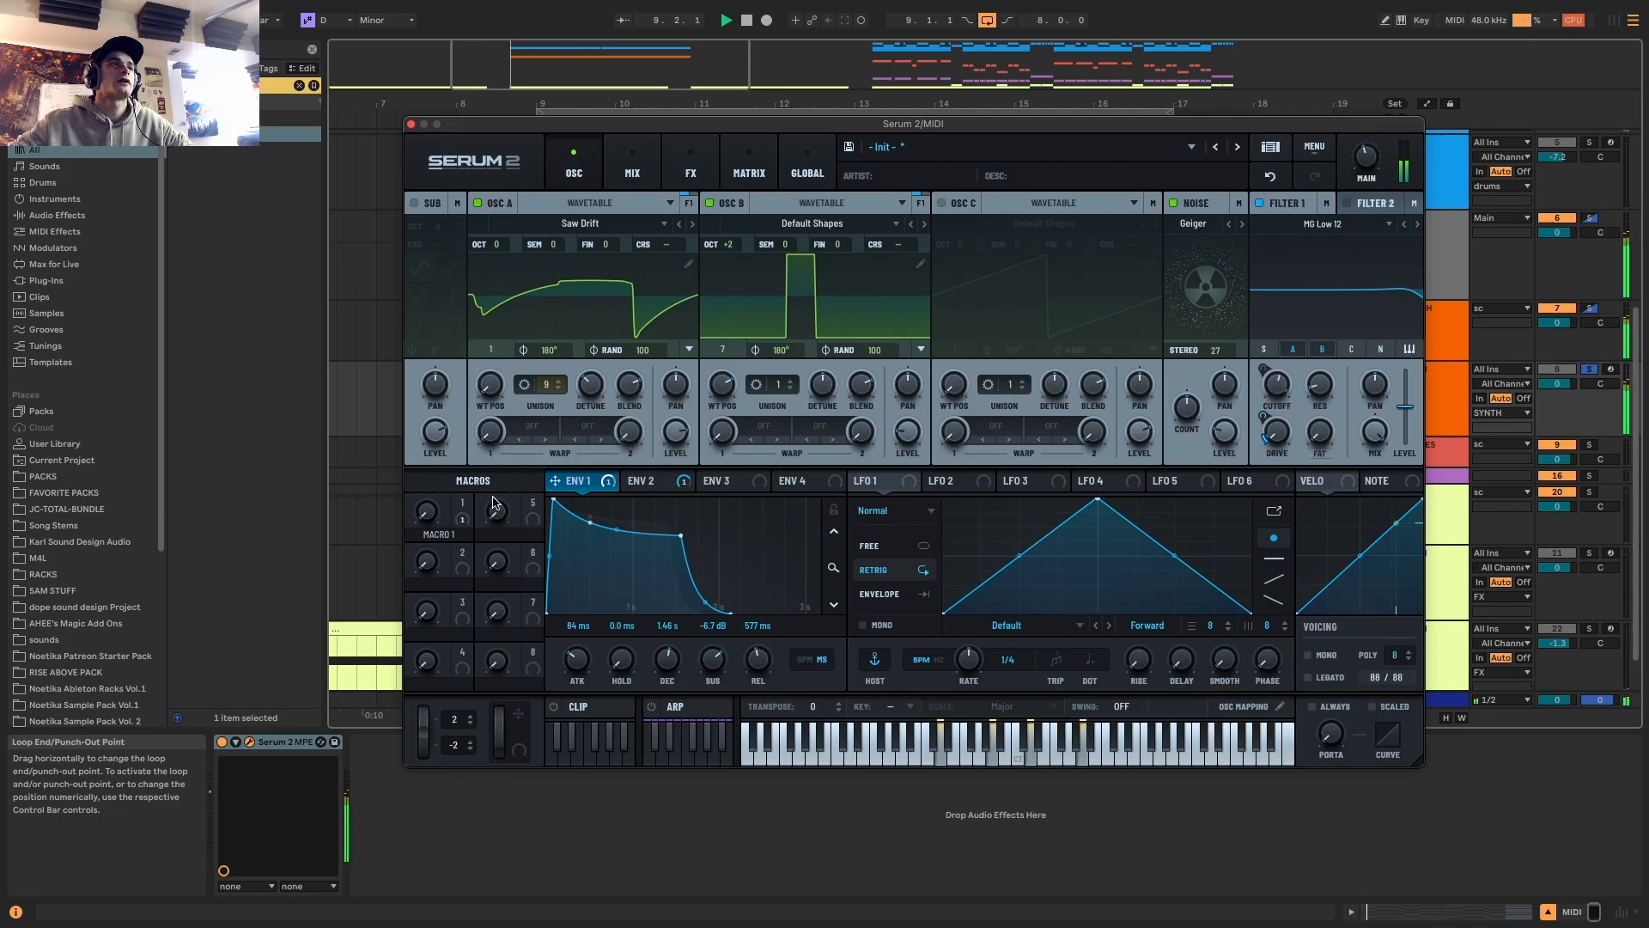
Rename Macro 1 to WARBLE and raise it to 100 while replaying the loop
{"action": "double_click", "coordinate": [436, 534]}
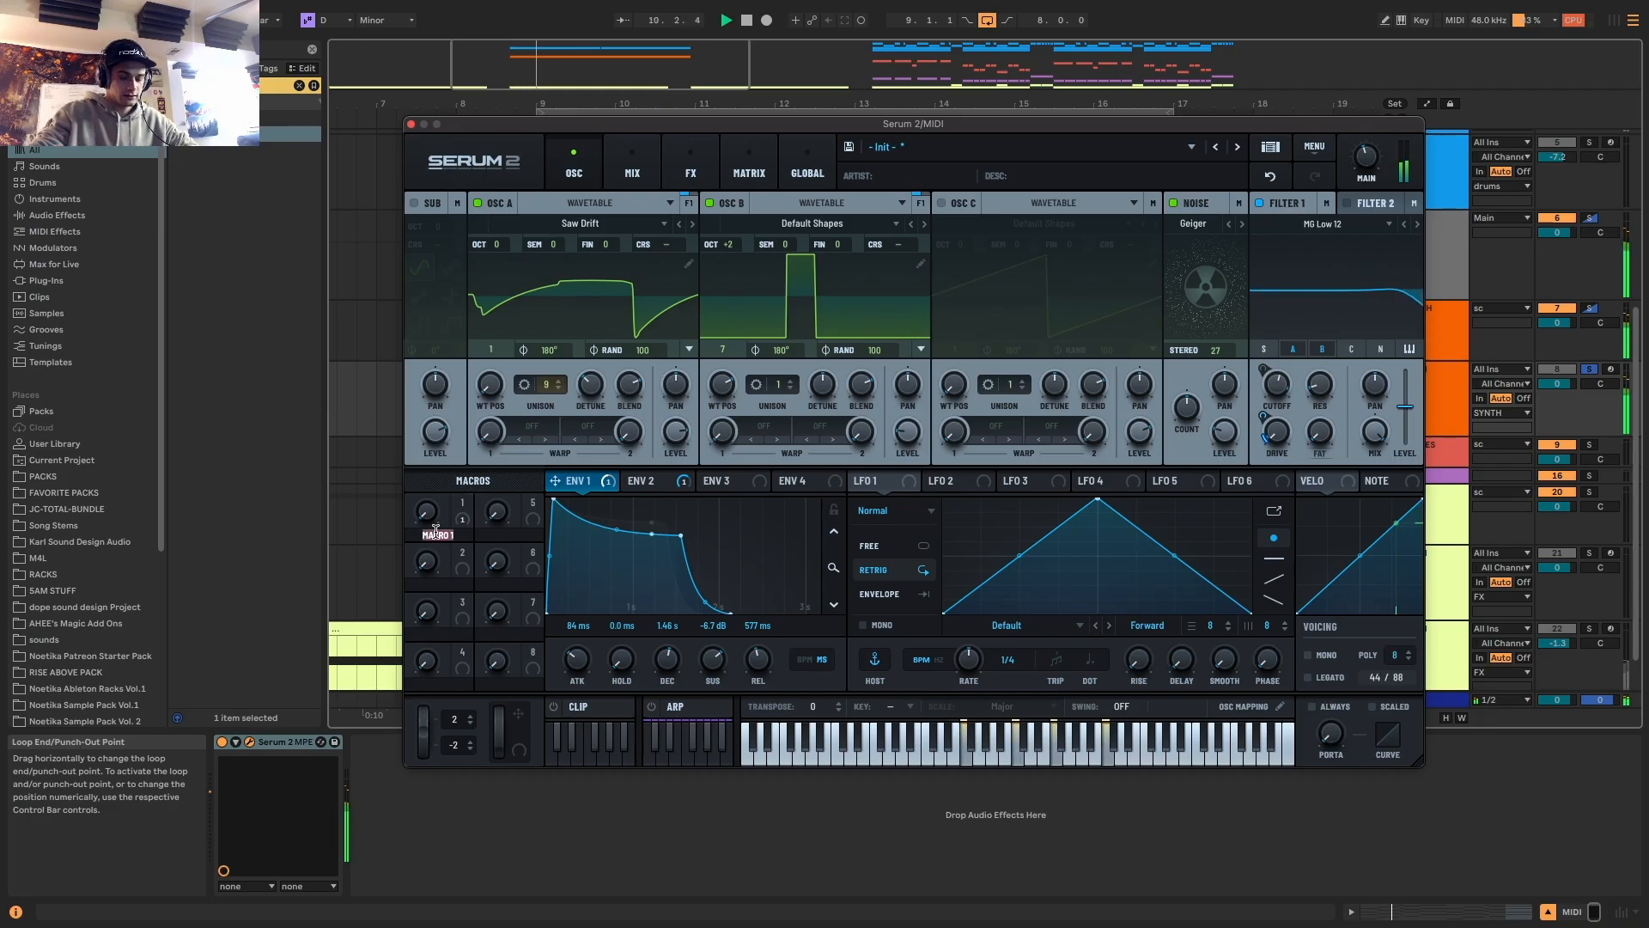
{"action": "type", "text": "WAR"}
{"action": "left_click_drag", "start_coordinate": [430, 515], "coordinate": [442, 487]}
{"action": "key", "text": "space"}
{"action": "key", "text": "space"}
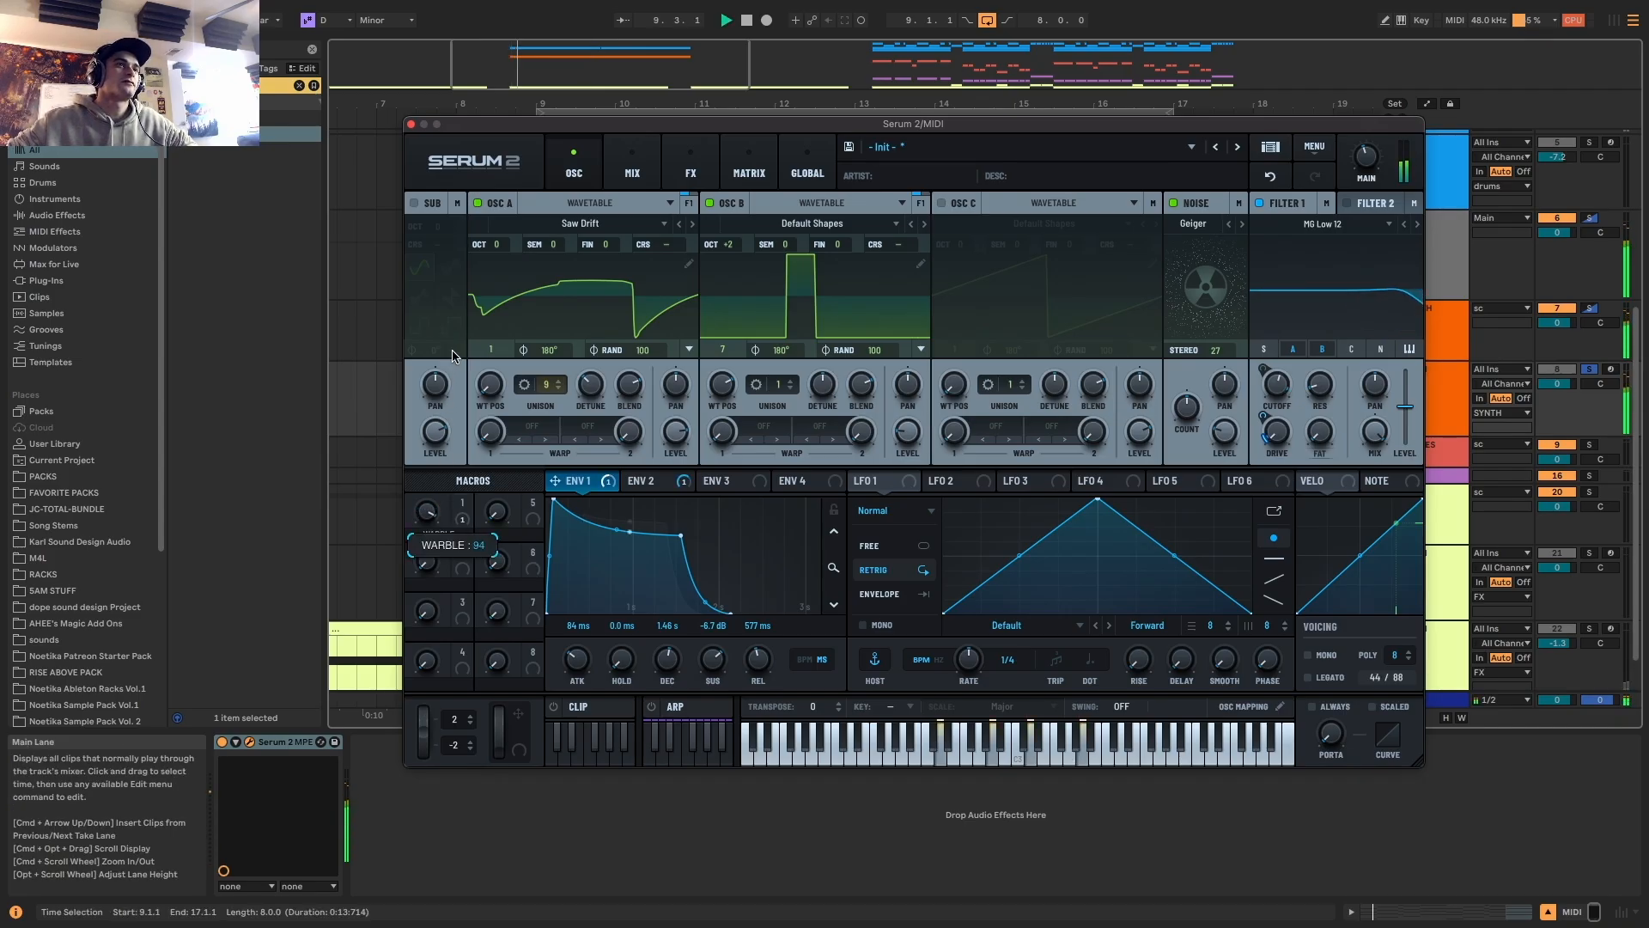
{"action": "left_click_drag", "start_coordinate": [452, 355], "coordinate": [459, 340]}
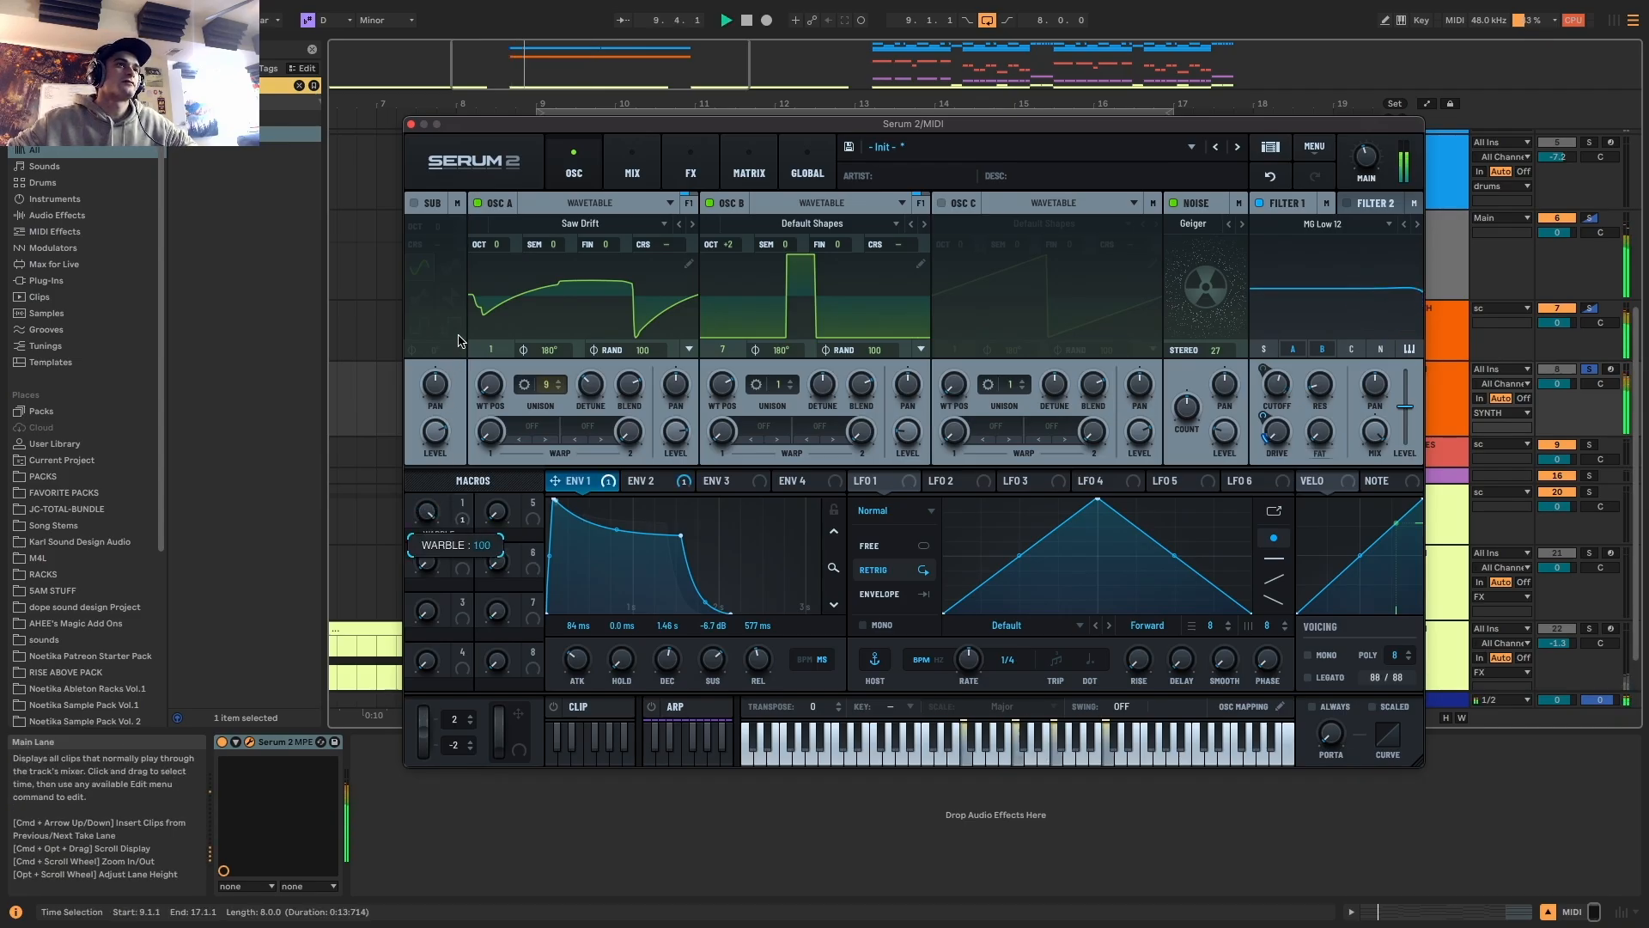
{"action": "left_click", "coordinate": [410, 124]}
Draw WARBLE automation on the synth's MIDI track, ramping from 0 at bar 15 to 100 at bar 17
{"action": "key", "text": "a"}
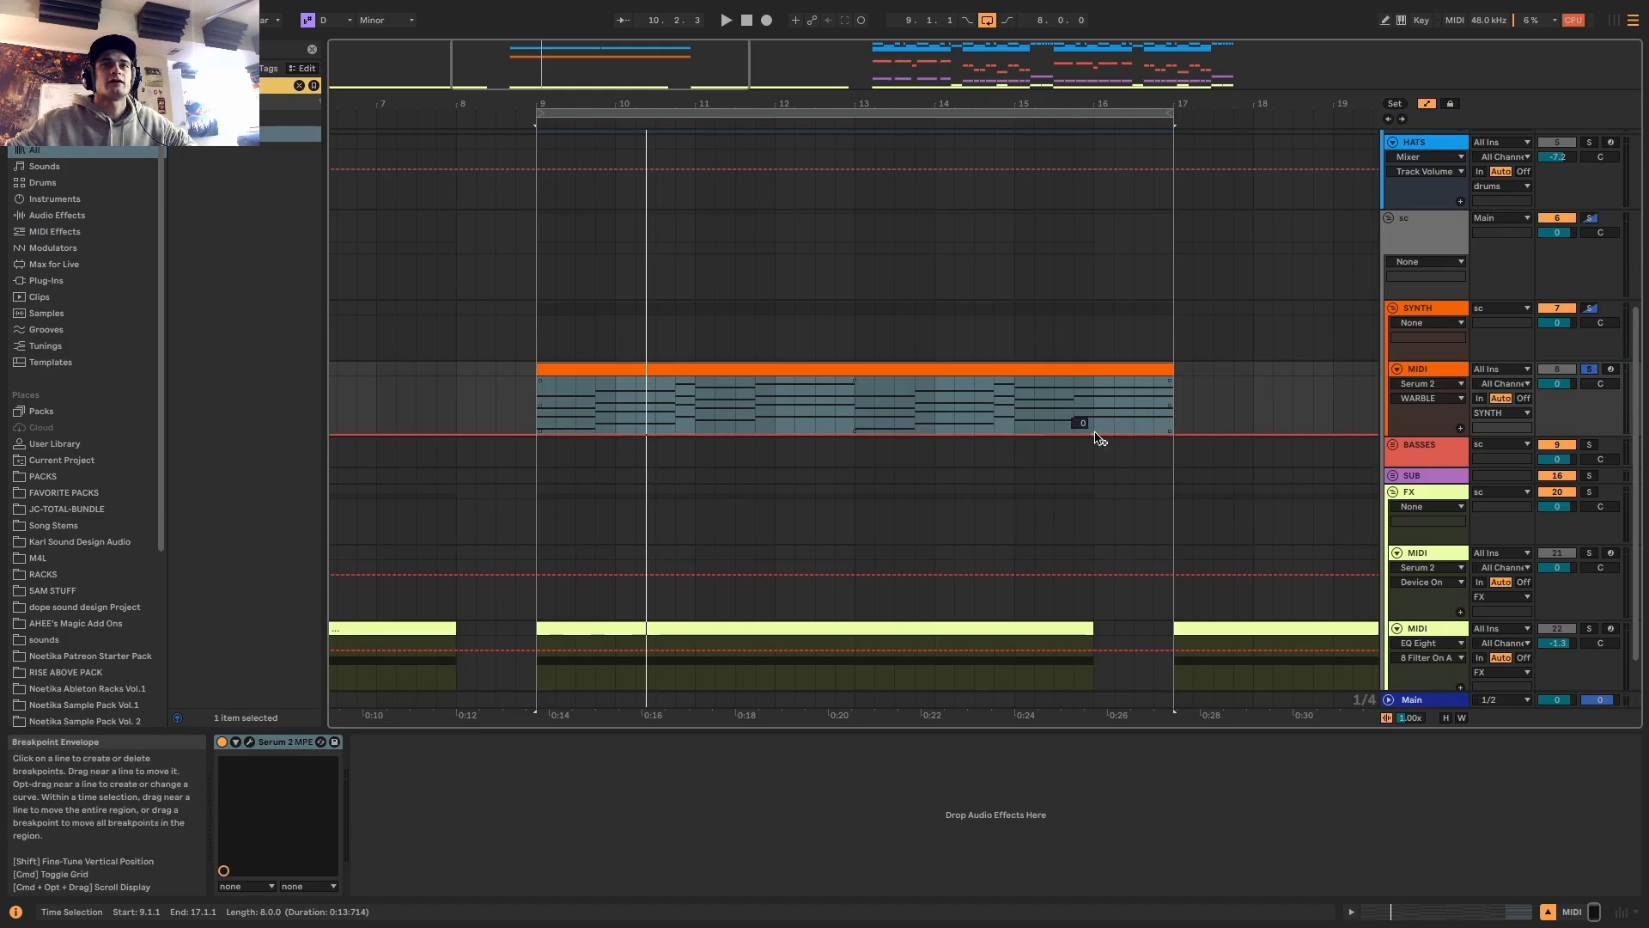
{"action": "left_click", "coordinate": [1096, 434]}
{"action": "left_click", "coordinate": [1129, 412]}
{"action": "key", "text": "space"}
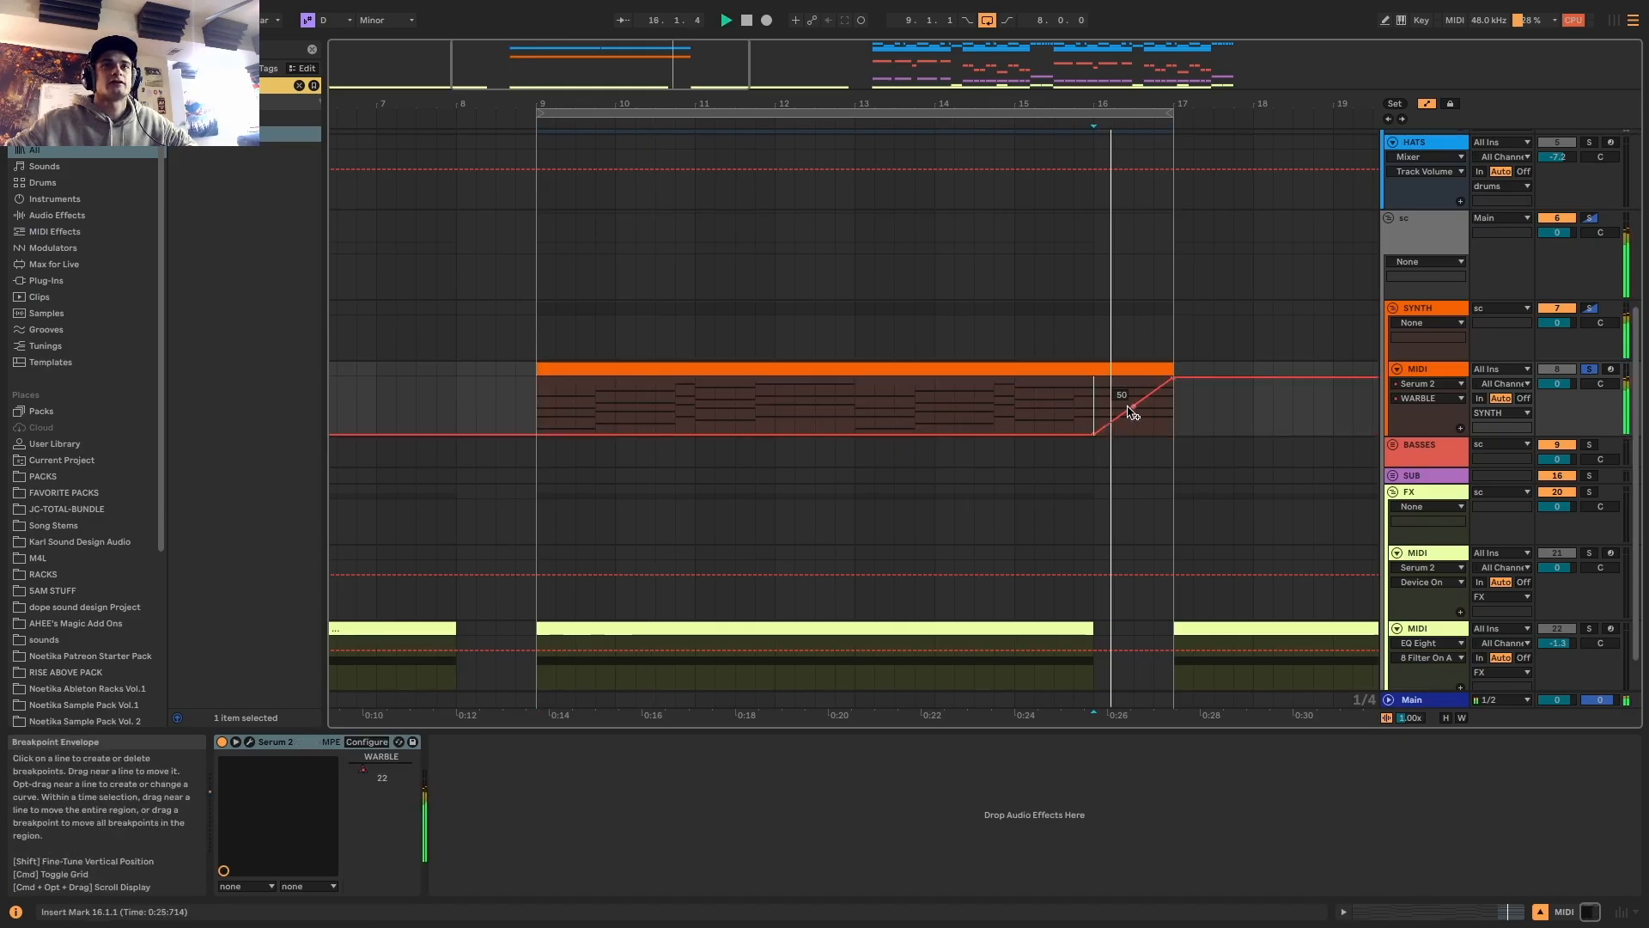
{"action": "left_click_drag", "start_coordinate": [1093, 434], "coordinate": [1013, 434]}
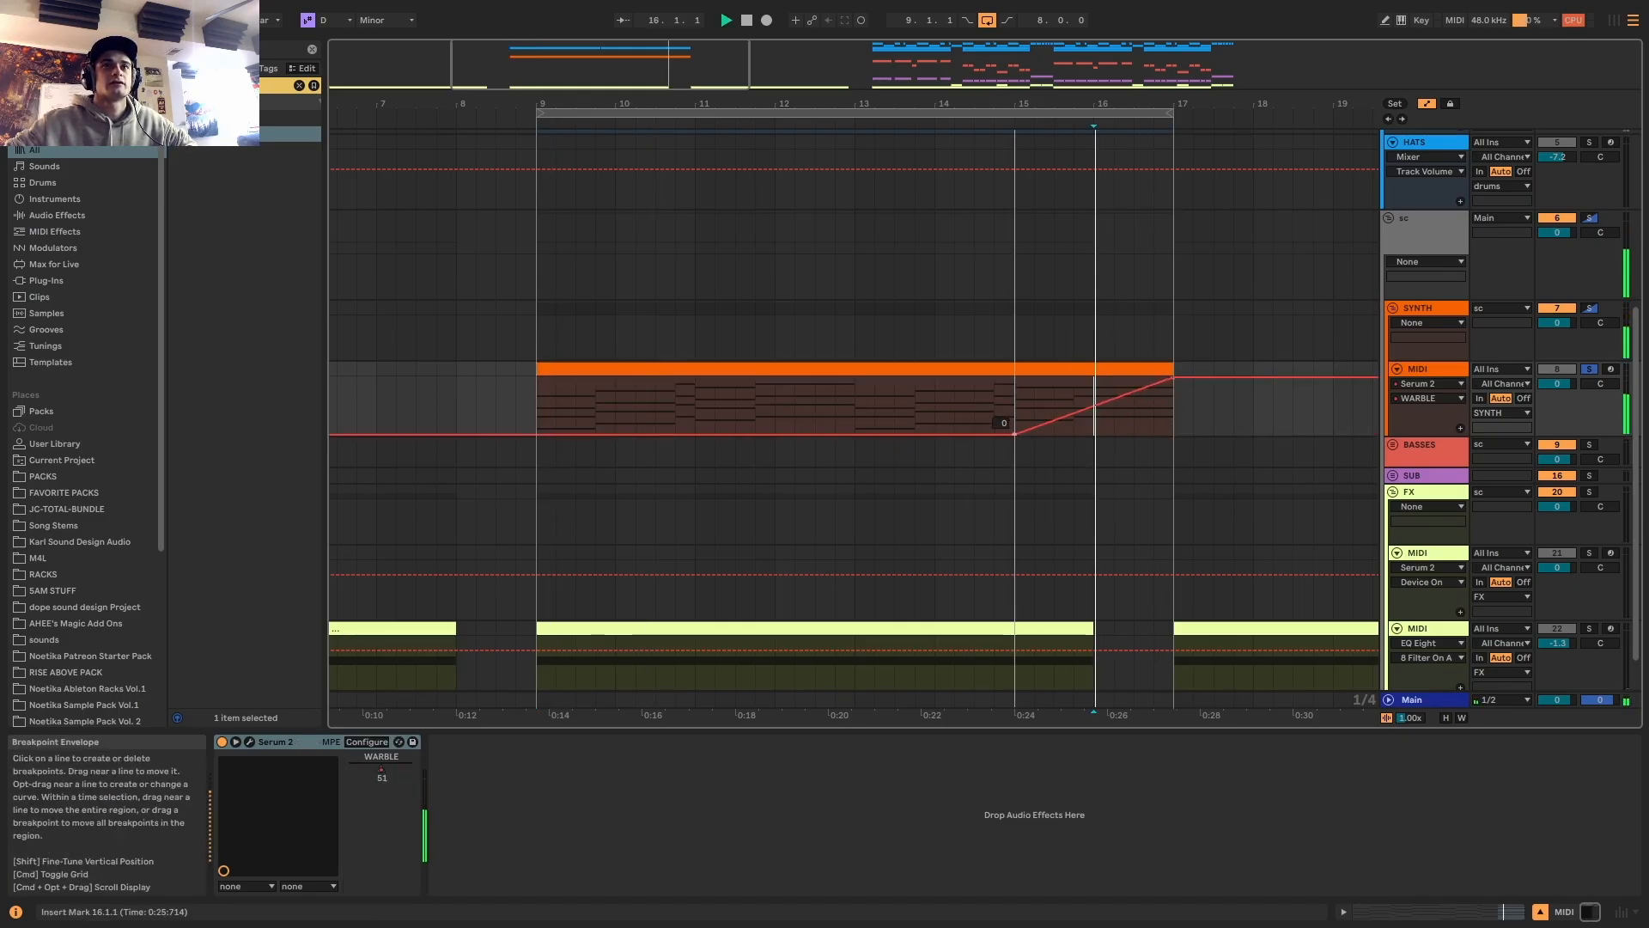
Select the final held chord before bar 17 and place a one-bar clip of it starting at bar 17
{"action": "scroll", "coordinate": [1084, 405], "scroll_direction": "down", "scroll_amount": 5}
{"action": "left_click", "coordinate": [692, 370]}
{"action": "left_click_drag", "start_coordinate": [692, 369], "coordinate": [1125, 434]}
{"action": "left_click", "coordinate": [1124, 434]}
{"action": "left_click_drag", "start_coordinate": [908, 424], "coordinate": [865, 424]}
{"action": "scroll", "coordinate": [865, 424], "scroll_direction": "up", "scroll_amount": 5}
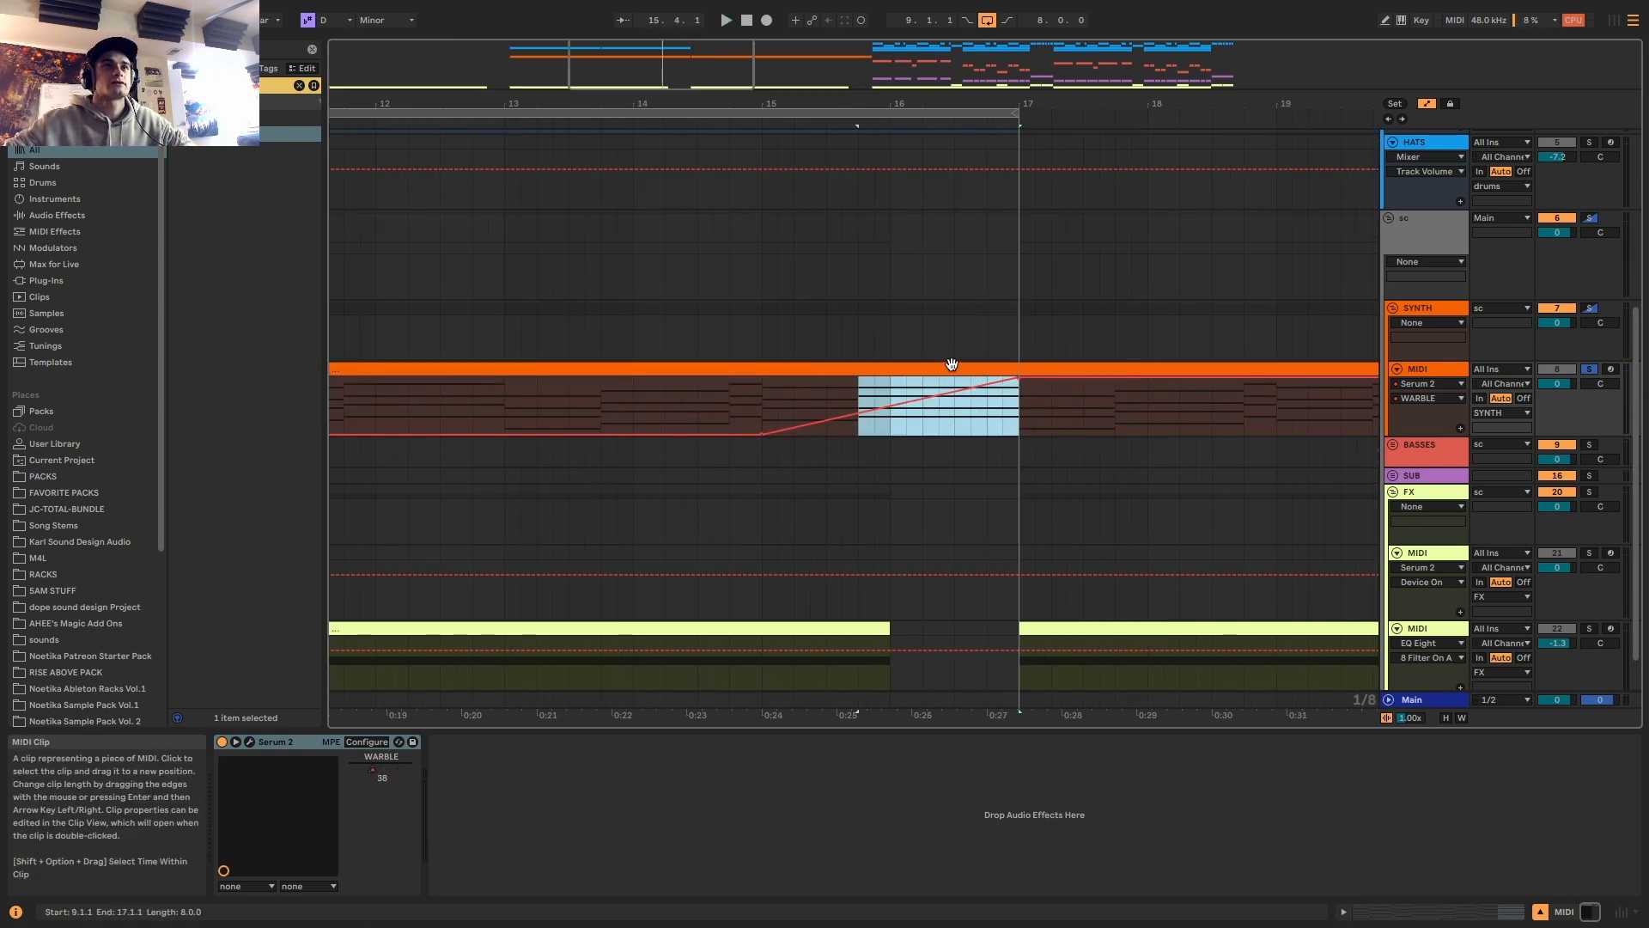
{"action": "left_click_drag", "start_coordinate": [950, 367], "coordinate": [1090, 373]}
{"action": "scroll", "coordinate": [1090, 373], "scroll_direction": "down", "scroll_amount": 3}
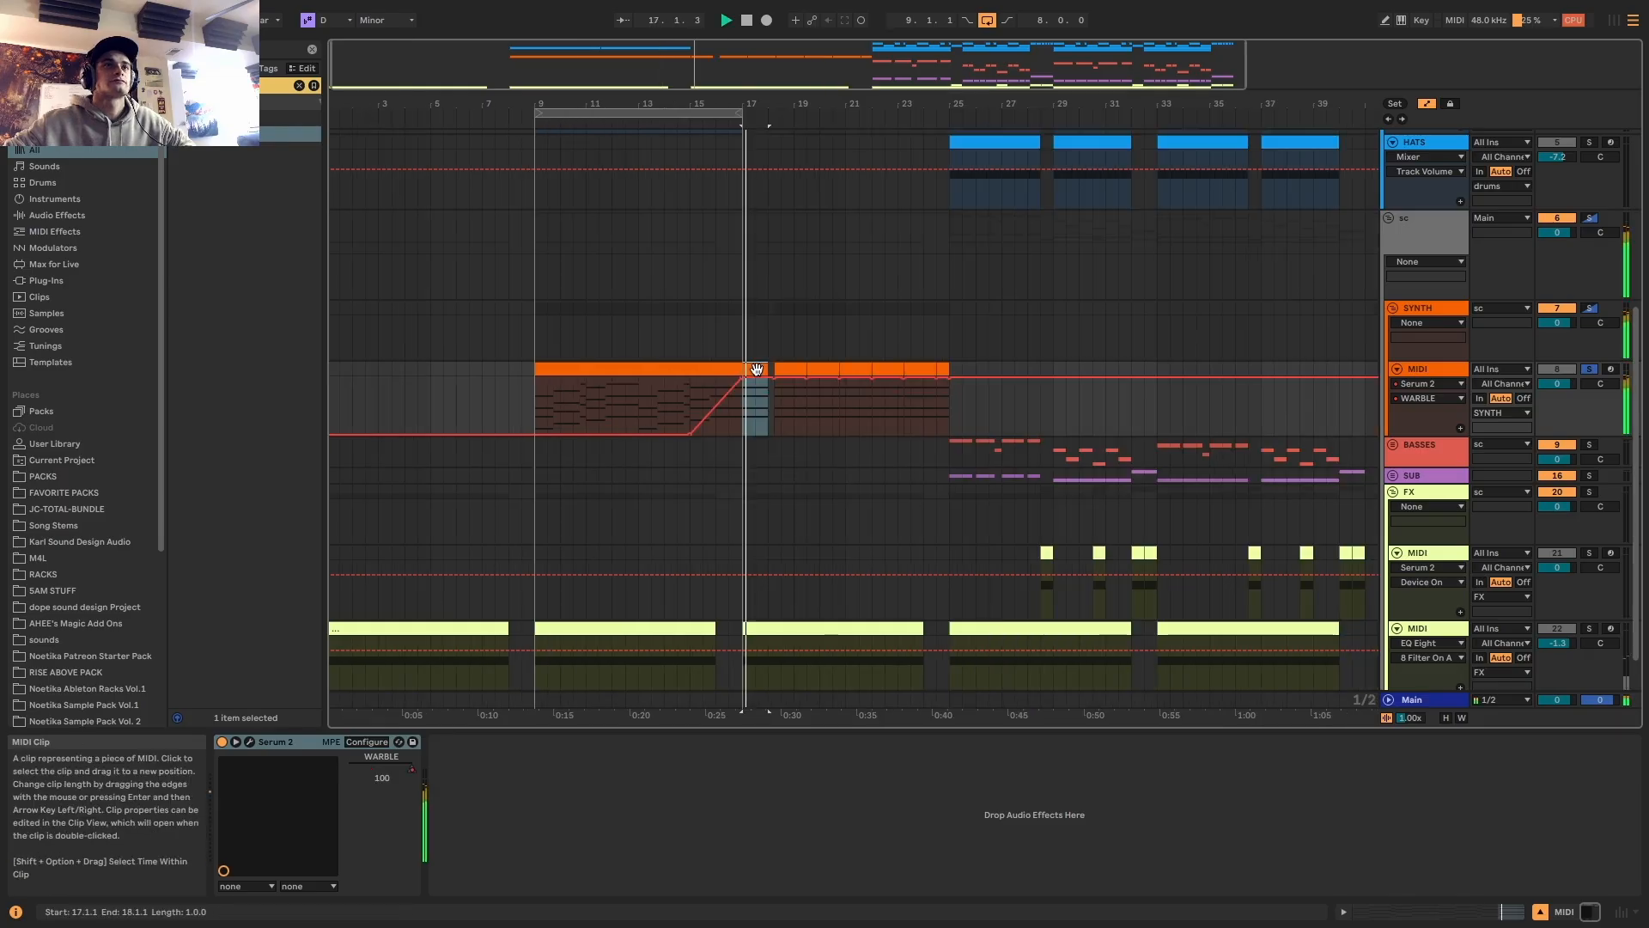
Duplicate the one-bar held chord clip repeatedly up to bar 24 and delete the surplus clip beyond it
{"action": "key", "text": "super+d"}
{"action": "key", "text": "super+d"}
{"action": "key", "text": "super+d"}
{"action": "key", "text": "super+d"}
{"action": "key", "text": "super+d"}
{"action": "key", "text": "super+d"}
{"action": "key", "text": "super+d"}
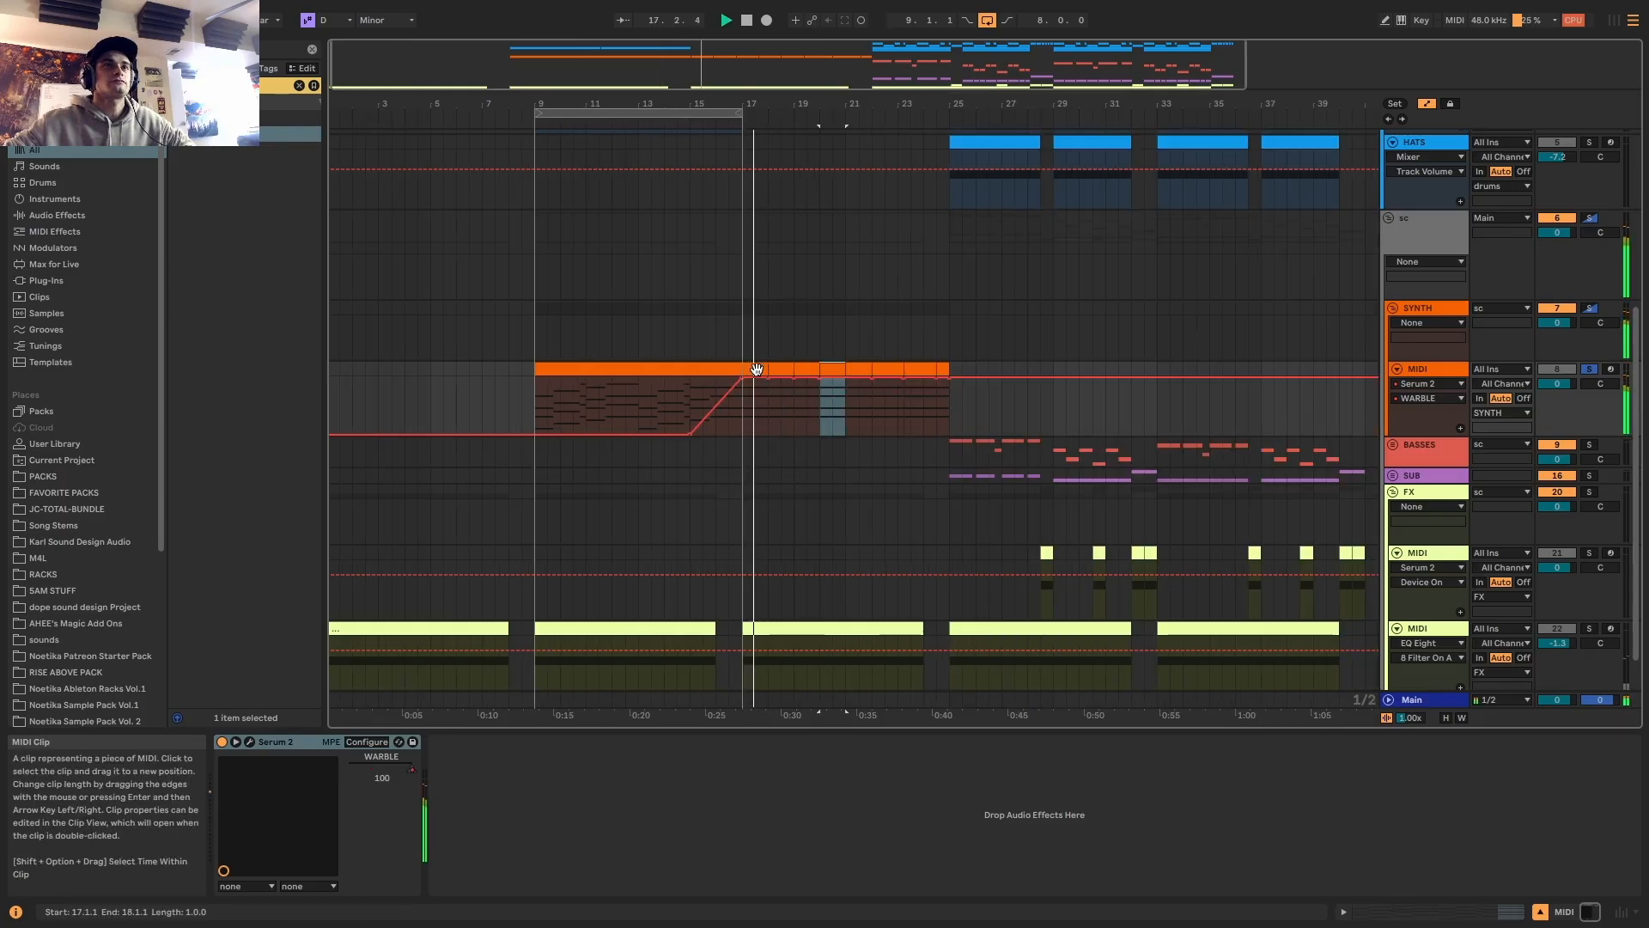
{"action": "key", "text": "Delete"}
{"action": "left_click", "coordinate": [762, 368]}
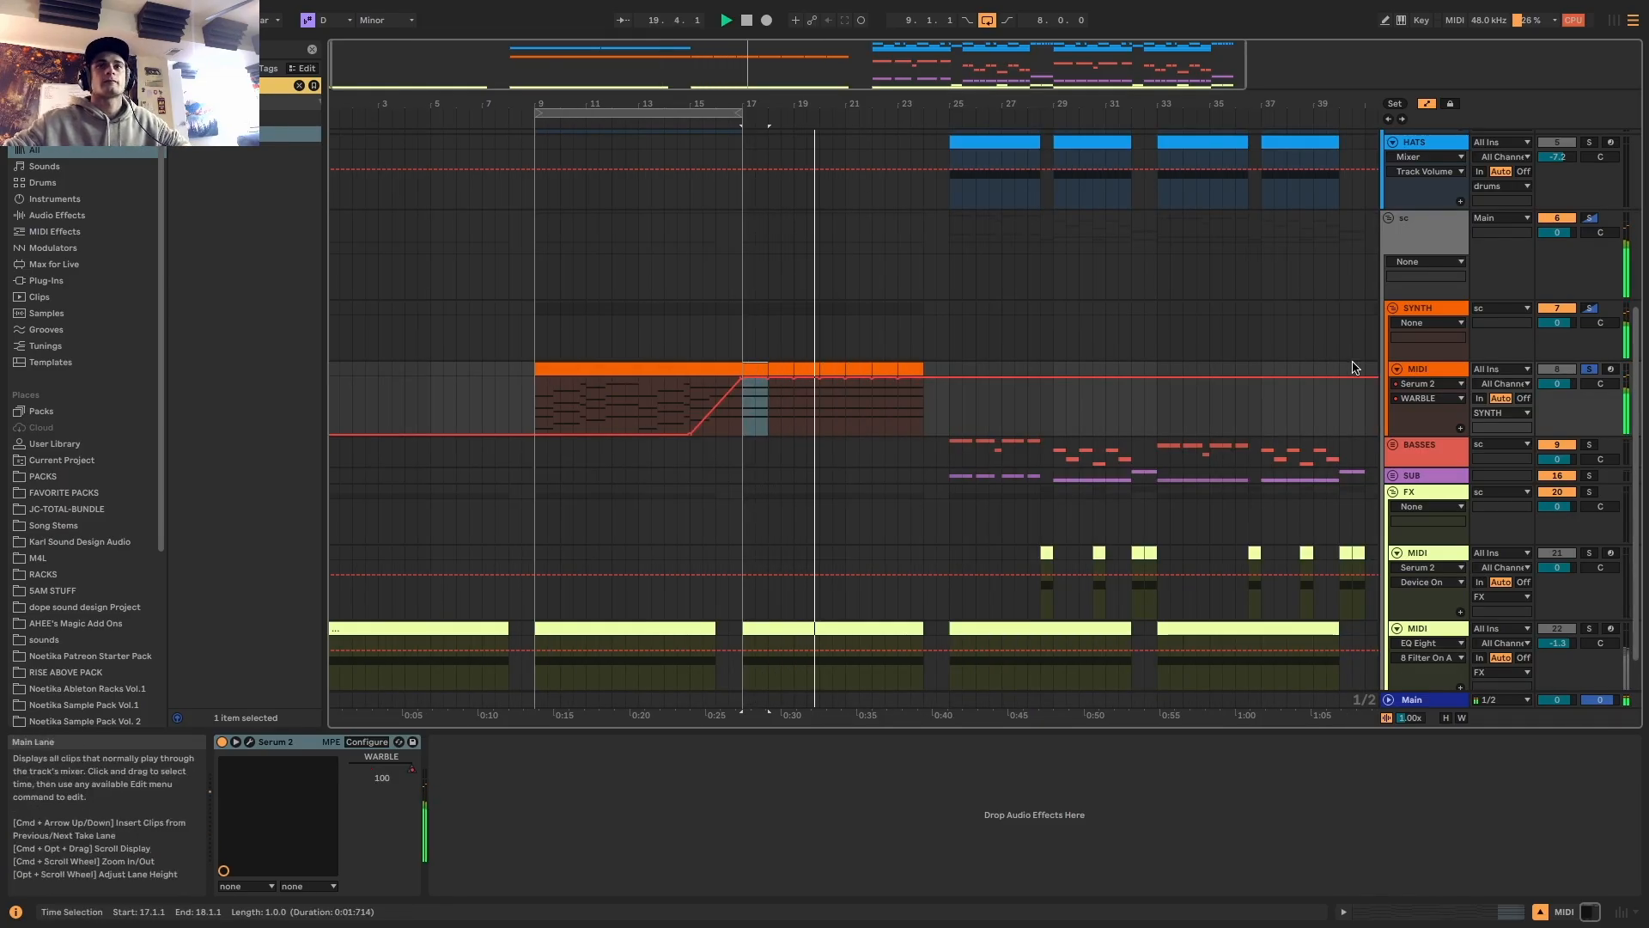
Stop playback and set Serum 2's upward pitch bend range to 24 semitones
{"action": "key", "text": "space"}
{"action": "left_click", "coordinate": [249, 741]}
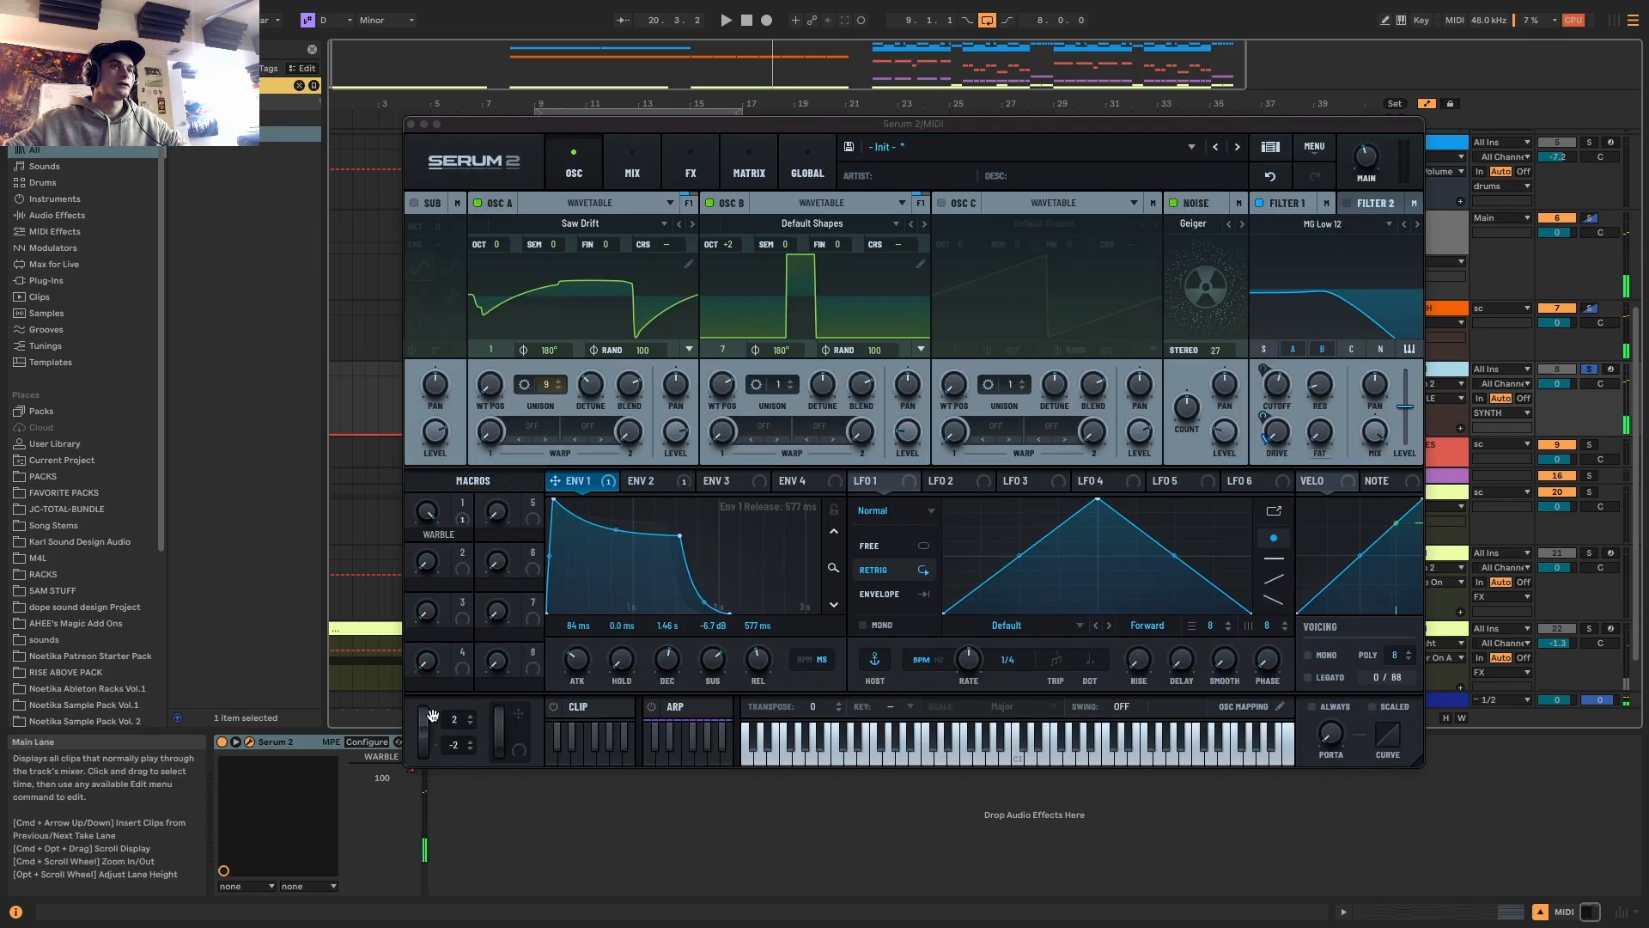
{"action": "left_click_drag", "start_coordinate": [469, 720], "coordinate": [468, 693]}
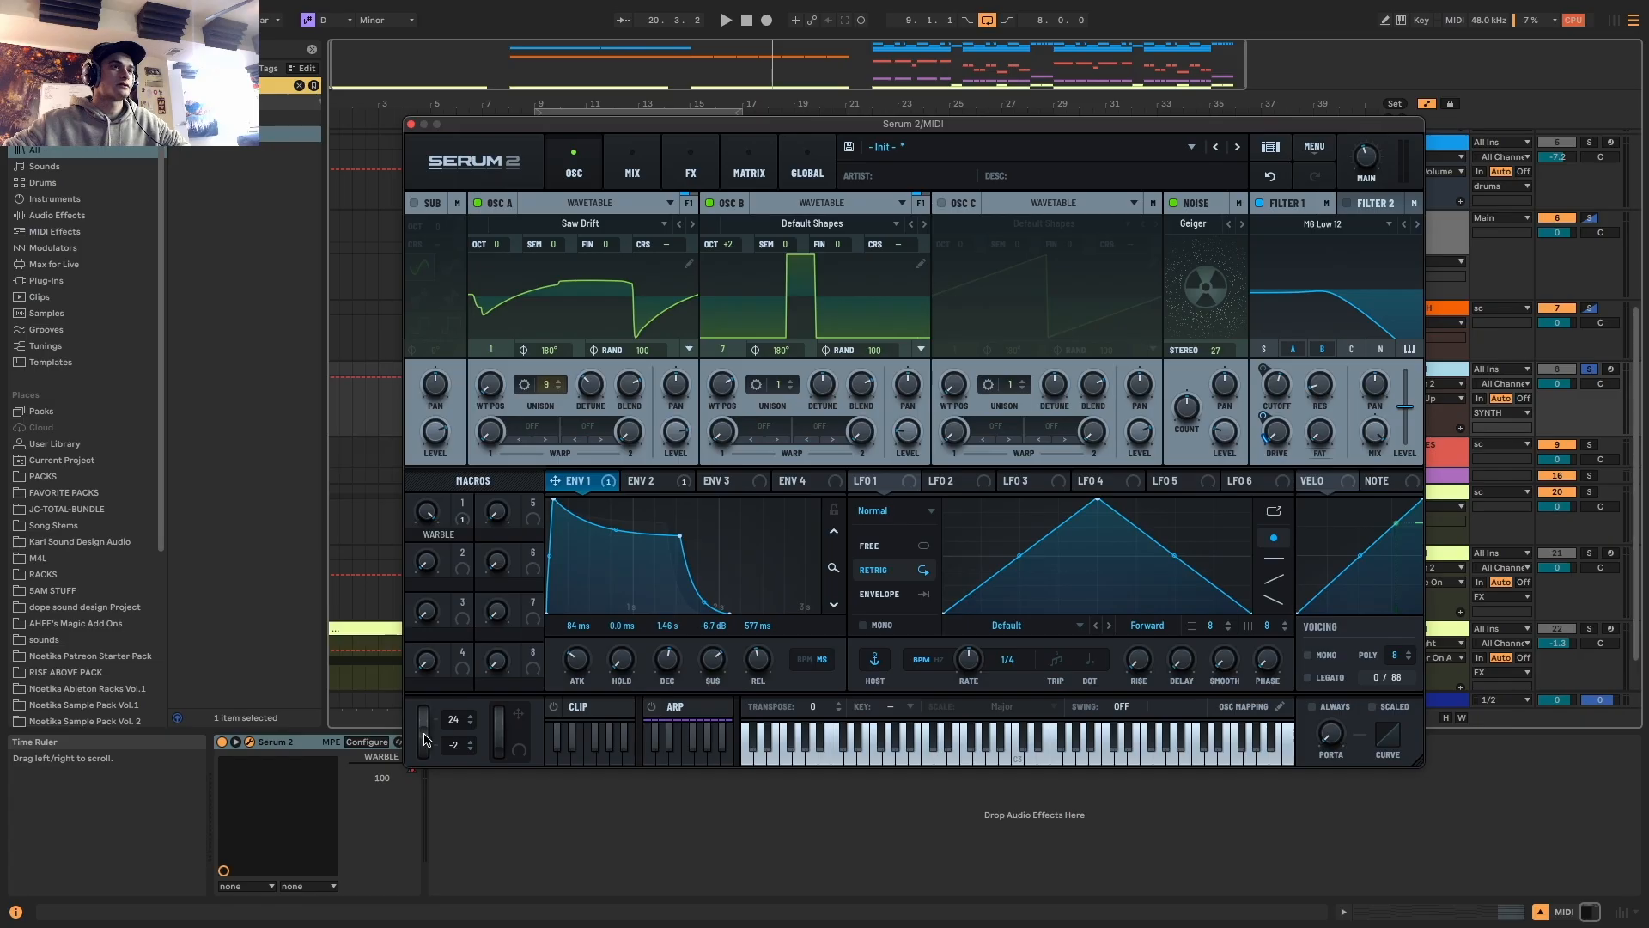
{"action": "left_click", "coordinate": [411, 123]}
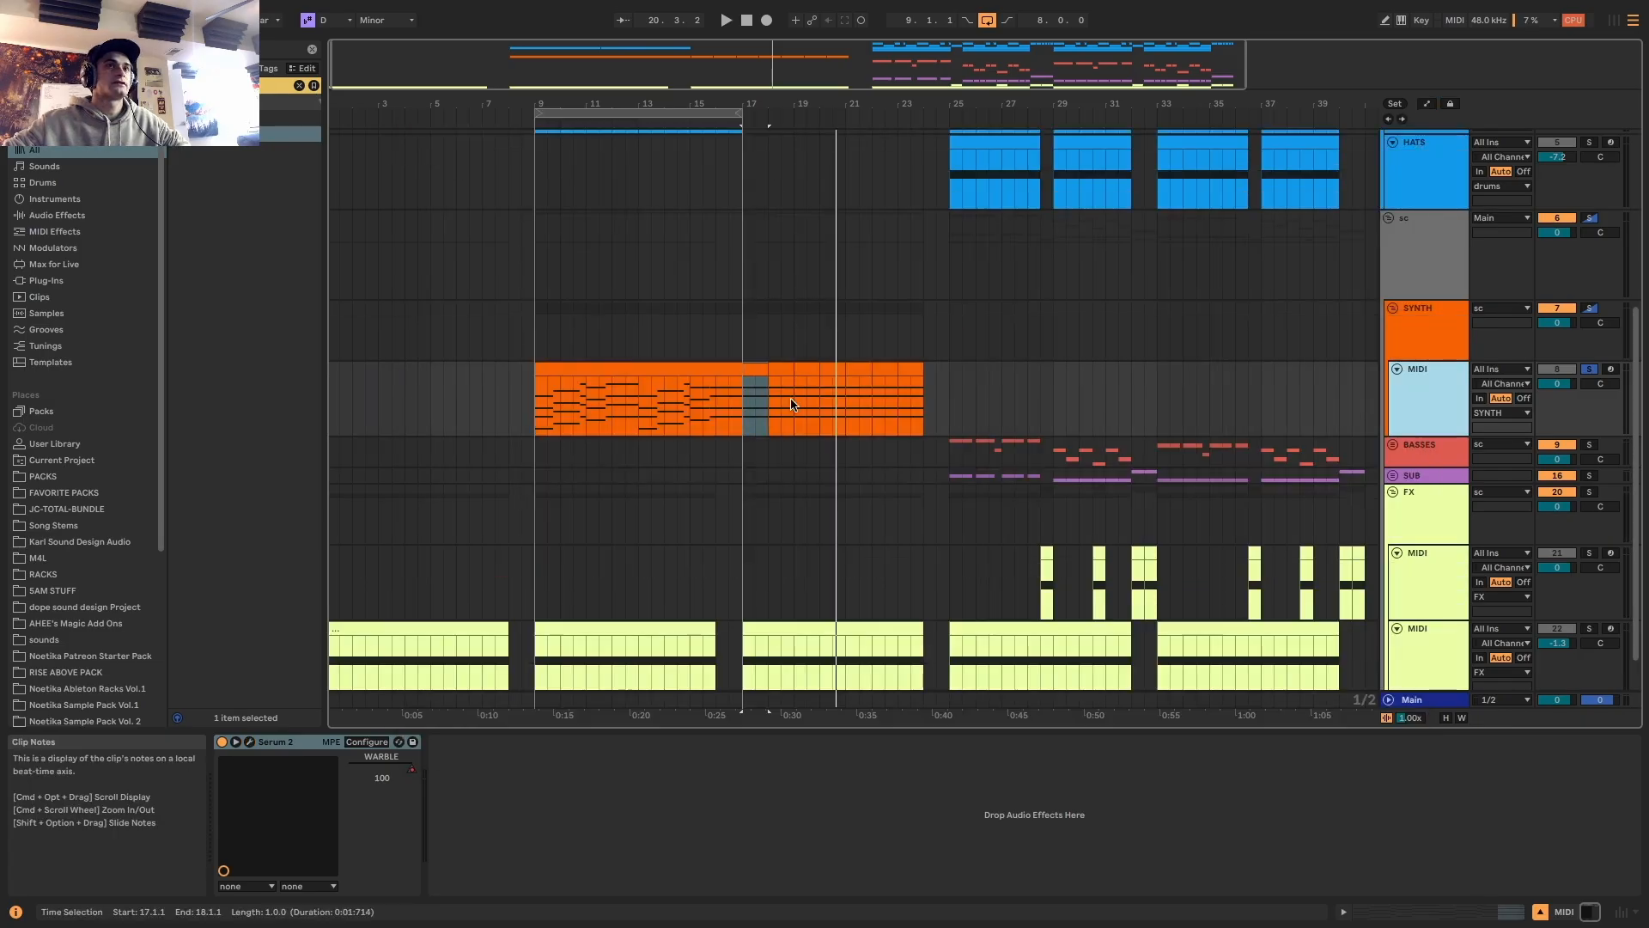
Replay the chord section while checking its automation and toggling solo on the synth's MIDI track
{"action": "left_click", "coordinate": [706, 338]}
{"action": "key", "text": "space"}
{"action": "key", "text": "a"}
{"action": "key", "text": "a"}
{"action": "left_click", "coordinate": [1589, 370]}
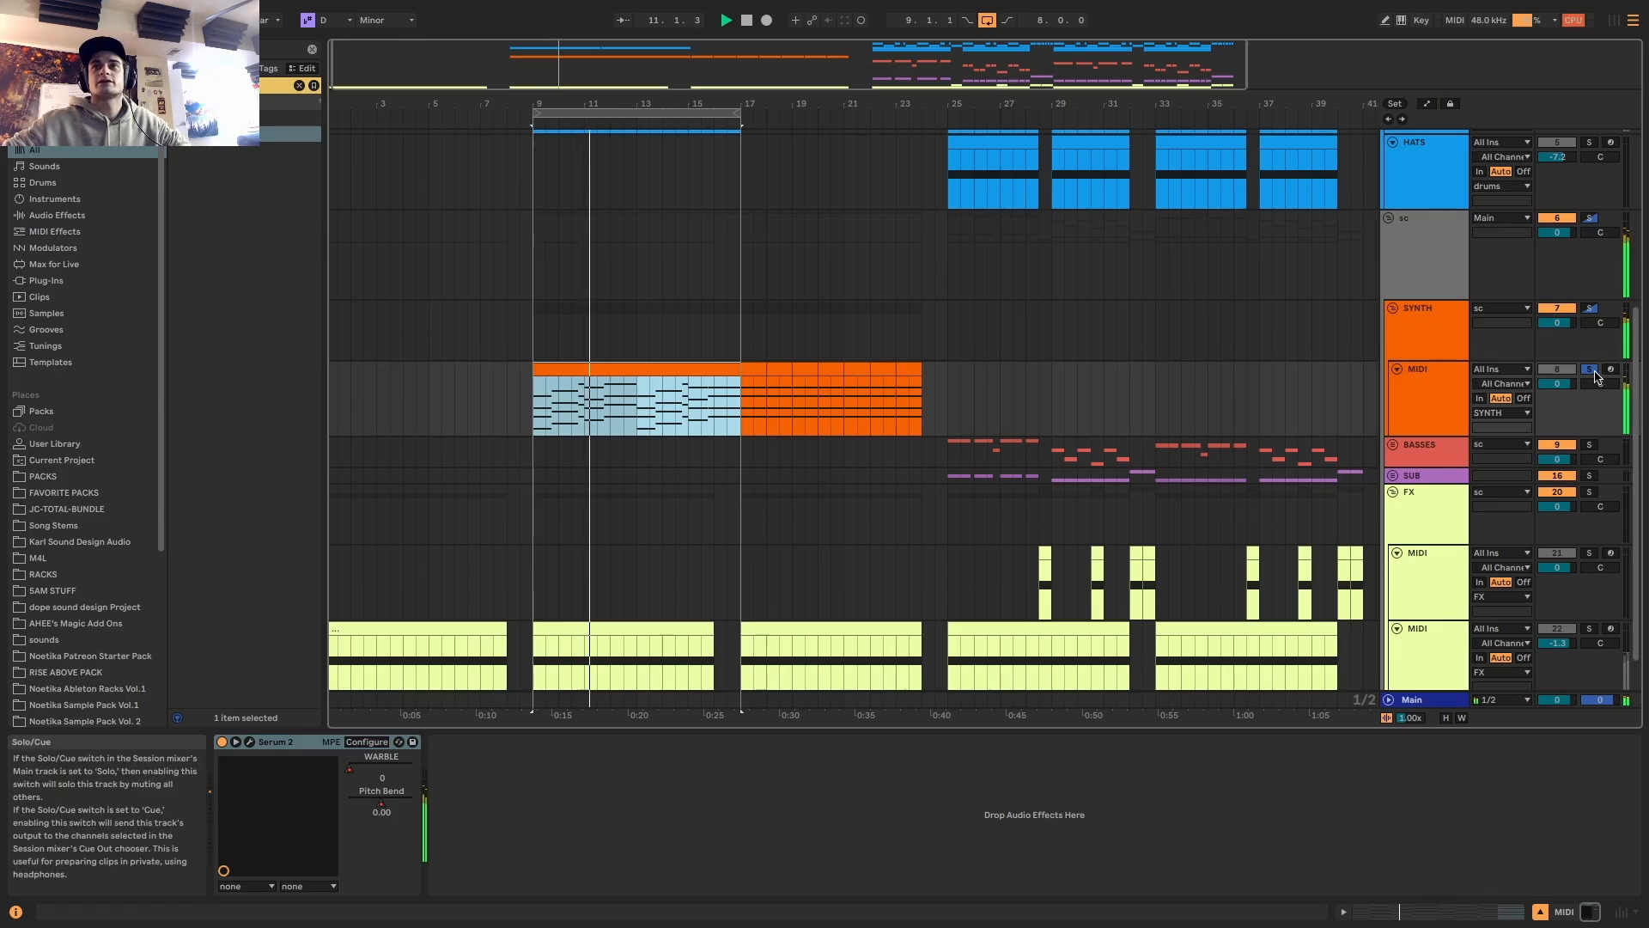
Reopen Serum 2 and add a Delay after the Bode in the main effects chain
{"action": "left_click", "coordinate": [249, 742]}
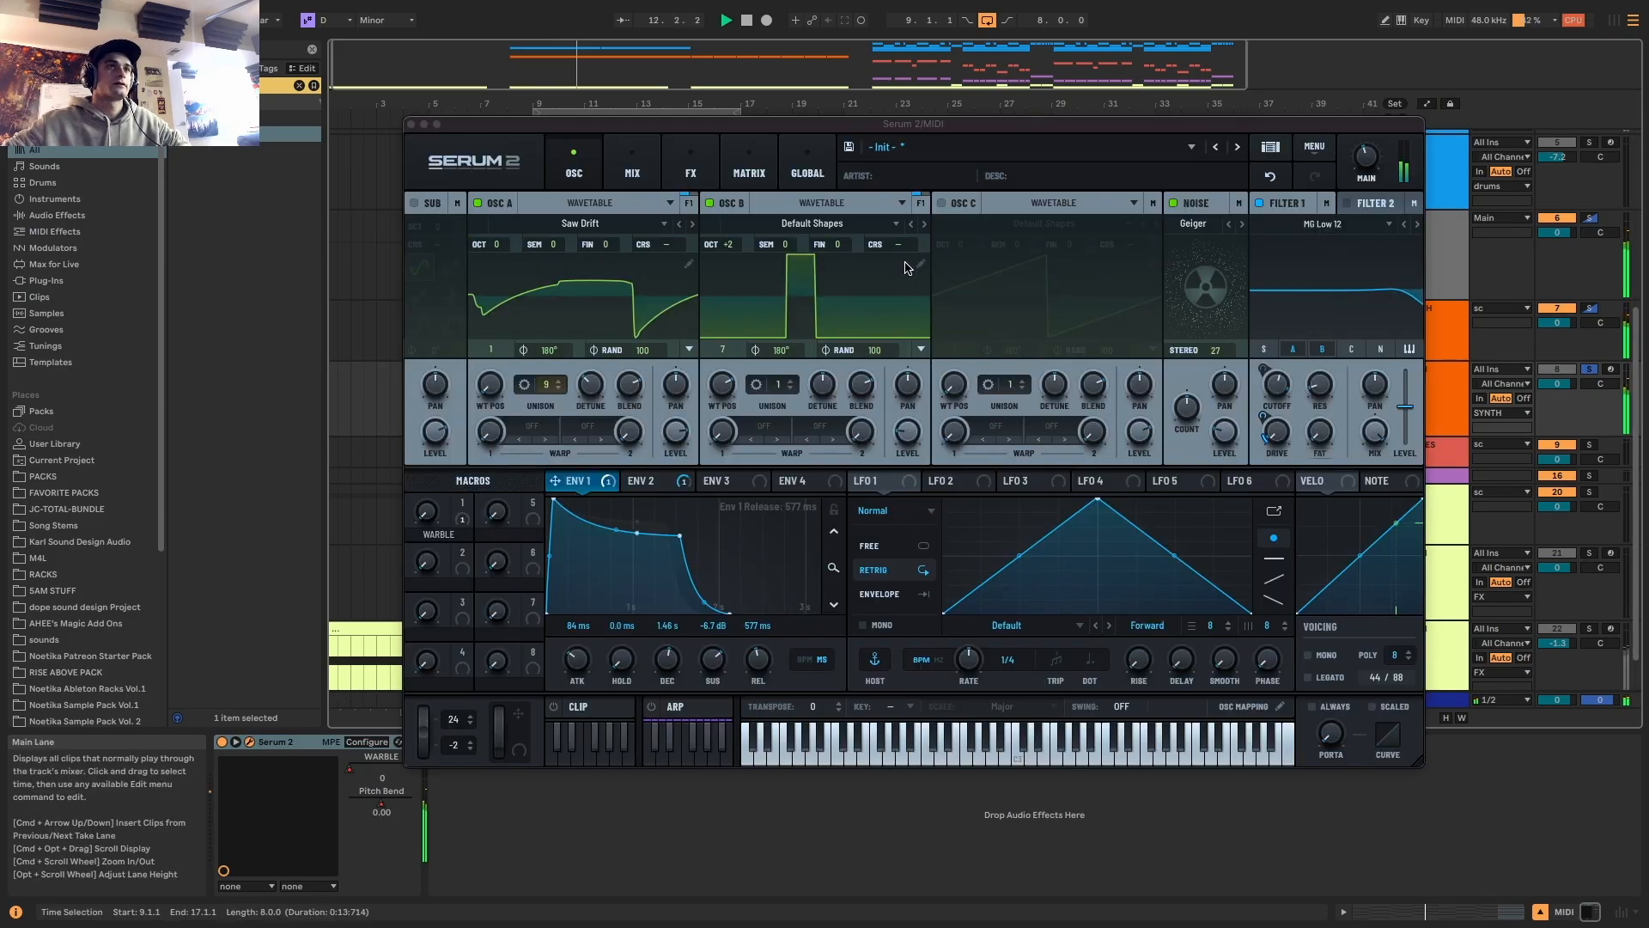
{"action": "key", "text": "space"}
{"action": "left_click", "coordinate": [633, 163]}
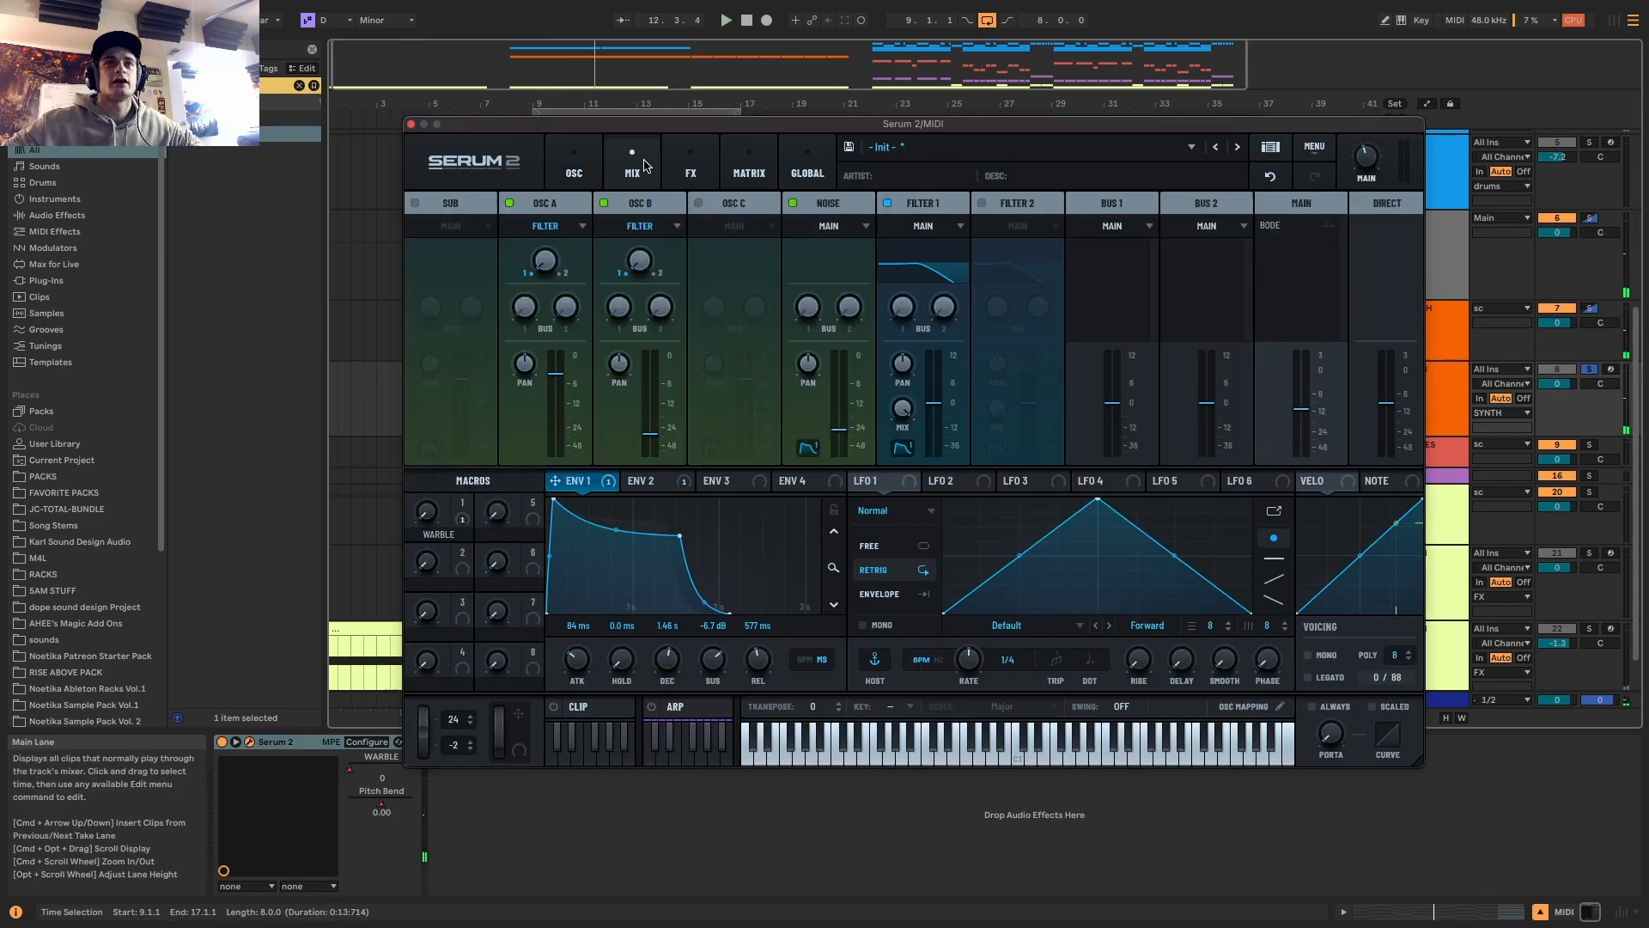
{"action": "left_click", "coordinate": [691, 165]}
{"action": "left_click", "coordinate": [422, 233]}
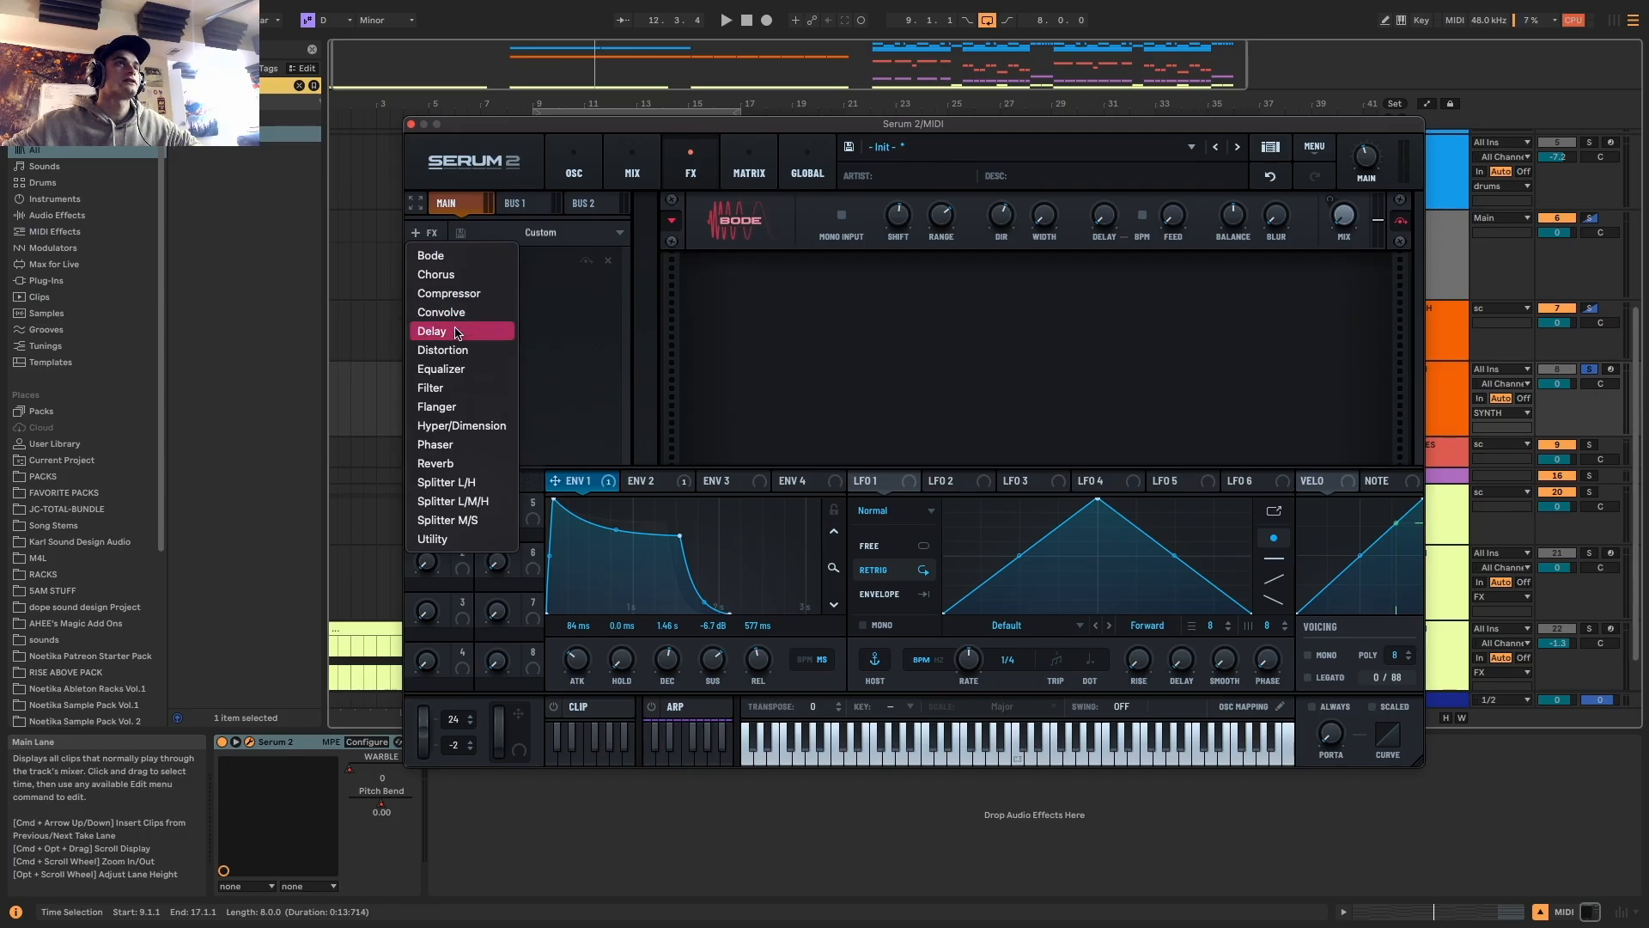
{"action": "left_click", "coordinate": [462, 331]}
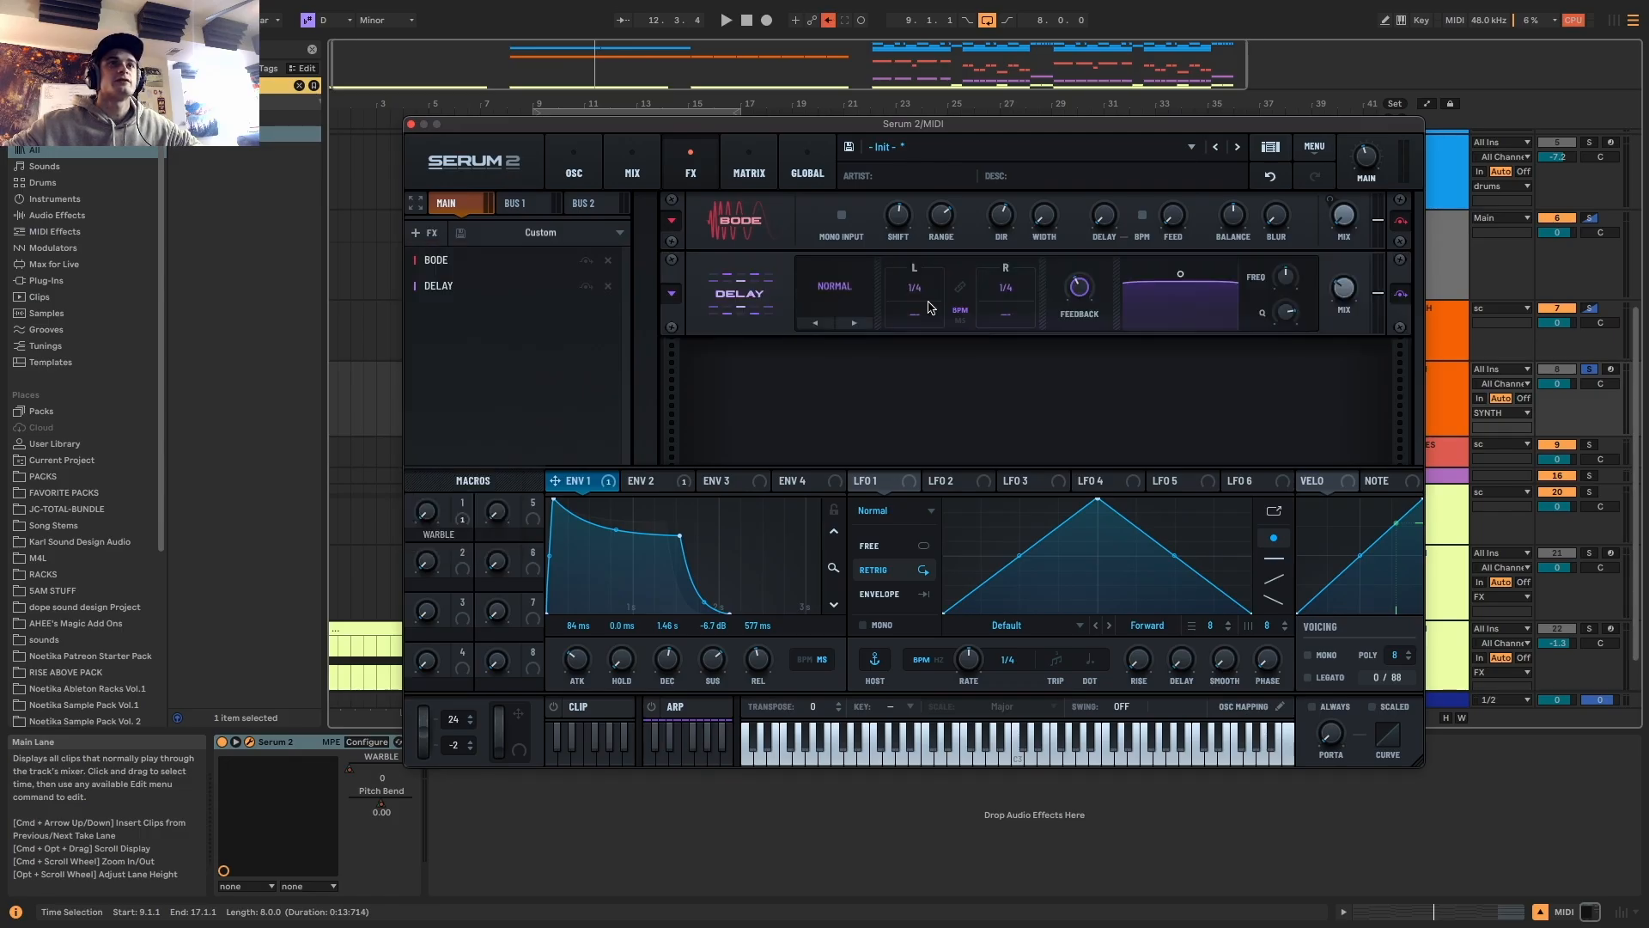
Add a Reverb to the main effects chain, set its type to Vintage and audition the loop
{"action": "left_click", "coordinate": [418, 233]}
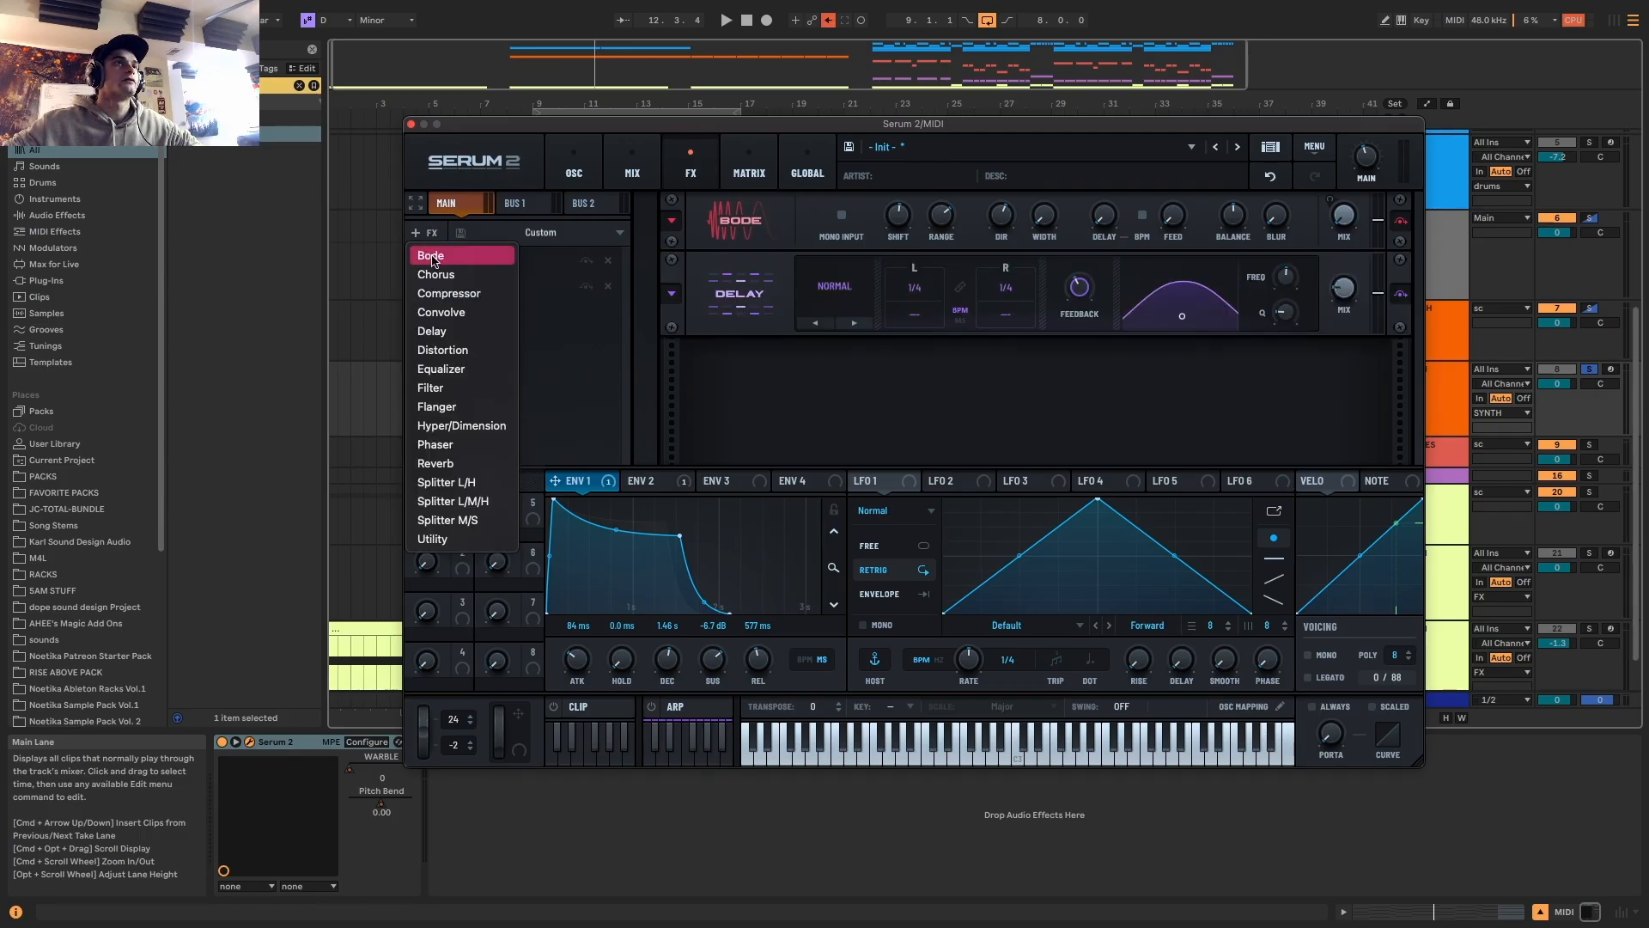
{"action": "left_click", "coordinate": [447, 477]}
{"action": "left_click", "coordinate": [827, 369]}
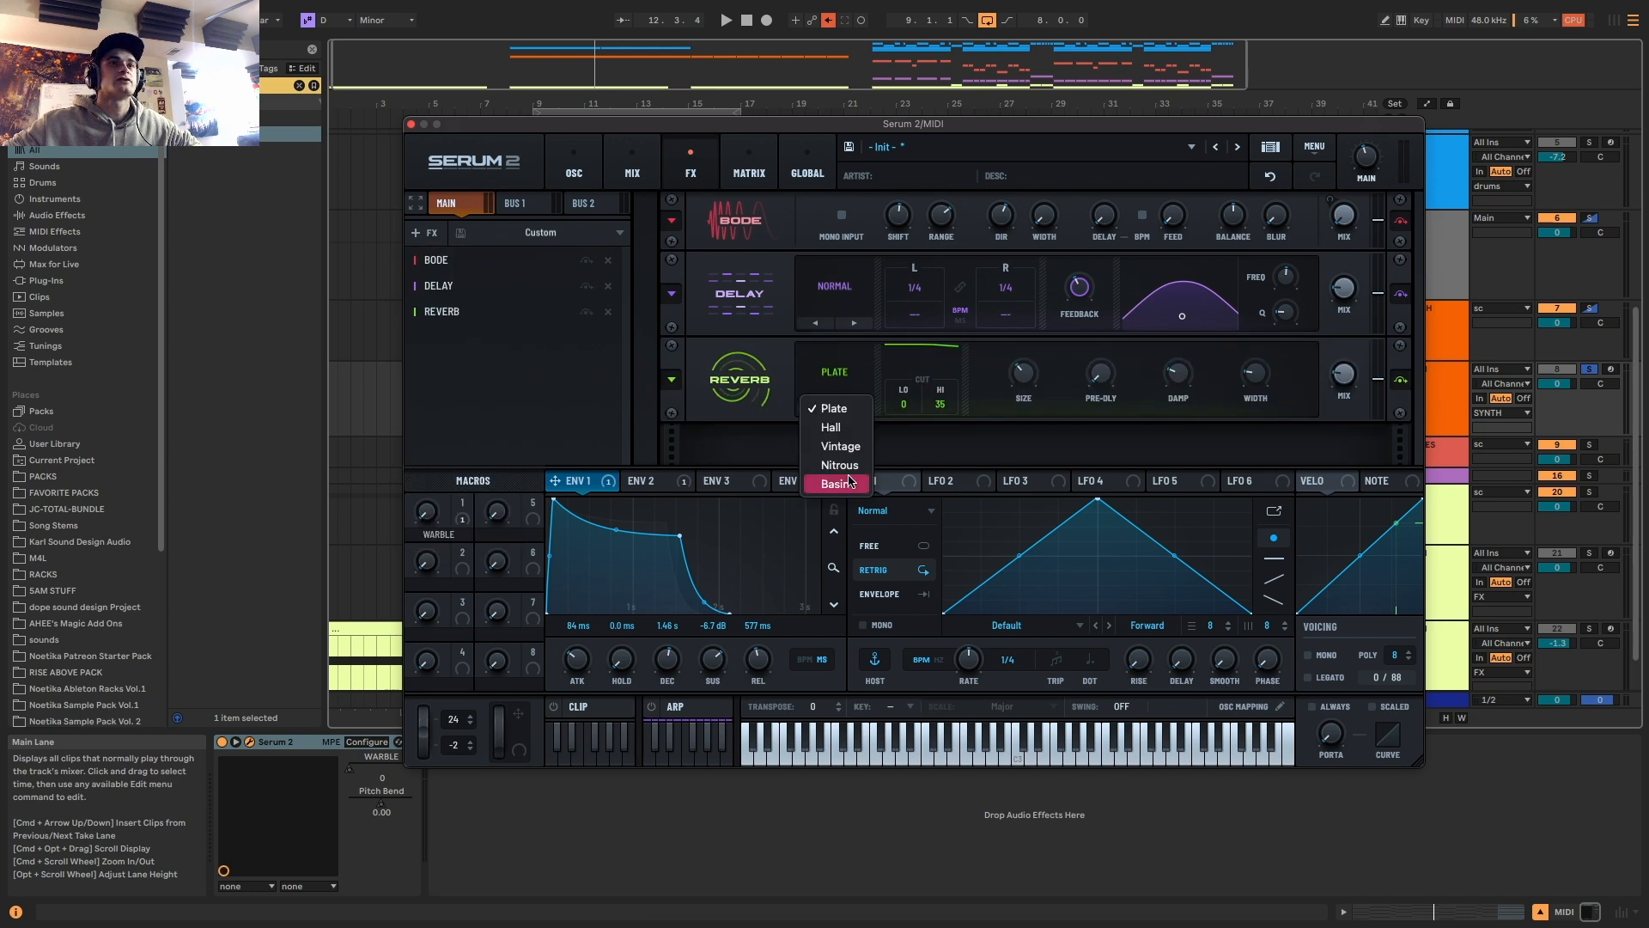
{"action": "left_click", "coordinate": [840, 446]}
{"action": "key", "text": "space"}
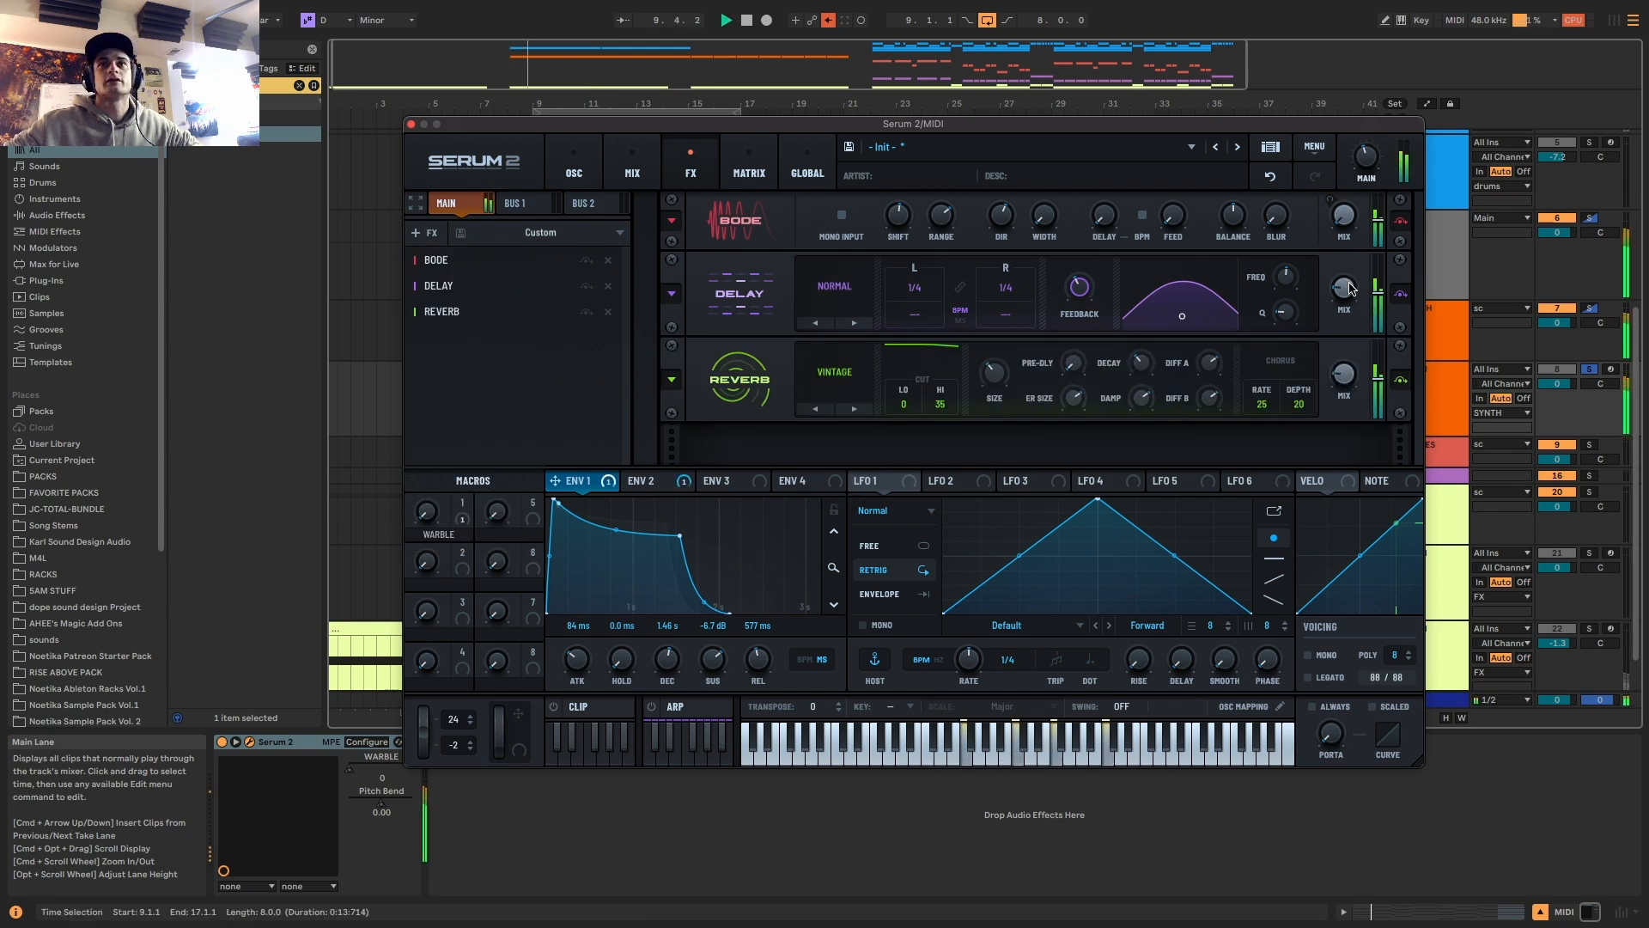
{"action": "left_click", "coordinate": [417, 233]}
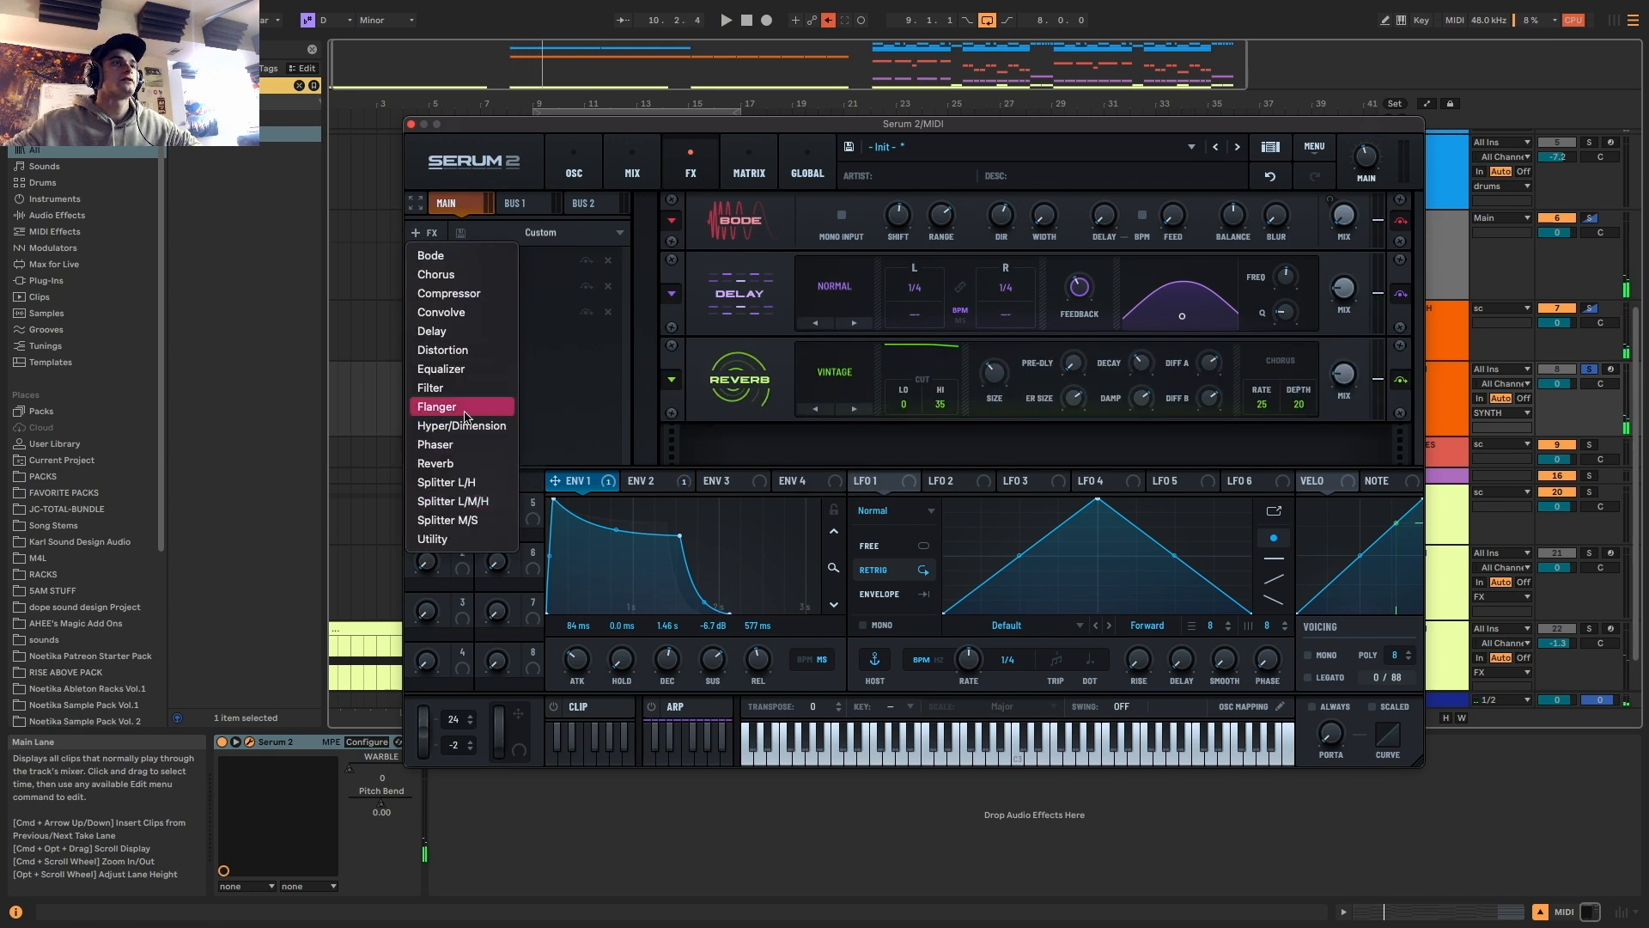
Repeat the clap clip on the CLAP track to fill the chord section from bar 9 to bar 17
{"action": "left_click", "coordinate": [525, 299]}
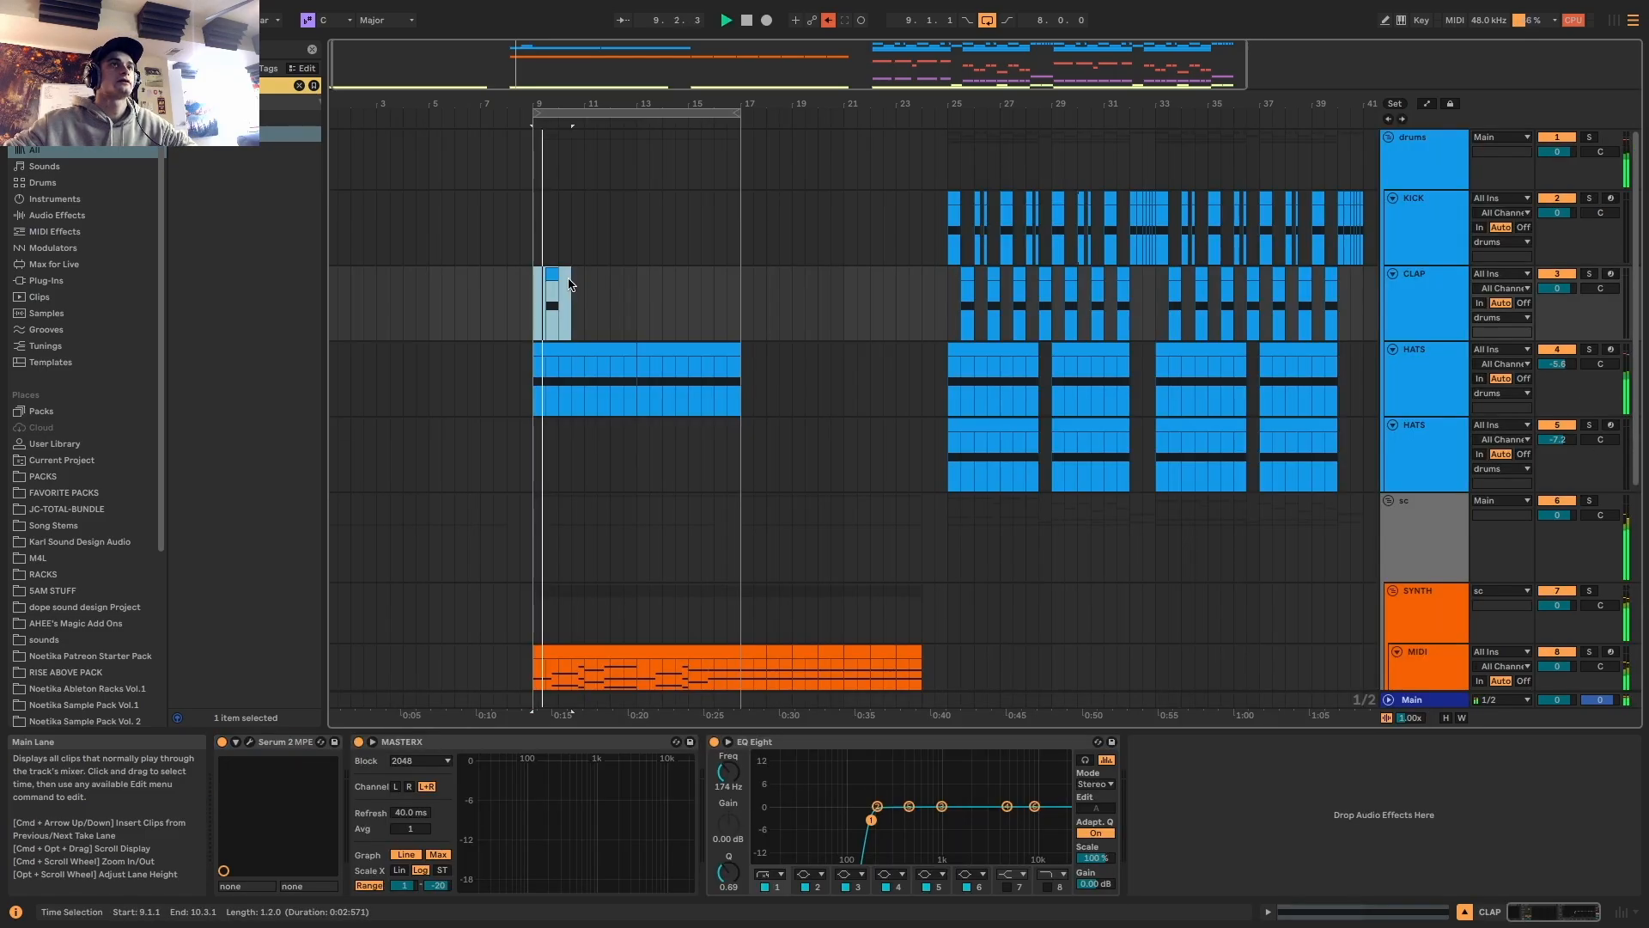
{"action": "key", "text": "super+d"}
{"action": "key", "text": "super+d"}
{"action": "key", "text": "super+d"}
{"action": "key", "text": "super+d"}
{"action": "key", "text": "super+d"}
{"action": "key", "text": "super+d"}
{"action": "key", "text": "super+d"}
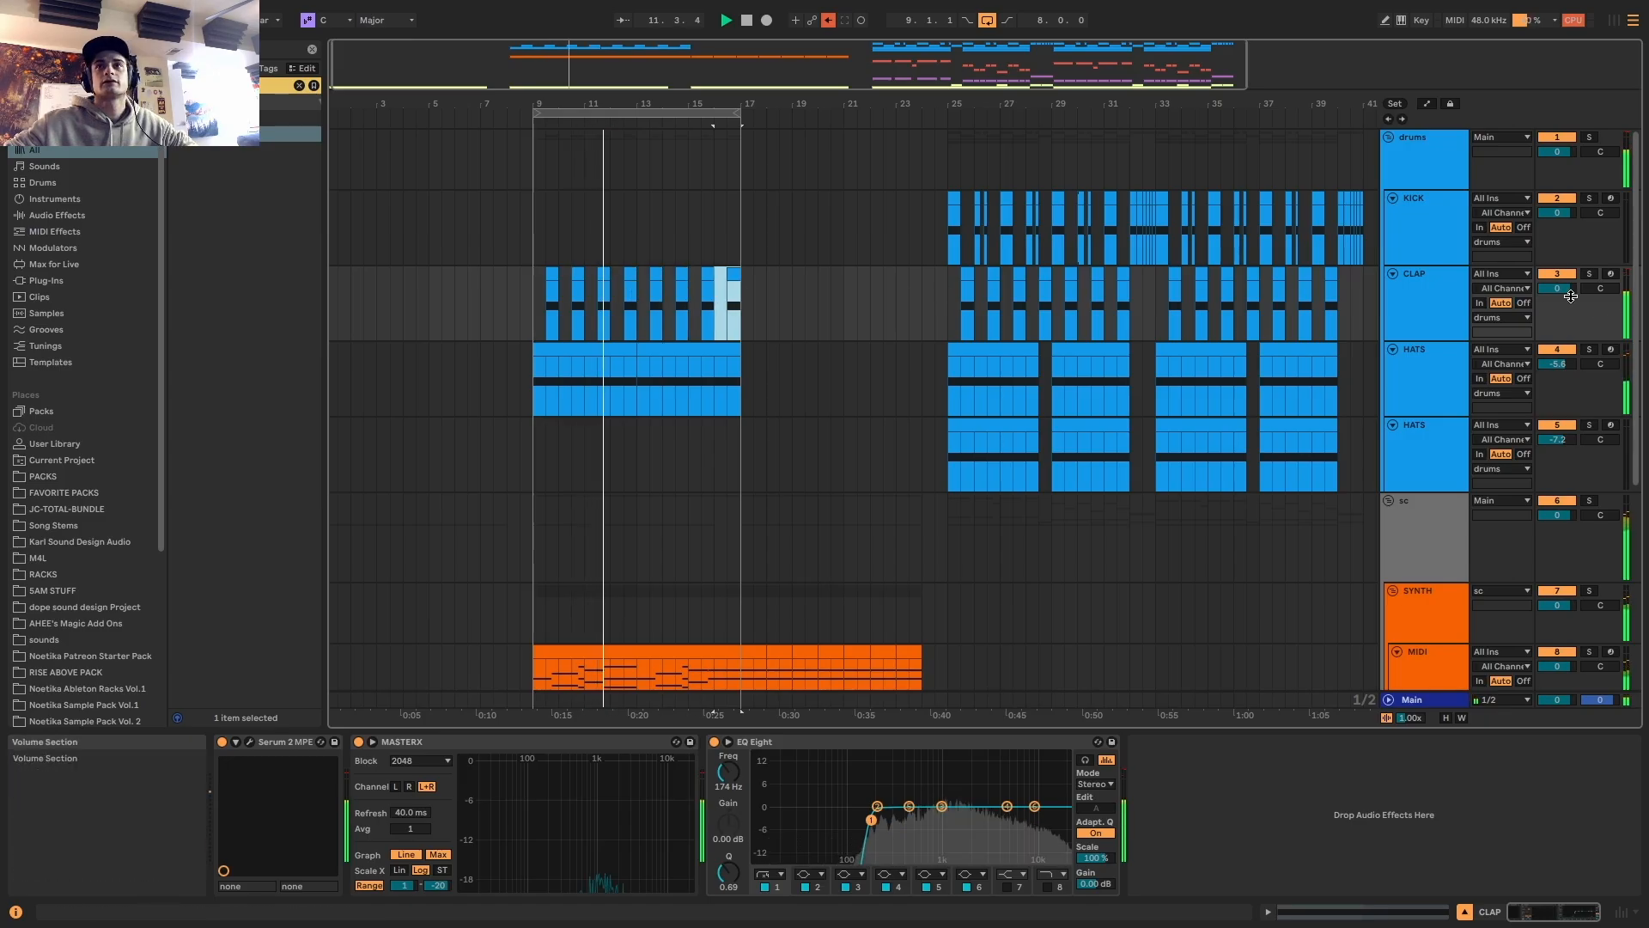
Lower the CLAP track's volume slightly and try EQ Eight's filter 7 on and off
{"action": "left_click_drag", "start_coordinate": [1557, 289], "coordinate": [1557, 301]}
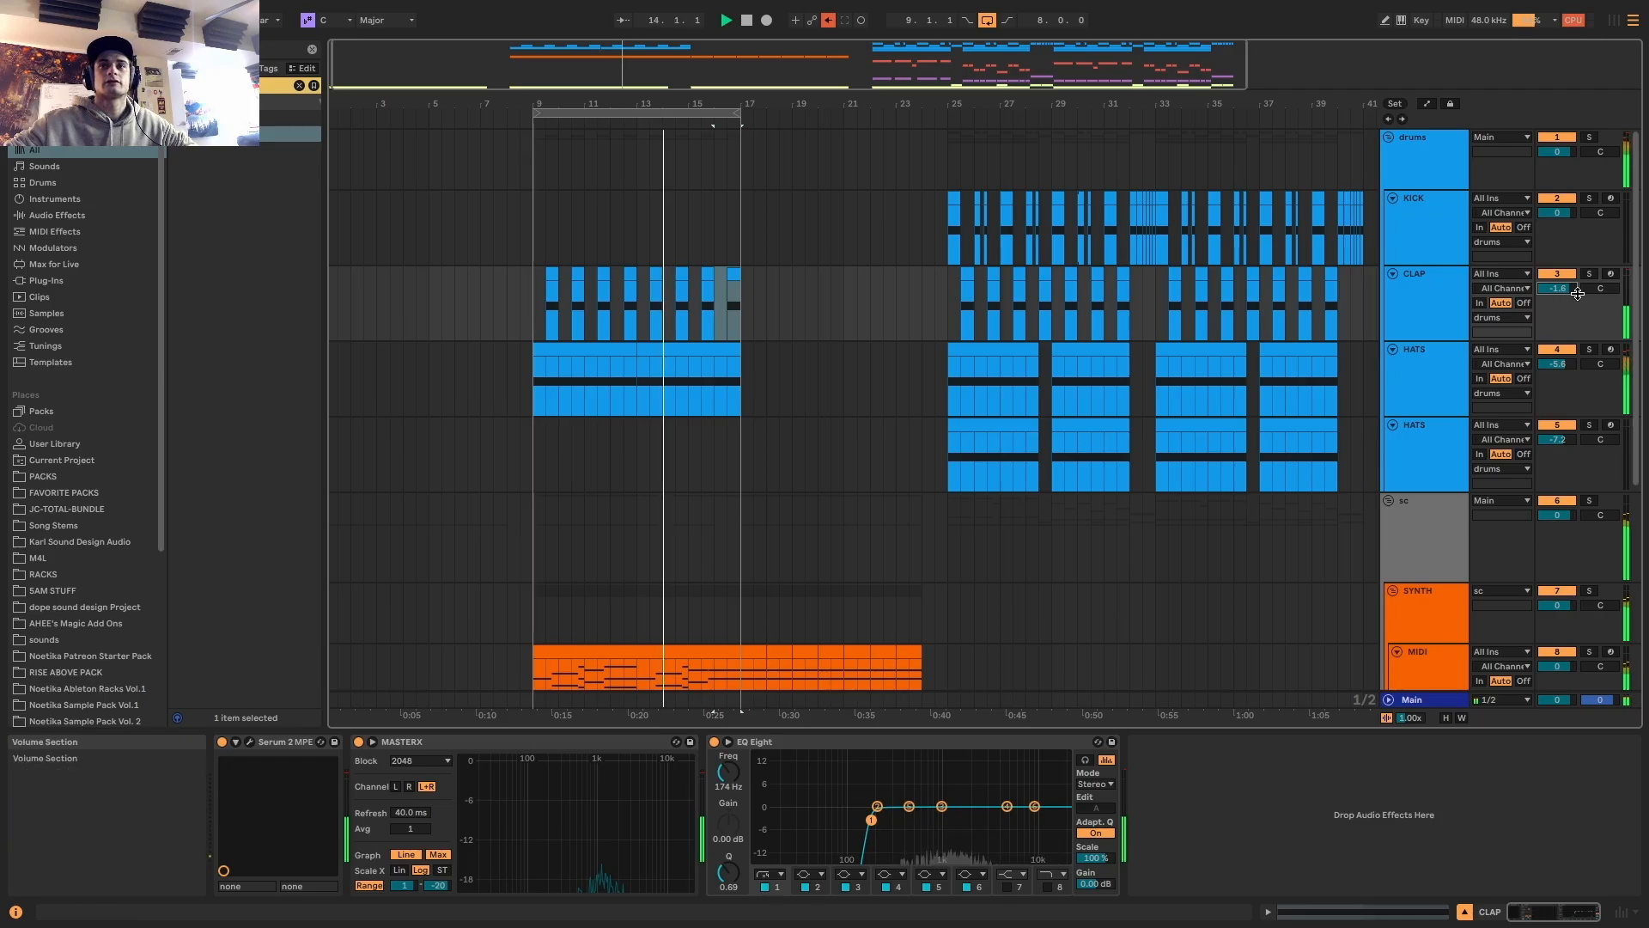
{"action": "left_click", "coordinate": [1007, 887]}
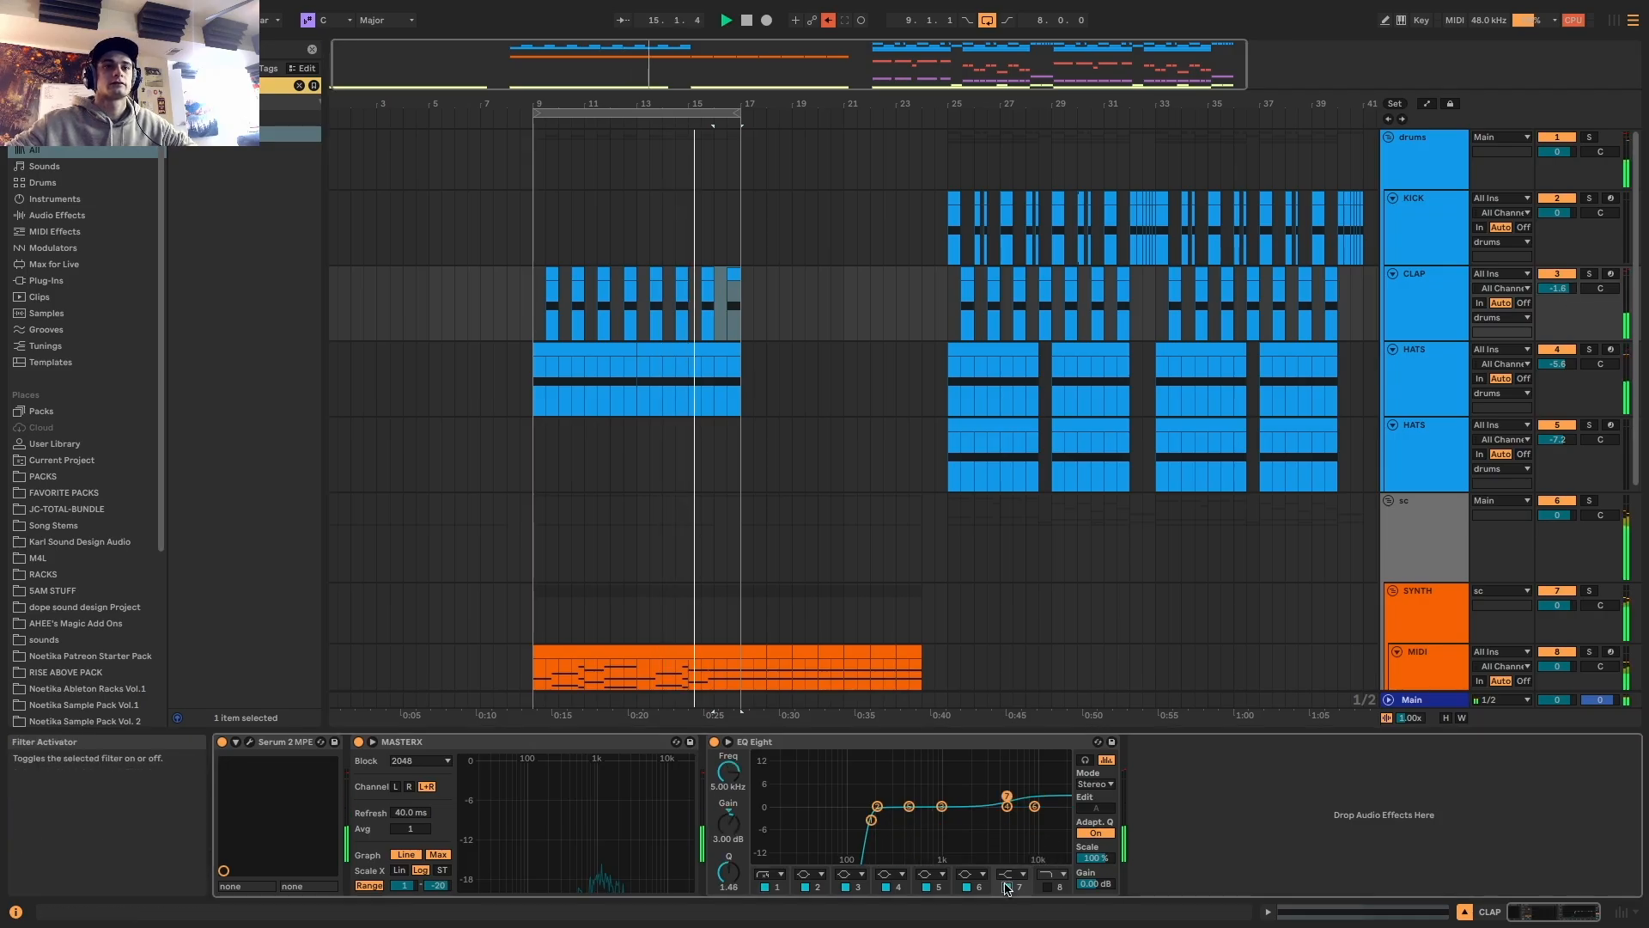
{"action": "left_click", "coordinate": [1006, 886]}
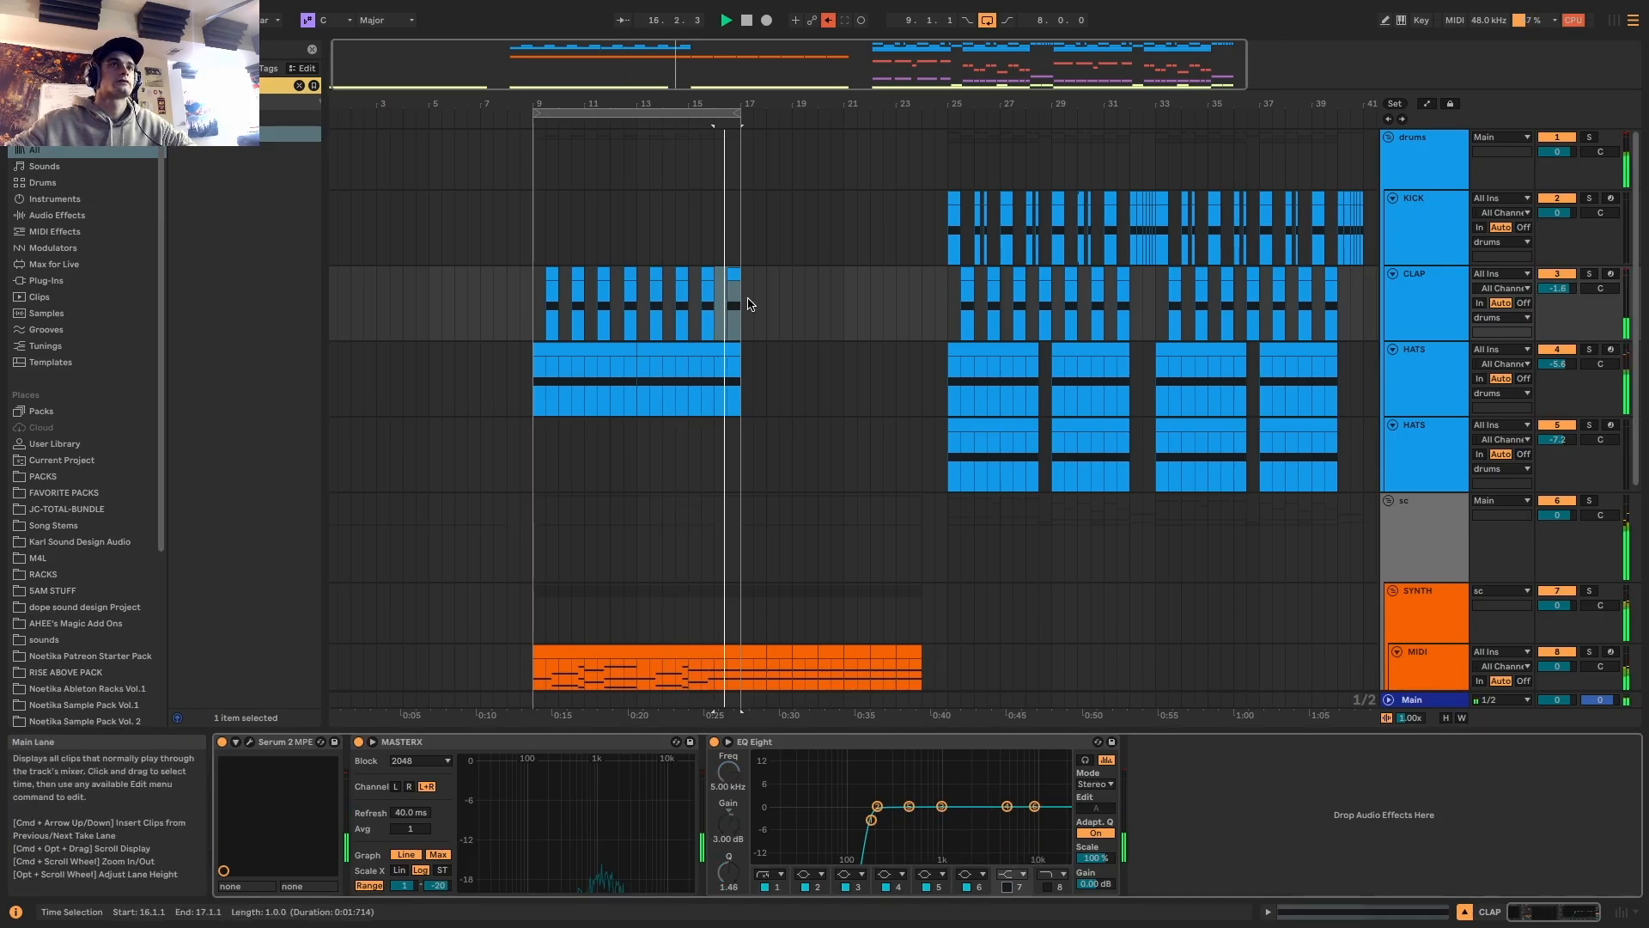
Copy the first kick clip at bar 25 to bar 9 on the KICK track
{"action": "left_click_drag", "start_coordinate": [660, 62], "coordinate": [592, 81]}
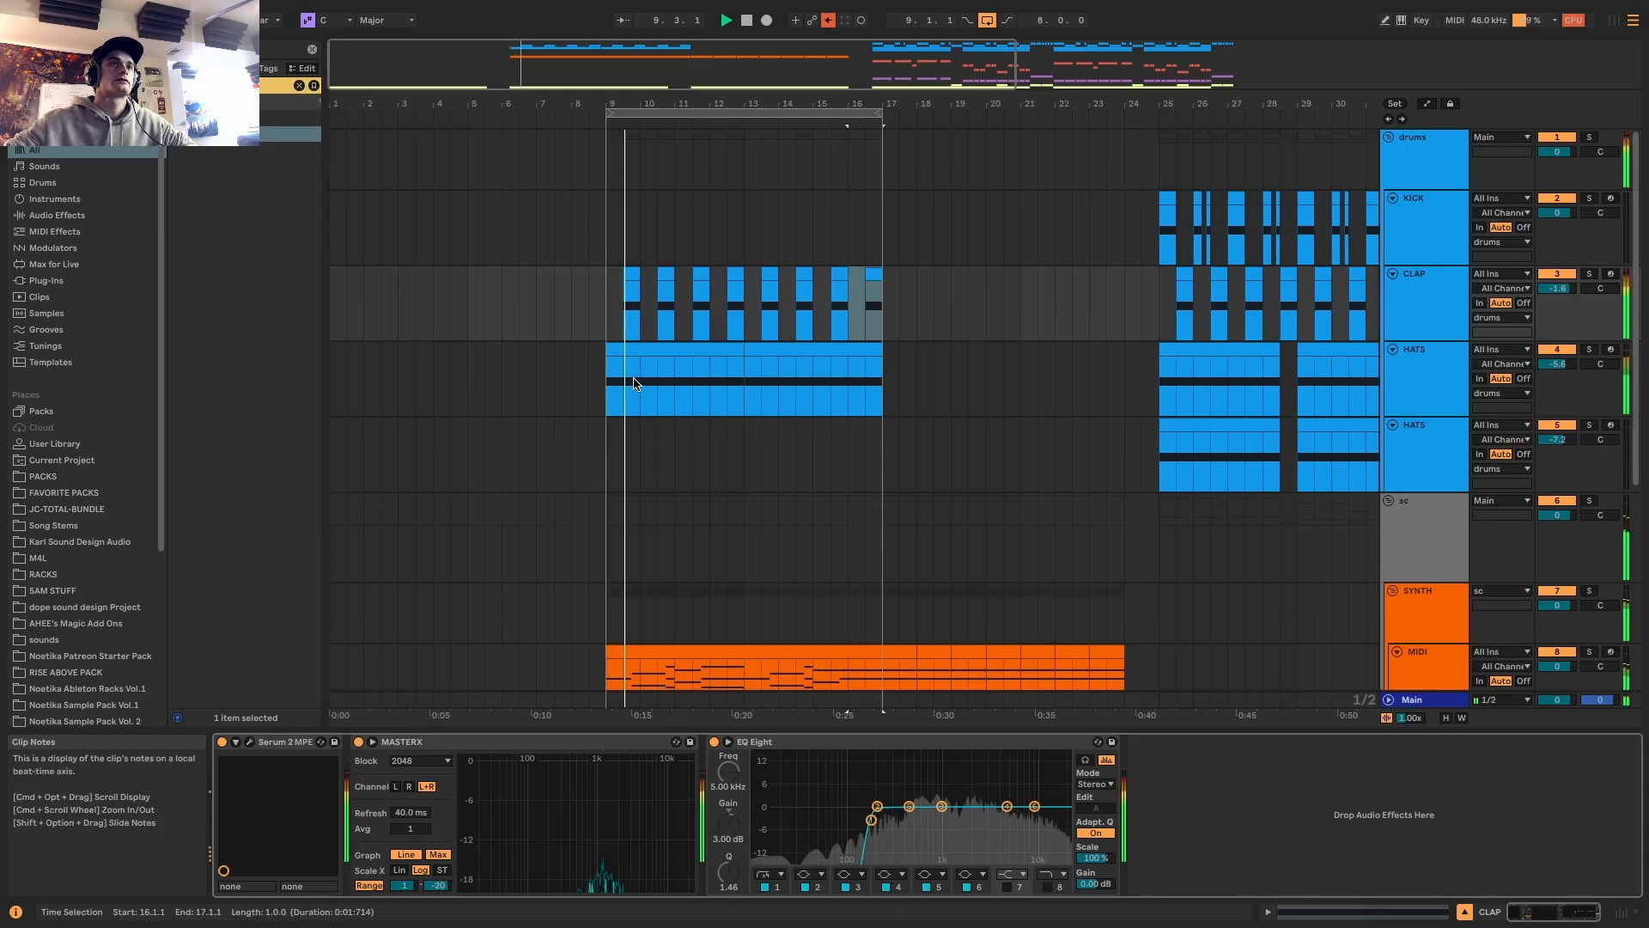
{"action": "left_click", "coordinate": [635, 350]}
{"action": "left_click", "coordinate": [1166, 198]}
{"action": "left_click_drag", "start_coordinate": [1167, 198], "coordinate": [606, 241]}
{"action": "key", "text": "super+d"}
{"action": "key", "text": "super+d"}
{"action": "key", "text": "super+d"}
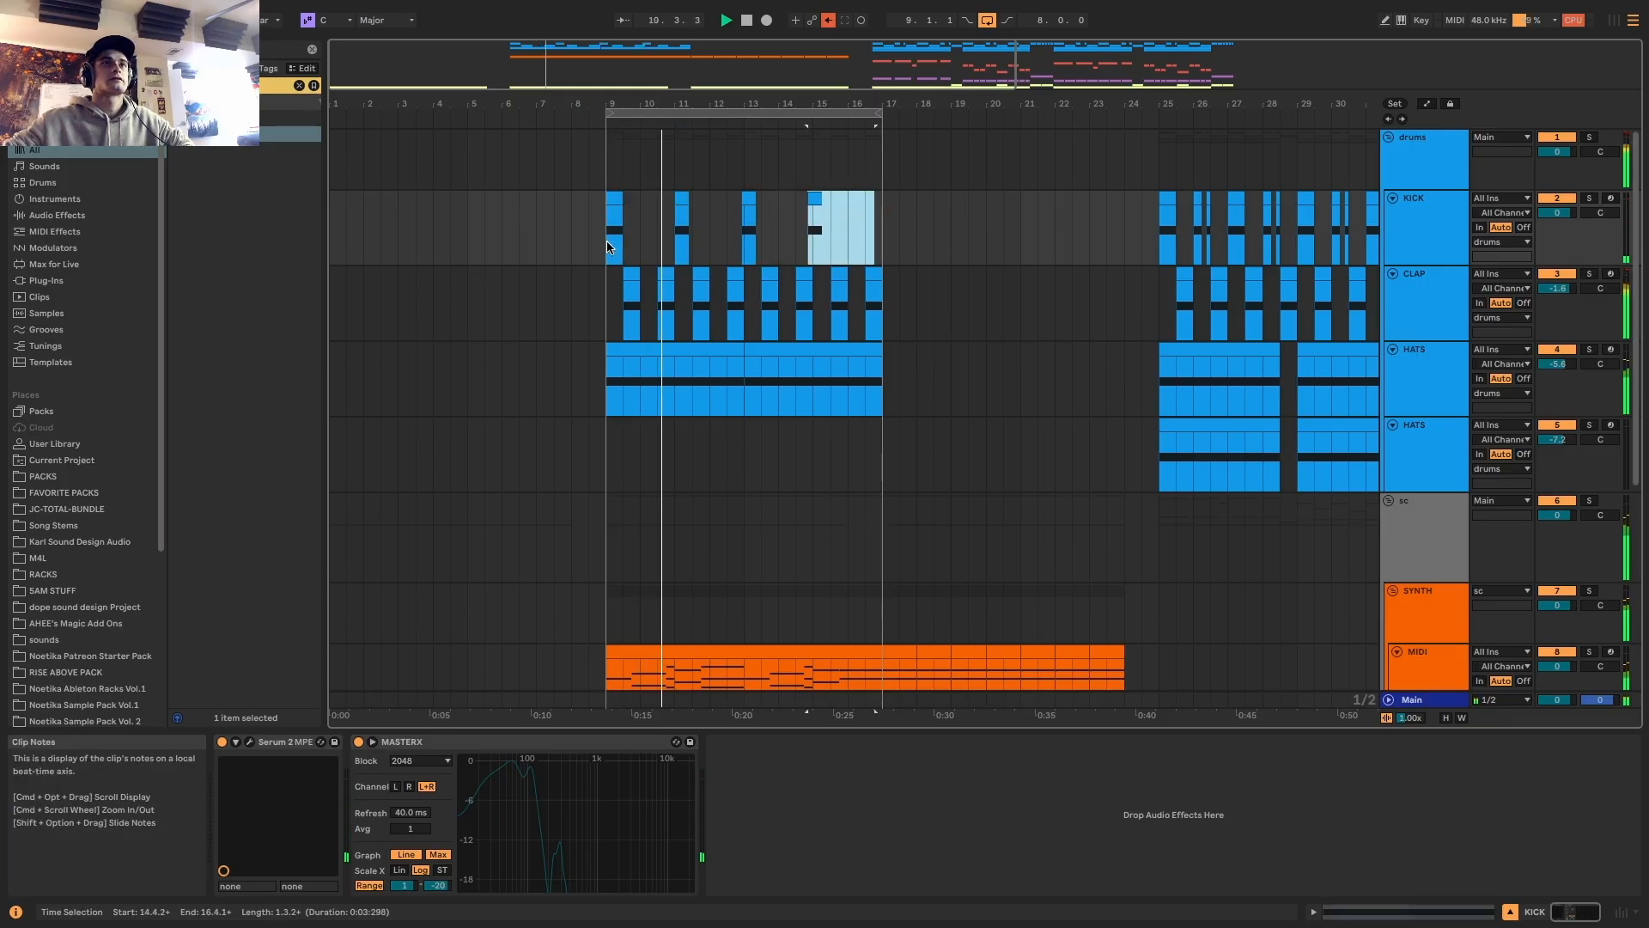
{"action": "key", "text": "super+z"}
{"action": "key", "text": "super+z"}
{"action": "key", "text": "super+z"}
Repeat the bar 9 kick every two bars on the KICK track, filling bars 9 to 17
{"action": "left_click", "coordinate": [676, 238]}
{"action": "left_click_drag", "start_coordinate": [676, 238], "coordinate": [606, 240]}
{"action": "key", "text": "super+d"}
{"action": "key", "text": "super+d"}
{"action": "key", "text": "super+d"}
Show the Serum 2 LFO 1 Rate automation on the upper HATS track
{"action": "scroll", "coordinate": [615, 310], "scroll_direction": "down", "scroll_amount": 3}
{"action": "scroll", "coordinate": [688, 324], "scroll_direction": "down", "scroll_amount": 4}
{"action": "left_click", "coordinate": [681, 376]}
{"action": "scroll", "coordinate": [681, 382], "scroll_direction": "down", "scroll_amount": 1}
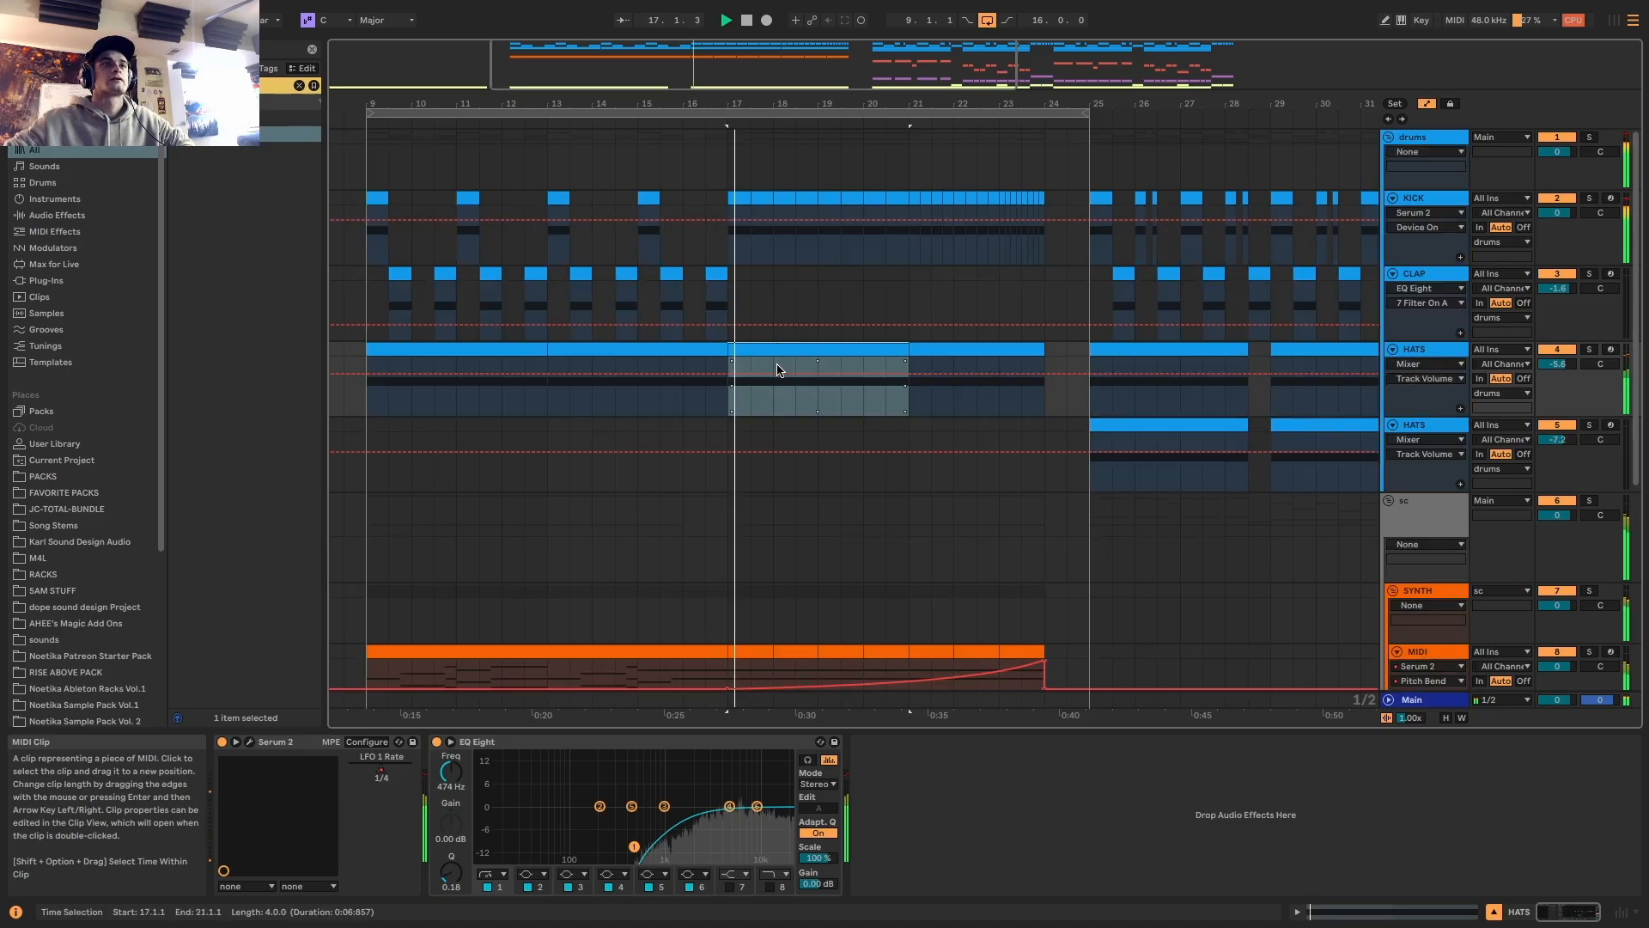
{"action": "left_click", "coordinate": [1426, 363]}
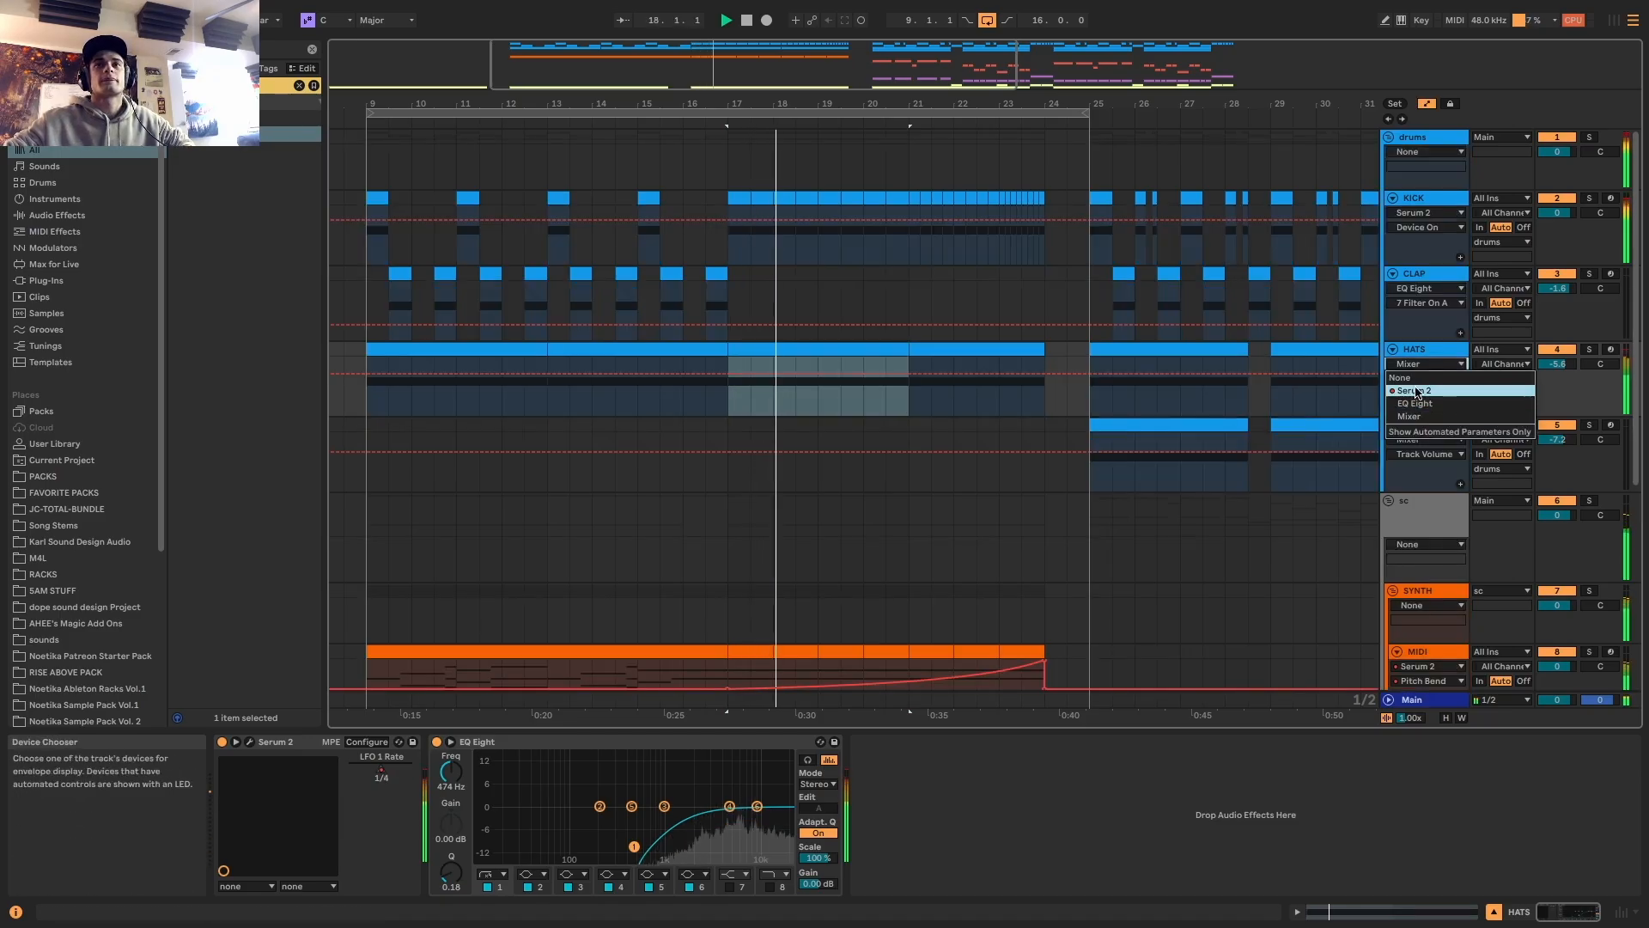
{"action": "left_click", "coordinate": [1415, 391]}
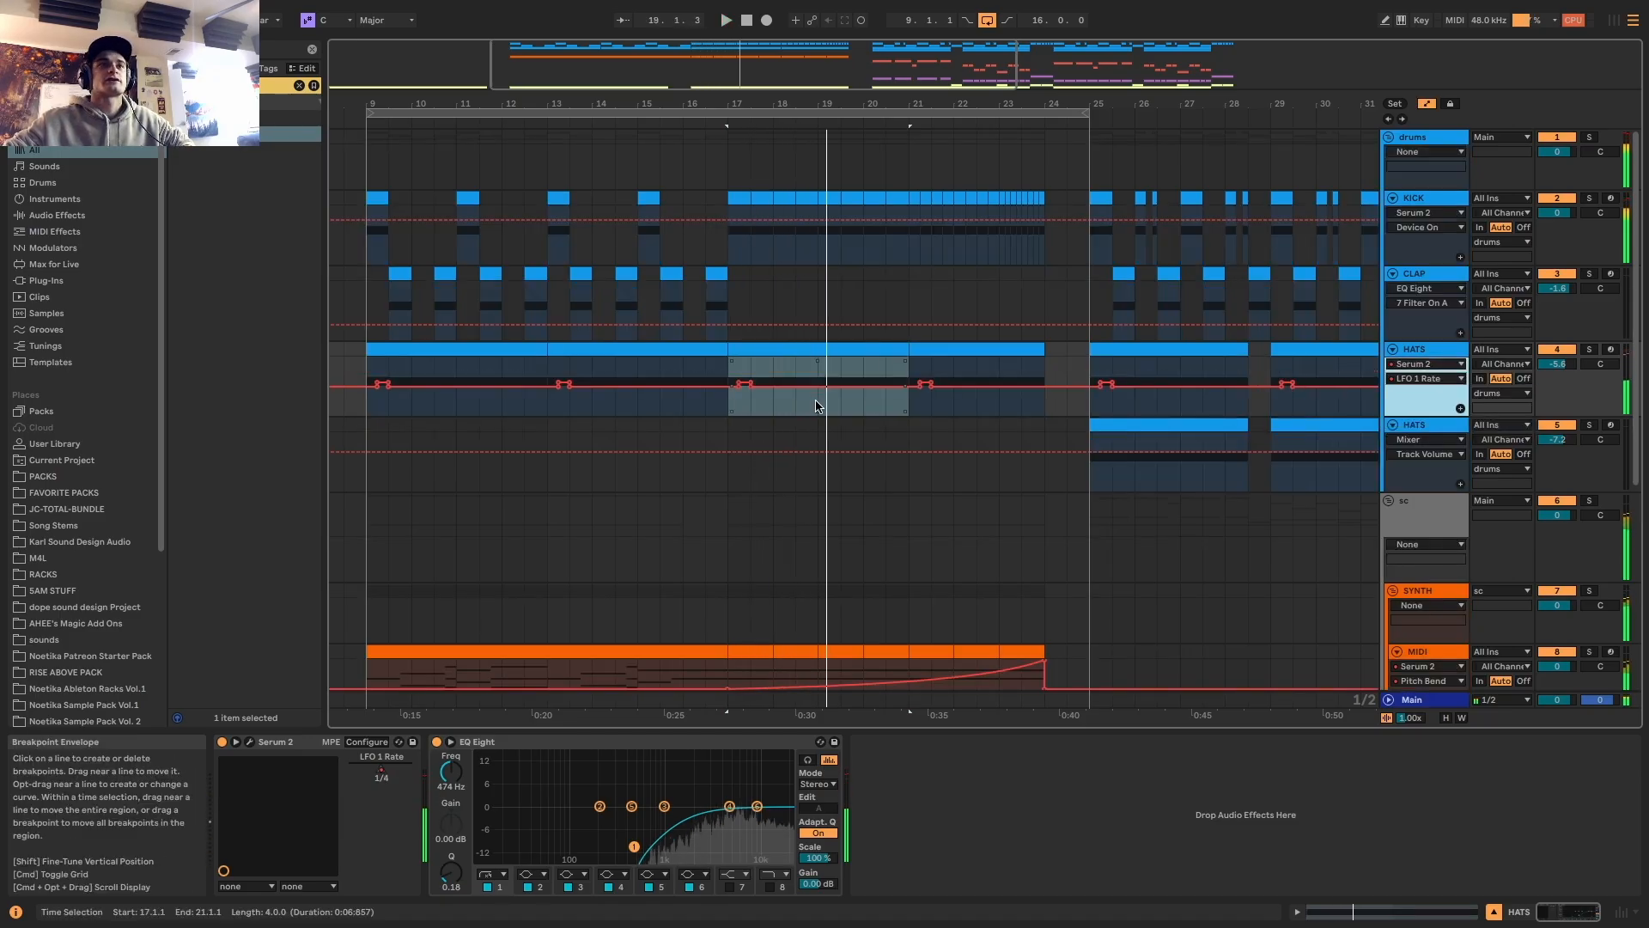
Repeat the half-bar LFO 1 Rate automation at bar 17 through the rest of the HATS clips to bar 24 and audition it
{"action": "left_click", "coordinate": [746, 384]}
{"action": "left_click_drag", "start_coordinate": [727, 376], "coordinate": [759, 372]}
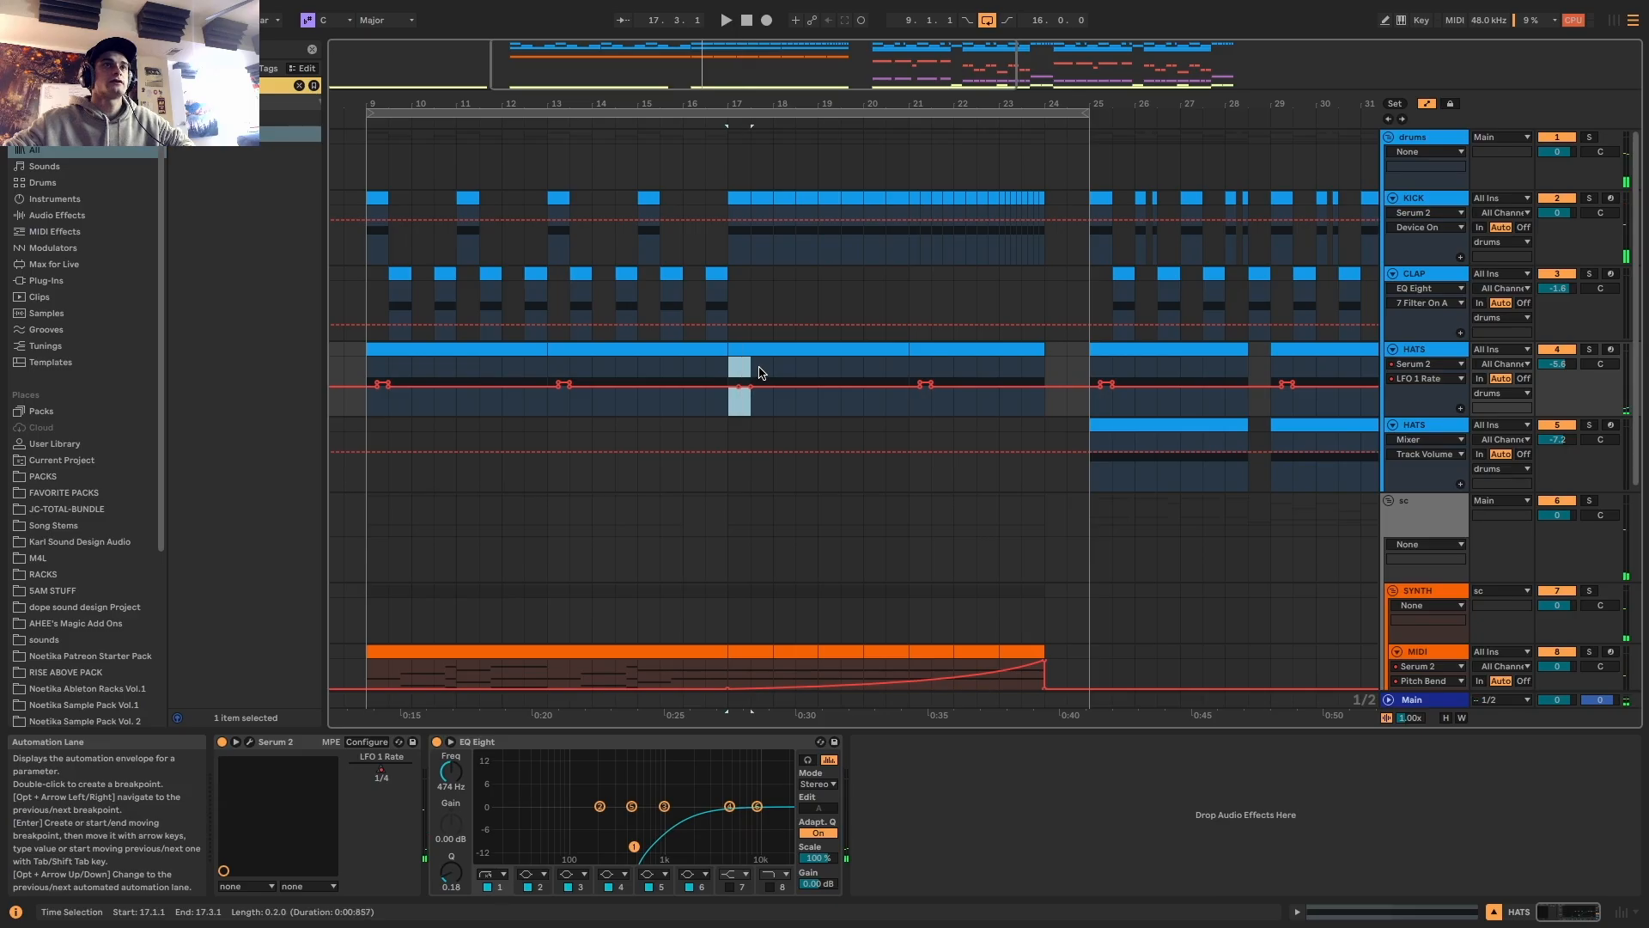
{"action": "key", "text": "super+d"}
{"action": "key", "text": "super+d"}
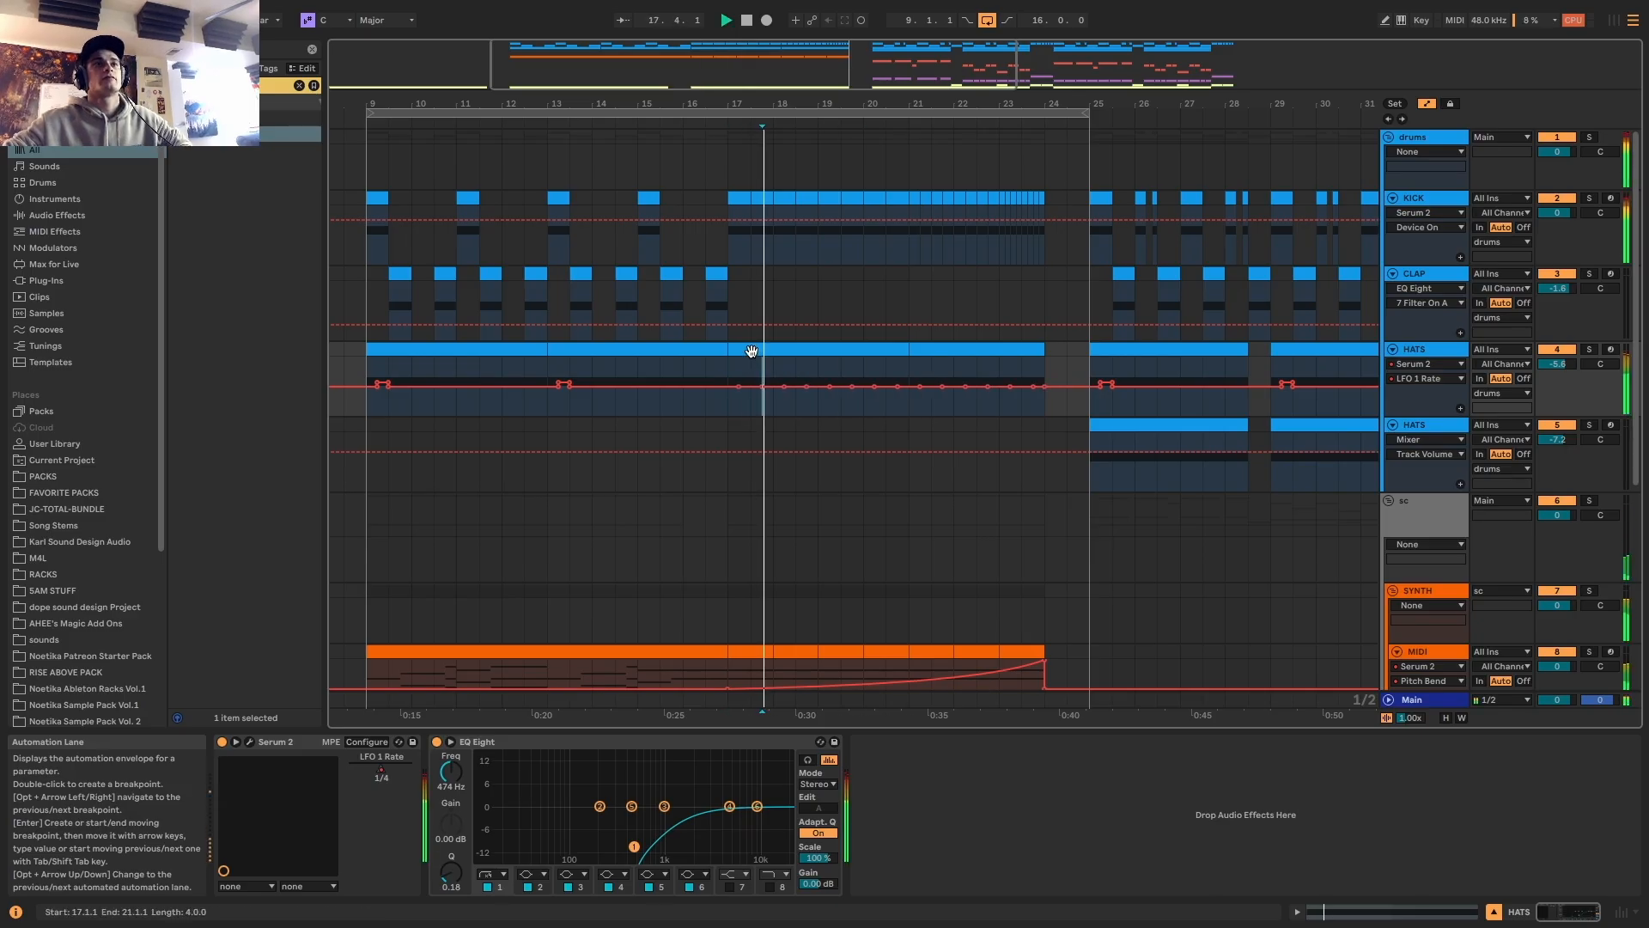
{"action": "left_click", "coordinate": [752, 351]}
{"action": "key", "text": "space"}
{"action": "key", "text": "space"}
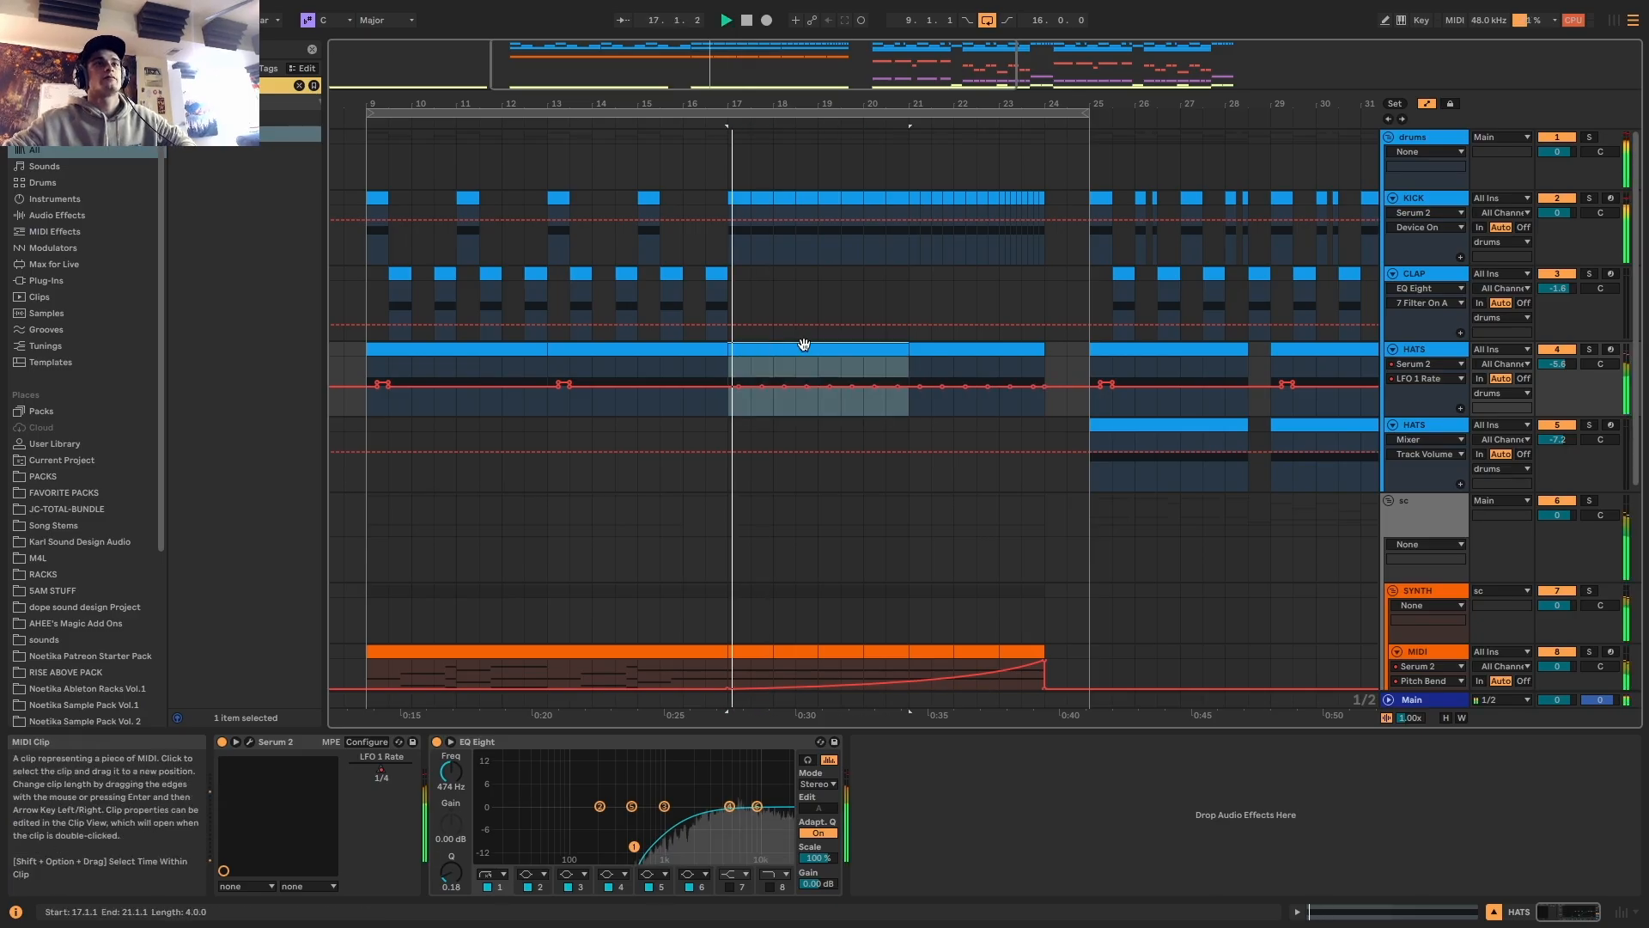
Hide the automation lanes, loop the SYNTH group's chord clip over bars 9 to 17 and play it
{"action": "key", "text": "minus"}
{"action": "key", "text": "super+a"}
{"action": "key", "text": "a"}
{"action": "key", "text": "minus"}
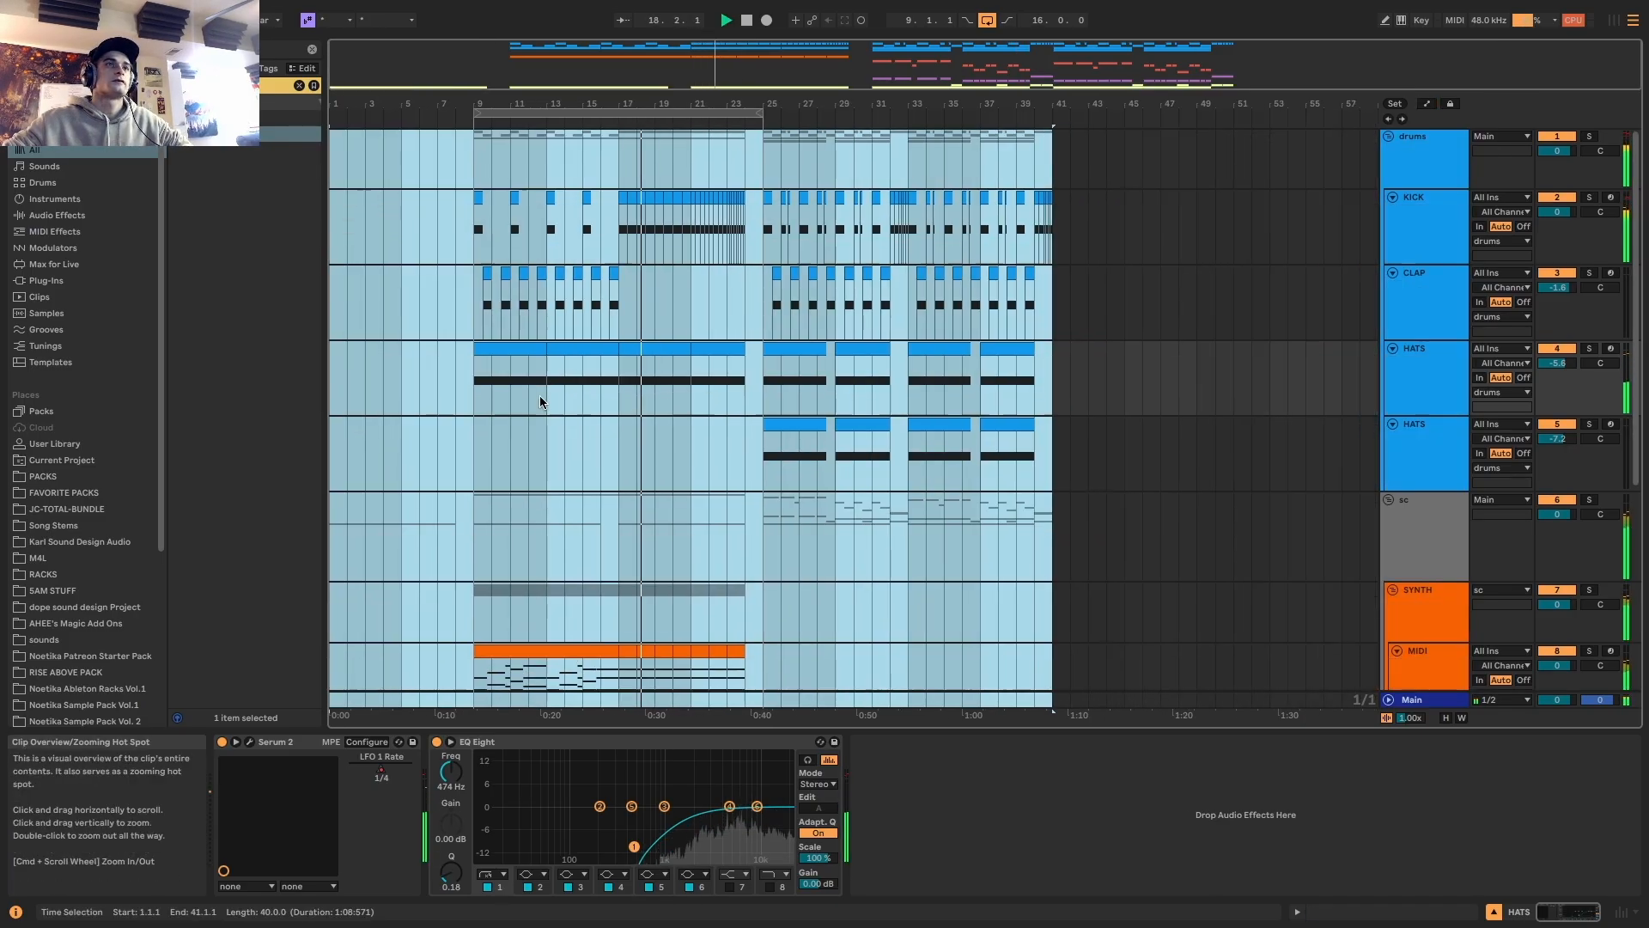
{"action": "scroll", "coordinate": [539, 396], "scroll_direction": "down", "scroll_amount": 5}
{"action": "key", "text": "a"}
{"action": "key", "text": "a"}
{"action": "left_click", "coordinate": [541, 322]}
{"action": "key", "text": "plus"}
{"action": "key", "text": "plus"}
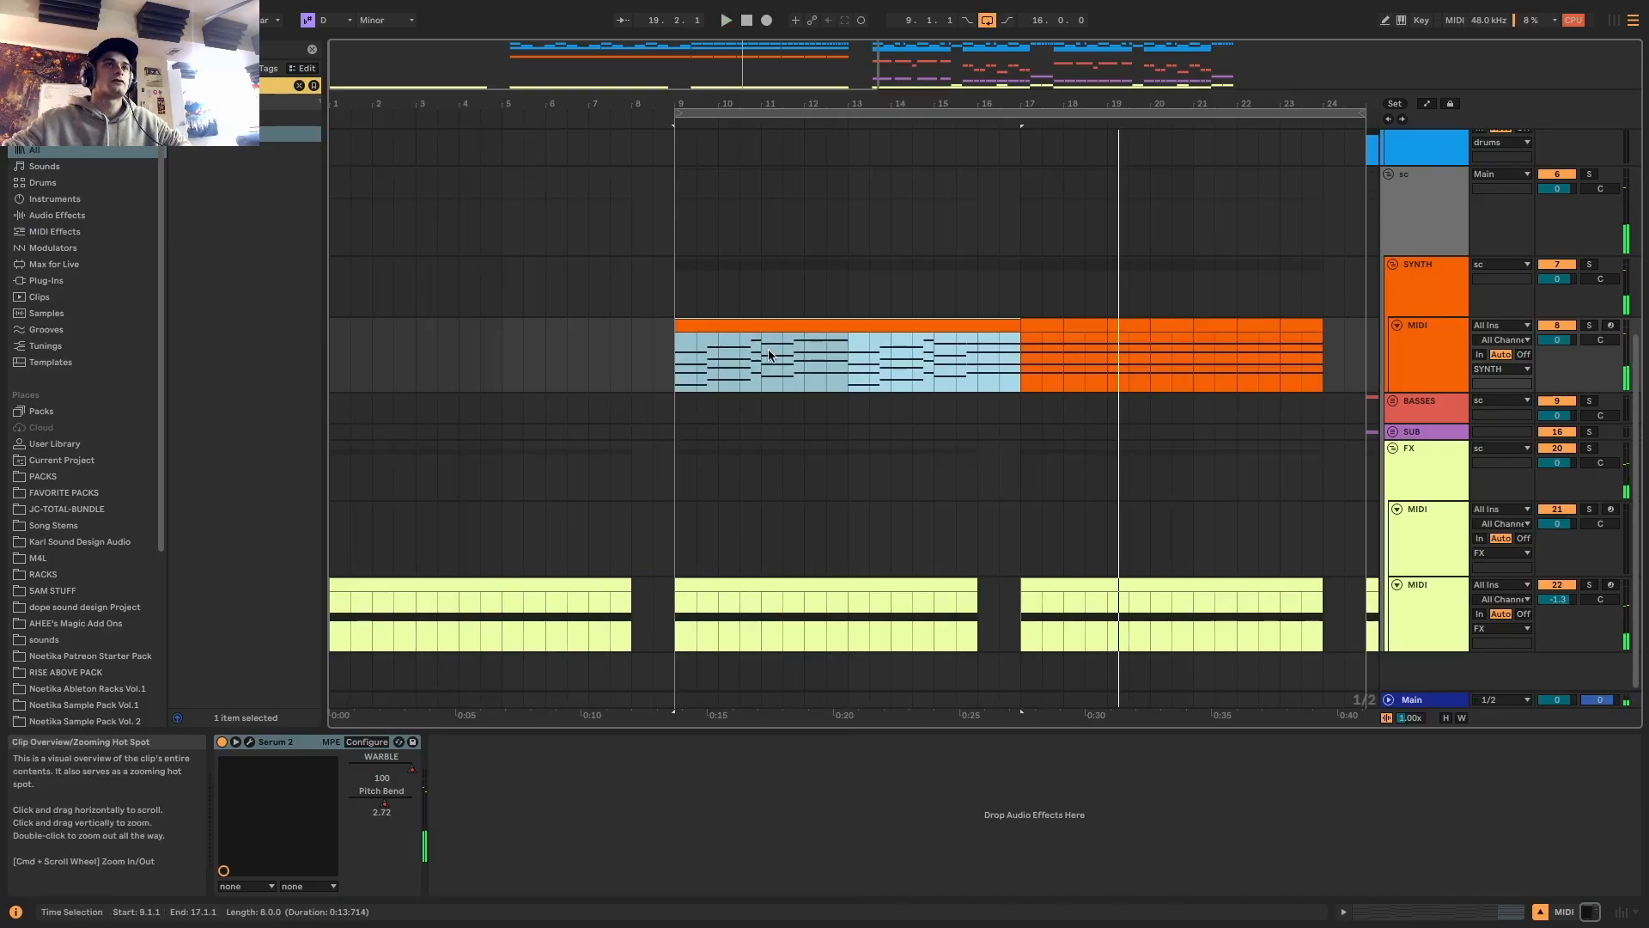
{"action": "key", "text": "super+l"}
{"action": "key", "text": "space"}
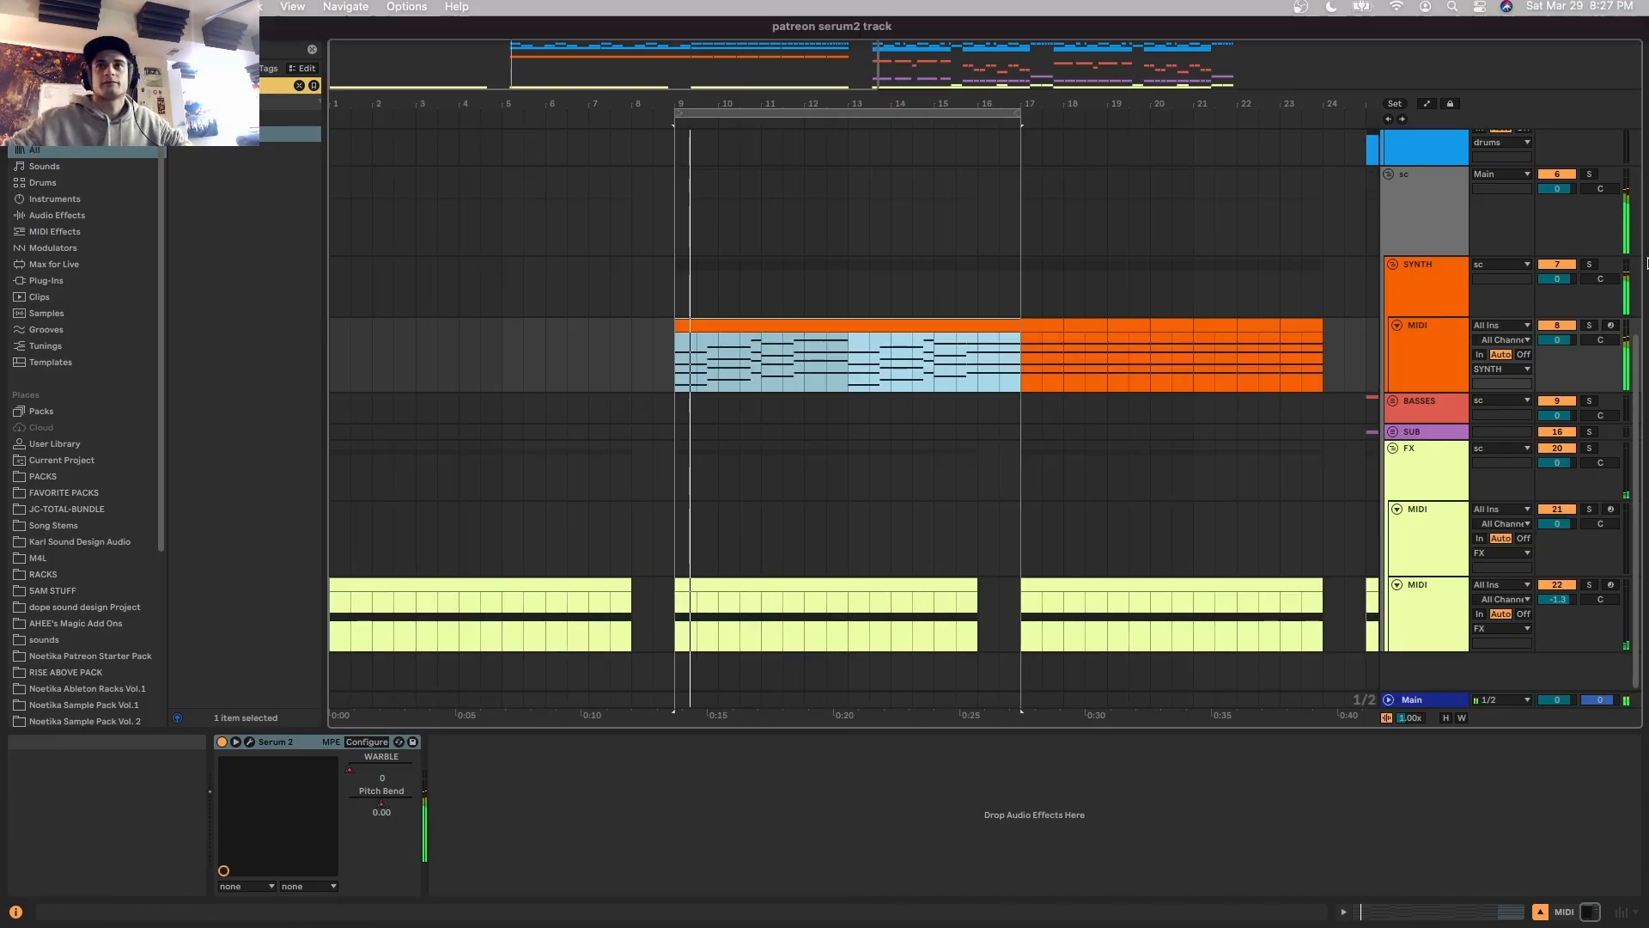
Solo the chord MIDI track in the SYNTH group and insert a new MIDI track below it
{"action": "left_click", "coordinate": [1592, 326]}
{"action": "left_click", "coordinate": [1440, 342]}
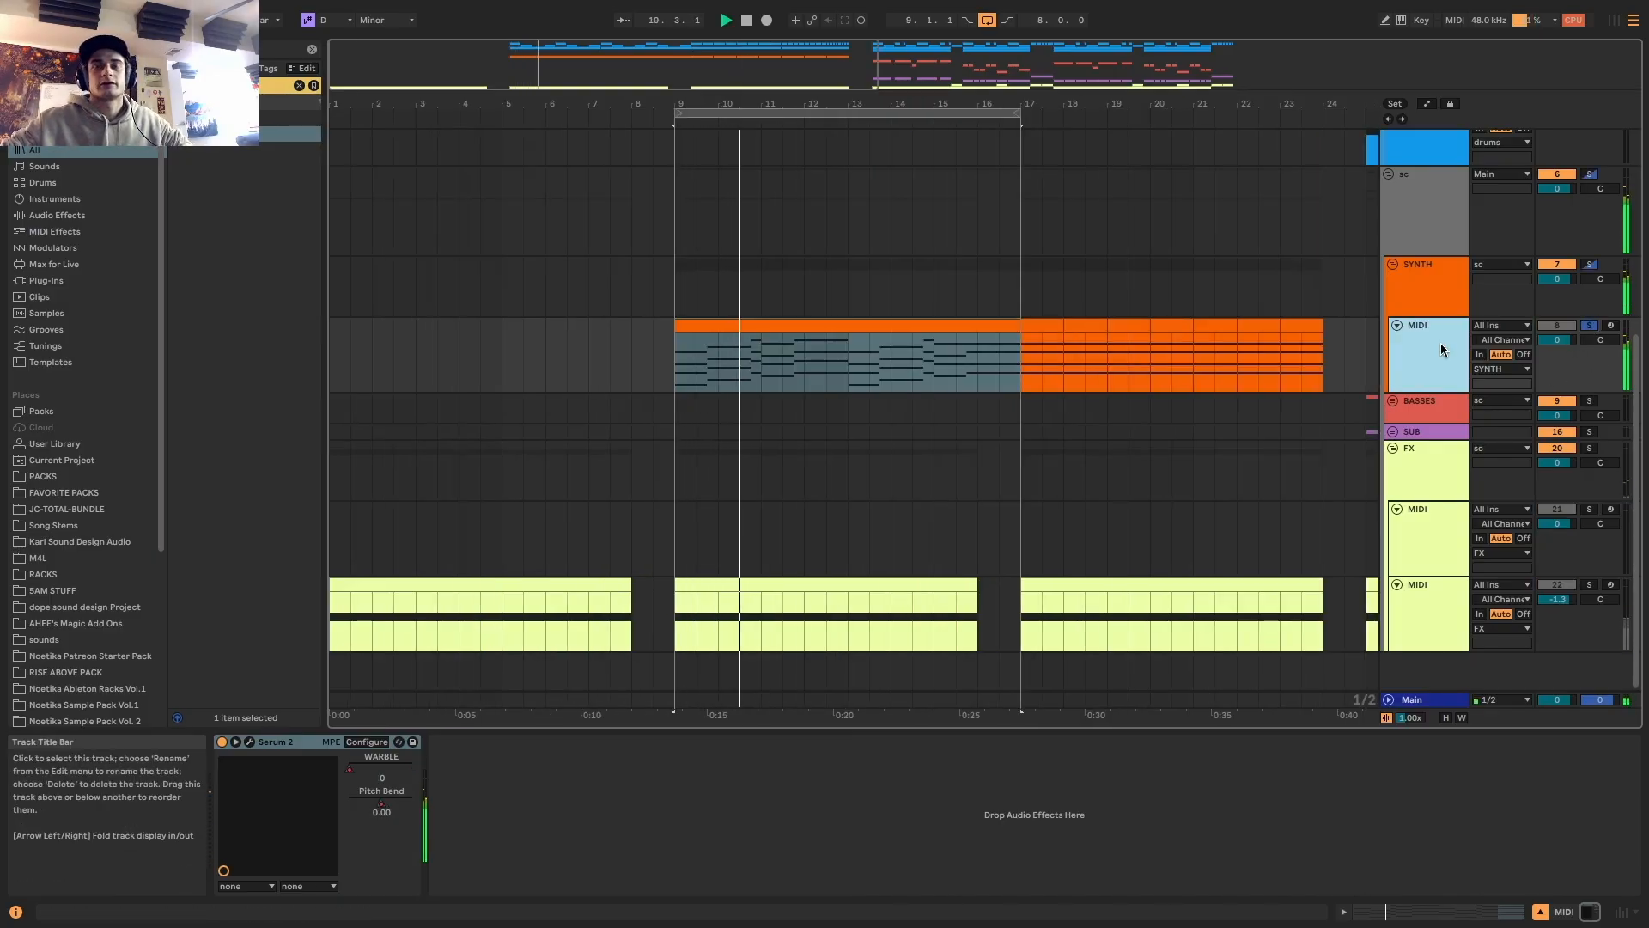
{"action": "key", "text": "space"}
{"action": "key", "text": "super+shift+t"}
Copy the chord clip to the new MIDI track, load Serum 2 with the AT Juno 106 wavetable there and audition it soloed
{"action": "left_click", "coordinate": [797, 324]}
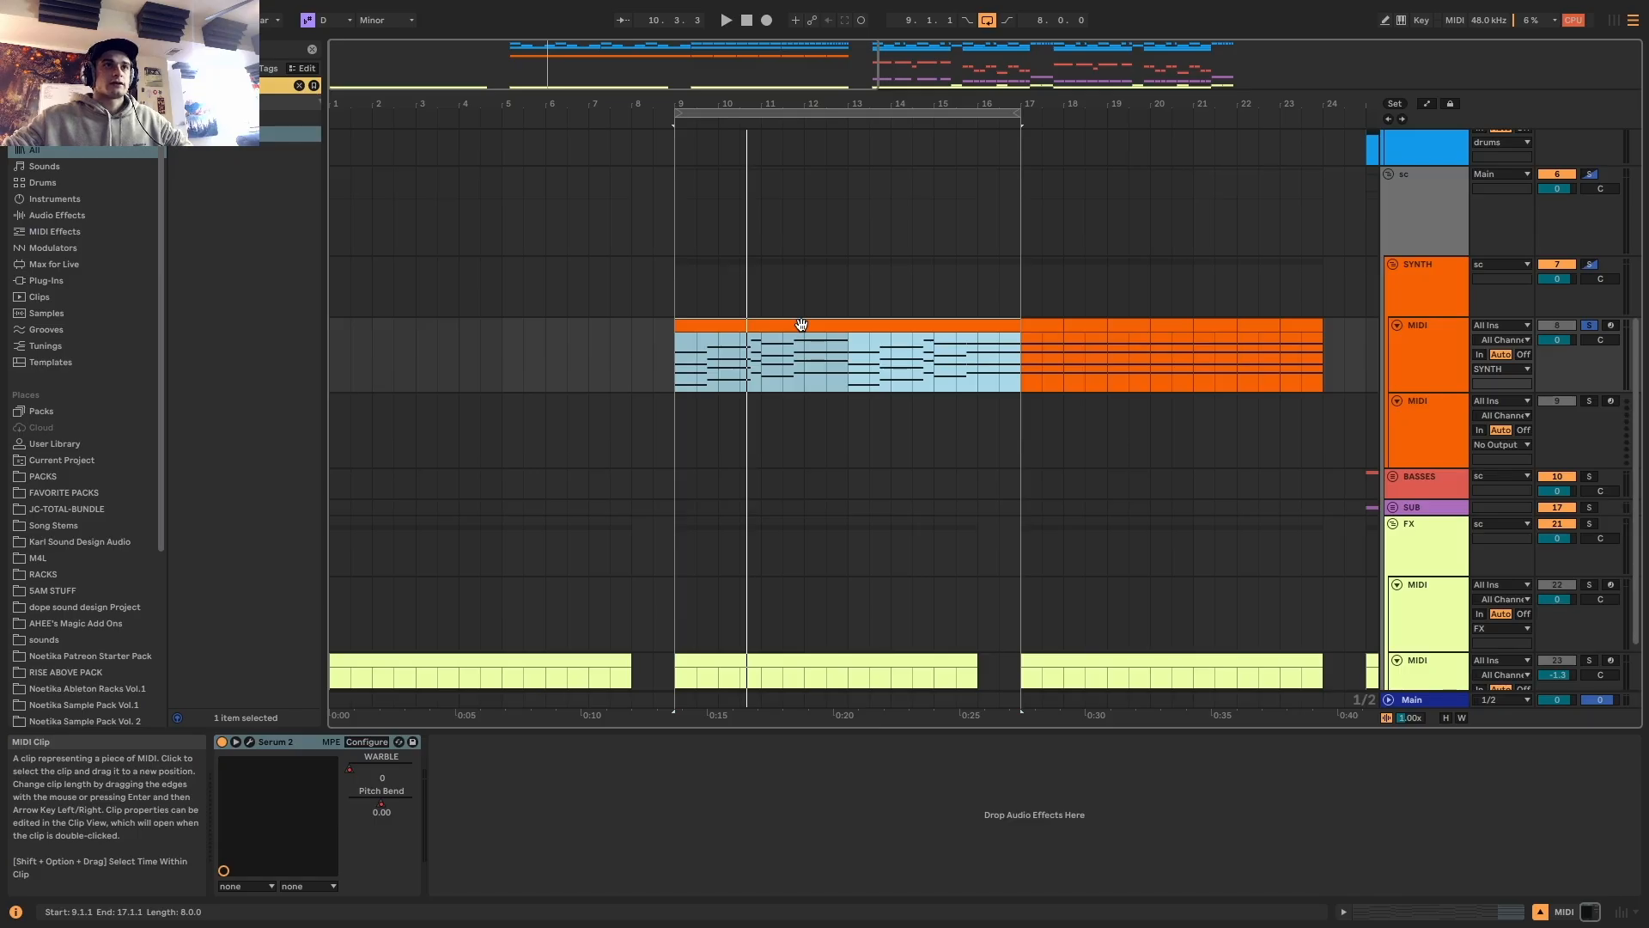
{"action": "key", "text": "super+f"}
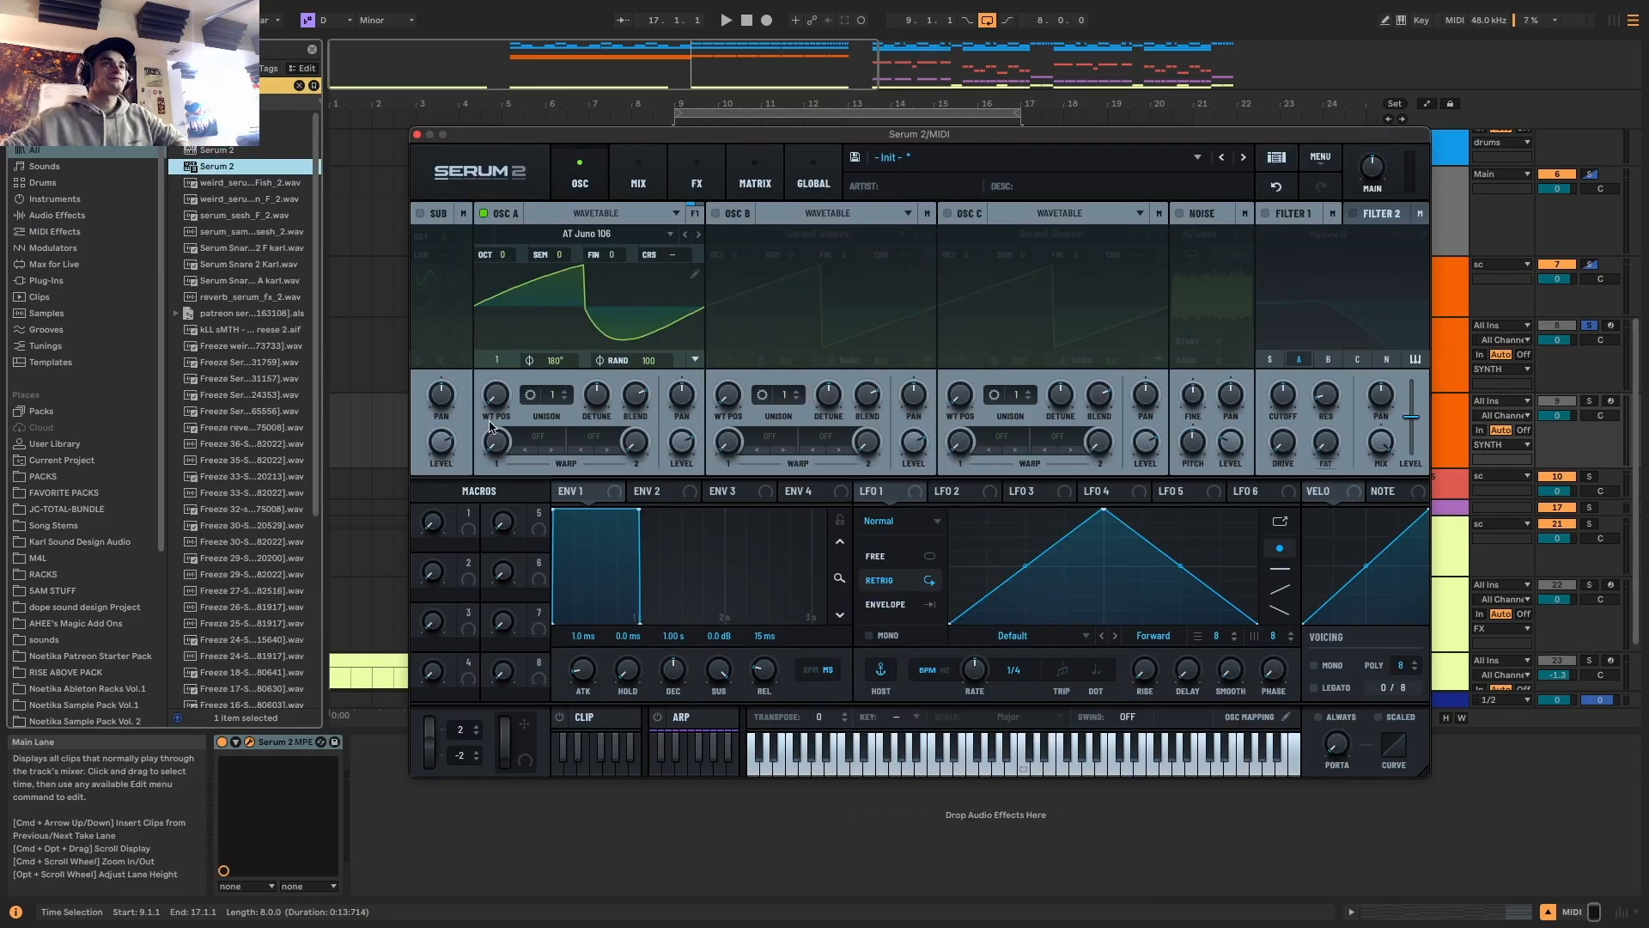
{"action": "key", "text": "space"}
{"action": "left_click", "coordinate": [1589, 401]}
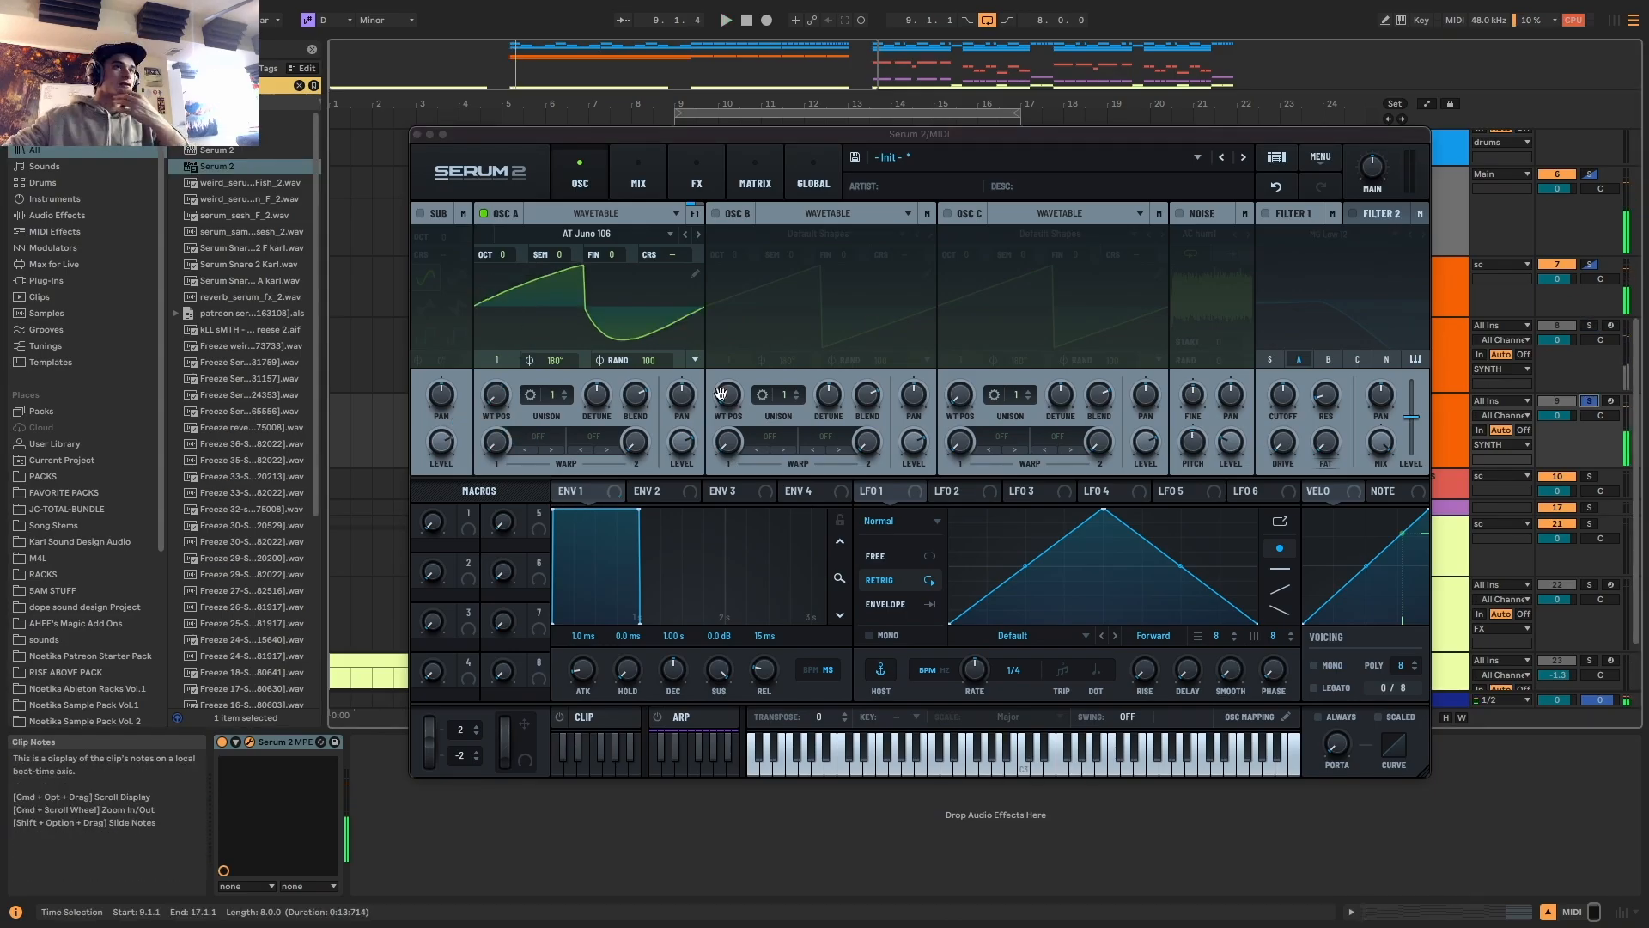
{"action": "left_click", "coordinate": [418, 135]}
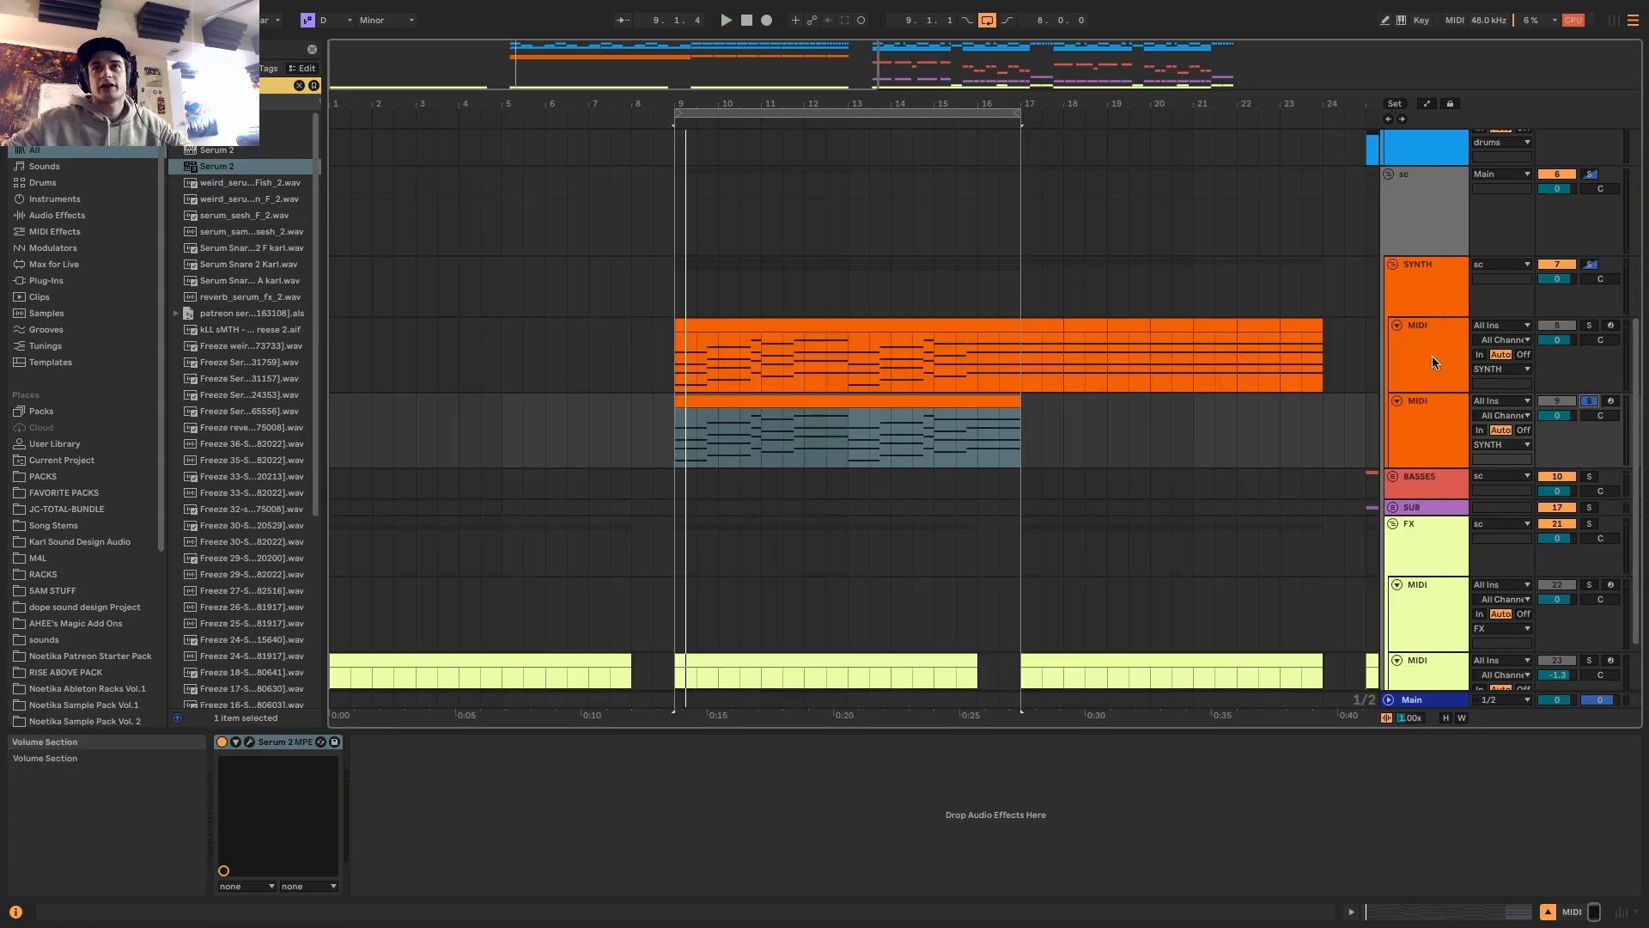
Solo the original chord track and review its Serum 2 effects chain and Envelope 2
{"action": "left_click", "coordinate": [1588, 325]}
{"action": "key", "text": "alt+super+p"}
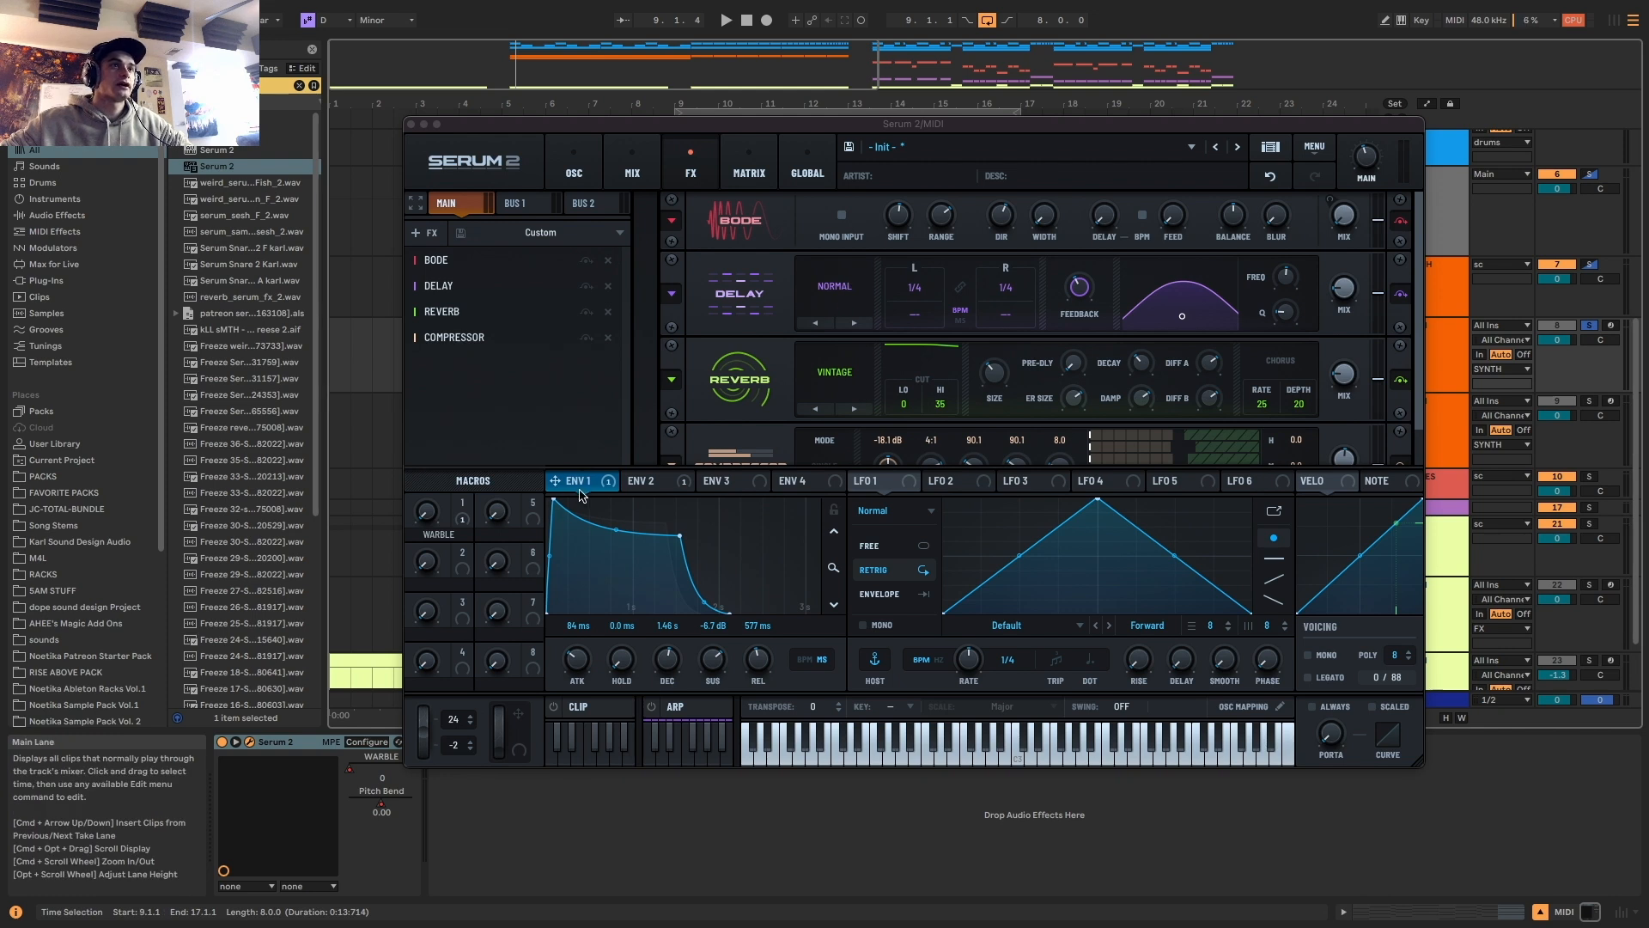
{"action": "left_click", "coordinate": [653, 483]}
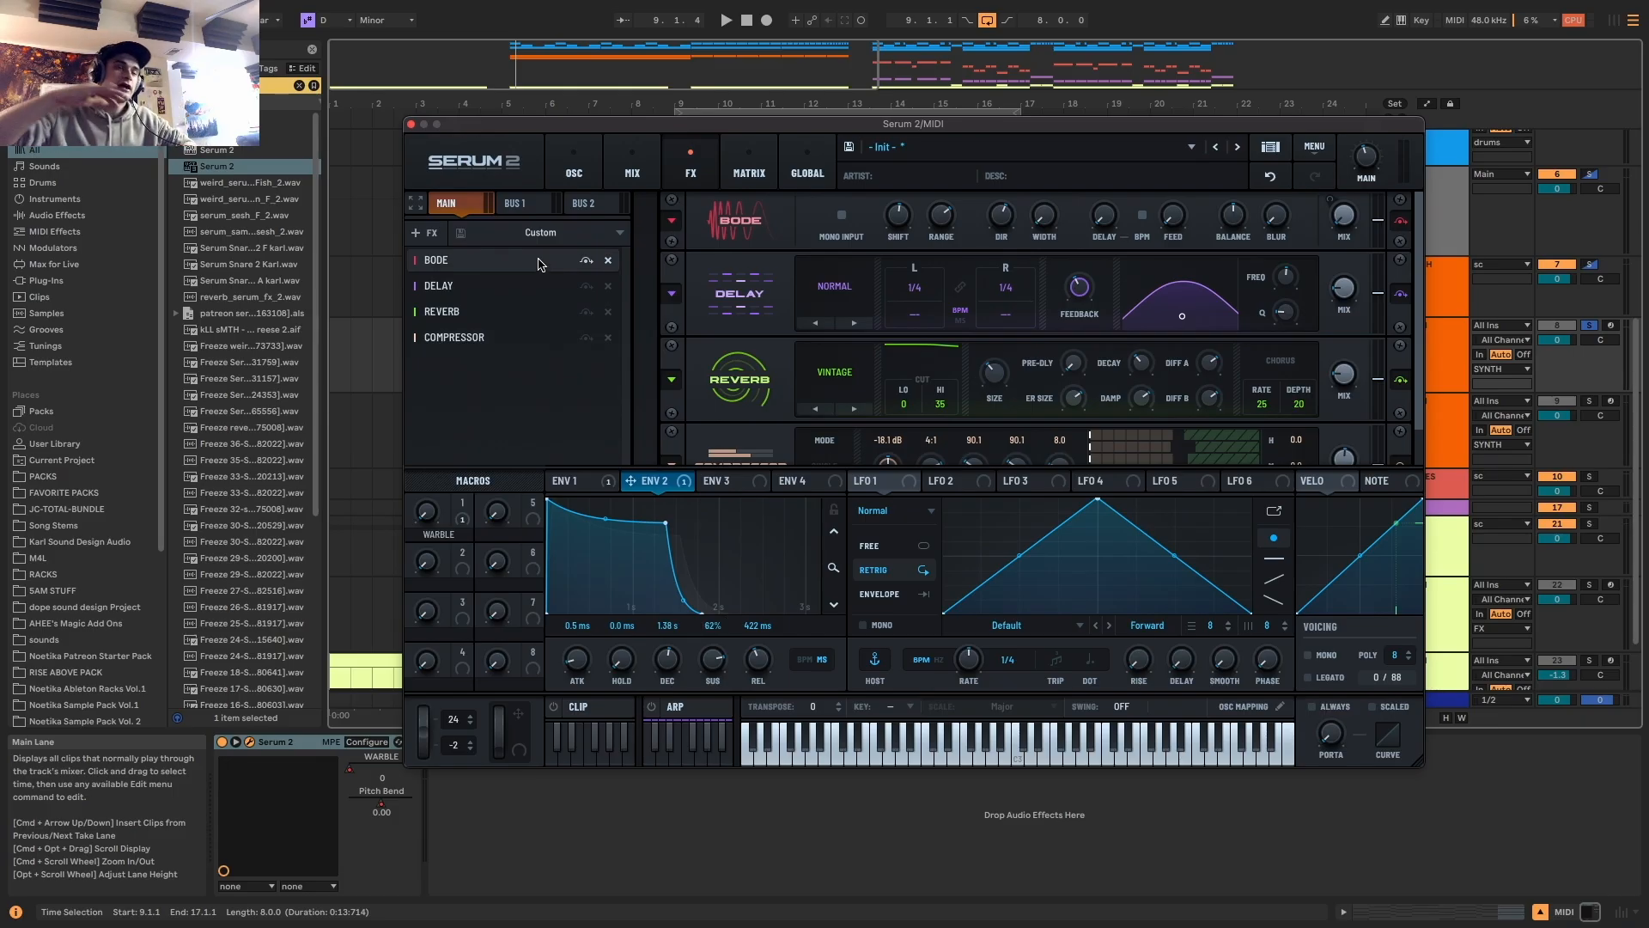
{"action": "left_click", "coordinate": [411, 123]}
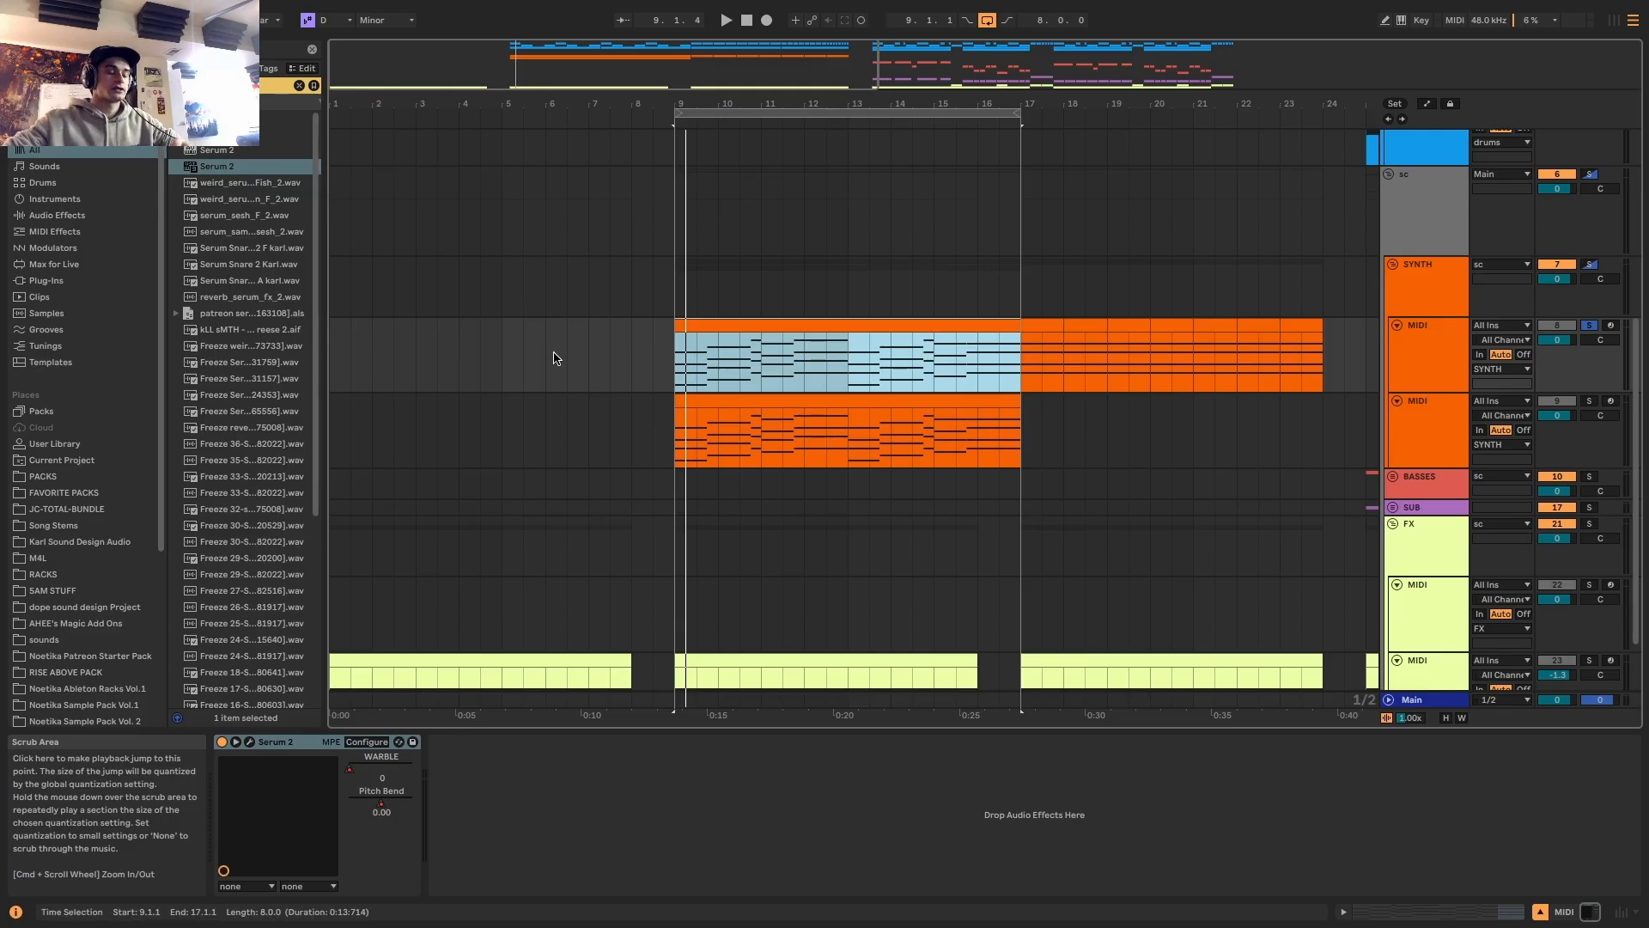
Add EQ Eight after Serum 2 on the original chord track
{"action": "left_click", "coordinate": [1414, 352]}
{"action": "key", "text": "super+f"}
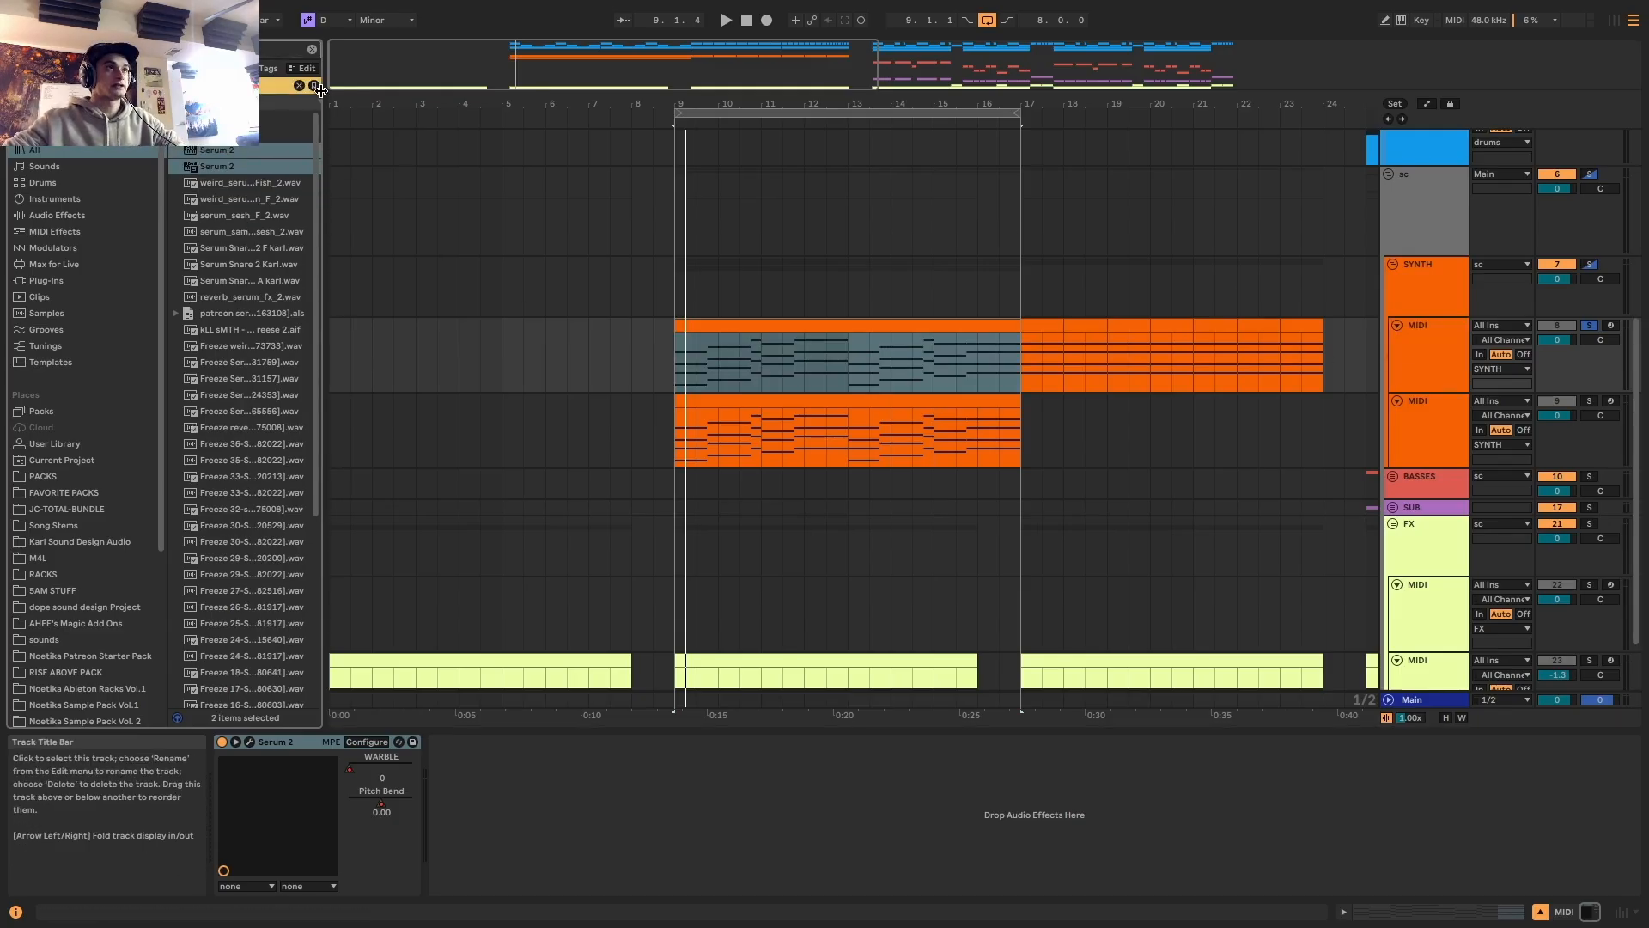
{"action": "type", "text": "eq"}
{"action": "key", "text": "Return"}
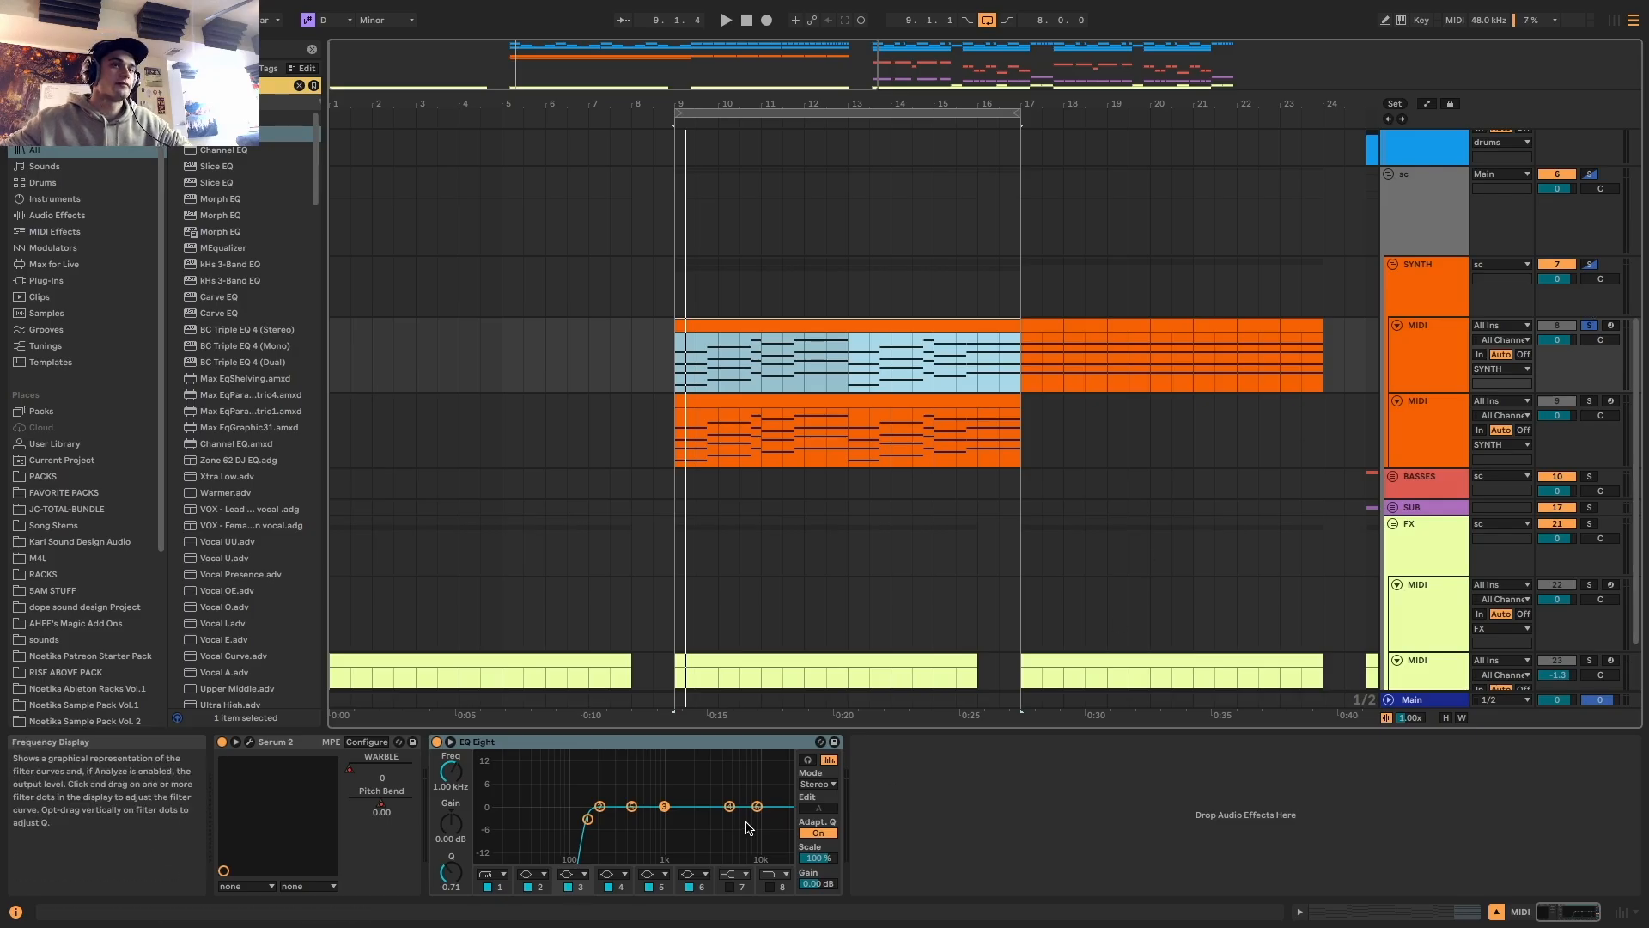
Audition the chords and adjust EQ Eight's low cut and its 475 Hz band with 0.12 dB gain
{"action": "key", "text": "space"}
{"action": "key", "text": "space"}
{"action": "left_click_drag", "start_coordinate": [587, 818], "coordinate": [634, 807]}
{"action": "key", "text": "space"}
{"action": "key", "text": "space"}
{"action": "key", "text": "space"}
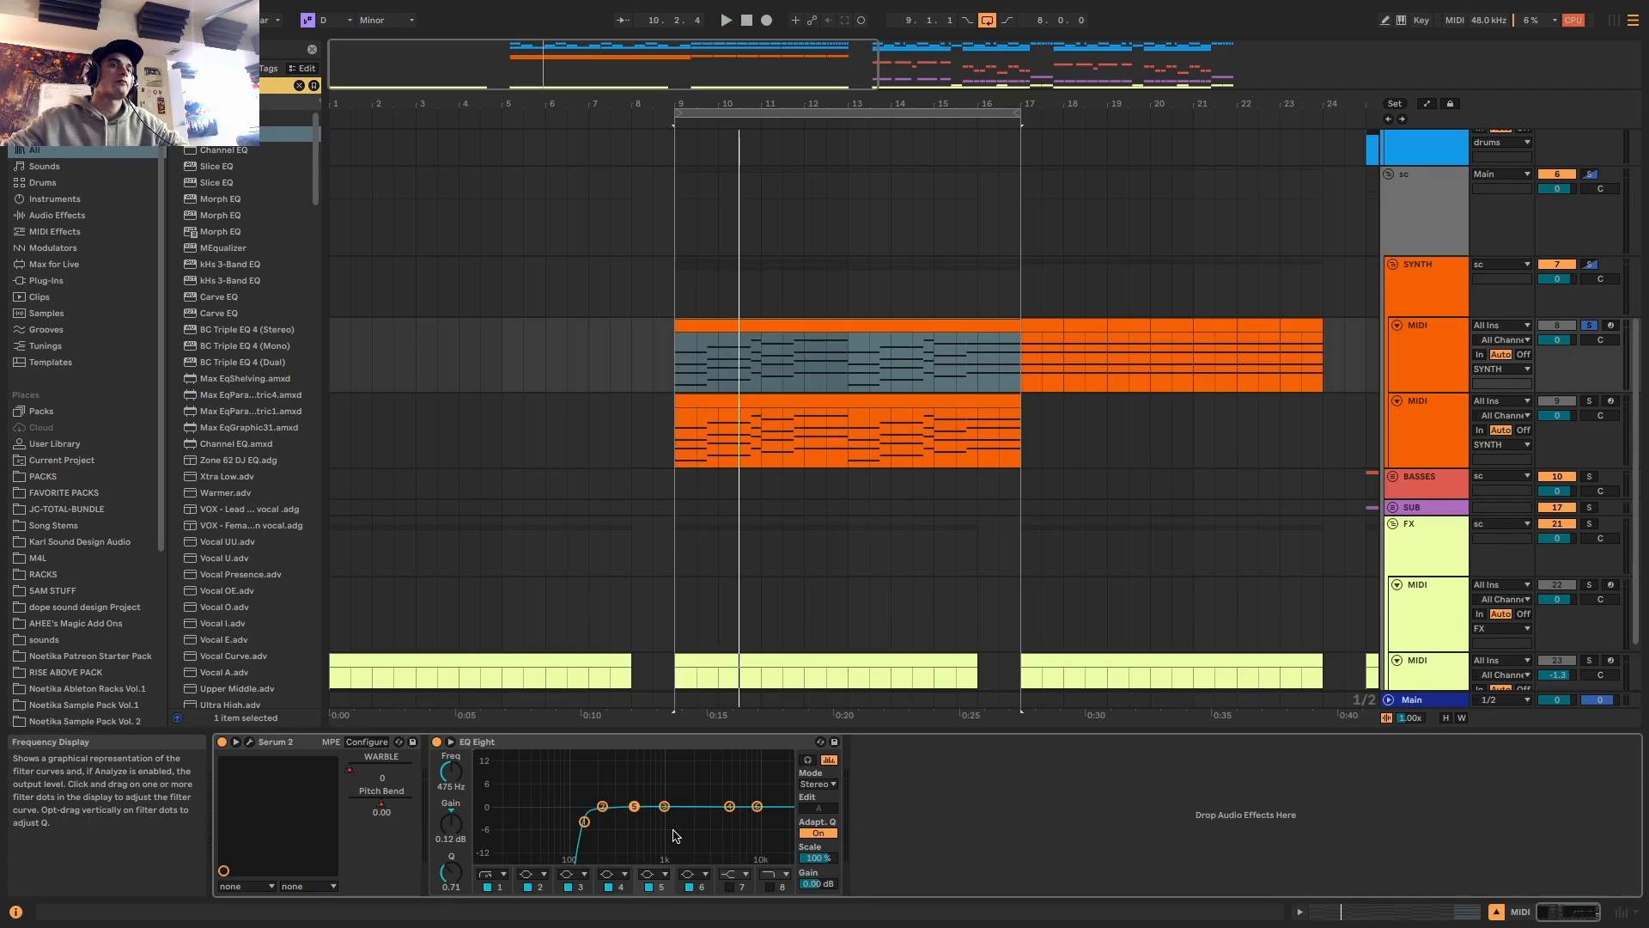
Transpose all notes in the copied chord clip on the second synth track up one octave
{"action": "left_click", "coordinate": [975, 402]}
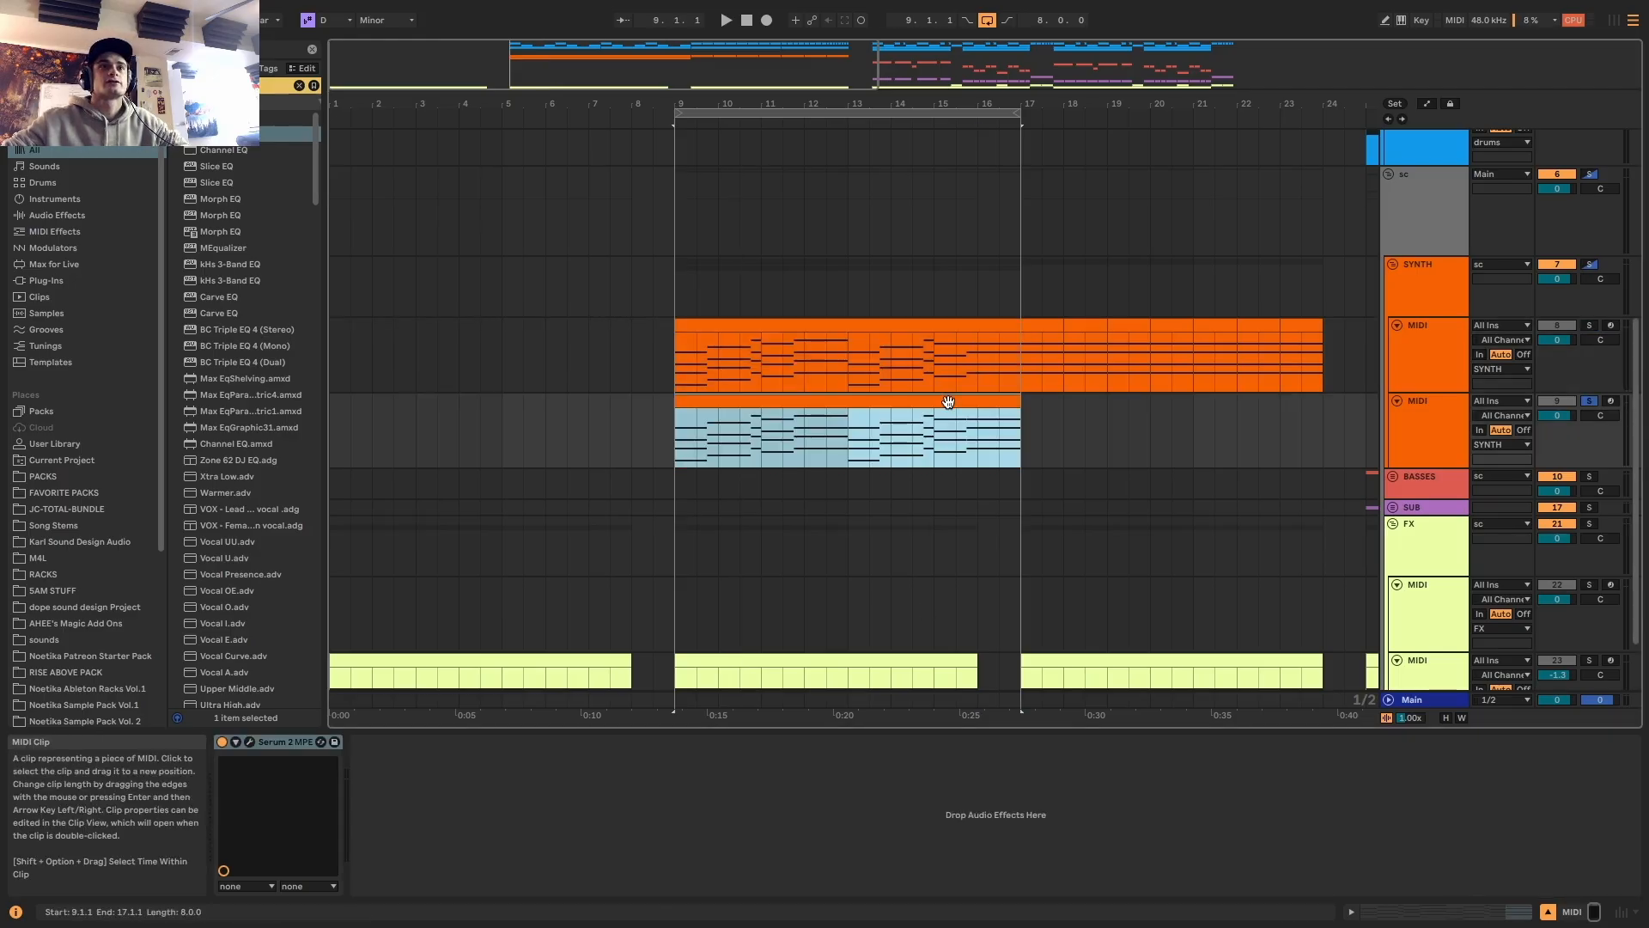
{"action": "double_click", "coordinate": [944, 402]}
{"action": "key", "text": "ctrl+a"}
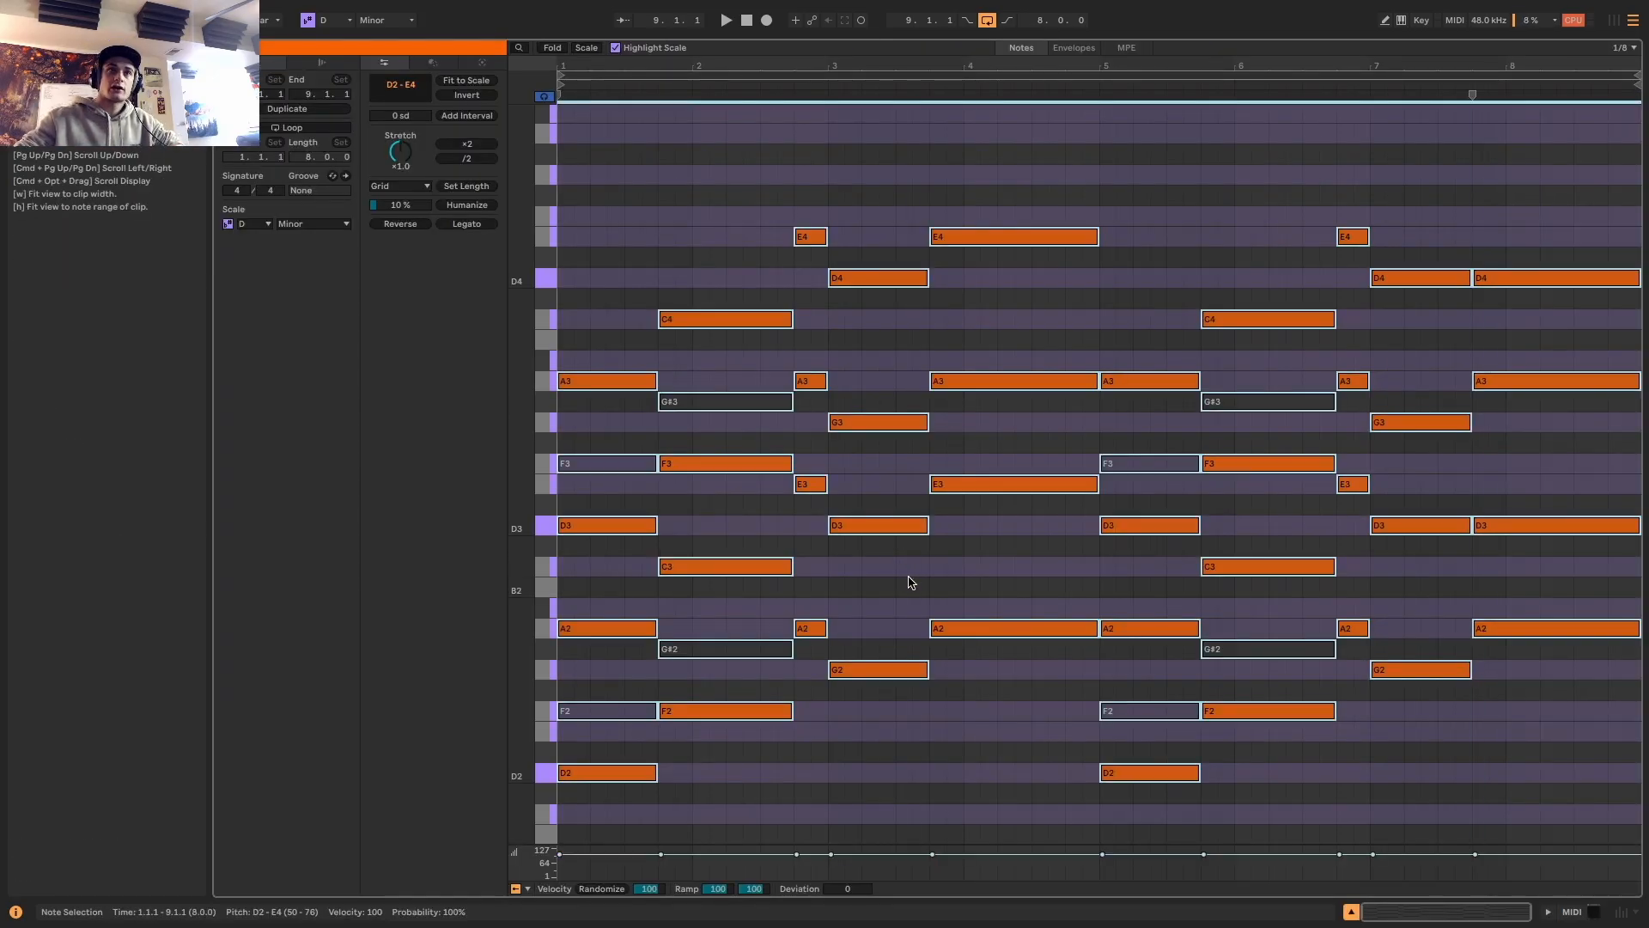
{"action": "key", "text": "shift+Up"}
{"action": "left_click", "coordinate": [1595, 914]}
Lower the second synth track's volume to about -6.4 dB, set its Envelope 1 attack to 1.55 s and audition it with the chord track
{"action": "left_click_drag", "start_coordinate": [1557, 509], "coordinate": [1557, 520]}
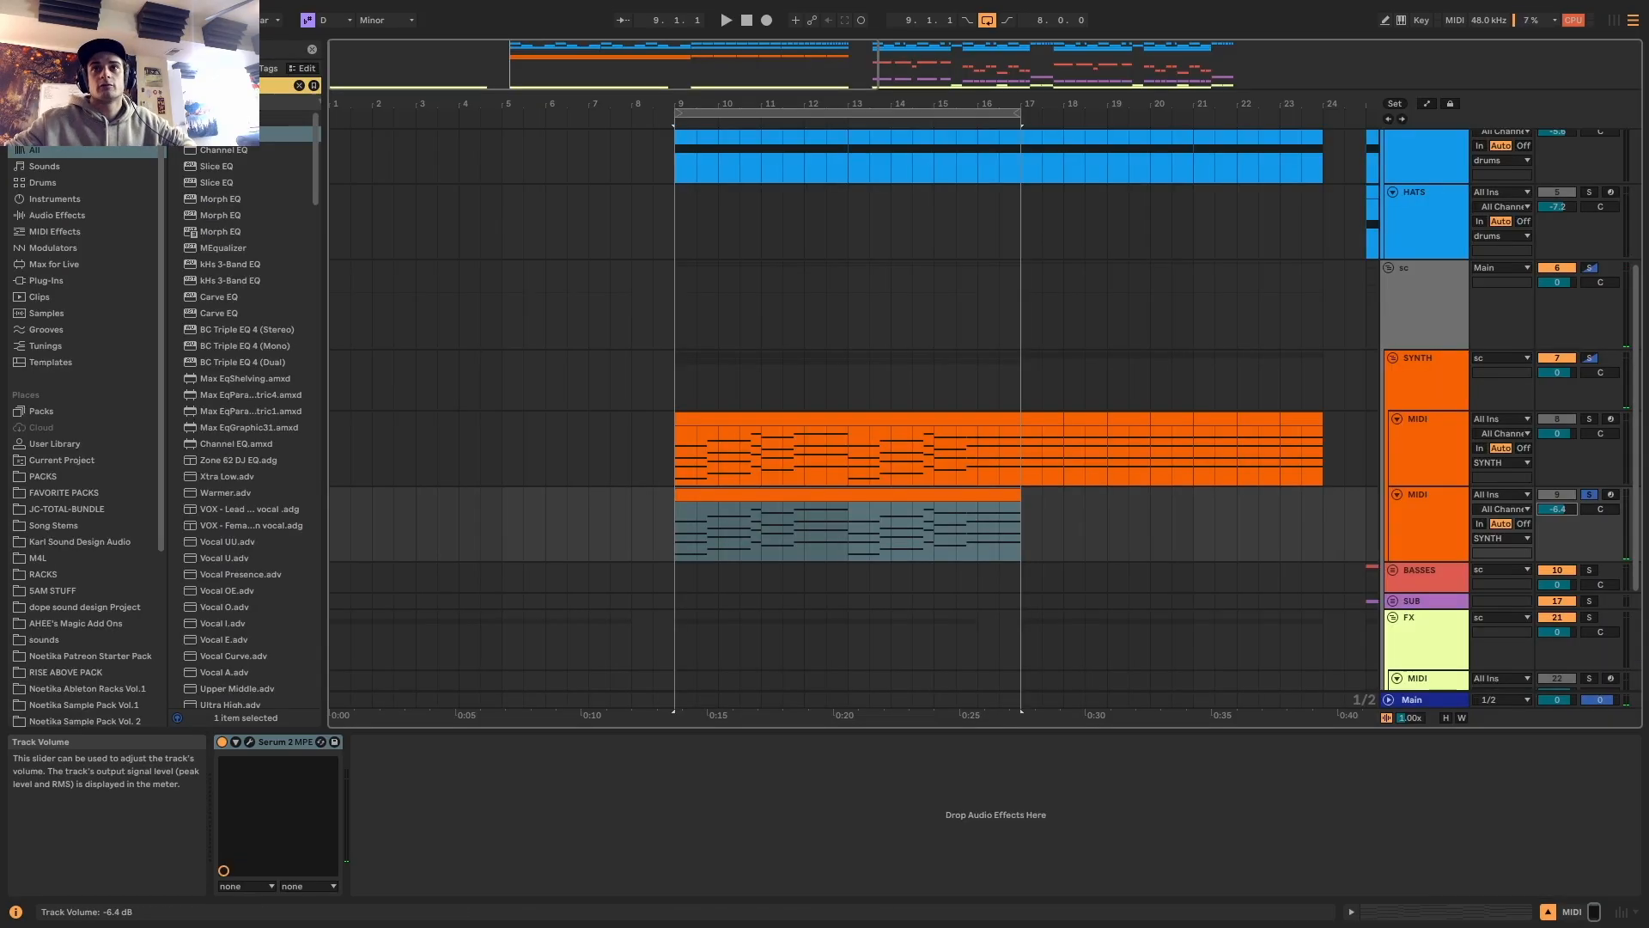
{"action": "left_click", "coordinate": [249, 741]}
{"action": "left_click_drag", "start_coordinate": [580, 677], "coordinate": [603, 623]}
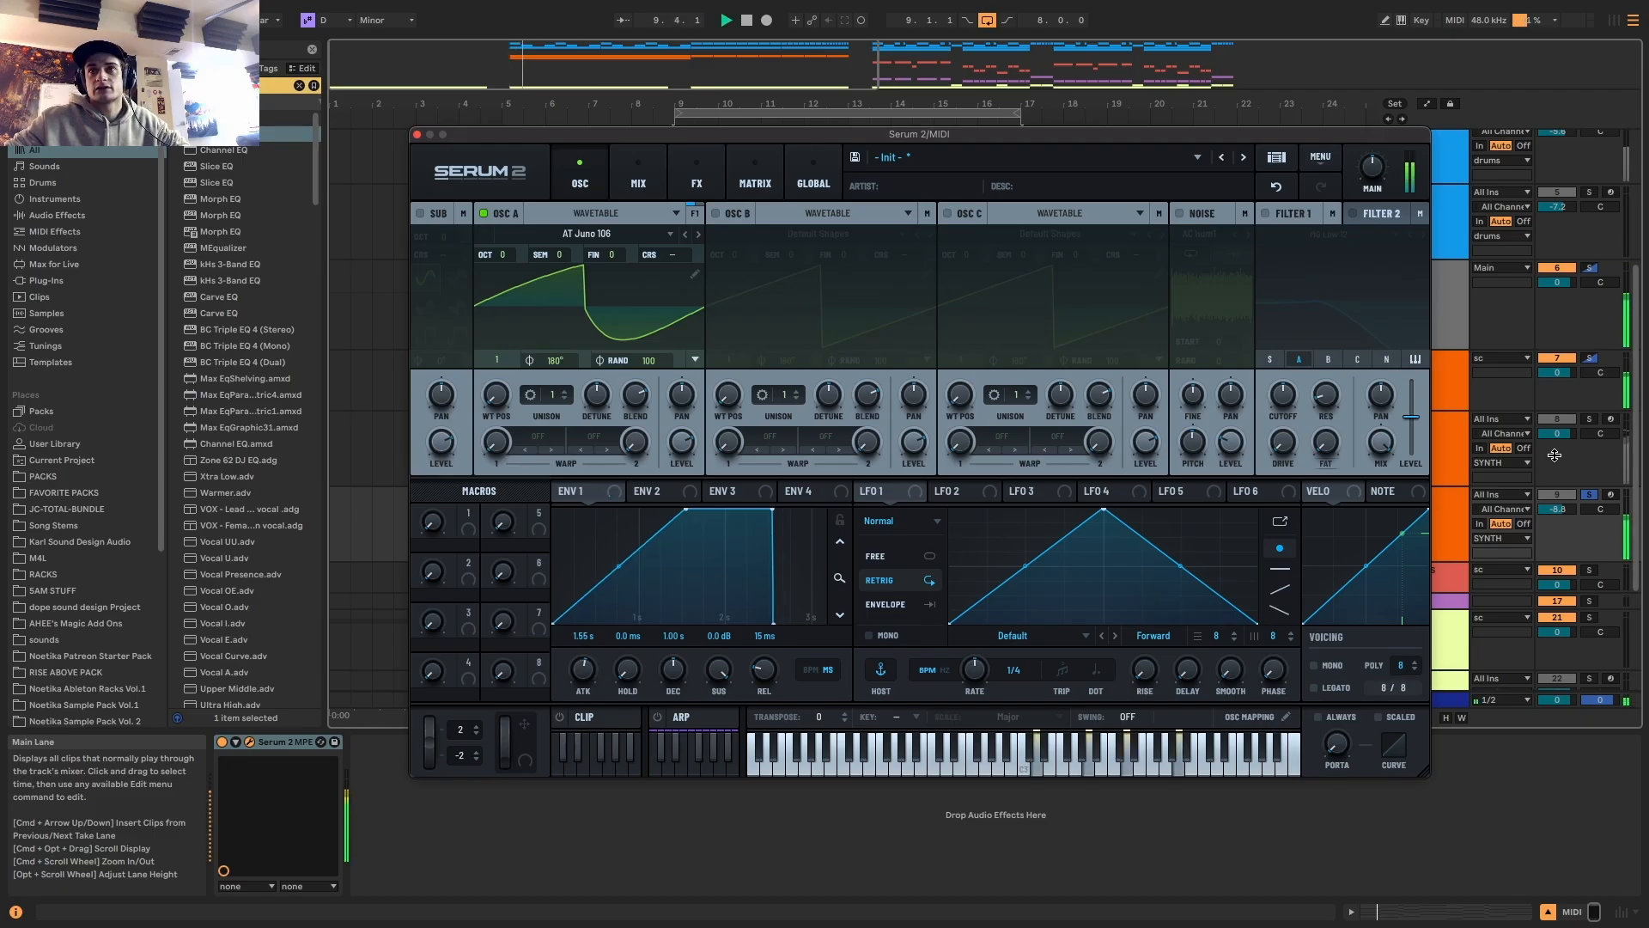
{"action": "left_click", "coordinate": [1460, 481]}
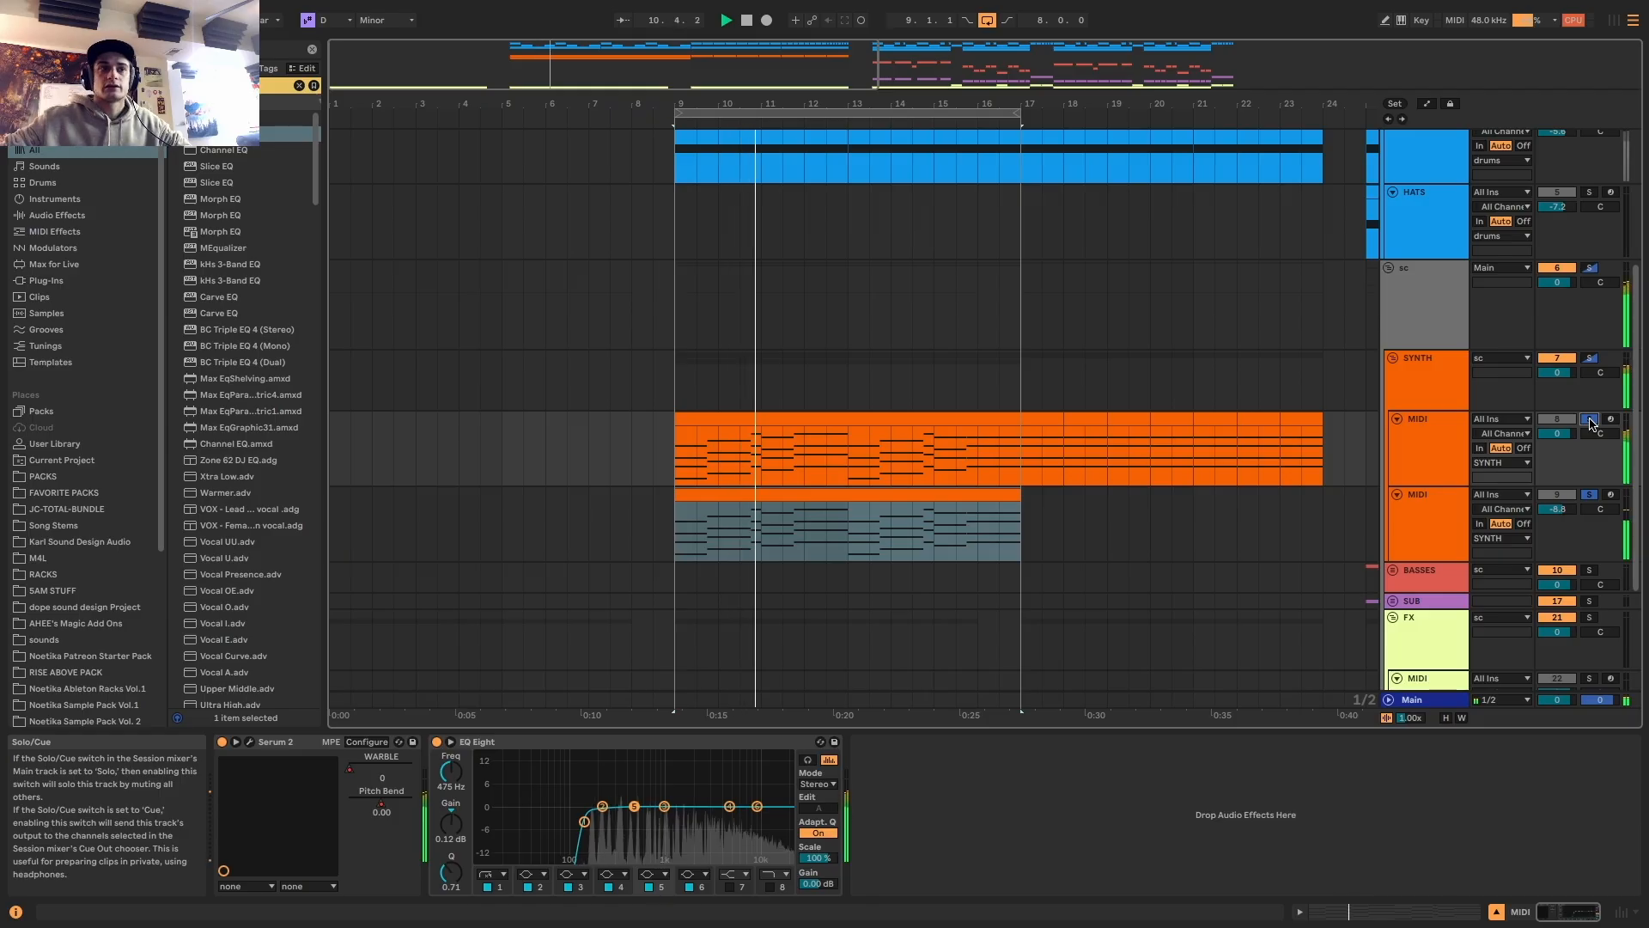
{"action": "key", "text": "space"}
Add EQ Eight to the second synth track and raise its low-cut frequency slightly
{"action": "left_click", "coordinate": [1406, 540]}
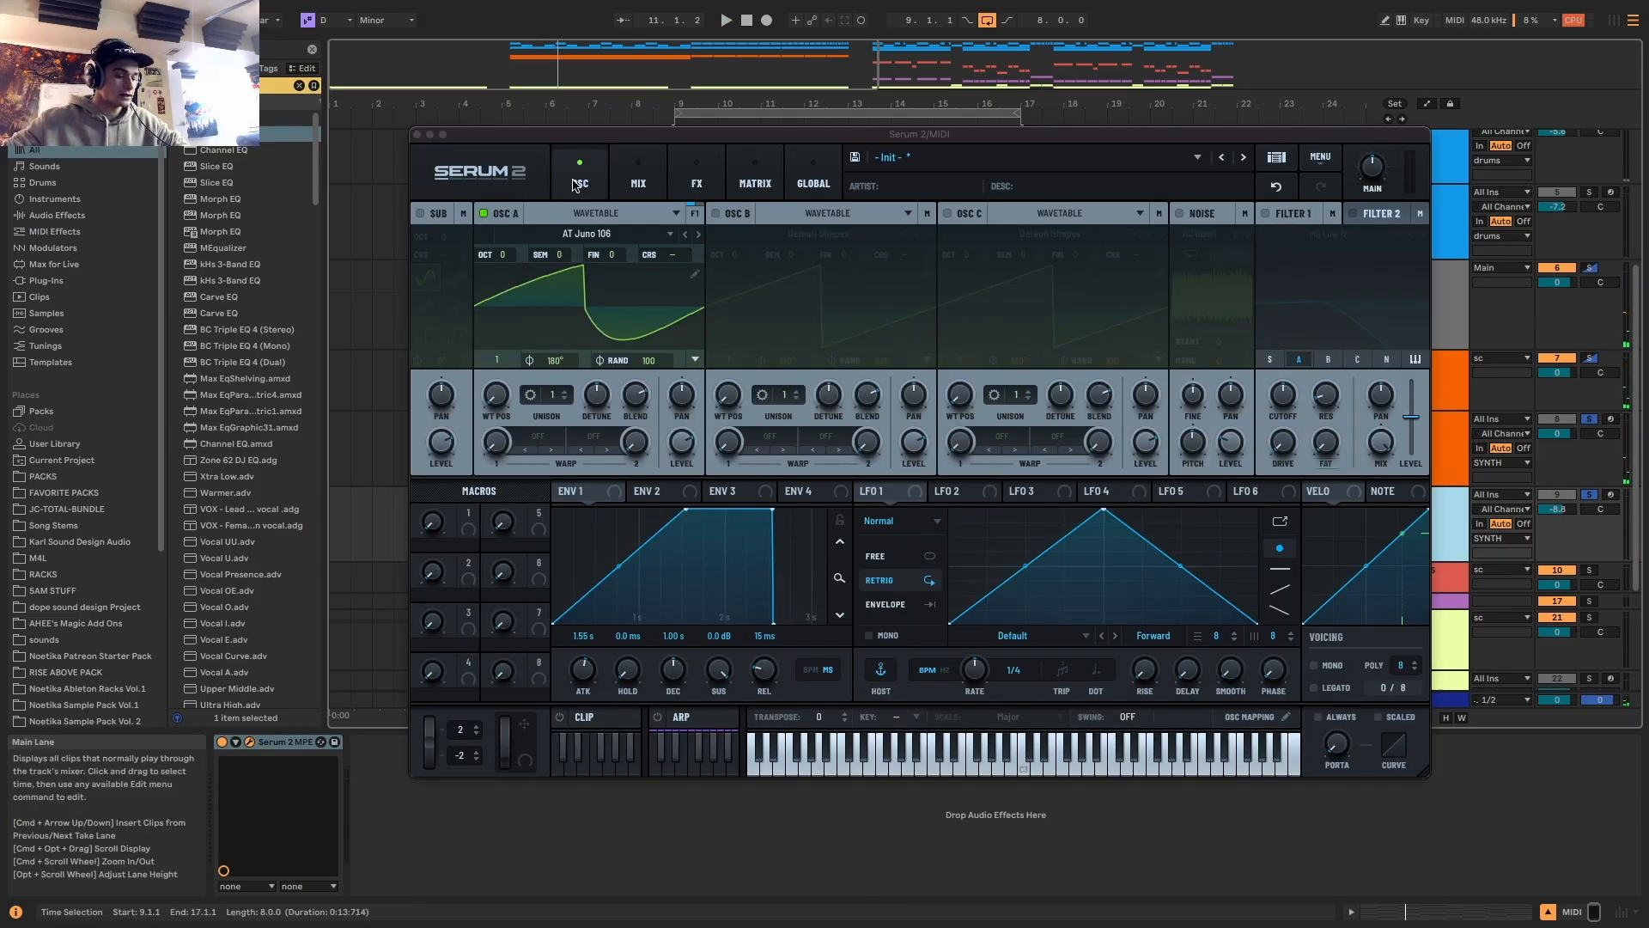
{"action": "double_click", "coordinate": [232, 134]}
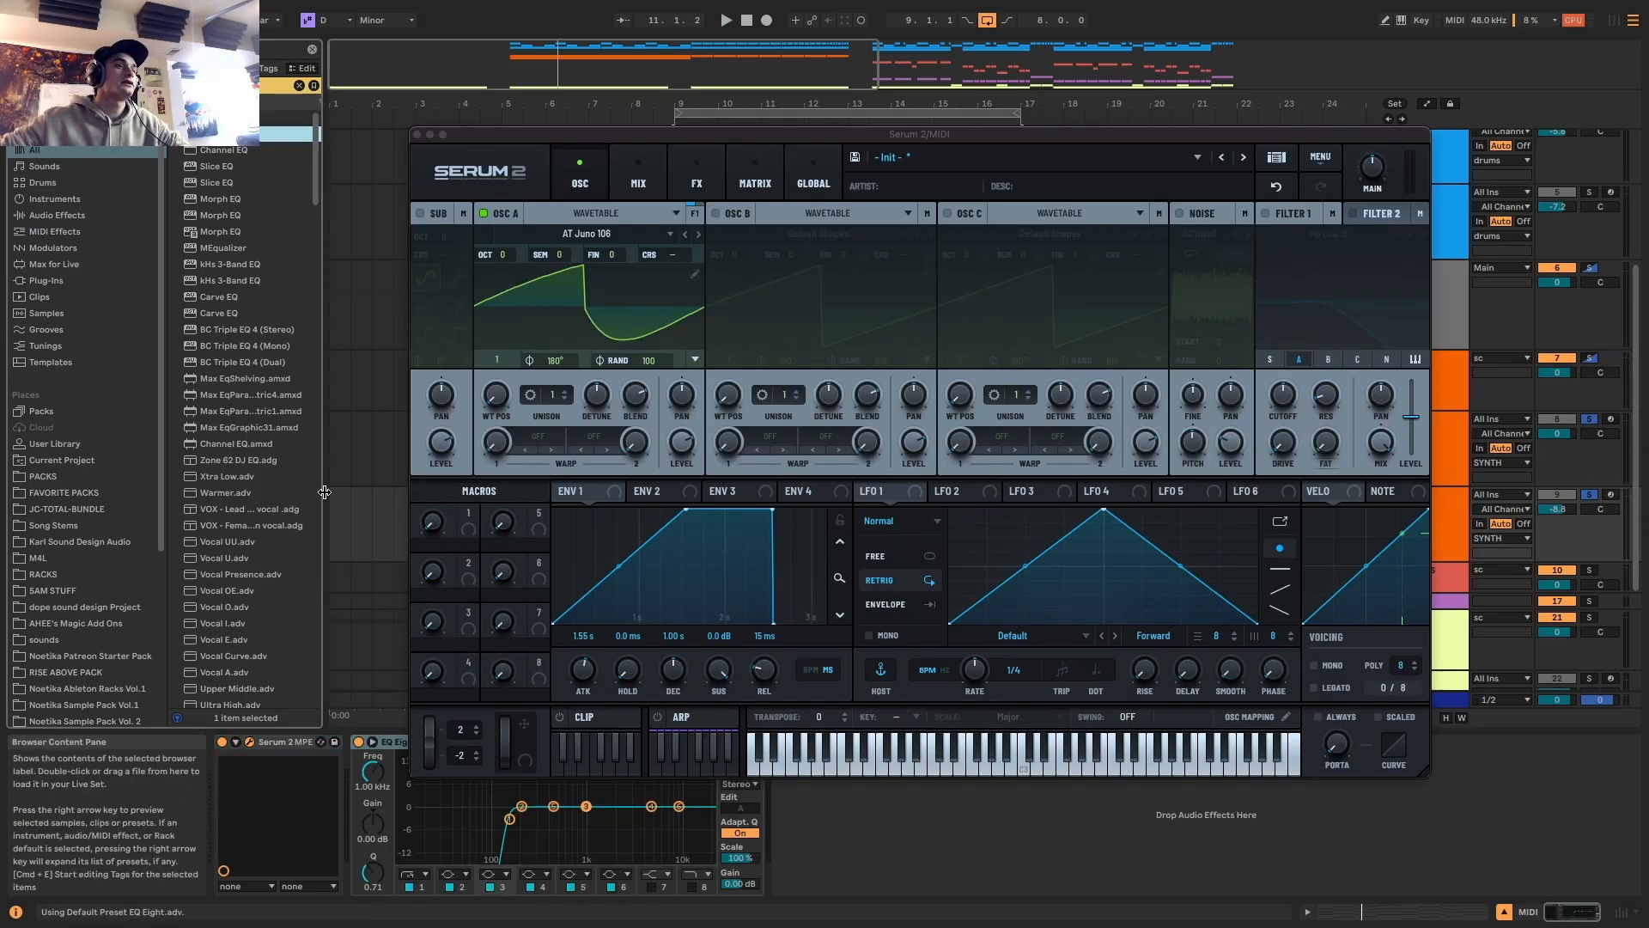
{"action": "key", "text": "space"}
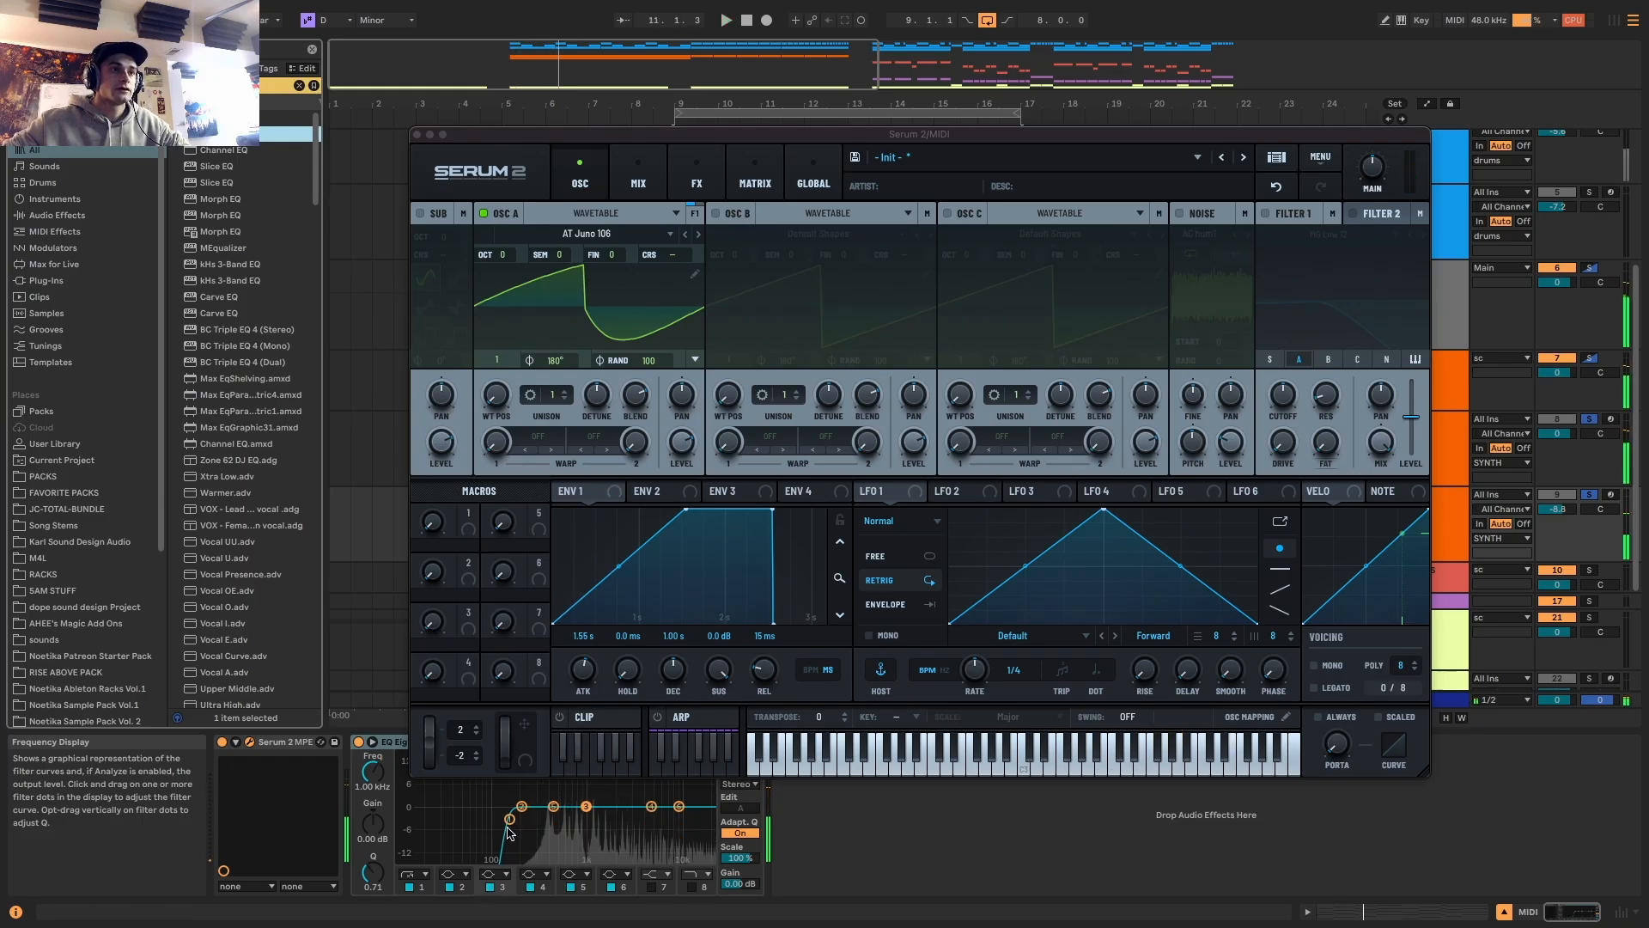
{"action": "left_click_drag", "start_coordinate": [509, 820], "coordinate": [529, 820]}
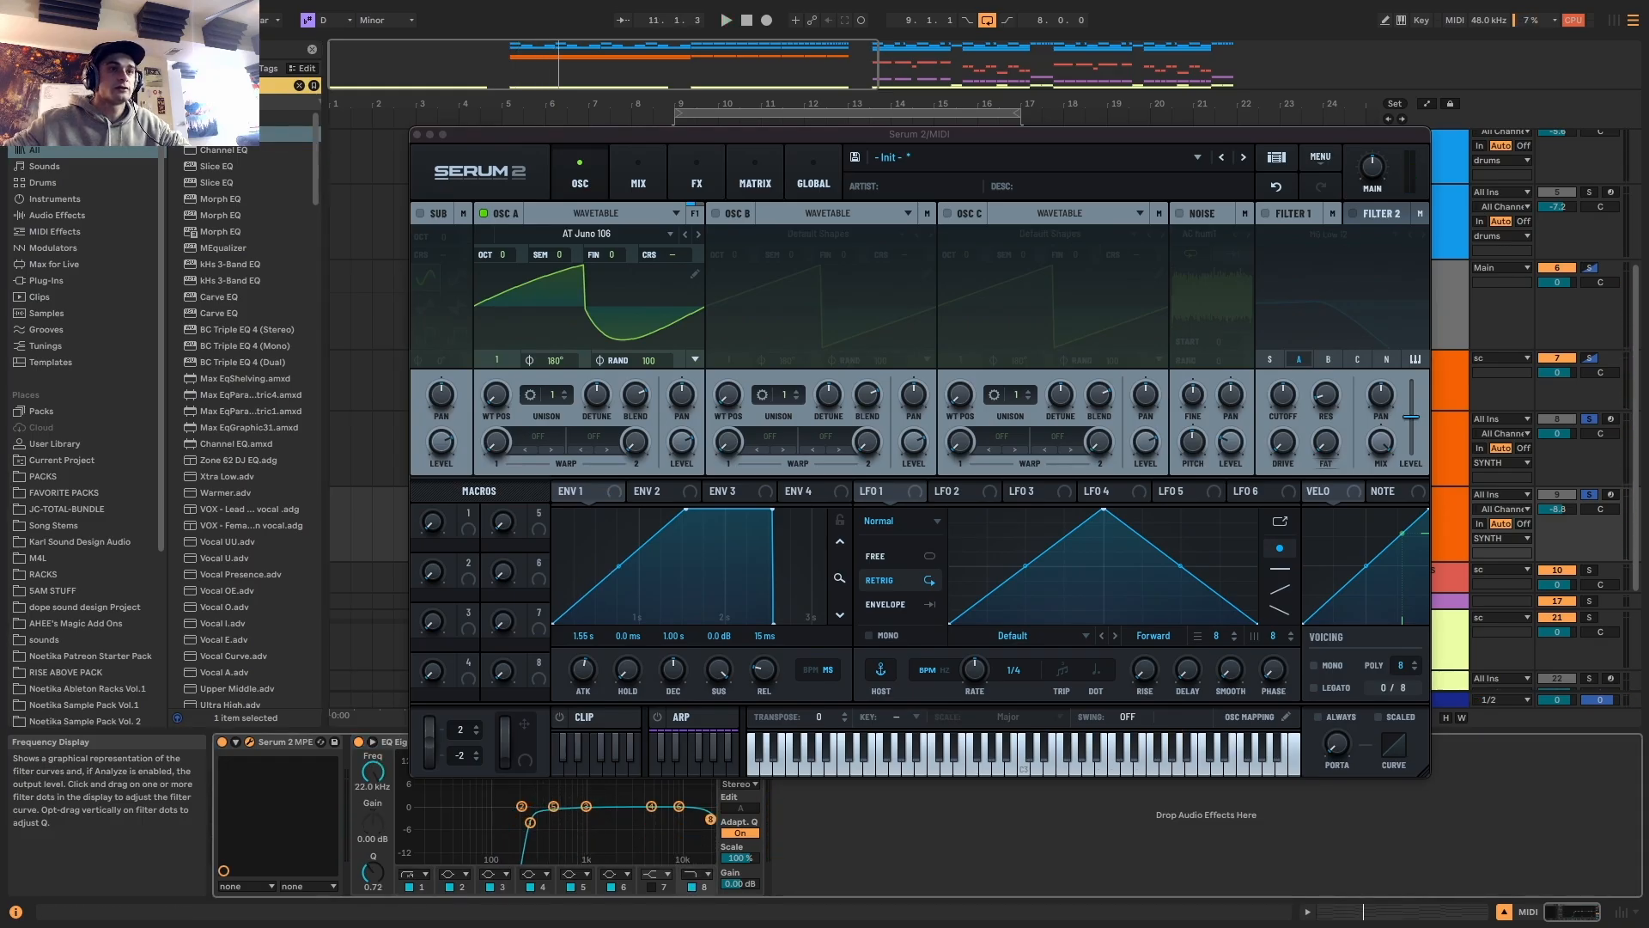
Enable high-cut filter 8 in the original chord track's EQ Eight, set it to about 9.58 kHz and return to the second synth track
{"action": "left_click", "coordinate": [1451, 449]}
{"action": "left_click", "coordinate": [771, 886]}
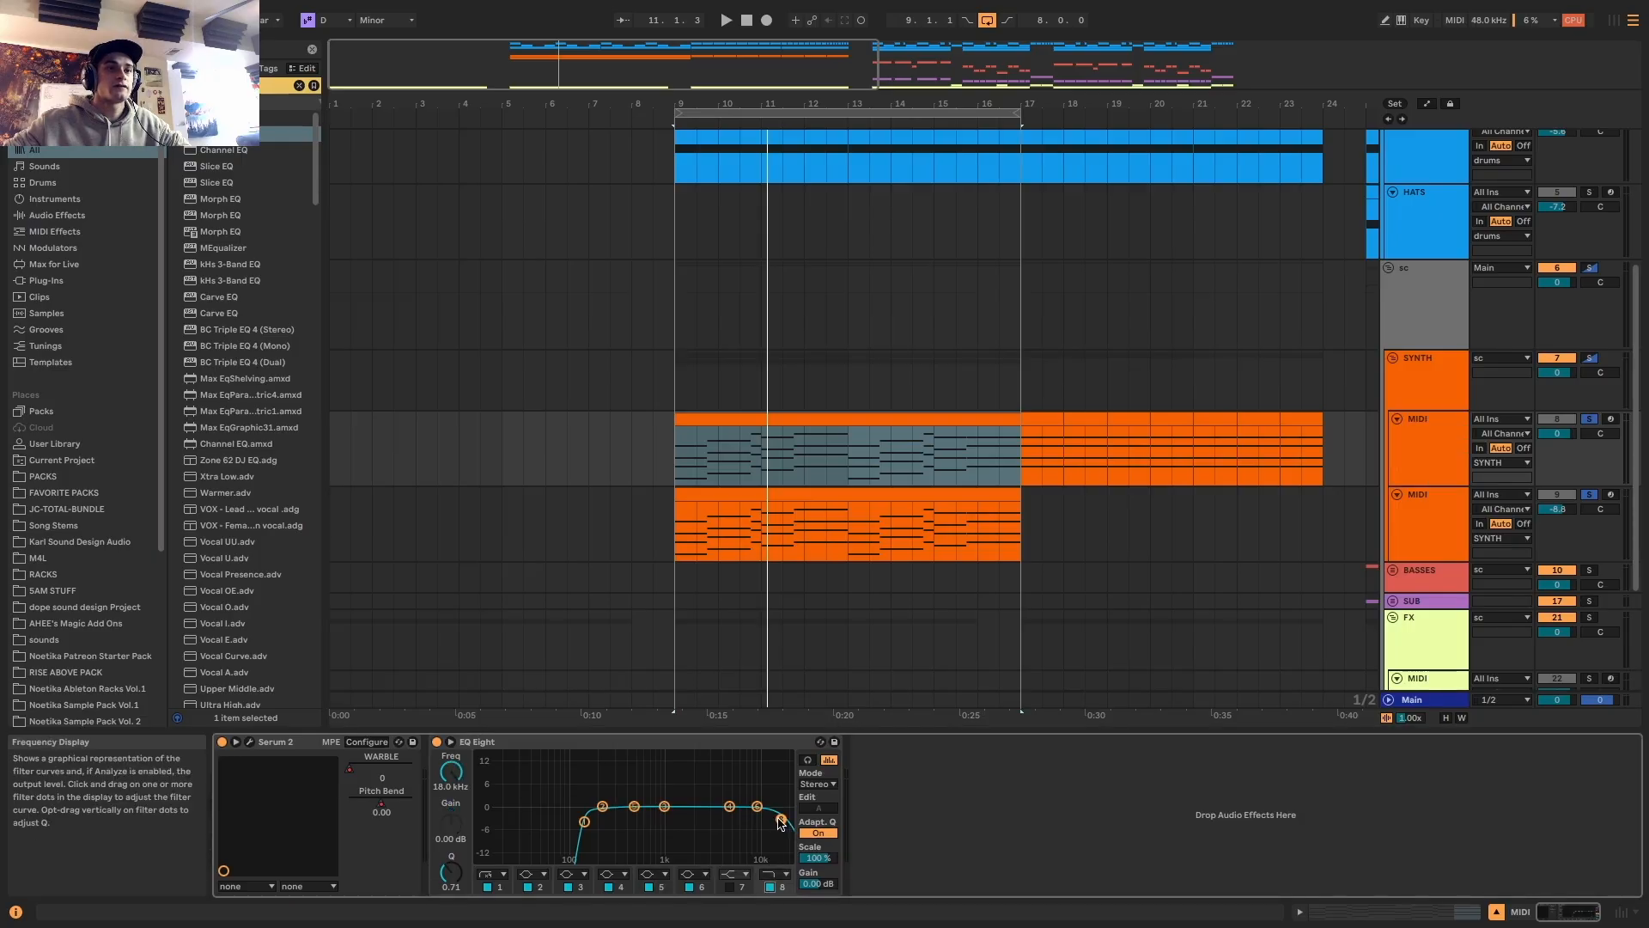
{"action": "key", "text": "space"}
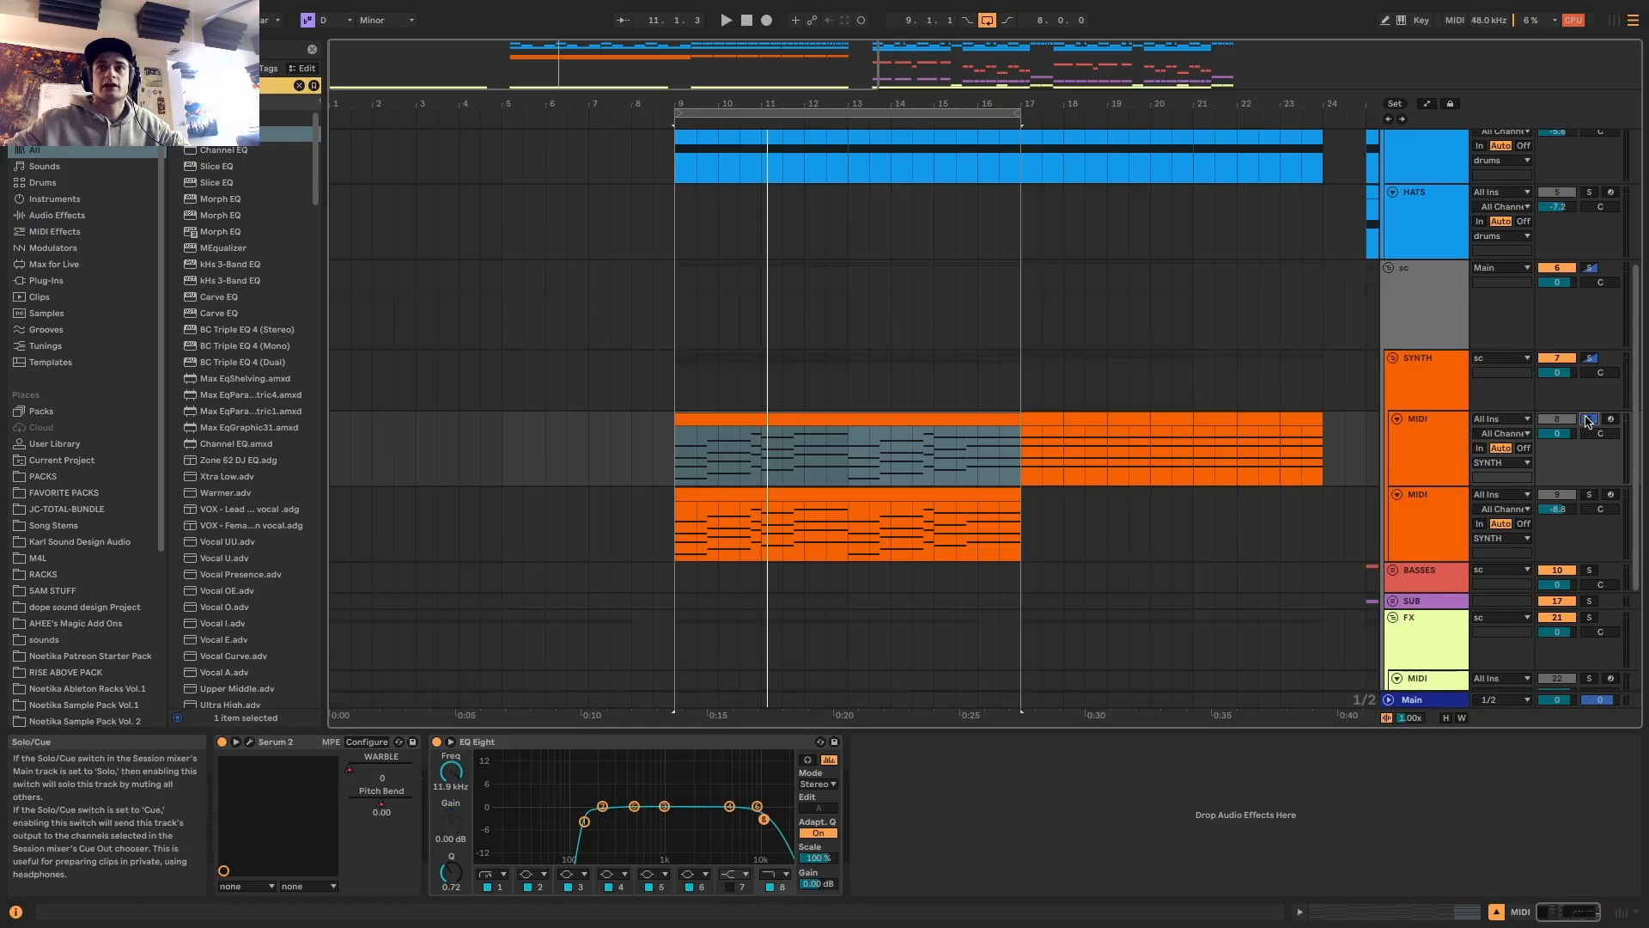
{"action": "left_click_drag", "start_coordinate": [764, 819], "coordinate": [756, 818]}
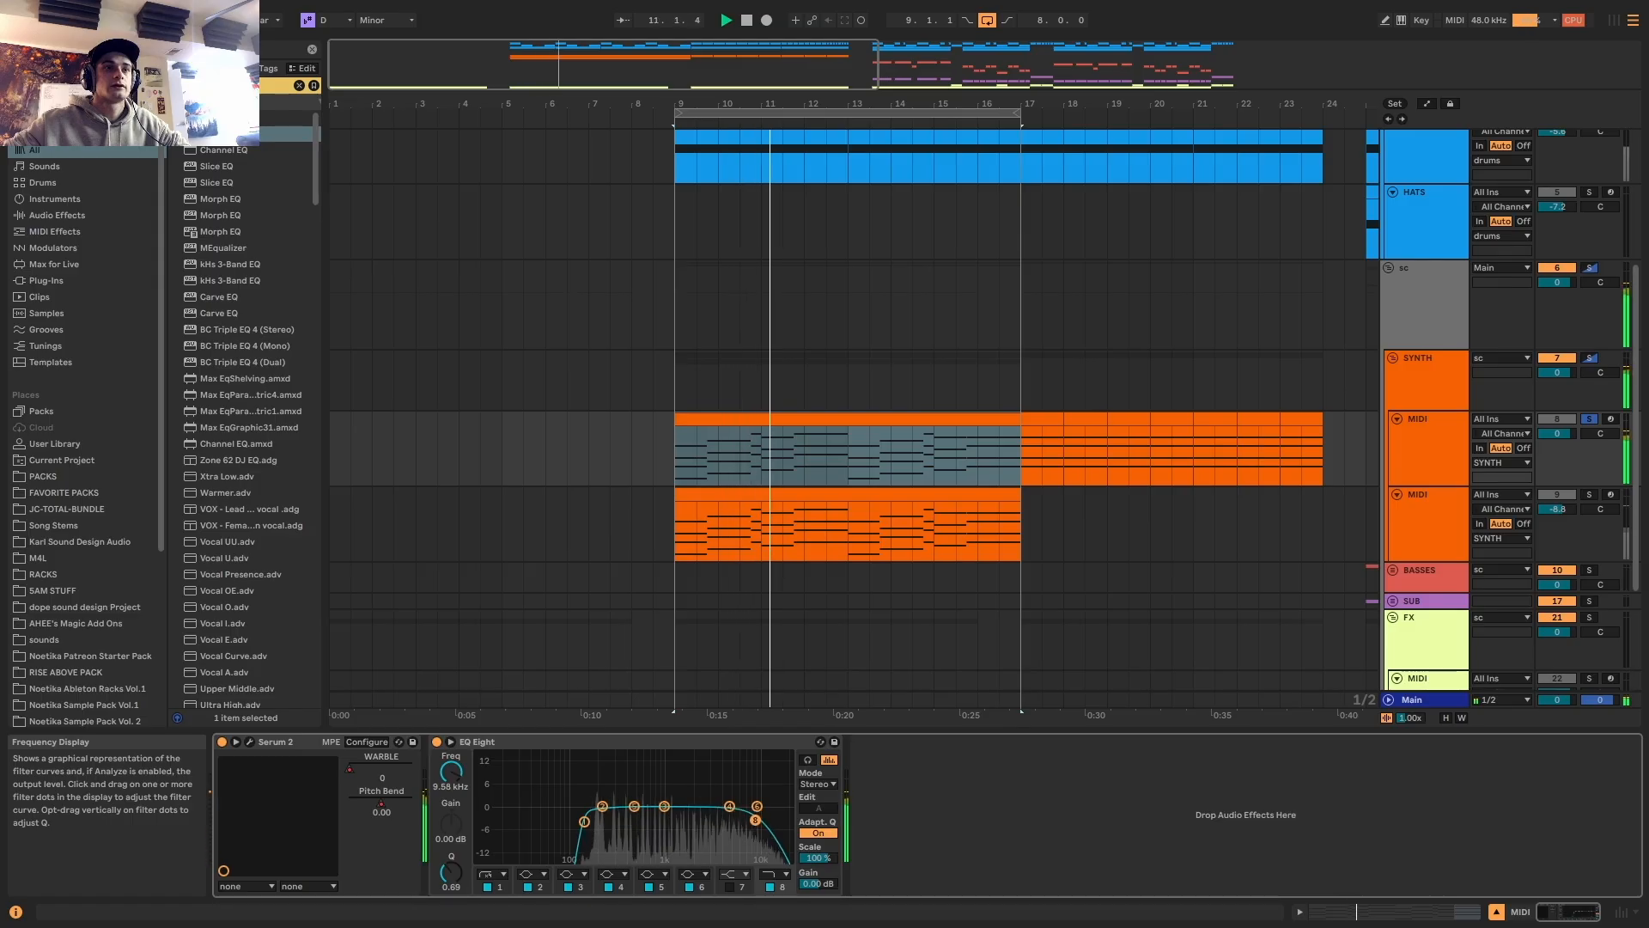
{"action": "left_click", "coordinate": [1562, 501]}
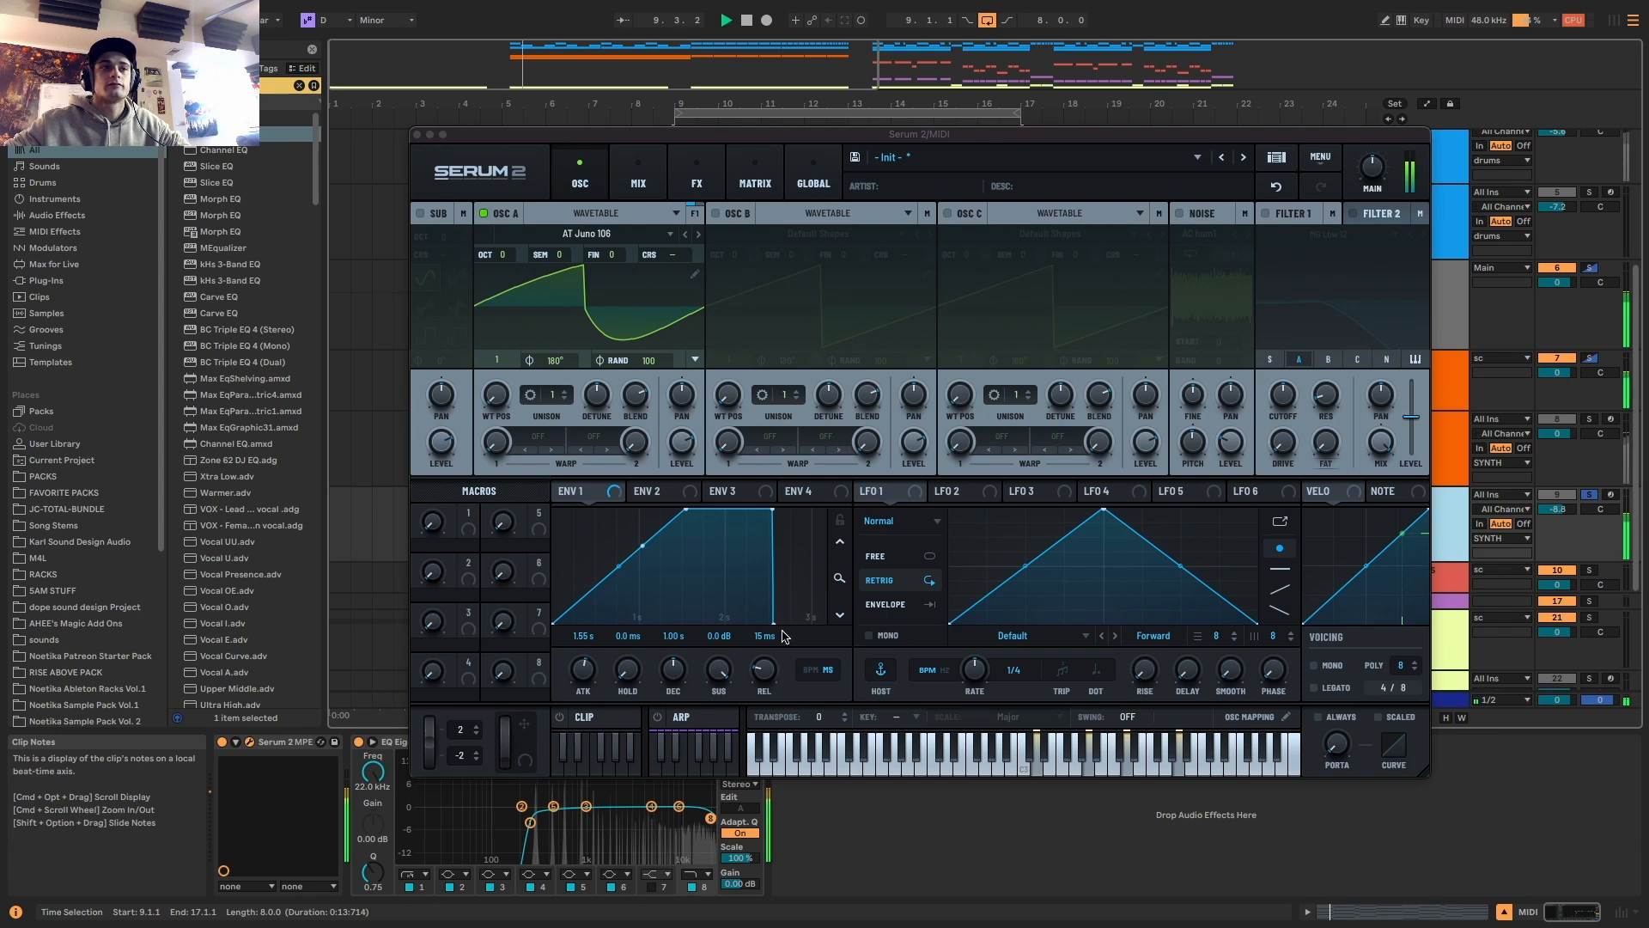
Boost band 6 of the second synth track's EQ Eight by about 1.12 dB at 10.0 kHz
{"action": "left_click", "coordinate": [678, 806]}
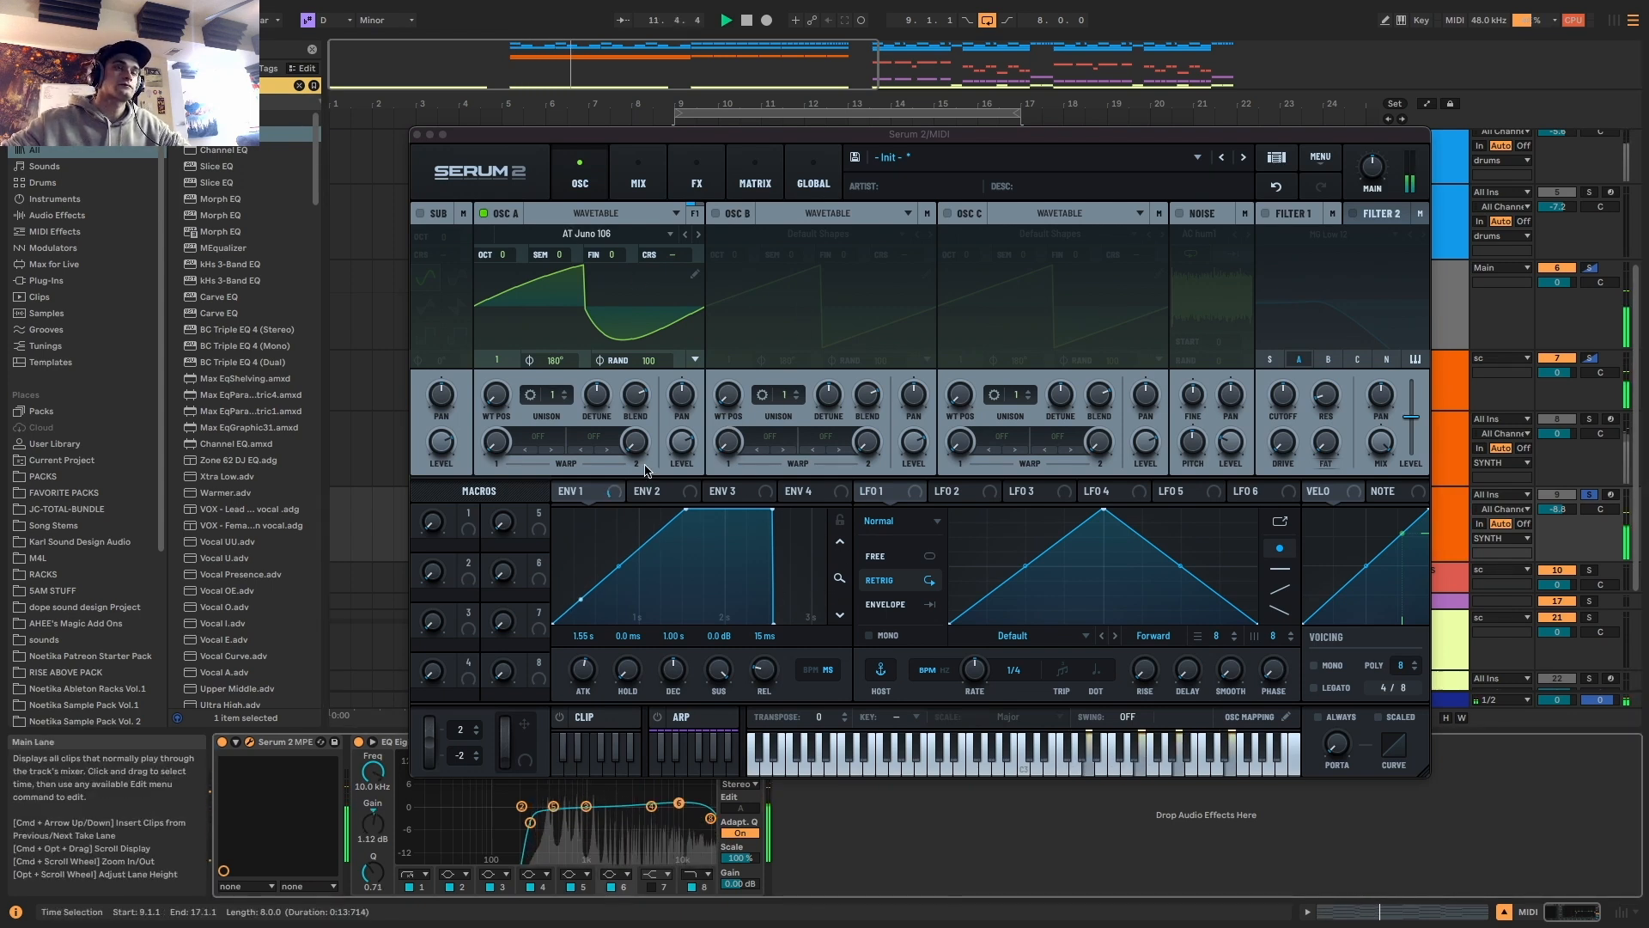
{"action": "key", "text": "space"}
Set Oscillator A to 16 unison voices and octave +1, and audition the sound
{"action": "left_click_drag", "start_coordinate": [562, 394], "coordinate": [668, 6]}
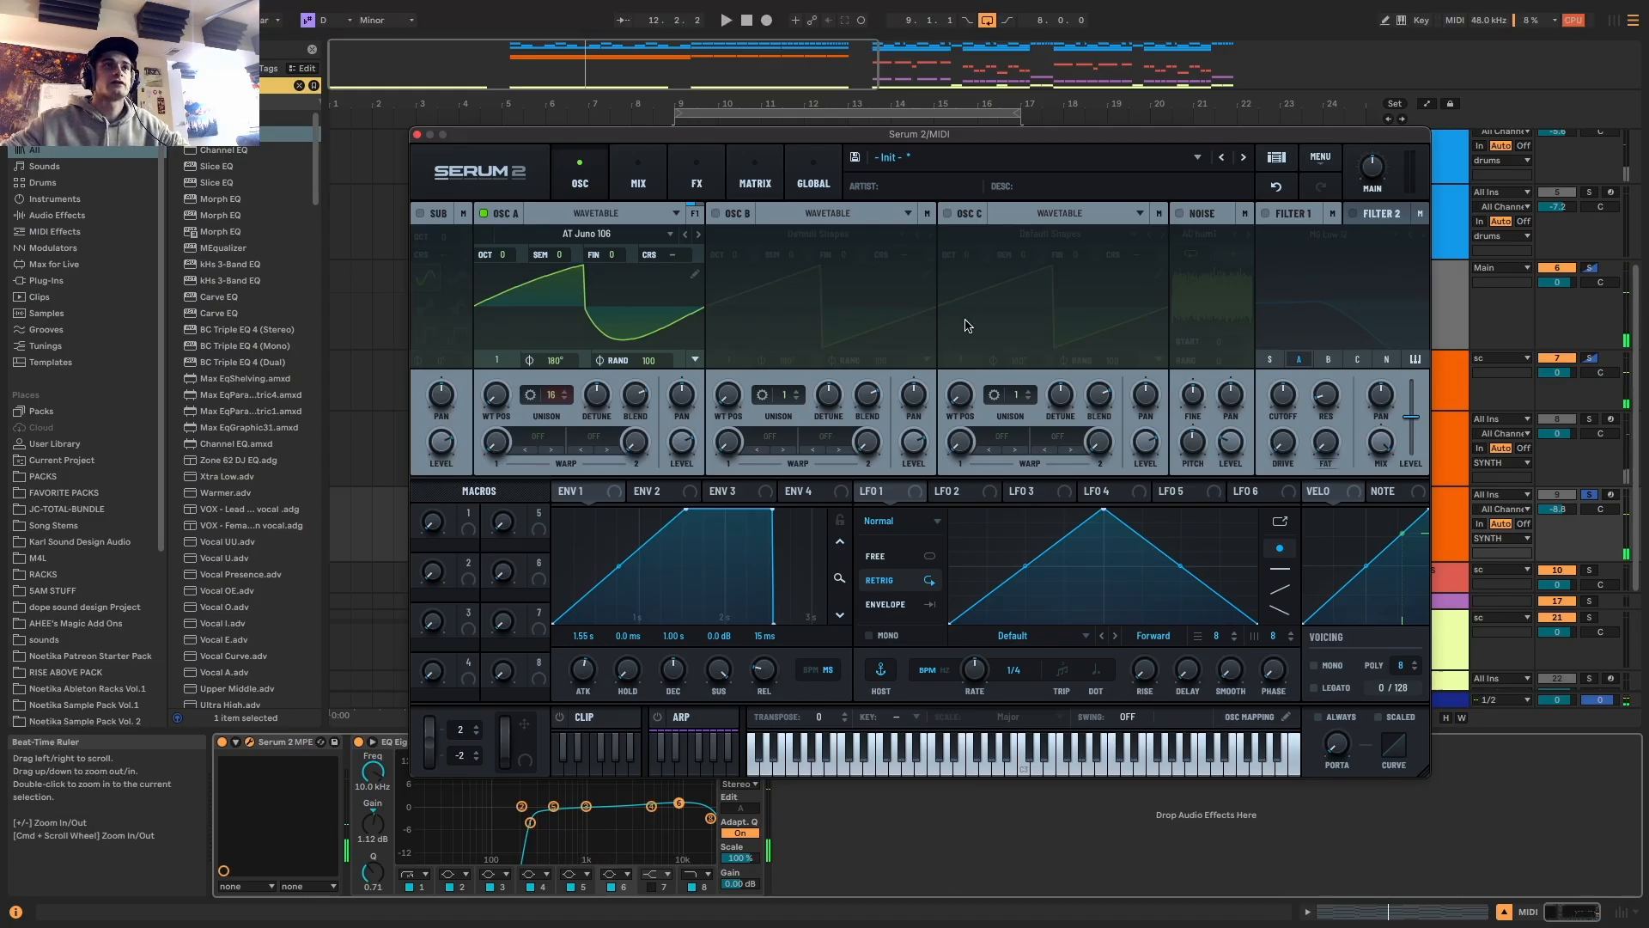
{"action": "left_click_drag", "start_coordinate": [508, 255], "coordinate": [514, 225]}
{"action": "key", "text": "space"}
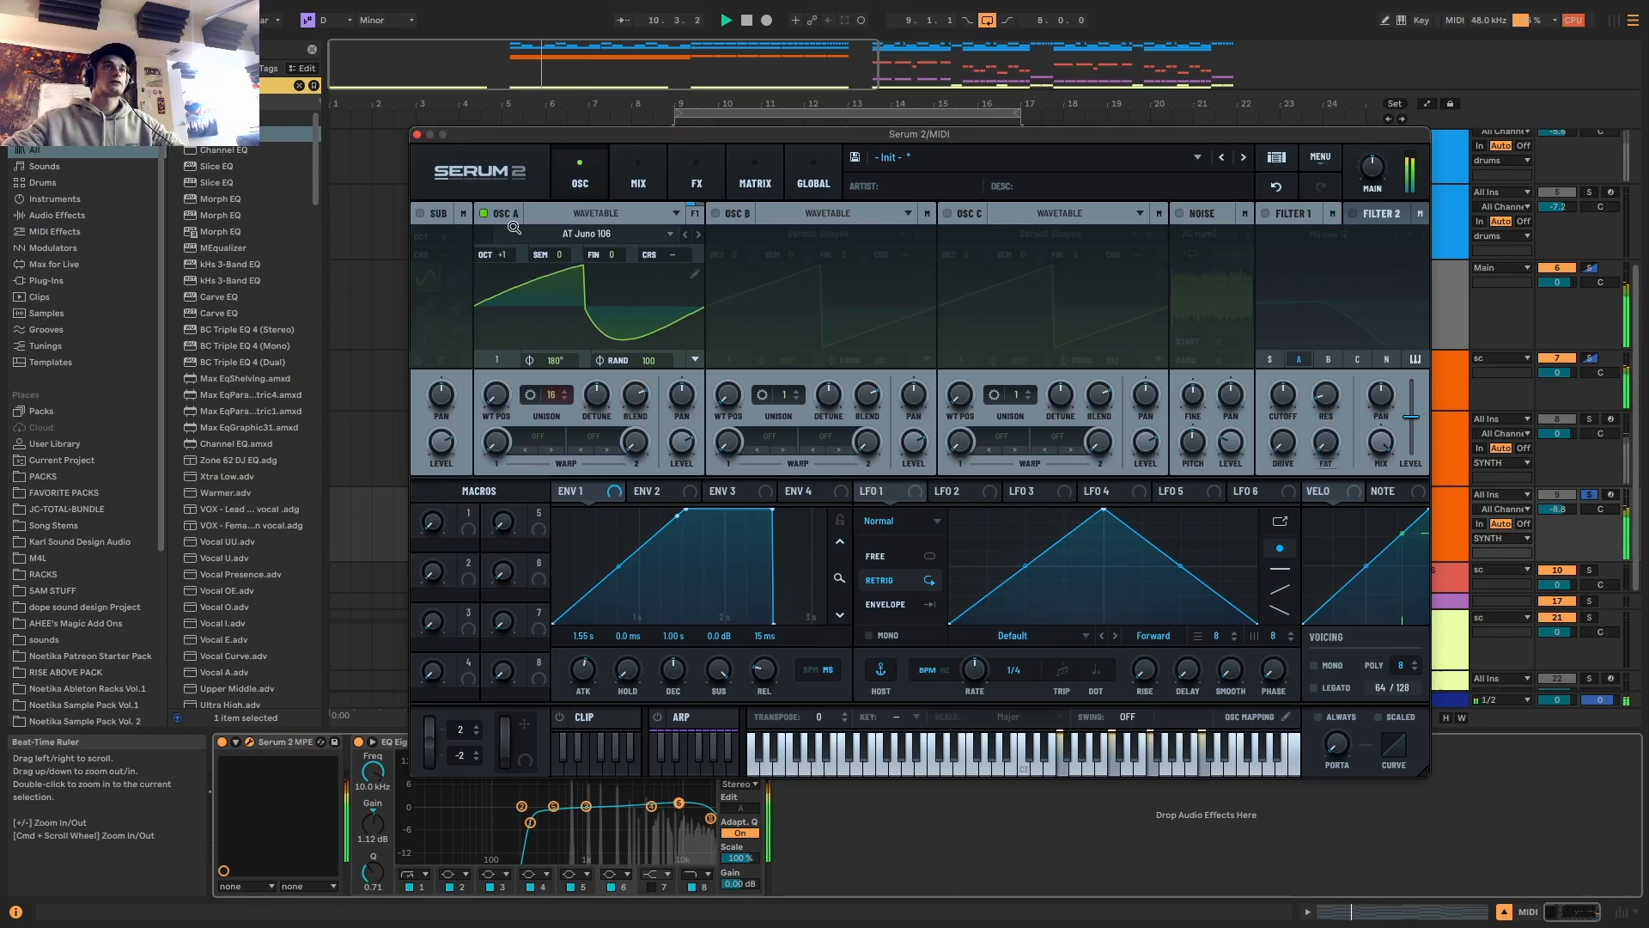
{"action": "key", "text": "space"}
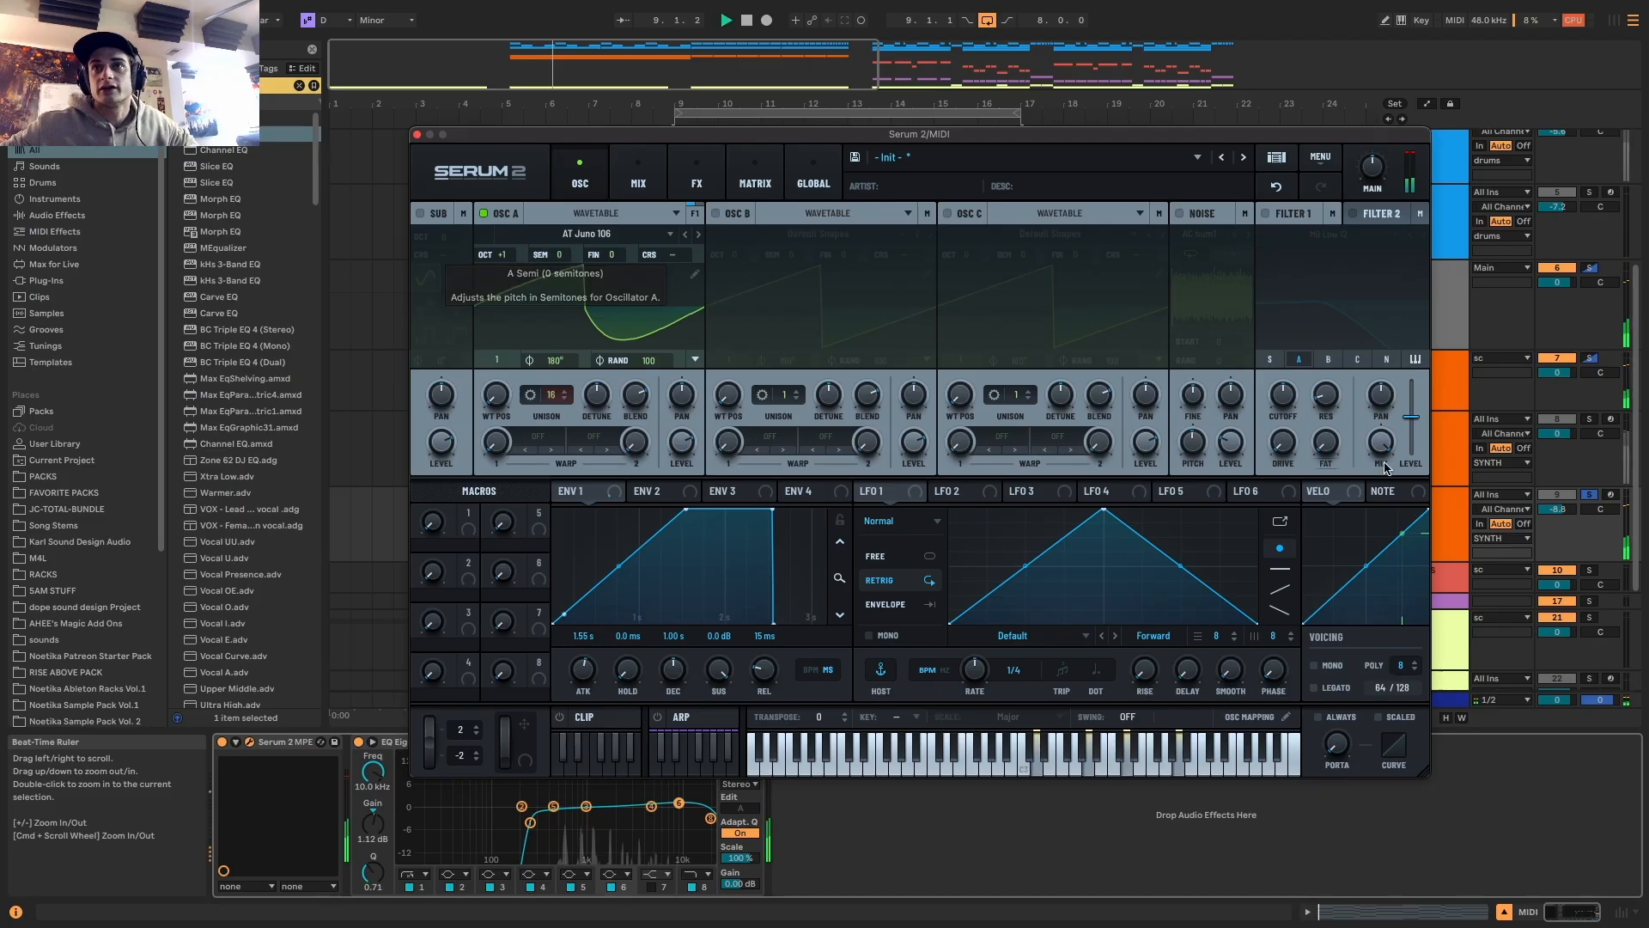
{"action": "key", "text": "space"}
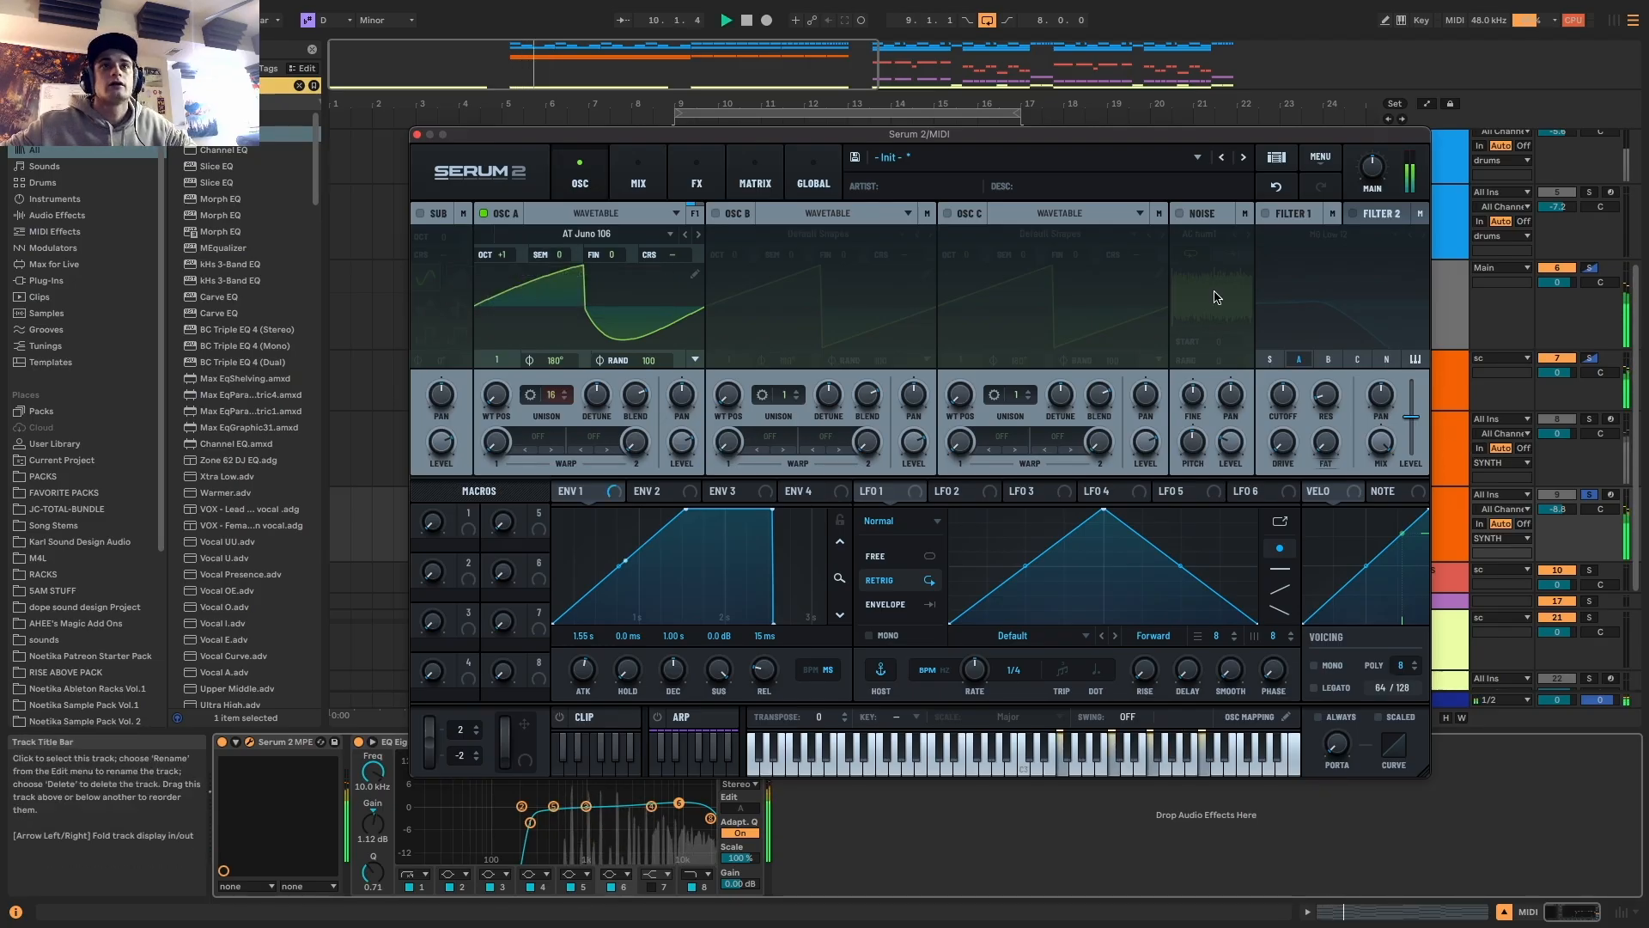
Enable the noise oscillator with AC hum1 and modulate its level with LFO 2 in Chaos: Lorenz mode
{"action": "left_click", "coordinate": [1183, 214]}
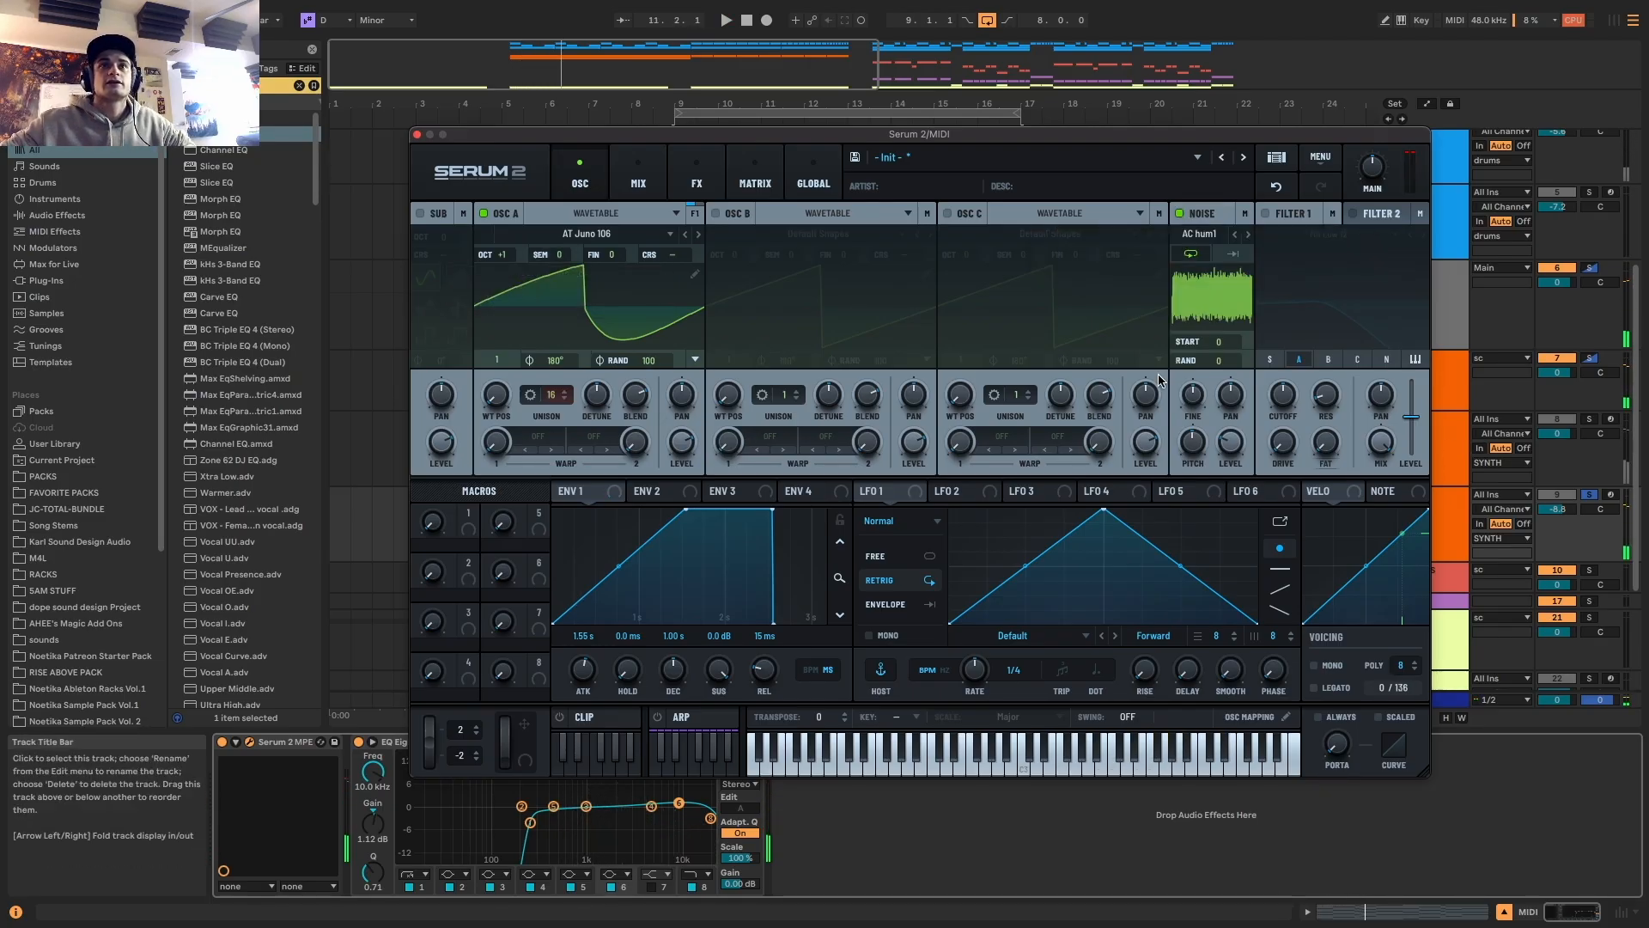
{"action": "left_click", "coordinate": [971, 496]}
{"action": "left_click", "coordinate": [898, 521]}
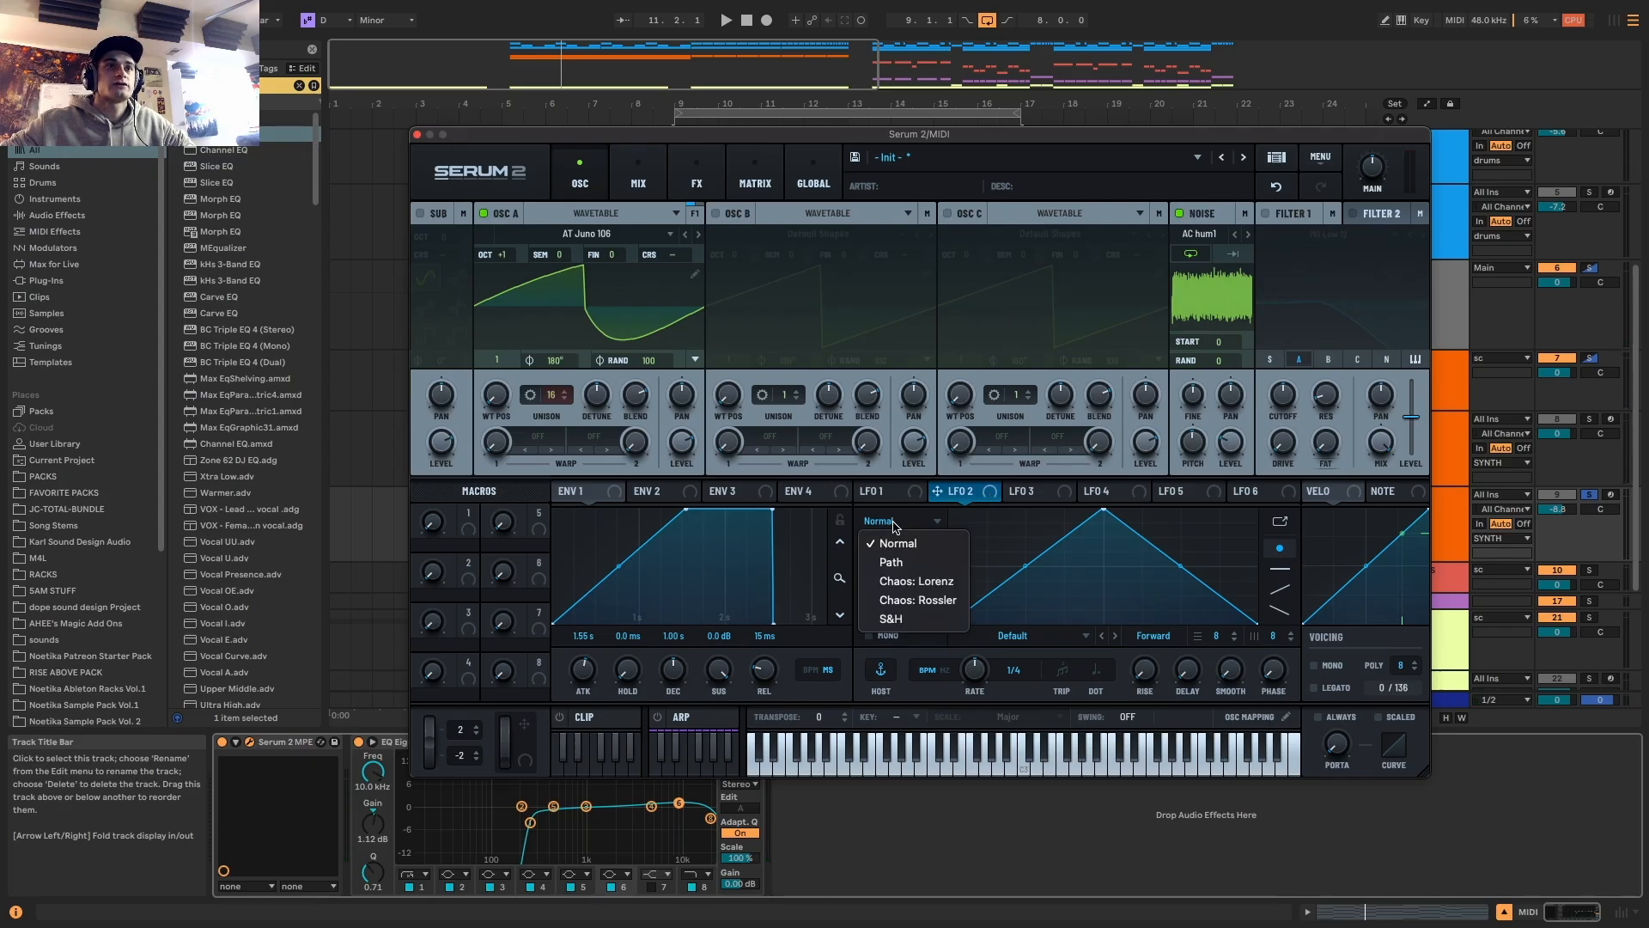
{"action": "left_click", "coordinate": [898, 578]}
{"action": "left_click_drag", "start_coordinate": [948, 491], "coordinate": [1229, 497]}
{"action": "mouse_move", "coordinate": [1217, 427]}
{"action": "left_mouse_down"}
{"action": "mouse_move", "coordinate": [1213, 452]}
{"action": "mouse_move", "coordinate": [1220, 407]}
{"action": "left_mouse_up"}
{"action": "key", "text": "space"}
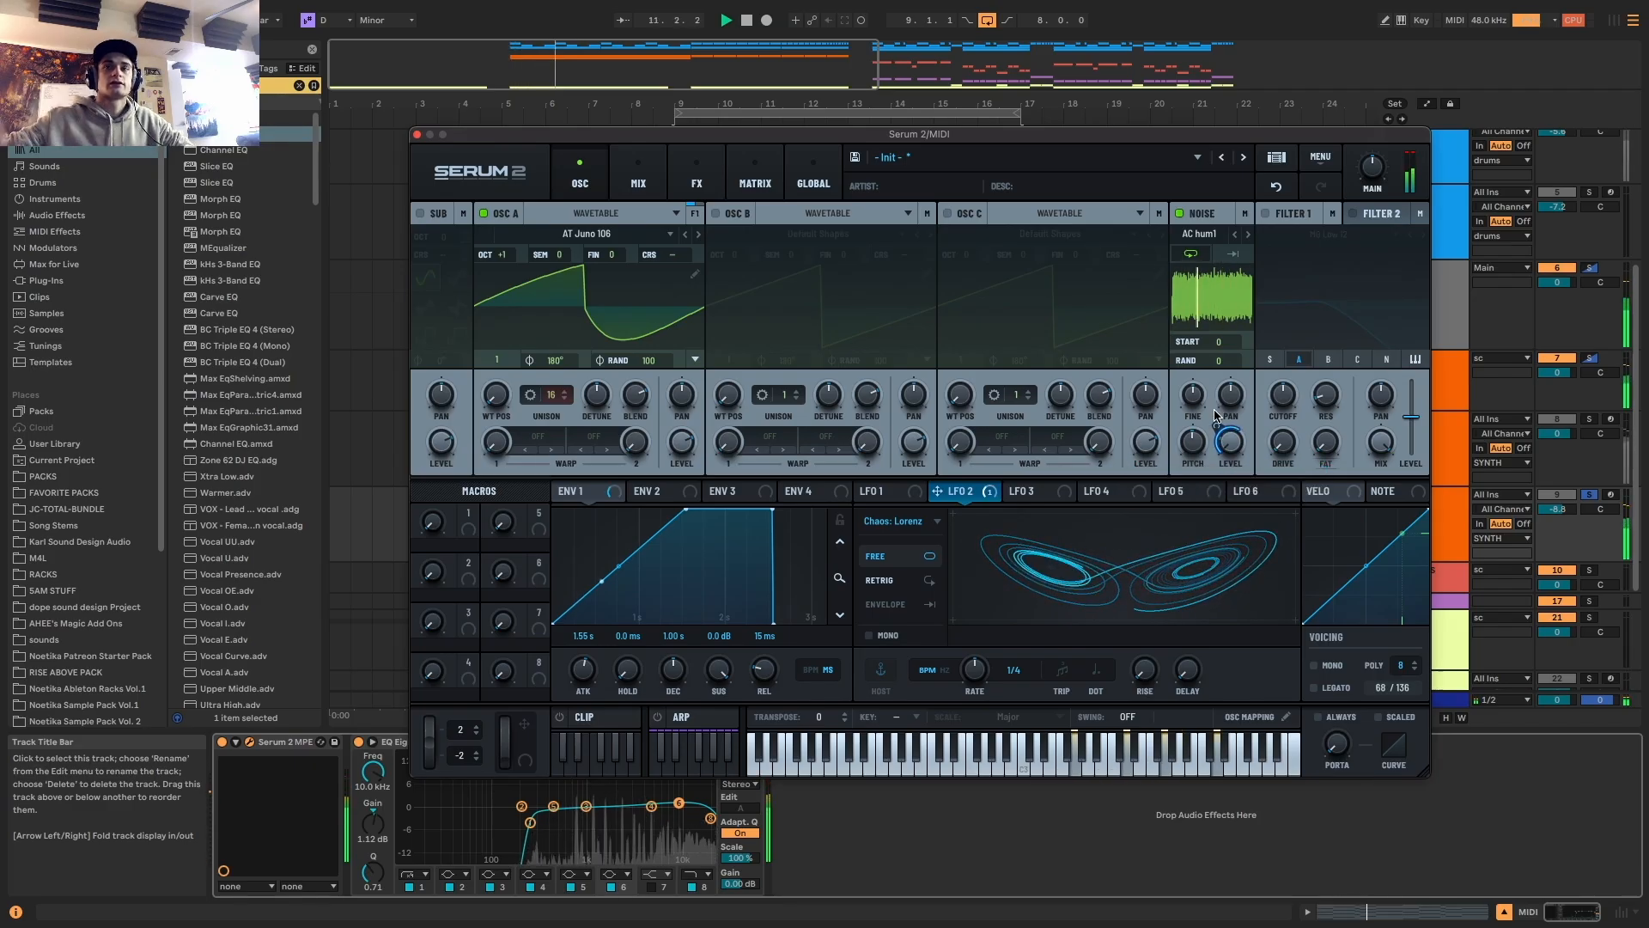
{"action": "key", "text": "space"}
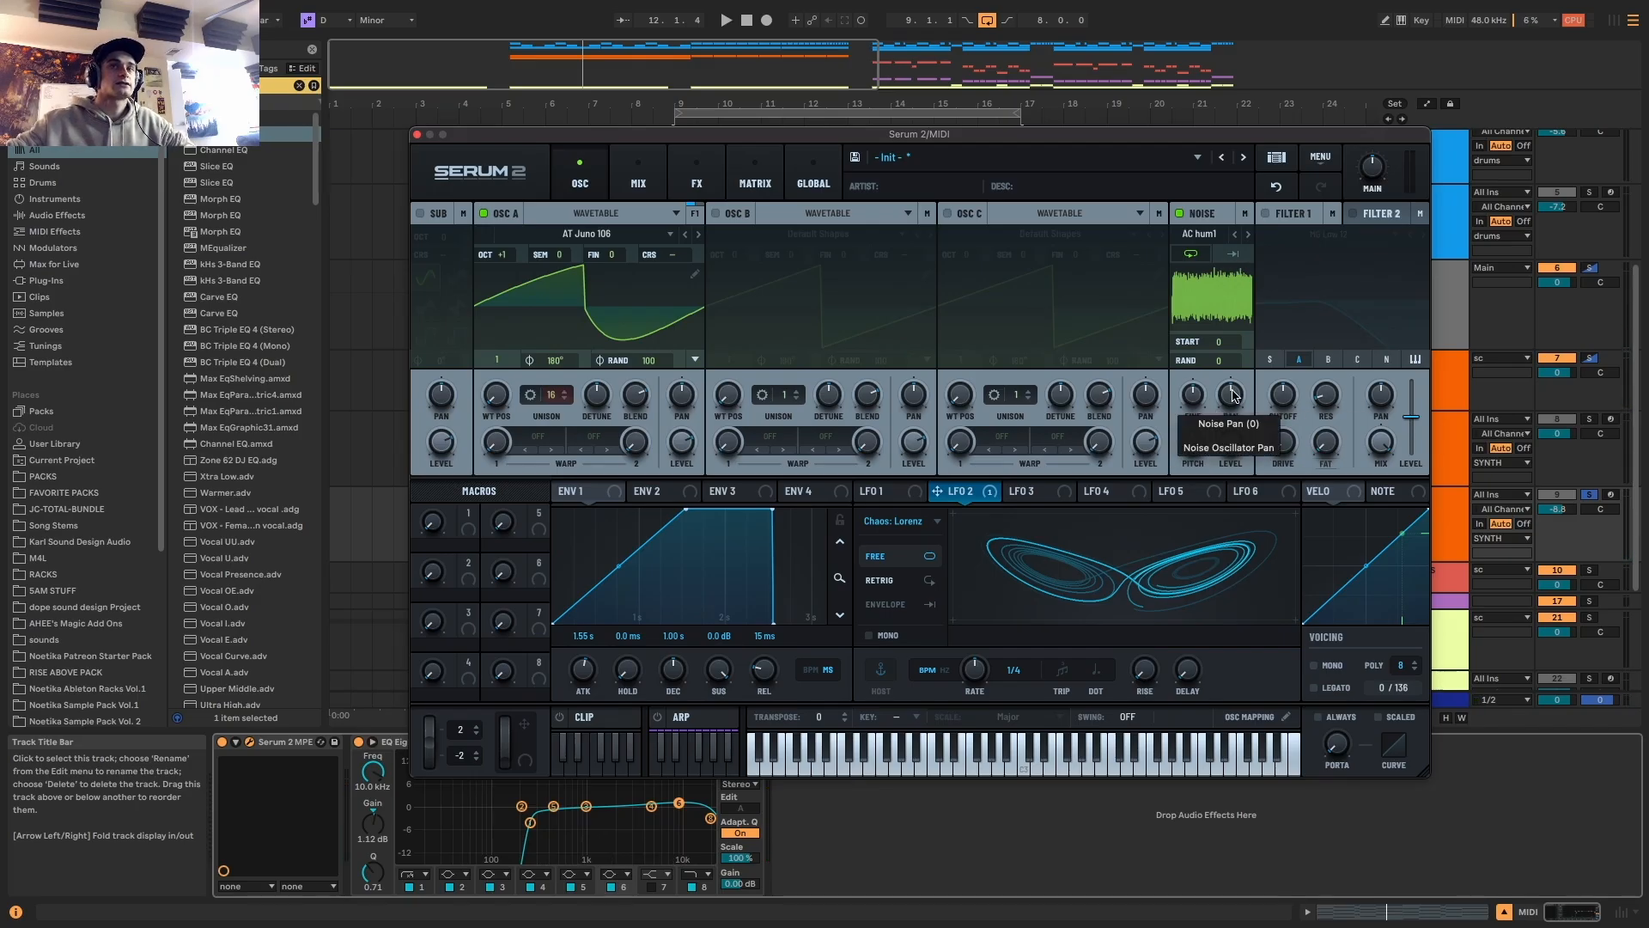
Add a modulation from LFO 2 to Main Tuning with a small bipolar amount and audition it
{"action": "left_click", "coordinate": [753, 176]}
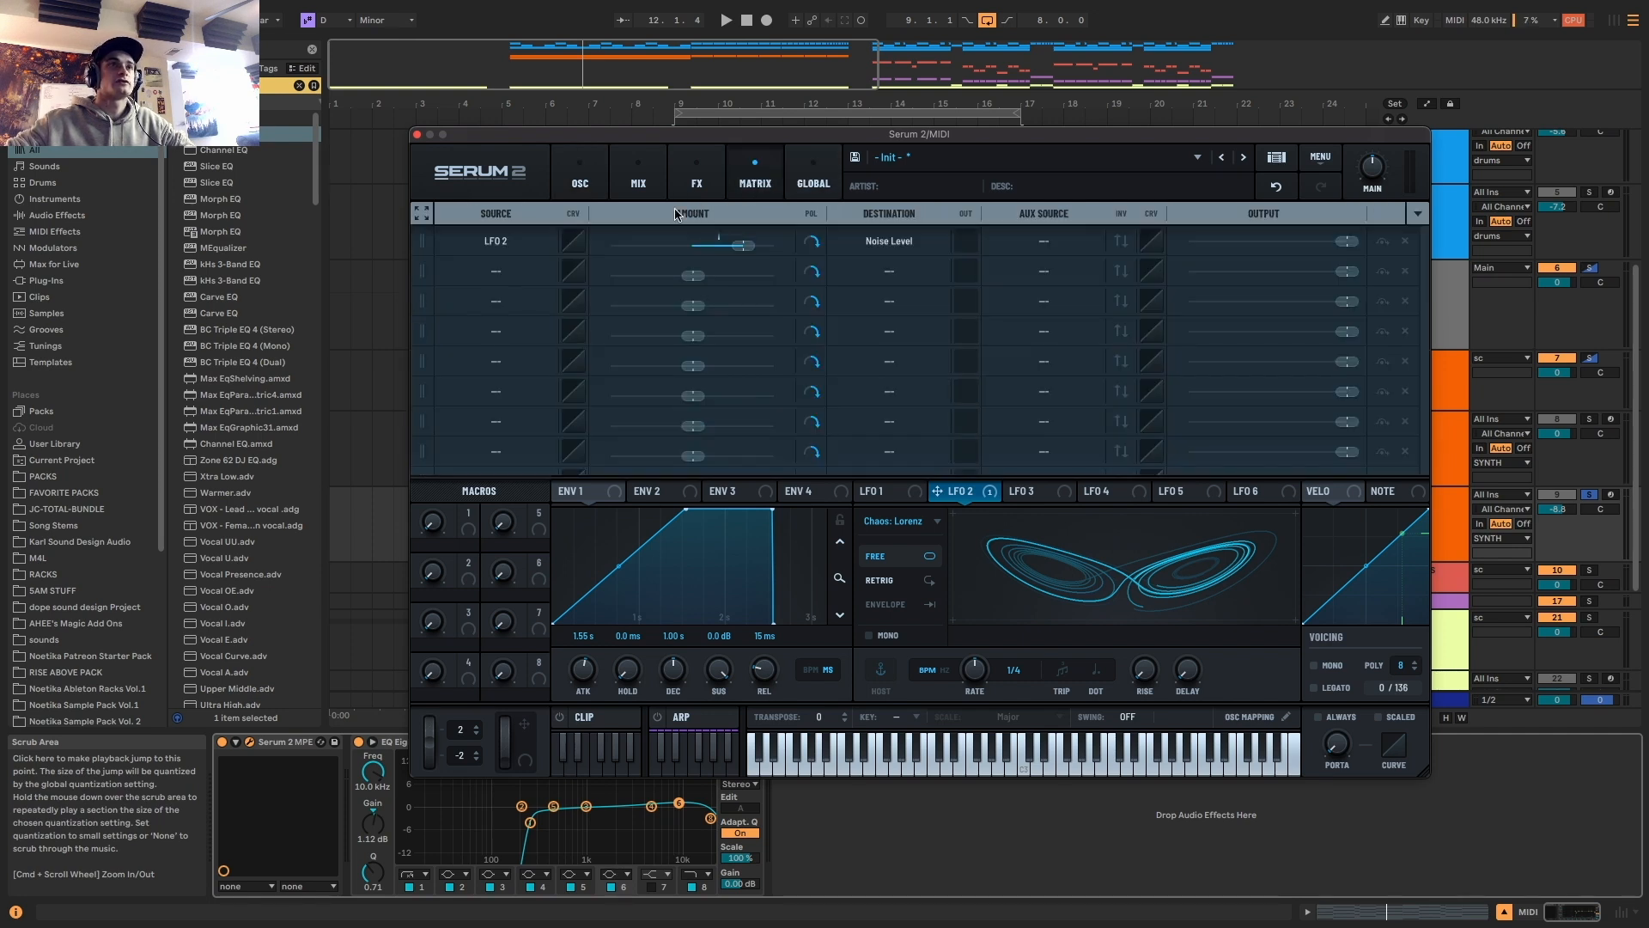
{"action": "left_click", "coordinate": [897, 272]}
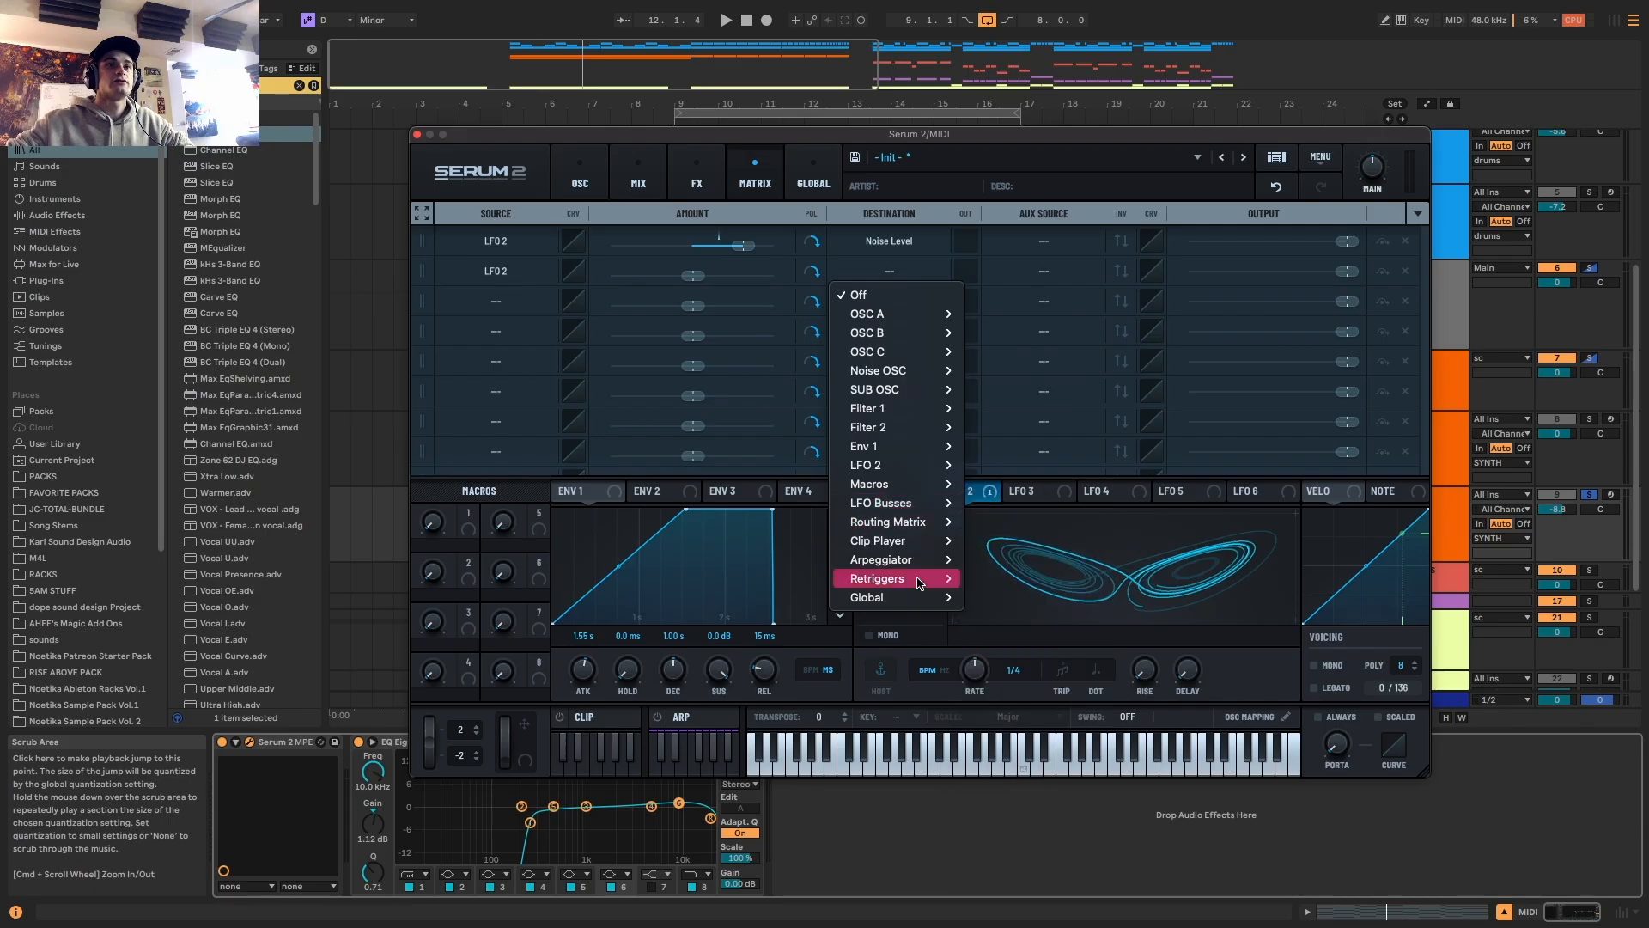
{"action": "mouse_move", "coordinate": [927, 597]}
{"action": "left_click", "coordinate": [1009, 615]}
{"action": "double_click", "coordinate": [708, 276]}
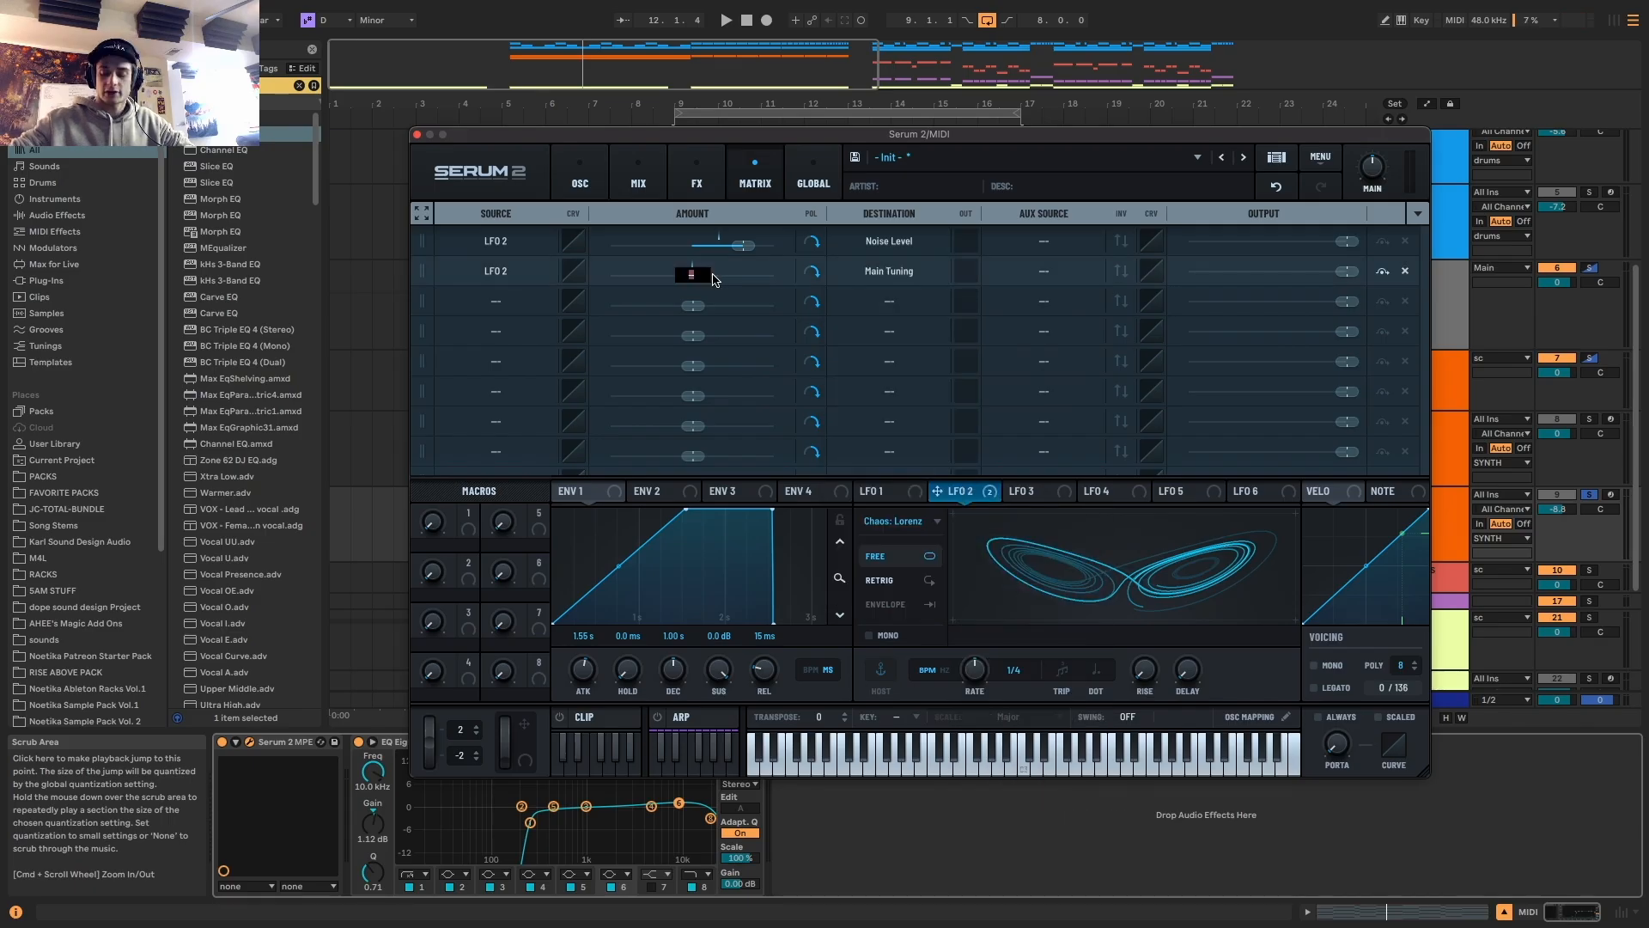
{"action": "type", "text": "15"}
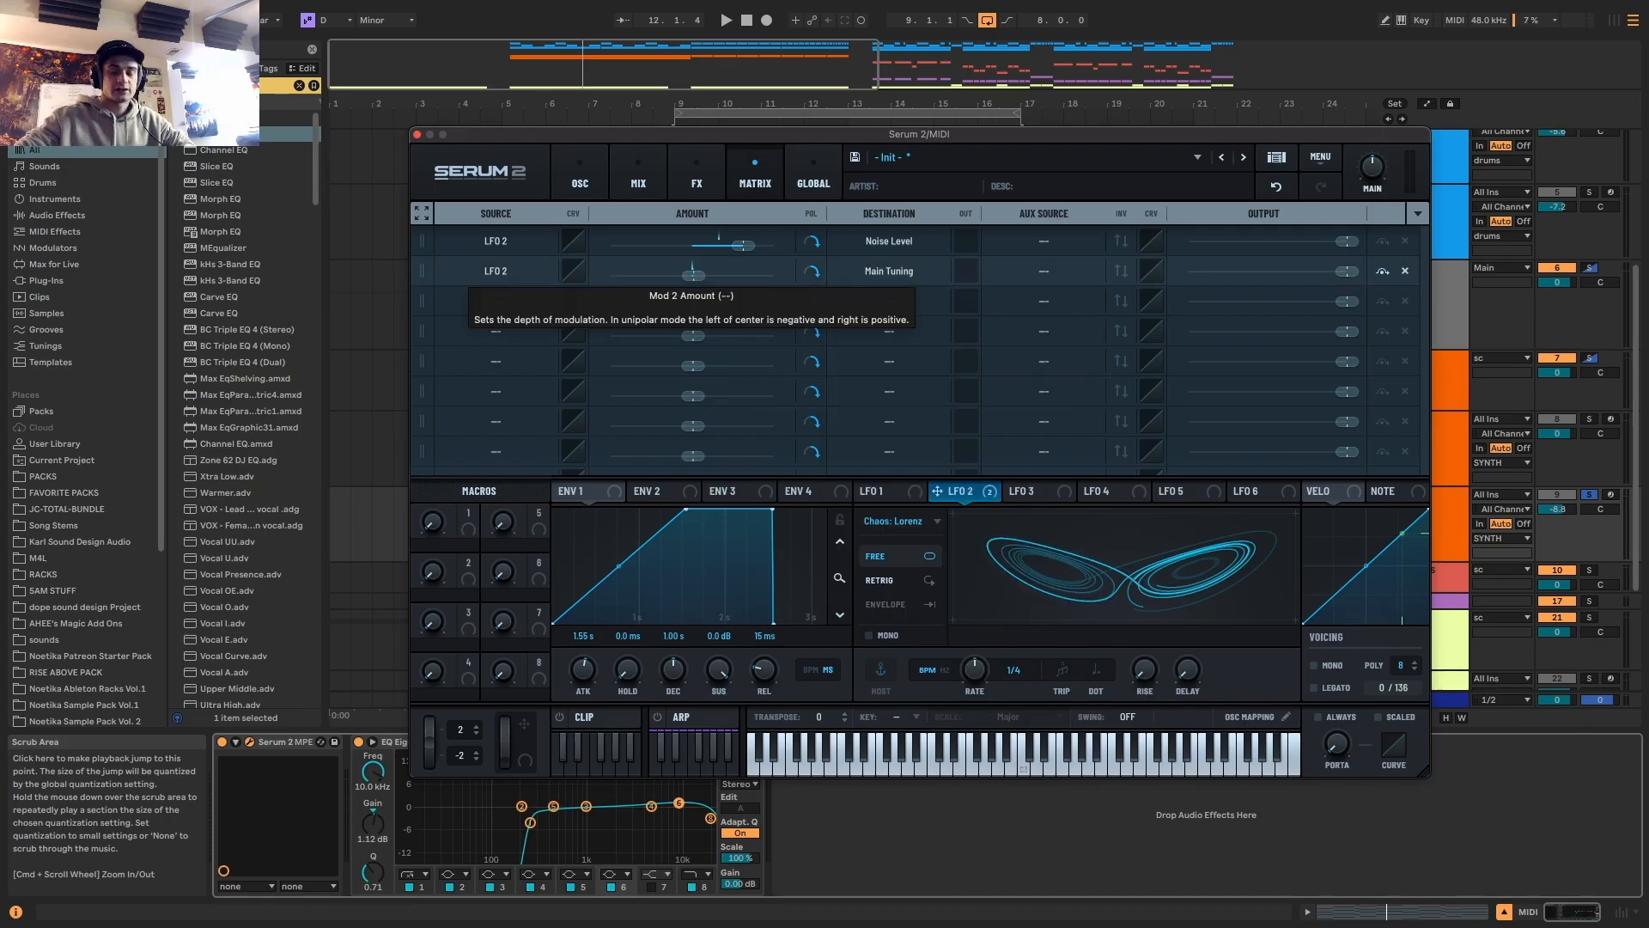
{"action": "key", "text": "space"}
{"action": "key", "text": "space"}
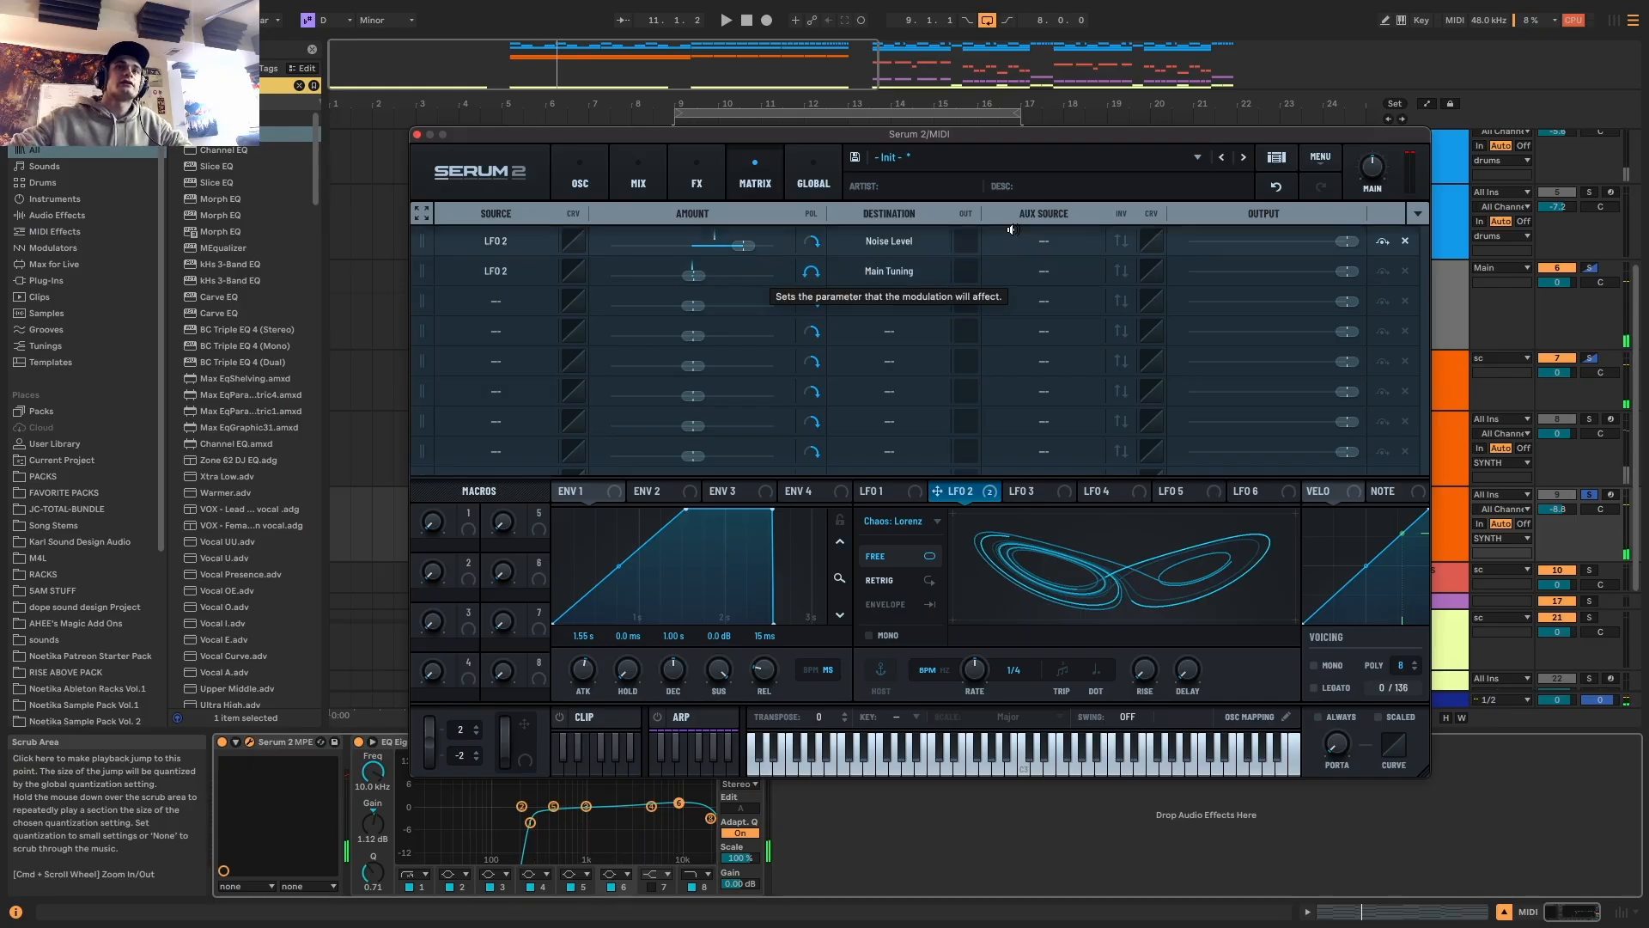
Scale the output of the LFO 2 to Main Tuning modulation to 22% while listening to playback
{"action": "mouse_move", "coordinate": [1356, 273]}
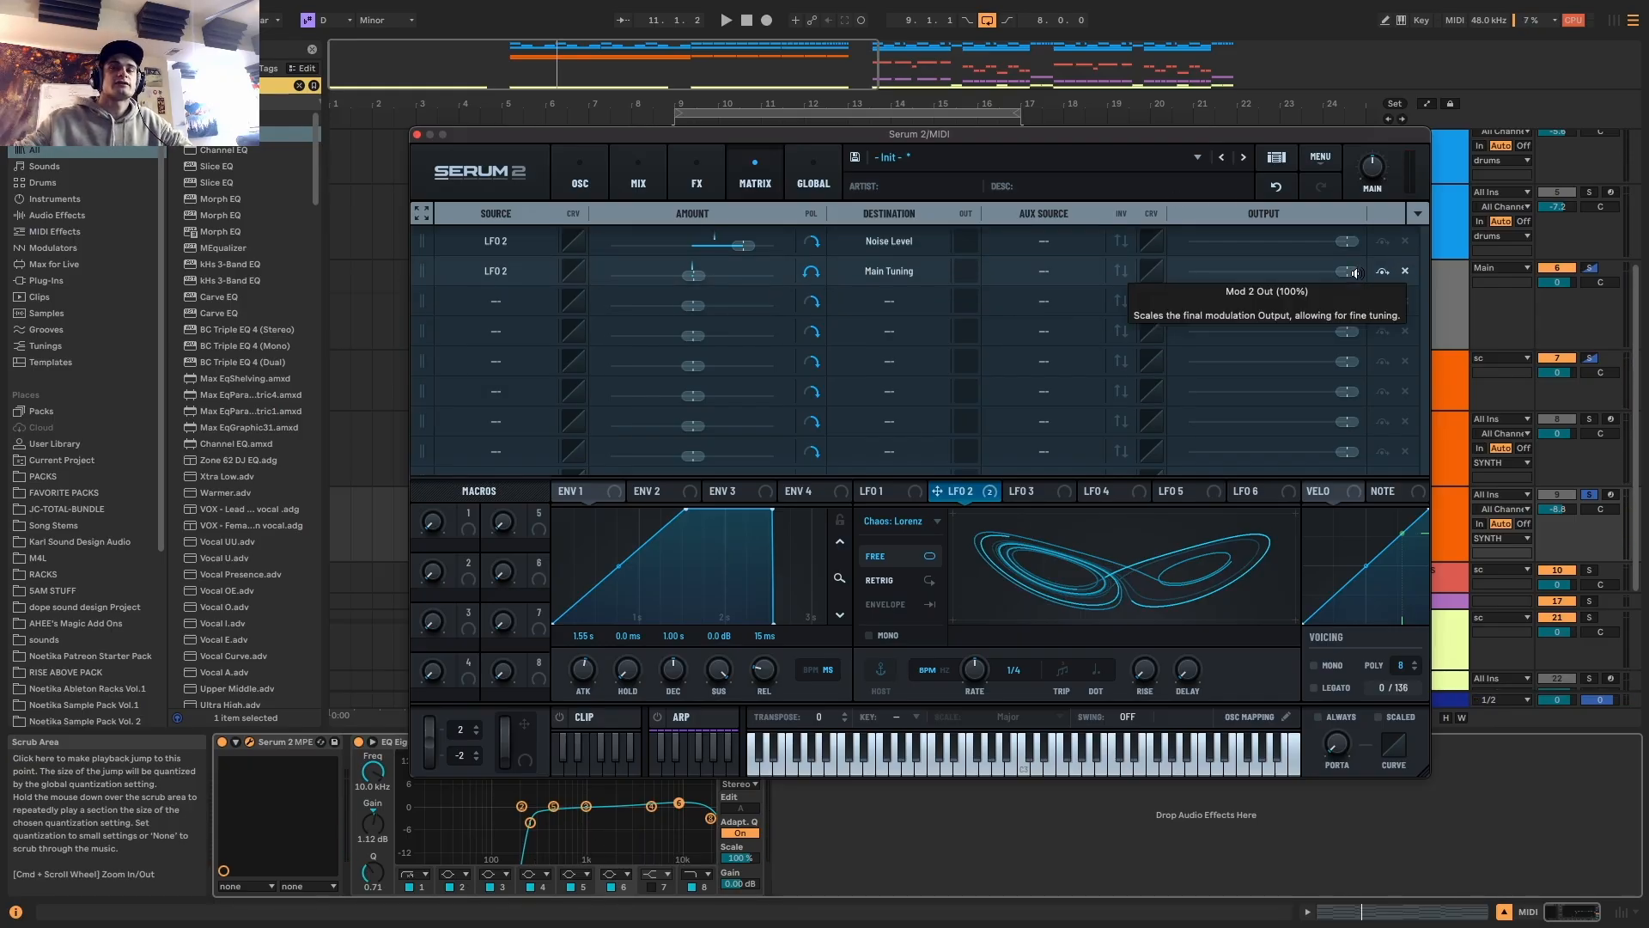
{"action": "left_click_drag", "start_coordinate": [1356, 273], "coordinate": [1209, 273]}
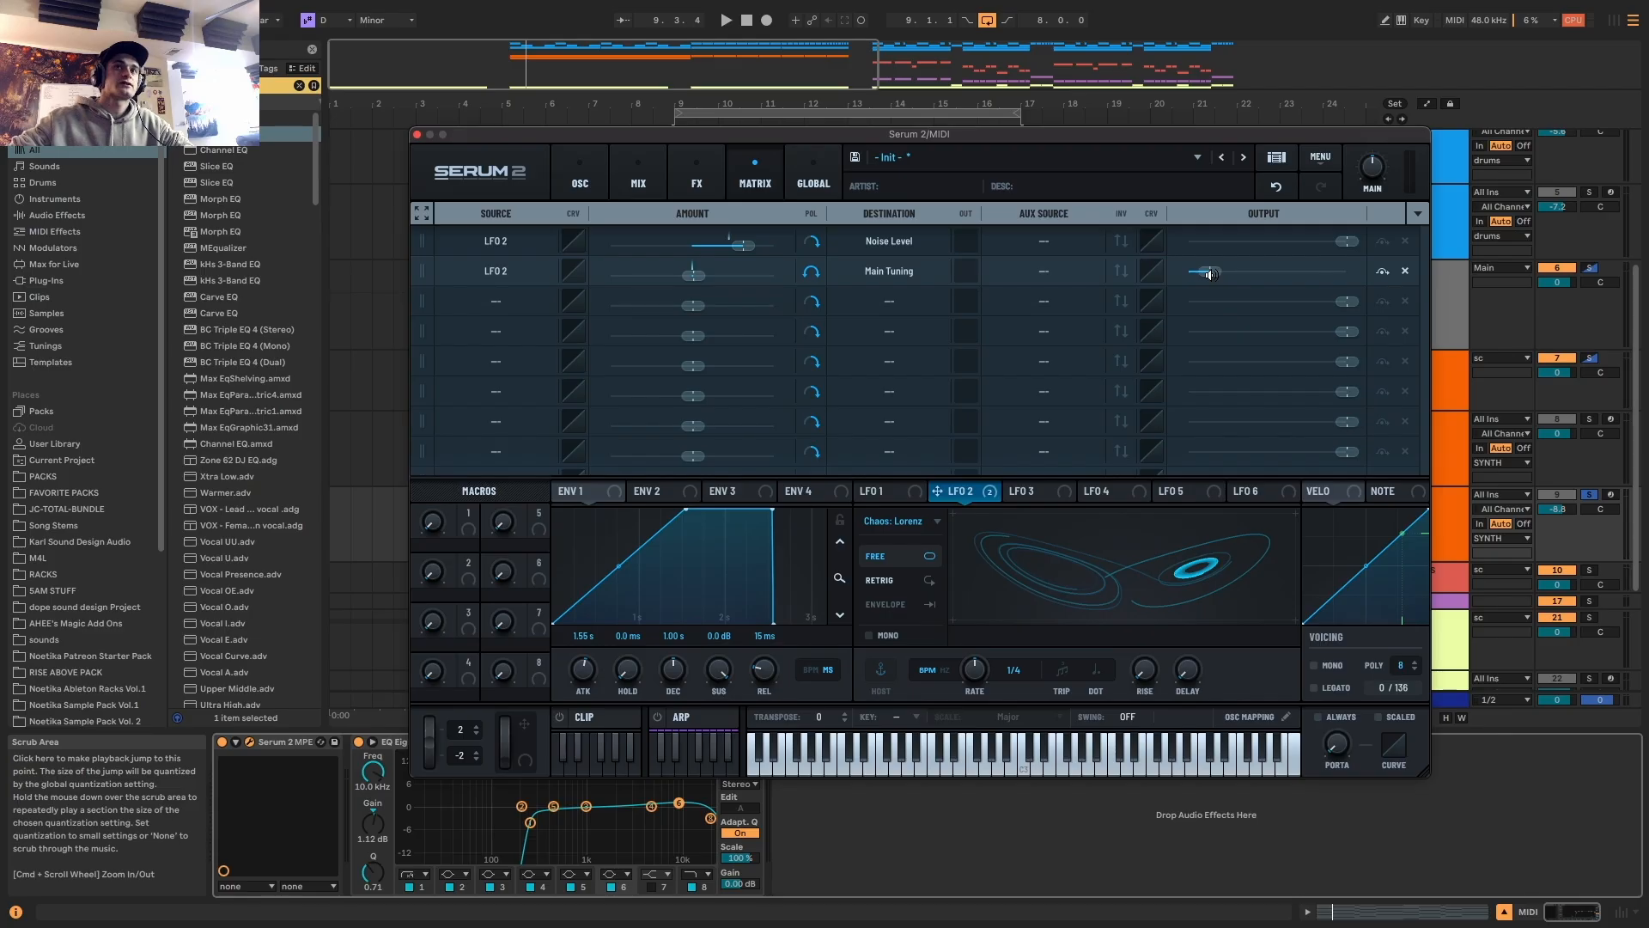
{"action": "left_click_drag", "start_coordinate": [1210, 273], "coordinate": [1216, 270]}
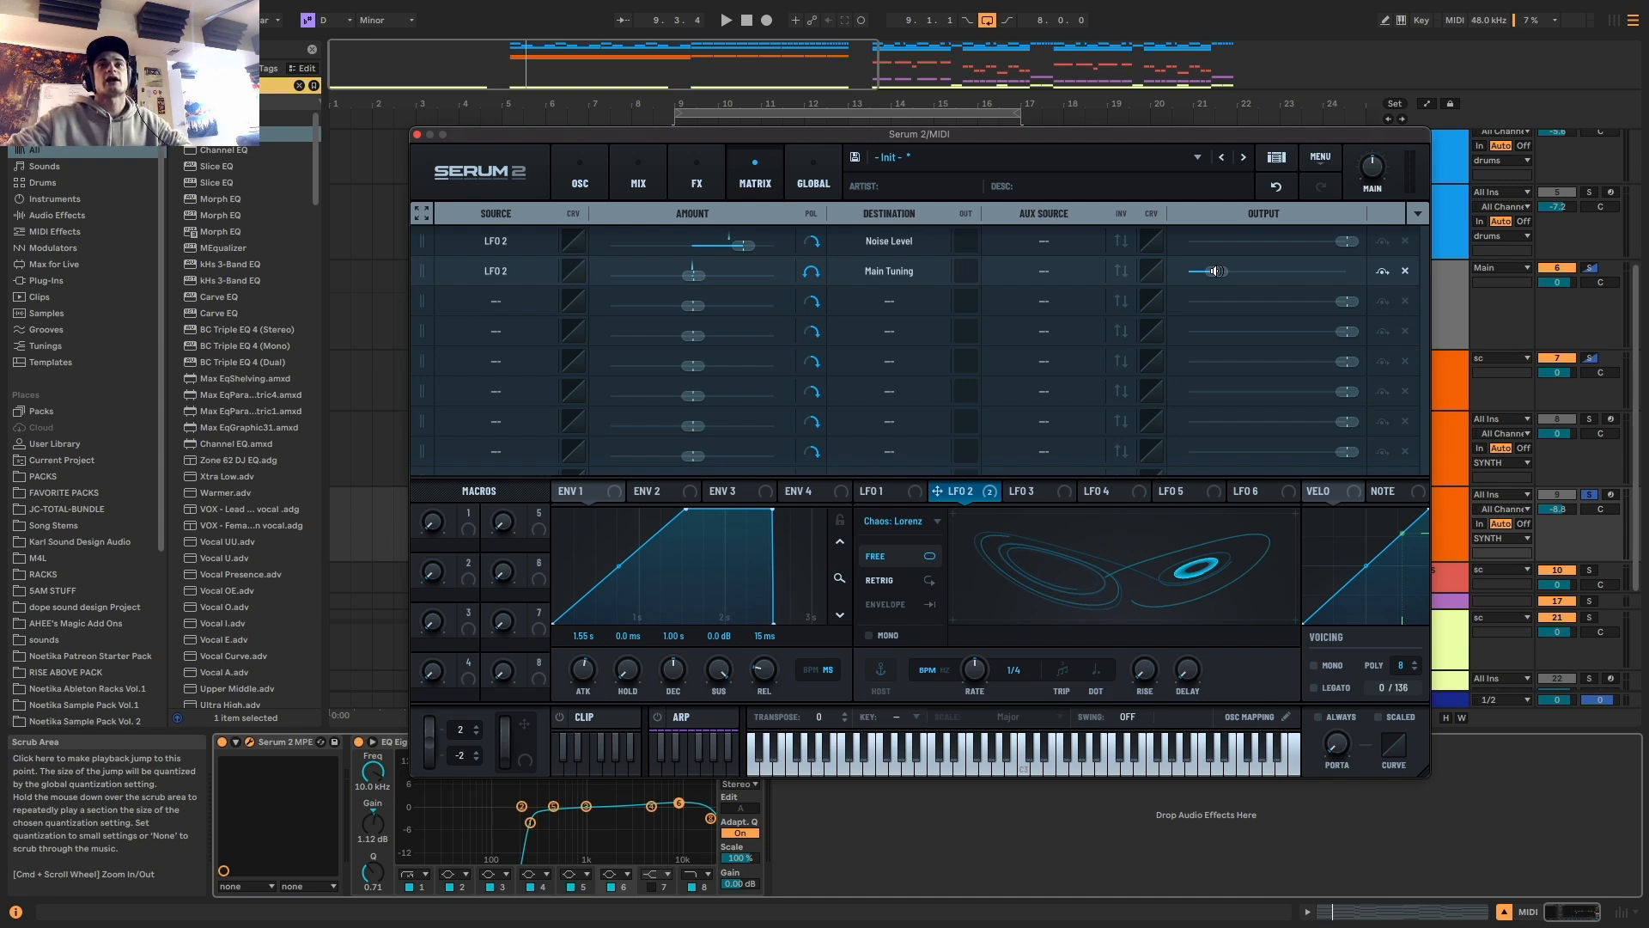
{"action": "mouse_move", "coordinate": [974, 499]}
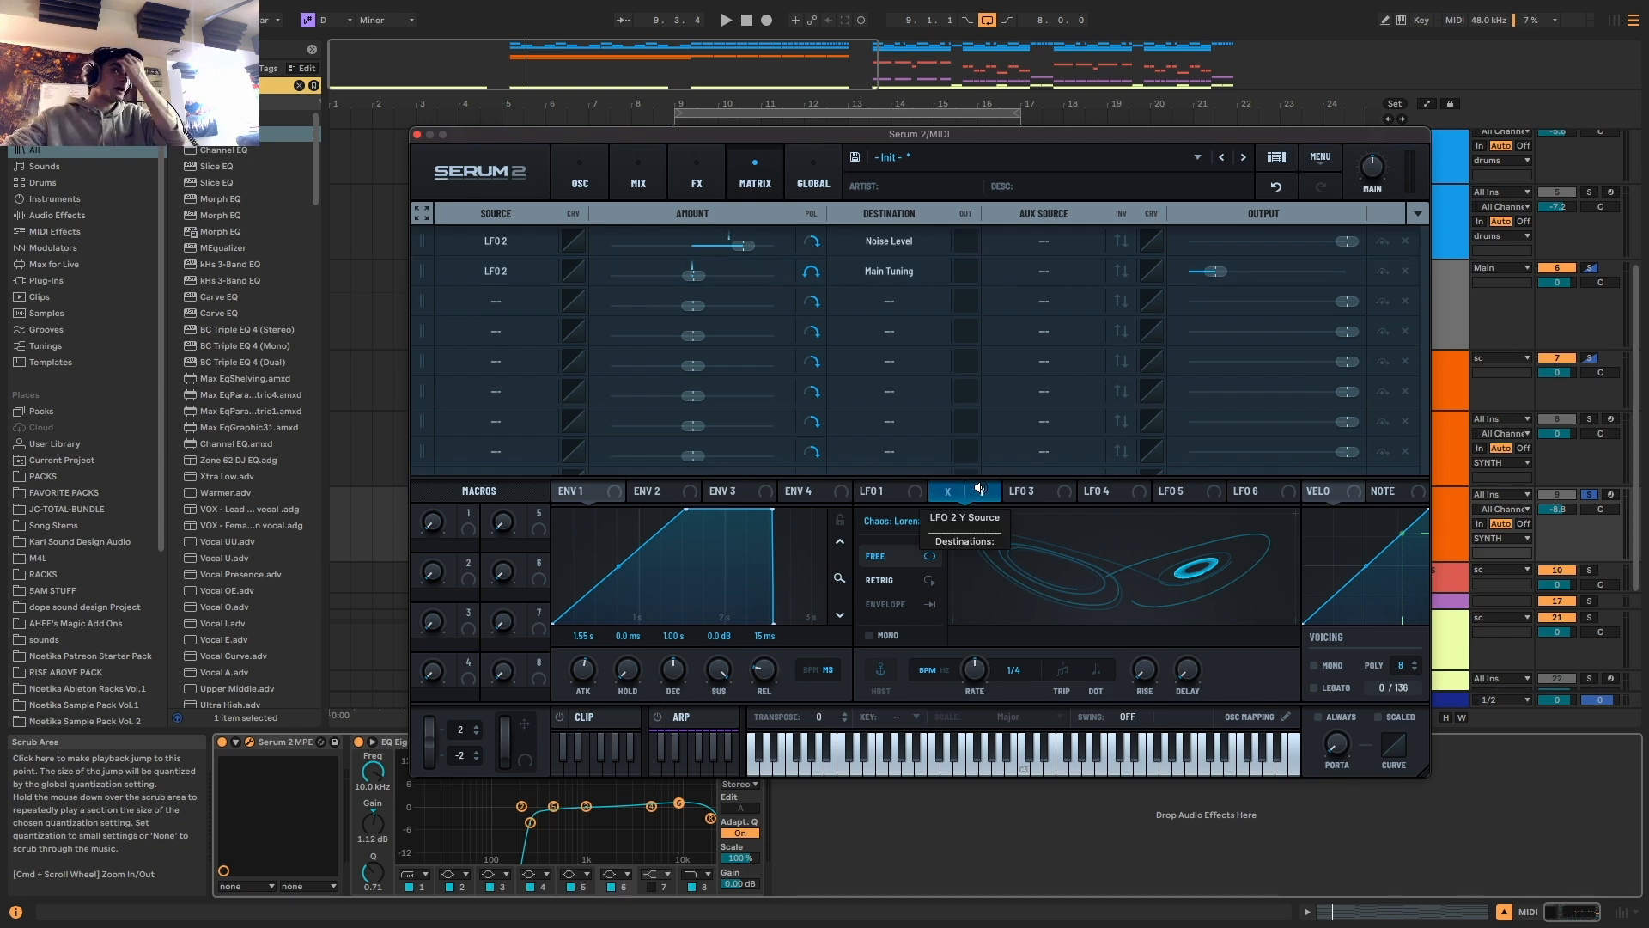
{"action": "mouse_move", "coordinate": [1215, 271]}
{"action": "key", "text": "space"}
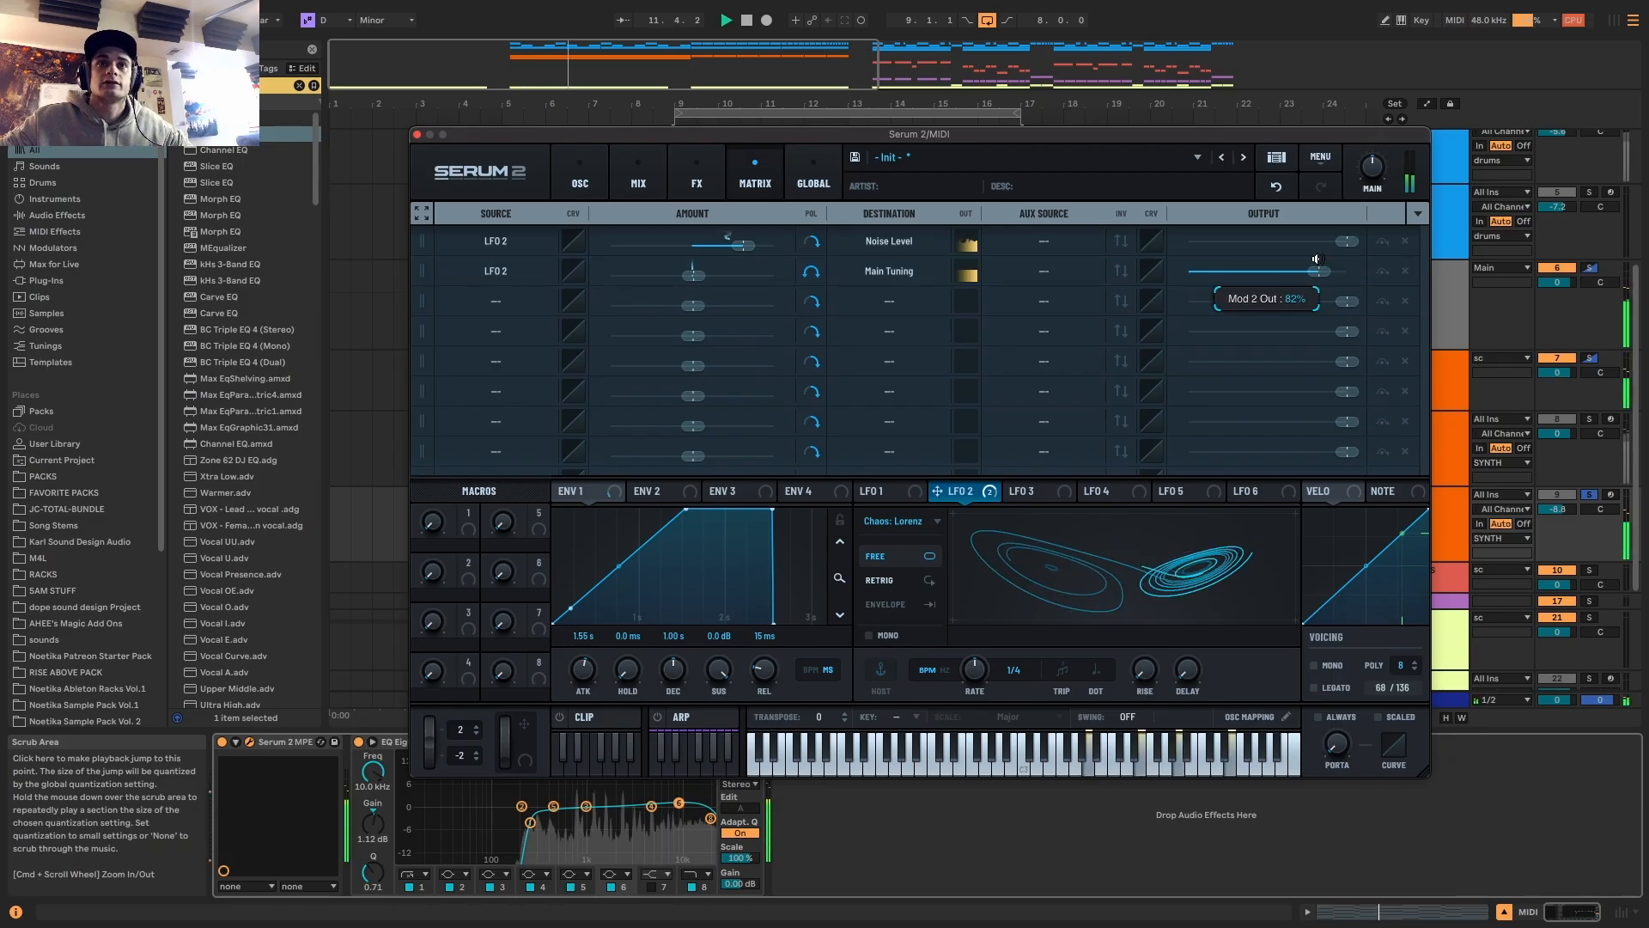
{"action": "left_click_drag", "start_coordinate": [1238, 269], "coordinate": [1214, 260]}
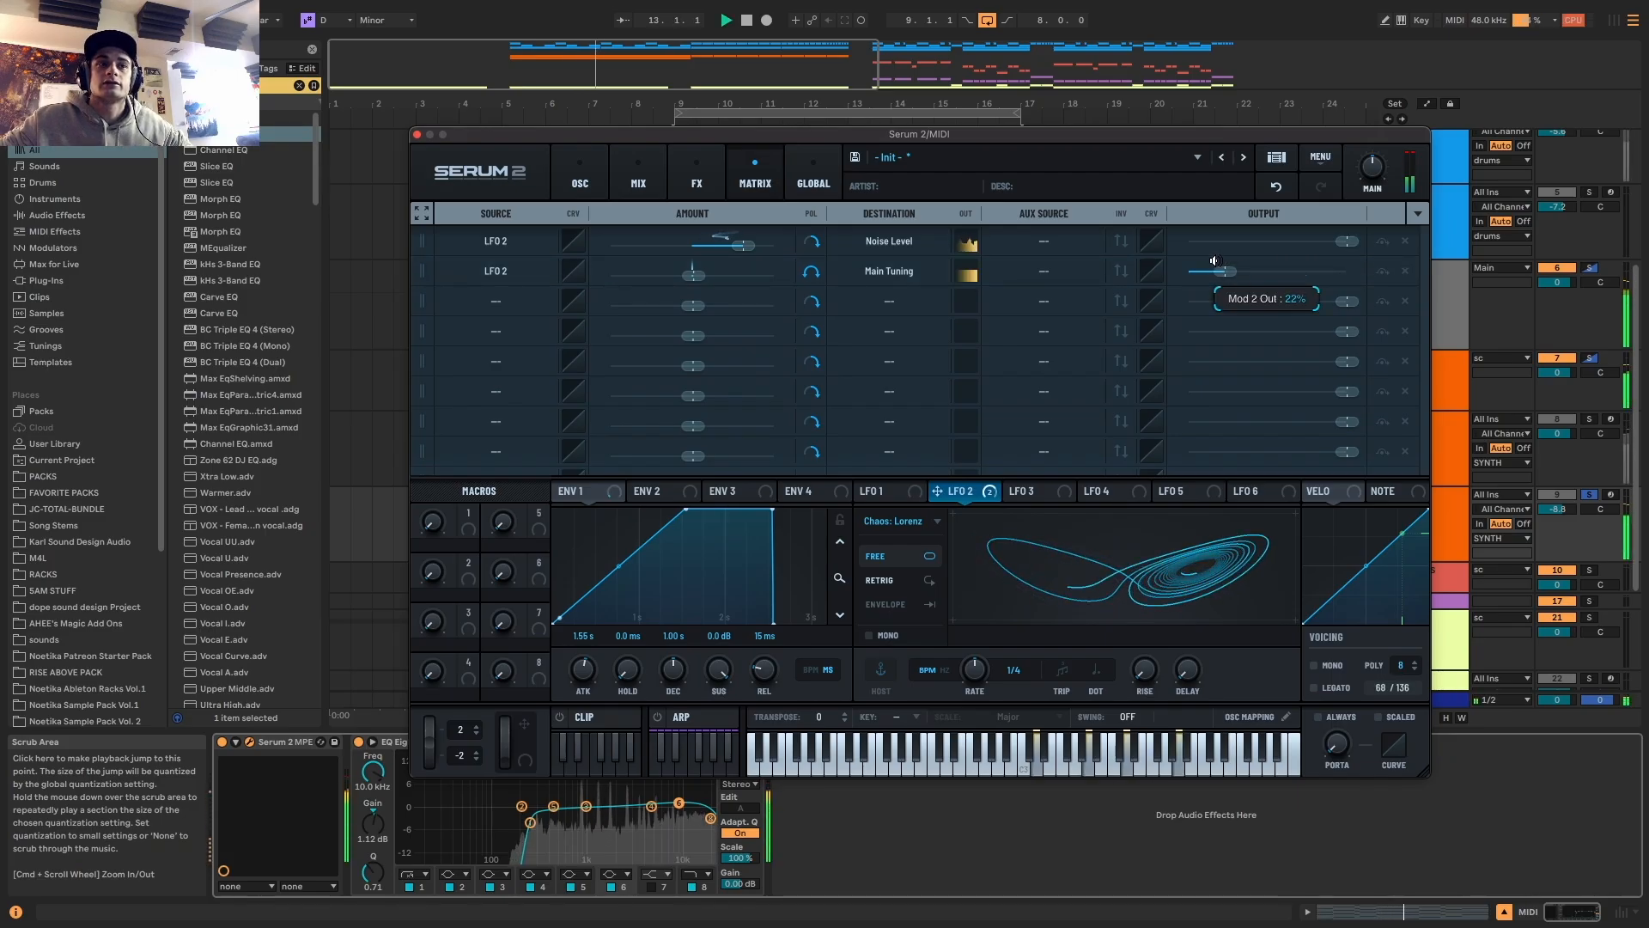
{"action": "key", "text": "space"}
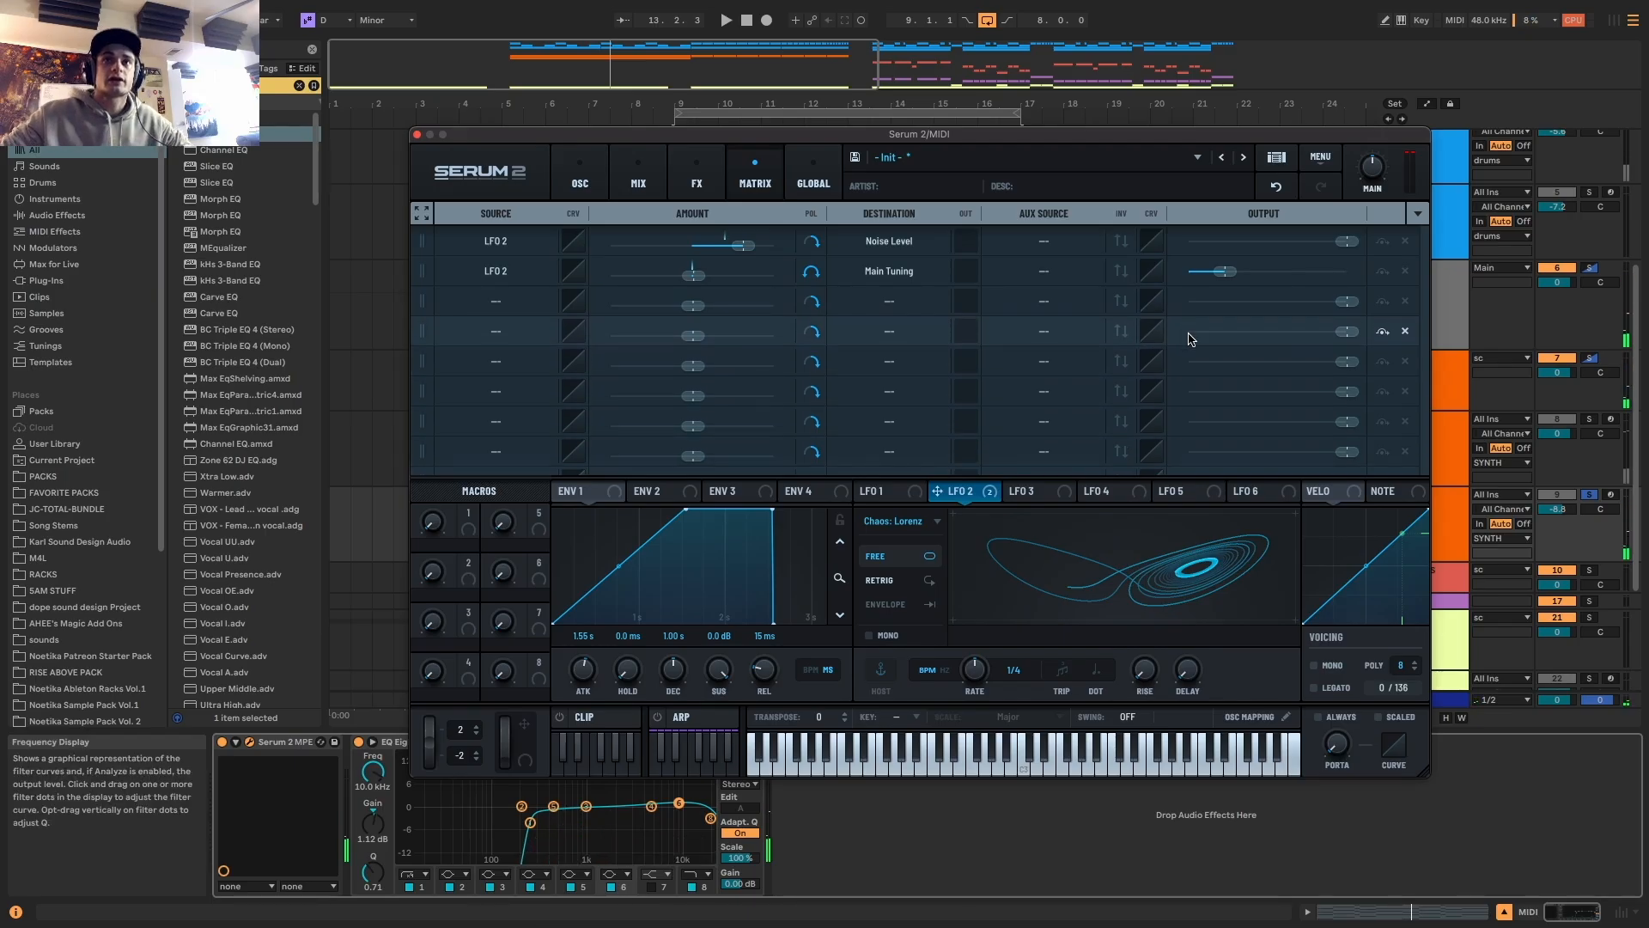
Audition the noise layer, enable Filter 1 and set its type to the flanger Flg +
{"action": "left_click", "coordinate": [579, 175]}
{"action": "mouse_move", "coordinate": [1221, 439]}
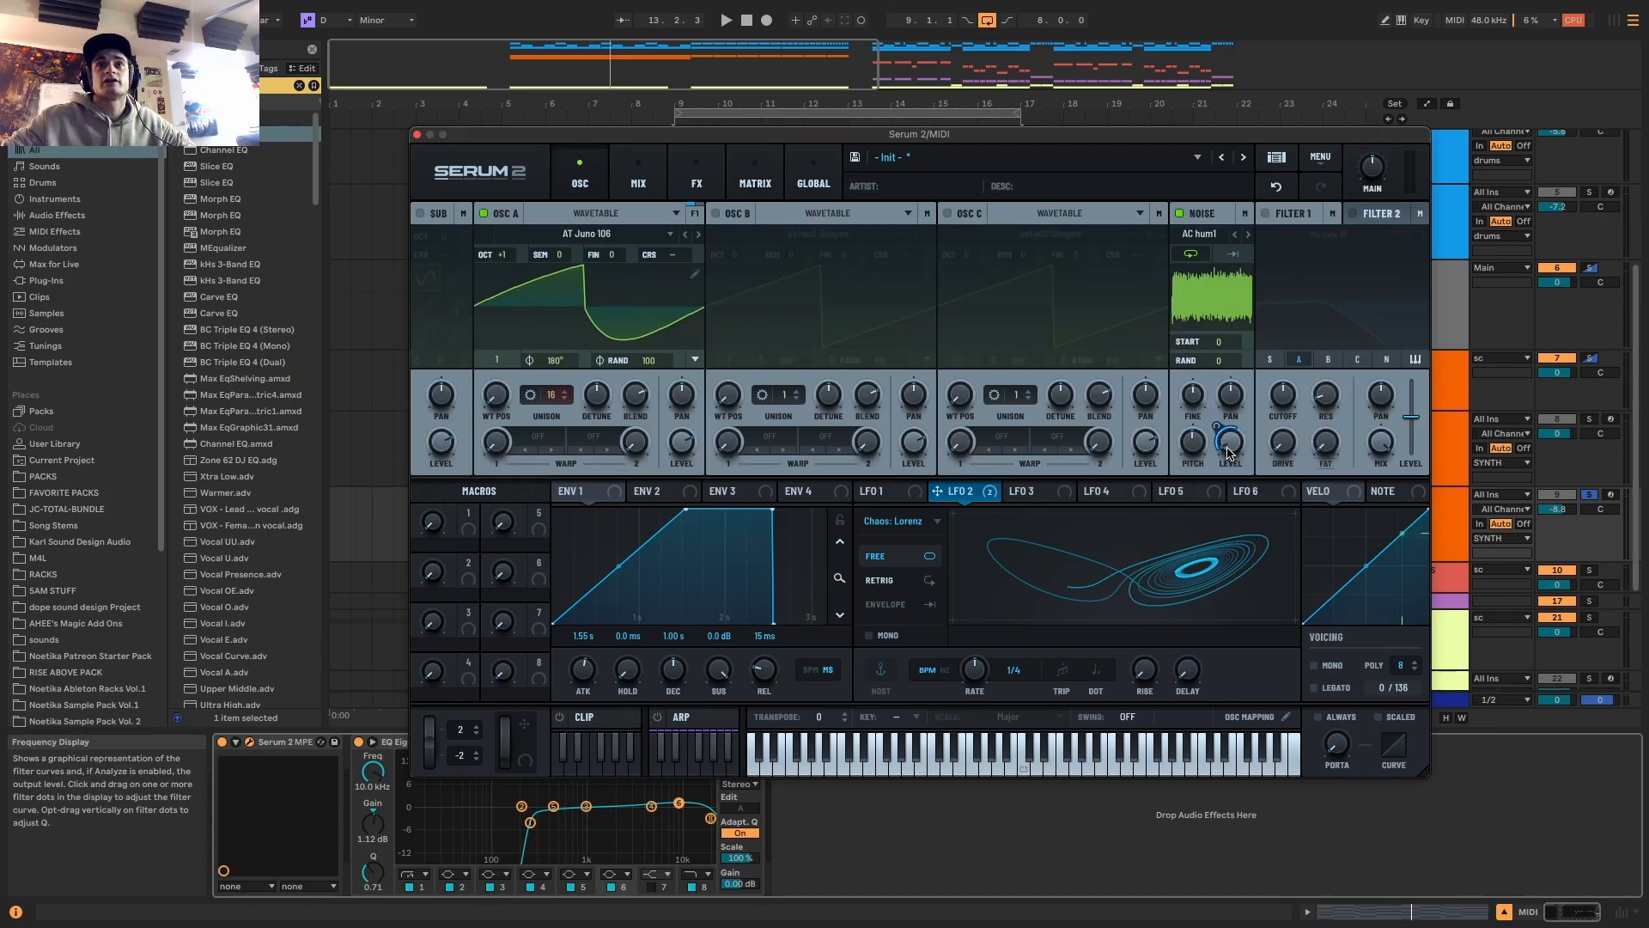
{"action": "key", "text": "space"}
{"action": "key", "text": "space"}
{"action": "left_click", "coordinate": [1266, 213]}
{"action": "left_click", "coordinate": [1323, 235]}
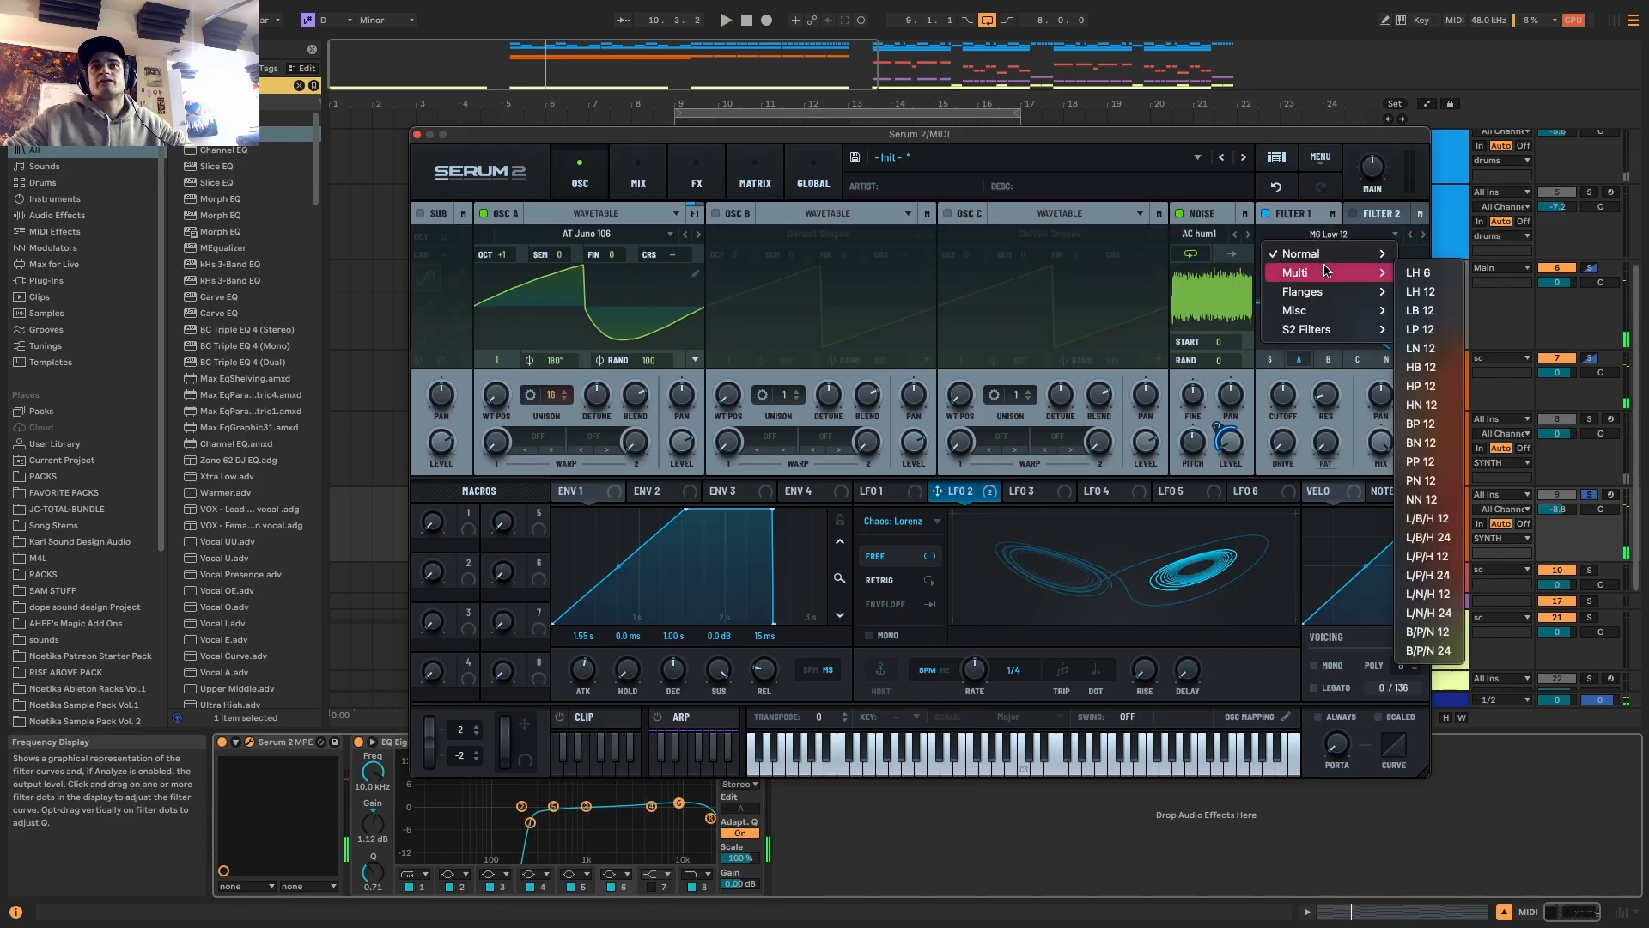
{"action": "mouse_move", "coordinate": [1346, 302]}
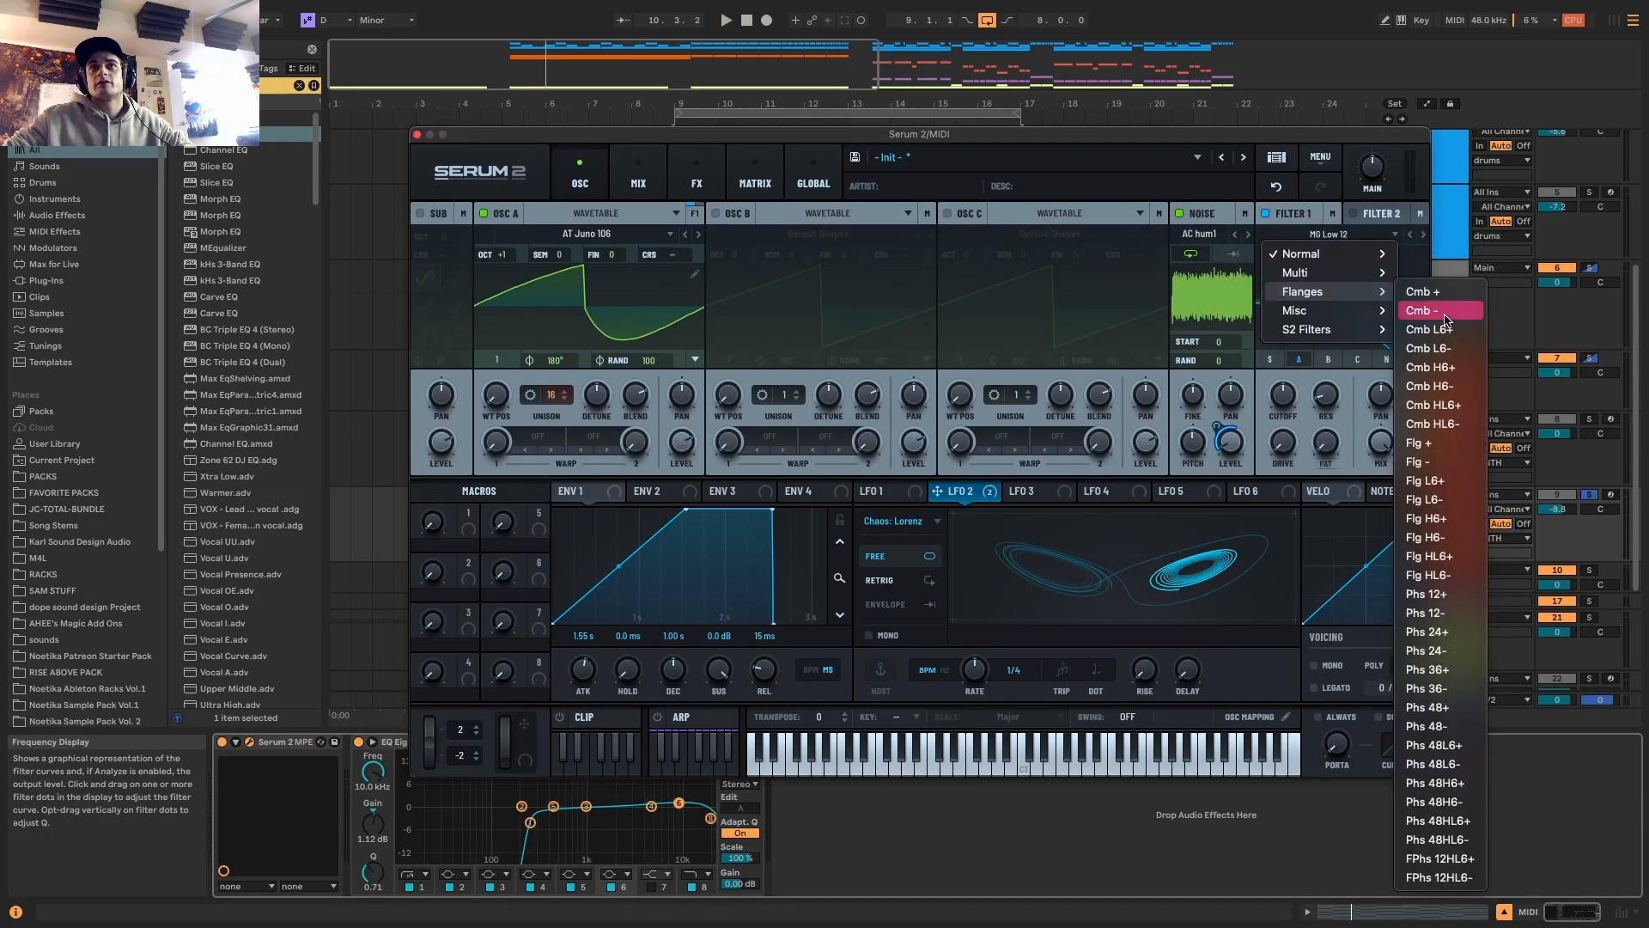
{"action": "left_click", "coordinate": [1418, 442]}
Turn on key tracking for Filter 1 and adjust its cutoff during playback
{"action": "key", "text": "space"}
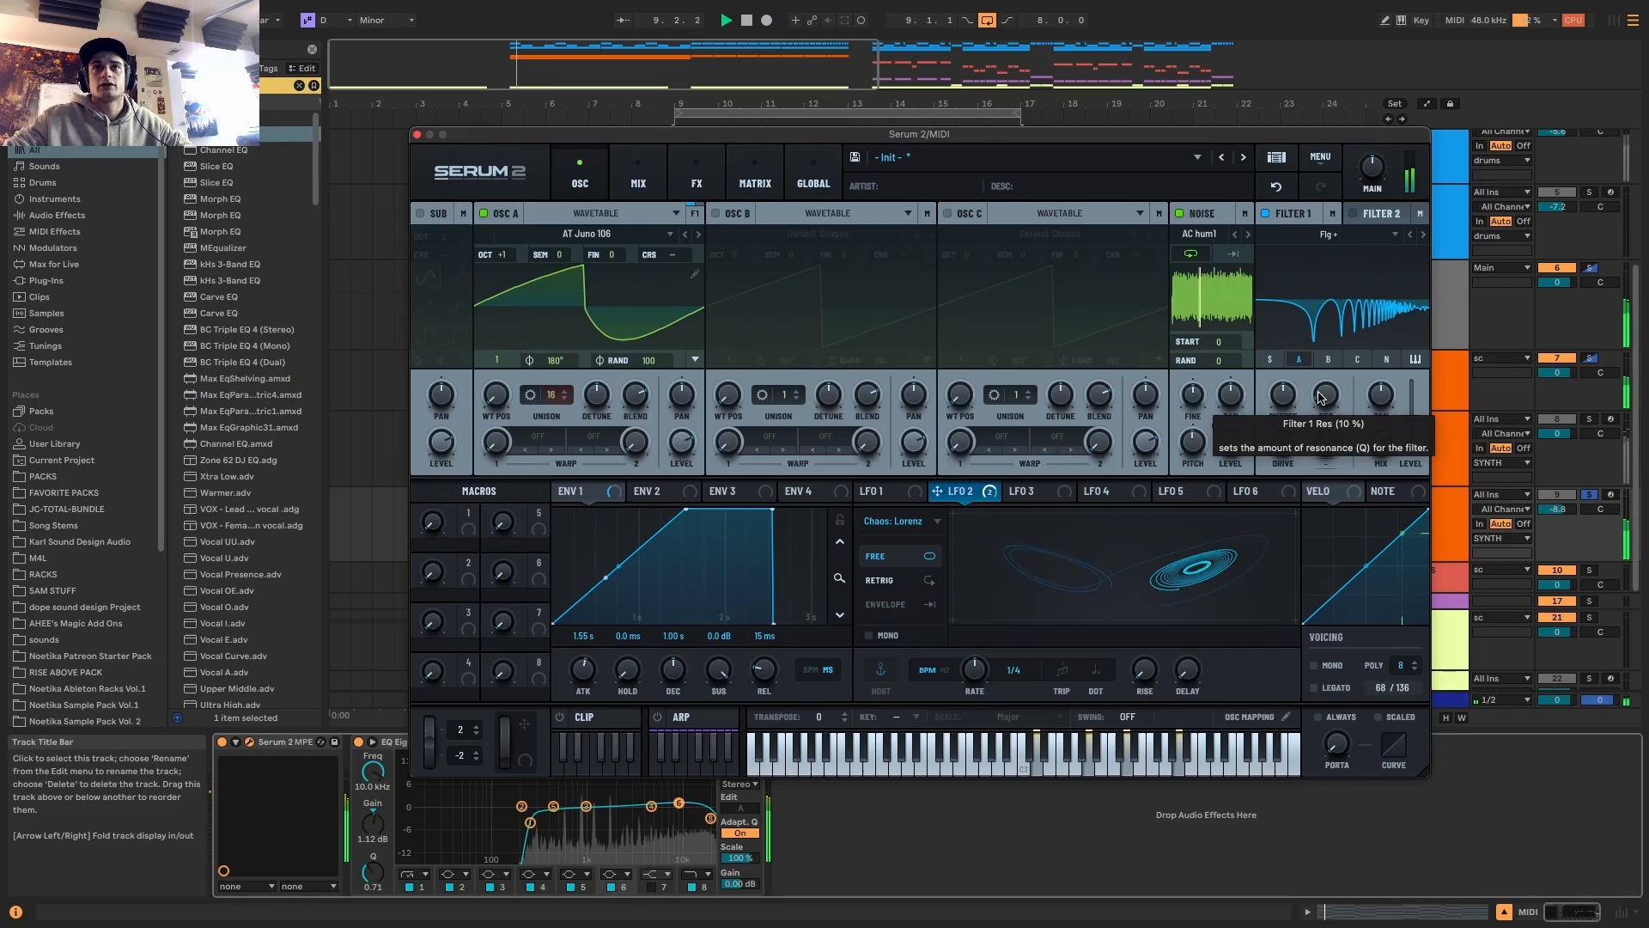
{"action": "left_click", "coordinate": [1416, 360]}
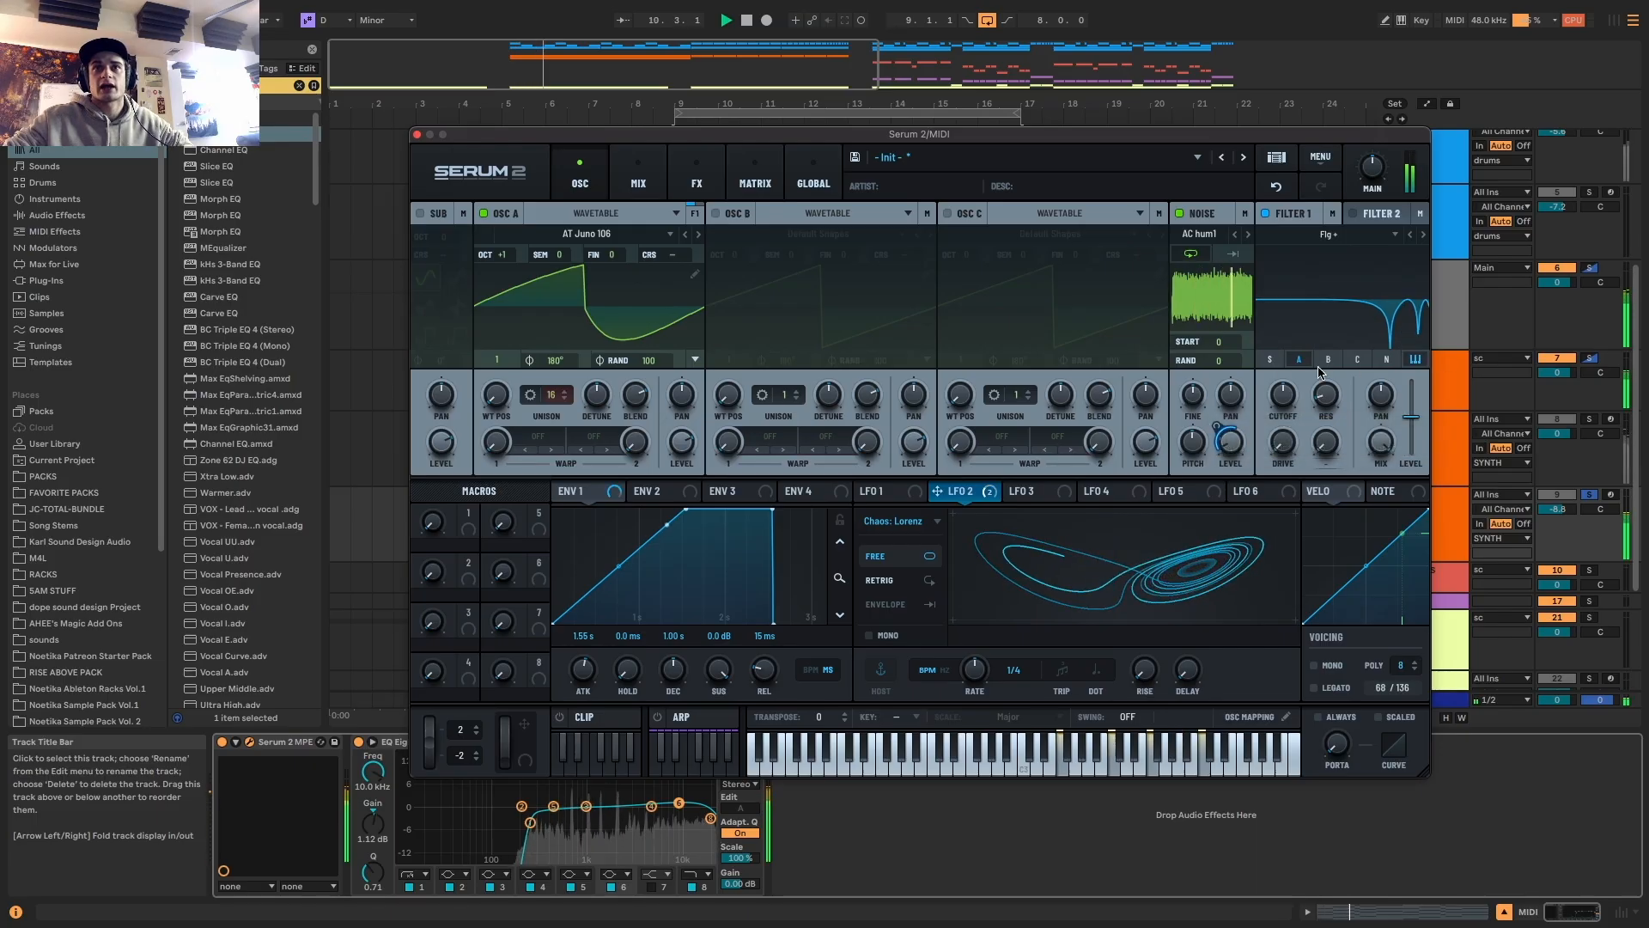
{"action": "left_click_drag", "start_coordinate": [1284, 396], "coordinate": [1297, 440]}
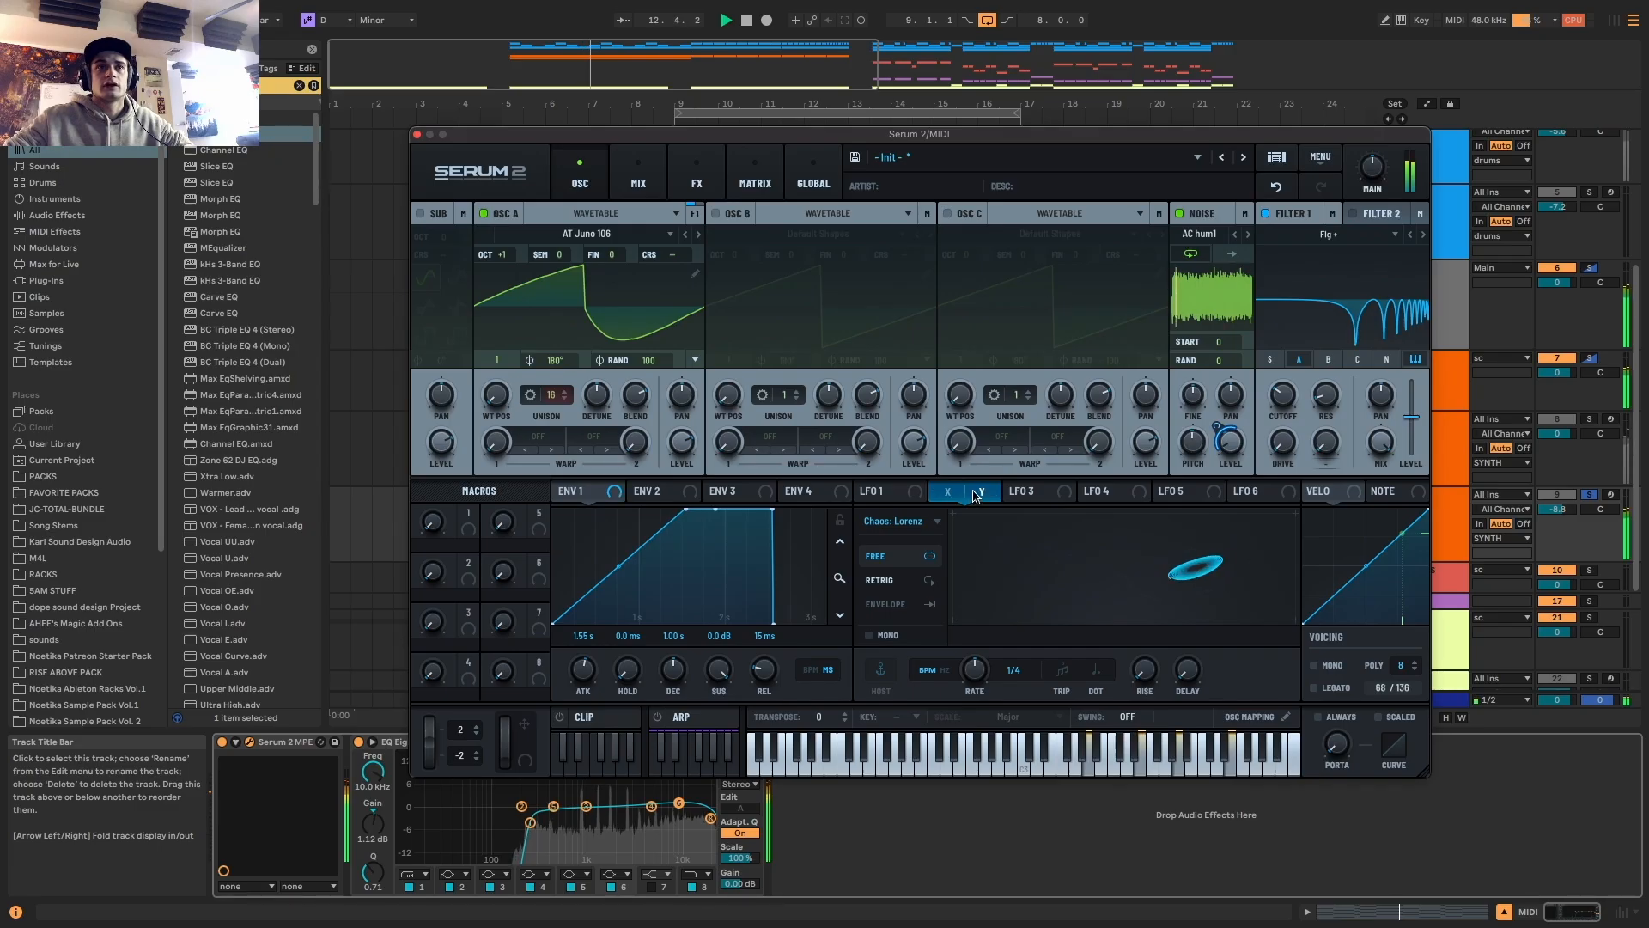
Modulate Filter 1's resonance with LFO 2 at 15% and audition the result
{"action": "left_click_drag", "start_coordinate": [937, 492], "coordinate": [1321, 420]}
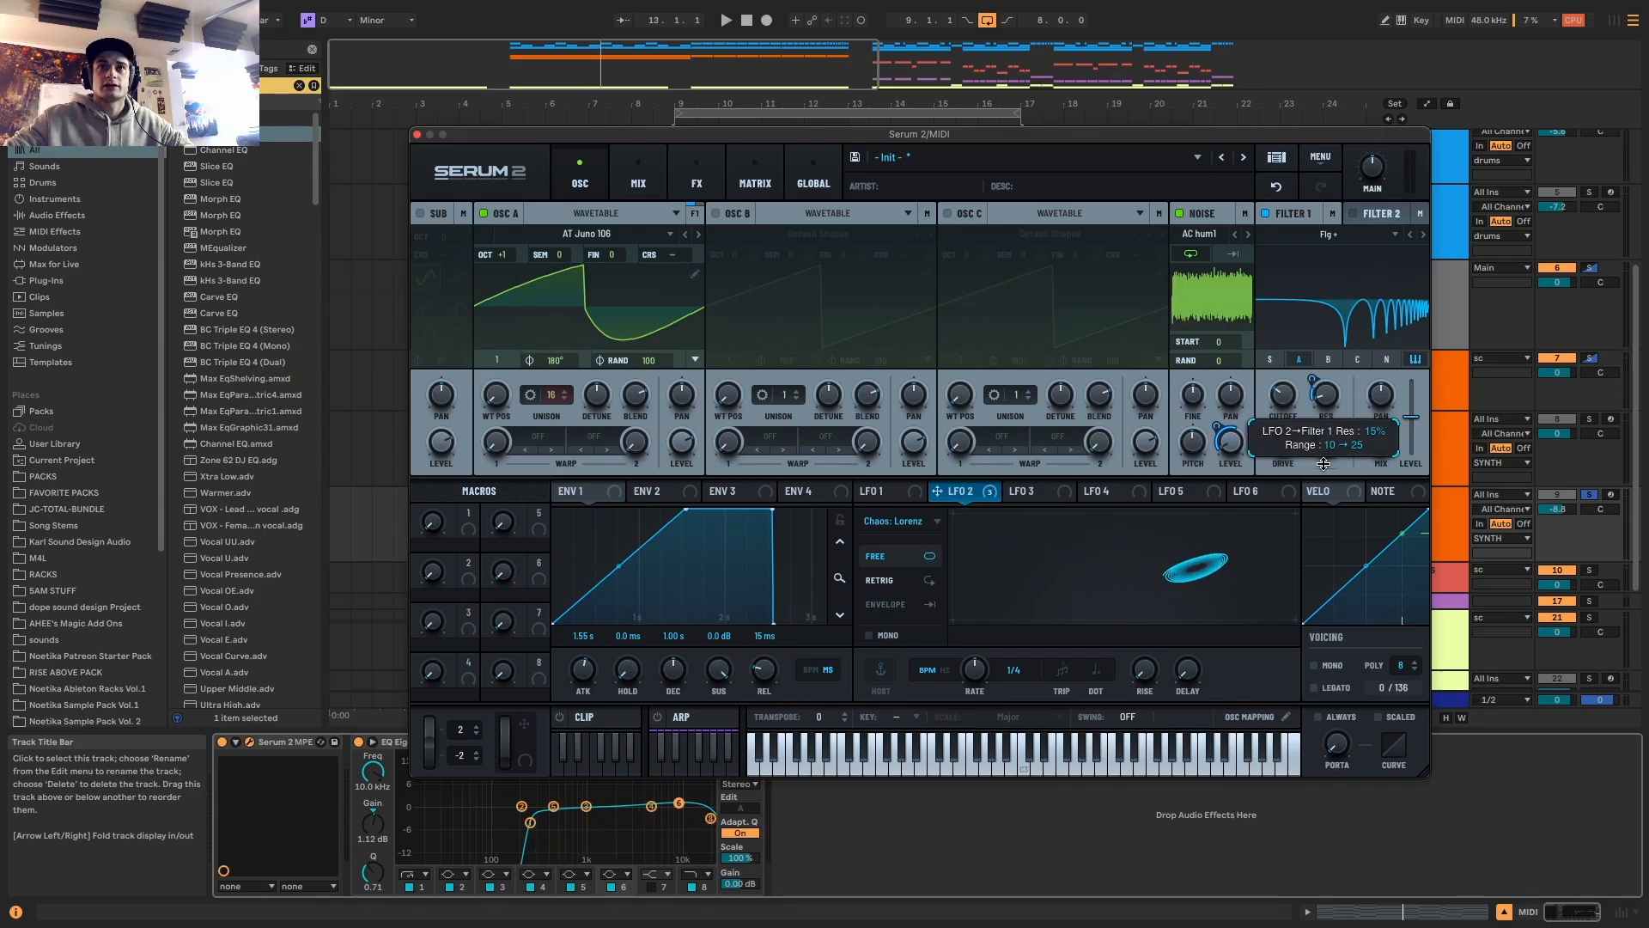
{"action": "key", "text": "space"}
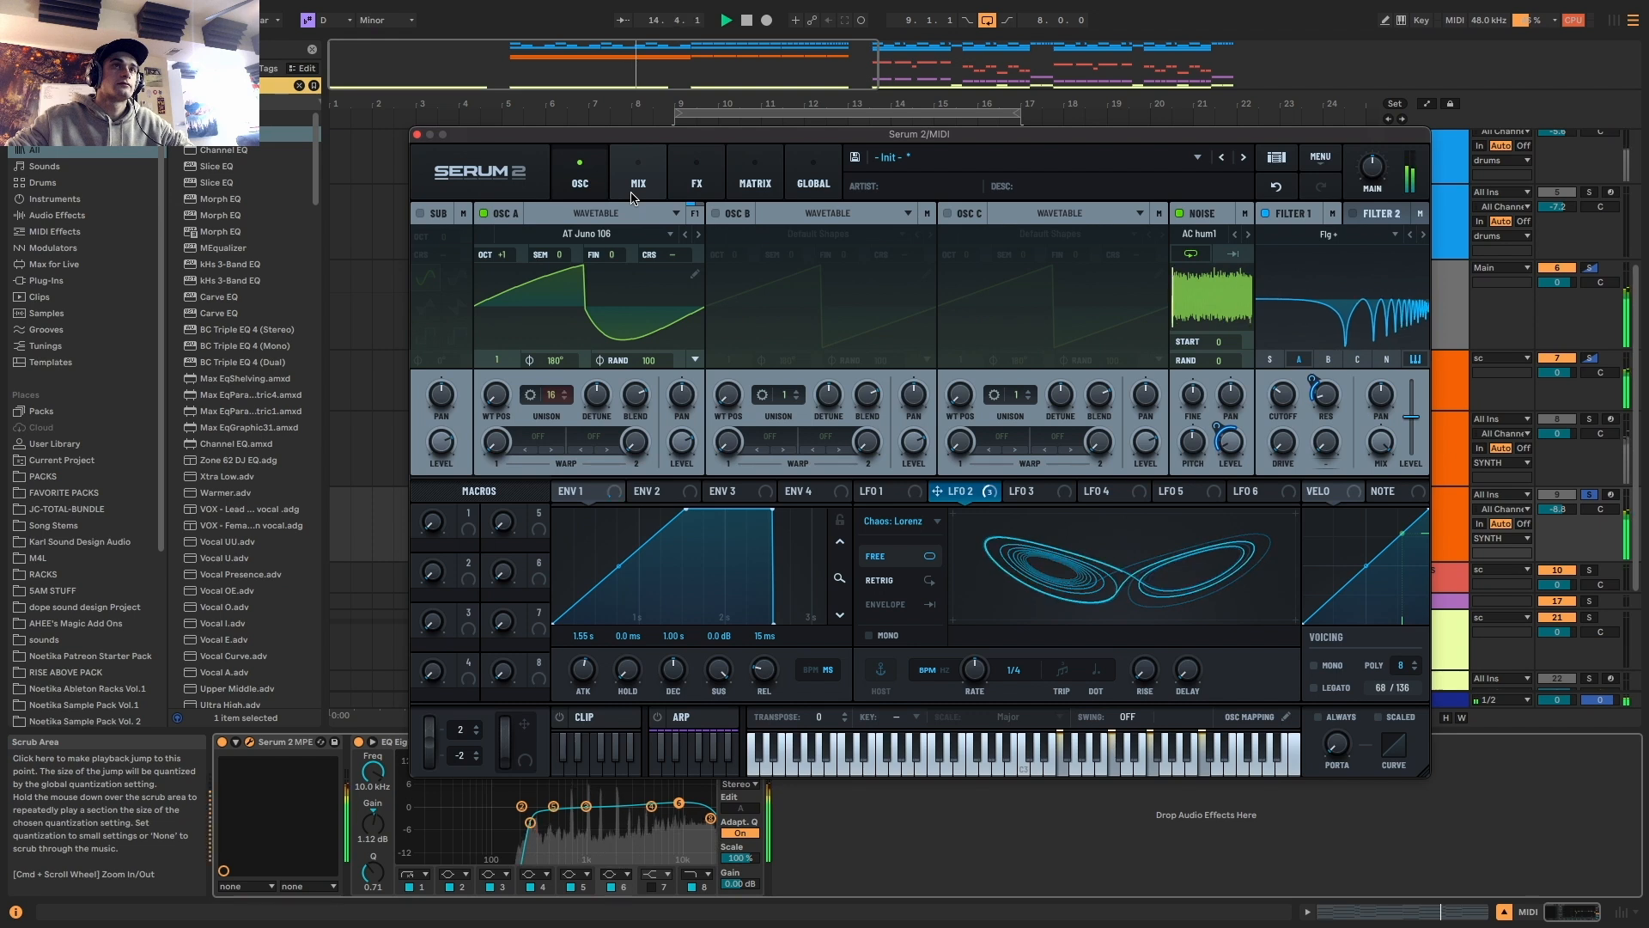
{"action": "key", "text": "space"}
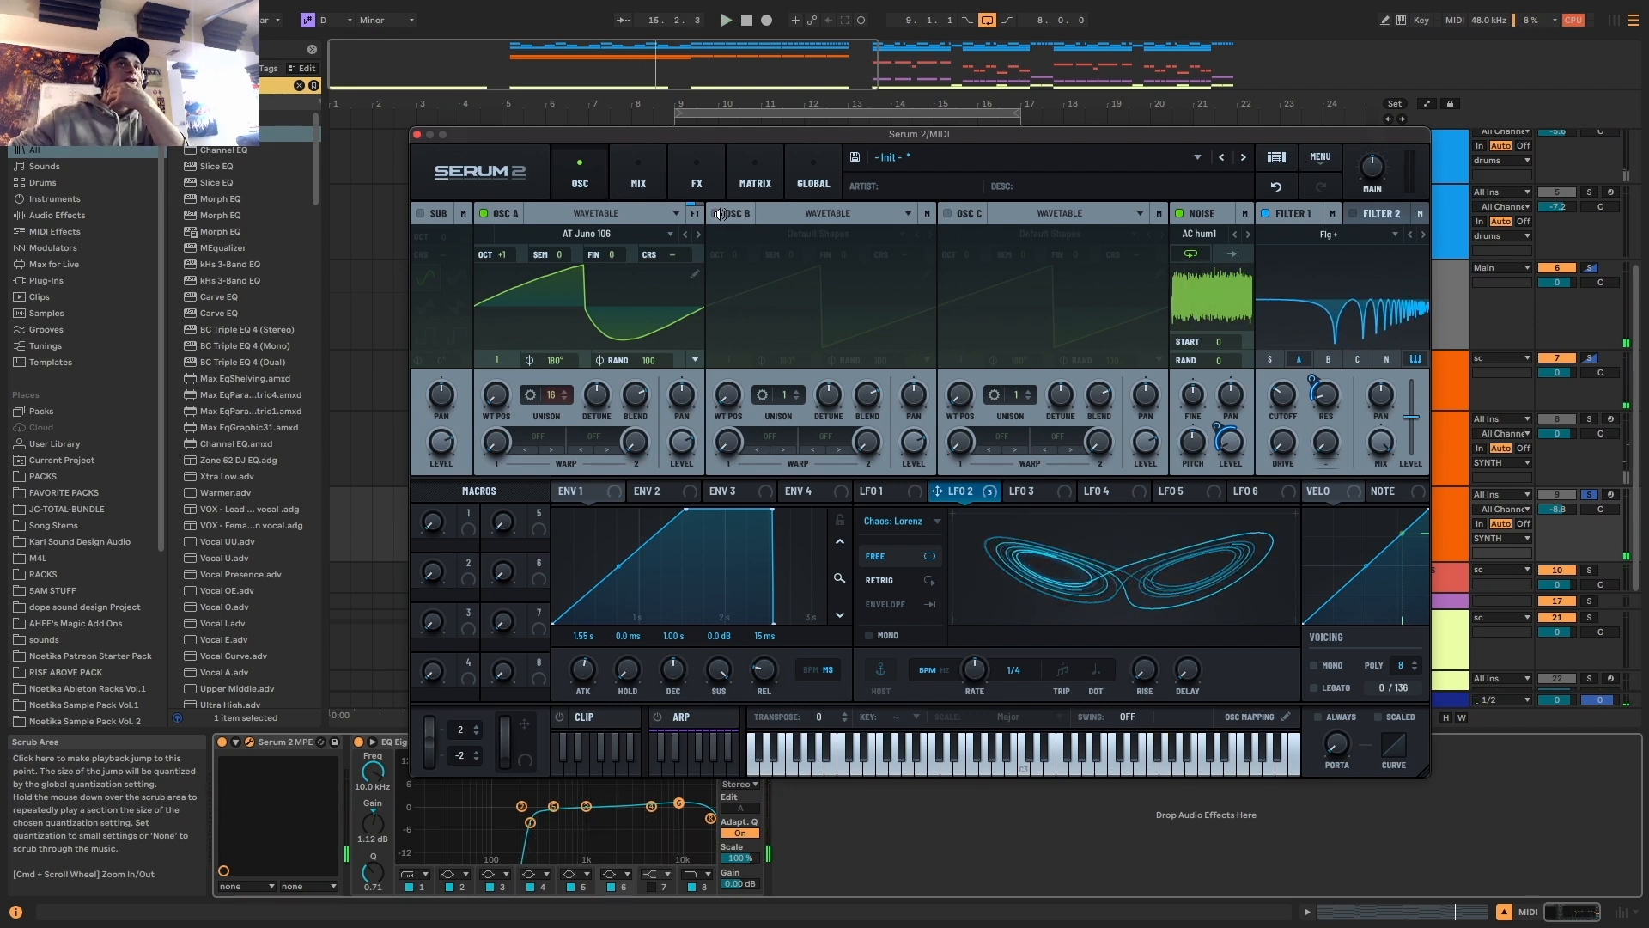
Enable oscillator B and switch its type to Granular
{"action": "left_click", "coordinate": [718, 214]}
{"action": "left_click", "coordinate": [832, 213]}
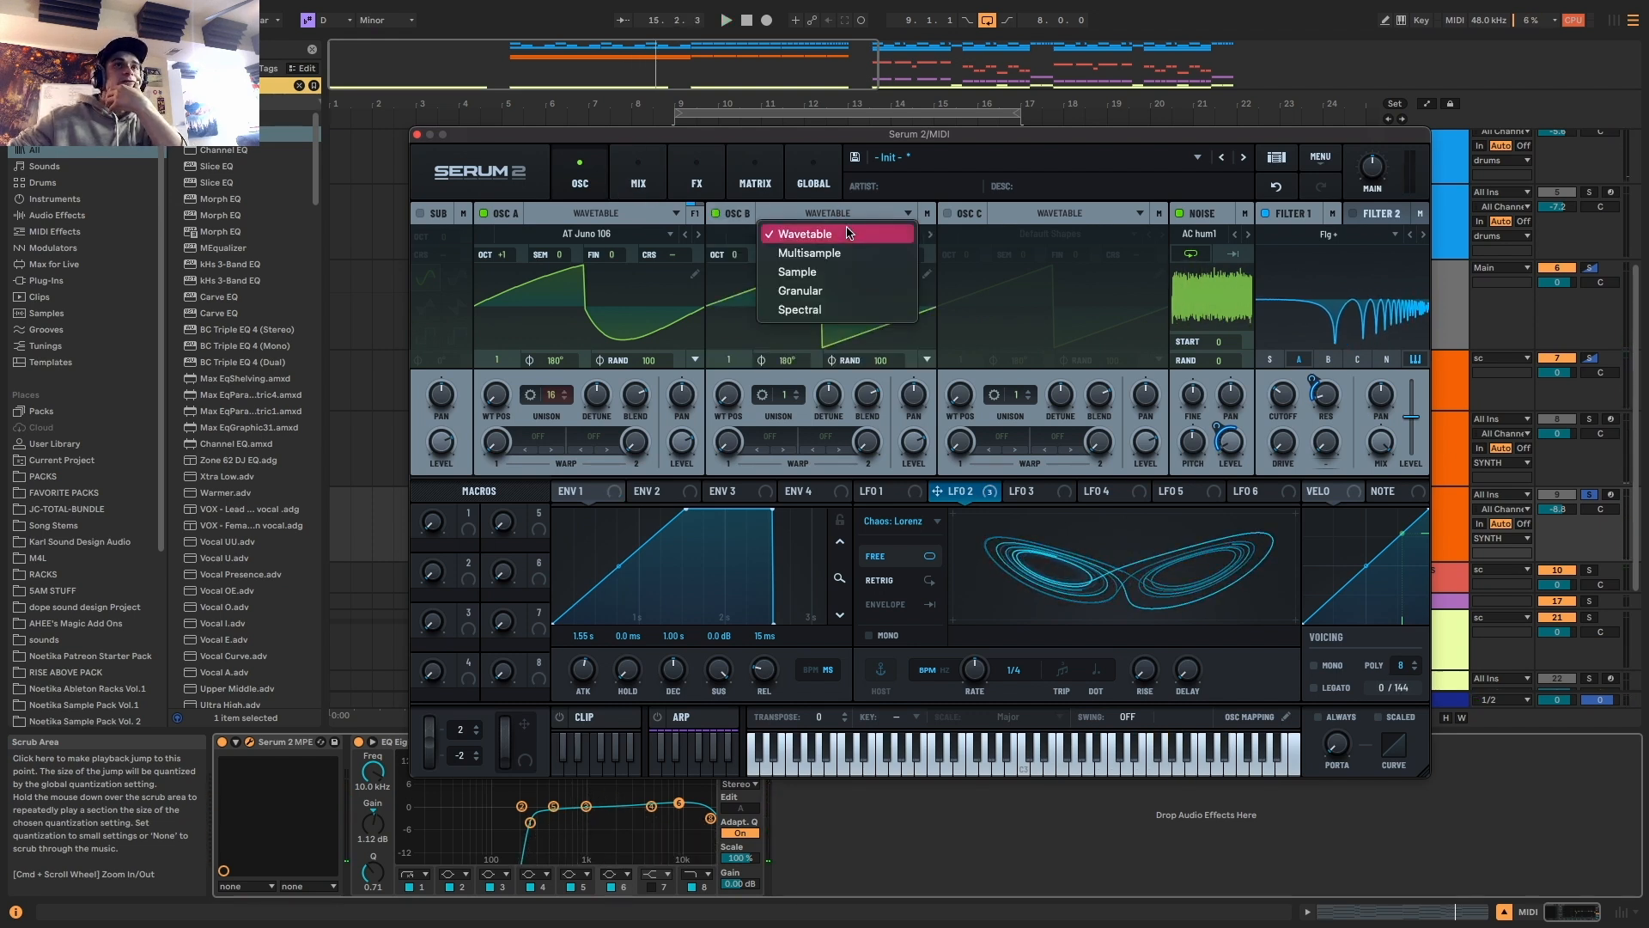
{"action": "left_click", "coordinate": [849, 292]}
Load the factory bowed sample Strings Oblinas into granular oscillator B
{"action": "left_click", "coordinate": [811, 234]}
{"action": "mouse_move", "coordinate": [809, 258]}
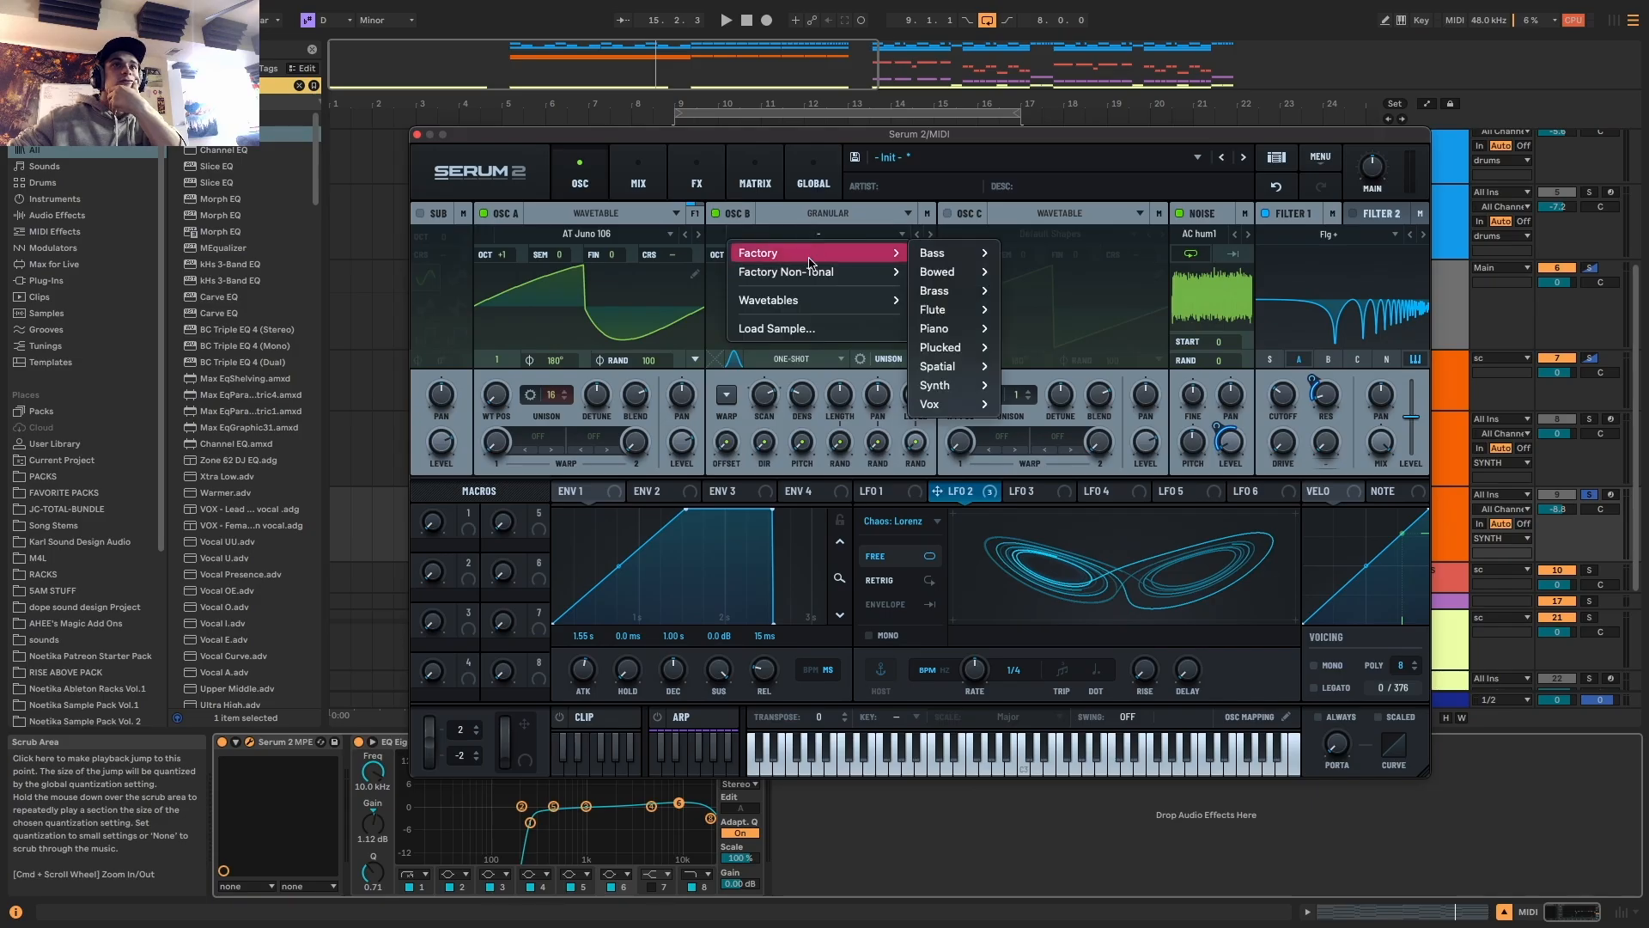
{"action": "mouse_move", "coordinate": [811, 301]}
{"action": "mouse_move", "coordinate": [968, 306]}
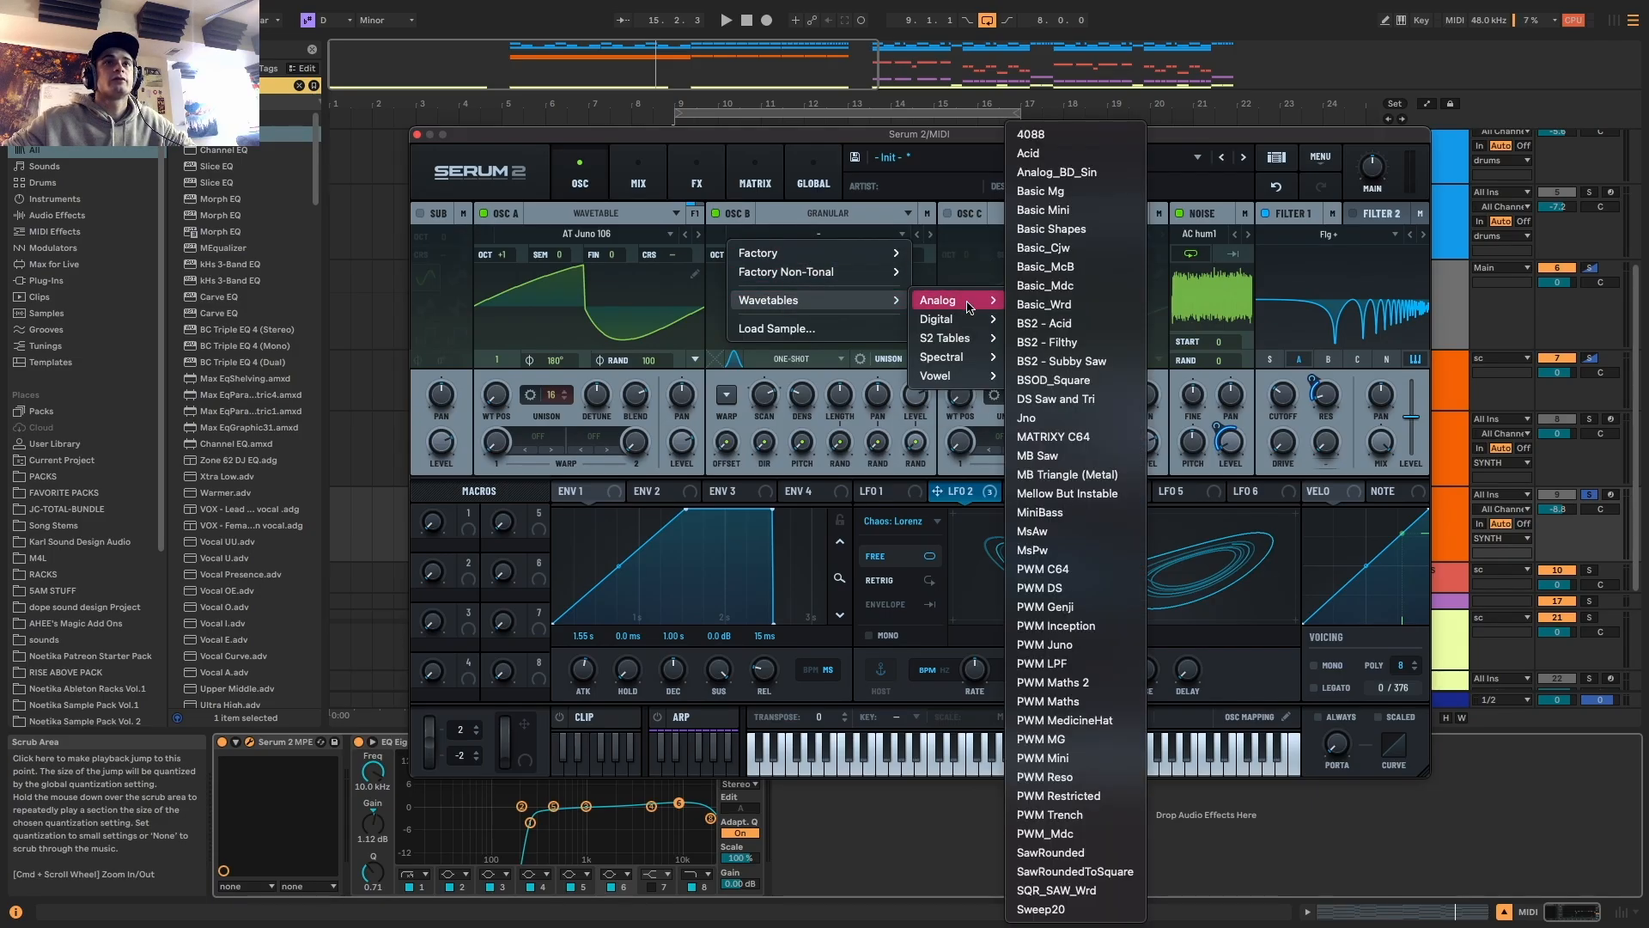
{"action": "mouse_move", "coordinate": [945, 385]}
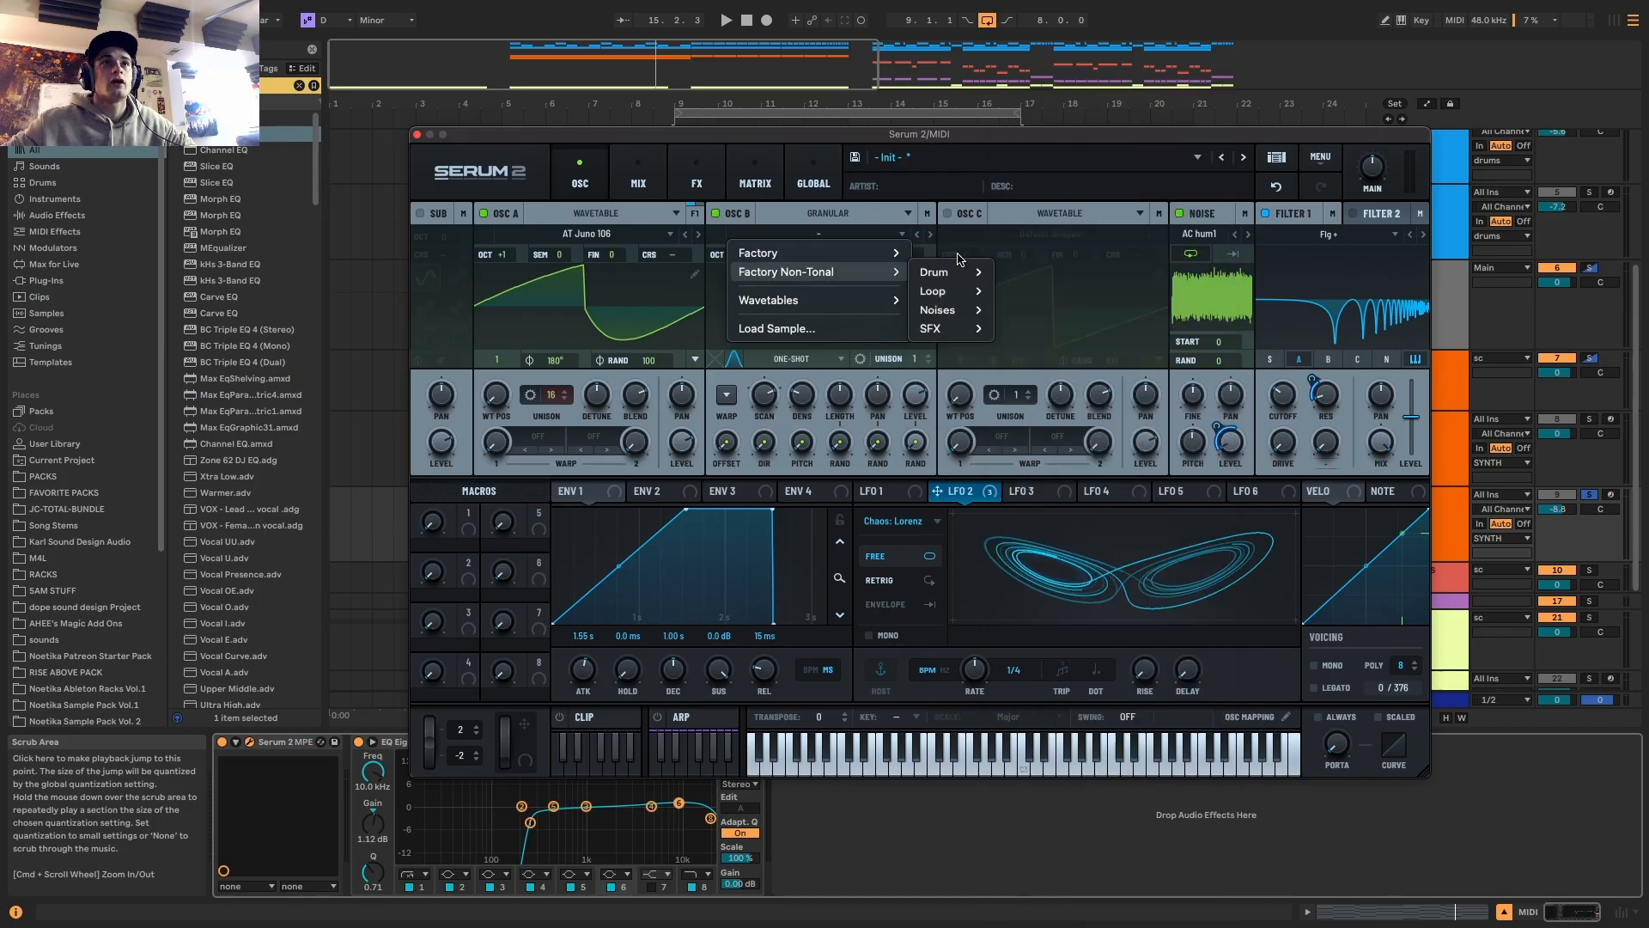
{"action": "mouse_move", "coordinate": [937, 271]}
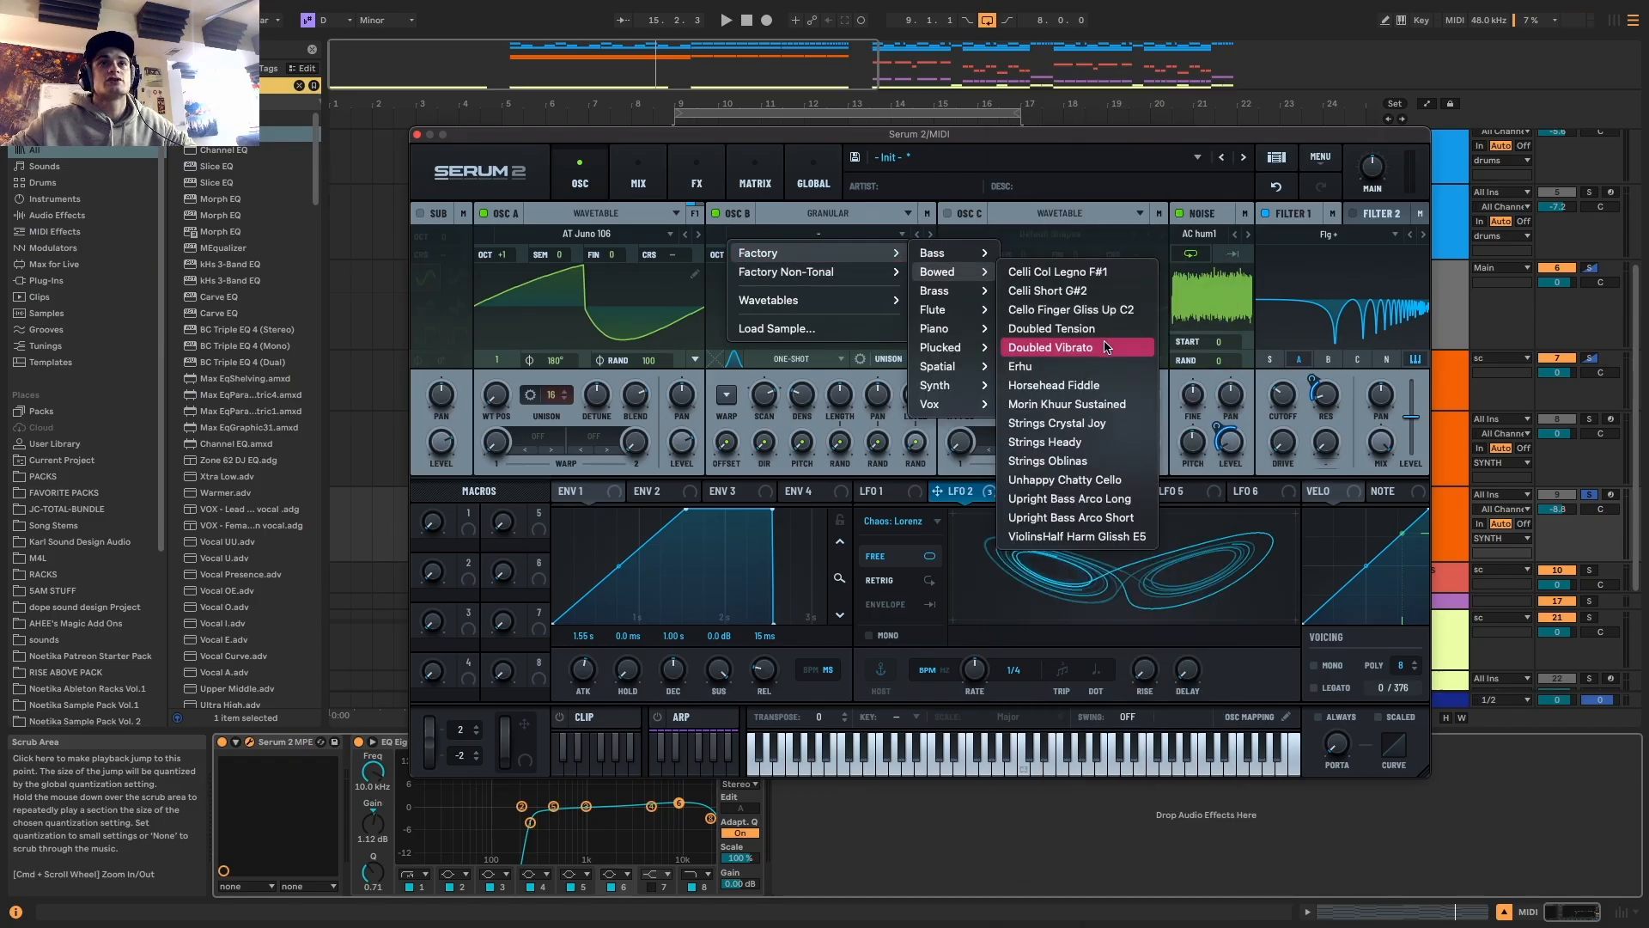
{"action": "left_click", "coordinate": [1091, 408]}
Set oscillator B's playback mode to Fwd/Rev Loop and adjust the loop region near the start of the sample
{"action": "left_click", "coordinate": [817, 364]}
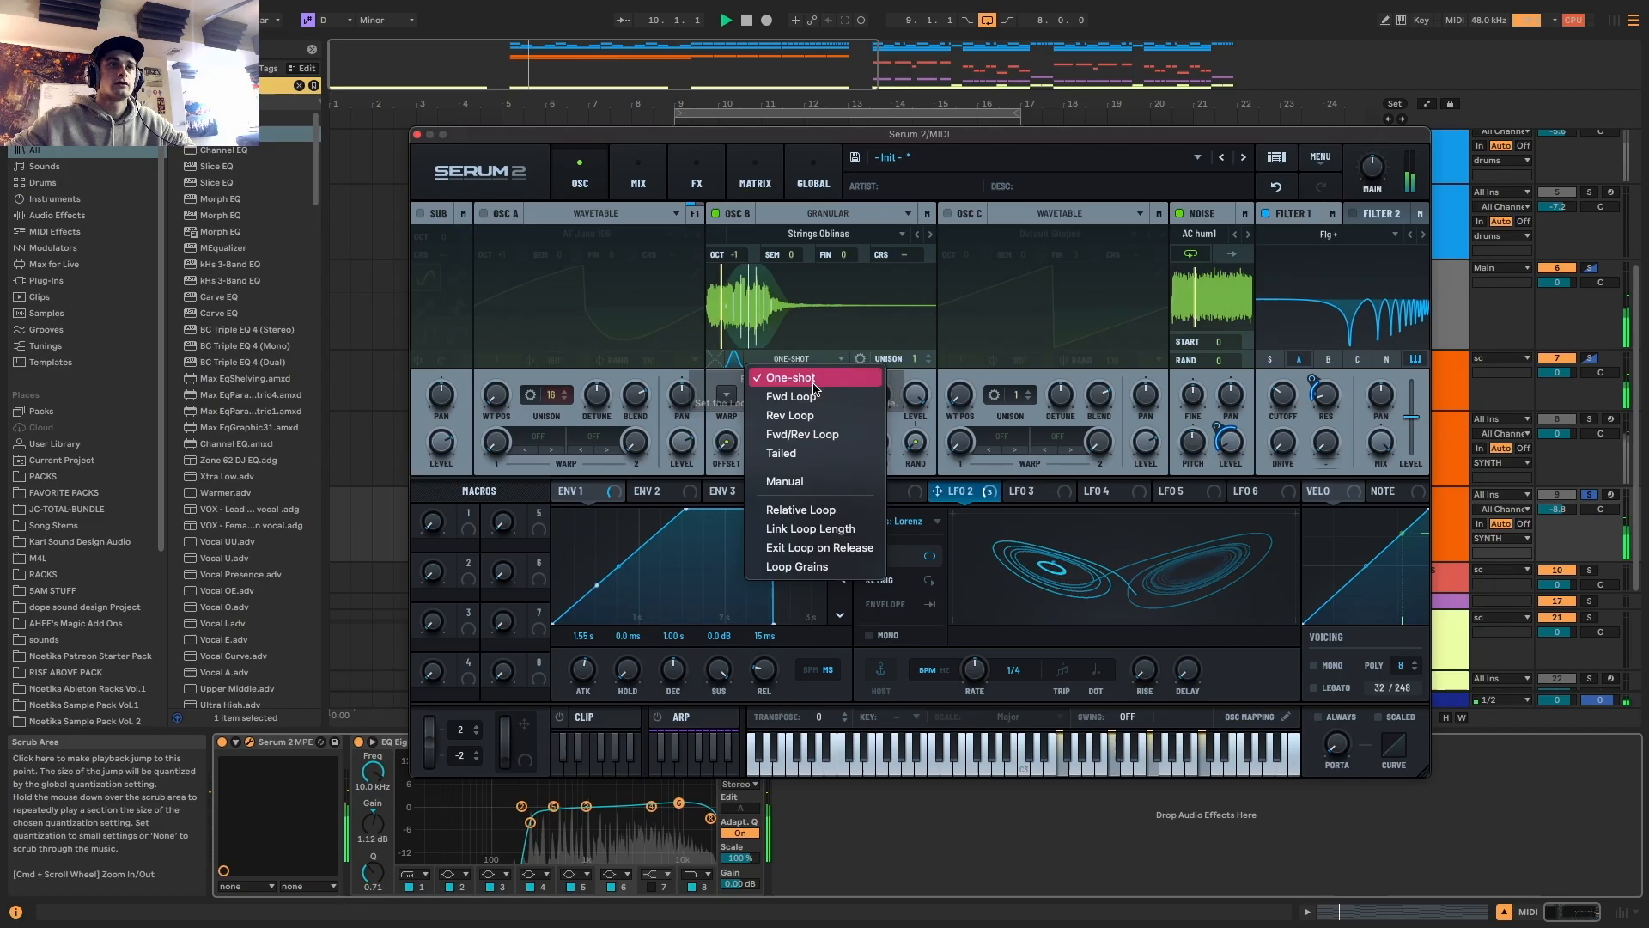
{"action": "left_click", "coordinate": [820, 434]}
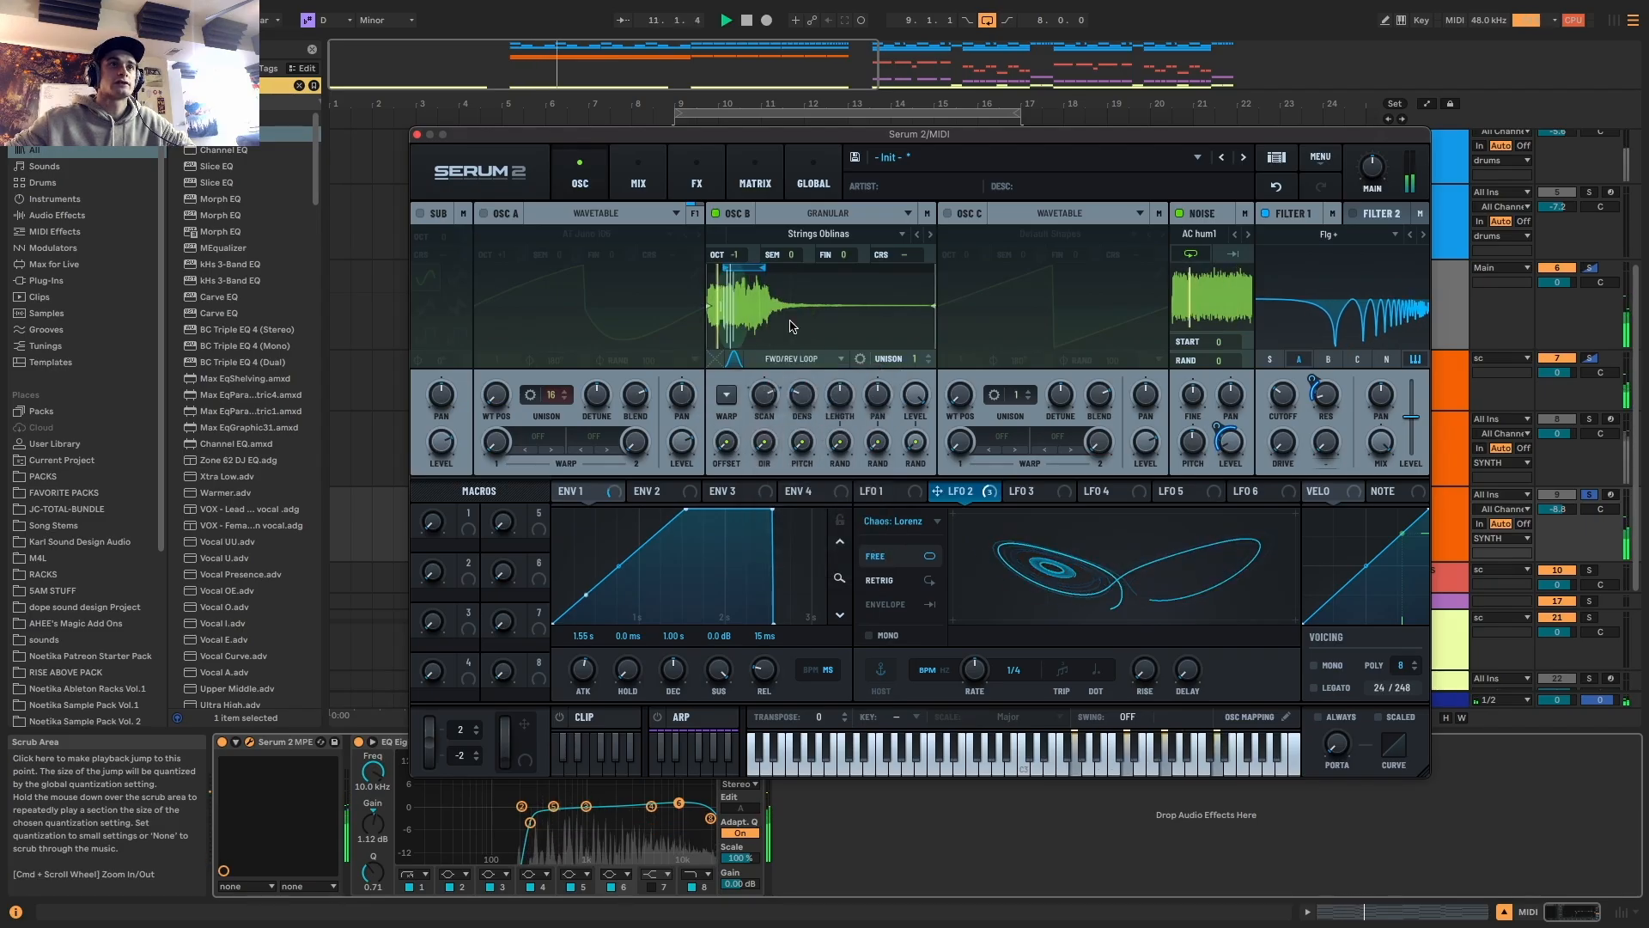
{"action": "left_click_drag", "start_coordinate": [750, 270], "coordinate": [737, 267]}
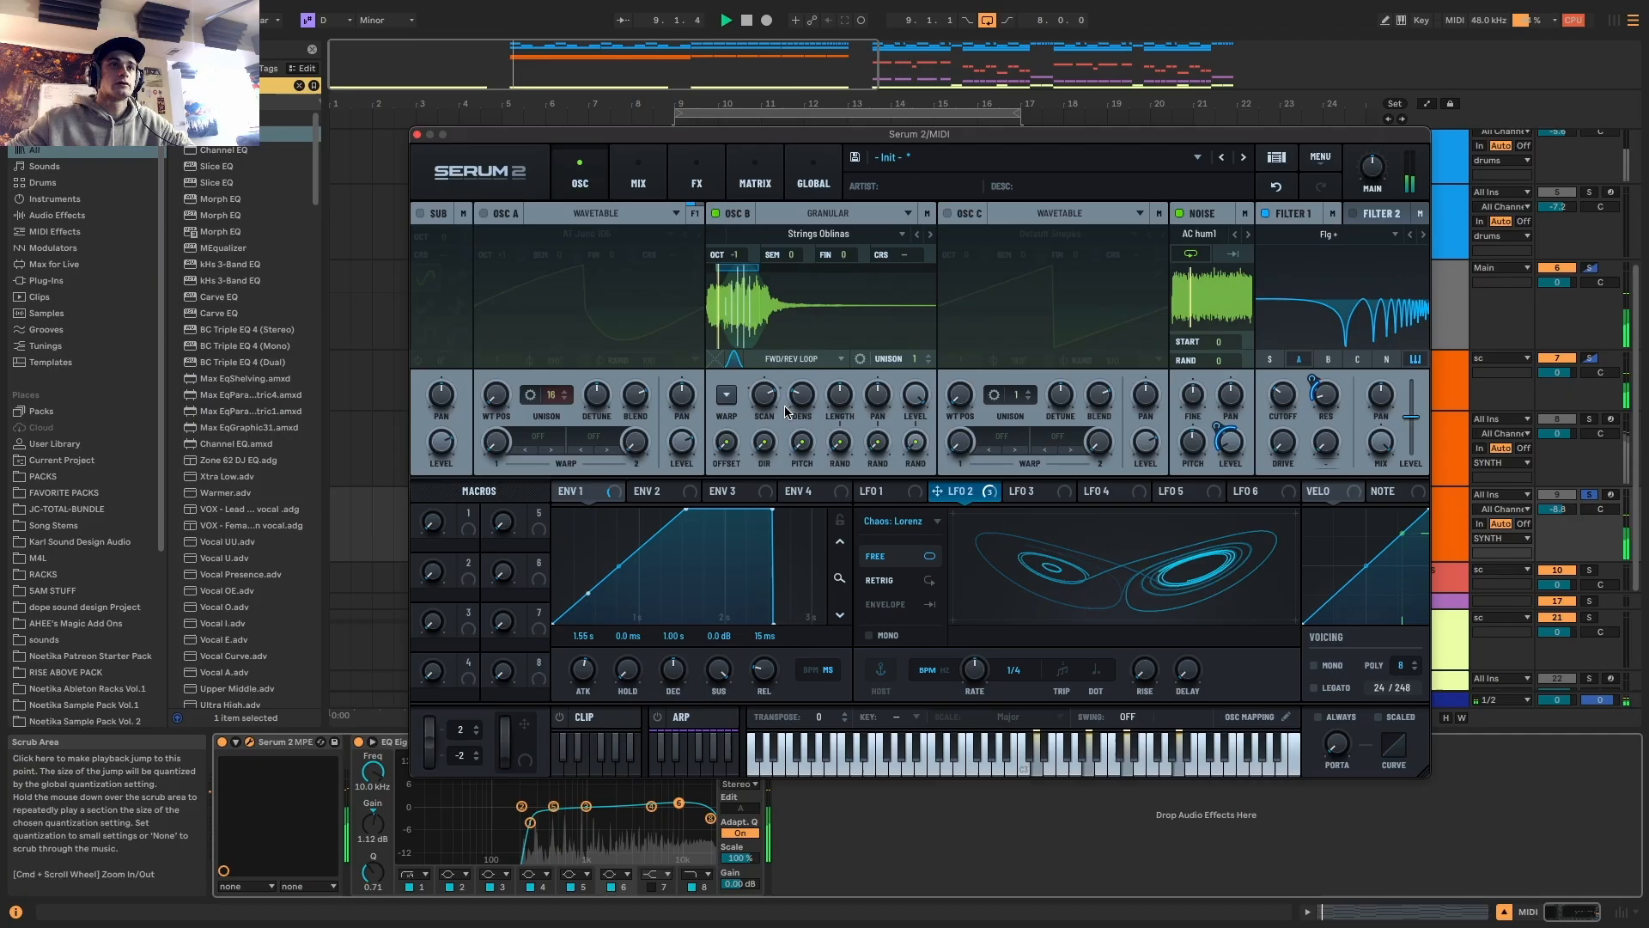
Adjust oscillator B's scan and density, and modulate its random offset with LFO 2 at 38%
{"action": "left_click_drag", "start_coordinate": [769, 399], "coordinate": [773, 387]}
{"action": "left_click_drag", "start_coordinate": [802, 396], "coordinate": [804, 386]}
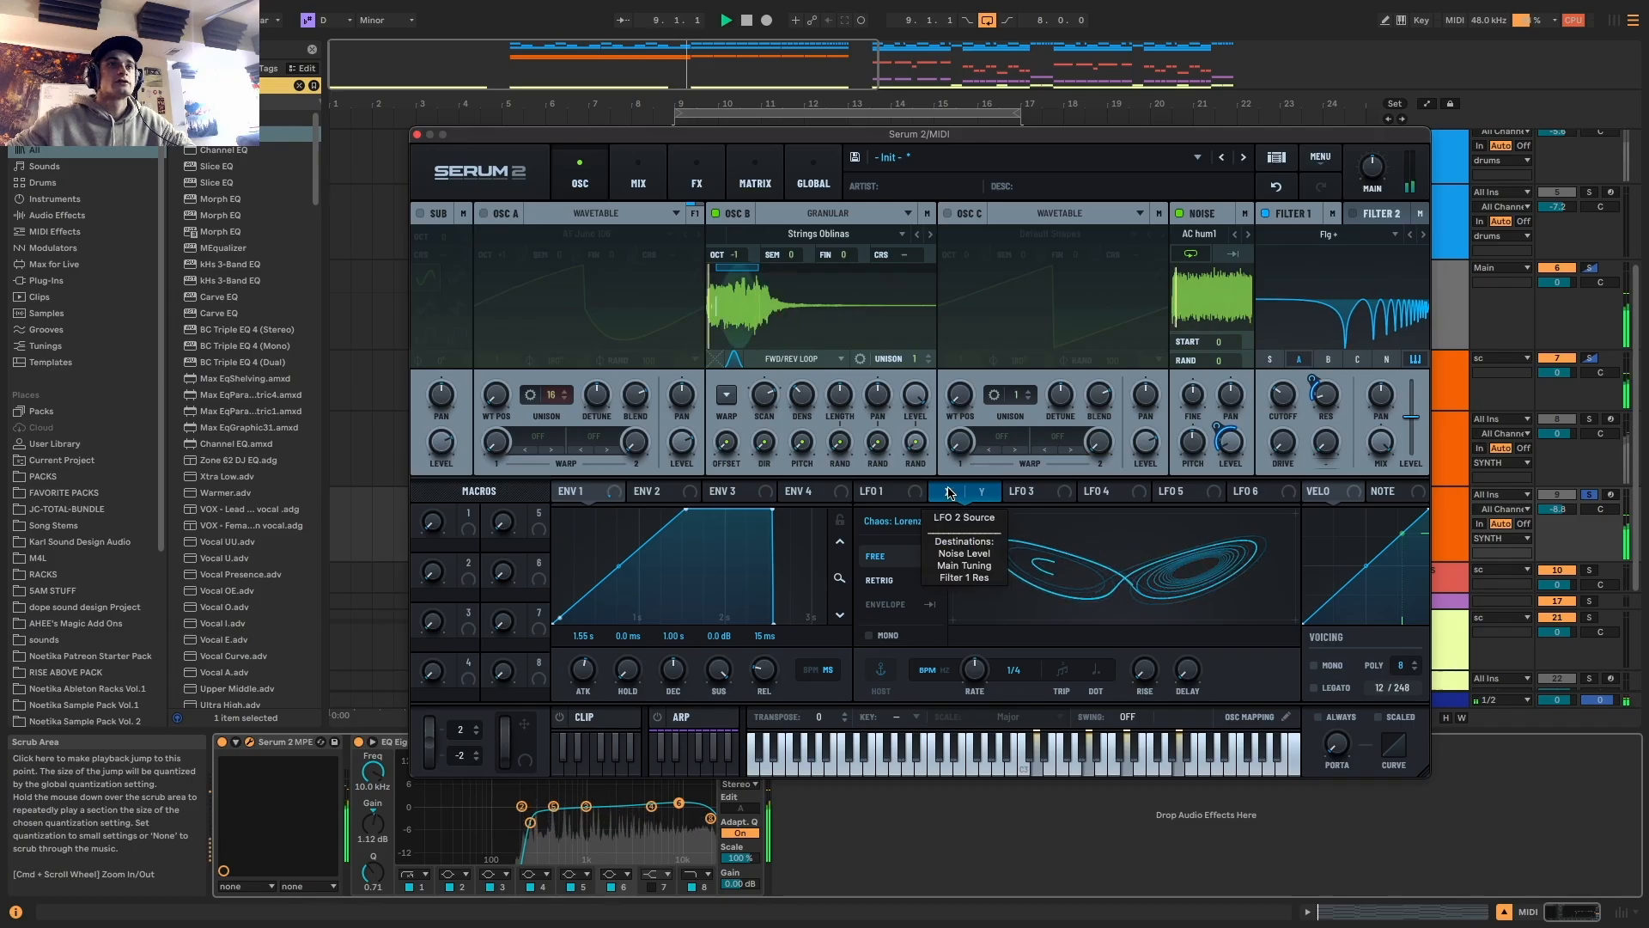
{"action": "left_click_drag", "start_coordinate": [930, 484], "coordinate": [717, 488]}
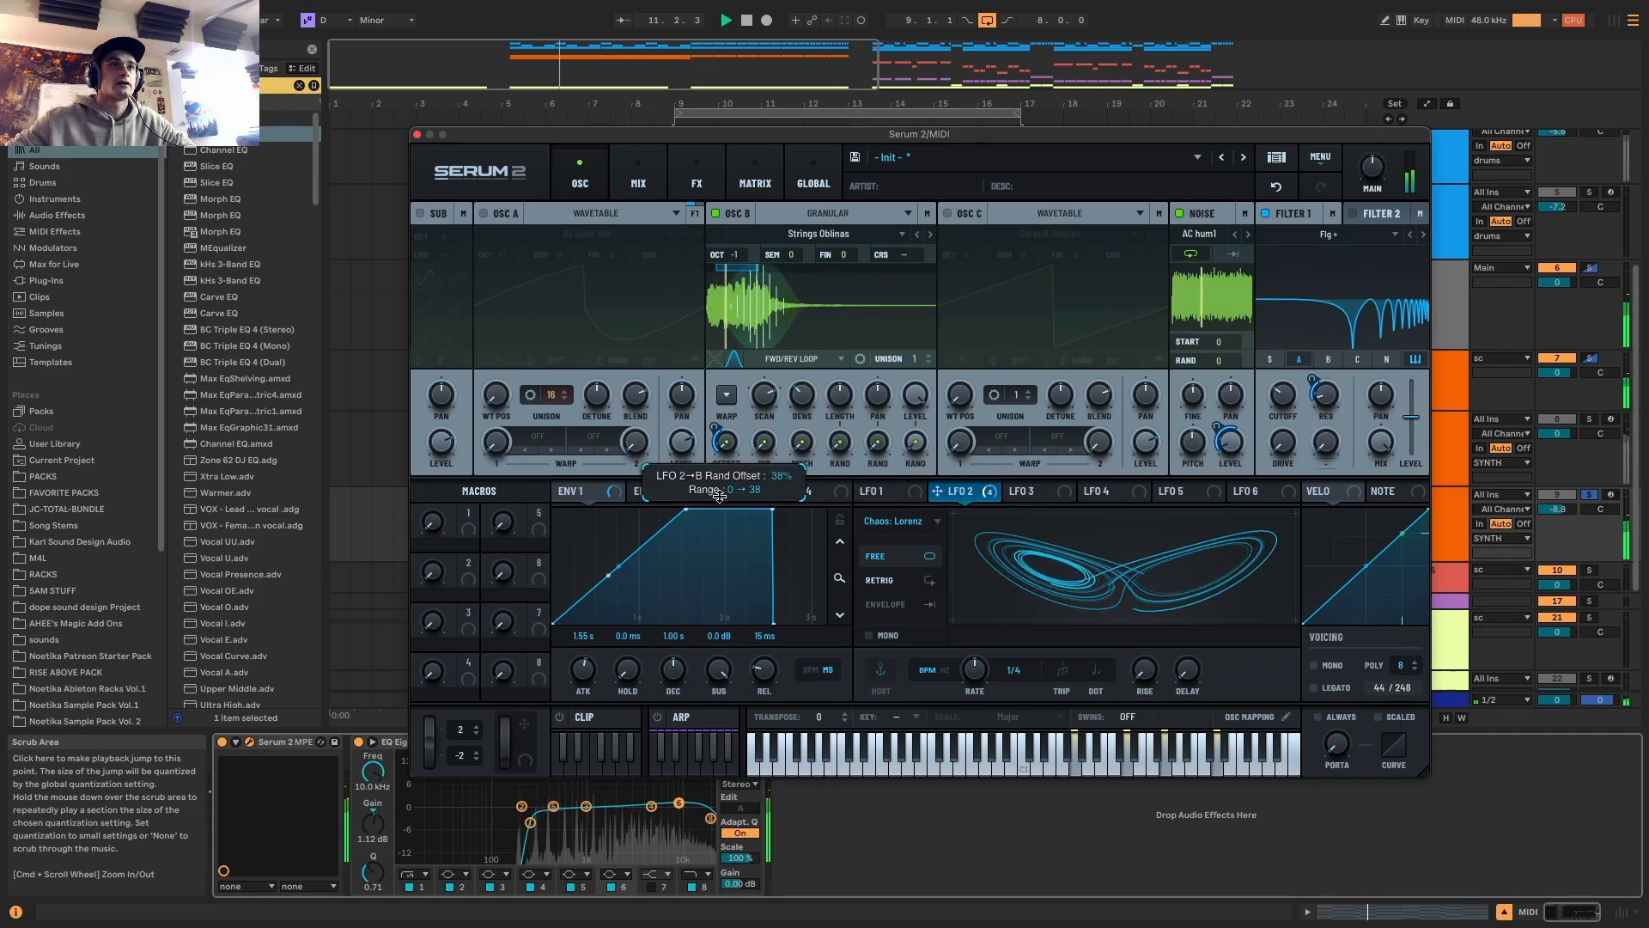
Turn oscillator A back on and audition it together with the granular layer
{"action": "left_click", "coordinate": [484, 213]}
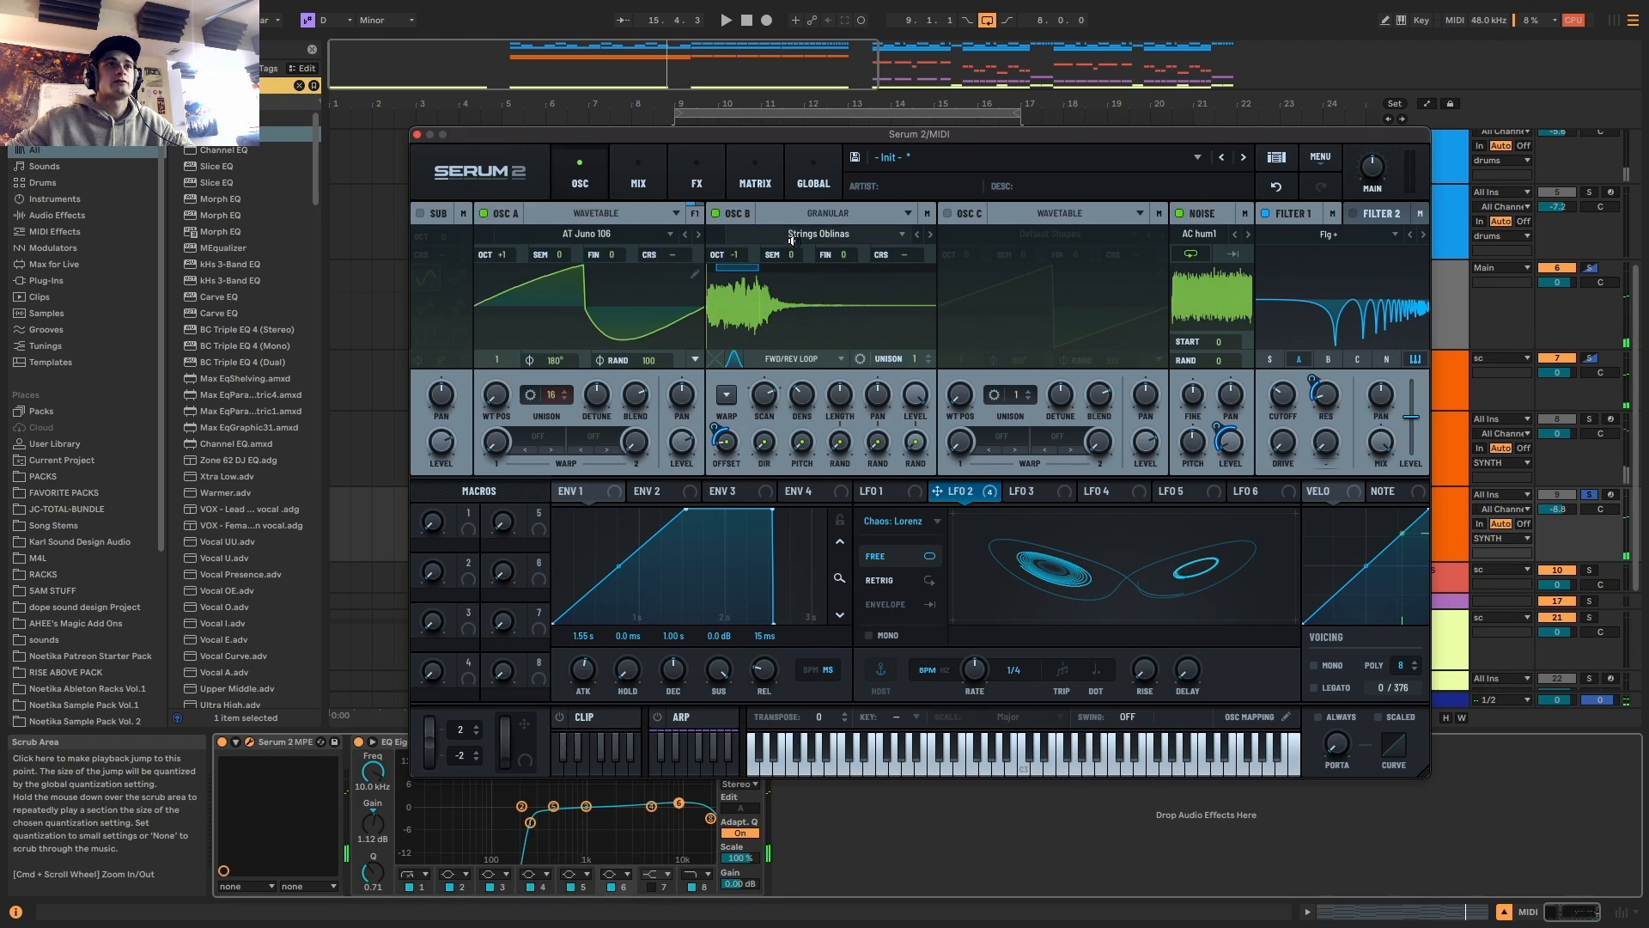
{"action": "key", "text": "space"}
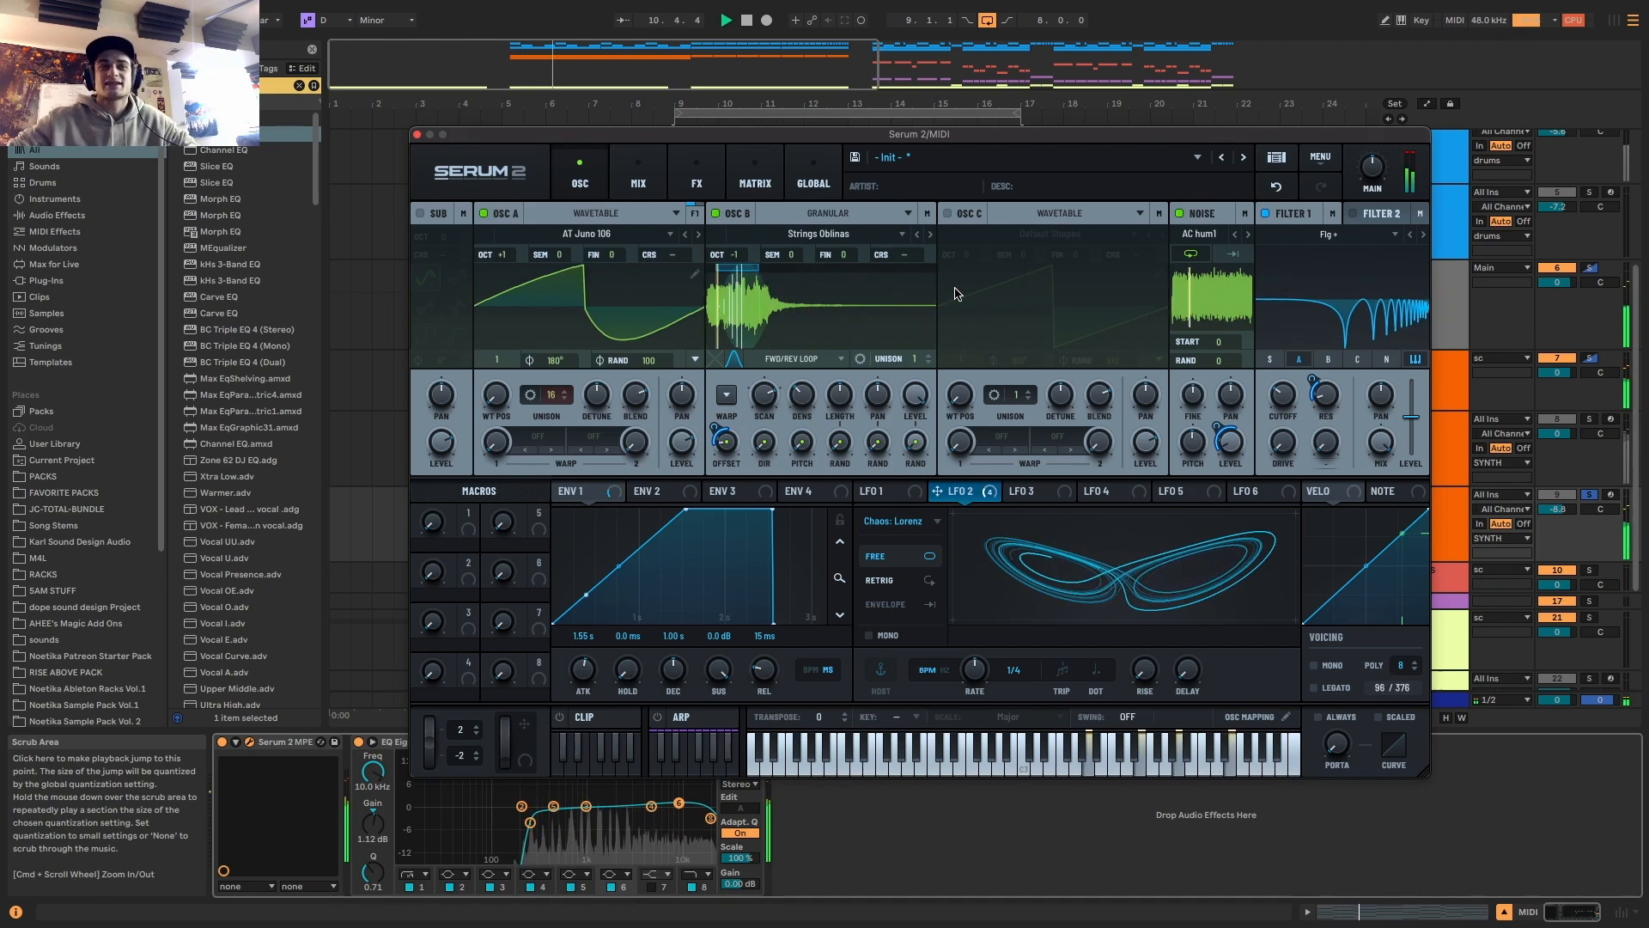
Reshape LFO 1 into a decay curve falling from its start, and set it to Envelope mode
{"action": "left_click", "coordinate": [873, 490]}
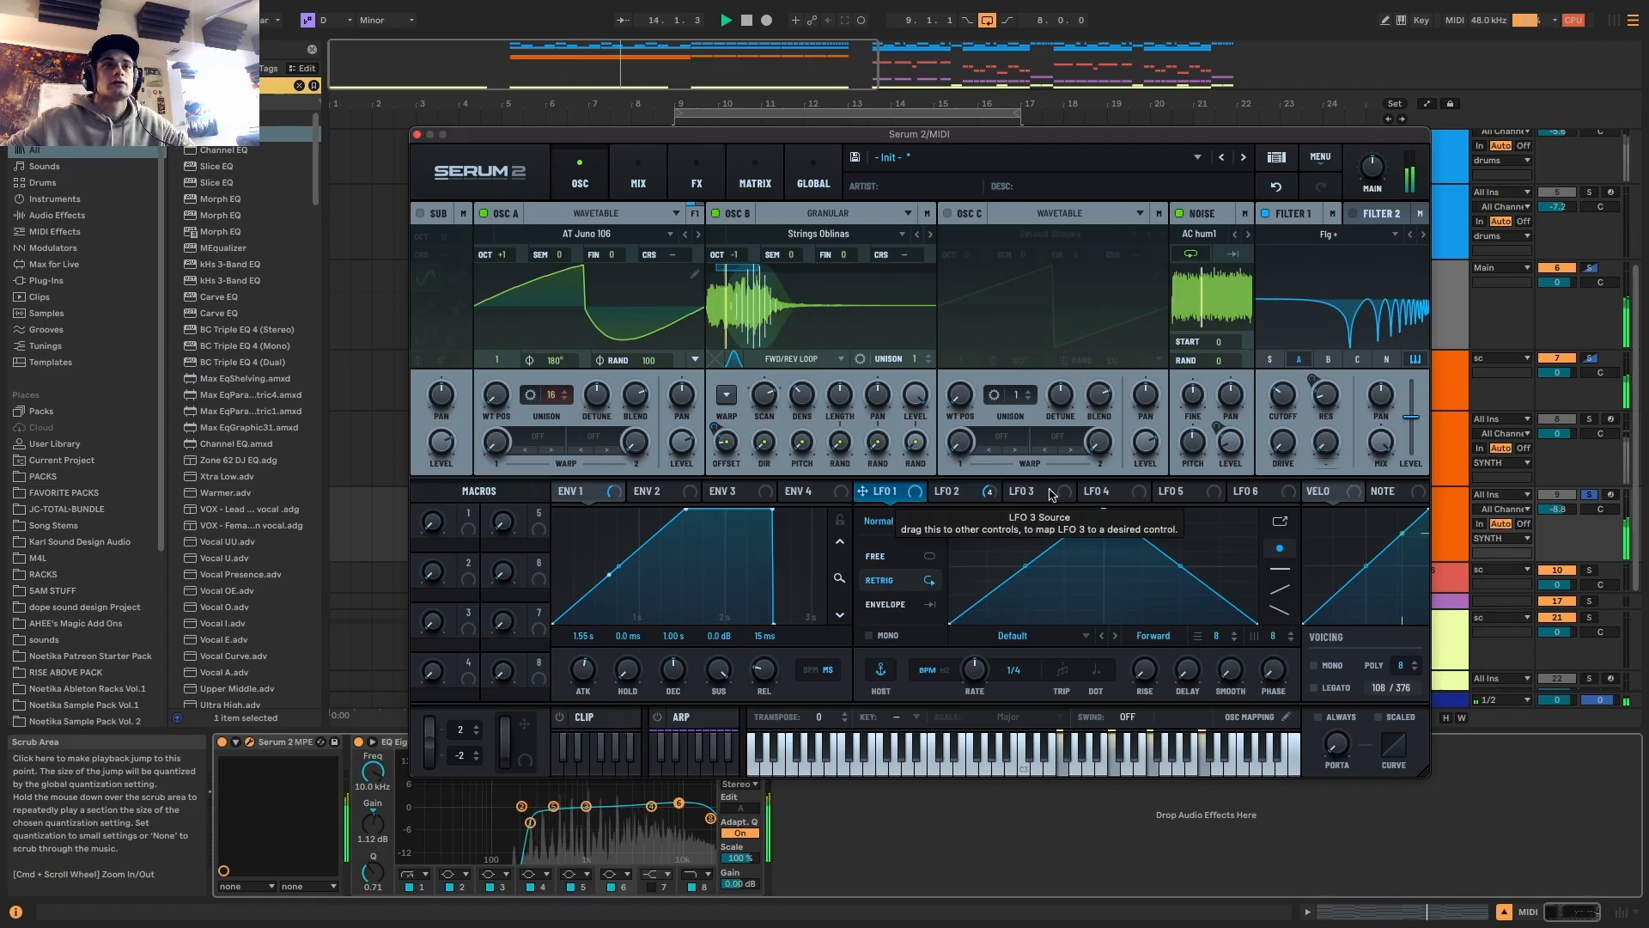
{"action": "key", "text": "space"}
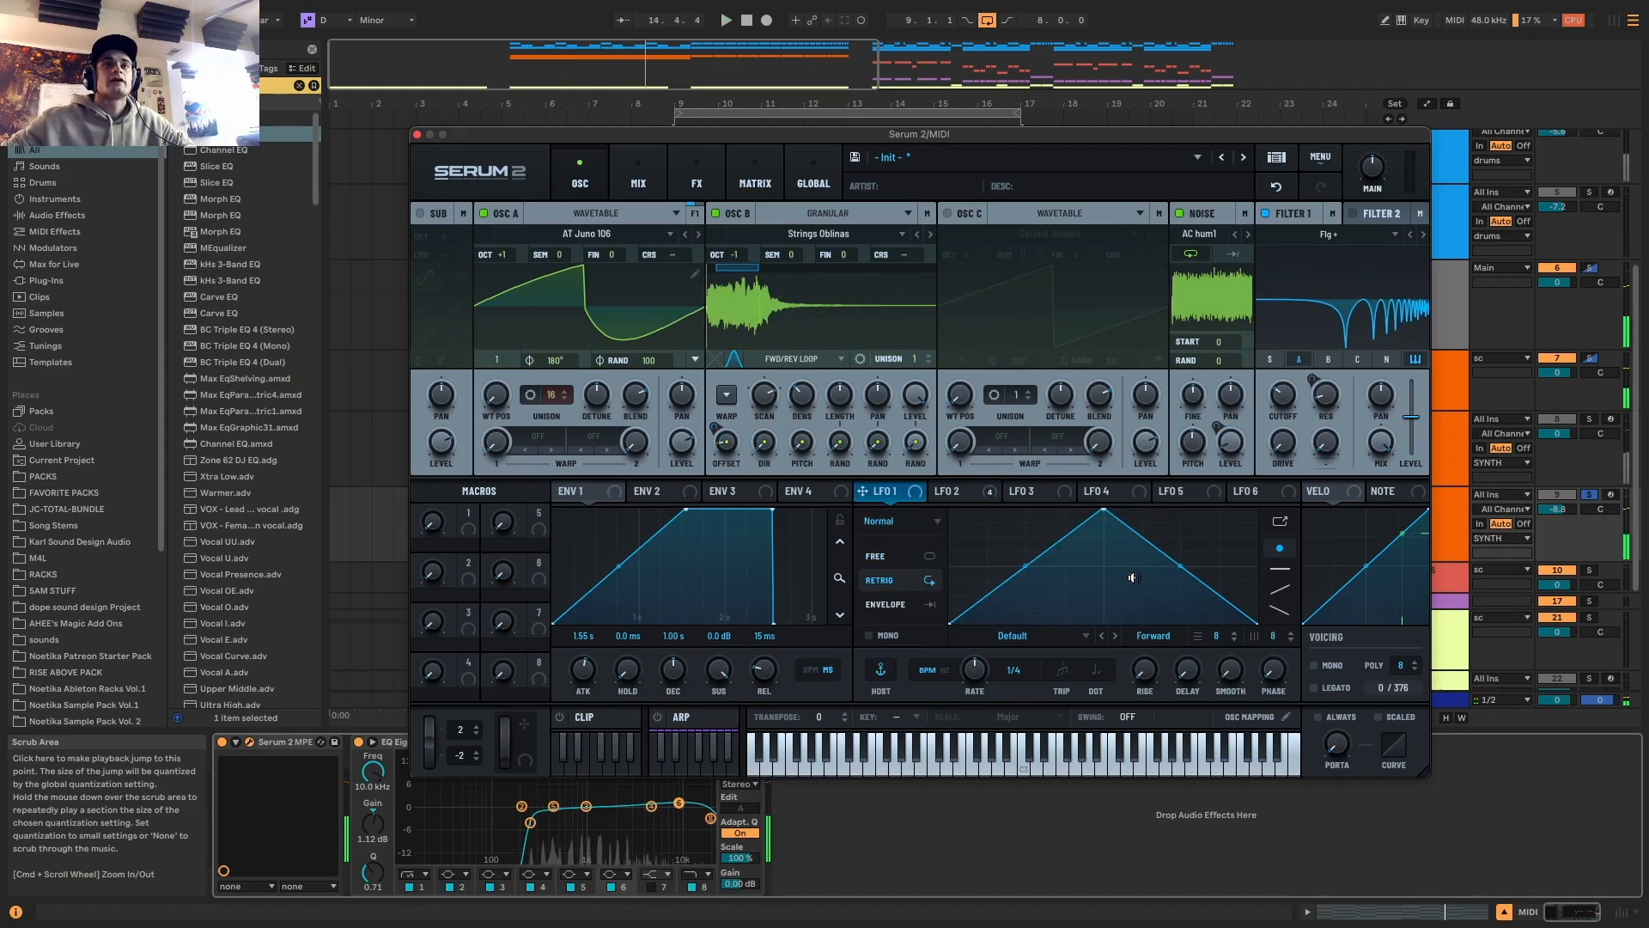
{"action": "left_click_drag", "start_coordinate": [1107, 518], "coordinate": [950, 512]}
{"action": "left_click", "coordinate": [903, 602]}
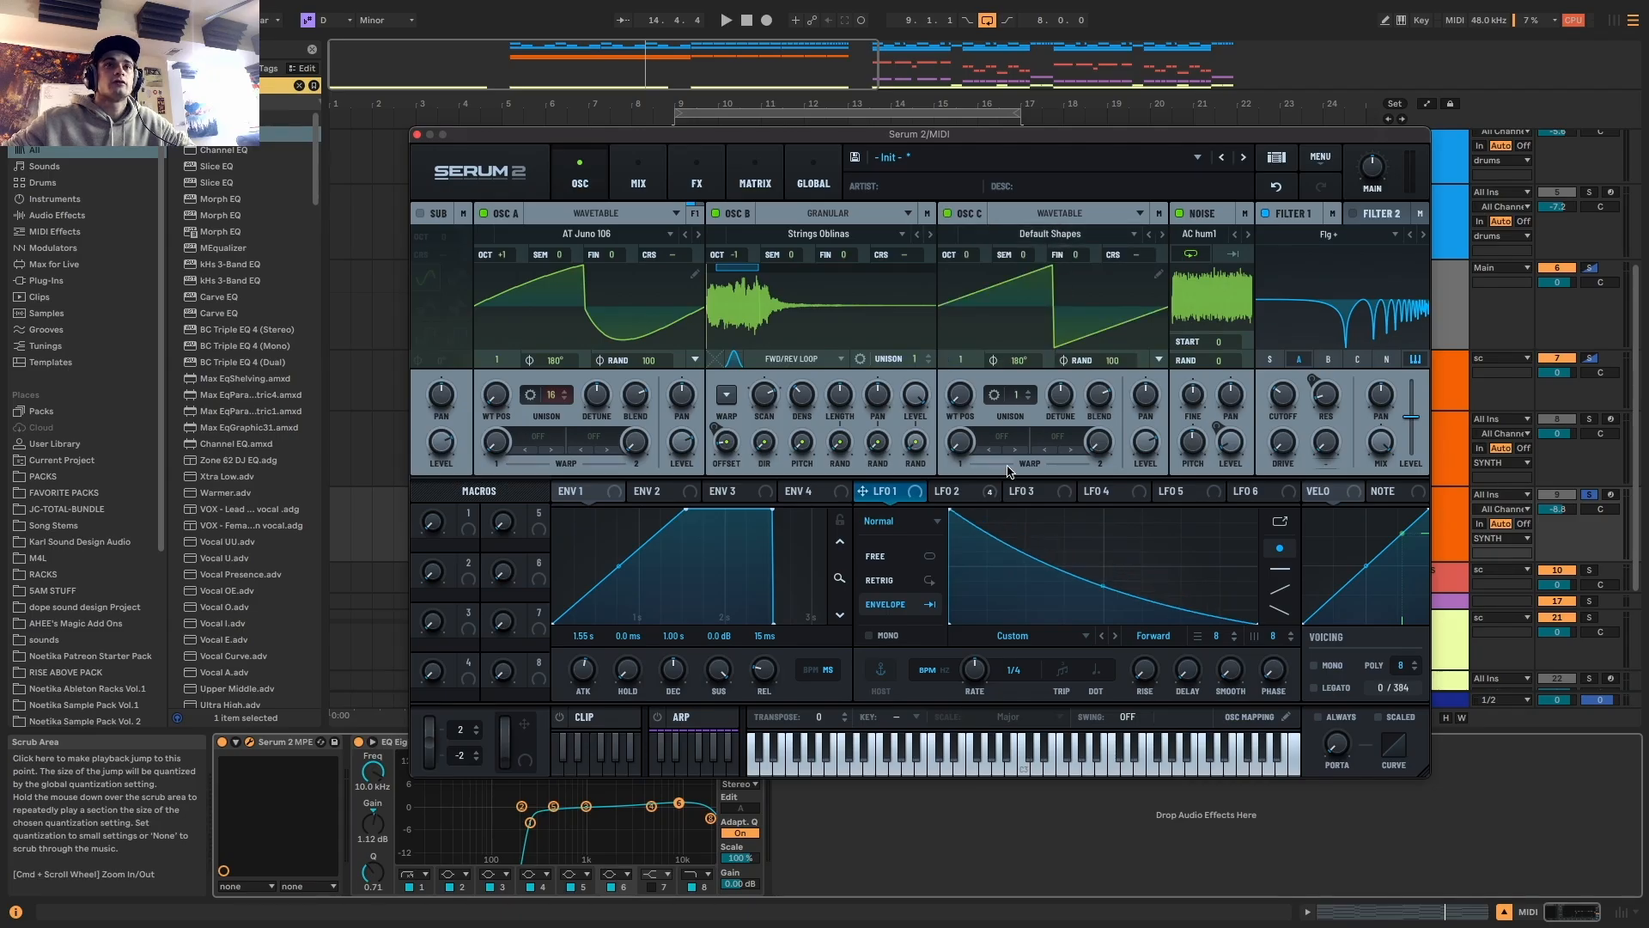
Load the S2 digital wavetable Belladonna into oscillator C
{"action": "left_click", "coordinate": [1055, 235]}
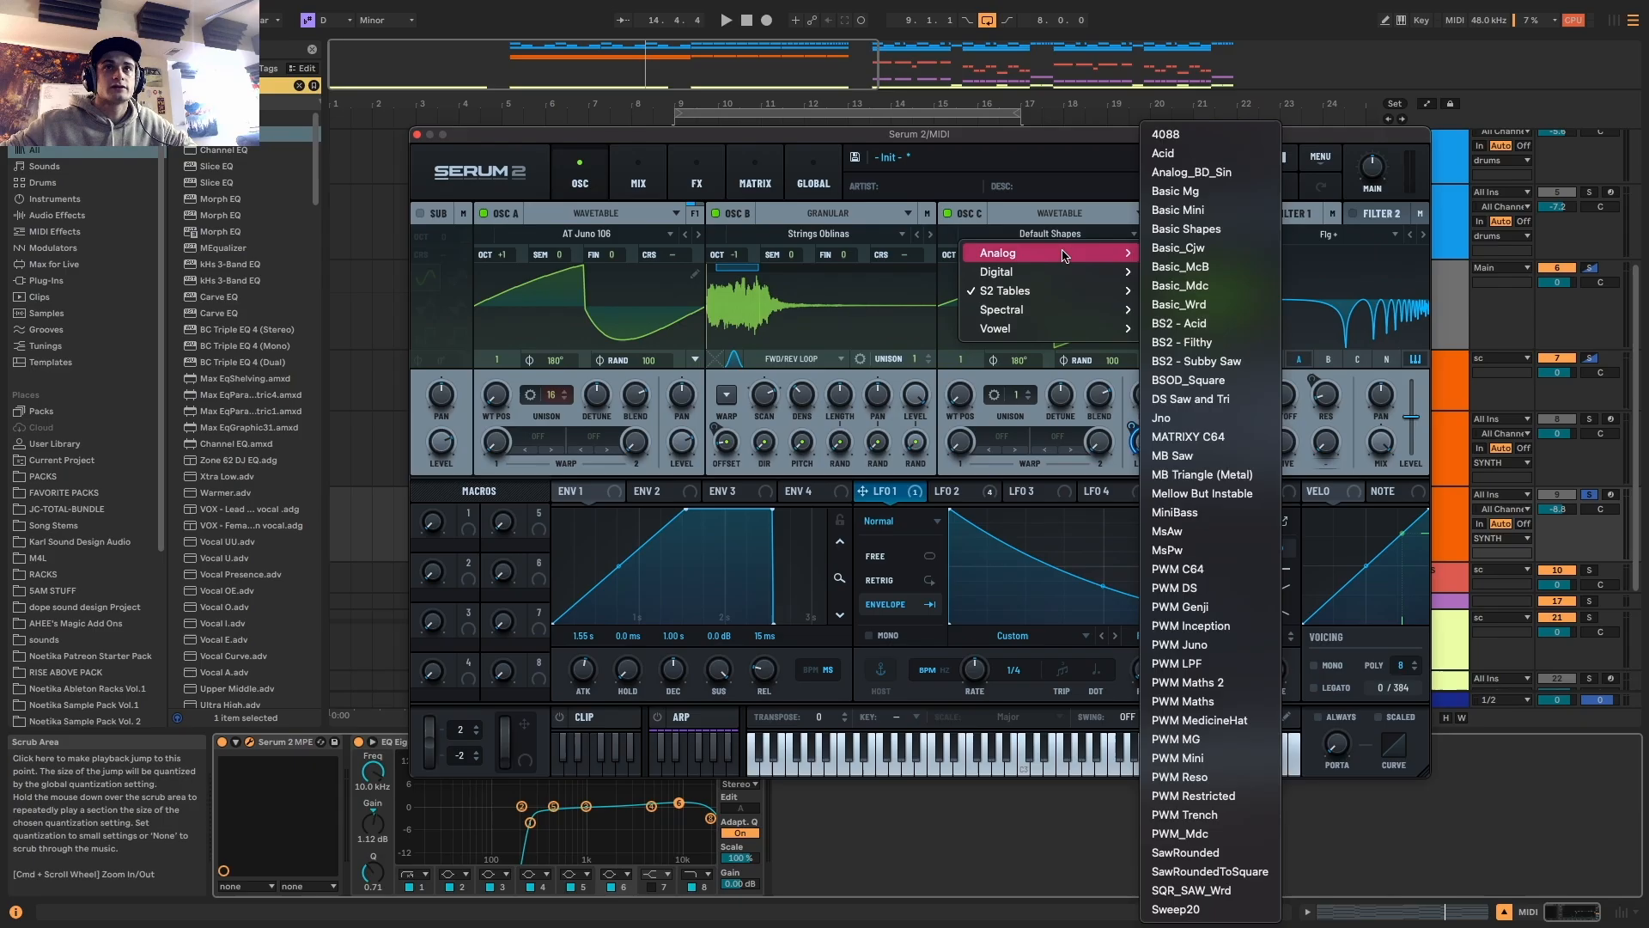
{"action": "mouse_move", "coordinate": [1089, 291]}
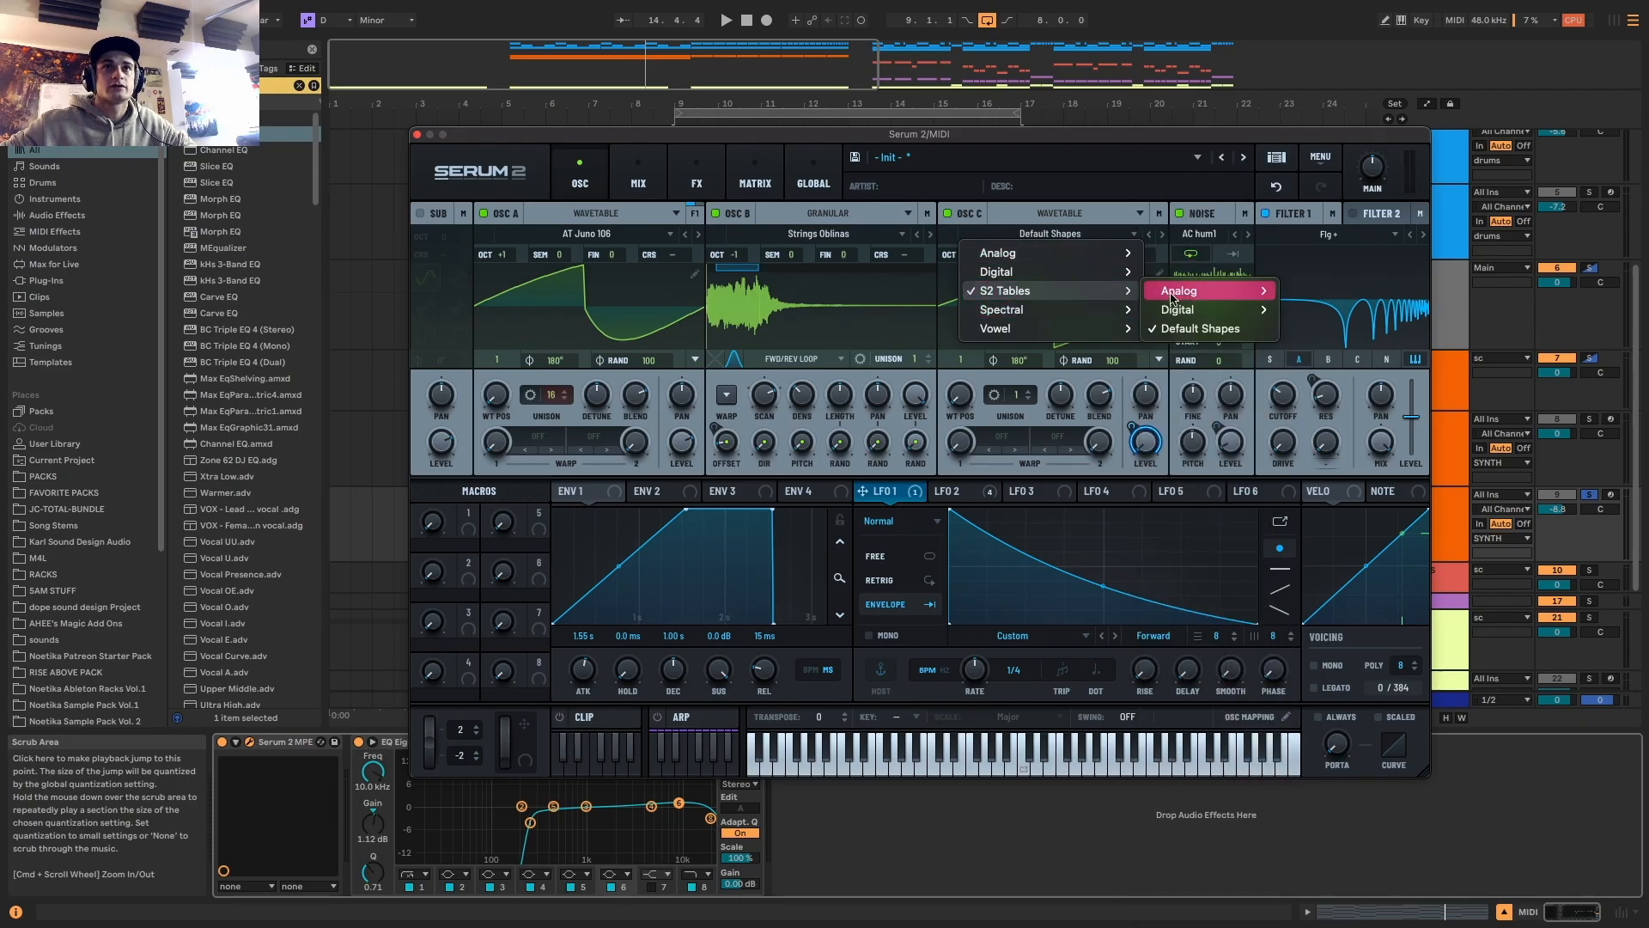
{"action": "mouse_move", "coordinate": [1202, 310]}
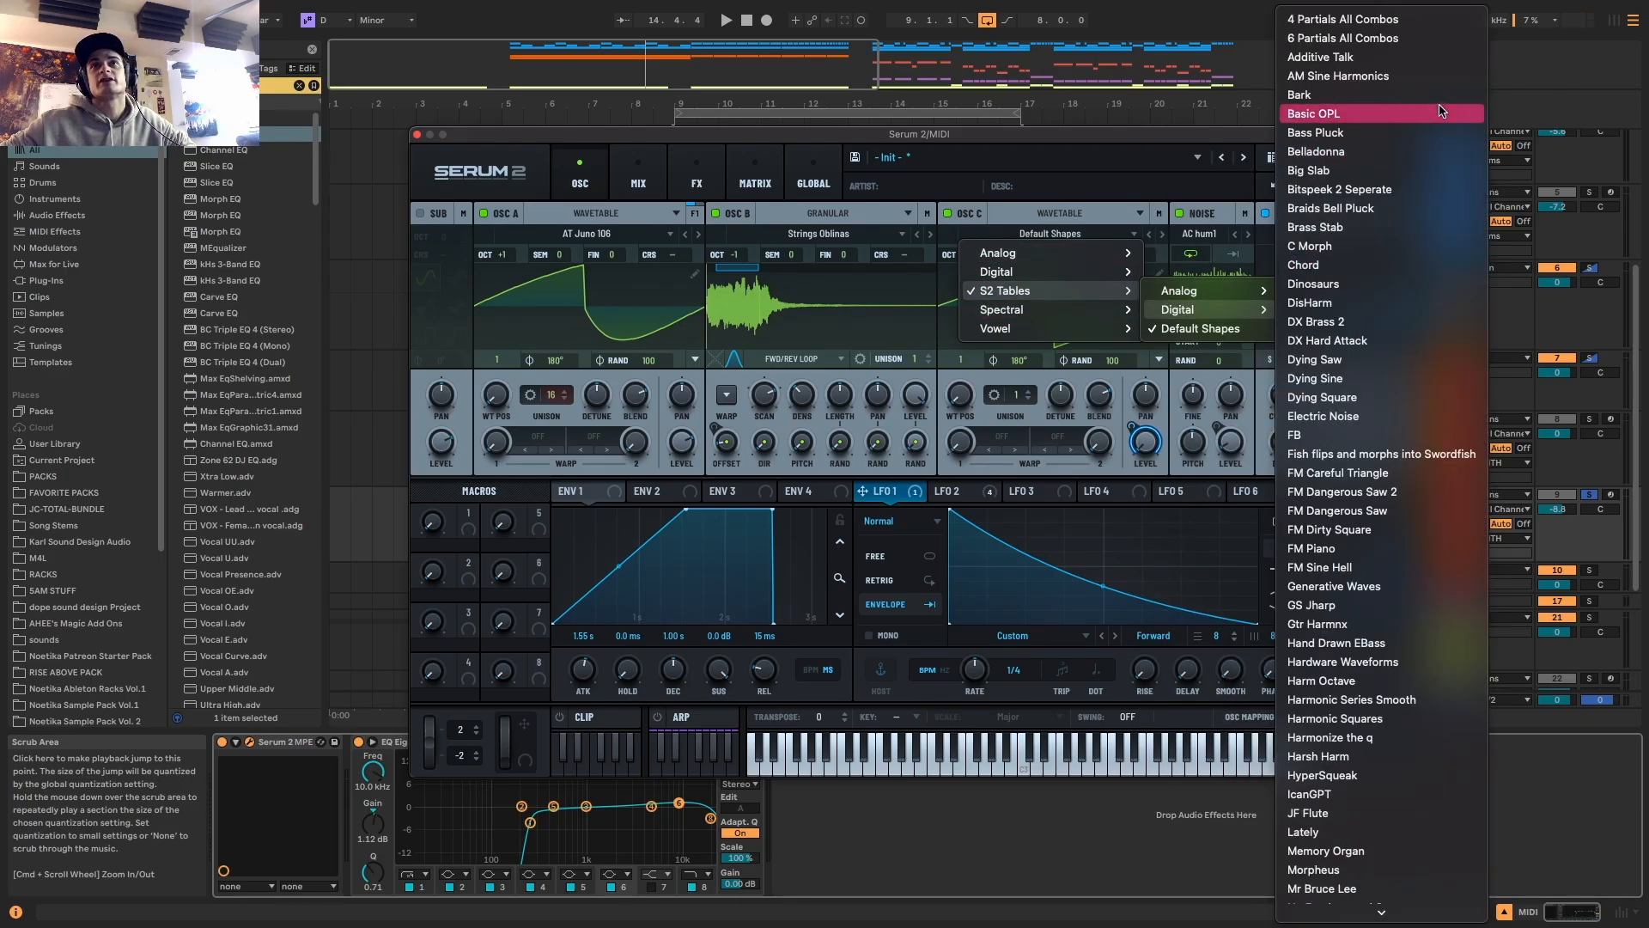
{"action": "left_click", "coordinate": [1360, 152]}
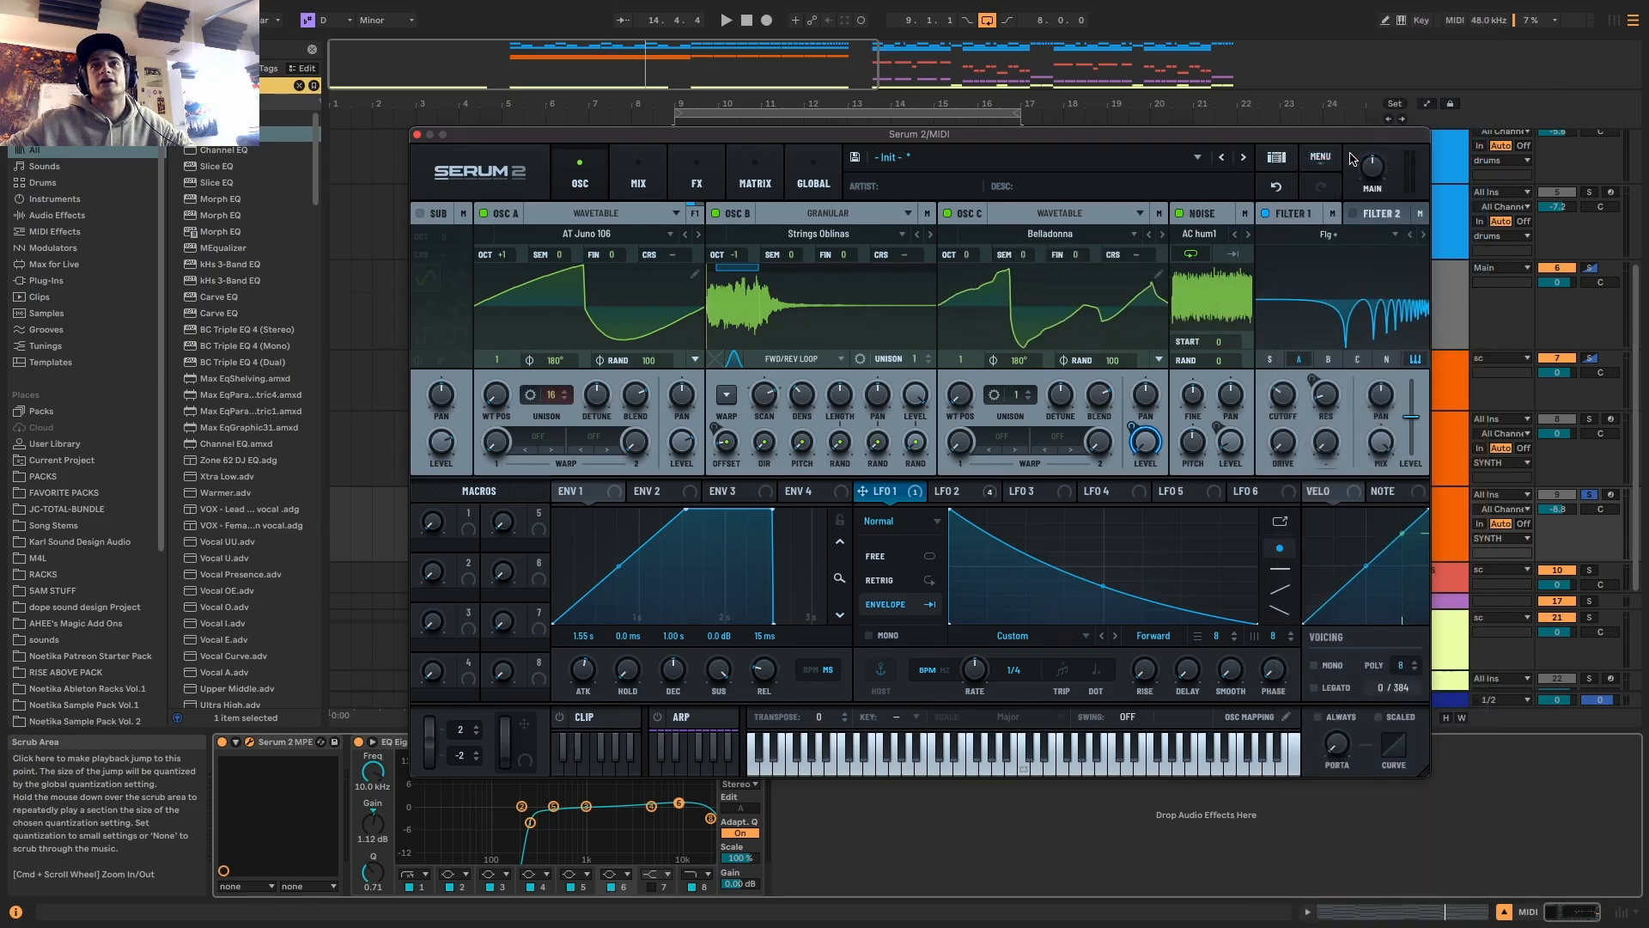
Turn off oscillators A and B, and set oscillator C's first warp to Tube distortion
{"action": "left_click", "coordinate": [716, 213]}
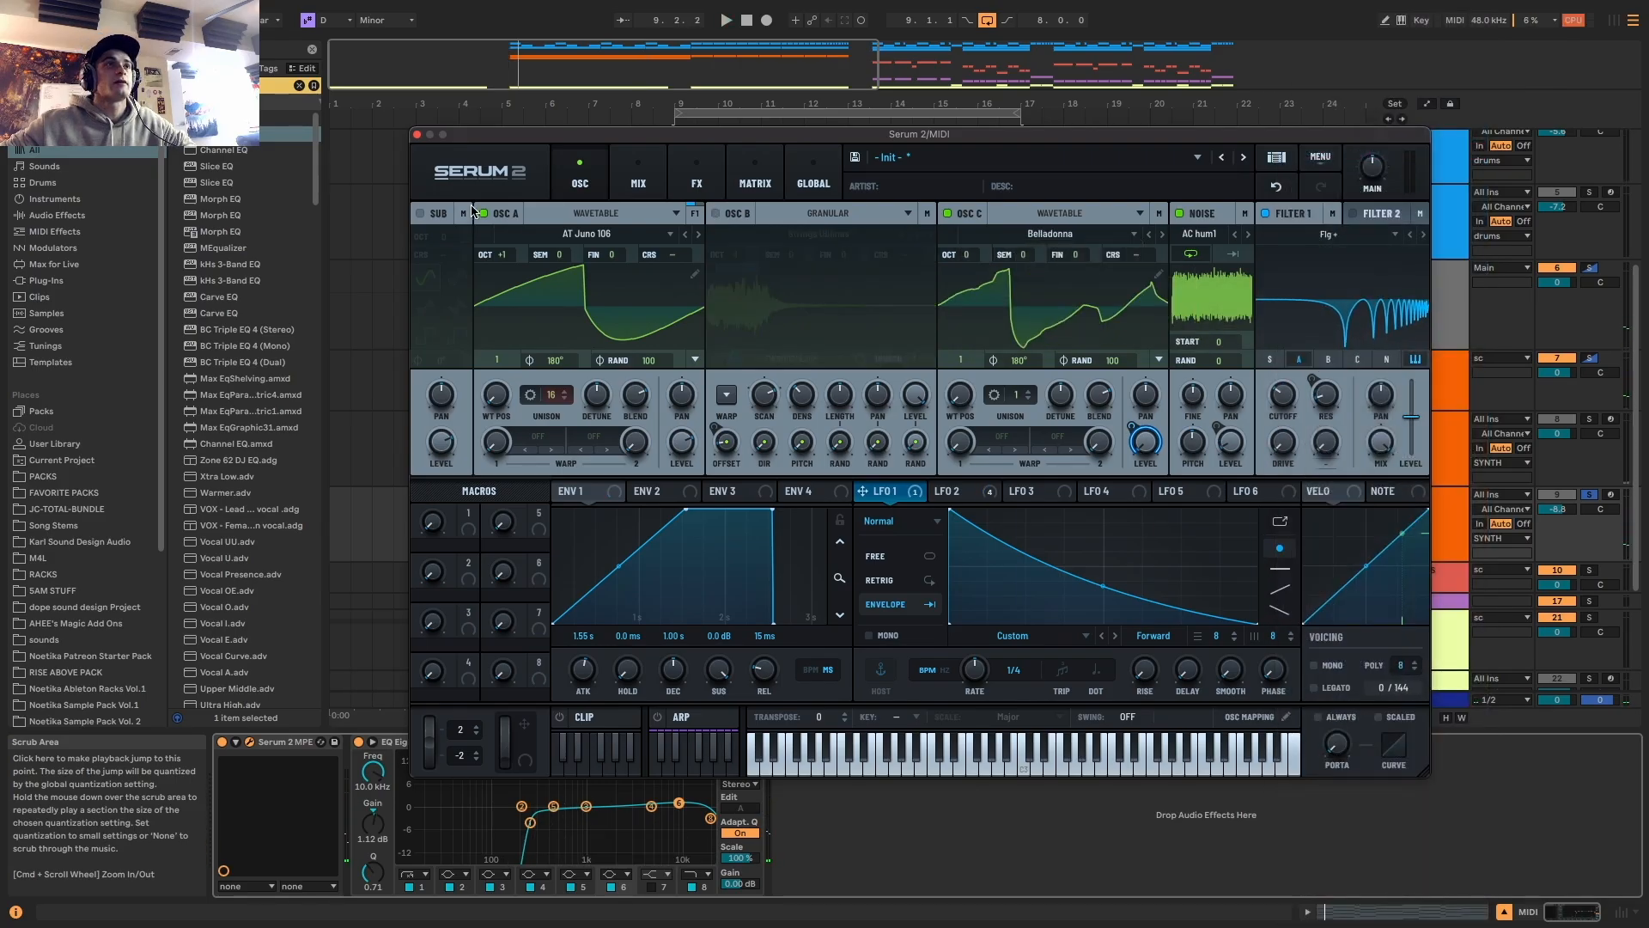
{"action": "left_click", "coordinate": [483, 213]}
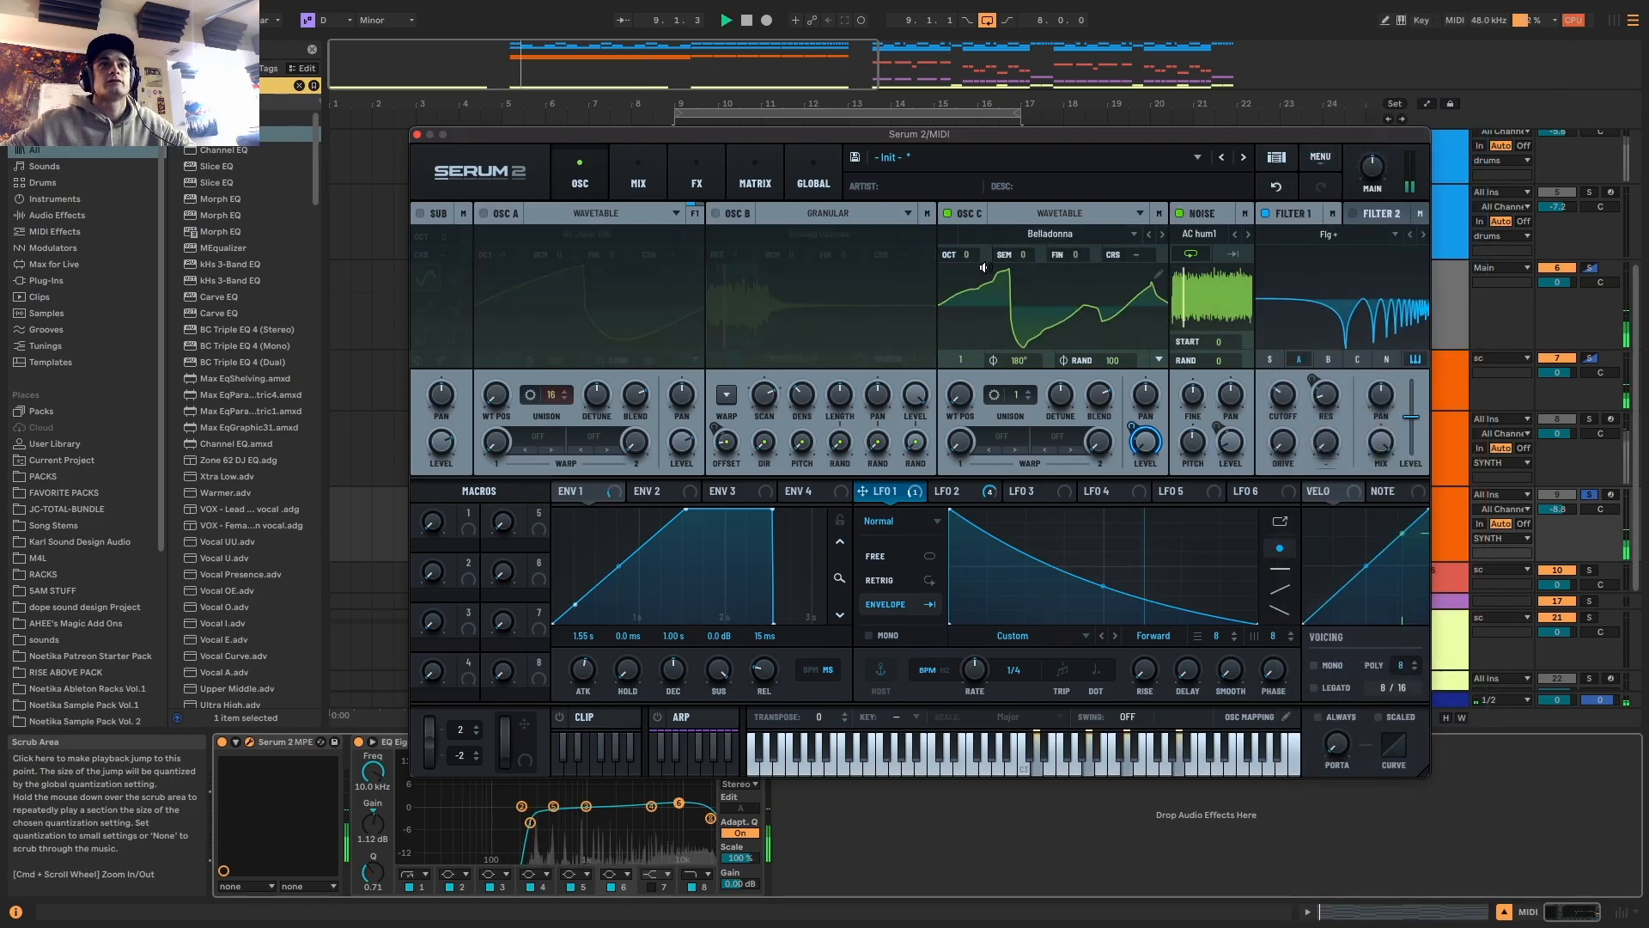
{"action": "left_click", "coordinate": [1001, 436]}
{"action": "mouse_move", "coordinate": [1031, 530]}
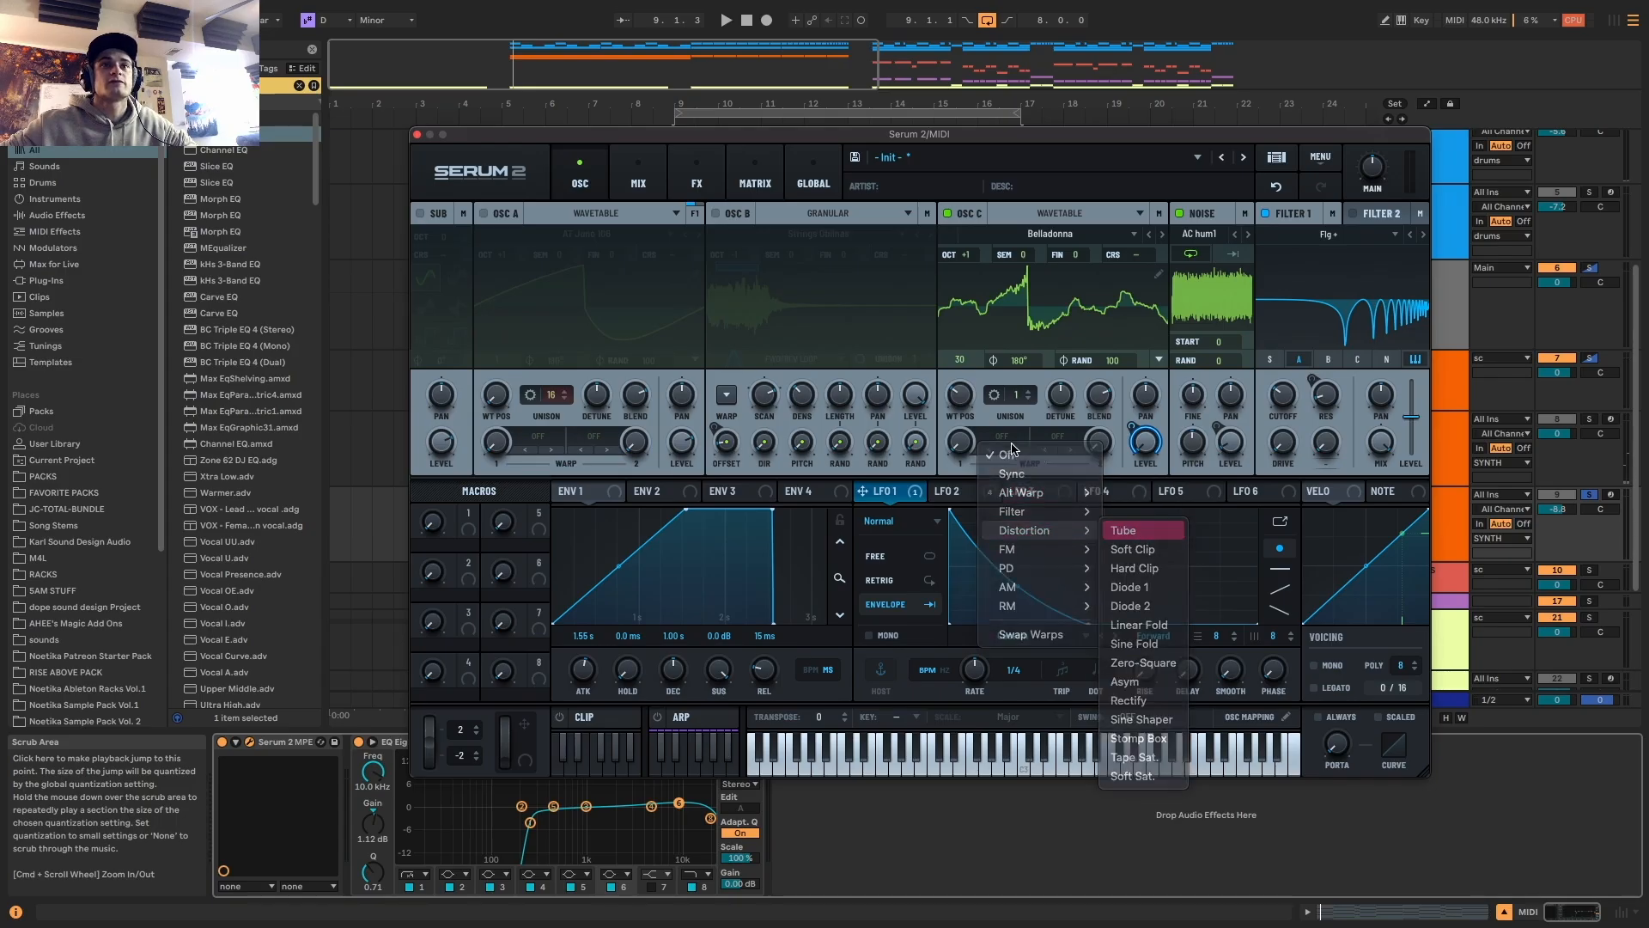
{"action": "left_click", "coordinate": [1142, 530]}
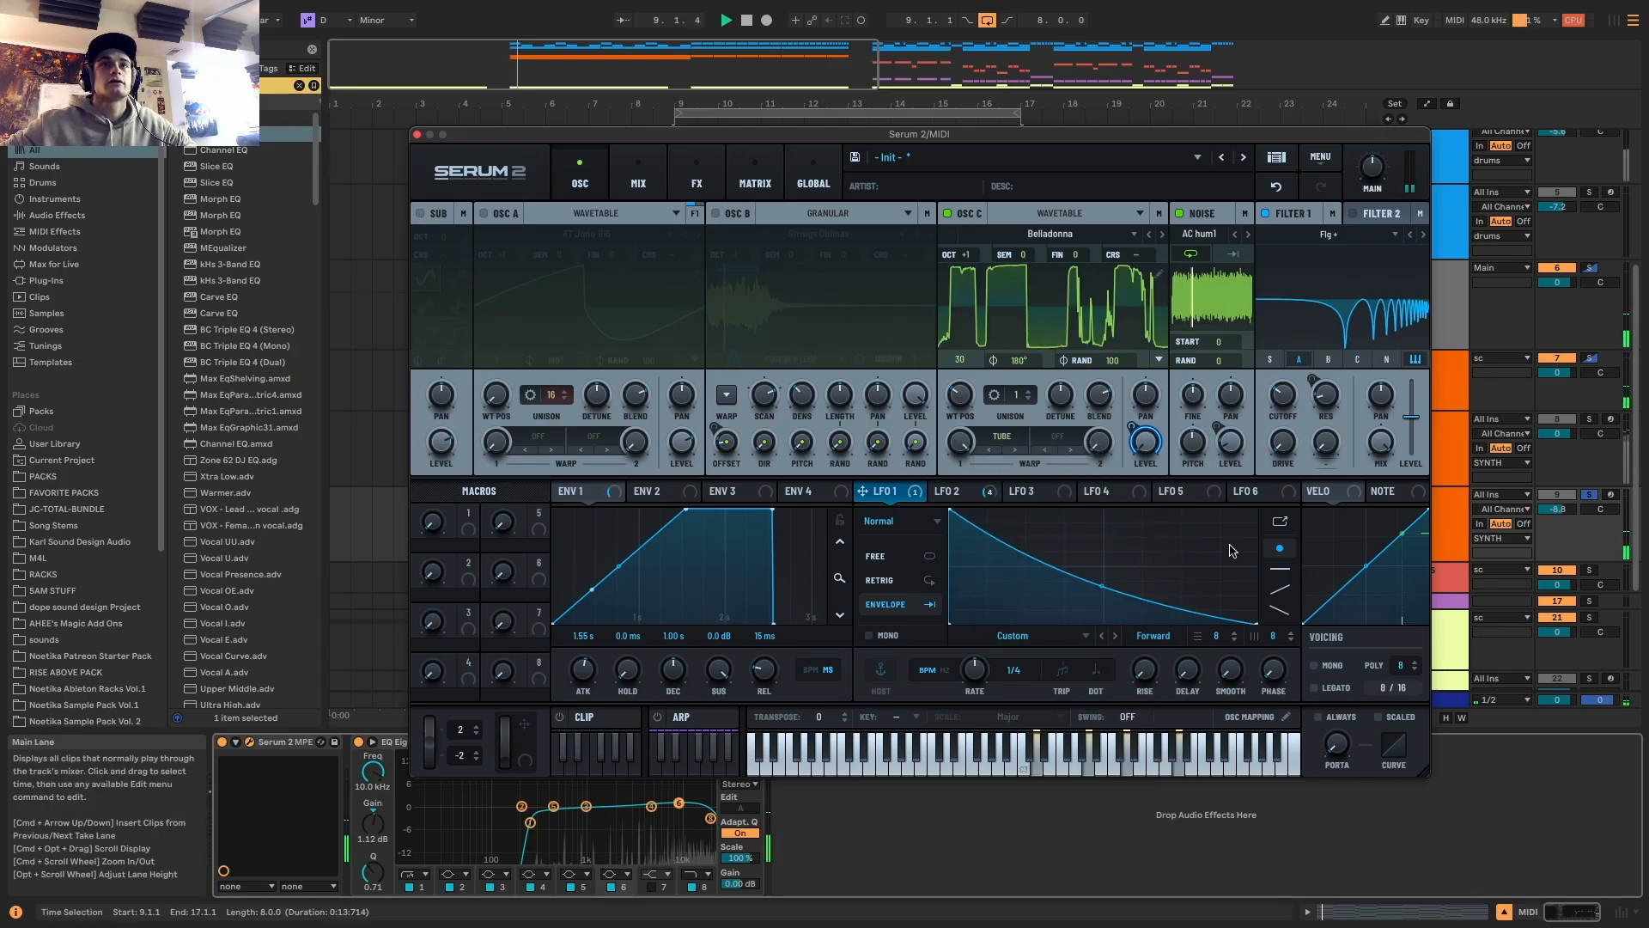
Close the synth window, unfold the BASSES group and freeze its MIDI tracks
{"action": "left_click", "coordinate": [417, 135]}
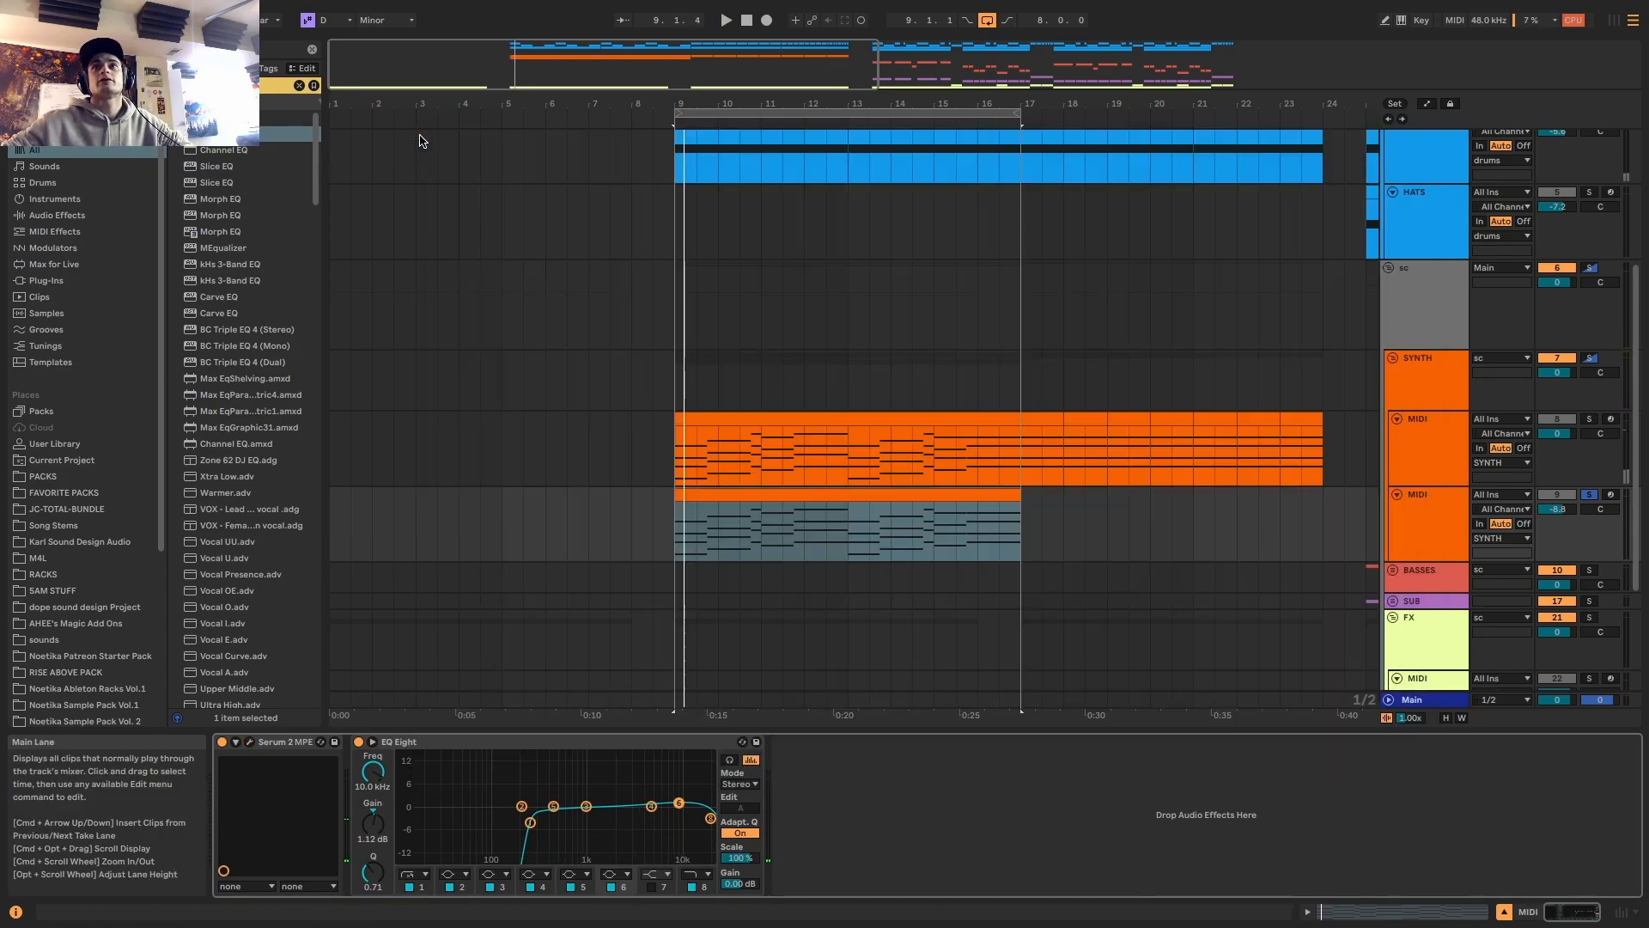
{"action": "scroll", "coordinate": [1039, 376], "scroll_direction": "down", "scroll_amount": 5}
{"action": "key", "text": "space"}
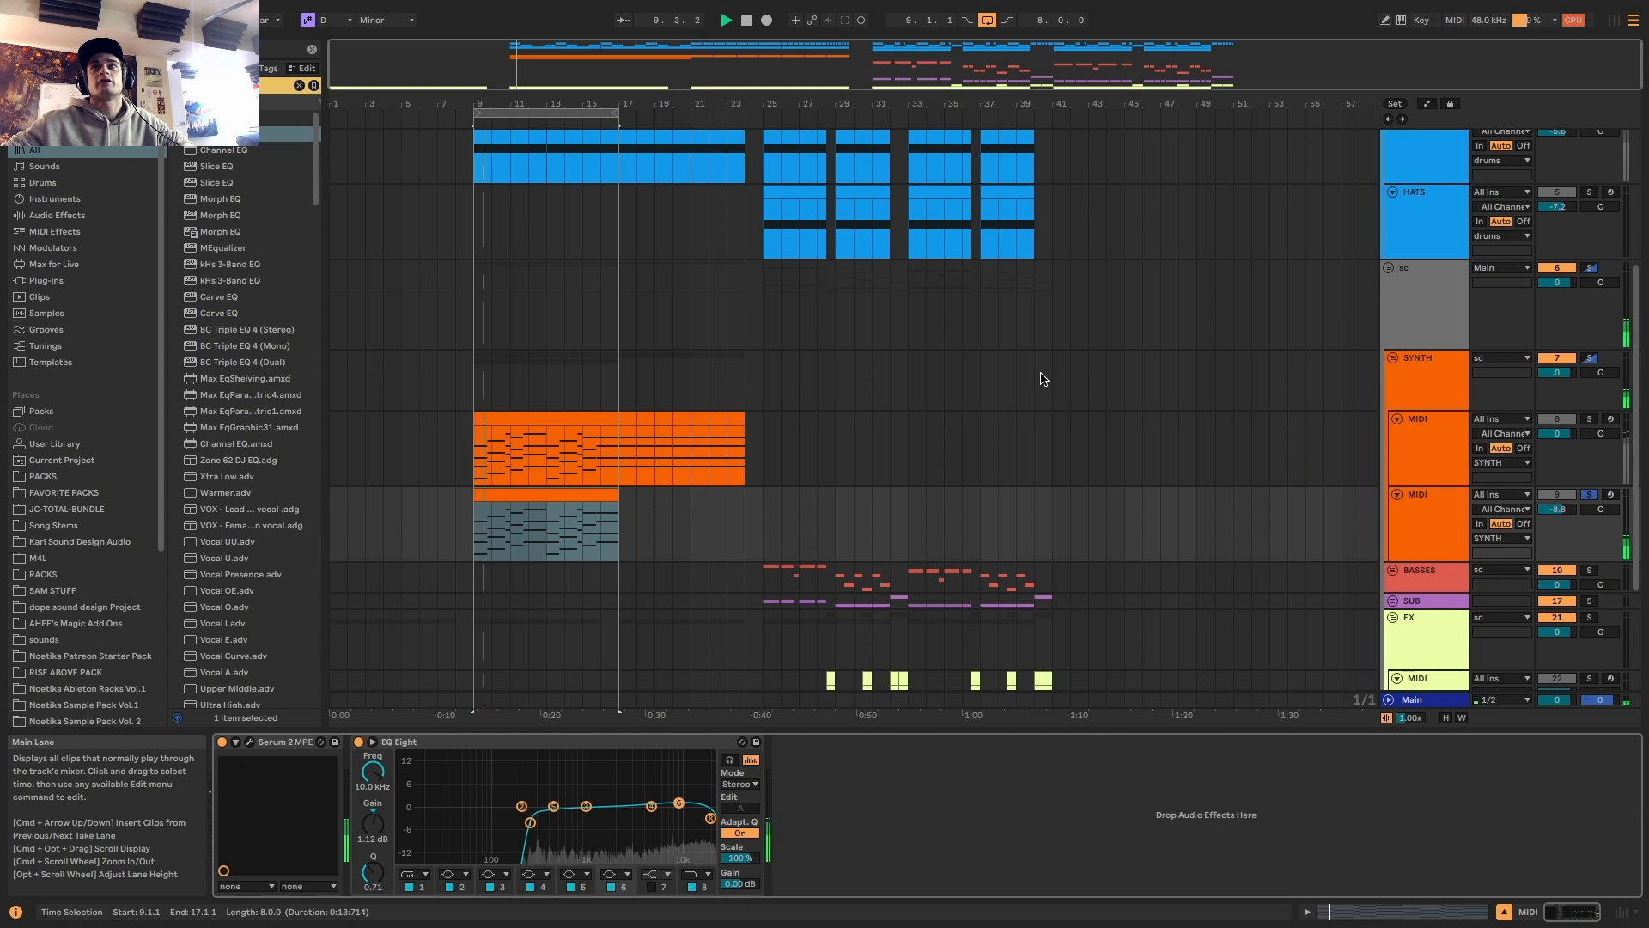
{"action": "key", "text": "space"}
{"action": "scroll", "coordinate": [853, 484], "scroll_direction": "up", "scroll_amount": 5}
{"action": "left_click", "coordinate": [1419, 443]}
{"action": "scroll", "coordinate": [1423, 465], "scroll_direction": "down", "scroll_amount": 8}
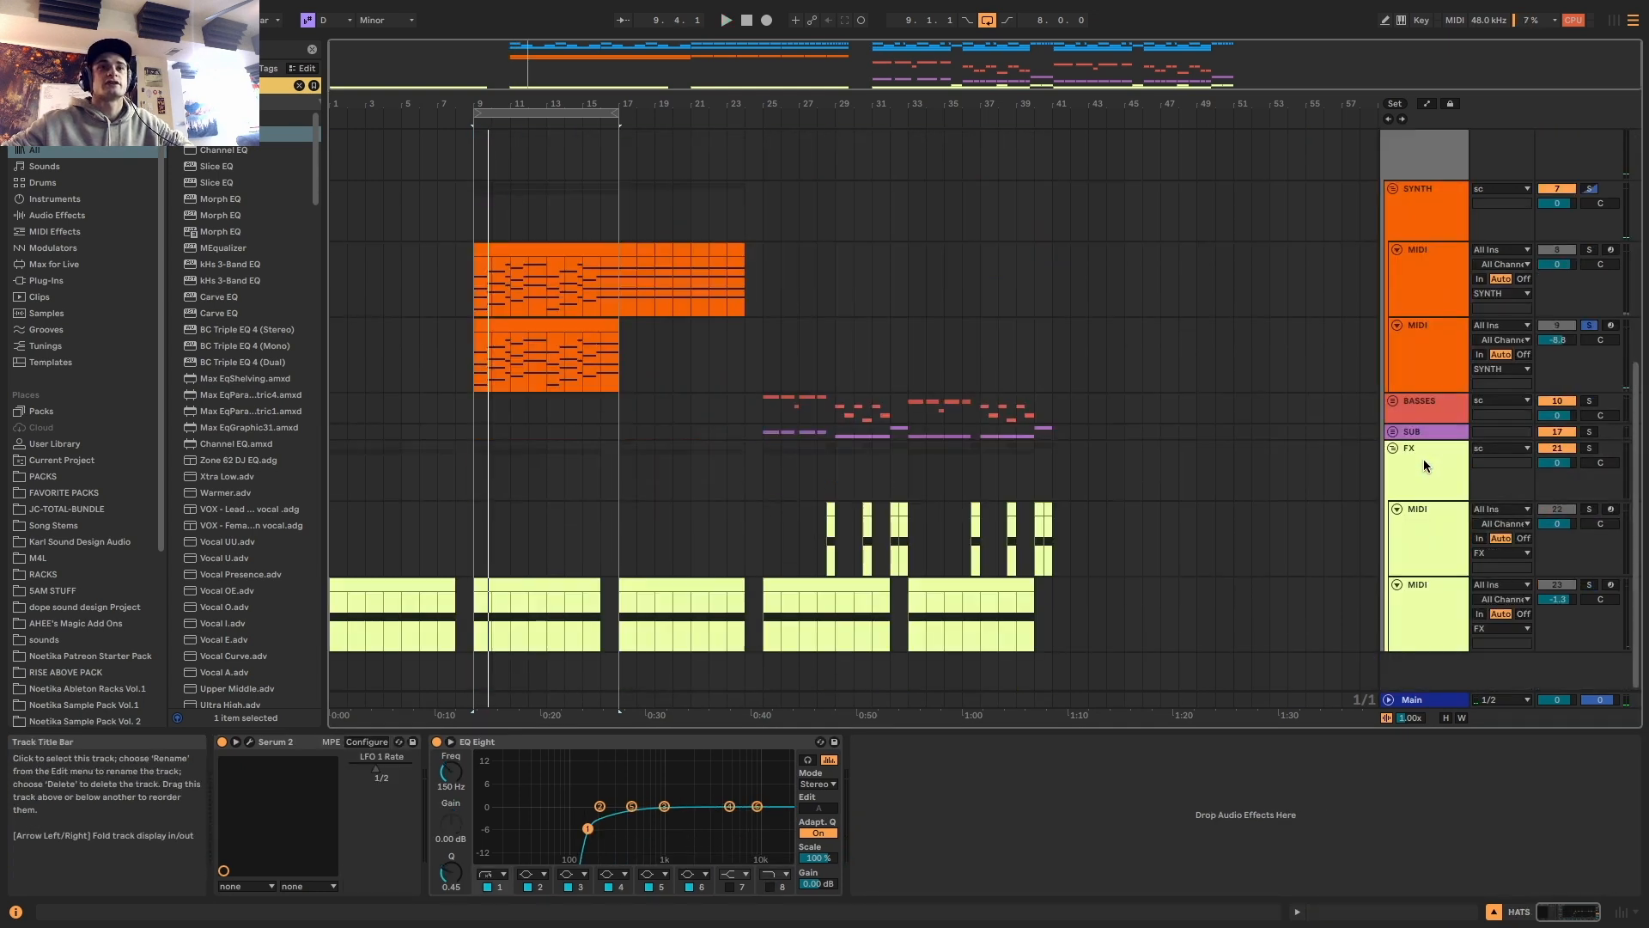
{"action": "left_click", "coordinate": [1392, 401]}
{"action": "left_click", "coordinate": [1430, 291]}
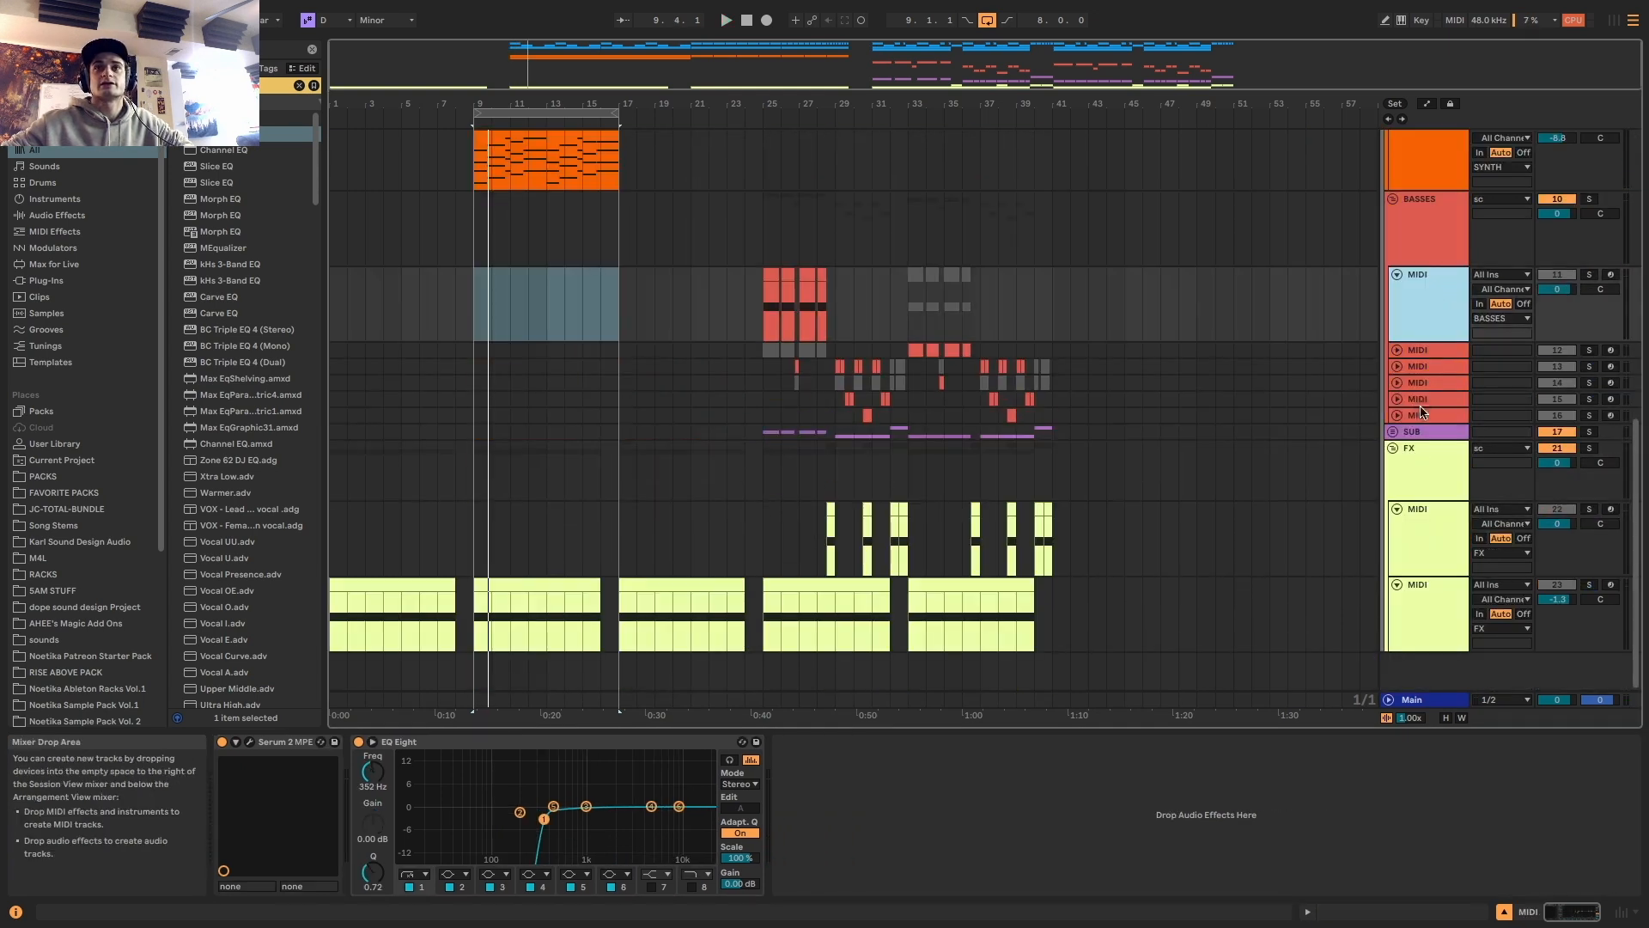
{"action": "left_click", "coordinate": [1432, 351]}
Select the drum tracks from KICK through the second HATS and open their track options
{"action": "scroll", "coordinate": [1430, 335], "scroll_direction": "up", "scroll_amount": 10}
{"action": "left_click", "coordinate": [1427, 213]}
{"action": "left_click", "coordinate": [1415, 450], "text": "shift"}
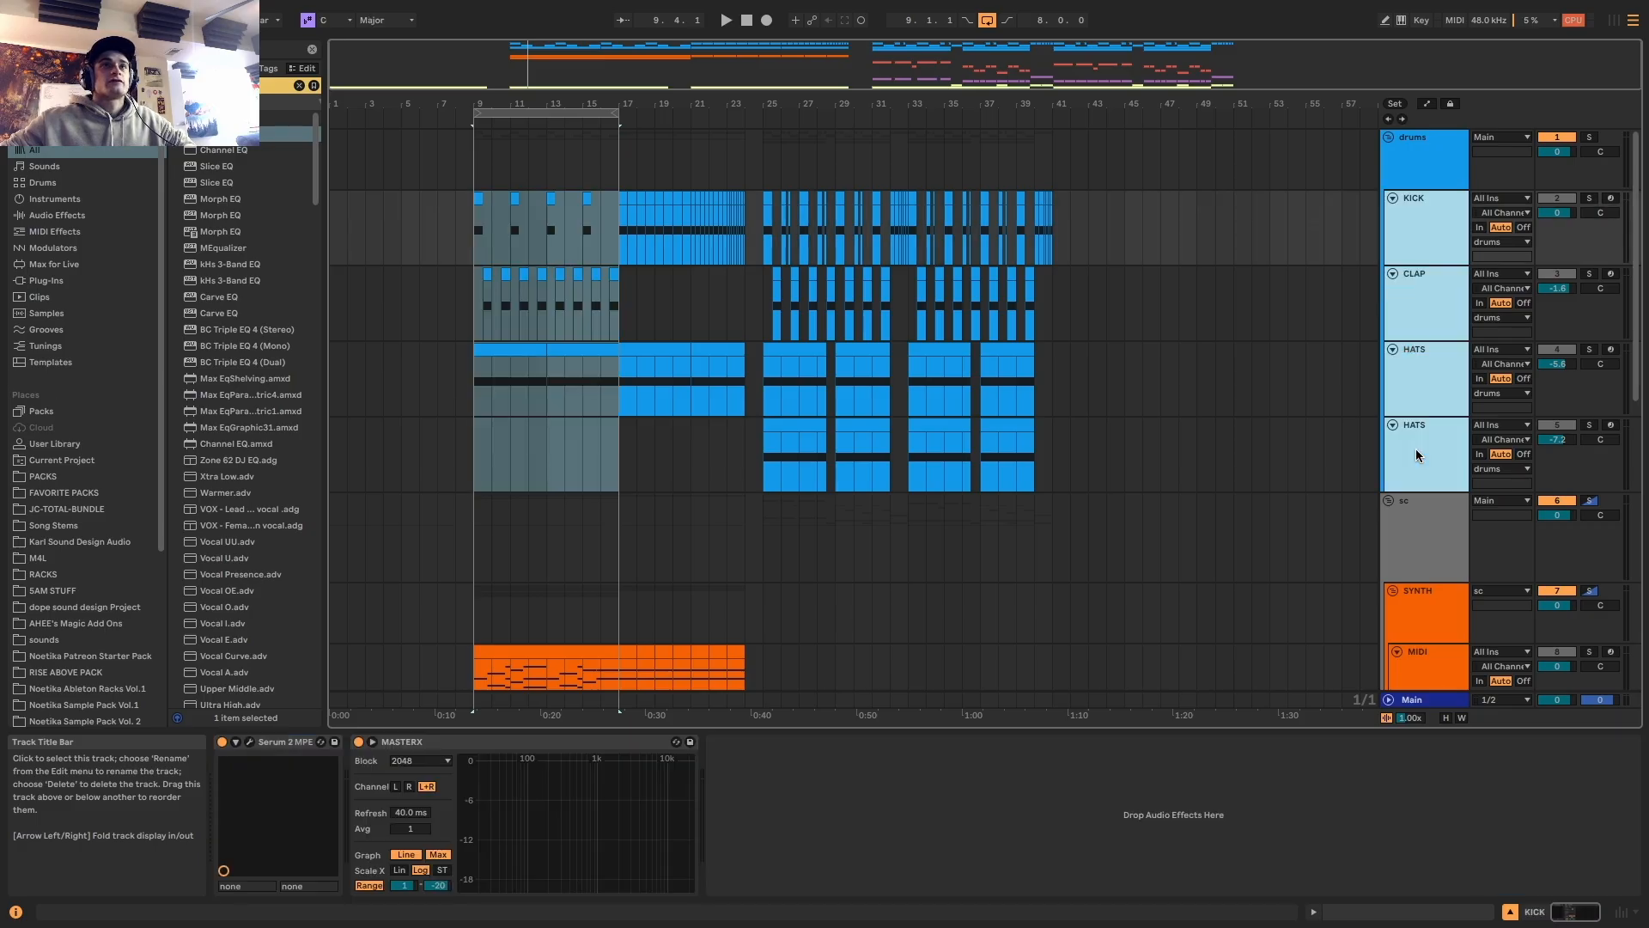
{"action": "right_click", "coordinate": [1415, 448]}
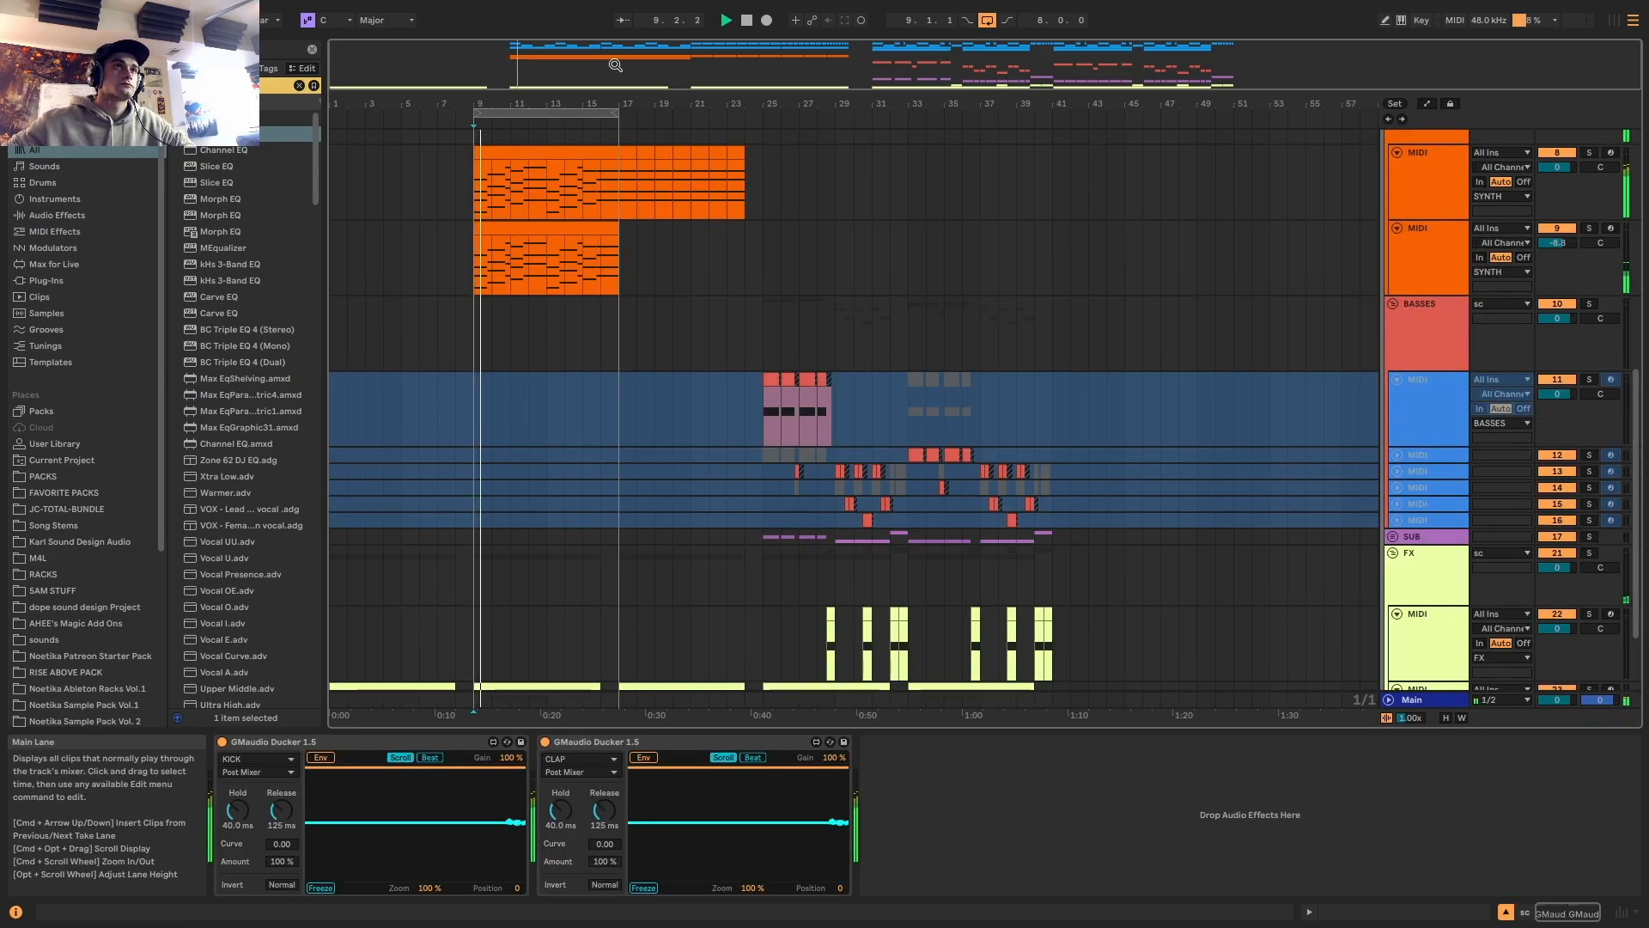
Return to the chord section, solo the second synth's MIDI track and reopen its Serum 2 window
{"action": "left_click_drag", "start_coordinate": [601, 51], "coordinate": [601, 82]}
{"action": "left_click", "coordinate": [1291, 232]}
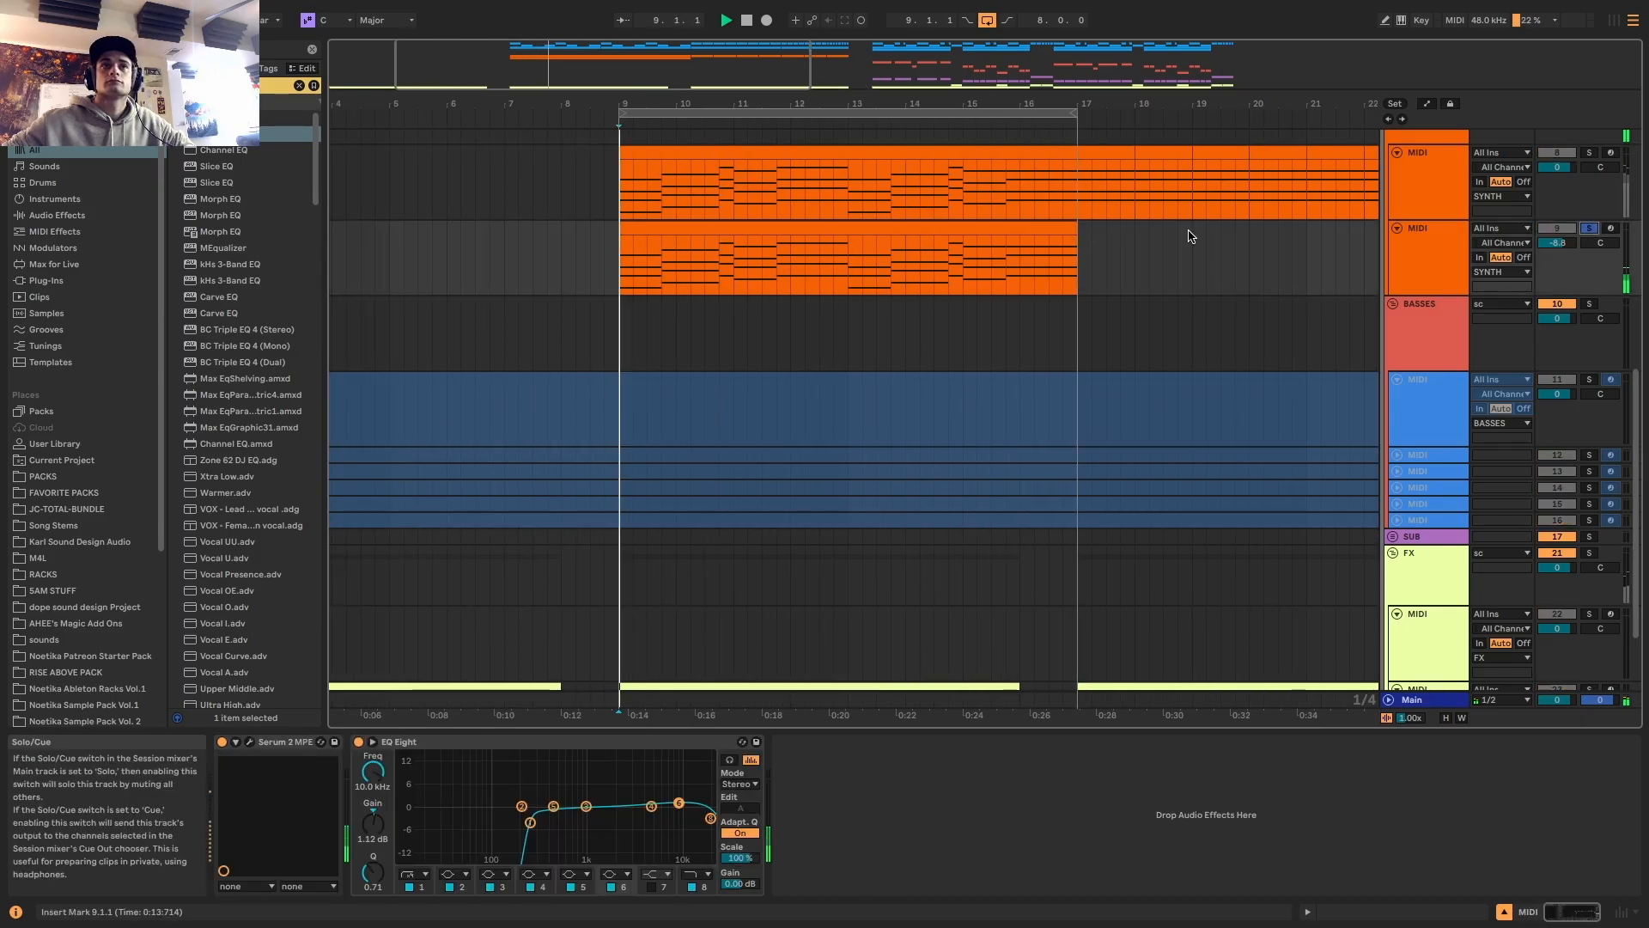
{"action": "left_click", "coordinate": [772, 231]}
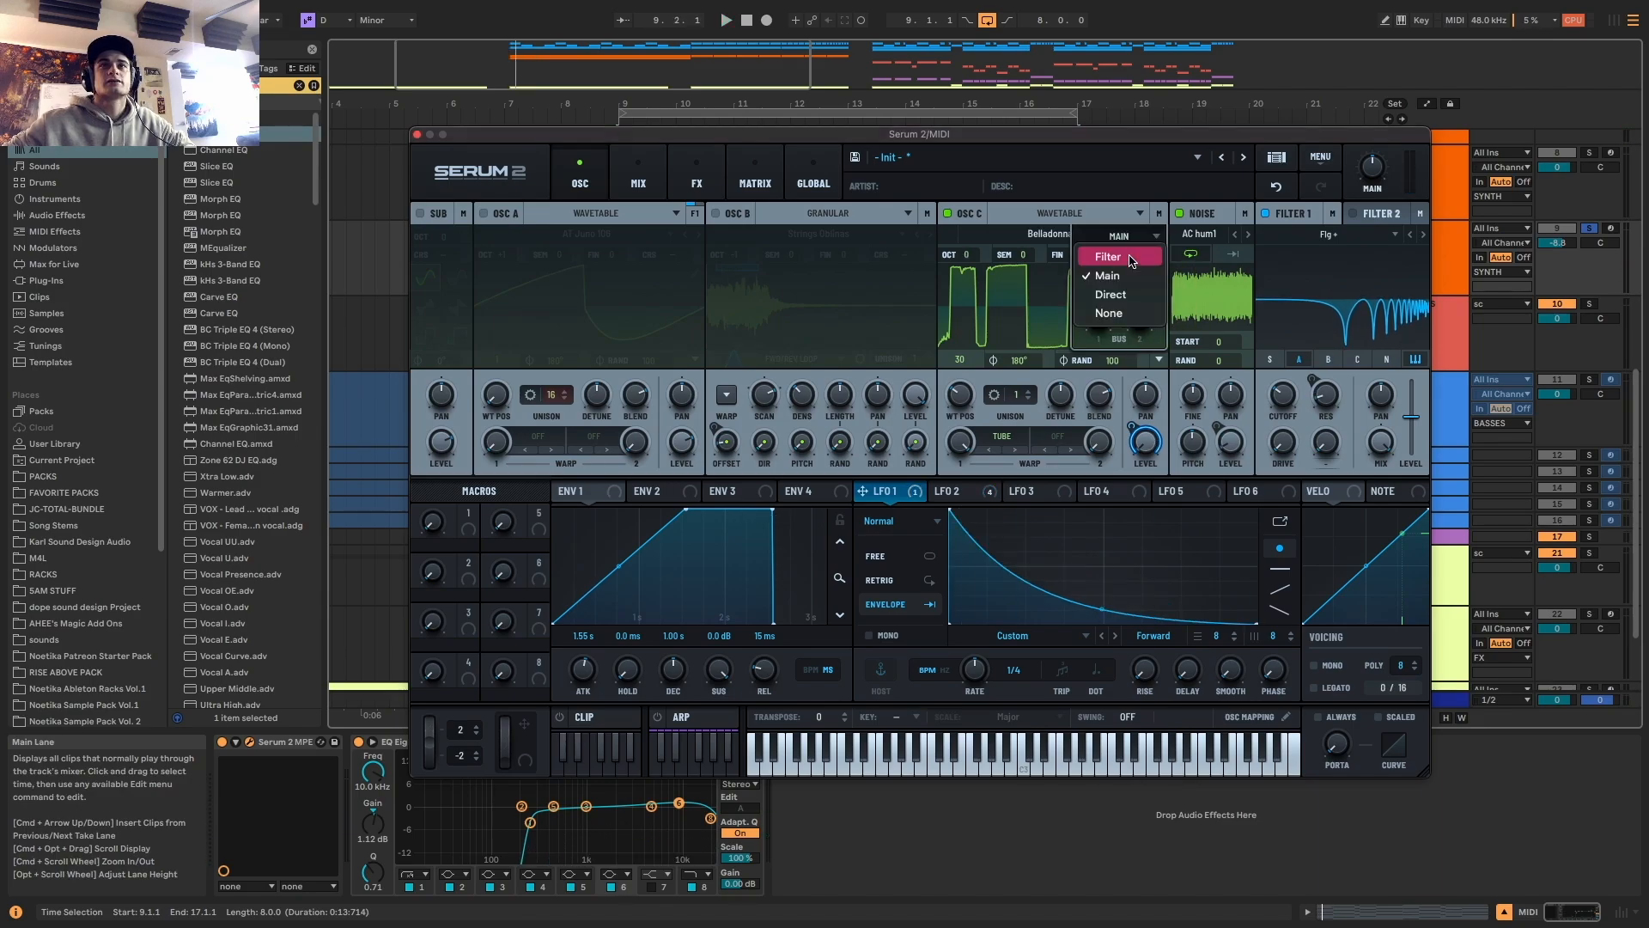
Route oscillator C entirely to Filter 2 and enable that filter
{"action": "left_click", "coordinate": [1123, 276]}
{"action": "left_click_drag", "start_coordinate": [1122, 273], "coordinate": [1123, 204]}
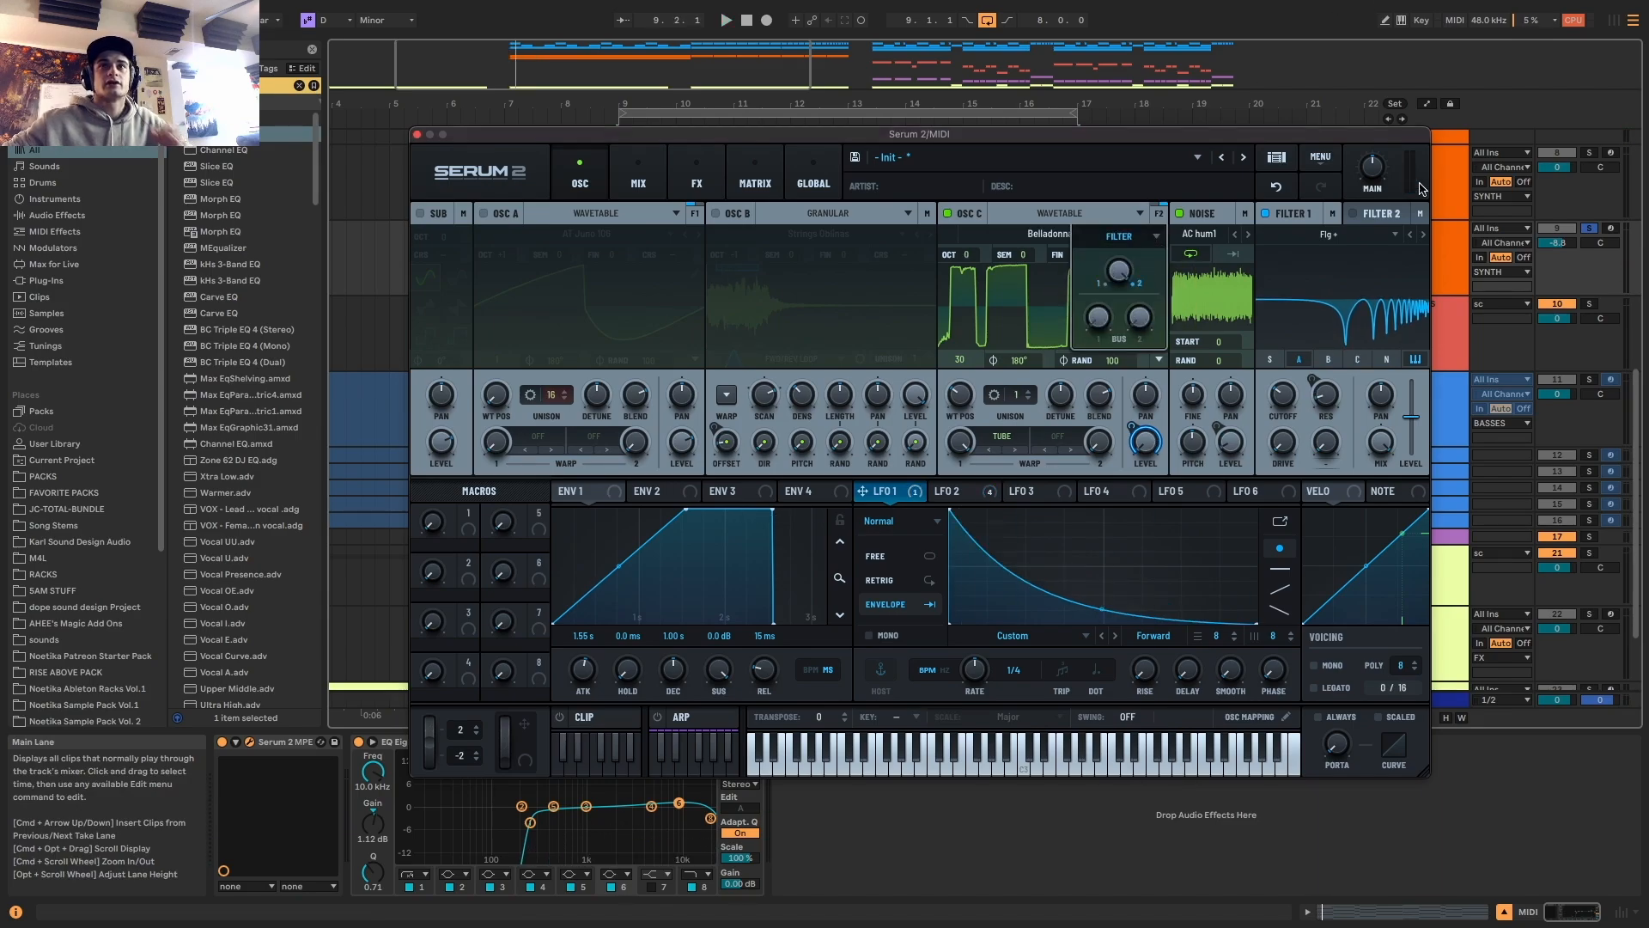
{"action": "left_click", "coordinate": [1353, 214]}
Change Filter 2's type to High 18 and audition oscillator C through it
{"action": "key", "text": "space"}
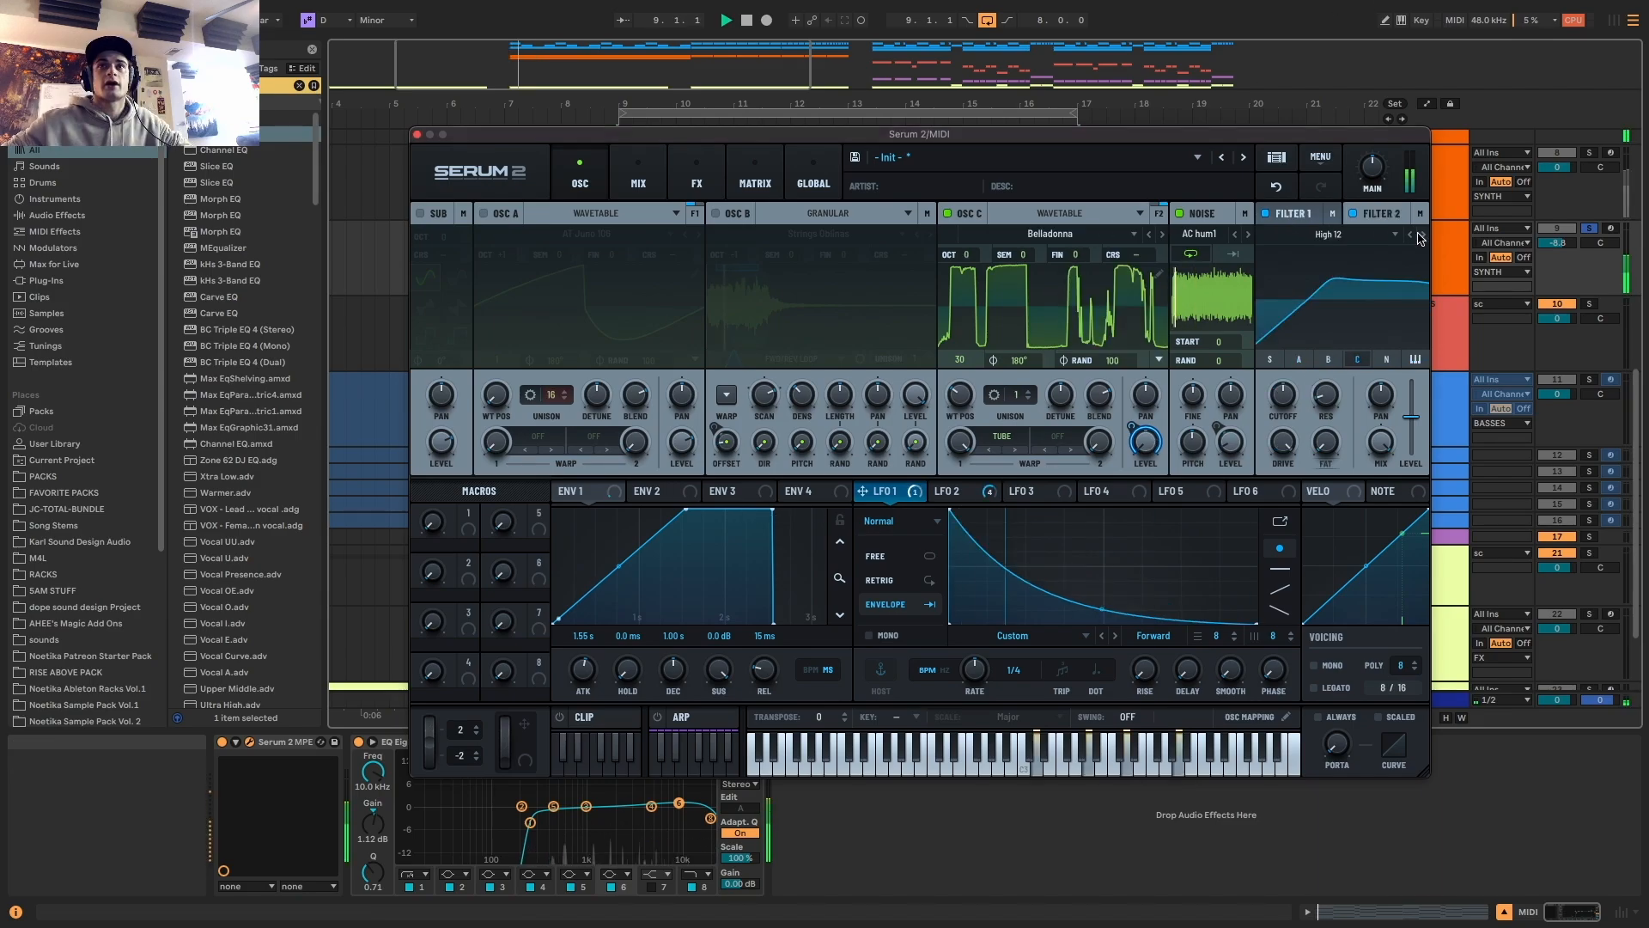
{"action": "left_click", "coordinate": [1420, 235]}
{"action": "key", "text": "space"}
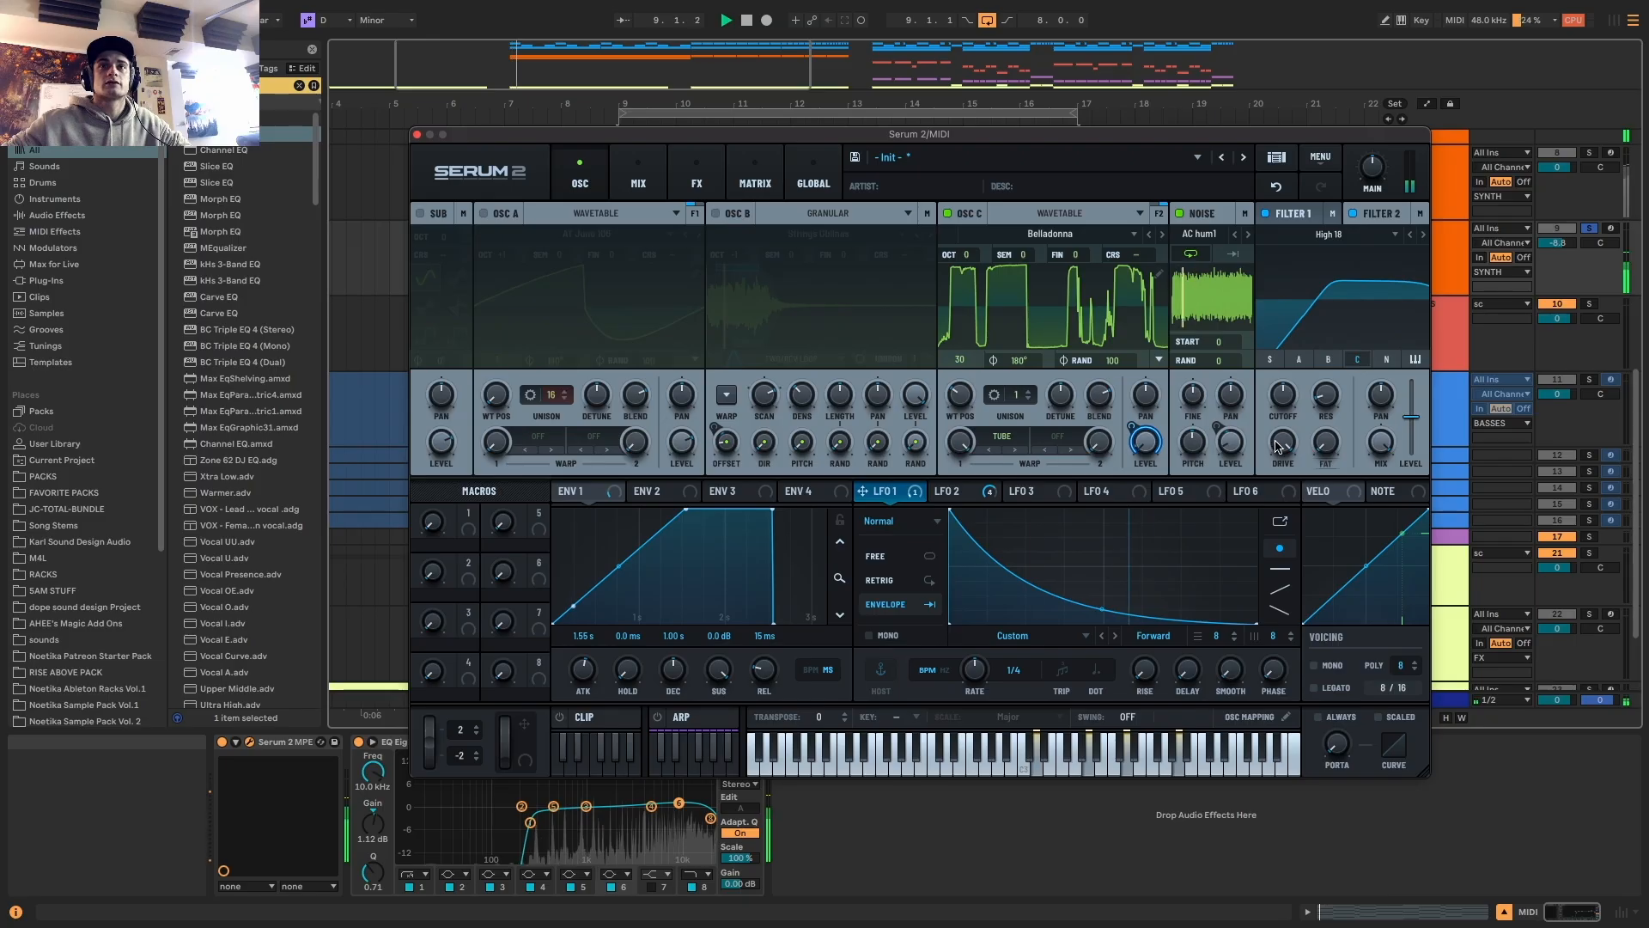
{"action": "key", "text": "space"}
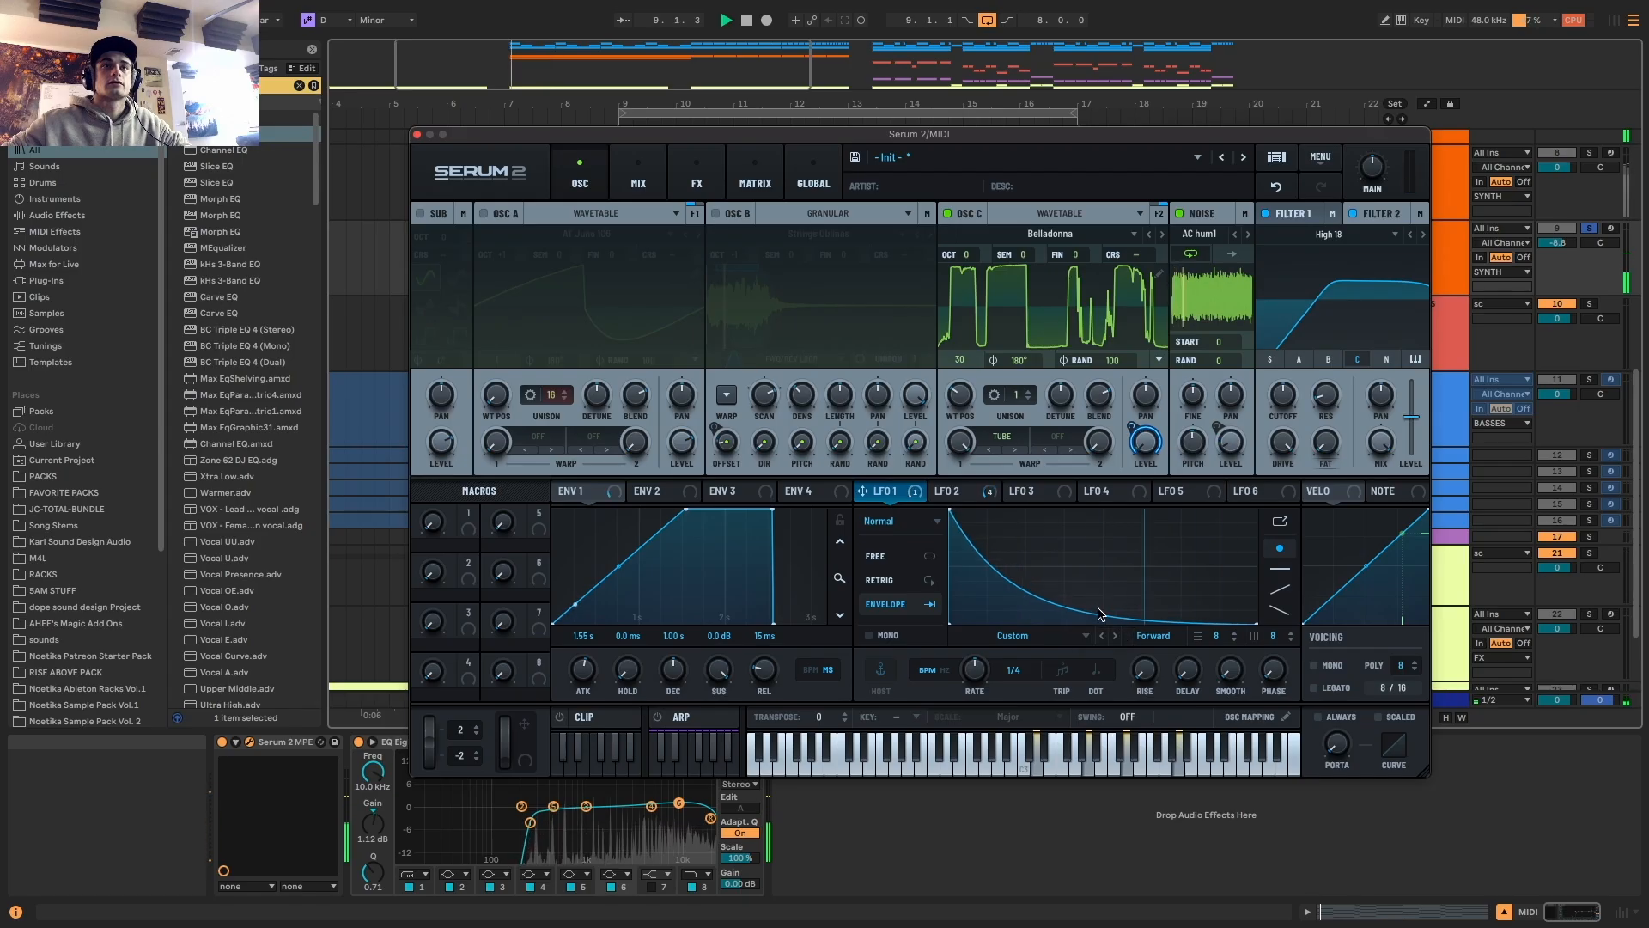
Try oscillator C one octave higher and add a Reverb to the Bus 1 effects chain
{"action": "left_click_drag", "start_coordinate": [966, 255], "coordinate": [979, 231]}
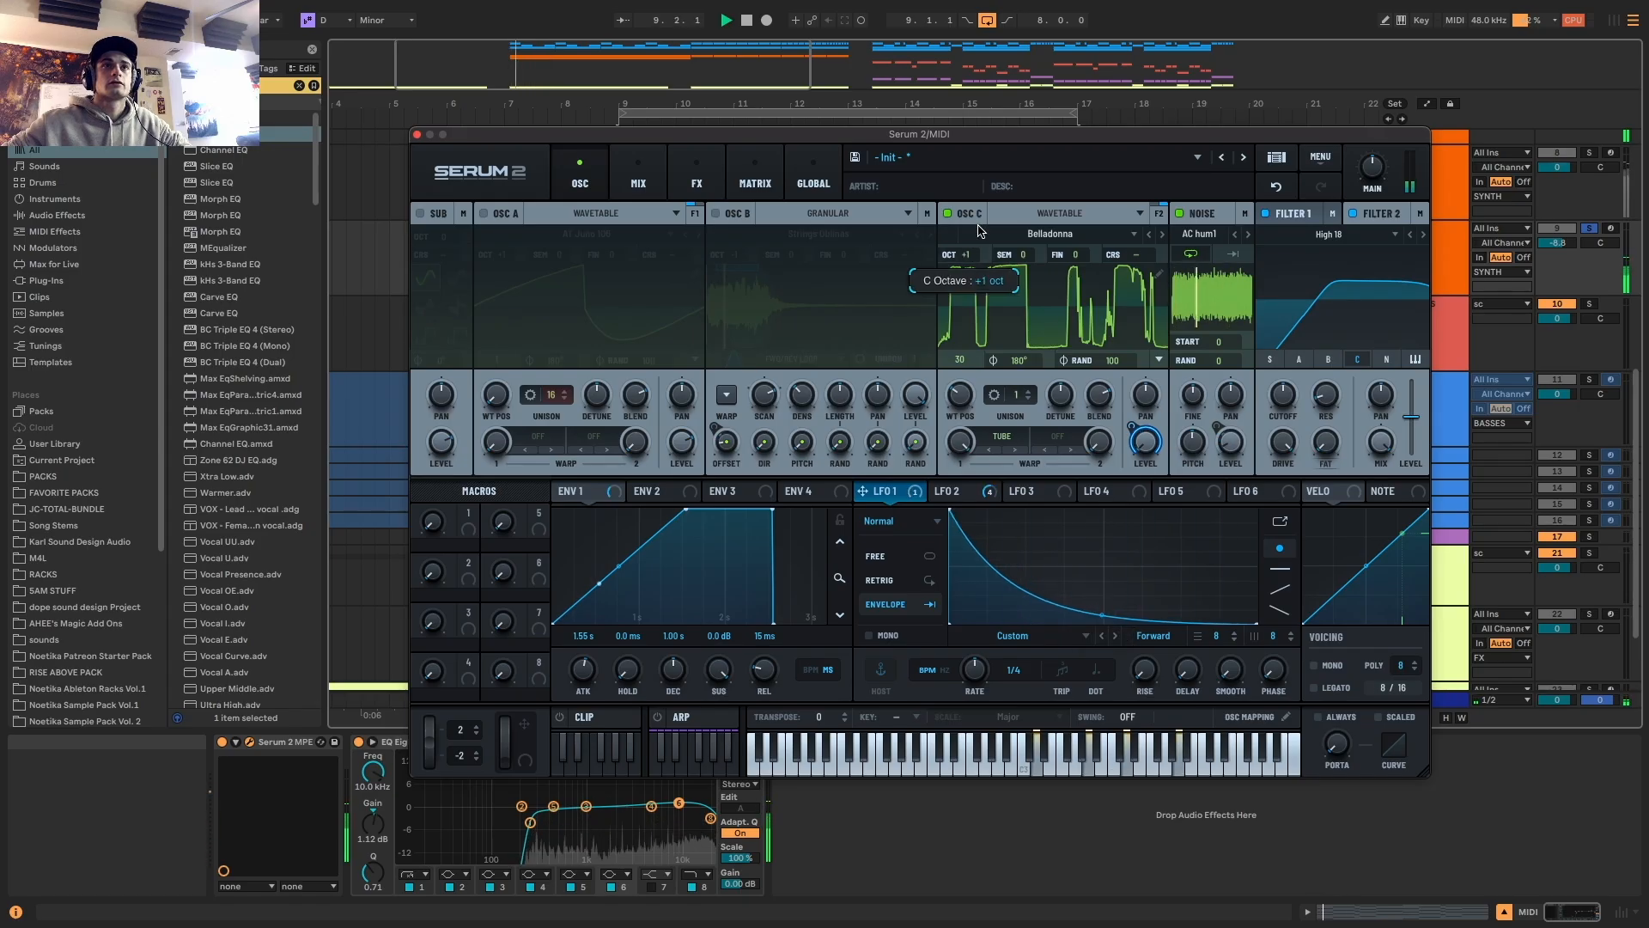
{"action": "left_click", "coordinate": [709, 167]}
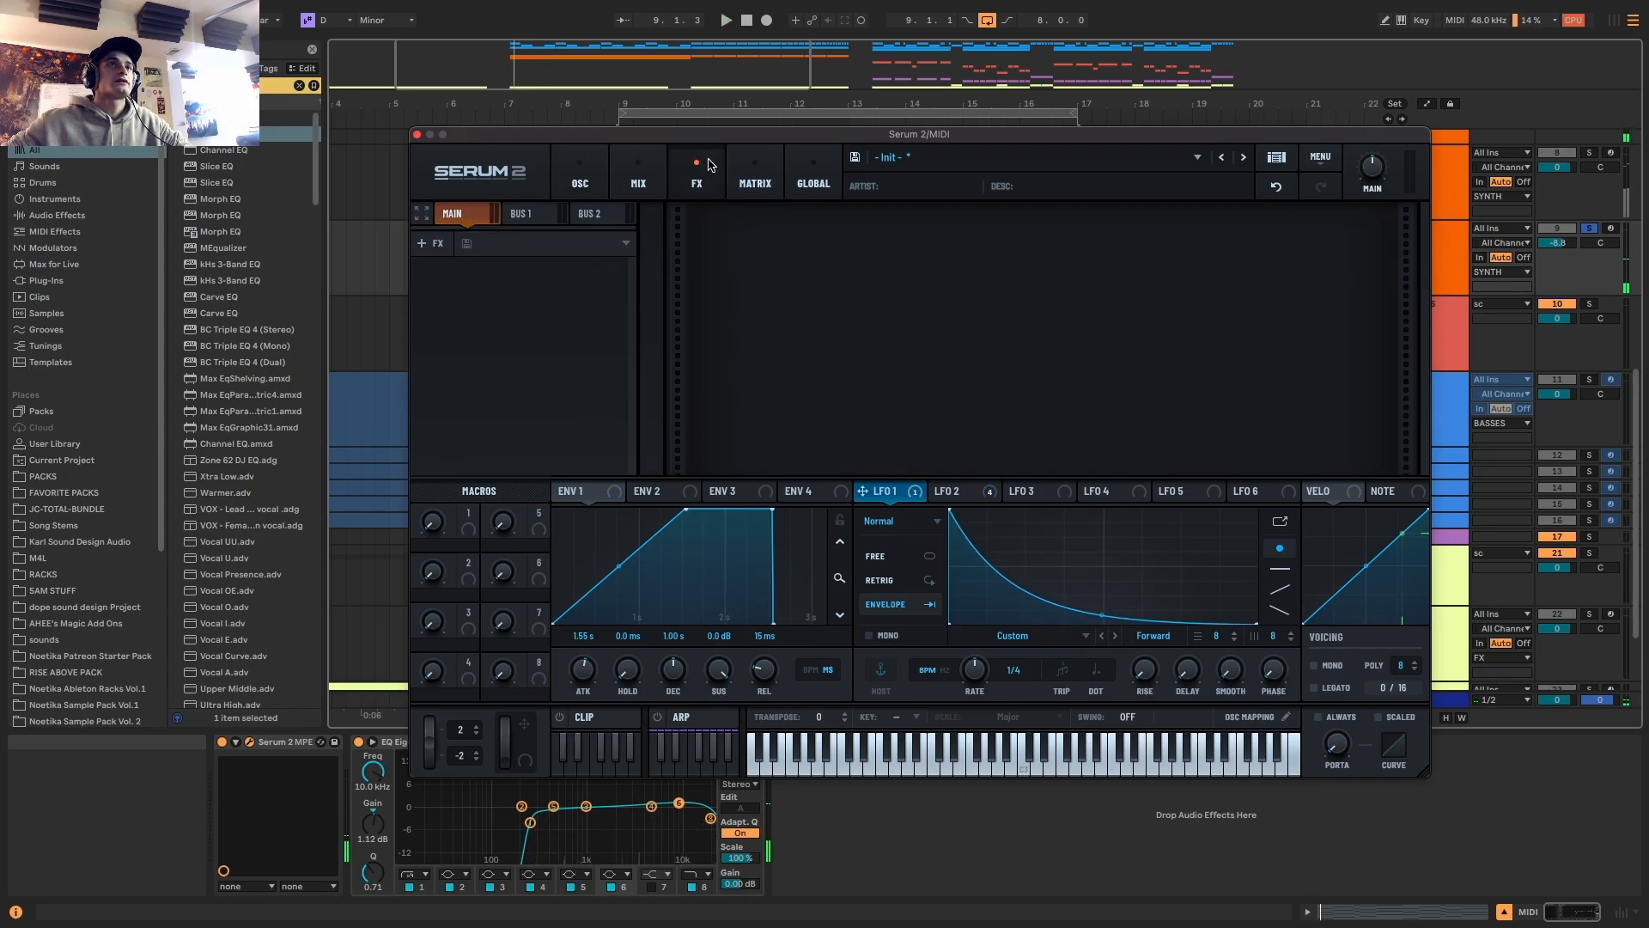
{"action": "left_click", "coordinate": [525, 215]}
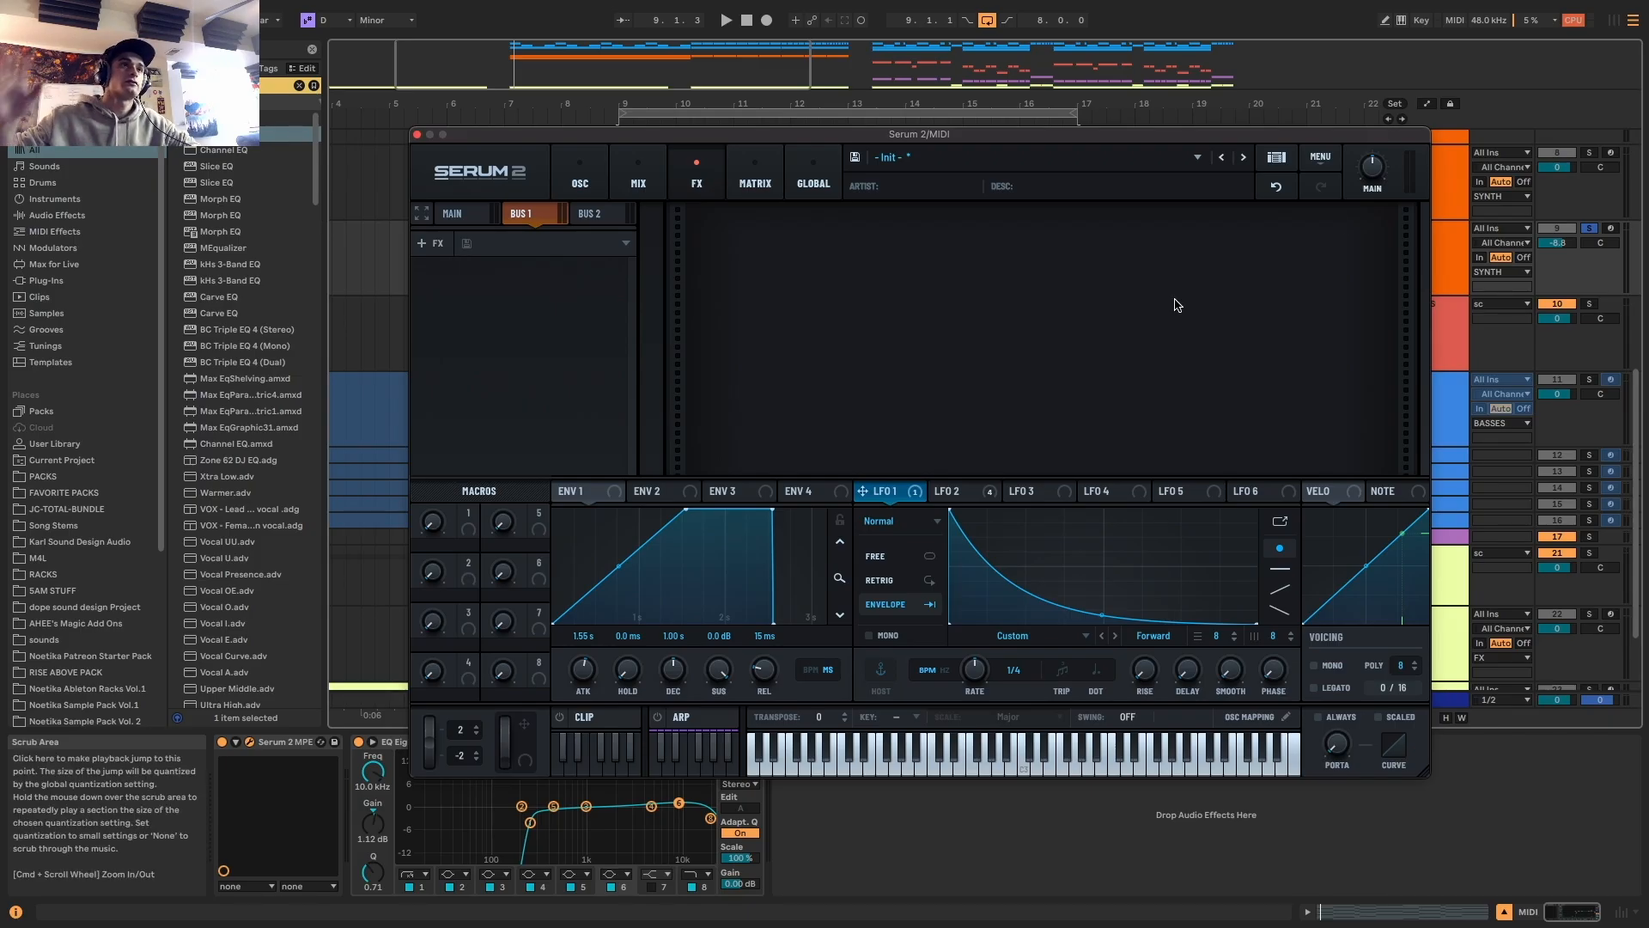
{"action": "left_click", "coordinate": [422, 243]}
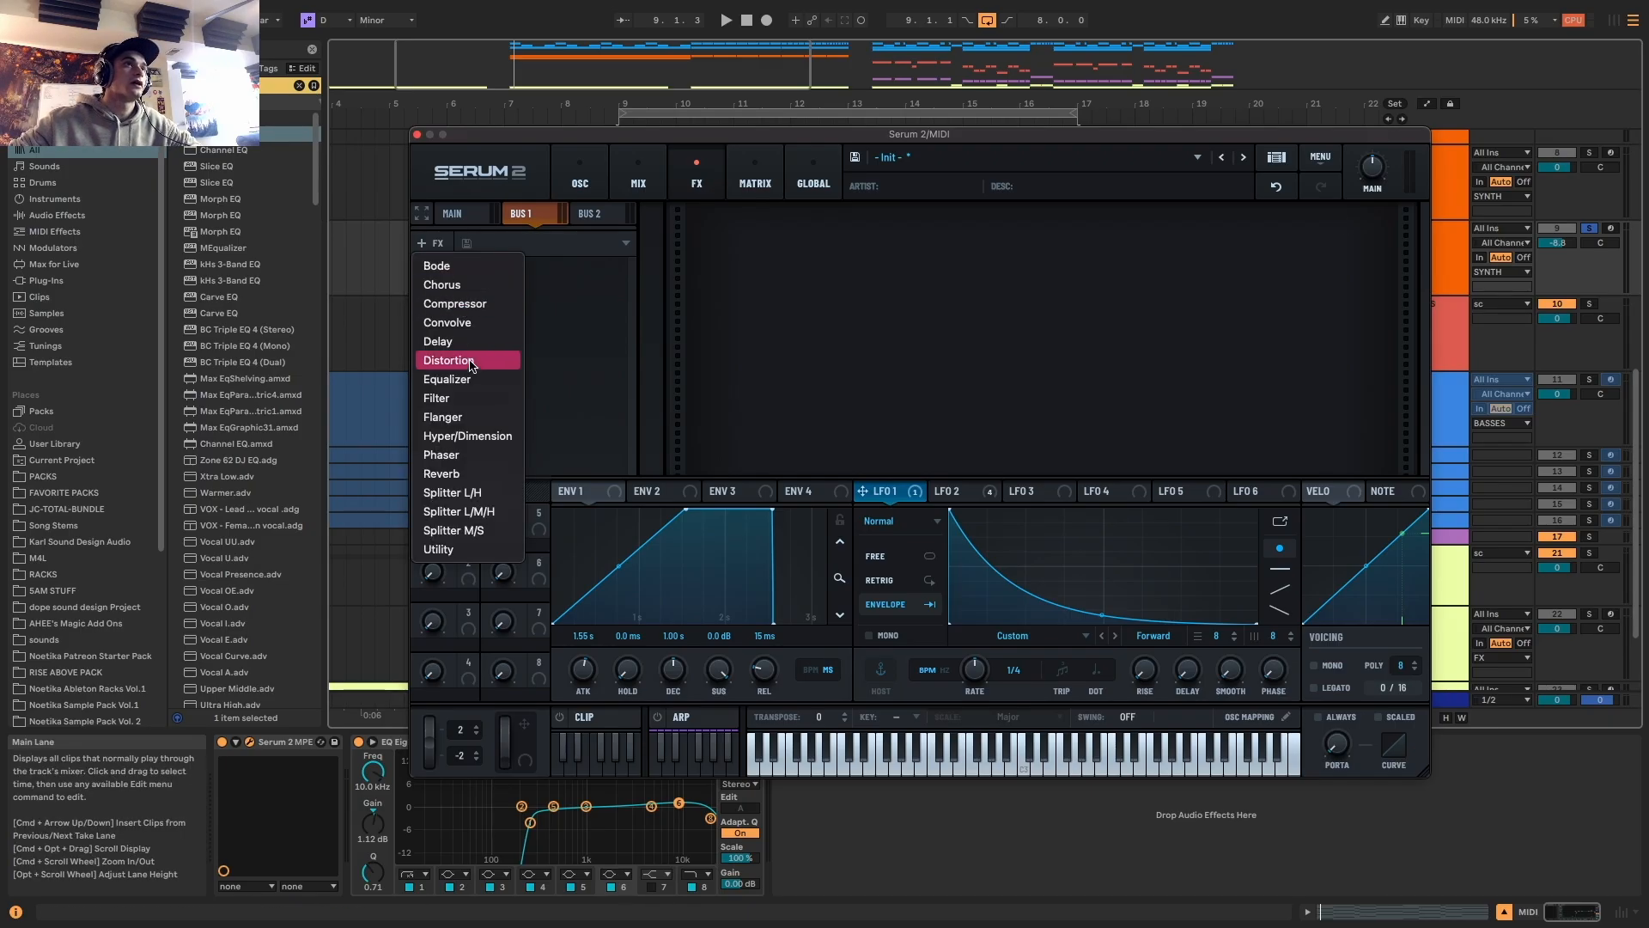
{"action": "left_click", "coordinate": [462, 475]}
Send oscillator C to Bus 1 at about -3.2 dB and raise the bus reverb's mix
{"action": "left_click", "coordinate": [579, 176]}
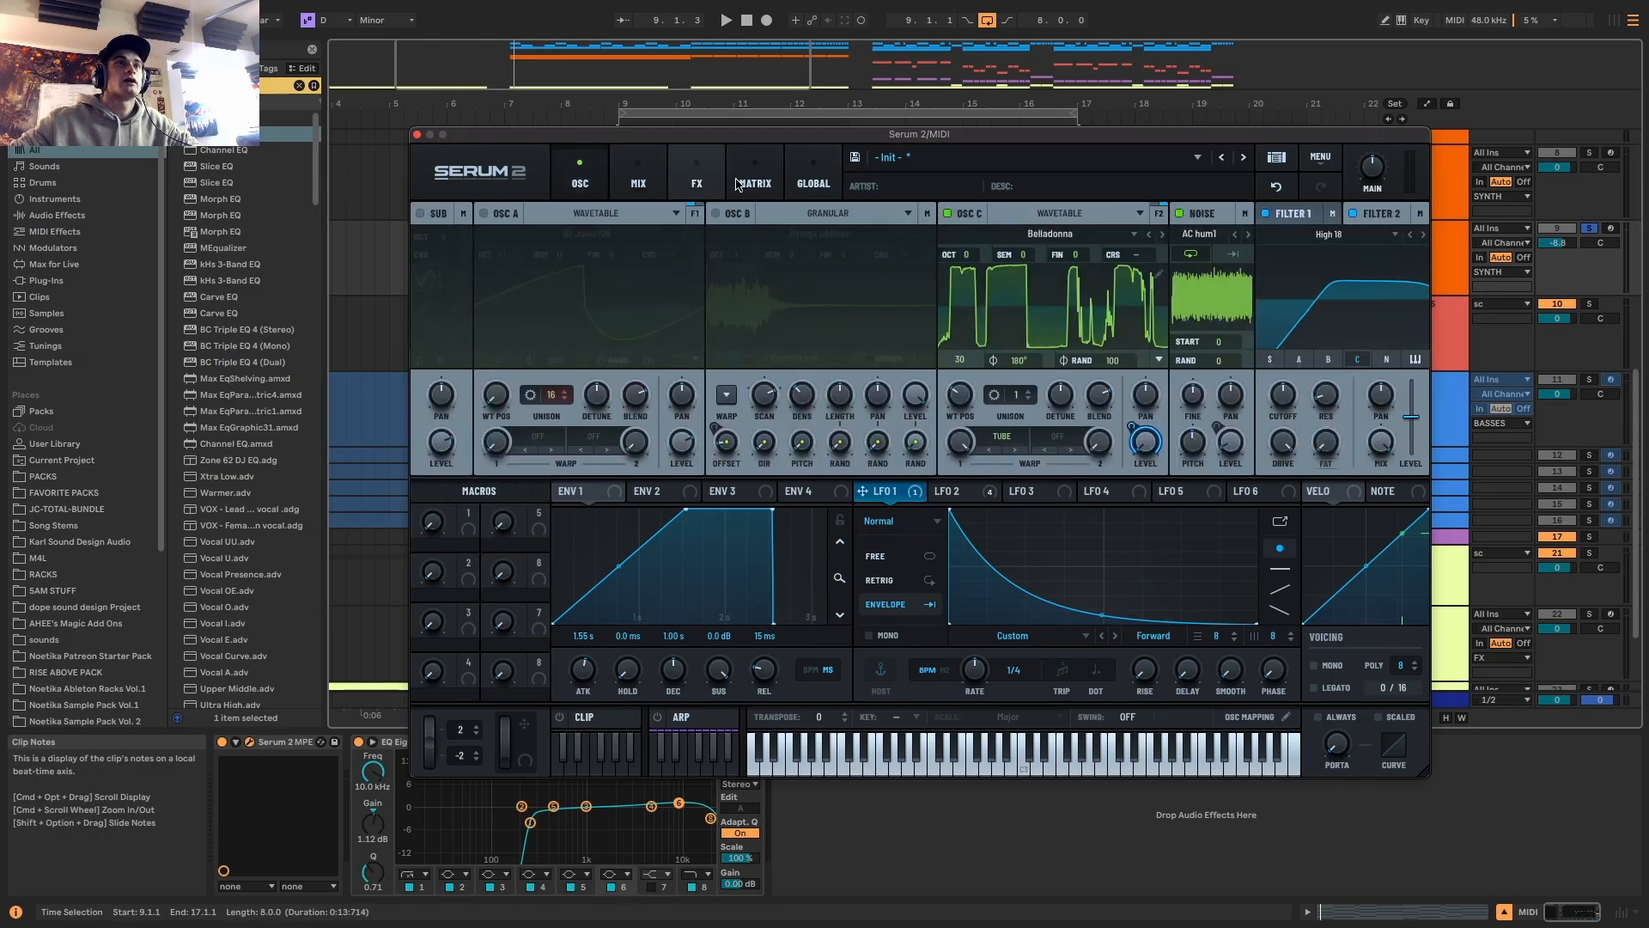
{"action": "left_click", "coordinate": [1160, 214]}
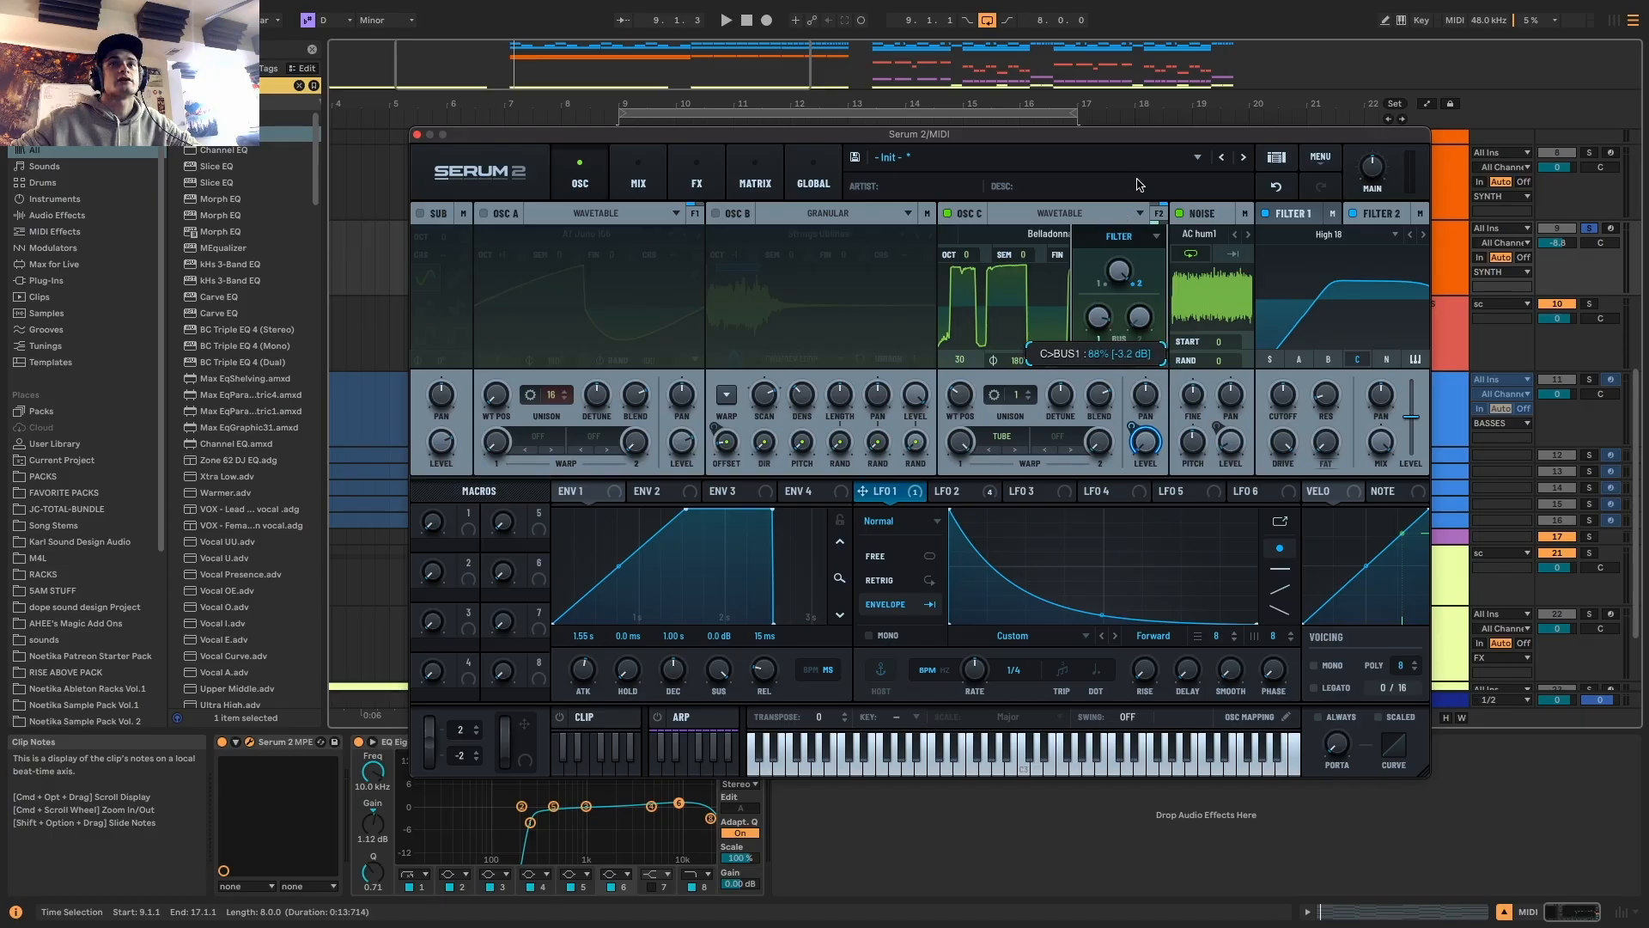
{"action": "key", "text": "space"}
{"action": "key", "text": "space"}
{"action": "left_click", "coordinate": [697, 177]}
{"action": "left_click_drag", "start_coordinate": [1350, 239], "coordinate": [1372, 185]}
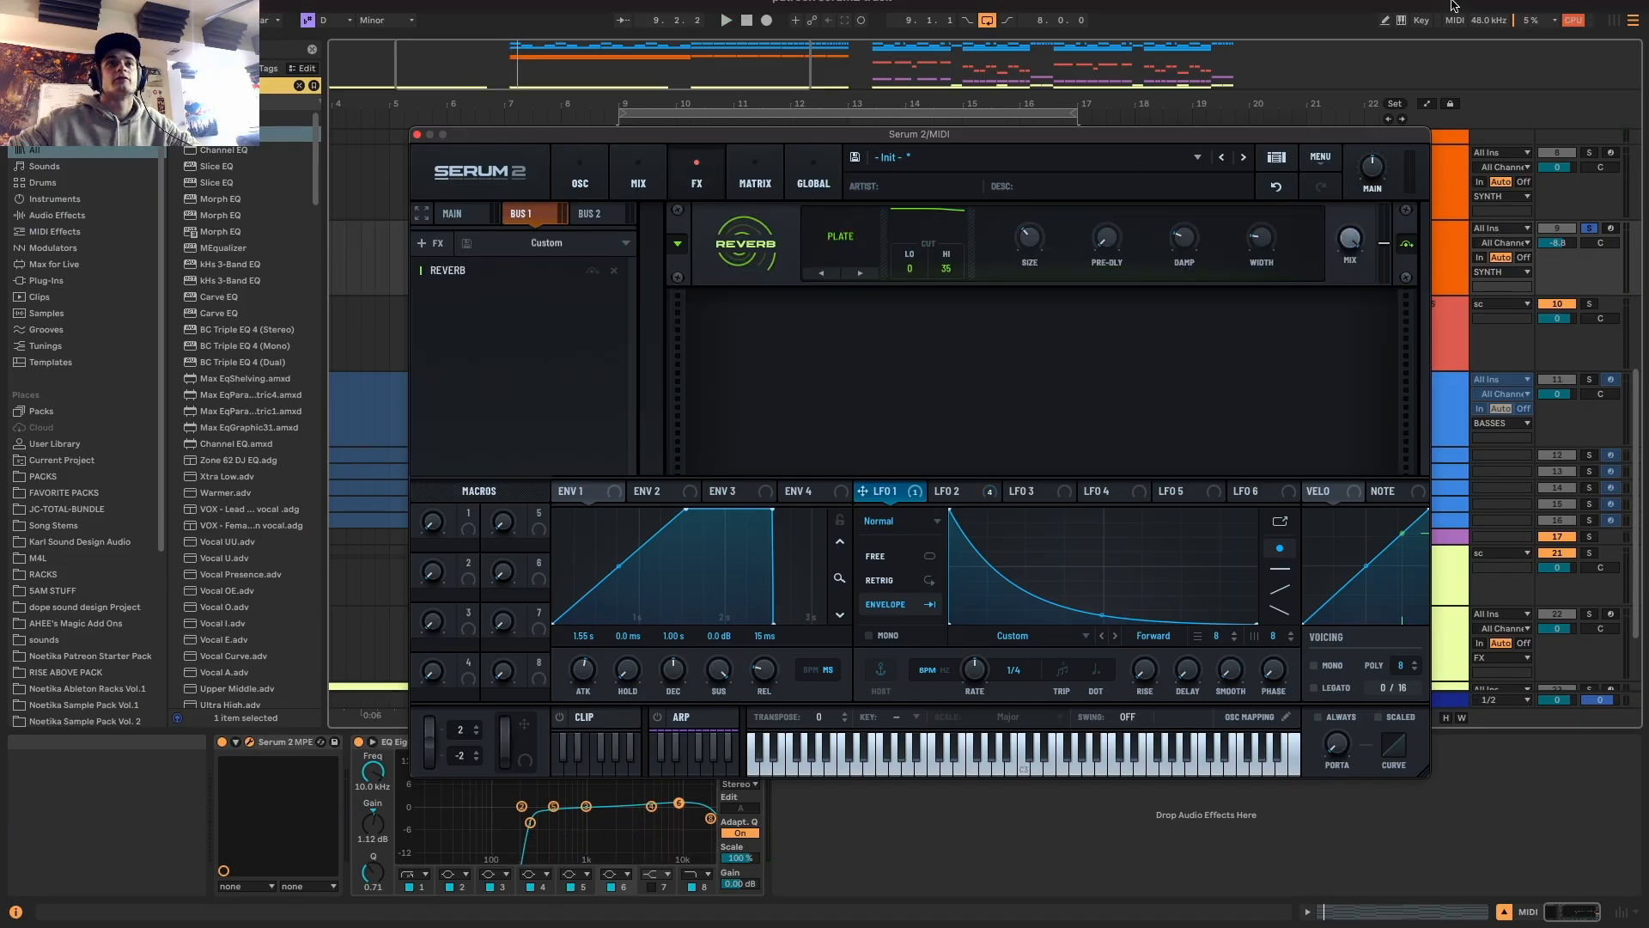
Add a multiband Compressor with 4.8 dB gain after the bus reverb and audition oscillator C with it
{"action": "left_click", "coordinate": [427, 243]}
{"action": "left_click", "coordinate": [468, 303]}
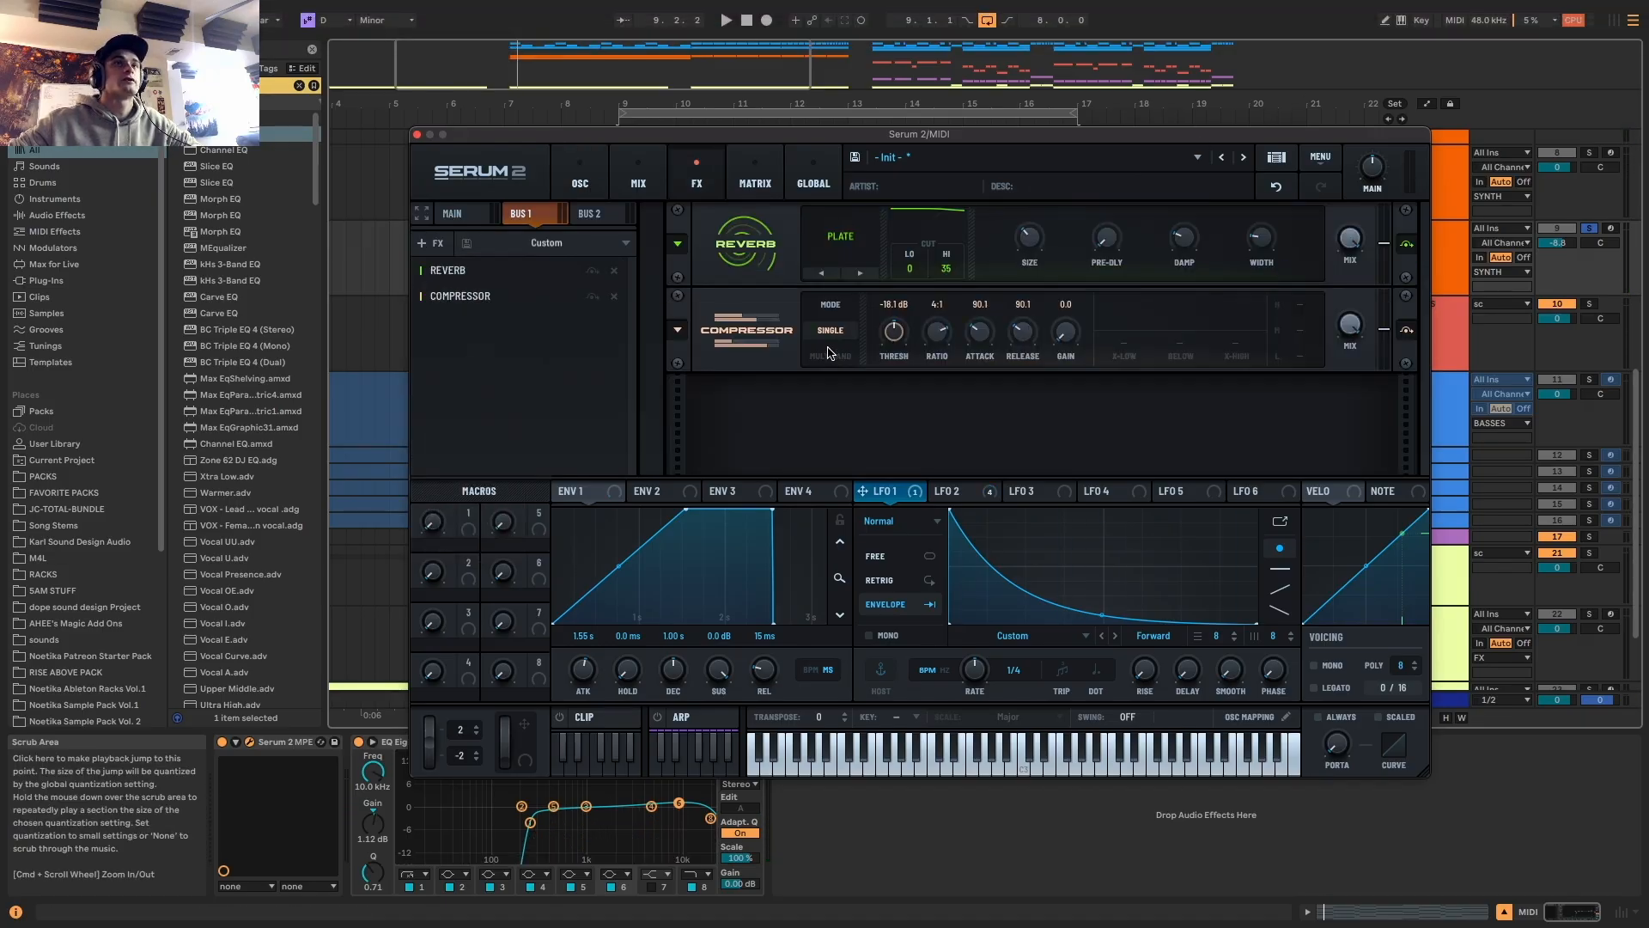
{"action": "left_click", "coordinate": [830, 356]}
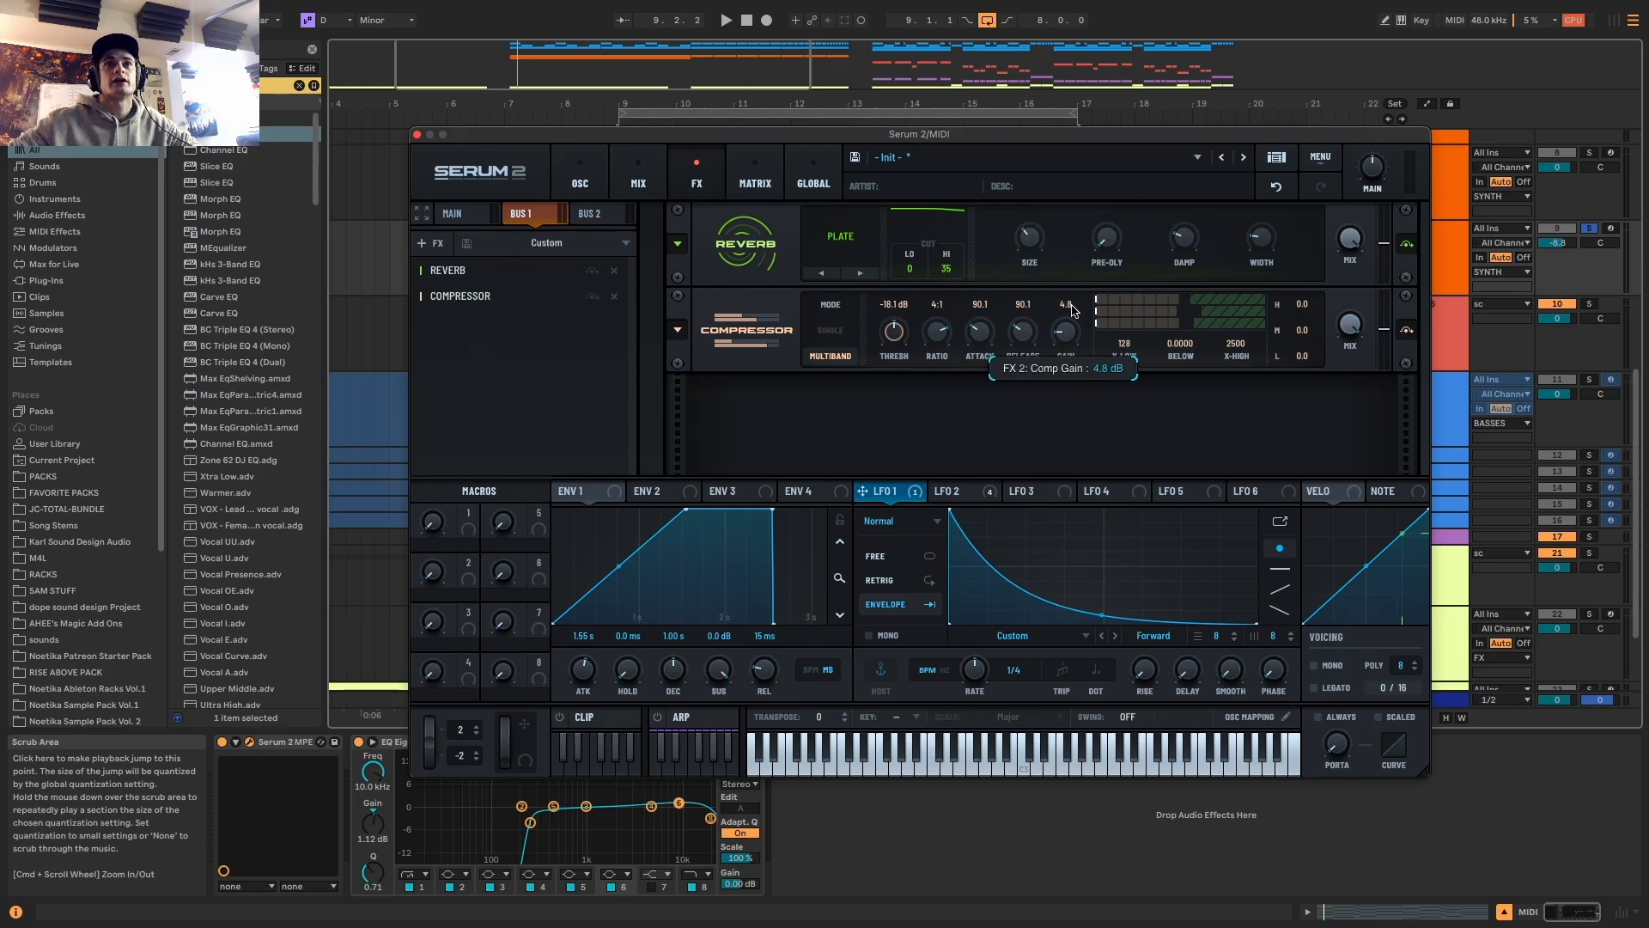
{"action": "key", "text": "space"}
{"action": "left_click", "coordinate": [580, 178]}
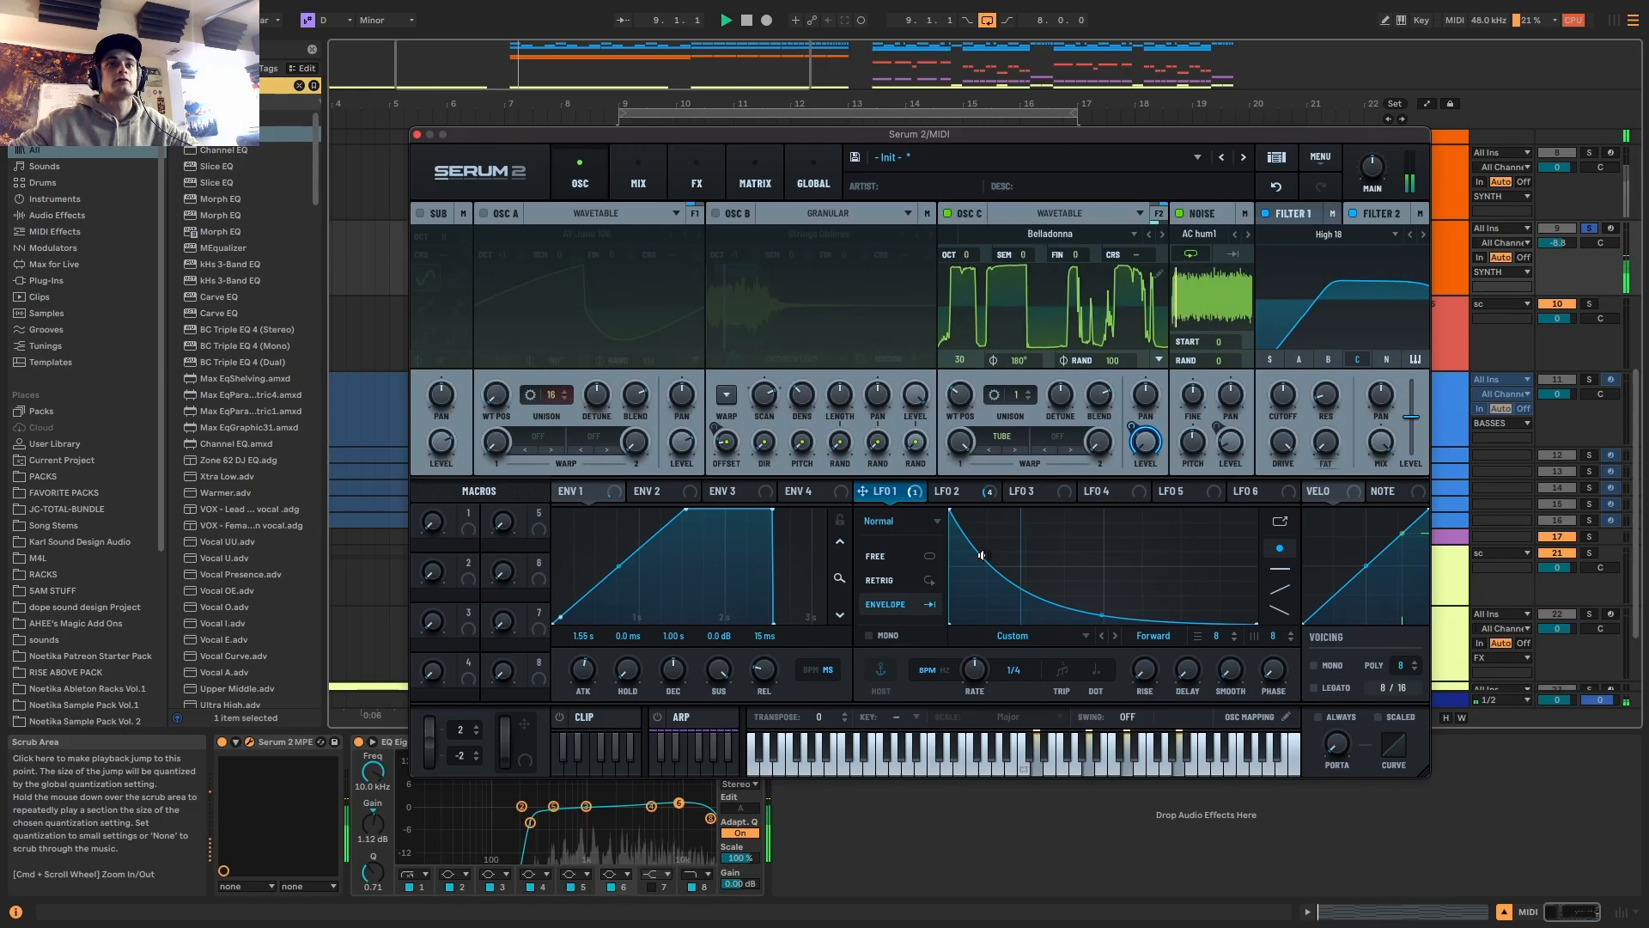
{"action": "key", "text": "space"}
Redraw the LFO 1 envelope with two short repeated dips and a long curved decay, at a 1/8 rate
{"action": "double_click", "coordinate": [985, 512]}
{"action": "double_click", "coordinate": [1016, 596]}
{"action": "double_click", "coordinate": [1036, 539]}
{"action": "left_click_drag", "start_coordinate": [1036, 539], "coordinate": [1078, 571]}
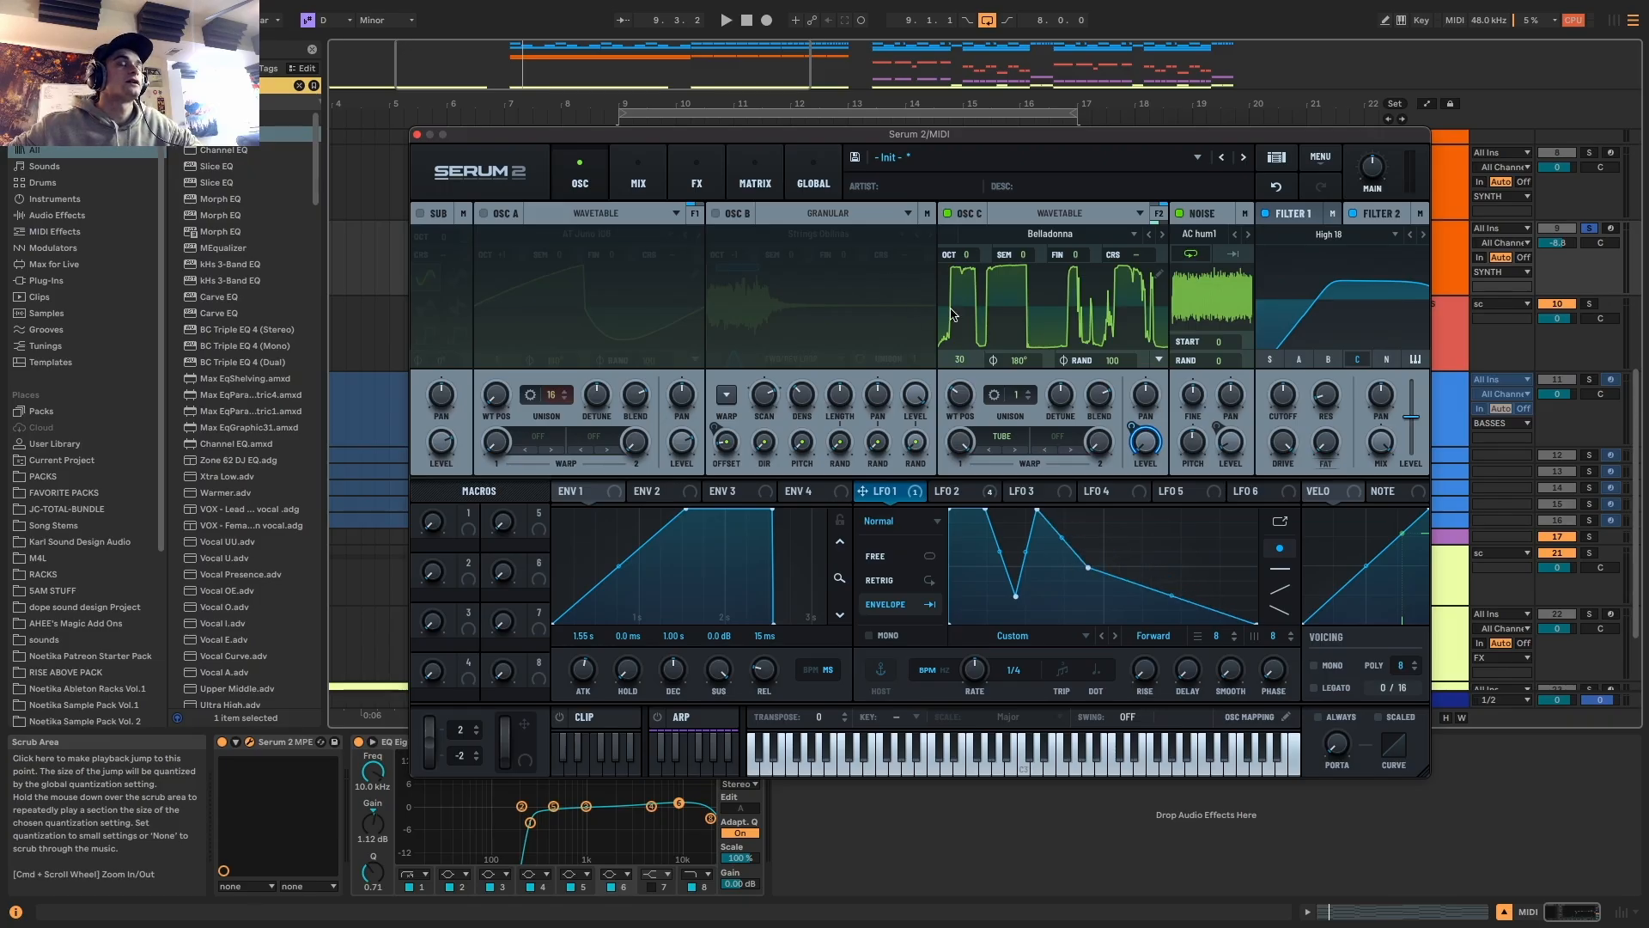
{"action": "left_click_drag", "start_coordinate": [1088, 559], "coordinate": [1096, 625]}
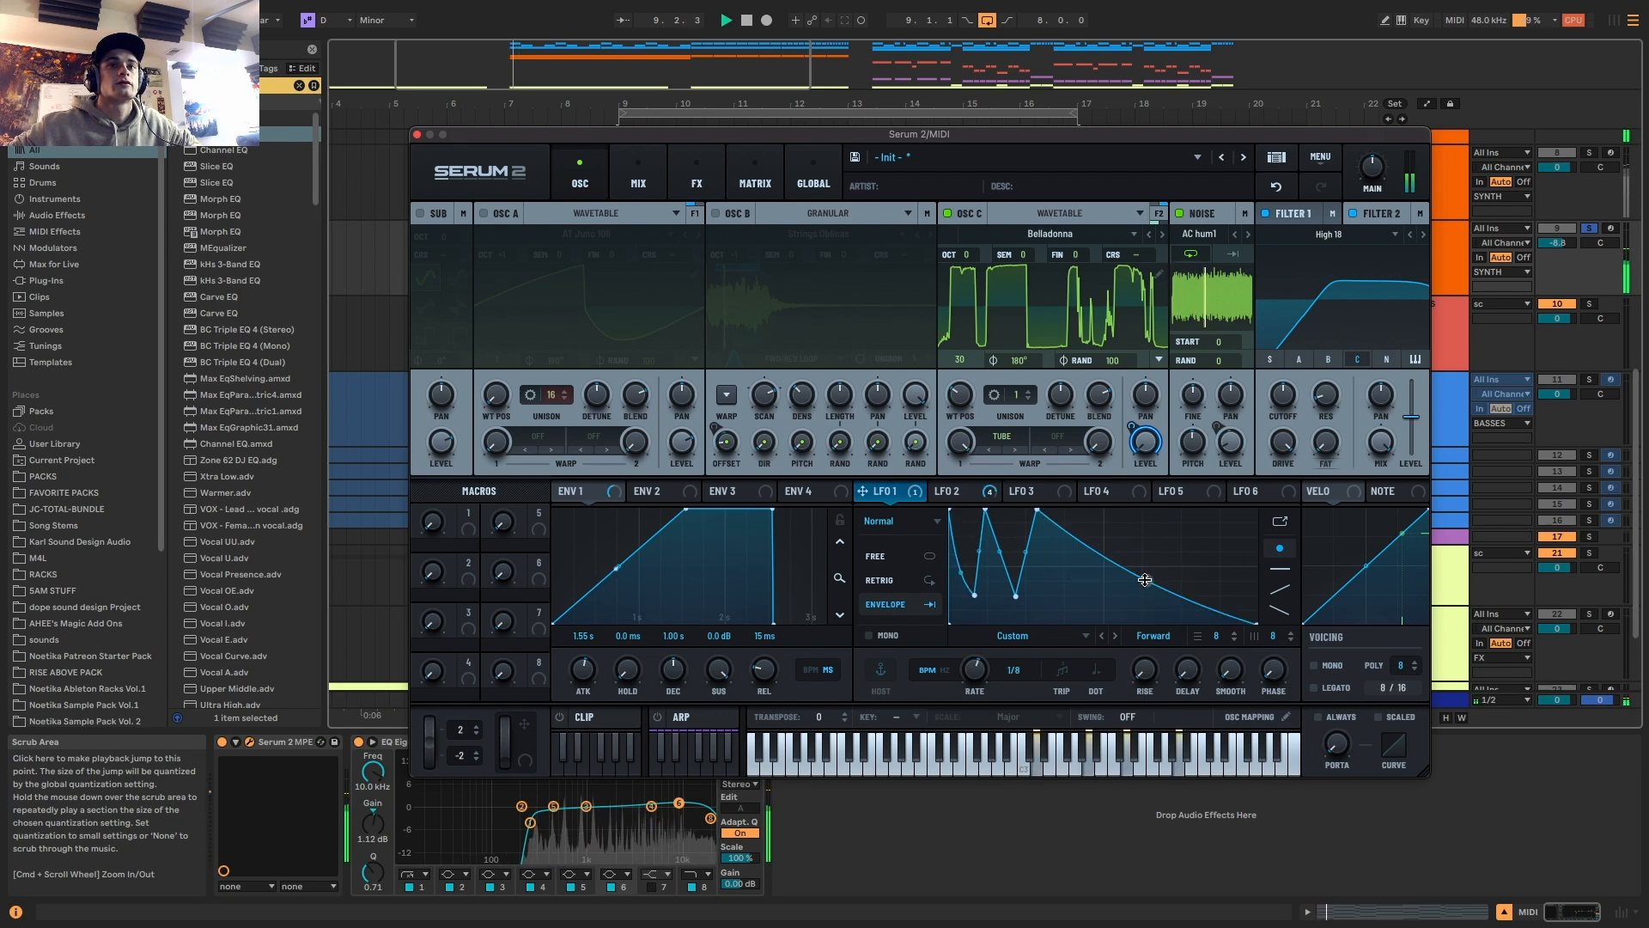
{"action": "left_click_drag", "start_coordinate": [1145, 580], "coordinate": [1139, 591]}
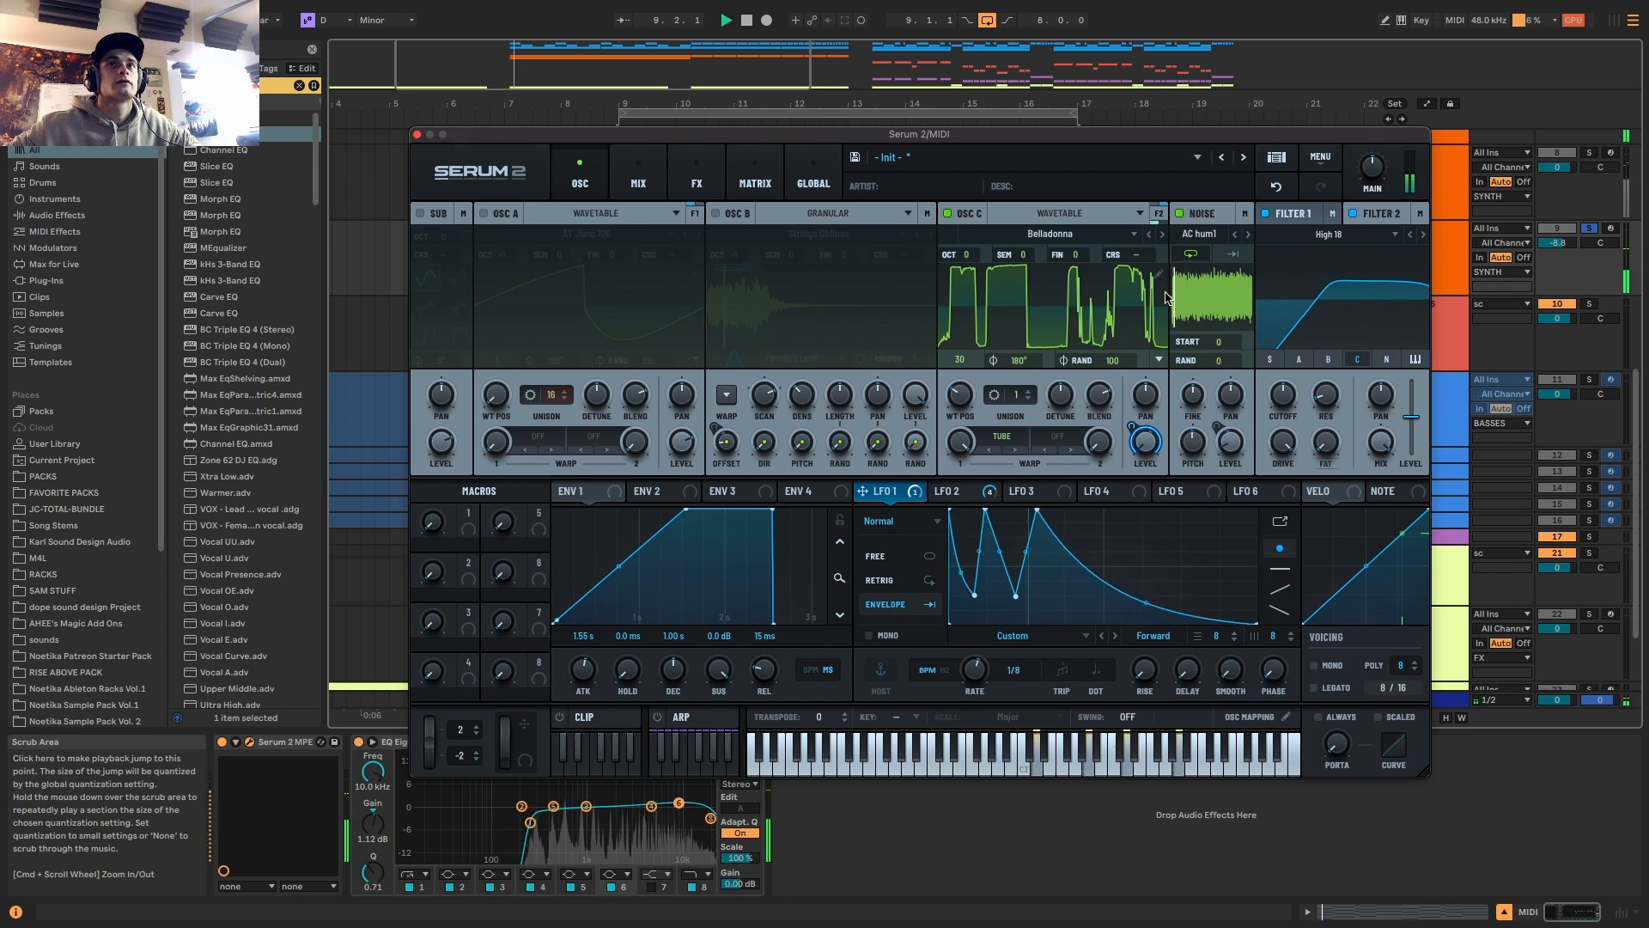
Re-enable oscillators B and A and add a Chorus to the Main effects chain
{"action": "left_click", "coordinate": [715, 214]}
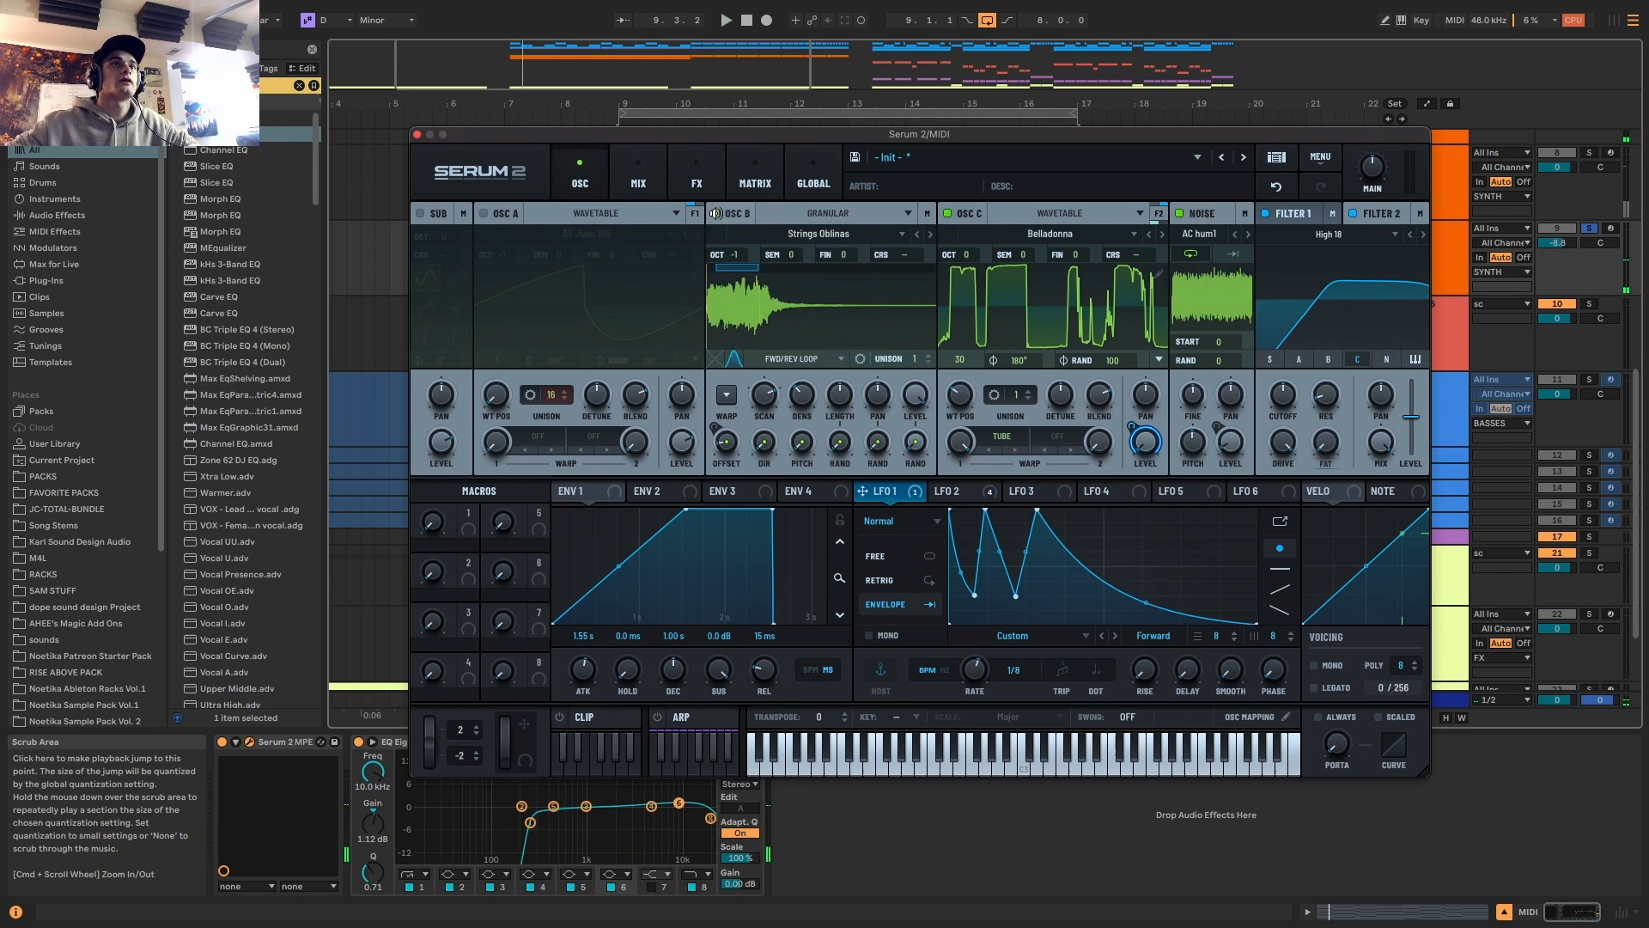
{"action": "left_click", "coordinate": [483, 212]}
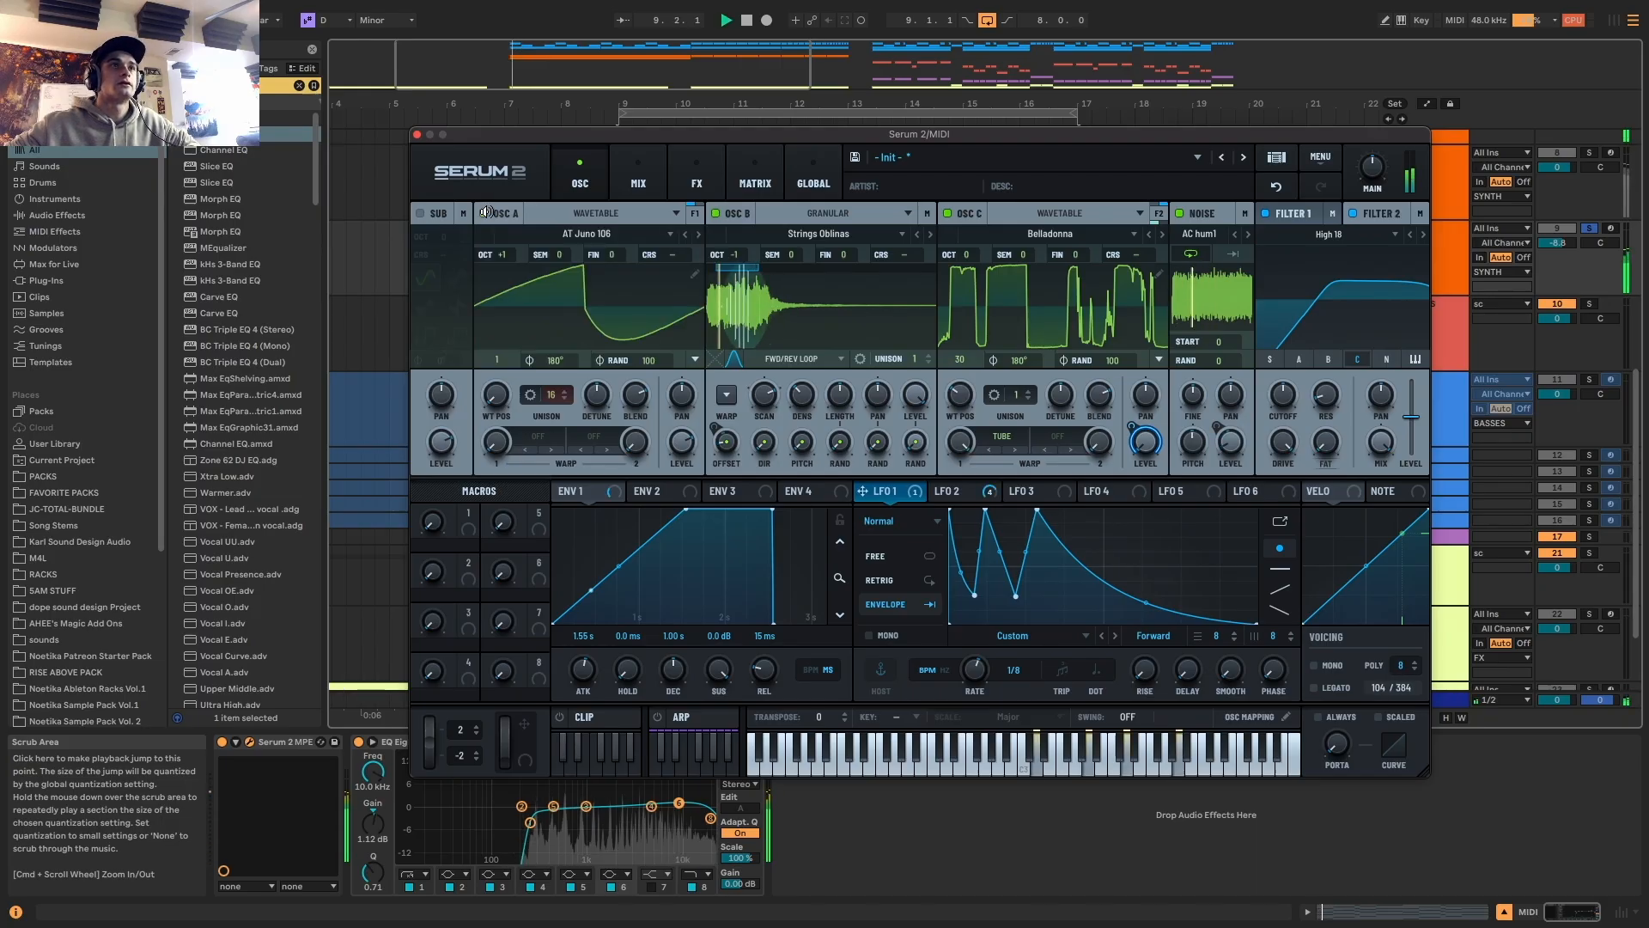
{"action": "left_click", "coordinate": [697, 180]}
{"action": "left_click", "coordinate": [426, 243]}
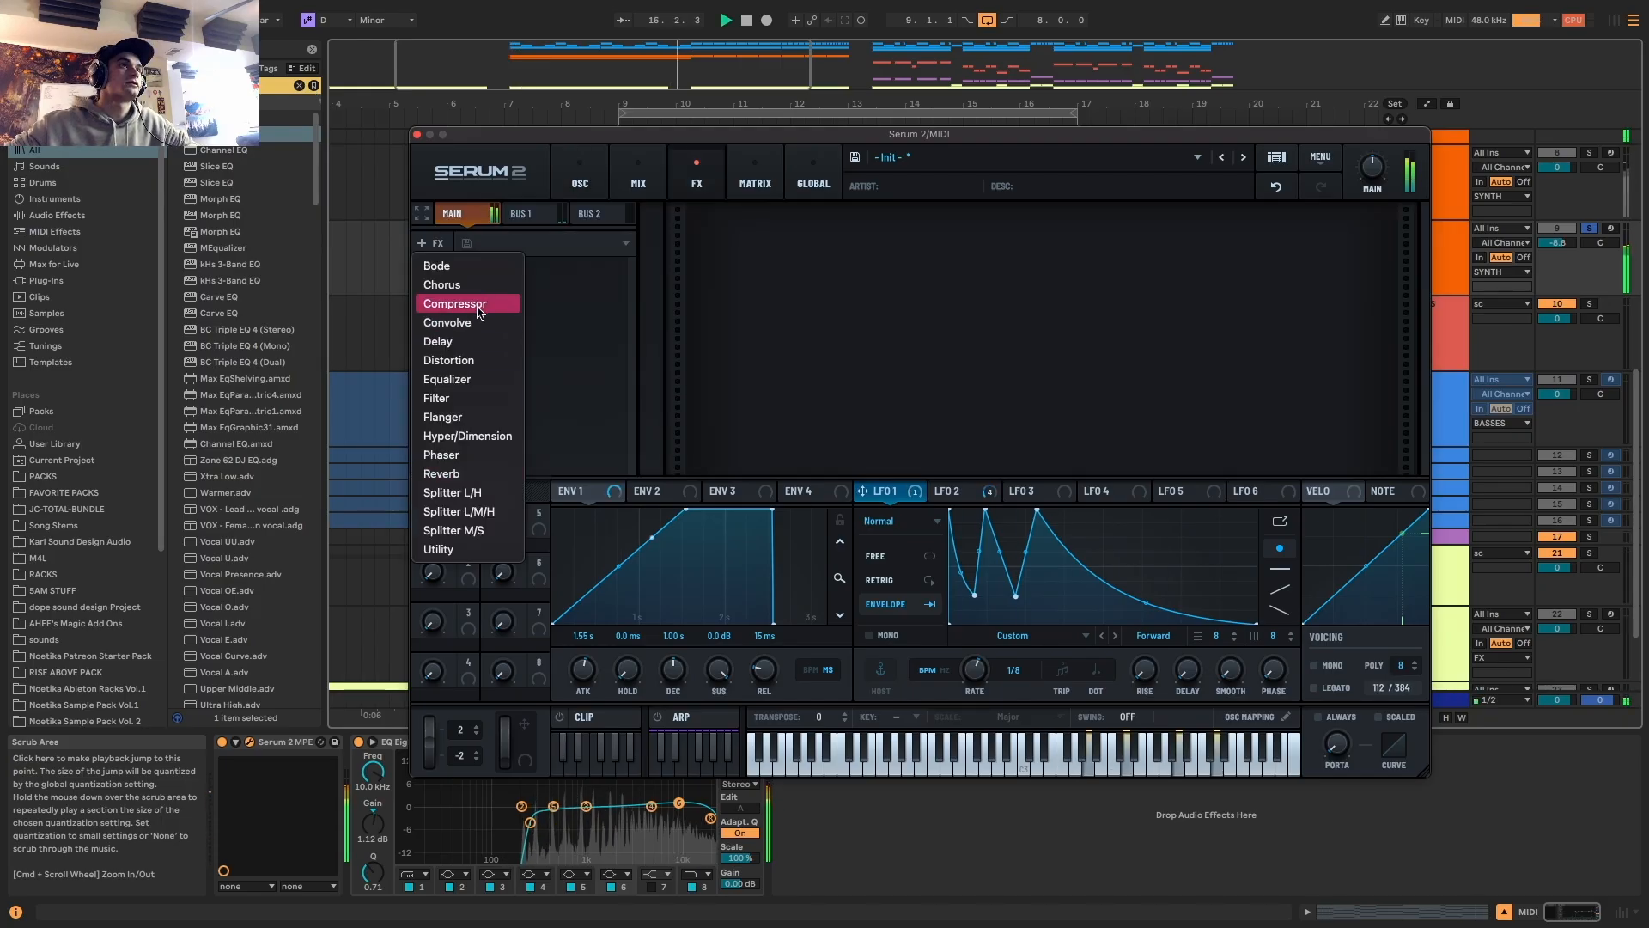
{"action": "left_click", "coordinate": [464, 284]}
{"action": "left_click_drag", "start_coordinate": [1295, 309], "coordinate": [1318, 273]}
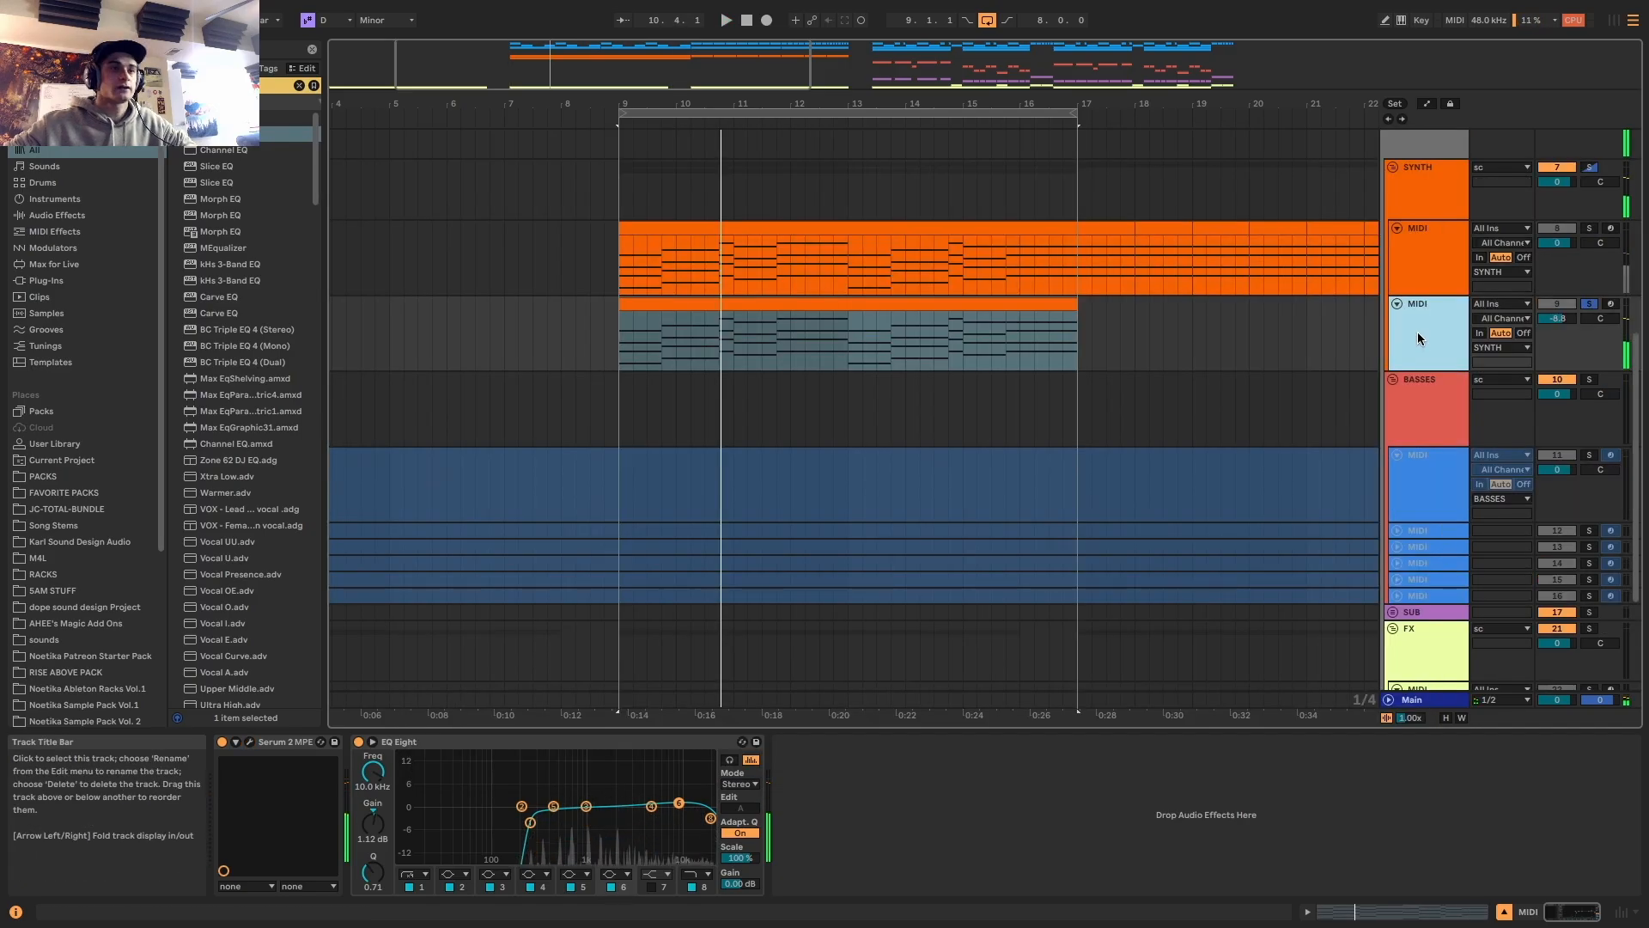
Set oscillator A's level to 86% during playback and close the synth window
{"action": "key", "text": "space"}
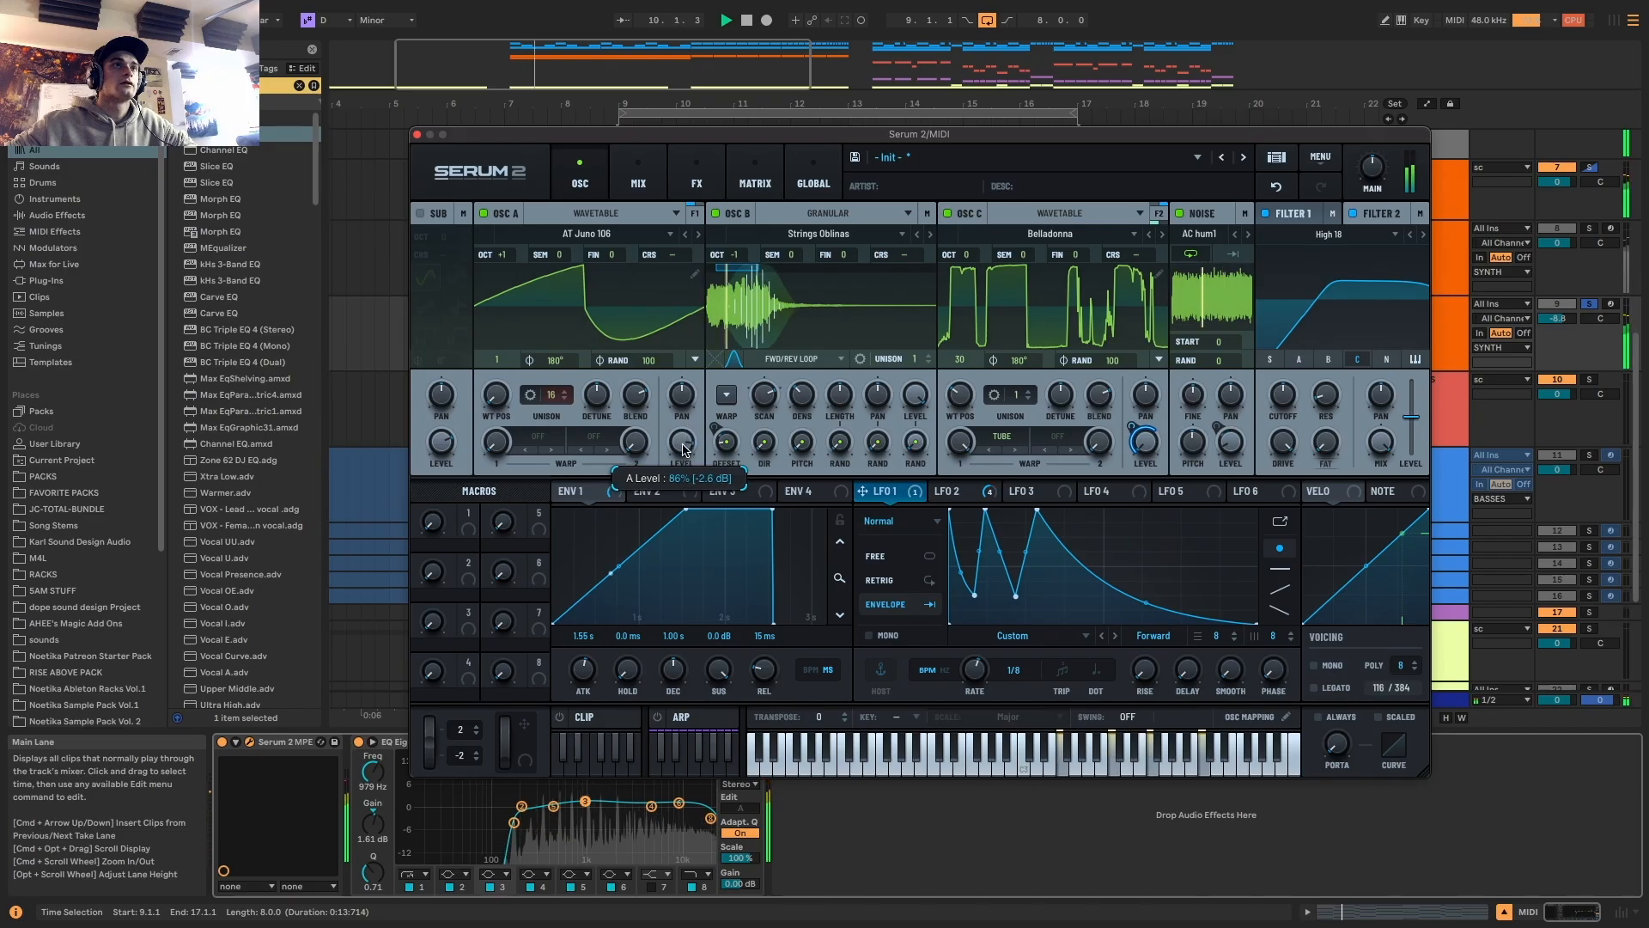
{"action": "left_click", "coordinate": [419, 138]}
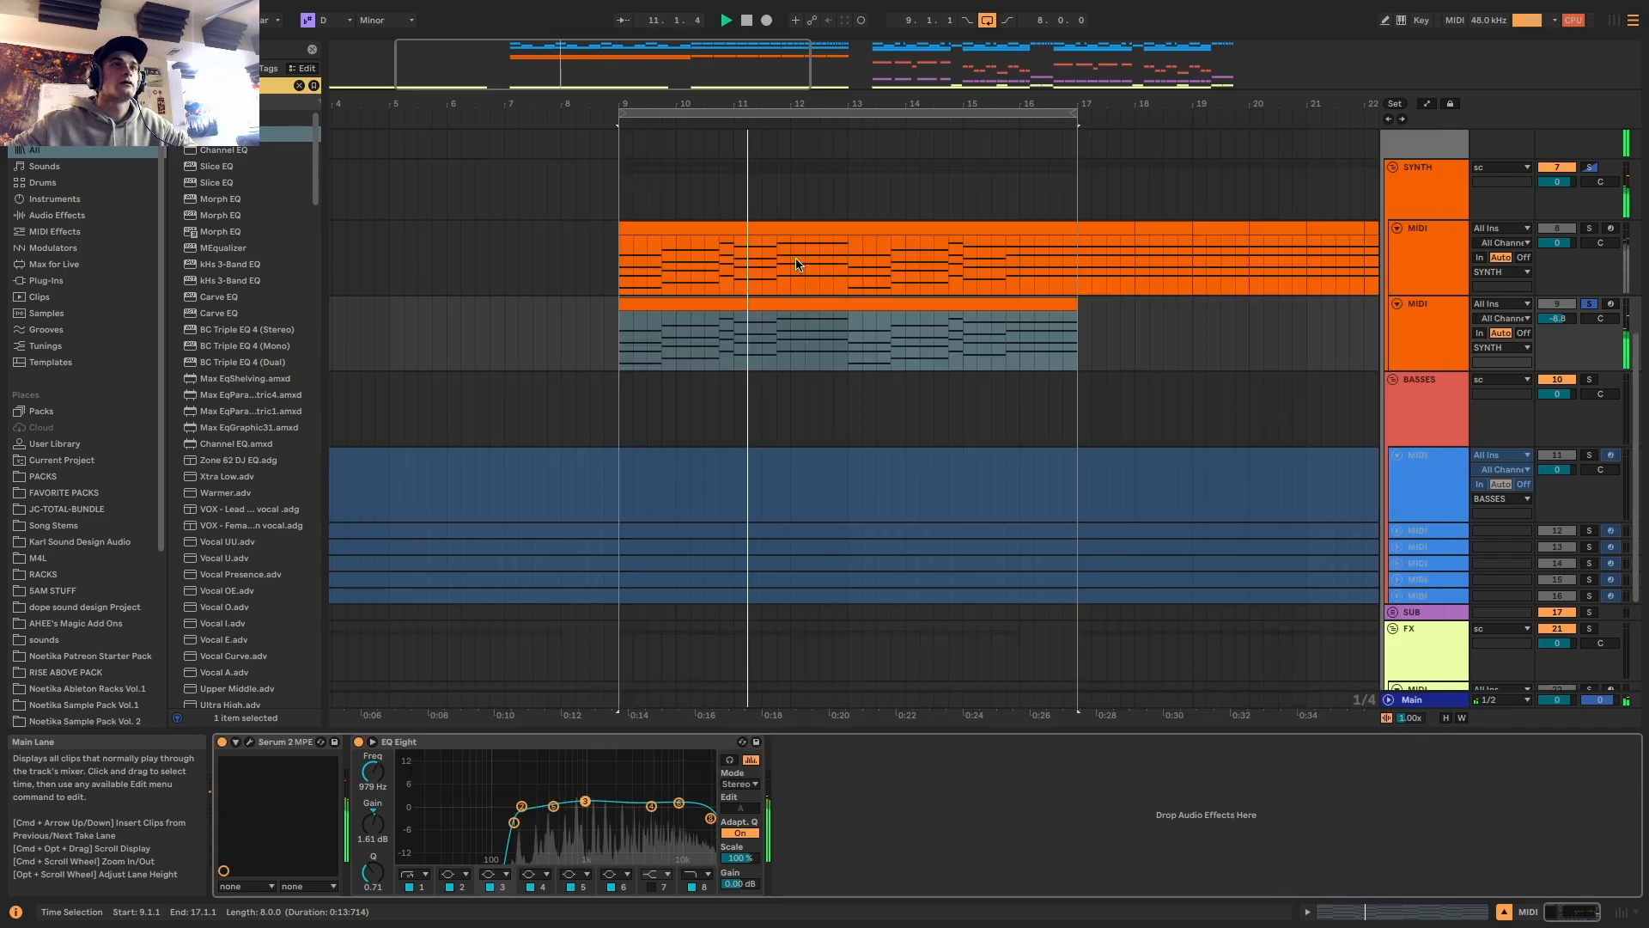
Freeze the first synth's MIDI track
{"action": "left_click", "coordinate": [894, 324]}
{"action": "right_click", "coordinate": [1413, 335]}
{"action": "left_click", "coordinate": [1447, 434]}
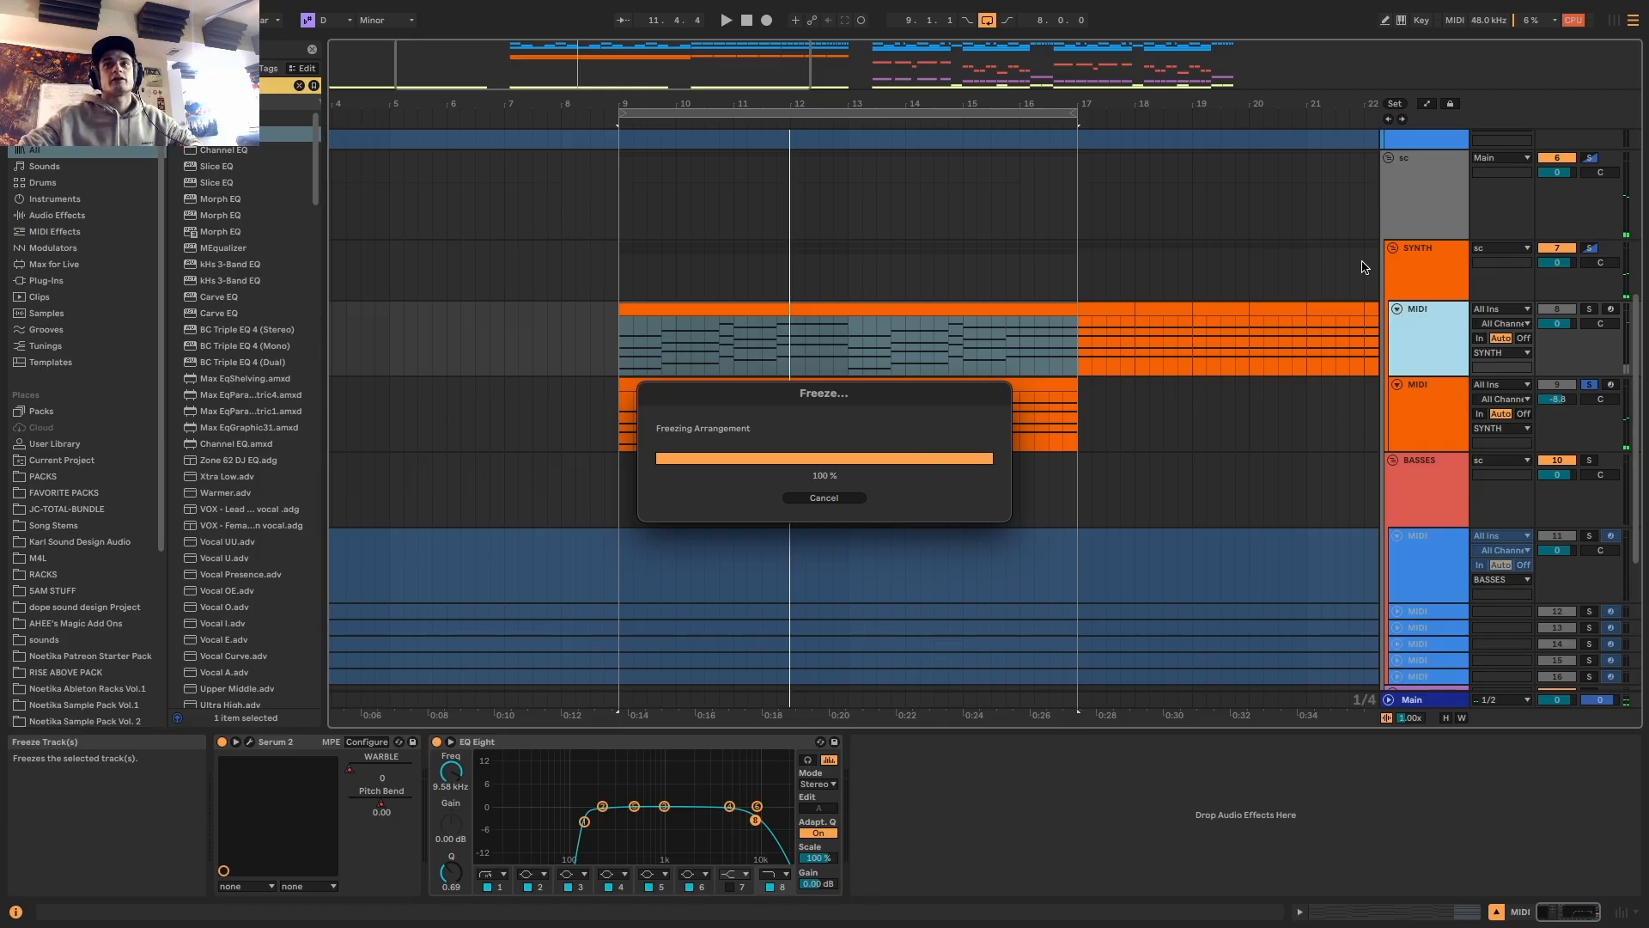
Unsolo the second synth and play the chord section from bar 9 together with the drums
{"action": "left_click", "coordinate": [1589, 384]}
{"action": "left_click", "coordinate": [1432, 385]}
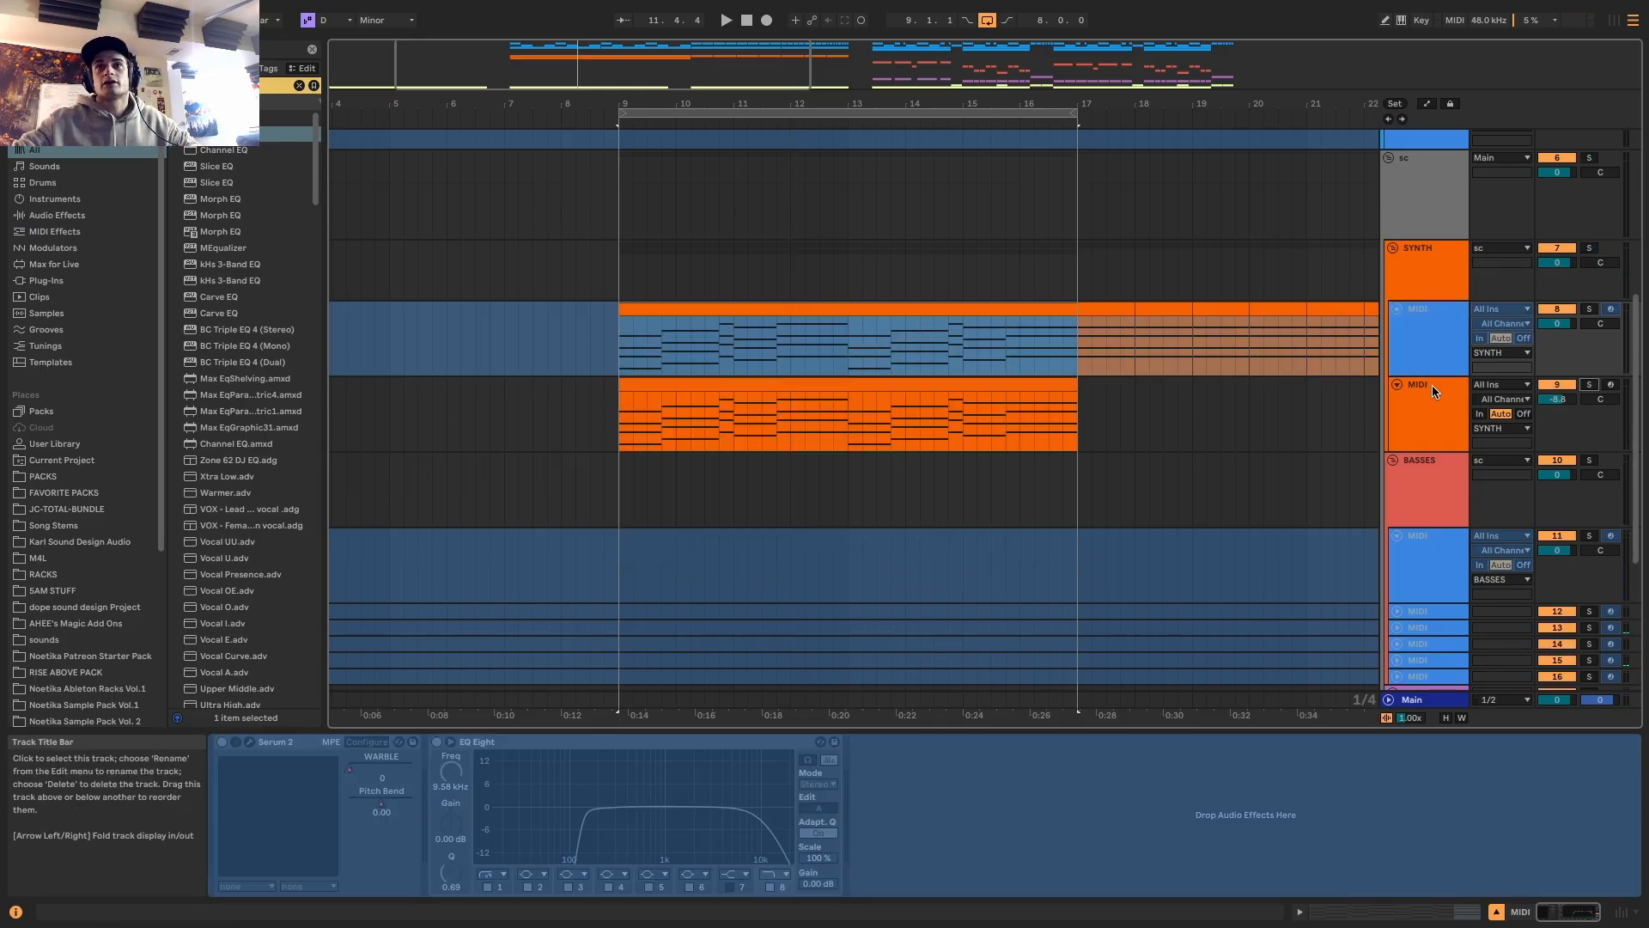
{"action": "left_click", "coordinate": [1419, 321]}
{"action": "left_click", "coordinate": [673, 388]}
{"action": "key", "text": "space"}
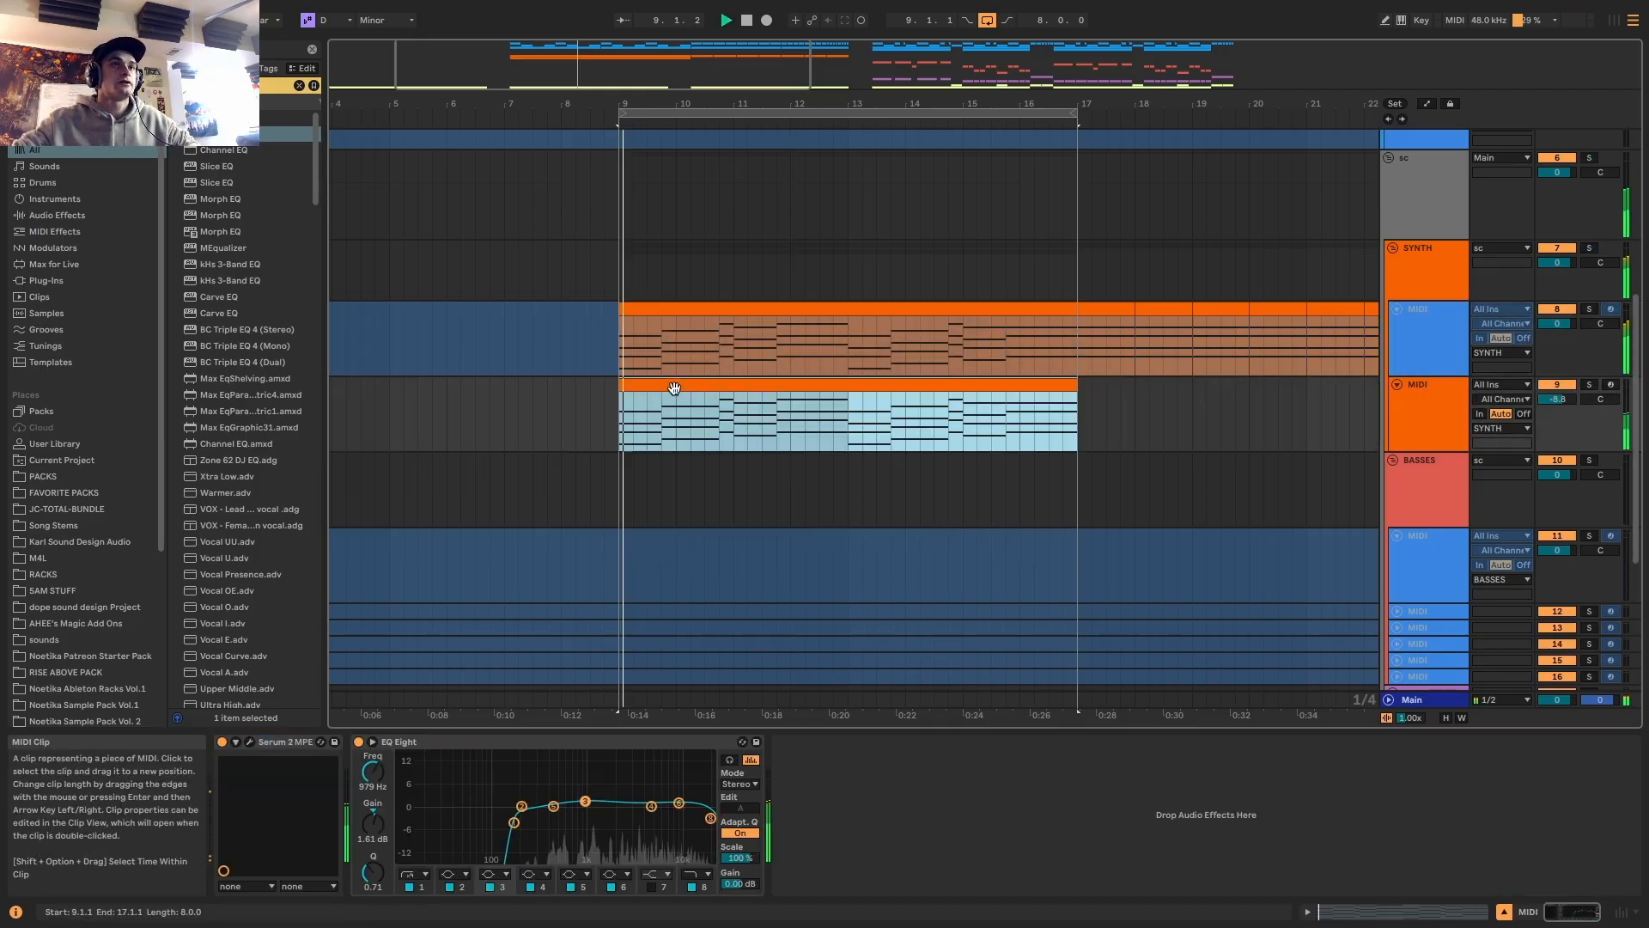
{"action": "scroll", "coordinate": [644, 388], "scroll_direction": "down", "scroll_amount": 3}
{"action": "scroll", "coordinate": [537, 426], "scroll_direction": "up", "scroll_amount": 3}
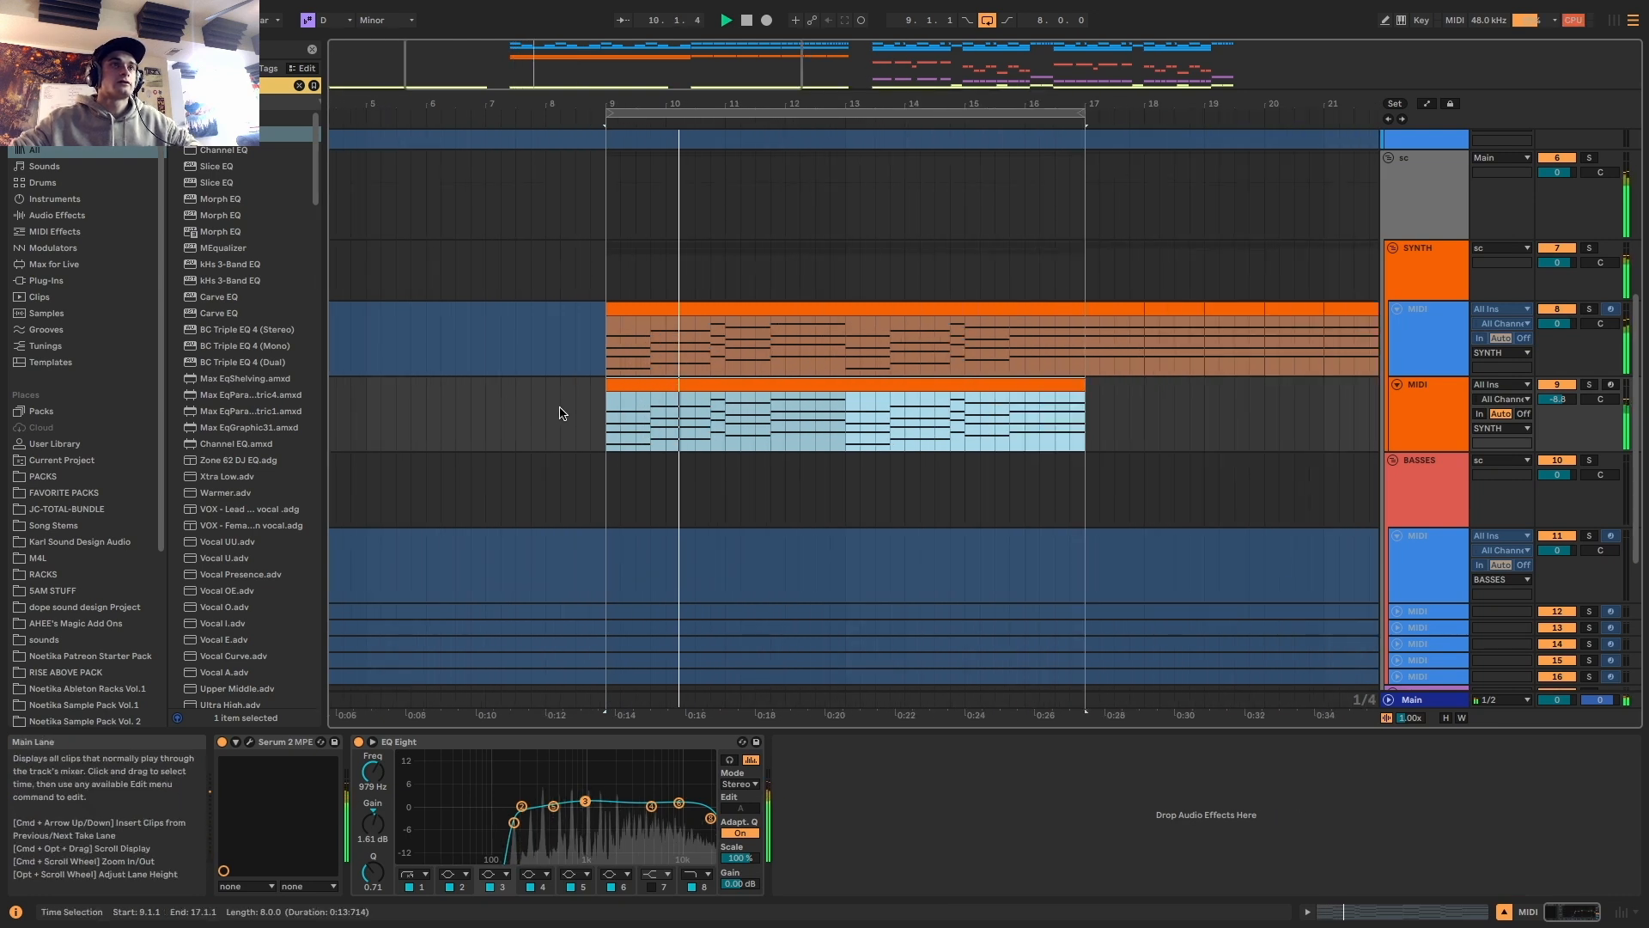
{"action": "scroll", "coordinate": [573, 410], "scroll_direction": "up", "scroll_amount": 8}
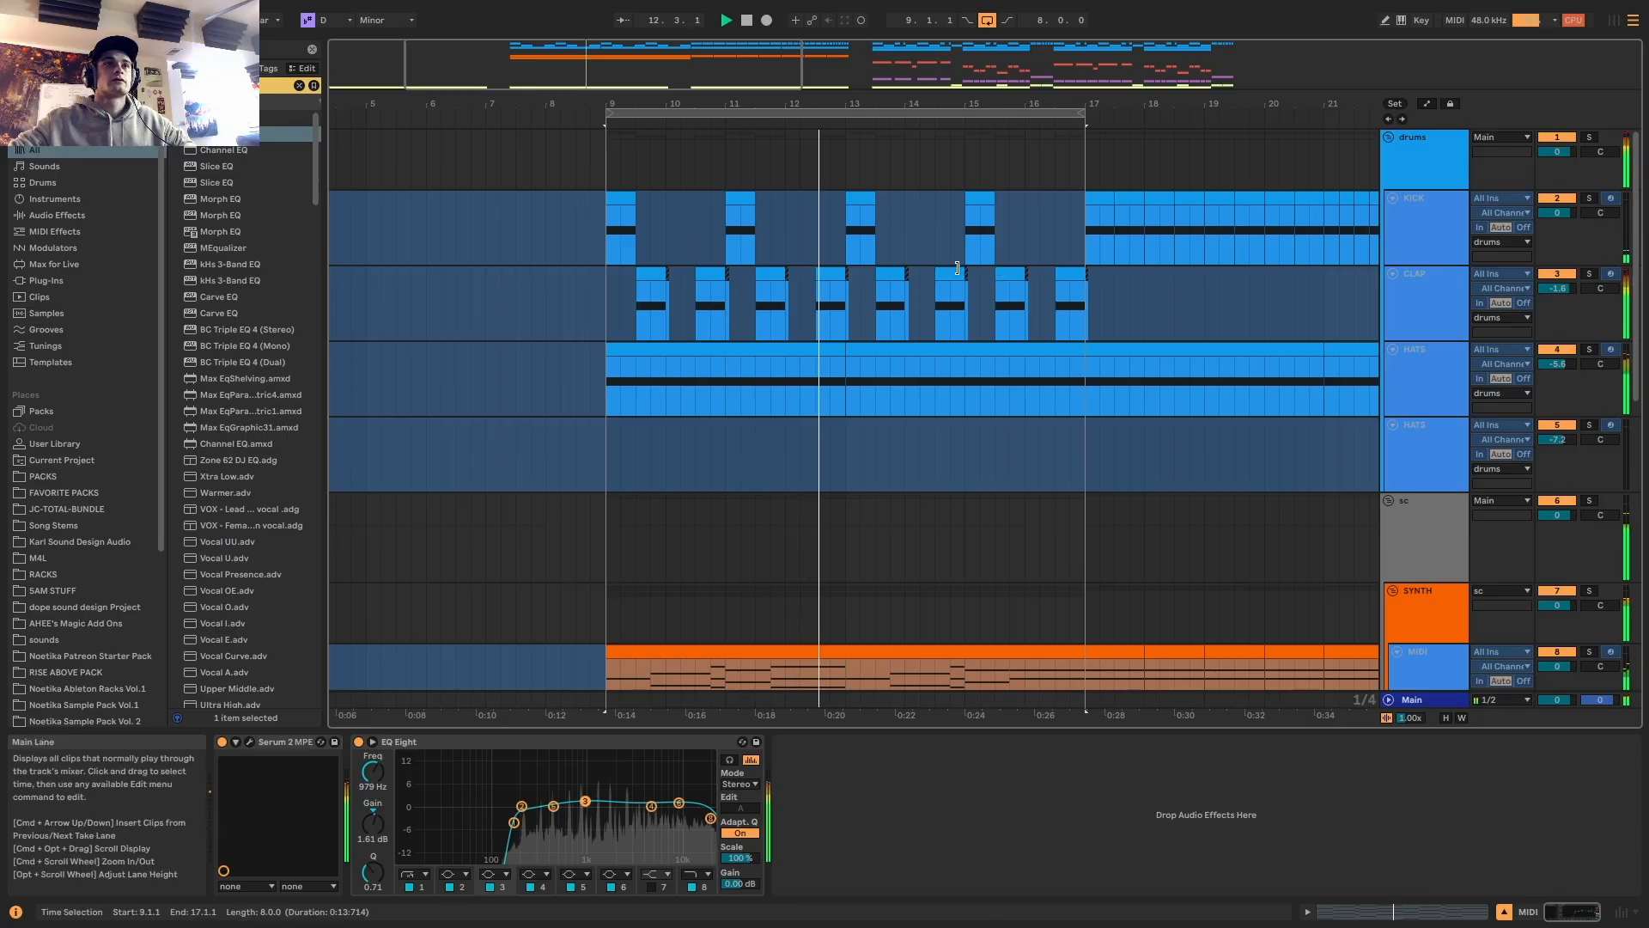
Copy the bar 9 kick clip to 10.4.1 and 11.4.1 on the KICK track
{"action": "left_click", "coordinate": [607, 209]}
{"action": "key", "text": "space"}
{"action": "left_click", "coordinate": [608, 204]}
{"action": "scroll", "coordinate": [617, 215], "scroll_direction": "down", "scroll_amount": 3}
{"action": "scroll", "coordinate": [618, 221], "scroll_direction": "up", "scroll_amount": 3}
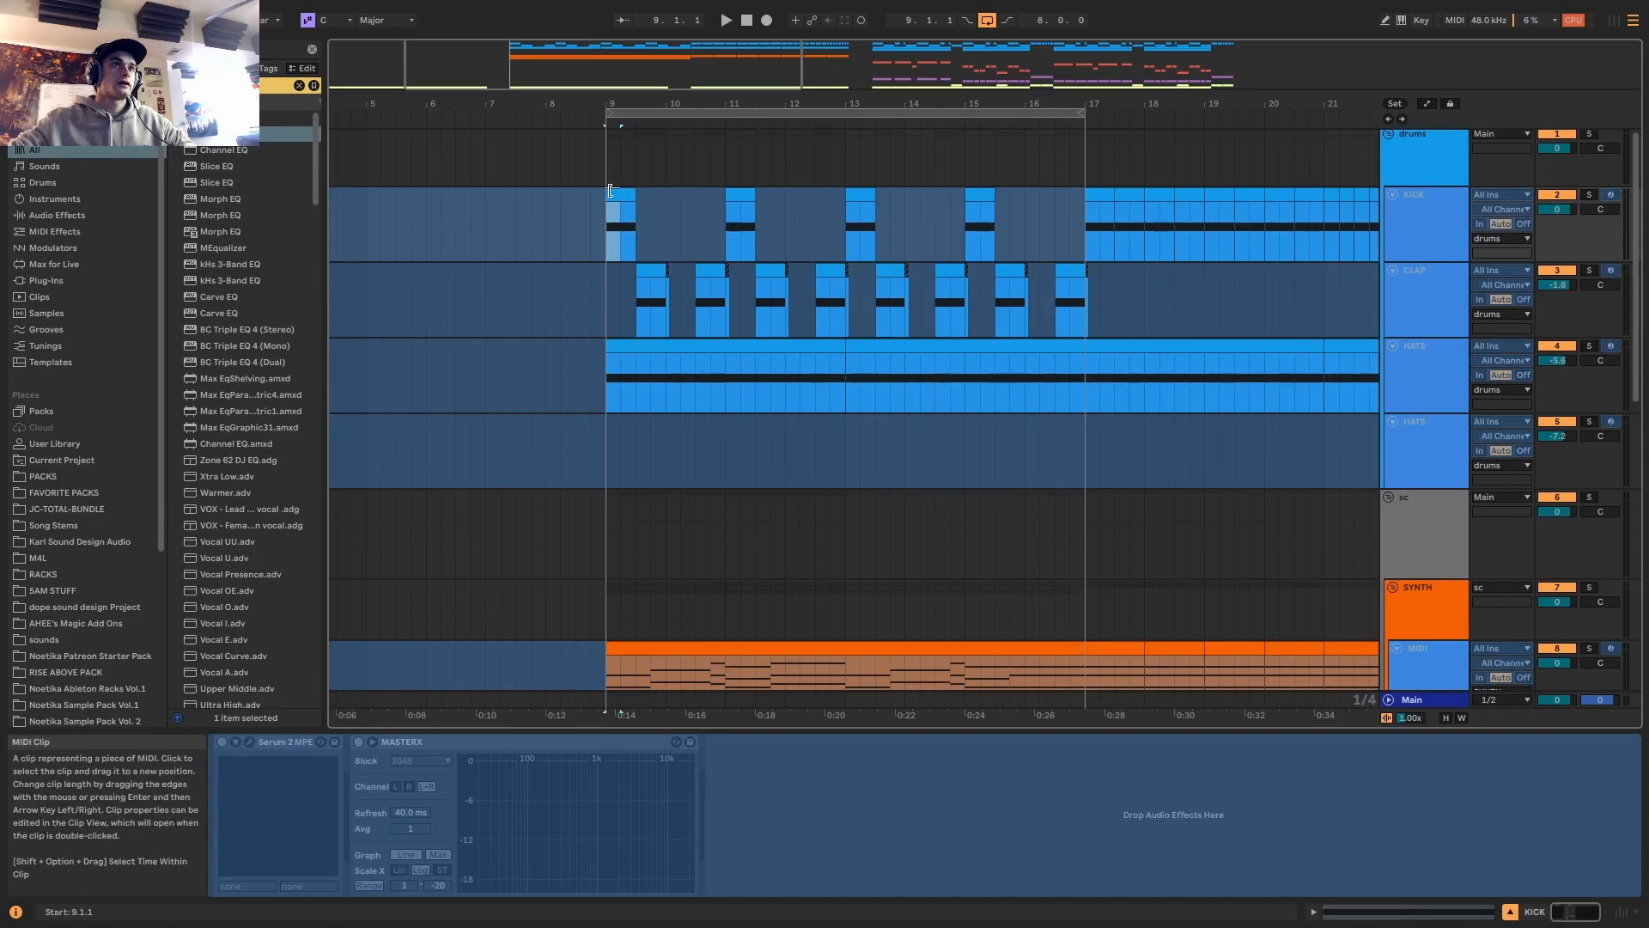
{"action": "left_click_drag", "start_coordinate": [611, 222], "coordinate": [783, 194]}
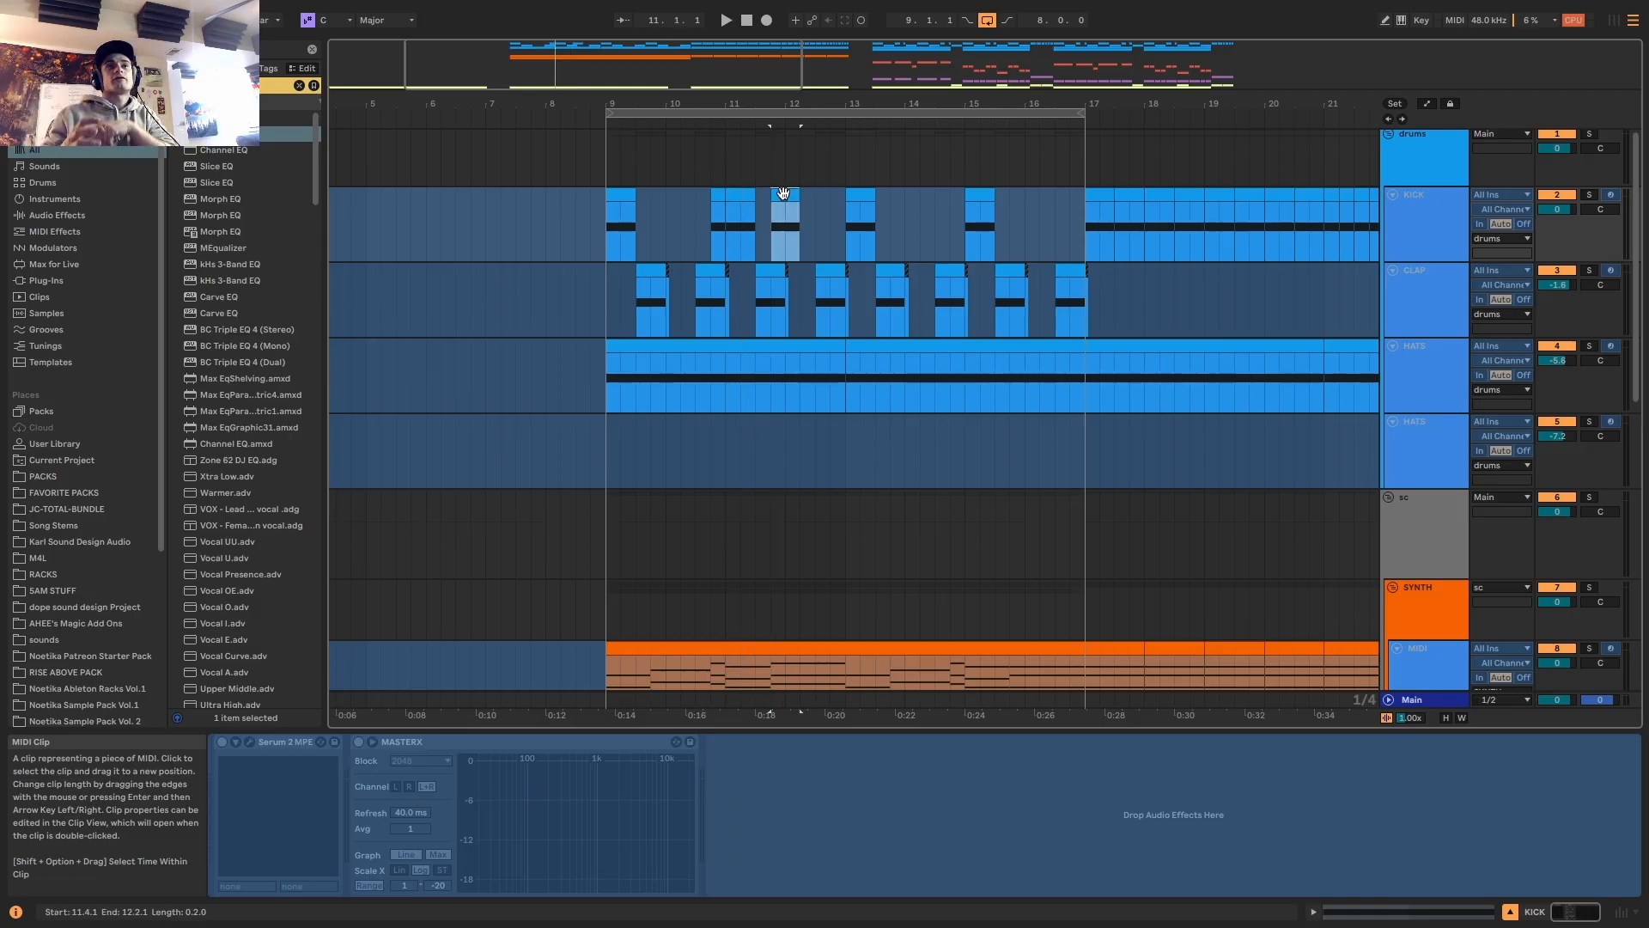
Select the first kick clip at bar 9 and fold the CLAP and first HATS tracks
{"action": "left_click", "coordinate": [612, 200]}
{"action": "scroll", "coordinate": [741, 440], "scroll_direction": "down", "scroll_amount": 2}
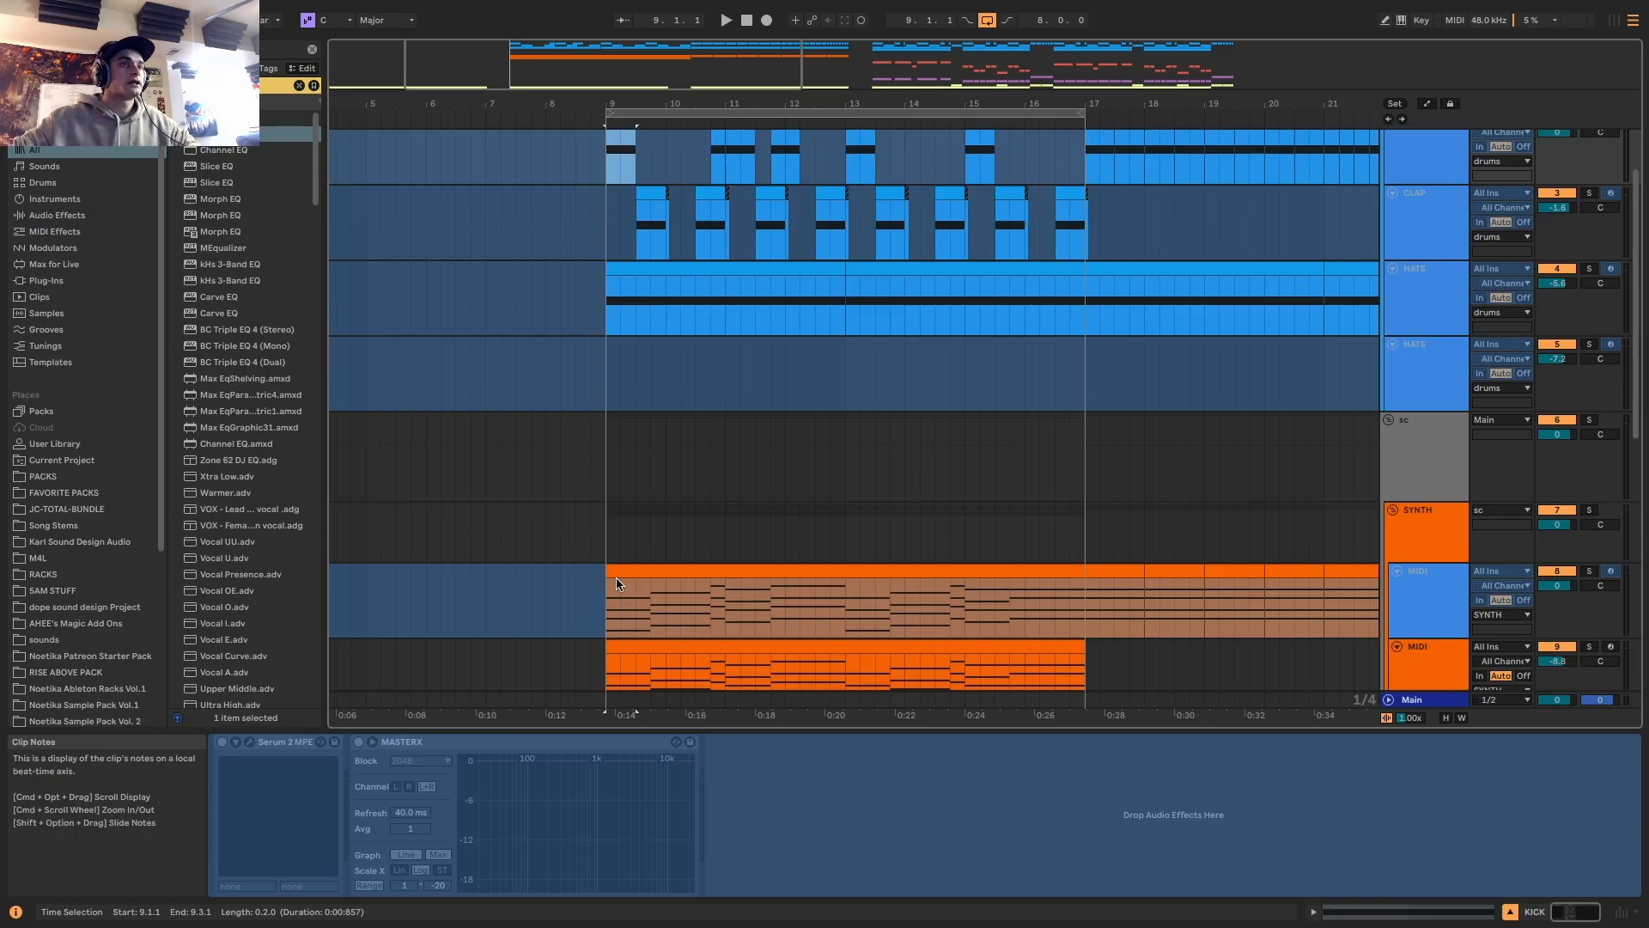
{"action": "scroll", "coordinate": [616, 577], "scroll_direction": "up", "scroll_amount": 2}
{"action": "left_click", "coordinate": [1393, 194]}
{"action": "left_click", "coordinate": [1393, 209]}
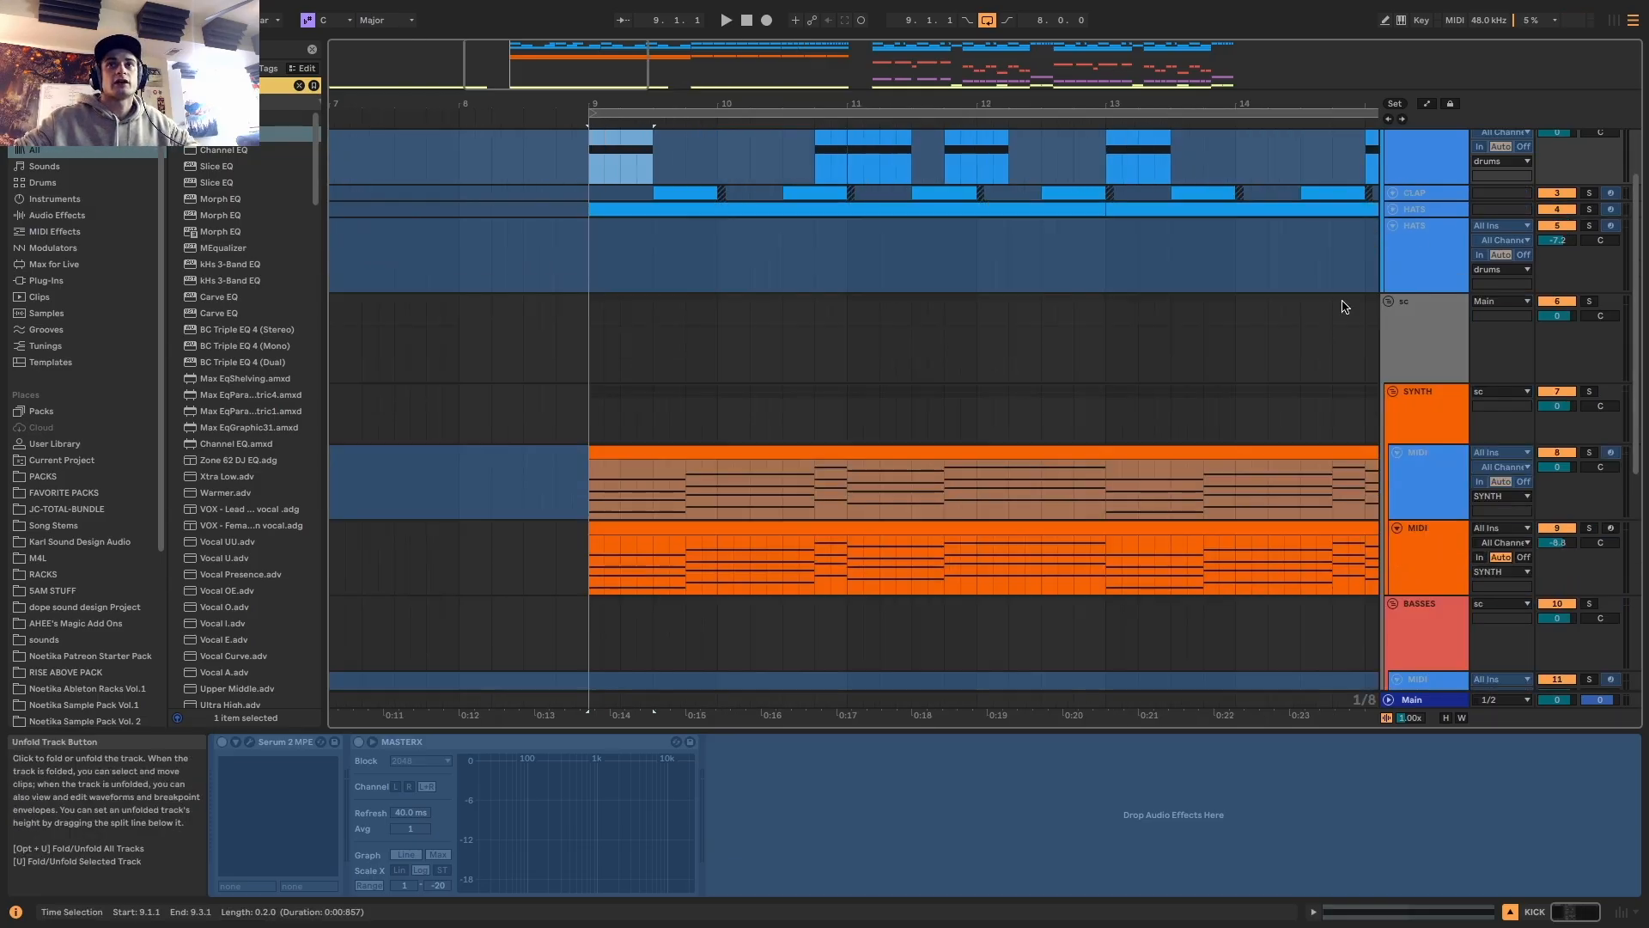
Place a one-beat copy of the kick at 9.4.1 to match the chord change and play the section
{"action": "scroll", "coordinate": [1117, 395], "scroll_direction": "up", "scroll_amount": 1}
{"action": "left_click", "coordinate": [837, 479]}
{"action": "left_click_drag", "start_coordinate": [819, 513], "coordinate": [847, 513]}
{"action": "scroll", "coordinate": [884, 504], "scroll_direction": "up", "scroll_amount": 2}
{"action": "scroll", "coordinate": [884, 504], "scroll_direction": "down", "scroll_amount": 1}
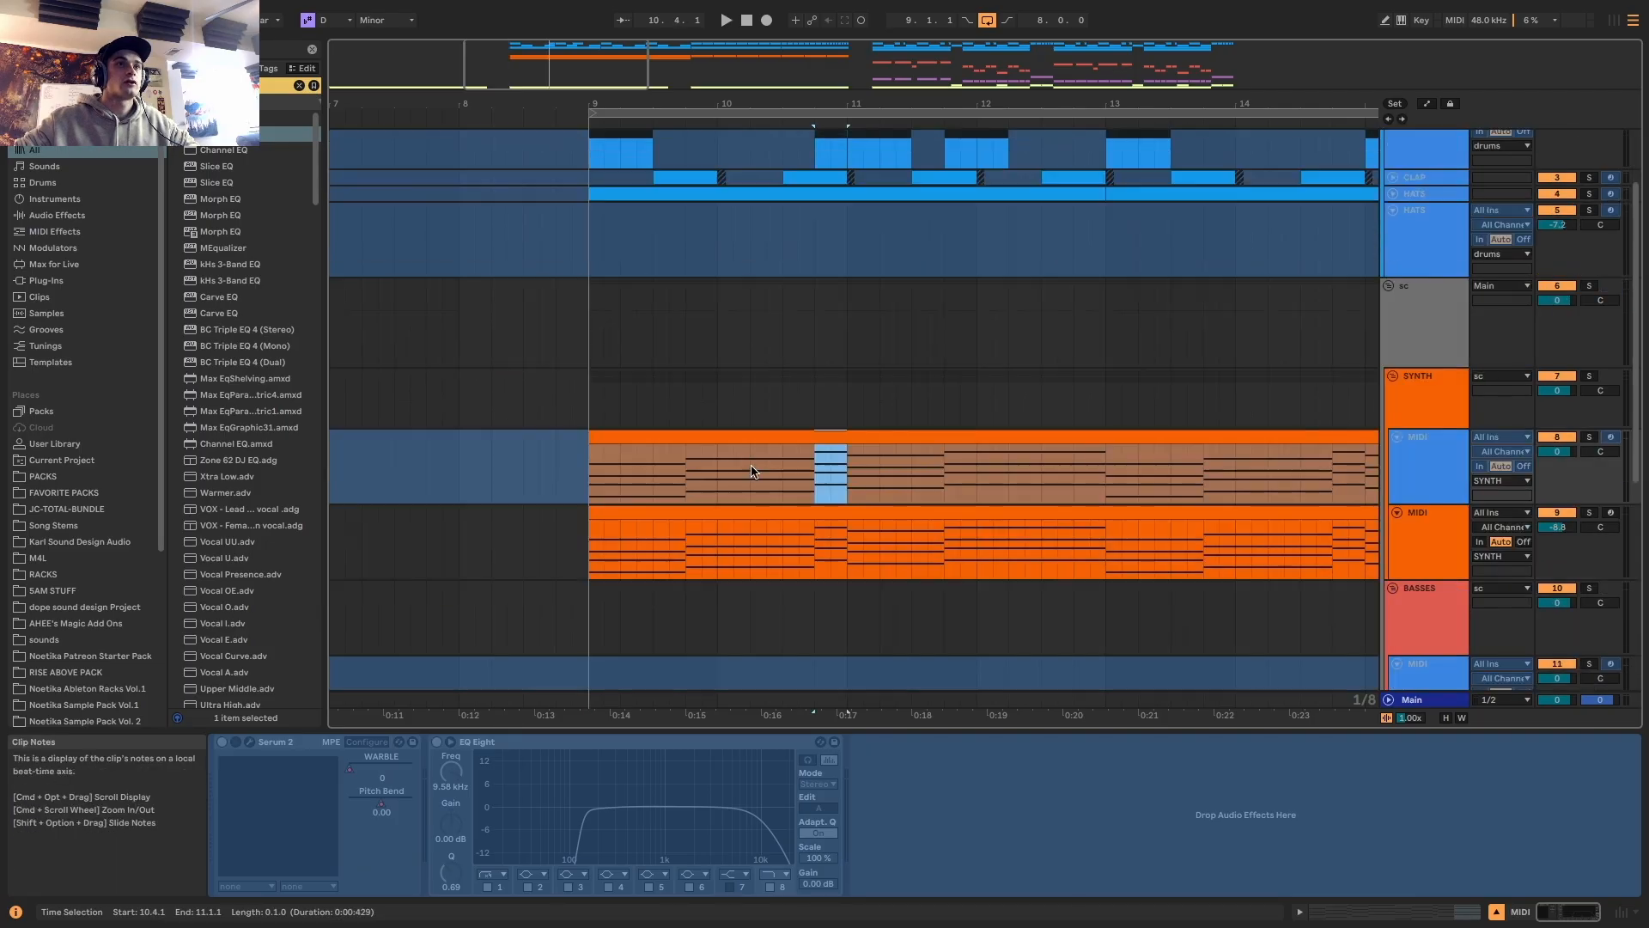
{"action": "left_click", "coordinate": [635, 160]}
{"action": "key", "text": "space"}
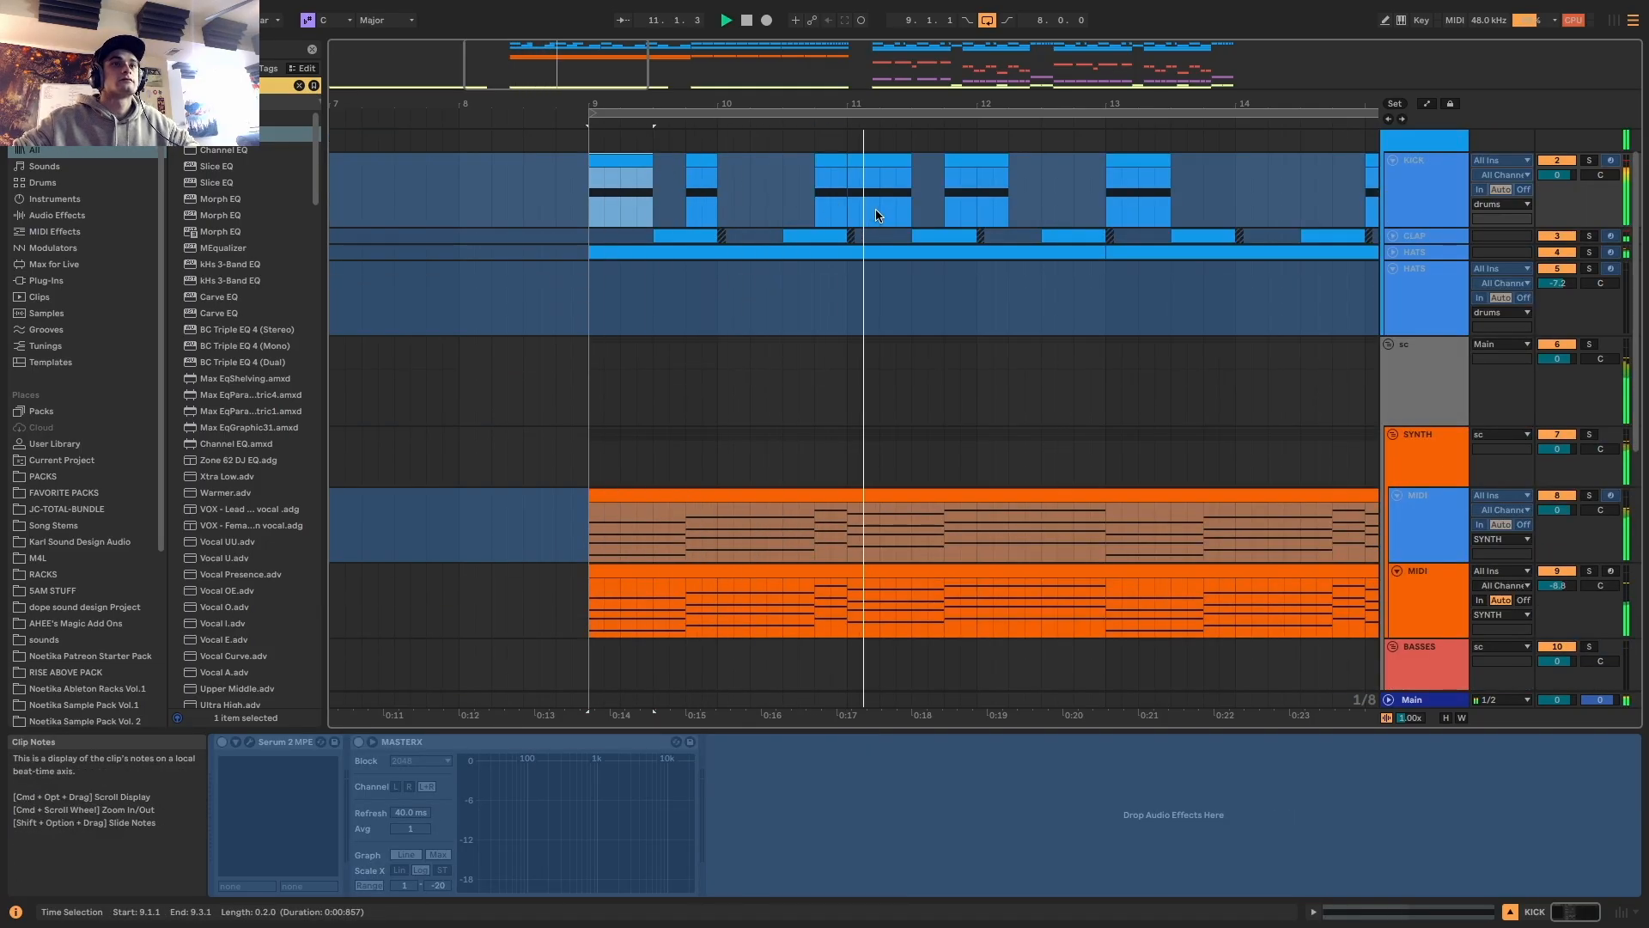
Duplicate the kick pattern of bars 9 to 13 into bars 13 to 17
{"action": "scroll", "coordinate": [902, 210], "scroll_direction": "down", "scroll_amount": 1}
{"action": "scroll", "coordinate": [984, 215], "scroll_direction": "down", "scroll_amount": 1}
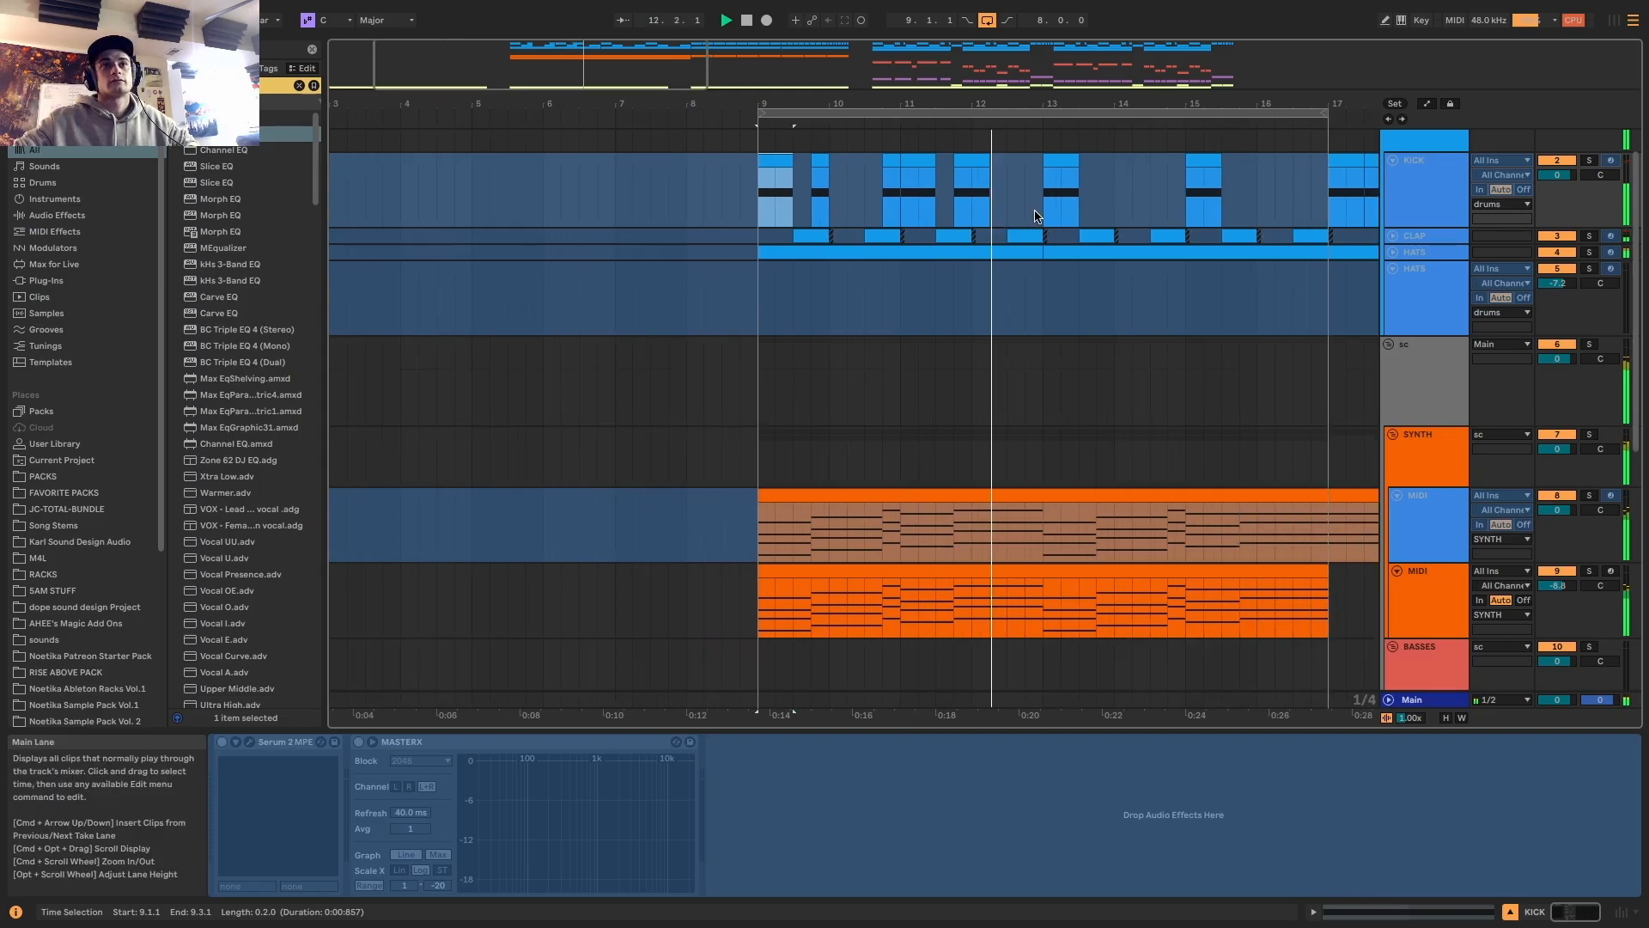
{"action": "left_click_drag", "start_coordinate": [1044, 208], "coordinate": [760, 203]}
{"action": "key", "text": "super+d"}
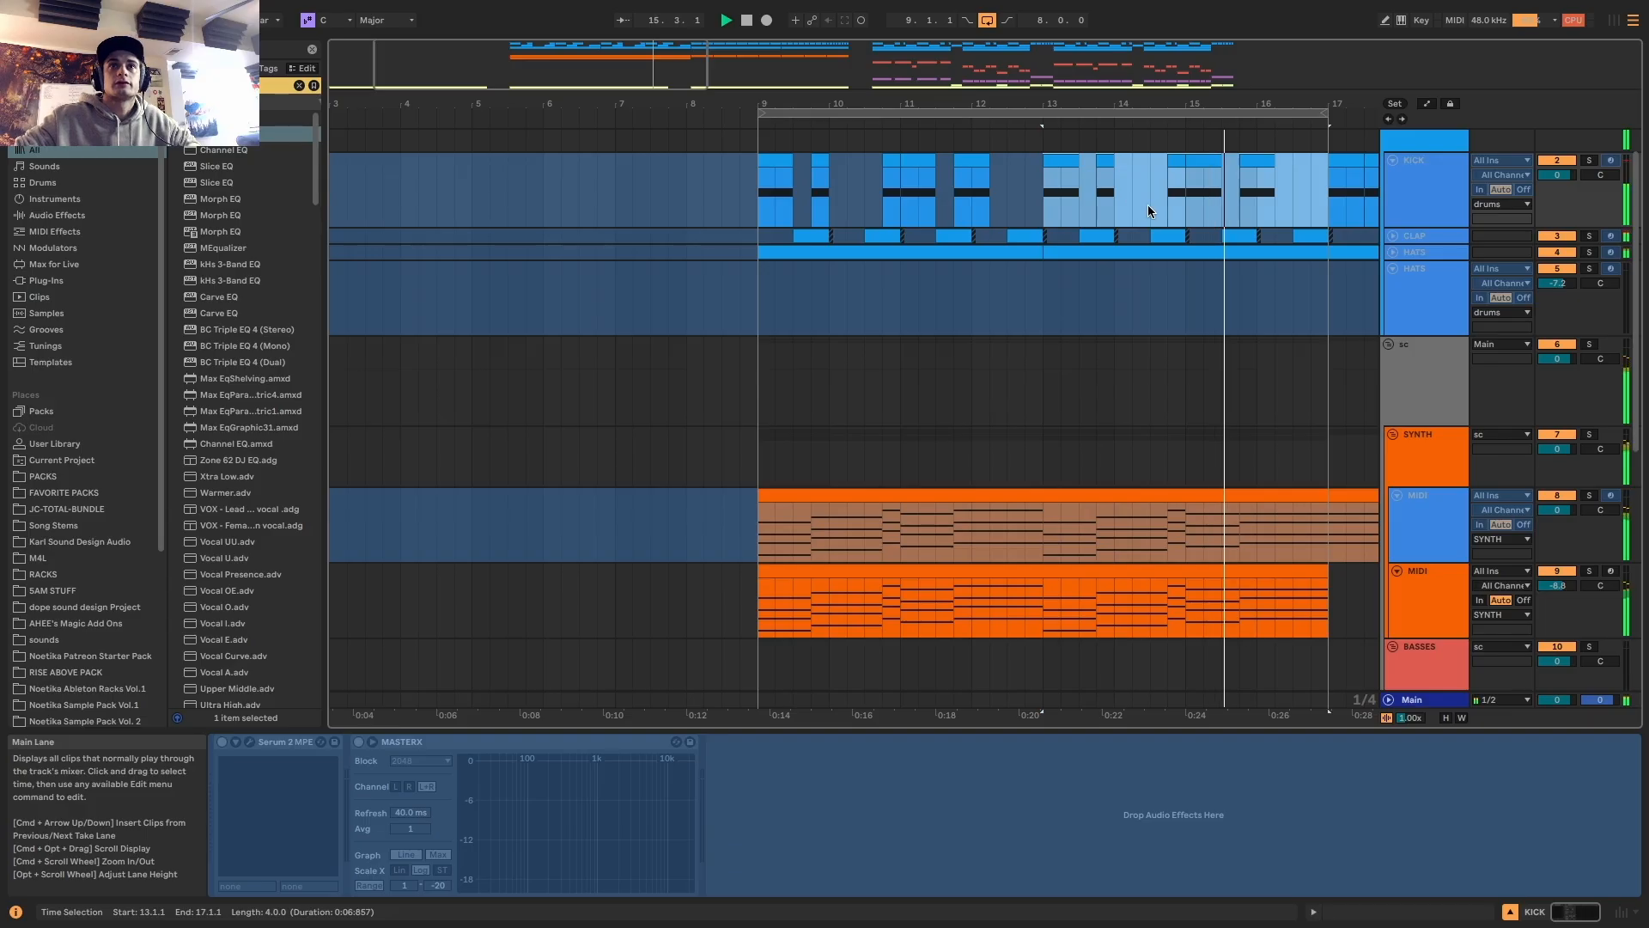
Freeze the second synth's MIDI track
{"action": "scroll", "coordinate": [1189, 302], "scroll_direction": "down", "scroll_amount": 2}
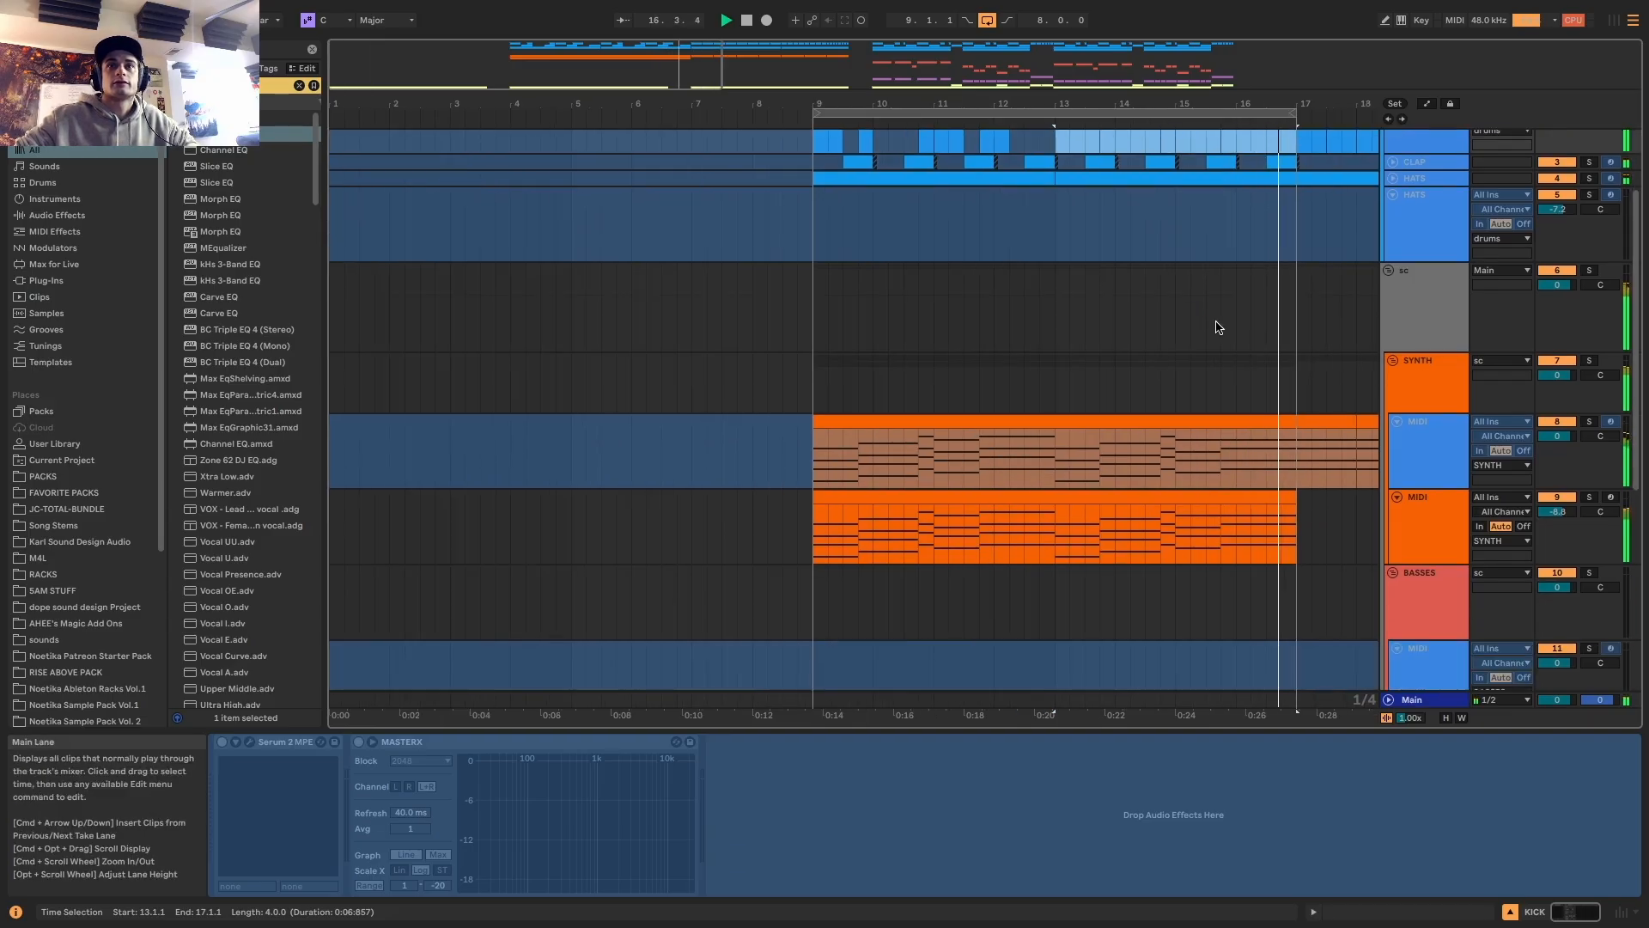
{"action": "right_click", "coordinate": [1433, 509]}
{"action": "left_click", "coordinate": [1292, 612]}
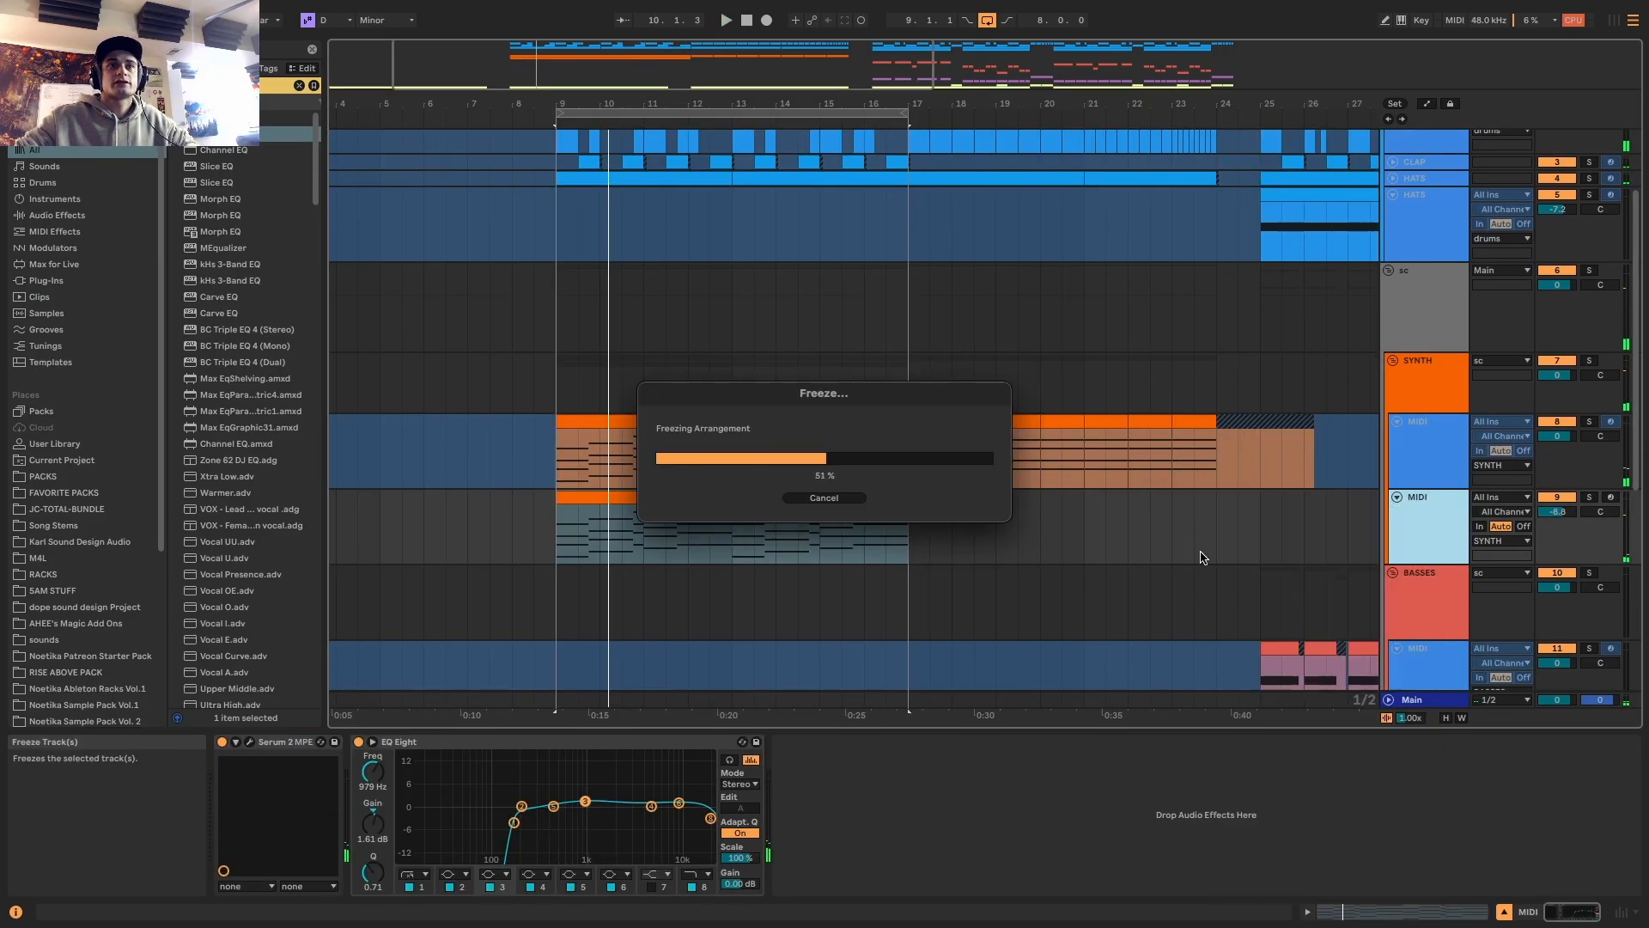
Add a new MIDI track below the second synth and insert an empty MIDI clip from bar 9 to 17
{"action": "key", "text": "super+shift+t"}
{"action": "left_click_drag", "start_coordinate": [720, 59], "coordinate": [615, 107]}
{"action": "left_click_drag", "start_coordinate": [1248, 630], "coordinate": [575, 605]}
{"action": "key", "text": "super+shift+m"}
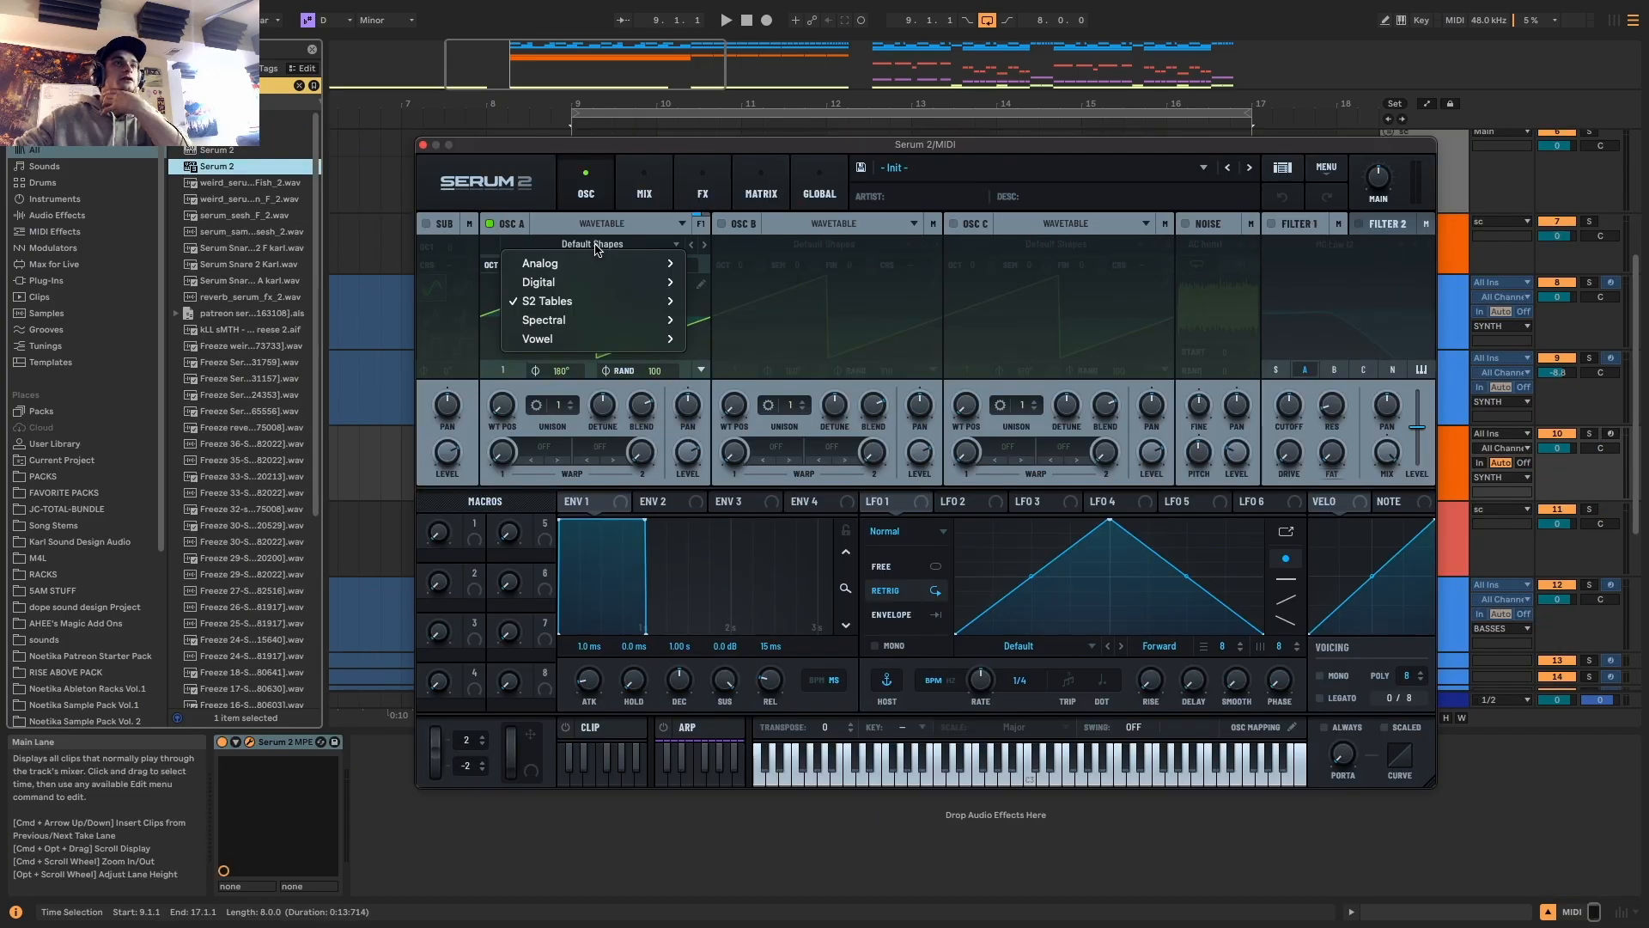
Set Serum 2's oscillator A to Sample mode
{"action": "left_click", "coordinate": [593, 244]}
{"action": "mouse_move", "coordinate": [579, 301]}
{"action": "left_click", "coordinate": [603, 287]}
{"action": "left_click", "coordinate": [544, 371]}
{"action": "left_click", "coordinate": [542, 372]}
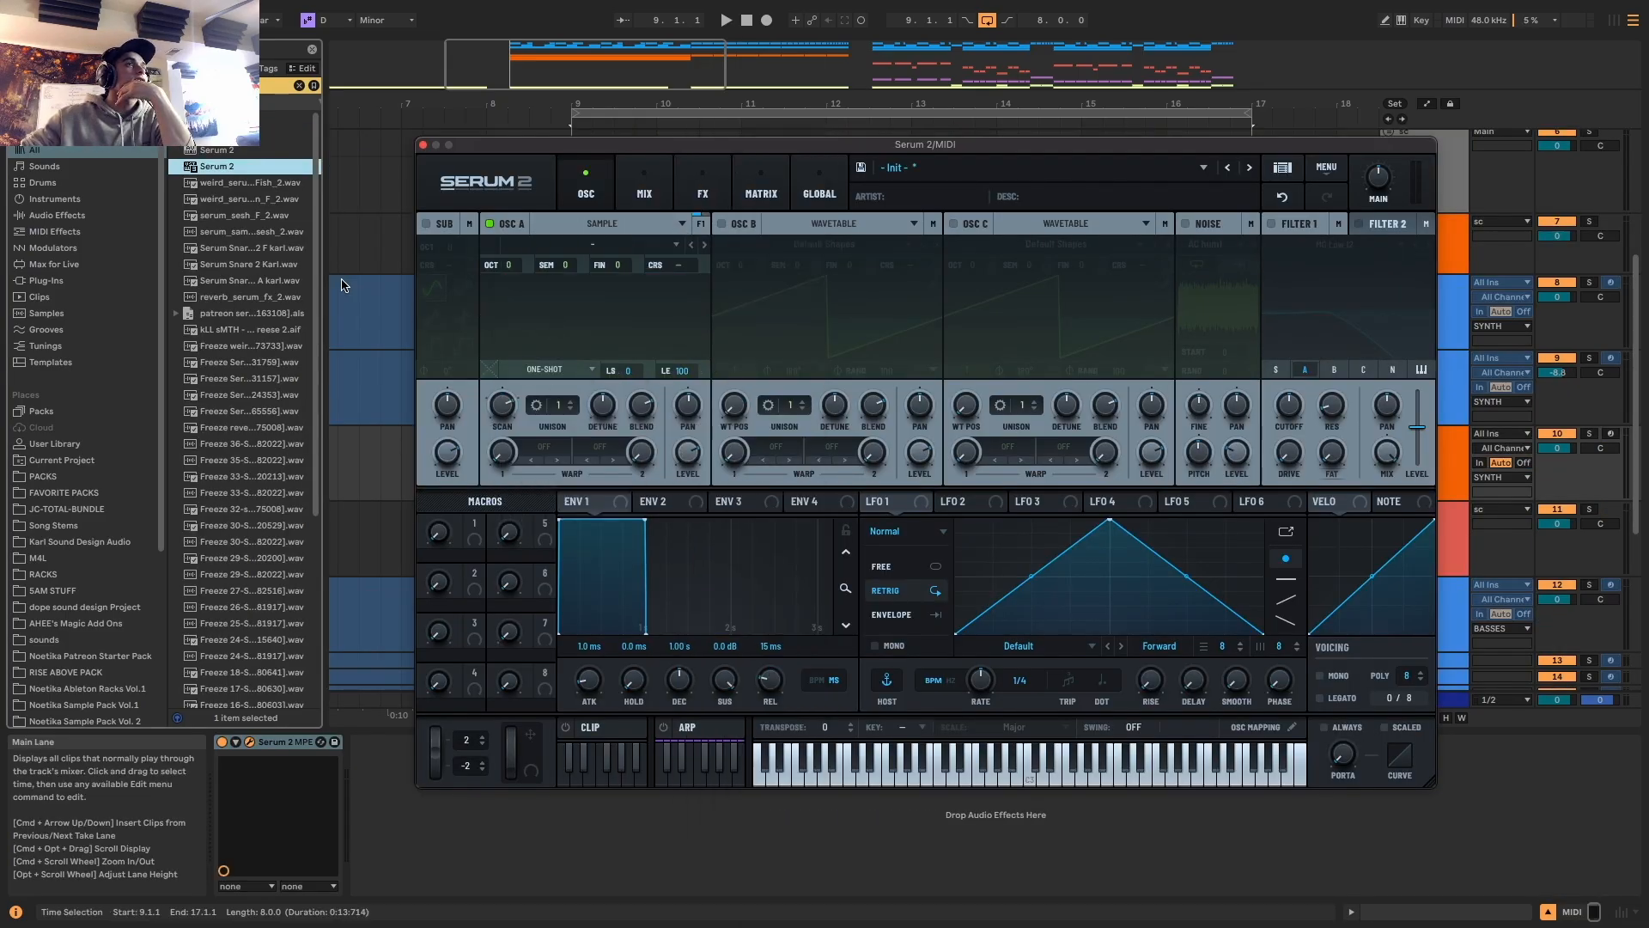
Search the sample library for "vocal" and browse the vocal samples
{"action": "type", "text": "vocal"}
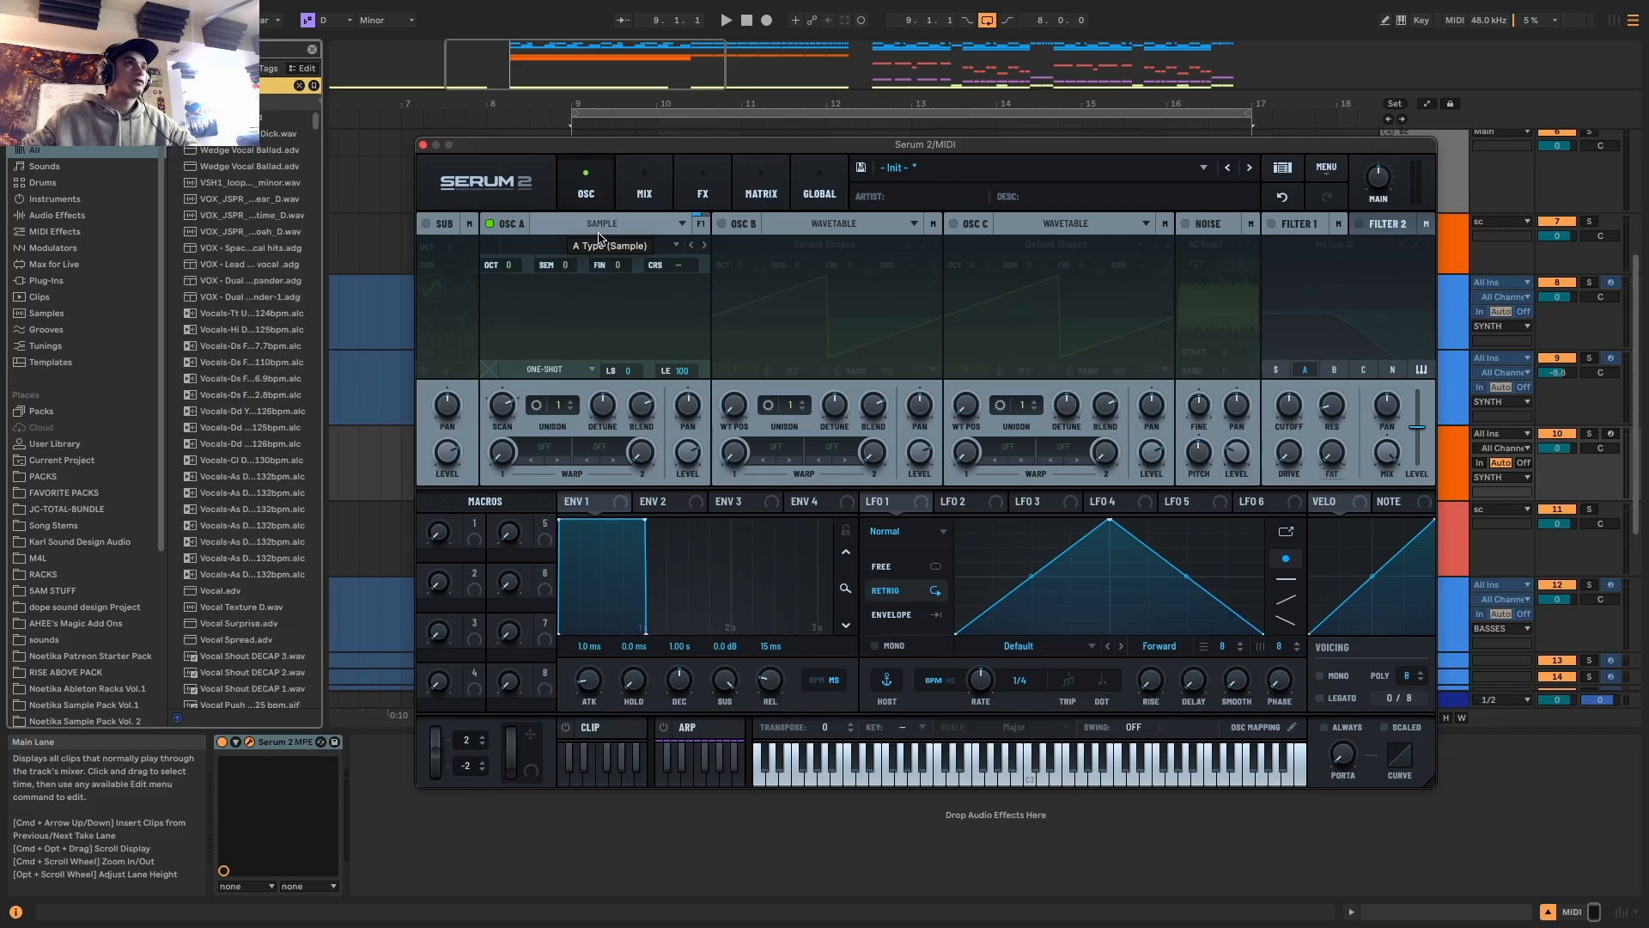
{"action": "scroll", "coordinate": [237, 498], "scroll_direction": "down", "scroll_amount": 6}
{"action": "left_click", "coordinate": [250, 563]}
{"action": "scroll", "coordinate": [252, 570], "scroll_direction": "down", "scroll_amount": 5}
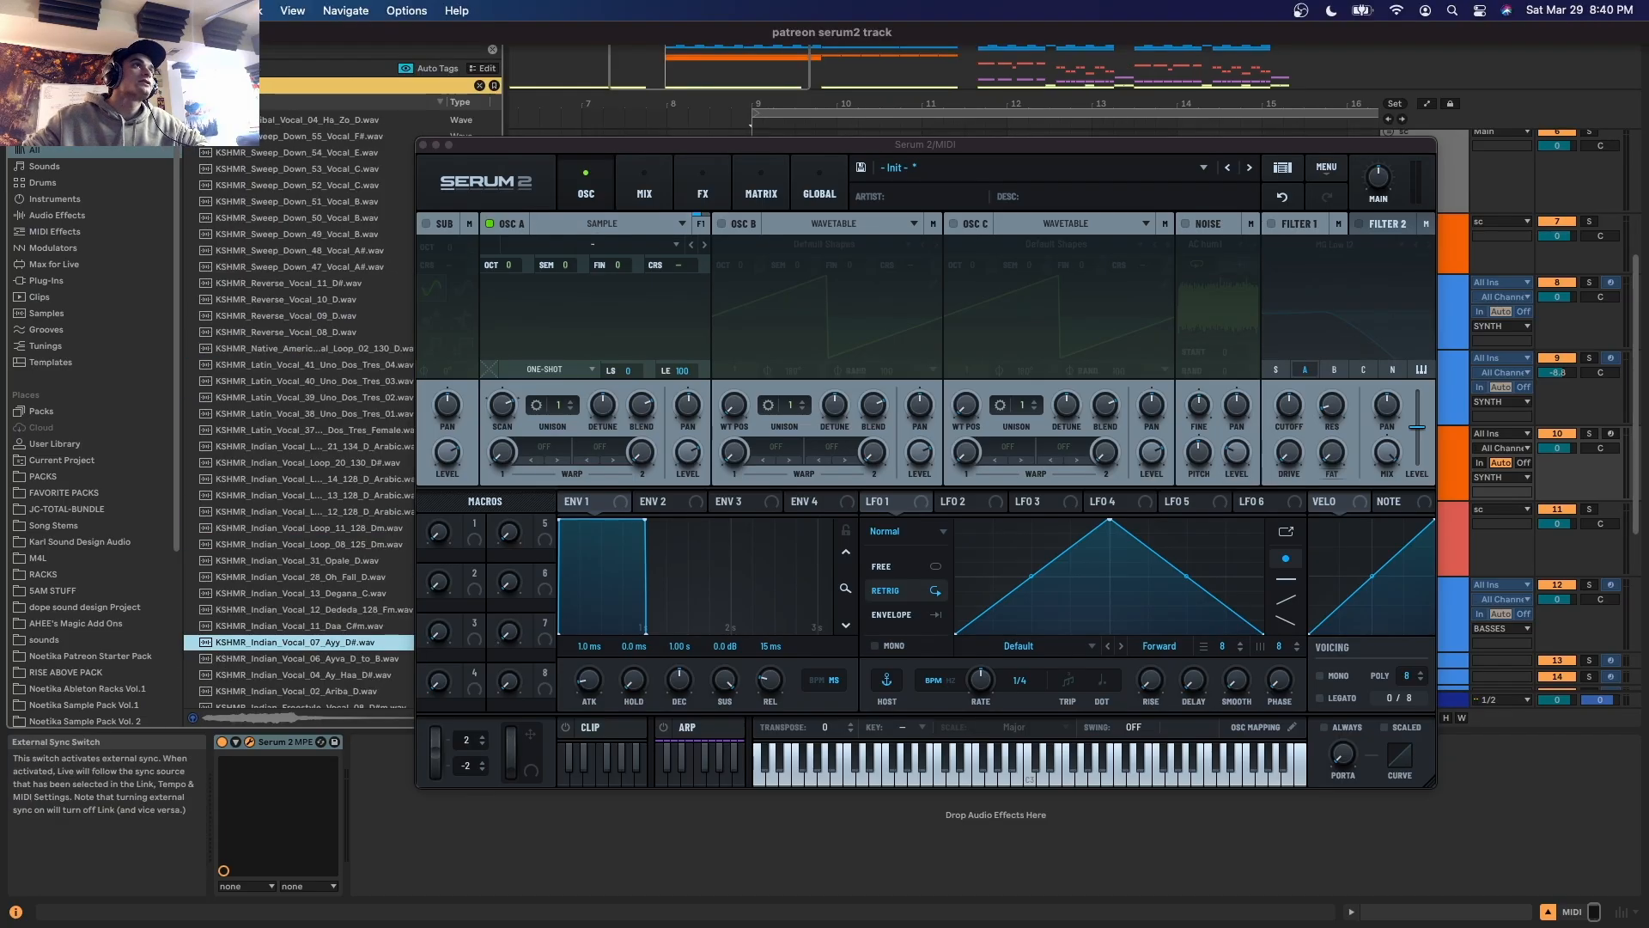
Switch to Splice and load the BOS_JRE_123 vocal hook loop from the "vocal loop" results into Serum 2's oscillator A
{"action": "left_click", "coordinate": [51, 33]}
{"action": "left_click", "coordinate": [942, 850]}
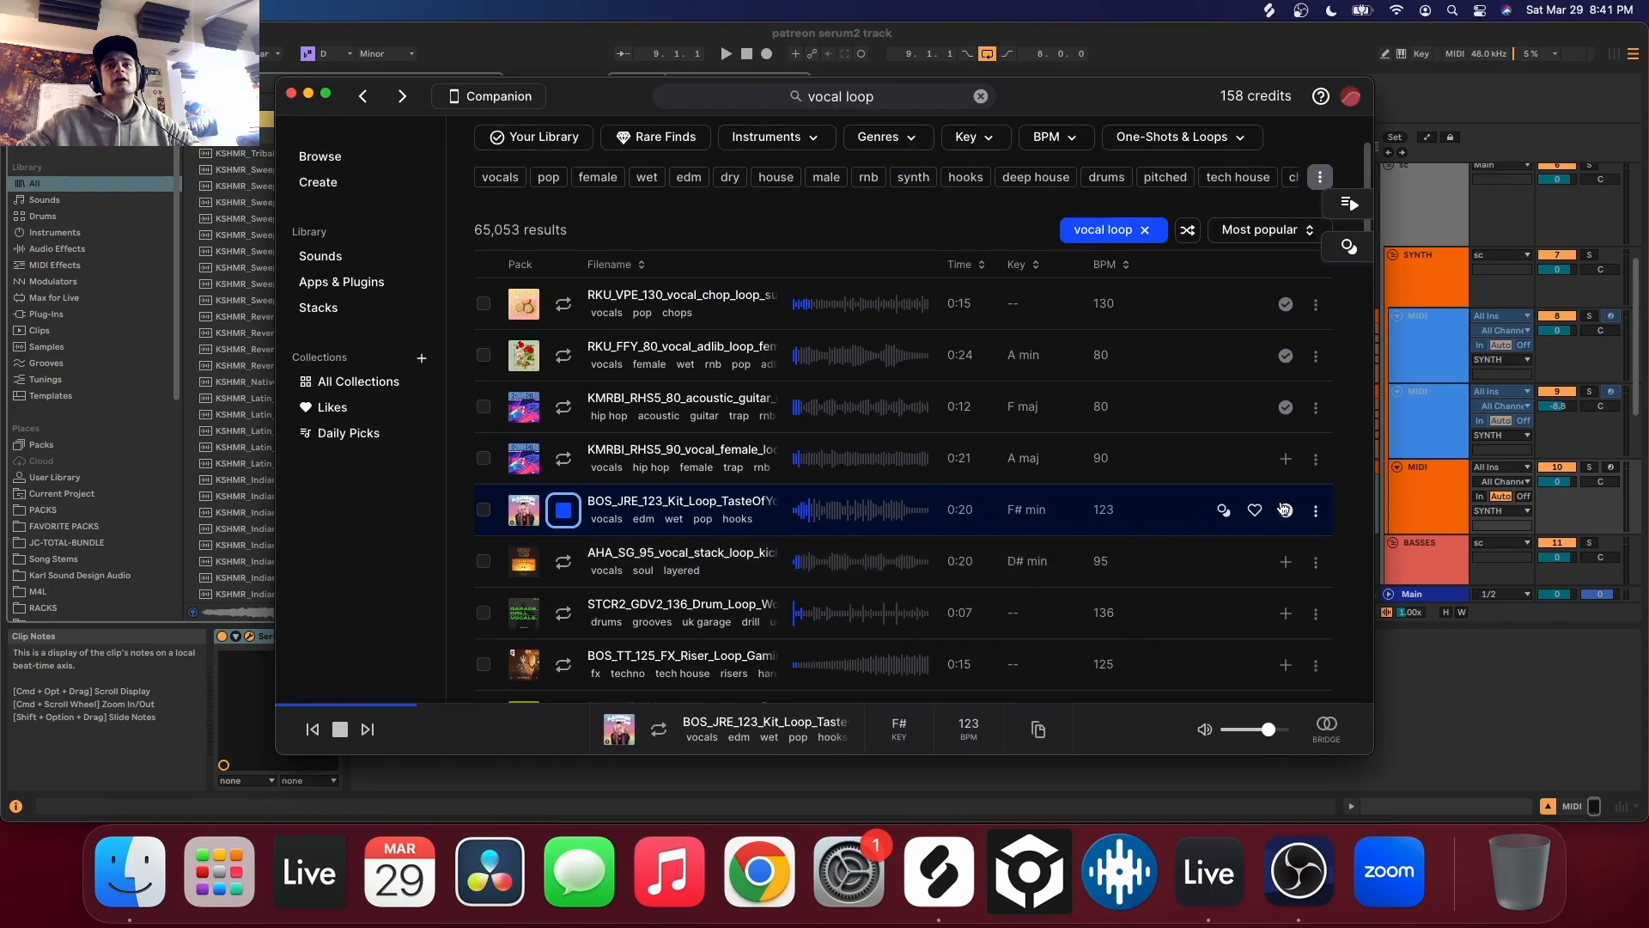
{"action": "left_click_drag", "start_coordinate": [602, 109], "coordinate": [1384, 117]}
{"action": "left_click_drag", "start_coordinate": [1437, 513], "coordinate": [634, 494]}
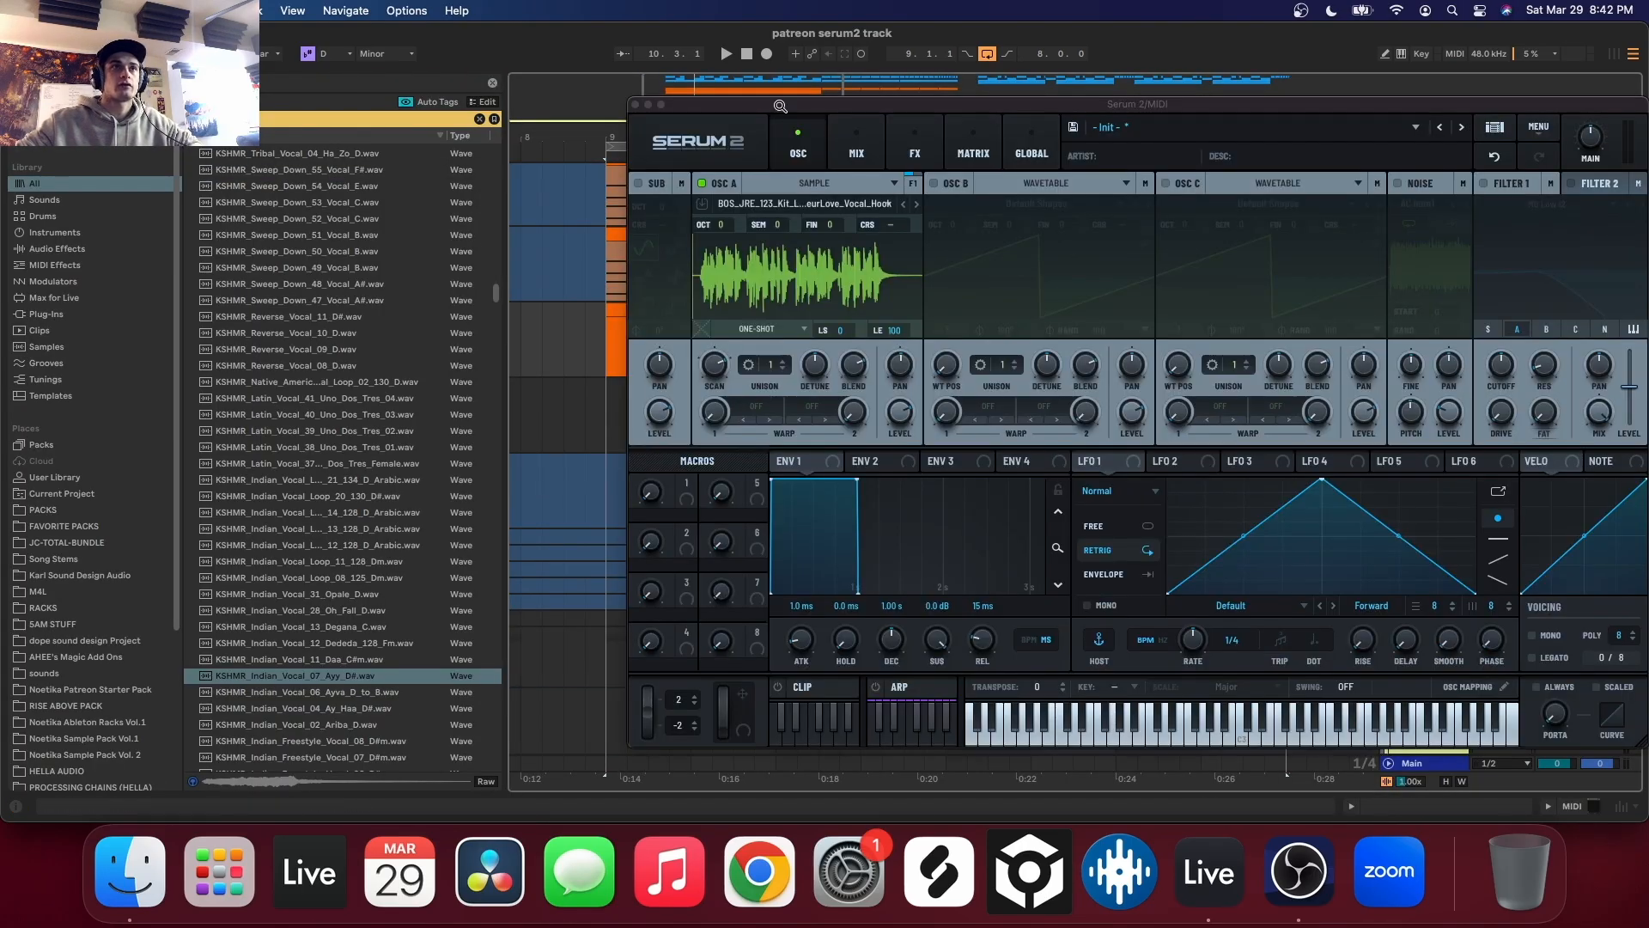
{"action": "left_click_drag", "start_coordinate": [780, 106], "coordinate": [673, 226]}
{"action": "left_click", "coordinate": [694, 310]}
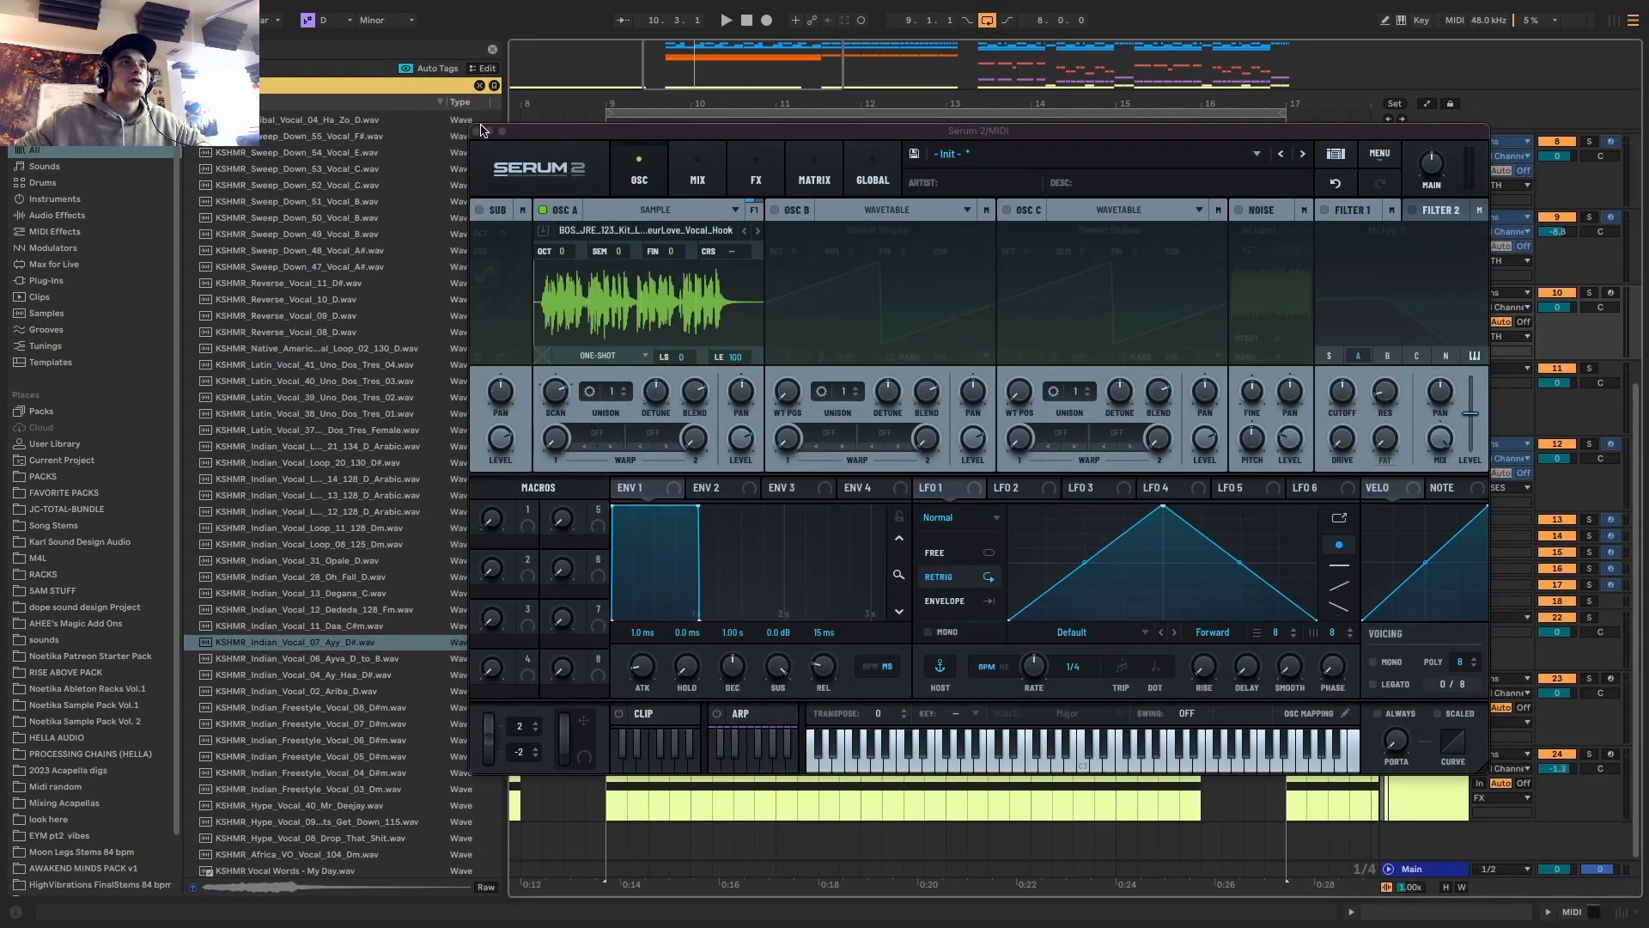
Add a C3 note spanning the whole eight-bar MIDI clip and play it
{"action": "left_click", "coordinate": [478, 130]}
{"action": "double_click", "coordinate": [627, 290]}
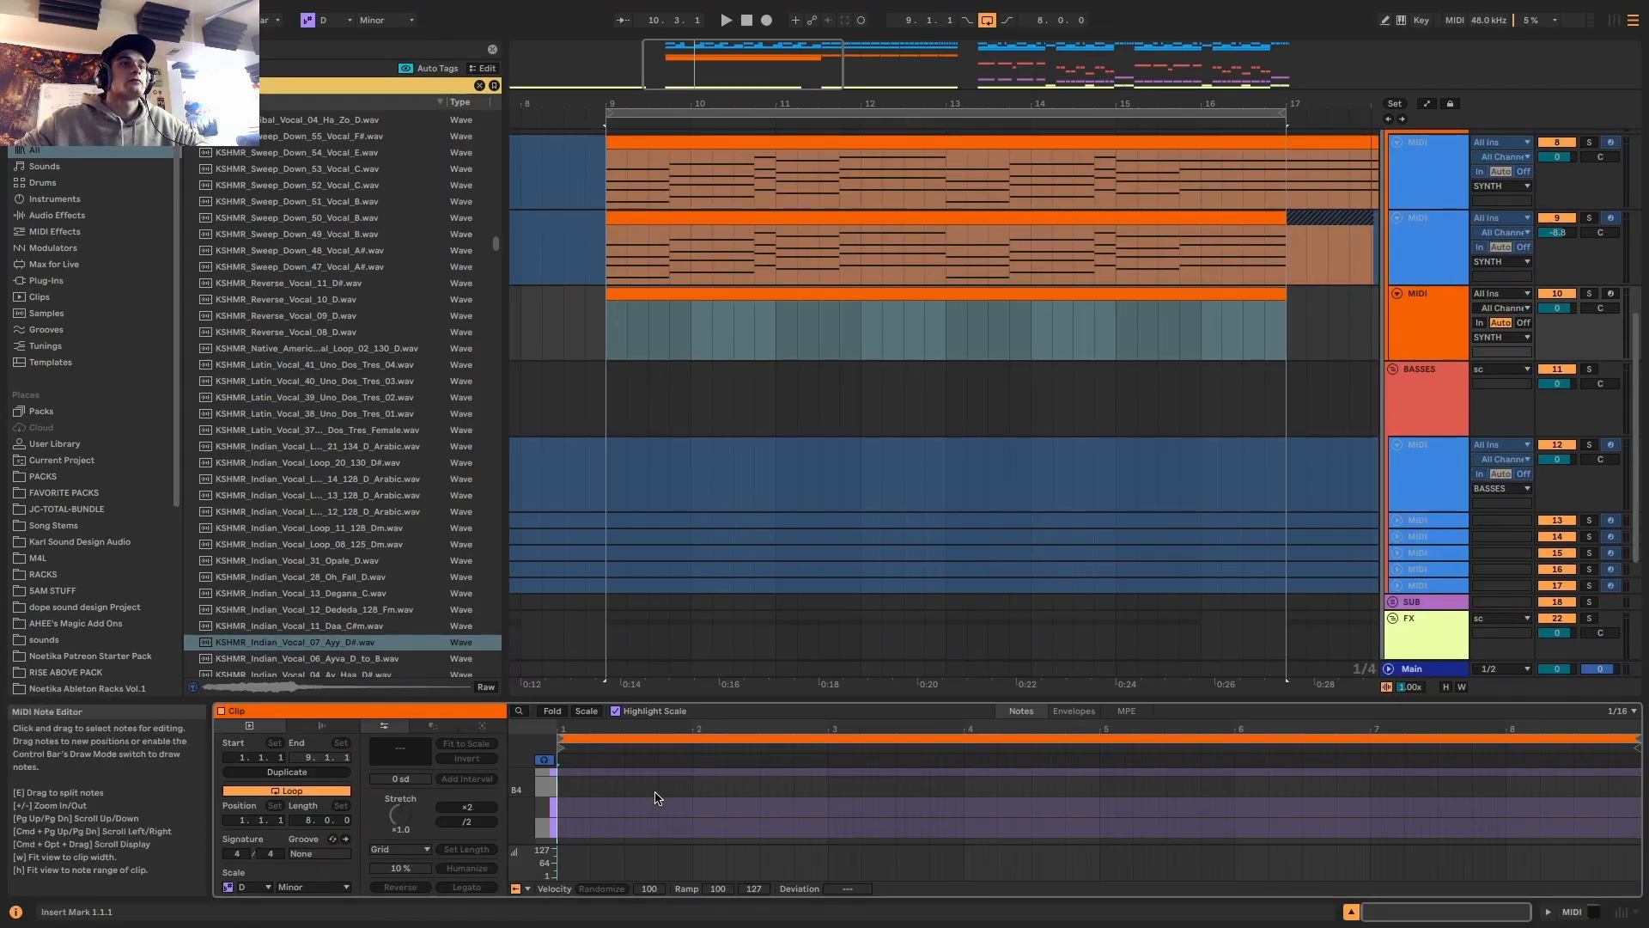
{"action": "left_click_drag", "start_coordinate": [657, 700], "coordinate": [657, 235]}
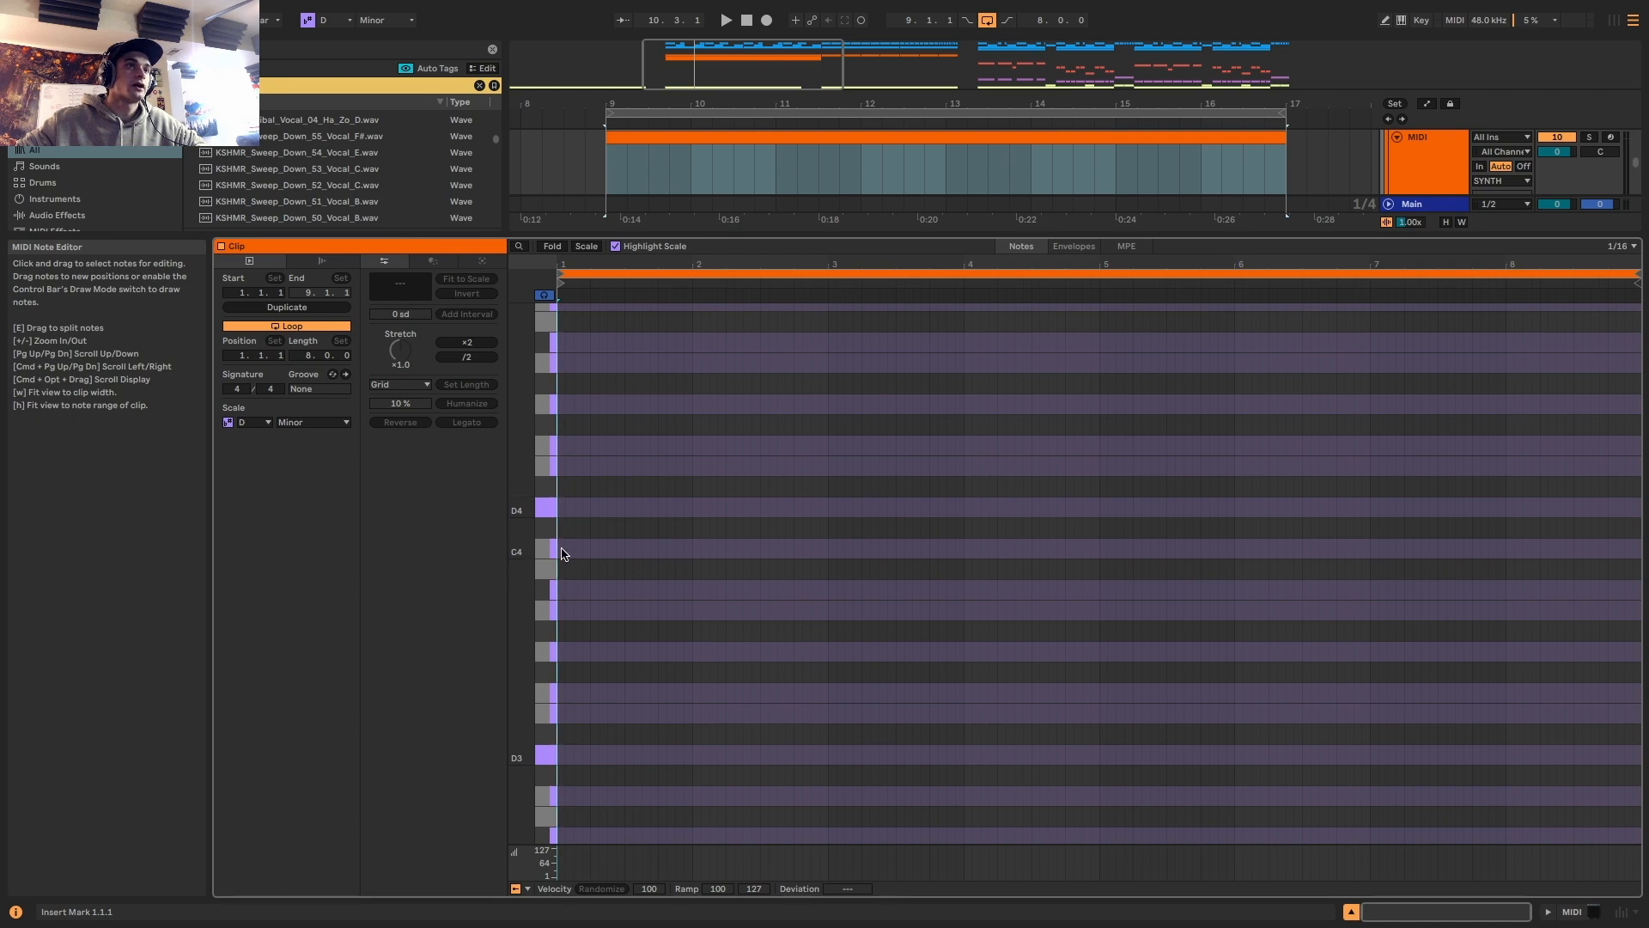
{"action": "left_click", "coordinate": [565, 498]}
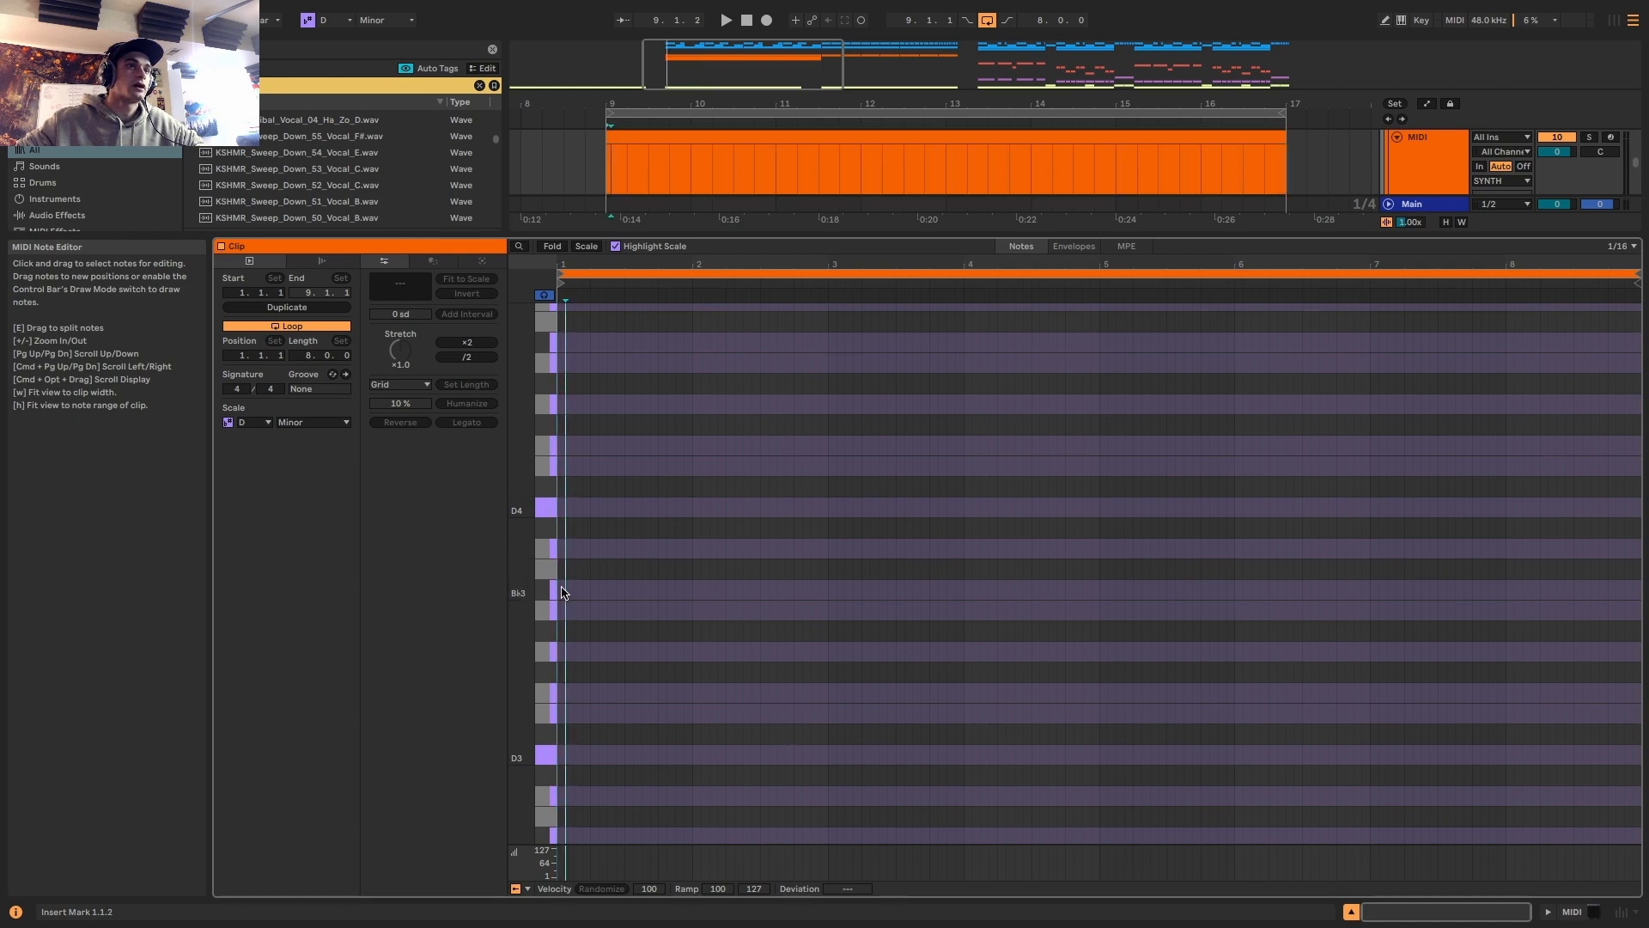
{"action": "key", "text": "space"}
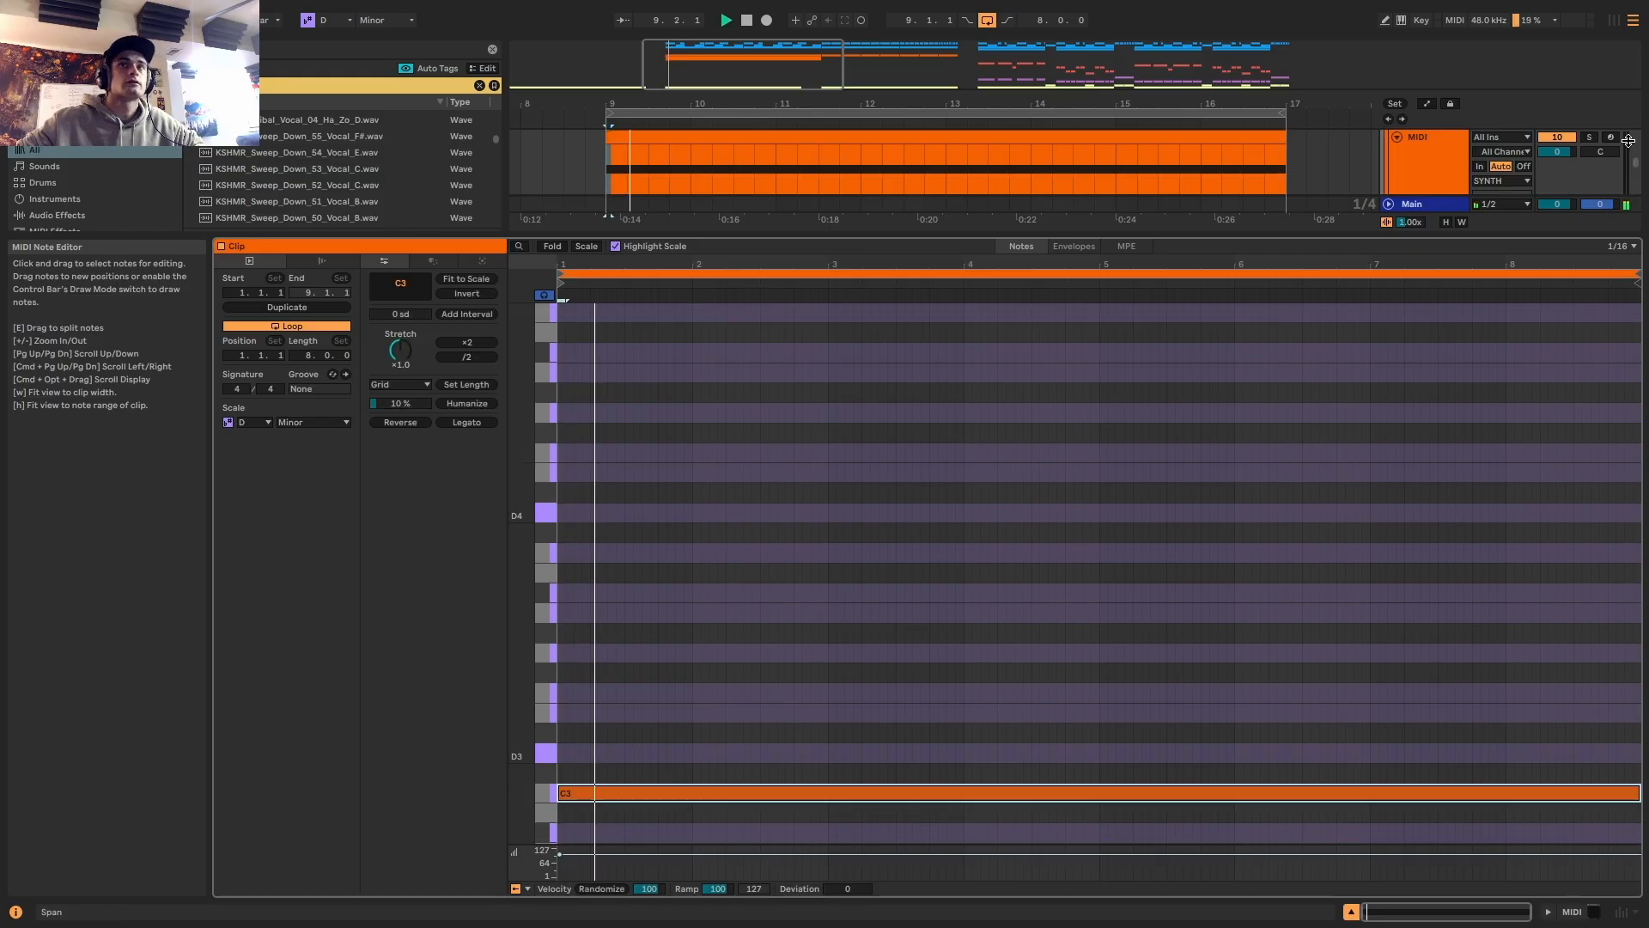
Solo the third synth's track and play the held note through the full vocal sample in Serum 2
{"action": "key", "text": "shift+Tab"}
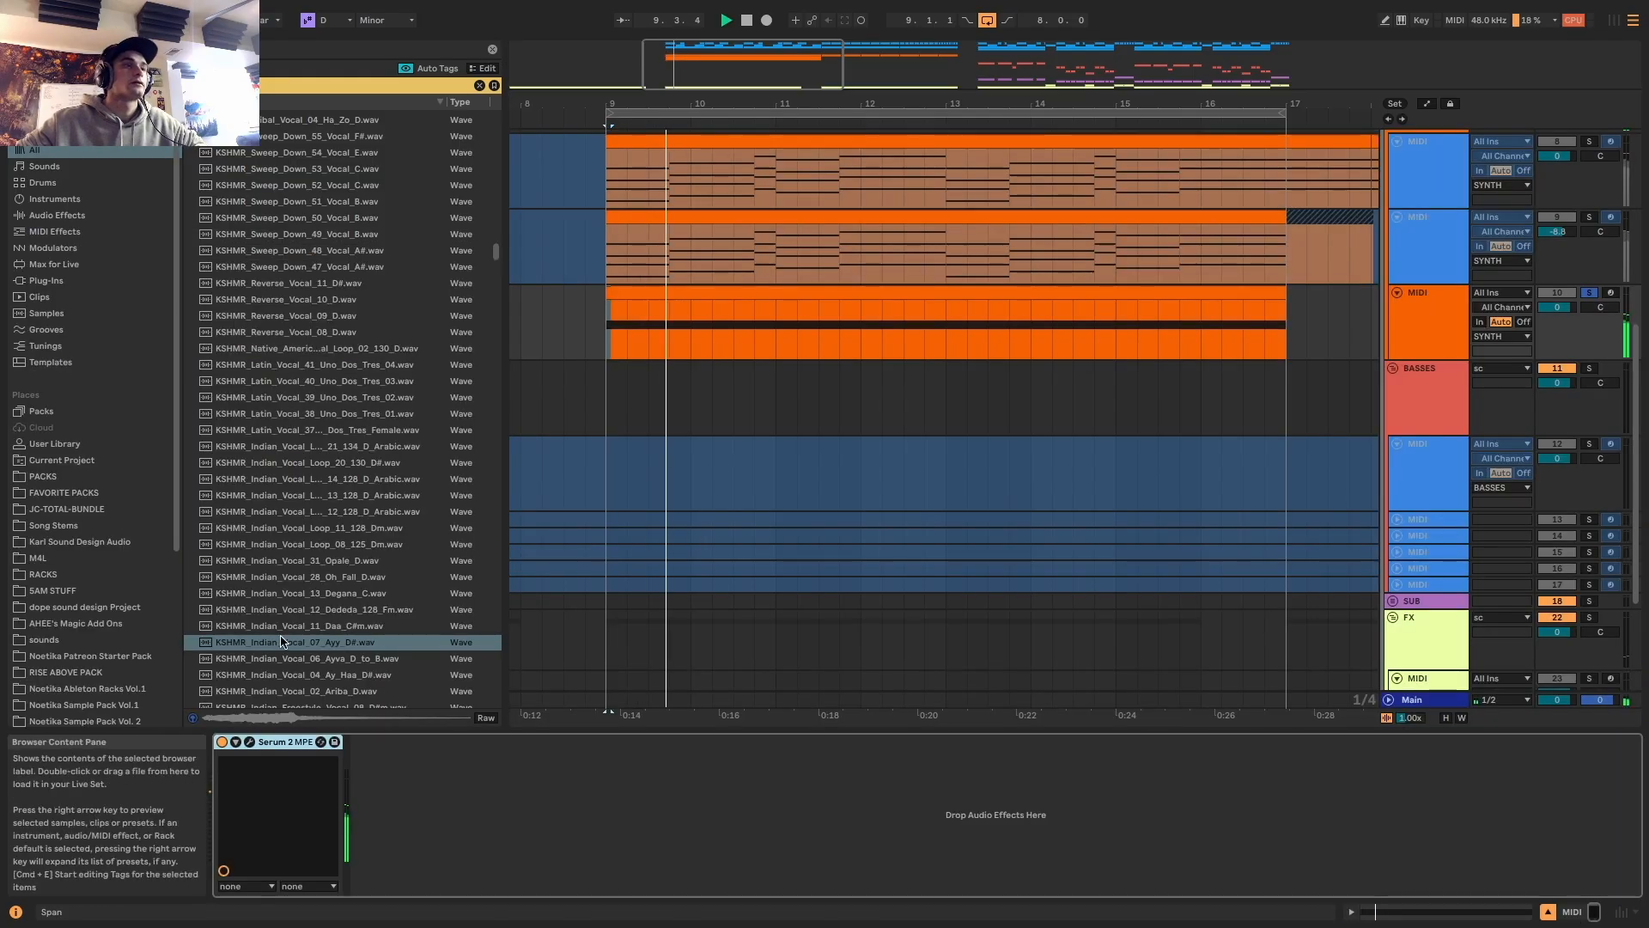
{"action": "left_click", "coordinate": [249, 742]}
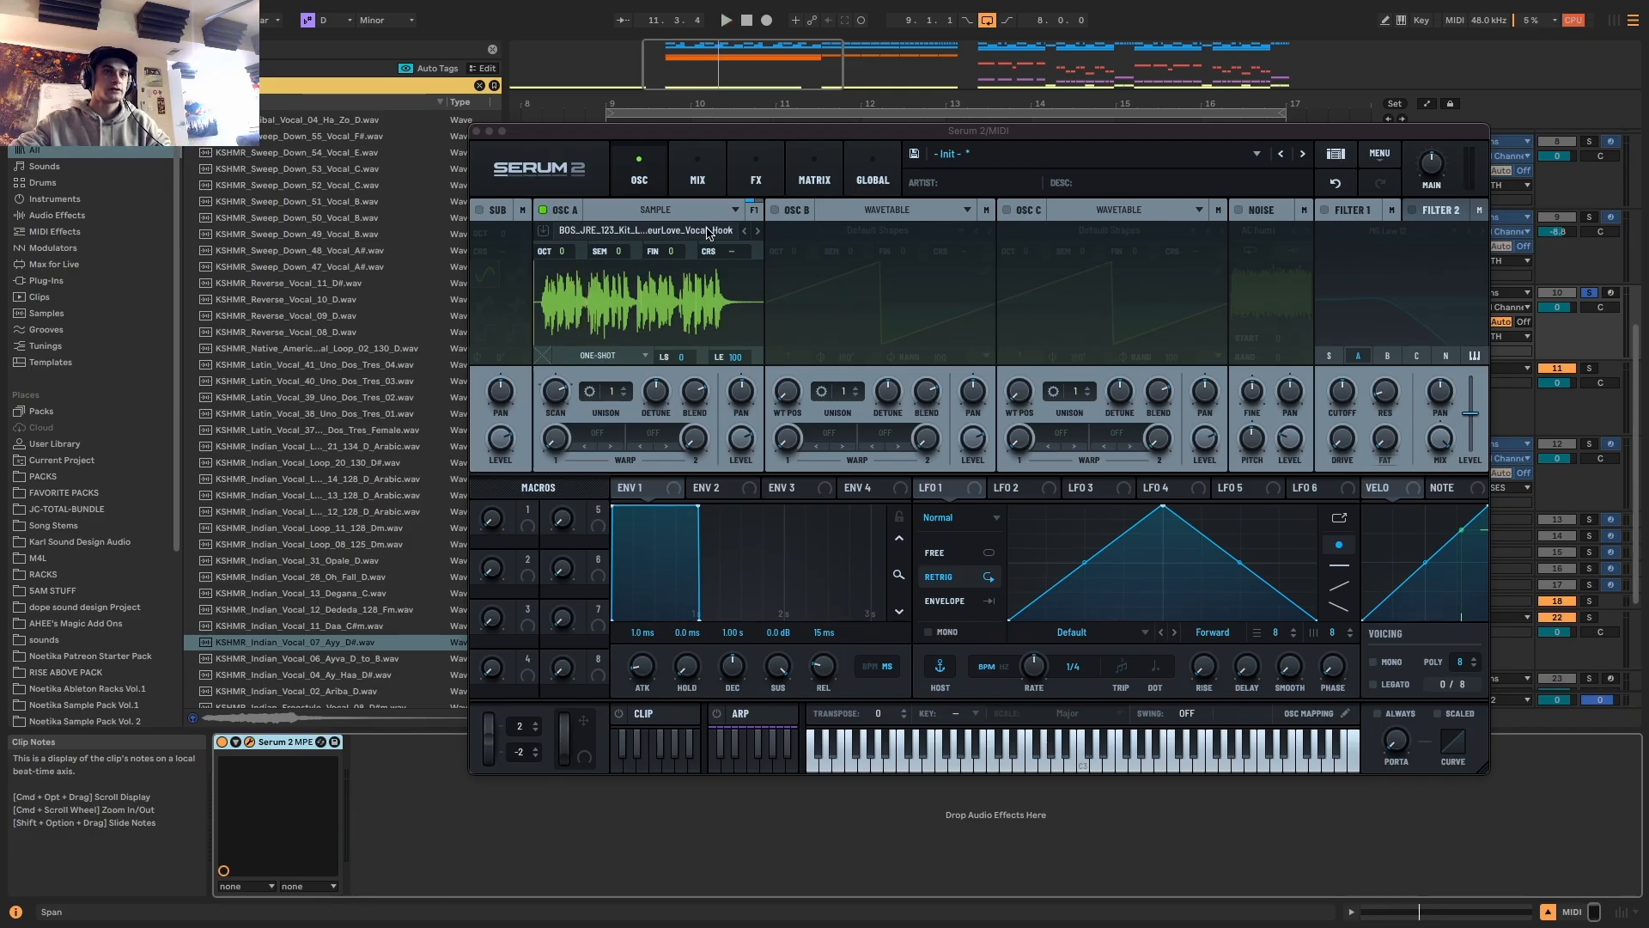
{"action": "key", "text": "space"}
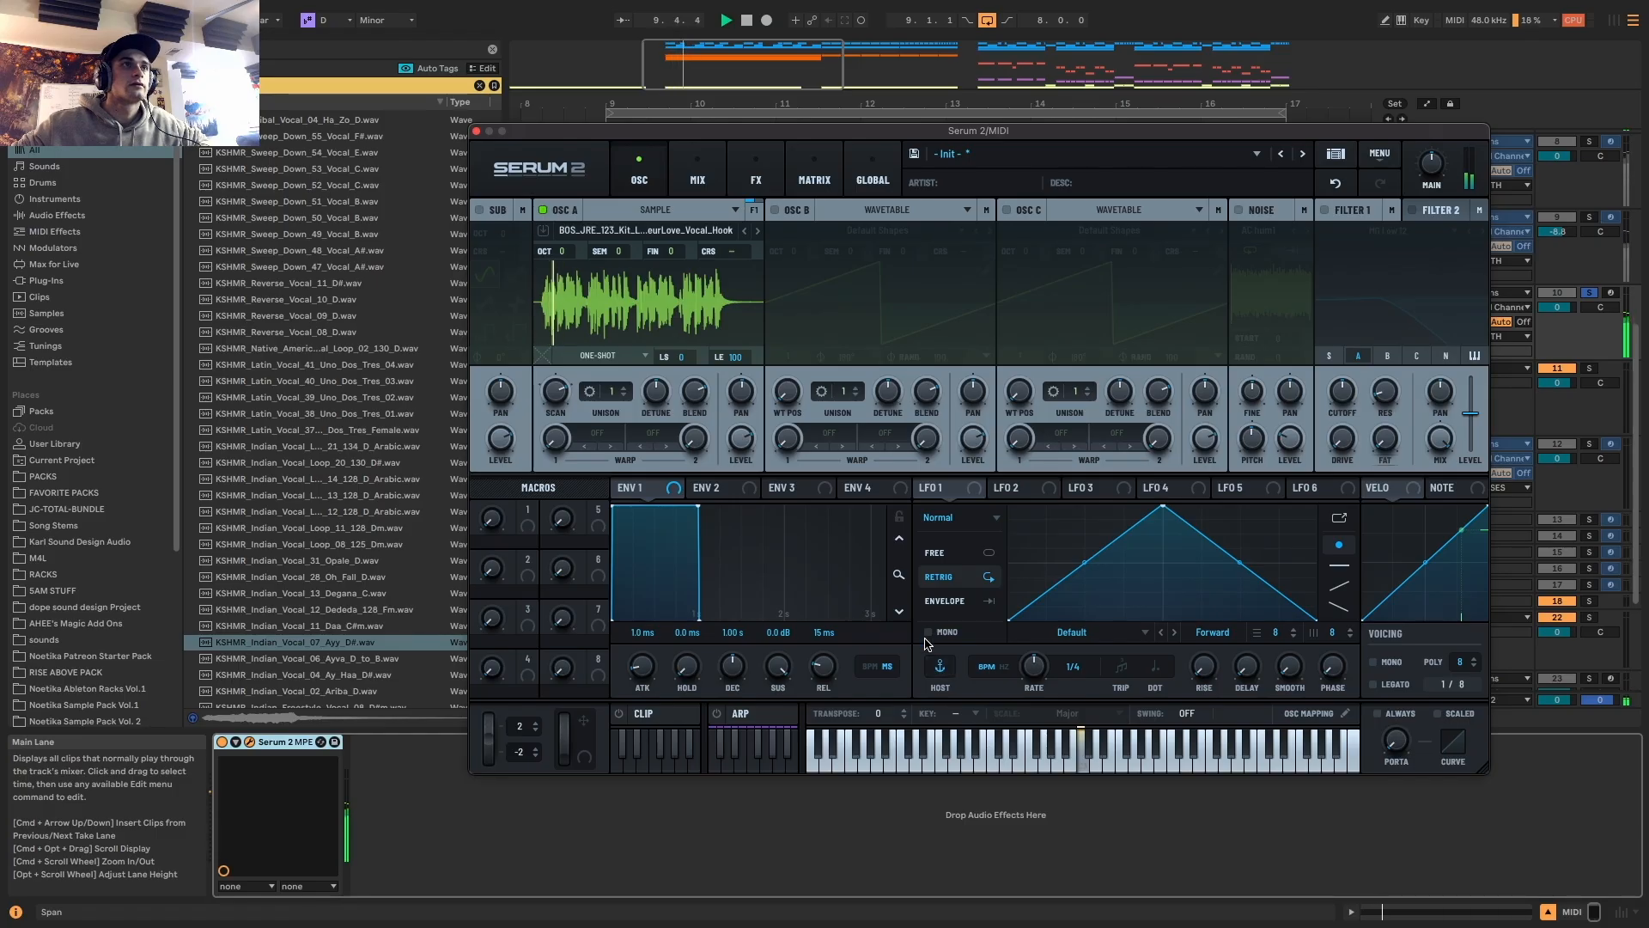
{"action": "key", "text": "space"}
{"action": "key", "text": "space"}
{"action": "key", "text": "space"}
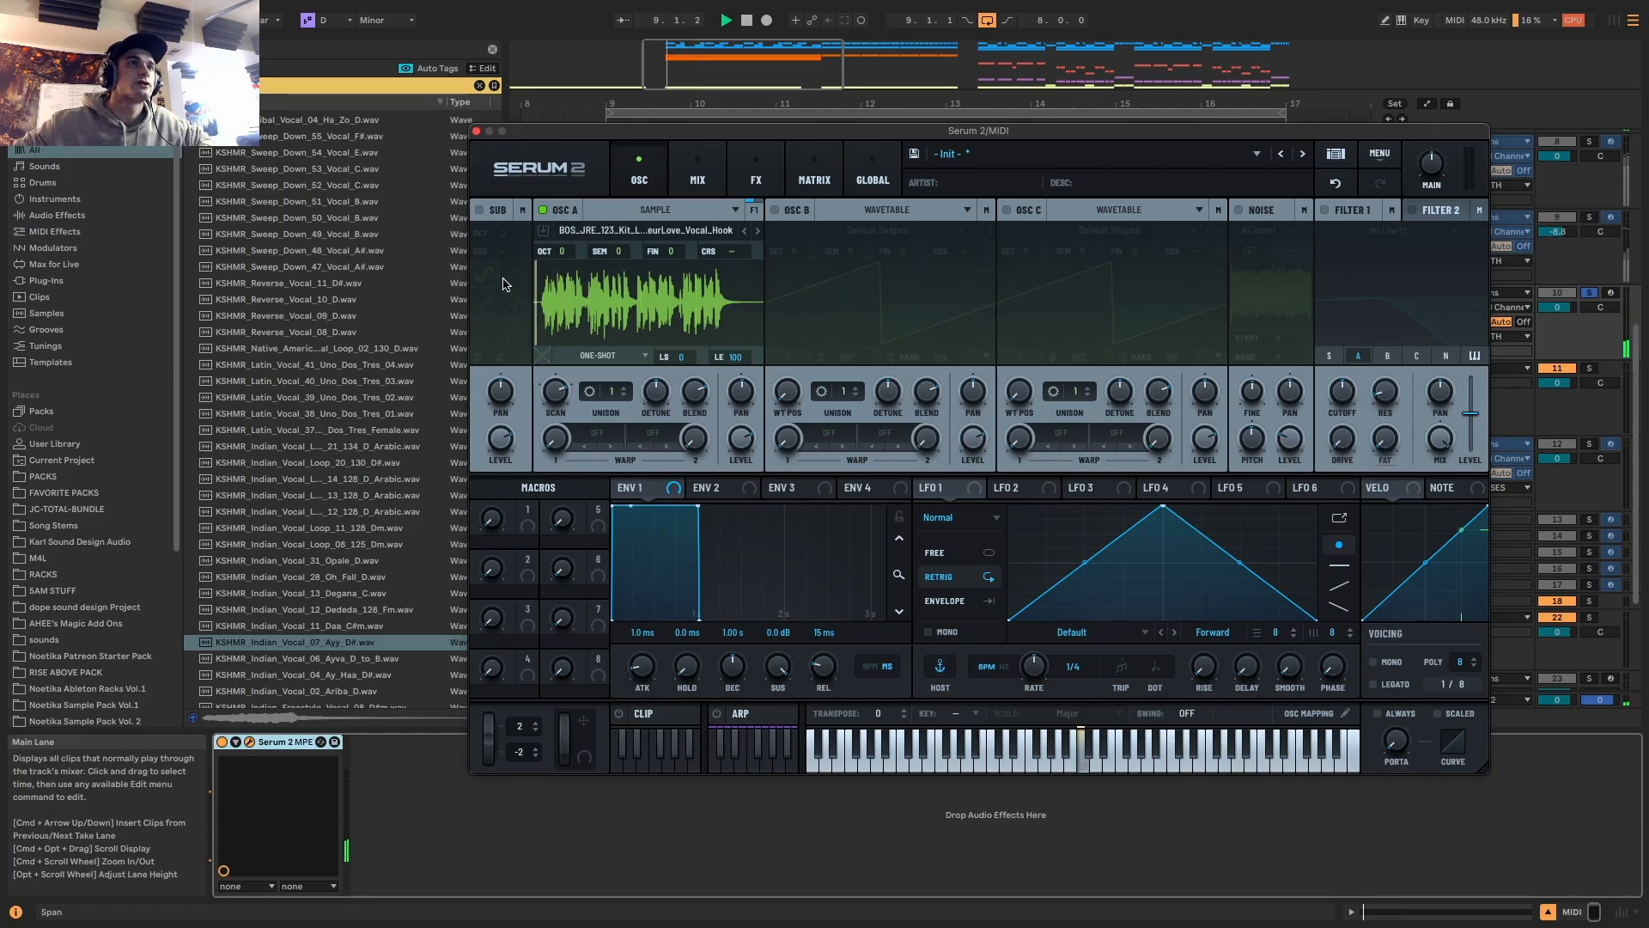
{"action": "key", "text": "space"}
Trim the vocal sample to start 4 and end 9, and play it through a Tuner added after Serum 2
{"action": "mouse_move", "coordinate": [566, 380]}
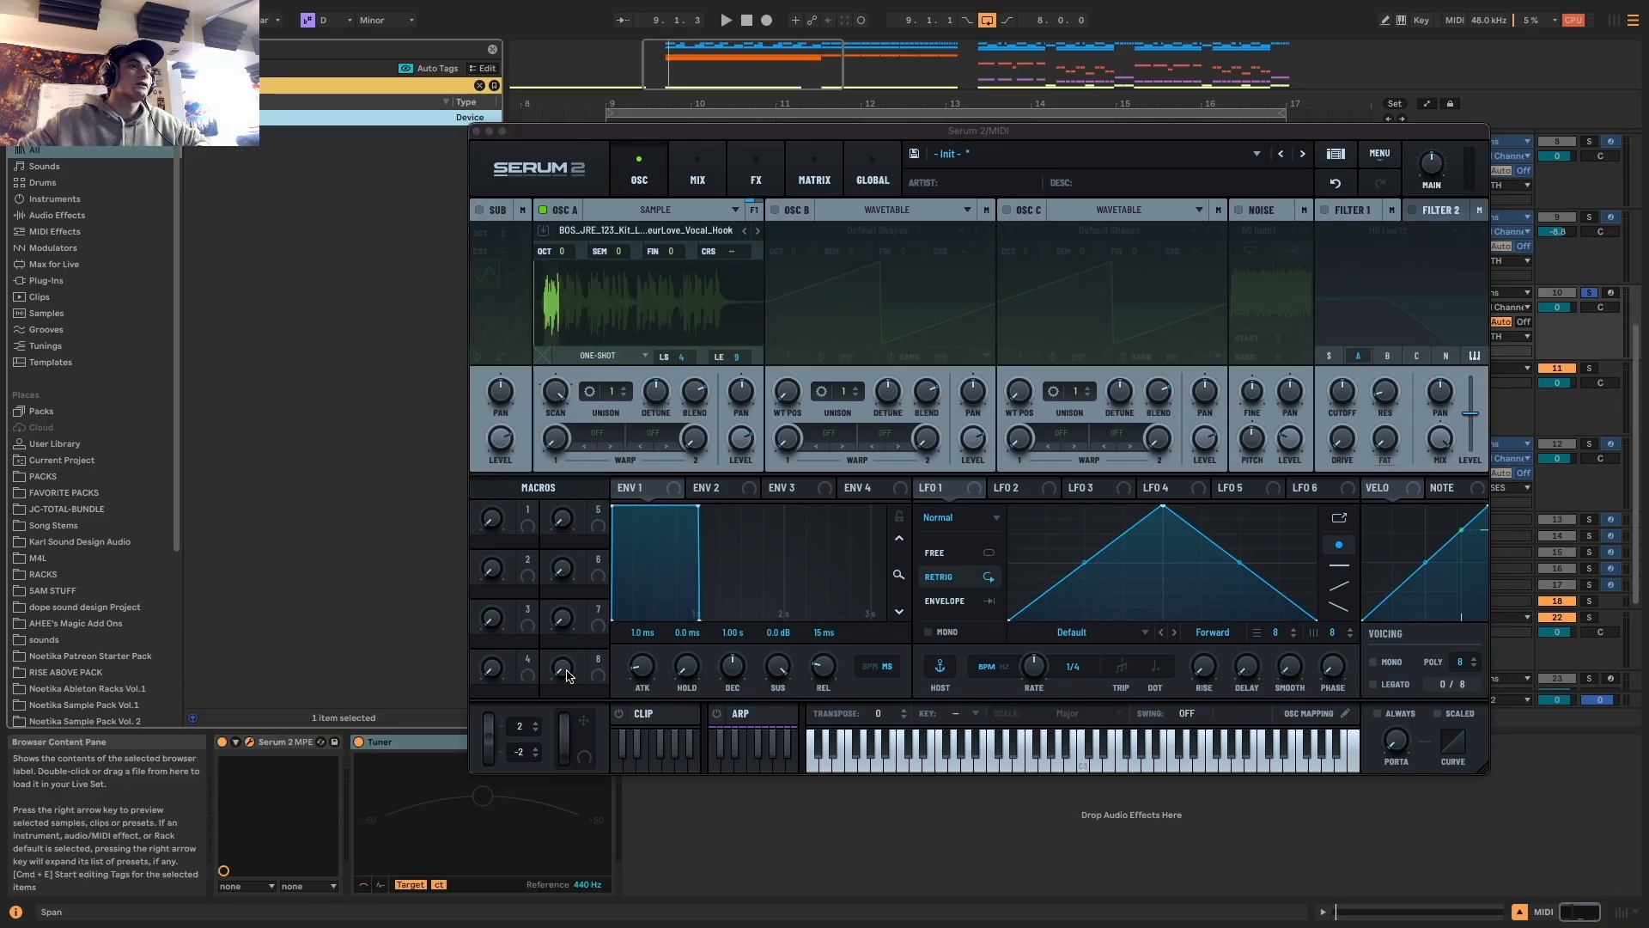
{"action": "key", "text": "space"}
{"action": "key", "text": "space"}
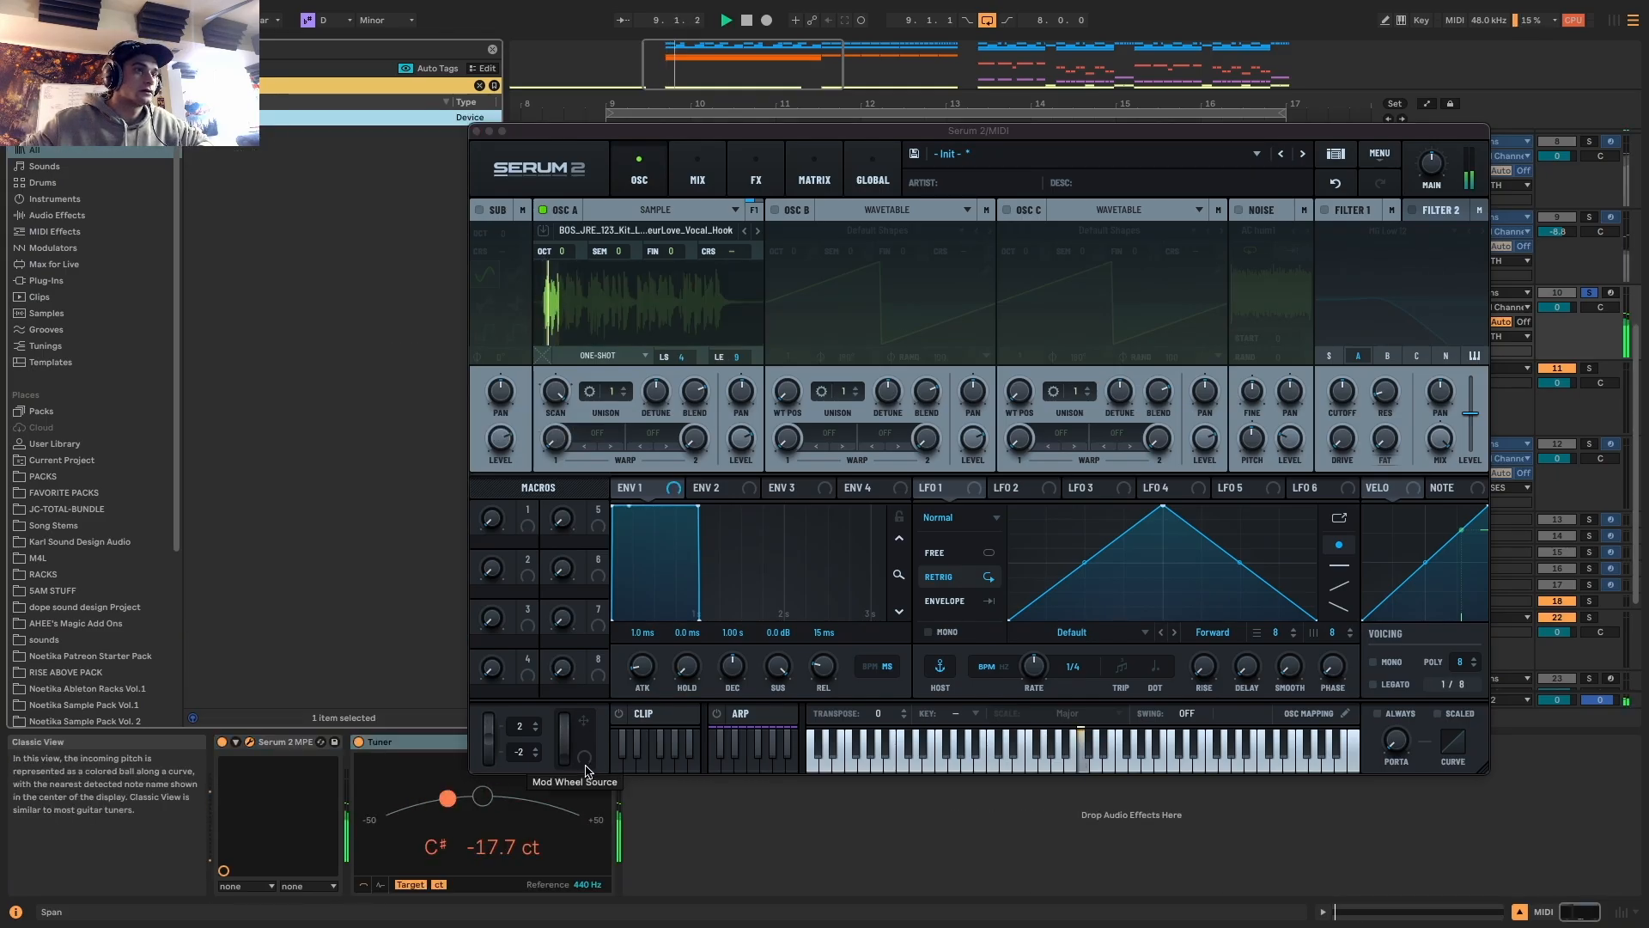
{"action": "key", "text": "space"}
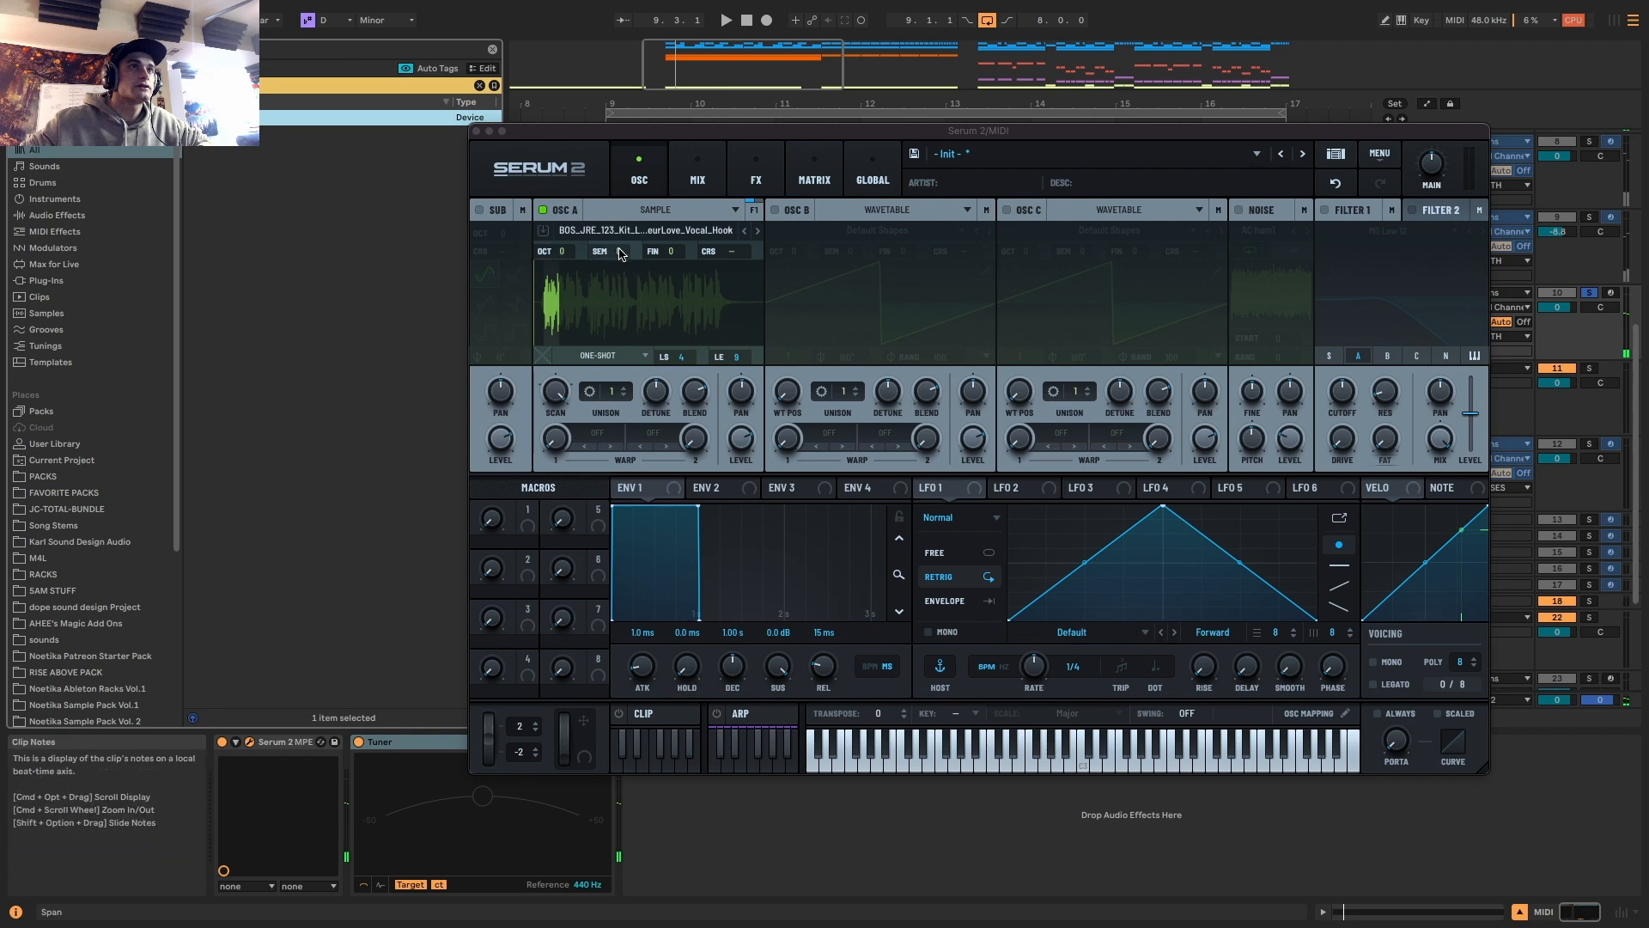
Replay the trimmed vocal slice to read its pitch on the Tuner
{"action": "left_click", "coordinate": [671, 234]}
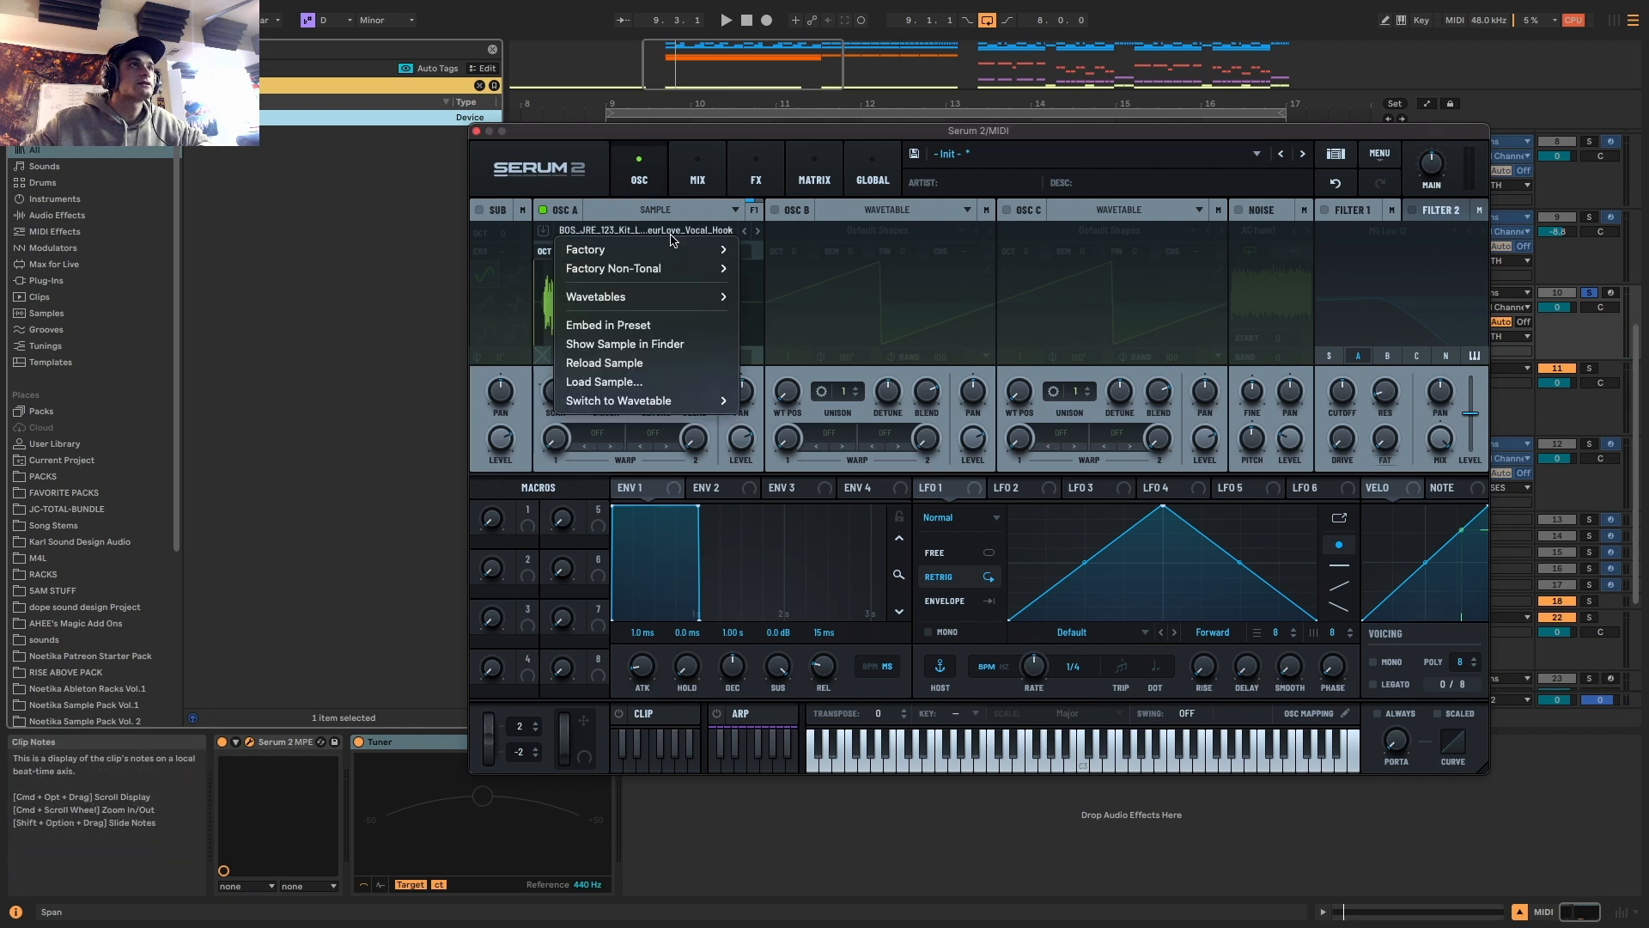
{"action": "left_click", "coordinate": [670, 235]}
{"action": "key", "text": "space"}
{"action": "key", "text": "space"}
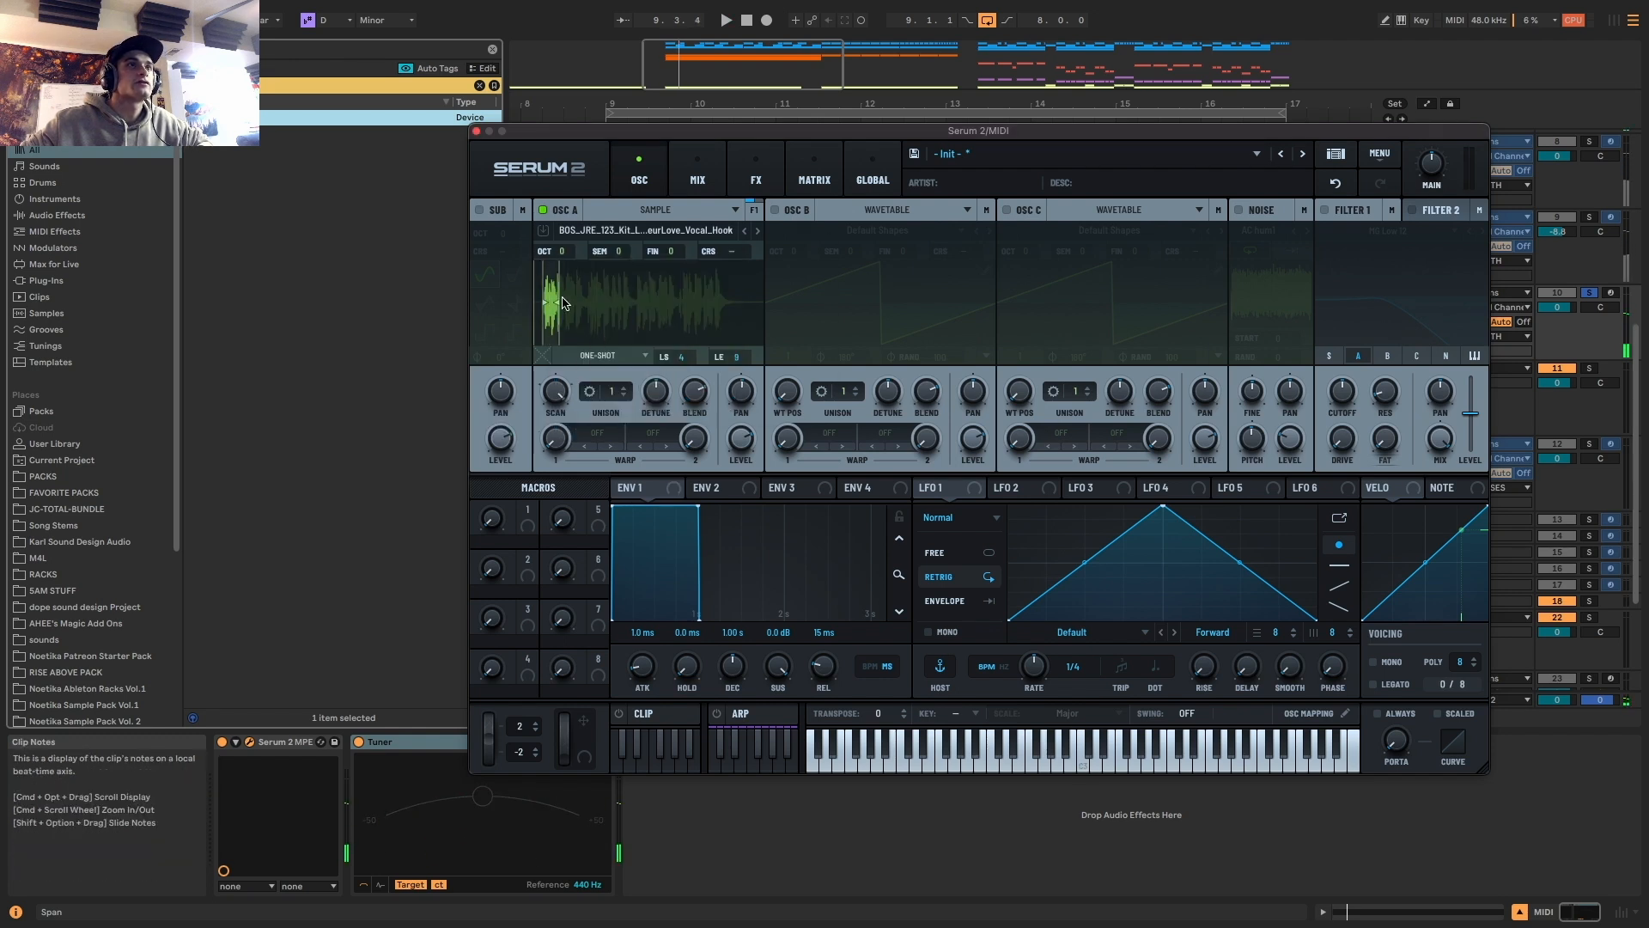
{"action": "key", "text": "space"}
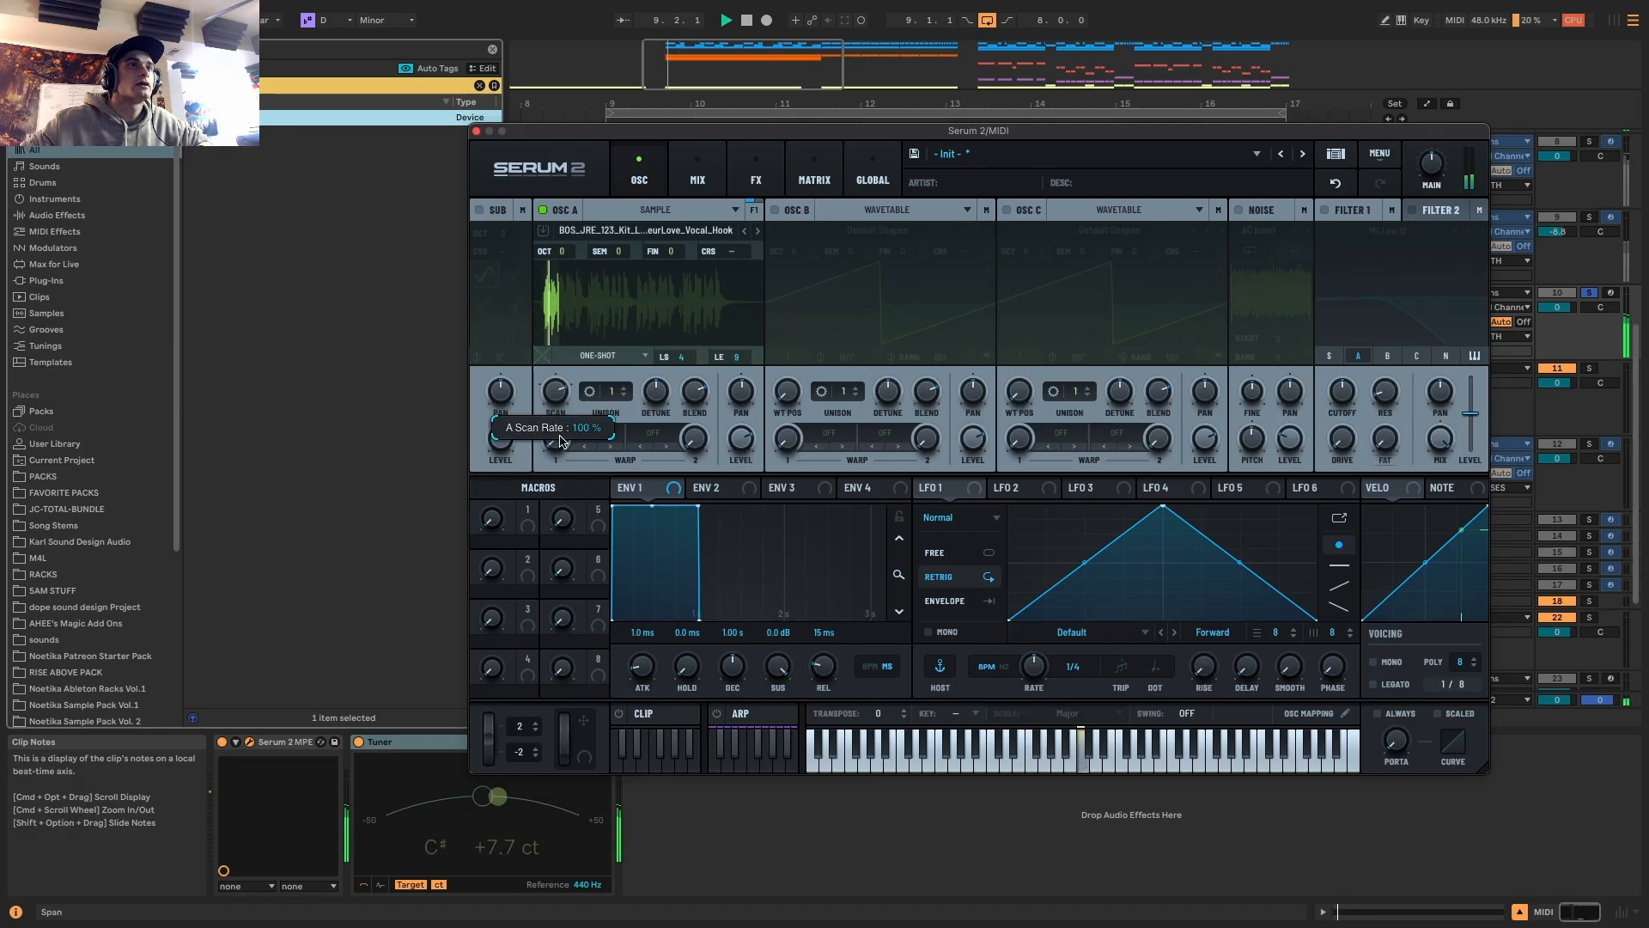
{"action": "key", "text": "space"}
Show the loaded vocal sample in Finder to check its key, and close the Finder window
{"action": "left_click", "coordinate": [642, 236]}
{"action": "left_click", "coordinate": [34, 17]}
{"action": "left_click", "coordinate": [34, 30]}
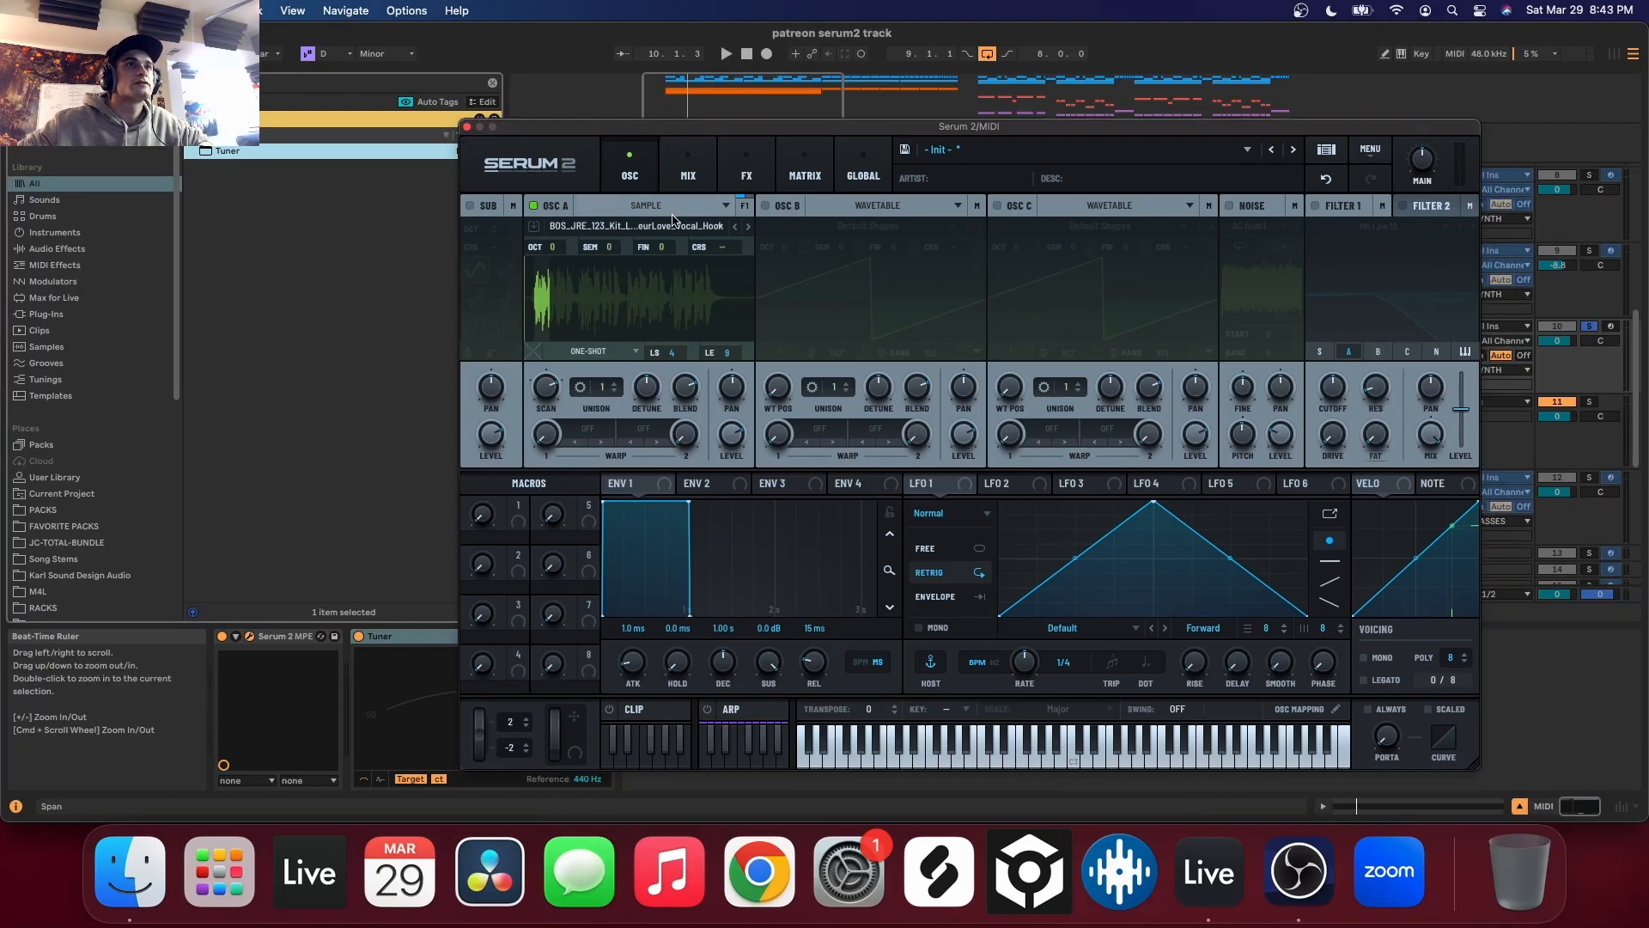
{"action": "left_click", "coordinate": [632, 225]}
{"action": "left_click", "coordinate": [615, 340]}
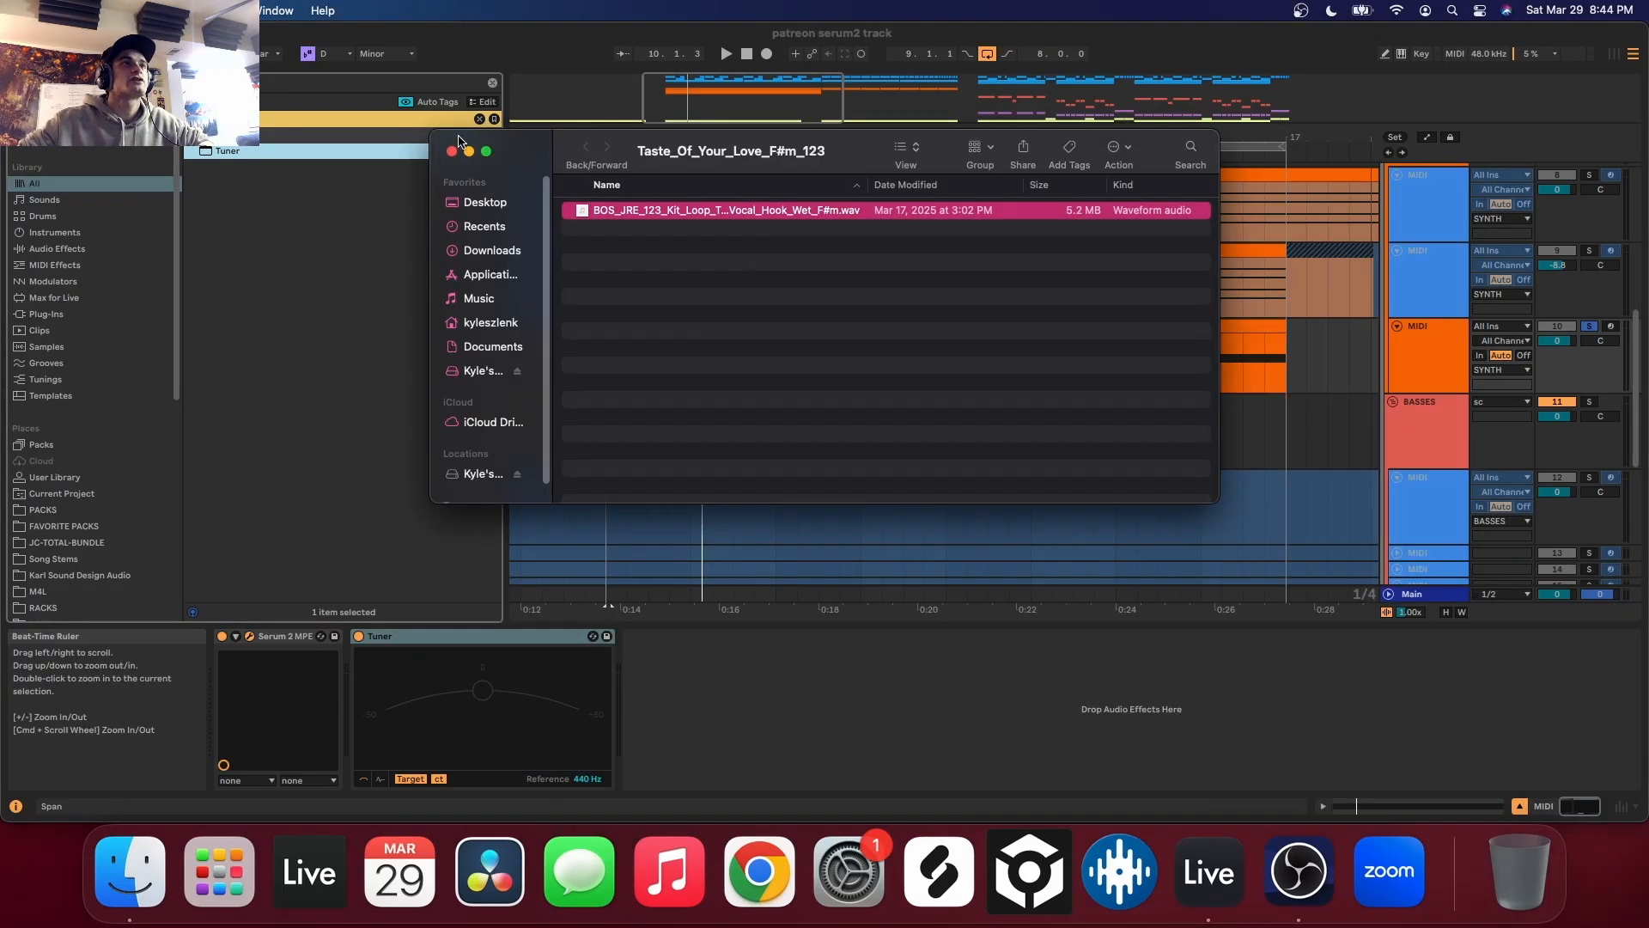
{"action": "left_click", "coordinate": [451, 152]}
Transpose oscillator A by -4 semitones and play the vocal slice
{"action": "left_click", "coordinate": [901, 333]}
{"action": "key", "text": "space"}
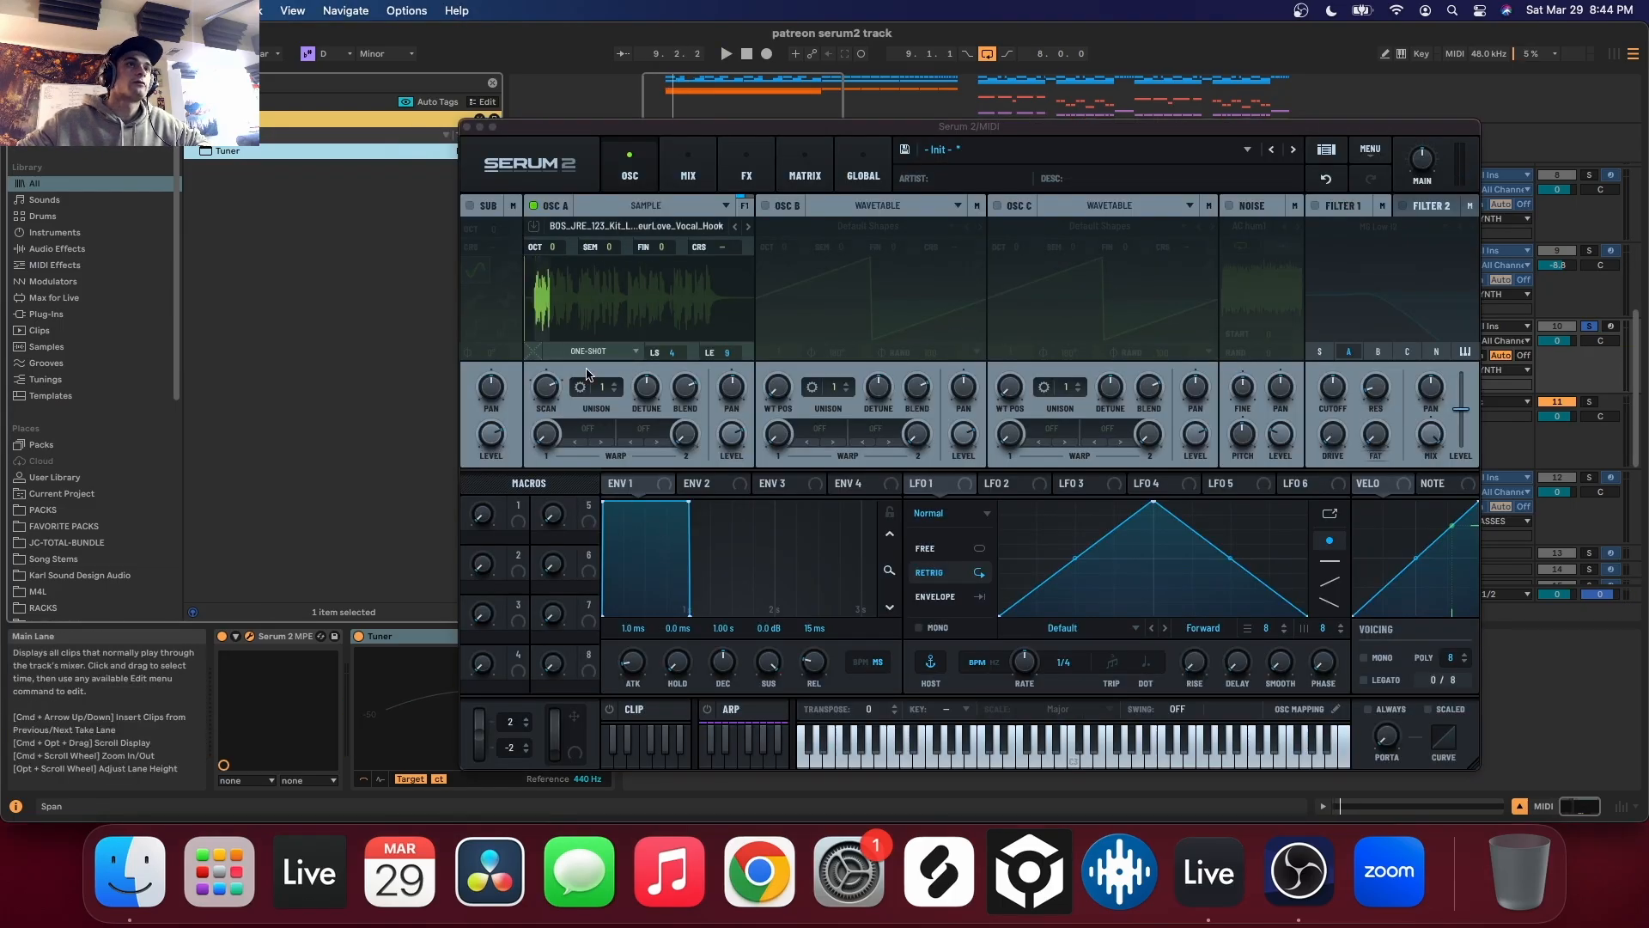
{"action": "left_click", "coordinate": [563, 248]}
{"action": "left_click_drag", "start_coordinate": [612, 250], "coordinate": [617, 282]}
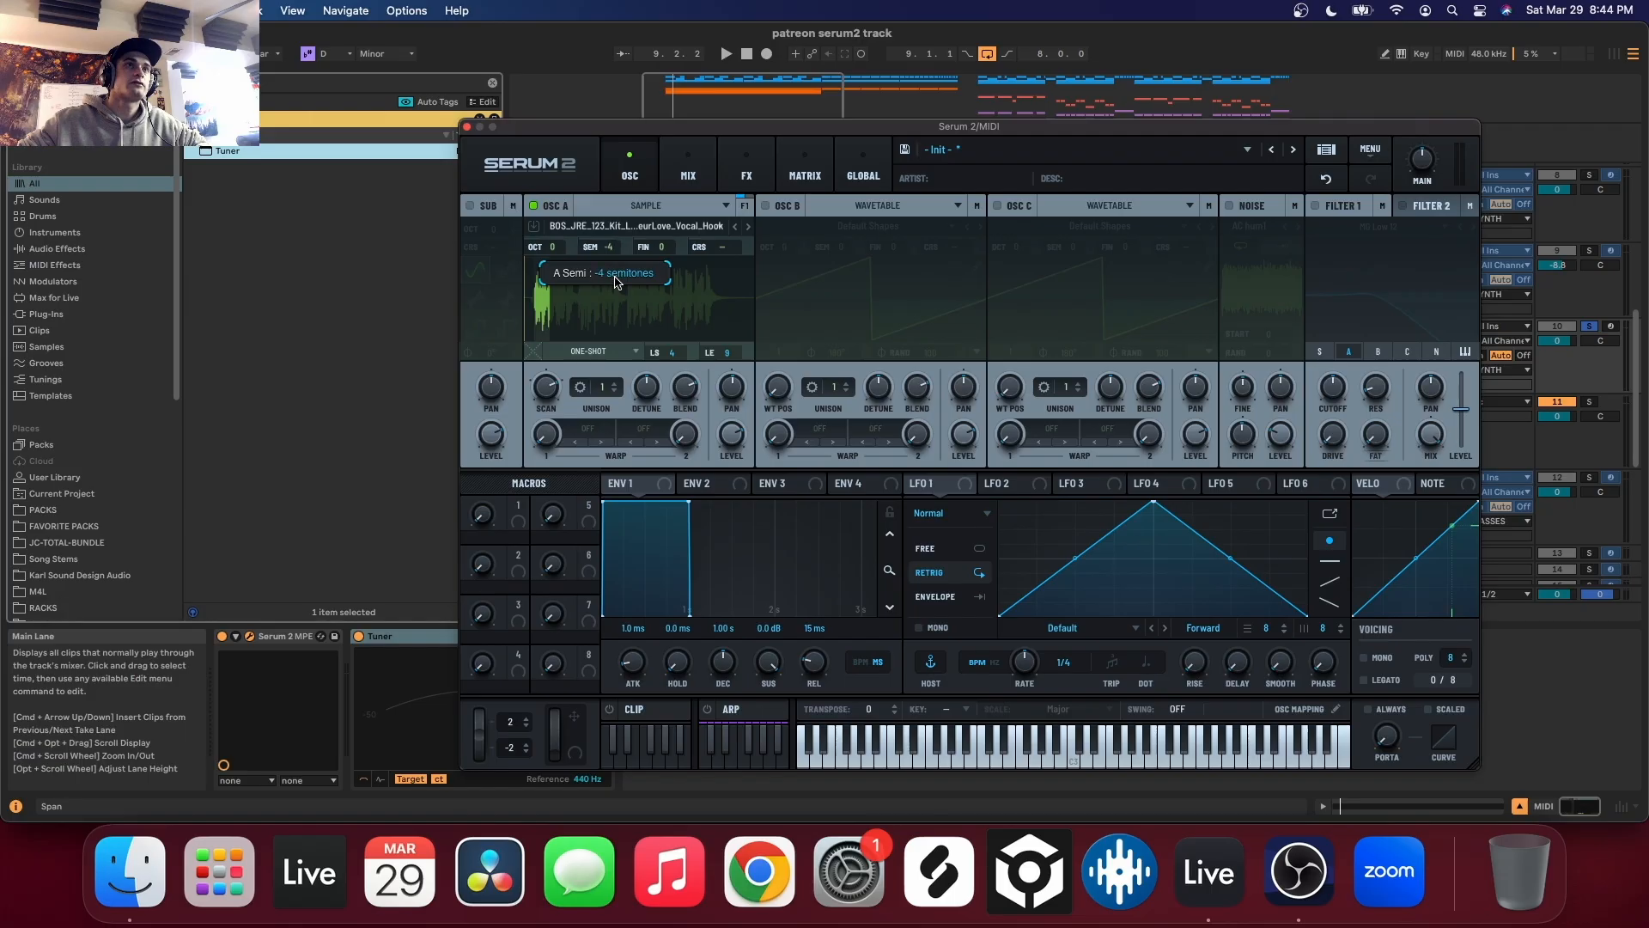
{"action": "key", "text": "space"}
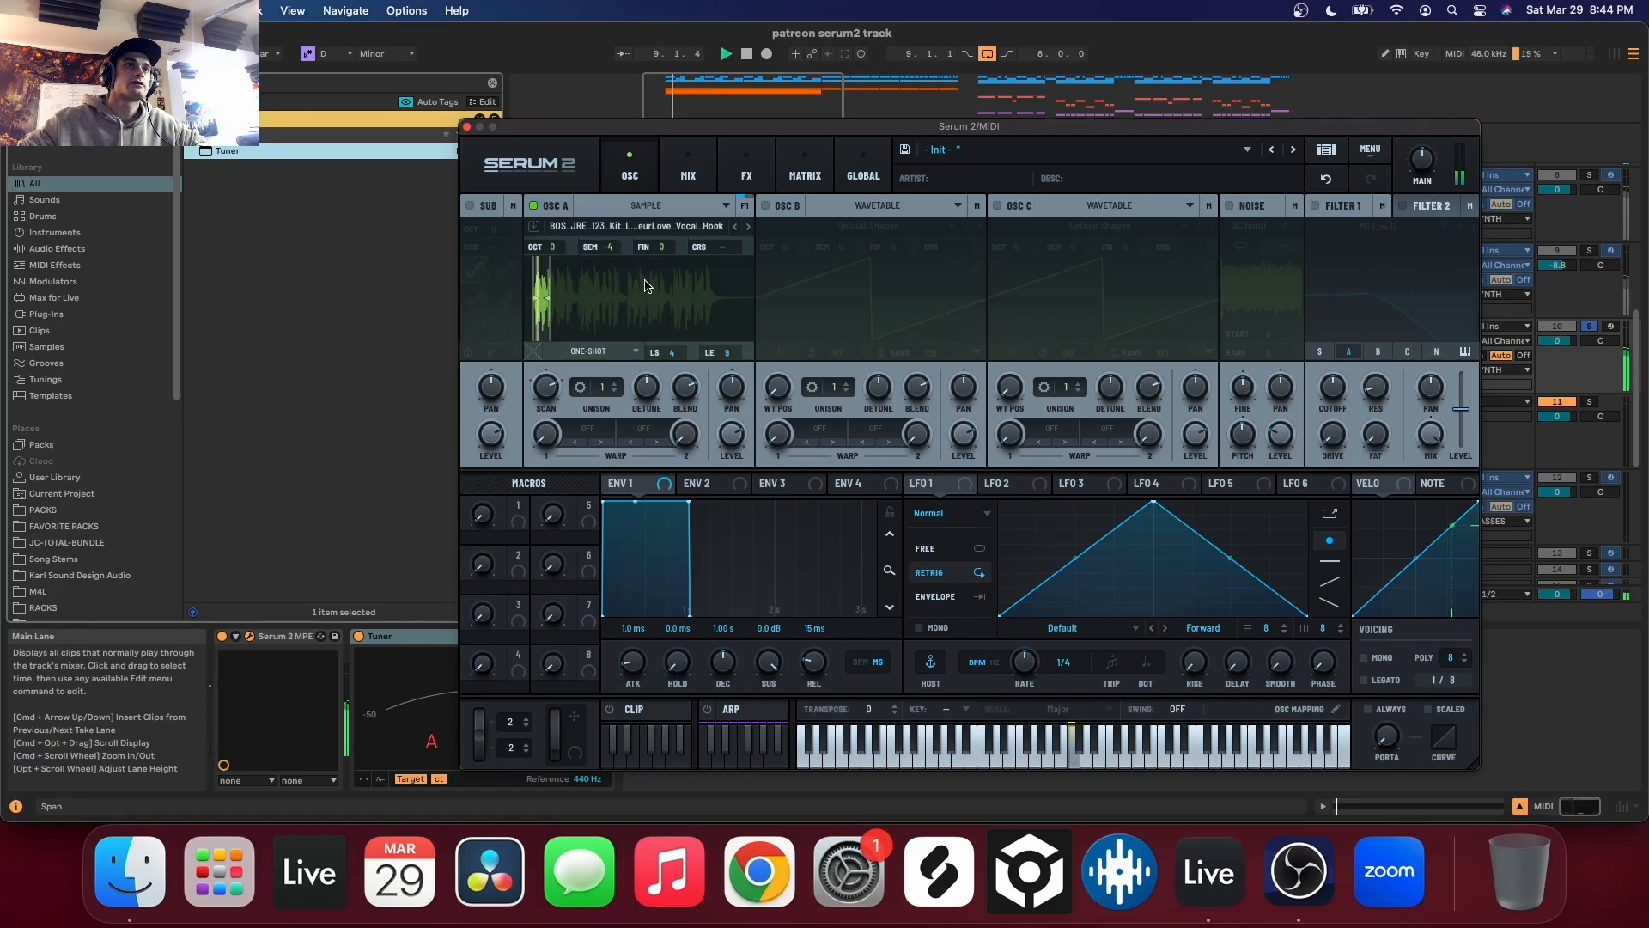
Unsolo the track and try different slices of the vocal sample, settling on a region in its opening phrase
{"action": "left_click", "coordinate": [1588, 328]}
{"action": "left_click_drag", "start_coordinate": [541, 300], "coordinate": [599, 302]}
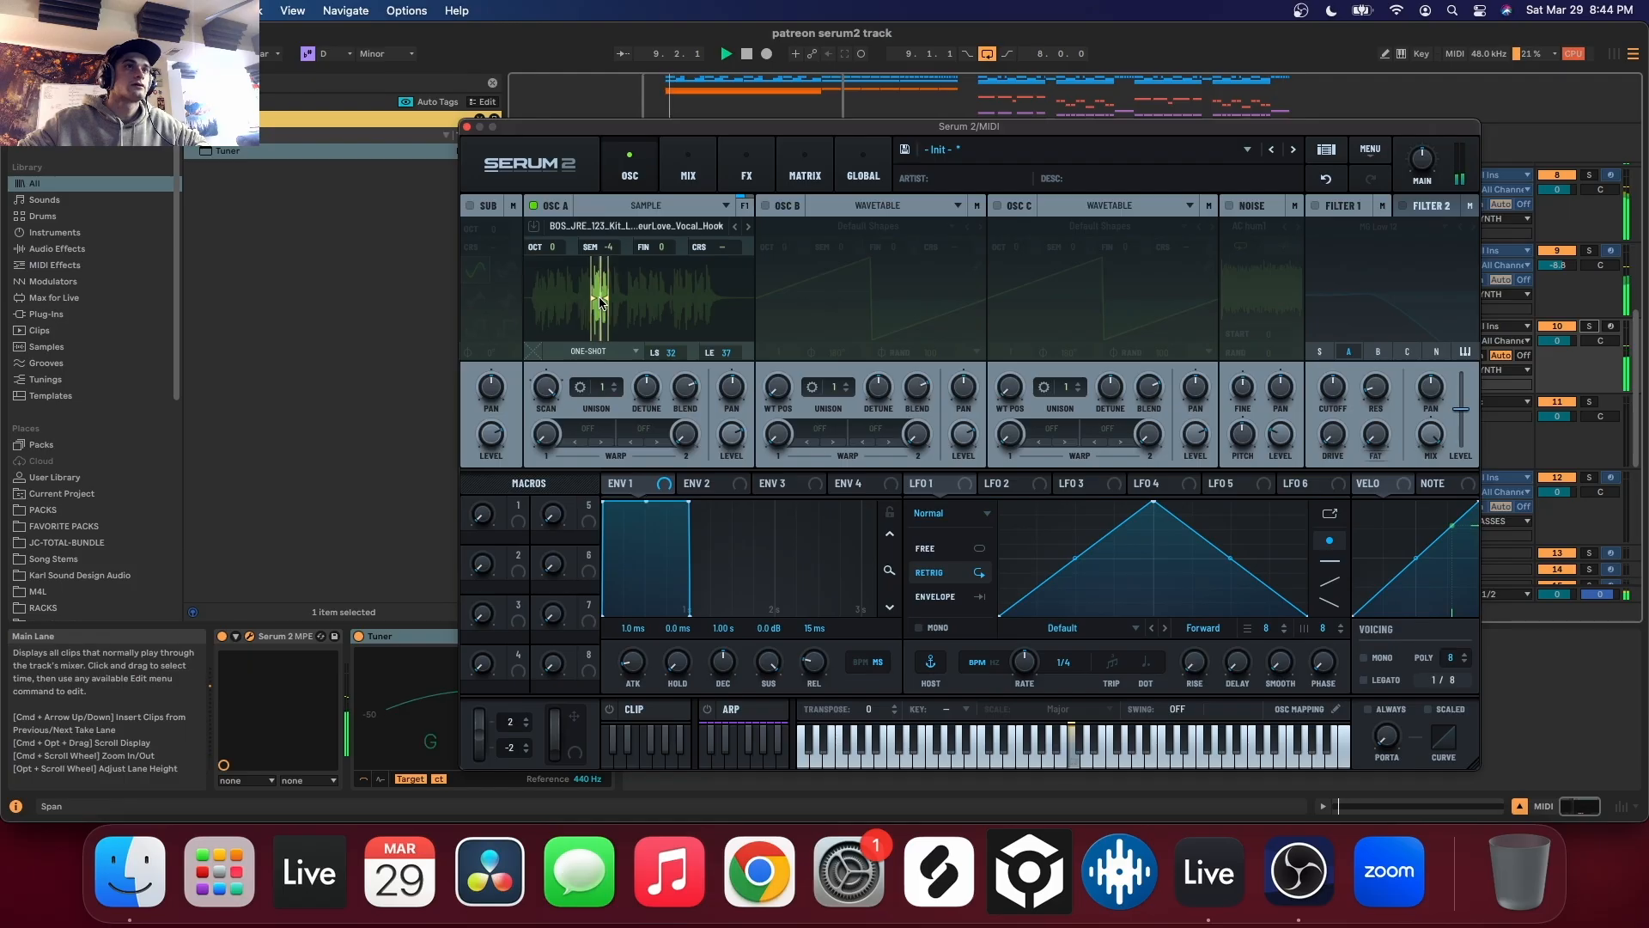
{"action": "left_click", "coordinate": [593, 351]}
{"action": "key", "text": "space"}
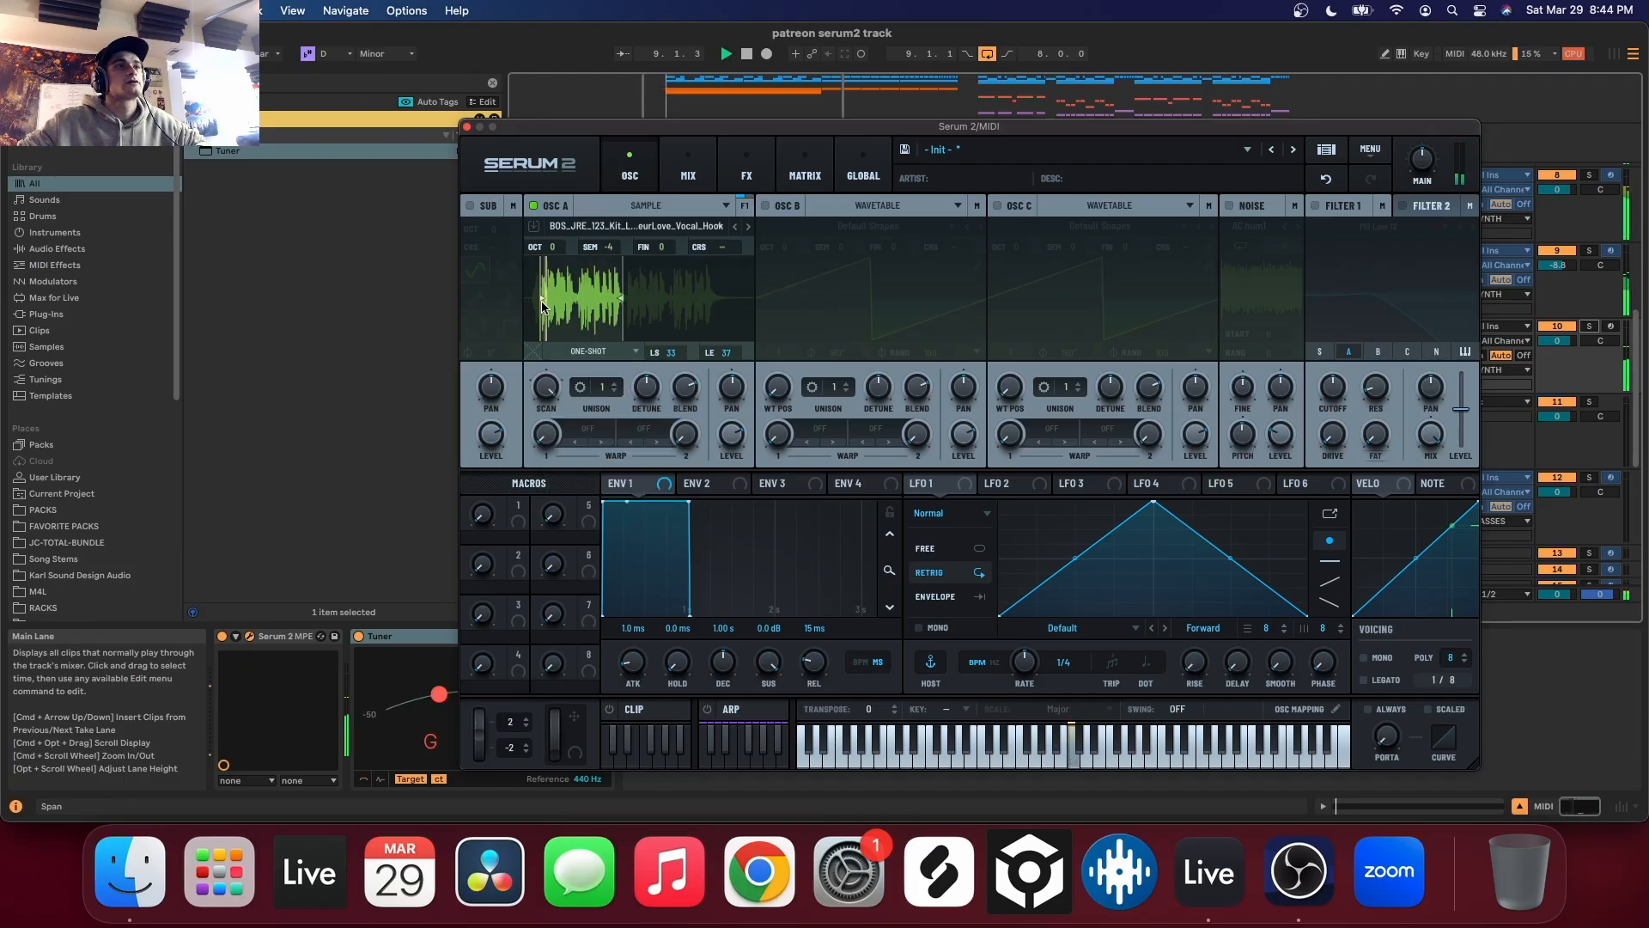
{"action": "key", "text": "space"}
{"action": "key", "text": "space"}
{"action": "left_click_drag", "start_coordinate": [540, 301], "coordinate": [562, 307]}
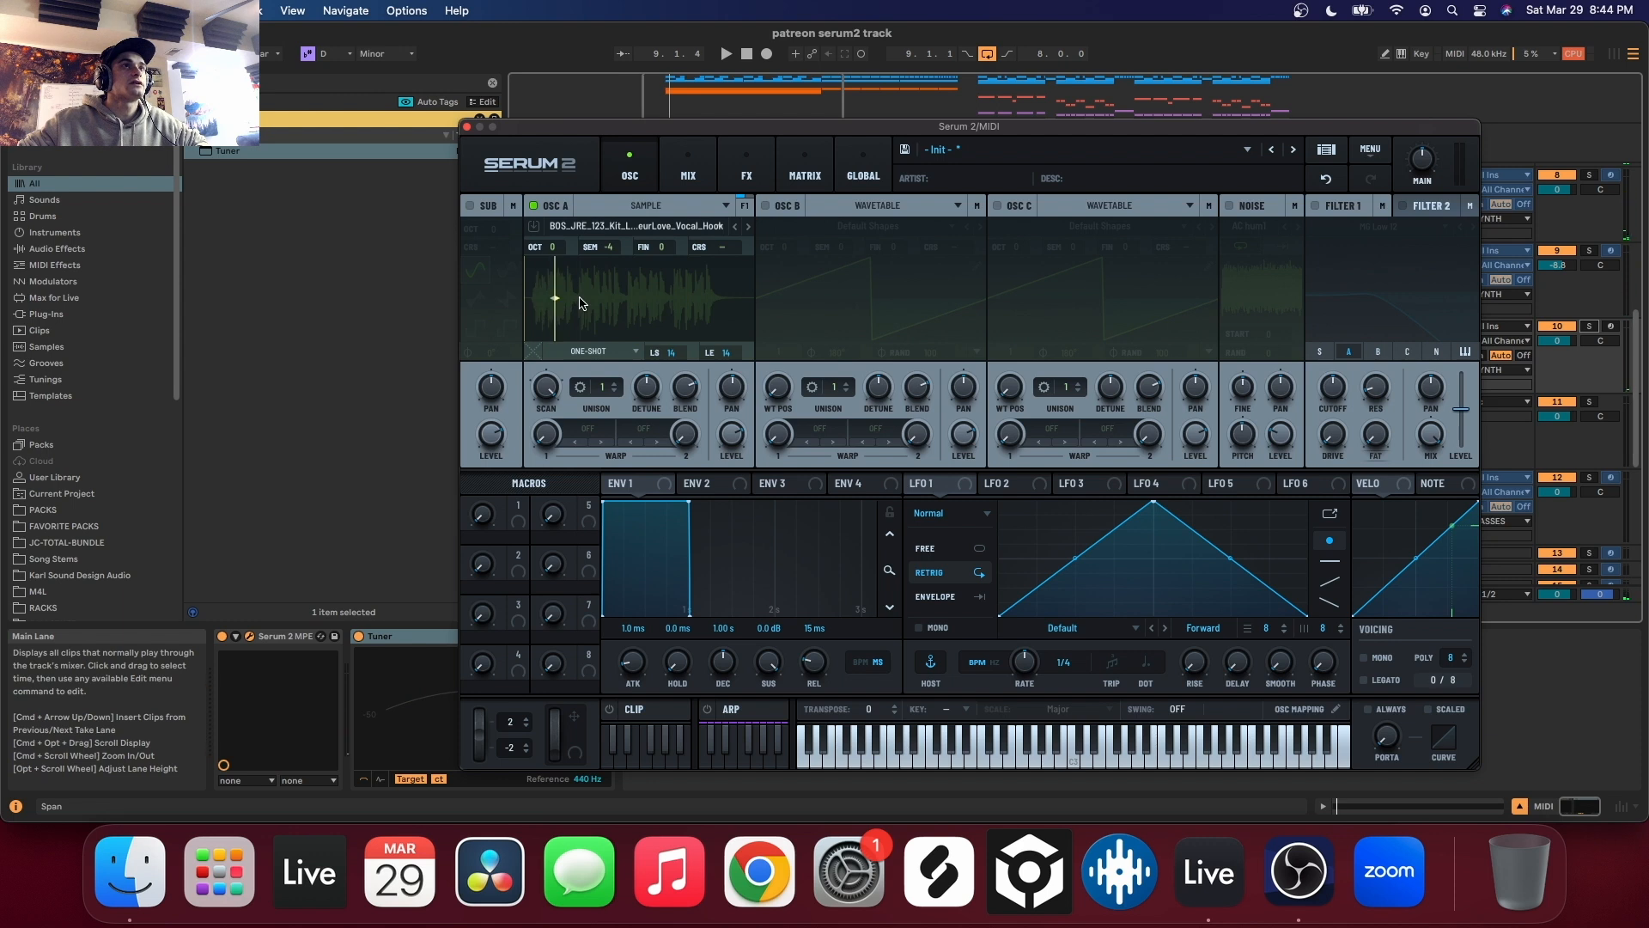
{"action": "left_click_drag", "start_coordinate": [553, 297], "coordinate": [576, 294]}
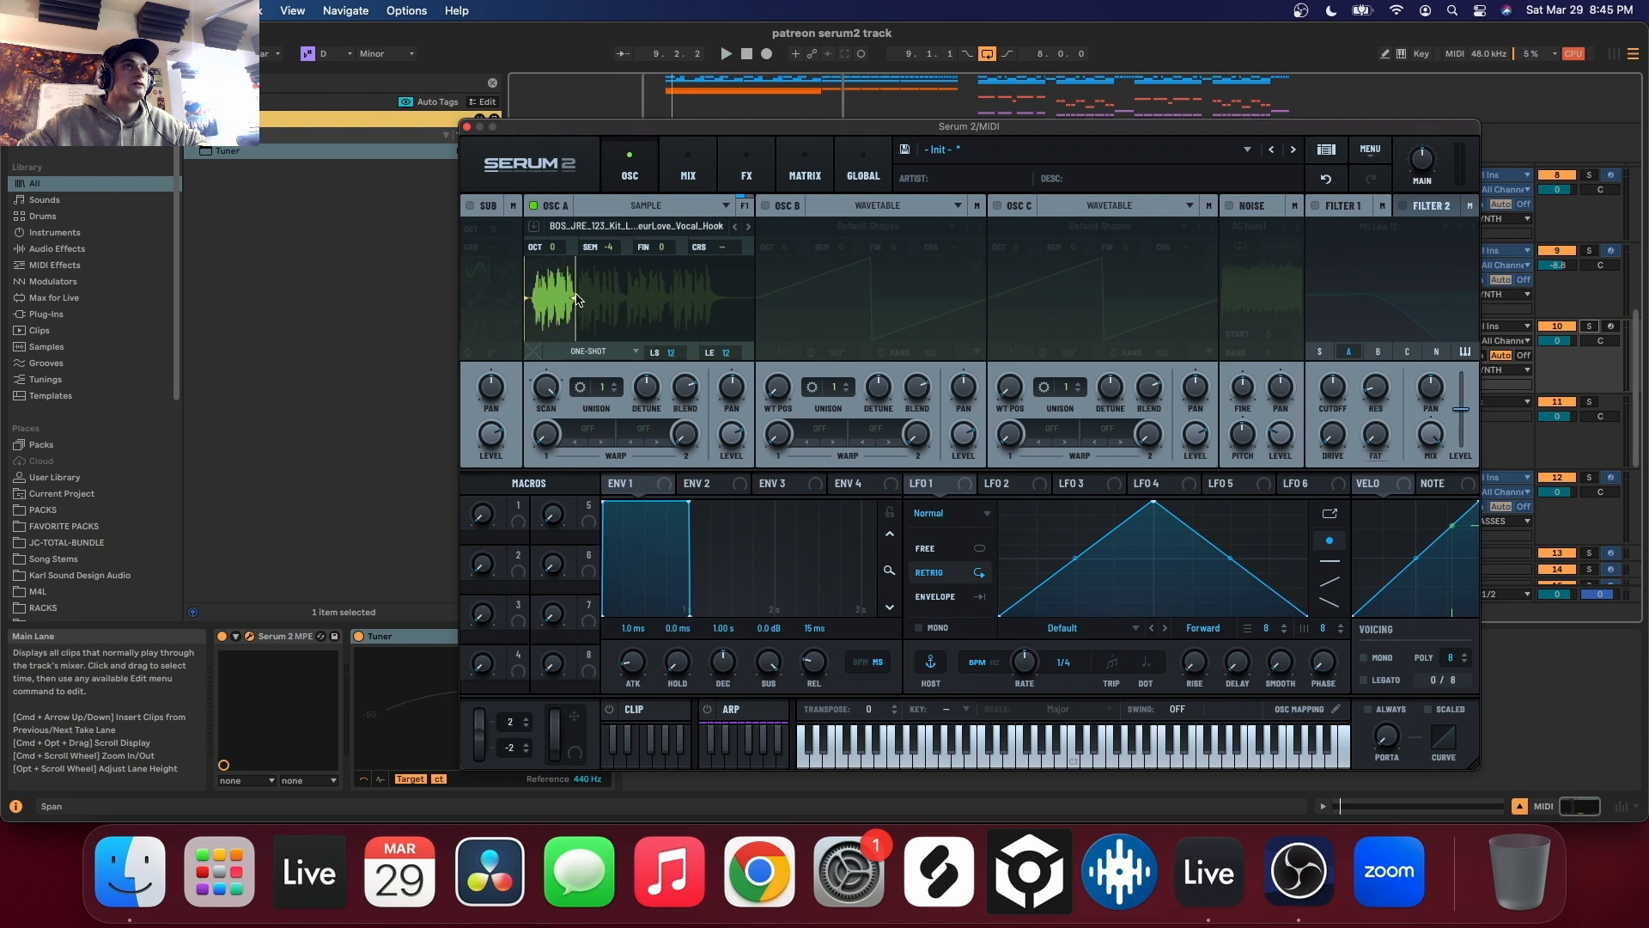
Close the Serum 2 window, play the chord section with automation hidden, and look through the arrangement's tracks
{"action": "left_click", "coordinate": [468, 129]}
{"action": "scroll", "coordinate": [697, 425], "scroll_direction": "down", "scroll_amount": 5}
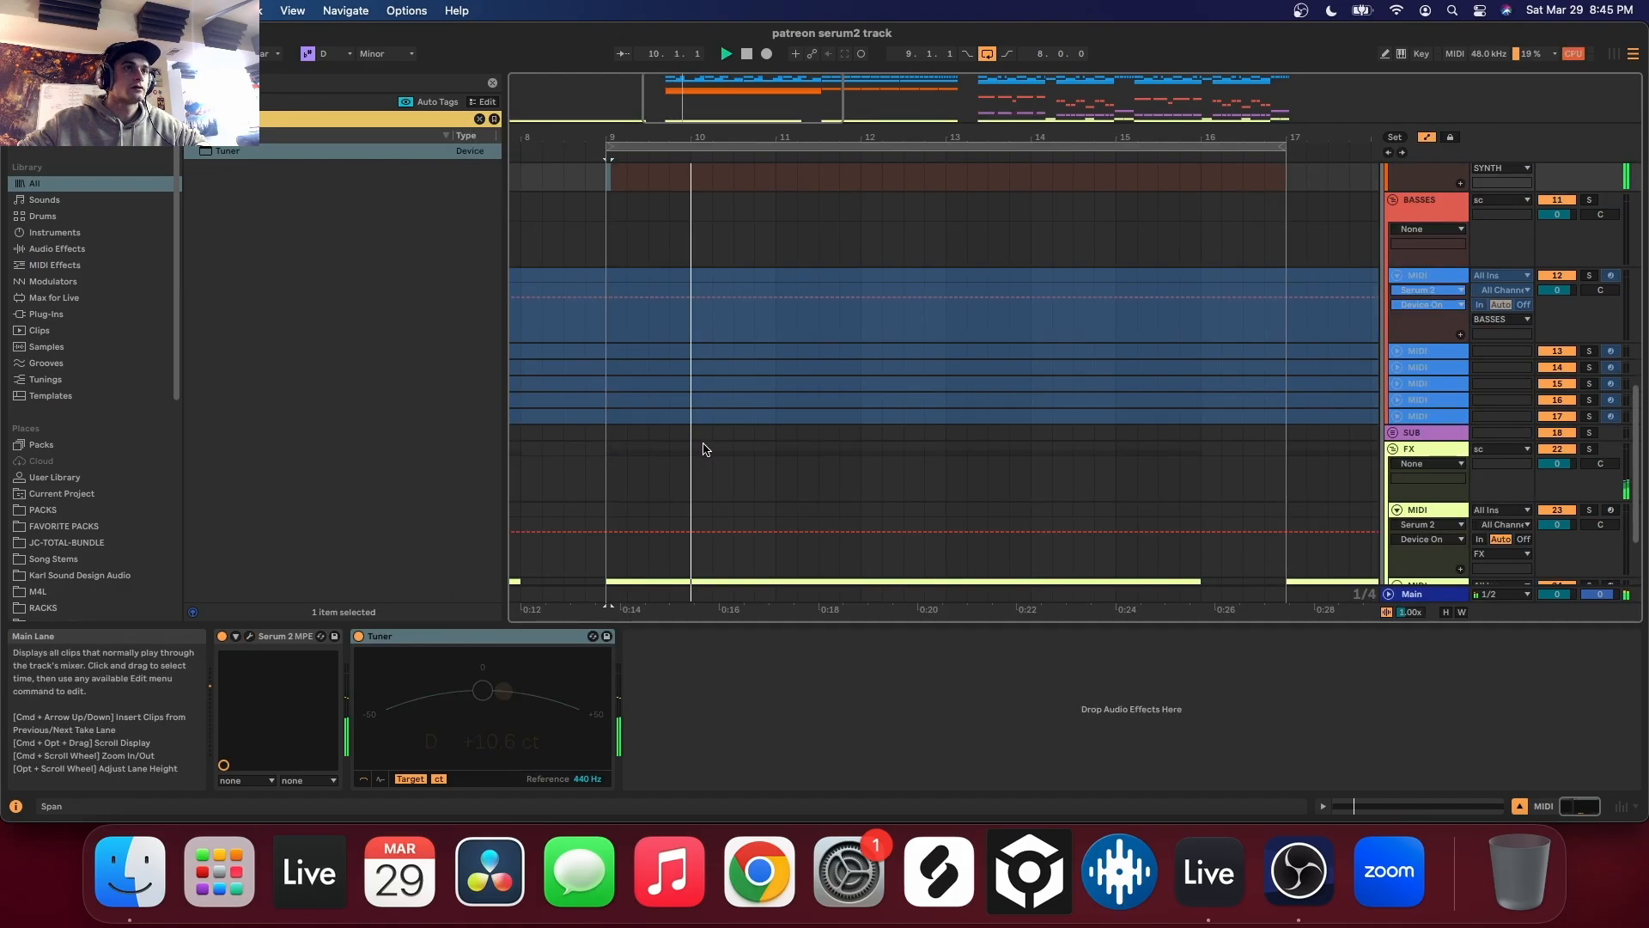
{"action": "scroll", "coordinate": [706, 451], "scroll_direction": "down", "scroll_amount": 3}
{"action": "key", "text": "a"}
{"action": "left_click", "coordinate": [719, 479]}
{"action": "scroll", "coordinate": [724, 442], "scroll_direction": "up", "scroll_amount": 6}
{"action": "scroll", "coordinate": [724, 436], "scroll_direction": "down", "scroll_amount": 4}
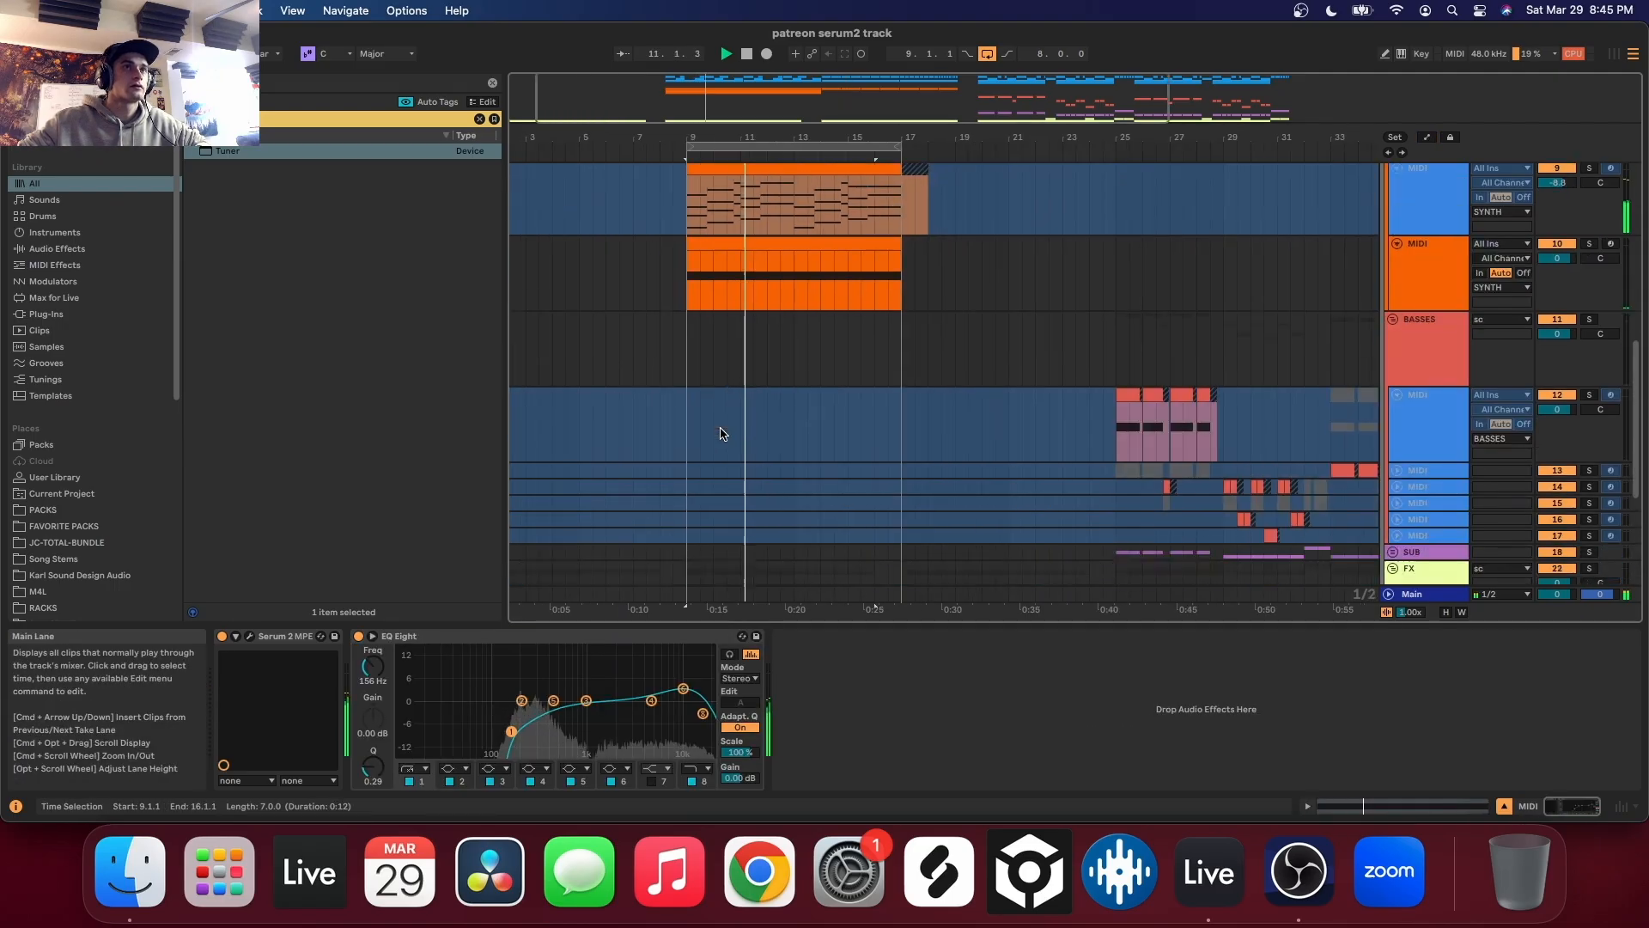
{"action": "scroll", "coordinate": [762, 472], "scroll_direction": "down", "scroll_amount": 4}
{"action": "scroll", "coordinate": [766, 331], "scroll_direction": "up", "scroll_amount": 8}
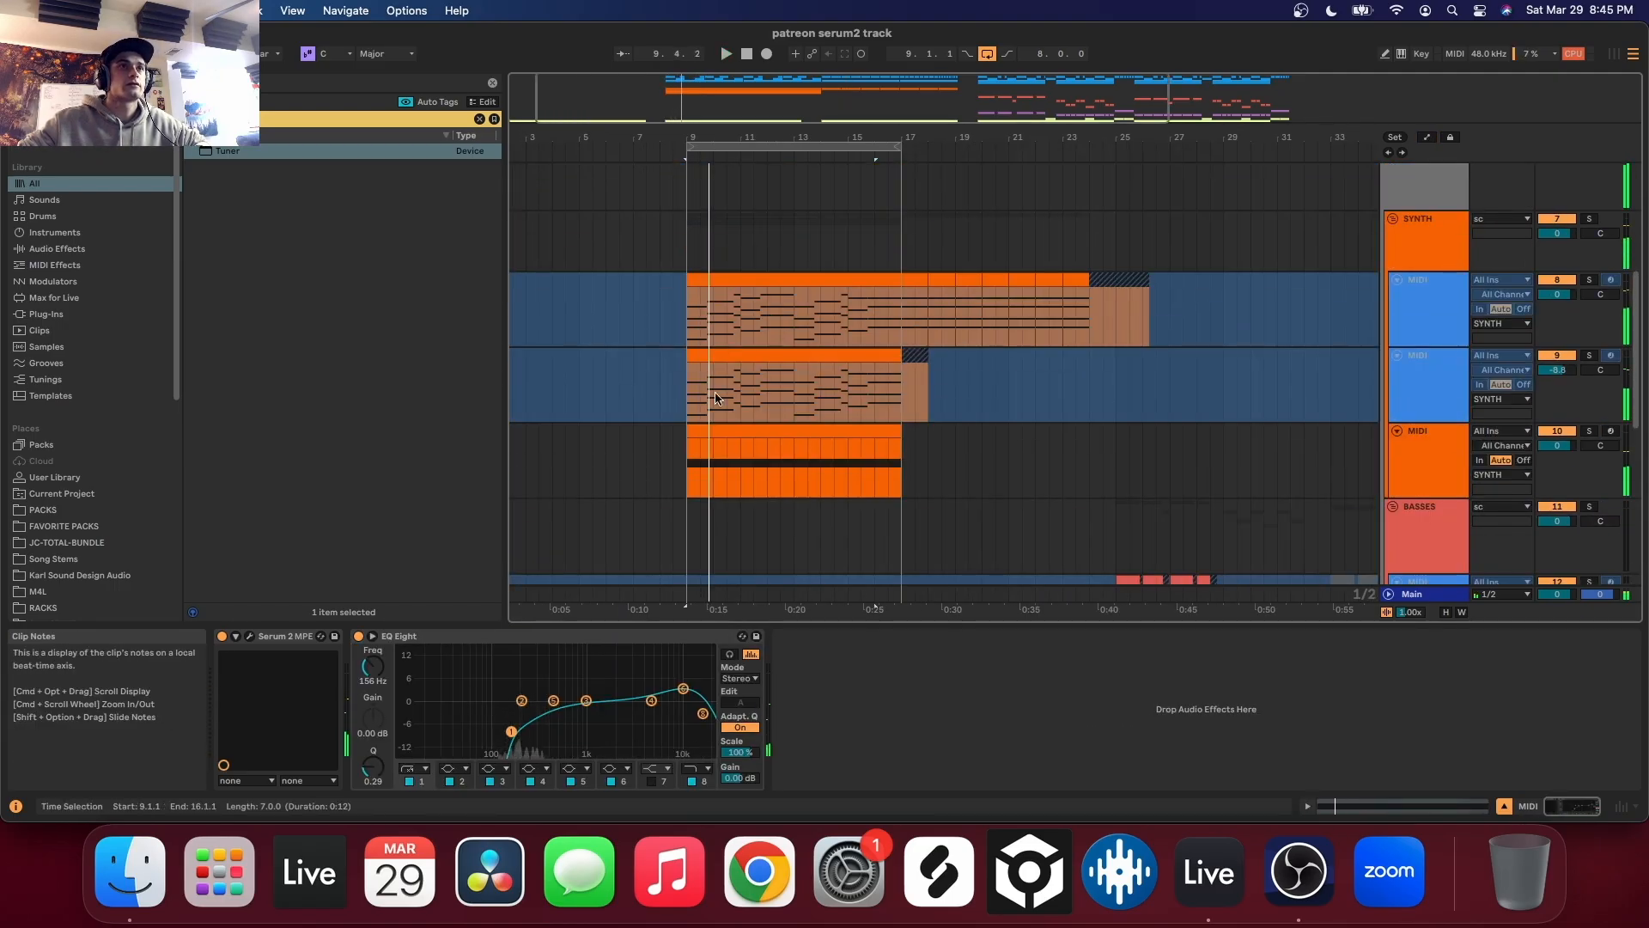
{"action": "scroll", "coordinate": [715, 398], "scroll_direction": "up", "scroll_amount": 5}
Select the third synth's clip from bar 9 to 17, solo its track and play from bar 9
{"action": "left_click", "coordinate": [769, 431]}
{"action": "key", "text": "s"}
{"action": "key", "text": "space"}
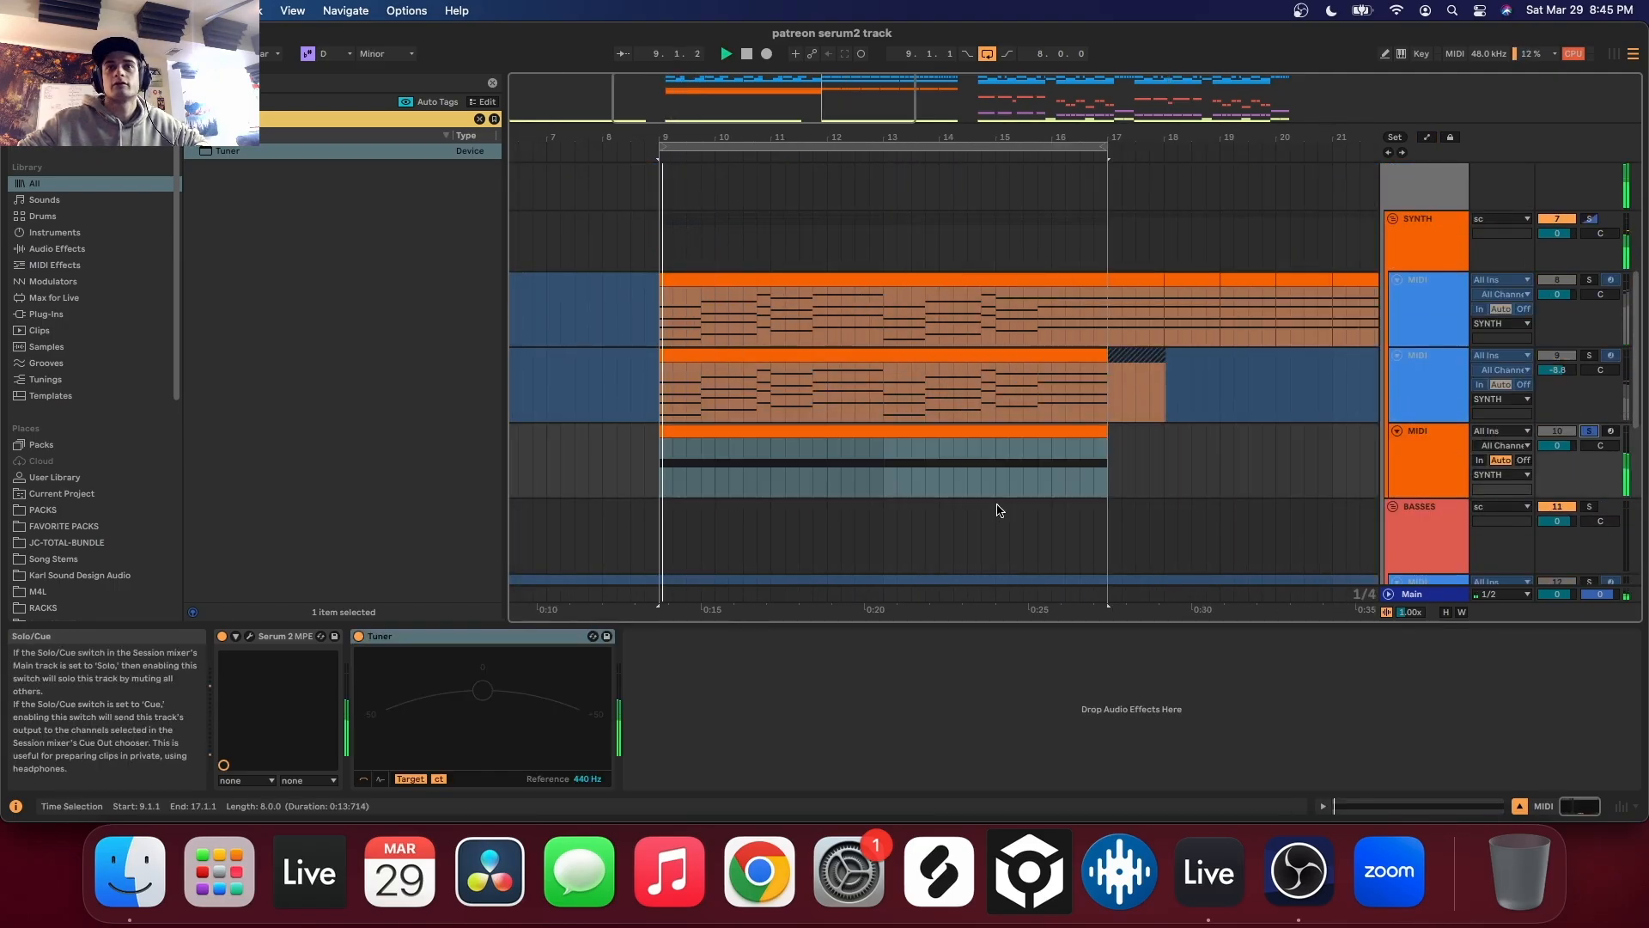
Reopen the third synth's Serum 2 and add a Distortion effect in Overdrive mode
{"action": "left_click", "coordinate": [248, 637]}
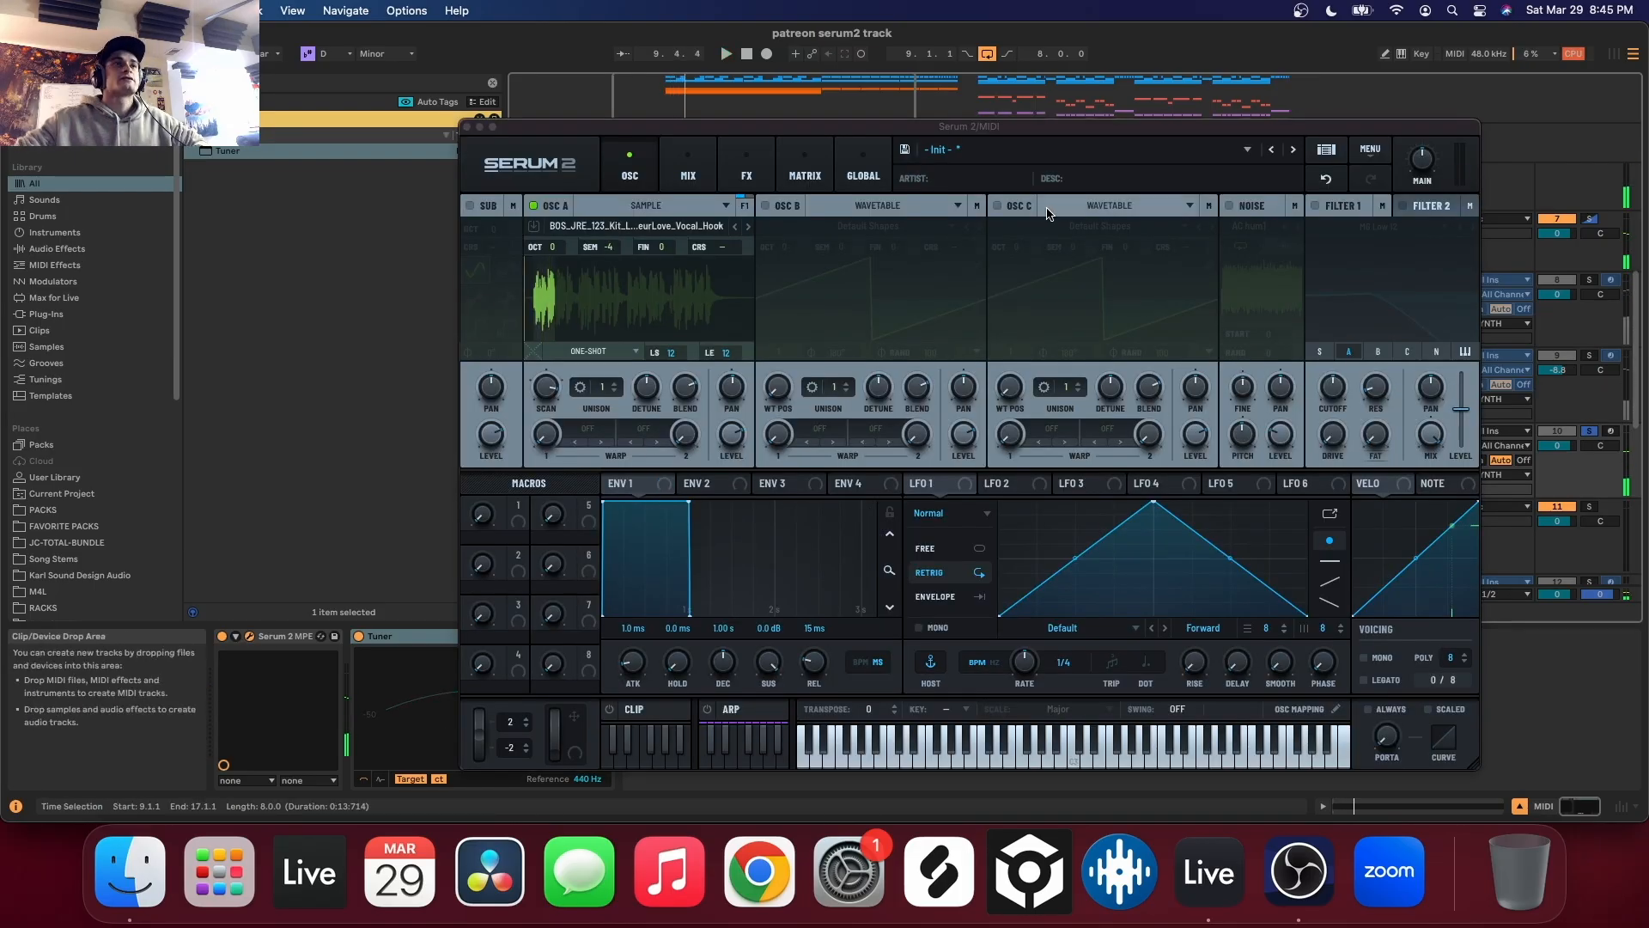
{"action": "left_click", "coordinate": [688, 167]}
{"action": "left_click", "coordinate": [805, 168]}
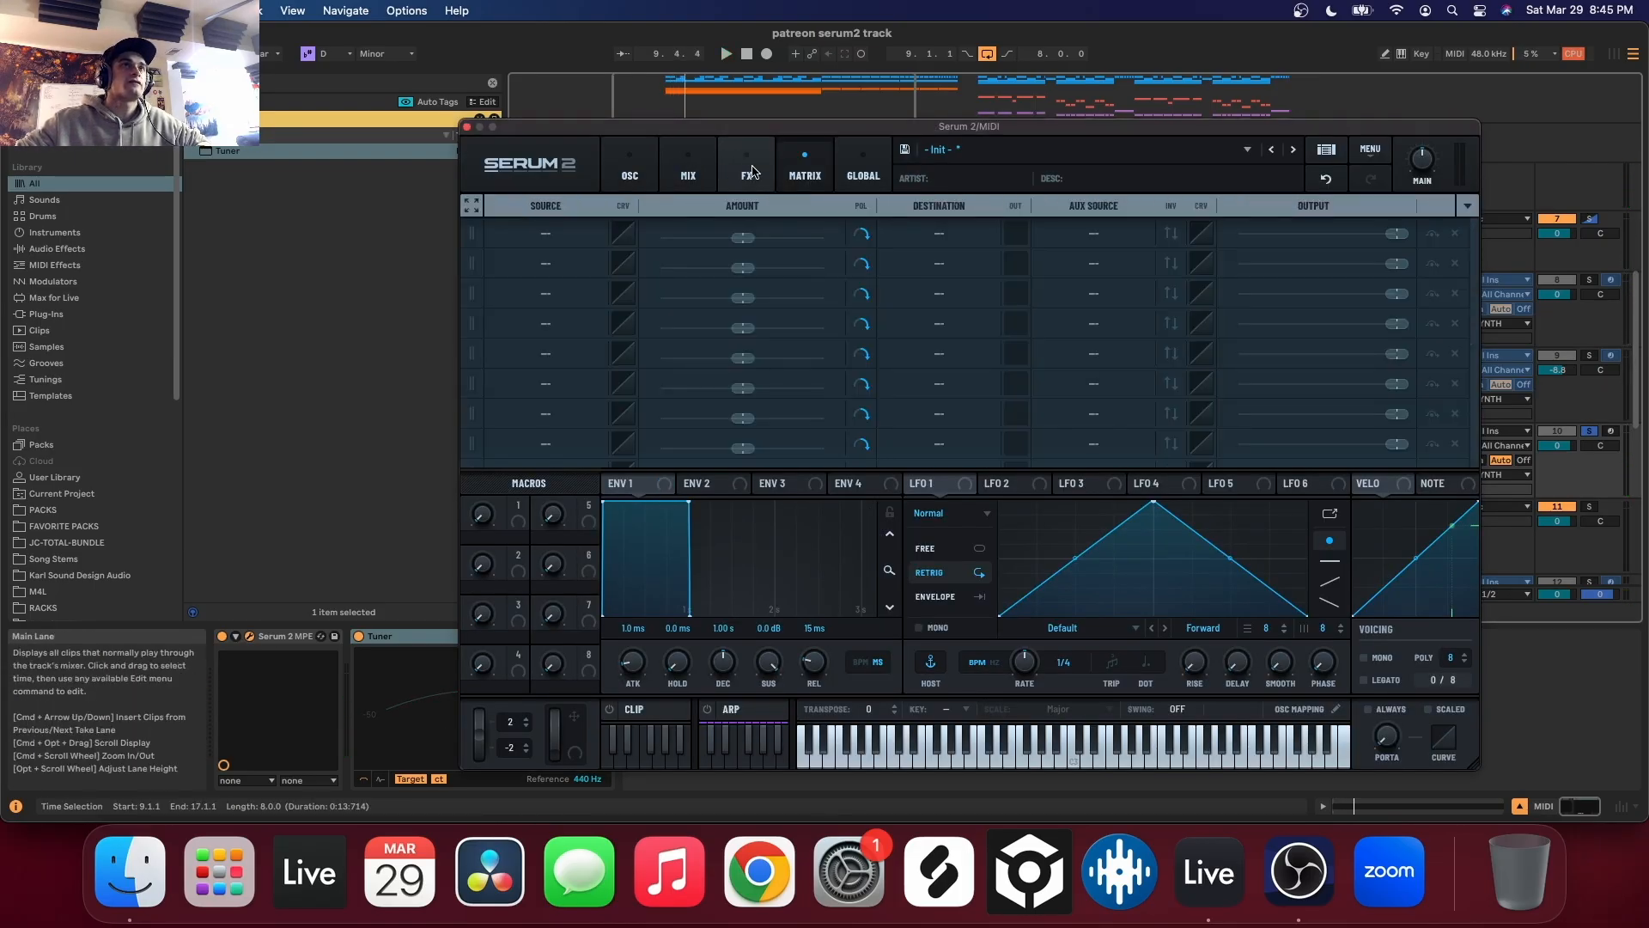
{"action": "left_click", "coordinate": [750, 170]}
{"action": "left_click", "coordinate": [478, 234]}
{"action": "left_click", "coordinate": [531, 356]}
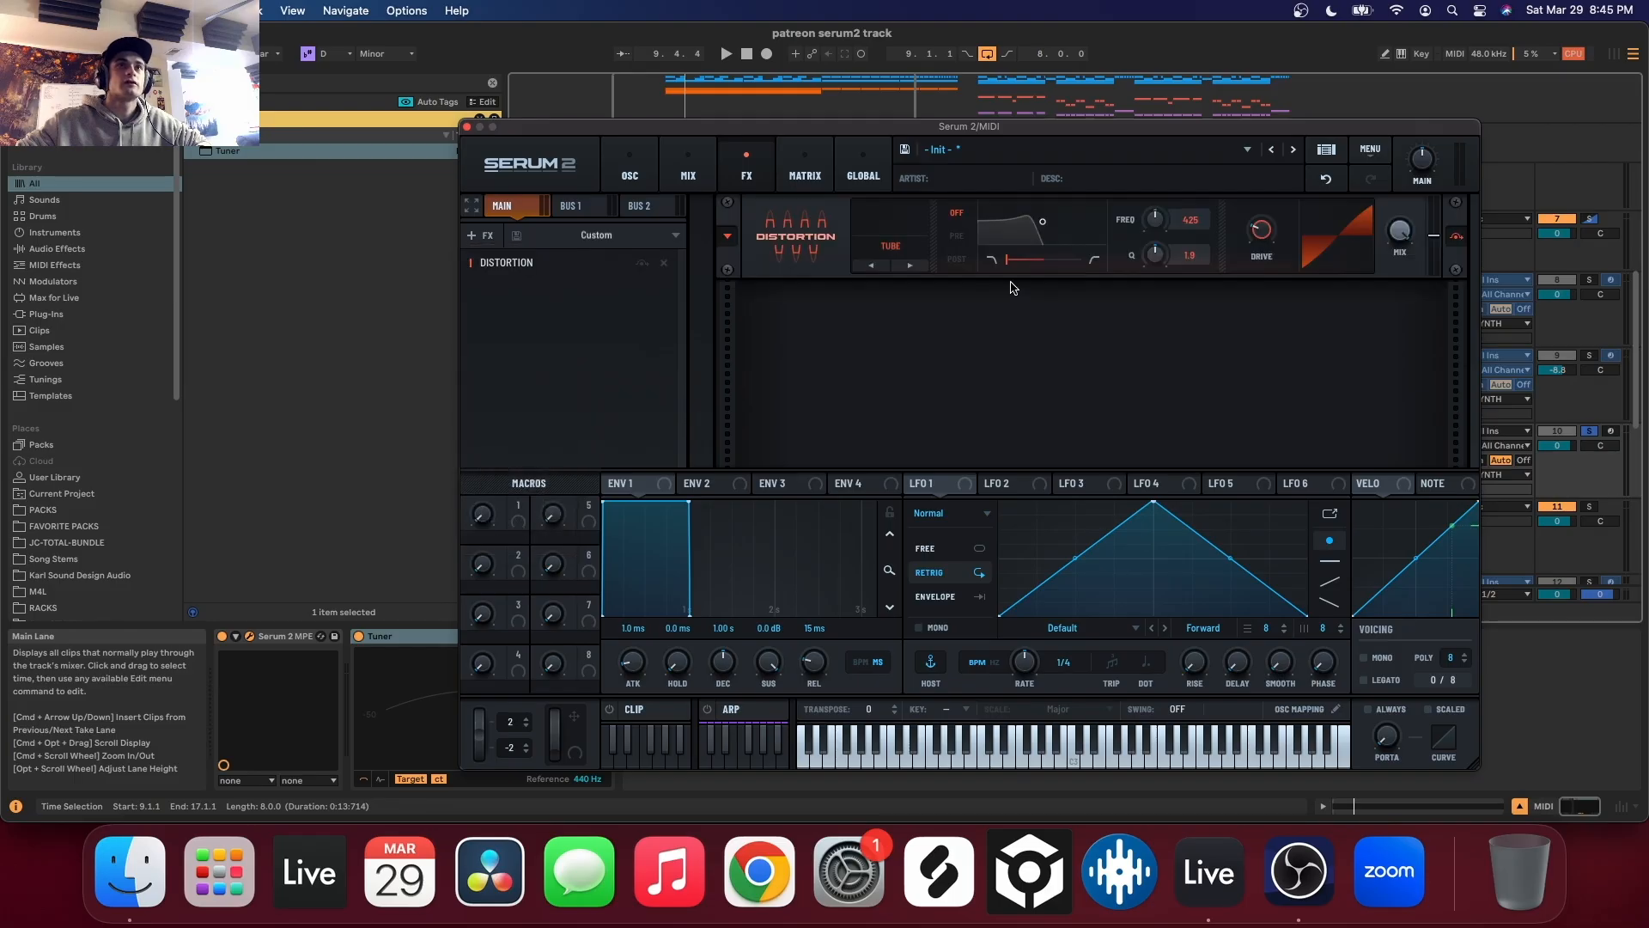
{"action": "left_click", "coordinate": [912, 240]}
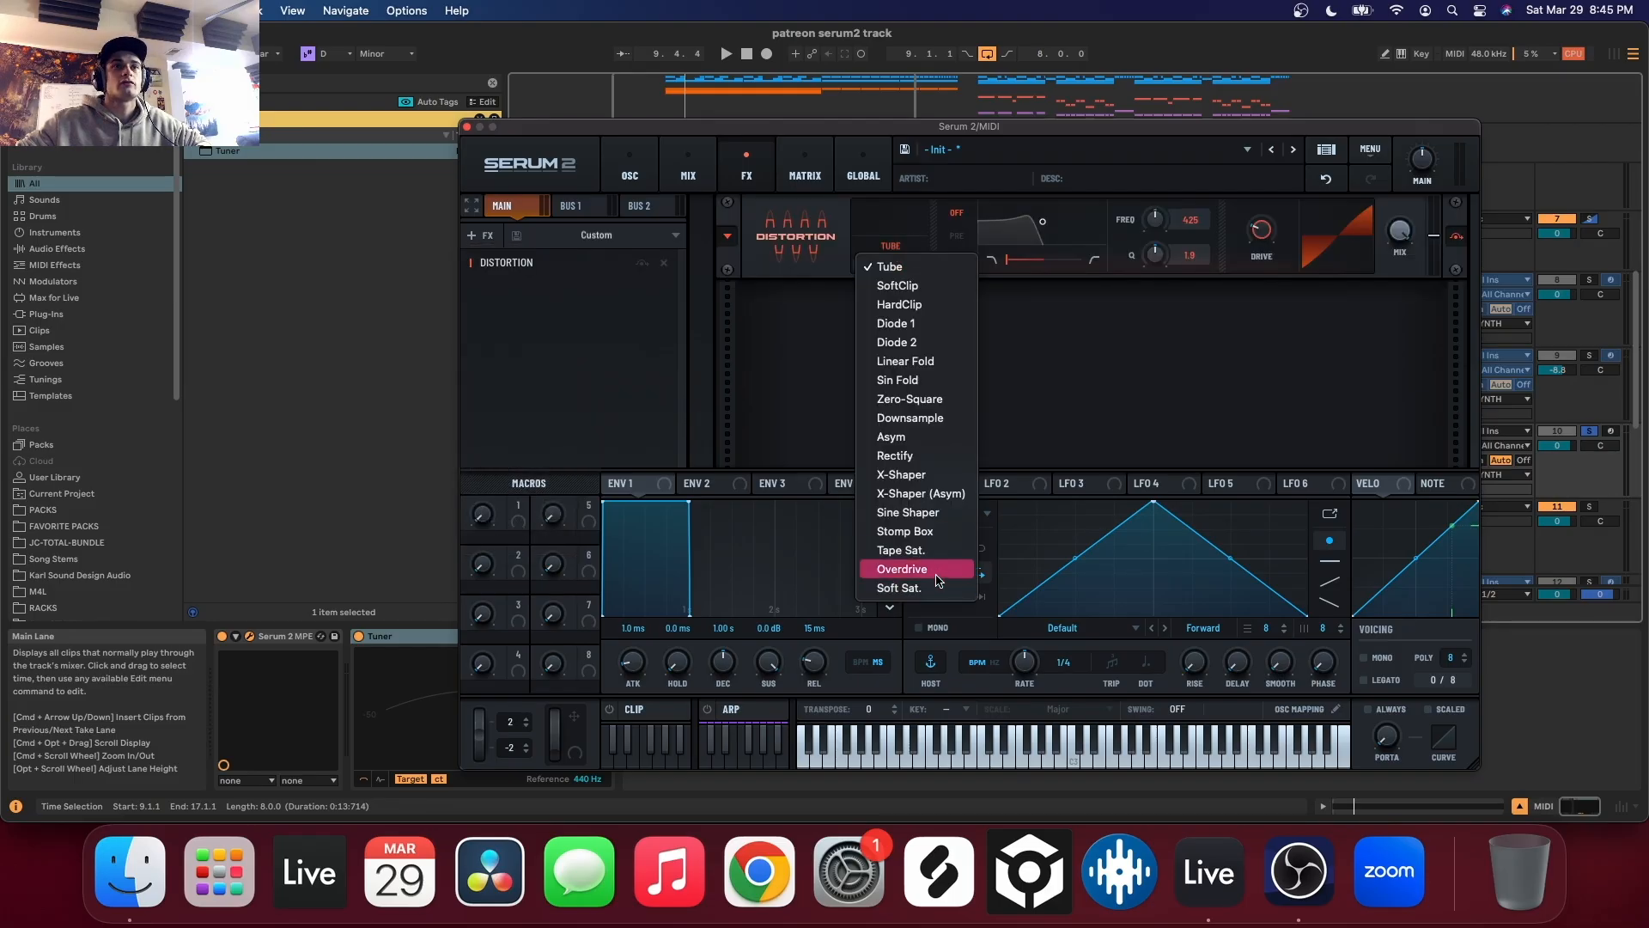
{"action": "left_click", "coordinate": [937, 569]}
Set the distortion stack to 3 and its filter to Pre, with frequency 4066 and Q 0.7, checking it in playback
{"action": "key", "text": "space"}
{"action": "left_click", "coordinate": [919, 215]}
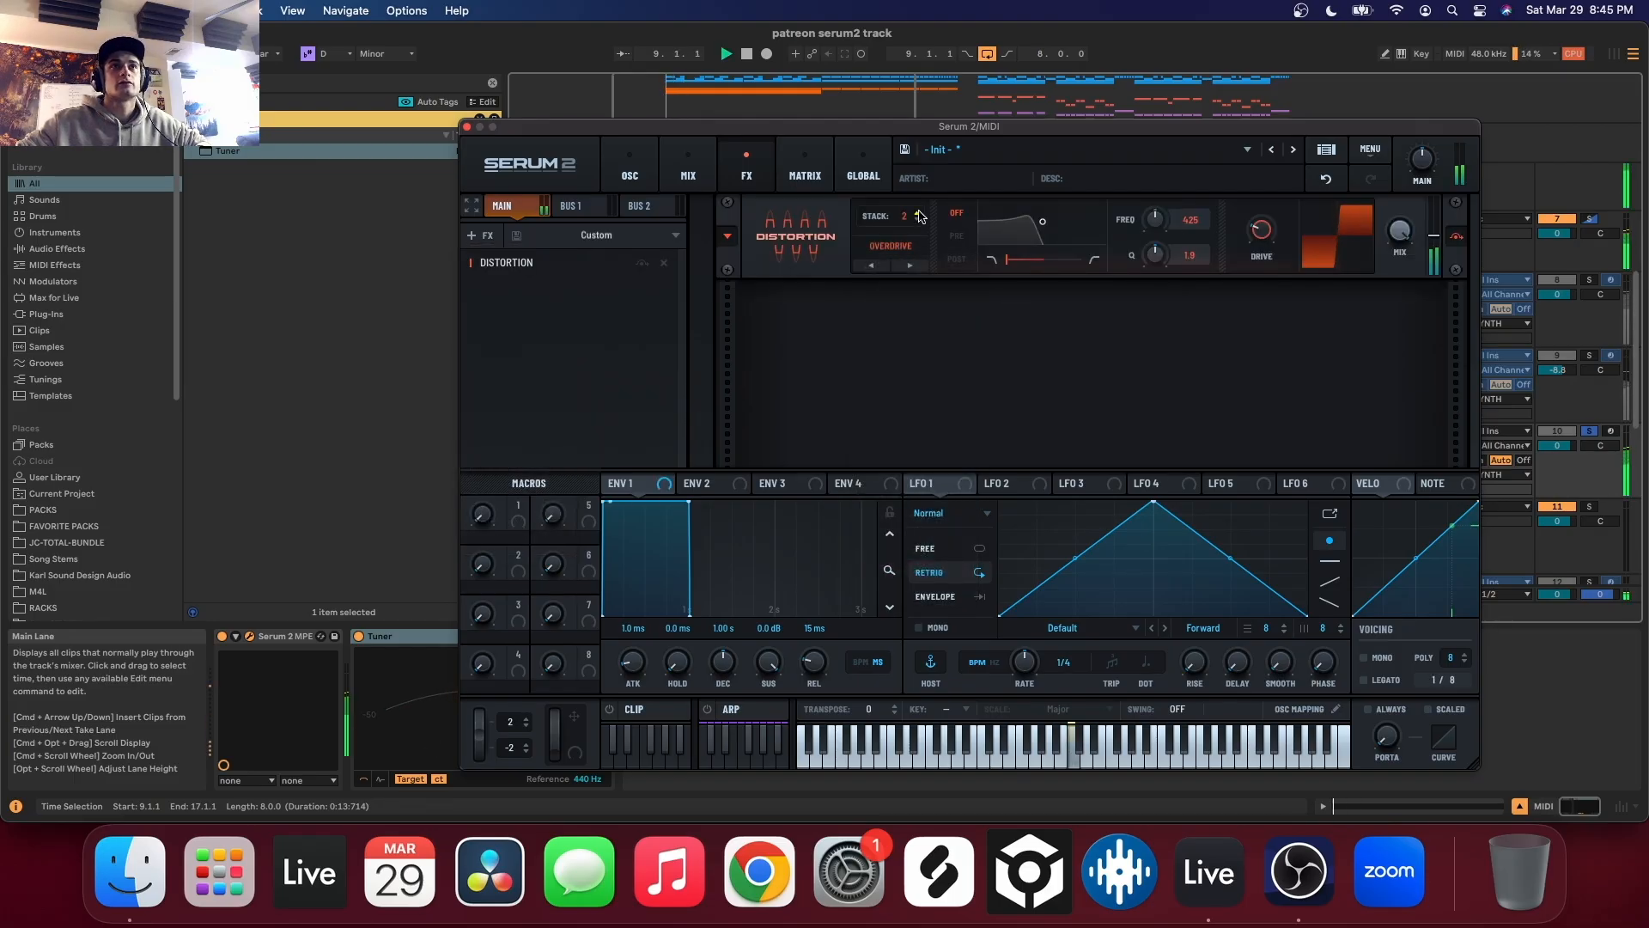
{"action": "left_click", "coordinate": [919, 215]}
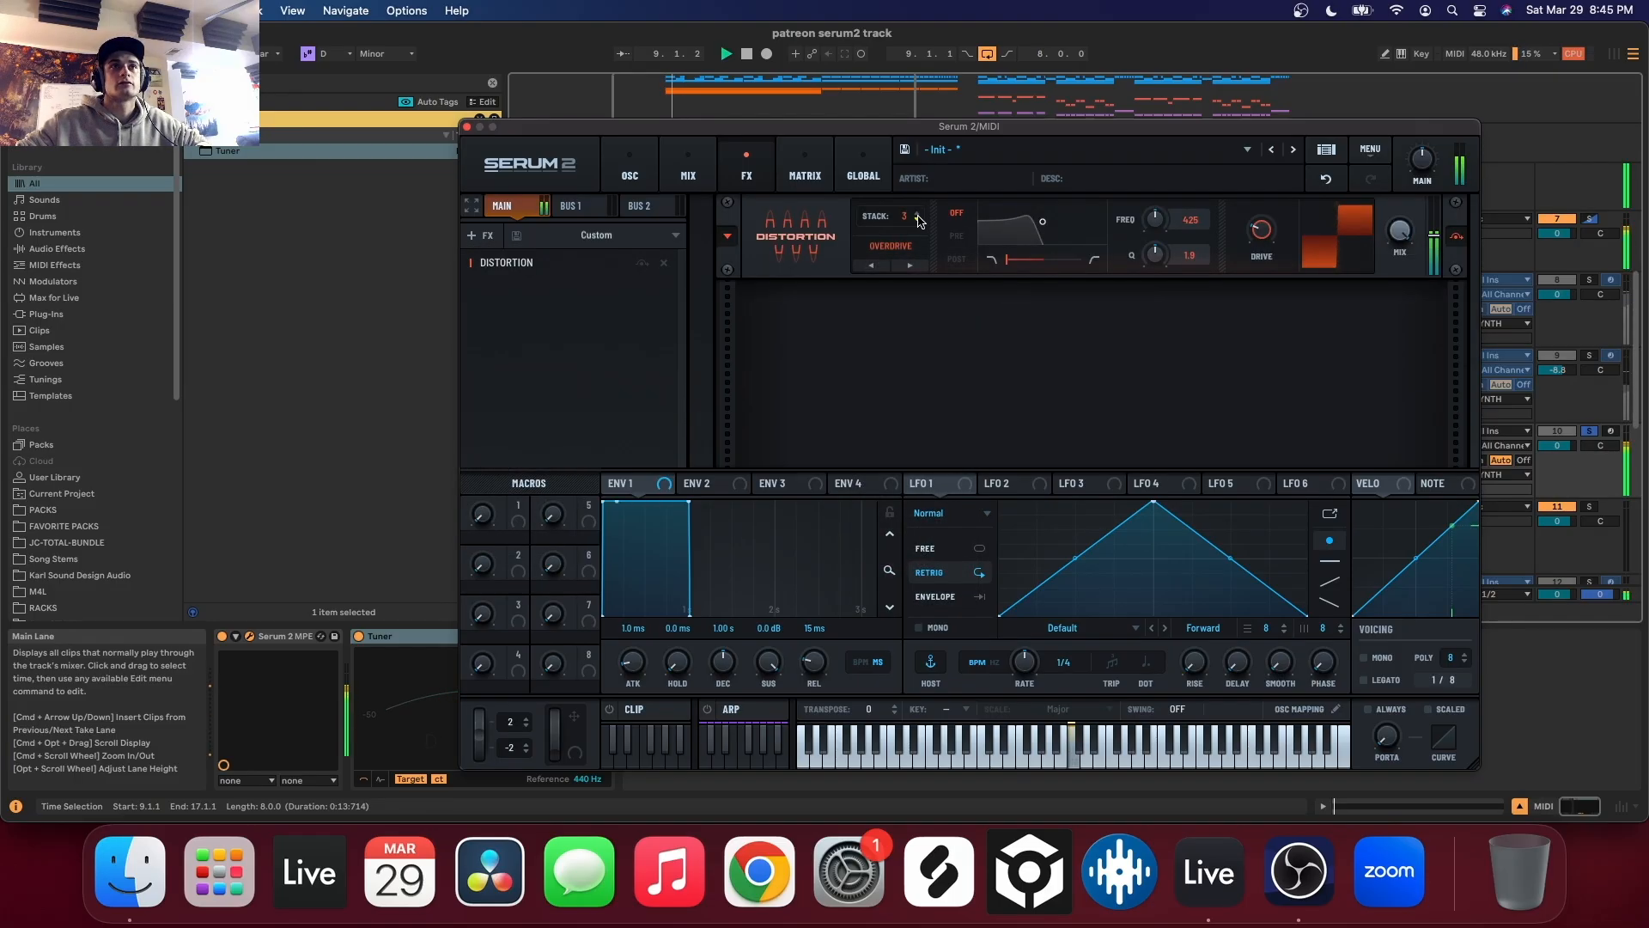
{"action": "left_click", "coordinate": [1039, 222]}
{"action": "key", "text": "space"}
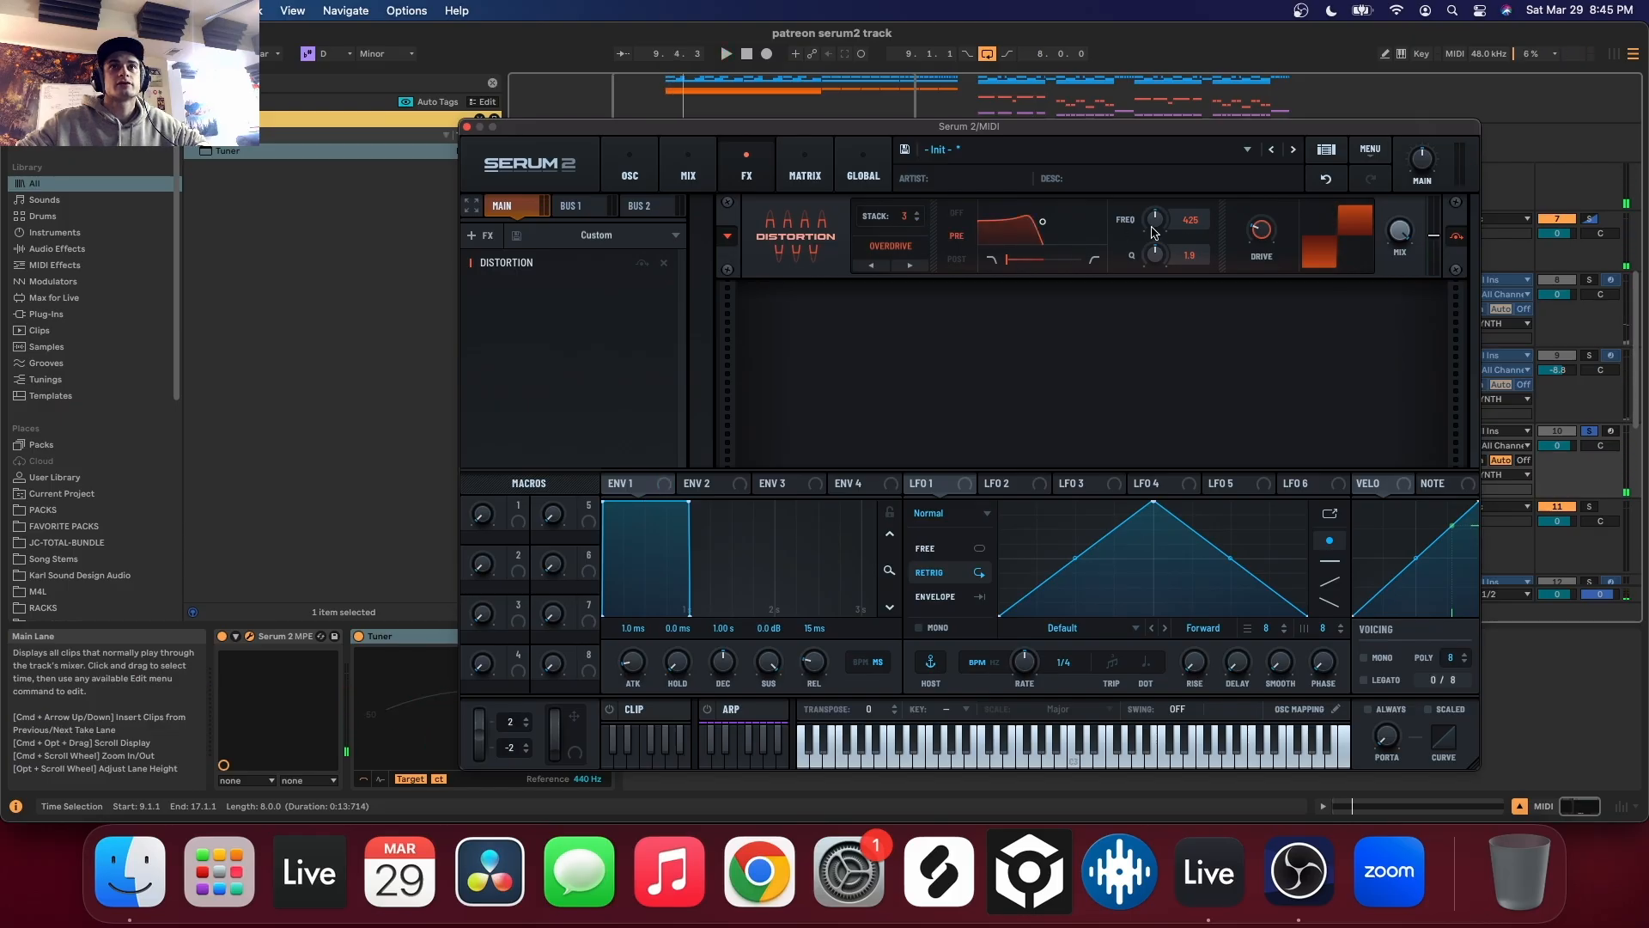
{"action": "left_click_drag", "start_coordinate": [1156, 219], "coordinate": [1163, 283]}
{"action": "key", "text": "space"}
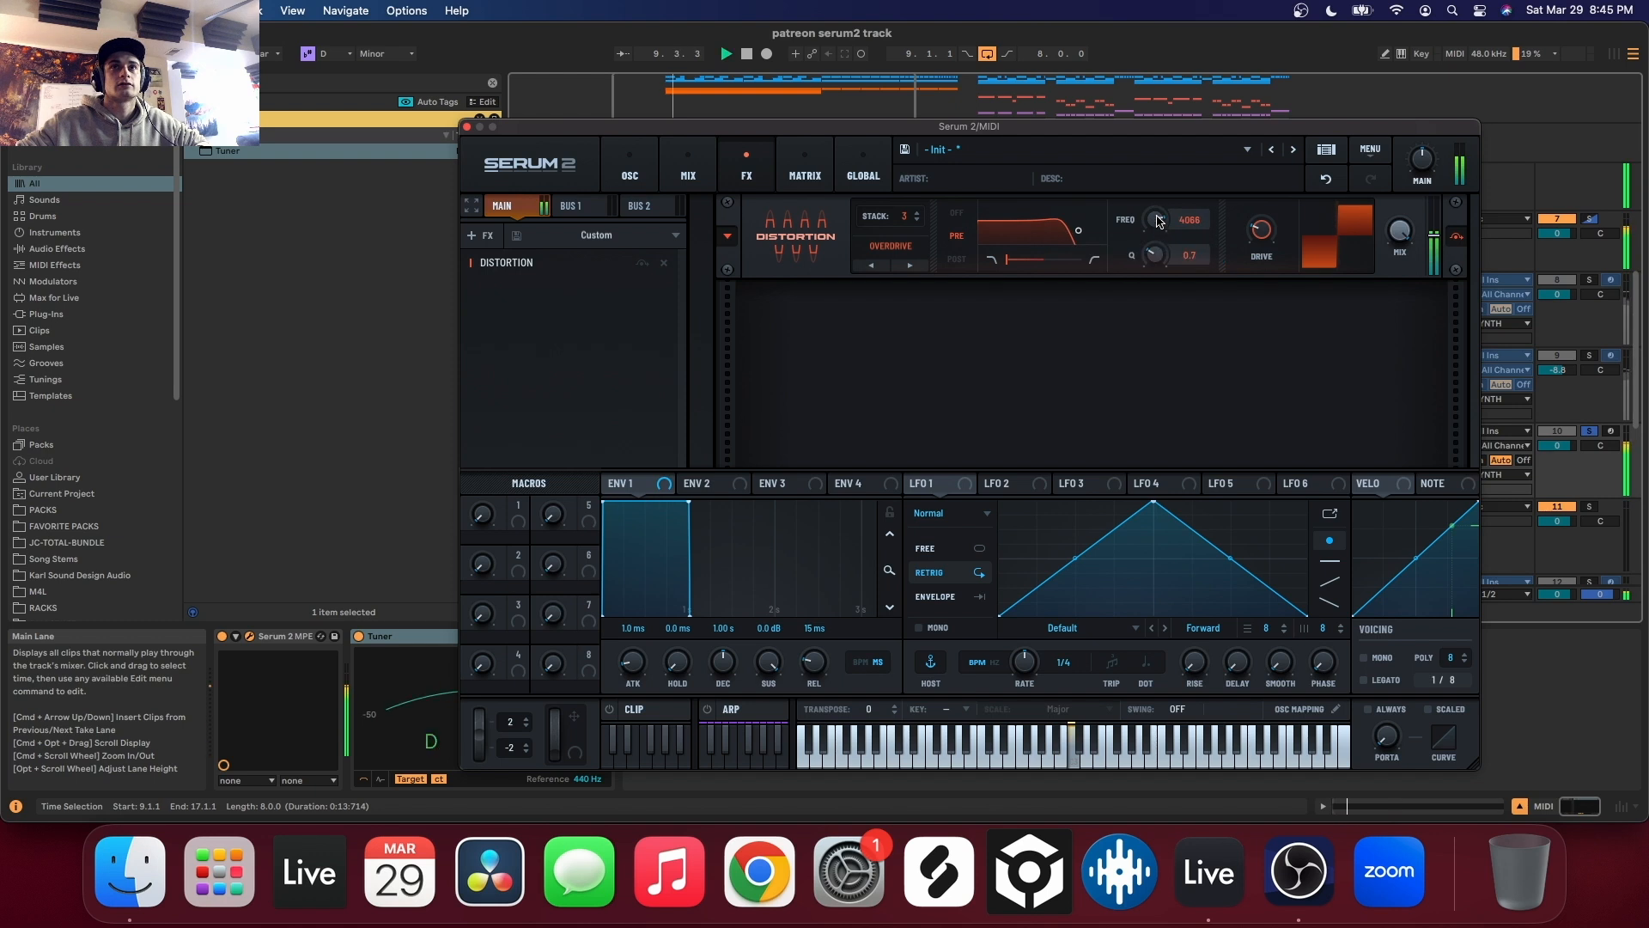
{"action": "key", "text": "space"}
Add a Ping-Pong Delay with both sides at 1/8 and a narrowed filter, and listen to the vocal layer
{"action": "left_click", "coordinate": [480, 234]}
{"action": "left_click", "coordinate": [517, 335]}
{"action": "key", "text": "space"}
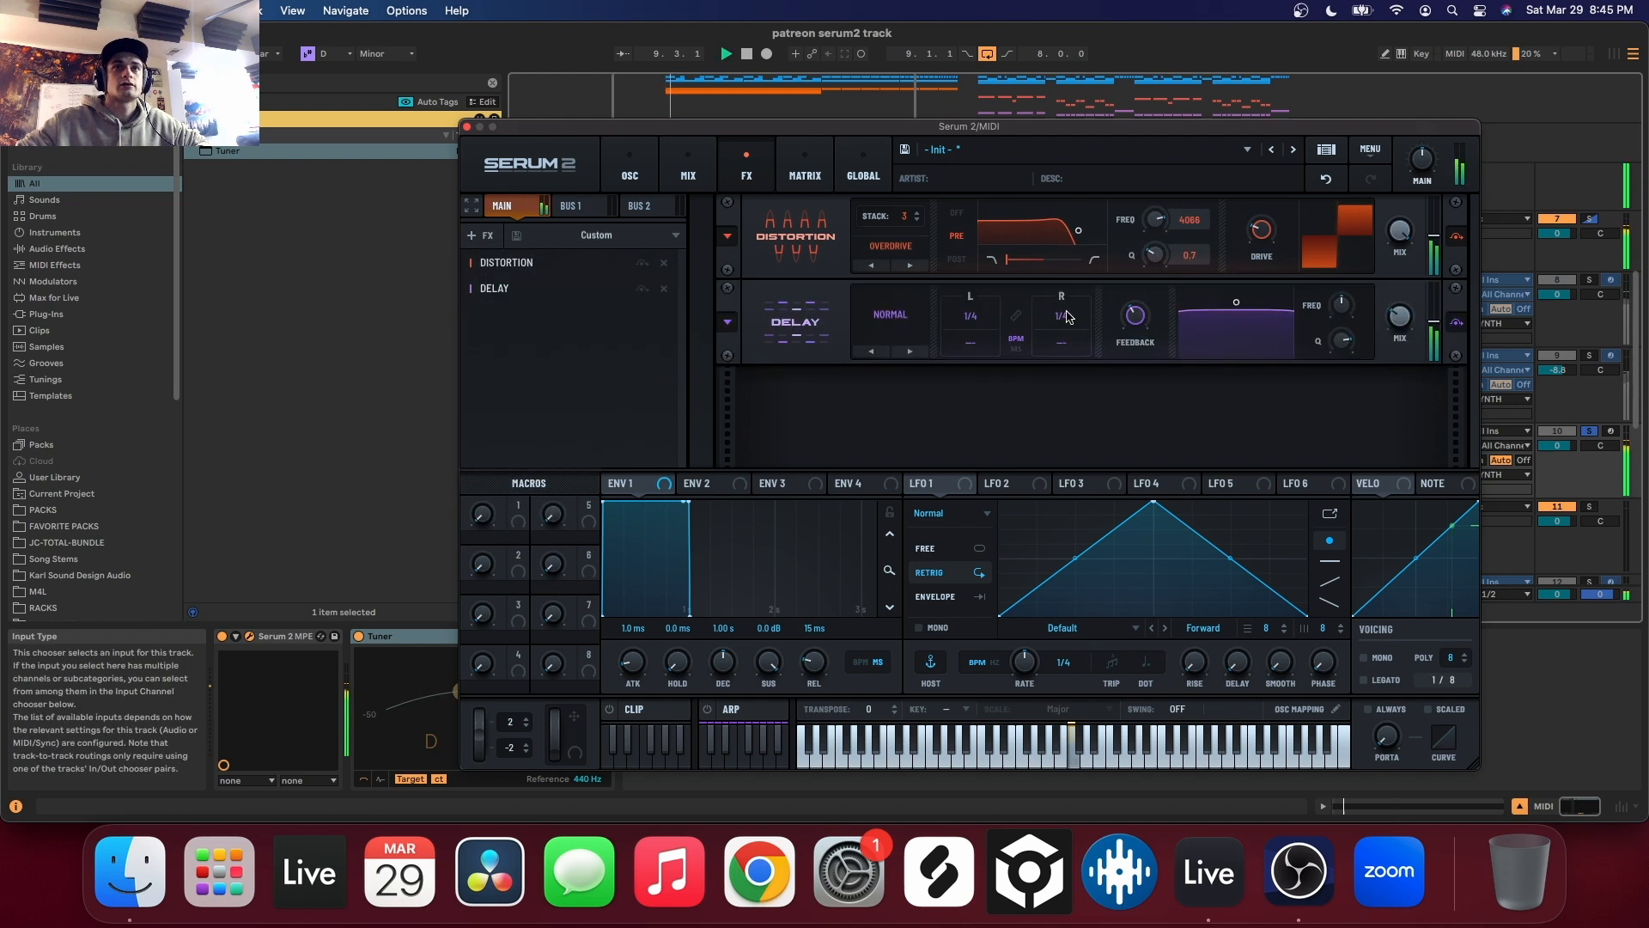
{"action": "left_click_drag", "start_coordinate": [973, 316], "coordinate": [974, 331]}
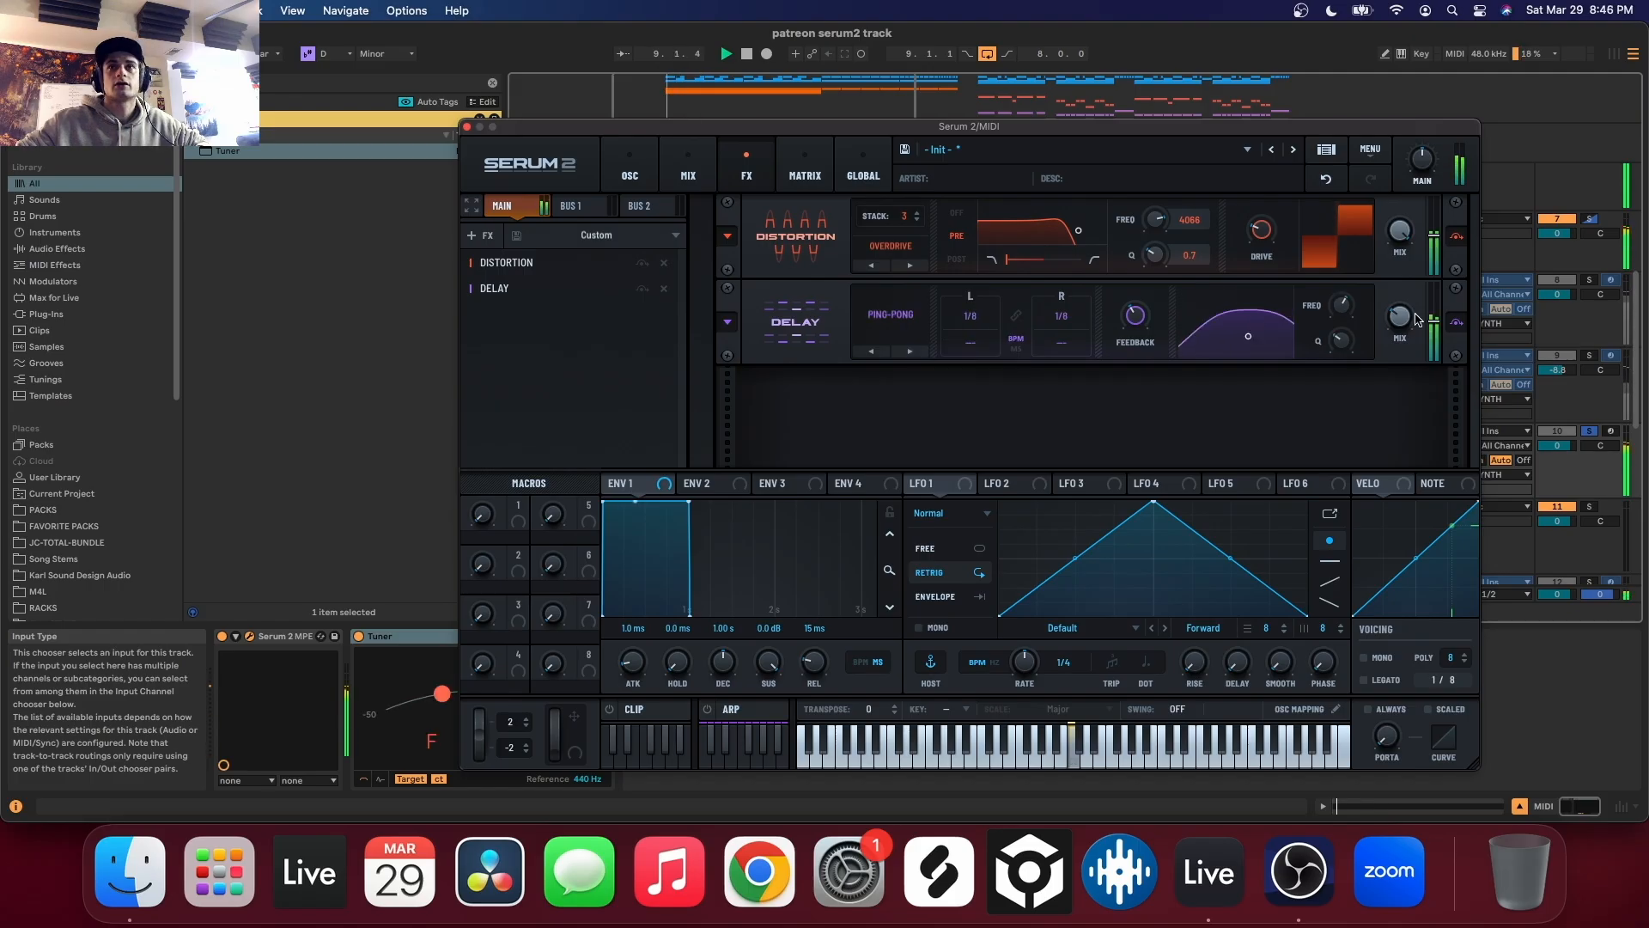
{"action": "mouse_move", "coordinate": [1399, 325]}
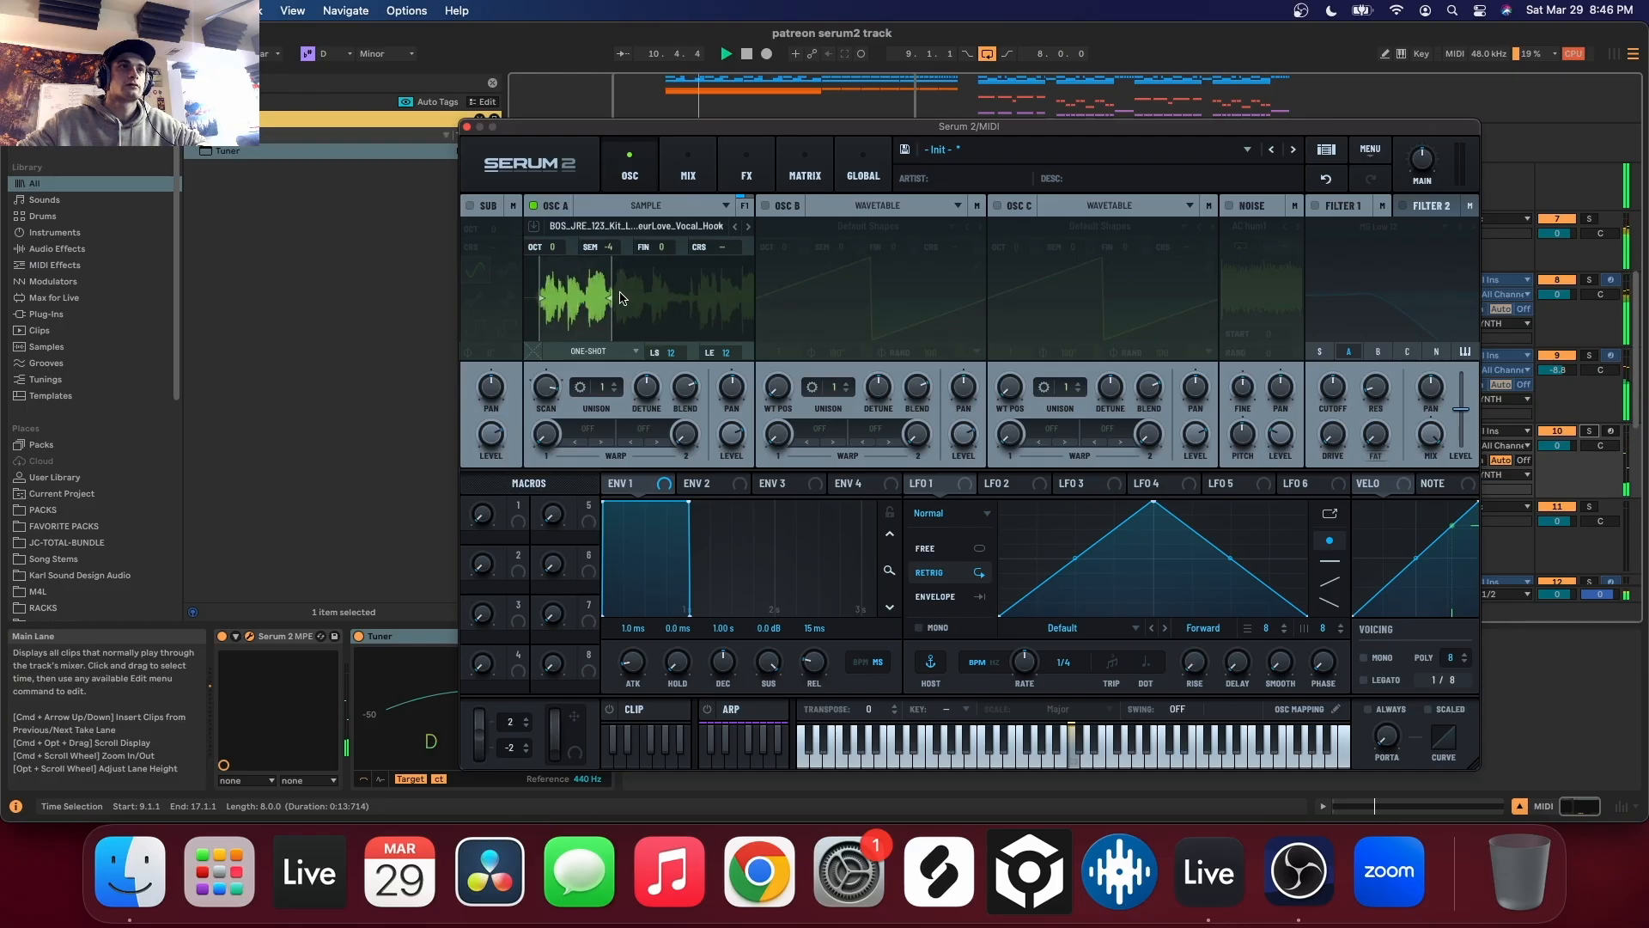
{"action": "mouse_move", "coordinate": [735, 461]}
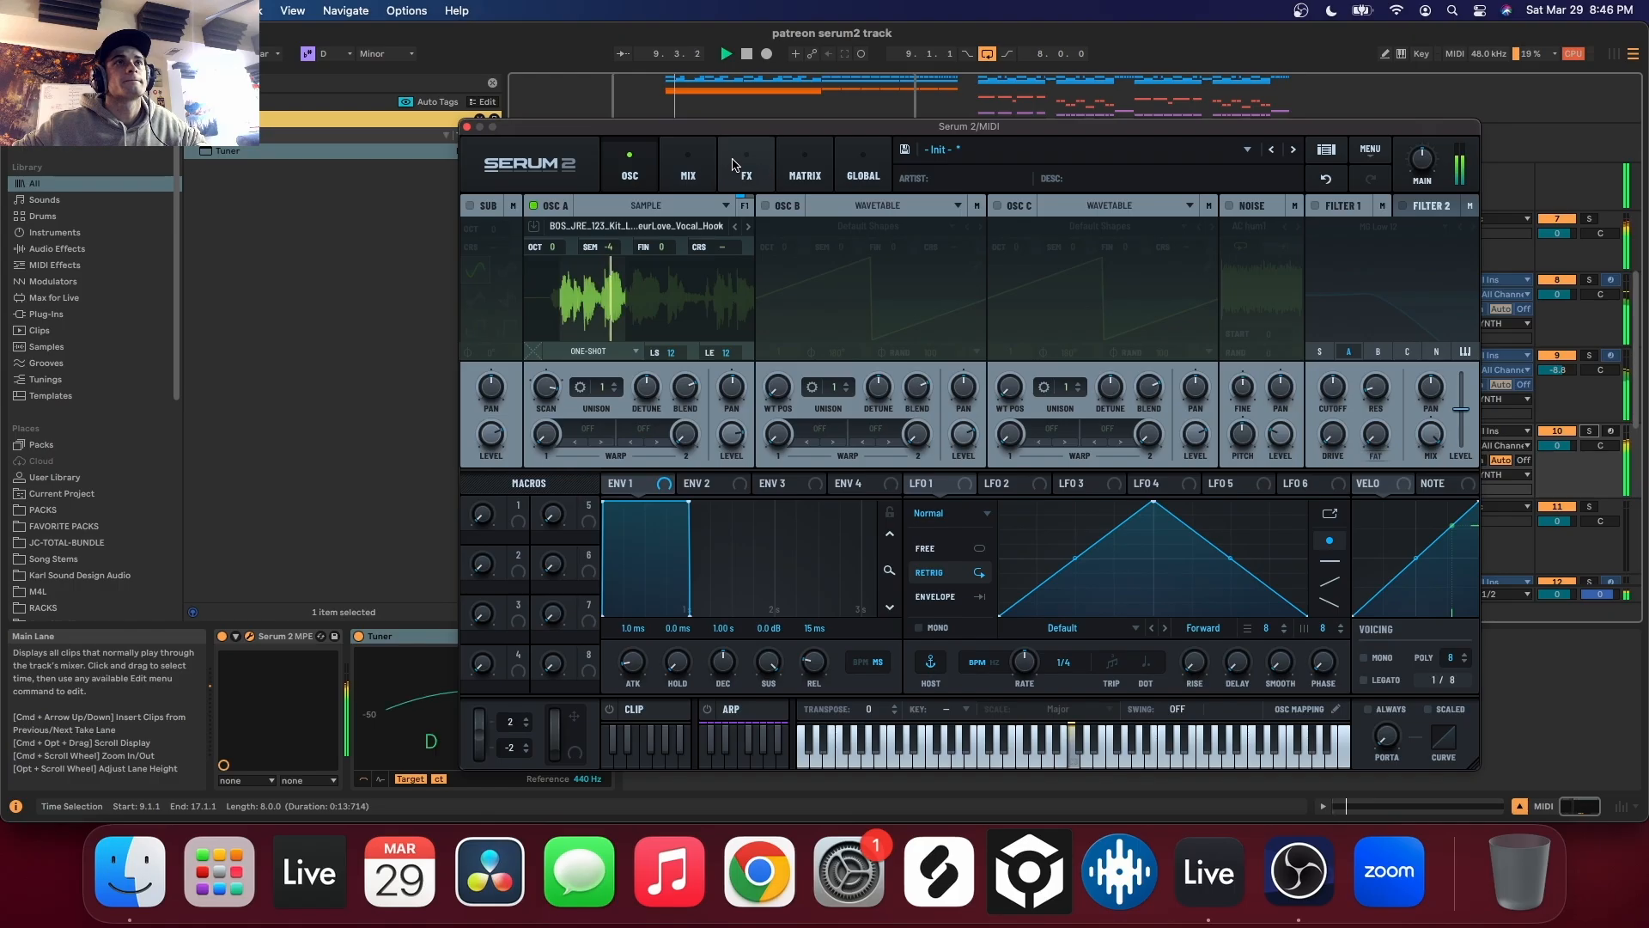
Add a Phaser at about 23% mix and a Plate Reverb at about 19% mix to the effects chain
{"action": "left_click", "coordinate": [747, 168]}
{"action": "left_click", "coordinate": [471, 235]}
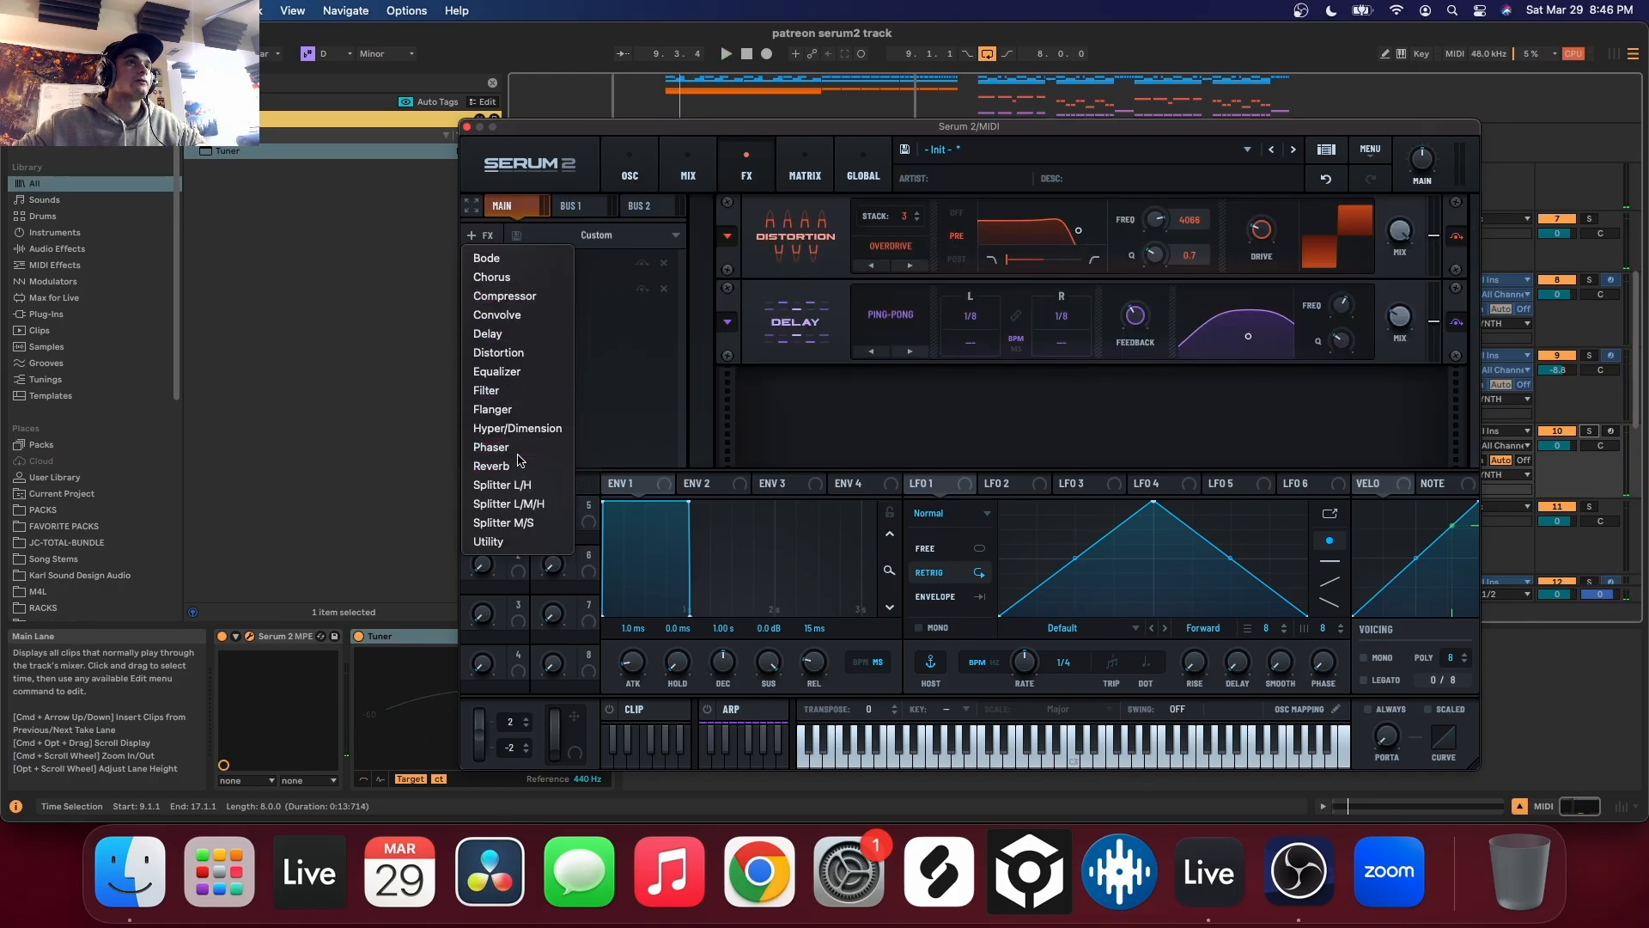
{"action": "left_click", "coordinate": [492, 446]}
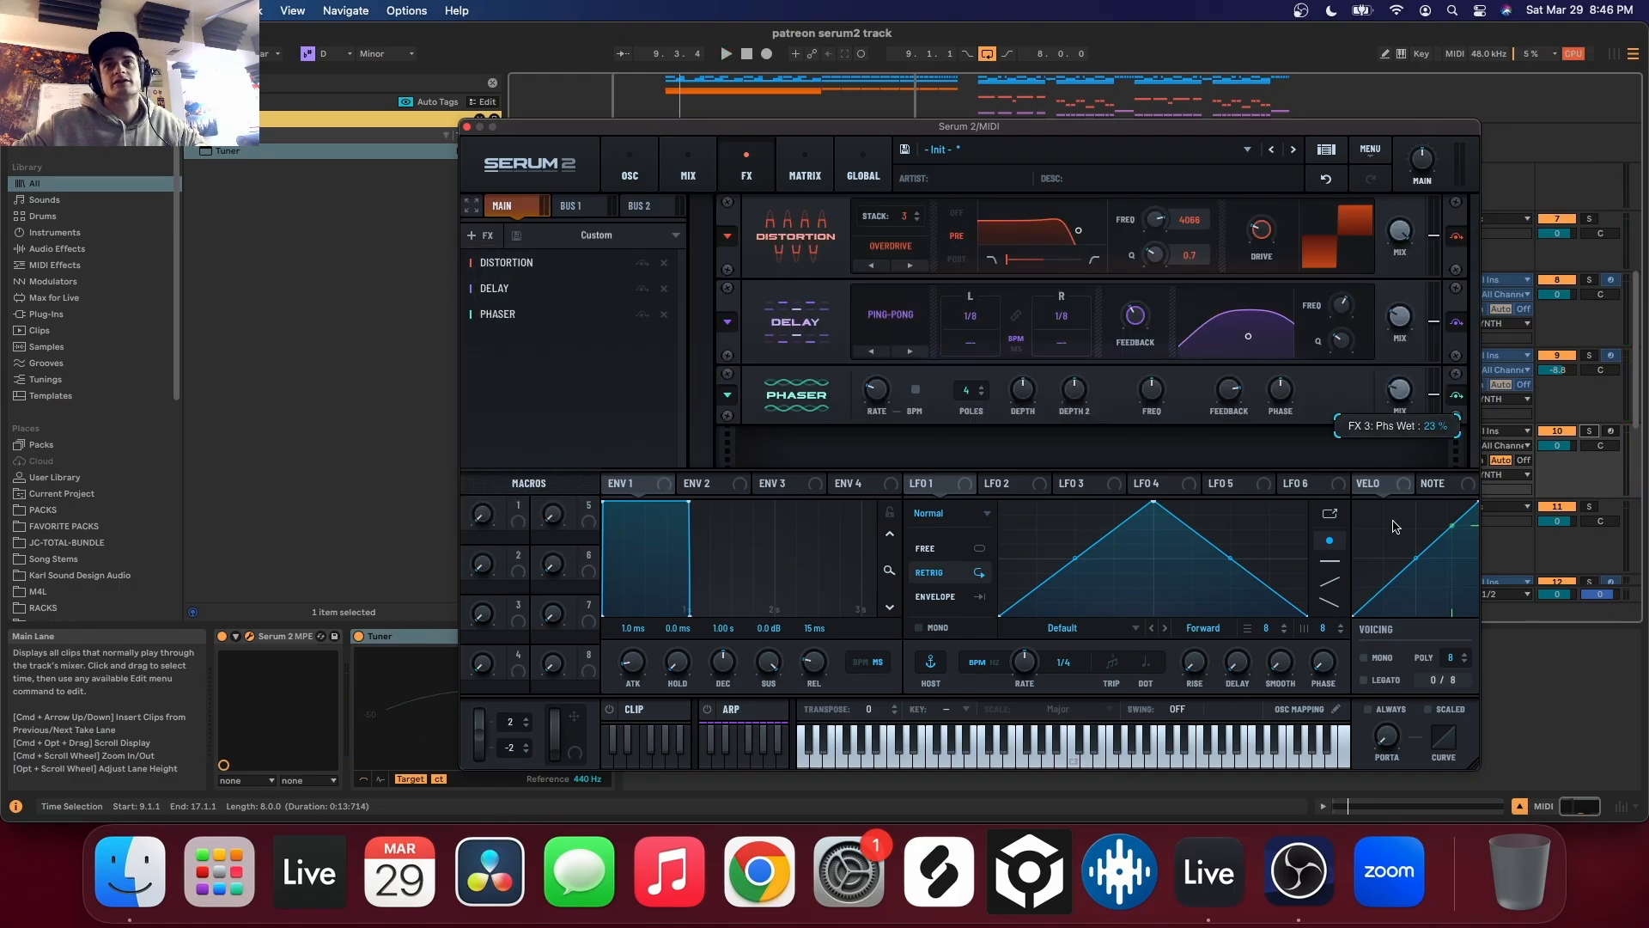
{"action": "left_click", "coordinate": [475, 235]}
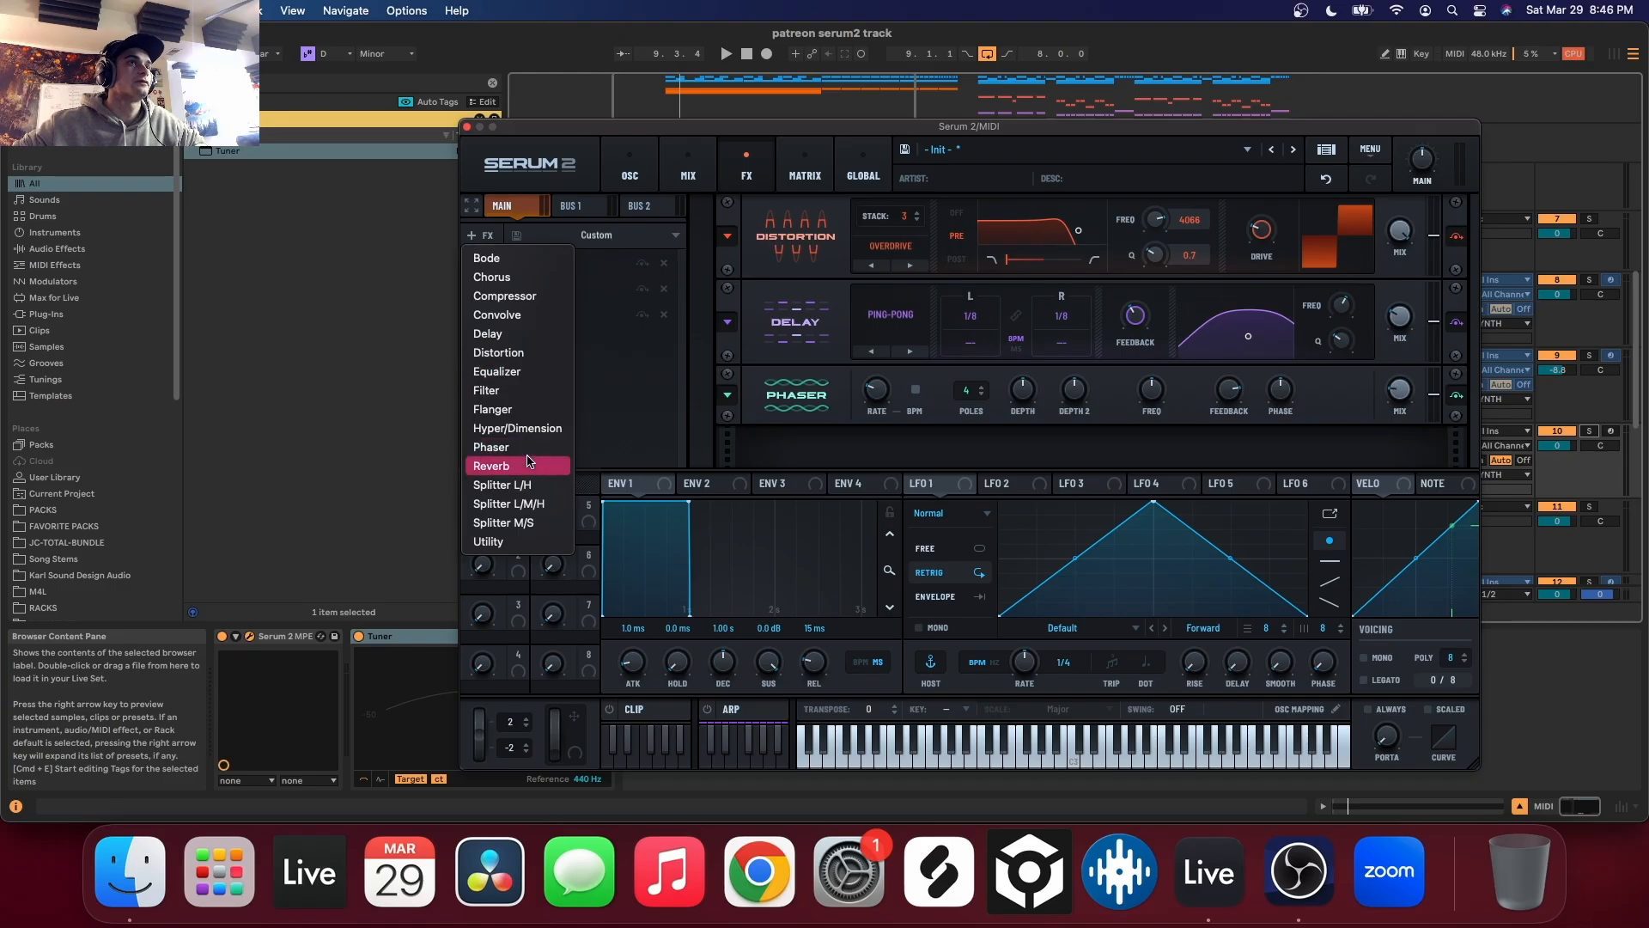
{"action": "left_click", "coordinate": [559, 466]}
{"action": "key", "text": "space"}
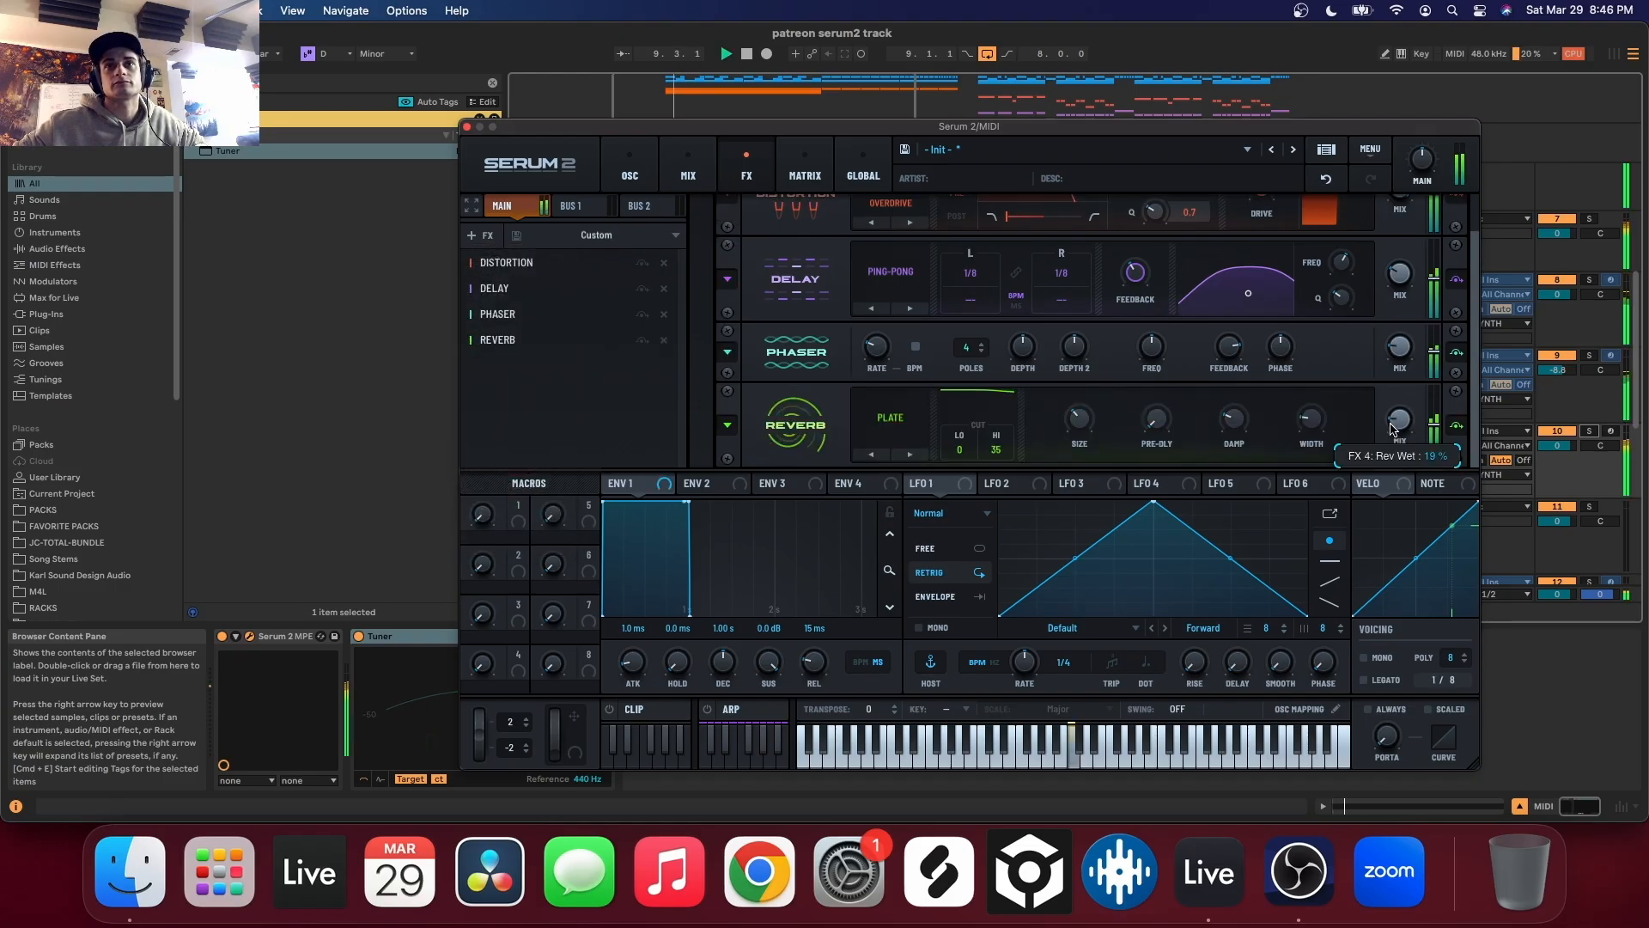
Add a Multiband Compressor with about 10.2 gain, then return to the oscillator view
{"action": "left_click", "coordinate": [475, 234]}
{"action": "key", "text": "space"}
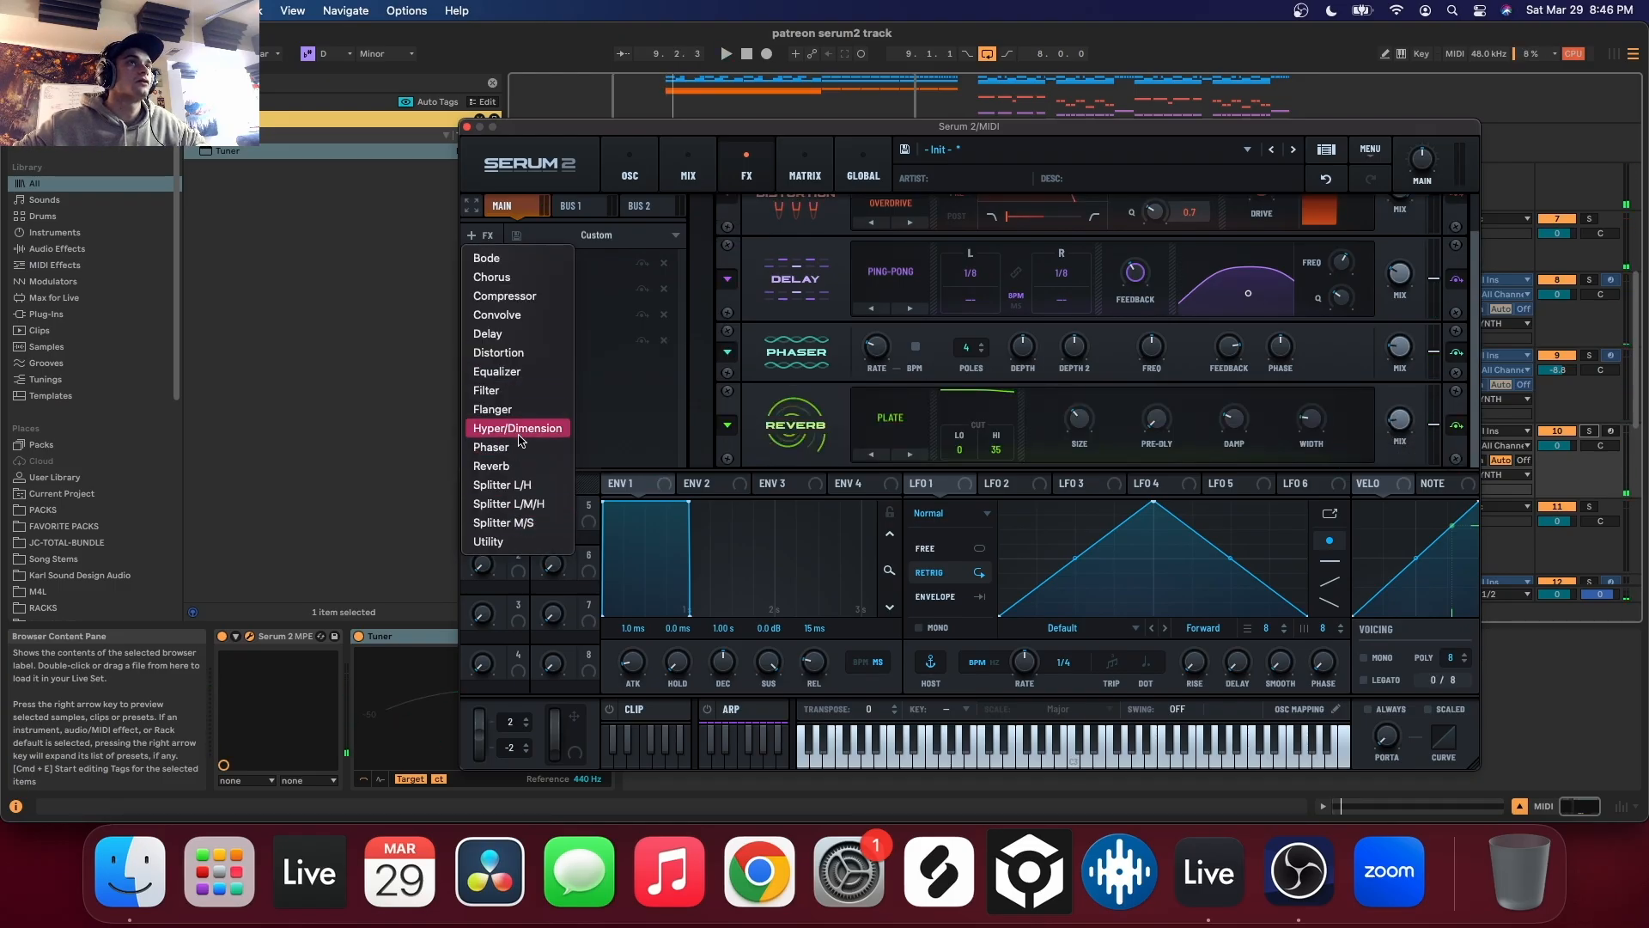
{"action": "left_click", "coordinate": [505, 295]}
{"action": "key", "text": "space"}
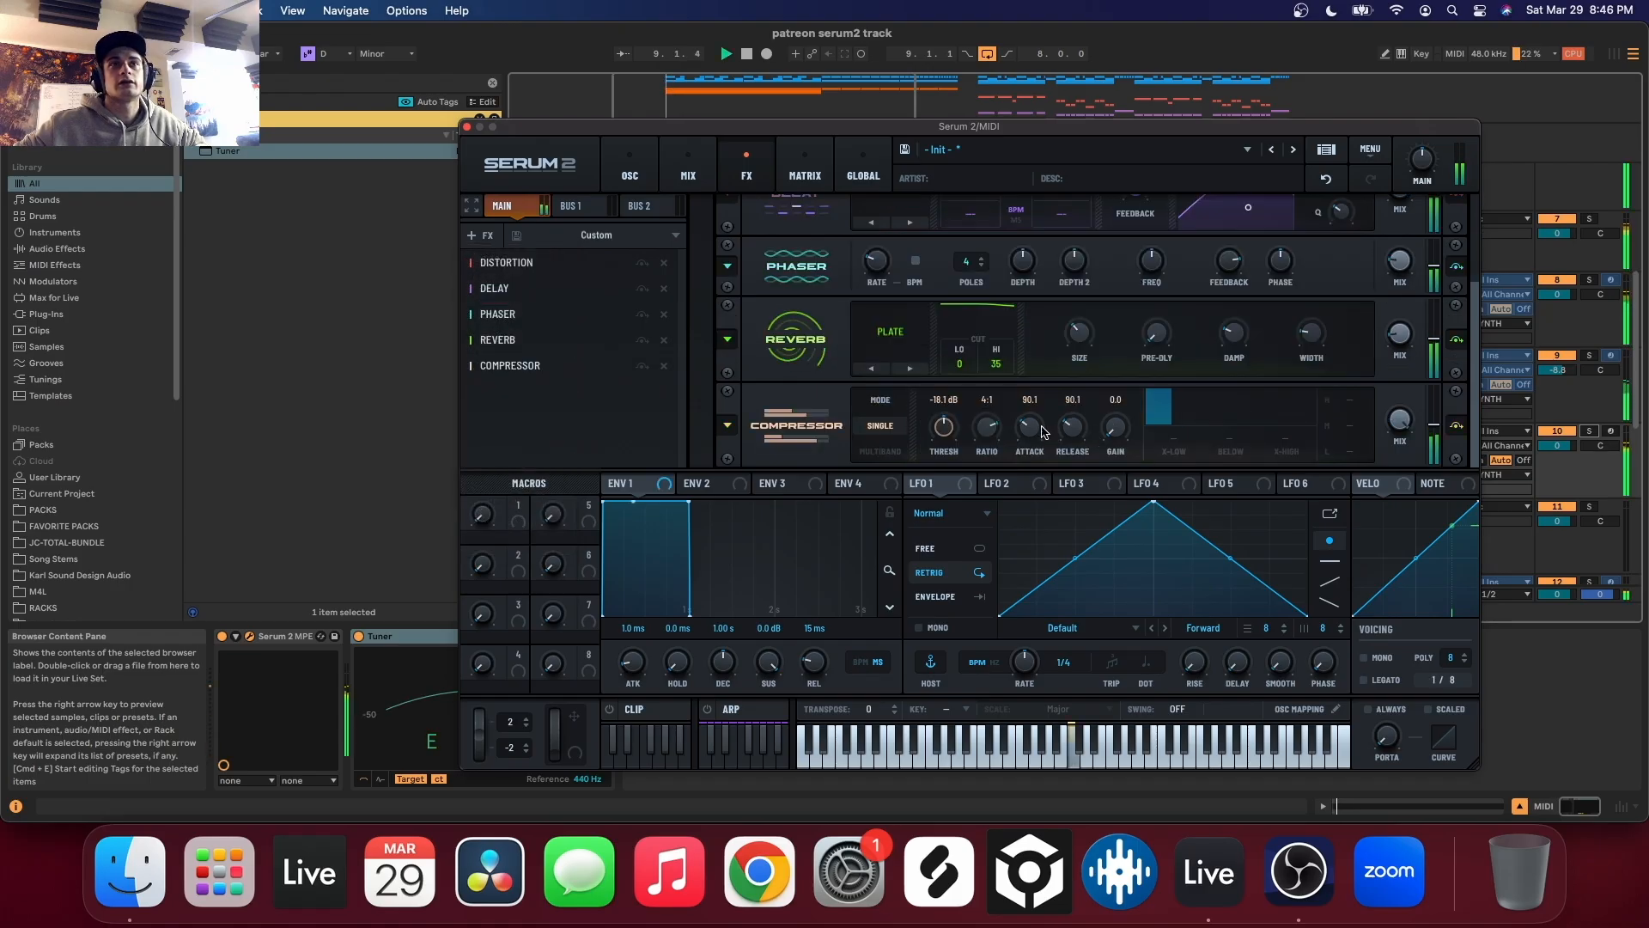
{"action": "left_click", "coordinate": [879, 451]}
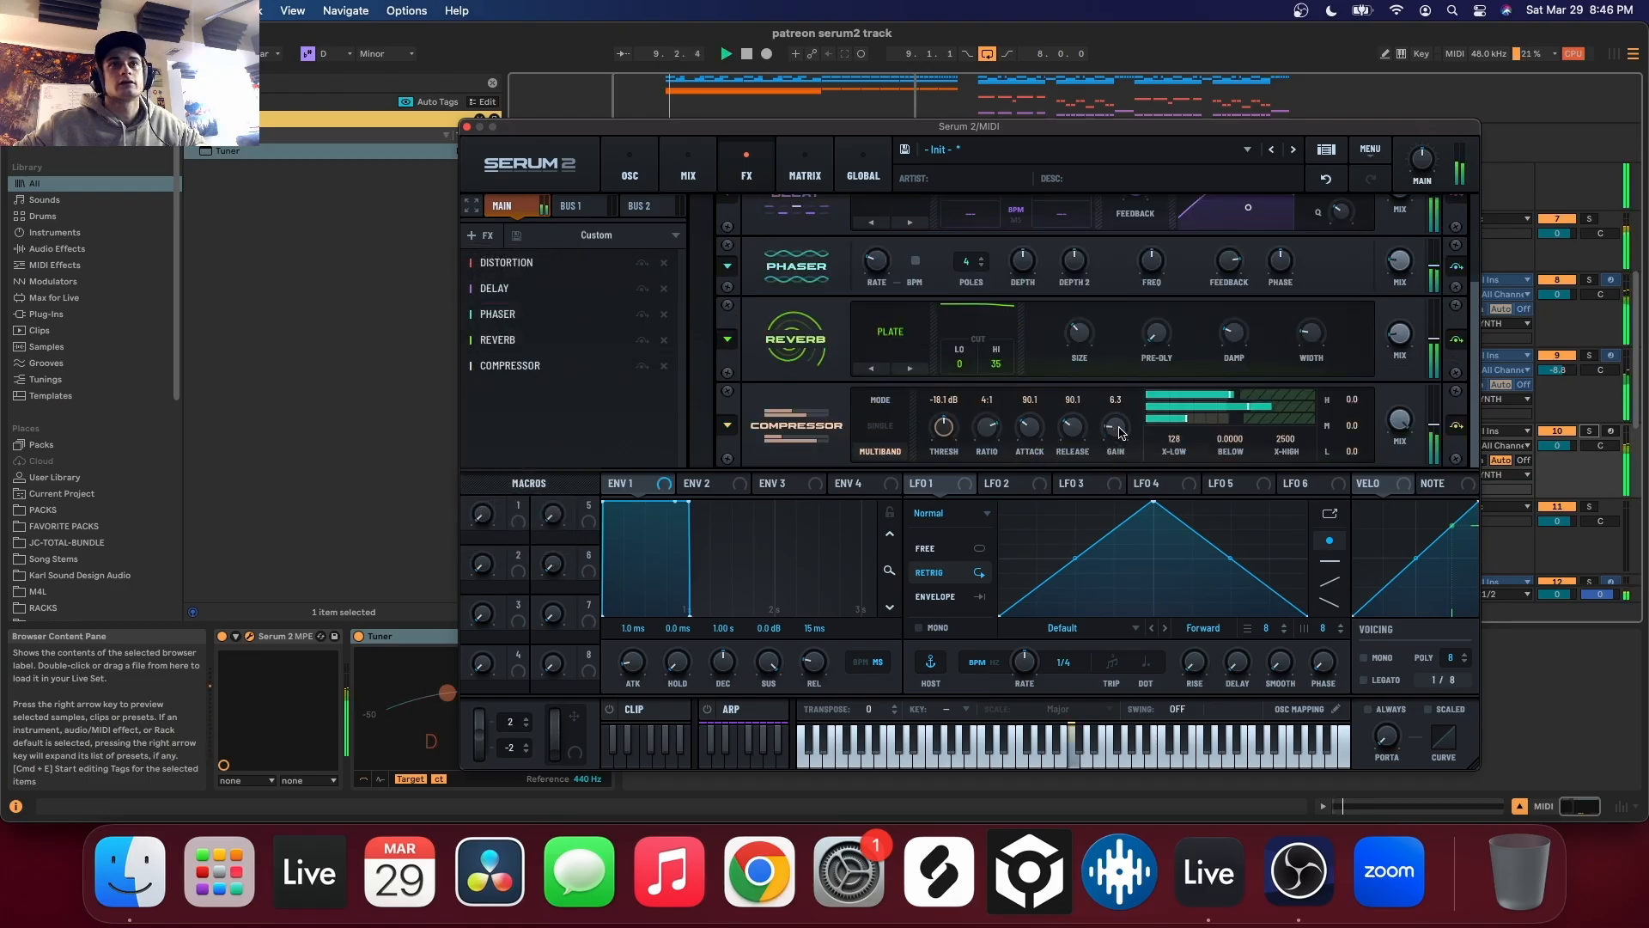
{"action": "left_click_drag", "start_coordinate": [1116, 431], "coordinate": [1119, 445]}
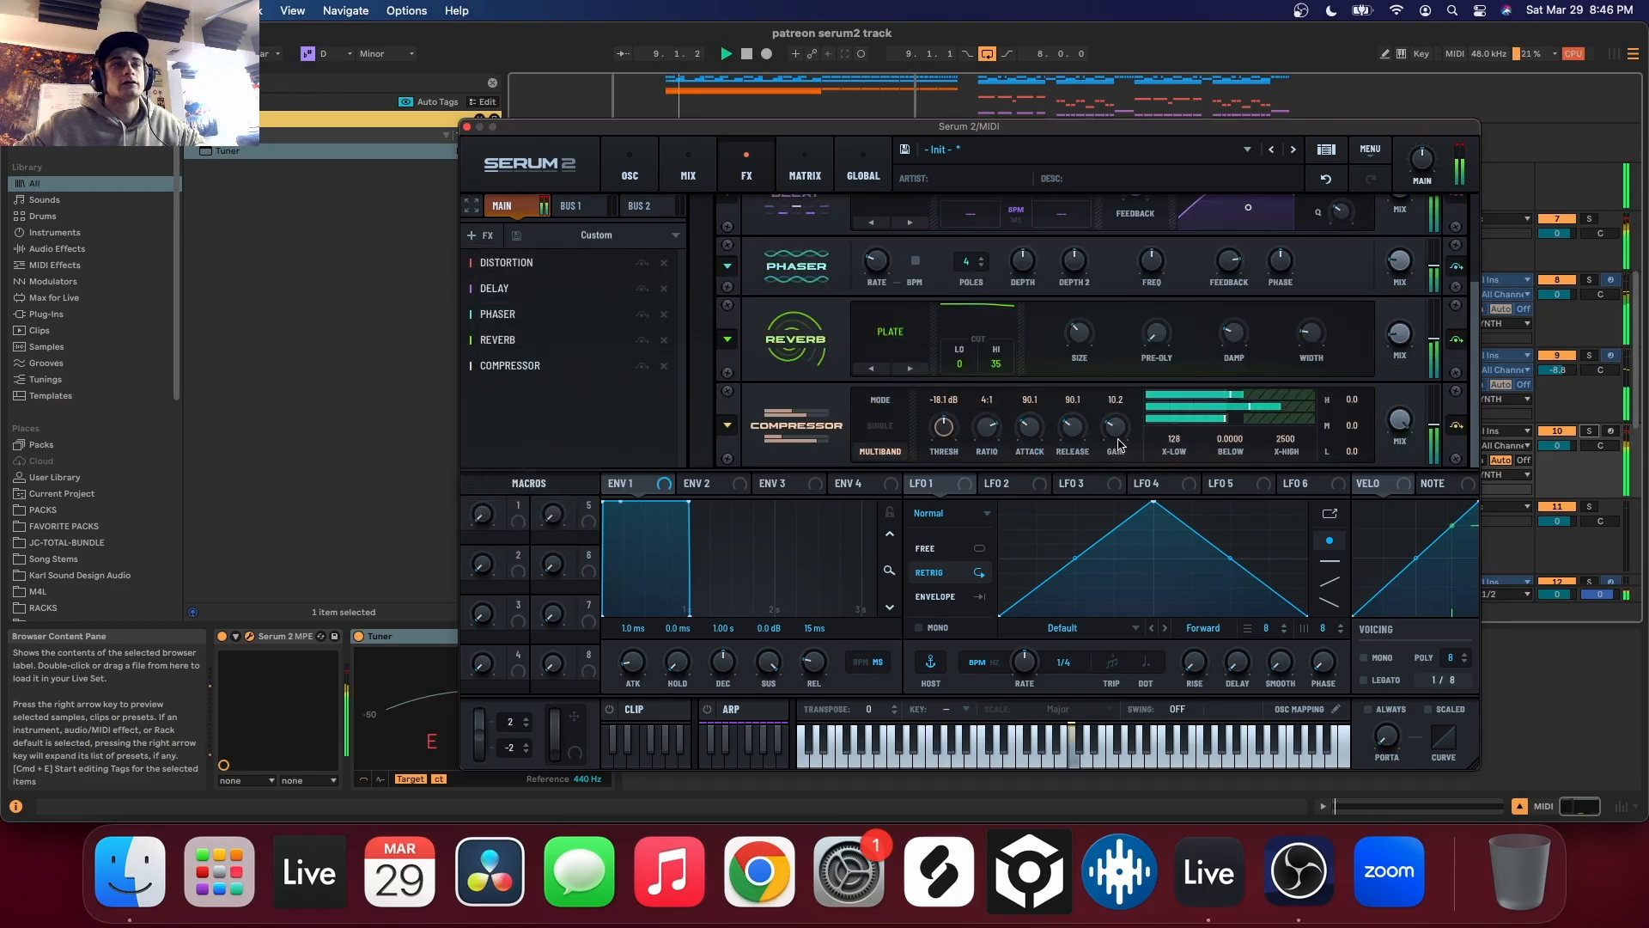
{"action": "left_click", "coordinate": [629, 168]}
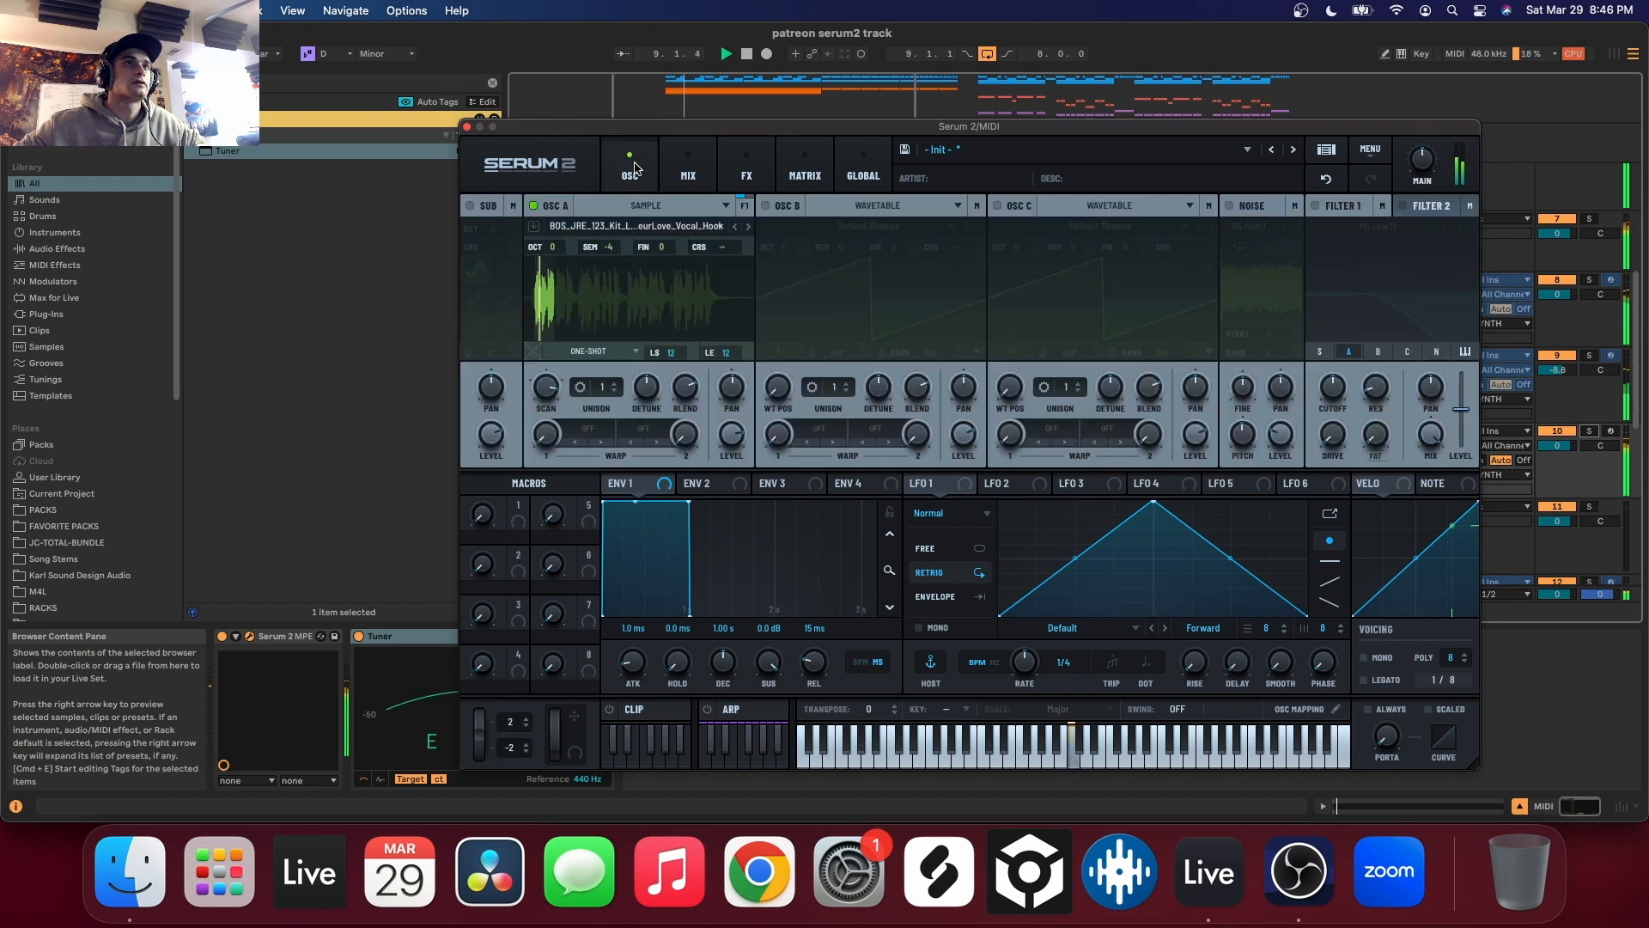
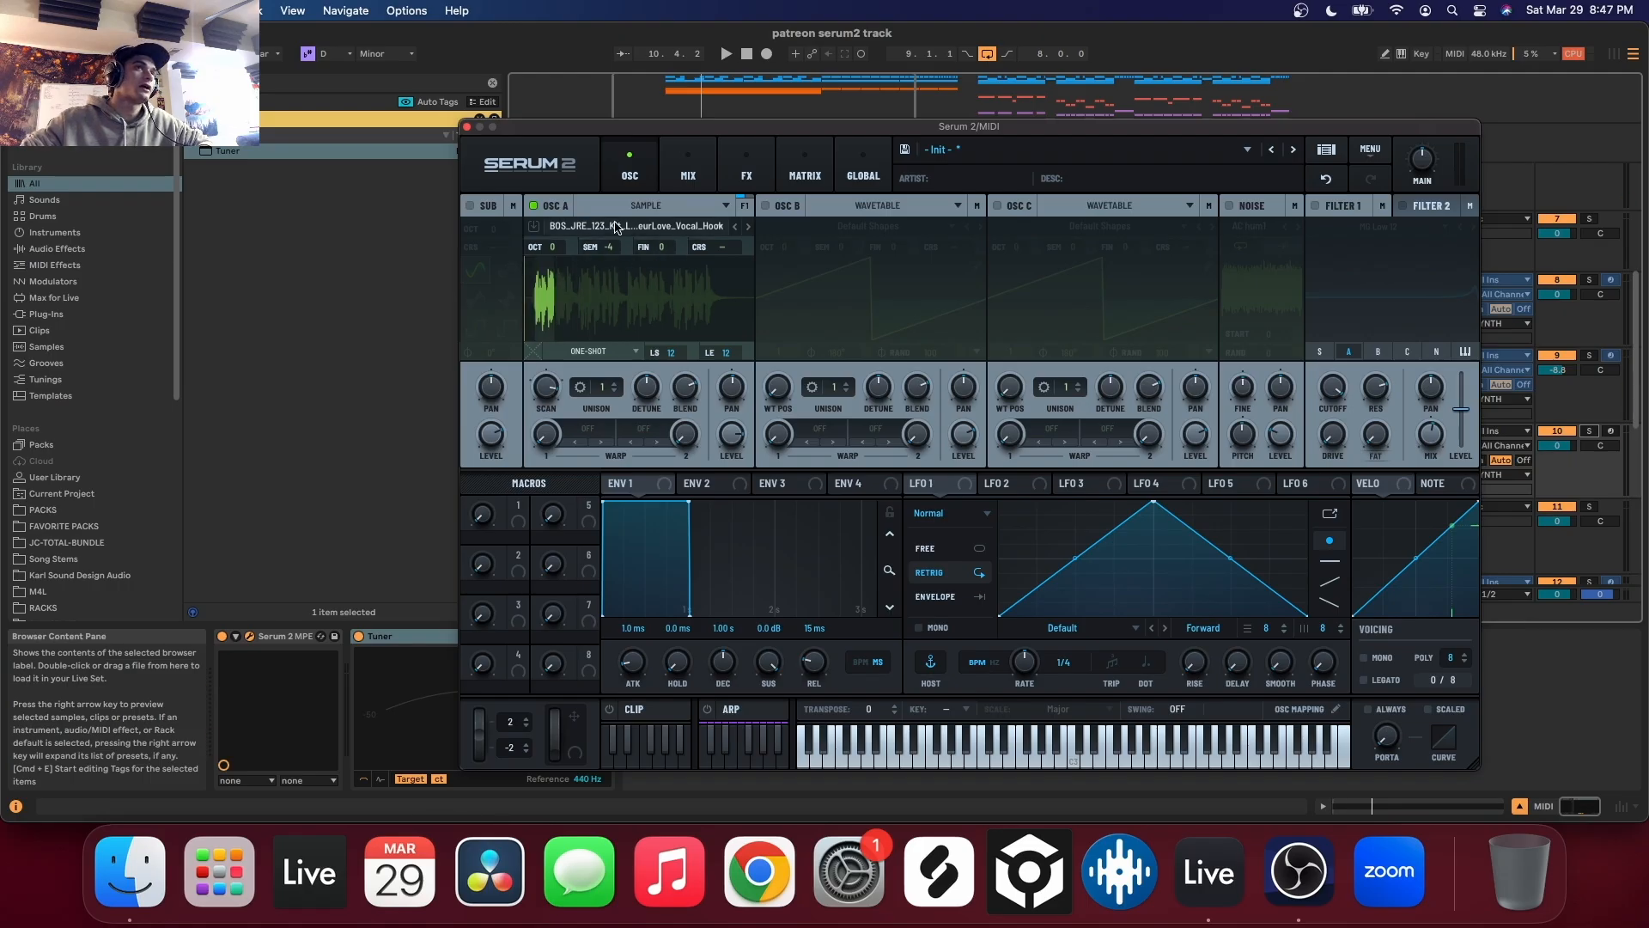
Move the Serum 2 window aside, select the third synth's clip and play it from bar 9
{"action": "left_click_drag", "start_coordinate": [663, 127], "coordinate": [974, 113]}
{"action": "key", "text": "space"}
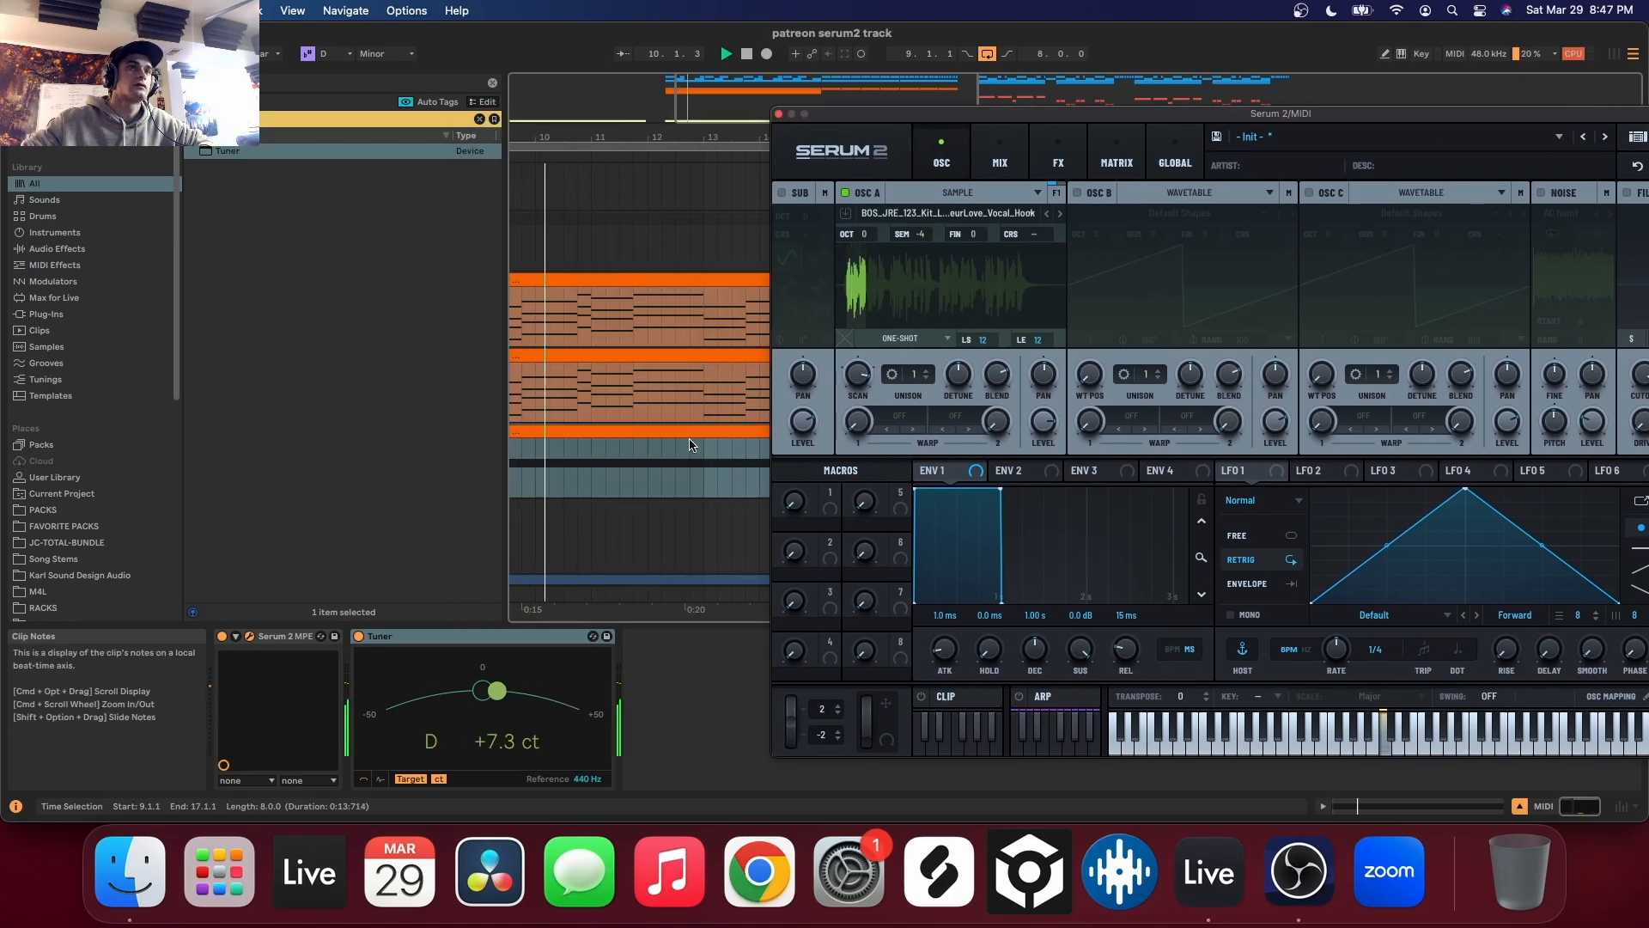
{"action": "left_click", "coordinate": [633, 432]}
{"action": "left_click_drag", "start_coordinate": [673, 137], "coordinate": [834, 144]}
{"action": "key", "text": "space"}
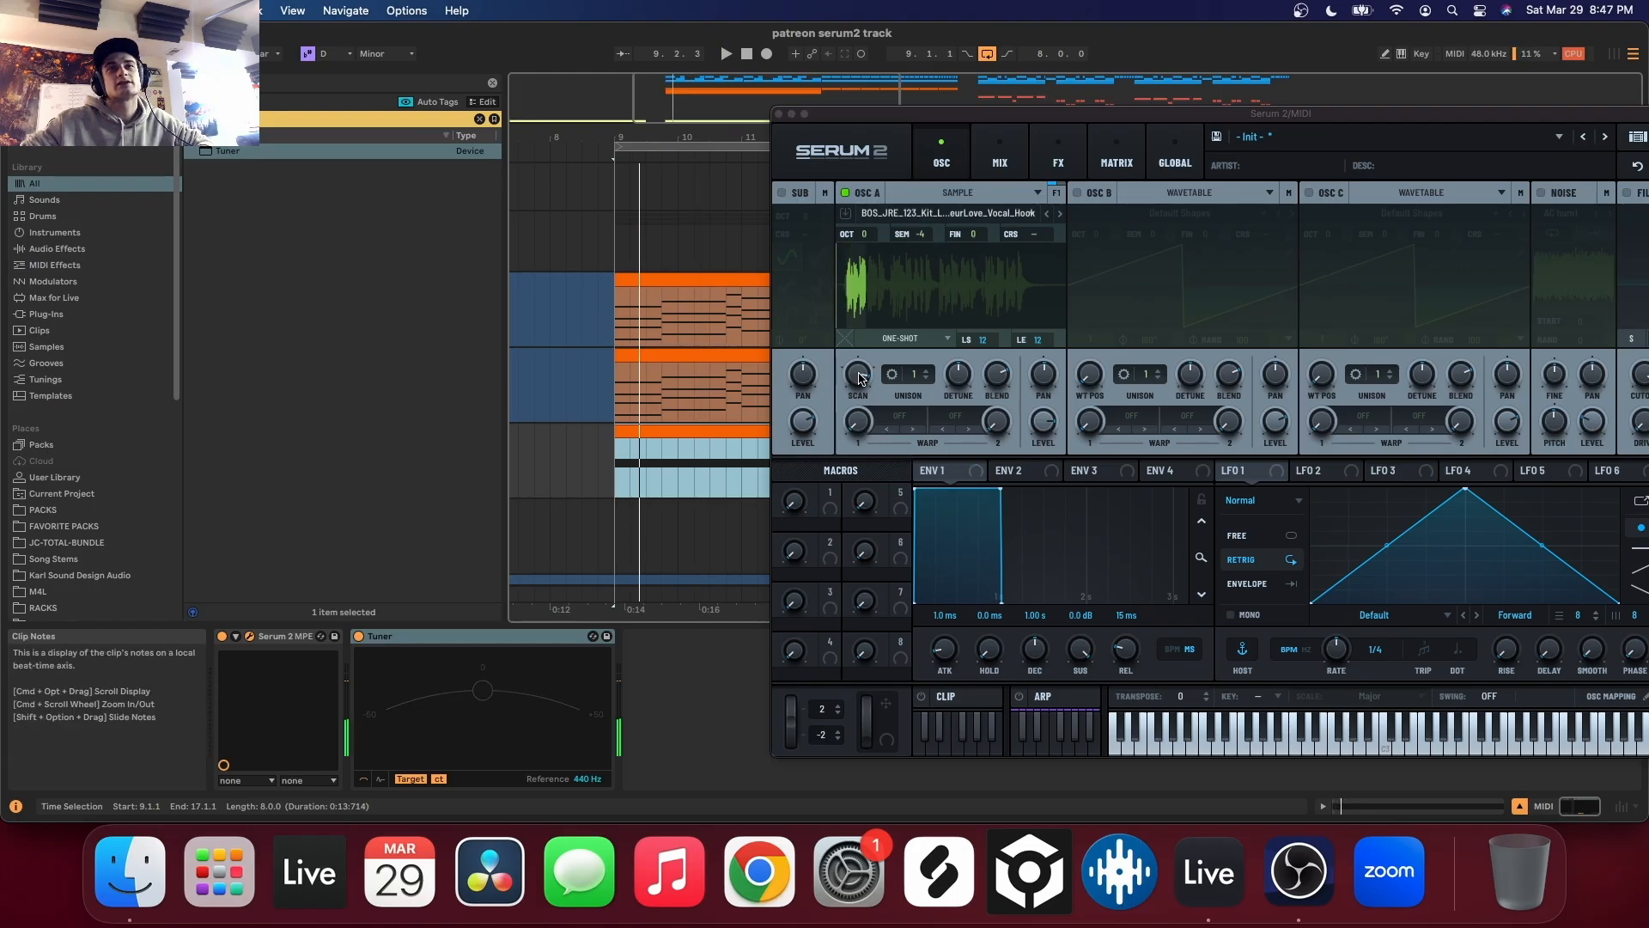
Try oscillator A's scan rate at about 161% in playback, then undo the change
{"action": "left_click_drag", "start_coordinate": [859, 372], "coordinate": [859, 375]}
{"action": "key", "text": "space"}
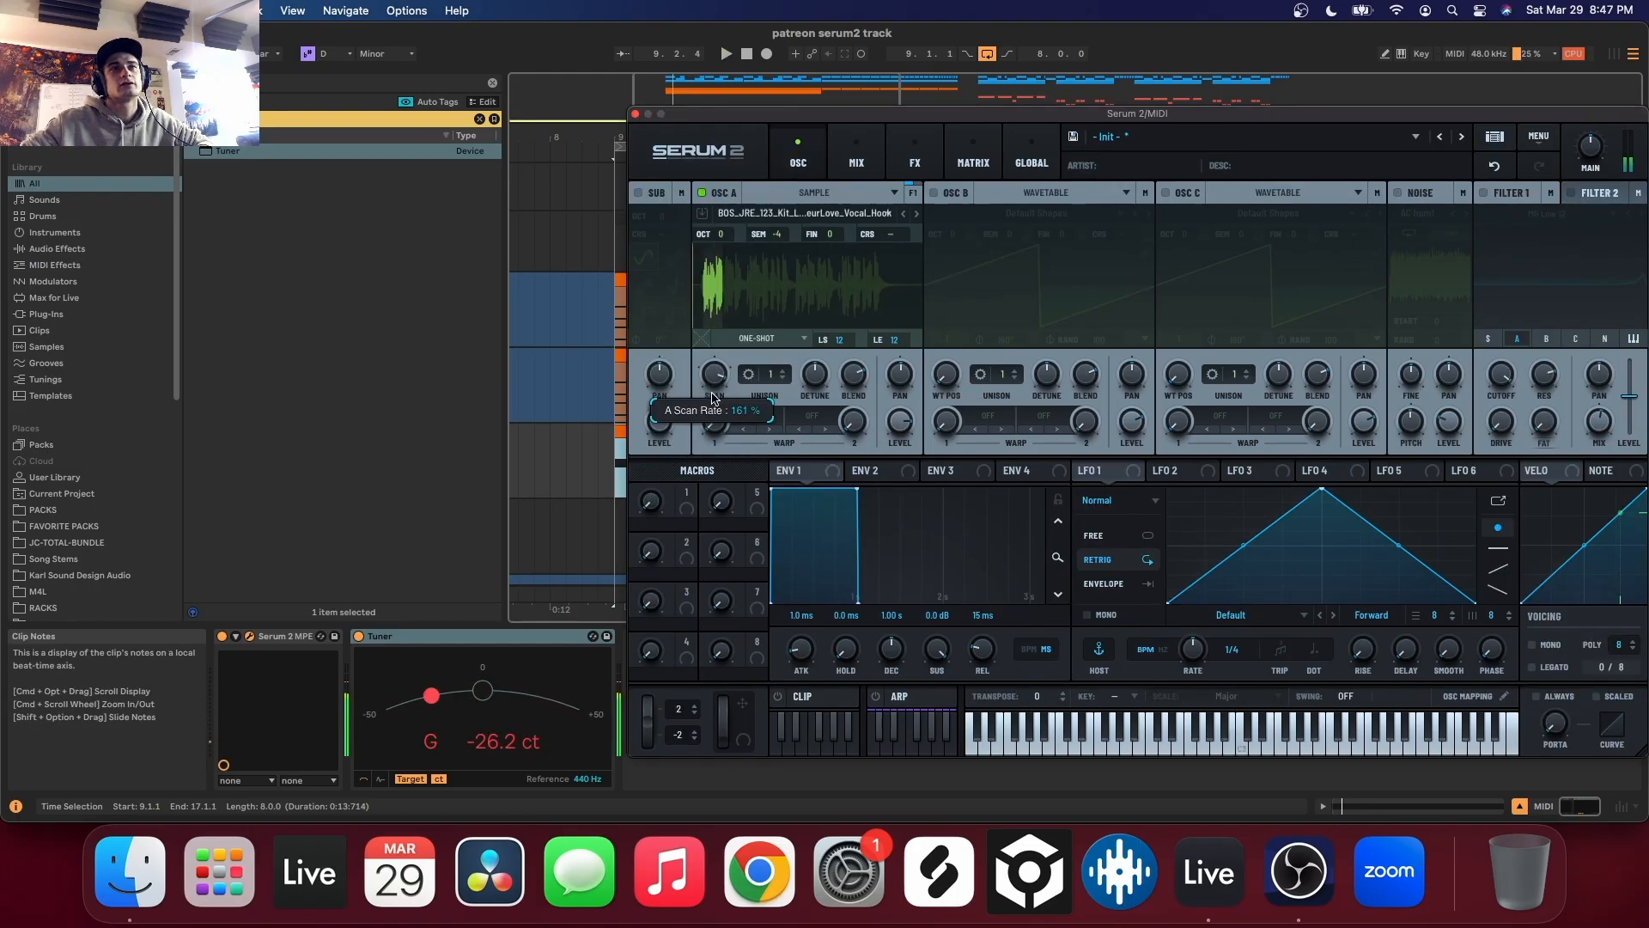
{"action": "key", "text": "space"}
{"action": "left_click", "coordinate": [1492, 167]}
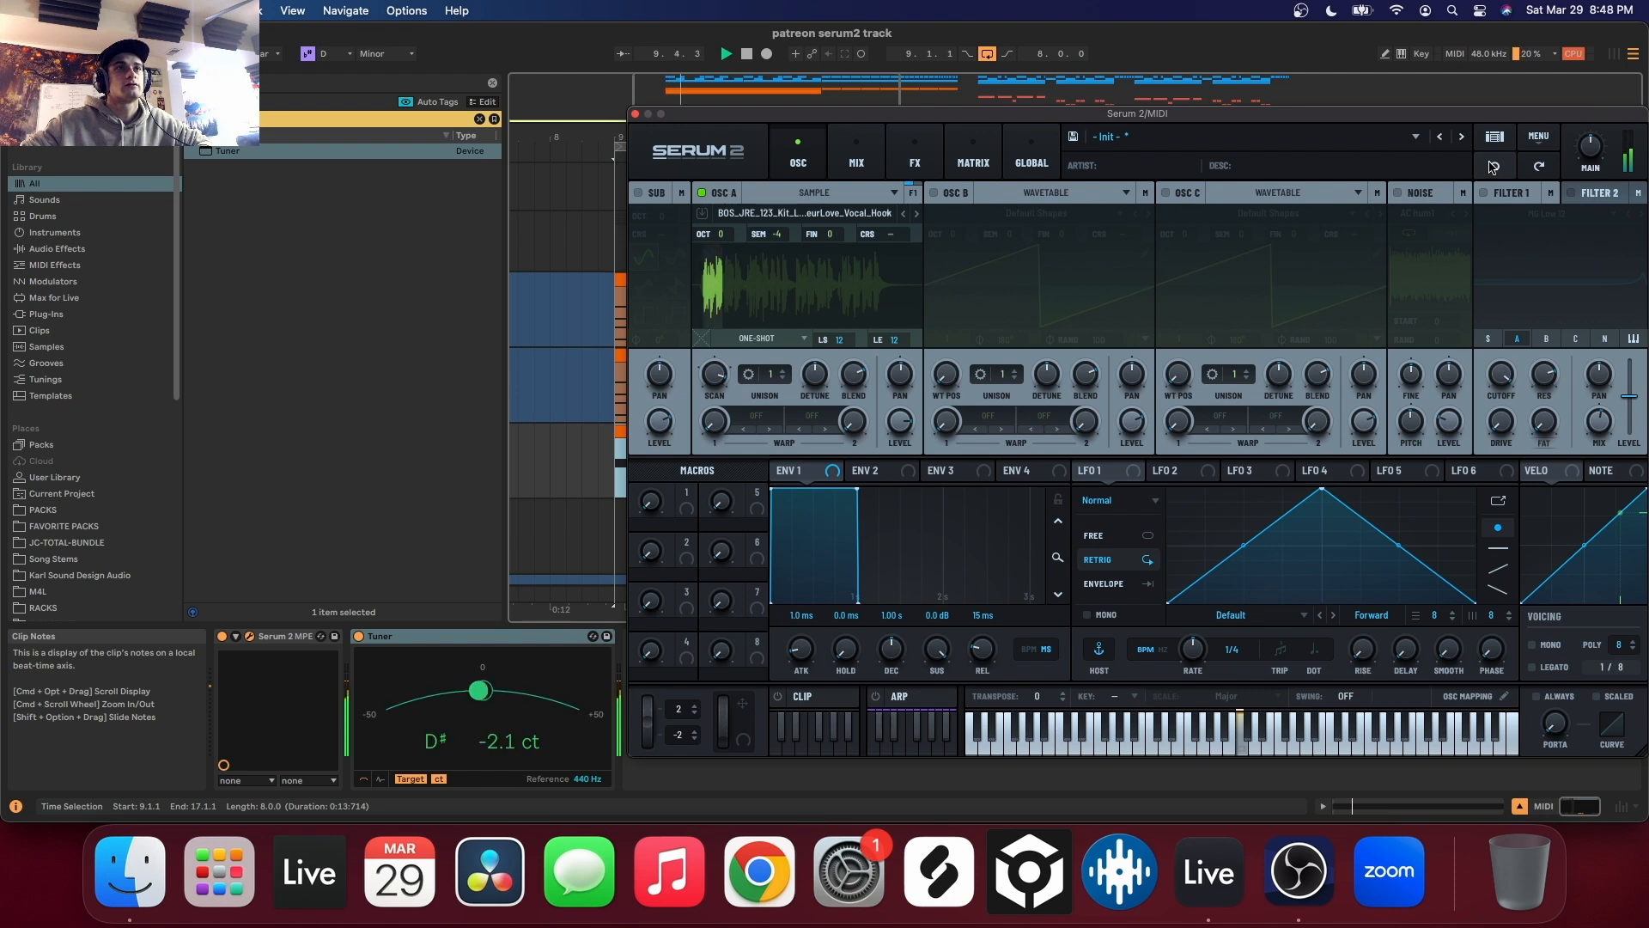
Play the section, close the Serum 2 window and select bars 9 to 13 on the third synth's track
{"action": "key", "text": "space"}
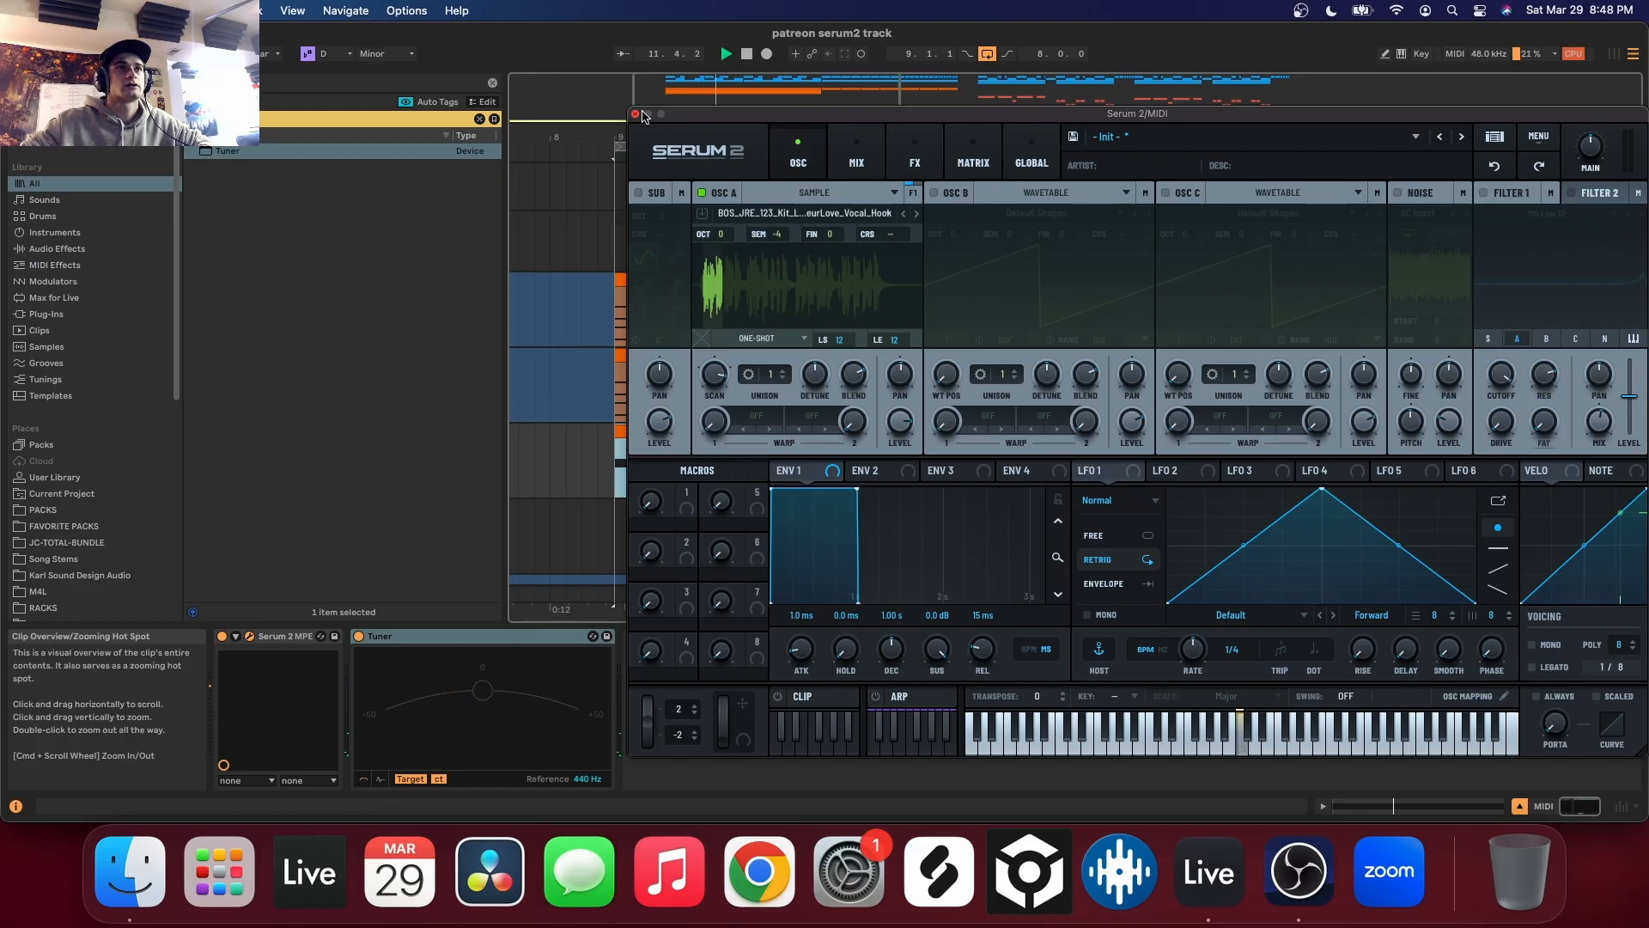
{"action": "left_click", "coordinate": [635, 113]}
{"action": "left_click_drag", "start_coordinate": [865, 464], "coordinate": [631, 463]}
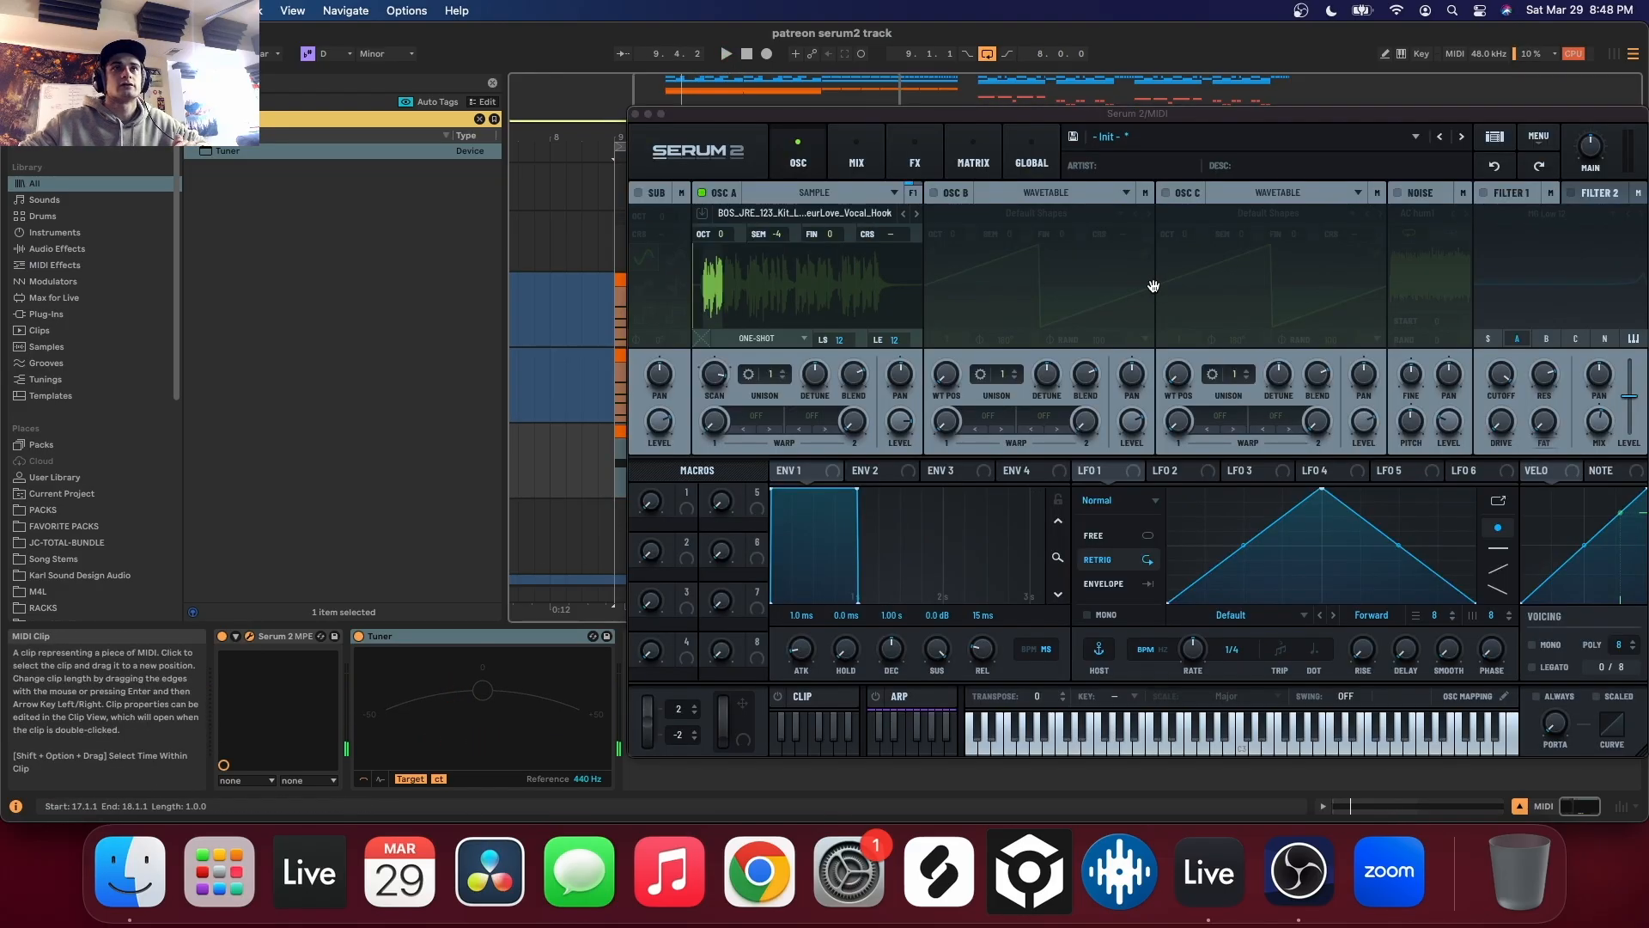
Enable Serum 2's noise oscillator with the White colour, lower its level and play it
{"action": "left_click", "coordinate": [1417, 213]}
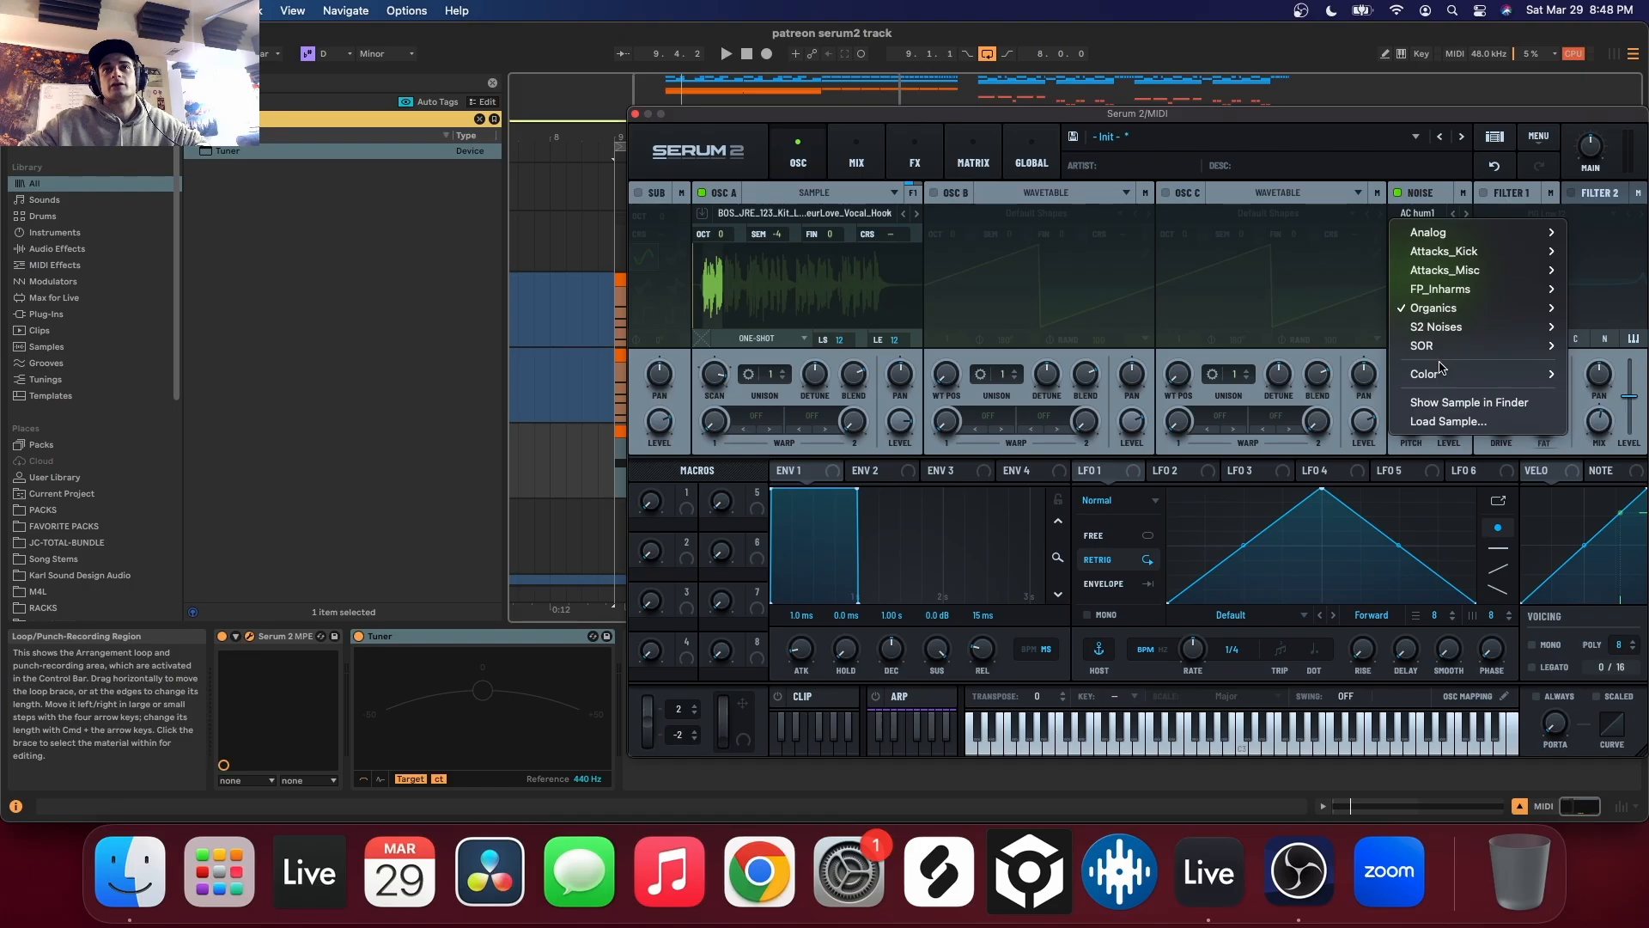
{"action": "mouse_move", "coordinate": [1477, 374]}
{"action": "left_click", "coordinate": [1591, 375]}
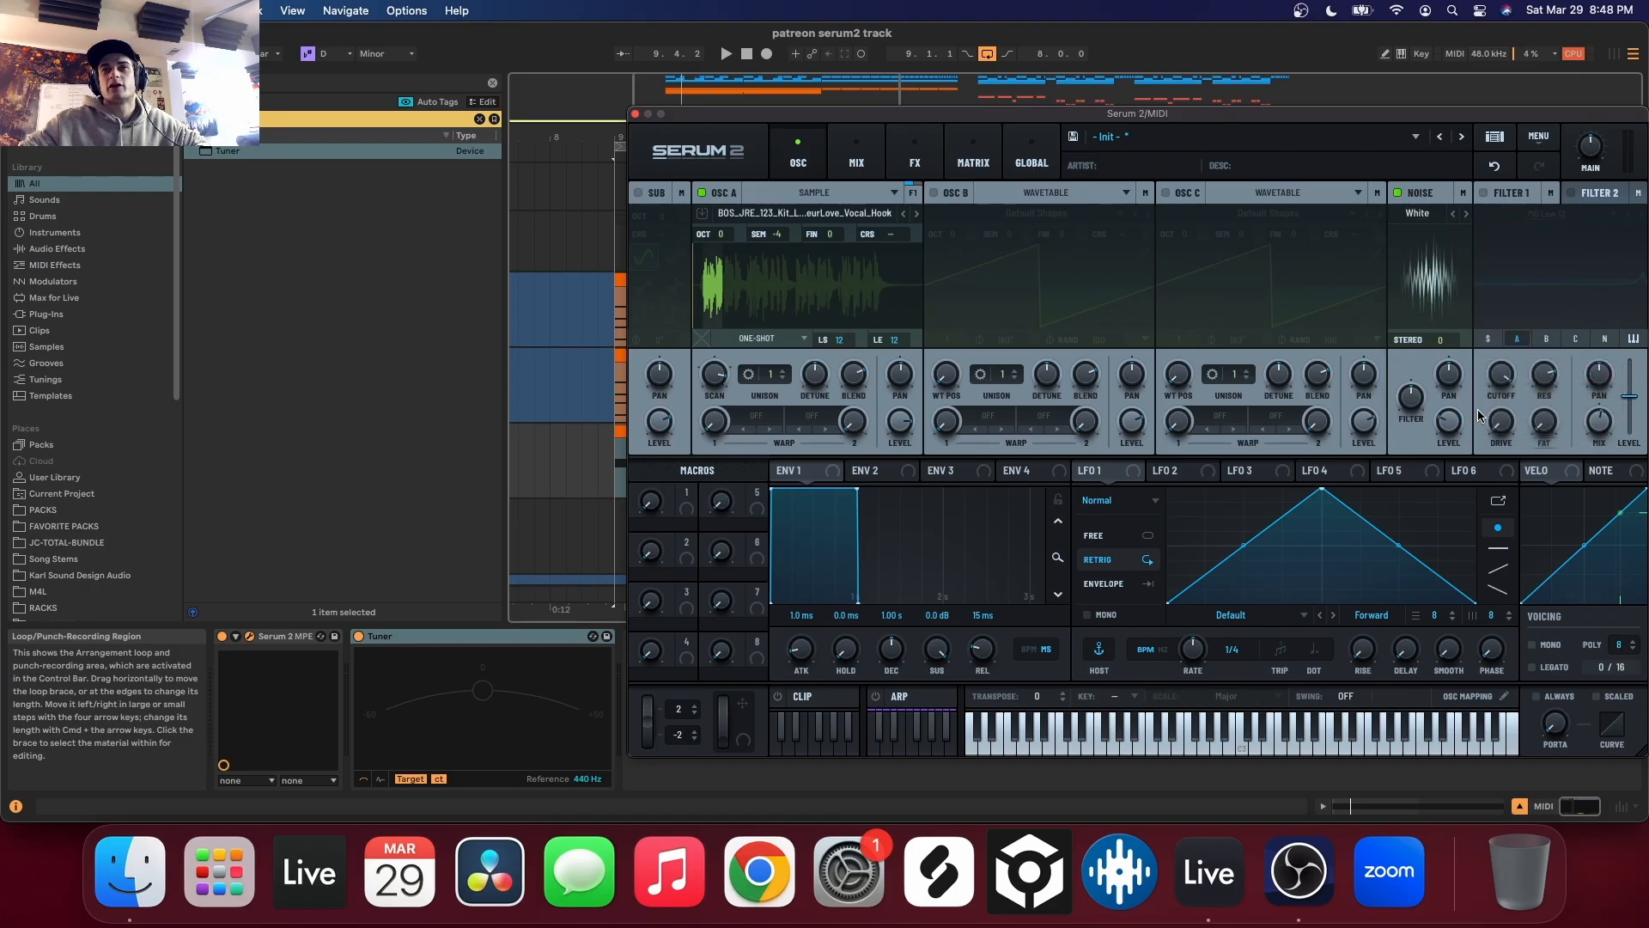
{"action": "mouse_move", "coordinate": [1451, 420]}
{"action": "left_mouse_down"}
{"action": "mouse_move", "coordinate": [1473, 407]}
{"action": "mouse_move", "coordinate": [1441, 433]}
{"action": "left_mouse_up"}
{"action": "key", "text": "space"}
Set the white noise's stereo amount to 83 and adjust its filter while checking playback
{"action": "left_click_drag", "start_coordinate": [1441, 339], "coordinate": [1468, 294]}
{"action": "key", "text": "space"}
{"action": "key", "text": "space"}
{"action": "left_click_drag", "start_coordinate": [1416, 392], "coordinate": [1426, 383]}
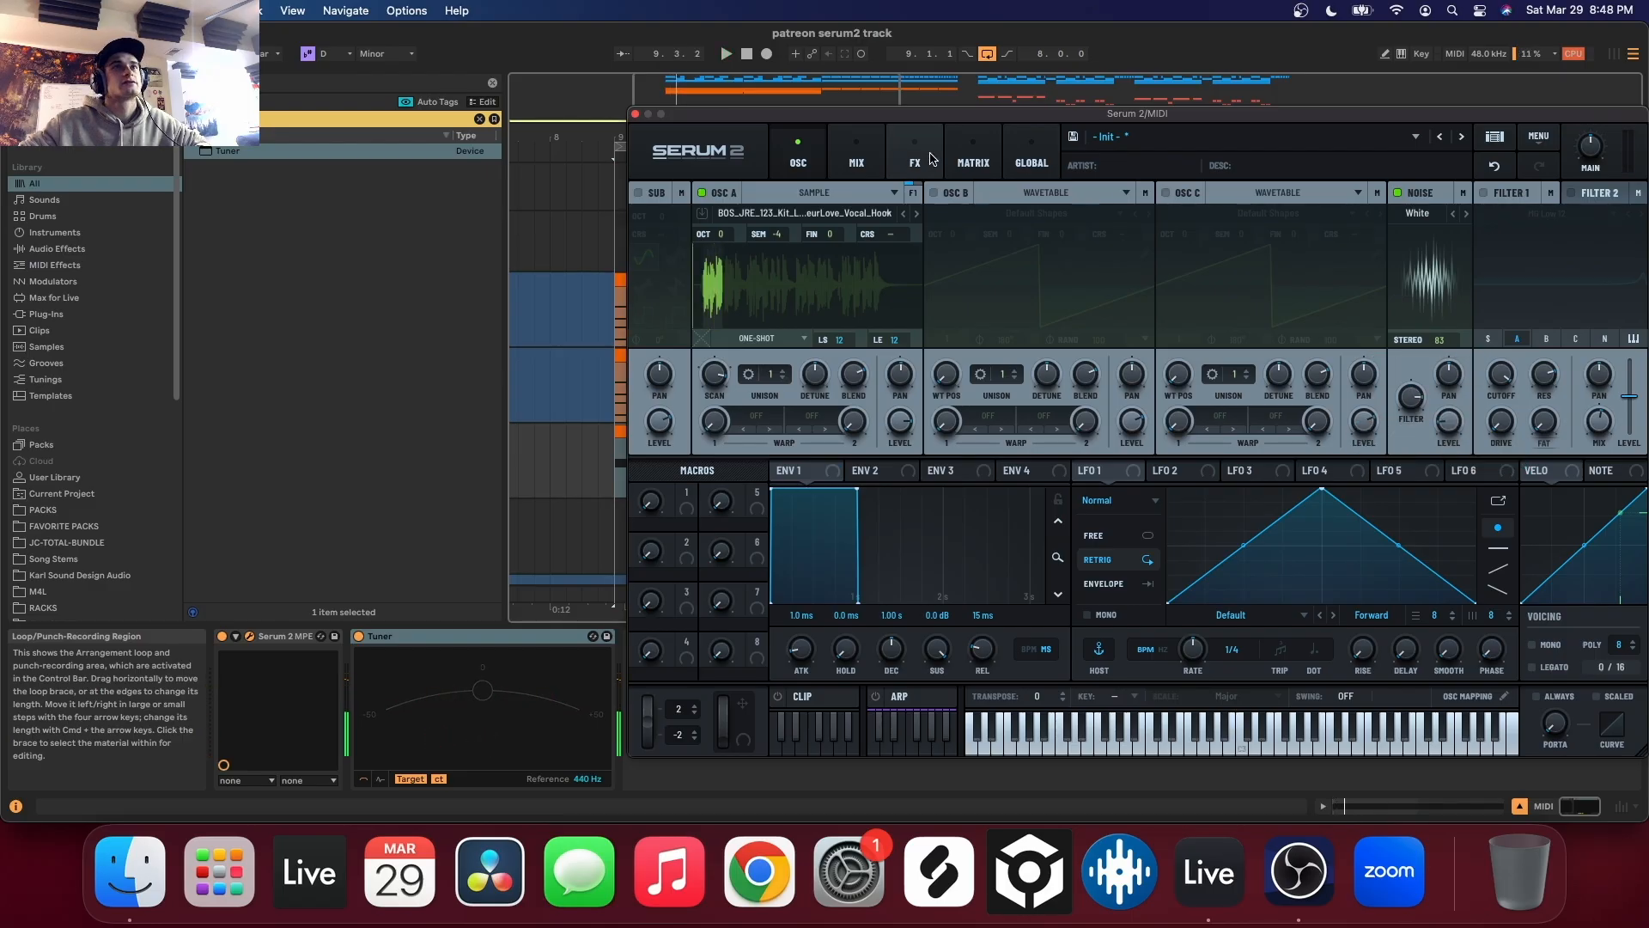
Duplicate the Distortion effect directly below the original in the vocal layer's effects chain
{"action": "left_click", "coordinate": [856, 155]}
{"action": "key", "text": "space"}
{"action": "left_click", "coordinate": [926, 157]}
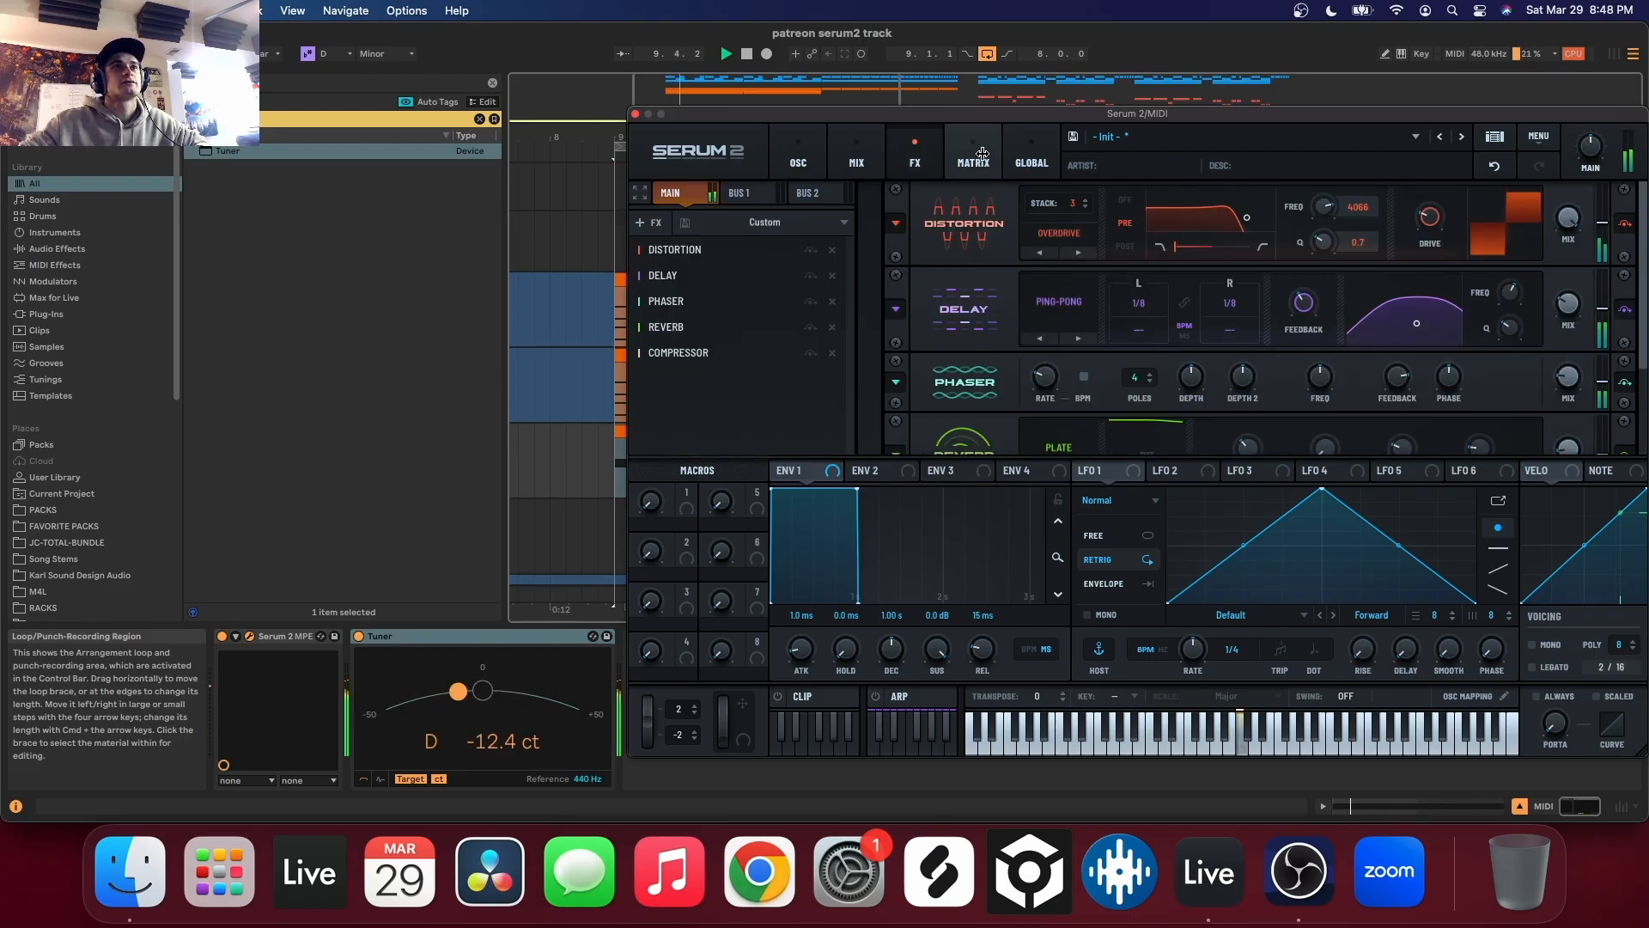
{"action": "key", "text": "space"}
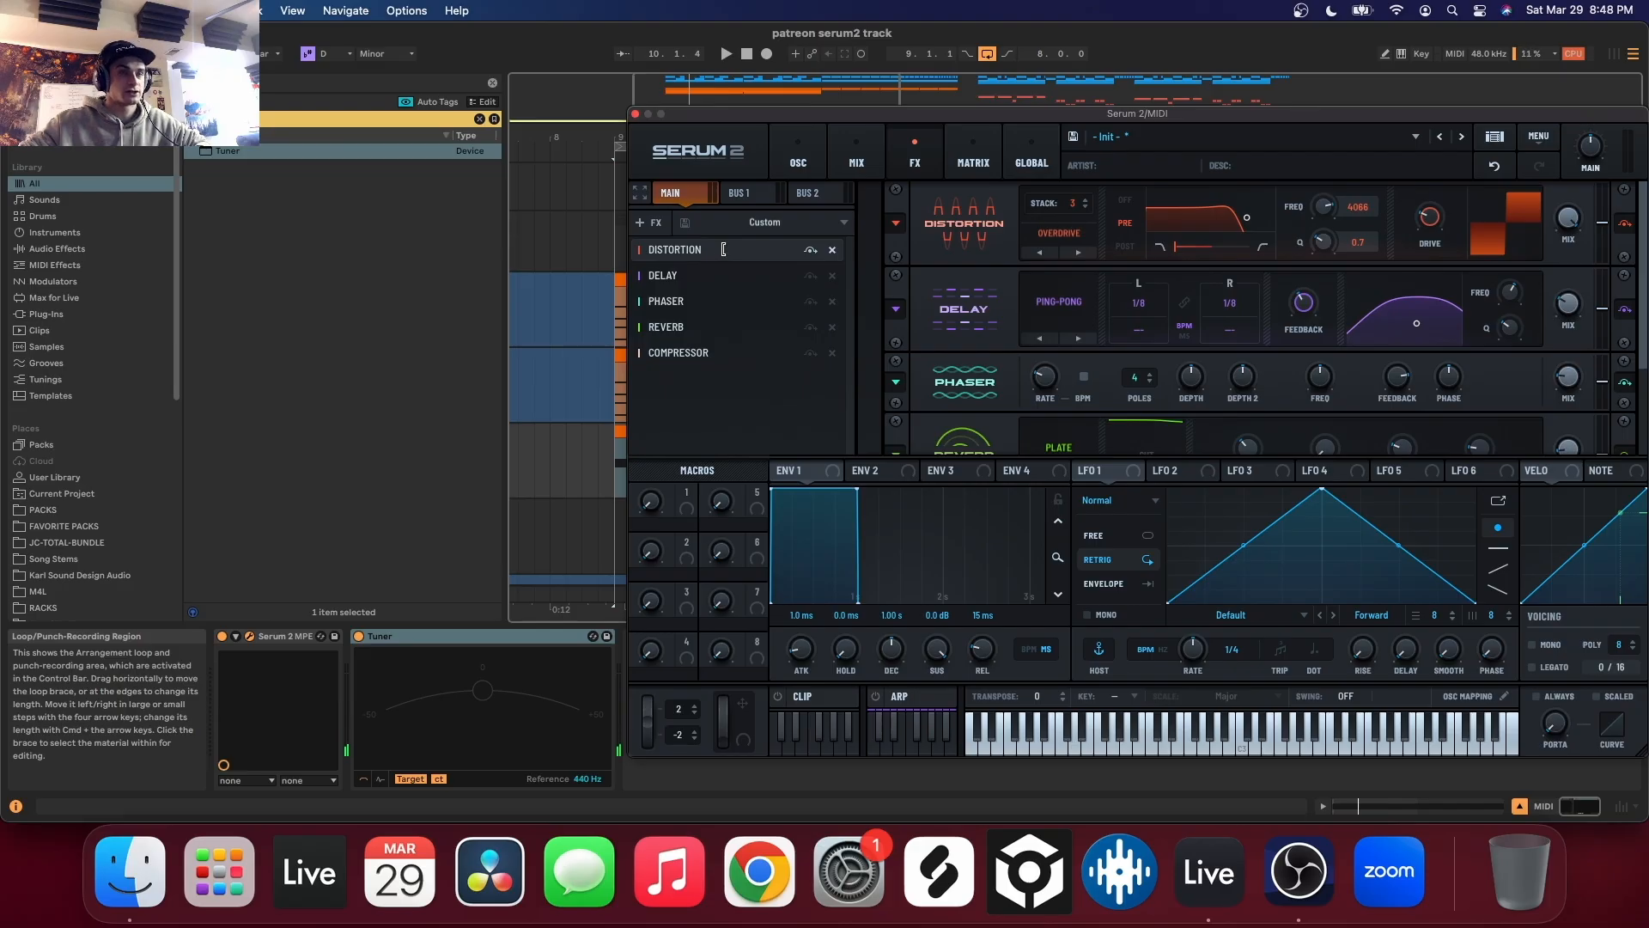
{"action": "left_click_drag", "start_coordinate": [720, 254], "coordinate": [720, 275]}
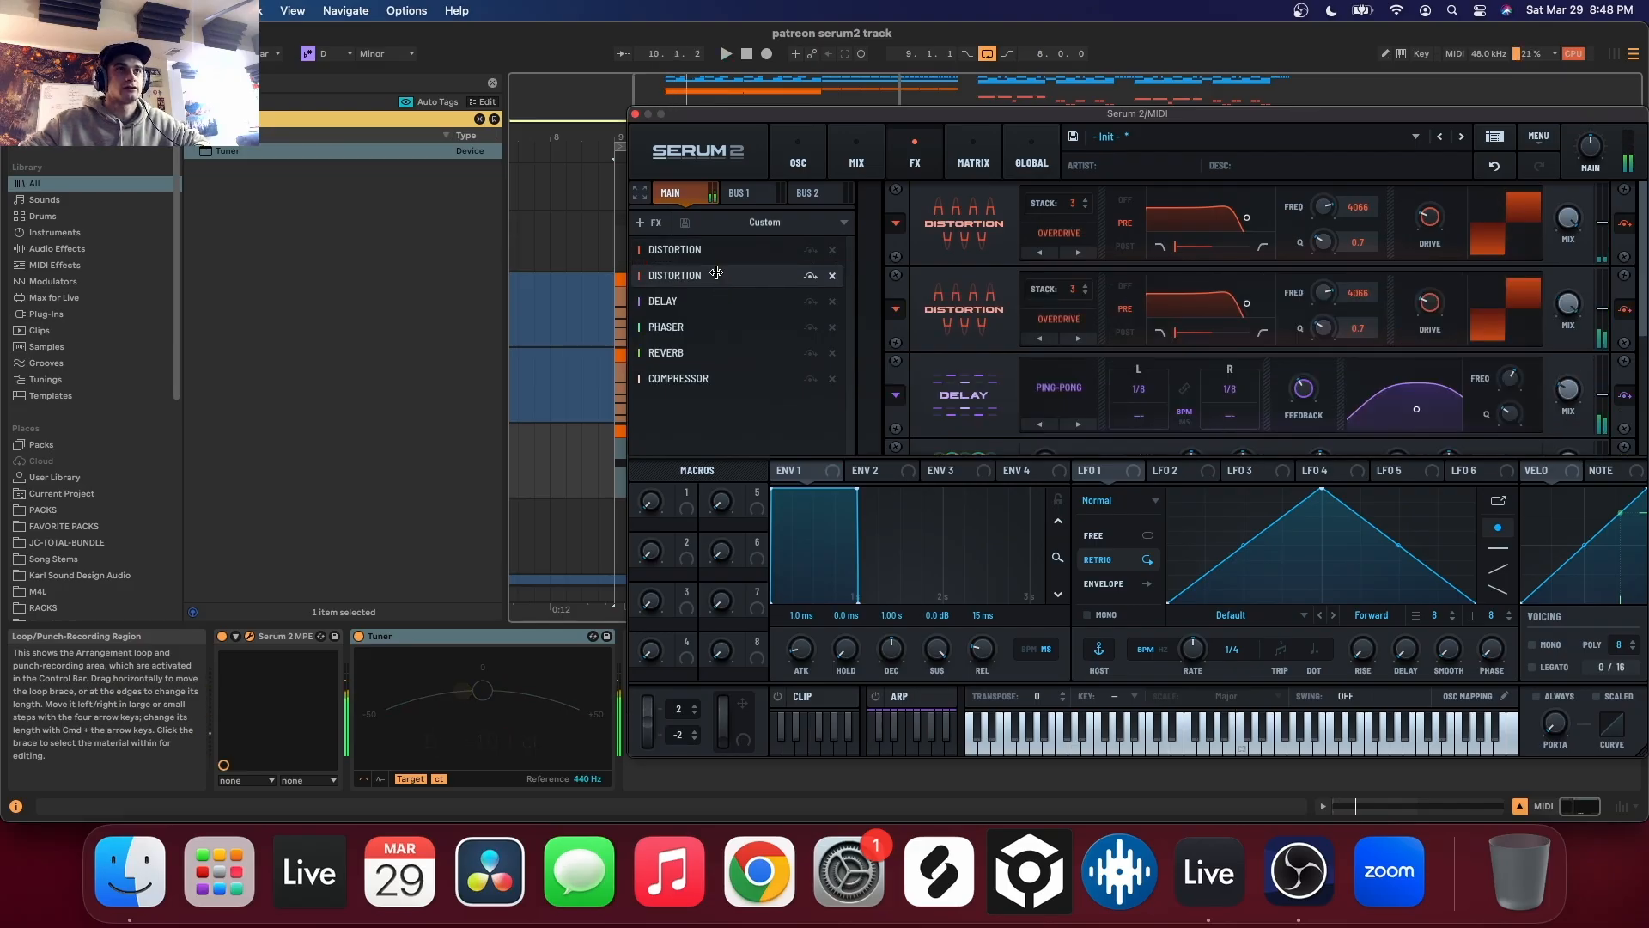
Close Serum 2 and delete the half bar from 12.3.1 to 13.1.1 across the three synth tracks
{"action": "key", "text": "super+w"}
{"action": "scroll", "coordinate": [629, 435], "scroll_direction": "down", "scroll_amount": 5}
{"action": "scroll", "coordinate": [657, 427], "scroll_direction": "down", "scroll_amount": 5}
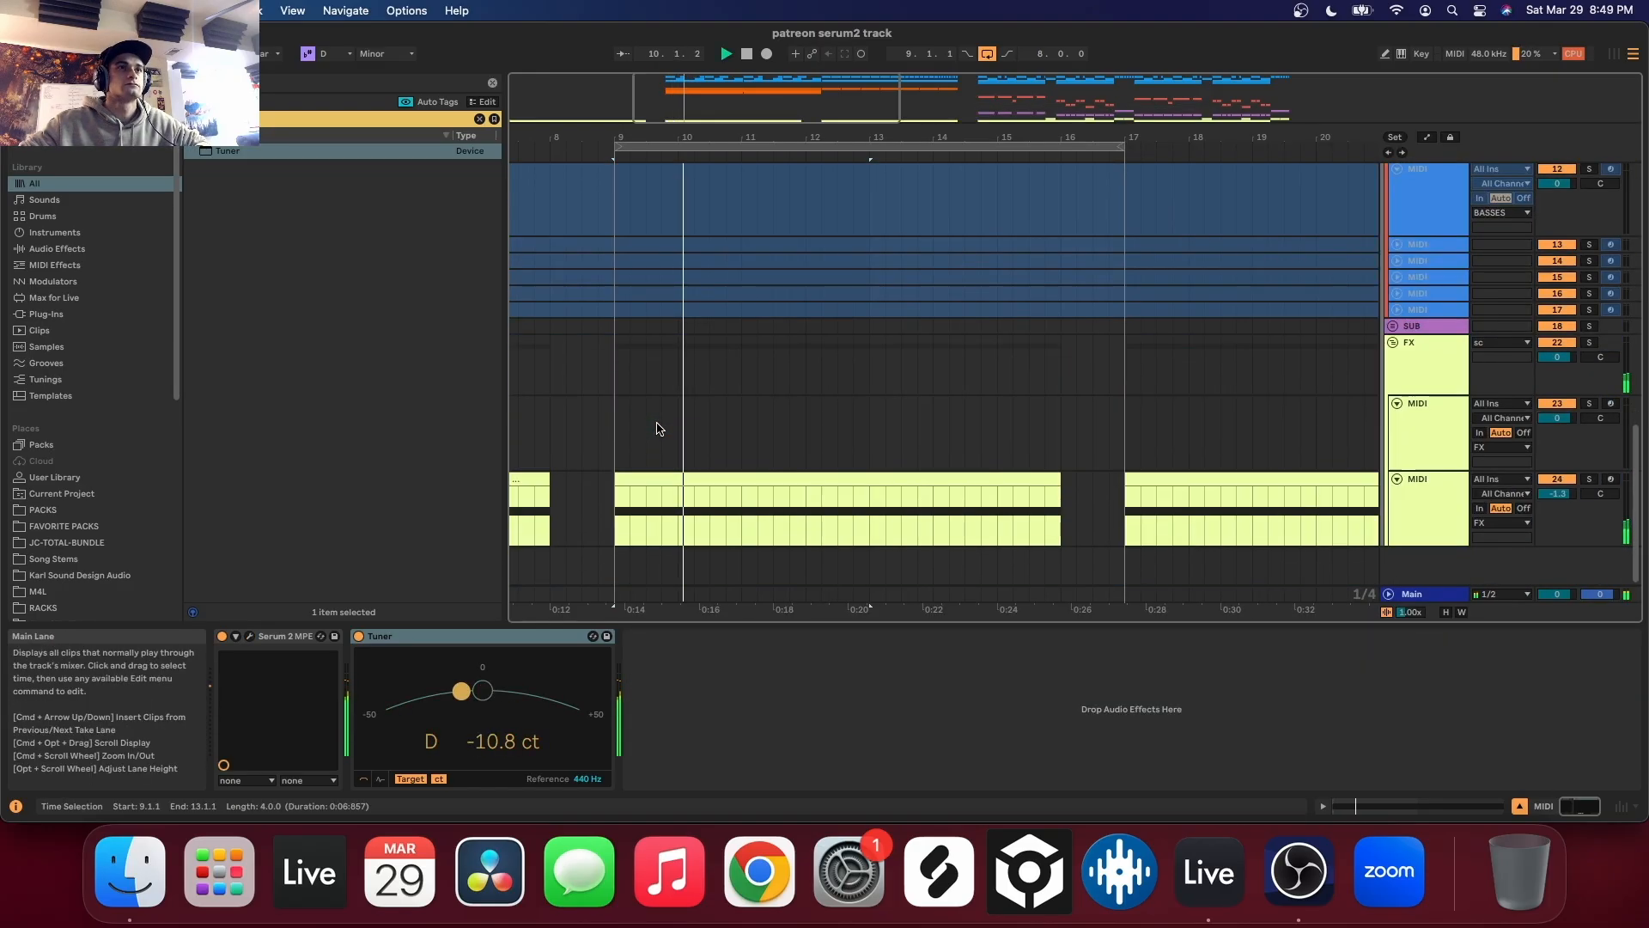
{"action": "scroll", "coordinate": [657, 427], "scroll_direction": "up", "scroll_amount": 6}
{"action": "scroll", "coordinate": [657, 427], "scroll_direction": "down", "scroll_amount": 4}
{"action": "scroll", "coordinate": [601, 421], "scroll_direction": "up", "scroll_amount": 3}
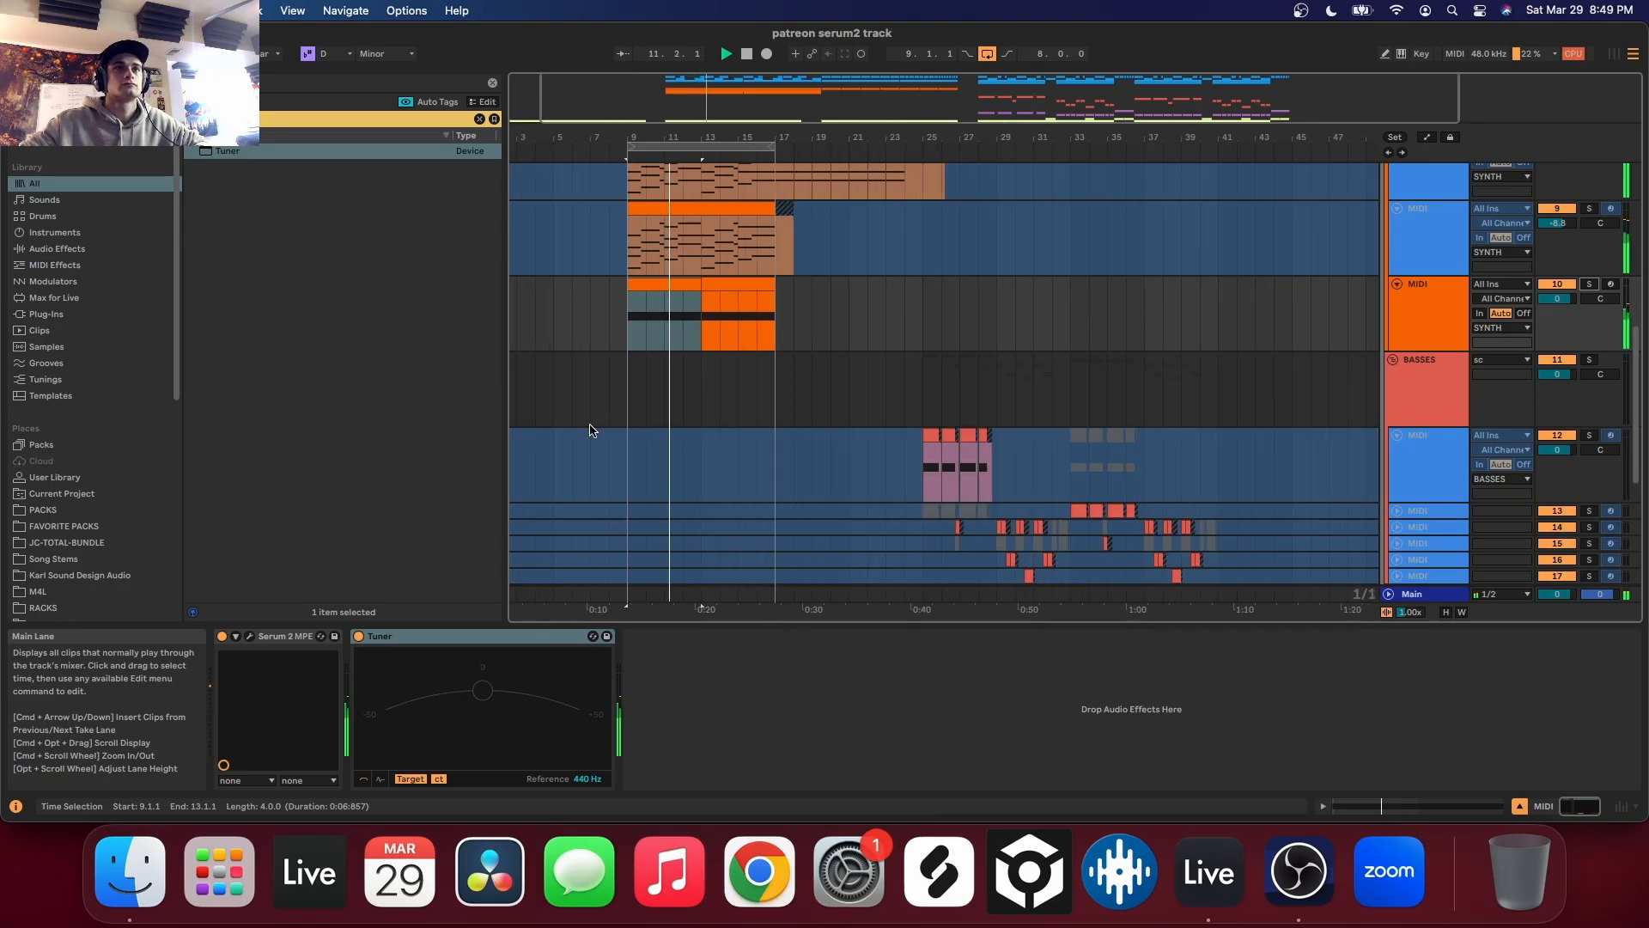
{"action": "scroll", "coordinate": [575, 427], "scroll_direction": "up", "scroll_amount": 2}
{"action": "left_click_drag", "start_coordinate": [788, 353], "coordinate": [774, 199]}
{"action": "key", "text": "Delete"}
{"action": "key", "text": "space"}
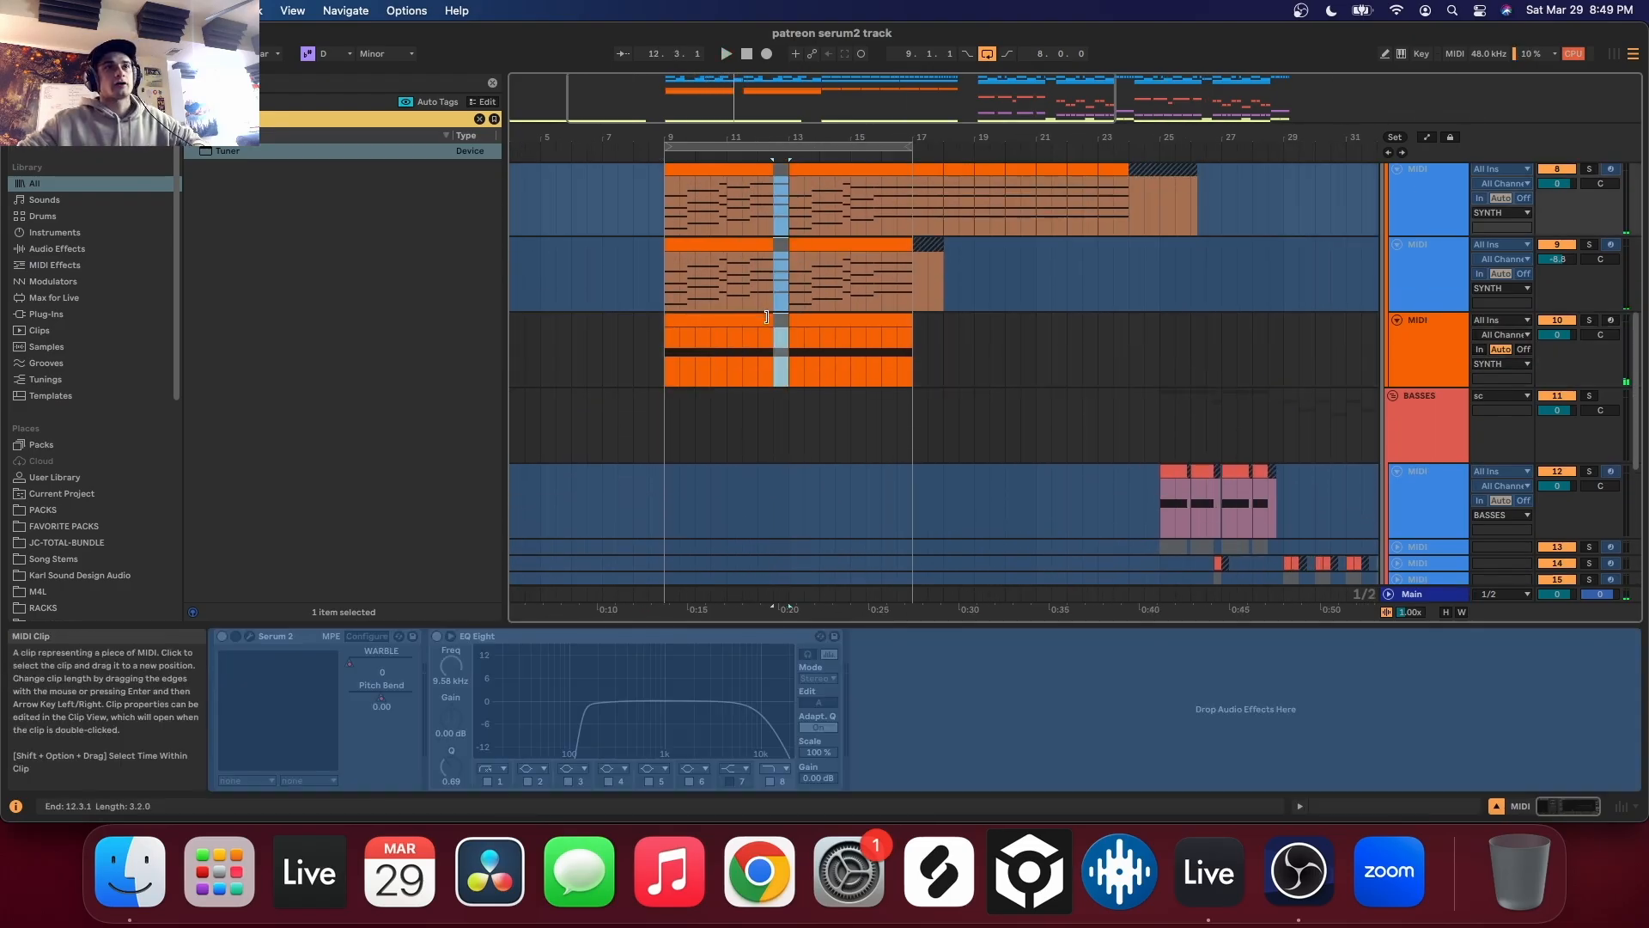
Unfold the SUB group, place a sub bass fill clip before bar 13 and trim its start to 12.3.1
{"action": "scroll", "coordinate": [765, 342], "scroll_direction": "down", "scroll_amount": 4}
{"action": "scroll", "coordinate": [749, 406], "scroll_direction": "down", "scroll_amount": 5}
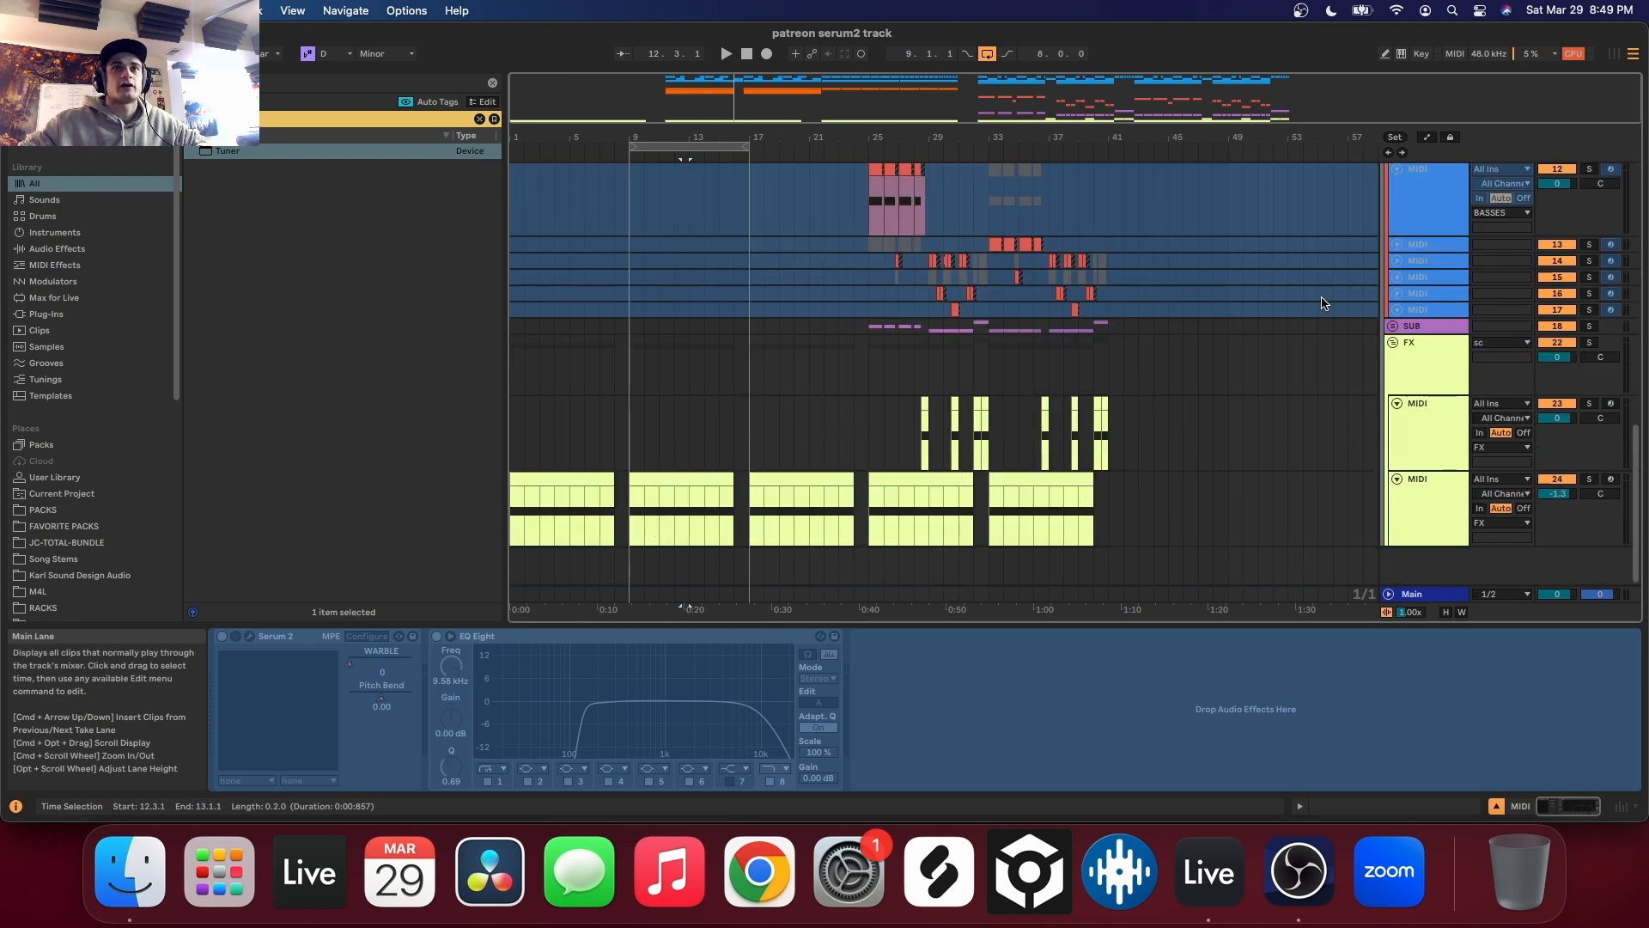
{"action": "left_click", "coordinate": [1392, 325]}
{"action": "left_click", "coordinate": [679, 390]}
{"action": "scroll", "coordinate": [678, 391], "scroll_direction": "up", "scroll_amount": 5}
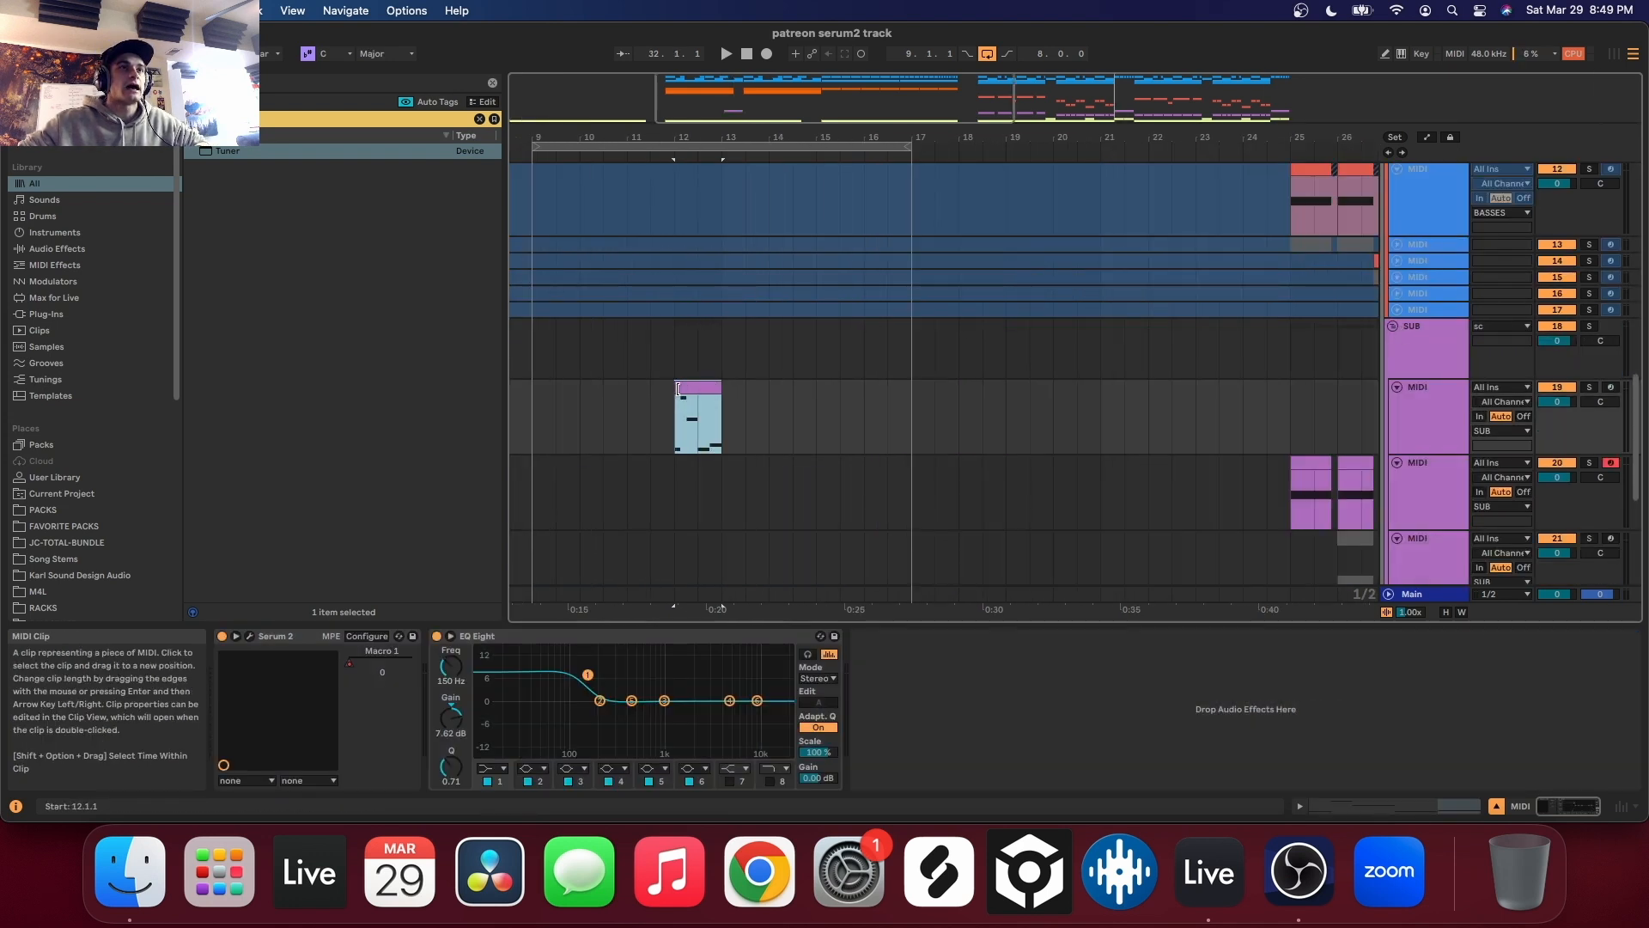
{"action": "left_click_drag", "start_coordinate": [677, 389], "coordinate": [702, 391]}
Play back the section to check how the sub bass fill leads into bar 13
{"action": "key", "text": "space"}
{"action": "scroll", "coordinate": [701, 392], "scroll_direction": "up", "scroll_amount": 4}
{"action": "scroll", "coordinate": [702, 392], "scroll_direction": "down", "scroll_amount": 5}
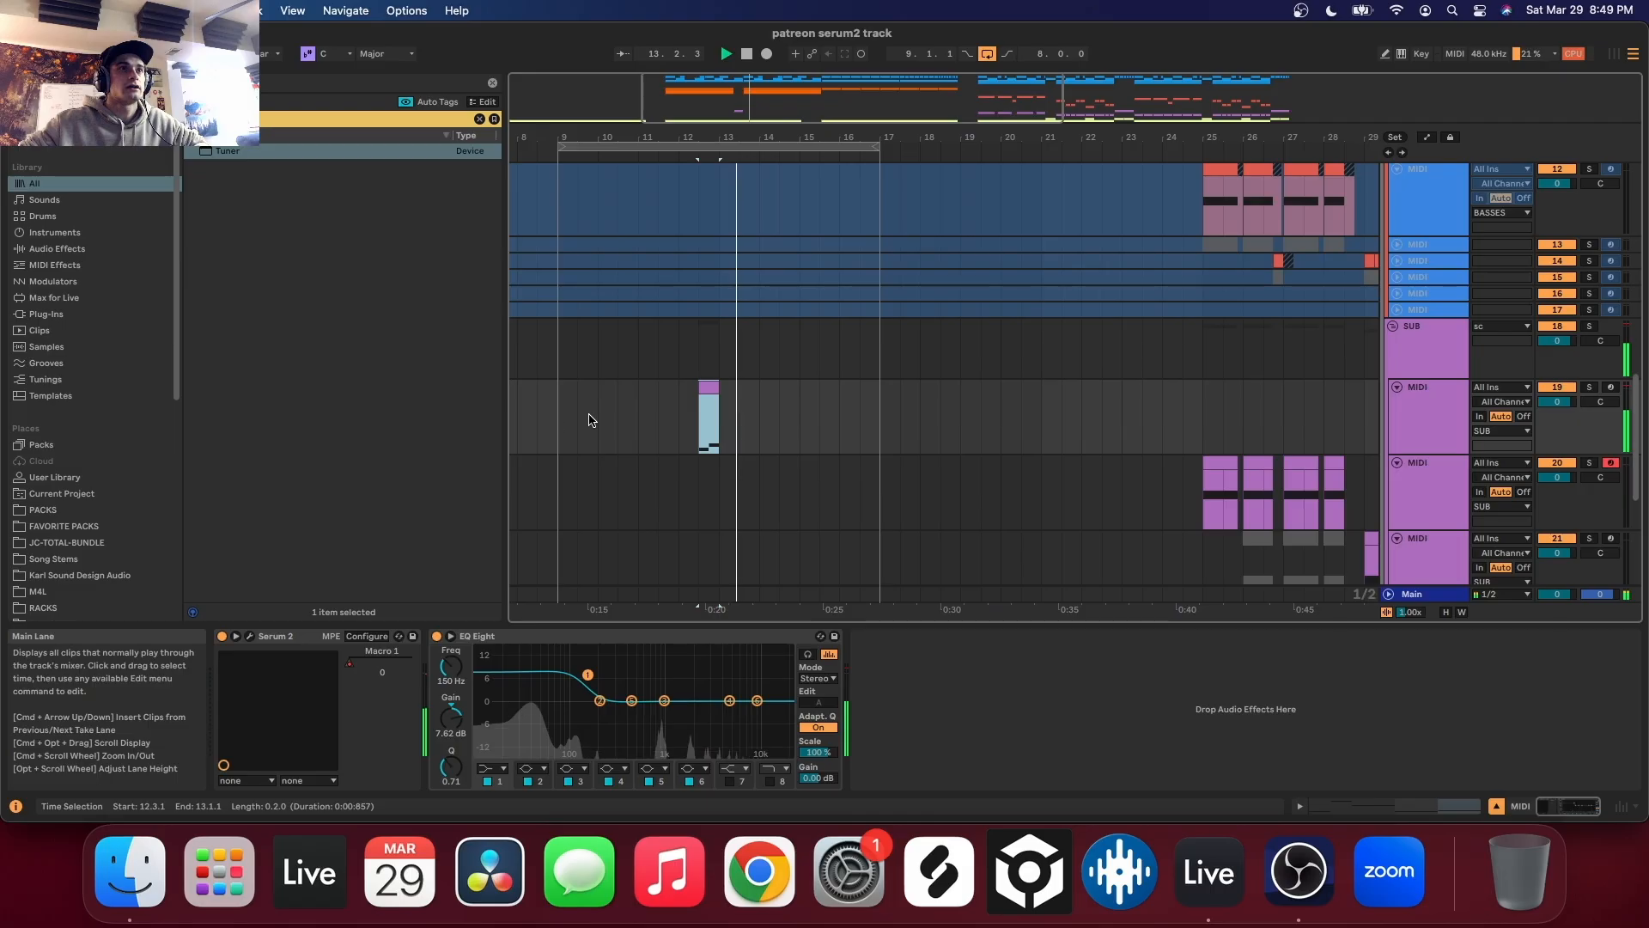
{"action": "key", "text": "space"}
{"action": "left_click", "coordinate": [563, 418]}
{"action": "key", "text": "space"}
{"action": "left_click", "coordinate": [710, 388]}
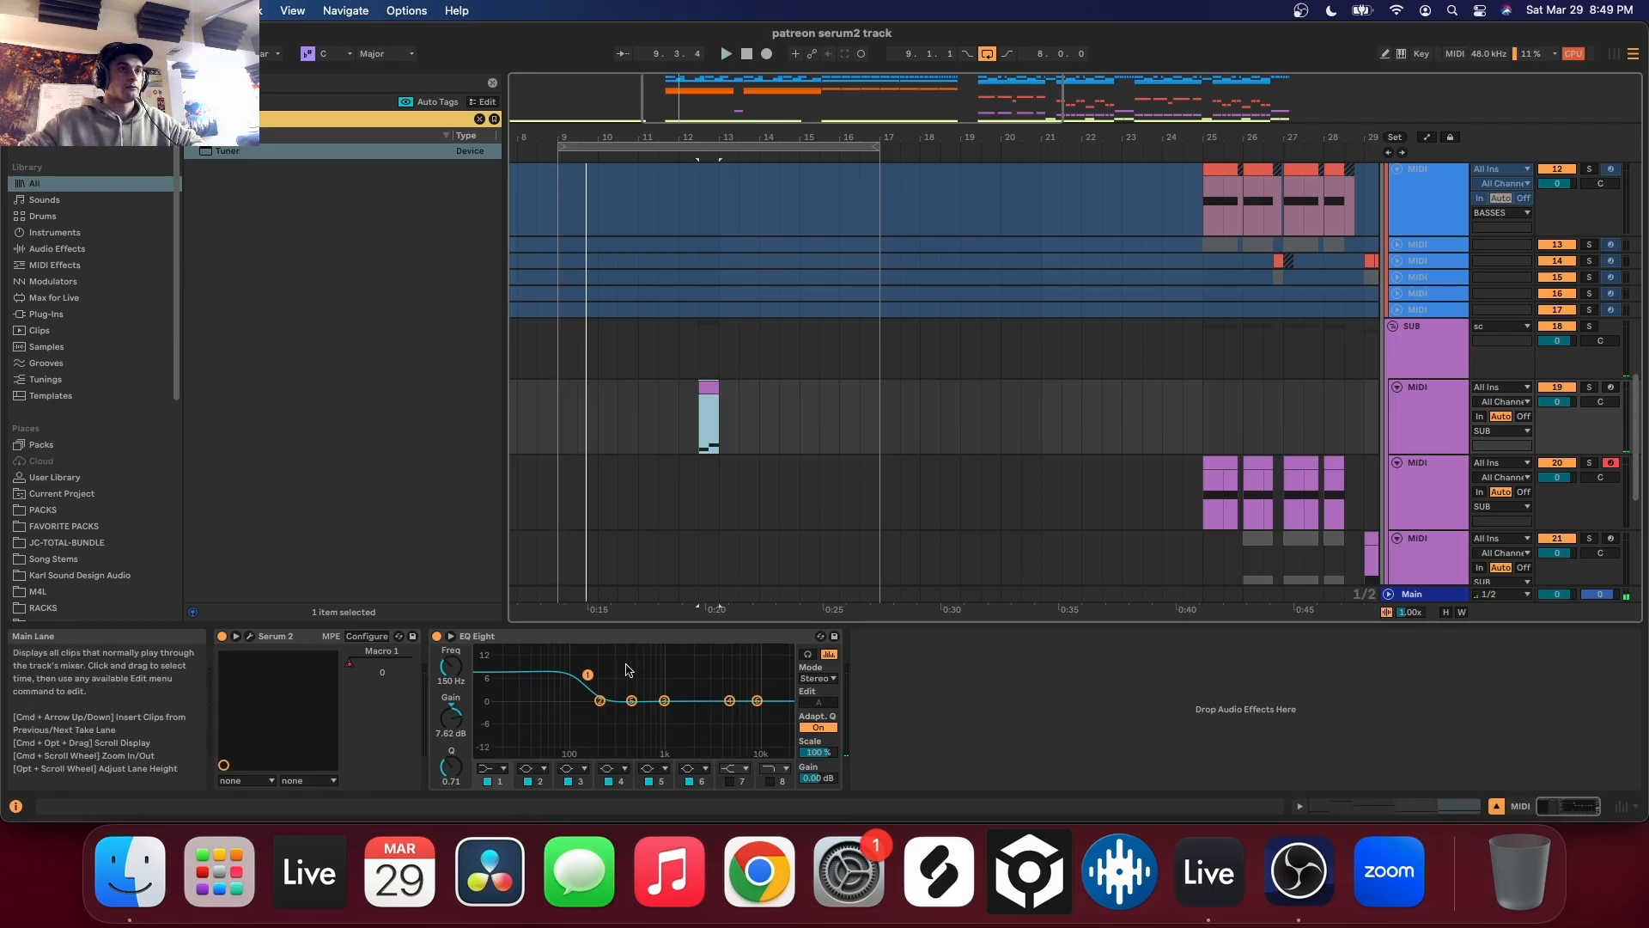
{"action": "left_click_drag", "start_coordinate": [233, 167], "coordinate": [919, 638]}
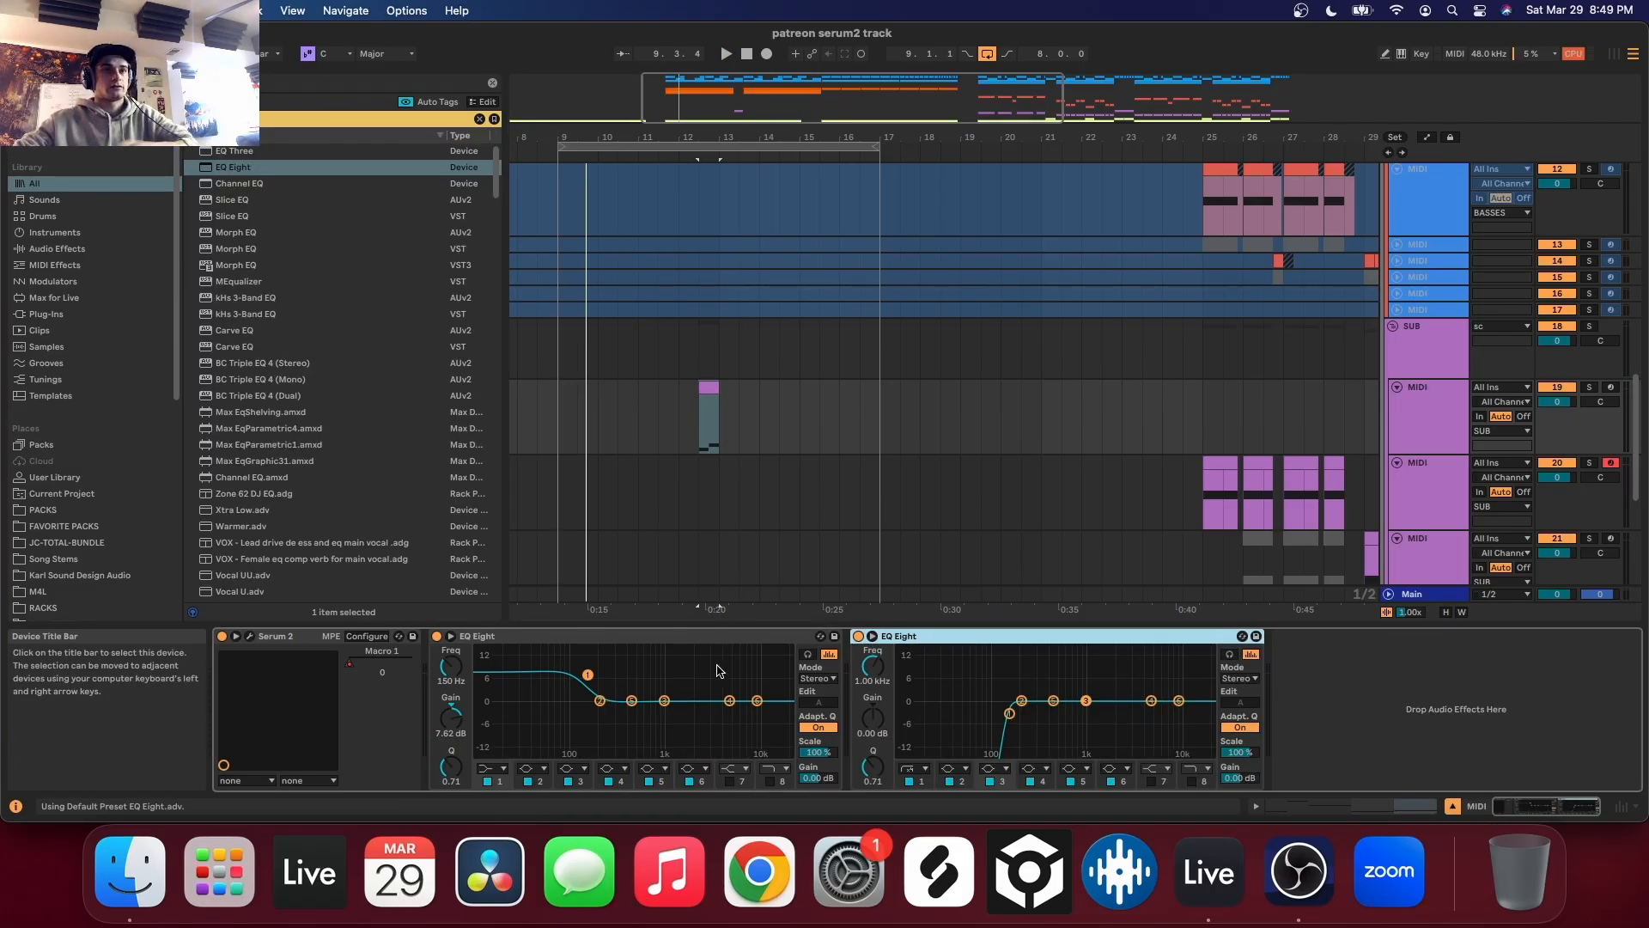
{"action": "key", "text": "Delete"}
Add an Equalizer to the sub fill's Serum 2 effects and set its low band to high-pass, frequency 22, Q 43
{"action": "left_click", "coordinate": [250, 636]}
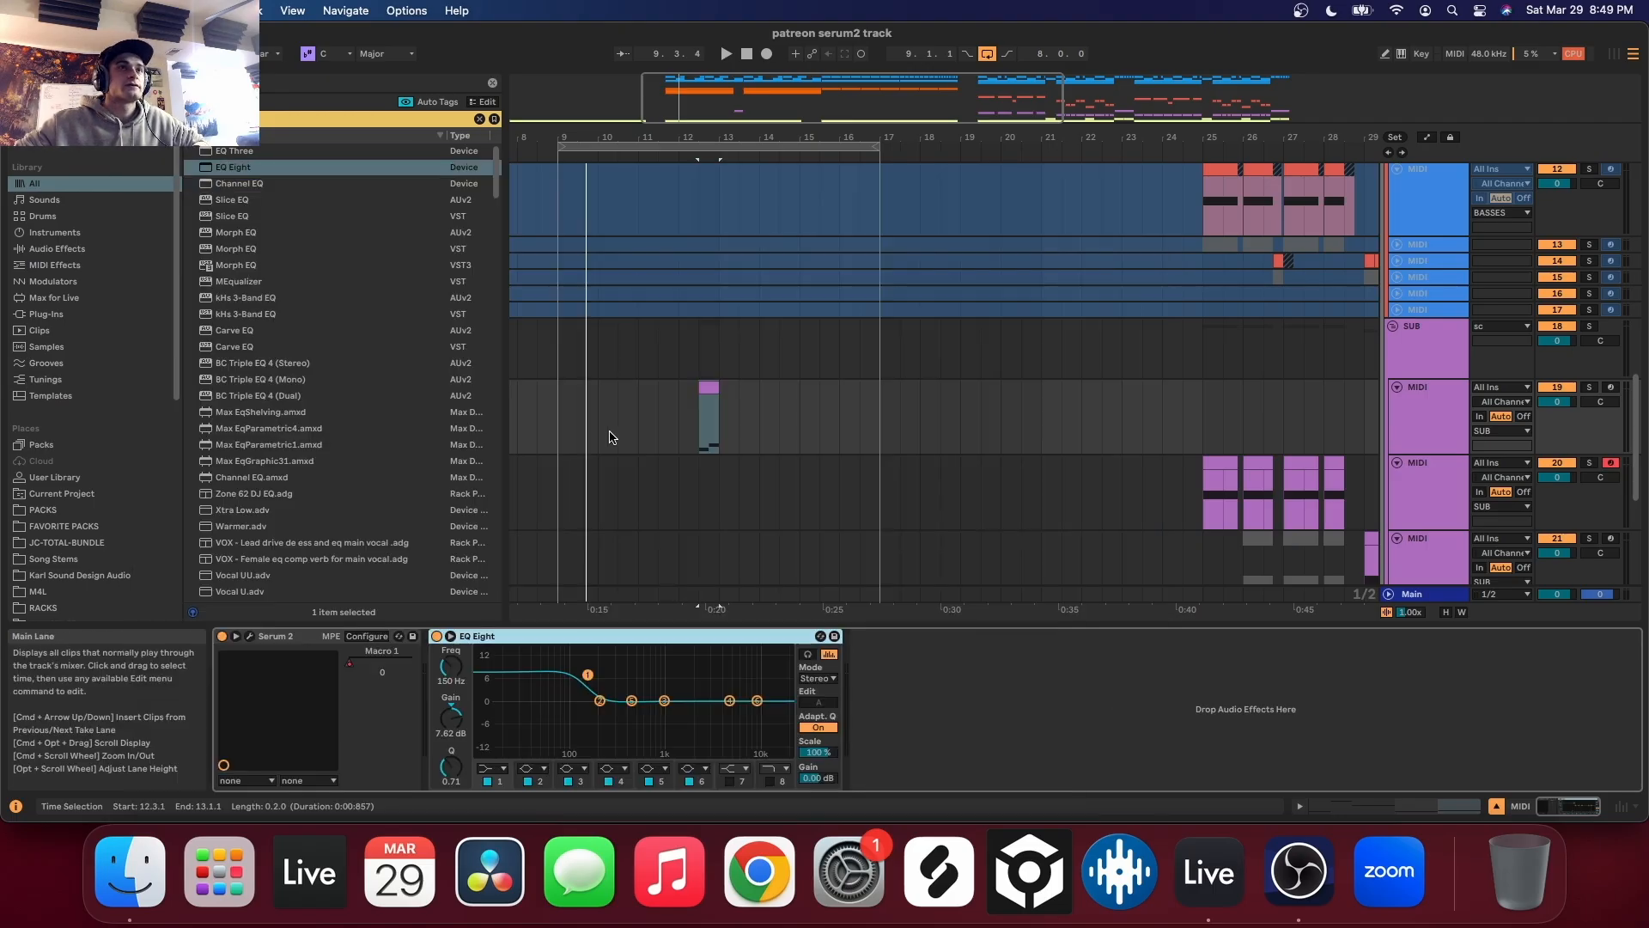
{"action": "key", "text": "a"}
{"action": "scroll", "coordinate": [684, 431], "scroll_direction": "up", "scroll_amount": 3}
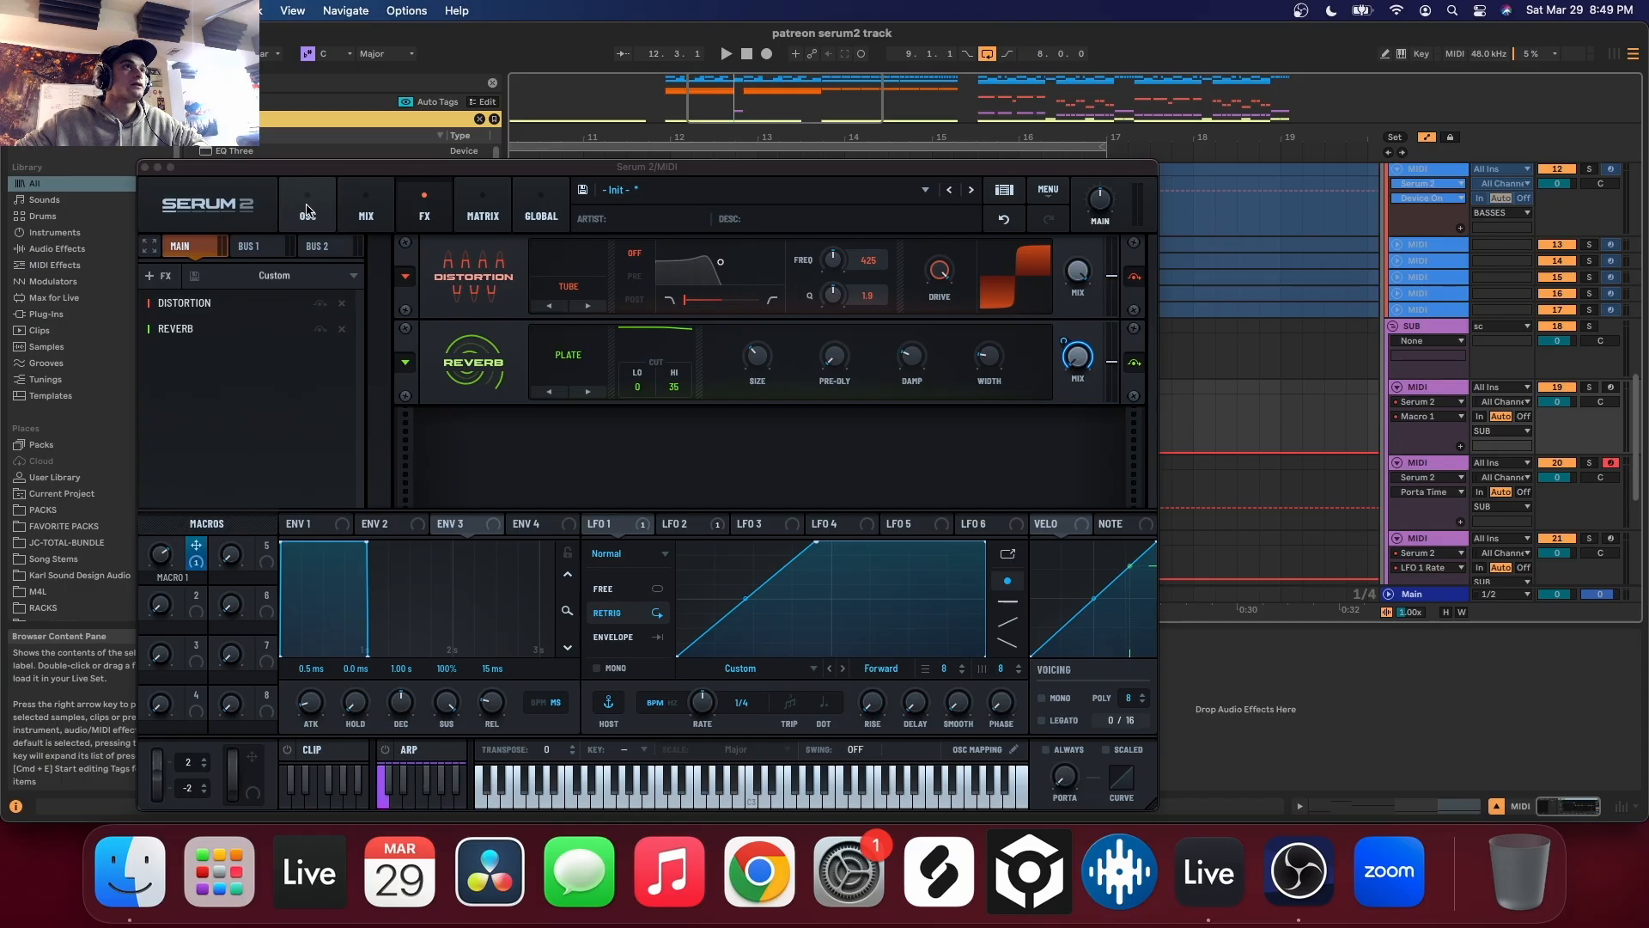
{"action": "left_click", "coordinate": [159, 275]}
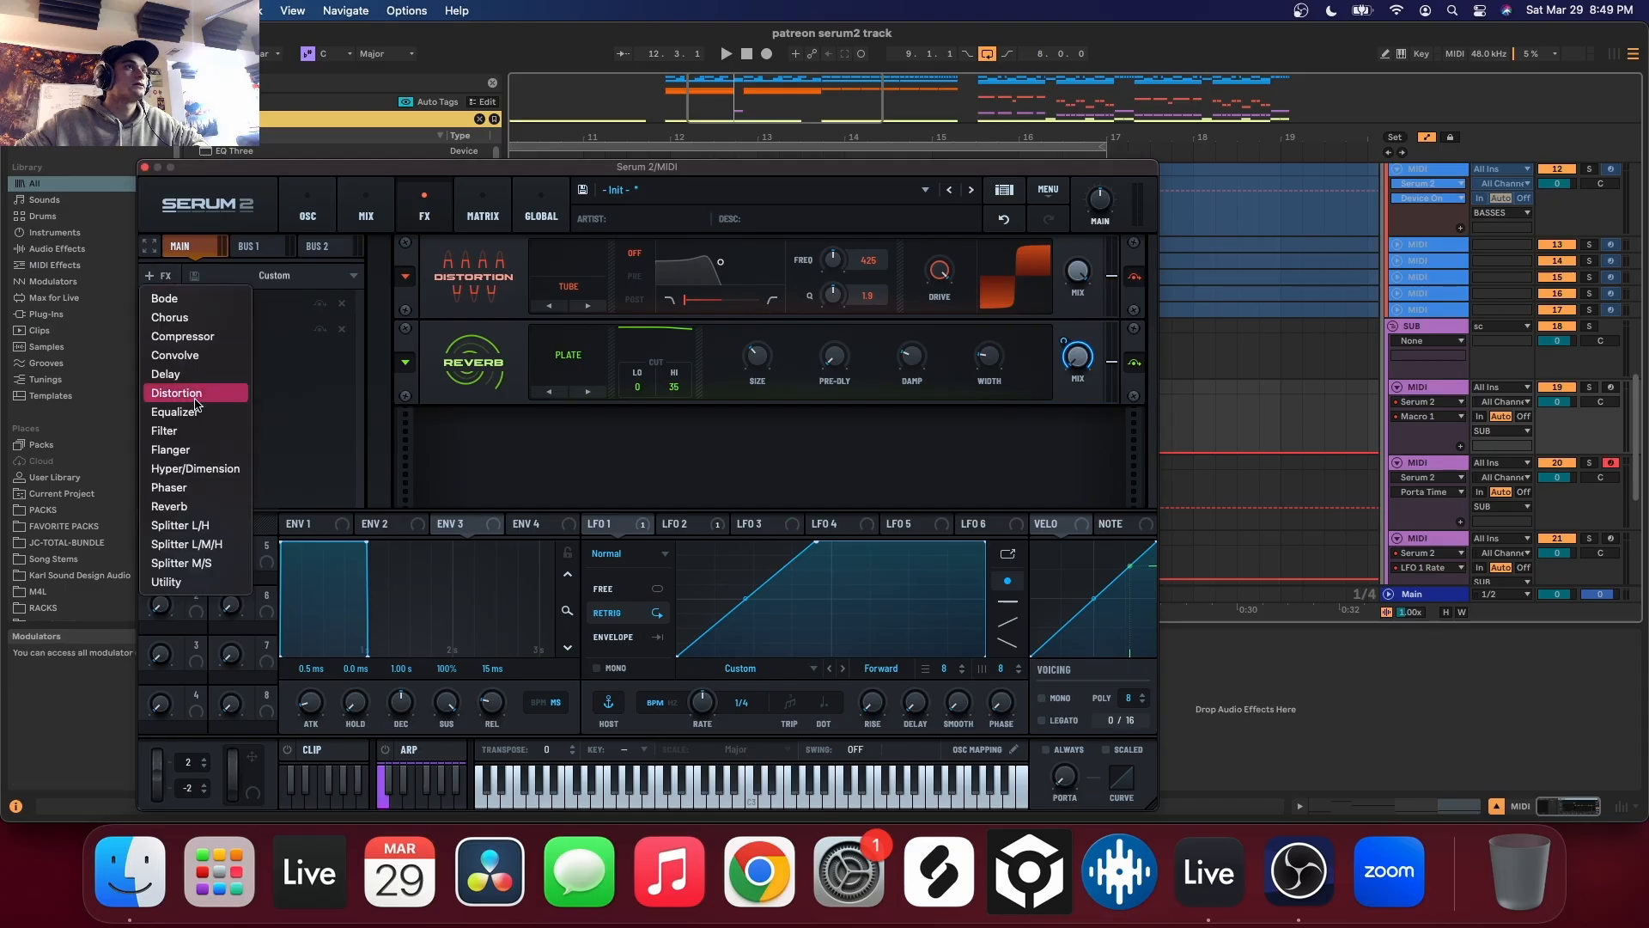
{"action": "left_click", "coordinate": [198, 413]}
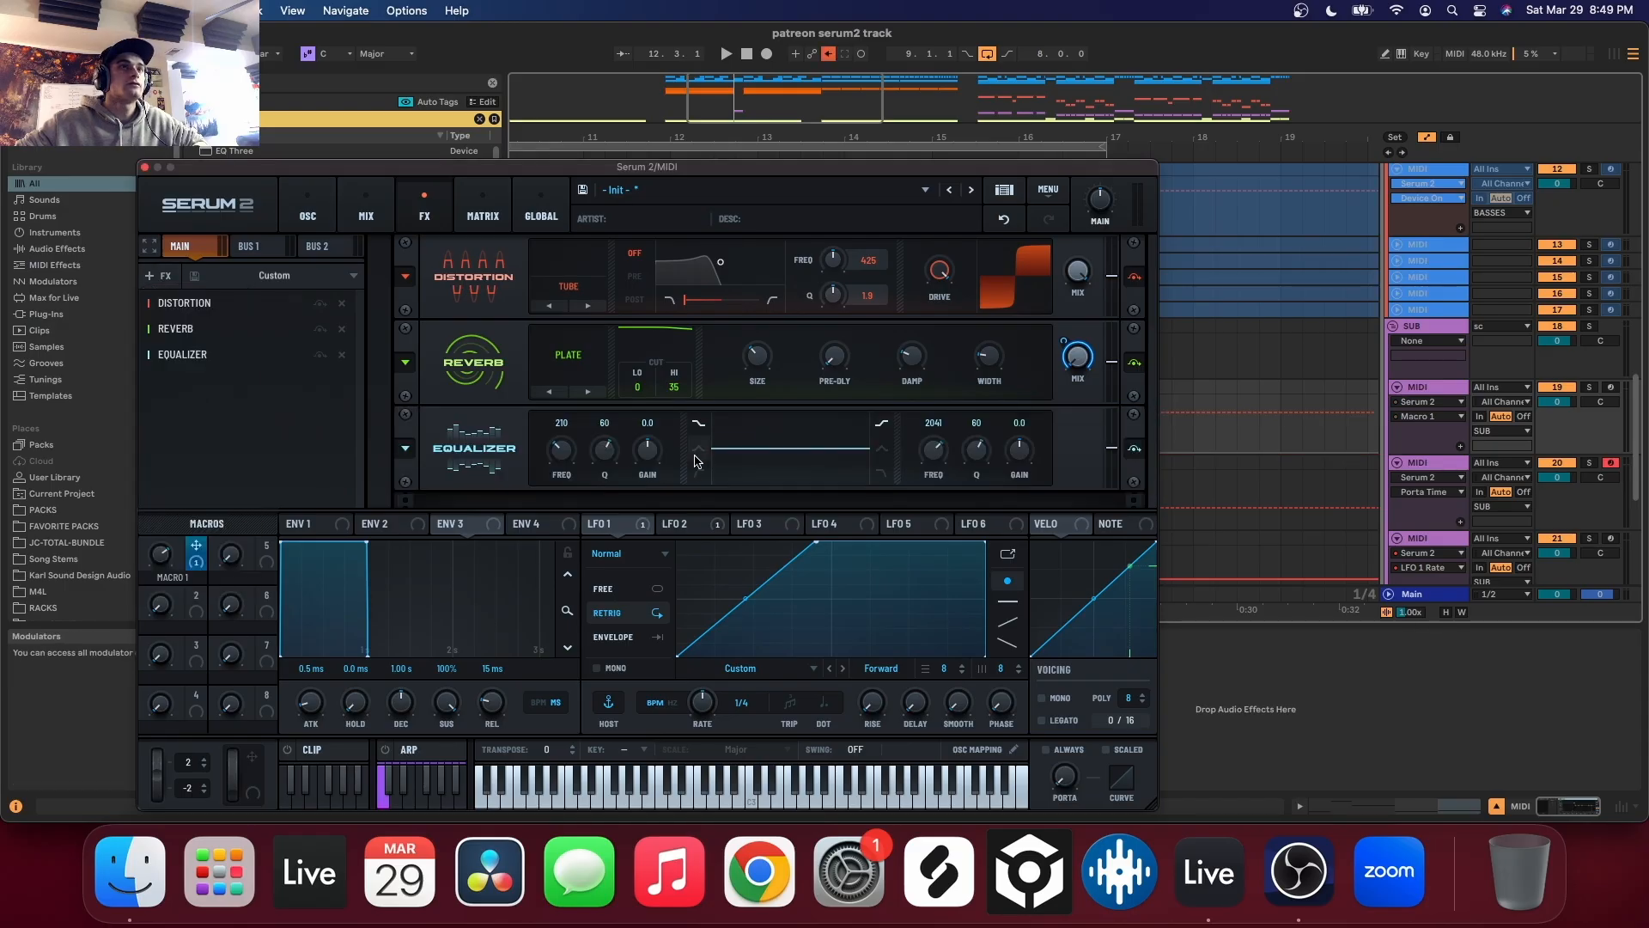
{"action": "left_click_drag", "start_coordinate": [607, 487], "coordinate": [550, 481]}
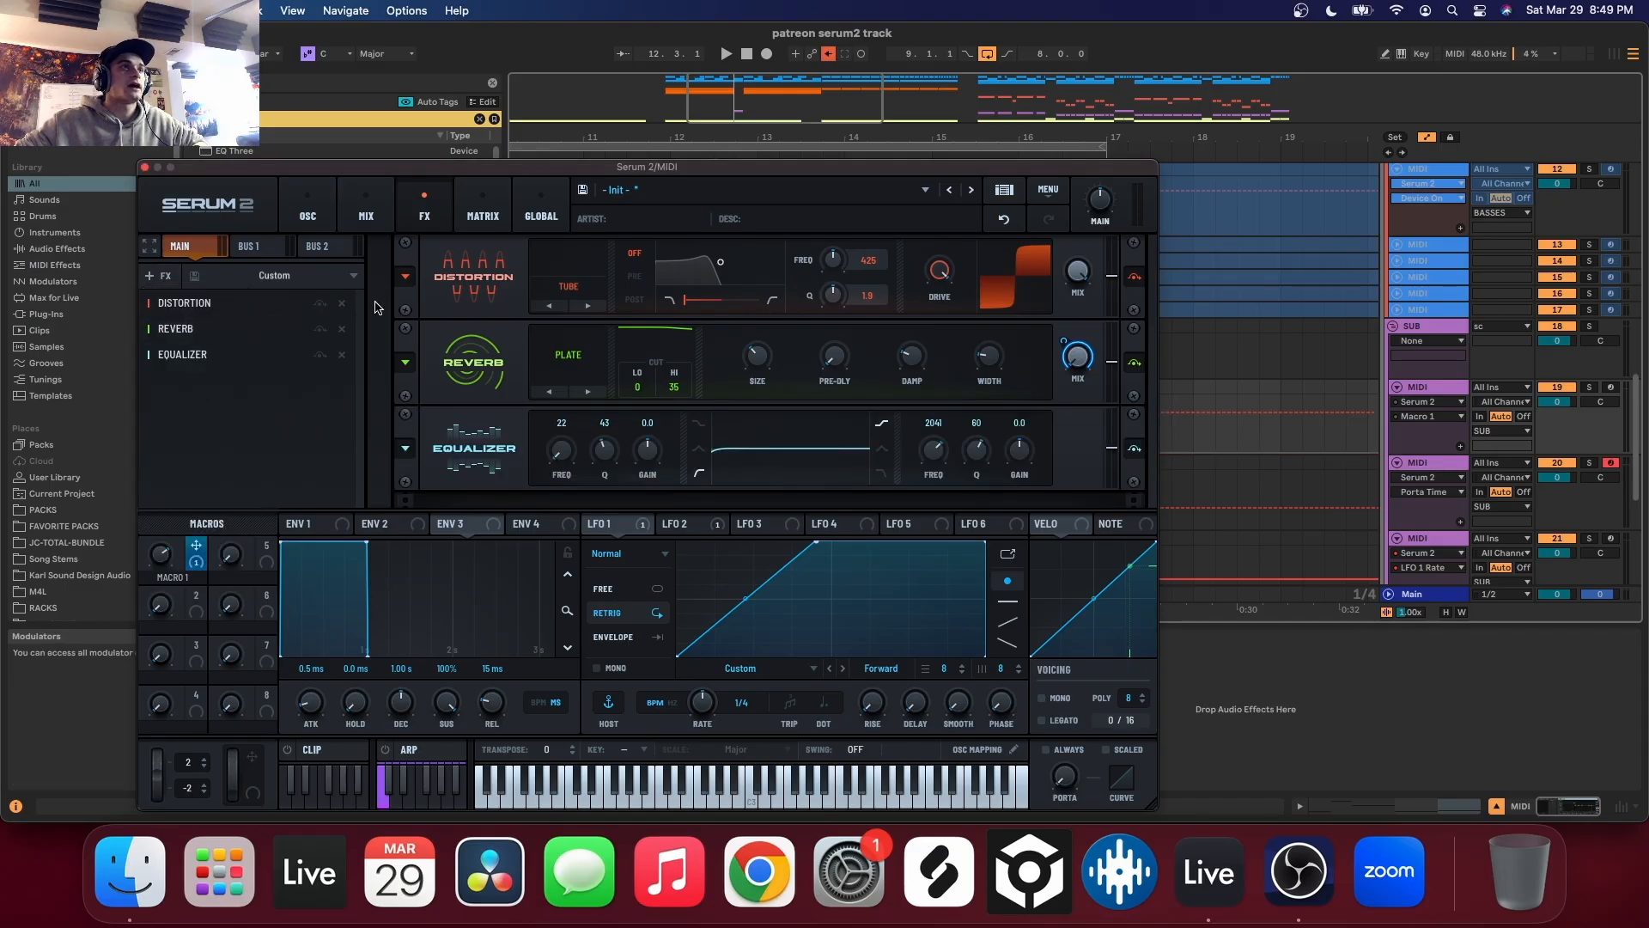
Assign Macro 5 to the equalizer's low frequency and automate it up to about 62 at the fill clip's end
{"action": "left_click_drag", "start_coordinate": [266, 560], "coordinate": [562, 450]}
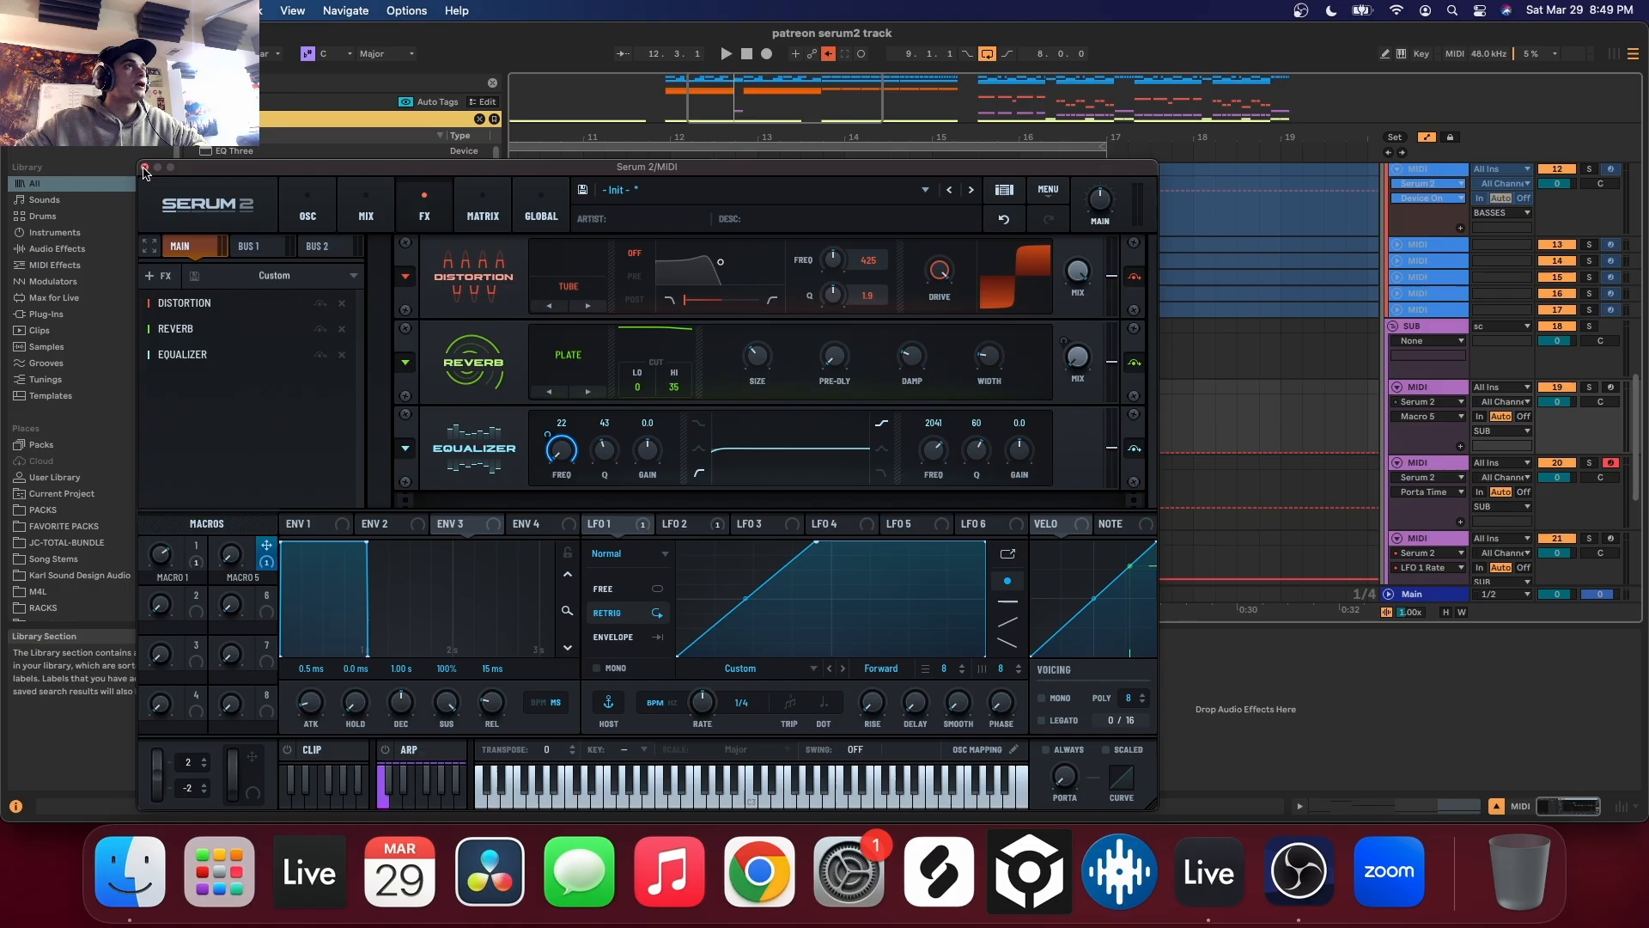
{"action": "left_click", "coordinate": [144, 168]}
{"action": "left_click", "coordinate": [1428, 417]}
{"action": "left_click", "coordinate": [1429, 433]}
{"action": "mouse_move", "coordinate": [757, 452]}
{"action": "left_mouse_down"}
{"action": "mouse_move", "coordinate": [757, 416]}
{"action": "mouse_move", "coordinate": [713, 428]}
{"action": "mouse_move", "coordinate": [758, 422]}
{"action": "left_mouse_up"}
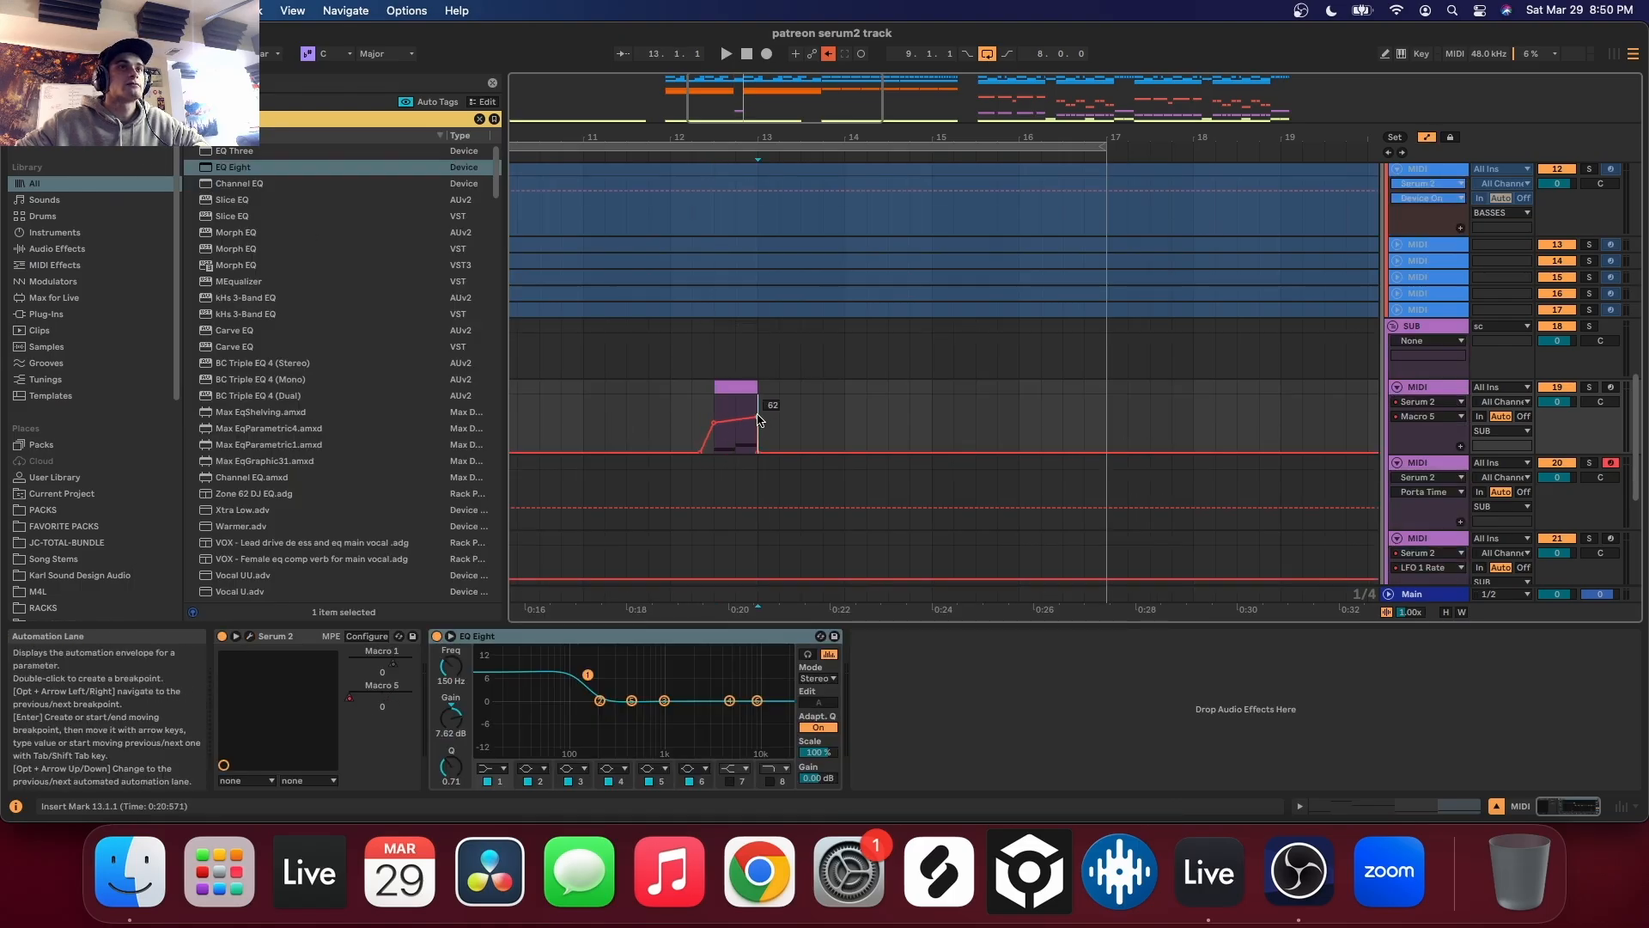
{"action": "left_click", "coordinate": [670, 412]}
{"action": "key", "text": "space"}
Place a copy of the sub bass fill in the half bar before bar 5
{"action": "left_click", "coordinate": [584, 414]}
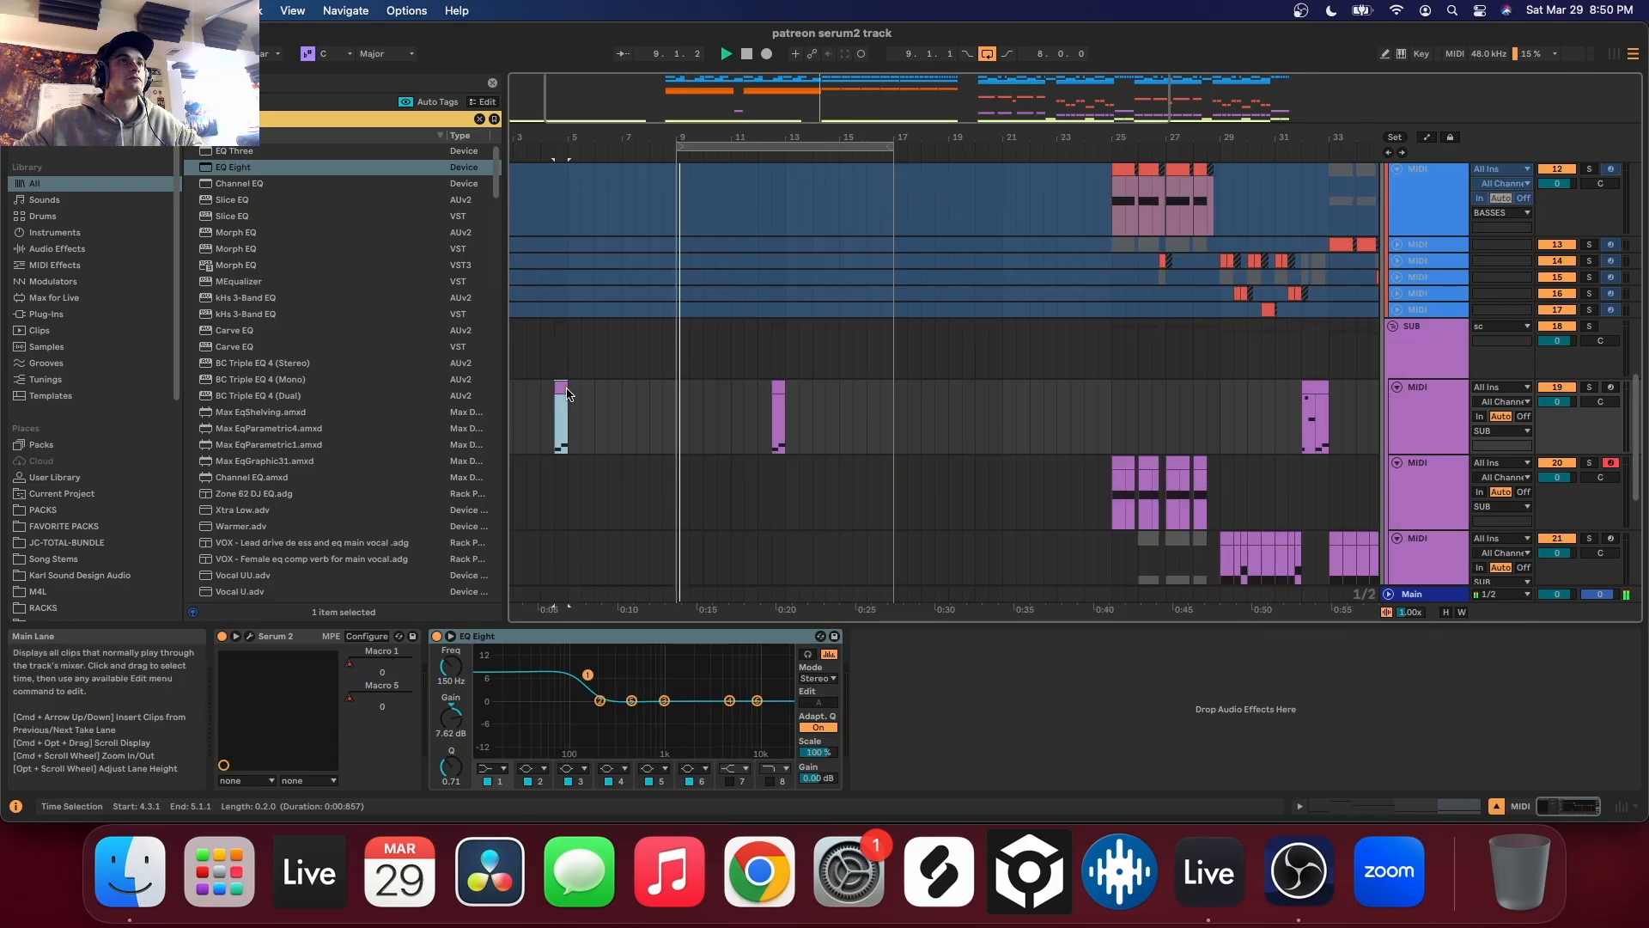
{"action": "scroll", "coordinate": [567, 402], "scroll_direction": "down", "scroll_amount": 5}
{"action": "left_click_drag", "start_coordinate": [569, 409], "coordinate": [622, 382]}
{"action": "scroll", "coordinate": [621, 382], "scroll_direction": "up", "scroll_amount": 4}
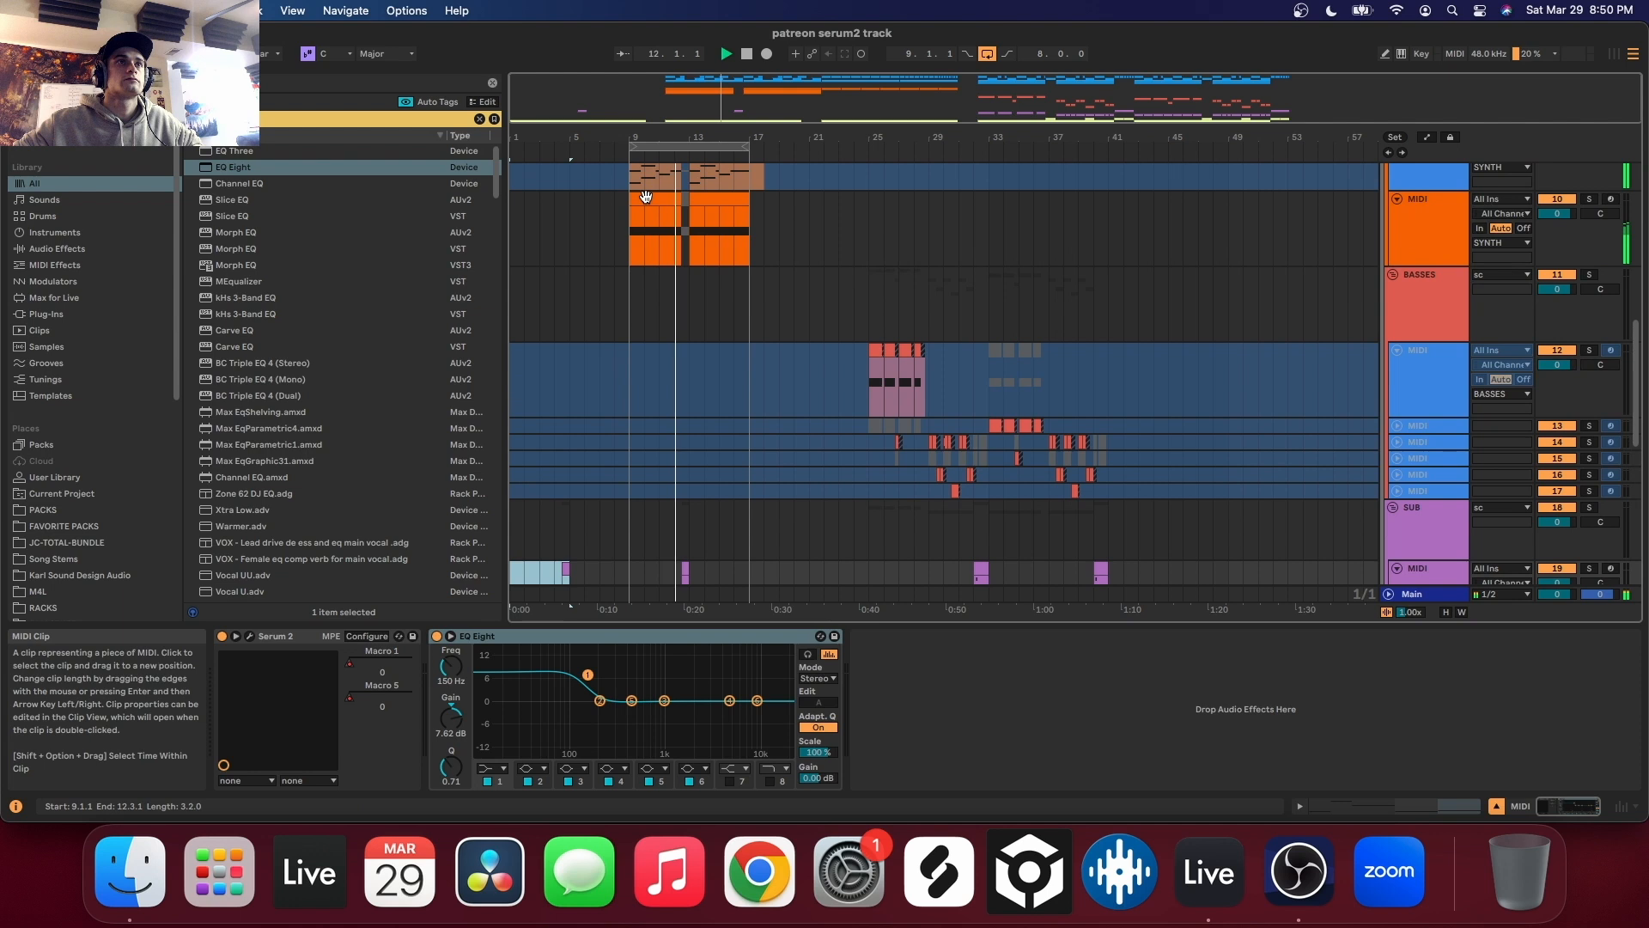
Close the gap before bar 13 on the vocal synth layer so its clips run from bar 9 to 17
{"action": "left_click", "coordinate": [639, 200]}
{"action": "scroll", "coordinate": [633, 210], "scroll_direction": "up", "scroll_amount": 5}
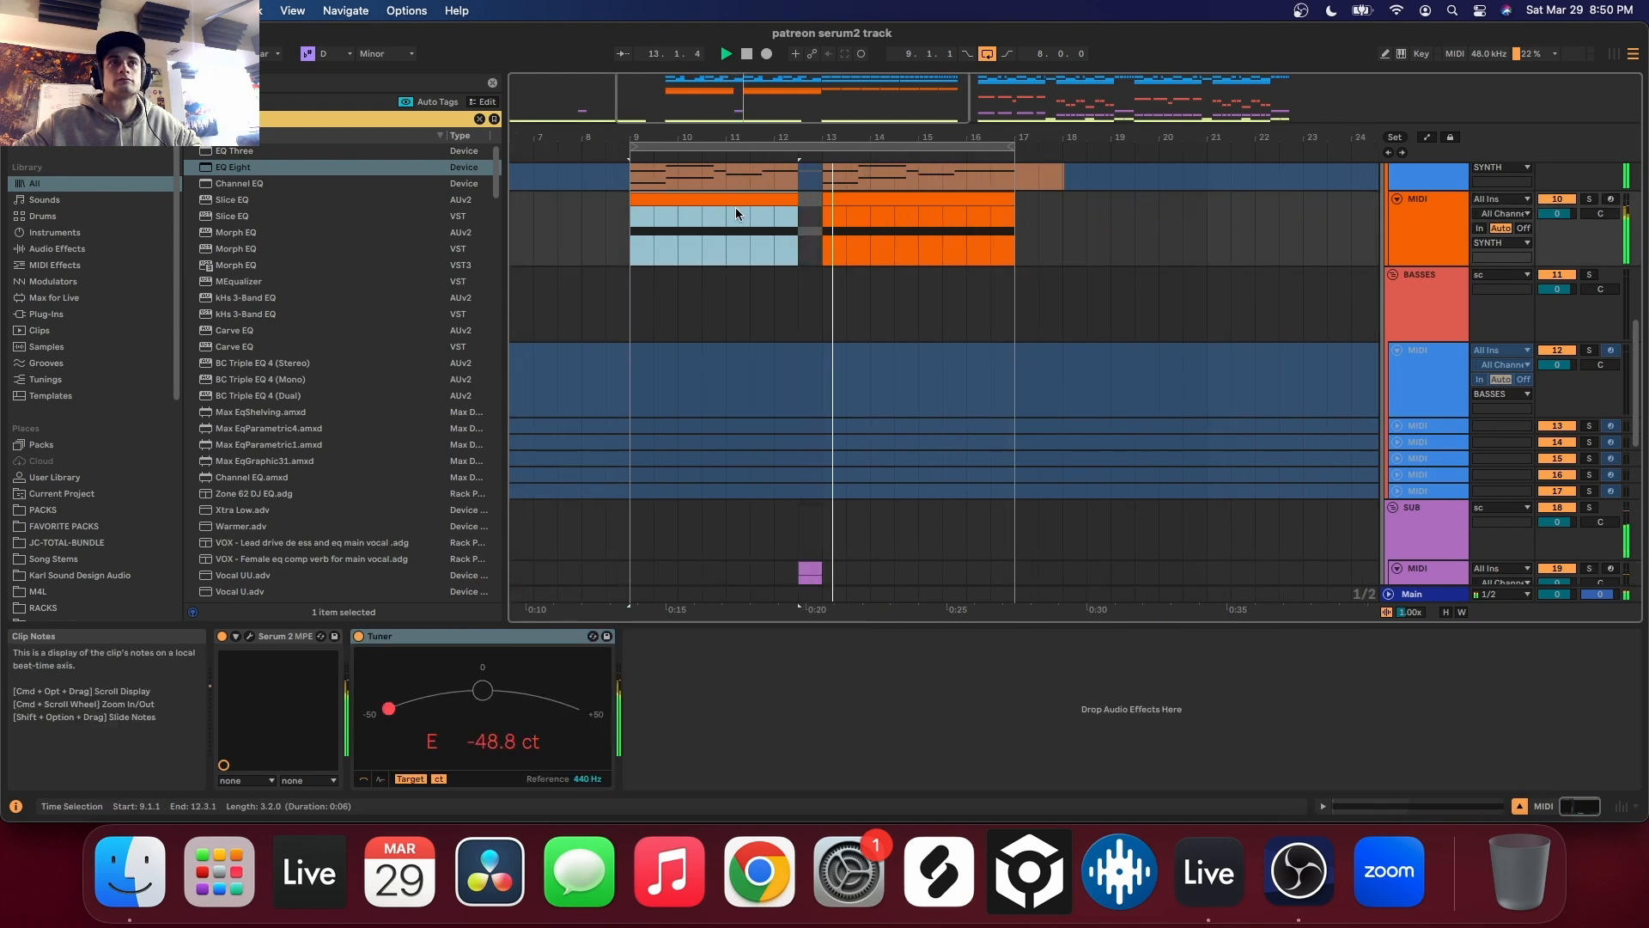
{"action": "key", "text": "super+z"}
{"action": "key", "text": "space"}
{"action": "right_click", "coordinate": [1428, 220]}
{"action": "left_click", "coordinate": [1420, 224]}
Add EQ Eight after the Tuner on the vocal layer, boosting the mids and cutting highs with band 8 around 14.7 kHz
{"action": "key", "text": "space"}
{"action": "left_click", "coordinate": [236, 169]}
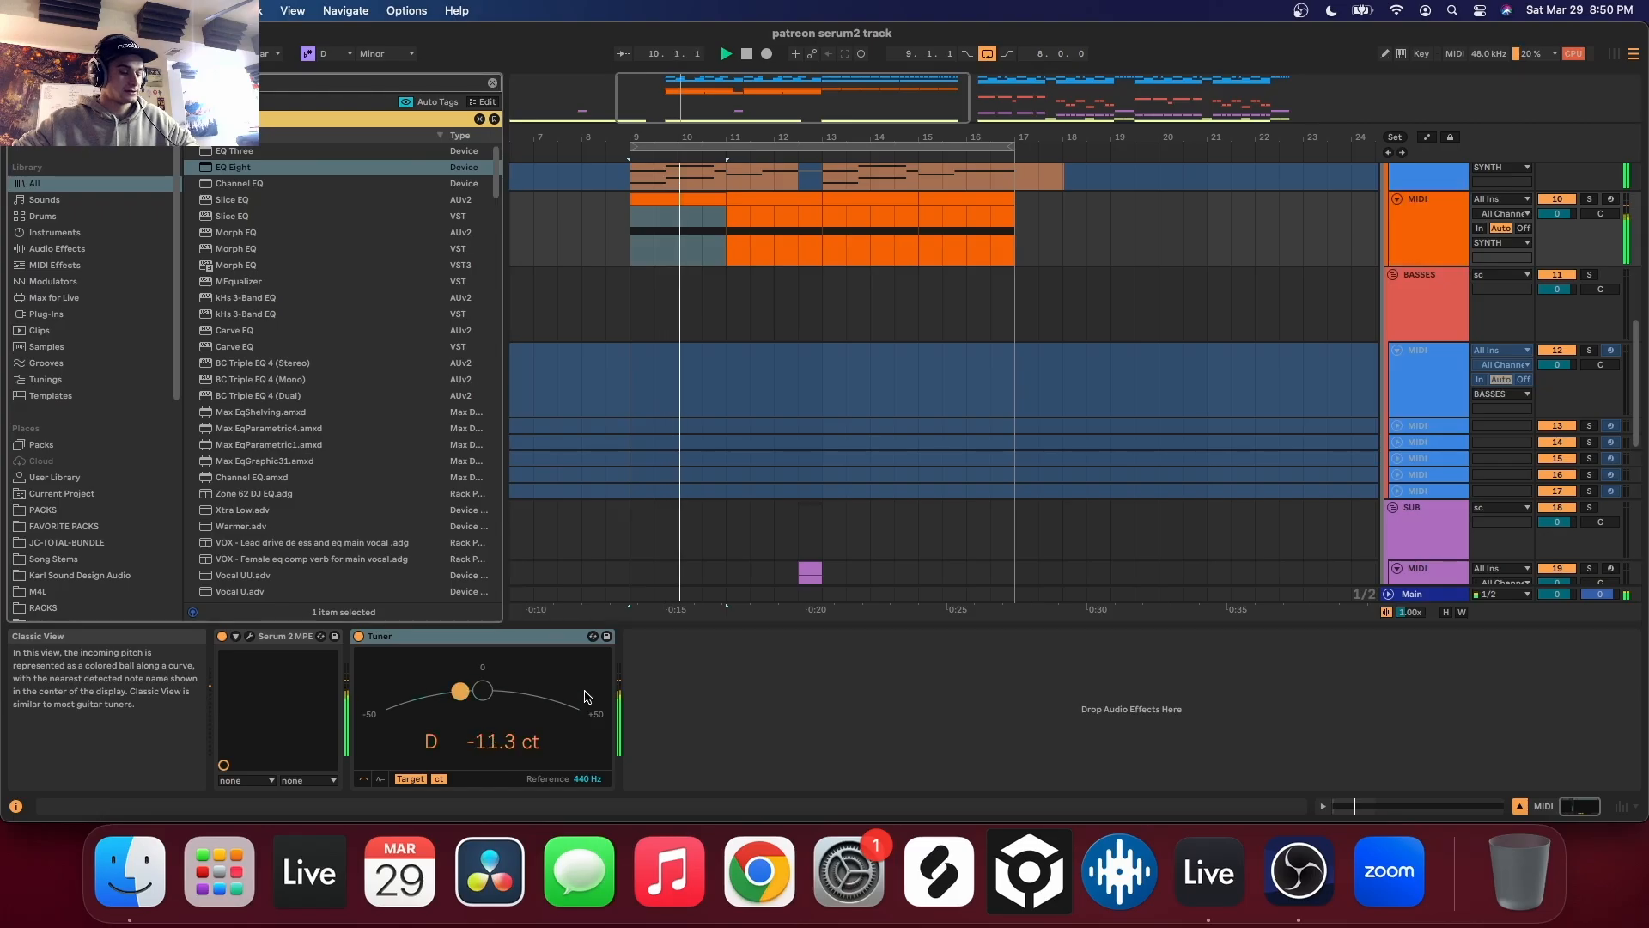
{"action": "double_click", "coordinate": [236, 169]}
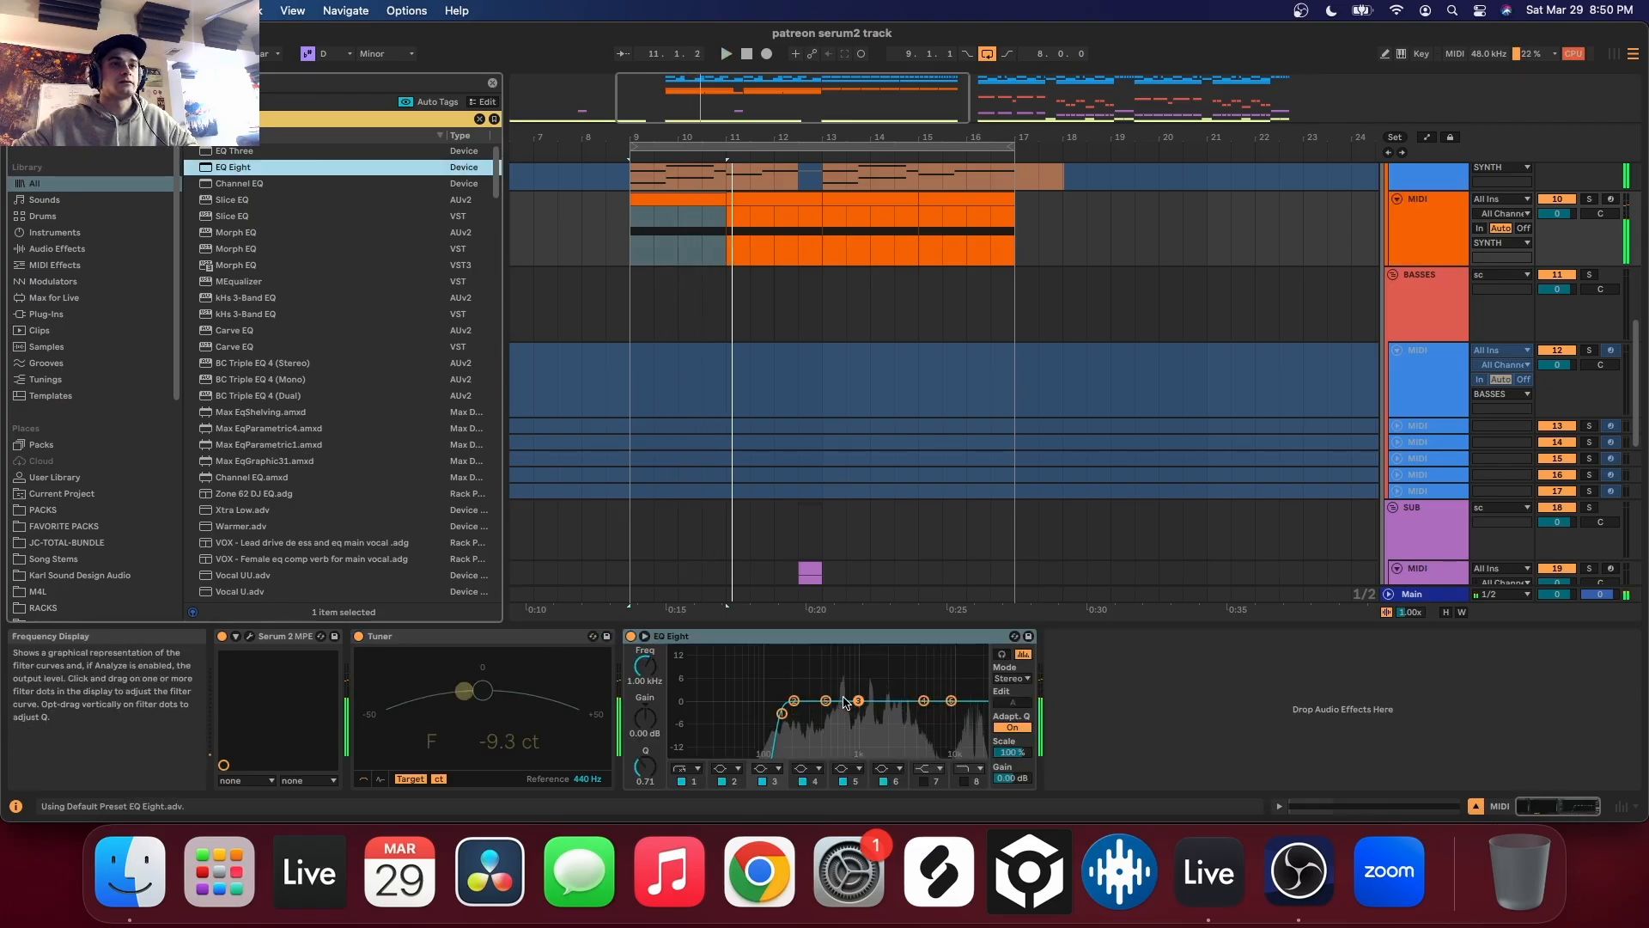
{"action": "left_click", "coordinate": [964, 781]}
{"action": "left_click_drag", "start_coordinate": [982, 720], "coordinate": [974, 724]}
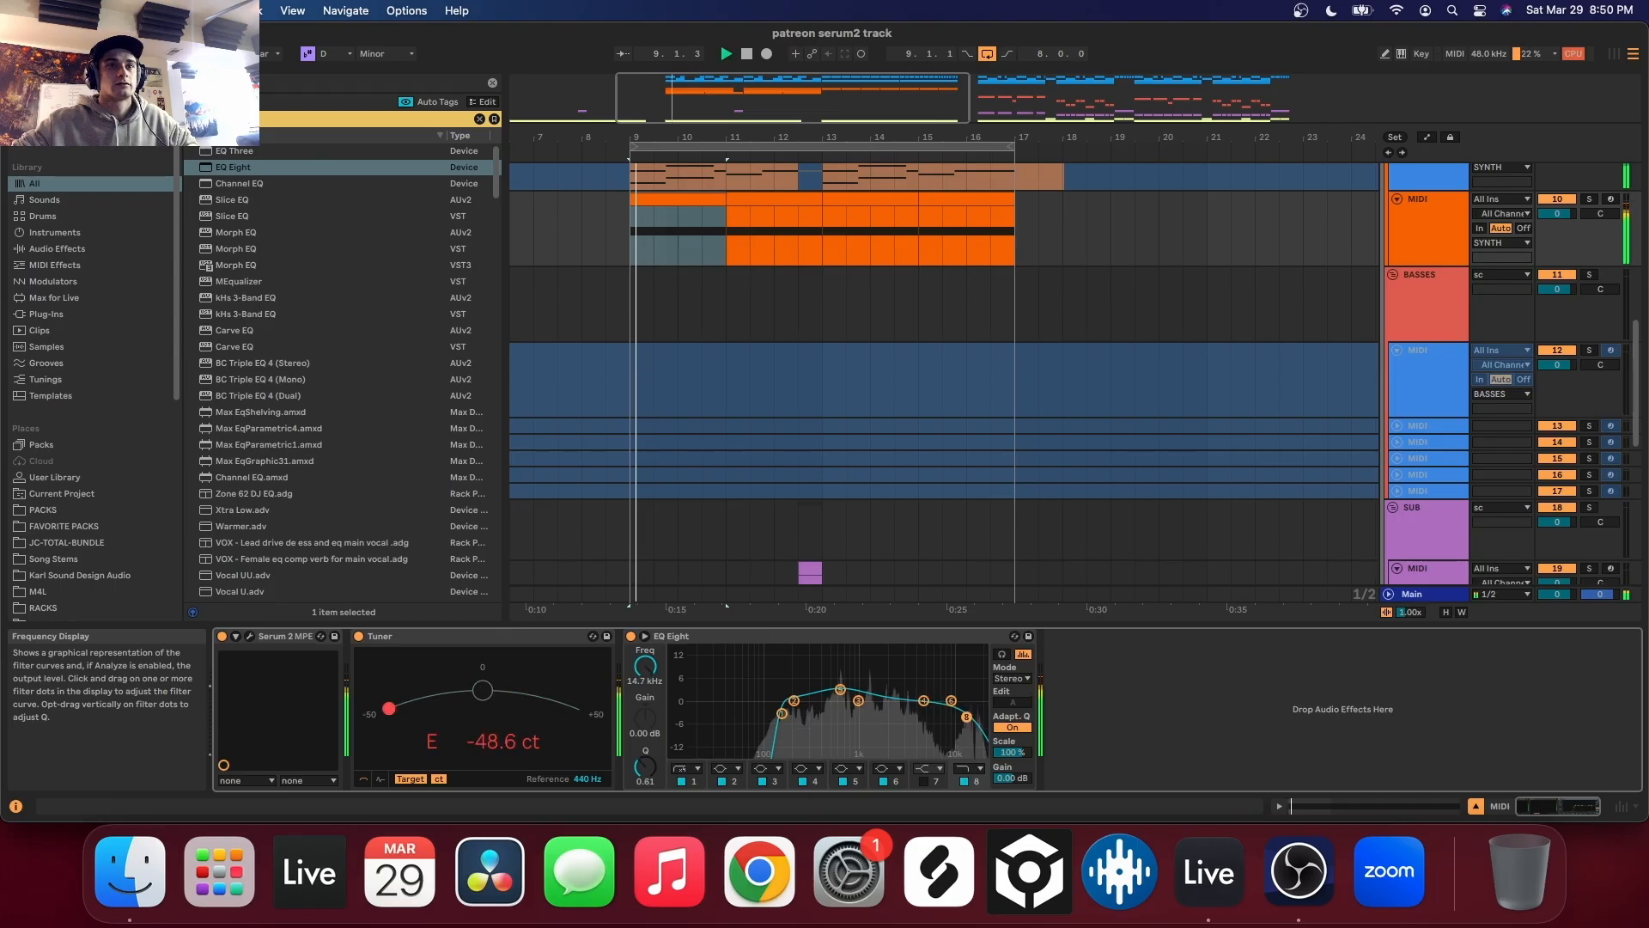
Set Oscillator A's octave to 0 in the vocal layer's Serum 2, close the window and play the section
{"action": "left_click", "coordinate": [249, 638]}
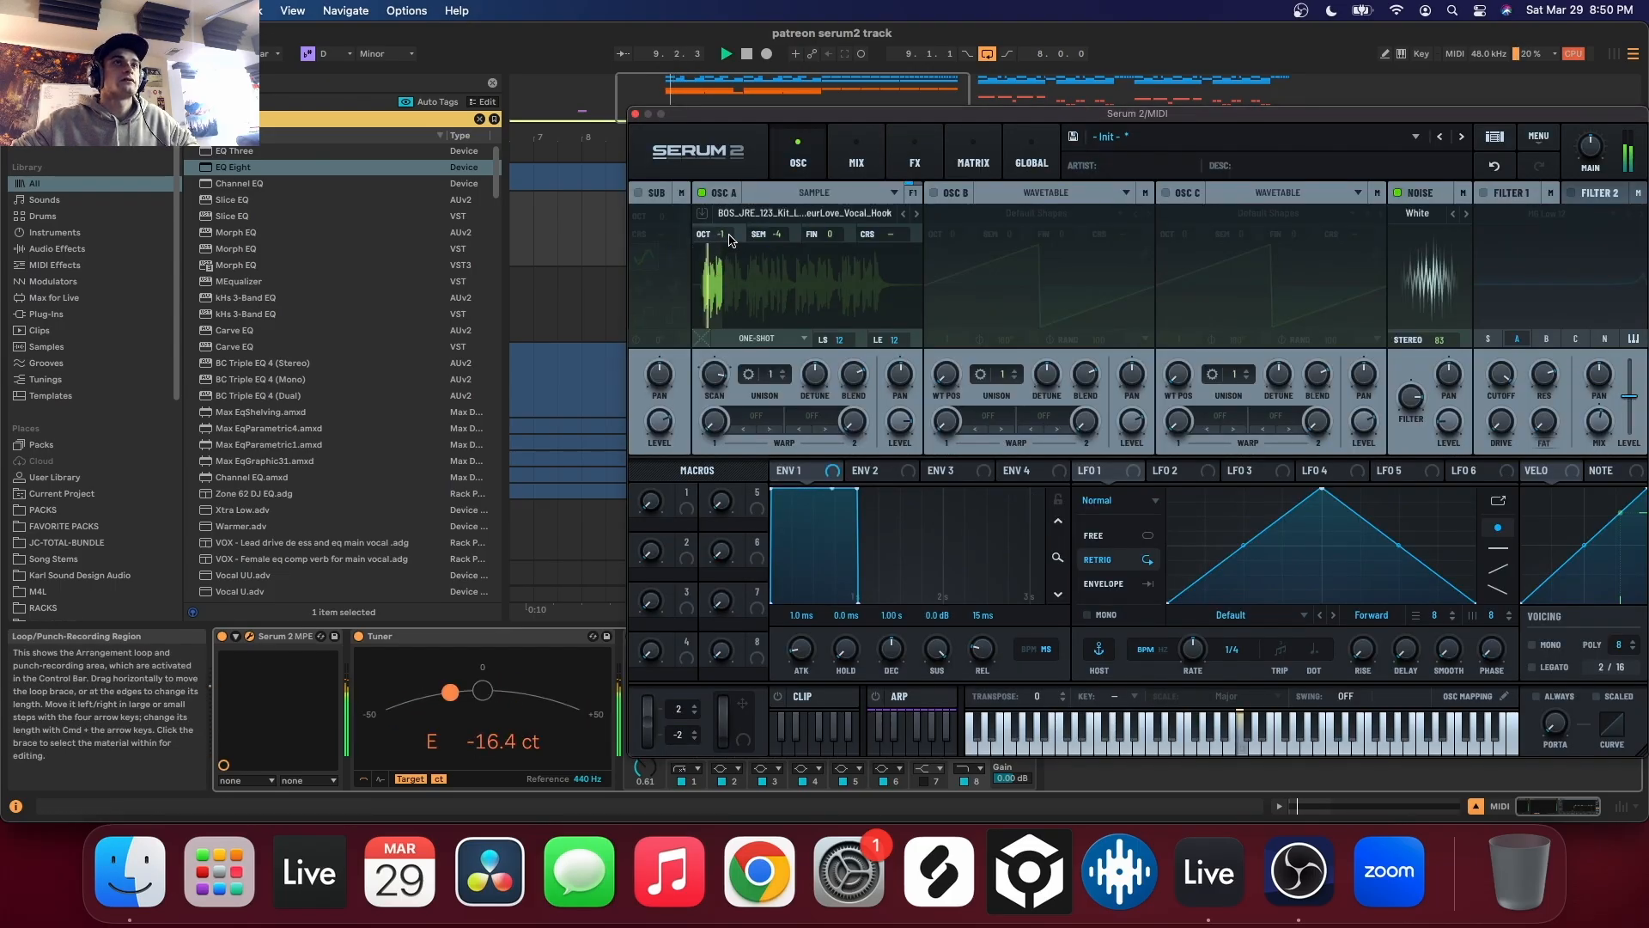
{"action": "left_click_drag", "start_coordinate": [727, 235], "coordinate": [733, 207]}
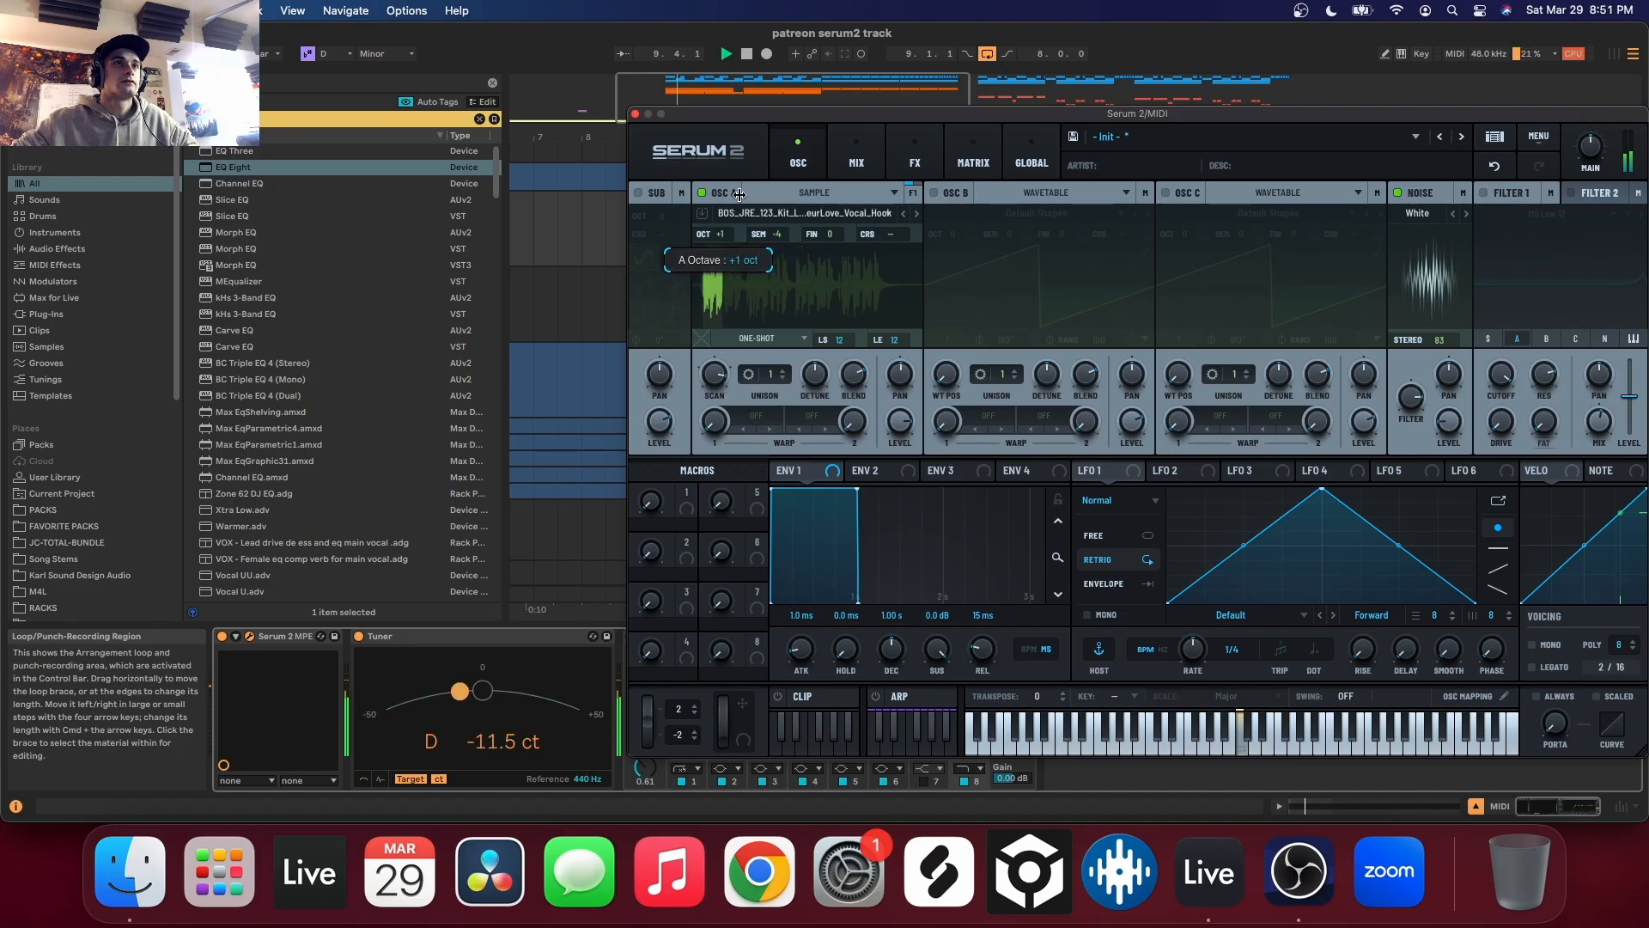
{"action": "key", "text": "space"}
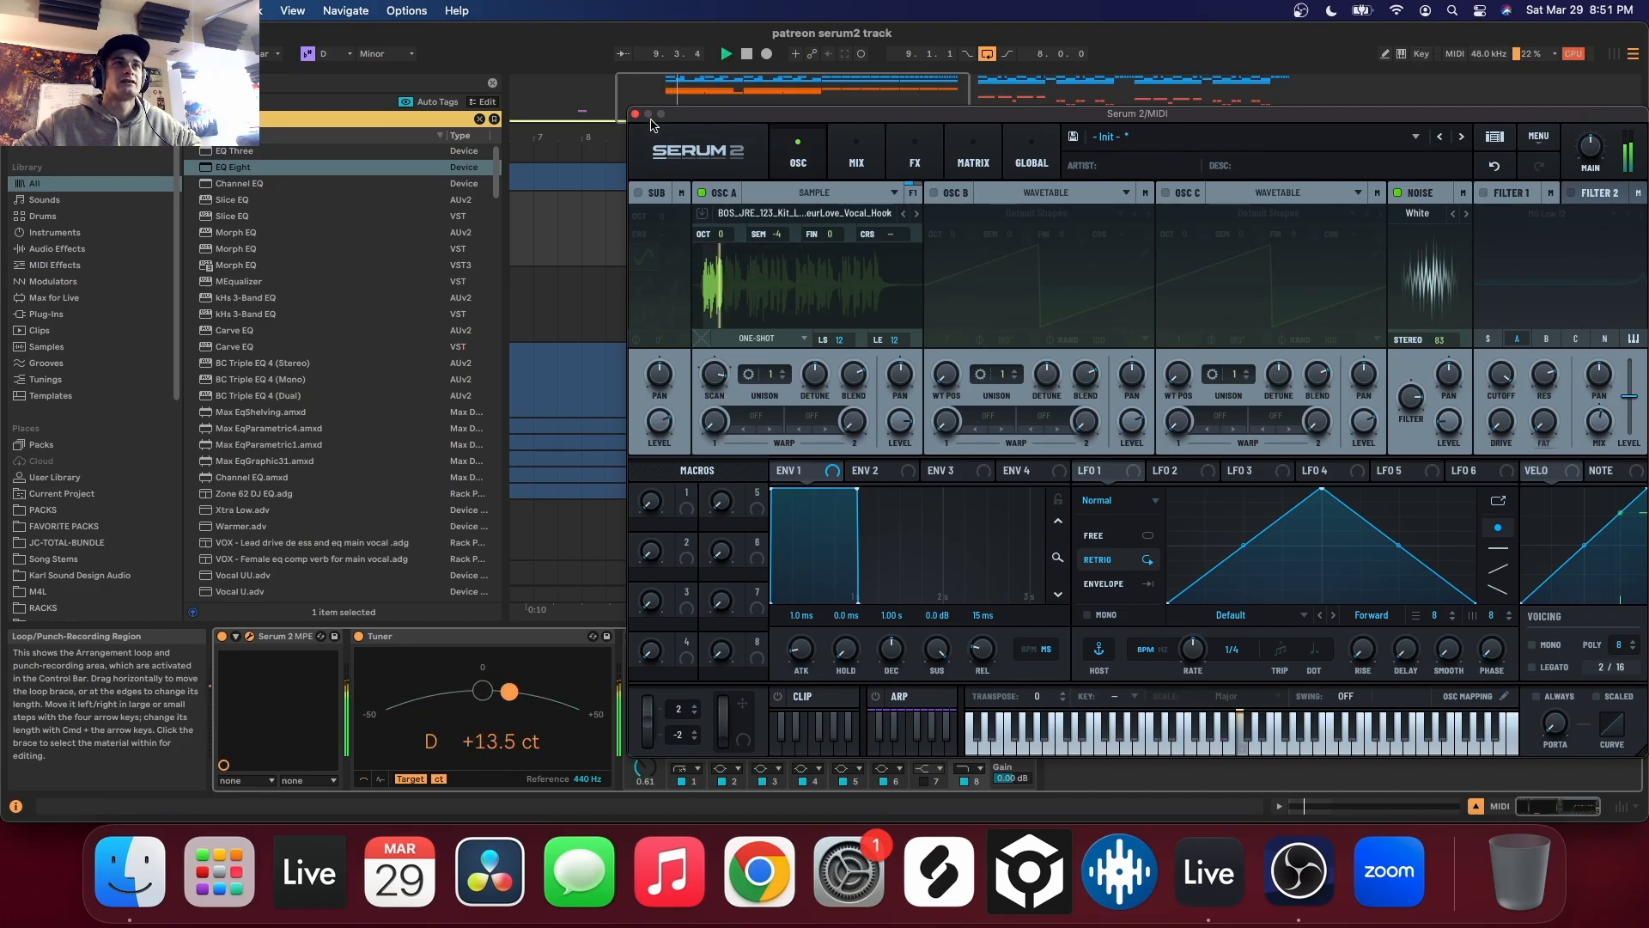
{"action": "left_click", "coordinate": [635, 115]}
{"action": "left_click", "coordinate": [708, 275]}
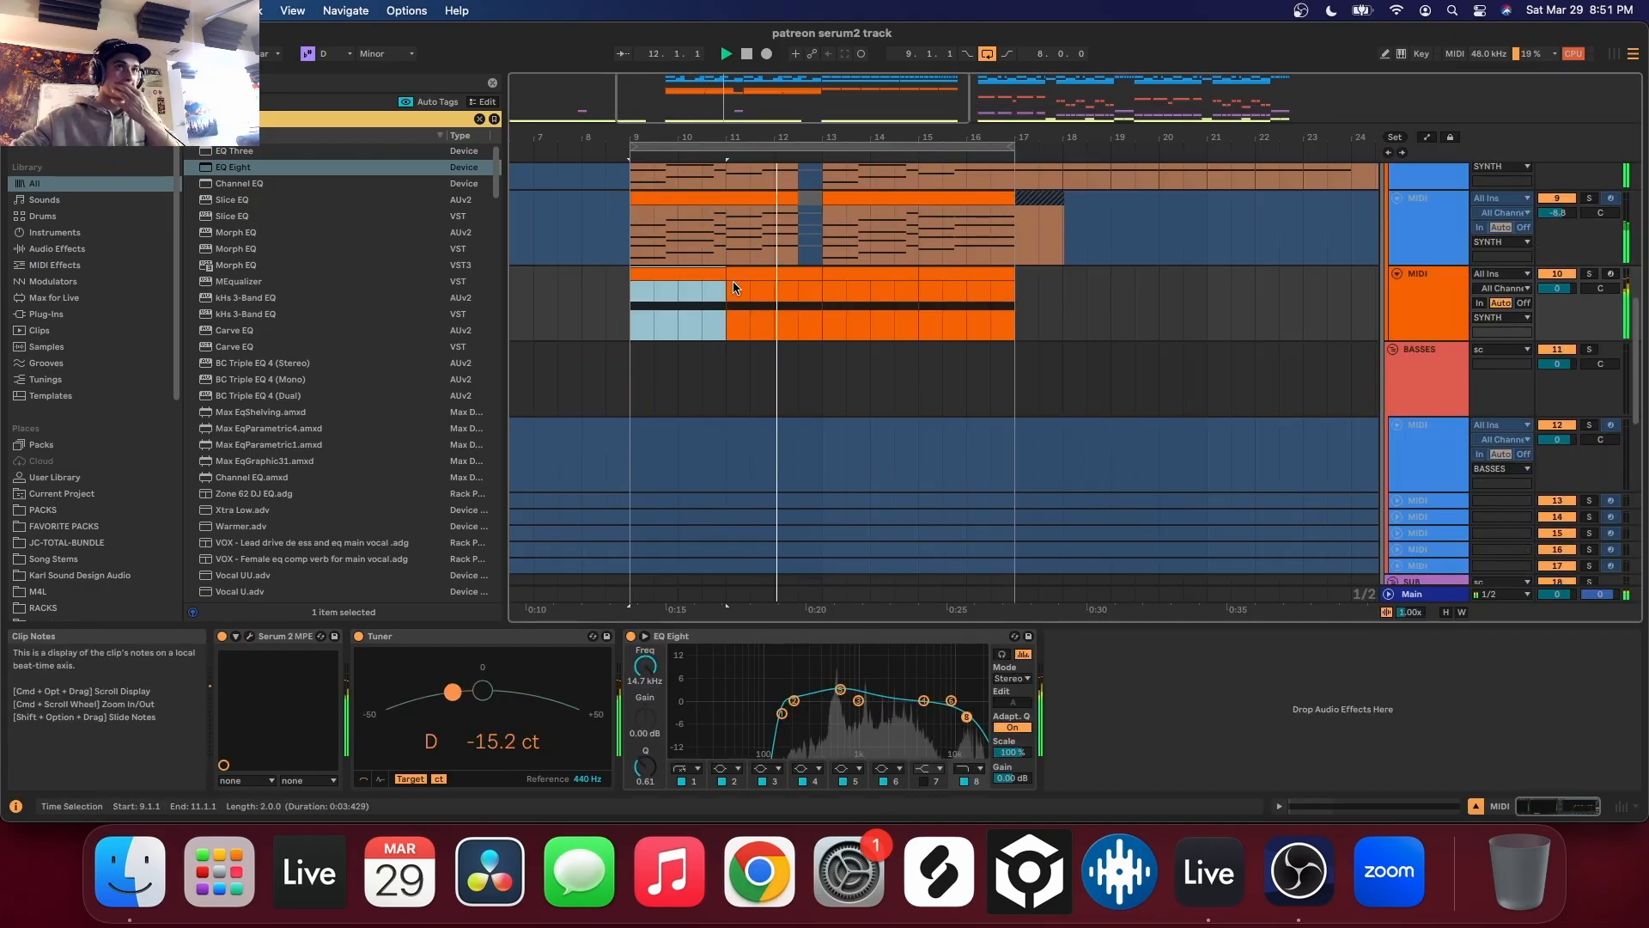
{"action": "scroll", "coordinate": [1409, 274], "scroll_direction": "up", "scroll_amount": 1}
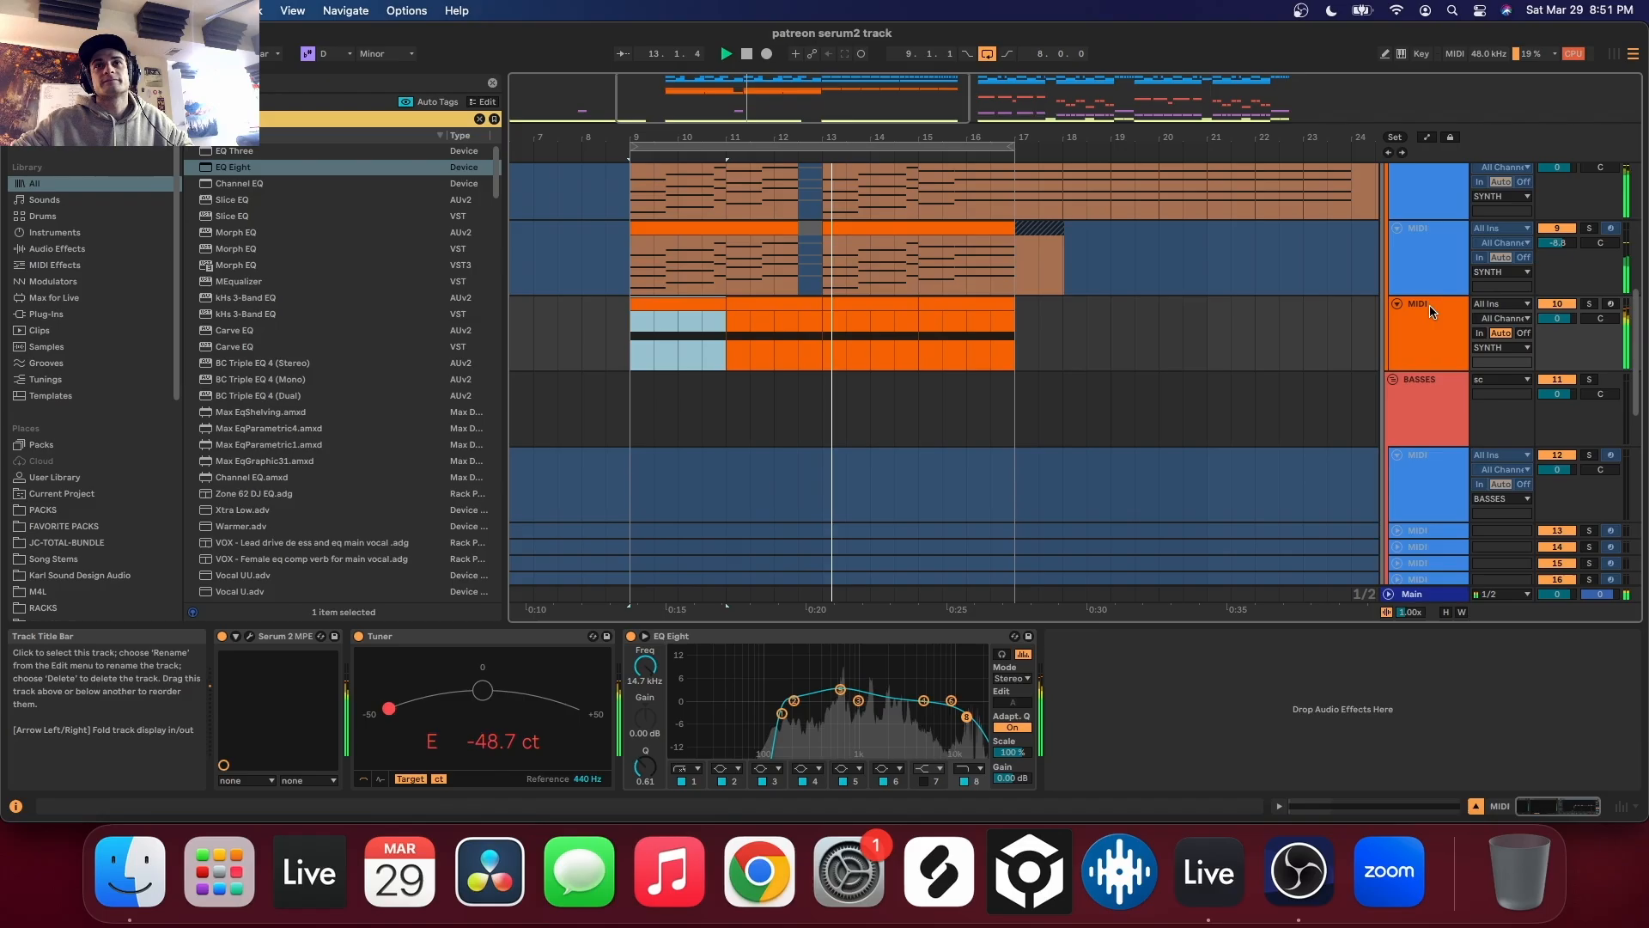
Duplicate the second synth layer's track and freeze the vocal layer's track
{"action": "left_click", "coordinate": [1409, 269]}
{"action": "key", "text": "super+d"}
{"action": "right_click", "coordinate": [1428, 410]}
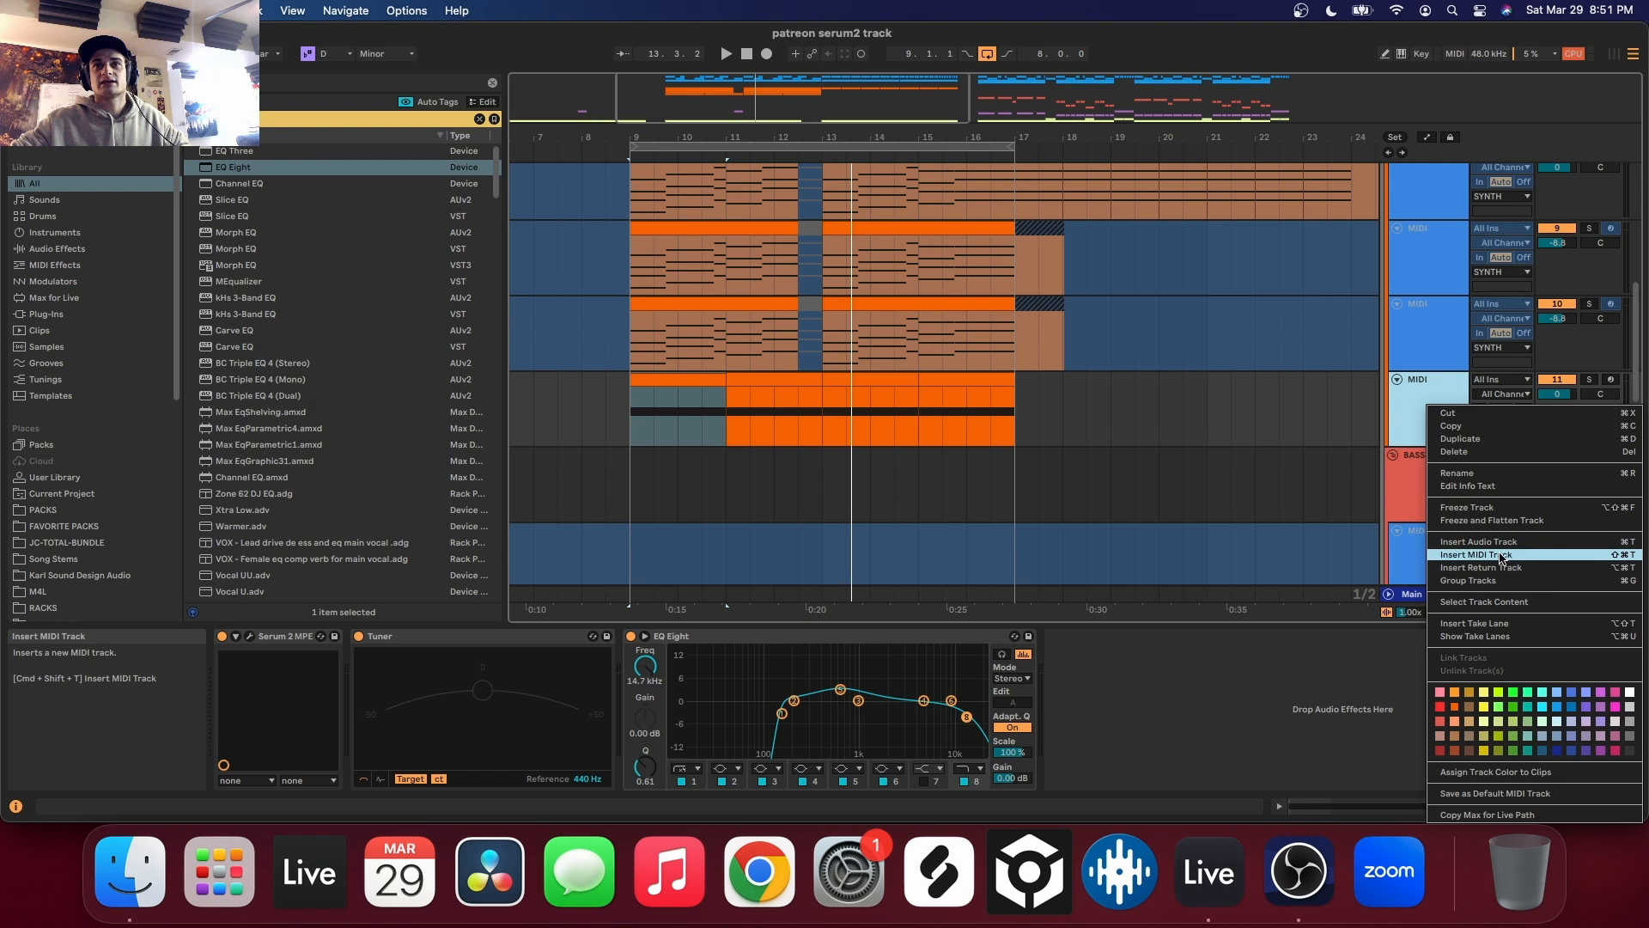
{"action": "left_click", "coordinate": [1470, 506]}
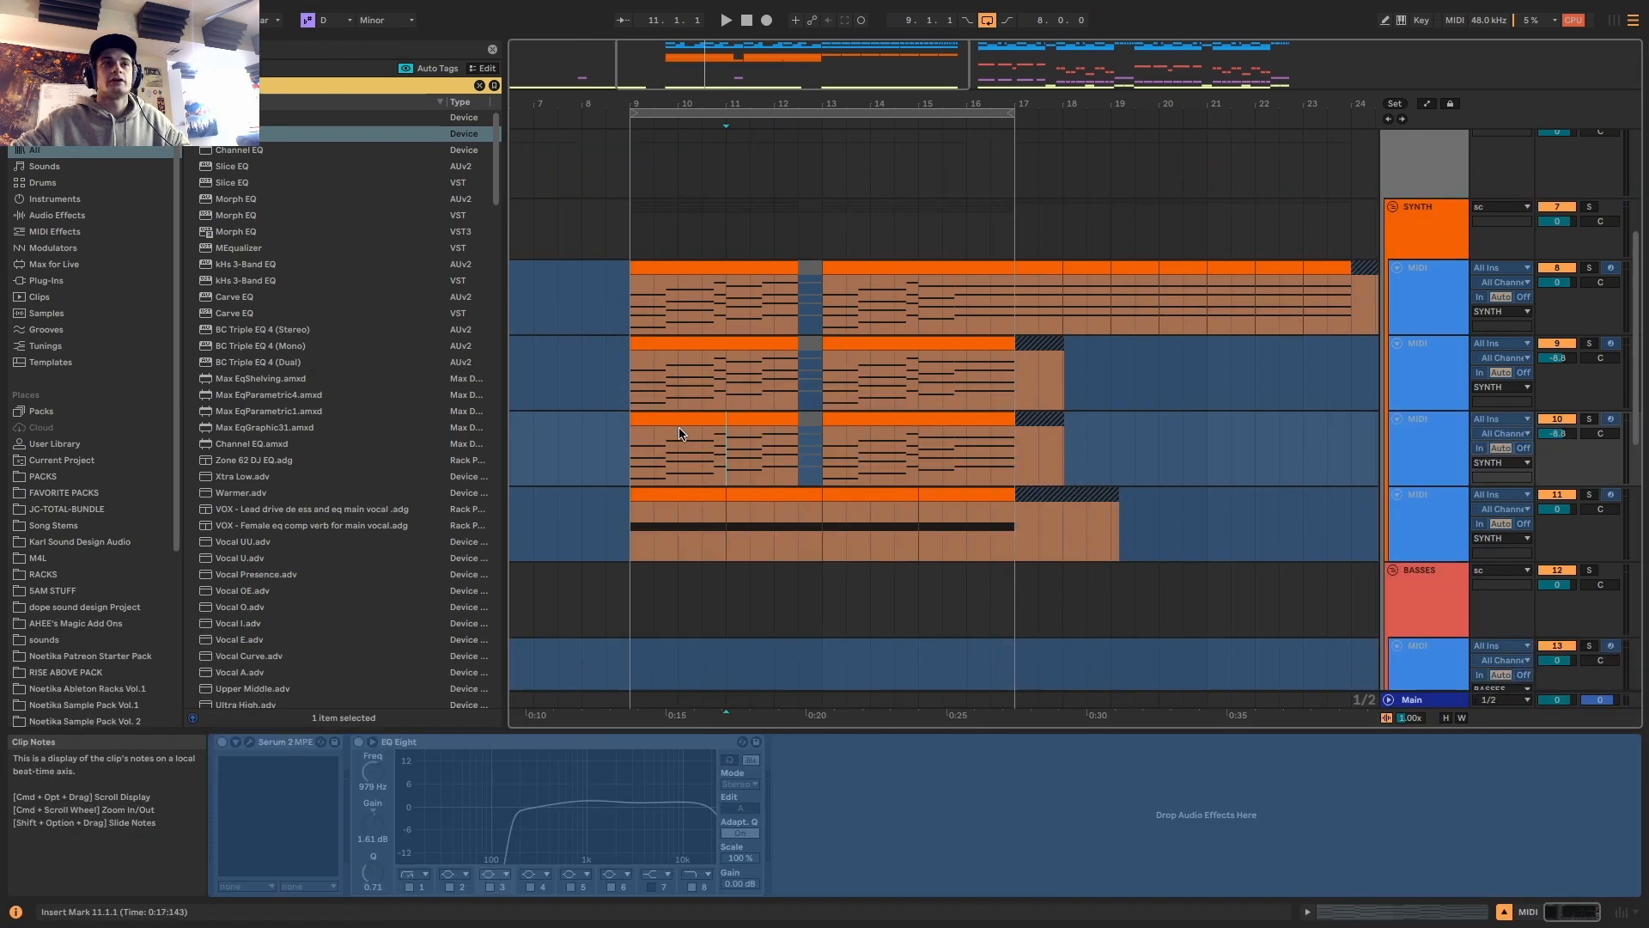
Solo the duplicated synth track and unfreeze it for editing
{"action": "left_click", "coordinate": [683, 419]}
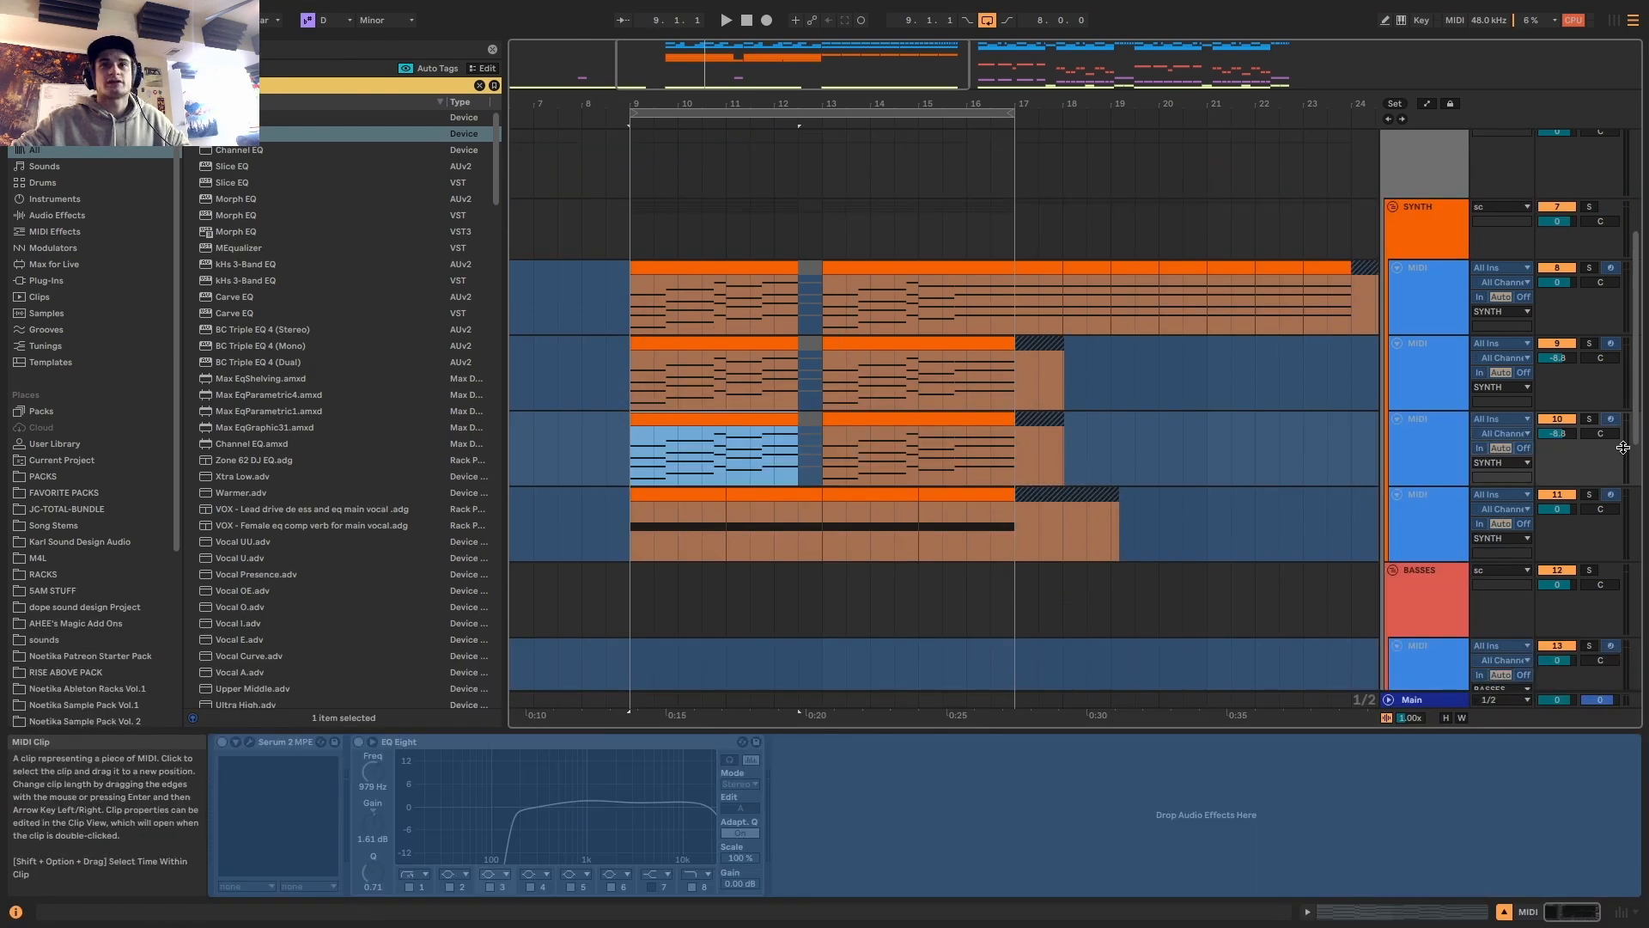
{"action": "left_click", "coordinate": [1588, 419]}
{"action": "key", "text": "space"}
{"action": "key", "text": "space"}
{"action": "right_click", "coordinate": [1450, 450]}
{"action": "left_click", "coordinate": [1470, 564]}
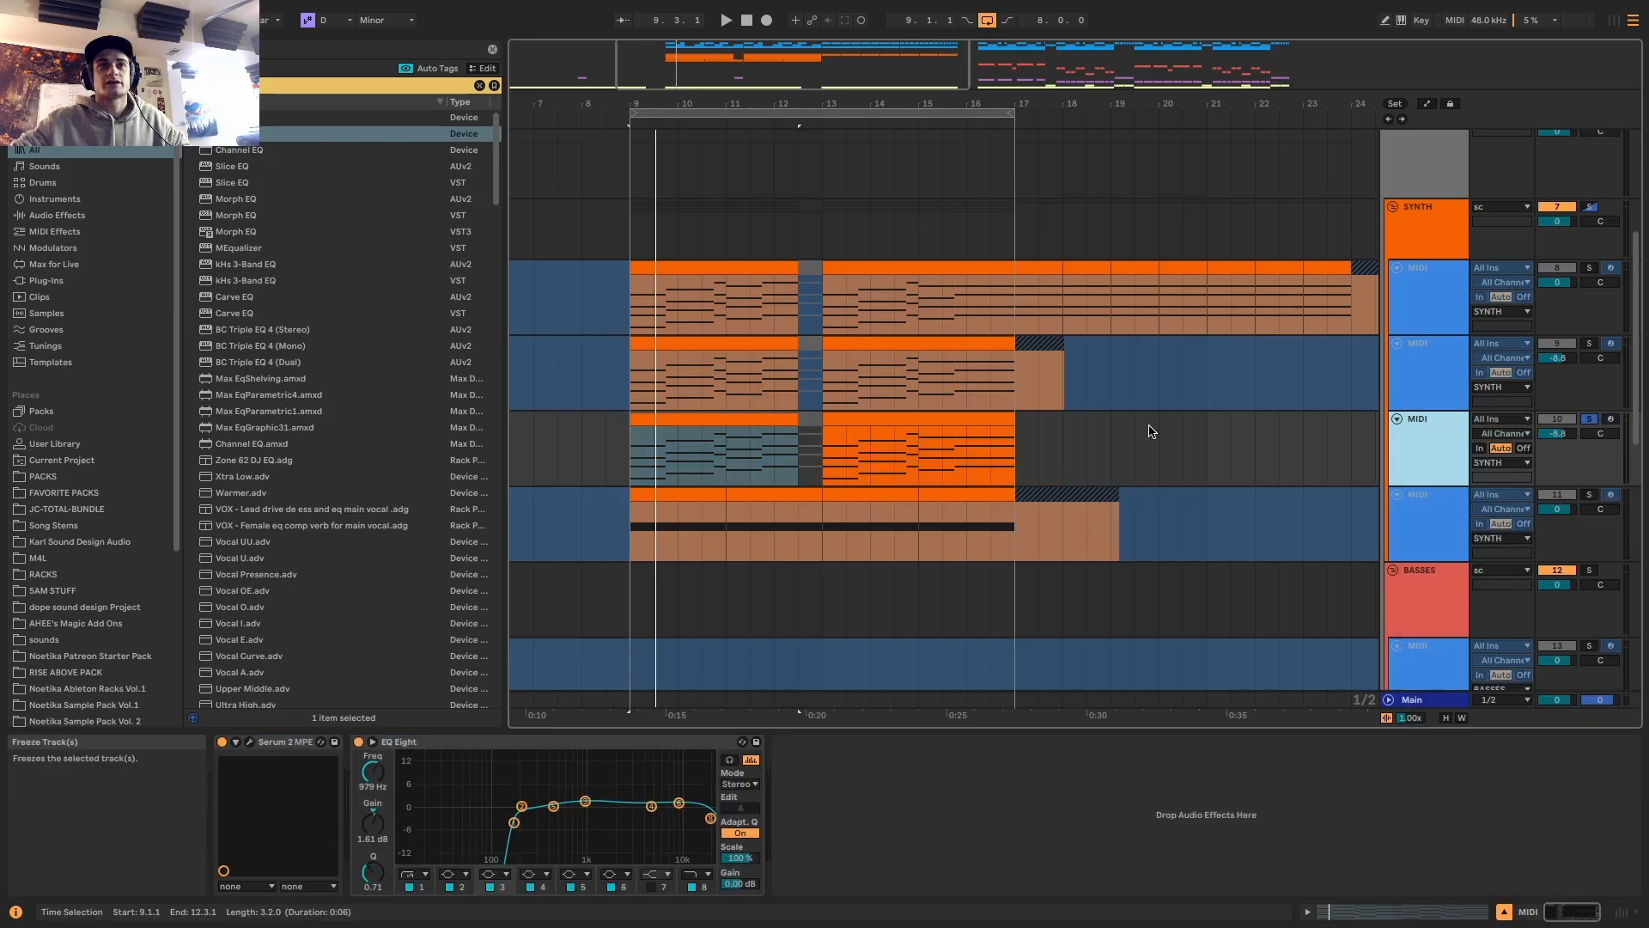
Initialise the duplicated track's Serum 2 preset and give Env 1 a 536 ms decay with no sustain
{"action": "left_click", "coordinate": [744, 422]}
{"action": "key", "text": "space"}
{"action": "left_click", "coordinate": [250, 742]}
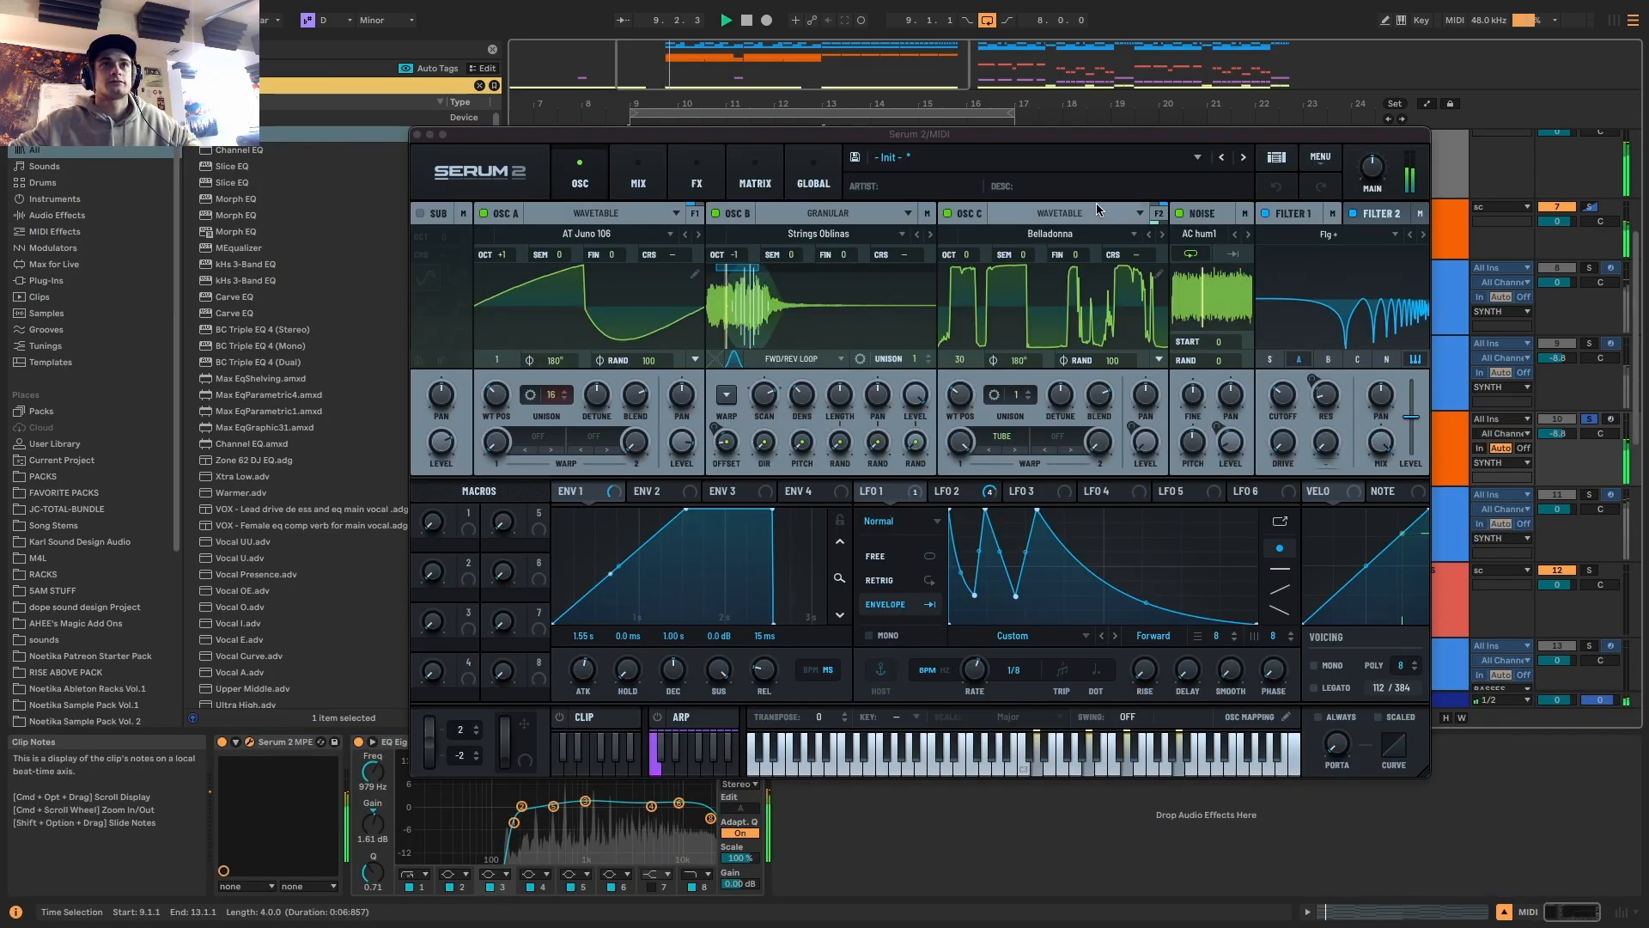
{"action": "left_click", "coordinate": [1320, 157]}
{"action": "left_click", "coordinate": [1358, 247]}
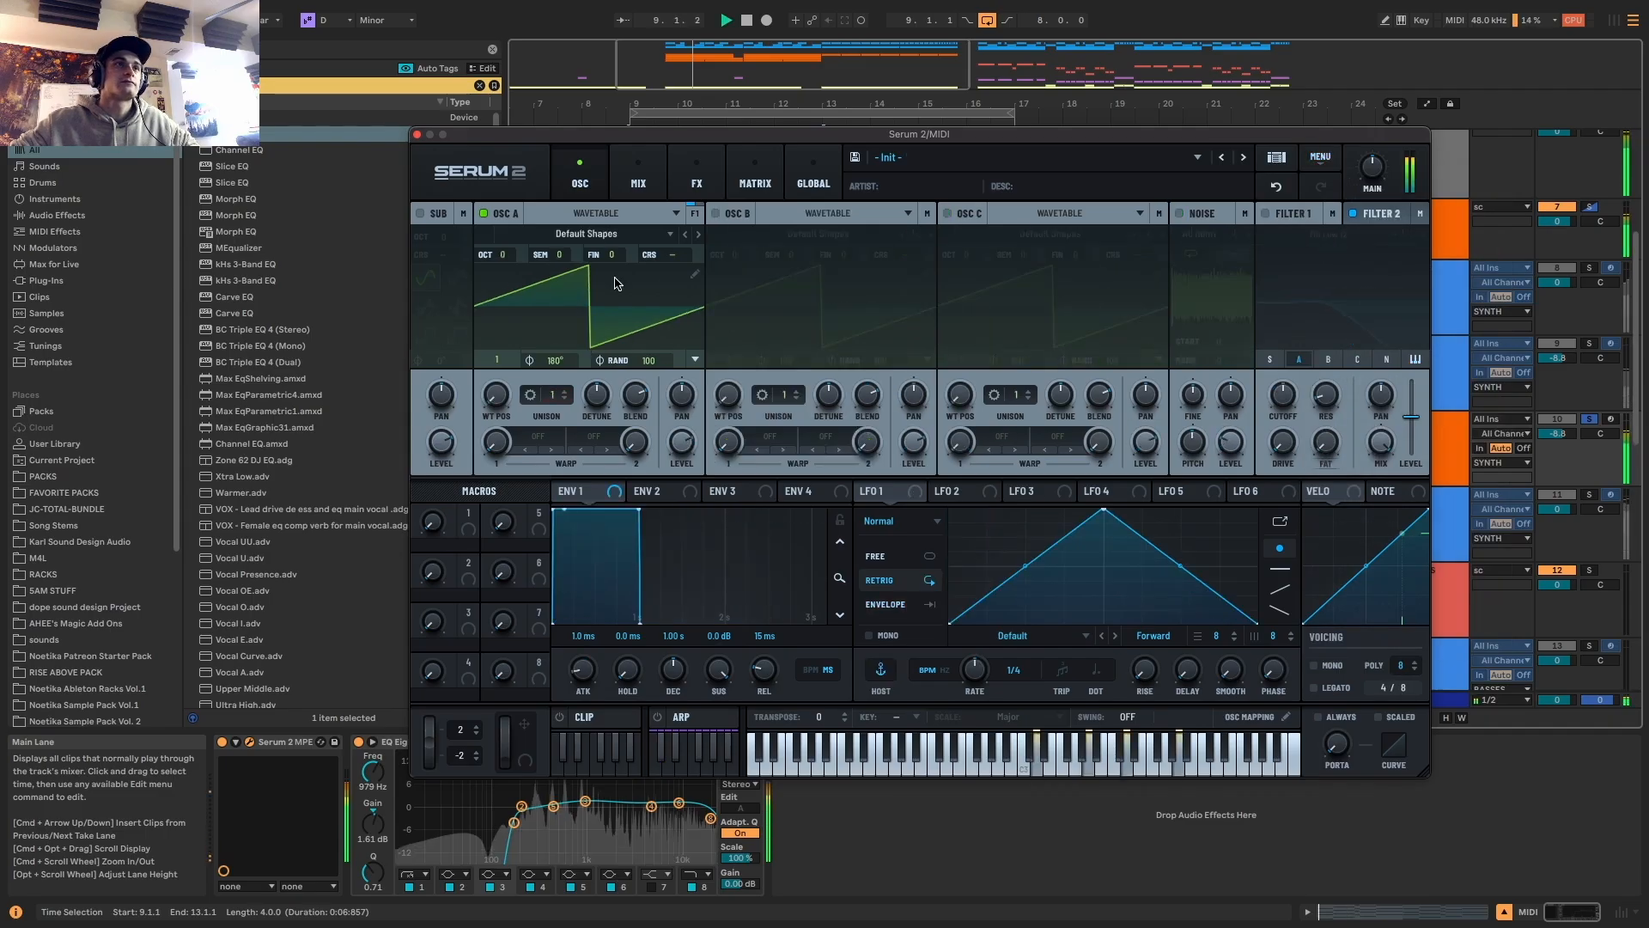
{"action": "left_click_drag", "start_coordinate": [638, 510], "coordinate": [605, 621]}
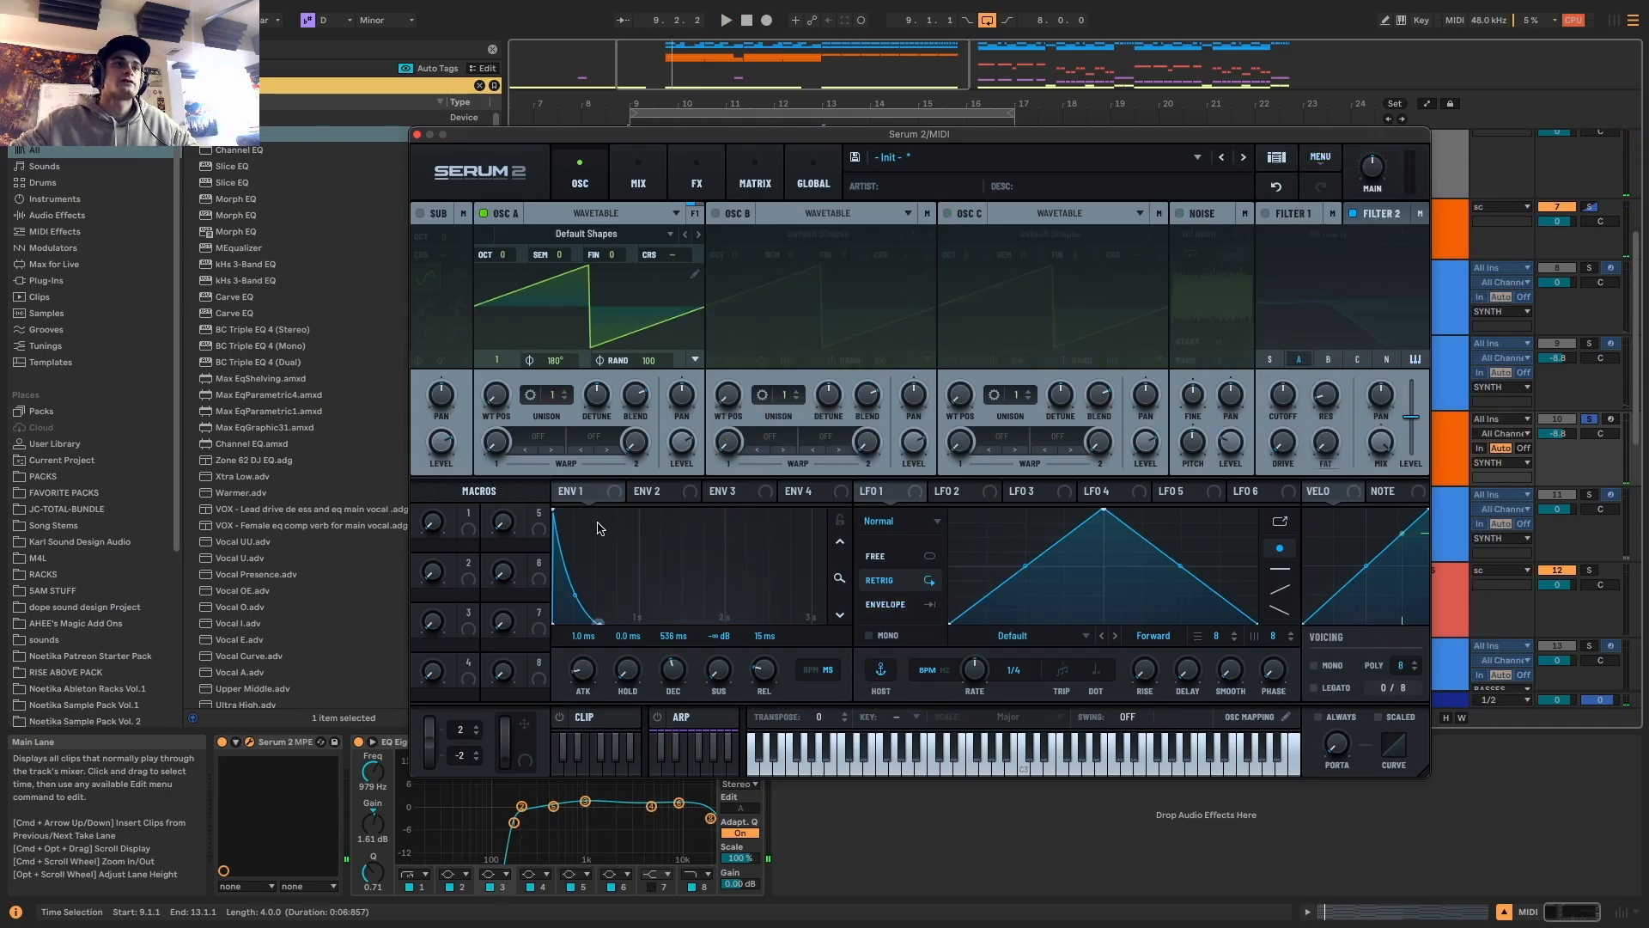
Enable Filter 1 with the MG Low 18 type and modulate its cutoff with Env 2
{"action": "left_click", "coordinate": [1274, 212]}
{"action": "left_click", "coordinate": [692, 502]}
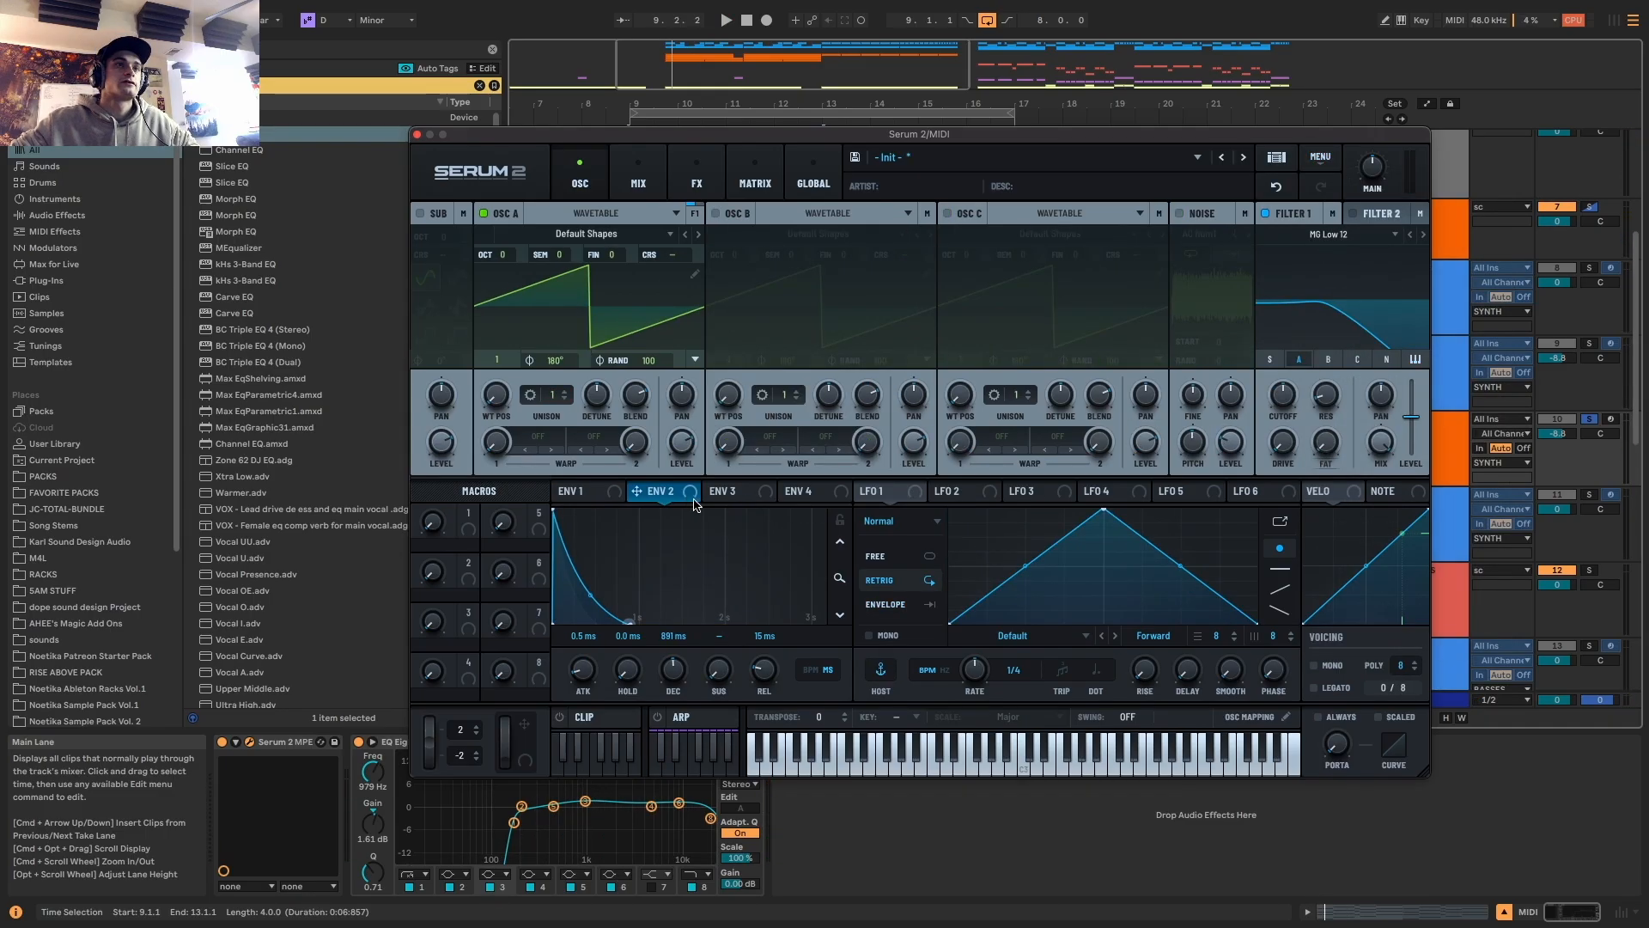
{"action": "left_click_drag", "start_coordinate": [1302, 435], "coordinate": [1286, 397]}
{"action": "left_click", "coordinate": [1423, 235]}
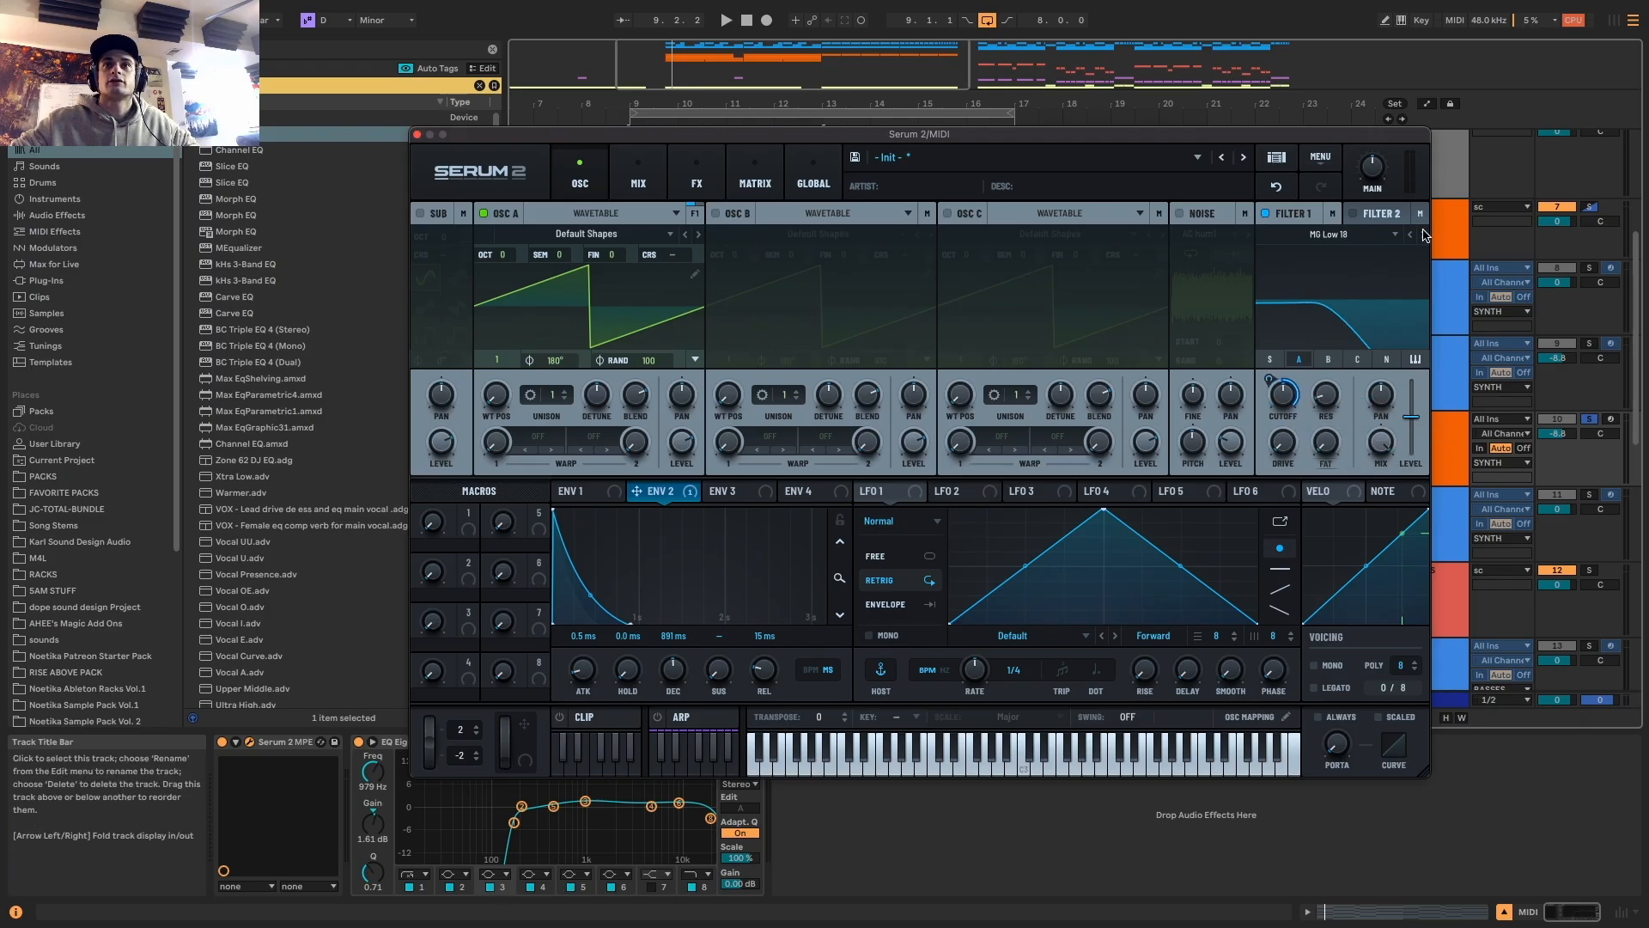
Switch Filter 1 to the MG Low 24 type and modulate its resonance by 32% with Env 2
{"action": "key", "text": "space"}
{"action": "mouse_move", "coordinate": [1277, 430]}
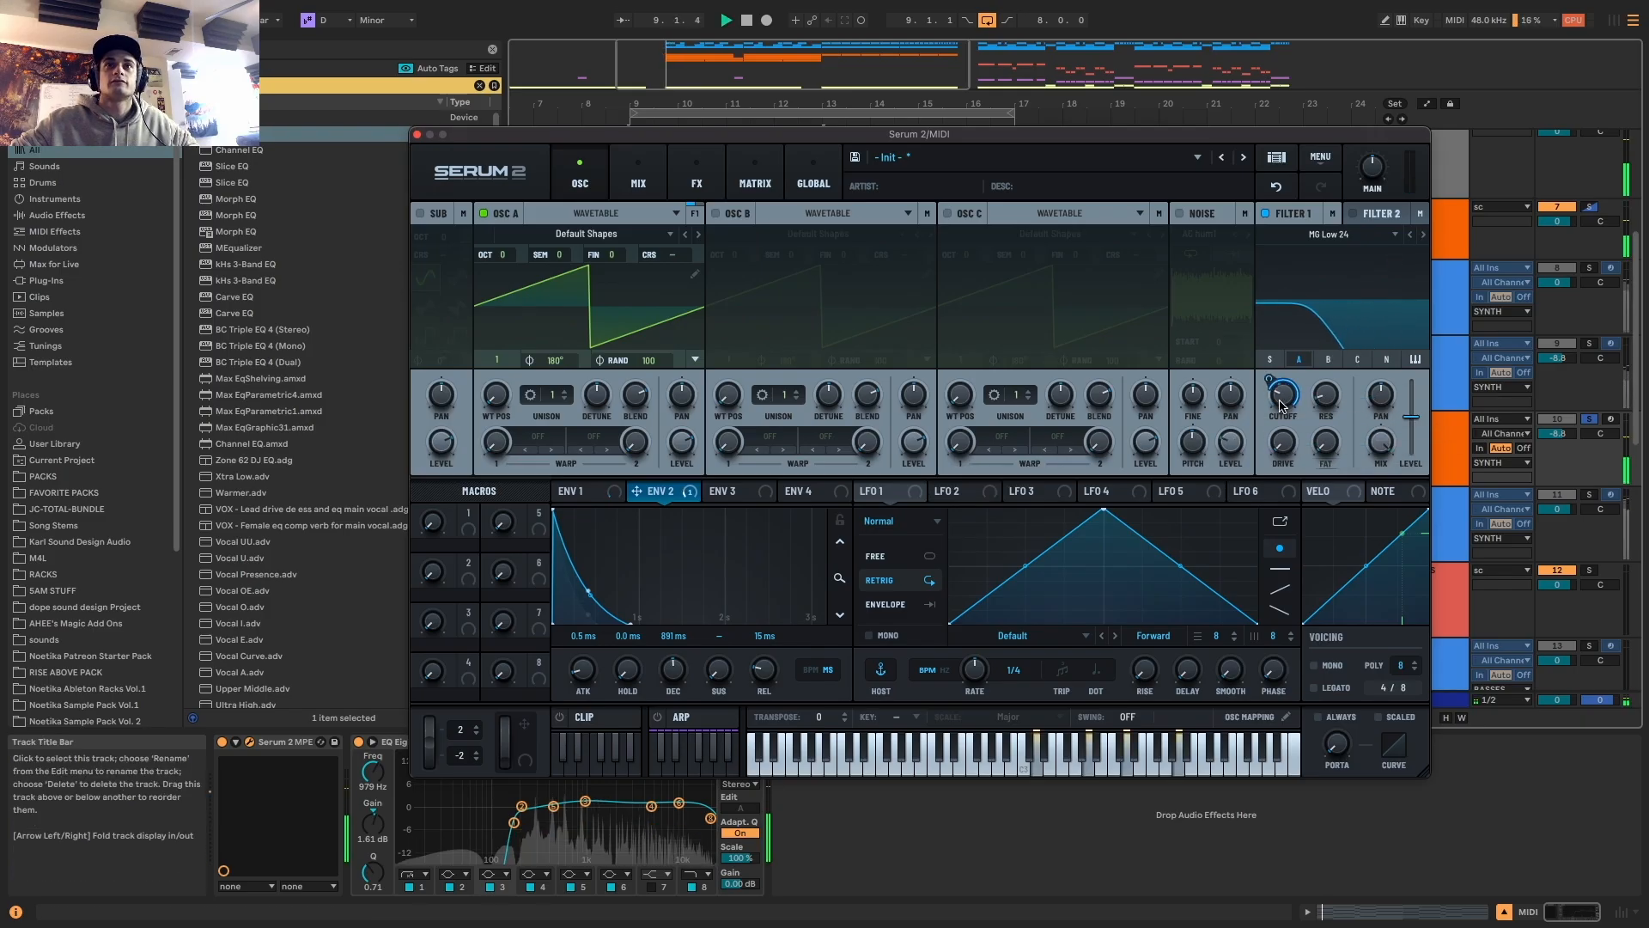
{"action": "key", "text": "space"}
{"action": "key", "text": "space"}
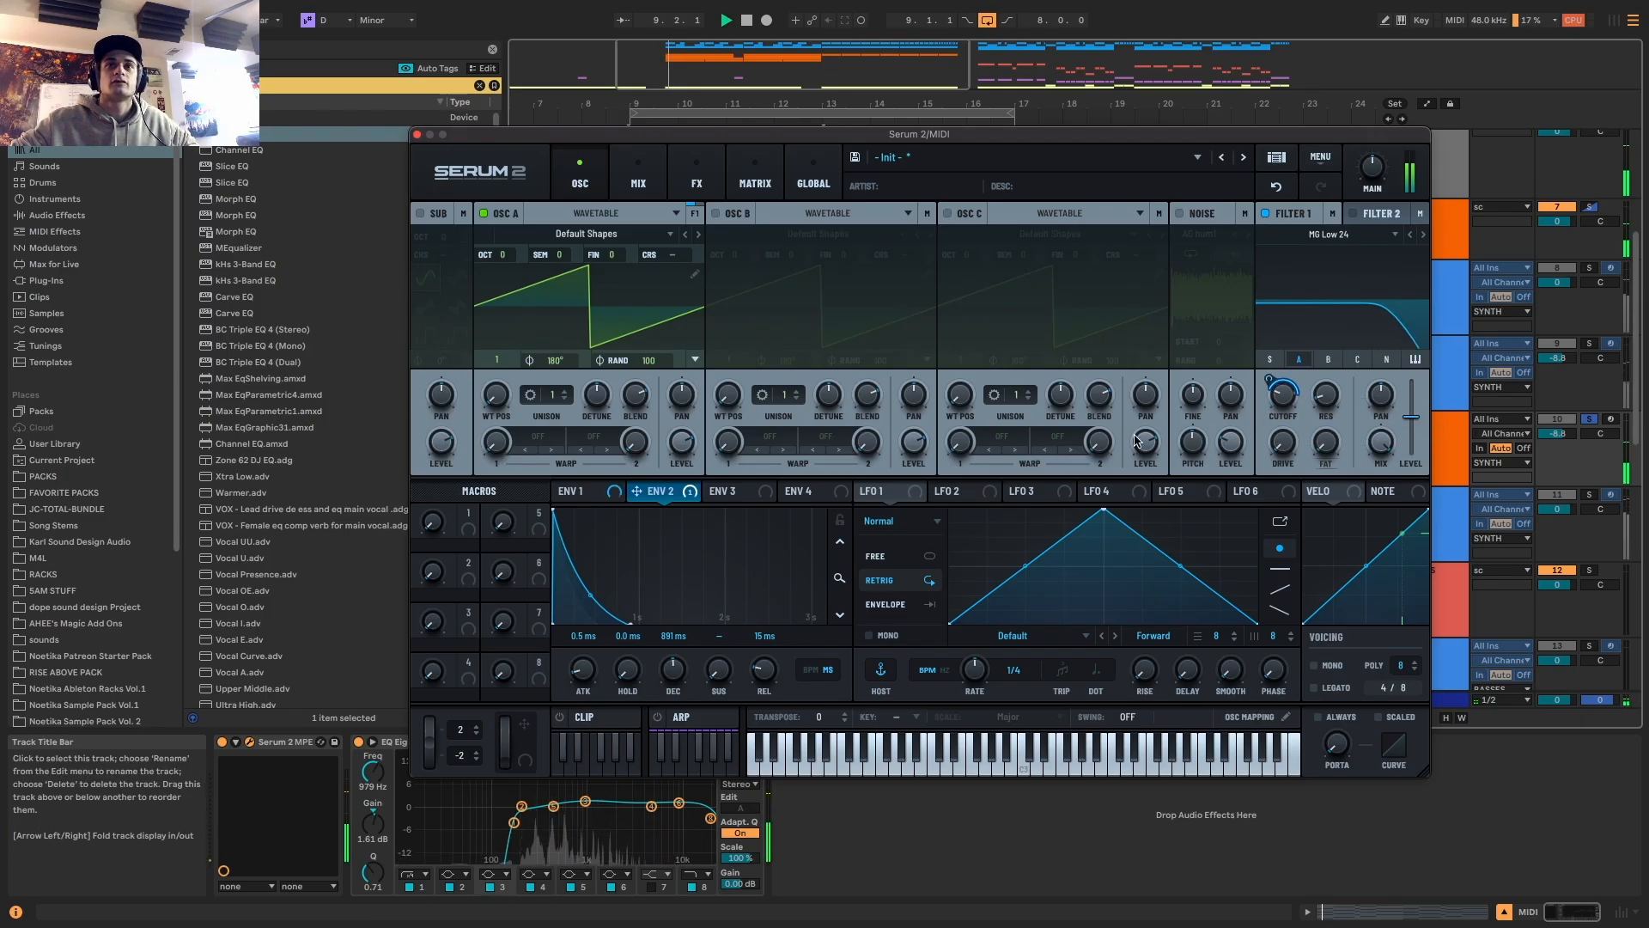
{"action": "key", "text": "space"}
{"action": "left_click_drag", "start_coordinate": [660, 491], "coordinate": [1329, 402]}
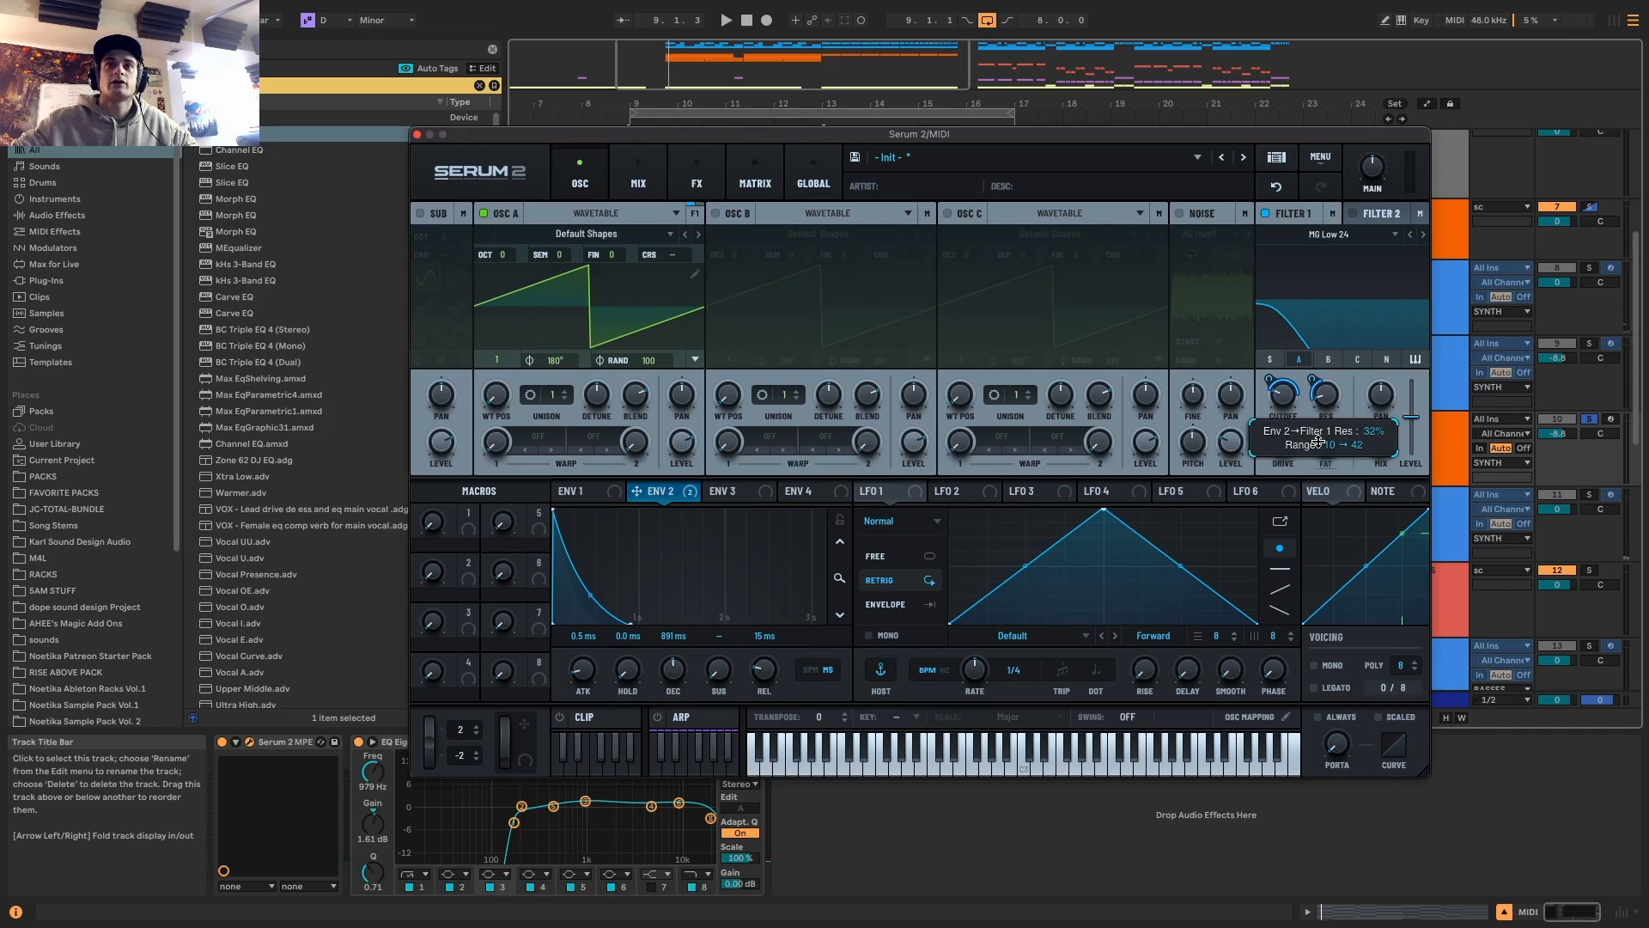
{"action": "key", "text": "space"}
Modulate Filter 1's drive with Env 1 and audition the chords
{"action": "left_click_drag", "start_coordinate": [561, 491], "coordinate": [1282, 442]}
{"action": "key", "text": "space"}
{"action": "key", "text": "space"}
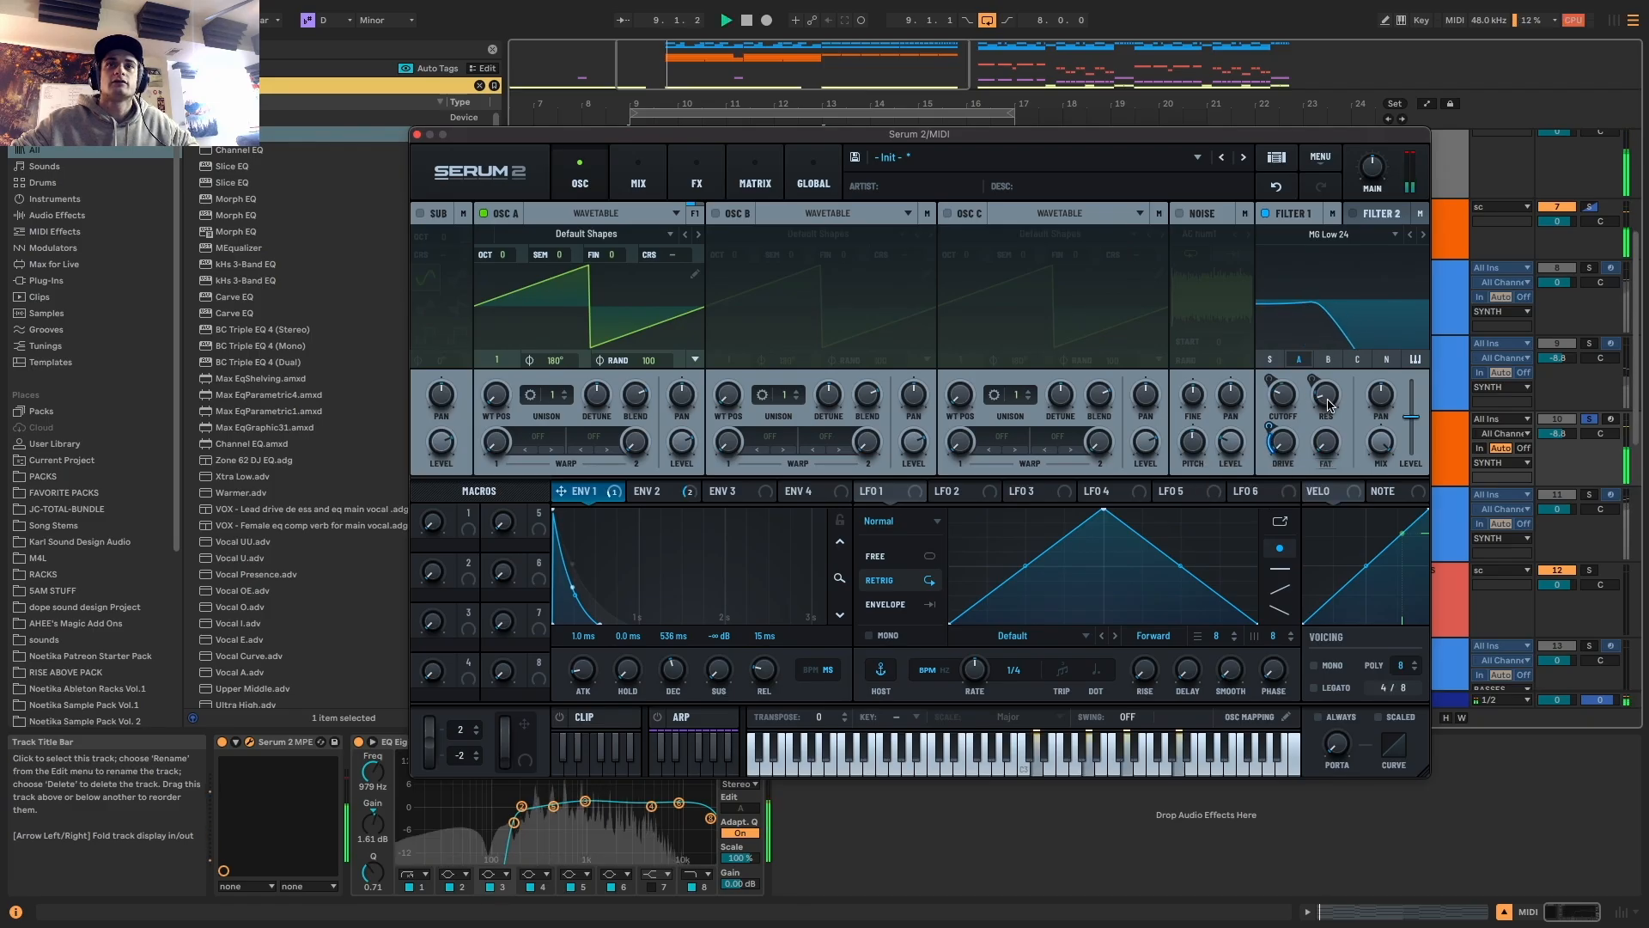
{"action": "key", "text": "space"}
{"action": "left_click", "coordinate": [1314, 666]}
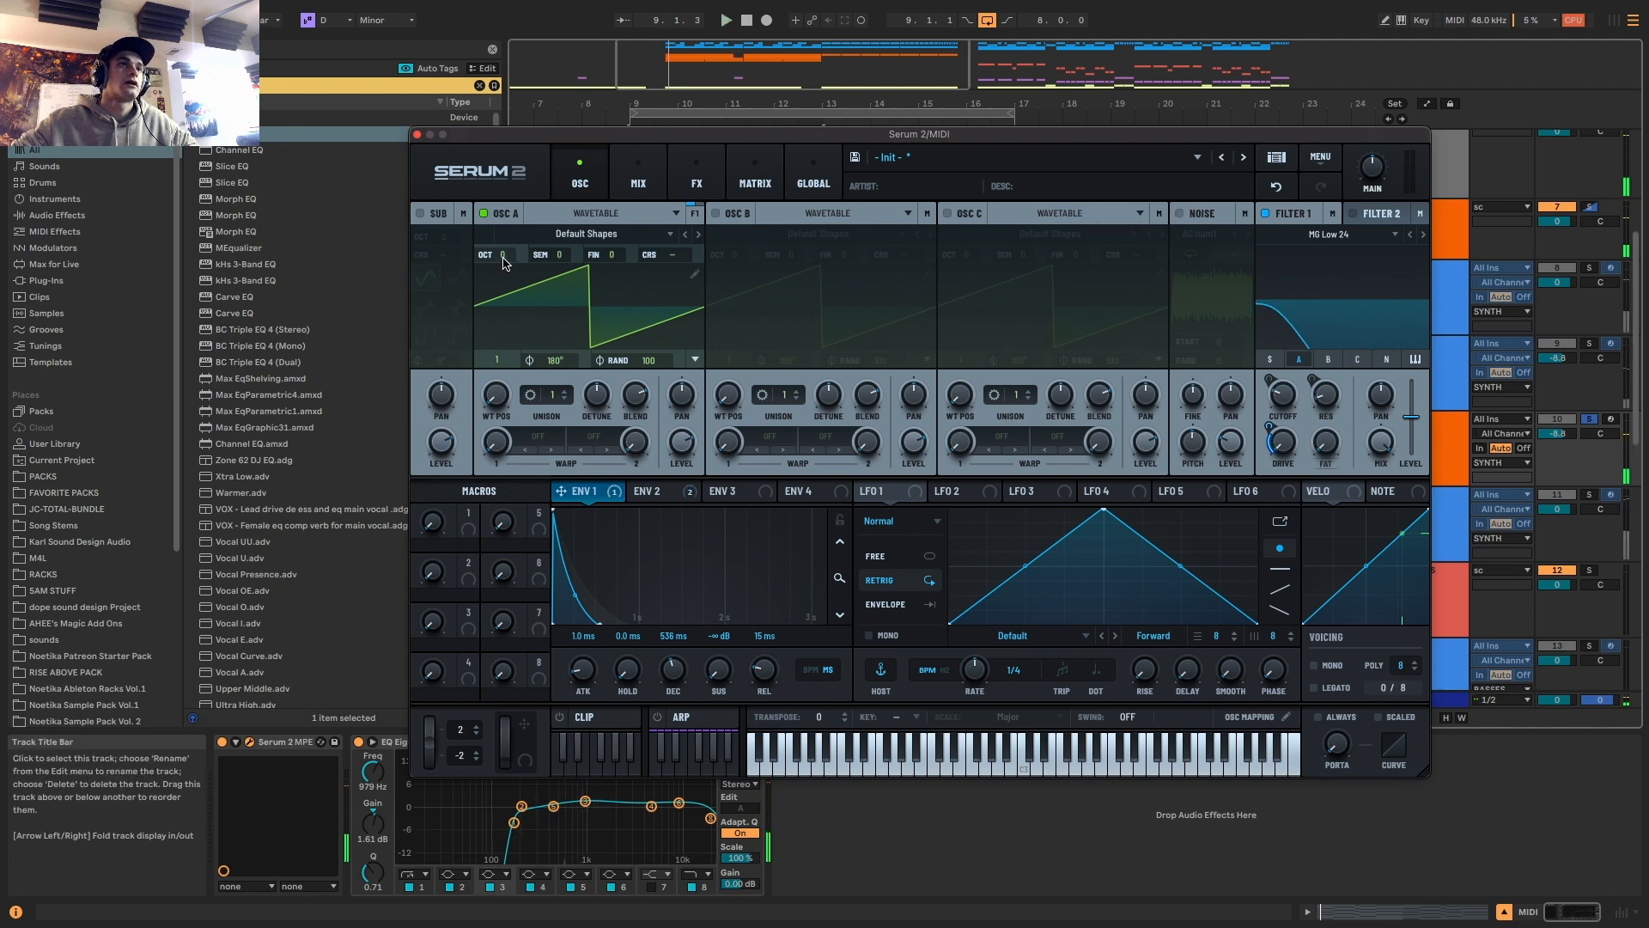
Try 16 unison voices on oscillator A, return it to 1 voice, and set its wavetable position to frame 5
{"action": "left_click_drag", "start_coordinate": [553, 397], "coordinate": [553, 317]}
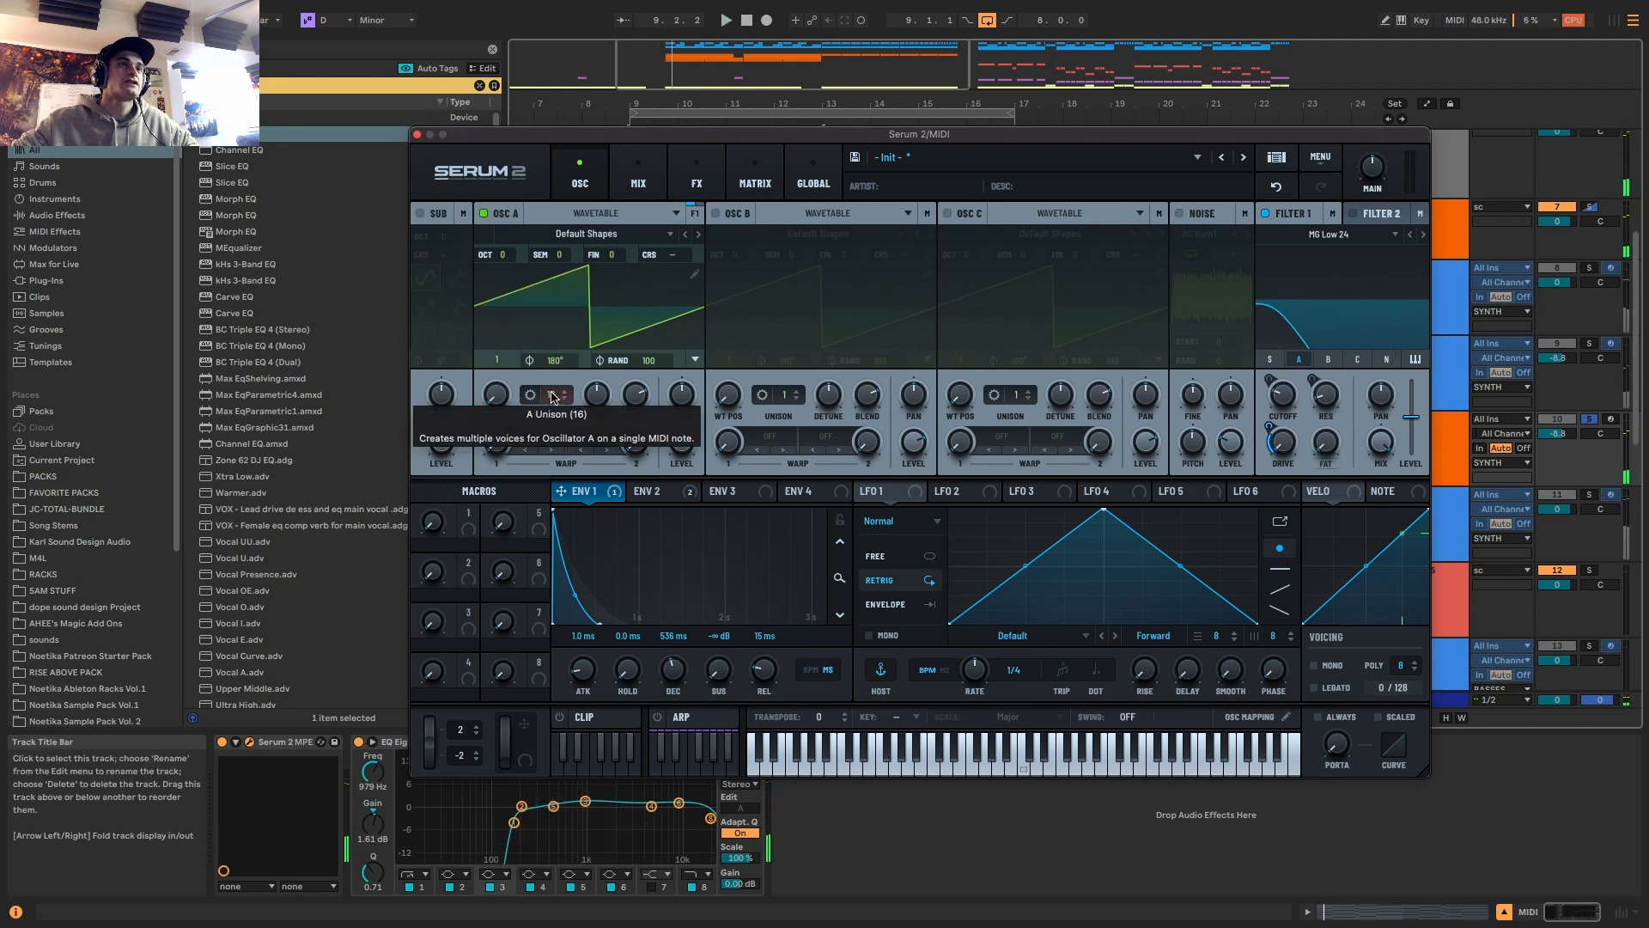
{"action": "left_click_drag", "start_coordinate": [553, 396], "coordinate": [554, 777]}
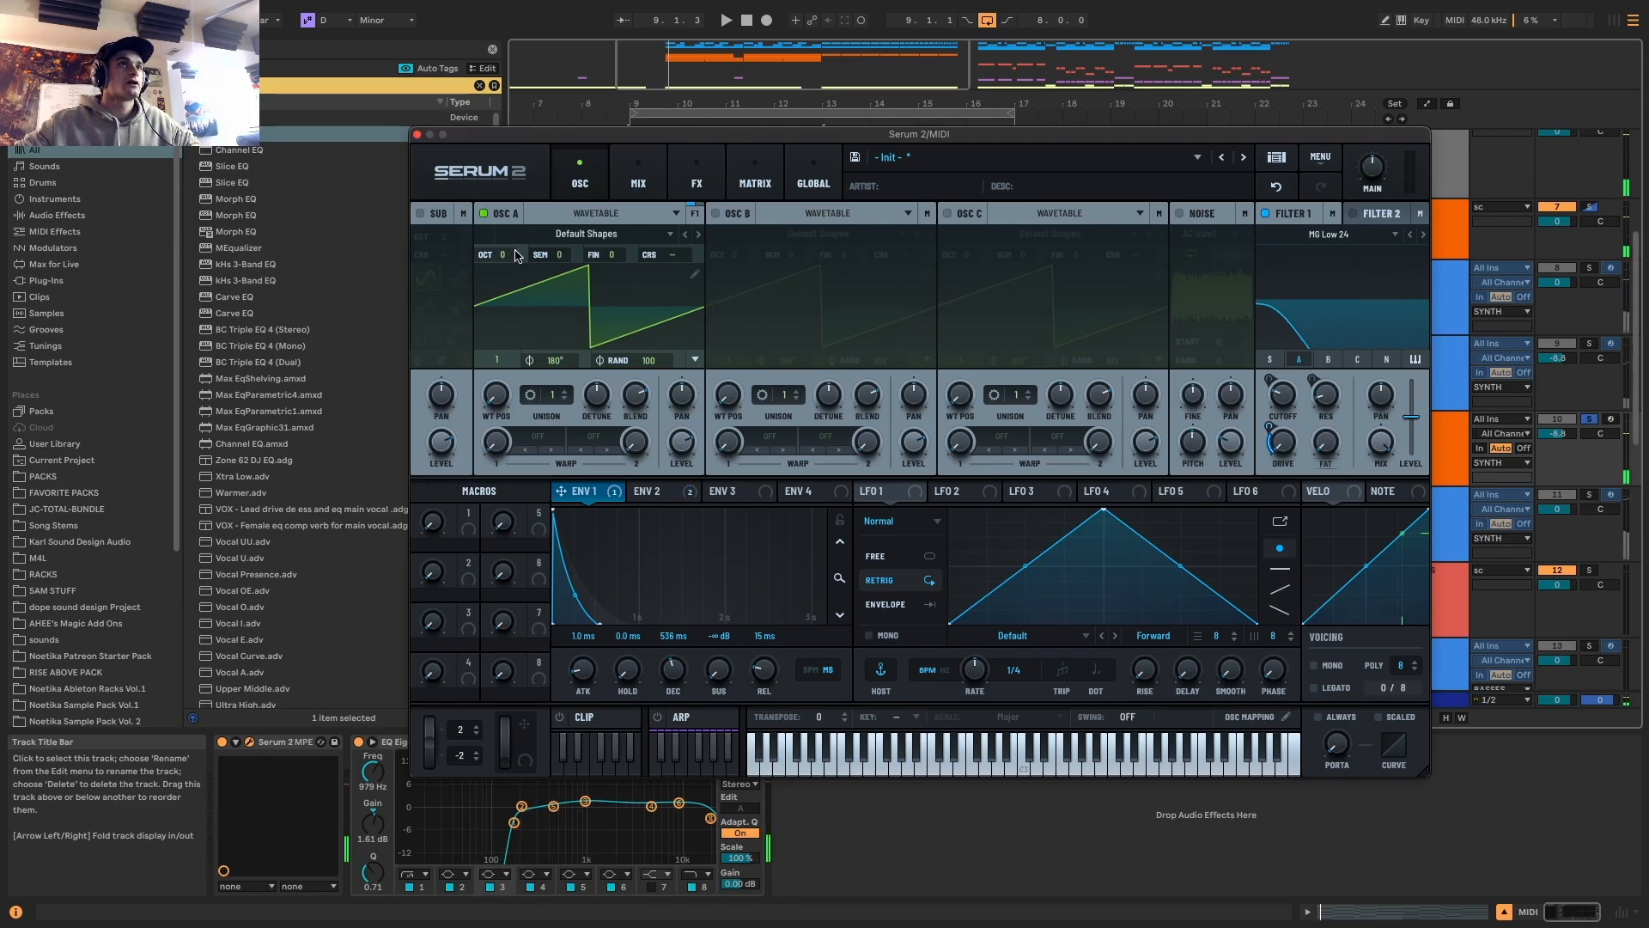
{"action": "key", "text": "space"}
{"action": "left_click_drag", "start_coordinate": [499, 393], "coordinate": [533, 330]}
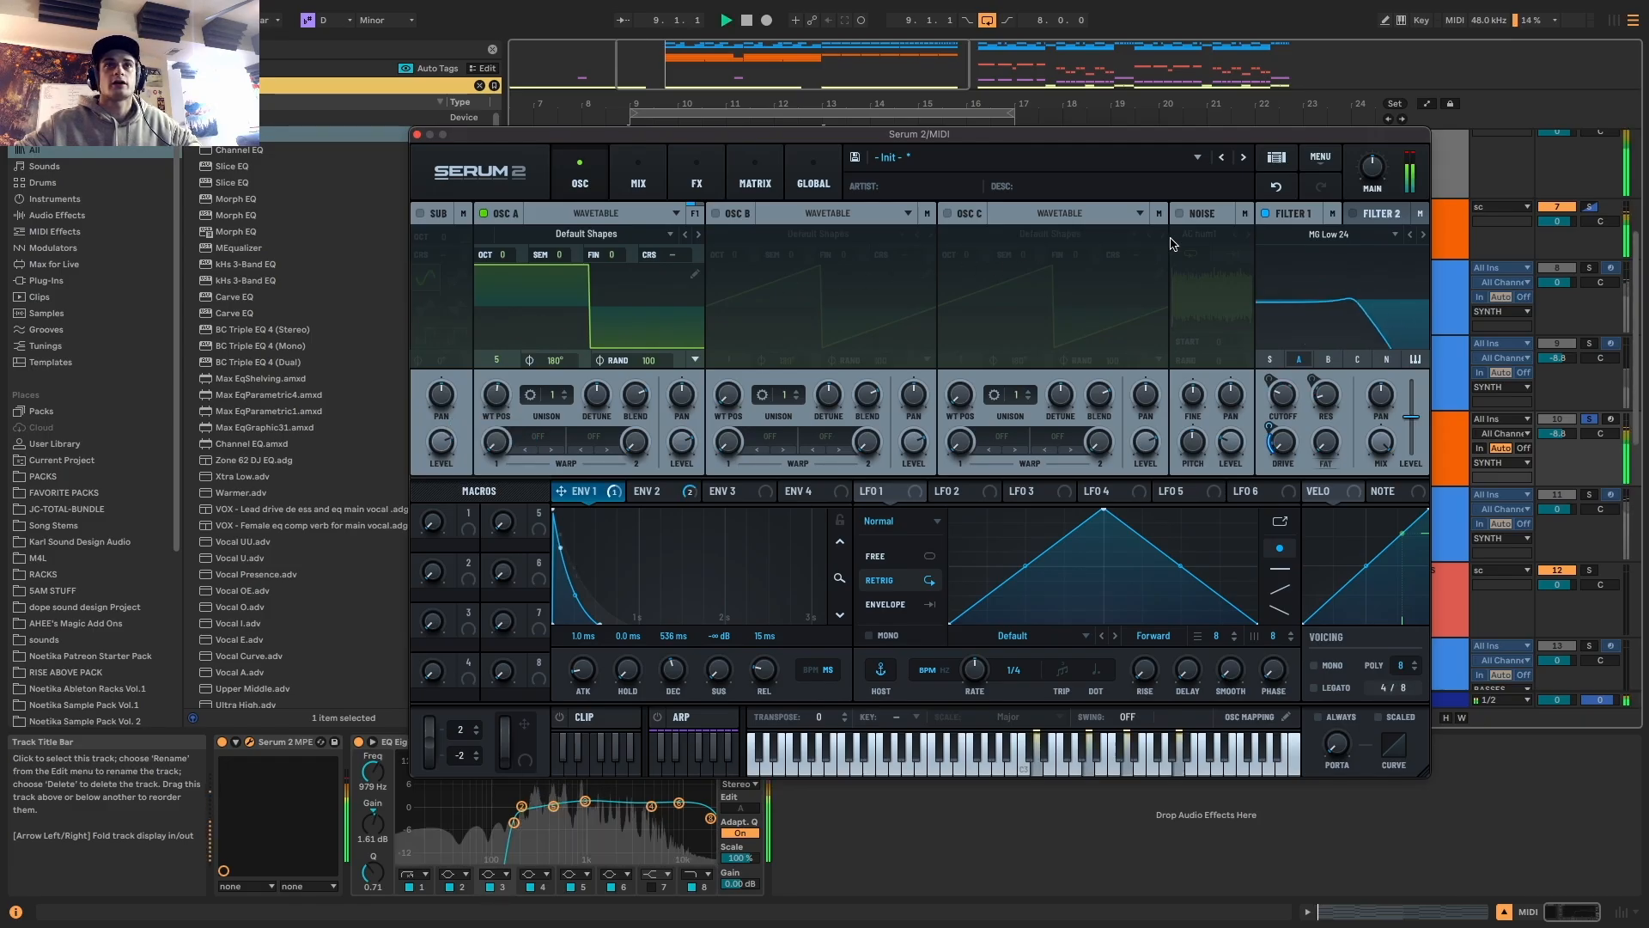
Enable the noise oscillator and load the Fizz sample into it
{"action": "left_click", "coordinate": [1179, 213]}
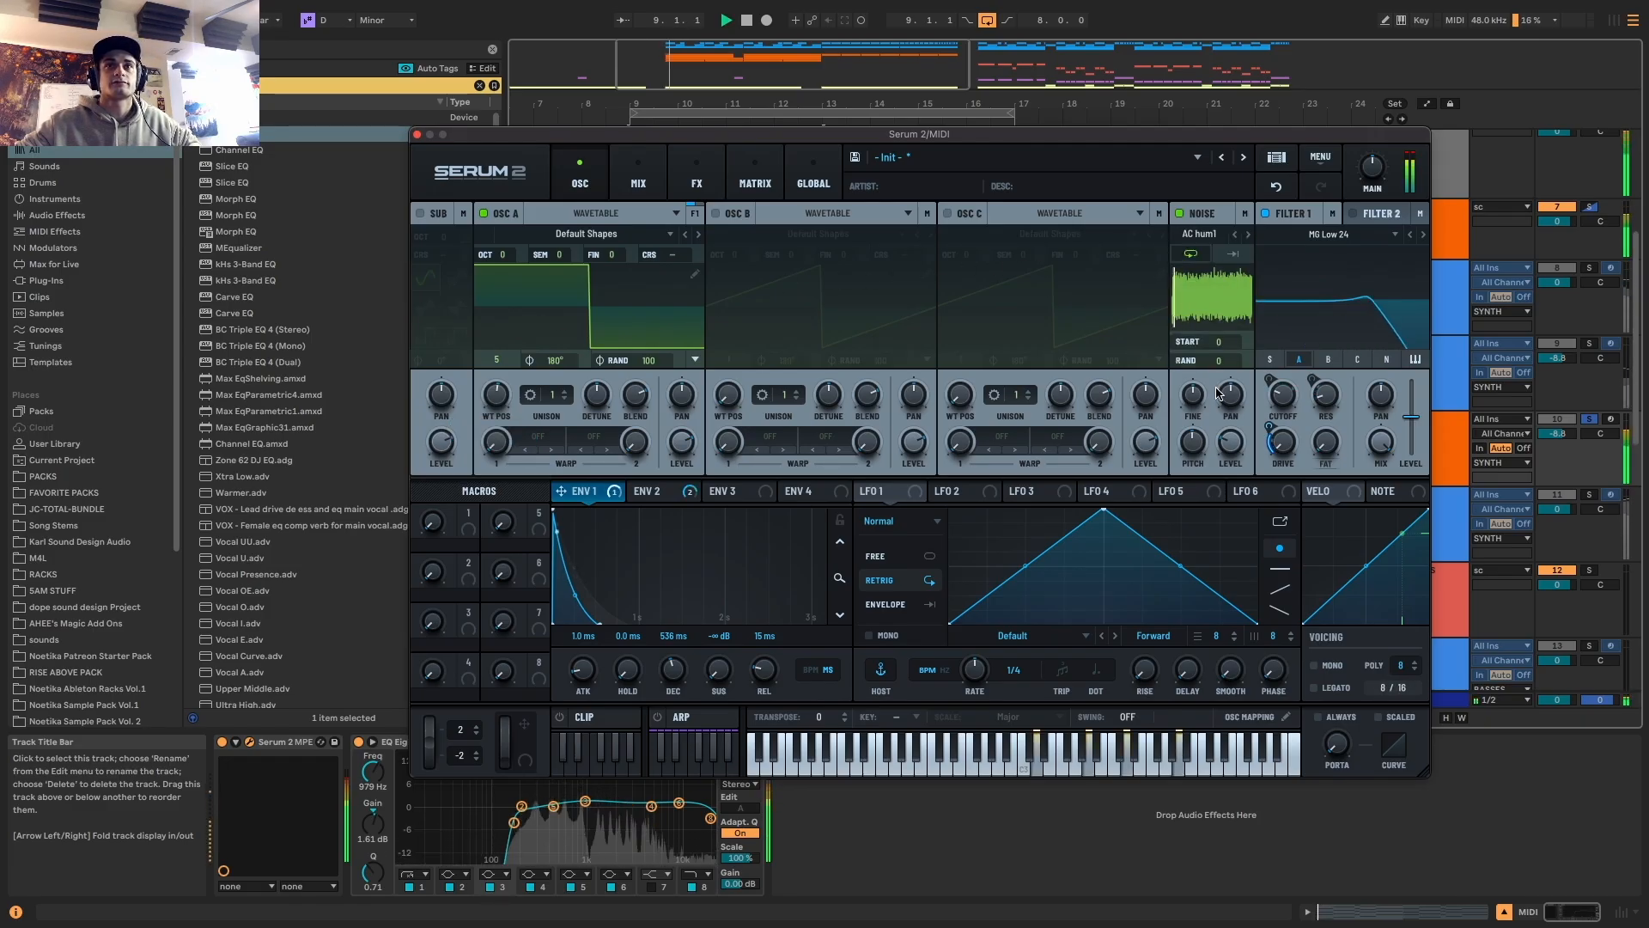
{"action": "left_click", "coordinate": [1221, 283]}
{"action": "mouse_move", "coordinate": [1272, 348]}
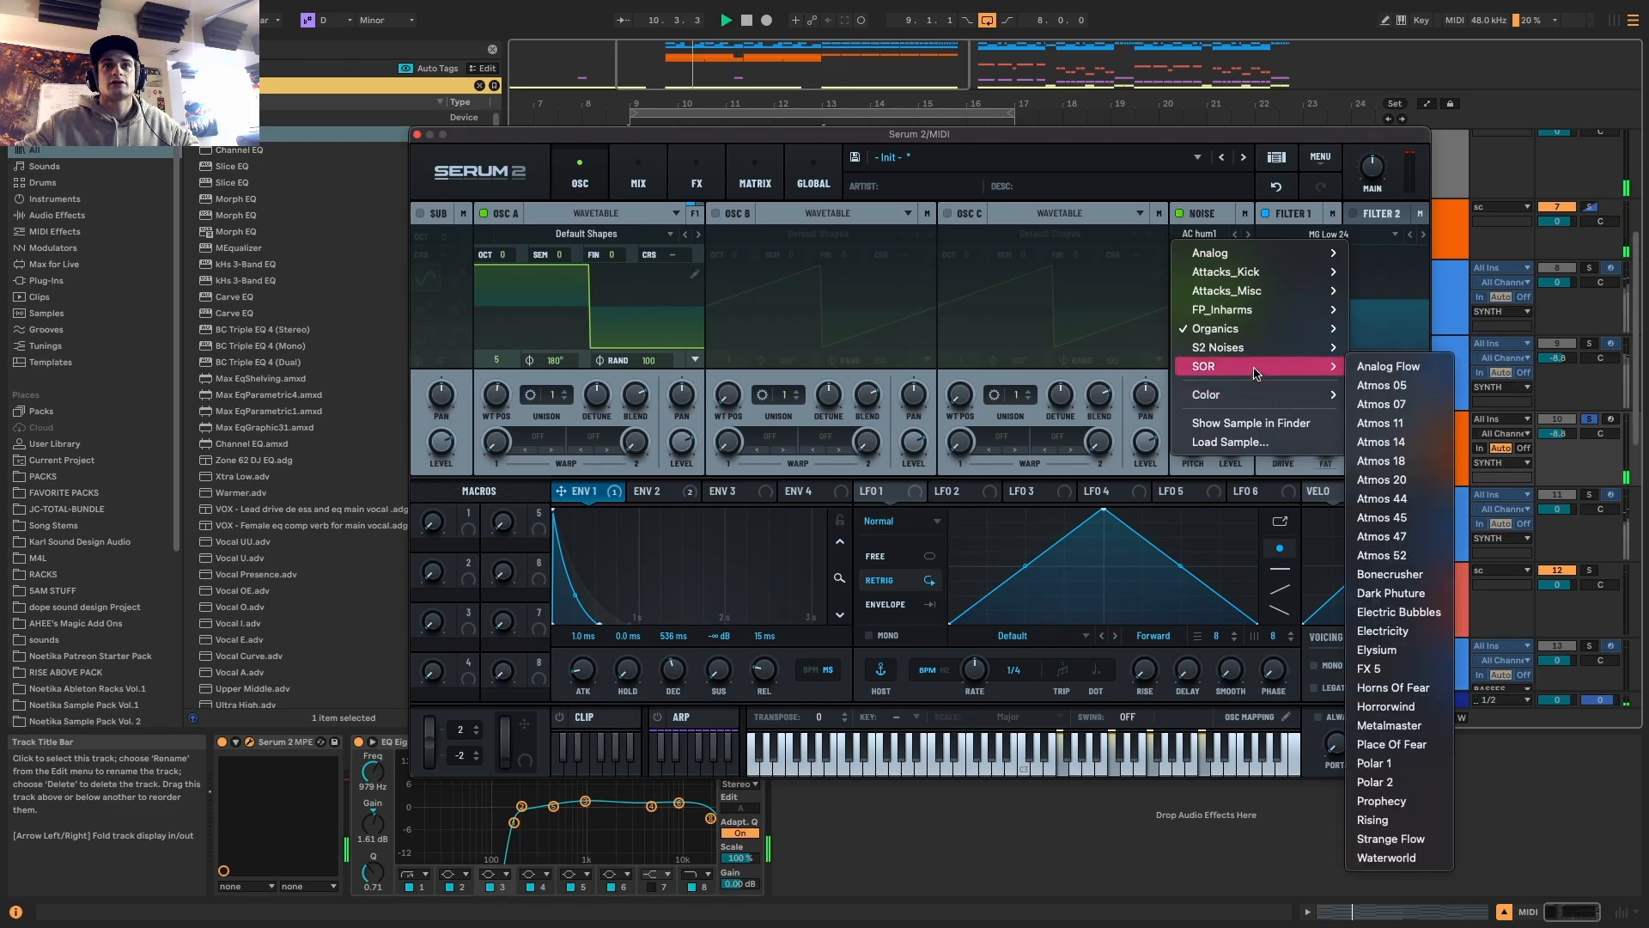
{"action": "left_click", "coordinate": [1371, 498]}
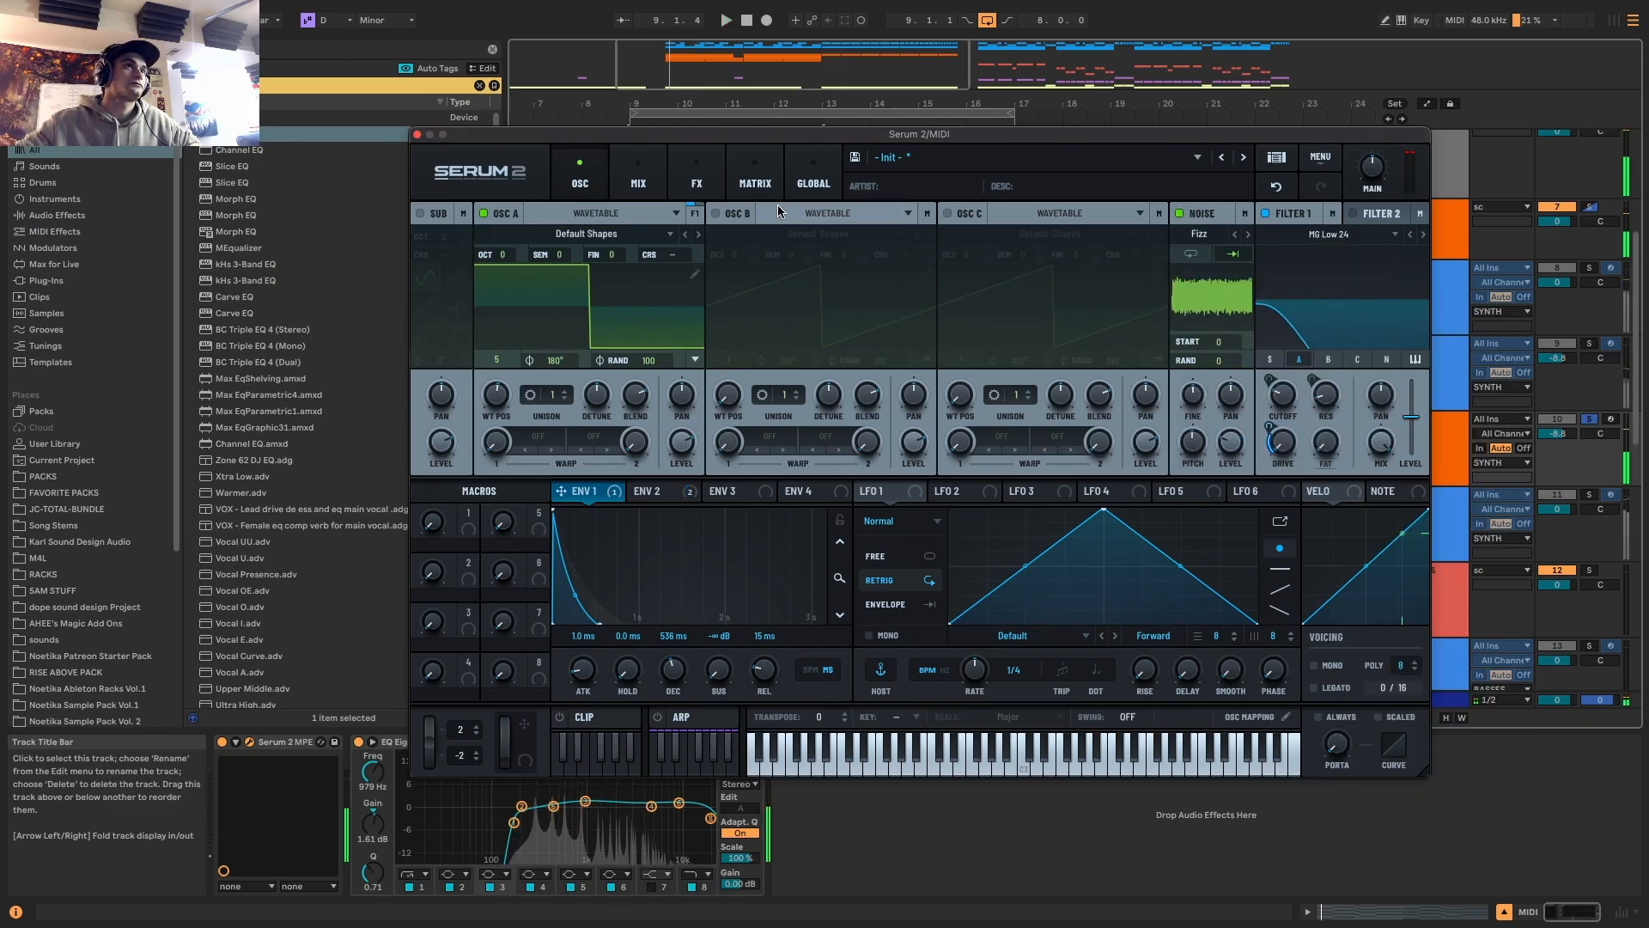
Enable oscillator B one octave up and route it through Filter 1
{"action": "left_click", "coordinate": [741, 217]}
{"action": "left_click_drag", "start_coordinate": [743, 255], "coordinate": [748, 243]}
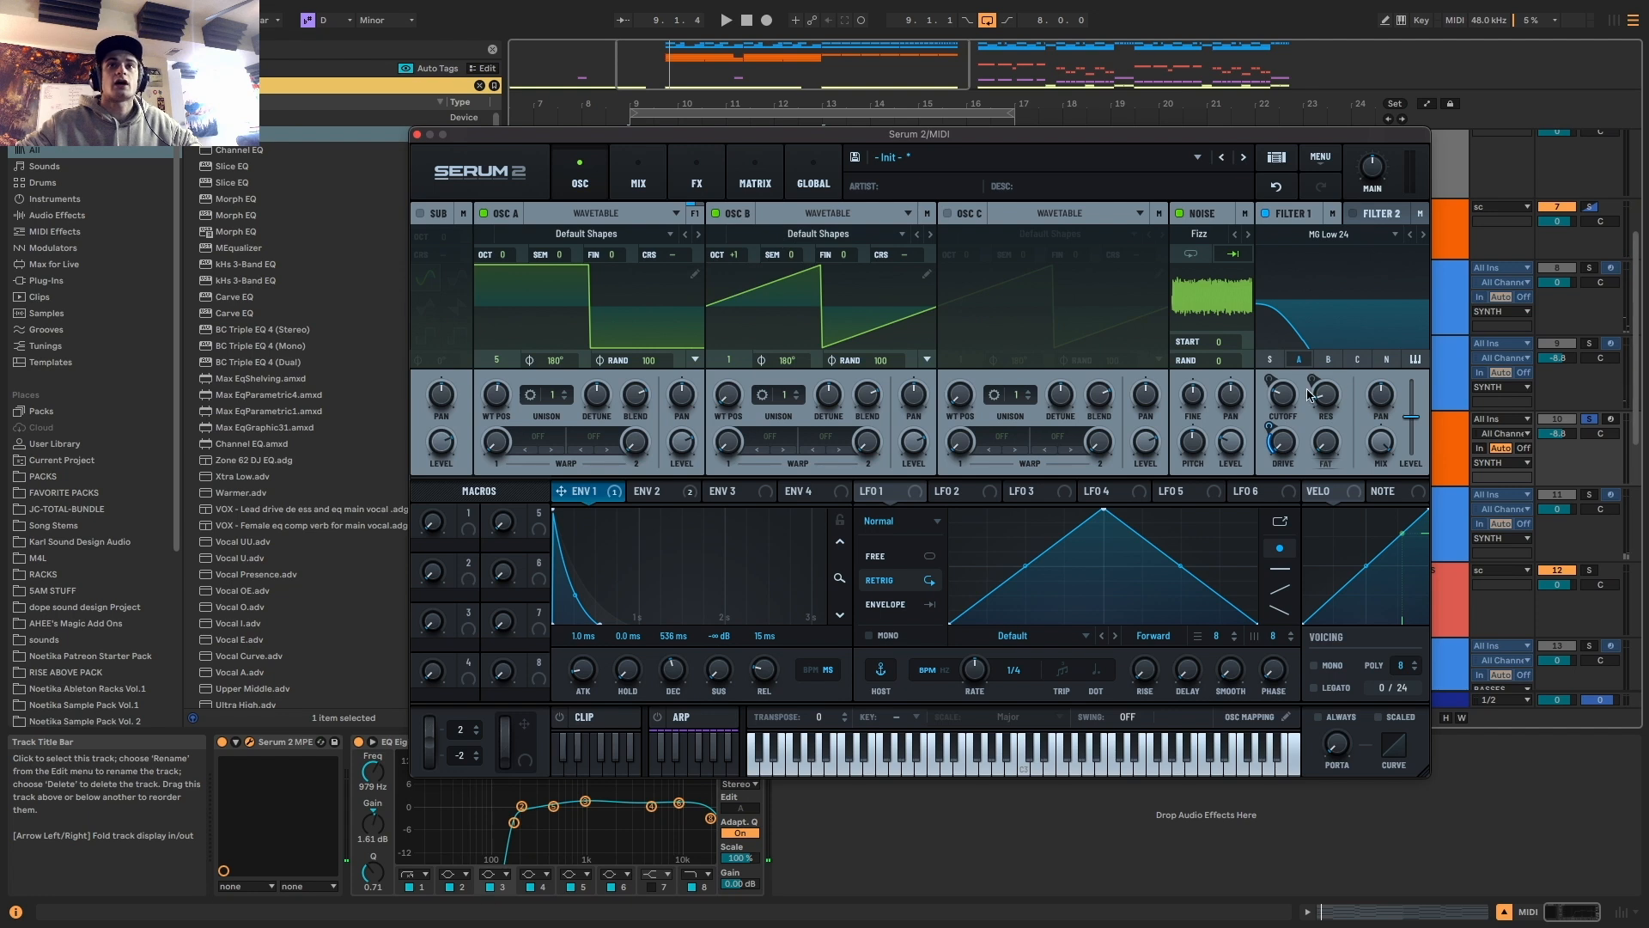
{"action": "key", "text": "space"}
{"action": "left_click", "coordinate": [1298, 359]}
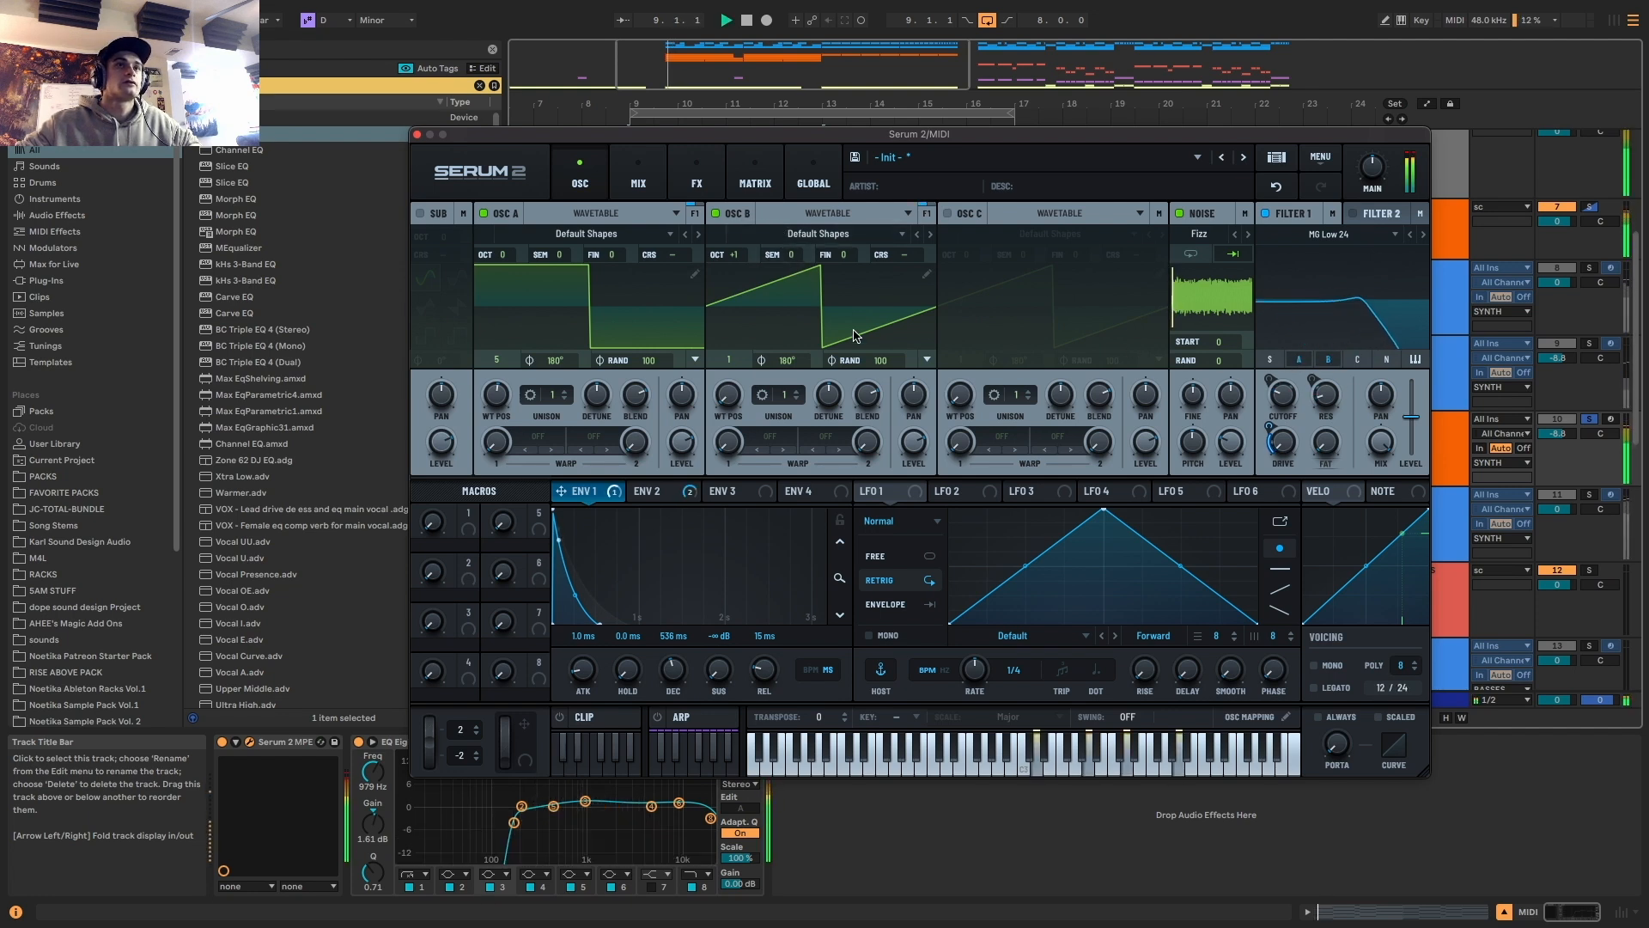
Set LFO 2 to Chaos: Lorenz mode and use it to modulate the noise oscillator's pan by 91%
{"action": "left_click", "coordinate": [961, 490]}
{"action": "left_click", "coordinate": [900, 522]}
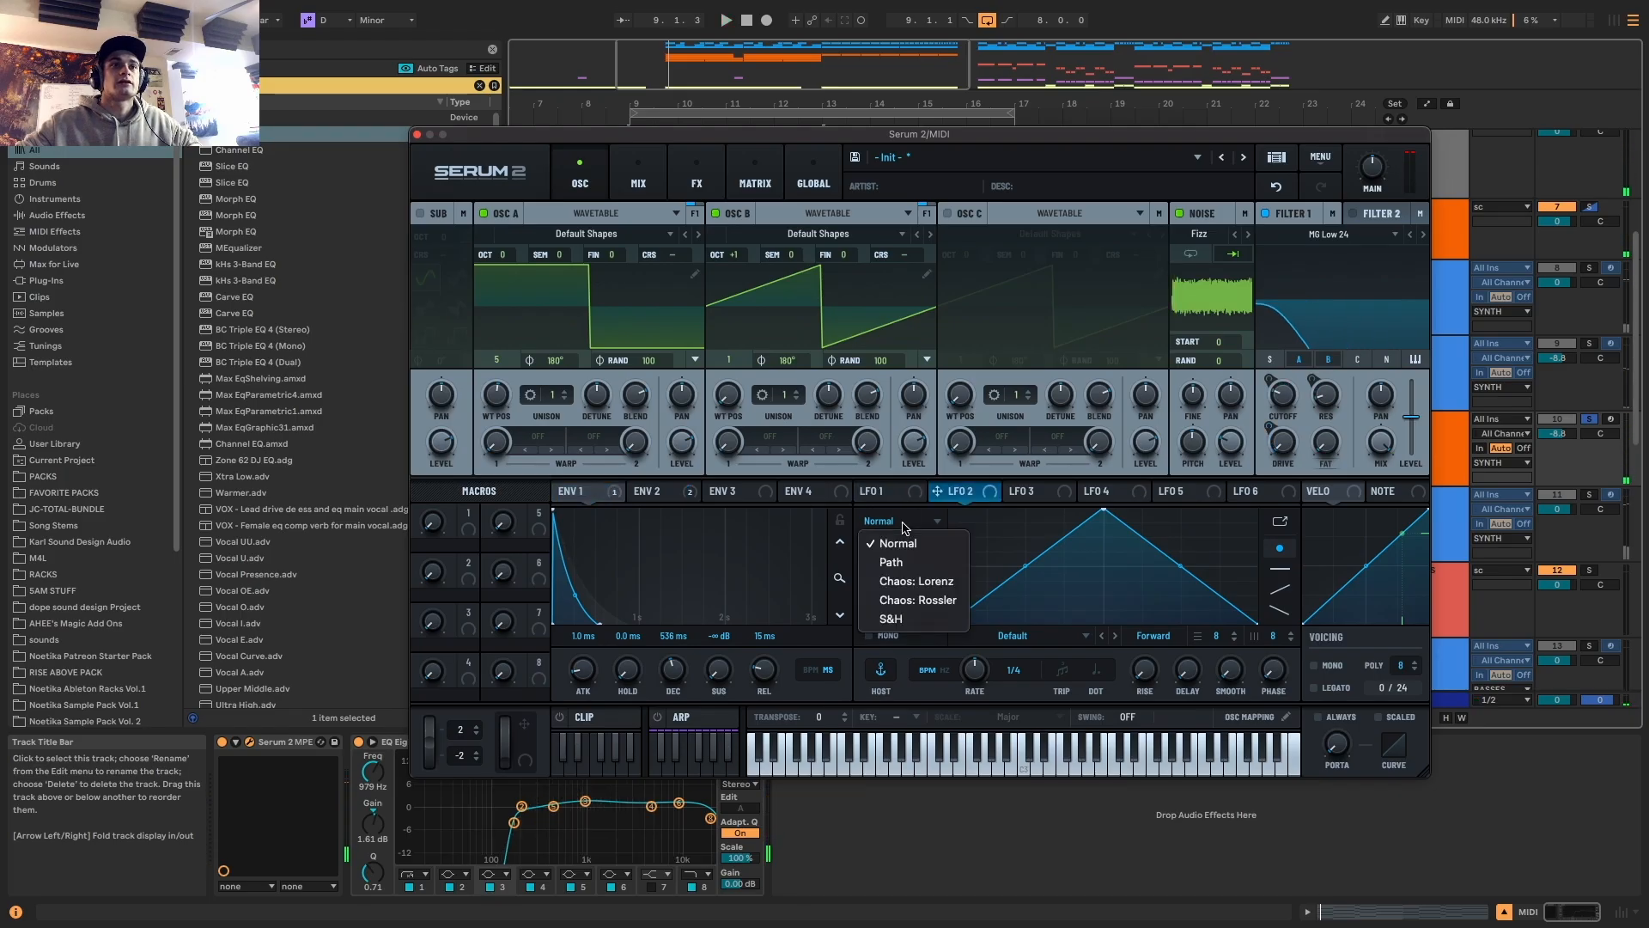
{"action": "left_click", "coordinate": [906, 582]}
{"action": "left_click_drag", "start_coordinate": [956, 496], "coordinate": [1222, 399]}
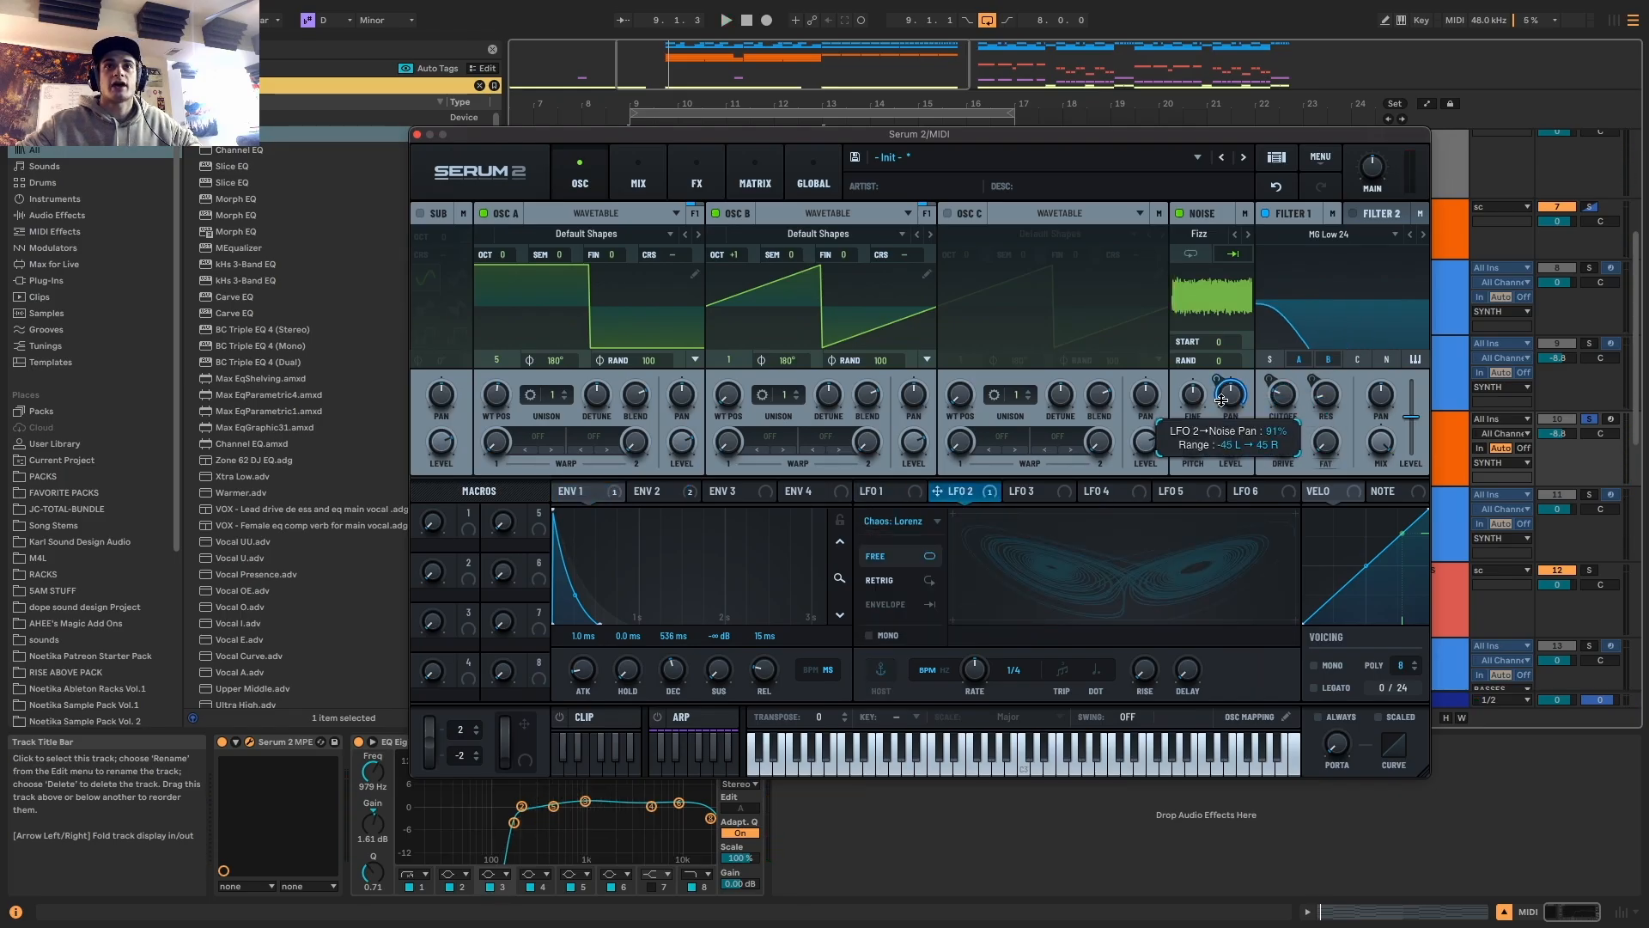
Modulate oscillator A's fine tuning with LFO 2 and audition the result
{"action": "left_click_drag", "start_coordinate": [952, 492], "coordinate": [612, 261]}
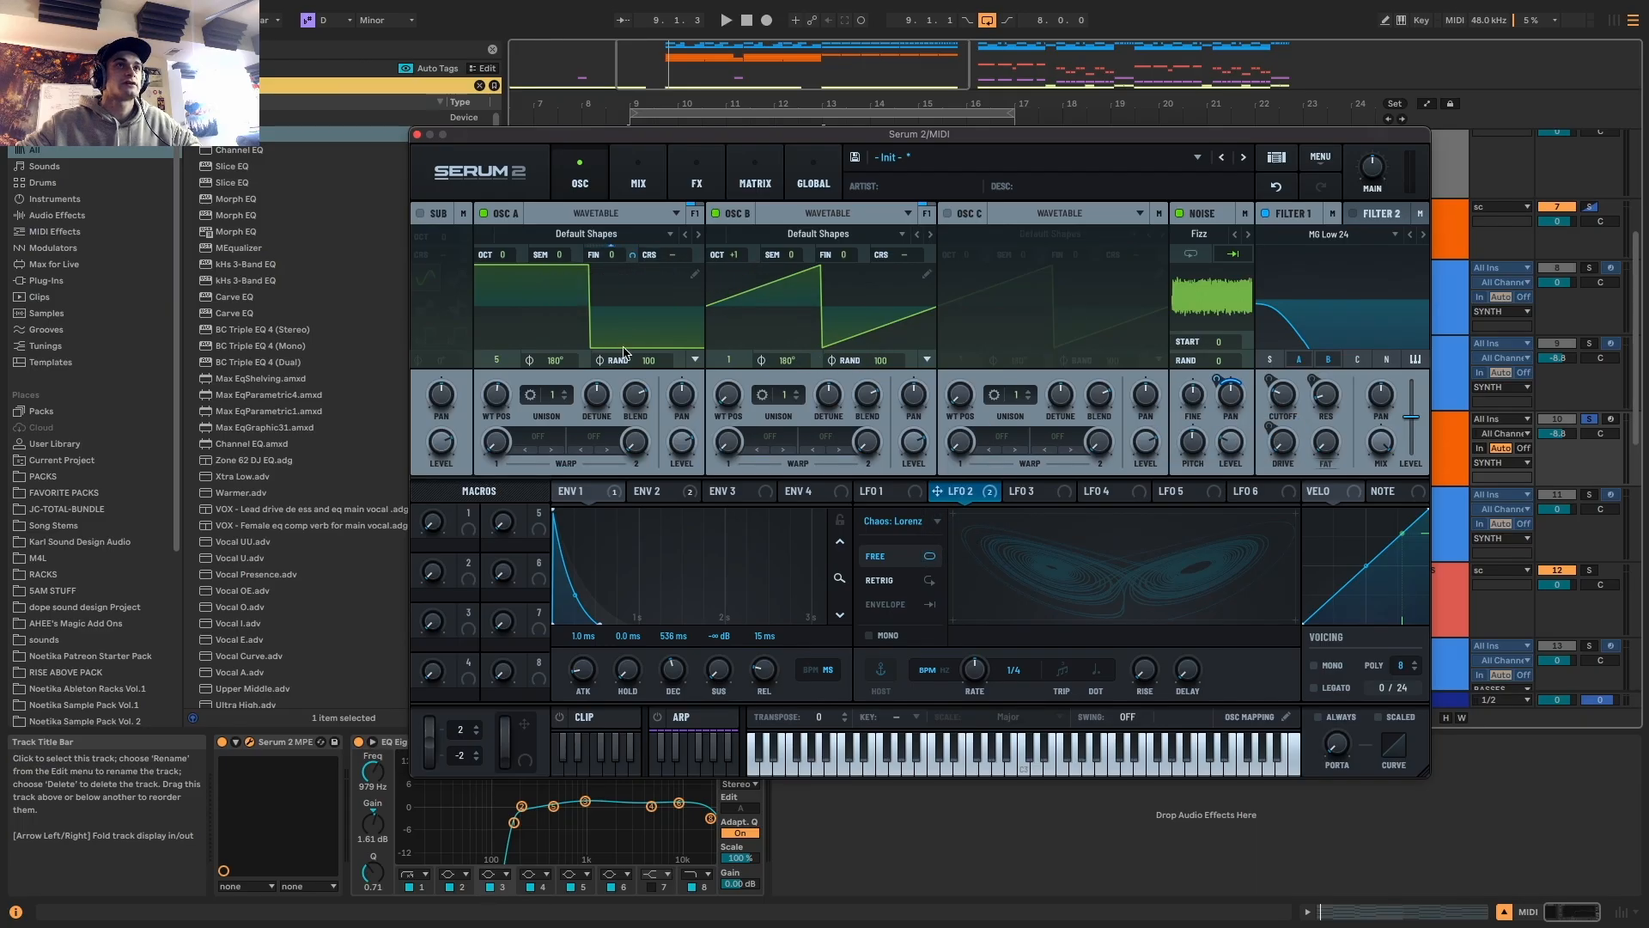
{"action": "key", "text": "space"}
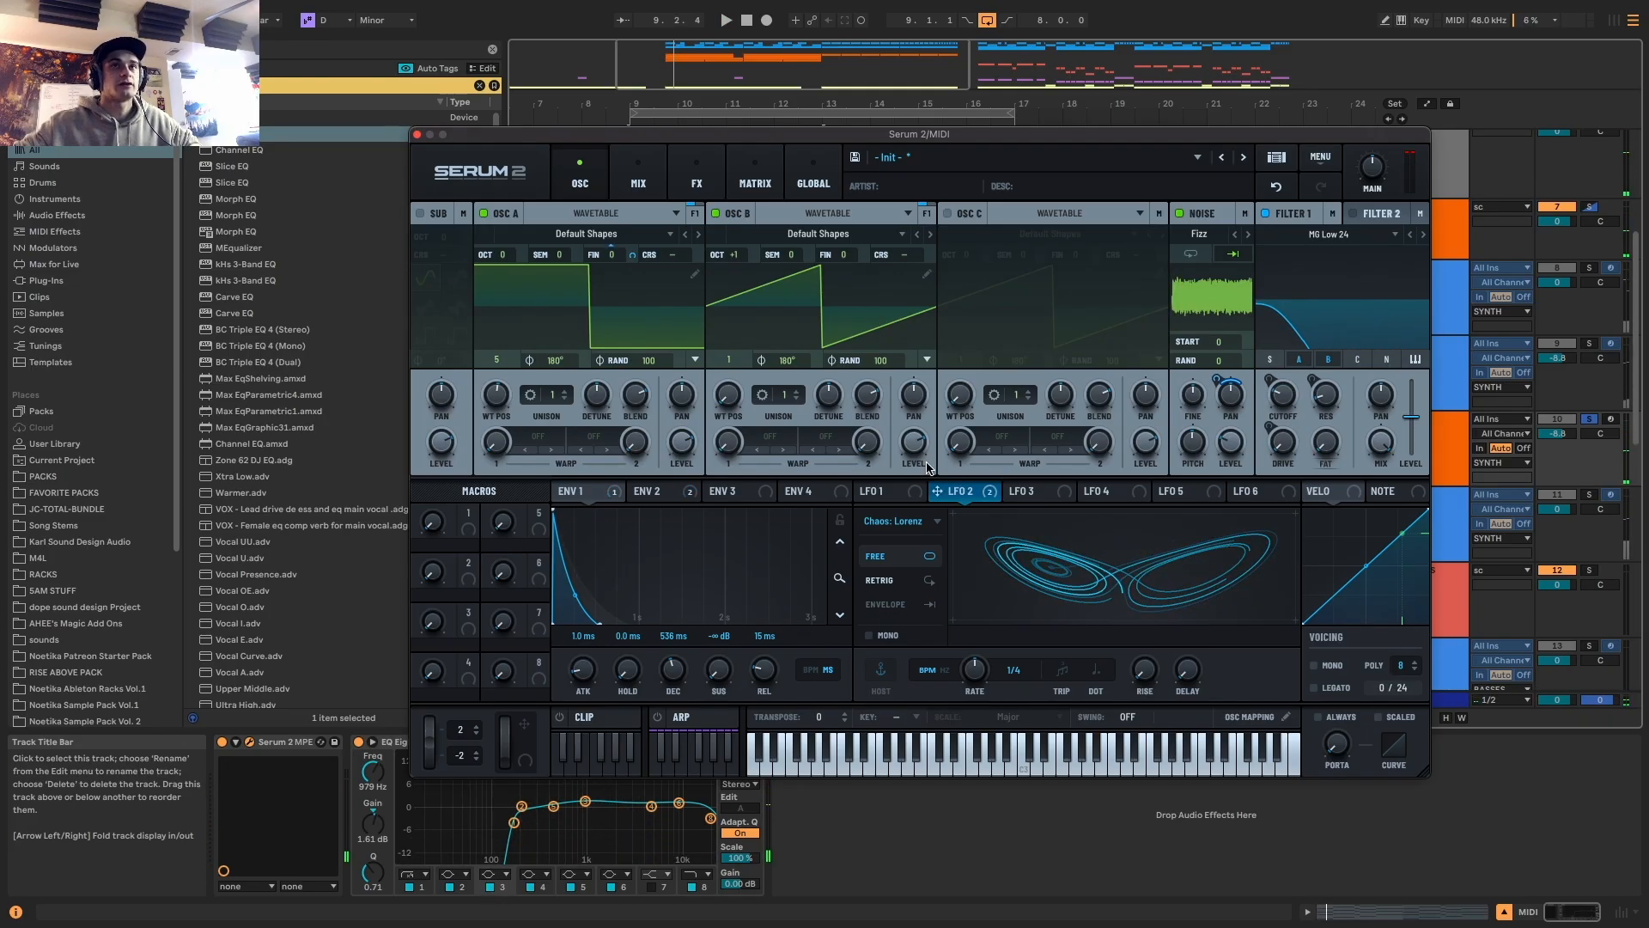
{"action": "key", "text": "space"}
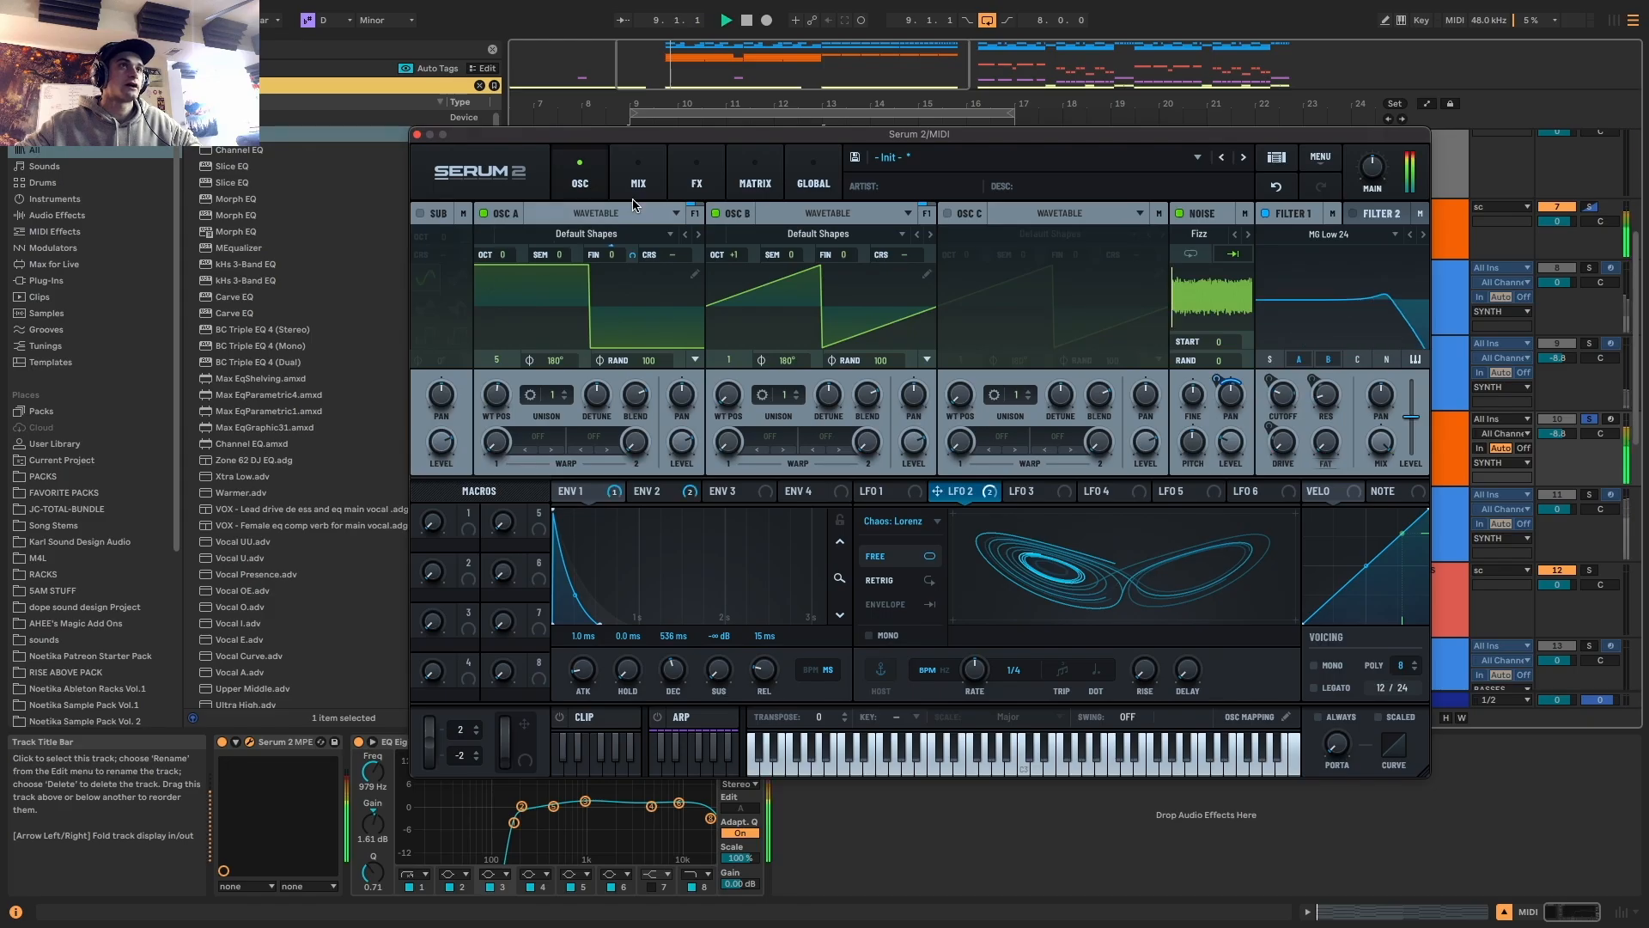
{"action": "key", "text": "space"}
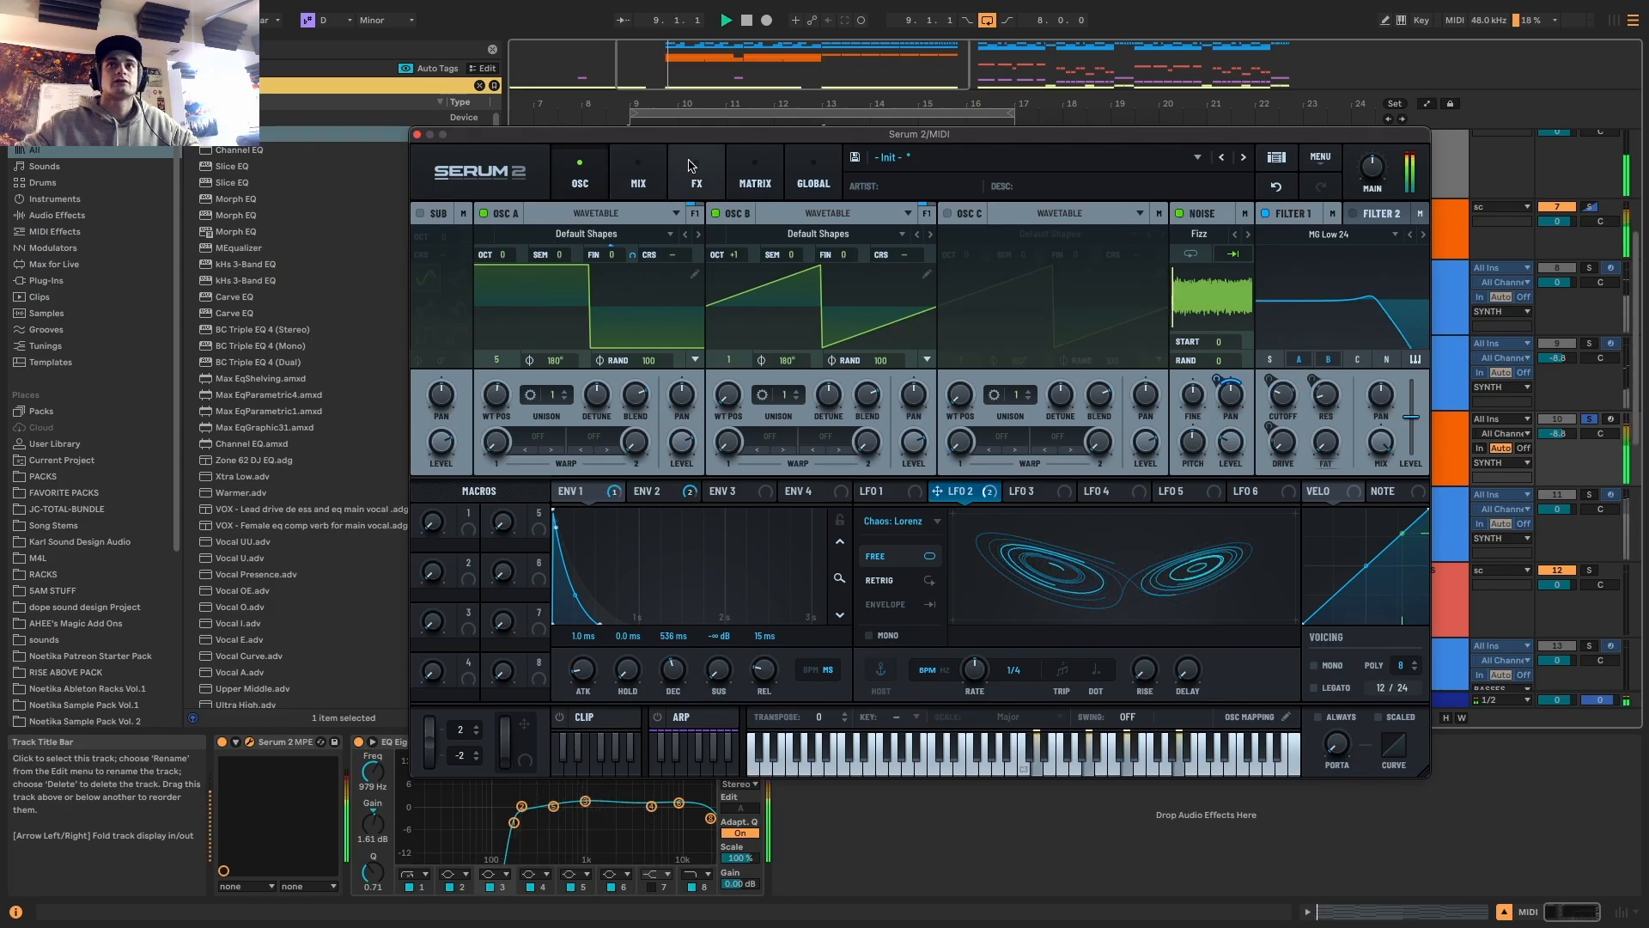
Add a Chorus effect with its filter set to HPF to the main FX chain, and open the choice of further effects
{"action": "left_click", "coordinate": [689, 165]}
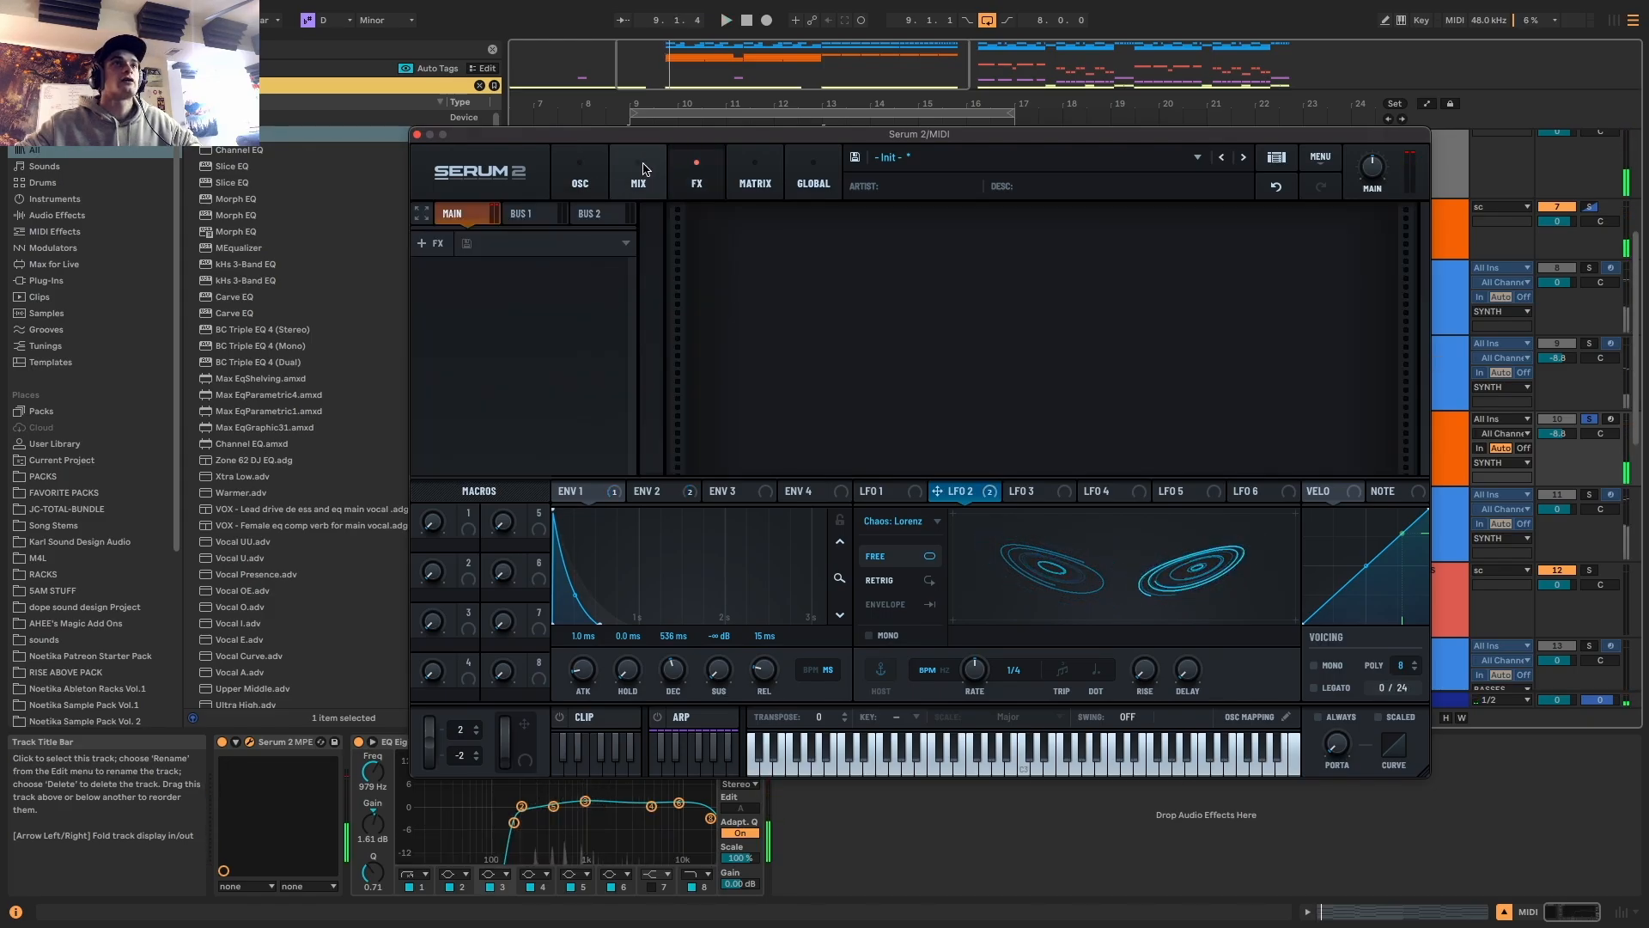
{"action": "left_click", "coordinate": [422, 243]}
{"action": "left_click", "coordinate": [464, 287]}
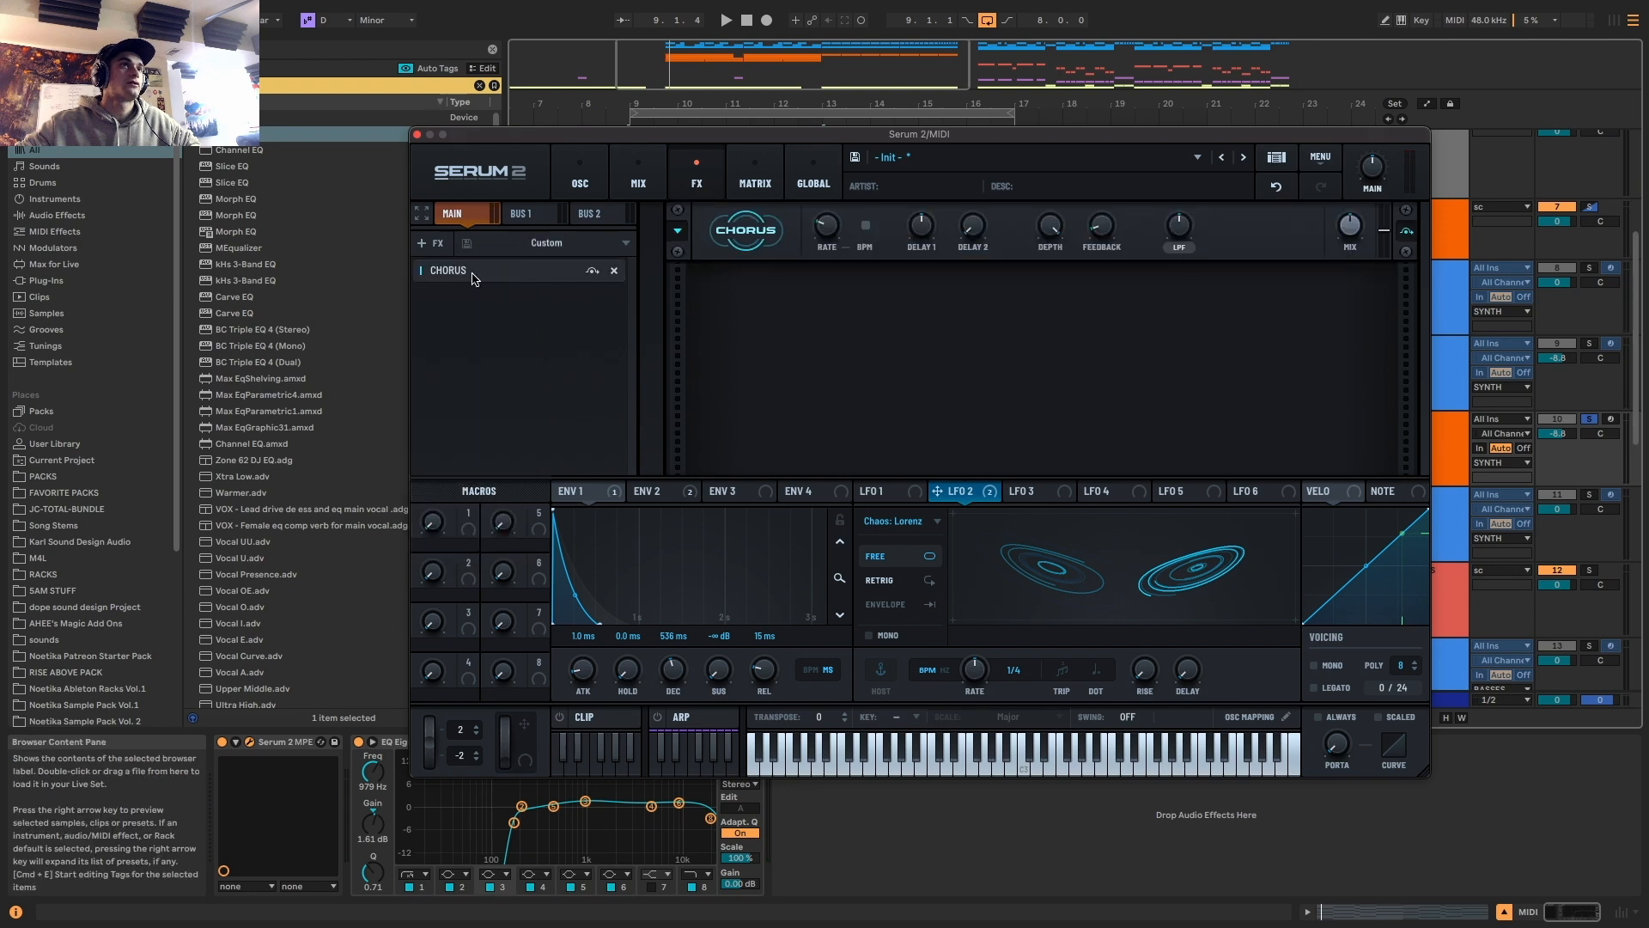
{"action": "key", "text": "space"}
{"action": "left_click", "coordinate": [434, 243]}
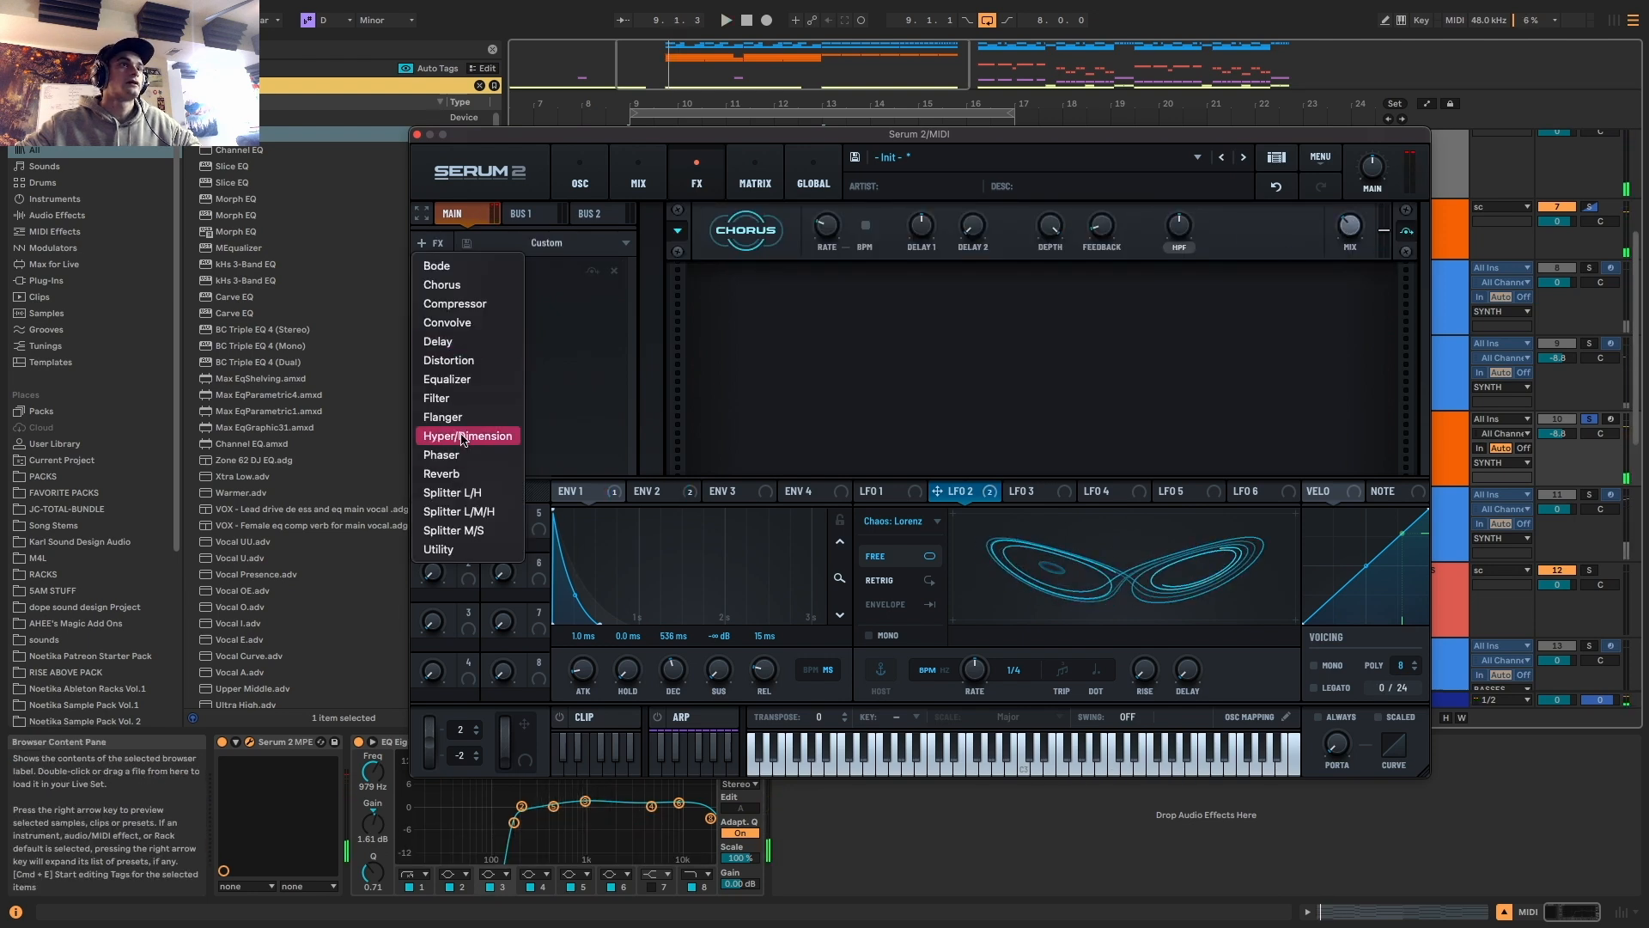
Add a Reverb and a Compressor after the chorus, and set the compressor to multiband with 13.2 gain
{"action": "left_click", "coordinate": [464, 473]}
{"action": "key", "text": "space"}
{"action": "left_click", "coordinate": [433, 243]}
{"action": "left_click", "coordinate": [468, 305]}
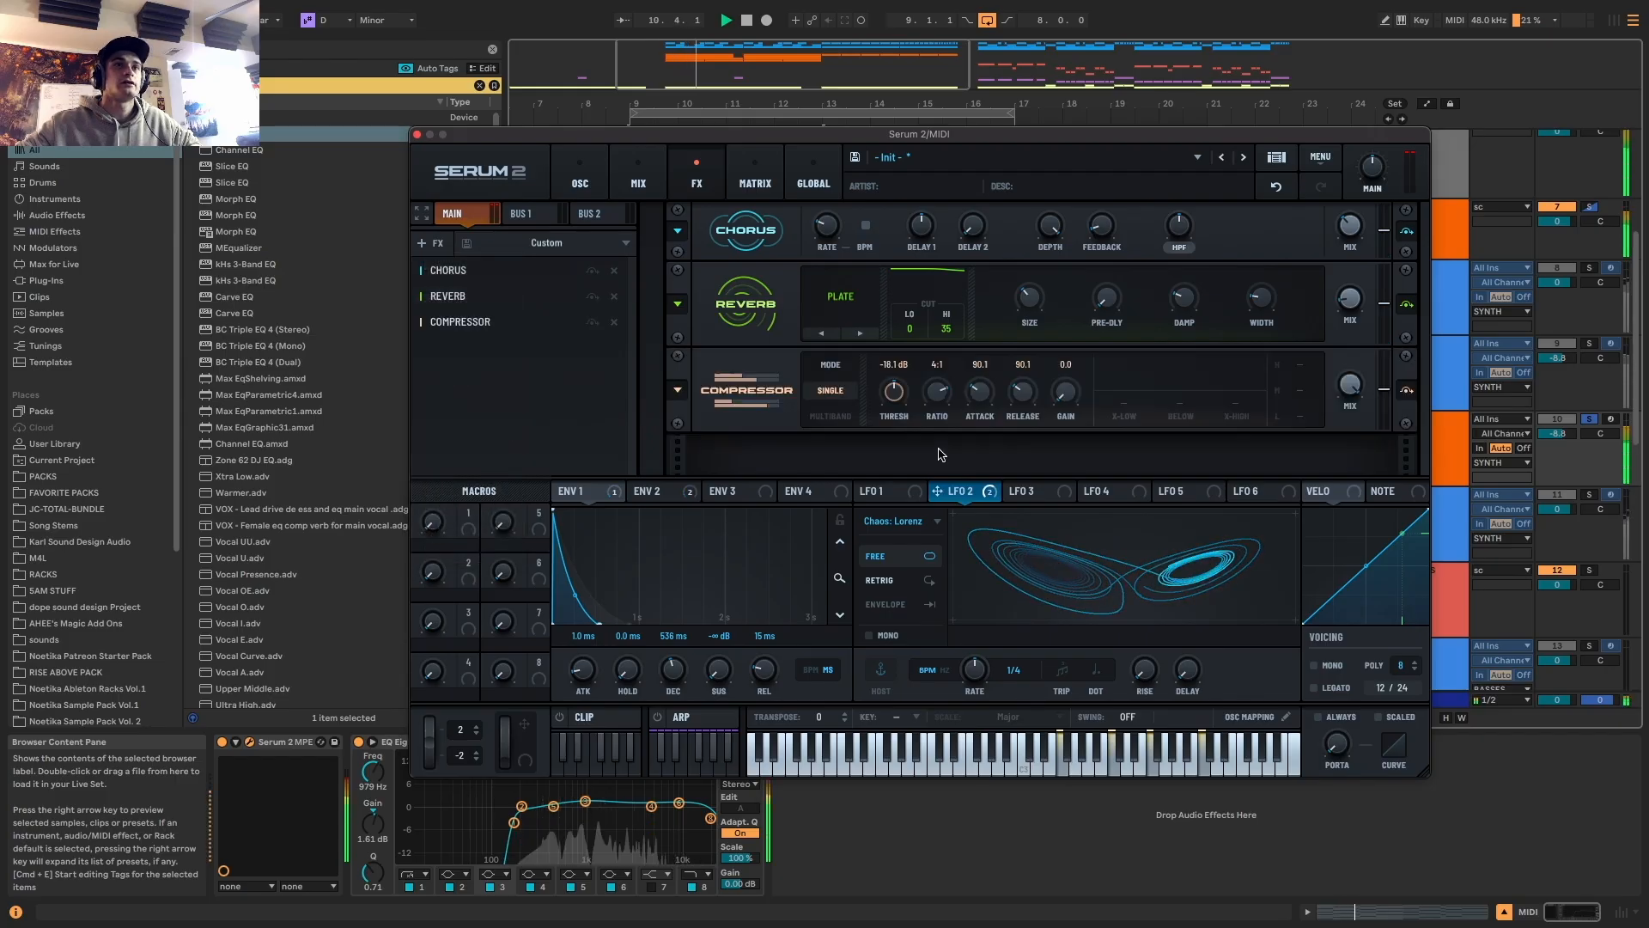
{"action": "left_click_drag", "start_coordinate": [1073, 380], "coordinate": [1066, 395]}
{"action": "key", "text": "space"}
Turn on the arpeggiator at a 1/32 triplet rate and take MIDI track 10 out of solo
{"action": "left_click", "coordinate": [706, 721]}
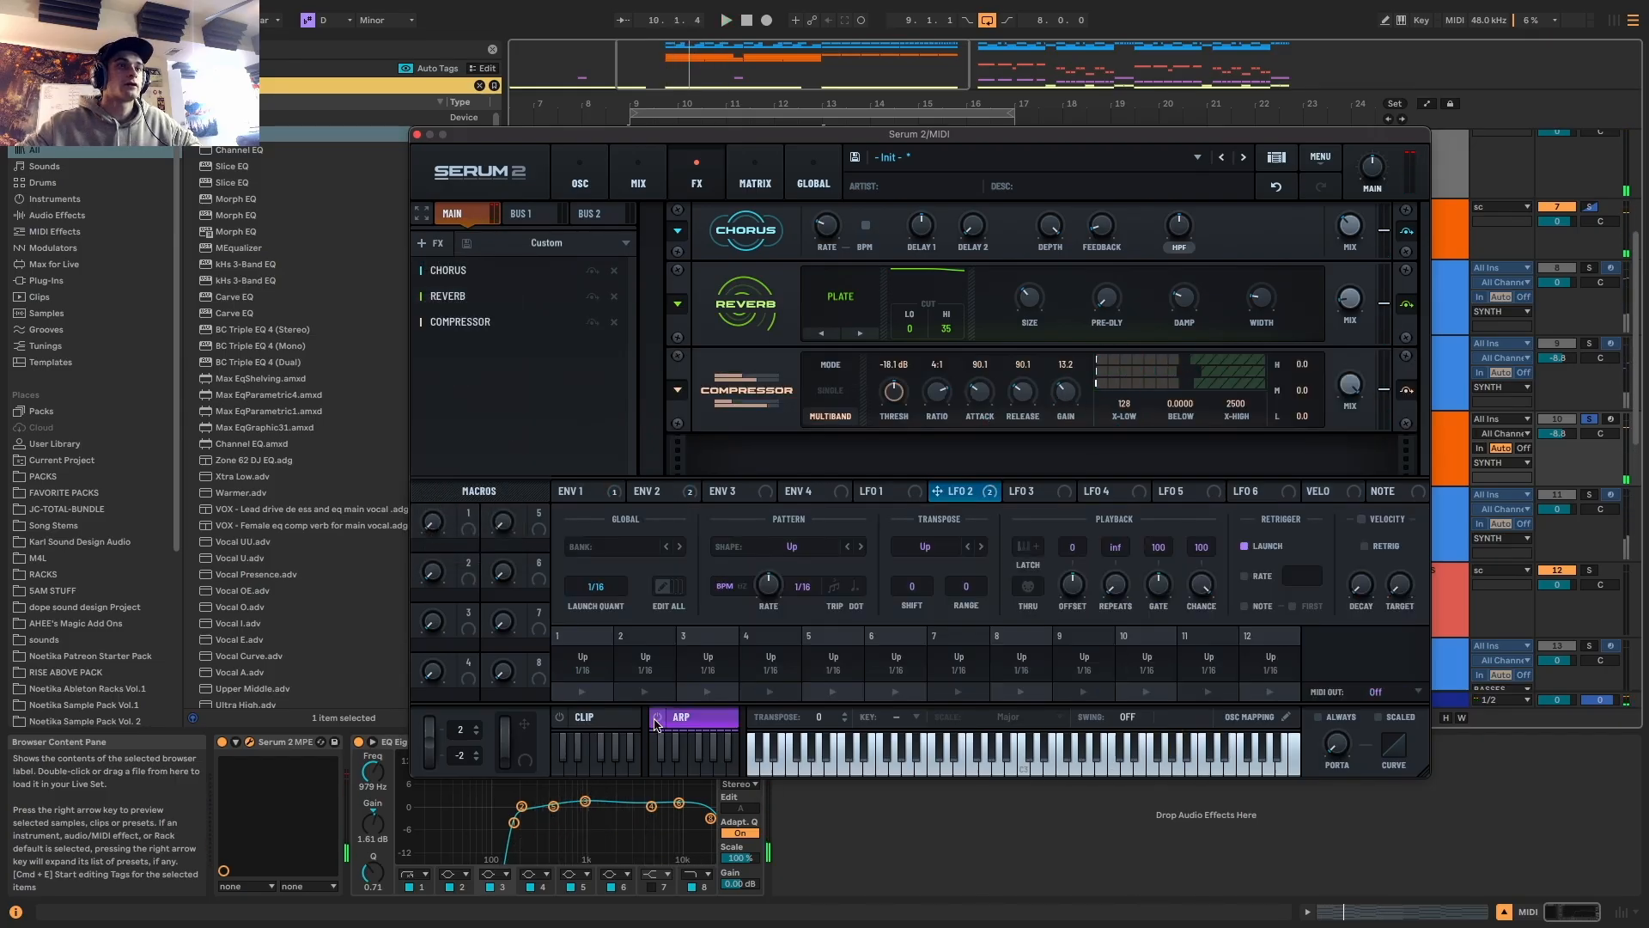
{"action": "left_click", "coordinate": [581, 177]}
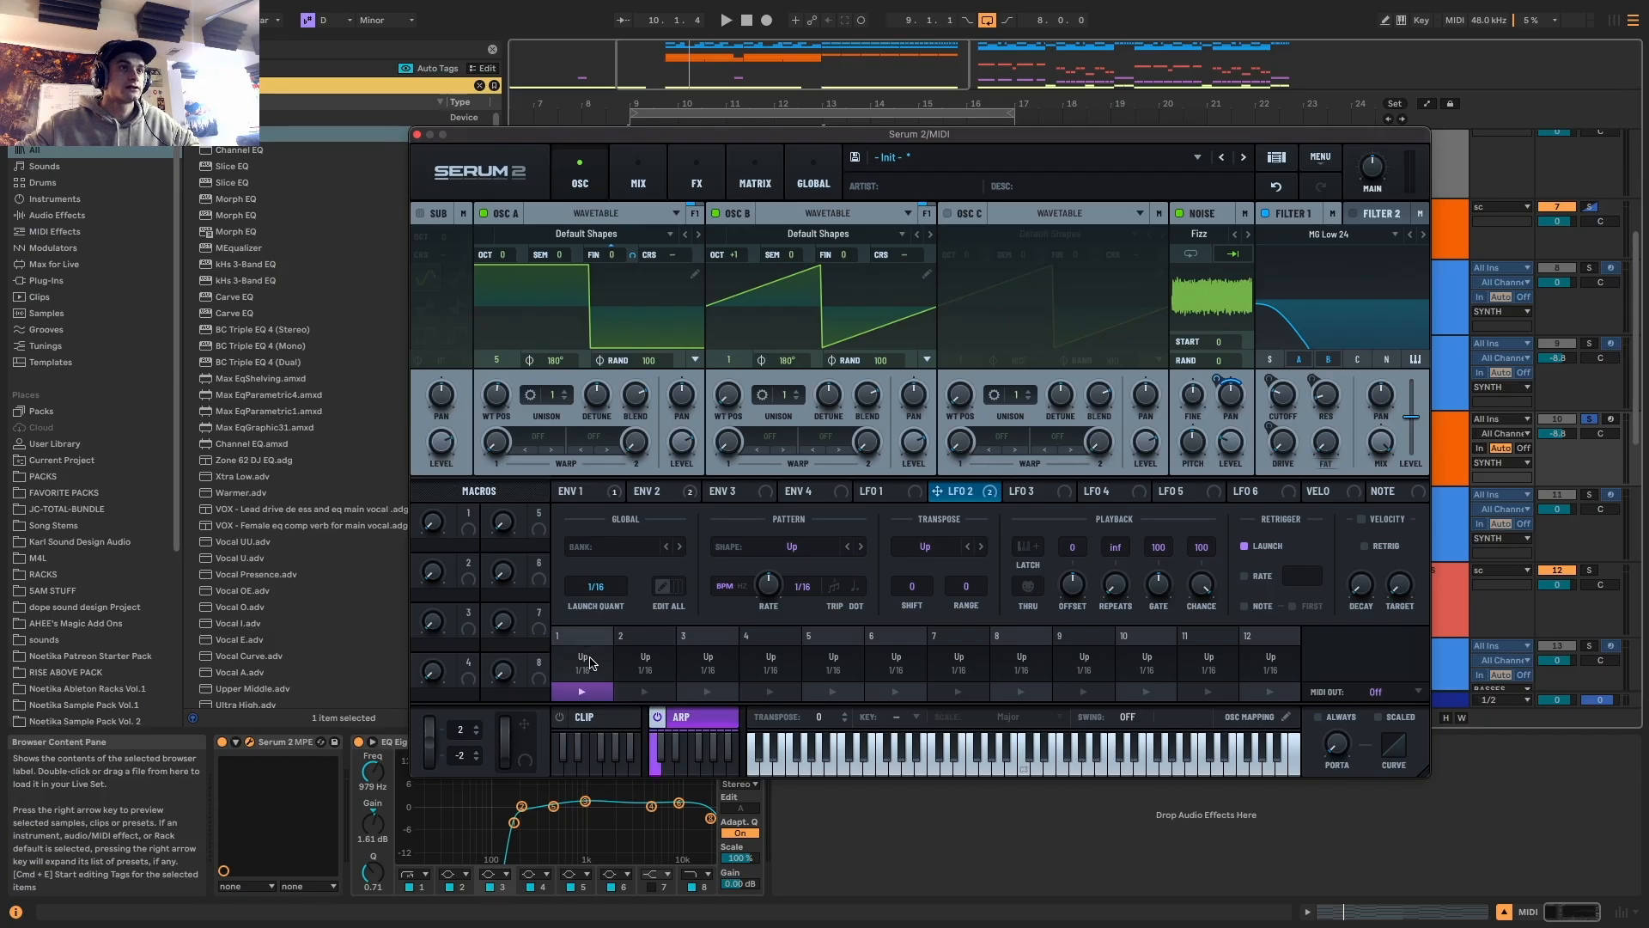
{"action": "left_click_drag", "start_coordinate": [770, 590], "coordinate": [769, 605]}
{"action": "key", "text": "space"}
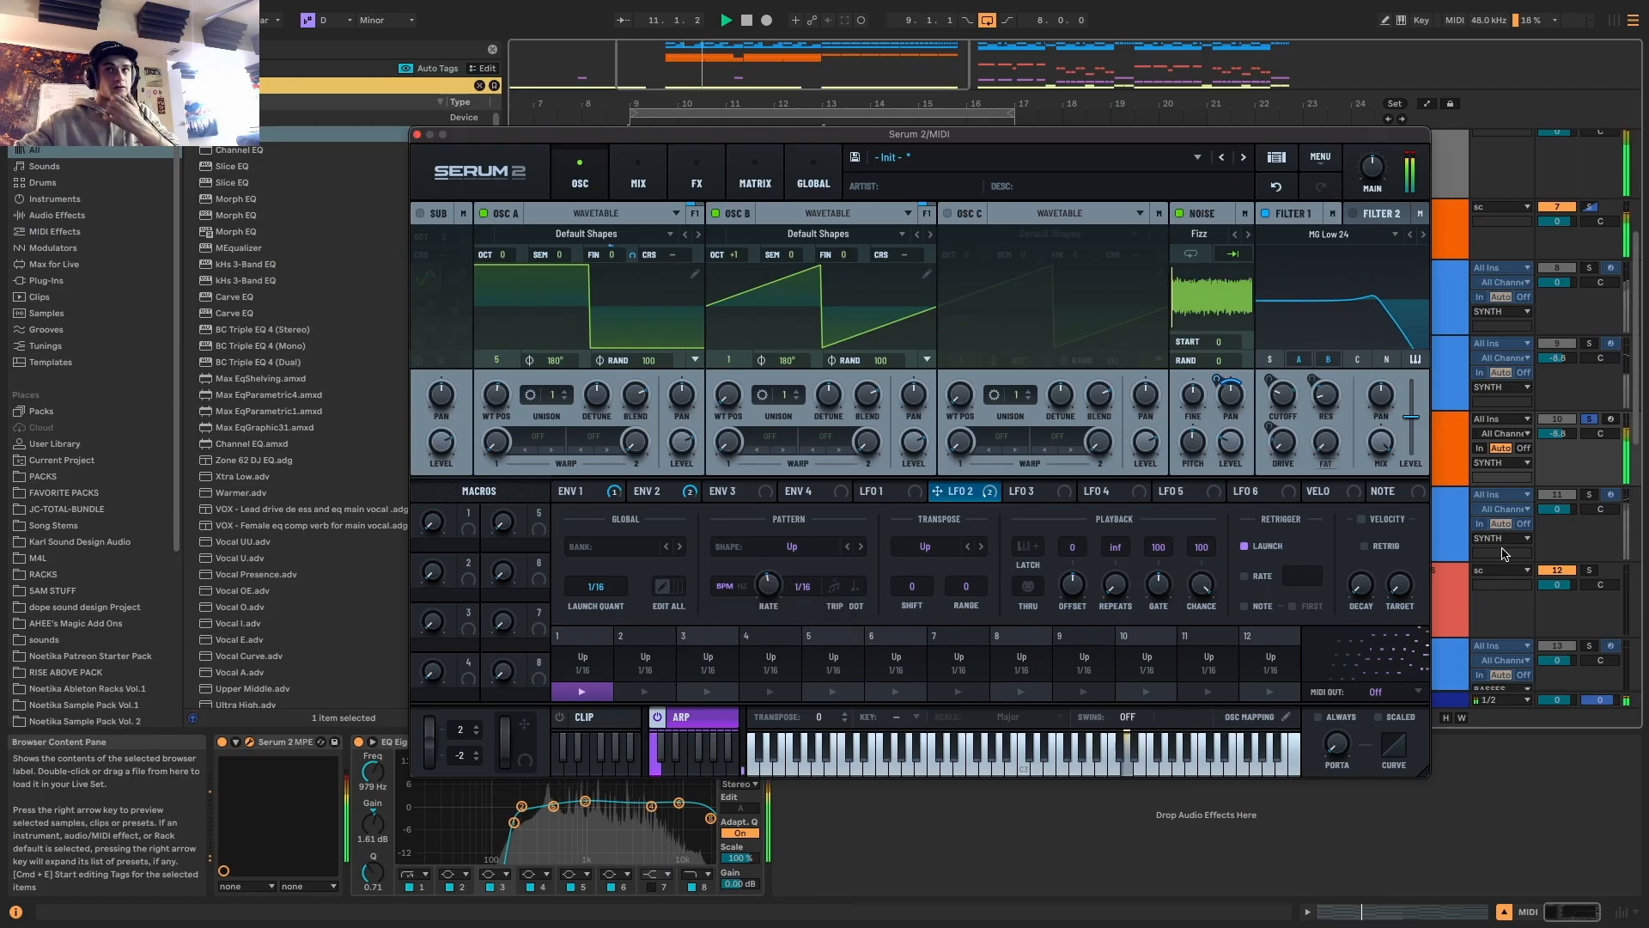
{"action": "left_click", "coordinate": [1590, 419]}
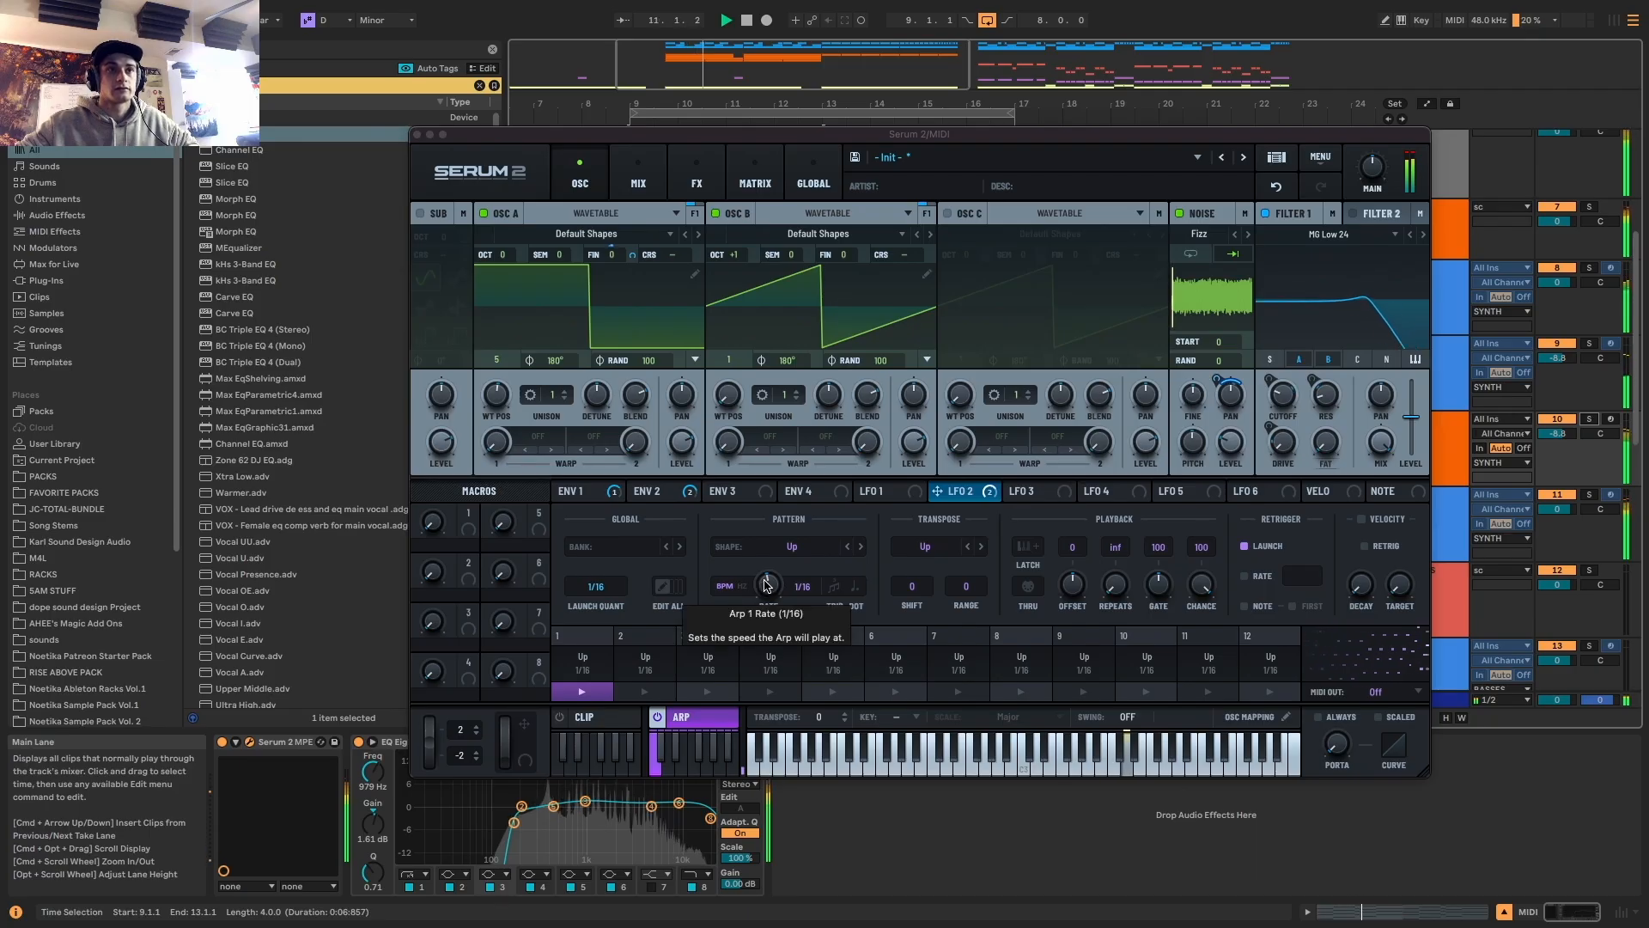
{"action": "left_click_drag", "start_coordinate": [768, 584], "coordinate": [771, 578]}
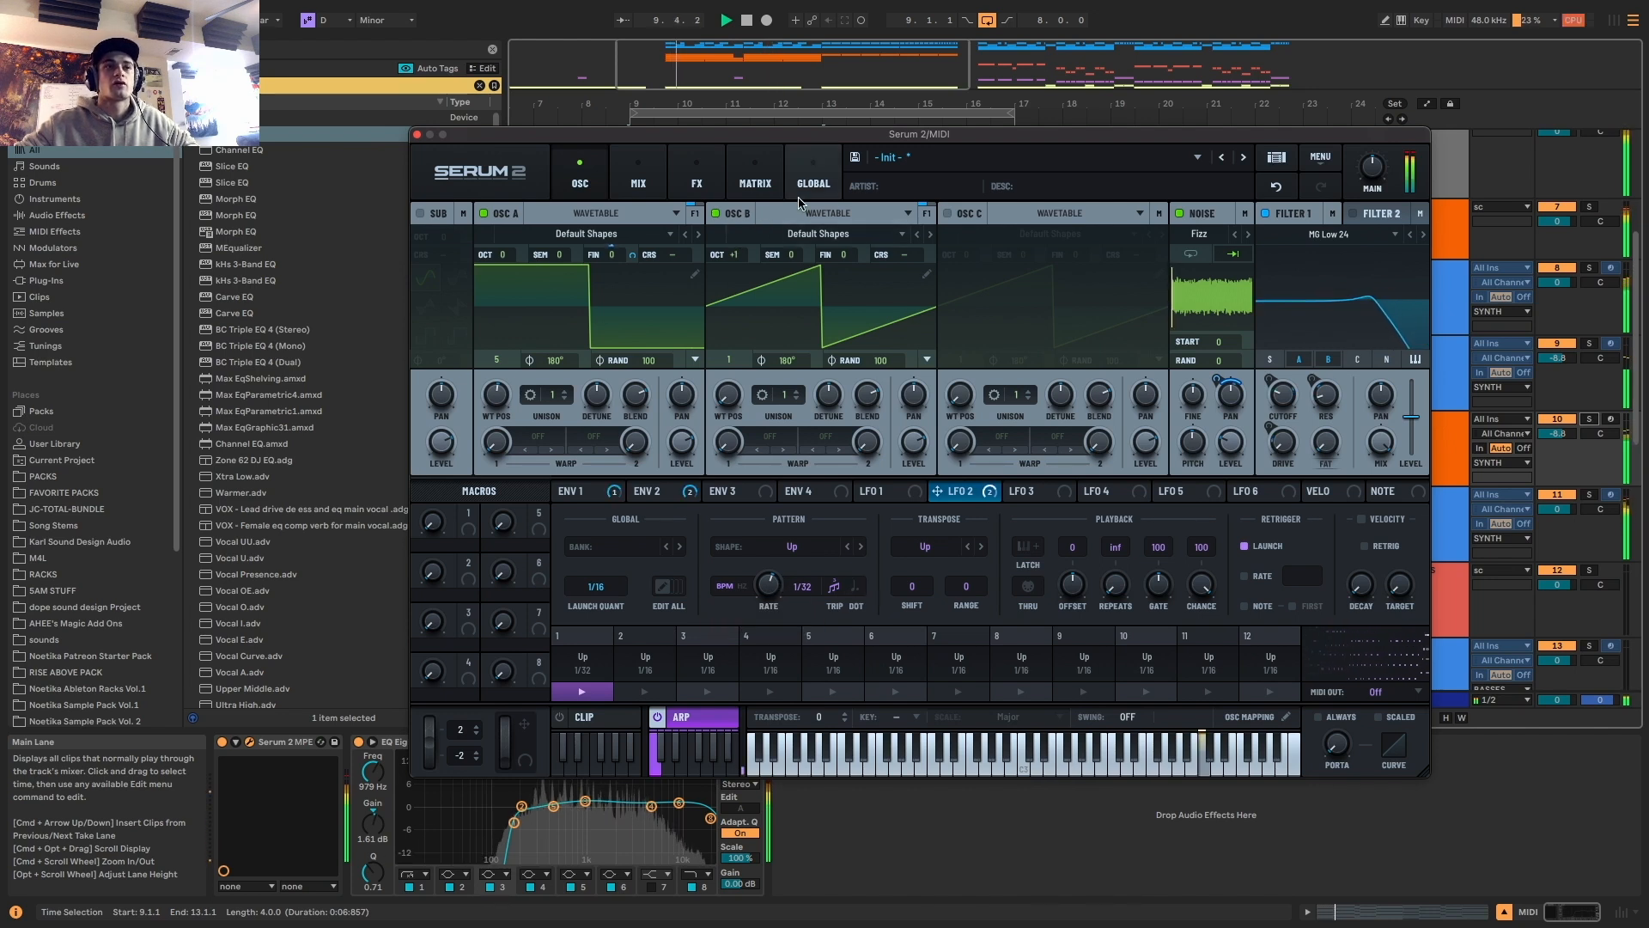
{"action": "key", "text": "space"}
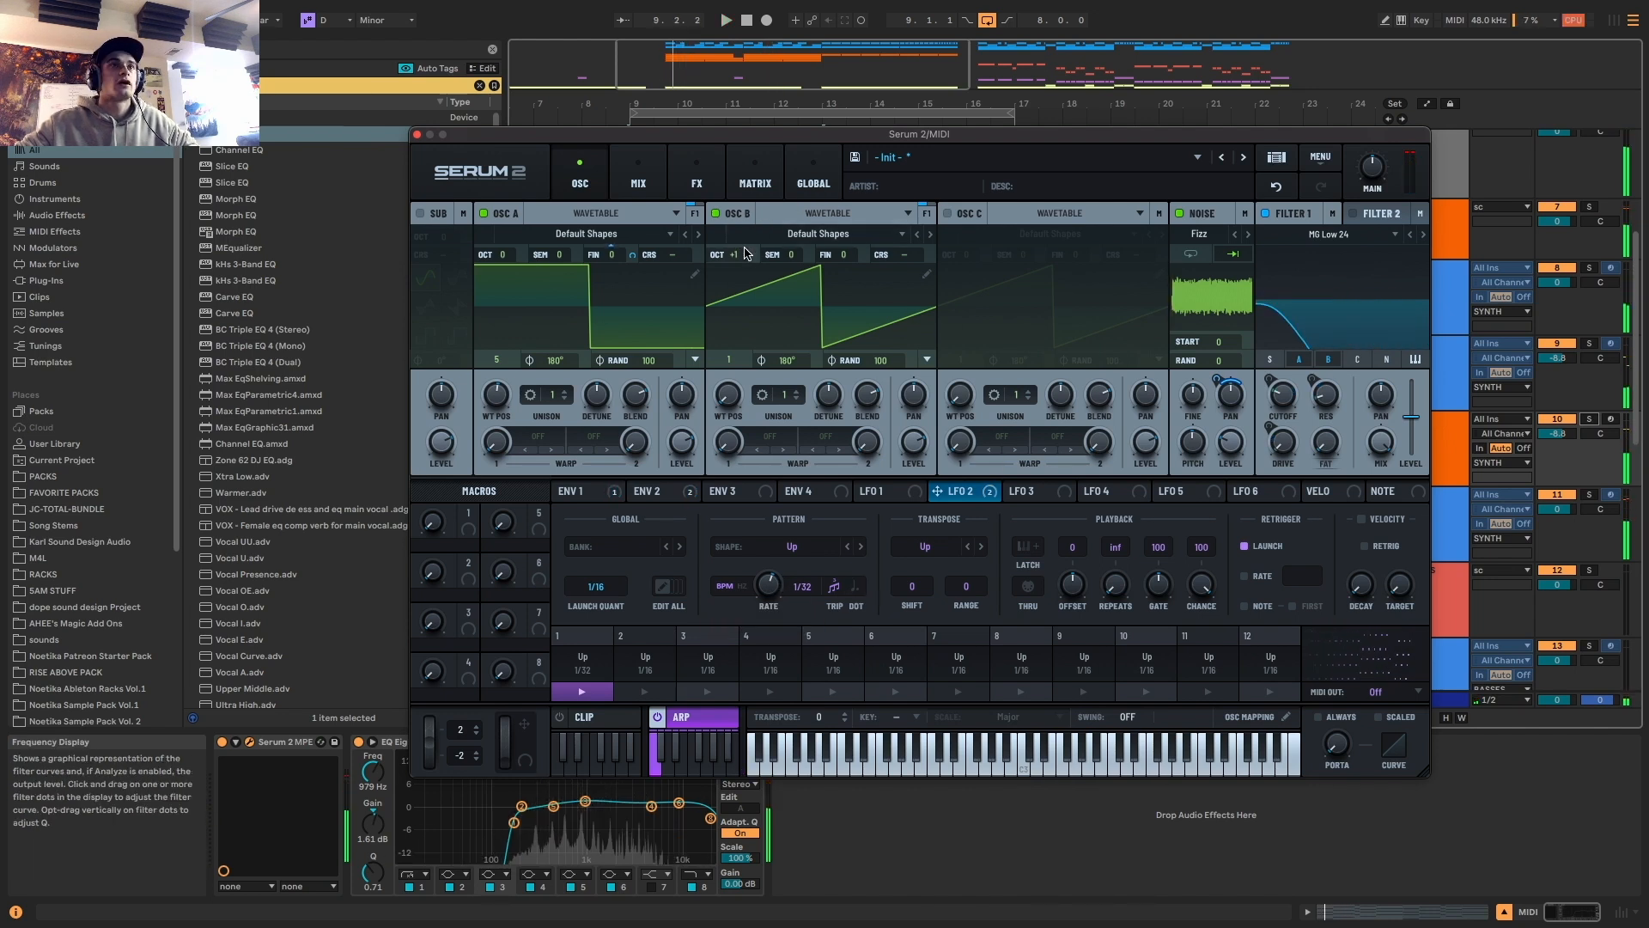
Raise oscillator A to octave +1 and oscillator B to +2, and give oscillator A 16 unison voices
{"action": "left_click_drag", "start_coordinate": [500, 254], "coordinate": [505, 238]}
{"action": "key", "text": "space"}
{"action": "left_click_drag", "start_coordinate": [553, 407], "coordinate": [564, 286]}
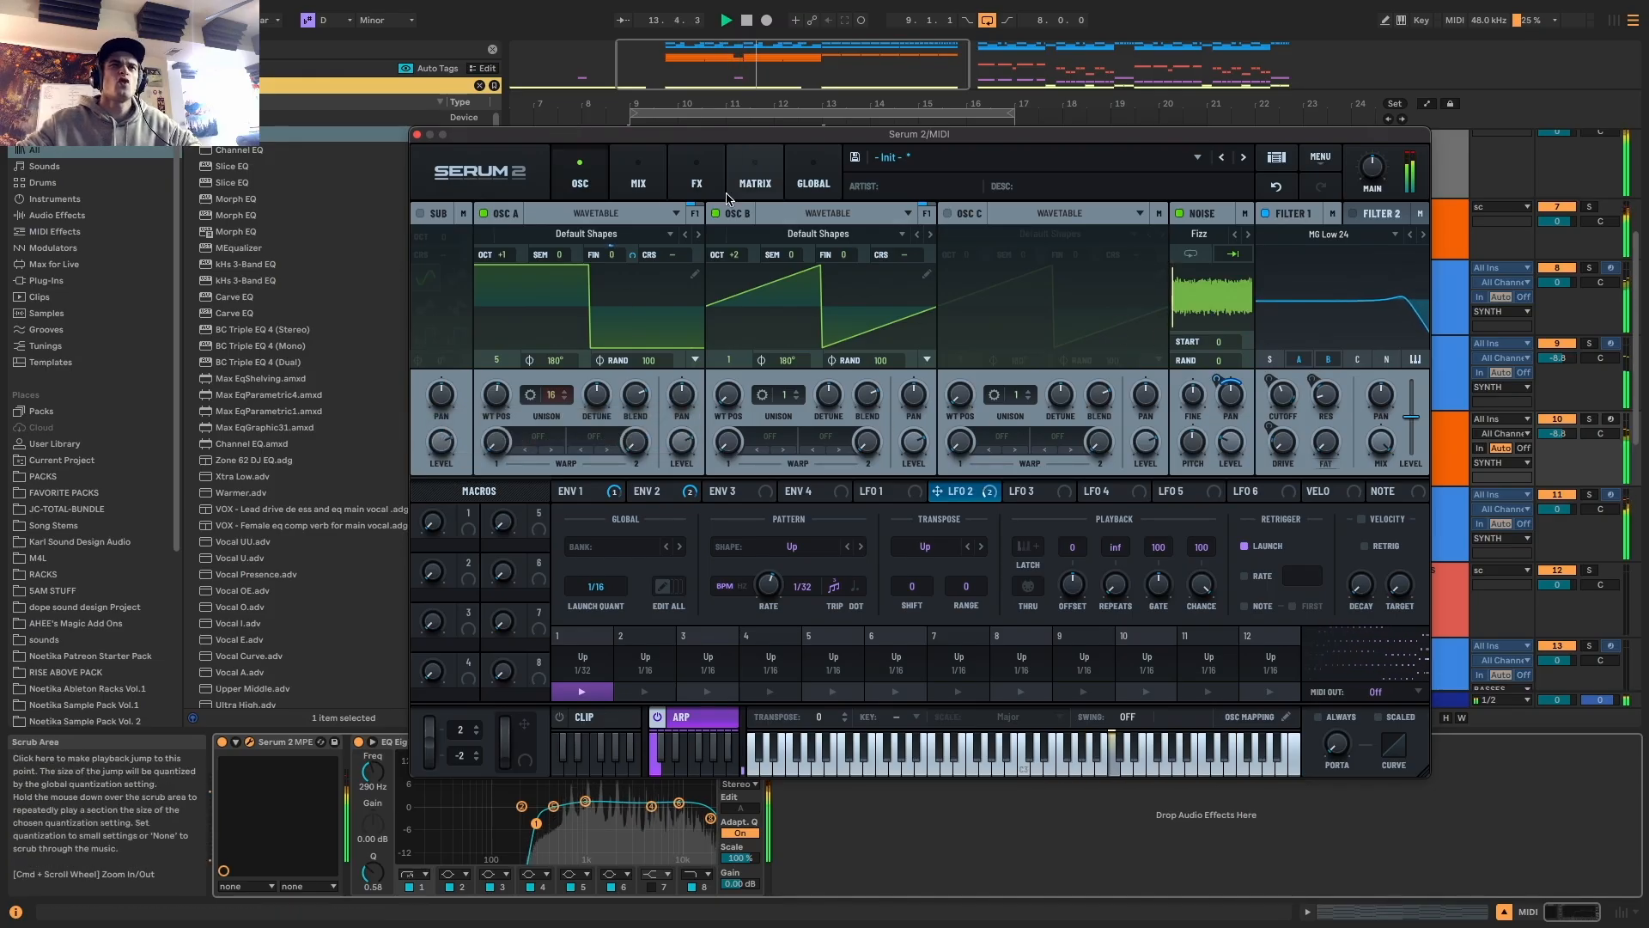
Try a duplicate of the compressor at the end of the effects chain, and remove it
{"action": "left_click", "coordinate": [638, 176]}
{"action": "left_click", "coordinate": [696, 176]}
{"action": "left_click_drag", "start_coordinate": [475, 321], "coordinate": [483, 354]}
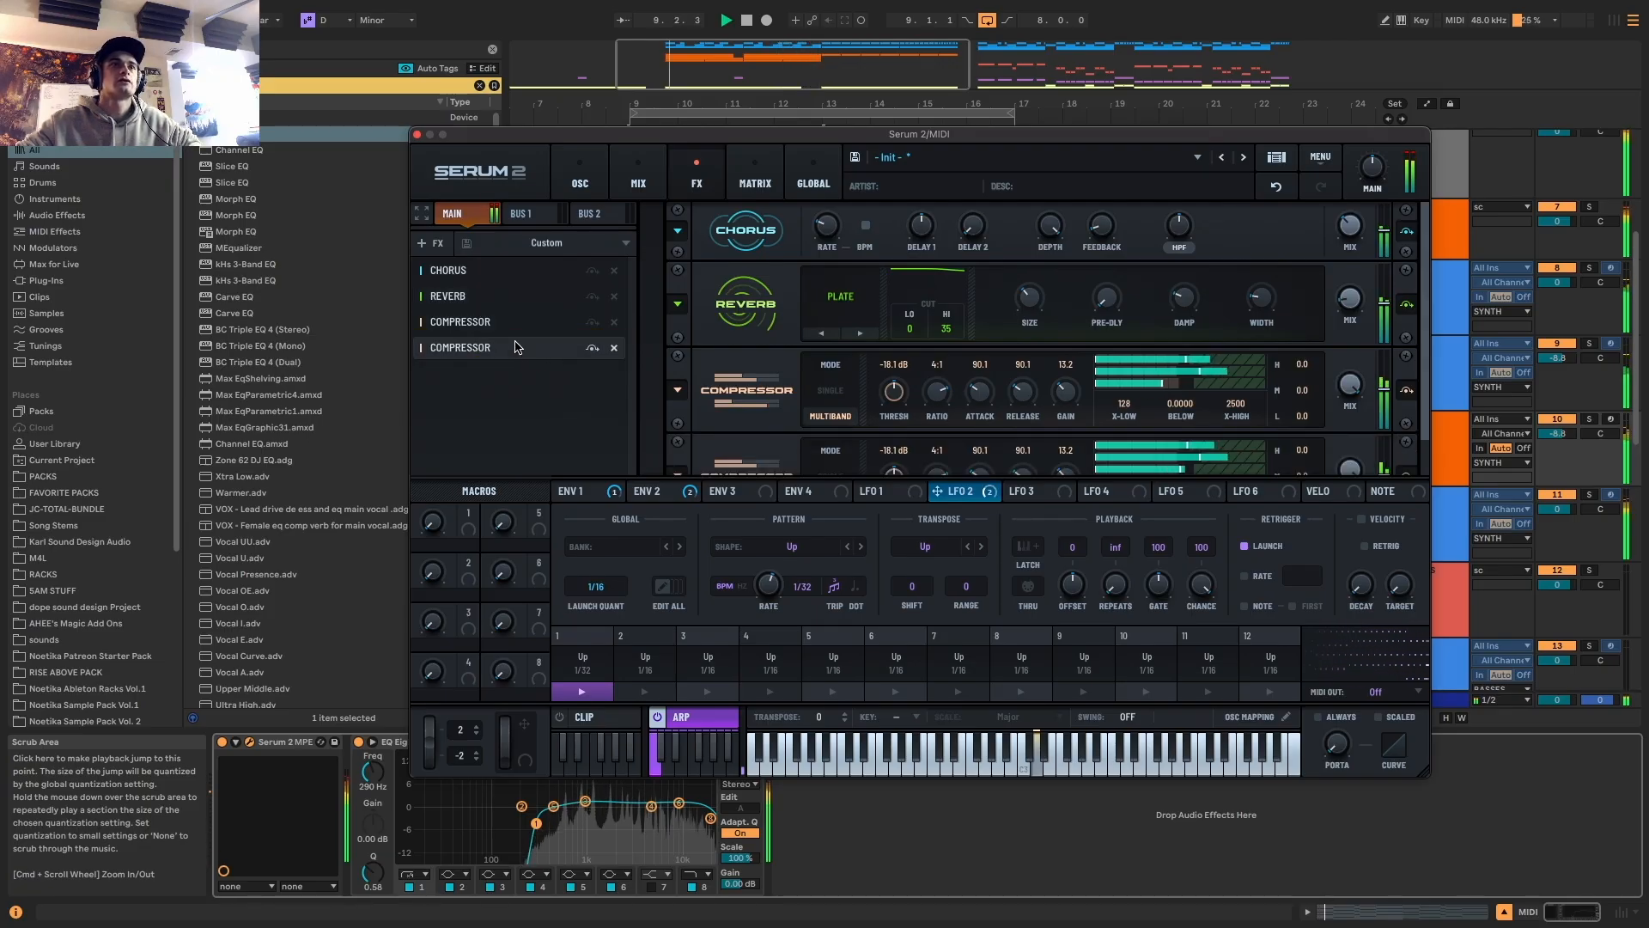
{"action": "left_click", "coordinate": [612, 347]}
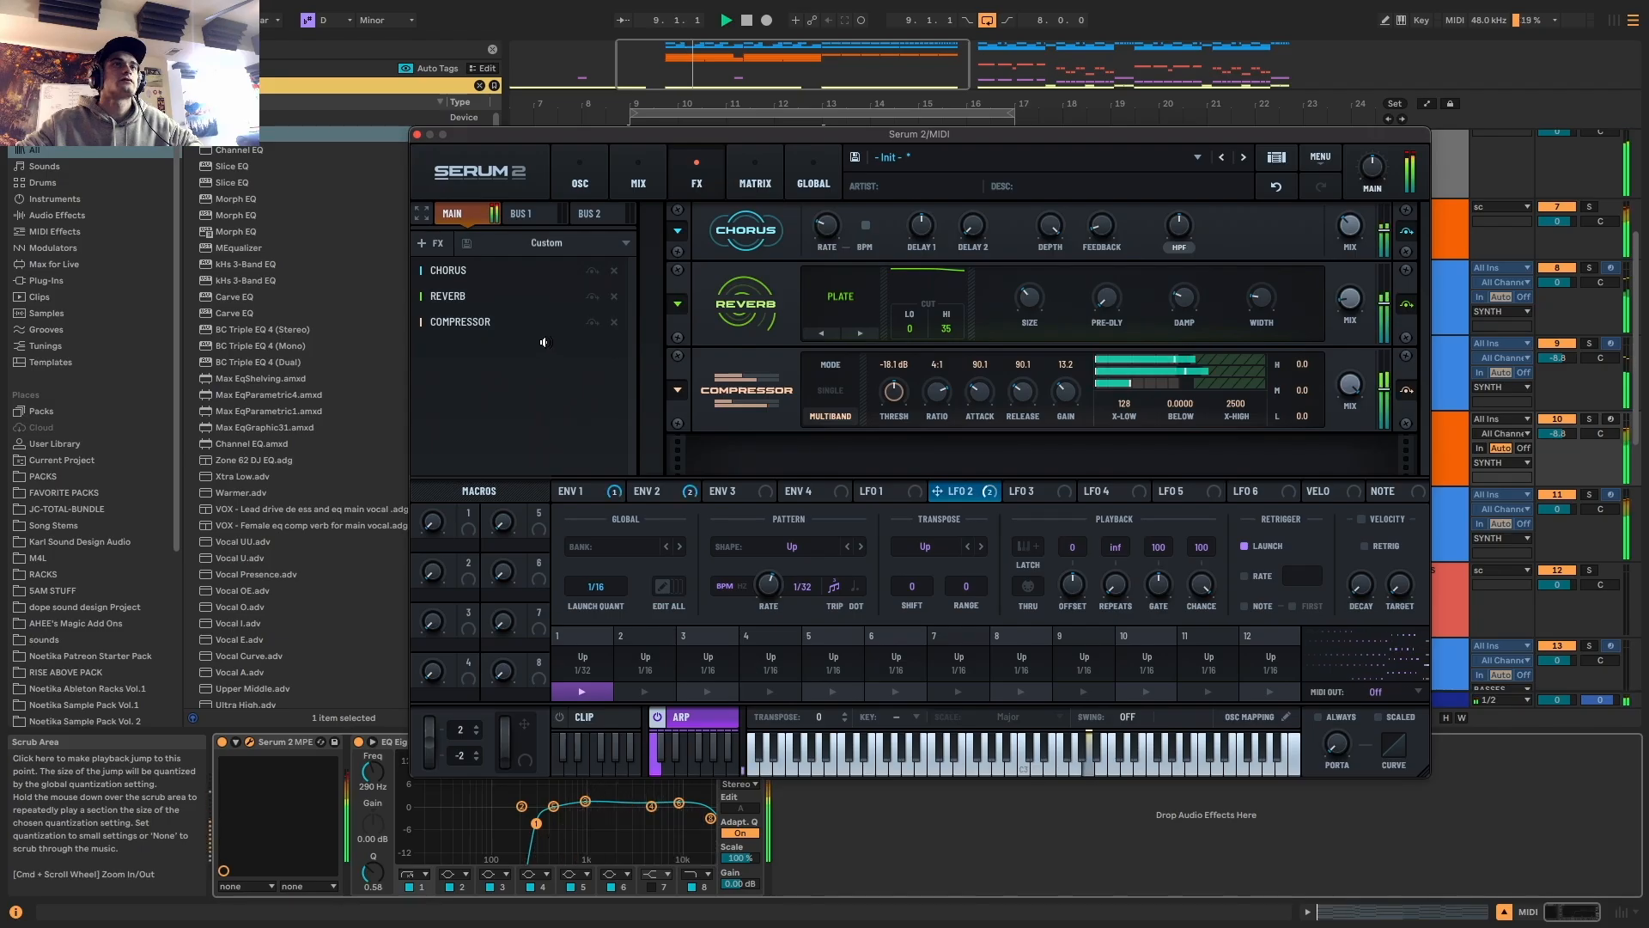
Add a Distortion at the start of the effects chain, raise its drive and set its mode to HardClip
{"action": "left_click", "coordinate": [427, 243]}
{"action": "left_click", "coordinate": [468, 359]}
{"action": "left_click_drag", "start_coordinate": [511, 347], "coordinate": [507, 268]}
{"action": "key", "text": "space"}
{"action": "left_click_drag", "start_coordinate": [1211, 243], "coordinate": [1207, 215]}
{"action": "left_click", "coordinate": [862, 274]}
{"action": "left_click", "coordinate": [861, 273]}
{"action": "left_click", "coordinate": [825, 274]}
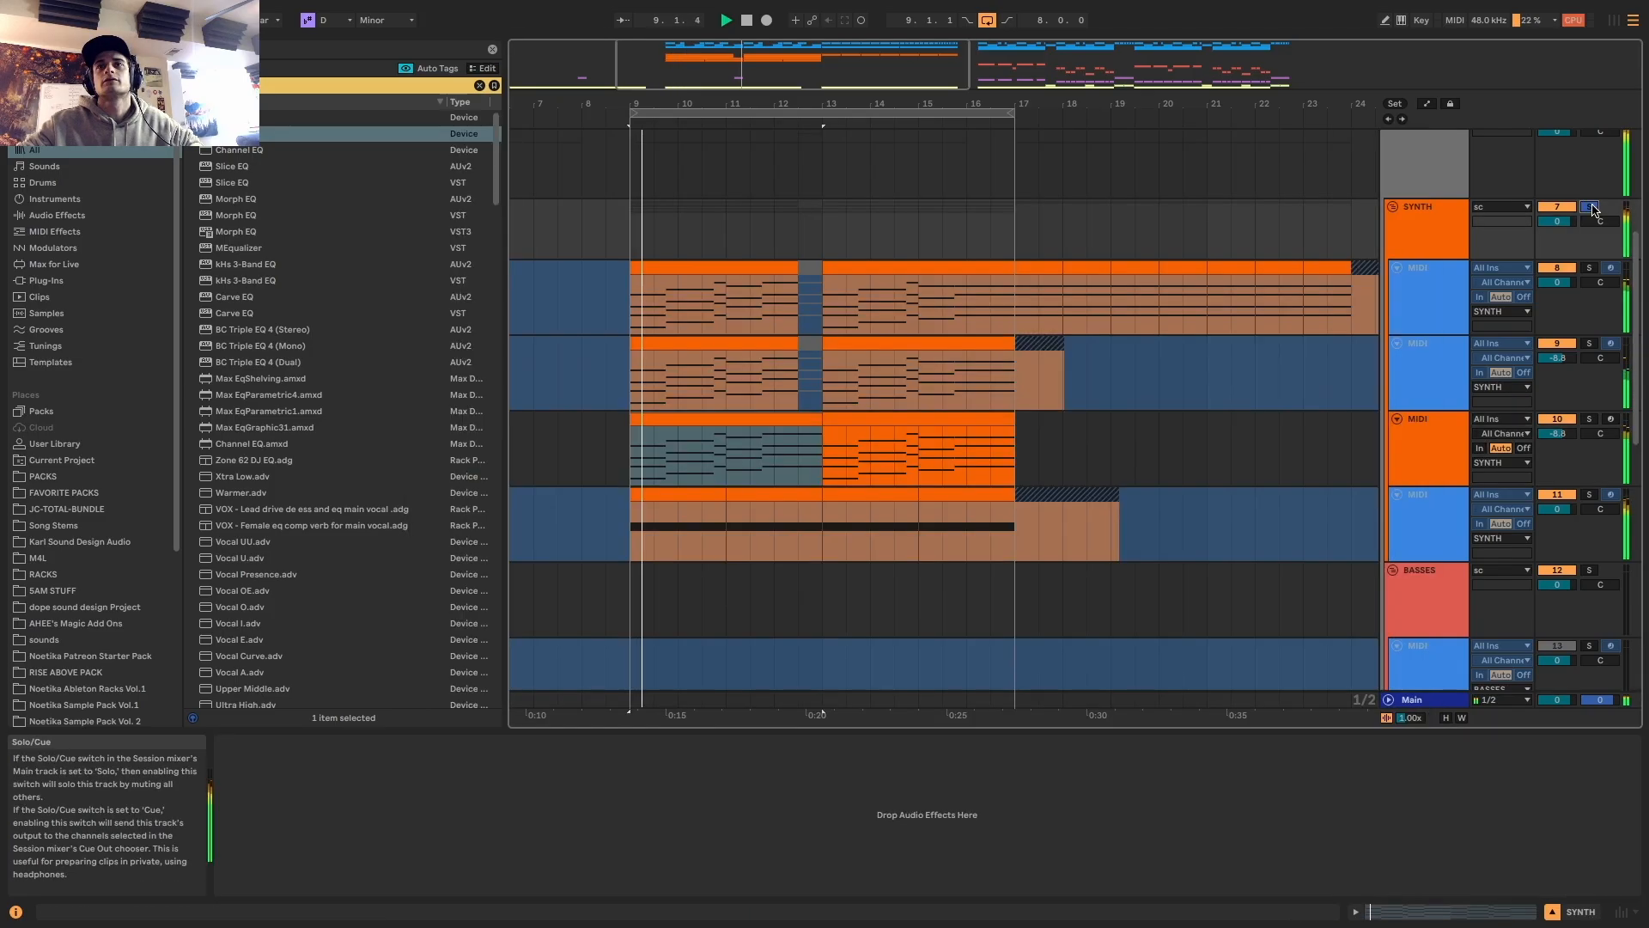
Take the SYNTH group out of solo and listen to the loop with the other tracks
{"action": "left_click", "coordinate": [1592, 209]}
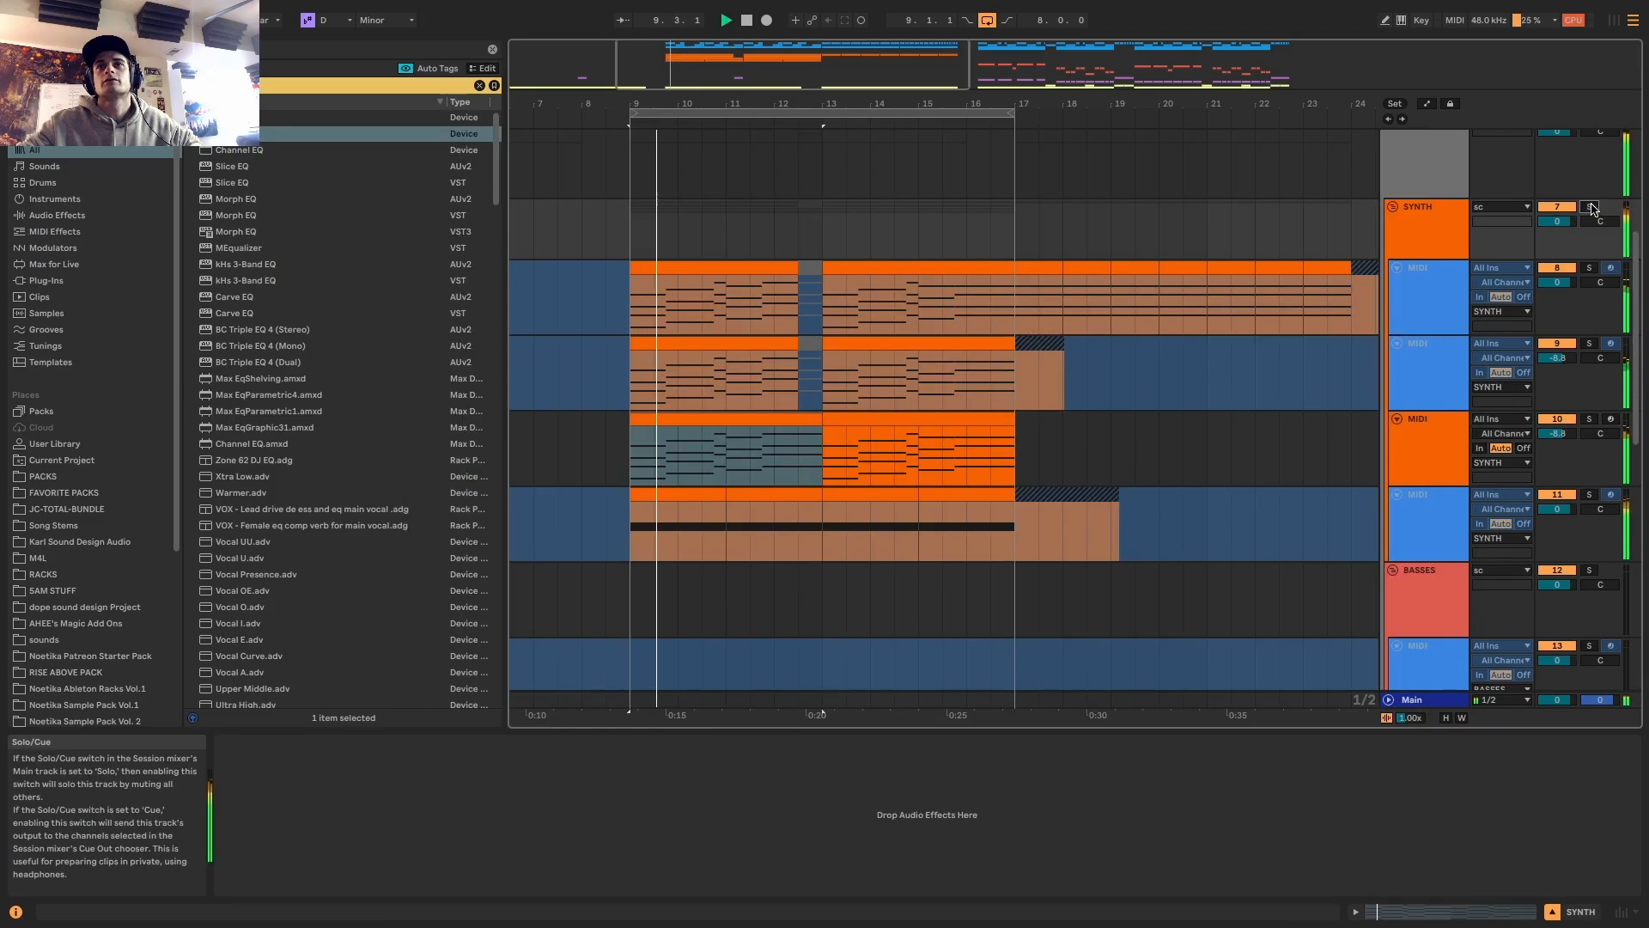
{"action": "scroll", "coordinate": [682, 505], "scroll_direction": "up", "scroll_amount": 2}
{"action": "left_click", "coordinate": [657, 496]}
{"action": "scroll", "coordinate": [636, 502], "scroll_direction": "up", "scroll_amount": 2}
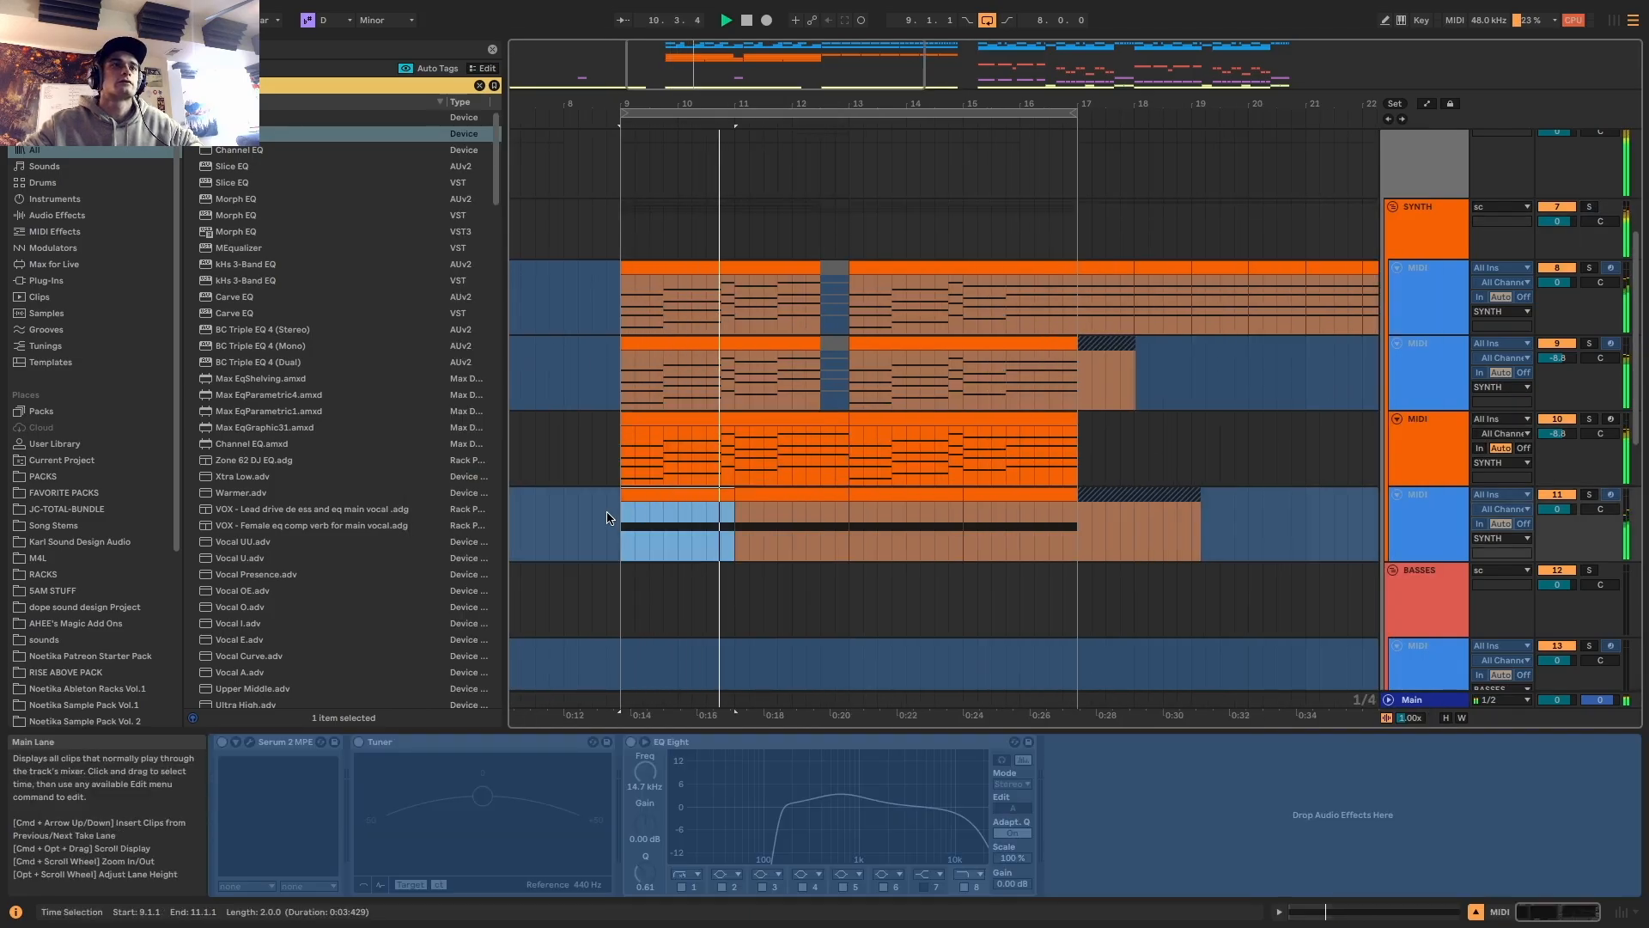
{"action": "scroll", "coordinate": [636, 498], "scroll_direction": "down", "scroll_amount": 4}
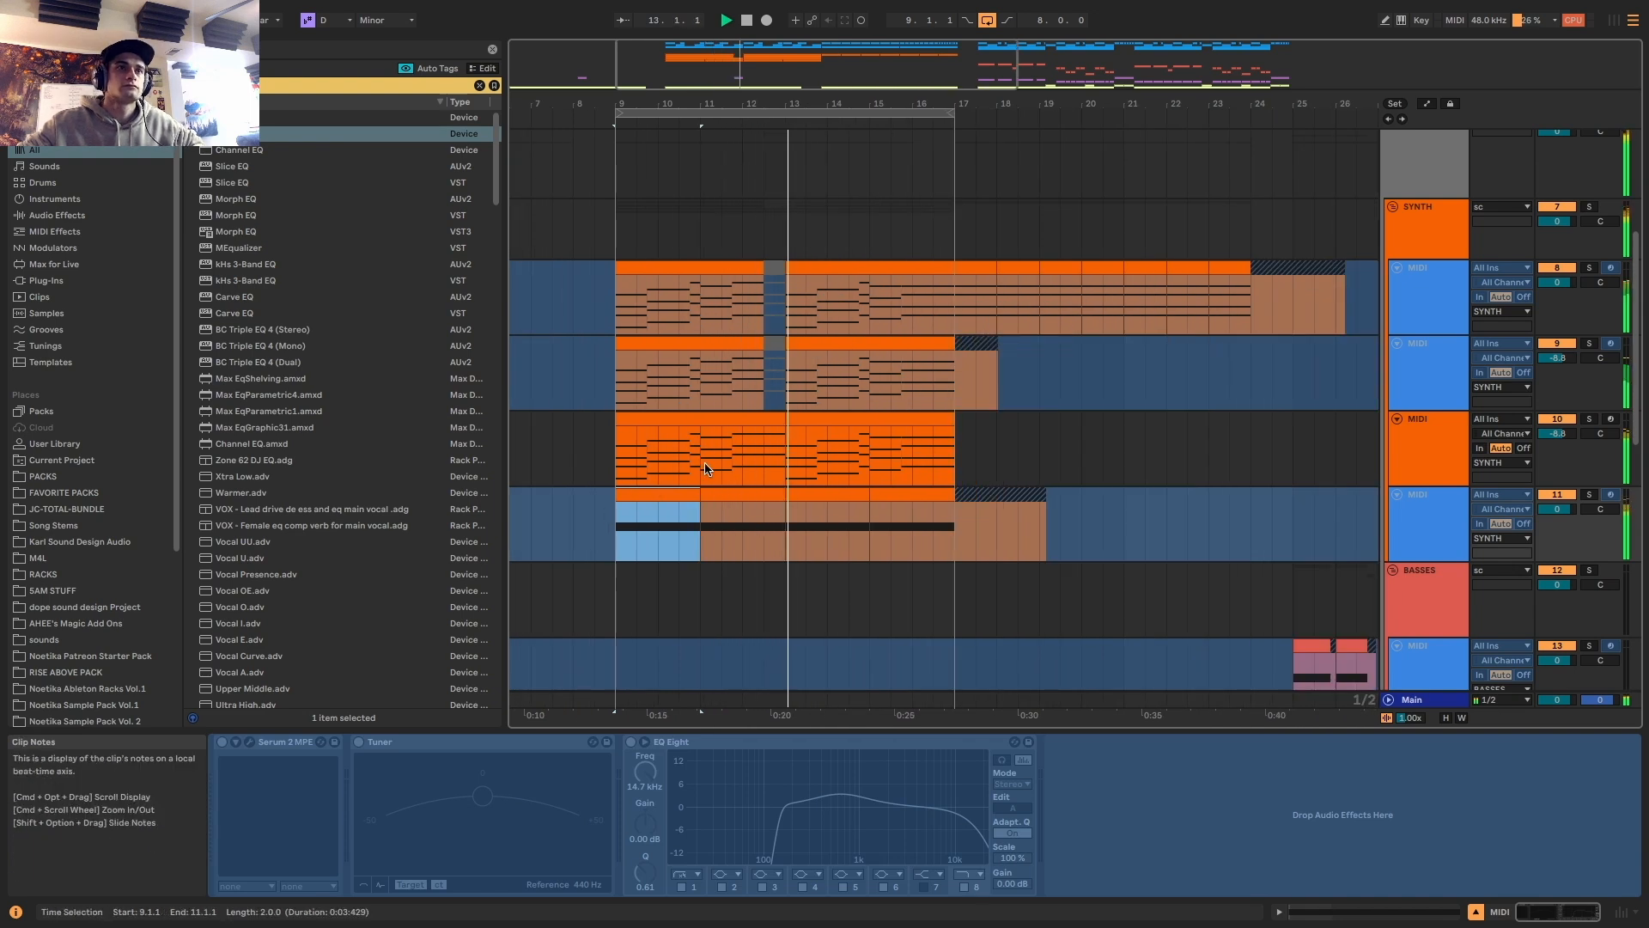
{"action": "left_click", "coordinate": [809, 420]}
{"action": "key", "text": "space"}
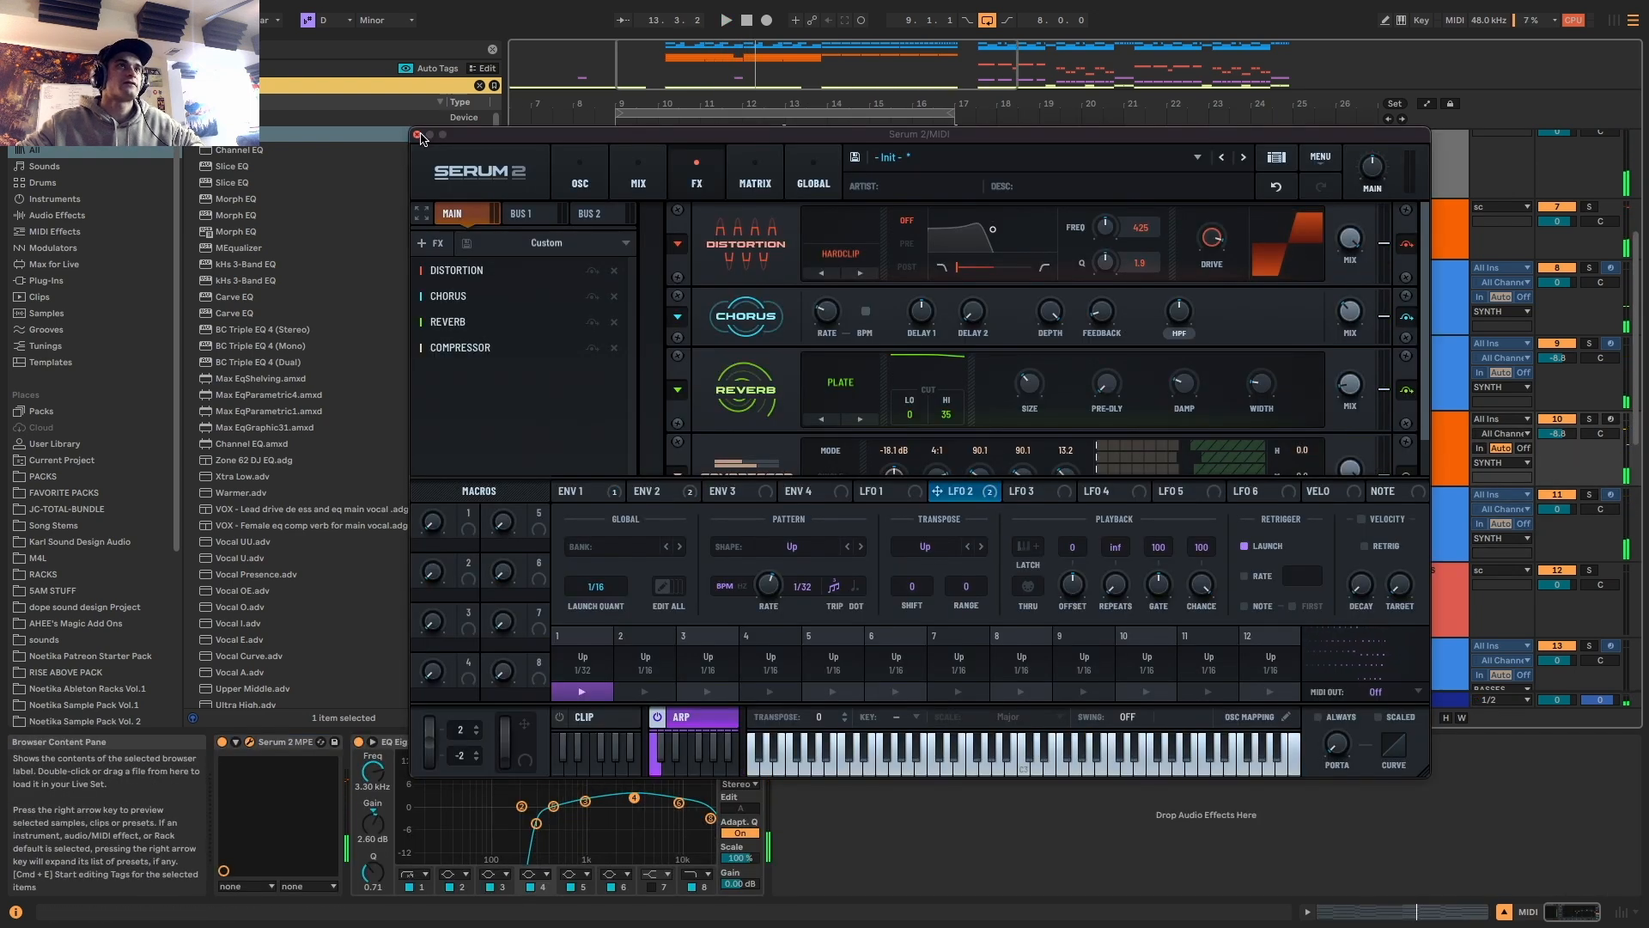
Fold the BASSES group and copy the track 10 chord clips onto a new MIDI track in the SUB group
{"action": "left_click", "coordinate": [417, 135]}
{"action": "left_click", "coordinate": [1413, 279]}
{"action": "scroll", "coordinate": [1413, 285], "scroll_direction": "down", "scroll_amount": 3}
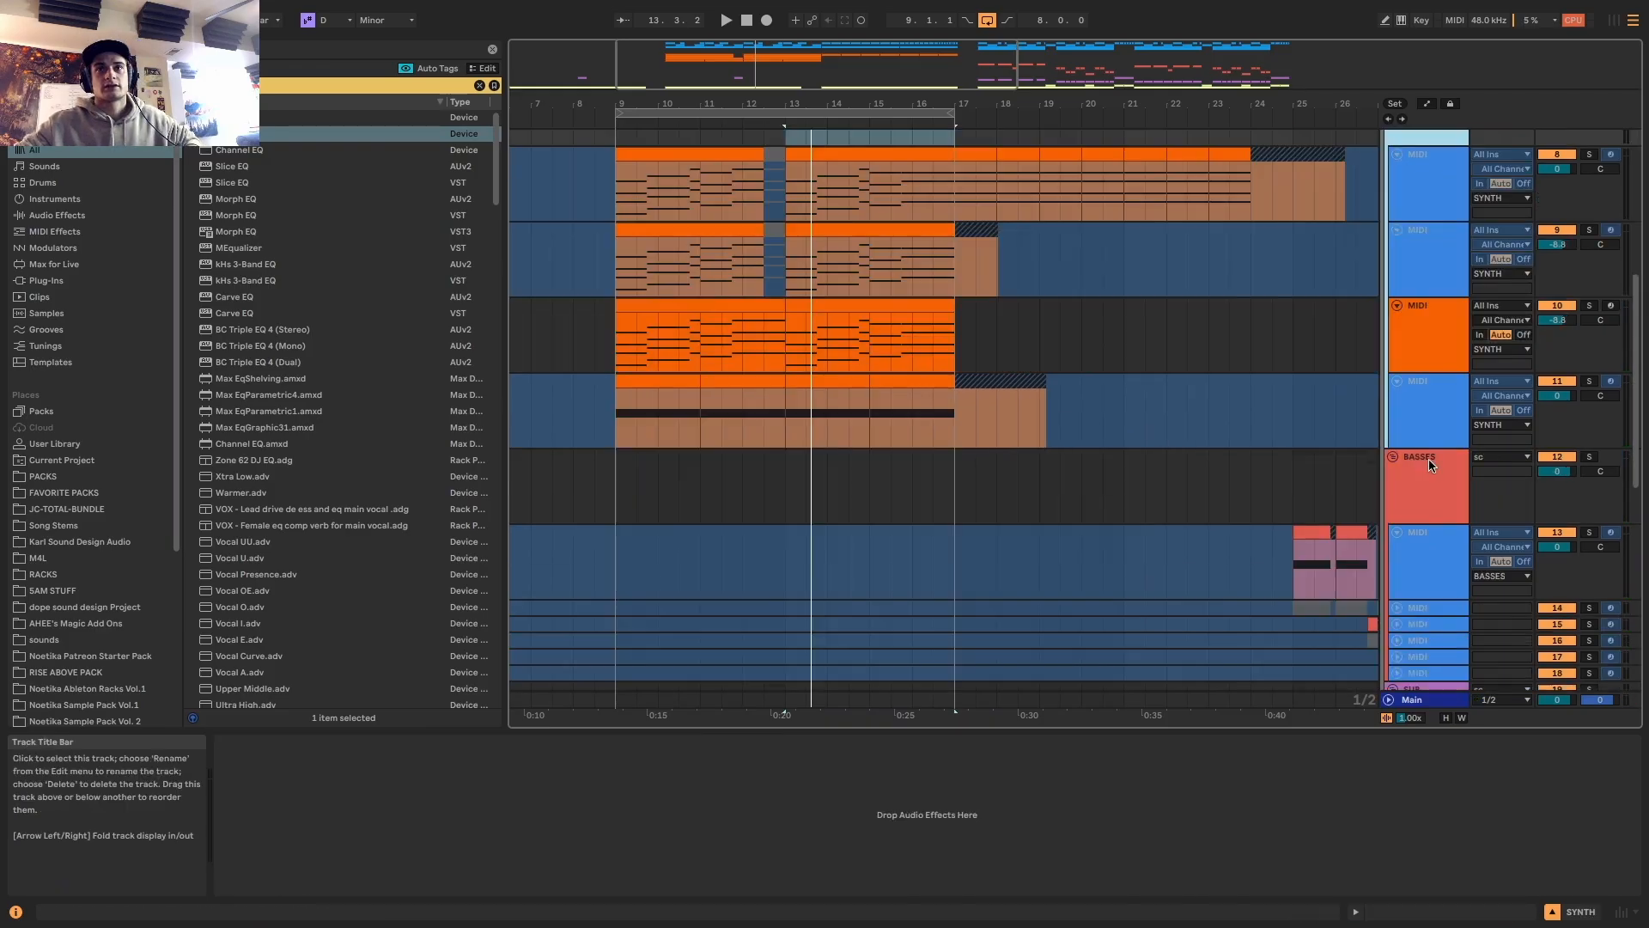
{"action": "left_click", "coordinate": [1398, 457]}
{"action": "left_click", "coordinate": [1428, 560]}
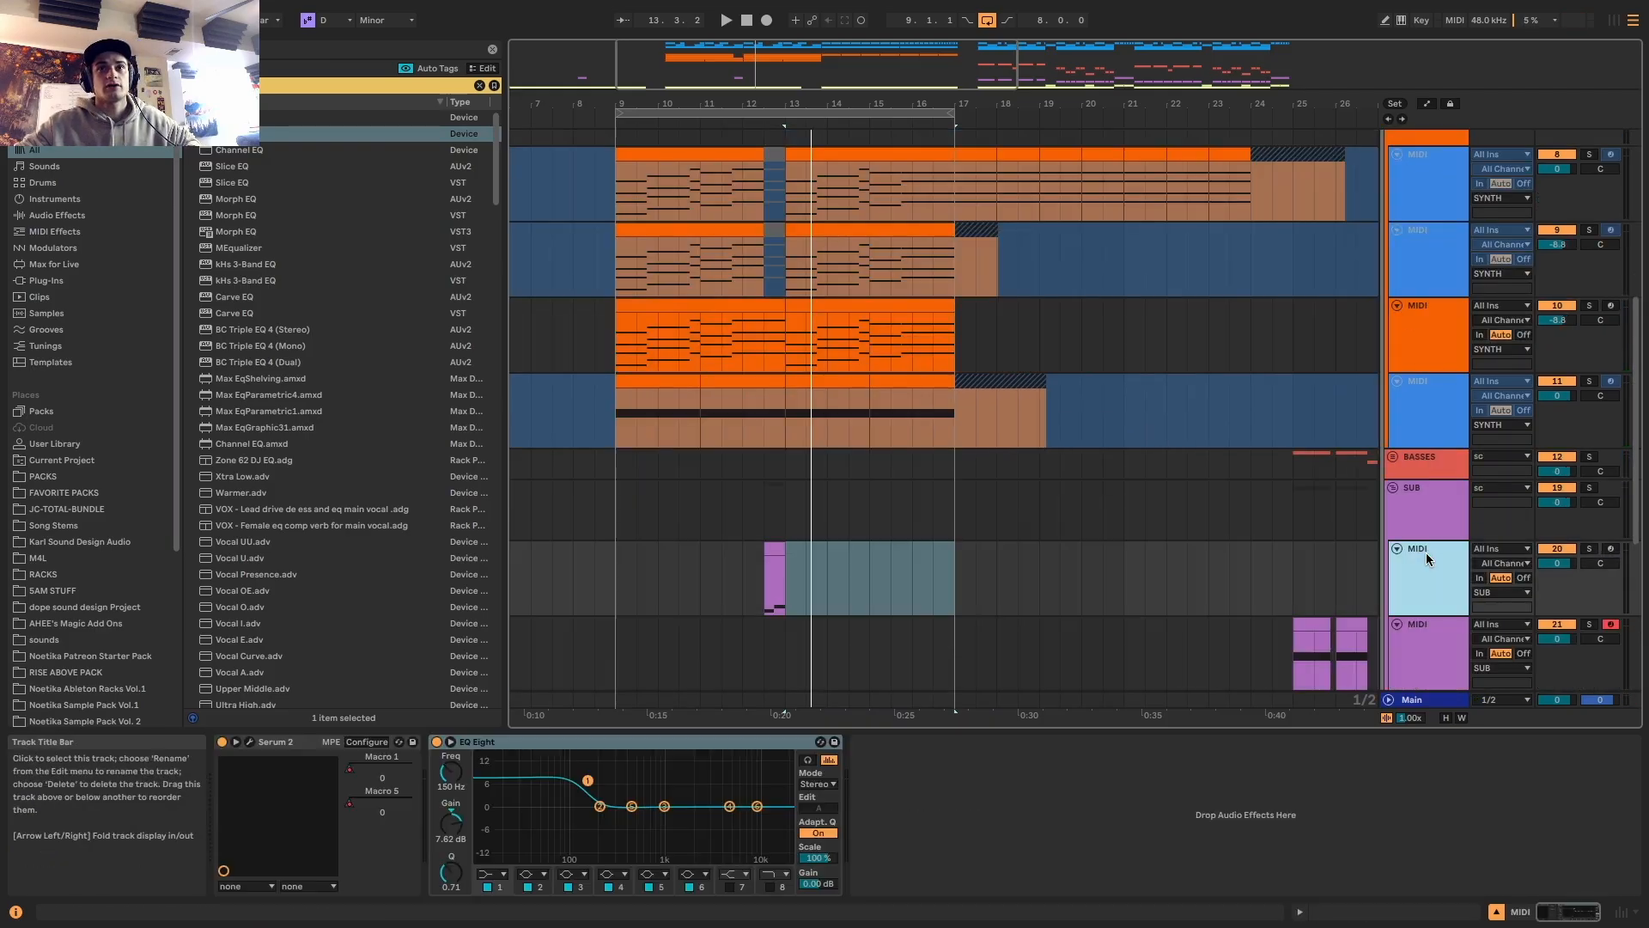
{"action": "left_click_drag", "start_coordinate": [849, 304], "coordinate": [851, 650]}
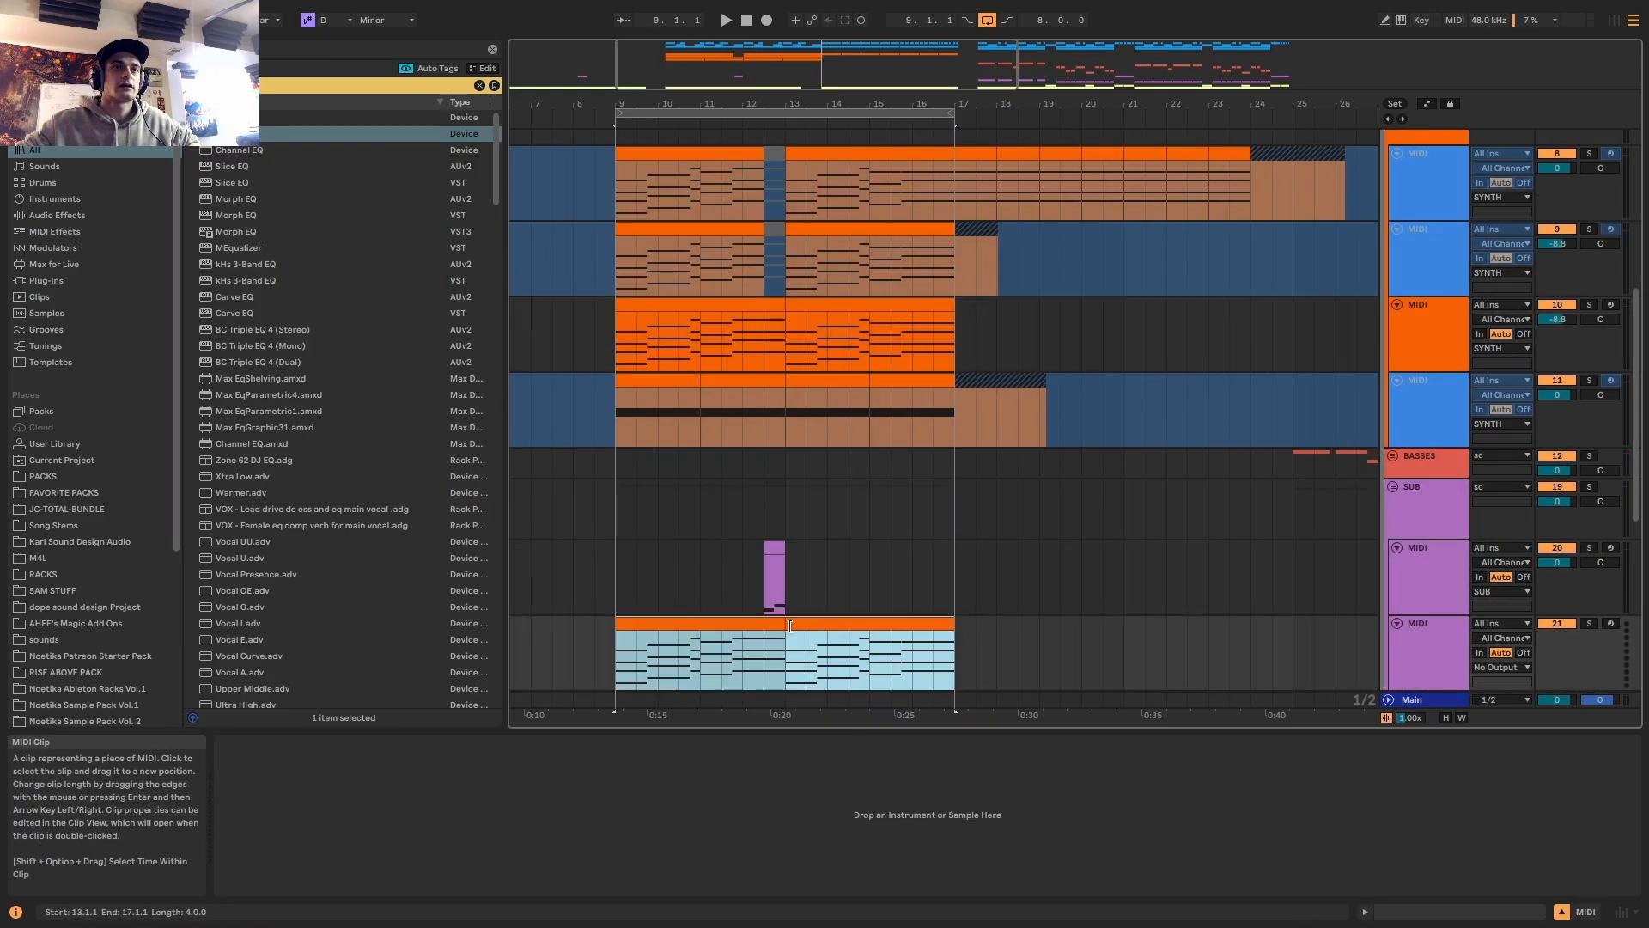
Reduce the copied clip to a single bass line, keeping only D4 from the final chord
{"action": "scroll", "coordinate": [851, 650], "scroll_direction": "down", "scroll_amount": 4}
{"action": "left_click", "coordinate": [1417, 915]}
{"action": "scroll", "coordinate": [832, 760], "scroll_direction": "down", "scroll_amount": 3}
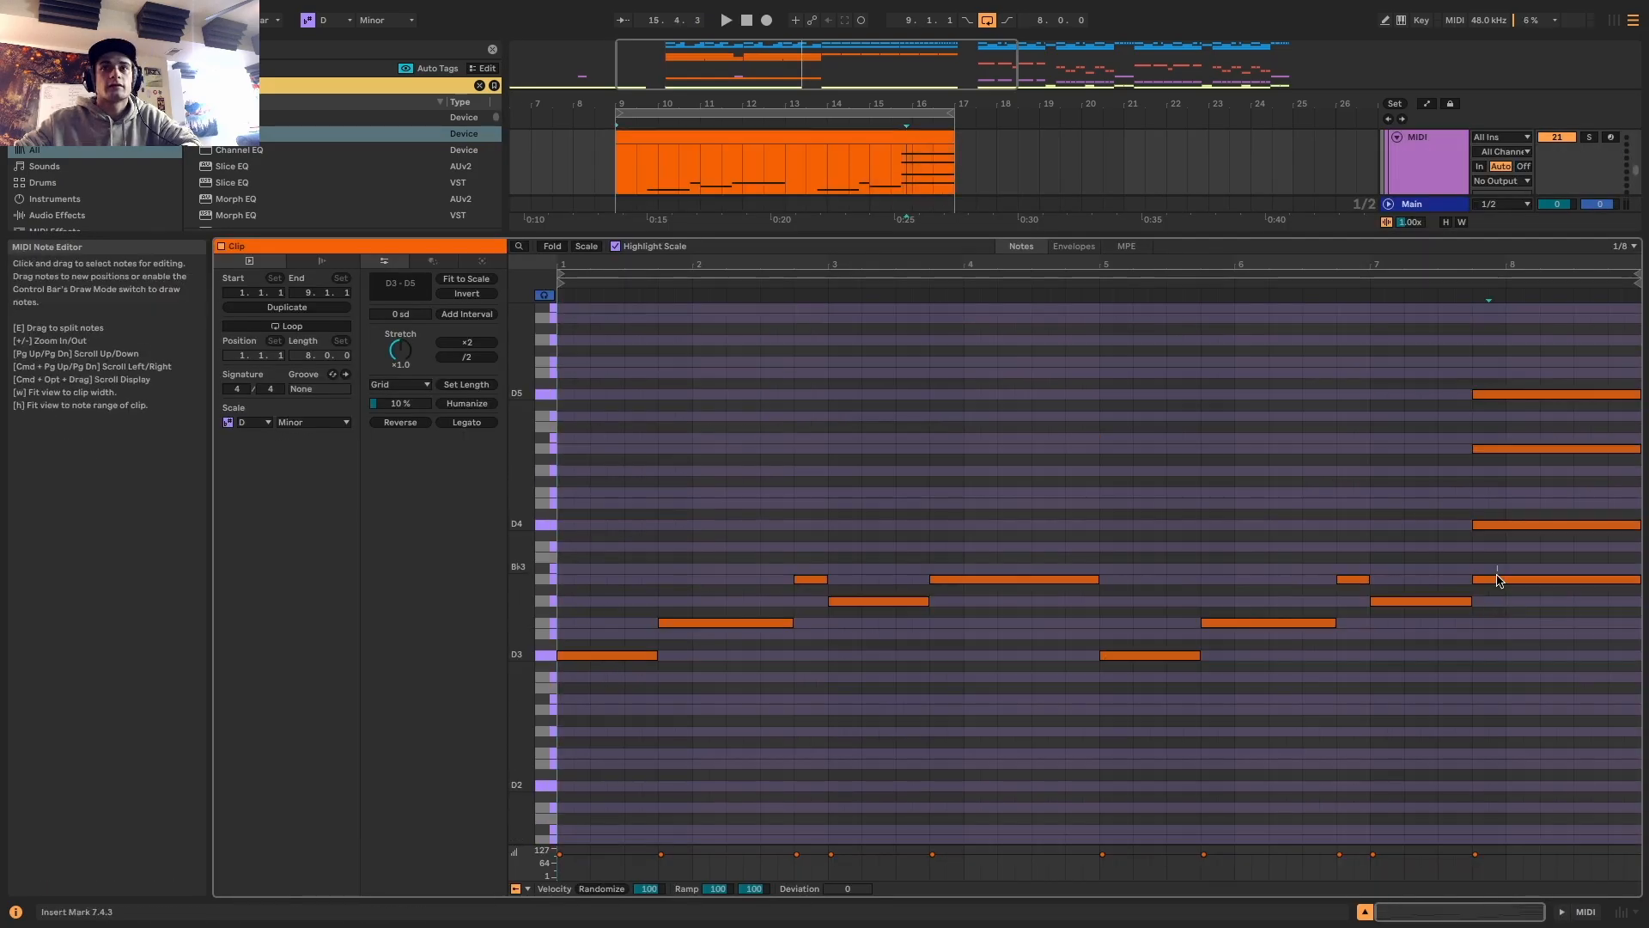
{"action": "left_click_drag", "start_coordinate": [1496, 579], "coordinate": [1504, 486]}
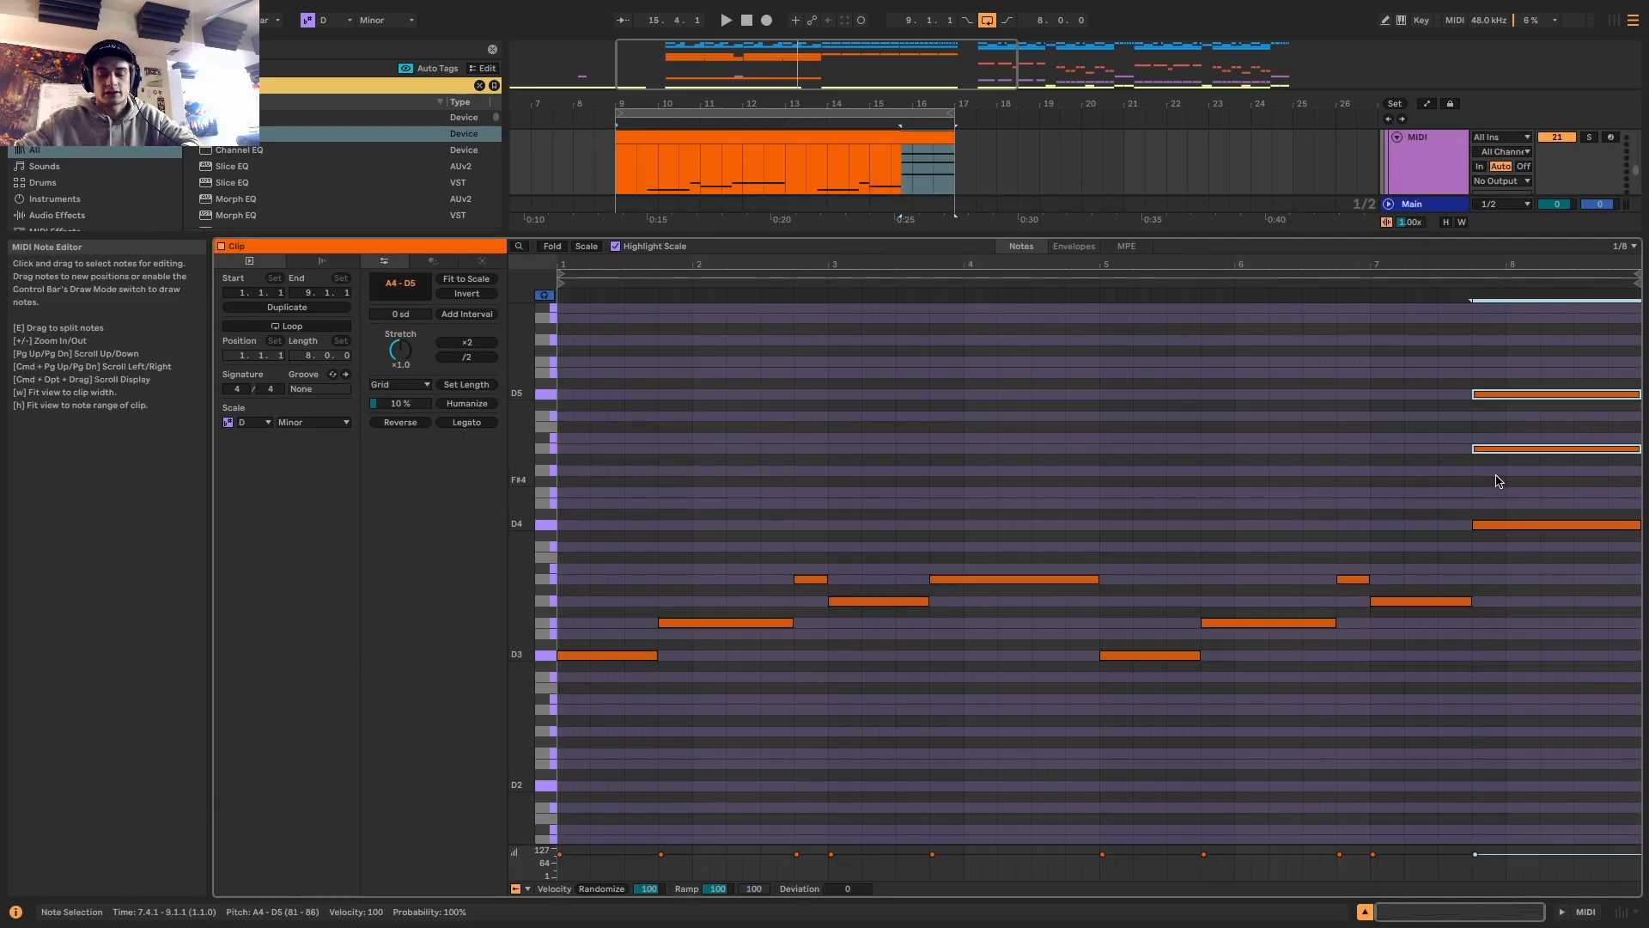
{"action": "key", "text": "Delete"}
{"action": "left_click", "coordinate": [868, 138]}
Solo the new sub track 21 together with the drums group
{"action": "key", "text": "space"}
{"action": "left_click", "coordinate": [1588, 136]}
{"action": "key", "text": "space"}
{"action": "left_click", "coordinate": [709, 386]}
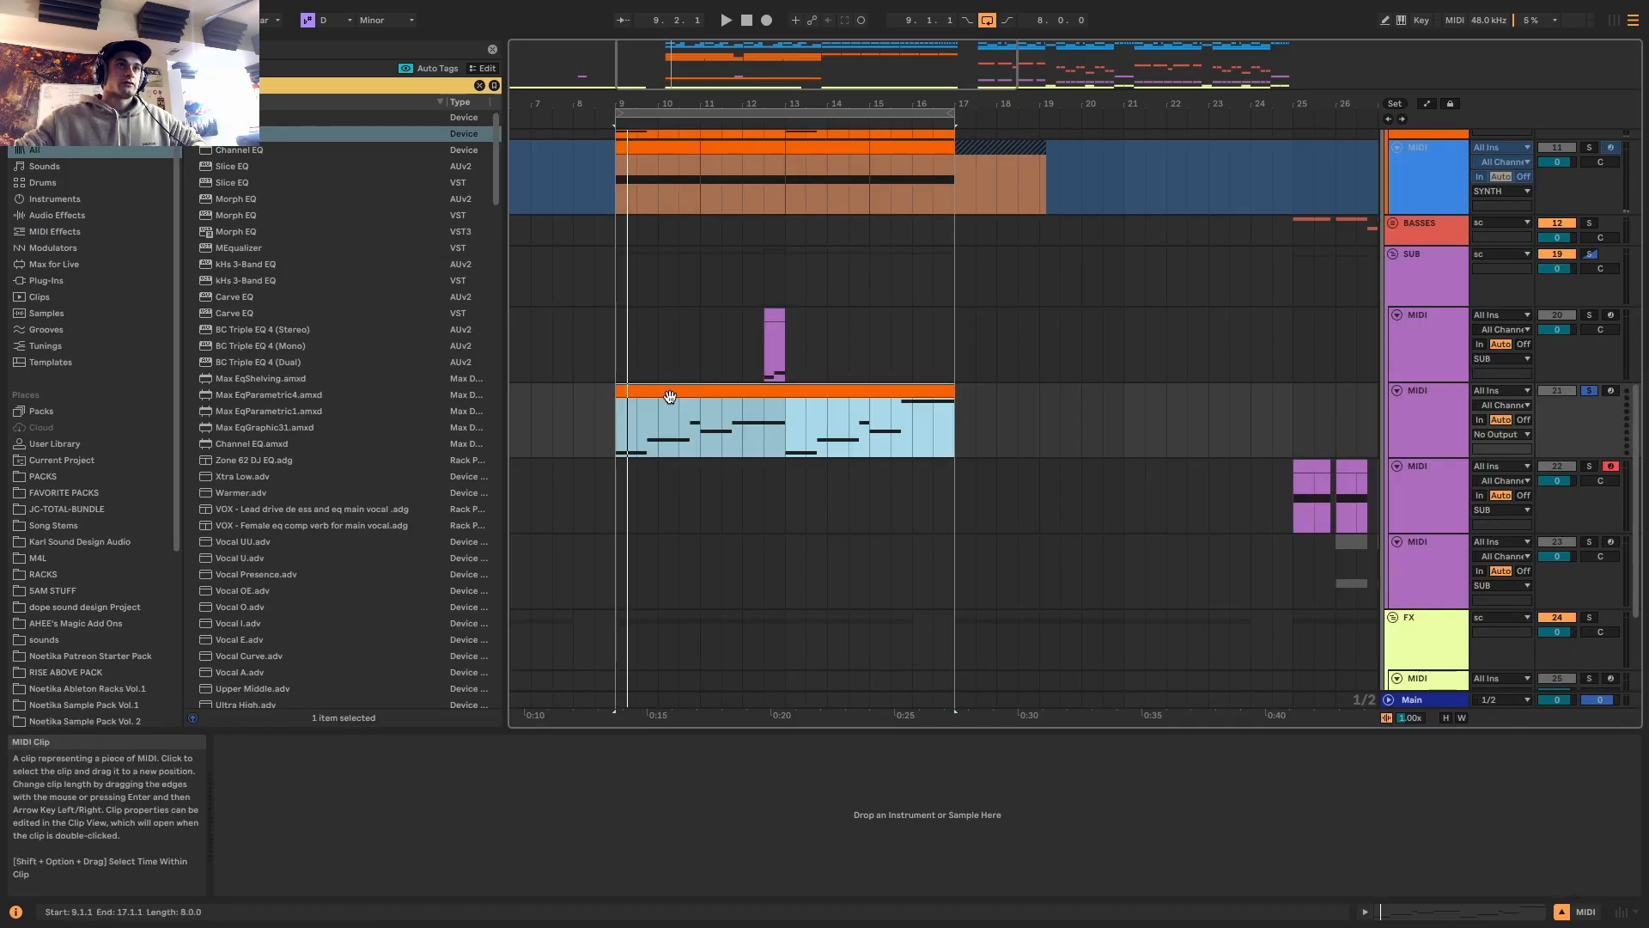
{"action": "scroll", "coordinate": [647, 417], "scroll_direction": "up", "scroll_amount": 2}
{"action": "scroll", "coordinate": [608, 432], "scroll_direction": "up", "scroll_amount": 4}
{"action": "scroll", "coordinate": [687, 415], "scroll_direction": "up", "scroll_amount": 6}
{"action": "scroll", "coordinate": [710, 424], "scroll_direction": "up", "scroll_amount": 4}
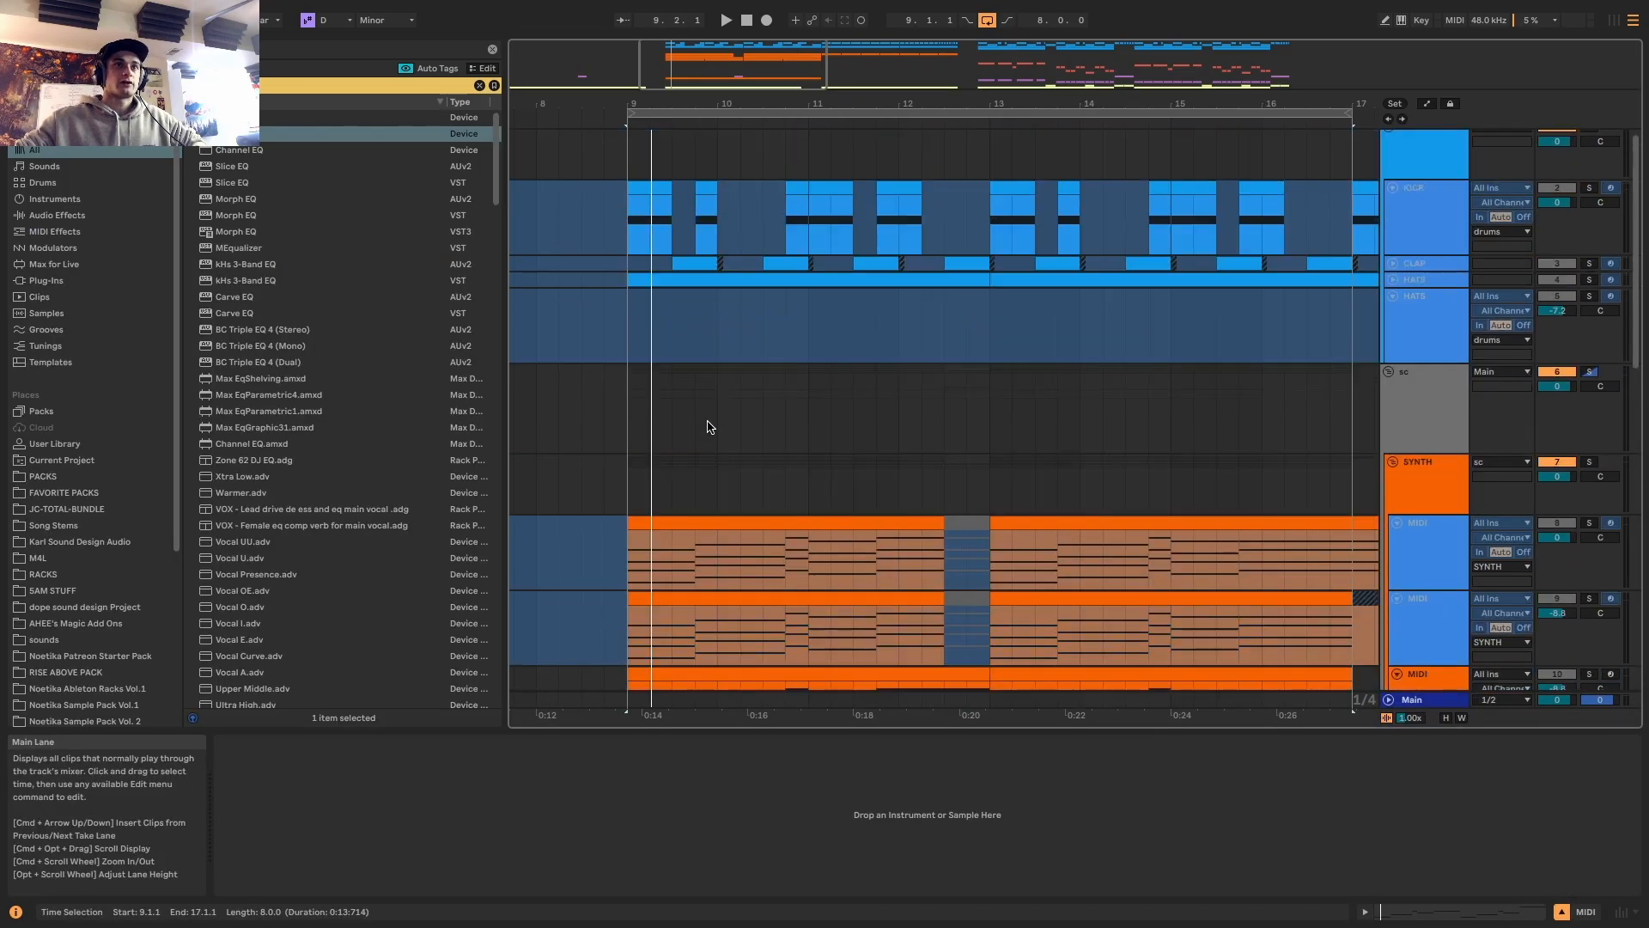
{"action": "scroll", "coordinate": [758, 478], "scroll_direction": "down", "scroll_amount": 12}
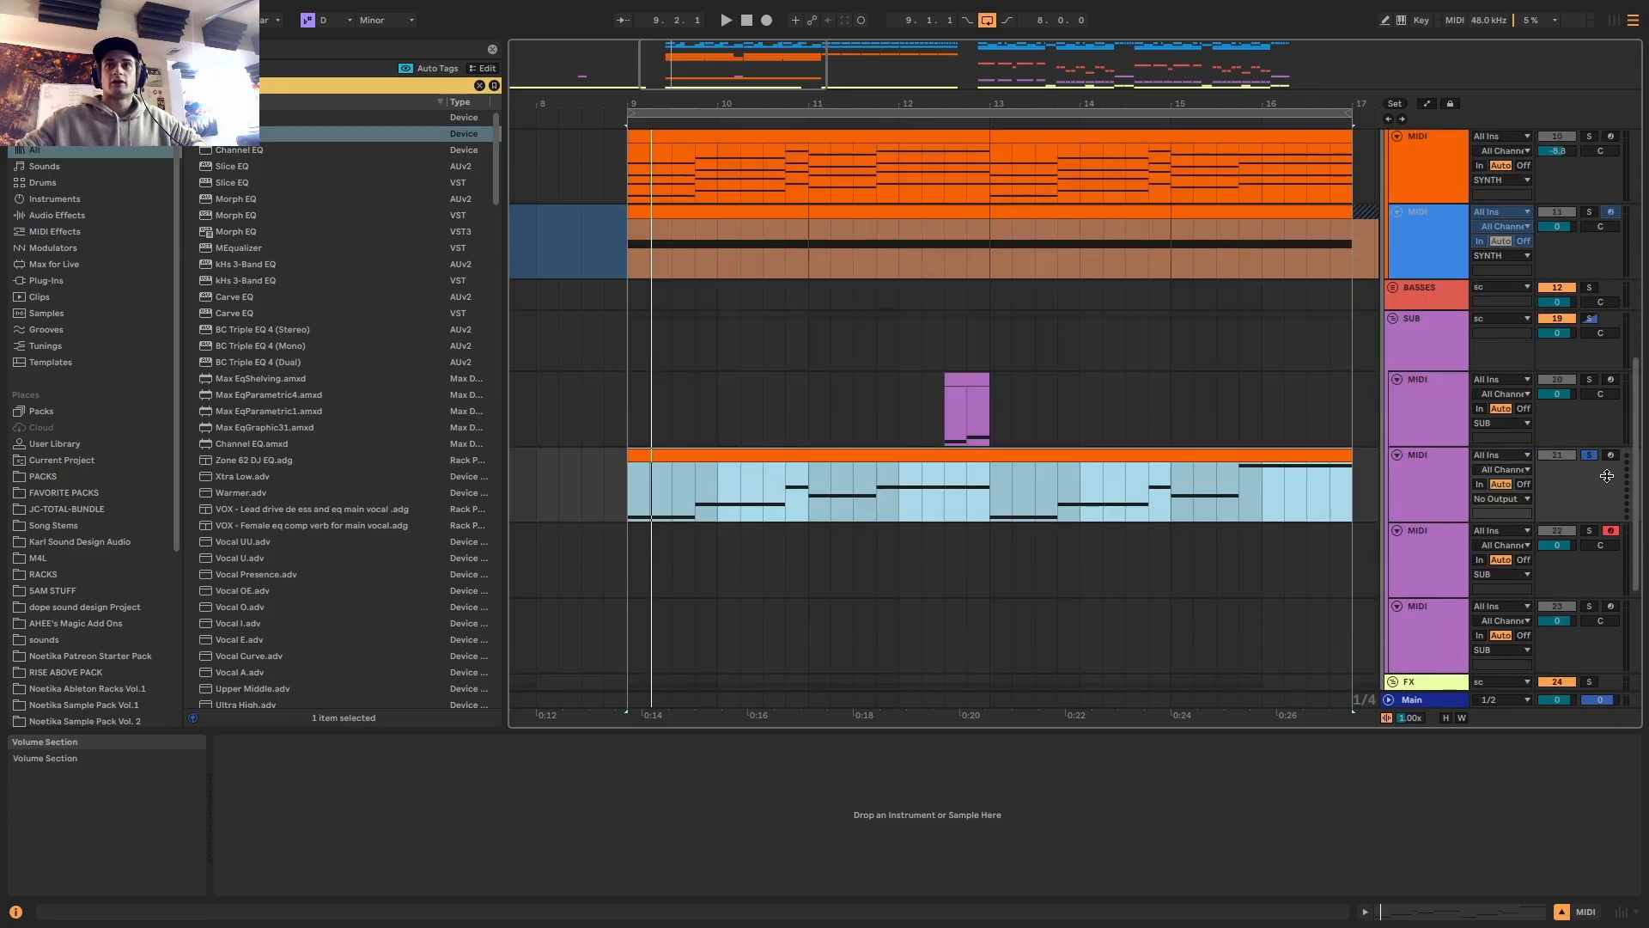
{"action": "scroll", "coordinate": [758, 478], "scroll_direction": "up", "scroll_amount": 12}
{"action": "left_click", "coordinate": [1589, 137]}
{"action": "scroll", "coordinate": [935, 442], "scroll_direction": "down", "scroll_amount": 12}
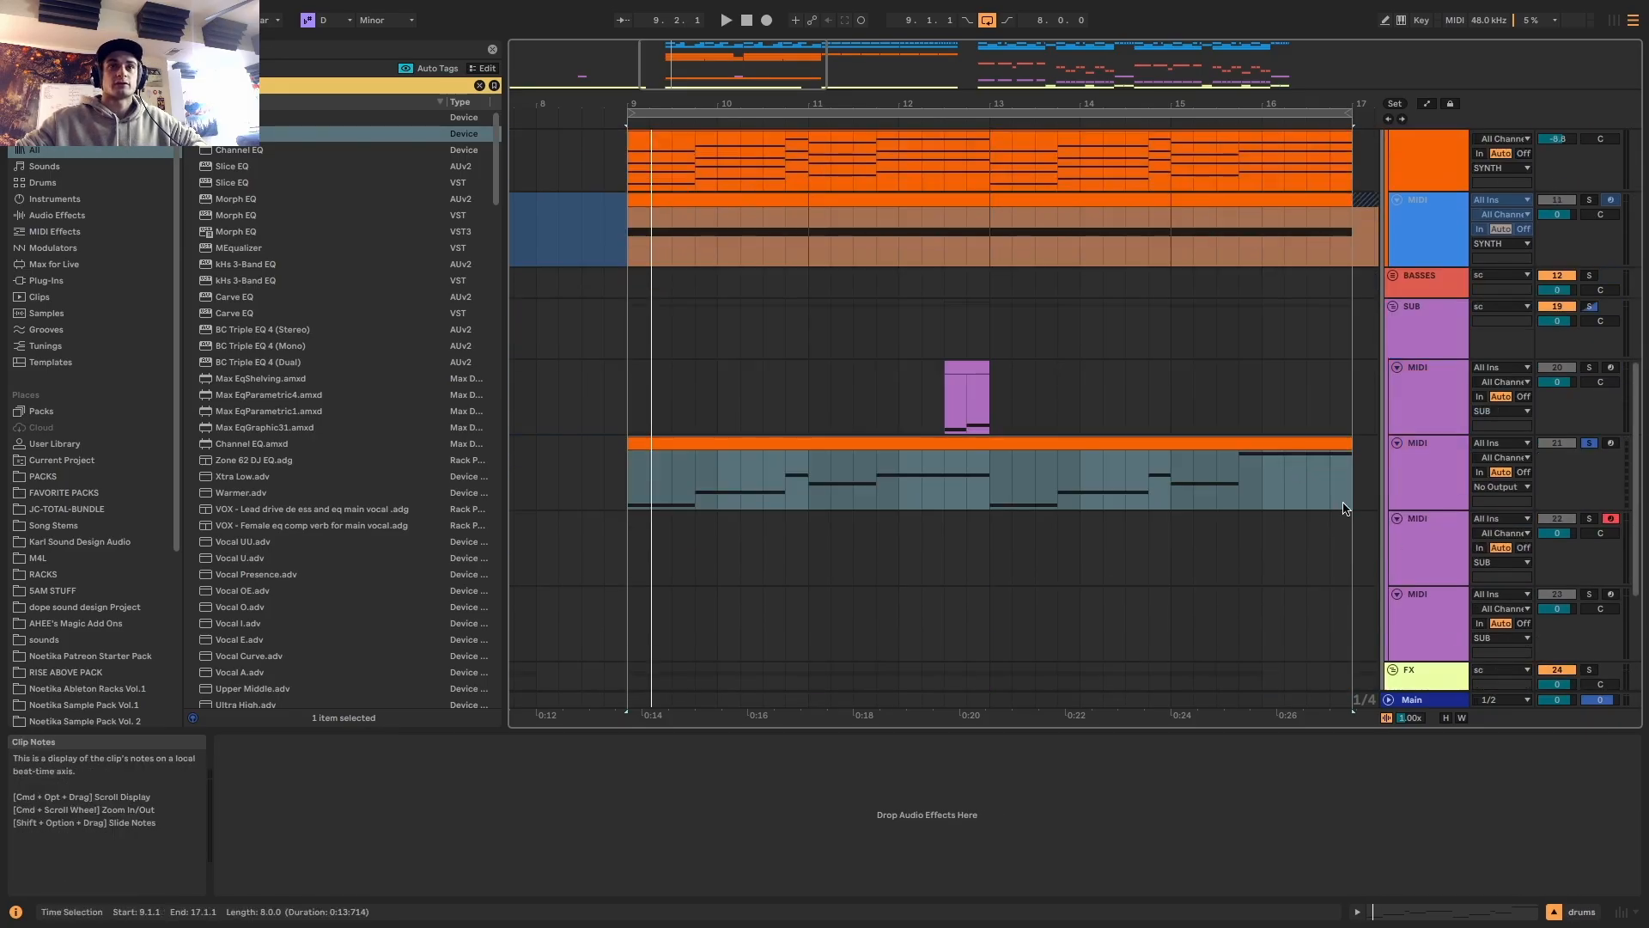
Deactivate the part of the new bass clip between 12.3.1 and 13.1.1, beneath the short purple sub clip
{"action": "left_click", "coordinate": [935, 441]}
{"action": "left_click_drag", "start_coordinate": [987, 473], "coordinate": [939, 472]}
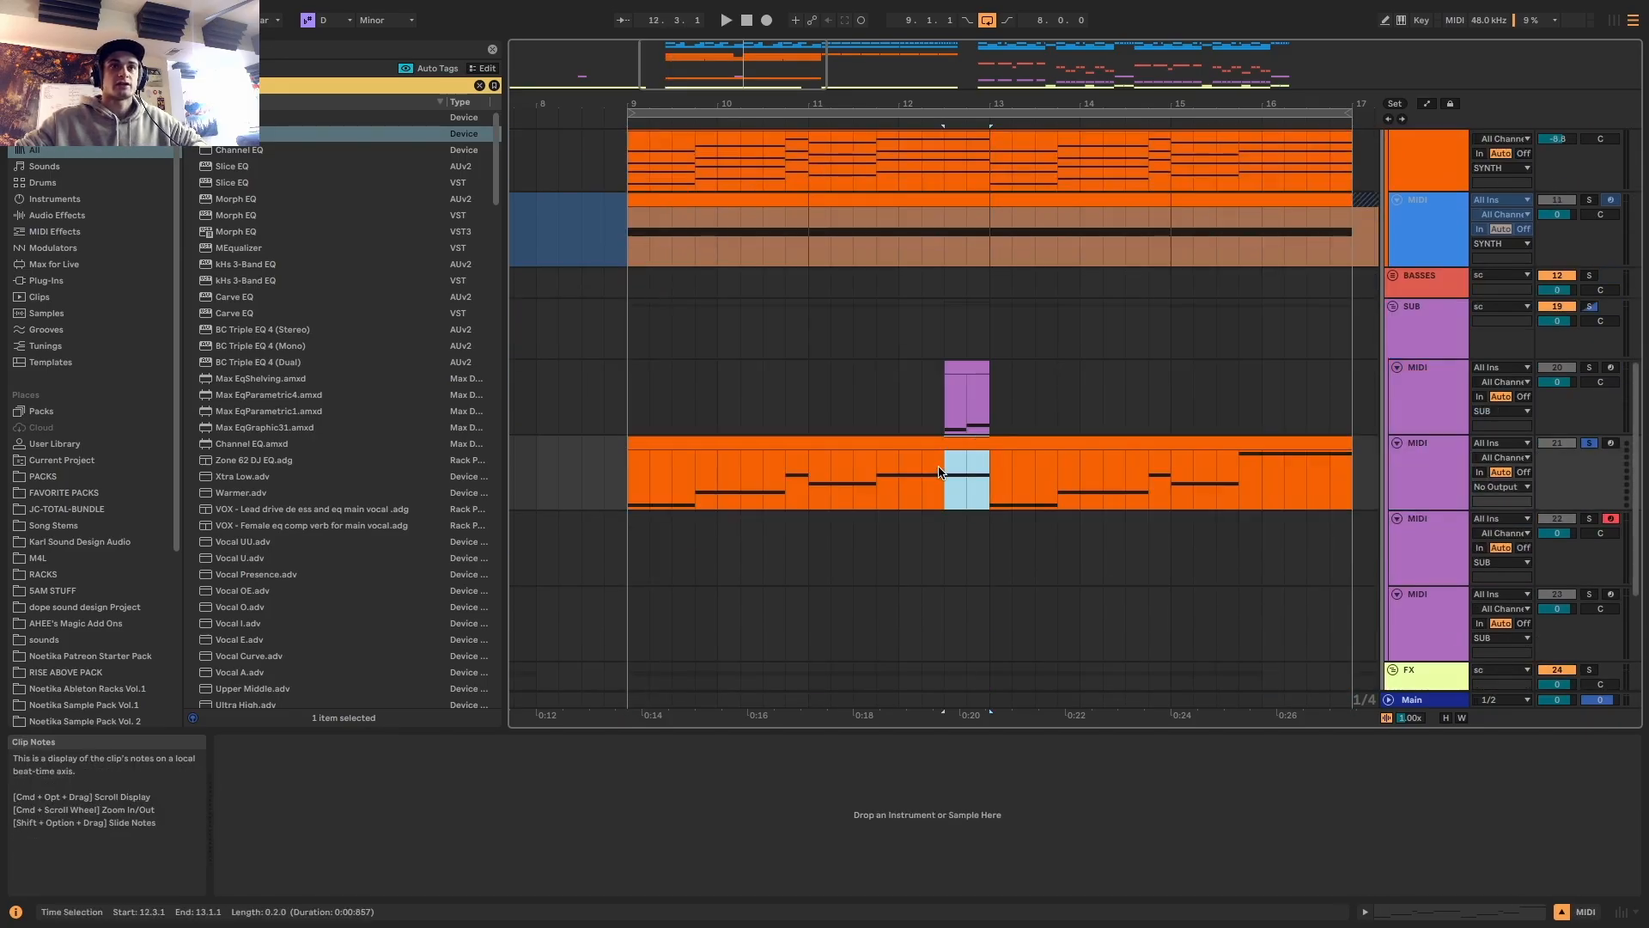
{"action": "left_click", "coordinate": [893, 432]}
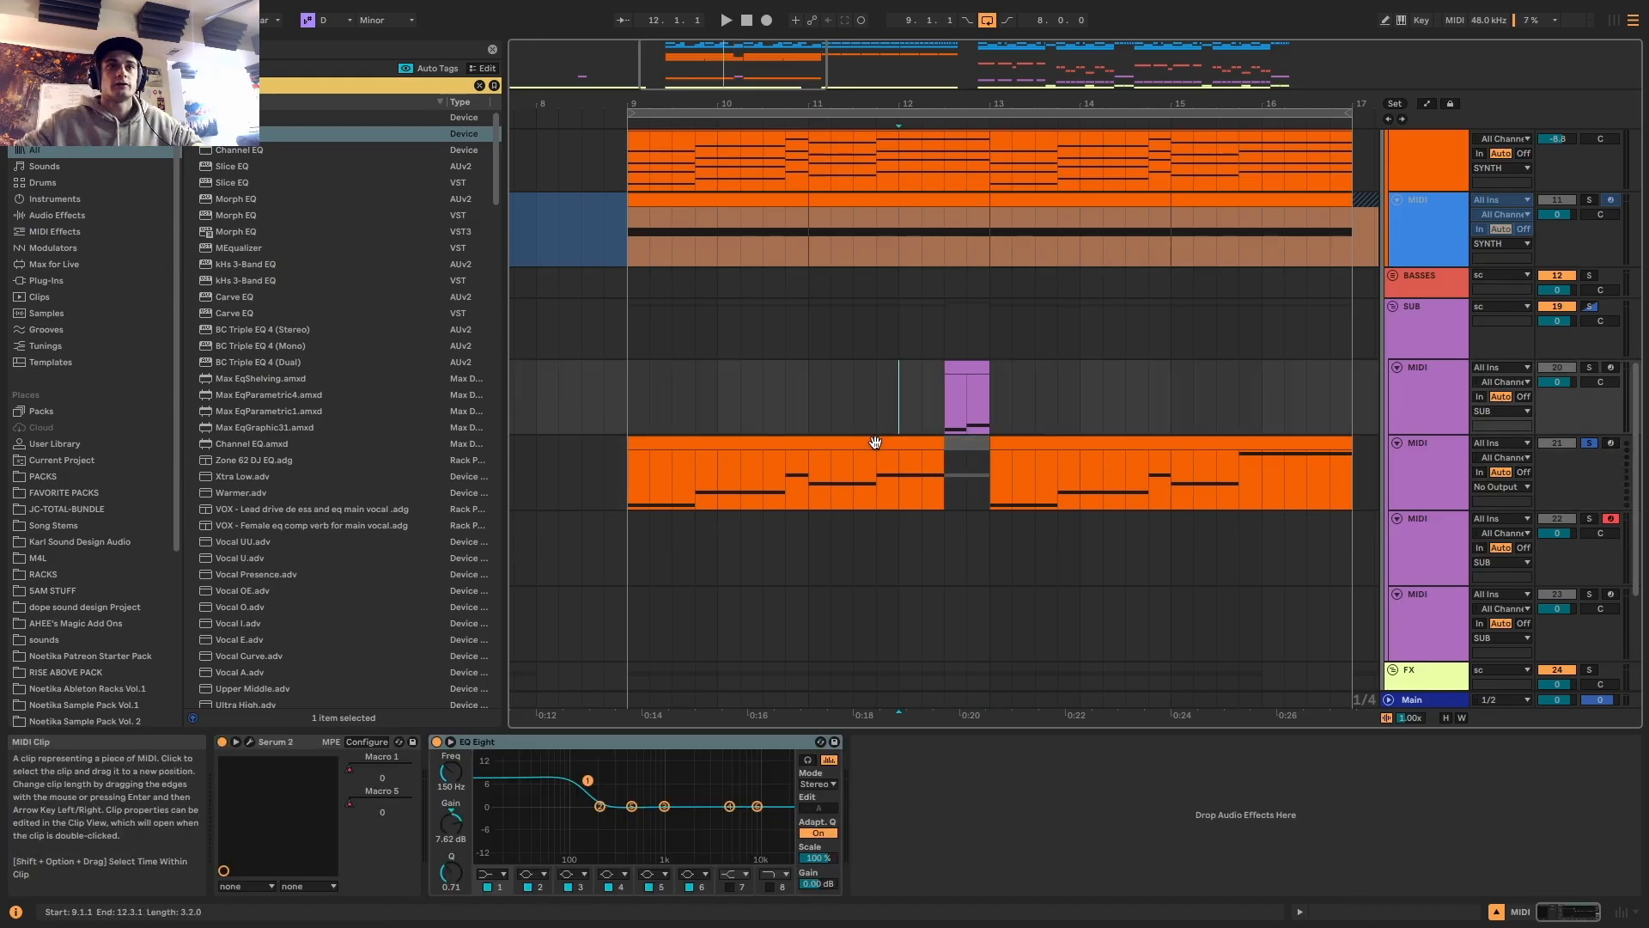
Load the VST3 version of Serum 2 on sub track 21 and set oscillator A to the analog Jno wavetable
{"action": "left_click", "coordinate": [873, 442]}
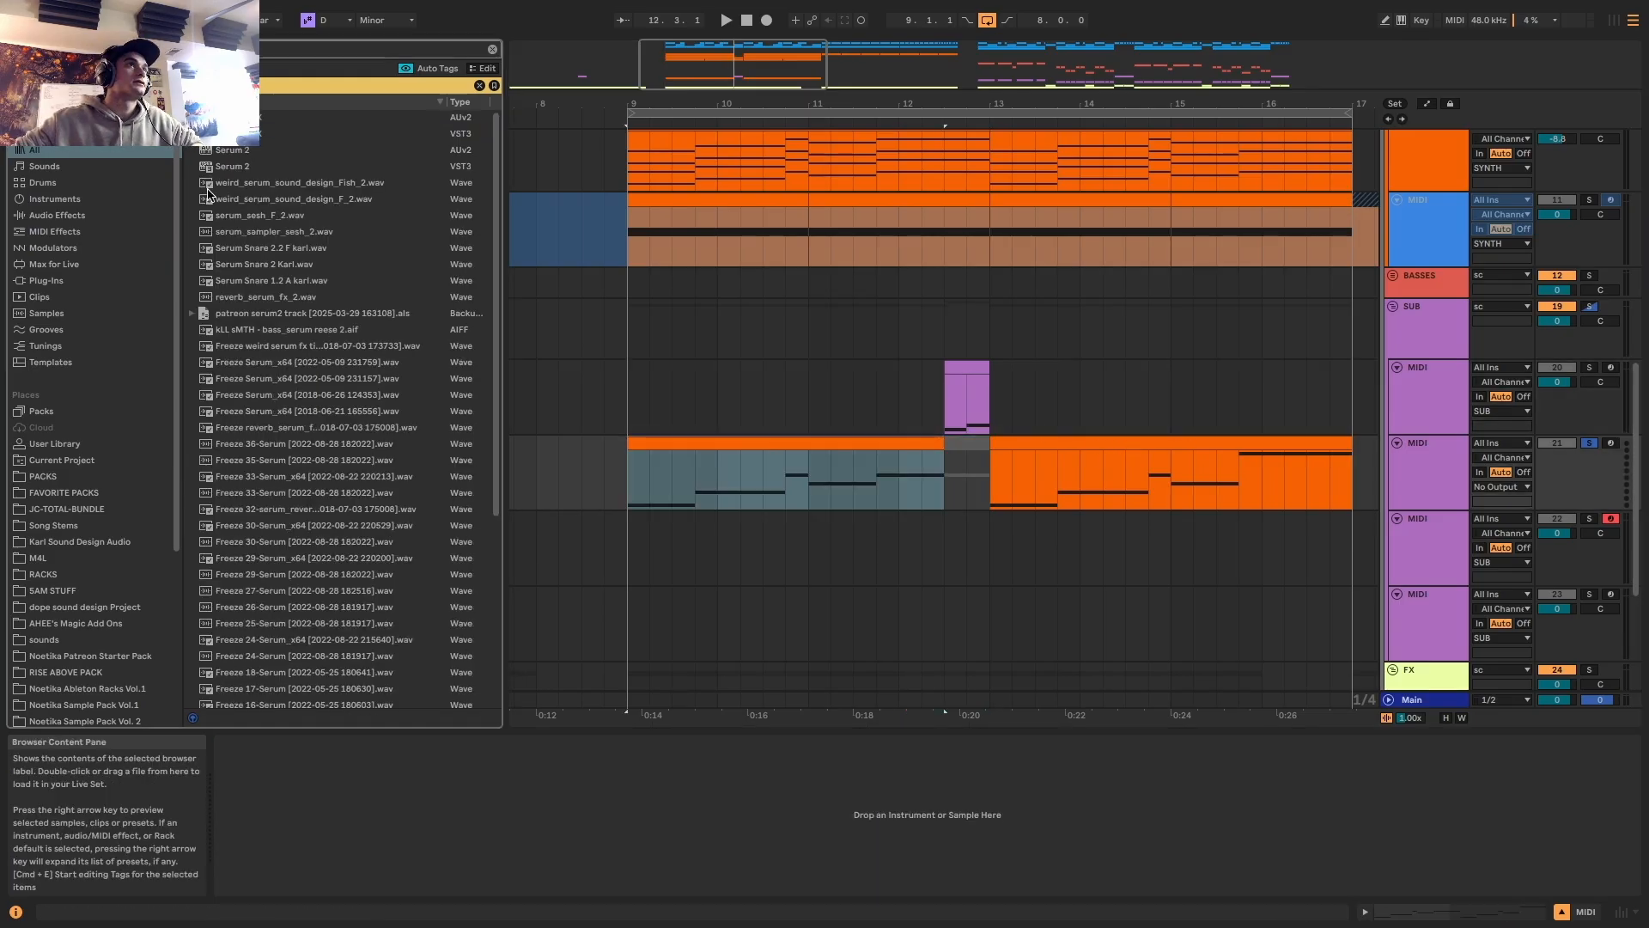
{"action": "left_click", "coordinate": [233, 167]}
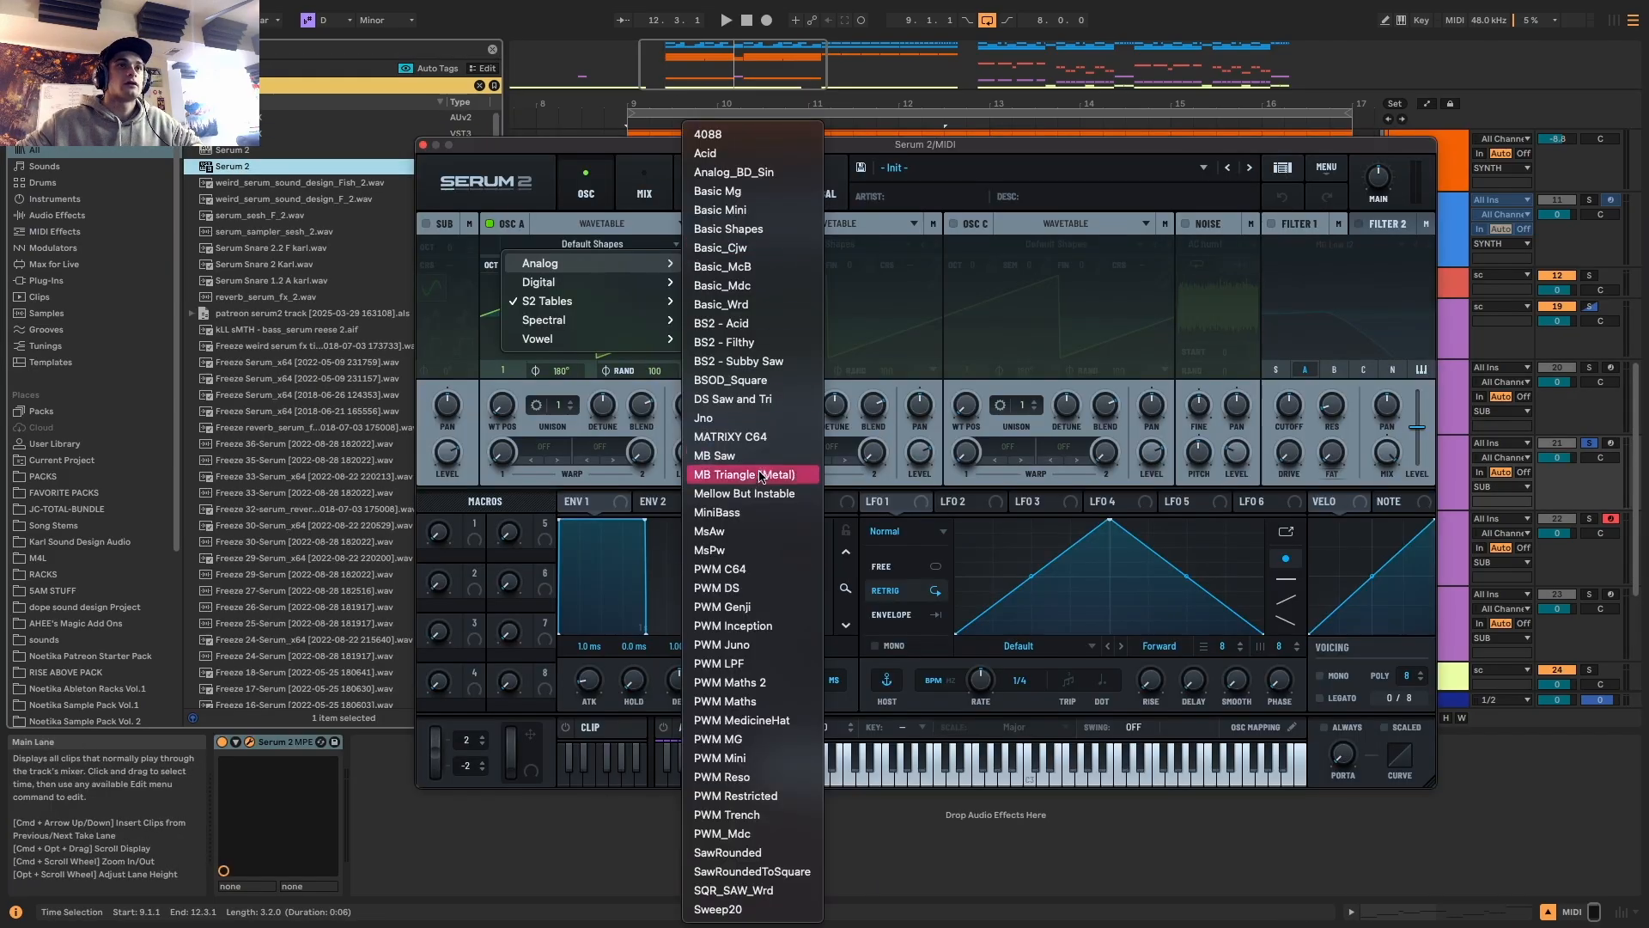
{"action": "left_click", "coordinate": [756, 417]}
{"action": "mouse_move", "coordinate": [508, 396]}
{"action": "key", "text": "space"}
Apply a Tube distortion warp of 77% to oscillator A and lower its octave to -3
{"action": "left_click", "coordinate": [550, 446]}
{"action": "mouse_move", "coordinate": [592, 541]}
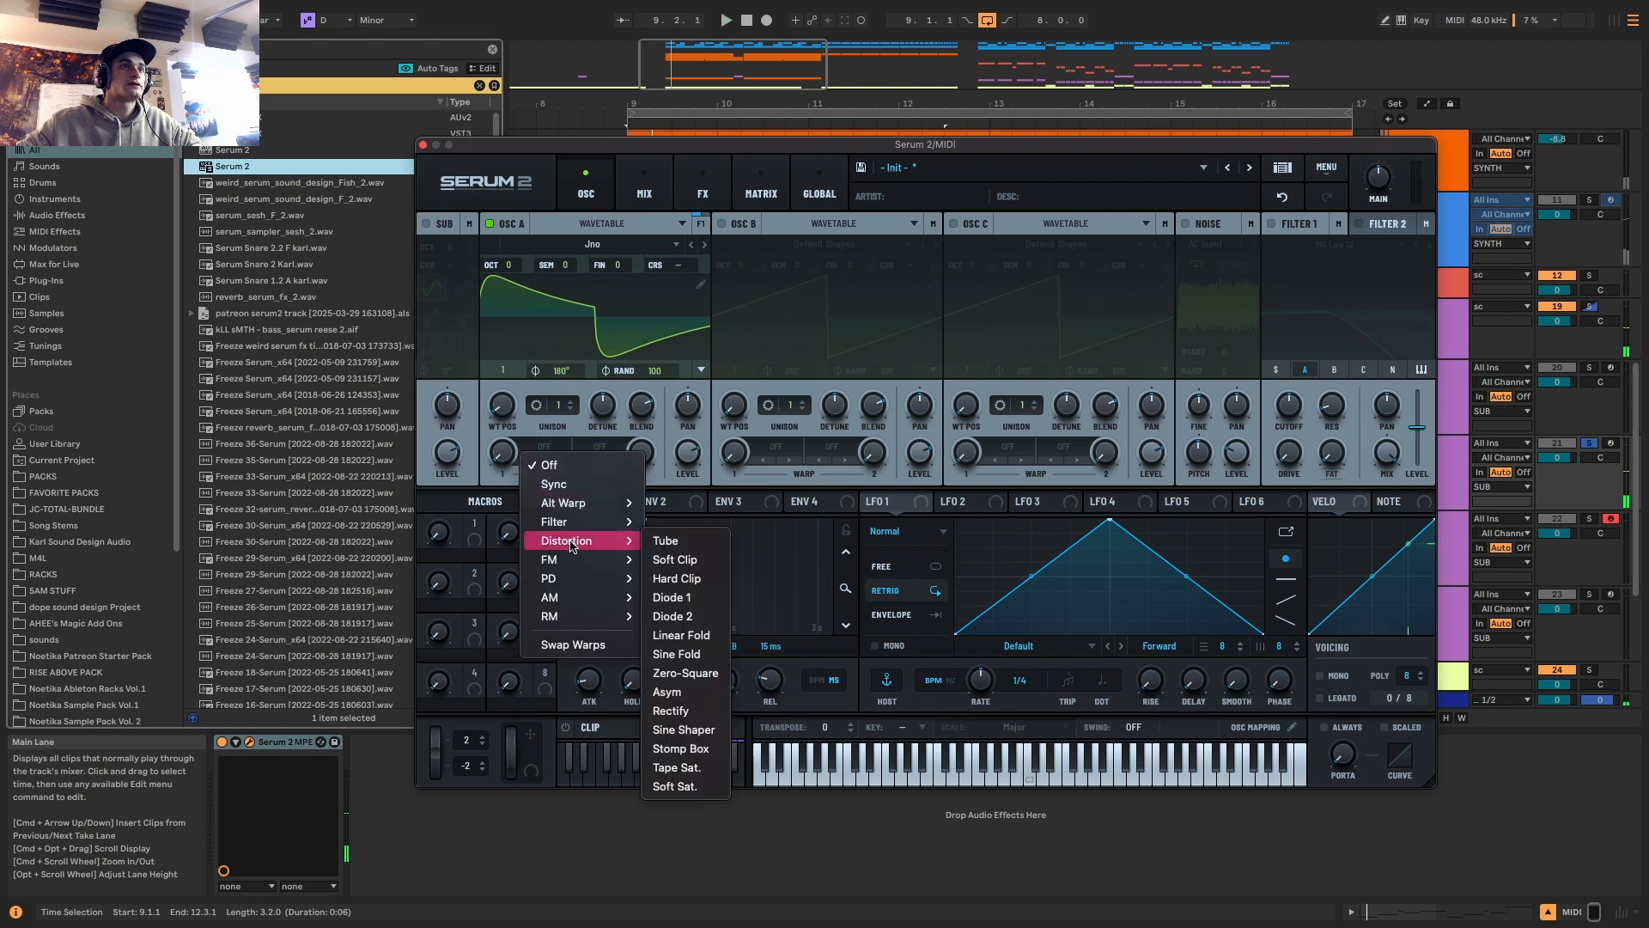
{"action": "left_click", "coordinate": [683, 541]}
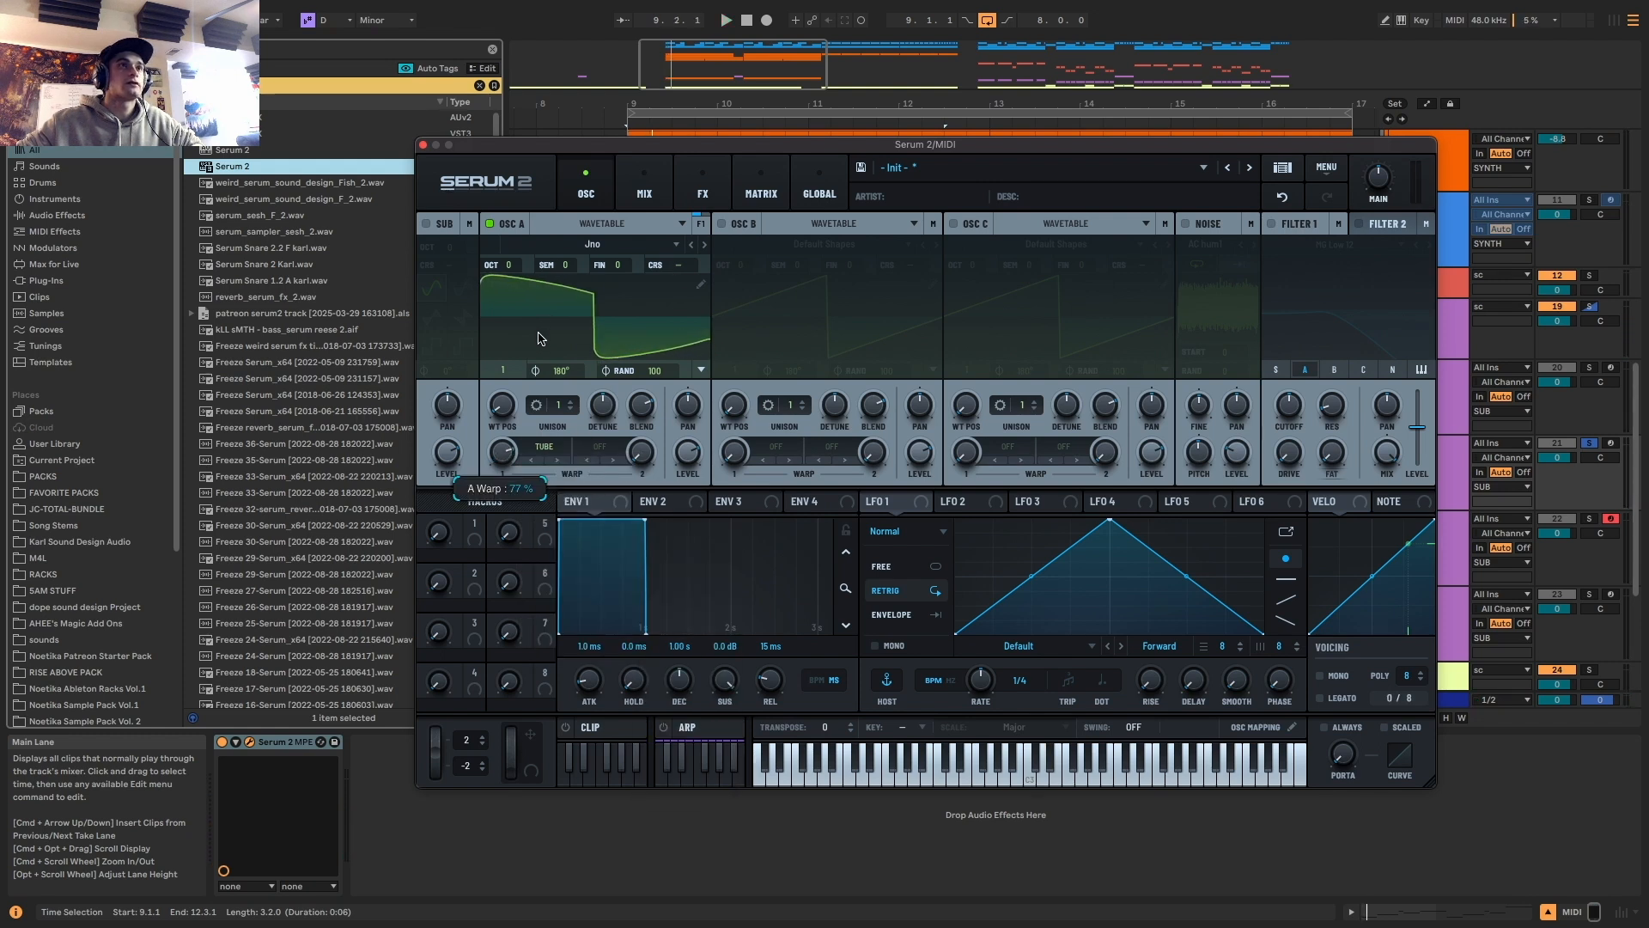
{"action": "key", "text": "space"}
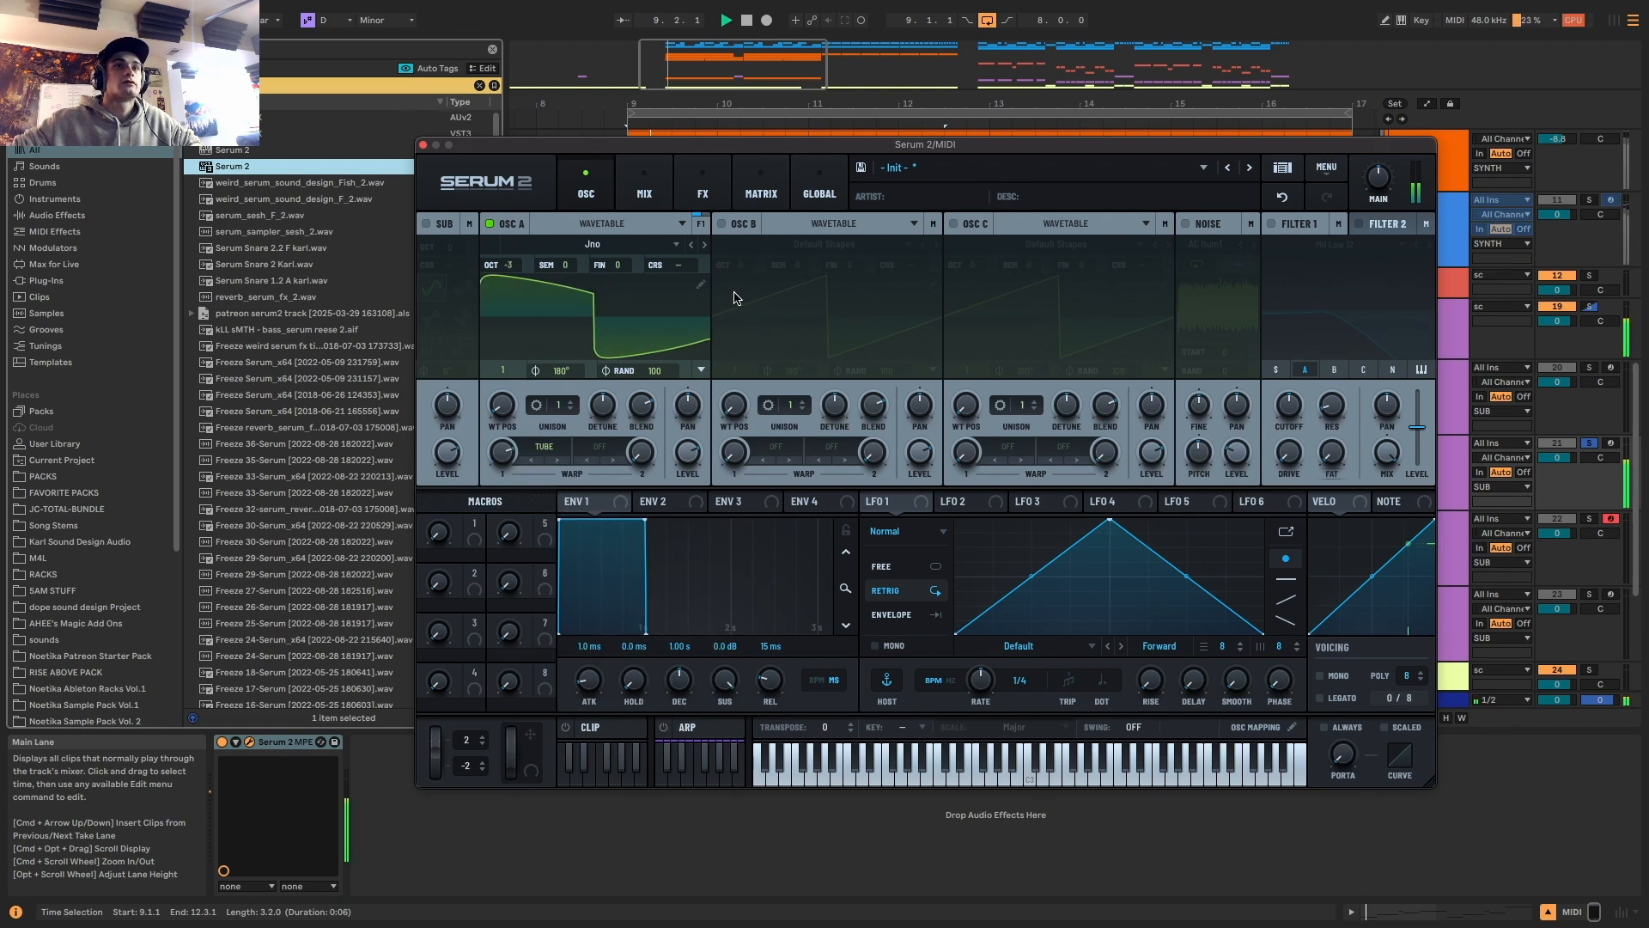
Give envelope 1 a 1.31 s decay with no sustain, and enable Filter 1 as MG Low 24 with an adjusted cutoff
{"action": "left_click_drag", "start_coordinate": [645, 520], "coordinate": [662, 736]}
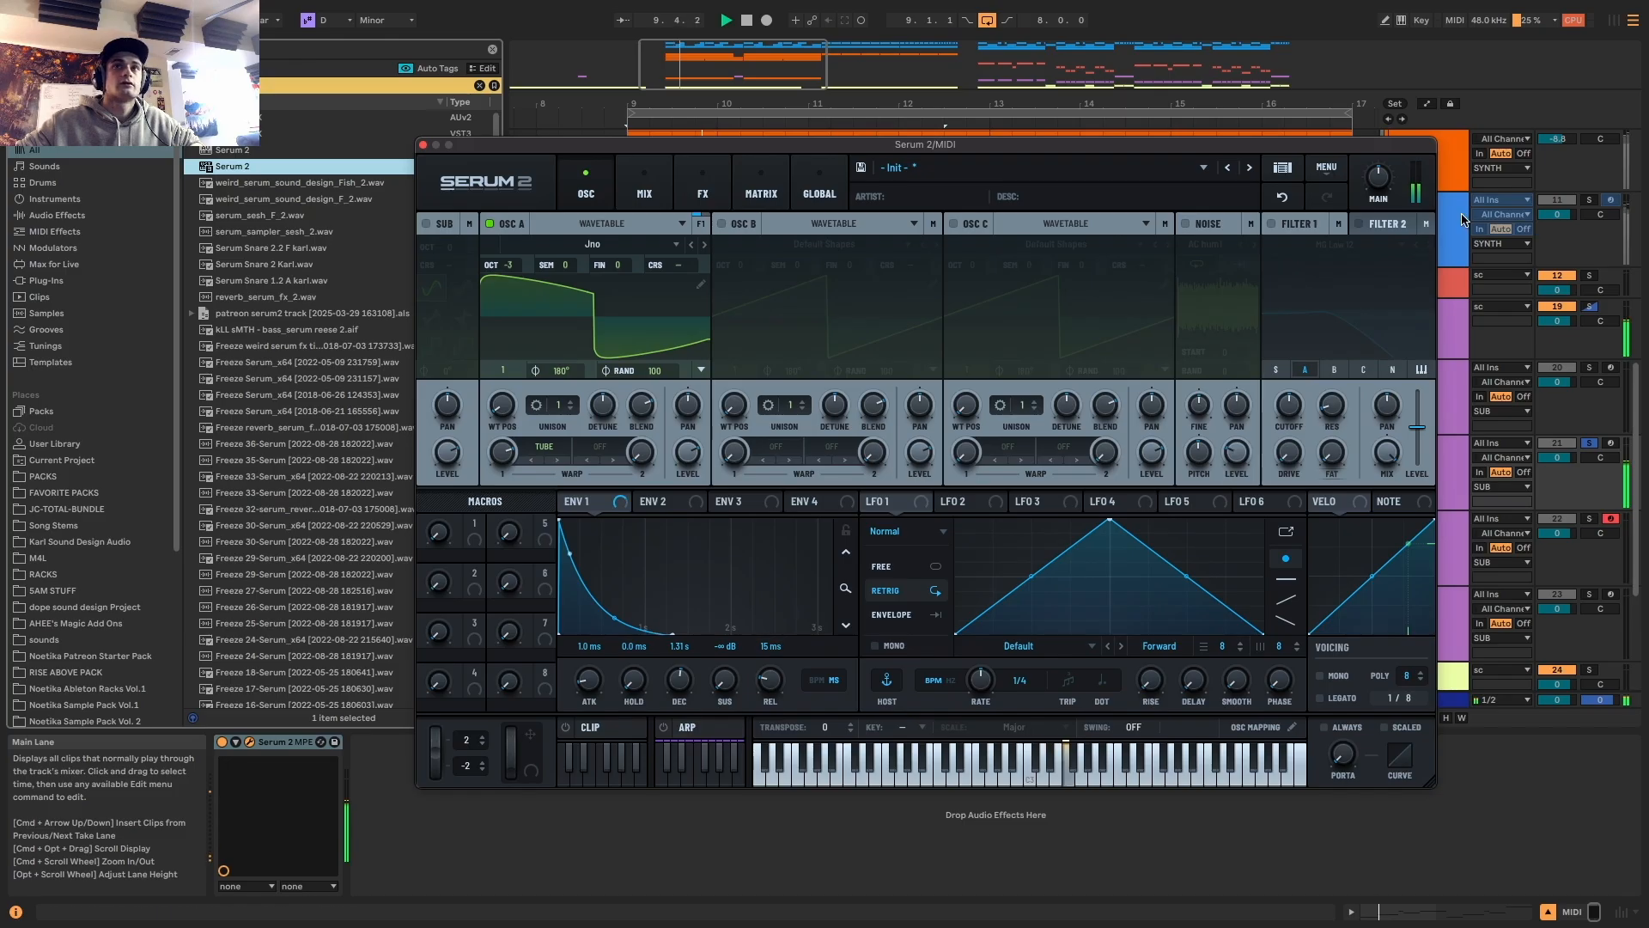
{"action": "left_click", "coordinate": [1271, 223]}
{"action": "left_click", "coordinate": [1429, 245]}
{"action": "left_click_drag", "start_coordinate": [1289, 404], "coordinate": [1294, 413]}
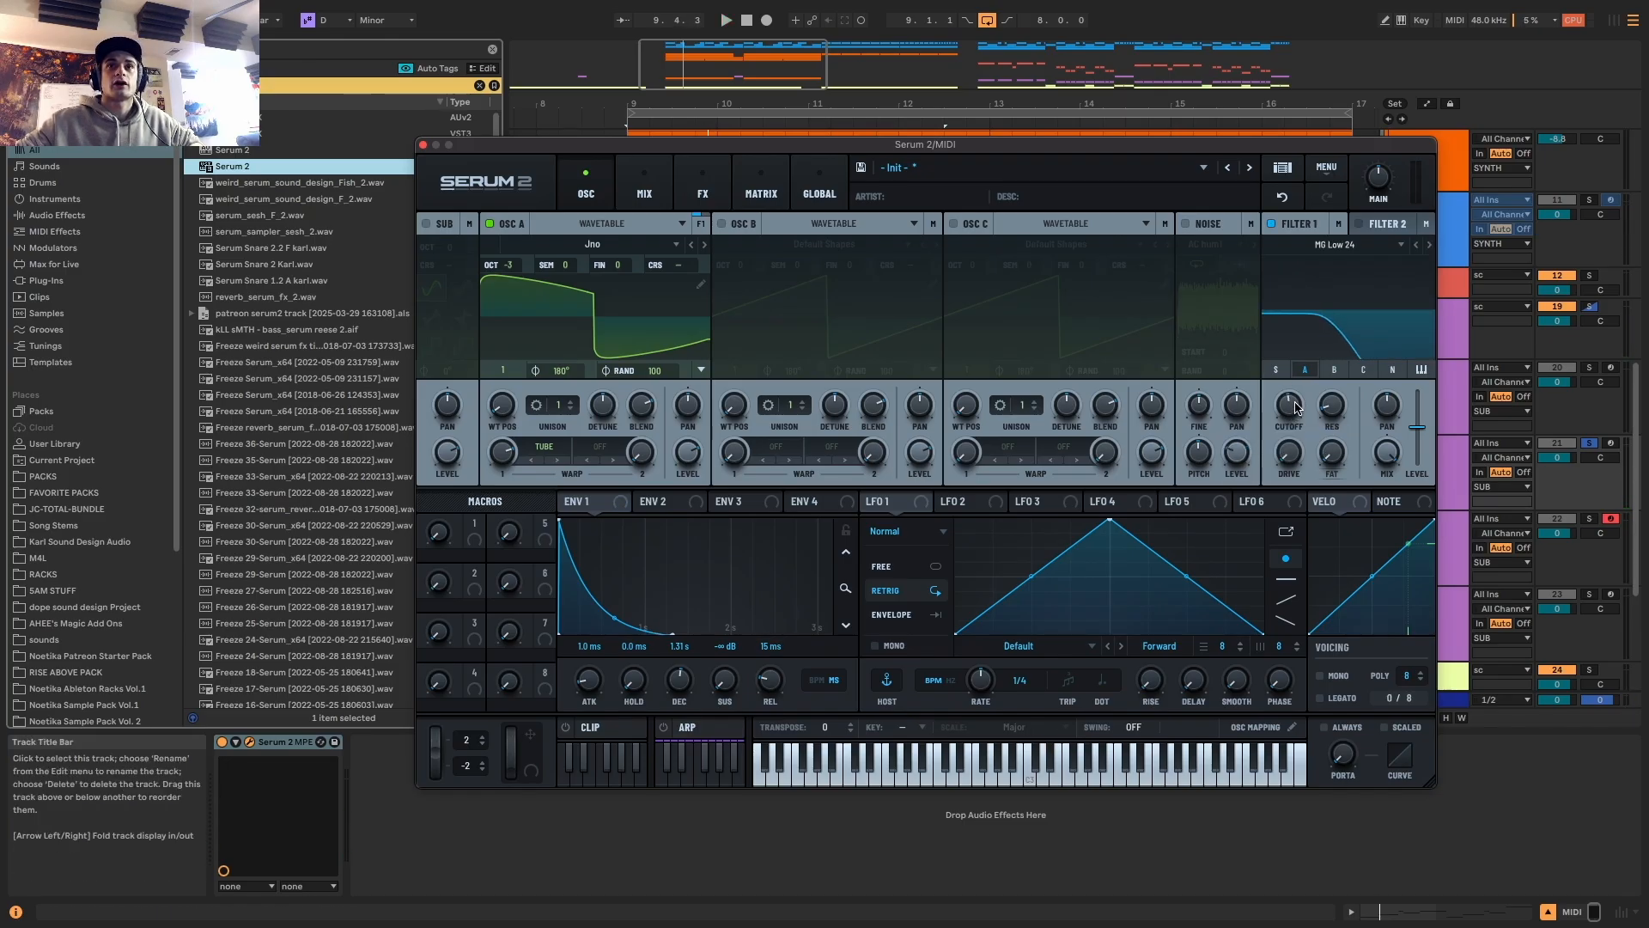
{"action": "key", "text": "space"}
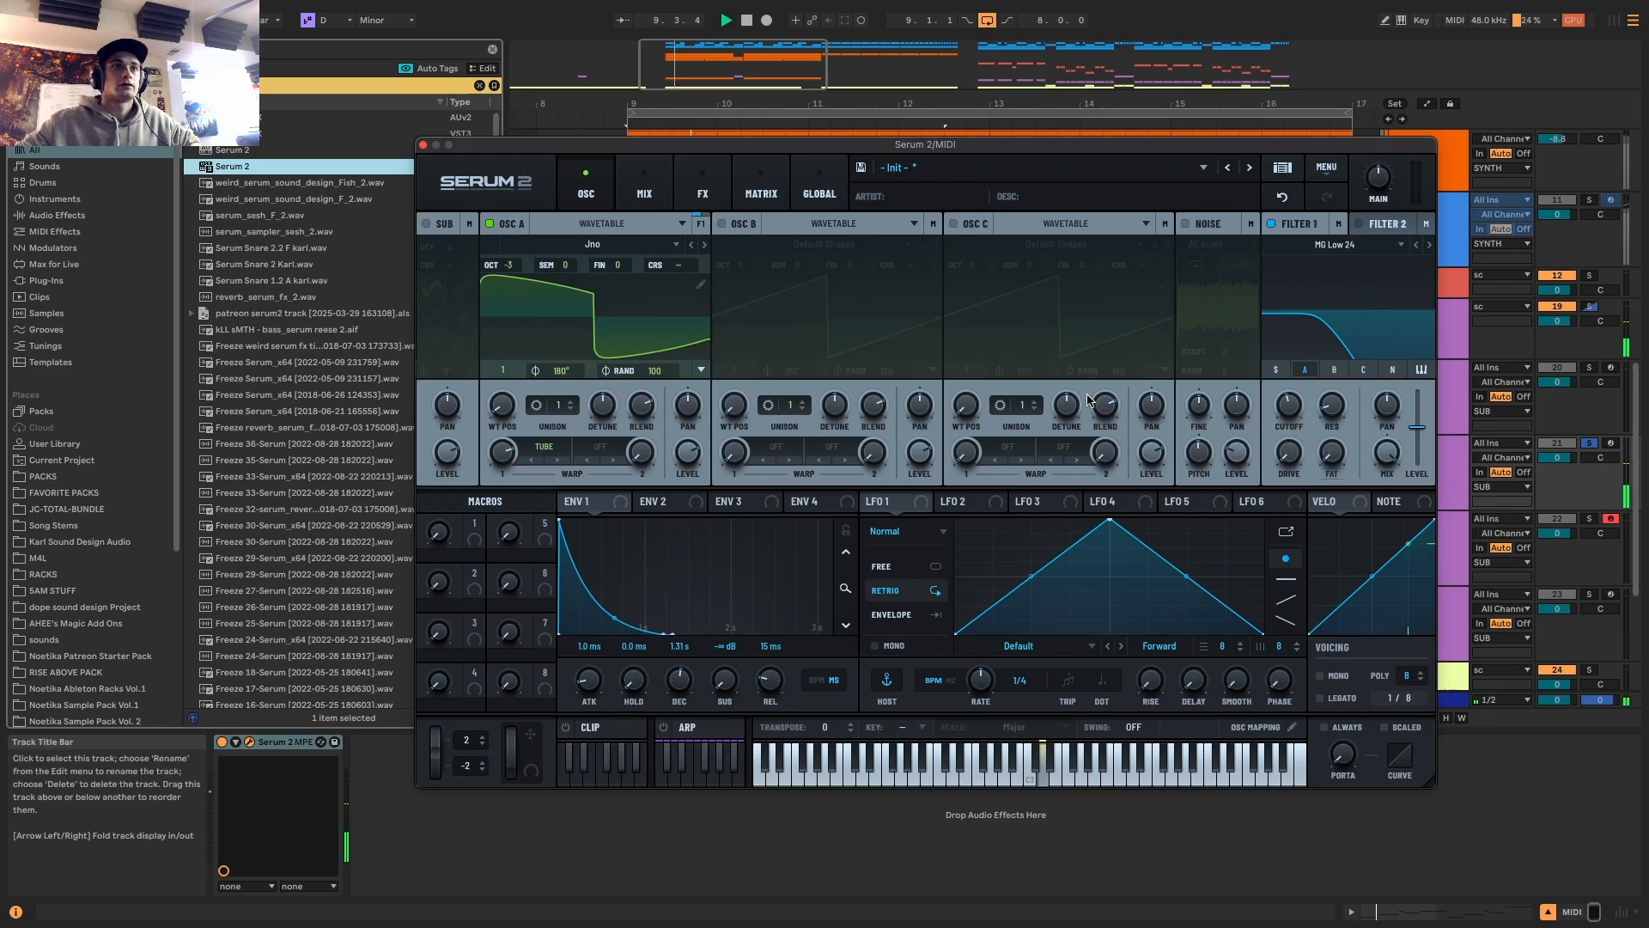
Assign envelope 1 to Filter 1's drive and envelope 2, with a 1.25 s decay and no sustain, to its cutoff
{"action": "left_click_drag", "start_coordinate": [590, 501], "coordinate": [1280, 430]}
{"action": "left_click", "coordinate": [690, 504]}
{"action": "left_click_drag", "start_coordinate": [685, 503], "coordinate": [1292, 407]}
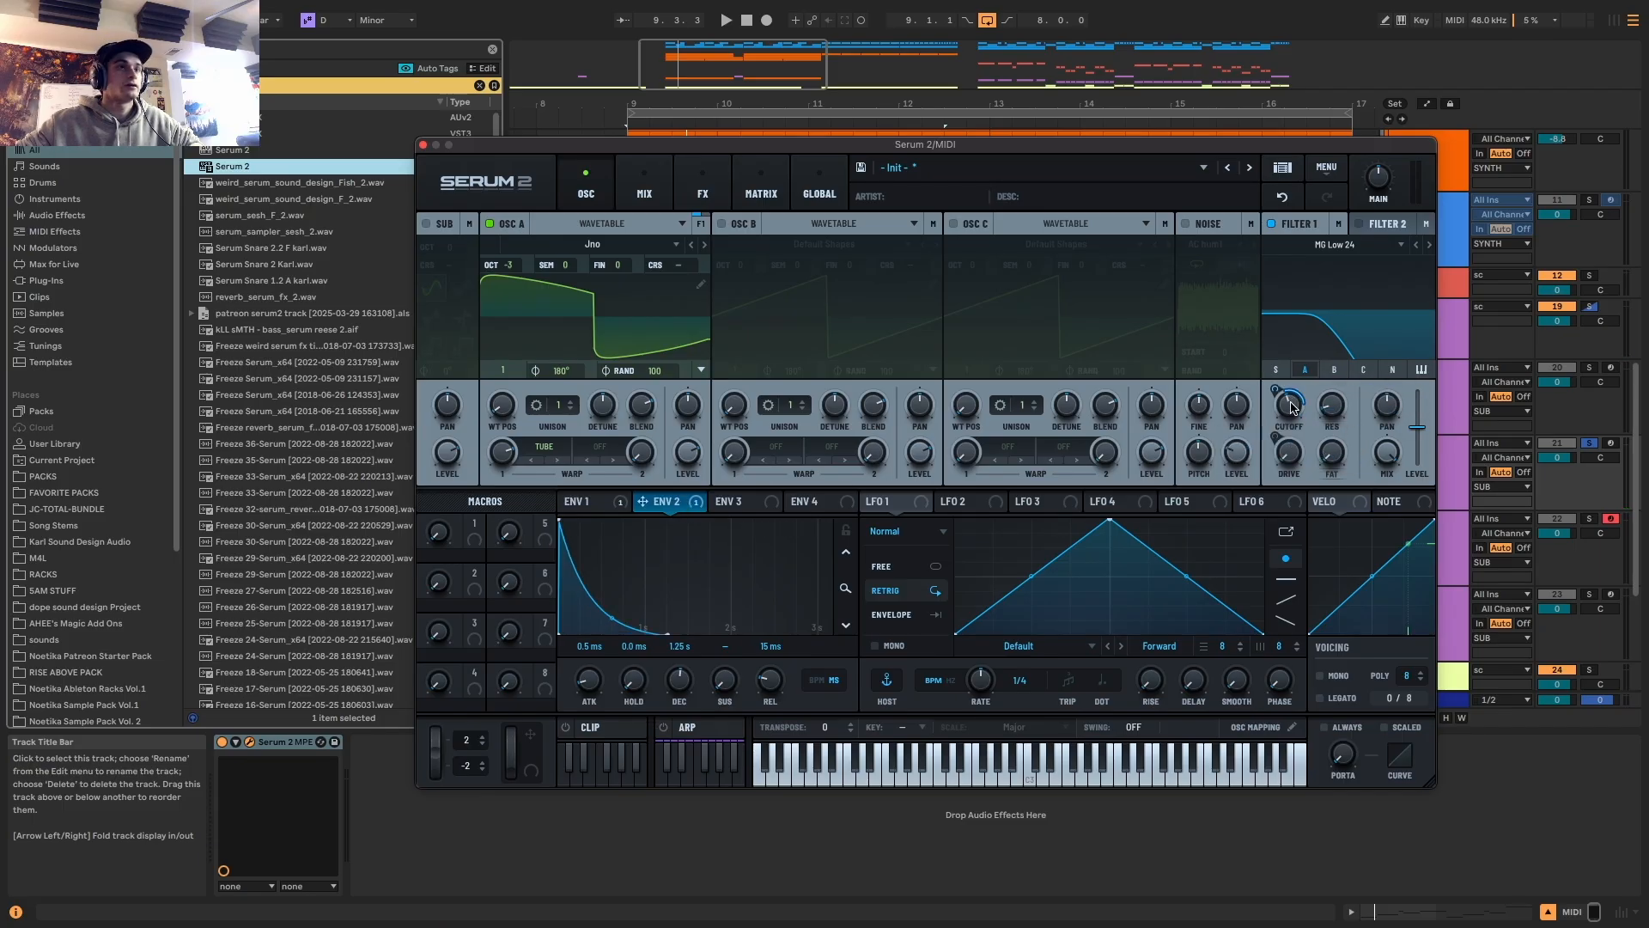
Adjust envelope 1's hold to 438 ms and assign envelope 3, with a 304 ms decay and no sustain, to oscillator A's coarse pitch at 62%
{"action": "left_click", "coordinate": [580, 501]}
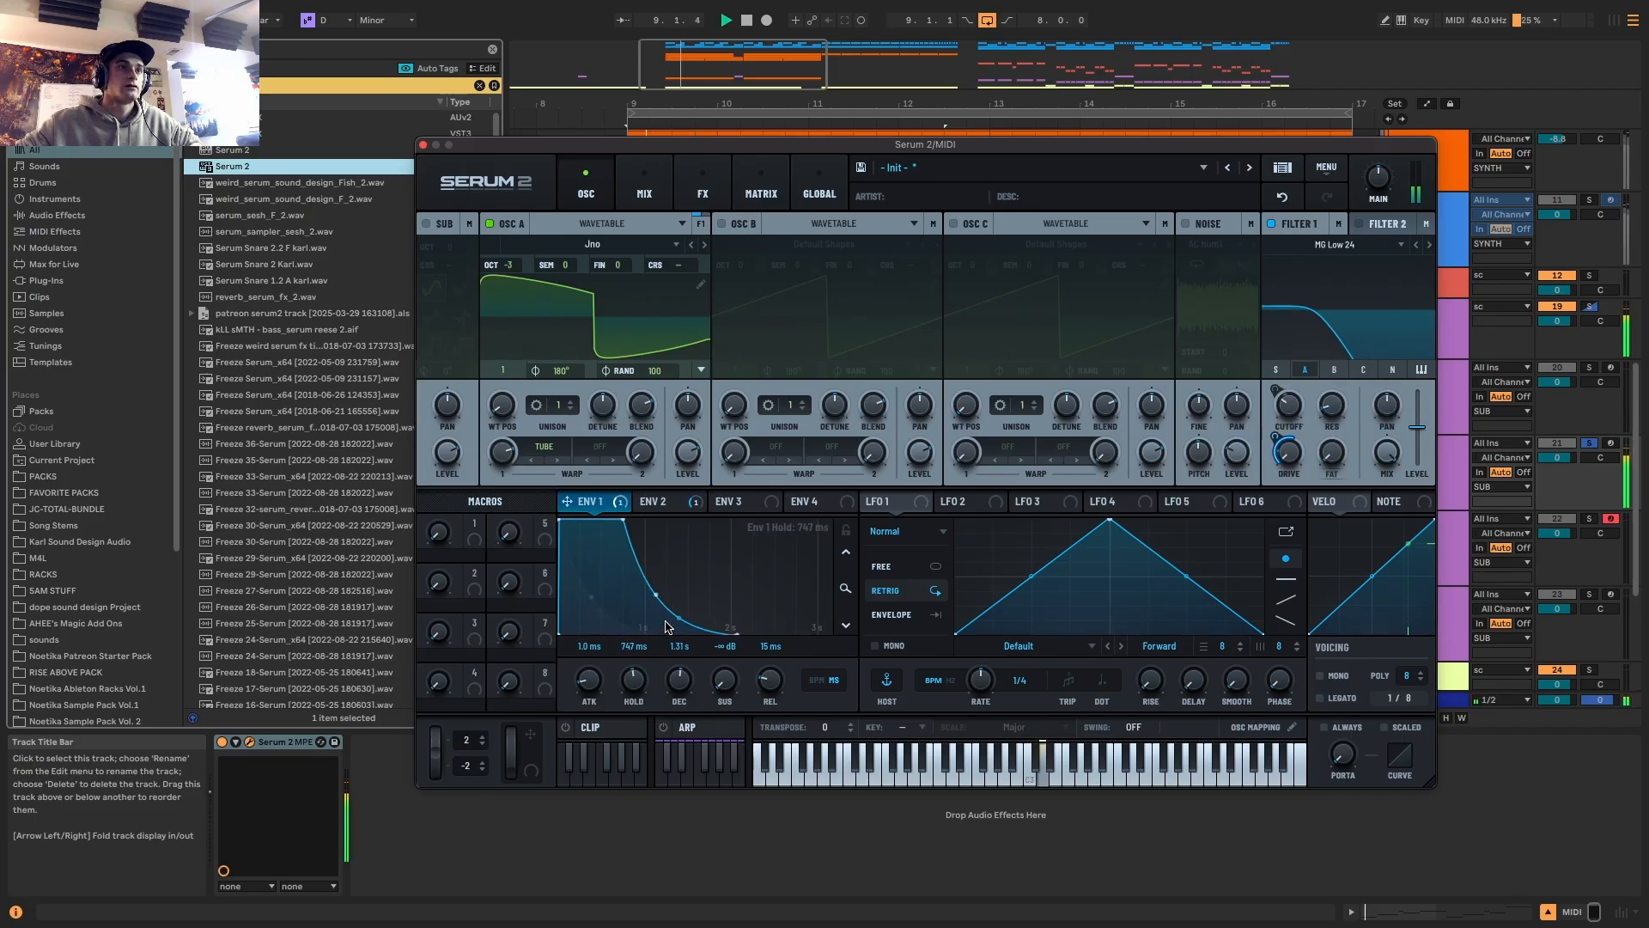
{"action": "key", "text": "space"}
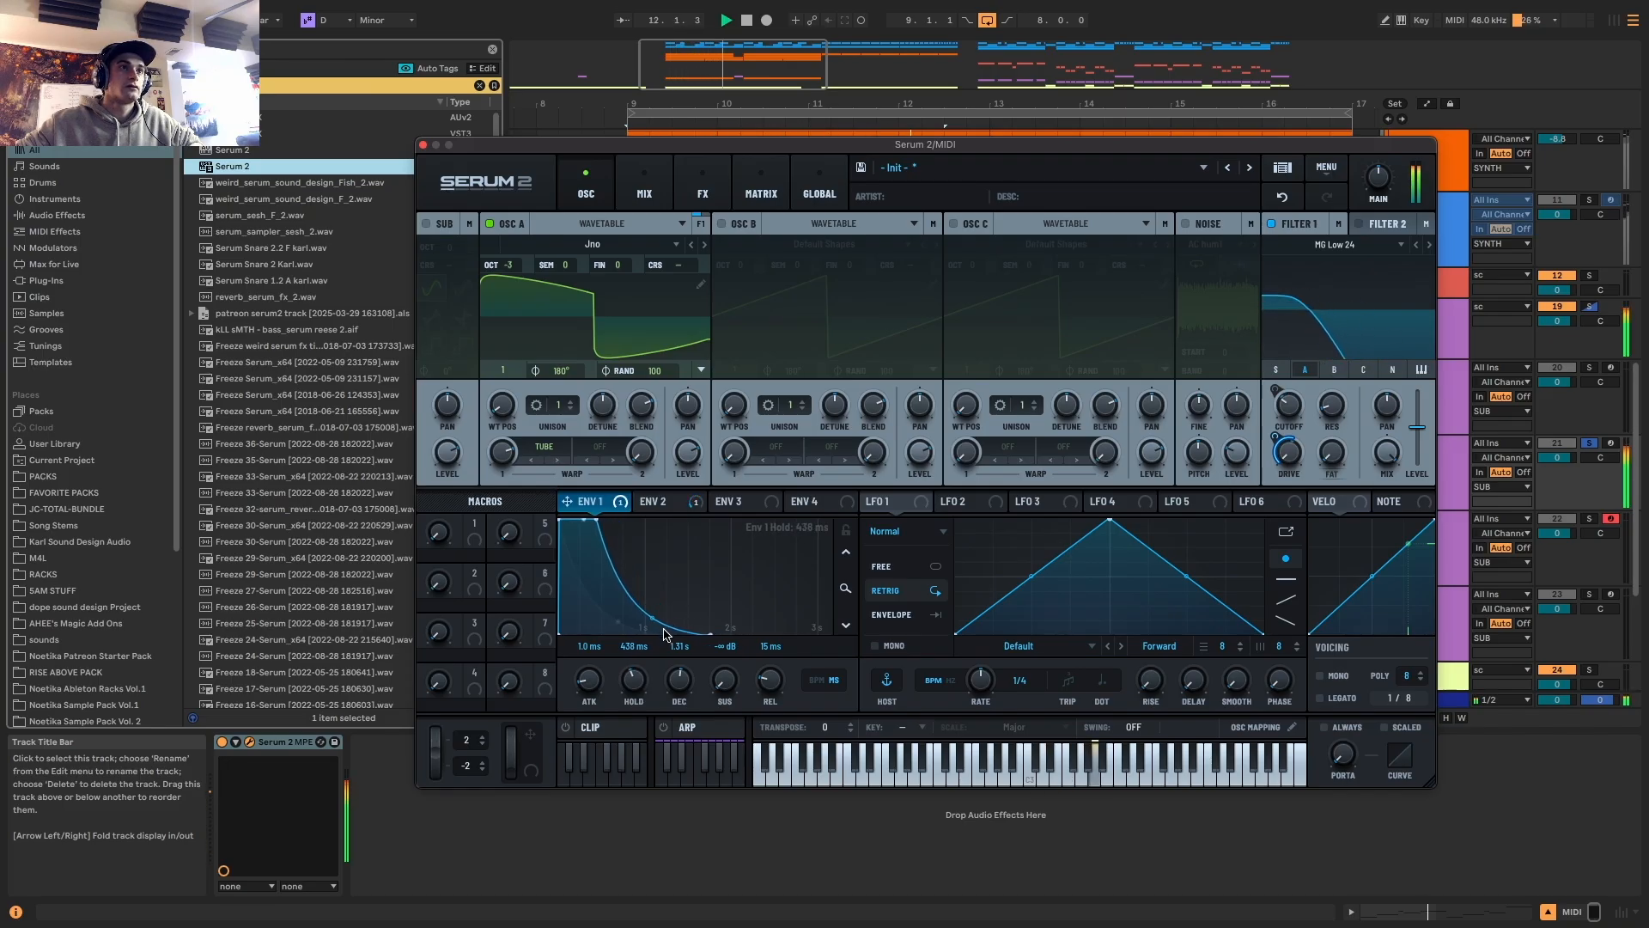
{"action": "left_click", "coordinate": [728, 502]}
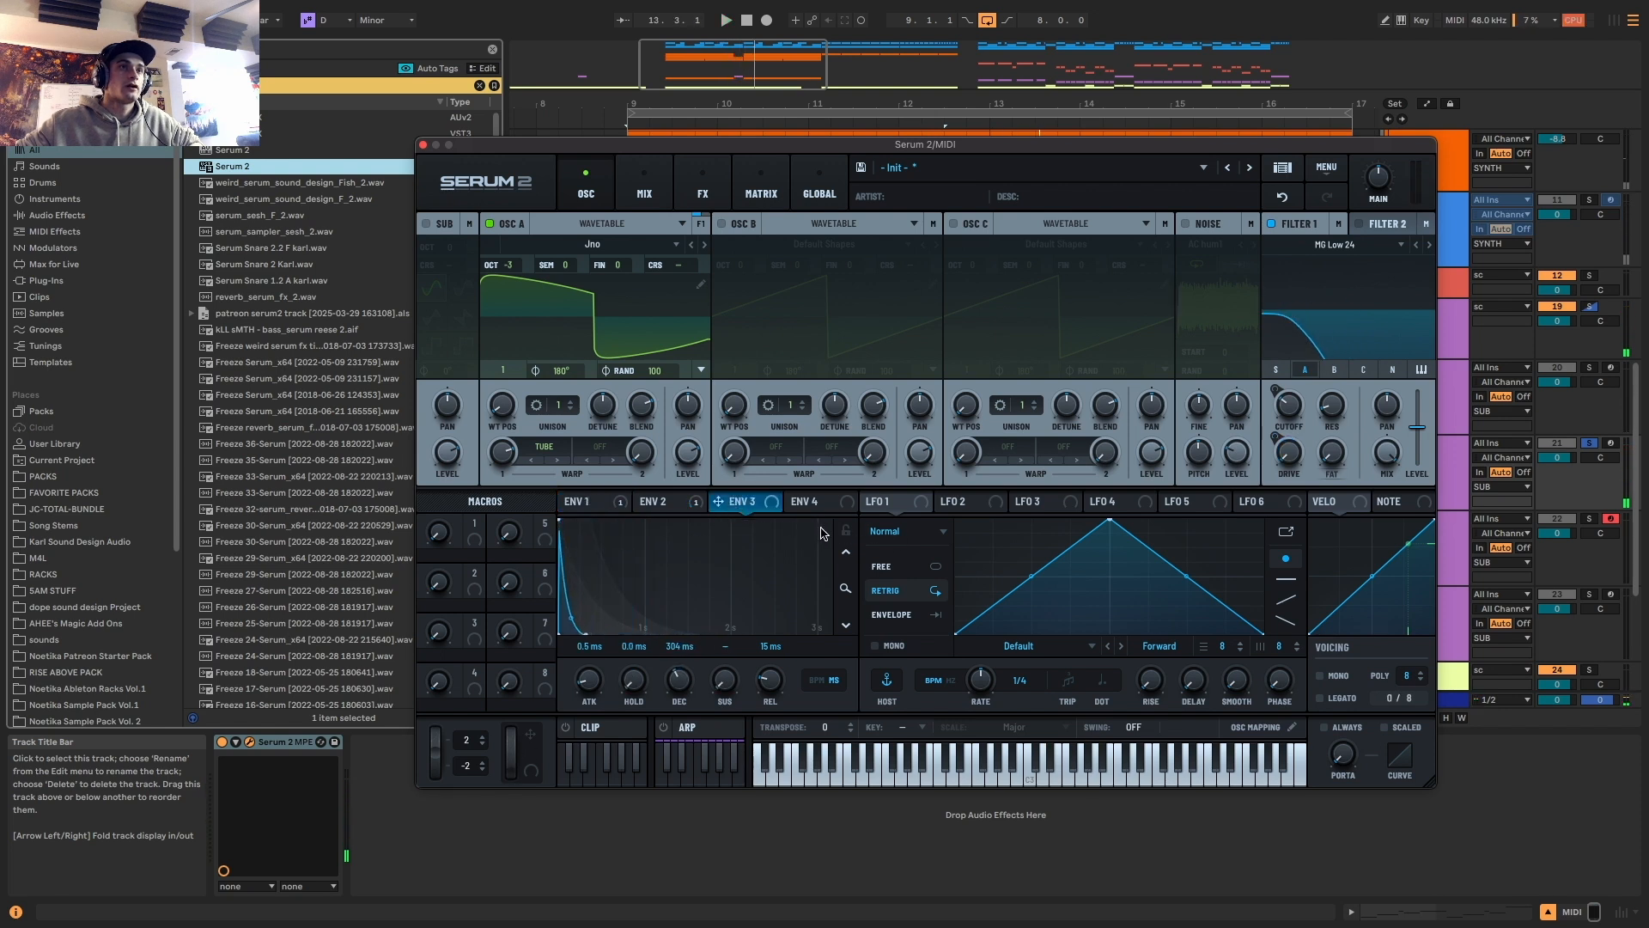
{"action": "key", "text": "space"}
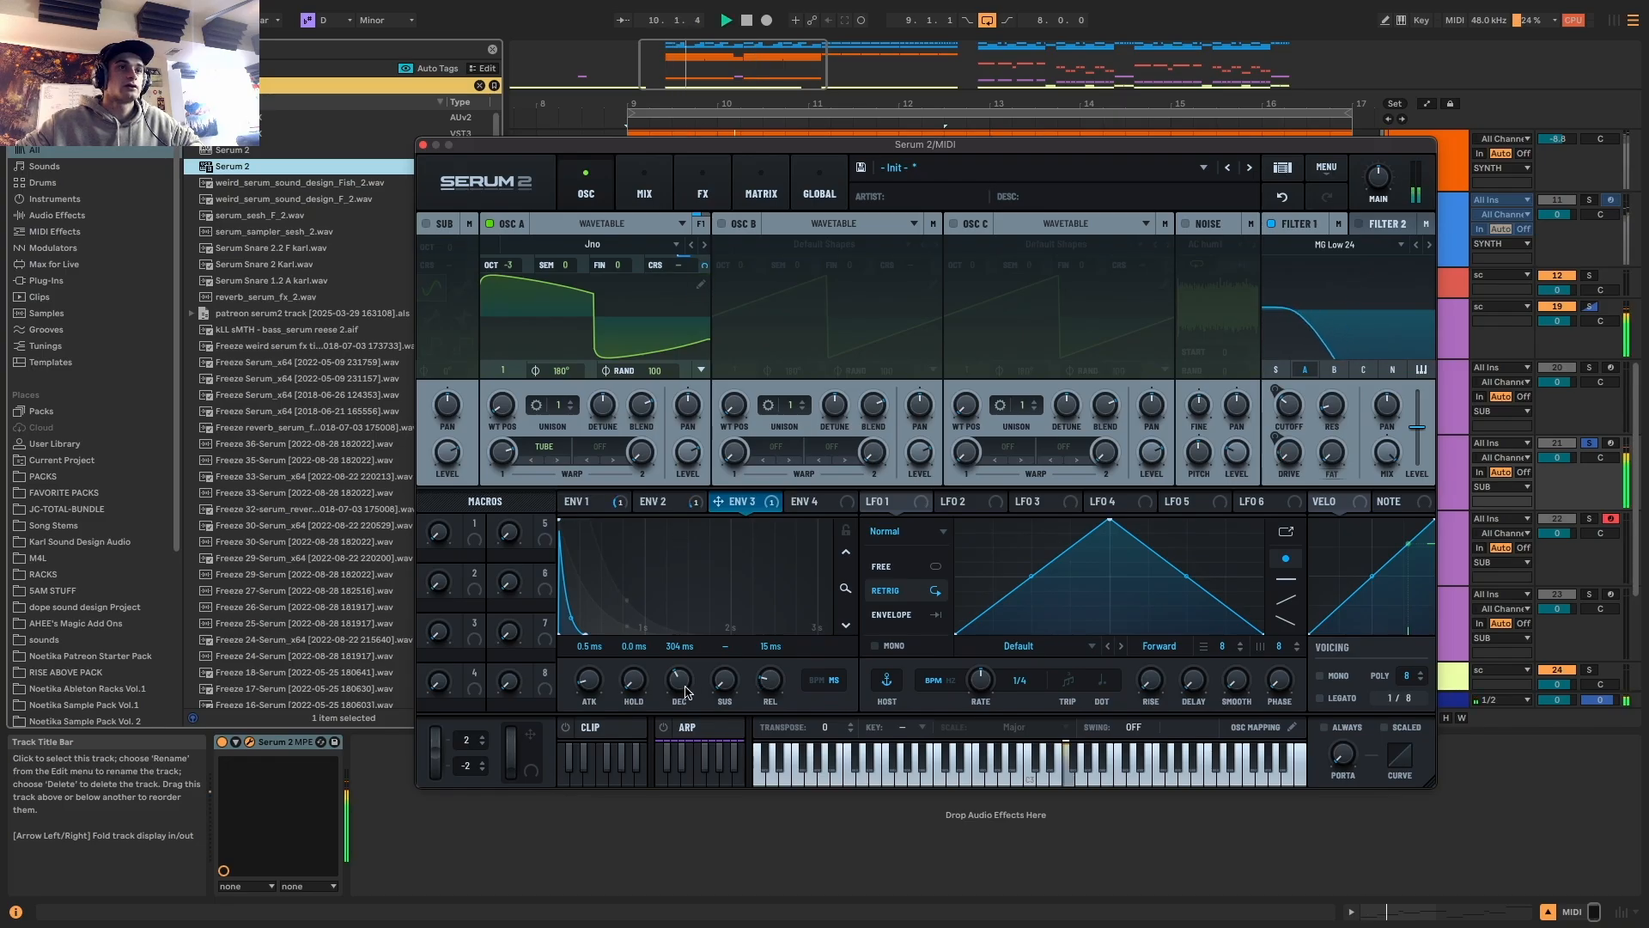
{"action": "left_click_drag", "start_coordinate": [705, 267], "coordinate": [721, 208]}
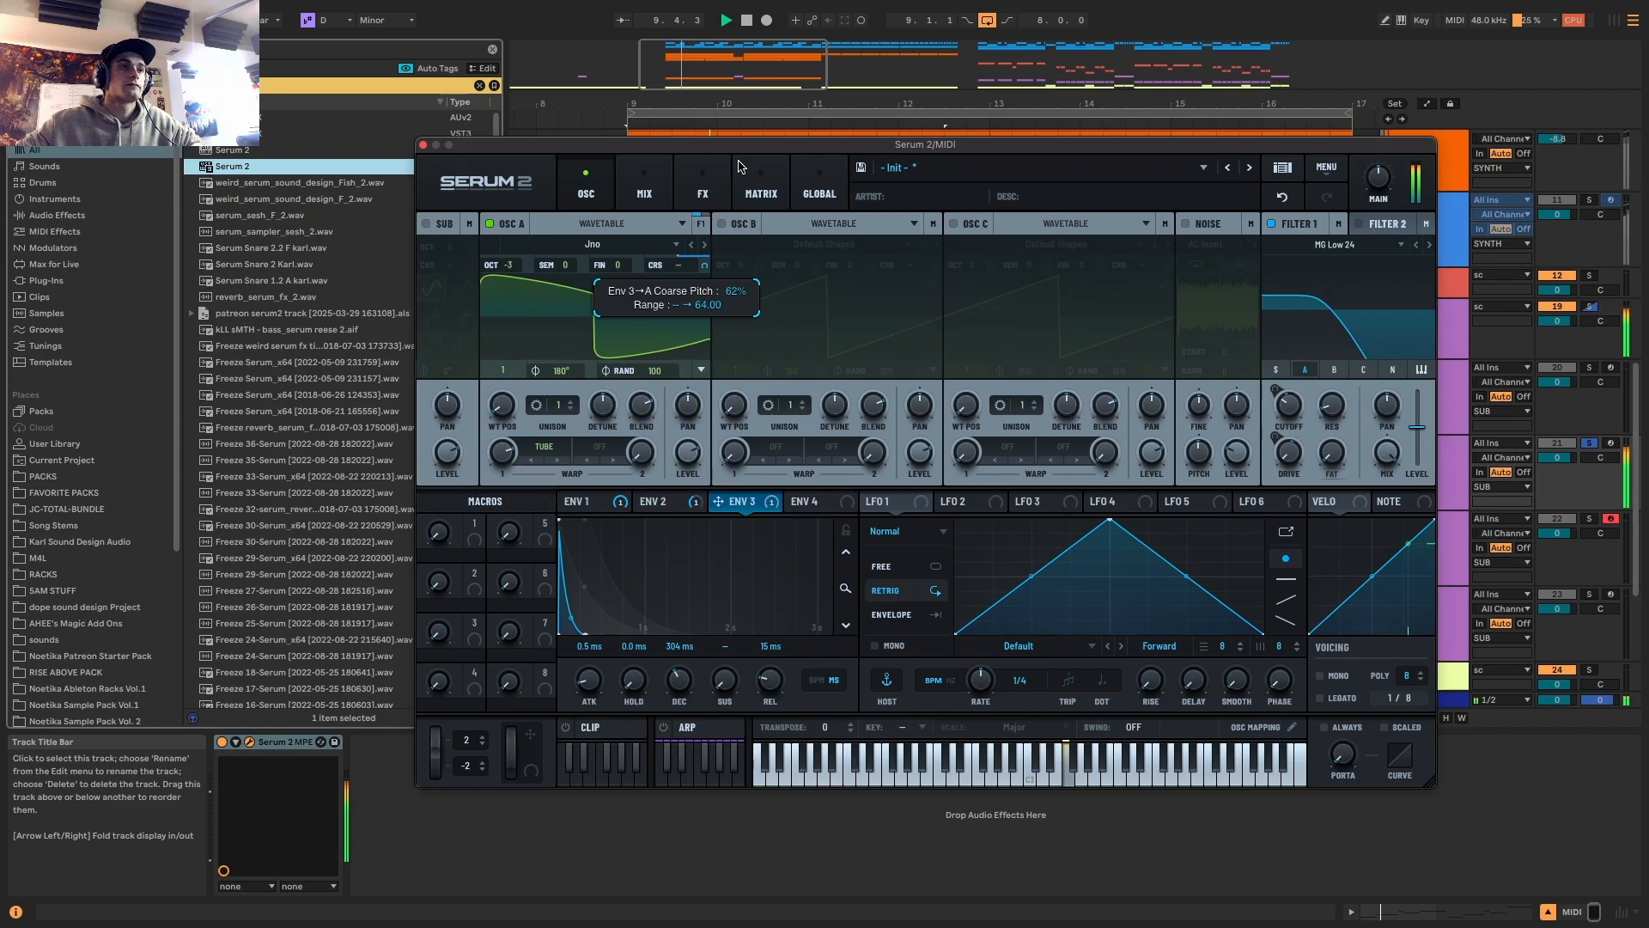
Give envelope 1 an 816 ms hold and 22 ms release with mono voicing, and briefly unsolo track 21 to compare
{"action": "mouse_move", "coordinate": [636, 685]}
{"action": "left_mouse_down"}
{"action": "mouse_move", "coordinate": [650, 672]}
{"action": "mouse_move", "coordinate": [635, 694]}
{"action": "left_mouse_up"}
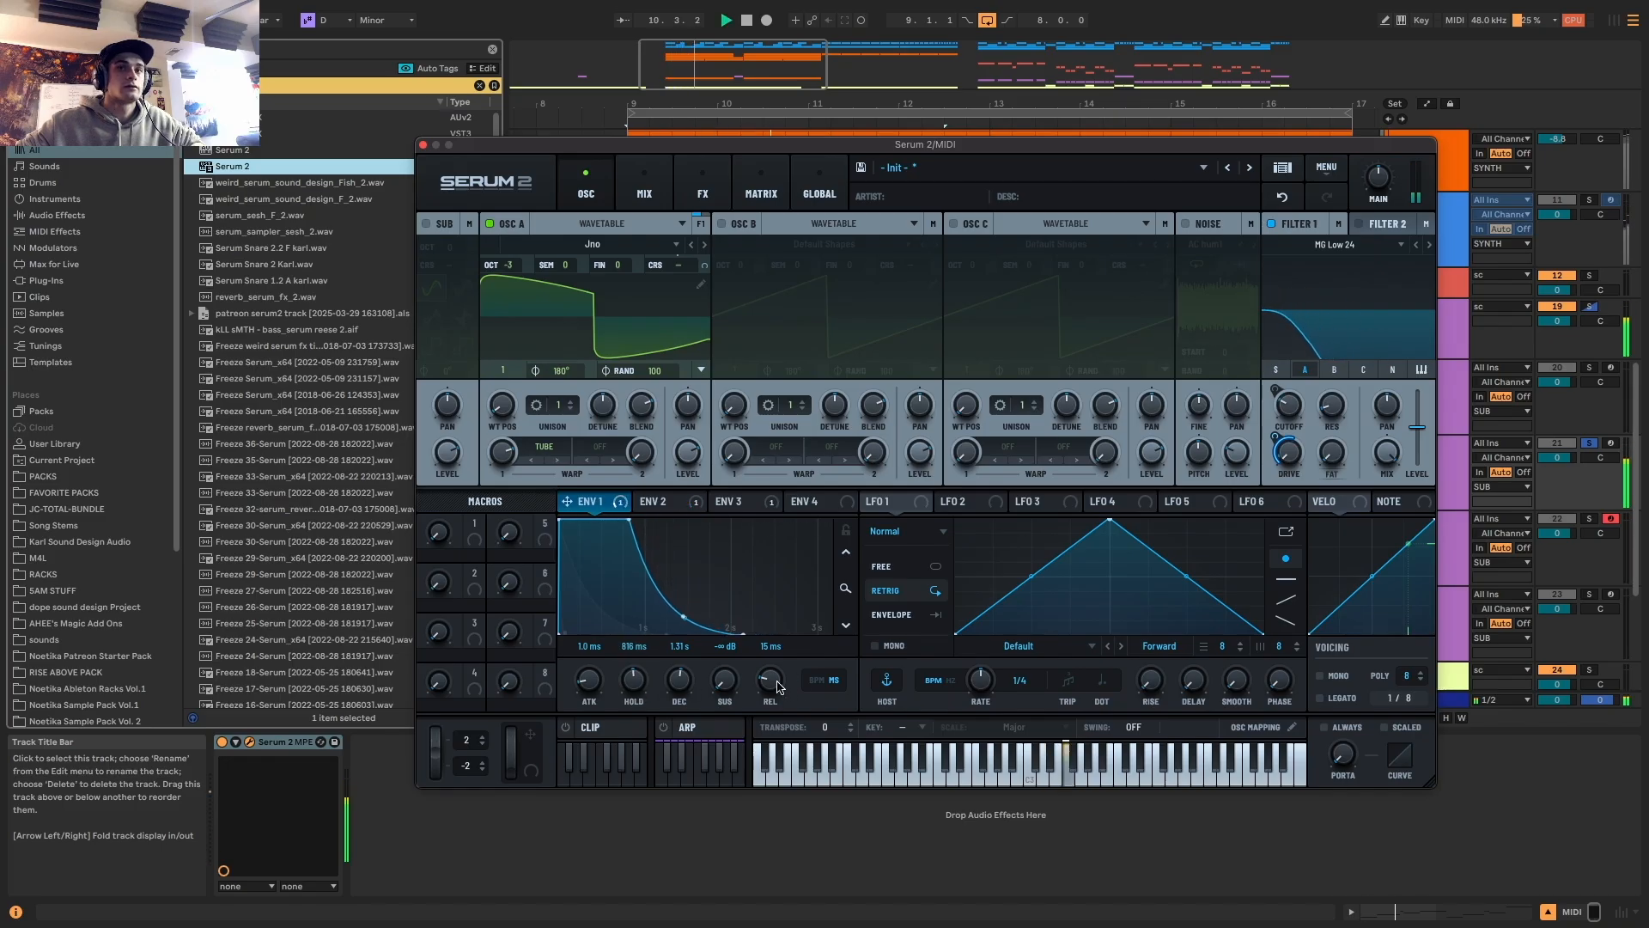
{"action": "left_click", "coordinate": [1589, 443]}
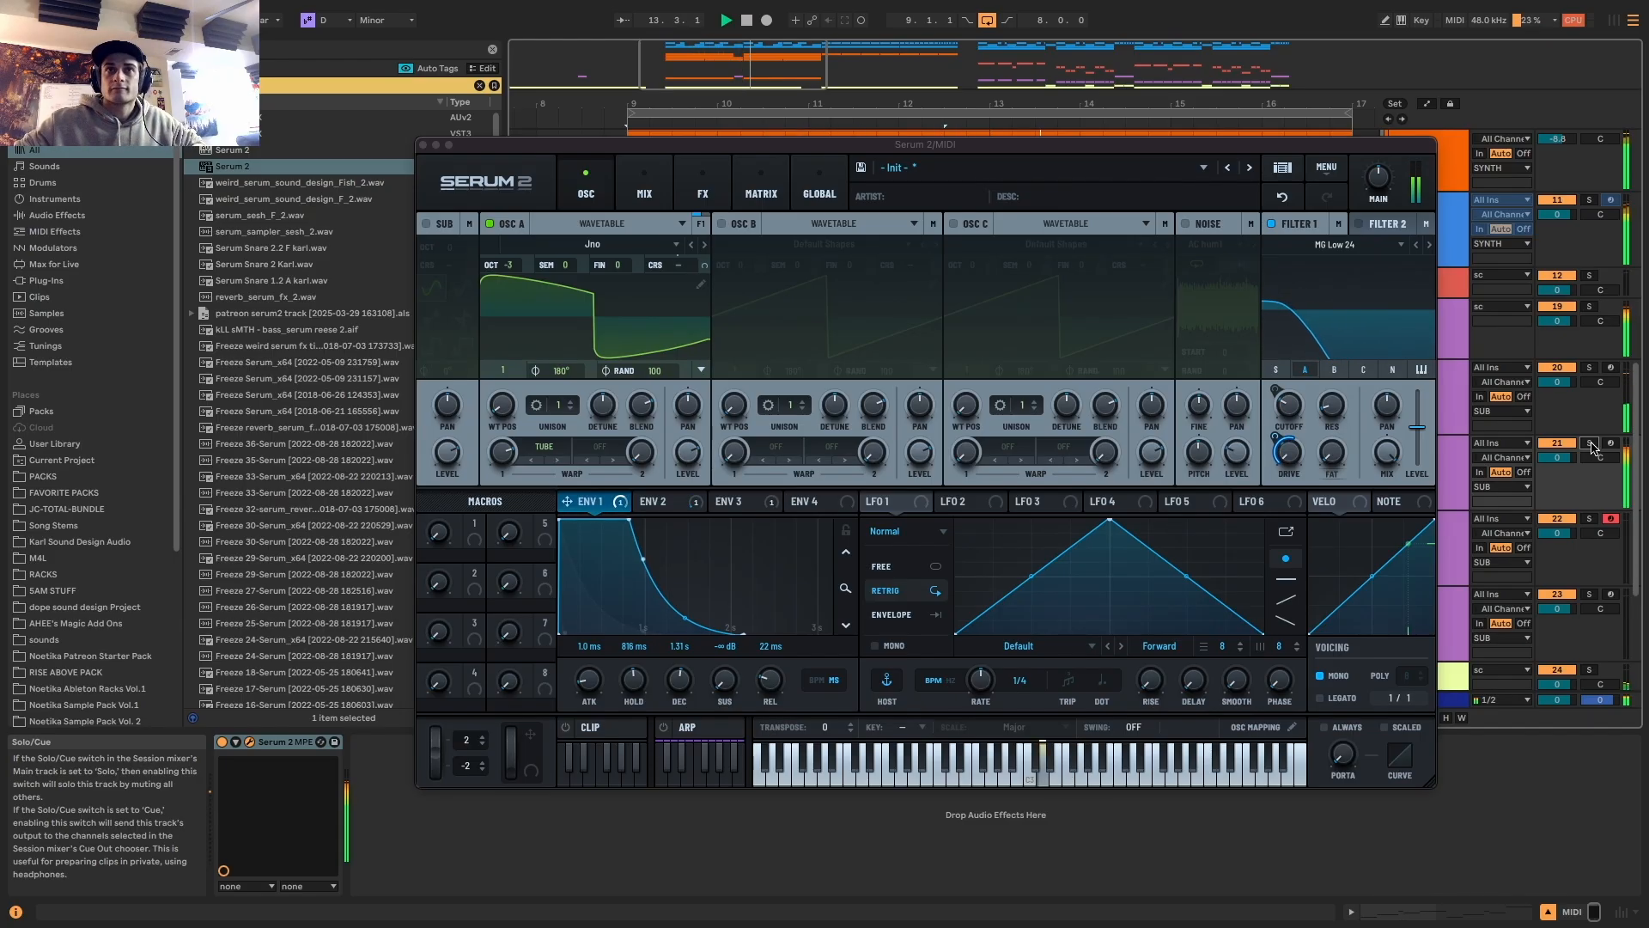
{"action": "left_click", "coordinate": [1589, 443]}
{"action": "key", "text": "space"}
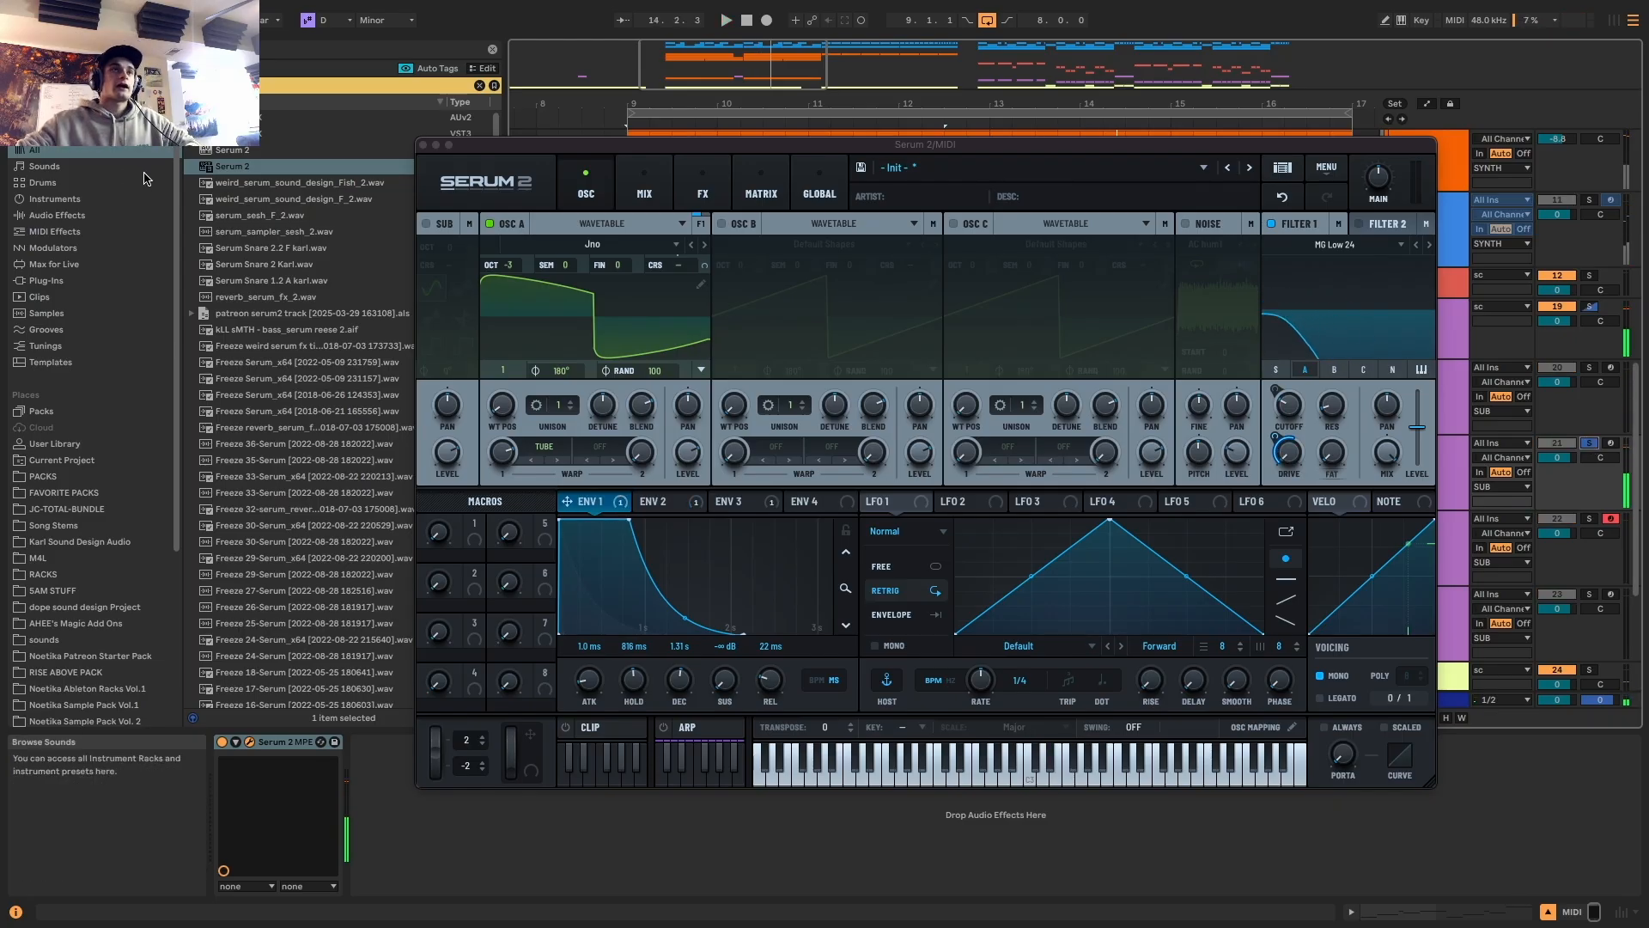
Close the synth window and move the two MIDI clips on sub track 21 from bar 9 to bar 41
{"action": "left_click", "coordinate": [421, 145]}
{"action": "scroll", "coordinate": [644, 444], "scroll_direction": "down", "scroll_amount": 10}
{"action": "left_click", "coordinate": [655, 445]}
{"action": "scroll", "coordinate": [657, 445], "scroll_direction": "down", "scroll_amount": 3}
{"action": "left_click", "coordinate": [704, 457], "text": "shift"}
{"action": "left_click_drag", "start_coordinate": [732, 442], "coordinate": [1207, 468]}
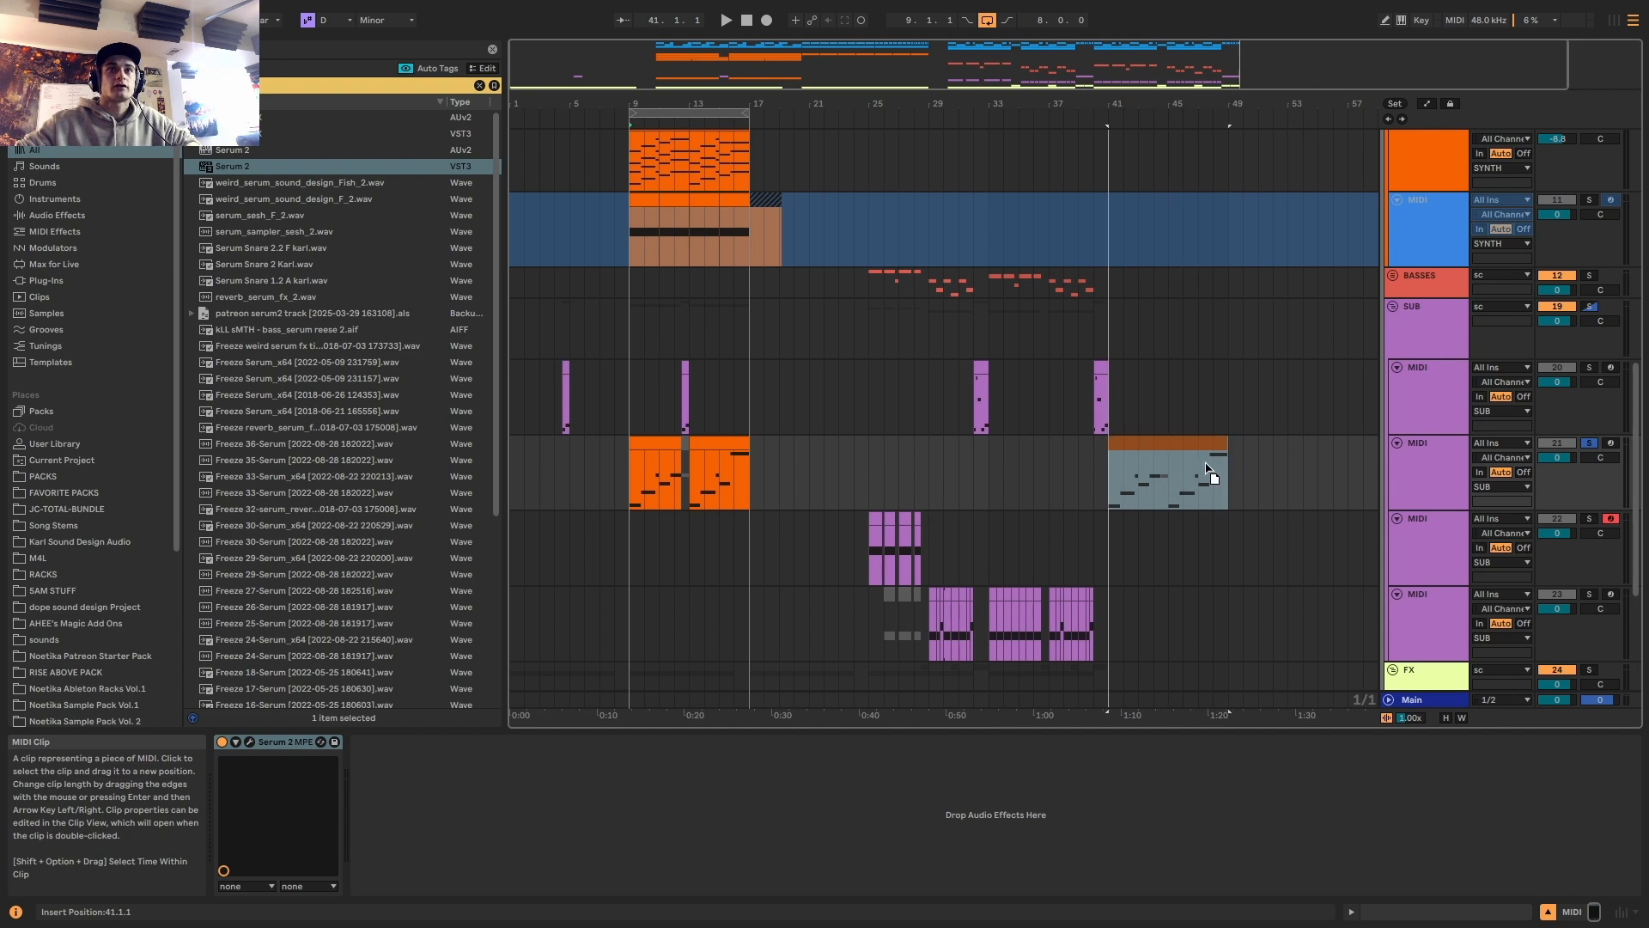
{"action": "left_click_drag", "start_coordinate": [1205, 468], "coordinate": [1204, 468]}
Duplicate sub track 21 and move the duplicate track's two clips from bar 41 back to bar 9
{"action": "left_click", "coordinate": [631, 463]}
{"action": "left_click", "coordinate": [1416, 485]}
{"action": "key", "text": "super+d"}
{"action": "left_click", "coordinate": [1149, 519]}
{"action": "left_click", "coordinate": [1218, 522], "text": "shift"}
{"action": "left_click_drag", "start_coordinate": [1218, 522], "coordinate": [683, 513]}
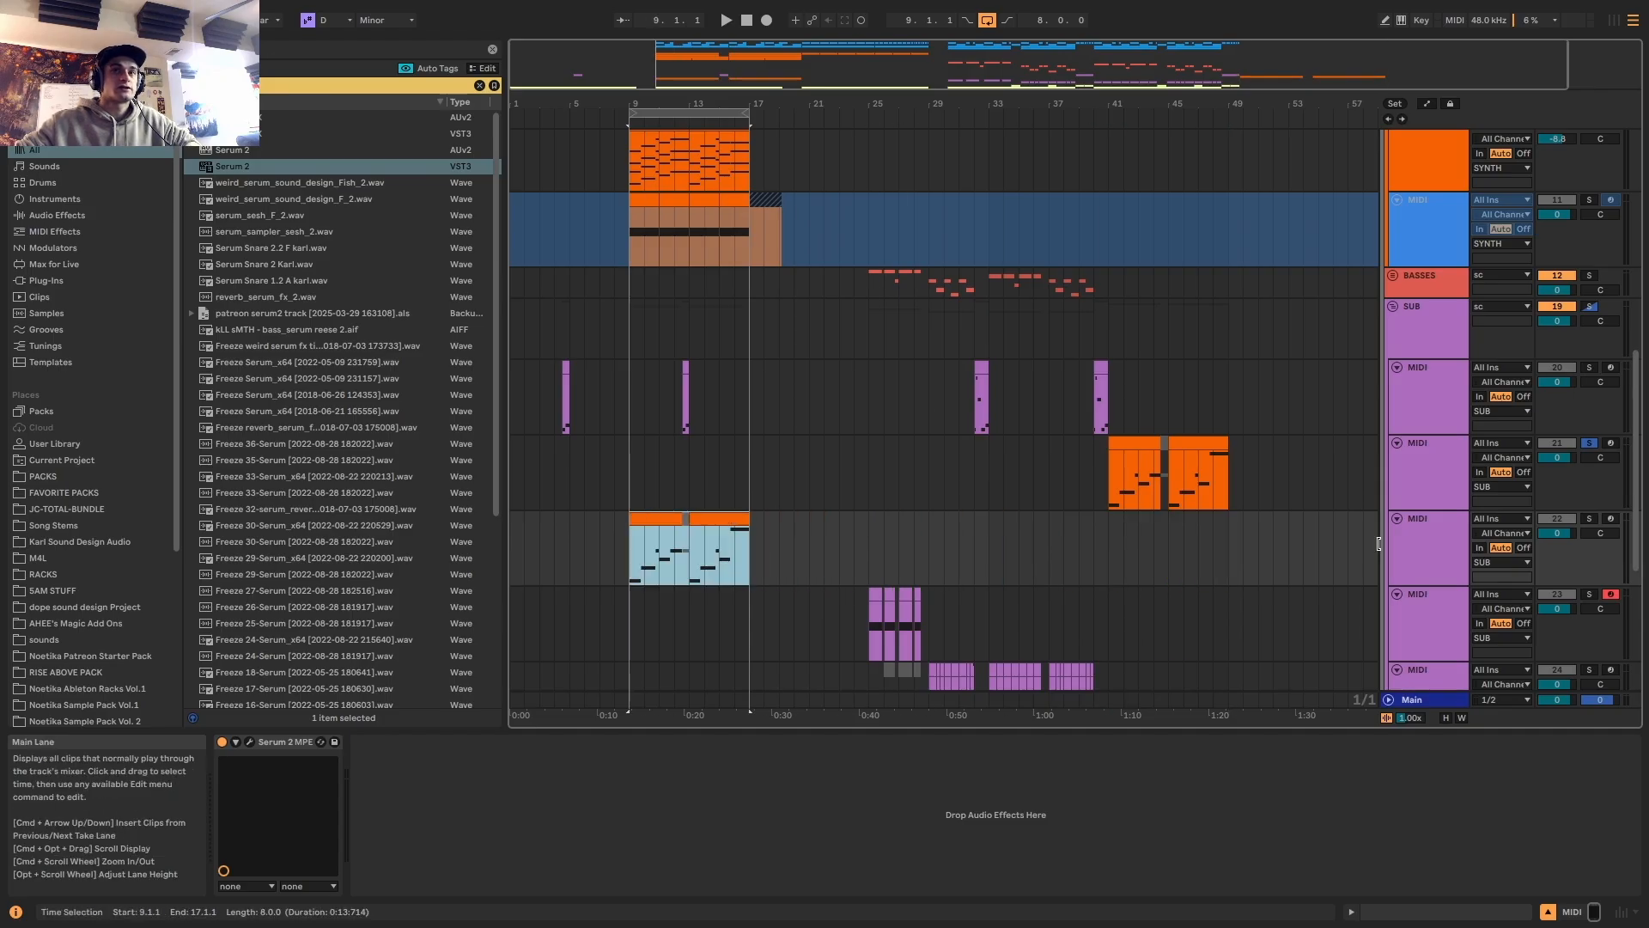
{"action": "left_click", "coordinate": [653, 513]}
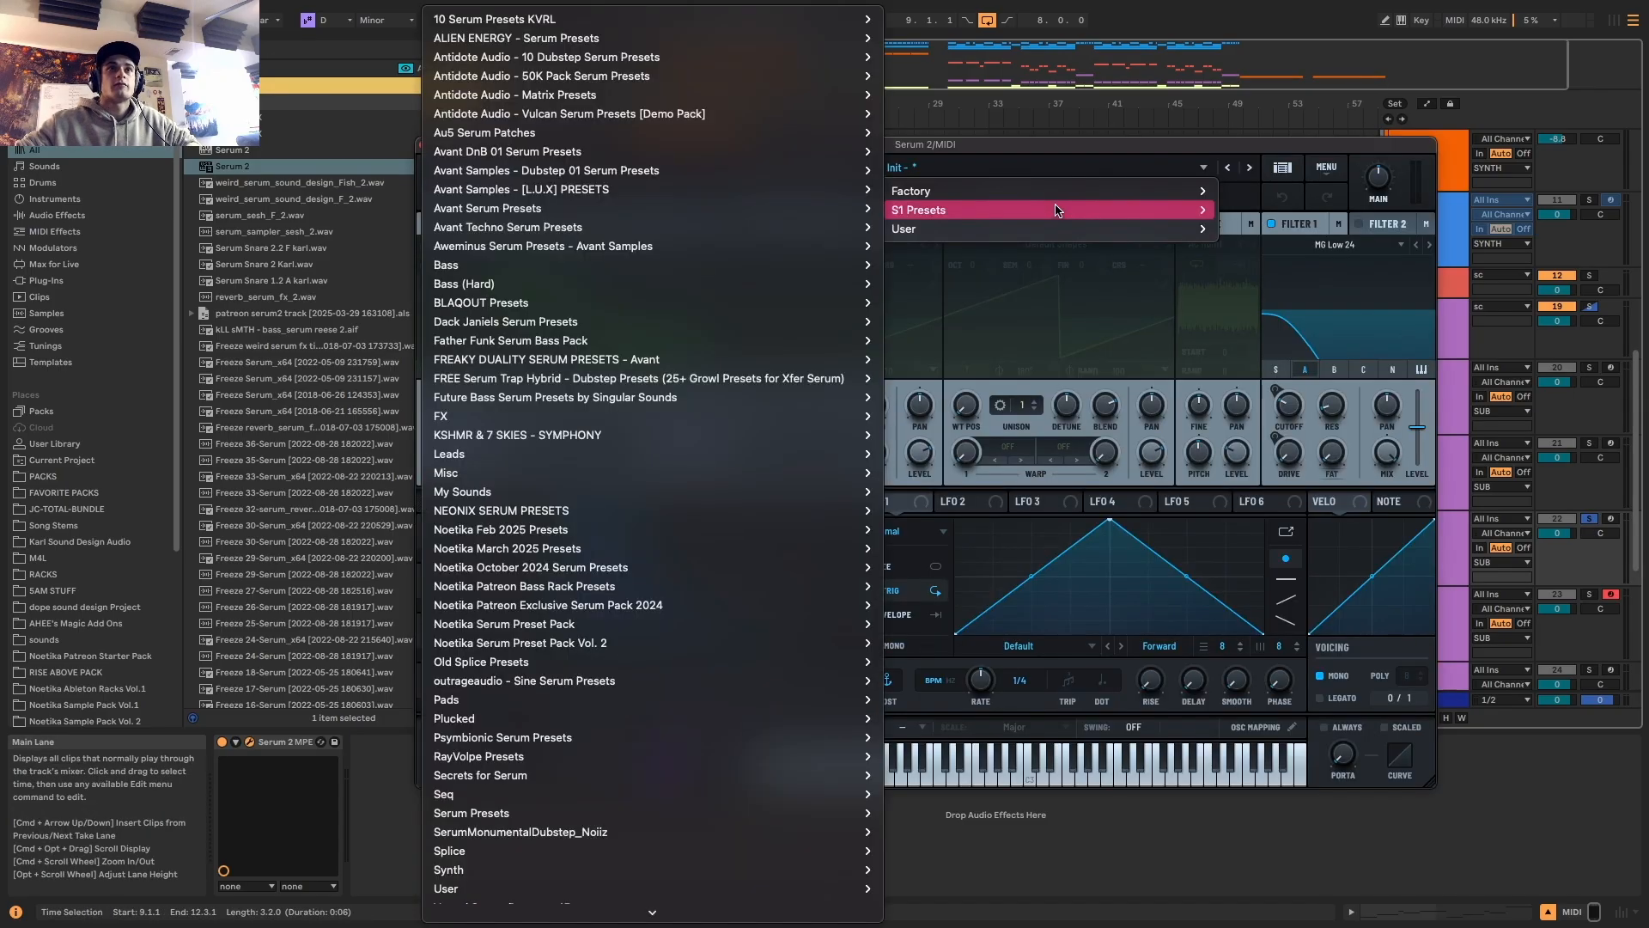
{"action": "mouse_move", "coordinate": [1107, 228]}
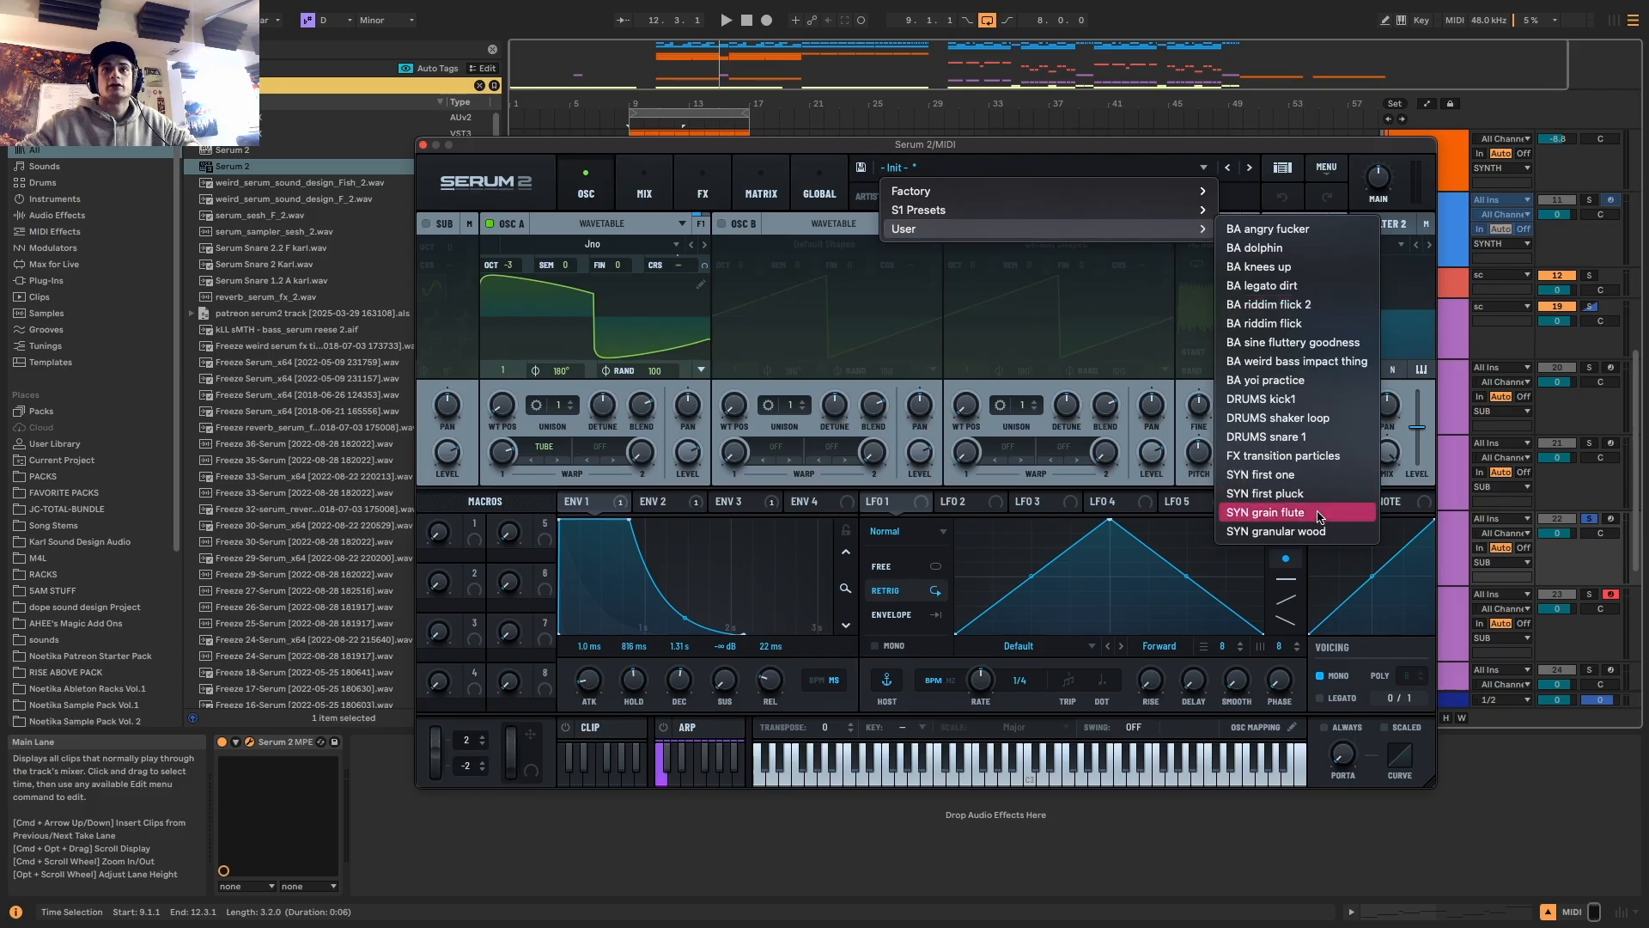
{"action": "left_click", "coordinate": [1324, 293]}
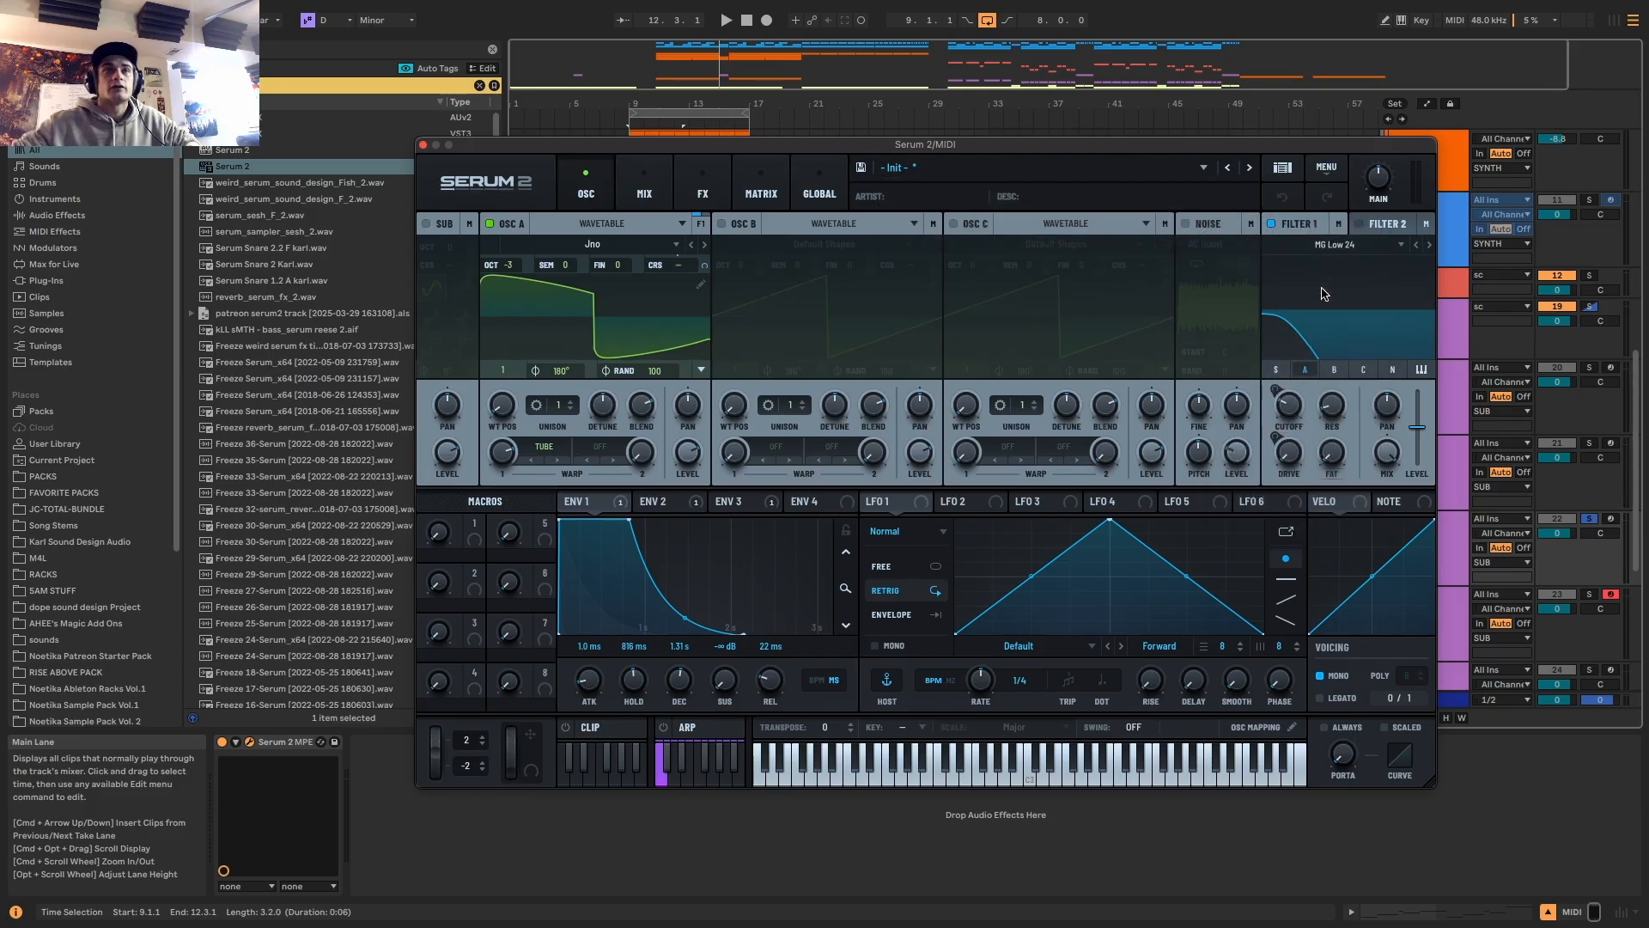
{"action": "left_click", "coordinate": [424, 144]}
Join track 22's clips into one eight-bar clip from bar 9, and unsolo the track to play it with the mix
{"action": "key", "text": "space"}
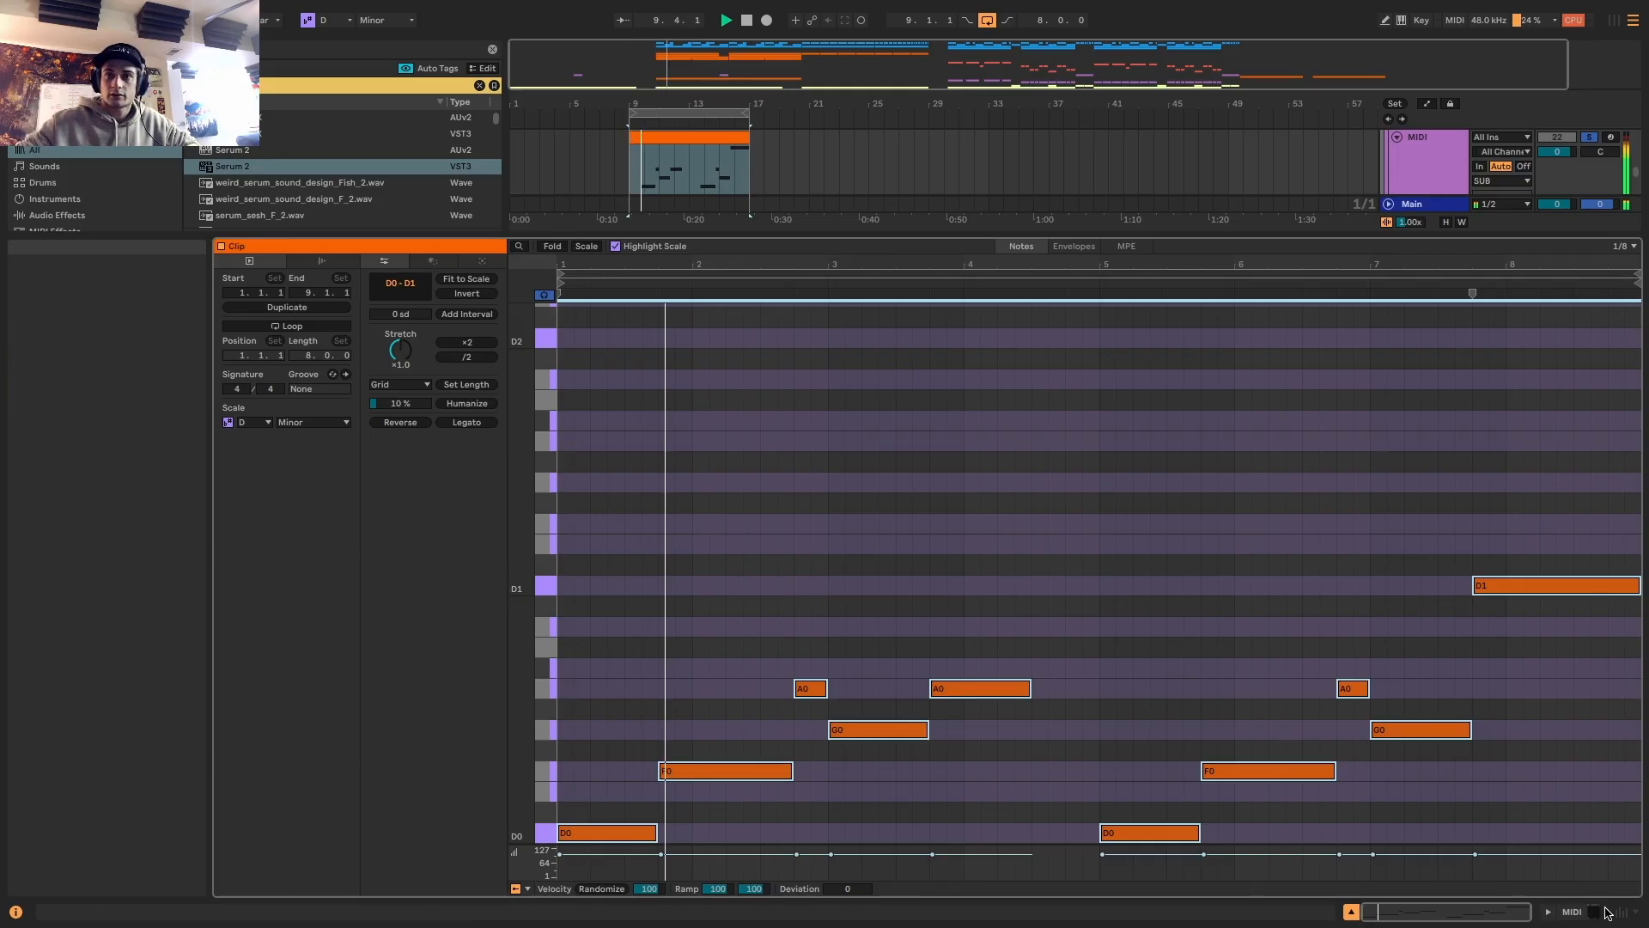
{"action": "key", "text": "shift+Tab"}
{"action": "left_click_drag", "start_coordinate": [657, 105], "coordinate": [736, 172]}
{"action": "key", "text": "space"}
{"action": "left_click", "coordinate": [1594, 394]}
{"action": "key", "text": "space"}
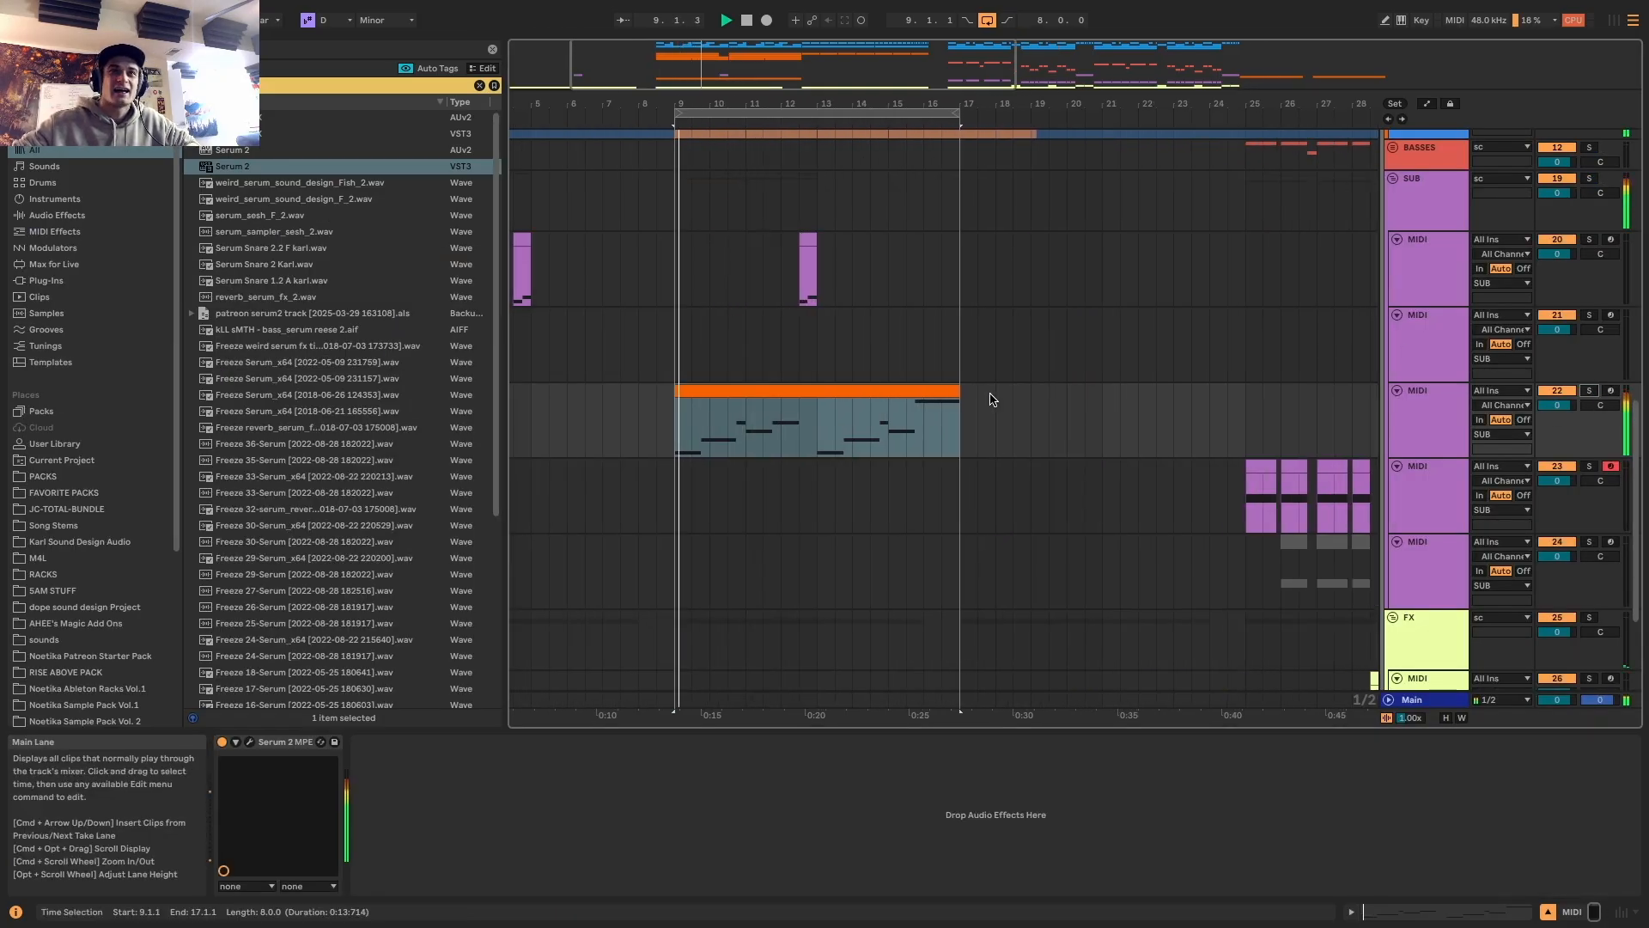
Copy the short half-bar clip at 12.3.1 from sub track 20 to the same position on track 23
{"action": "left_click", "coordinate": [763, 390]}
{"action": "key", "text": "minus"}
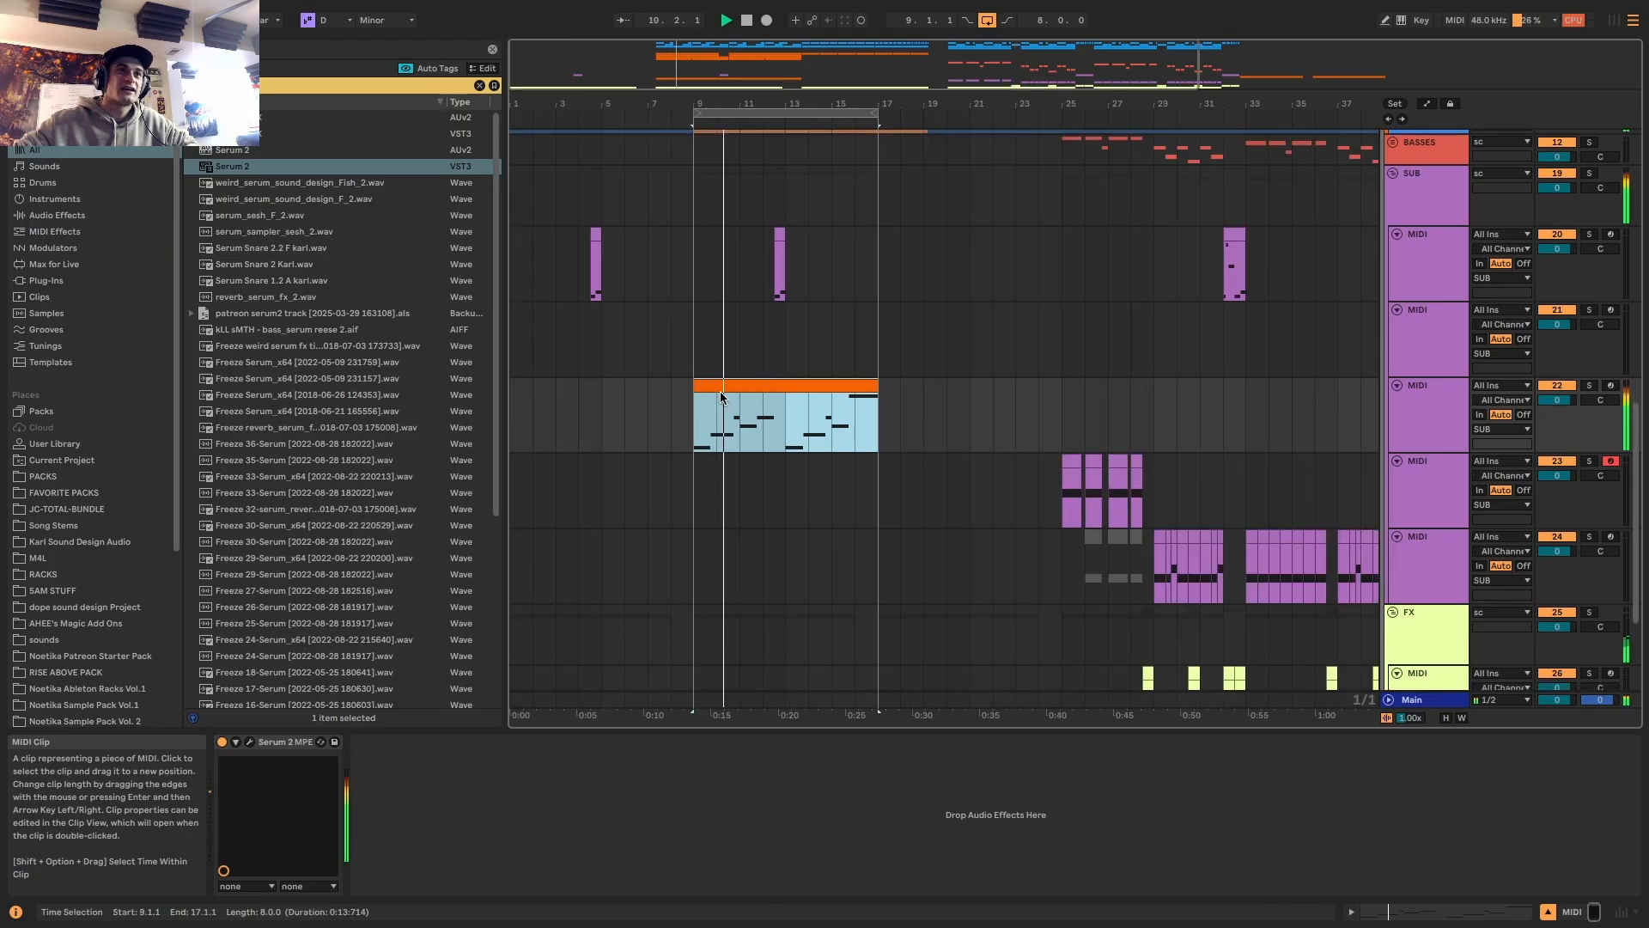
{"action": "scroll", "coordinate": [724, 396], "scroll_direction": "up", "scroll_amount": 6}
{"action": "key", "text": "z"}
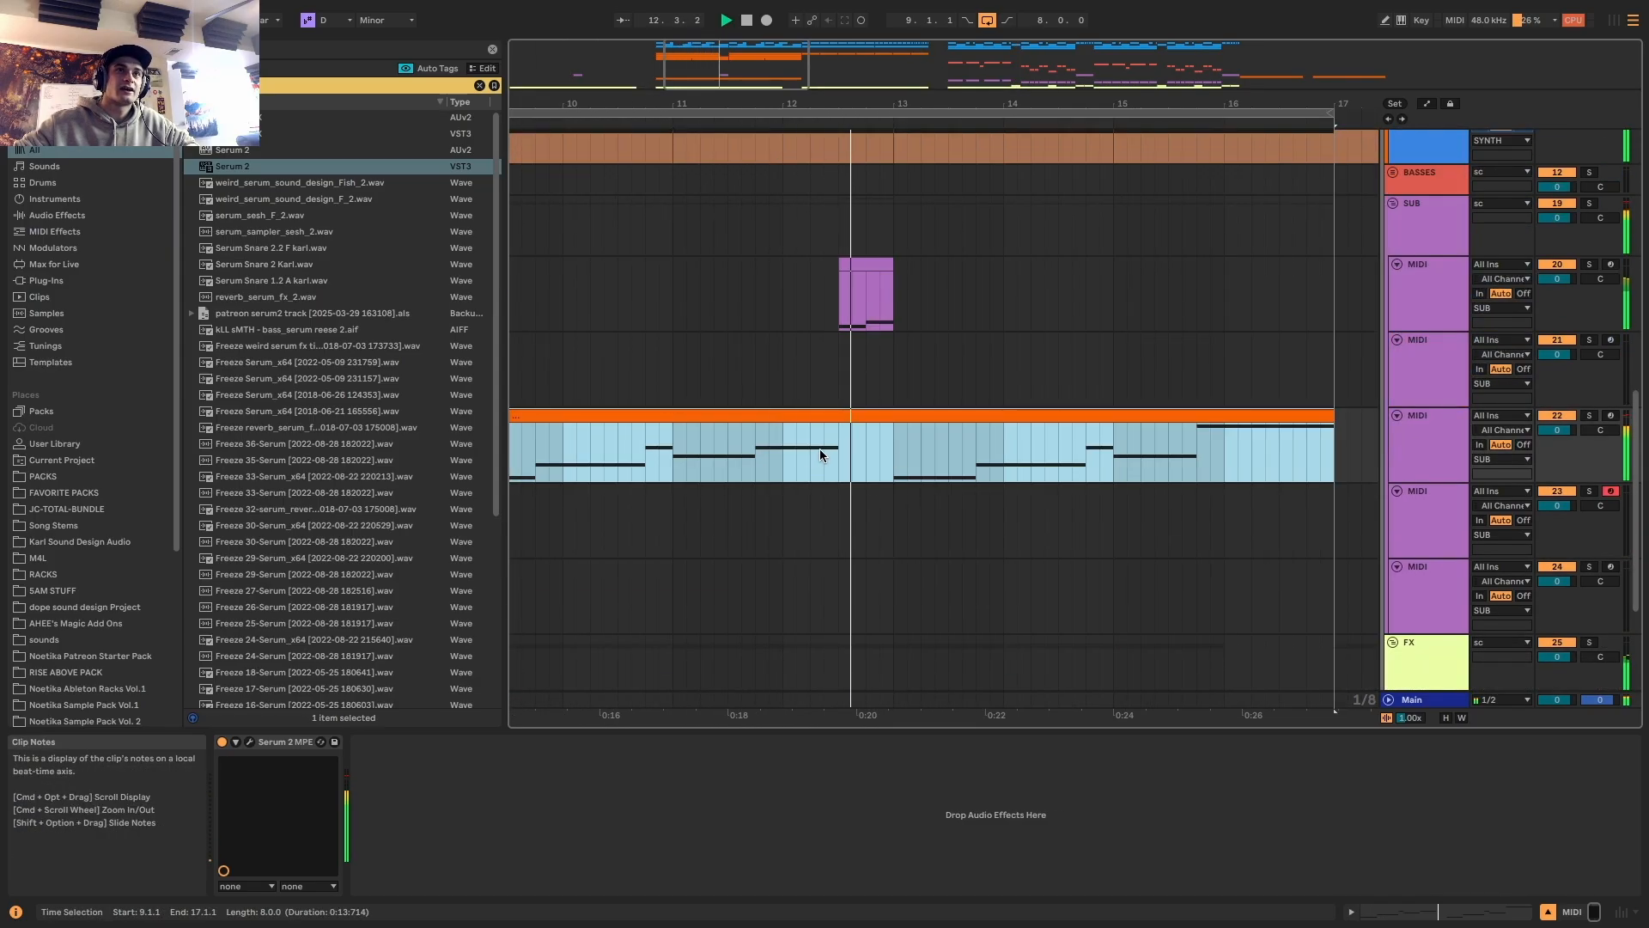
{"action": "scroll", "coordinate": [815, 449], "scroll_direction": "down", "scroll_amount": 5}
{"action": "scroll", "coordinate": [818, 370], "scroll_direction": "up", "scroll_amount": 1}
{"action": "left_click_drag", "start_coordinate": [831, 311], "coordinate": [831, 369]}
{"action": "scroll", "coordinate": [822, 374], "scroll_direction": "up", "scroll_amount": 3}
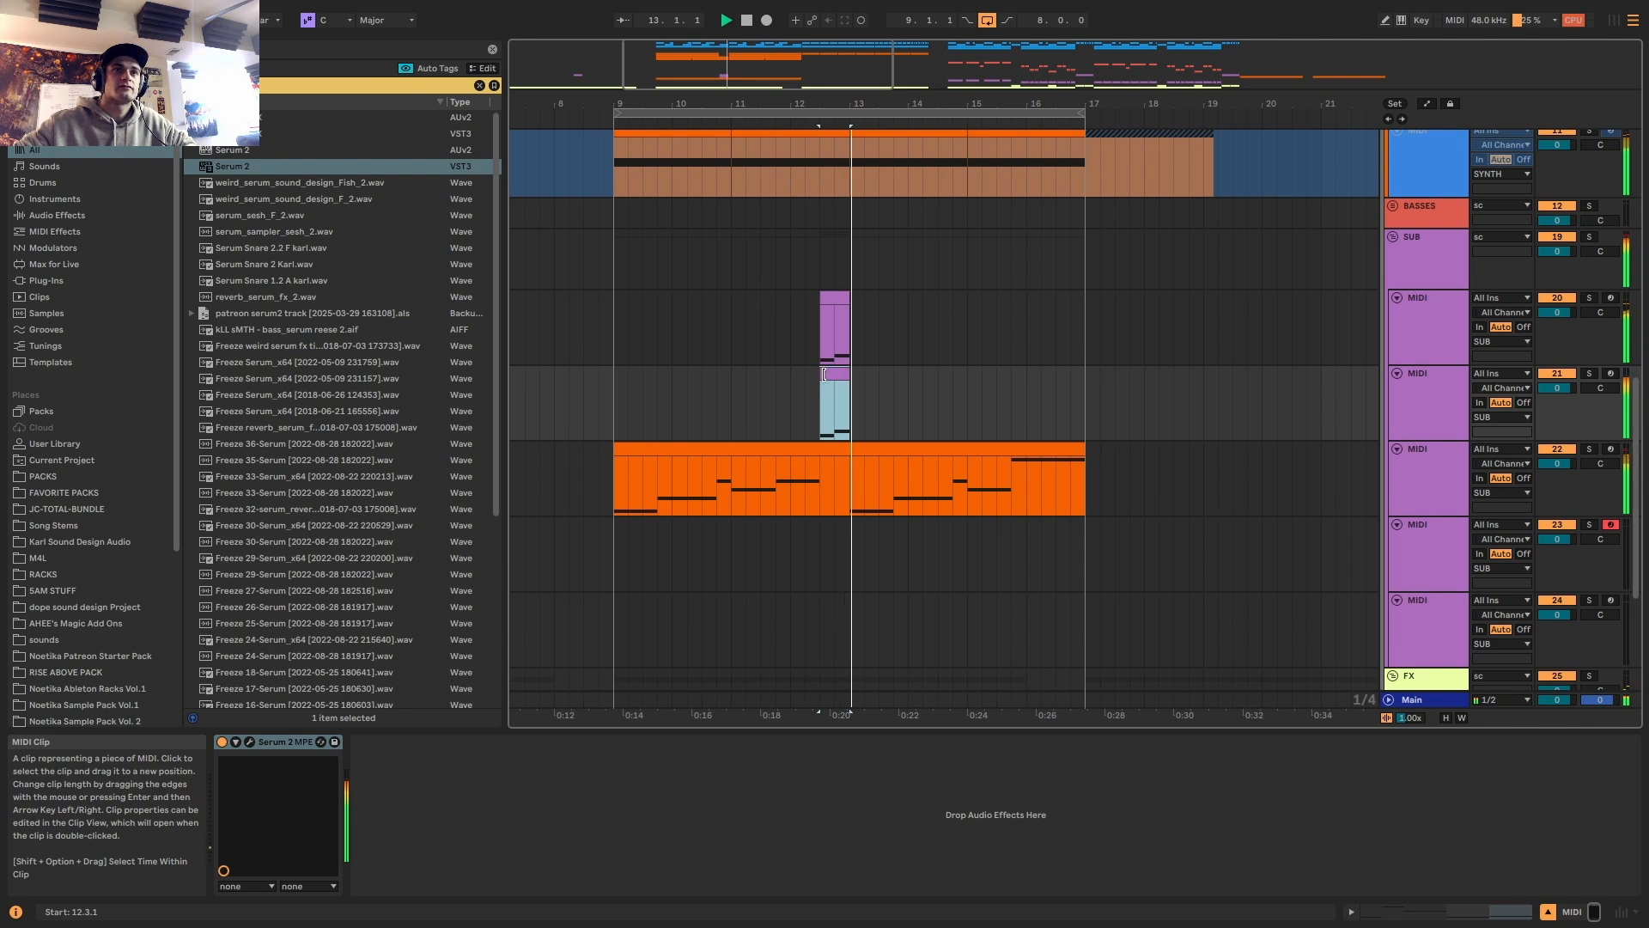
{"action": "left_click_drag", "start_coordinate": [831, 374], "coordinate": [833, 526]}
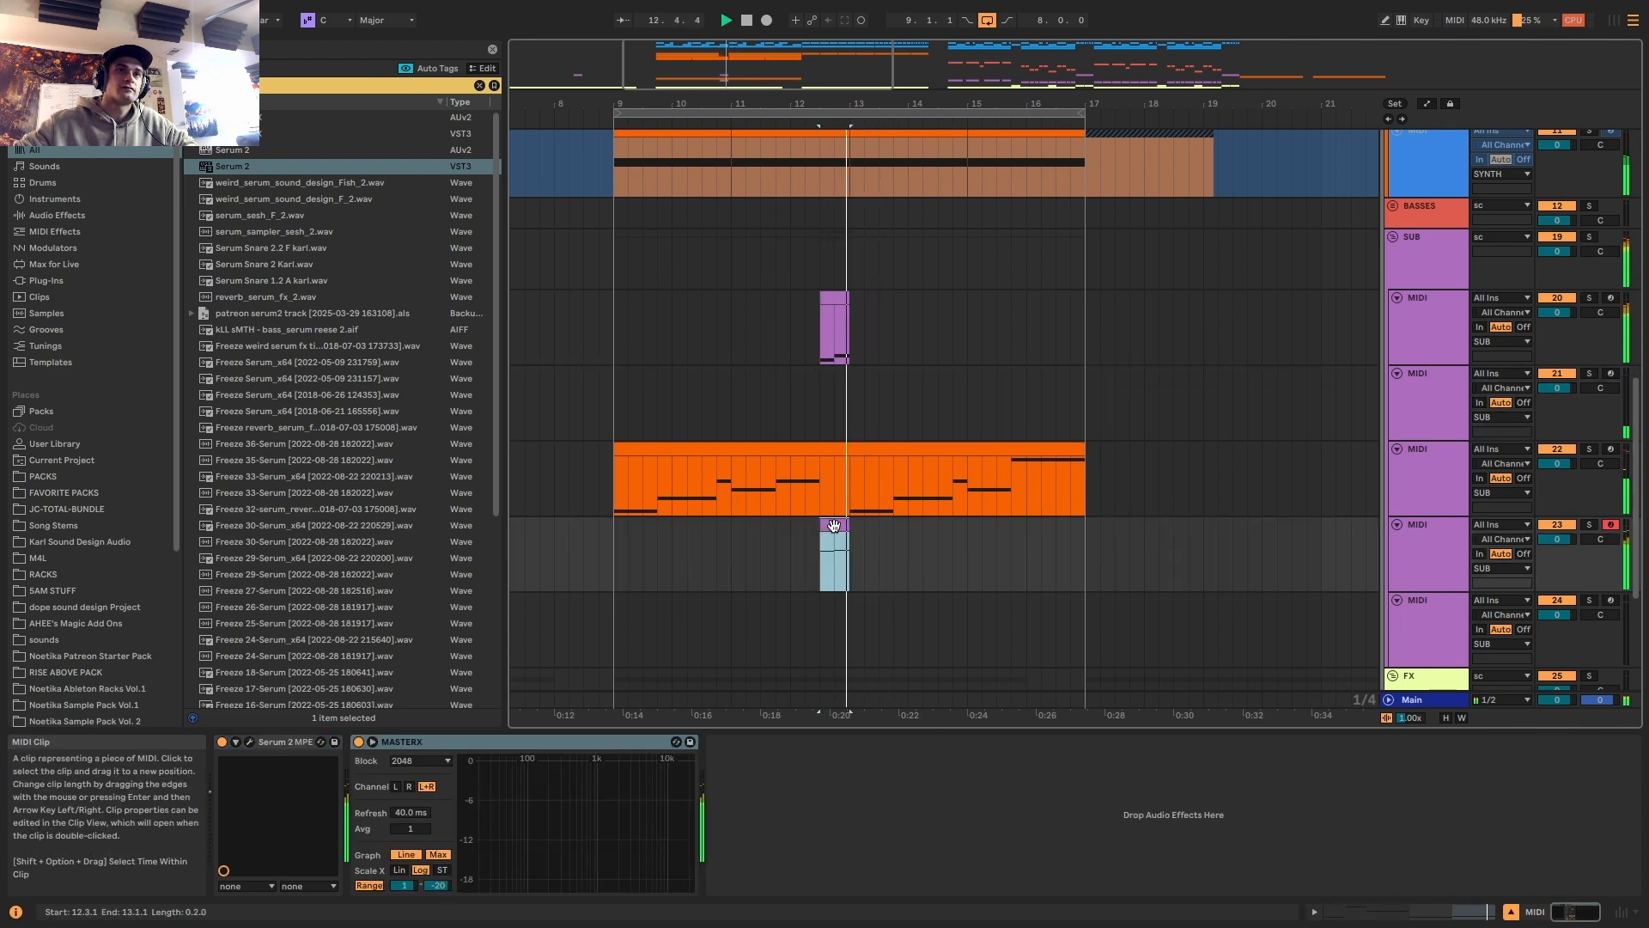
Transpose all notes of the copied clip on track 23 down three octaves and return to the device view
{"action": "double_click", "coordinate": [834, 525]}
{"action": "left_click", "coordinate": [829, 543]}
{"action": "key", "text": "super+a"}
{"action": "key", "text": "shift+Down"}
{"action": "key", "text": "shift+Down"}
{"action": "key", "text": "shift+Down"}
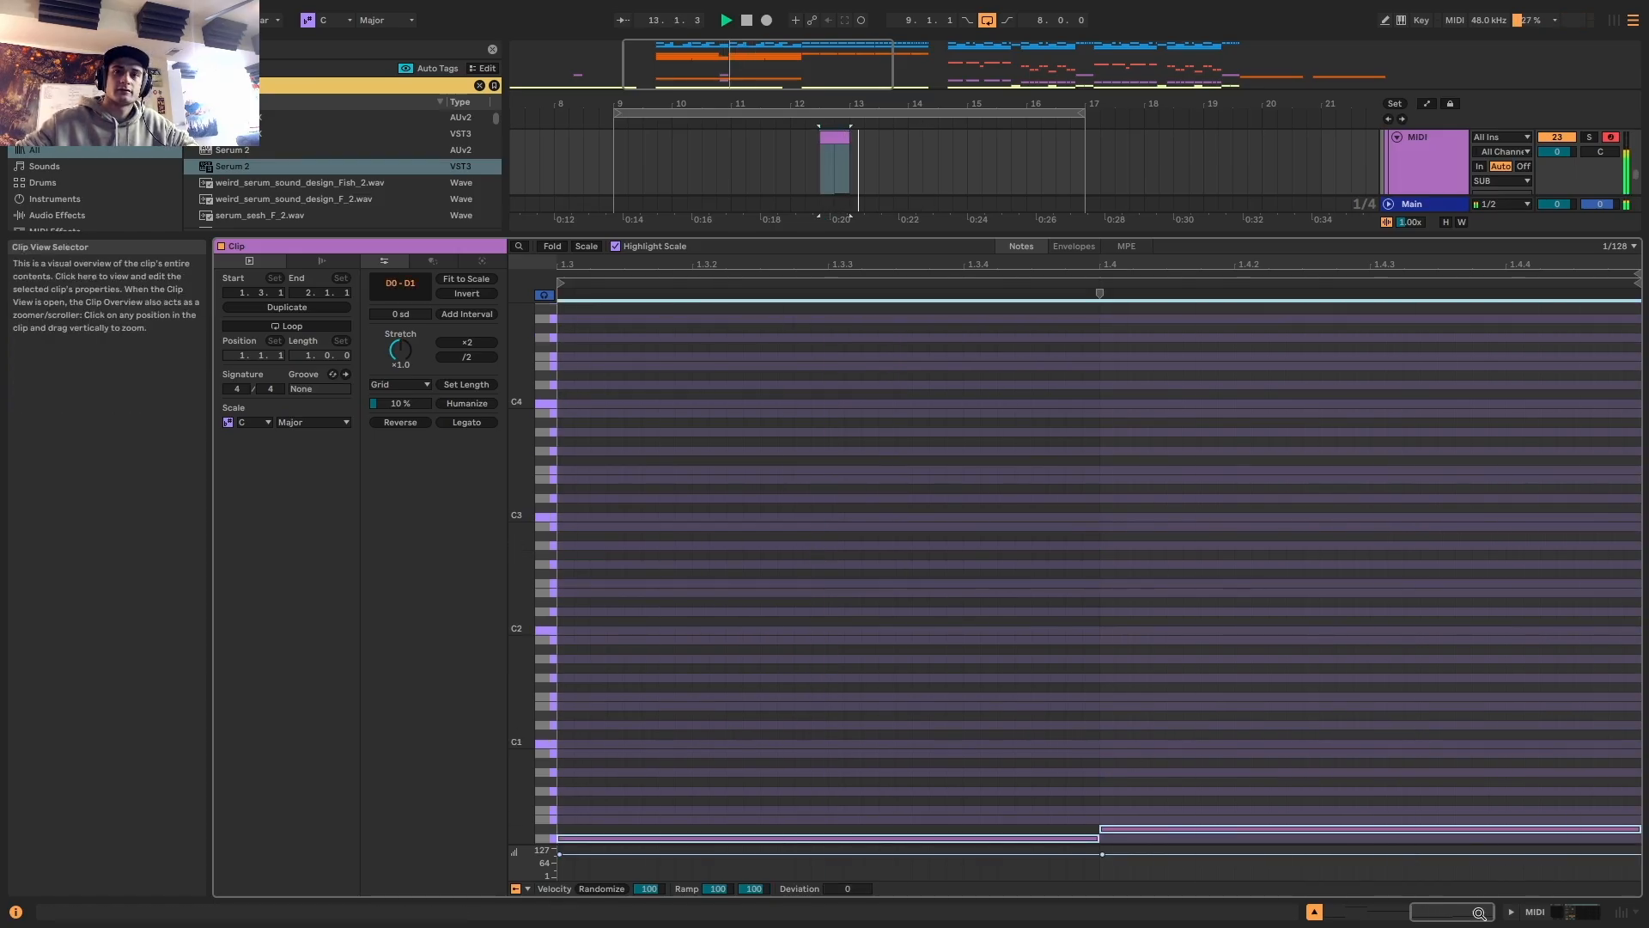
{"action": "left_click", "coordinate": [1537, 910]}
Move the transposed clip from track 23 to track 24 at 12.3.1 and play the section from bar 9
{"action": "key", "text": "space"}
{"action": "key", "text": "space"}
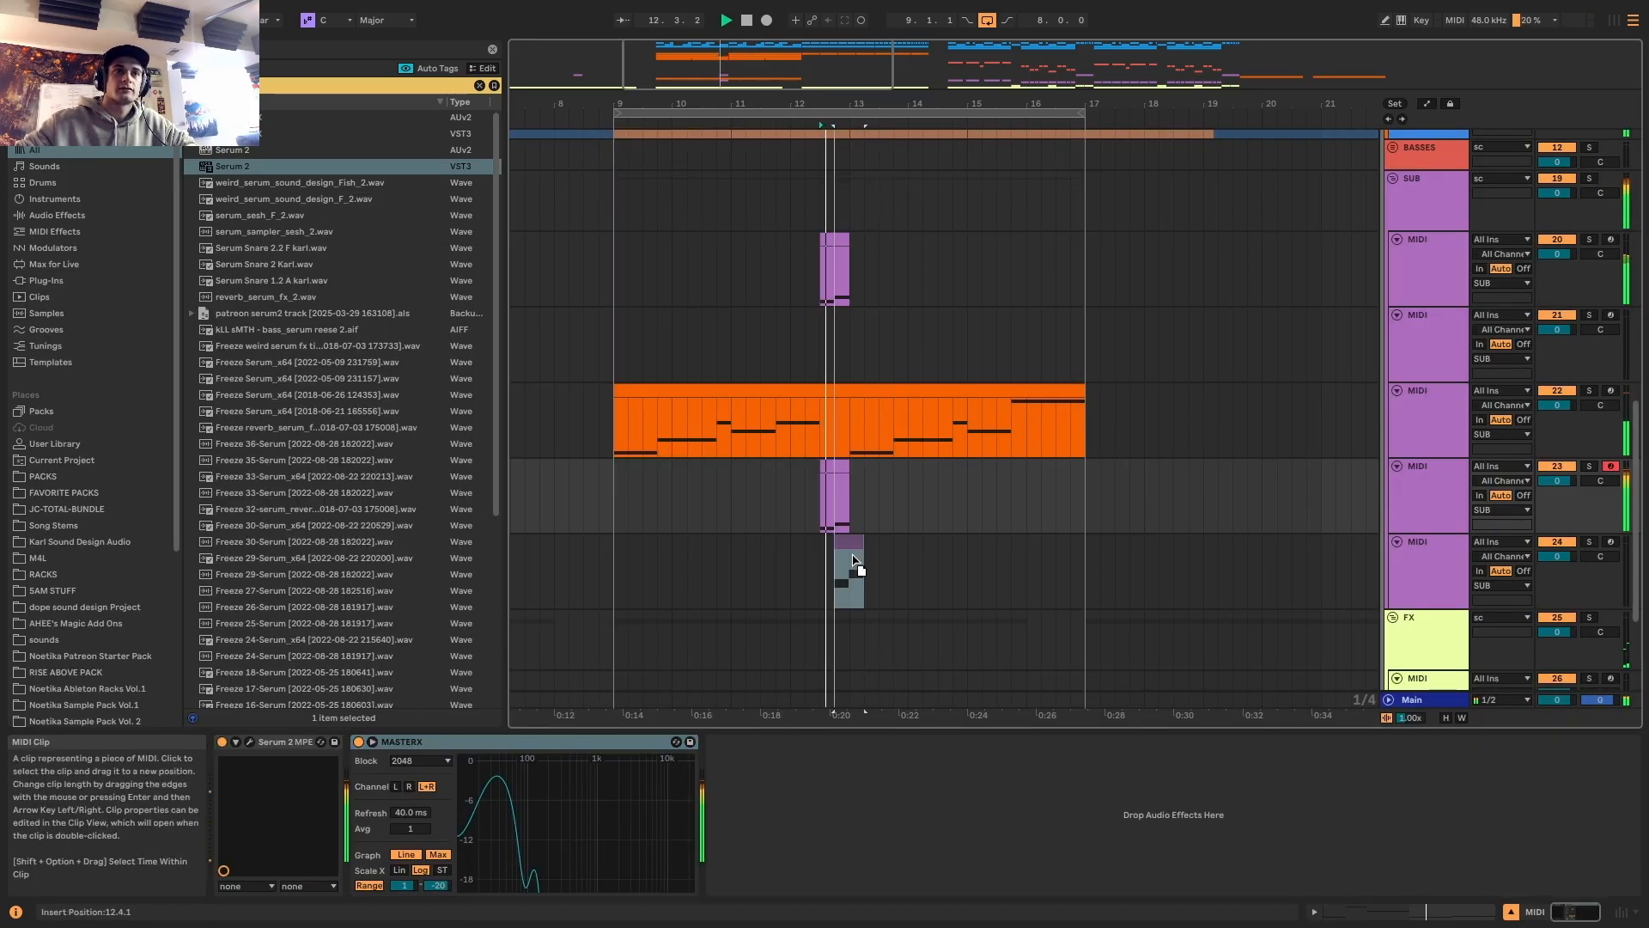
{"action": "left_click_drag", "start_coordinate": [836, 467], "coordinate": [838, 542]}
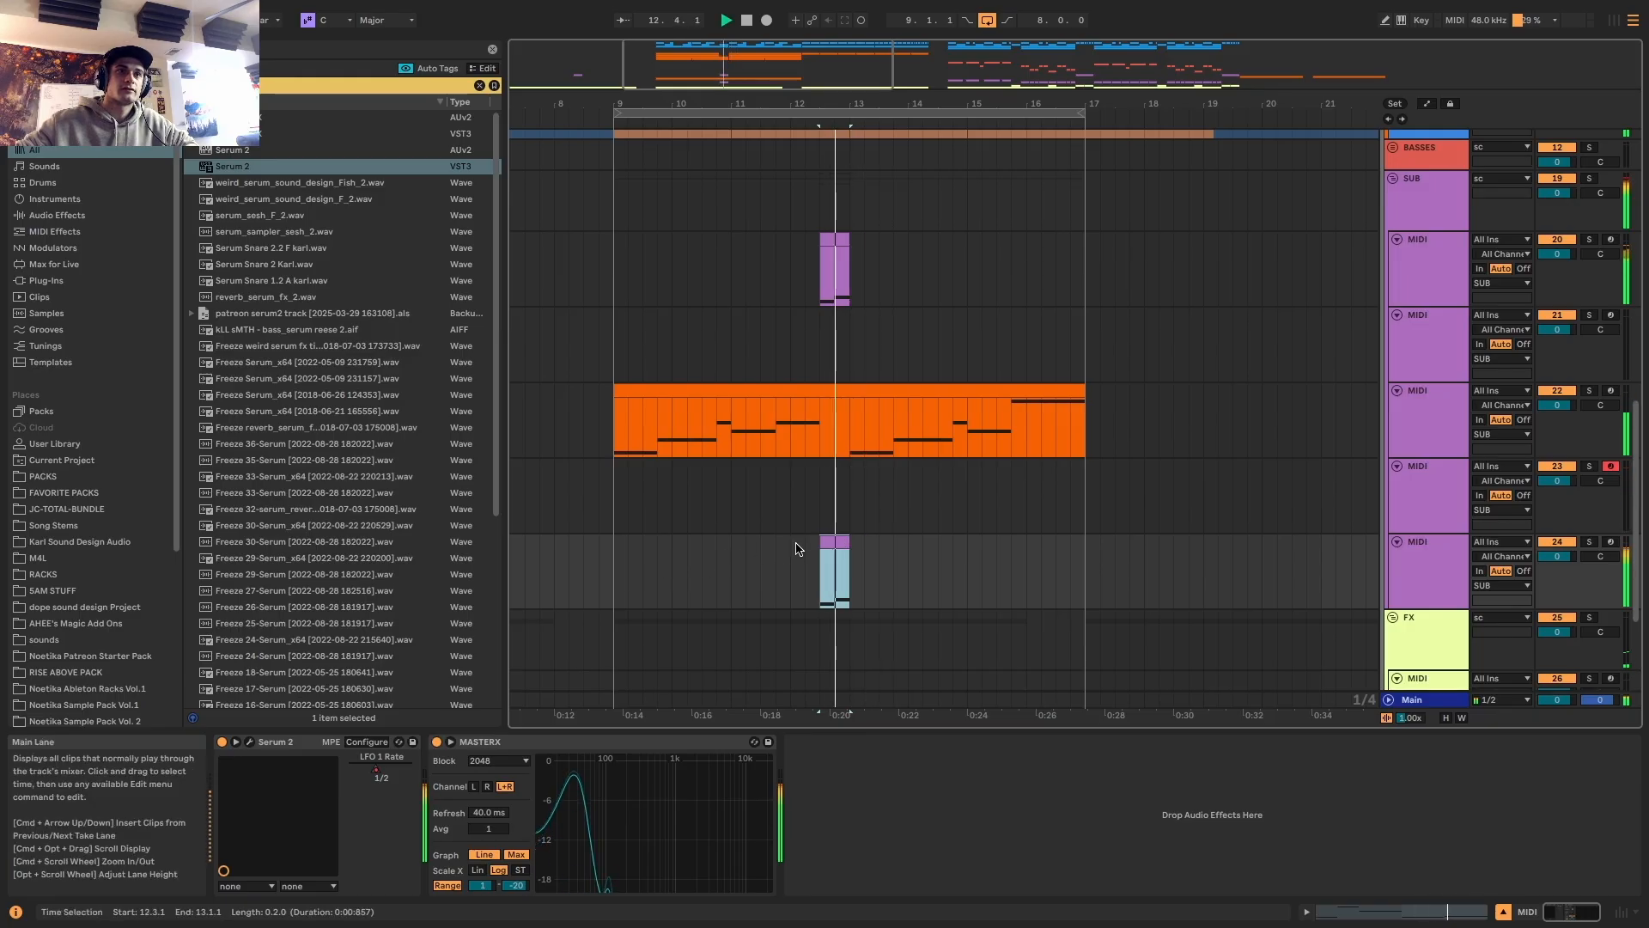
{"action": "left_click", "coordinate": [613, 585]}
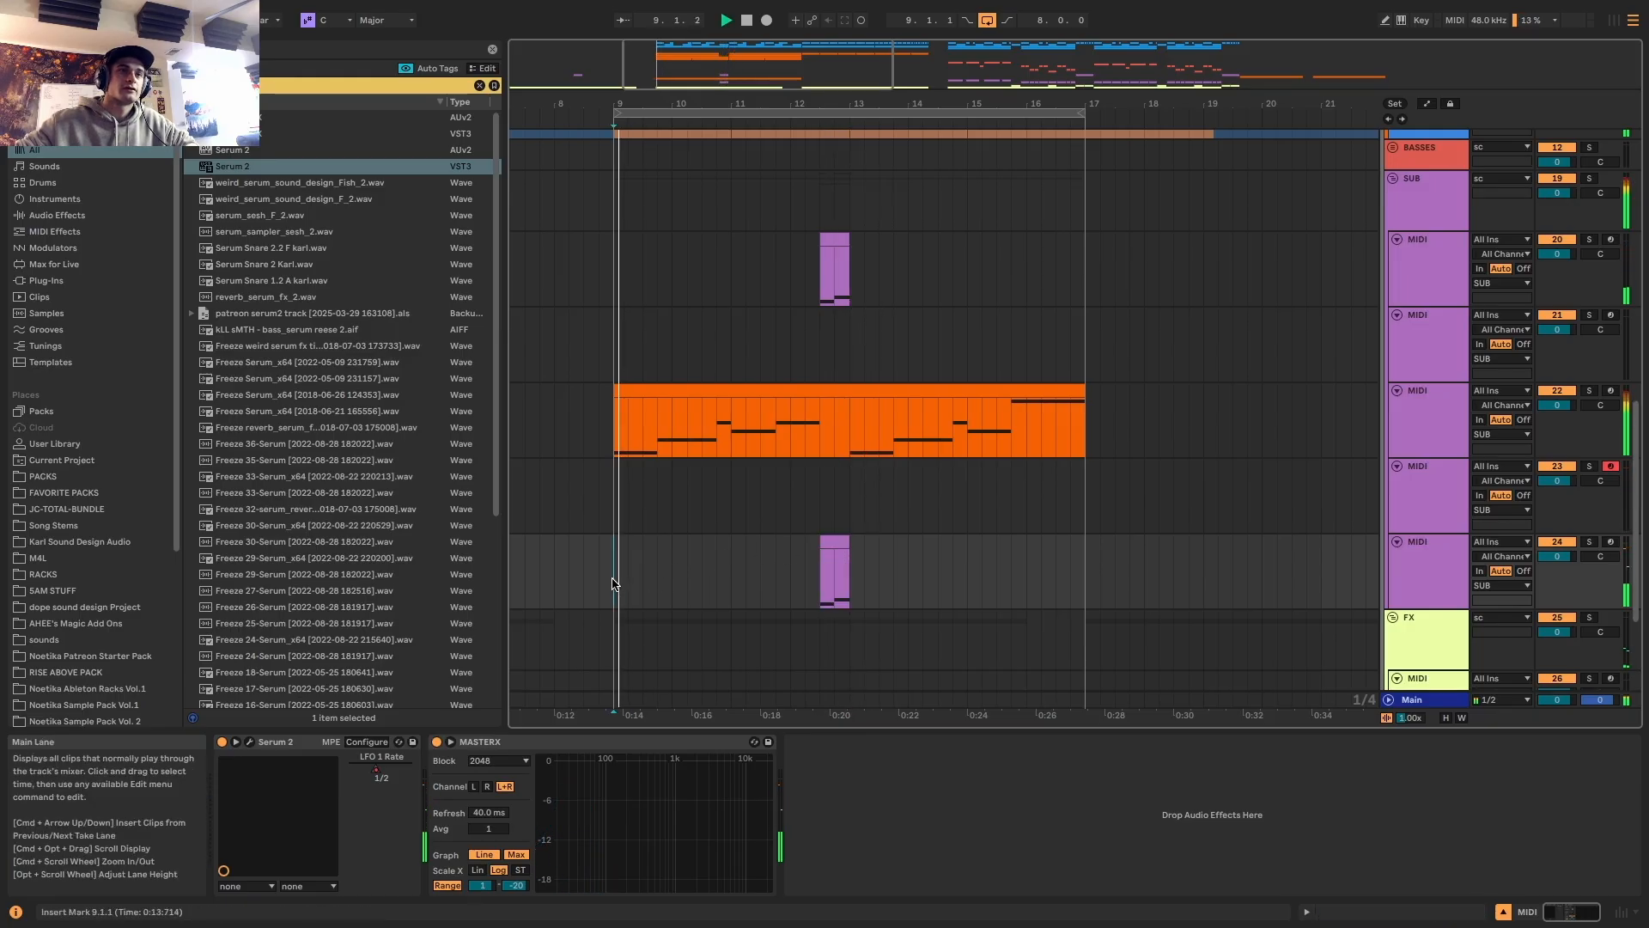
Apply the SUB group's purple colour to all its grouped tracks and clips
{"action": "scroll", "coordinate": [684, 518], "scroll_direction": "down", "scroll_amount": 6}
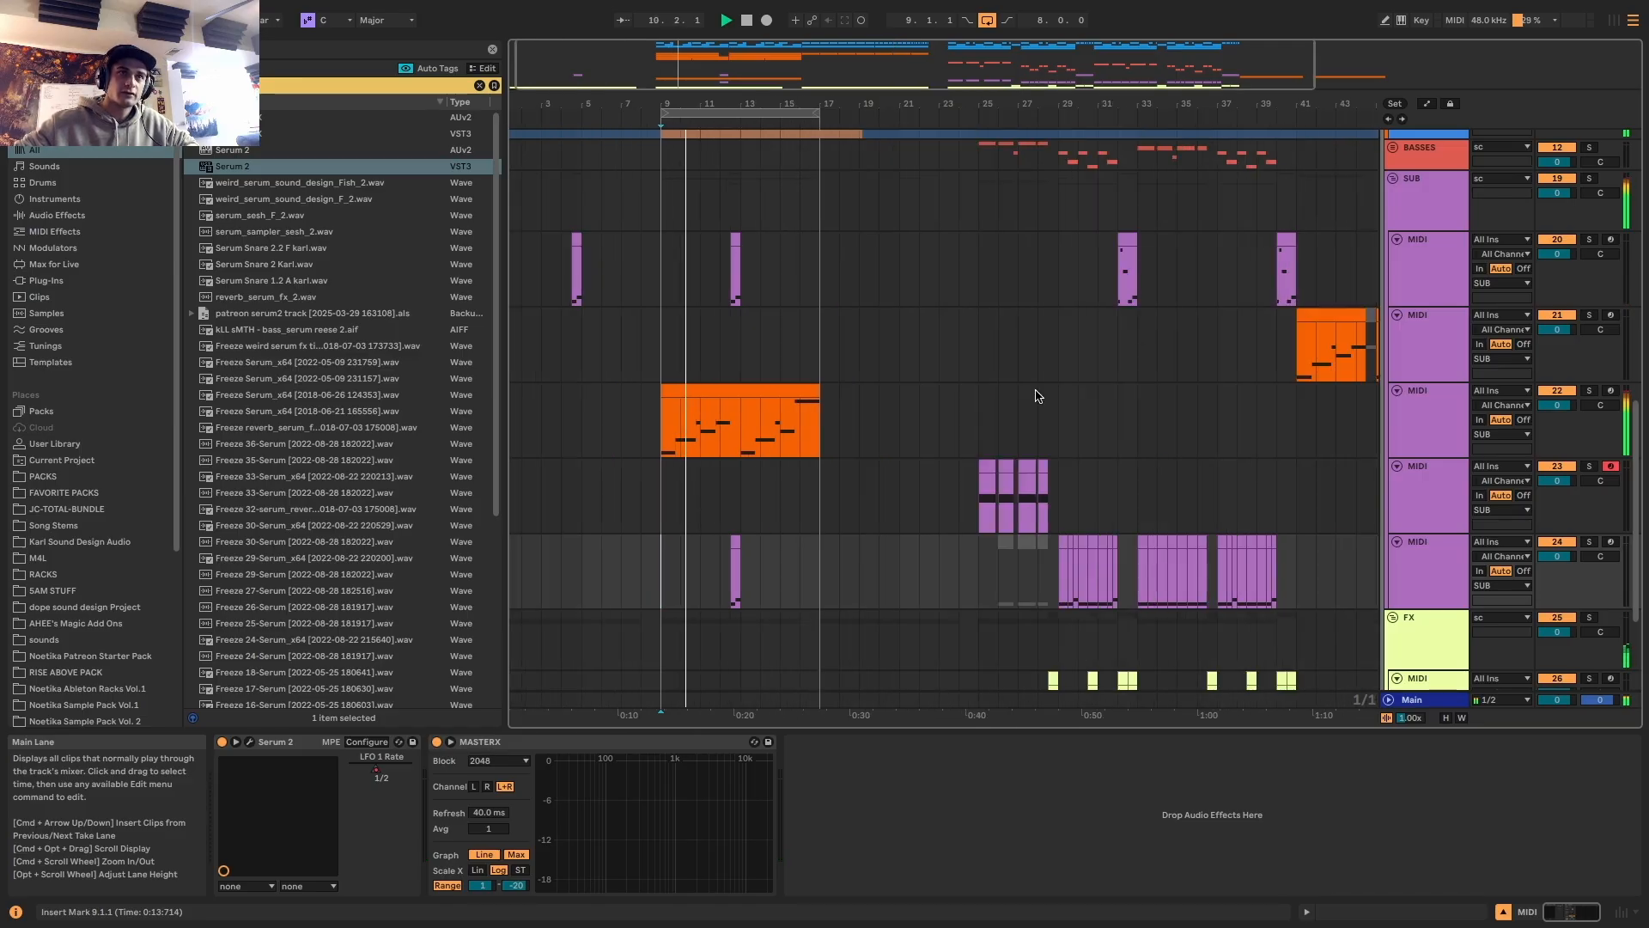
{"action": "left_click_drag", "start_coordinate": [1039, 104], "coordinate": [1042, 99]}
{"action": "right_click", "coordinate": [1438, 195]}
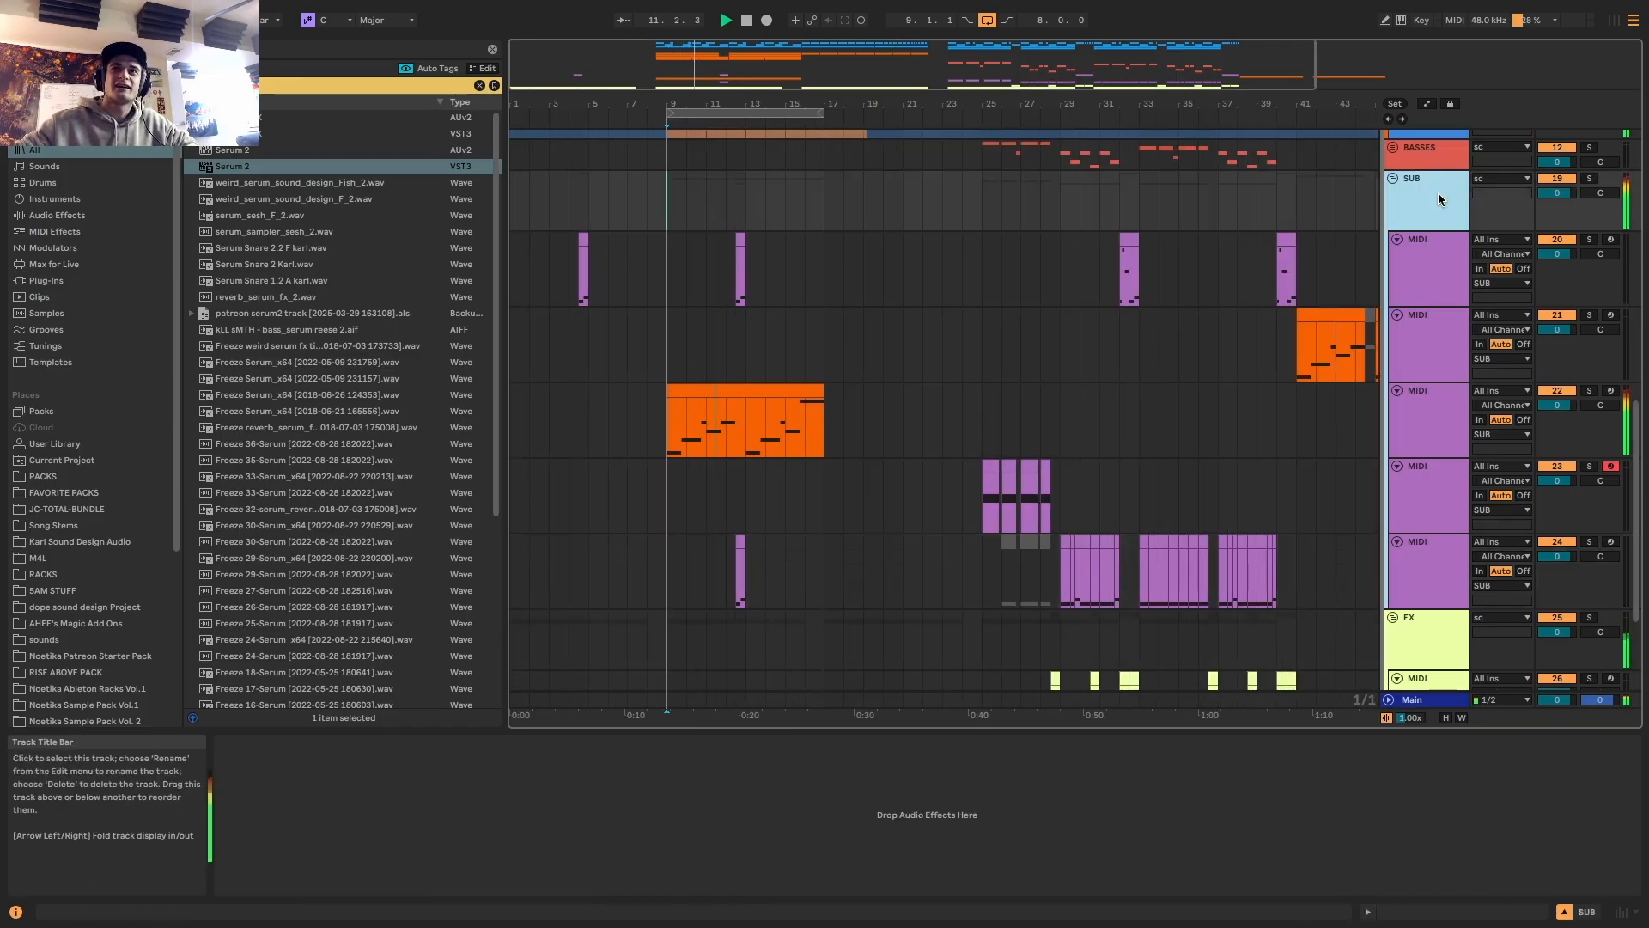
{"action": "left_click", "coordinate": [1472, 513]}
Deactivate the short clip on track 24 and place an active copy at 12.3.1 within the long clip on track 22
{"action": "left_click", "coordinate": [713, 387]}
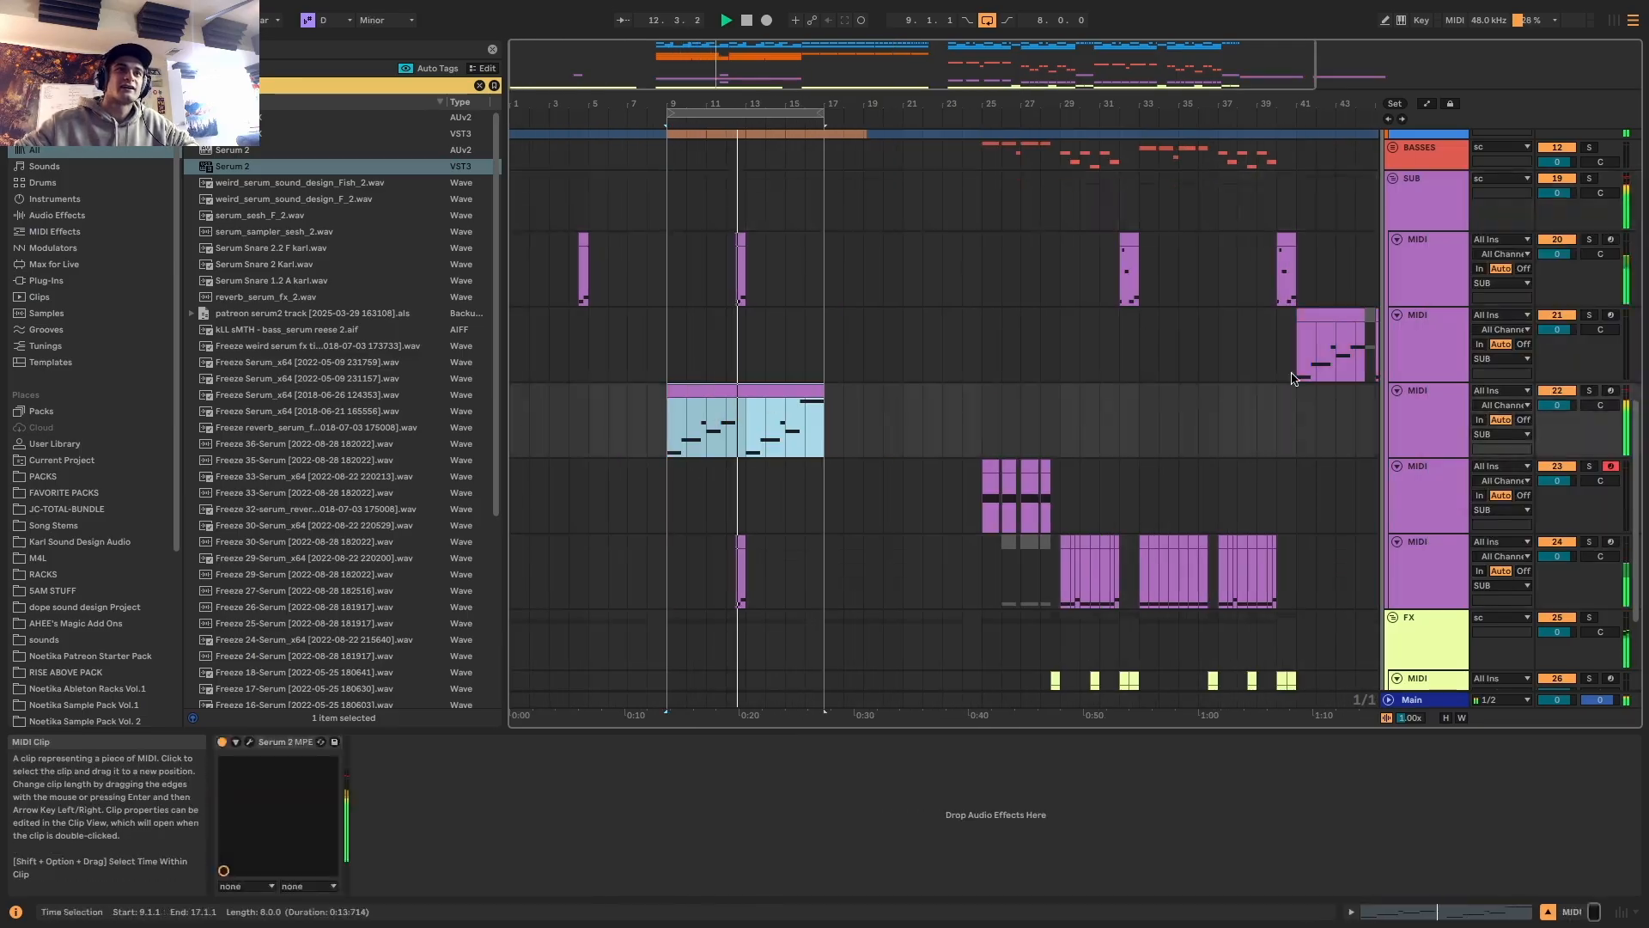
{"action": "scroll", "coordinate": [730, 577], "scroll_direction": "up", "scroll_amount": 3}
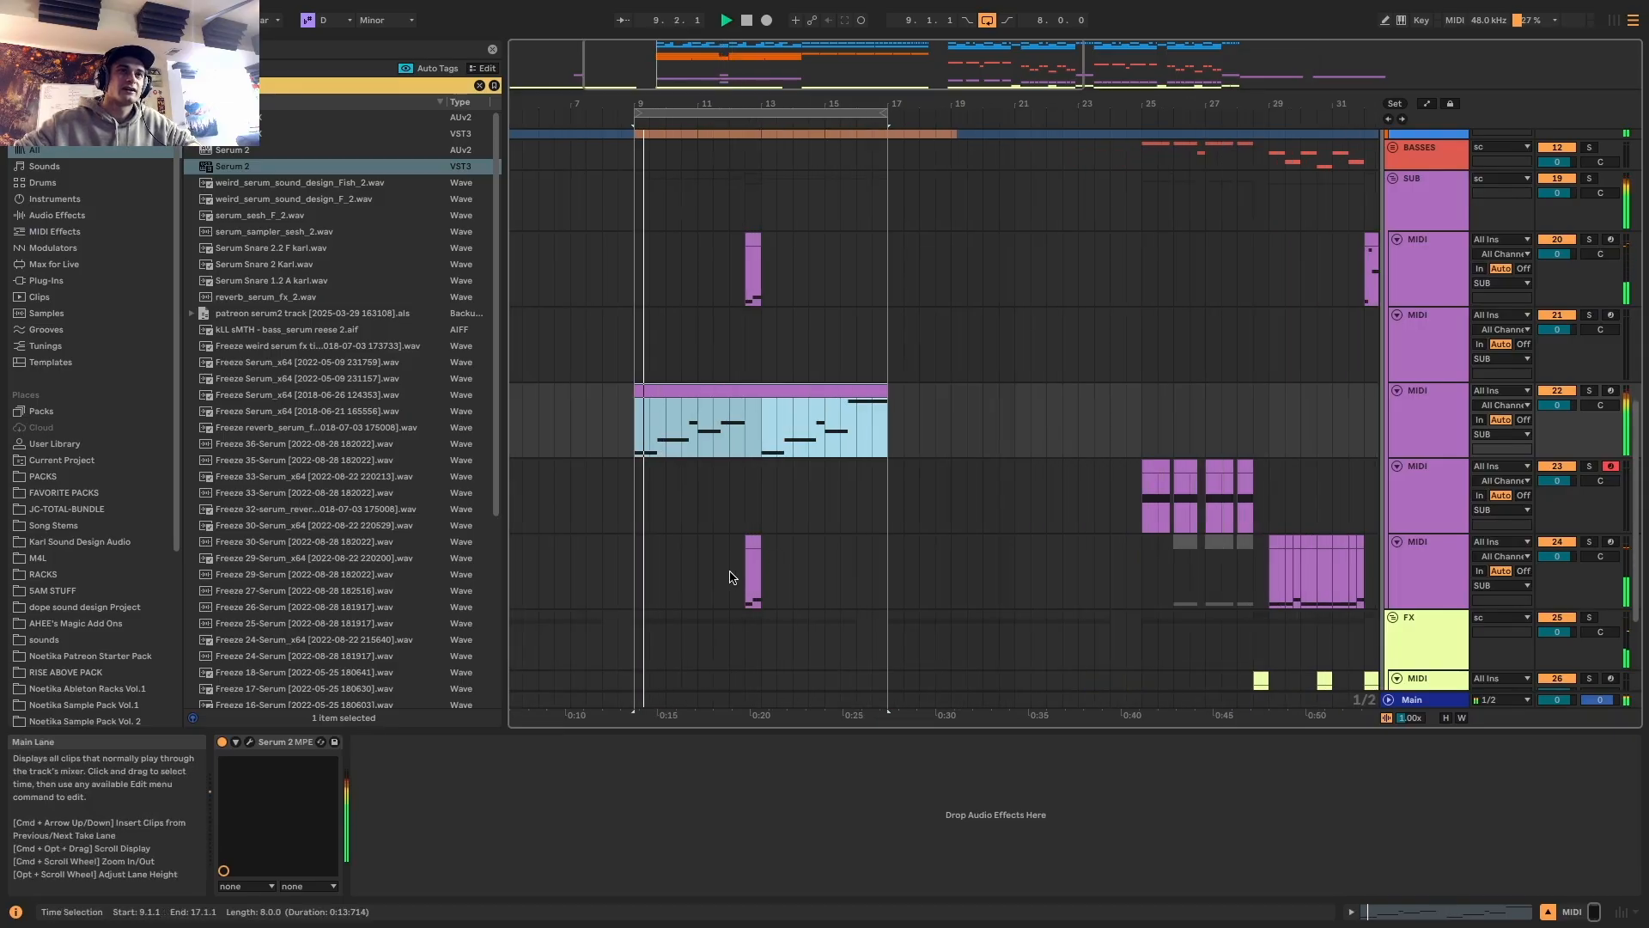
{"action": "left_click", "coordinate": [753, 538]}
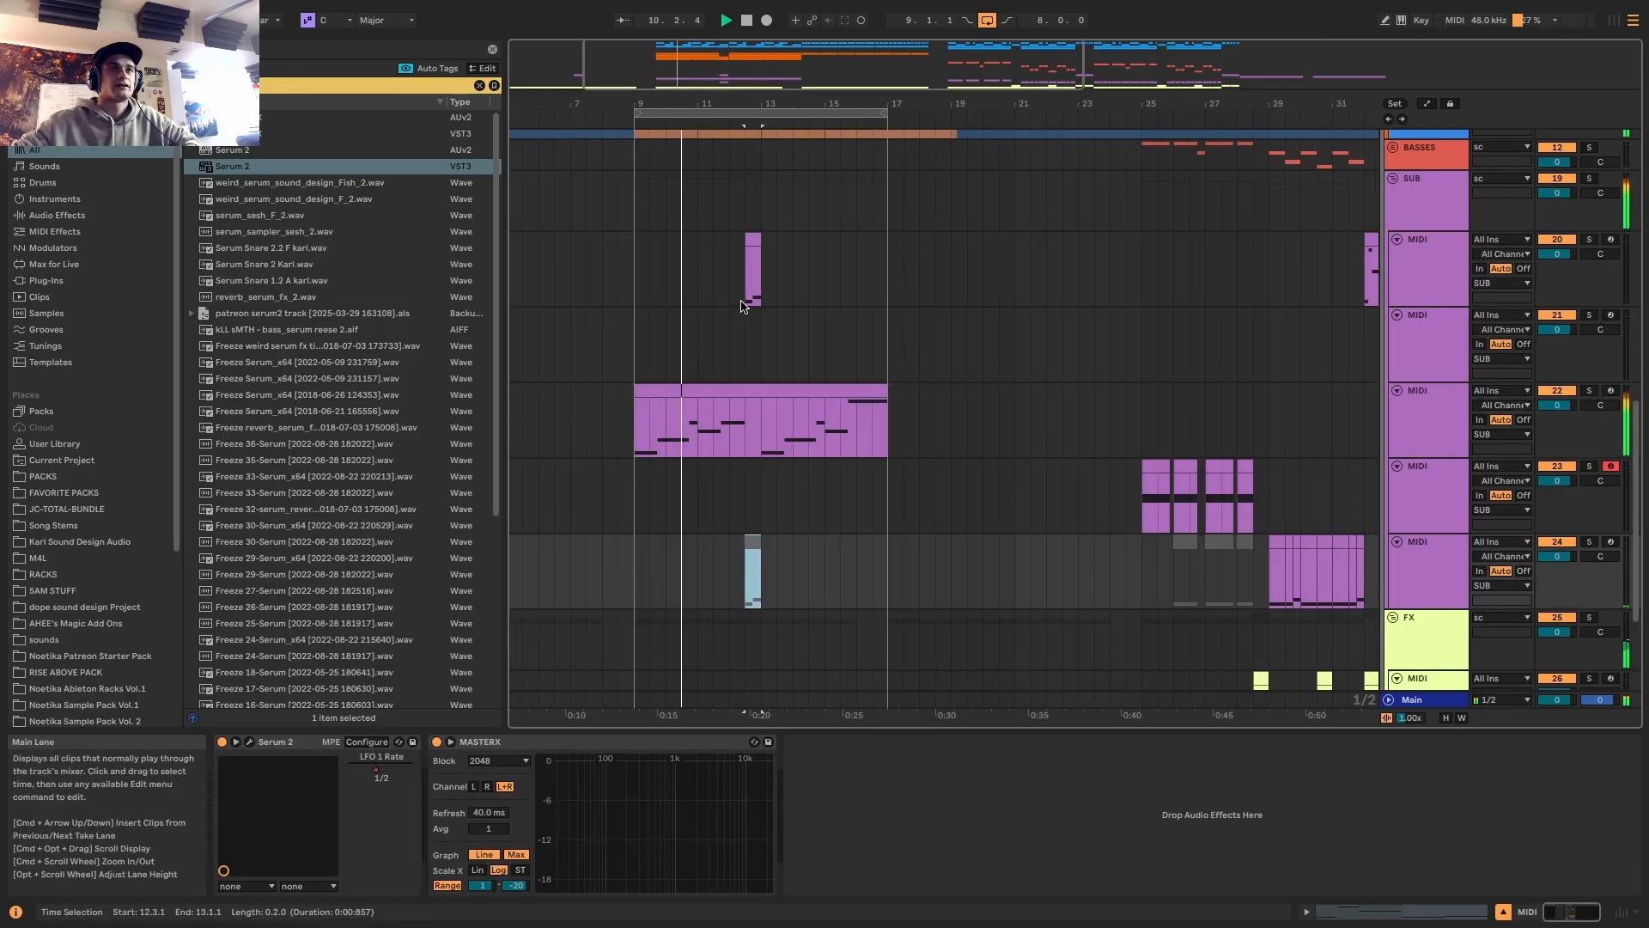
{"action": "left_click_drag", "start_coordinate": [753, 539], "coordinate": [754, 395]}
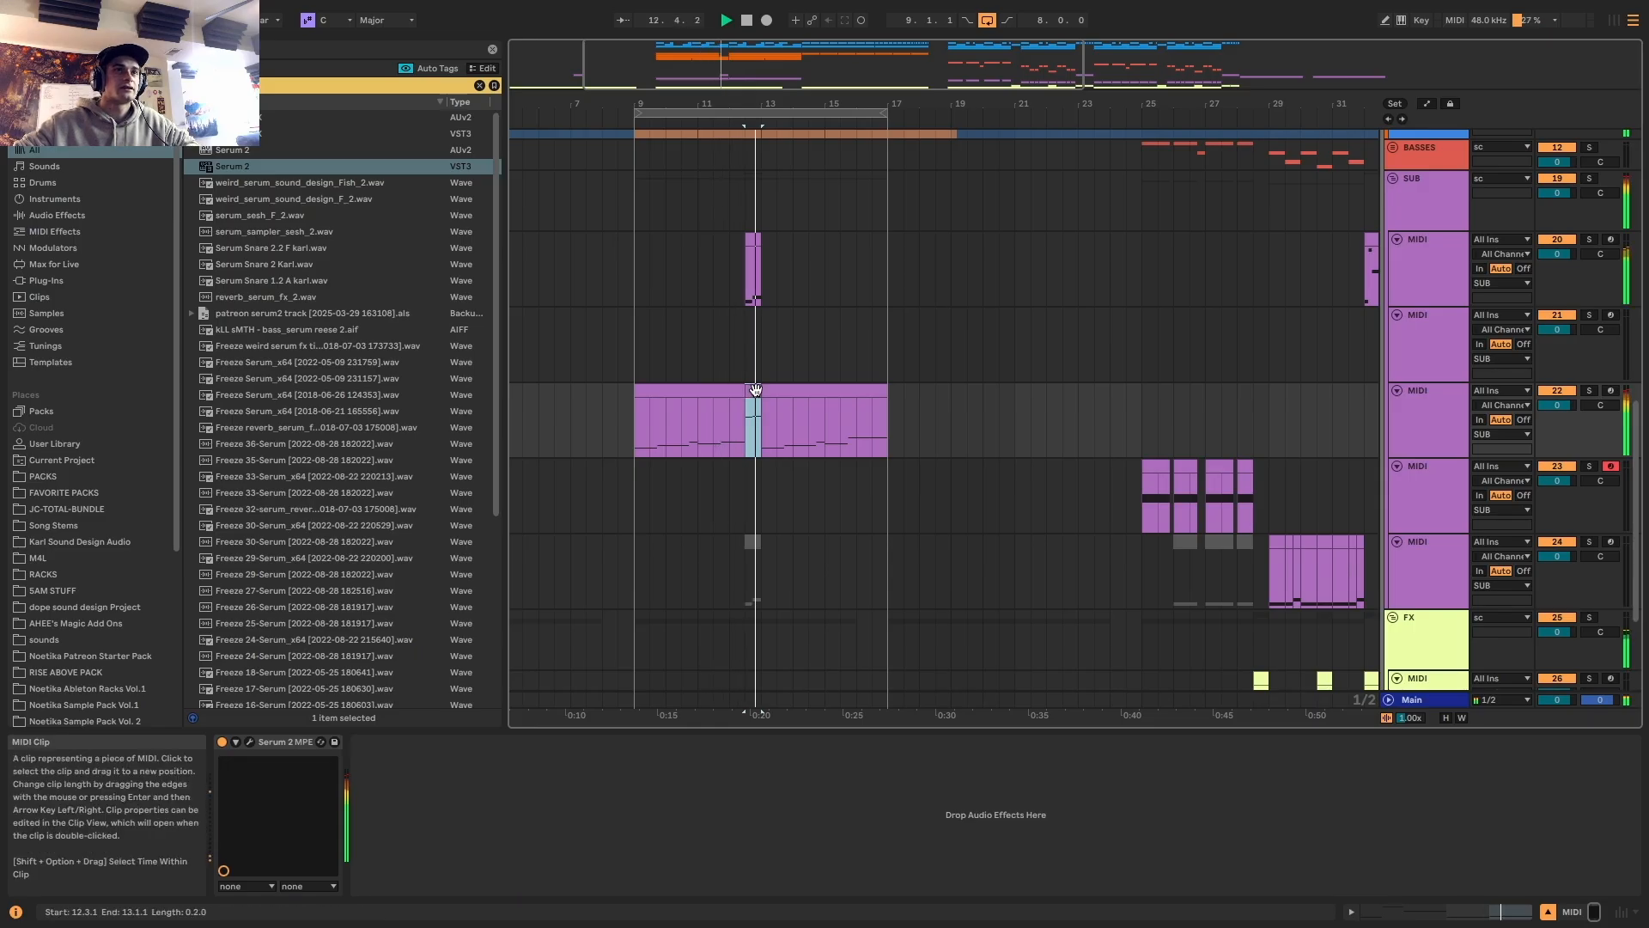
Transpose the inserted clip's notes on track 22 down one octave to D1 and D#1, and close the note editor
{"action": "double_click", "coordinate": [754, 390]}
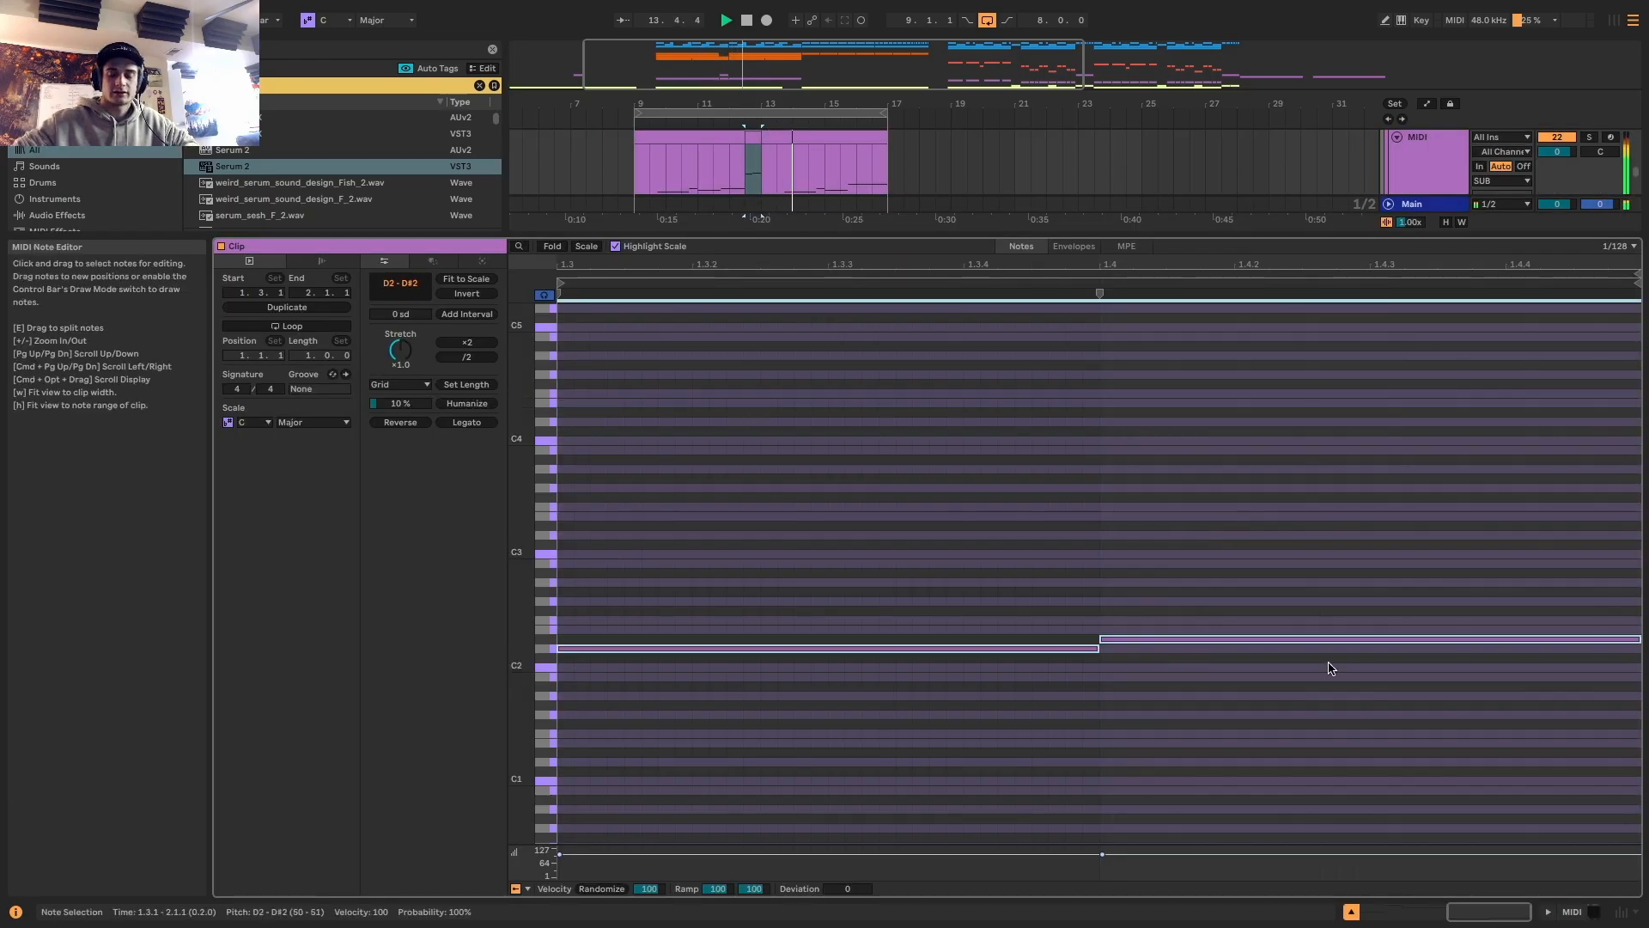
{"action": "key", "text": "shift+Down"}
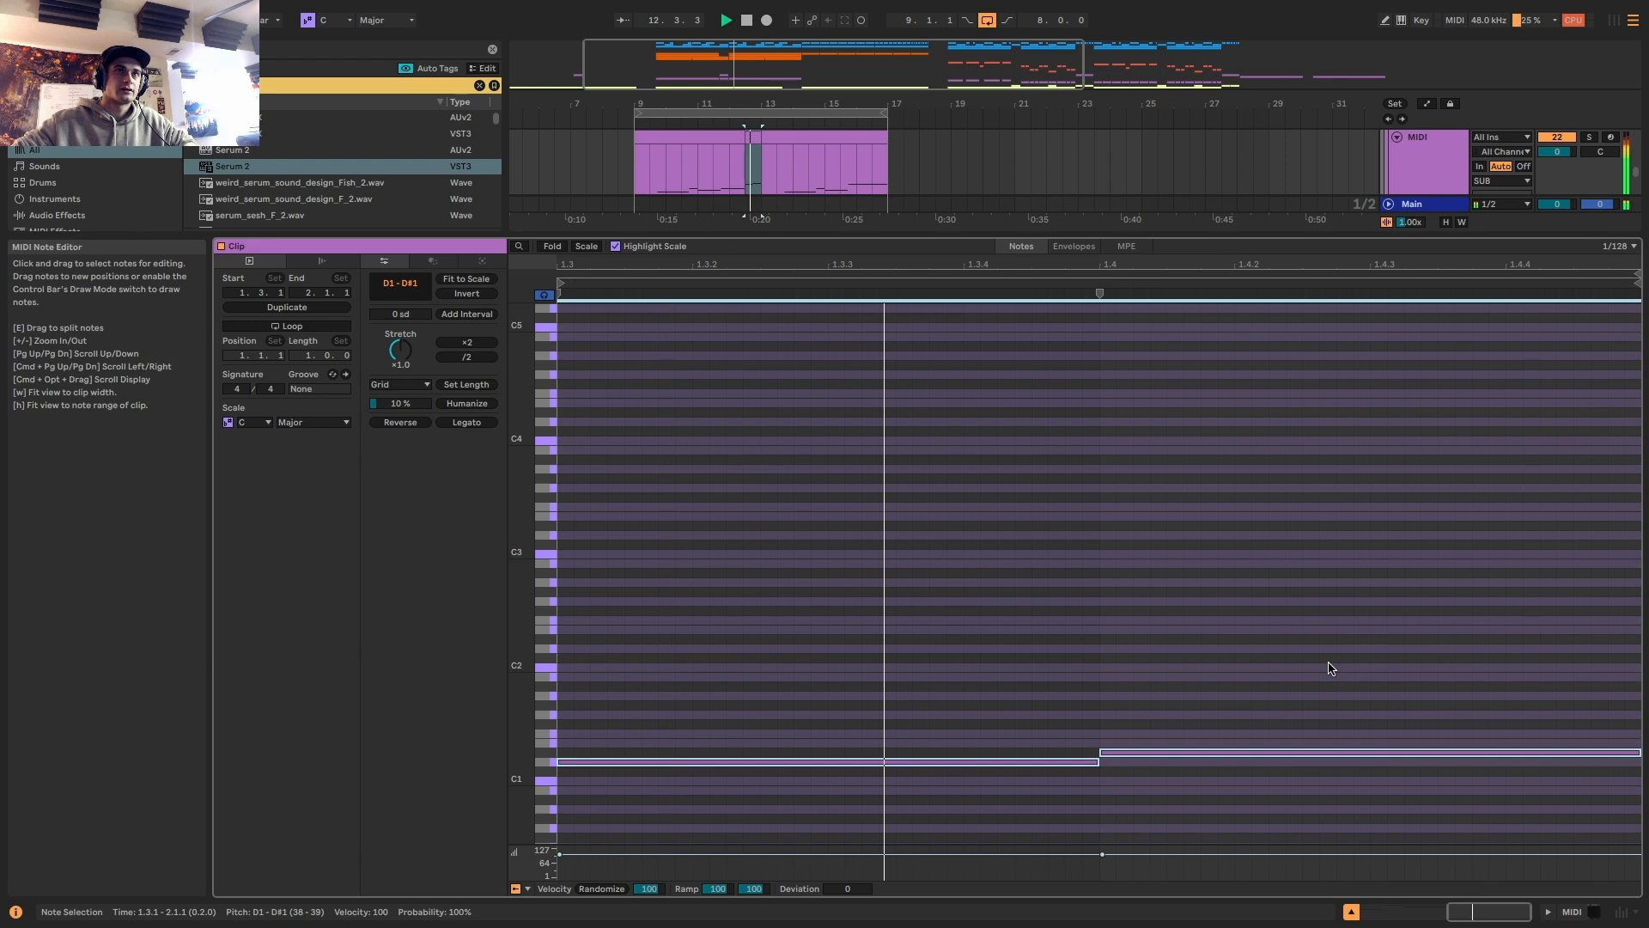
{"action": "left_click", "coordinate": [726, 163]}
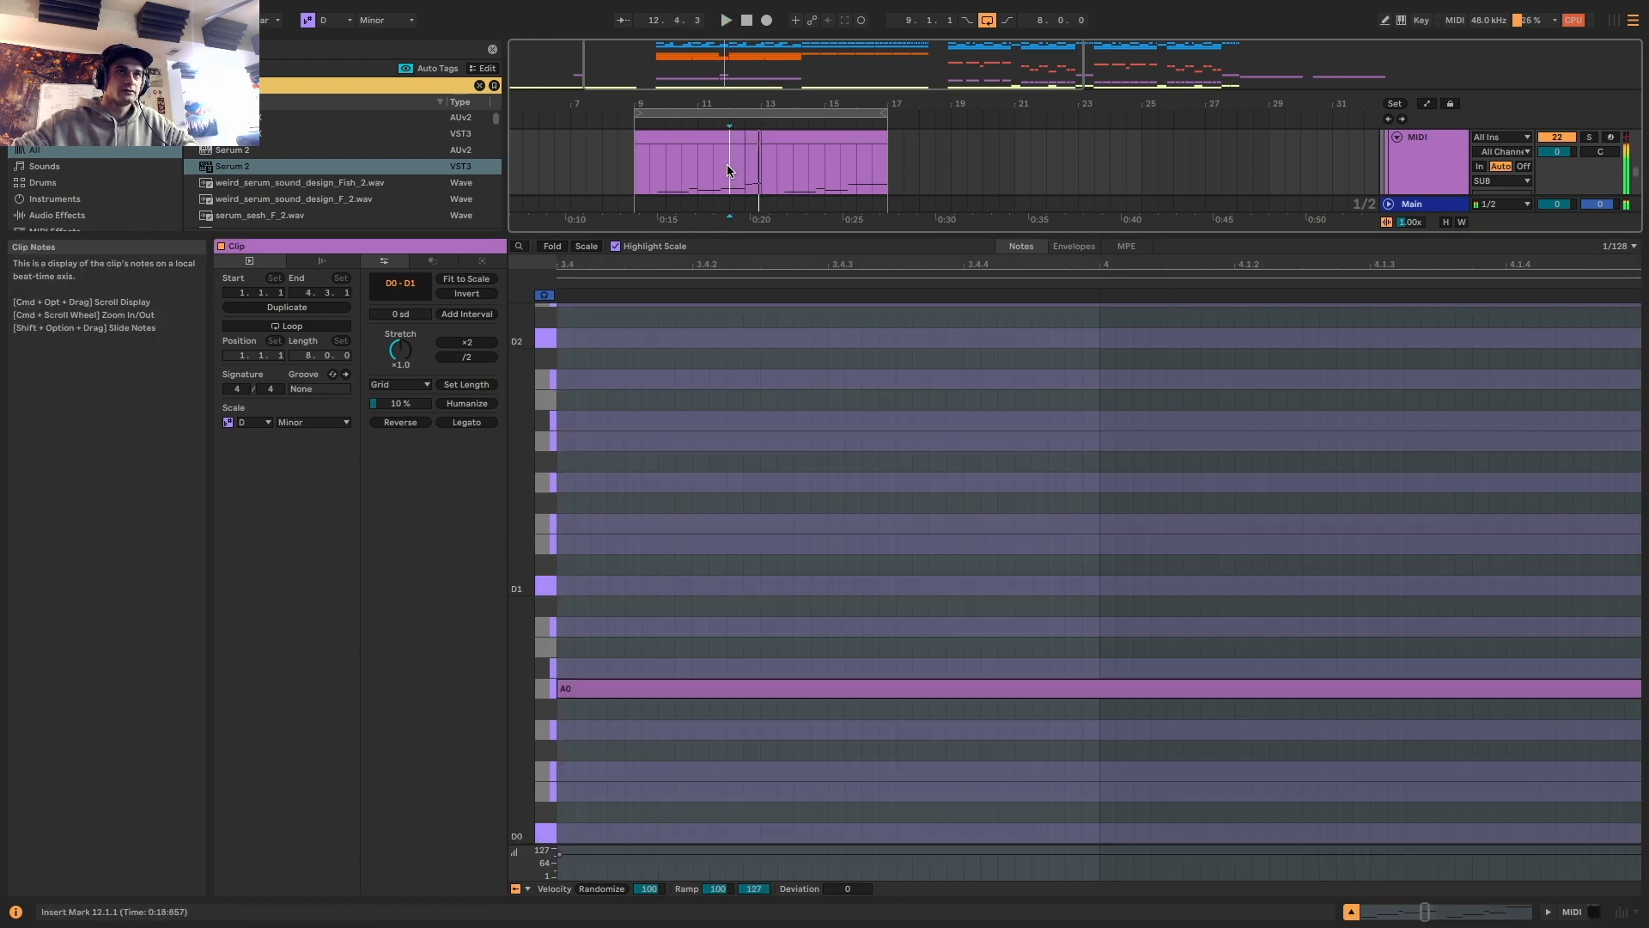
{"action": "left_click_drag", "start_coordinate": [839, 235], "coordinate": [839, 867]}
{"action": "scroll", "coordinate": [839, 526], "scroll_direction": "up", "scroll_amount": 2}
{"action": "scroll", "coordinate": [720, 501], "scroll_direction": "up", "scroll_amount": 4}
{"action": "scroll", "coordinate": [720, 502], "scroll_direction": "down", "scroll_amount": 4}
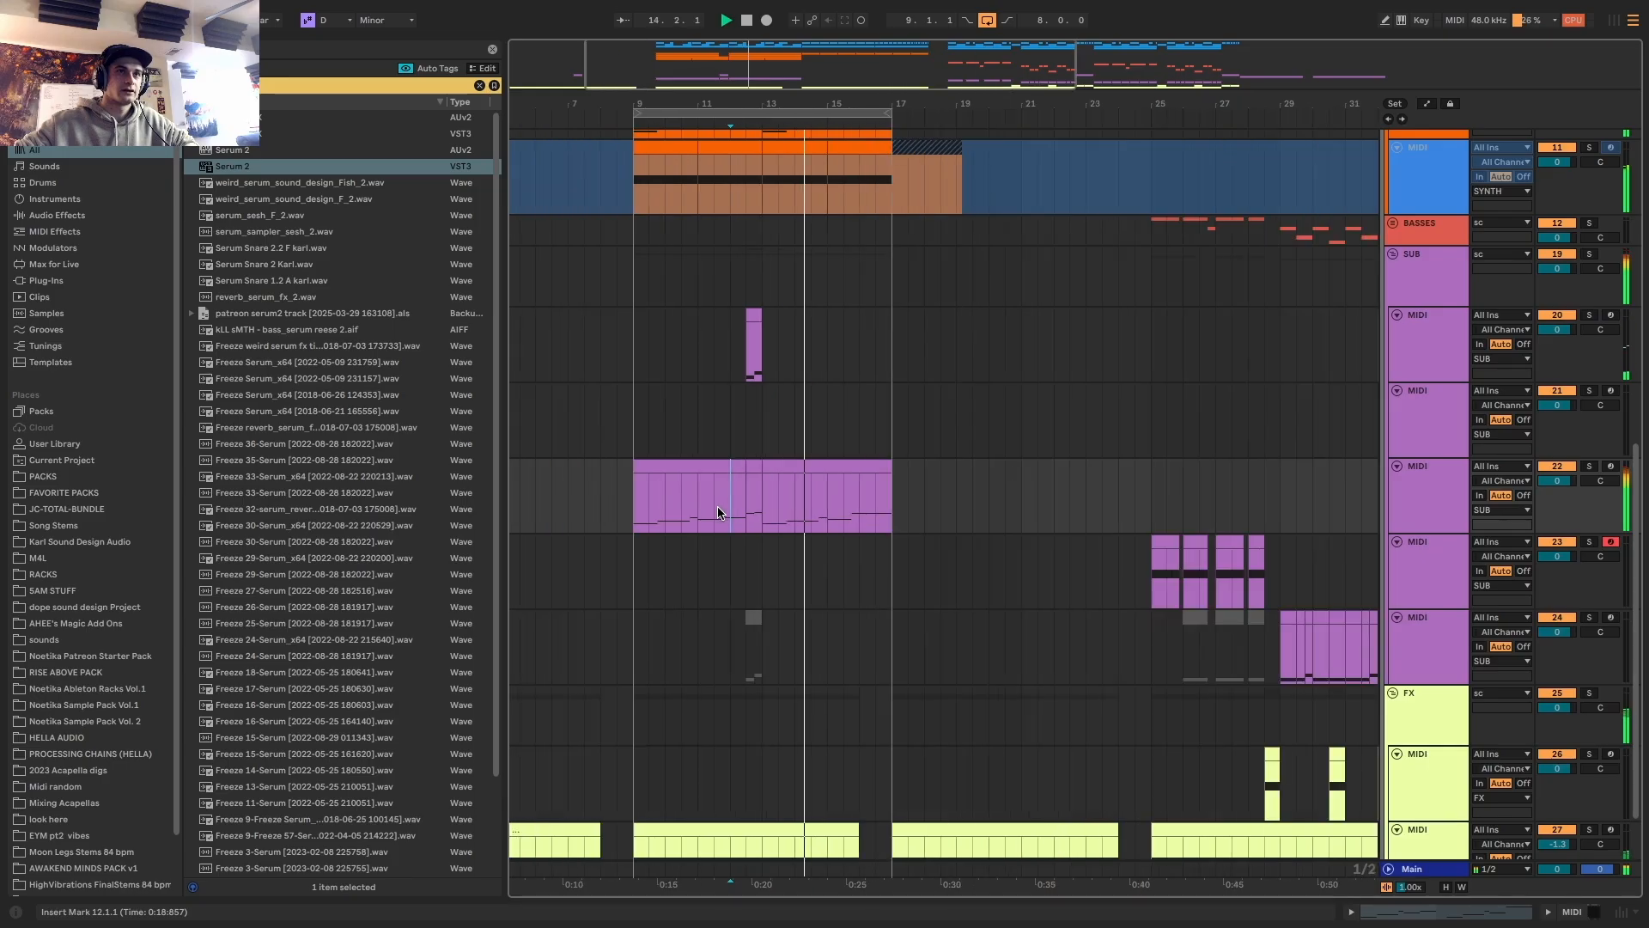
{"action": "scroll", "coordinate": [696, 501], "scroll_direction": "down", "scroll_amount": 2}
{"action": "left_click", "coordinate": [747, 750]}
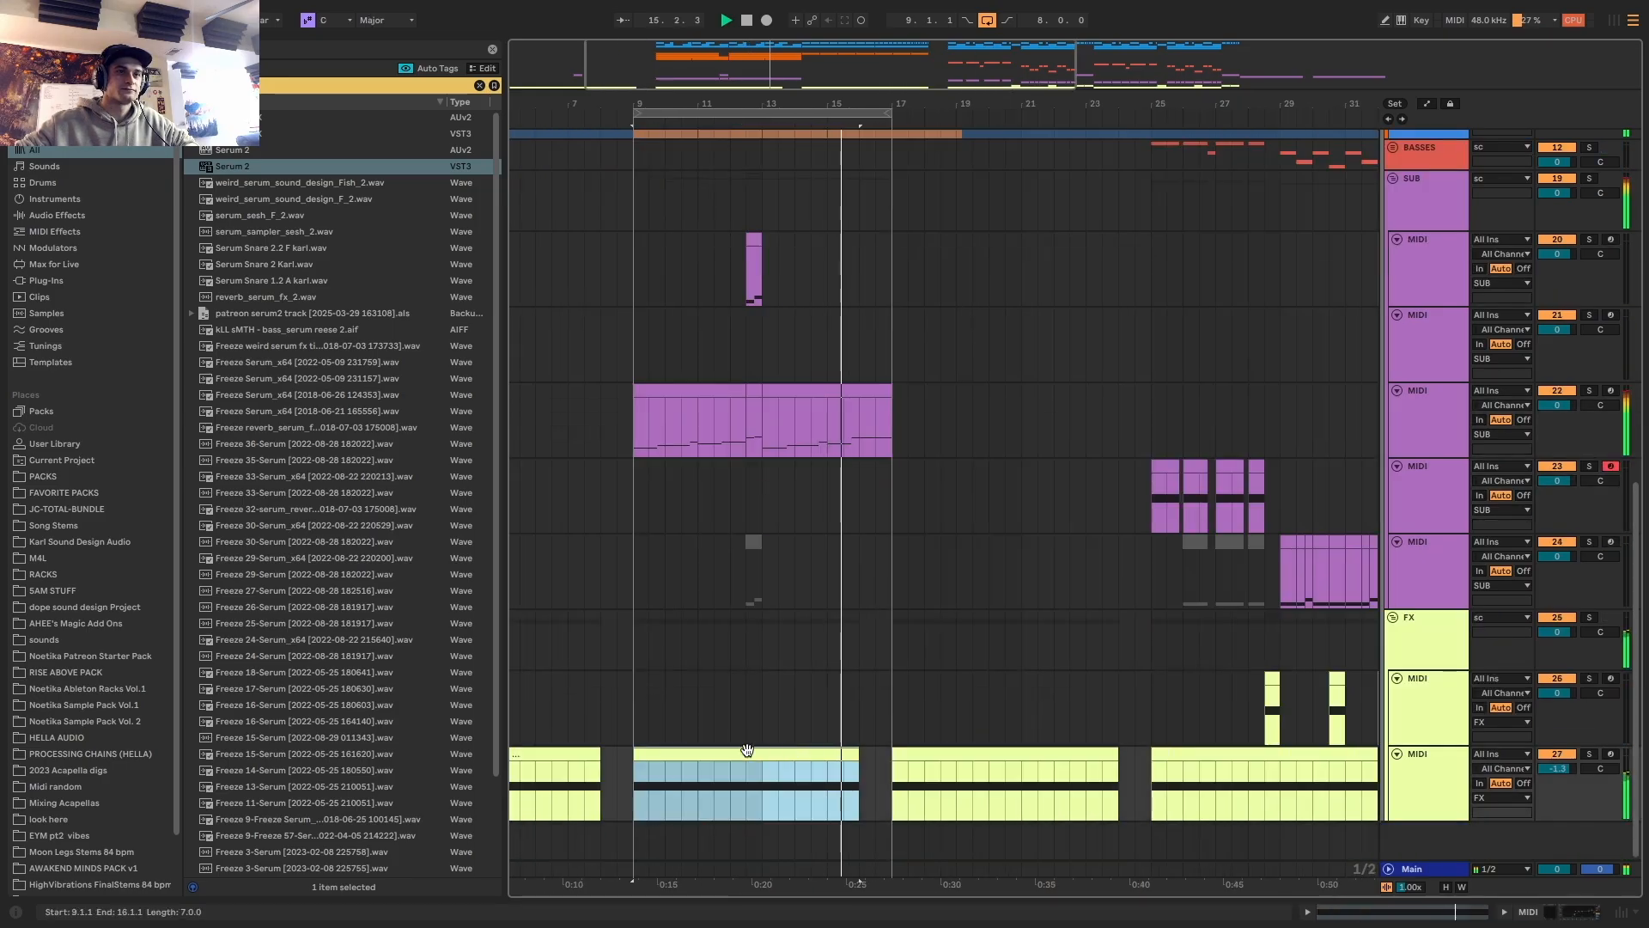
{"action": "scroll", "coordinate": [881, 455], "scroll_direction": "up", "scroll_amount": 4}
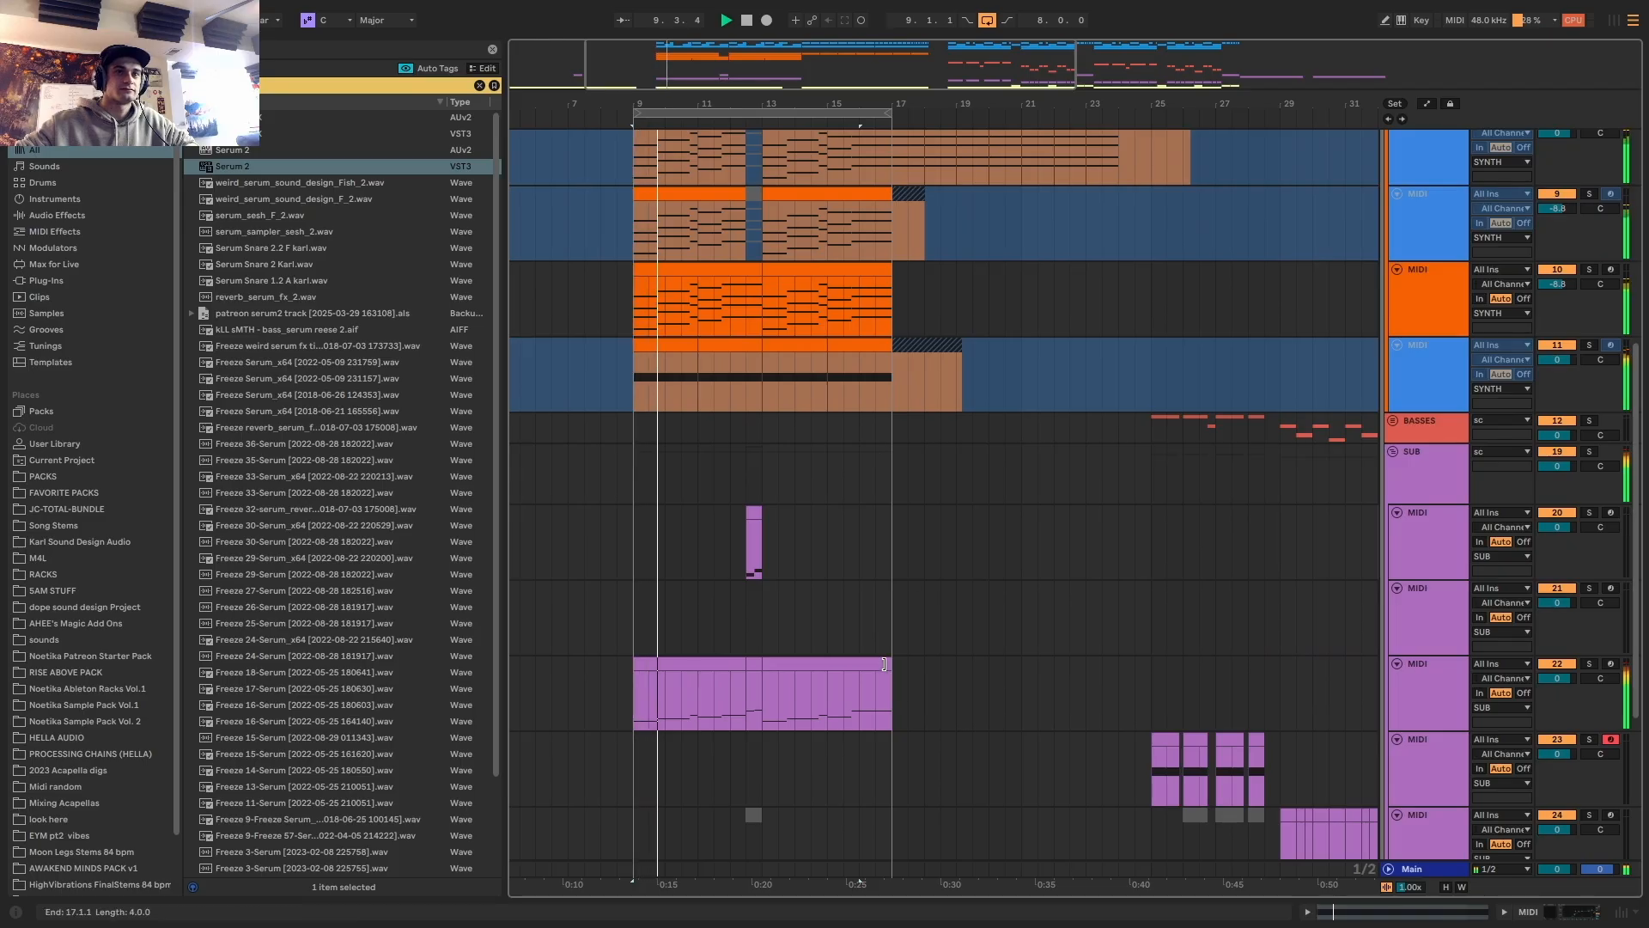
Transpose the last note of the second clip on track 22 down one octave to D0 and close the note editor
{"action": "double_click", "coordinate": [884, 690]}
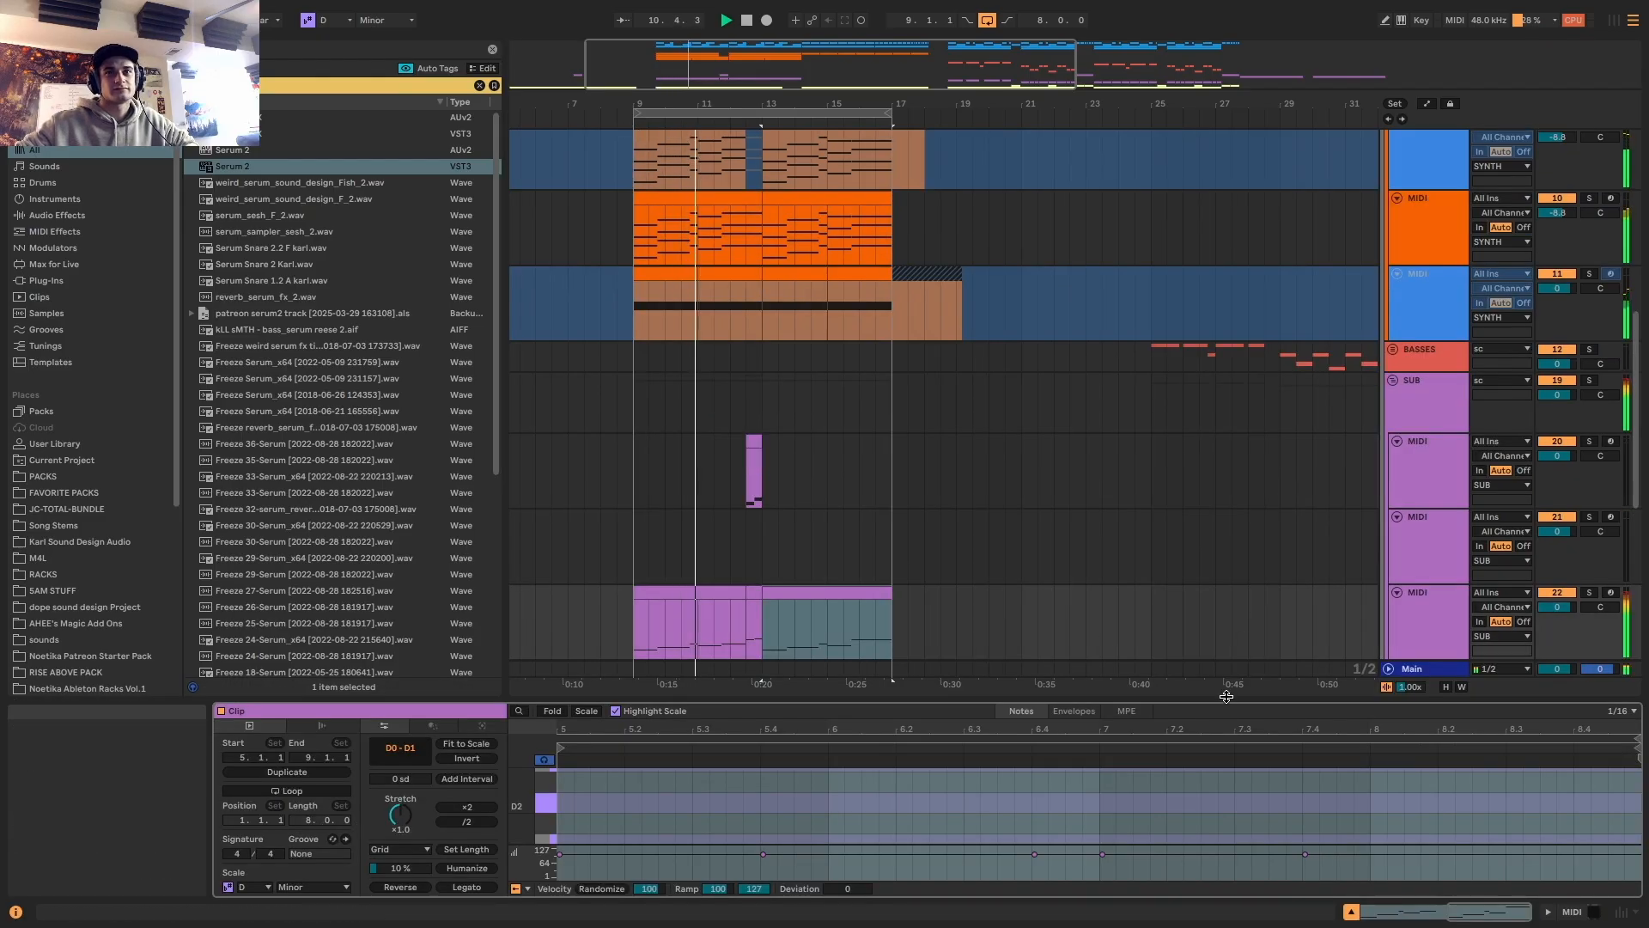
{"action": "left_click_drag", "start_coordinate": [1225, 703], "coordinate": [1237, 176]}
{"action": "left_click_drag", "start_coordinate": [1413, 443], "coordinate": [1412, 653]}
{"action": "key", "text": "shift+Down"}
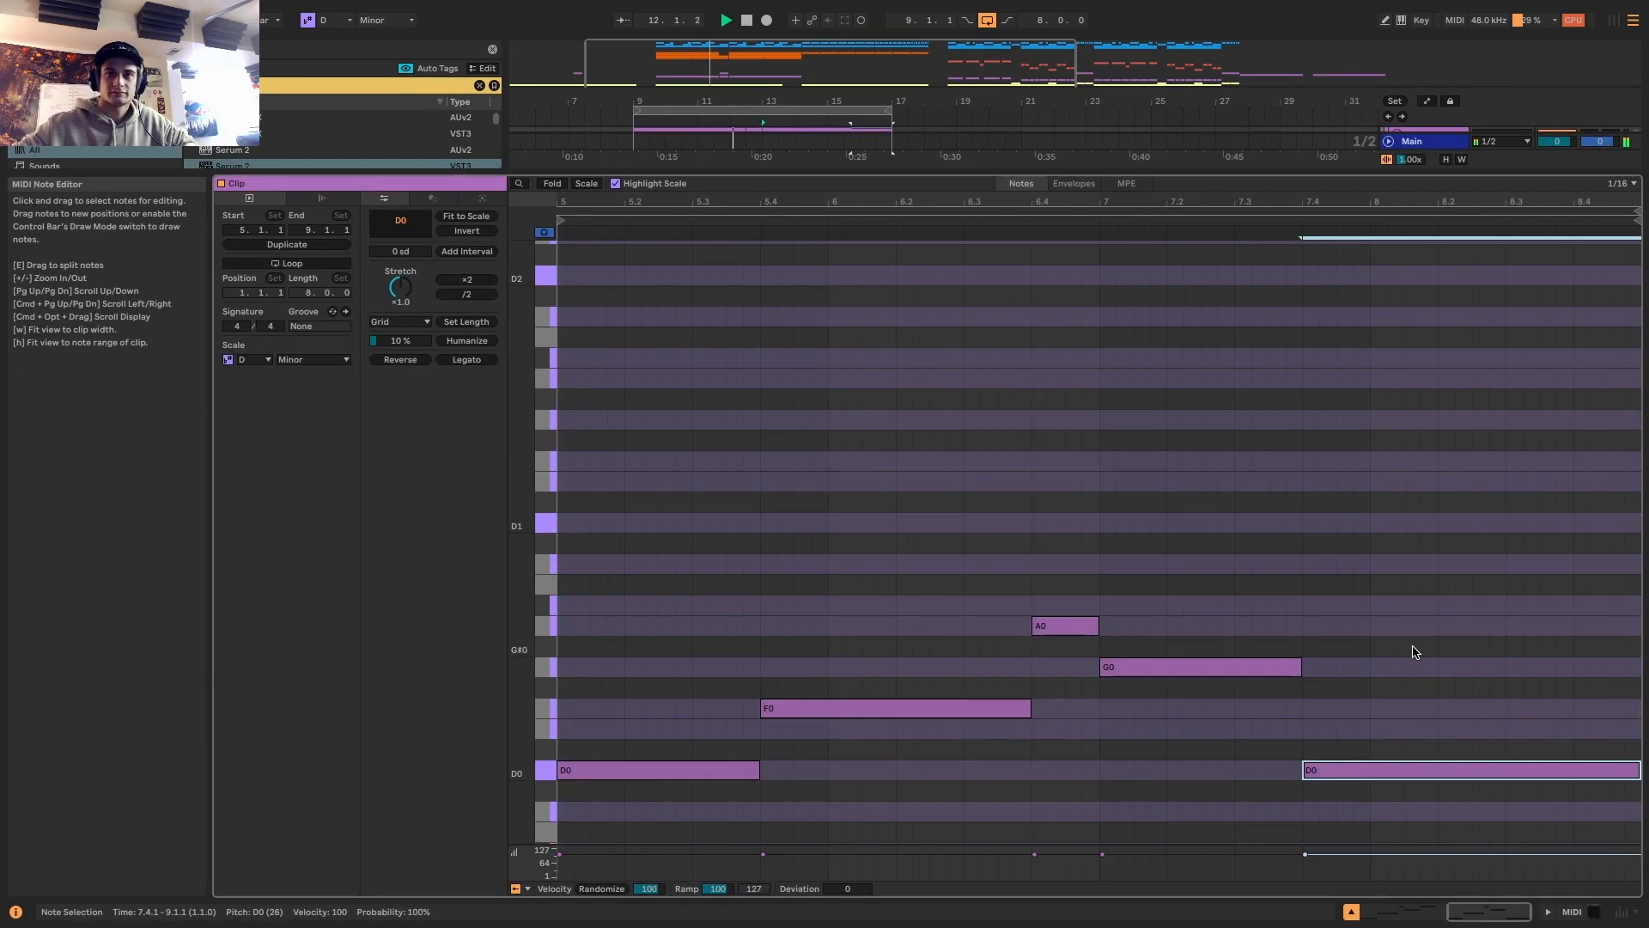
{"action": "left_click", "coordinate": [1576, 914]}
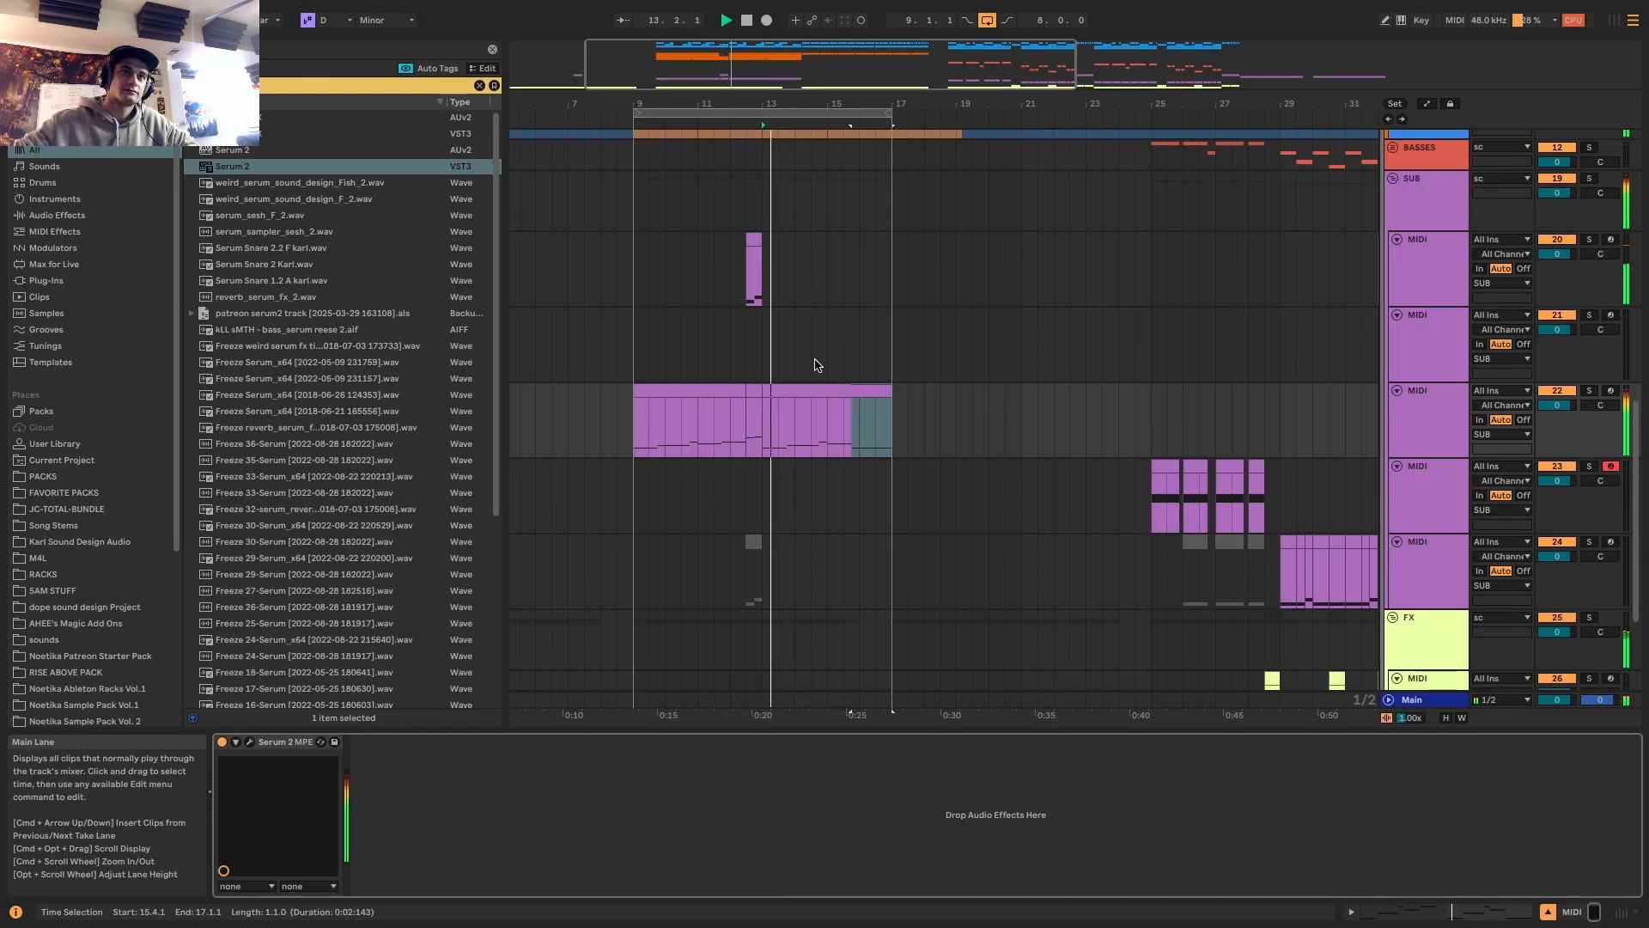
Extend the loop to bar 25 and consolidate track 22 from 9.1.1 to 25.1.1 into a single clip
{"action": "left_click", "coordinate": [726, 389]}
{"action": "left_click", "coordinate": [879, 392], "text": "shift"}
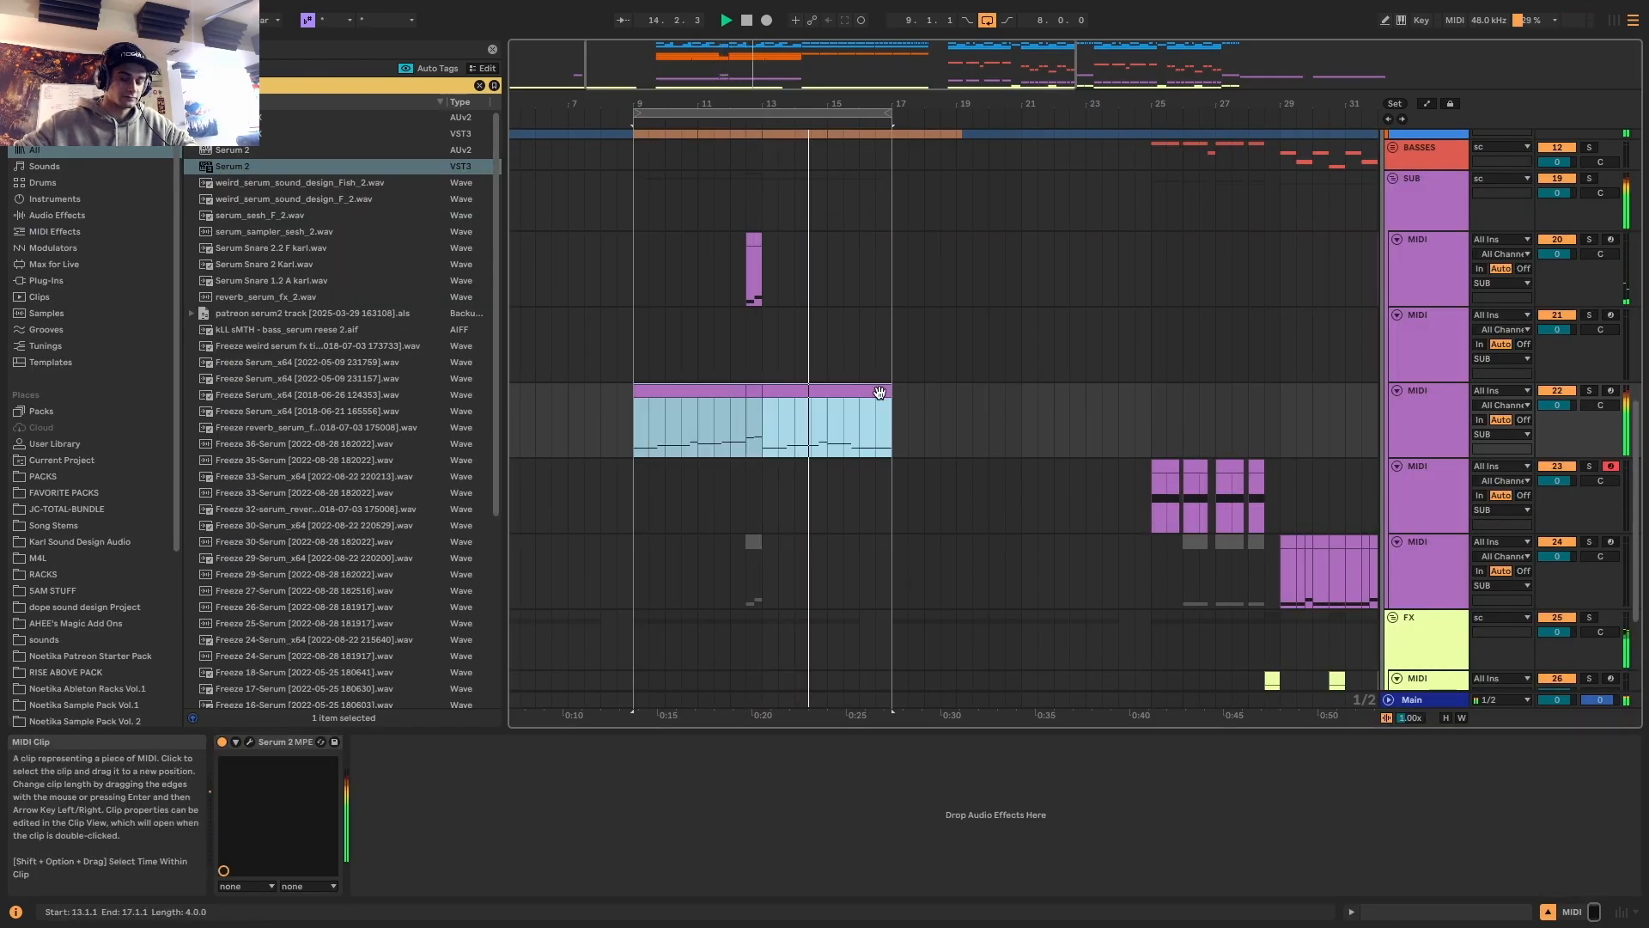
{"action": "scroll", "coordinate": [845, 393], "scroll_direction": "up", "scroll_amount": 3}
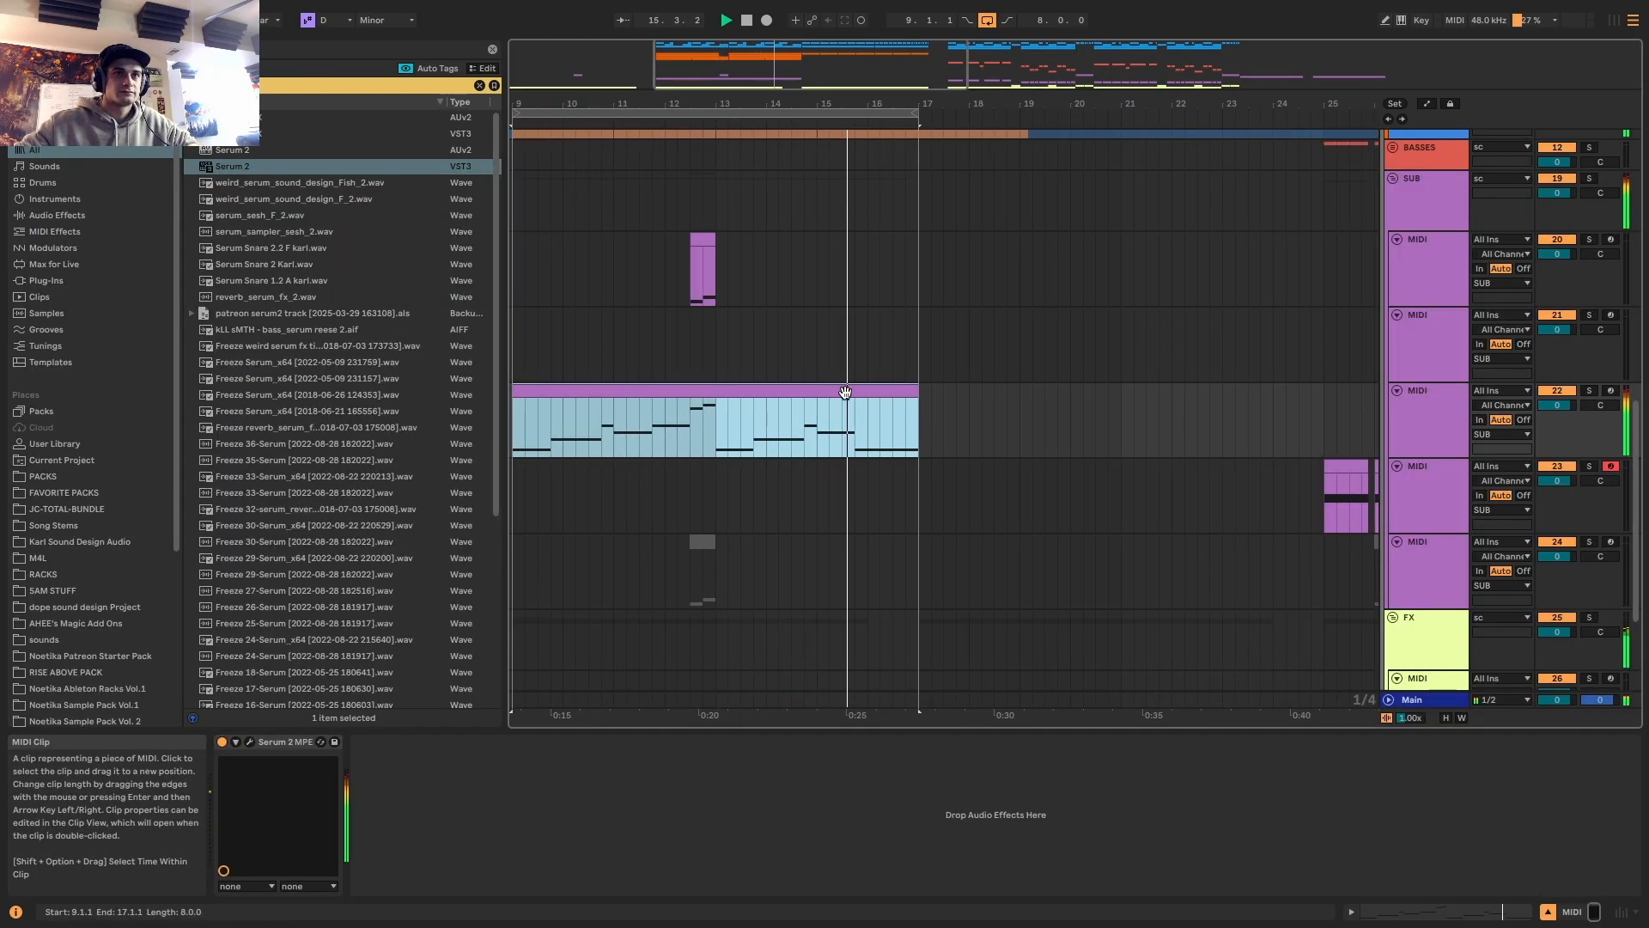
{"action": "scroll", "coordinate": [845, 392], "scroll_direction": "up", "scroll_amount": 1}
{"action": "scroll", "coordinate": [845, 393], "scroll_direction": "down", "scroll_amount": 3}
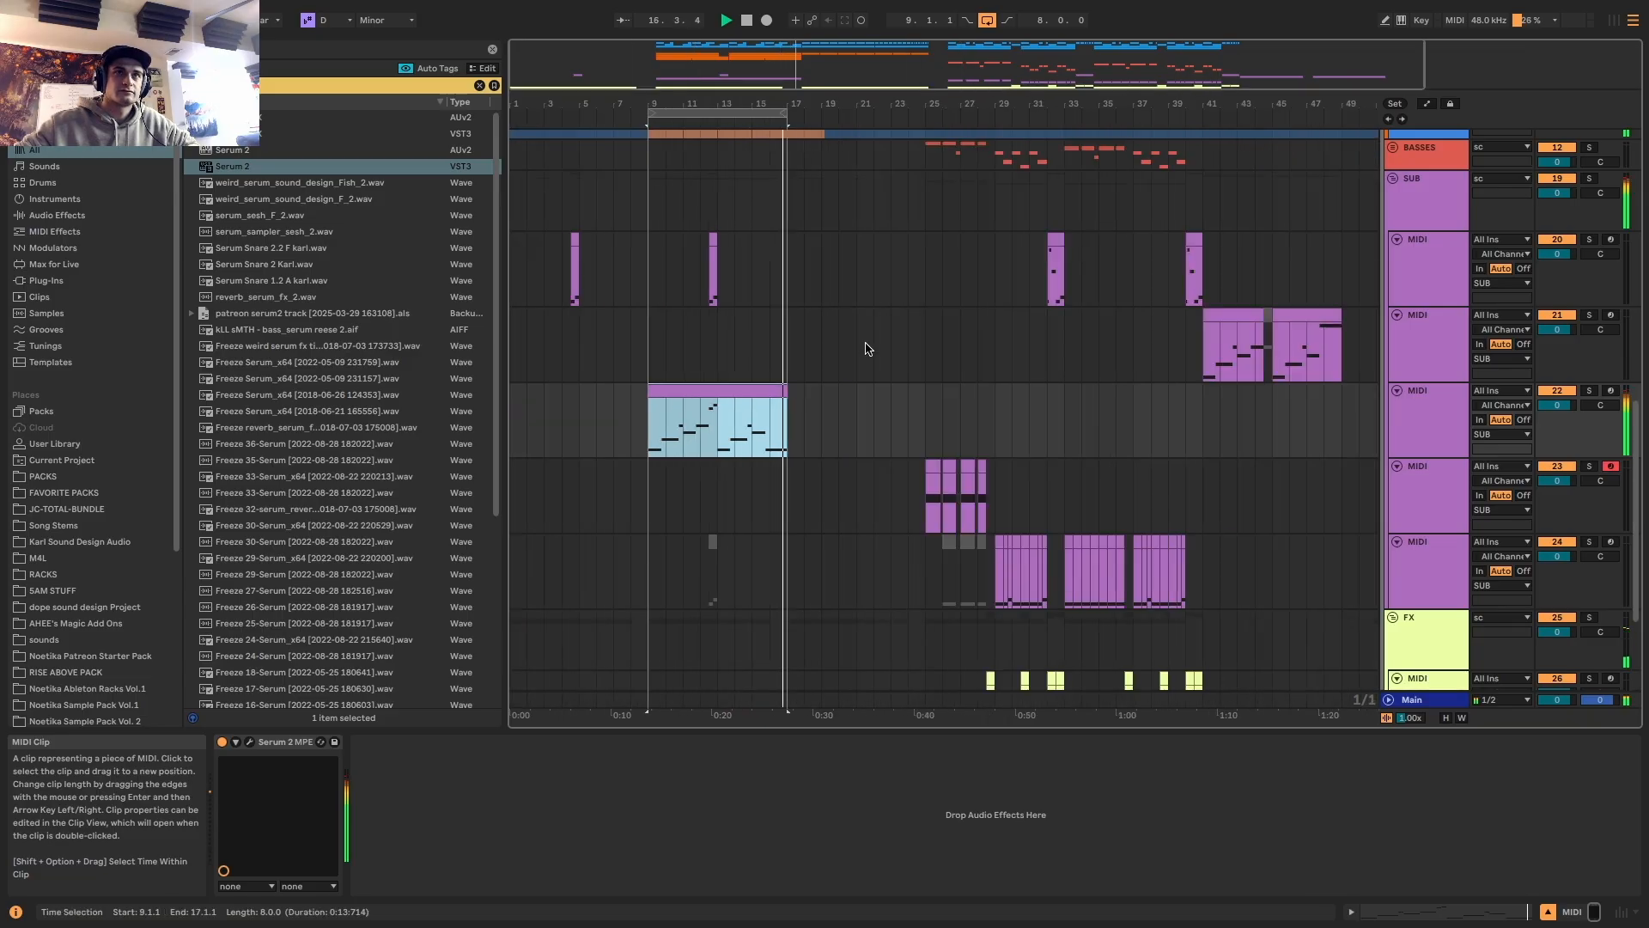
{"action": "left_click_drag", "start_coordinate": [788, 111], "coordinate": [926, 110]}
{"action": "left_click_drag", "start_coordinate": [918, 427], "coordinate": [651, 414]}
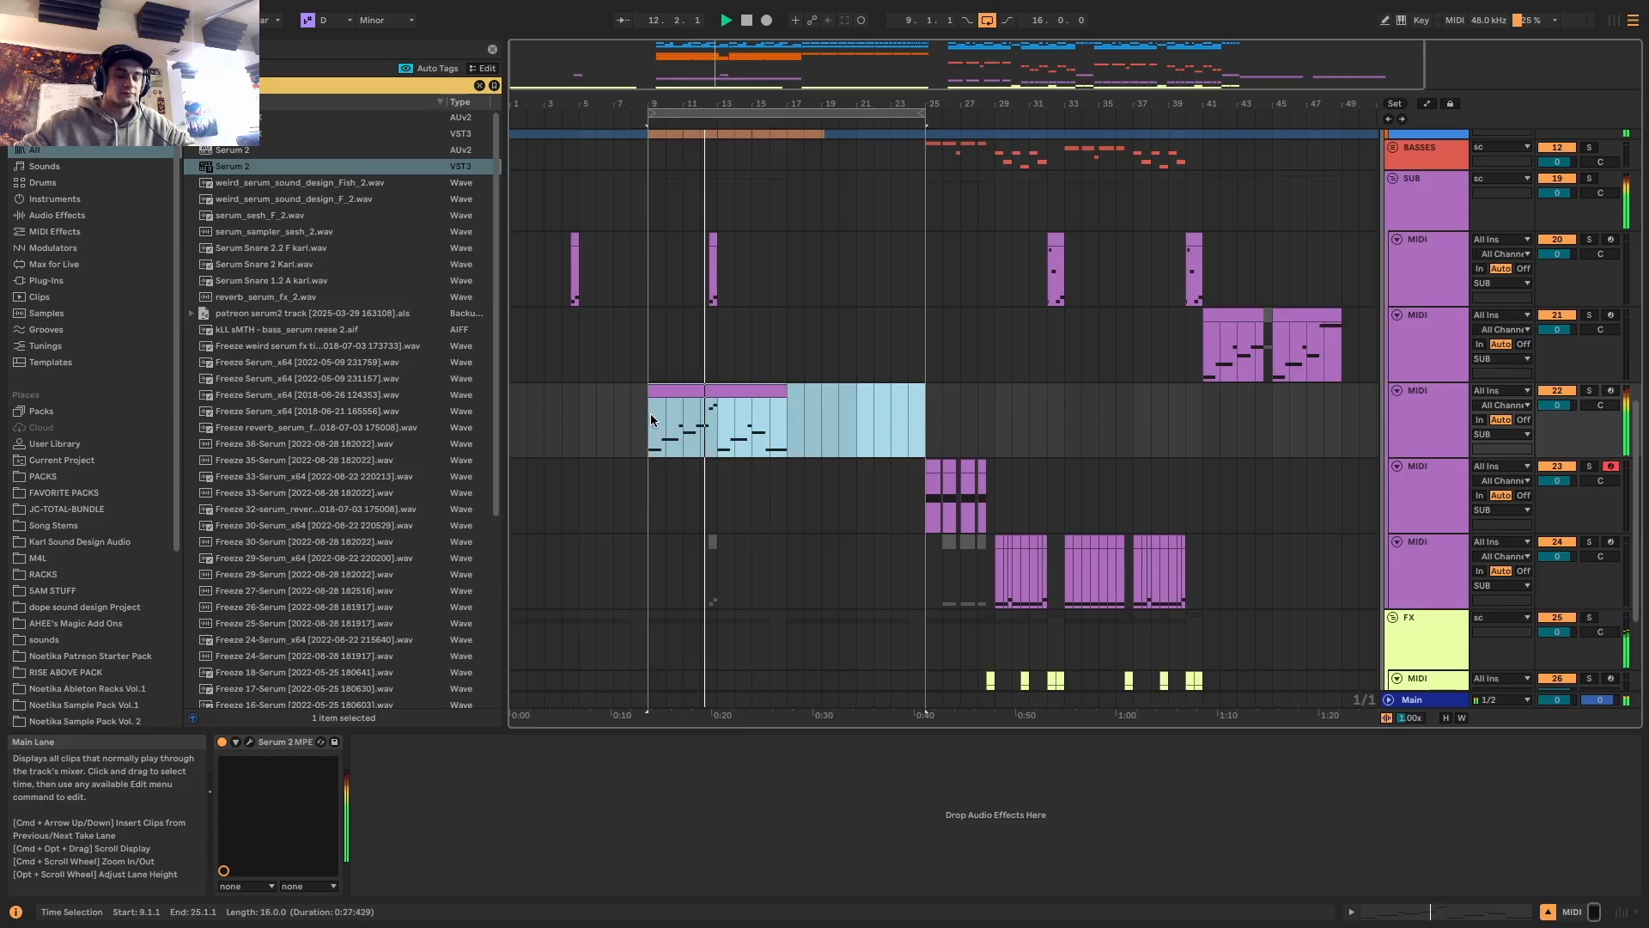
{"action": "key", "text": "super+j"}
Lengthen the final D0 note of the consolidated clip to 25.1.1 and stop playback
{"action": "double_click", "coordinate": [653, 414]}
{"action": "key", "text": "space"}
{"action": "left_click", "coordinate": [1083, 676]}
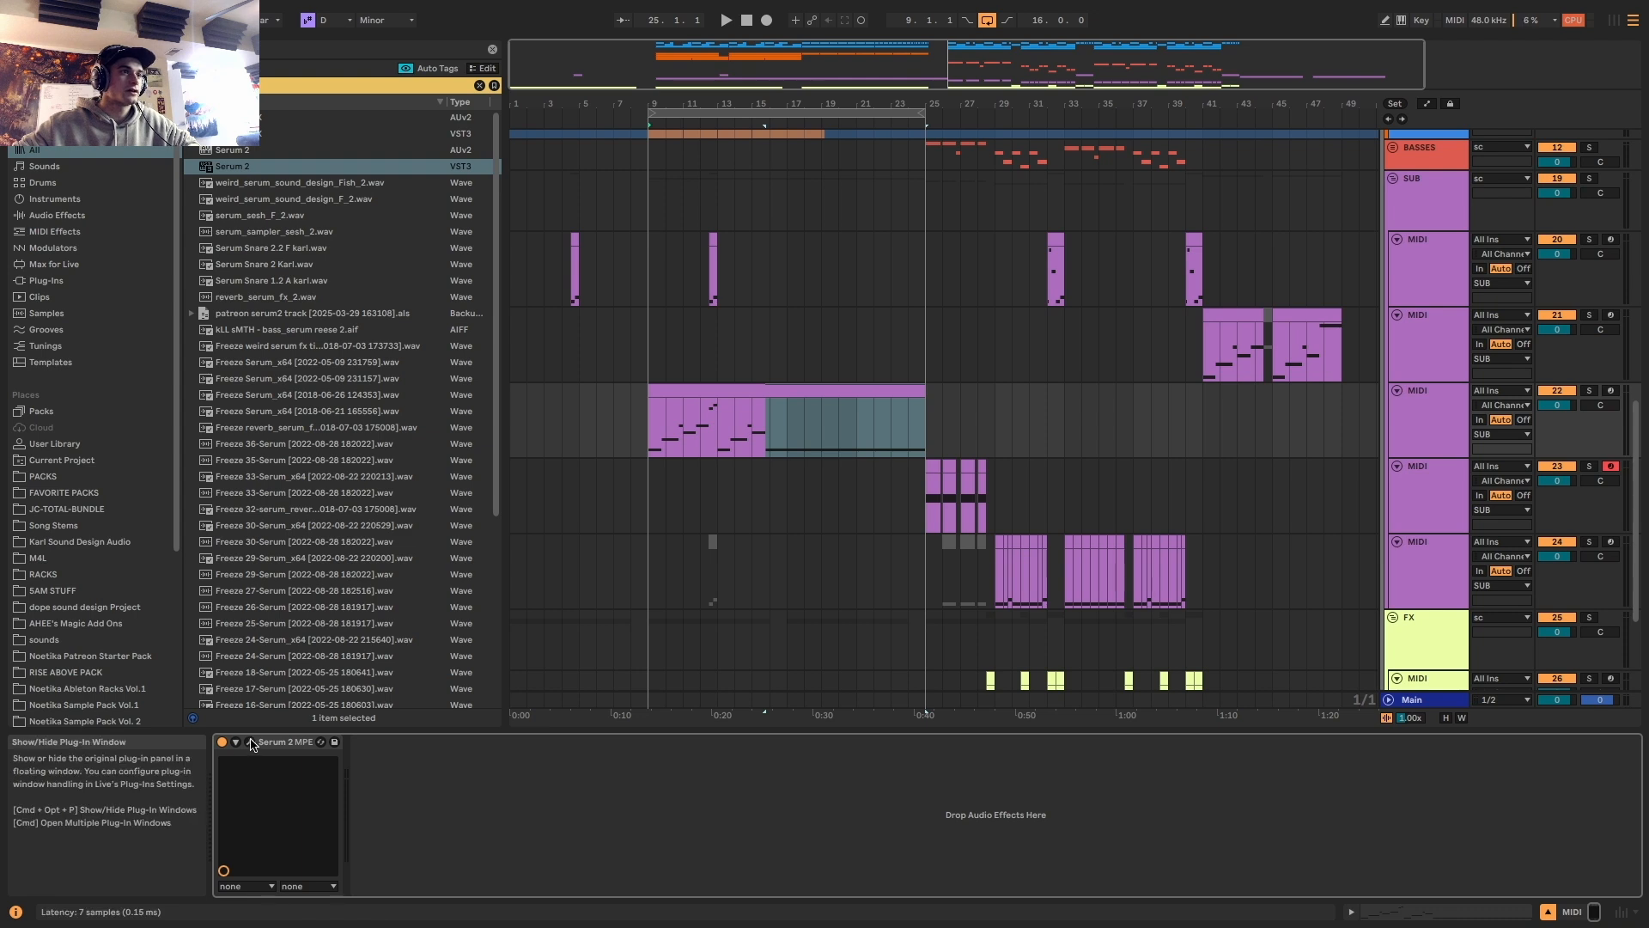
Examine the oscillators, filter and effects chain of track 22's Serum 2 patch while auditioning the sub
{"action": "left_click", "coordinate": [320, 741]}
{"action": "left_click_drag", "start_coordinate": [467, 739], "coordinate": [773, 114]}
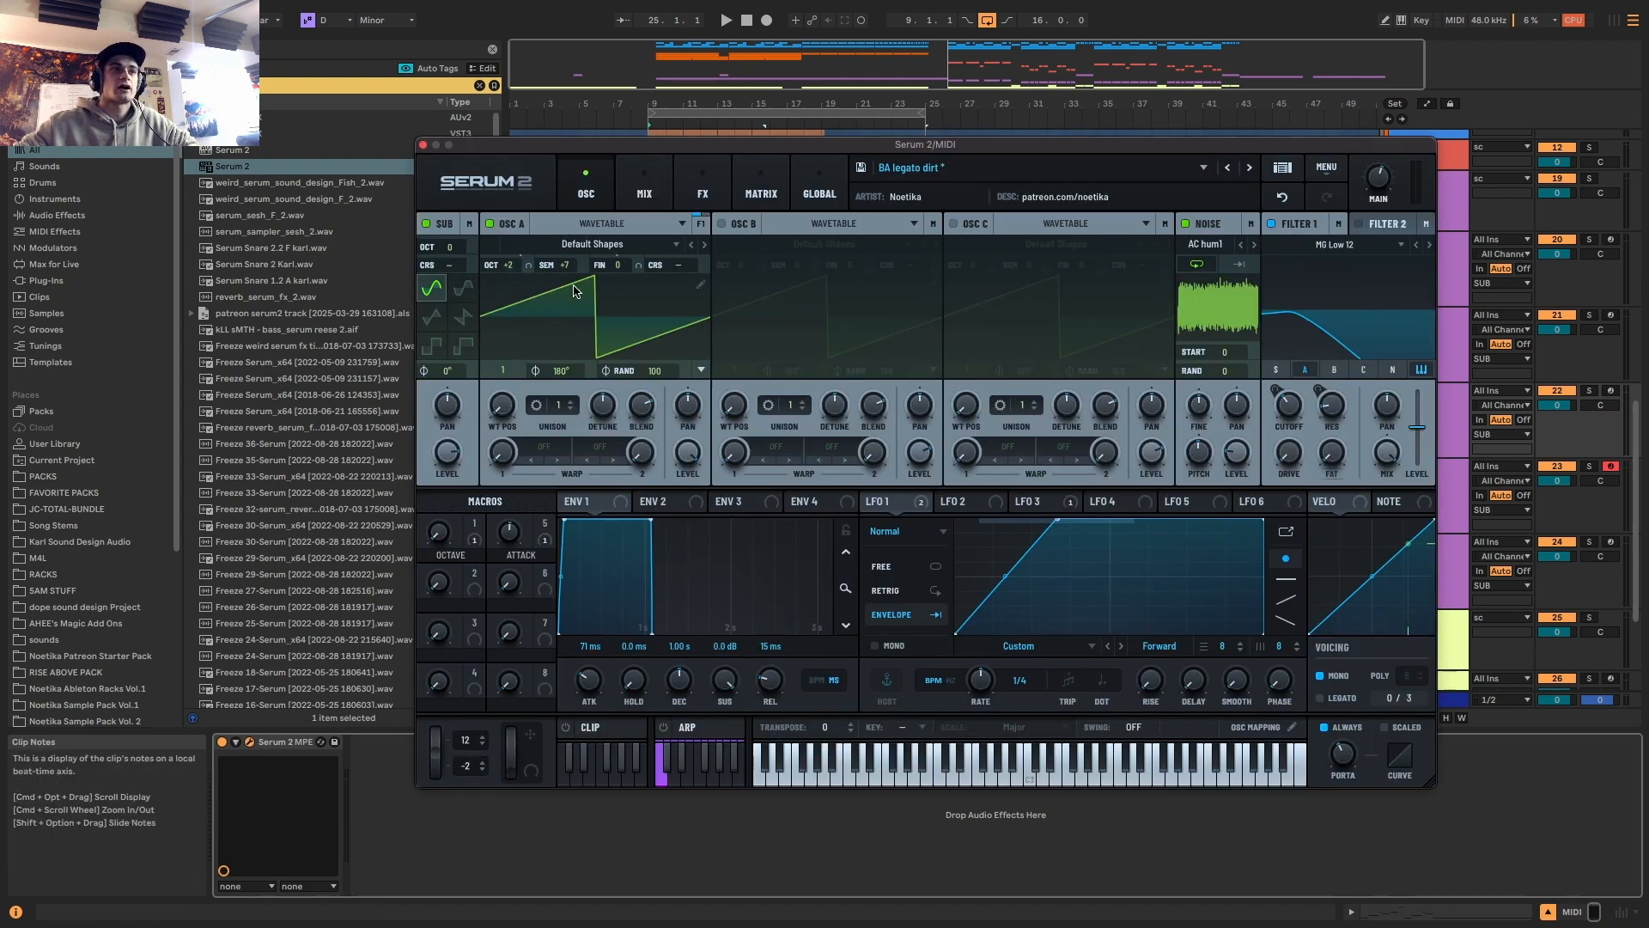
{"action": "key", "text": "space"}
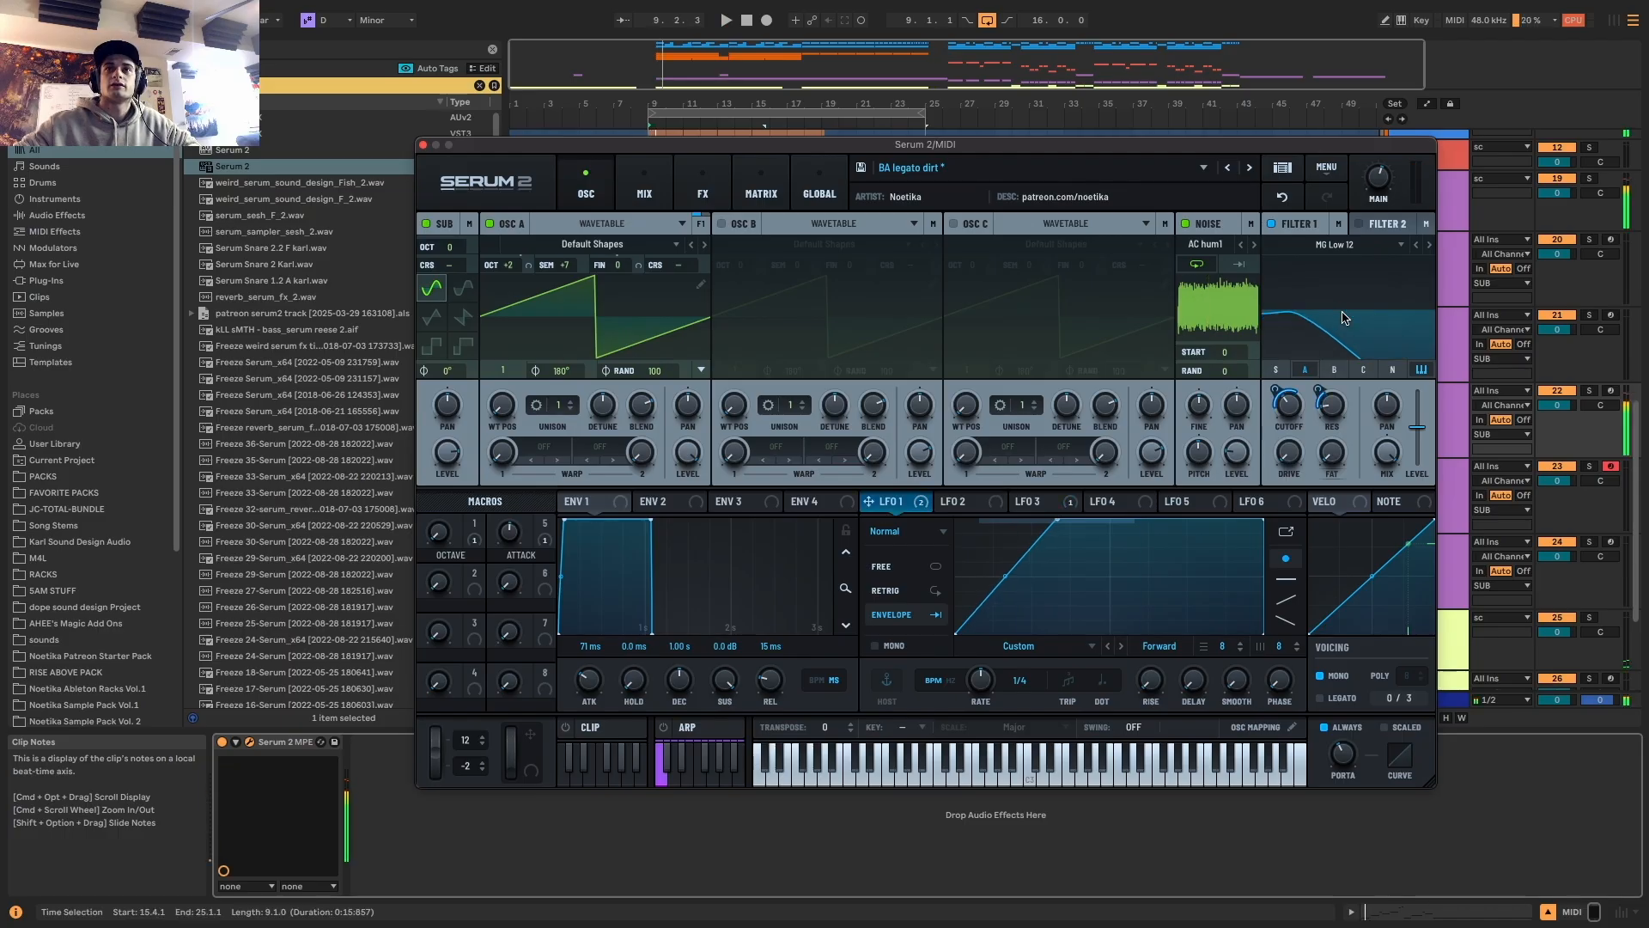
{"action": "left_click", "coordinate": [702, 185]}
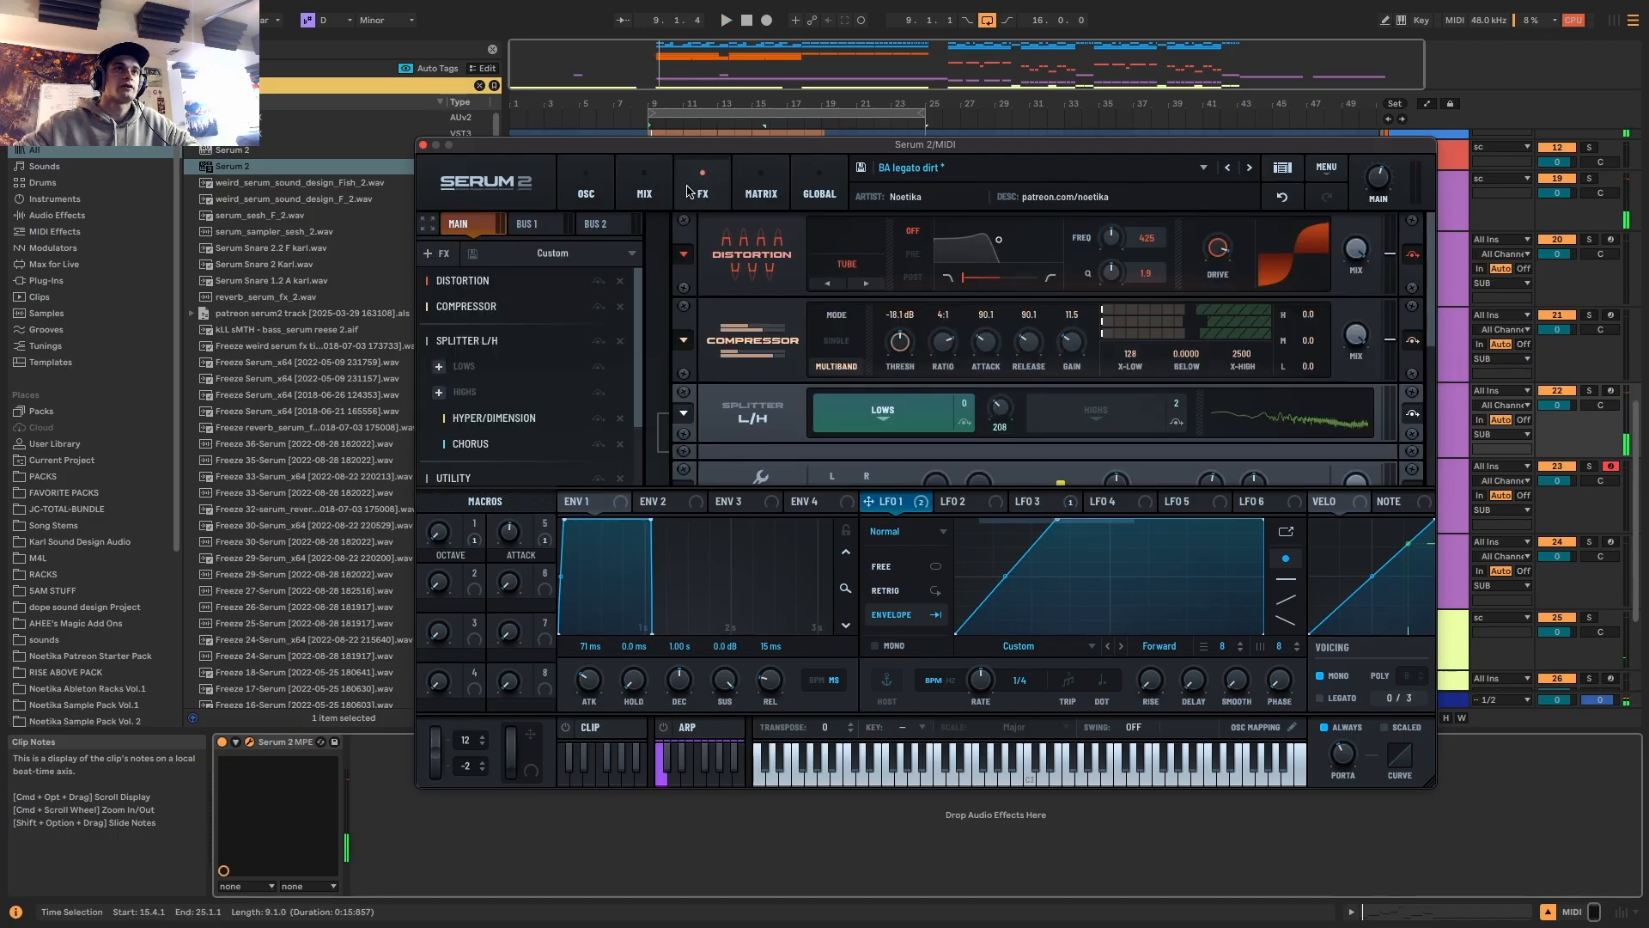
{"action": "scroll", "coordinate": [642, 290], "scroll_direction": "down", "scroll_amount": 3}
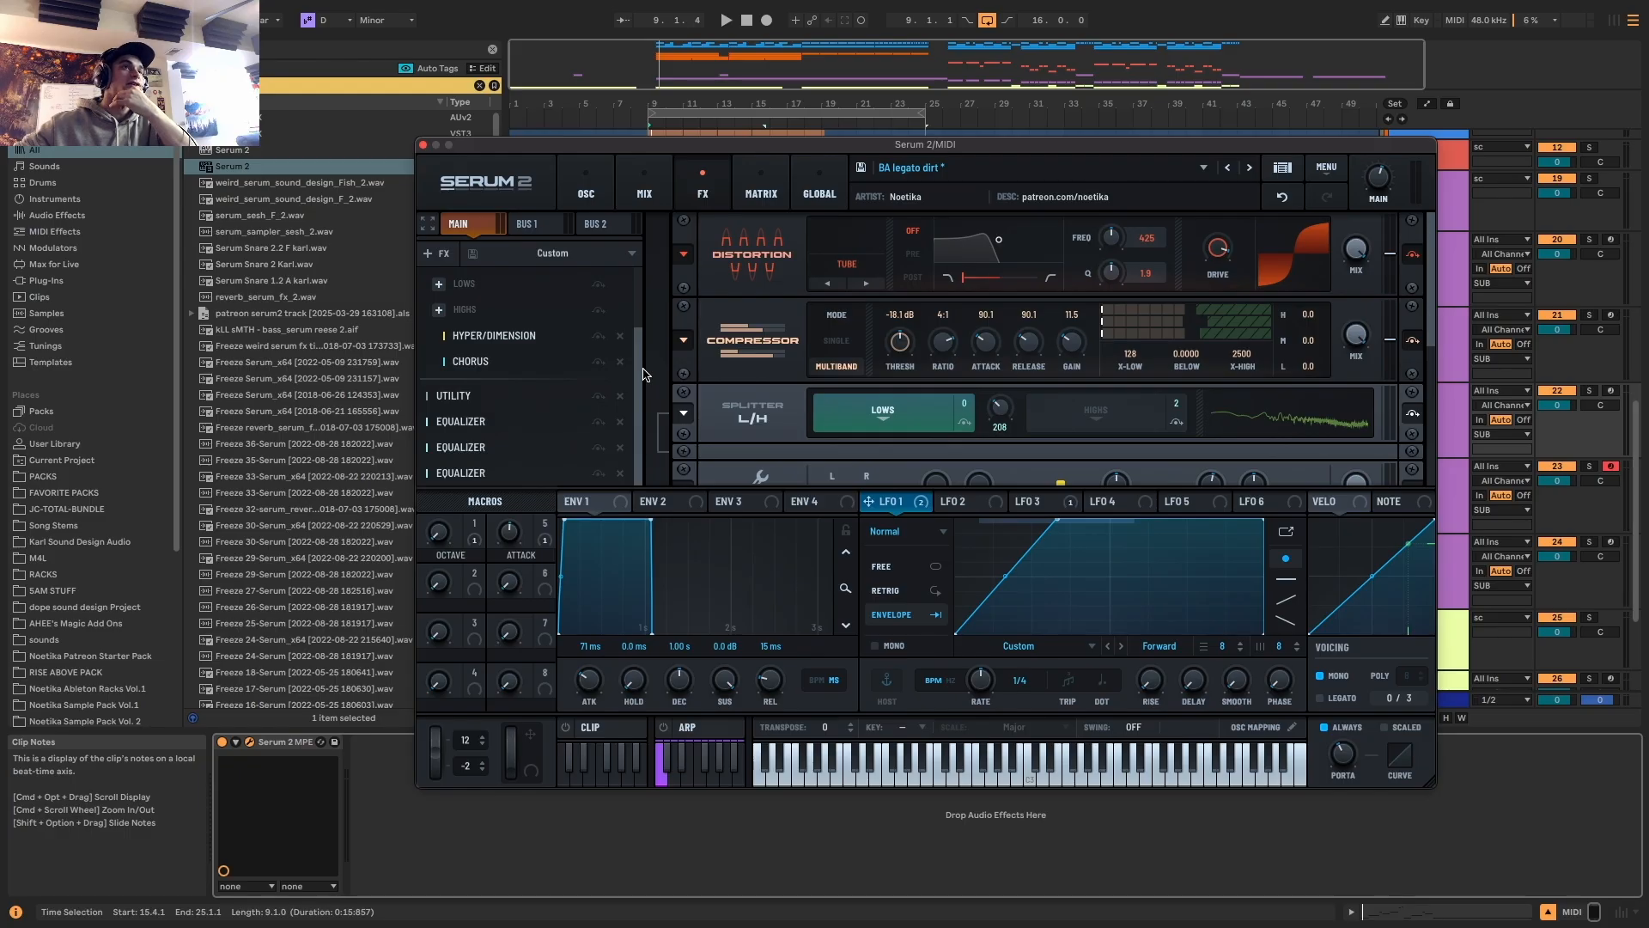
{"action": "left_click", "coordinate": [479, 451]}
{"action": "left_click", "coordinate": [475, 477]}
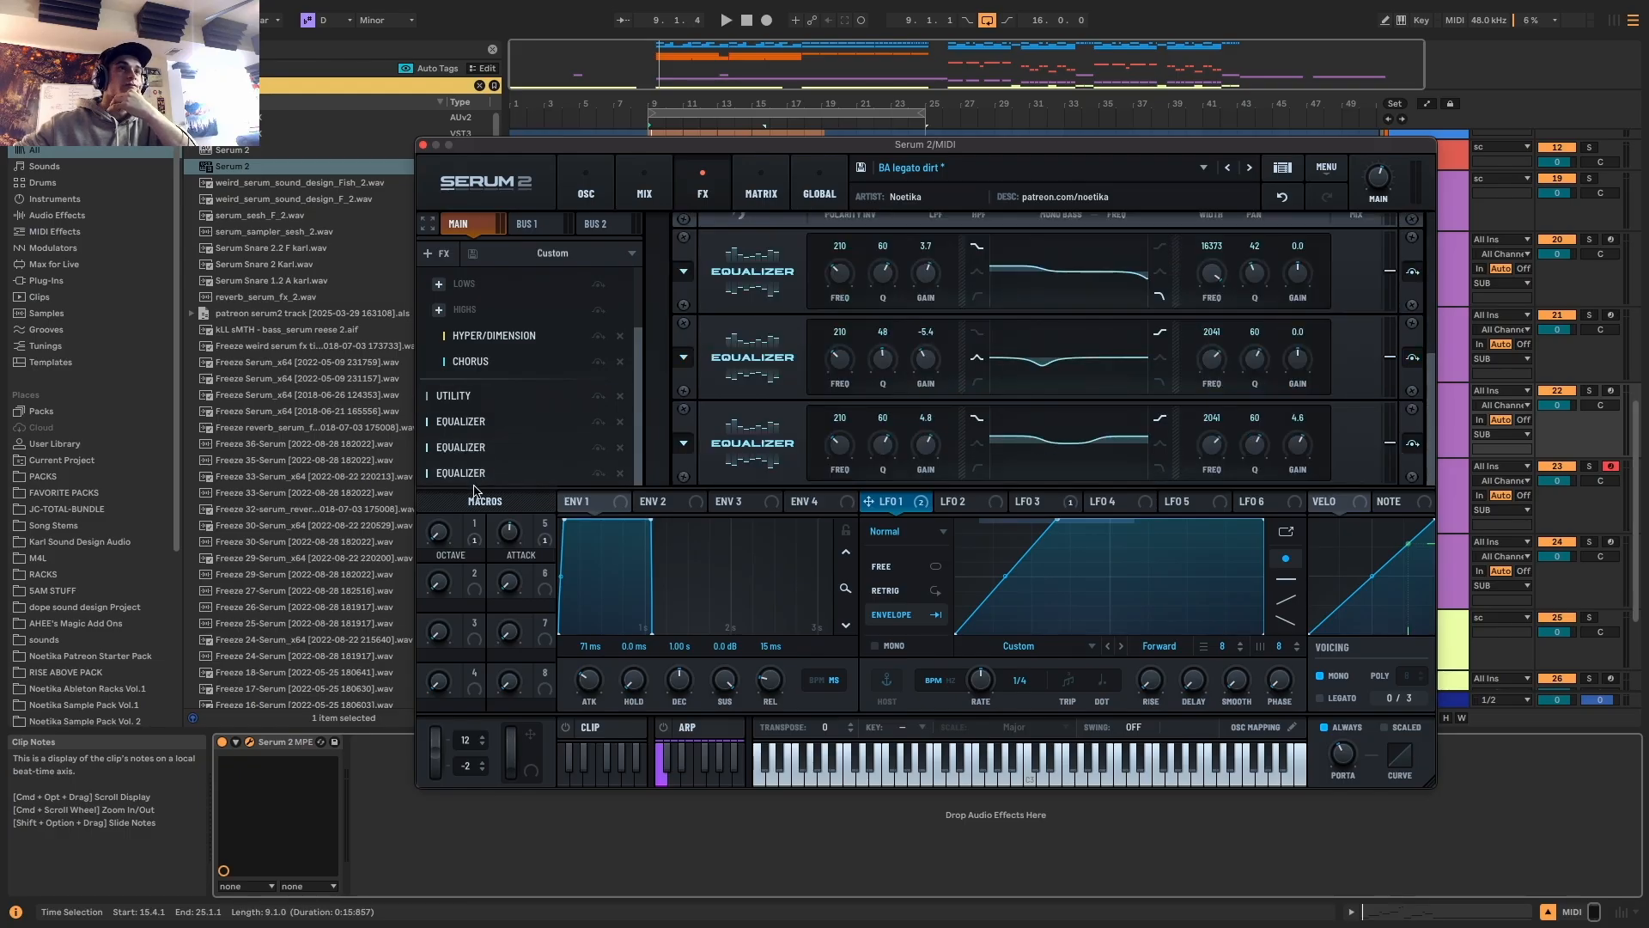
{"action": "left_click", "coordinate": [586, 182]}
{"action": "key", "text": "space"}
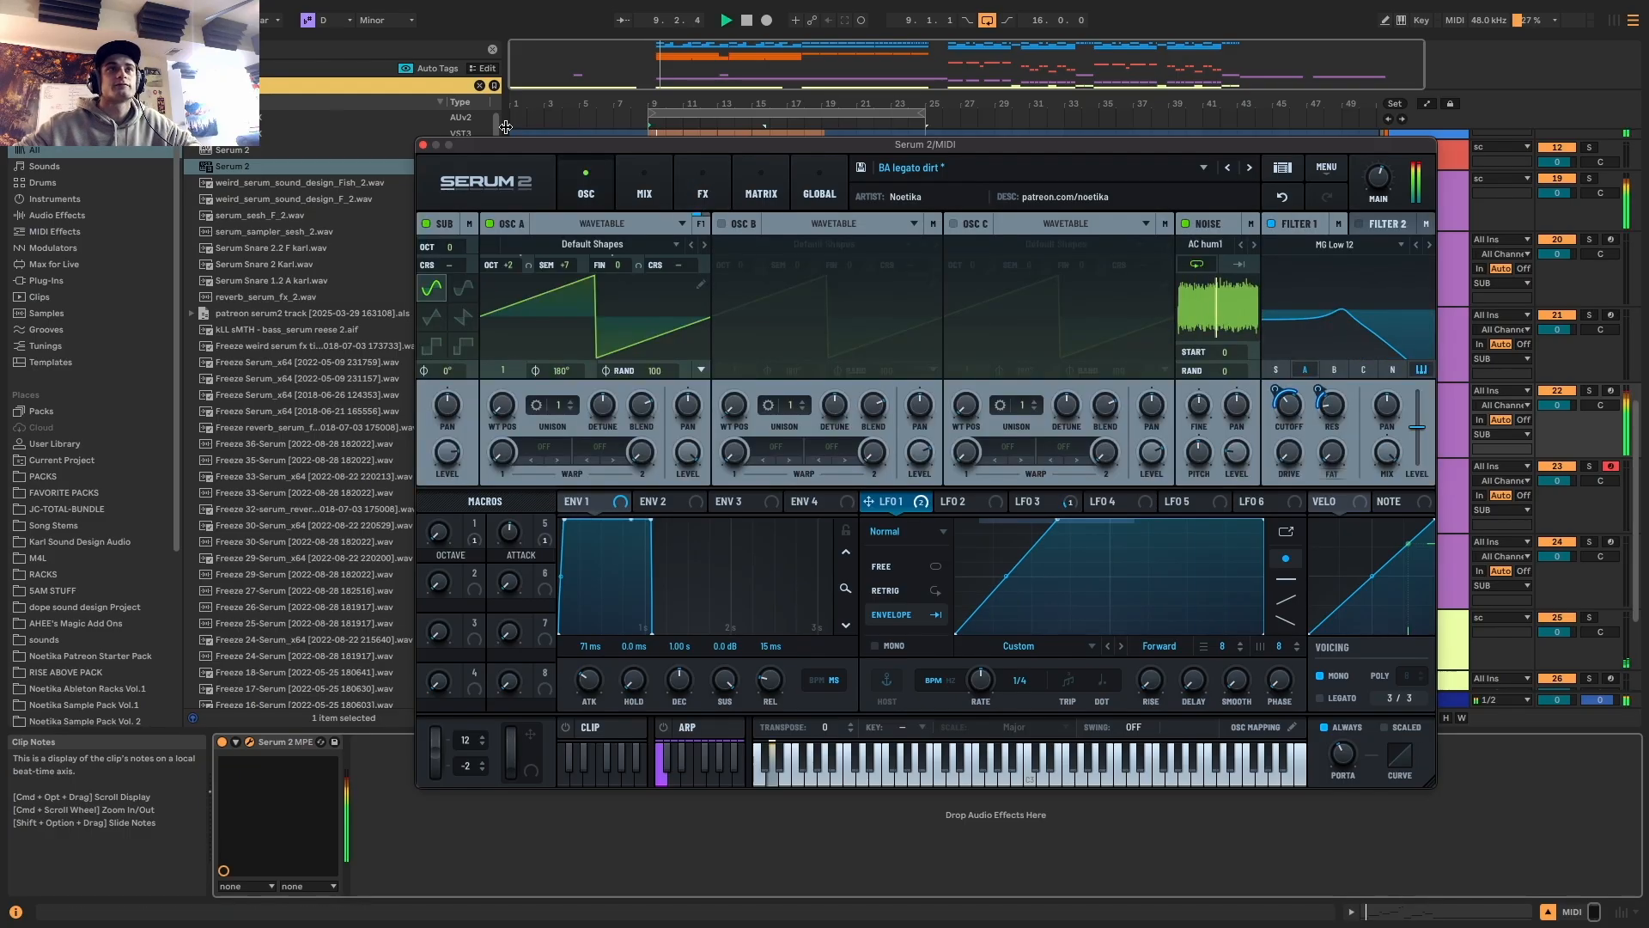
{"action": "left_click", "coordinate": [423, 145]}
{"action": "left_click", "coordinate": [825, 389]}
{"action": "key", "text": "space"}
{"action": "key", "text": "space"}
Set the upward pitch bend range of track 22's Serum 2 to 24 semitones and close the plug-in
{"action": "left_click", "coordinate": [250, 742]}
{"action": "key", "text": "space"}
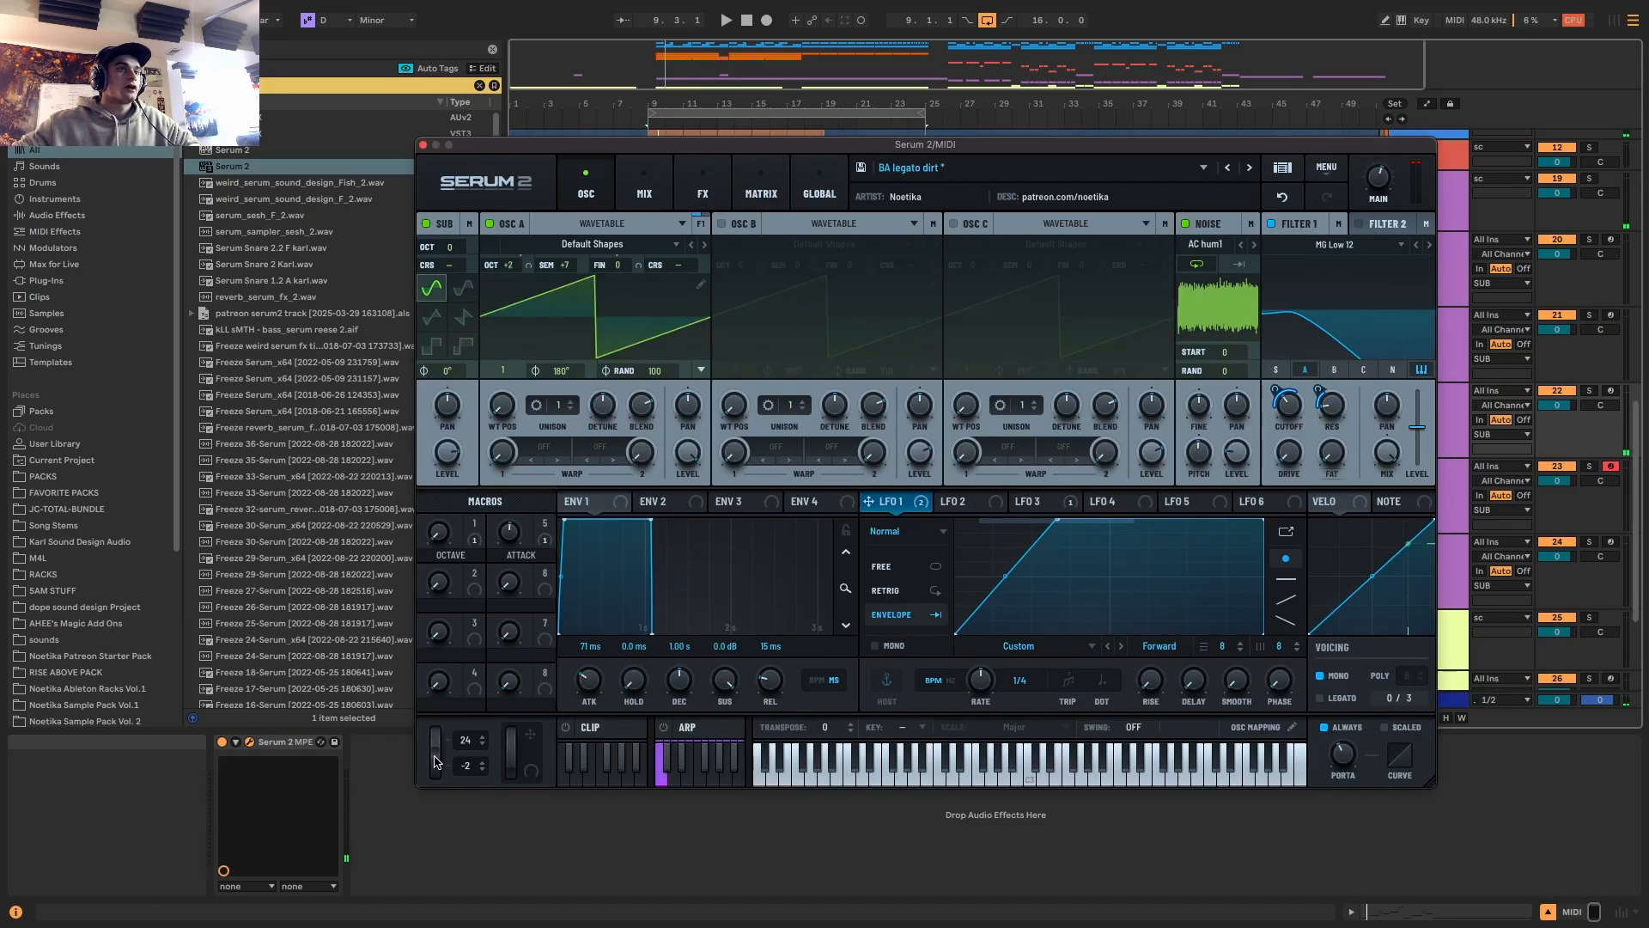
{"action": "left_click", "coordinate": [422, 145]}
Show the automation lanes and display the Serum 2 Pitch Bend envelope on track 8
{"action": "scroll", "coordinate": [756, 296], "scroll_direction": "up", "scroll_amount": 3}
{"action": "key", "text": "a"}
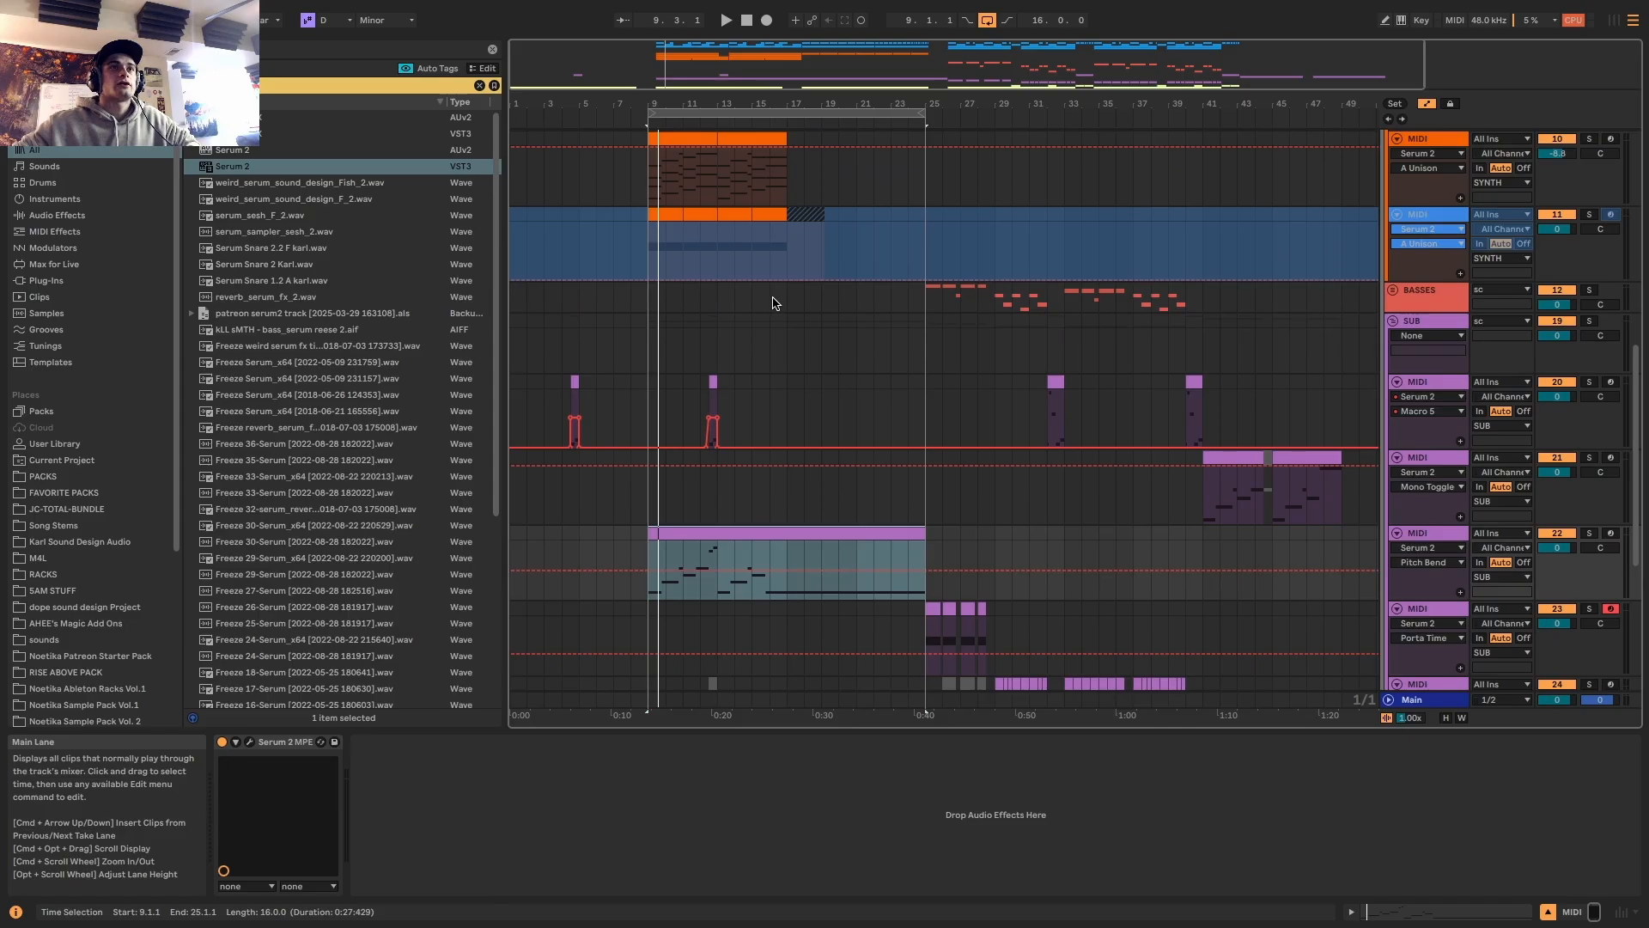
{"action": "scroll", "coordinate": [795, 292], "scroll_direction": "up", "scroll_amount": 4}
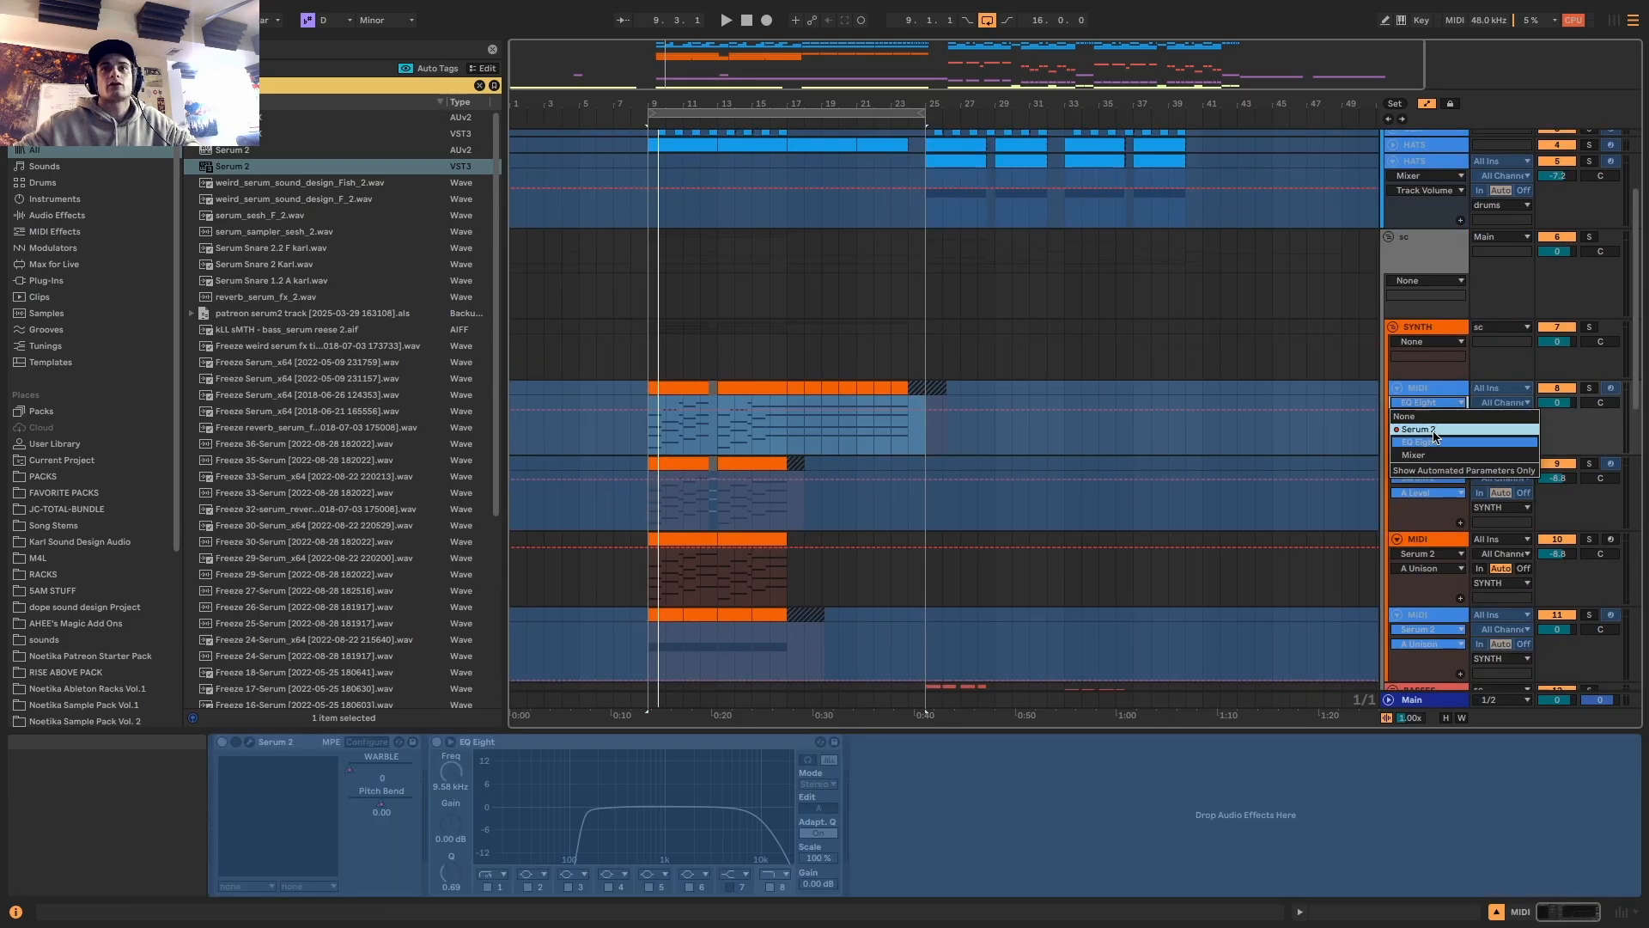
{"action": "left_click", "coordinate": [1430, 443]}
{"action": "scroll", "coordinate": [944, 430], "scroll_direction": "down", "scroll_amount": 6}
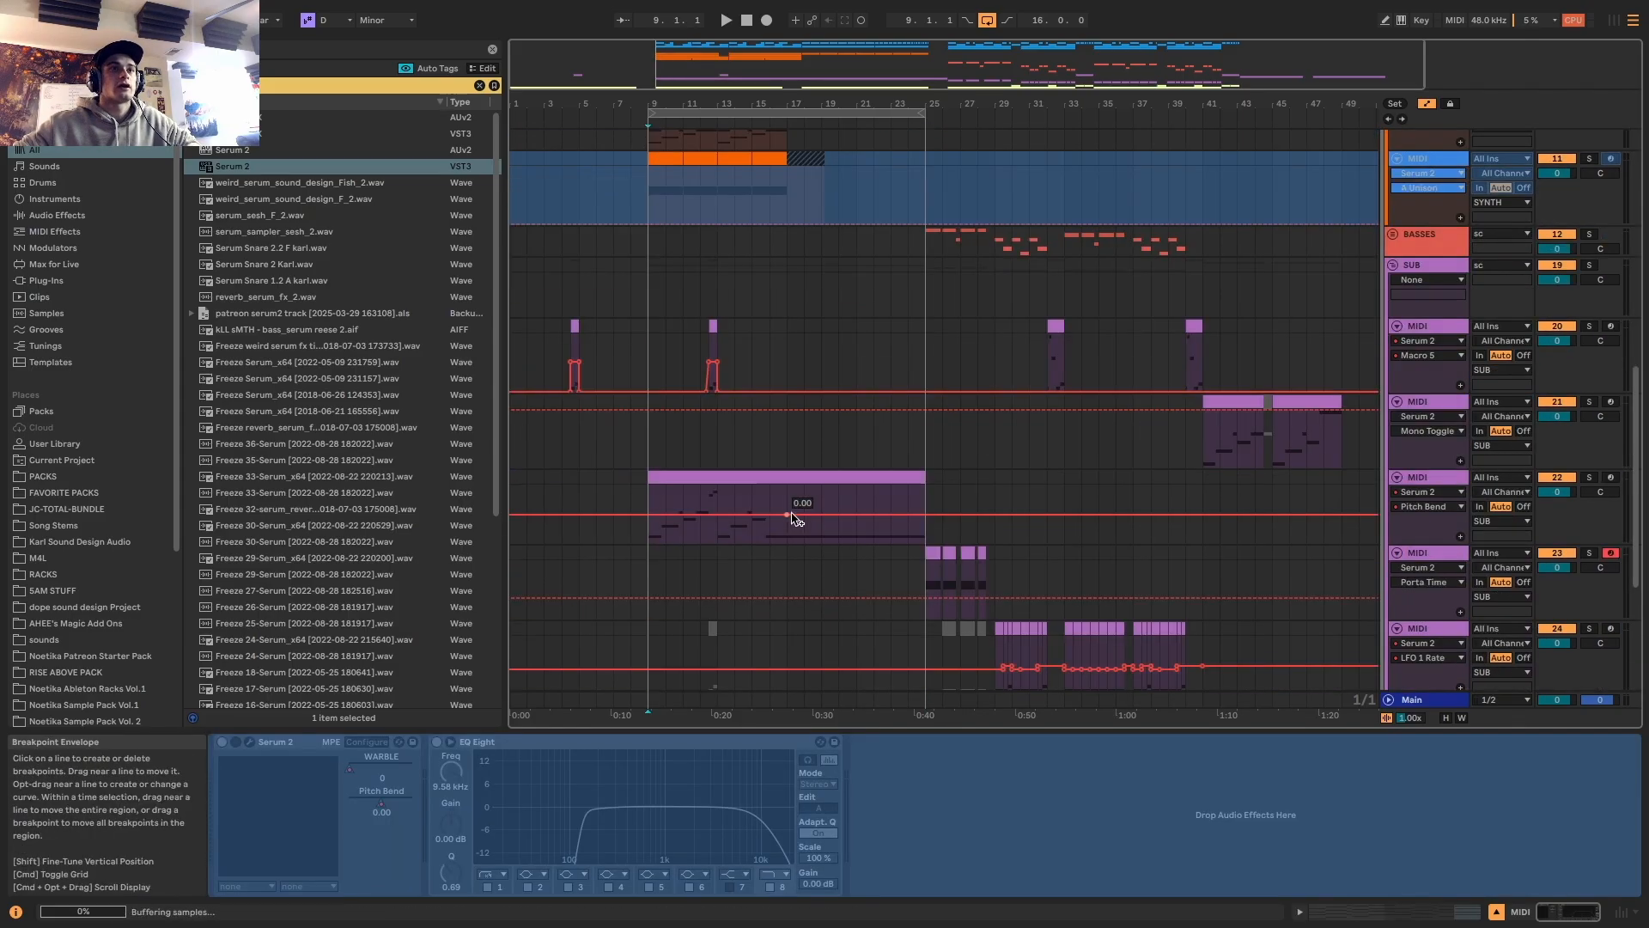
Automate a curved Pitch Bend rise on track 22 from bar 17 to 24.1.1, end the clip there and play from 16.1.1
{"action": "left_click", "coordinate": [907, 515]}
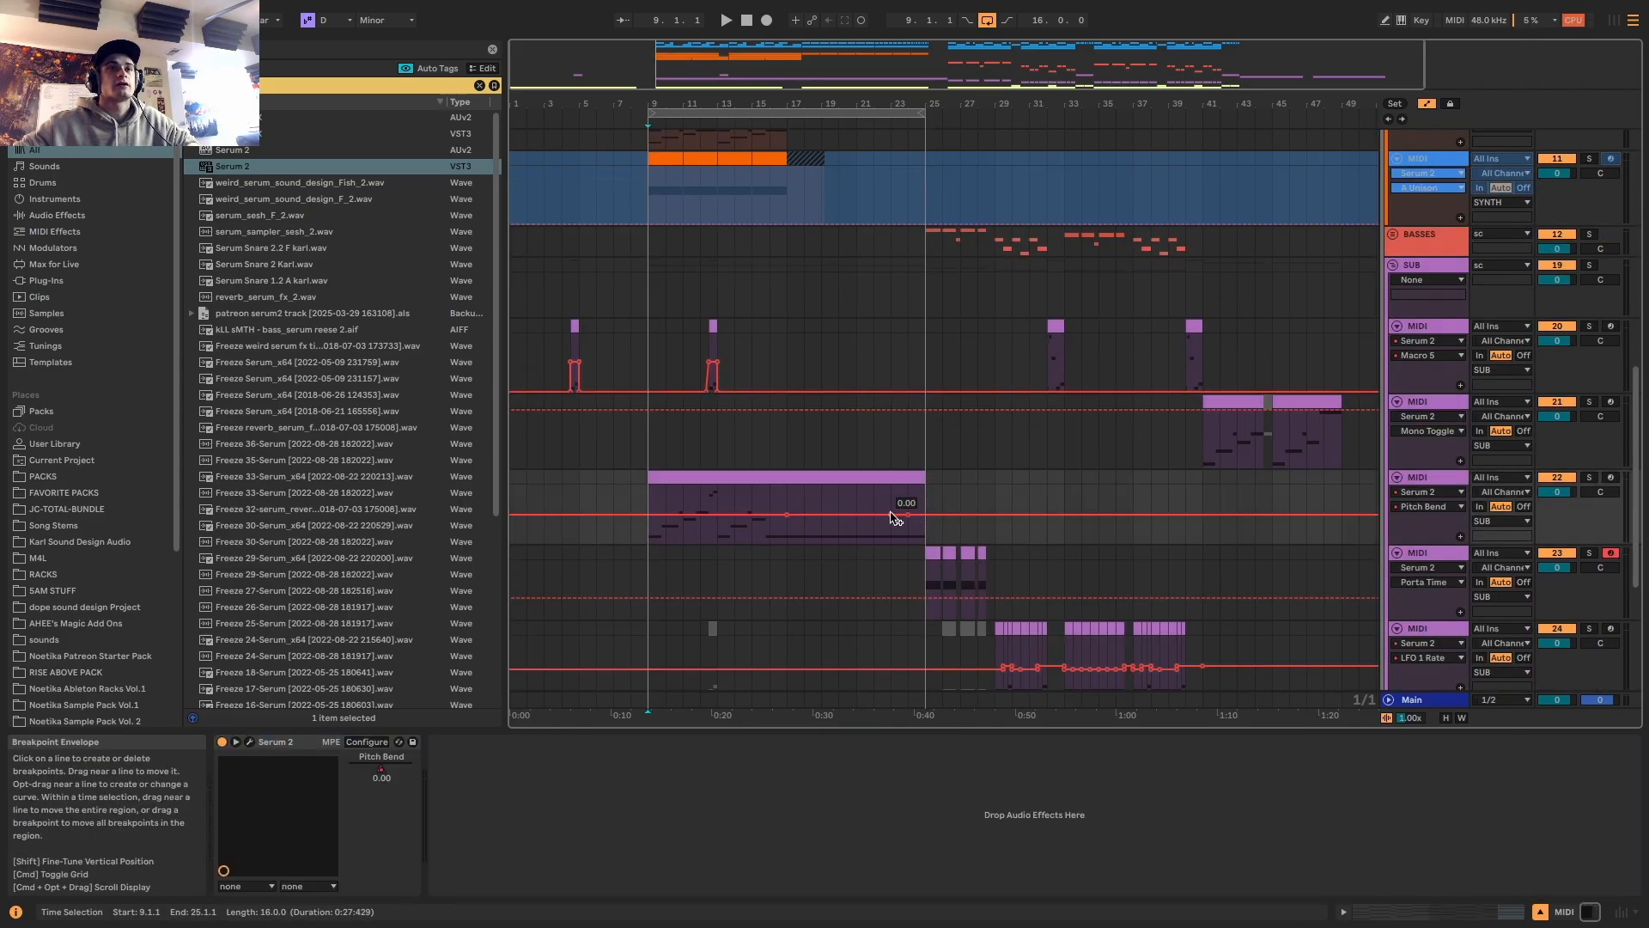
{"action": "left_click", "coordinate": [777, 494]}
{"action": "key", "text": "space"}
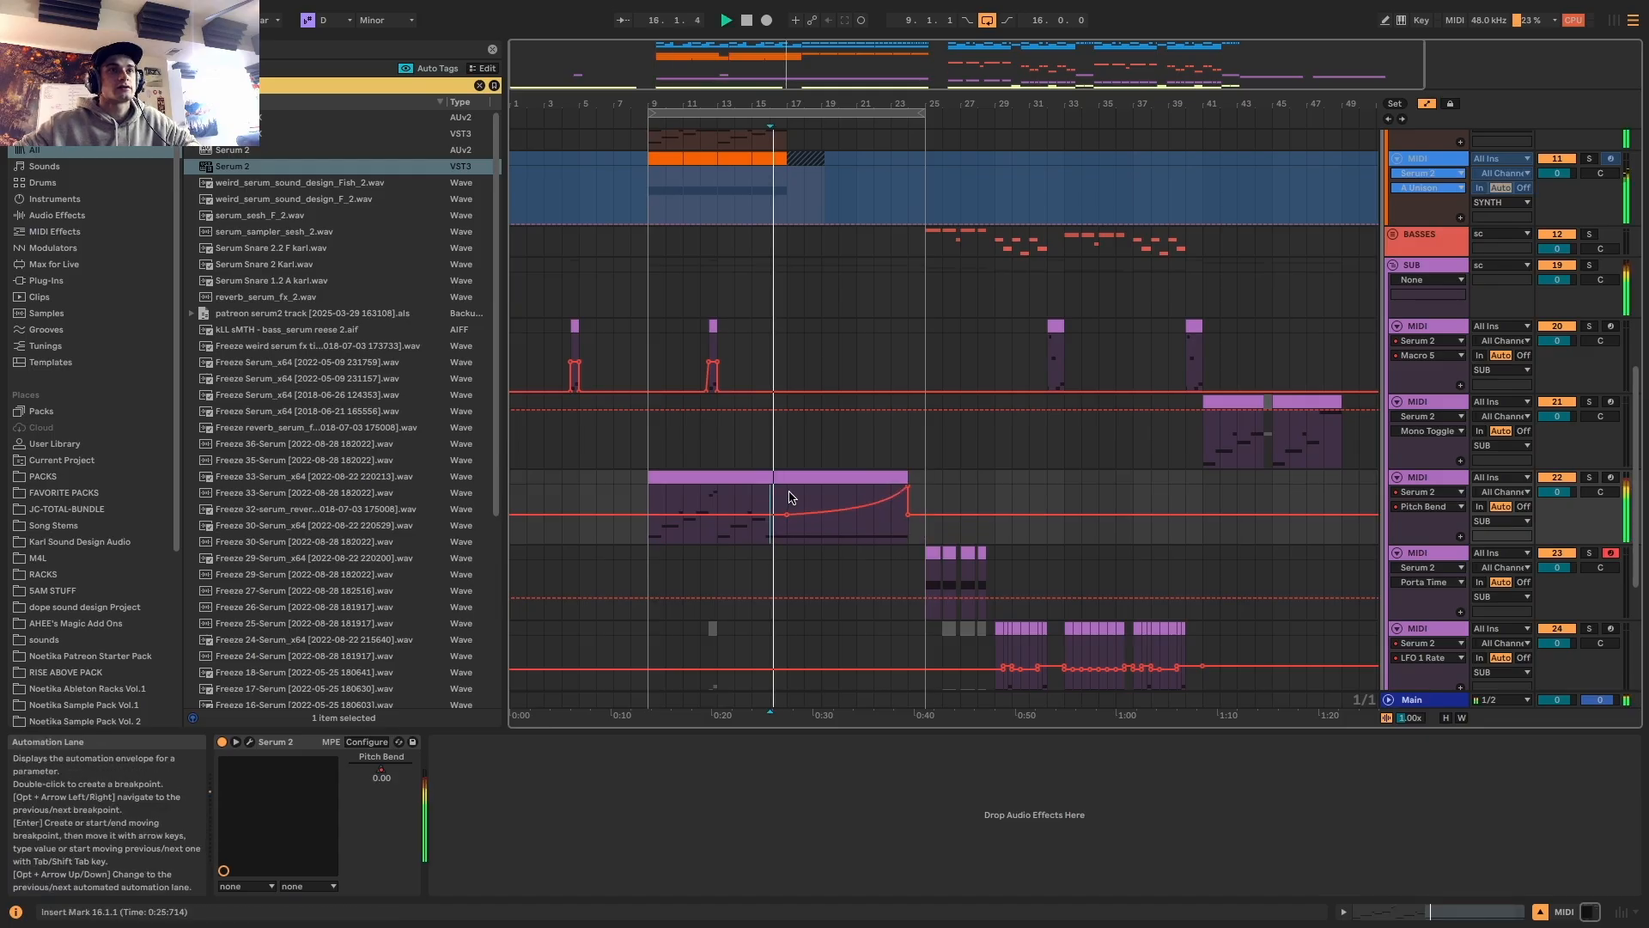
{"action": "key", "text": "a"}
{"action": "scroll", "coordinate": [798, 494], "scroll_direction": "up", "scroll_amount": 2}
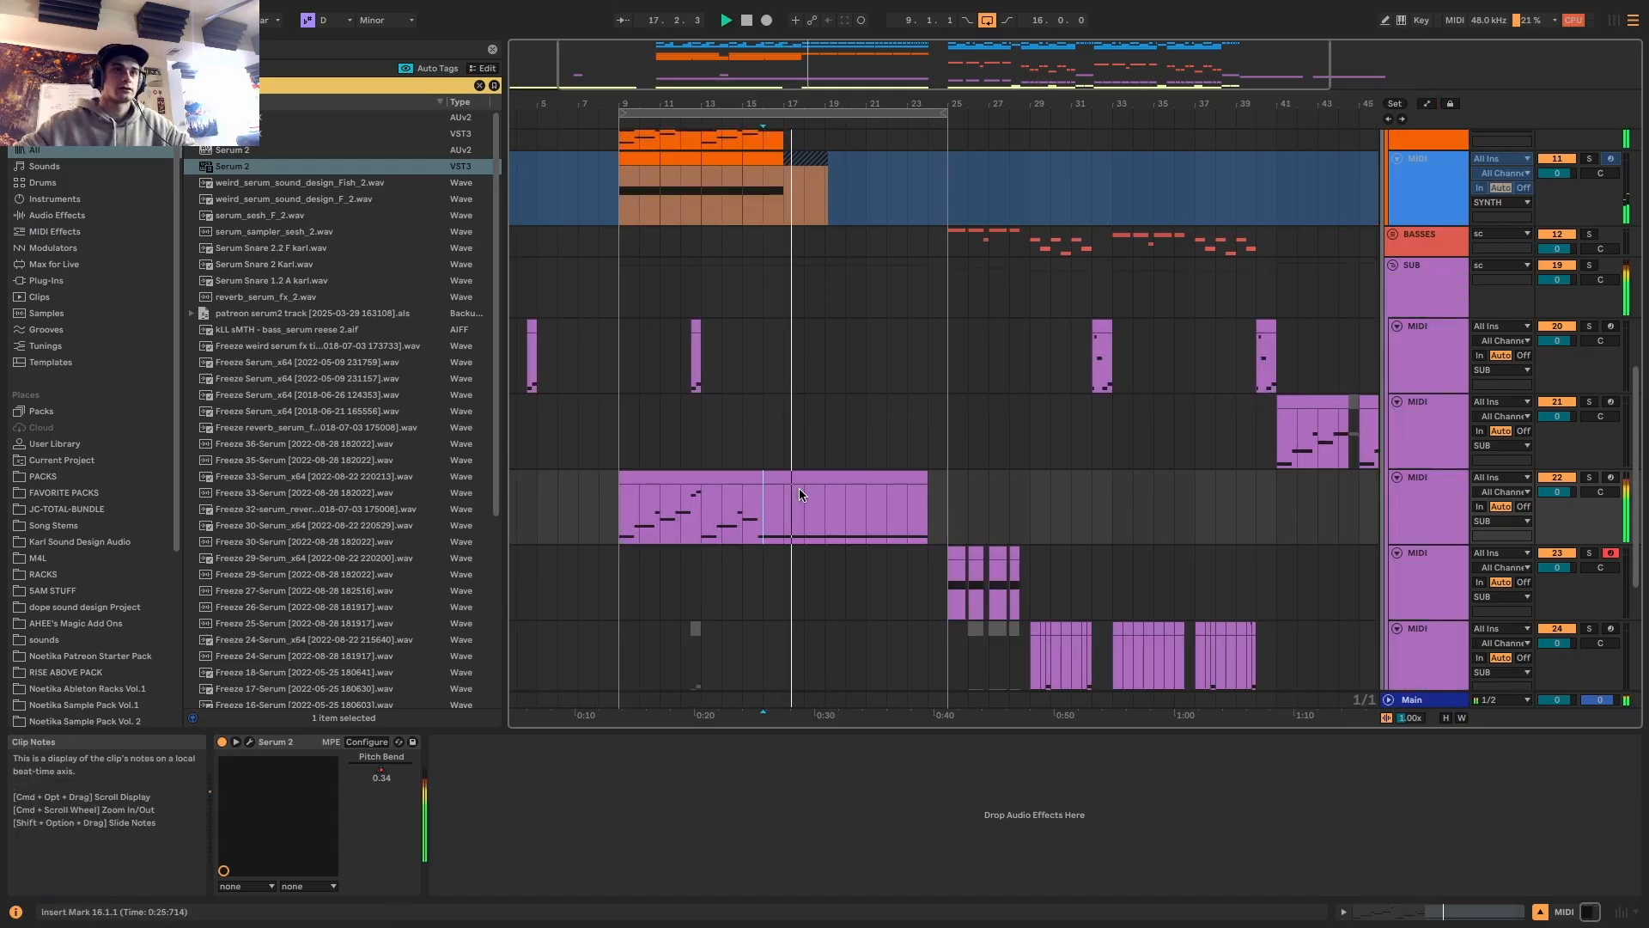
{"action": "key", "text": "a"}
{"action": "key", "text": "a"}
{"action": "key", "text": "a"}
{"action": "key", "text": "a"}
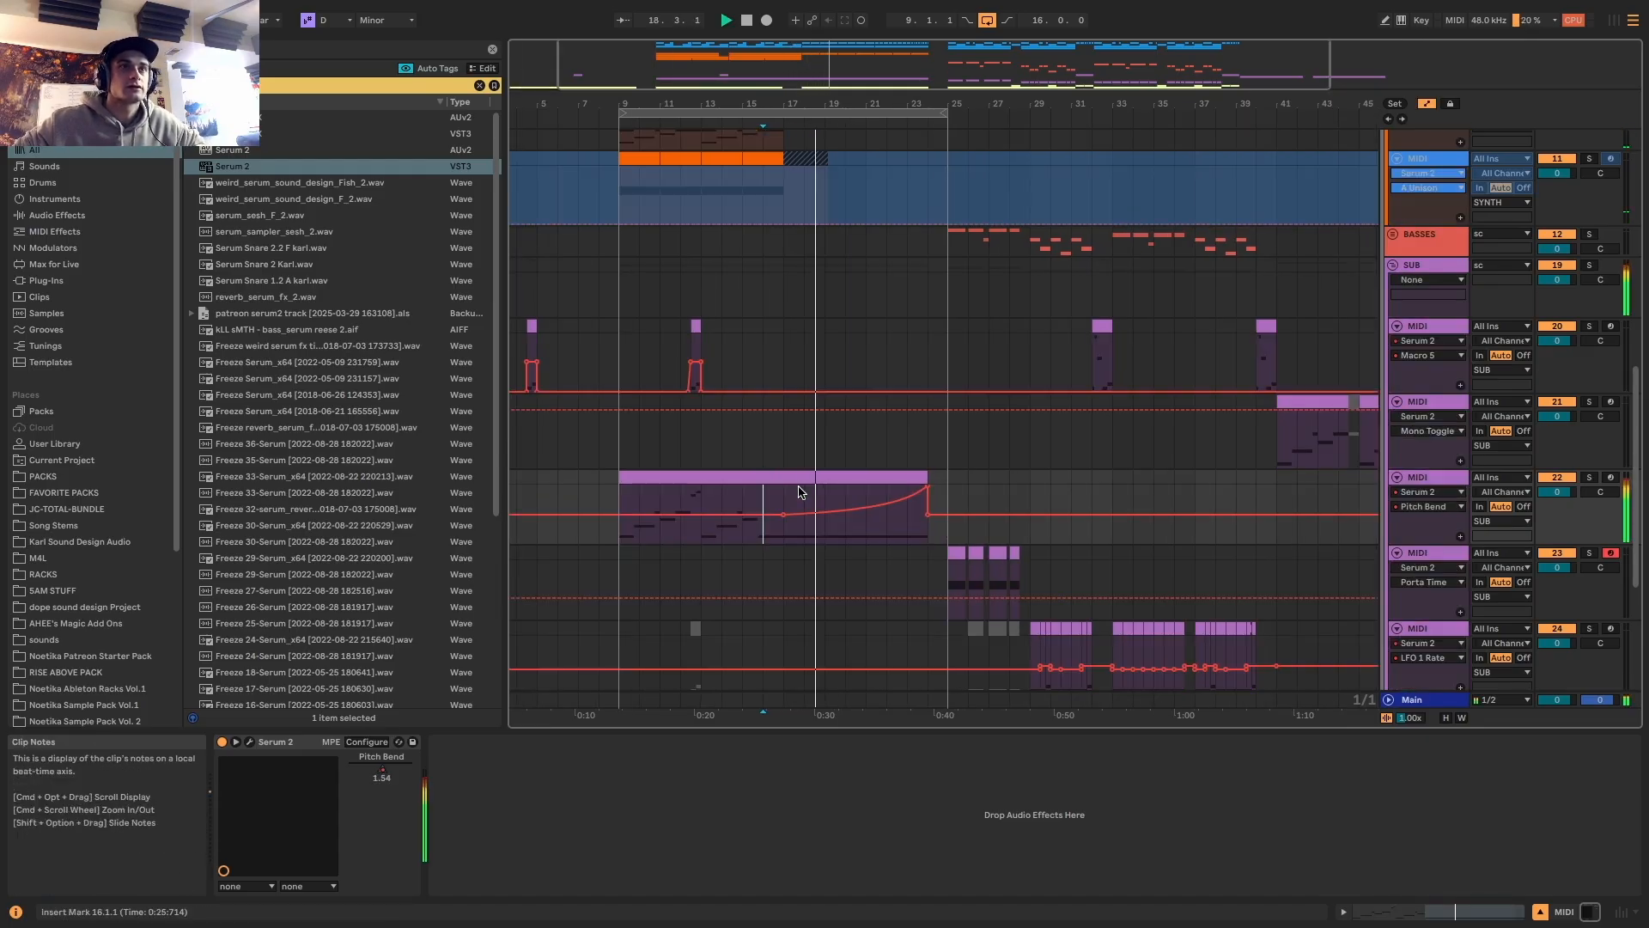
{"action": "left_click", "coordinate": [790, 477]}
Try to extend the clip on frozen track 11 past bar 17 by duplicating a half-bar slice
{"action": "scroll", "coordinate": [687, 467], "scroll_direction": "up", "scroll_amount": 8}
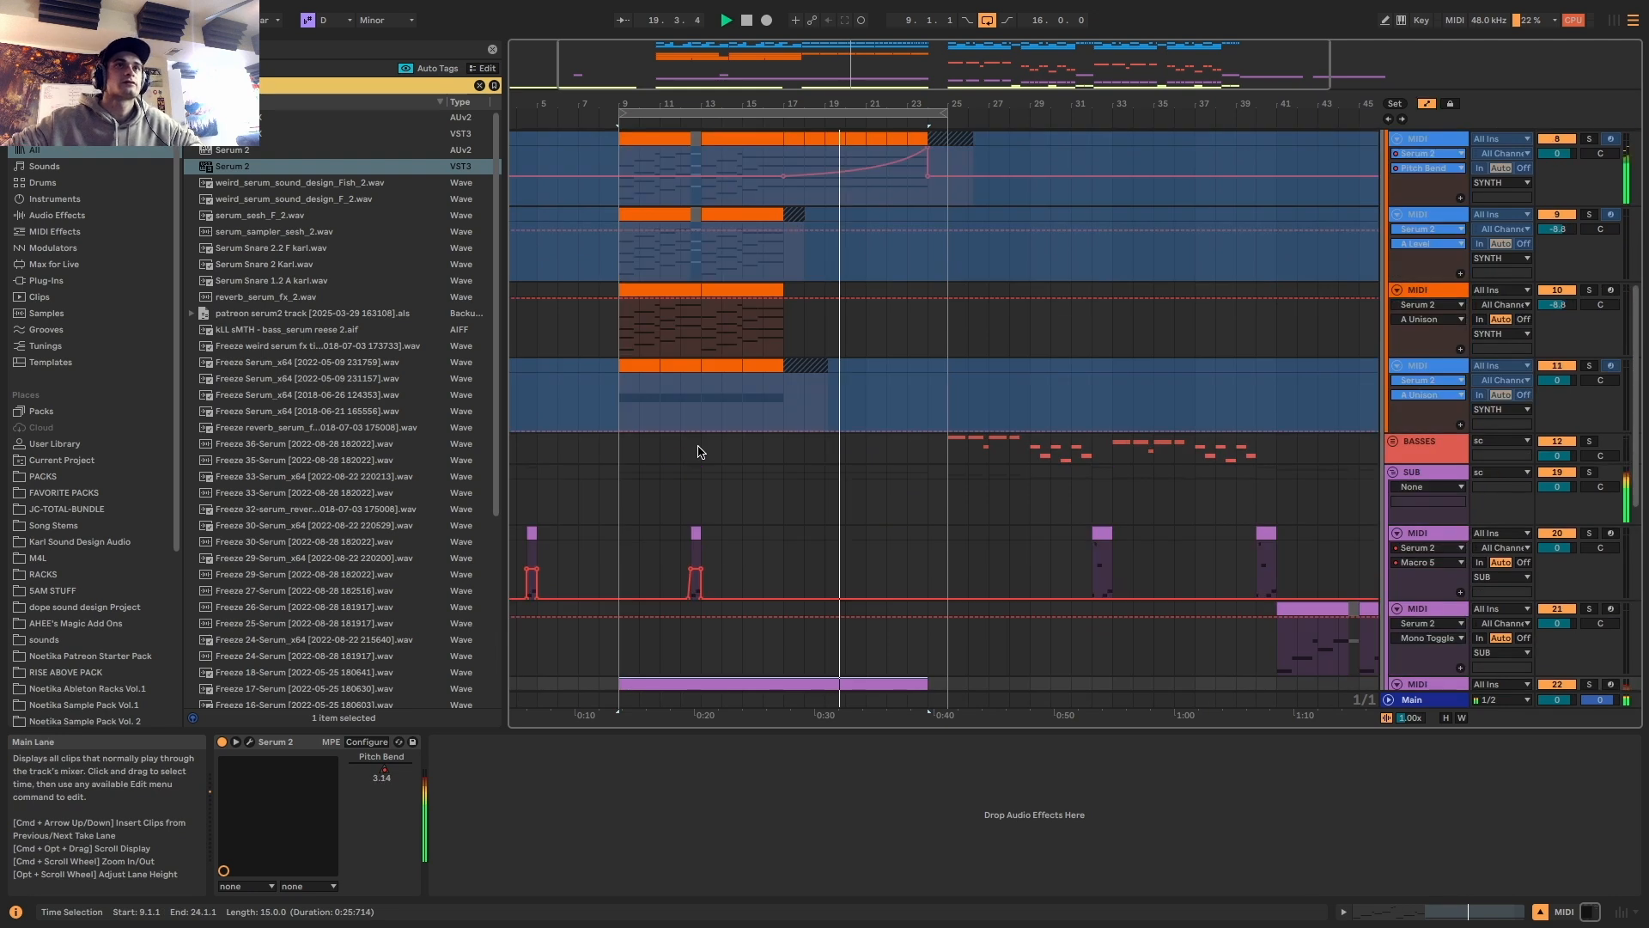
{"action": "left_click", "coordinate": [673, 455]}
{"action": "left_click_drag", "start_coordinate": [672, 487], "coordinate": [852, 492]}
{"action": "left_click", "coordinate": [789, 493]}
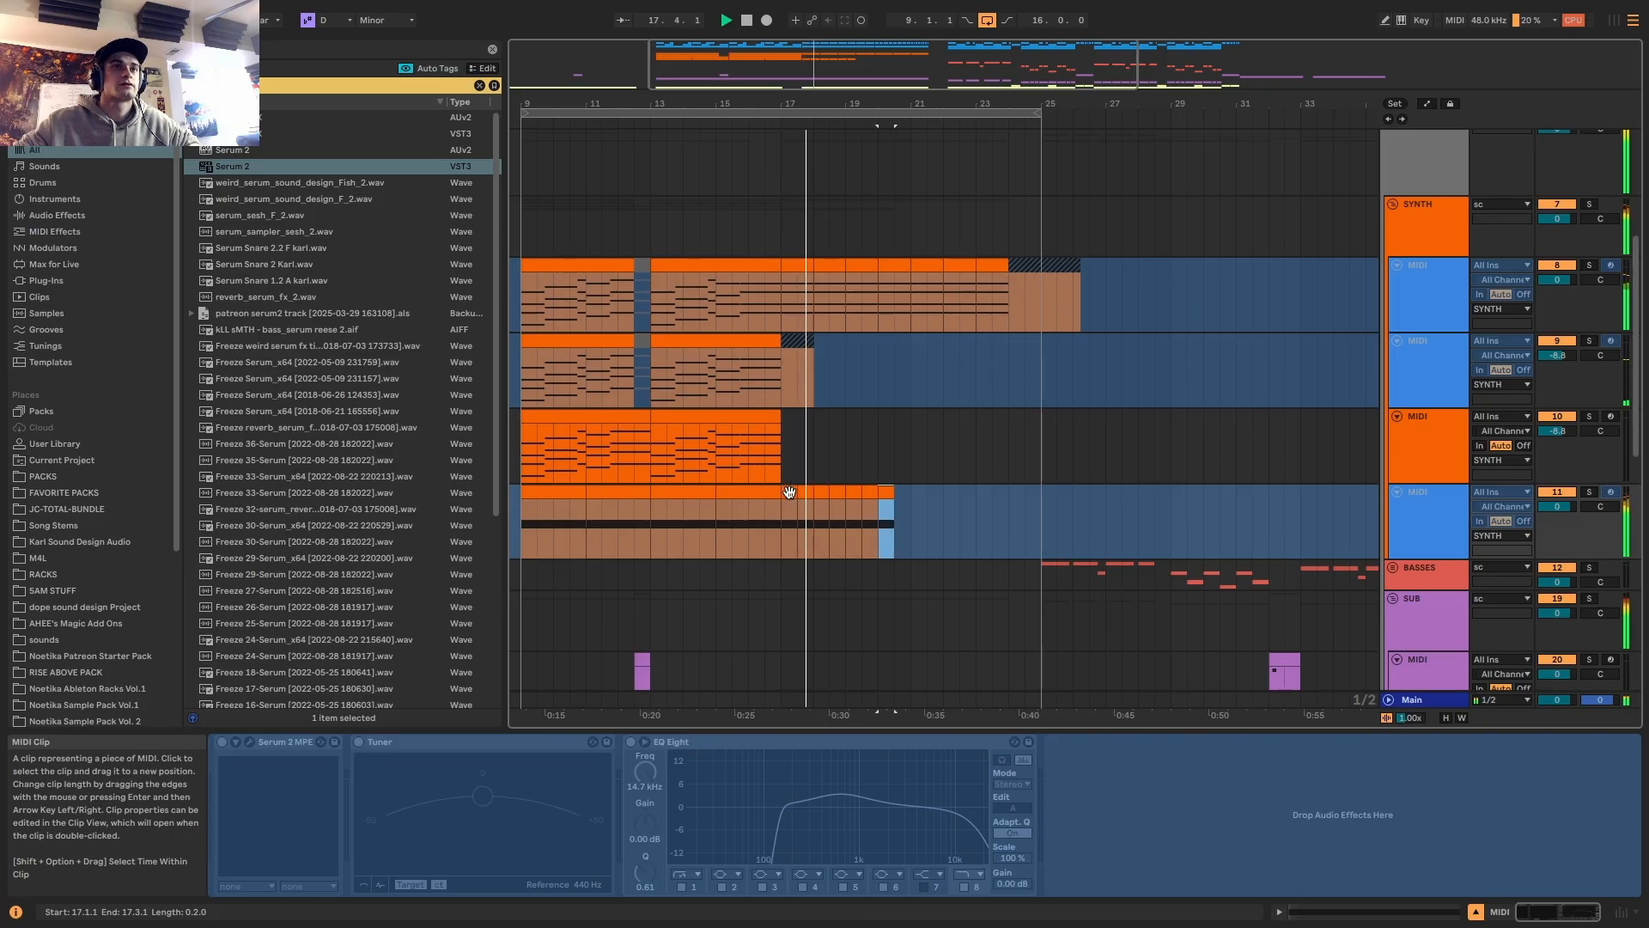
{"action": "key", "text": "super+d"}
{"action": "key", "text": "super+d"}
Undo the duplicated slices on track 11 back to its original clip
{"action": "key", "text": "super+z"}
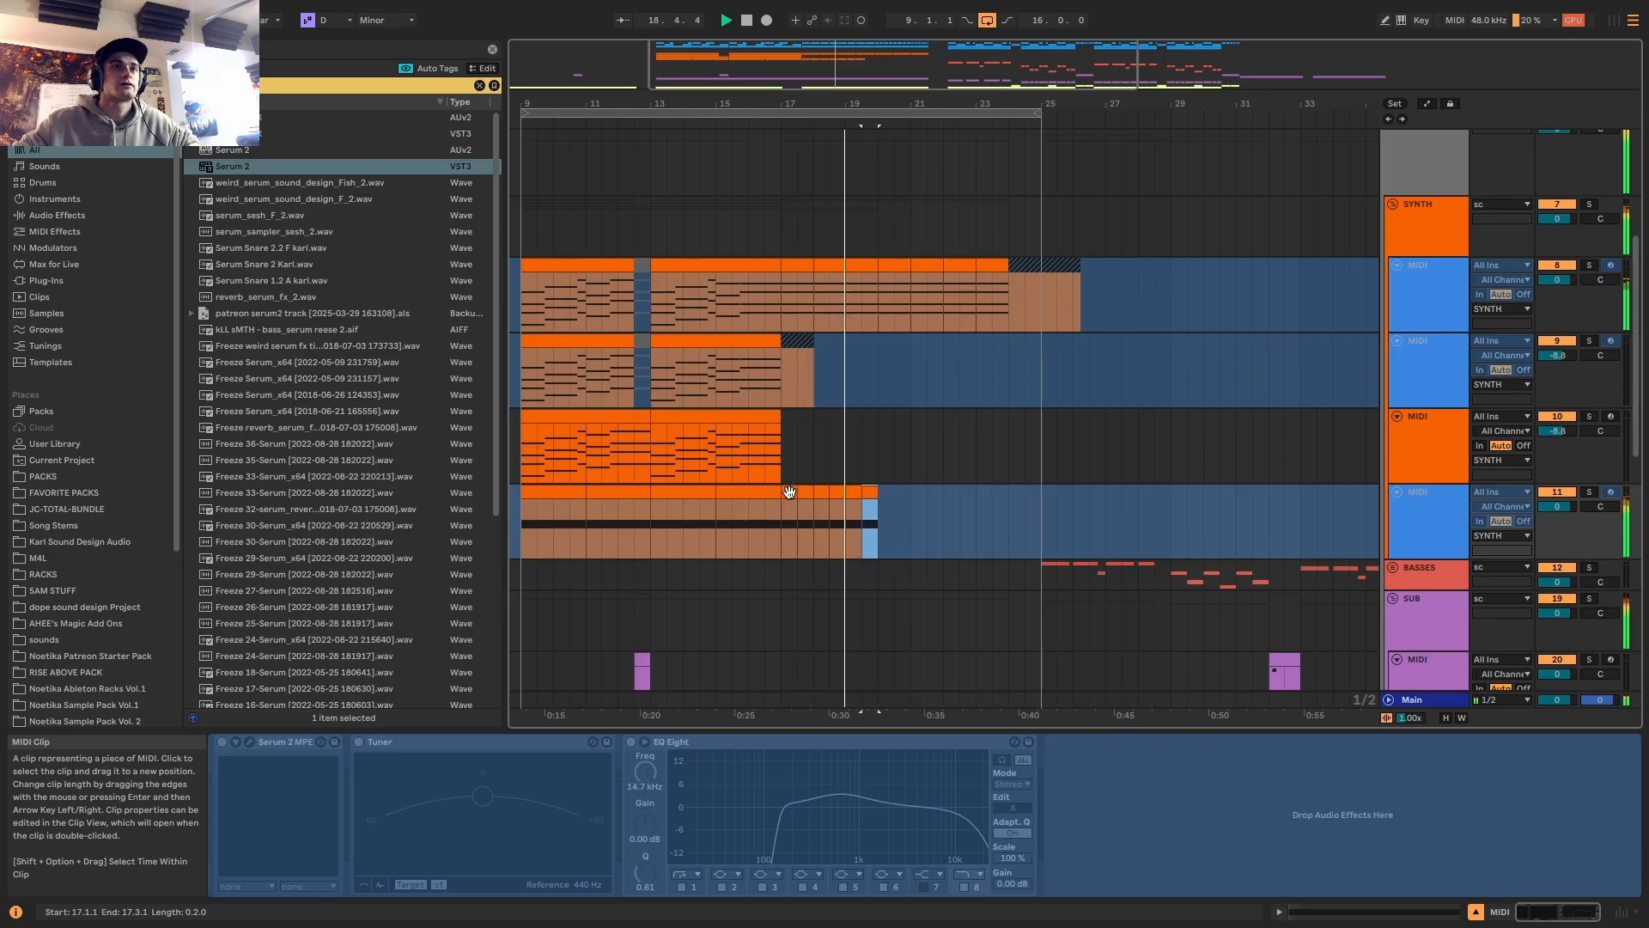
{"action": "key", "text": "super+z"}
{"action": "key", "text": "super+z"}
{"action": "key", "text": "super+z"}
{"action": "key", "text": "super+z"}
{"action": "key", "text": "super+z"}
{"action": "key", "text": "super+z"}
{"action": "key", "text": "super+z"}
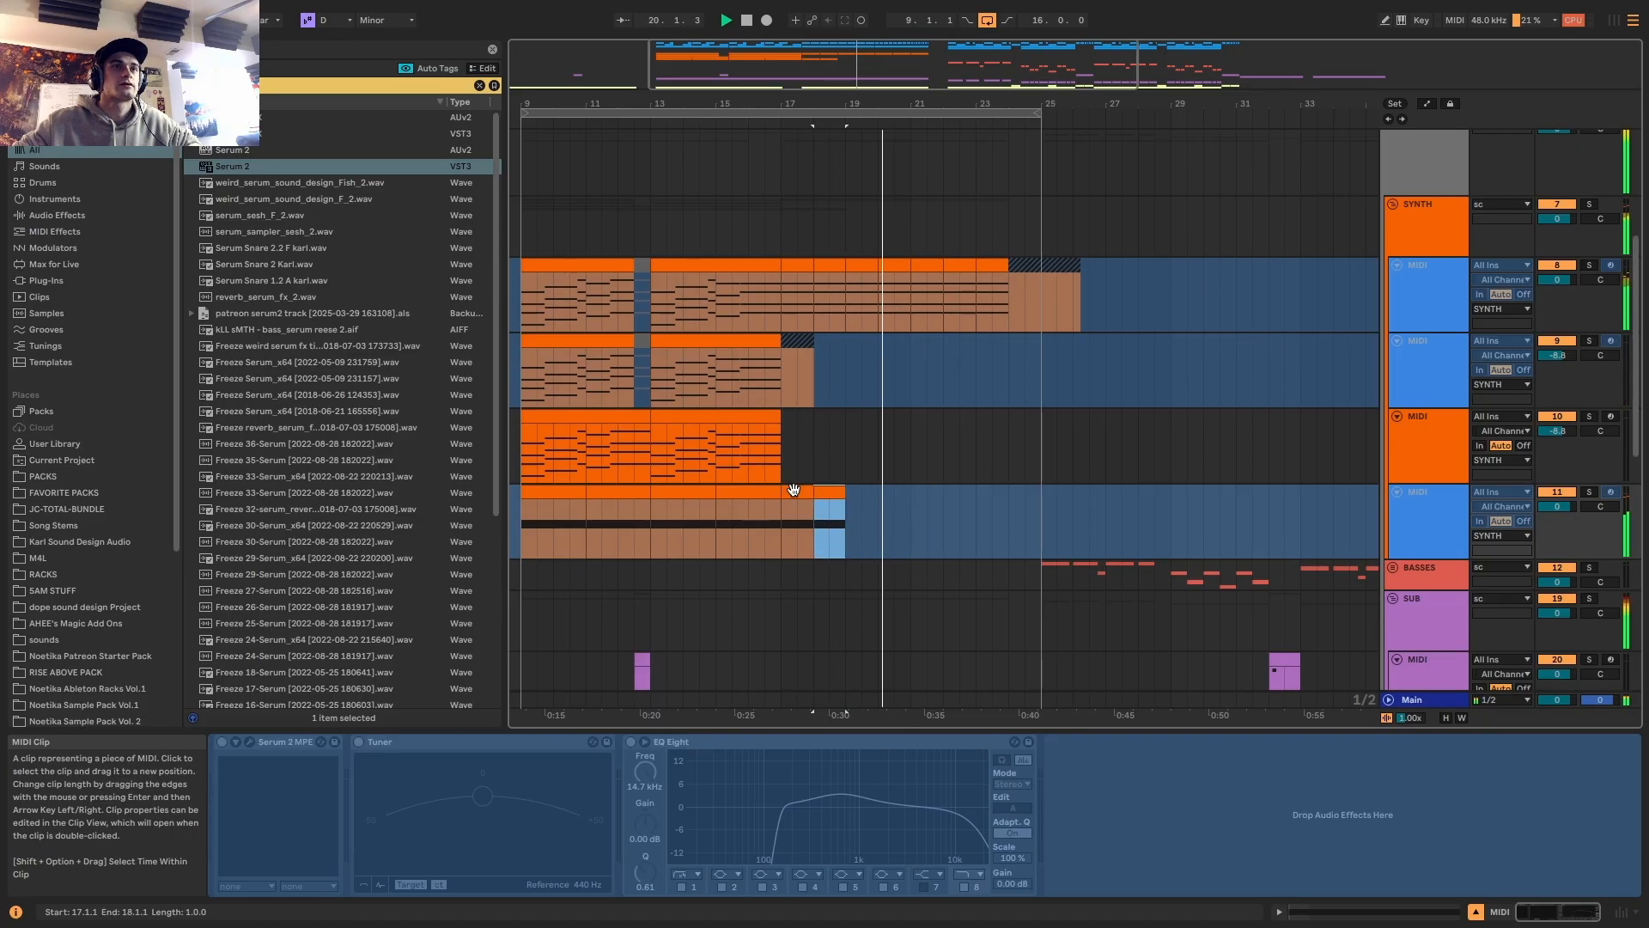
{"action": "key", "text": "super+z"}
{"action": "key", "text": "super+z"}
{"action": "key", "text": "super+z"}
{"action": "key", "text": "super+z"}
{"action": "key", "text": "super+z"}
{"action": "key", "text": "super+z"}
{"action": "key", "text": "super+z"}
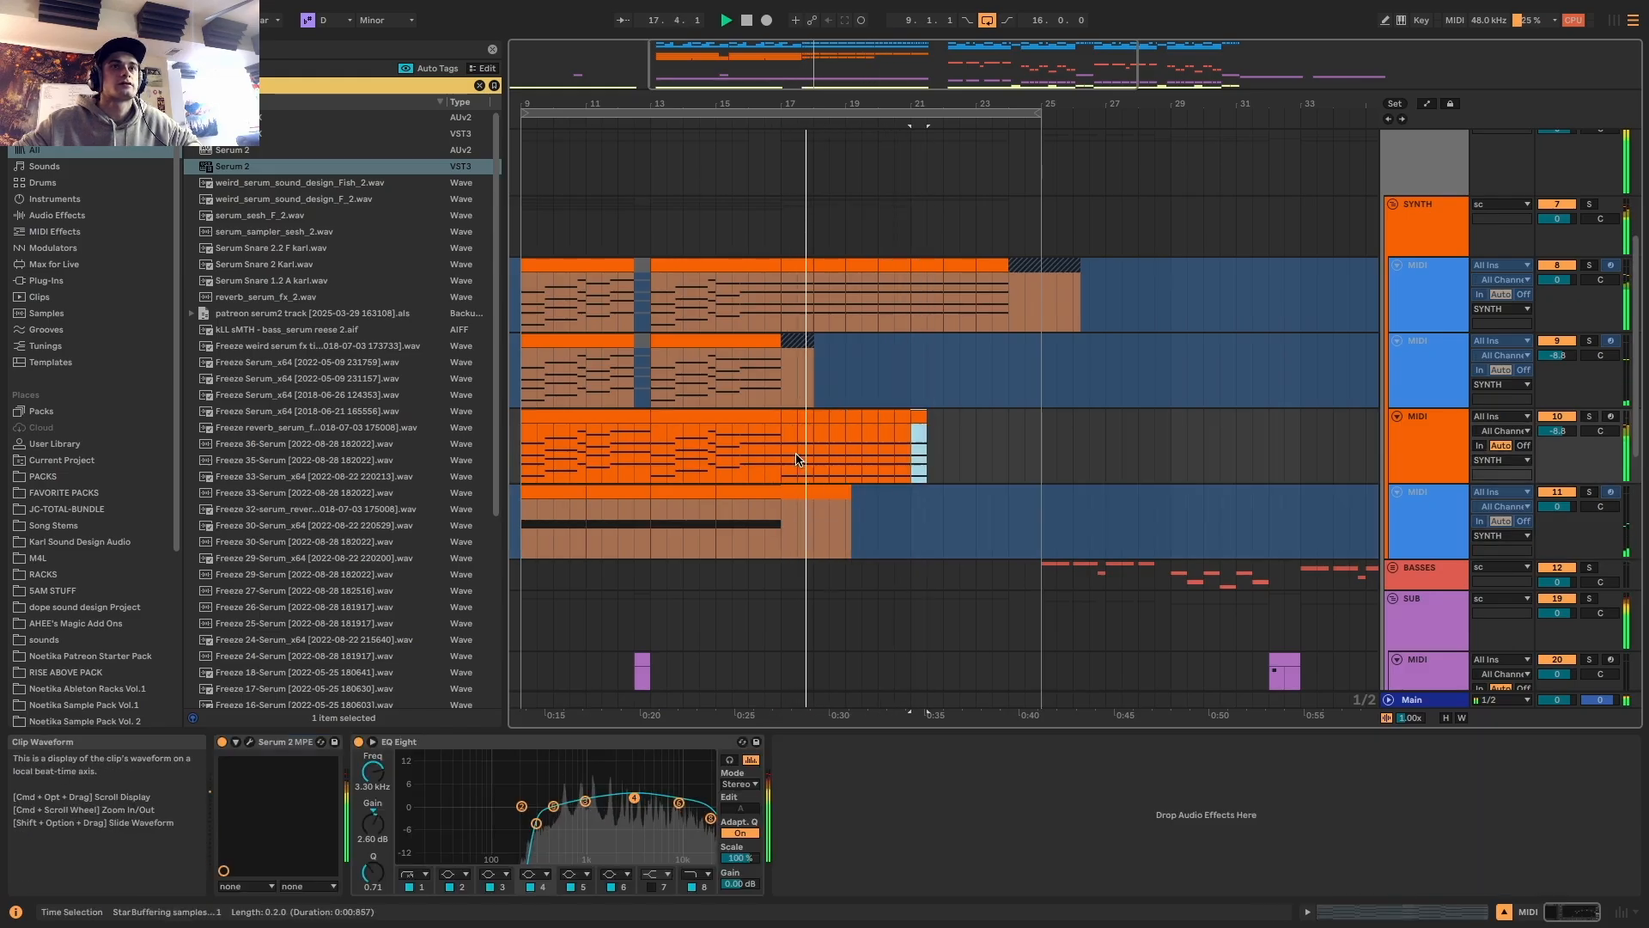
Duplicate the half-bar chord slice on track 10 repeatedly until it reaches 24.1.1
{"action": "key", "text": "super+d"}
{"action": "key", "text": "super+d"}
{"action": "key", "text": "super+d"}
{"action": "key", "text": "super+d"}
{"action": "key", "text": "super+d"}
{"action": "scroll", "coordinate": [786, 452], "scroll_direction": "down", "scroll_amount": 5}
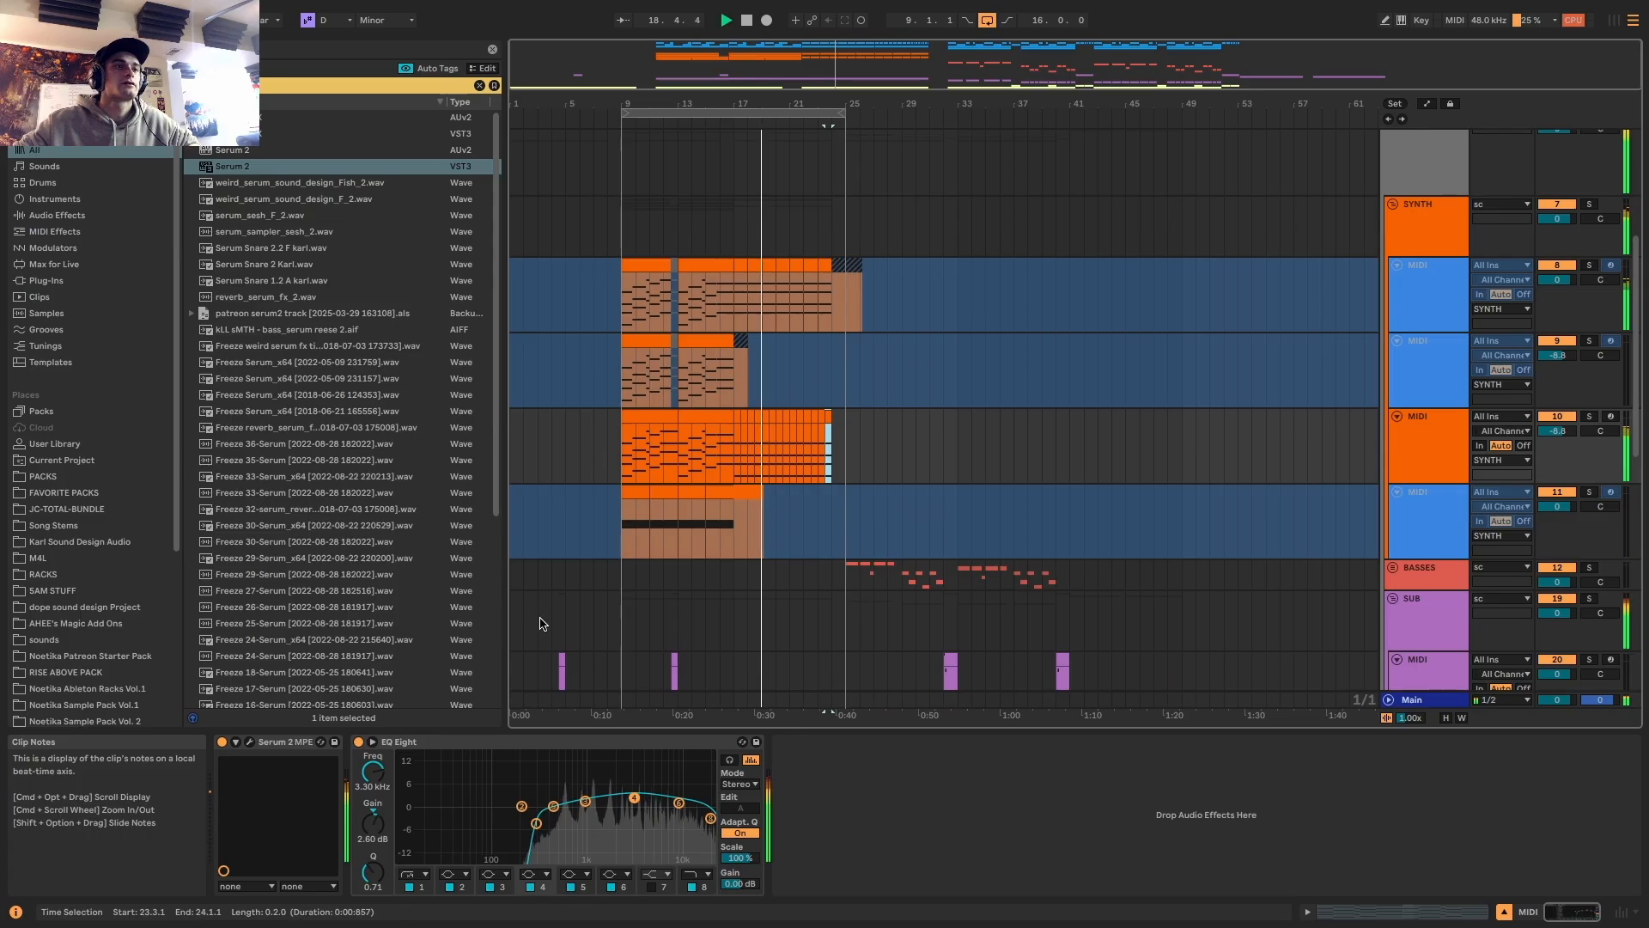
Set the upward pitch bend range of track 10's Serum 2 to 24 semitones and close the plug-in
{"action": "left_click", "coordinate": [250, 741]}
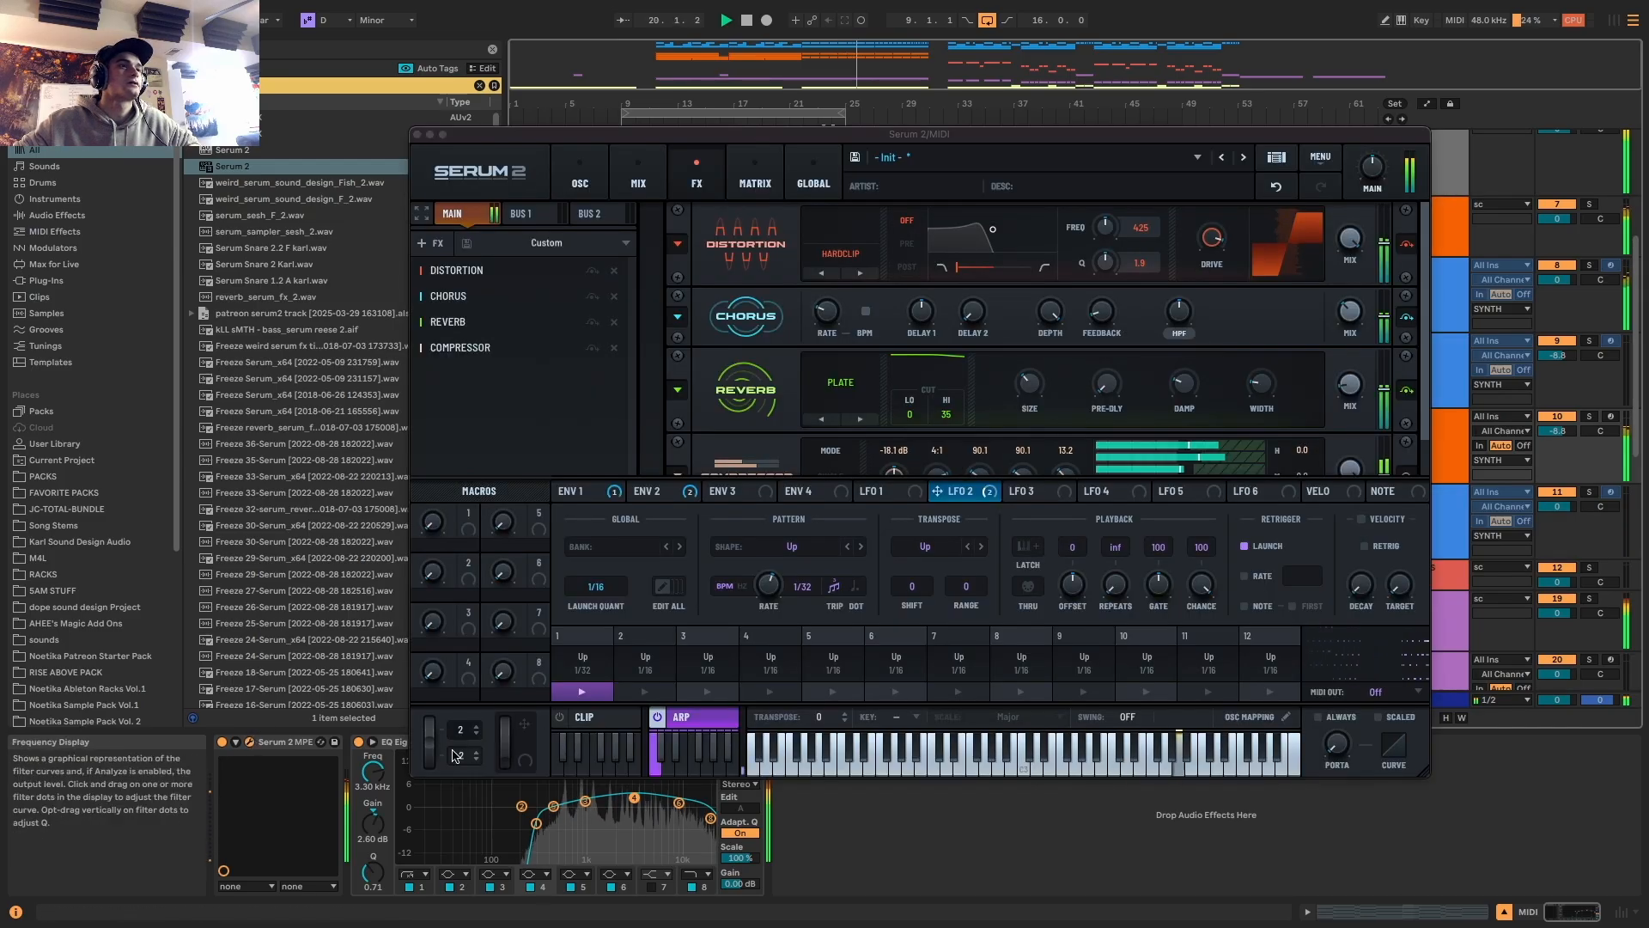
{"action": "left_click_drag", "start_coordinate": [461, 730], "coordinate": [479, 711]}
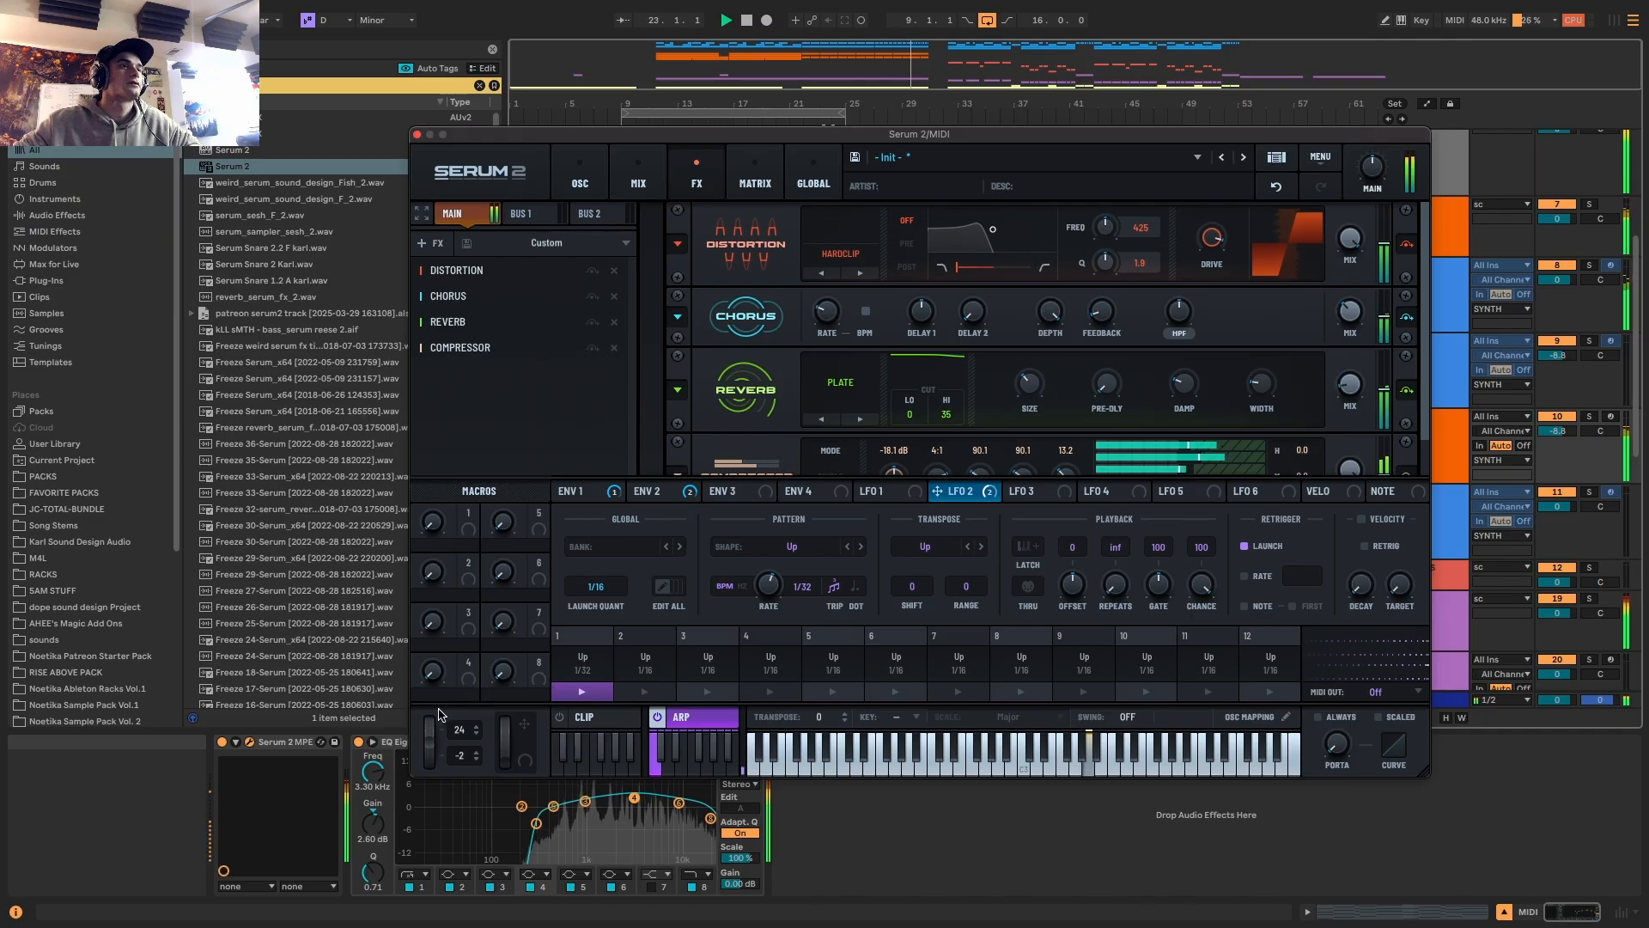
{"action": "left_click", "coordinate": [416, 135]}
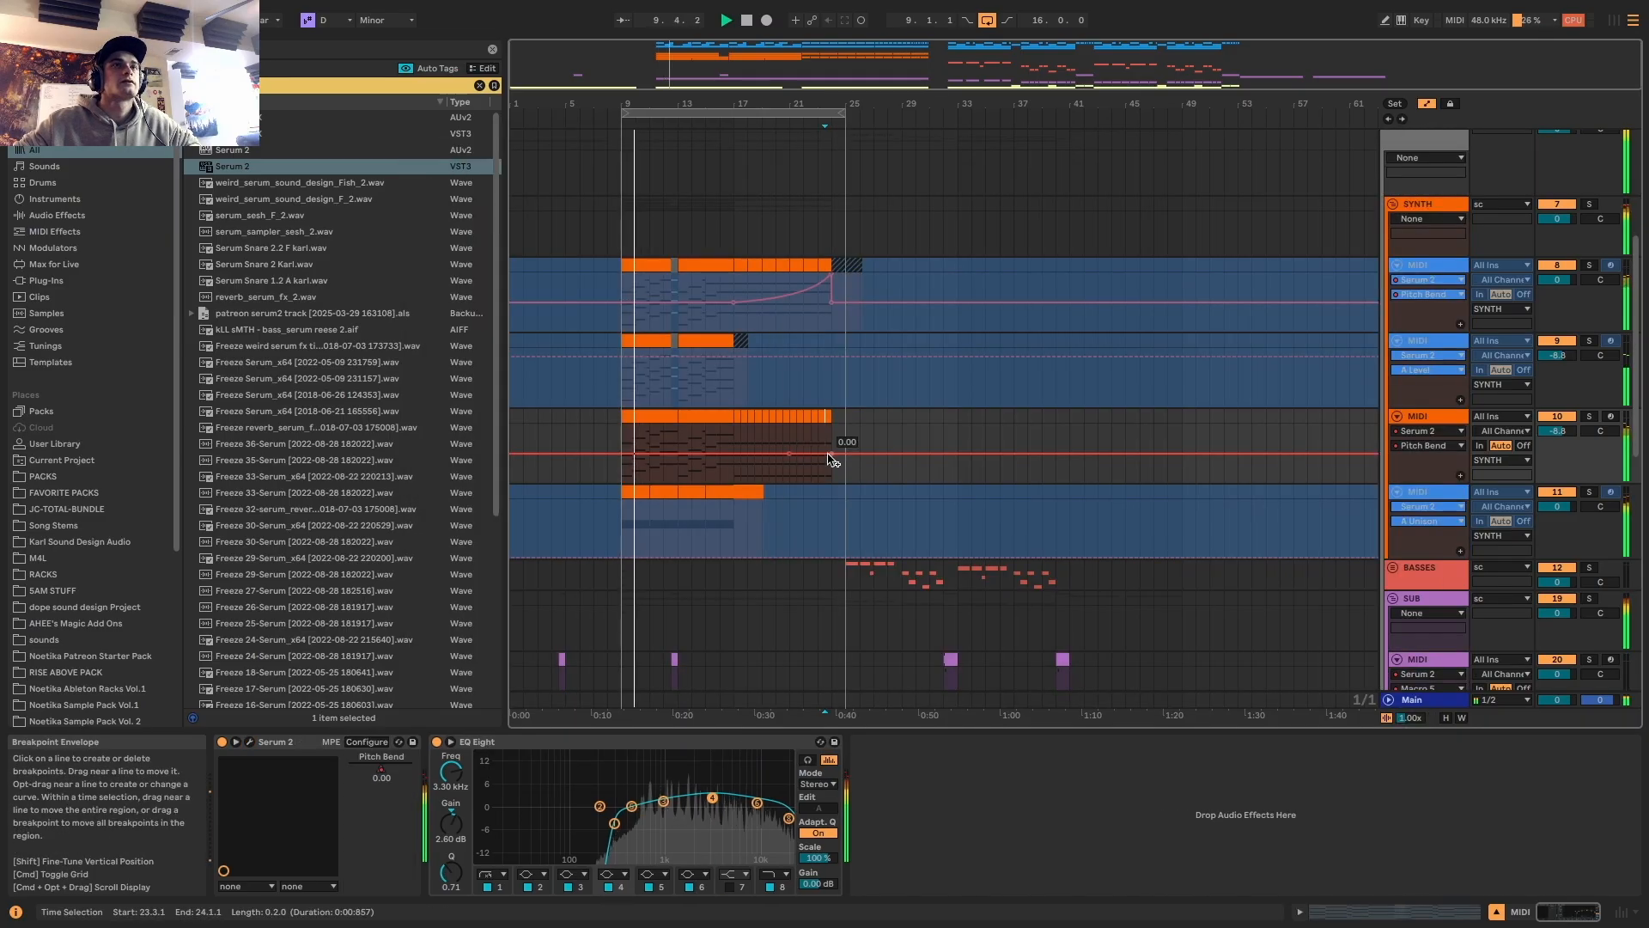
Automate a straight Serum 2 Pitch Bend rise on track 10 from 21.1.1 to 24.1.1 and play from 21.1.1
{"action": "left_click", "coordinate": [790, 439]}
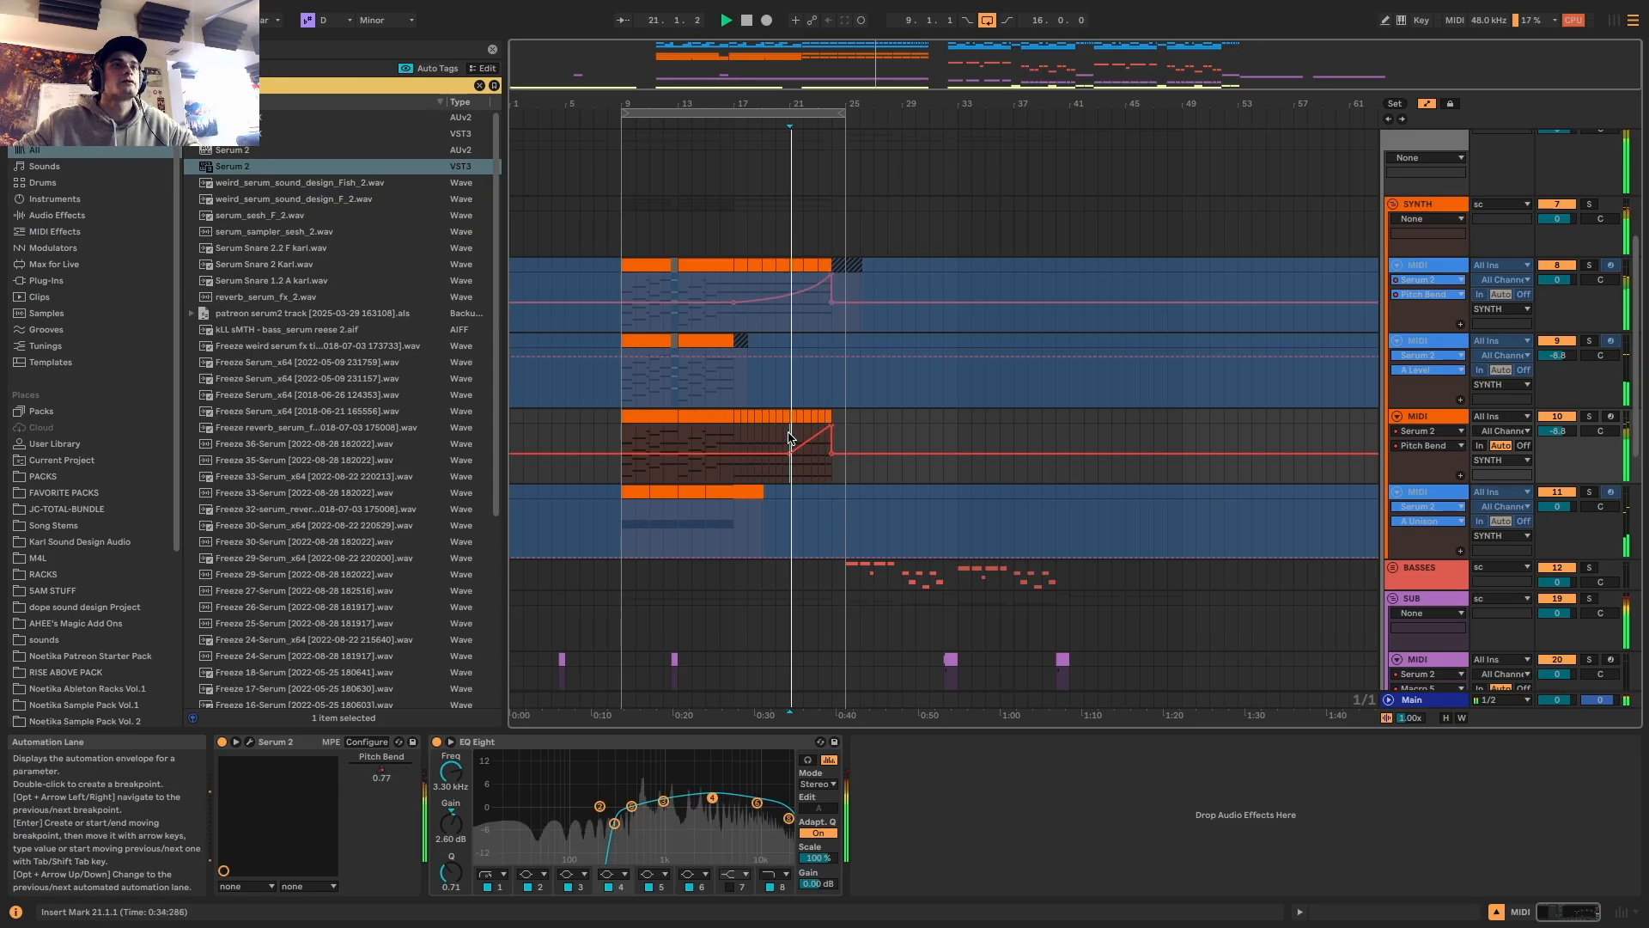
{"action": "key", "text": "a"}
{"action": "scroll", "coordinate": [780, 456], "scroll_direction": "up", "scroll_amount": 2}
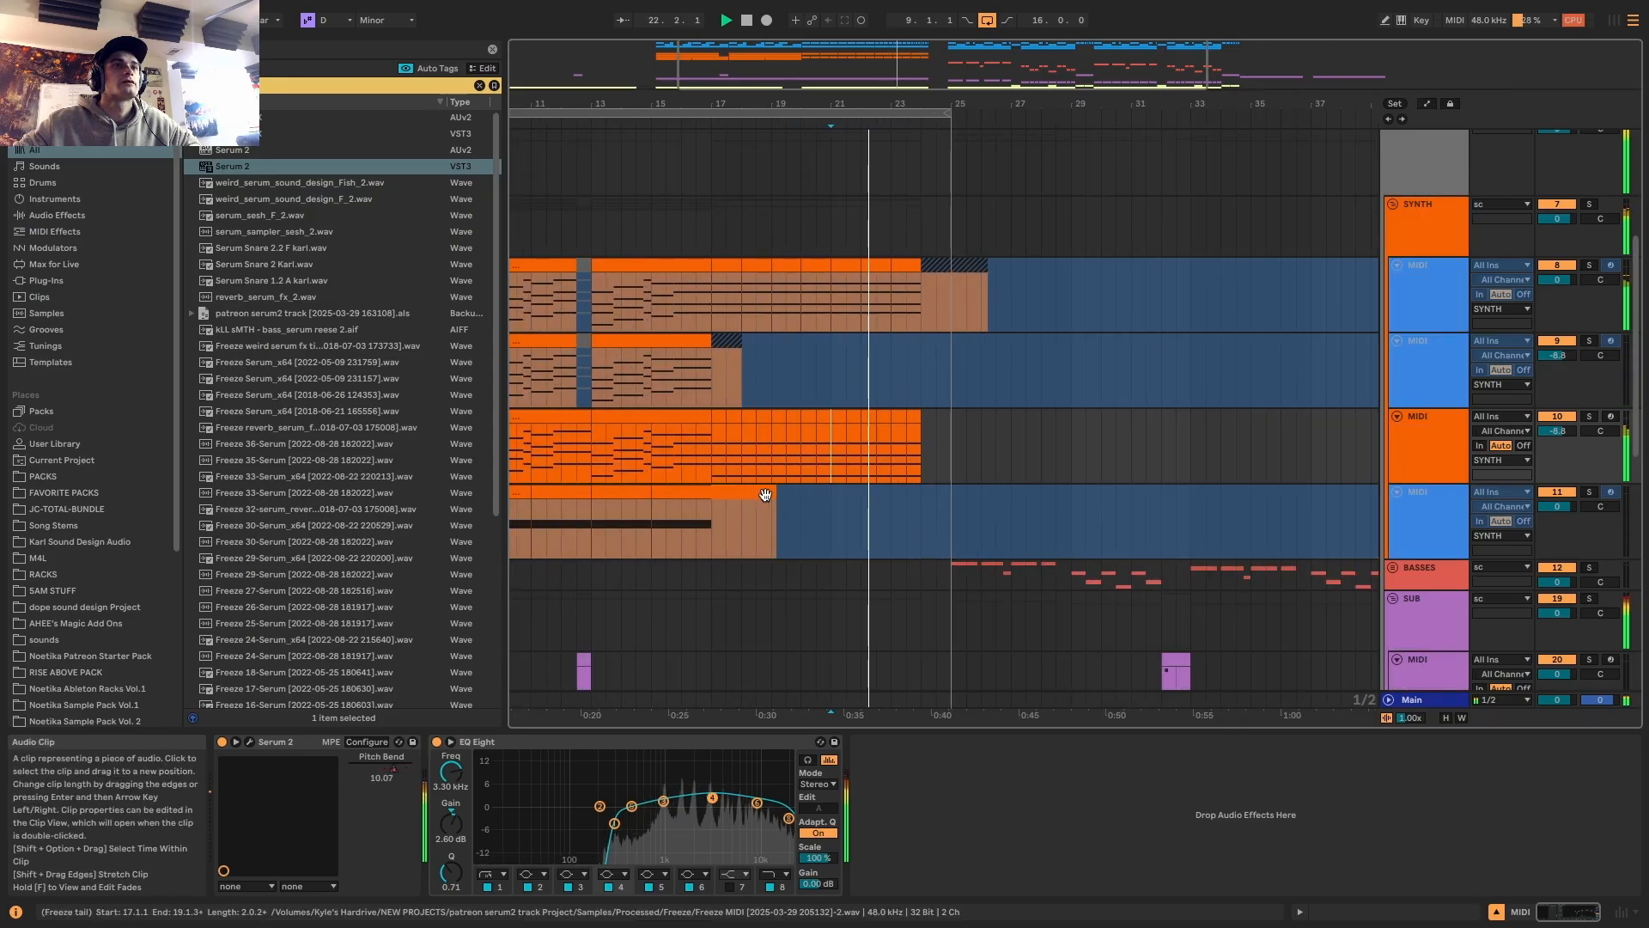
{"action": "key", "text": "a"}
Hide the automation lanes and play the pitch-bend build-up from 15.4.1
{"action": "scroll", "coordinate": [782, 481], "scroll_direction": "down", "scroll_amount": 4}
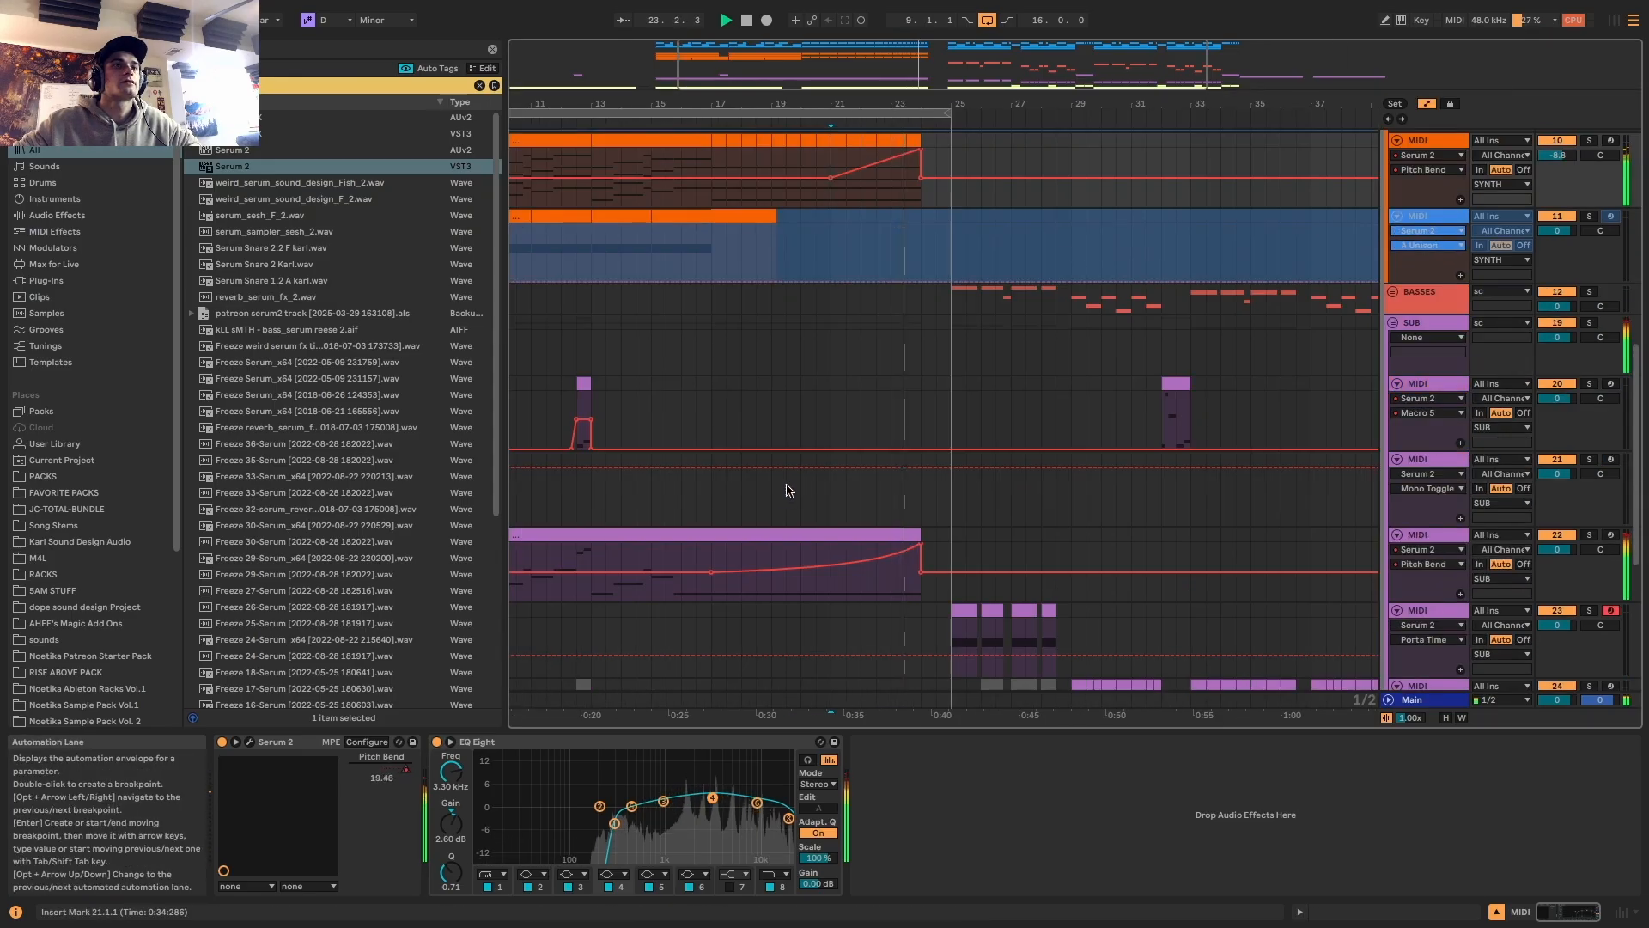
{"action": "scroll", "coordinate": [718, 572], "scroll_direction": "up", "scroll_amount": 2}
{"action": "left_click", "coordinate": [598, 495]}
{"action": "key", "text": "space"}
{"action": "key", "text": "space"}
{"action": "key", "text": "a"}
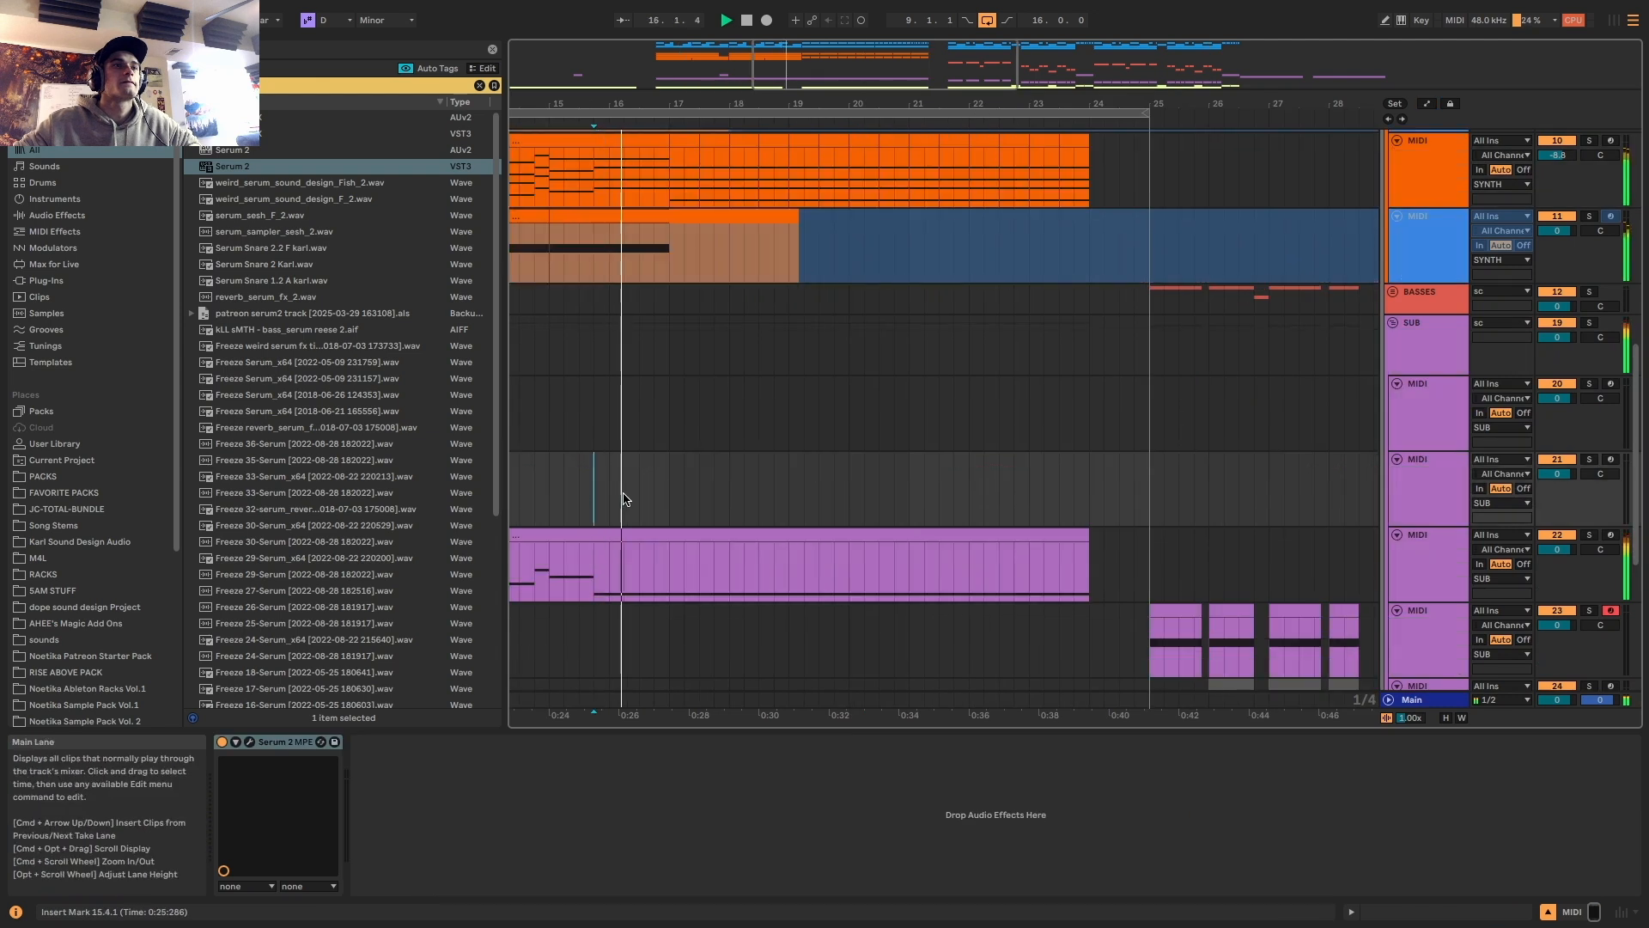
Play the arrangement from 9.1.1 to check the part leading into the pitch-bend build-up
{"action": "scroll", "coordinate": [625, 497], "scroll_direction": "down", "scroll_amount": 4}
{"action": "scroll", "coordinate": [605, 525], "scroll_direction": "up", "scroll_amount": 3}
{"action": "scroll", "coordinate": [770, 536], "scroll_direction": "up", "scroll_amount": 2}
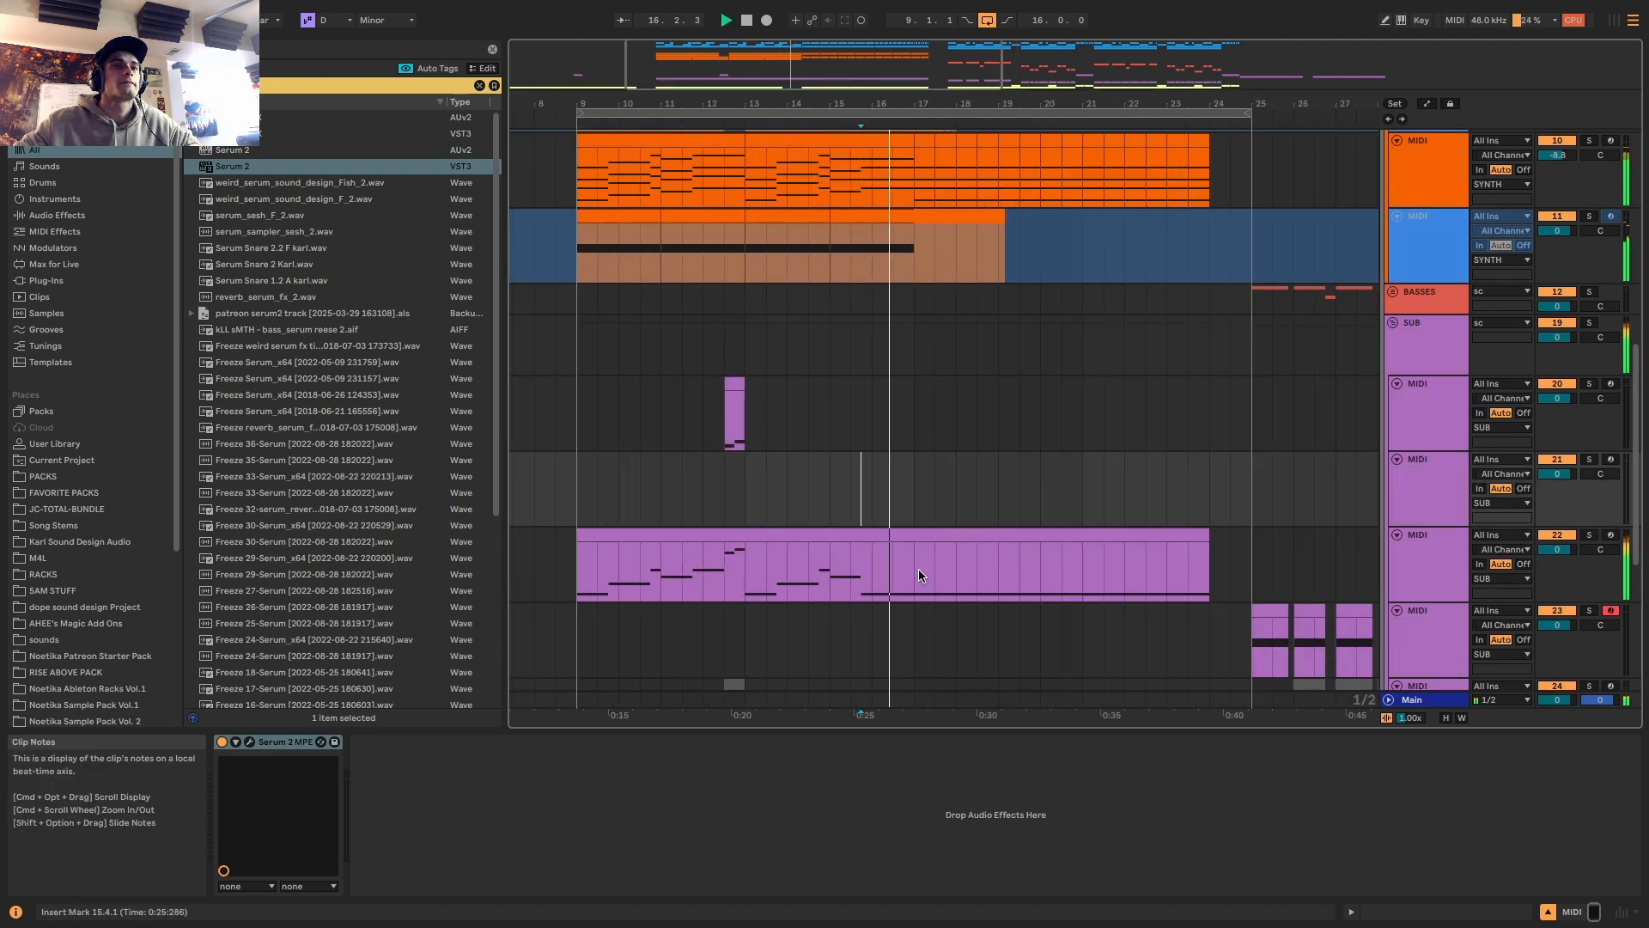
{"action": "left_click", "coordinate": [912, 537]}
{"action": "left_click", "coordinate": [585, 501]}
{"action": "key", "text": "space"}
{"action": "key", "text": "space"}
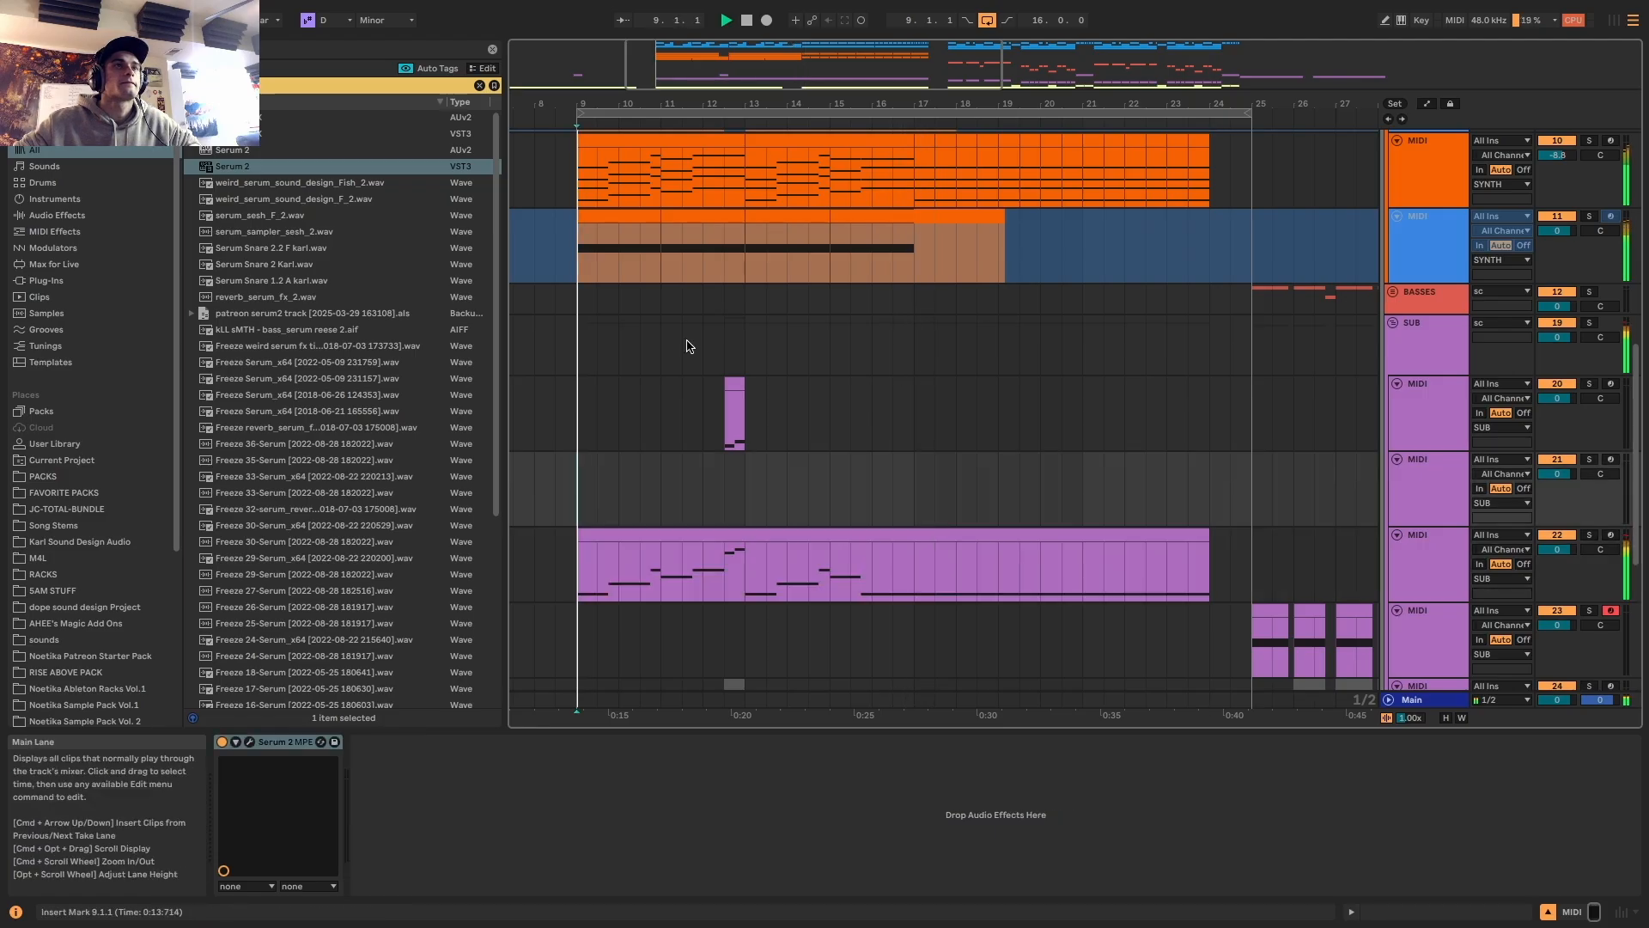
Fill track 9 from 1.1.1 to 9.1.1 with two four-bar copies of its chord clip and play from 1.1.1
{"action": "left_click_drag", "start_coordinate": [814, 69], "coordinate": [723, 49]}
{"action": "scroll", "coordinate": [722, 248], "scroll_direction": "up", "scroll_amount": 5}
{"action": "left_click_drag", "start_coordinate": [789, 348], "coordinate": [627, 348]}
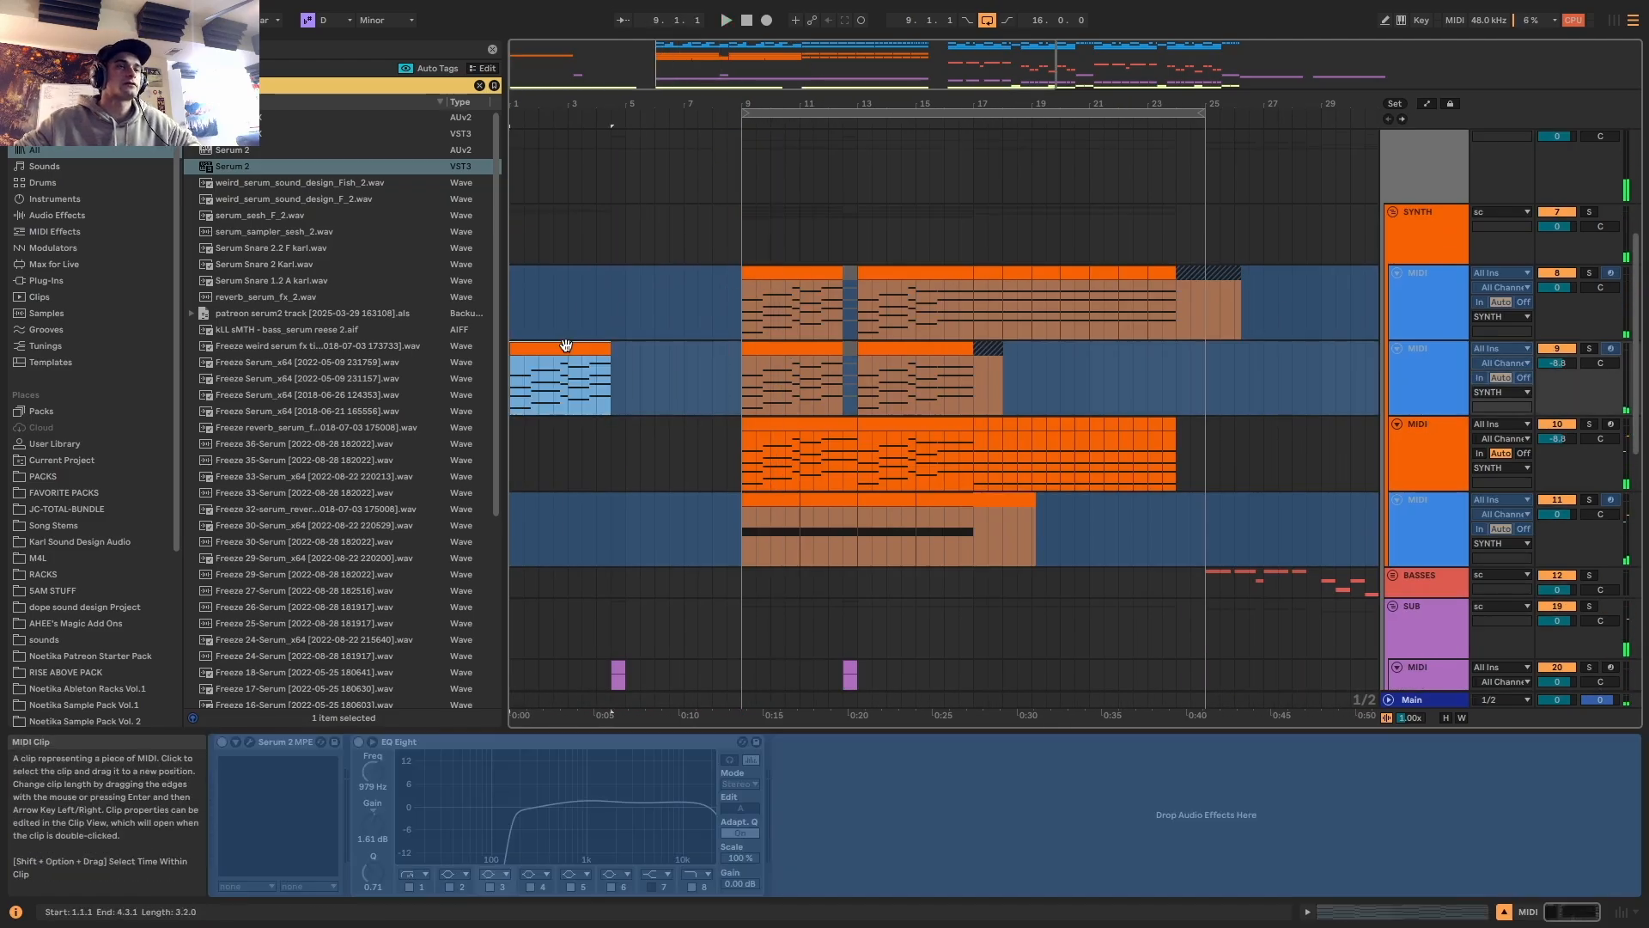
{"action": "key", "text": "super+d"}
{"action": "key", "text": "super+z"}
{"action": "key", "text": "super+d"}
{"action": "left_click", "coordinate": [602, 346]}
{"action": "key", "text": "space"}
Copy the four-bar hats clip on track 4 to 1.1.1, repeat it up to 9.1.1 and play from 1.1.1
{"action": "left_click_drag", "start_coordinate": [640, 67], "coordinate": [674, 86]}
{"action": "scroll", "coordinate": [710, 313], "scroll_direction": "up", "scroll_amount": 5}
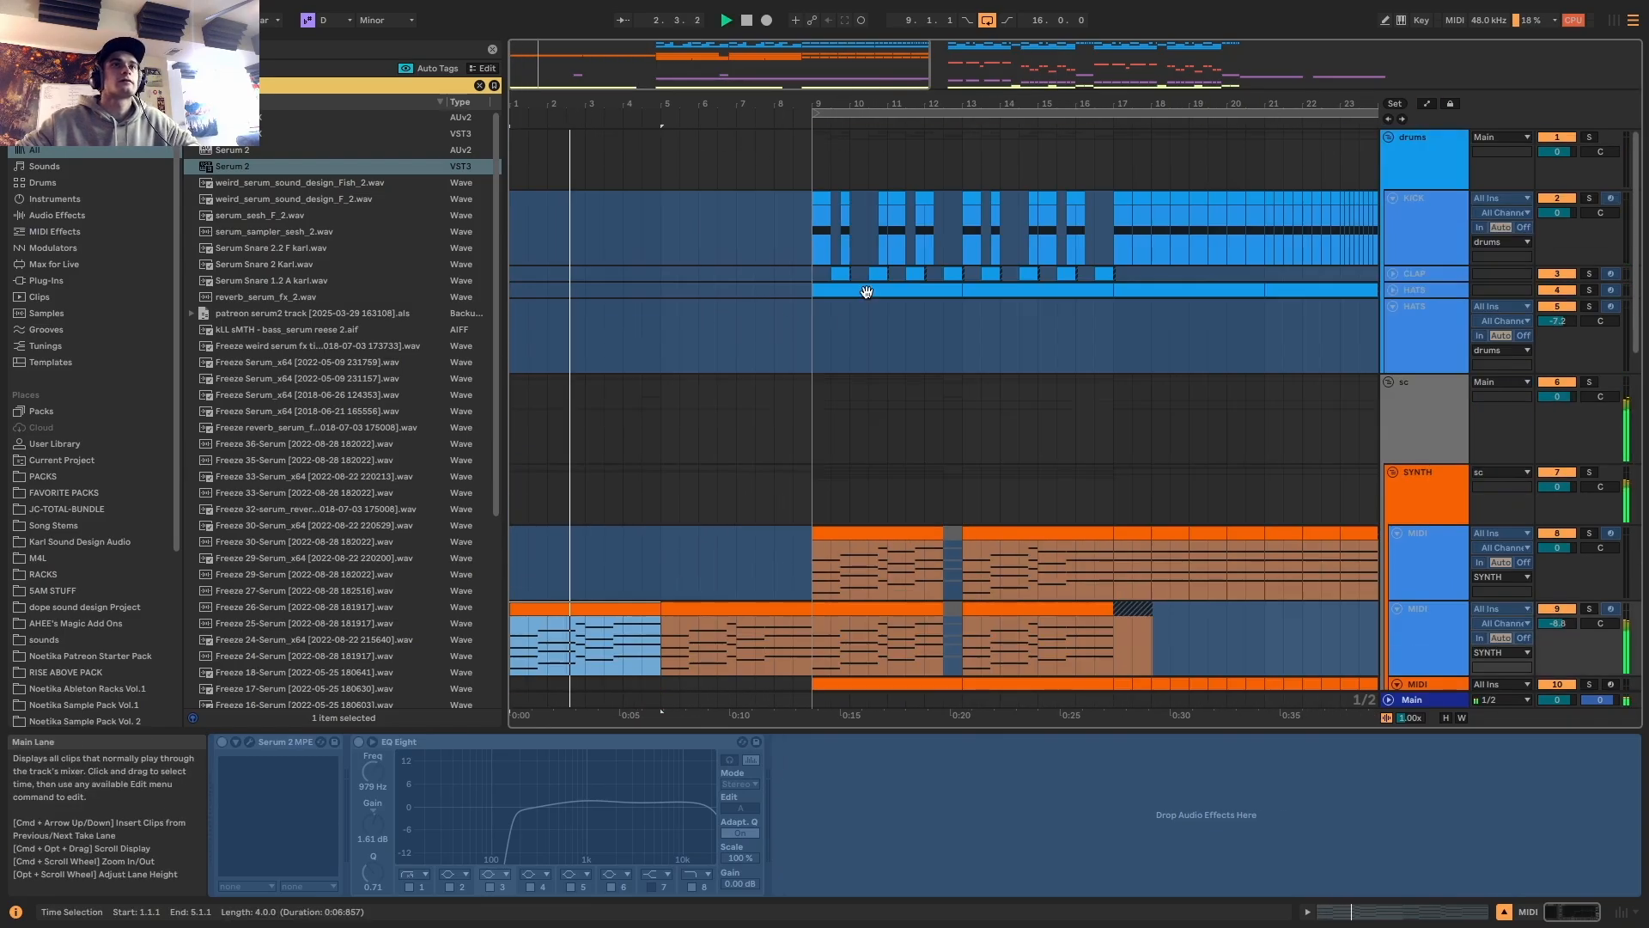
{"action": "left_click", "coordinate": [564, 289]}
{"action": "key", "text": "space"}
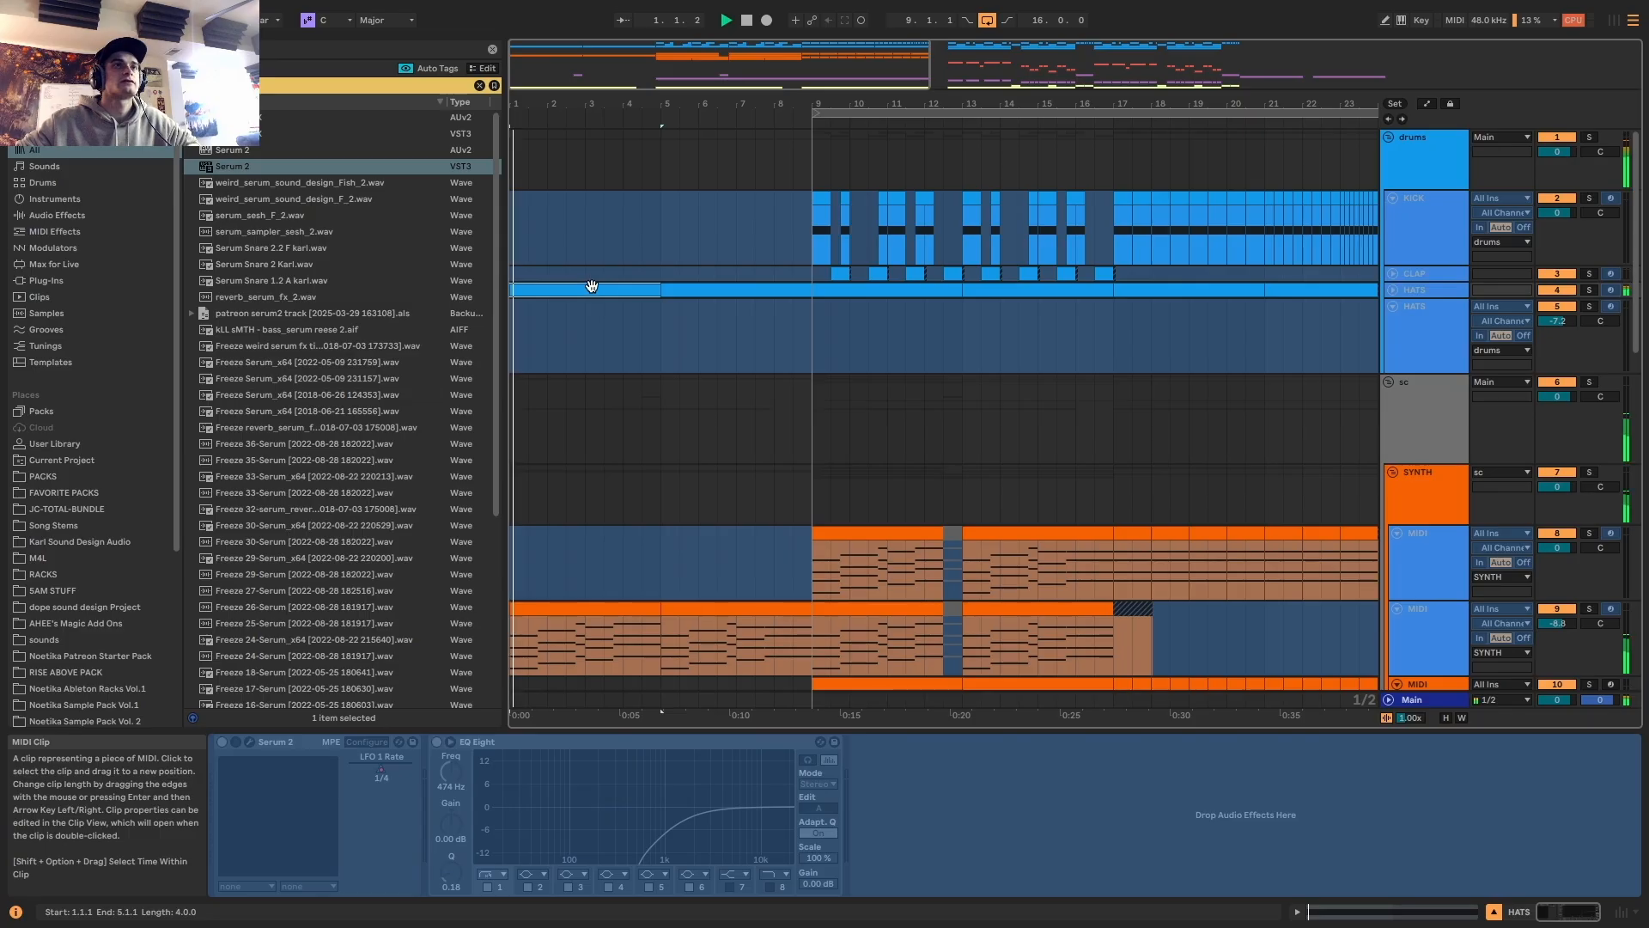
Extend the arrangement loop's start back to 1.1.1 so it spans 24 bars up to 25.1.1
{"action": "scroll", "coordinate": [875, 316], "scroll_direction": "down", "scroll_amount": 2}
{"action": "left_click_drag", "start_coordinate": [814, 113], "coordinate": [514, 113]}
{"action": "scroll", "coordinate": [645, 334], "scroll_direction": "down", "scroll_amount": 14}
{"action": "scroll", "coordinate": [645, 335], "scroll_direction": "down", "scroll_amount": 5}
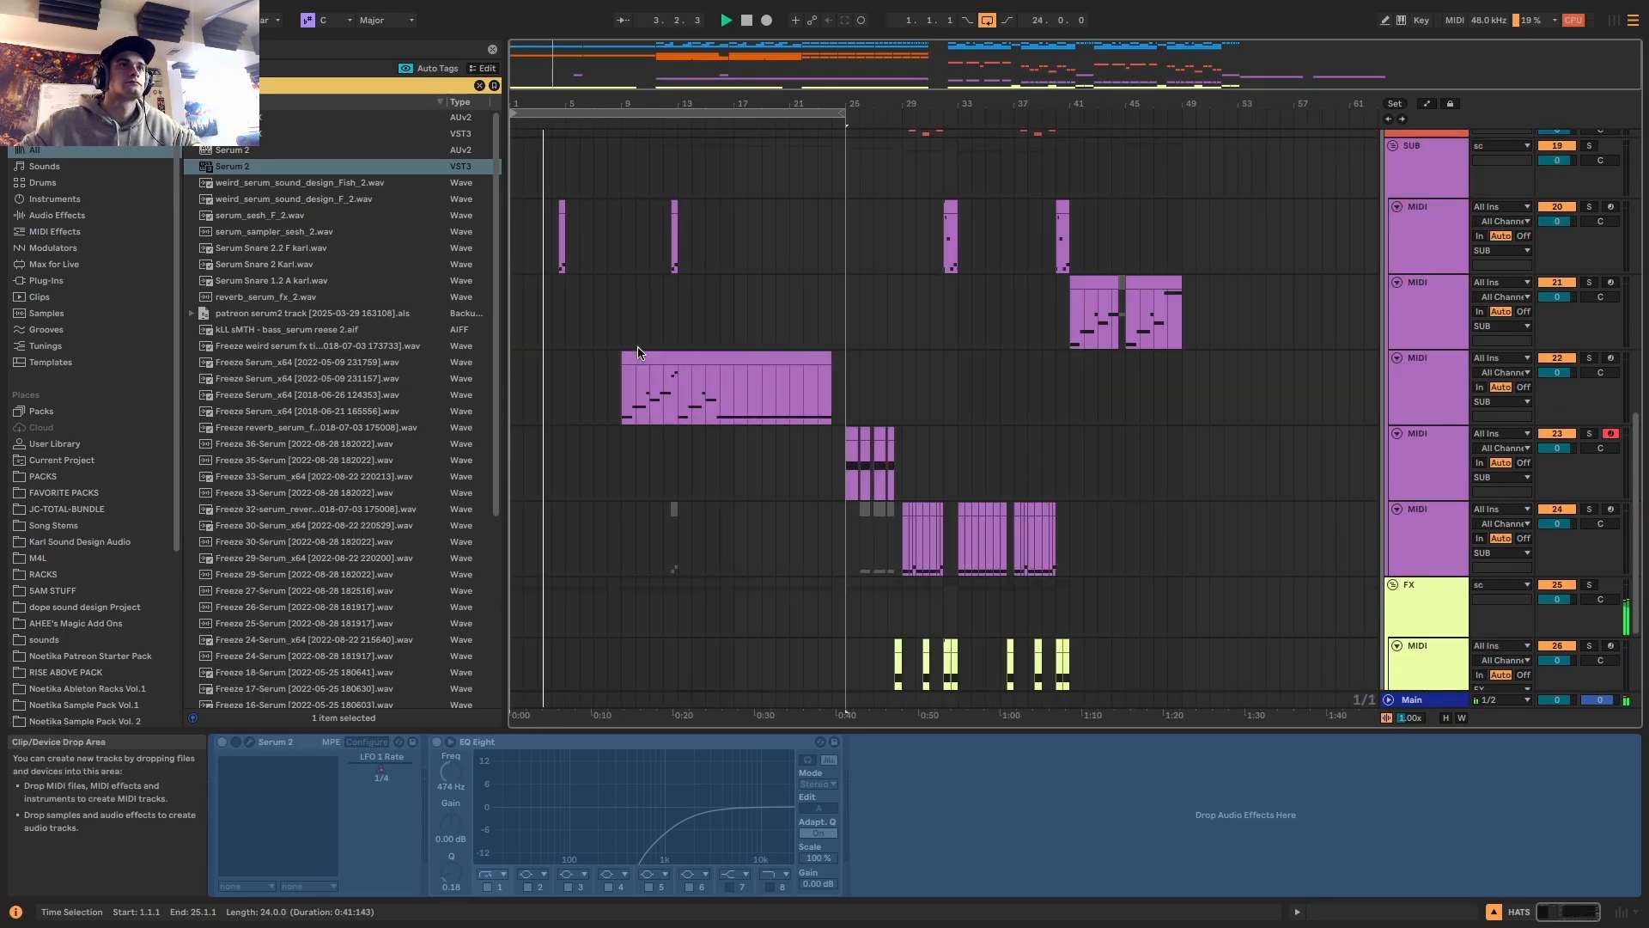
{"action": "scroll", "coordinate": [645, 334], "scroll_direction": "up", "scroll_amount": 8}
{"action": "left_click_drag", "start_coordinate": [608, 74], "coordinate": [608, 108]}
Place two-bar copies of the track 11 vocal clip at 1.1.1 and 5.1.1
{"action": "left_click", "coordinate": [729, 317]}
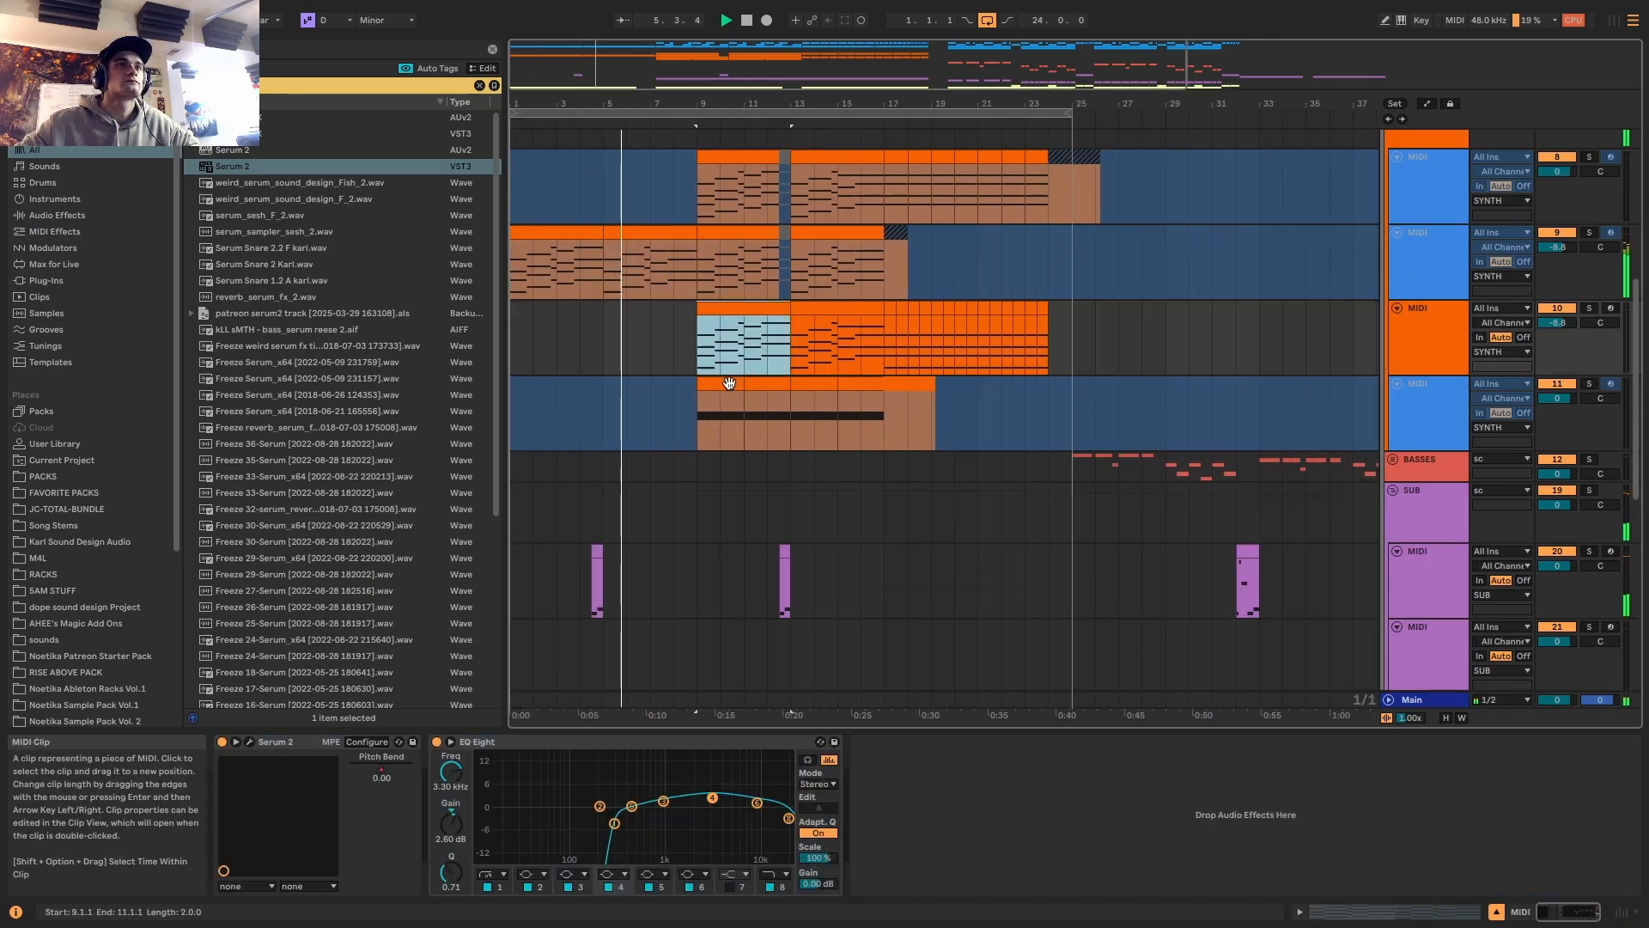
{"action": "left_click", "coordinate": [535, 391]}
{"action": "key", "text": "space"}
{"action": "left_click_drag", "start_coordinate": [730, 383], "coordinate": [641, 393]}
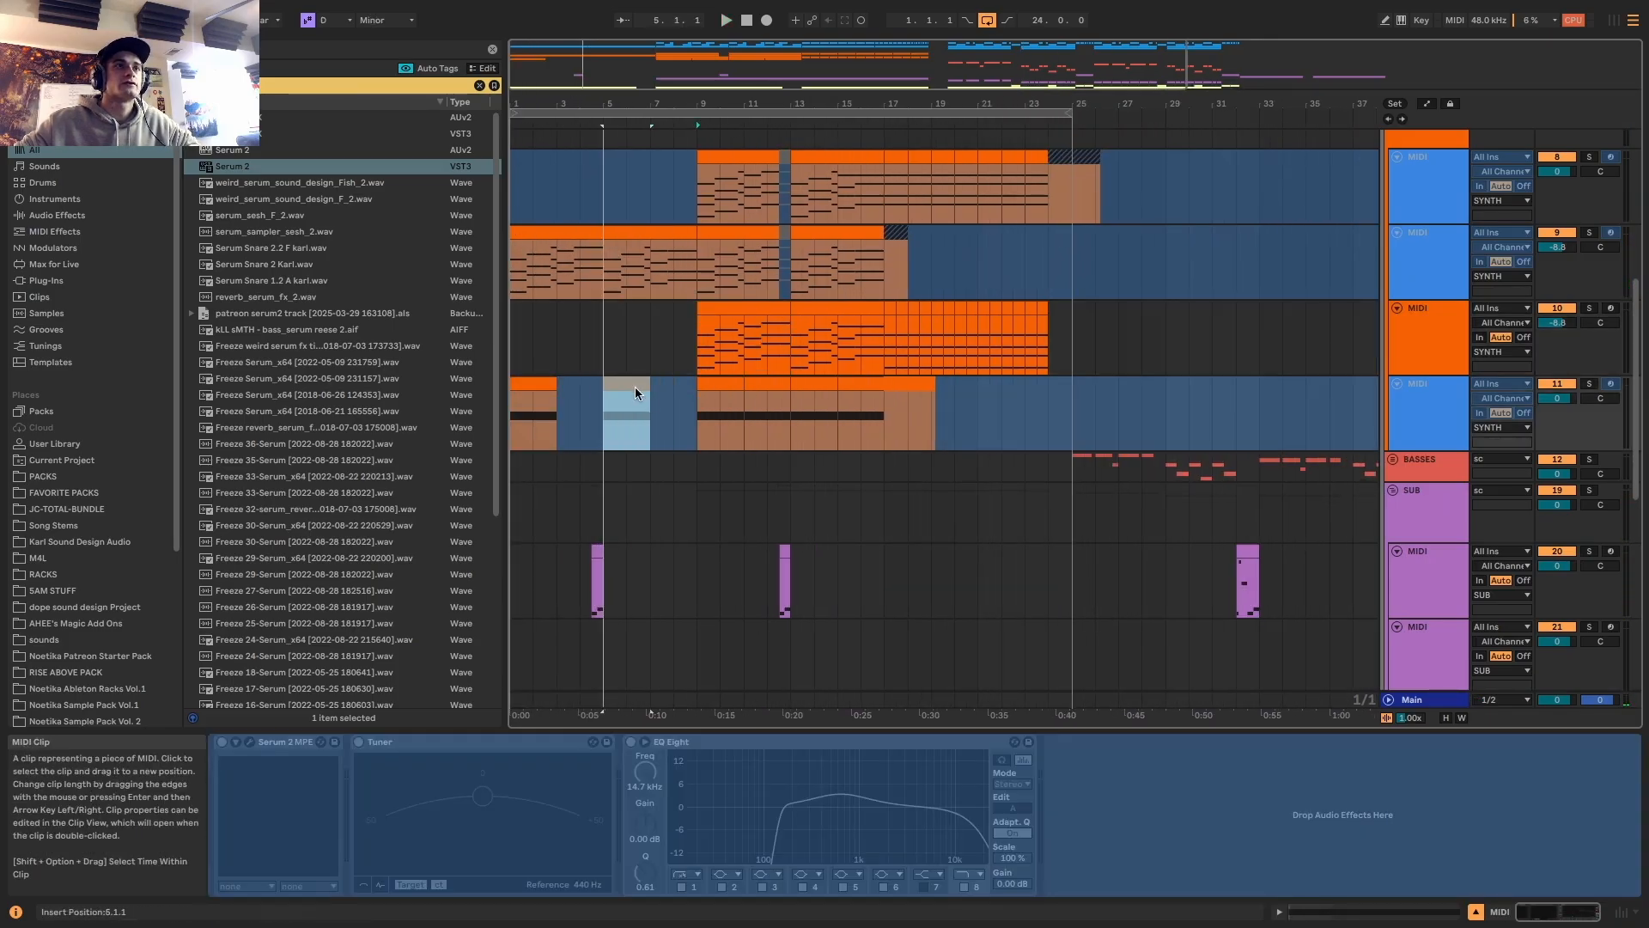
{"action": "left_click", "coordinate": [534, 383]}
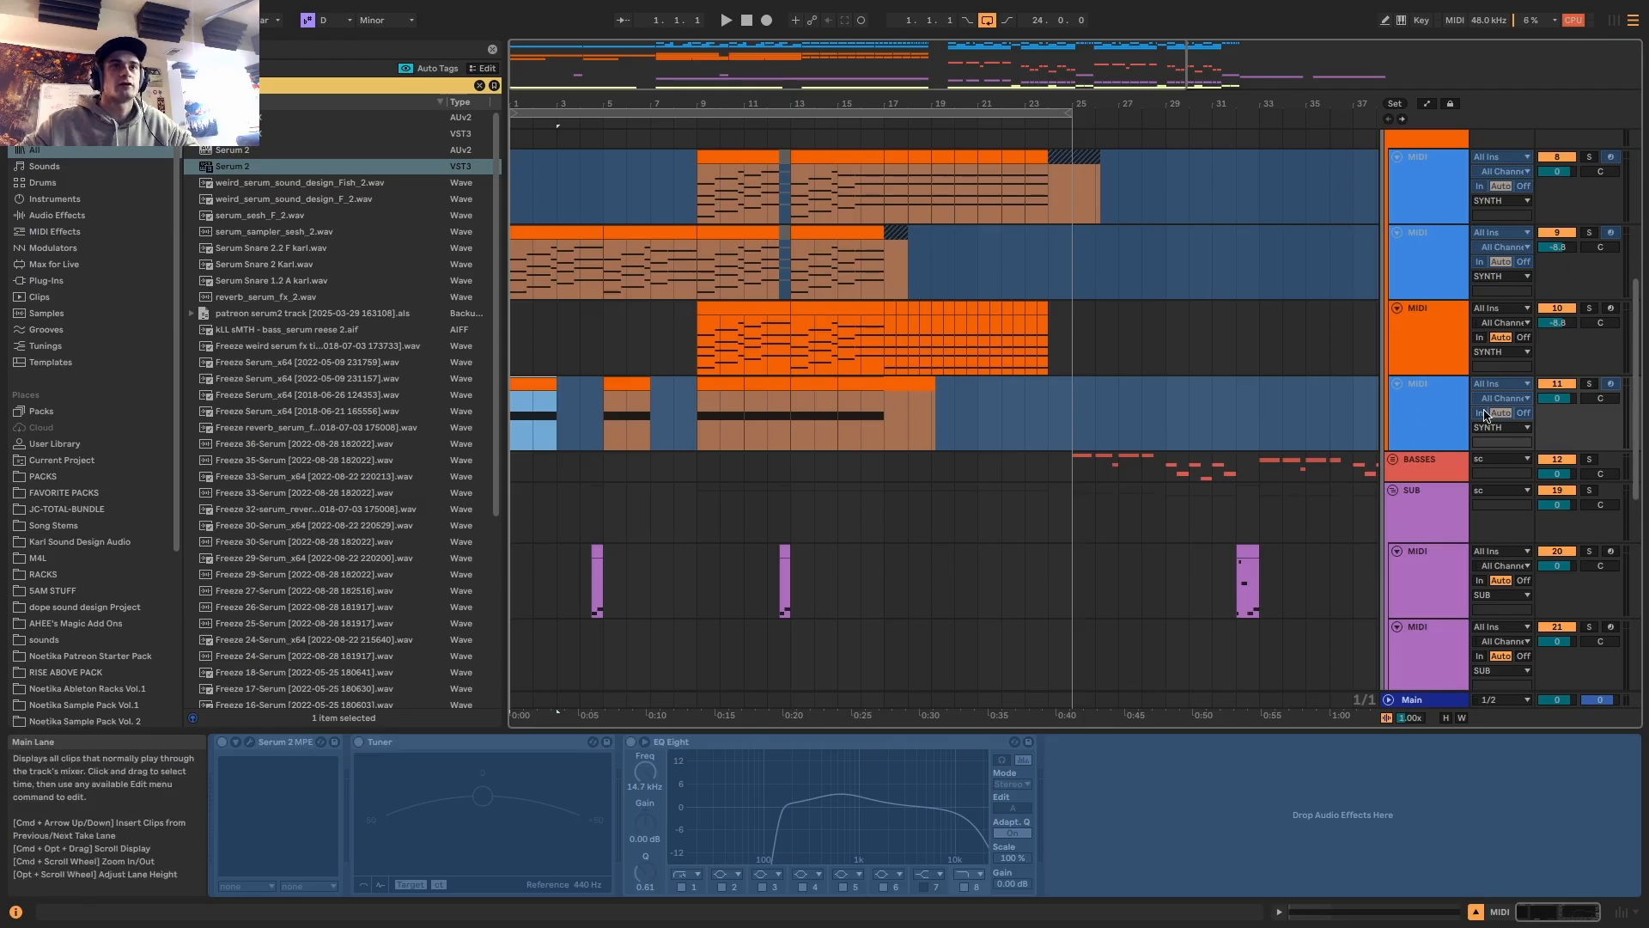
Unfreeze track 11 during playback from 1.1.1 and open its Serum 2 window
{"action": "scroll", "coordinate": [1440, 369], "scroll_direction": "down", "scroll_amount": 2}
{"action": "left_click", "coordinate": [1440, 369]}
{"action": "key", "text": "space"}
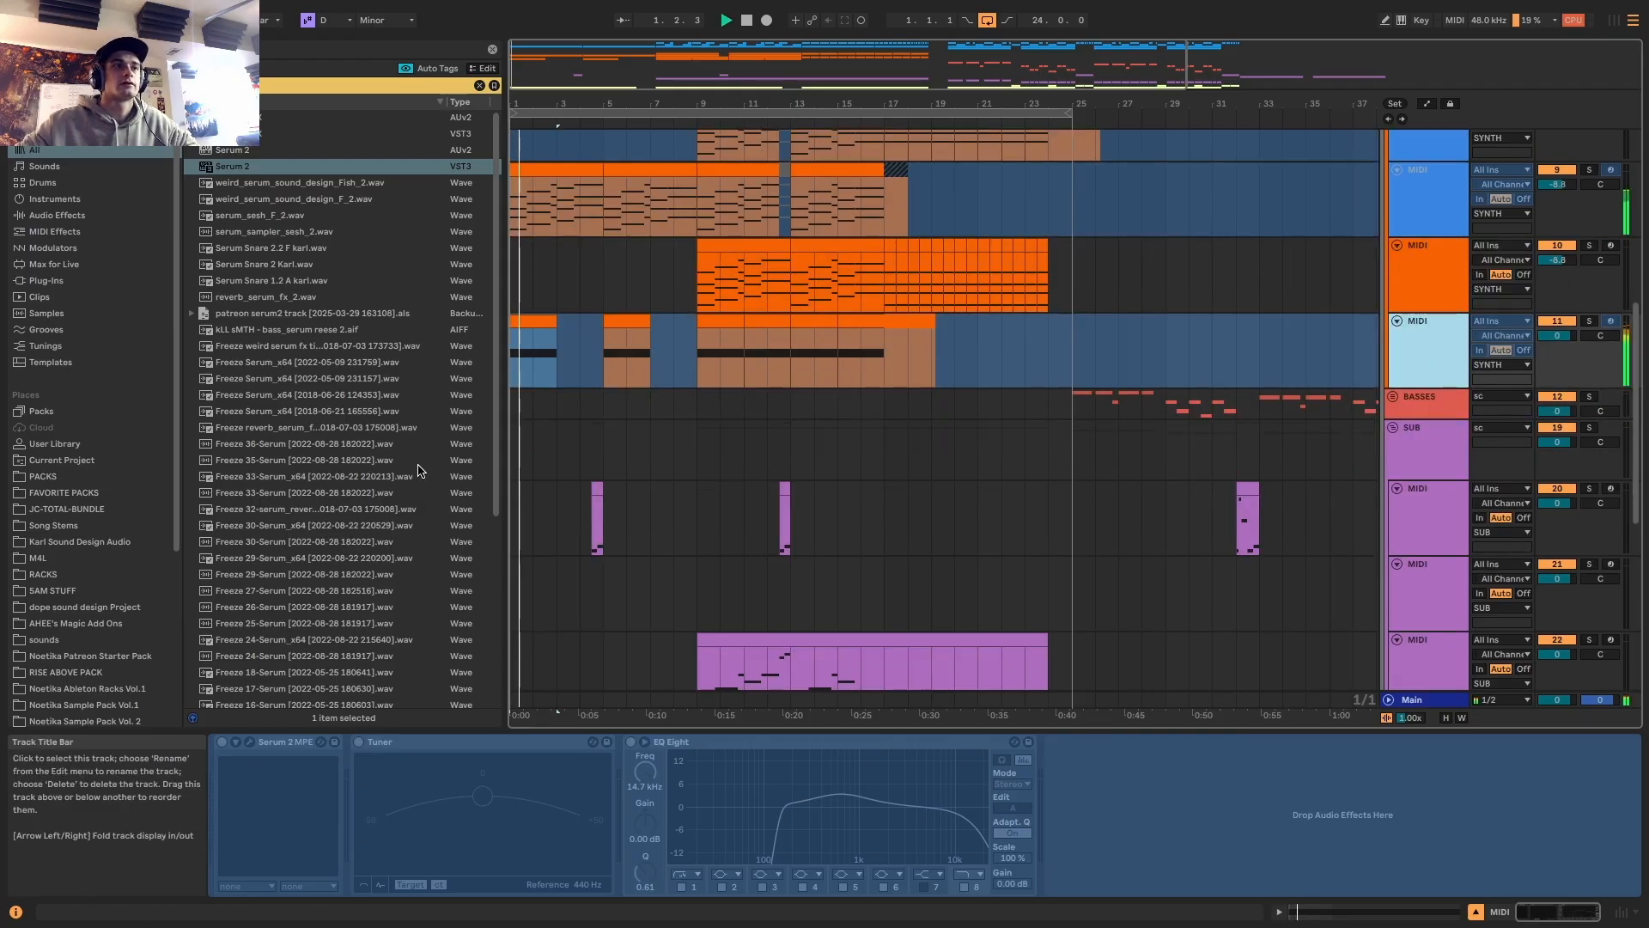
{"action": "right_click", "coordinate": [1429, 359]}
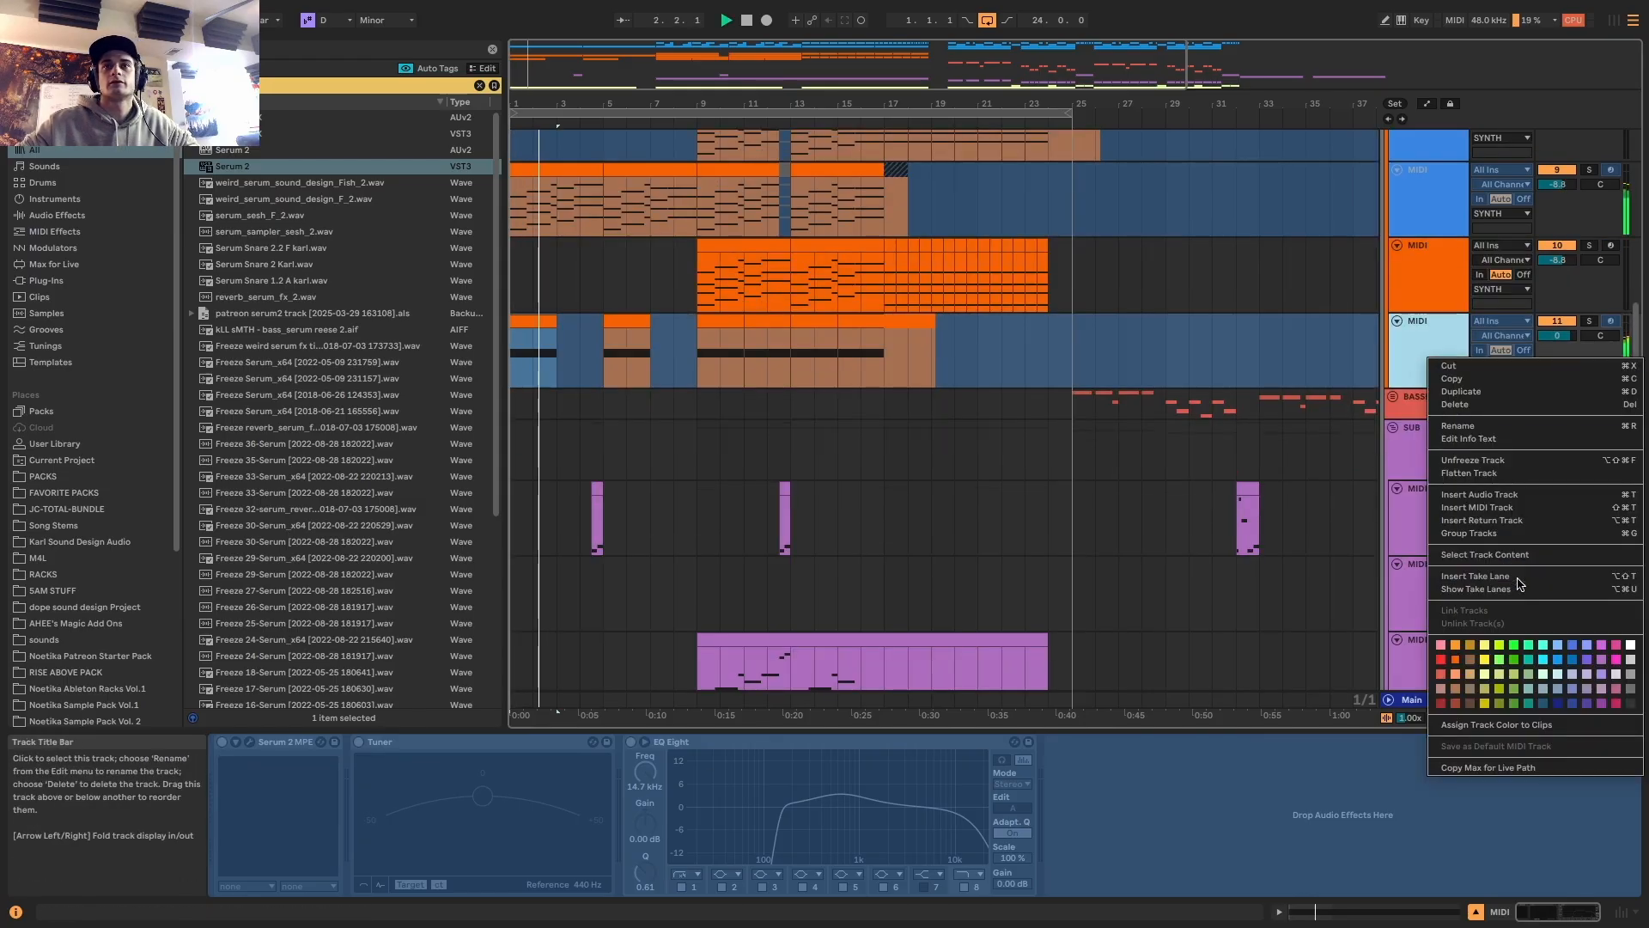
{"action": "left_click", "coordinate": [1528, 460]}
{"action": "left_click", "coordinate": [249, 741]}
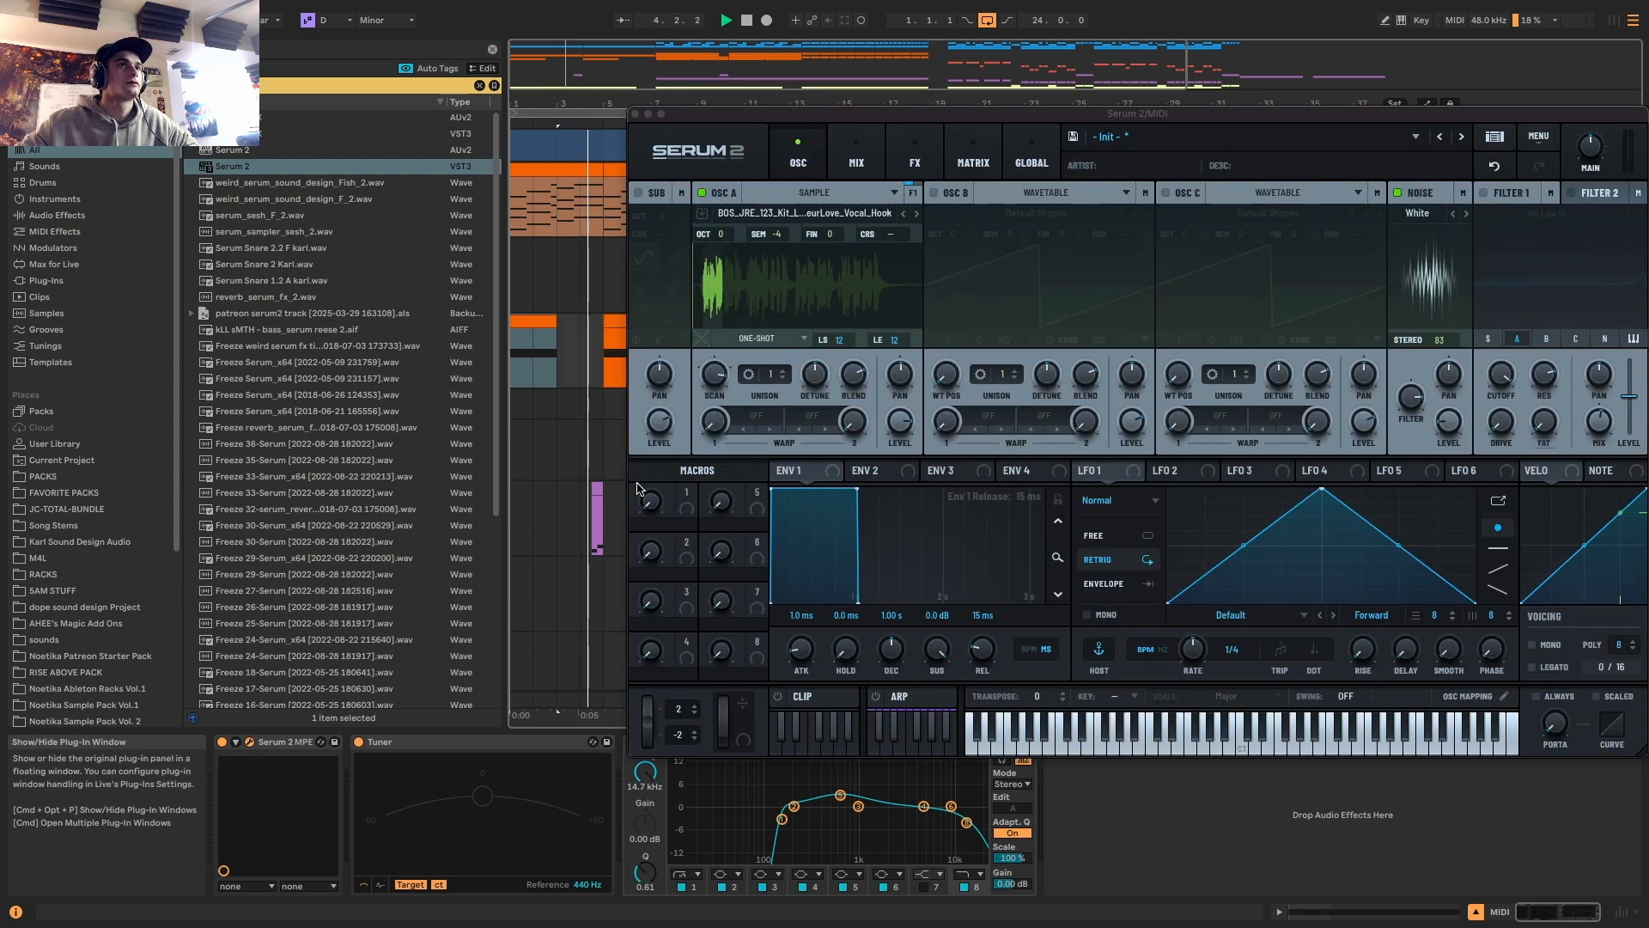
Assign Macro 5 to the Mix of the Plate reverb in track 11's Serum 2 and restart playback
{"action": "left_click", "coordinate": [875, 147]}
{"action": "left_click", "coordinate": [915, 151]}
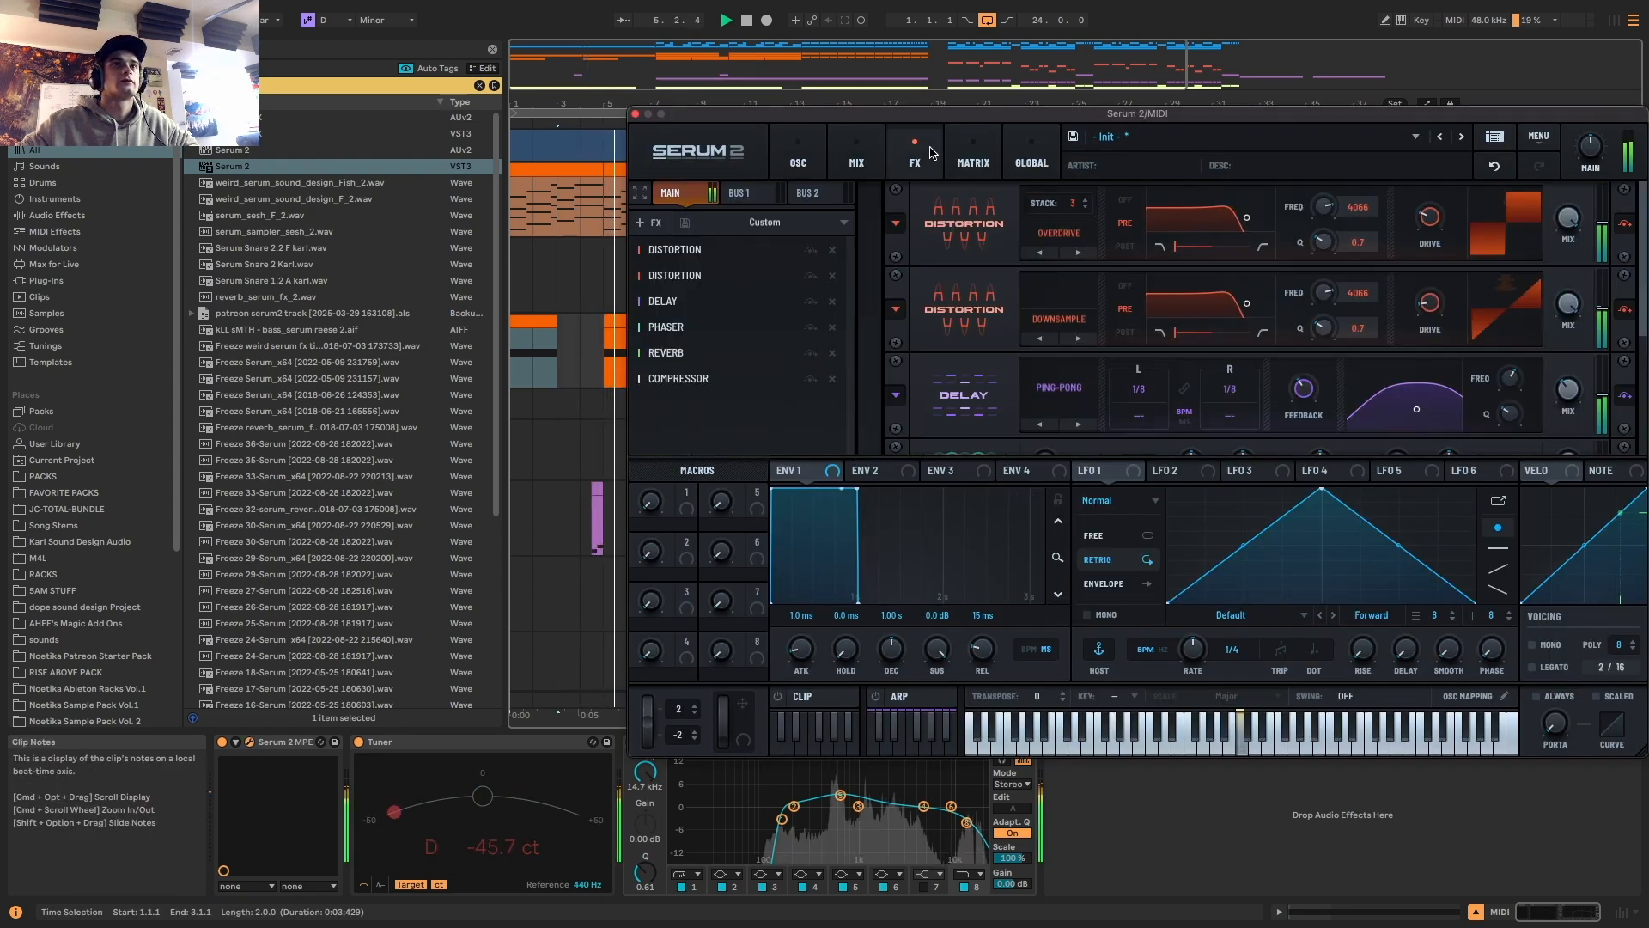
{"action": "left_click", "coordinate": [687, 344]}
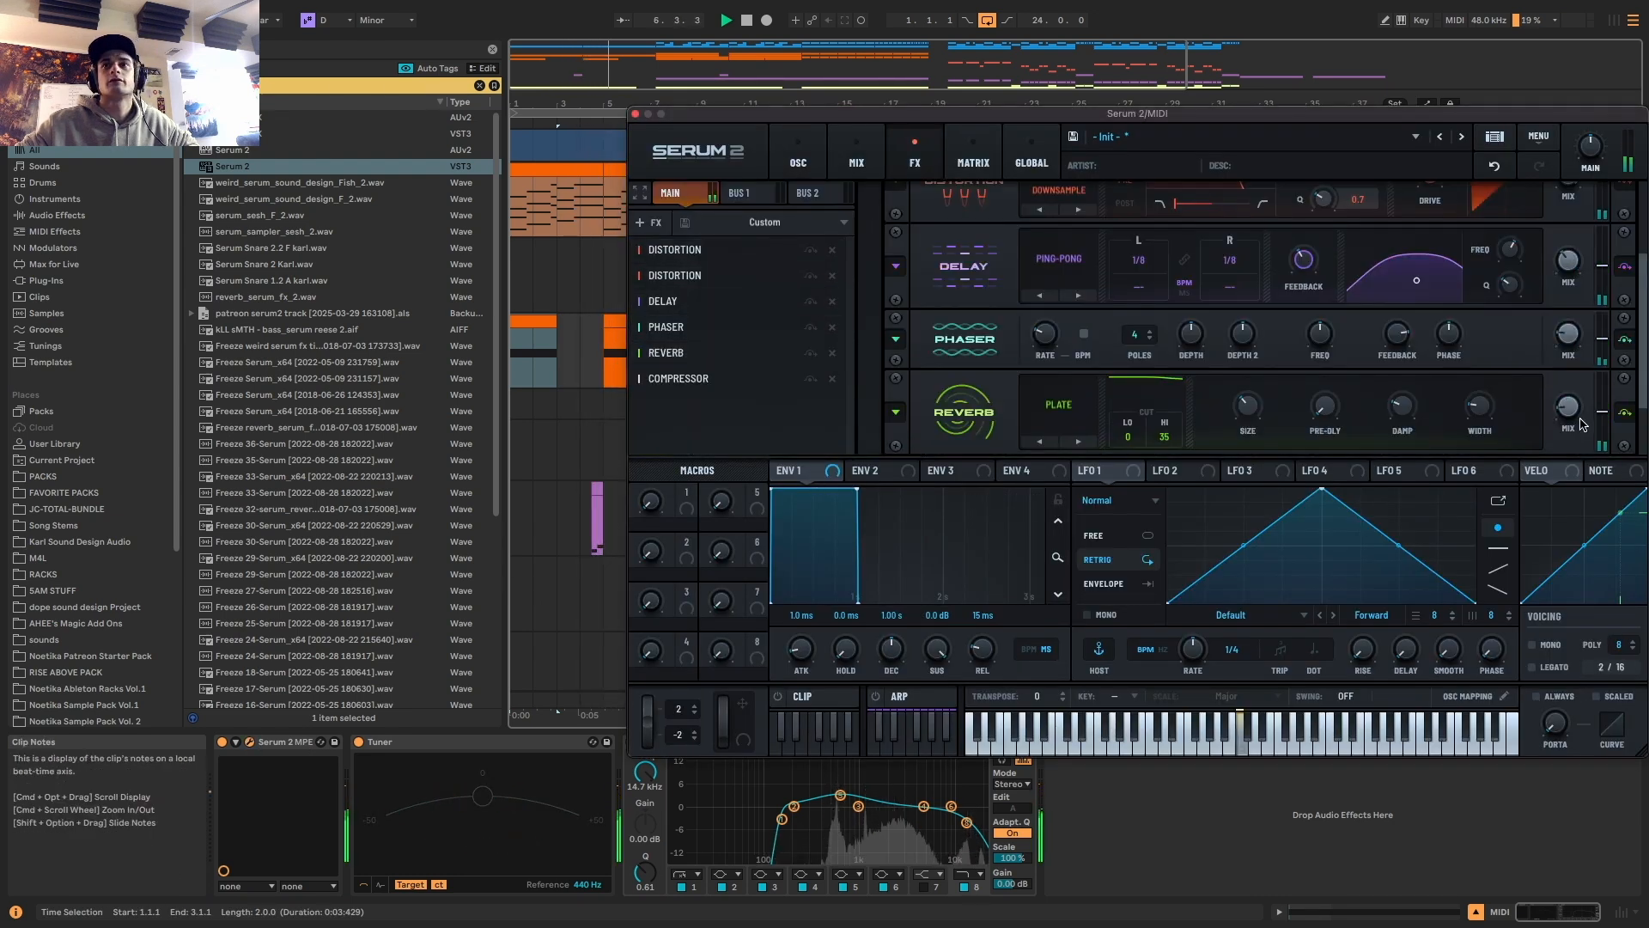
{"action": "left_click_drag", "start_coordinate": [798, 496], "coordinate": [1565, 414]}
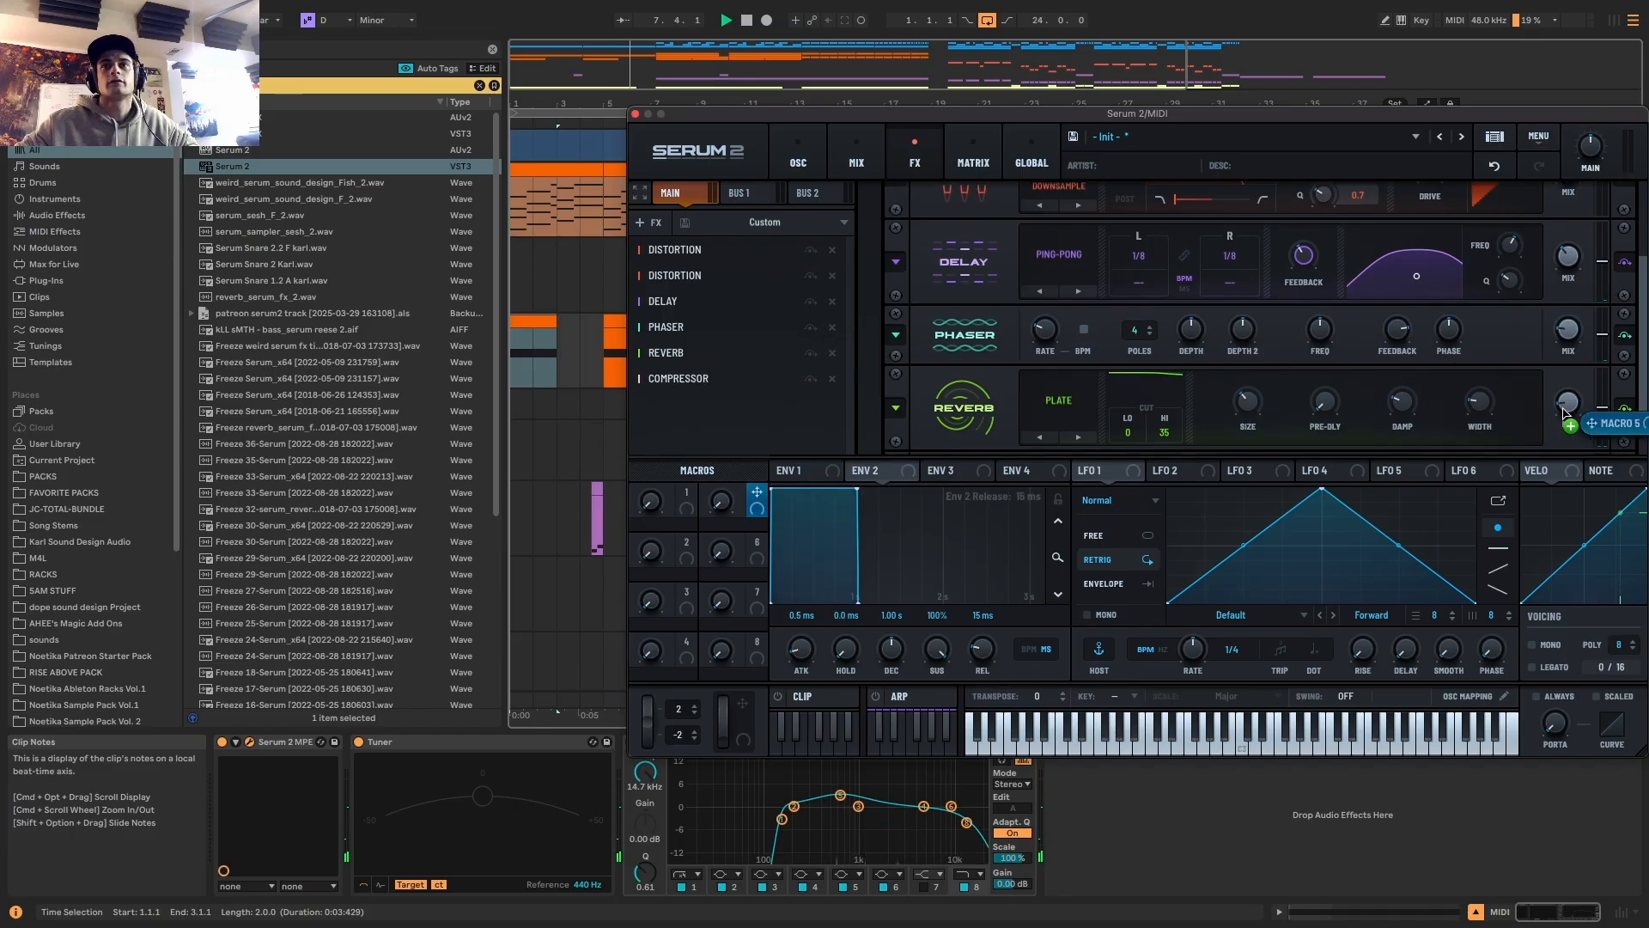
{"action": "key", "text": "space"}
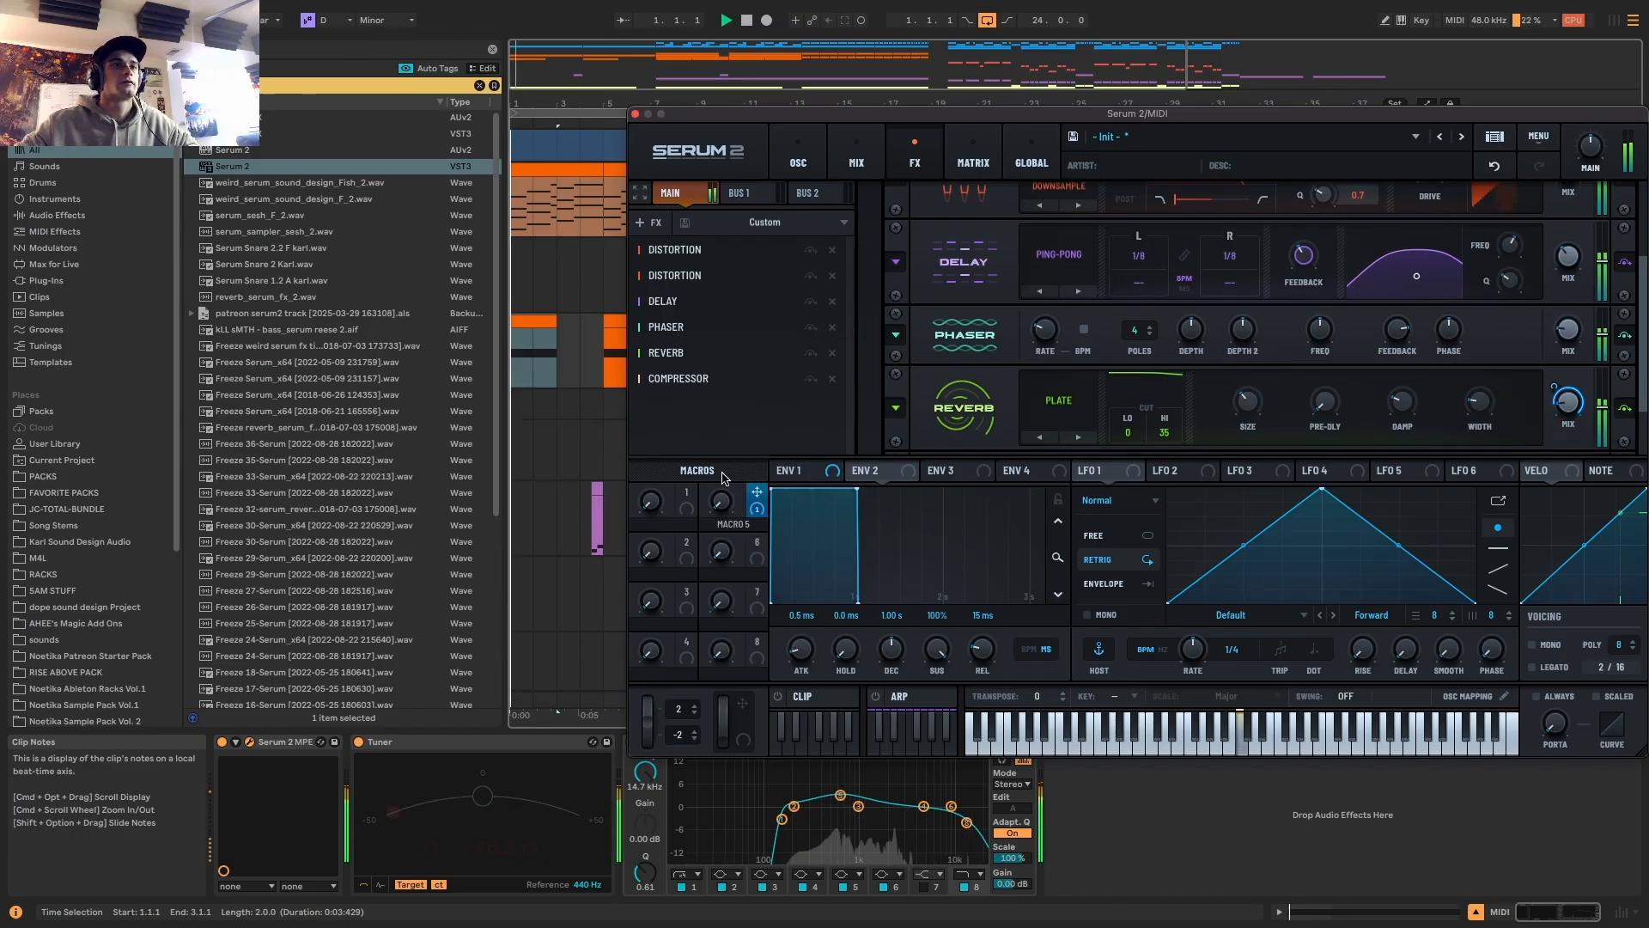
Close Serum 2, automate its Macro 5 on track 11 as a curved fall from 1.1.1 to 9.1.1, and play from 1.1.1
{"action": "left_click", "coordinate": [635, 114]}
{"action": "key", "text": "a"}
{"action": "left_click", "coordinate": [694, 385]}
{"action": "left_click_drag", "start_coordinate": [682, 385], "coordinate": [512, 338]}
{"action": "key", "text": "space"}
{"action": "key", "text": "space"}
{"action": "left_click", "coordinate": [522, 323]}
{"action": "key", "text": "space"}
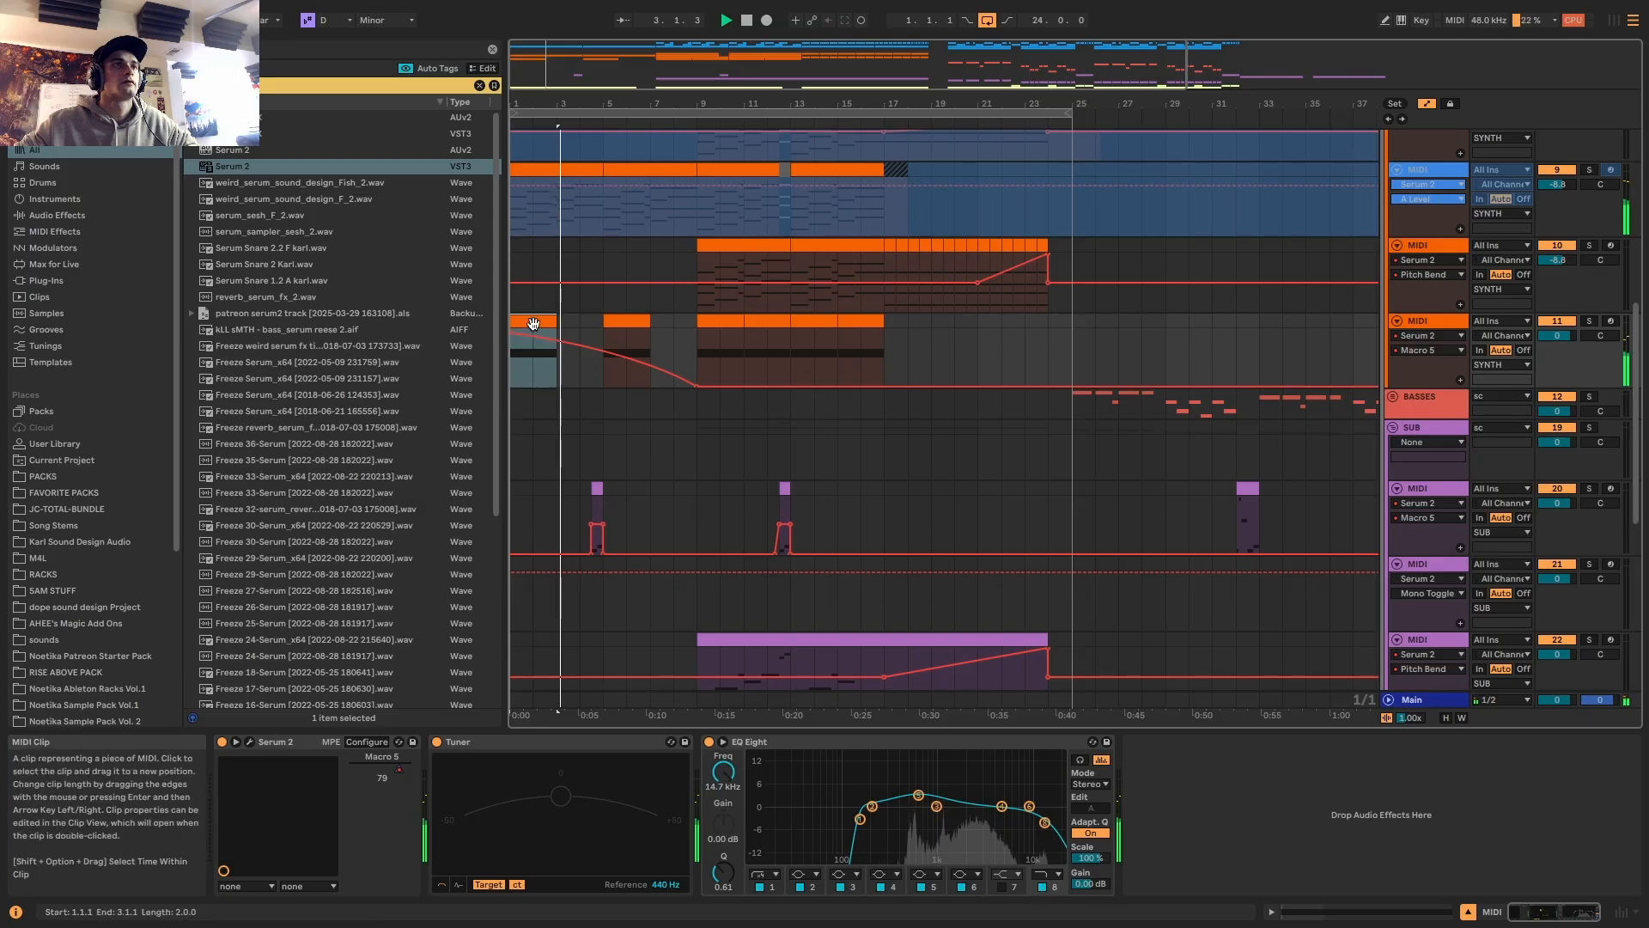
Select the track 11 clip at 5.1.1 and hide the automation lanes
{"action": "key", "text": "a"}
{"action": "left_click", "coordinate": [623, 323]}
{"action": "key", "text": "a"}
{"action": "key", "text": "a"}
{"action": "key", "text": "a"}
{"action": "key", "text": "a"}
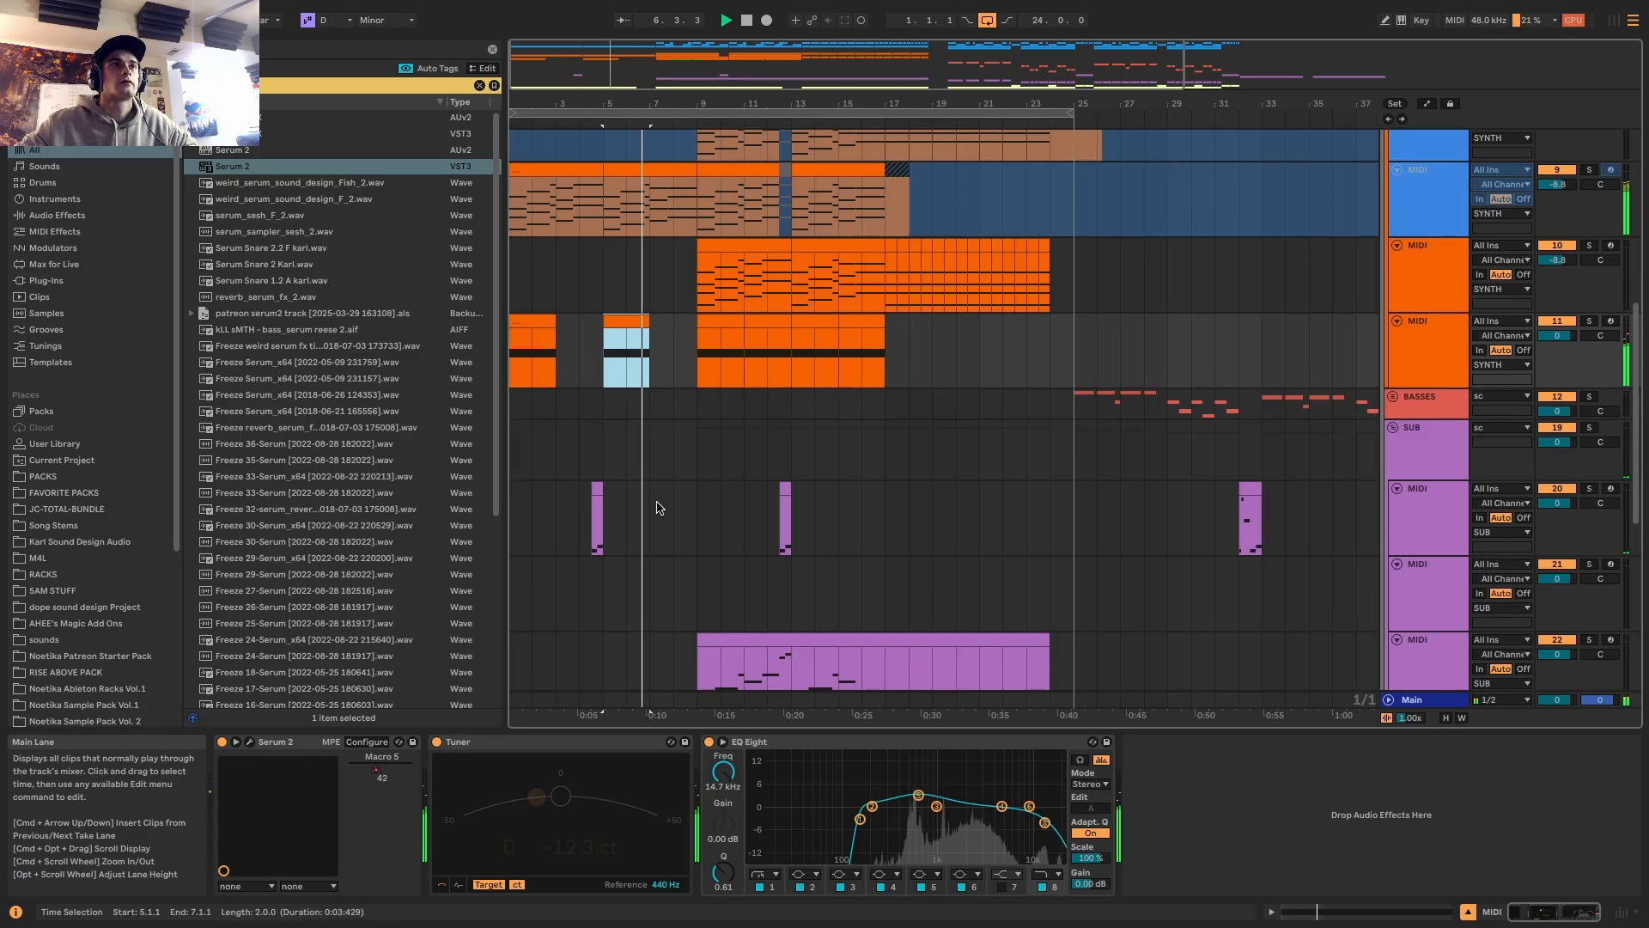
Extend the first clip on FX track 27 so it ends at 9.1.1
{"action": "scroll", "coordinate": [649, 515], "scroll_direction": "down", "scroll_amount": 5}
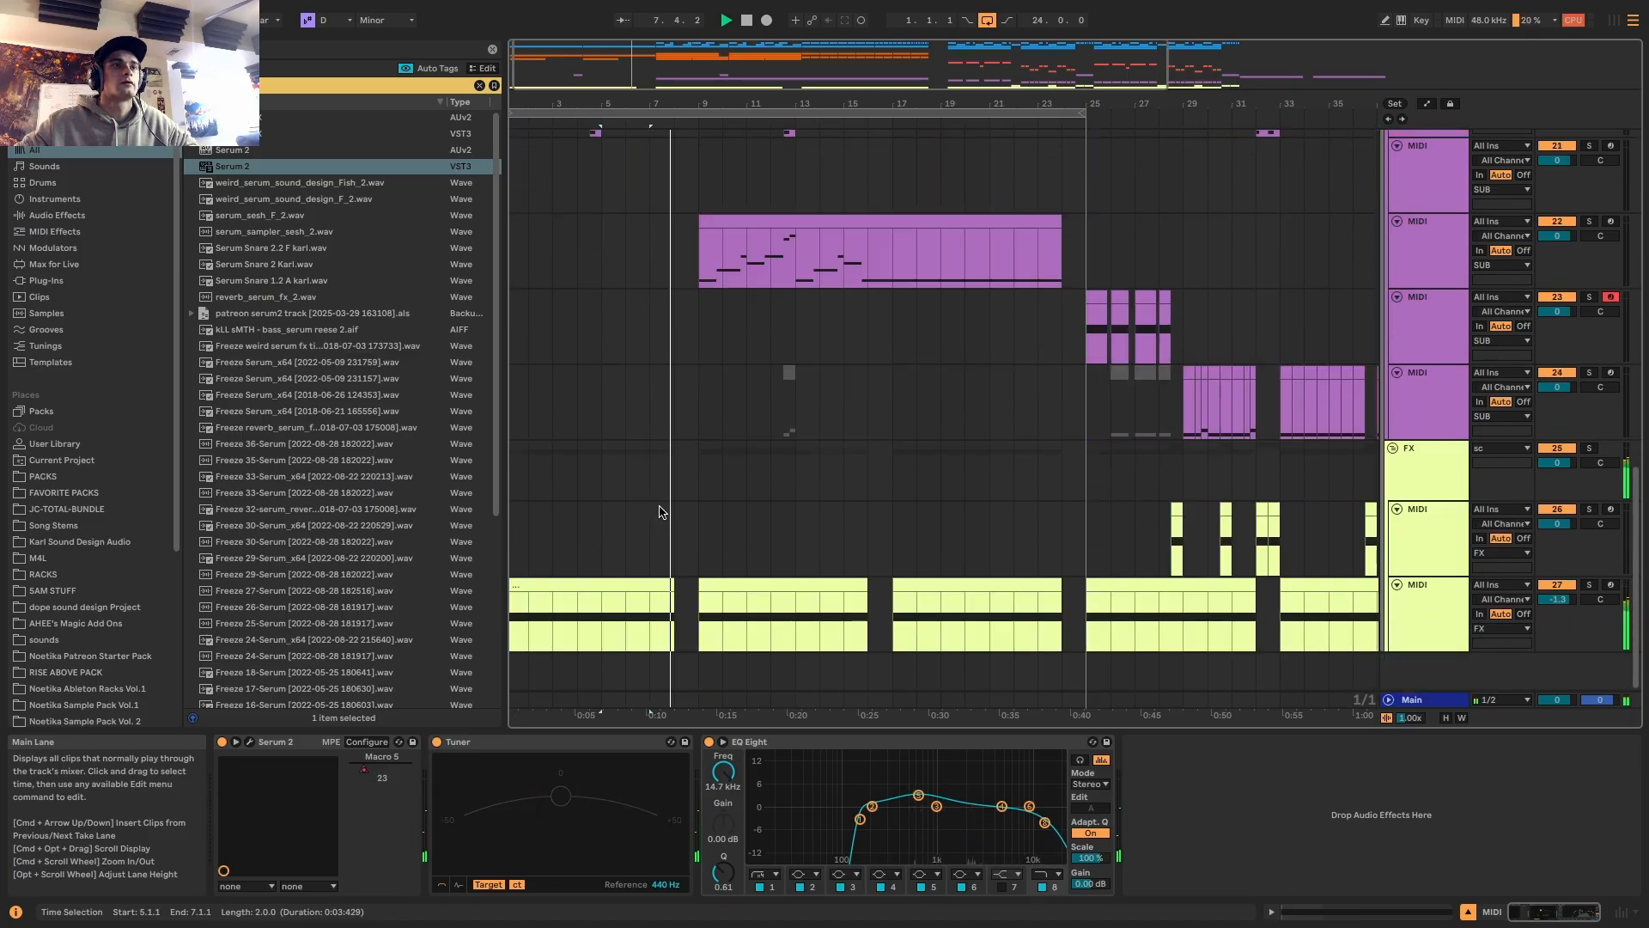
{"action": "left_click", "coordinate": [675, 583]}
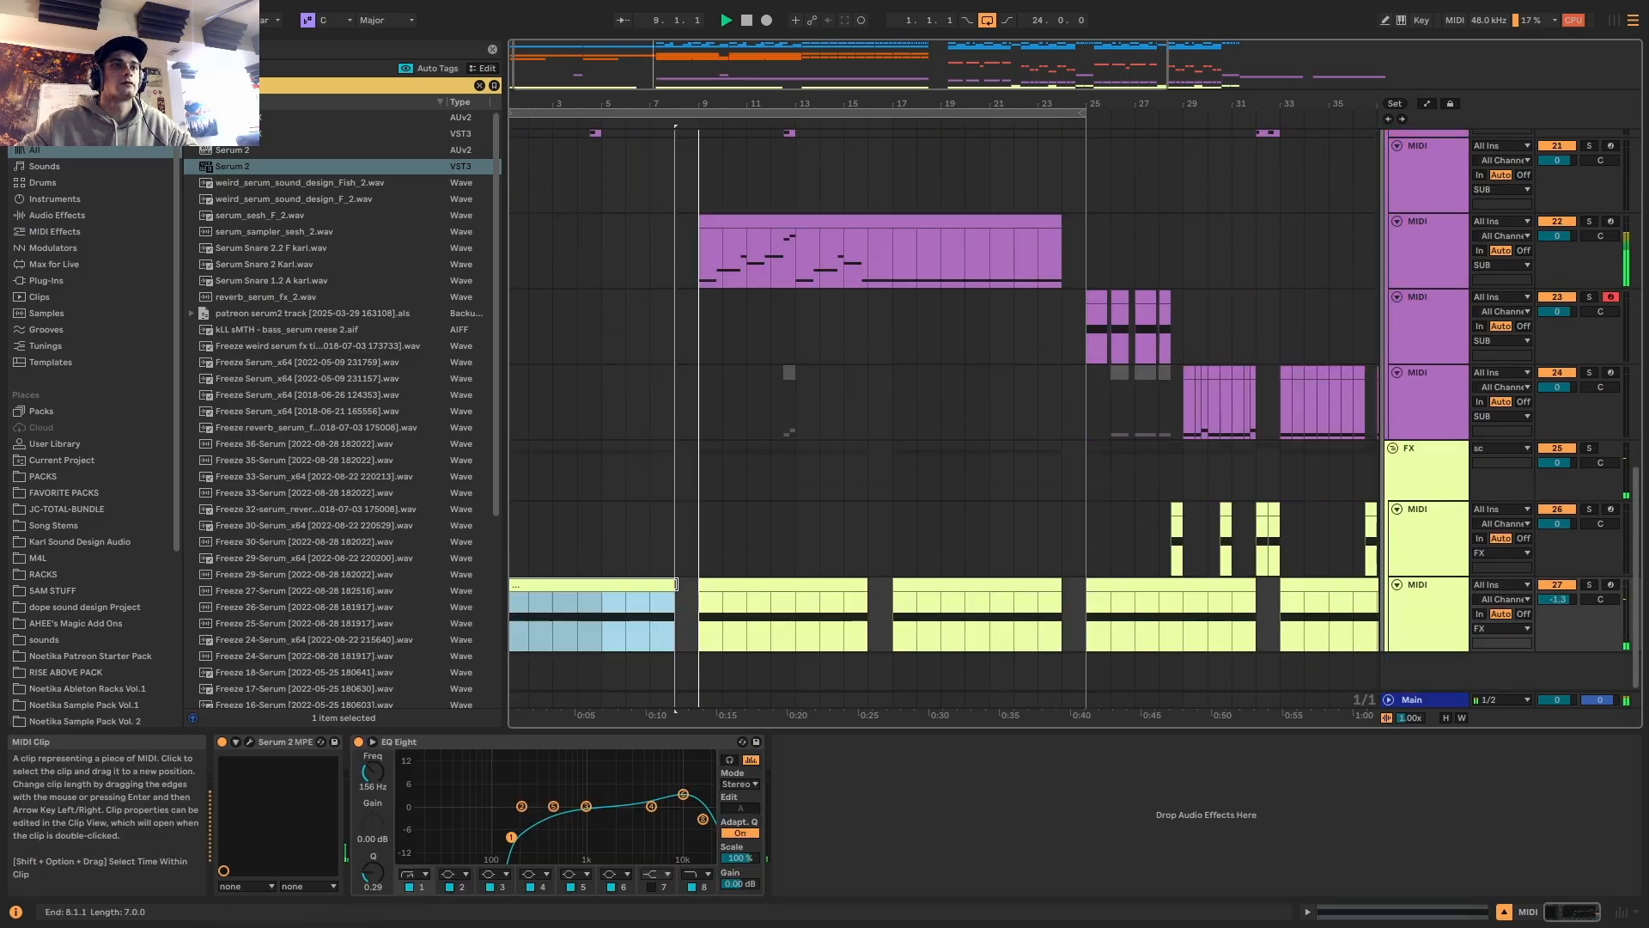
{"action": "scroll", "coordinate": [704, 588], "scroll_direction": "up", "scroll_amount": 10}
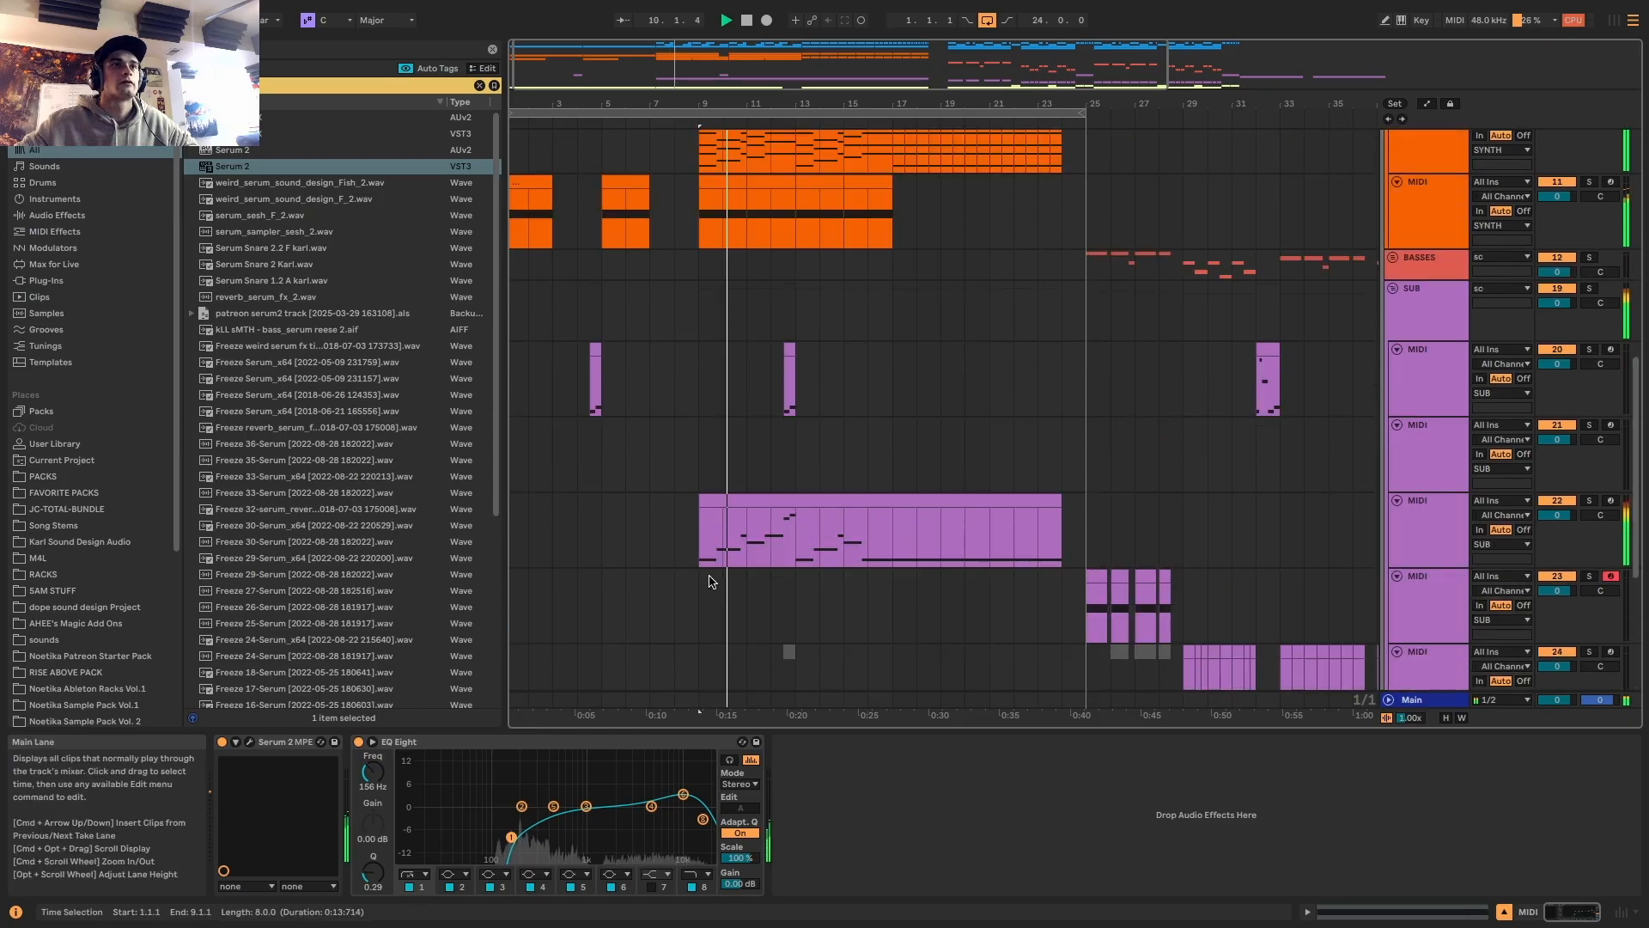
Deactivate the sub slice from 12.3.1 to 13.1.1 on track 22 and play from 9.1.1
{"action": "scroll", "coordinate": [710, 591], "scroll_direction": "down", "scroll_amount": 15}
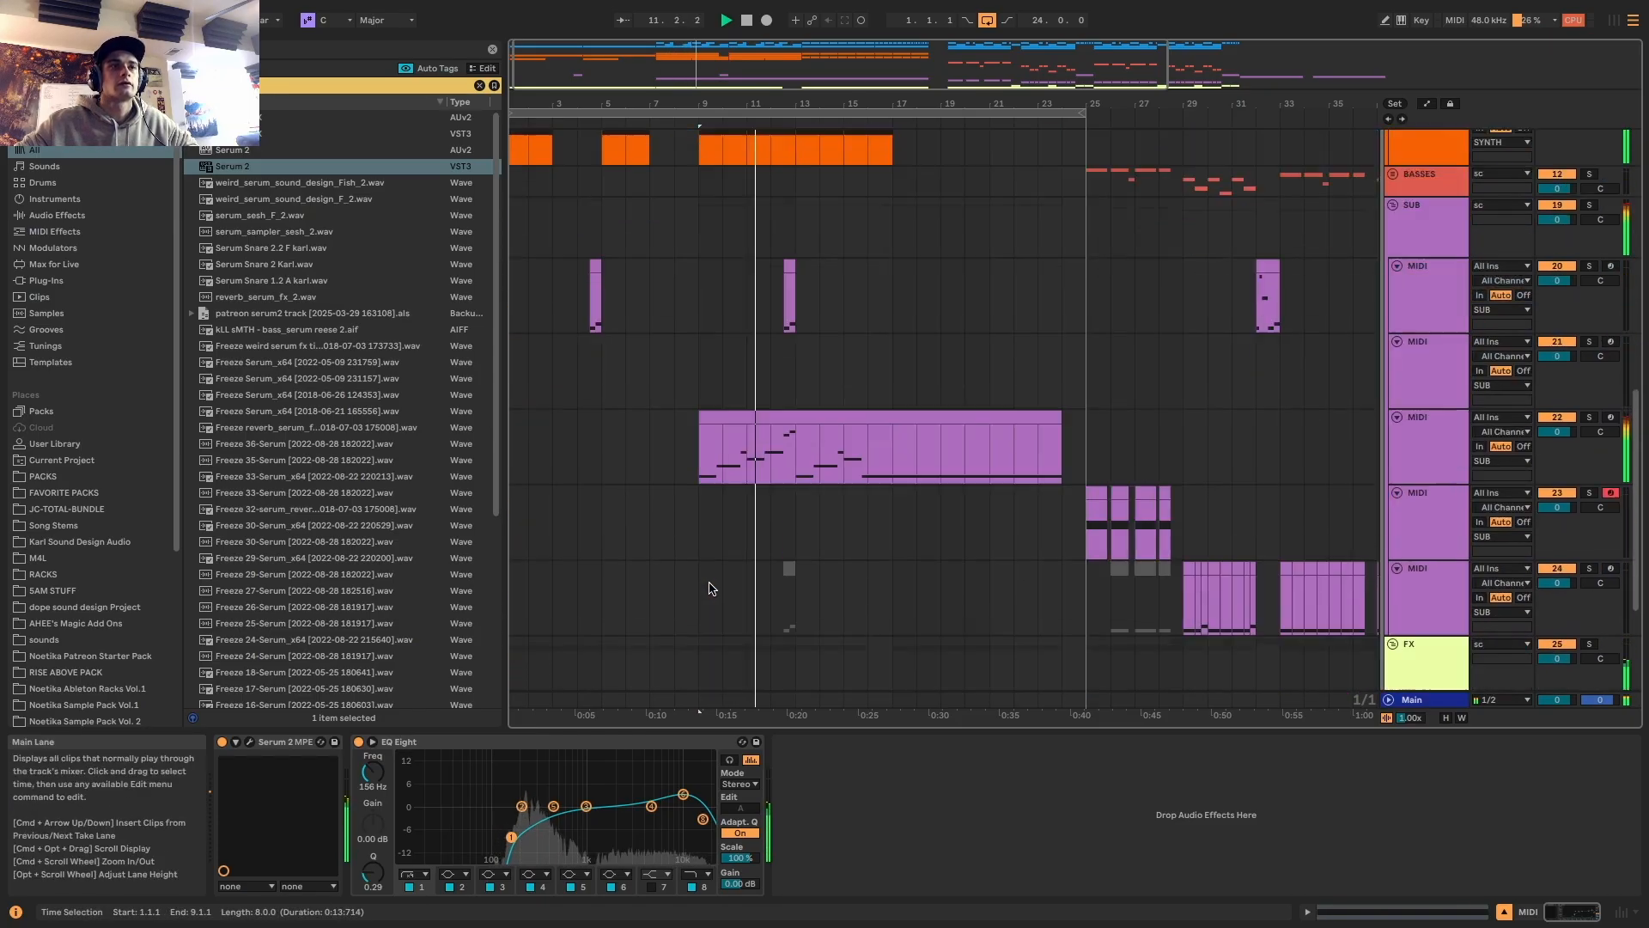
{"action": "scroll", "coordinate": [717, 580], "scroll_direction": "up", "scroll_amount": 5}
{"action": "scroll", "coordinate": [719, 578], "scroll_direction": "down", "scroll_amount": 5}
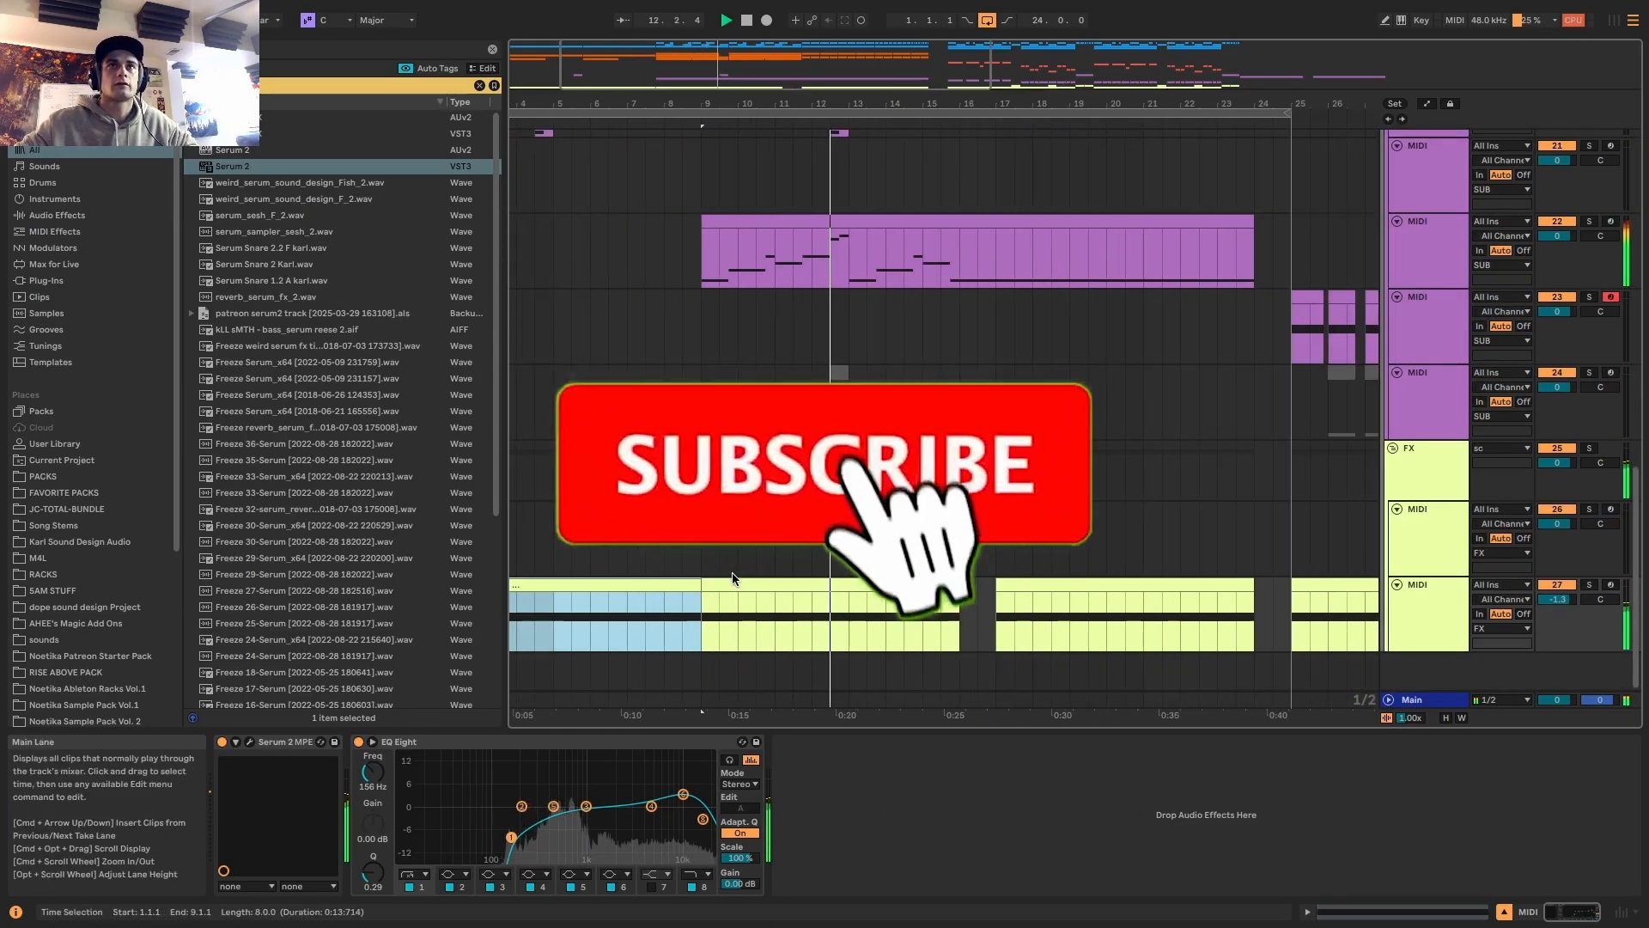
{"action": "scroll", "coordinate": [850, 250], "scroll_direction": "up", "scroll_amount": 4}
{"action": "left_click_drag", "start_coordinate": [865, 254], "coordinate": [836, 255]}
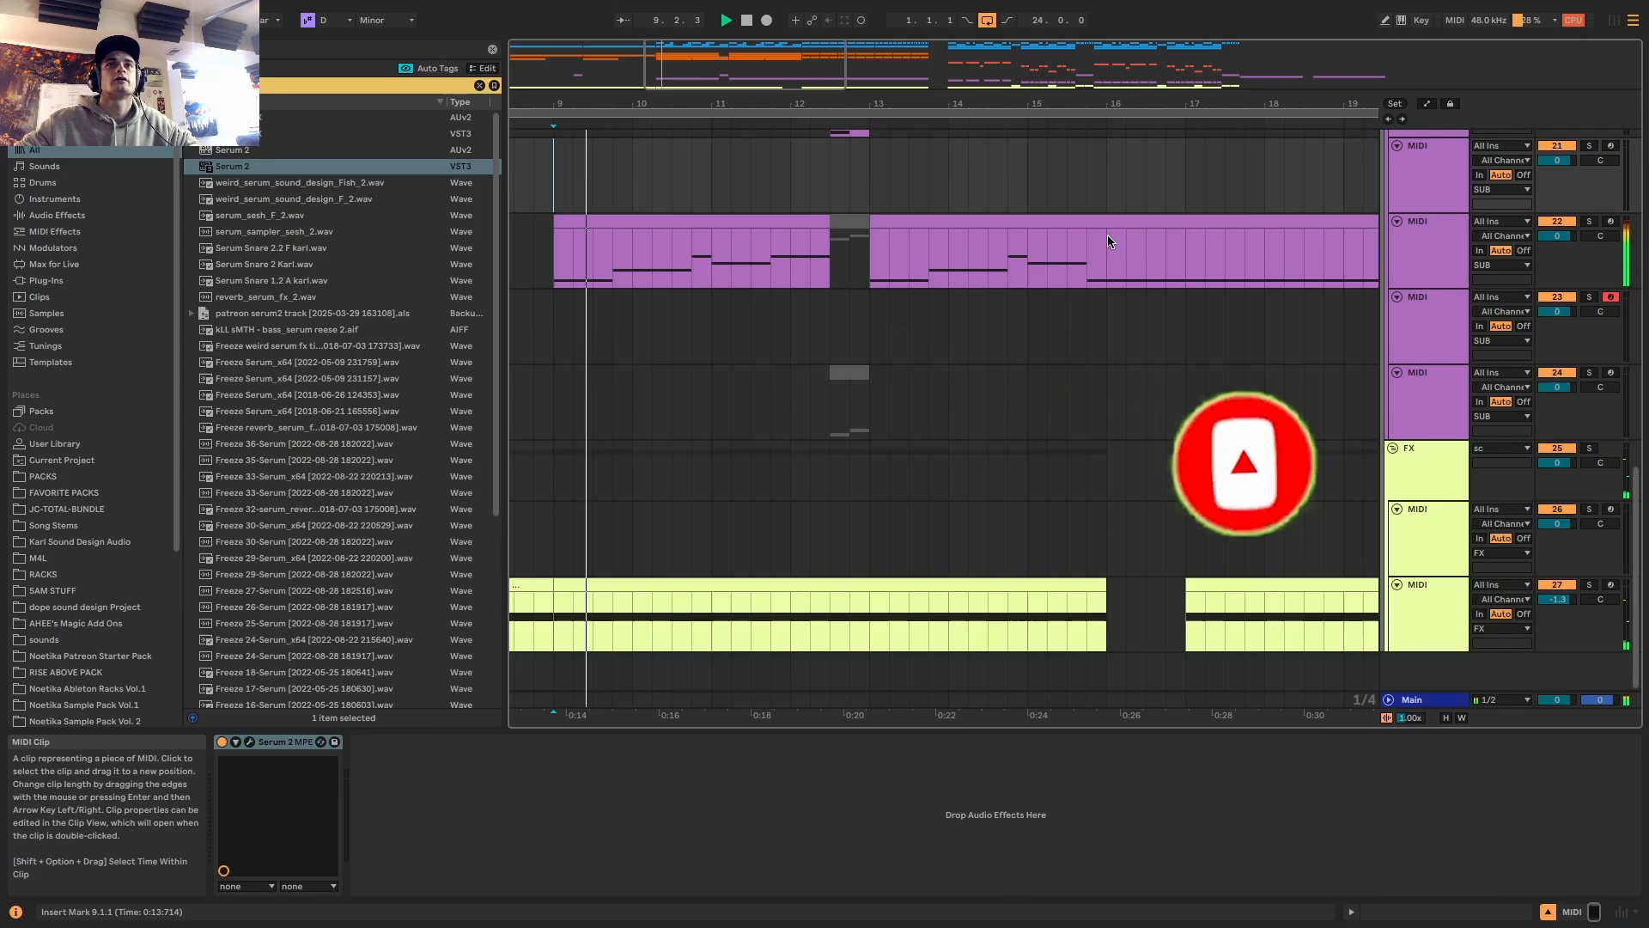
Try deactivating the sub slice from 15.3.1 to 16.1.1 on track 22, and restore the clip's end to 16.1.1
{"action": "scroll", "coordinate": [1107, 232], "scroll_direction": "up", "scroll_amount": 3}
{"action": "left_click_drag", "start_coordinate": [1106, 258], "coordinate": [1019, 262]}
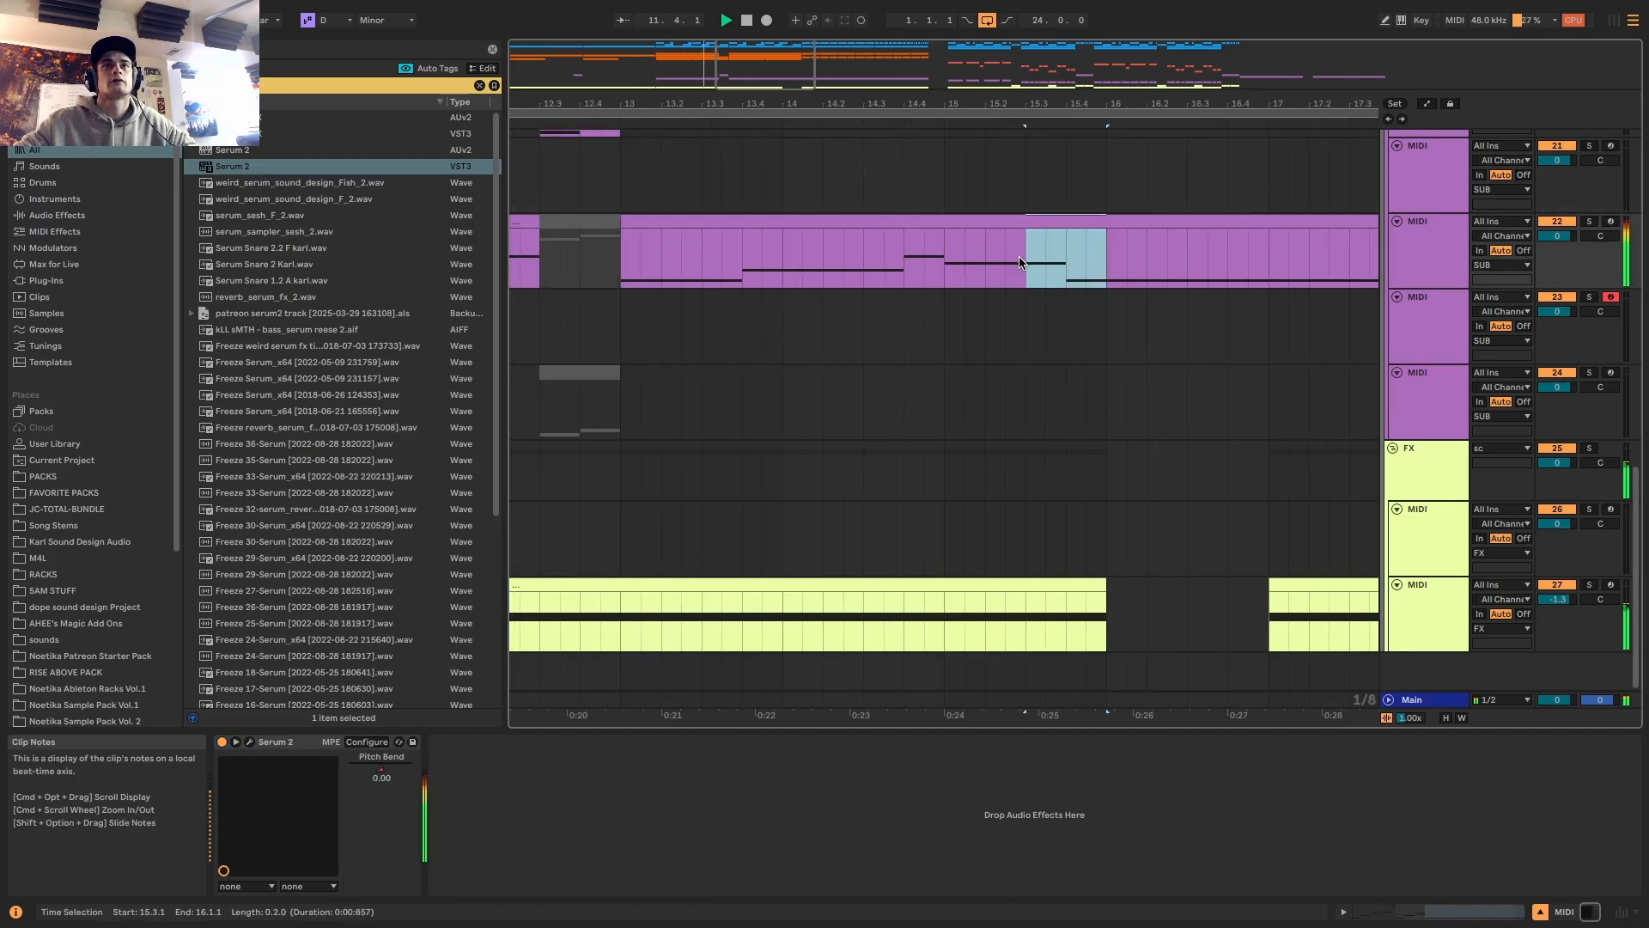
{"action": "double_click", "coordinate": [1187, 226]}
{"action": "left_click_drag", "start_coordinate": [1056, 670], "coordinate": [1074, 670]}
{"action": "left_click", "coordinate": [1614, 908]}
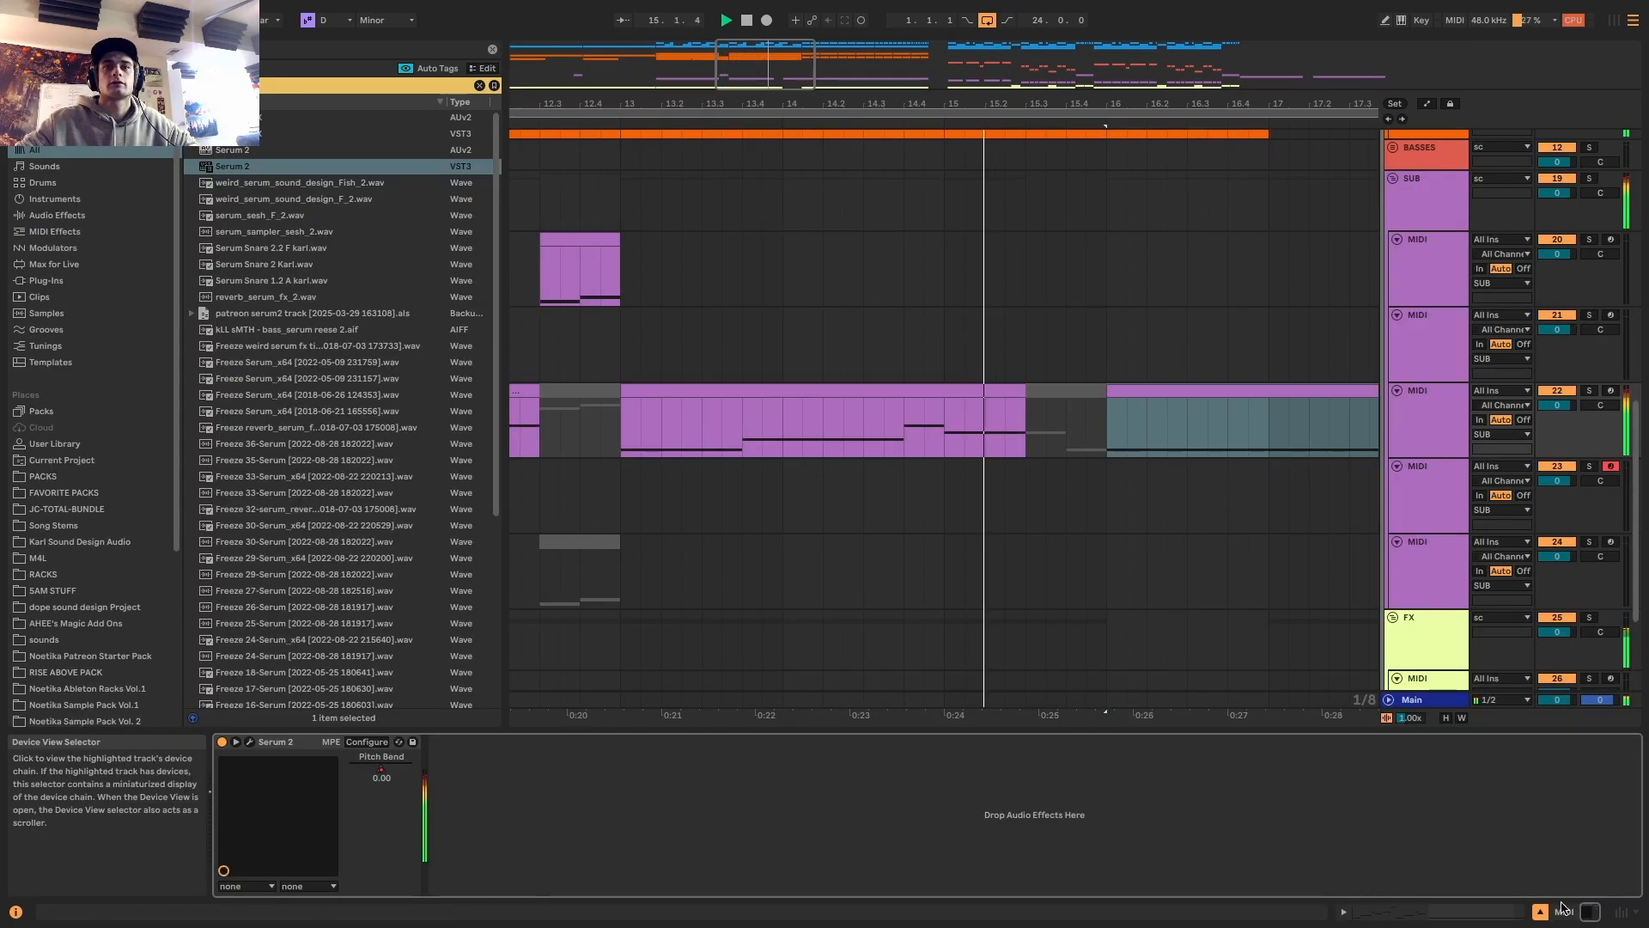
{"action": "left_click_drag", "start_coordinate": [1051, 528], "coordinate": [1089, 528]}
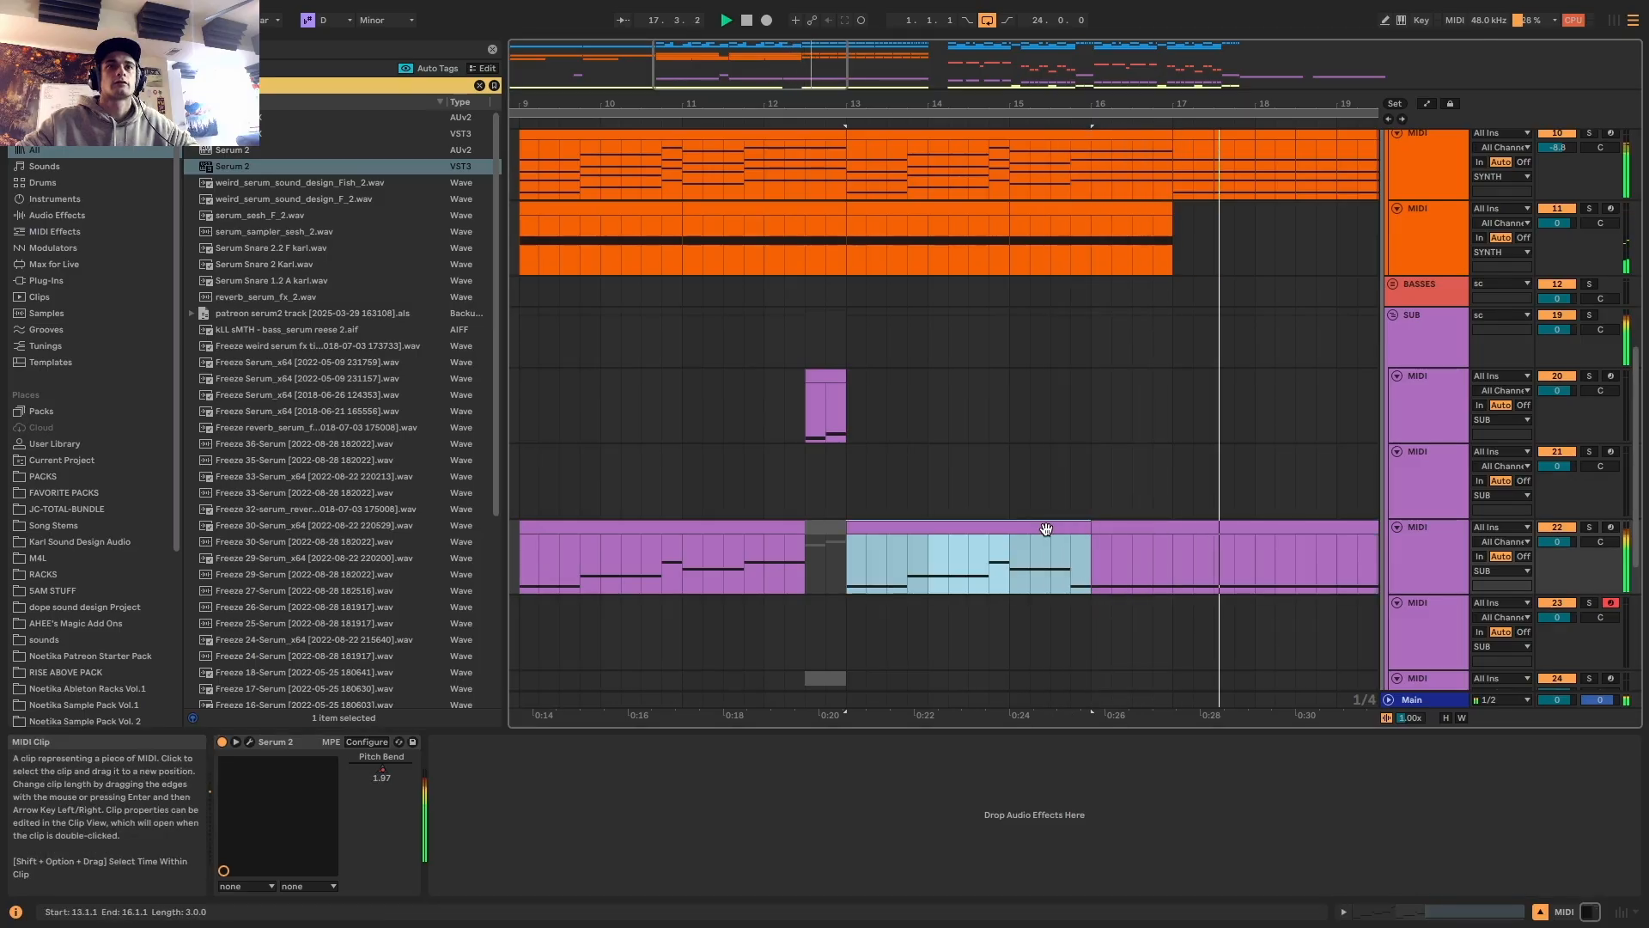
Clear 16.1.1 to 17.1.1 on synth tracks 10 and 11, and play from 15.3.1
{"action": "scroll", "coordinate": [1127, 540], "scroll_direction": "down", "scroll_amount": 8}
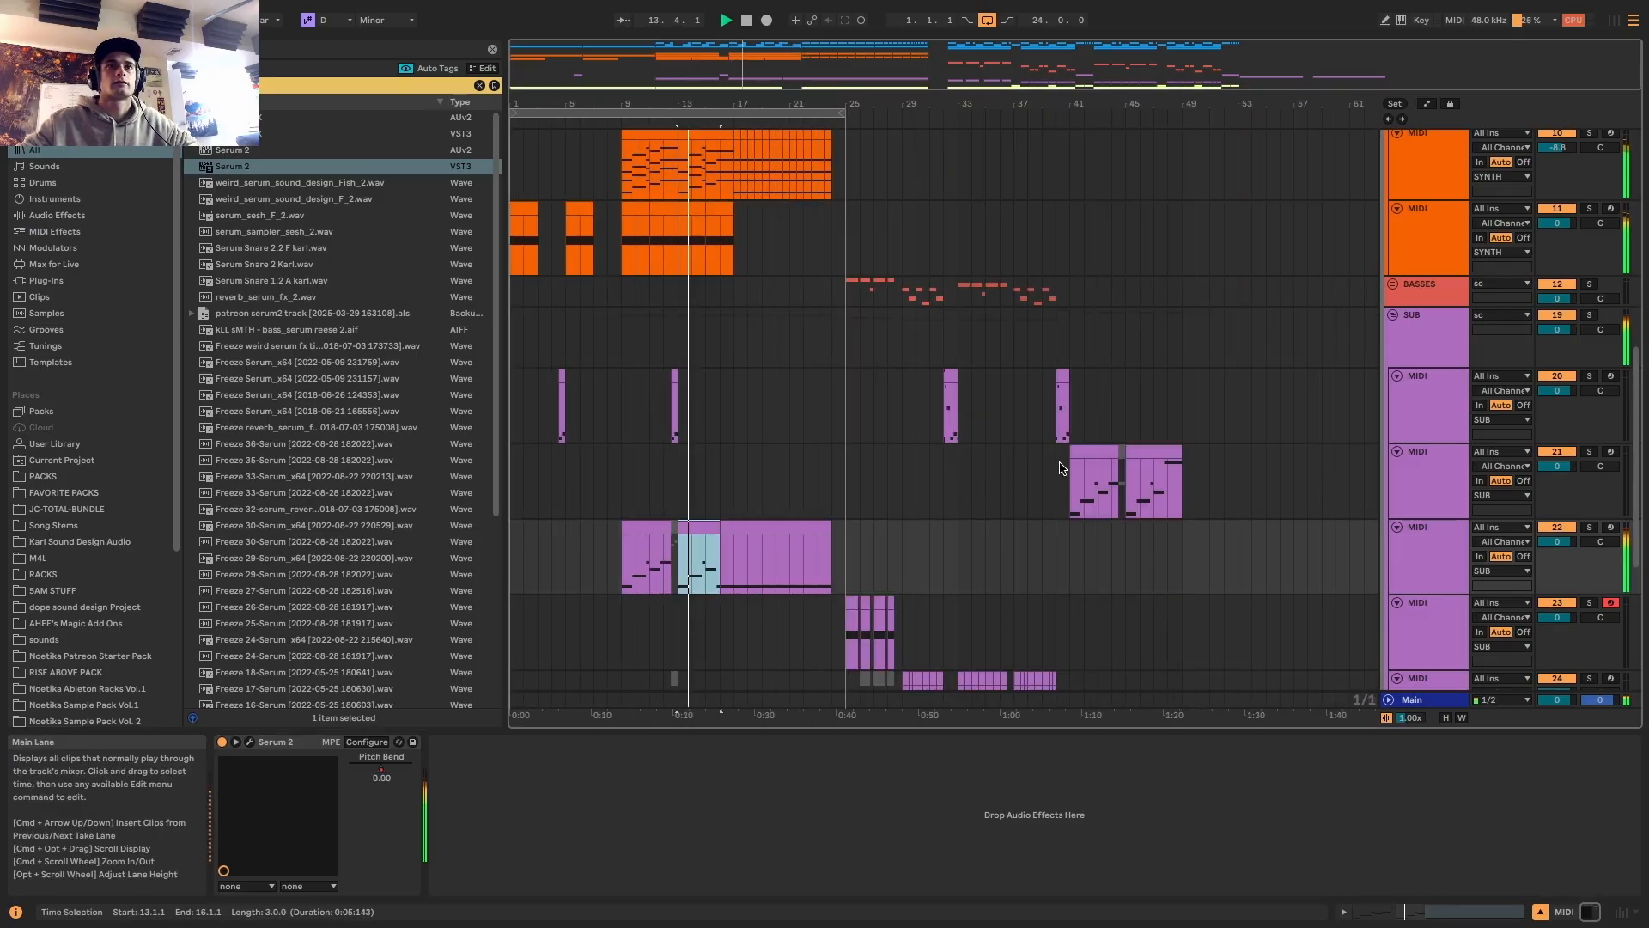
{"action": "scroll", "coordinate": [1064, 468], "scroll_direction": "up", "scroll_amount": 3}
{"action": "scroll", "coordinate": [796, 371], "scroll_direction": "up", "scroll_amount": 5}
{"action": "left_click_drag", "start_coordinate": [886, 343], "coordinate": [844, 342]}
{"action": "left_click_drag", "start_coordinate": [887, 272], "coordinate": [839, 276]}
{"action": "left_click", "coordinate": [821, 304]}
{"action": "key", "text": "space"}
{"action": "key", "text": "space"}
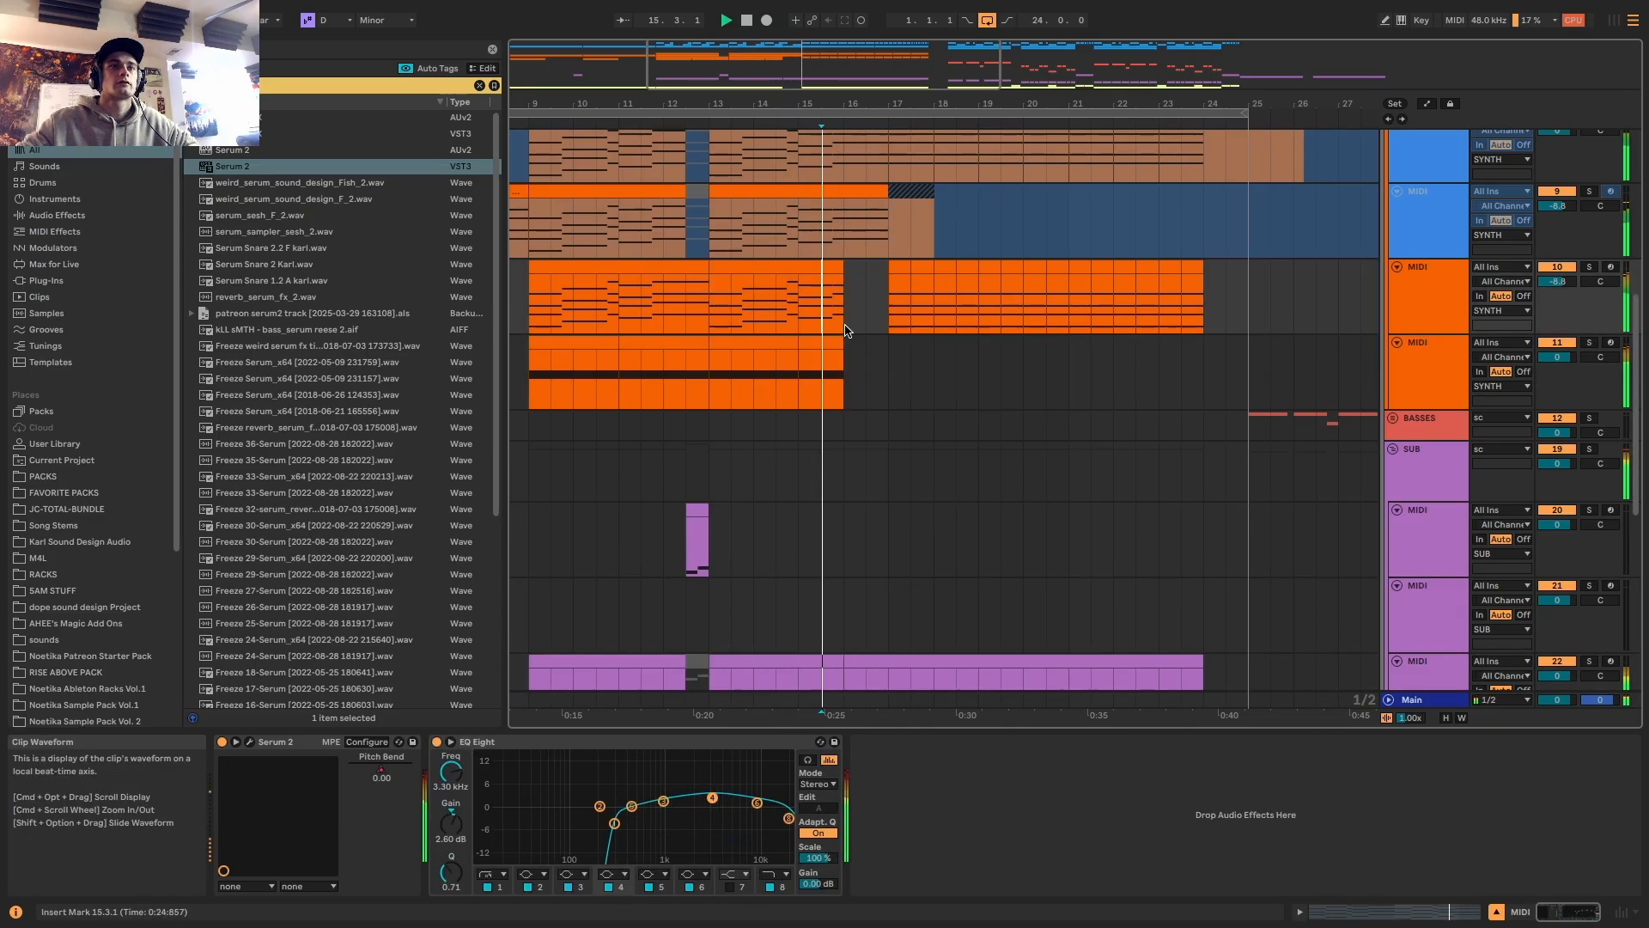
Try the transition at bar 16 without the kick slice at 16.1.1, and restore that slice
{"action": "scroll", "coordinate": [845, 343], "scroll_direction": "down", "scroll_amount": 5}
{"action": "scroll", "coordinate": [844, 350], "scroll_direction": "up", "scroll_amount": 8}
{"action": "key", "text": "space"}
{"action": "key", "text": "space"}
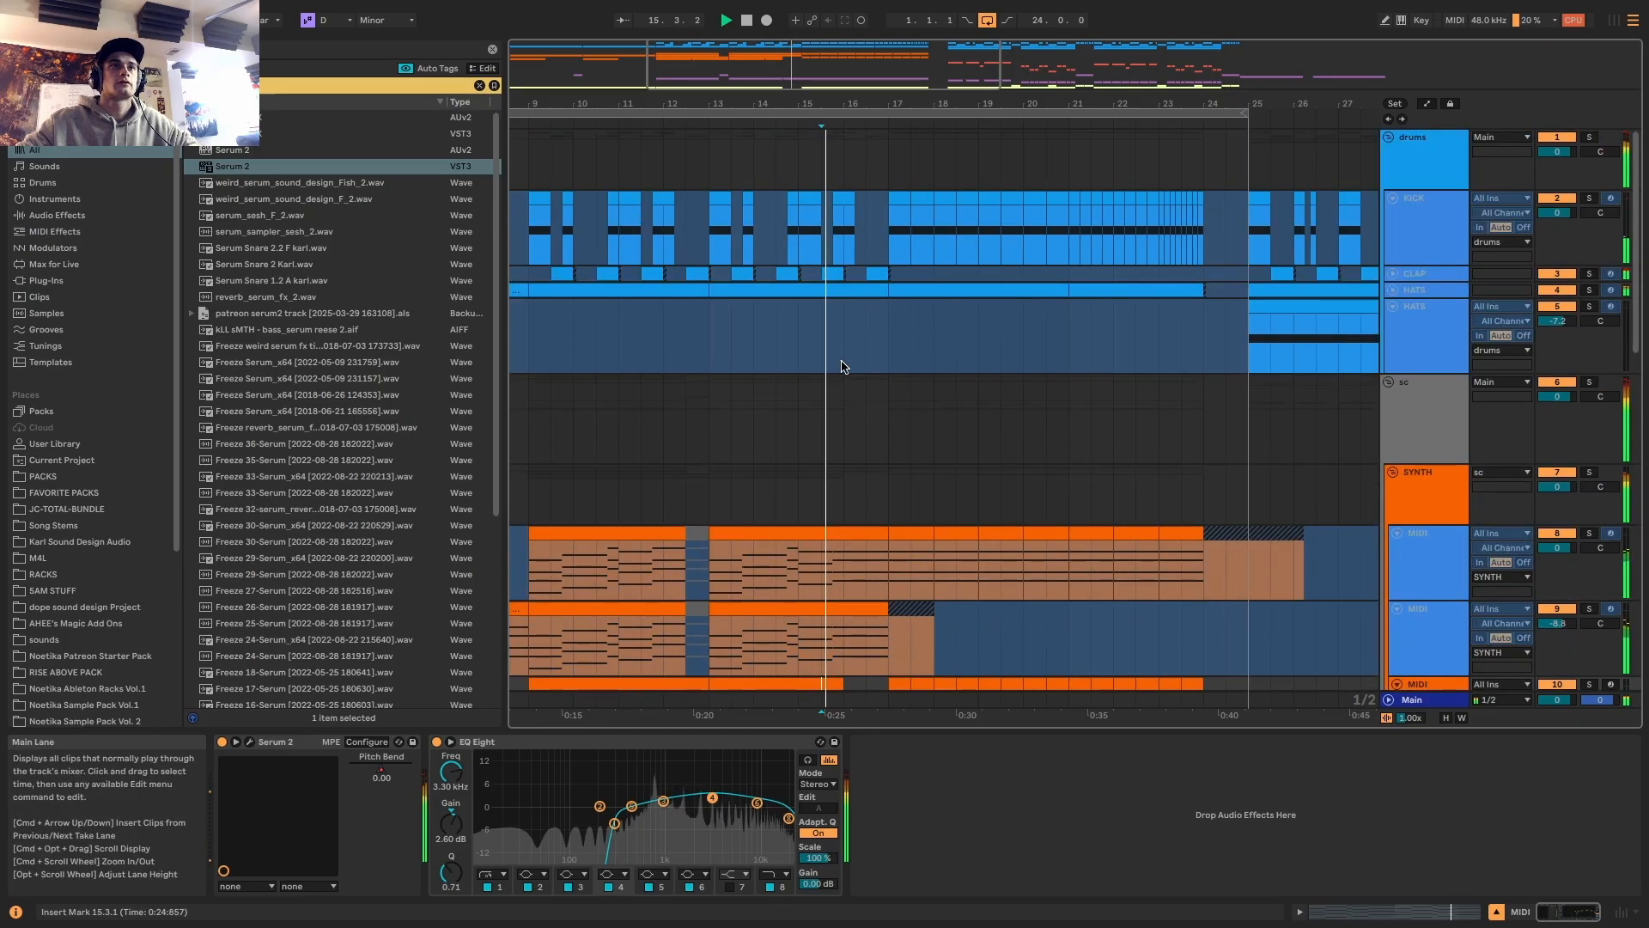
{"action": "scroll", "coordinate": [844, 365], "scroll_direction": "up", "scroll_amount": 4}
{"action": "key", "text": "space"}
{"action": "left_click", "coordinate": [863, 199]}
{"action": "key", "text": "space"}
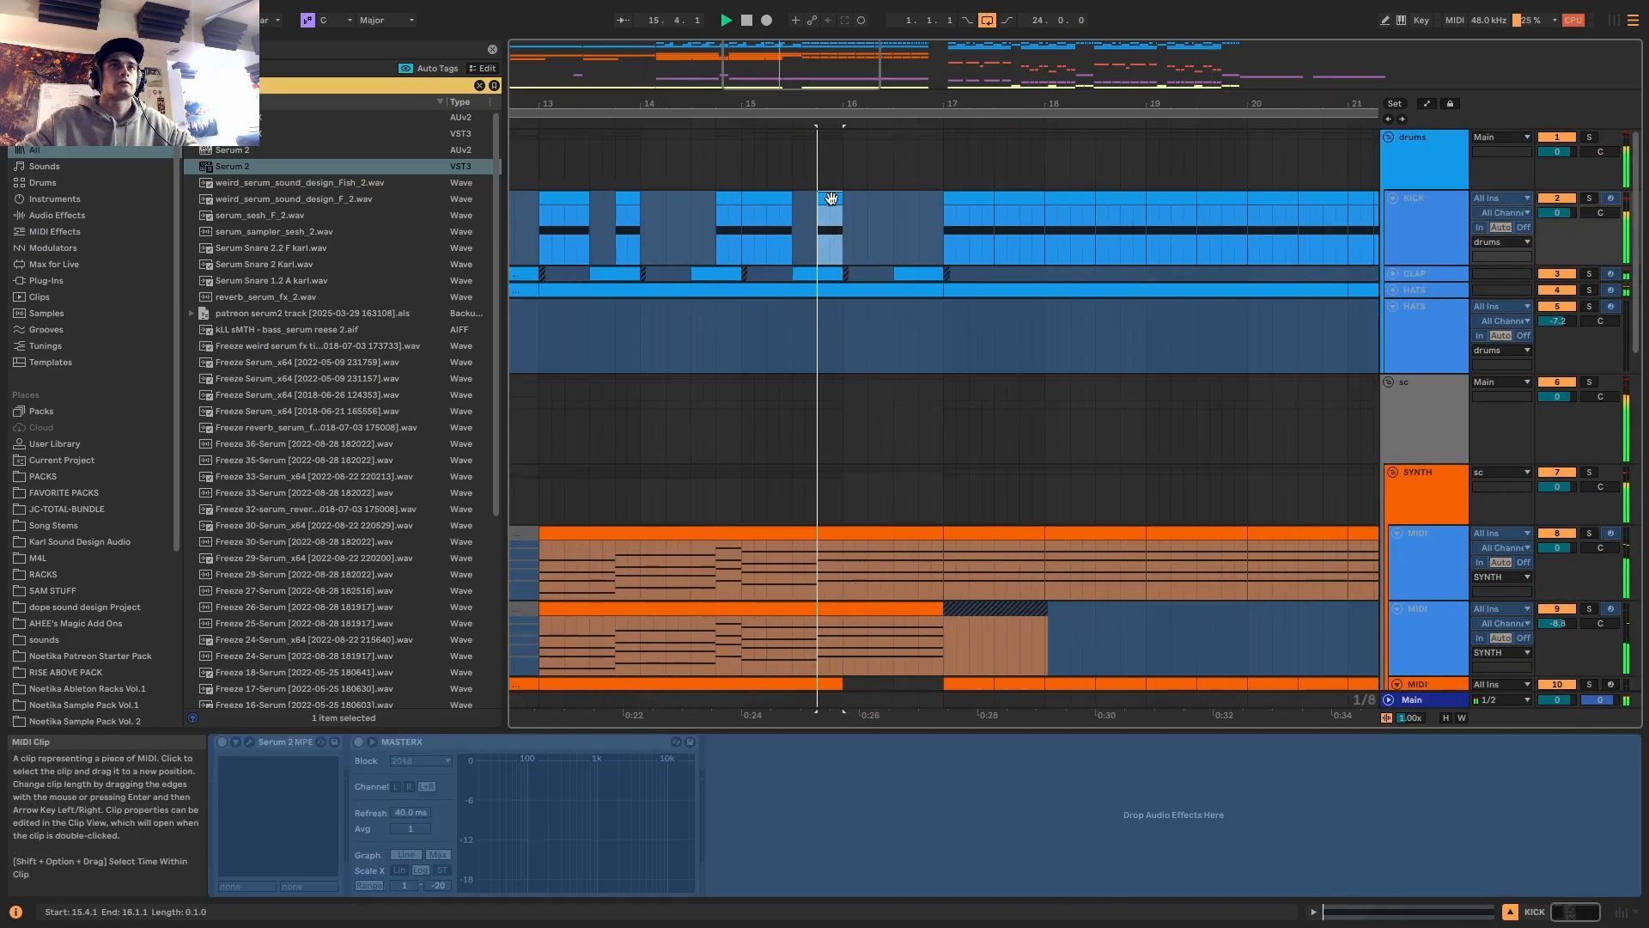
{"action": "left_click", "coordinate": [825, 199]}
{"action": "key", "text": "space"}
{"action": "key", "text": "space"}
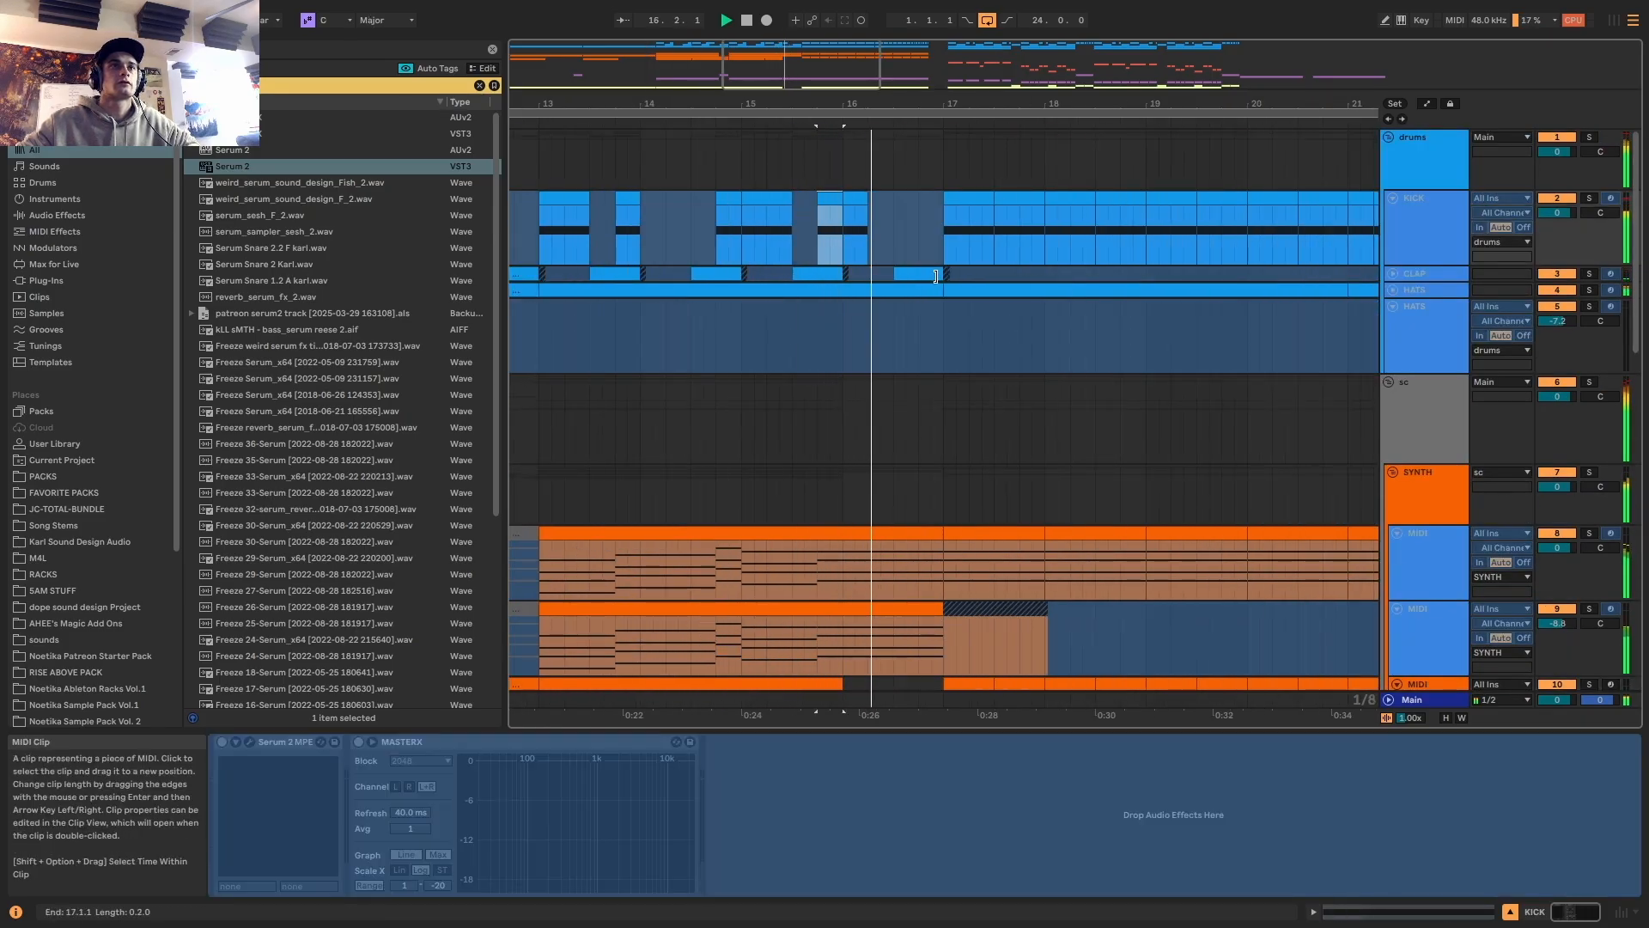
Delete the clap and hats on tracks 3 and 4 between 16.1.1 and 17.1.1, and play from 15.3.1
{"action": "left_click_drag", "start_coordinate": [942, 316], "coordinate": [846, 277]}
{"action": "key", "text": "Delete"}
{"action": "left_click", "coordinate": [791, 322]}
{"action": "key", "text": "space"}
{"action": "key", "text": "space"}
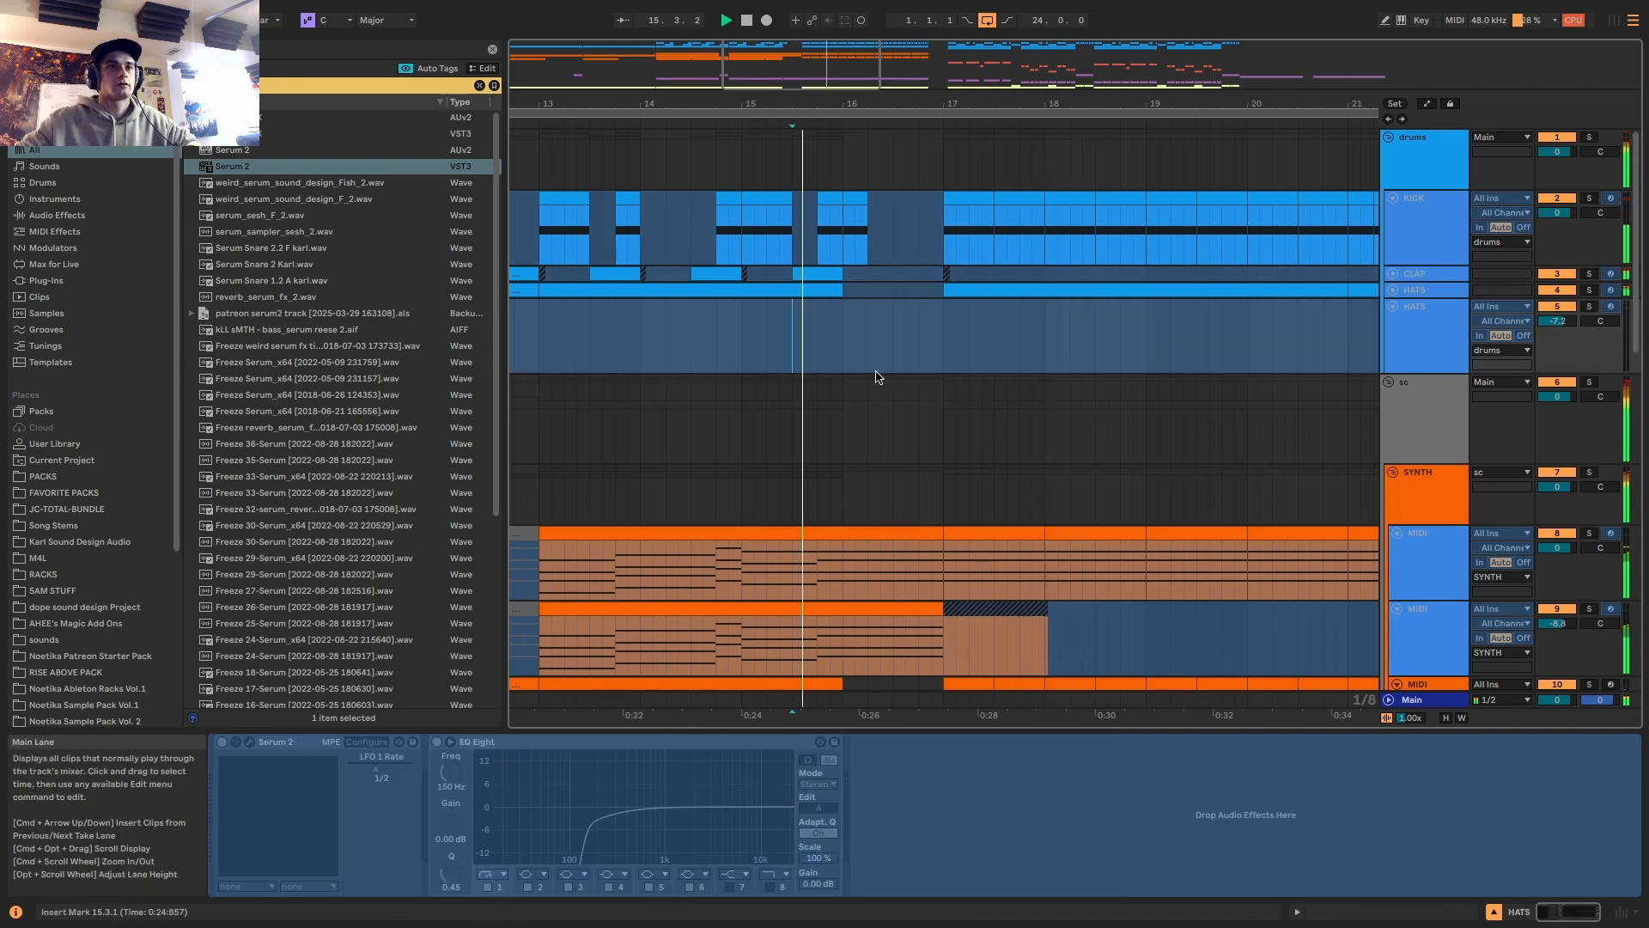
Move the start of the sub's pitch bend rise on track 22 to 16.1.1
{"action": "scroll", "coordinate": [869, 370], "scroll_direction": "down", "scroll_amount": 2}
{"action": "left_click_drag", "start_coordinate": [943, 486], "coordinate": [845, 483]}
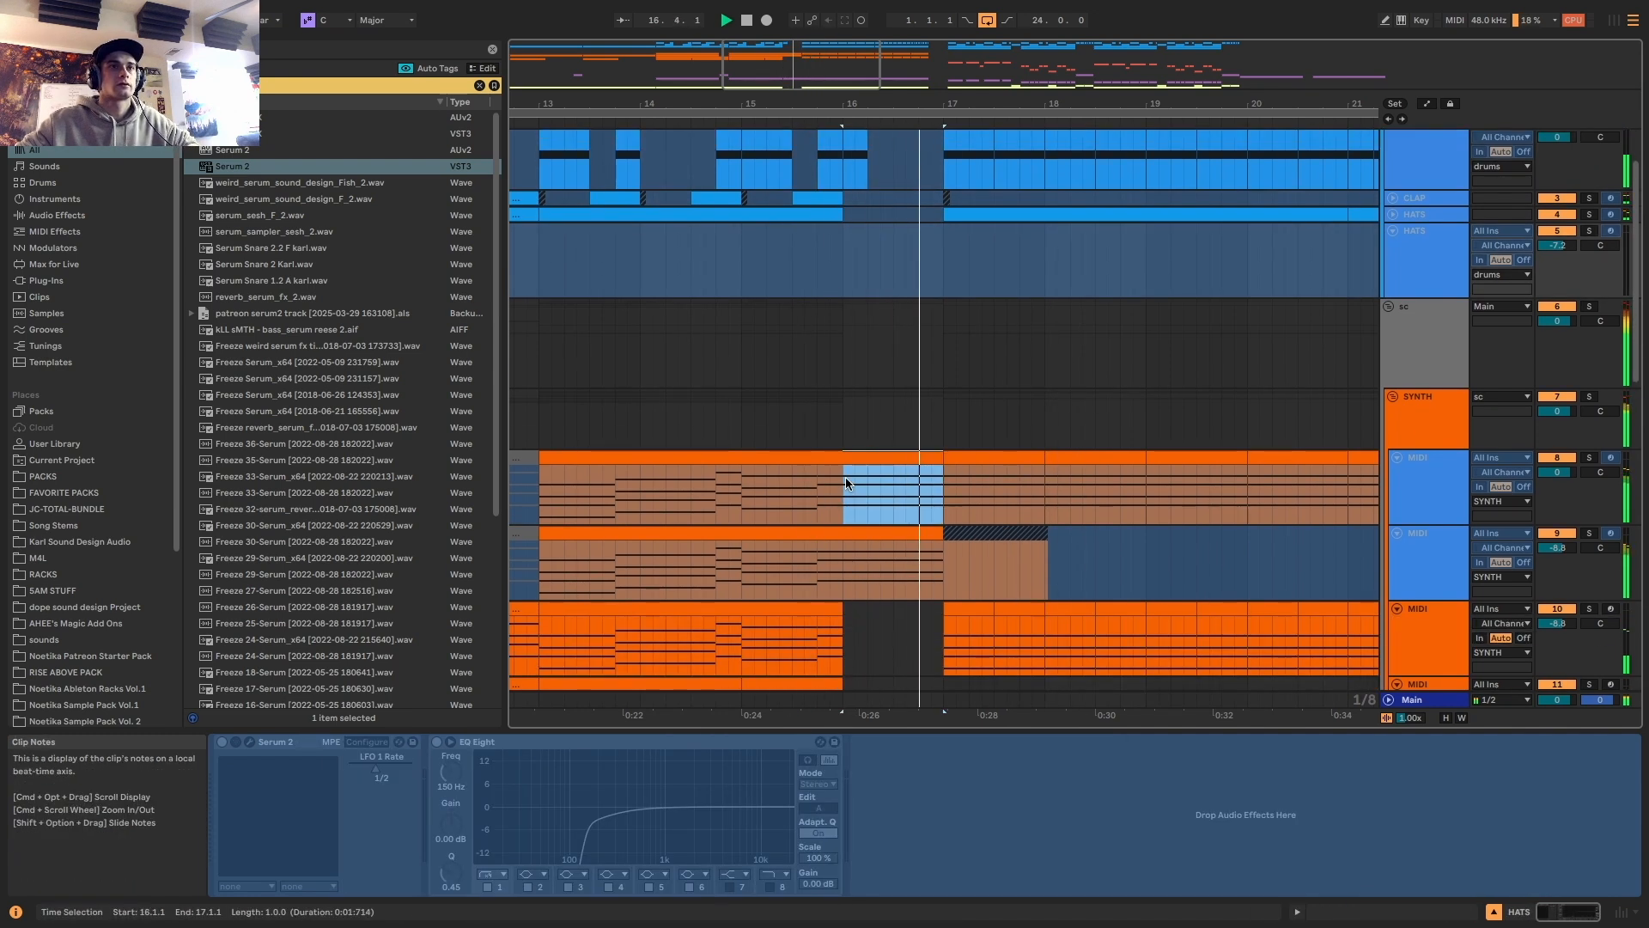
{"action": "scroll", "coordinate": [915, 529], "scroll_direction": "down", "scroll_amount": 8}
{"action": "scroll", "coordinate": [915, 529], "scroll_direction": "down", "scroll_amount": 2}
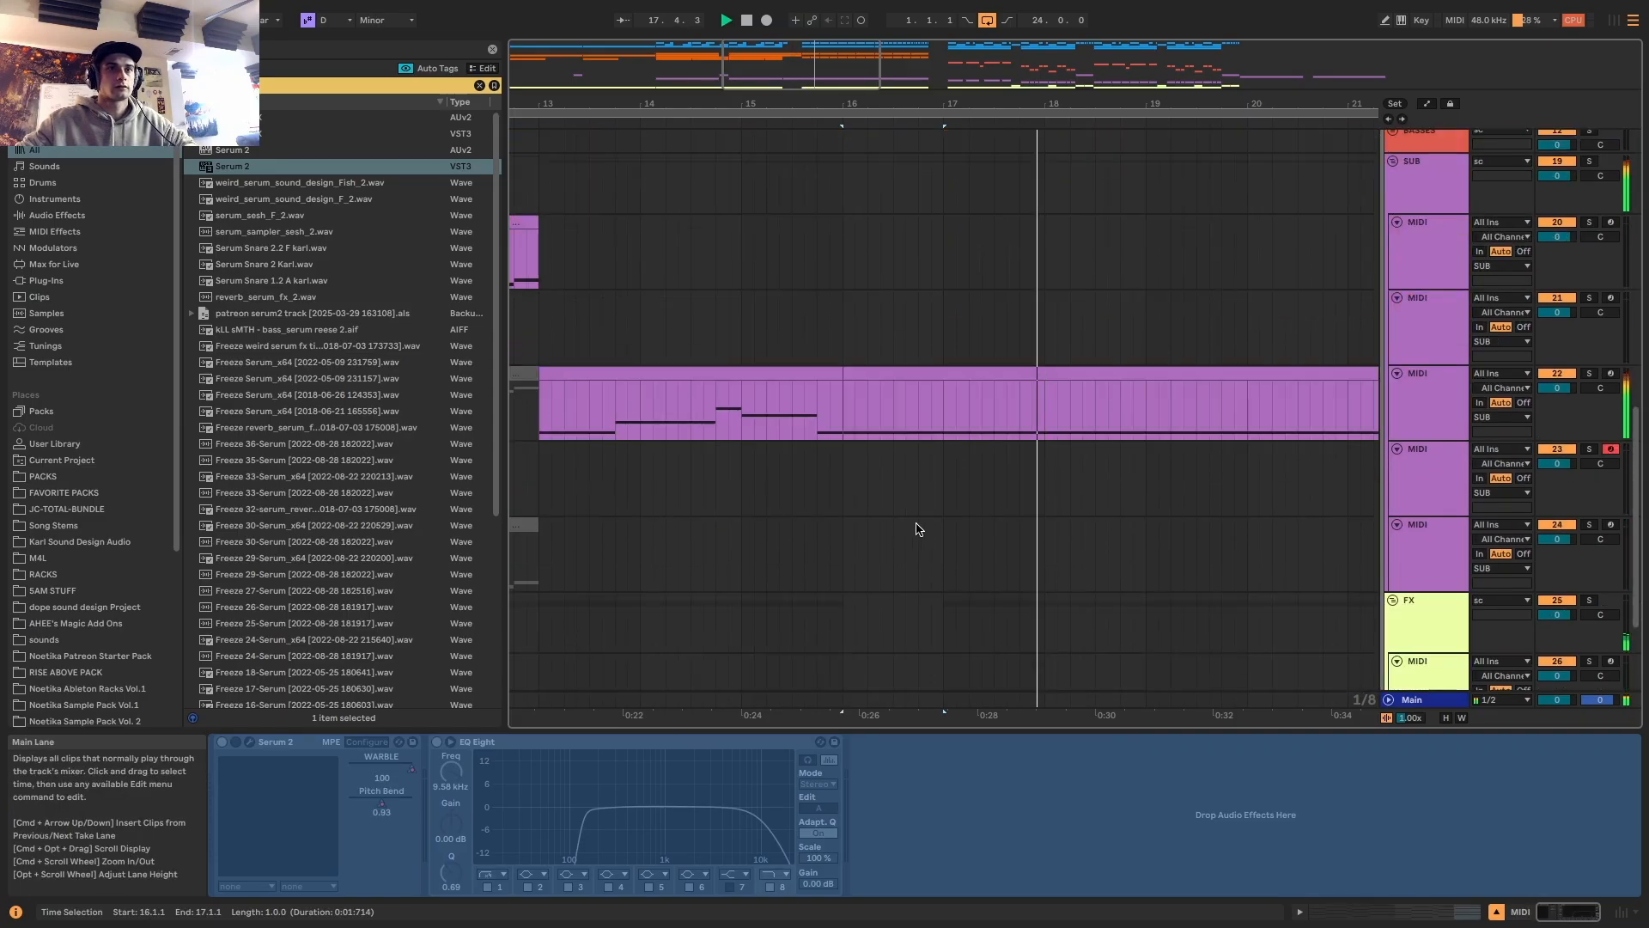
{"action": "key", "text": "a"}
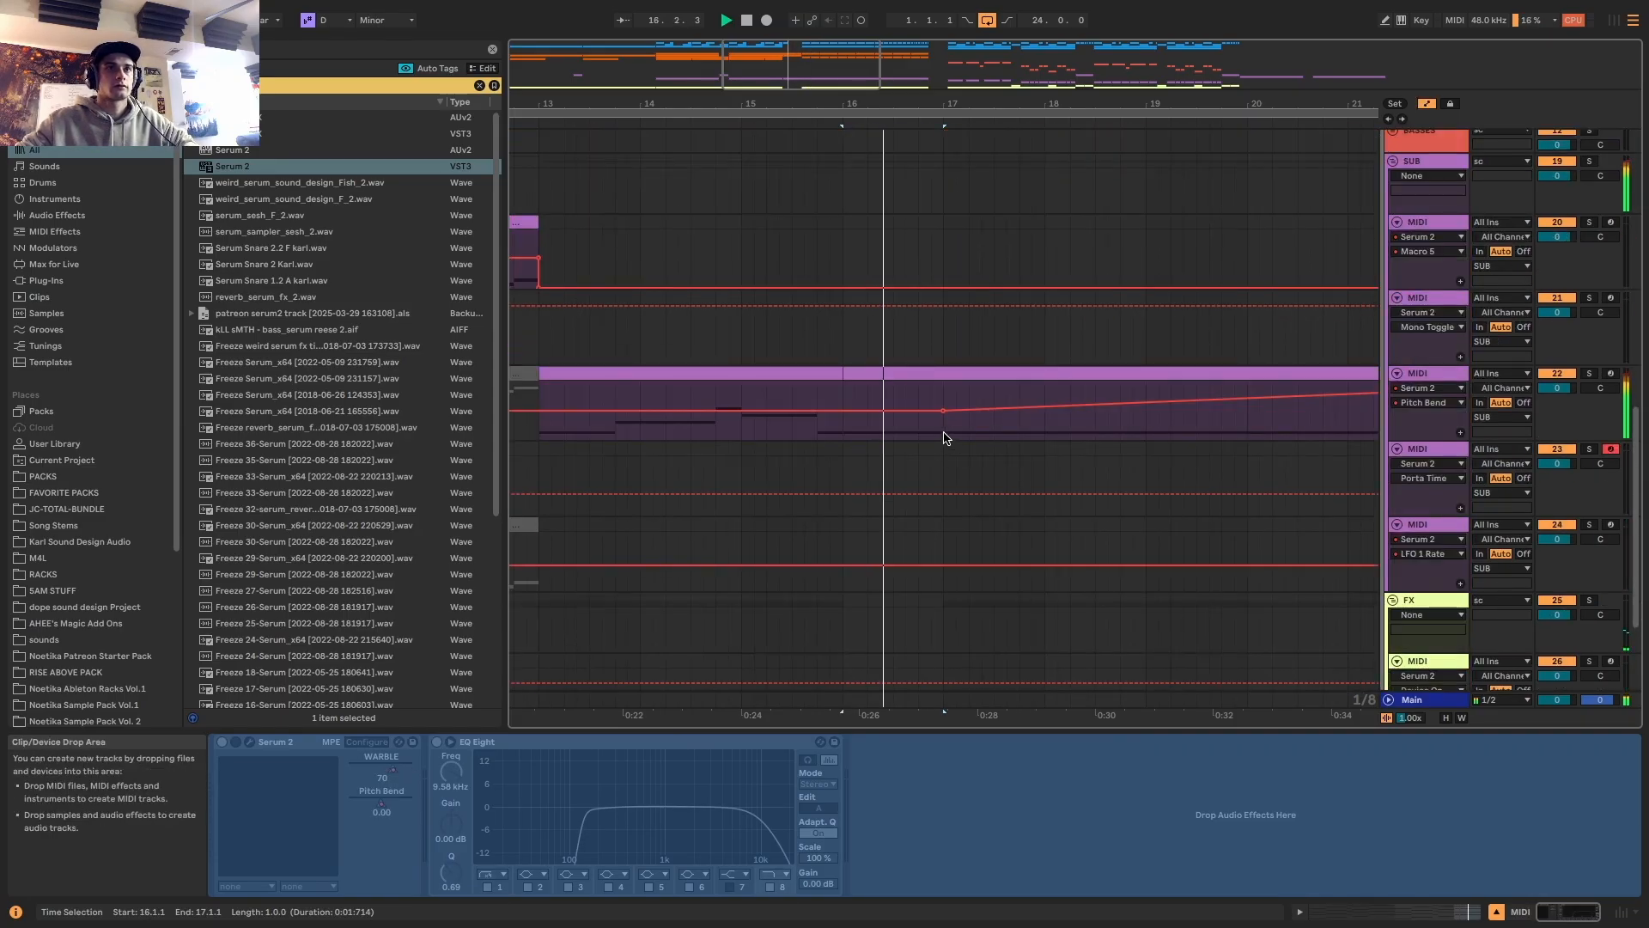
{"action": "left_click", "coordinate": [842, 415]}
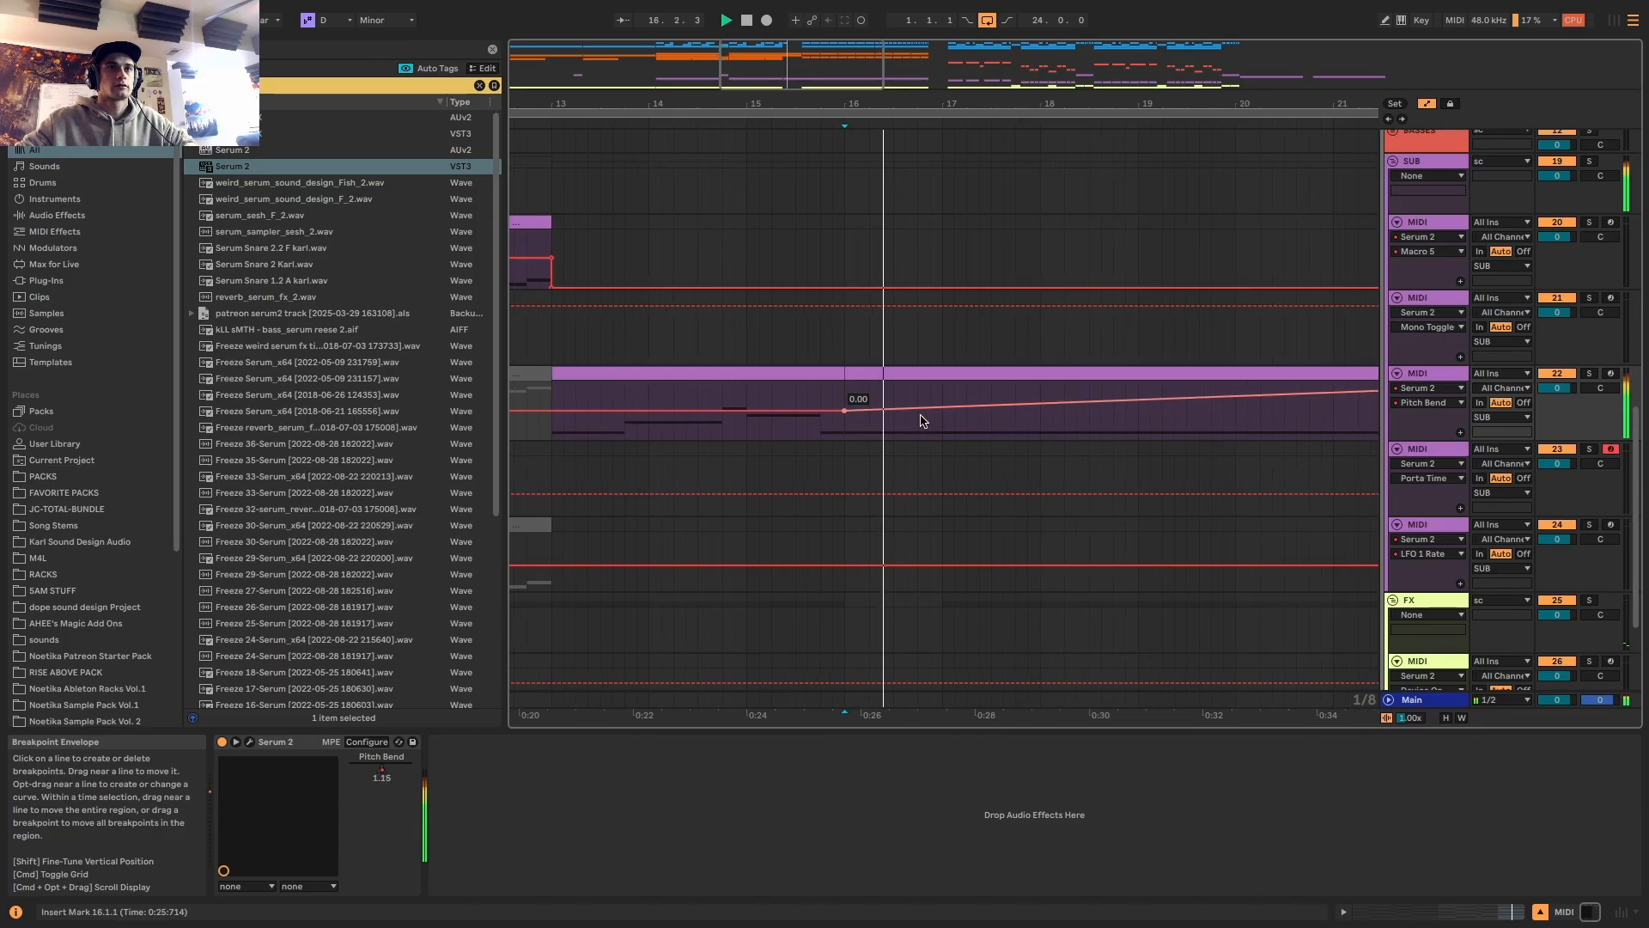
{"action": "scroll", "coordinate": [922, 420], "scroll_direction": "down", "scroll_amount": 5}
{"action": "key", "text": "a"}
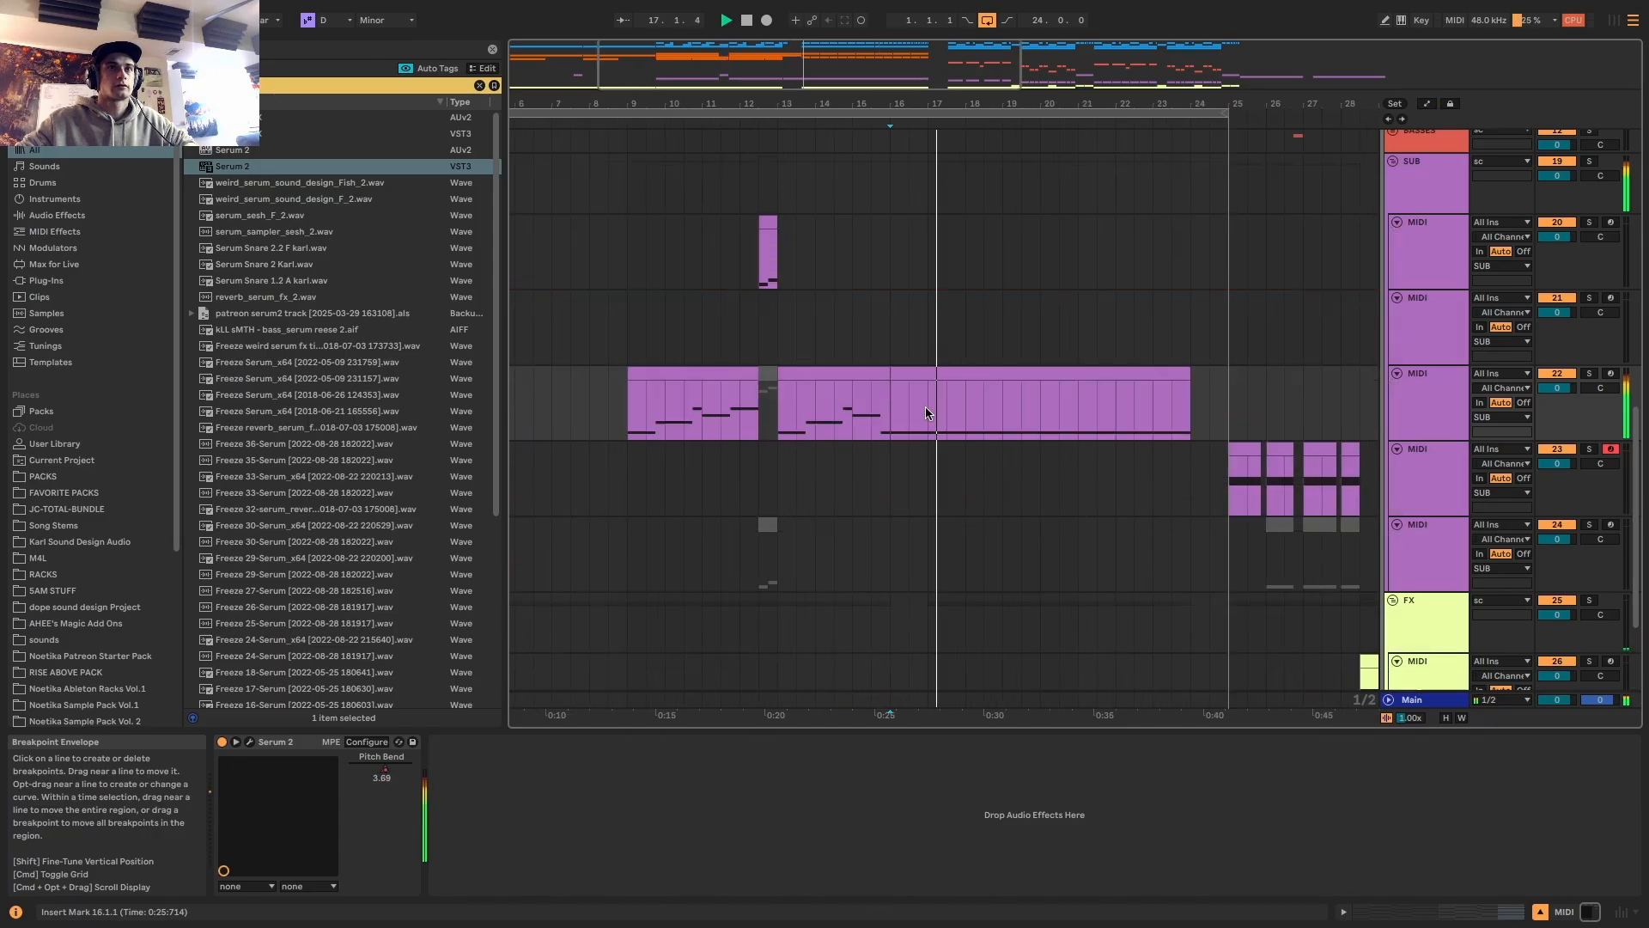
Copy the half-bar slice at 15.3.1 on track 11 to 17.1.1 and repeat it through the build-up
{"action": "left_click", "coordinate": [871, 335]}
{"action": "scroll", "coordinate": [874, 346], "scroll_direction": "up", "scroll_amount": 5}
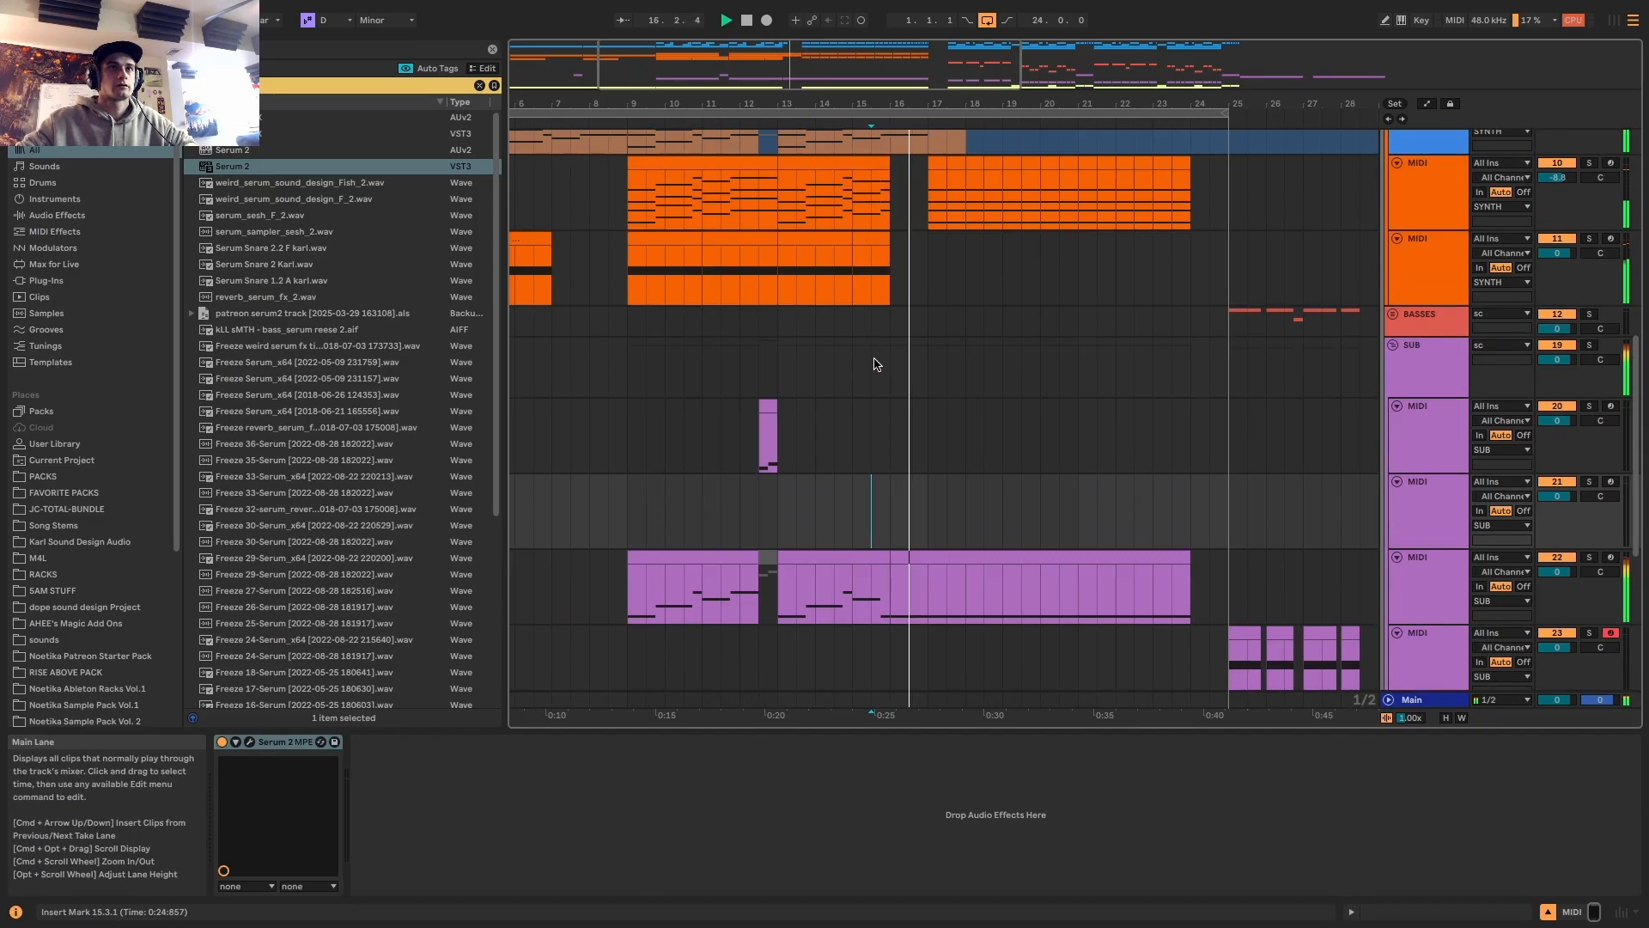
{"action": "left_click_drag", "start_coordinate": [873, 243], "coordinate": [947, 242]}
{"action": "key", "text": "space"}
{"action": "key", "text": "space"}
{"action": "key", "text": "super+d"}
{"action": "key", "text": "super+d"}
{"action": "key", "text": "super+d"}
{"action": "key", "text": "super+z"}
{"action": "key", "text": "super+z"}
{"action": "key", "text": "super+z"}
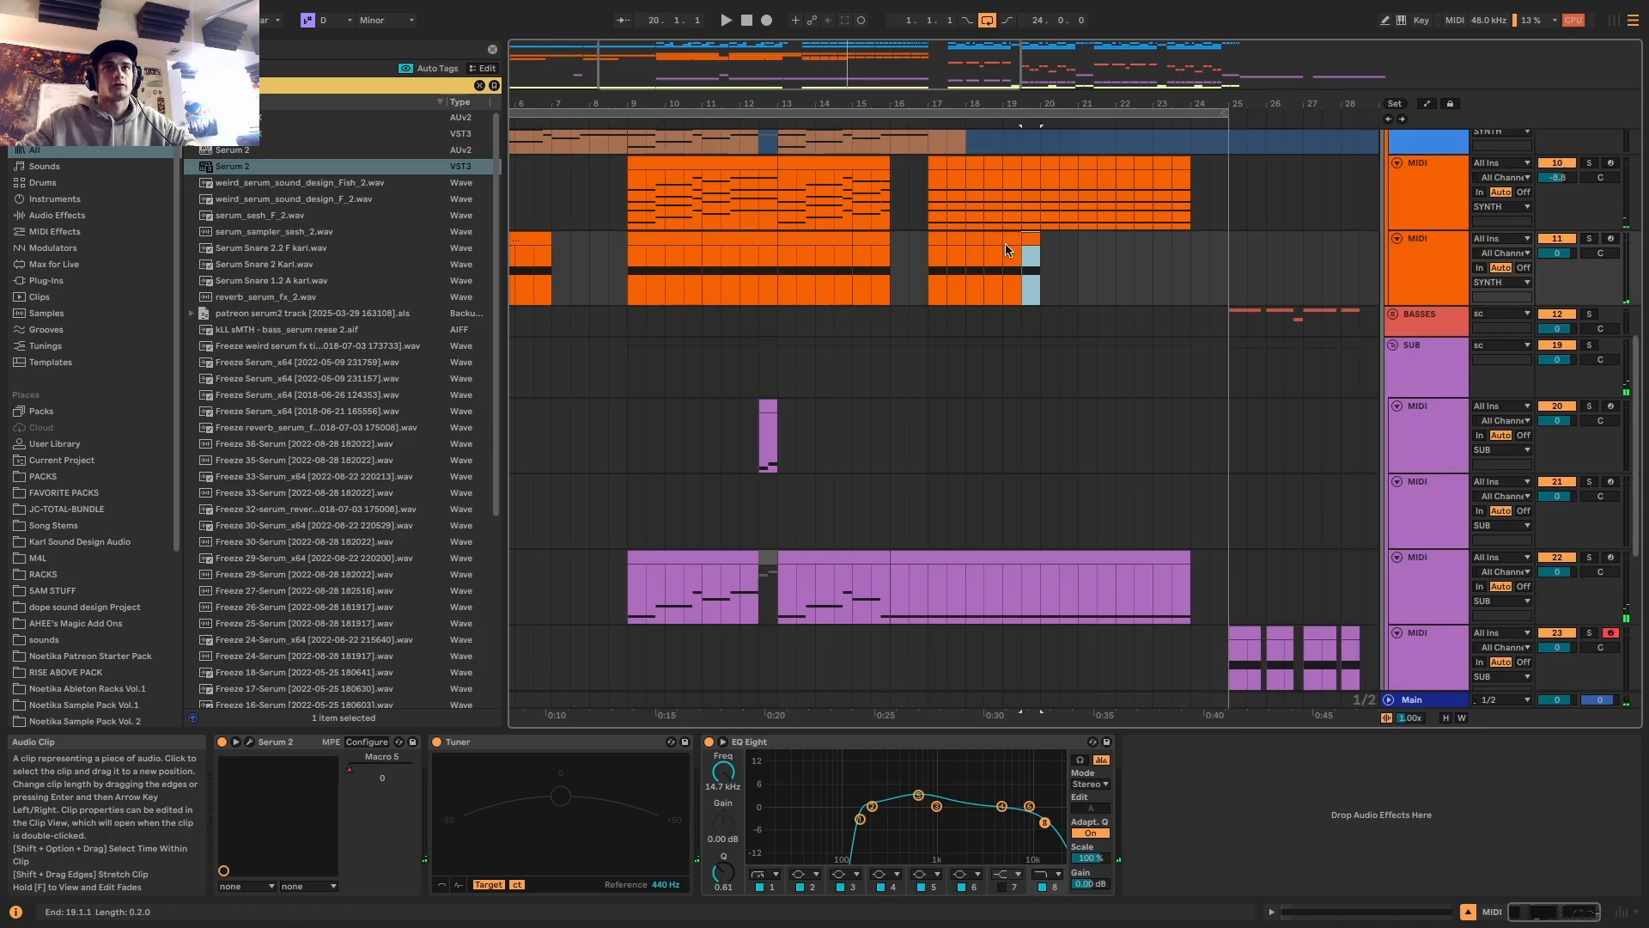
Fill track 11 up to 24.1.1 with progressively shorter repeats, down to 0.0.2 slices, and play the build-up
{"action": "key", "text": "super+d"}
{"action": "key", "text": "super+d"}
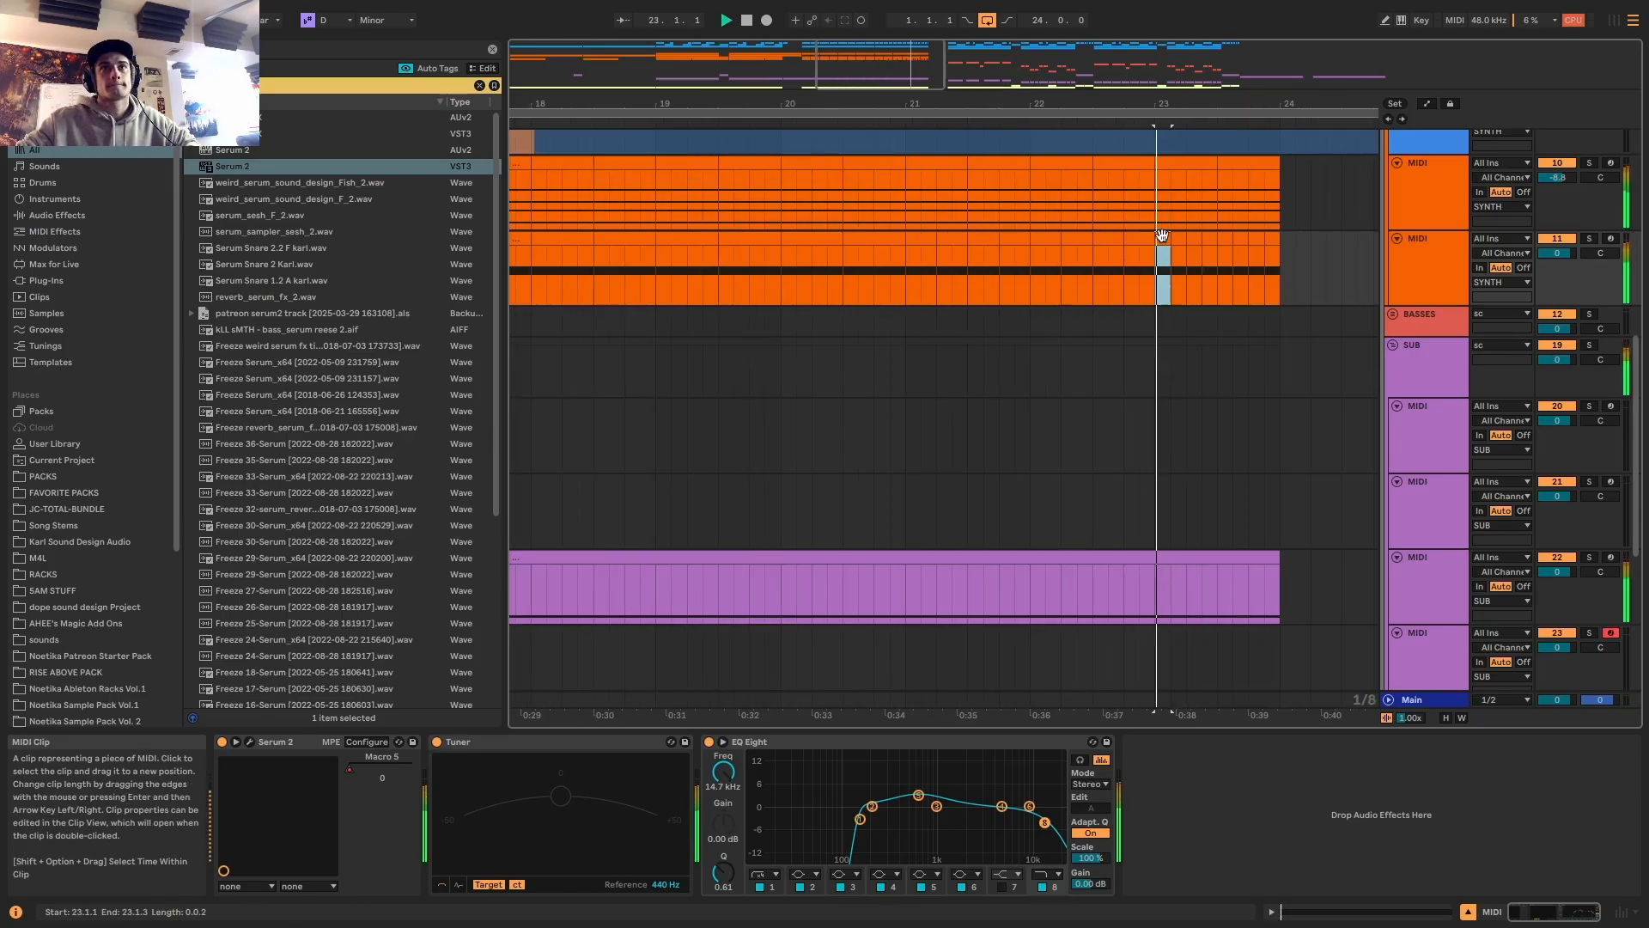
{"action": "scroll", "coordinate": [1161, 242], "scroll_direction": "down", "scroll_amount": 5}
{"action": "key", "text": "space"}
{"action": "key", "text": "space"}
{"action": "key", "text": "space"}
Raise the bend-up range of track 11's Serum 2 and draw a pitch bend ramp to 12.00 from 17.1.1 to 24.1.1
{"action": "left_click", "coordinate": [250, 741]}
{"action": "left_click", "coordinate": [689, 712]}
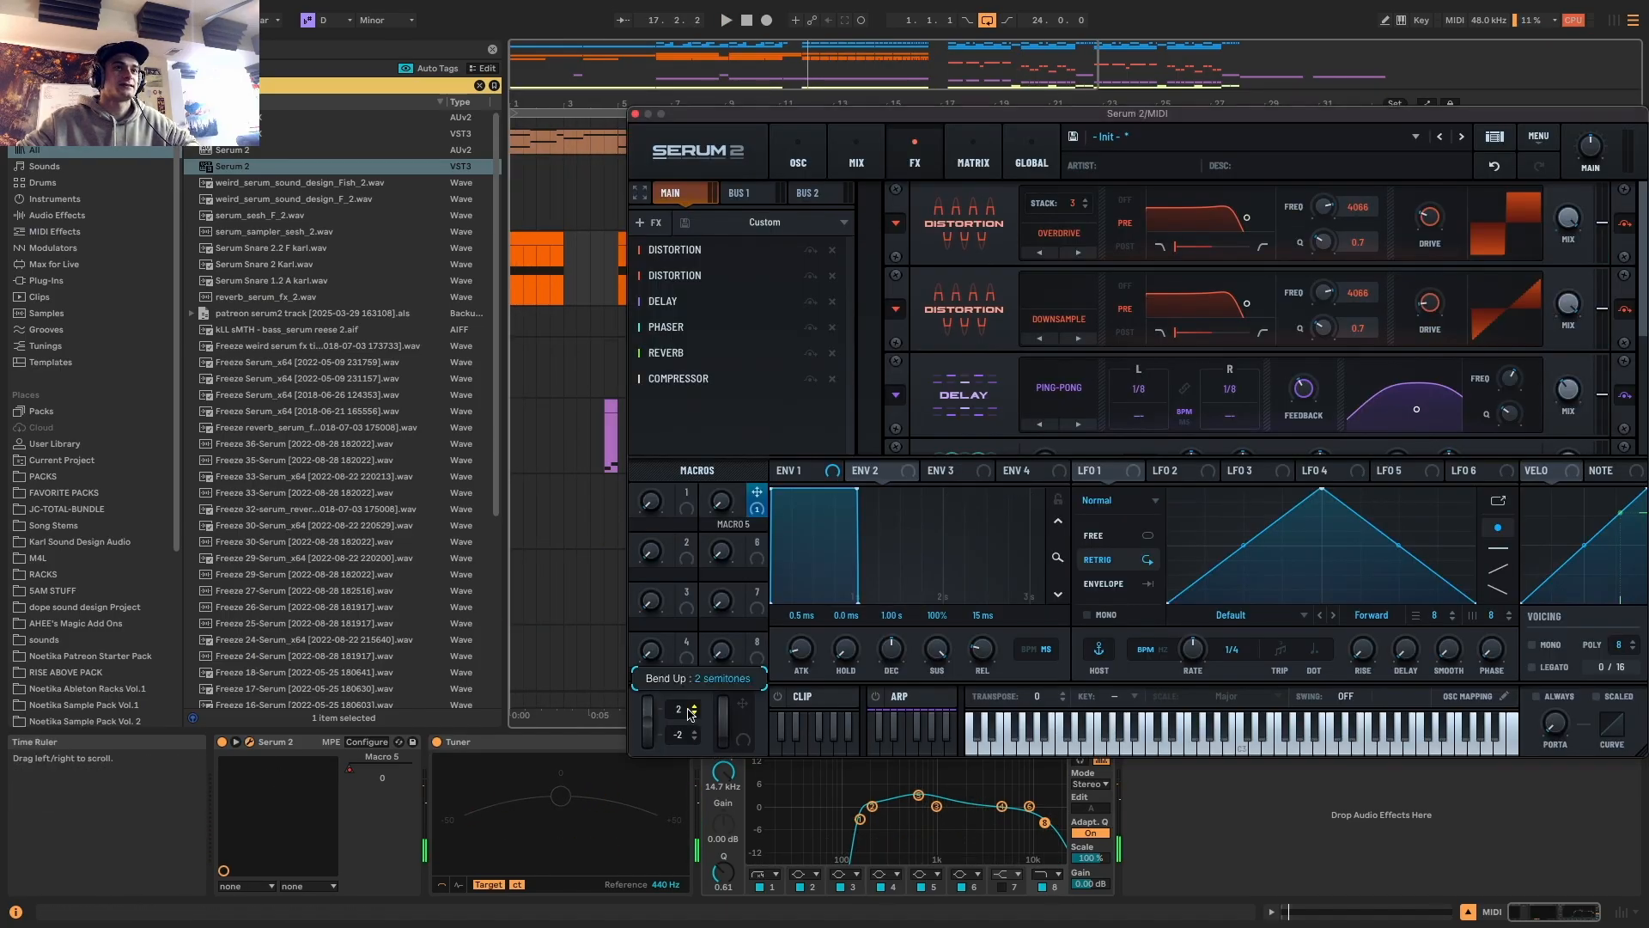
{"action": "left_click", "coordinate": [635, 114]}
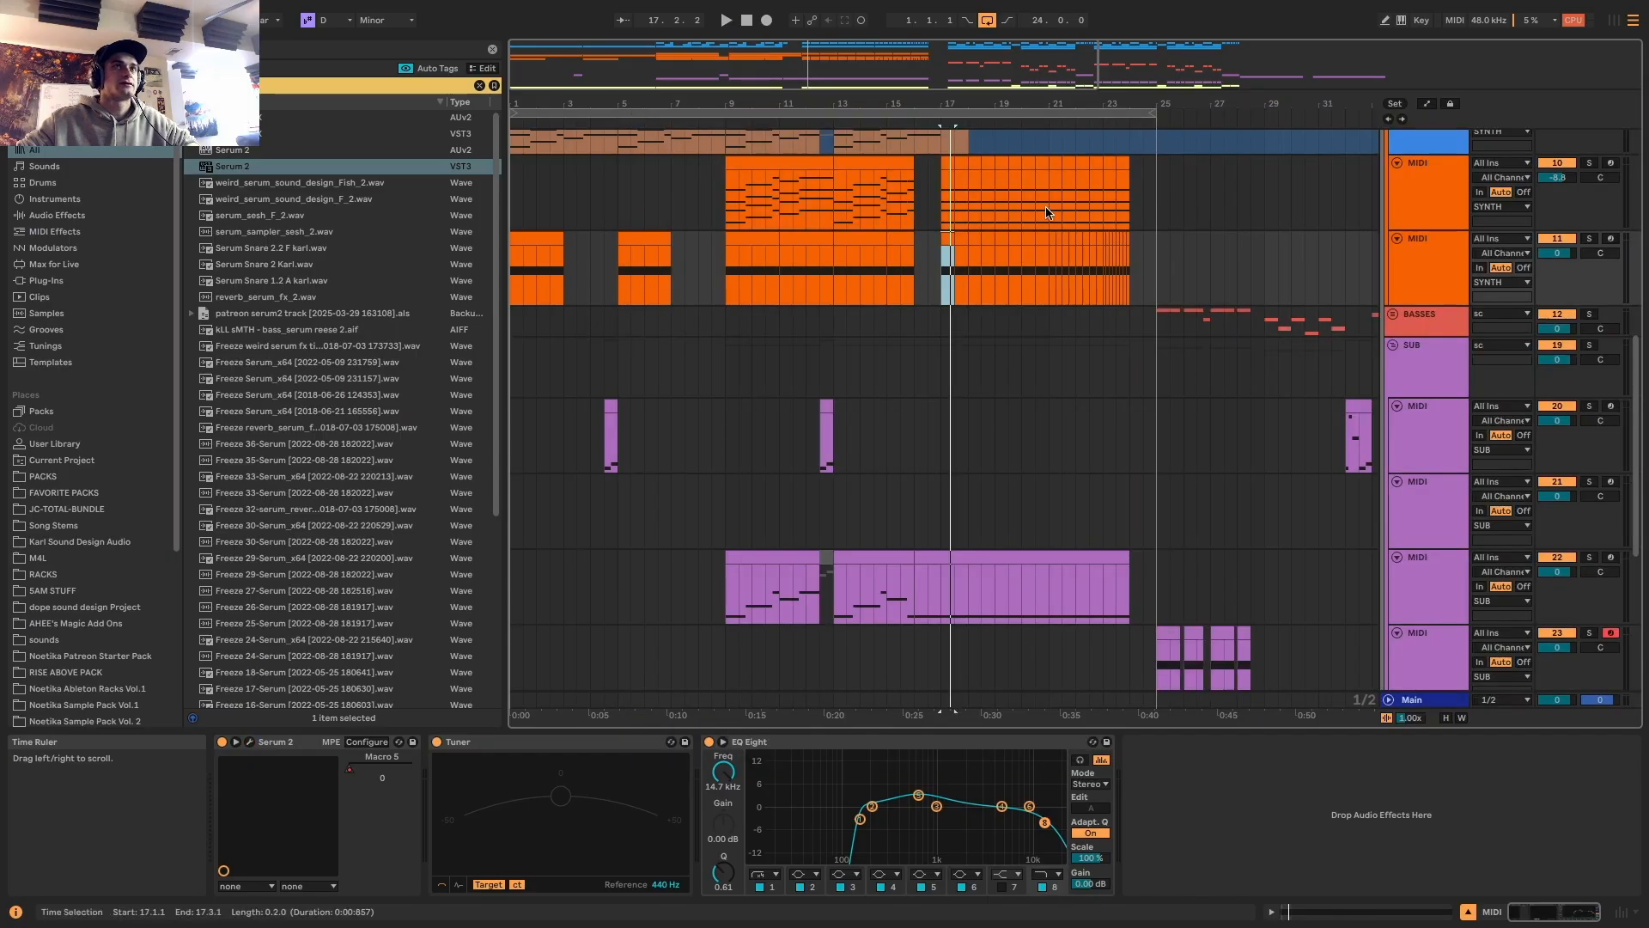
{"action": "scroll", "coordinate": [1049, 223], "scroll_direction": "up", "scroll_amount": 1}
{"action": "key", "text": "space"}
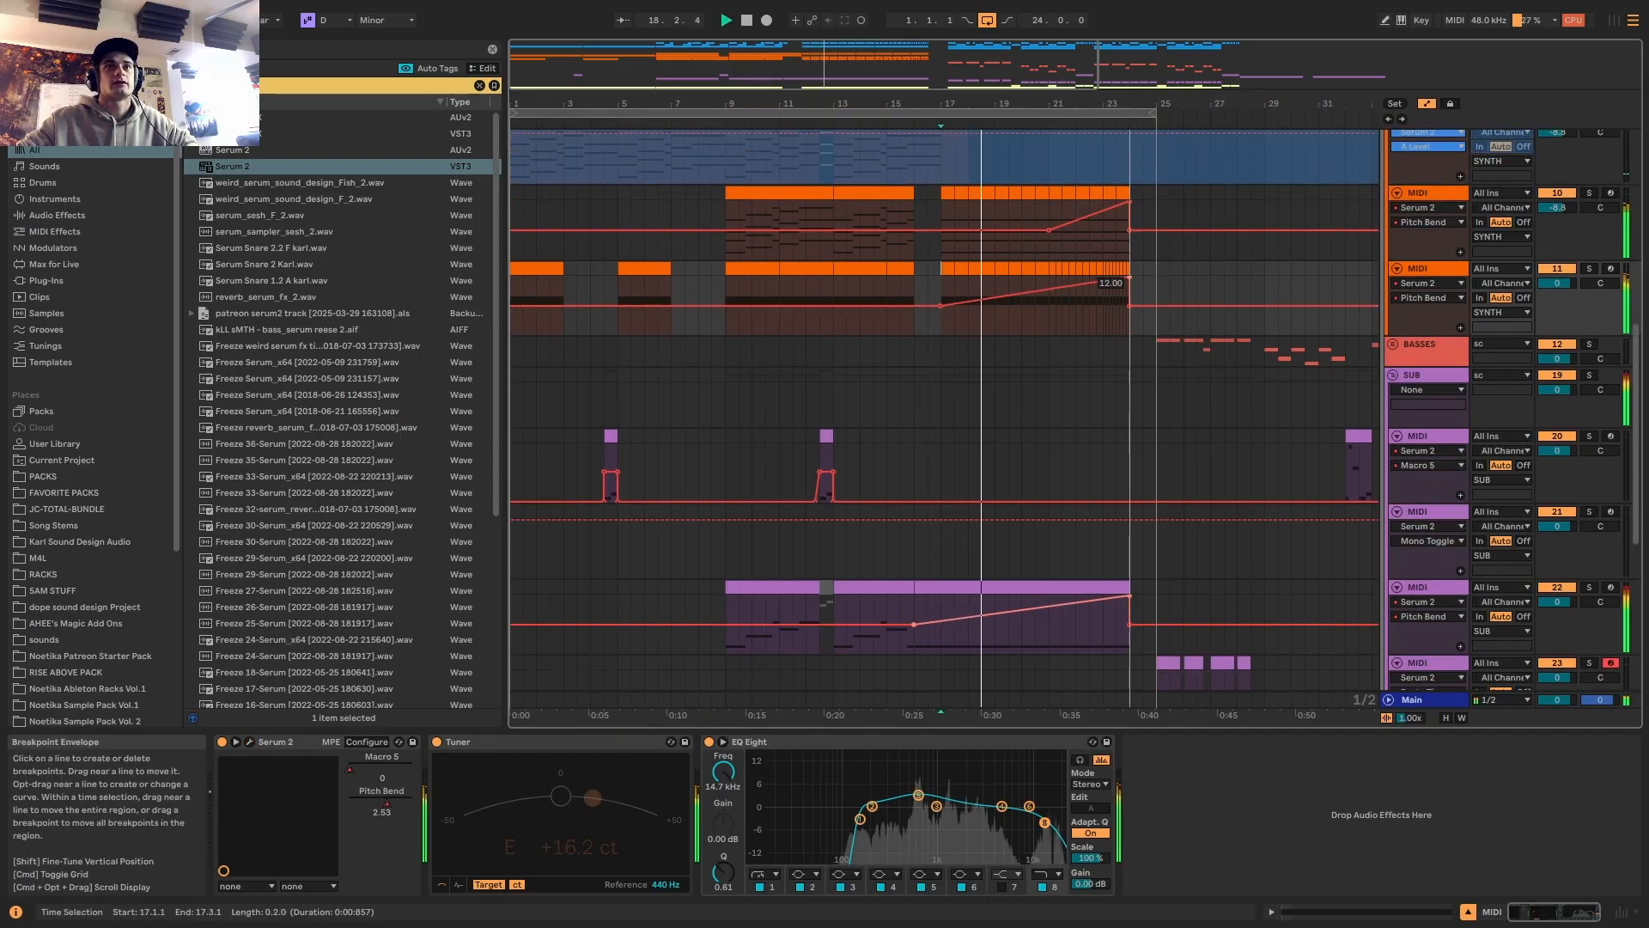
Set the bend-up range of track 11's Serum 2 to 24 semitones
{"action": "left_click", "coordinate": [251, 742]}
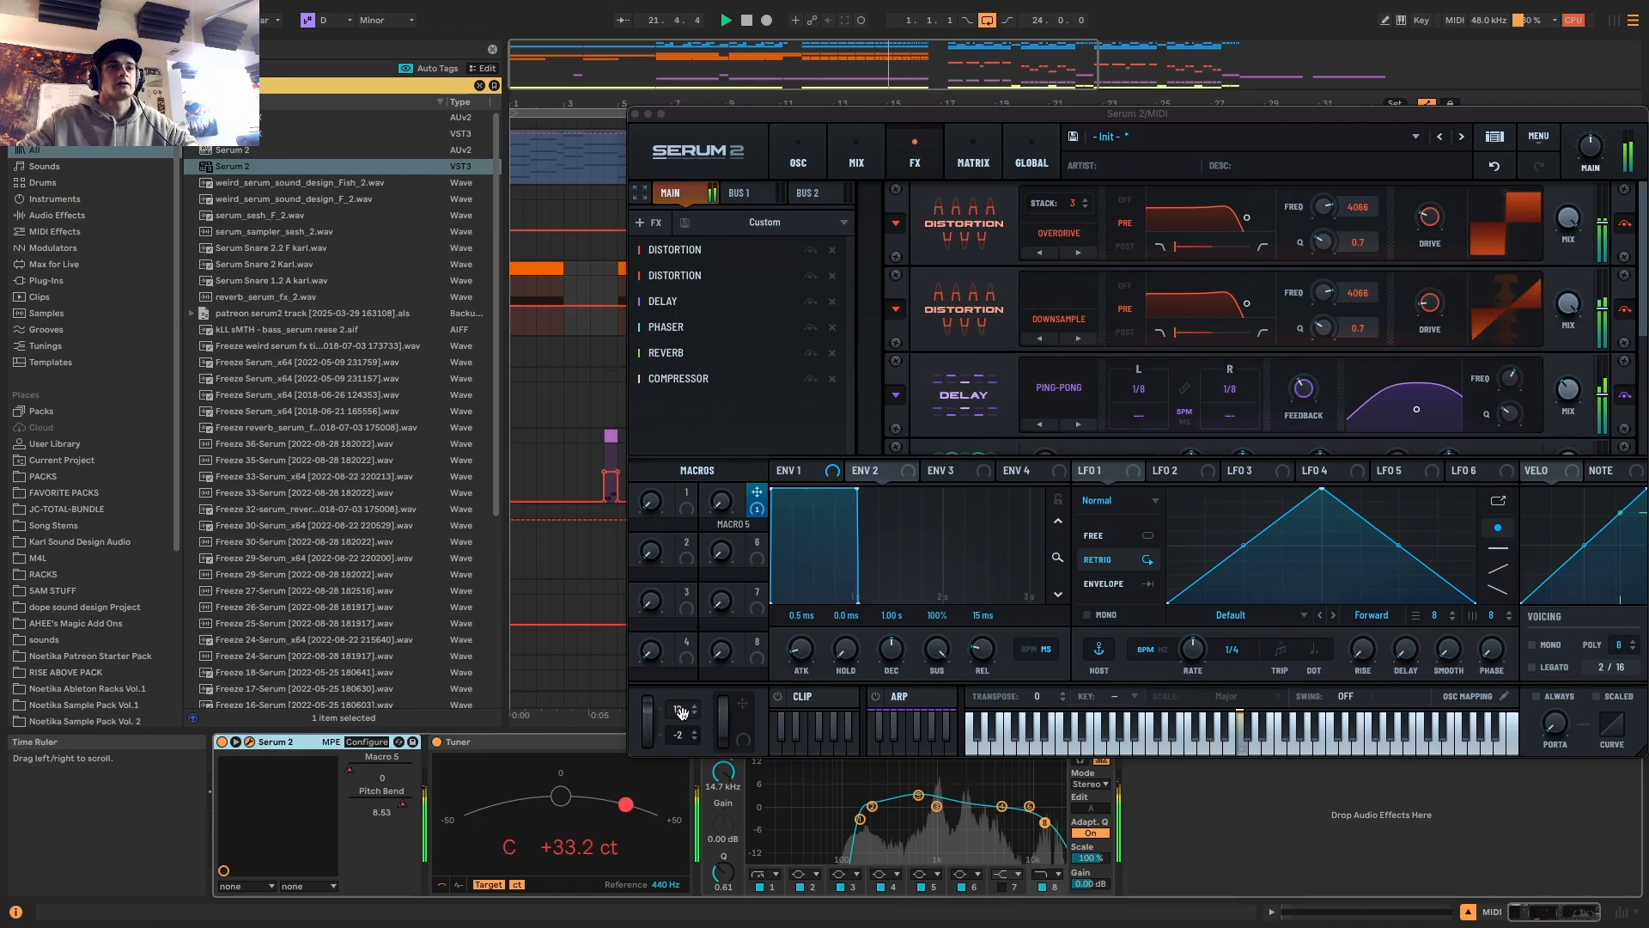
{"action": "left_click_drag", "start_coordinate": [677, 711], "coordinate": [687, 684]}
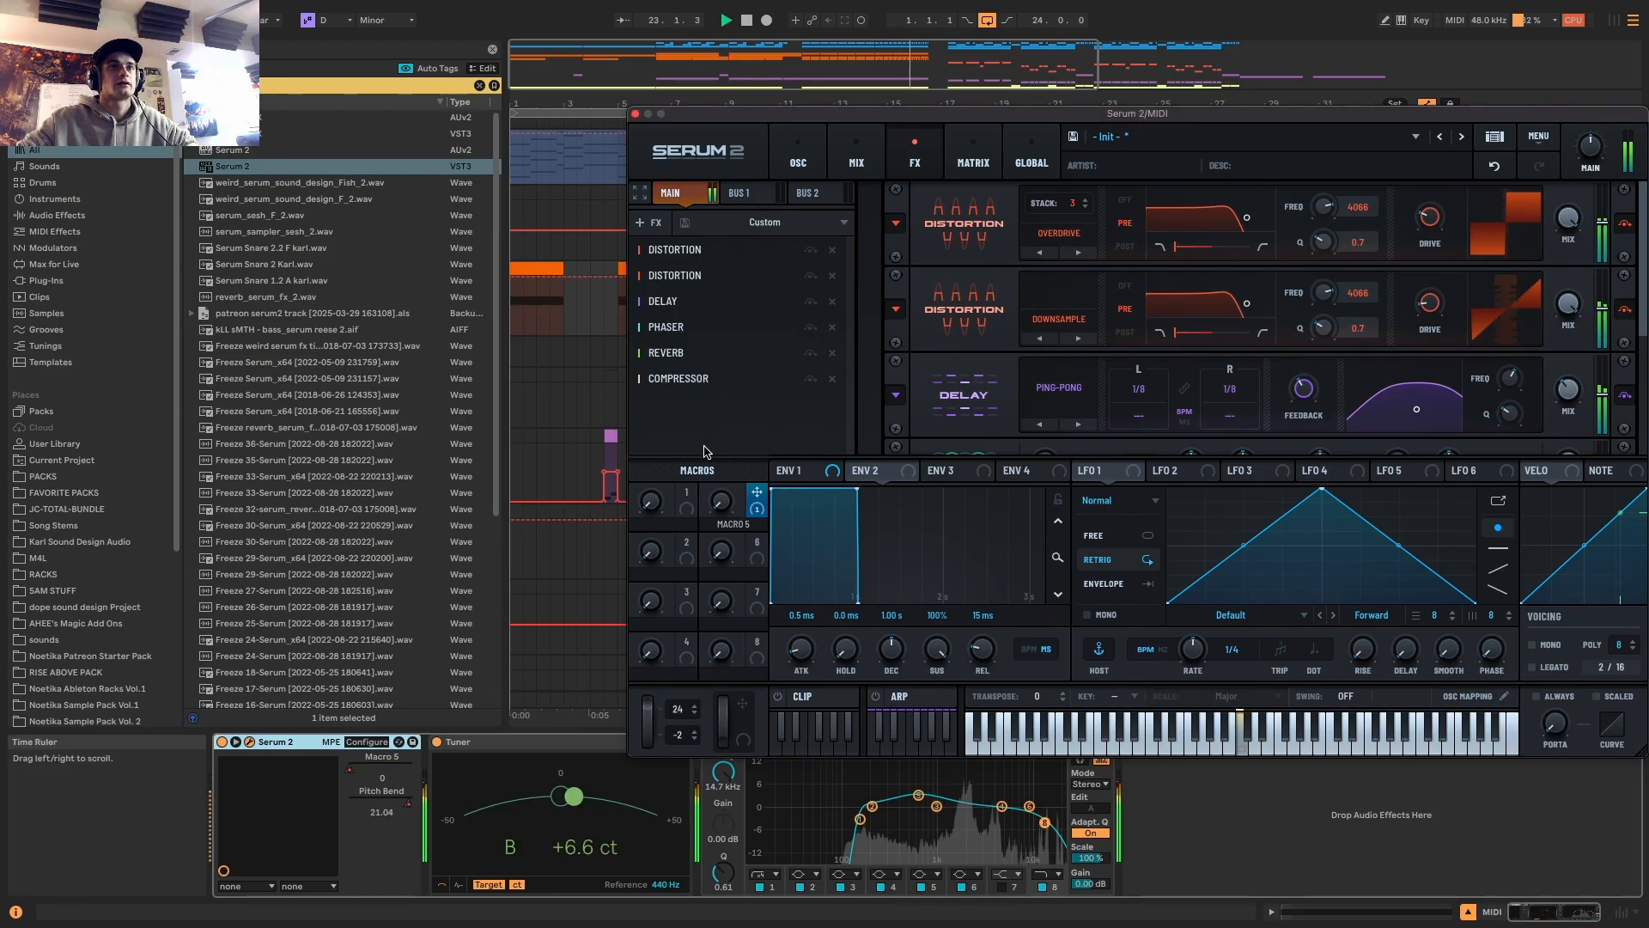
{"action": "left_click", "coordinate": [635, 114]}
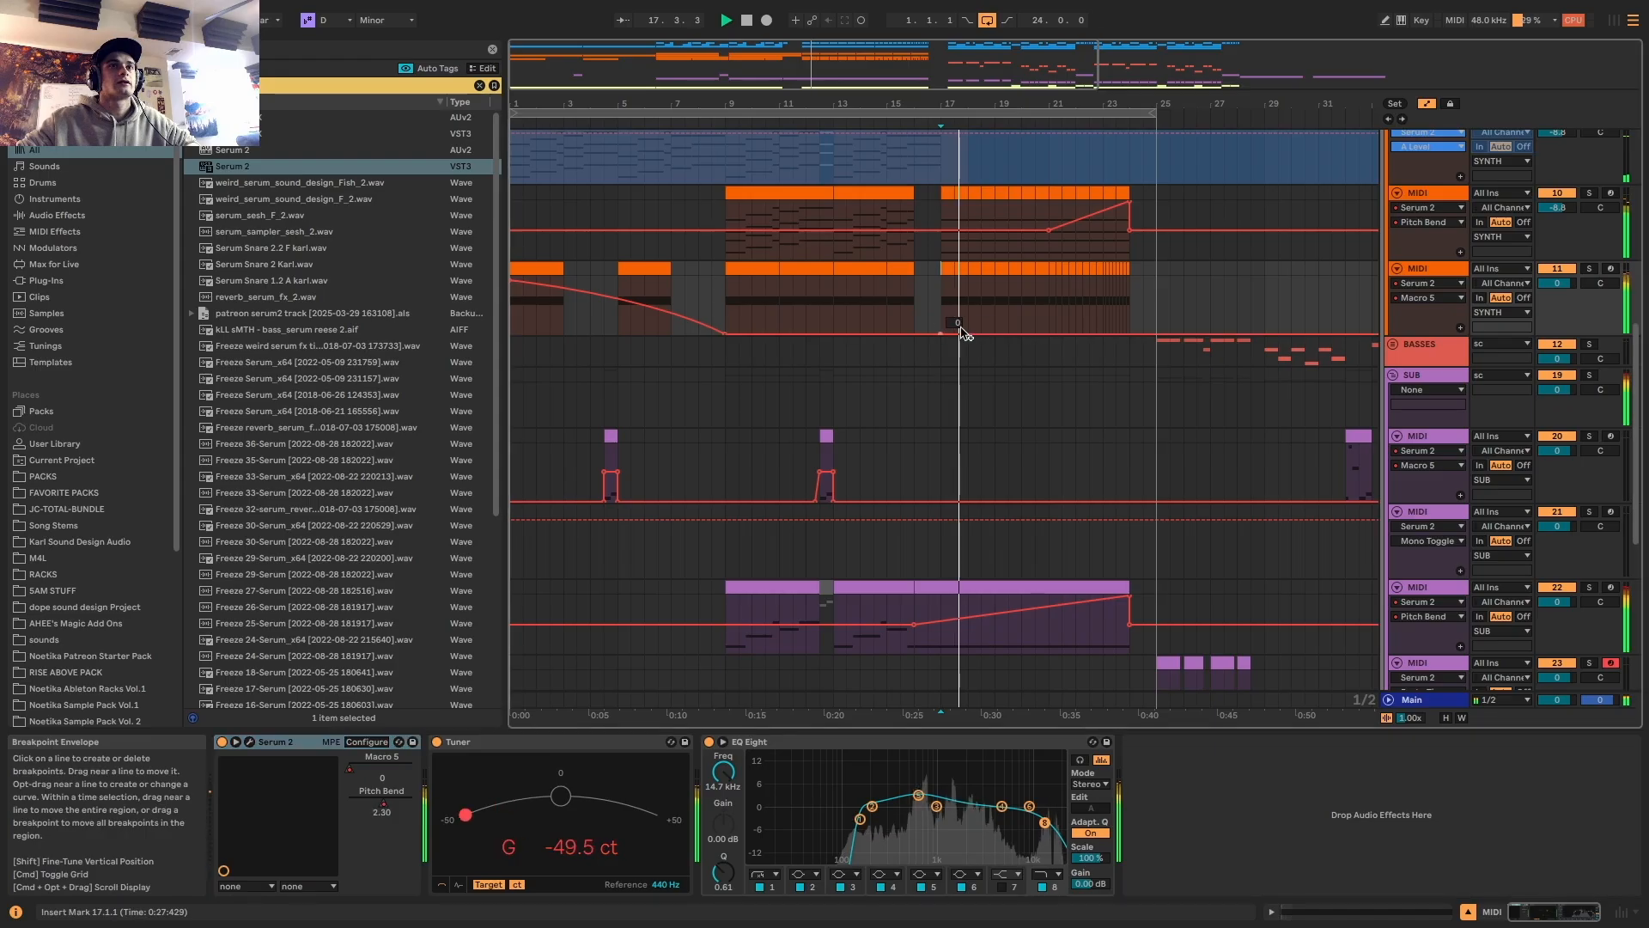
Automate Macro 5 on track 11 in a fast-rising curve from 17.1.1, and lower the track's volume to about -3 dB
{"action": "left_click_drag", "start_coordinate": [1033, 325], "coordinate": [1033, 292]}
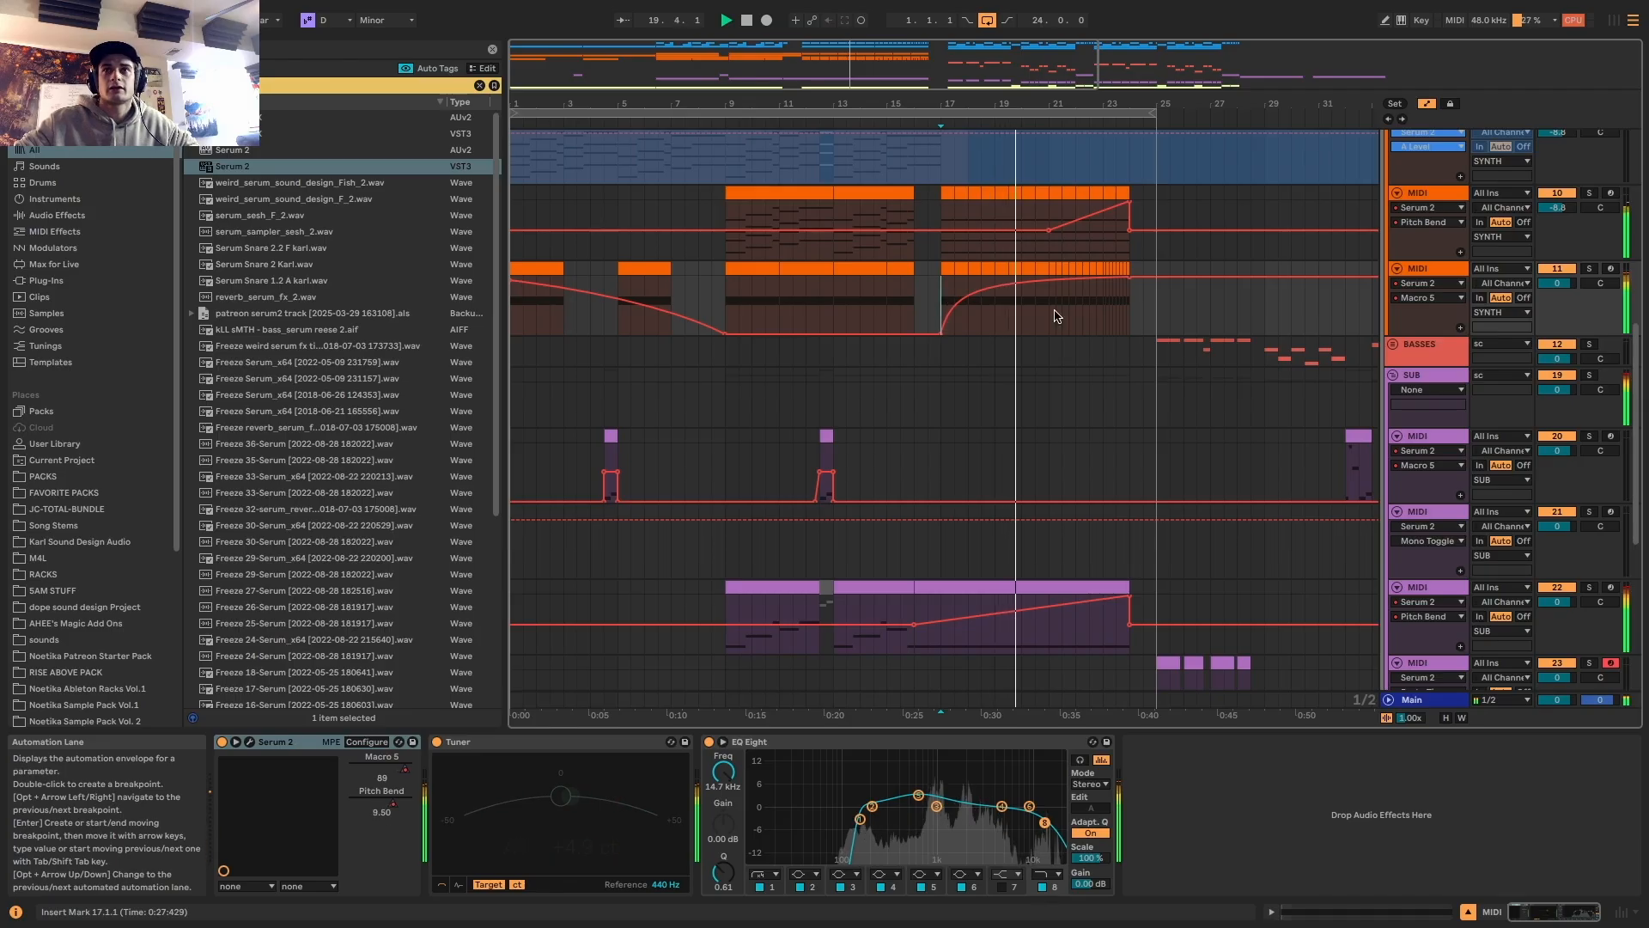
{"action": "key", "text": "a"}
{"action": "left_click_drag", "start_coordinate": [1571, 281], "coordinate": [1567, 280]}
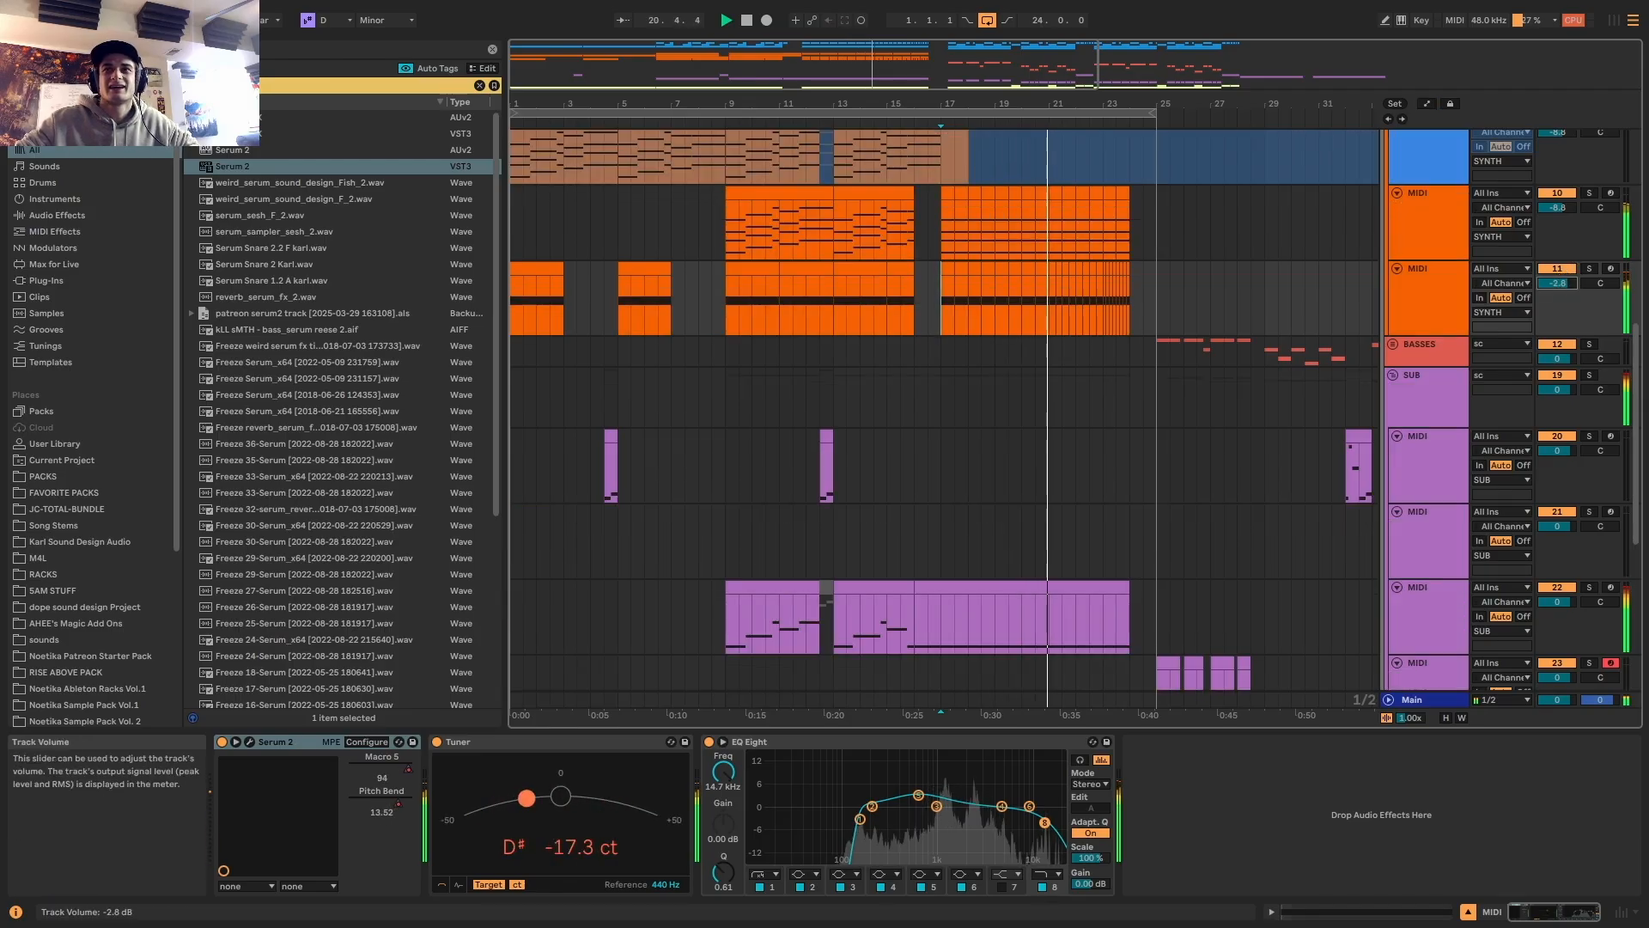
Automate track 11's Speaker On to off from 24.1.1, and turn off the arrangement loop
{"action": "key", "text": "a"}
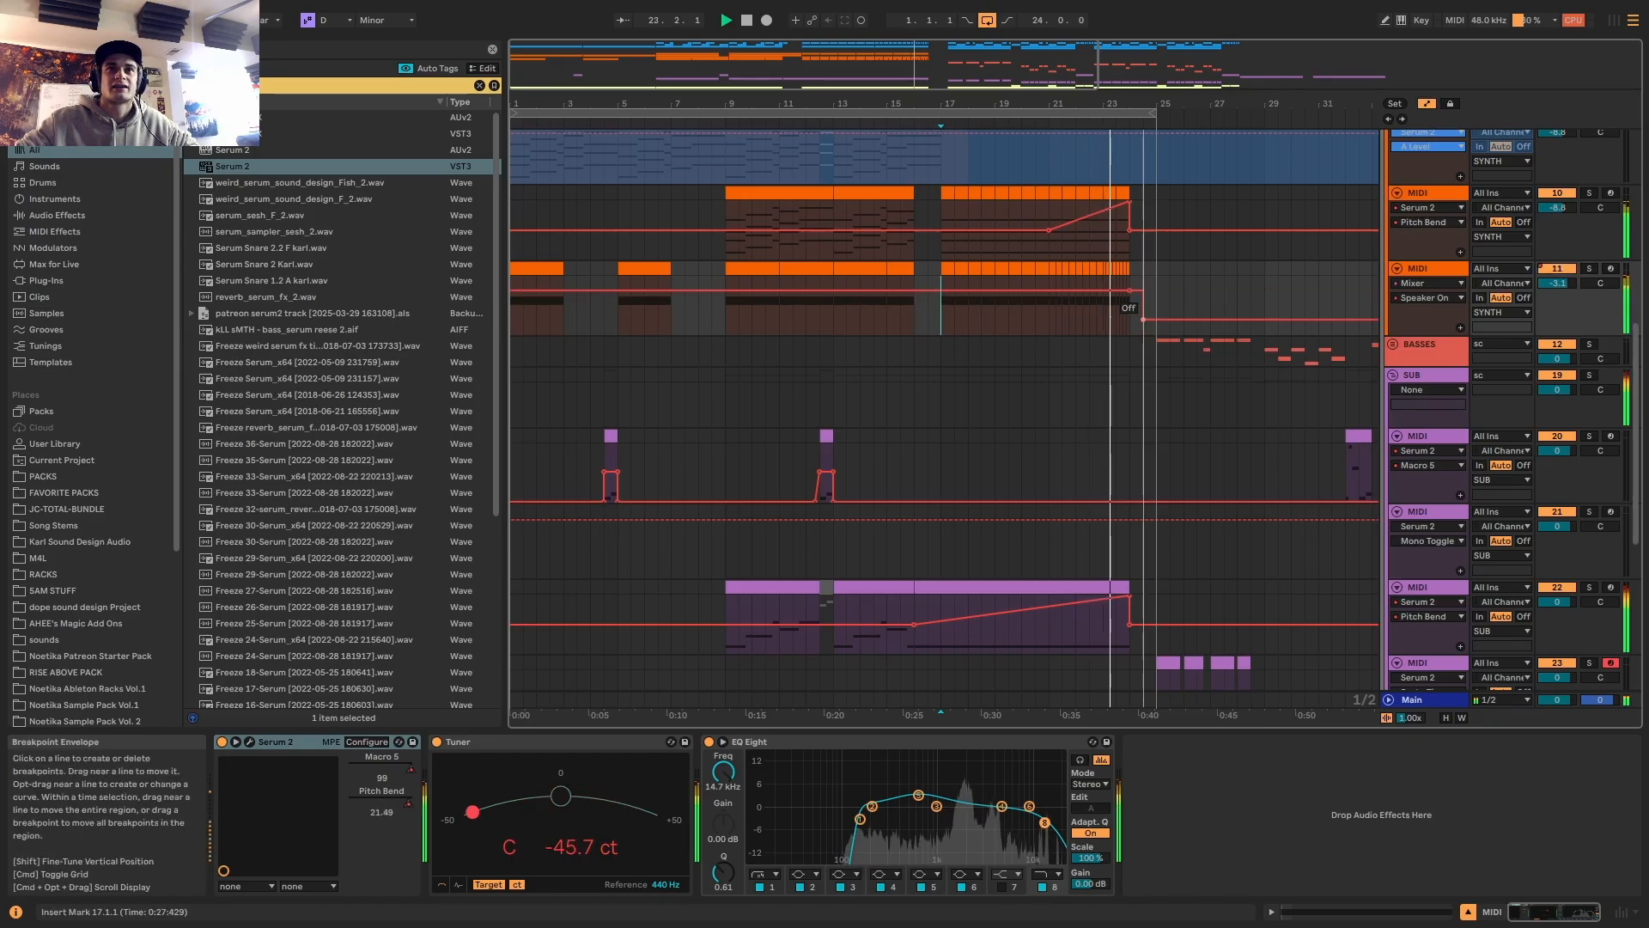
{"action": "left_click", "coordinate": [987, 20]}
{"action": "left_click", "coordinate": [760, 269]}
Duplicate track 11 and keep only a one-bar clip at 24.1.1 on the copy, deleting its other clips
{"action": "left_click", "coordinate": [1435, 273]}
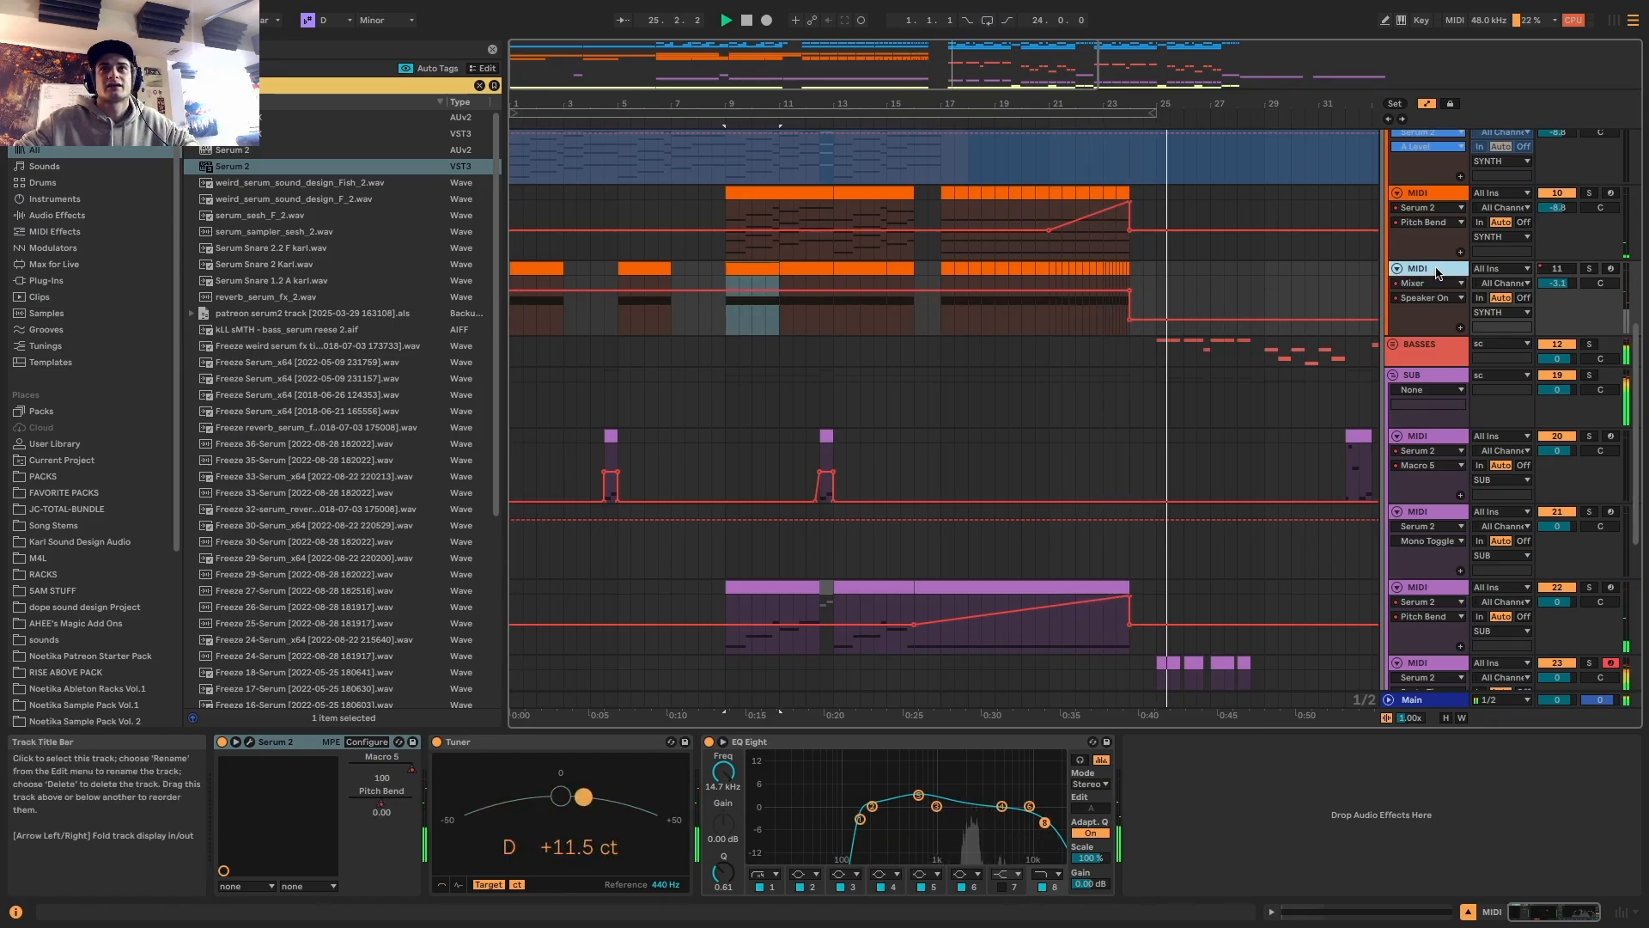
{"action": "key", "text": "super+d"}
{"action": "key", "text": "space"}
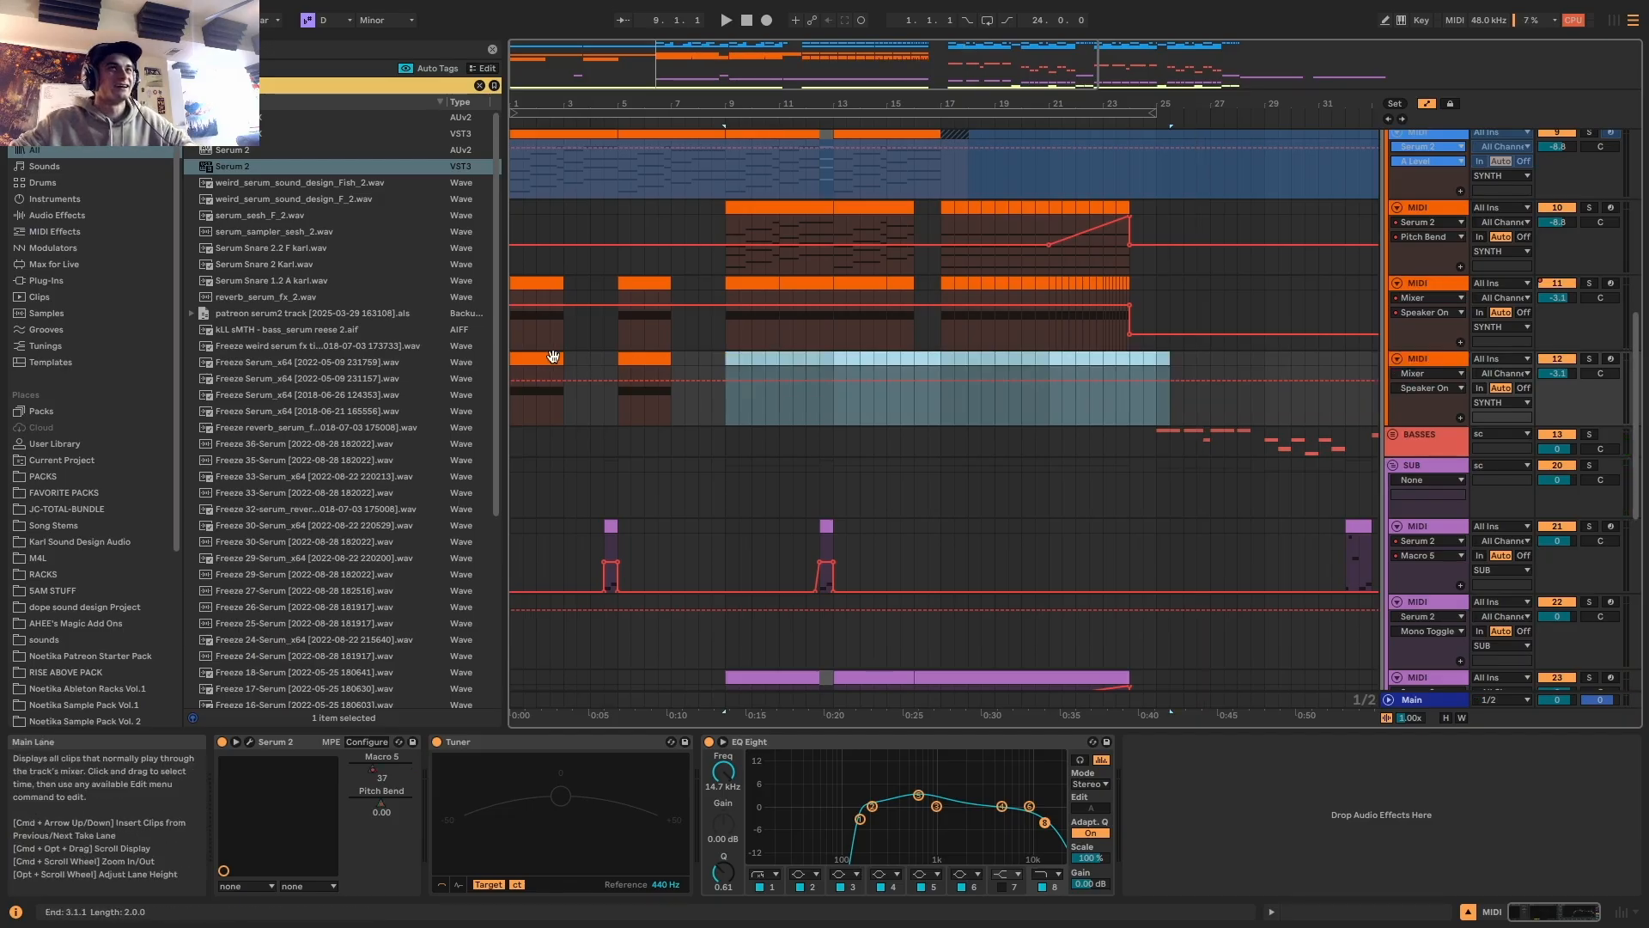
{"action": "key", "text": "Delete"}
{"action": "left_click", "coordinate": [1161, 369]}
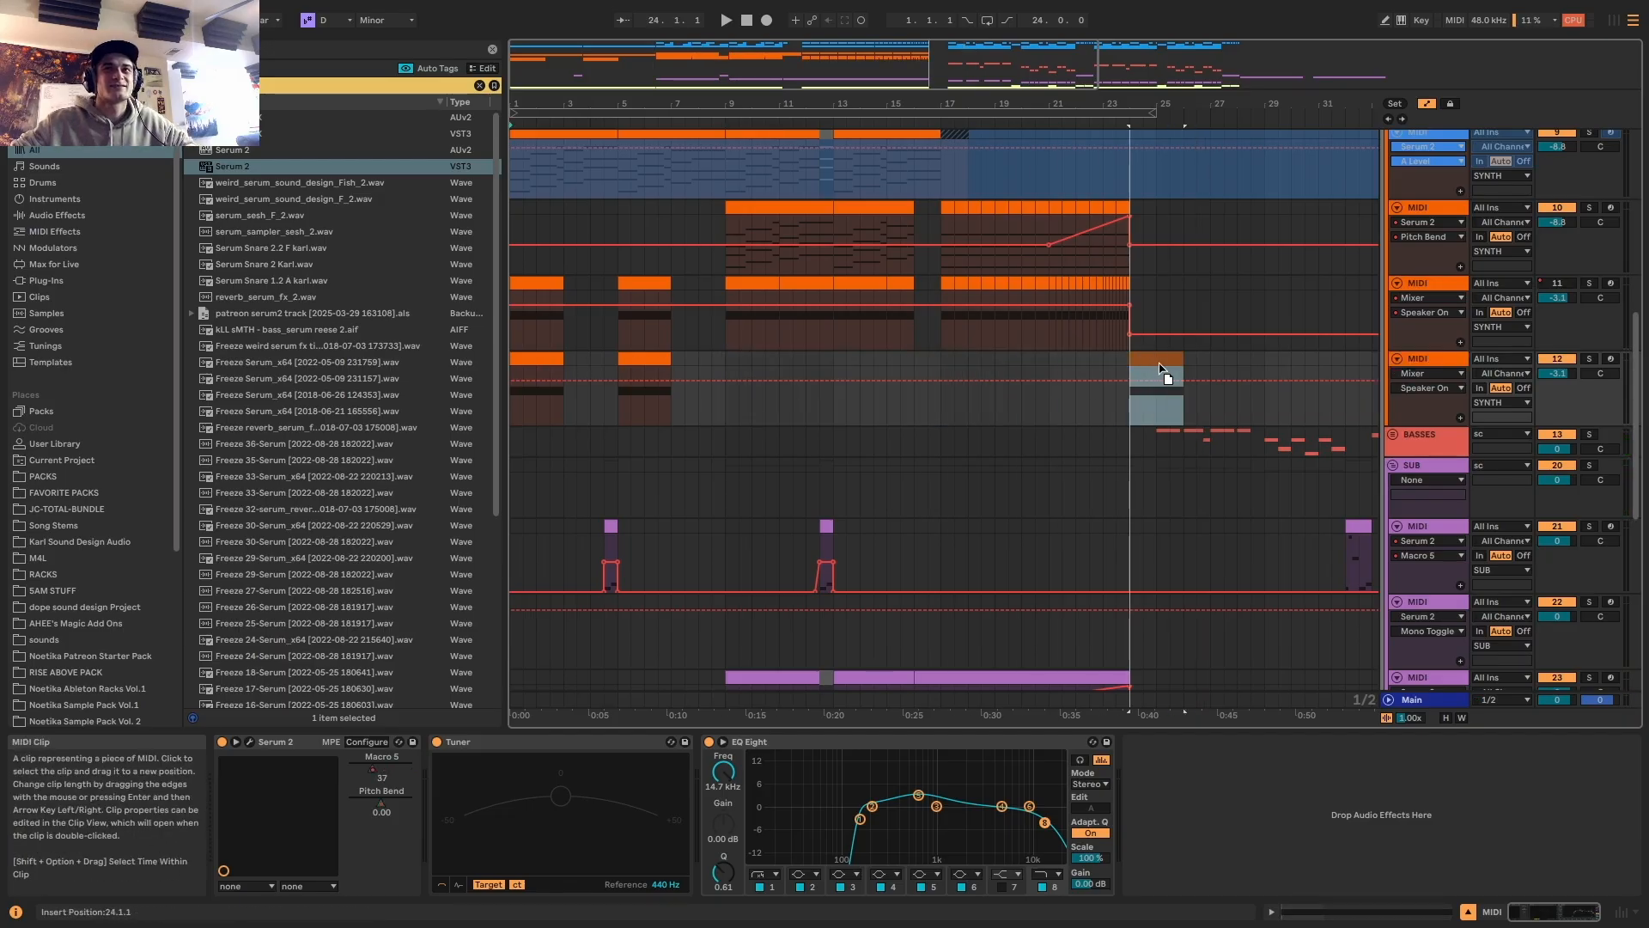
{"action": "left_click_drag", "start_coordinate": [725, 361], "coordinate": [600, 363]}
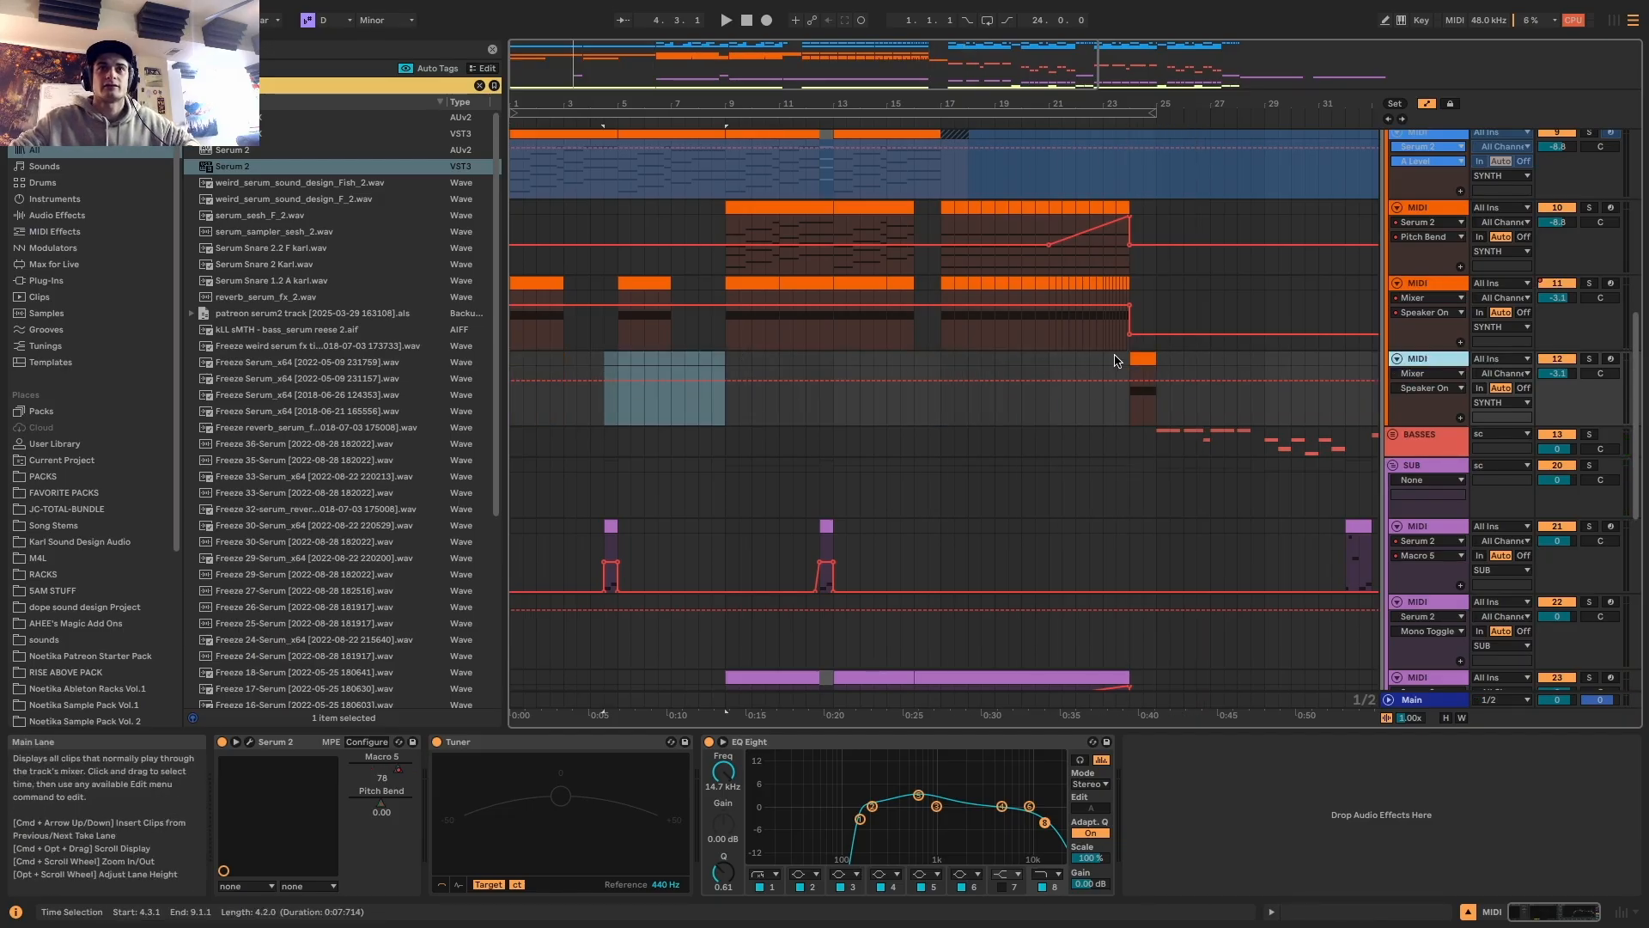
Automate Speaker On on track 12 to be on only from 24.1.1 to 25.1.1, and play from 24.1.1
{"action": "left_click", "coordinate": [1142, 360]}
{"action": "key", "text": "space"}
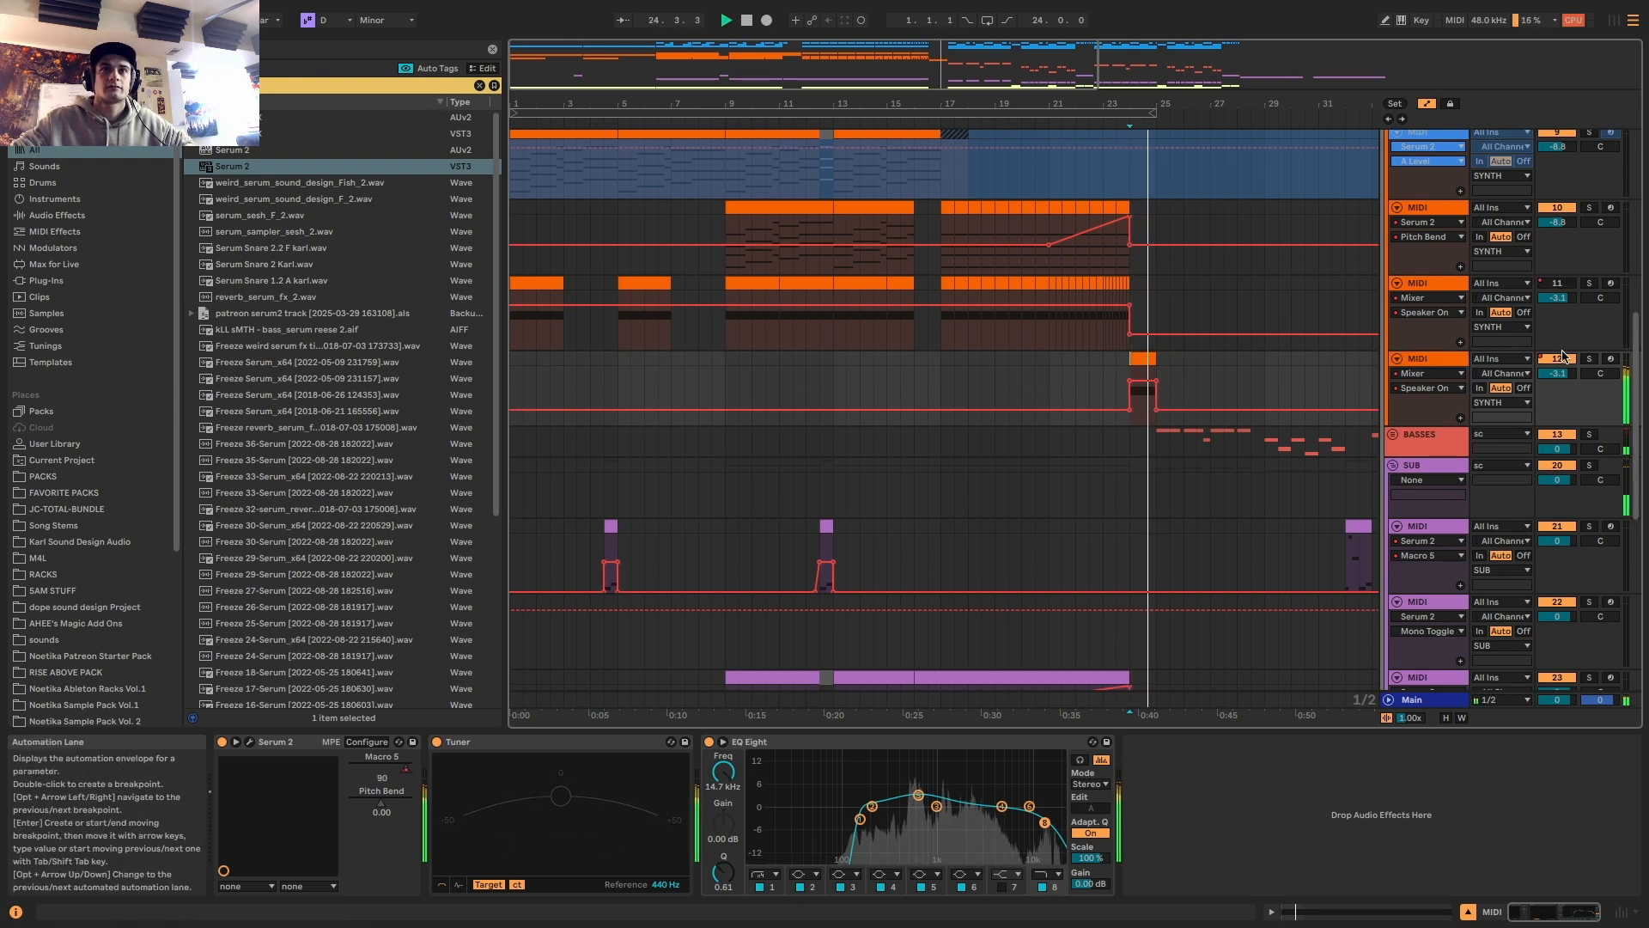
{"action": "key", "text": "a"}
{"action": "key", "text": "a"}
{"action": "key", "text": "a"}
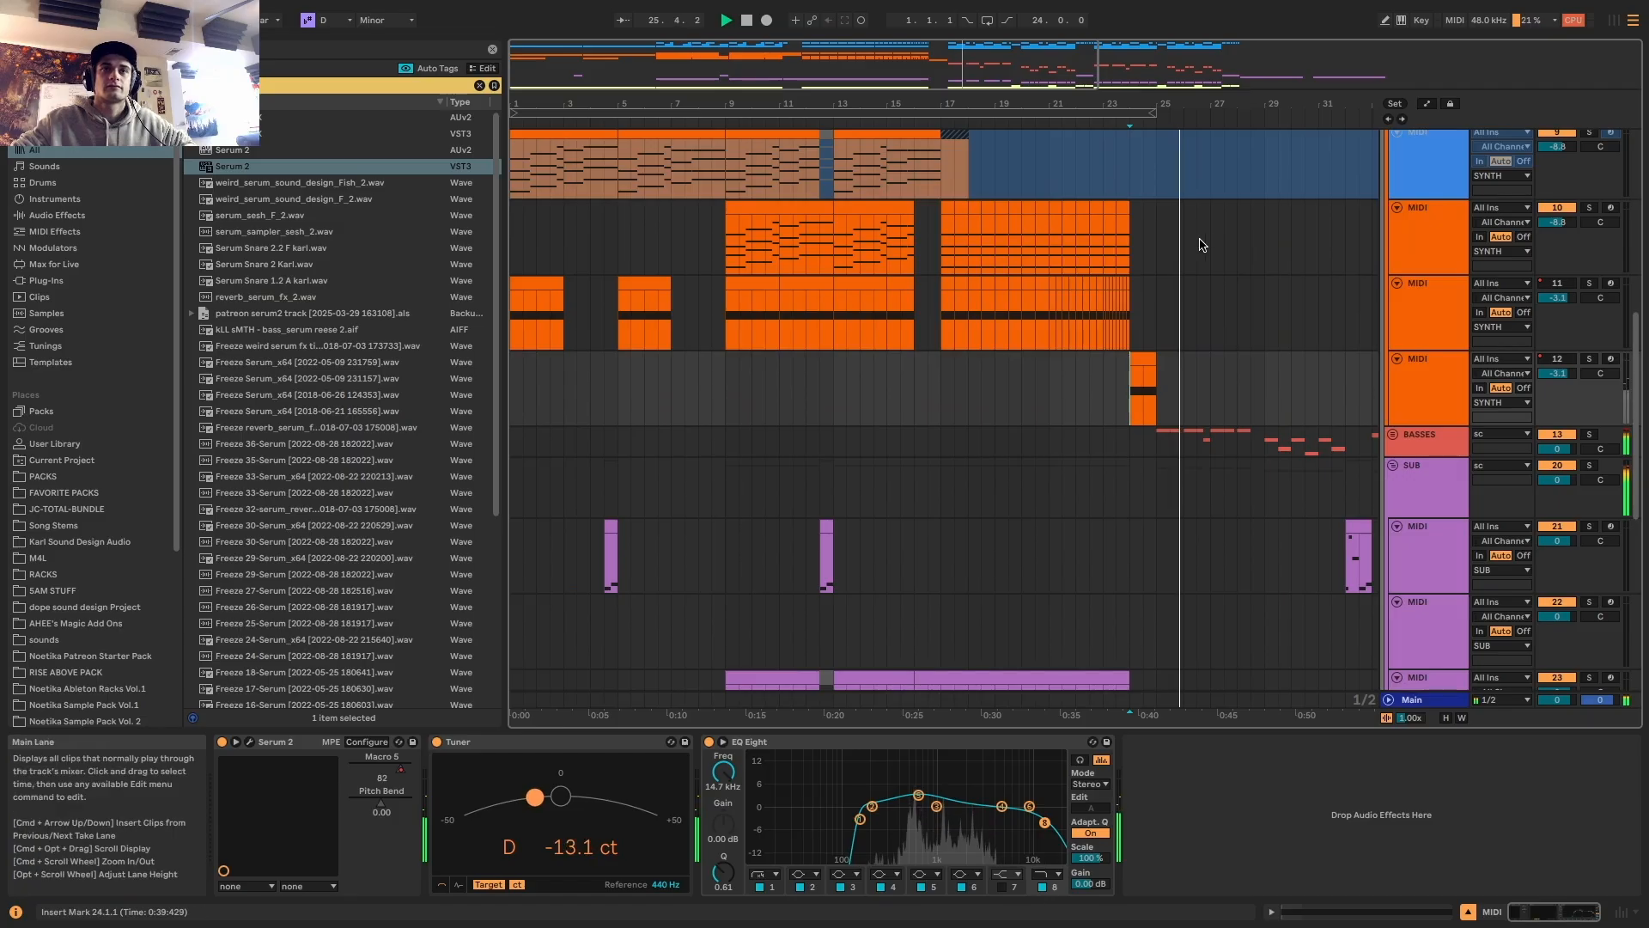
{"action": "key", "text": "w"}
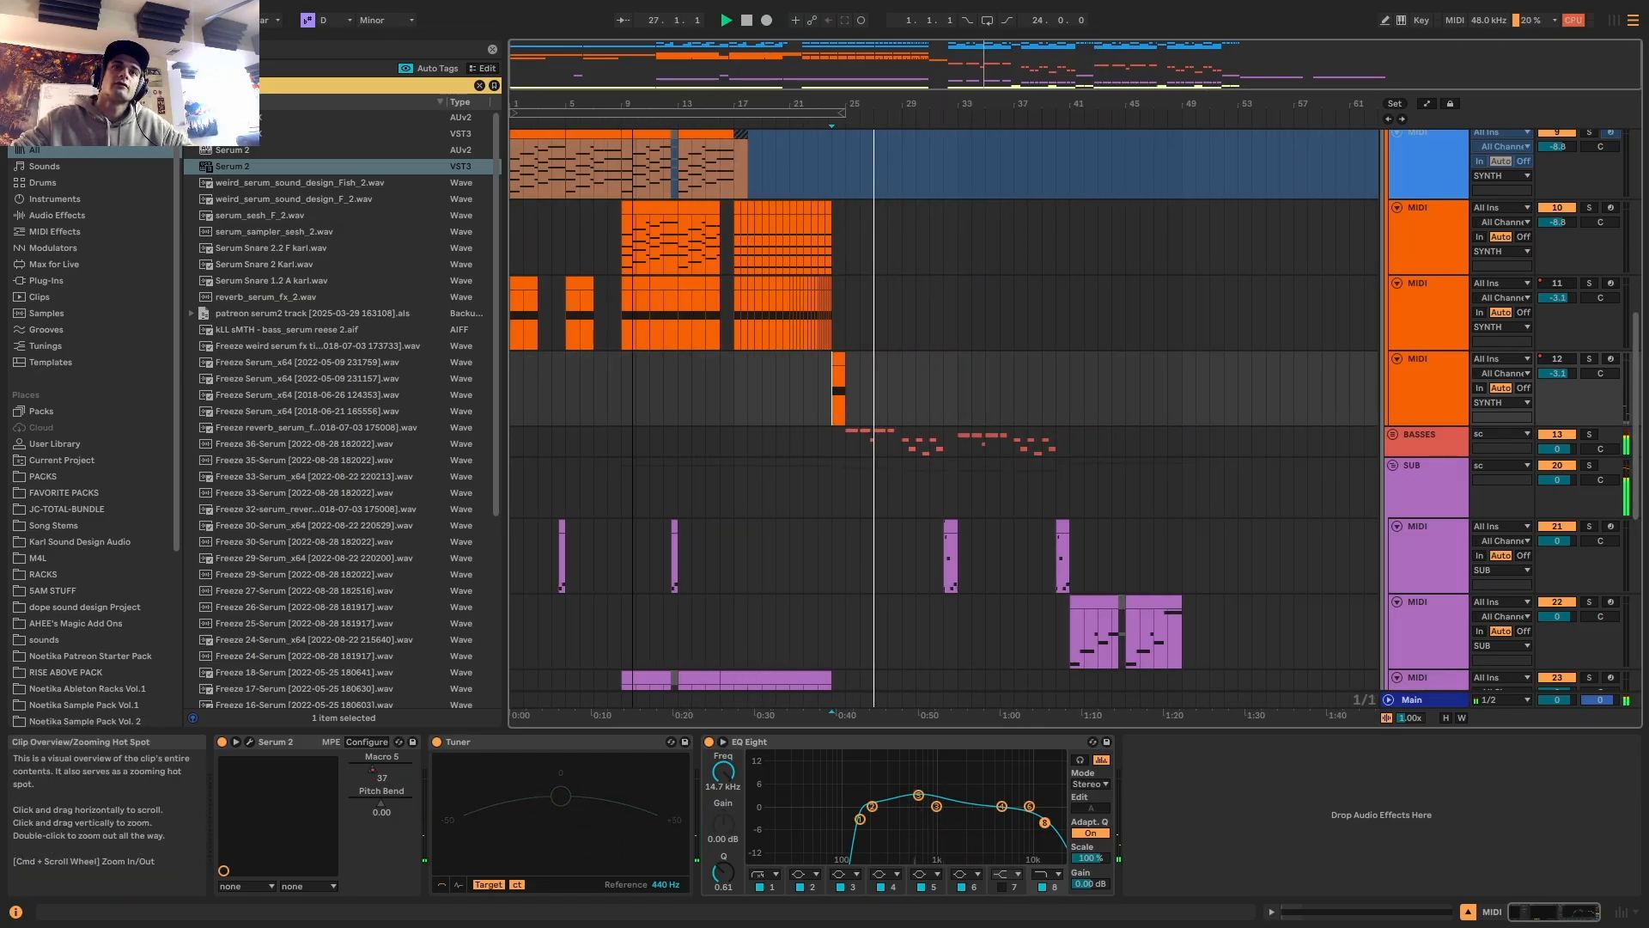
Copy track 12's clip to 28.3.1, trim it to half a bar, and switch its Speaker On automation off at 29.1.1
{"action": "scroll", "coordinate": [755, 335], "scroll_direction": "down", "scroll_amount": 5}
{"action": "scroll", "coordinate": [755, 335], "scroll_direction": "down", "scroll_amount": 3}
{"action": "scroll", "coordinate": [815, 361], "scroll_direction": "up", "scroll_amount": 8}
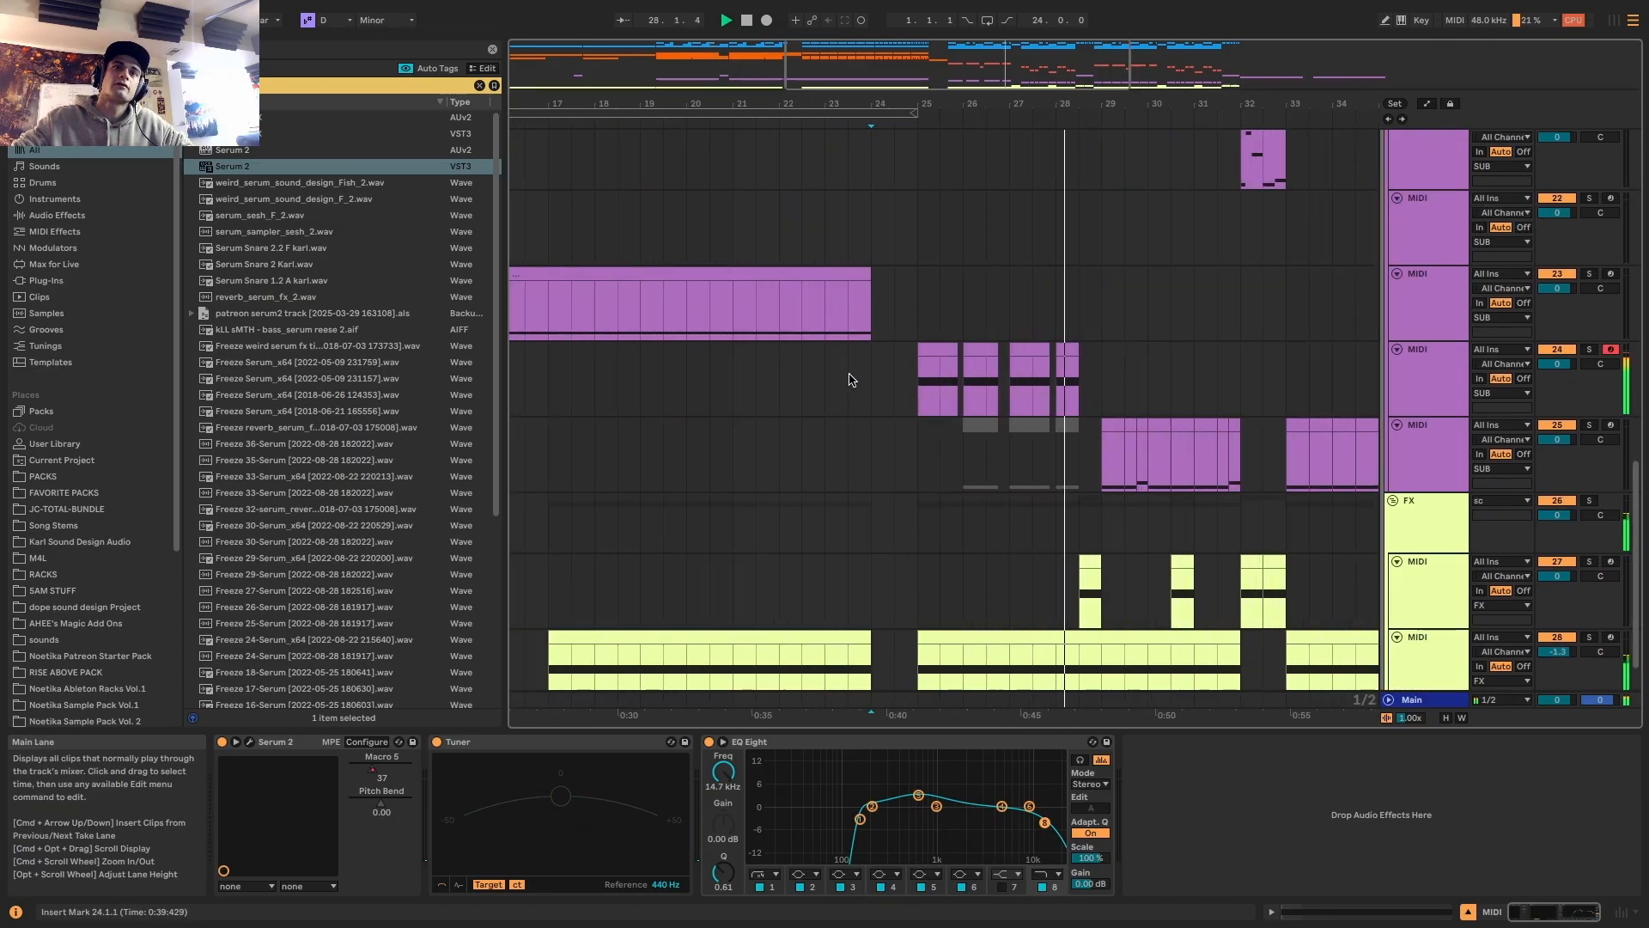
{"action": "scroll", "coordinate": [854, 383], "scroll_direction": "down", "scroll_amount": 4}
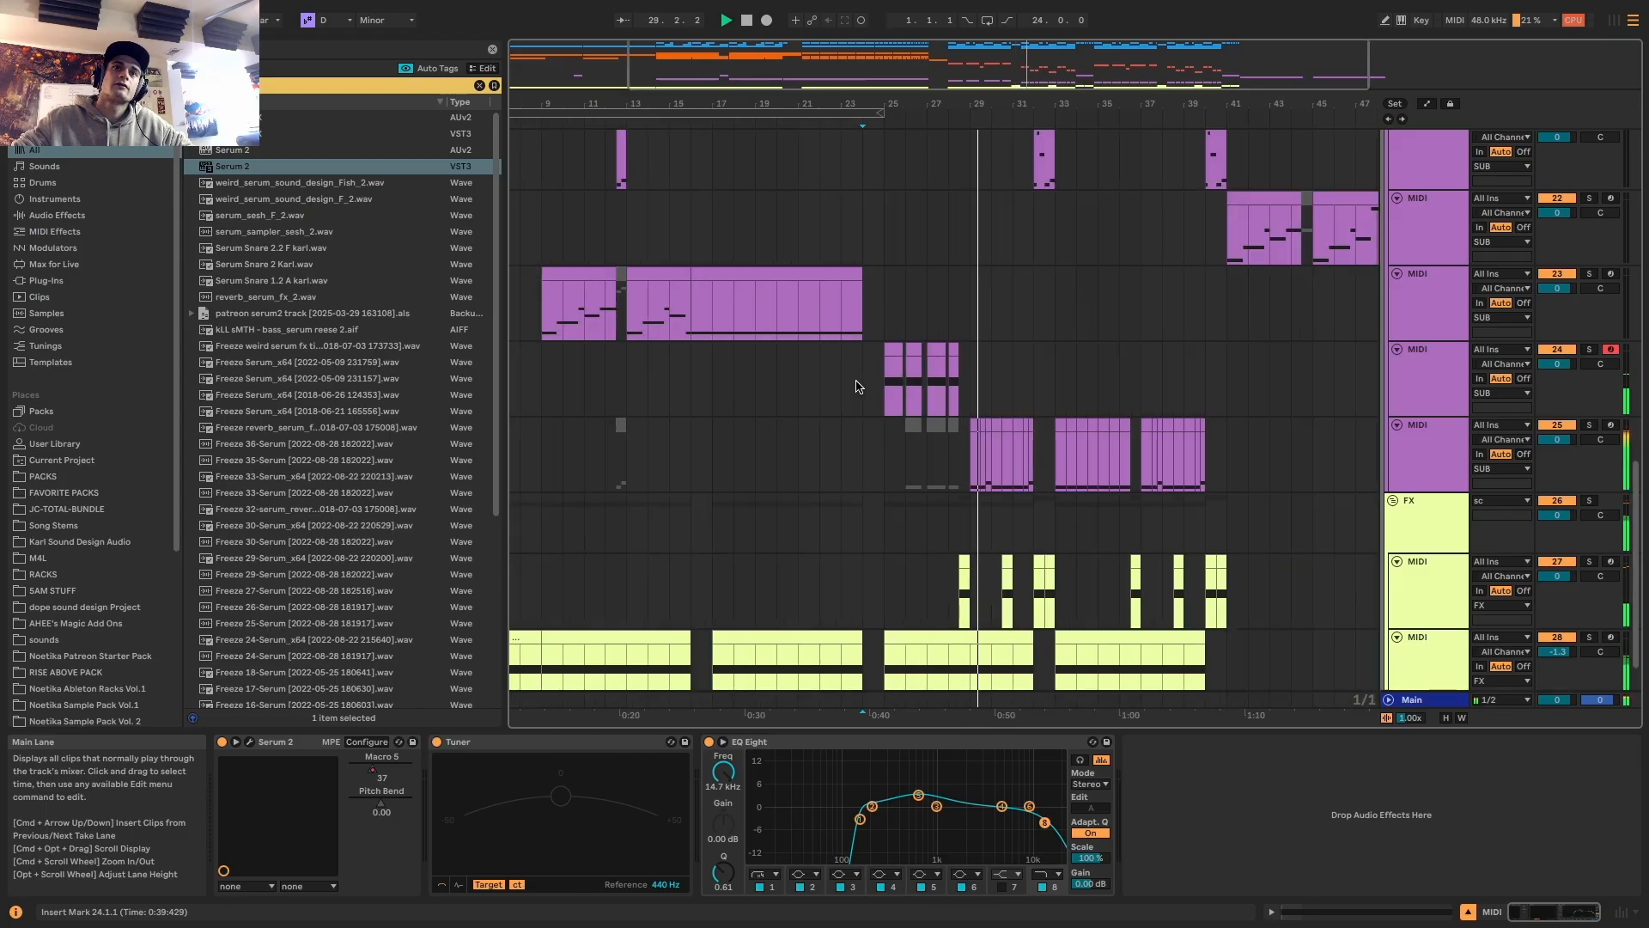
{"action": "scroll", "coordinate": [856, 386], "scroll_direction": "up", "scroll_amount": 8}
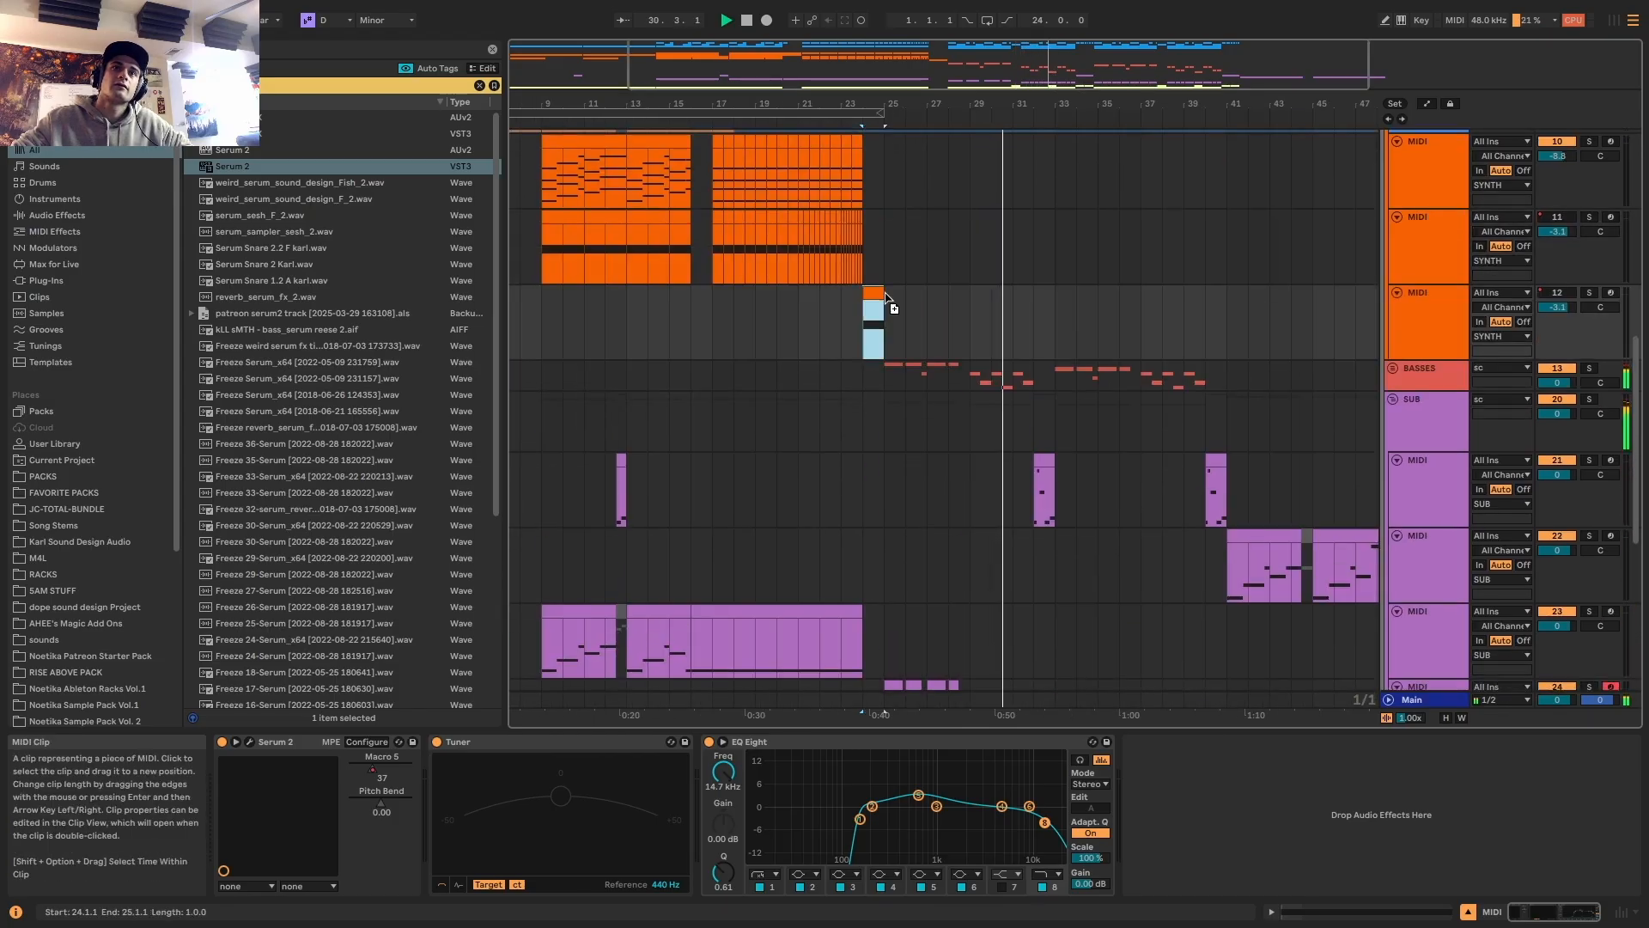
{"action": "scroll", "coordinate": [955, 297], "scroll_direction": "up", "scroll_amount": 3}
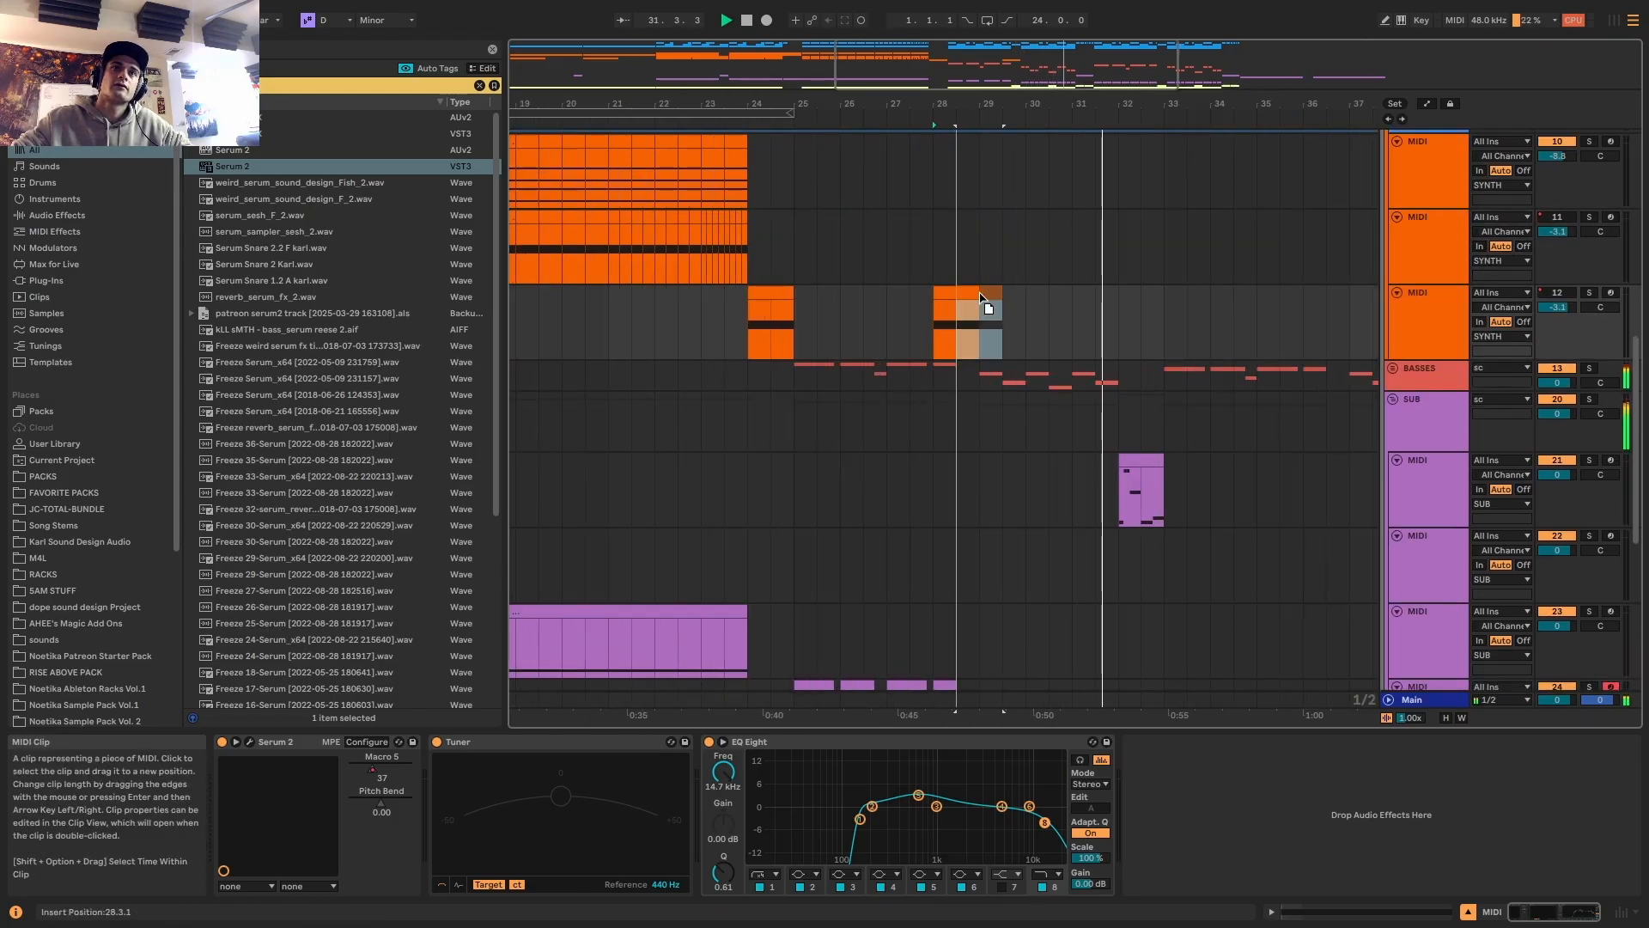
{"action": "key", "text": "a"}
{"action": "scroll", "coordinate": [979, 309], "scroll_direction": "up", "scroll_amount": 2}
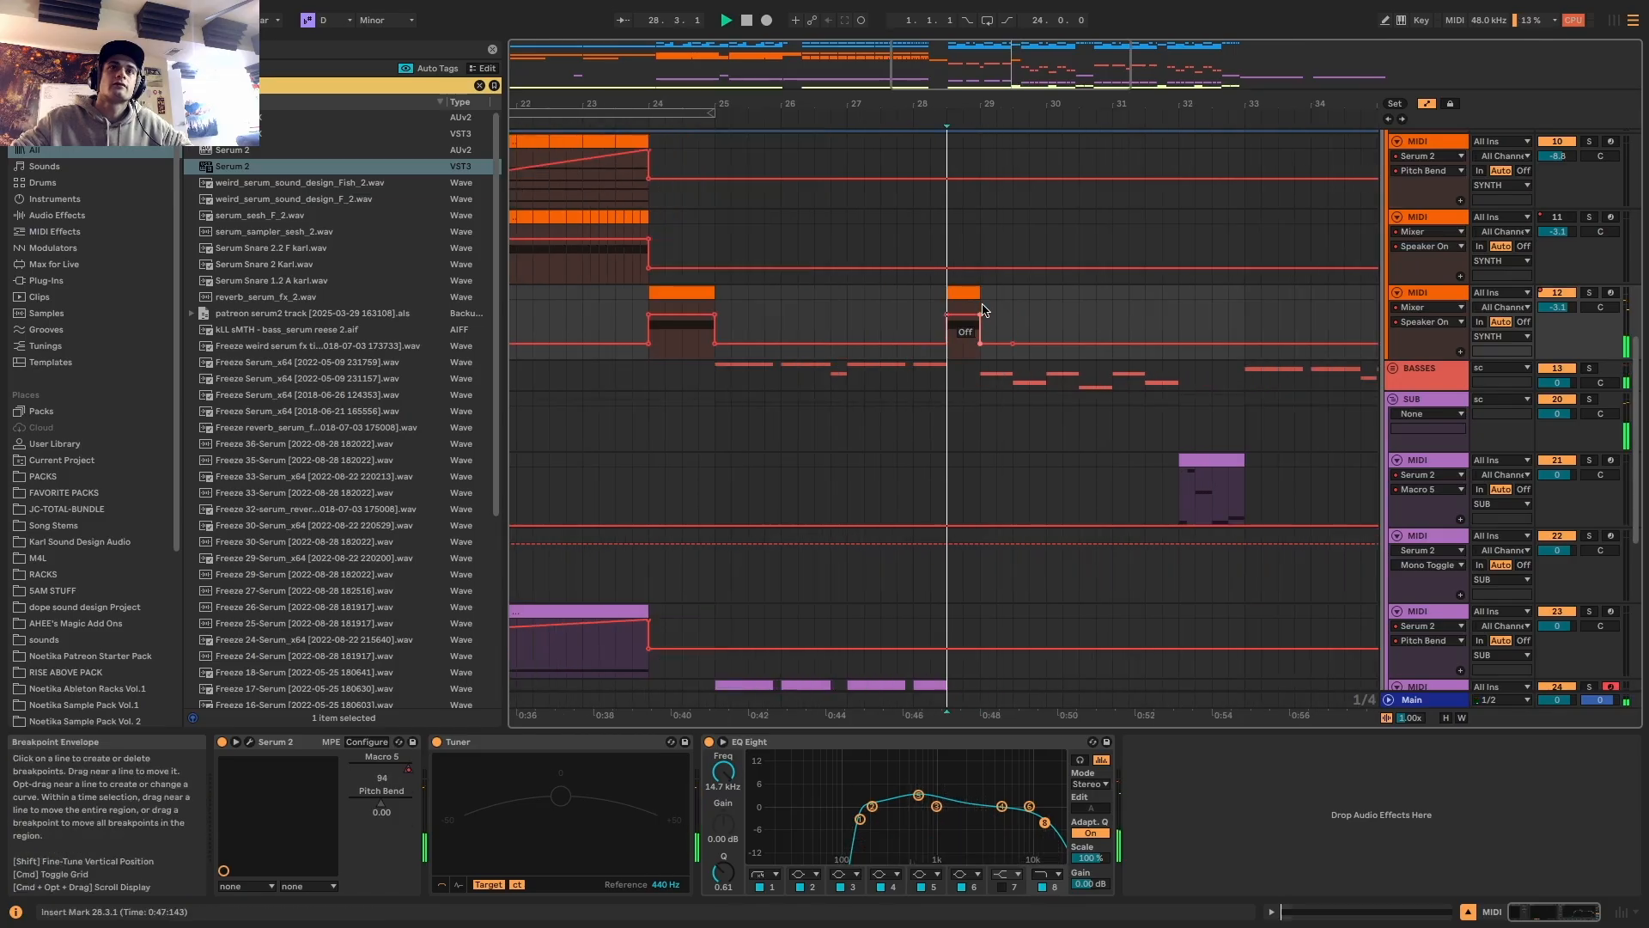
Copy the half-bar clip at 28.3.1 on track 12 to 36.3.1
{"action": "scroll", "coordinate": [979, 309], "scroll_direction": "down", "scroll_amount": 3}
{"action": "scroll", "coordinate": [964, 306], "scroll_direction": "up", "scroll_amount": 5}
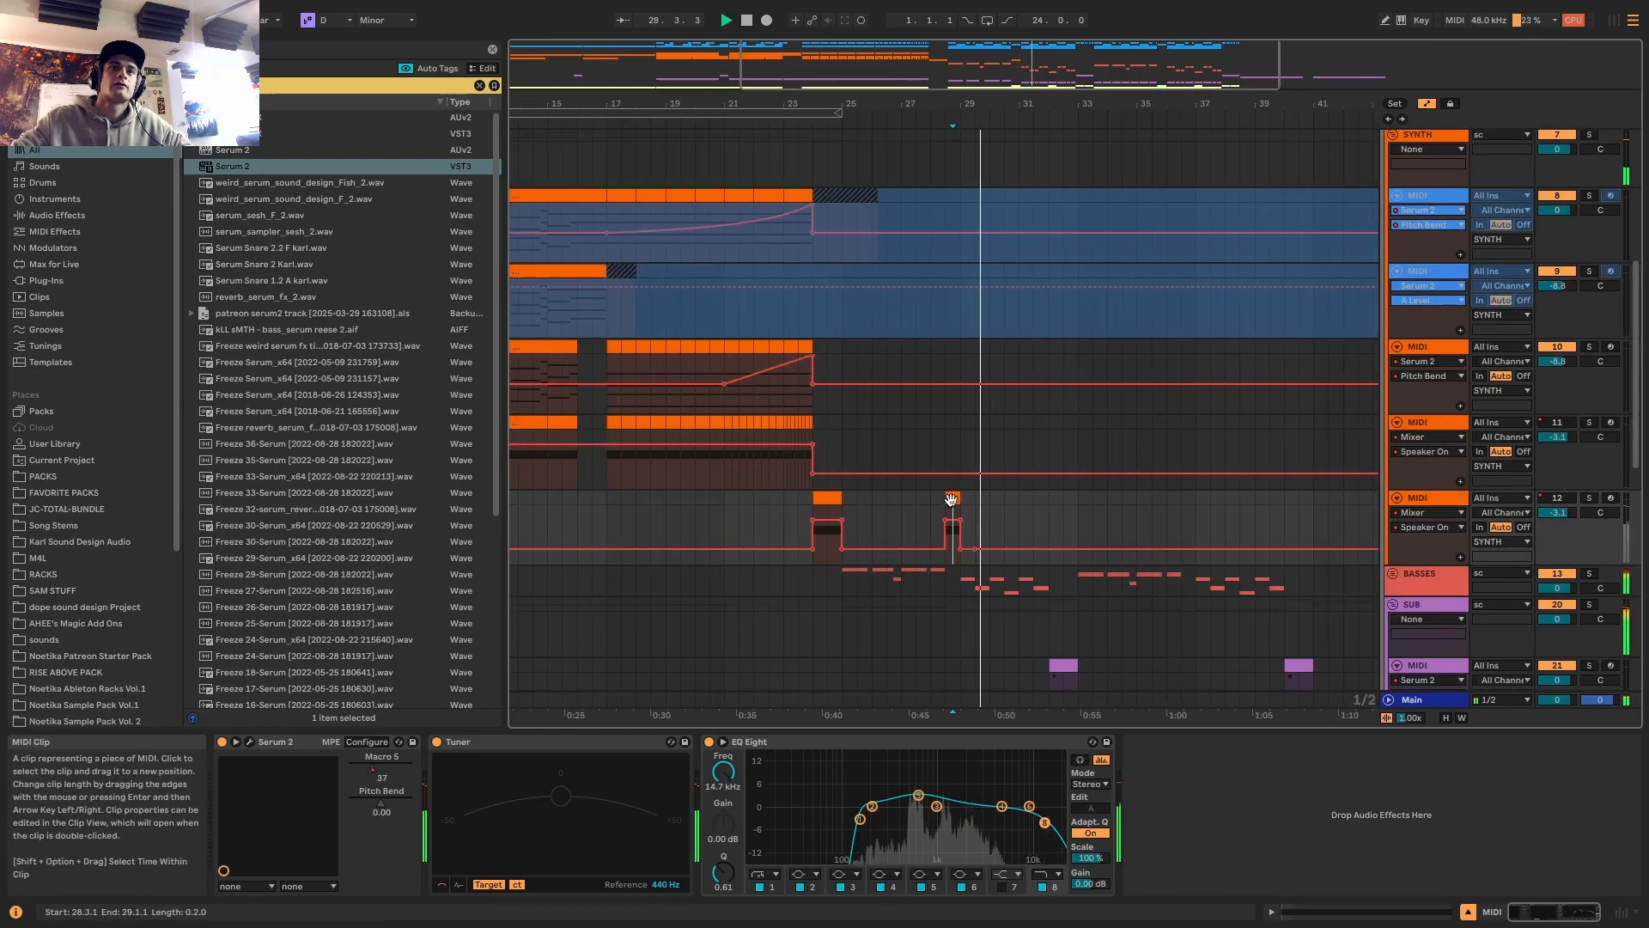
{"action": "left_click_drag", "start_coordinate": [952, 498], "coordinate": [1198, 507]}
{"action": "scroll", "coordinate": [1183, 506], "scroll_direction": "down", "scroll_amount": 15}
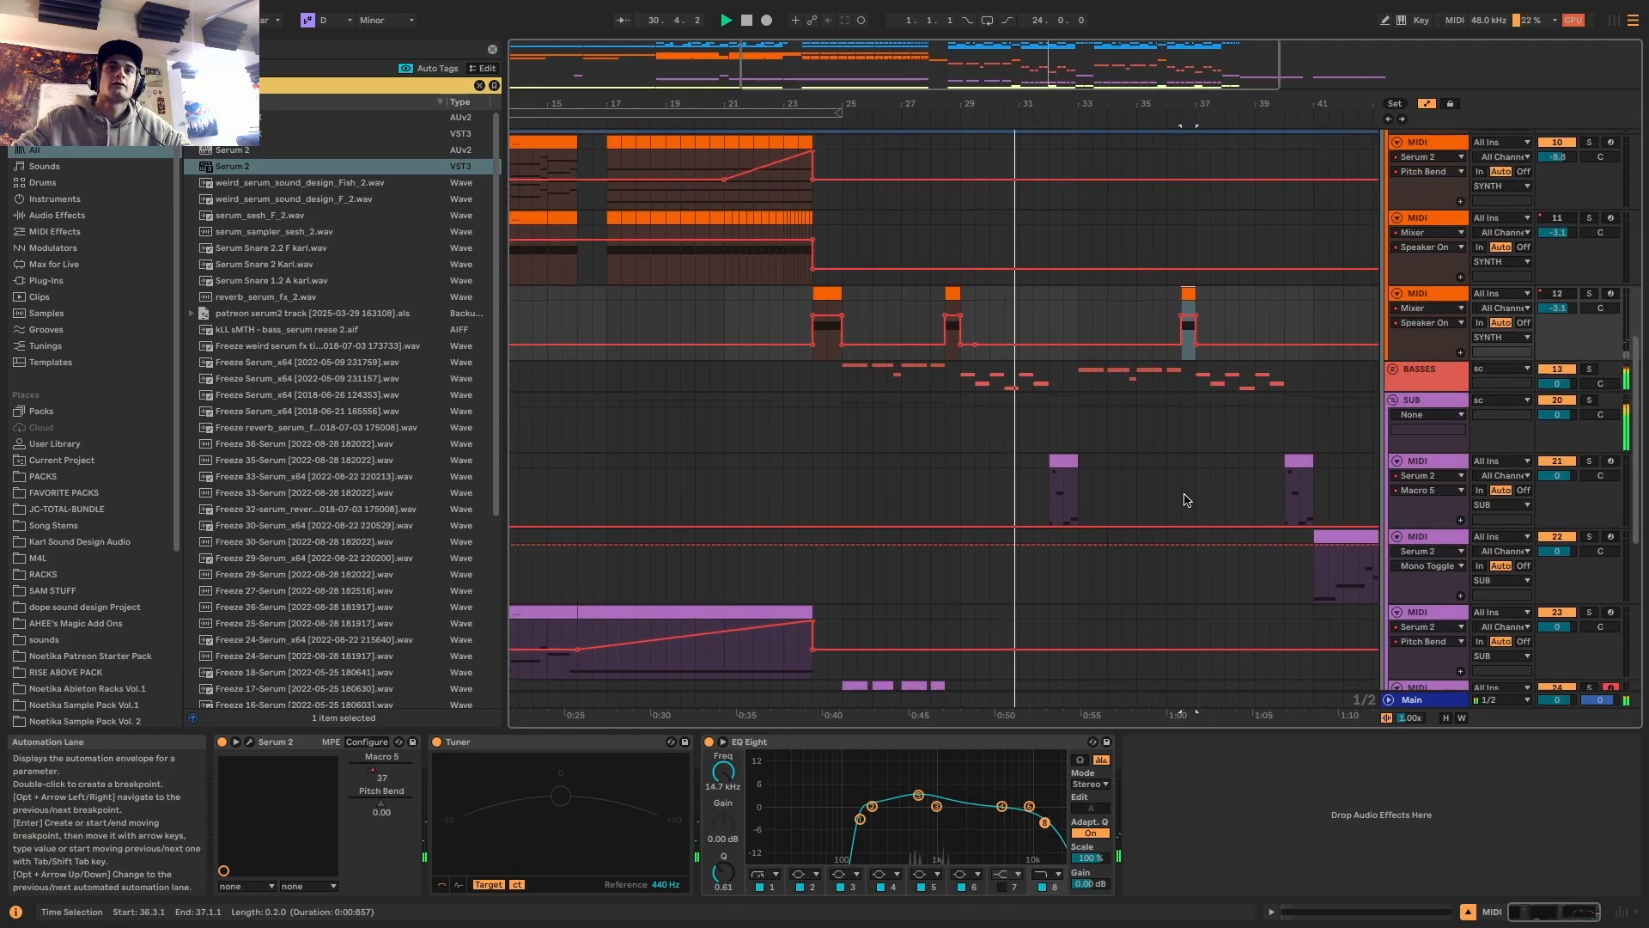
Listen to the drop and examine the clip layout across the synth, bass, sub and FX tracks
{"action": "scroll", "coordinate": [1073, 472], "scroll_direction": "up", "scroll_amount": 6}
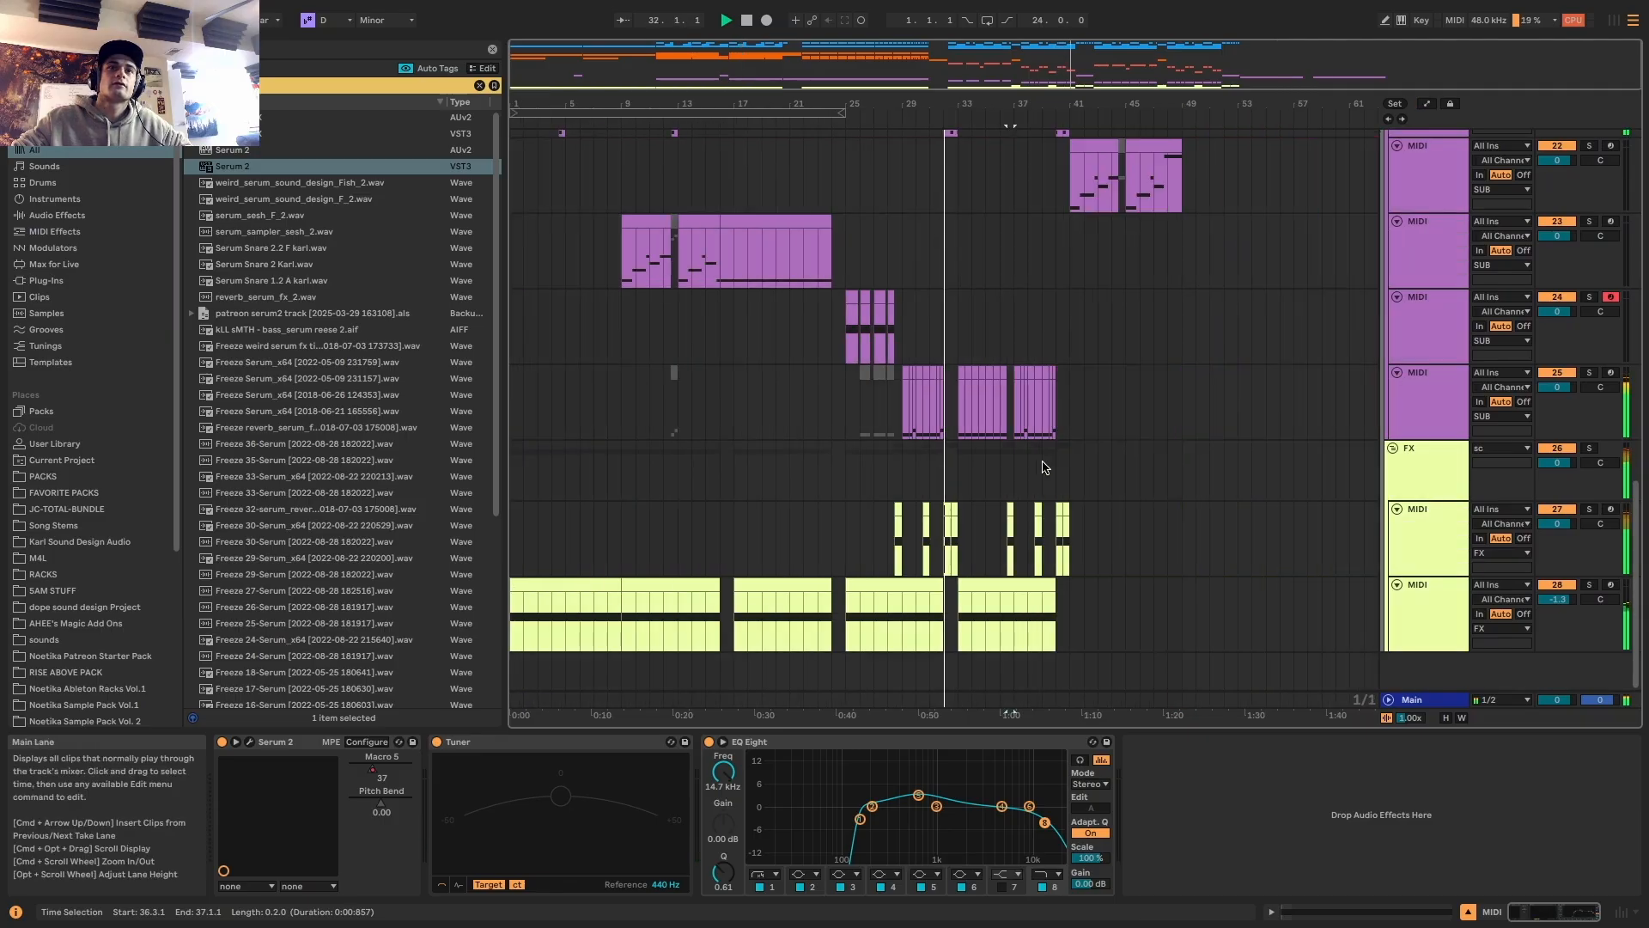
{"action": "scroll", "coordinate": [843, 445], "scroll_direction": "up", "scroll_amount": 4}
{"action": "scroll", "coordinate": [844, 444], "scroll_direction": "down", "scroll_amount": 4}
{"action": "scroll", "coordinate": [843, 441], "scroll_direction": "up", "scroll_amount": 4}
{"action": "scroll", "coordinate": [844, 438], "scroll_direction": "down", "scroll_amount": 4}
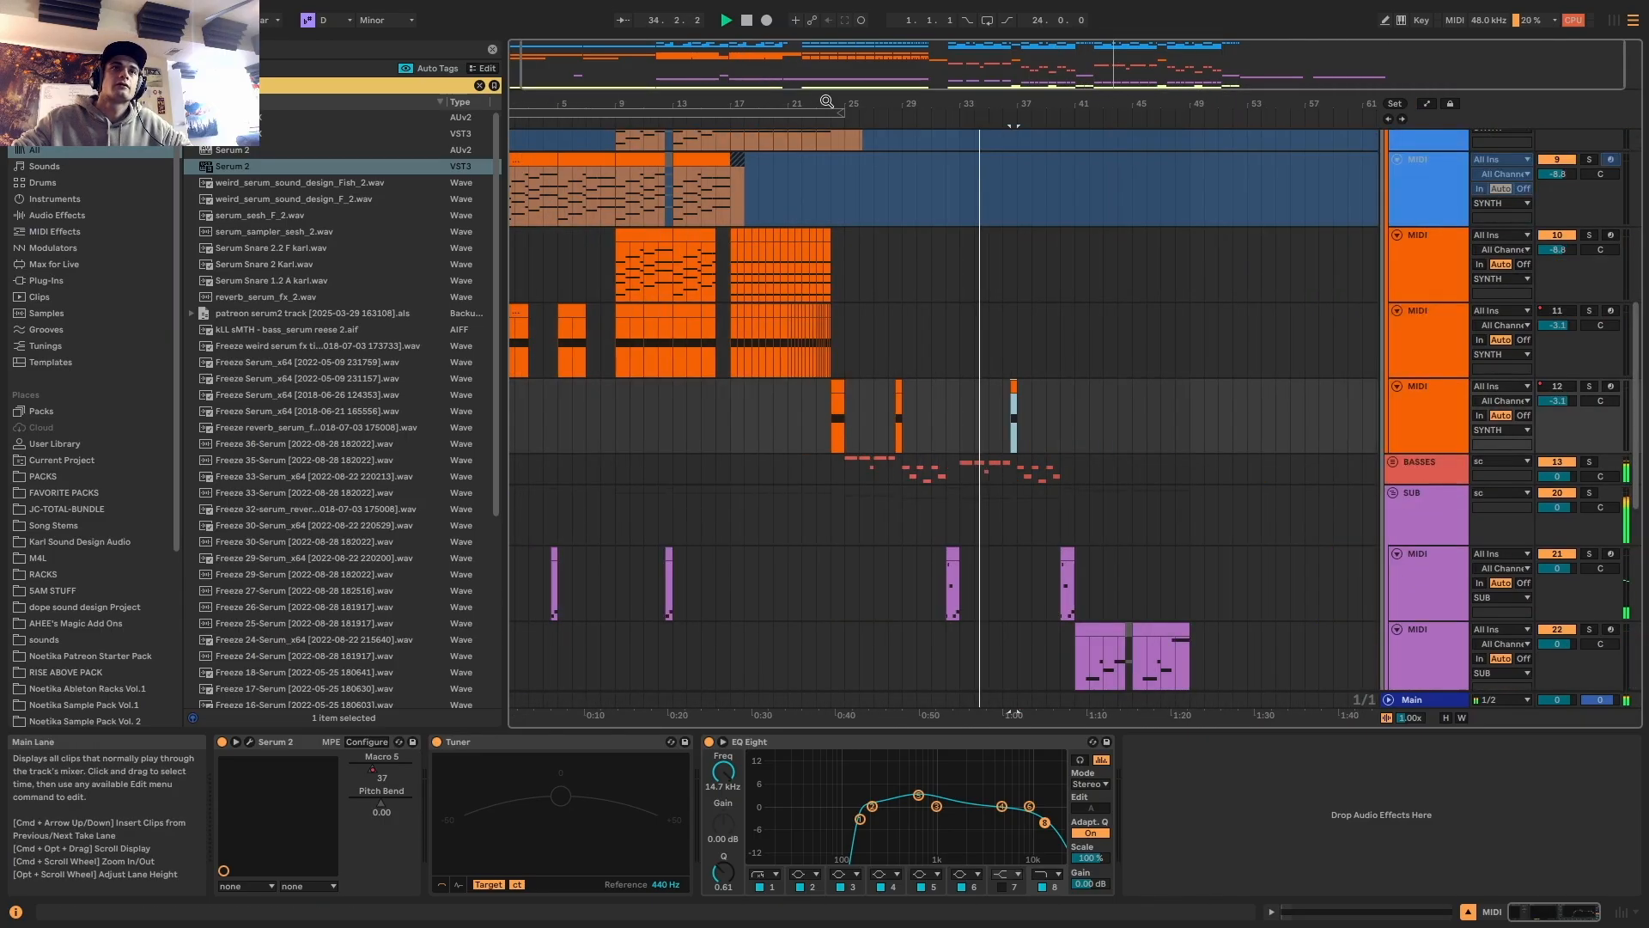
{"action": "scroll", "coordinate": [808, 185], "scroll_direction": "up", "scroll_amount": 3}
{"action": "scroll", "coordinate": [821, 359], "scroll_direction": "up", "scroll_amount": 5}
{"action": "scroll", "coordinate": [821, 359], "scroll_direction": "down", "scroll_amount": 10}
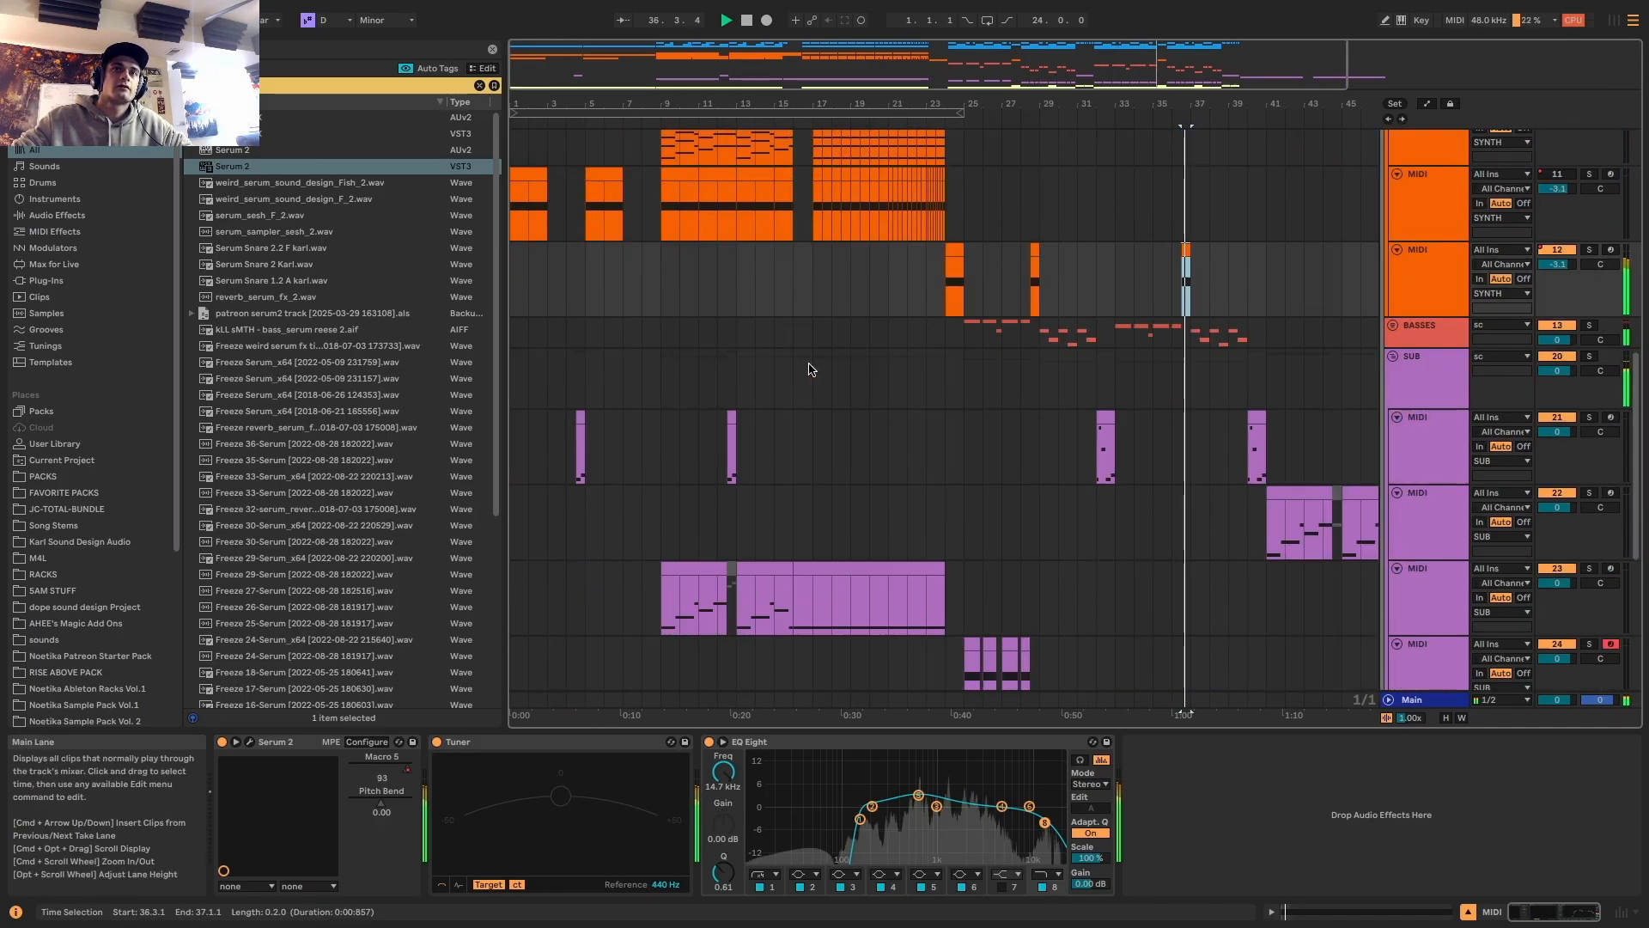
{"action": "scroll", "coordinate": [808, 370], "scroll_direction": "down", "scroll_amount": 5}
{"action": "scroll", "coordinate": [808, 372], "scroll_direction": "down", "scroll_amount": 2}
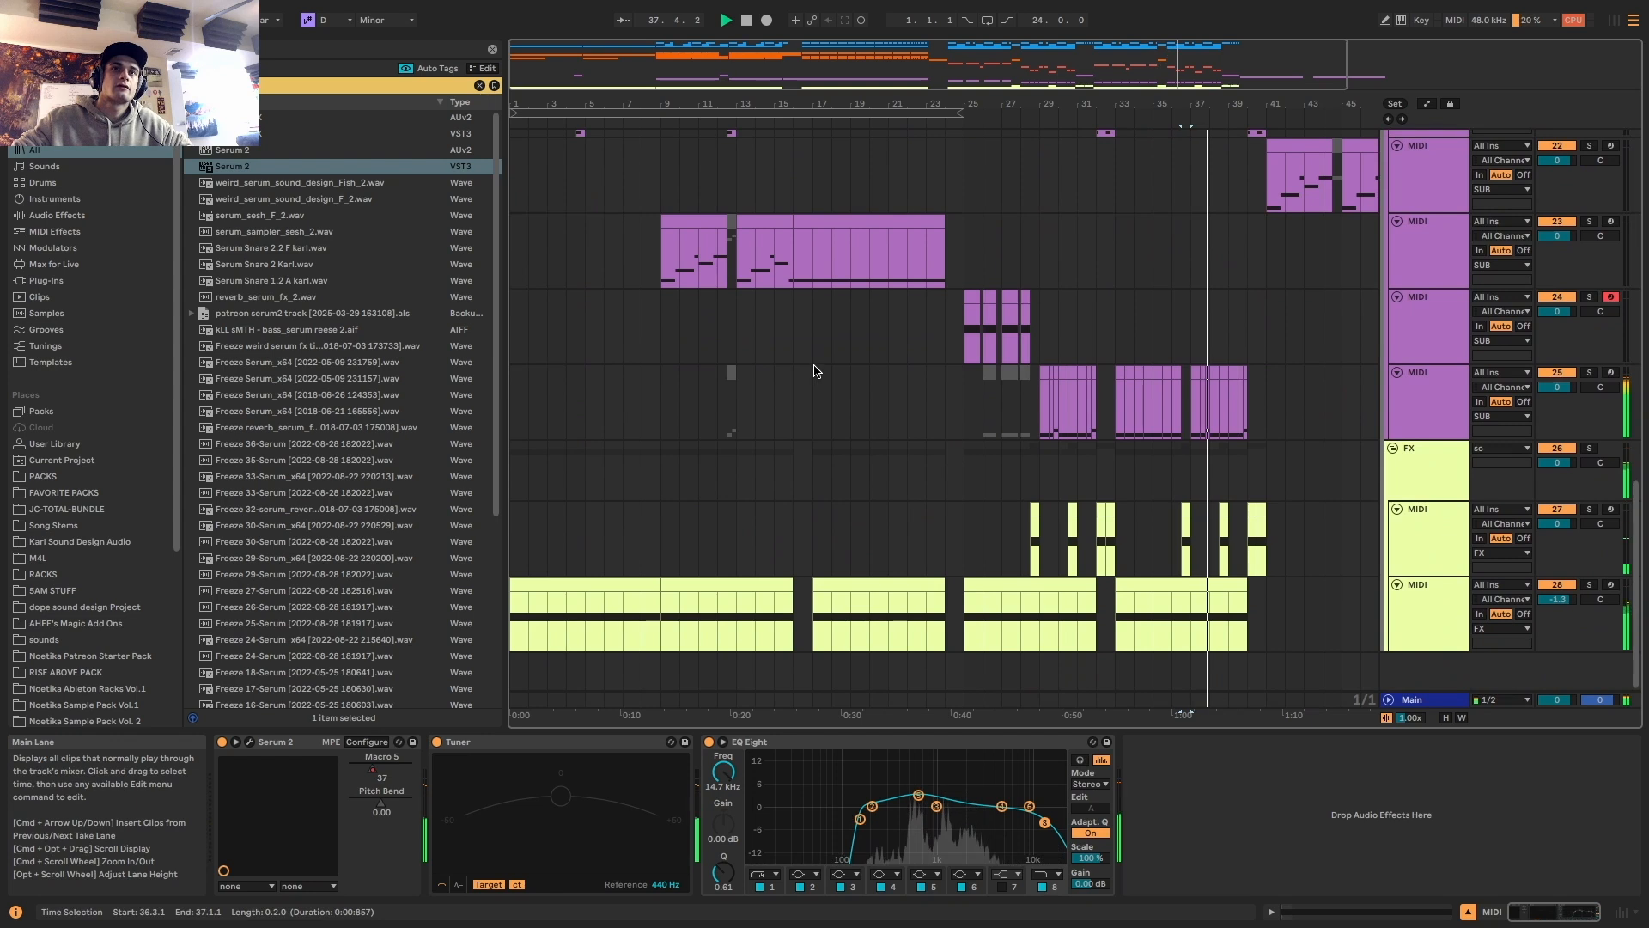
Try to copy the section from 9.1.1 to 25.1.1 across all tracks to 42.1.1, and undo the paste
{"action": "scroll", "coordinate": [863, 361], "scroll_direction": "down", "scroll_amount": 2}
{"action": "scroll", "coordinate": [868, 361], "scroll_direction": "up", "scroll_amount": 8}
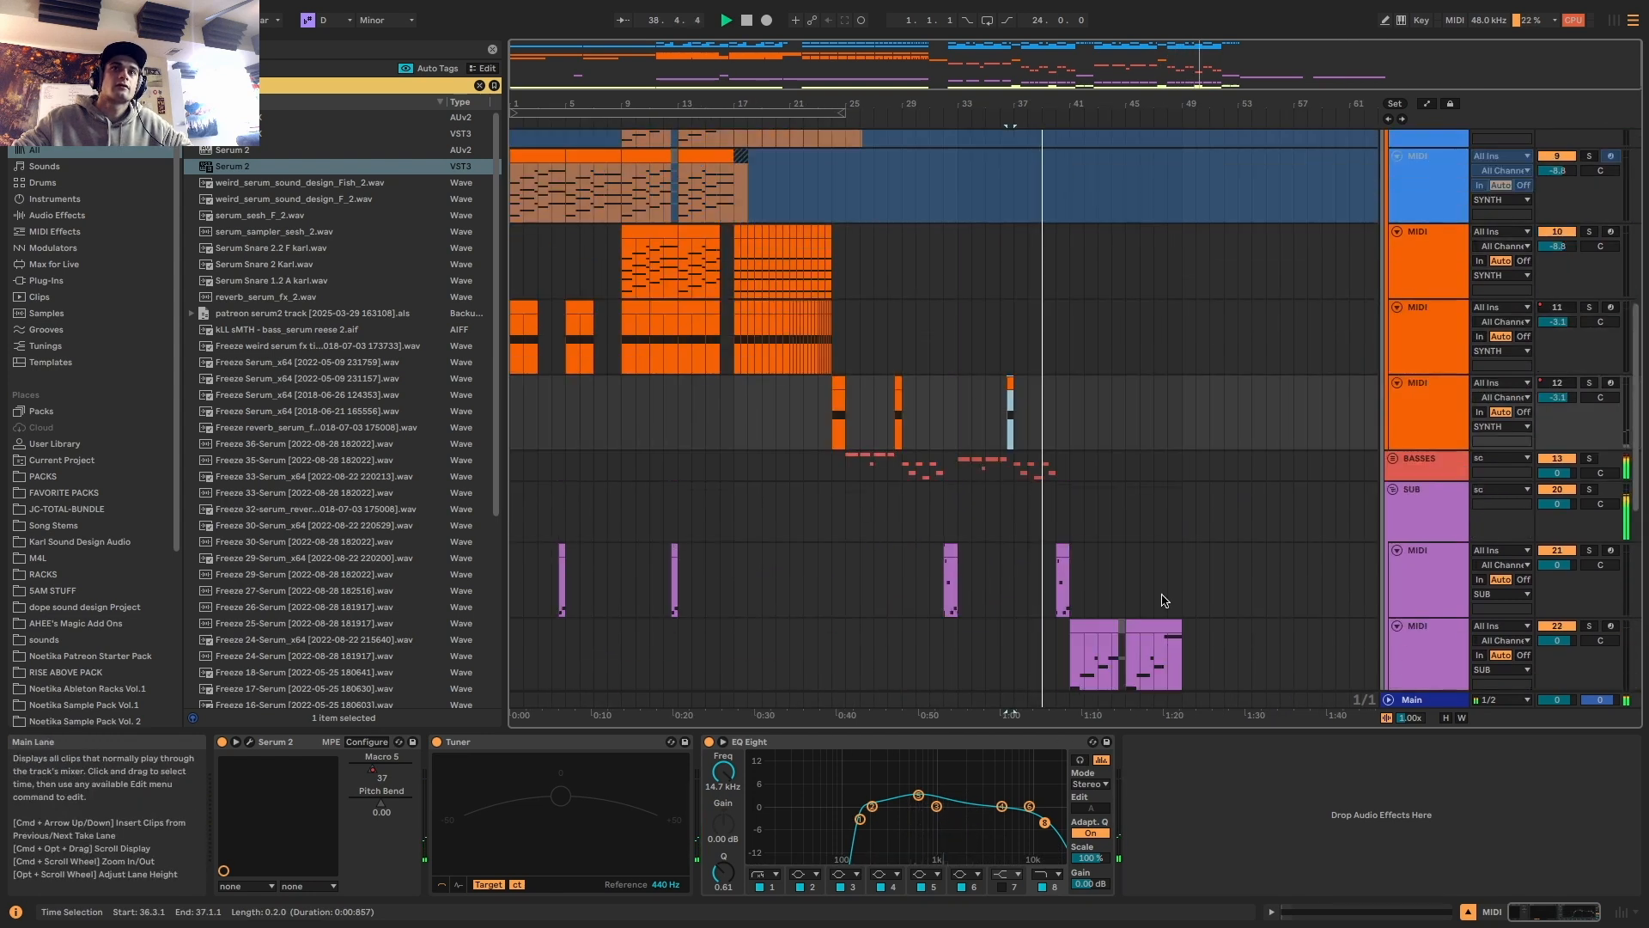
{"action": "left_click", "coordinate": [1079, 628]}
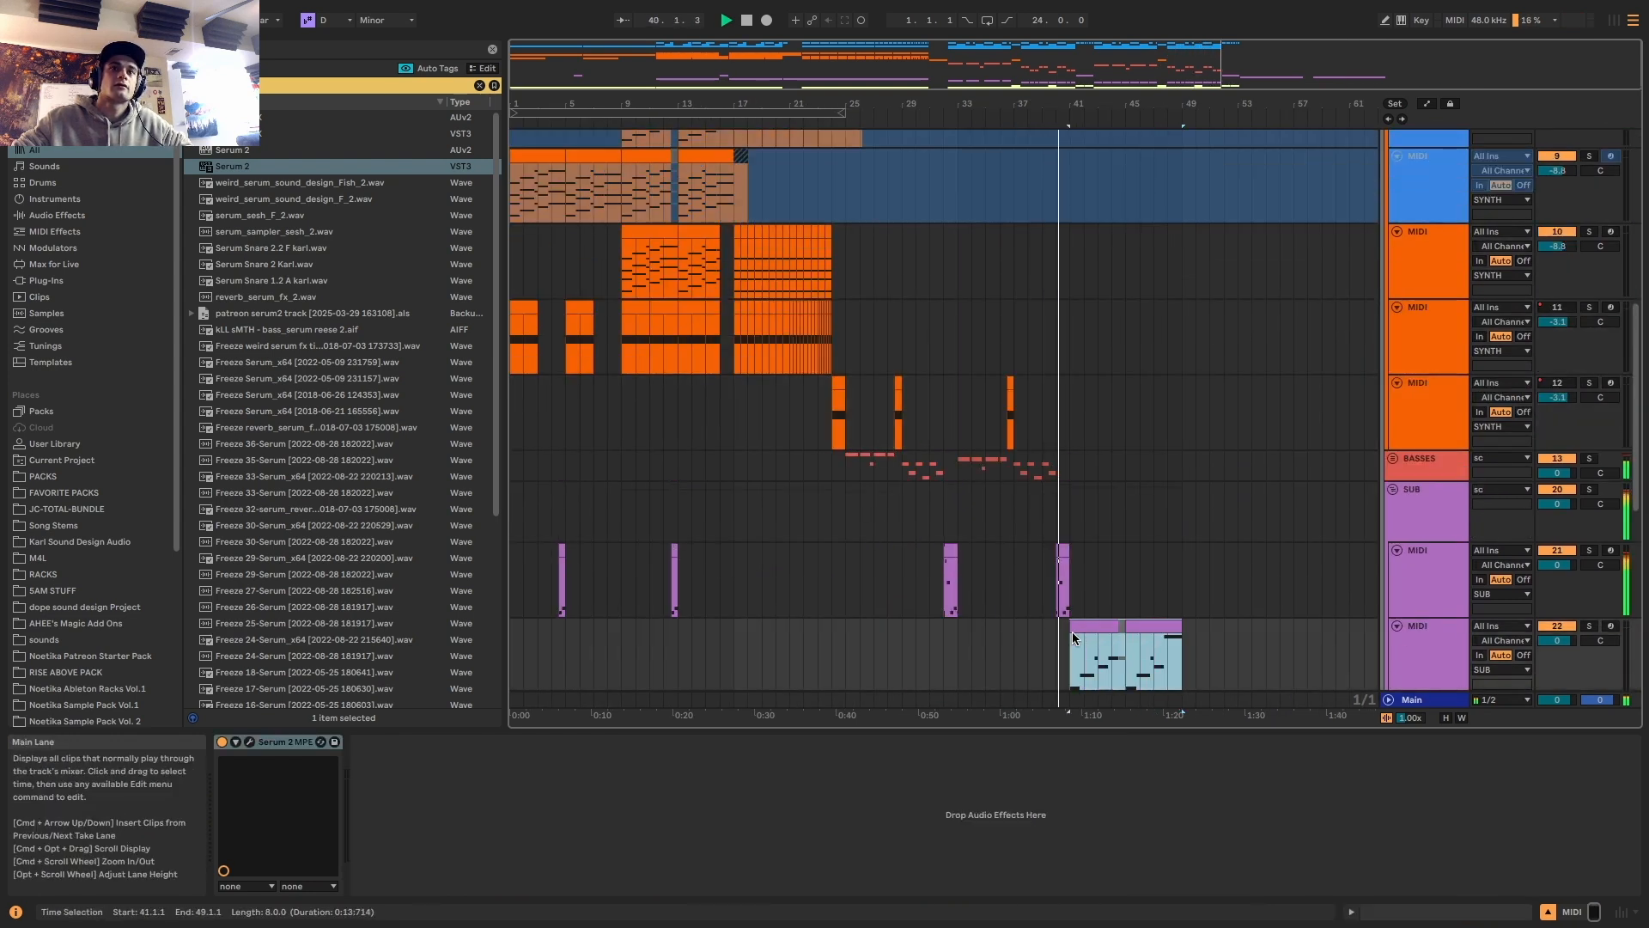
{"action": "scroll", "coordinate": [1099, 614], "scroll_direction": "up", "scroll_amount": 3}
{"action": "scroll", "coordinate": [1039, 625], "scroll_direction": "down", "scroll_amount": 3}
{"action": "scroll", "coordinate": [842, 464], "scroll_direction": "up", "scroll_amount": 6}
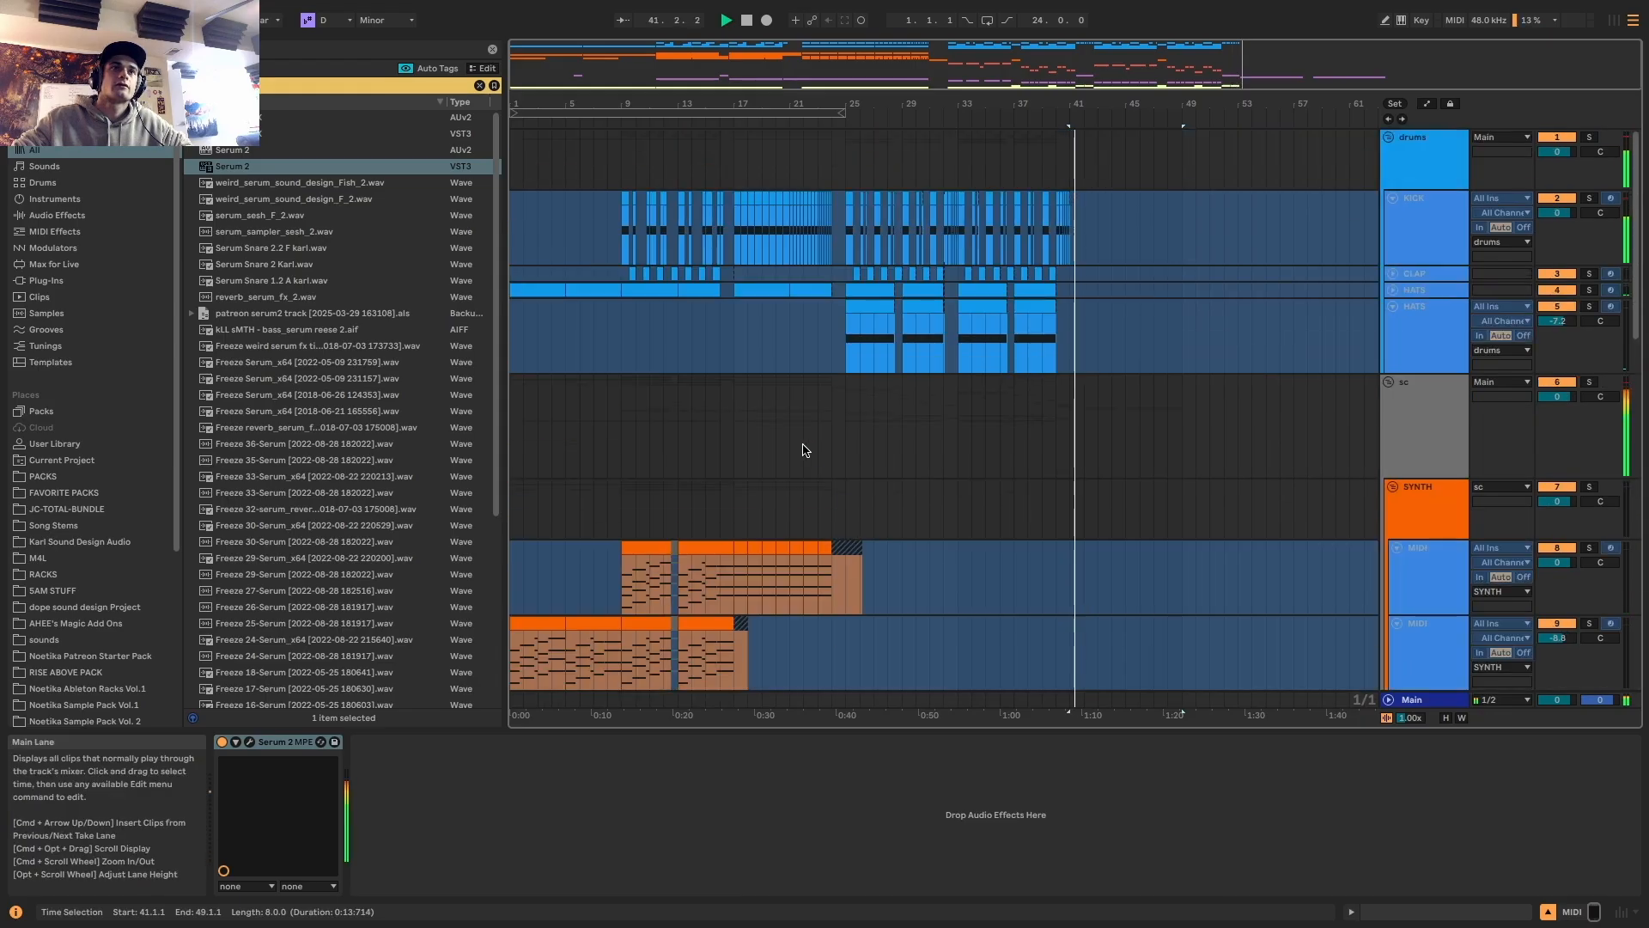
{"action": "left_click_drag", "start_coordinate": [622, 153], "coordinate": [733, 607]}
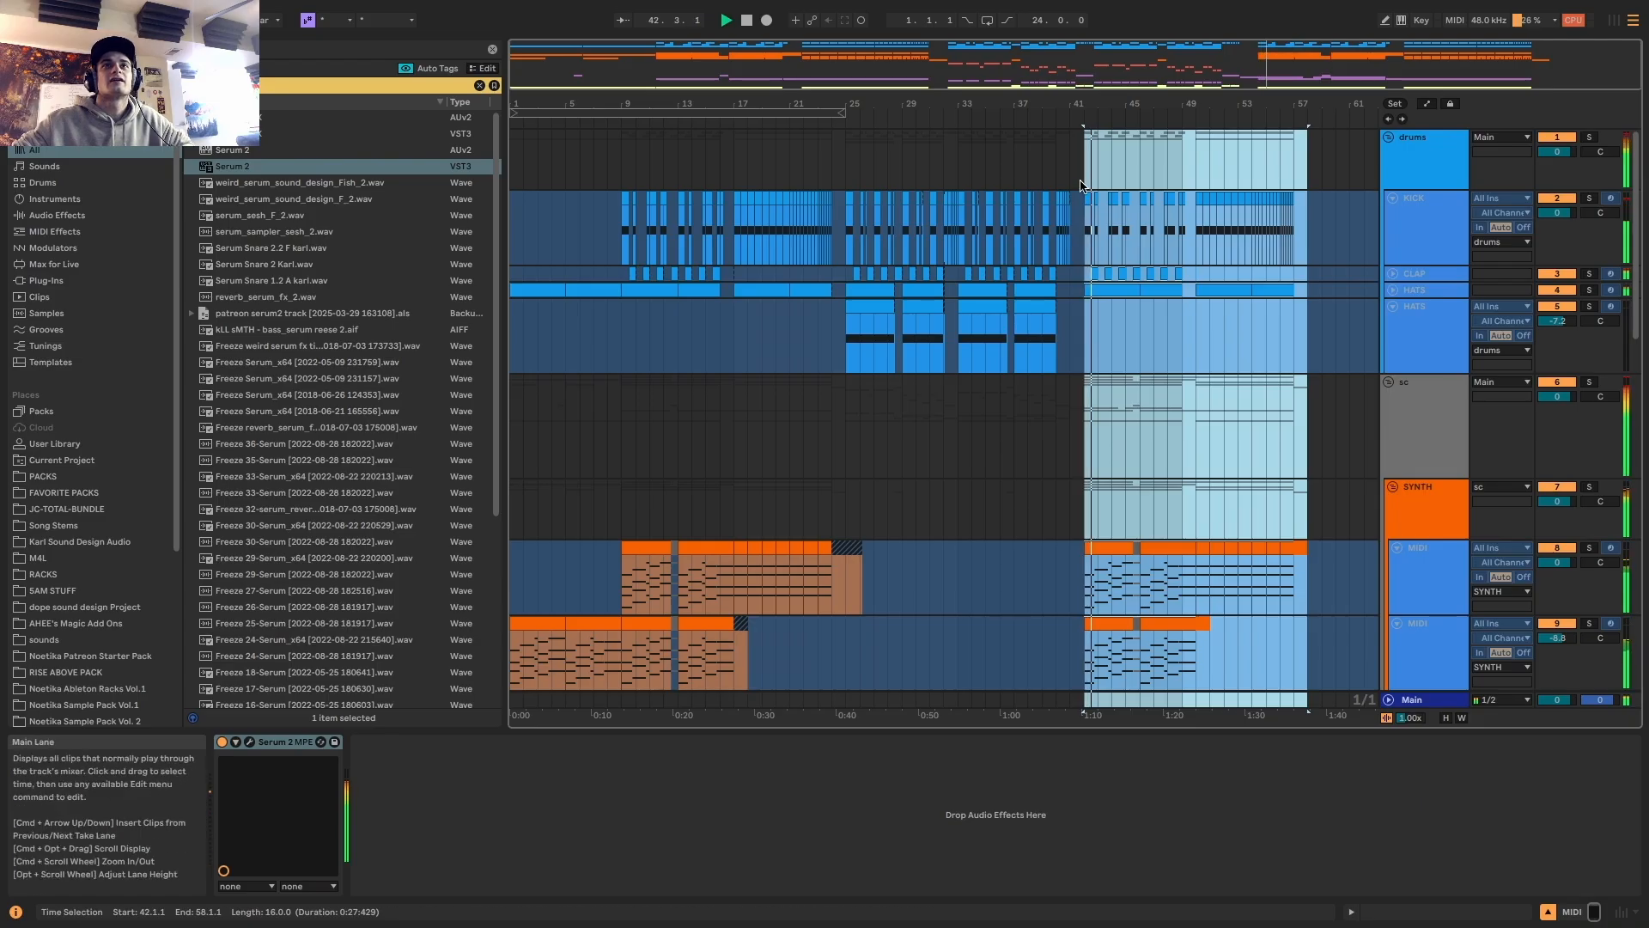
{"action": "scroll", "coordinate": [1089, 257], "scroll_direction": "down", "scroll_amount": 4}
{"action": "key", "text": "super+z"}
Copy the 16-bar section from 9.1.1 to 25.1.1 across all tracks to 41.1.1
{"action": "scroll", "coordinate": [1102, 300], "scroll_direction": "up", "scroll_amount": 5}
{"action": "key", "text": "space"}
{"action": "left_click_drag", "start_coordinate": [634, 546], "coordinate": [1082, 563]}
{"action": "scroll", "coordinate": [1127, 582], "scroll_direction": "down", "scroll_amount": 9}
{"action": "scroll", "coordinate": [1130, 584], "scroll_direction": "down", "scroll_amount": 3}
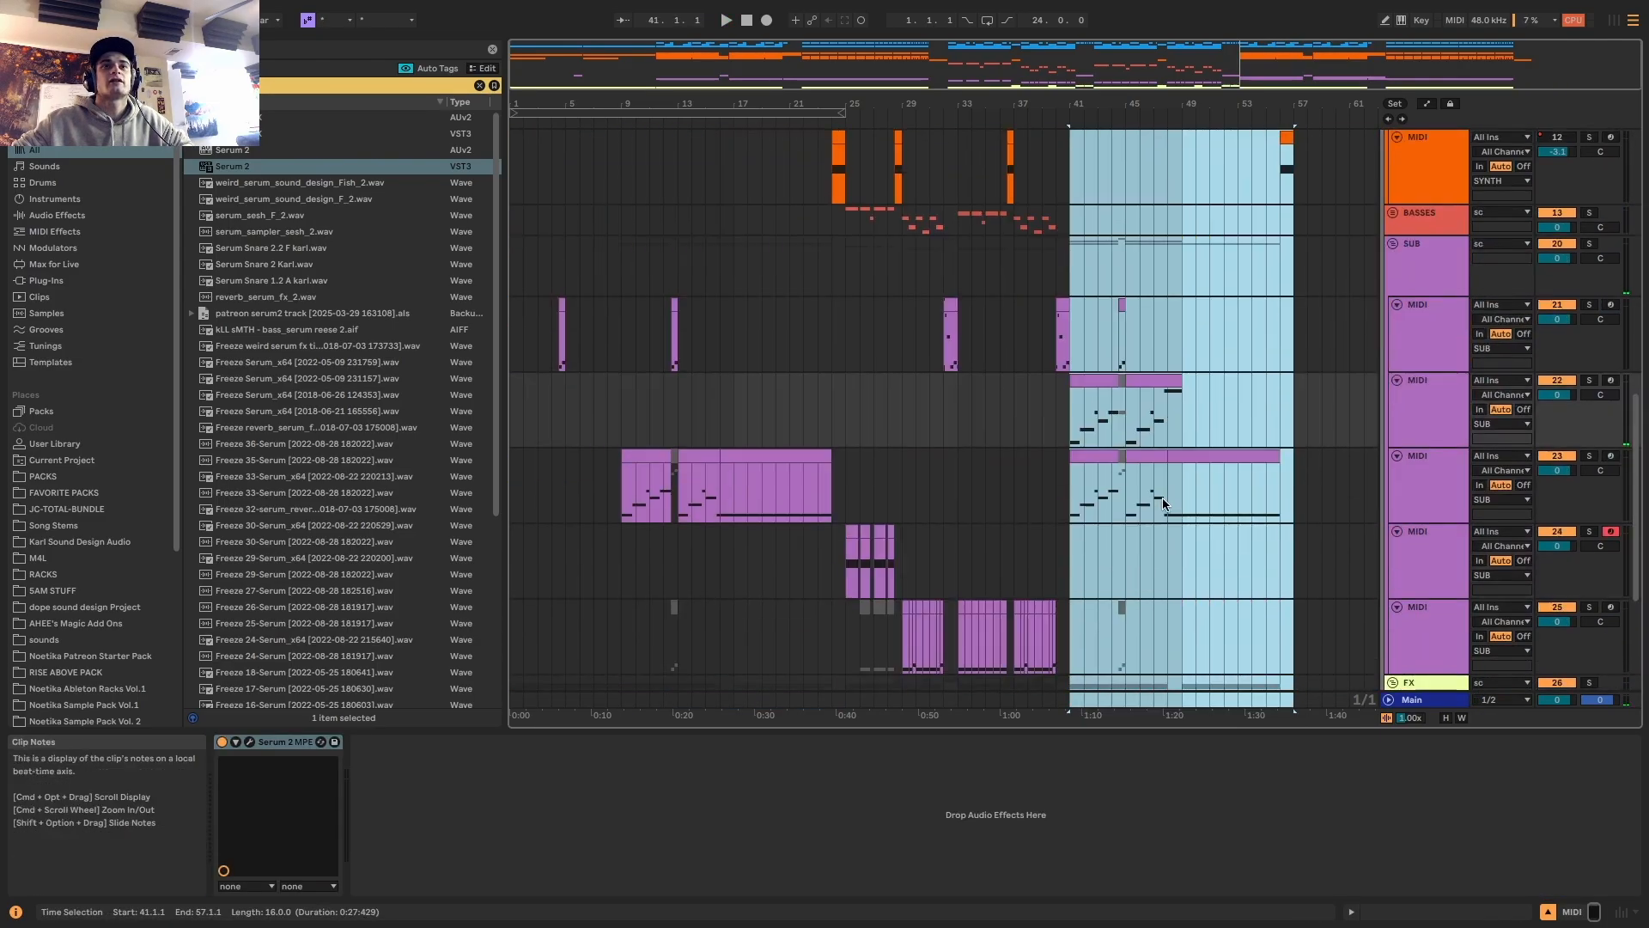
Deactivate the copied clip on track 23 from 41.1.1 to 56.1.1, and play from 40.1.1
{"action": "left_click", "coordinate": [1223, 407]}
{"action": "left_click_drag", "start_coordinate": [1223, 407], "coordinate": [1057, 414]}
{"action": "left_click_drag", "start_coordinate": [1279, 486], "coordinate": [1072, 485]}
{"action": "key", "text": "space"}
{"action": "key", "text": "0"}
{"action": "left_click", "coordinate": [1028, 410]}
{"action": "scroll", "coordinate": [1061, 412], "scroll_direction": "up", "scroll_amount": 5}
{"action": "left_click", "coordinate": [1062, 414]}
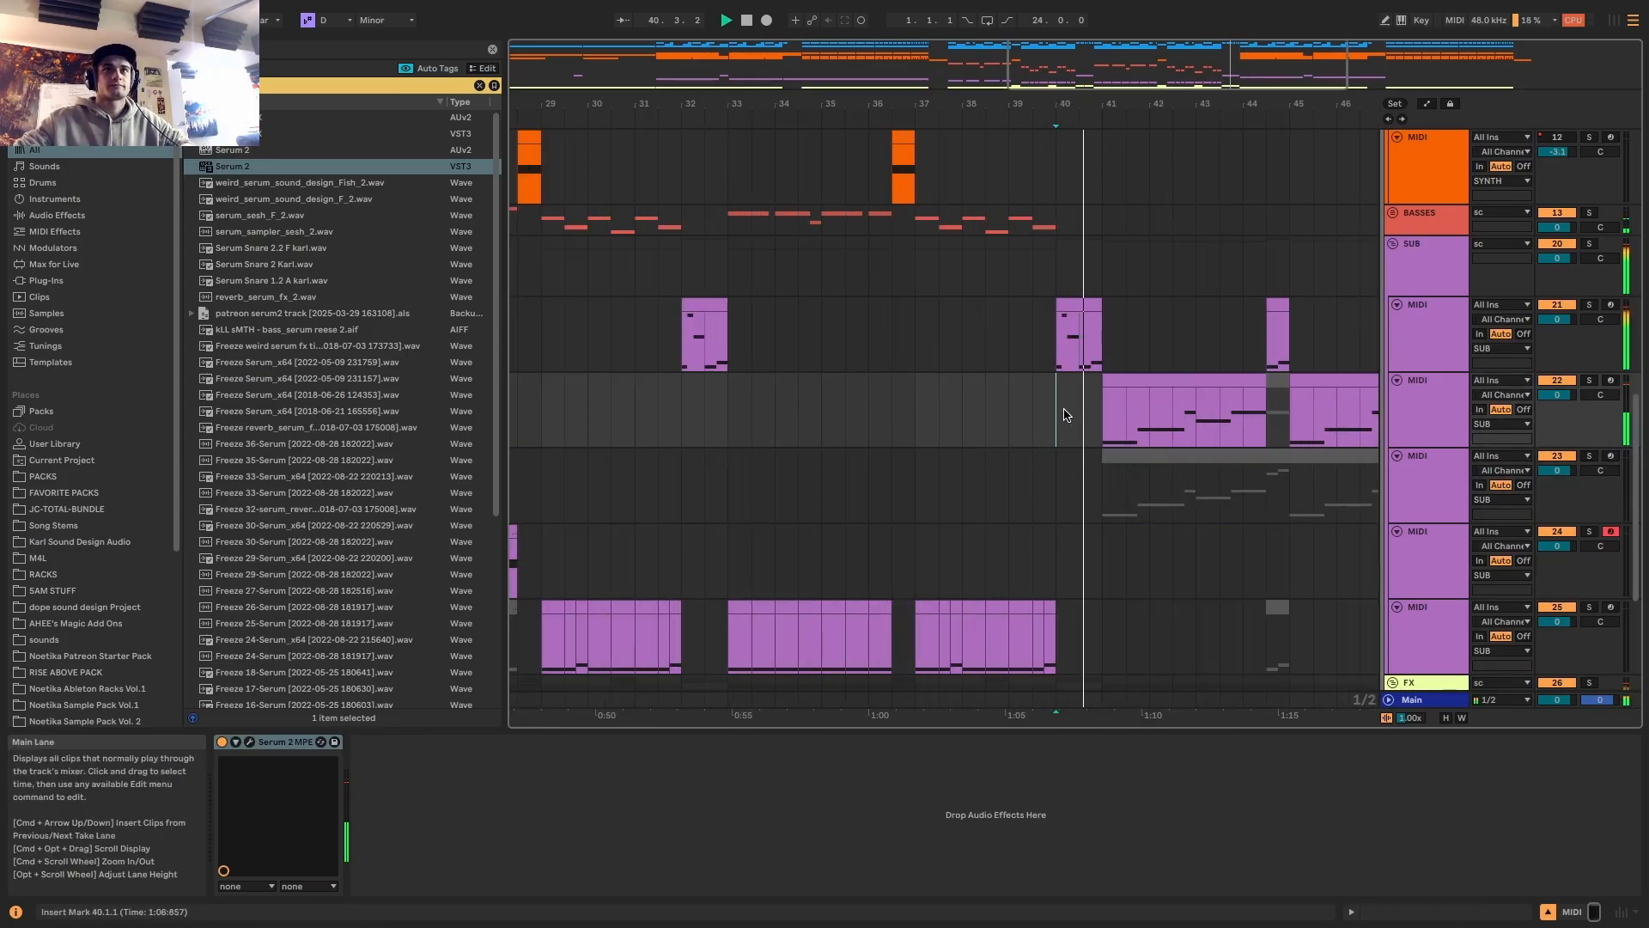
Make track 21's Serum 2 Macro 1 automation fall gradually from its peak at 41.1.1, and decay in a curve from 45.1.1 to 49.1.1
{"action": "scroll", "coordinate": [1065, 415], "scroll_direction": "down", "scroll_amount": 5}
{"action": "left_click", "coordinate": [1419, 337]}
{"action": "key", "text": "a"}
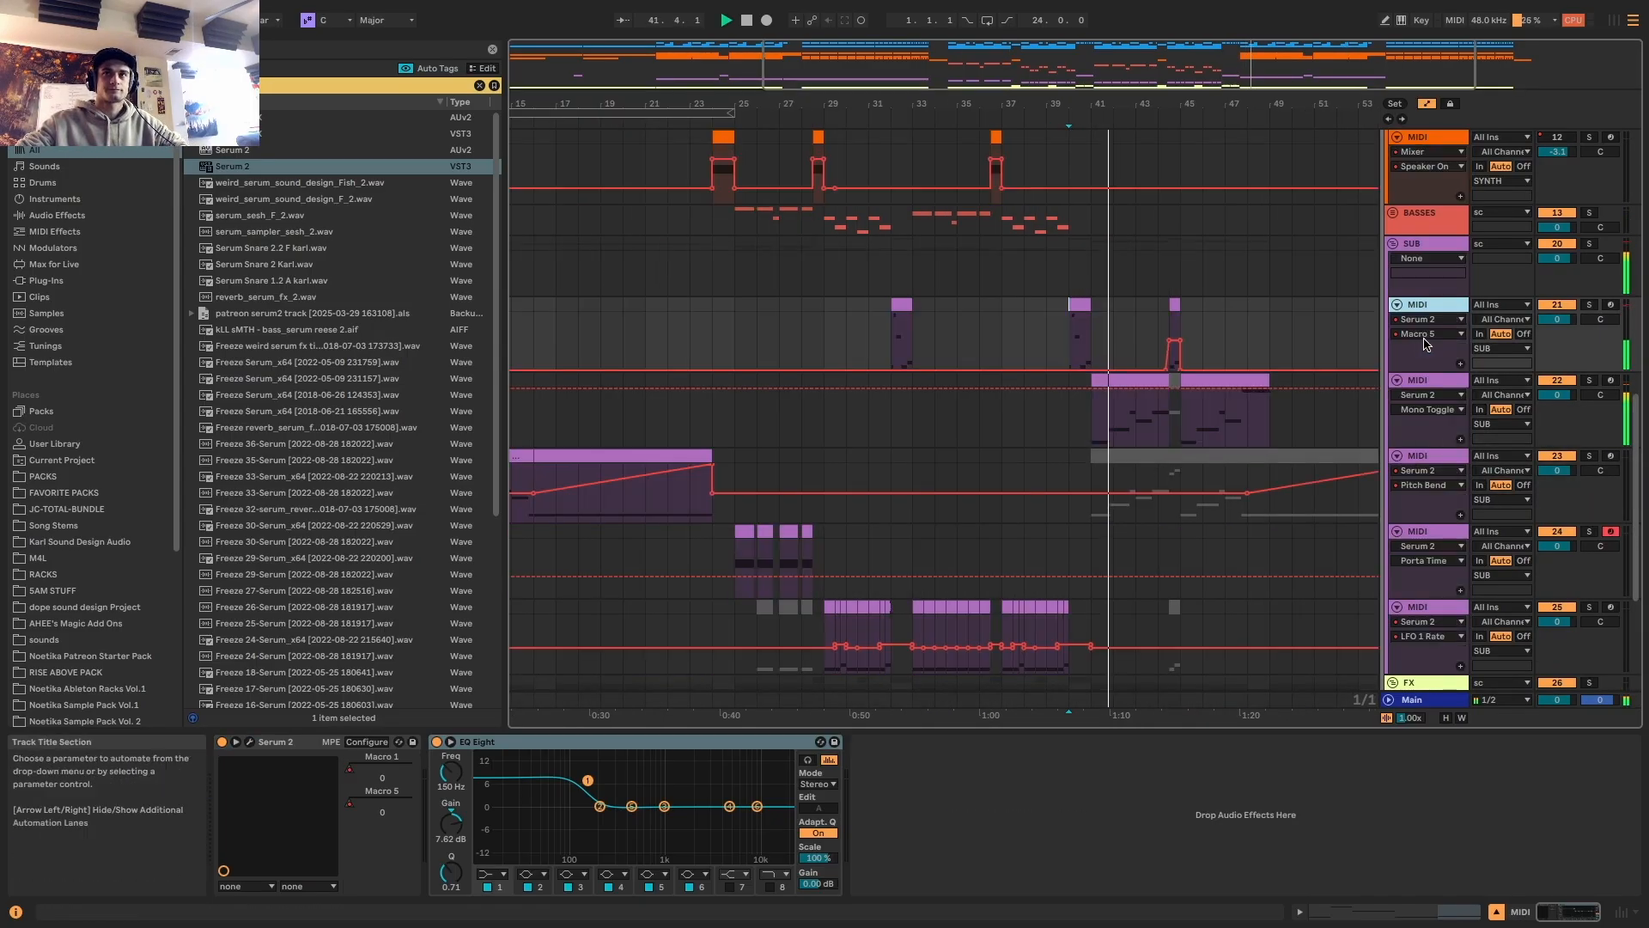
{"action": "left_click", "coordinate": [1430, 334]}
{"action": "left_click", "coordinate": [1428, 360]}
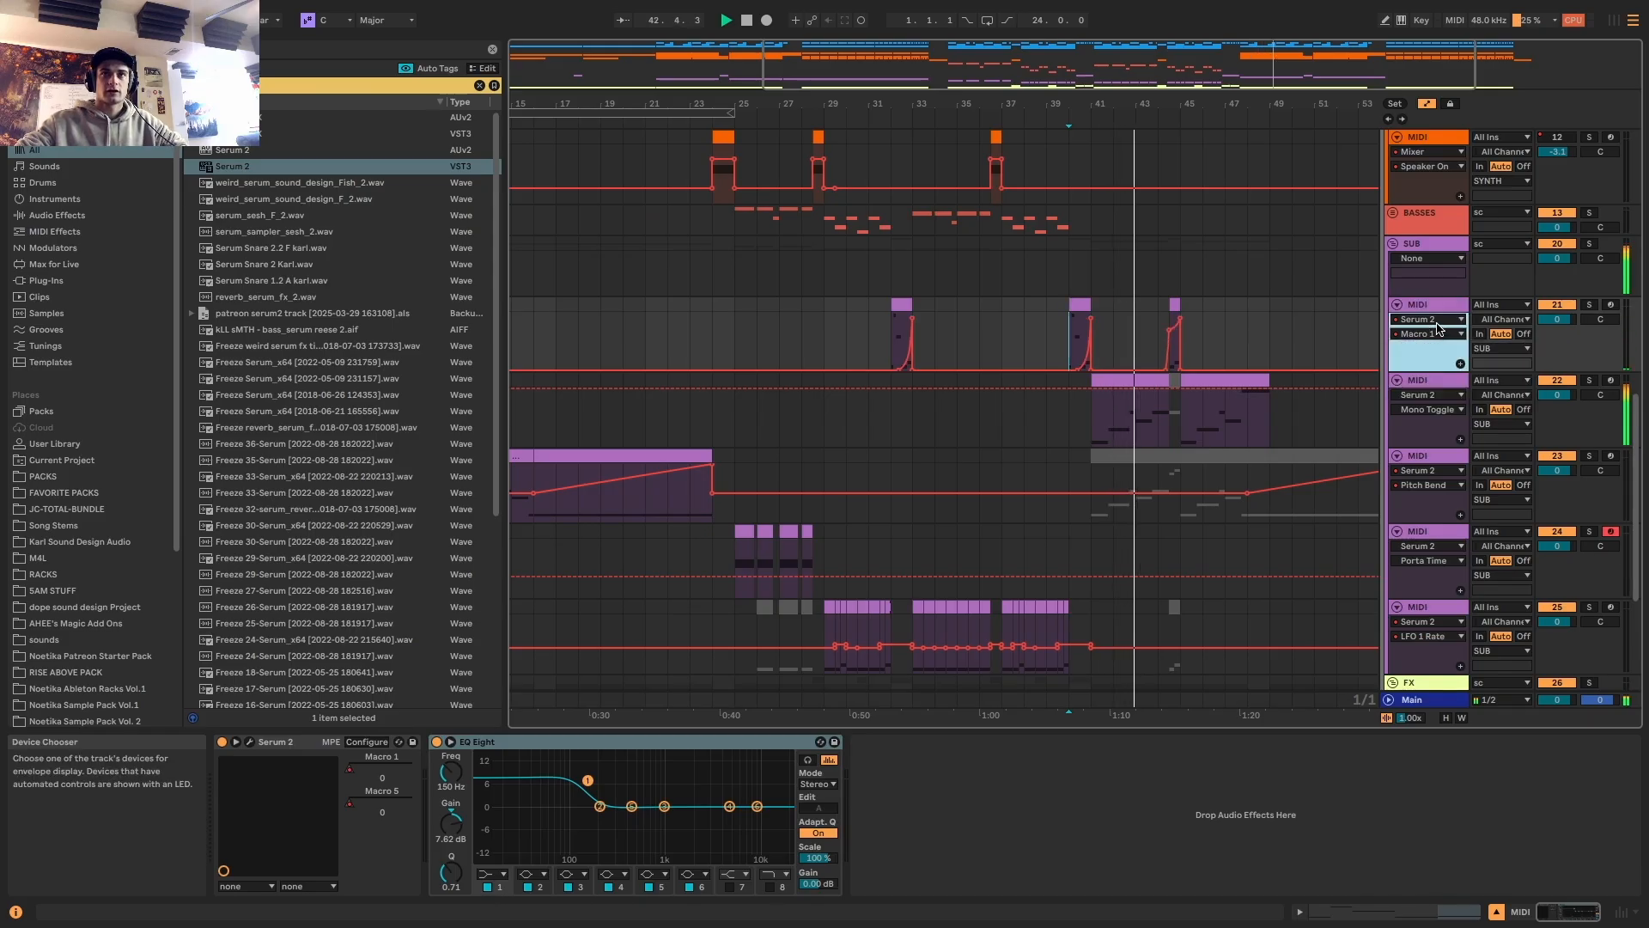
{"action": "scroll", "coordinate": [1099, 371], "scroll_direction": "up", "scroll_amount": 2}
{"action": "left_click_drag", "start_coordinate": [1095, 371], "coordinate": [1179, 371]}
{"action": "key", "text": "space"}
{"action": "scroll", "coordinate": [1108, 347], "scroll_direction": "up", "scroll_amount": 4}
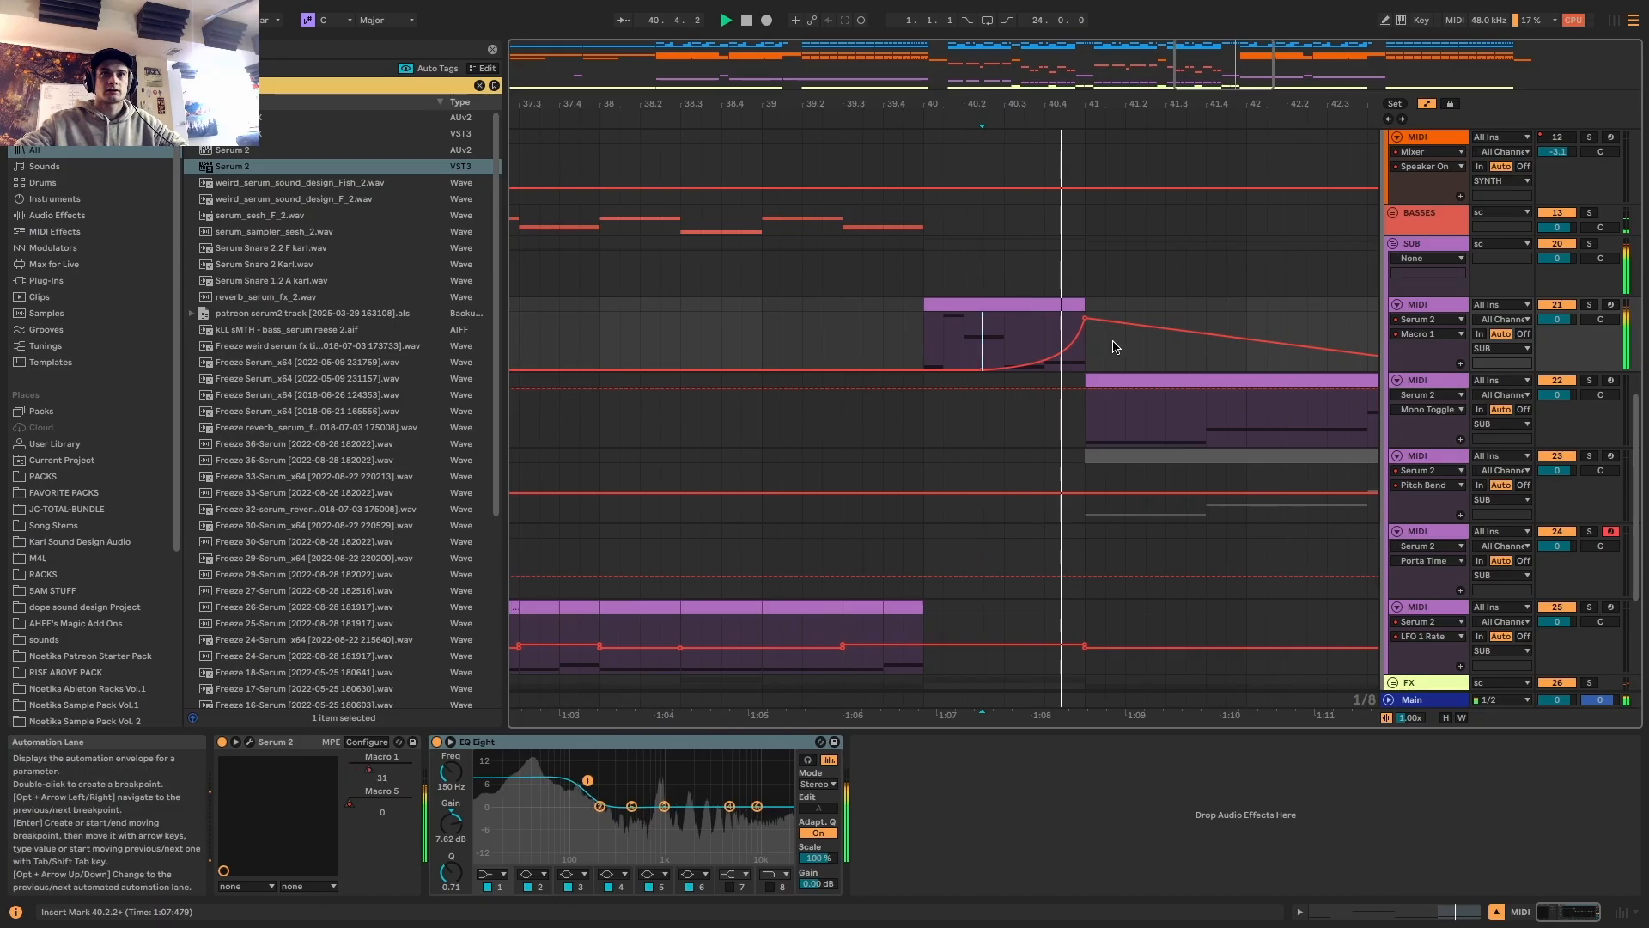
{"action": "scroll", "coordinate": [1100, 365], "scroll_direction": "down", "scroll_amount": 6}
{"action": "left_click_drag", "start_coordinate": [1128, 371], "coordinate": [1182, 371]}
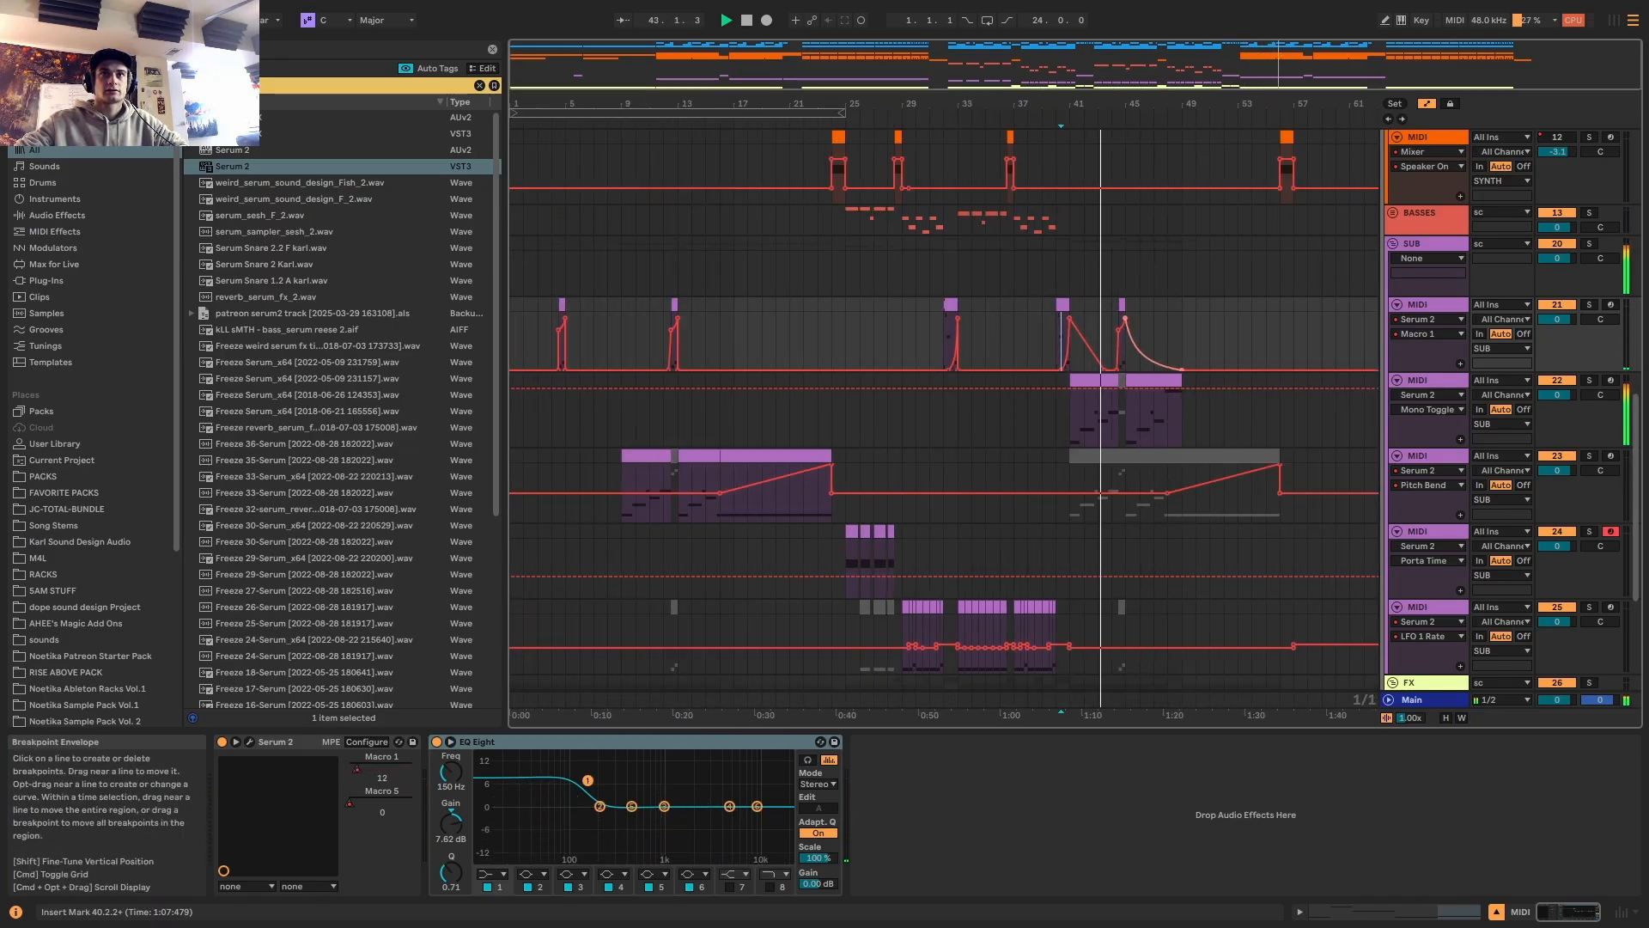
{"action": "key", "text": "a"}
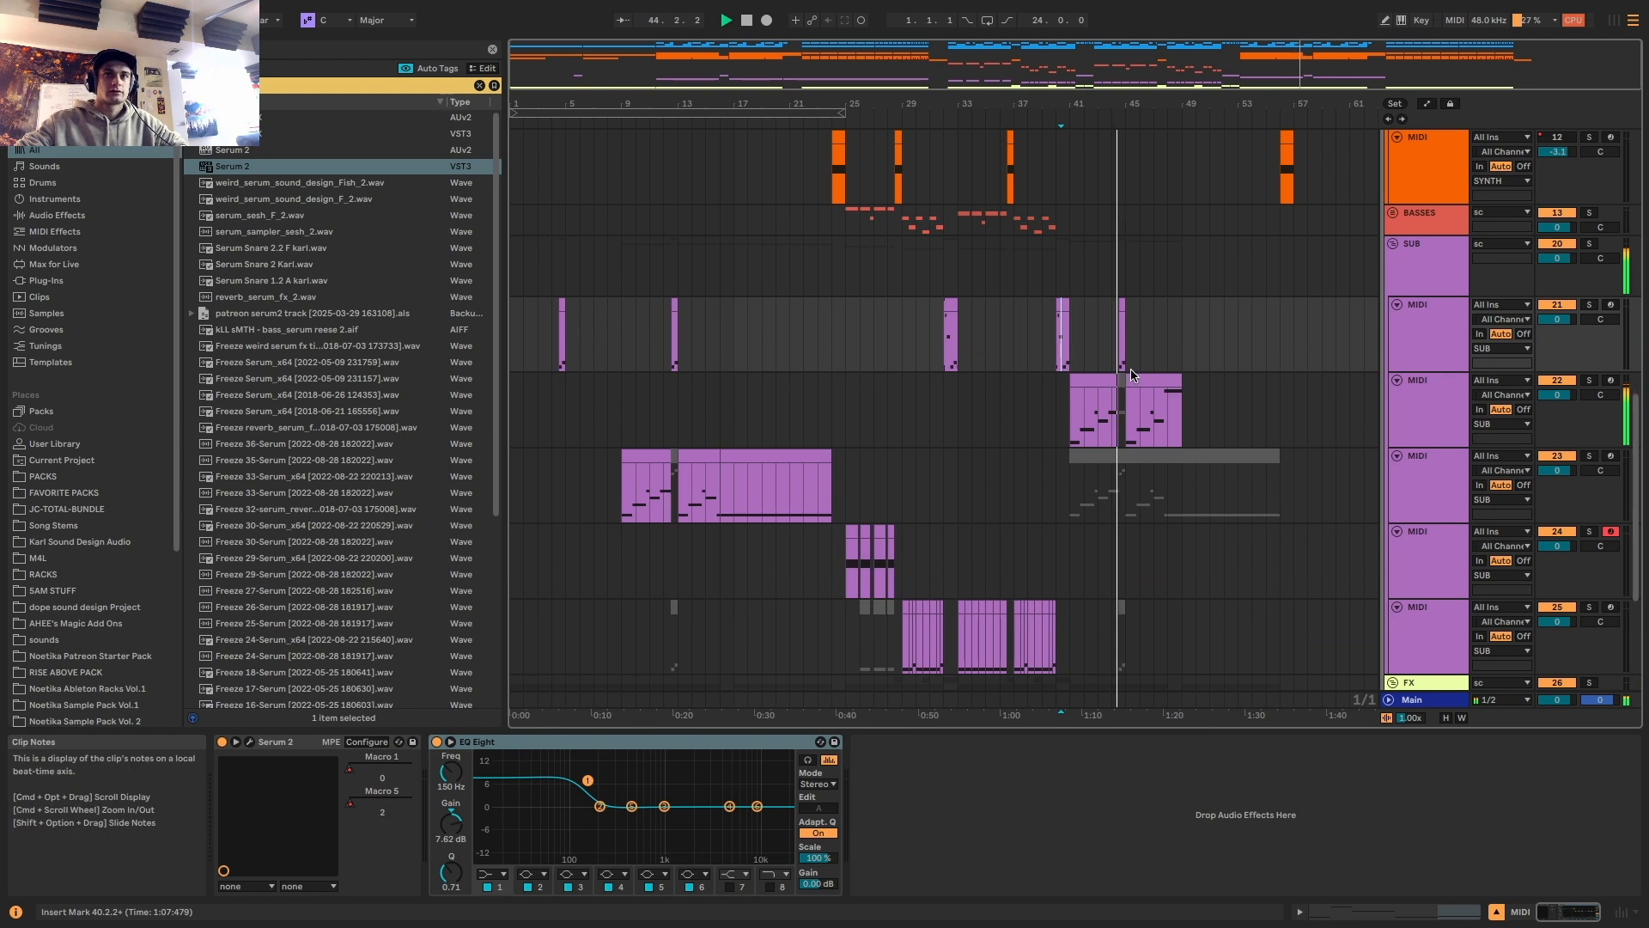
Split the deactivated clip on track 23 at 49.1.1 and reactivate the part from 49.1.1 to 56.1.1
{"action": "left_click", "coordinate": [1184, 474]}
{"action": "key", "text": "super+e"}
{"action": "left_click", "coordinate": [1219, 456]}
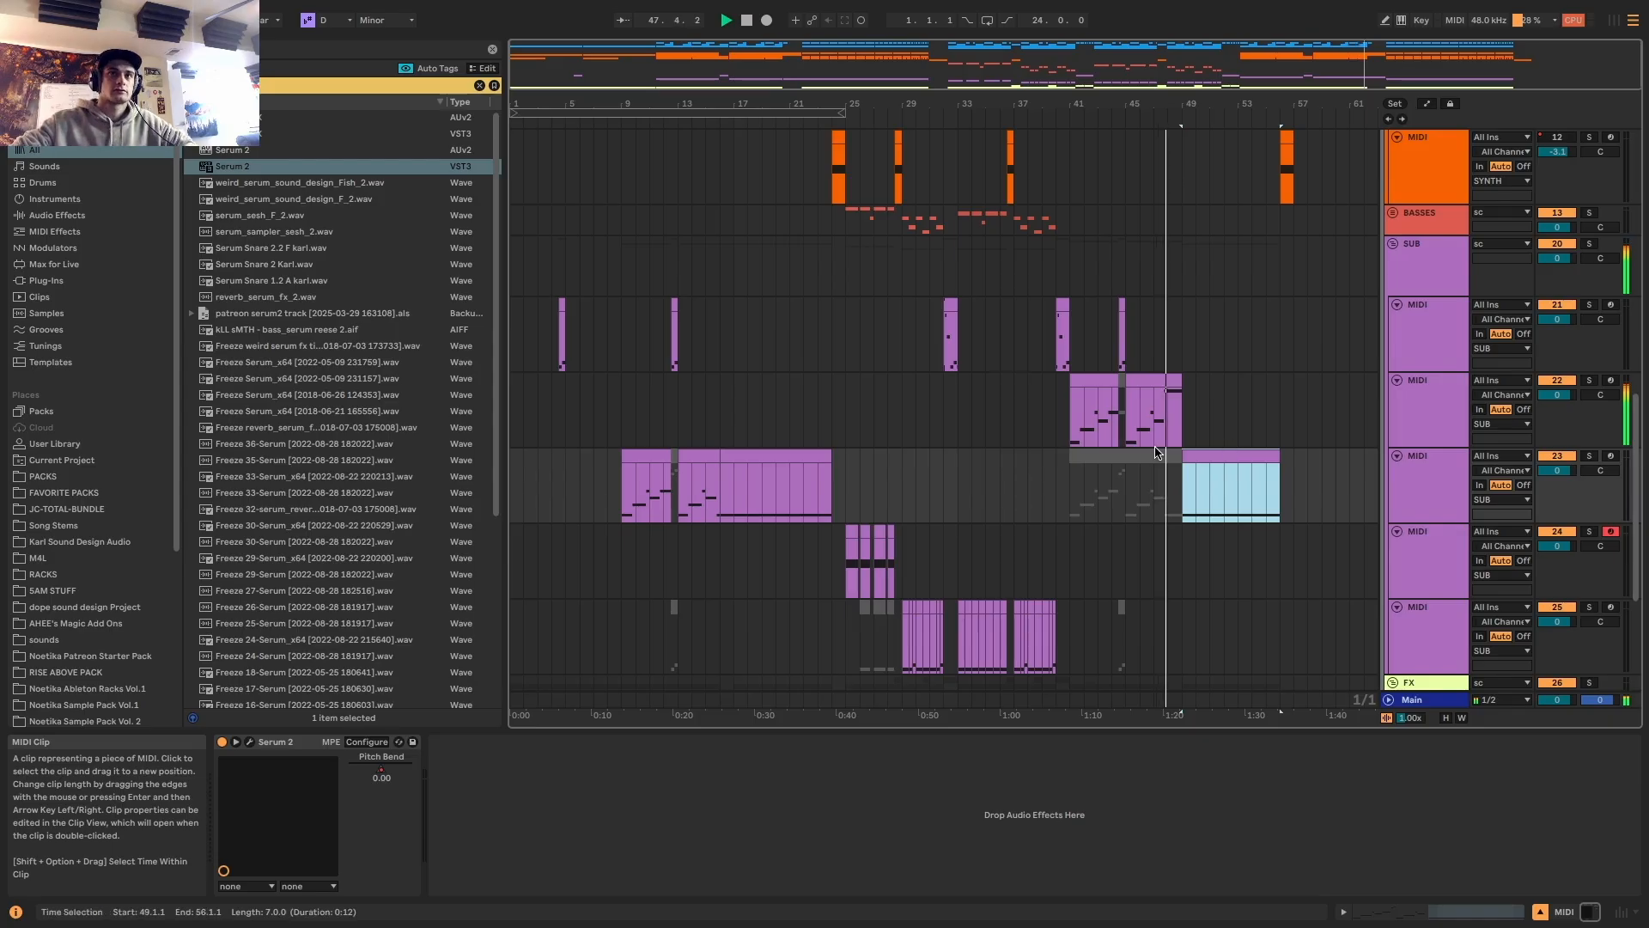
{"action": "scroll", "coordinate": [1176, 416], "scroll_direction": "up", "scroll_amount": 5}
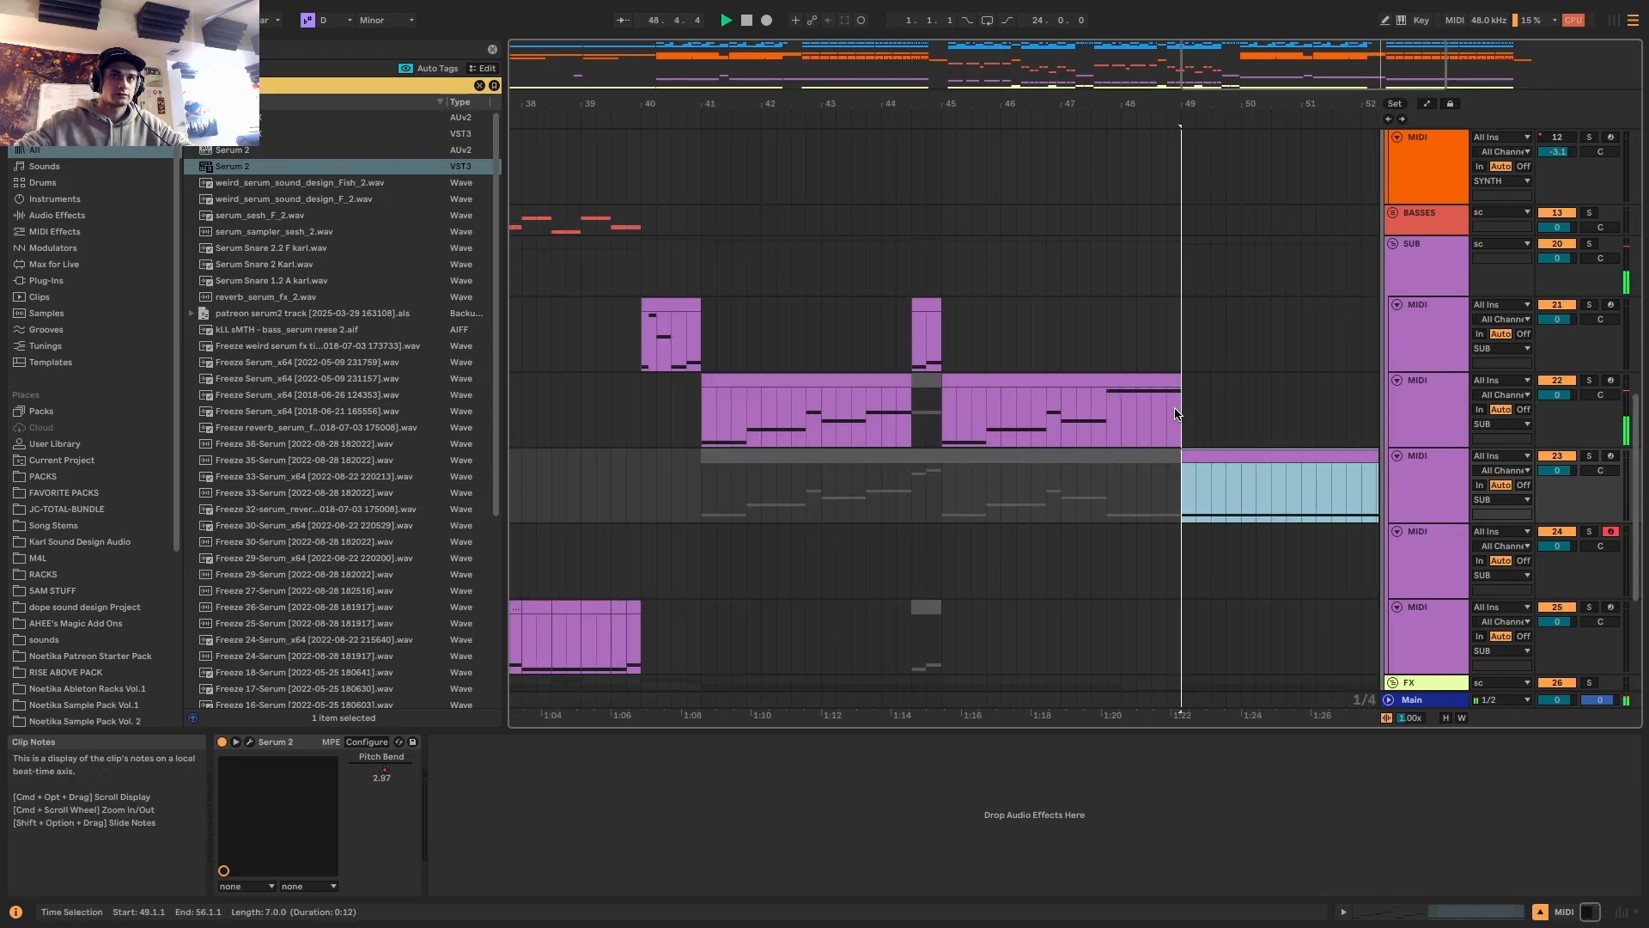
{"action": "scroll", "coordinate": [1175, 409], "scroll_direction": "down", "scroll_amount": 5}
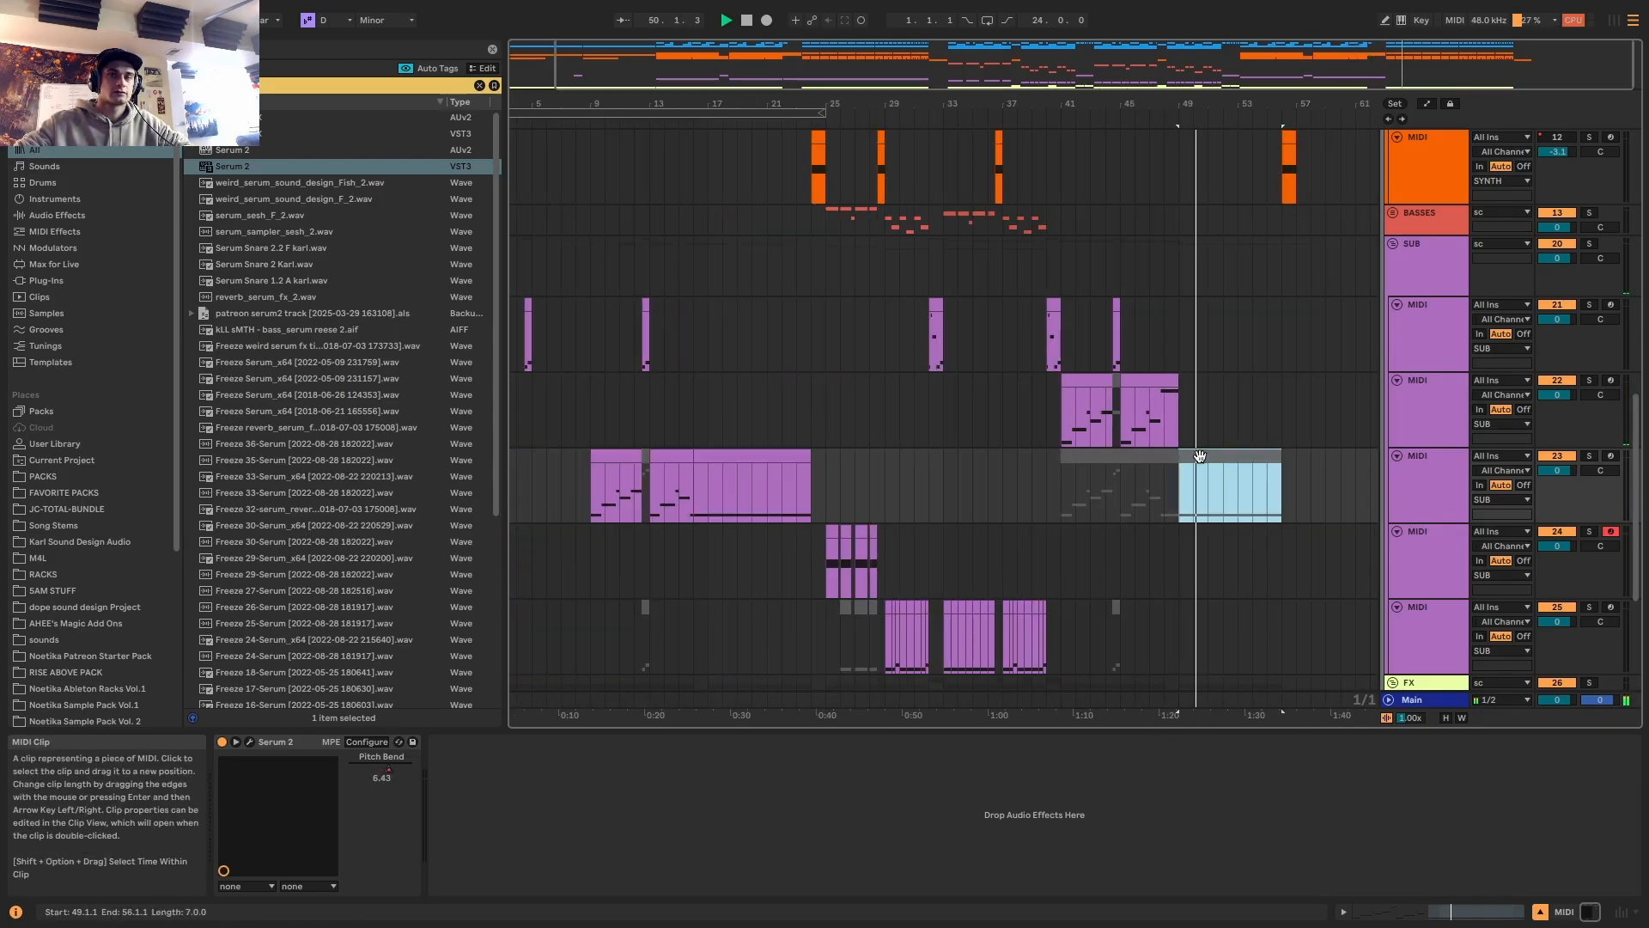
Copy the 16-bar drop from 25.1.1 to 41.1.1 across all tracks to 57.1.1 and play from there
{"action": "scroll", "coordinate": [1206, 387], "scroll_direction": "up", "scroll_amount": 10}
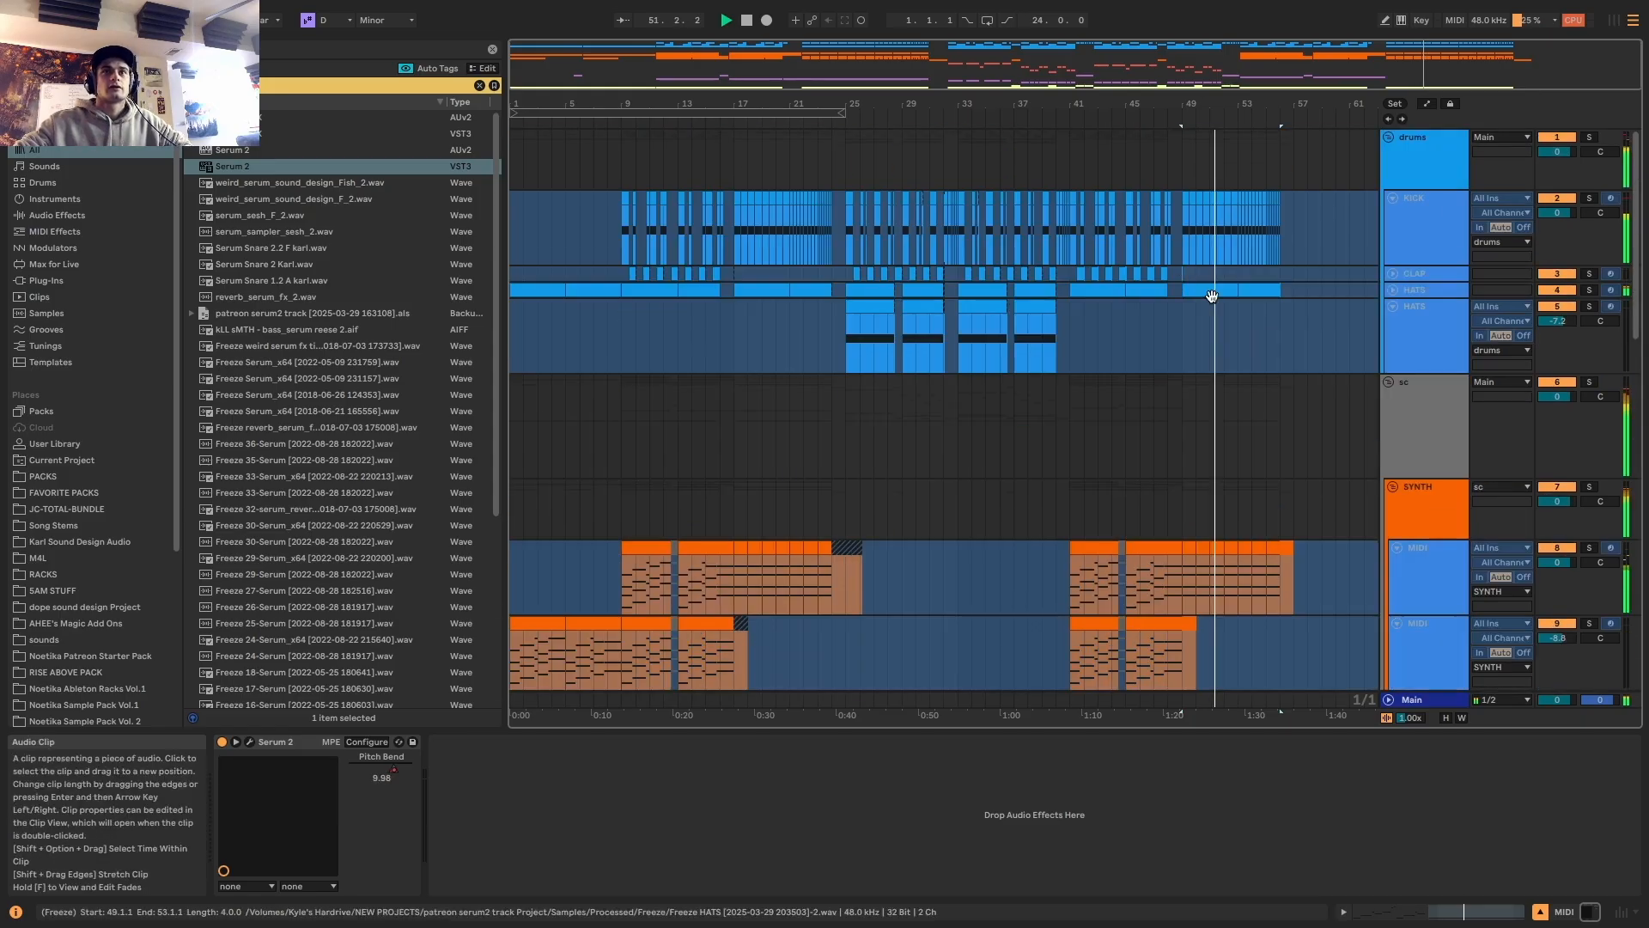
{"action": "left_click", "coordinate": [871, 309]}
{"action": "key", "text": "space"}
{"action": "left_click_drag", "start_coordinate": [1066, 159], "coordinate": [850, 837]}
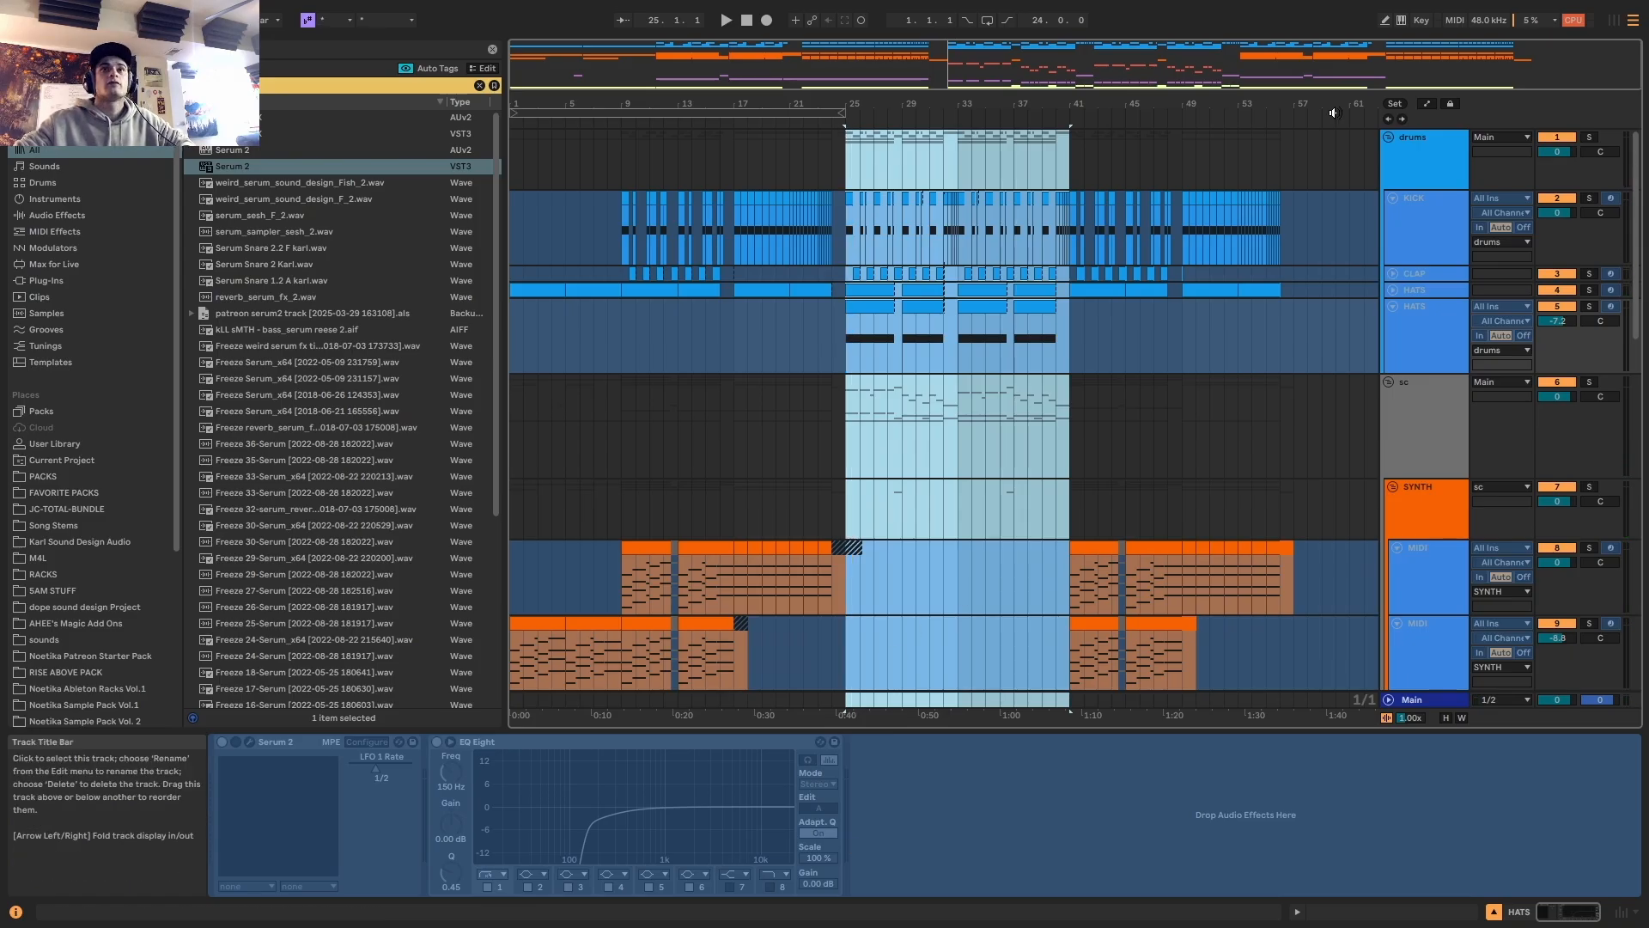
{"action": "left_click", "coordinate": [1292, 147]}
{"action": "key", "text": "super+v"}
{"action": "key", "text": "space"}
{"action": "key", "text": "w"}
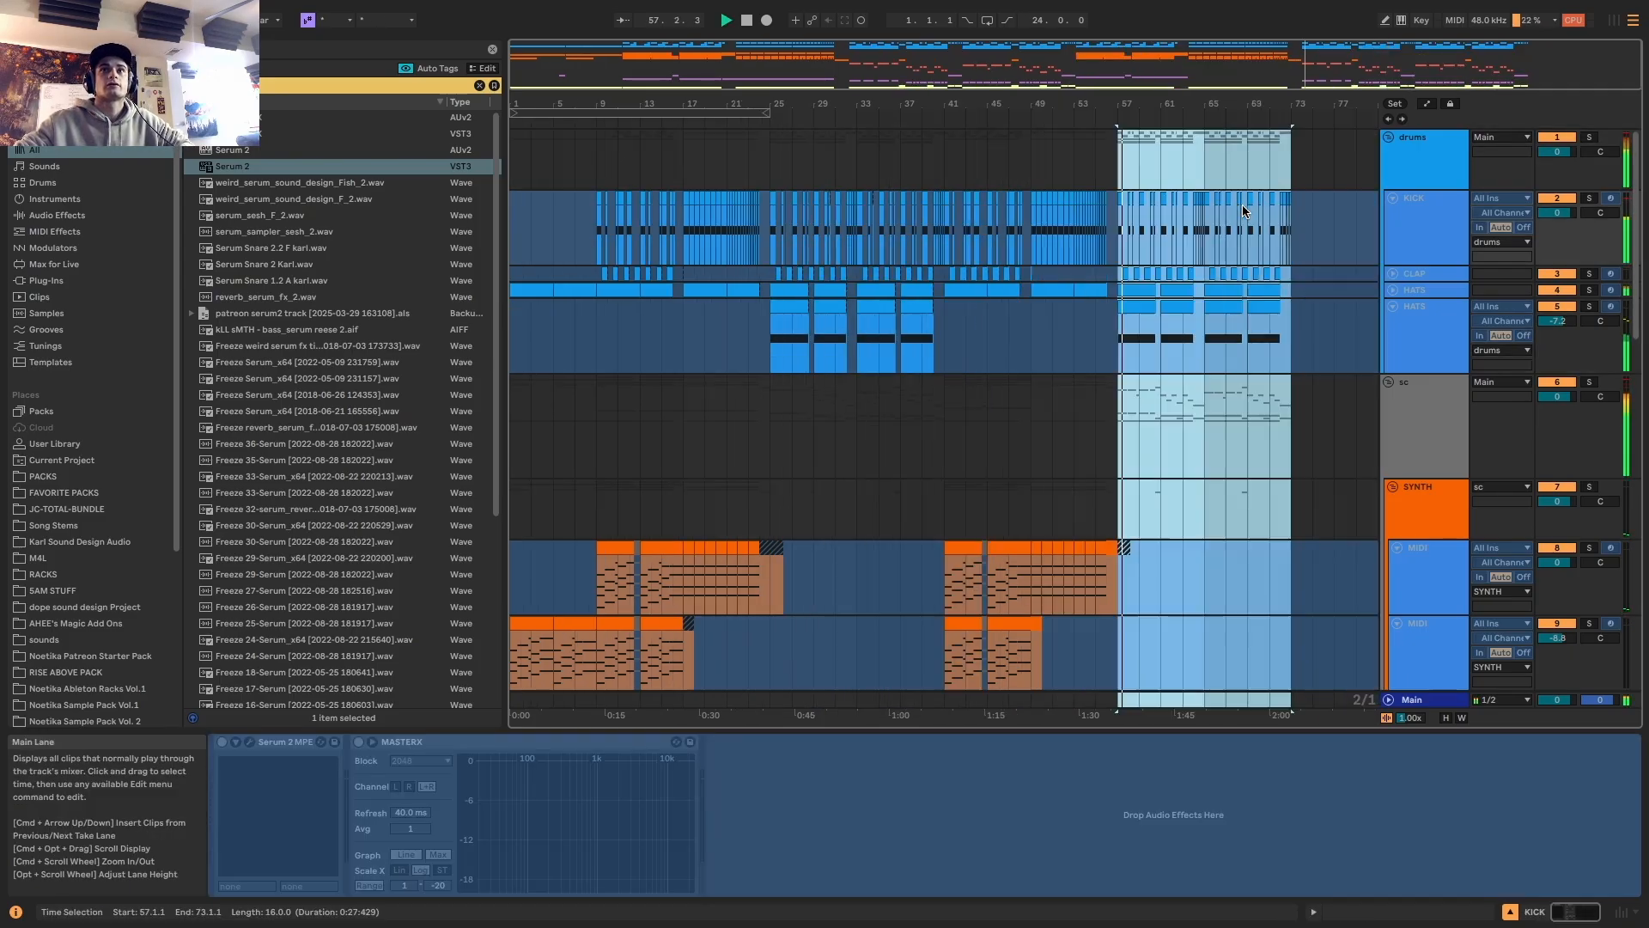
Copy the eight-bar intro from 1.1.1 to 9.1.1 across all tracks to 73.1.1 as an outro
{"action": "key", "text": "space"}
{"action": "left_click_drag", "start_coordinate": [600, 161], "coordinate": [336, 925]}
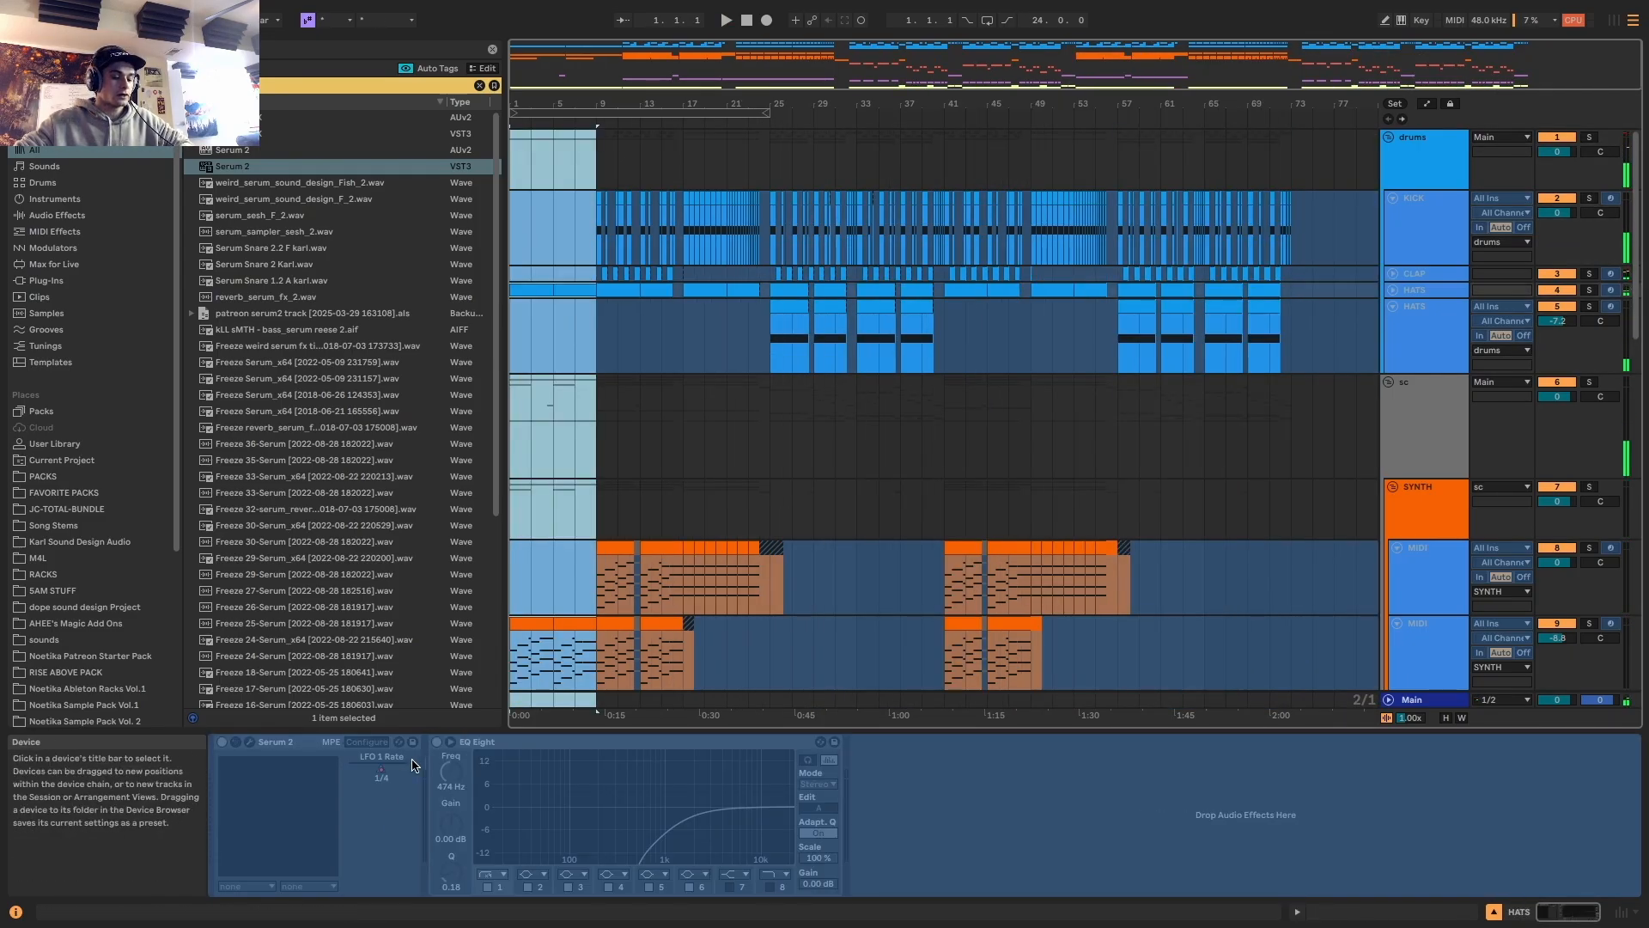
{"action": "left_click", "coordinate": [1291, 144]}
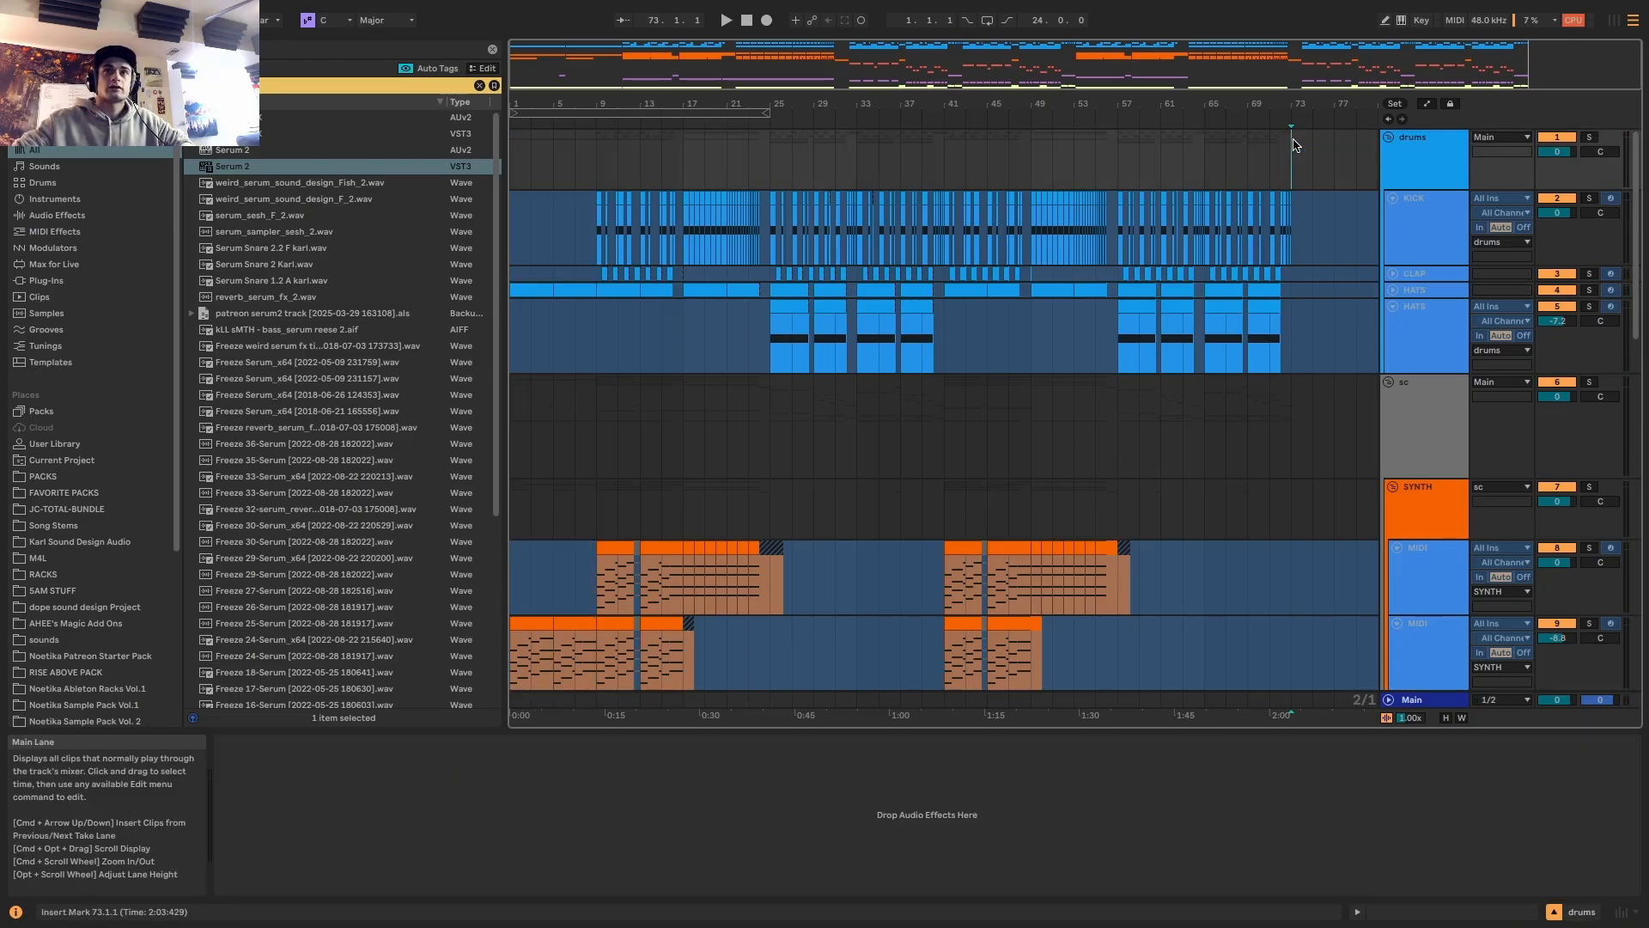
Fold the KICK and HATS tracks and the drums, SYNTH, SUB and FX groups for a compact arrangement overview
{"action": "left_click", "coordinate": [1405, 302]}
{"action": "left_click", "coordinate": [1387, 306]}
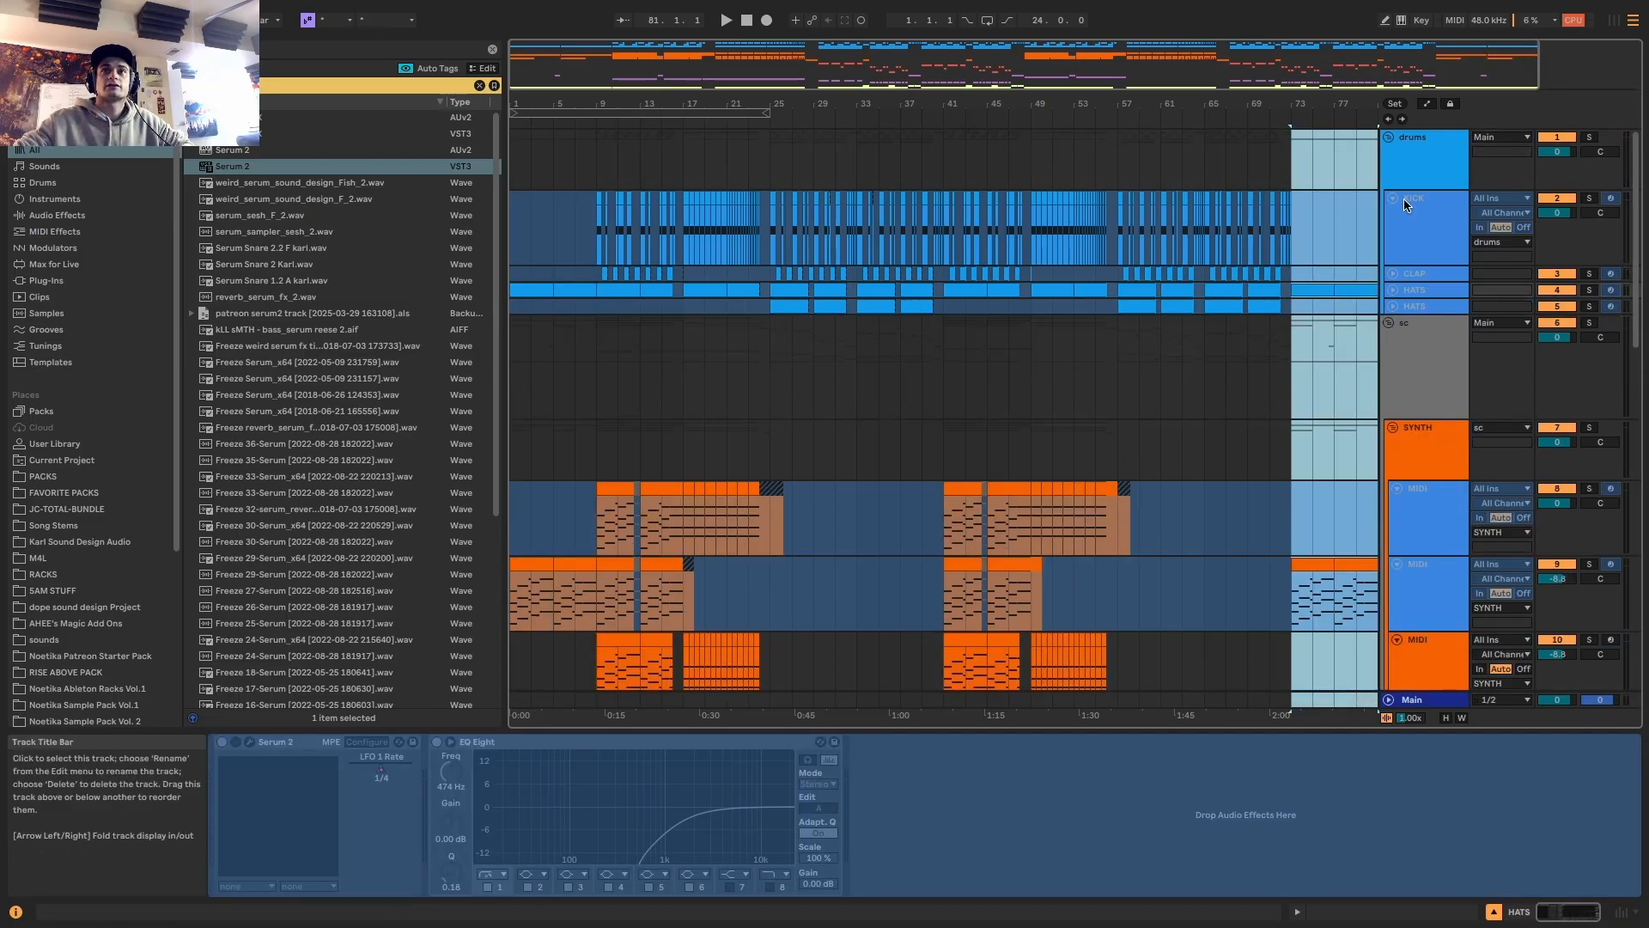
{"action": "left_click", "coordinate": [1392, 199]}
{"action": "left_click", "coordinate": [1388, 137]}
{"action": "left_click", "coordinate": [1392, 257]}
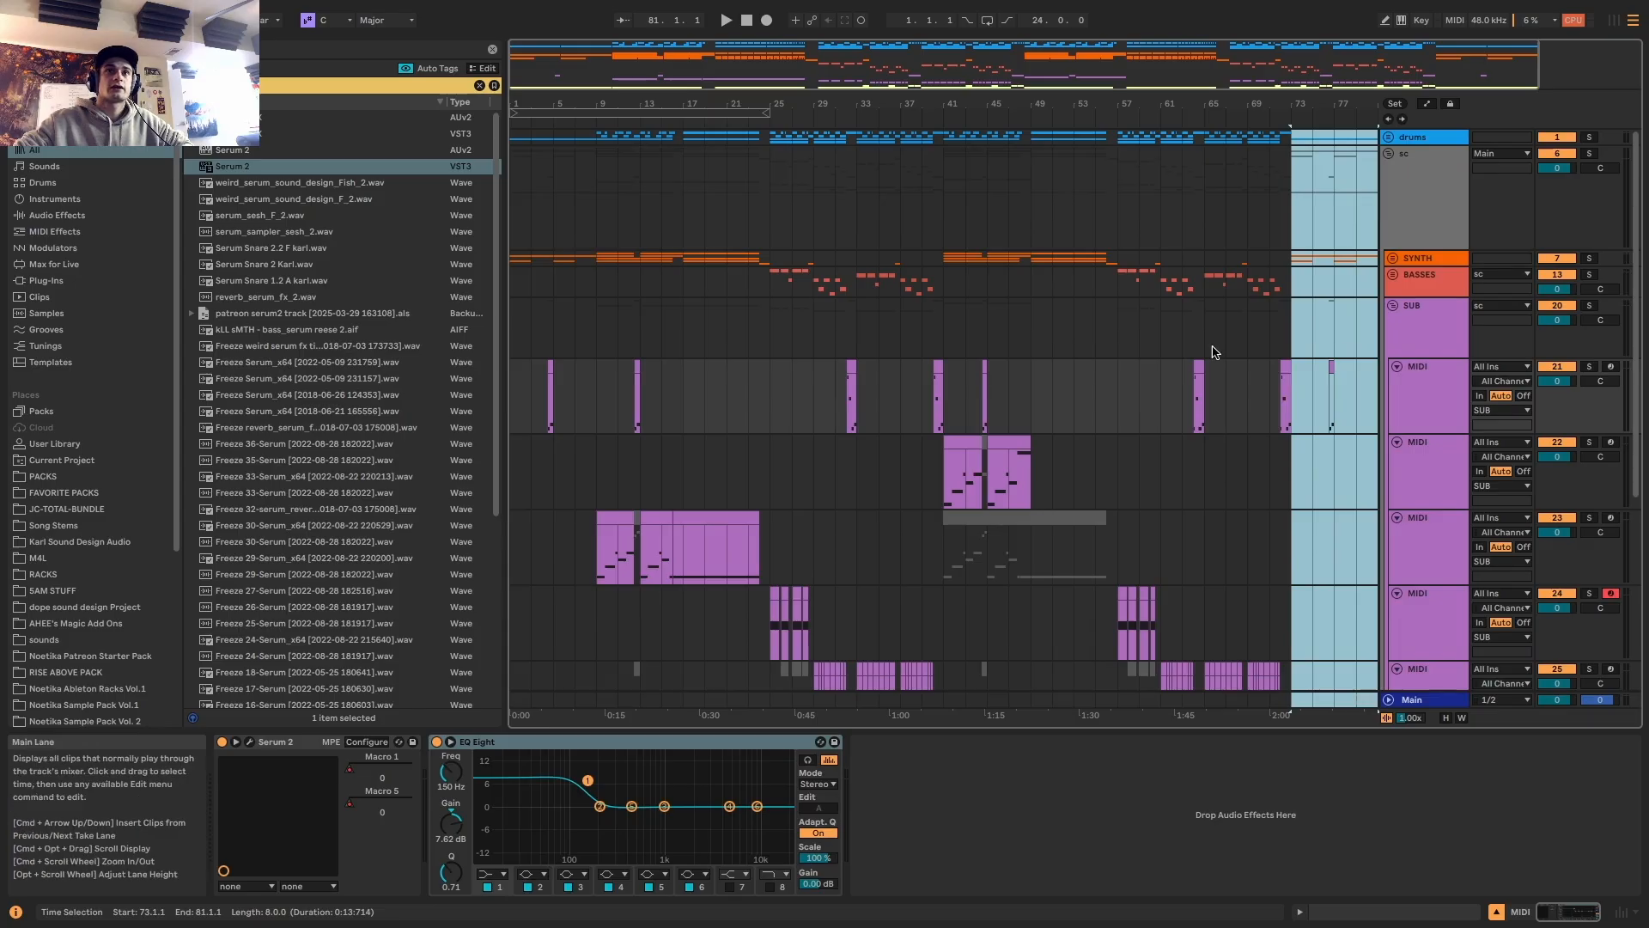
{"action": "left_click", "coordinate": [1392, 305]}
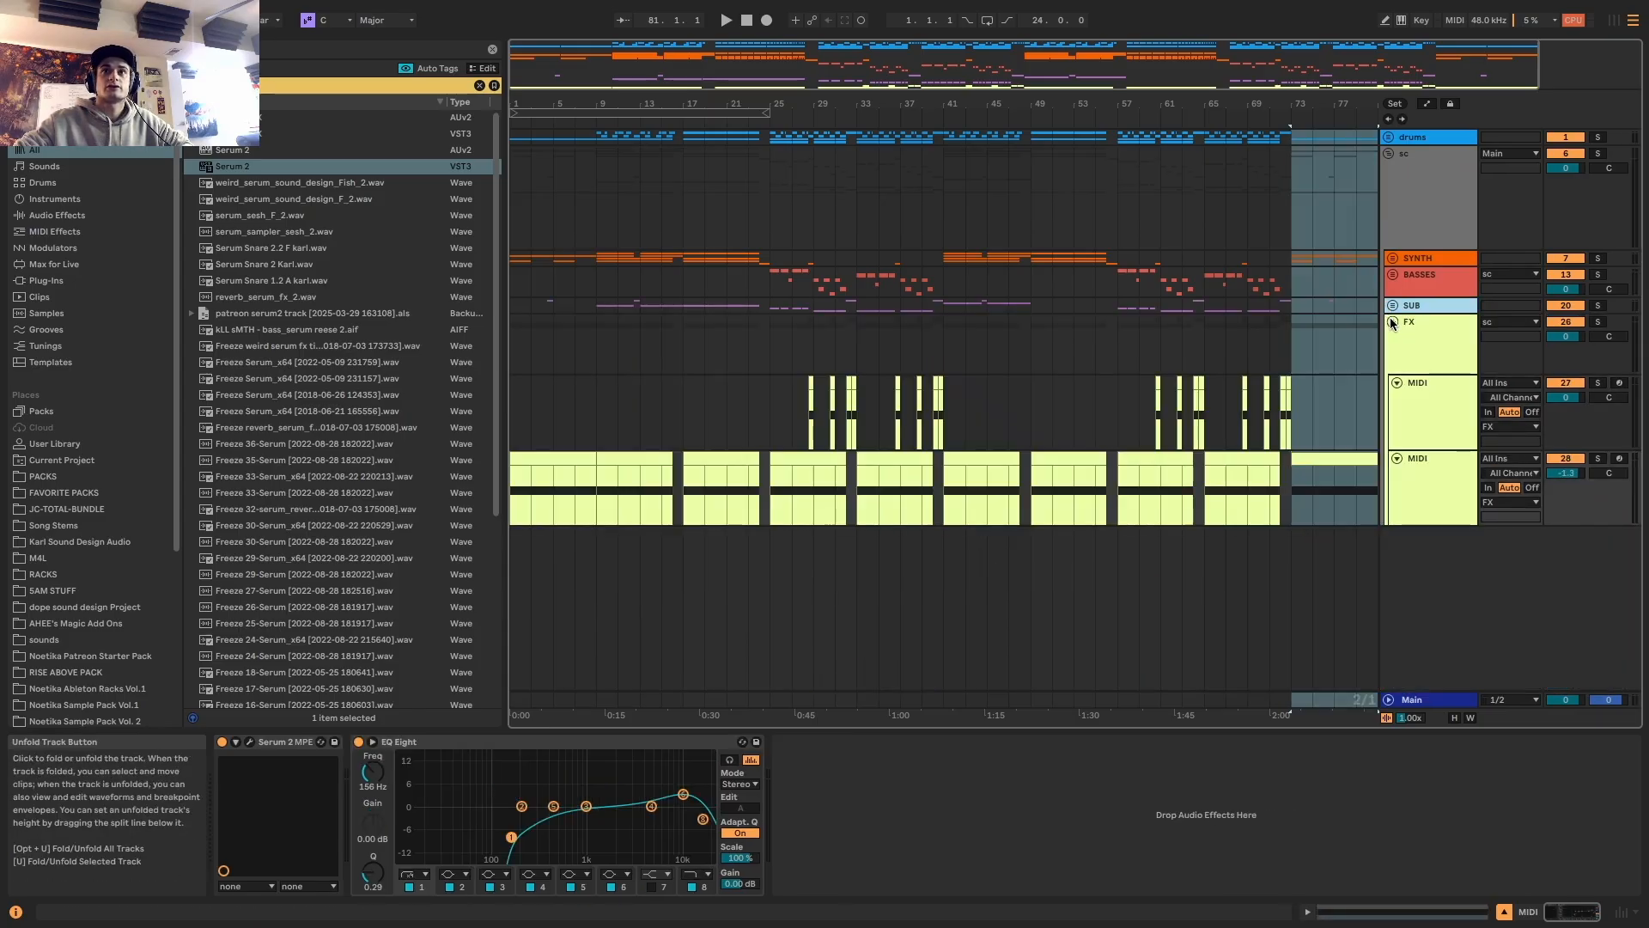
{"action": "left_click", "coordinate": [1391, 322]}
Review the folded arrangement section by section, including the outro and the drop from 57.1.1 to 73.1.1
{"action": "scroll", "coordinate": [1270, 229], "scroll_direction": "down", "scroll_amount": 2}
{"action": "left_click_drag", "start_coordinate": [1297, 140], "coordinate": [438, 779]}
{"action": "left_click", "coordinate": [45, 67]}
{"action": "left_click_drag", "start_coordinate": [640, 76], "coordinate": [640, 75]}
{"action": "left_click_drag", "start_coordinate": [1029, 206], "coordinate": [1306, 248]}
{"action": "left_click_drag", "start_coordinate": [1049, 209], "coordinate": [1213, 233]}
{"action": "left_click_drag", "start_coordinate": [891, 202], "coordinate": [1309, 326]}
{"action": "left_click_drag", "start_coordinate": [652, 211], "coordinate": [924, 364]}
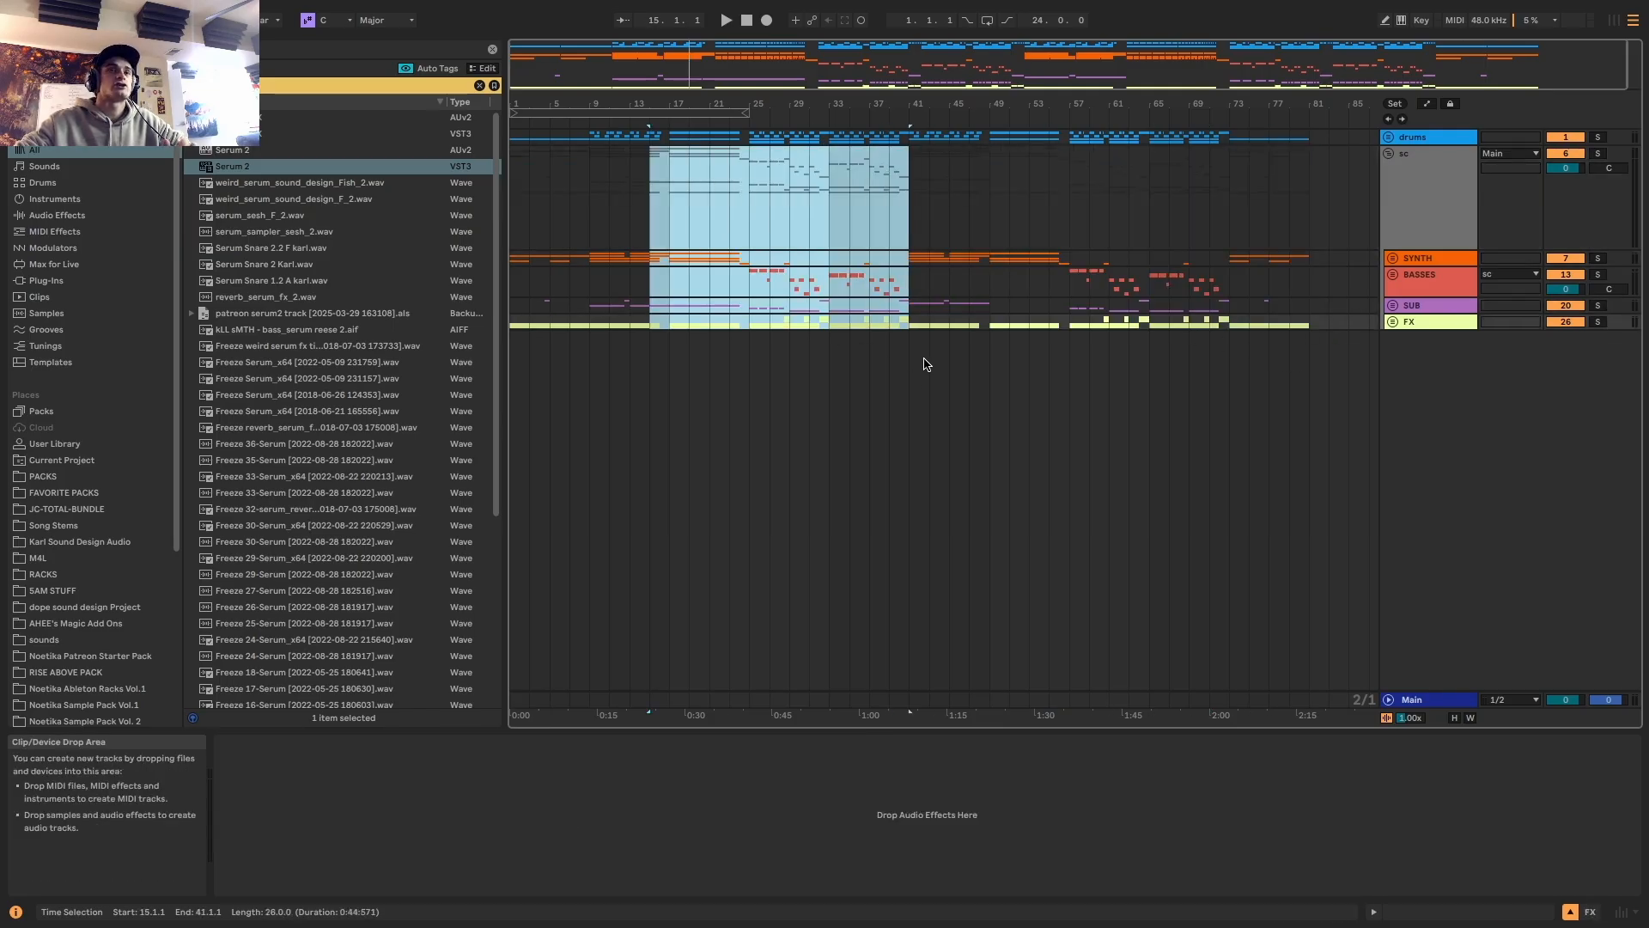
{"action": "left_click_drag", "start_coordinate": [1072, 194], "coordinate": [1231, 334]}
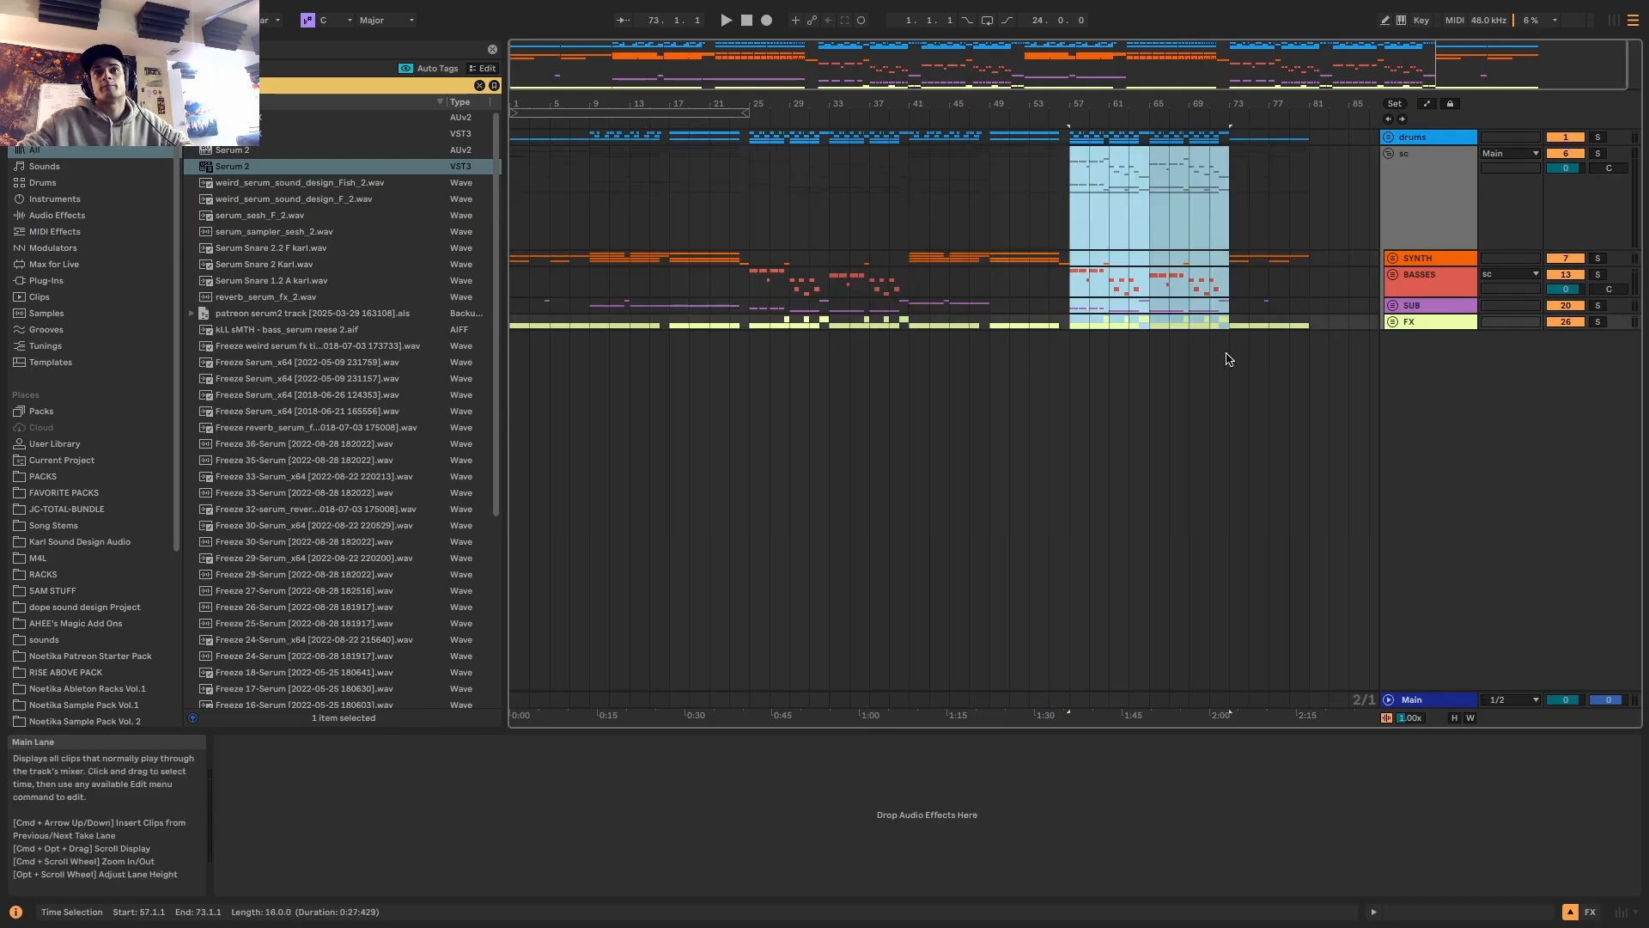
Unfold the BASSES group and copy track 14's first bass clip at 25.1.1 to 17.1.1 in the build-up
{"action": "left_click", "coordinate": [746, 207]}
{"action": "key", "text": "plus"}
{"action": "left_click", "coordinate": [1397, 156]}
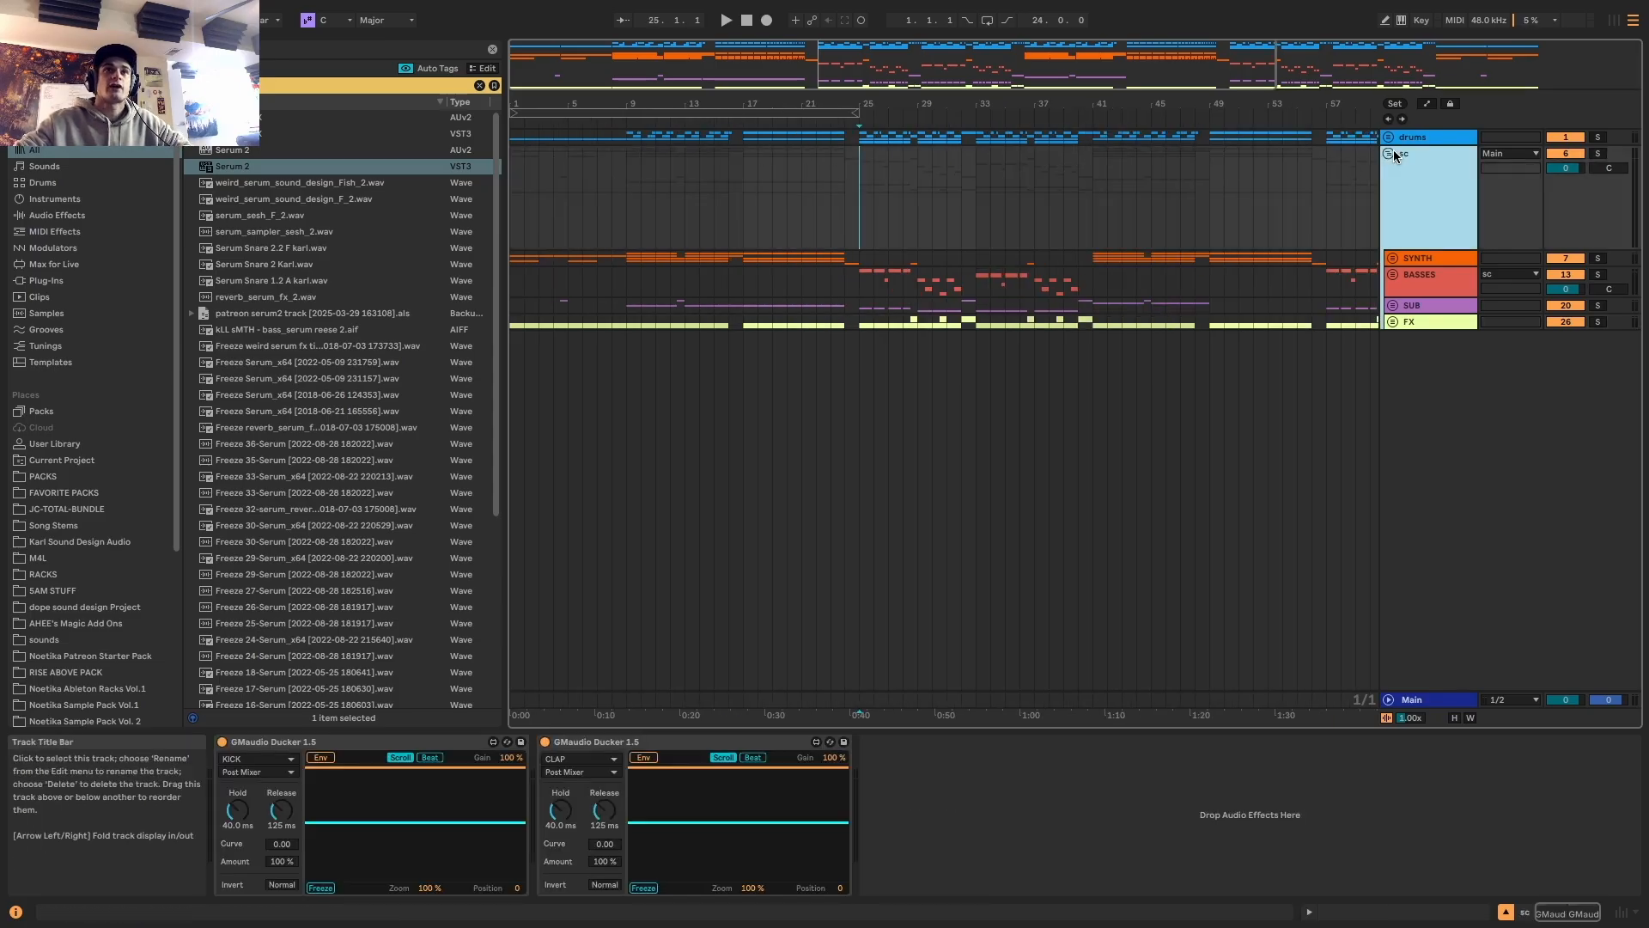
{"action": "left_click", "coordinate": [1392, 274]}
{"action": "key", "text": "space"}
{"action": "key", "text": "minus"}
{"action": "left_click", "coordinate": [729, 323]}
{"action": "key", "text": "plus"}
{"action": "key", "text": "plus"}
{"action": "left_click_drag", "start_coordinate": [1148, 350], "coordinate": [816, 372]}
Duplicate track 14's one-bar bass clip six times so it repeats every bar from 17.1.1 to 24.1.1
{"action": "key", "text": "super+d"}
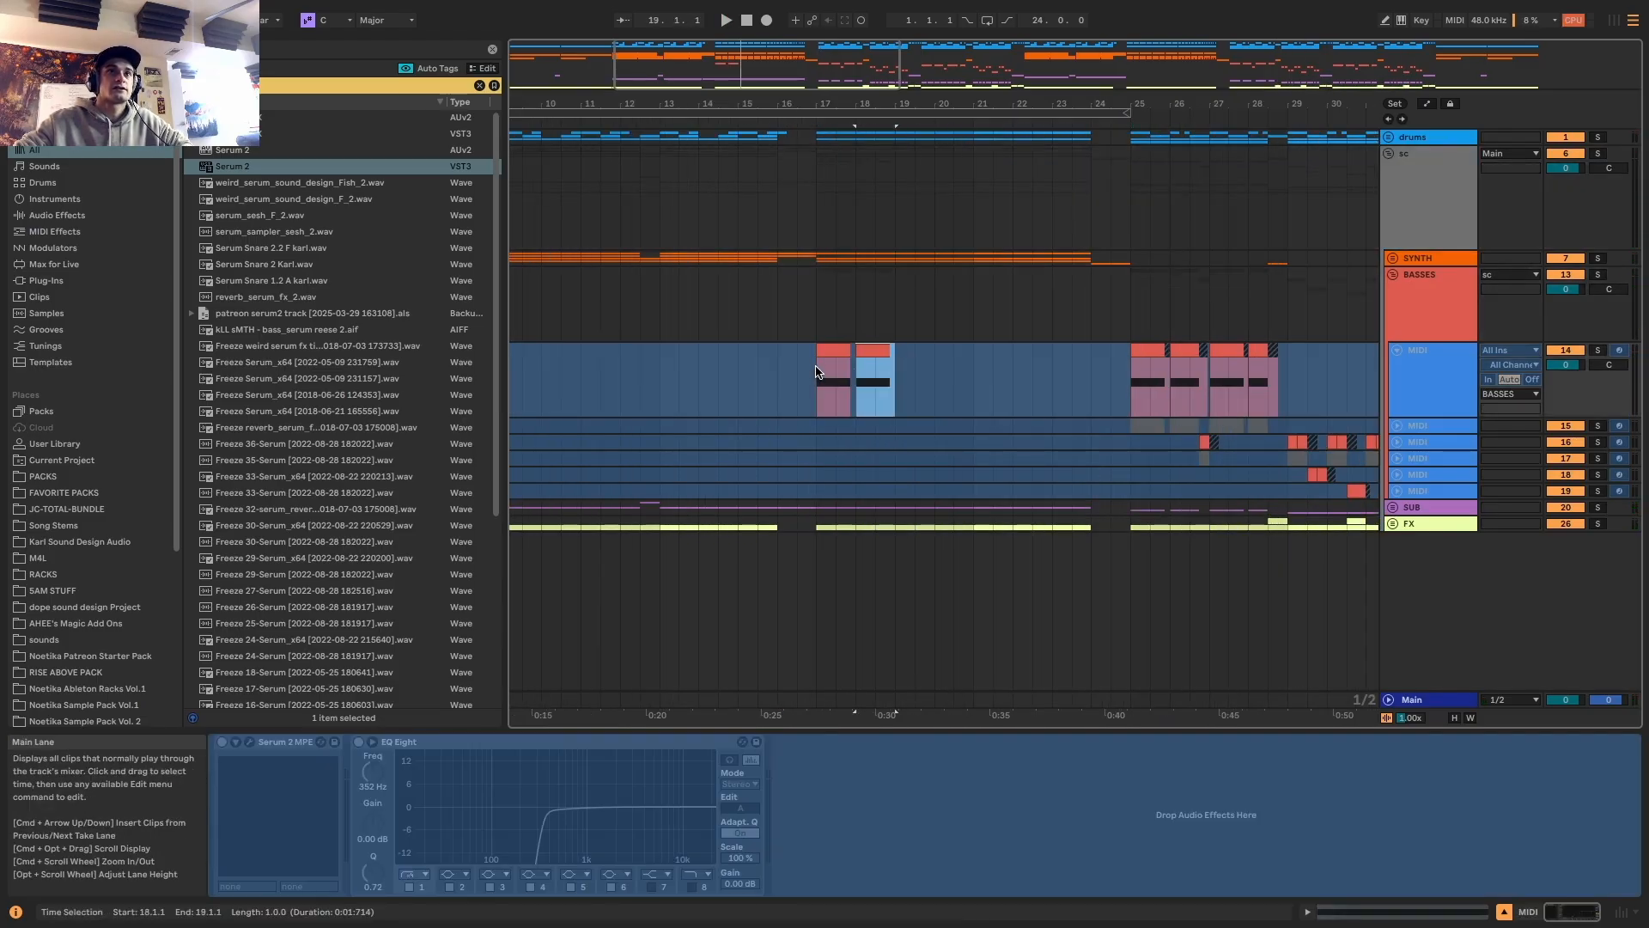
{"action": "key", "text": "super+d"}
{"action": "key", "text": "super+d"}
{"action": "key", "text": "super+d"}
{"action": "key", "text": "super+d"}
{"action": "key", "text": "super+d"}
Unfreeze track 14 and add an Equalizer to its Serum 2 effects chain, with the upper band frequency at 20000
{"action": "right_click", "coordinate": [1421, 376]}
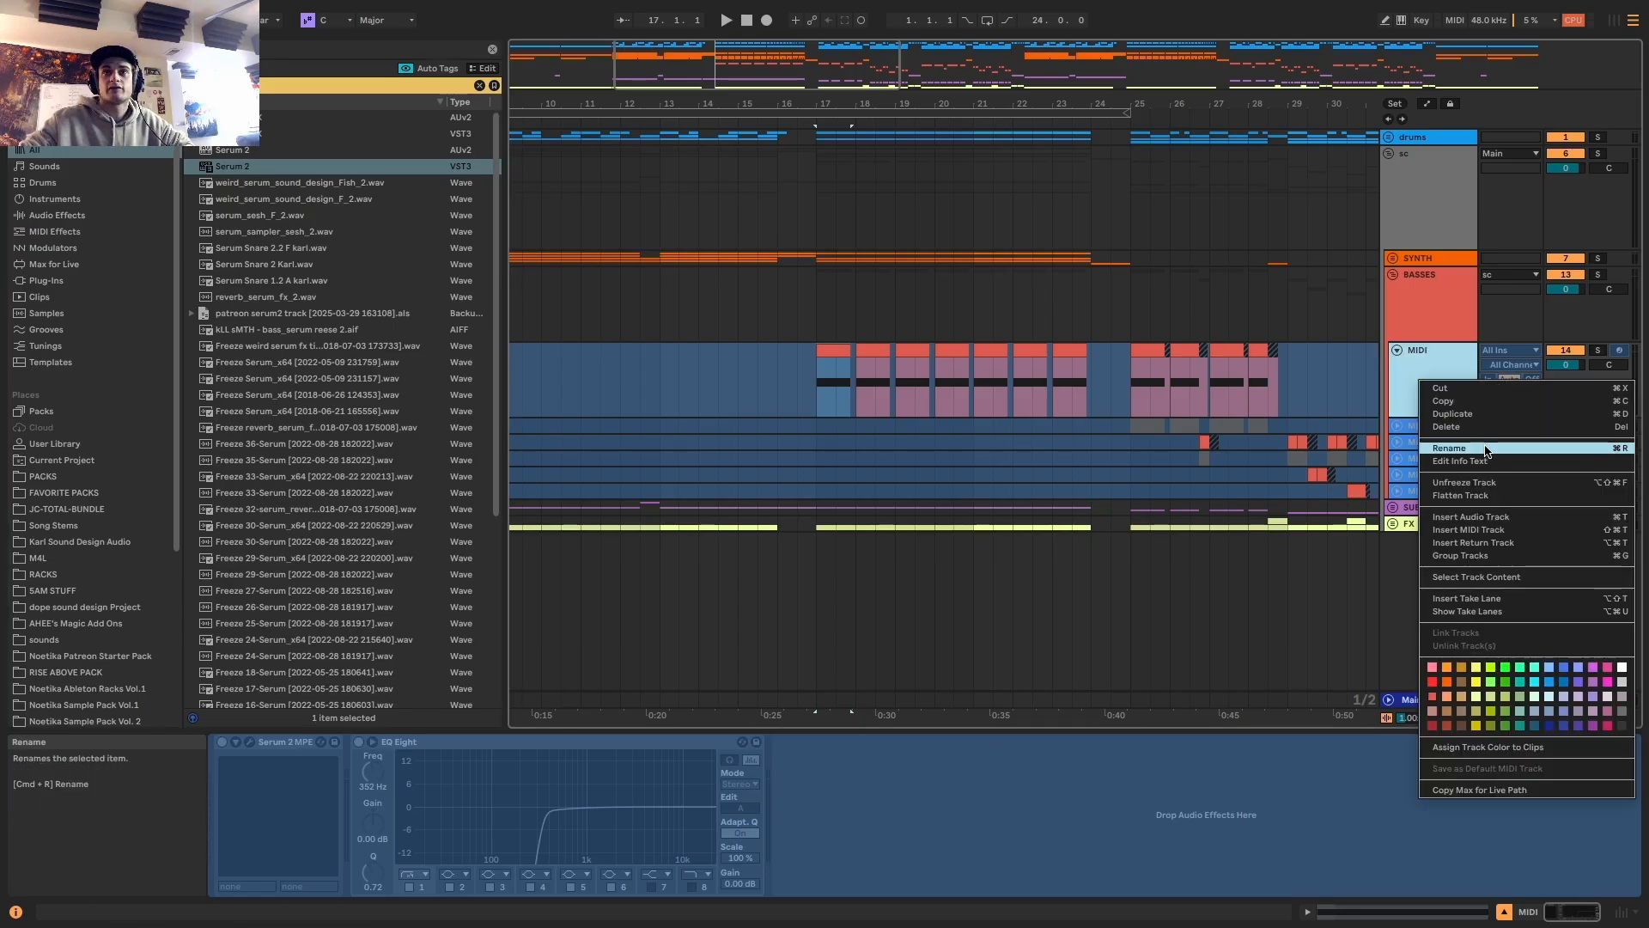
{"action": "left_click", "coordinate": [1481, 494]}
{"action": "left_click", "coordinate": [250, 742]}
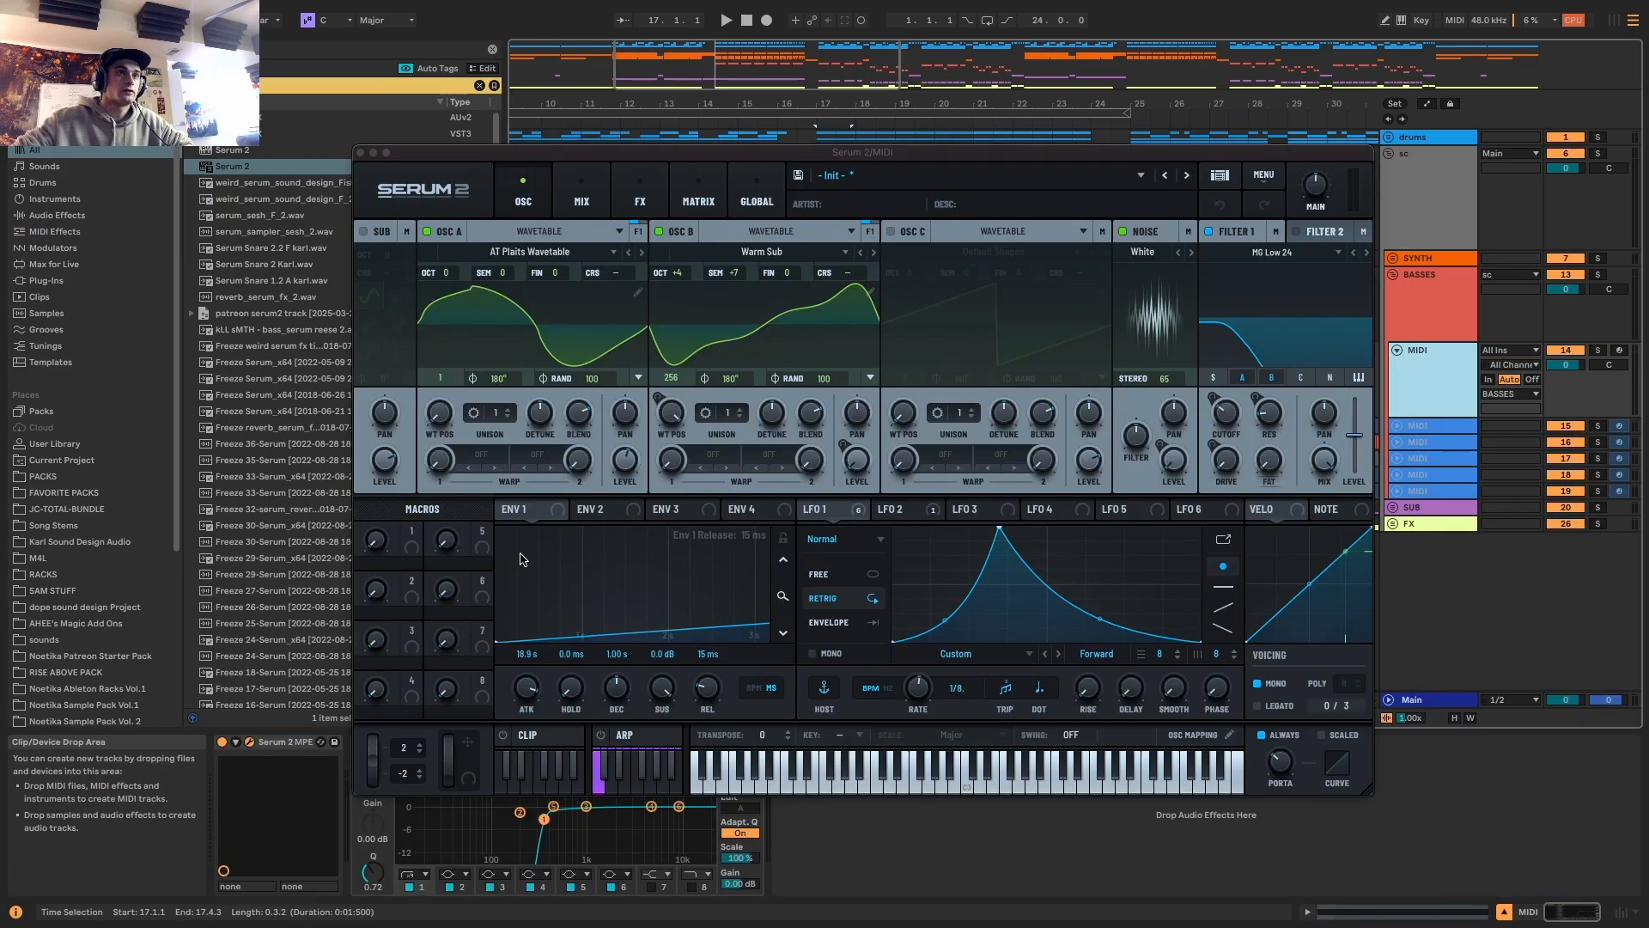
{"action": "left_click", "coordinate": [640, 191]}
{"action": "left_click", "coordinate": [375, 261]}
{"action": "left_click", "coordinate": [413, 398]}
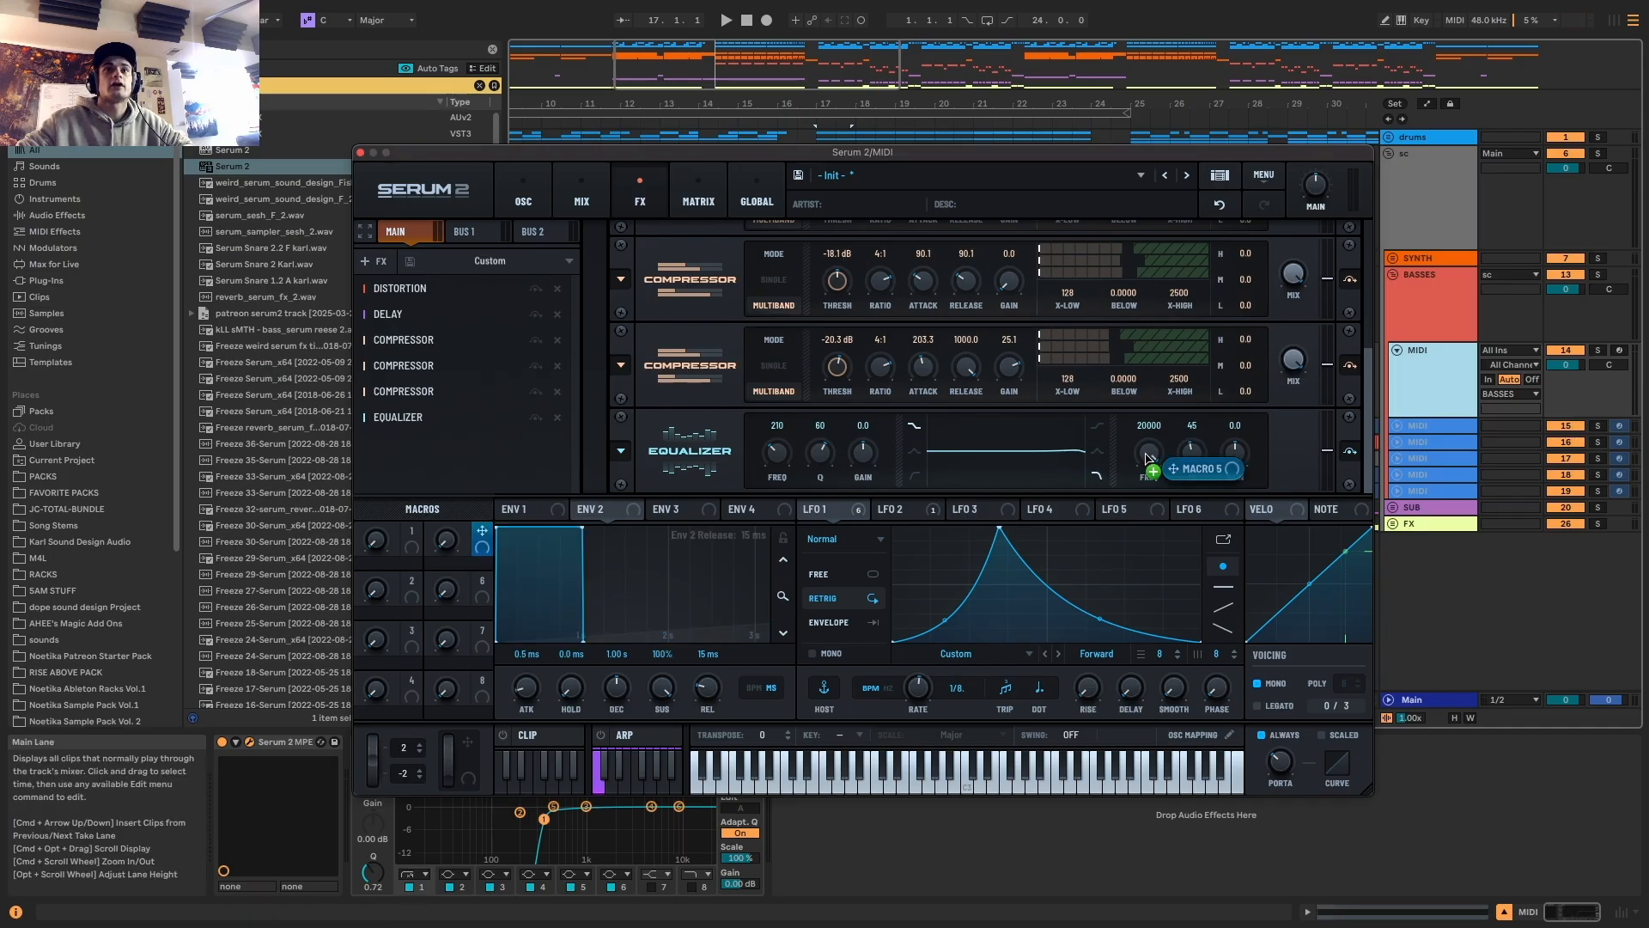
Map Macro 5 to the Equalizer's upper frequency and automate it on track 14 from 57 at 17.1.1 down to zero at 24.1.1
{"action": "key", "text": "space"}
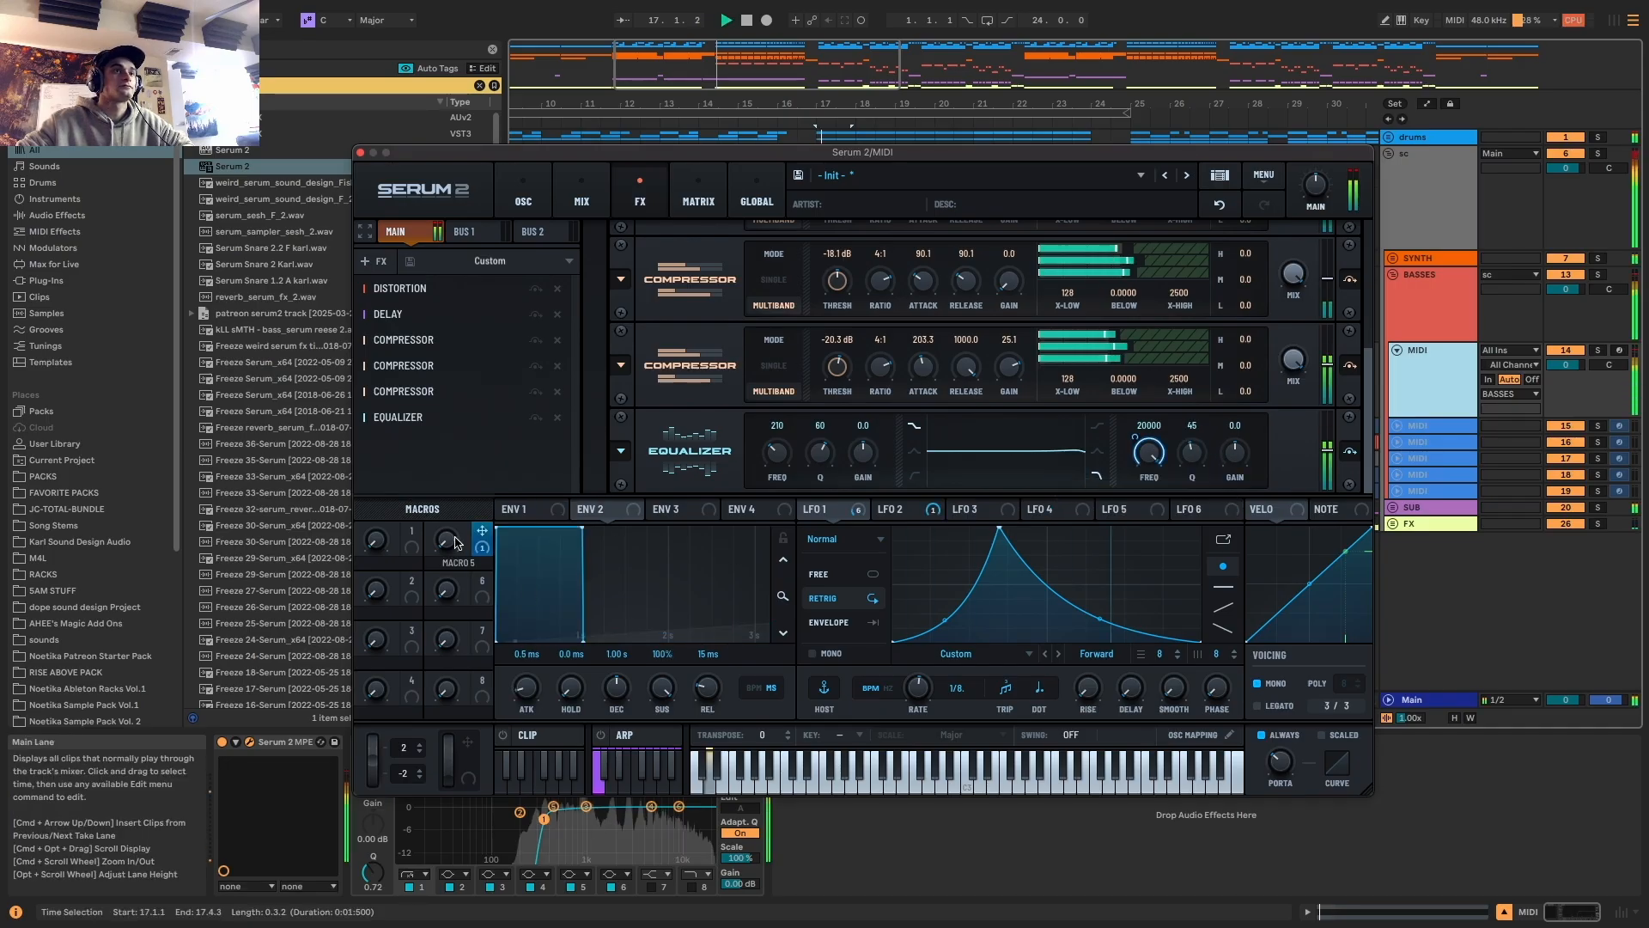
{"action": "left_click_drag", "start_coordinate": [444, 541], "coordinate": [449, 627]}
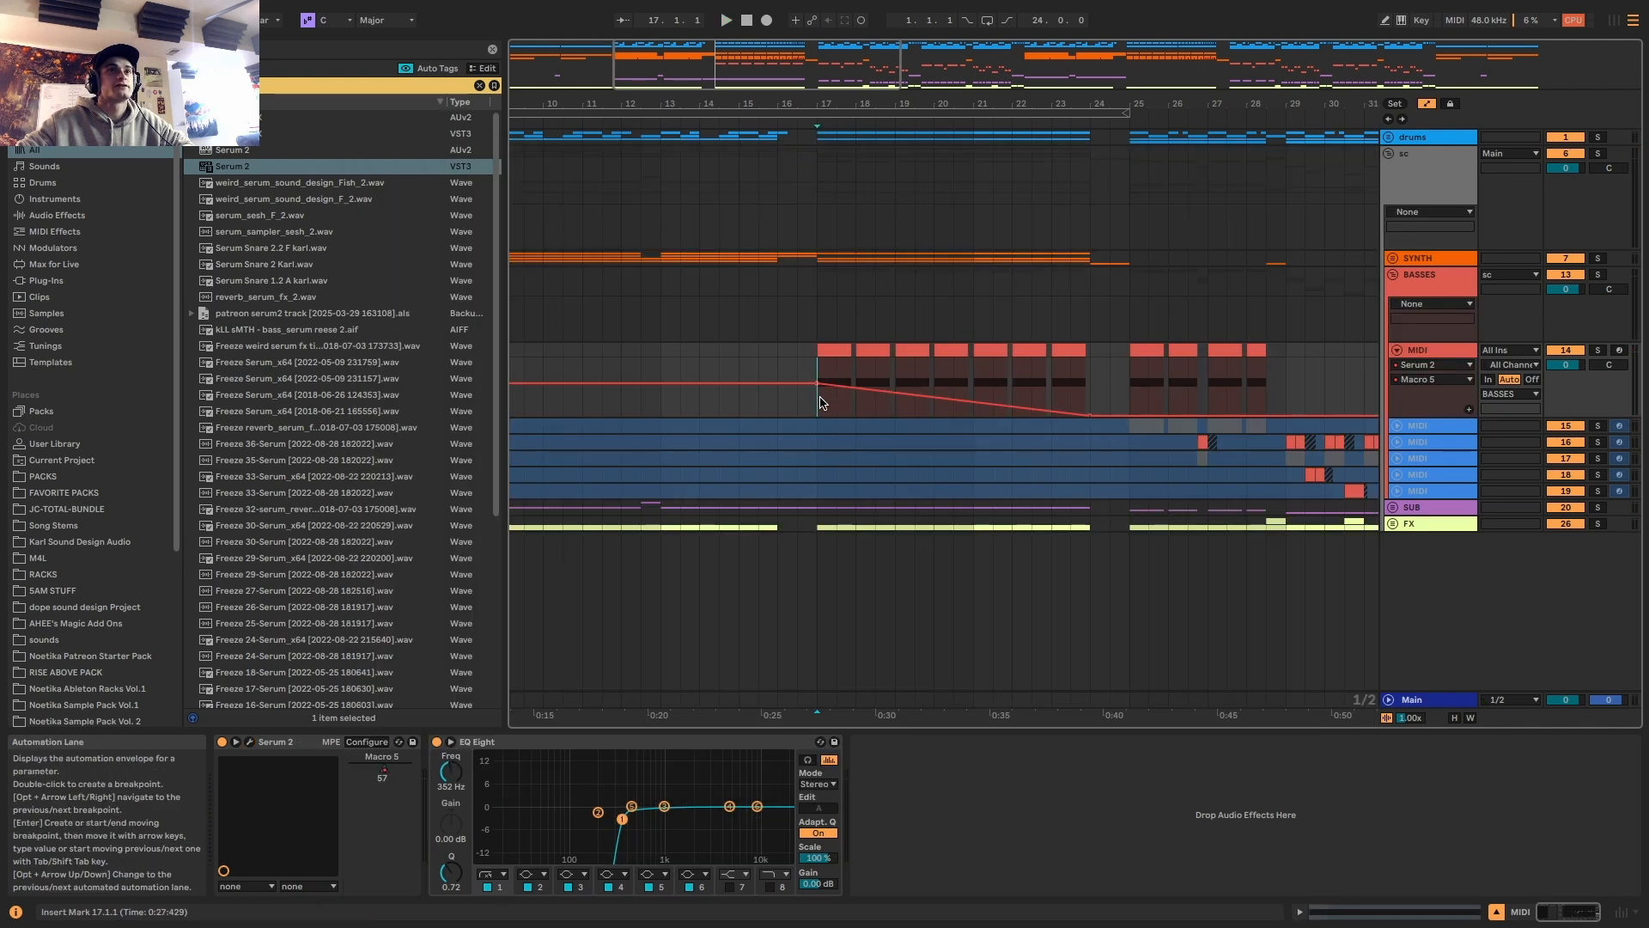
{"action": "key", "text": "space"}
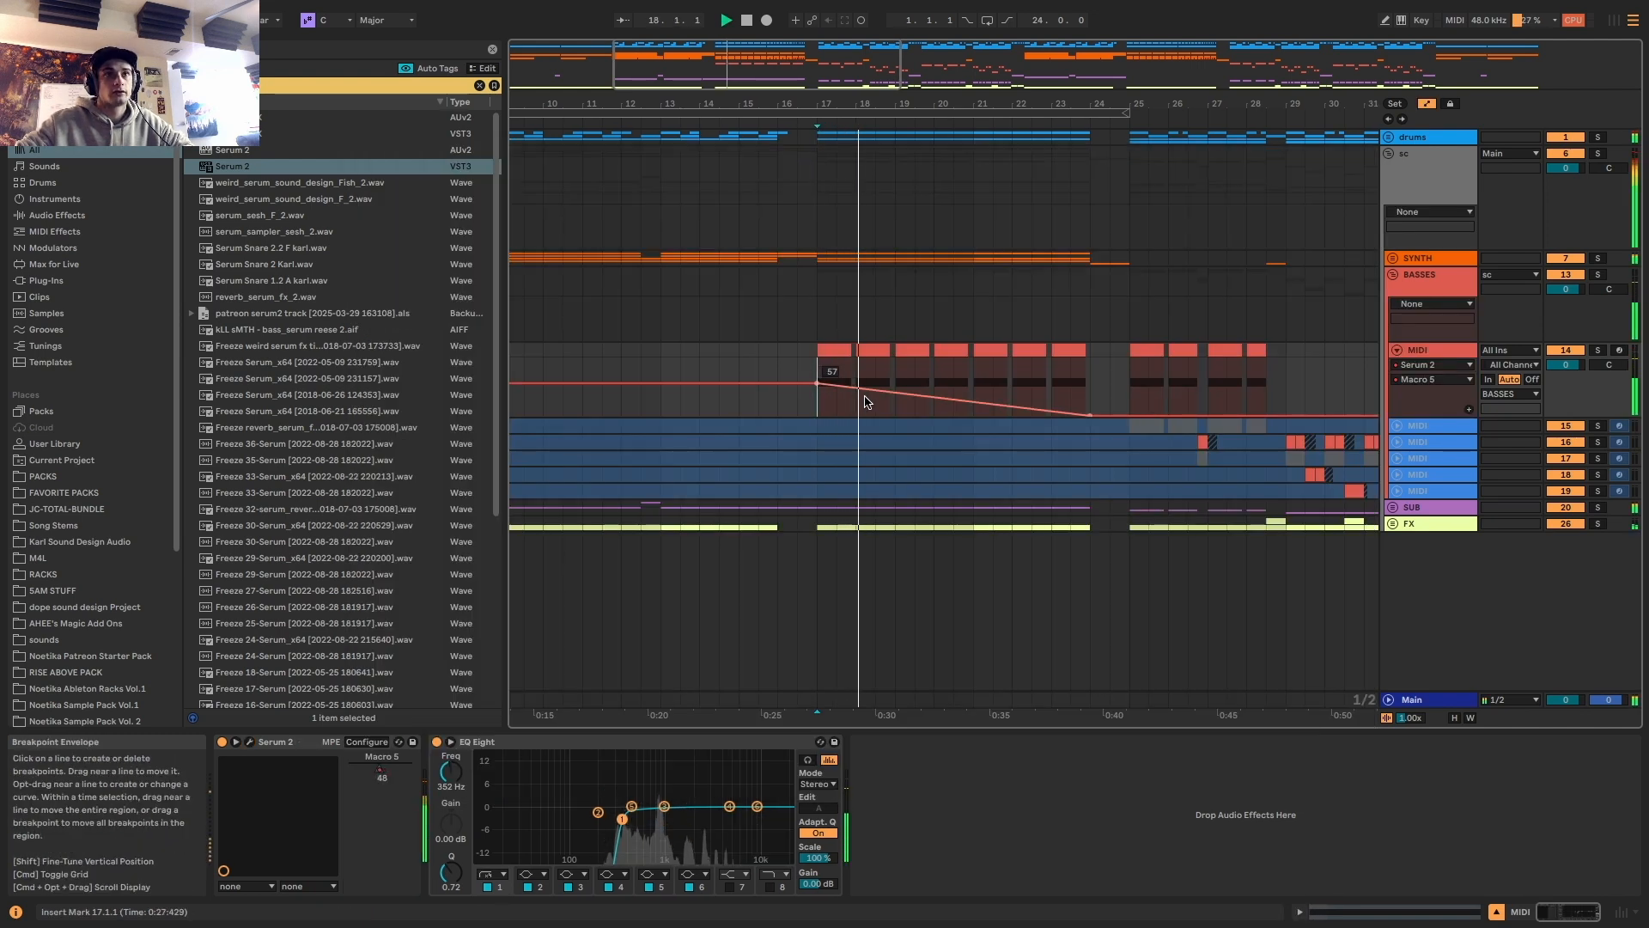
Add a Reverb after the Equalizer in track 14's Serum 2 effects chain
{"action": "left_click", "coordinate": [251, 742]}
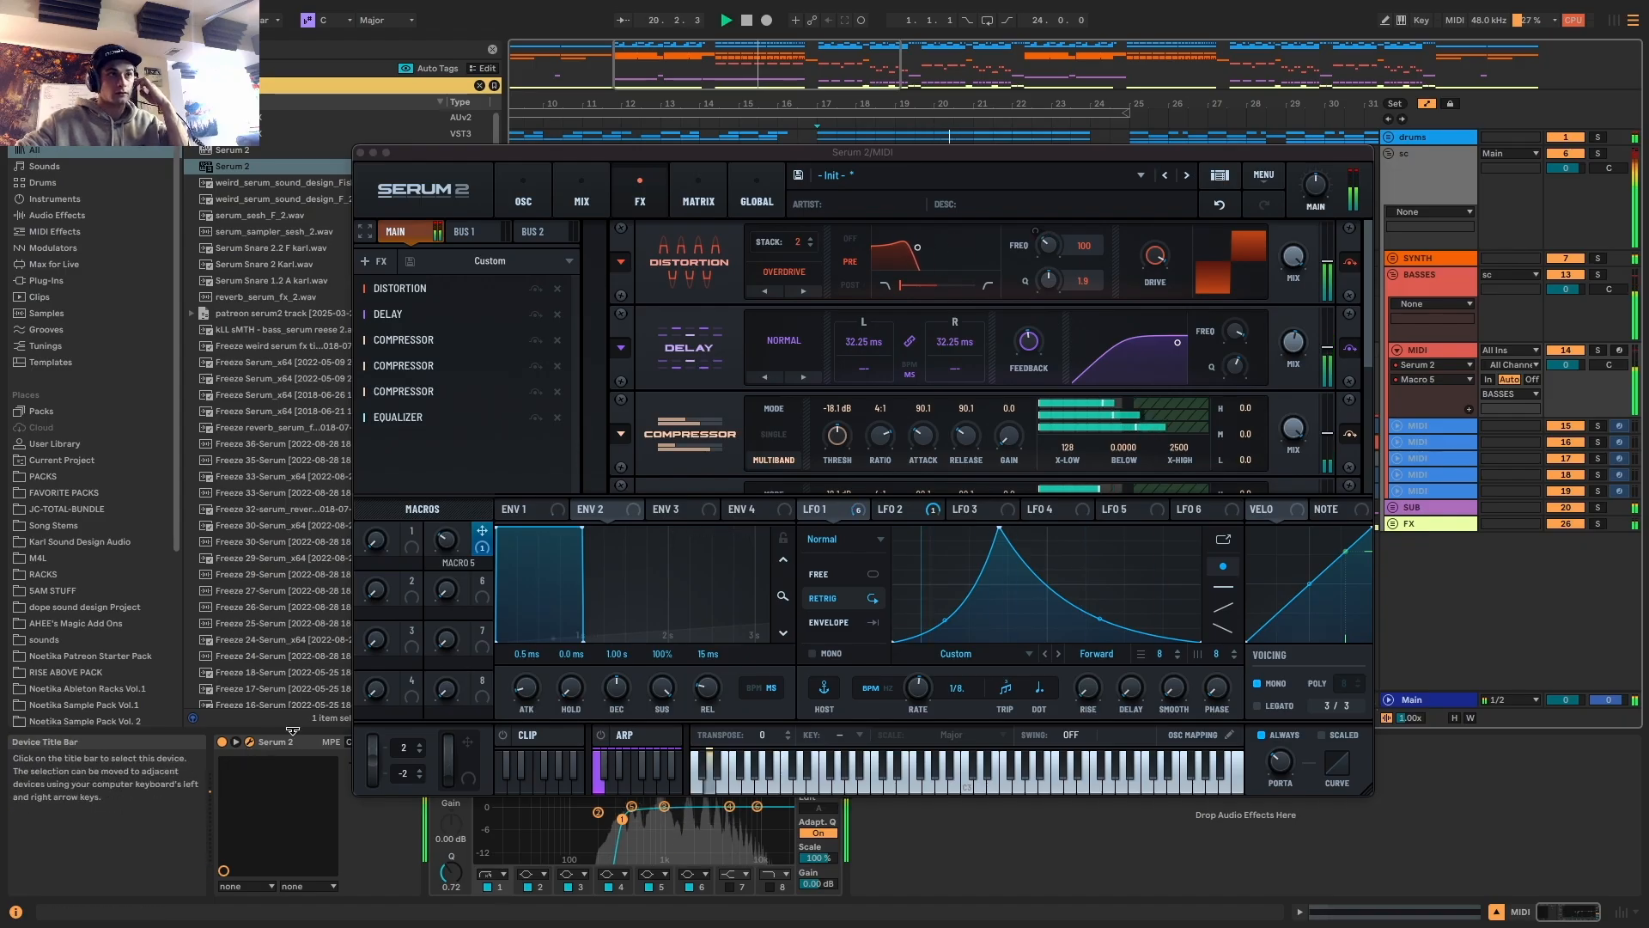
{"action": "left_click", "coordinate": [373, 261]}
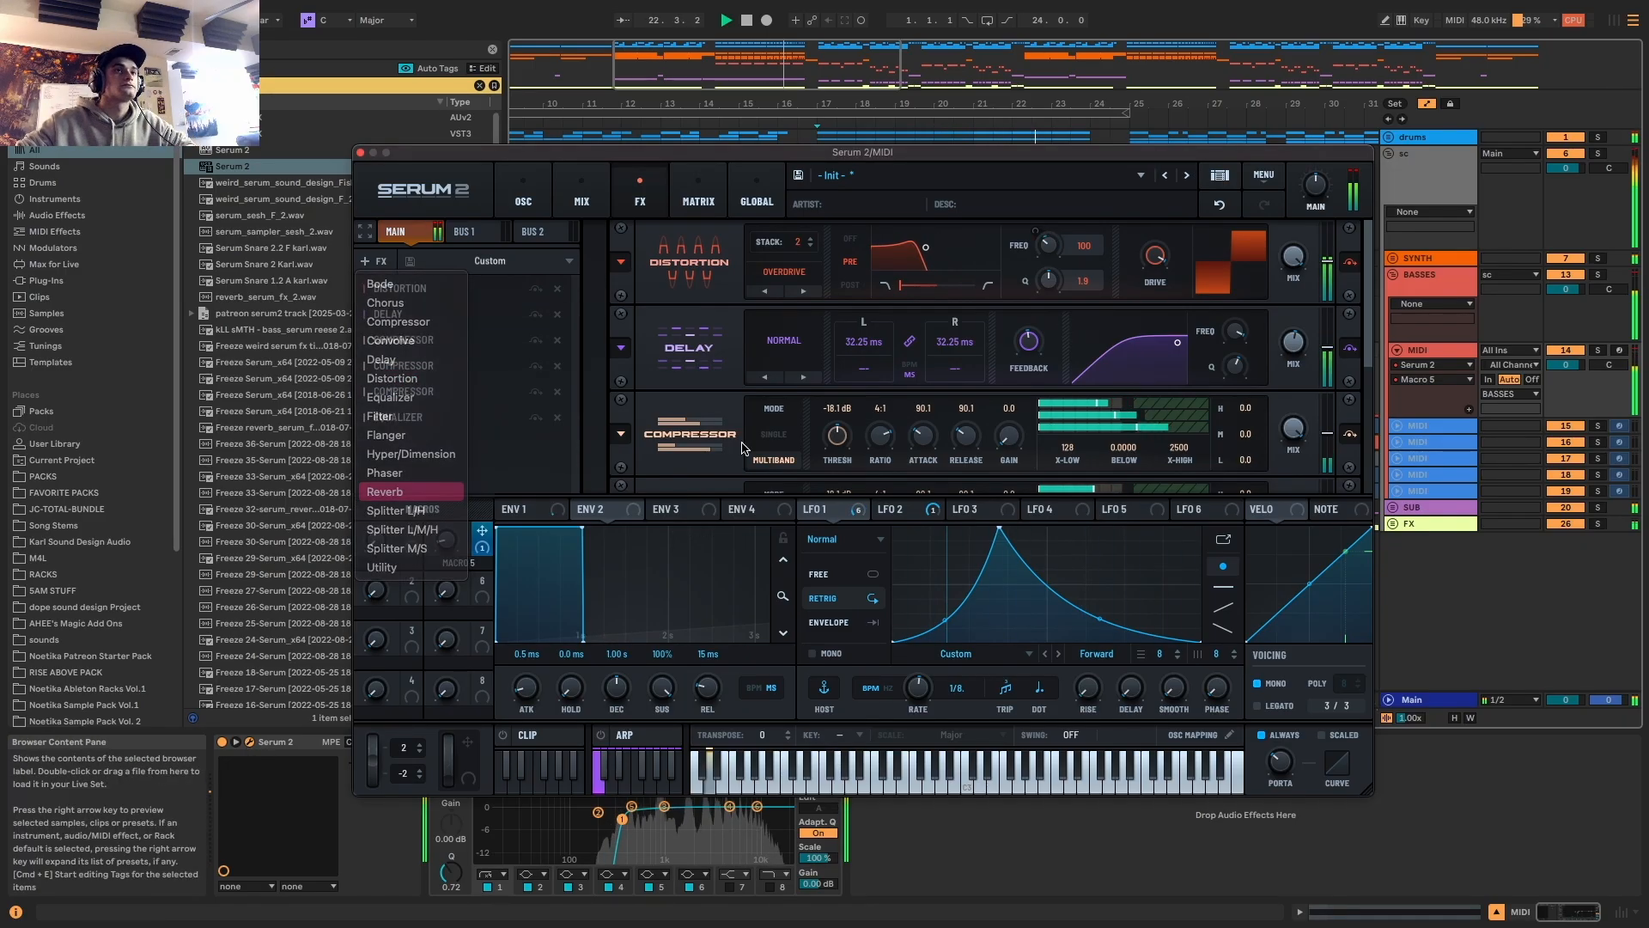
{"action": "left_click", "coordinate": [385, 491]}
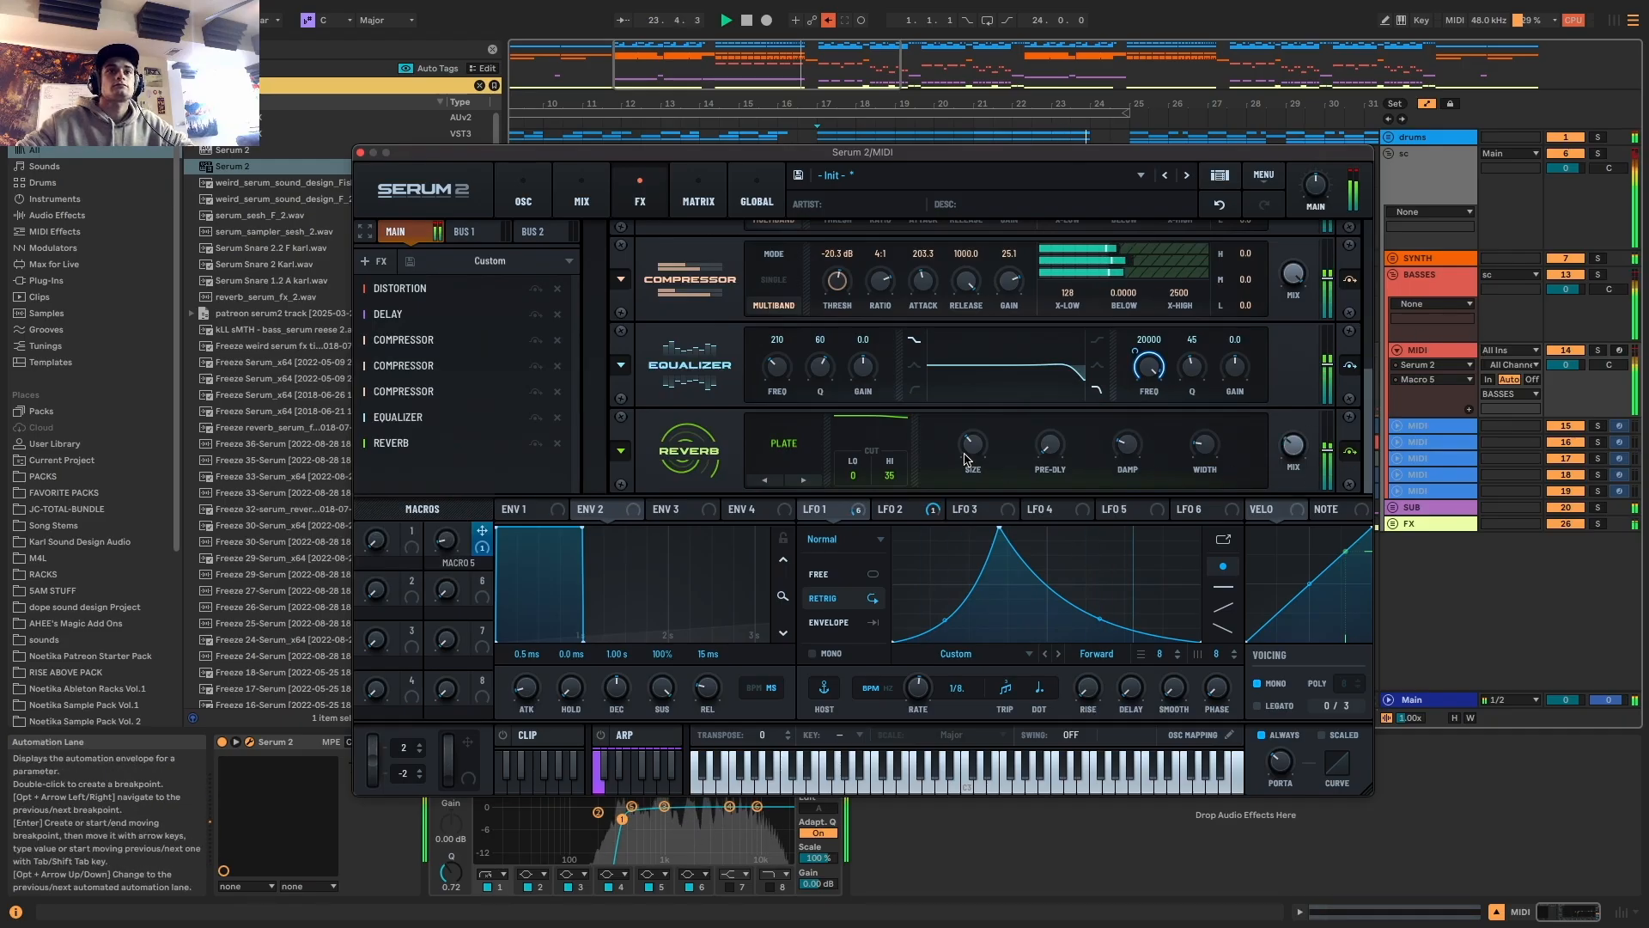
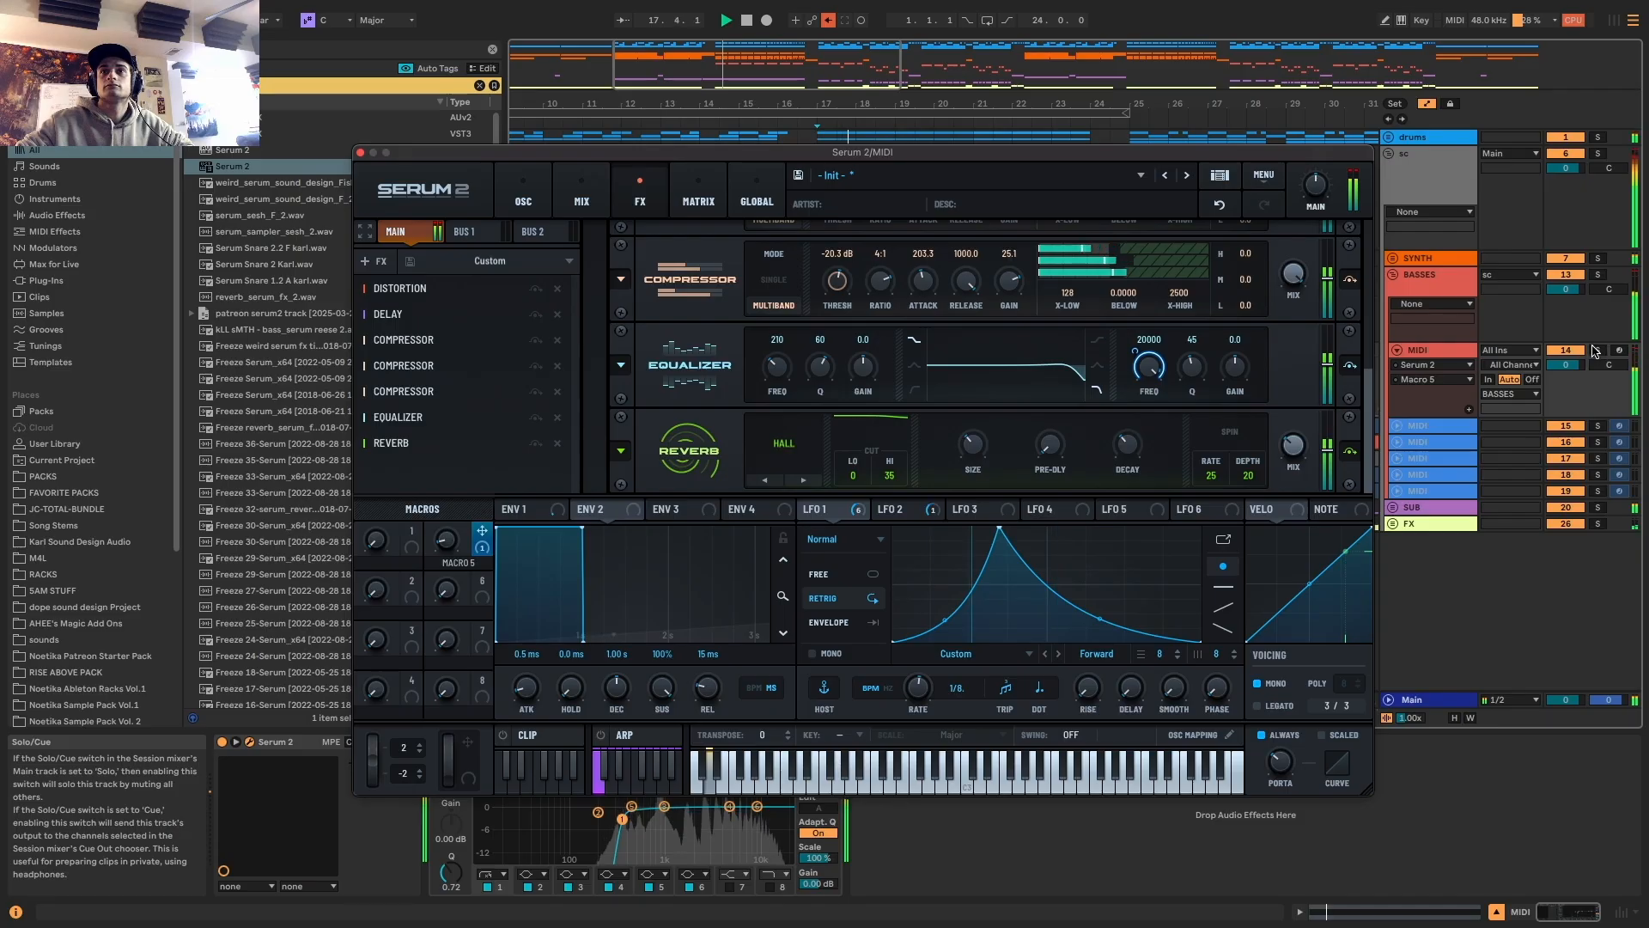
Solo track 14 and assign Macro 1 to the Mix of the Reverb in its Serum 2 effects chain
{"action": "left_click", "coordinate": [1597, 349]}
{"action": "left_click_drag", "start_coordinate": [1292, 446], "coordinate": [1325, 419]}
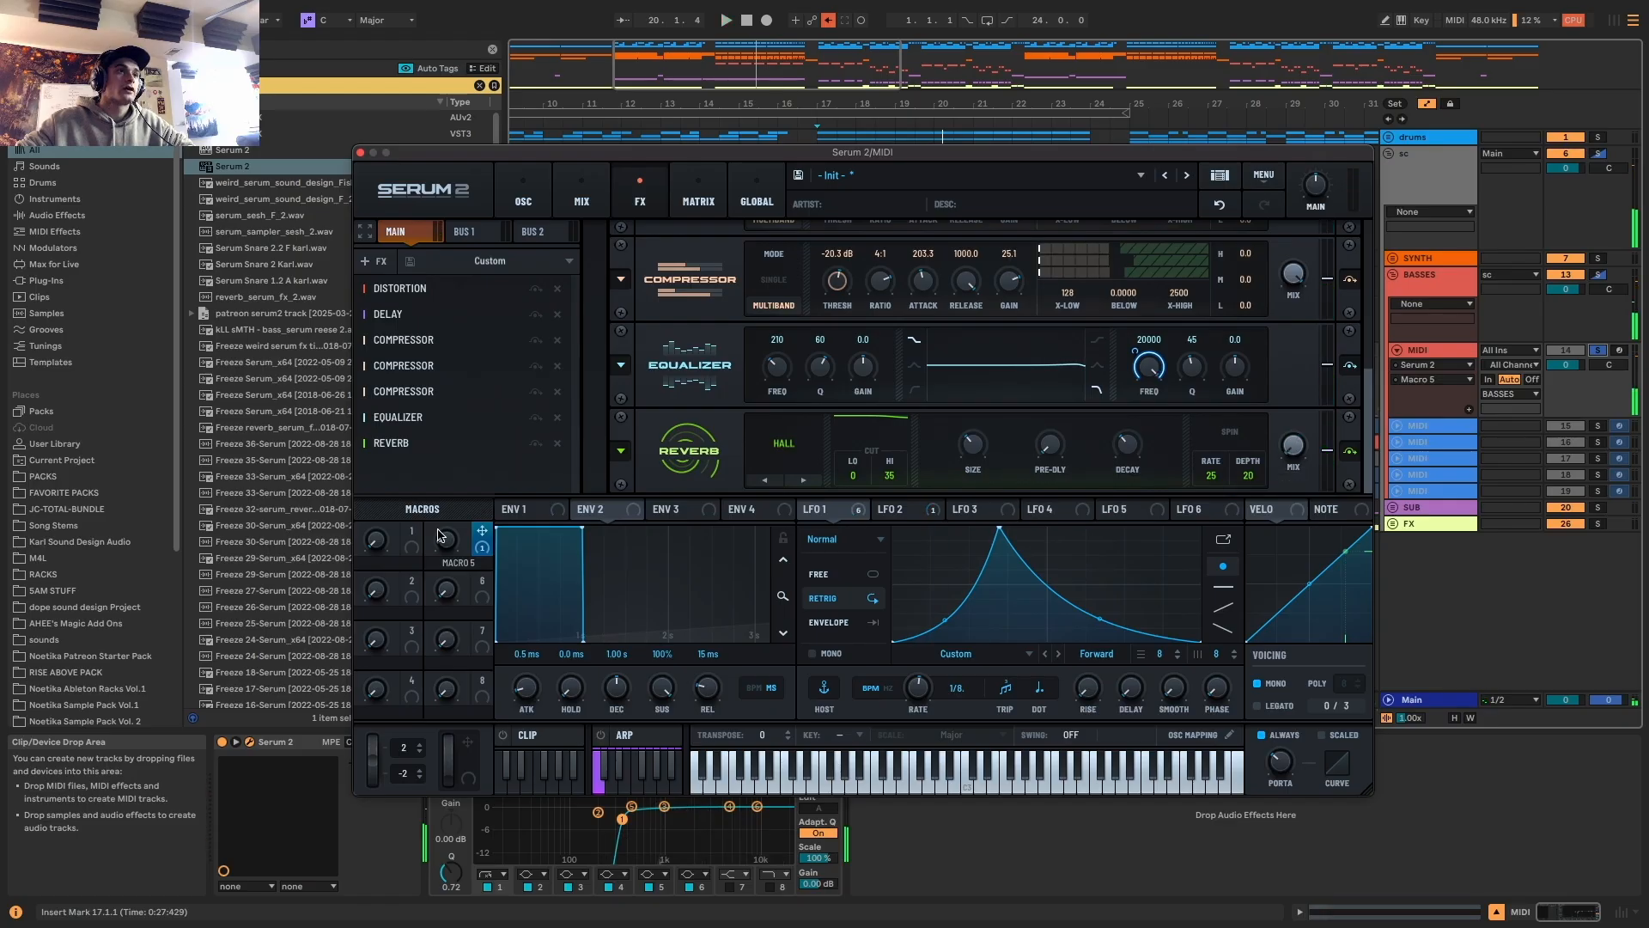
{"action": "left_click_drag", "start_coordinate": [412, 538], "coordinate": [1301, 447]}
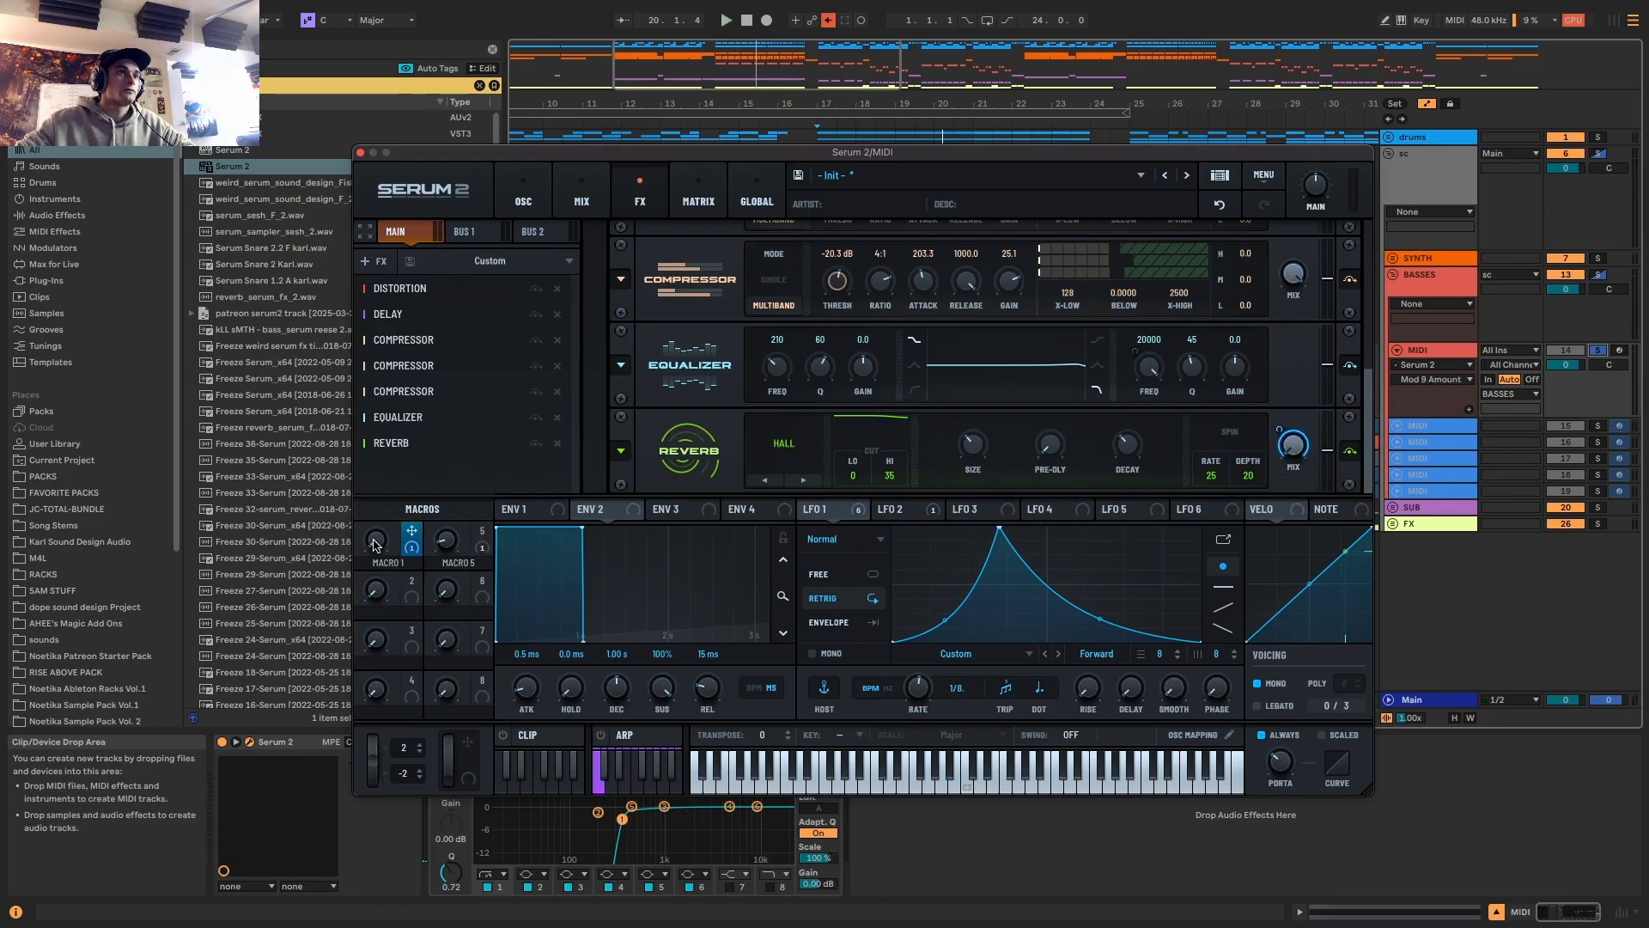
{"action": "left_click", "coordinate": [375, 543]}
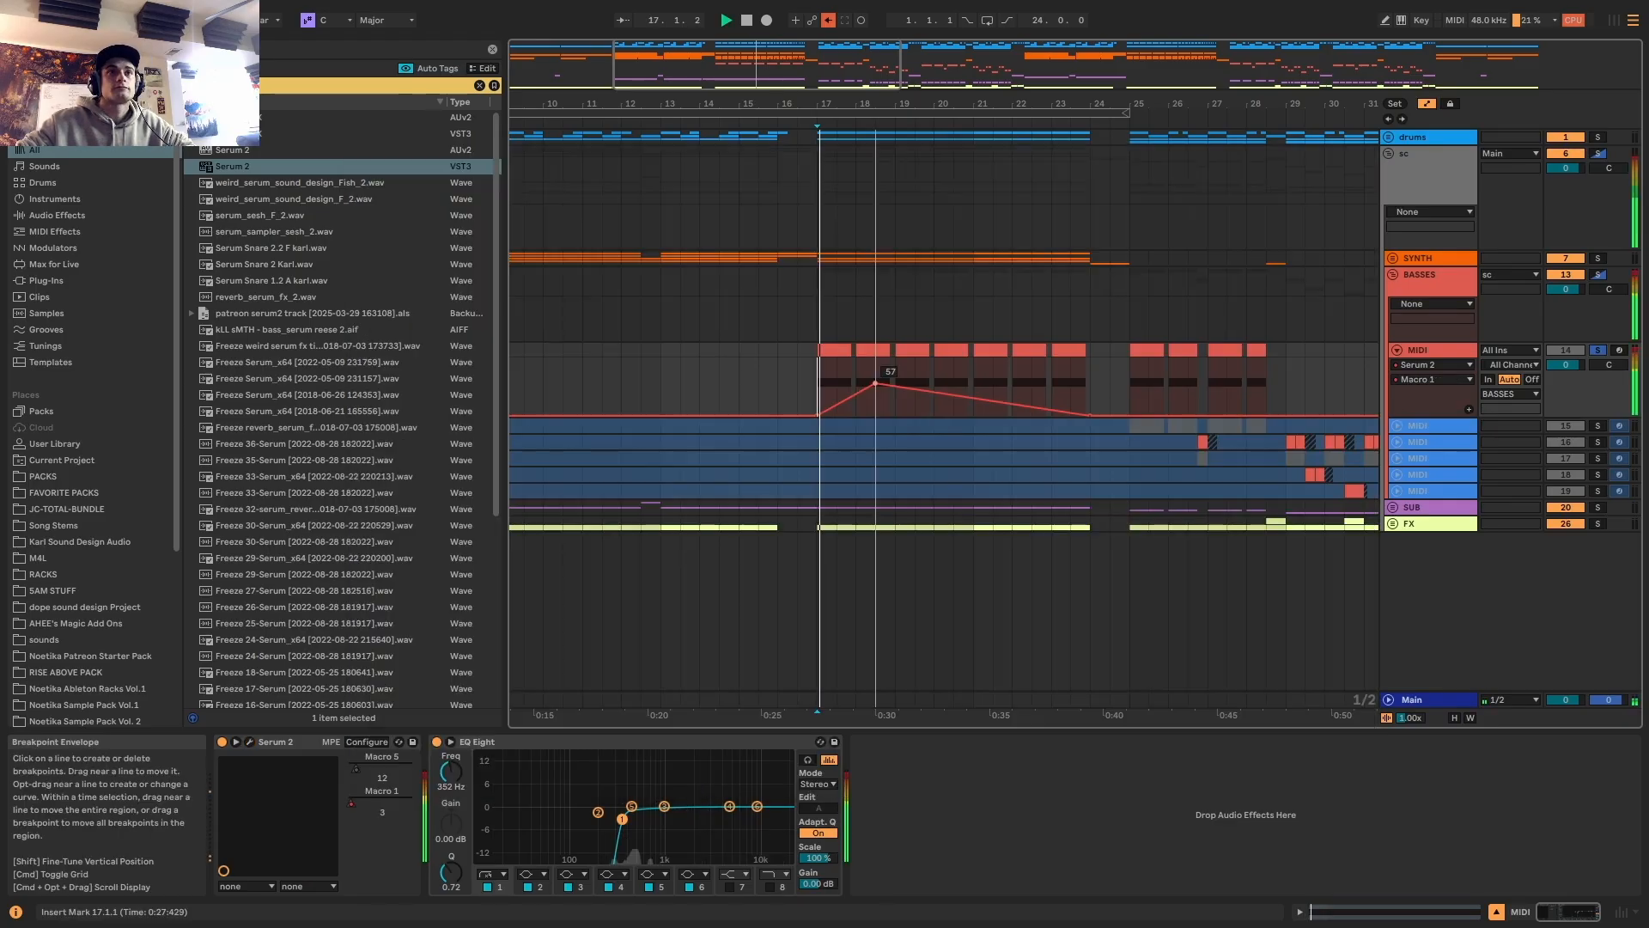
Automate Macro 1 on track 14 from about 63 at 17.1.1, curving down to zero at 24.1.1
{"action": "mouse_move", "coordinate": [879, 376]}
{"action": "left_mouse_down"}
{"action": "mouse_move", "coordinate": [817, 387]}
{"action": "mouse_move", "coordinate": [910, 379]}
{"action": "left_mouse_up"}
{"action": "key", "text": "space"}
{"action": "key", "text": "space"}
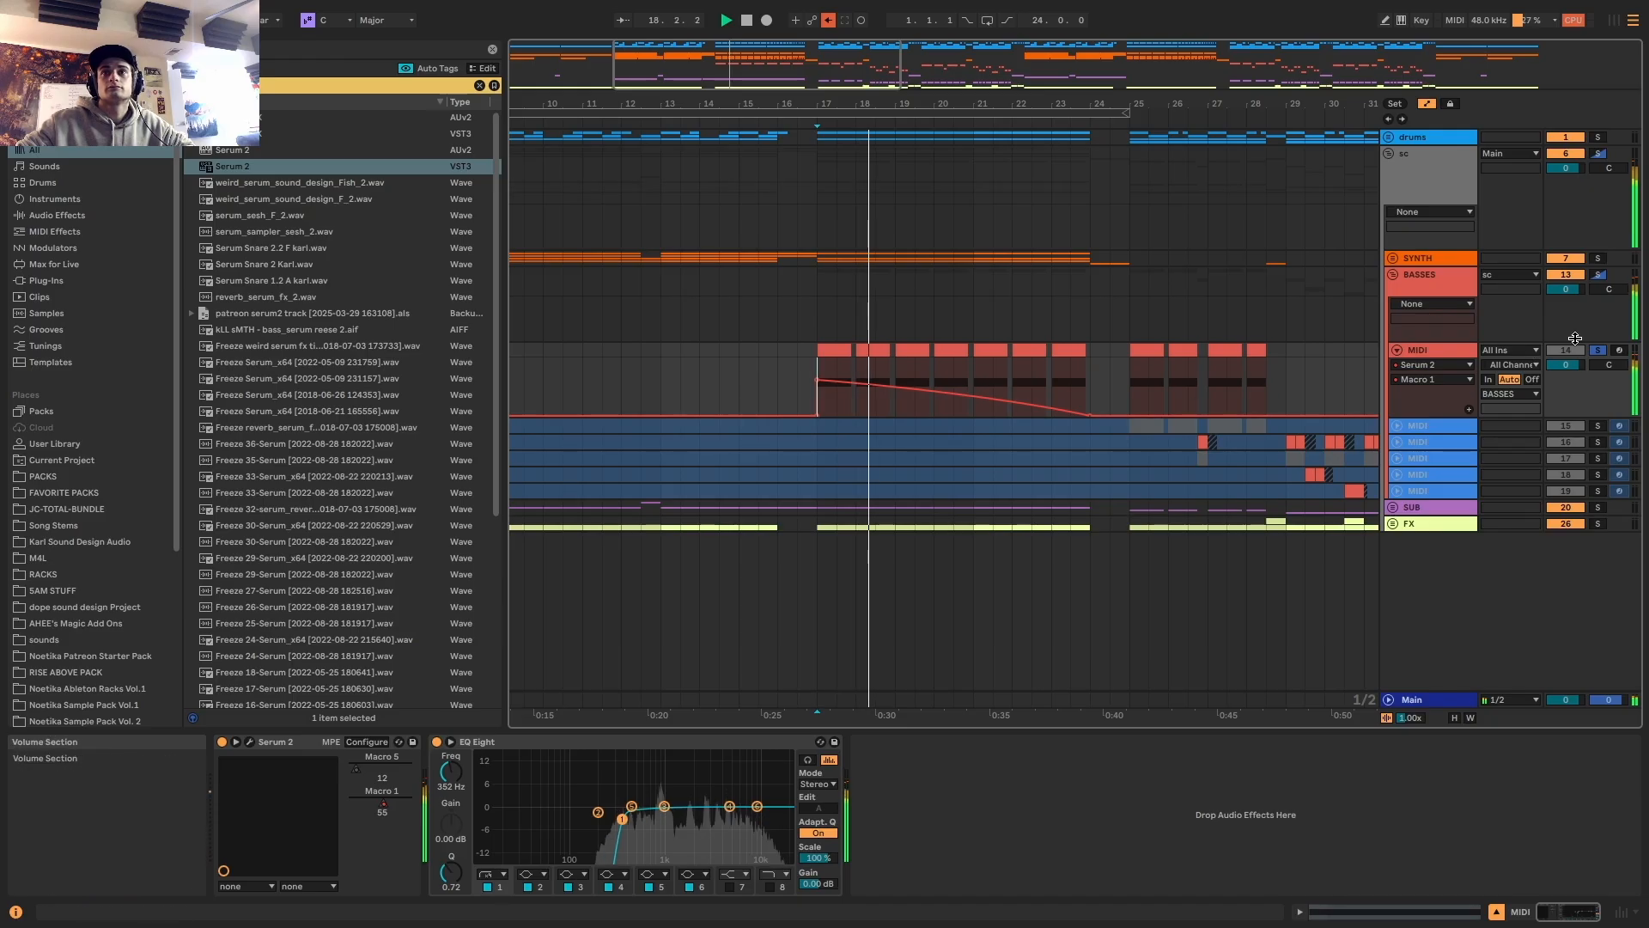
{"action": "scroll", "coordinate": [1226, 385], "scroll_direction": "up", "scroll_amount": 4}
{"action": "key", "text": "a"}
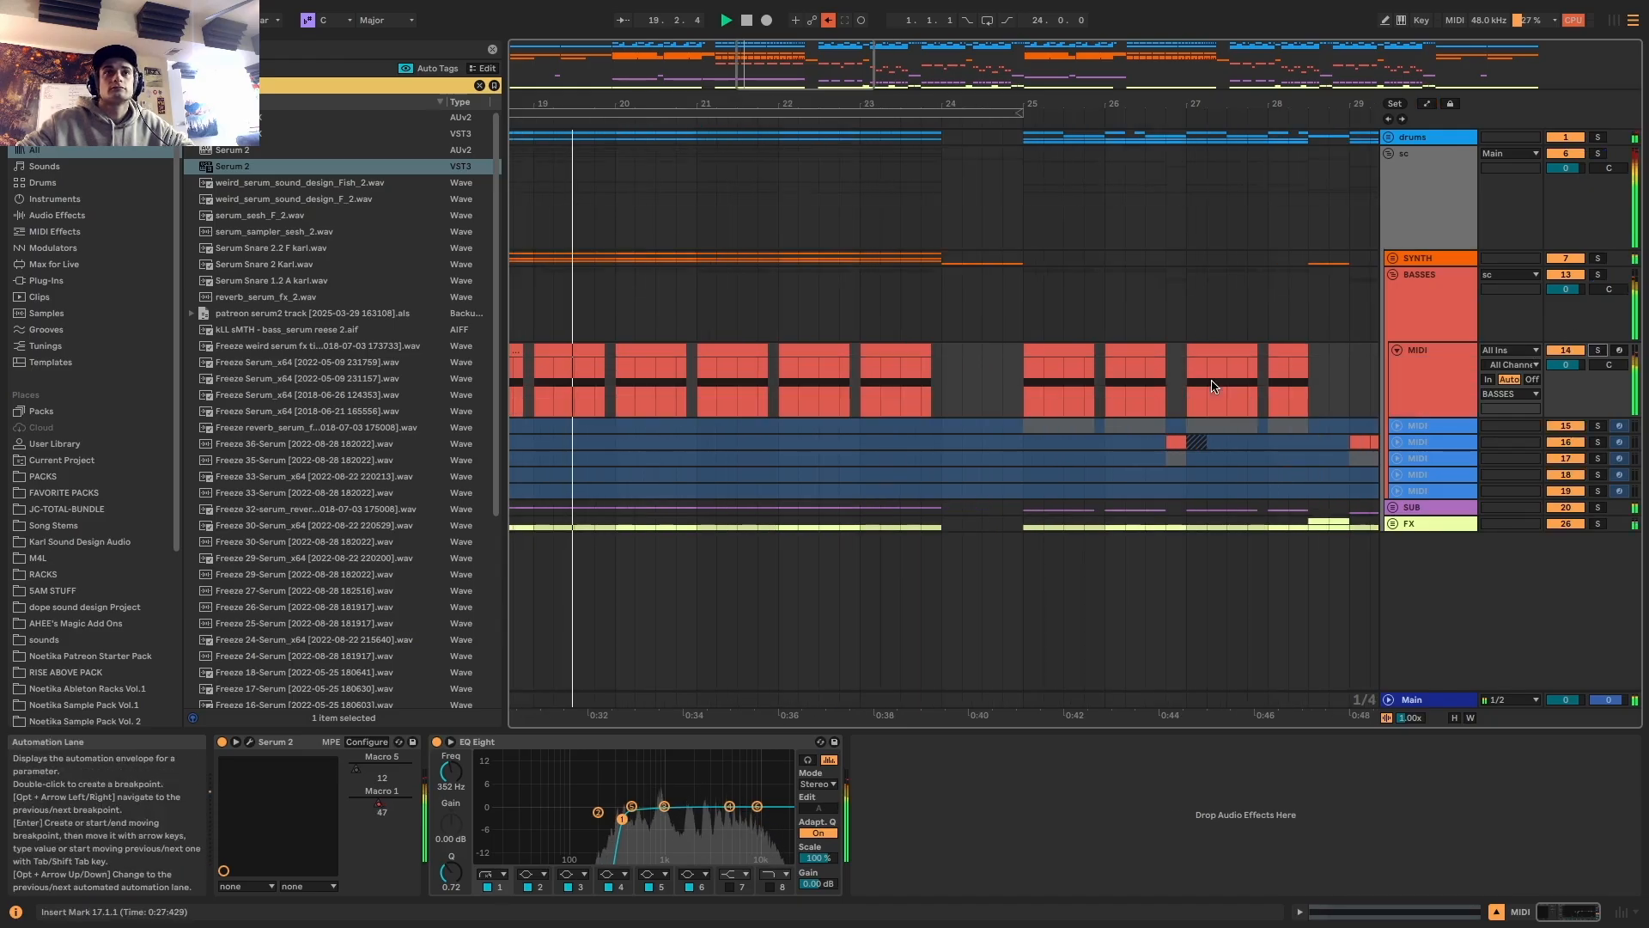
Unfold the drums group and the CLAP track, and copy a one-beat clap clip to 17.1.1
{"action": "scroll", "coordinate": [986, 387], "scroll_direction": "down", "scroll_amount": 10}
{"action": "scroll", "coordinate": [662, 277], "scroll_direction": "up", "scroll_amount": 3}
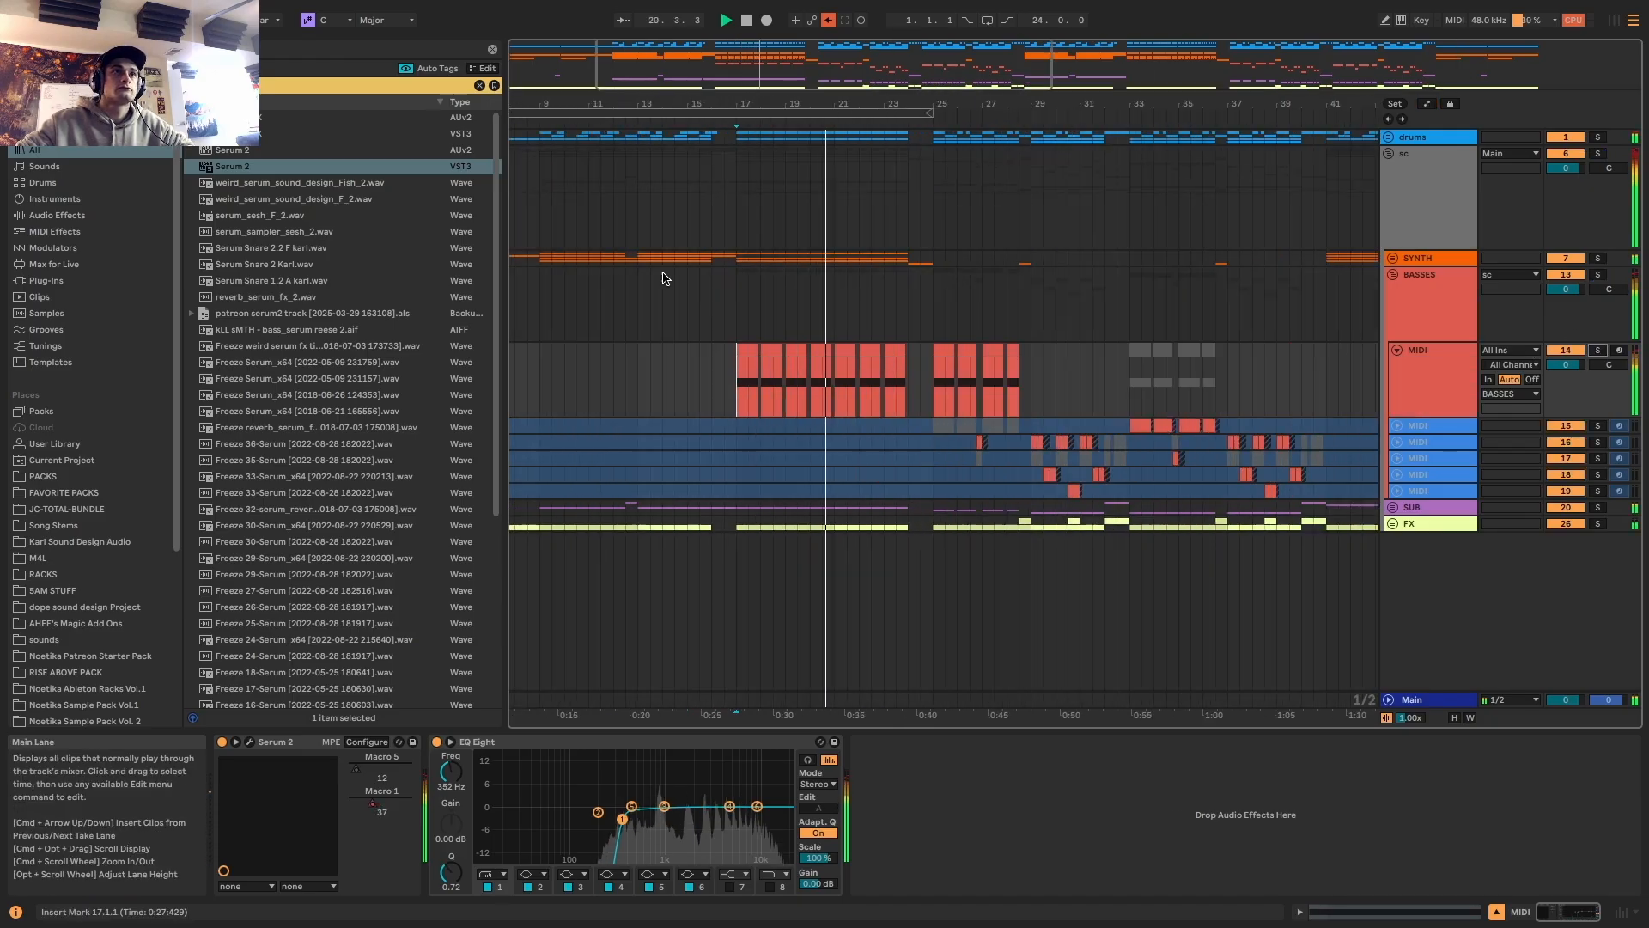
{"action": "left_click", "coordinate": [1388, 138]}
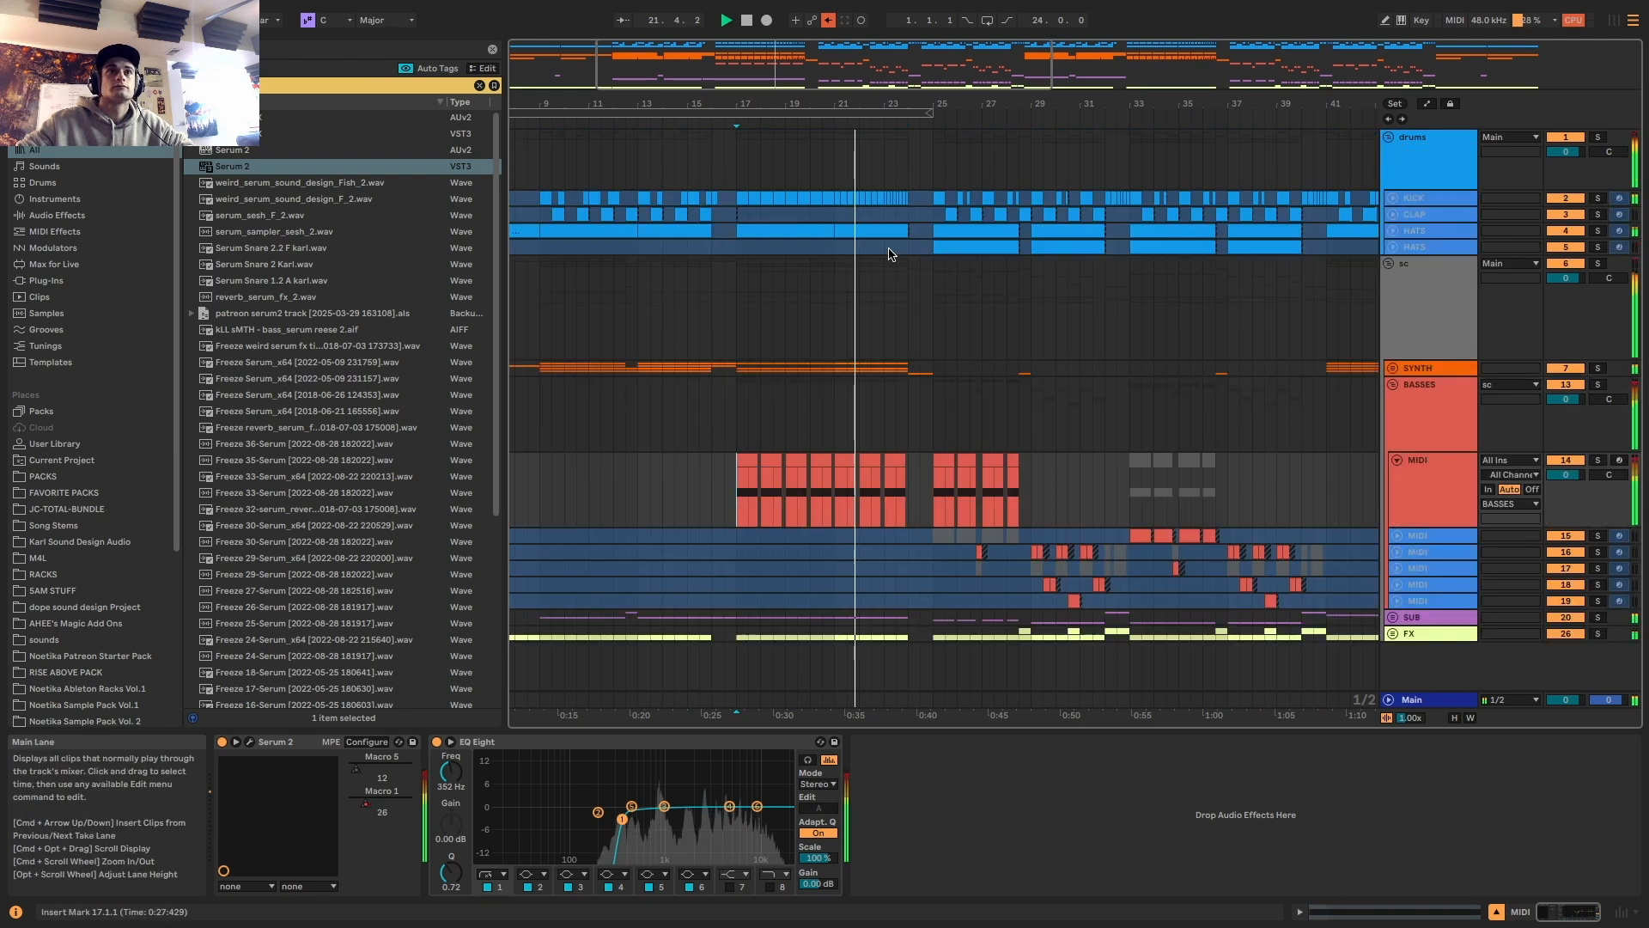
{"action": "scroll", "coordinate": [932, 245], "scroll_direction": "up", "scroll_amount": 1}
{"action": "left_click", "coordinate": [1393, 214]}
{"action": "key", "text": "space"}
{"action": "left_click_drag", "start_coordinate": [955, 212], "coordinate": [701, 191]}
{"action": "scroll", "coordinate": [703, 219], "scroll_direction": "up", "scroll_amount": 1}
{"action": "key", "text": "space"}
{"action": "key", "text": "space"}
{"action": "scroll", "coordinate": [700, 210], "scroll_direction": "up", "scroll_amount": 2}
{"action": "scroll", "coordinate": [700, 202], "scroll_direction": "down", "scroll_amount": 1}
{"action": "scroll", "coordinate": [720, 191], "scroll_direction": "up", "scroll_amount": 1}
{"action": "key", "text": "space"}
Duplicate the one-beat clap on the CLAP track so it repeats every beat from 17.1.1 to 21.1.1
{"action": "key", "text": "super+d"}
{"action": "key", "text": "super+d"}
{"action": "key", "text": "super+d"}
{"action": "key", "text": "super+d"}
{"action": "key", "text": "super+d"}
{"action": "scroll", "coordinate": [722, 191], "scroll_direction": "down", "scroll_amount": 1}
{"action": "scroll", "coordinate": [724, 191], "scroll_direction": "down", "scroll_amount": 1}
{"action": "key", "text": "super+d"}
{"action": "key", "text": "super+d"}
{"action": "key", "text": "super+d"}
{"action": "key", "text": "super+d"}
{"action": "key", "text": "super+d"}
{"action": "key", "text": "super+d"}
{"action": "key", "text": "super+d"}
{"action": "key", "text": "super+d"}
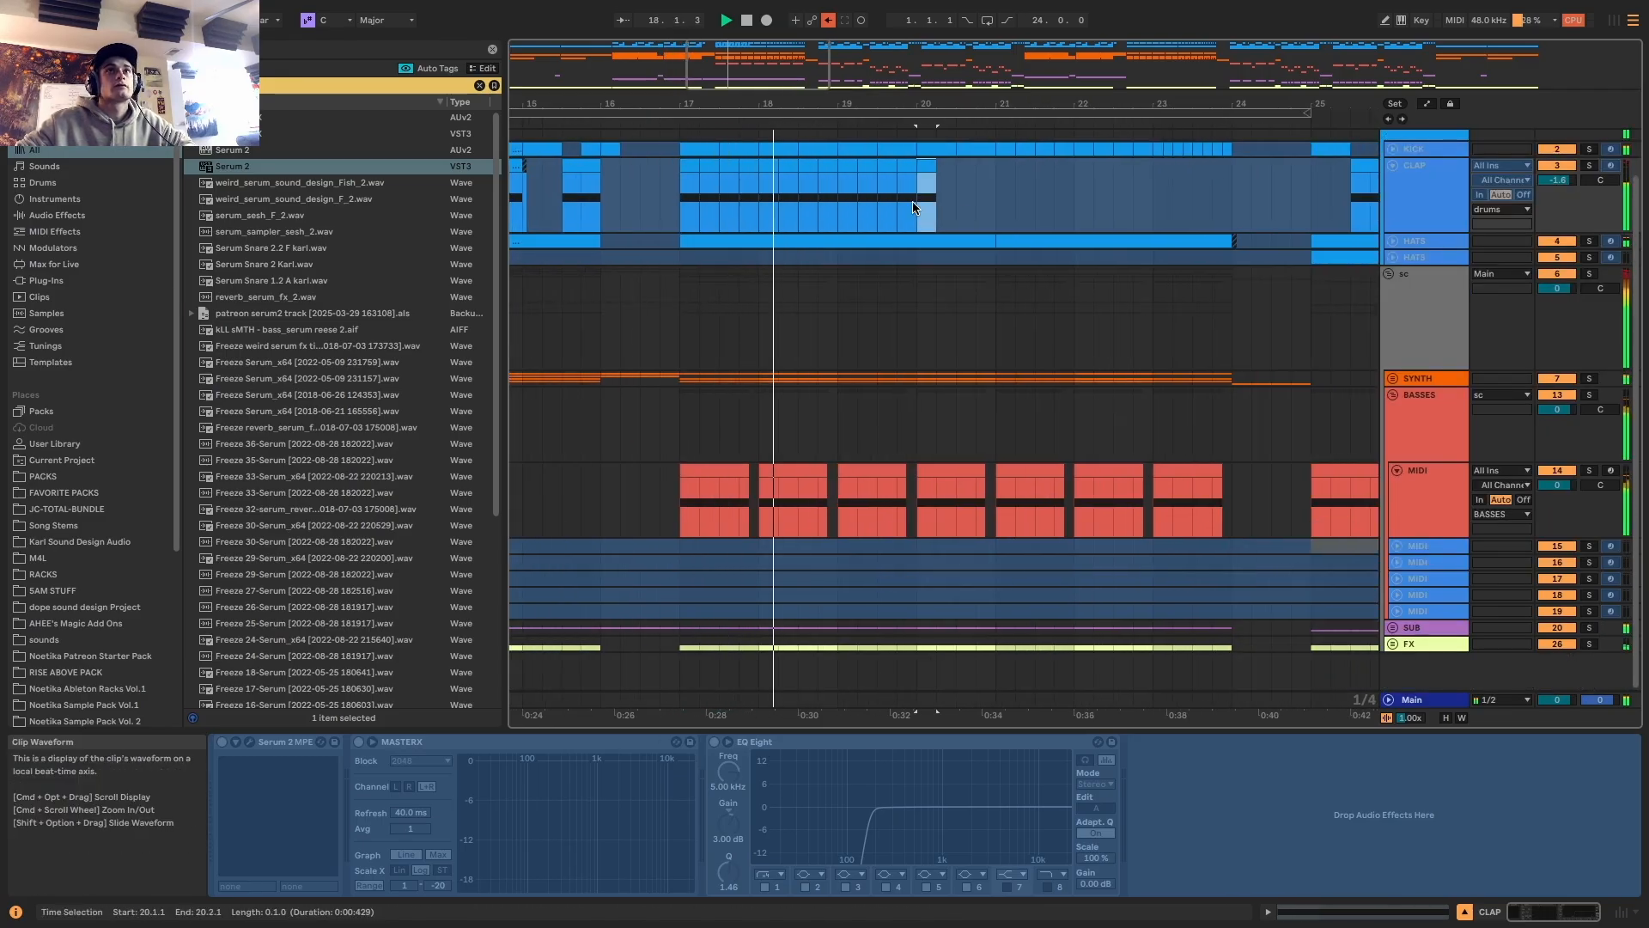
{"action": "scroll", "coordinate": [935, 165], "scroll_direction": "up", "scroll_amount": 1}
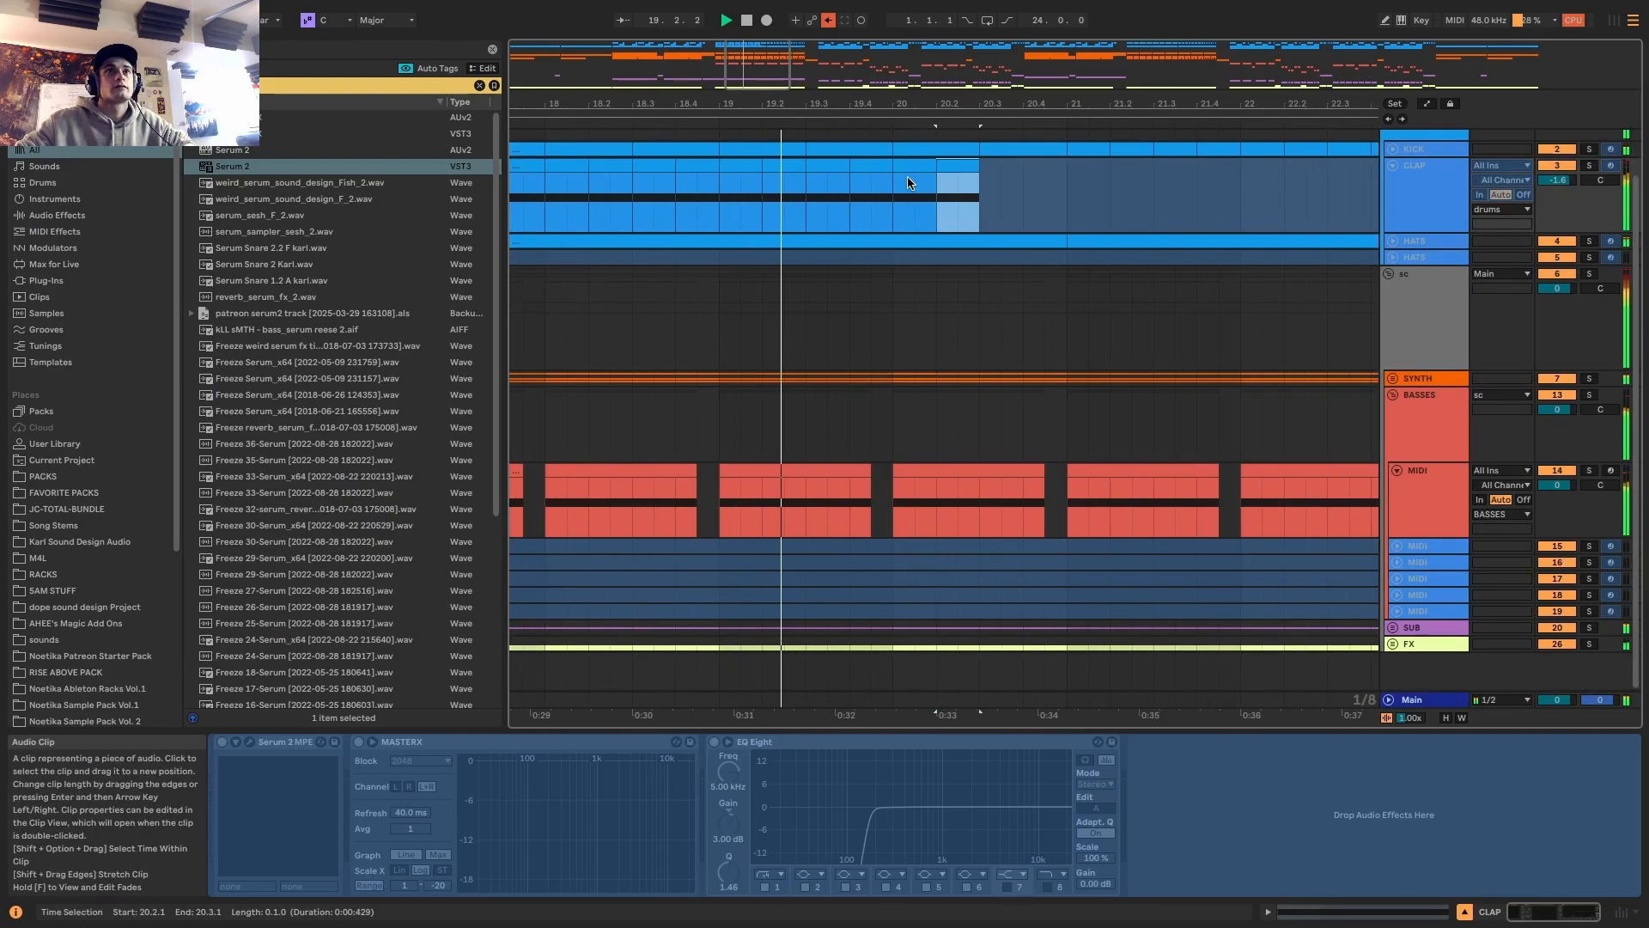
{"action": "key", "text": "super+d"}
{"action": "key", "text": "super+d"}
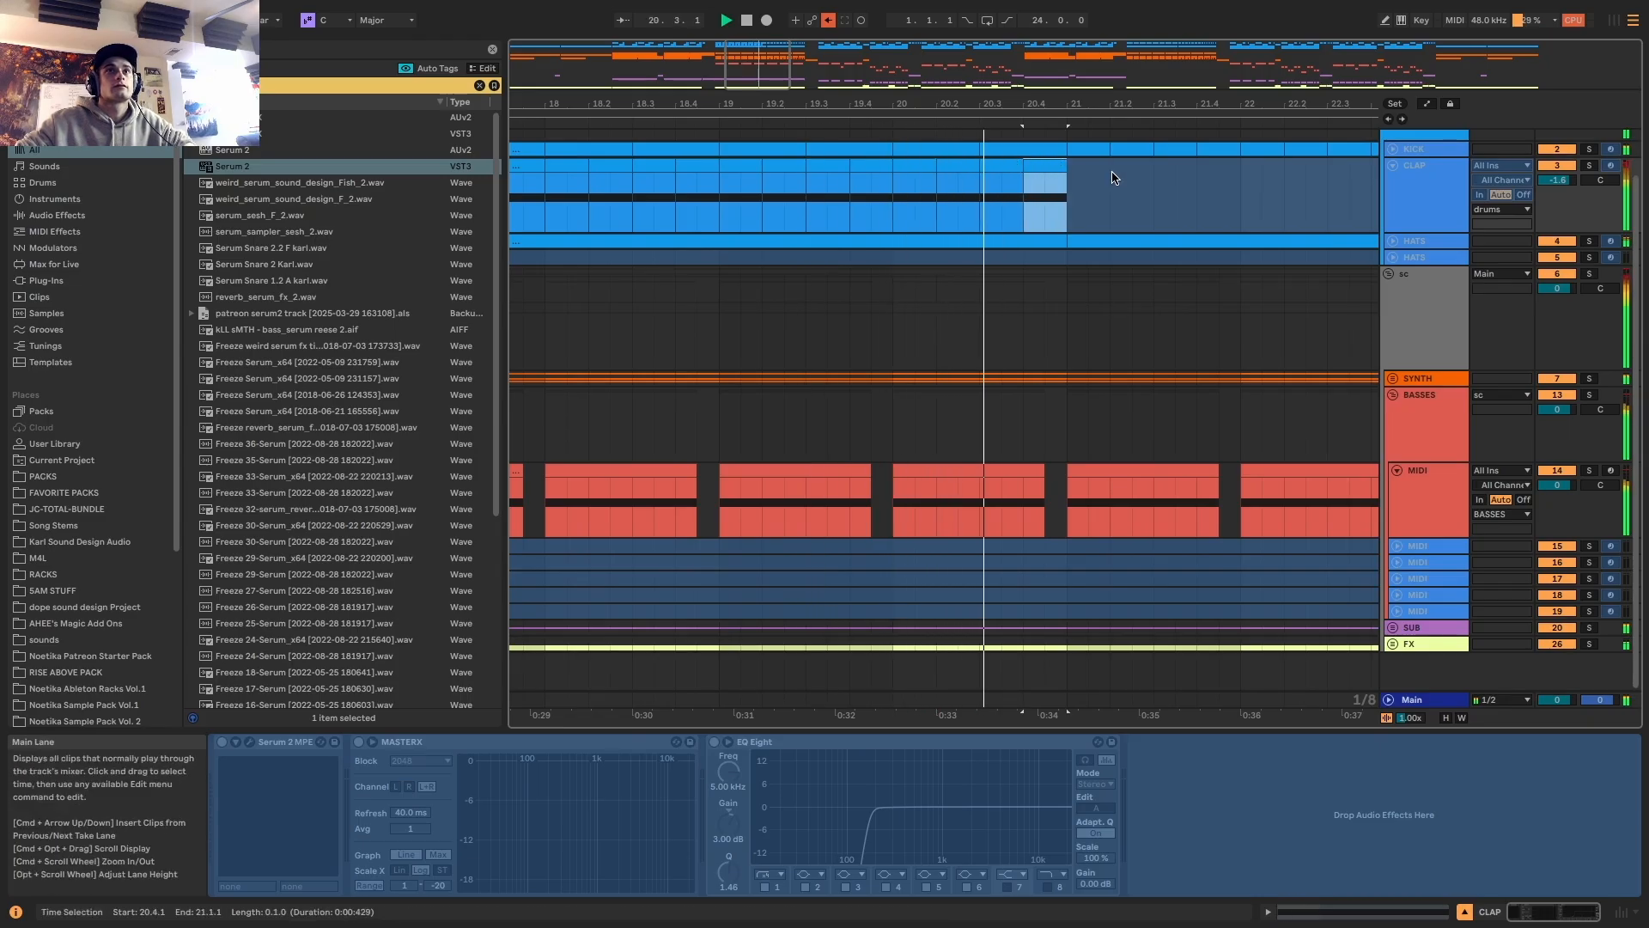
Repeat the clap at half-beat intervals on the CLAP track from 21.1.1 to 23.1.1
{"action": "key", "text": "super+d"}
{"action": "key", "text": "super+d"}
{"action": "key", "text": "super+d"}
{"action": "key", "text": "super+d"}
{"action": "key", "text": "super+d"}
{"action": "key", "text": "super+d"}
{"action": "key", "text": "super+d"}
{"action": "key", "text": "super+d"}
{"action": "key", "text": "super+d"}
{"action": "scroll", "coordinate": [1255, 209], "scroll_direction": "down", "scroll_amount": 2}
{"action": "key", "text": "super+d"}
{"action": "key", "text": "super+d"}
{"action": "key", "text": "super+d"}
{"action": "key", "text": "super+d"}
{"action": "key", "text": "super+d"}
{"action": "key", "text": "super+d"}
{"action": "scroll", "coordinate": [1298, 206], "scroll_direction": "down", "scroll_amount": 2}
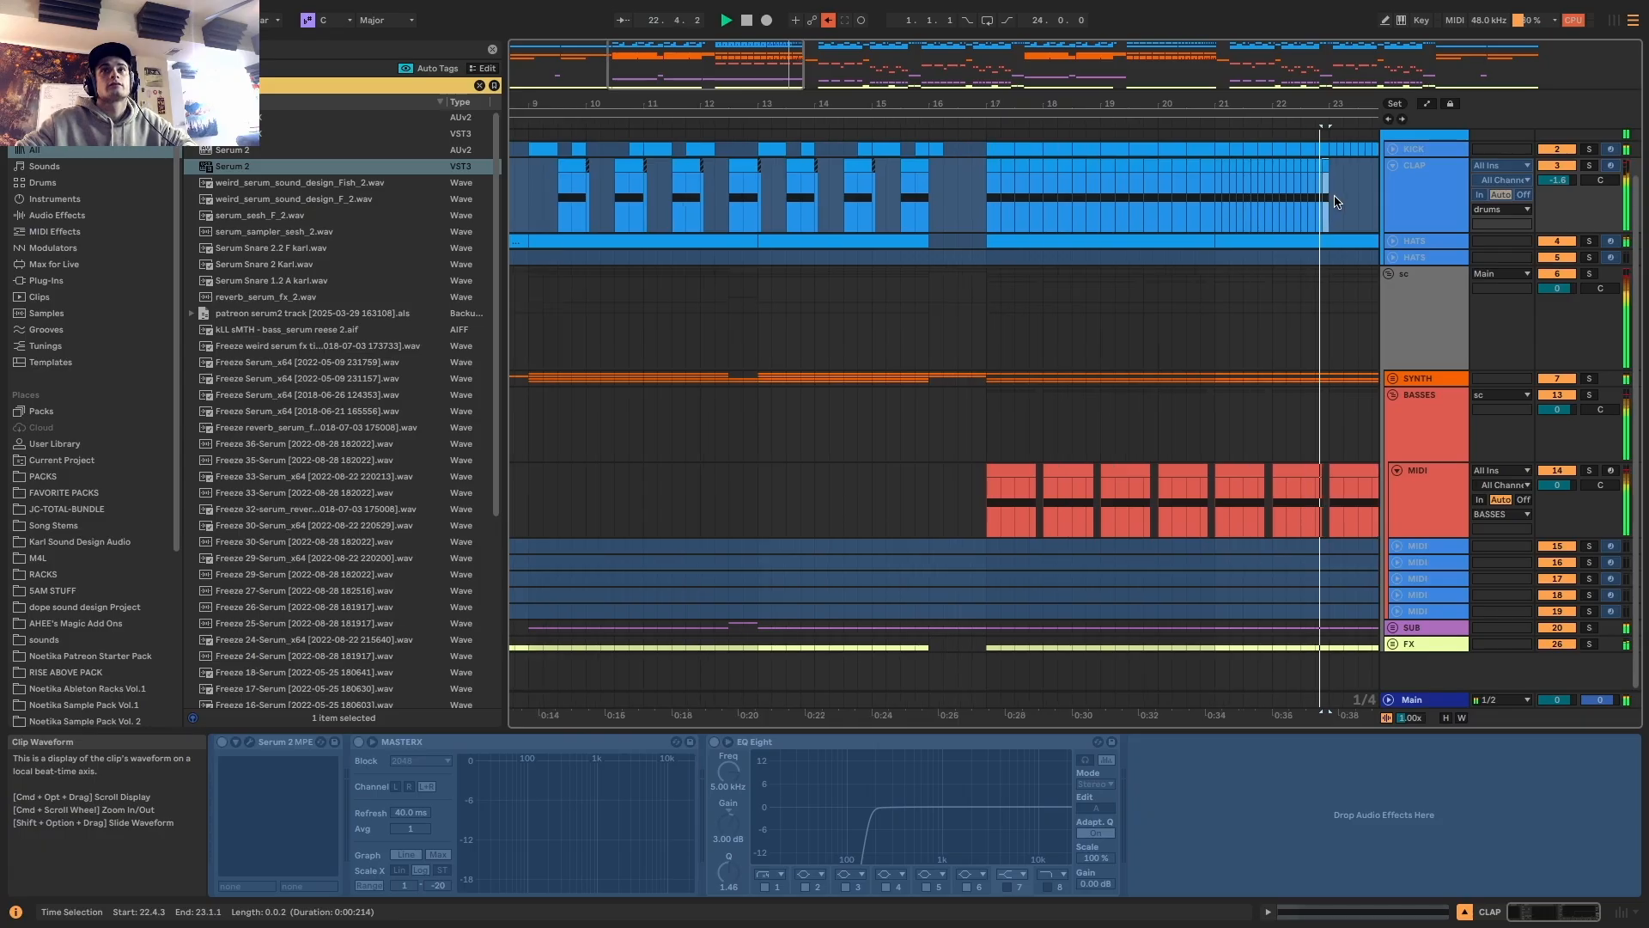
Repeat the clap at quarter-beat intervals on the CLAP track from 23.1.1 to 24.1.1
{"action": "scroll", "coordinate": [1331, 202], "scroll_direction": "up", "scroll_amount": 3}
{"action": "scroll", "coordinate": [1306, 203], "scroll_direction": "down", "scroll_amount": 5}
{"action": "scroll", "coordinate": [785, 275], "scroll_direction": "up", "scroll_amount": 4}
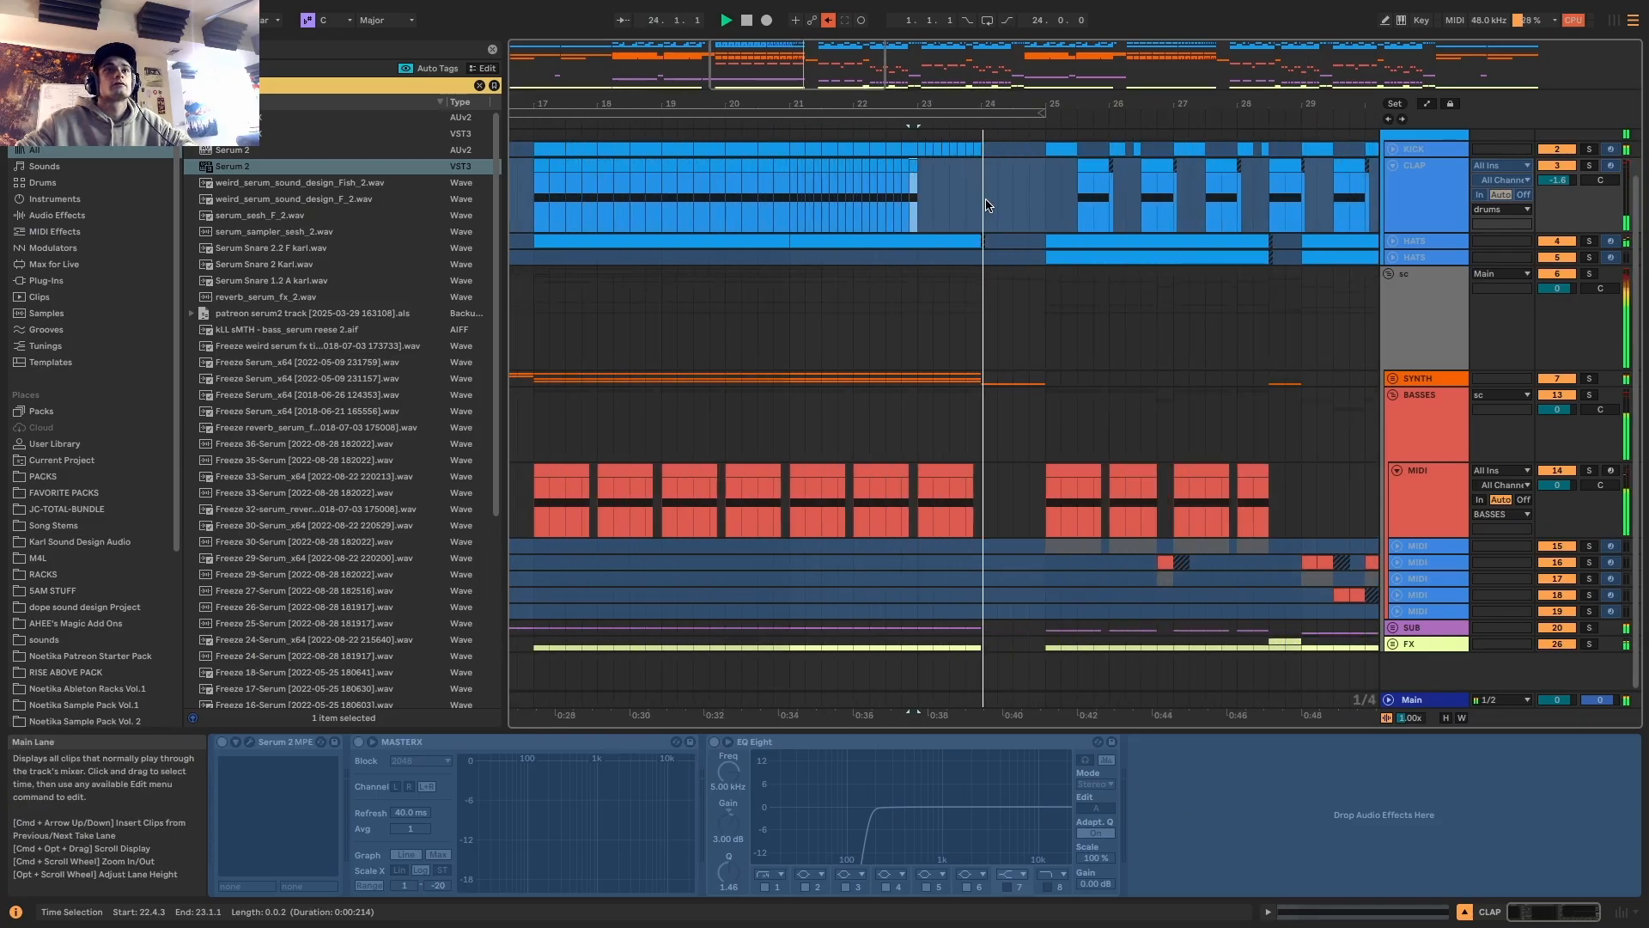
{"action": "scroll", "coordinate": [839, 187], "scroll_direction": "up", "scroll_amount": 3}
{"action": "key", "text": "super+d"}
{"action": "left_click_drag", "start_coordinate": [805, 189], "coordinate": [817, 190]}
{"action": "key", "text": "super+d"}
{"action": "key", "text": "super+d"}
{"action": "key", "text": "super+d"}
{"action": "key", "text": "super+d"}
{"action": "key", "text": "super+d"}
{"action": "key", "text": "super+d"}
{"action": "key", "text": "super+d"}
{"action": "key", "text": "super+d"}
{"action": "key", "text": "super+d"}
{"action": "key", "text": "super+d"}
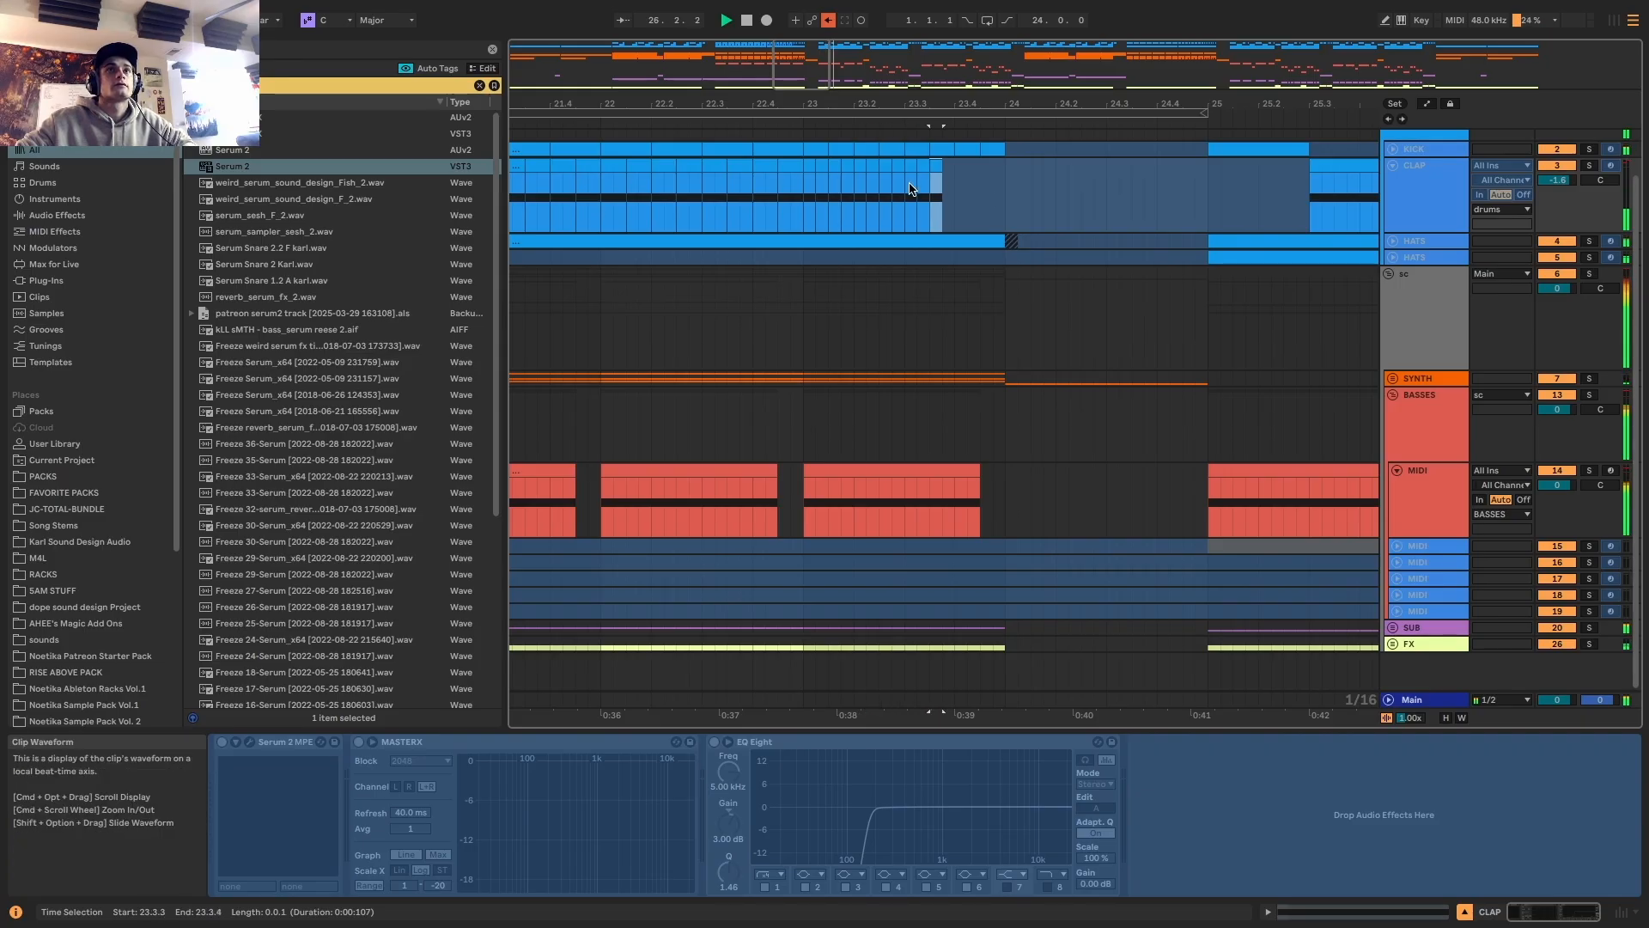
{"action": "key", "text": "super+d"}
{"action": "key", "text": "super+d"}
Show track 14's Macro 1 automation and play the build-up from 17.1.1
{"action": "scroll", "coordinate": [880, 198], "scroll_direction": "down", "scroll_amount": 3}
{"action": "scroll", "coordinate": [719, 449], "scroll_direction": "down", "scroll_amount": 4}
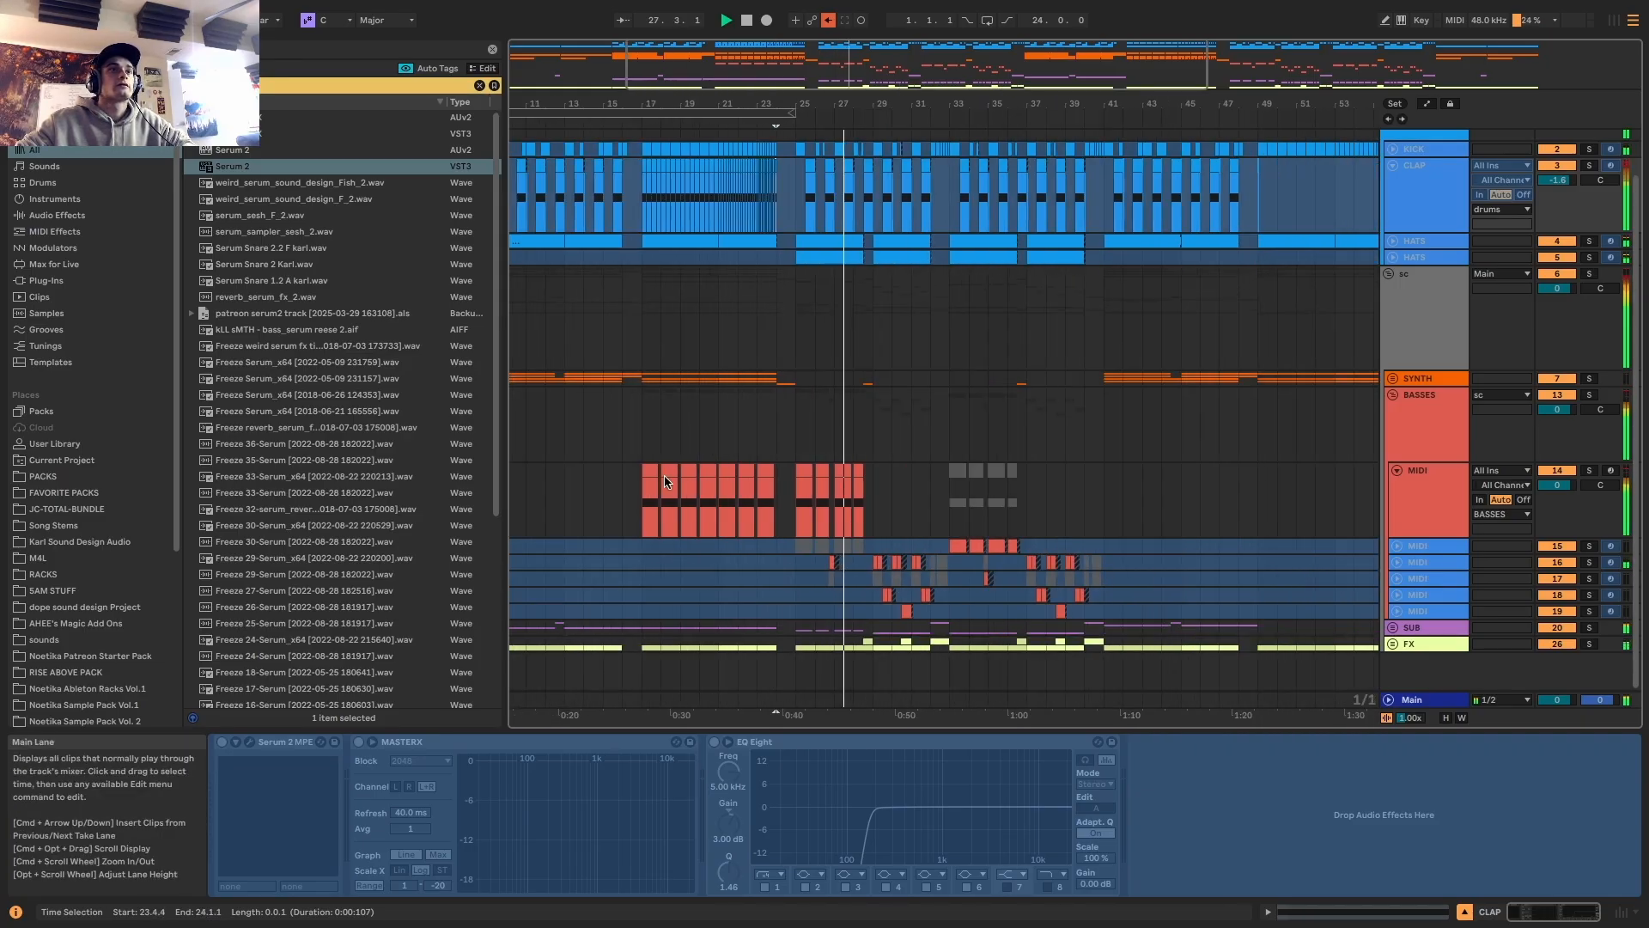
{"action": "left_click", "coordinate": [644, 500]}
{"action": "key", "text": "space"}
{"action": "key", "text": "a"}
{"action": "left_click", "coordinate": [1426, 499]}
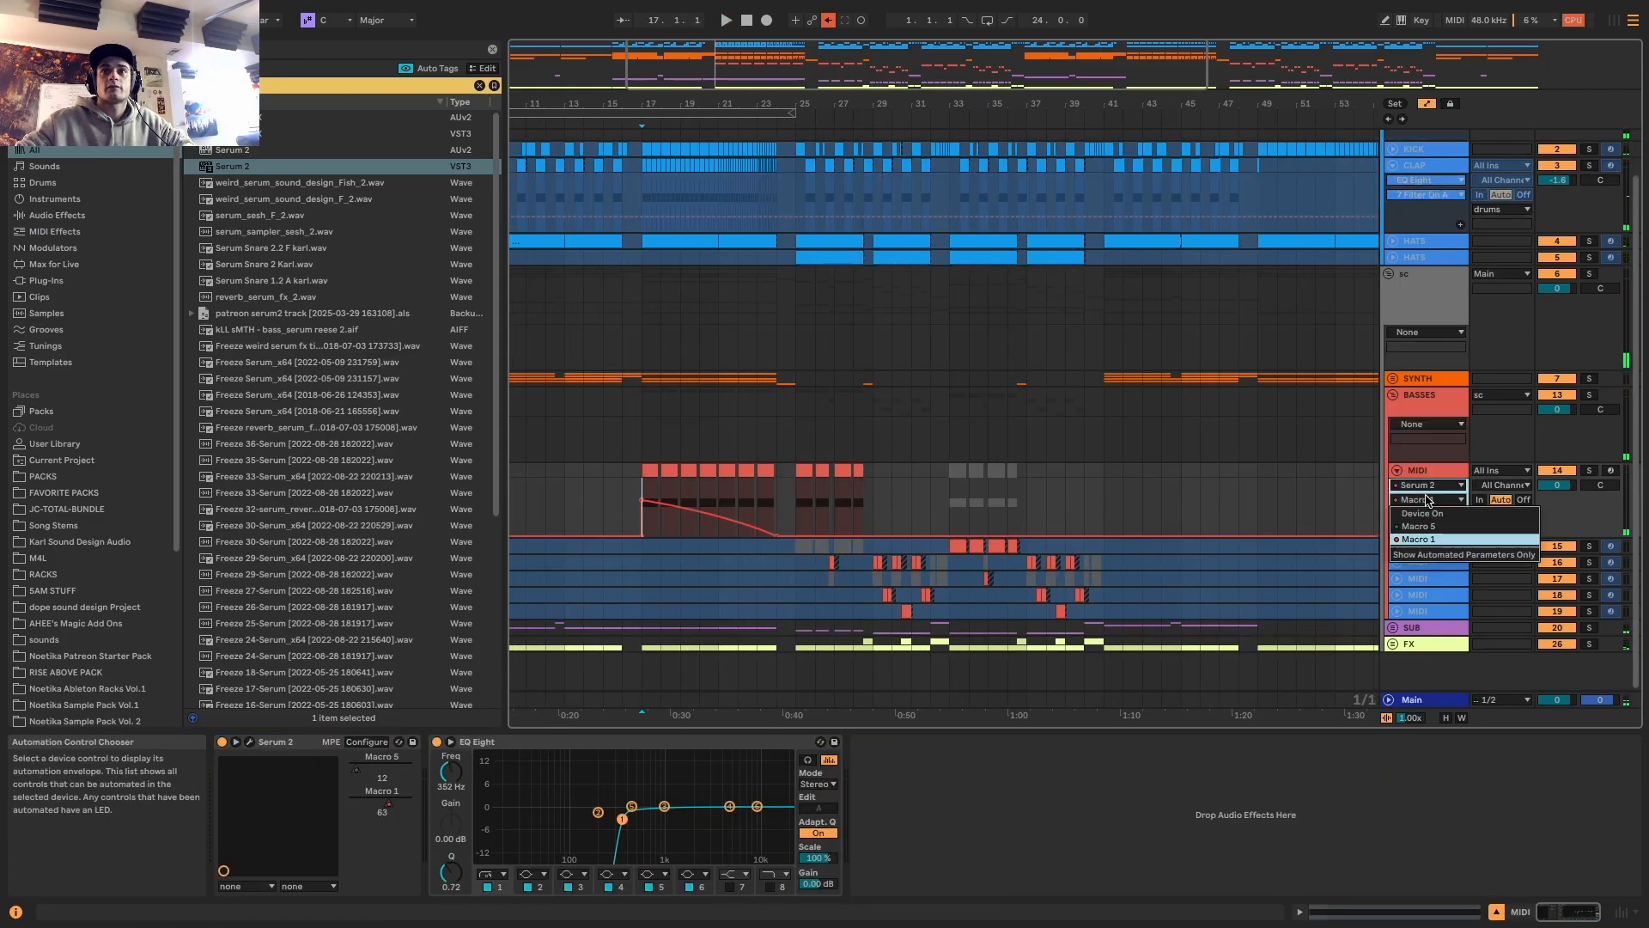
{"action": "left_click", "coordinate": [1418, 539]}
{"action": "key", "text": "space"}
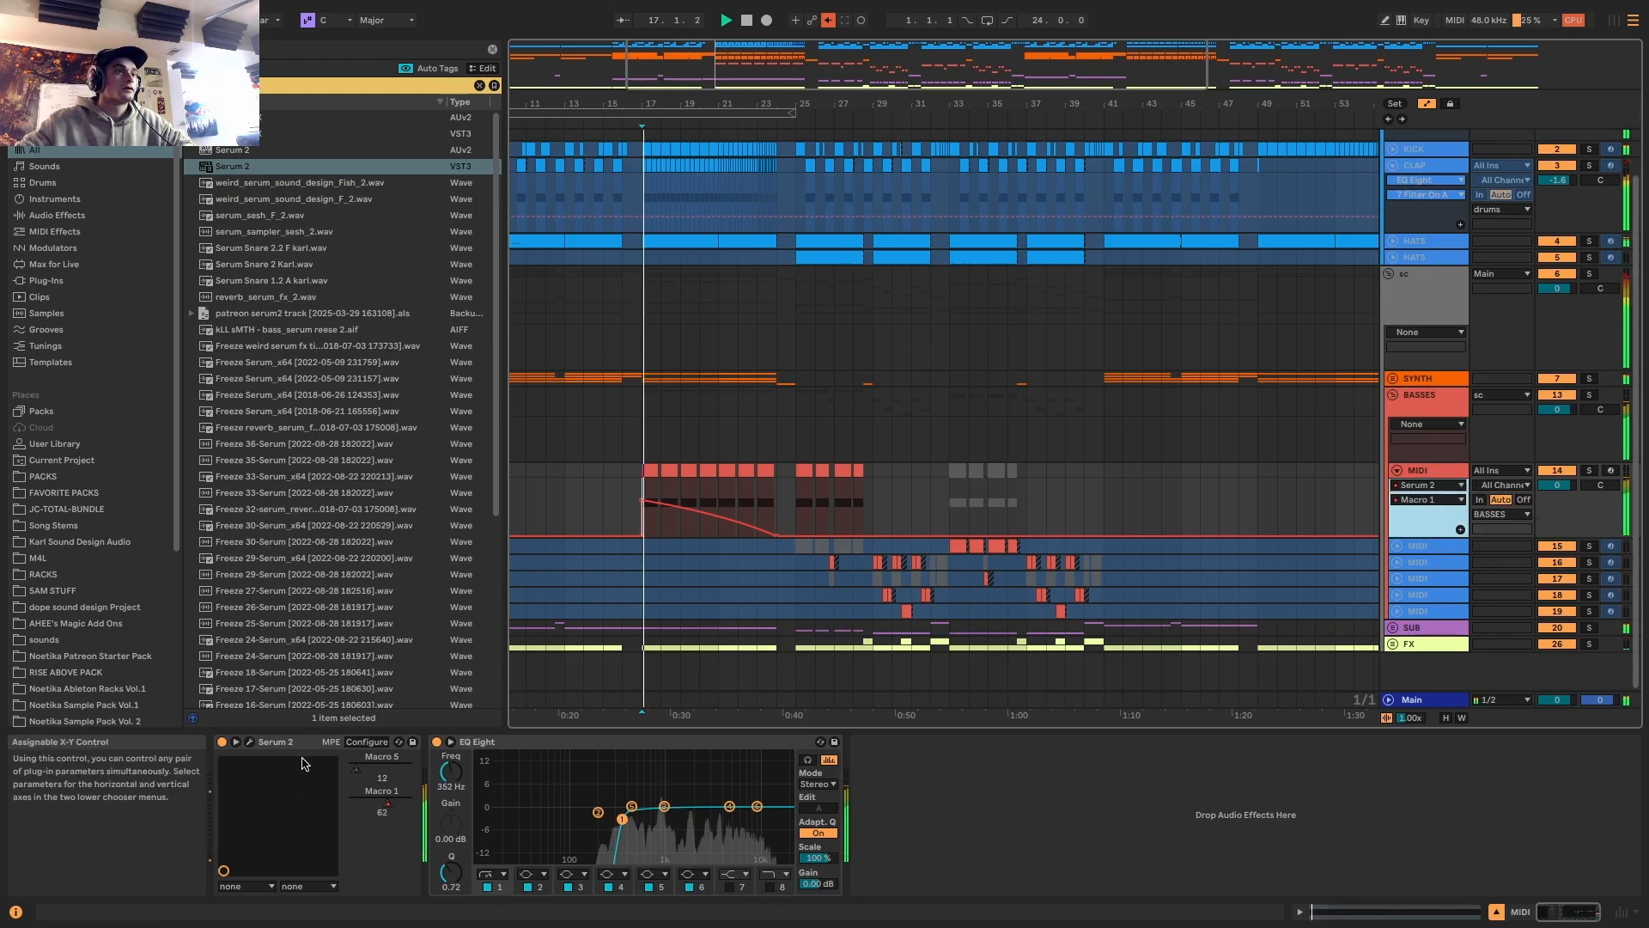
Automate Serum 2's LFO 1 Rate on track 14 at 1/8 through the build-up and 1/16. from 24.1.1, then play it back
{"action": "left_click", "coordinate": [248, 742]}
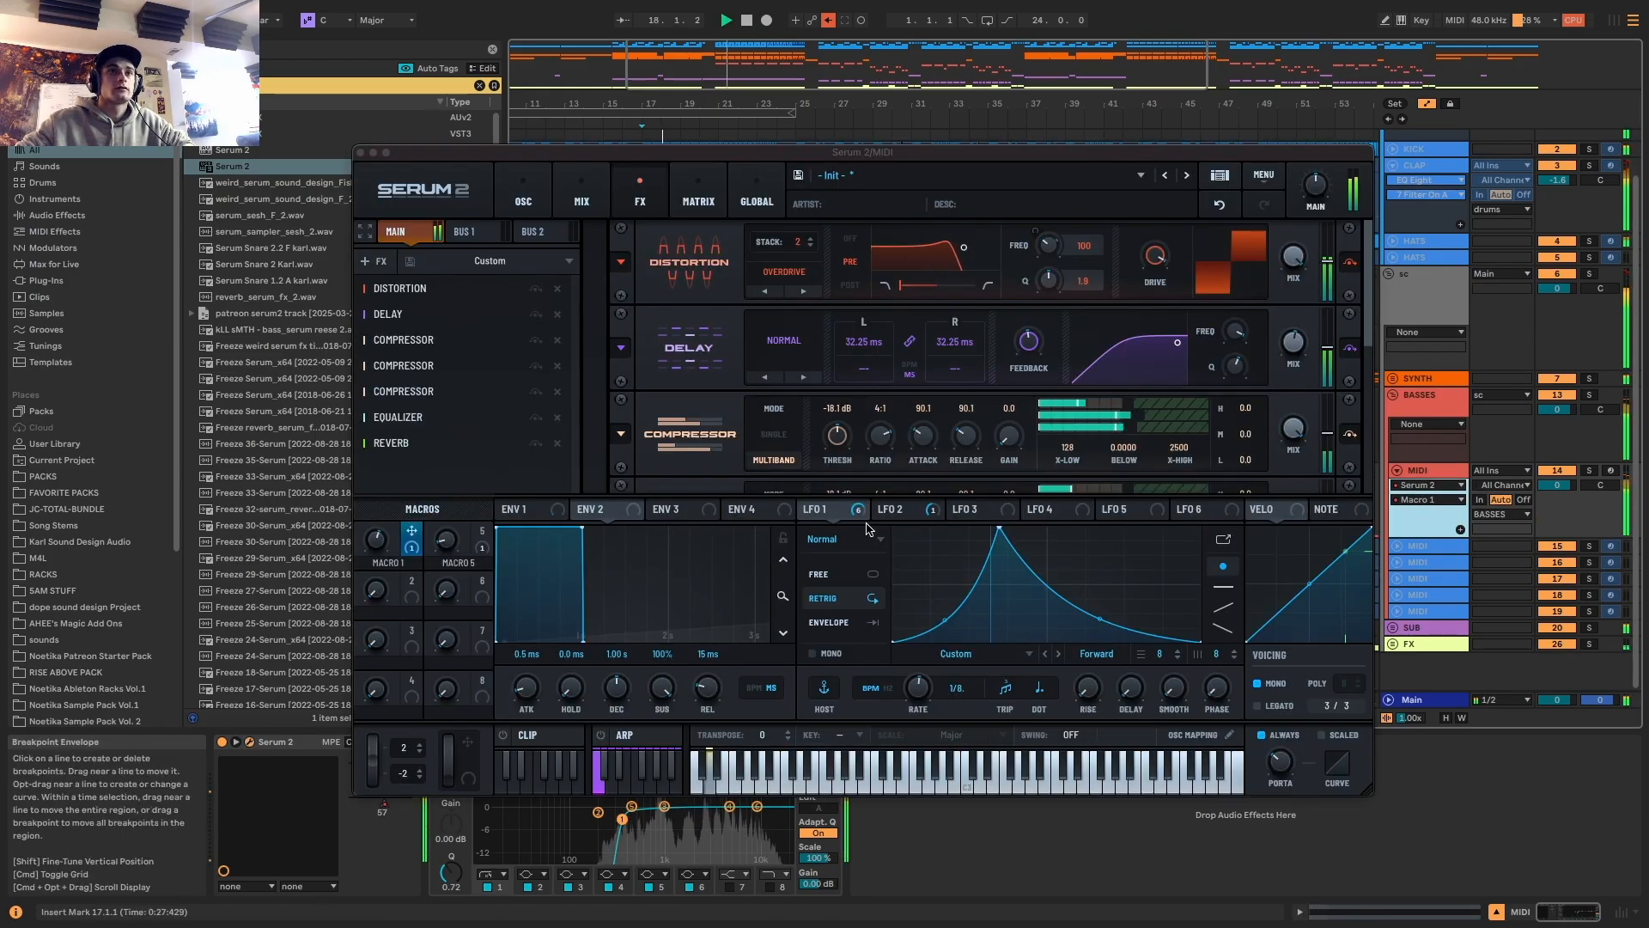
{"action": "left_click", "coordinate": [939, 696]}
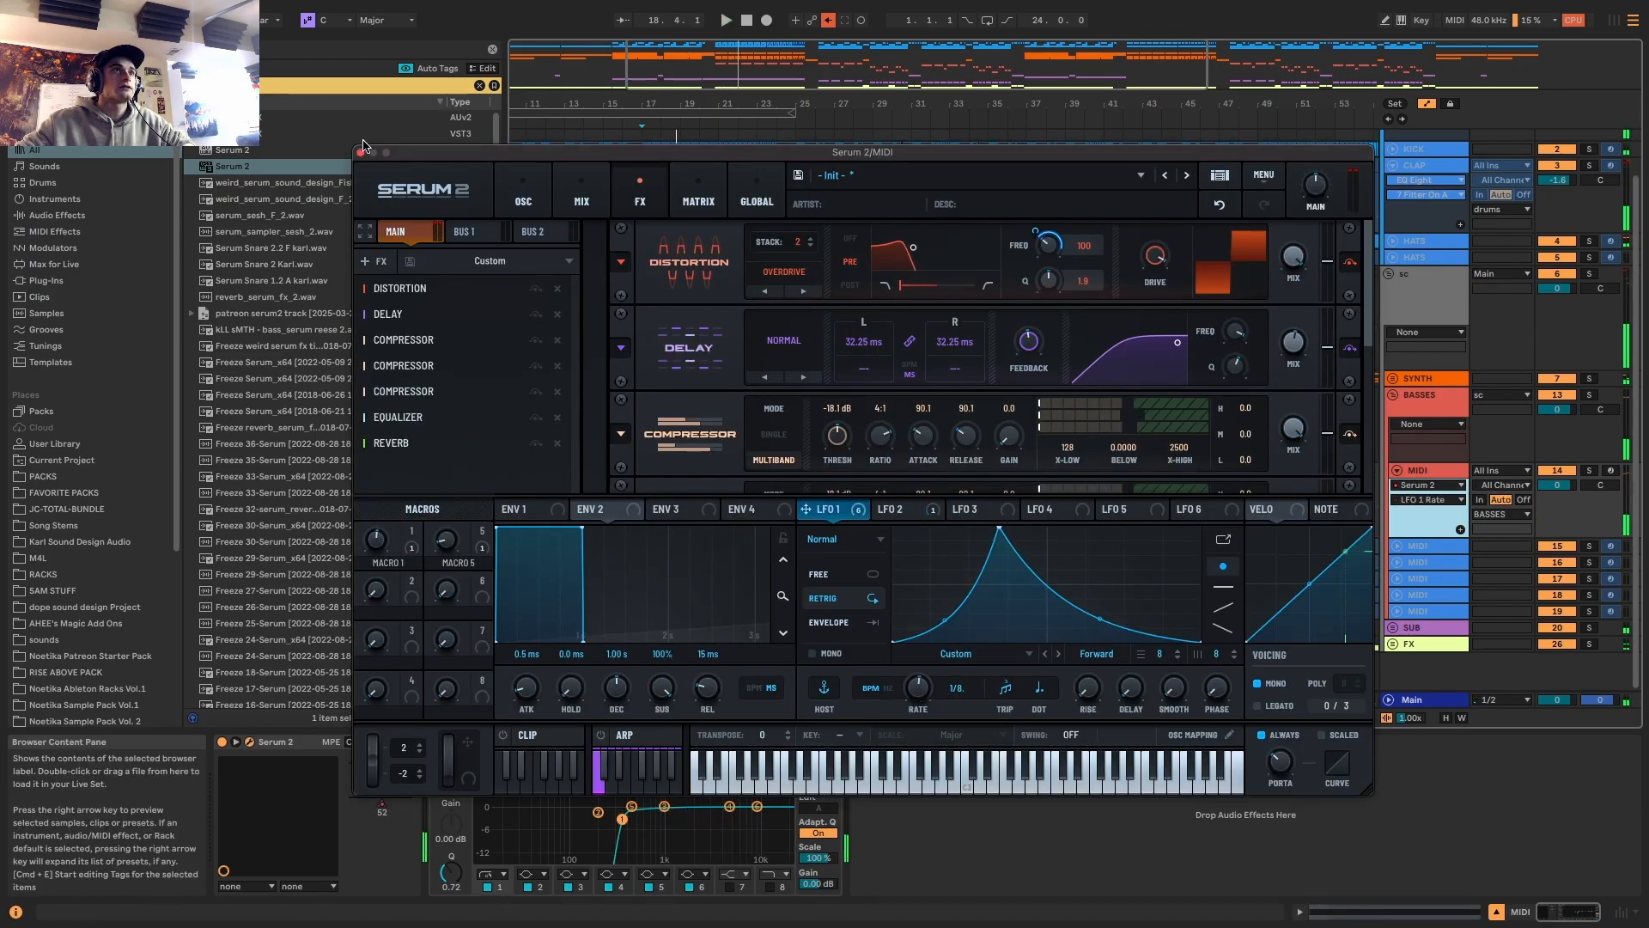
{"action": "left_click", "coordinate": [361, 153]}
{"action": "left_click_drag", "start_coordinate": [636, 104], "coordinate": [713, 164]}
{"action": "left_click", "coordinate": [1020, 507]}
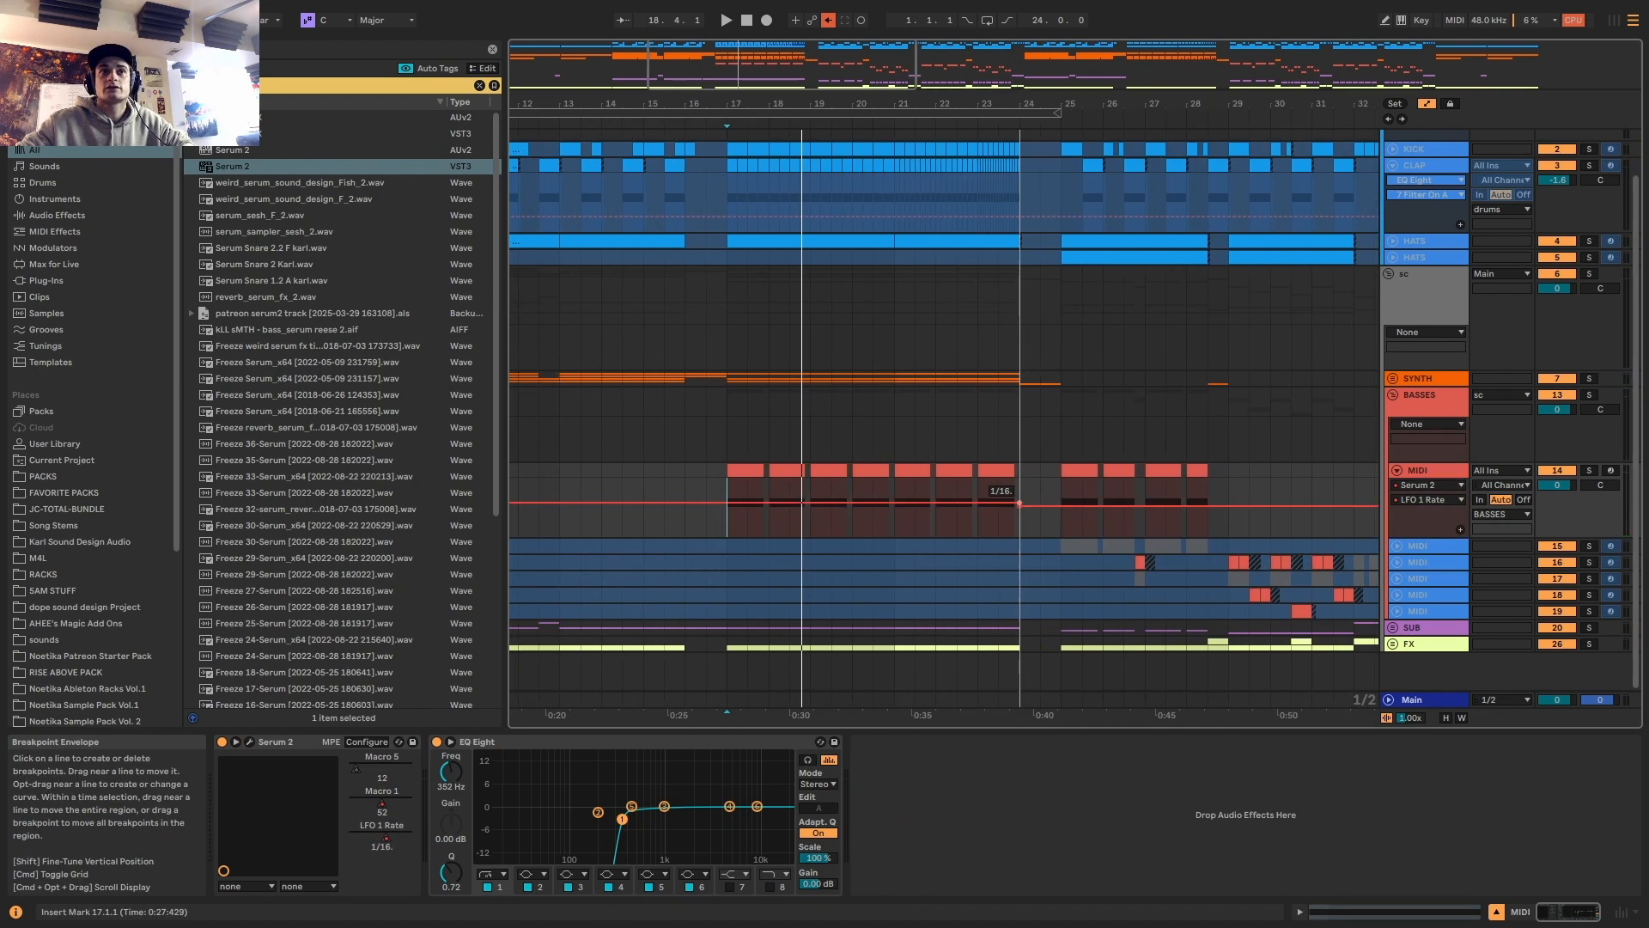
{"action": "left_click", "coordinate": [754, 469]}
{"action": "key", "text": "space"}
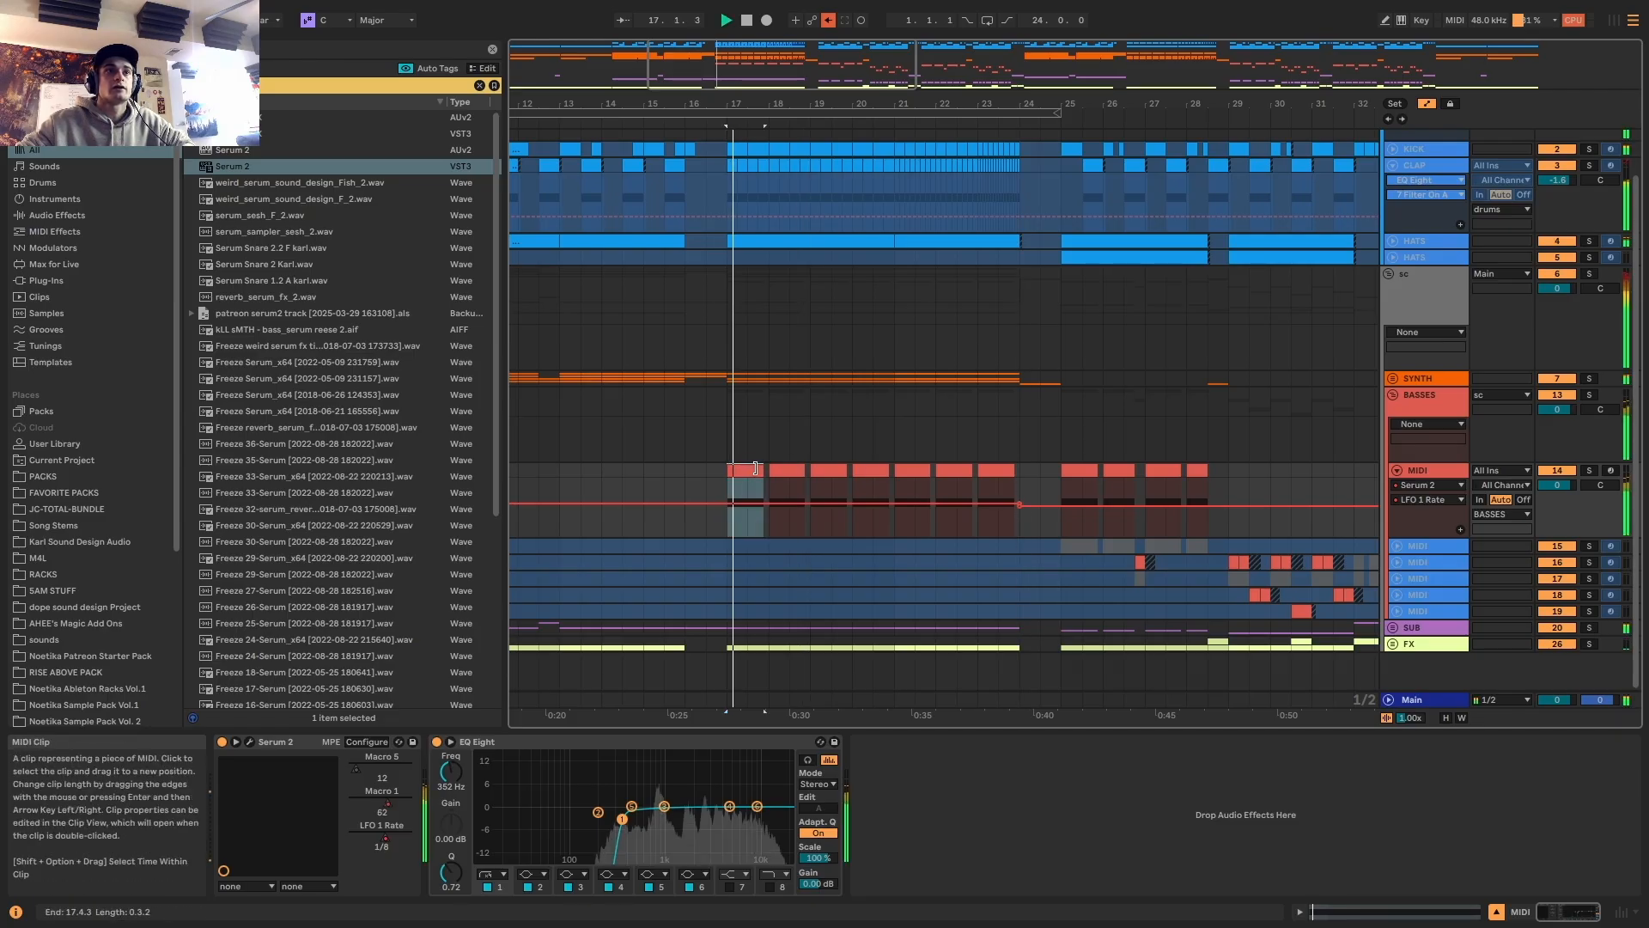
{"action": "left_click", "coordinate": [823, 469]}
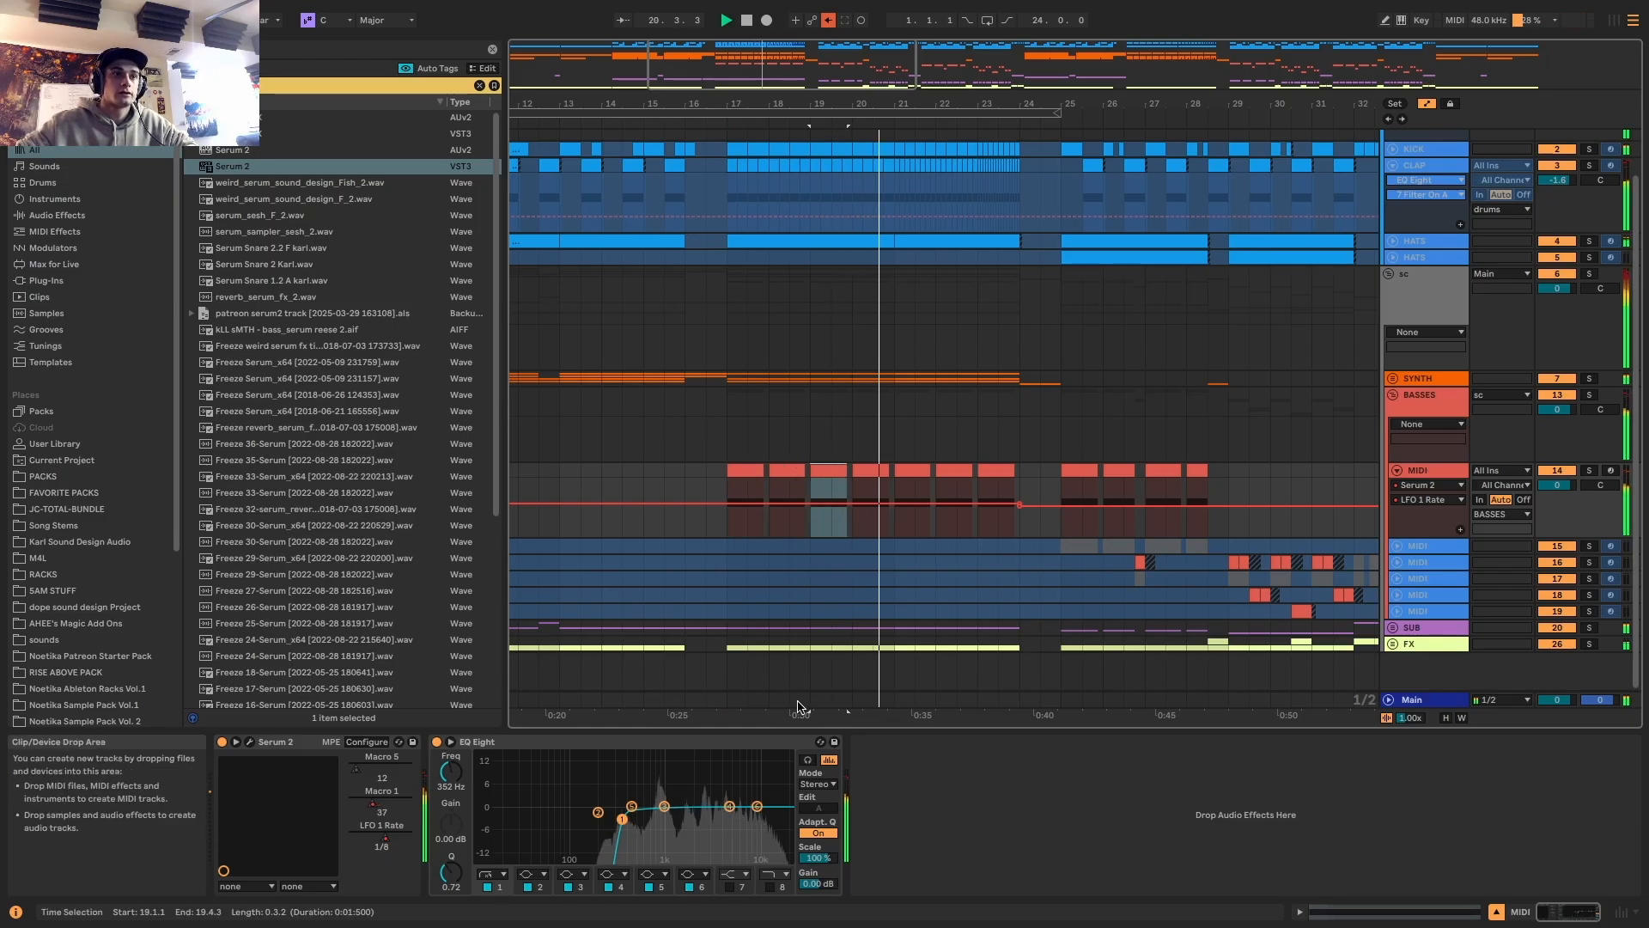
Extend the last build-up bass clip on track 14 so that it ends at 24.1.1
{"action": "key", "text": "a"}
{"action": "scroll", "coordinate": [941, 478], "scroll_direction": "up", "scroll_amount": 5}
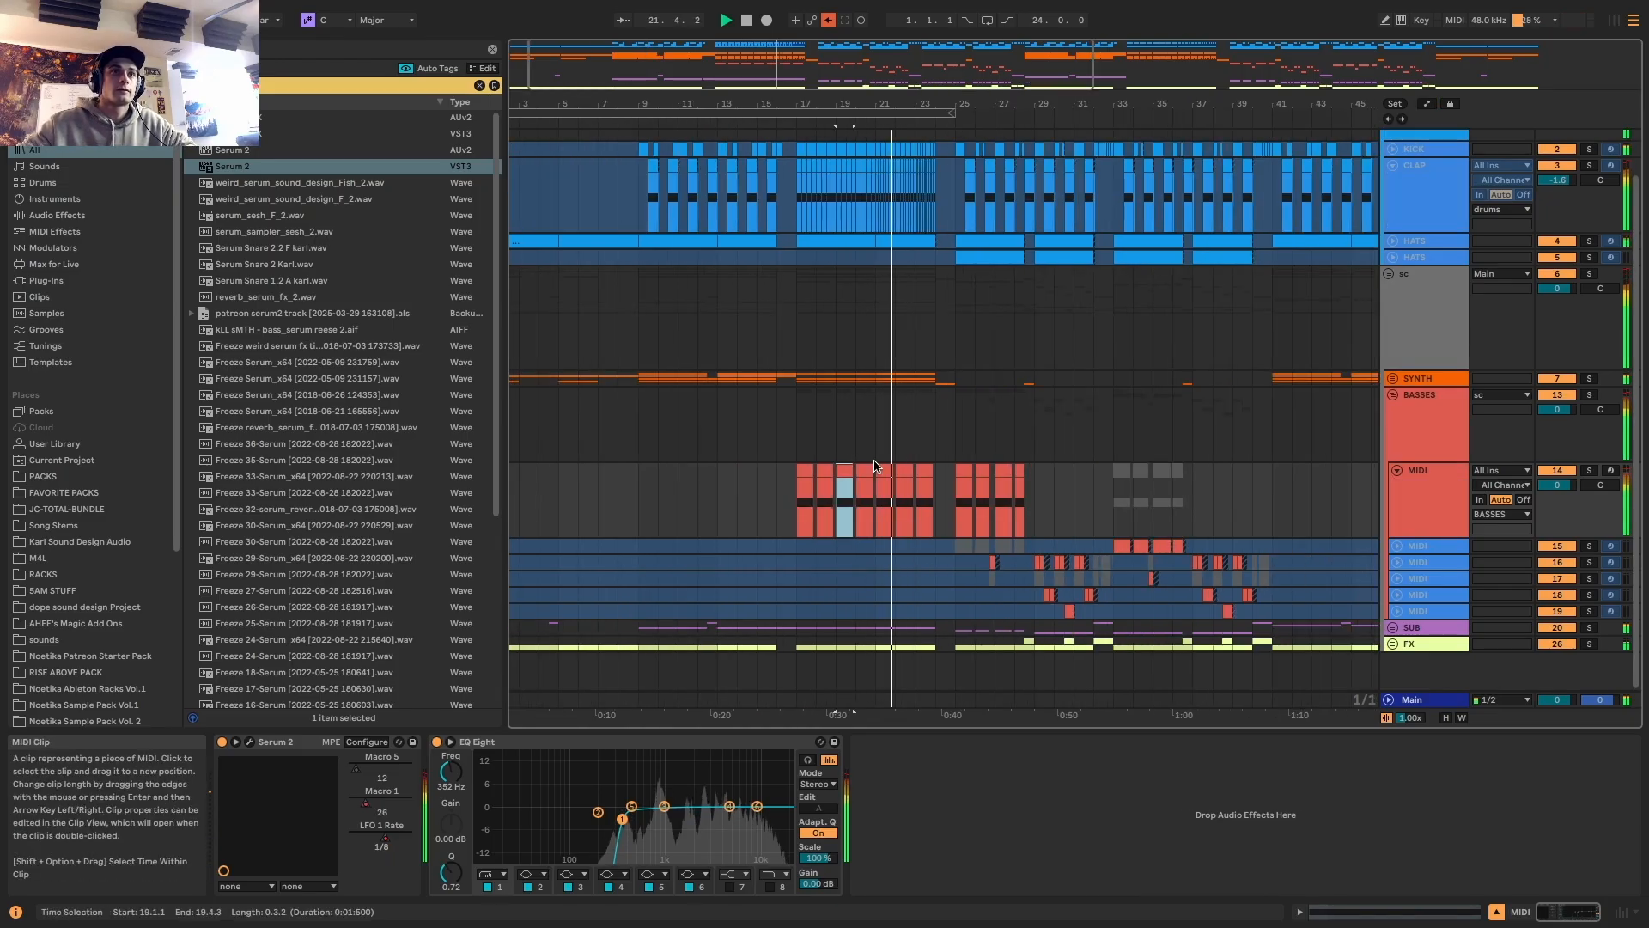
{"action": "left_click", "coordinate": [943, 470]}
{"action": "left_click", "coordinate": [1031, 471]}
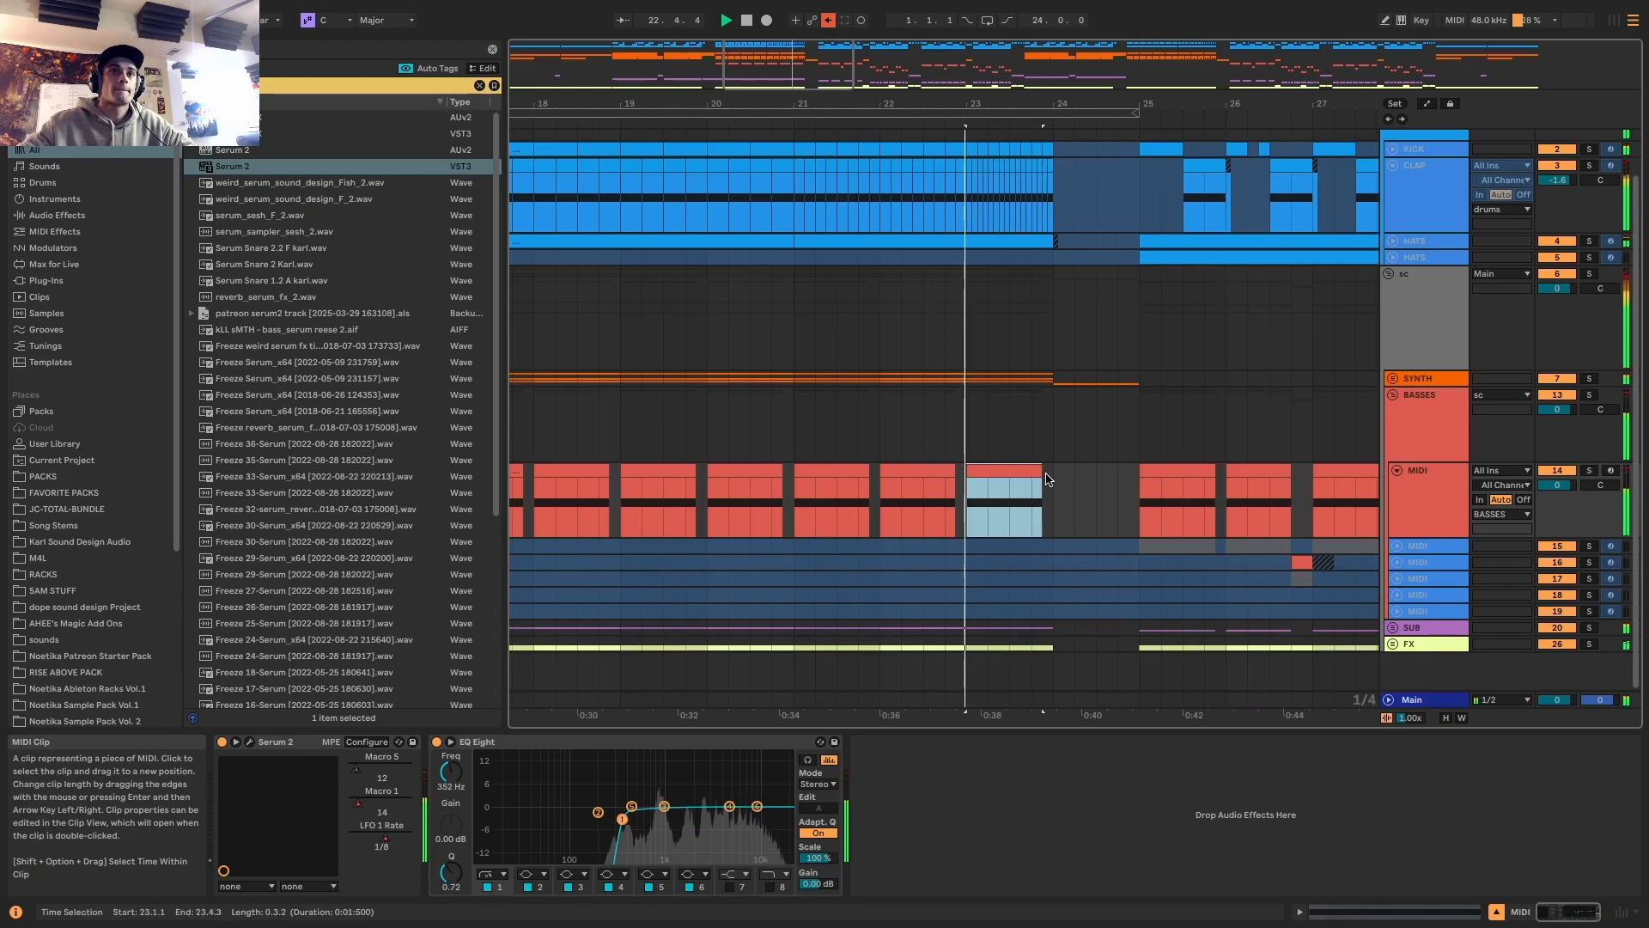
{"action": "key", "text": "a"}
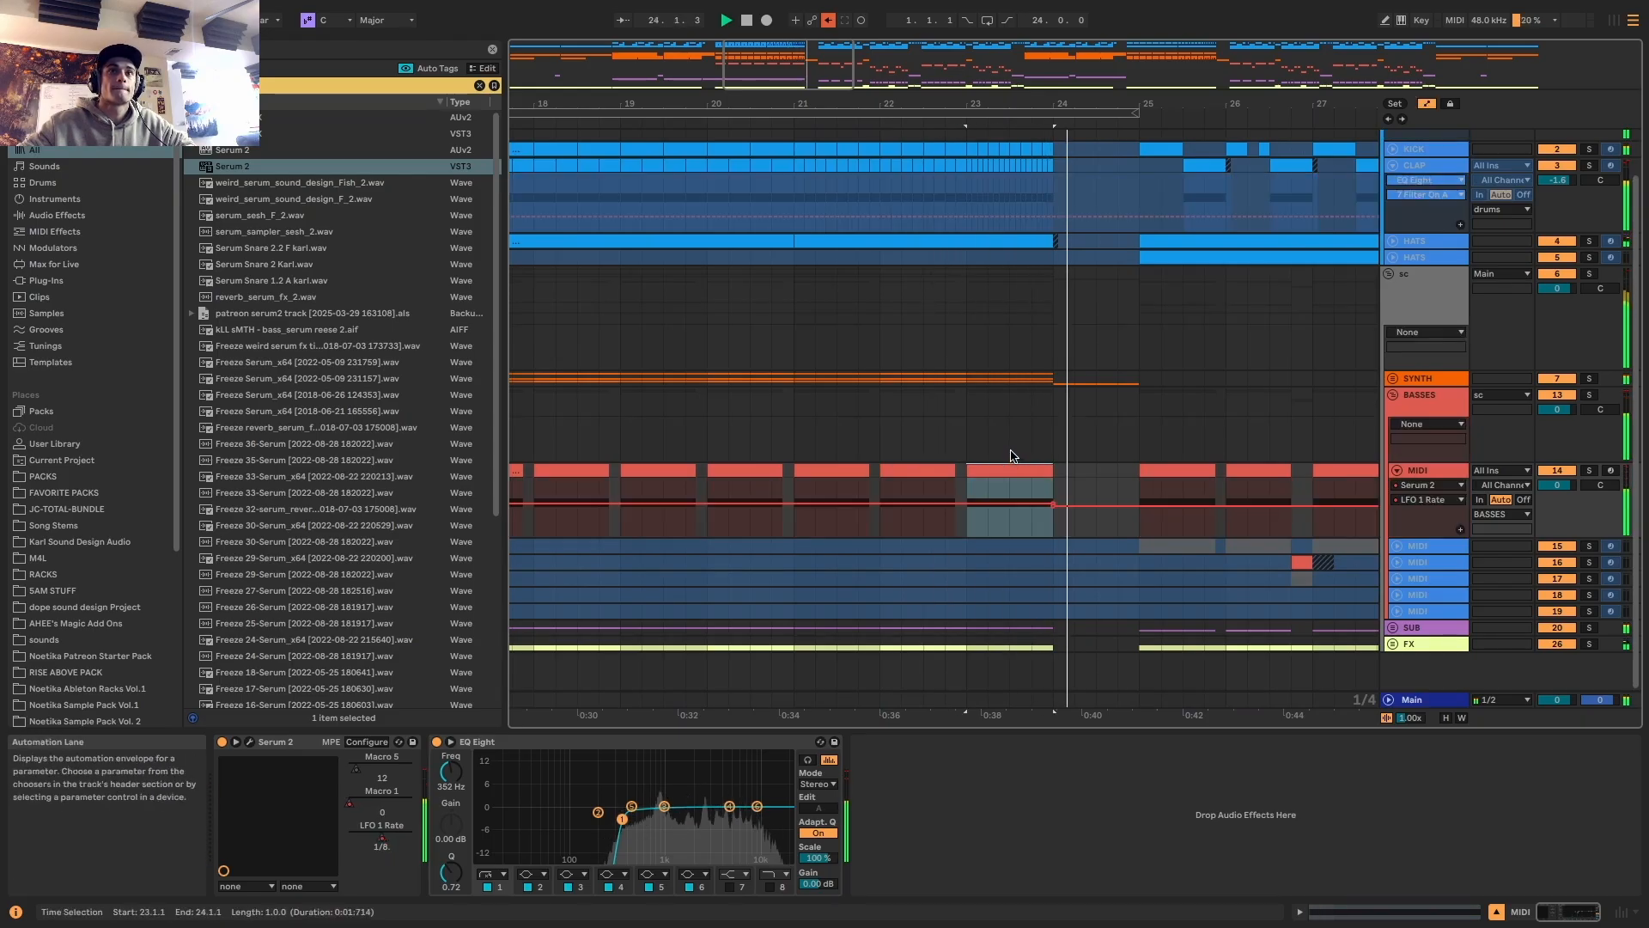
{"action": "key", "text": "a"}
{"action": "scroll", "coordinate": [1013, 457], "scroll_direction": "up", "scroll_amount": 2}
{"action": "scroll", "coordinate": [1013, 457], "scroll_direction": "down", "scroll_amount": 2}
{"action": "key", "text": "a"}
{"action": "key", "text": "a"}
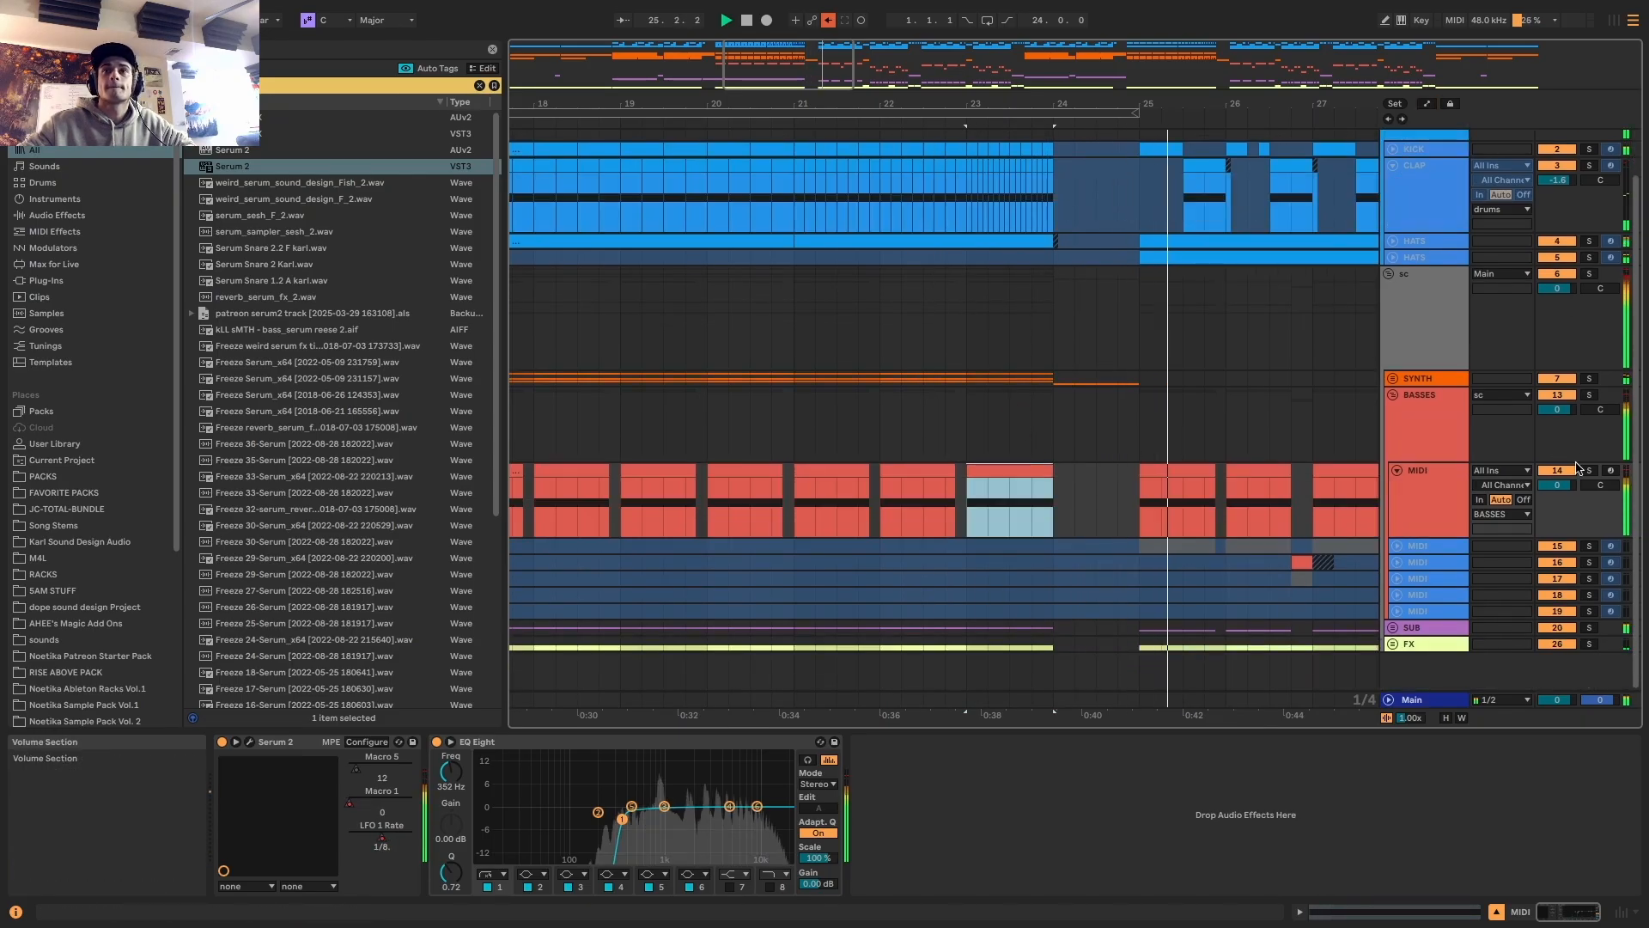
Automate track 14's Speaker On to Off between 24.1.1 and 25.1.1
{"action": "double_click", "coordinate": [1557, 470]}
{"action": "key", "text": "a"}
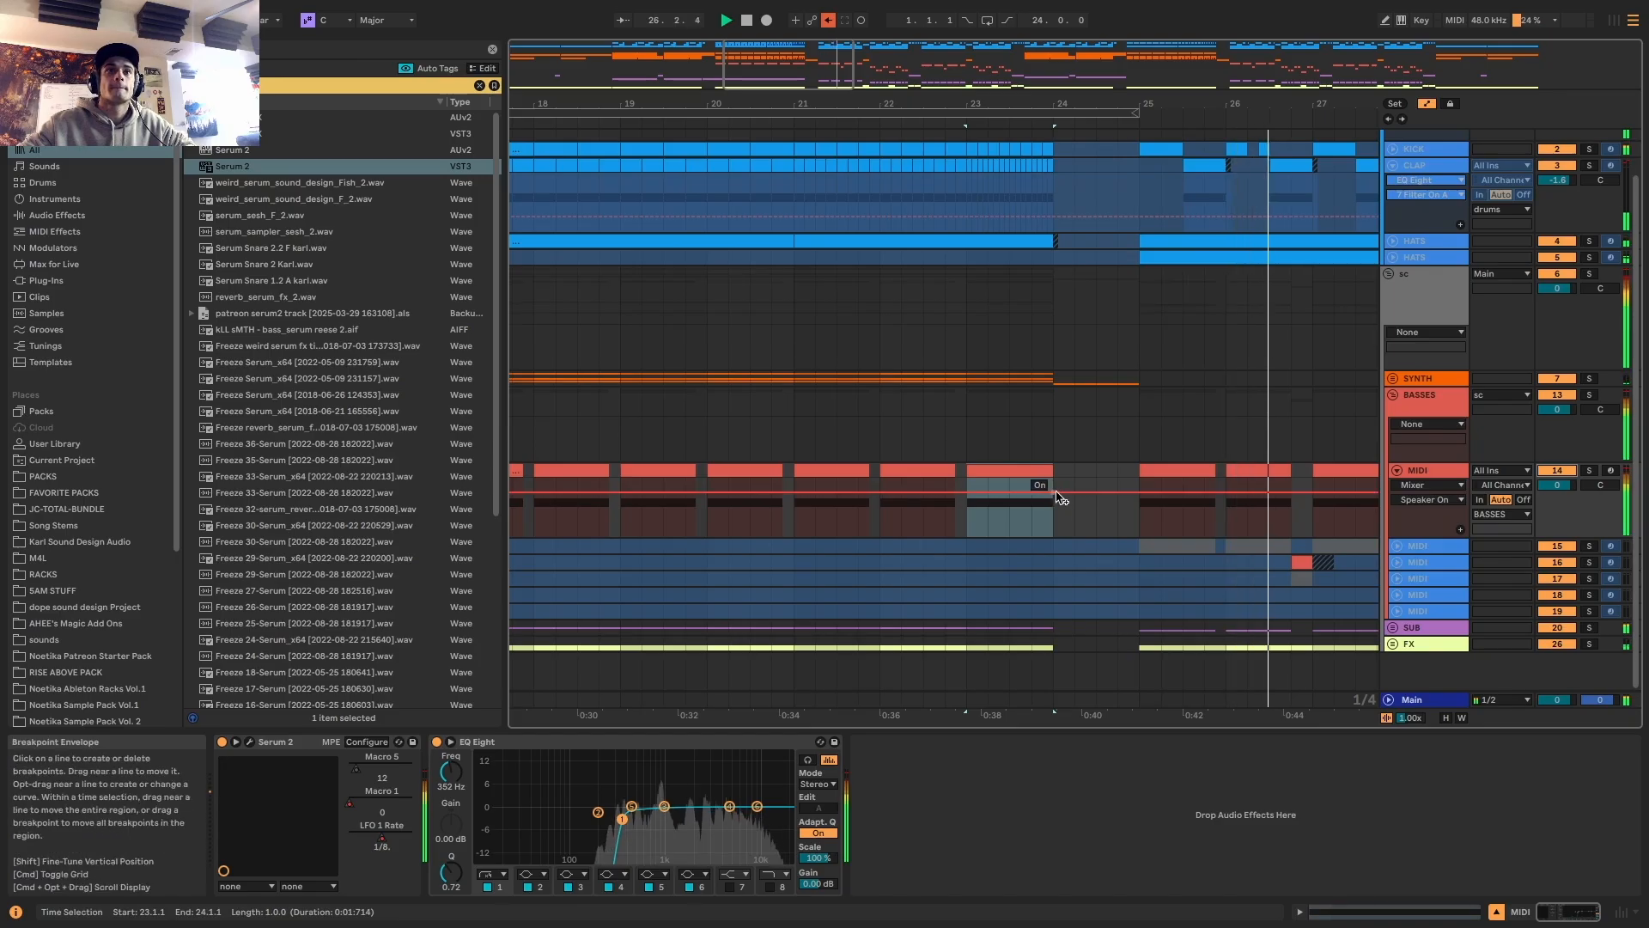
{"action": "left_click", "coordinate": [1060, 495]}
{"action": "left_click", "coordinate": [1140, 494]}
{"action": "left_click_drag", "start_coordinate": [1072, 494], "coordinate": [1053, 525]}
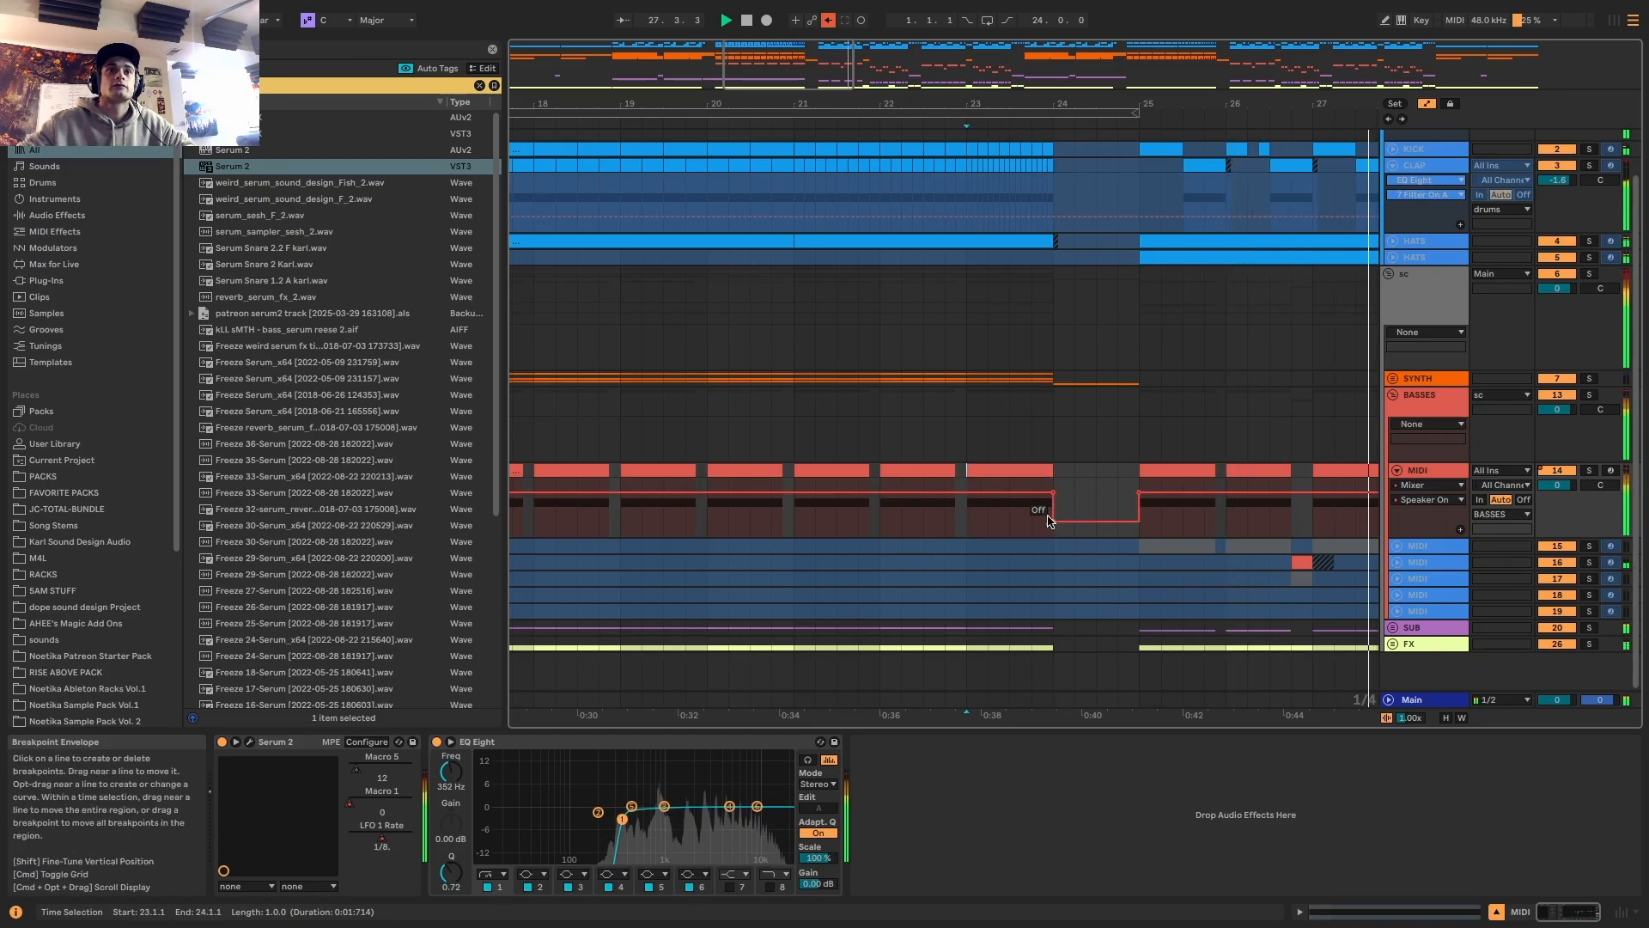
{"action": "key", "text": "a"}
Unfold the KICK track and duplicate the last build-up kick to 24.1.1
{"action": "key", "text": "space"}
{"action": "left_click", "coordinate": [963, 390]}
{"action": "left_click", "coordinate": [1393, 198]}
{"action": "left_click", "coordinate": [1046, 198]}
{"action": "key", "text": "super+d"}
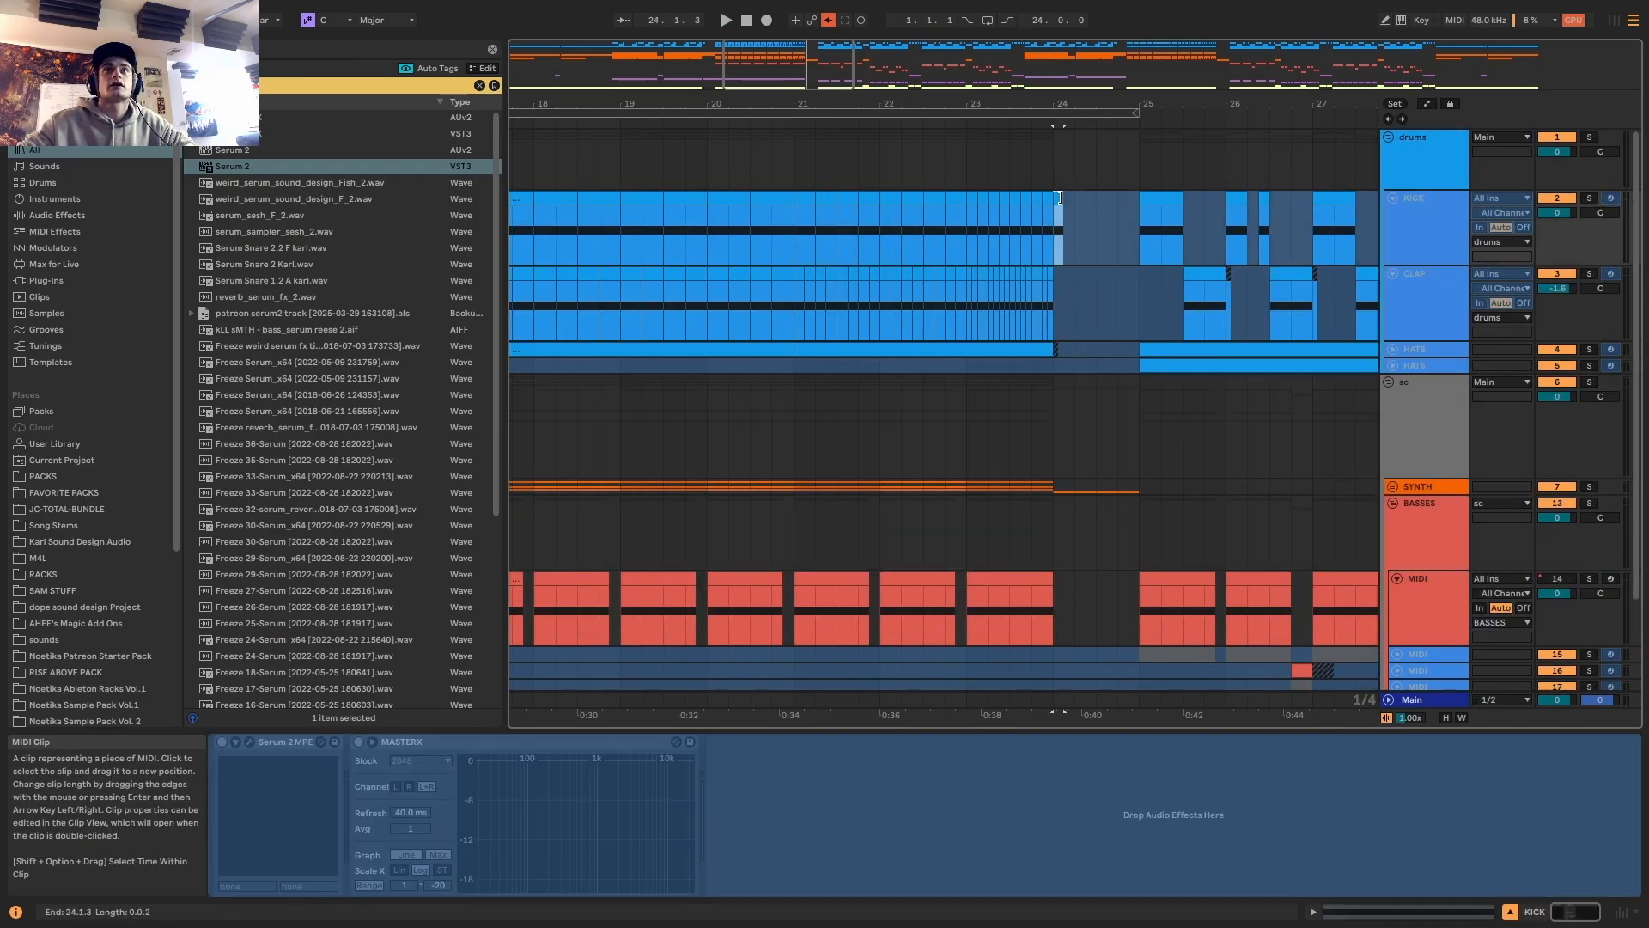
Automate the Amount of the sc track's KICK ducker to ramp down over the build-up and return to 100 % at 24.1.1
{"action": "left_click", "coordinate": [1434, 425]}
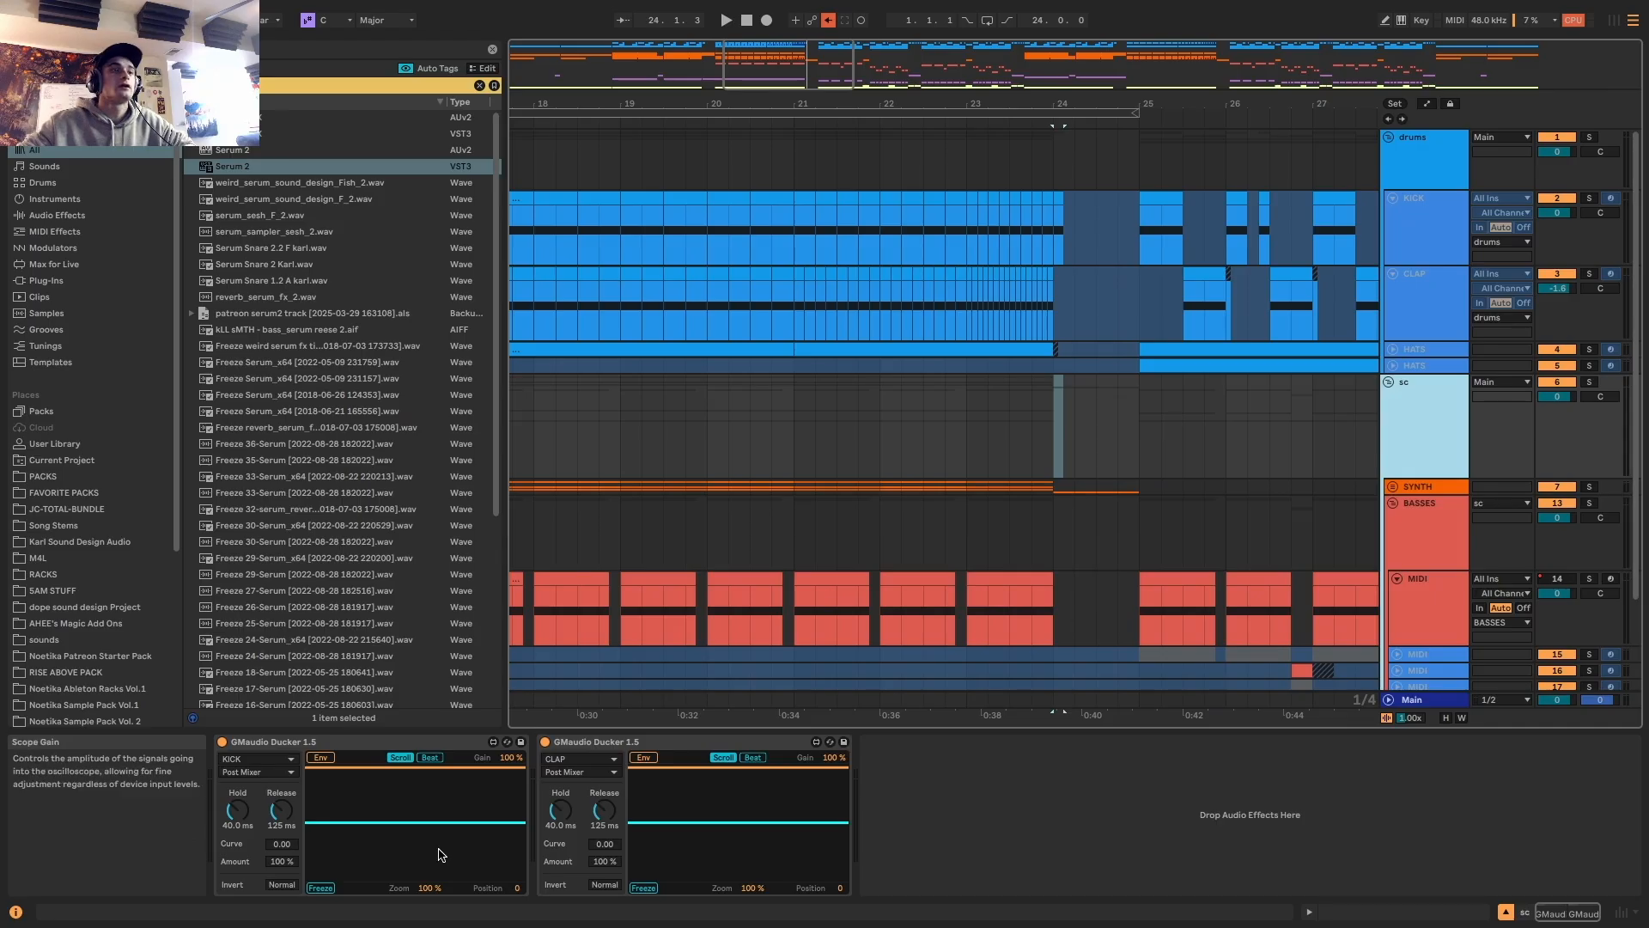
{"action": "left_click", "coordinate": [280, 861]}
{"action": "key", "text": "a"}
{"action": "key", "text": "minus"}
{"action": "left_click", "coordinate": [865, 438]}
{"action": "left_click", "coordinate": [1034, 435]}
{"action": "left_click_drag", "start_coordinate": [1024, 436], "coordinate": [1024, 457]}
Lower the end of the KICK ducker's Amount ramp at 24.1.1 to 31.4 % while playing the build-up into the drop
{"action": "key", "text": "space"}
{"action": "scroll", "coordinate": [961, 471], "scroll_direction": "up", "scroll_amount": 3}
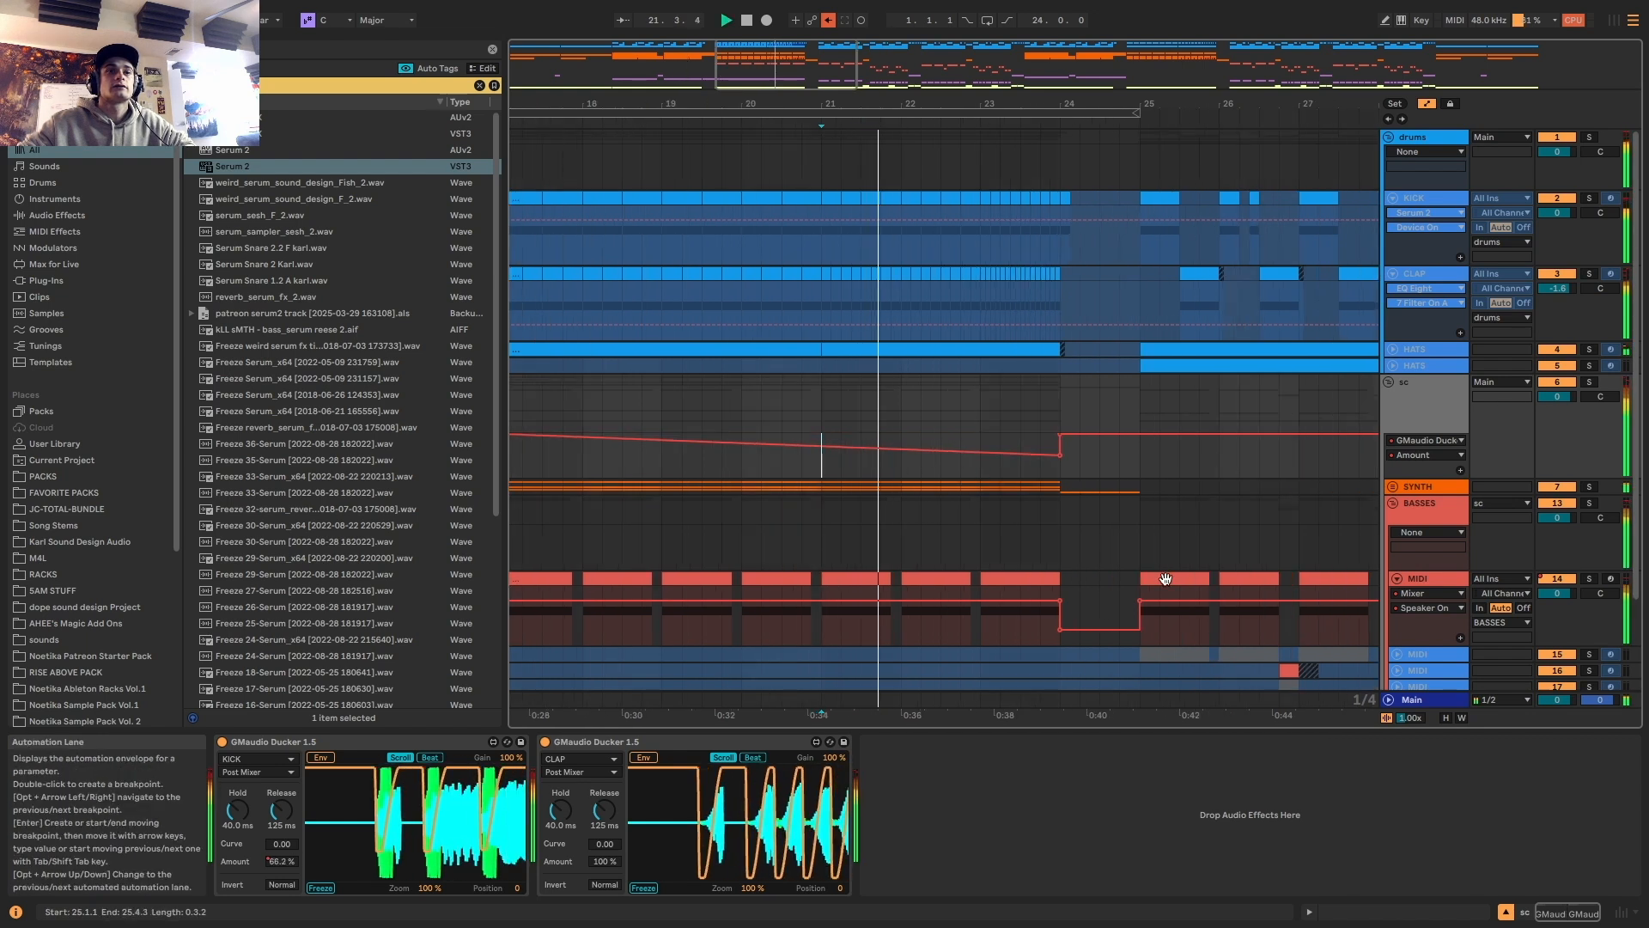
{"action": "left_click", "coordinate": [1419, 699]}
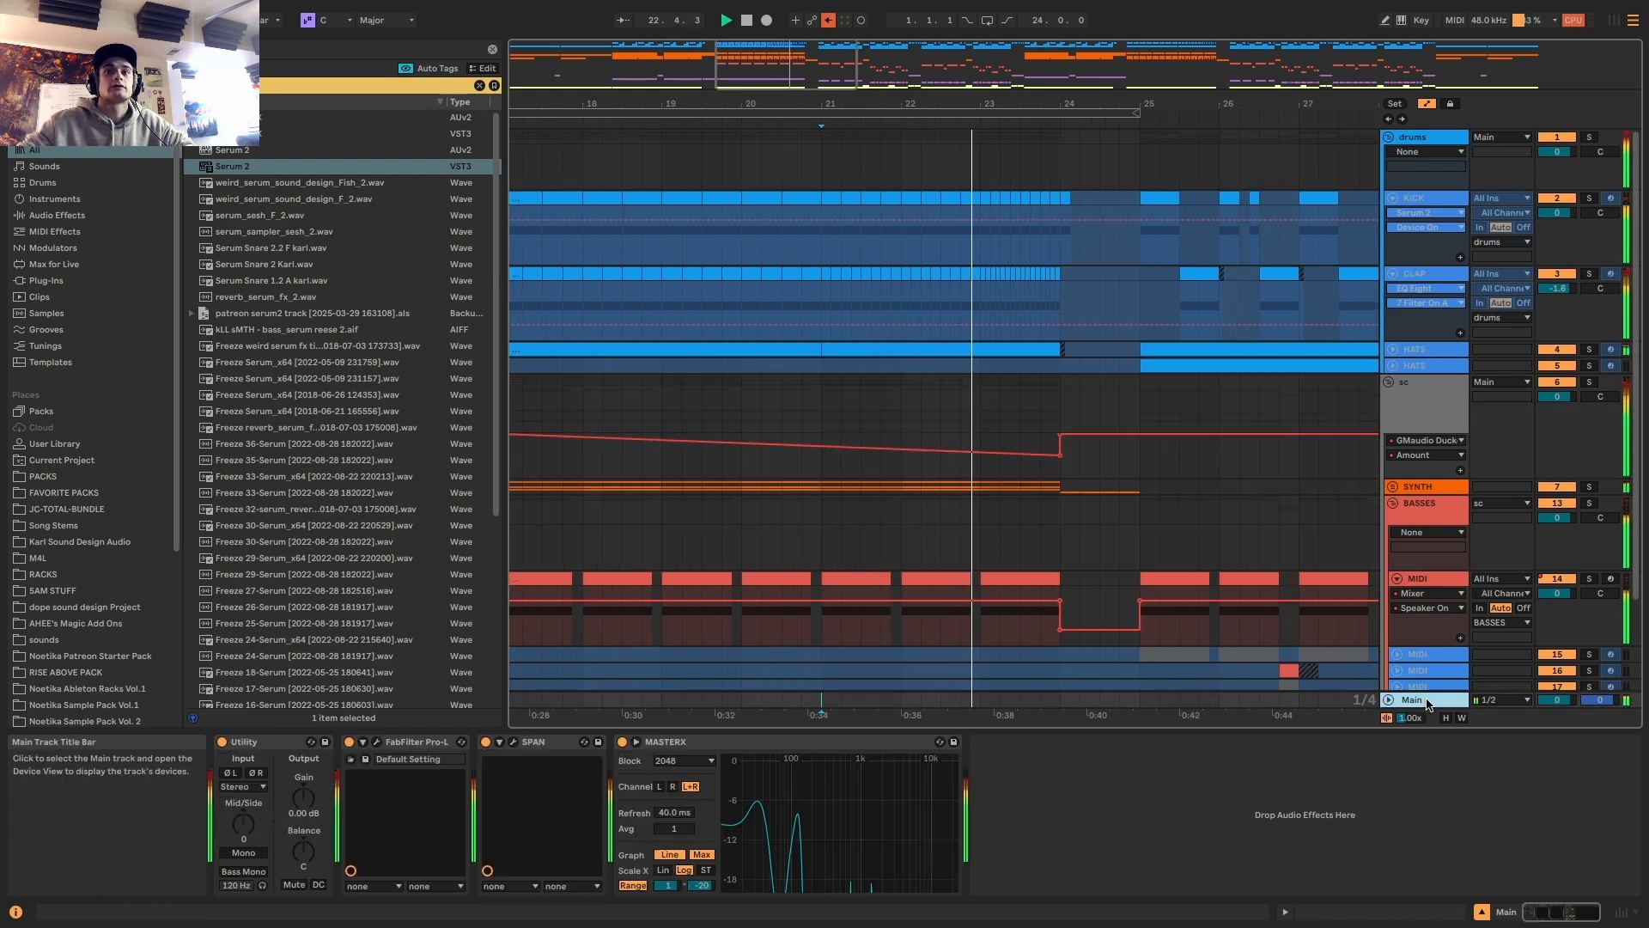
{"action": "left_click_drag", "start_coordinate": [1060, 454], "coordinate": [1059, 463]}
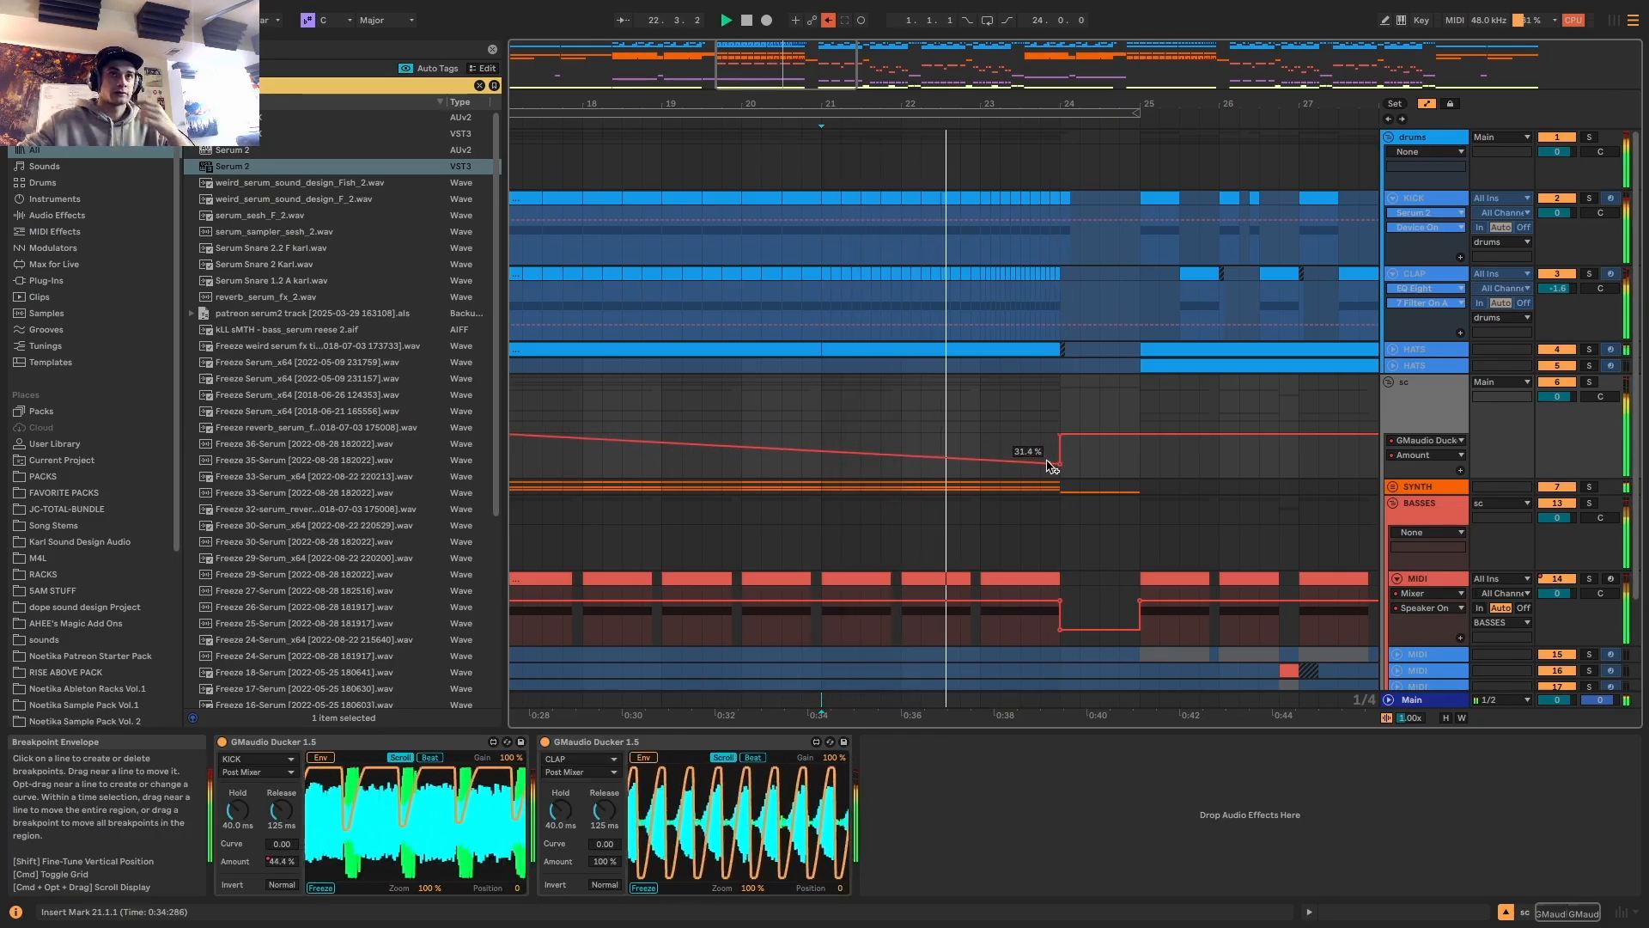
{"action": "key", "text": "a"}
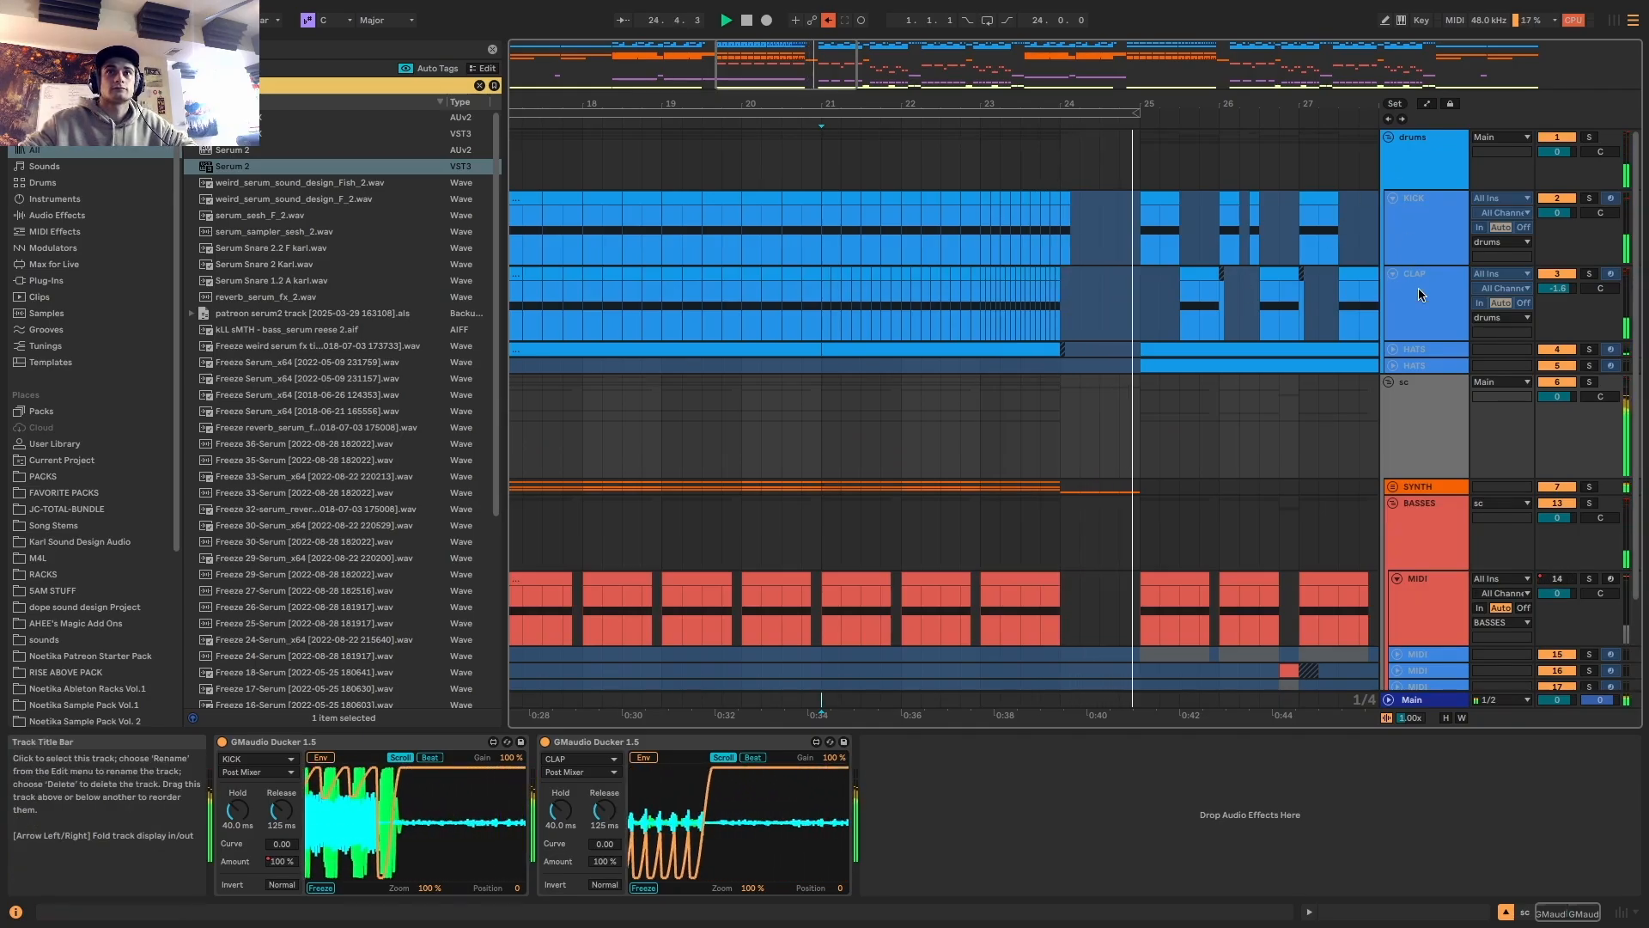
{"action": "scroll", "coordinate": [1108, 515], "scroll_direction": "down", "scroll_amount": 3}
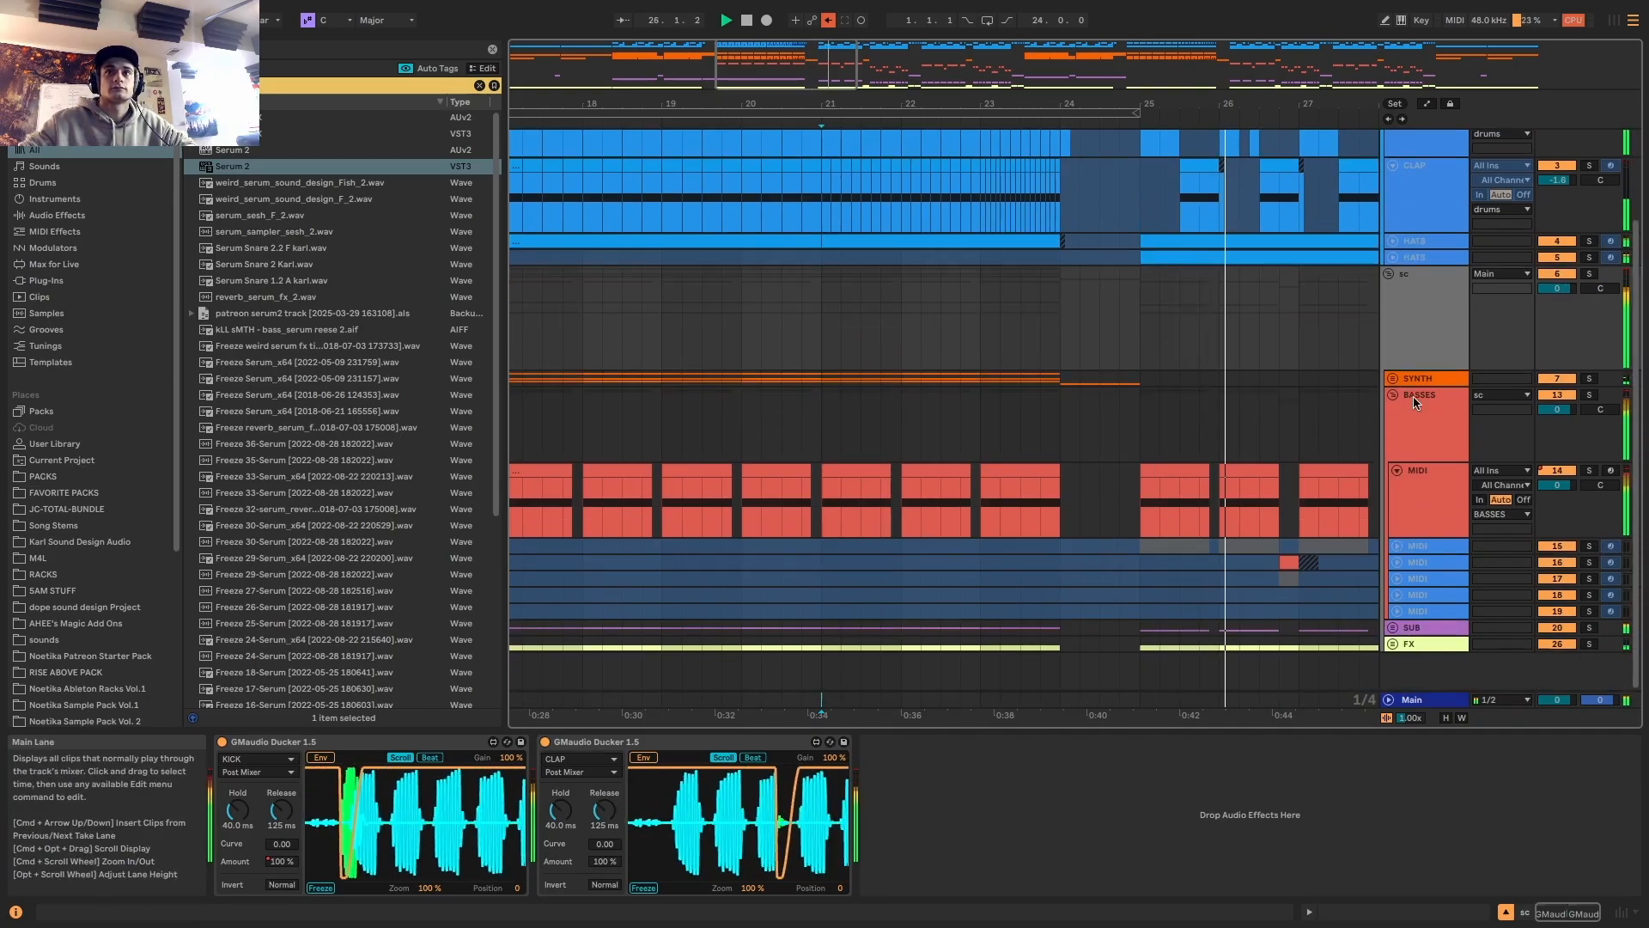
Fold track 14, then unfold the FX group and lower track 28's volume to -4.2 dB
{"action": "left_click", "coordinate": [1397, 470]}
{"action": "scroll", "coordinate": [1148, 447], "scroll_direction": "down", "scroll_amount": 5}
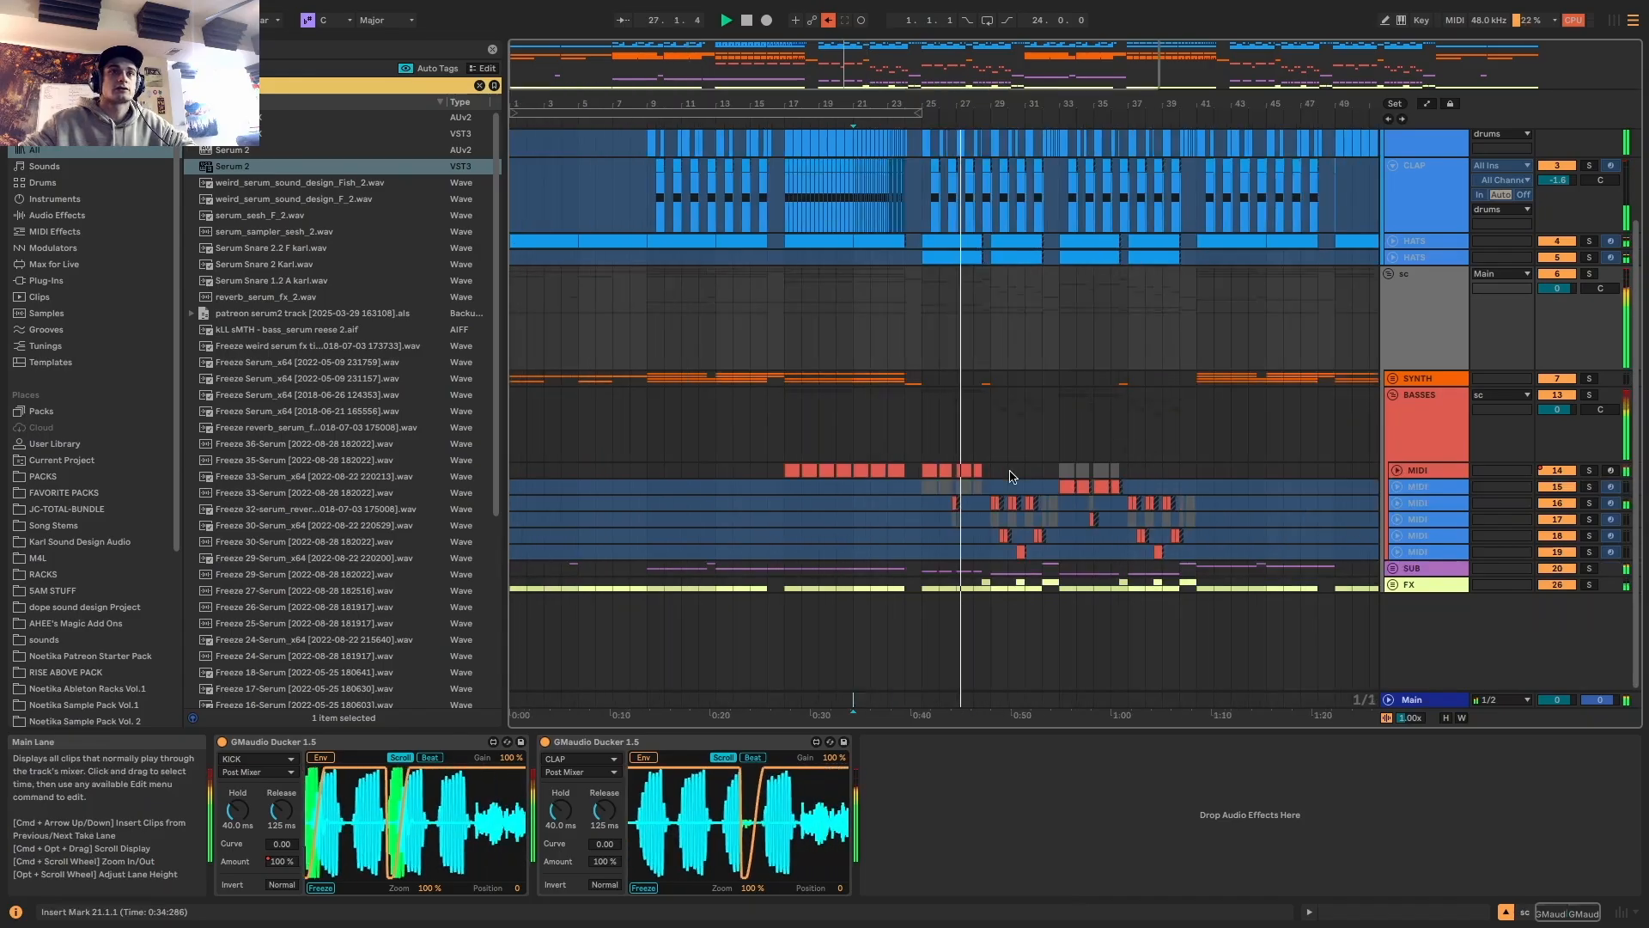
{"action": "left_click", "coordinate": [1394, 584]}
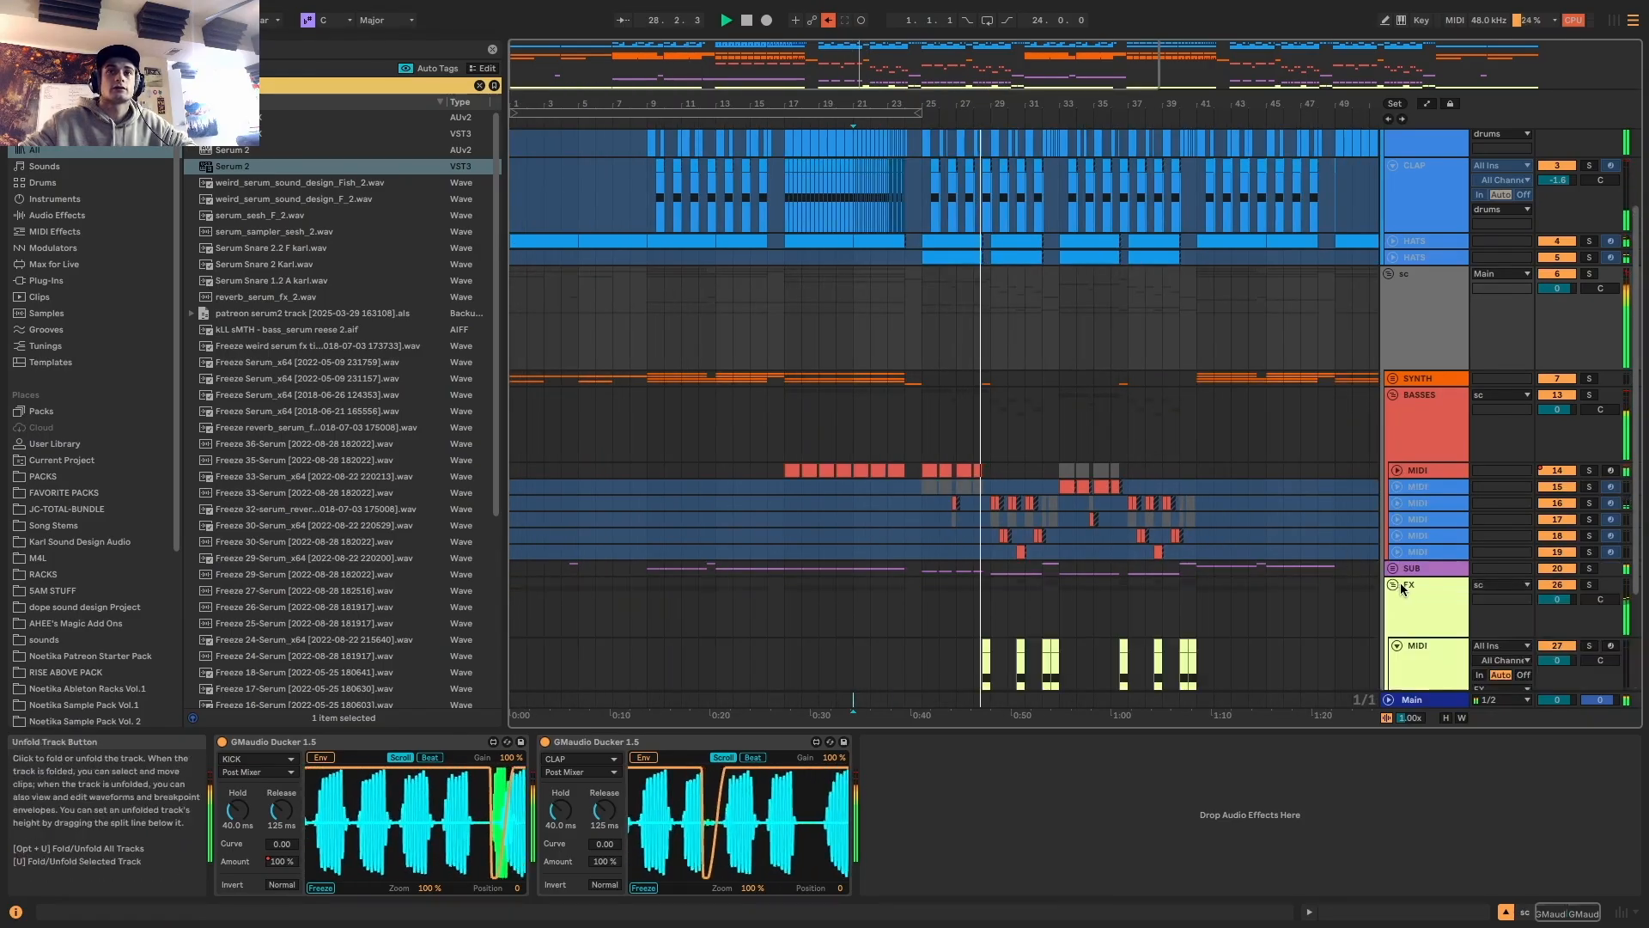
{"action": "scroll", "coordinate": [1408, 582], "scroll_direction": "down", "scroll_amount": 3}
{"action": "left_click_drag", "start_coordinate": [1556, 604], "coordinate": [1557, 617]}
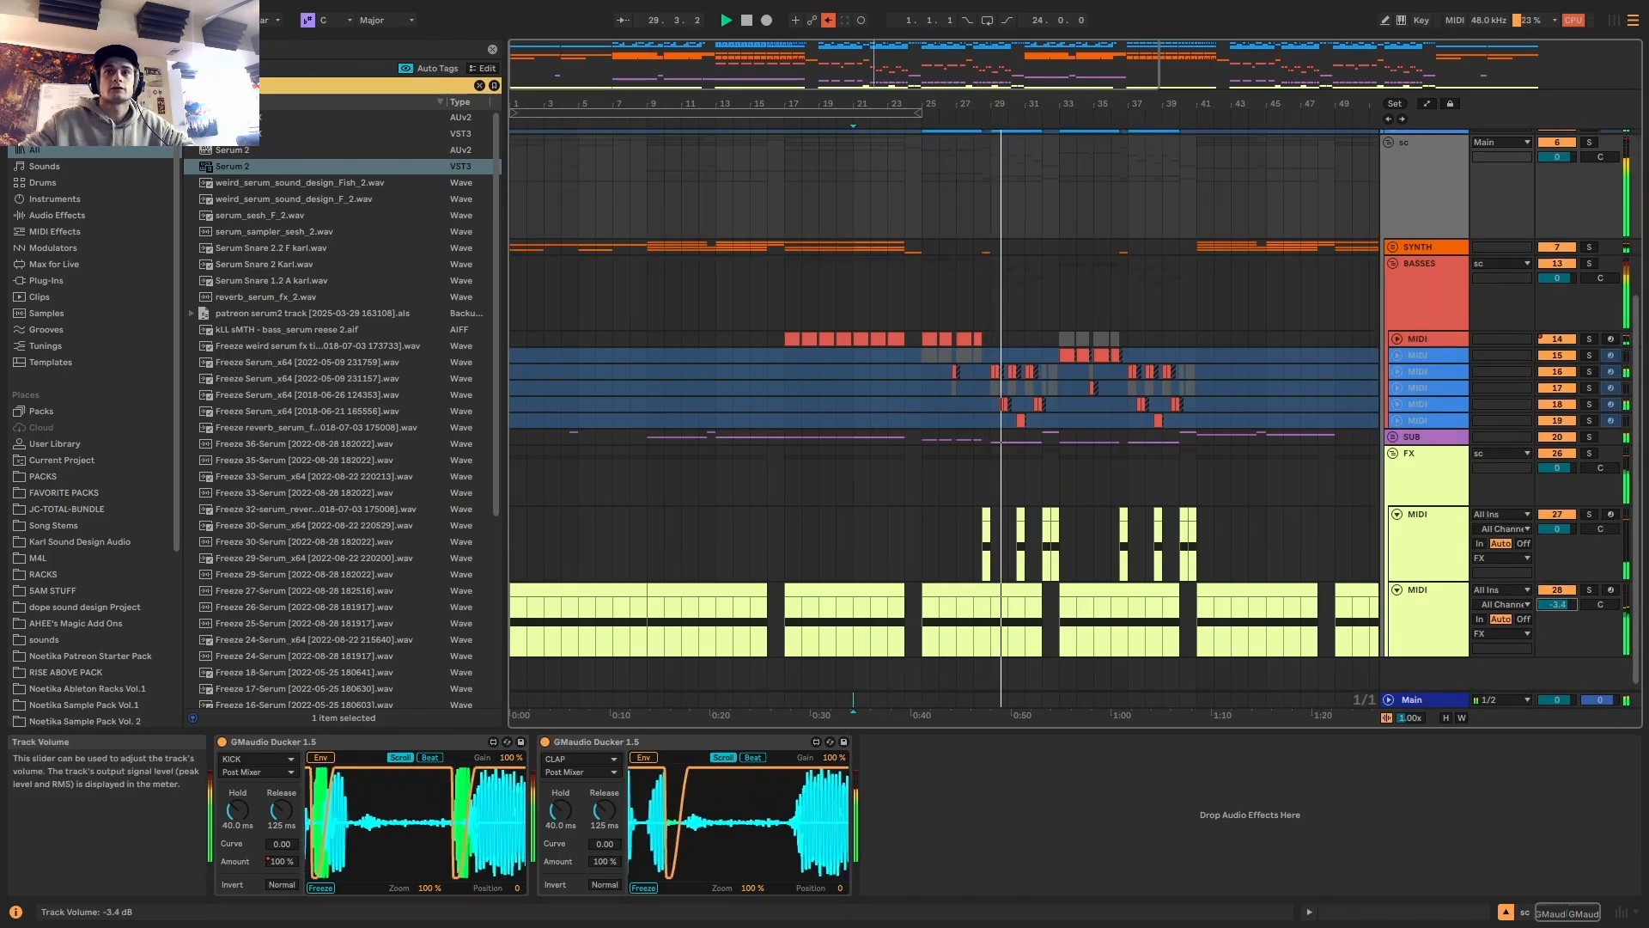
{"action": "left_click", "coordinate": [1414, 601]}
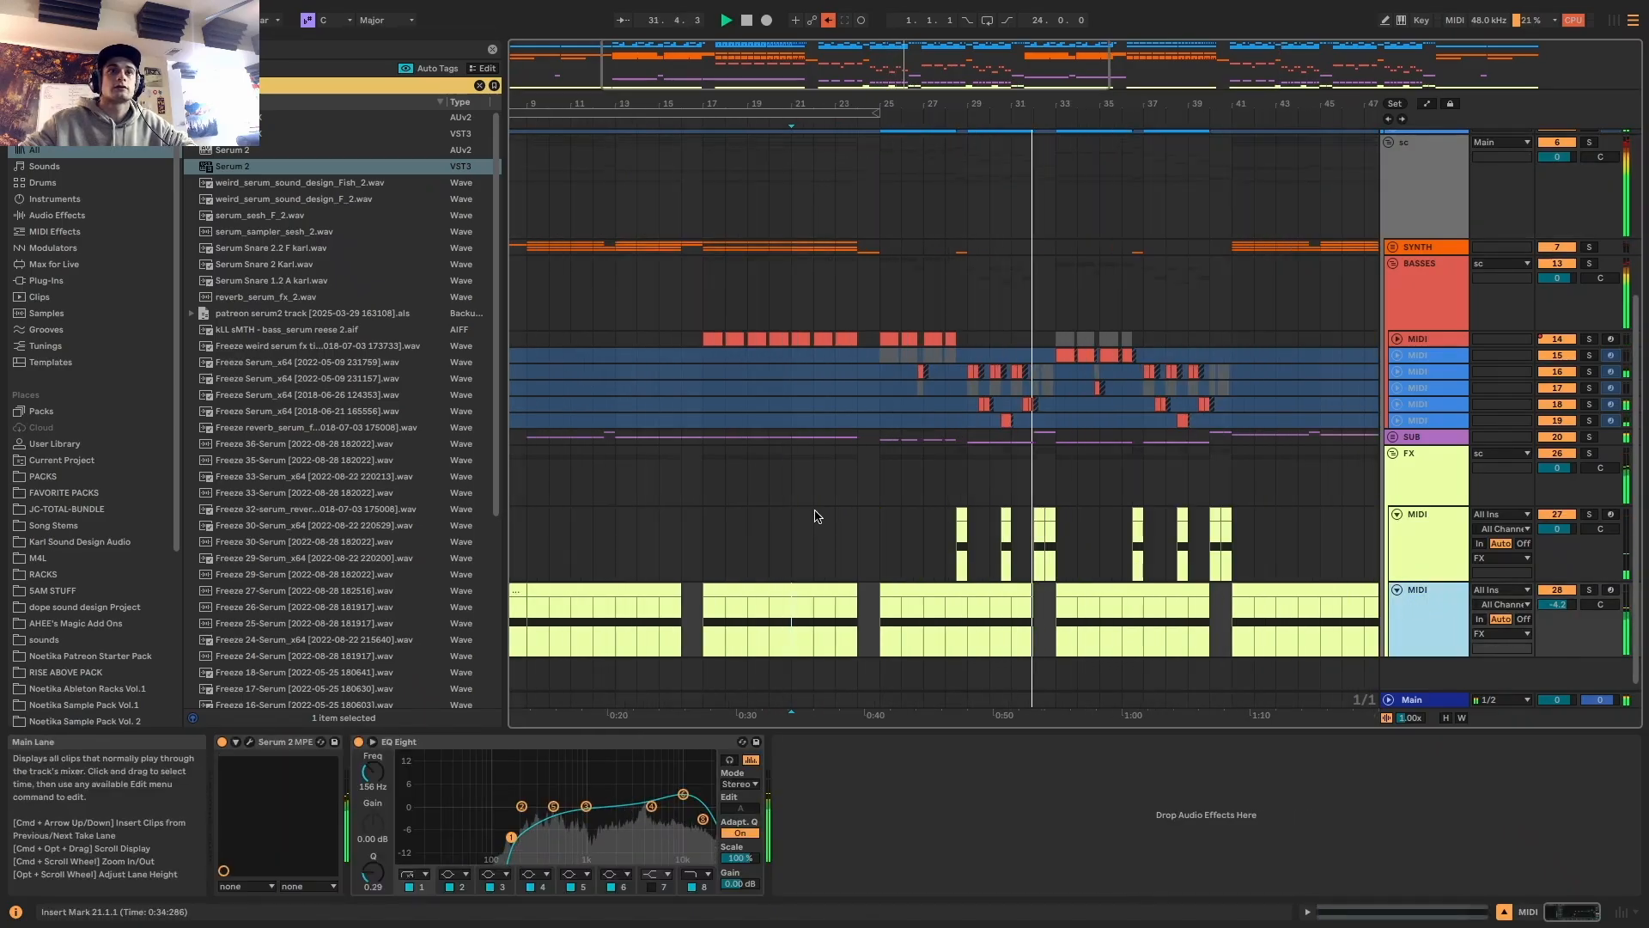
Fold the sc group and the KICK and CLAP tracks, and turn off Automation Arm
{"action": "scroll", "coordinate": [814, 513], "scroll_direction": "down", "scroll_amount": 2}
{"action": "scroll", "coordinate": [803, 509], "scroll_direction": "up", "scroll_amount": 3}
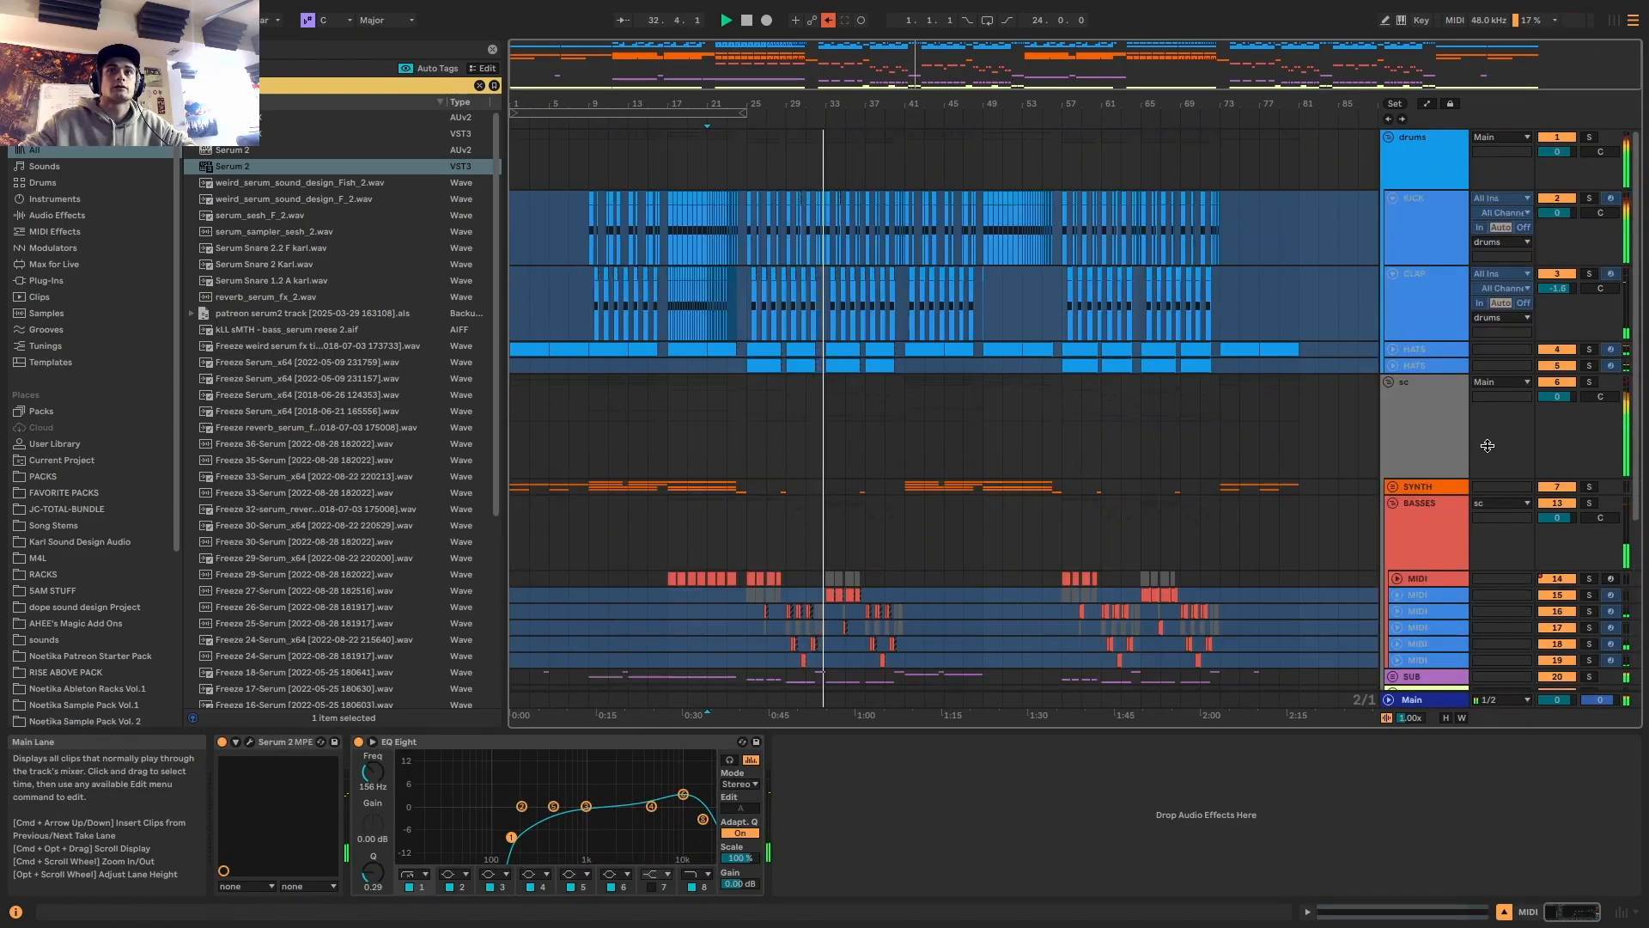
{"action": "left_click", "coordinate": [1389, 382]}
{"action": "left_click", "coordinate": [1394, 272]}
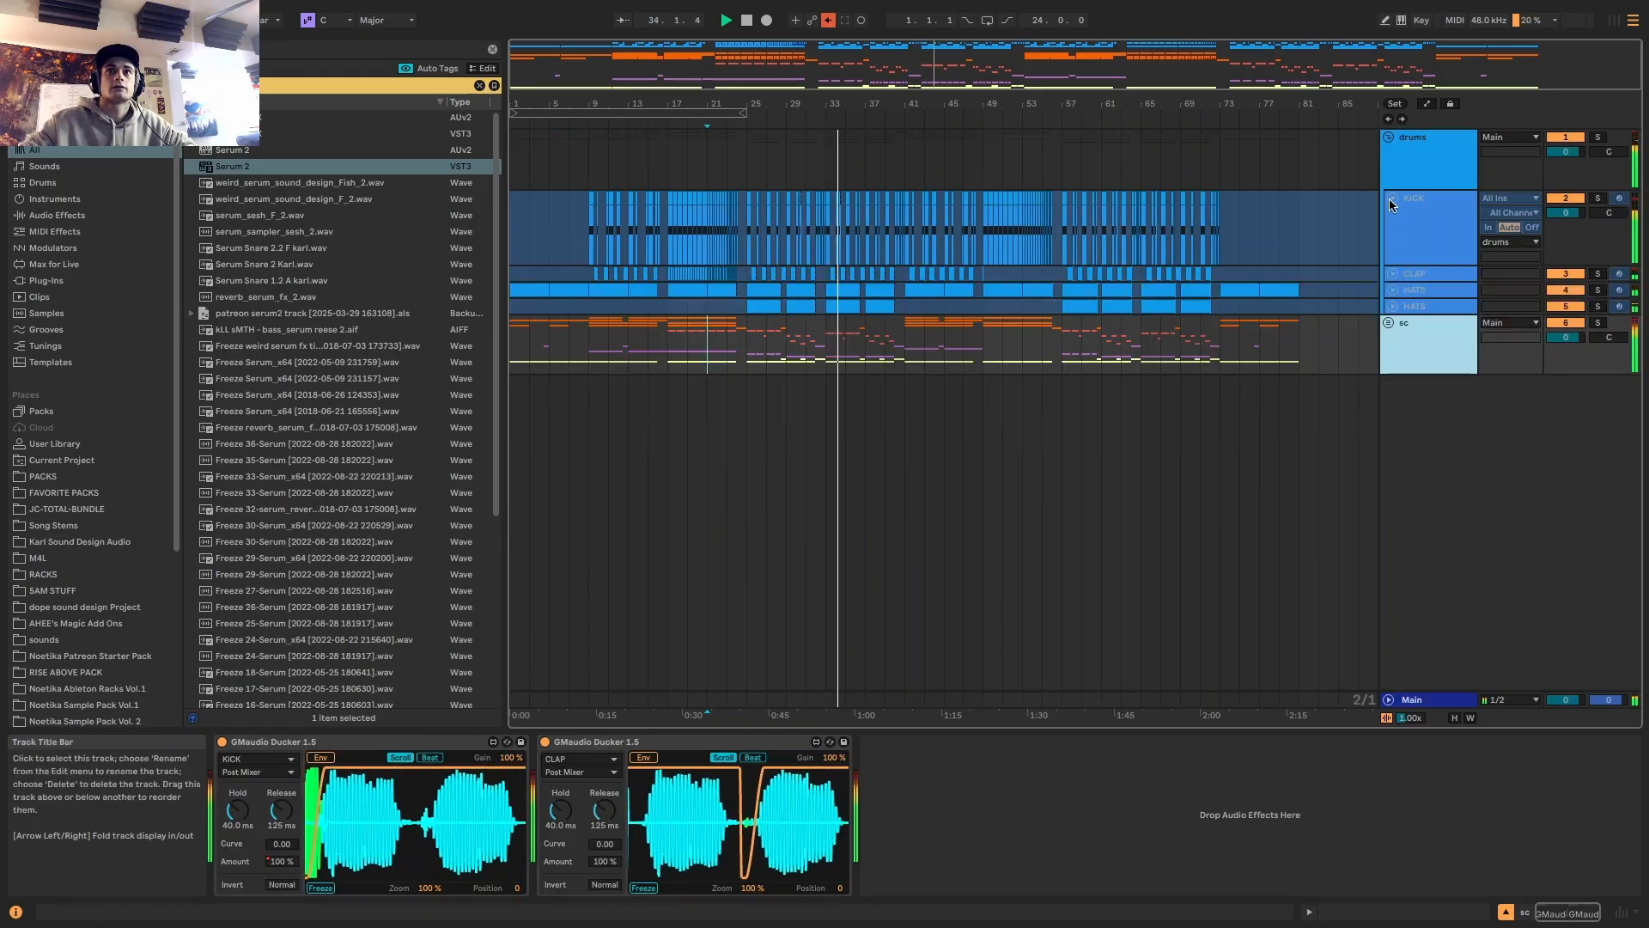
{"action": "left_click", "coordinate": [1392, 196]}
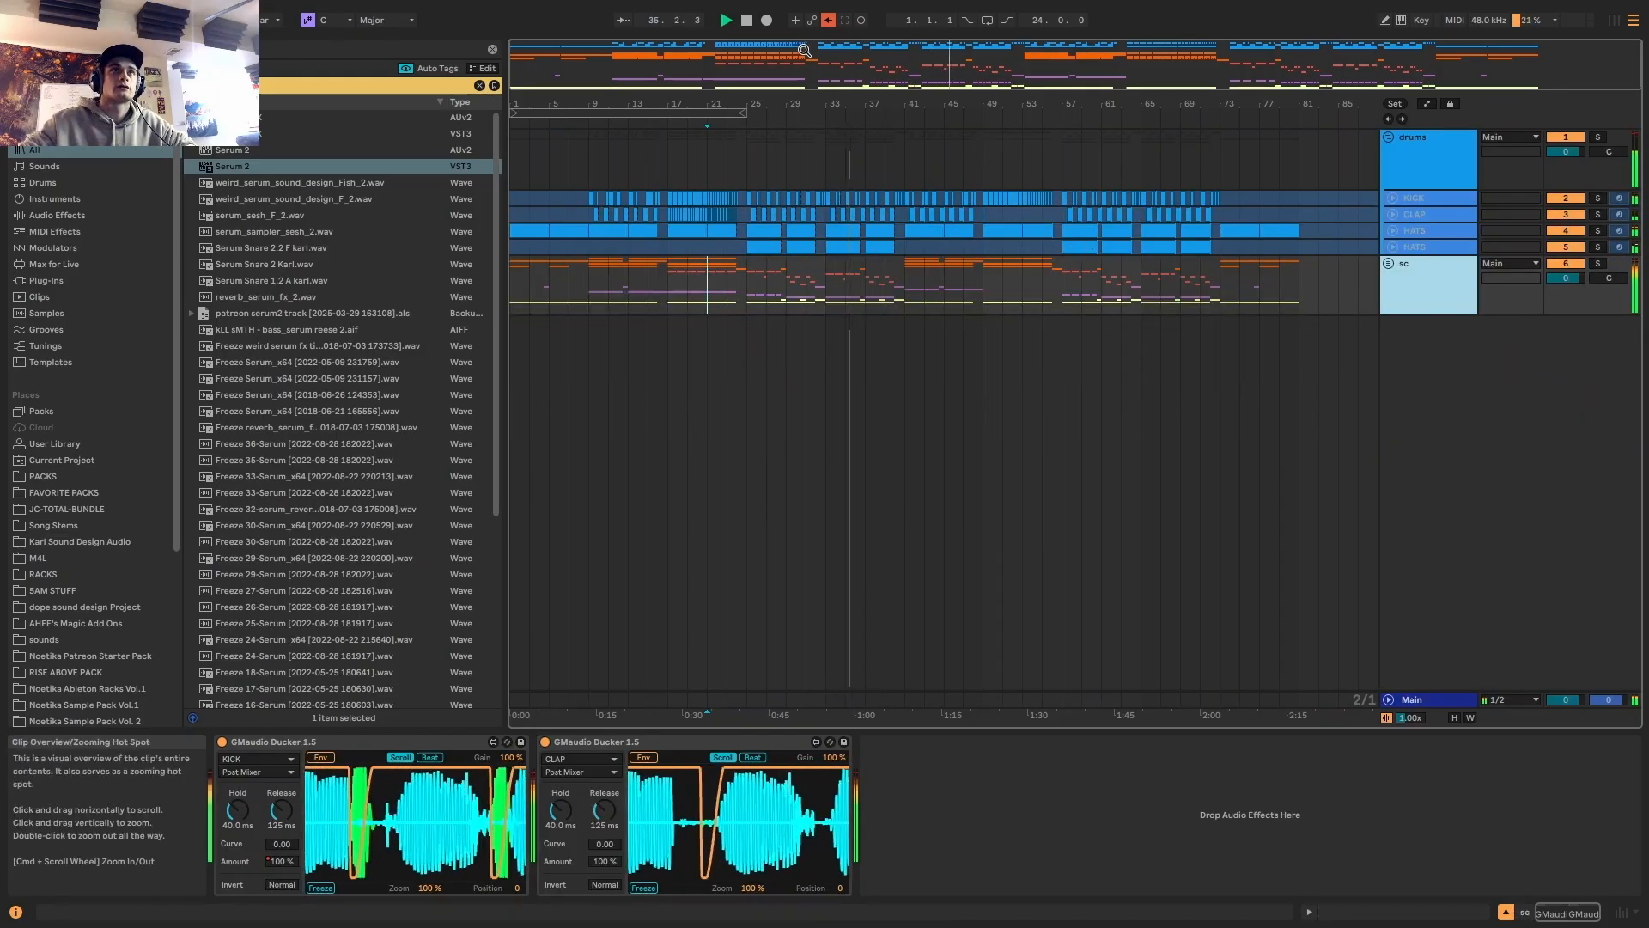
{"action": "left_click", "coordinate": [829, 21]}
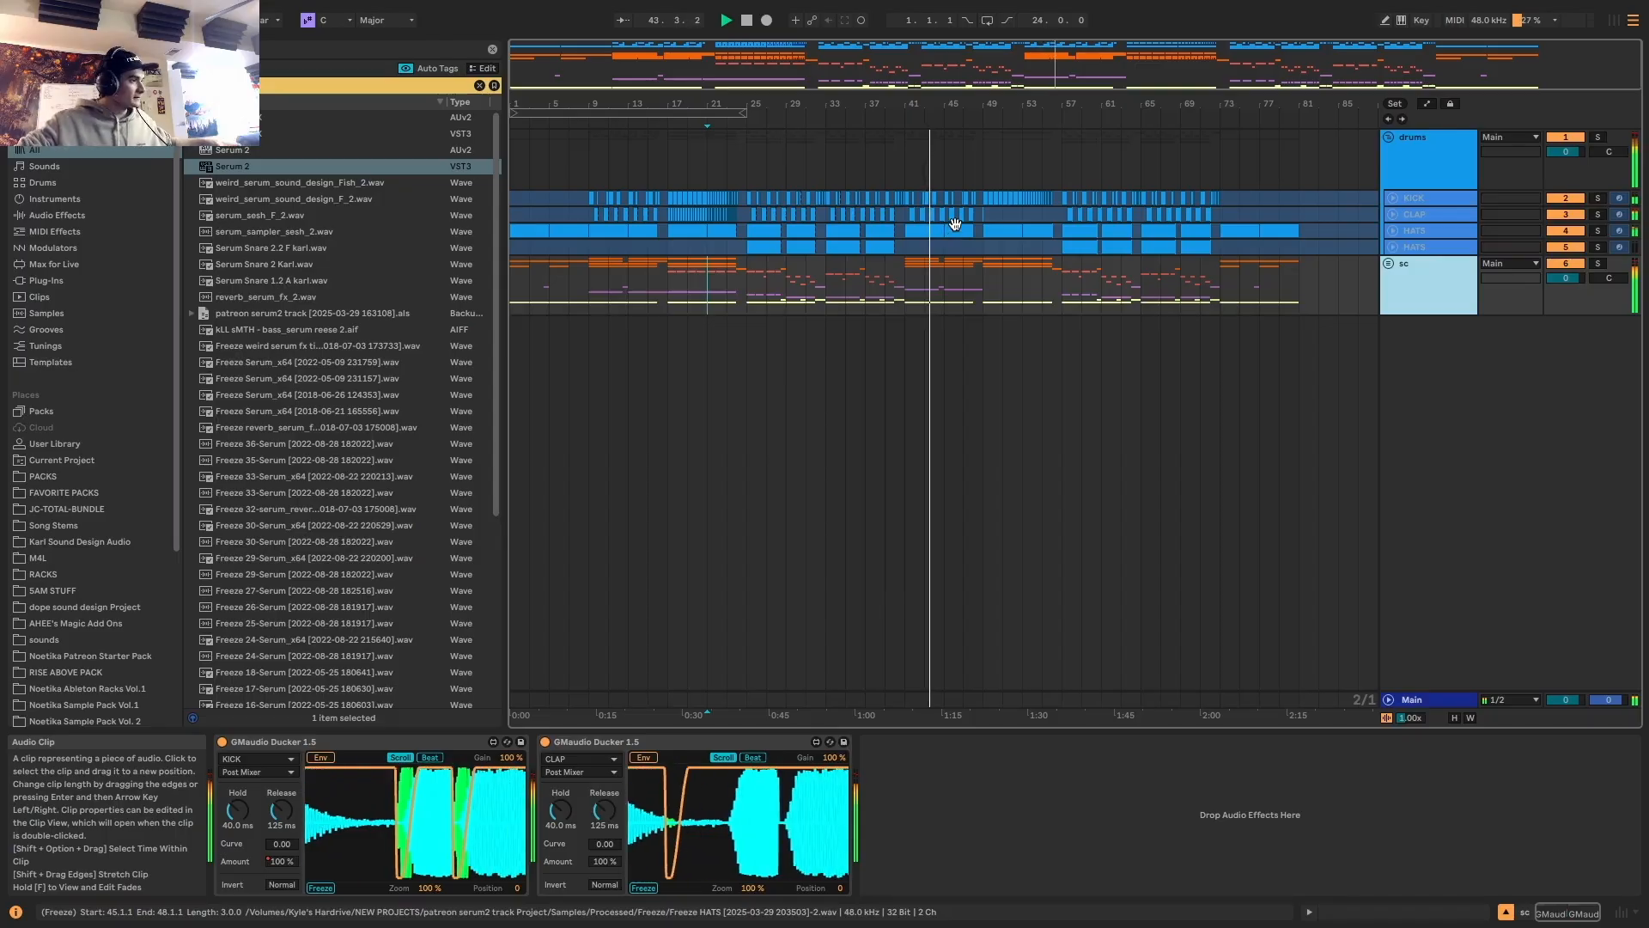
Unfold the sc group and the KICK and CLAP tracks while playing the transition through bar 48
{"action": "left_click_drag", "start_coordinate": [919, 103], "coordinate": [874, 129]}
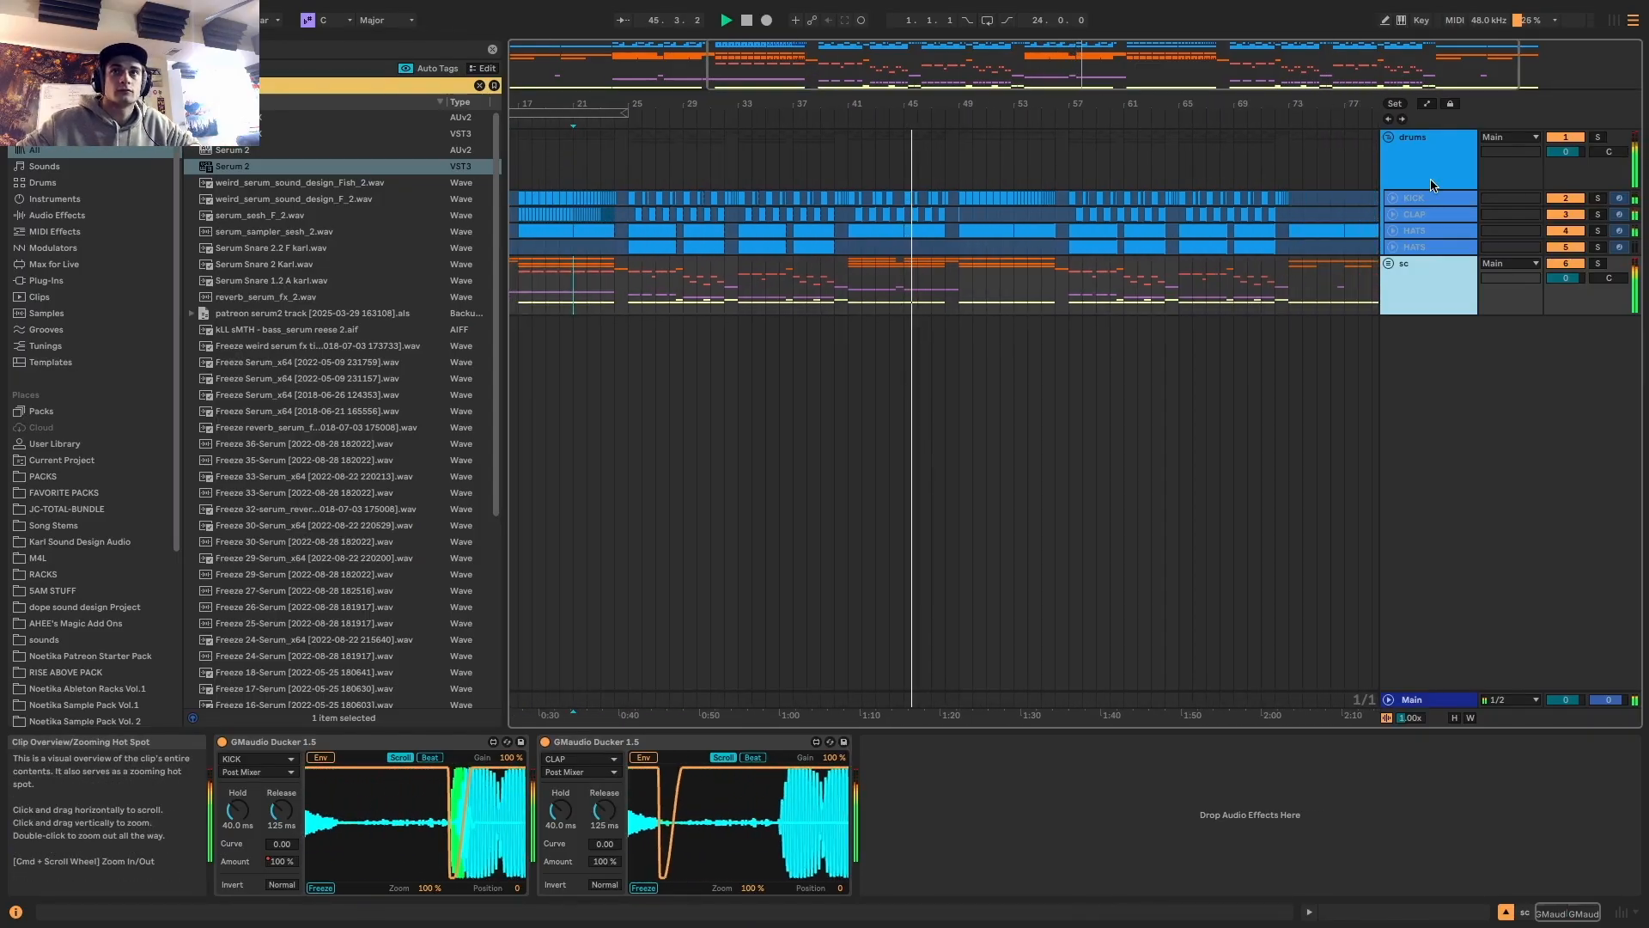
{"action": "left_click", "coordinate": [1388, 264]}
{"action": "key", "text": "minus"}
{"action": "key", "text": "plus"}
{"action": "key", "text": "plus"}
{"action": "key", "text": "plus"}
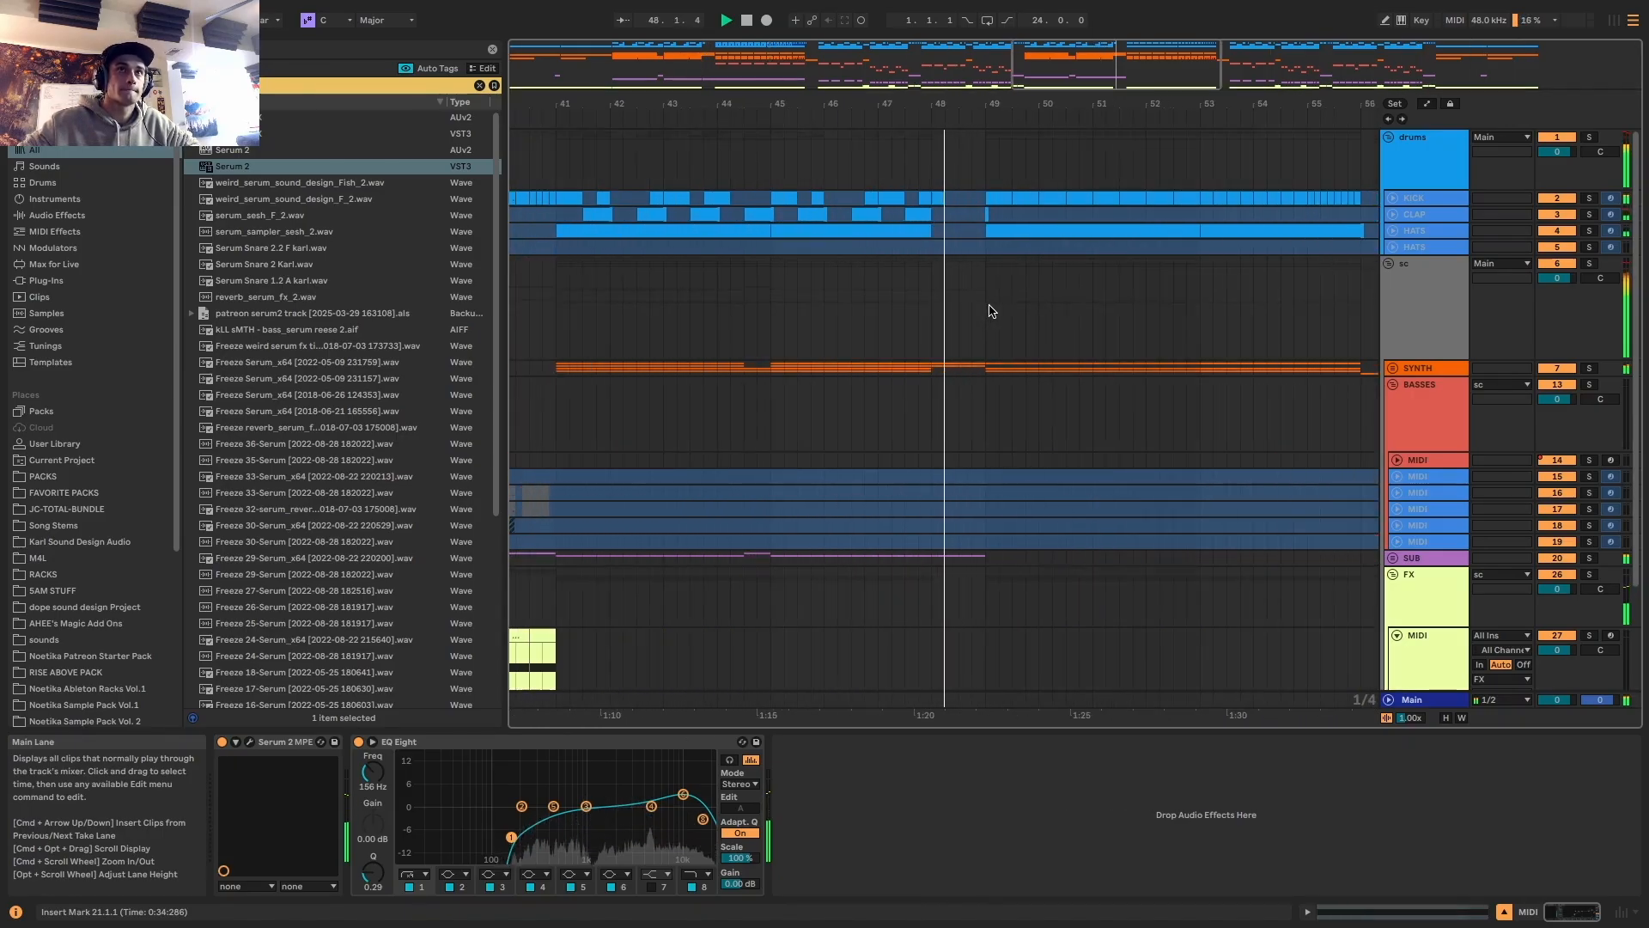
{"action": "key", "text": "plus"}
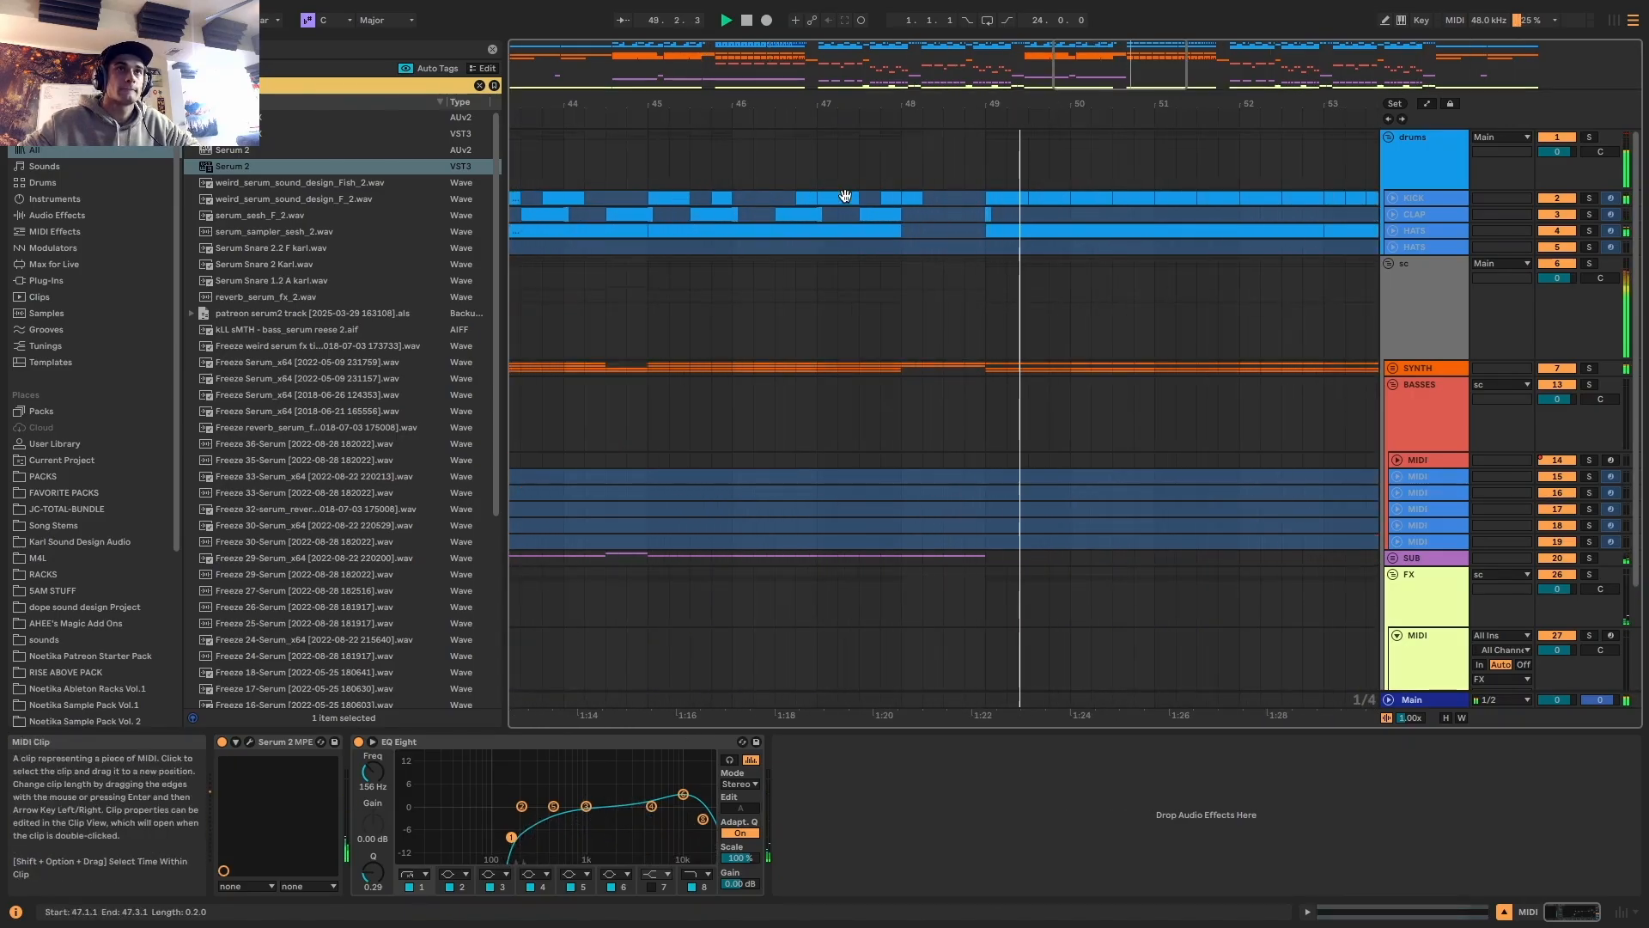
{"action": "key", "text": "space"}
{"action": "left_click", "coordinate": [883, 199]}
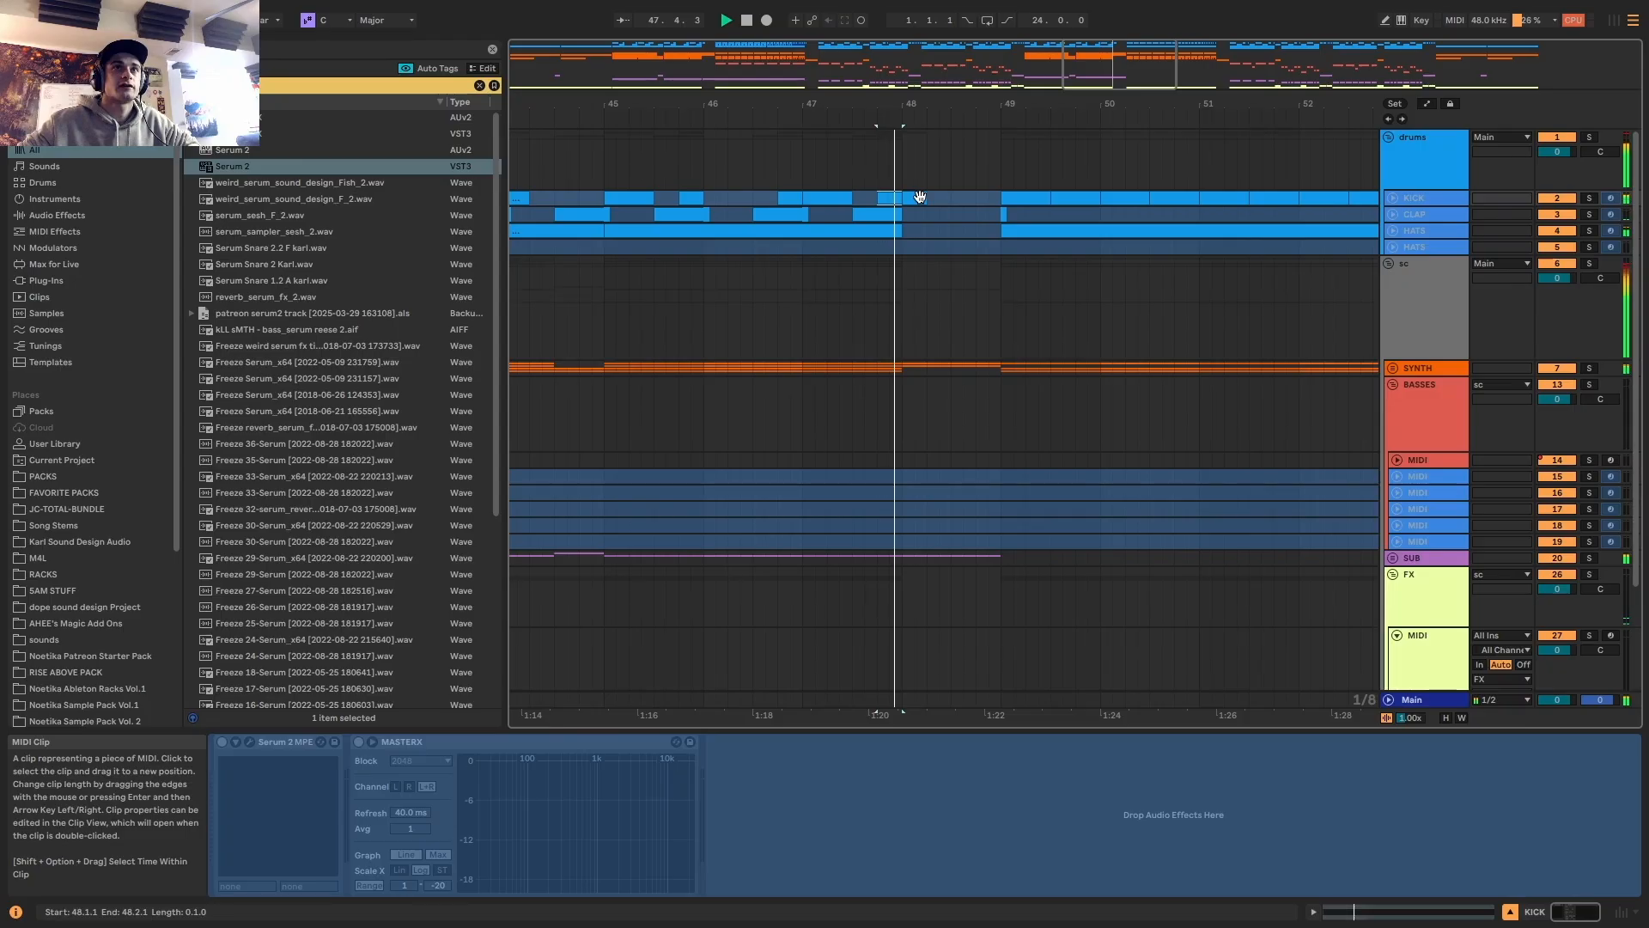
{"action": "key", "text": "space"}
{"action": "key", "text": "plus"}
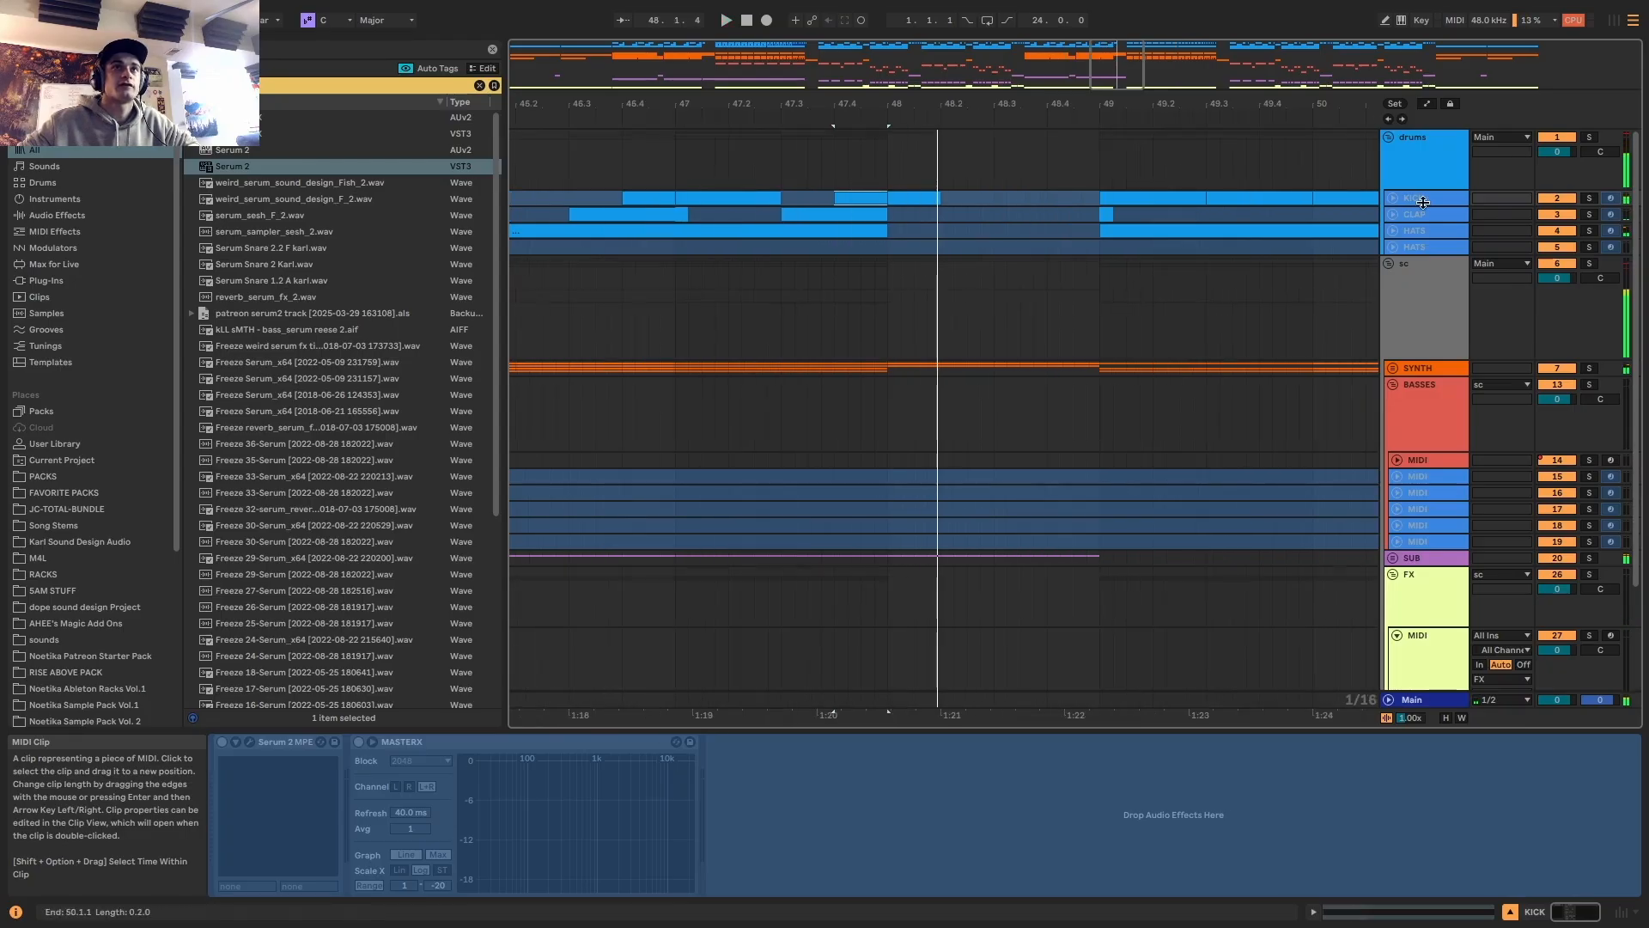
{"action": "left_click", "coordinate": [1392, 212]}
{"action": "left_click", "coordinate": [1393, 203]}
Duplicate the kick at 48.1.1 to 48.2.3 on the KICK track while playing the transition
{"action": "left_click_drag", "start_coordinate": [780, 211], "coordinate": [677, 210]}
{"action": "key", "text": "space"}
{"action": "scroll", "coordinate": [898, 221], "scroll_direction": "down", "scroll_amount": 1}
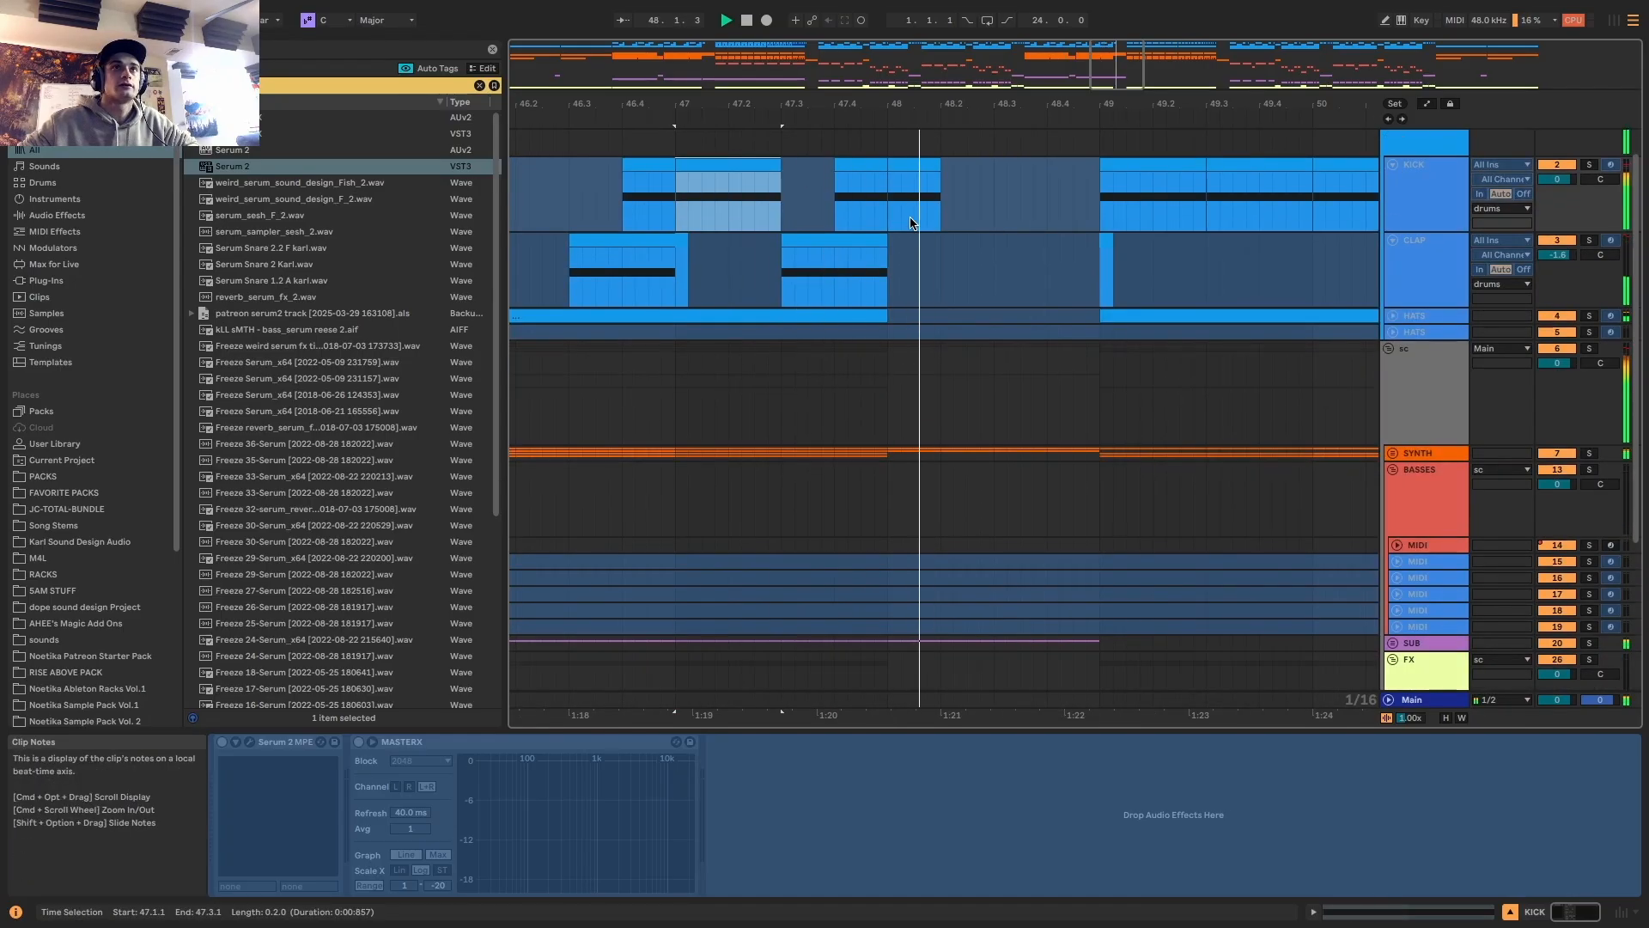
{"action": "left_click", "coordinate": [868, 166]}
{"action": "key", "text": "space"}
{"action": "key", "text": "space"}
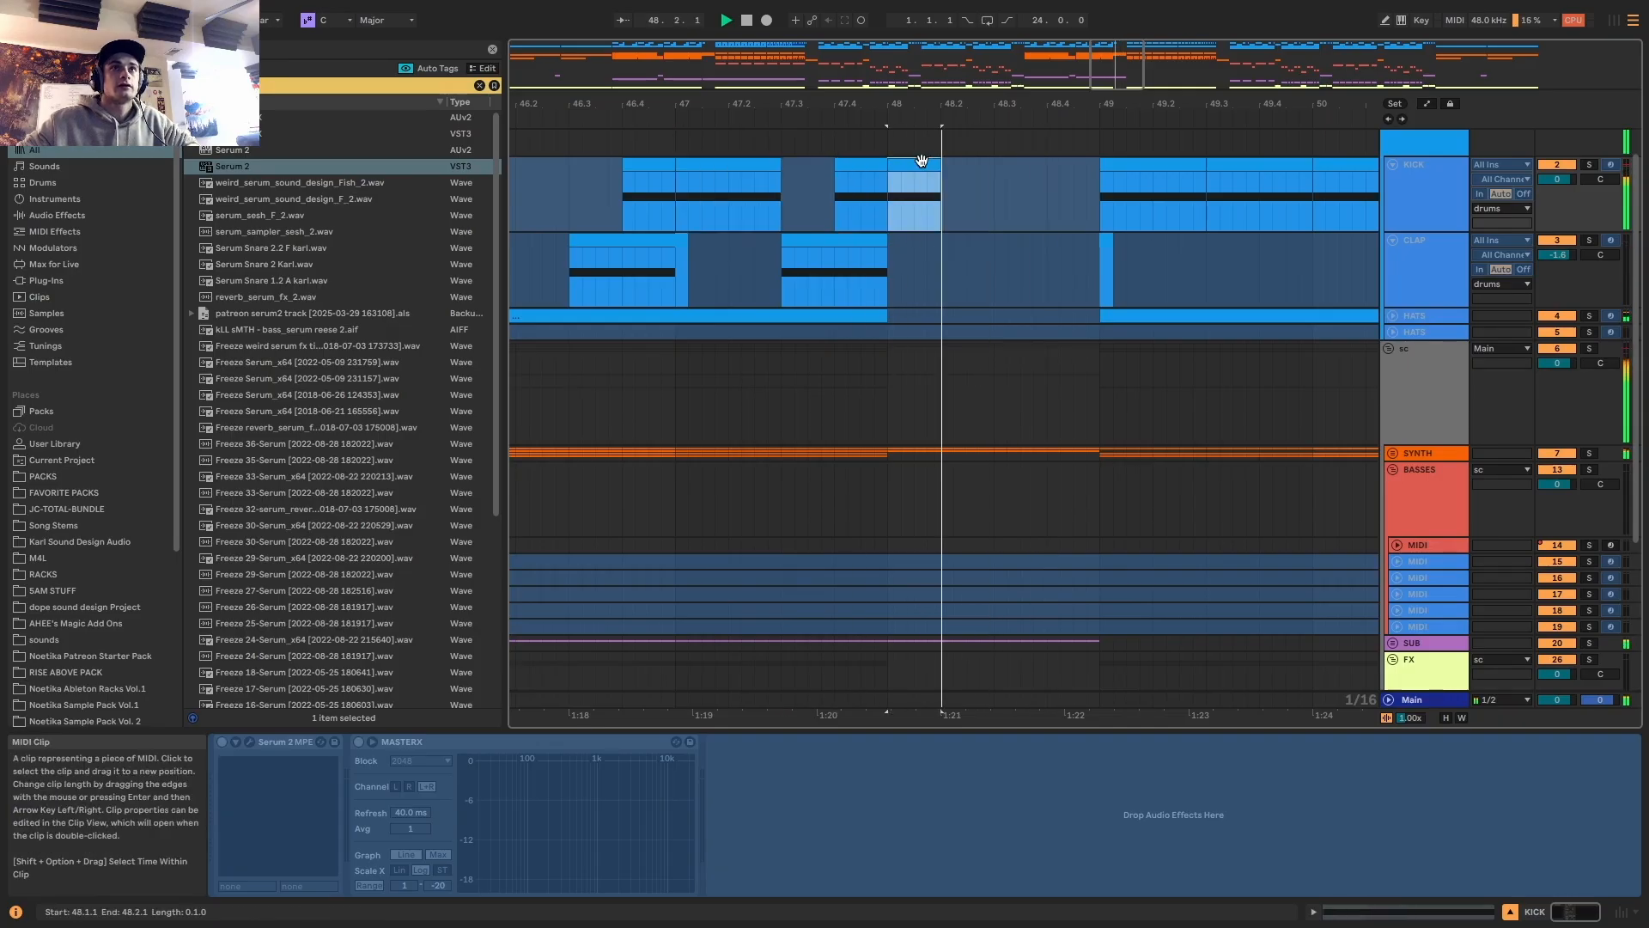
{"action": "left_click_drag", "start_coordinate": [922, 160], "coordinate": [1008, 172]}
{"action": "key", "text": "space"}
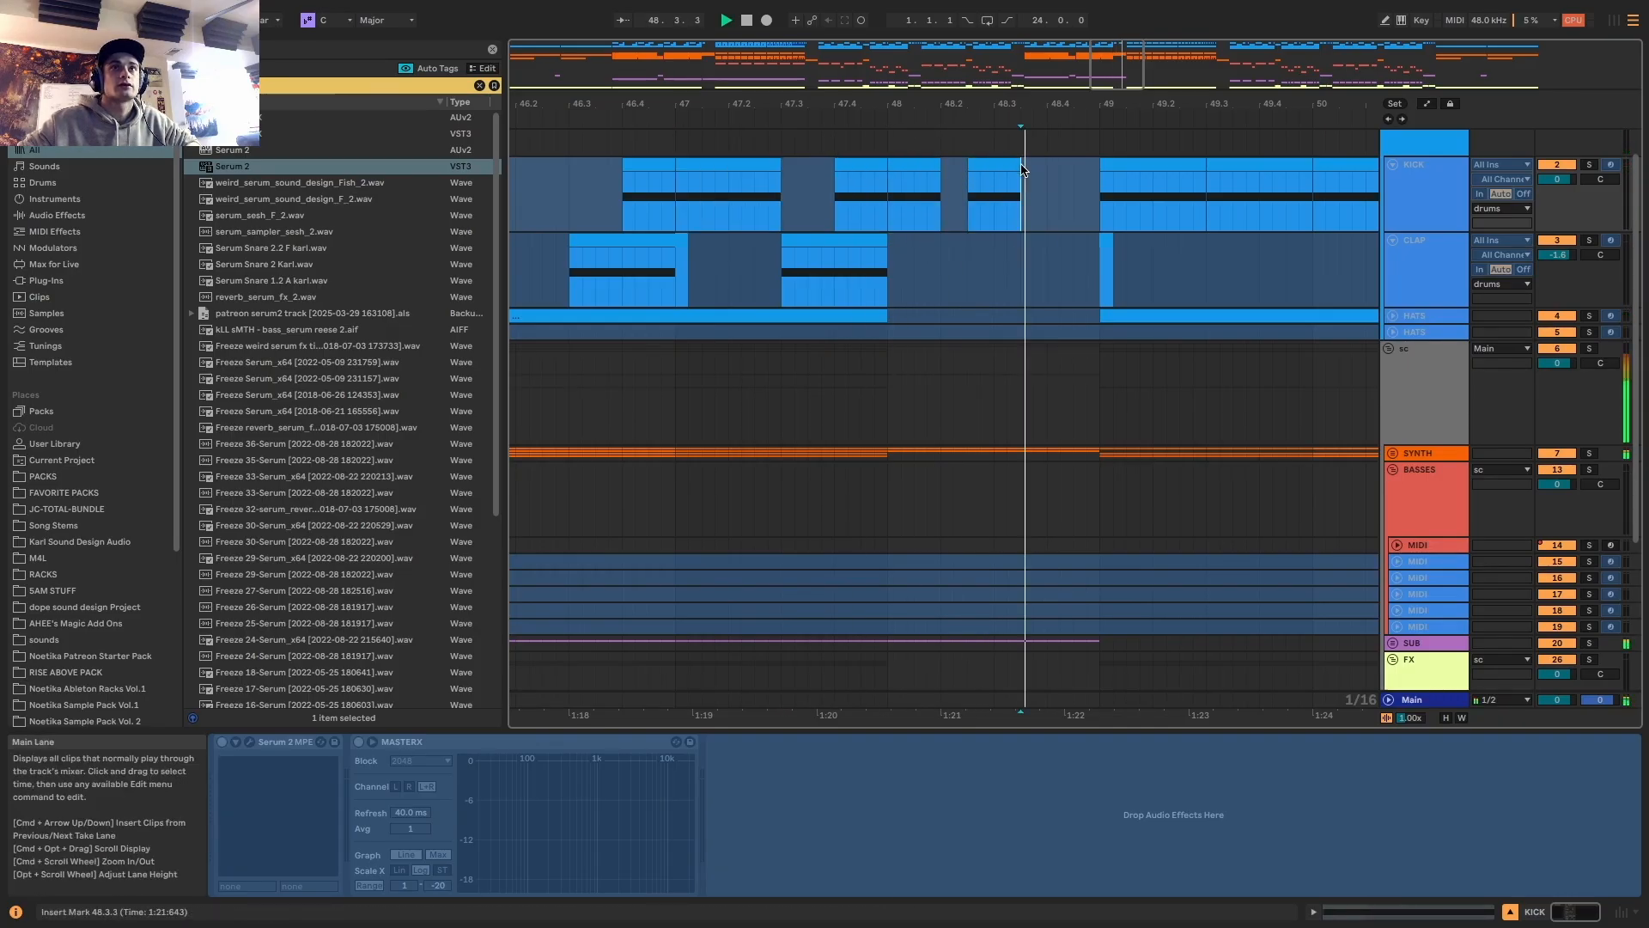
Complete the drum fill in bar 48 with a clap at 48.3.1 and a half-beat kick at 48.3.3
{"action": "key", "text": "super+z"}
{"action": "key", "text": "space"}
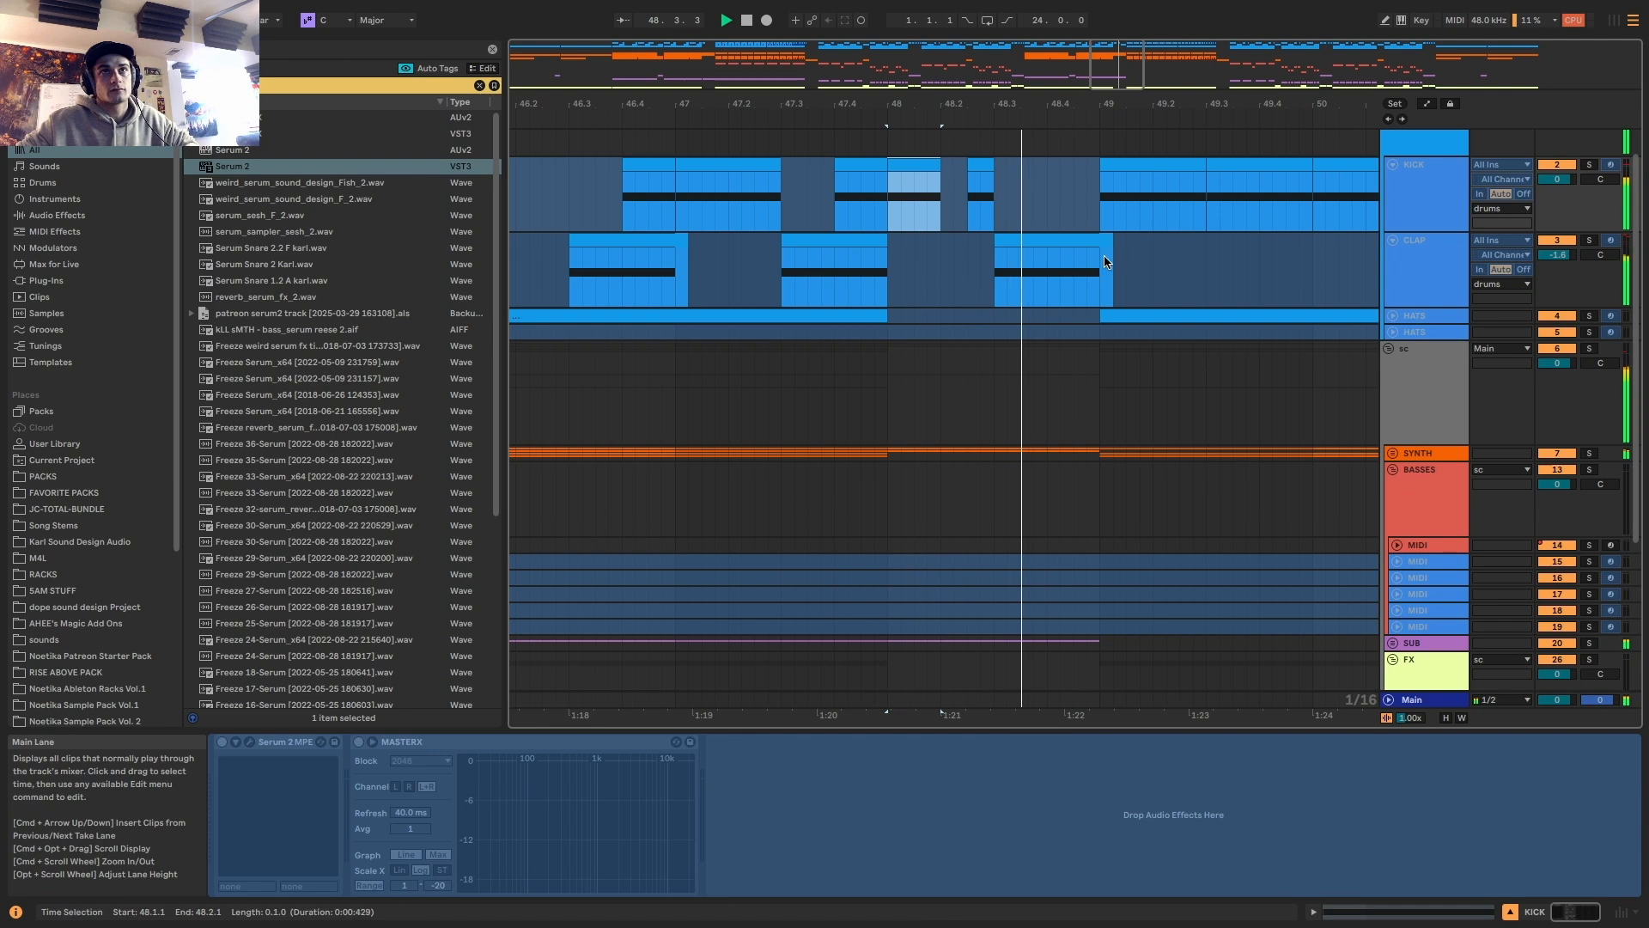
{"action": "key", "text": "space"}
{"action": "key", "text": "space"}
{"action": "left_click_drag", "start_coordinate": [977, 165], "coordinate": [1029, 182]}
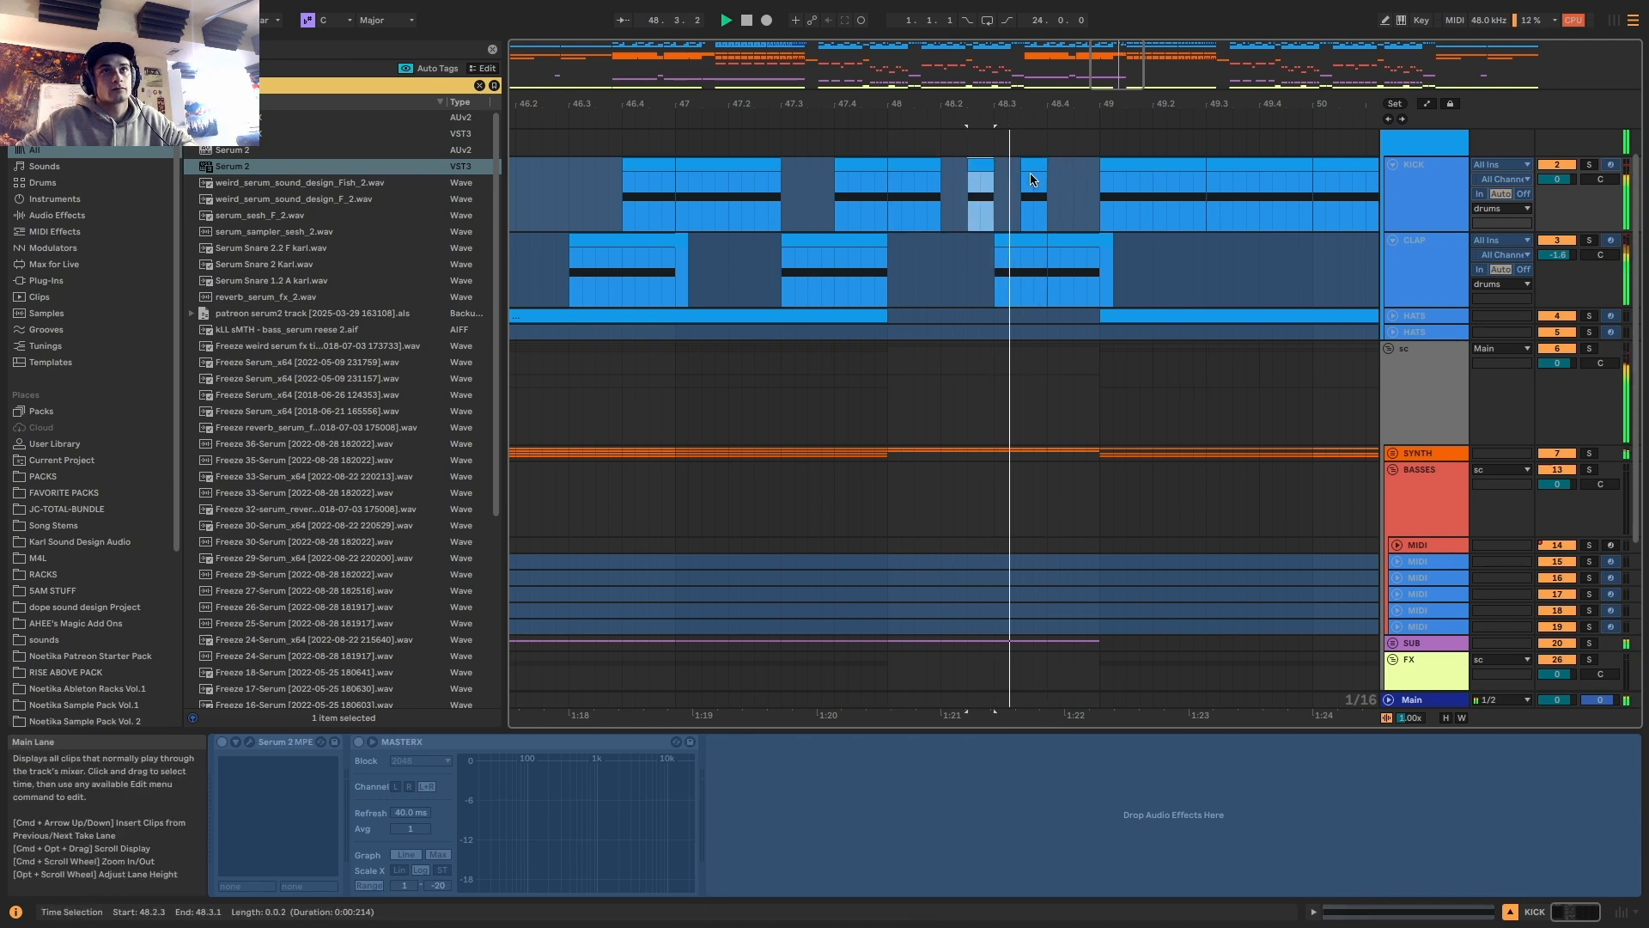
Copy the CLAP build-up from 17.1.1 to 24.1.1 and paste it at 49.1.1
{"action": "left_click", "coordinate": [835, 238]}
{"action": "scroll", "coordinate": [900, 250], "scroll_direction": "down", "scroll_amount": 12}
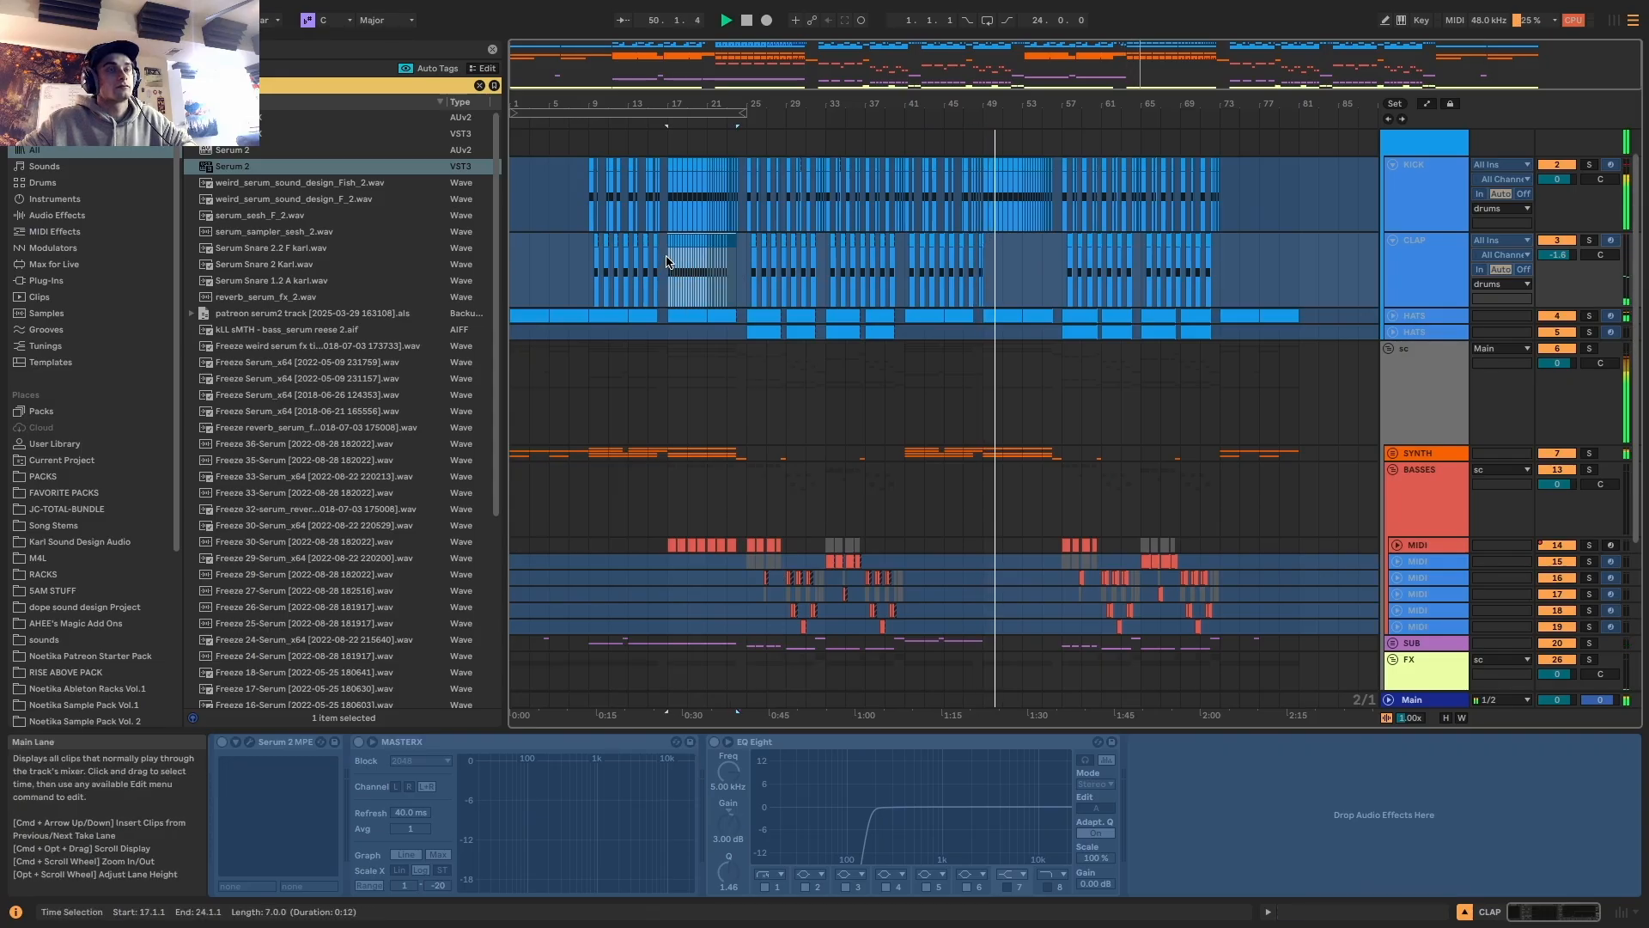
{"action": "key", "text": "space"}
{"action": "left_click", "coordinate": [986, 260]}
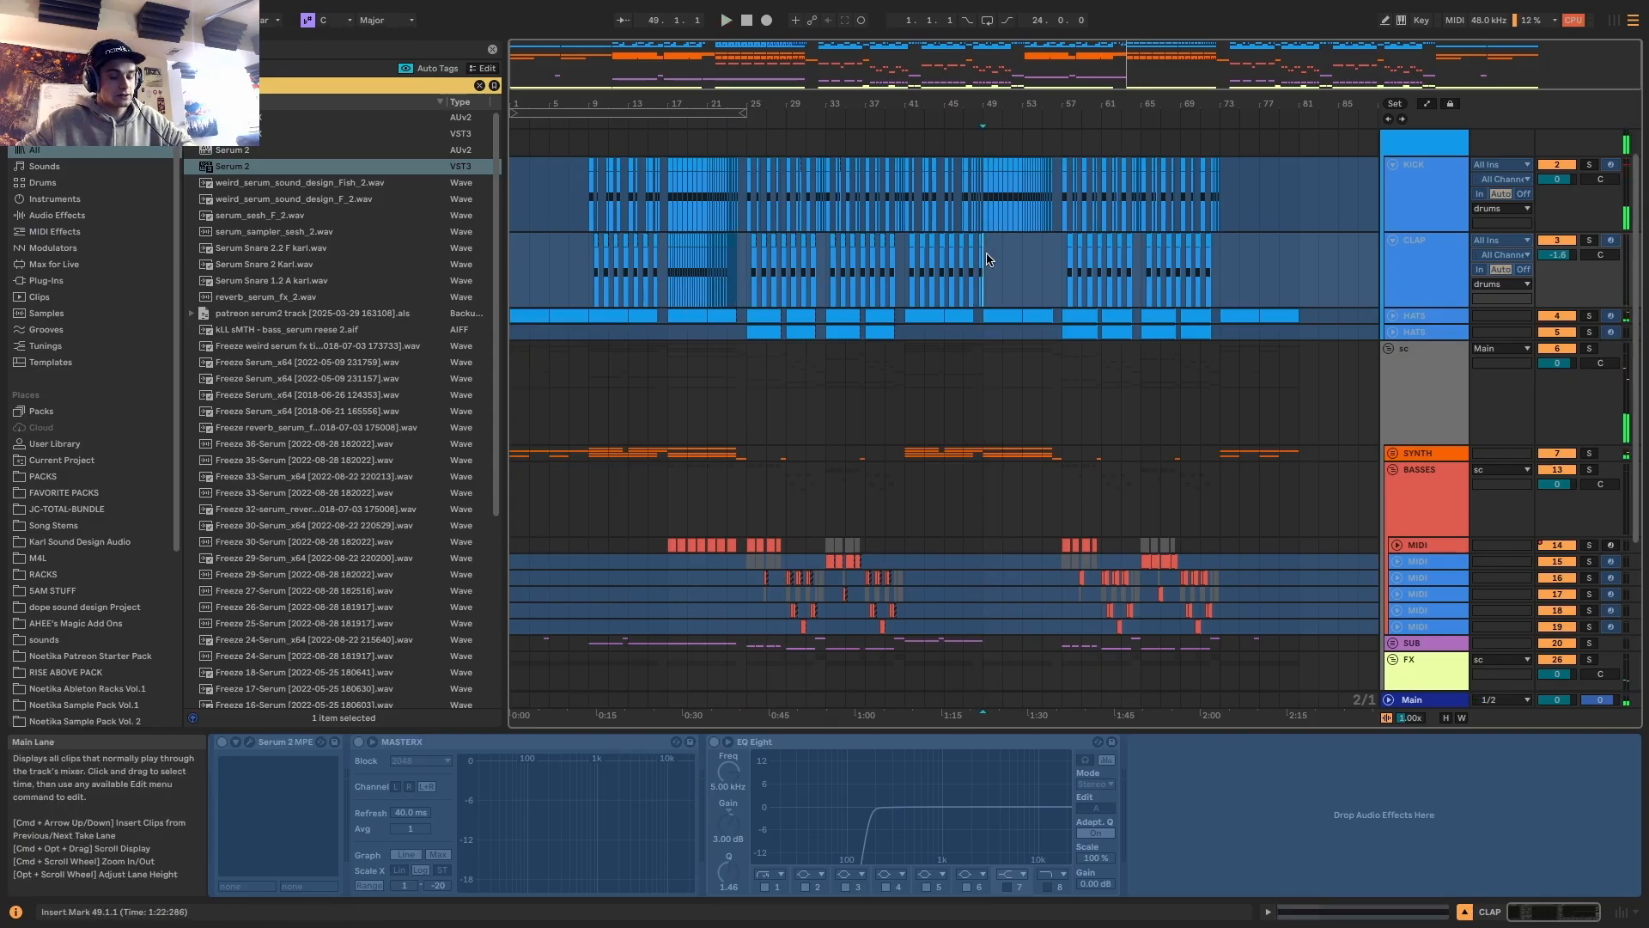
{"action": "key", "text": "super+v"}
{"action": "key", "text": "space"}
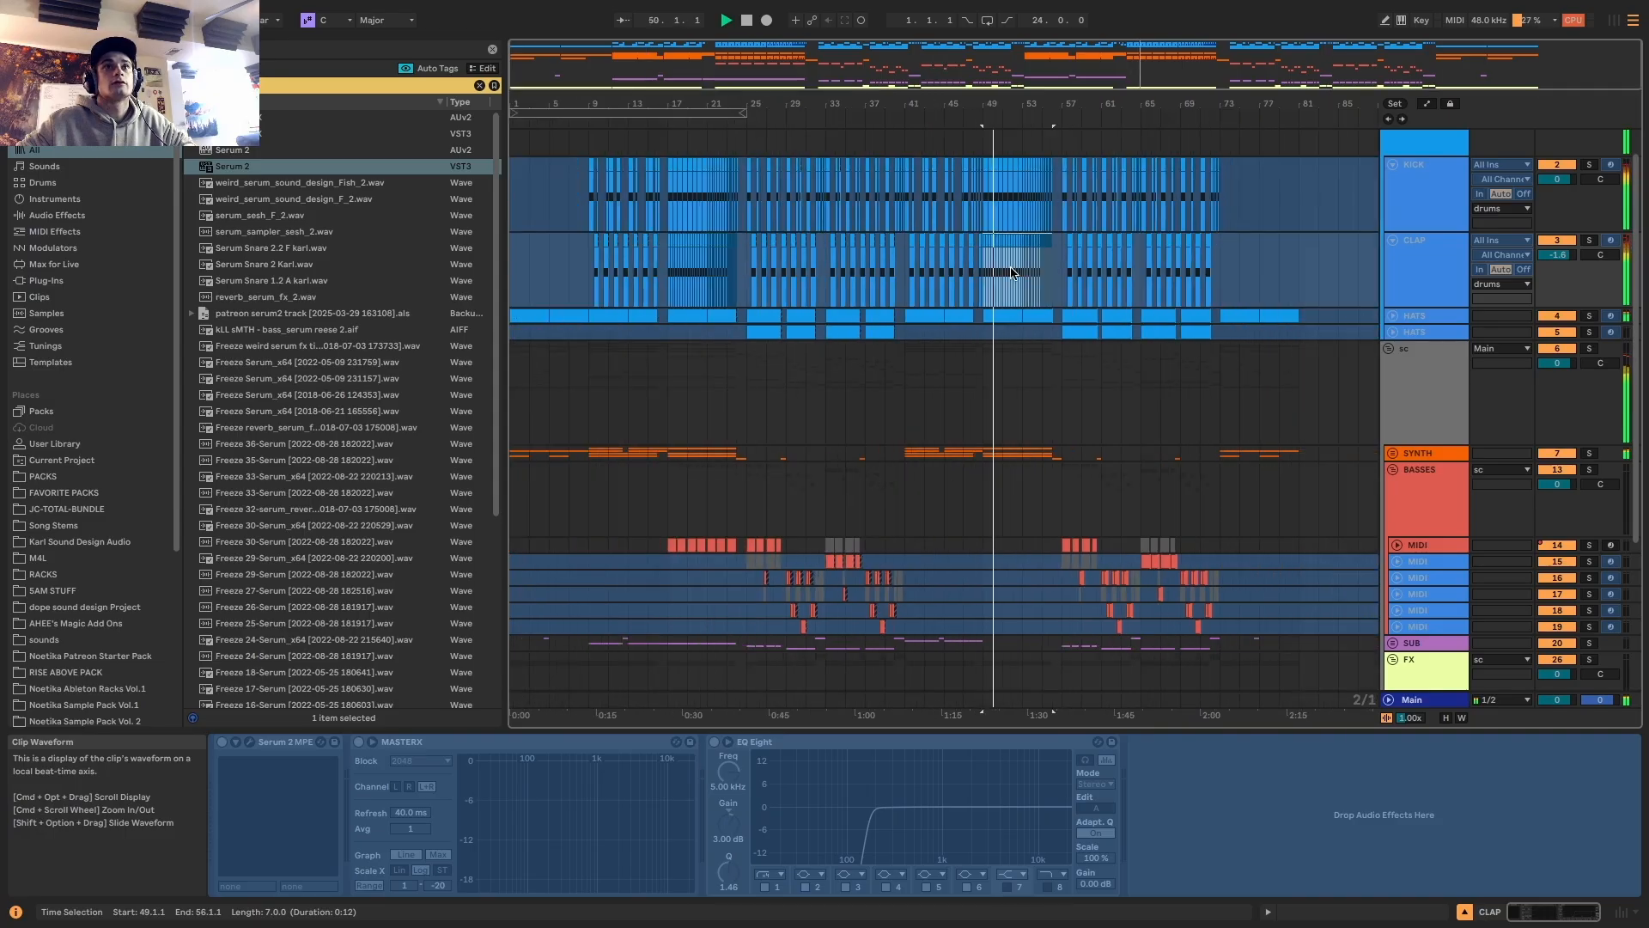
Duplicate the last kick of the second build-up to 56.1.1
{"action": "scroll", "coordinate": [1061, 217], "scroll_direction": "up", "scroll_amount": 6}
{"action": "left_click", "coordinate": [982, 164]}
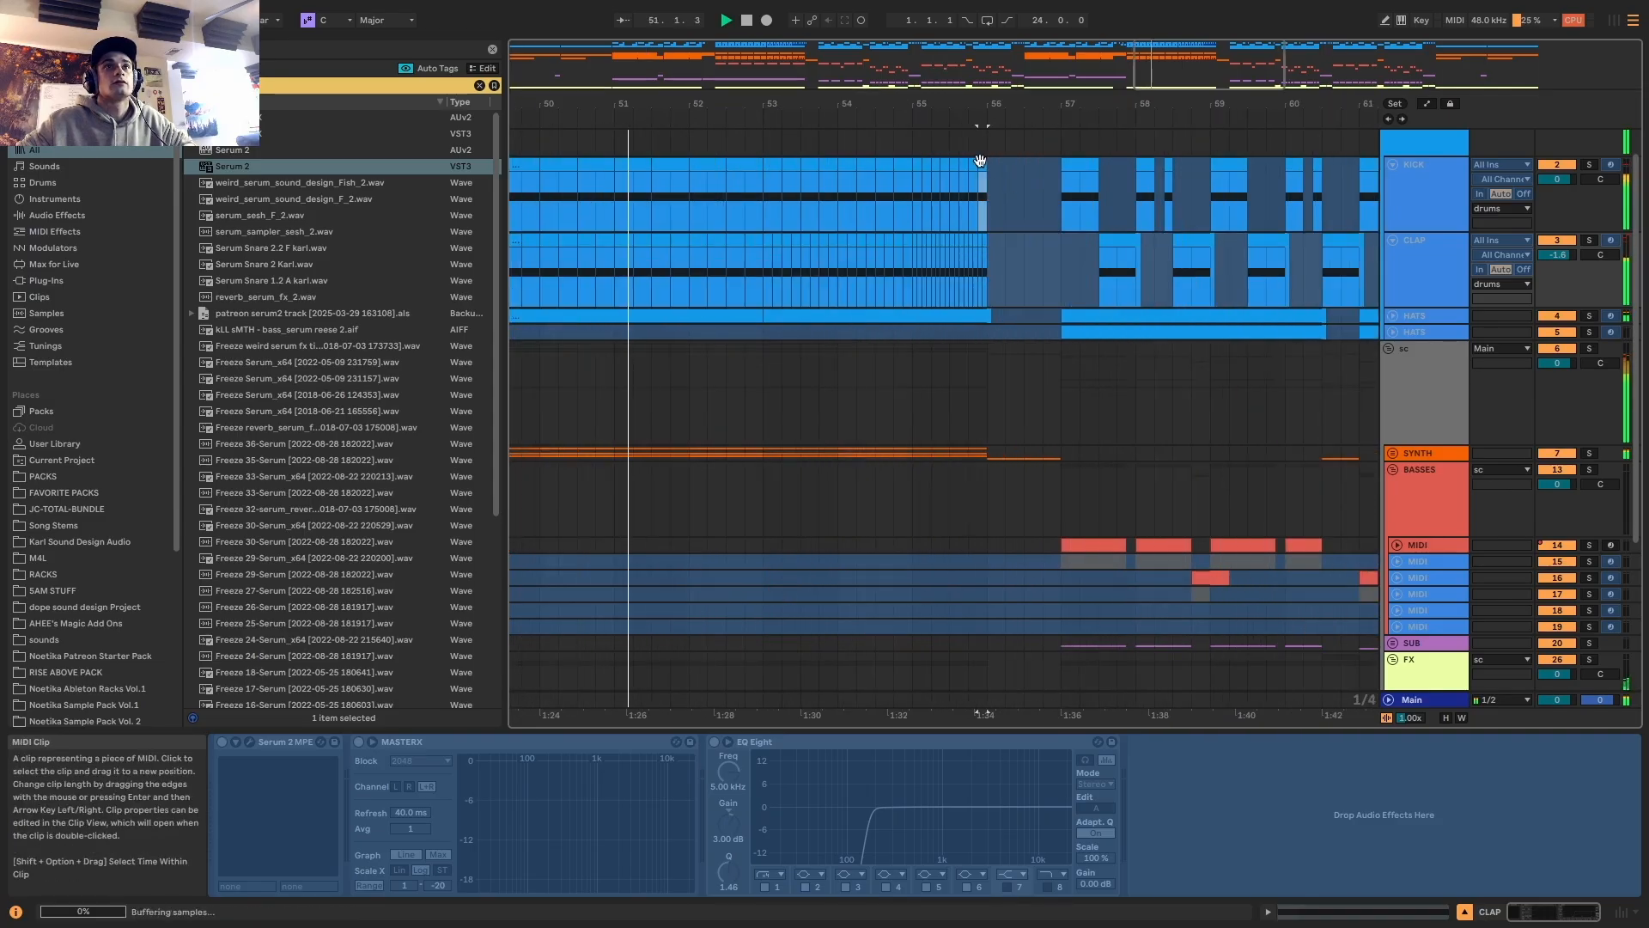
{"action": "key", "text": "super+d"}
Duplicate the sc track's ducker Amount automation from 17.1.1–49.1.1 to 49.1.1 for the second build-up
{"action": "key", "text": "w"}
{"action": "left_click", "coordinate": [1410, 386]}
{"action": "key", "text": "a"}
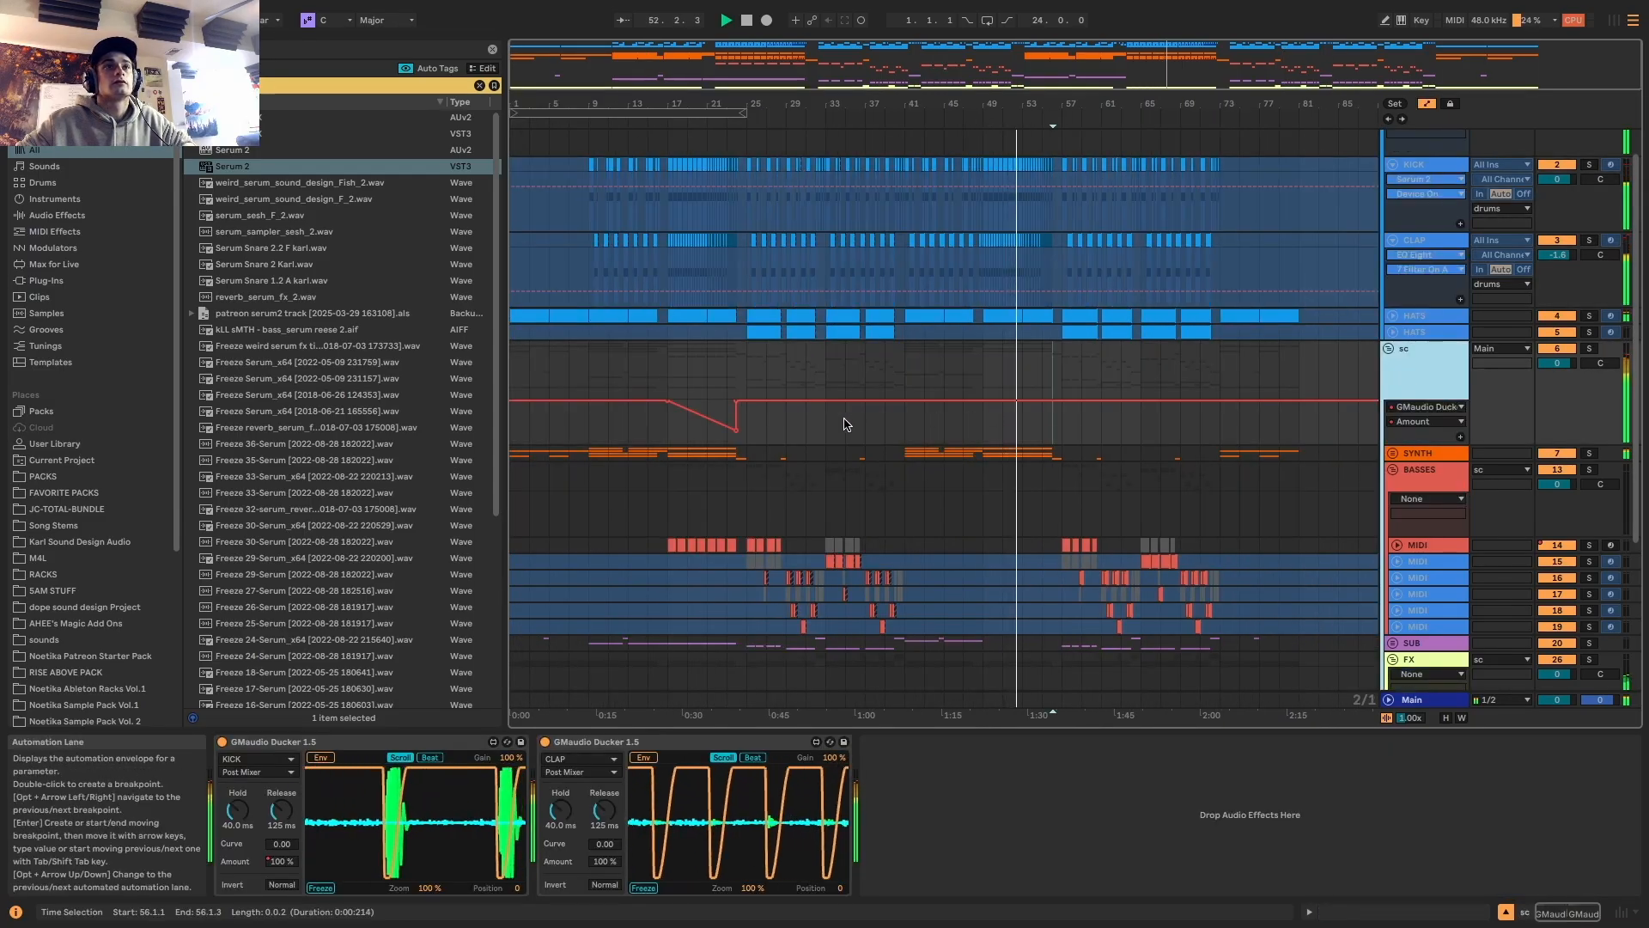
{"action": "left_click_drag", "start_coordinate": [982, 429], "coordinate": [669, 429]}
{"action": "key", "text": "super+d"}
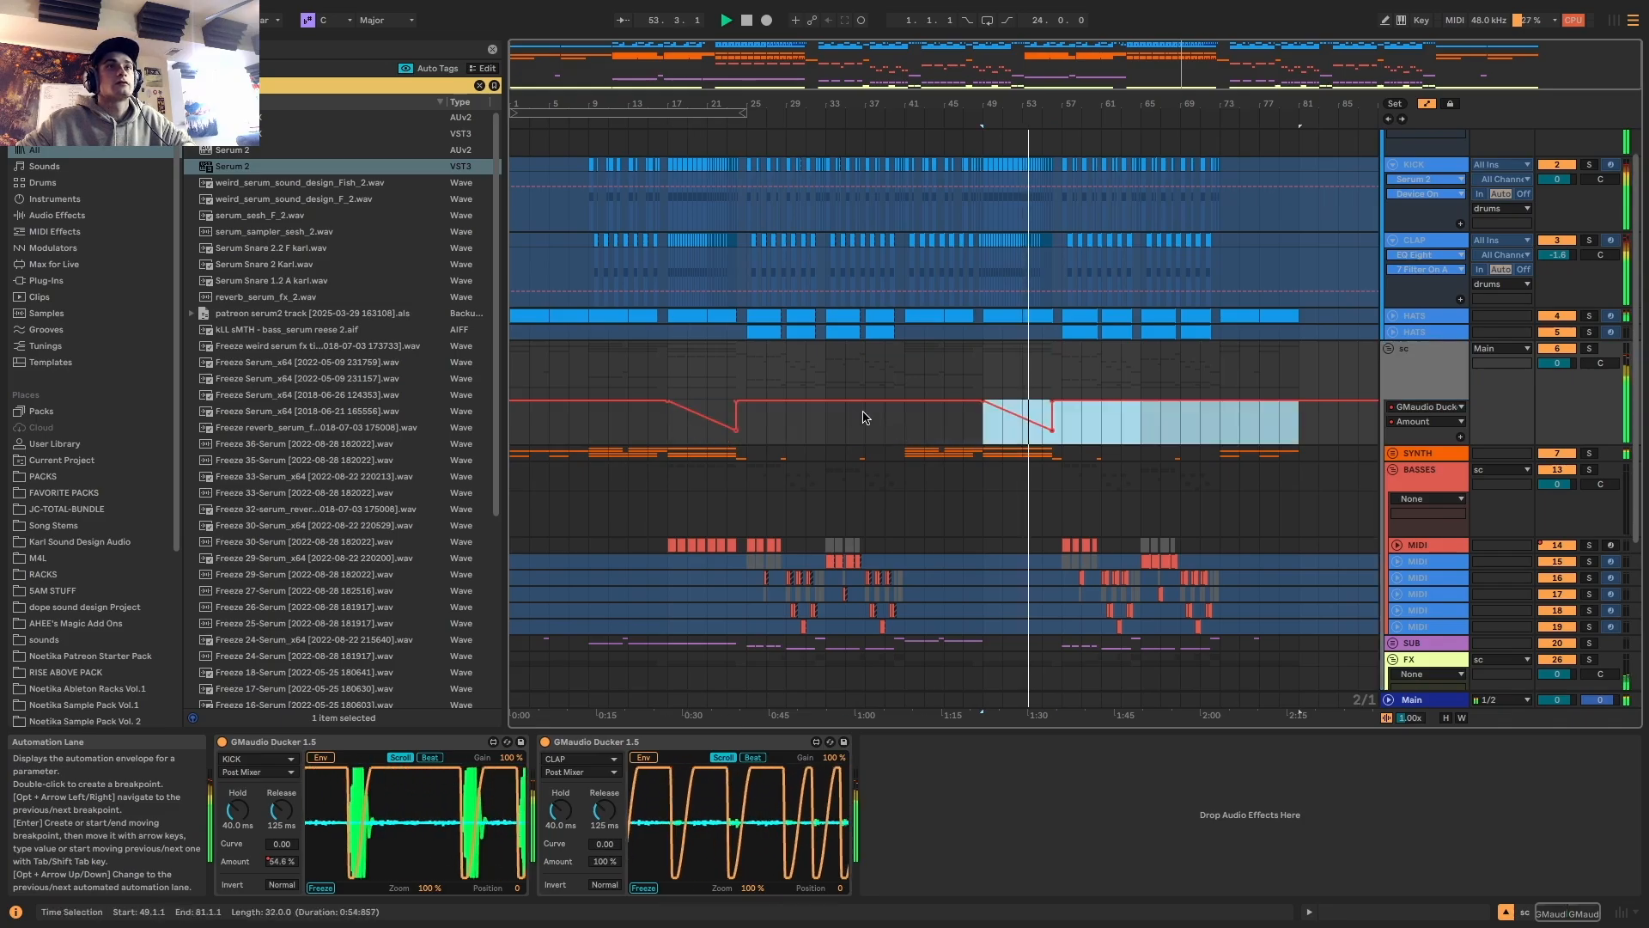
{"action": "key", "text": "a"}
Duplicate the final kick of the second drop to 73.1.1
{"action": "scroll", "coordinate": [1221, 208], "scroll_direction": "up", "scroll_amount": 5}
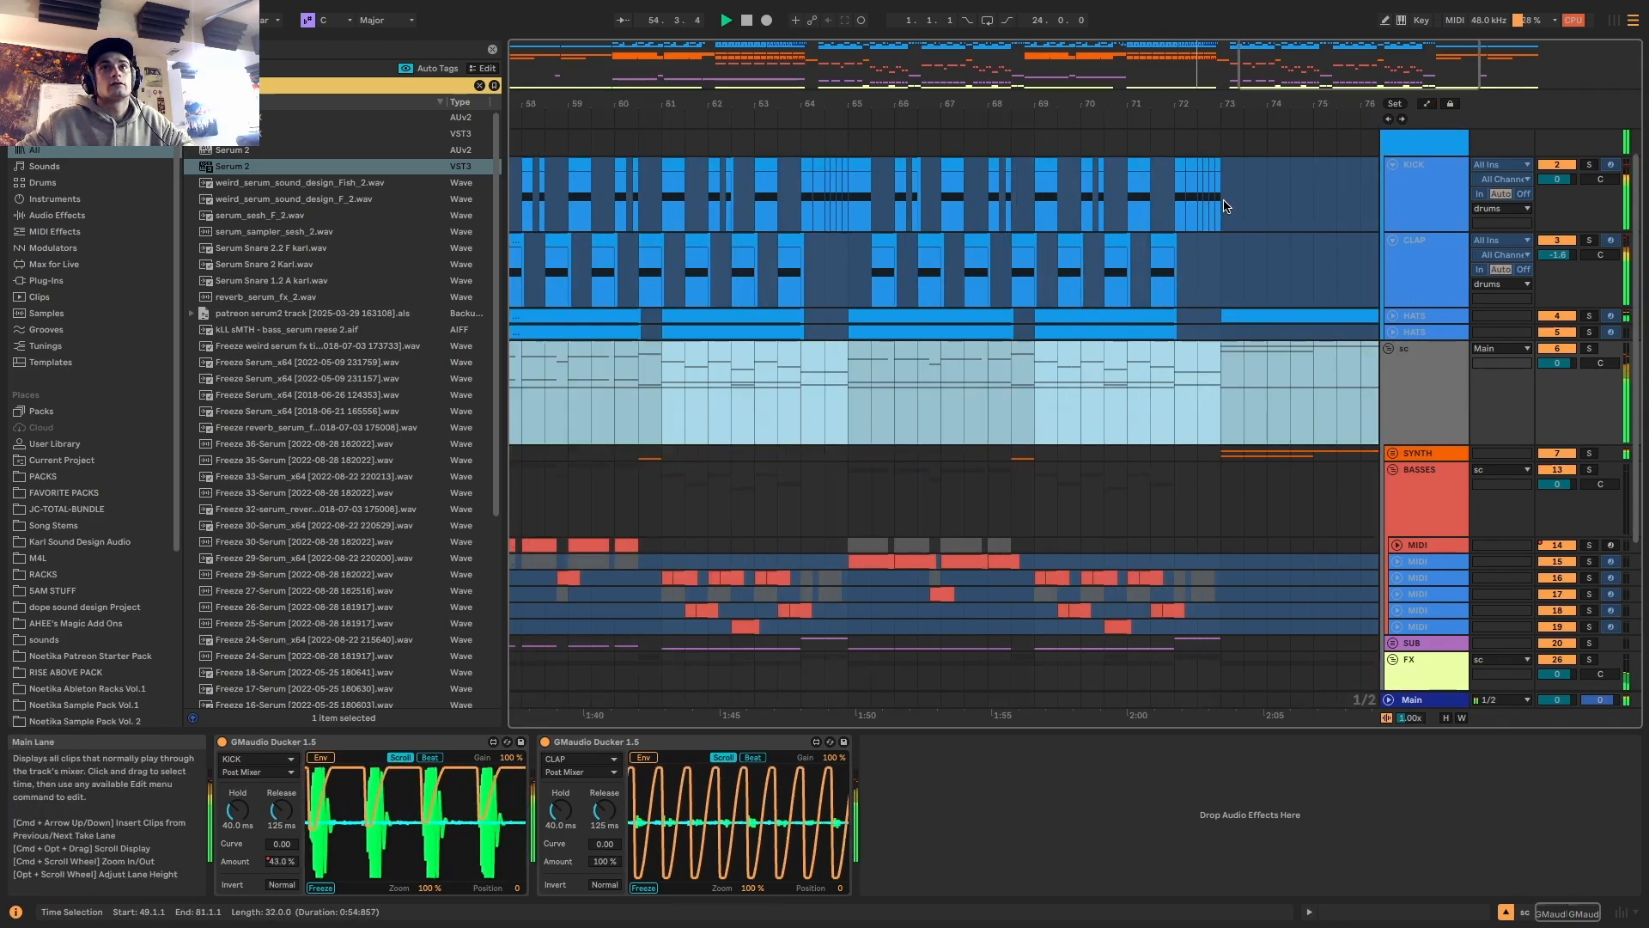
{"action": "left_click", "coordinate": [1199, 185]}
{"action": "scroll", "coordinate": [1190, 185], "scroll_direction": "down", "scroll_amount": 5}
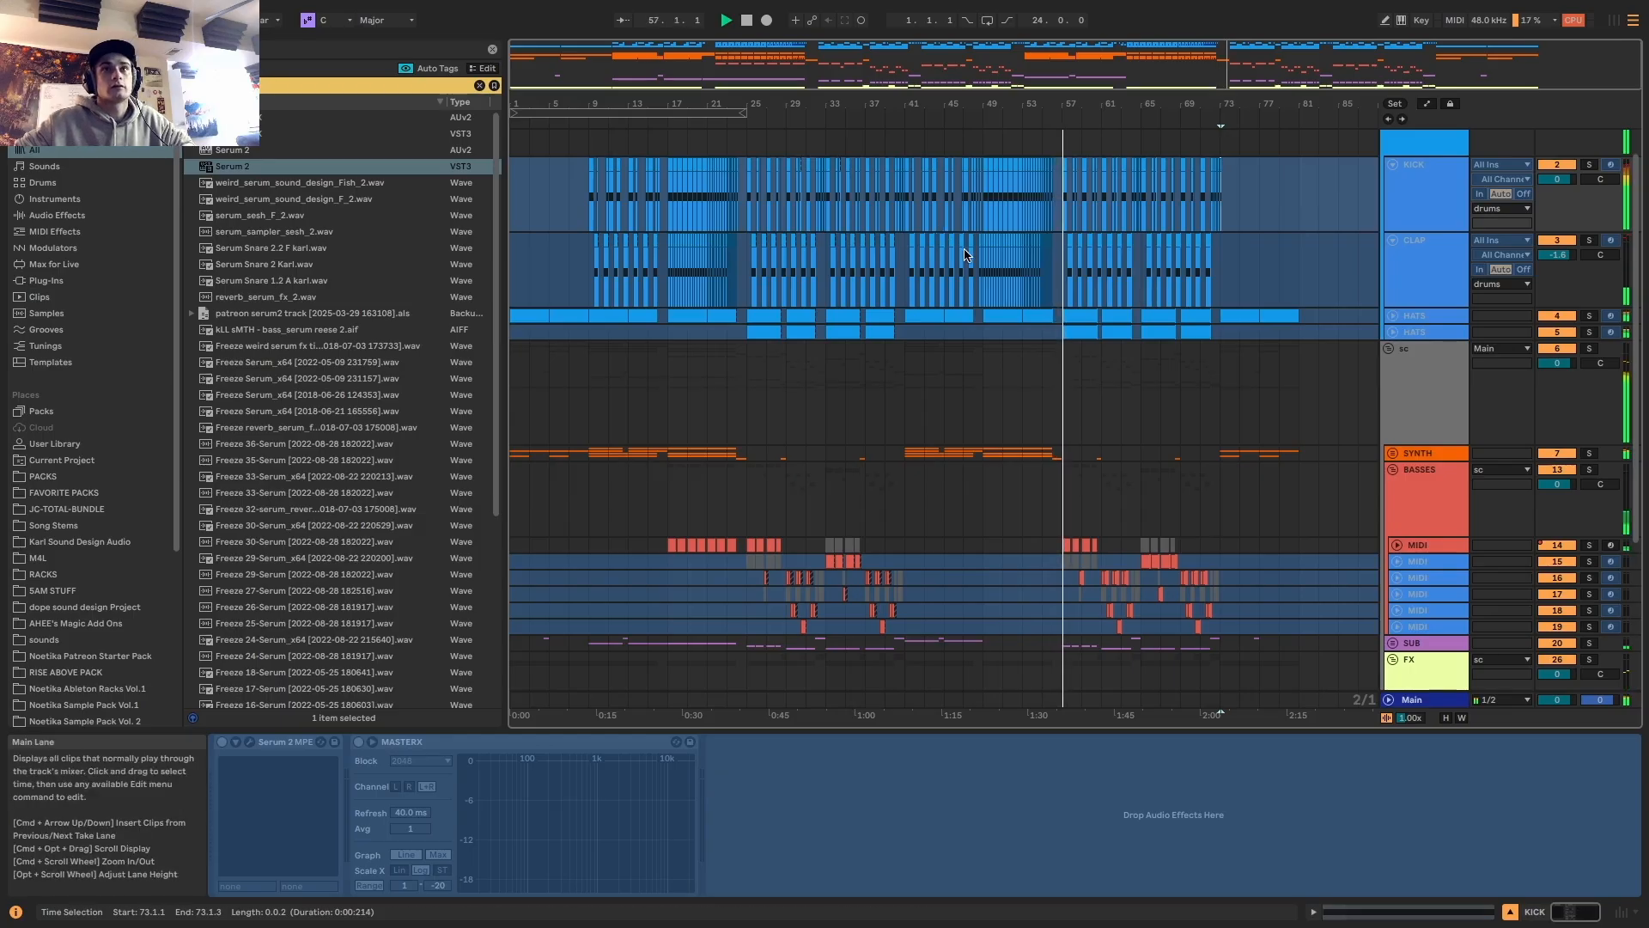
Duplicate track 14's bass clips and Speaker On automation from 17.1.1–25.1.1 to 49.1.1
{"action": "scroll", "coordinate": [1086, 303], "scroll_direction": "down", "scroll_amount": 5}
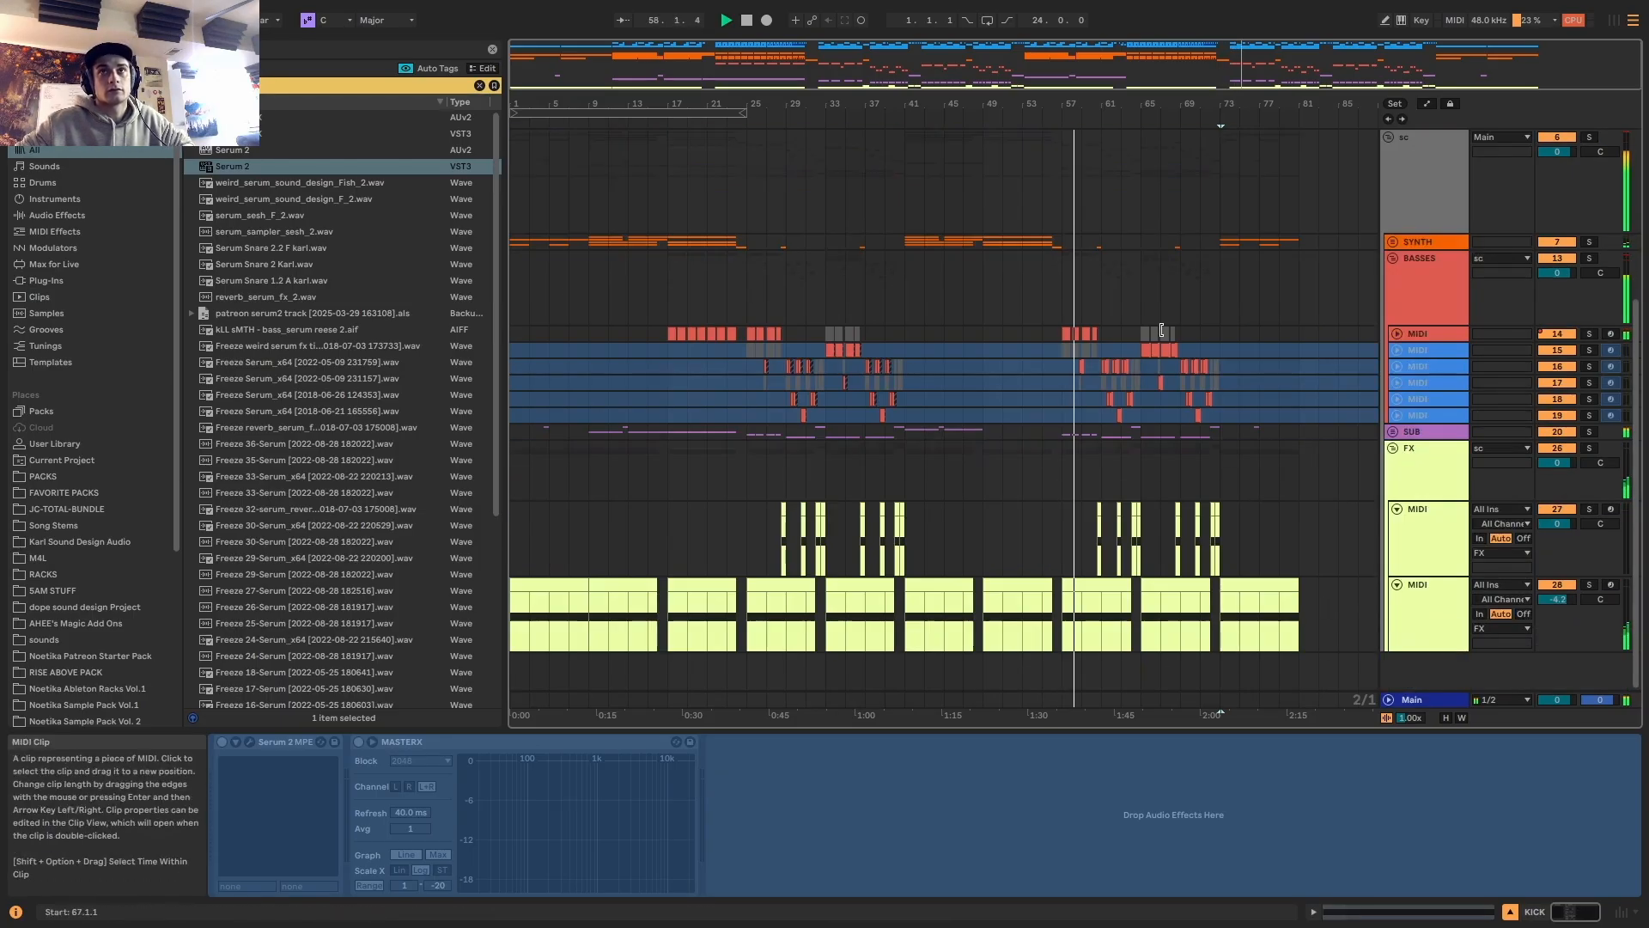
{"action": "key", "text": "a"}
{"action": "key", "text": "a"}
{"action": "key", "text": "a"}
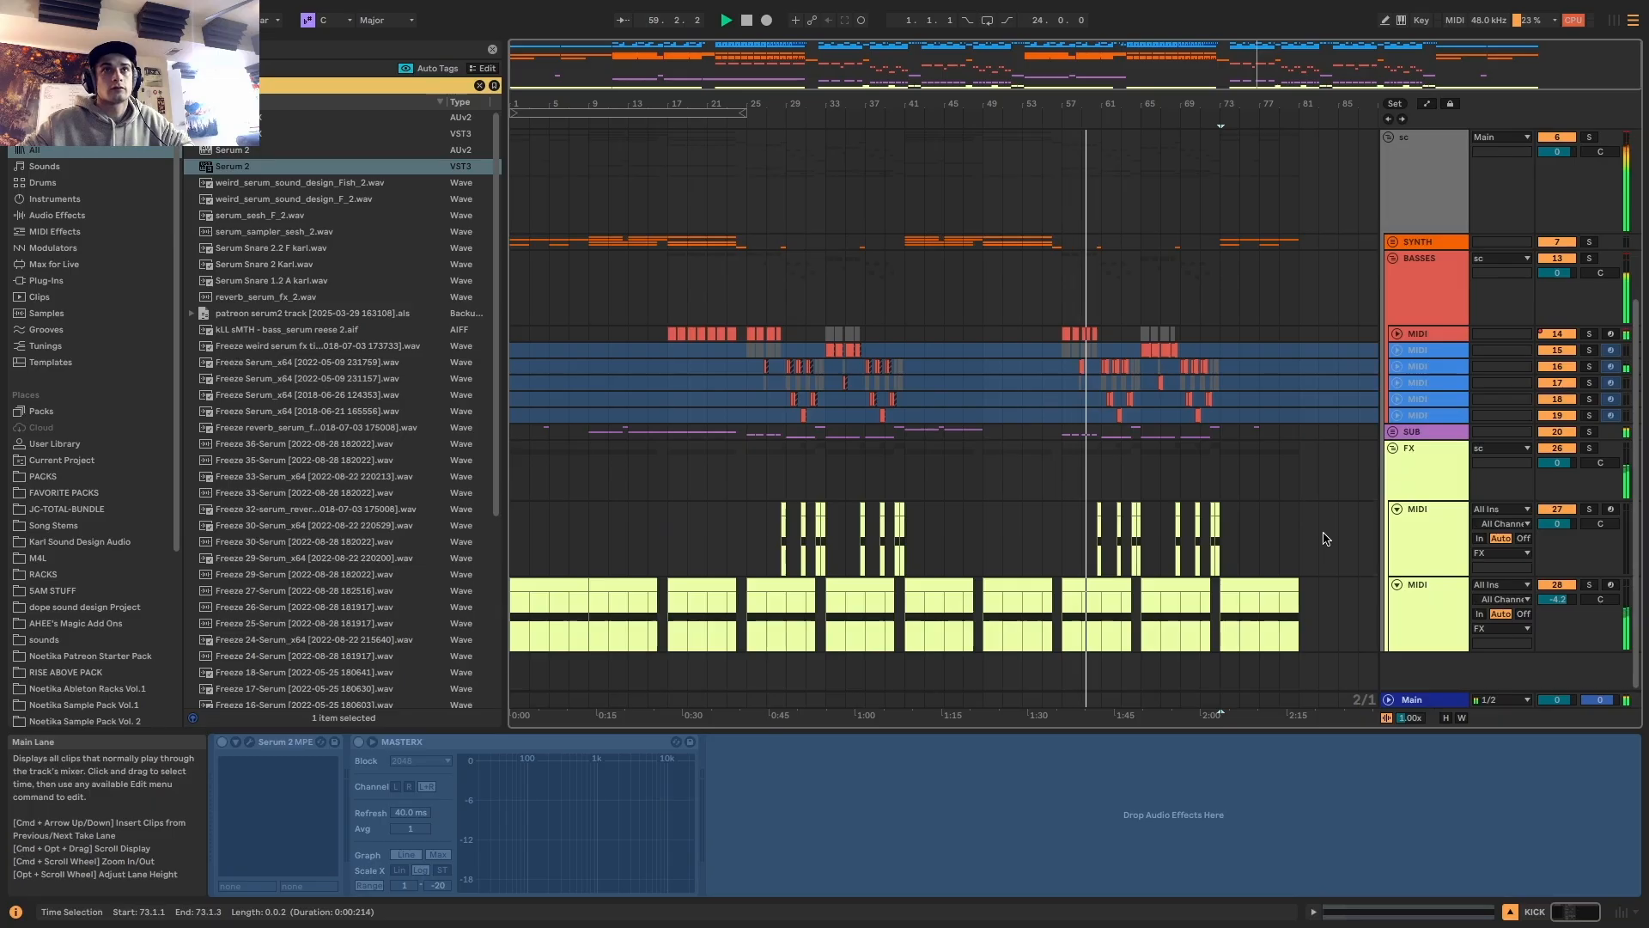
{"action": "left_click", "coordinate": [1391, 334]}
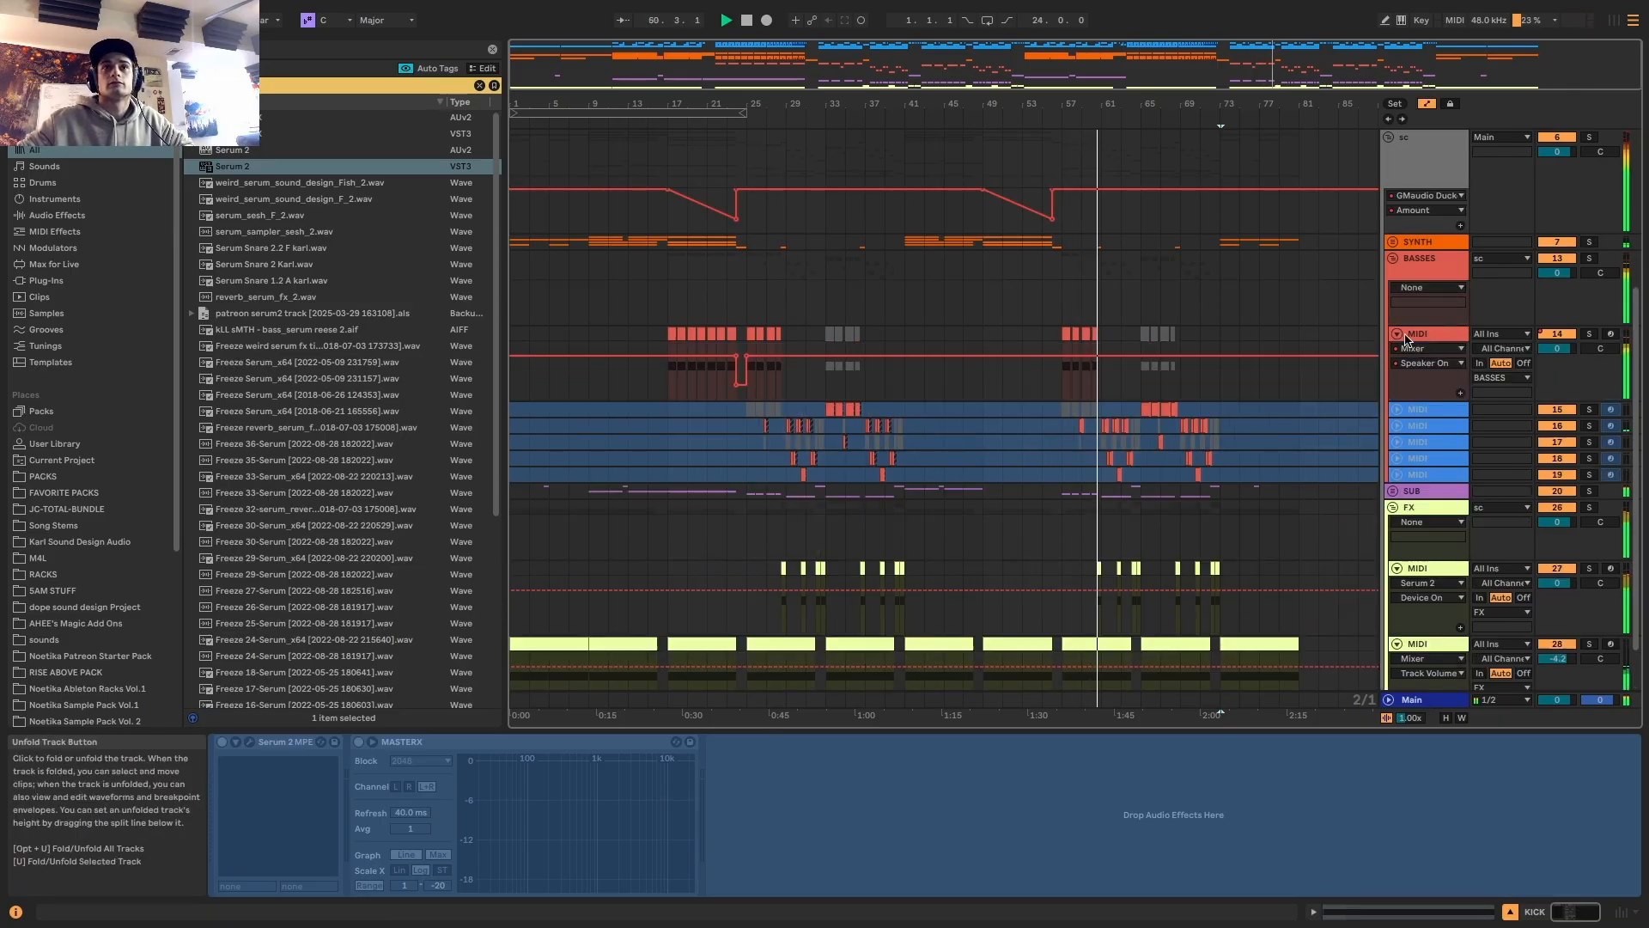
{"action": "left_click", "coordinate": [742, 335]}
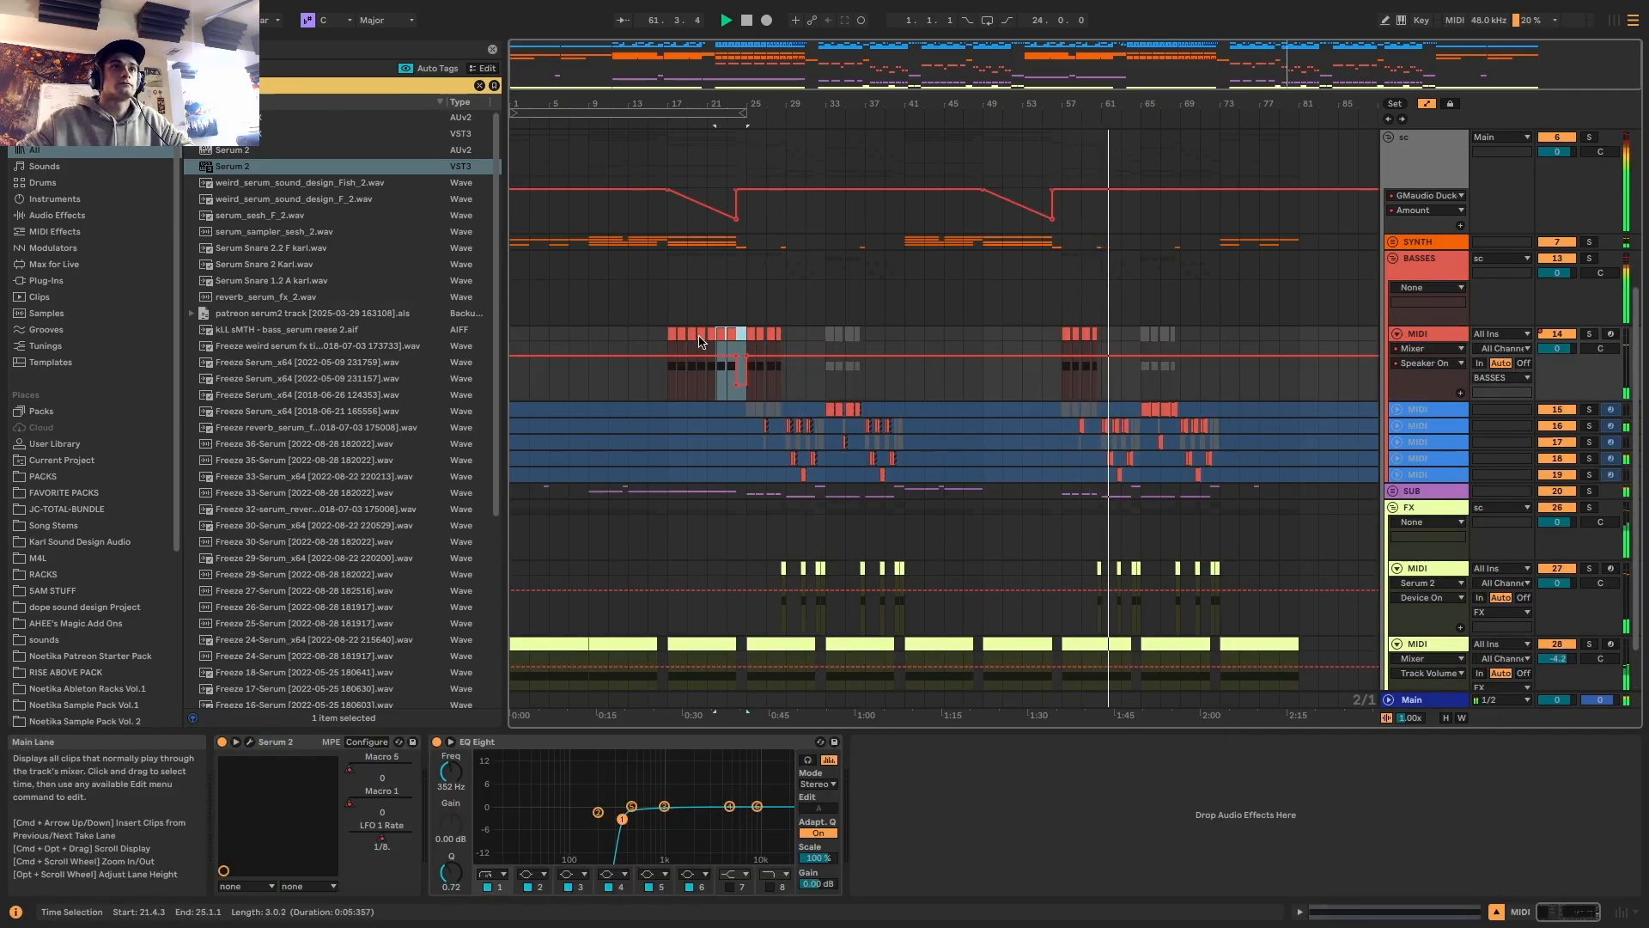
{"action": "left_click_drag", "start_coordinate": [668, 338], "coordinate": [979, 333]}
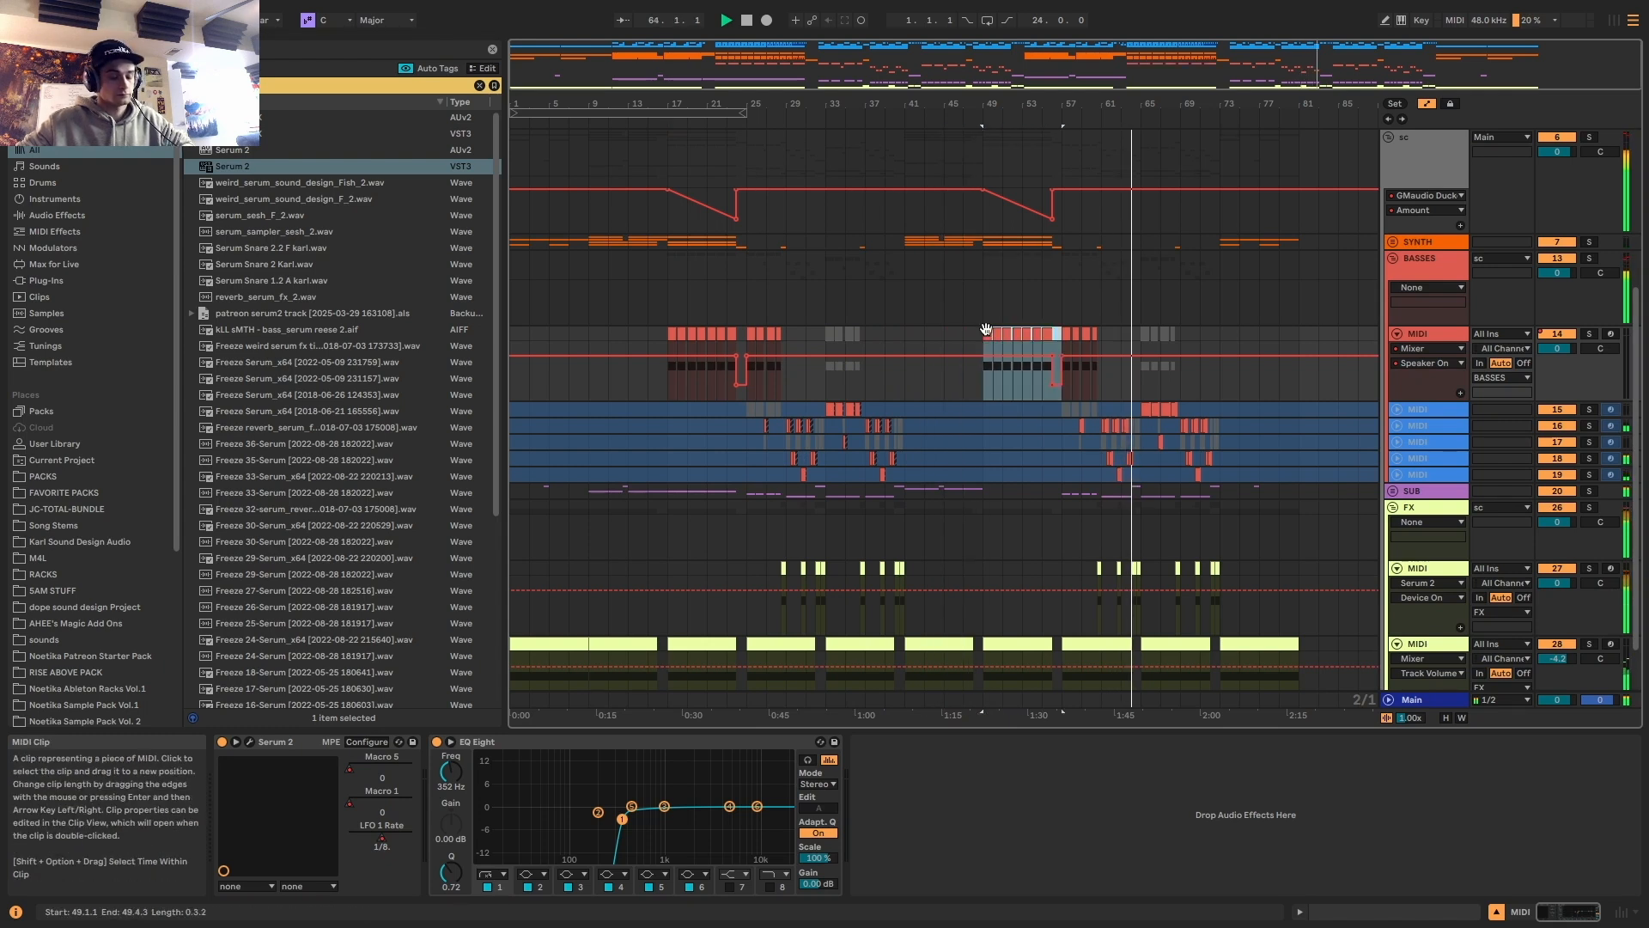
Hide the automation lanes and fold the BASSES and FX groups and the KICK and CLAP tracks
{"action": "key", "text": "a"}
{"action": "left_click", "coordinate": [1397, 333]}
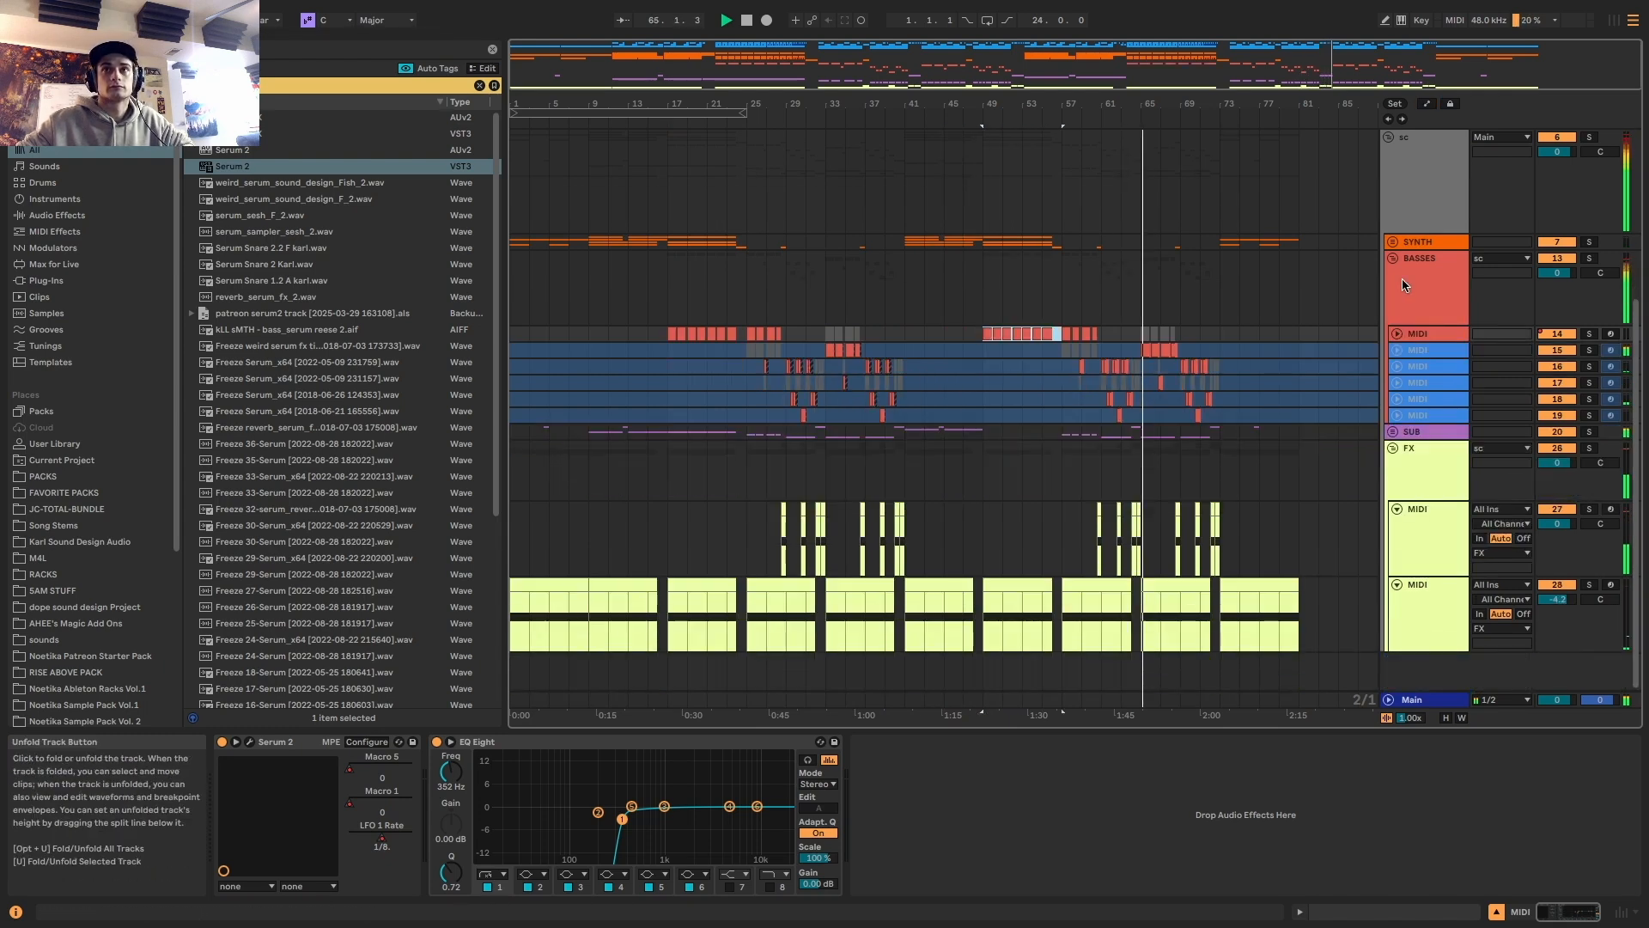
{"action": "left_click", "coordinate": [1392, 258]}
{"action": "left_click", "coordinate": [1396, 366]}
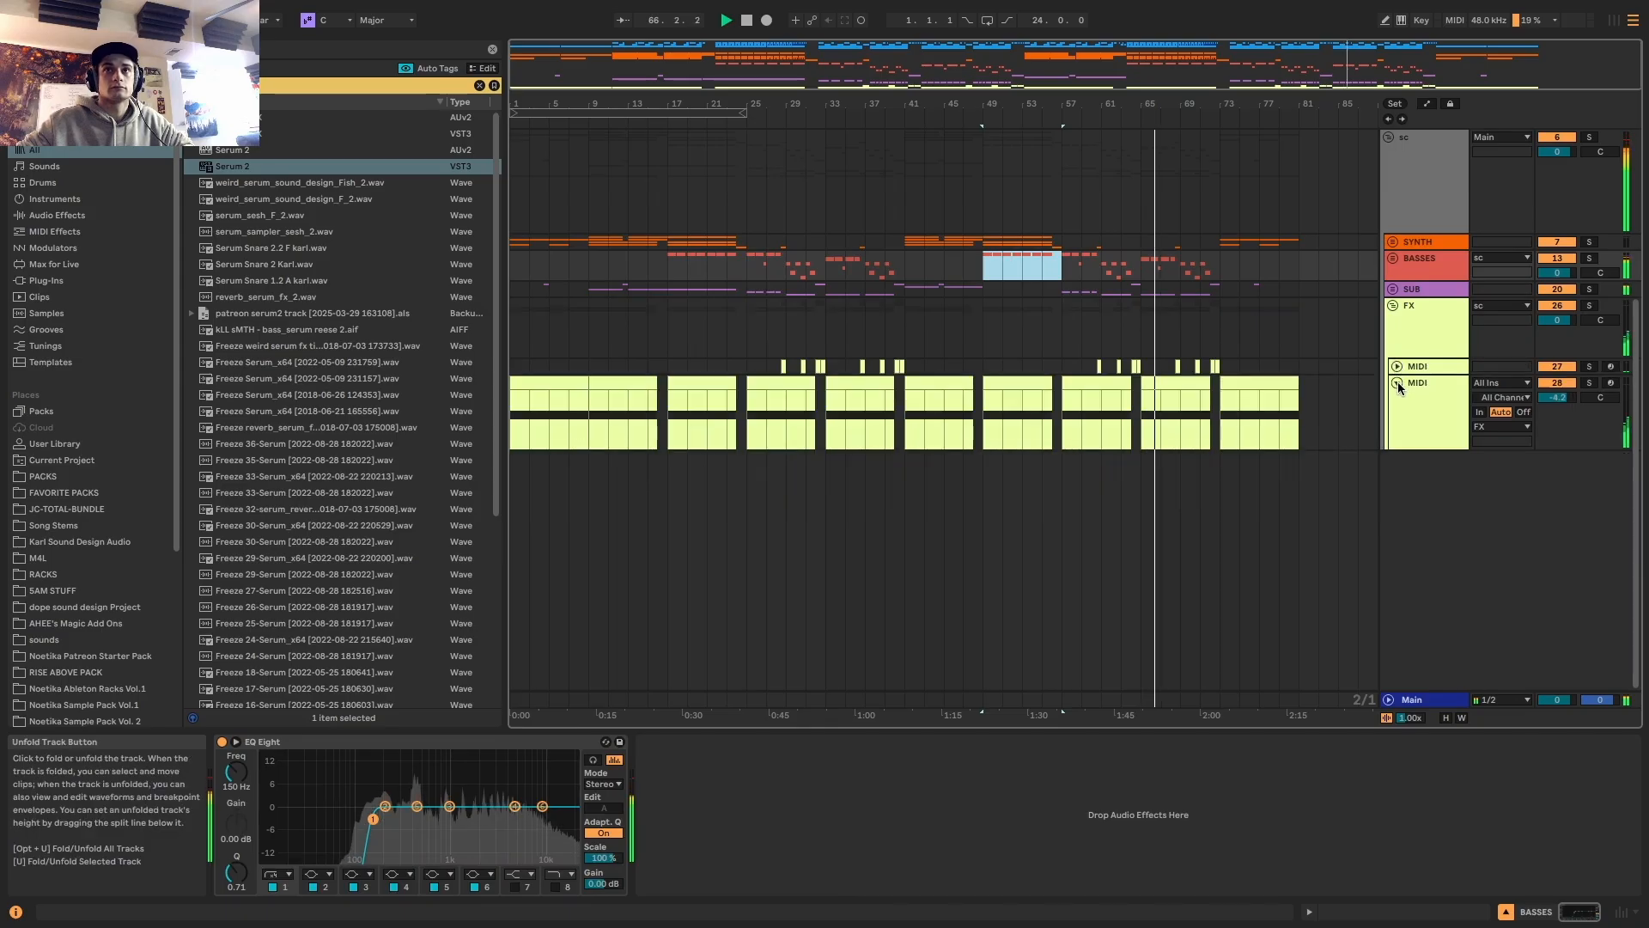
{"action": "left_click", "coordinate": [1397, 382]}
{"action": "scroll", "coordinate": [1384, 313], "scroll_direction": "up", "scroll_amount": 3}
{"action": "left_click", "coordinate": [1392, 550]}
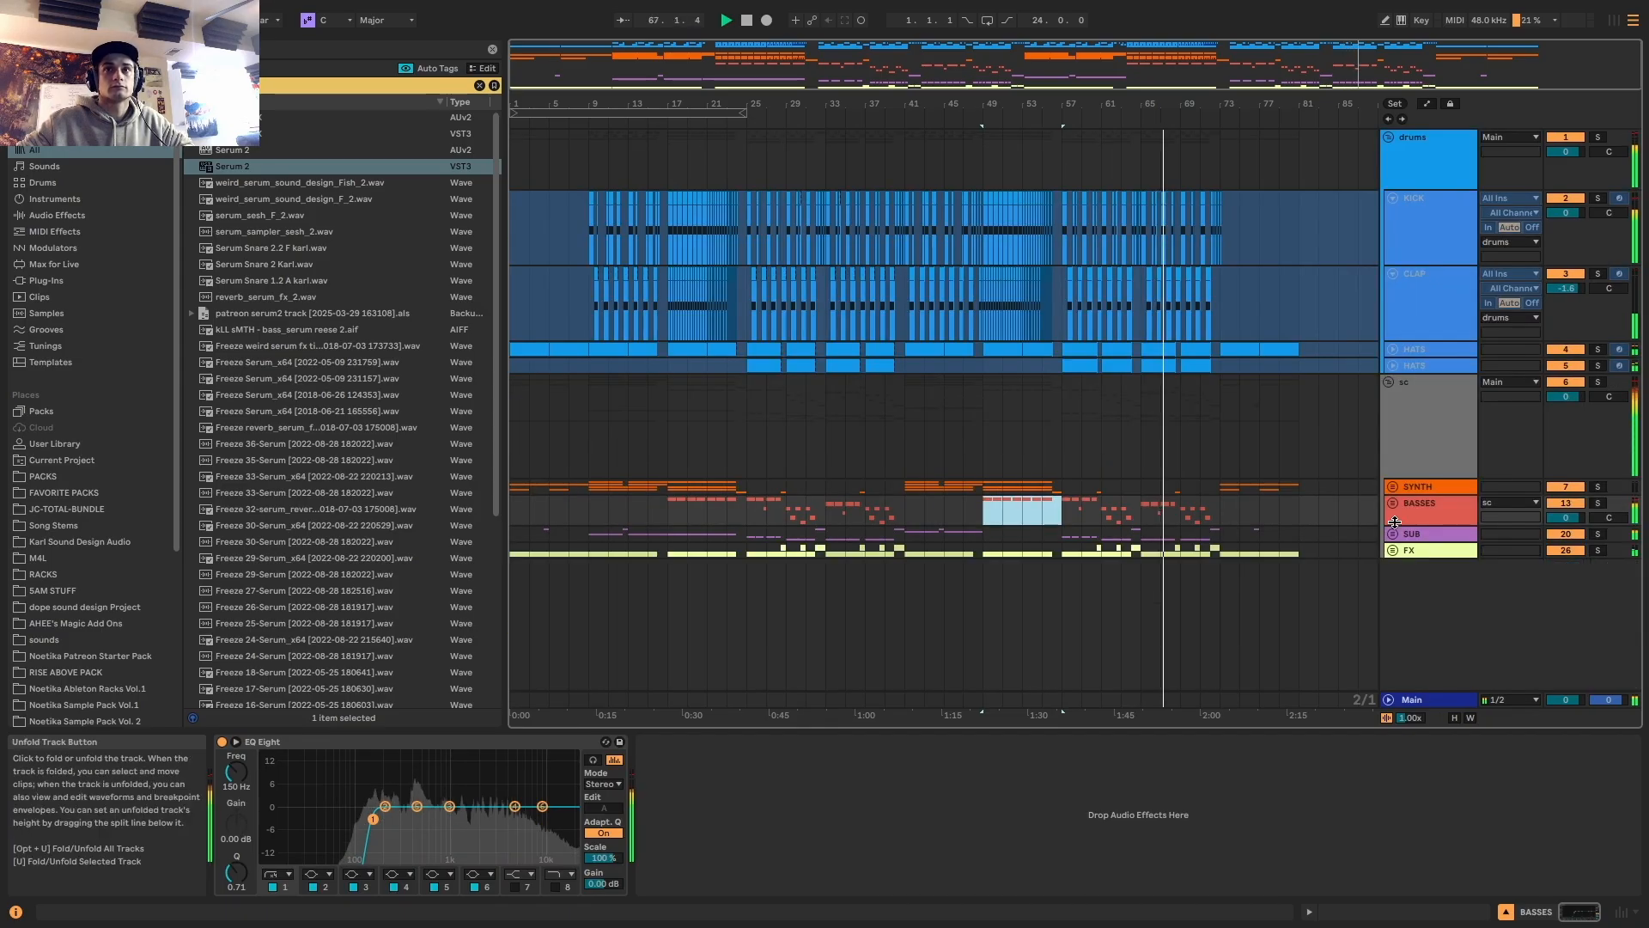
{"action": "left_click", "coordinate": [1393, 273]}
{"action": "left_click", "coordinate": [1393, 199]}
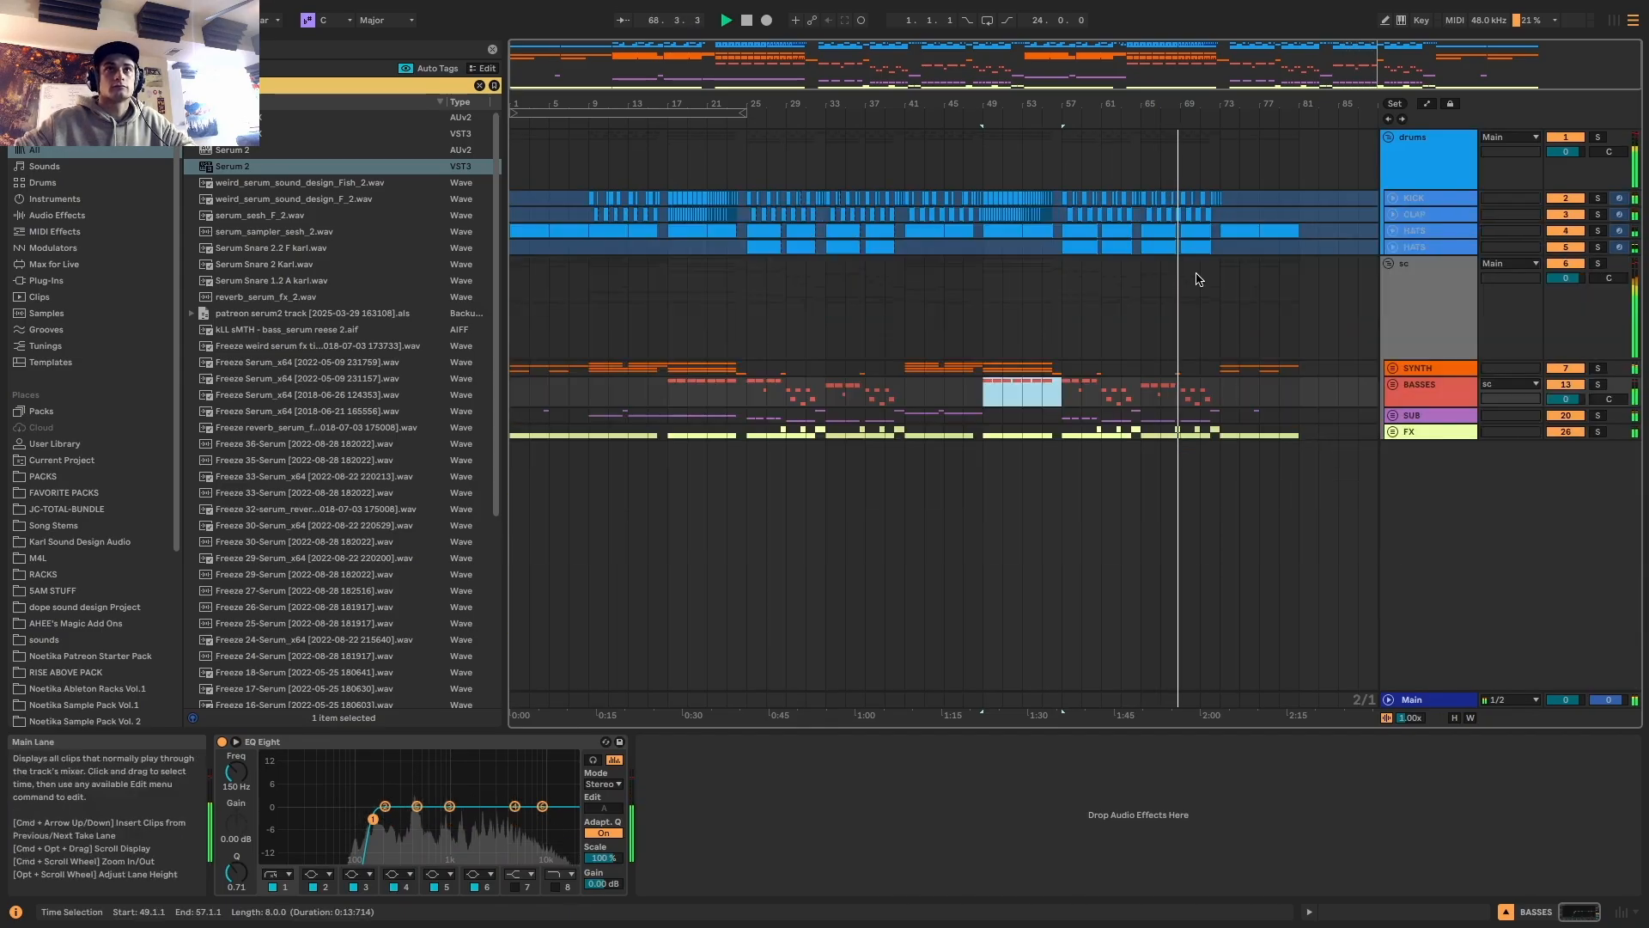
Unfold the BASSES group and bass track 14, and duplicate that track directly below it
{"action": "double_click", "coordinate": [871, 84]}
{"action": "left_click_drag", "start_coordinate": [869, 88], "coordinate": [871, 76]}
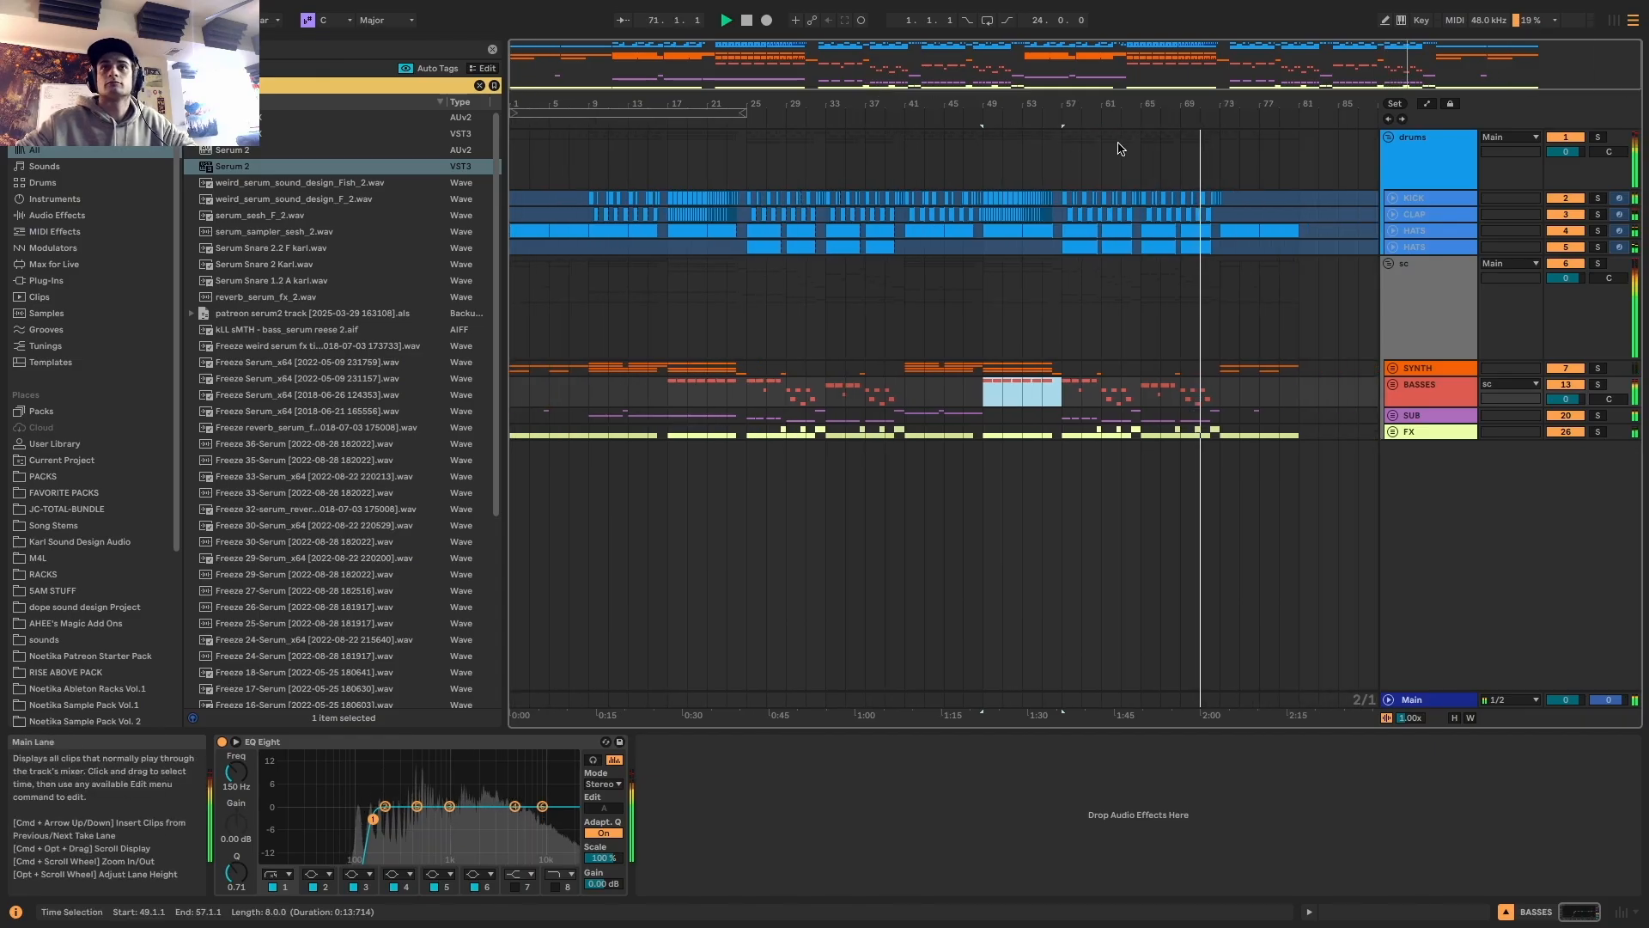
{"action": "left_click", "coordinate": [1393, 384]}
{"action": "left_click", "coordinate": [1395, 476]}
{"action": "key", "text": "space"}
{"action": "left_click", "coordinate": [1396, 460]}
{"action": "scroll", "coordinate": [1103, 491], "scroll_direction": "up", "scroll_amount": 7}
{"action": "left_click", "coordinate": [1417, 492]}
{"action": "scroll", "coordinate": [966, 502], "scroll_direction": "down", "scroll_amount": 6}
Deactivate the second-half clips on track 14 and the 17.1.1–29.1.1 clips on its copy, track 15
{"action": "left_click_drag", "start_coordinate": [965, 498], "coordinate": [1035, 498]}
{"action": "key", "text": "0"}
{"action": "left_click_drag", "start_coordinate": [783, 566], "coordinate": [681, 574]}
{"action": "key", "text": "0"}
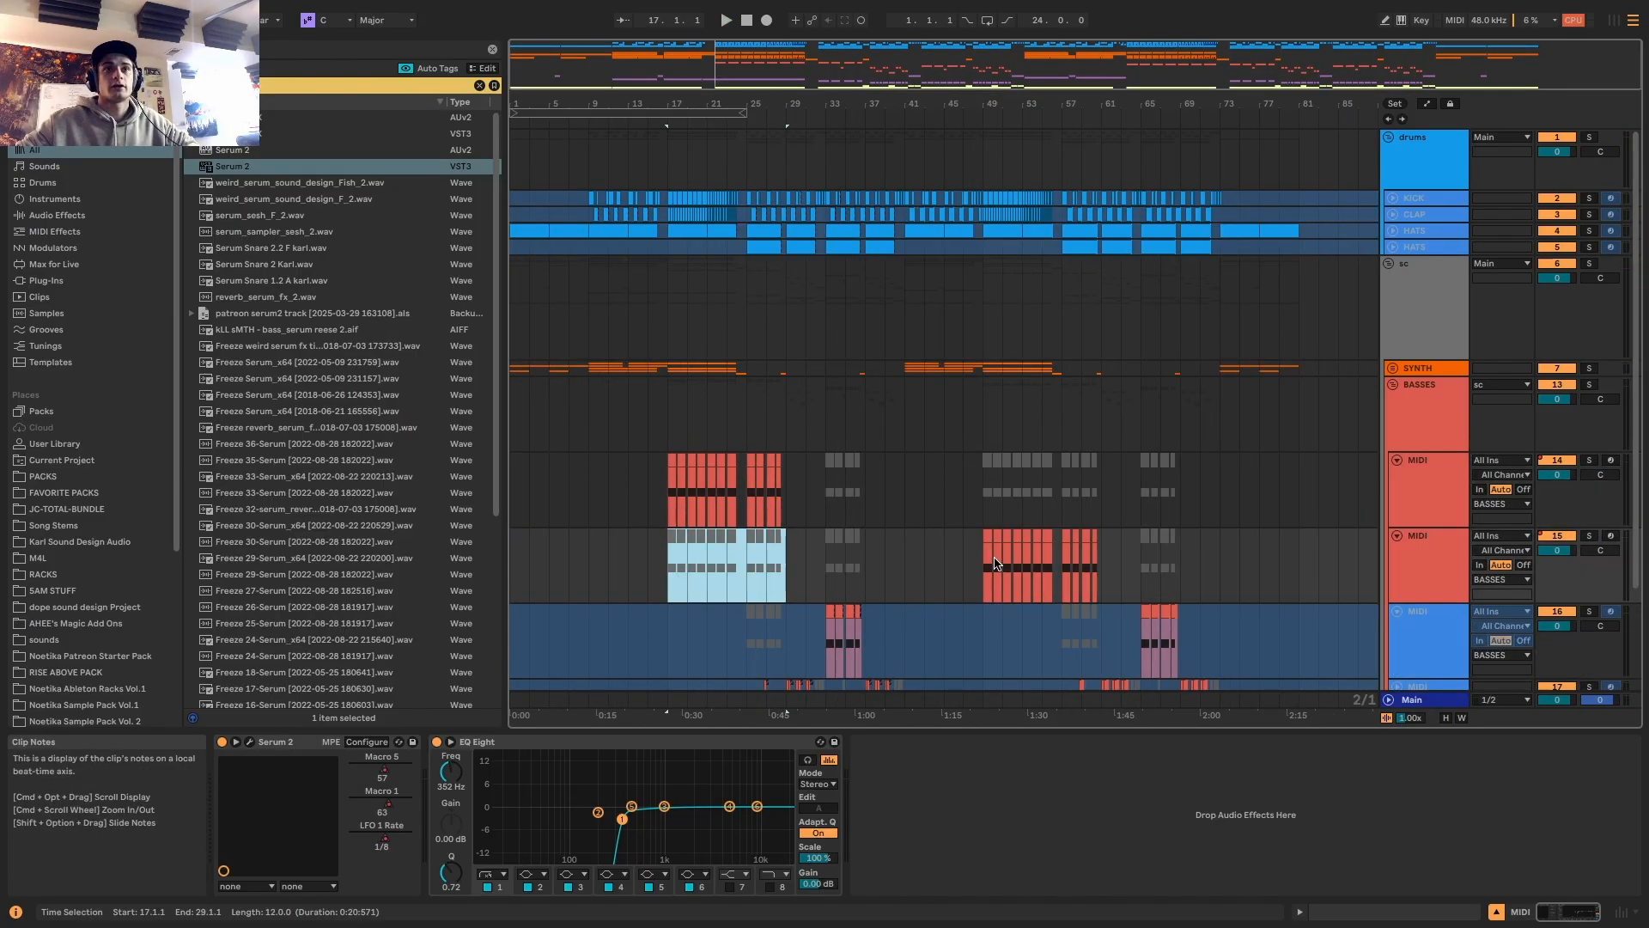
Solo track 15 and audition its clips at 49.1.1 and 57.1.1
{"action": "scroll", "coordinate": [988, 551], "scroll_direction": "up", "scroll_amount": 5}
{"action": "left_click", "coordinate": [1006, 538]}
{"action": "scroll", "coordinate": [1027, 521], "scroll_direction": "up", "scroll_amount": 4}
{"action": "scroll", "coordinate": [1027, 524], "scroll_direction": "down", "scroll_amount": 5}
{"action": "scroll", "coordinate": [1020, 539], "scroll_direction": "up", "scroll_amount": 3}
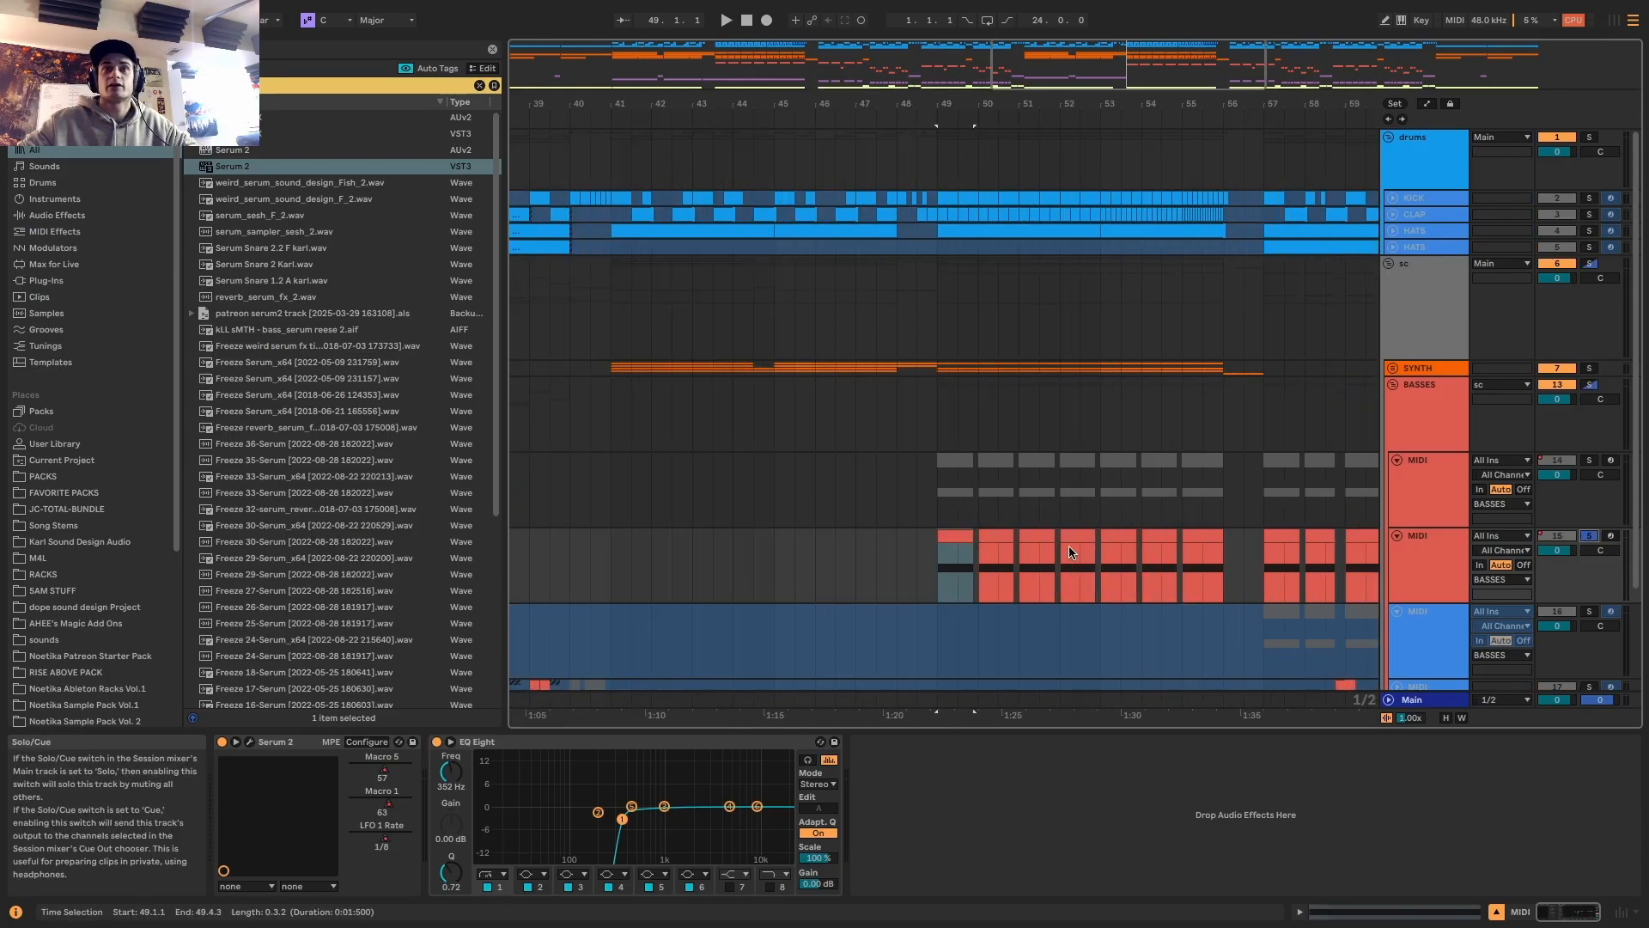
{"action": "key", "text": "space"}
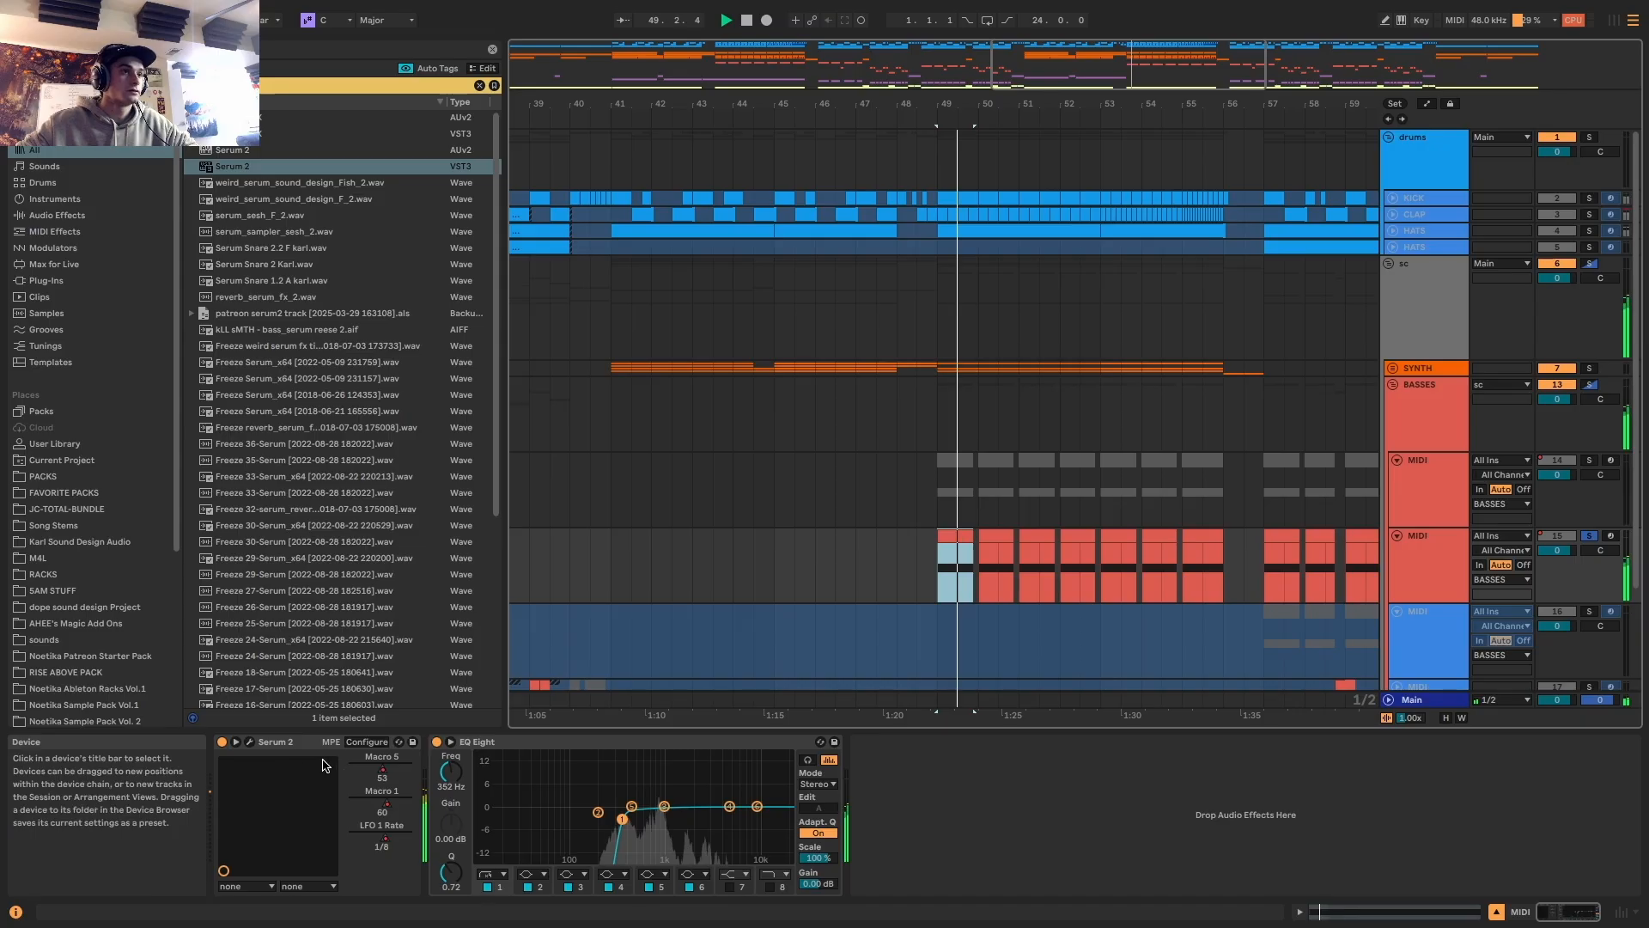
{"action": "left_click", "coordinate": [1278, 537]}
{"action": "key", "text": "space"}
{"action": "key", "text": "space"}
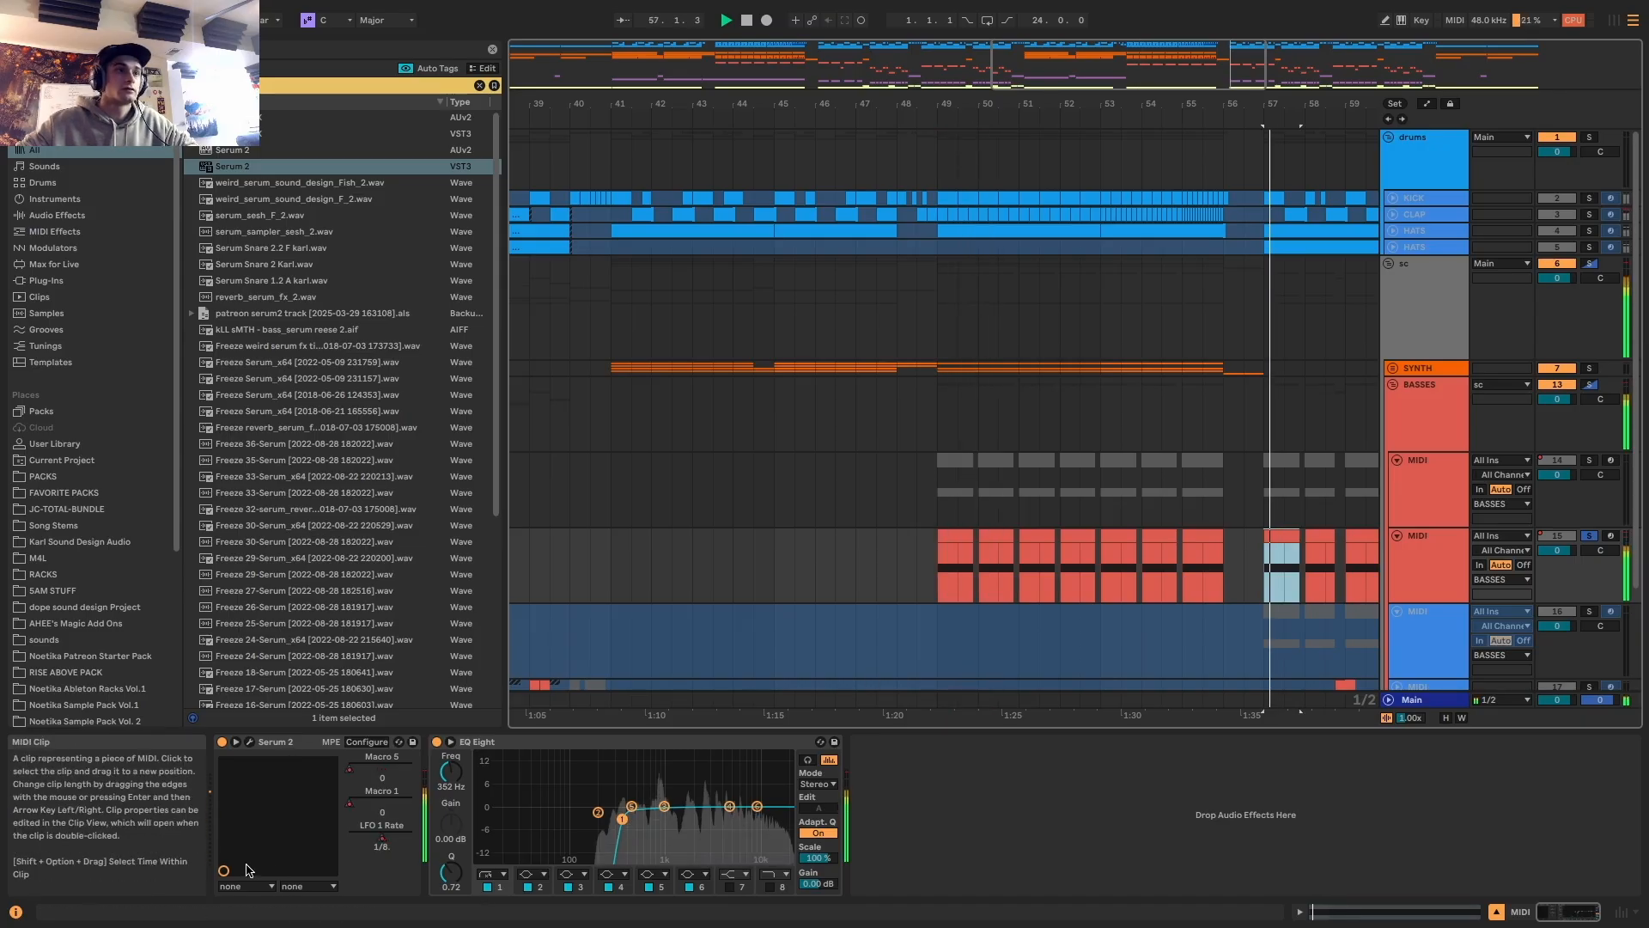
Try bending the falling side of LFO 1 outward in track 15's Serum 2 while auditioning from 57.1.1
{"action": "left_click", "coordinate": [250, 741]}
{"action": "key", "text": "space"}
{"action": "key", "text": "space"}
{"action": "key", "text": "space"}
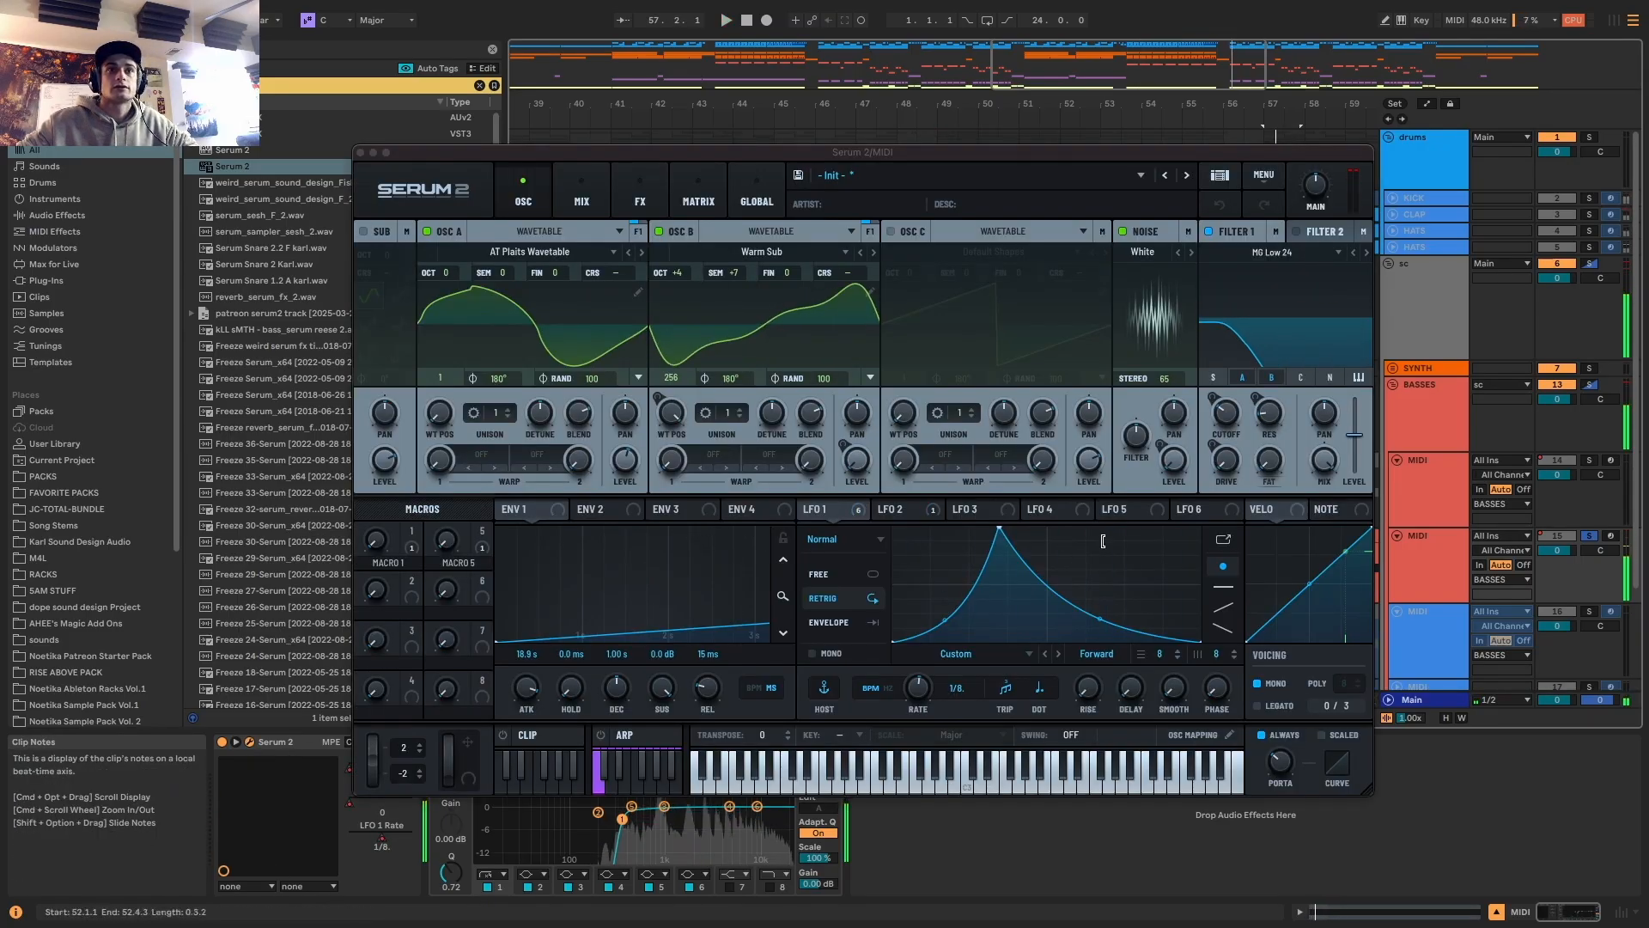
{"action": "key", "text": "space"}
{"action": "left_click_drag", "start_coordinate": [1100, 618], "coordinate": [1109, 596]}
{"action": "key", "text": "space"}
{"action": "key", "text": "space"}
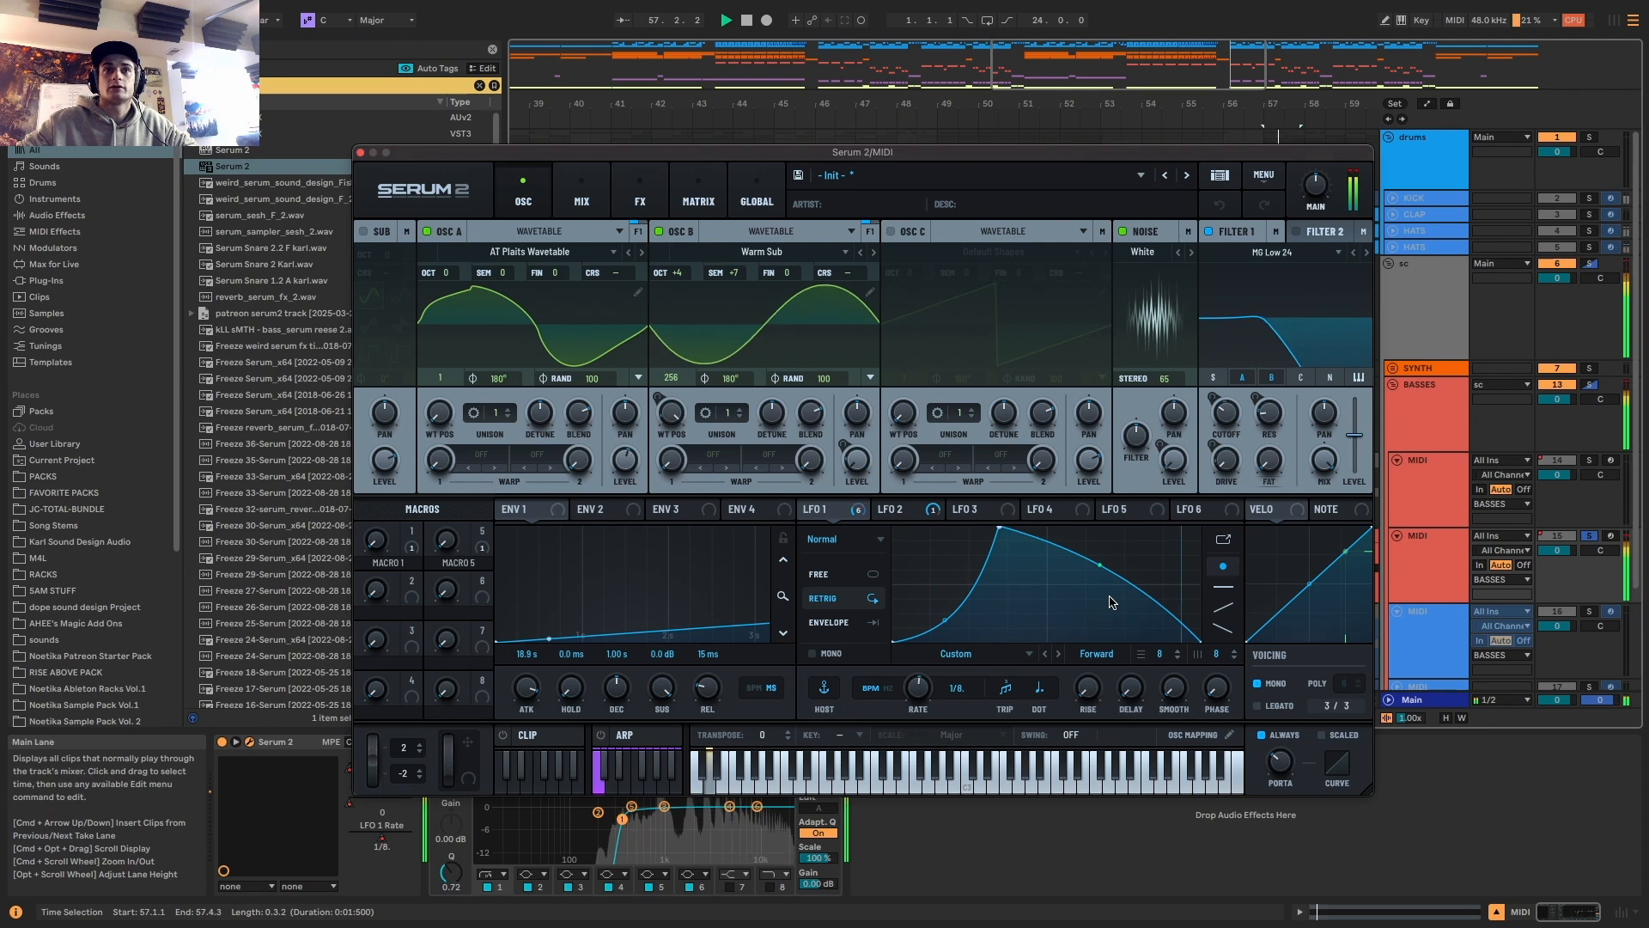
Close Serum 2, show the automation lanes and clear track 15's LFO 1 Rate automation
{"action": "left_click", "coordinate": [640, 201]}
{"action": "left_click", "coordinate": [359, 152]}
{"action": "key", "text": "space"}
{"action": "key", "text": "space"}
{"action": "left_click_drag", "start_coordinate": [1337, 560], "coordinate": [965, 560]}
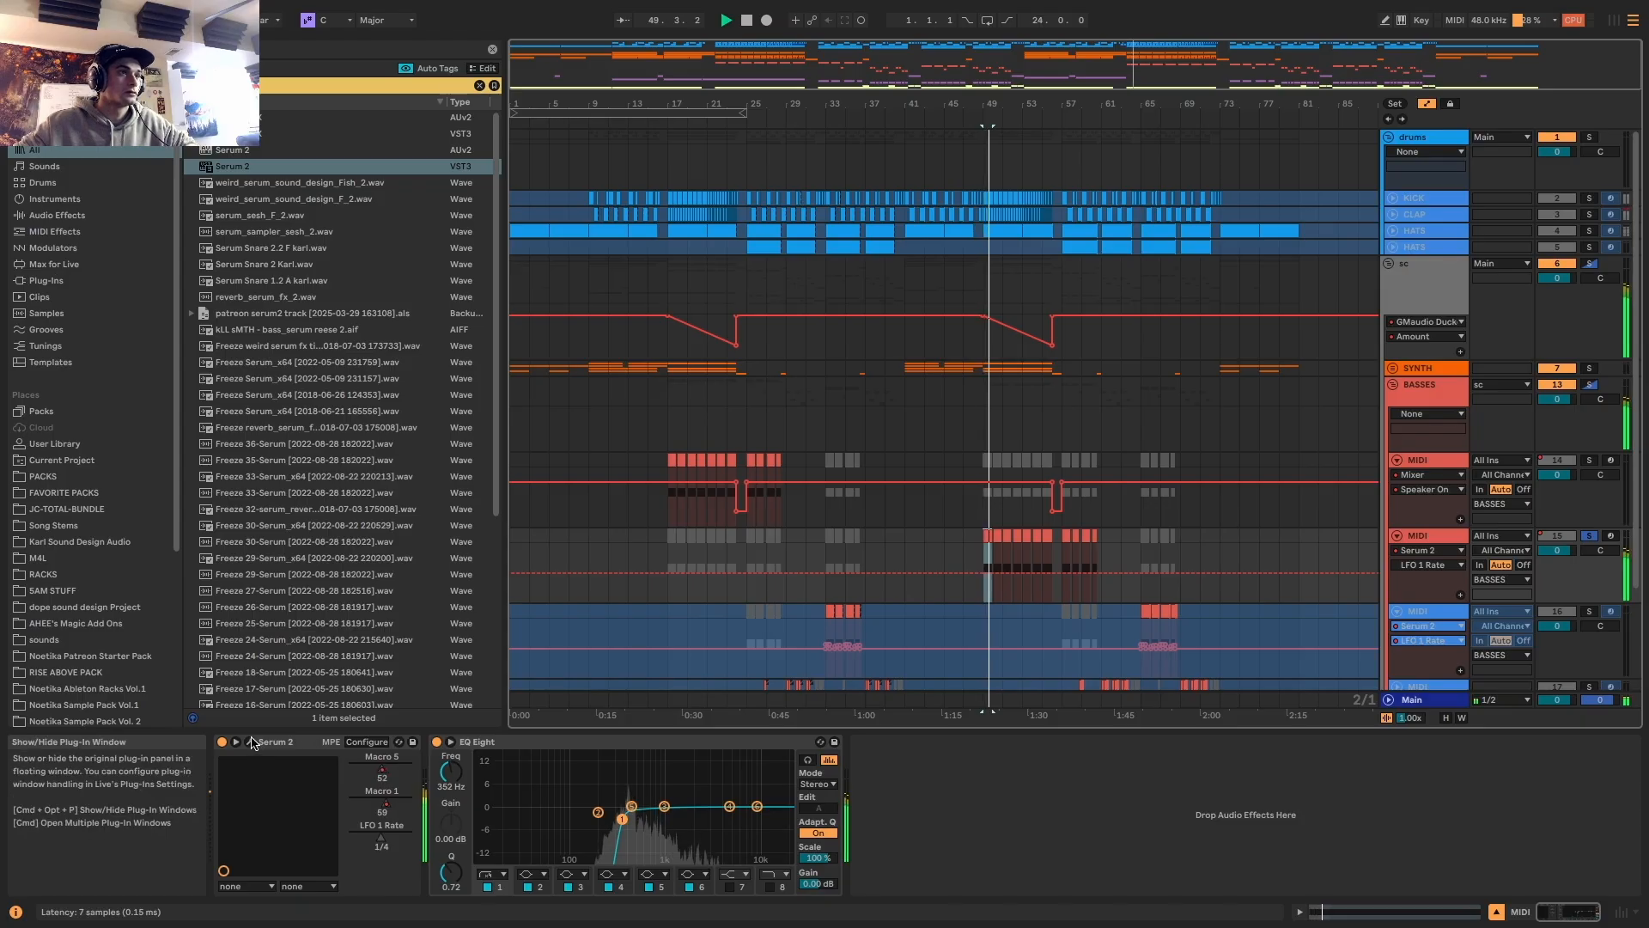
Reopen track 15's Serum 2, take the track out of solo and audition from 57.1.1 with the full mix
{"action": "left_click", "coordinate": [252, 742]}
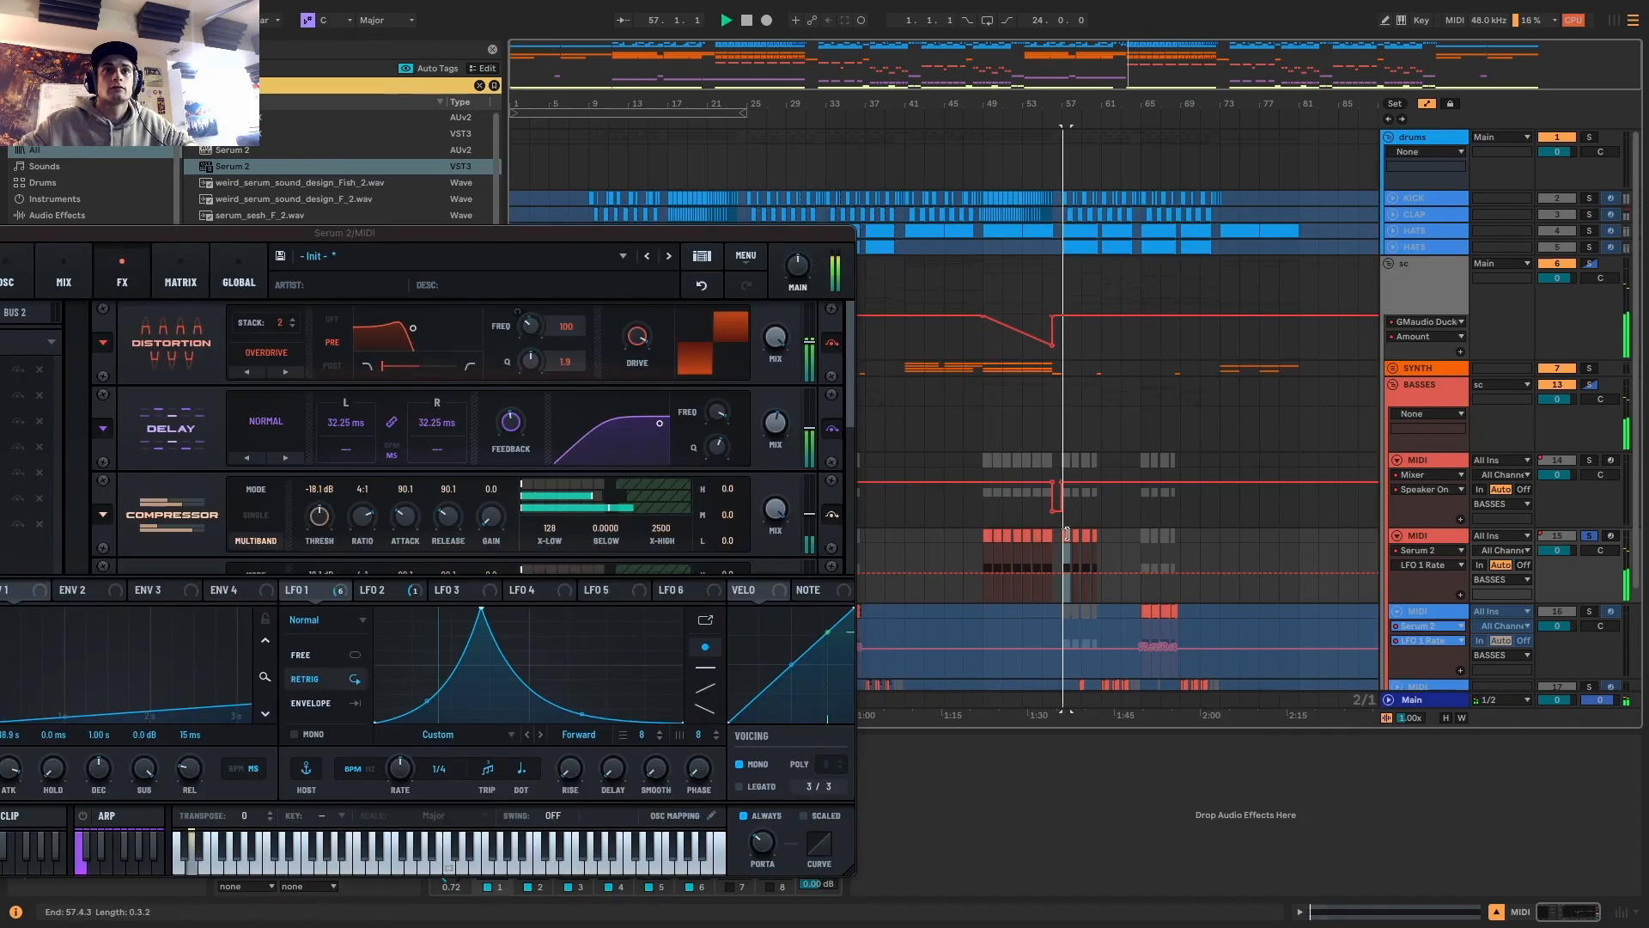
{"action": "left_click", "coordinate": [1593, 536]}
{"action": "key", "text": "space"}
{"action": "key", "text": "space"}
{"action": "left_click_drag", "start_coordinate": [810, 235], "coordinate": [1040, 180]}
{"action": "key", "text": "space"}
{"action": "key", "text": "space"}
Reshape track 15's LFO 1 to peak late in its cycle, with a 1/4 triplet rate and oscillator B at octave +3
{"action": "left_click_drag", "start_coordinate": [812, 655], "coordinate": [866, 623]}
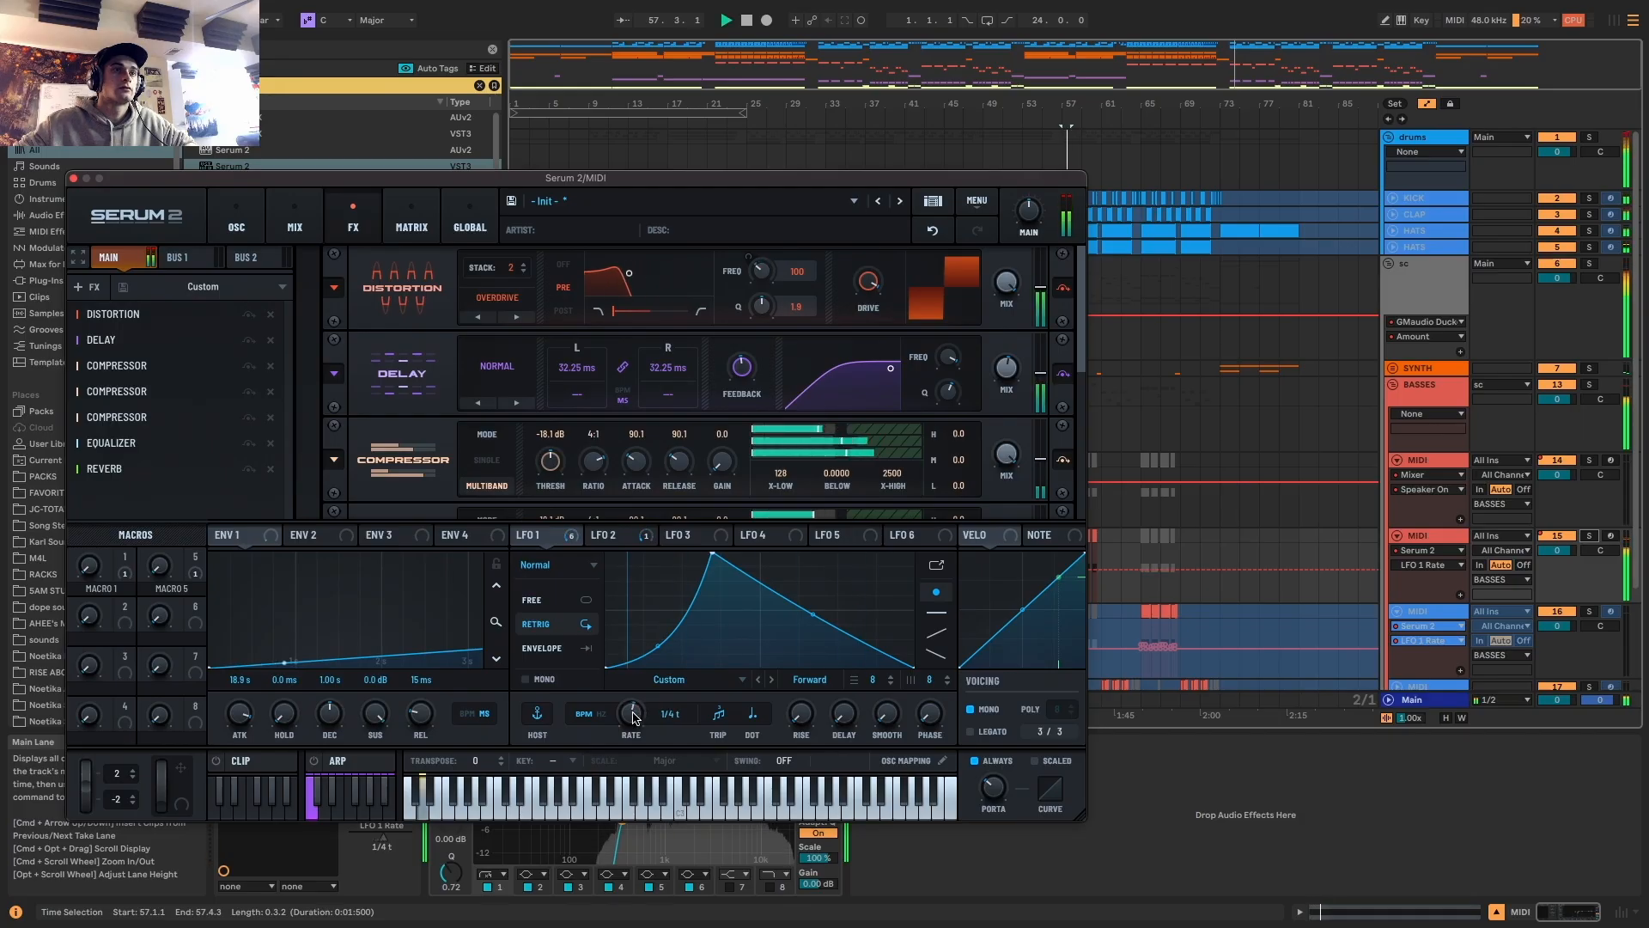
{"action": "left_click_drag", "start_coordinate": [815, 617], "coordinate": [815, 653]}
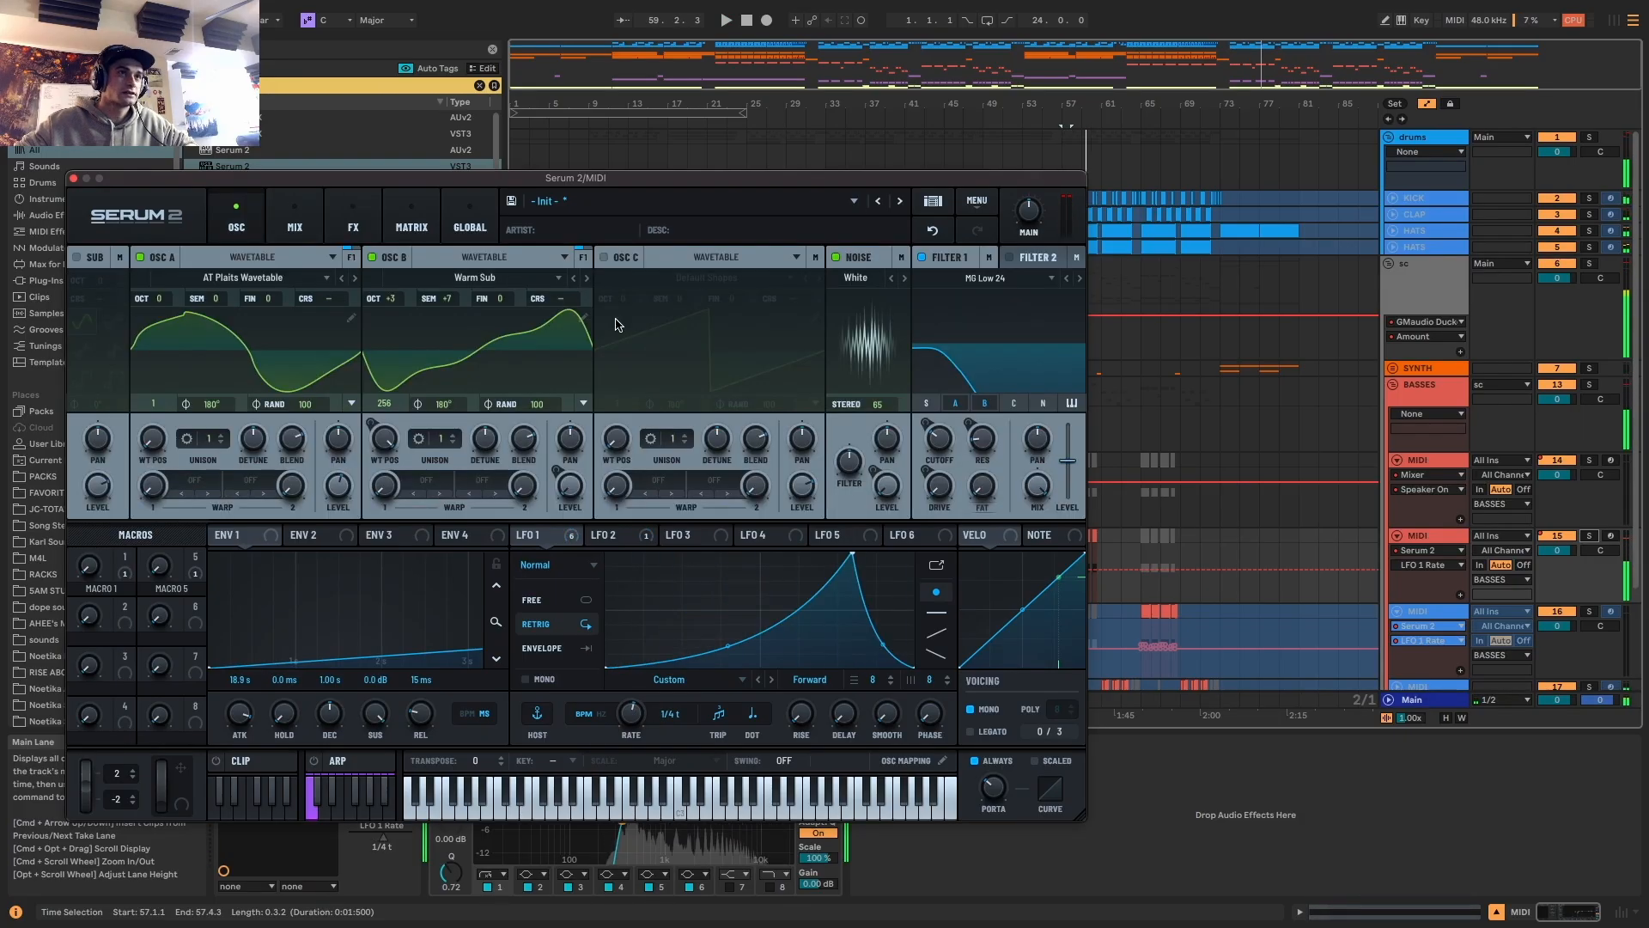
{"action": "key", "text": "space"}
{"action": "key", "text": "space"}
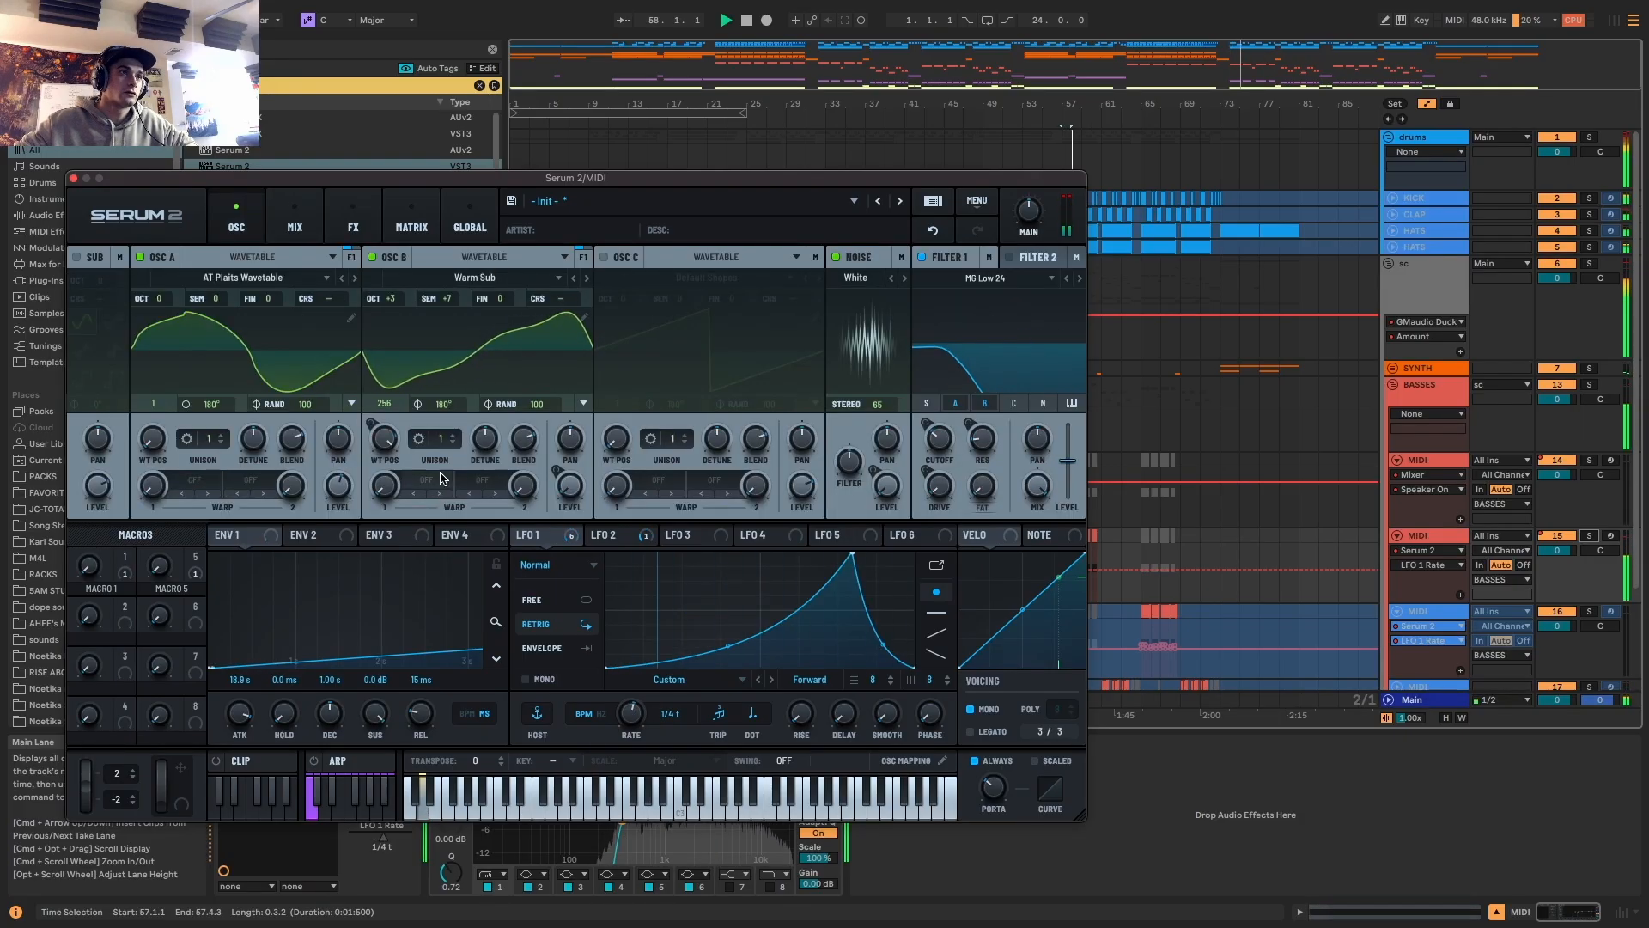
Close track 15's Serum 2 window and hide the automation lanes
{"action": "left_click", "coordinate": [74, 179]}
{"action": "key", "text": "a"}
{"action": "key", "text": "a"}
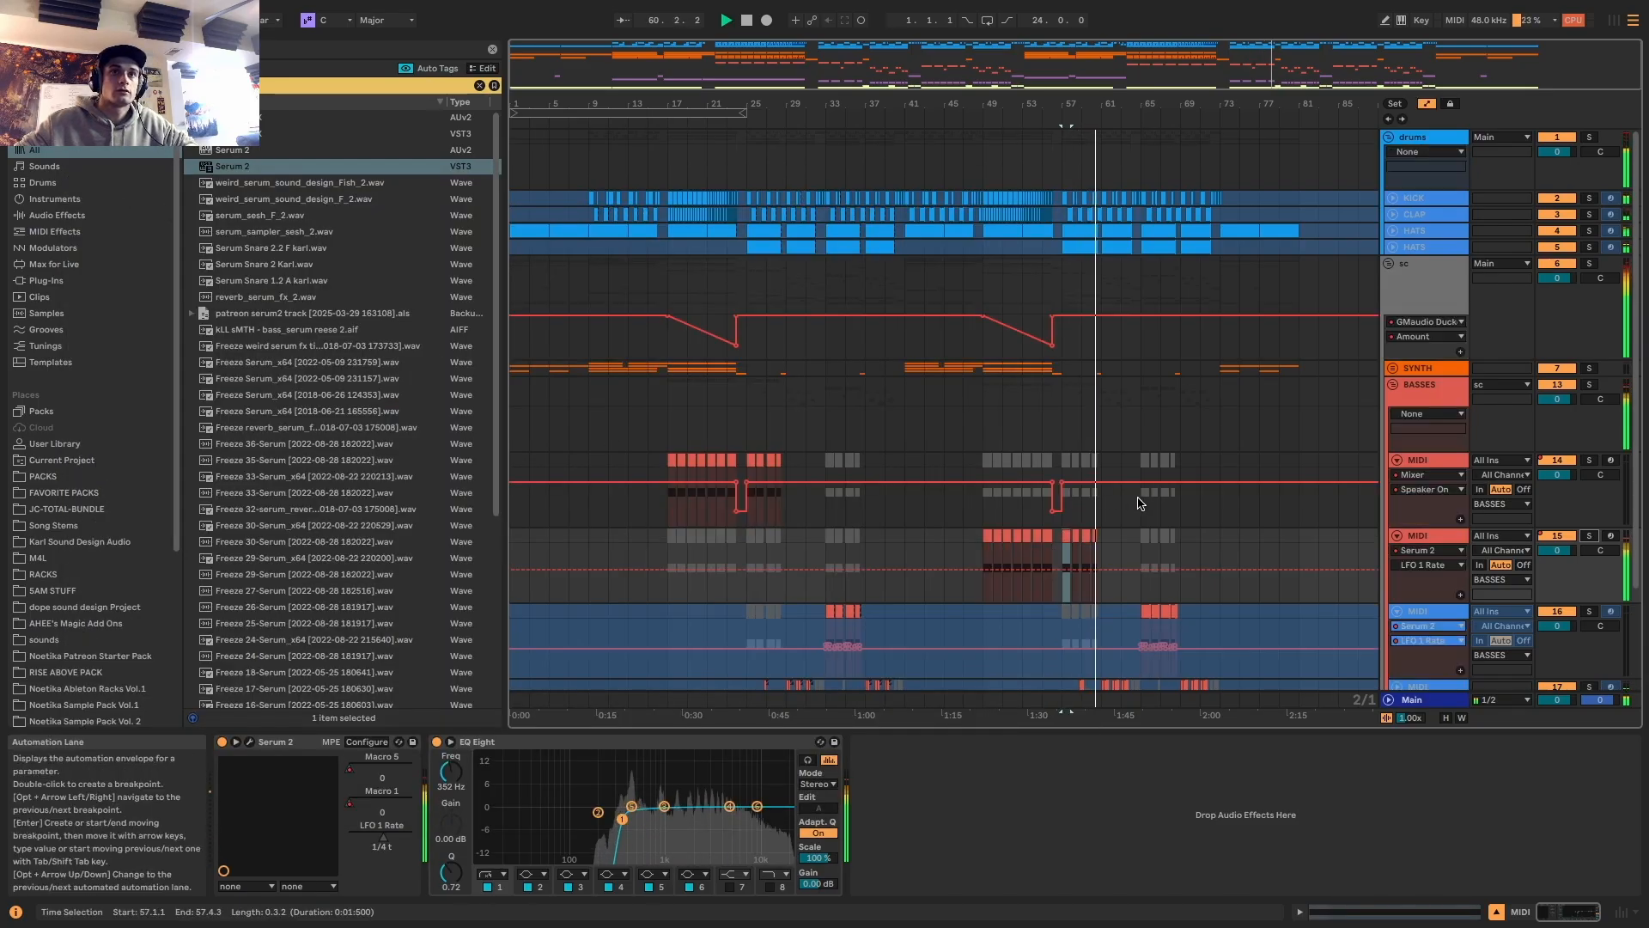
{"action": "scroll", "coordinate": [1139, 505], "scroll_direction": "up", "scroll_amount": 5}
{"action": "key", "text": "a"}
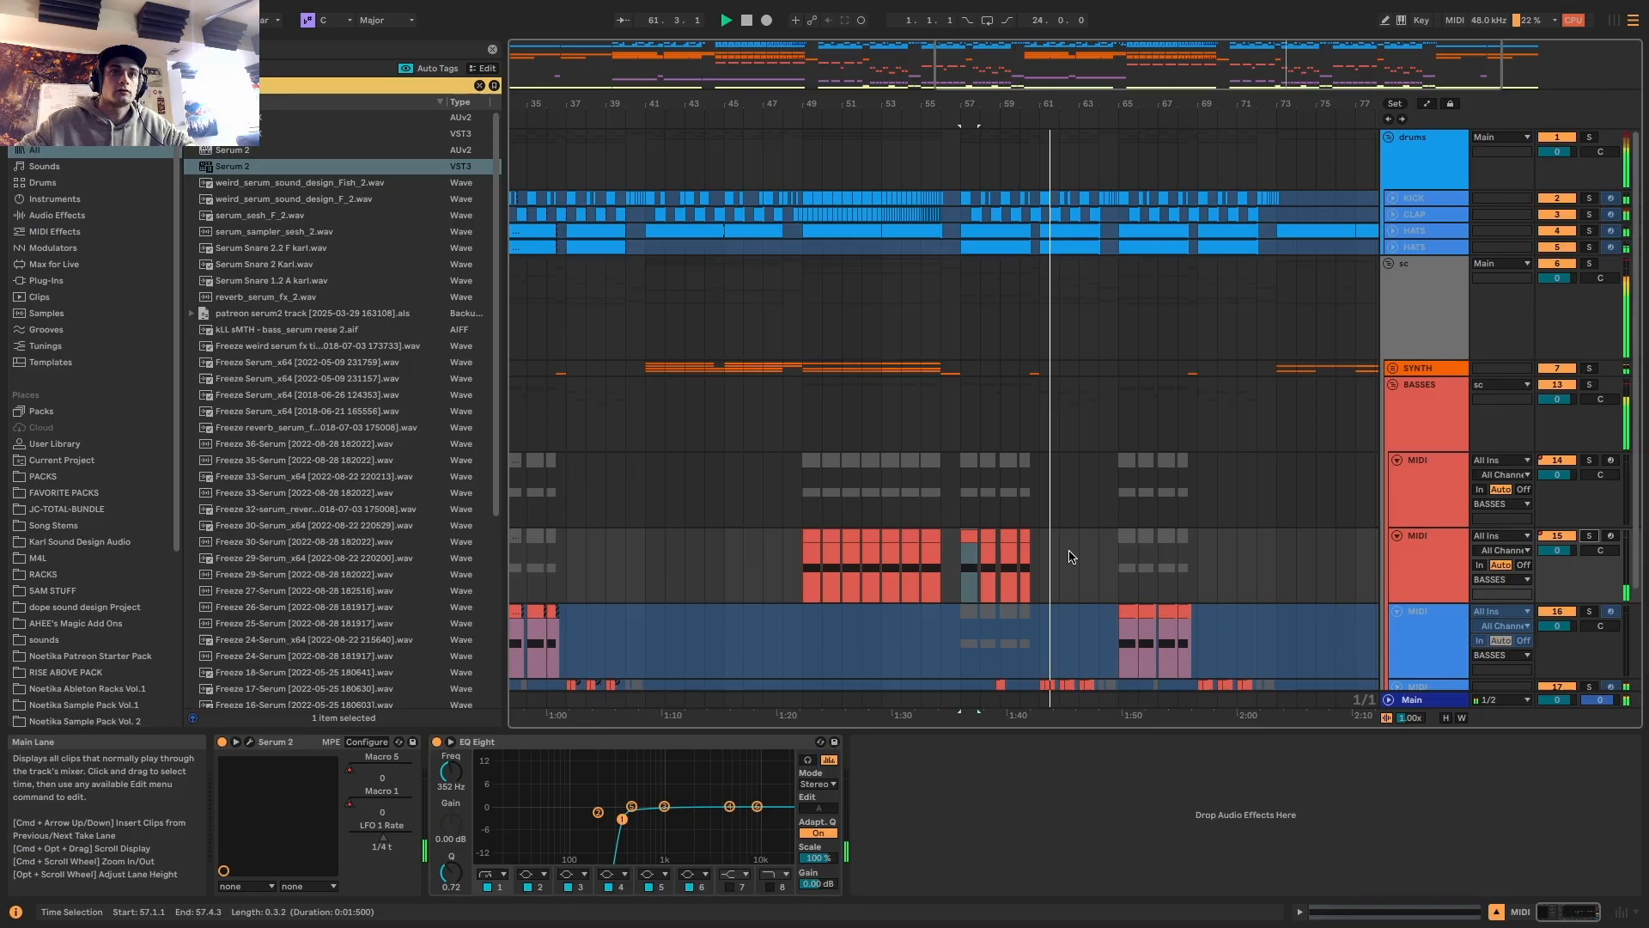
Duplicate bass track 17, keeping only the second-drop clips active on the original and the first-drop clips on the copy
{"action": "scroll", "coordinate": [1048, 550], "scroll_direction": "down", "scroll_amount": 3}
{"action": "scroll", "coordinate": [996, 574], "scroll_direction": "down", "scroll_amount": 5}
{"action": "left_click", "coordinate": [1397, 563]}
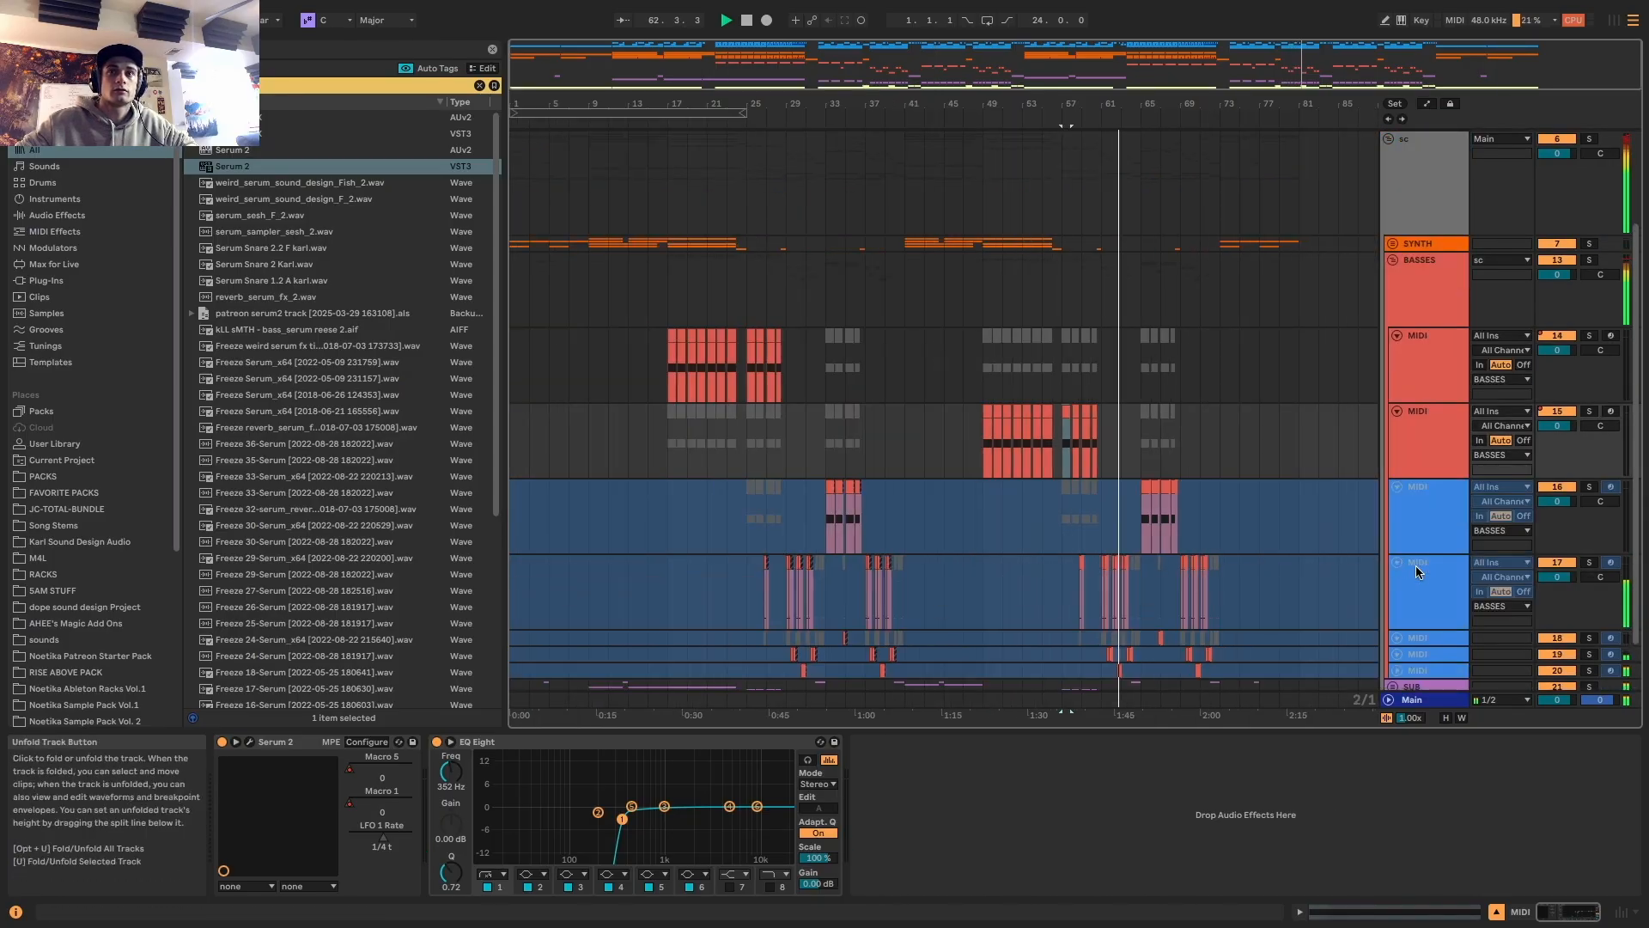
{"action": "left_click", "coordinate": [1398, 637]}
{"action": "key", "text": "space"}
{"action": "scroll", "coordinate": [1086, 589], "scroll_direction": "up", "scroll_amount": 8}
{"action": "left_click", "coordinate": [1143, 547]}
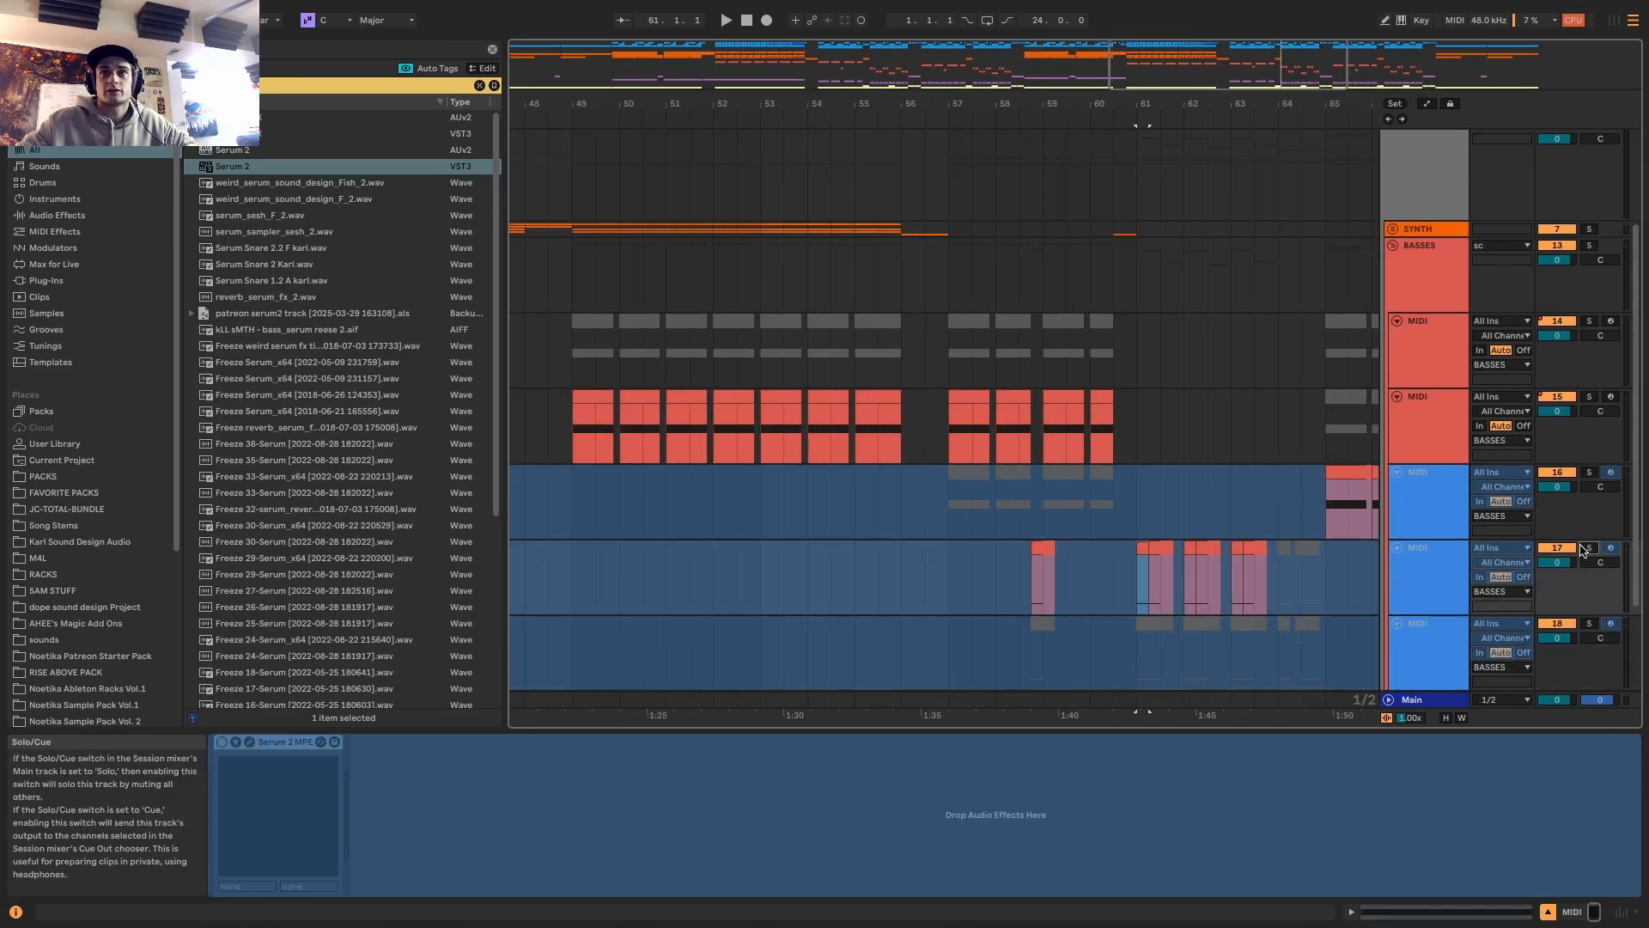
Solo and unfreeze track 17, audition its clip at 61.1.1 and open its Serum 2
{"action": "left_click", "coordinate": [1588, 547]}
{"action": "left_click", "coordinate": [1425, 558]}
{"action": "key", "text": "space"}
{"action": "key", "text": "space"}
{"action": "left_click", "coordinate": [250, 741]}
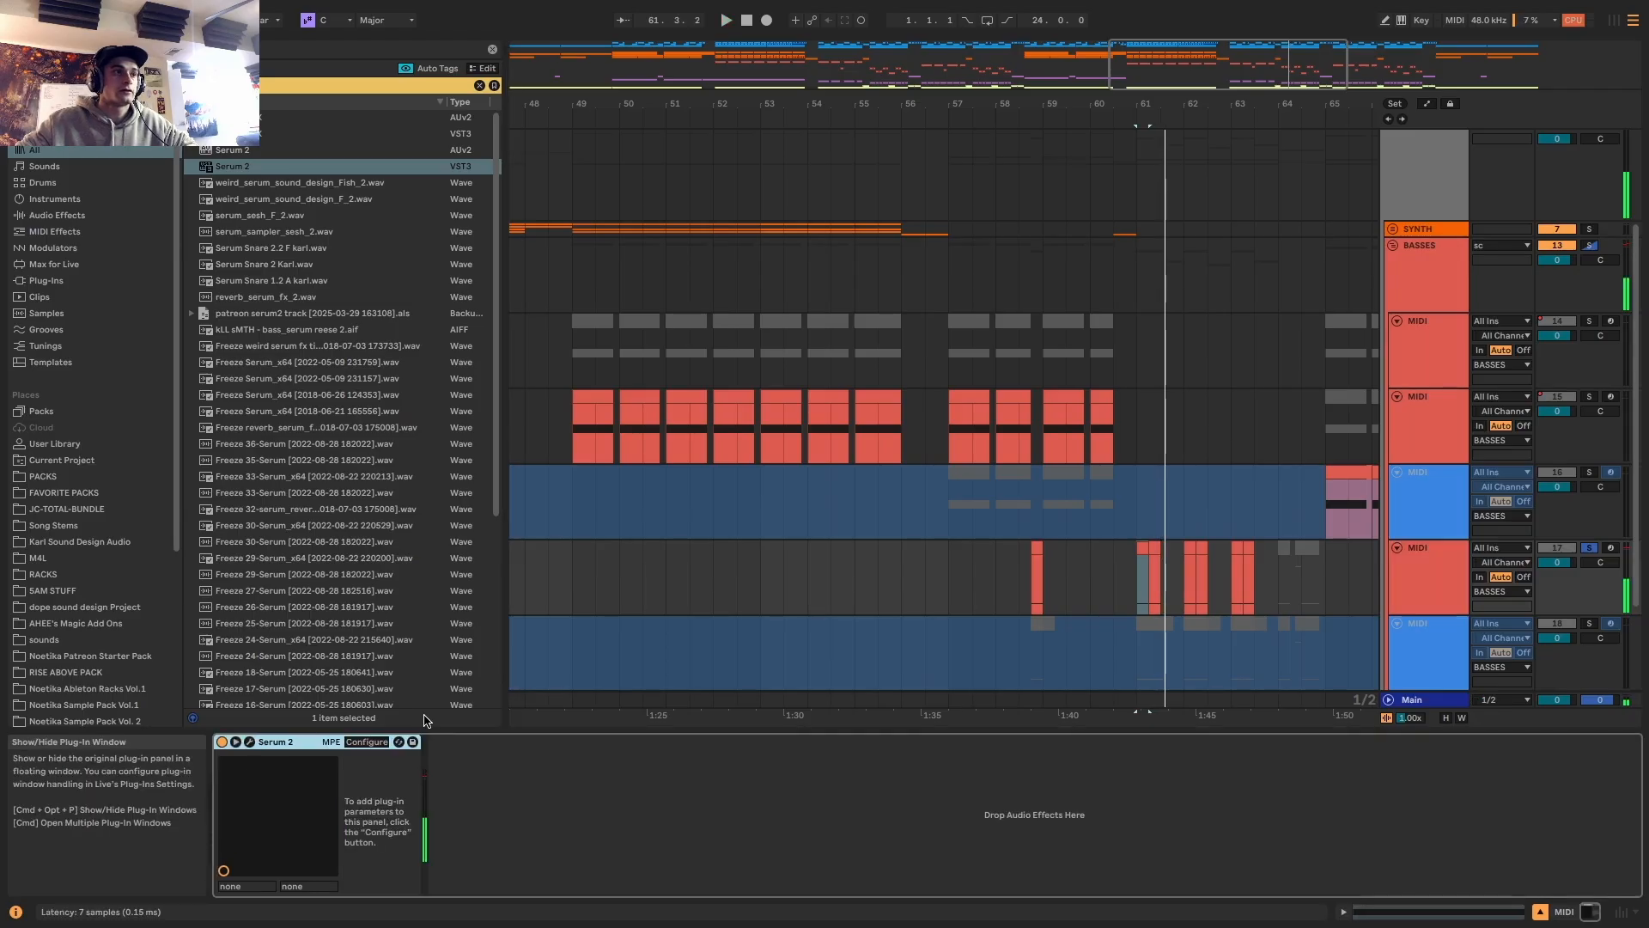
Raise the middle point of LFO 1 in track 17's Serum 2, set oscillator B's octave to +3 and unsolo the track
{"action": "mouse_move", "coordinate": [1226, 160]}
{"action": "left_mouse_down"}
{"action": "mouse_move", "coordinate": [1202, 303]}
{"action": "mouse_move", "coordinate": [896, 529]}
{"action": "mouse_move", "coordinate": [847, 379]}
{"action": "mouse_move", "coordinate": [1368, 139]}
{"action": "mouse_move", "coordinate": [1219, 131]}
{"action": "left_mouse_up"}
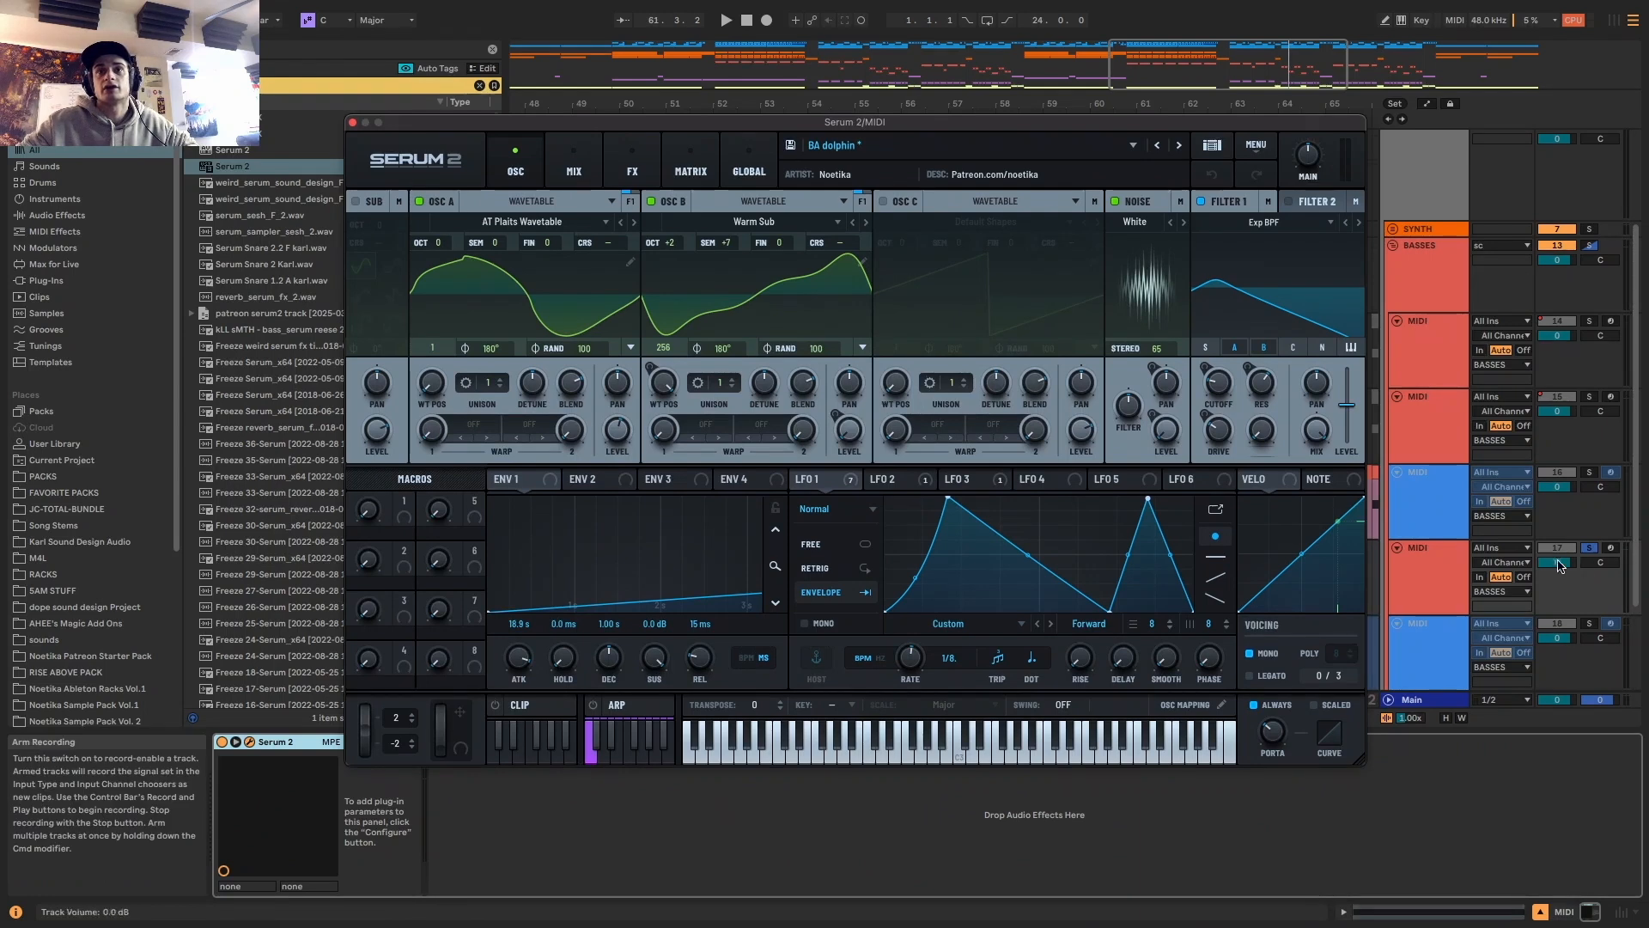
{"action": "key", "text": "space"}
{"action": "left_click_drag", "start_coordinate": [1110, 612], "coordinate": [1092, 559]}
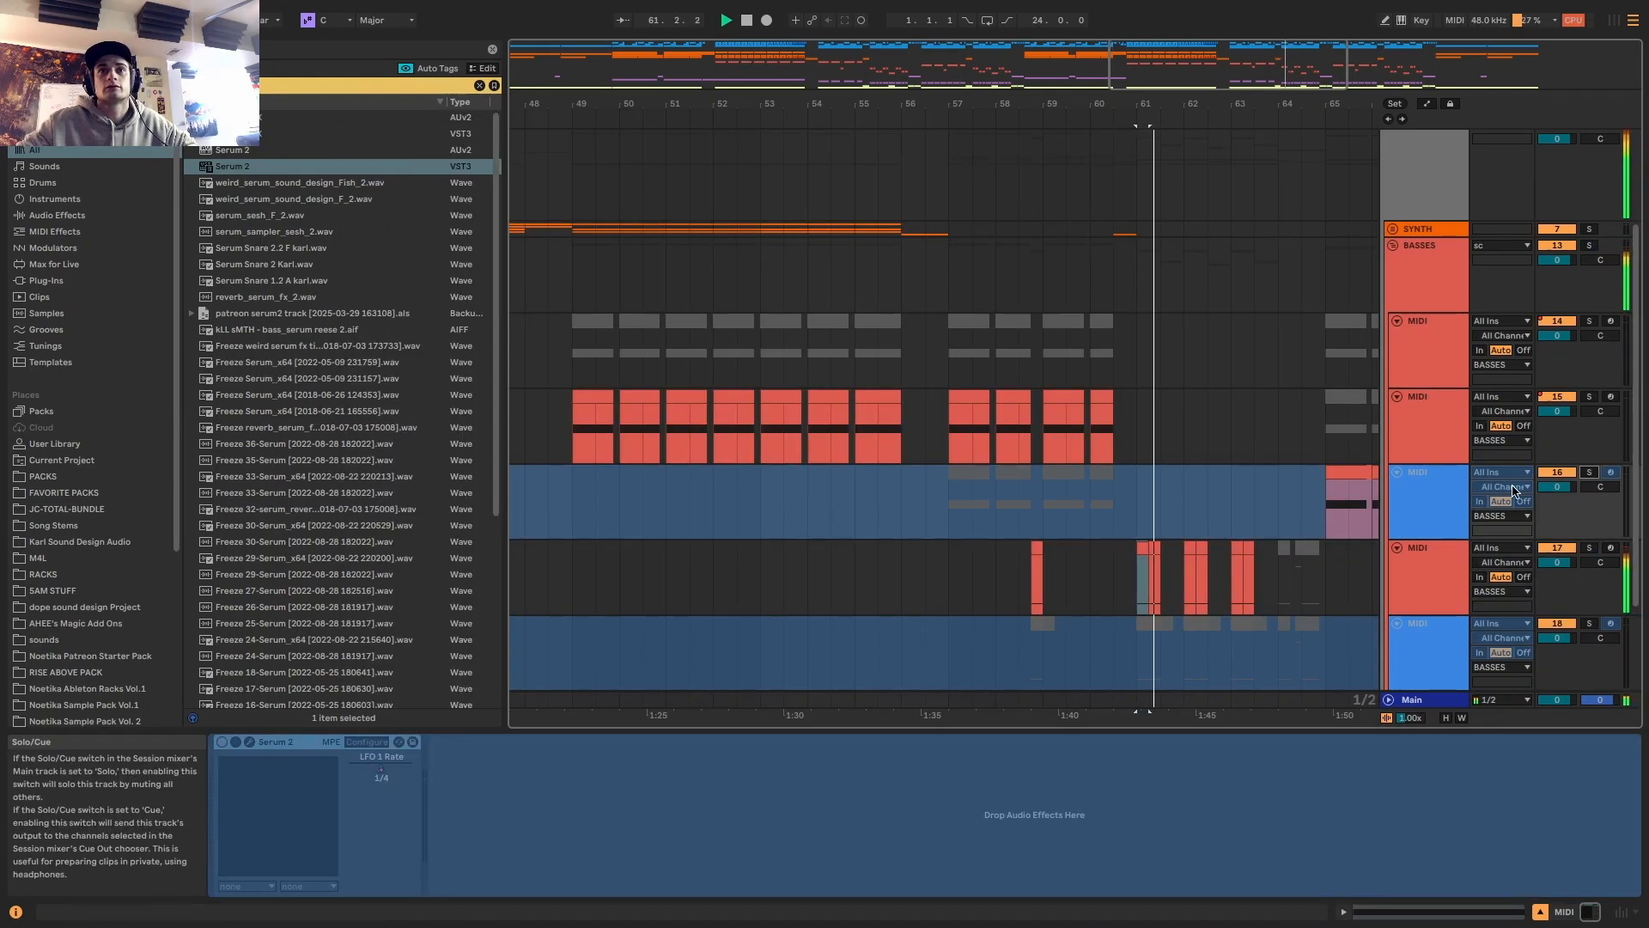
{"action": "left_click", "coordinate": [1454, 575]}
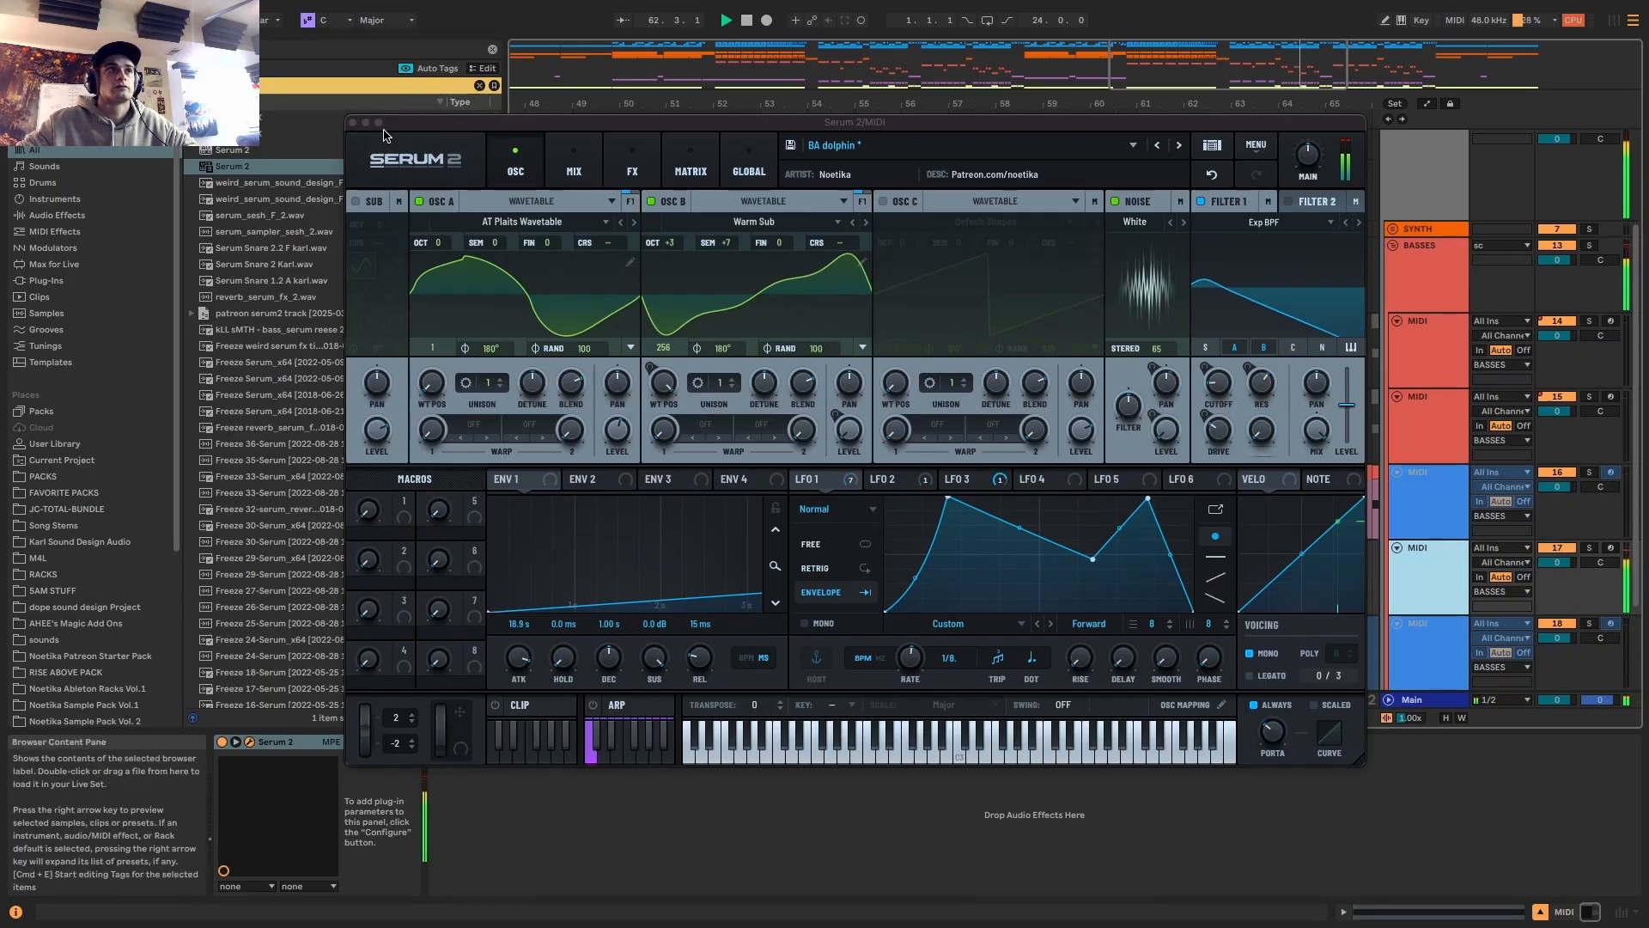
{"action": "left_click", "coordinate": [352, 124]}
{"action": "key", "text": "minus"}
{"action": "key", "text": "minus"}
{"action": "scroll", "coordinate": [935, 505], "scroll_direction": "down", "scroll_amount": 3}
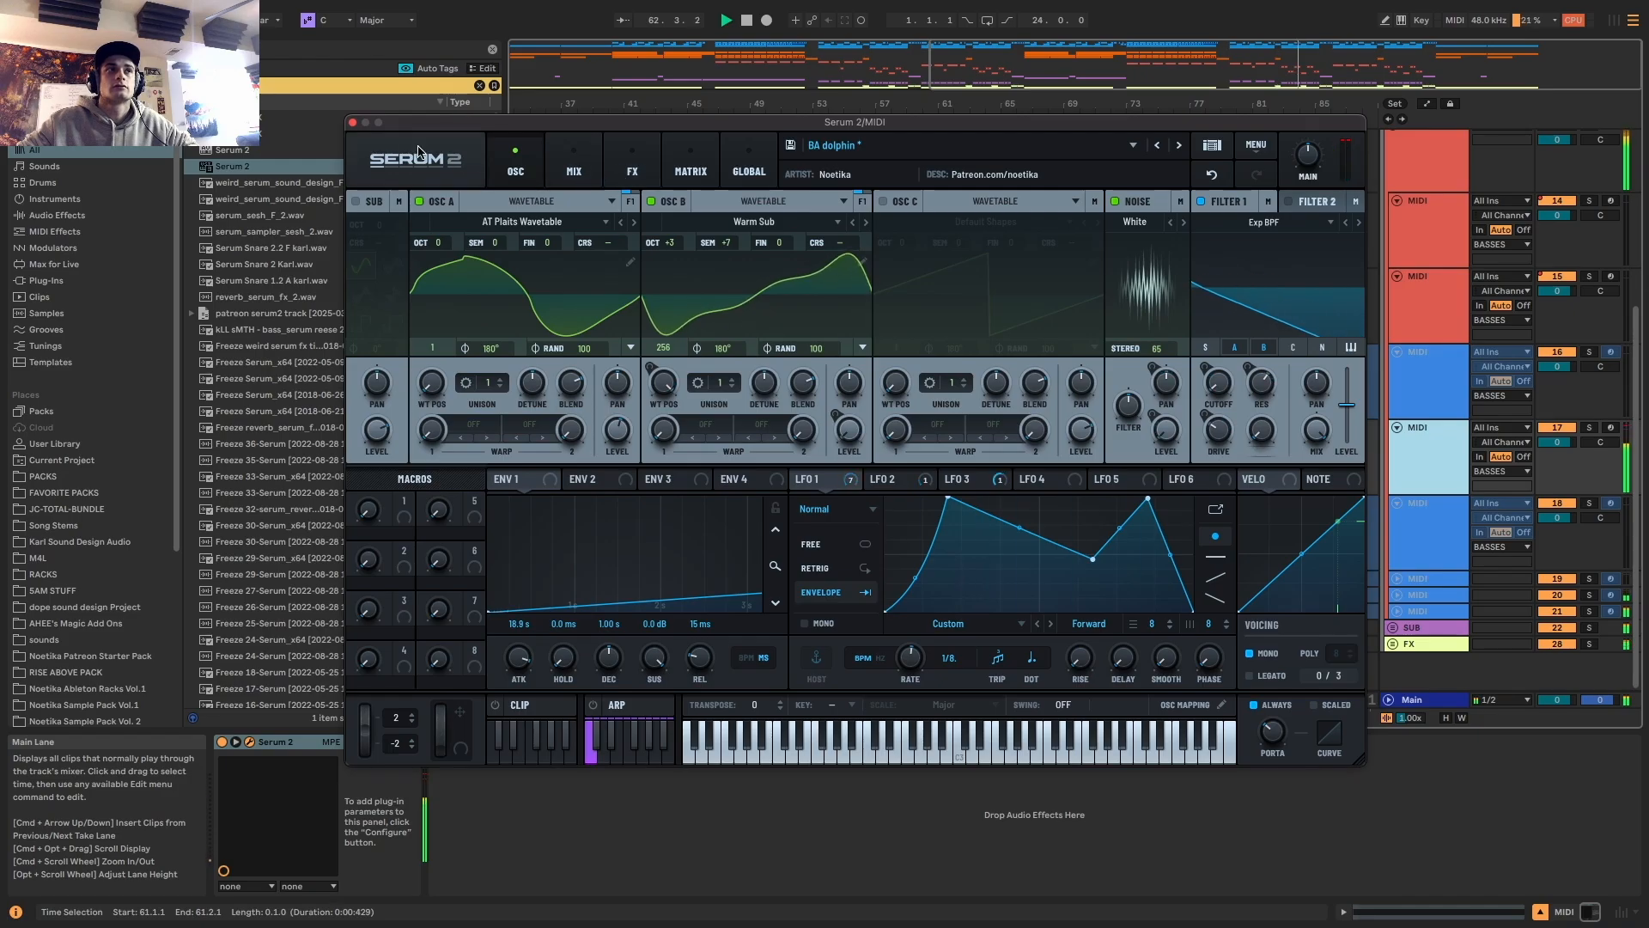
{"action": "left_click", "coordinate": [352, 123]}
Duplicate bass track 16, leaving only the second-drop clips active on the original and the first-drop clips on the copy
{"action": "key", "text": "minus"}
{"action": "scroll", "coordinate": [1172, 449], "scroll_direction": "up", "scroll_amount": 10}
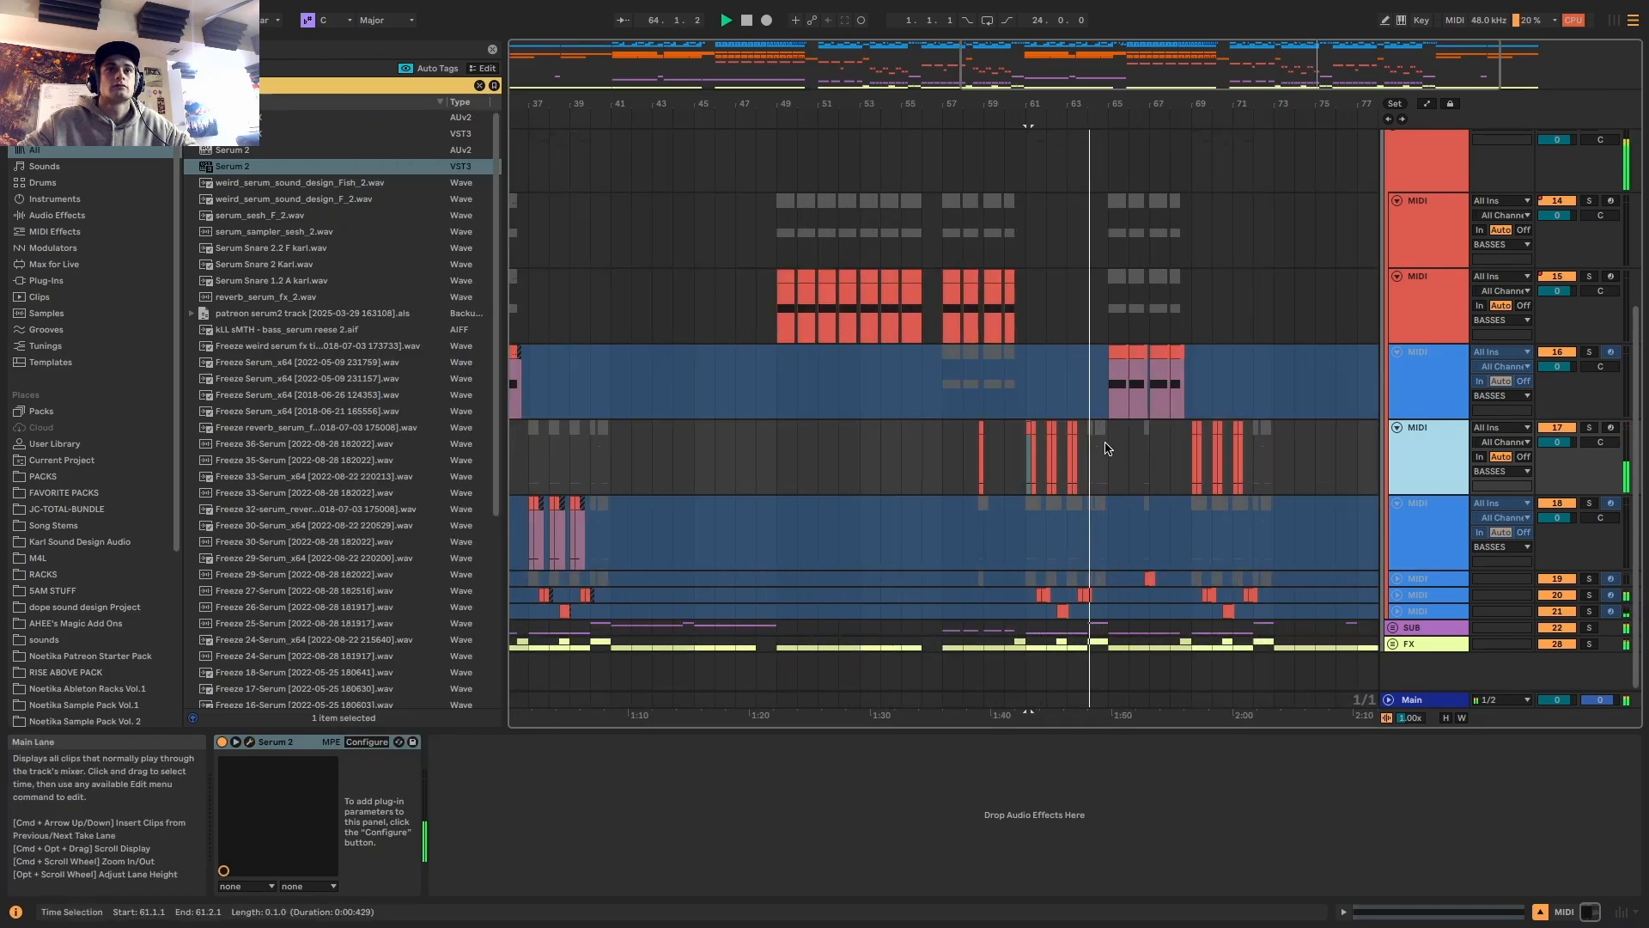
{"action": "scroll", "coordinate": [1084, 455], "scroll_direction": "down", "scroll_amount": 10}
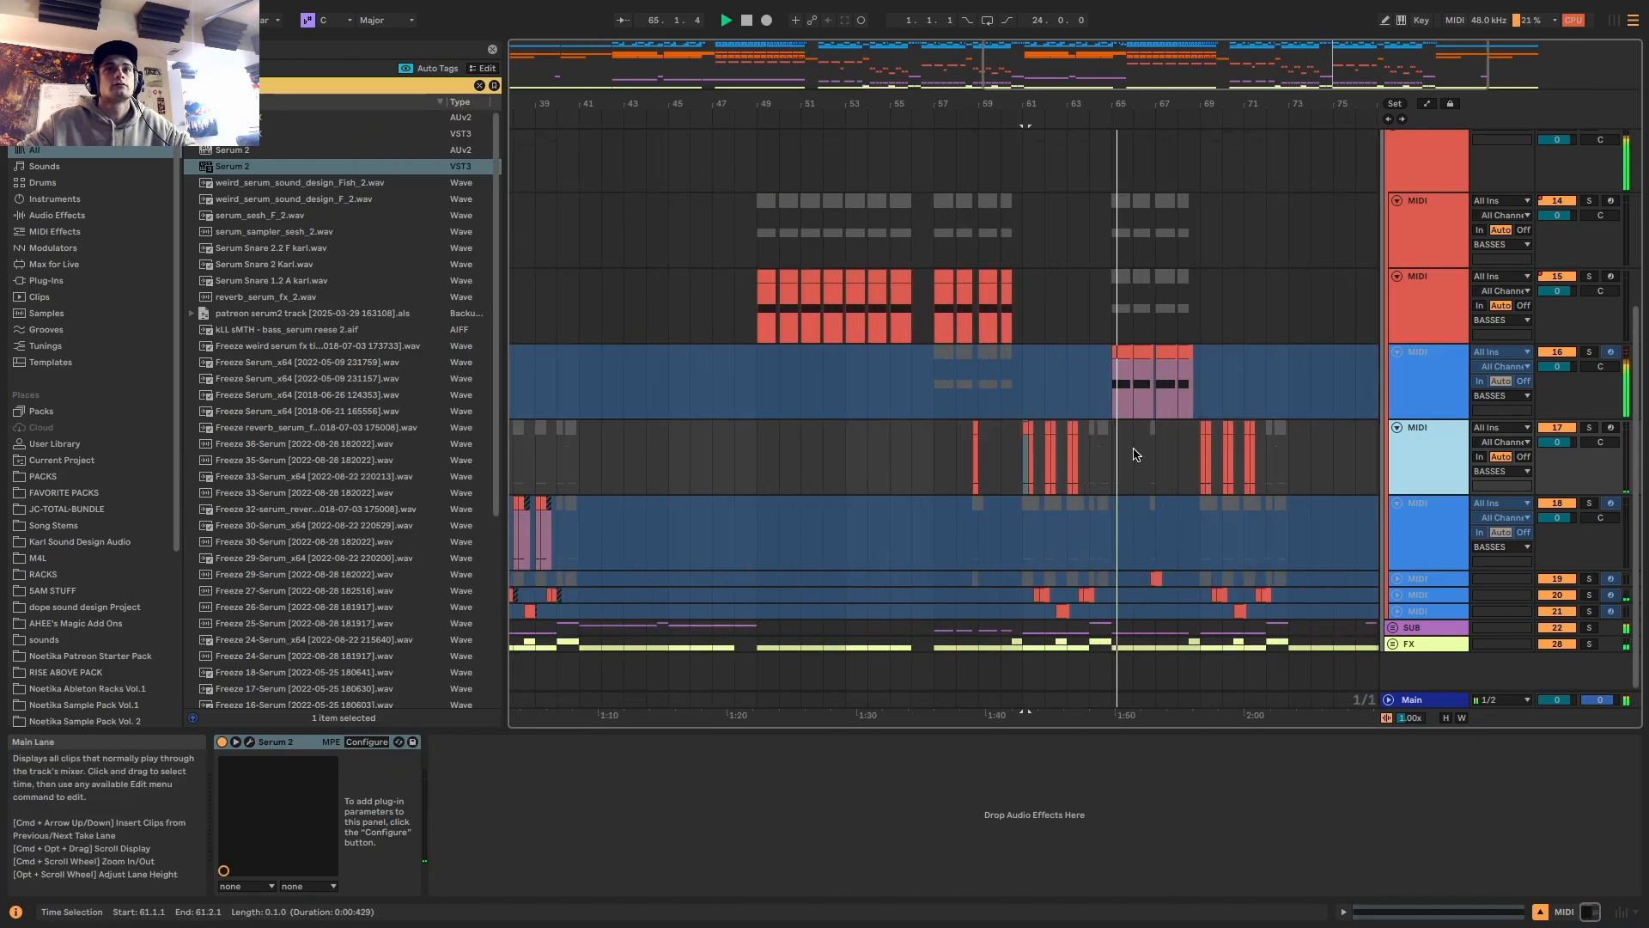
{"action": "left_click", "coordinate": [1434, 383]}
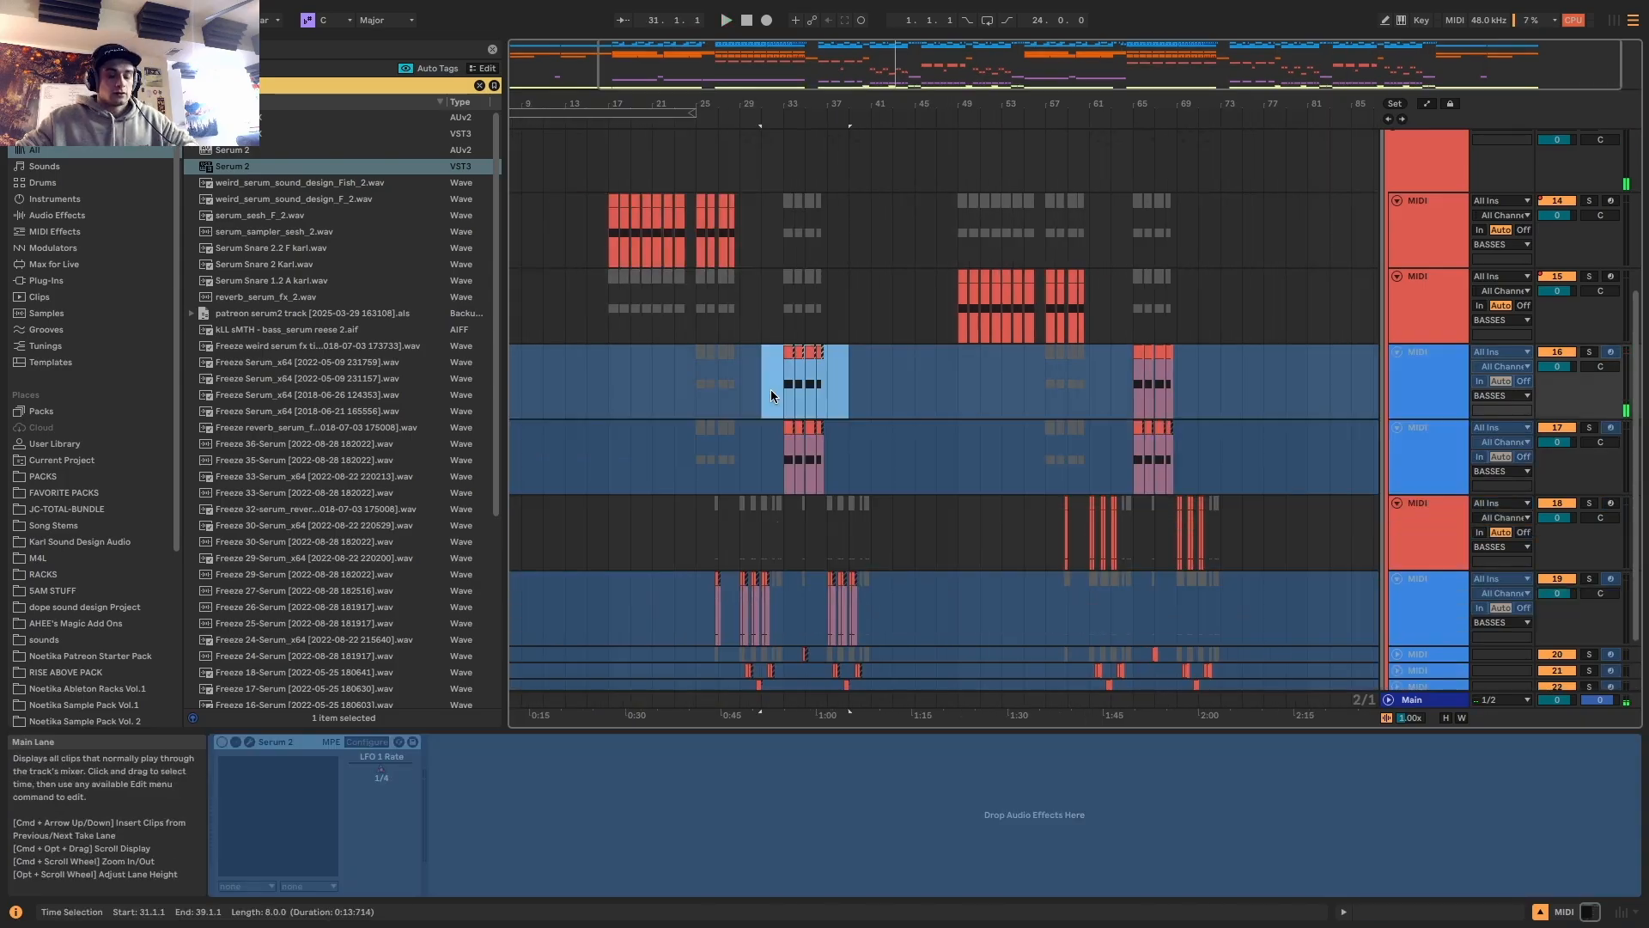
{"action": "left_click_drag", "start_coordinate": [937, 462], "coordinate": [1350, 462]}
{"action": "key", "text": "Delete"}
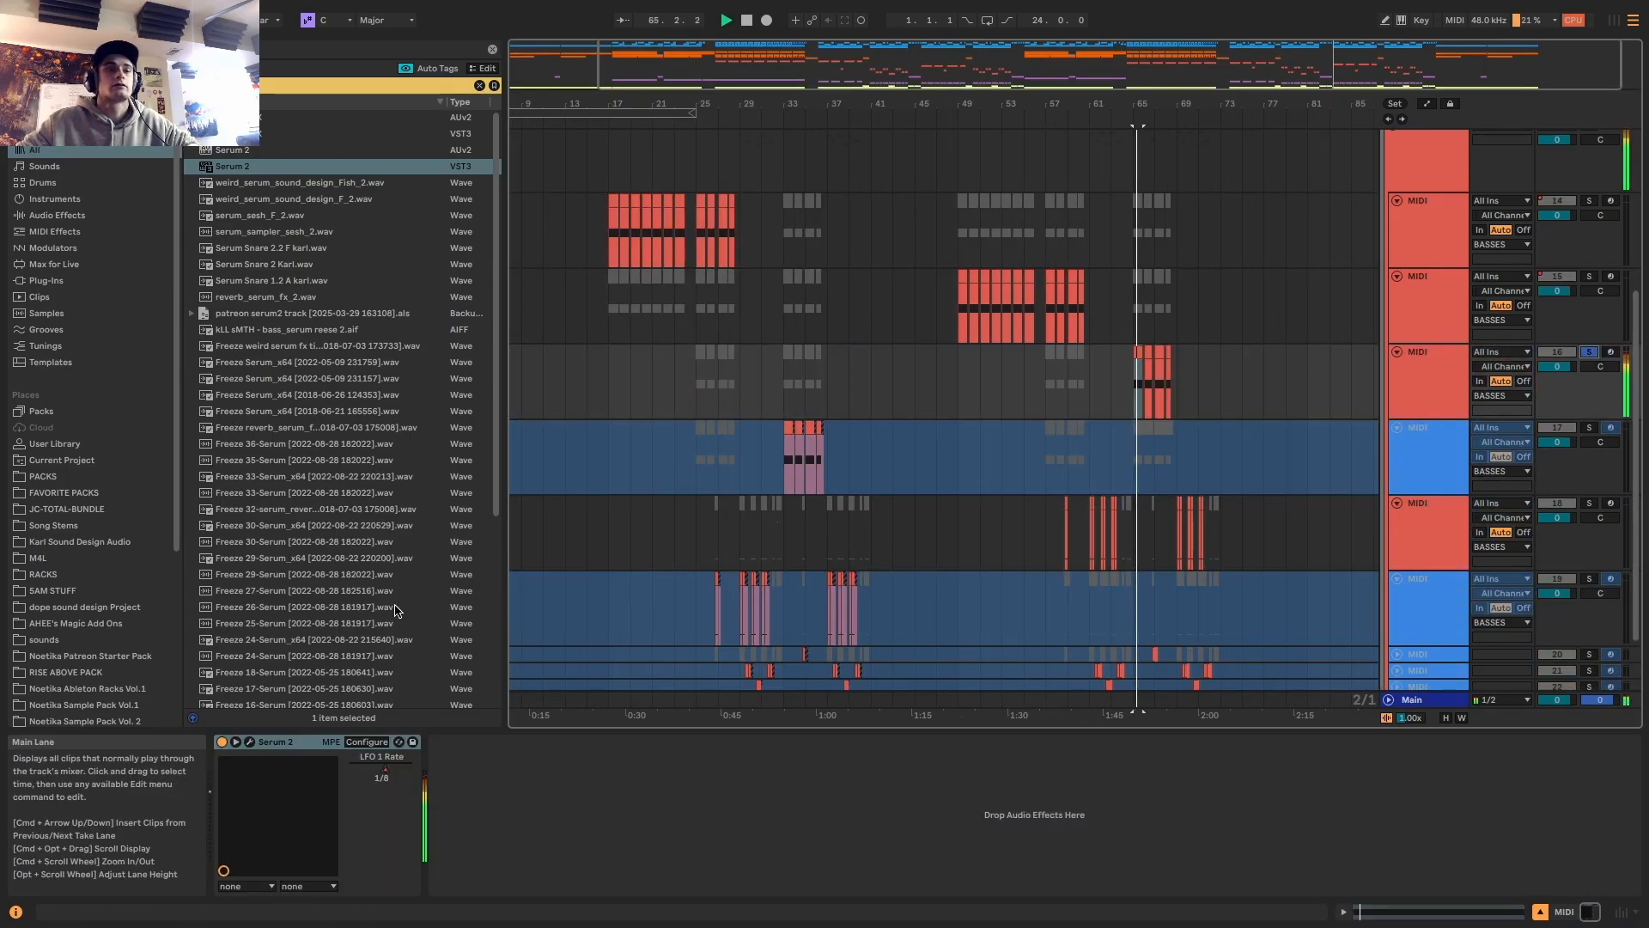
Bend the falling side of LFO 1 outward in track 16's Serum 2, unsolo the track and close the plug-in
{"action": "left_click", "coordinate": [249, 741]}
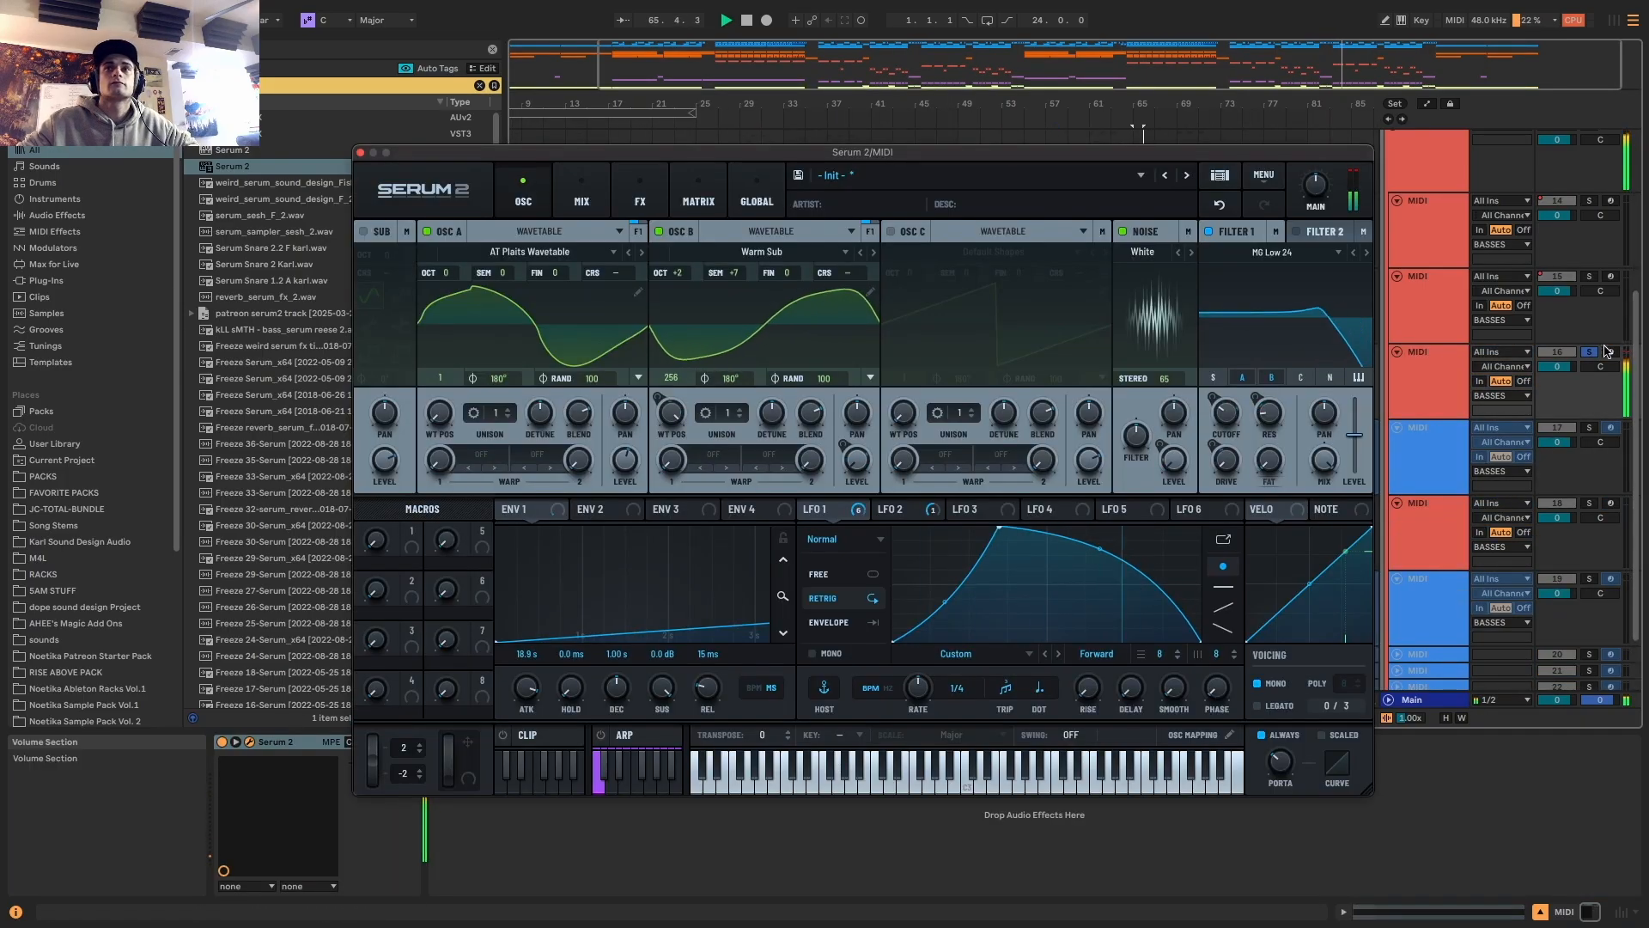
{"action": "left_click", "coordinate": [1589, 351]}
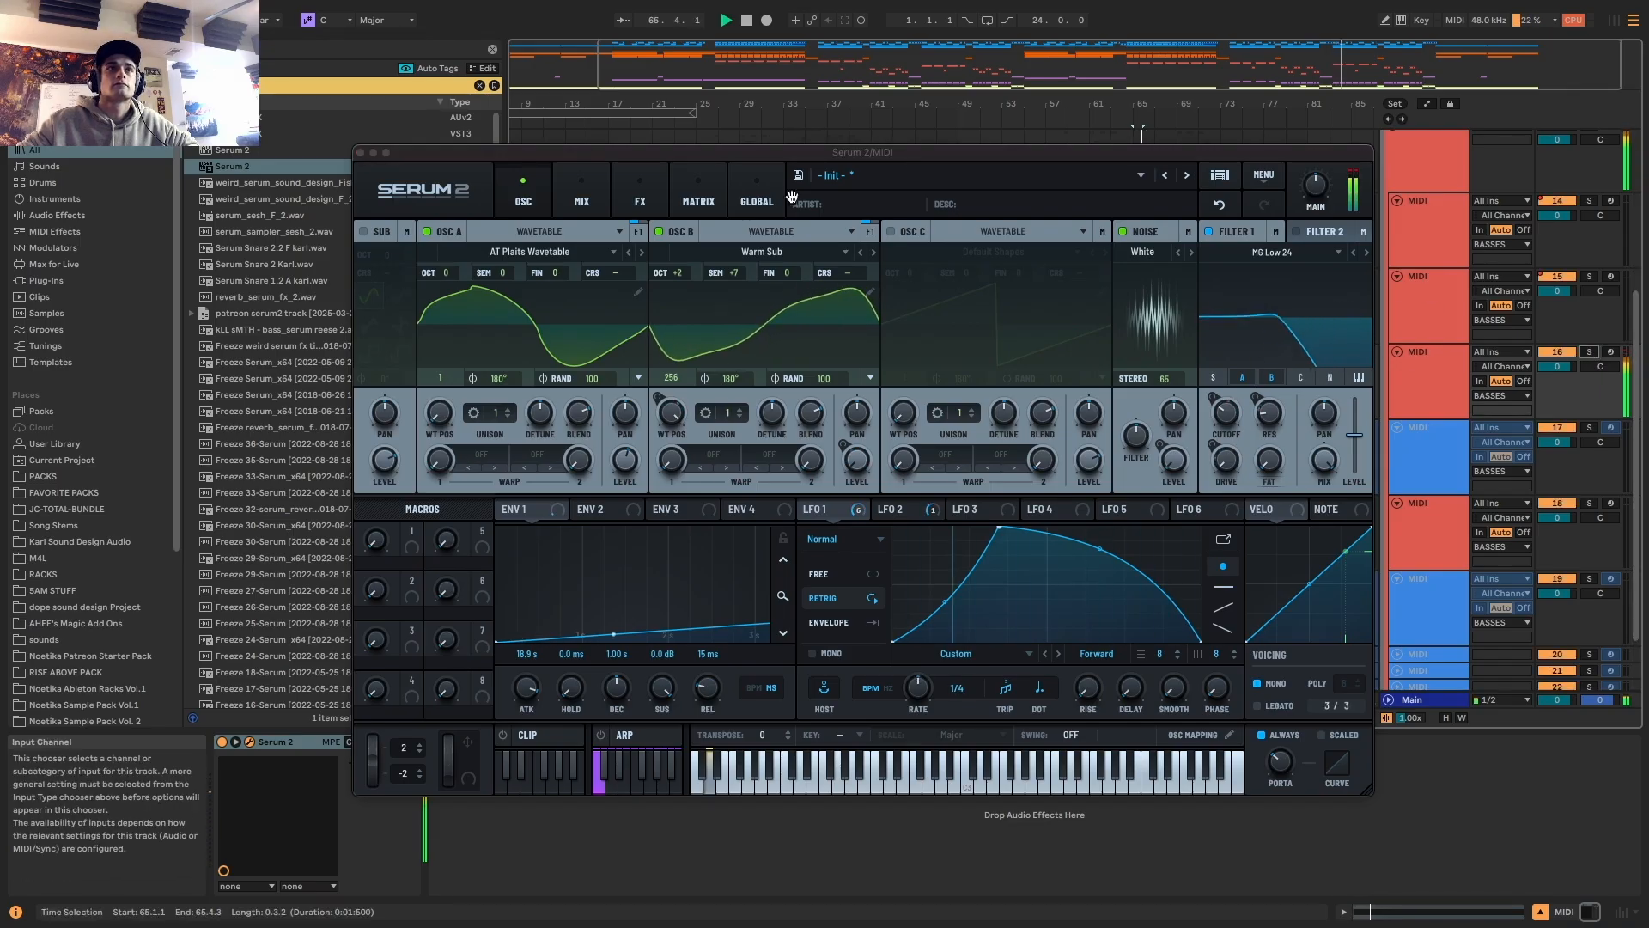
{"action": "left_click", "coordinate": [361, 153]}
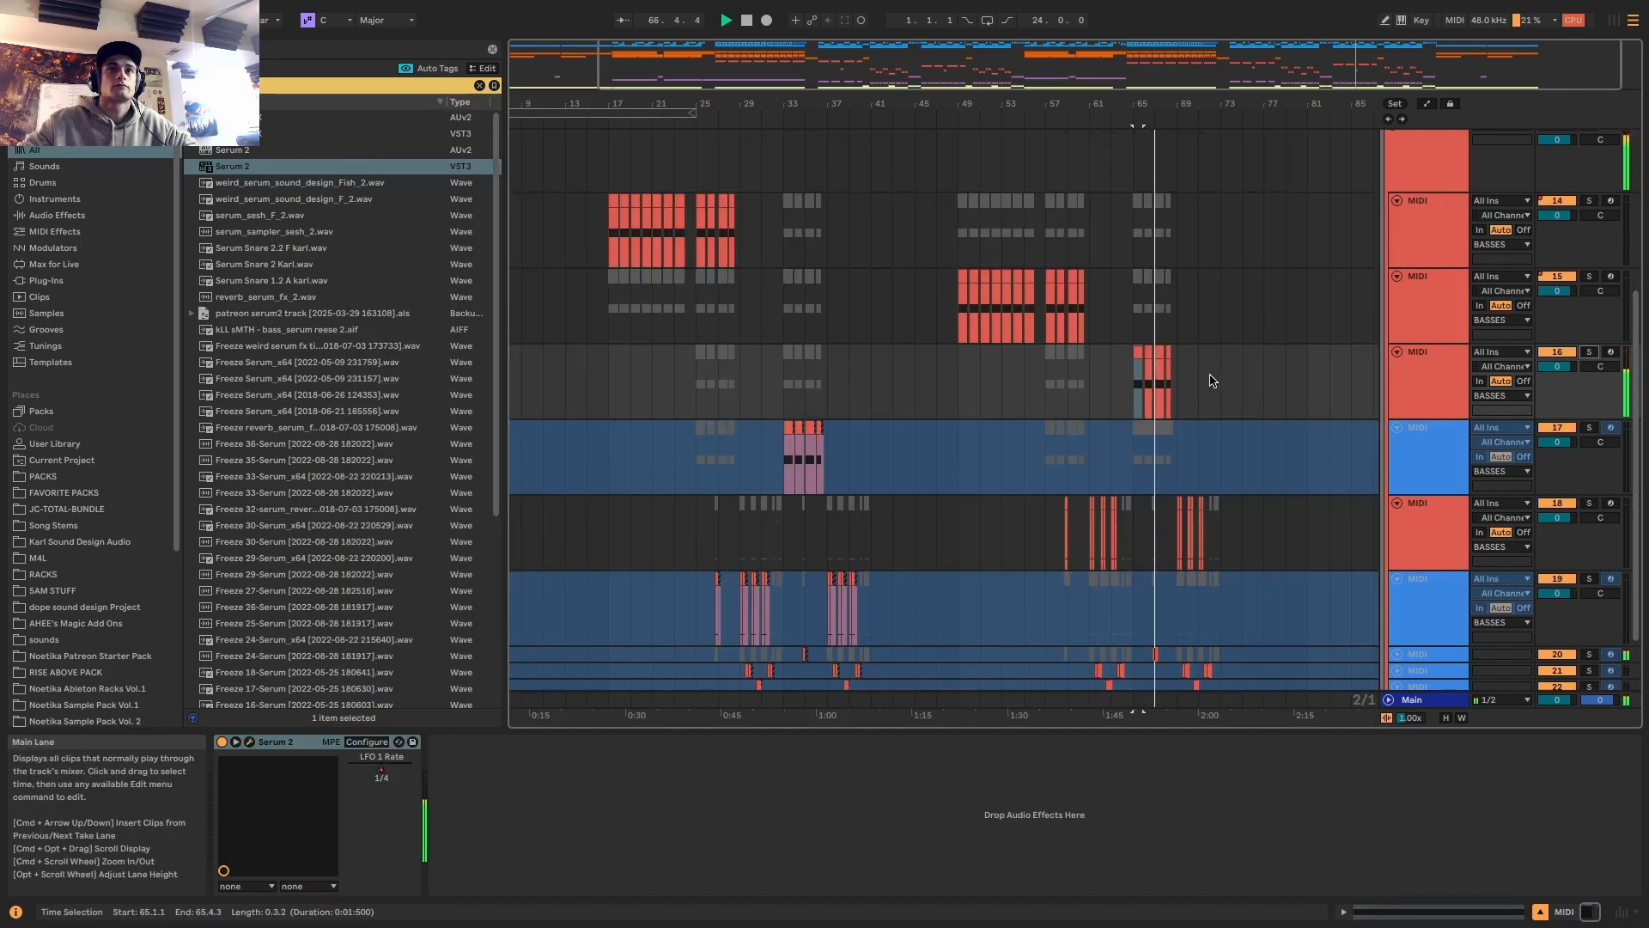
Fold bass tracks 18, 16 and 15
{"action": "scroll", "coordinate": [1200, 379], "scroll_direction": "up", "scroll_amount": 12}
{"action": "scroll", "coordinate": [1157, 375], "scroll_direction": "down", "scroll_amount": 12}
{"action": "scroll", "coordinate": [1357, 414], "scroll_direction": "down", "scroll_amount": 2}
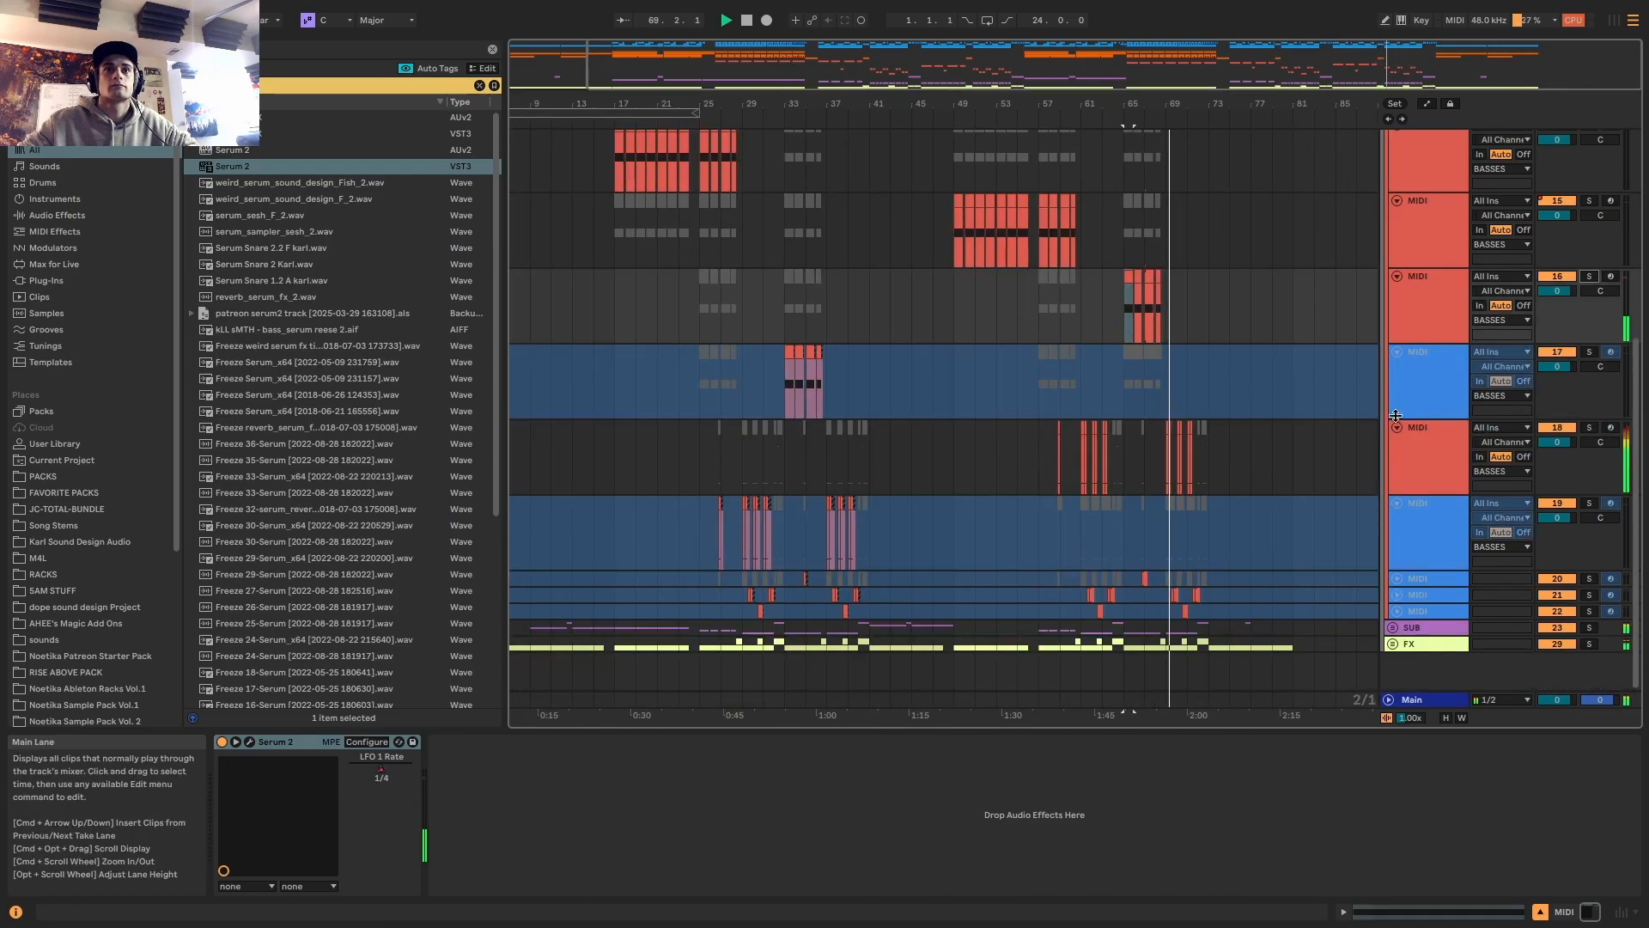
{"action": "left_click", "coordinate": [1398, 428]}
{"action": "left_click", "coordinate": [1398, 276]}
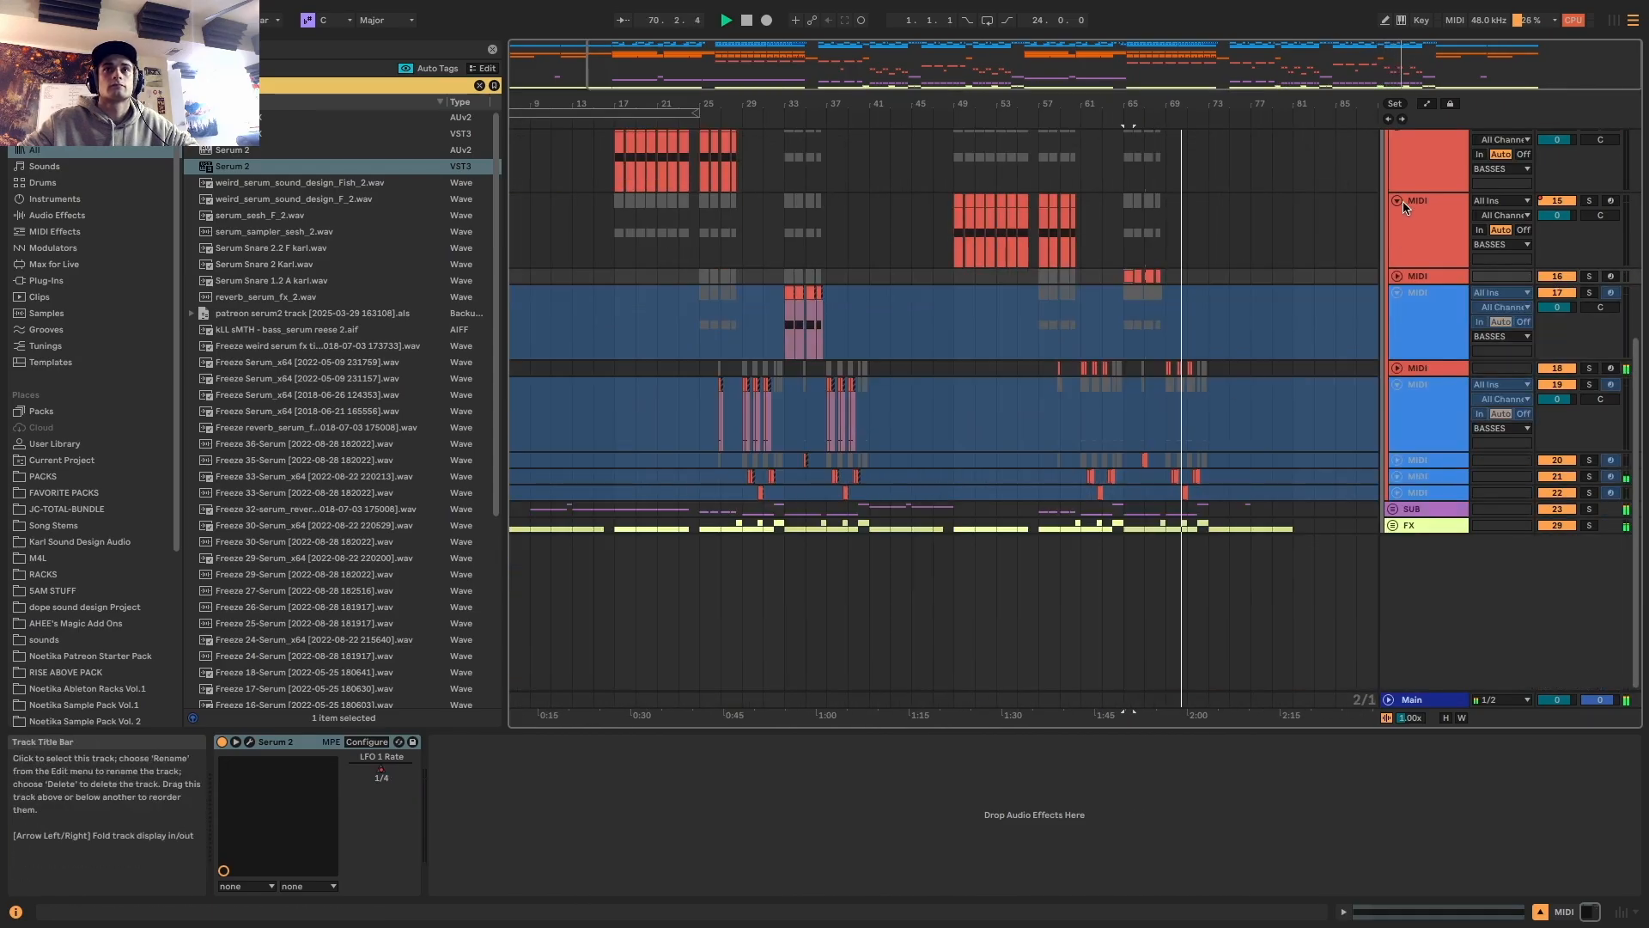
{"action": "left_click", "coordinate": [1398, 201]}
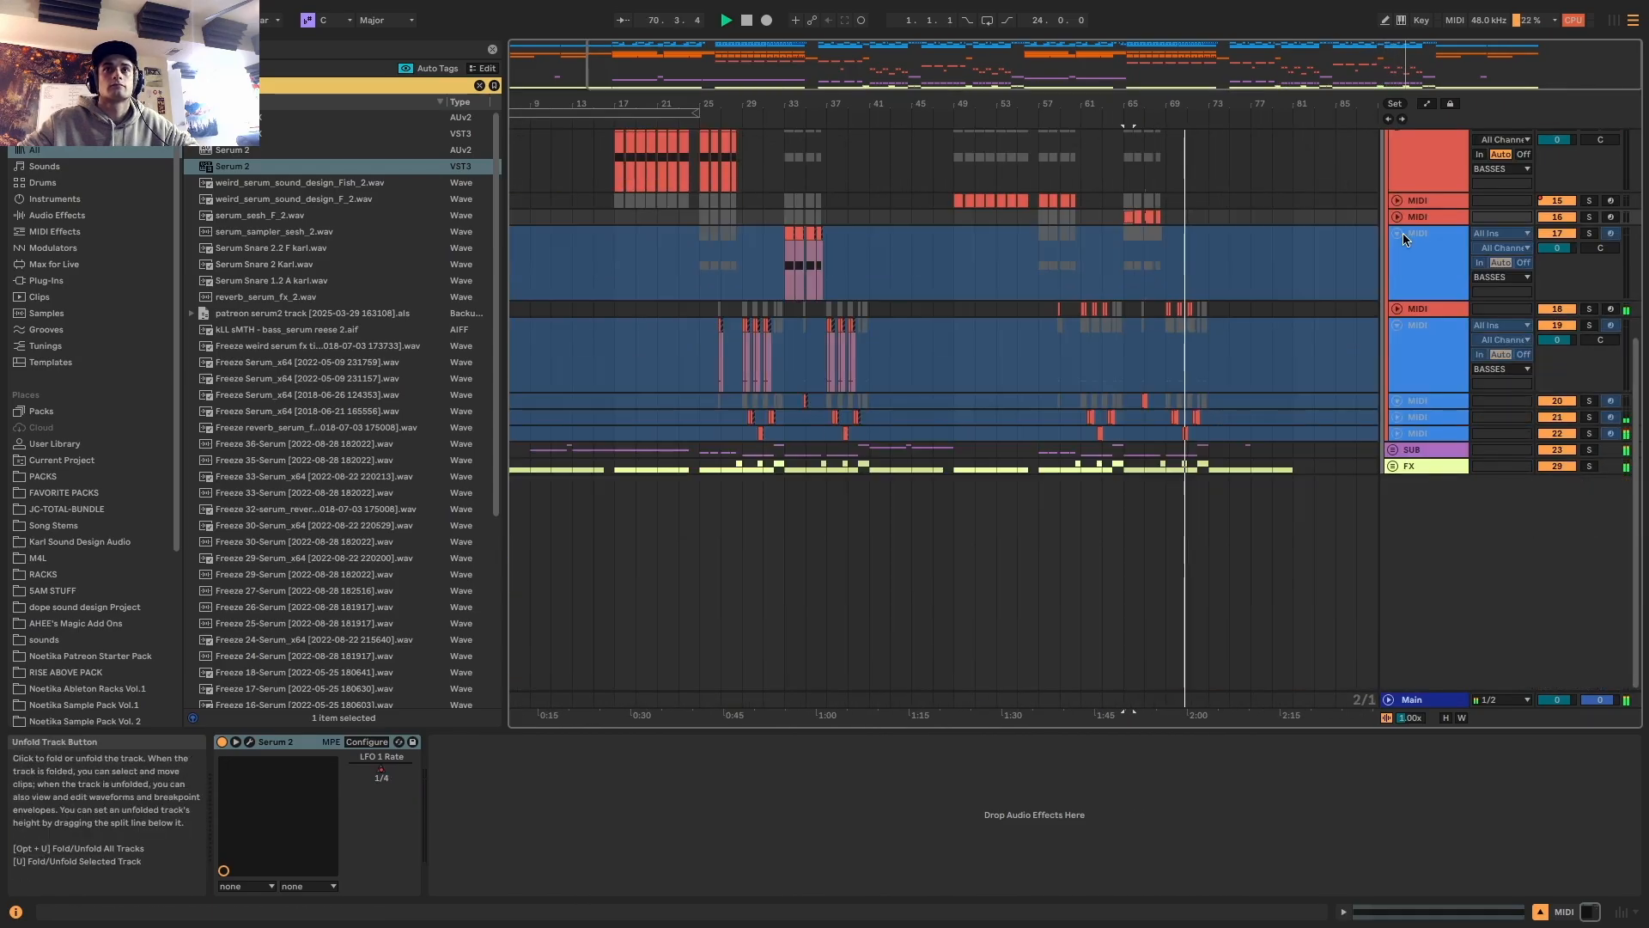
Unfold the SUB group to check its clips, then fold its MIDI tracks 24–28 and the group itself
{"action": "left_click", "coordinate": [1392, 449]}
{"action": "scroll", "coordinate": [1344, 466], "scroll_direction": "down", "scroll_amount": 4}
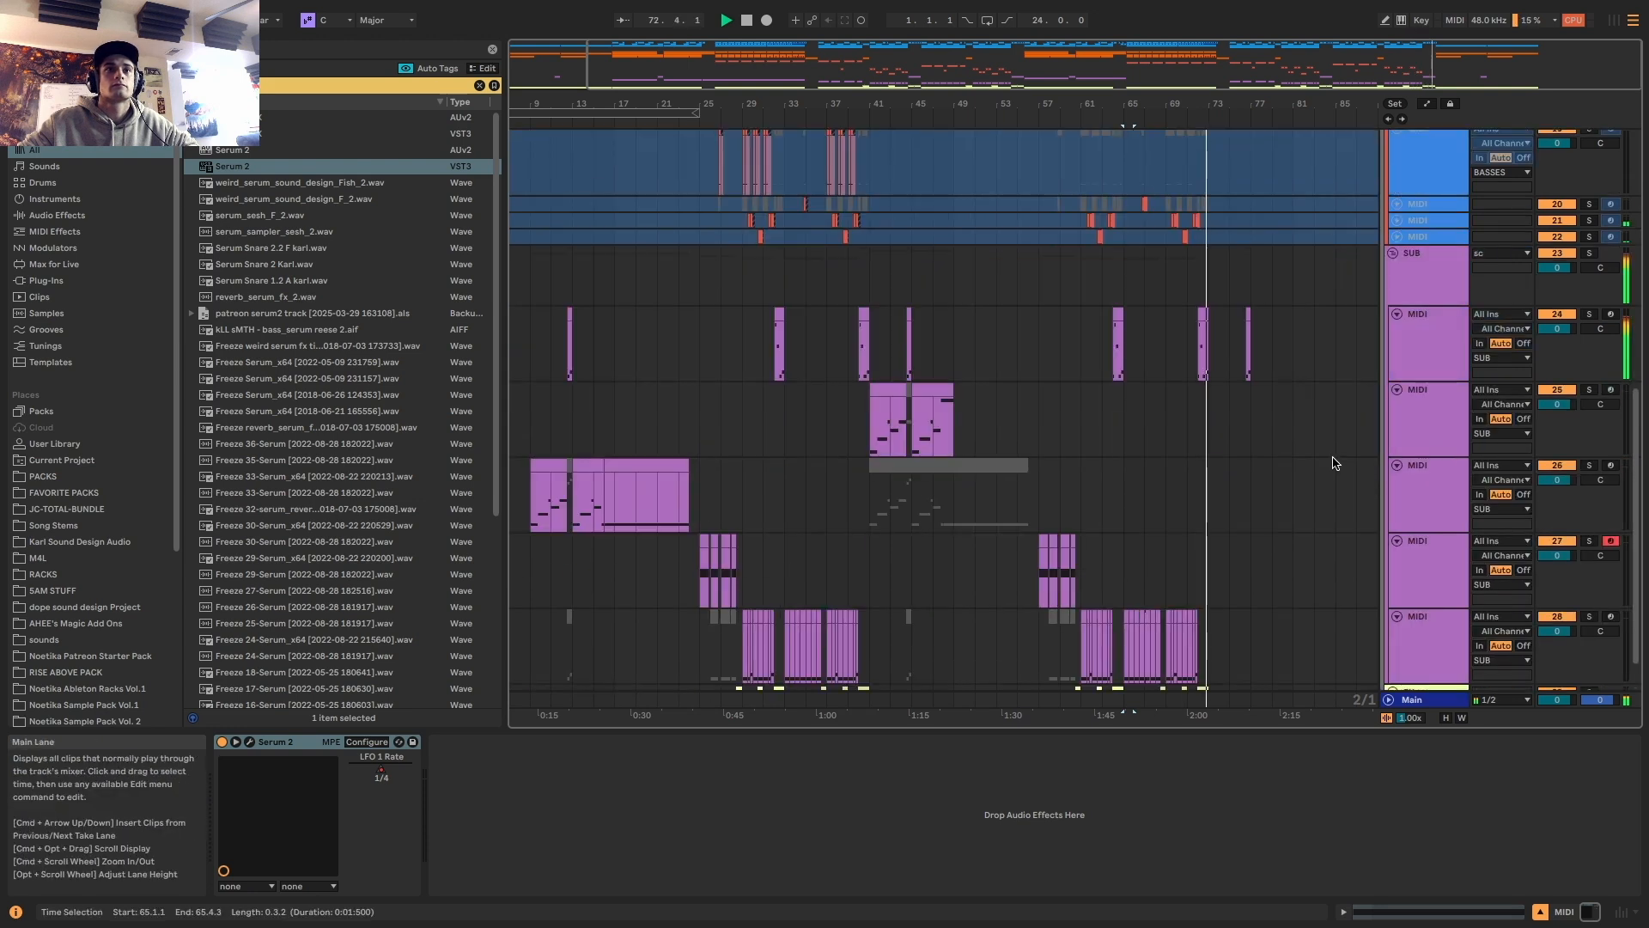
{"action": "scroll", "coordinate": [1338, 464], "scroll_direction": "down", "scroll_amount": 1}
{"action": "scroll", "coordinate": [1332, 457], "scroll_direction": "down", "scroll_amount": 1}
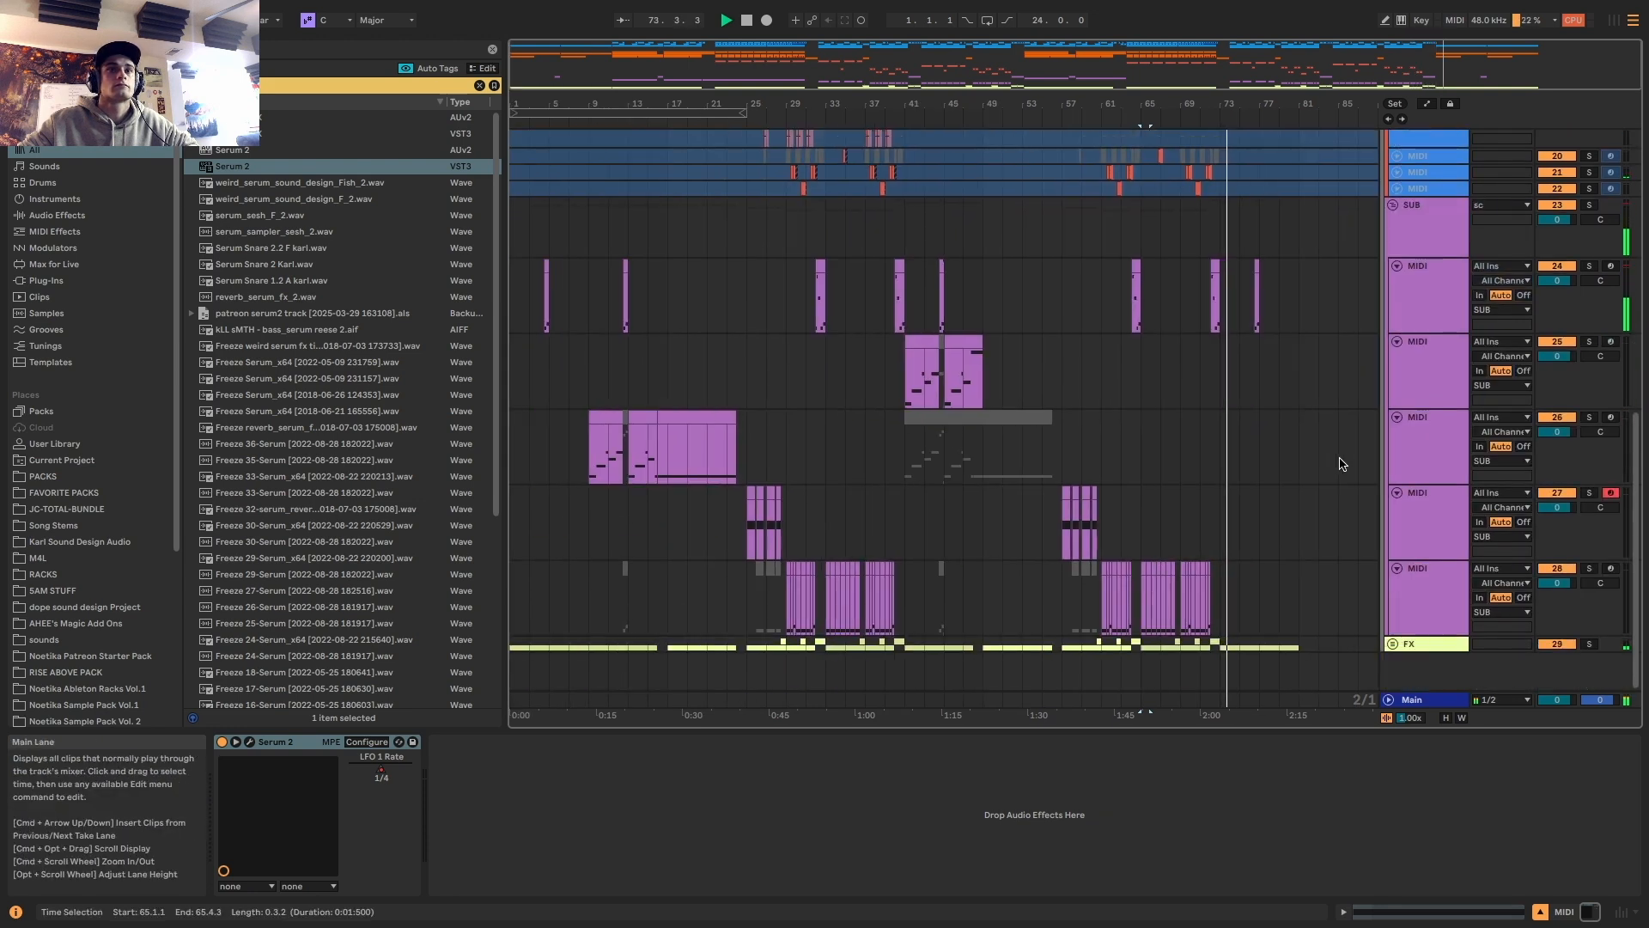
{"action": "left_click", "coordinate": [1404, 568]}
{"action": "left_click", "coordinate": [1397, 492]}
{"action": "left_click", "coordinate": [1397, 509]}
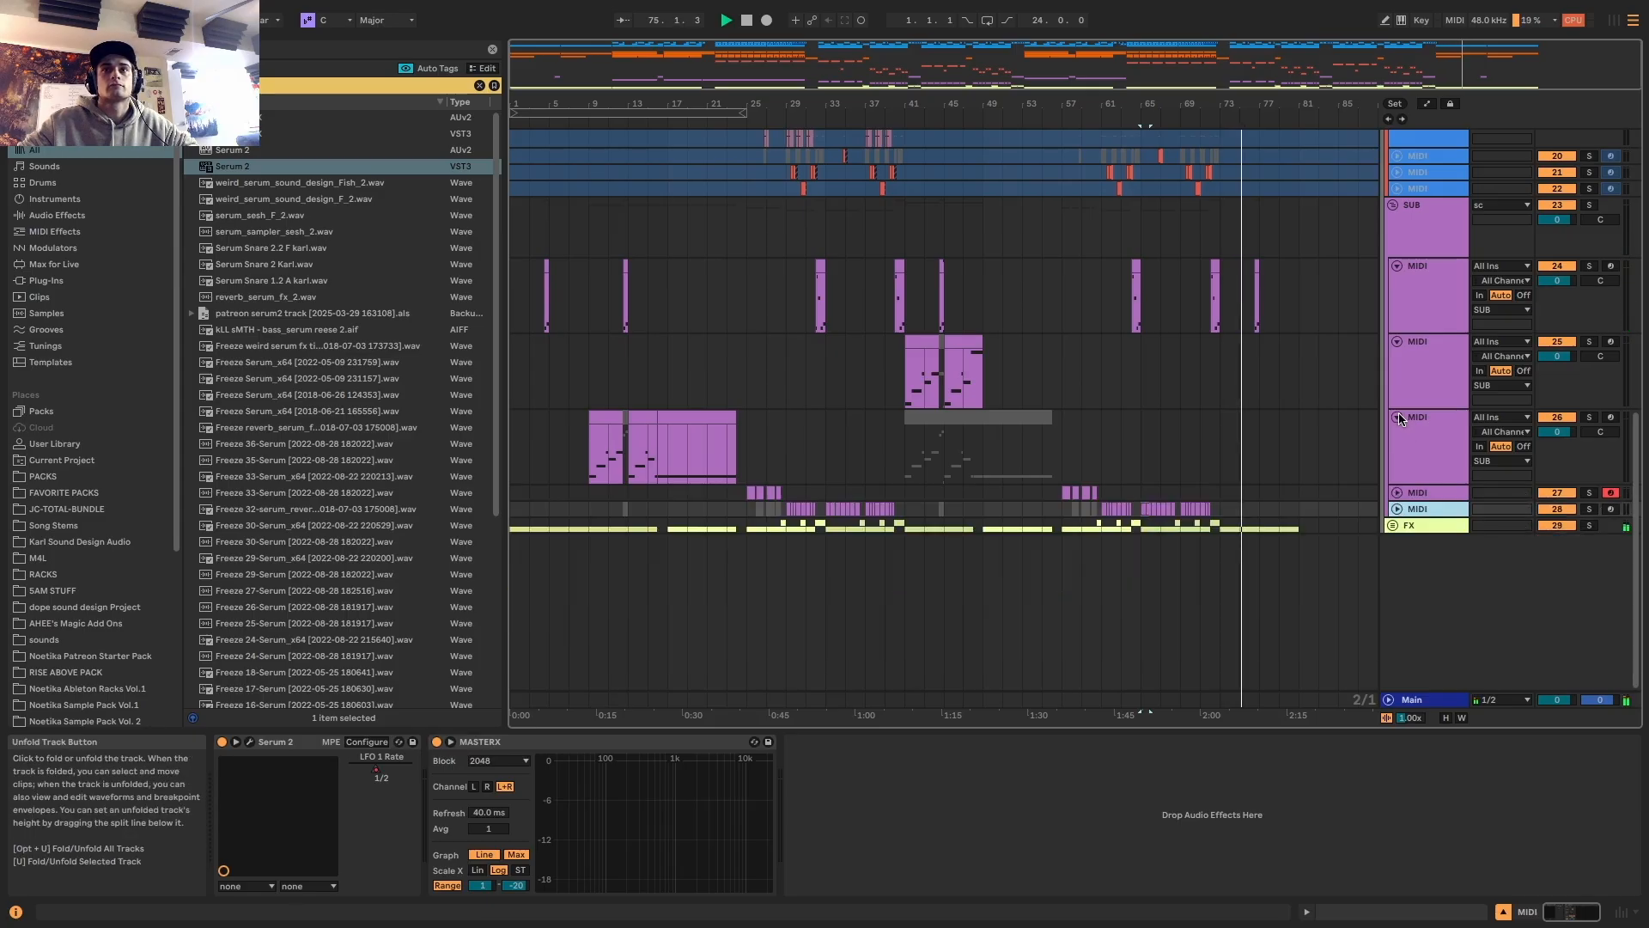
{"action": "left_click", "coordinate": [1397, 417]}
{"action": "left_click", "coordinate": [1396, 341]}
{"action": "left_click", "coordinate": [1396, 267]}
{"action": "left_click", "coordinate": [1393, 205]}
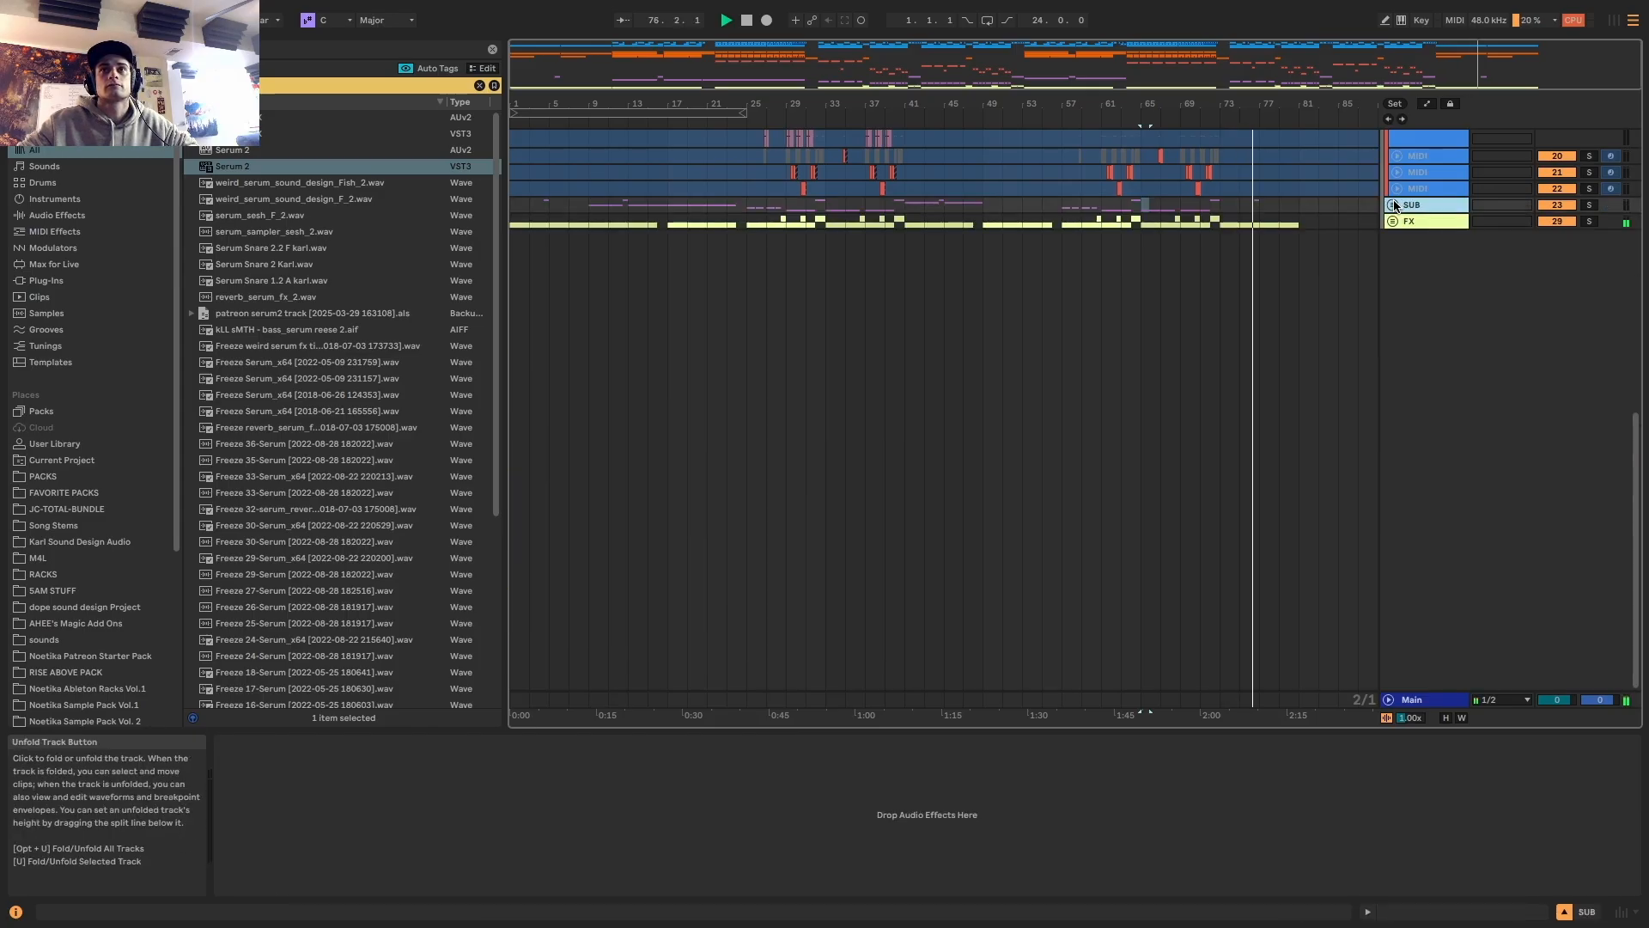
Fold bass tracks 19, 17 and 14, plus the BASSES, sc and drums groups
{"action": "left_click", "coordinate": [1395, 442]}
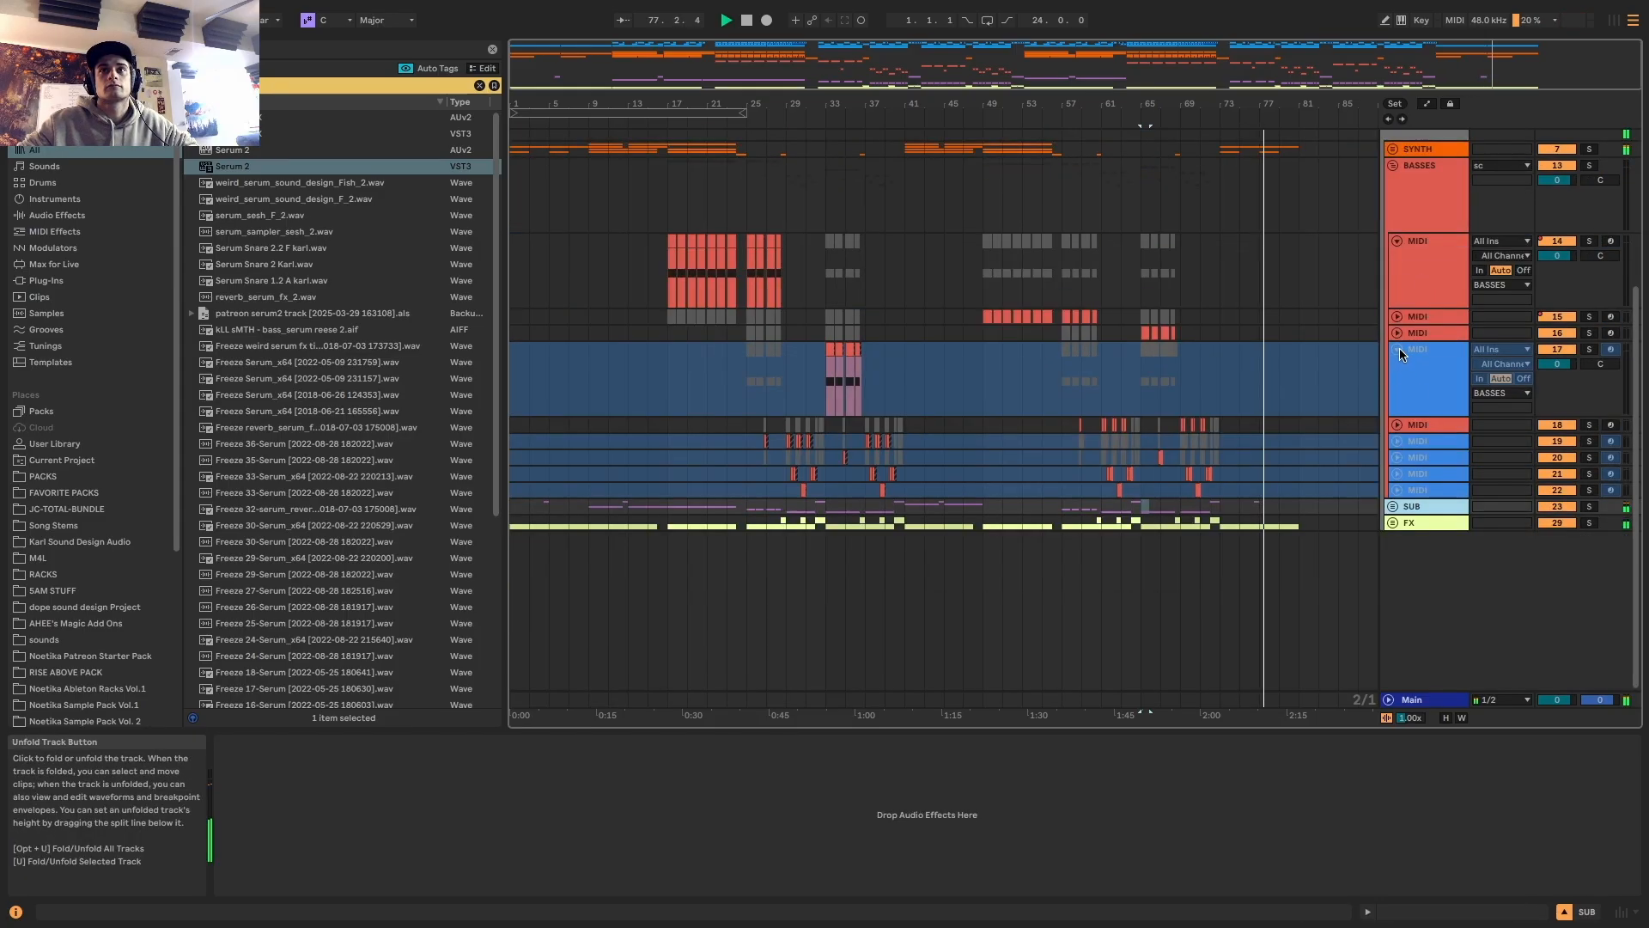
{"action": "left_click", "coordinate": [1398, 350]}
{"action": "left_click", "coordinate": [1398, 241]}
{"action": "left_click", "coordinate": [1392, 384]}
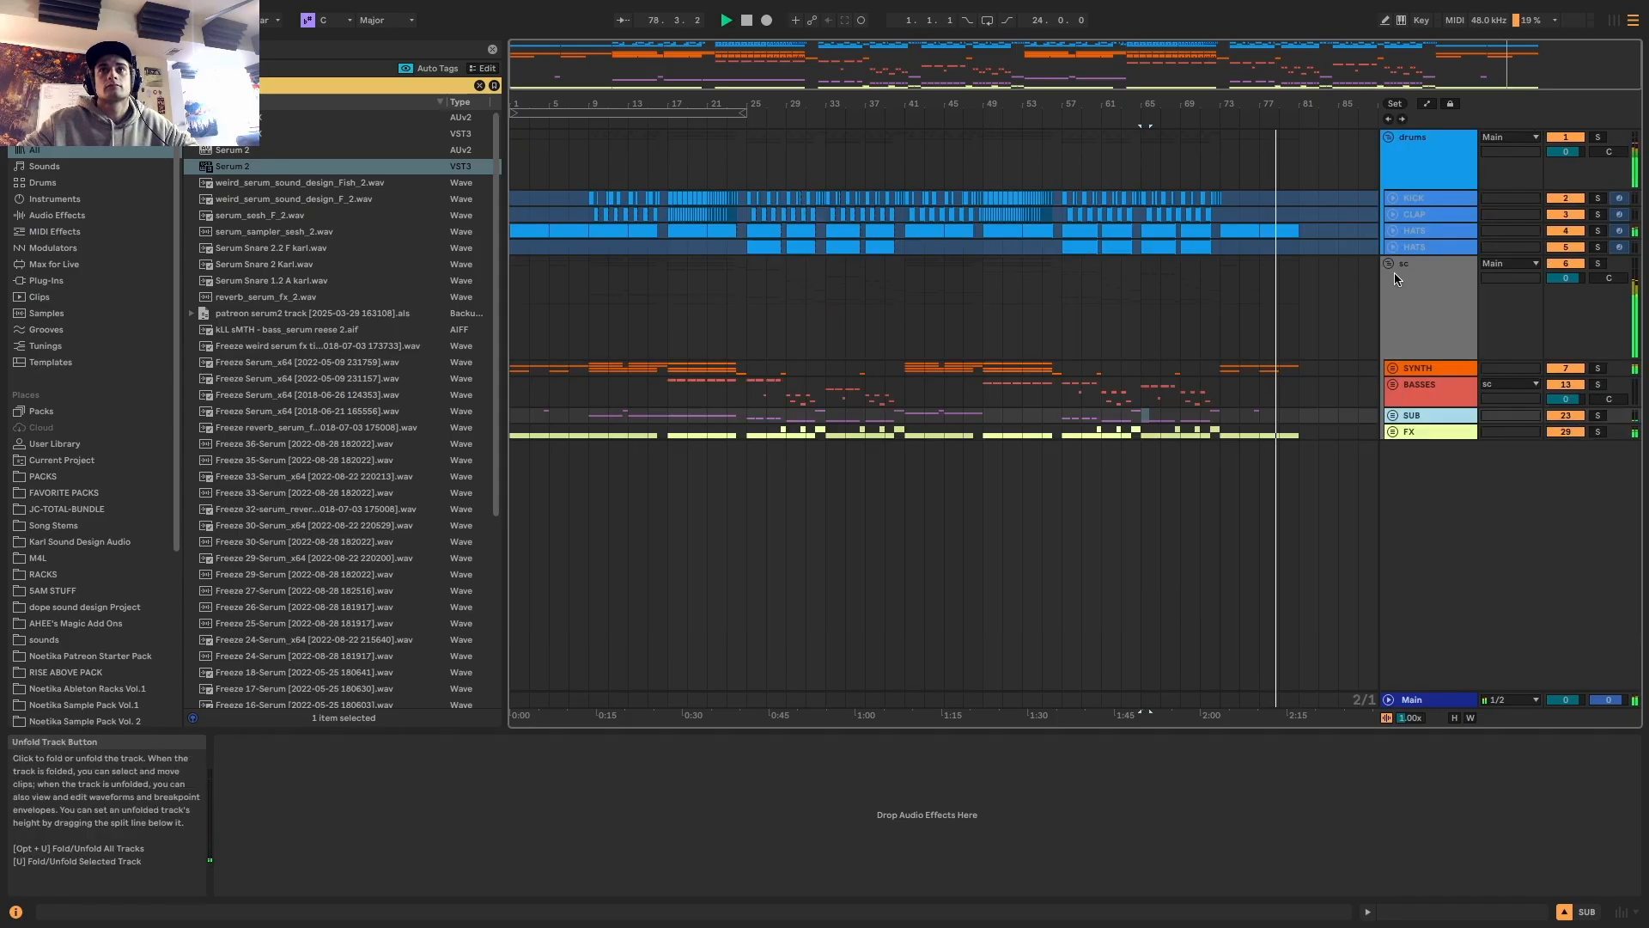
{"action": "left_click", "coordinate": [1388, 263]}
{"action": "left_click", "coordinate": [1388, 138]}
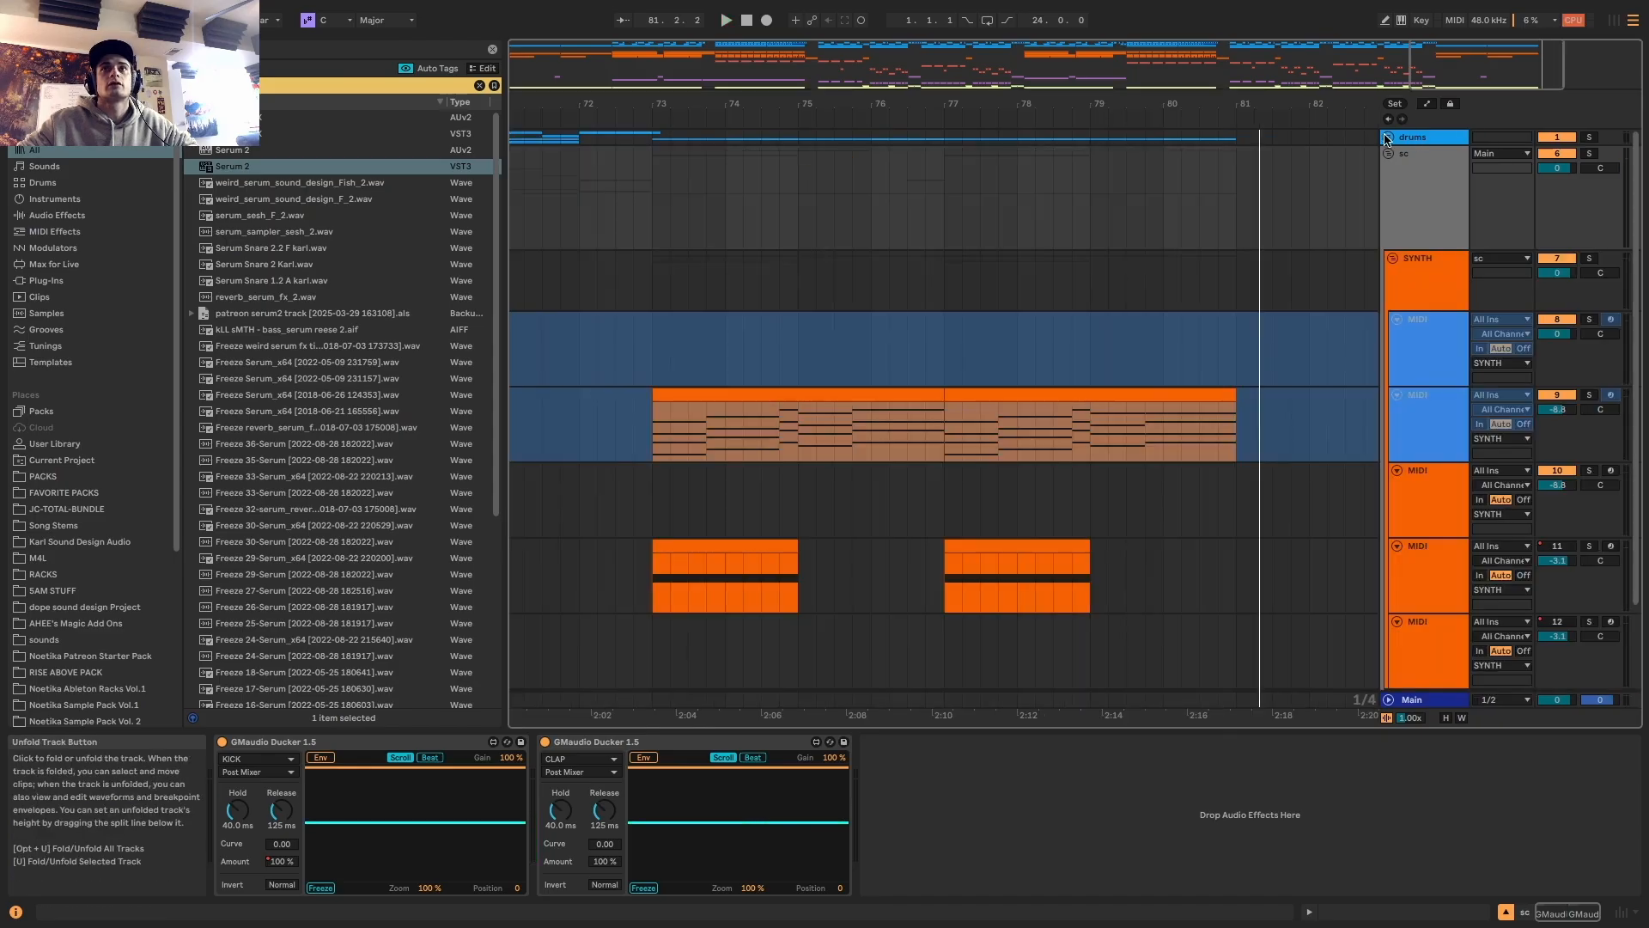
Unfold the drums group, place a kick hit and a HATS clip at bar 81, shorten the HATS clip to one bar and audition the ending
{"action": "left_click", "coordinate": [1388, 138]}
{"action": "left_click", "coordinate": [1393, 231]}
{"action": "left_click", "coordinate": [1107, 215]}
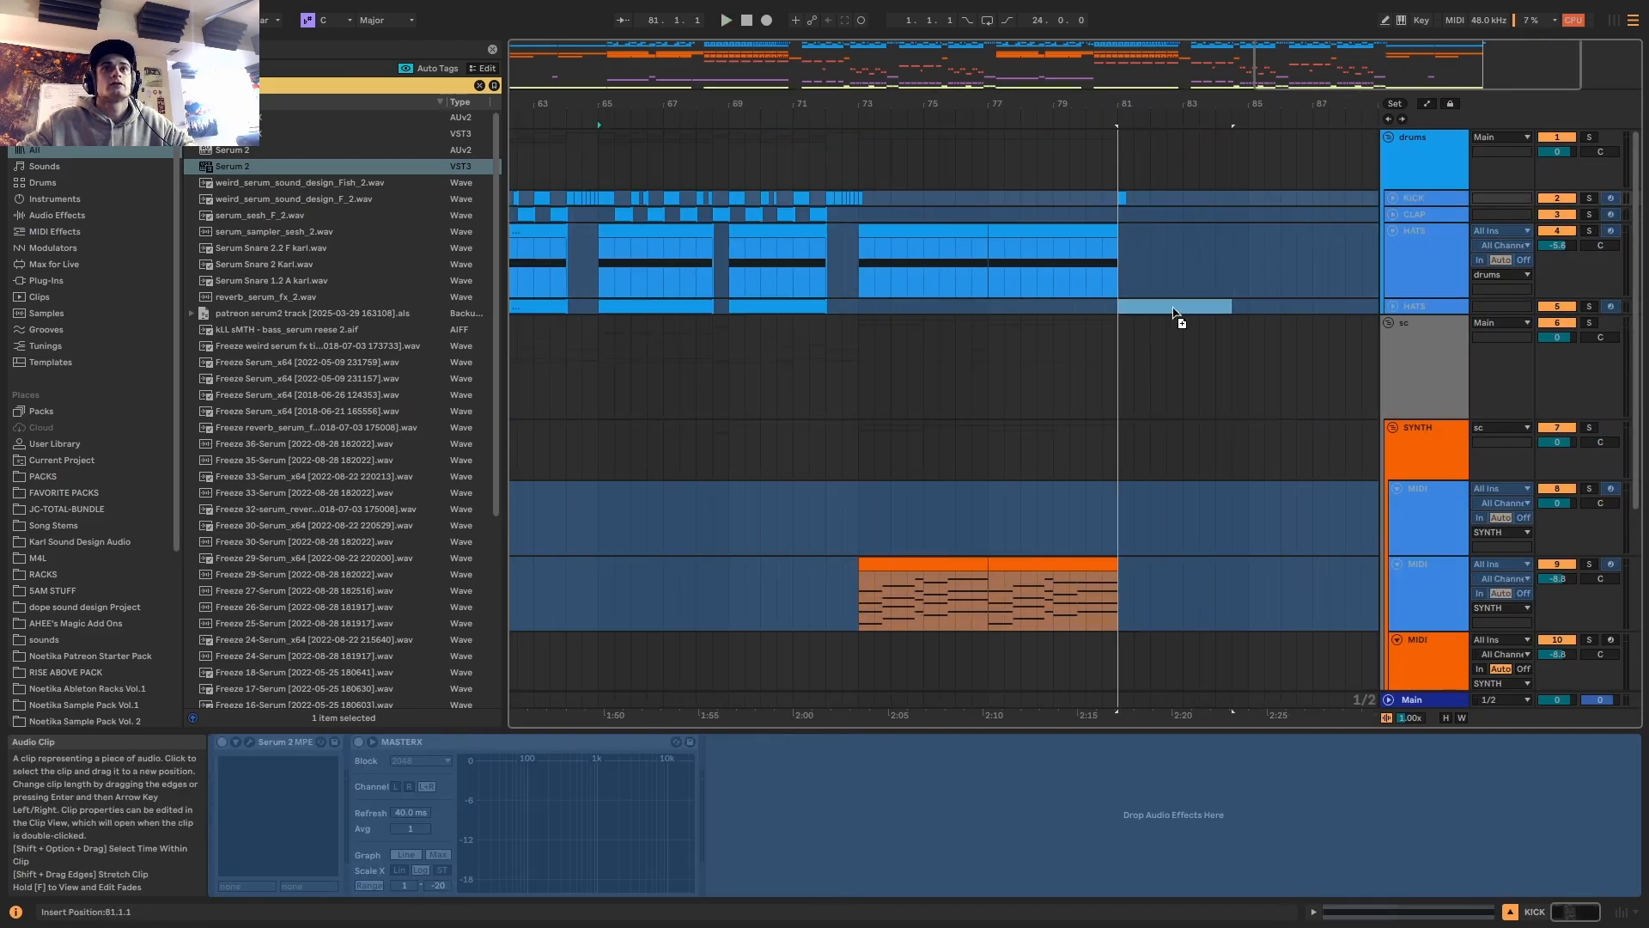
{"action": "left_click_drag", "start_coordinate": [1174, 311], "coordinate": [1215, 305]}
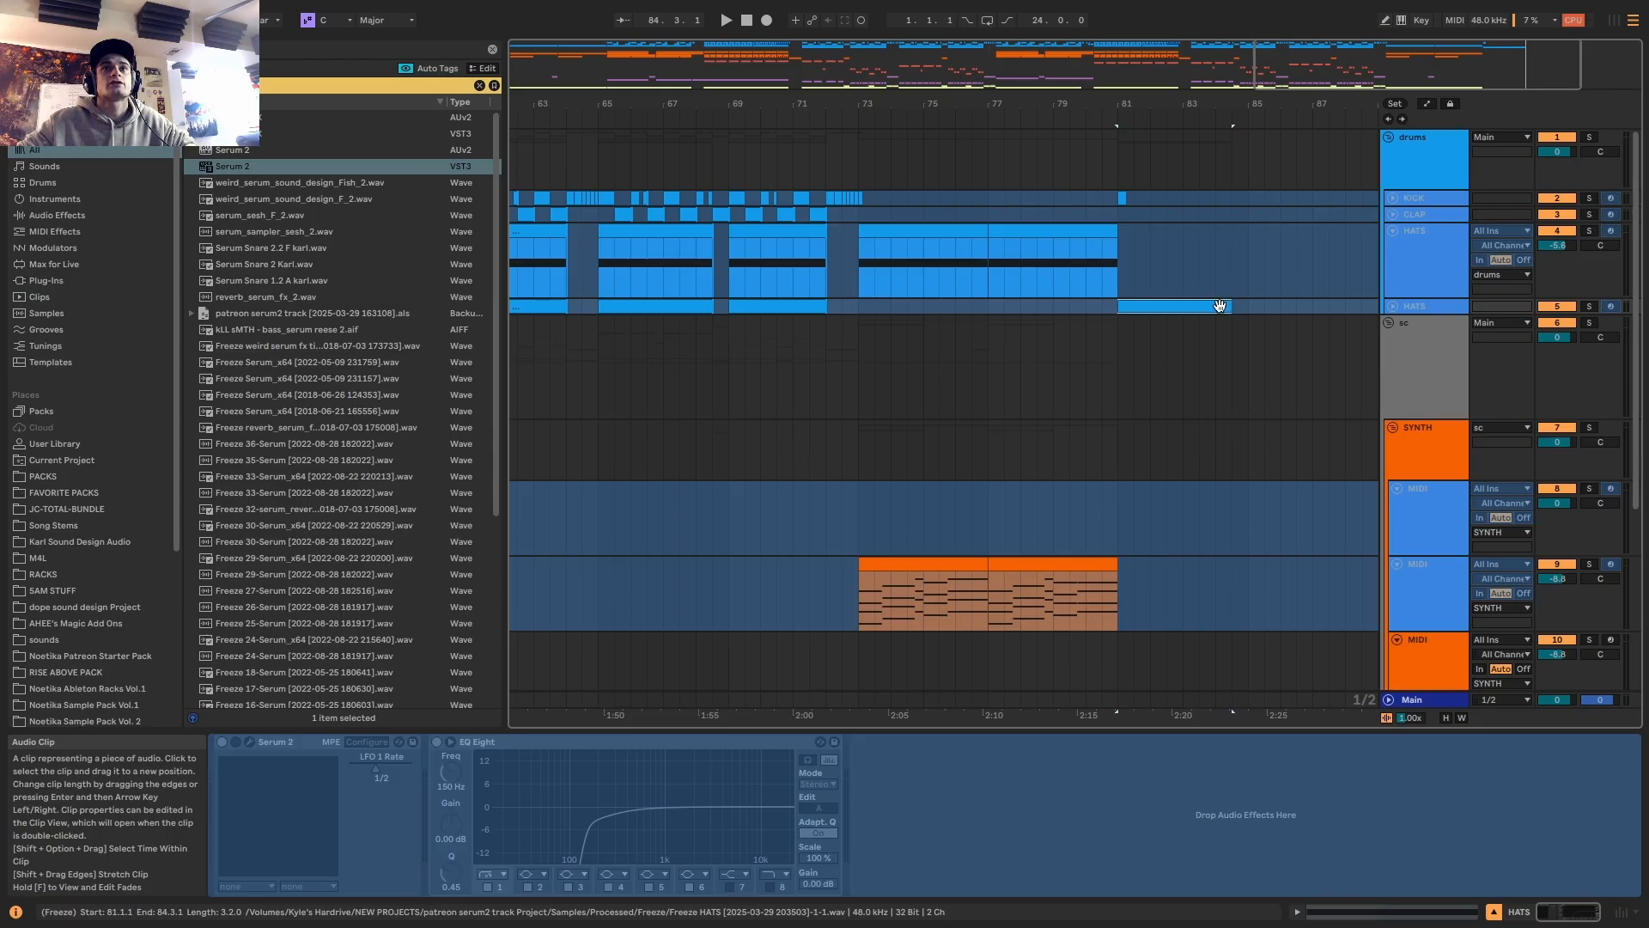
{"action": "key", "text": "space"}
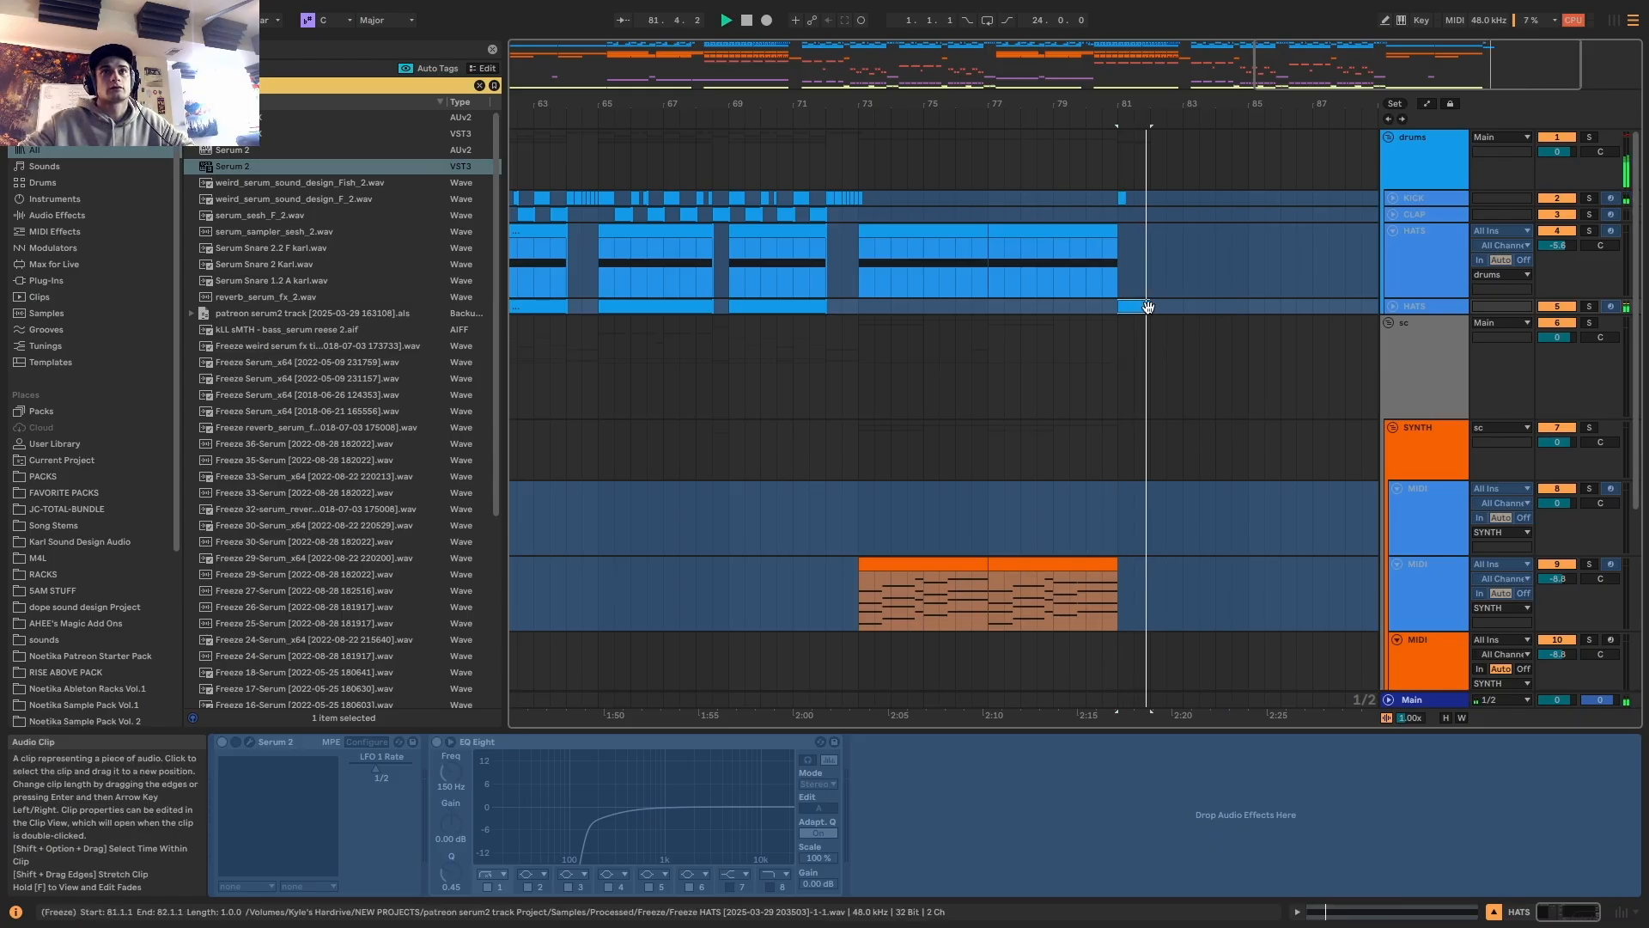
{"action": "left_click", "coordinate": [1095, 309]}
Play the full 82-bar arrangement from the start, fold the sc group and show the Main track's SPAN analyzer over the arrangement
{"action": "scroll", "coordinate": [1099, 309], "scroll_direction": "up", "scroll_amount": 3}
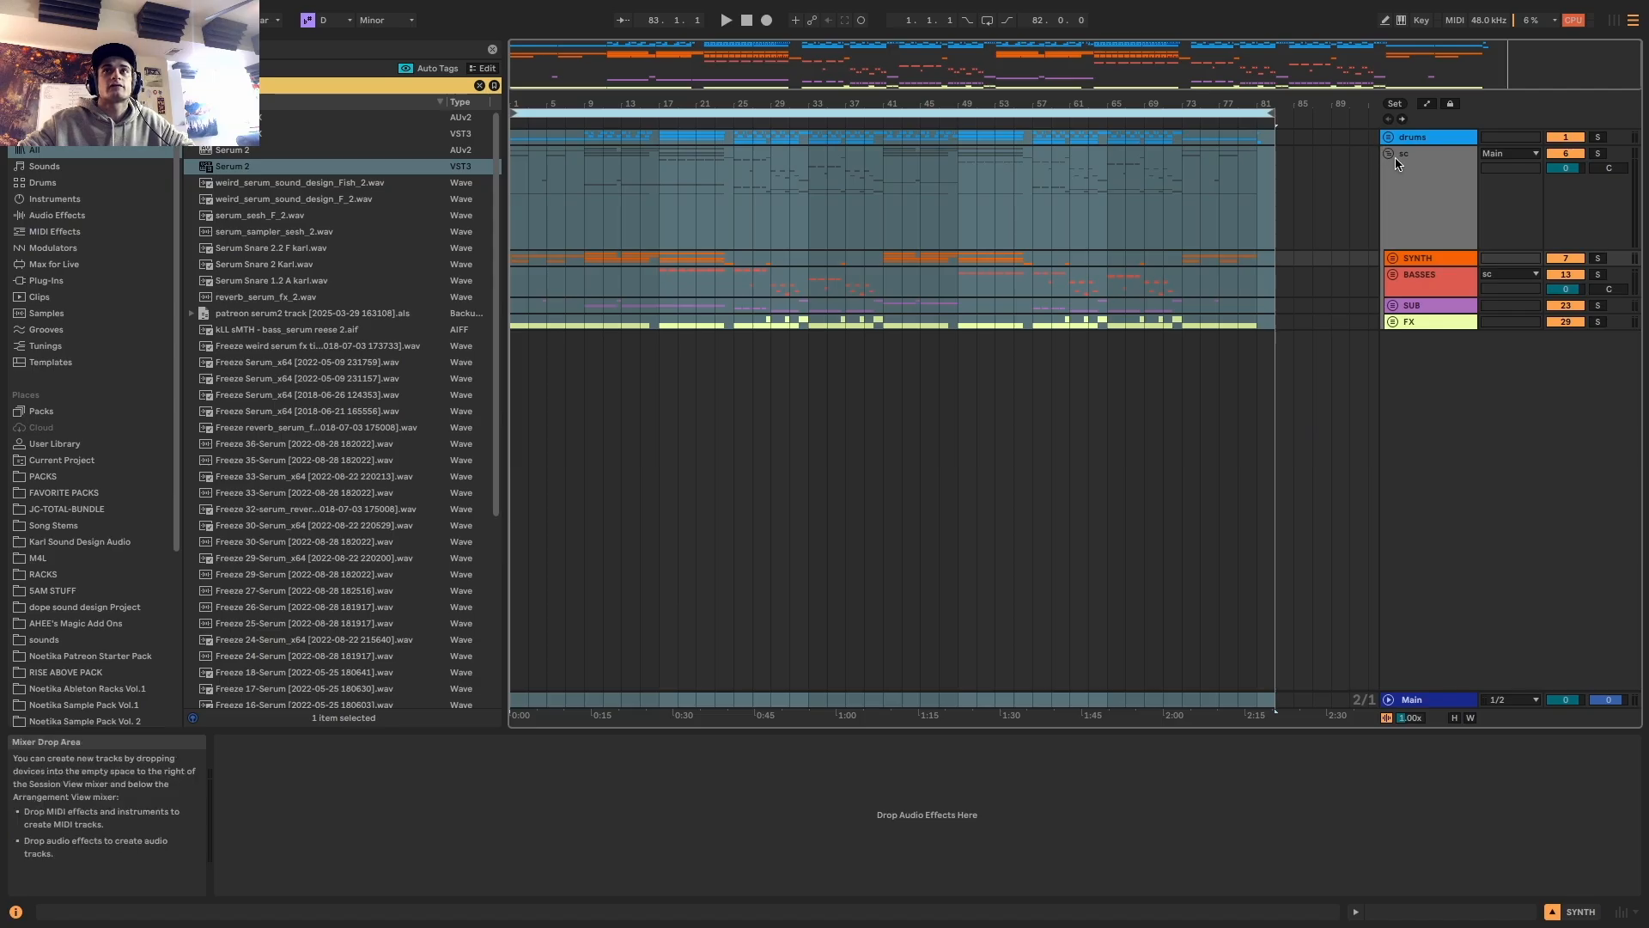
{"action": "key", "text": "space"}
{"action": "left_click", "coordinate": [1388, 154]}
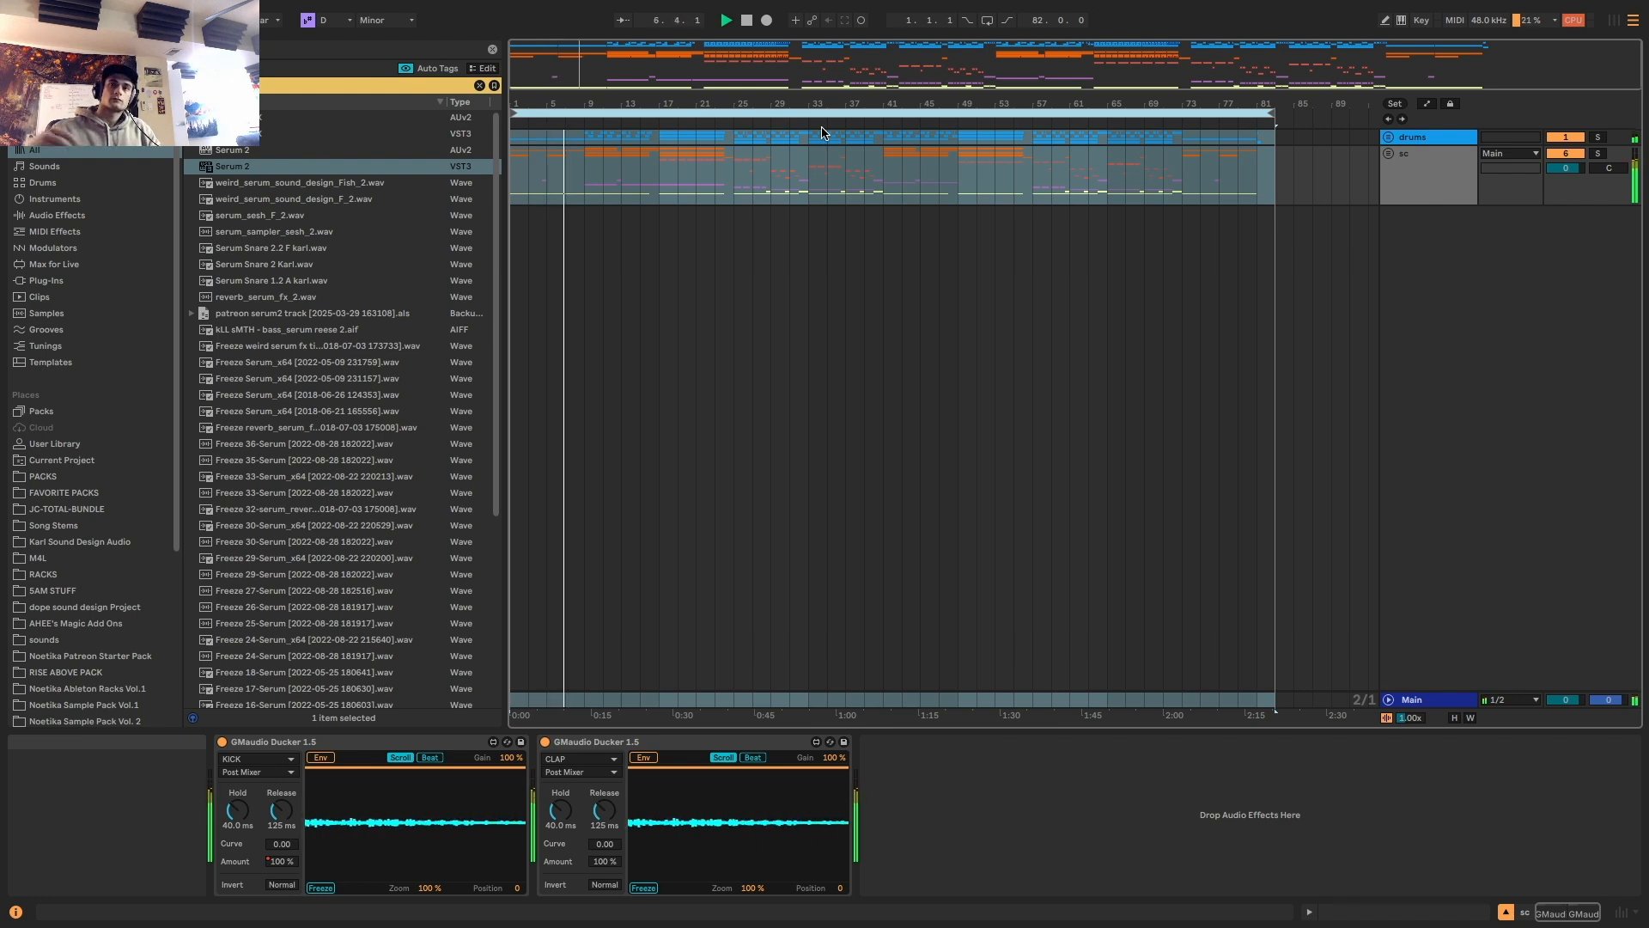
{"action": "left_click", "coordinate": [1399, 700]}
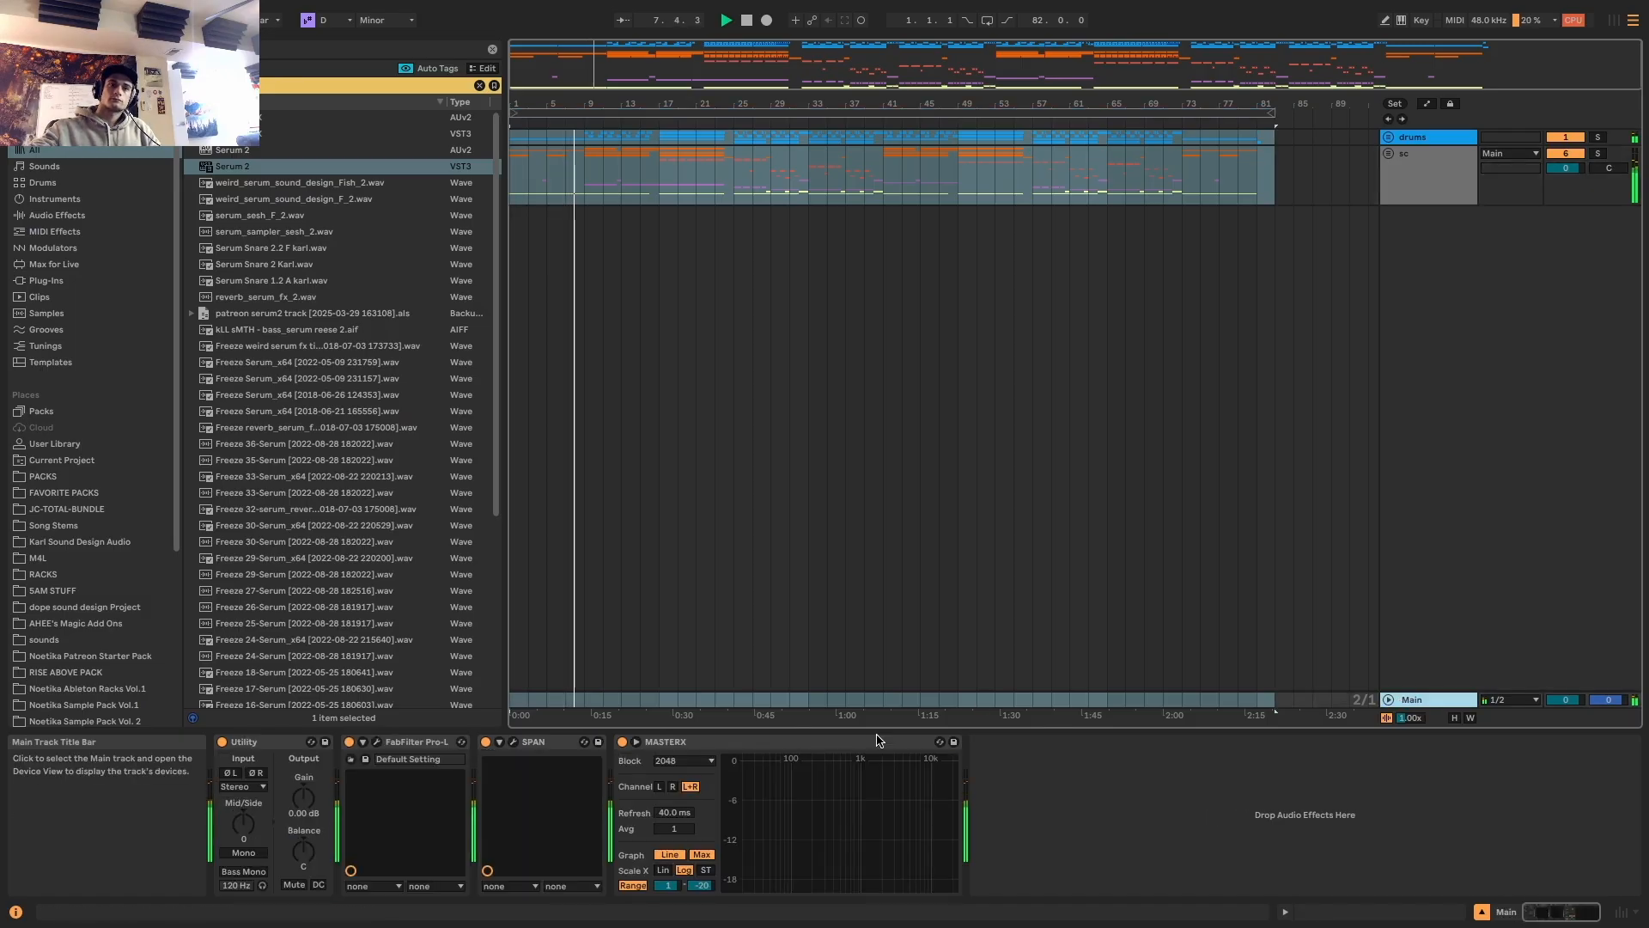
{"action": "left_click", "coordinate": [513, 742]}
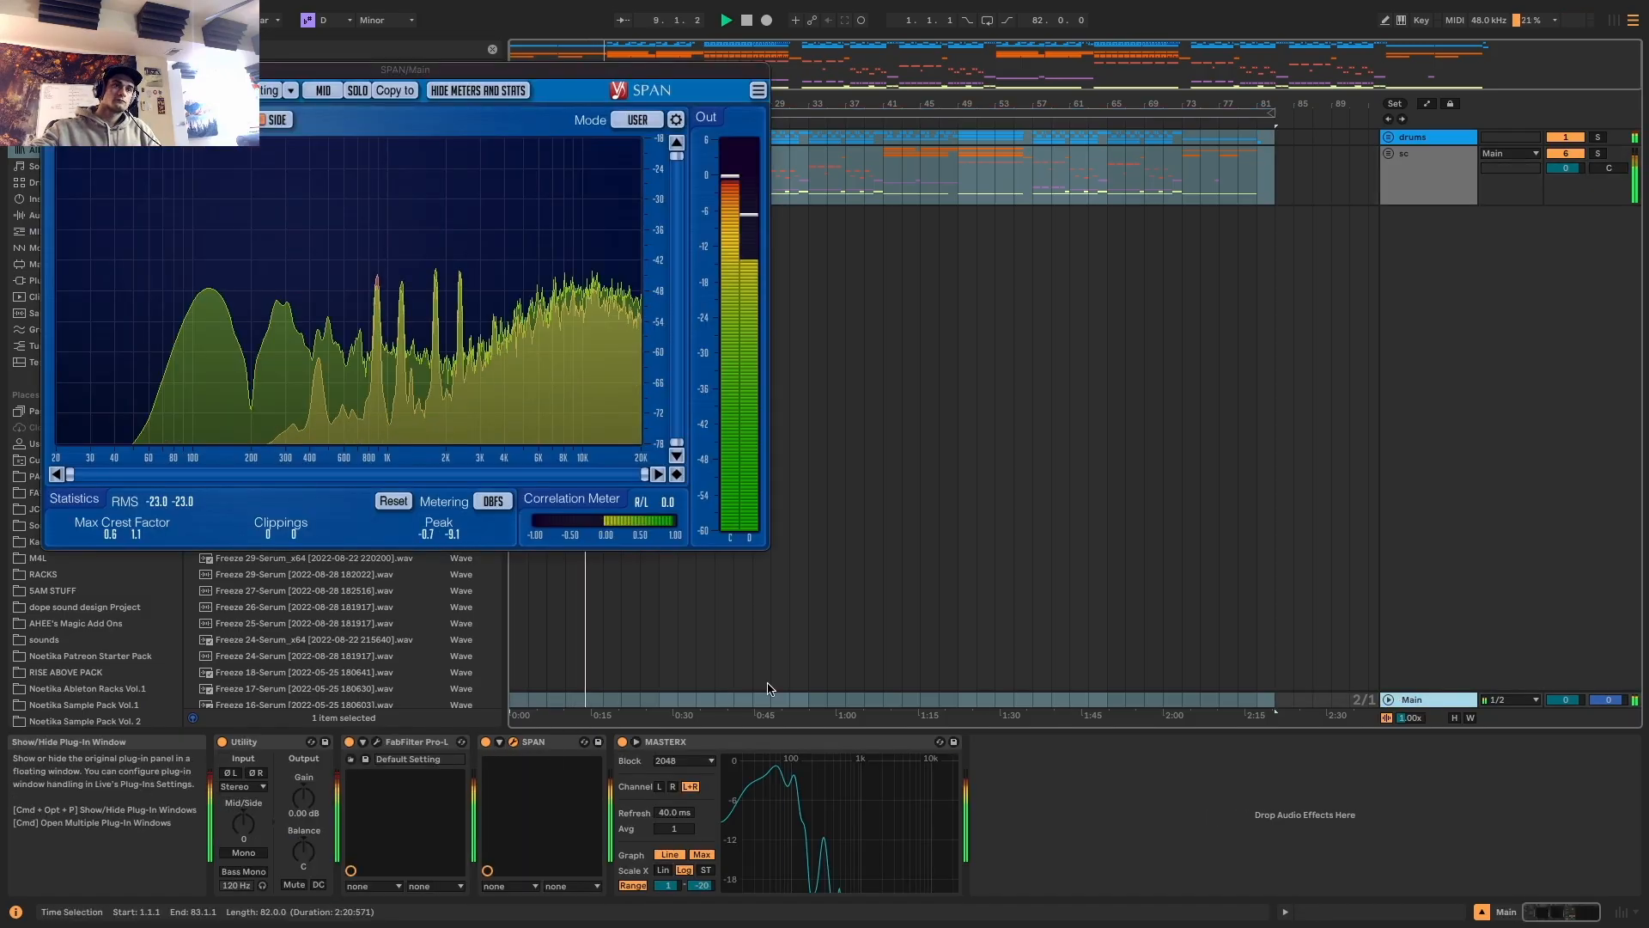
{"action": "left_click_drag", "start_coordinate": [500, 74], "coordinate": [1033, 183]}
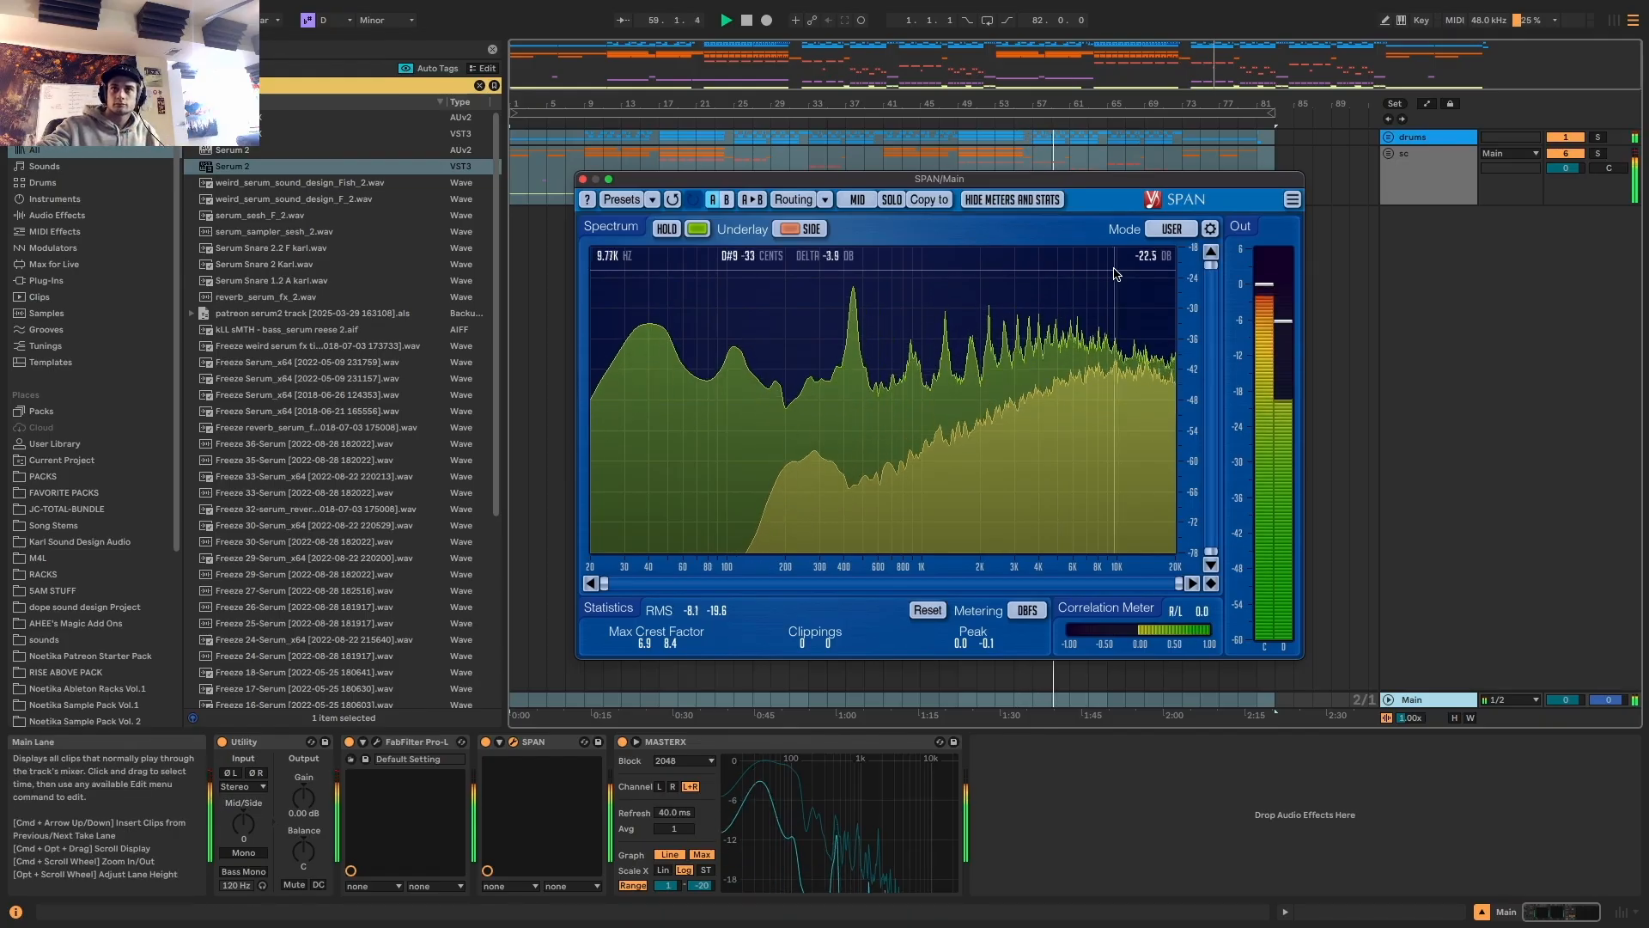
Examine the mix's spectrum and levels in SPAN through the second drop and outro, stop playback and close the analyzer
{"action": "left_click_drag", "start_coordinate": [1154, 186], "coordinate": [1188, 345]}
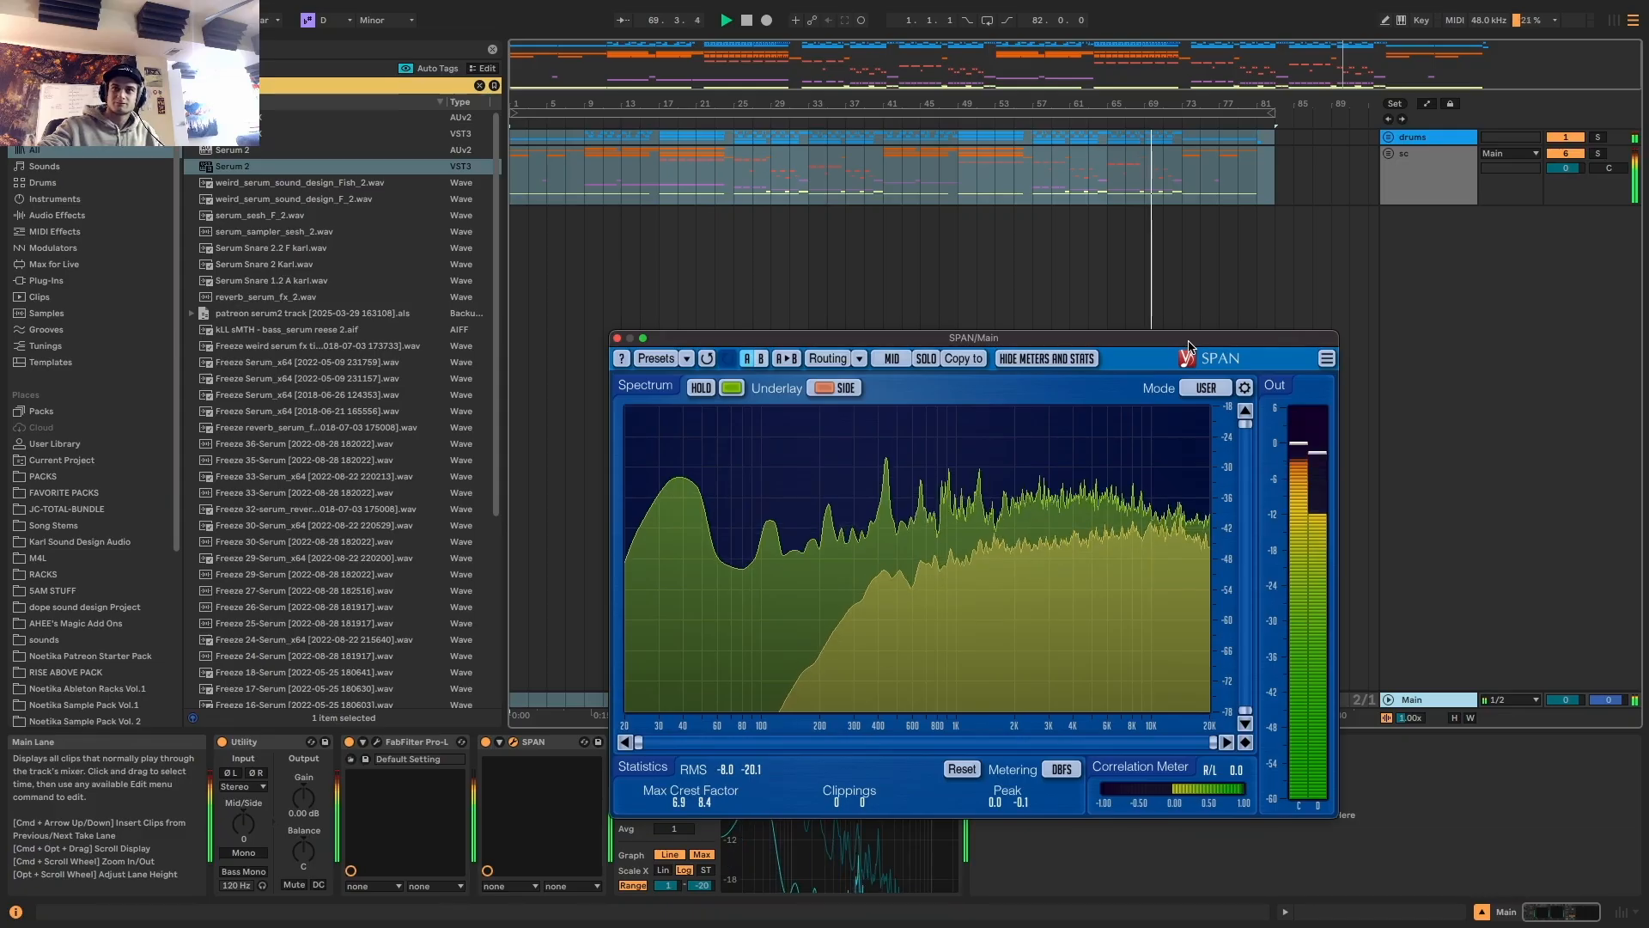
{"action": "left_click_drag", "start_coordinate": [1188, 342], "coordinate": [1203, 228]}
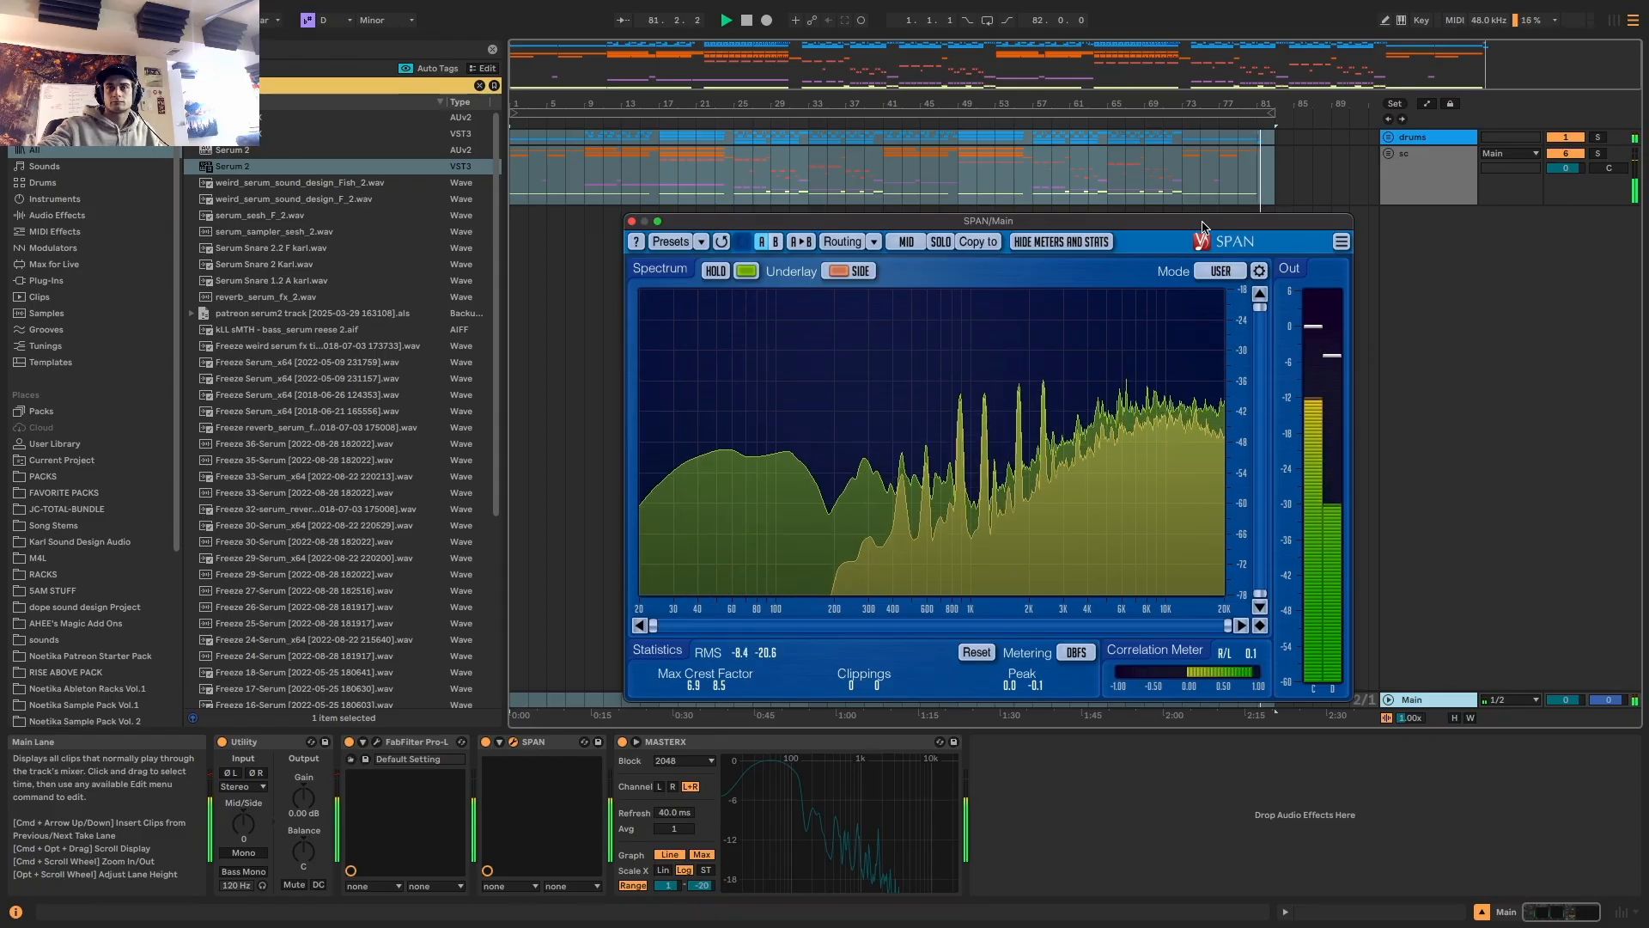
{"action": "key", "text": "space"}
{"action": "left_click", "coordinate": [631, 221]}
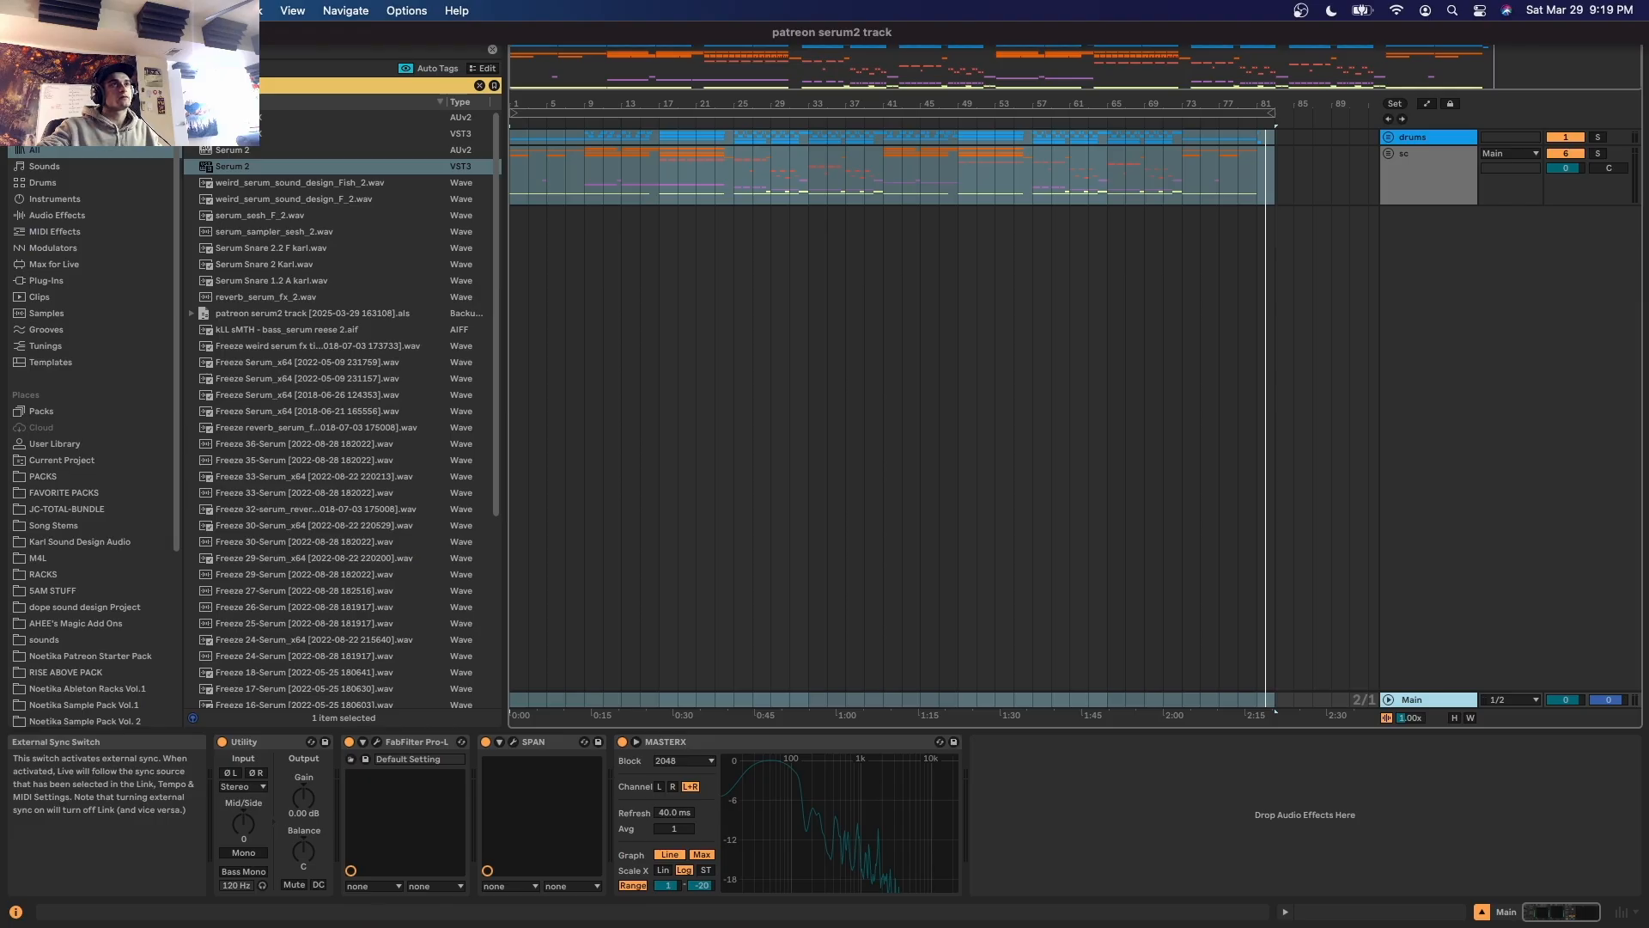
{"action": "left_click", "coordinate": [51, 33]}
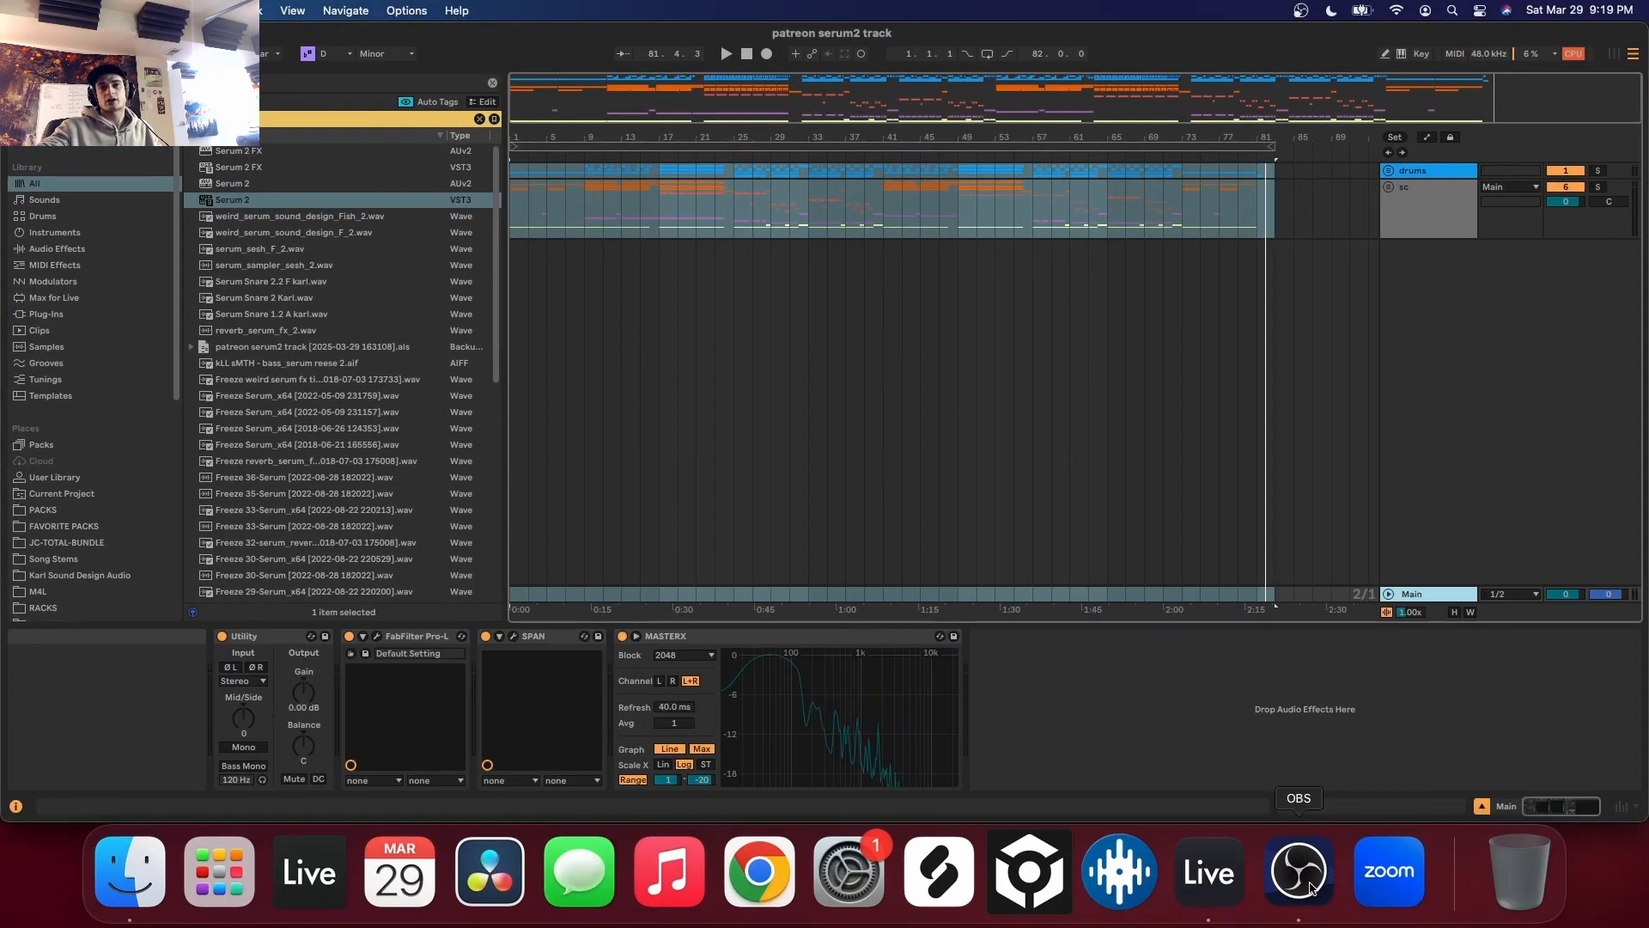
{"action": "left_click", "coordinate": [1300, 871]}
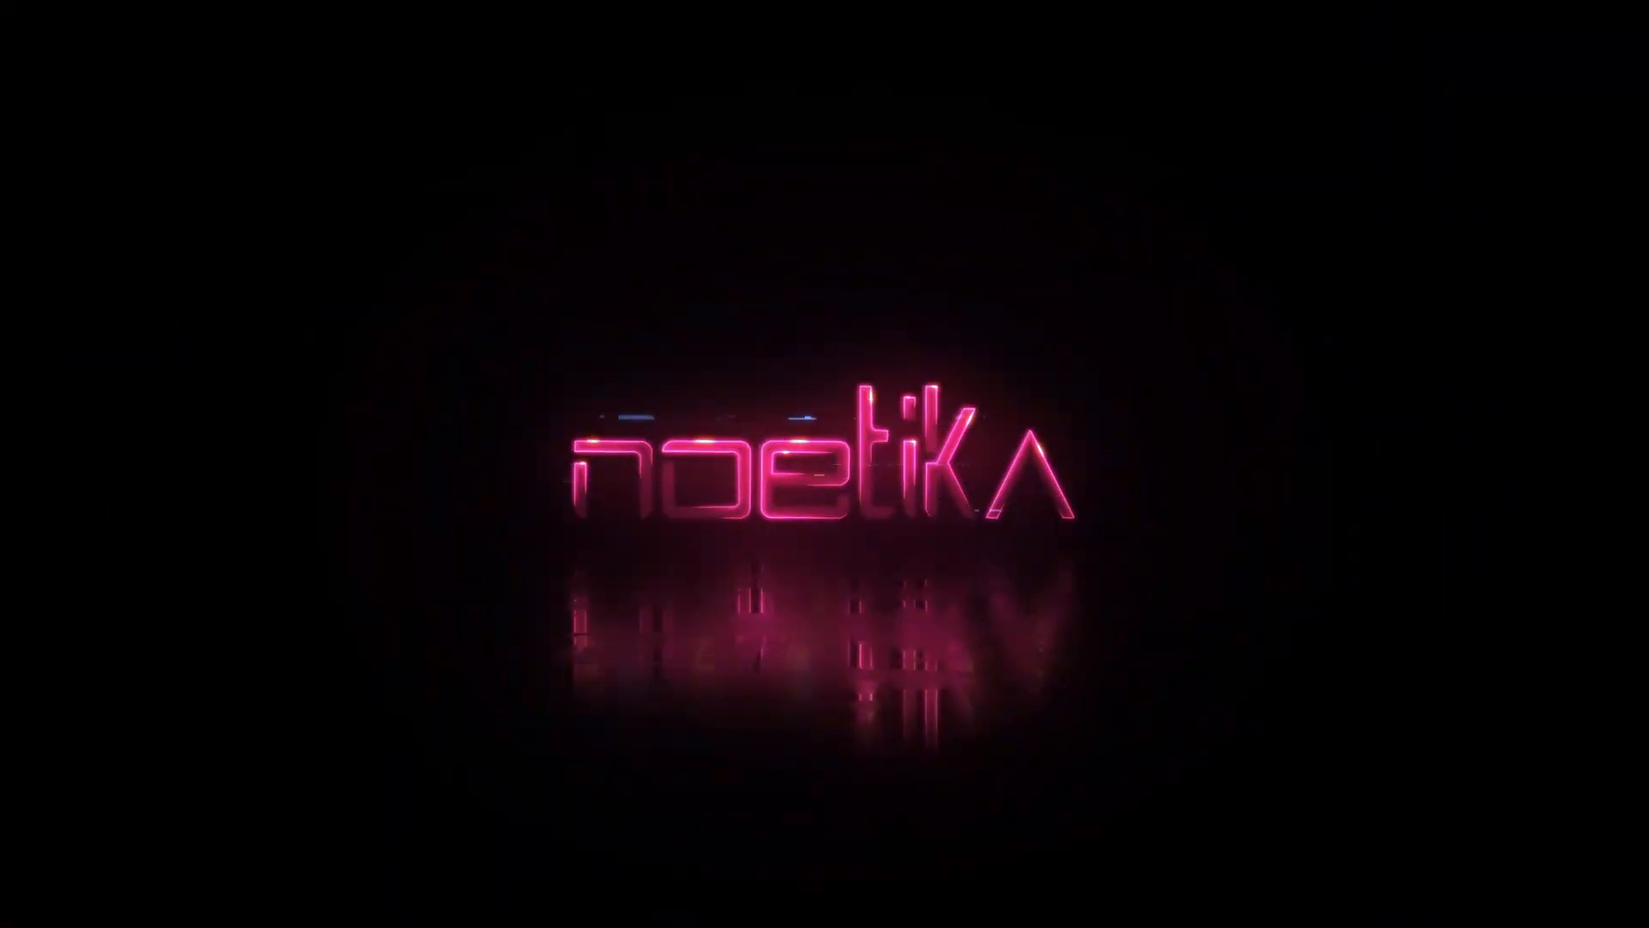